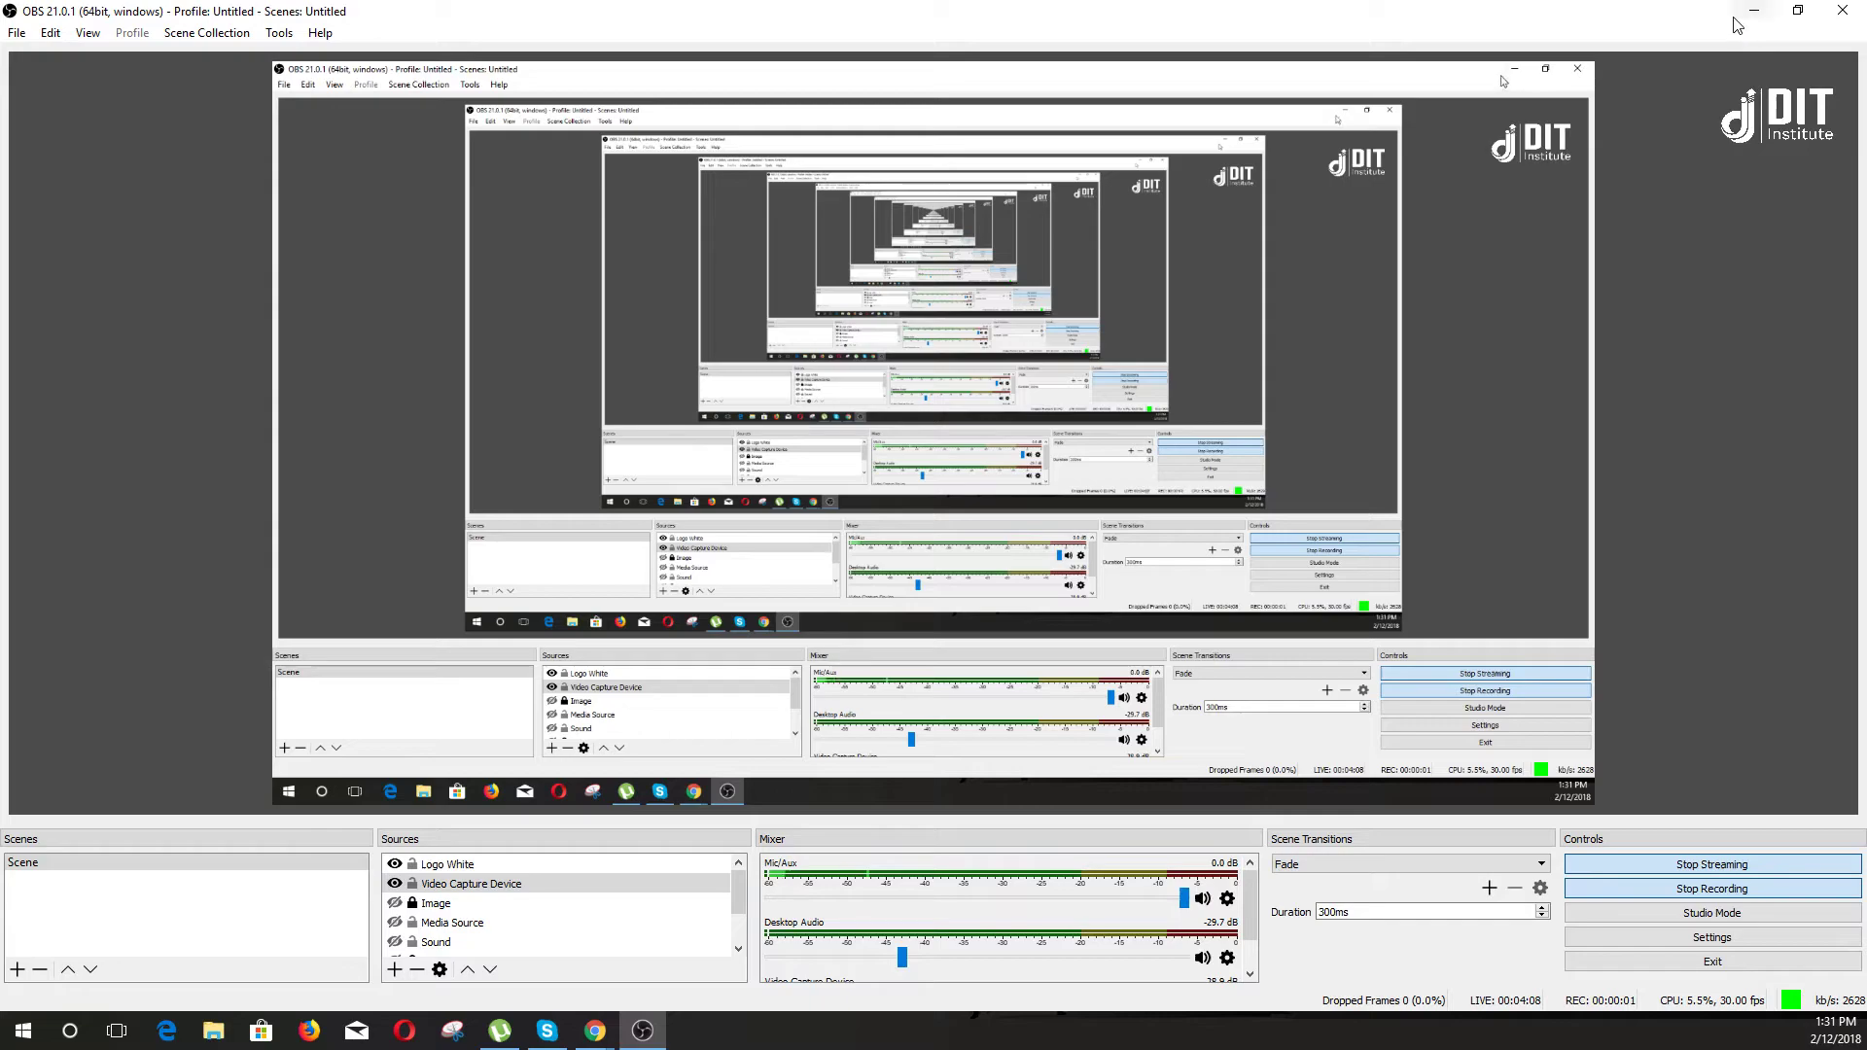
Minimize the OBS Studio window to reveal the desktop
left_click(1753, 9)
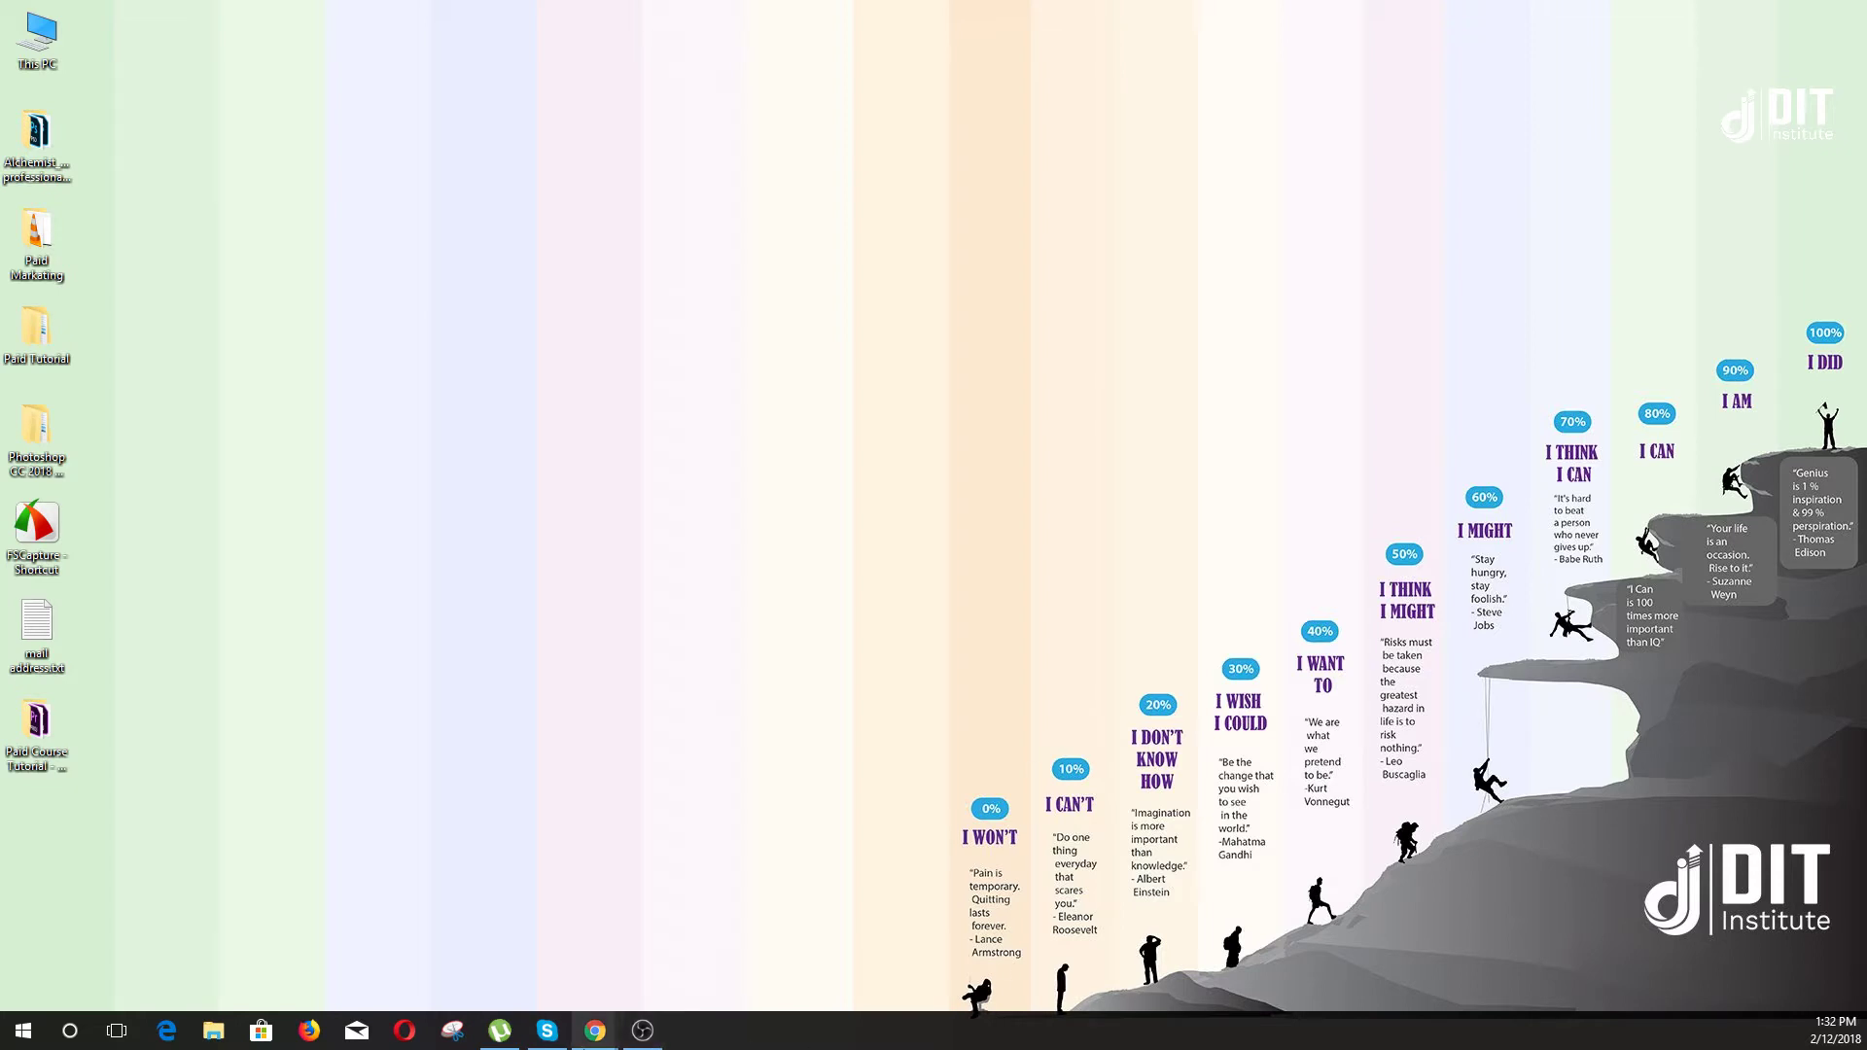
Bring Chrome to the front and go to fiverr
mouse_move(593, 1031)
left_click(672, 948)
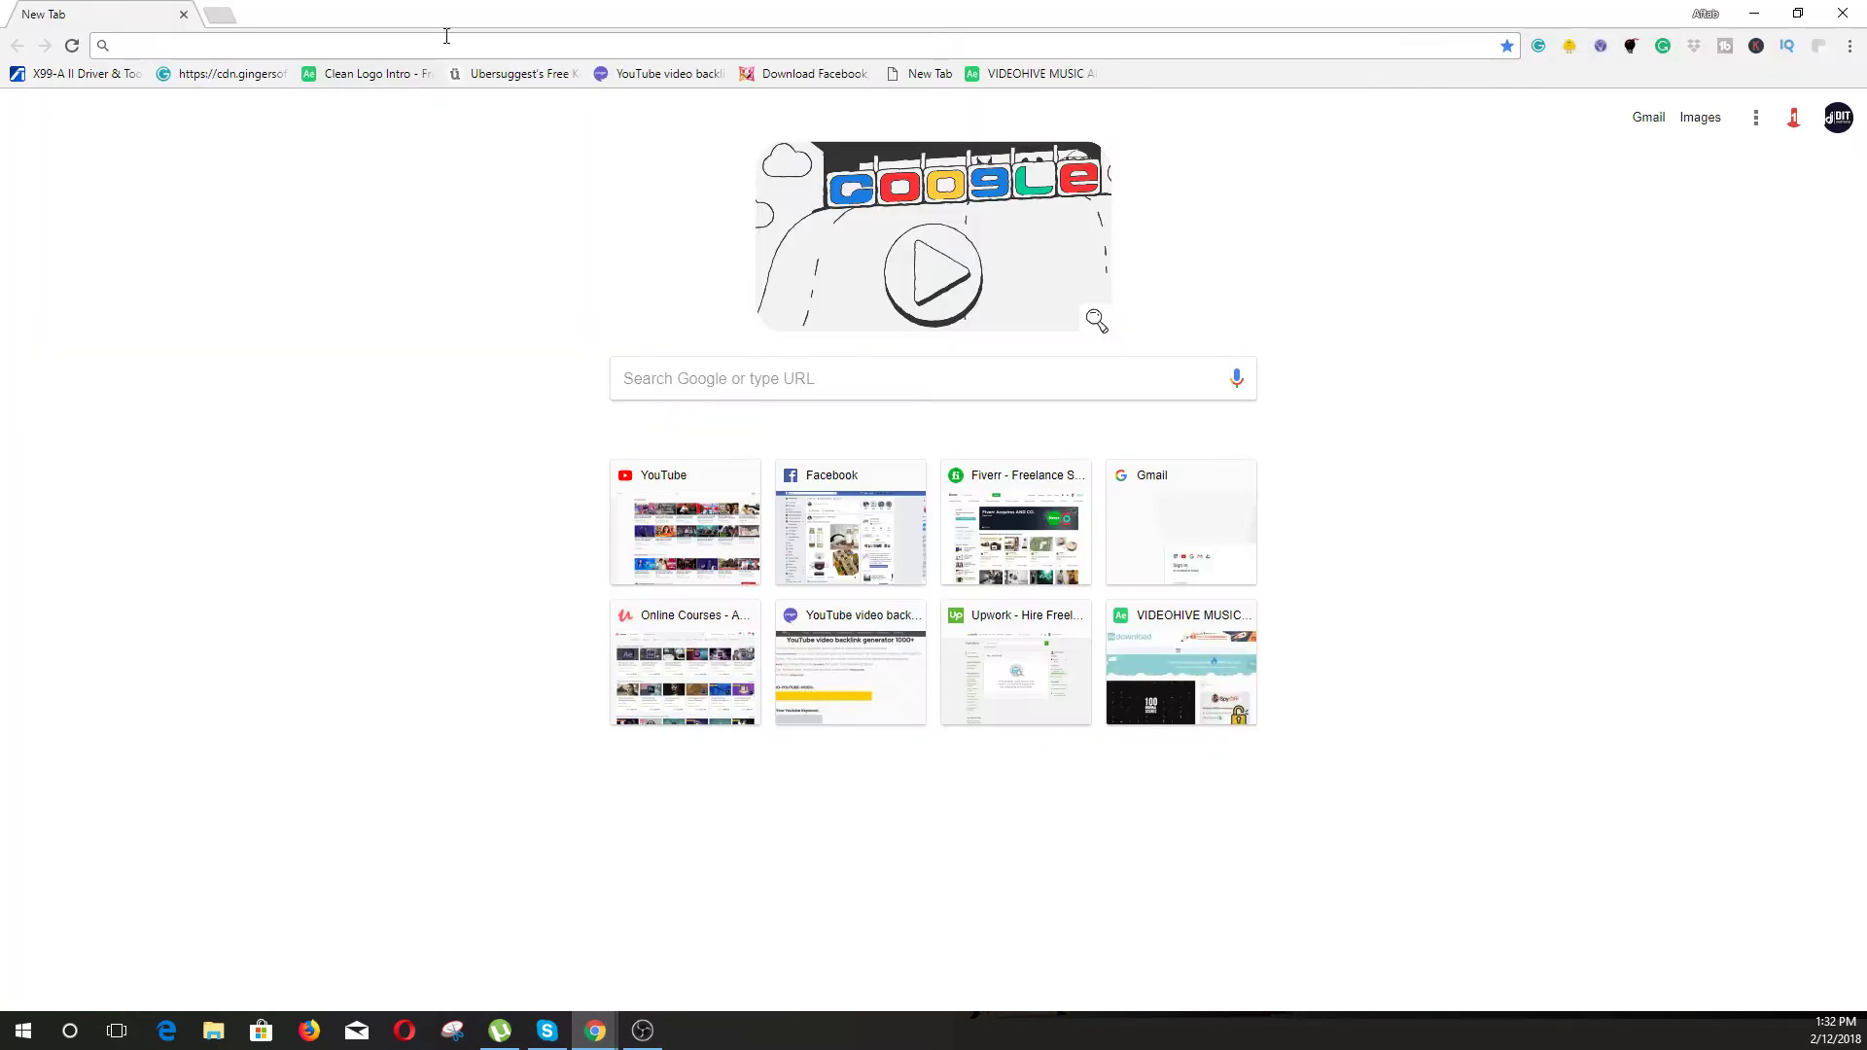
type("f")
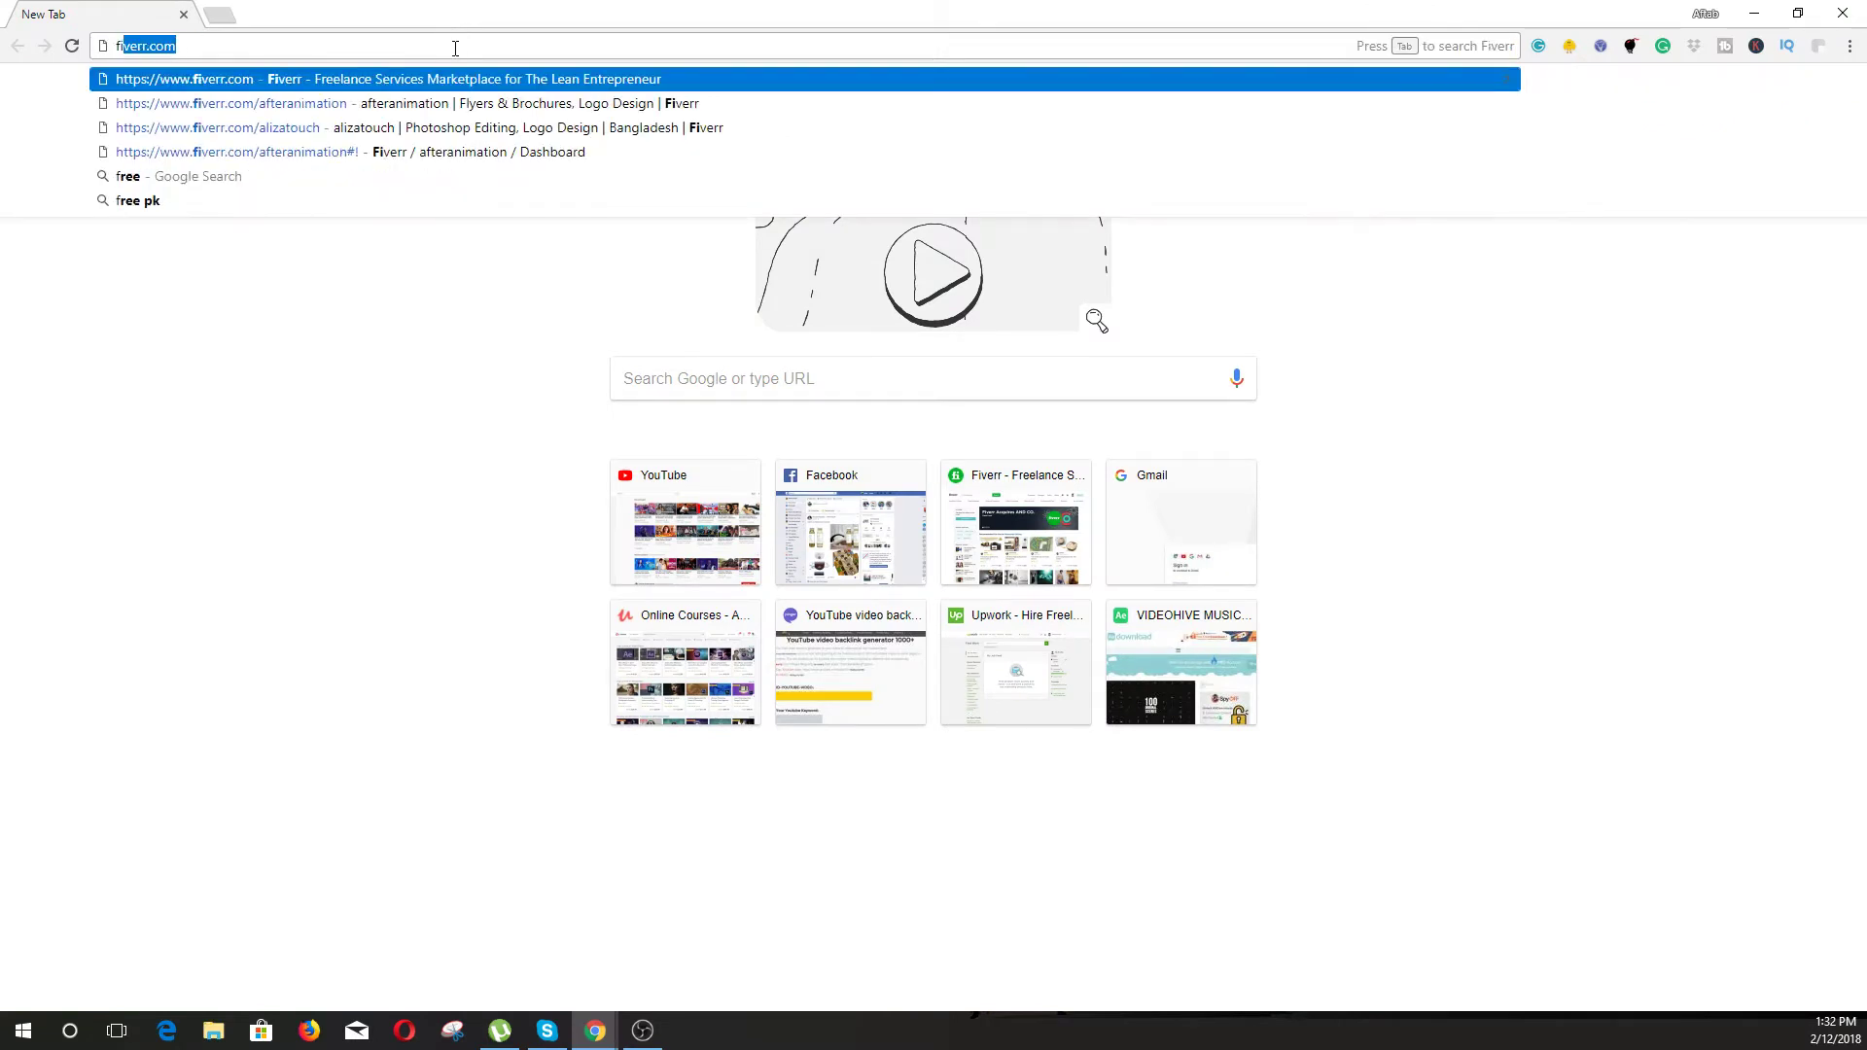
type("iverr")
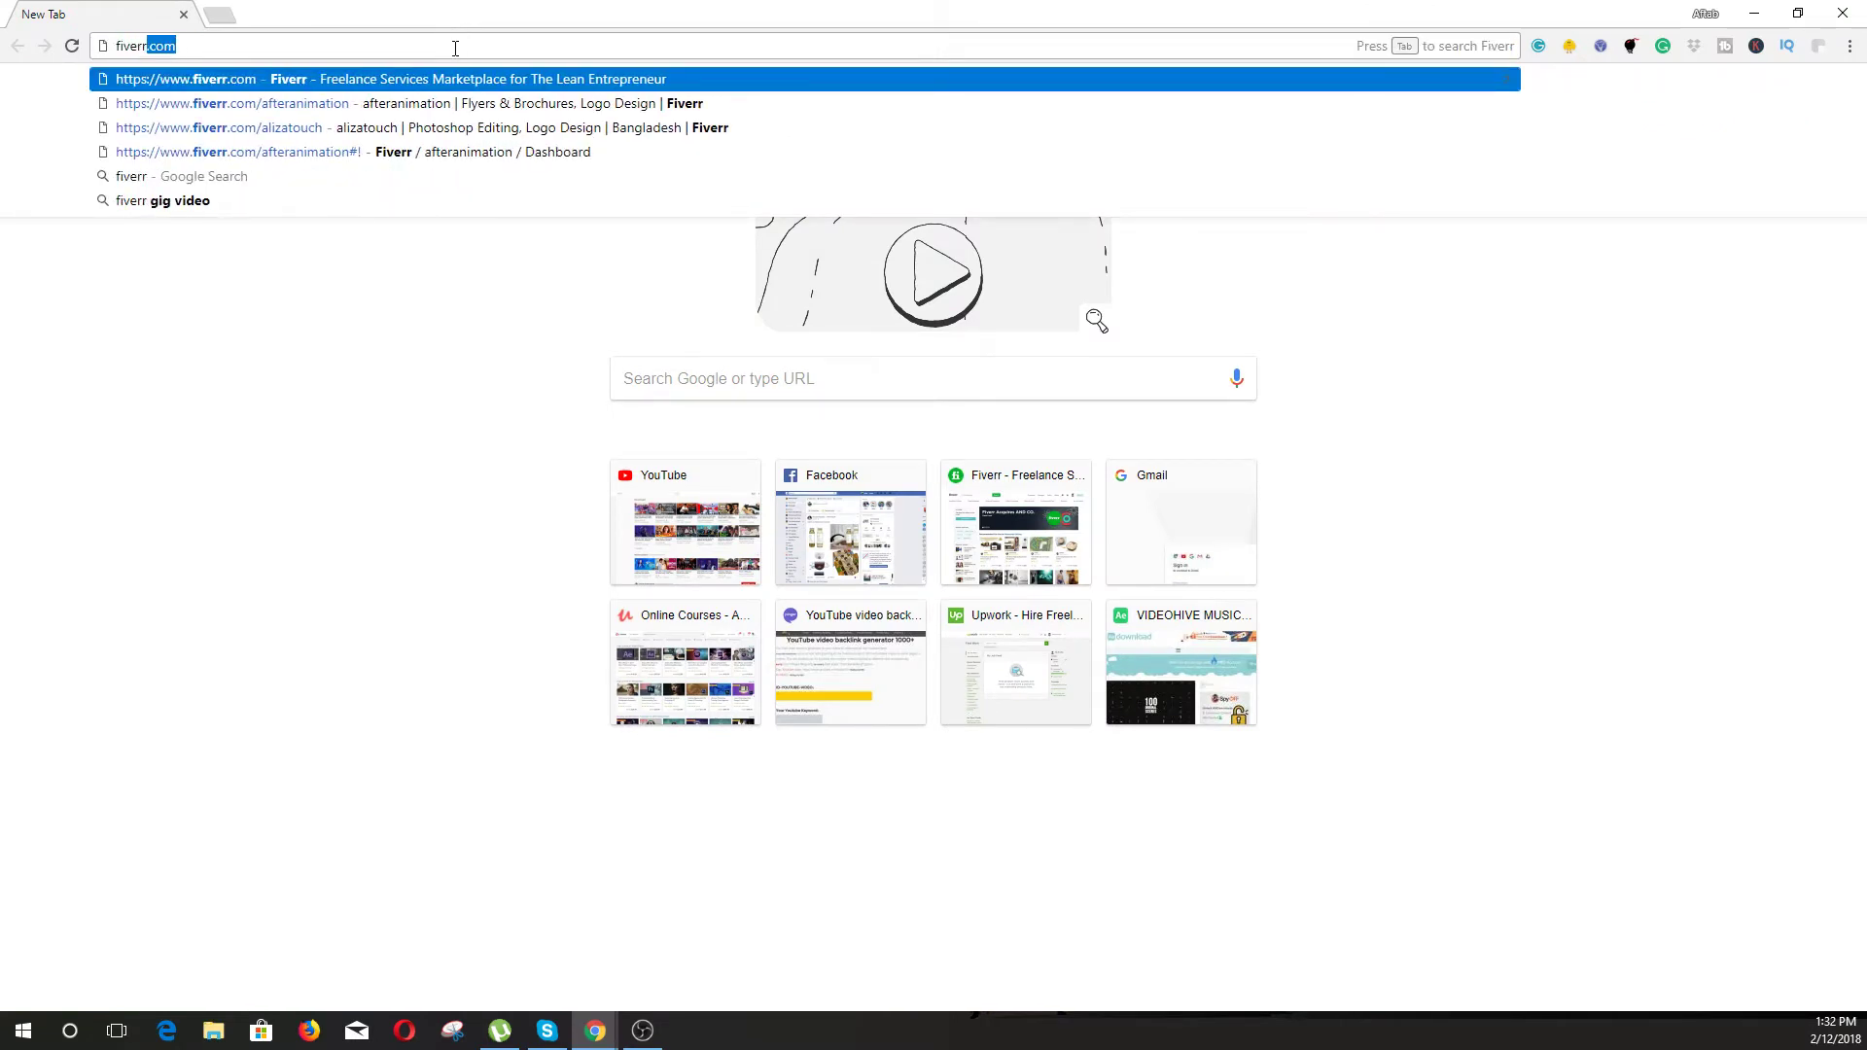
key("Return")
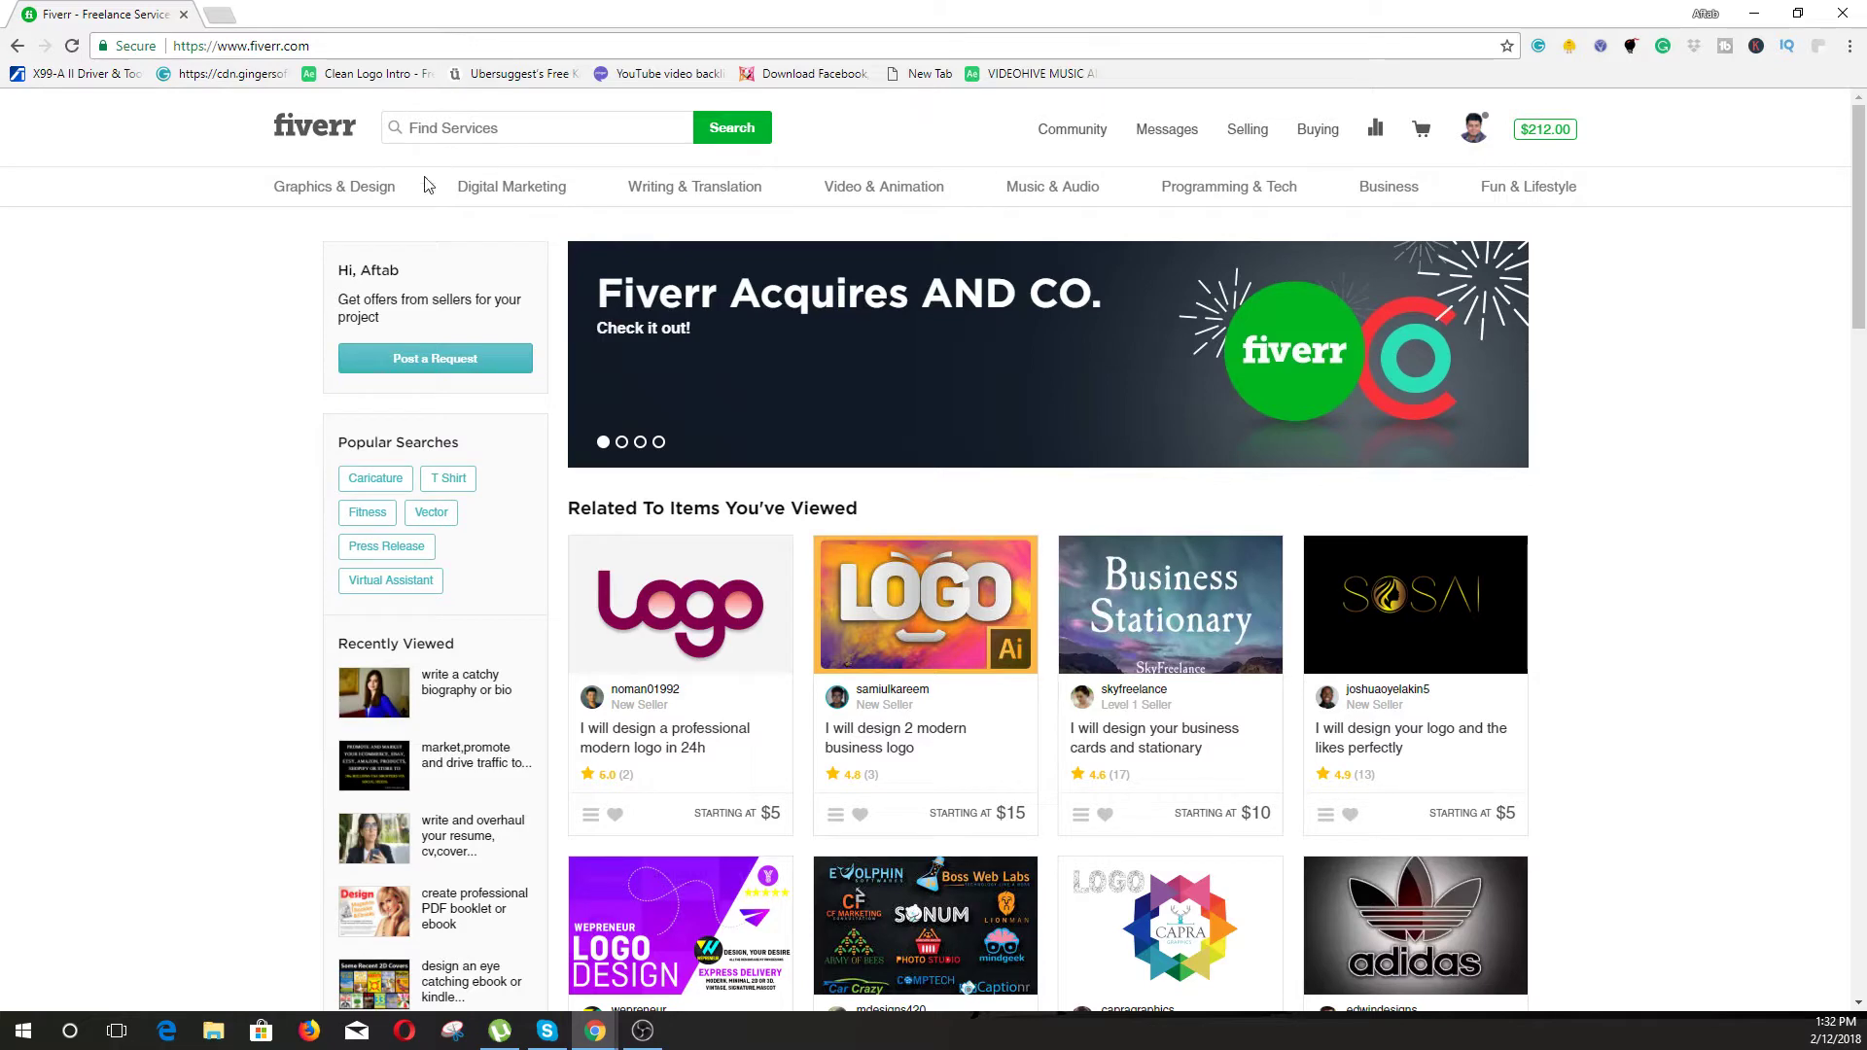
mouse_move(334, 187)
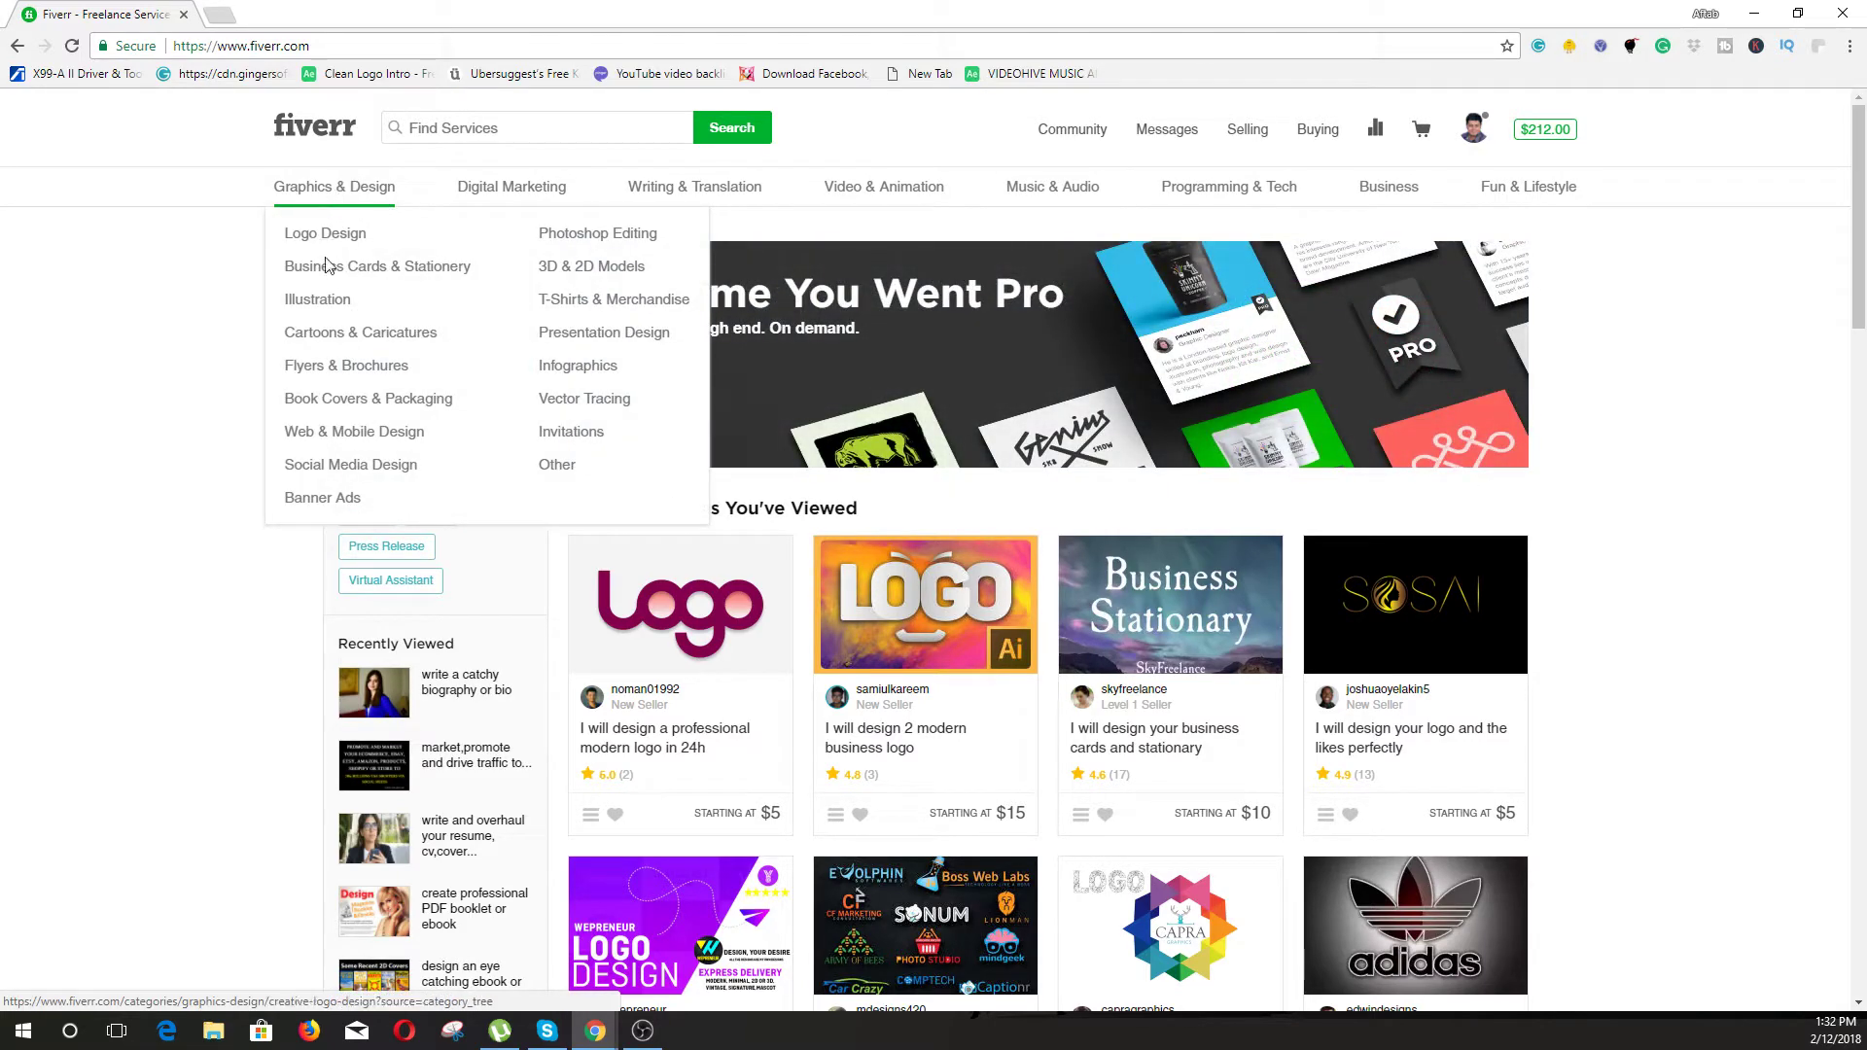
Browse the Flyers & Brochures gigs, then return to the Graphics & Design category page
left_click(333, 372)
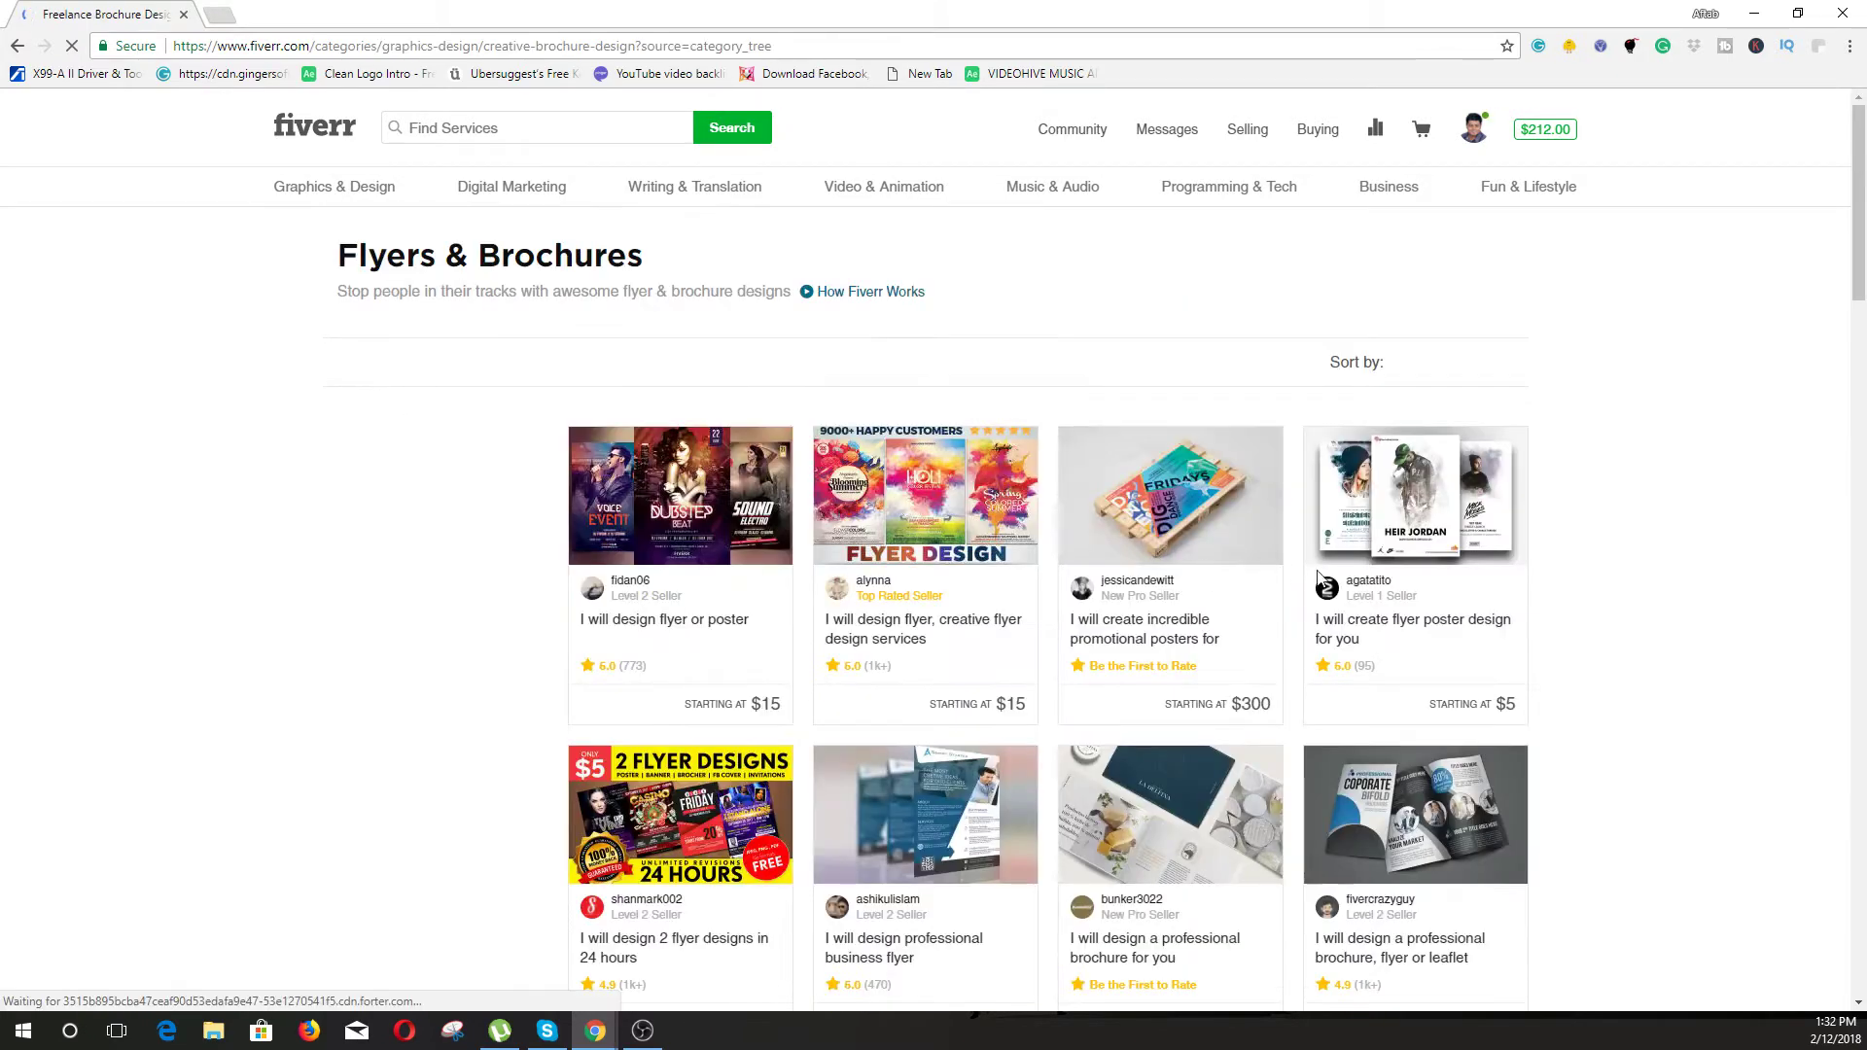
scroll(1262, 541, "down", 2)
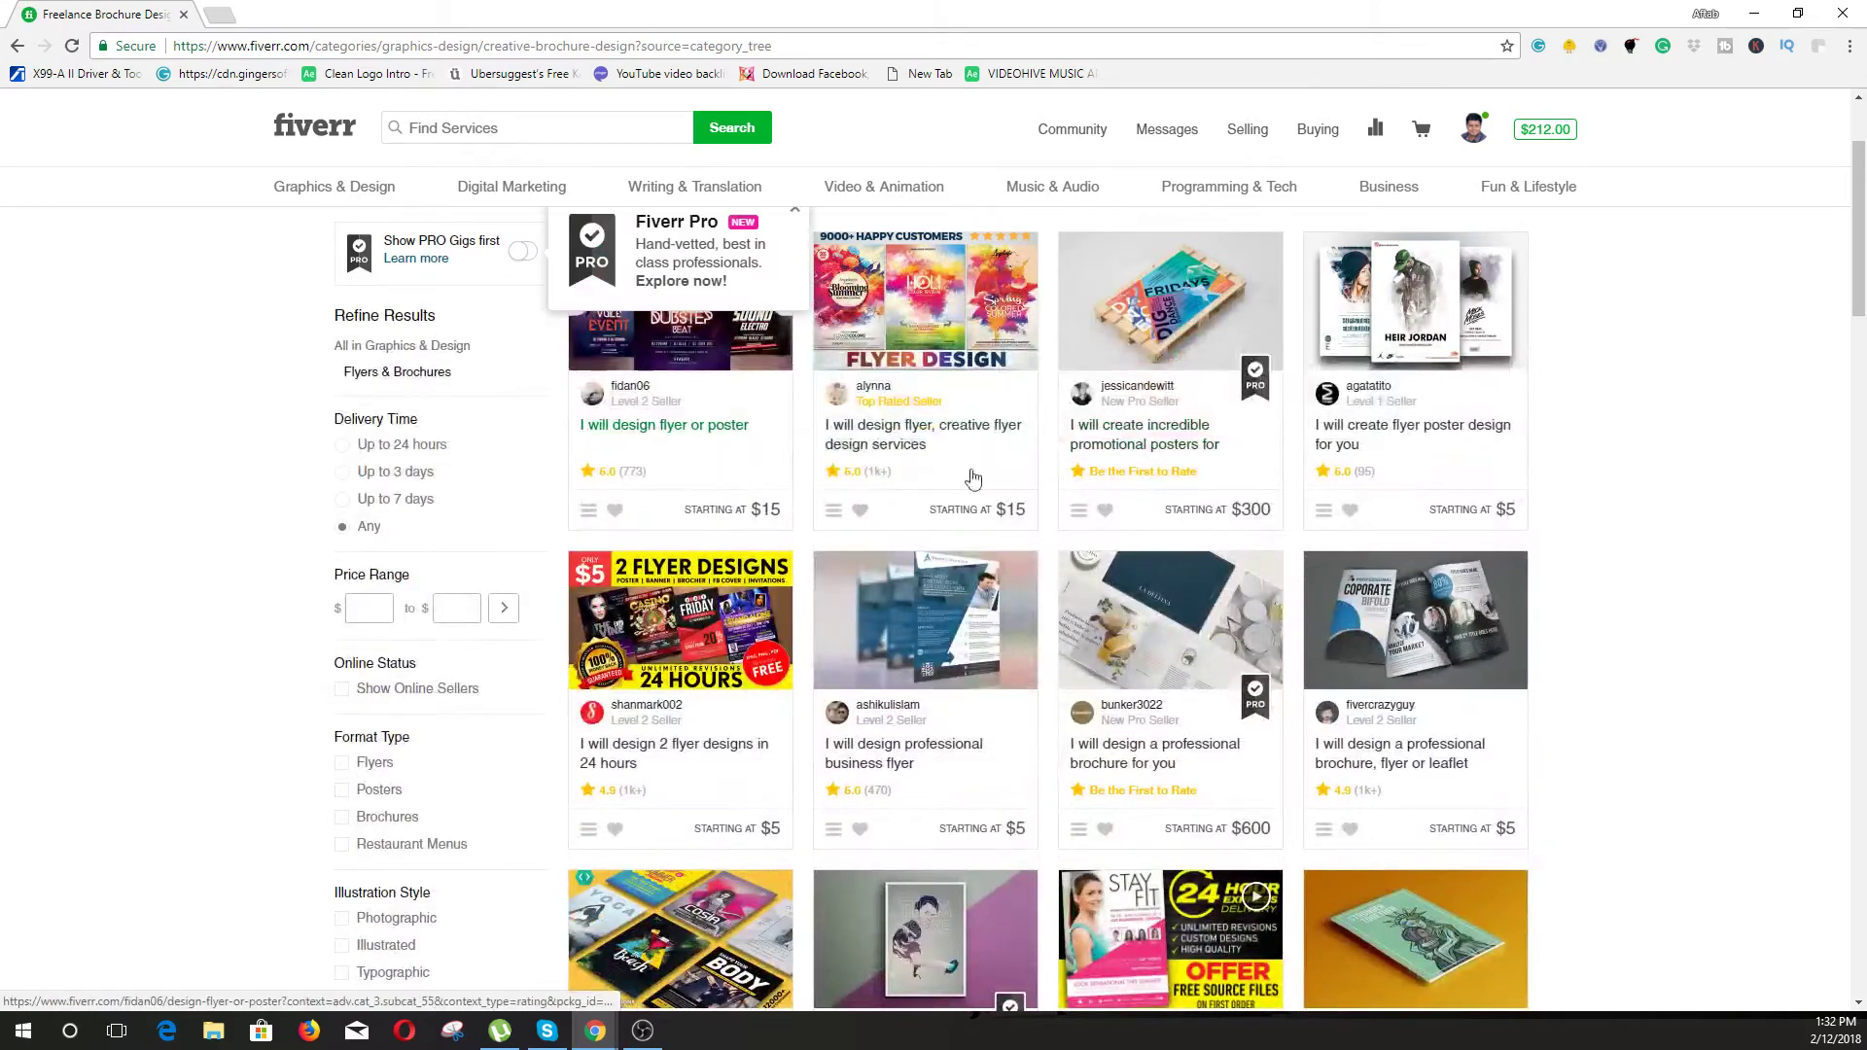
scroll(1245, 671, "down", 1)
scroll(1099, 632, "down", 2)
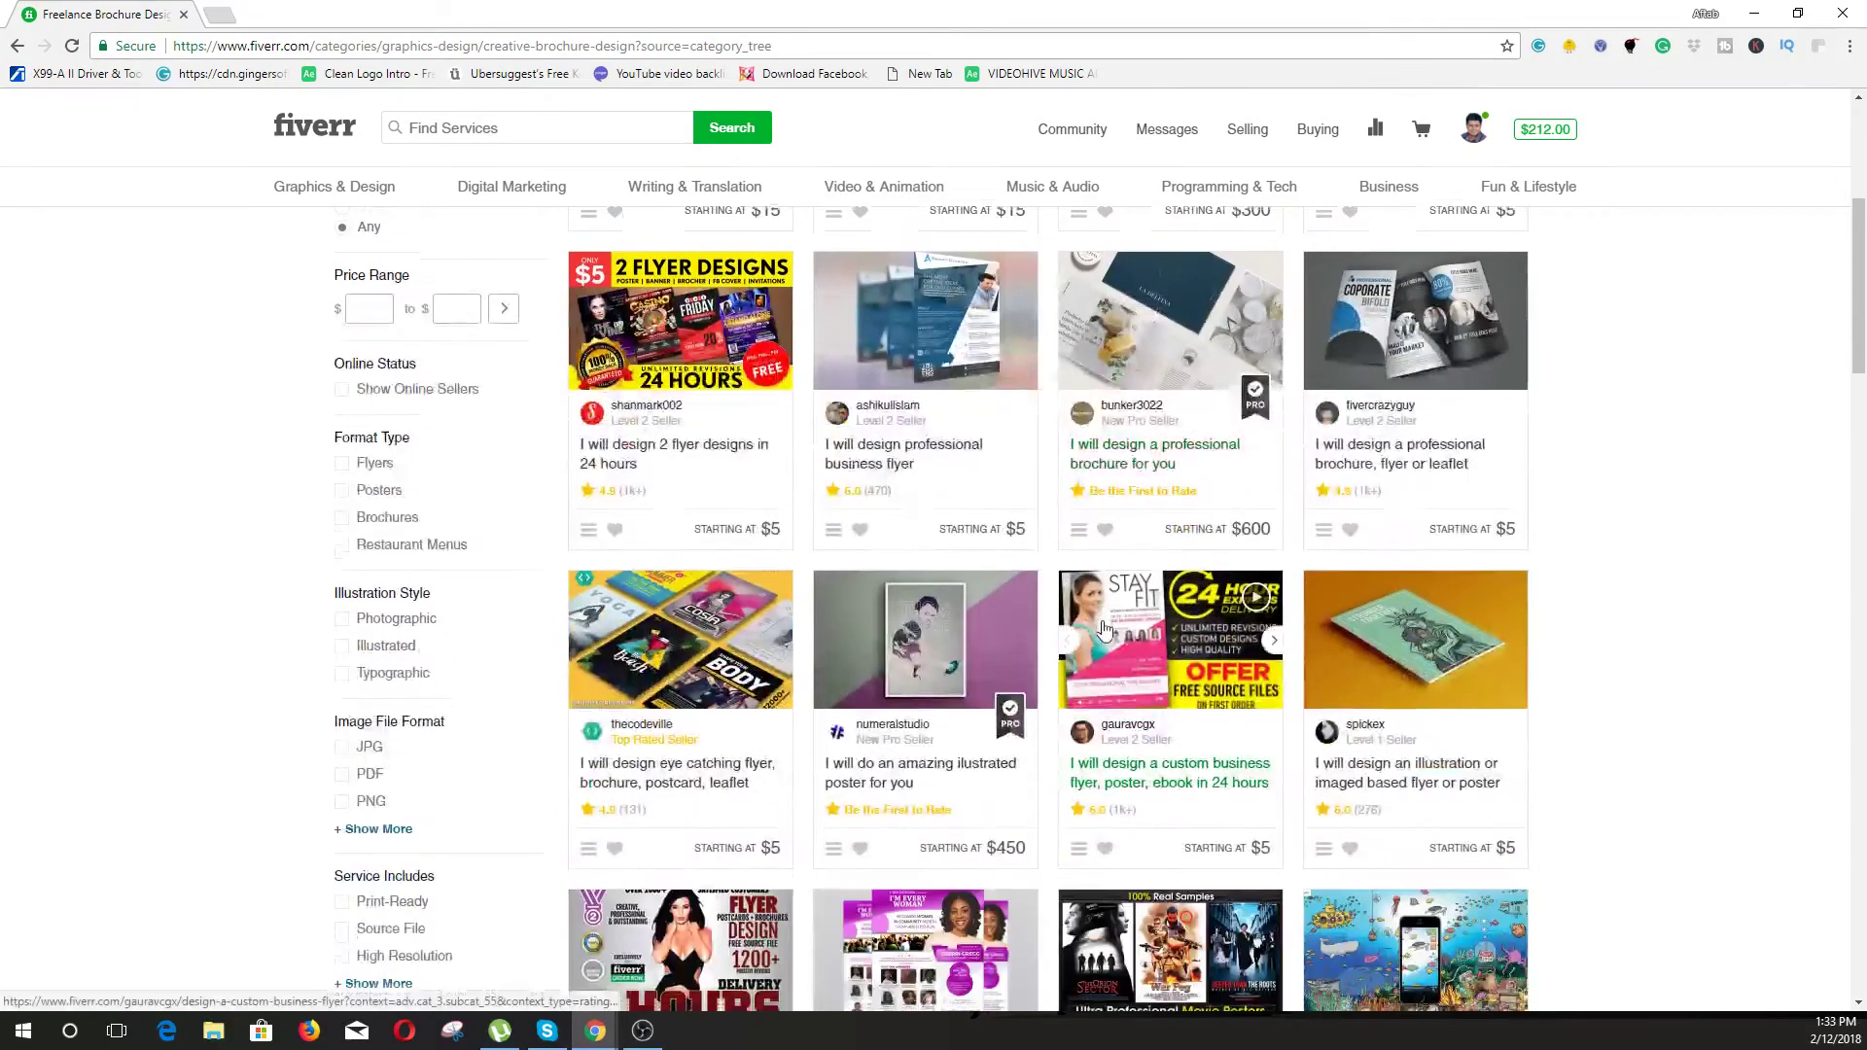
scroll(1103, 630, "down", 2)
scroll(1103, 630, "down", 2)
scroll(1104, 630, "down", 4)
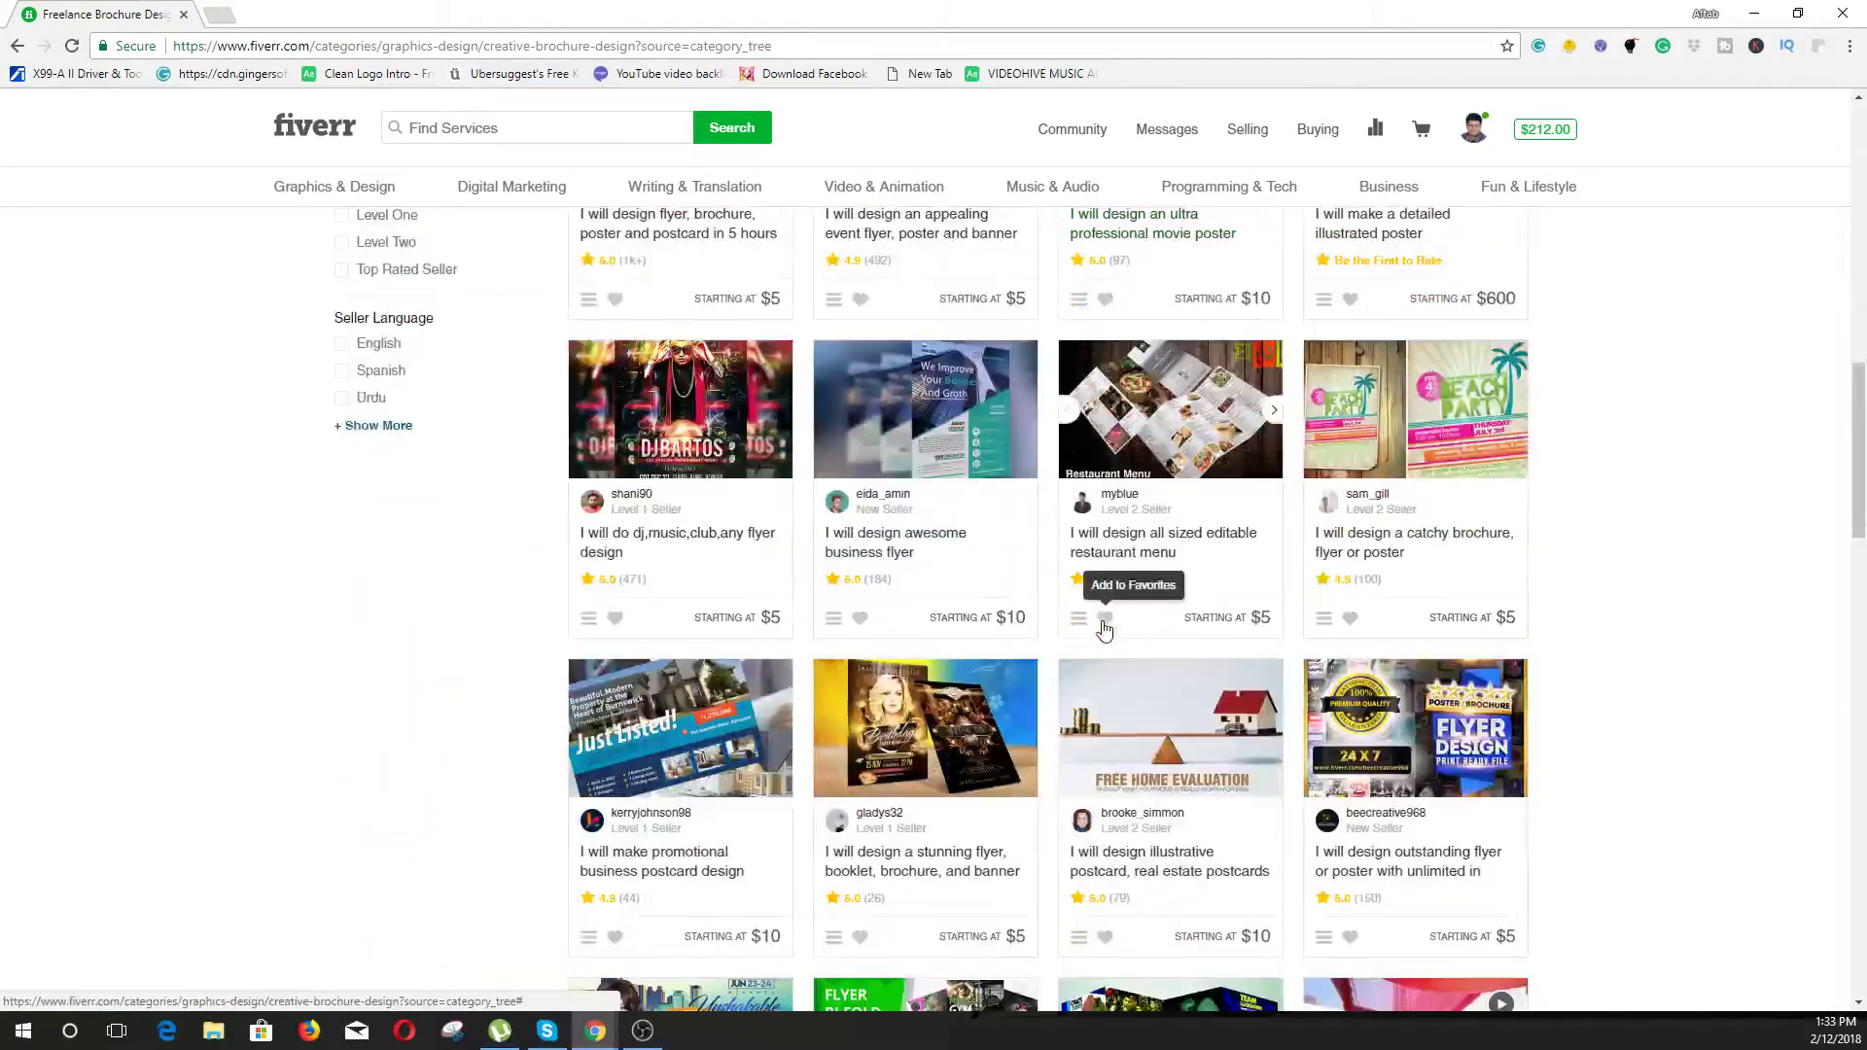
scroll(1104, 631, "up", 2)
scroll(1104, 630, "up", 5)
scroll(1099, 628, "up", 4)
scroll(1094, 627, "up", 2)
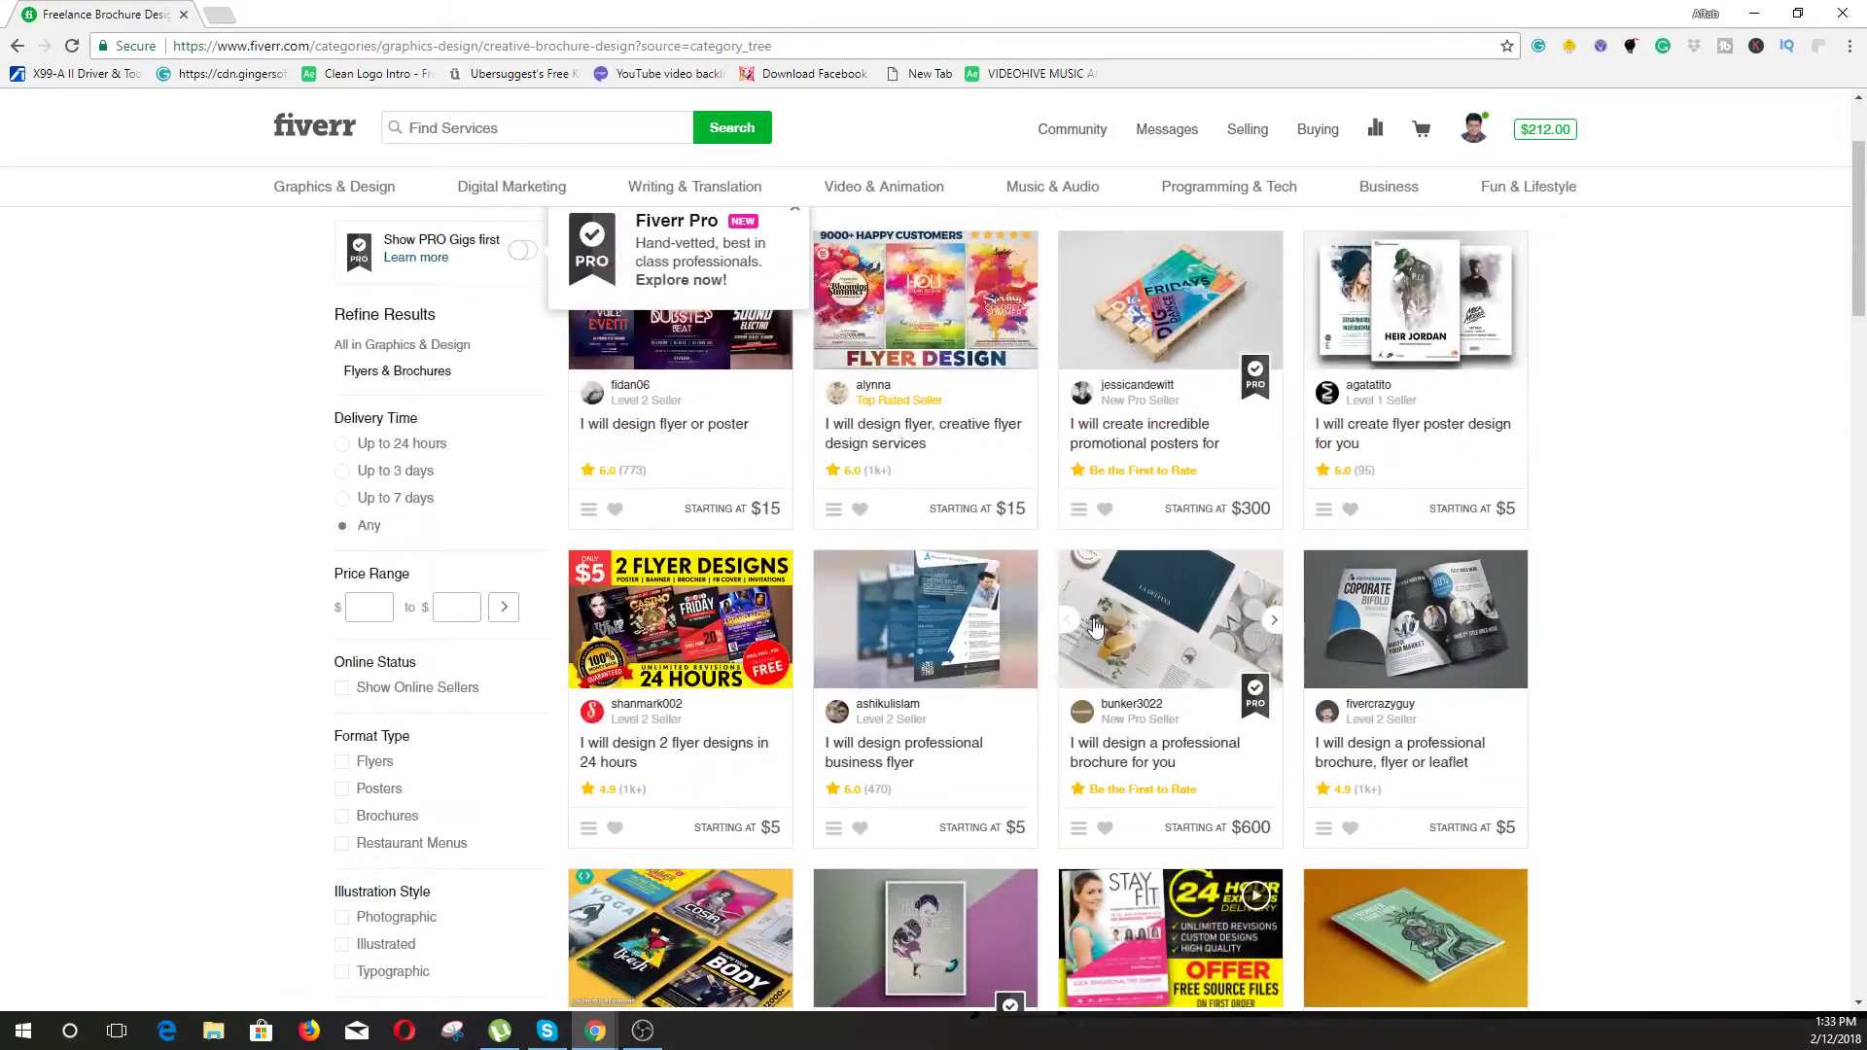
scroll(977, 623, "up", 2)
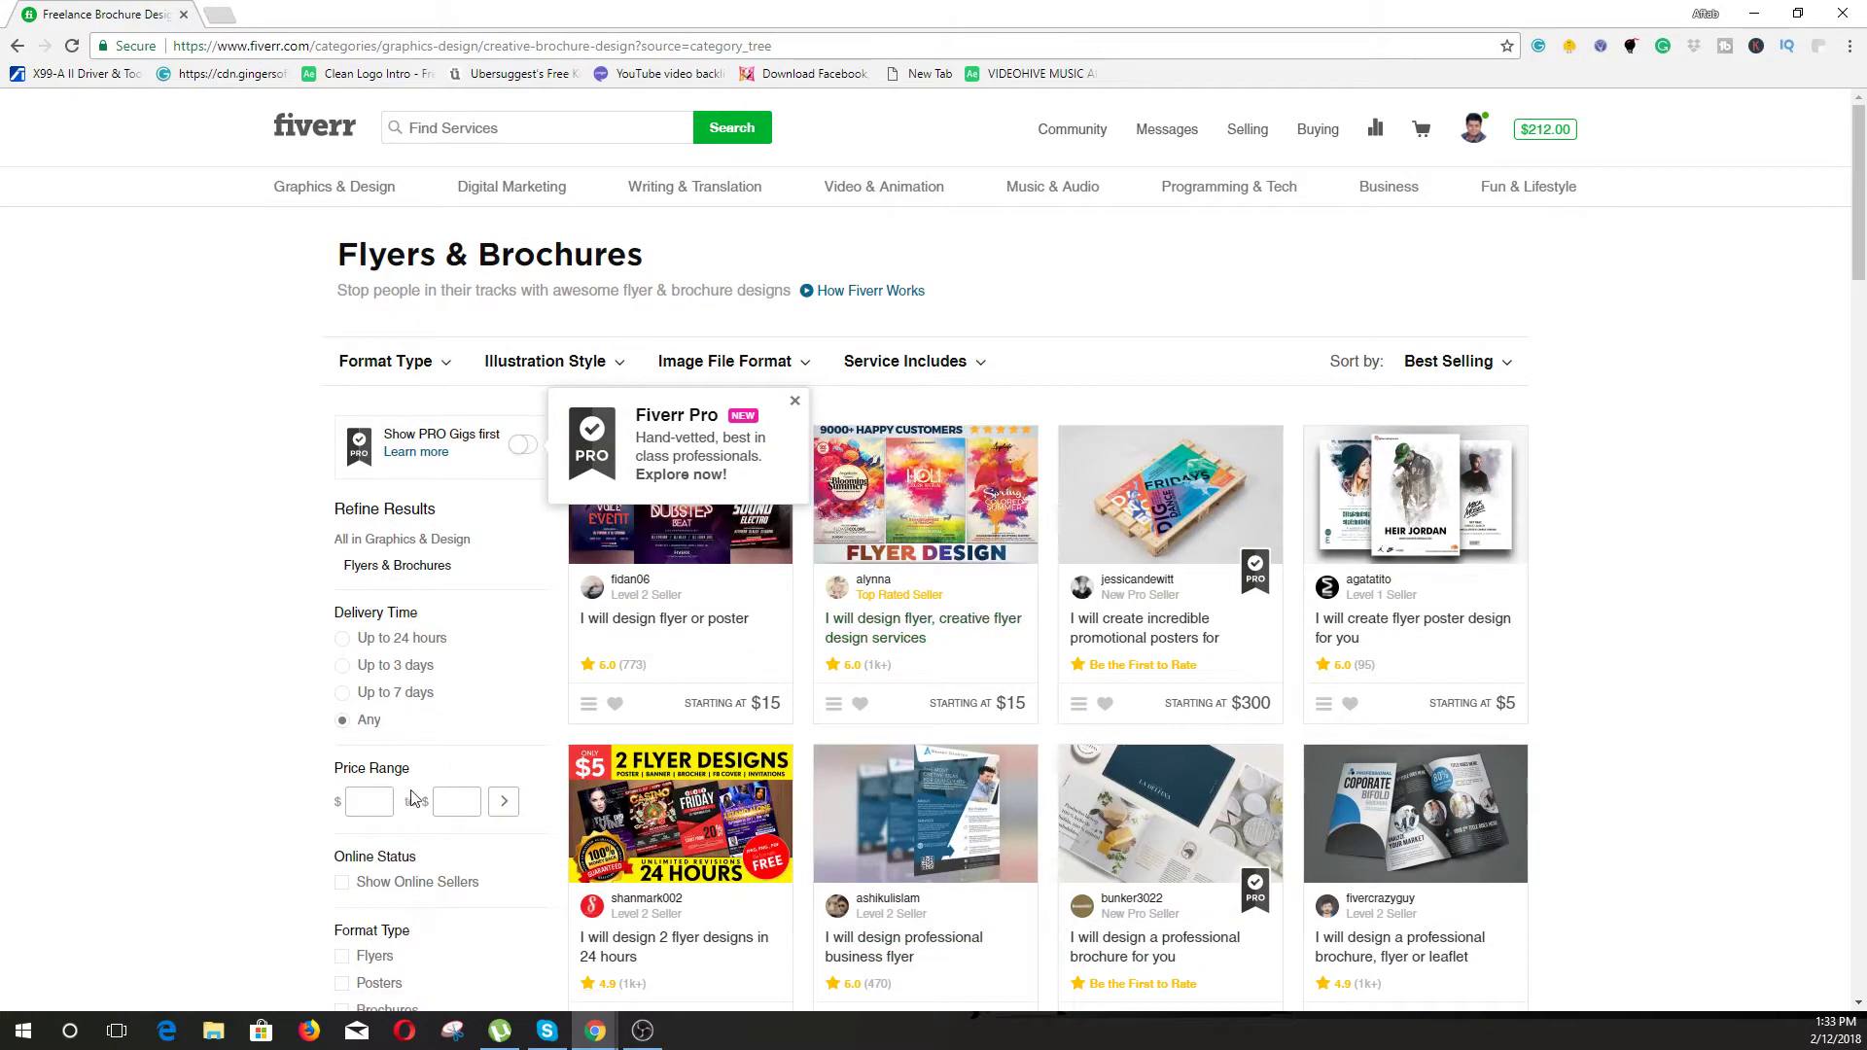
scroll(413, 798, "down", 3)
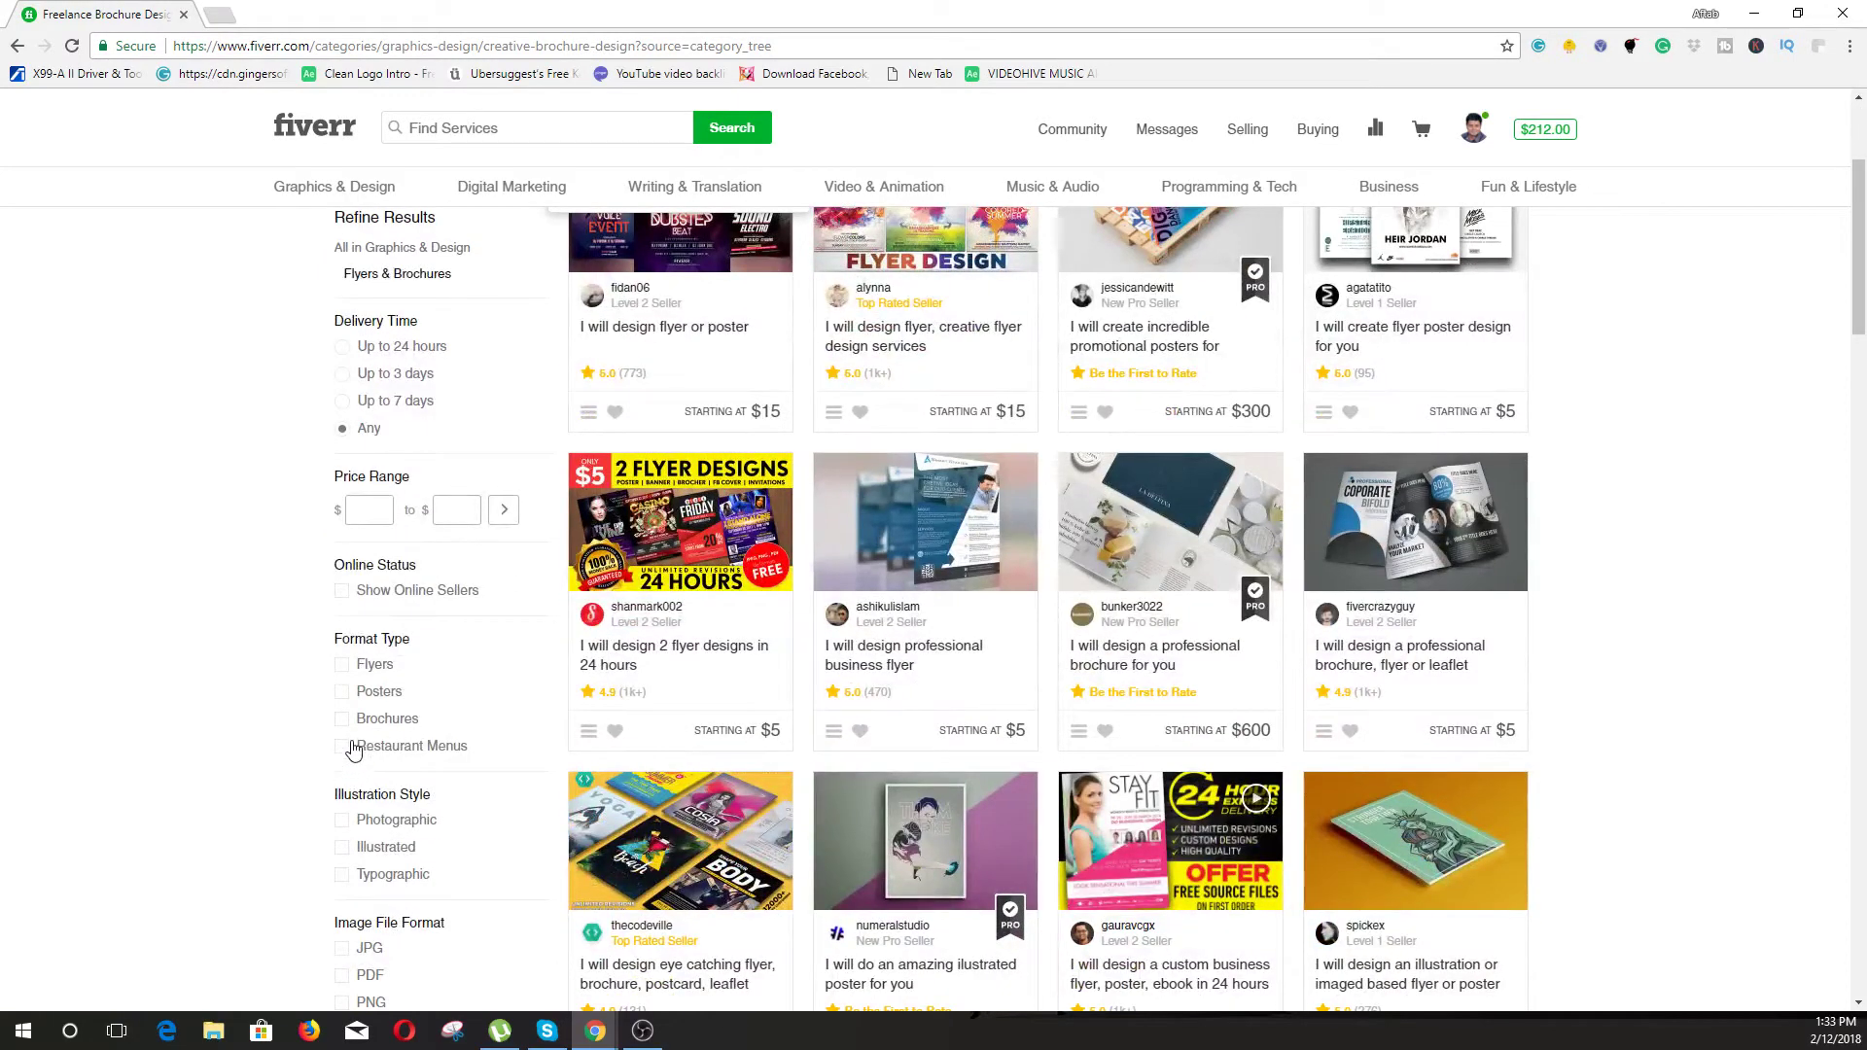
scroll(369, 717, "up", 3)
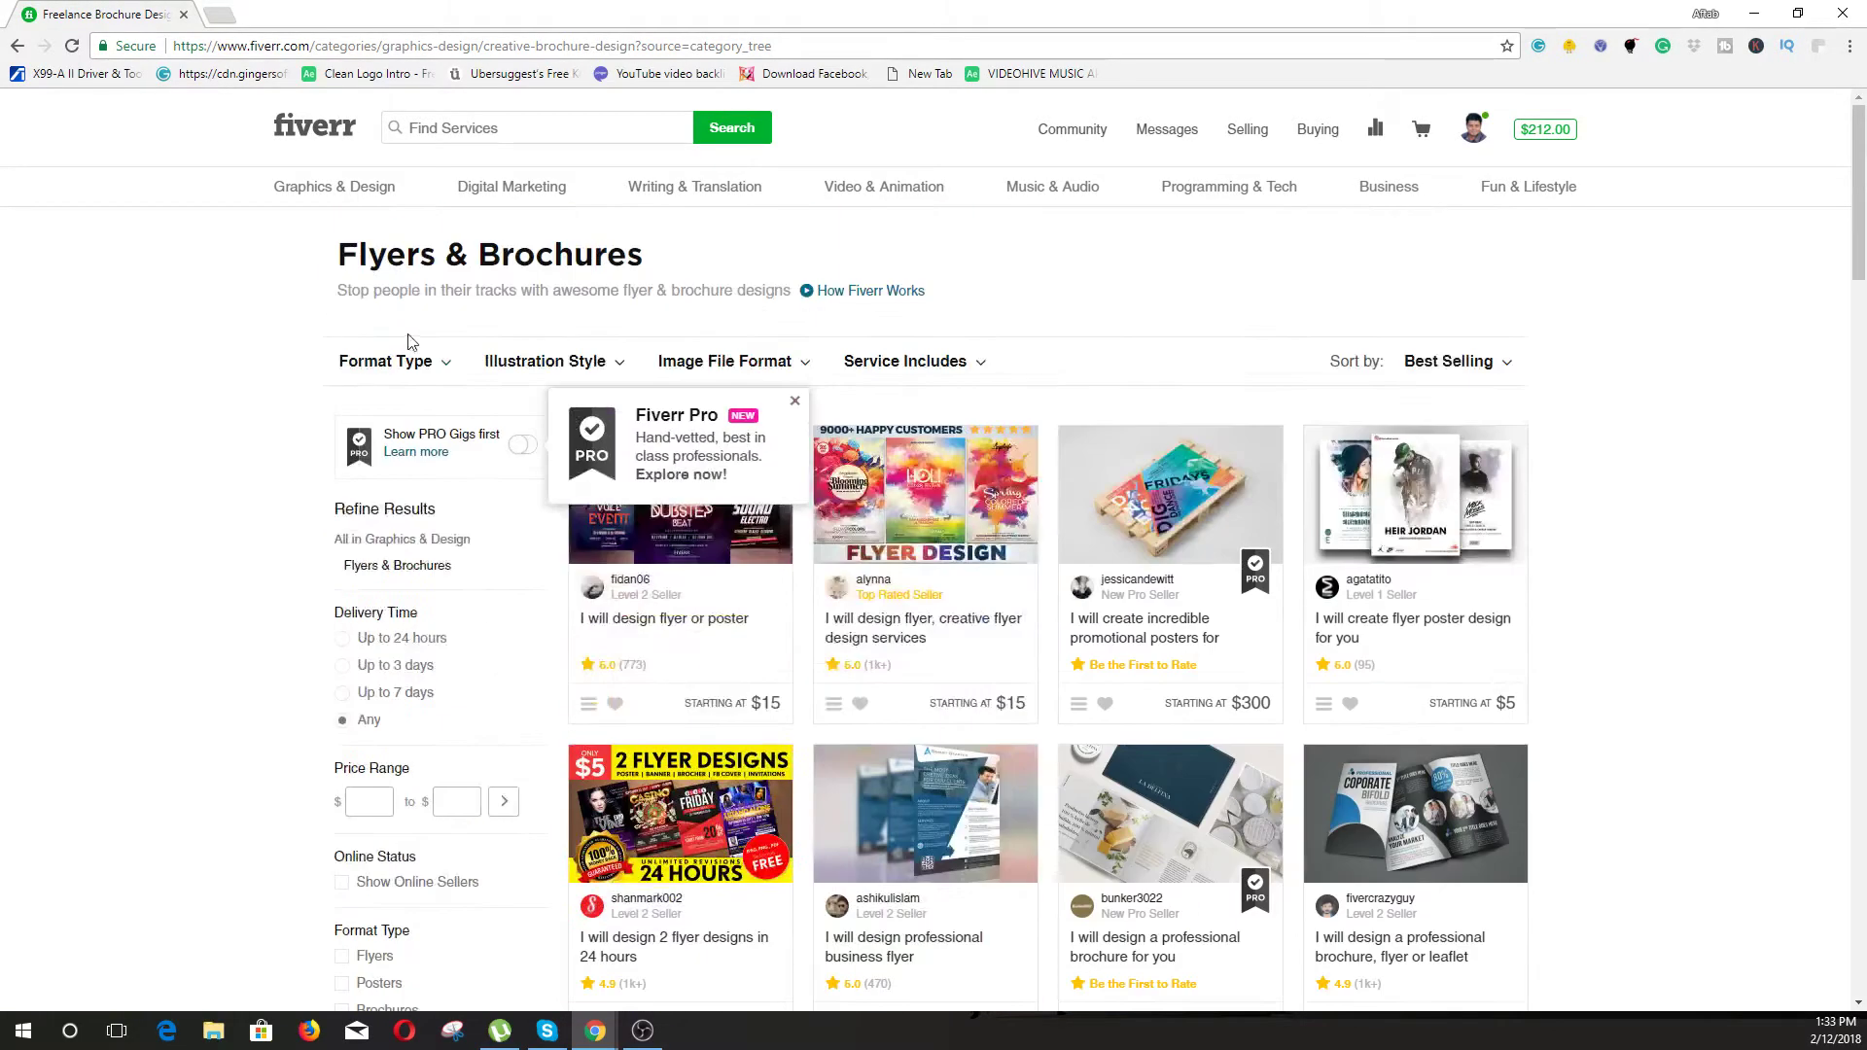
left_click(357, 193)
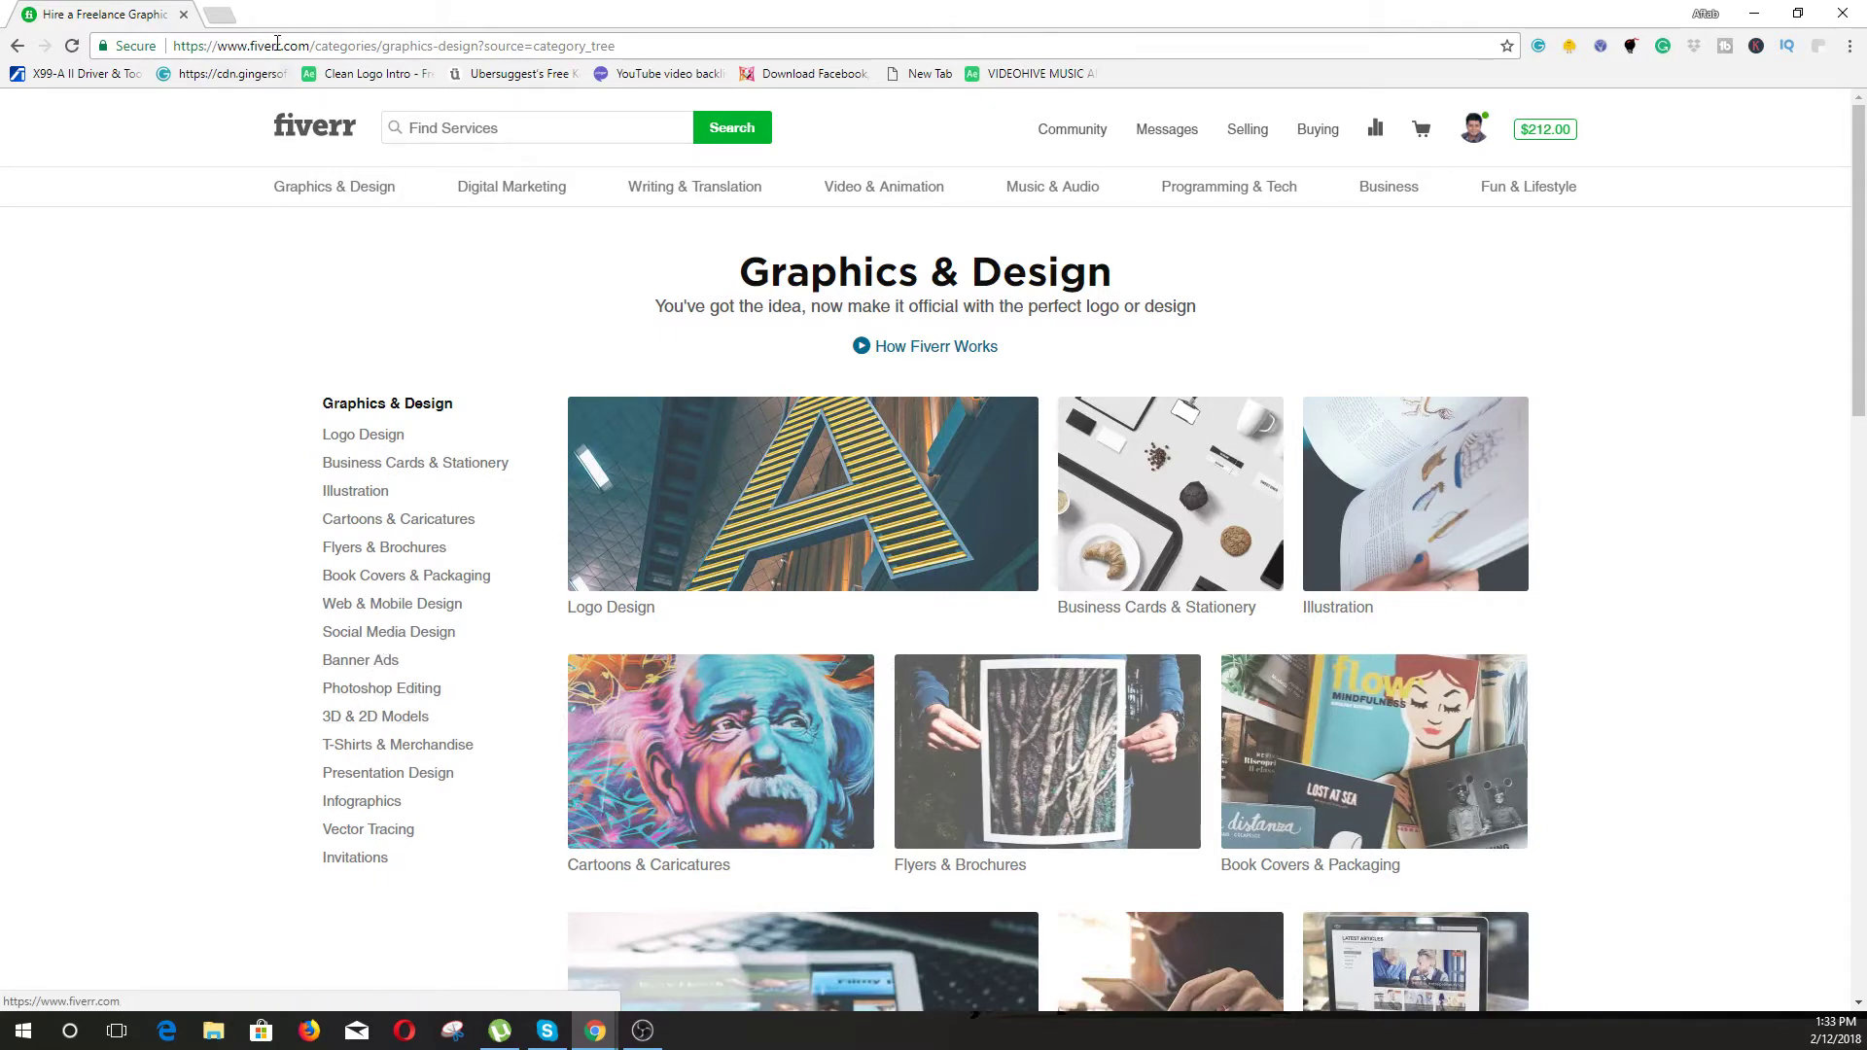
Load the seller skrdesign21's Fiverr profile page via the address bar
left_click_drag(316, 45, 919, 47)
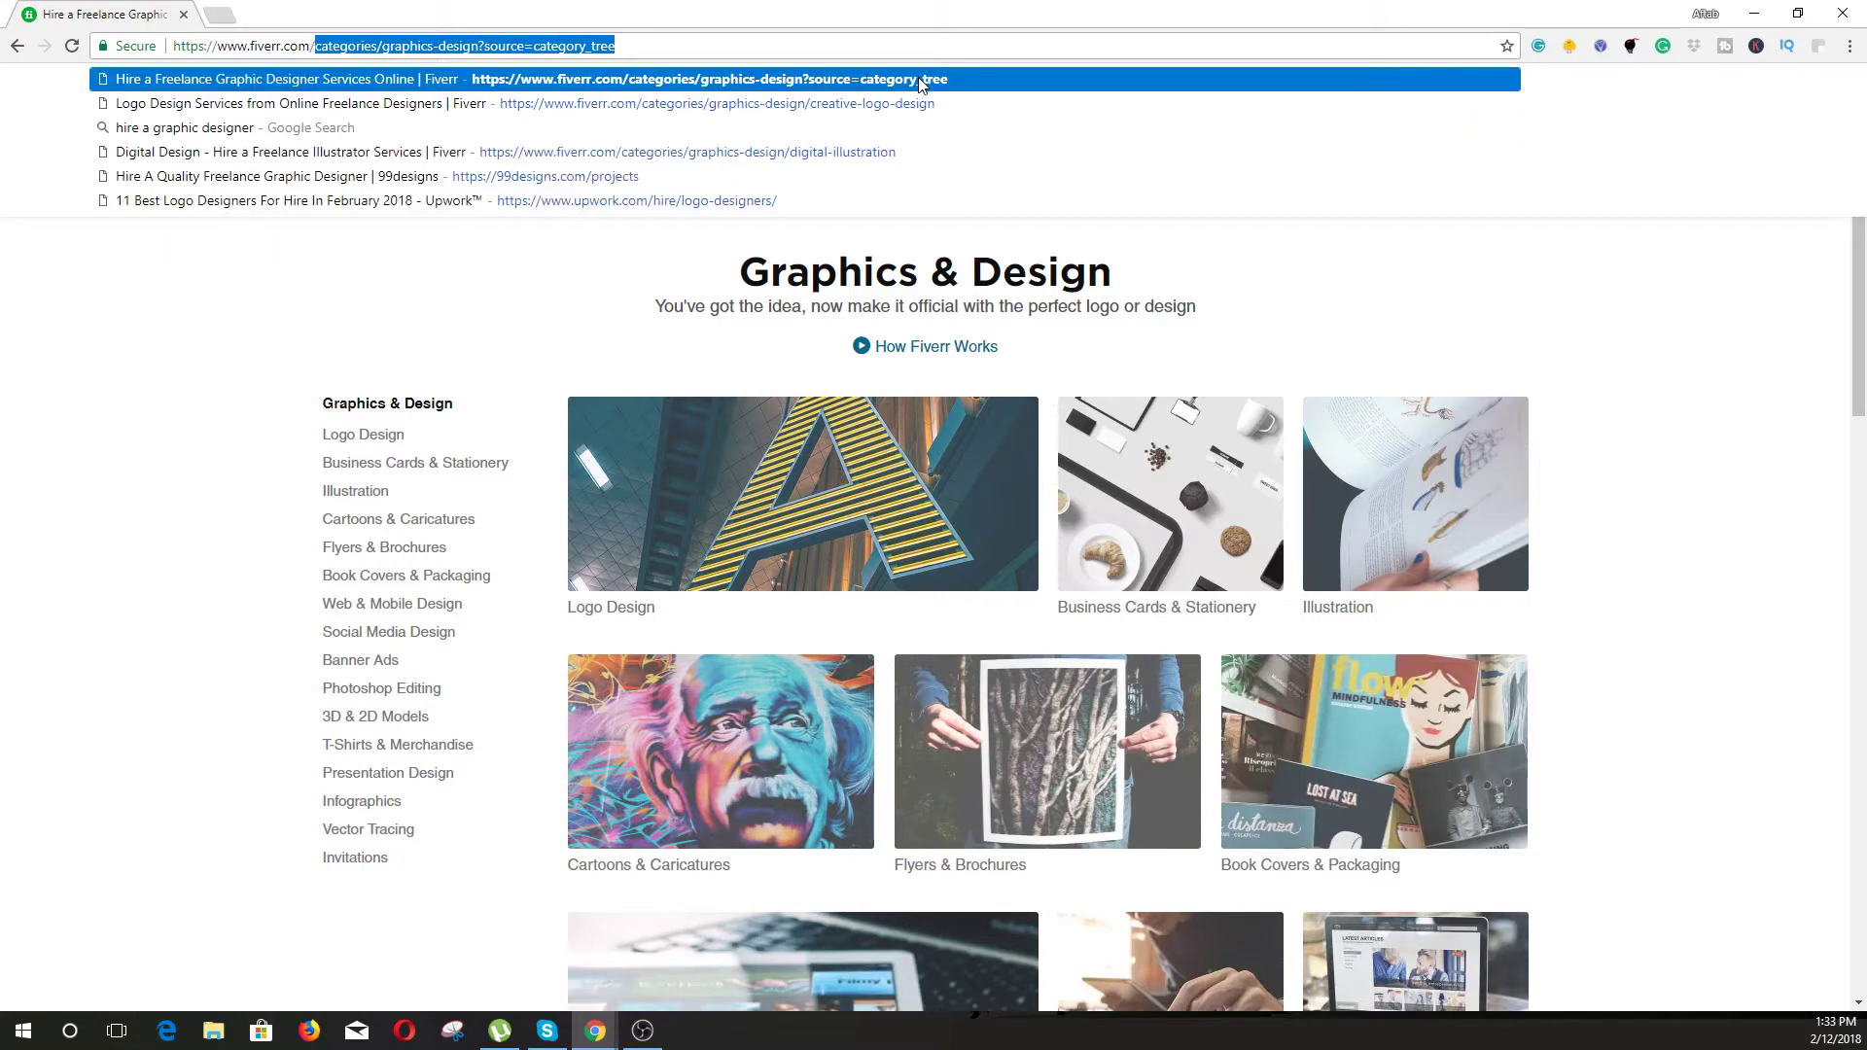
type("skrdesi")
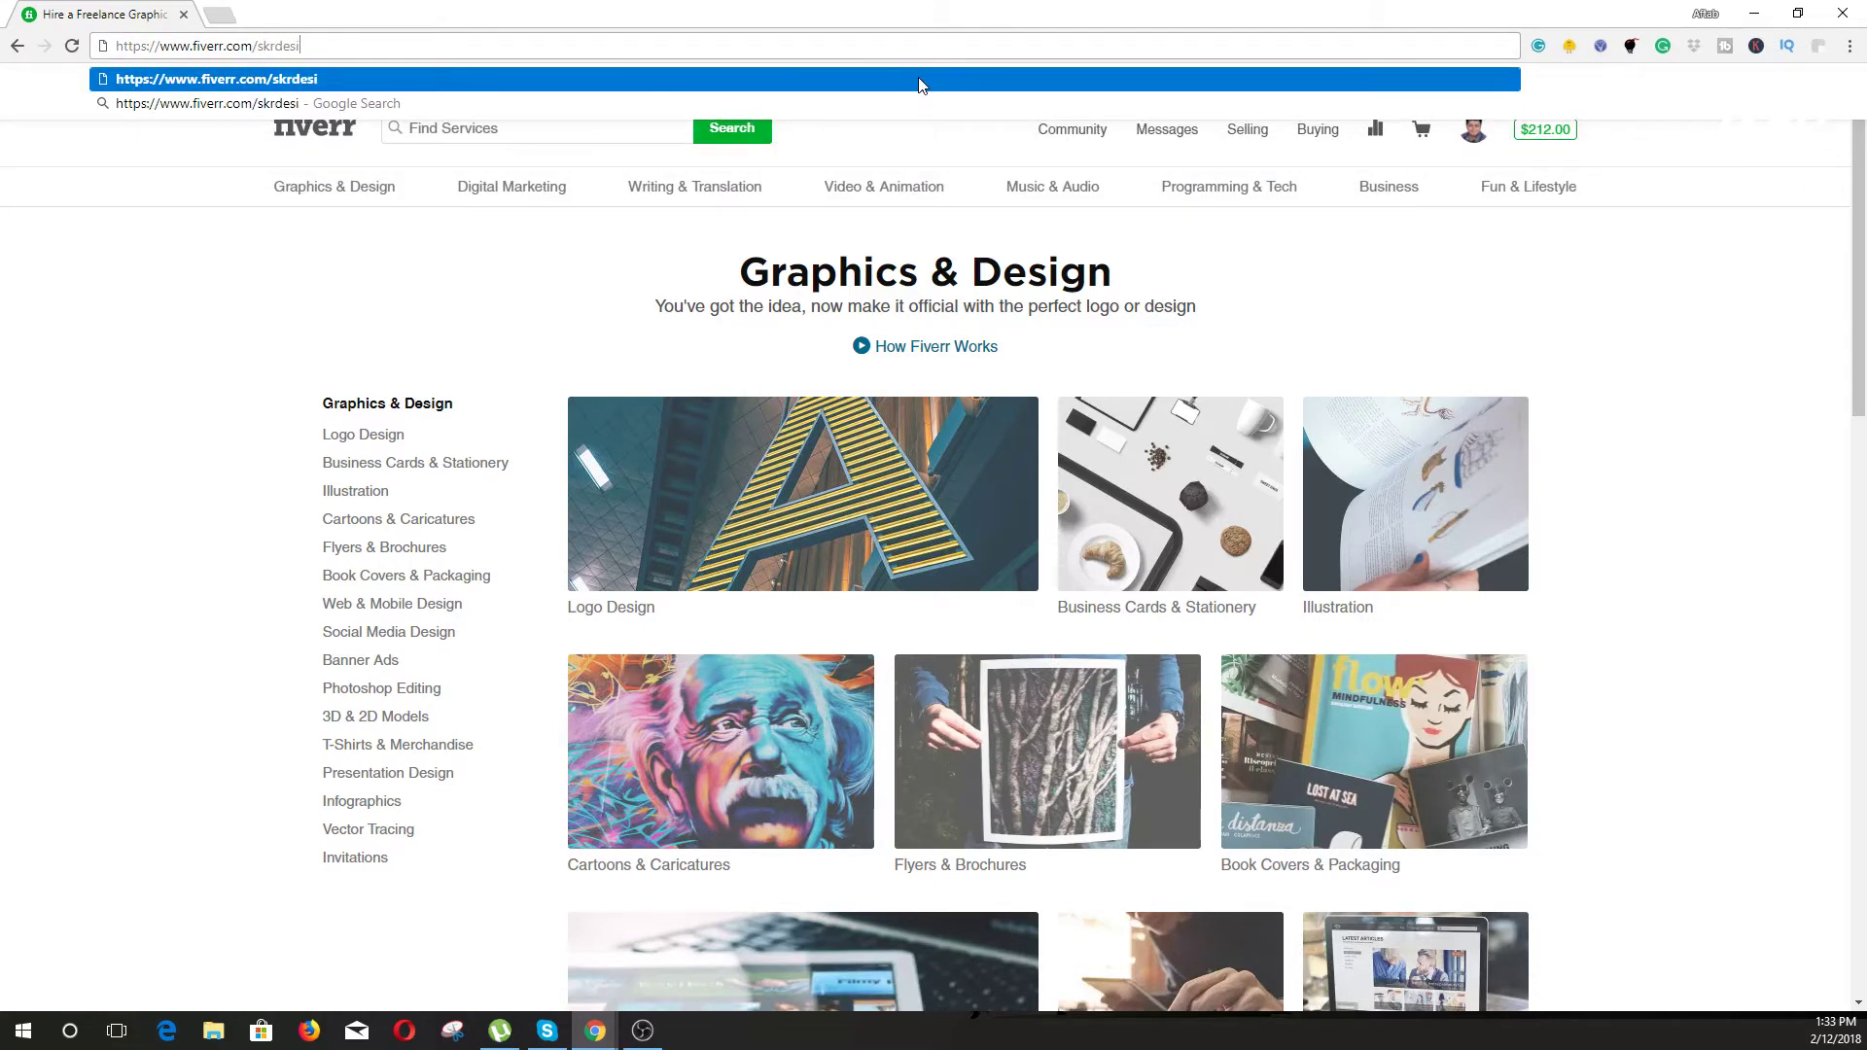
type("gn21")
key("Return")
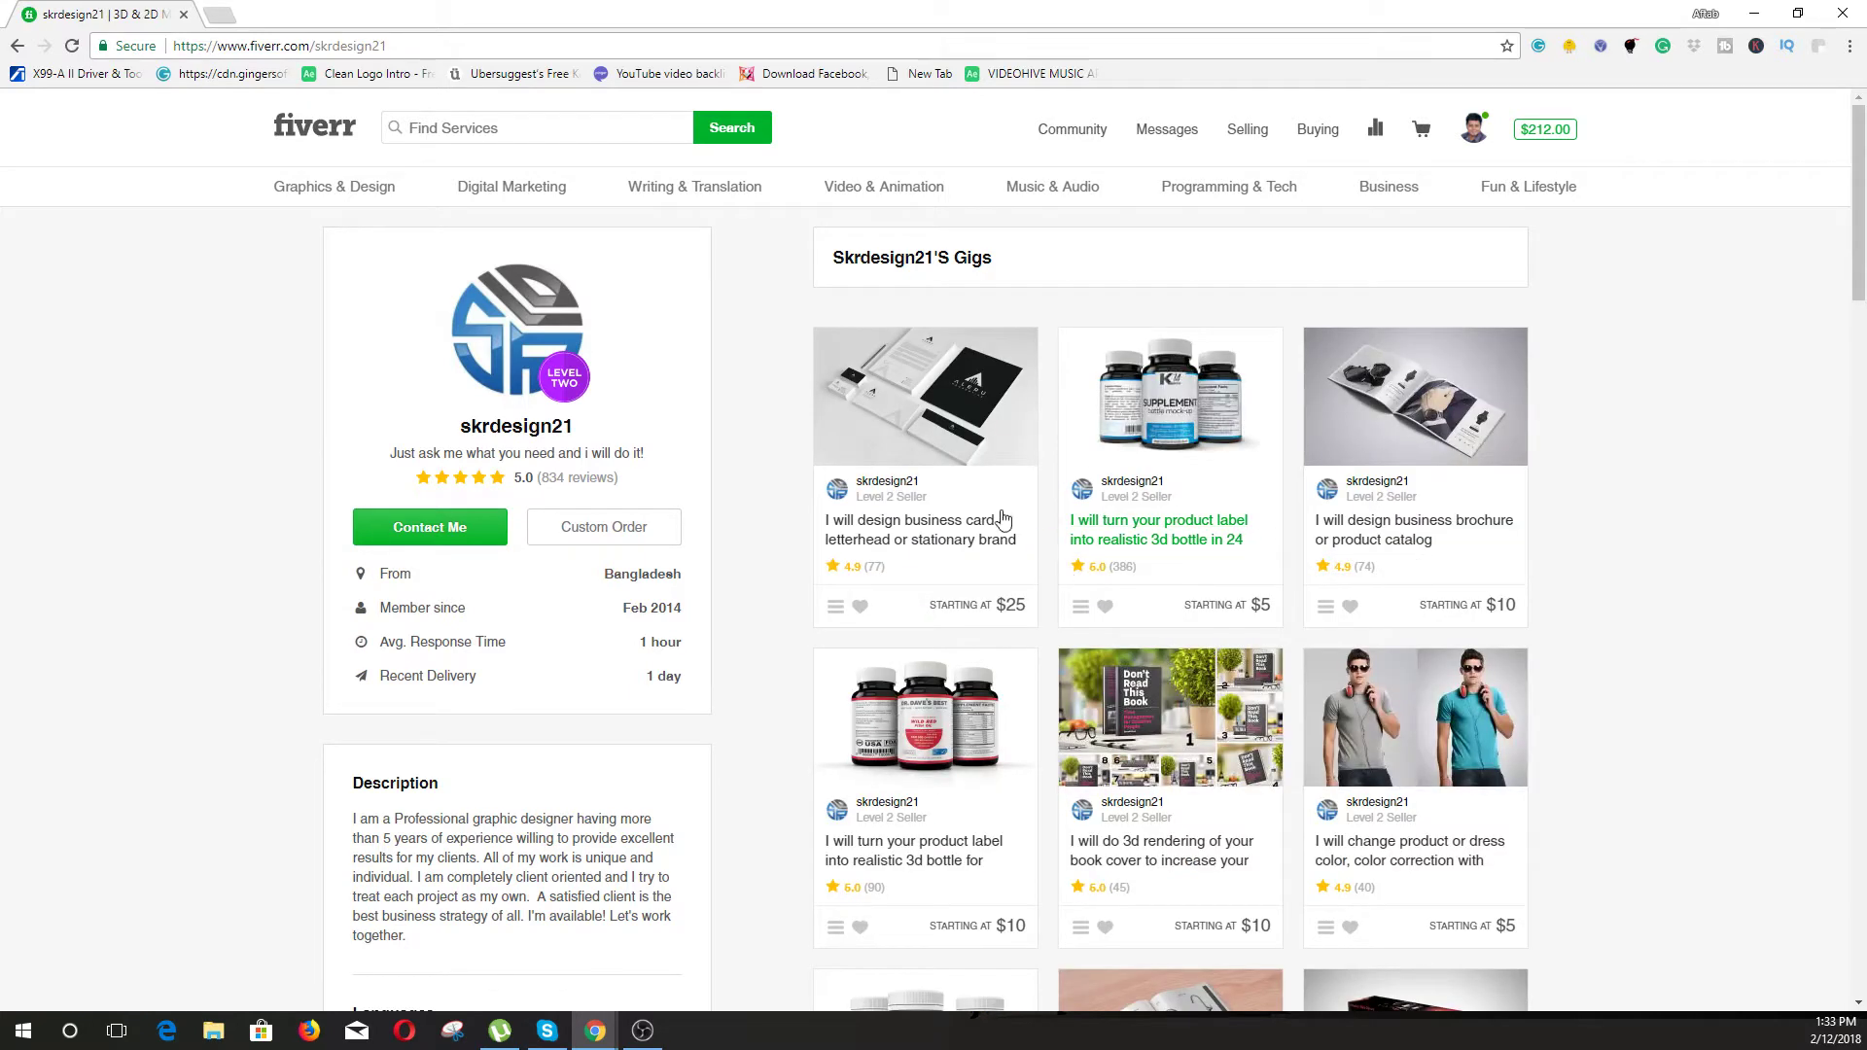
Open the business card and letterhead gig and copy its title
left_click(964, 419)
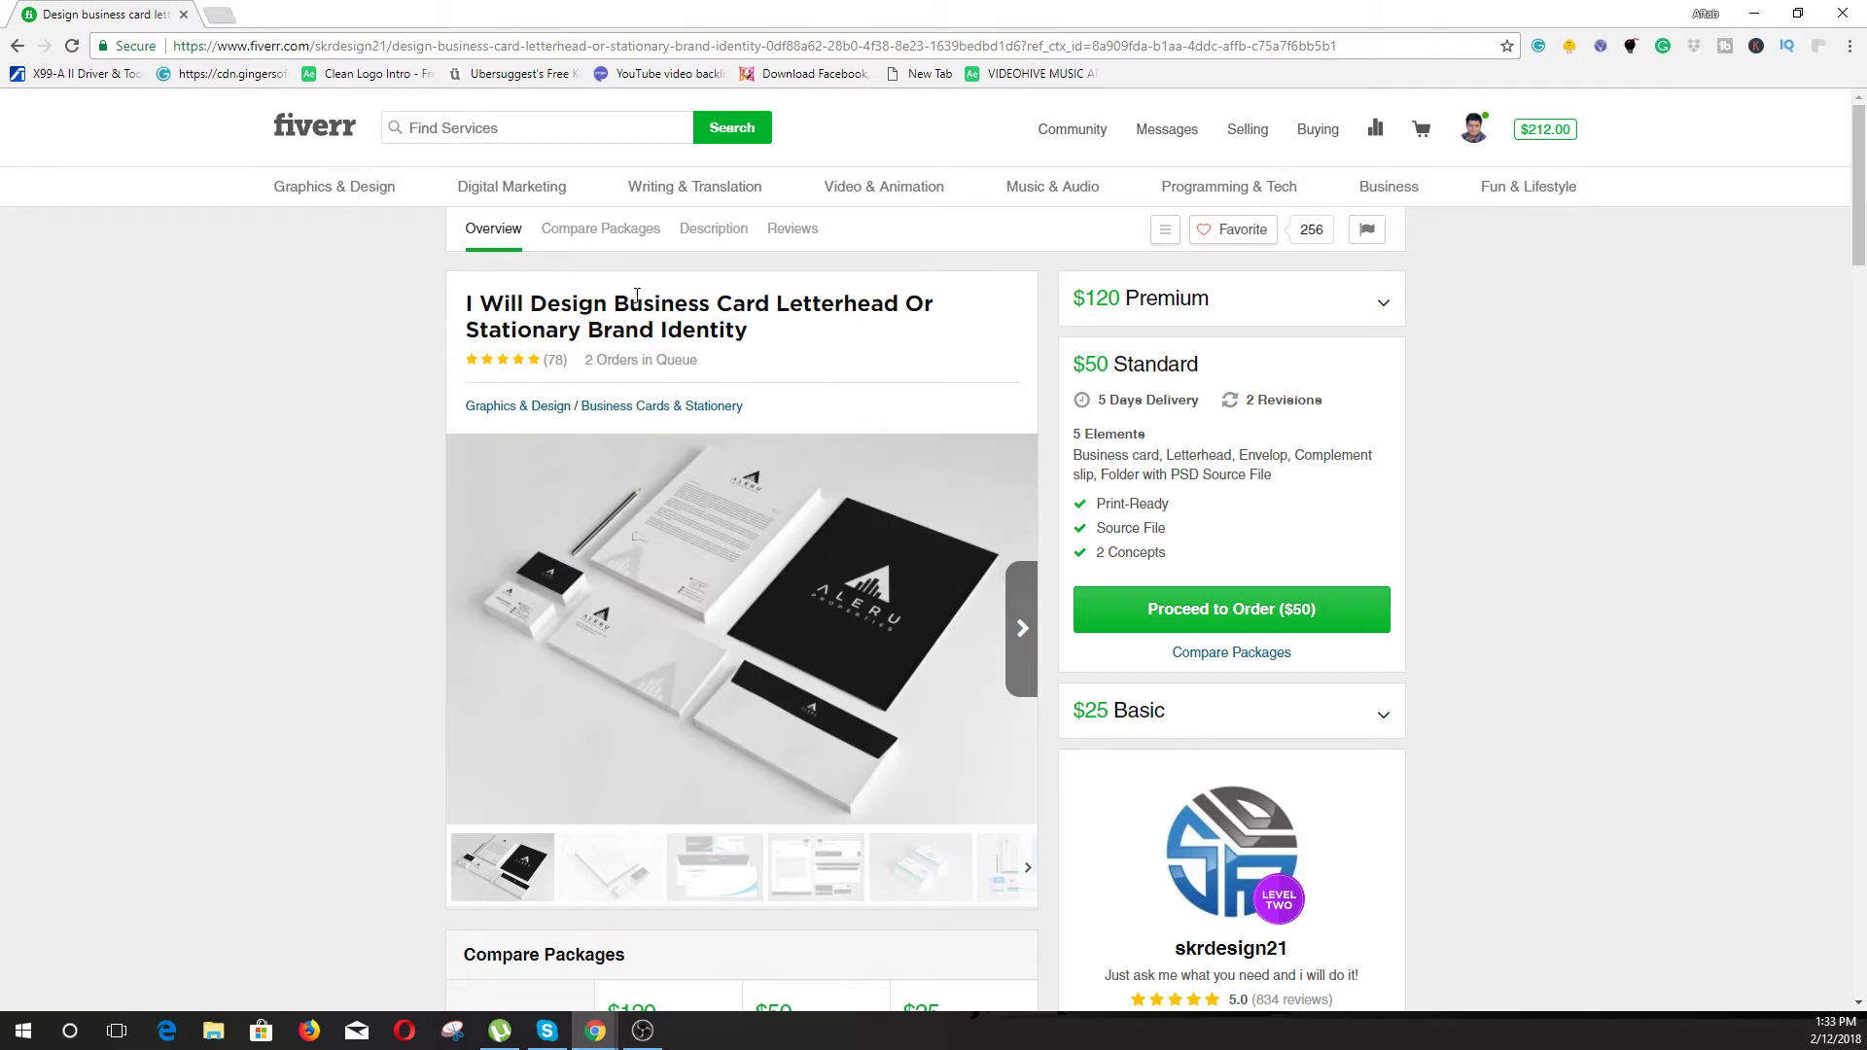
left_click_drag(619, 302, 904, 331)
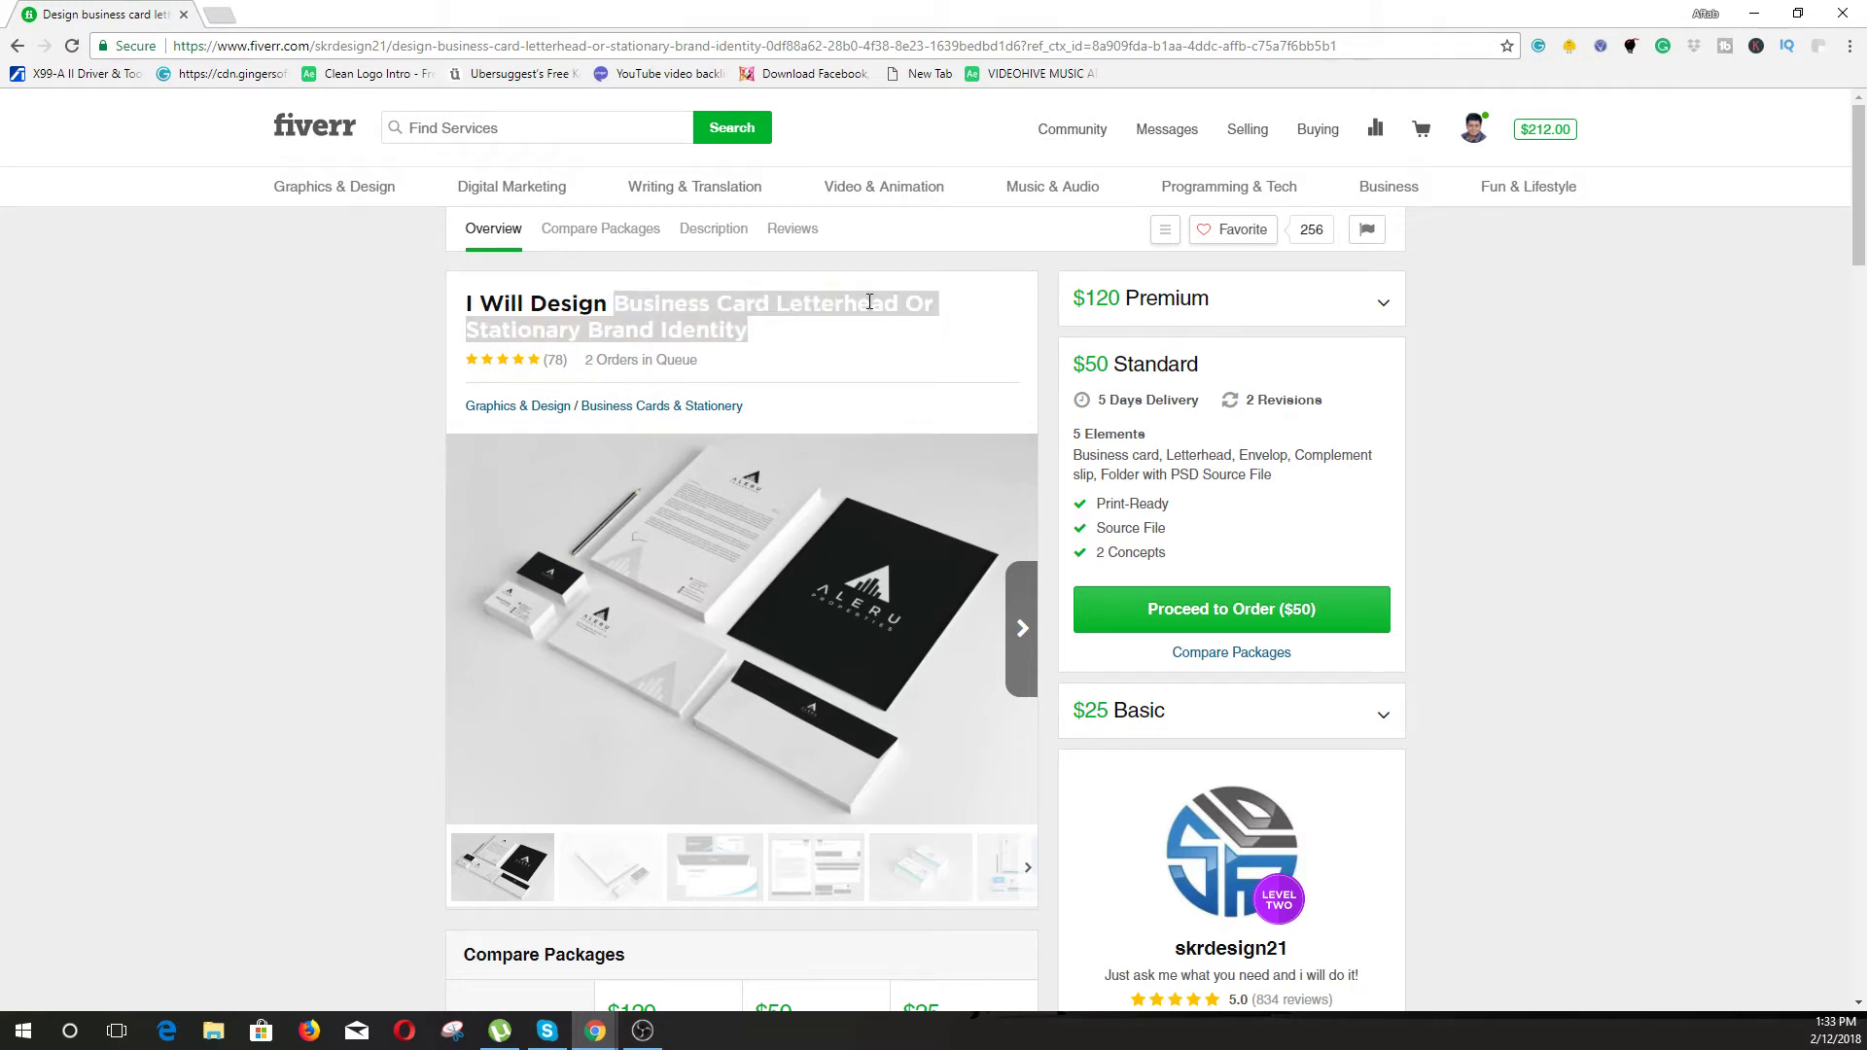
right_click(902, 326)
left_click(904, 318)
Page through the gig's letterhead and business card samples, then open a new tab
left_click(1020, 642)
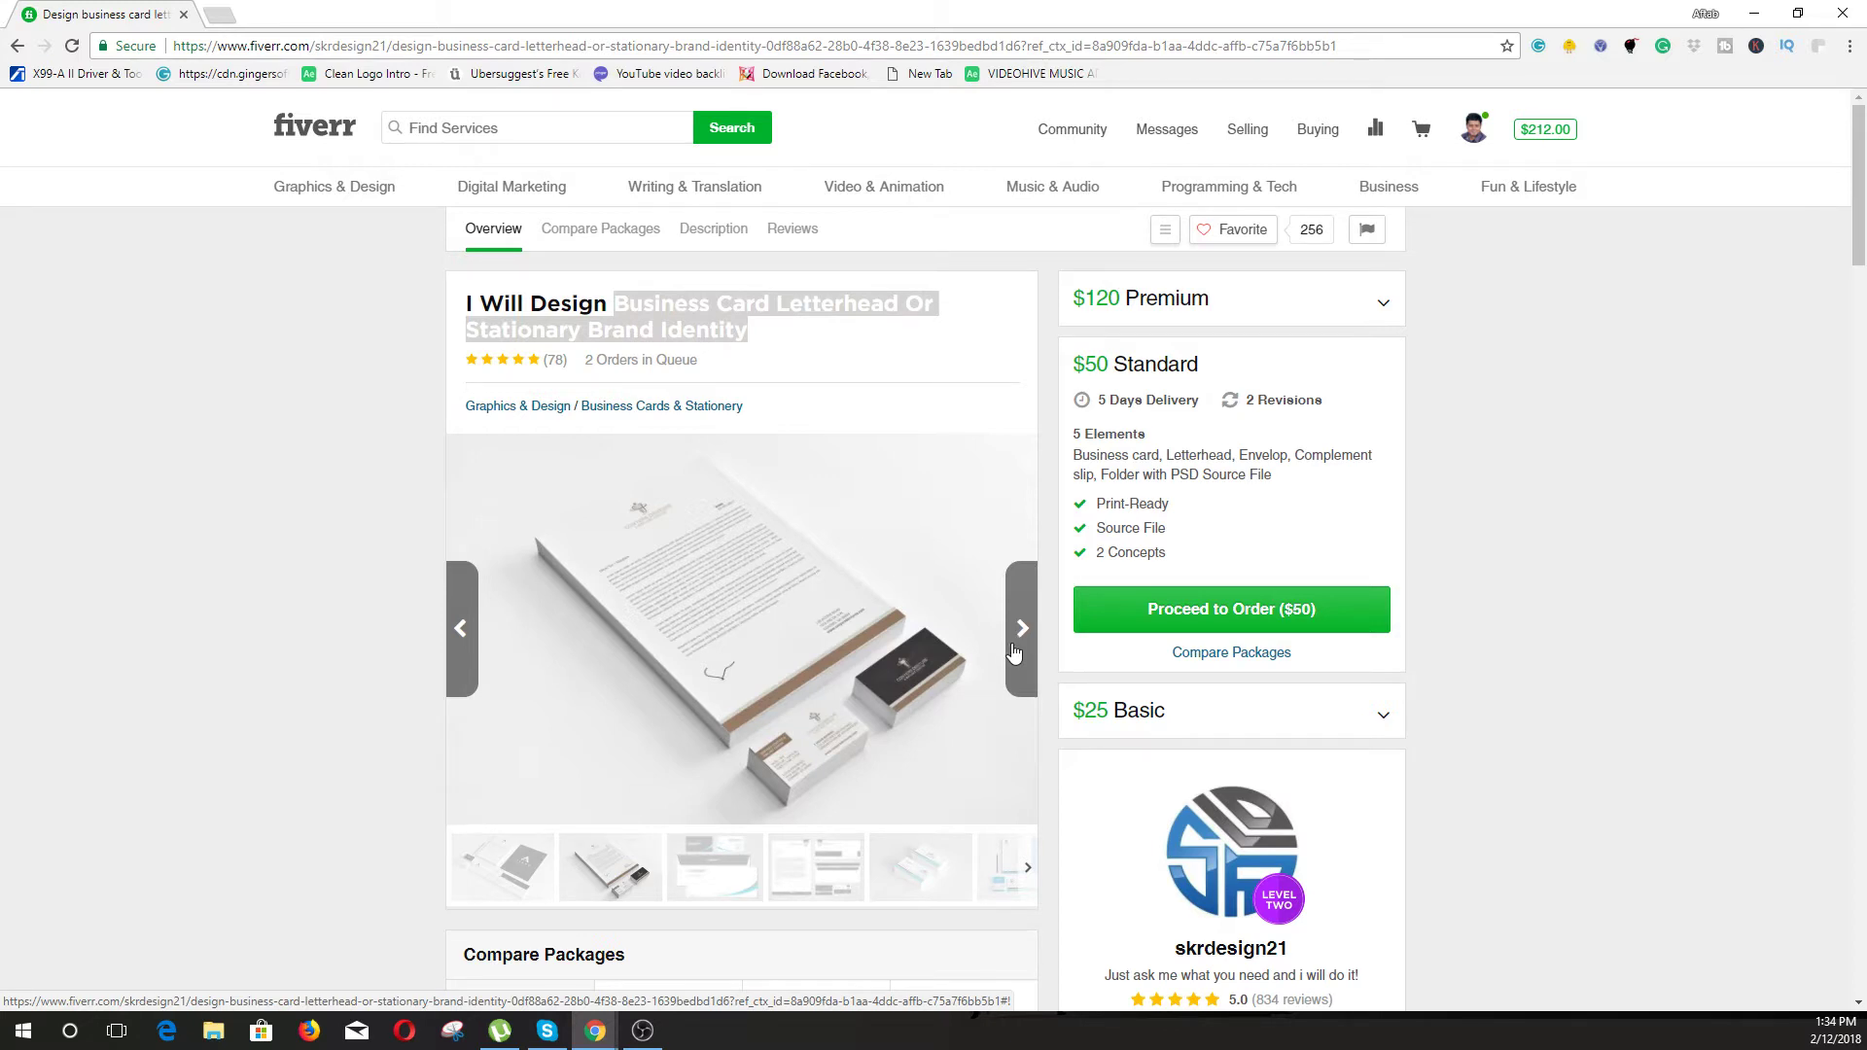
left_click(1013, 649)
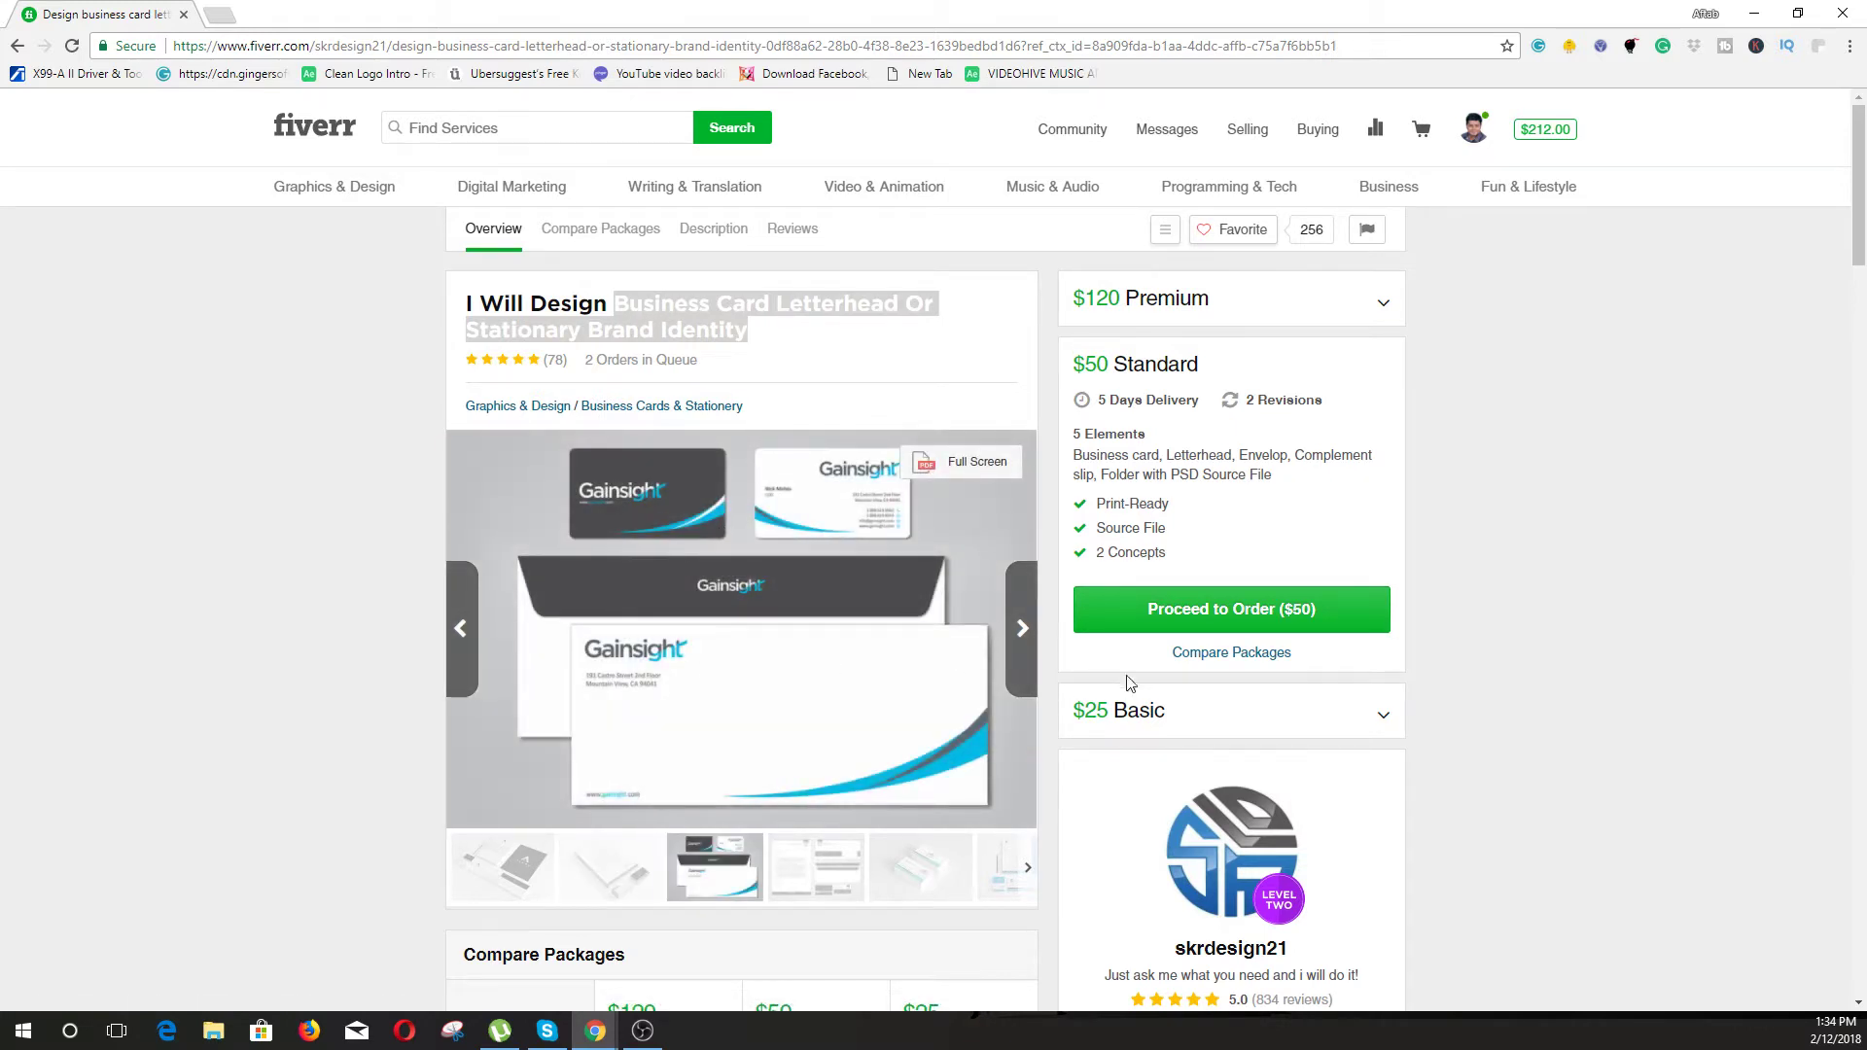
left_click(1031, 647)
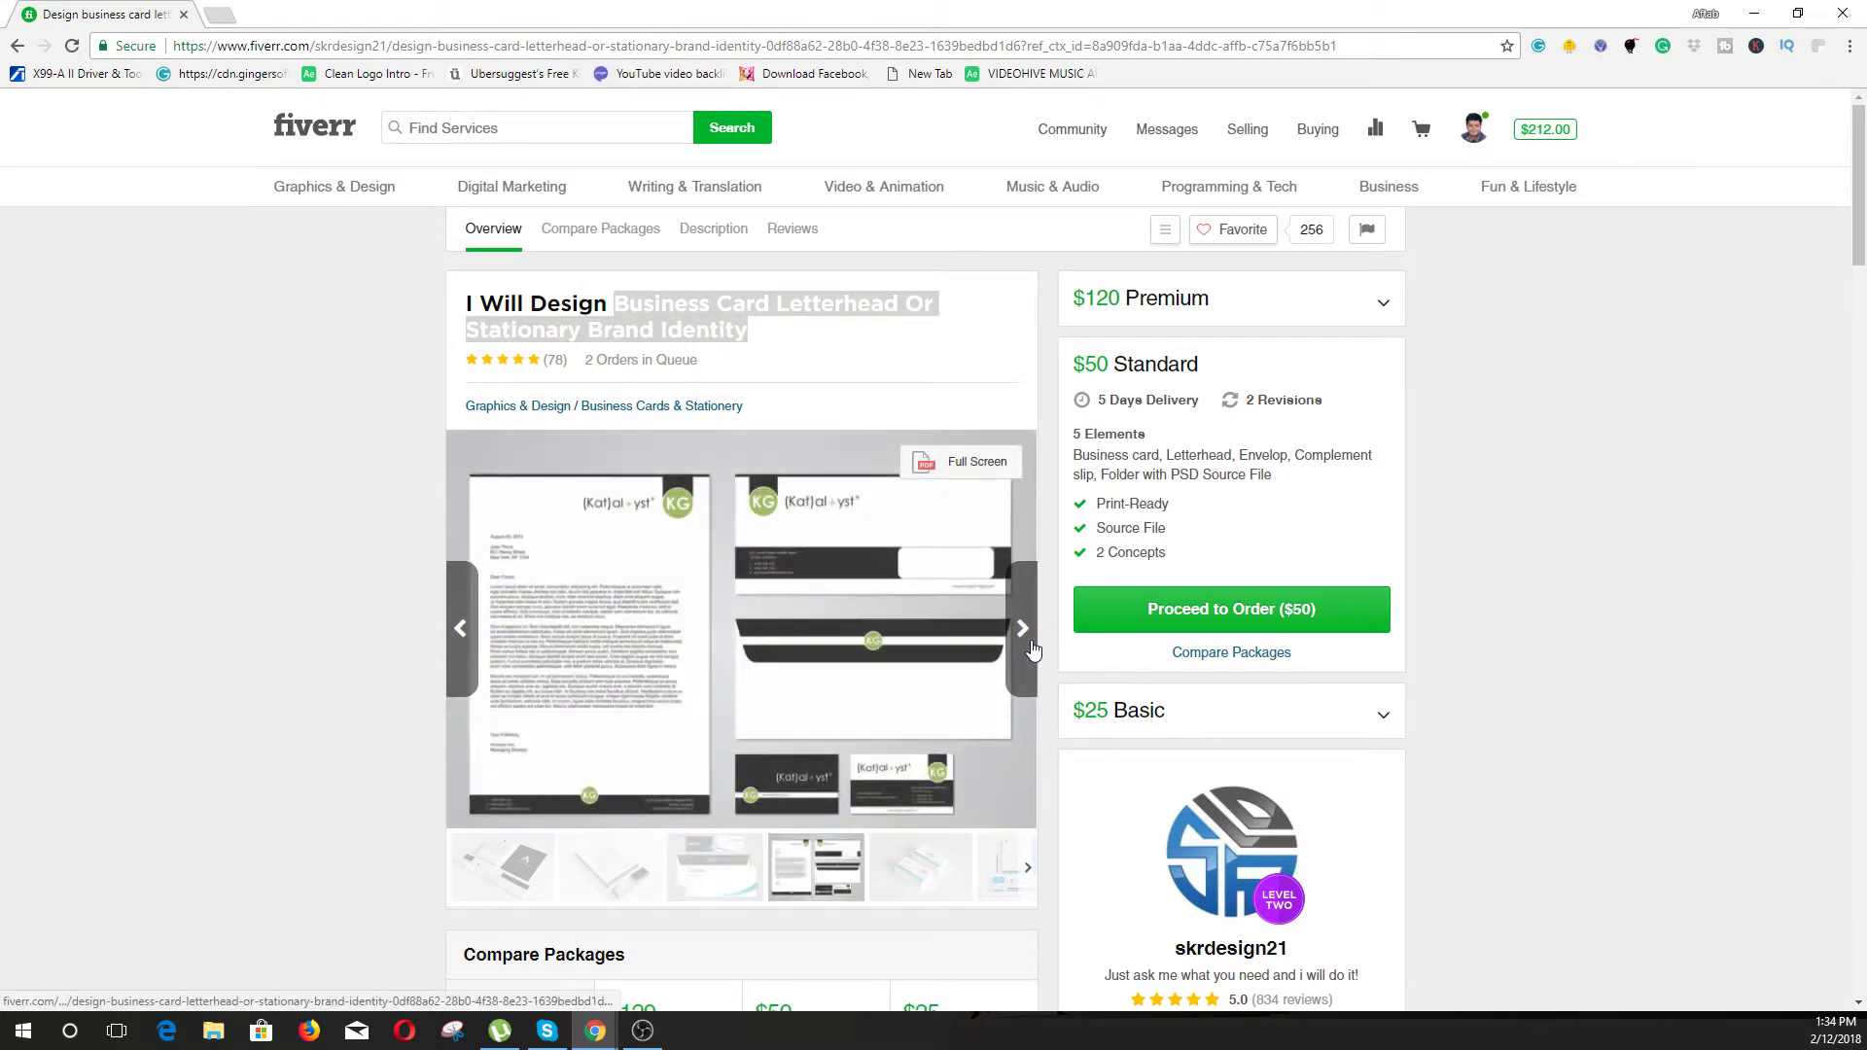
left_click(1033, 650)
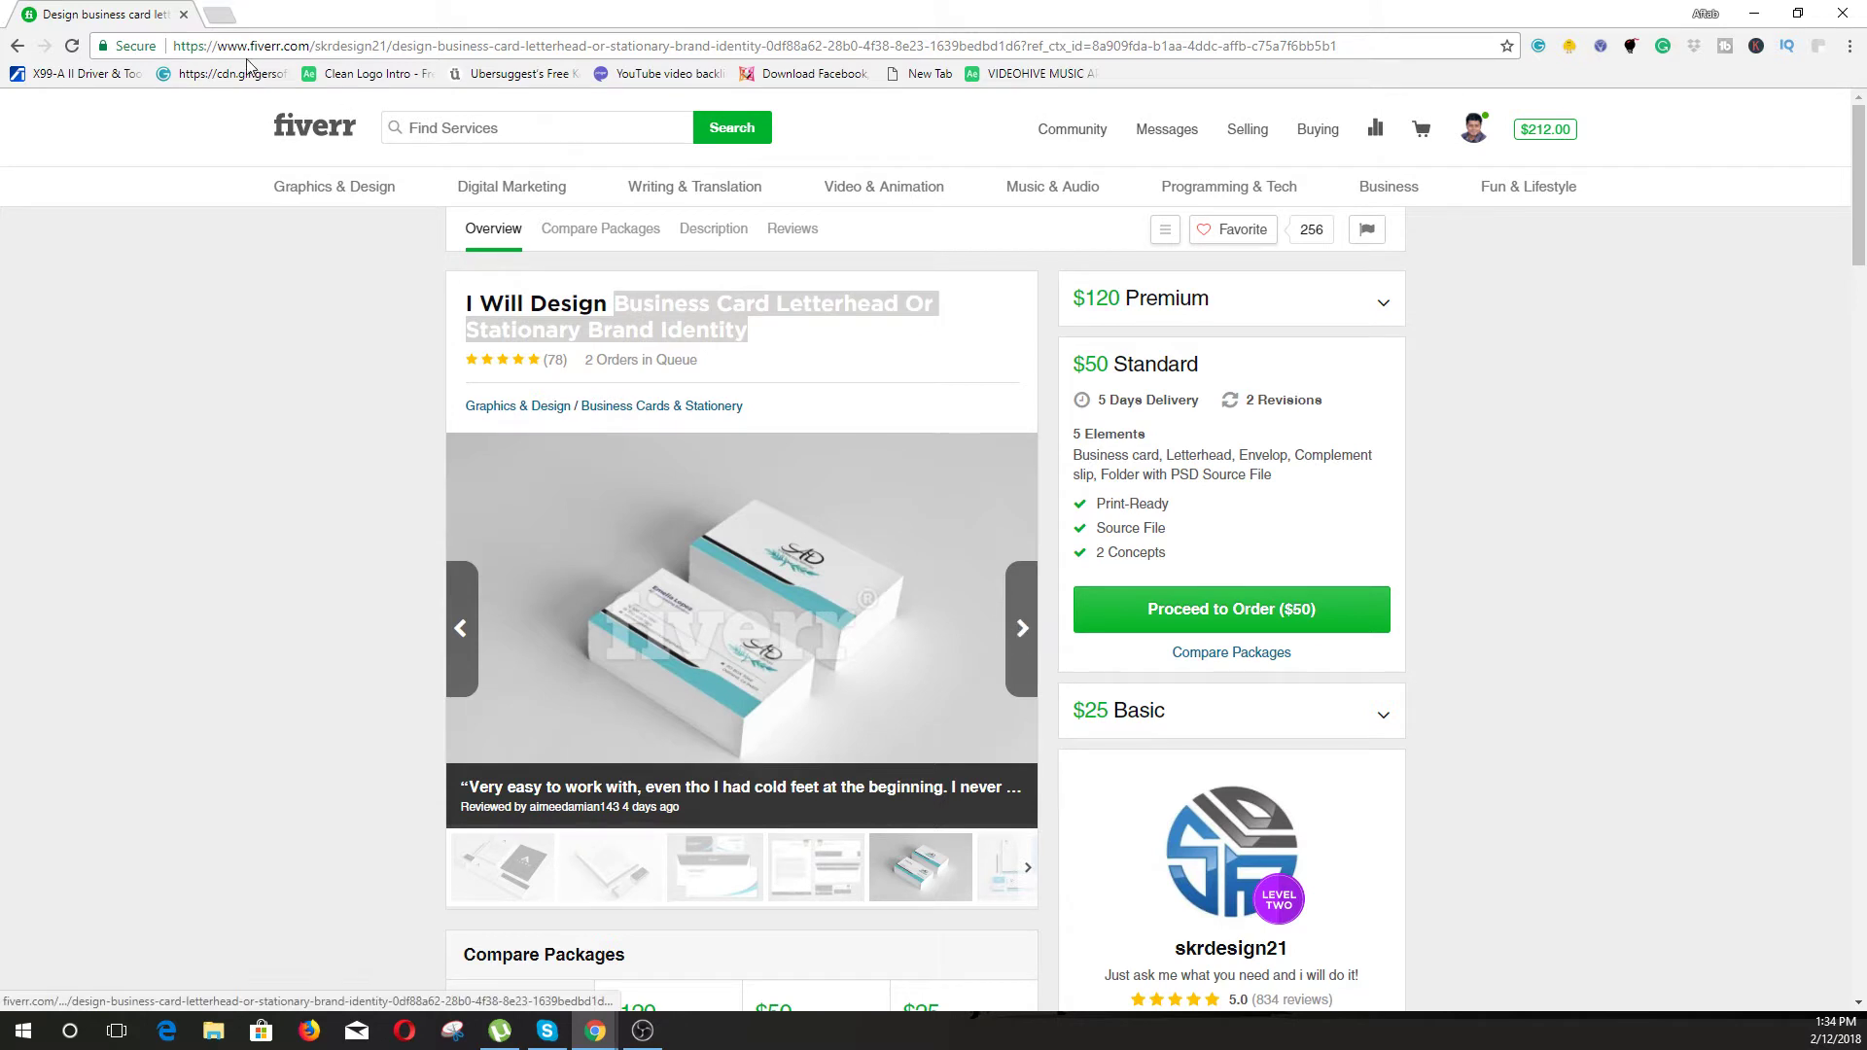
left_click(219, 14)
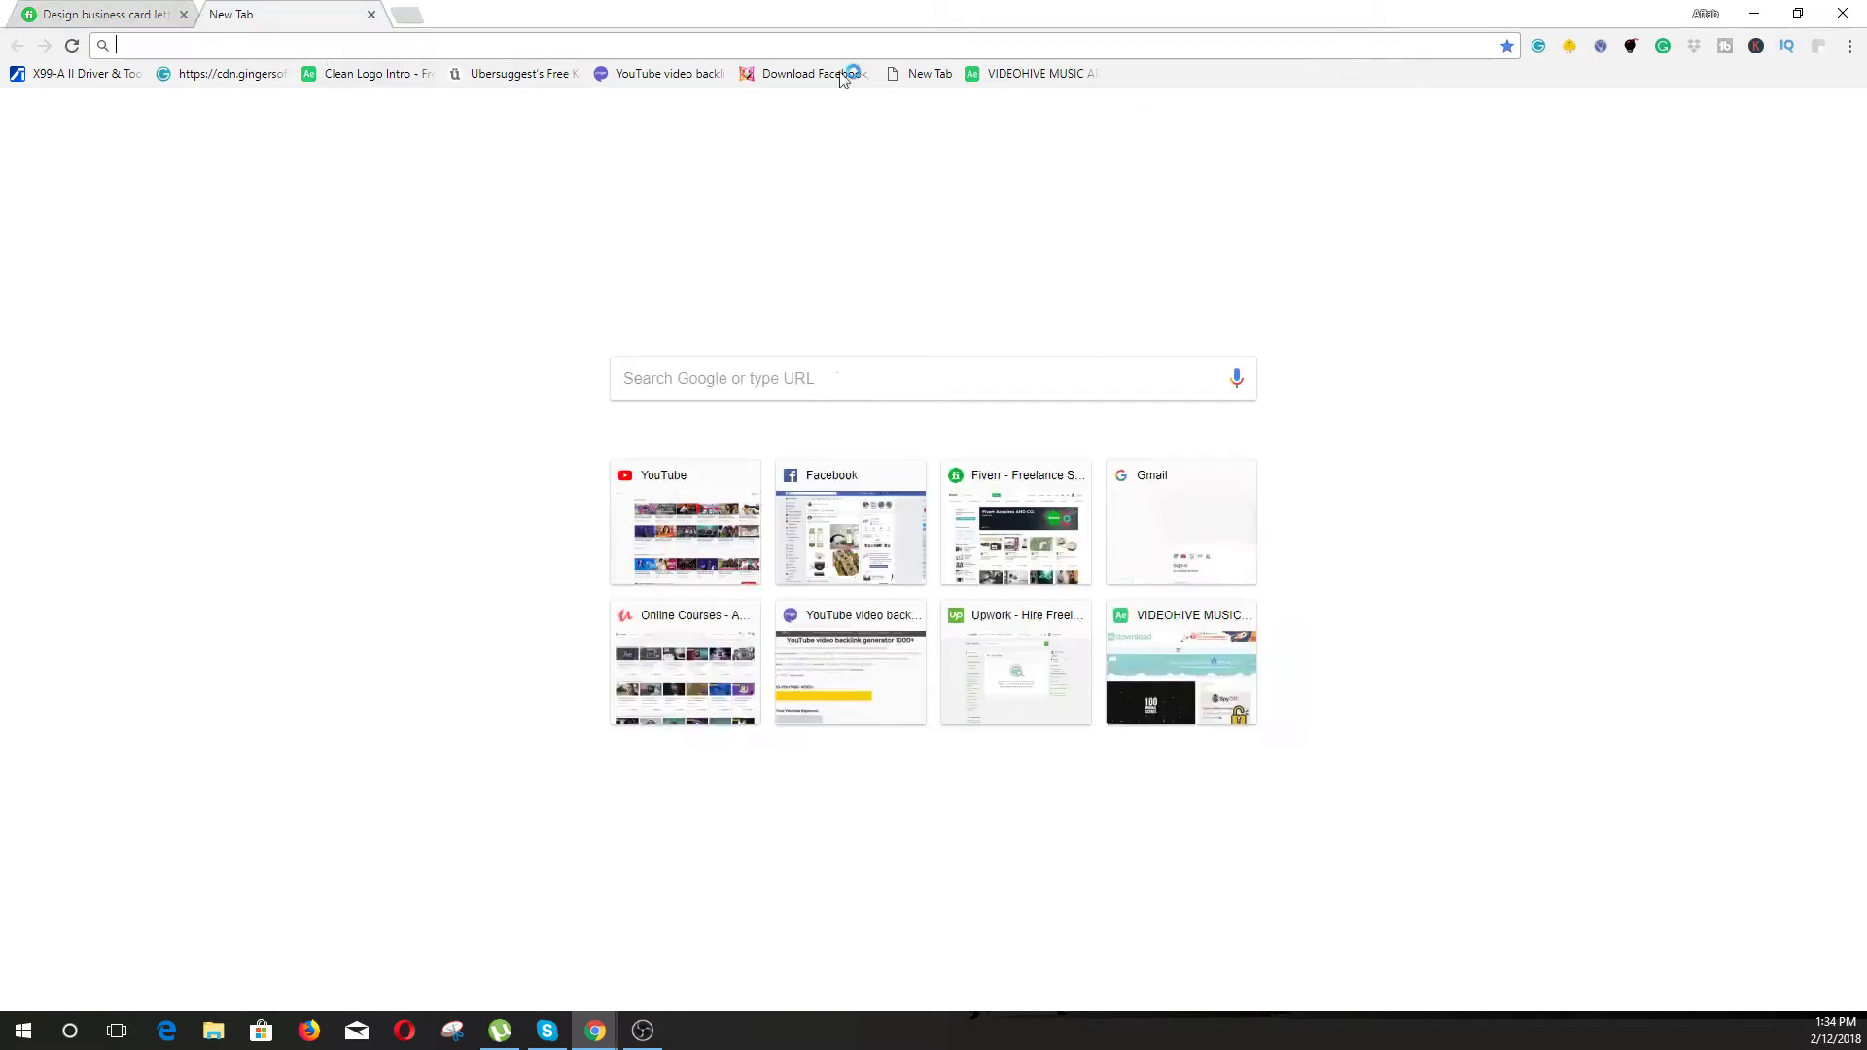
Search Google for the copied title 'Business Card Letterhead Or Stationary Brand Identity'
left_click(705, 383)
key("ctrl+v")
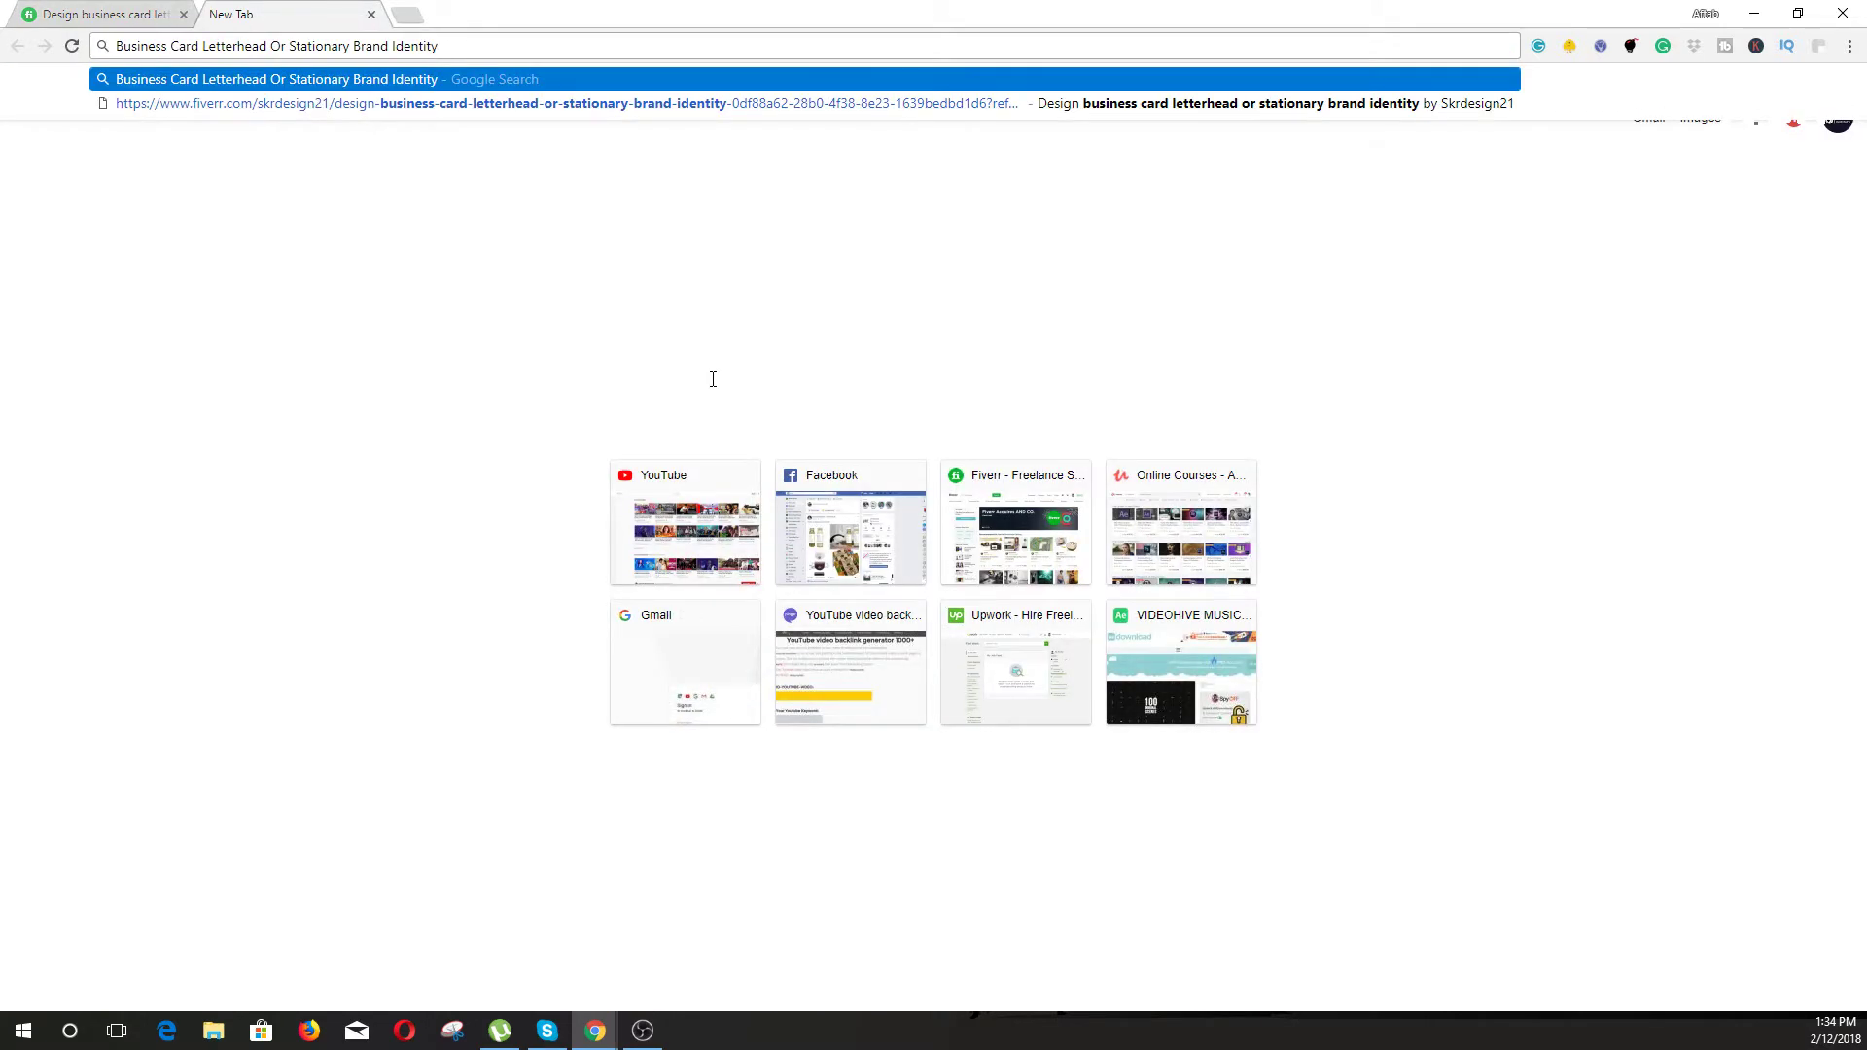
key("Return")
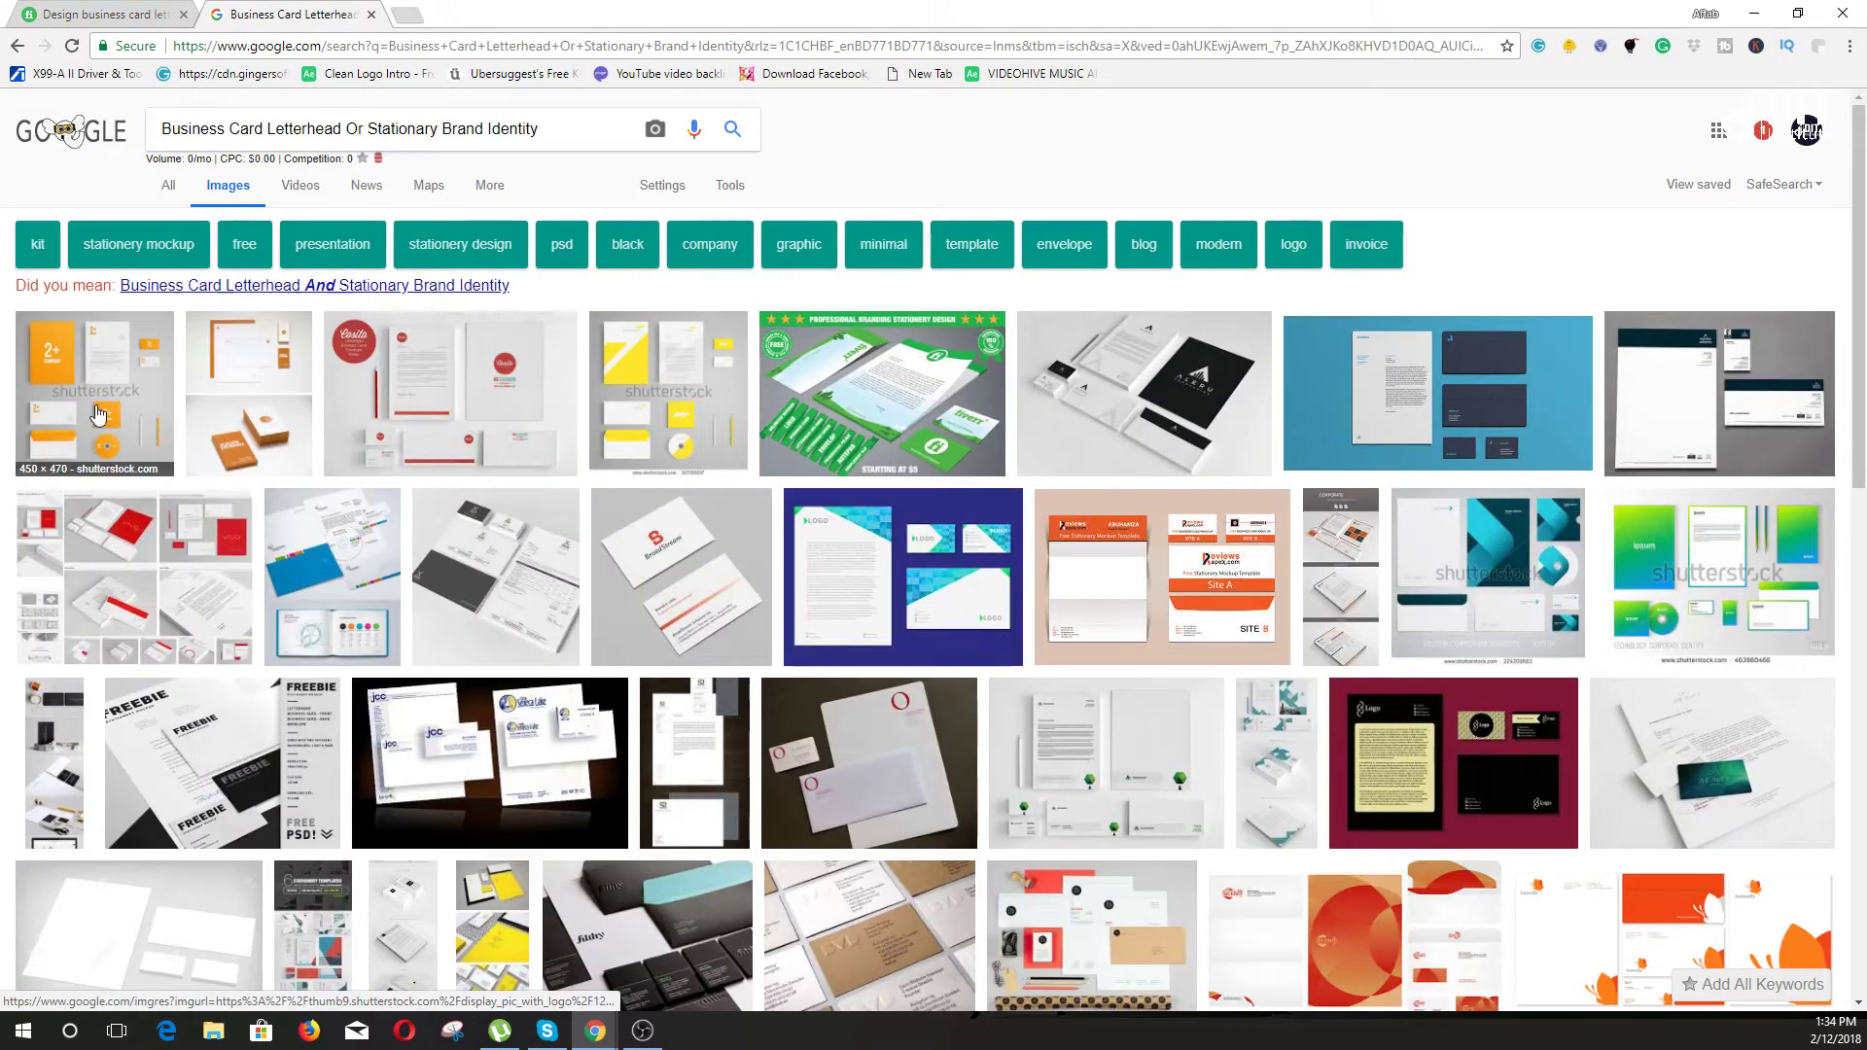
Preview the orange, red Cosita and dark-teal stationery mockups in the image results
left_click(92, 408)
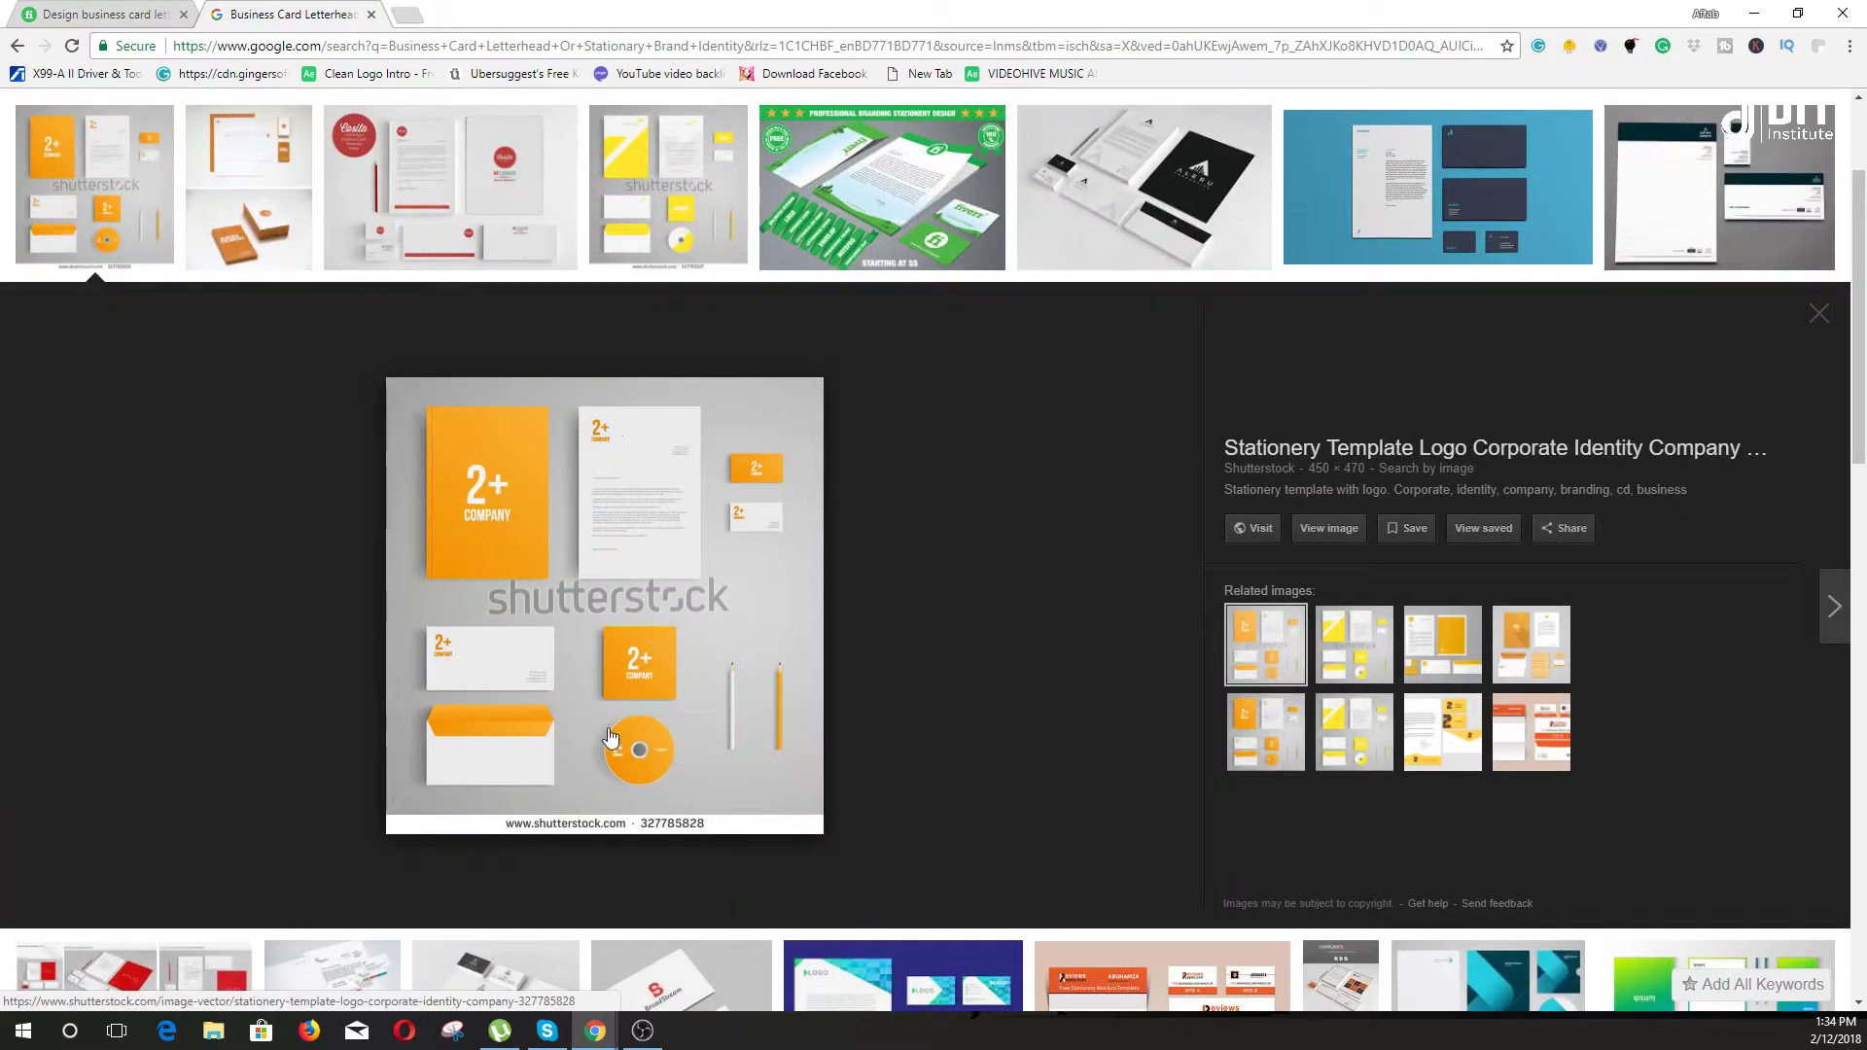
left_click(413, 170)
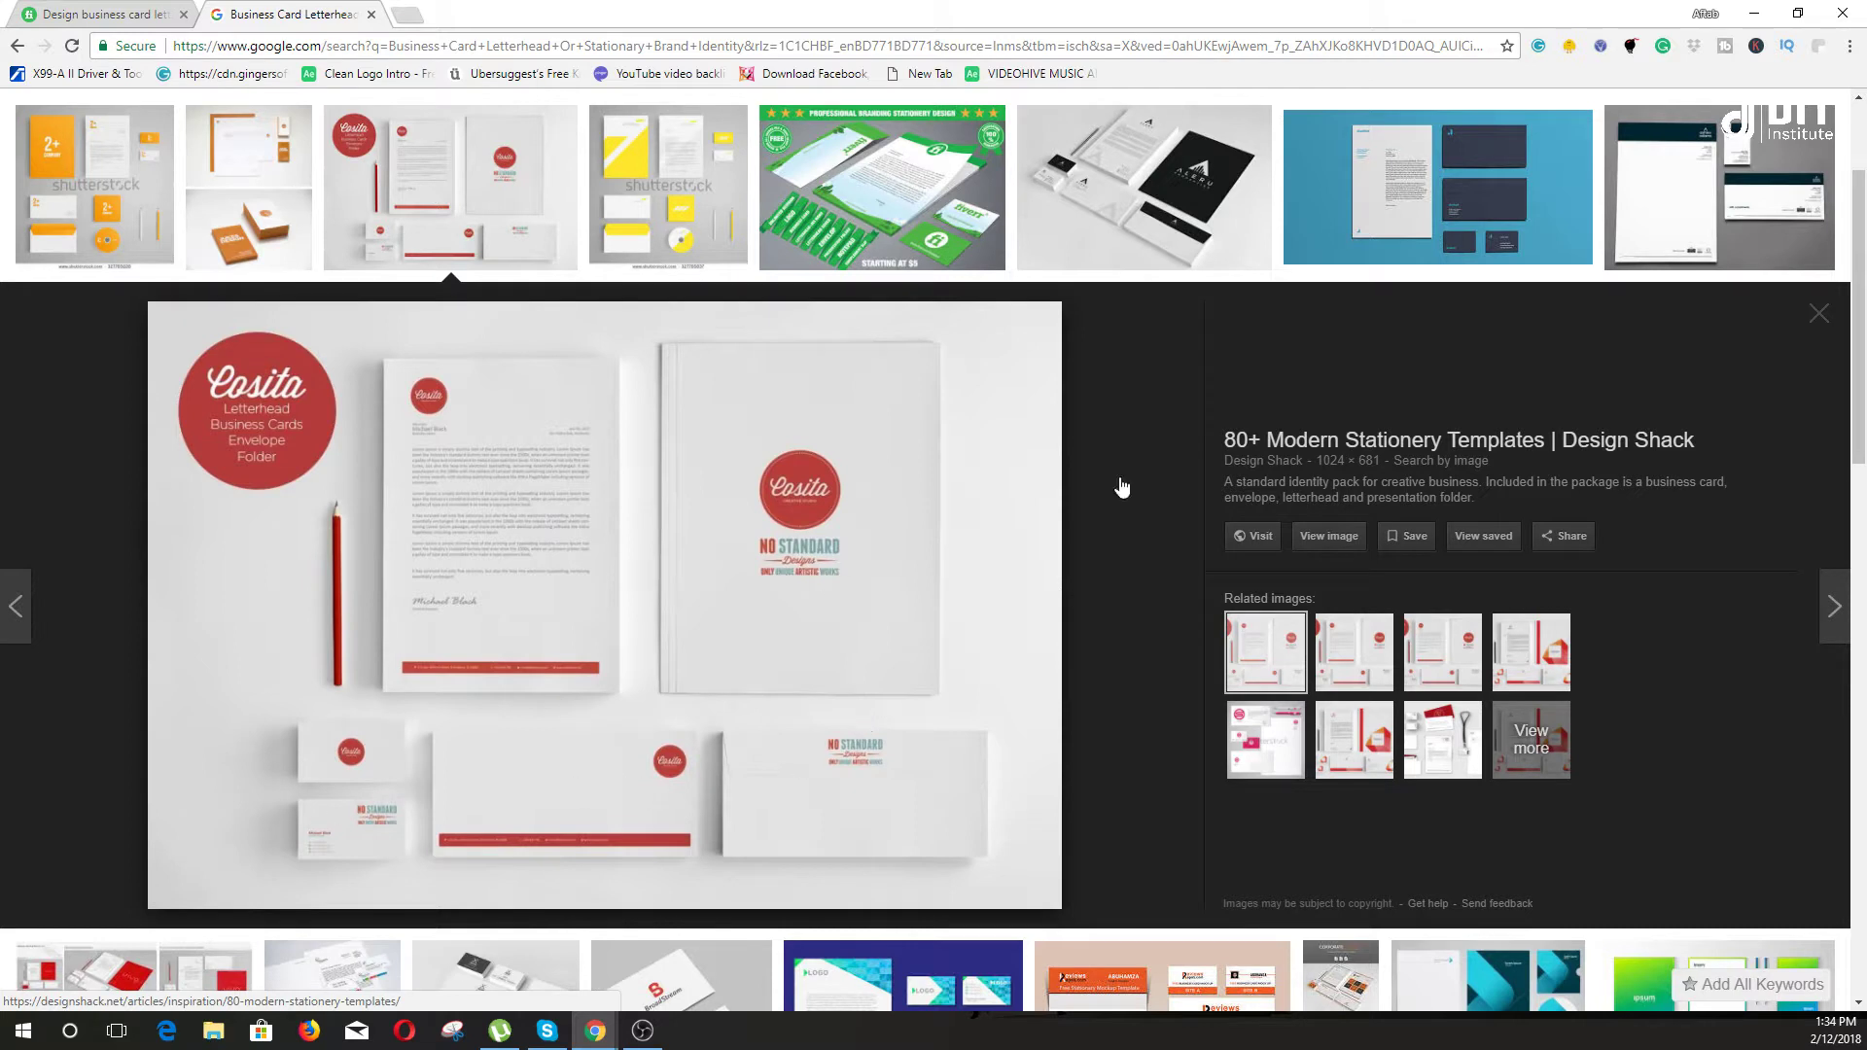
left_click(1688, 192)
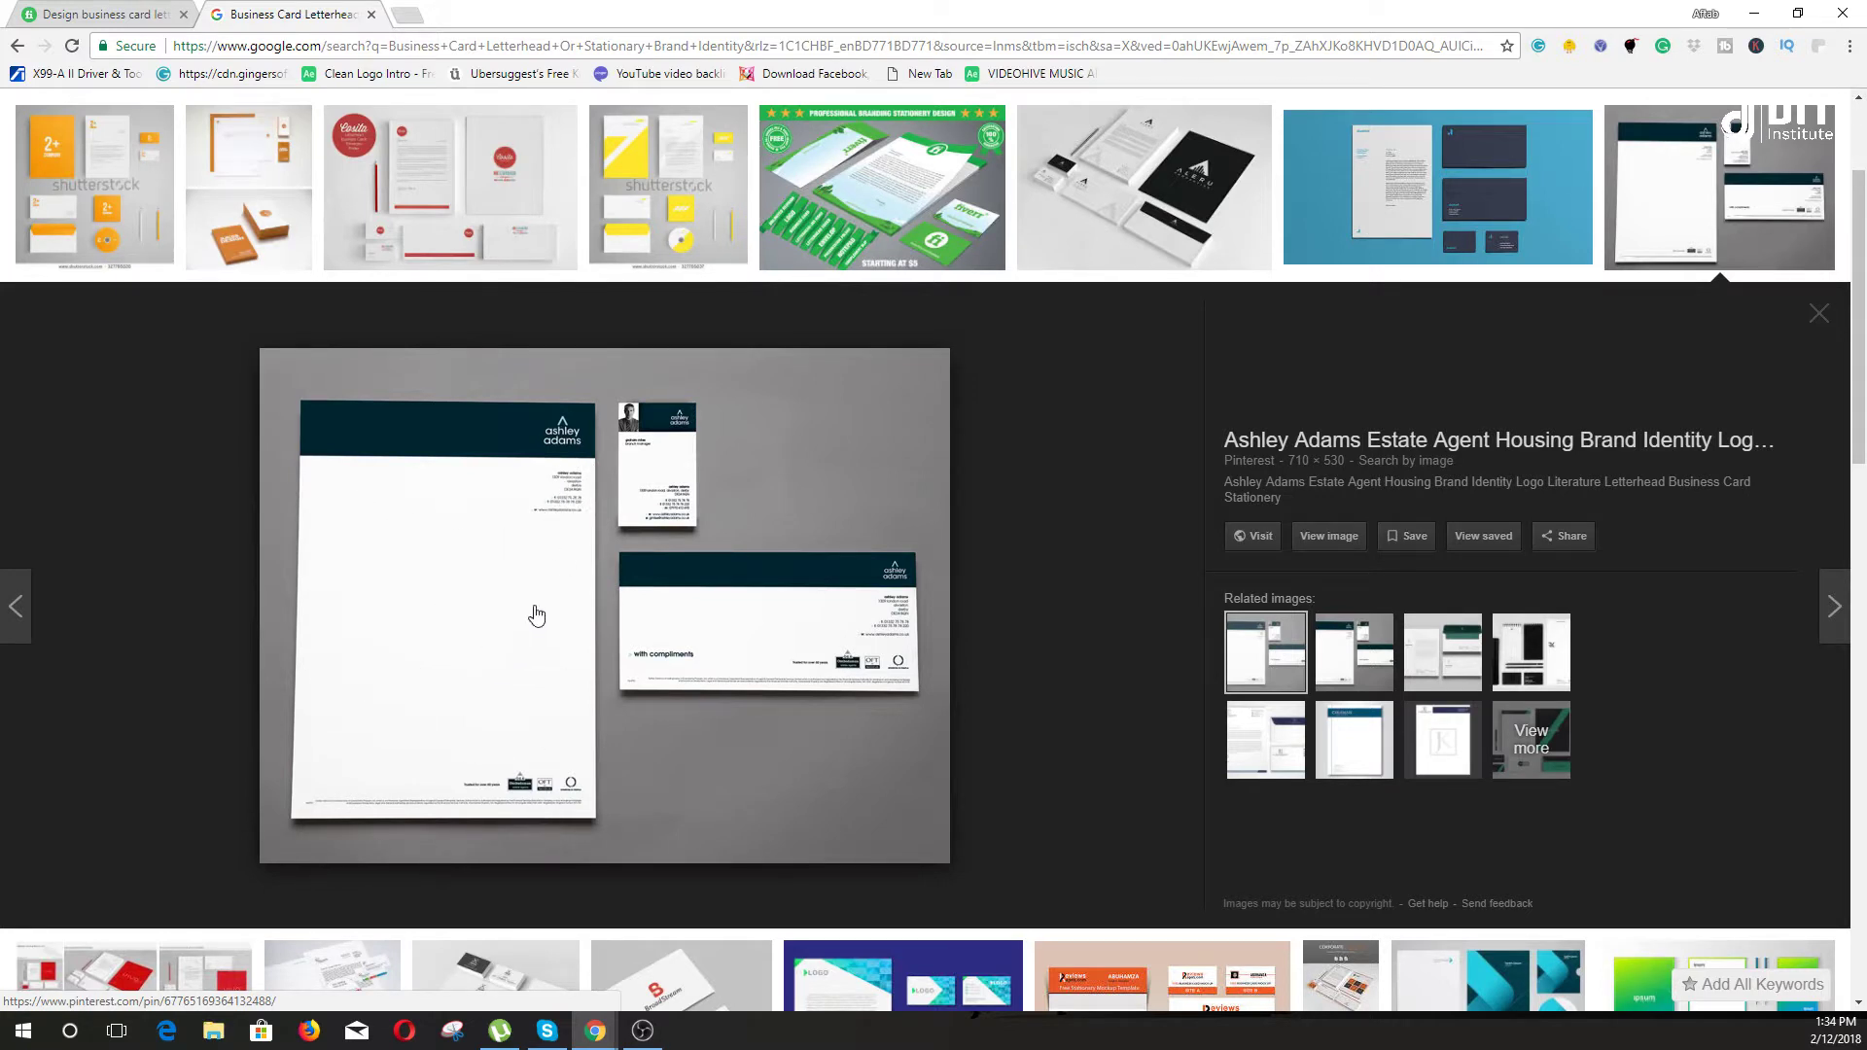
scroll(680, 759, "down", 1)
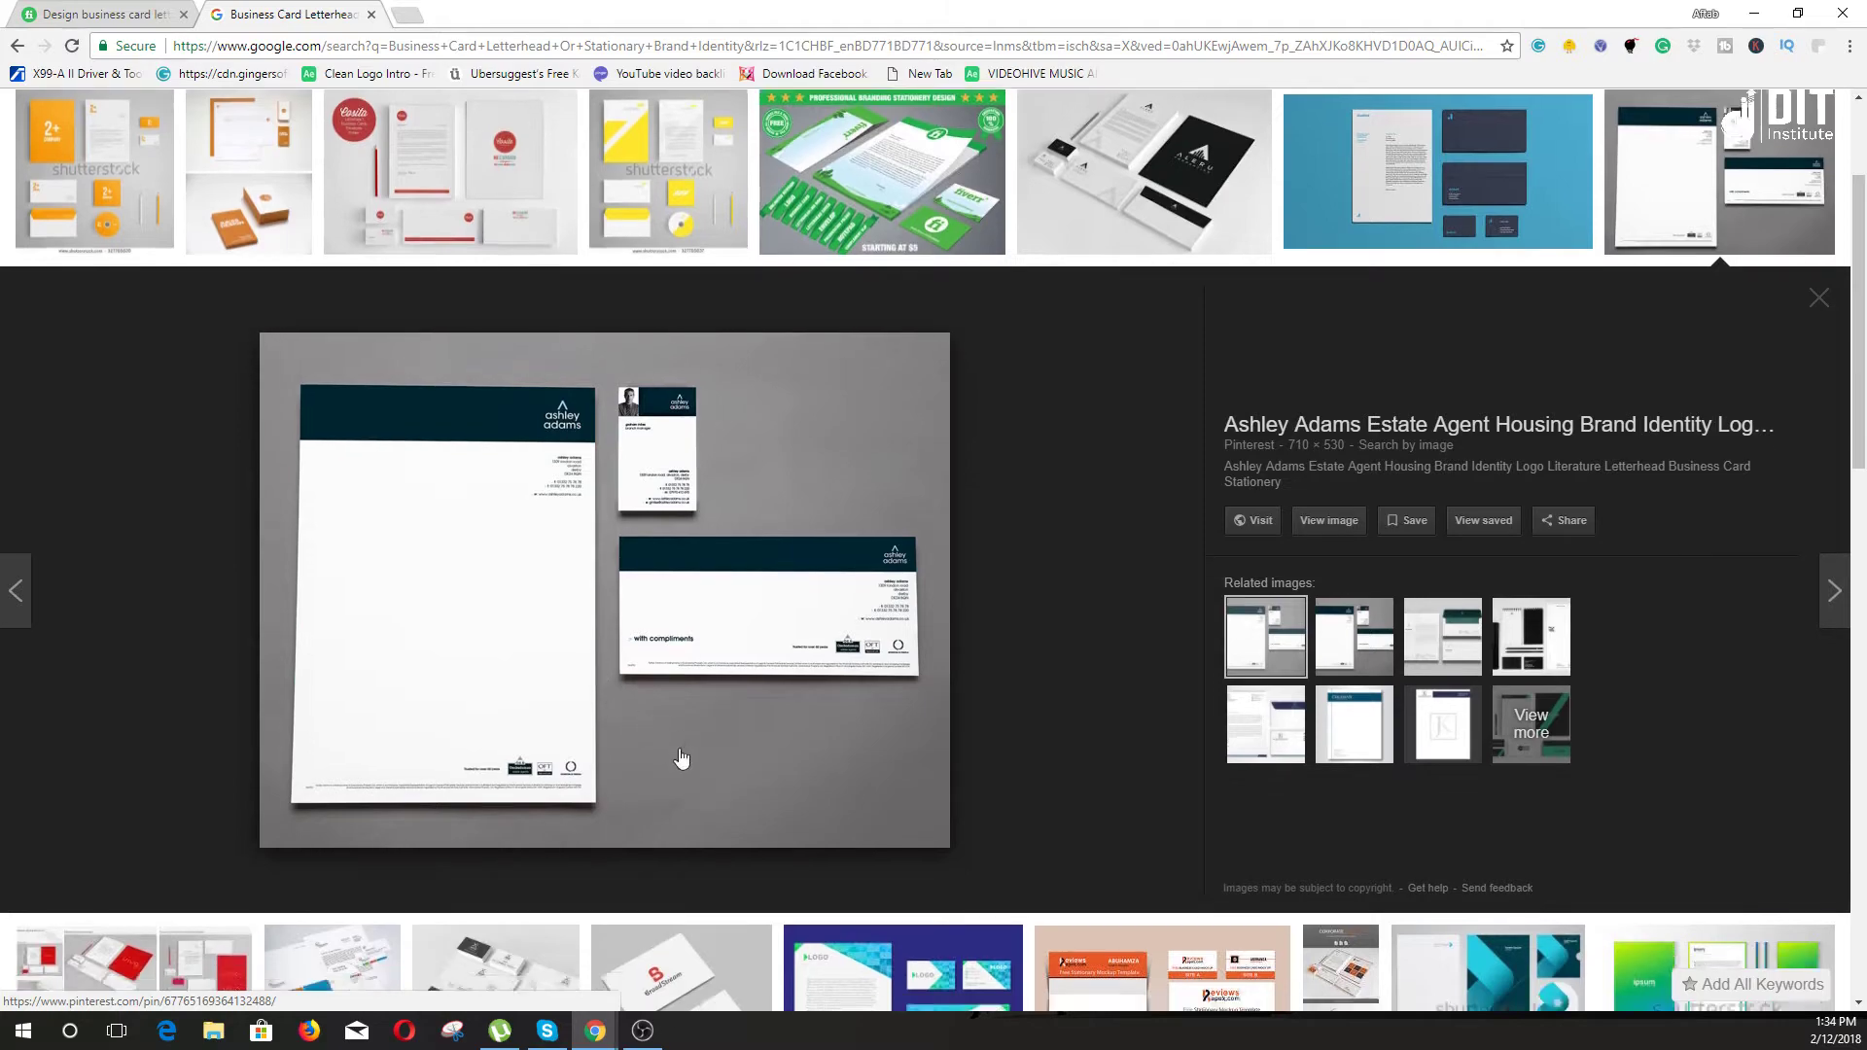
scroll(681, 759, "down", 5)
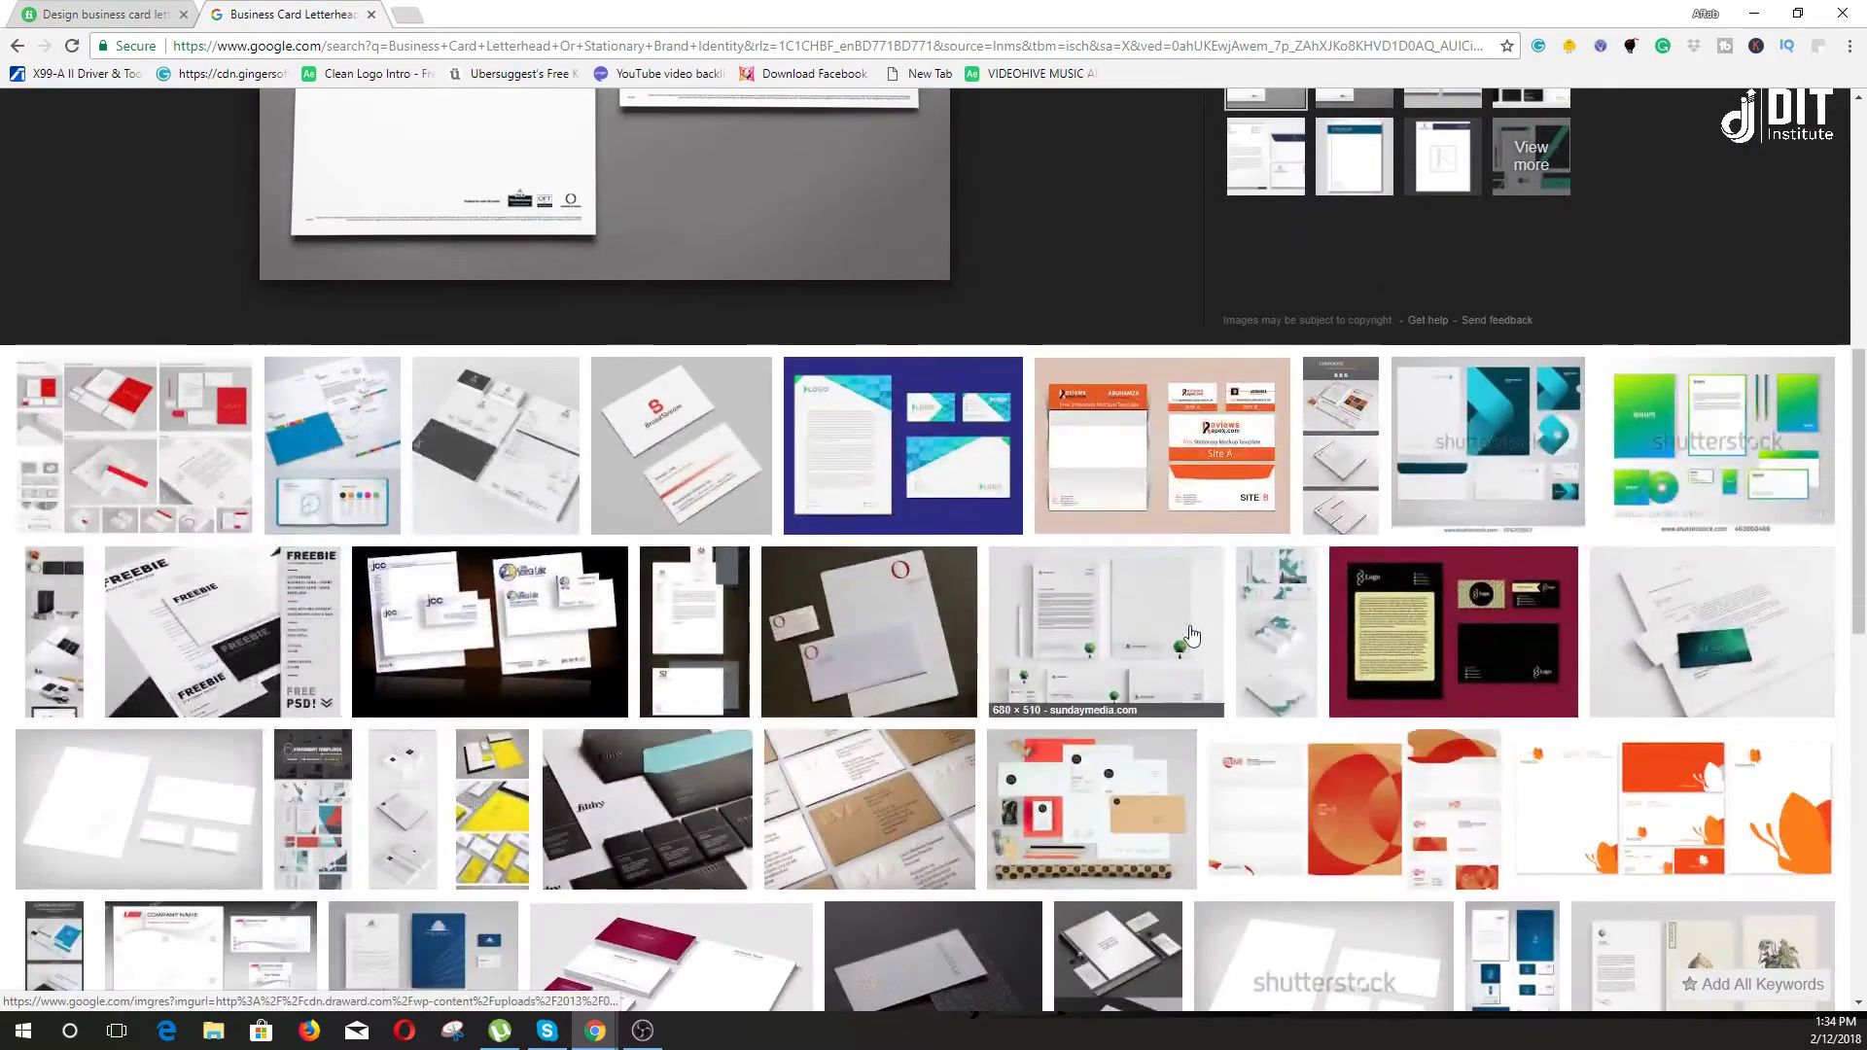
Preview the Corporate Identity & Branding image and the pink Behance stationery set
left_click(1192, 635)
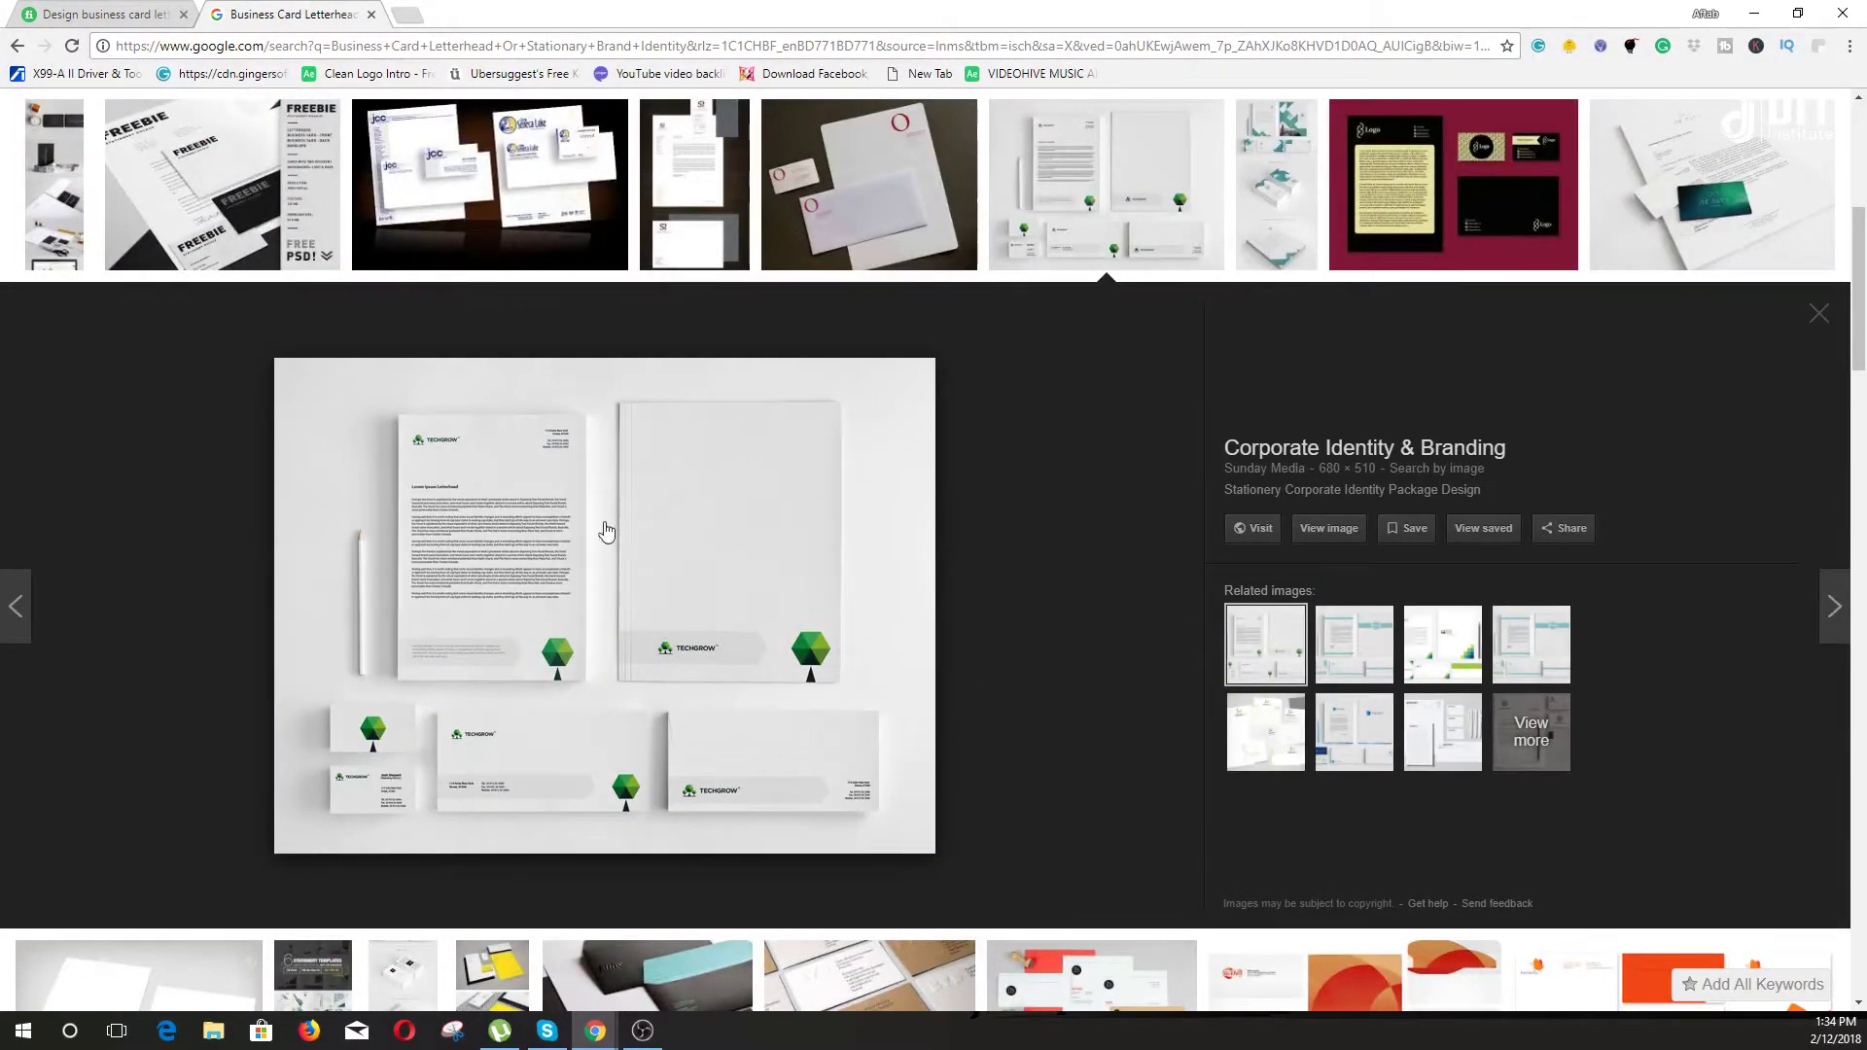
scroll(856, 720, "down", 5)
scroll(866, 729, "down", 4)
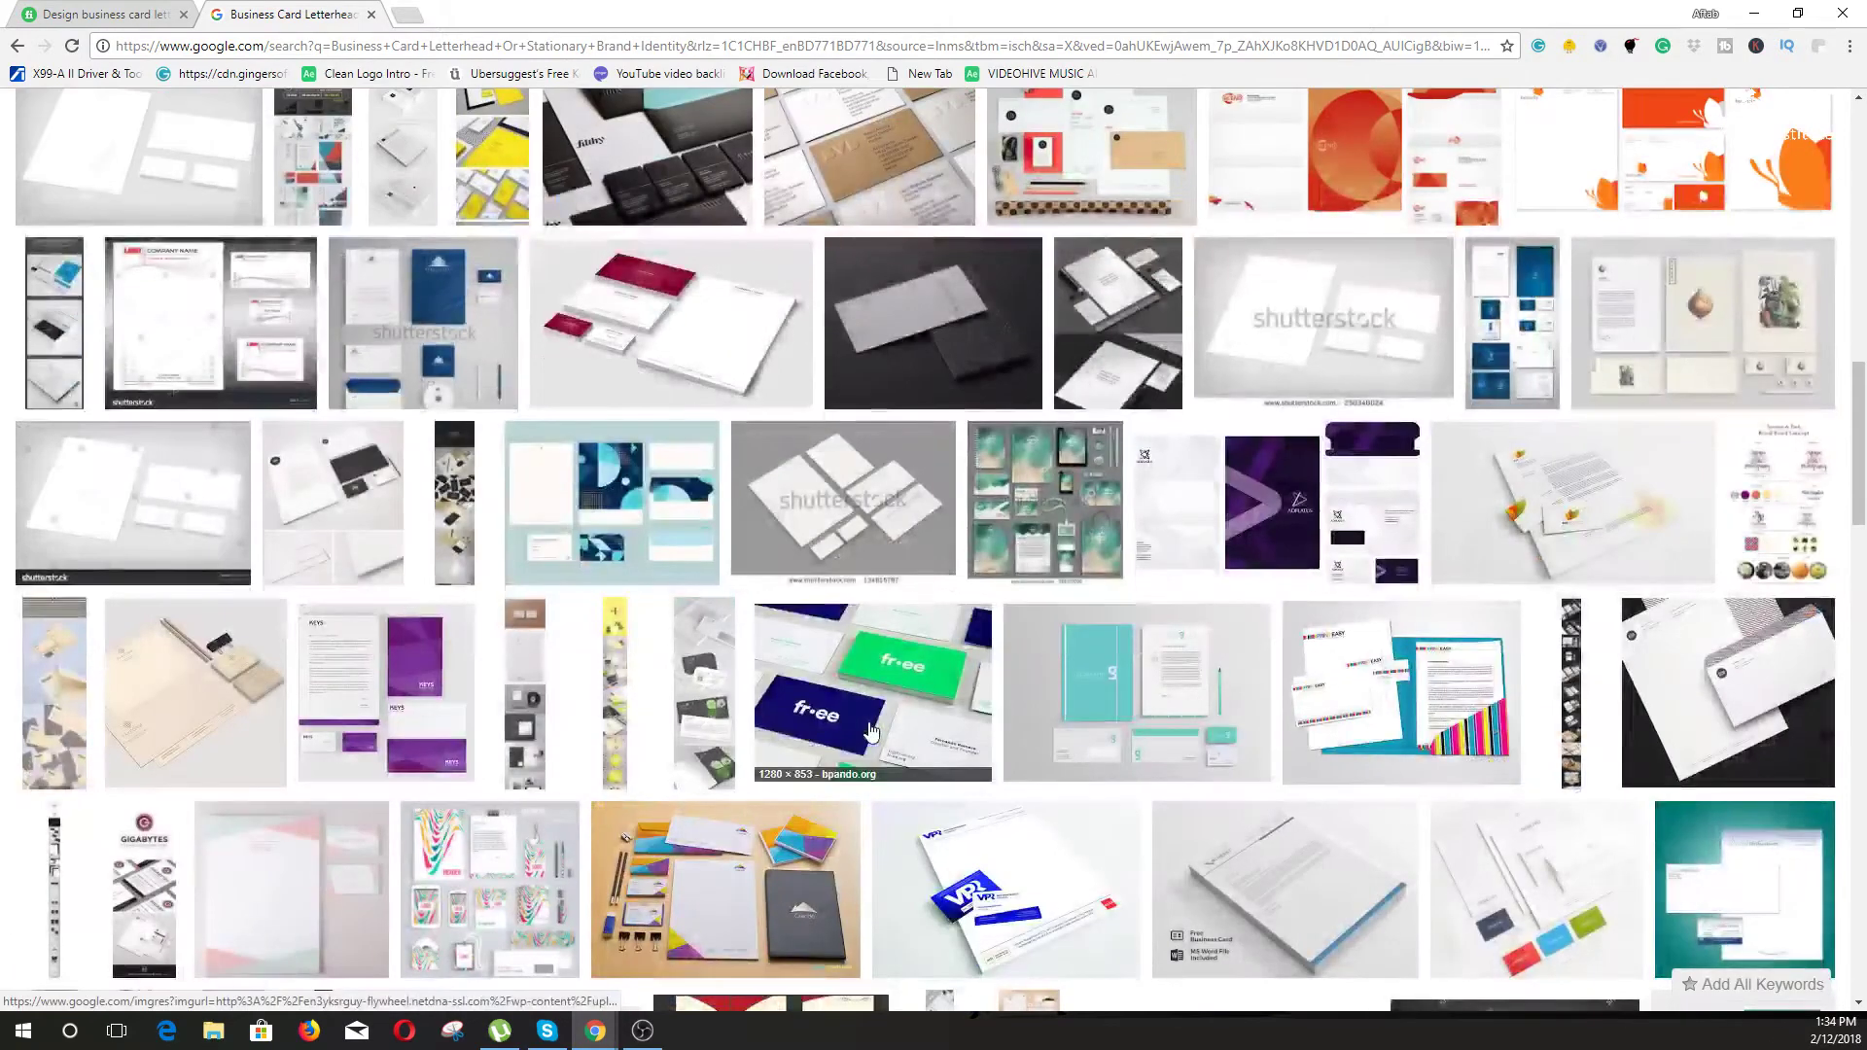
scroll(870, 731, "down", 2)
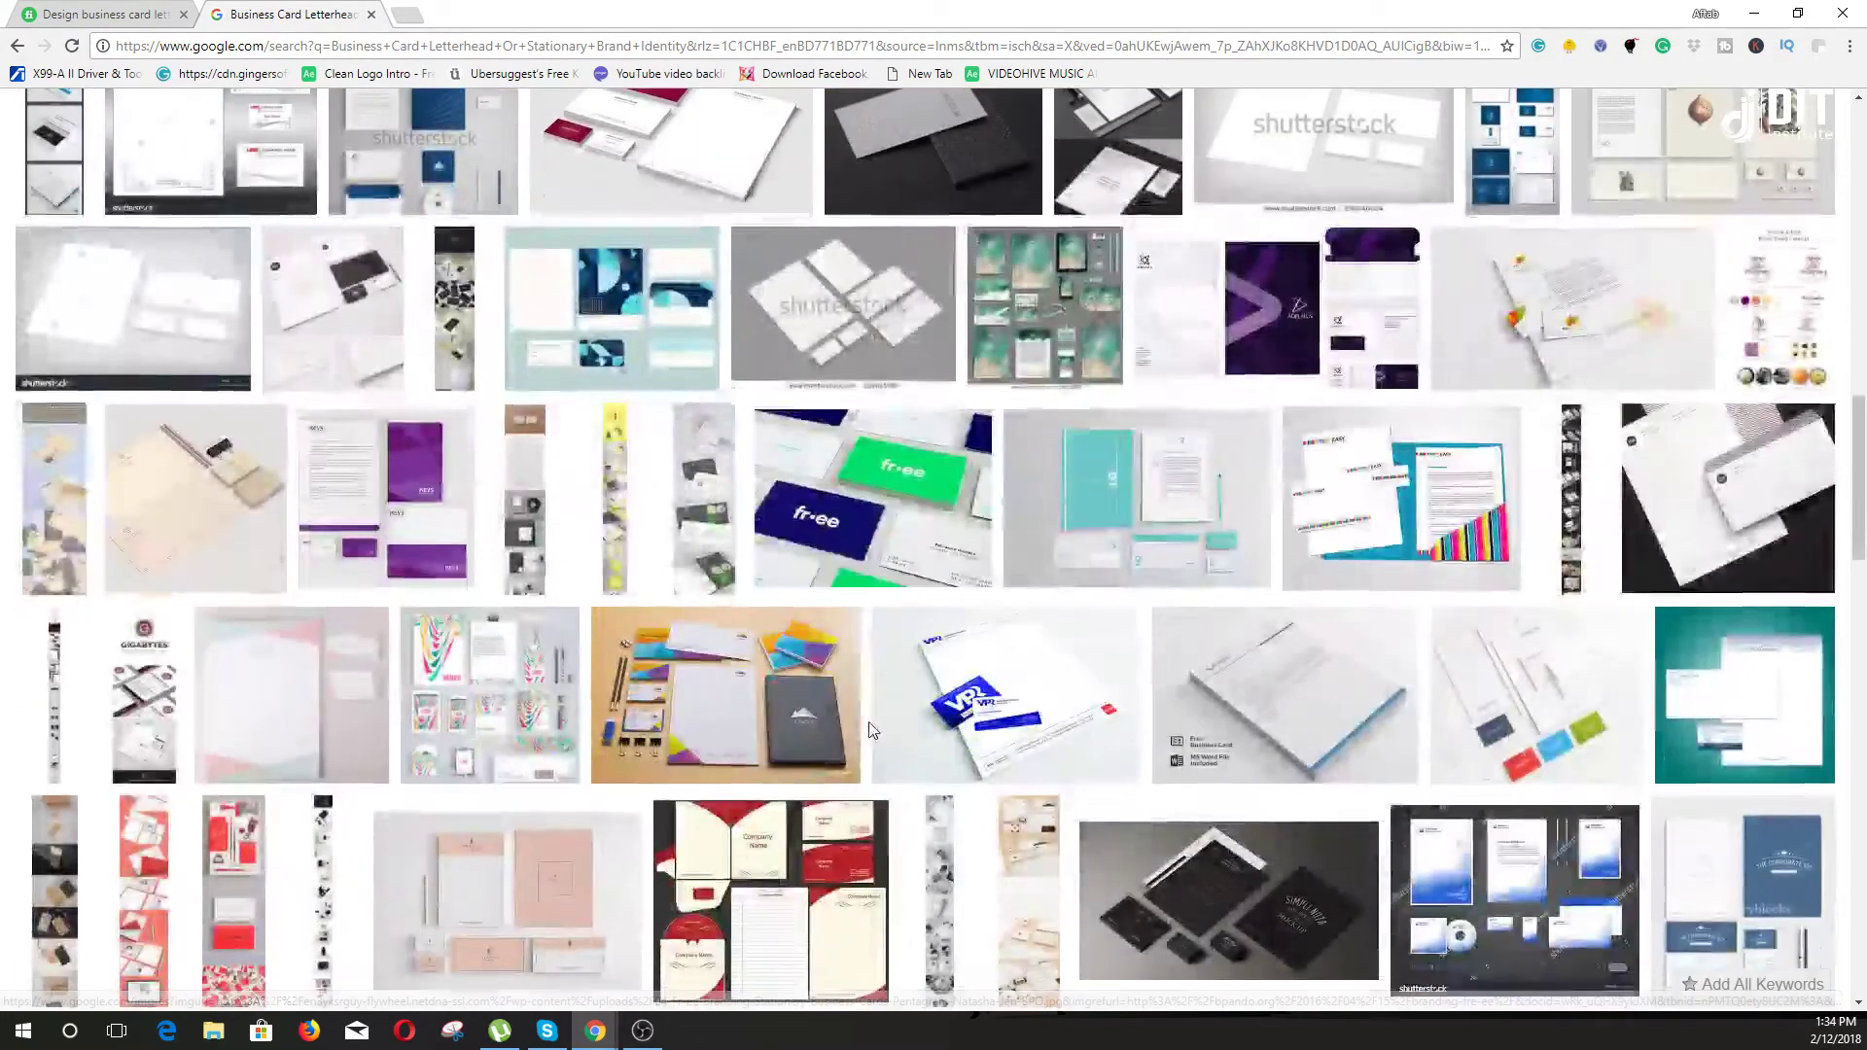
scroll(873, 731, "down", 2)
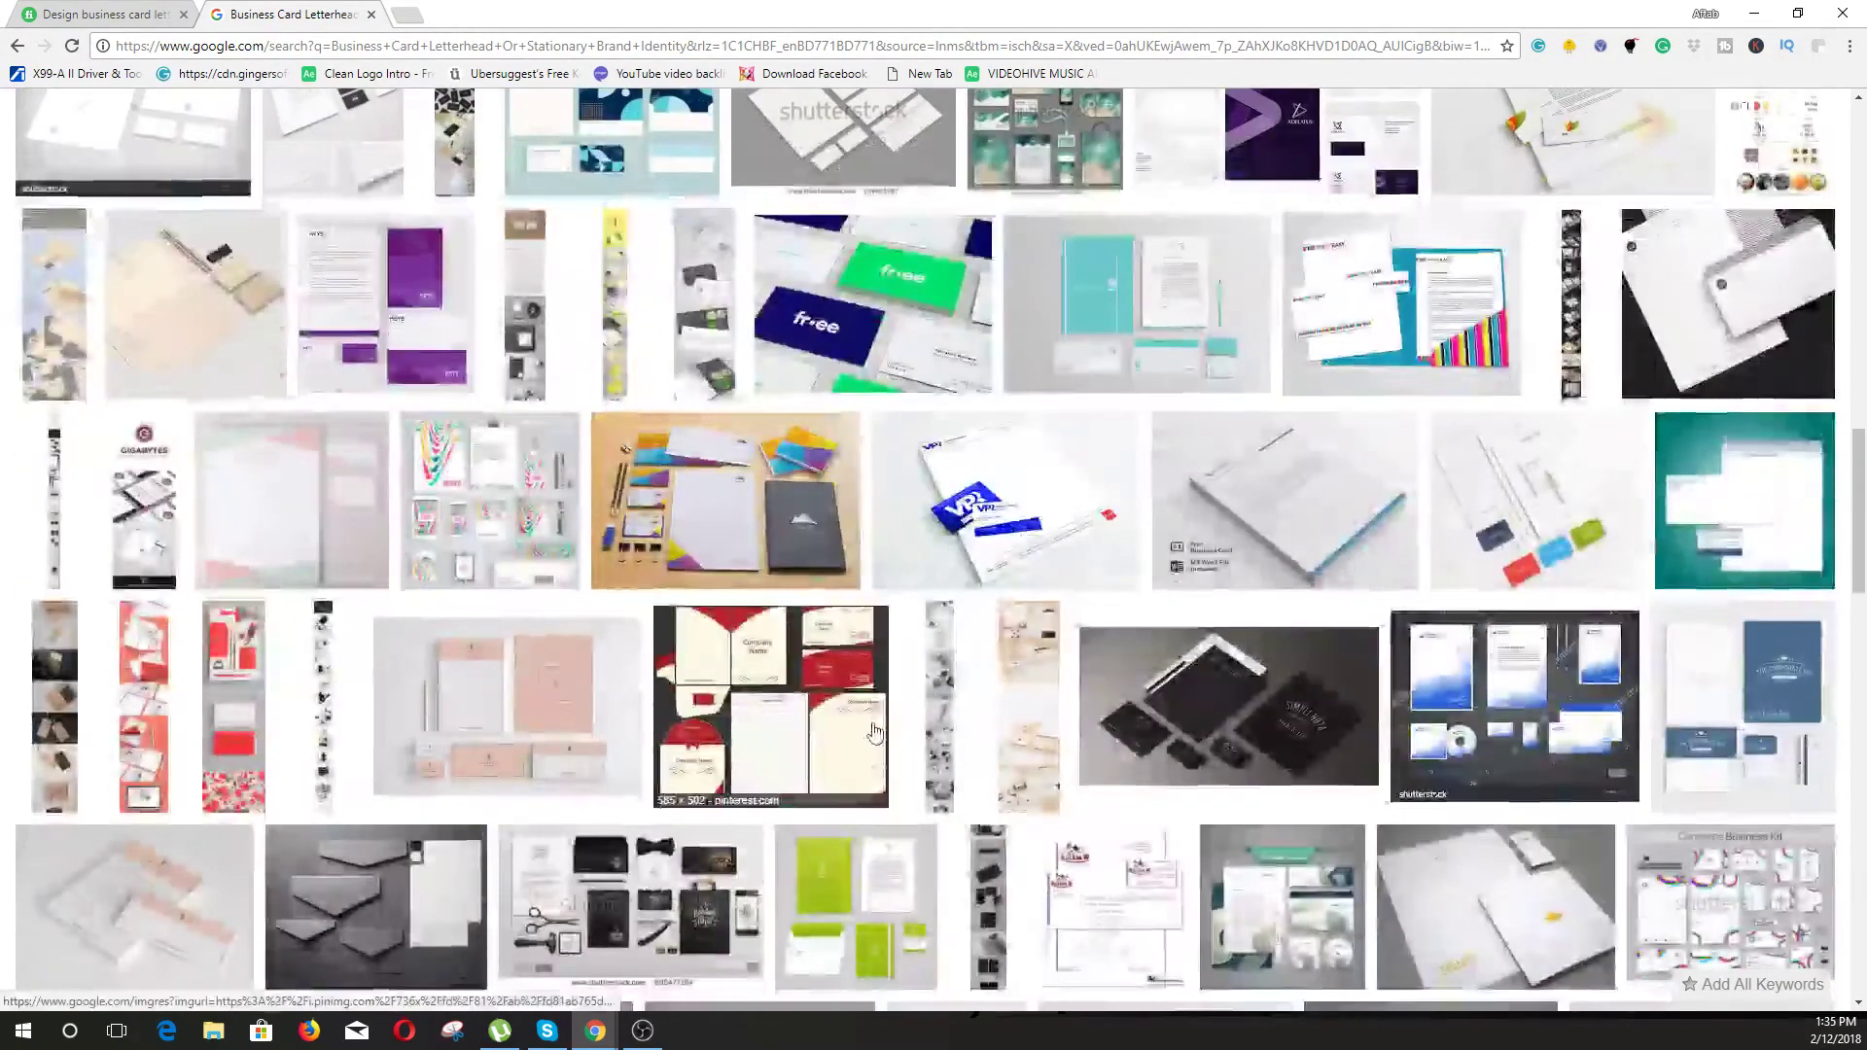
scroll(872, 732, "down", 2)
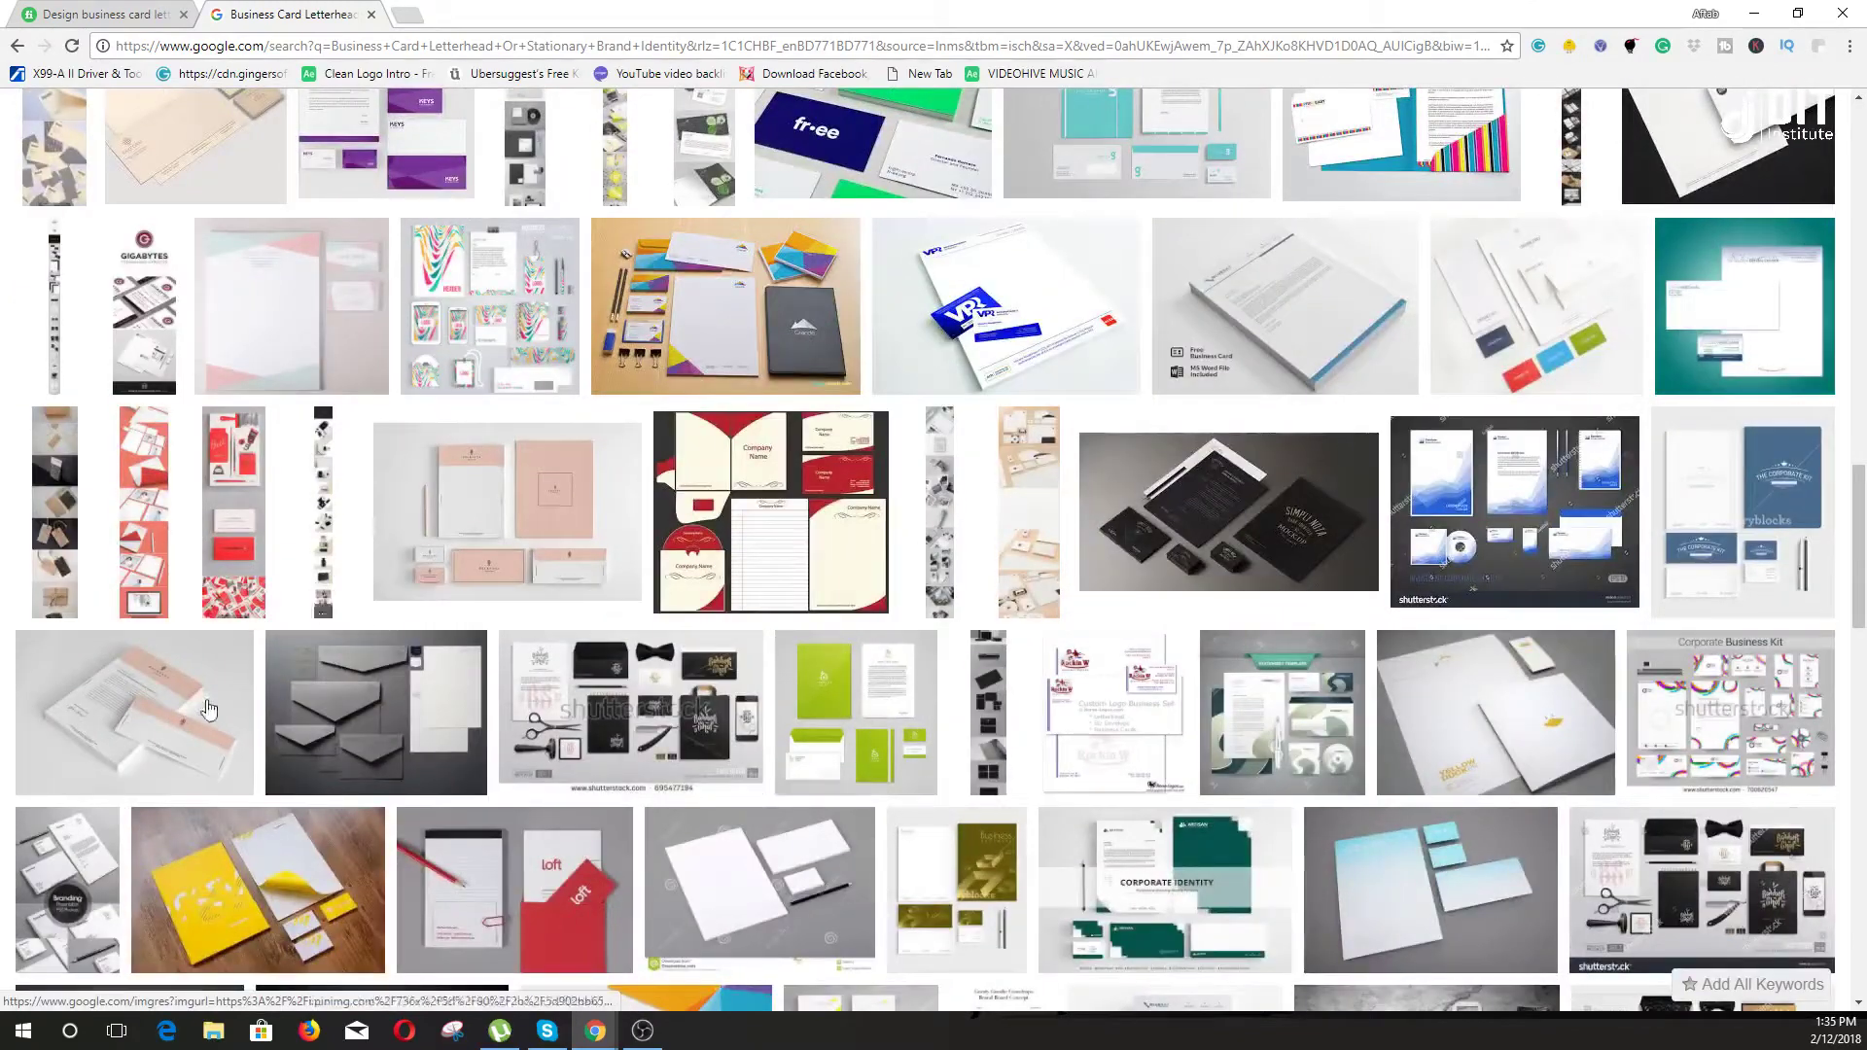
left_click(111, 731)
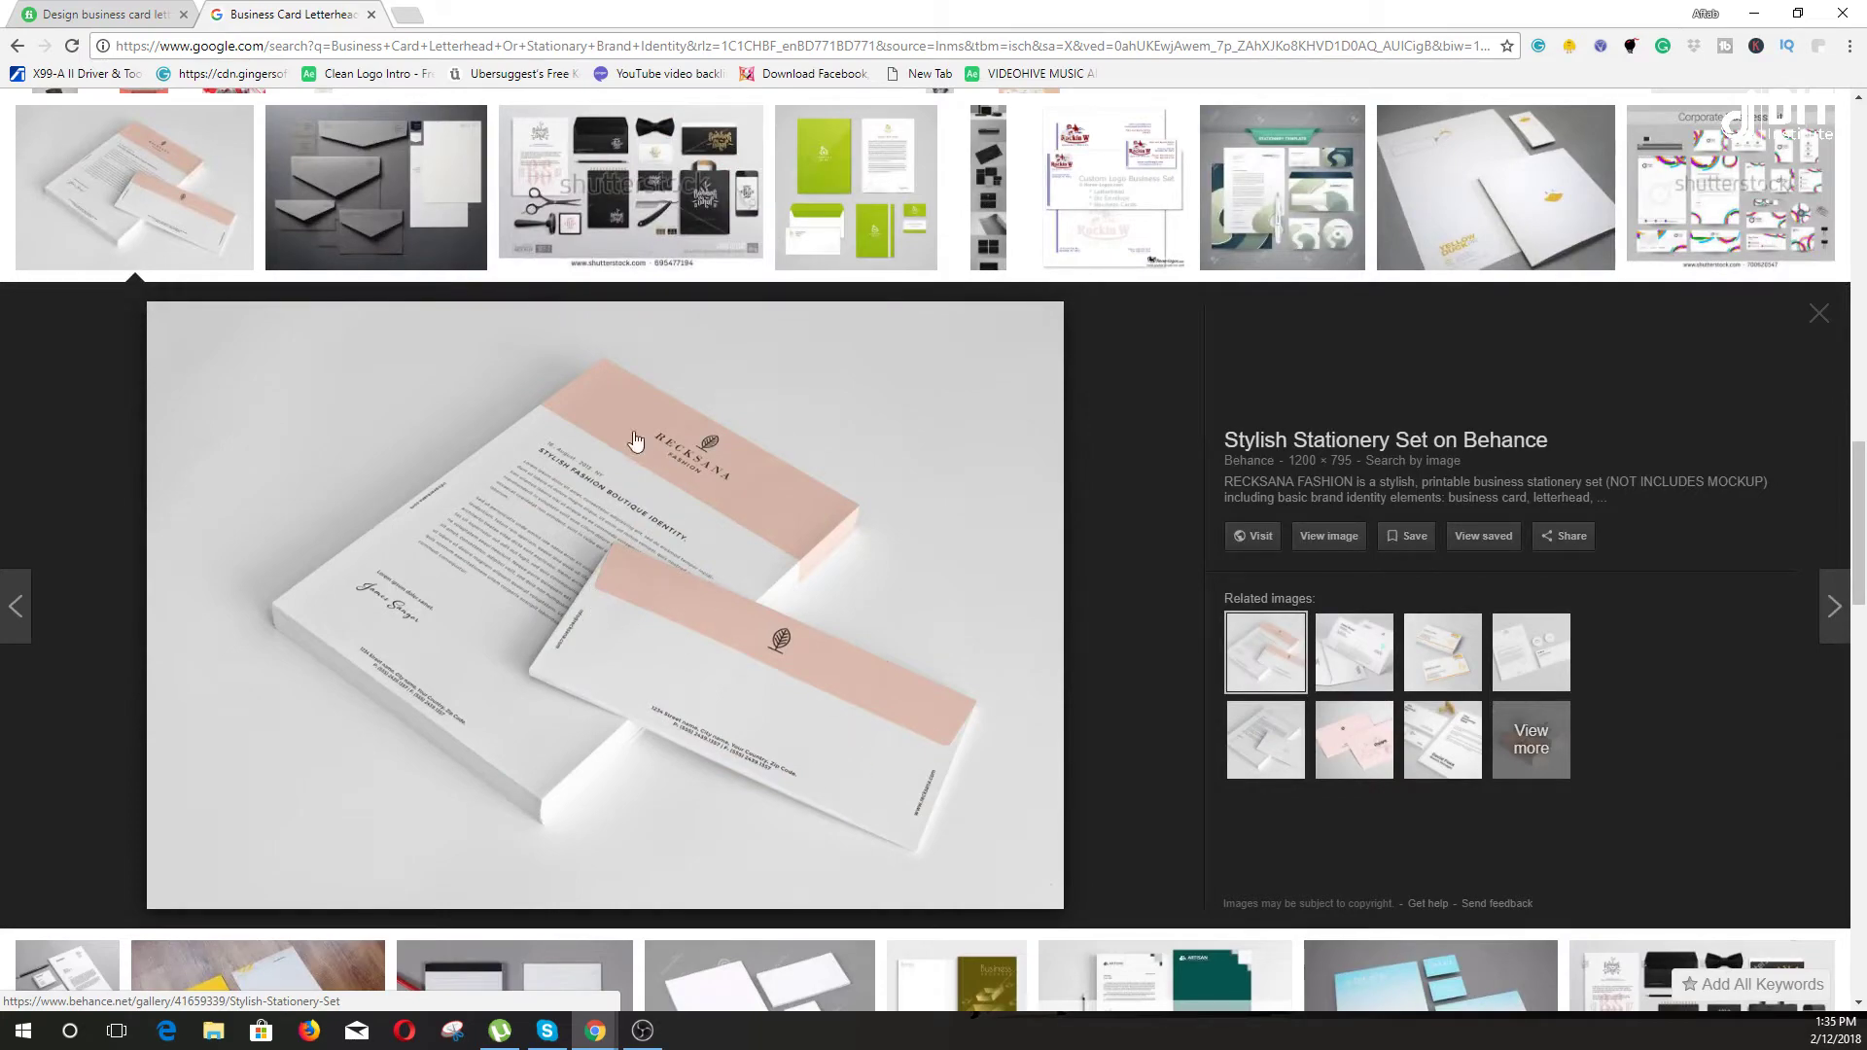
scroll(1134, 811, "down", 1)
scroll(1134, 811, "down", 4)
scroll(1134, 811, "down", 3)
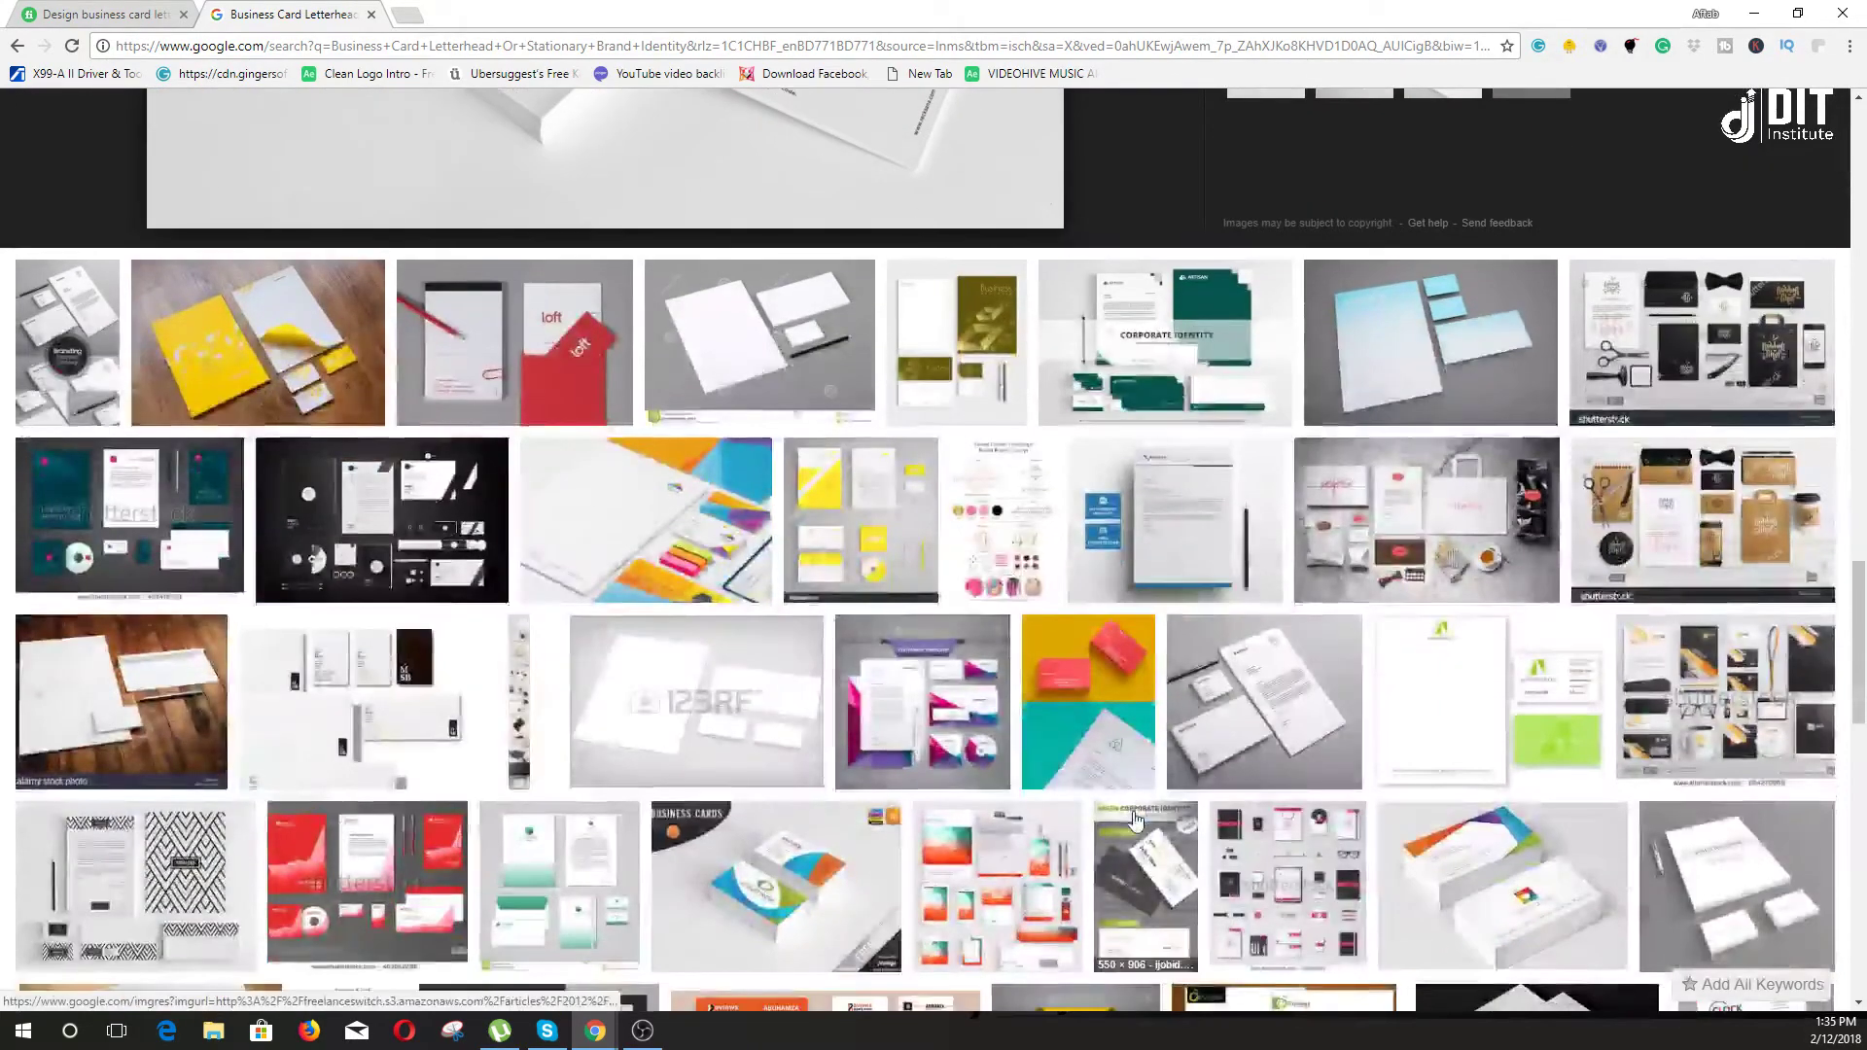
scroll(1134, 811, "down", 3)
scroll(1136, 820, "down", 2)
scroll(1136, 819, "down", 4)
scroll(1138, 820, "down", 1)
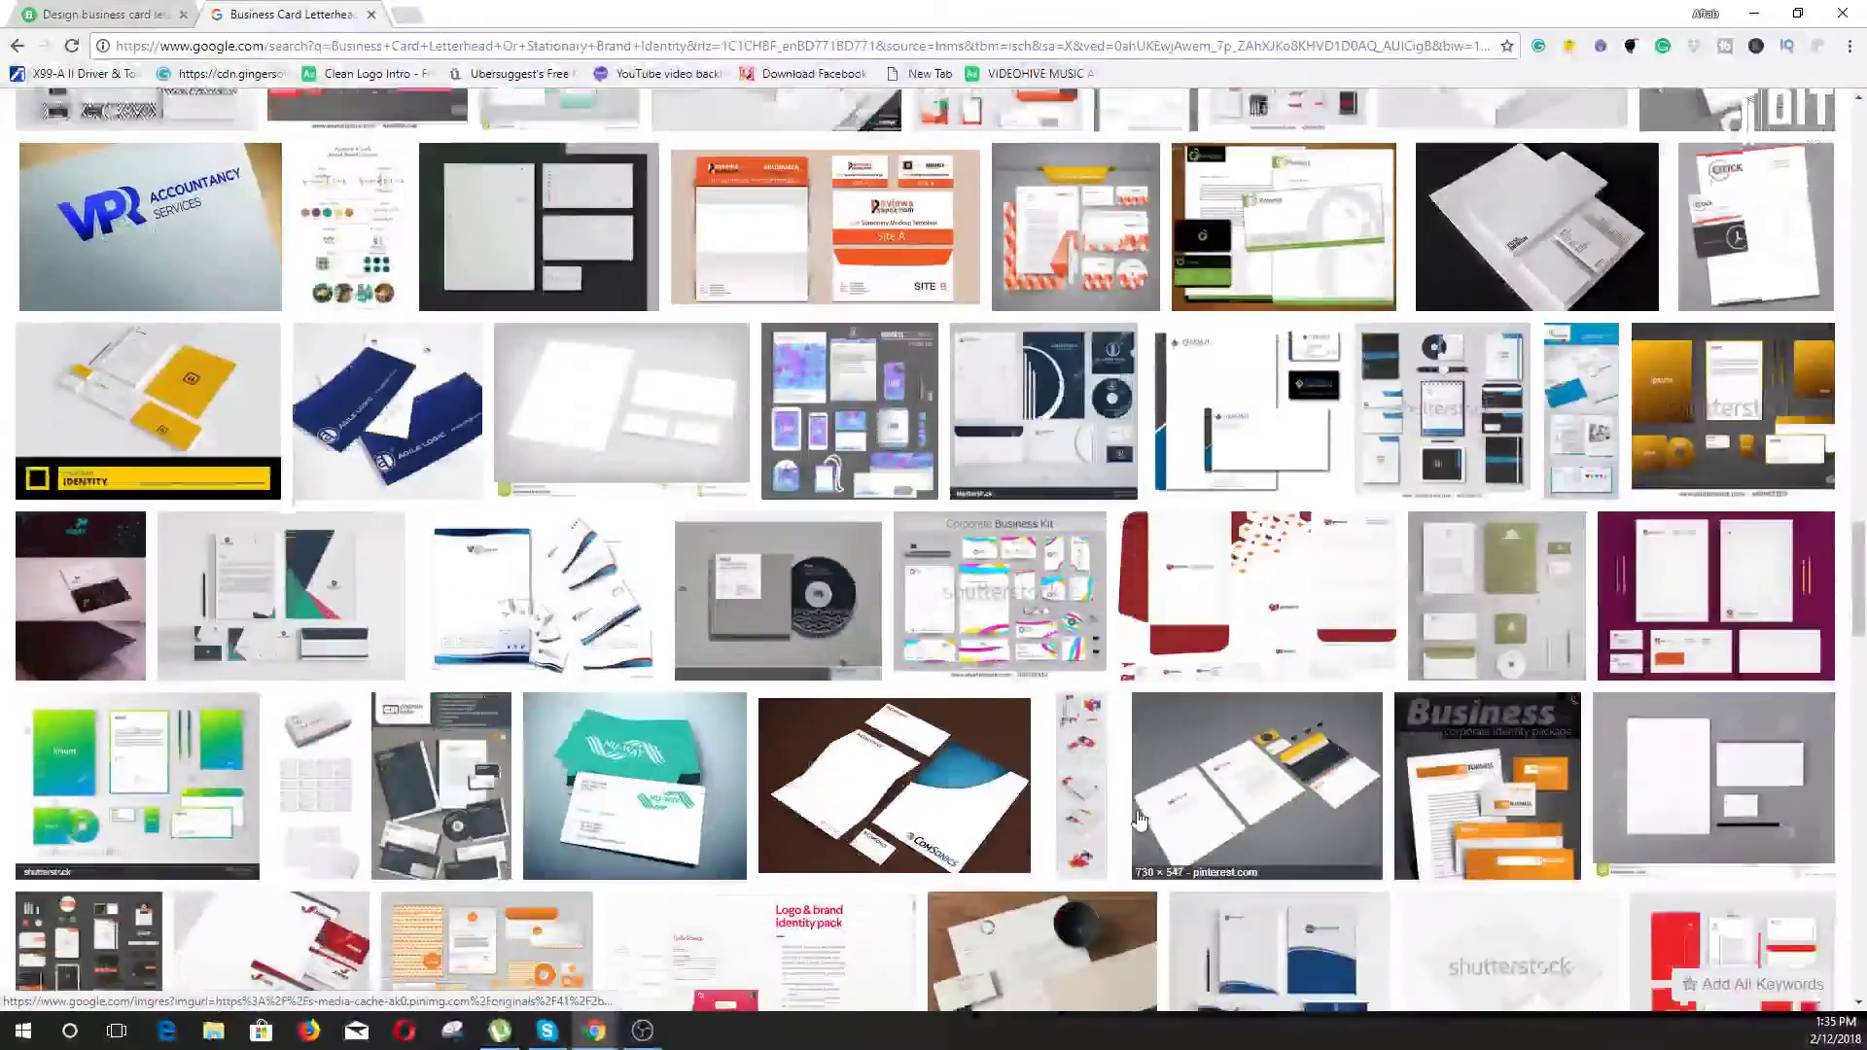
scroll(1143, 820, "down", 2)
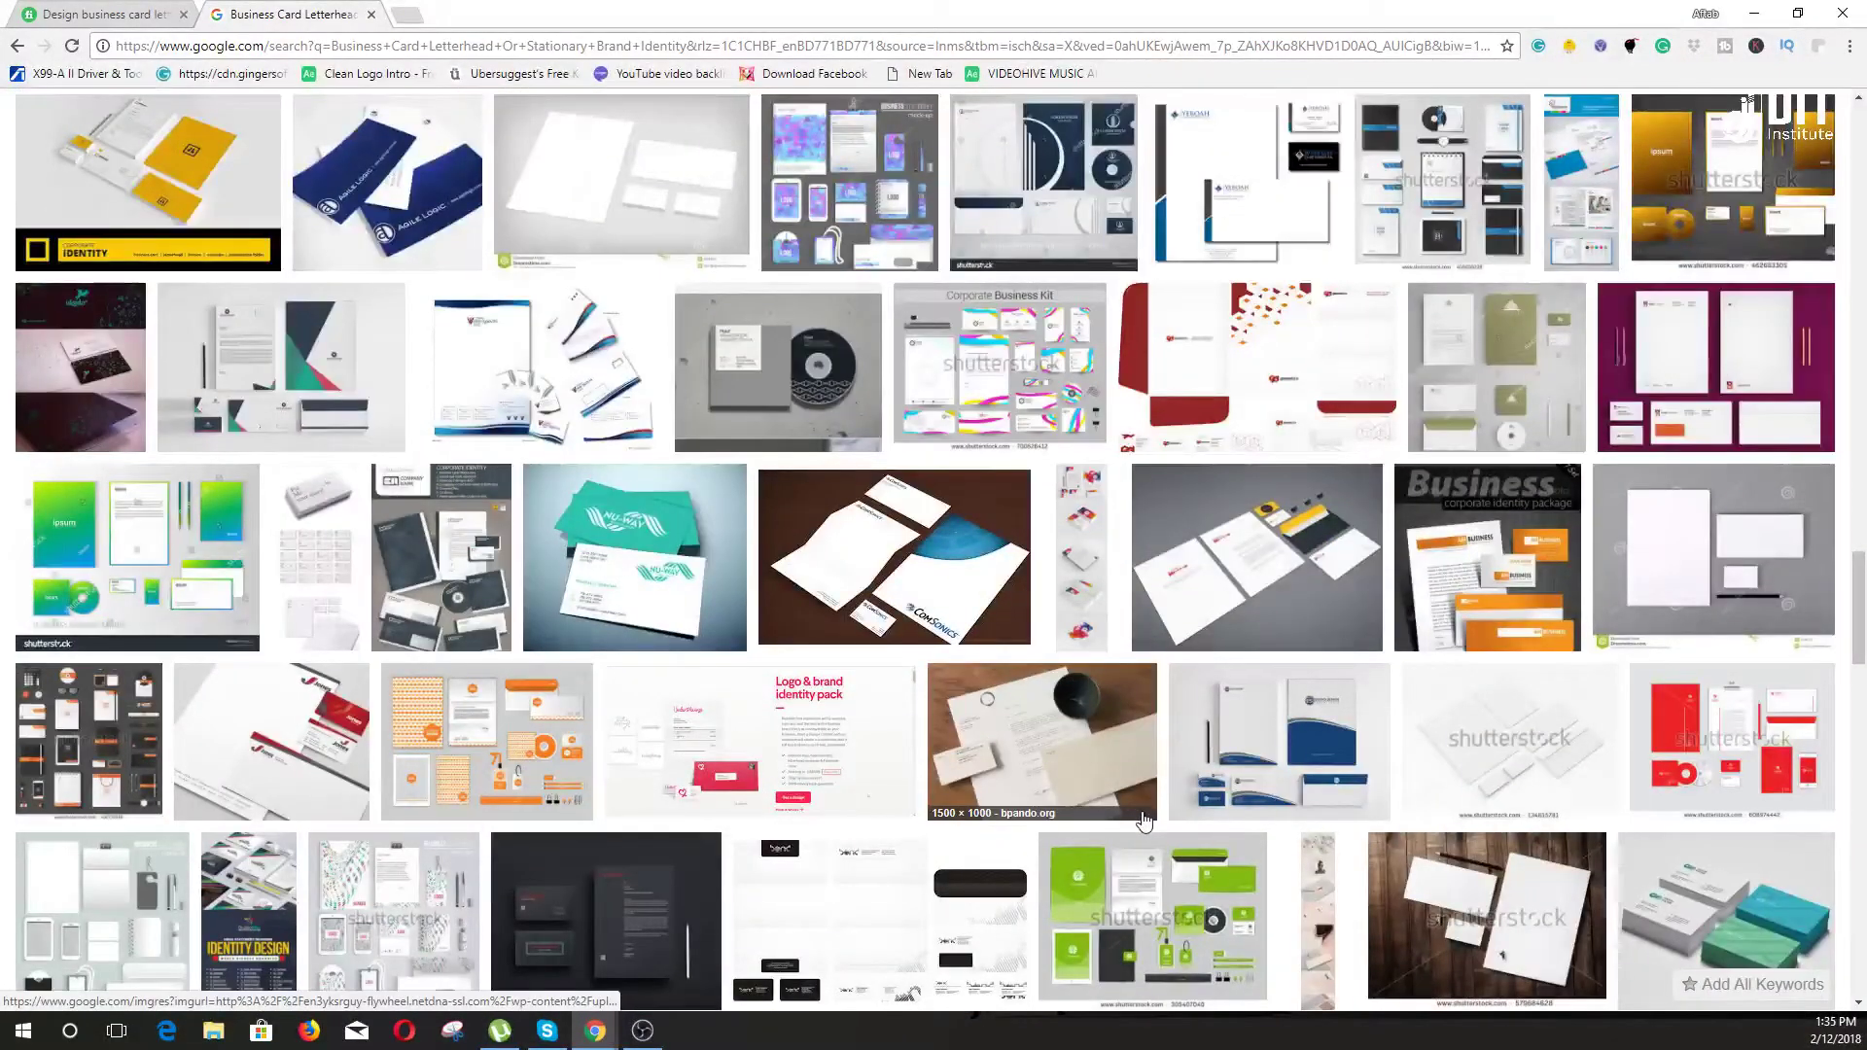
scroll(1143, 823, "down", 2)
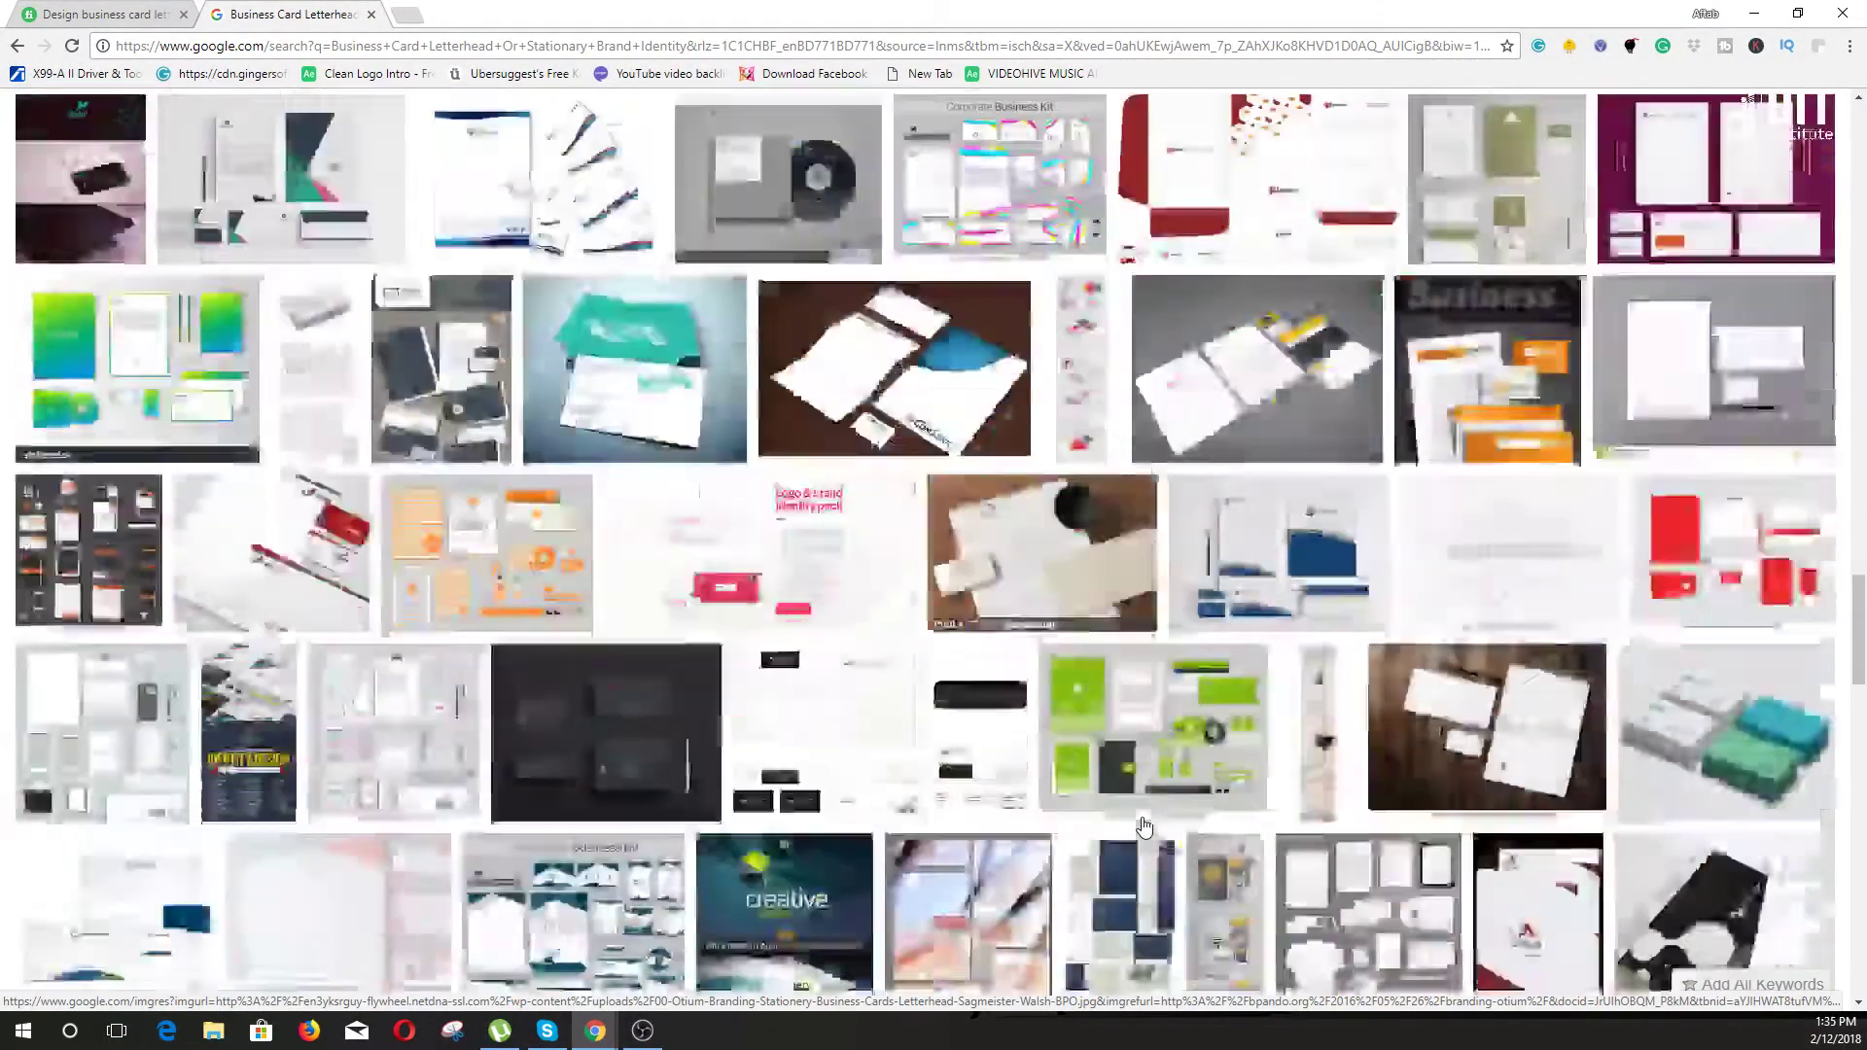
scroll(1143, 825, "up", 3)
scroll(1144, 826, "up", 2)
scroll(1144, 829, "up", 2)
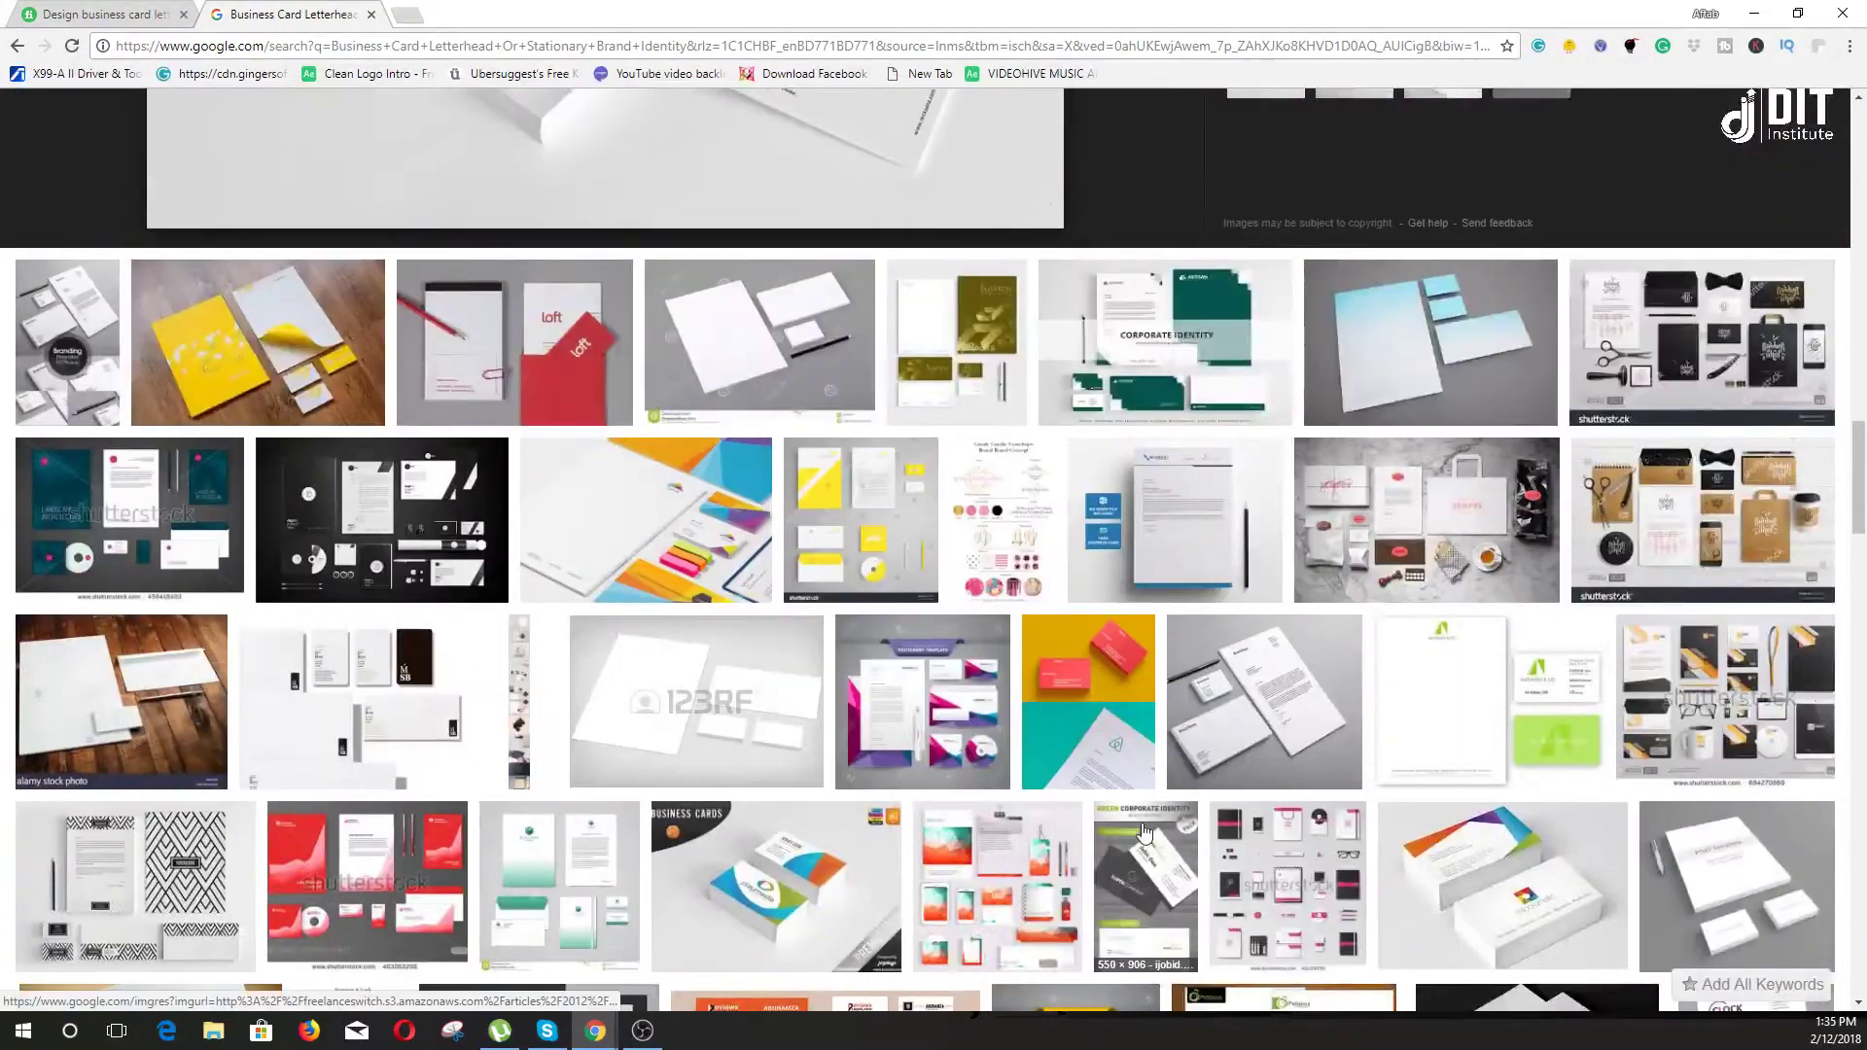
scroll(1143, 832, "up", 2)
Preview the yellow letterhead mockup and more stationery results further down
left_click(376, 678)
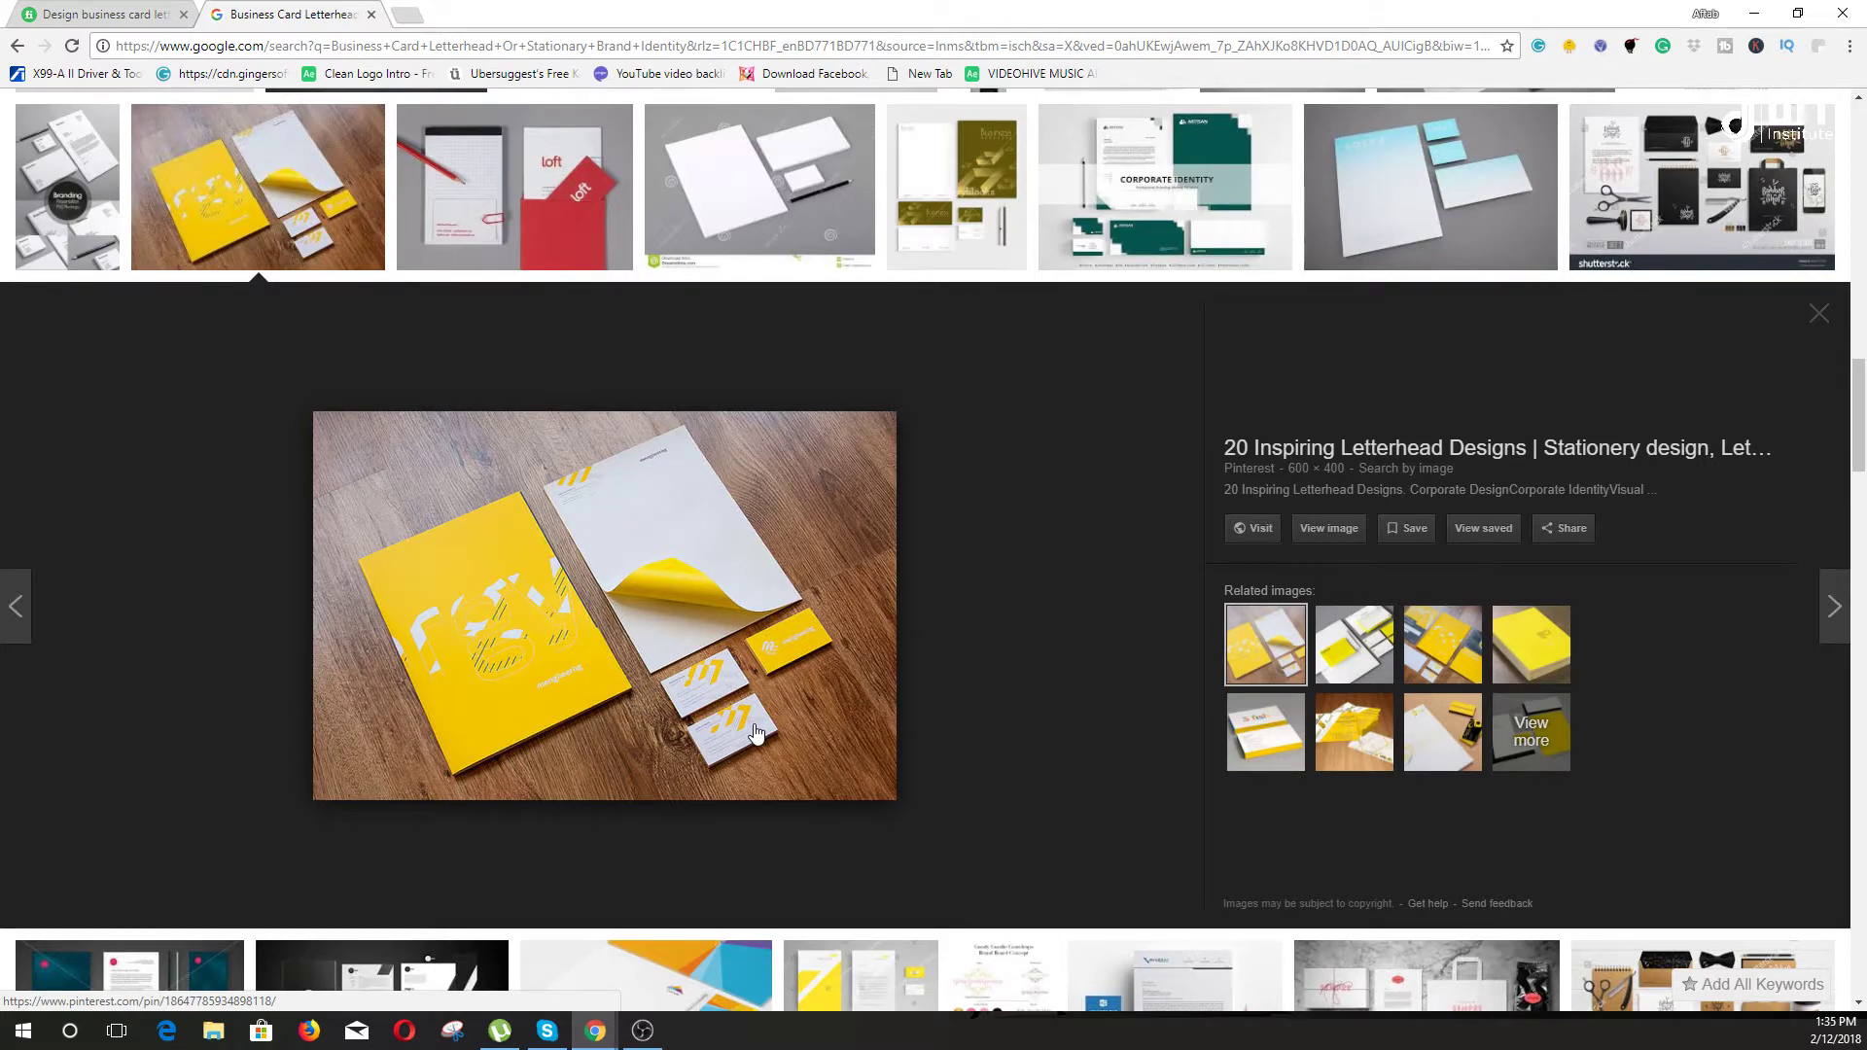
scroll(758, 732, "down", 4)
scroll(1183, 703, "down", 1)
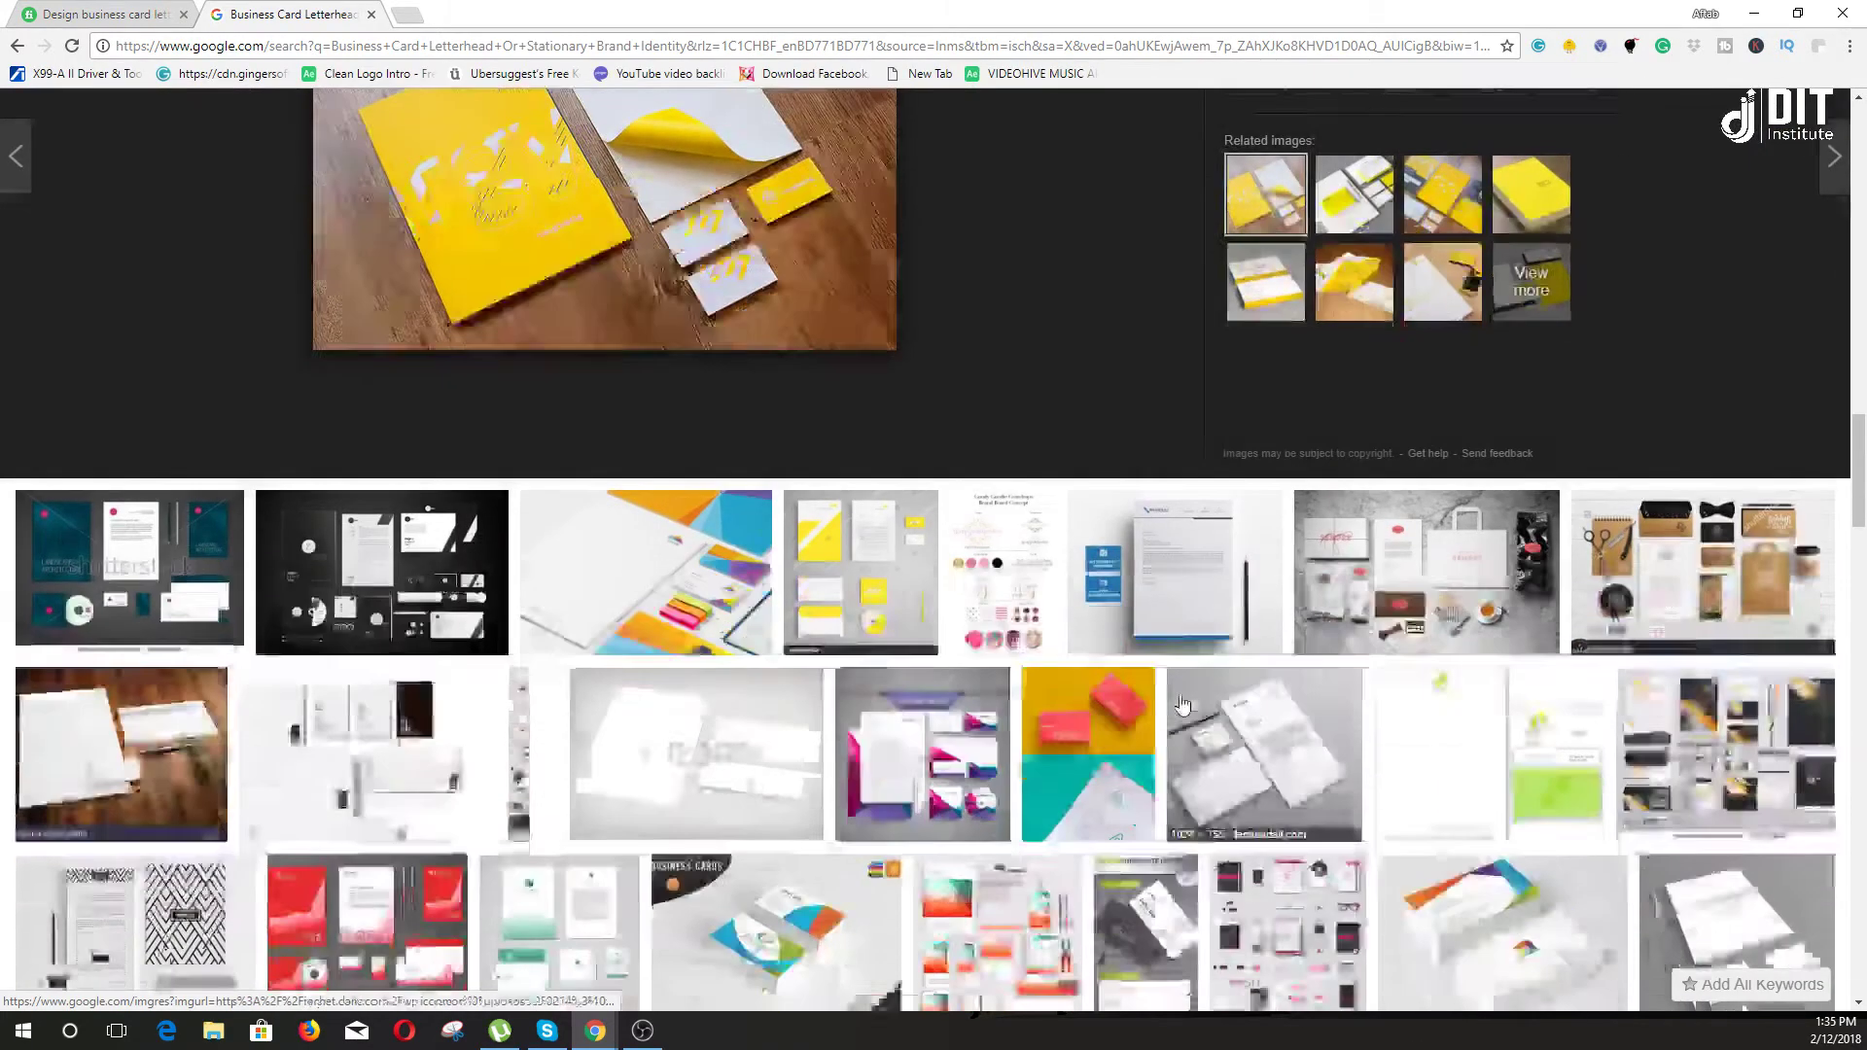
scroll(1182, 703, "down", 2)
scroll(1183, 715, "down", 2)
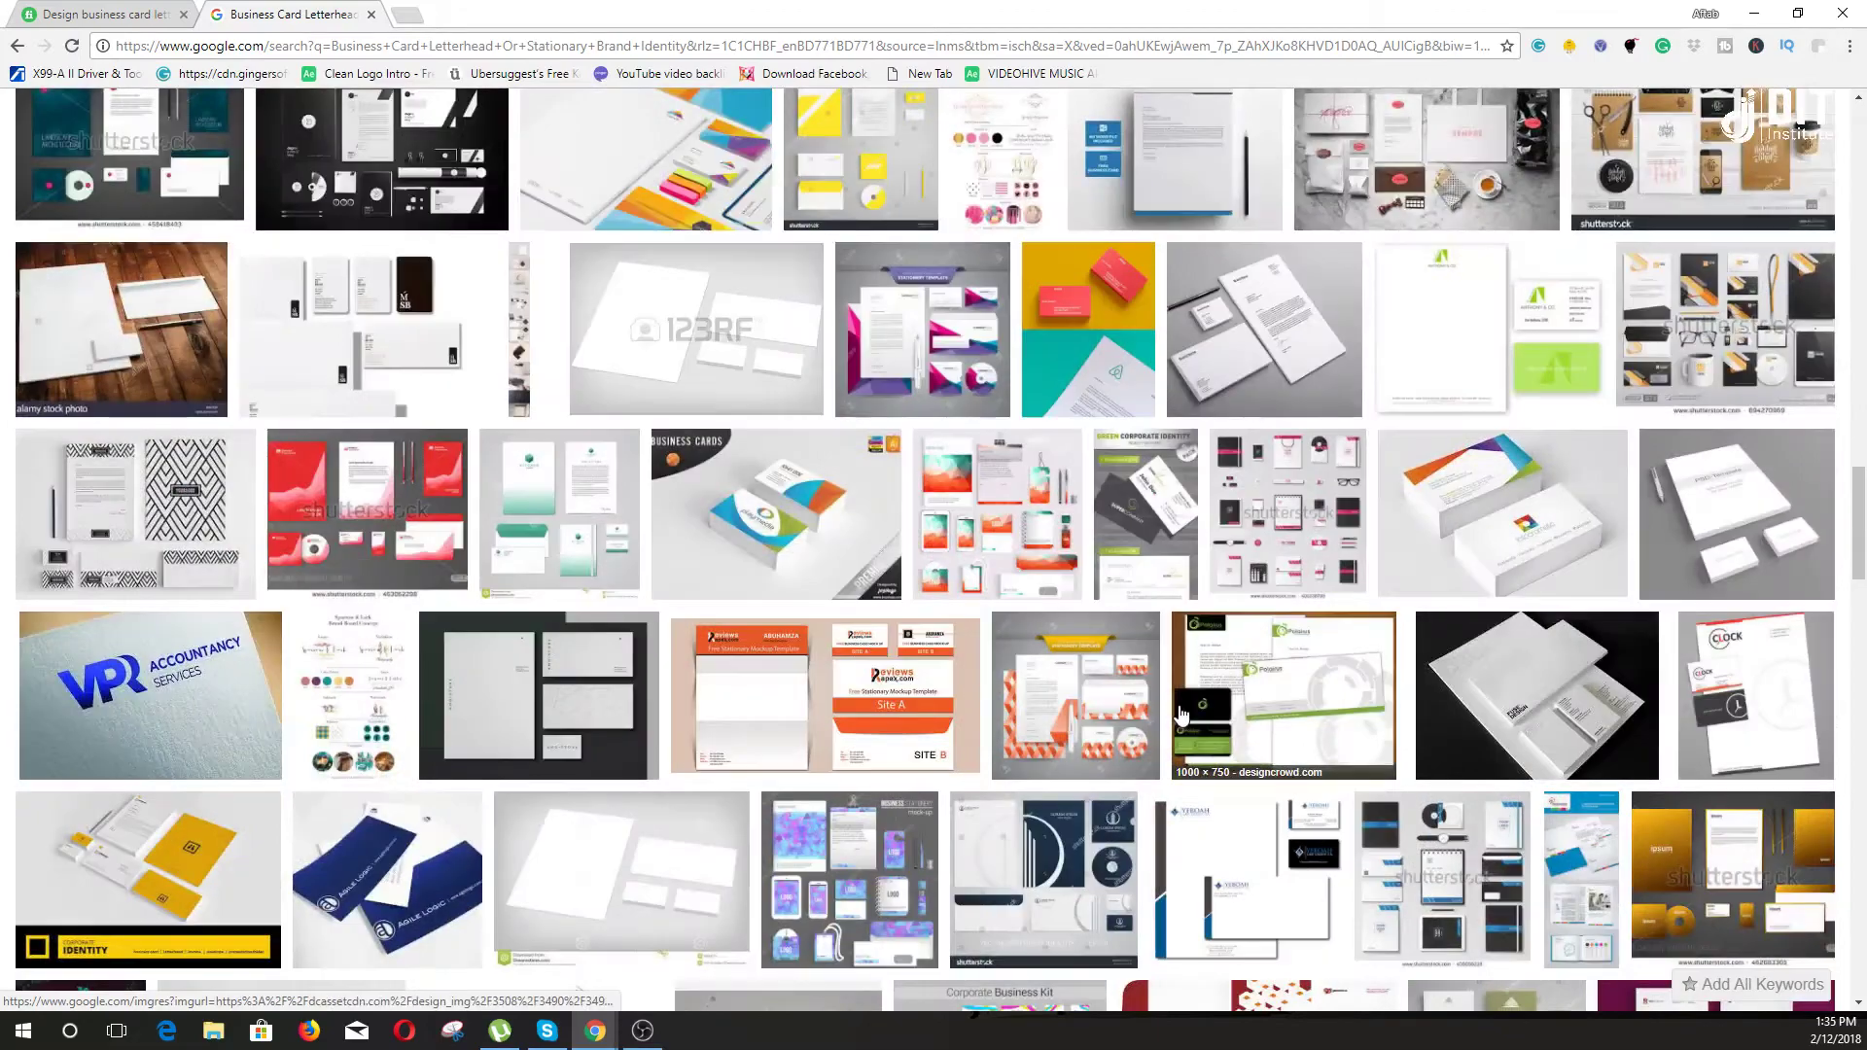
scroll(1182, 715, "down", 3)
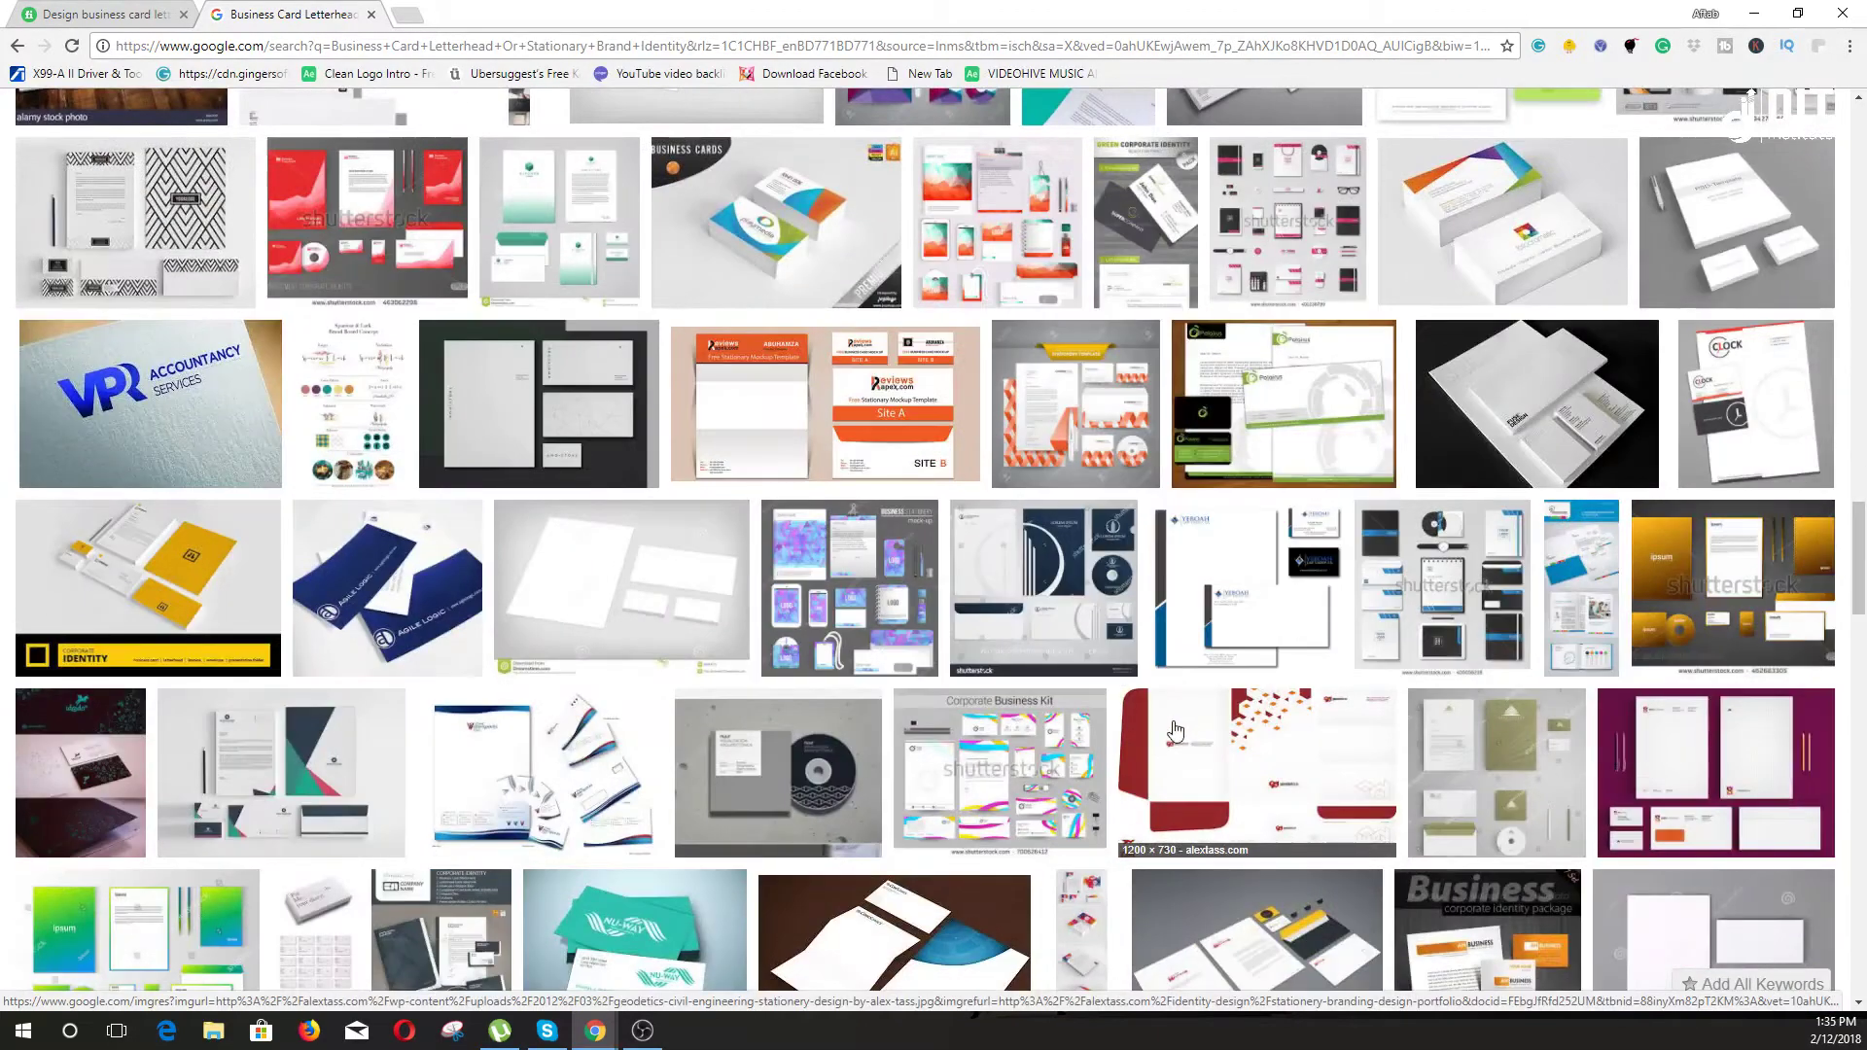
scroll(1176, 730, "down", 3)
scroll(1176, 731, "down", 1)
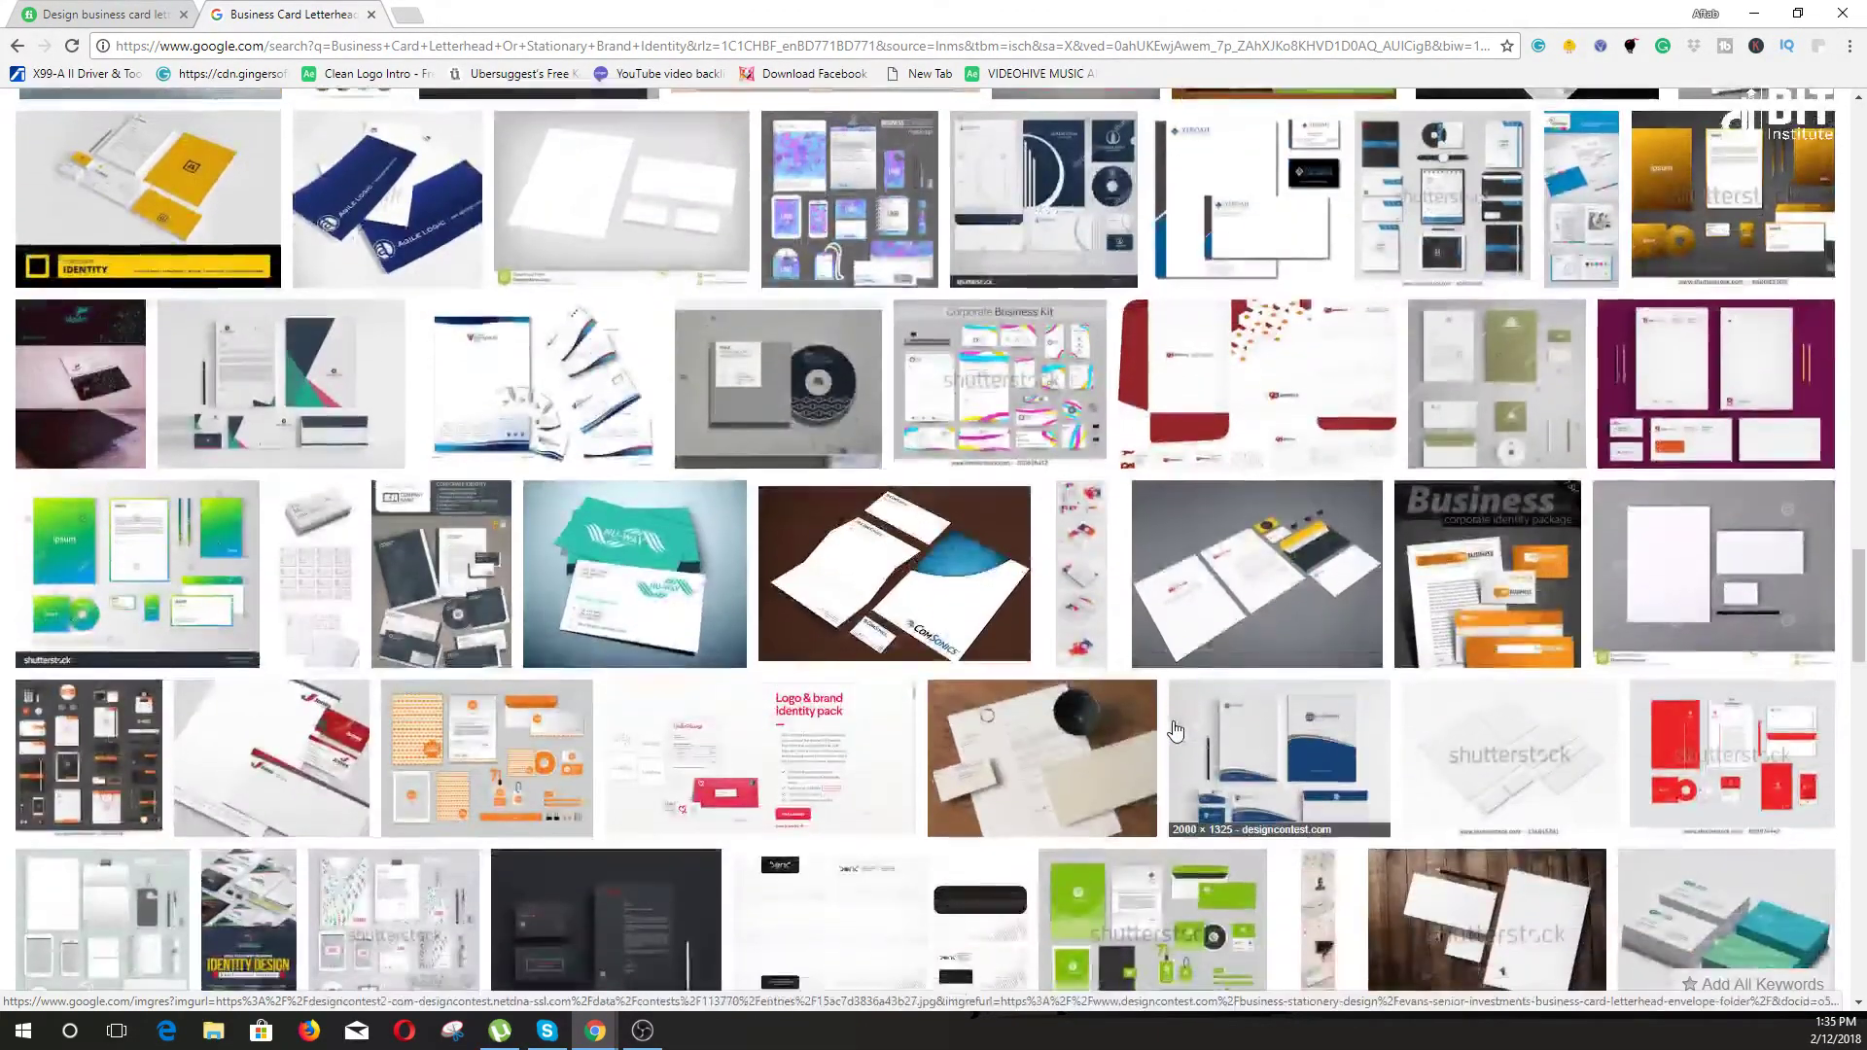
scroll(1176, 730, "down", 1)
scroll(1176, 731, "down", 3)
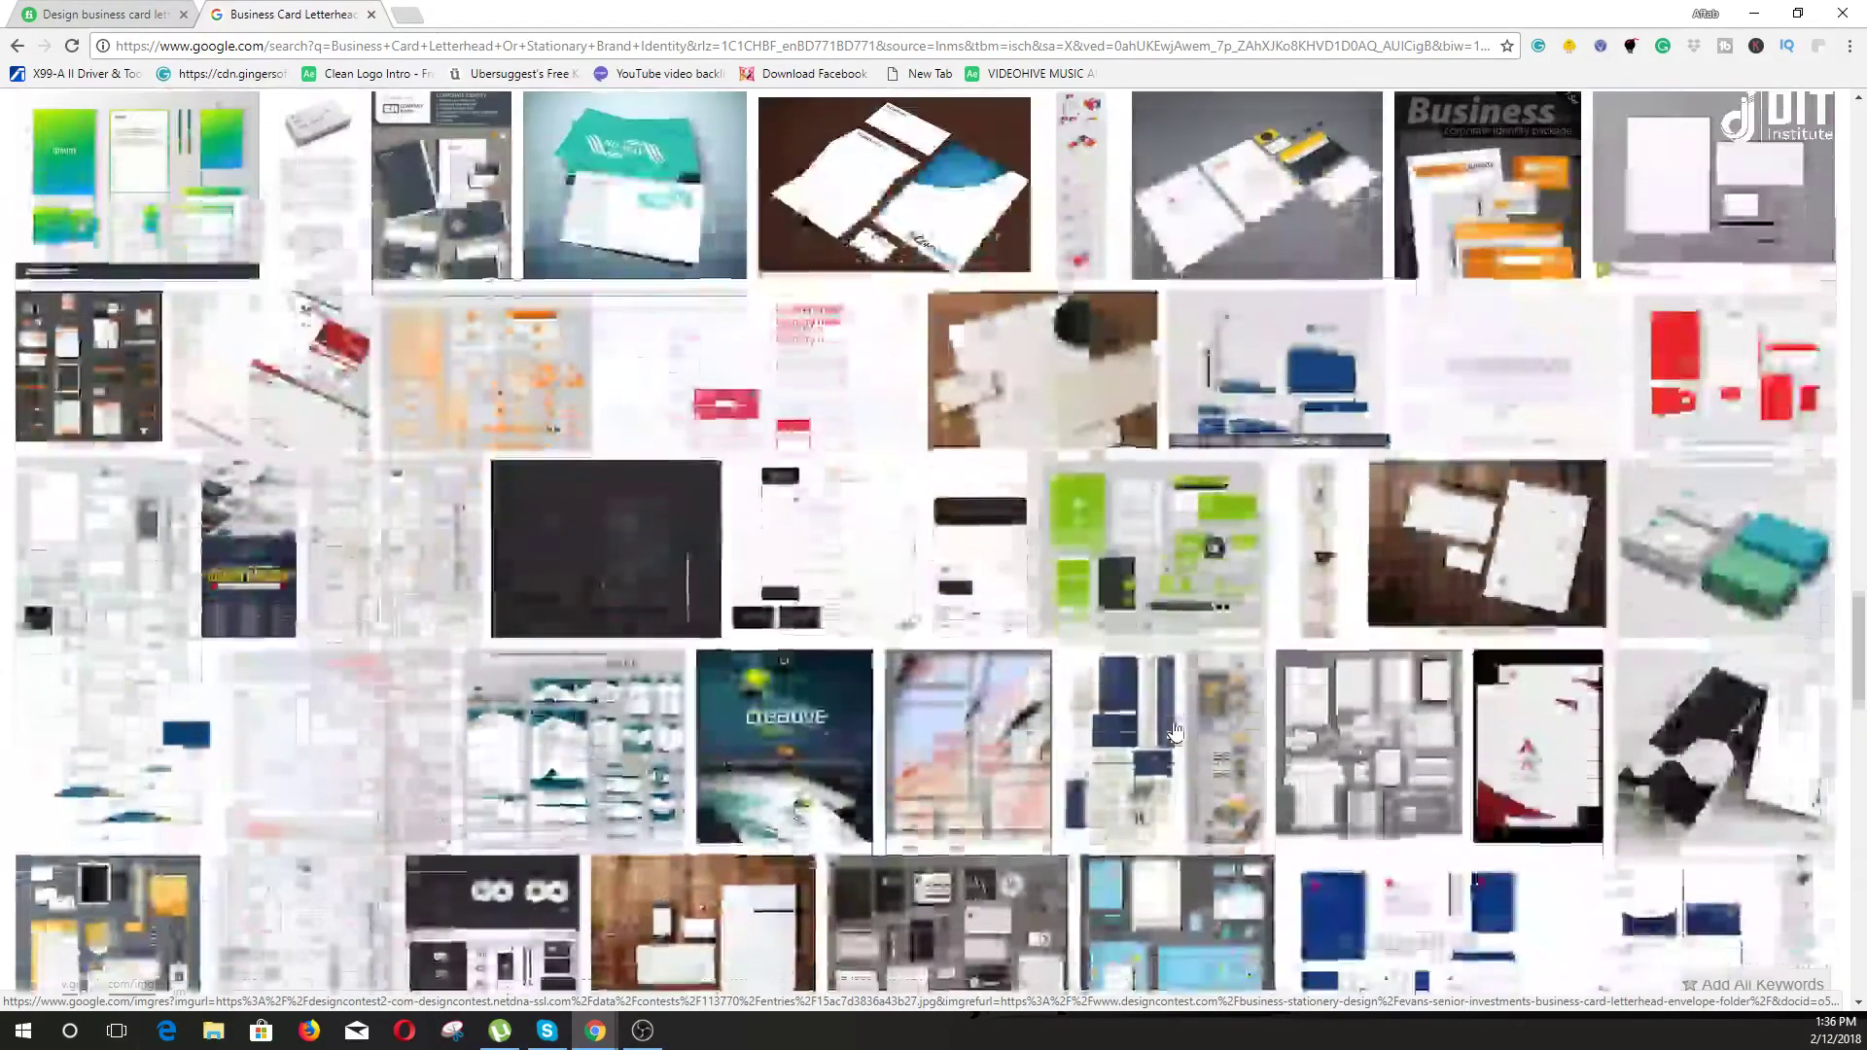
scroll(1175, 745, "down", 2)
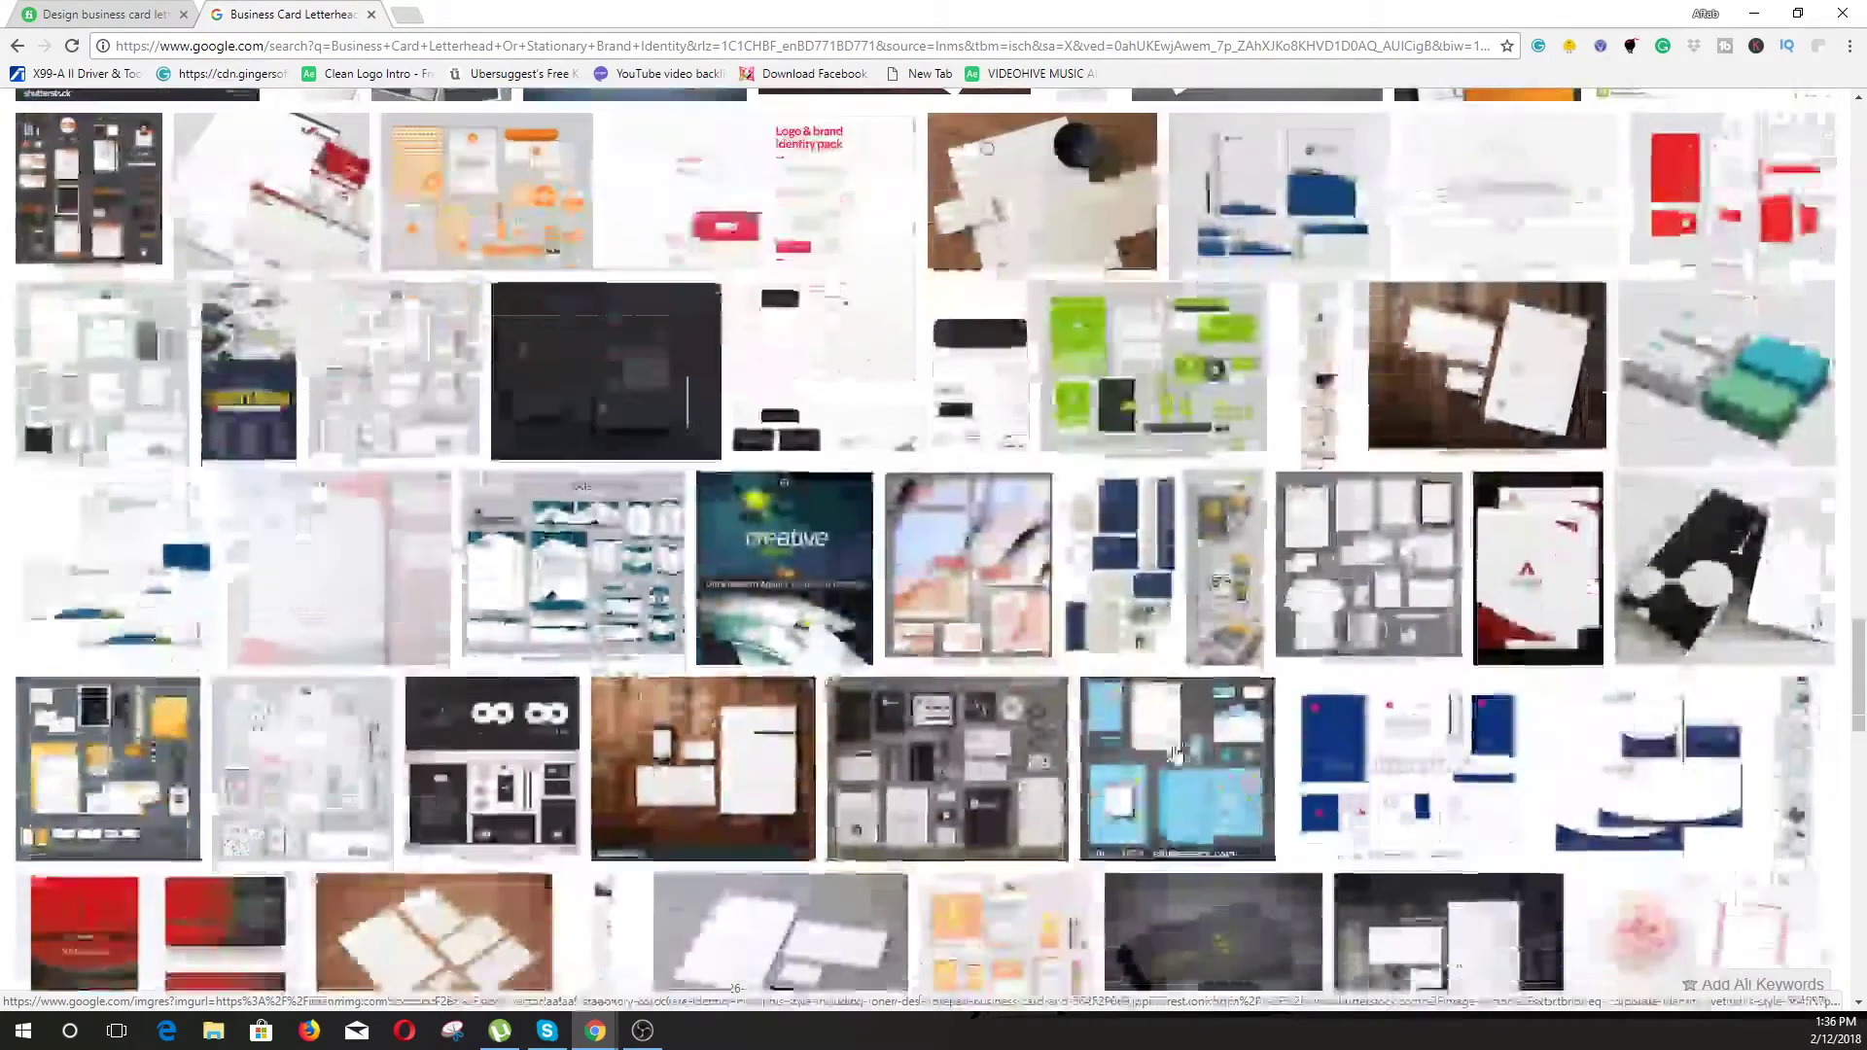
scroll(1176, 745, "down", 1)
scroll(1175, 749, "down", 2)
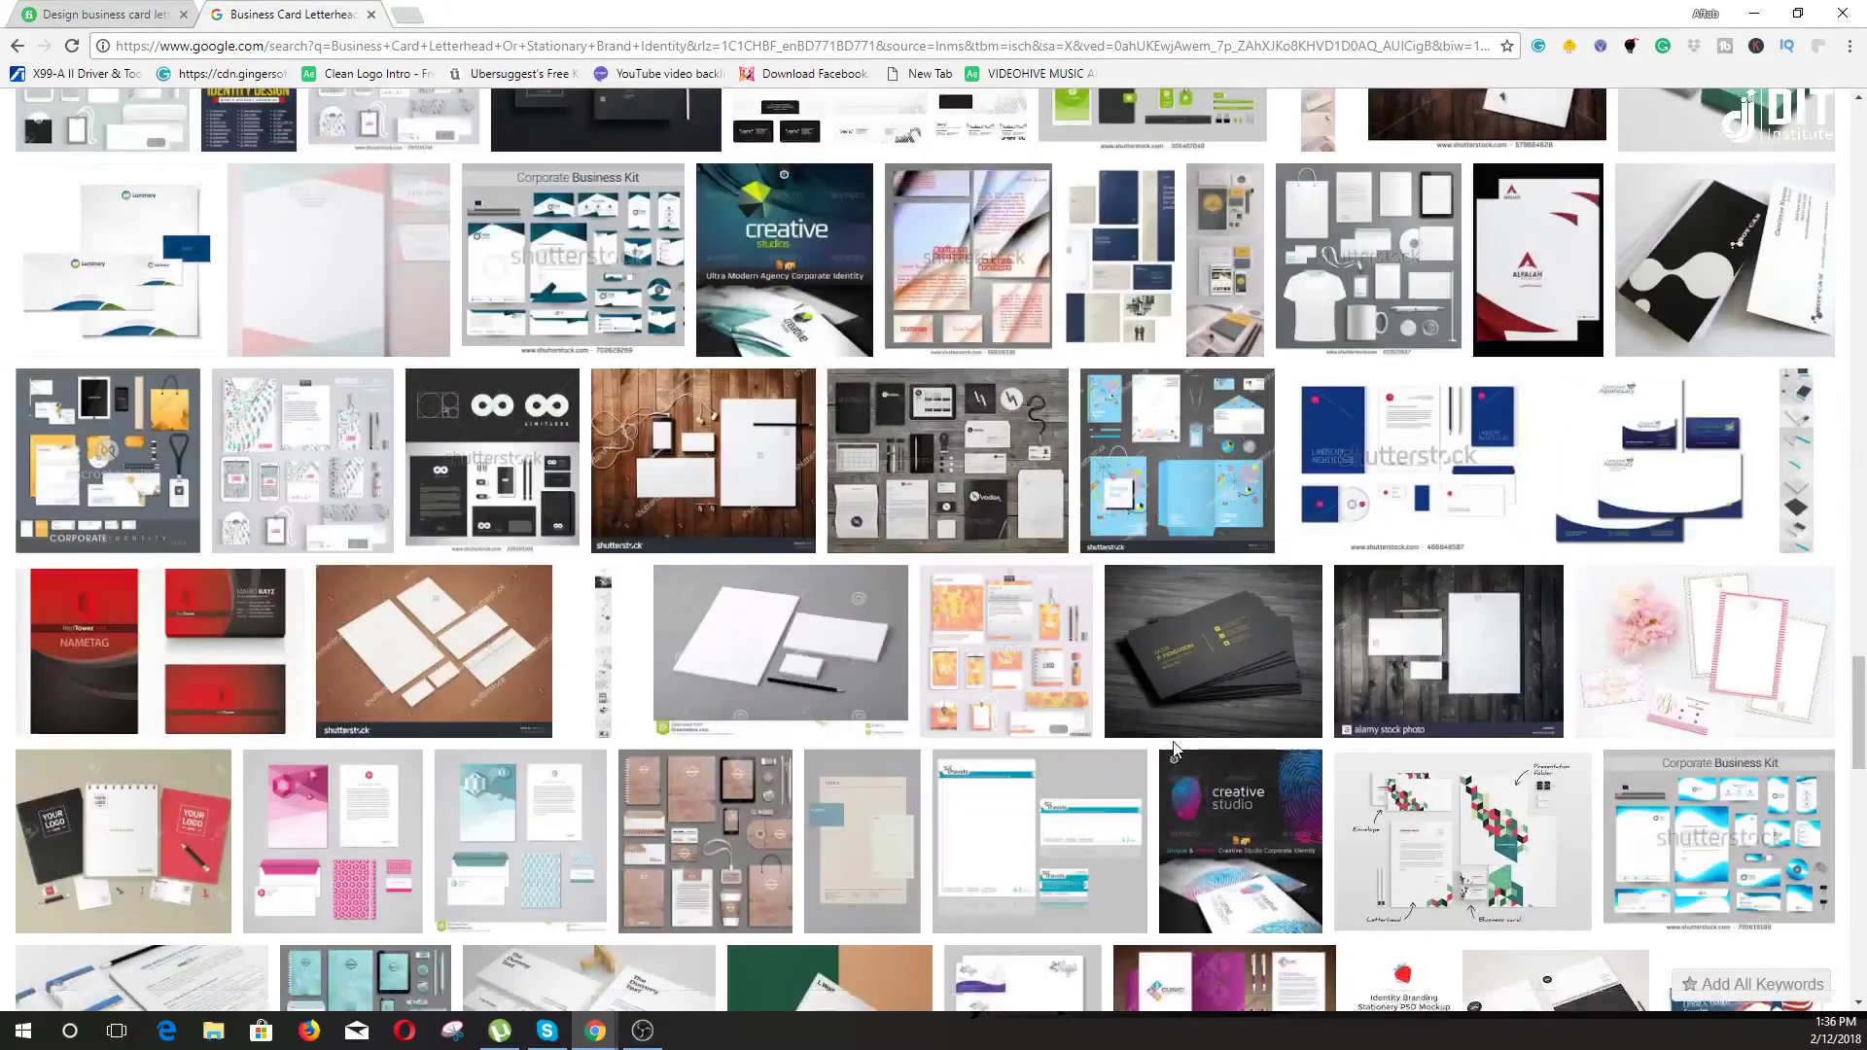
scroll(1174, 749, "down", 2)
scroll(1175, 748, "down", 1)
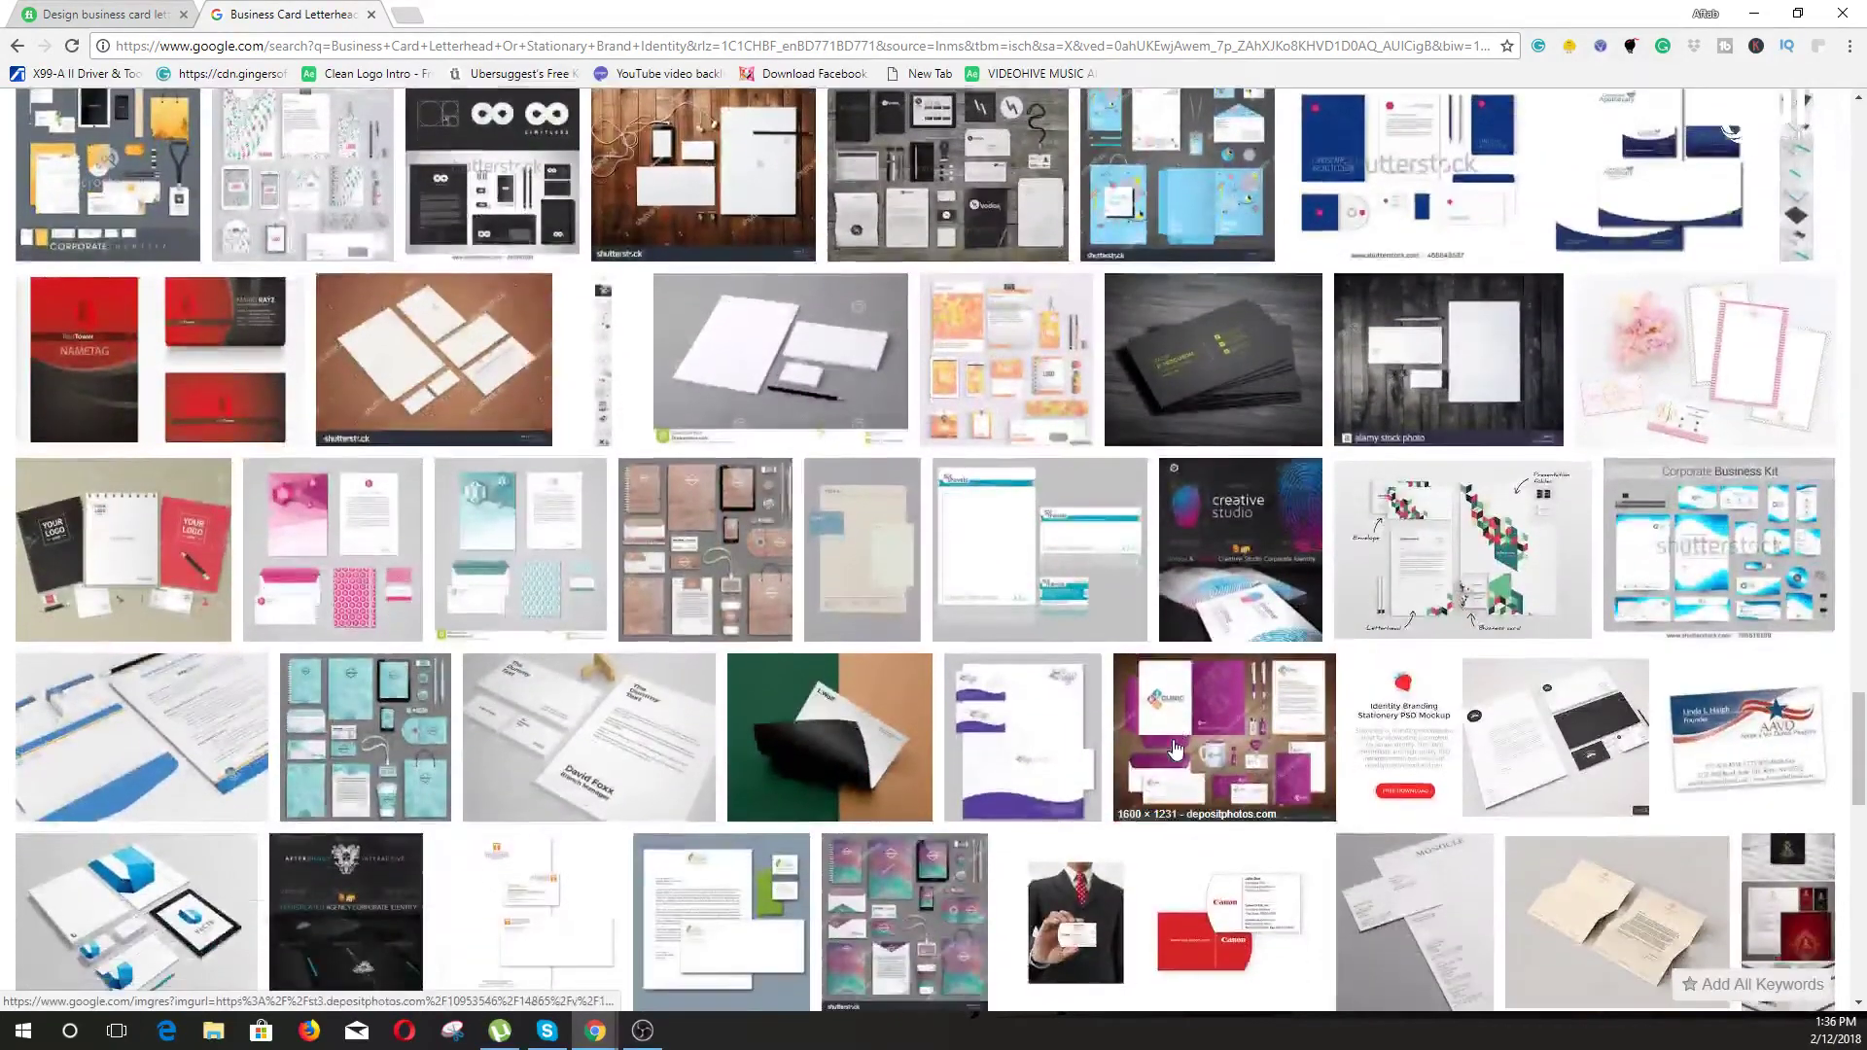
scroll(1177, 747, "down", 1)
scroll(1176, 747, "down", 1)
scroll(1176, 747, "down", 1)
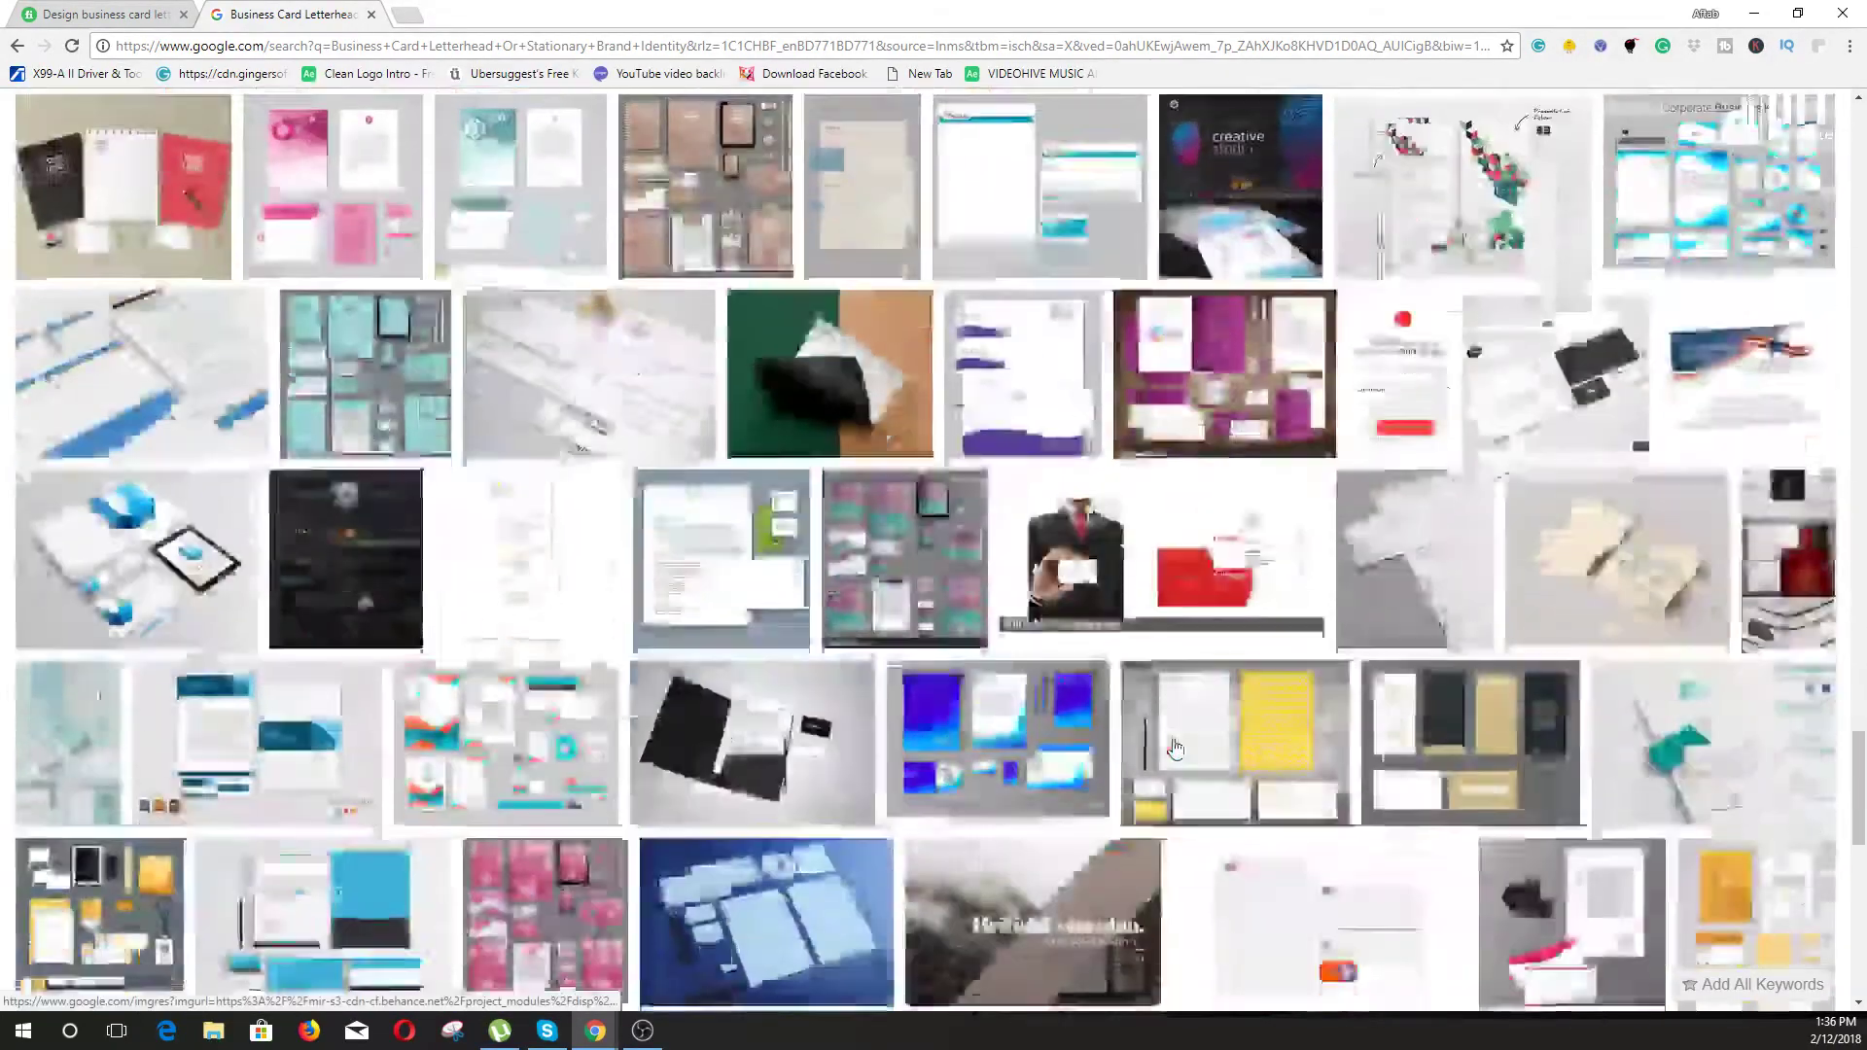
scroll(1177, 747, "down", 1)
scroll(1175, 747, "down", 2)
scroll(1174, 747, "down", 2)
scroll(1175, 747, "down", 1)
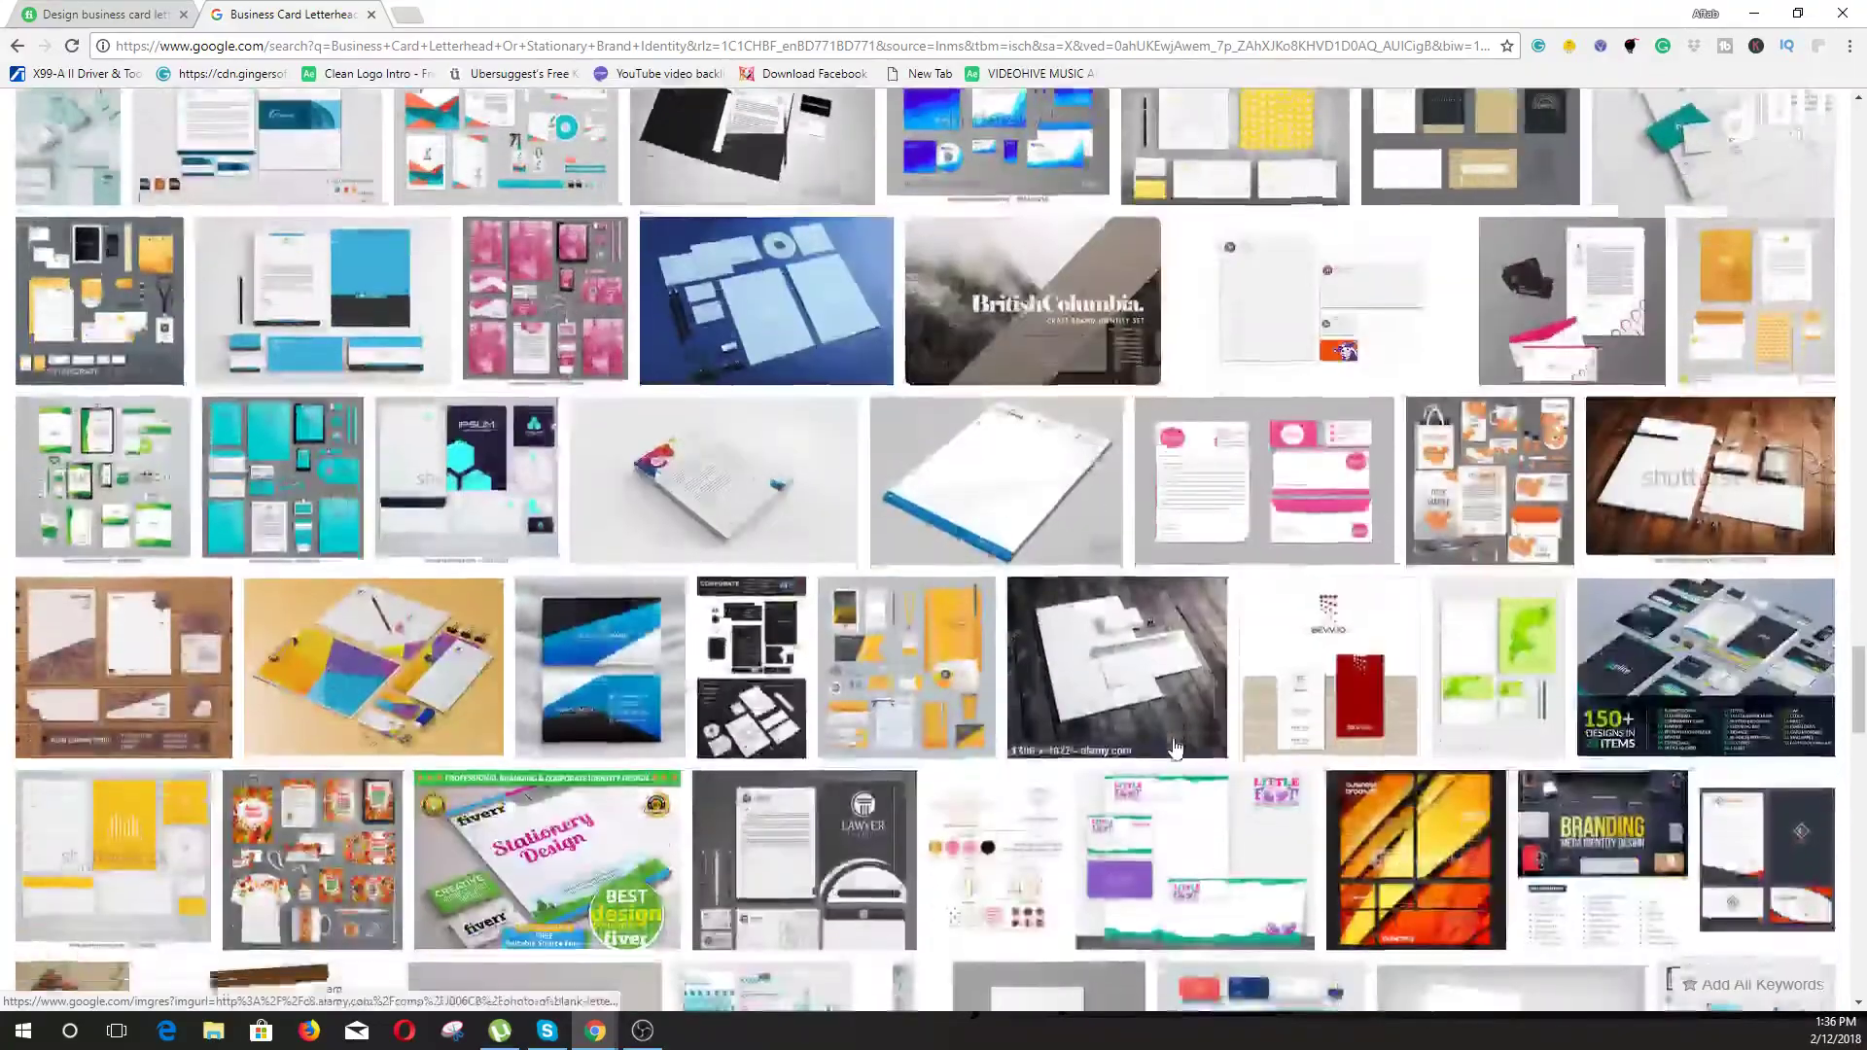
scroll(1175, 747, "down", 4)
scroll(1175, 747, "up", 6)
scroll(1174, 747, "up", 10)
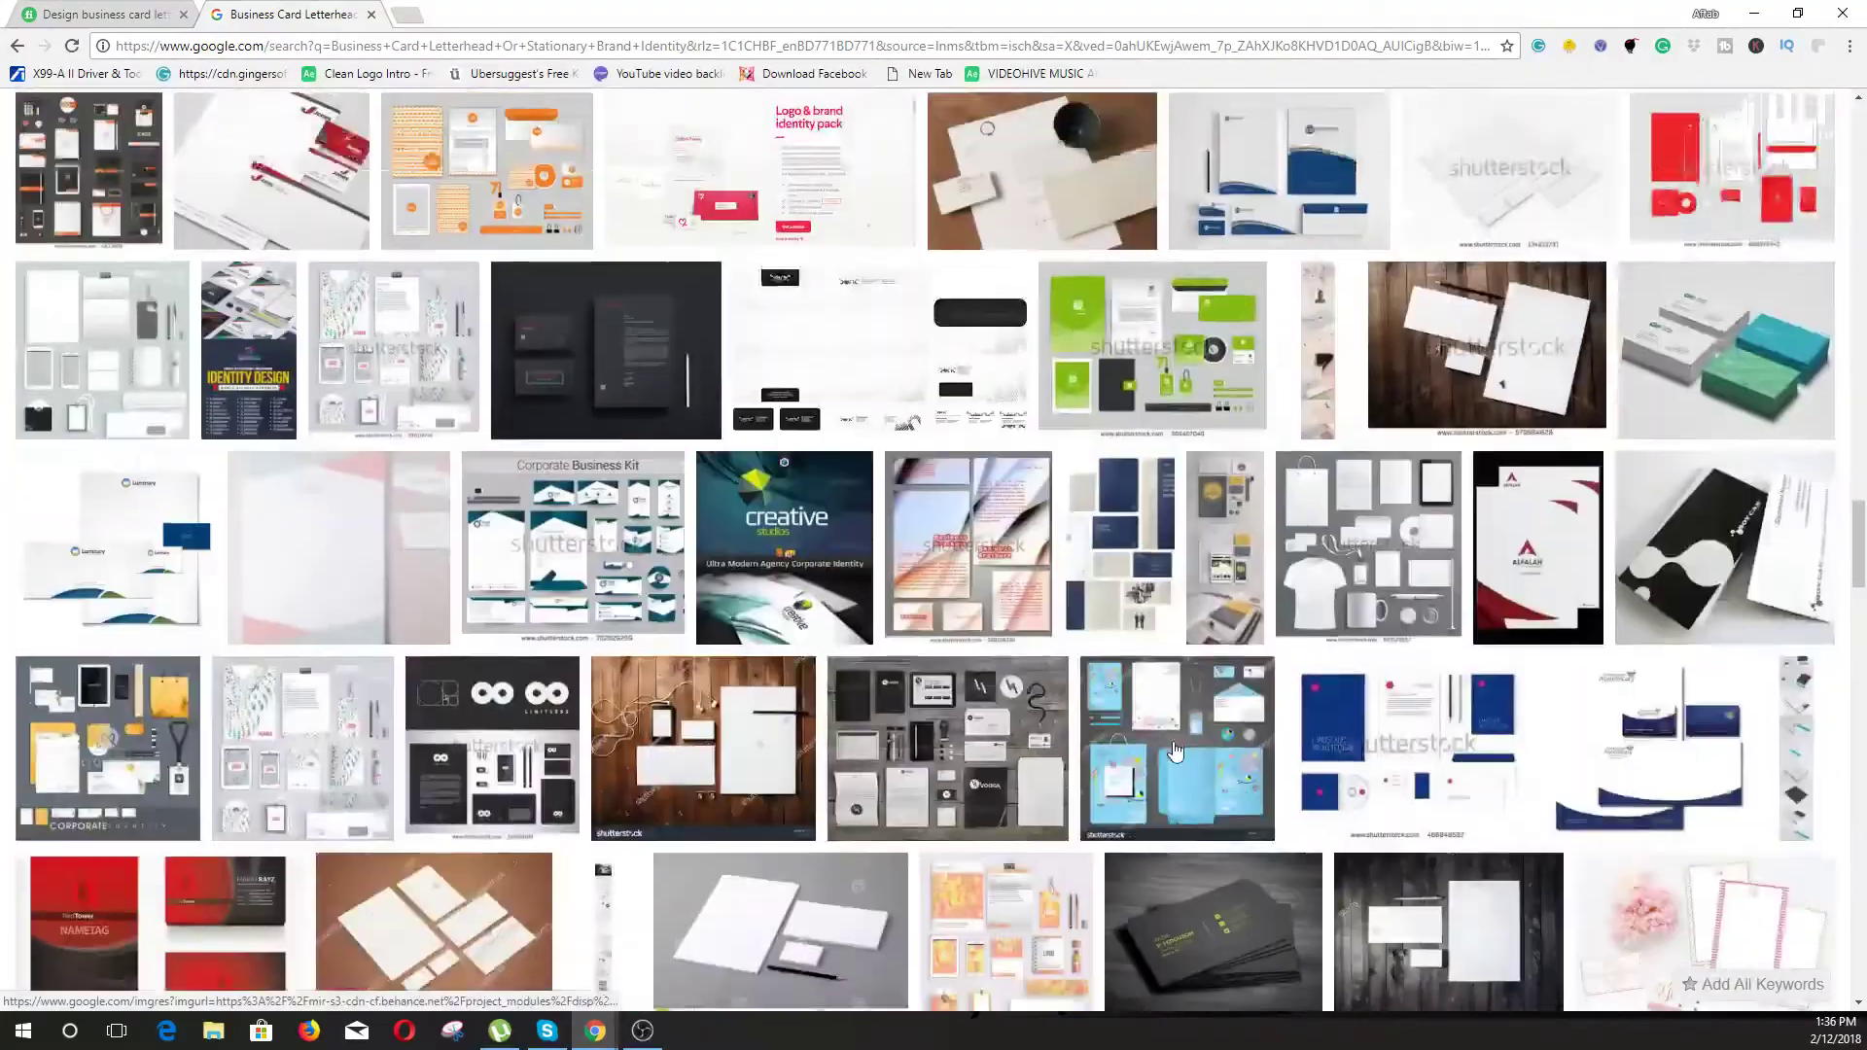
scroll(1175, 747, "up", 10)
left_click(1175, 748)
scroll(1175, 748, "up", 5)
scroll(1174, 749, "up", 5)
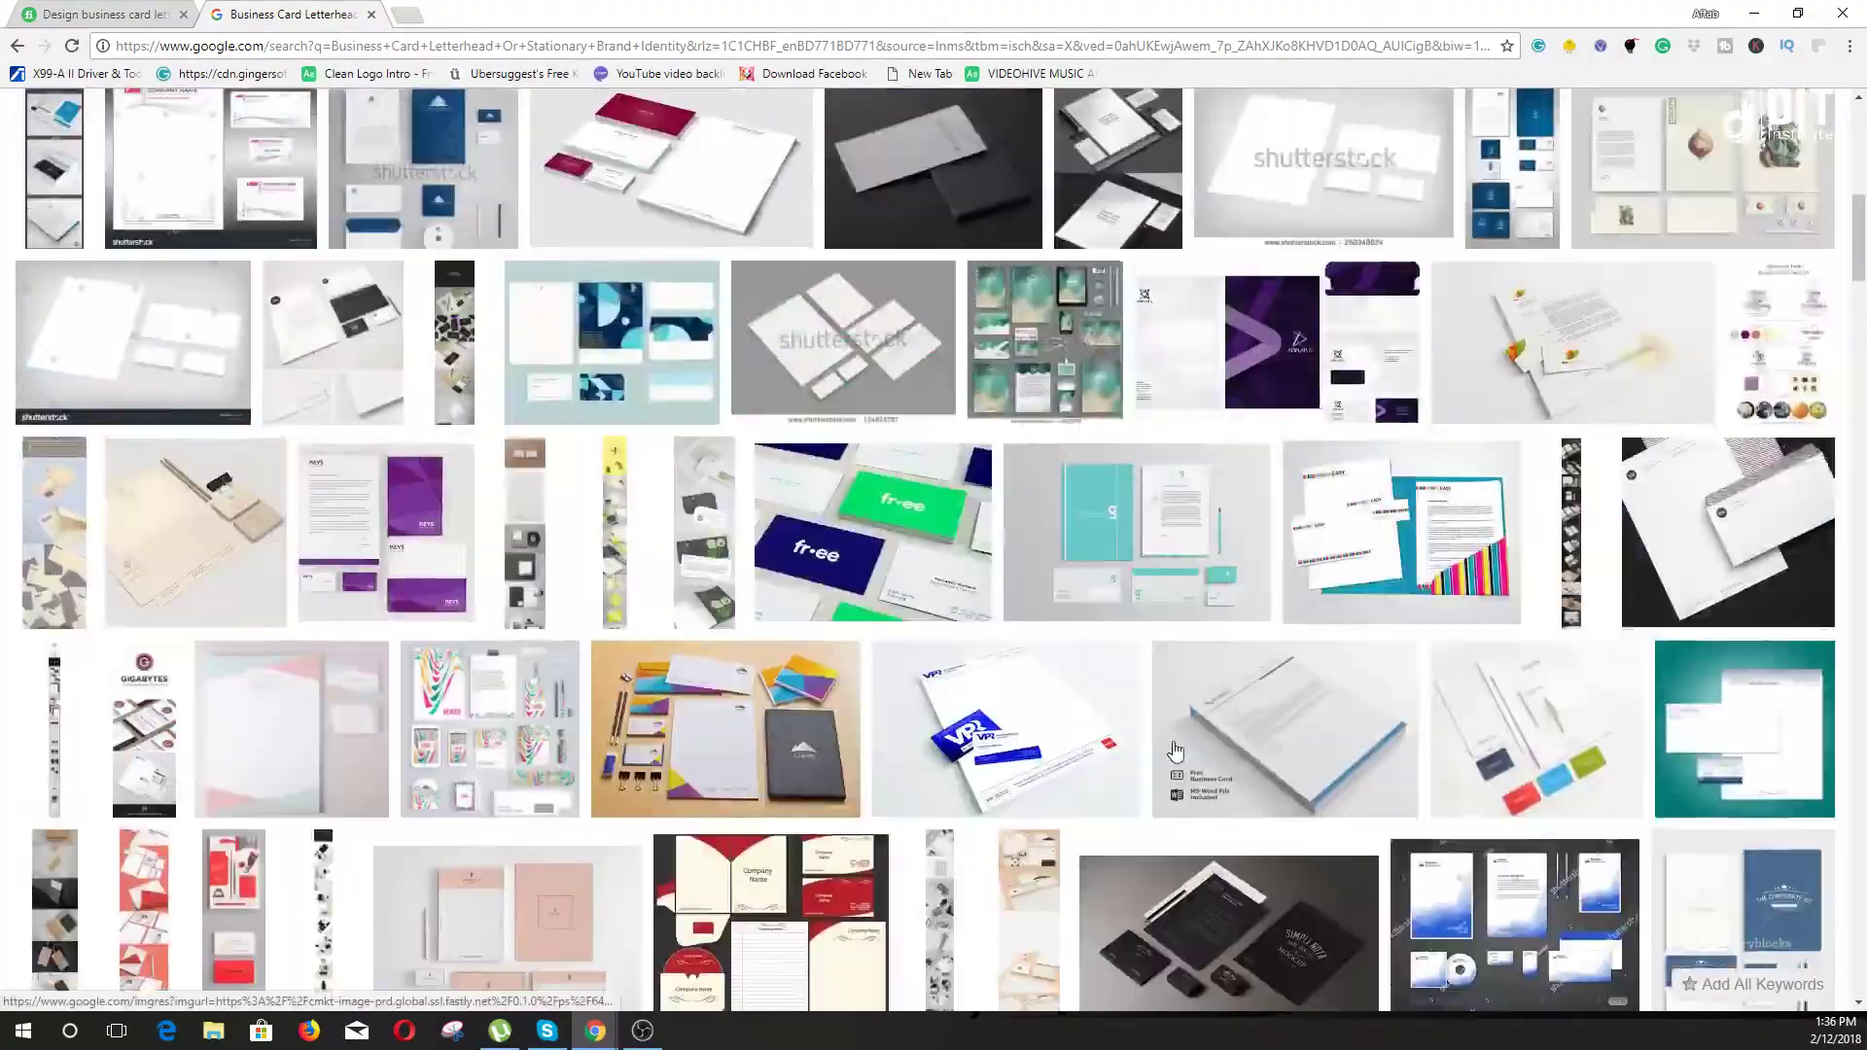
scroll(1175, 749, "up", 5)
scroll(1175, 749, "up", 1)
scroll(1175, 749, "up", 4)
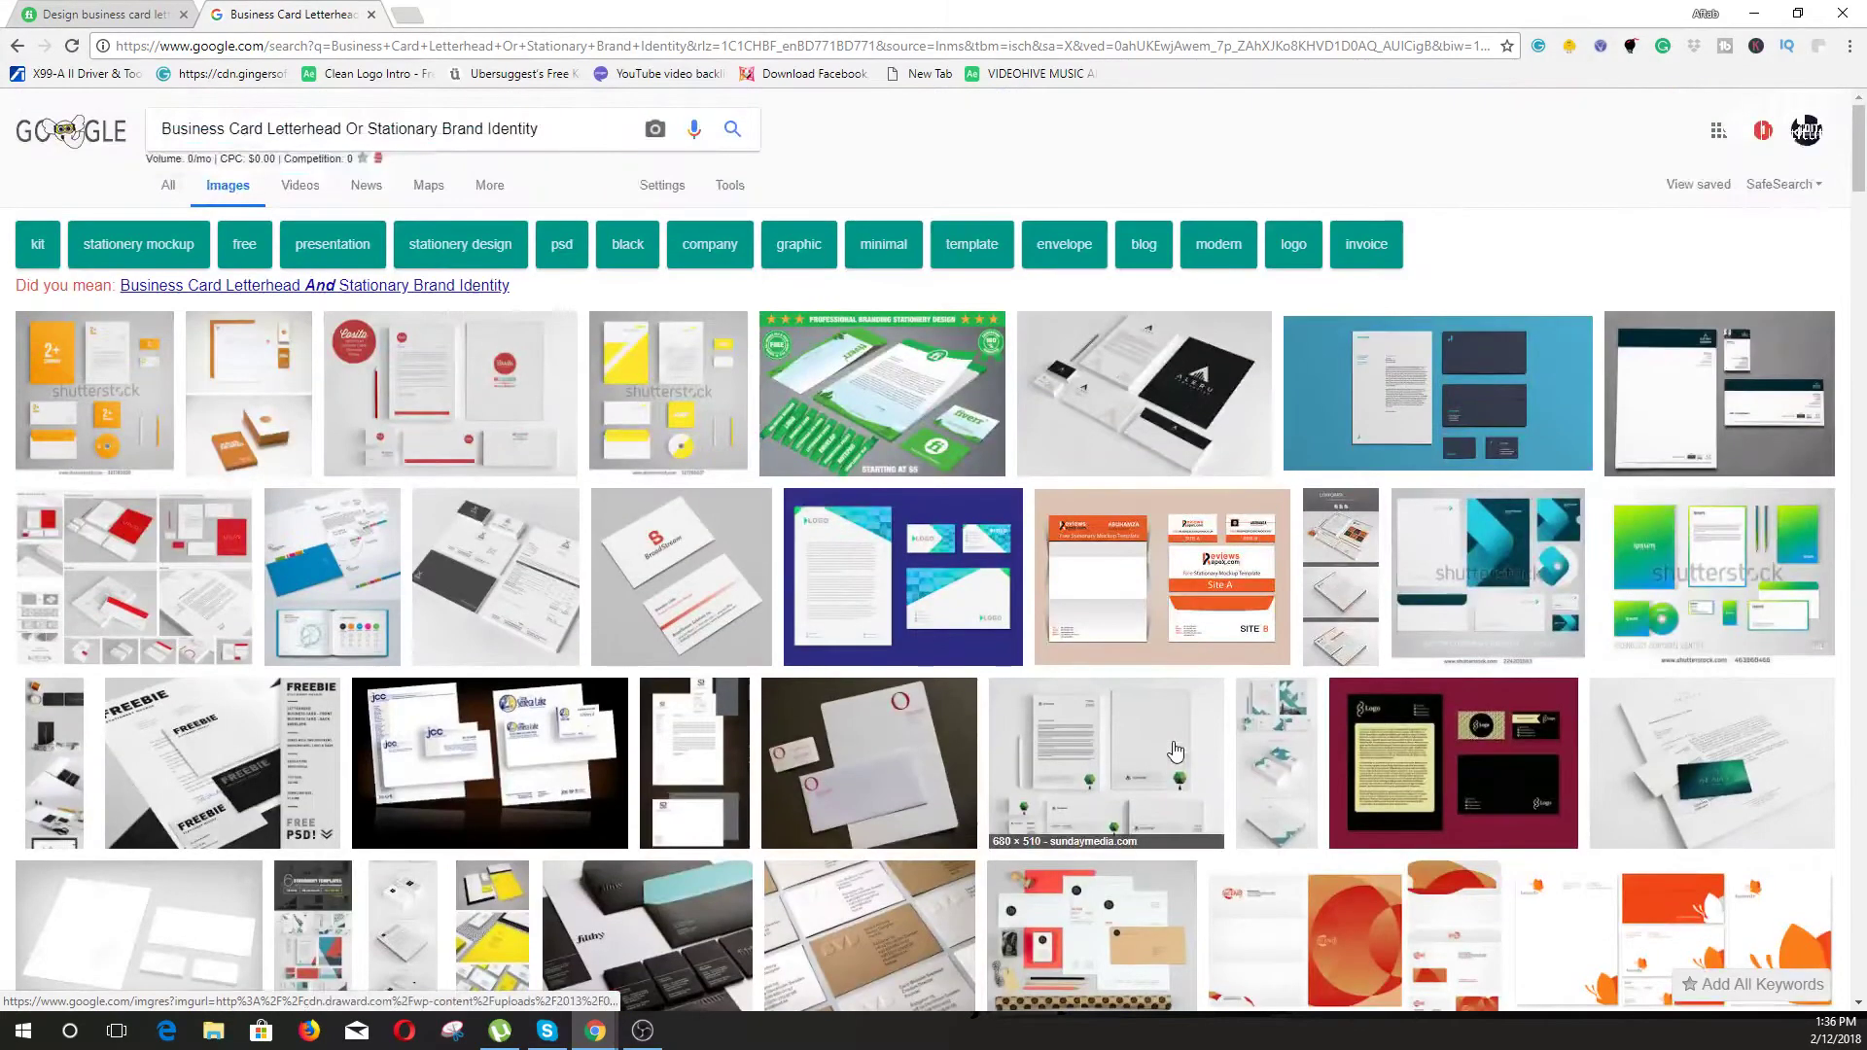
Open the Cosita mockup's Design Shack source article in a new tab and view it
left_click(438, 382)
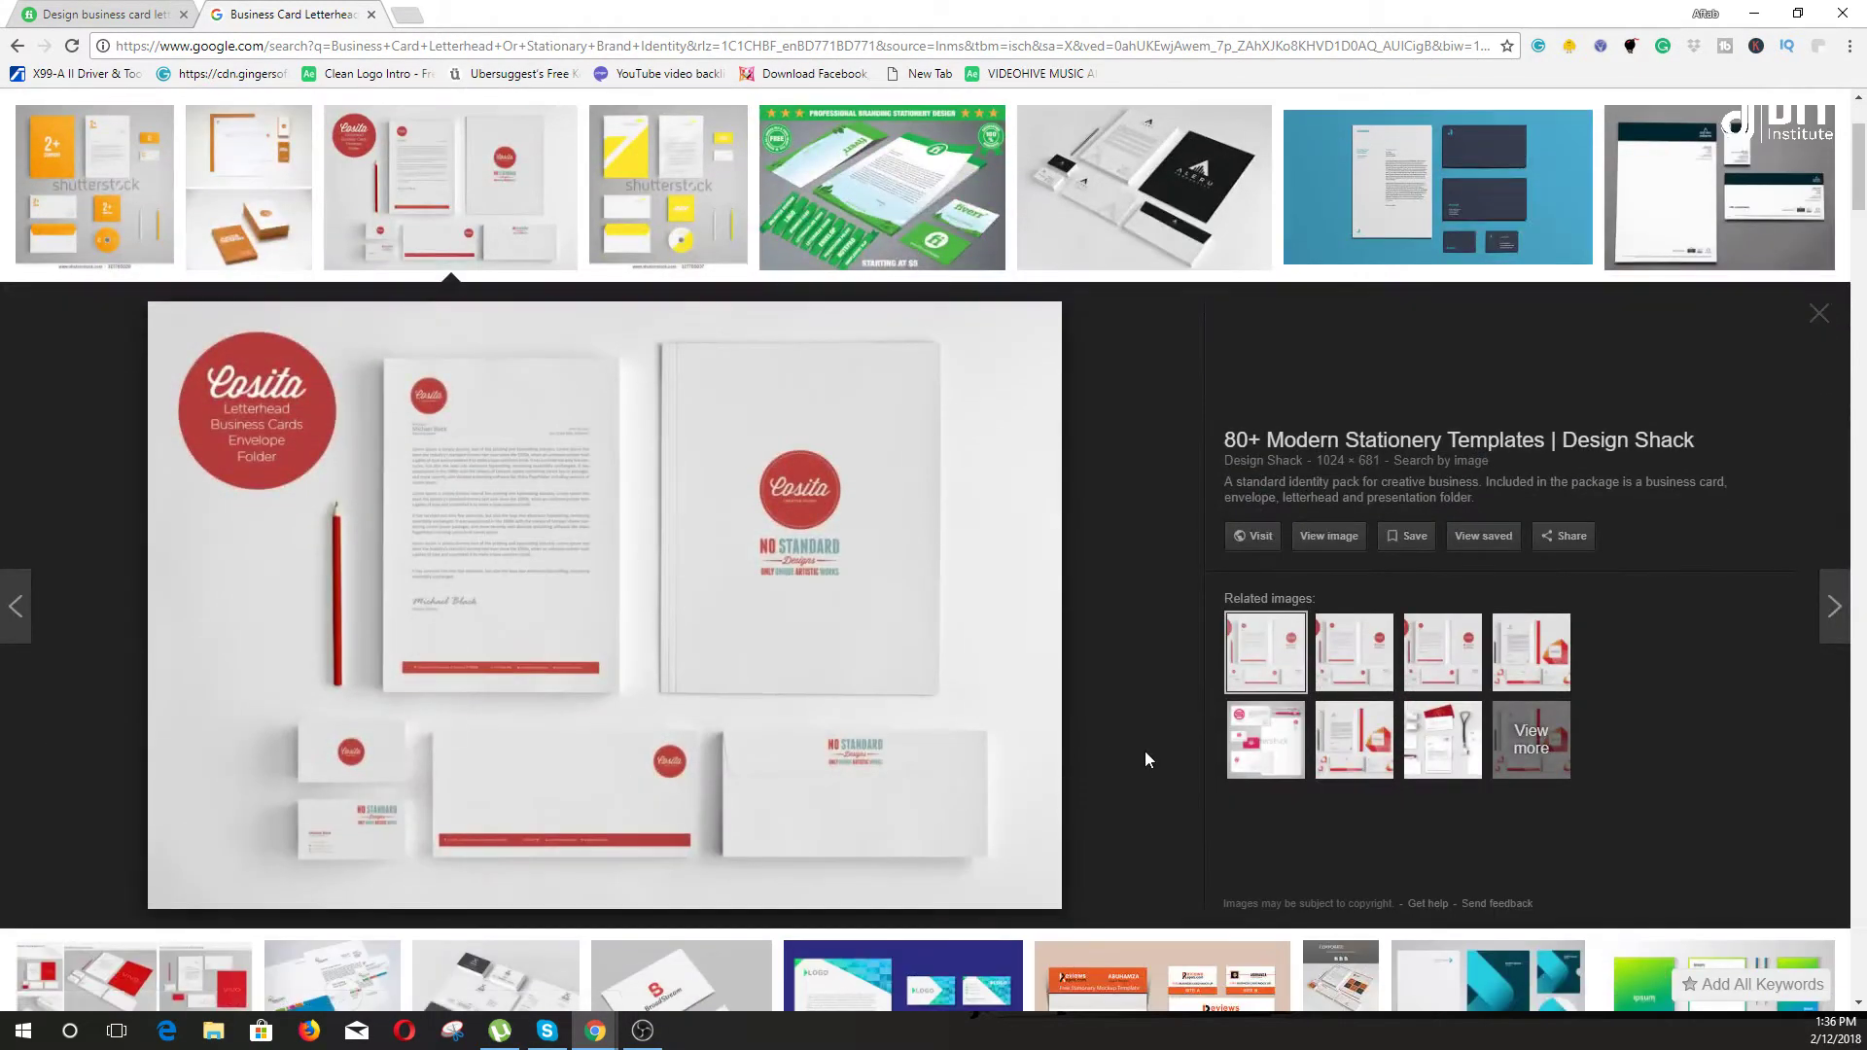
right_click(1402, 441)
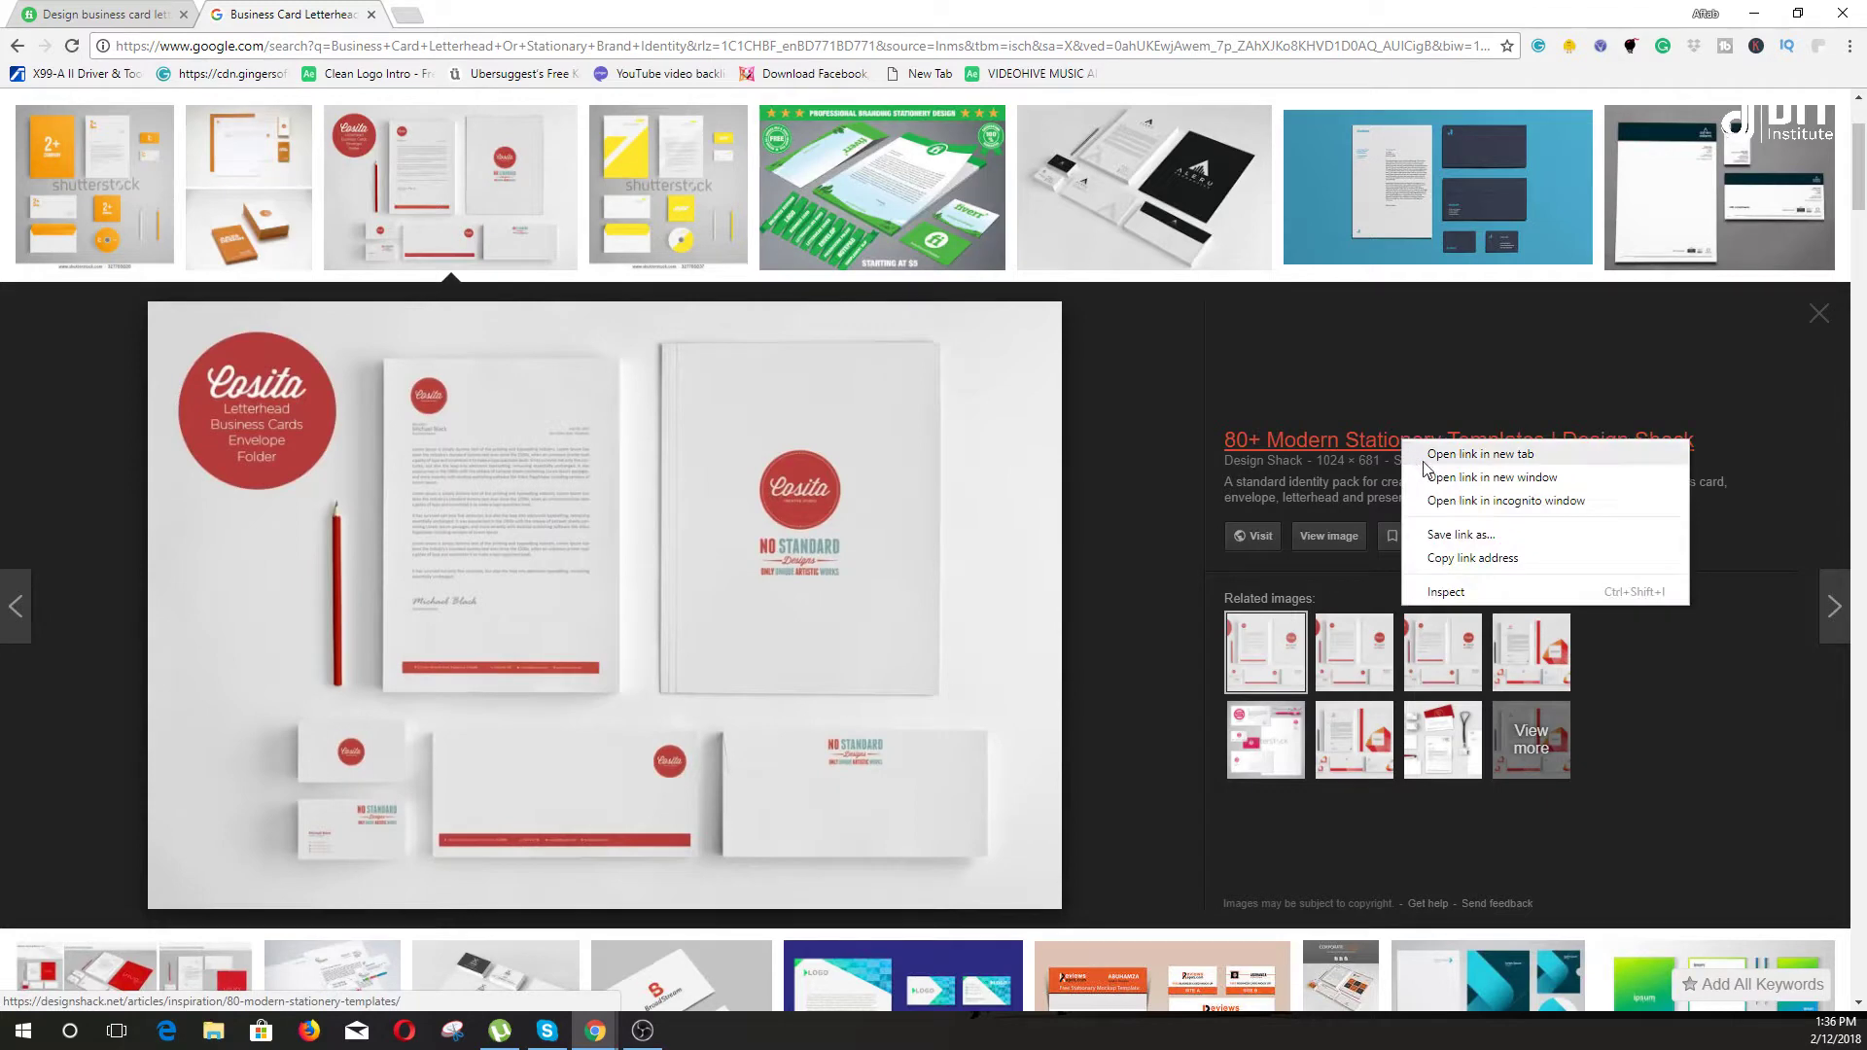
left_click(1423, 463)
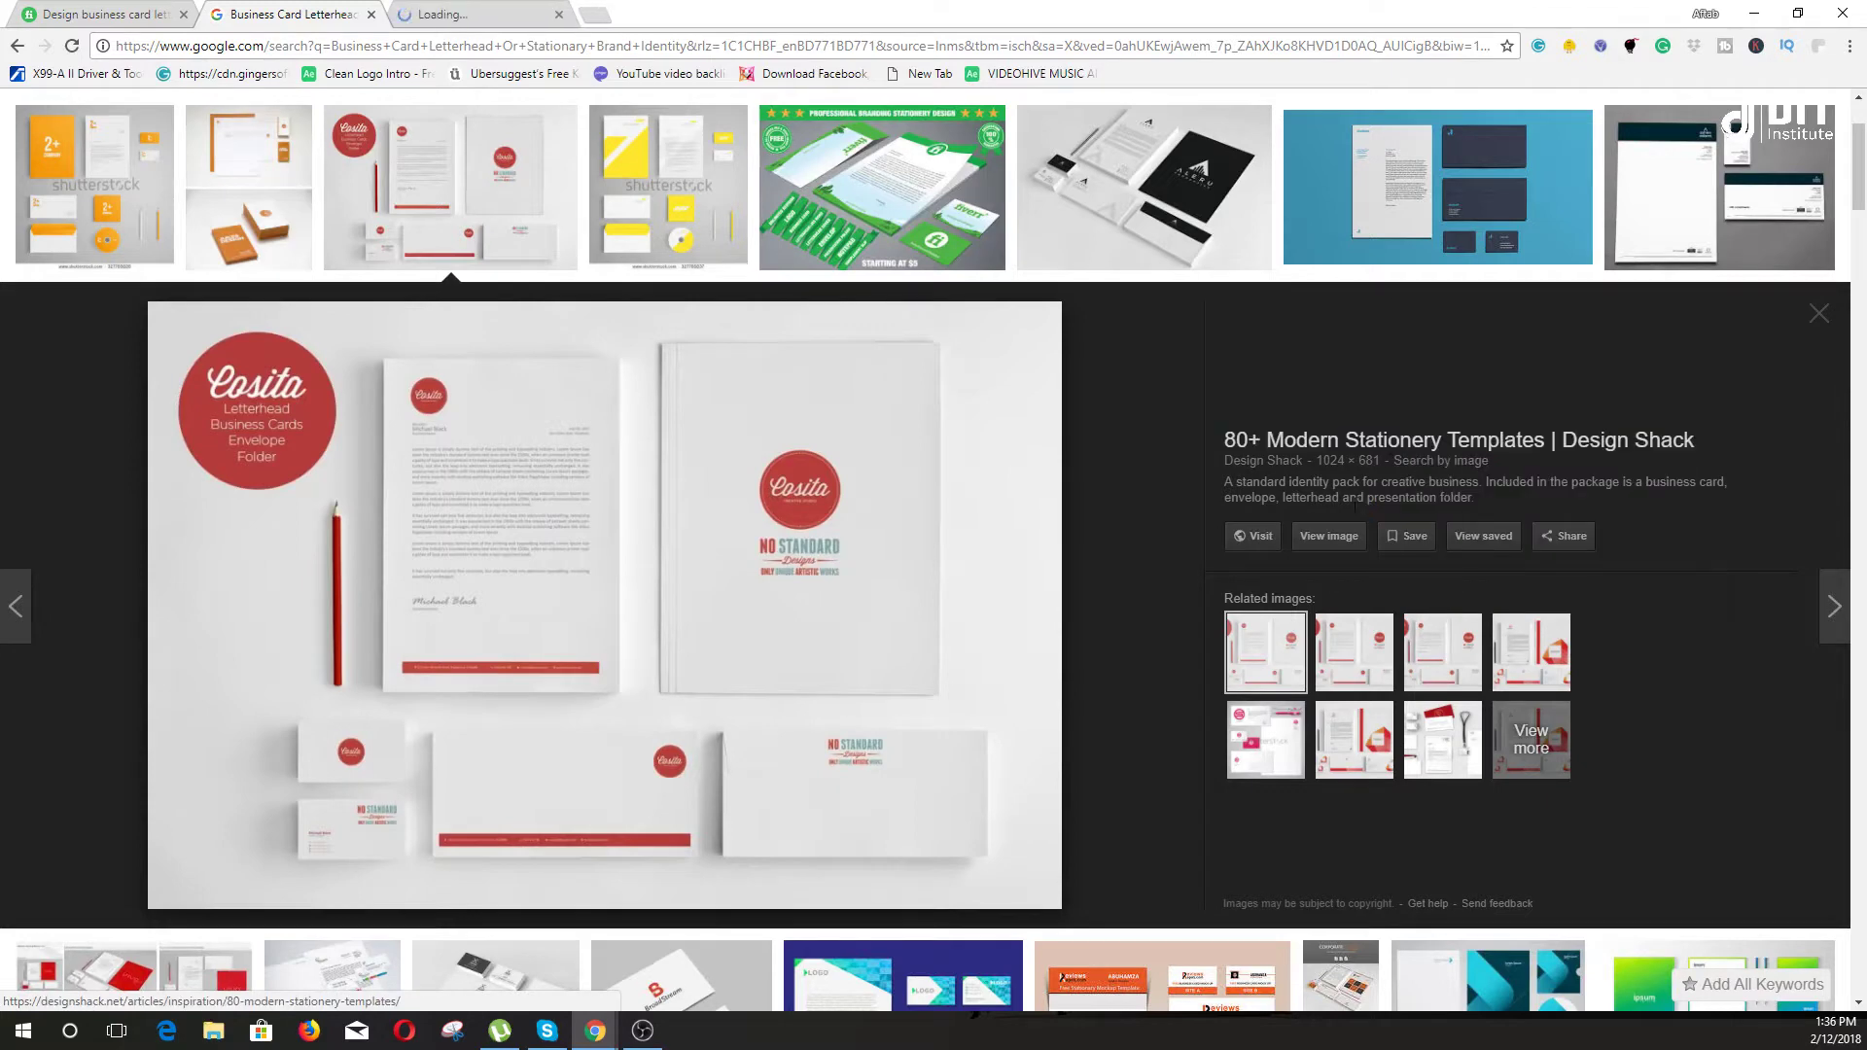
left_click(453, 19)
Follow the article's Corporate Stationery vol.1 image to its $12 Creative Market page
scroll(873, 526, "down", 7)
scroll(876, 535, "down", 7)
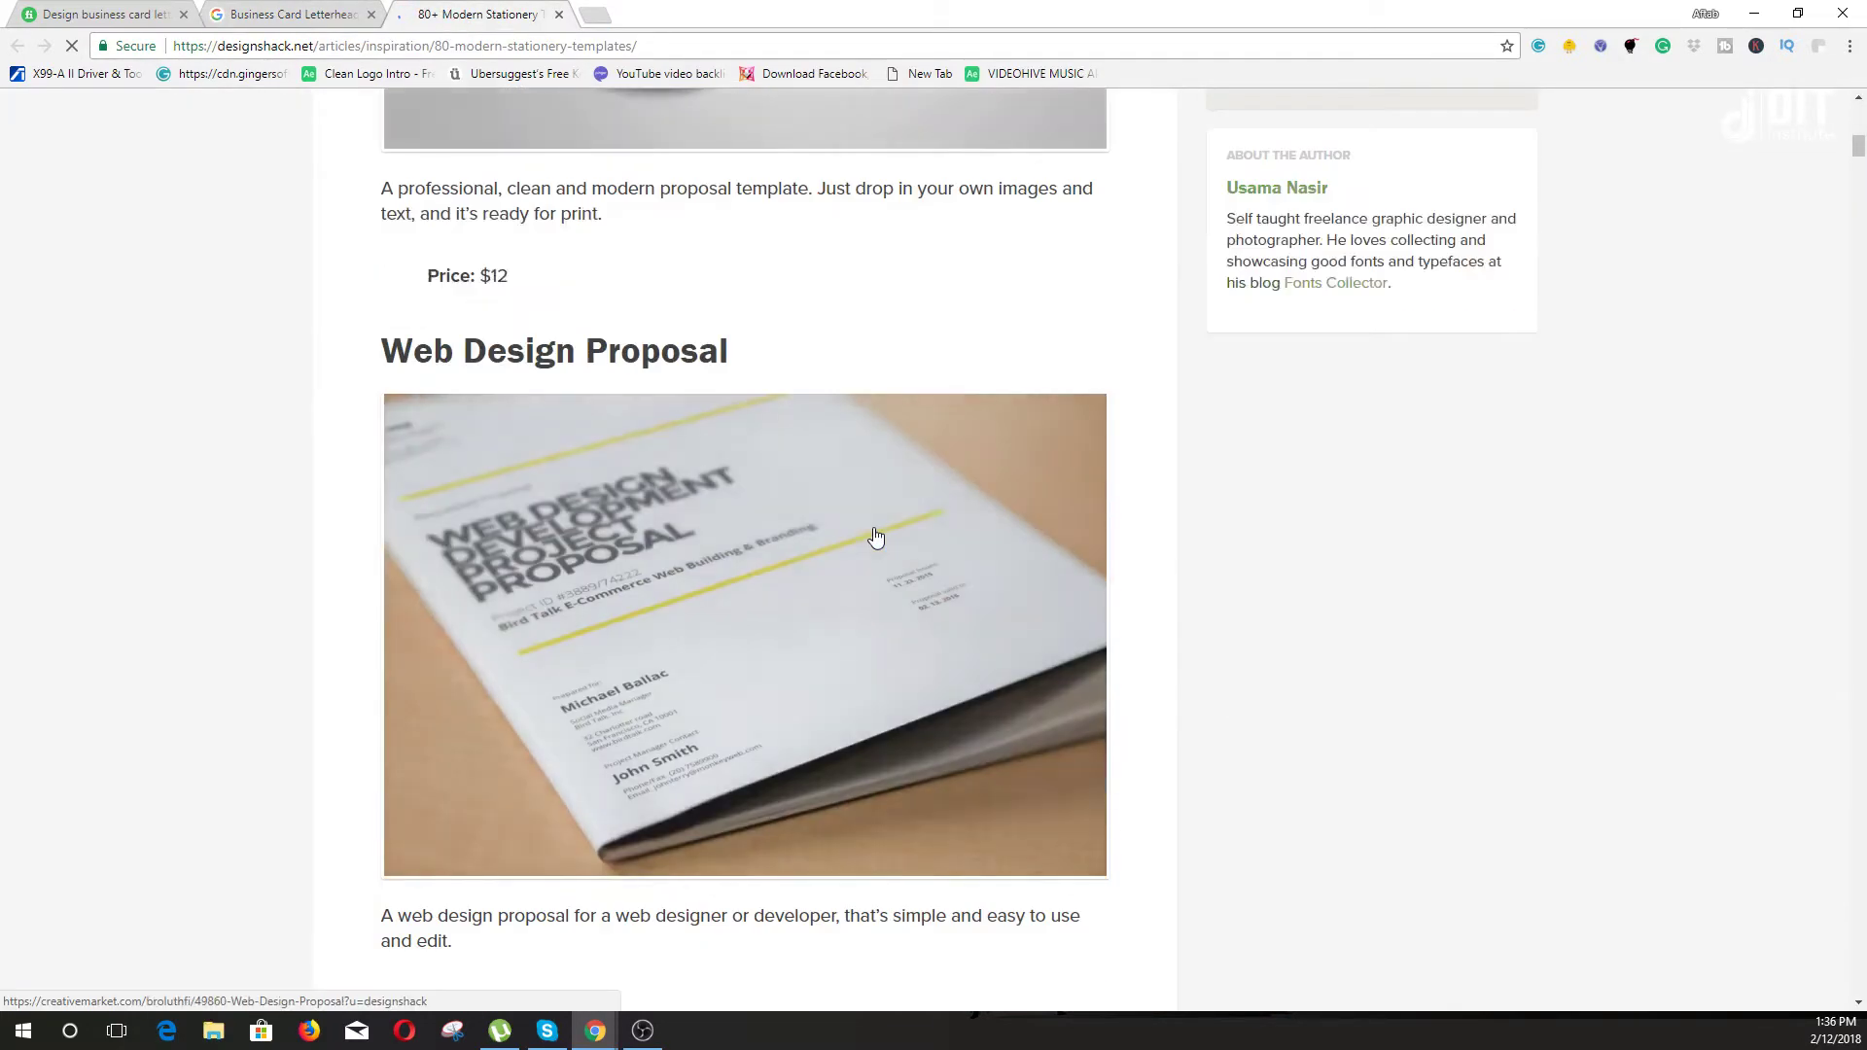
scroll(875, 535, "down", 6)
scroll(875, 535, "down", 9)
scroll(875, 540, "down", 5)
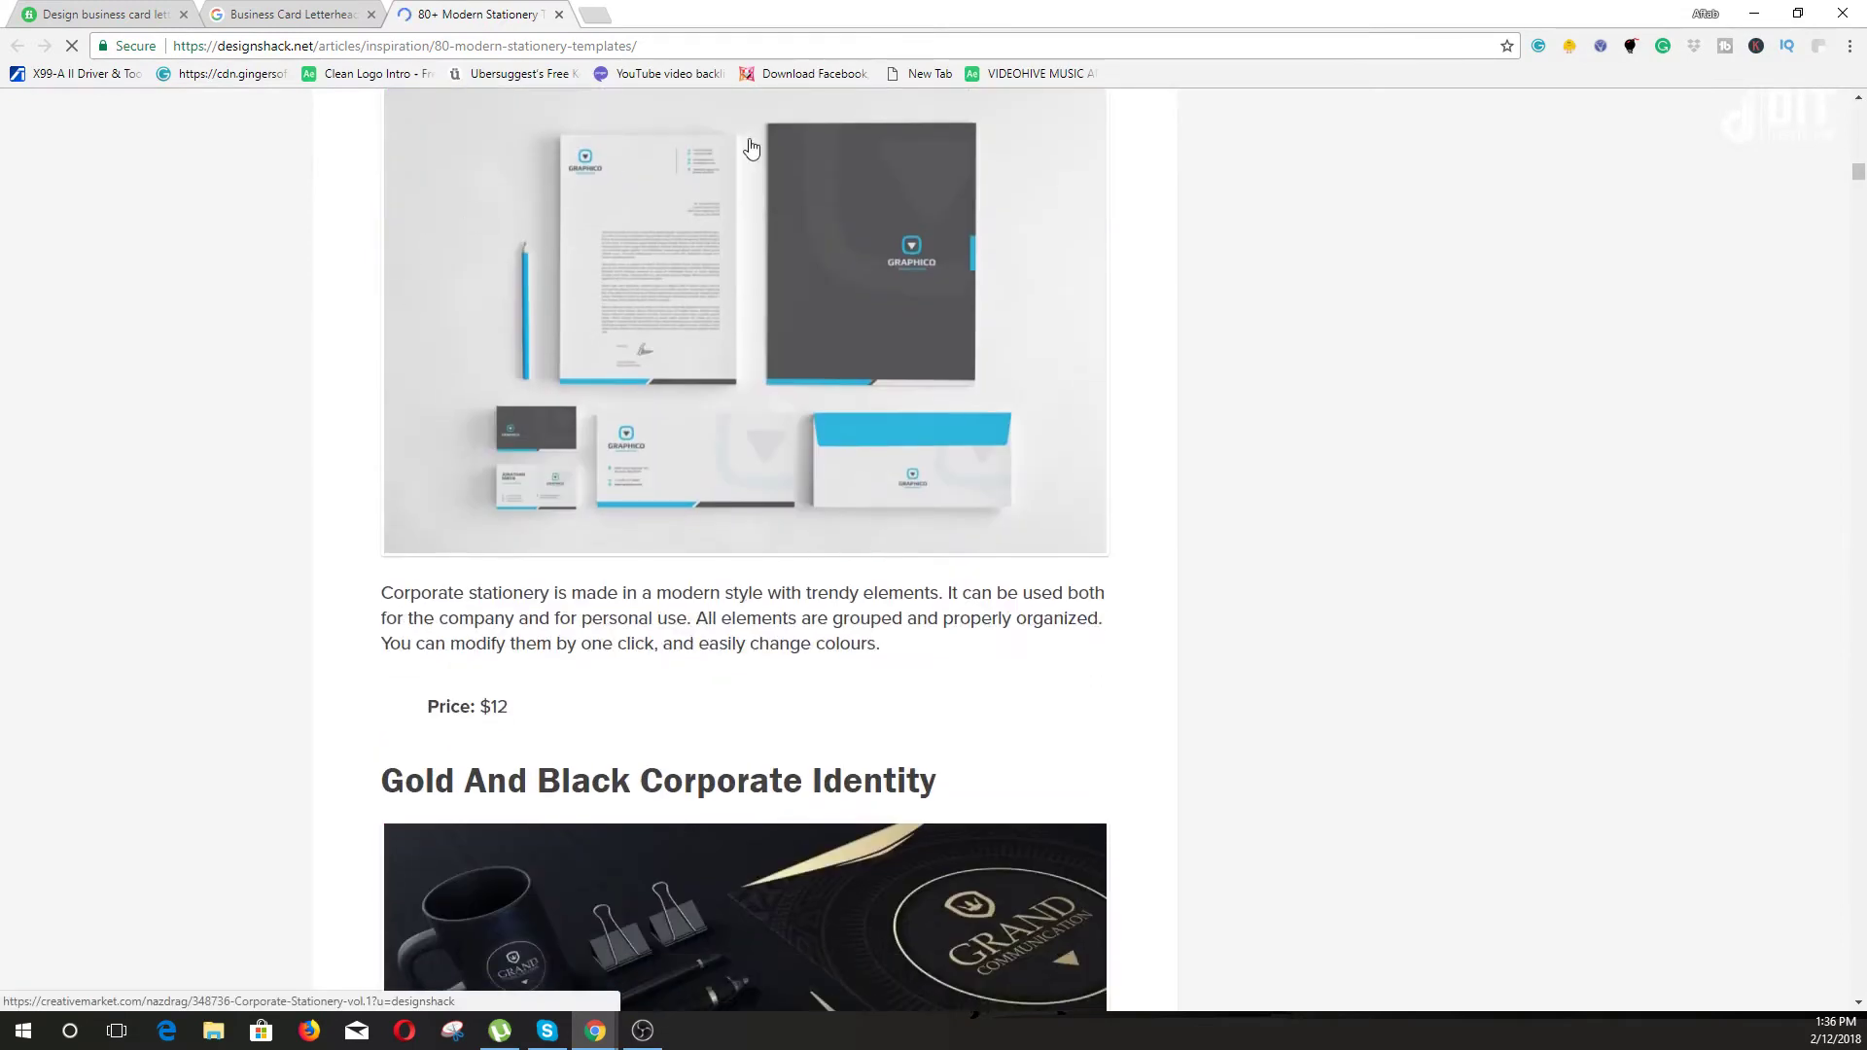
left_click(827, 272)
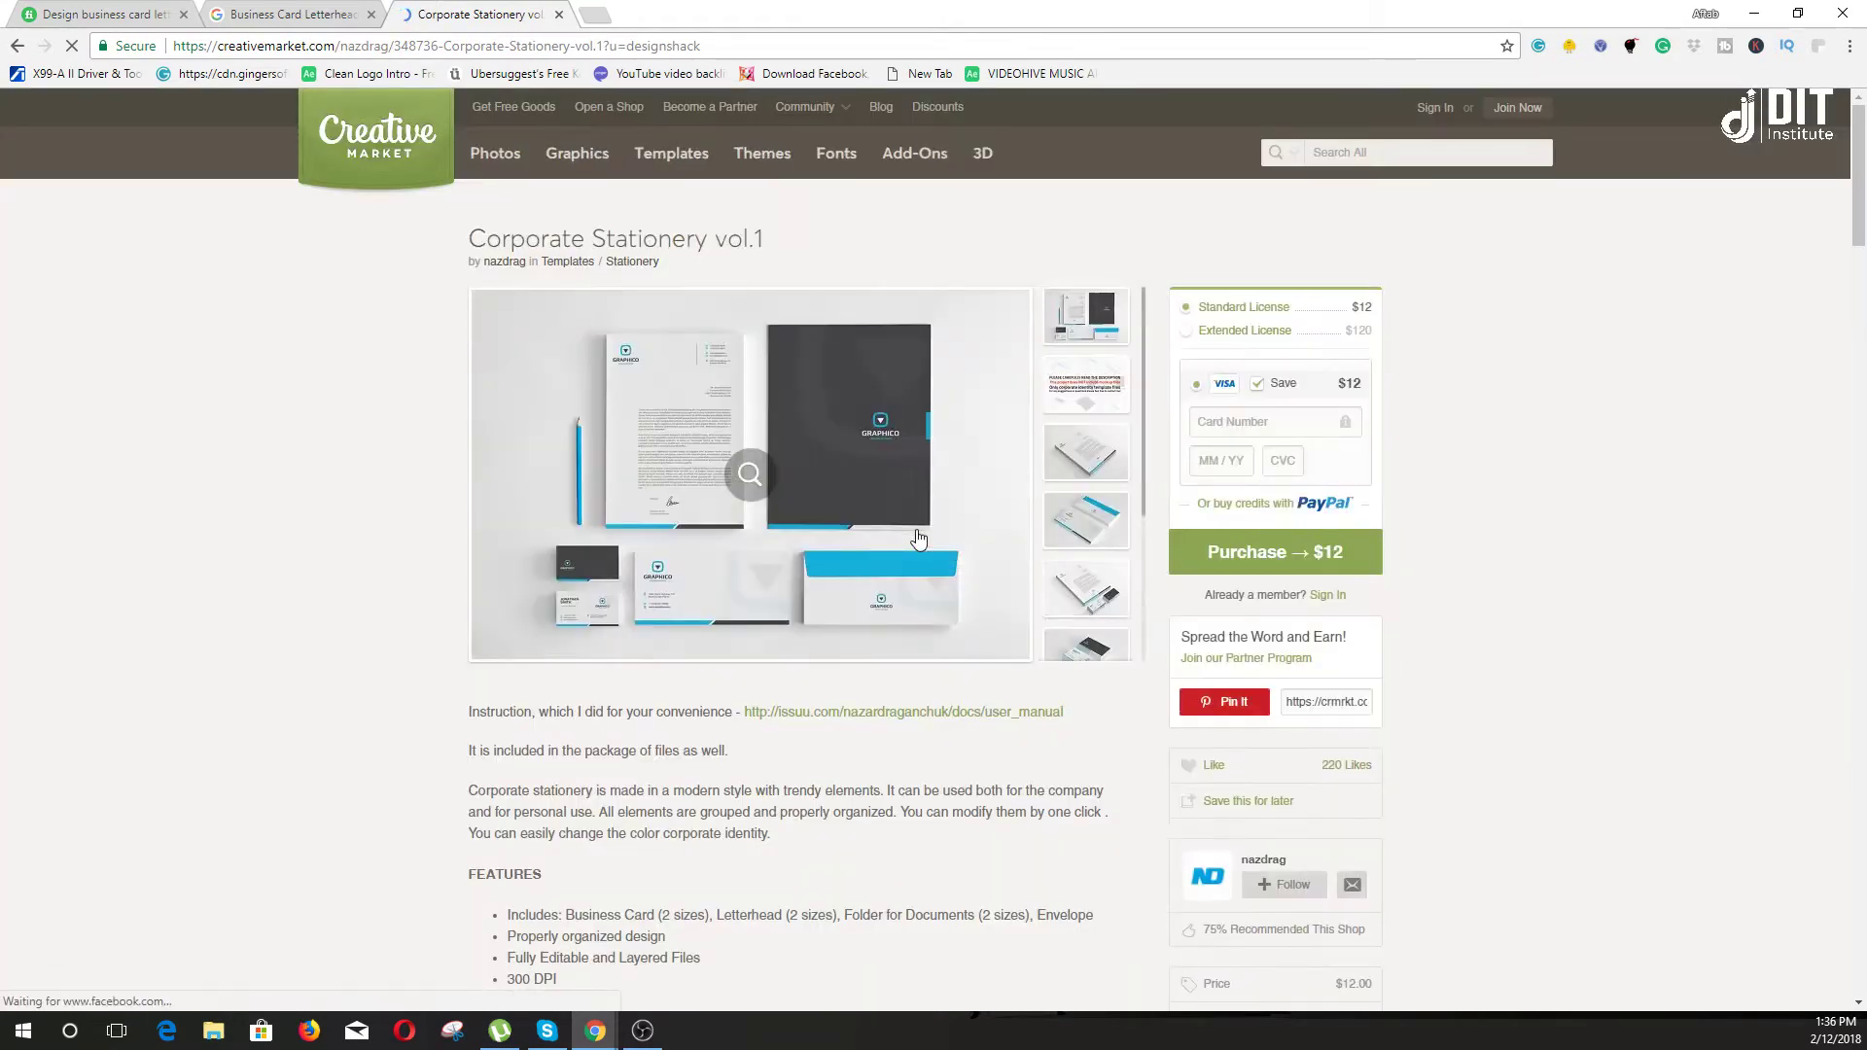
Enlarge the Corporate Stationery vol.1 preview screenshots and dismiss the image menu
left_click(747, 475)
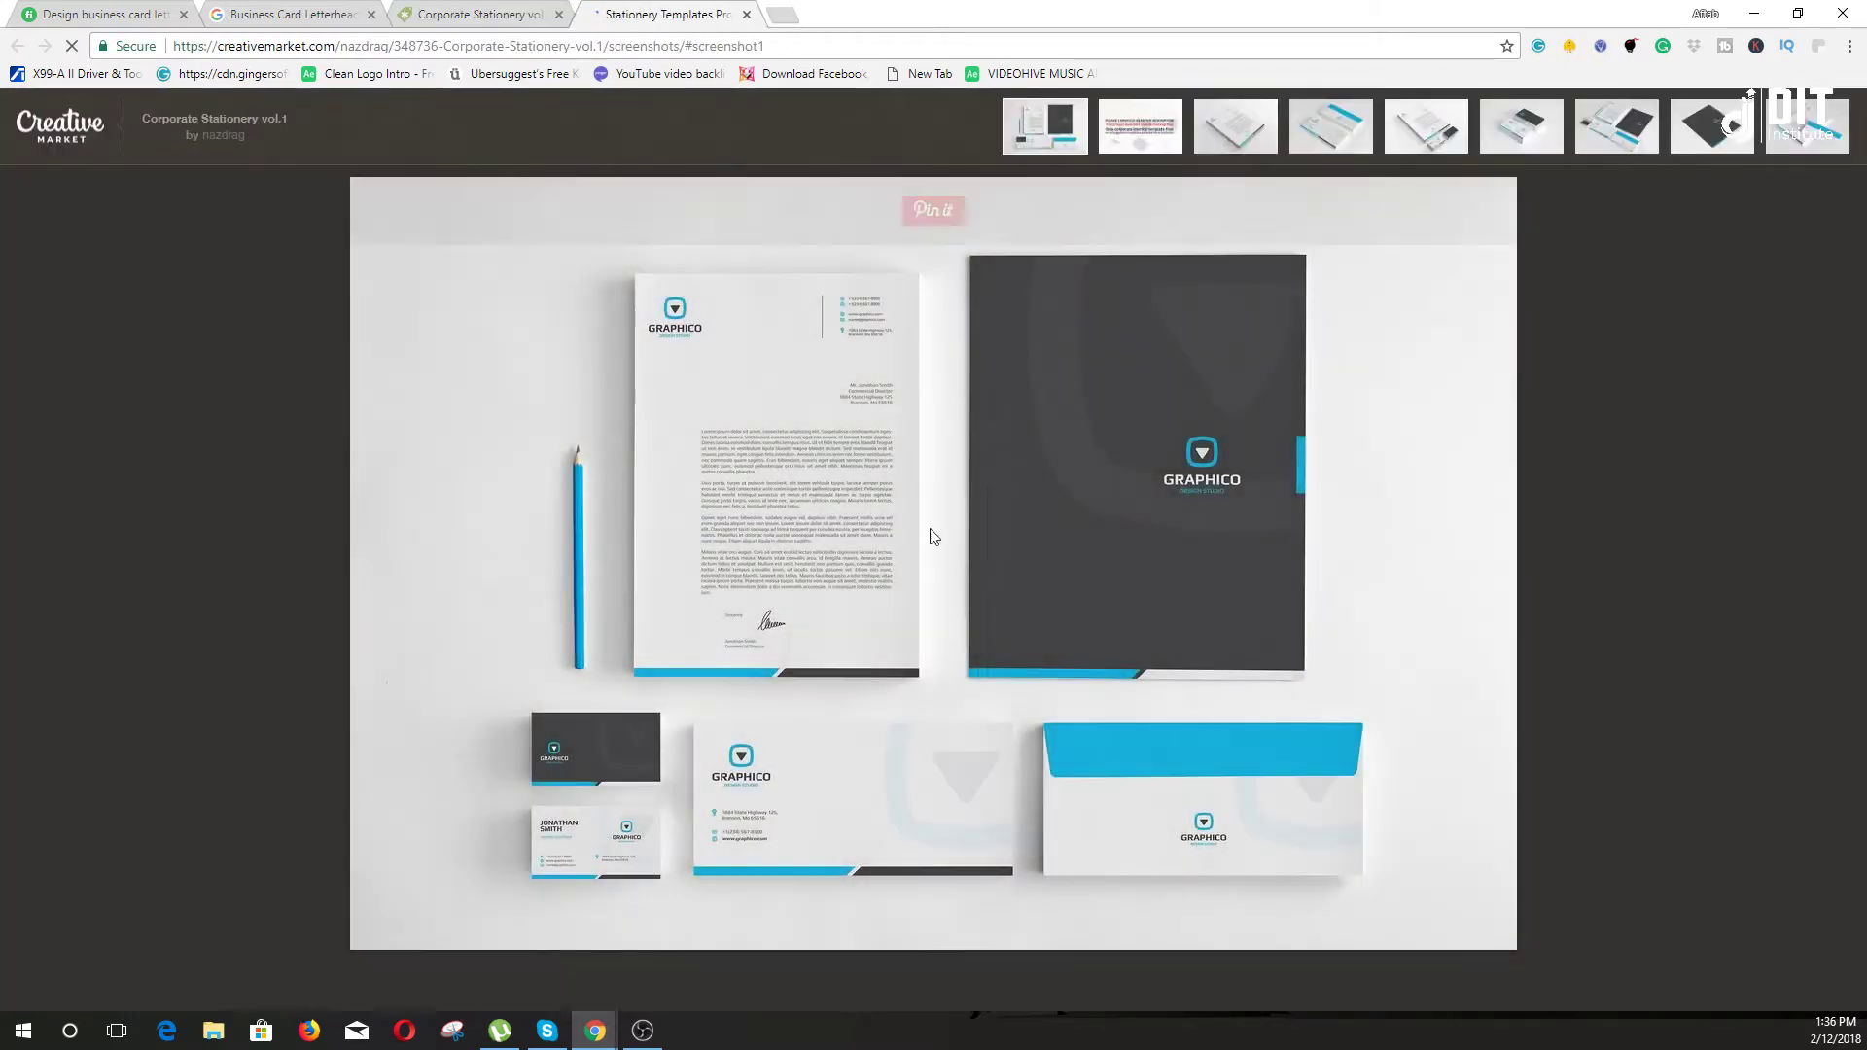
right_click(1099, 465)
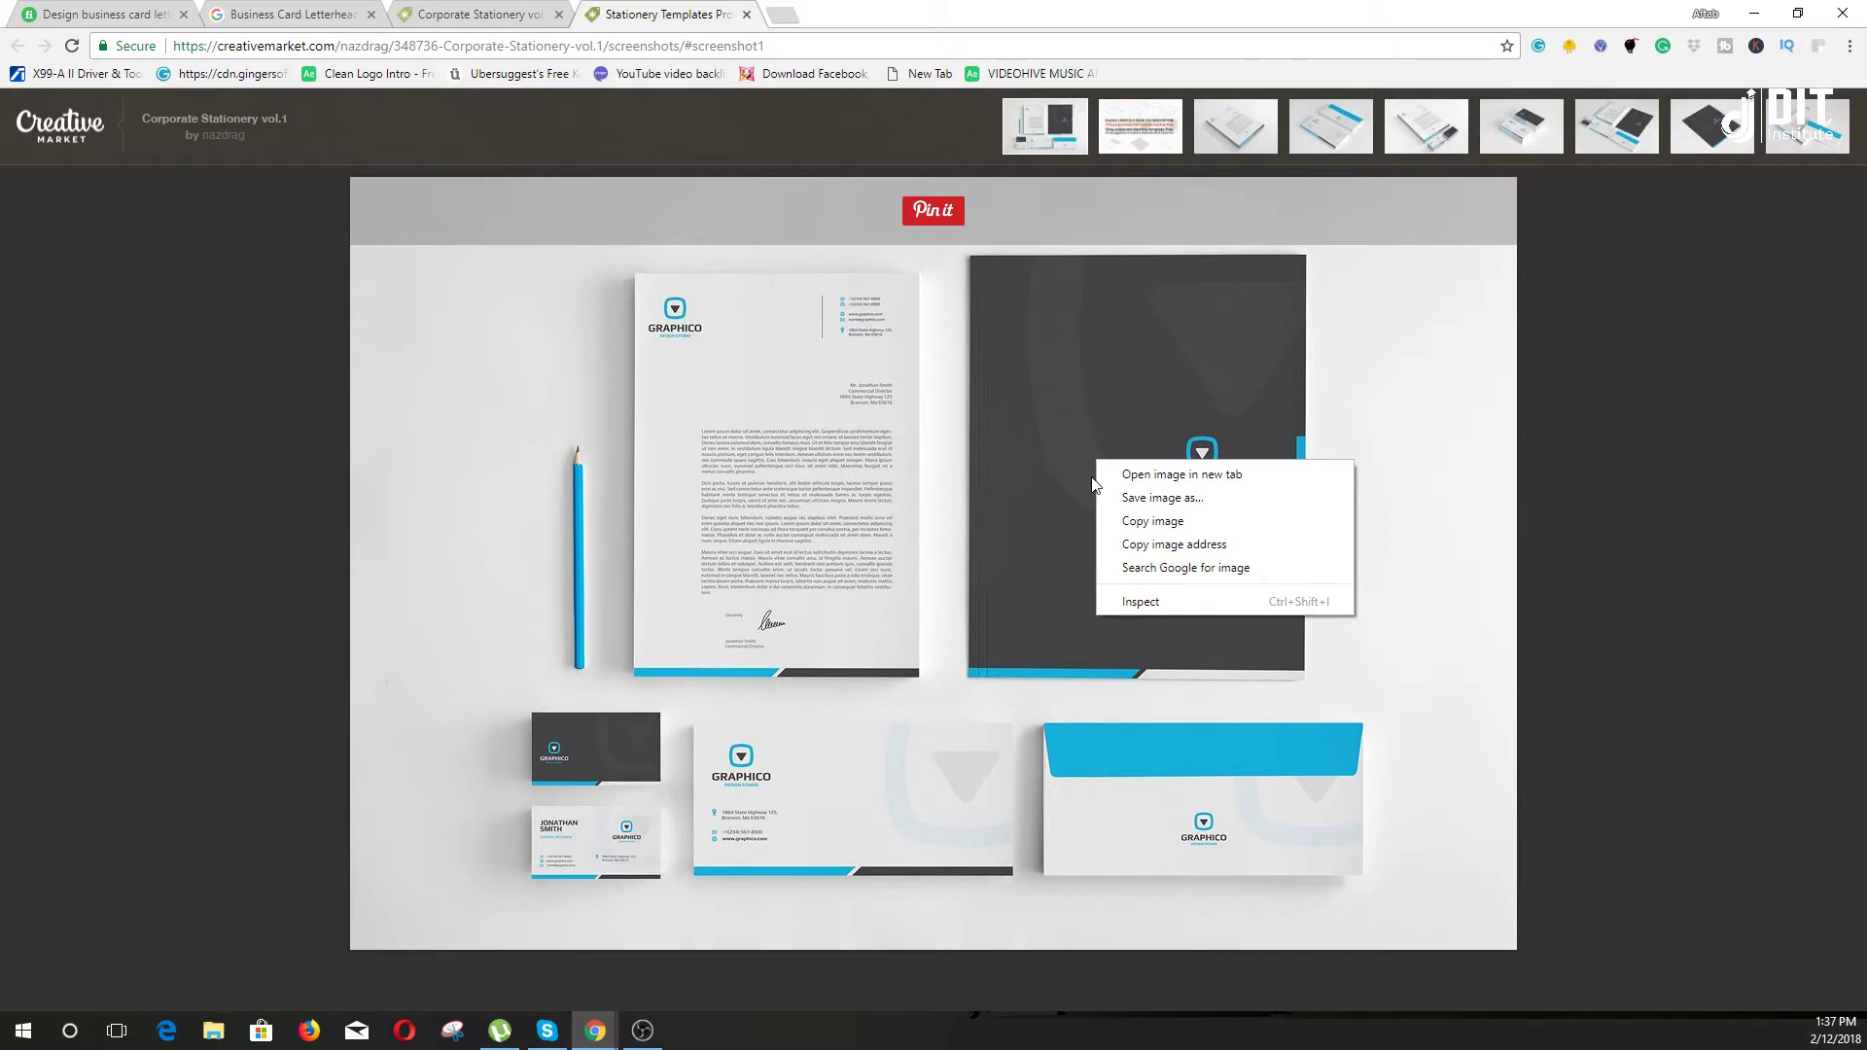
mouse_move(933, 563)
key("Escape")
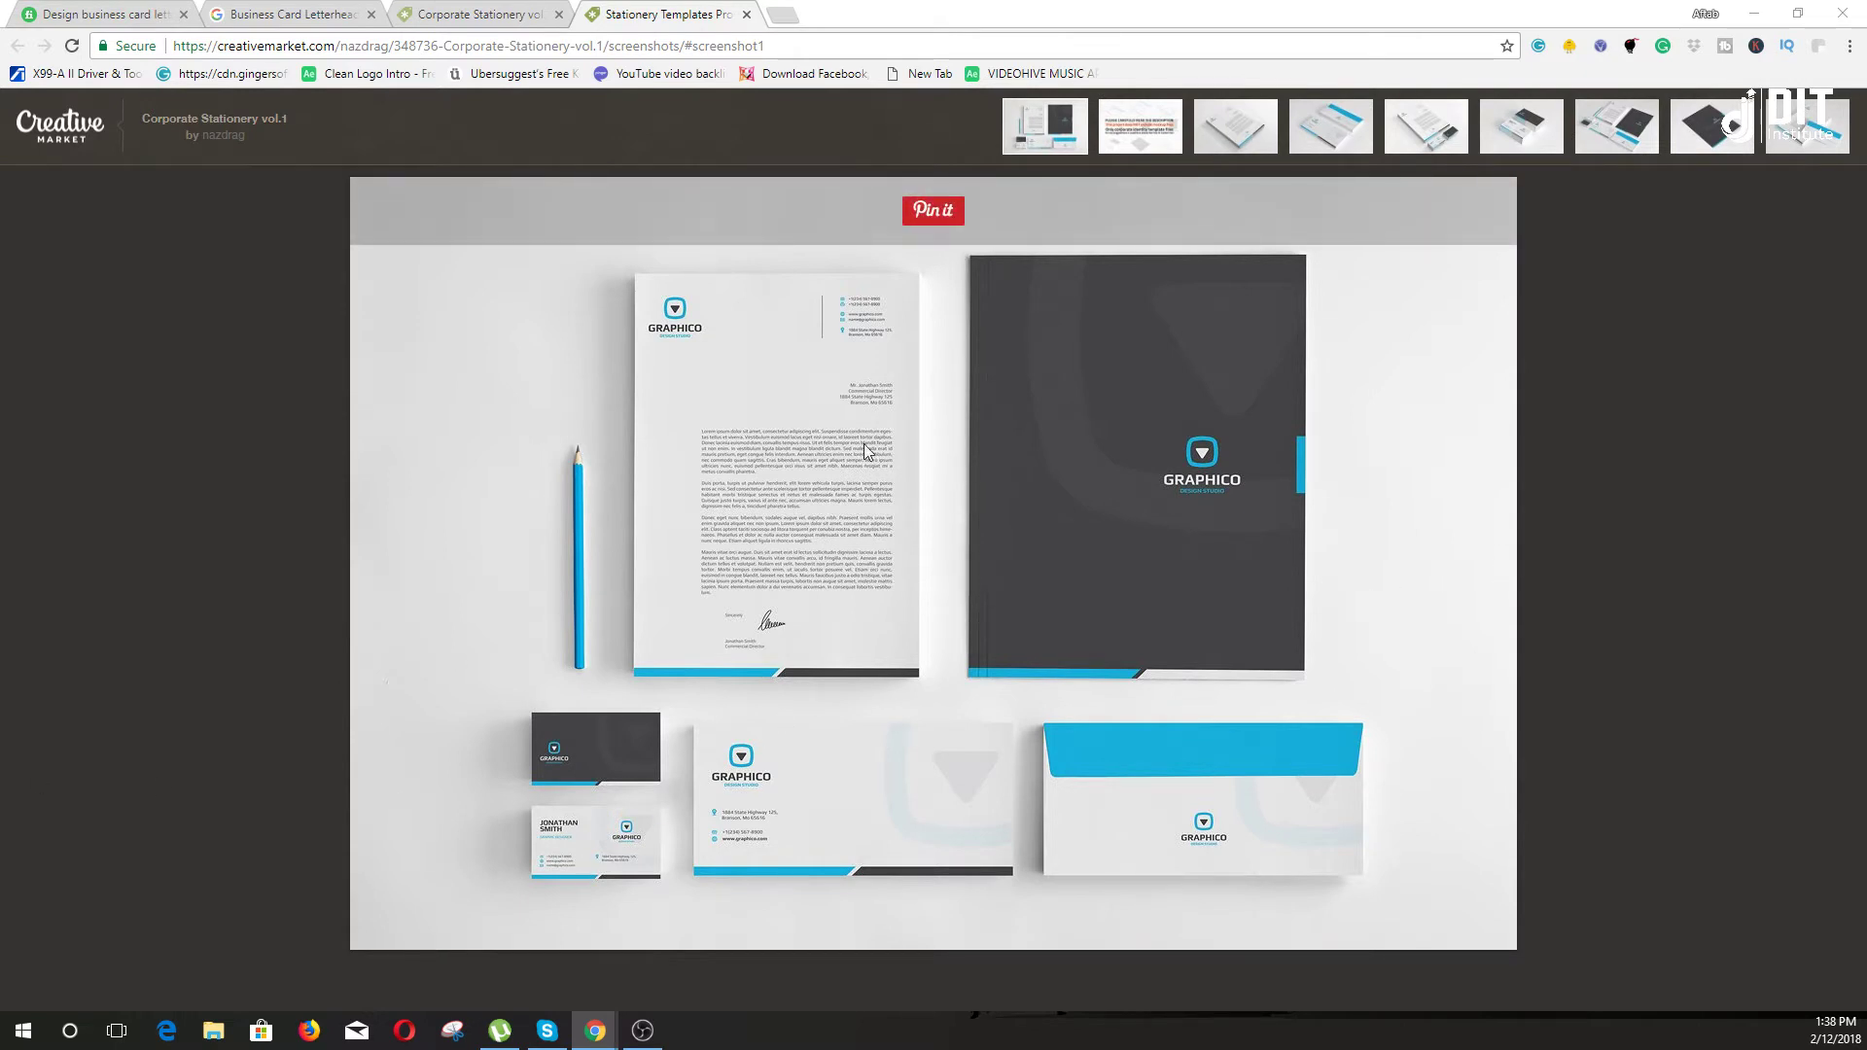
Page through screenshots 2–7 and return to the angled Graphico letterhead (screenshot 3)
left_click(1159, 134)
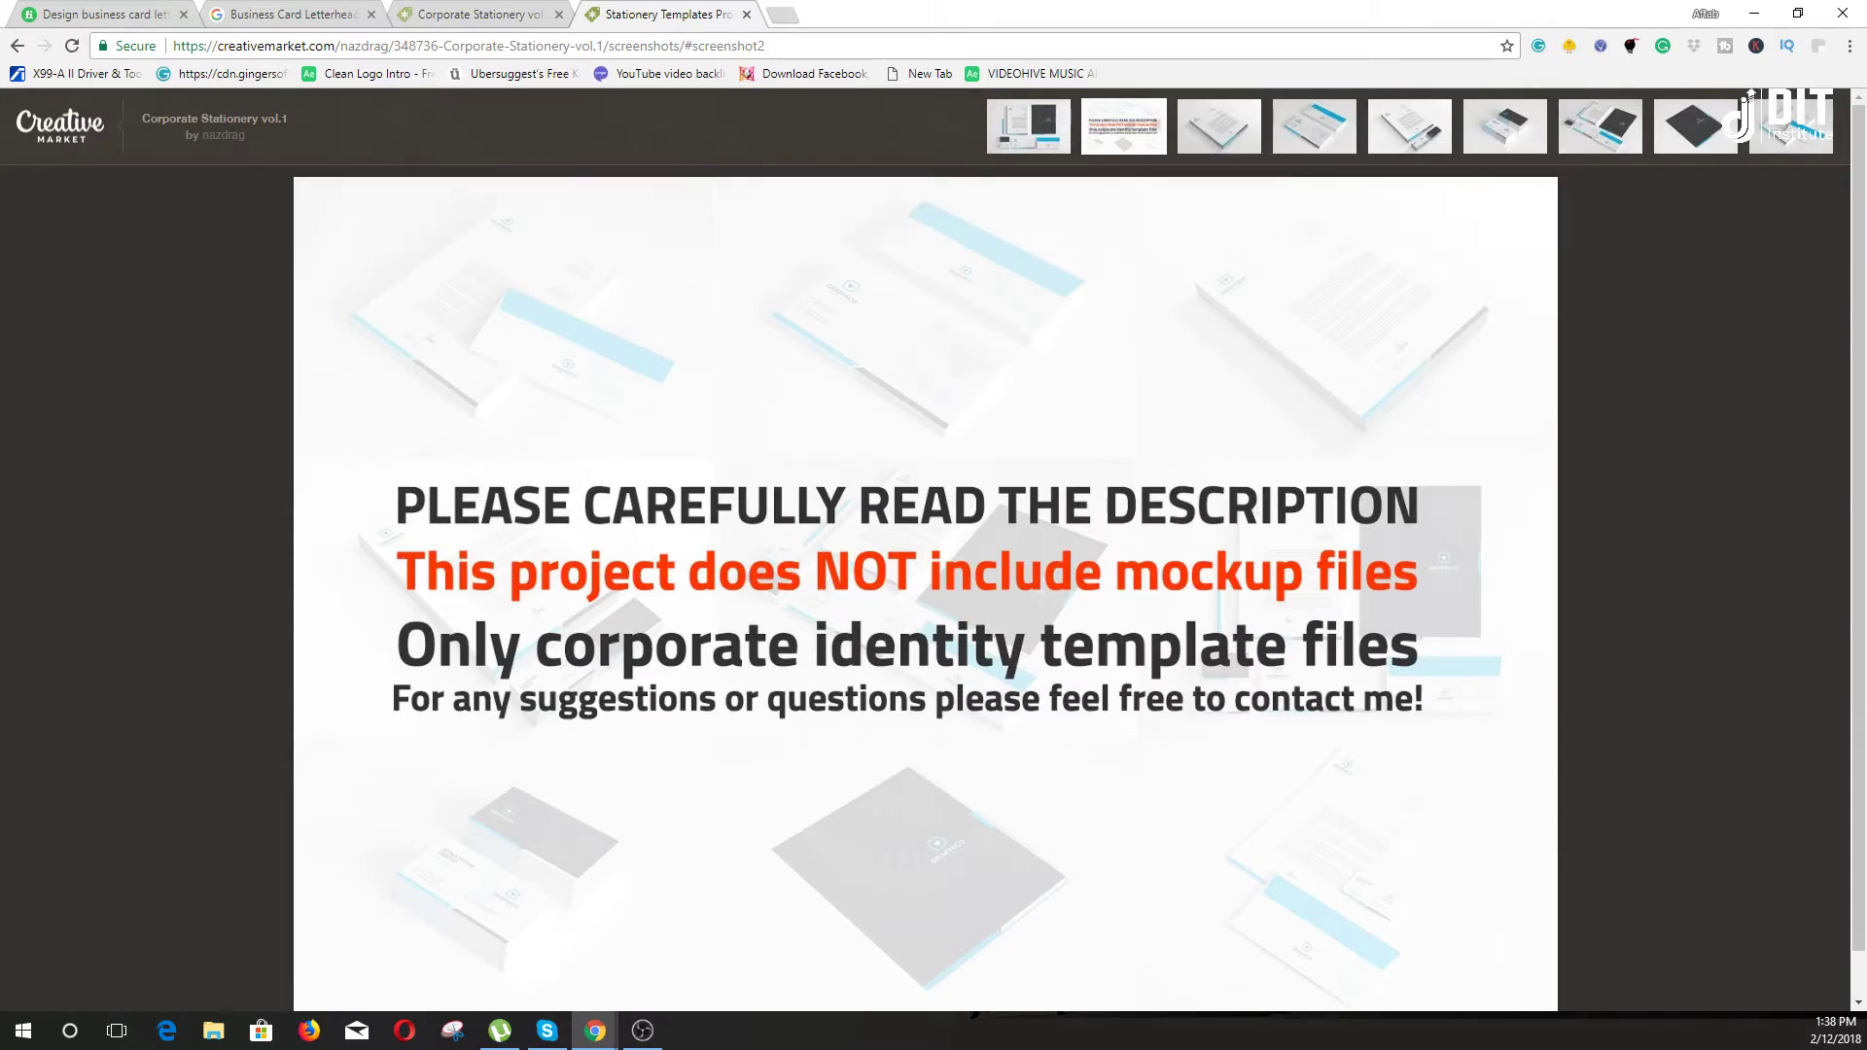
mouse_move(972, 278)
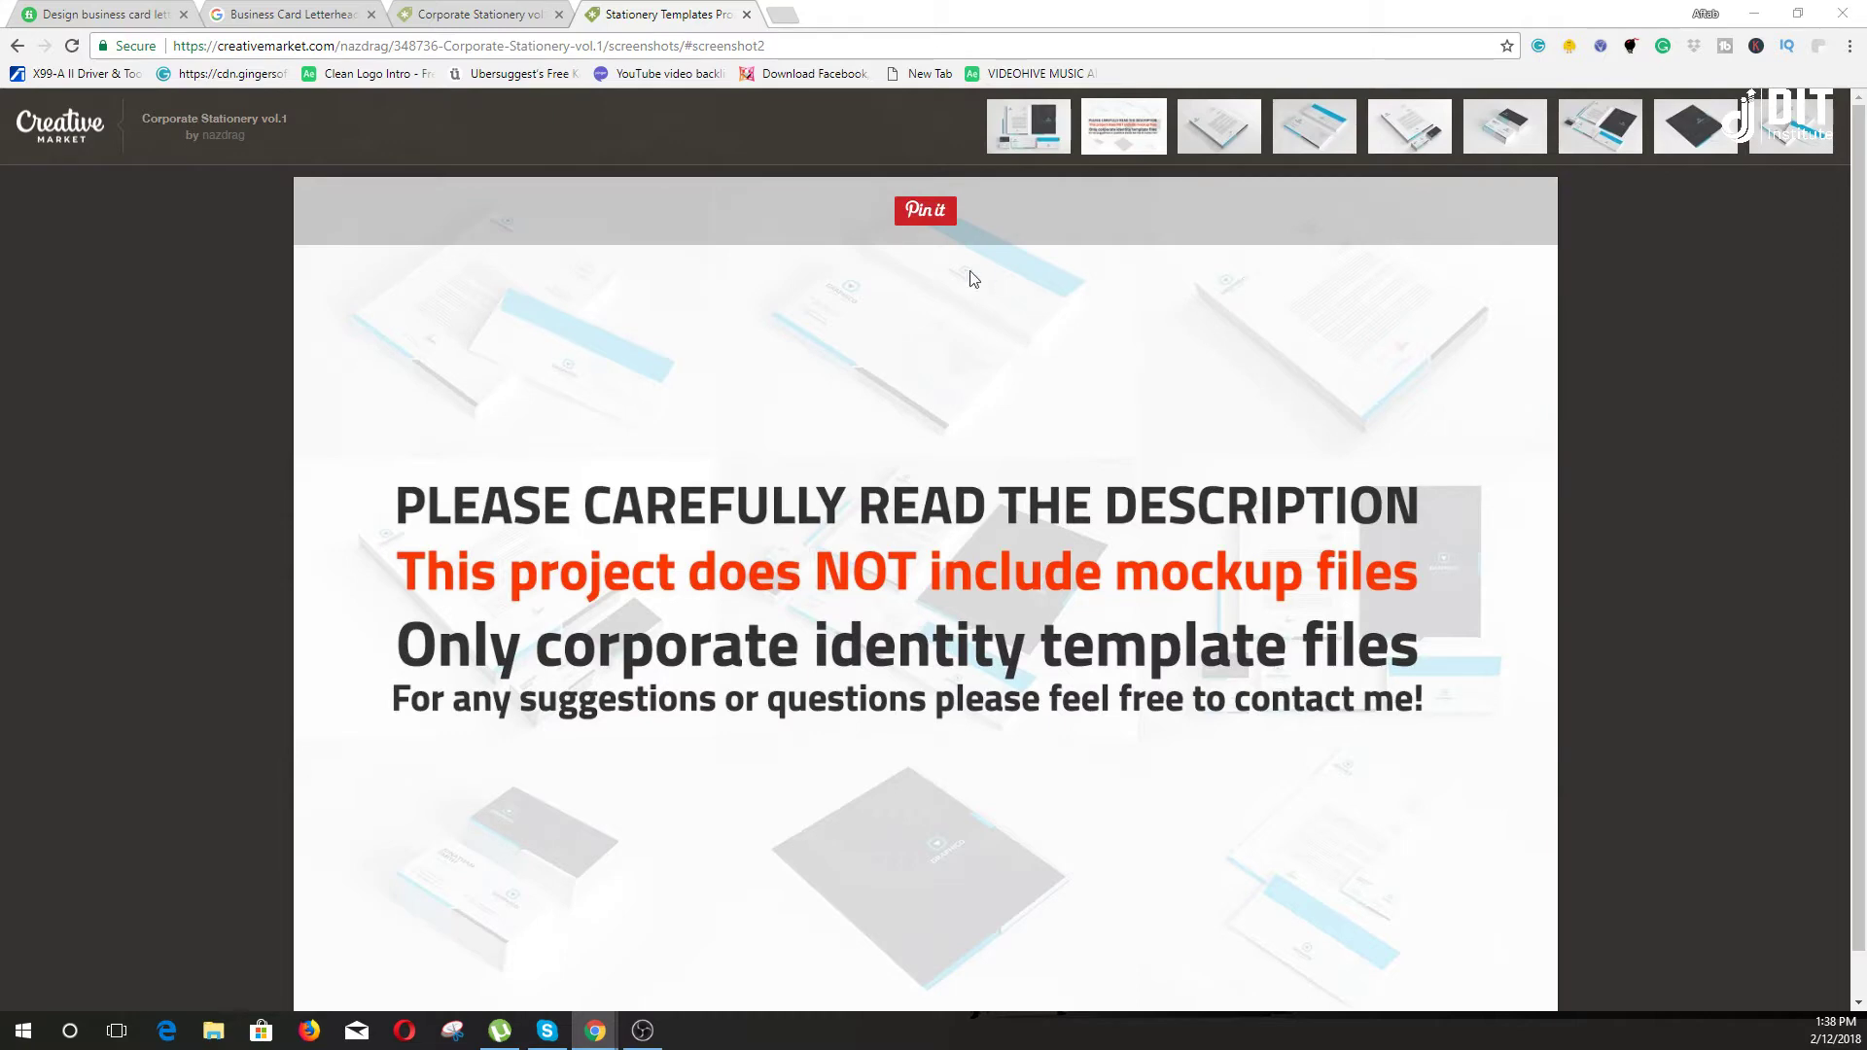
left_click(1194, 115)
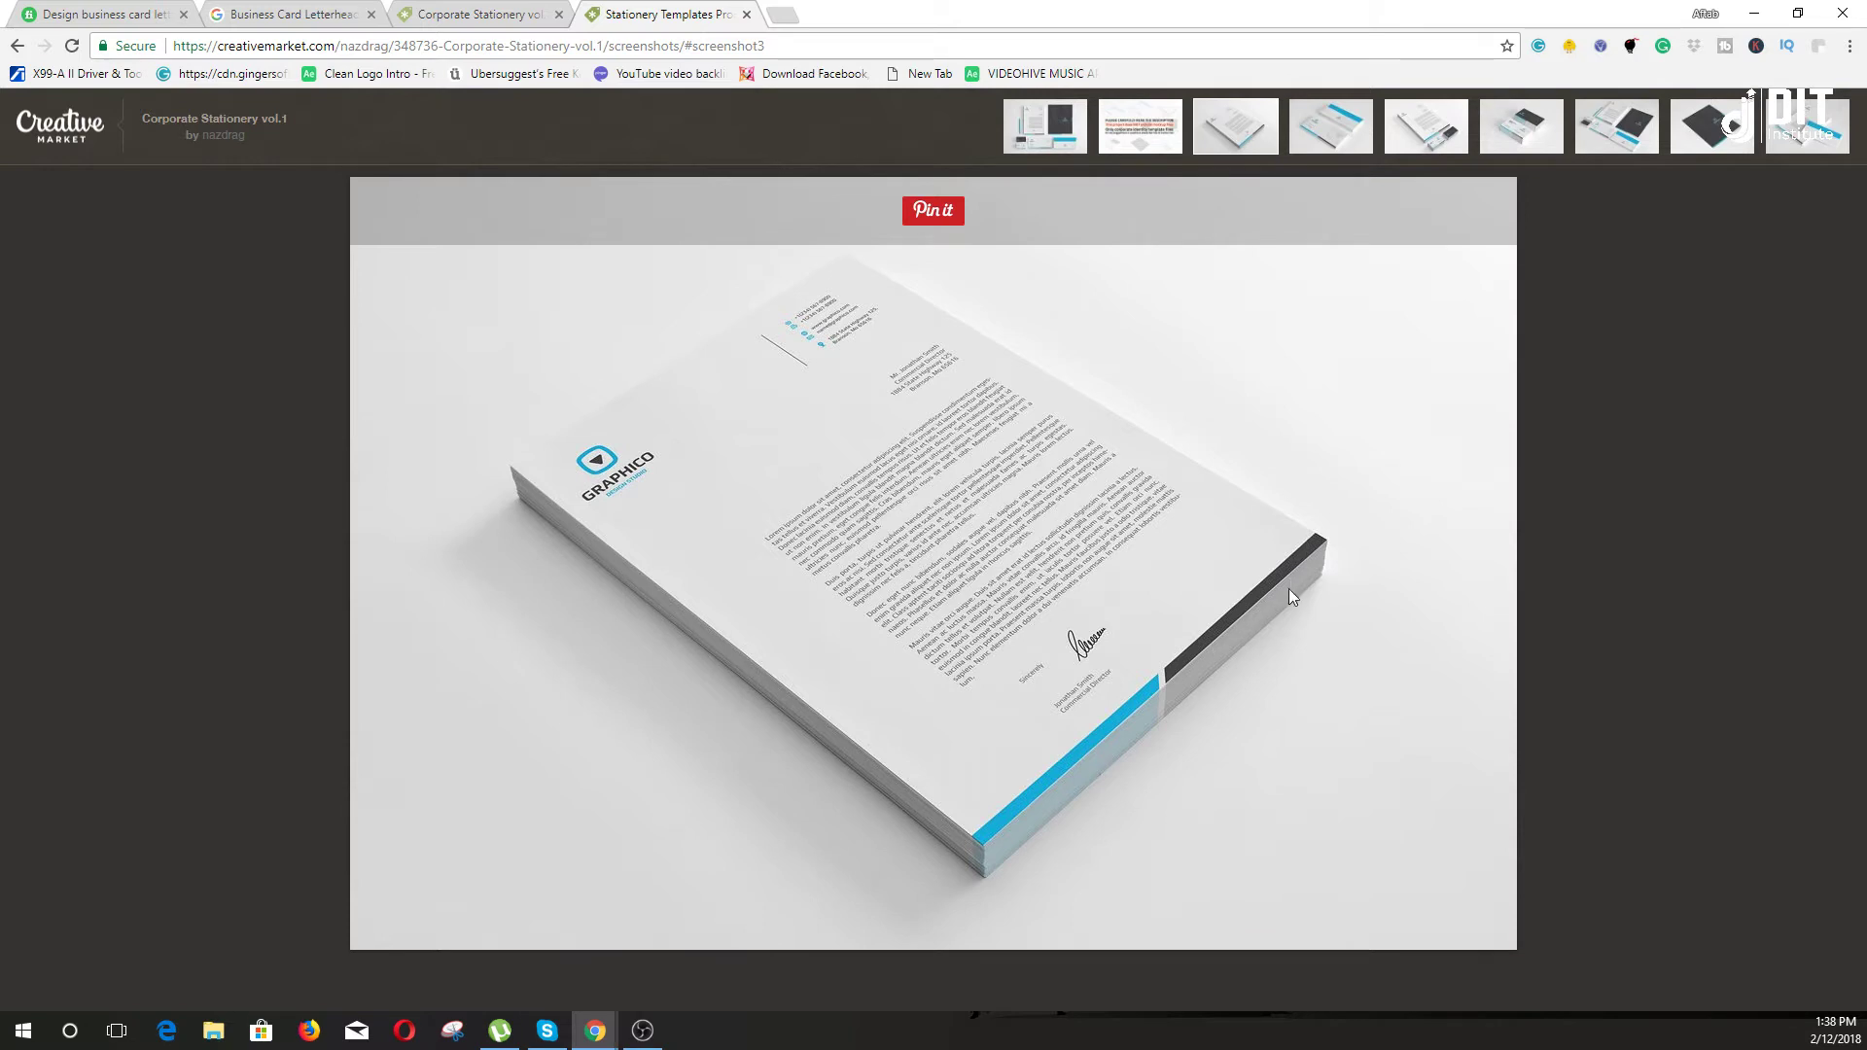
left_click(1311, 124)
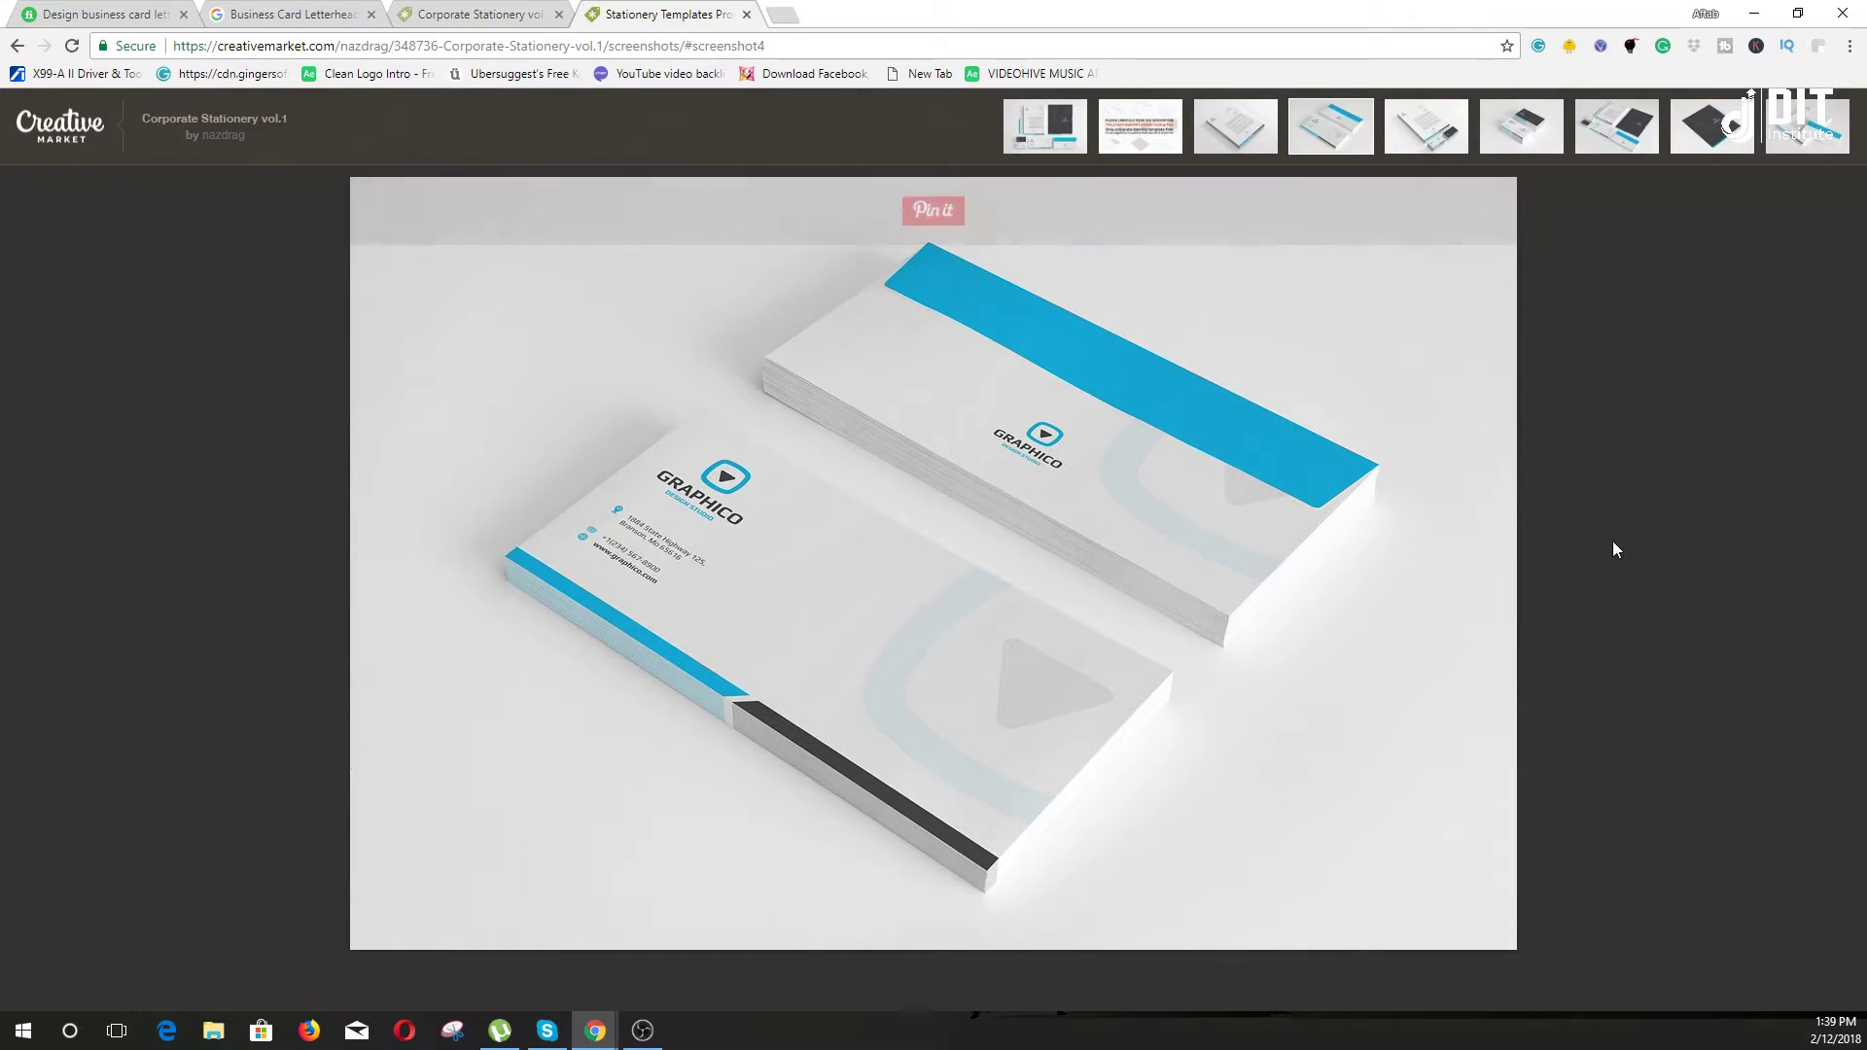
left_click(1413, 129)
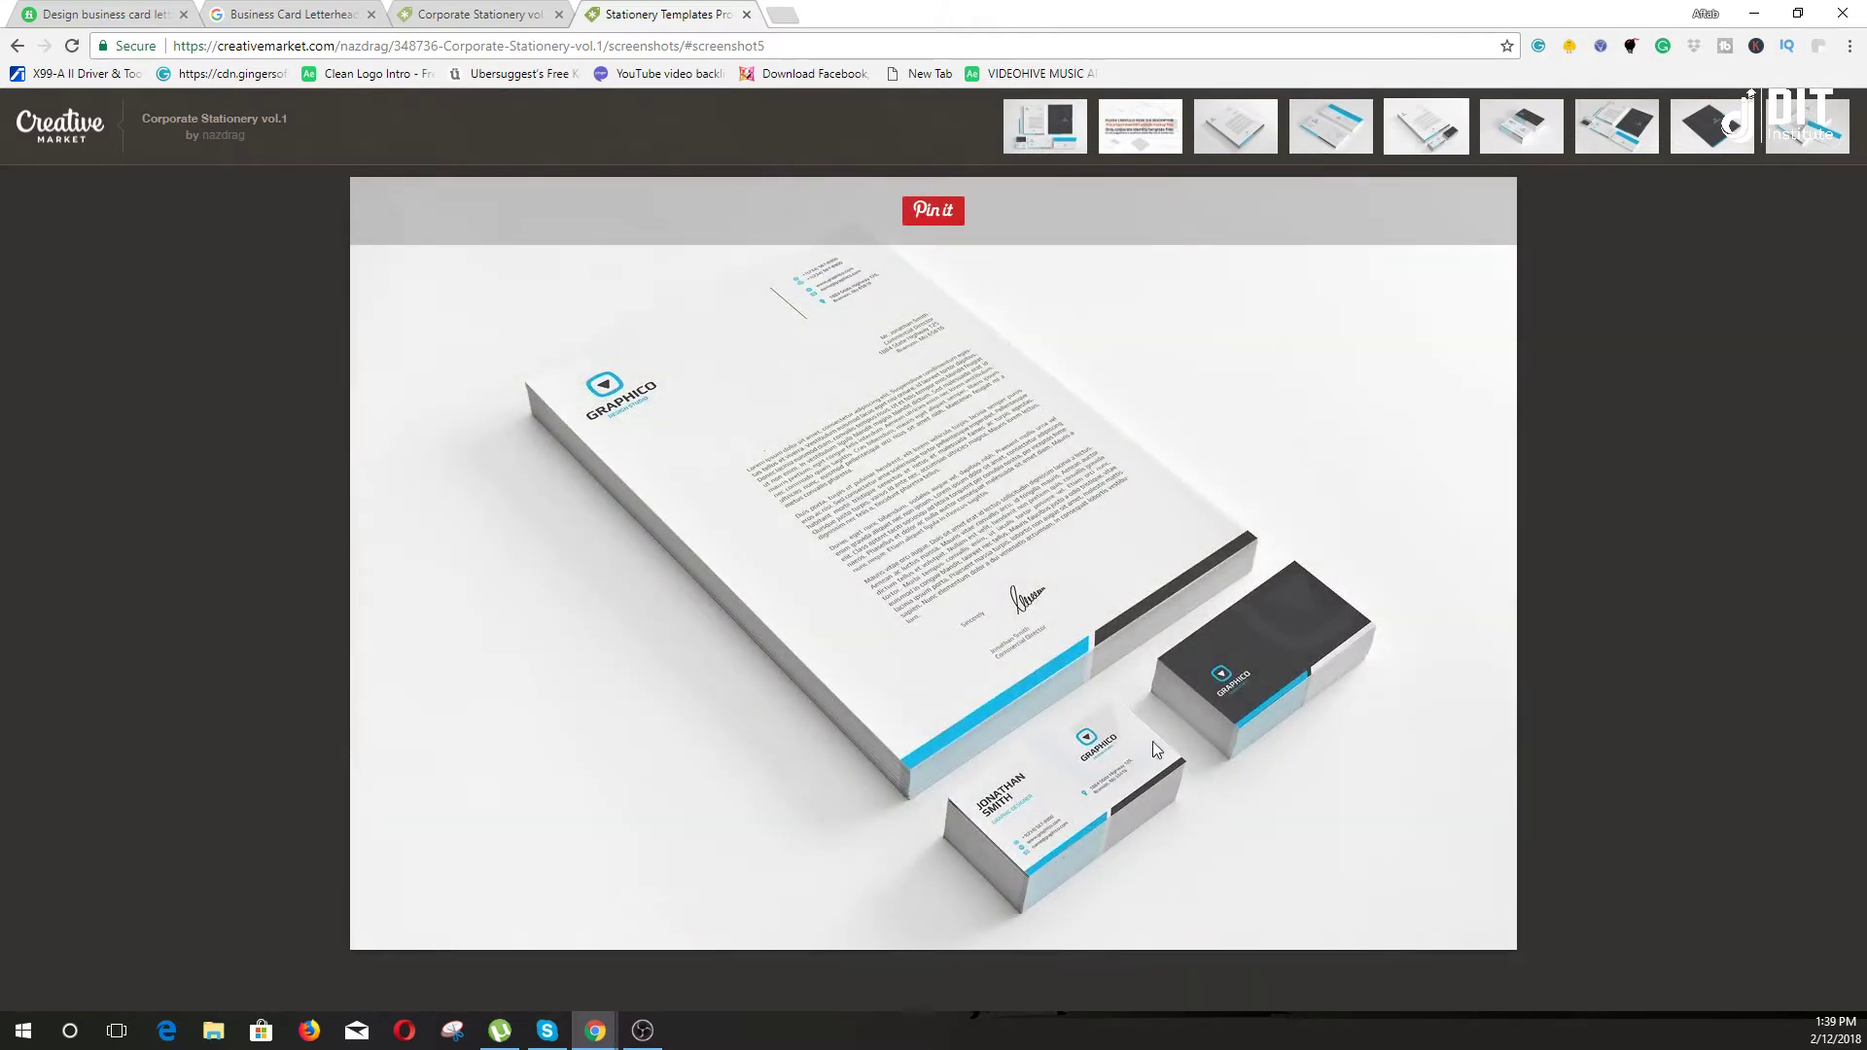
left_click(1533, 142)
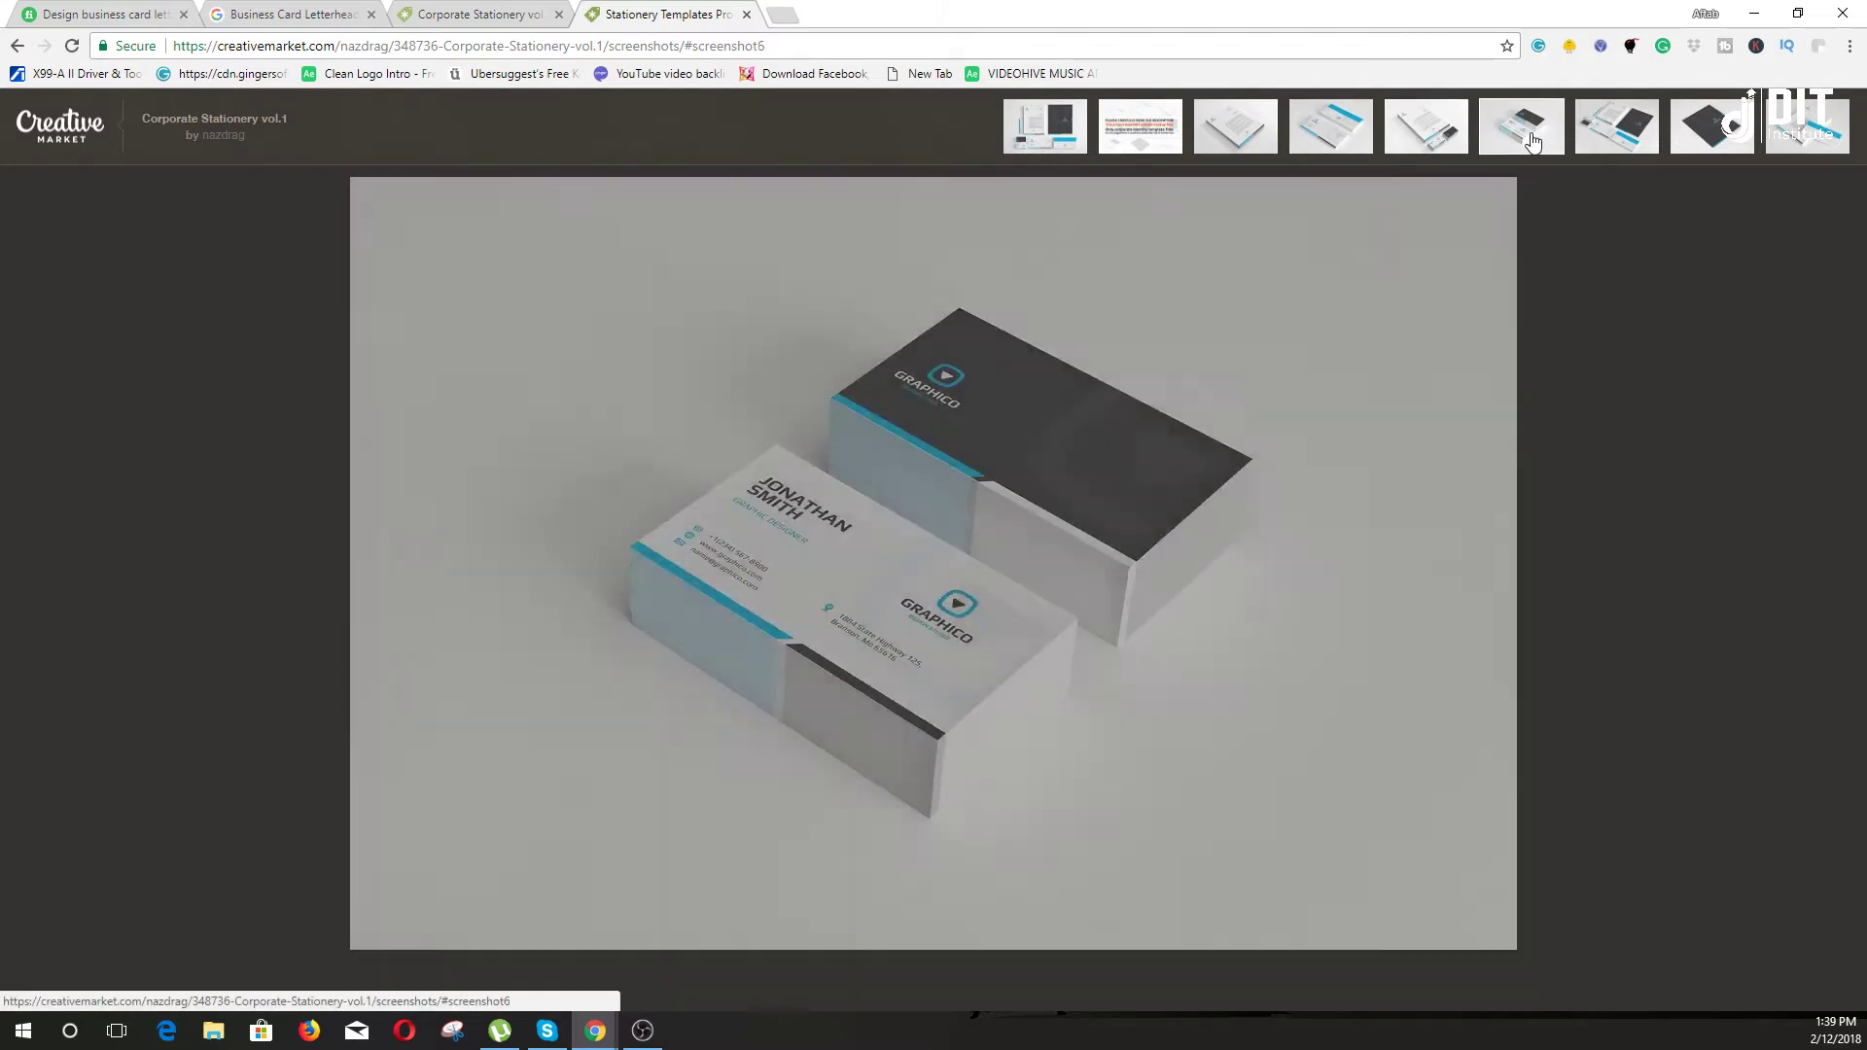
left_click(1614, 142)
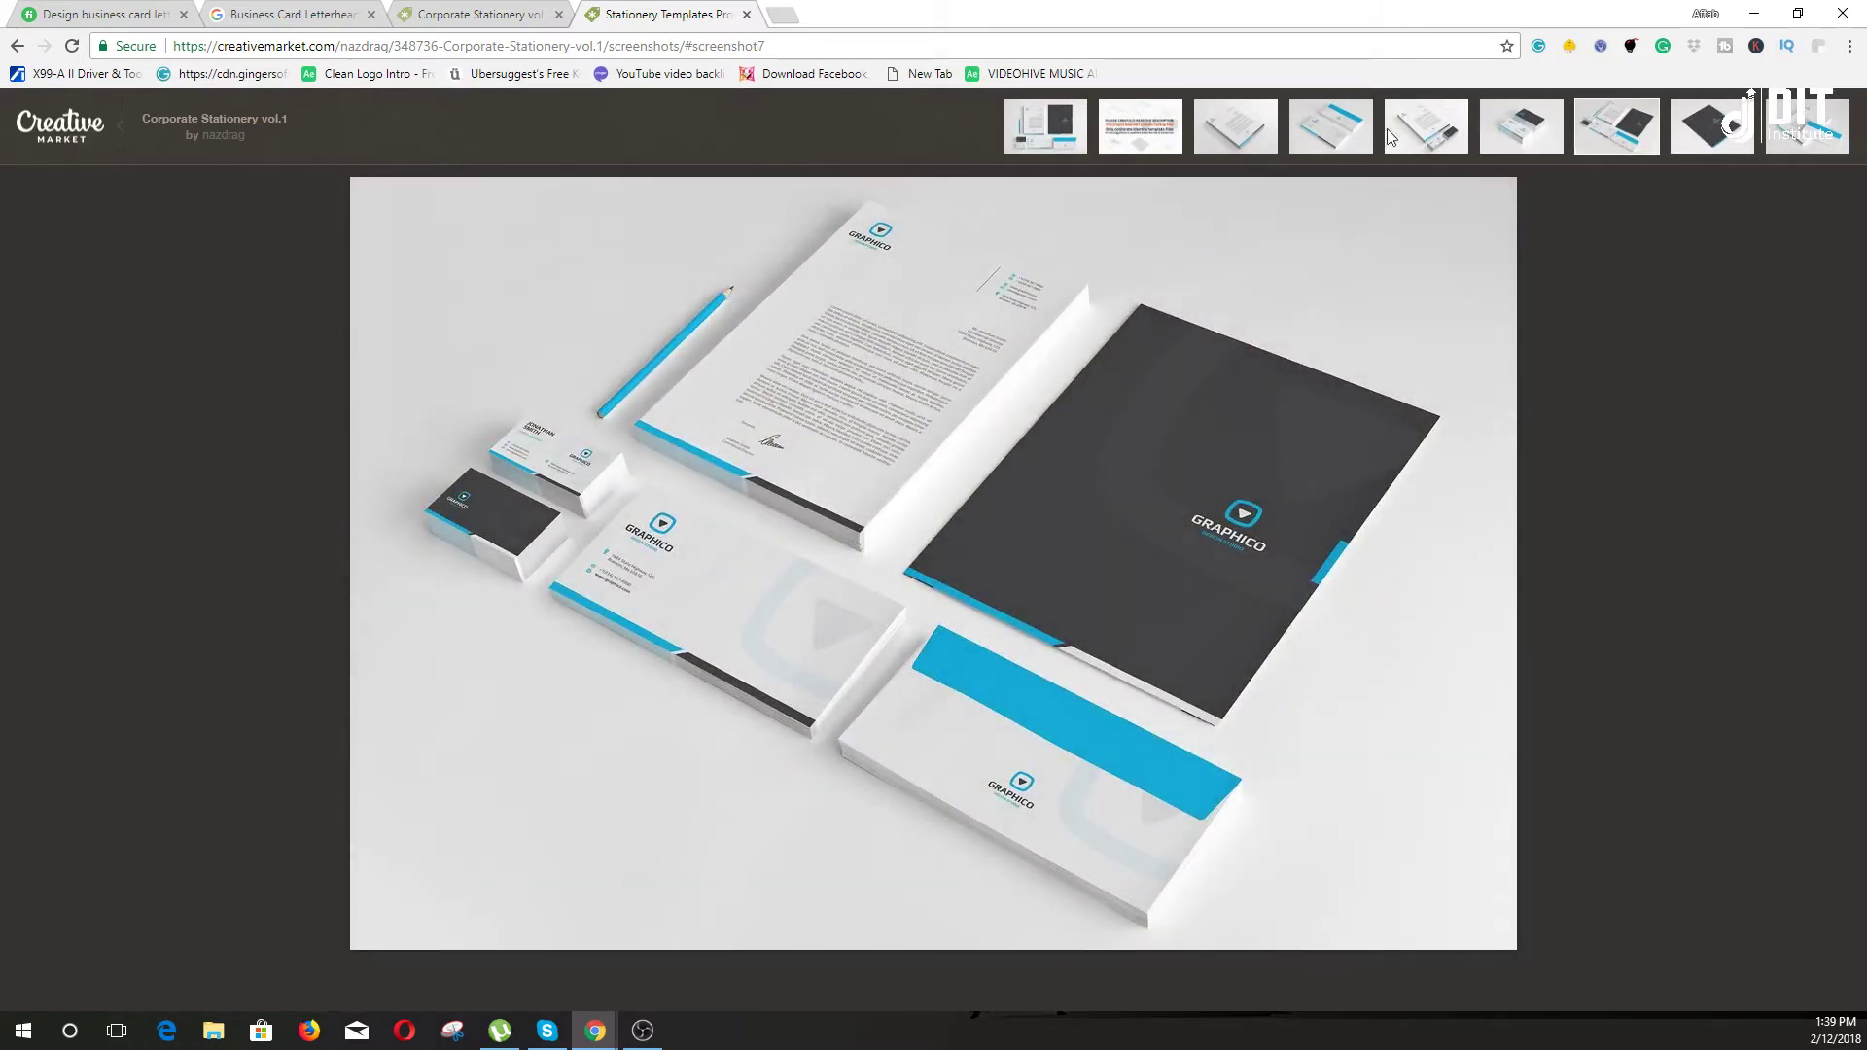
left_click(1240, 141)
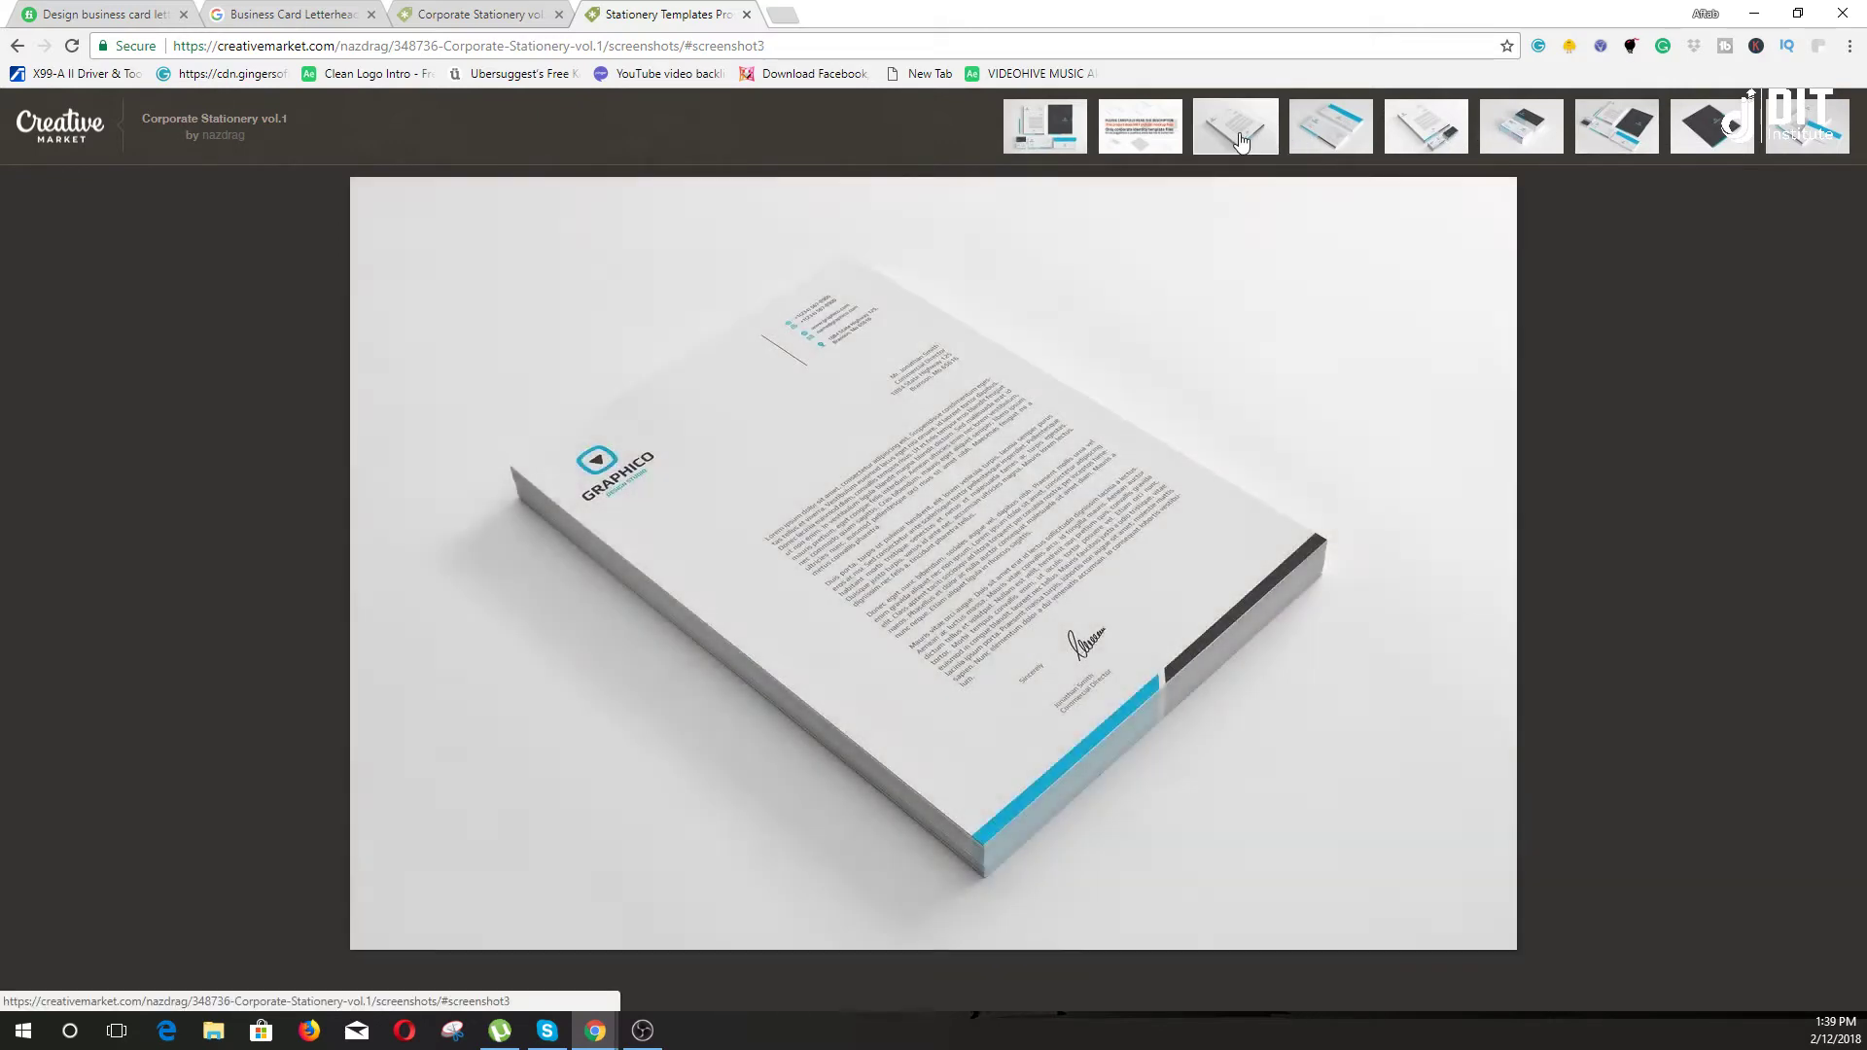
Start saving the letterhead image and create a 'Live Class' folder on drive D
right_click(964, 438)
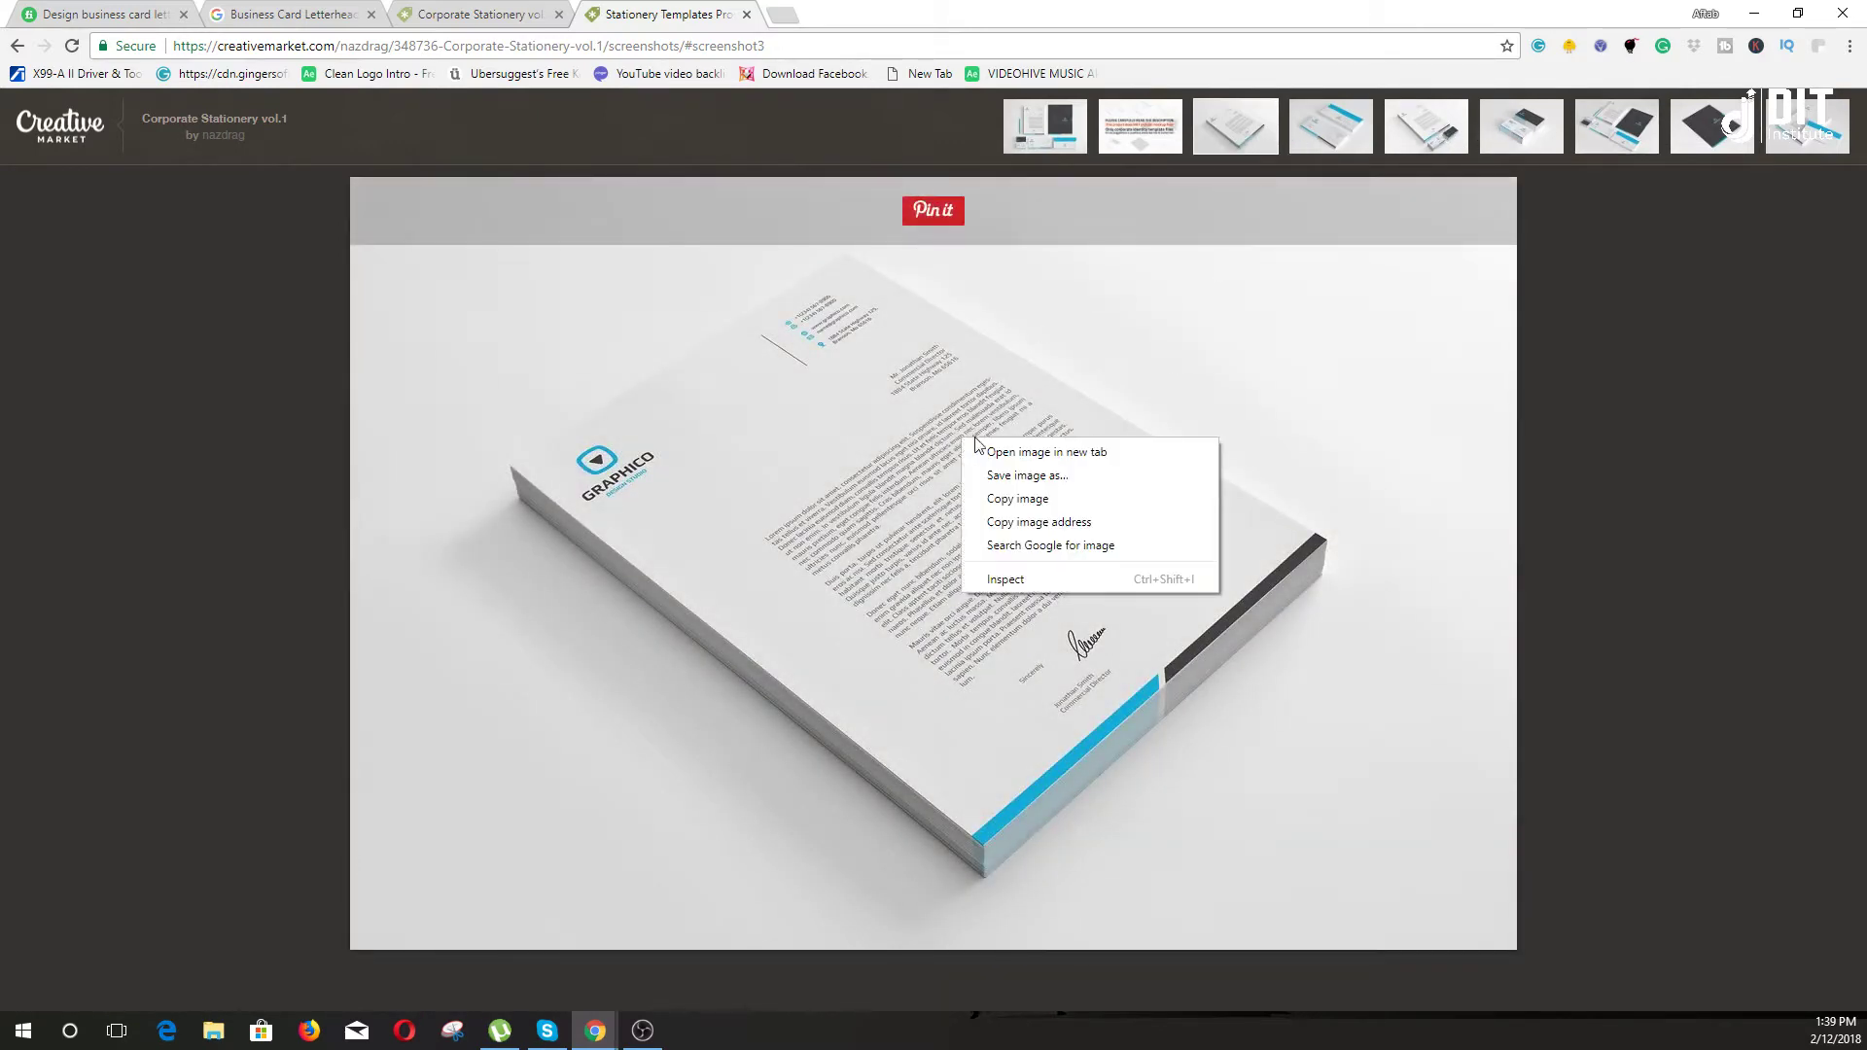
left_click(1067, 477)
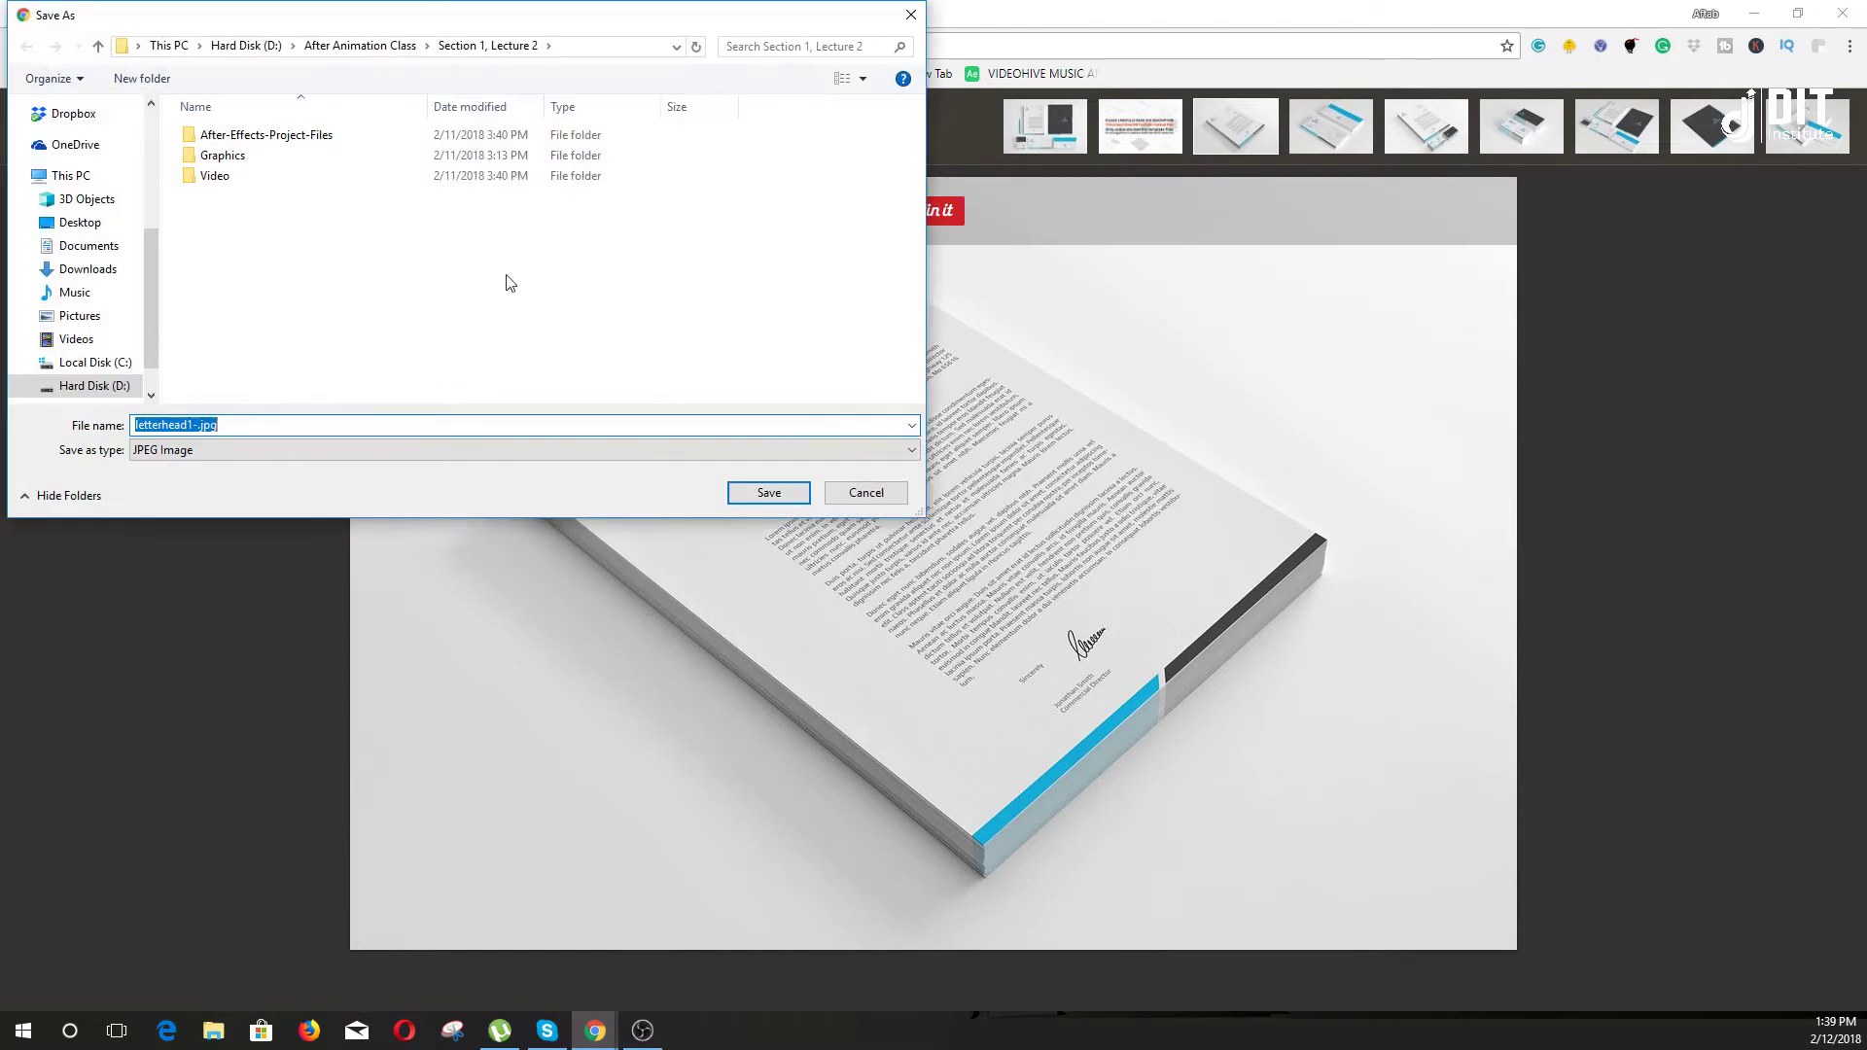
left_click(246, 49)
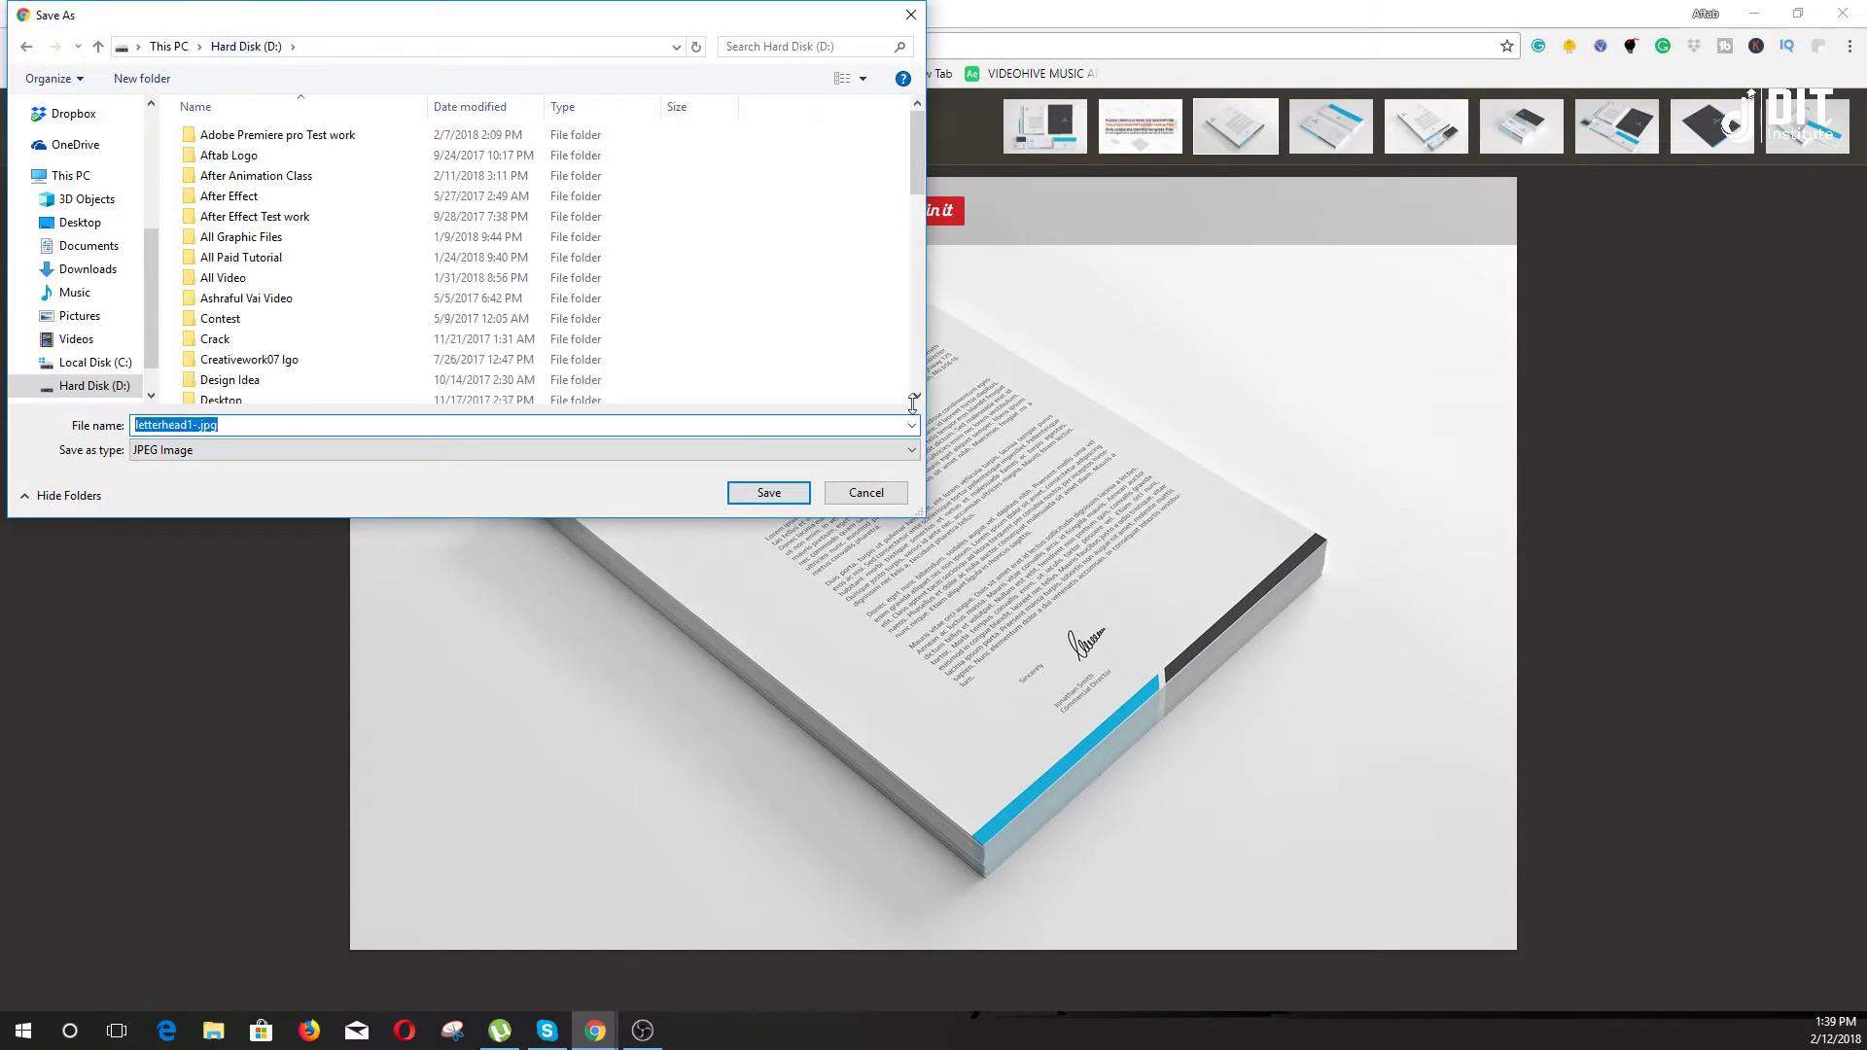
left_click_drag(918, 171, 900, 399)
right_click(805, 292)
mouse_move(861, 476)
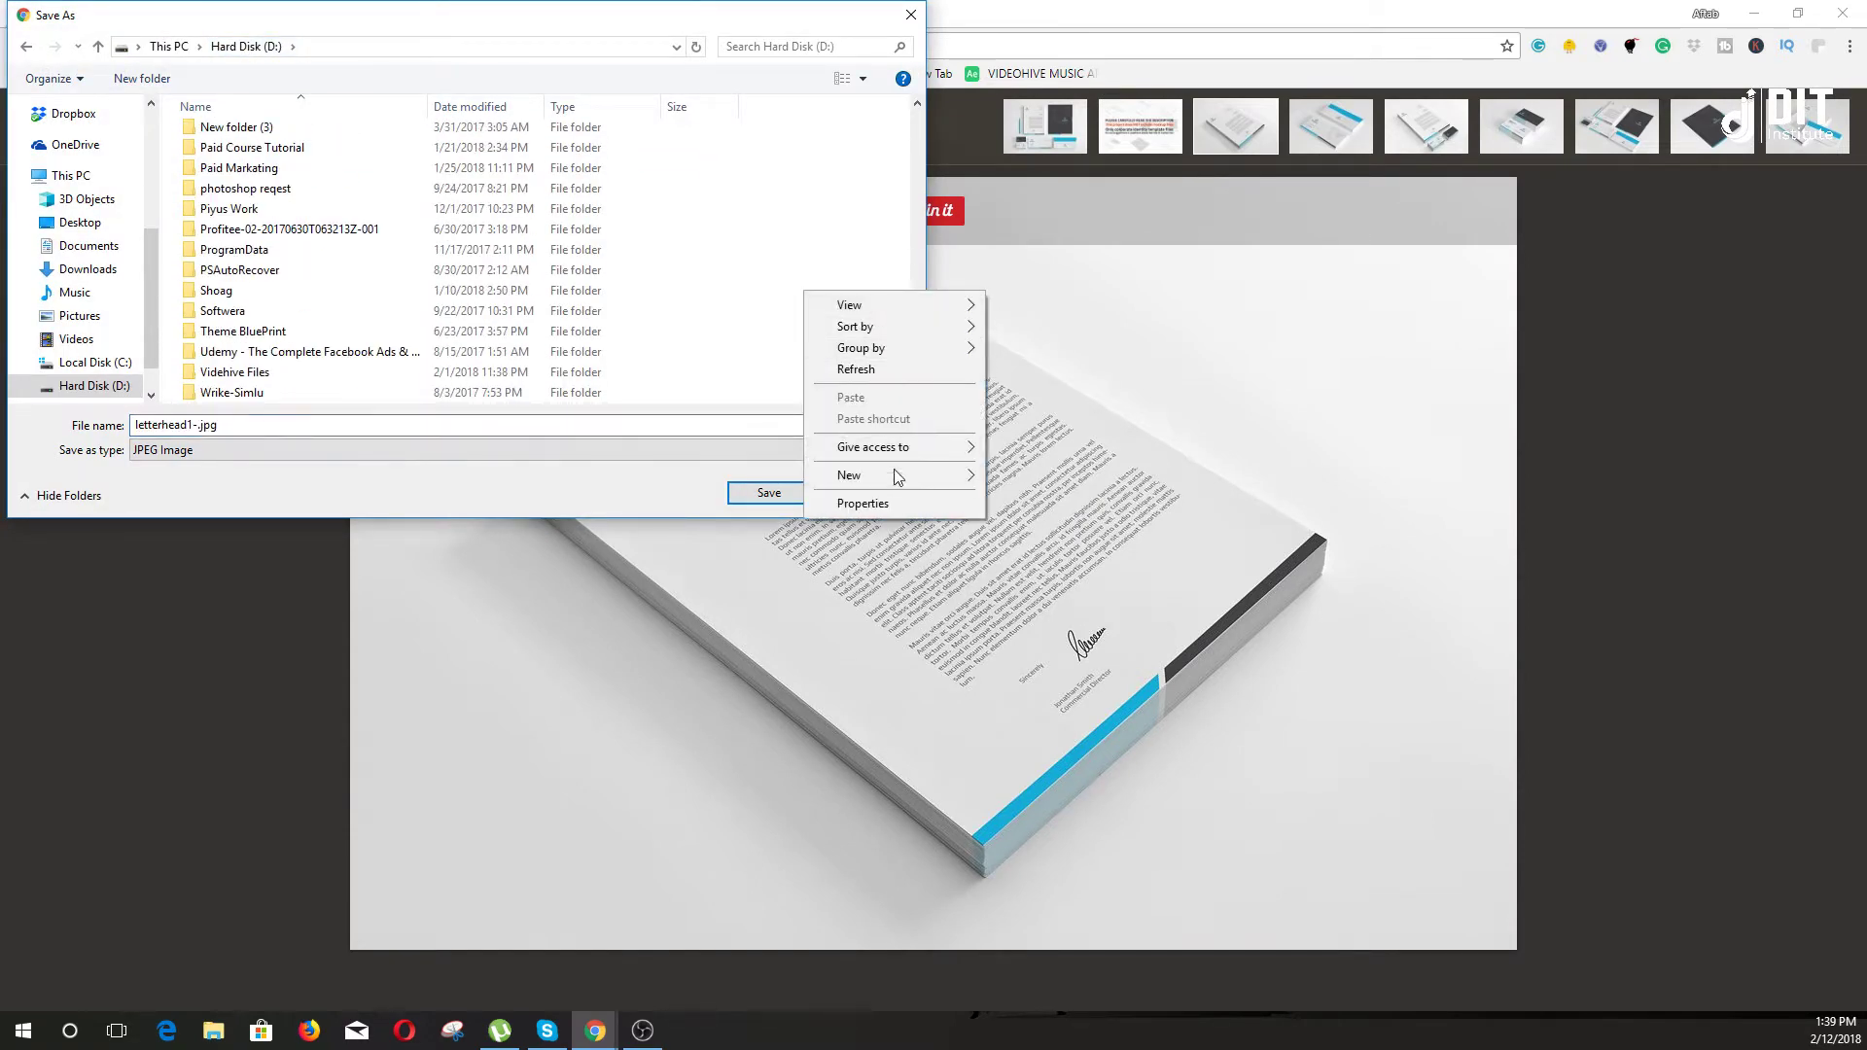
left_click(1128, 480)
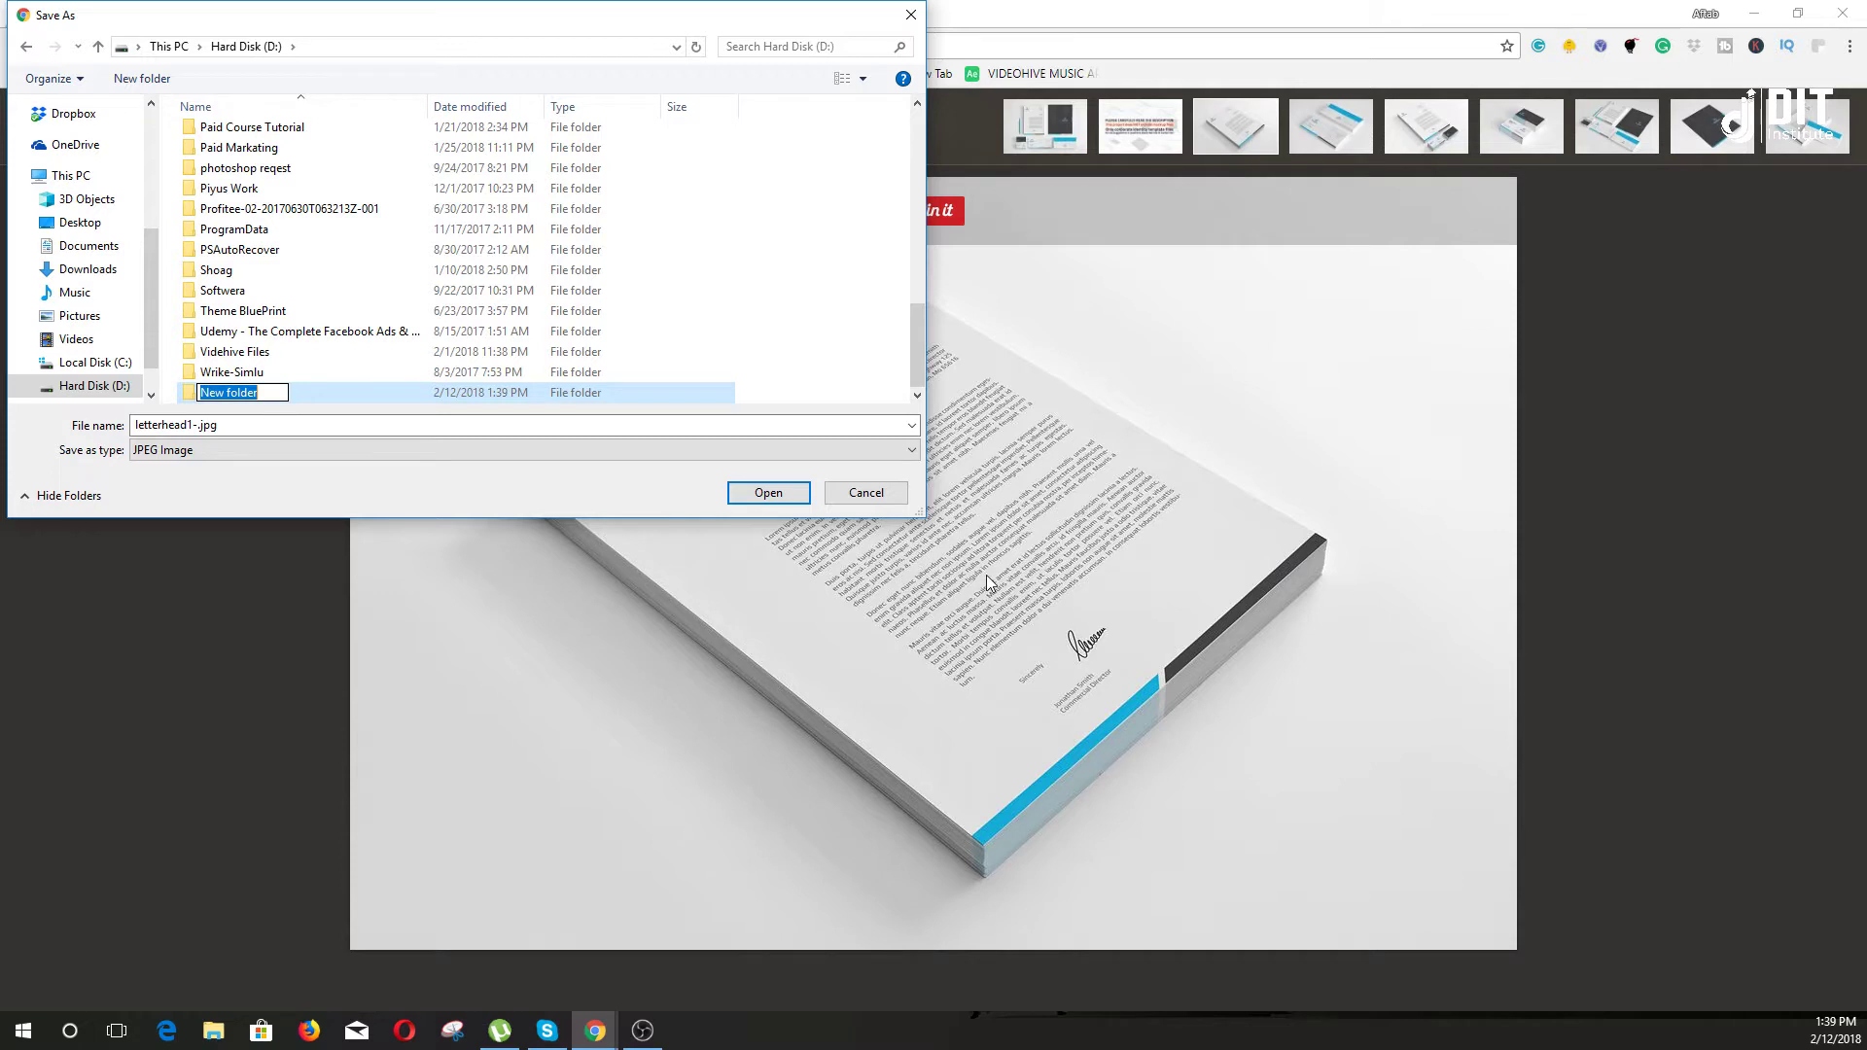
type("Live Cl")
type("ass")
key("Return")
key("Return")
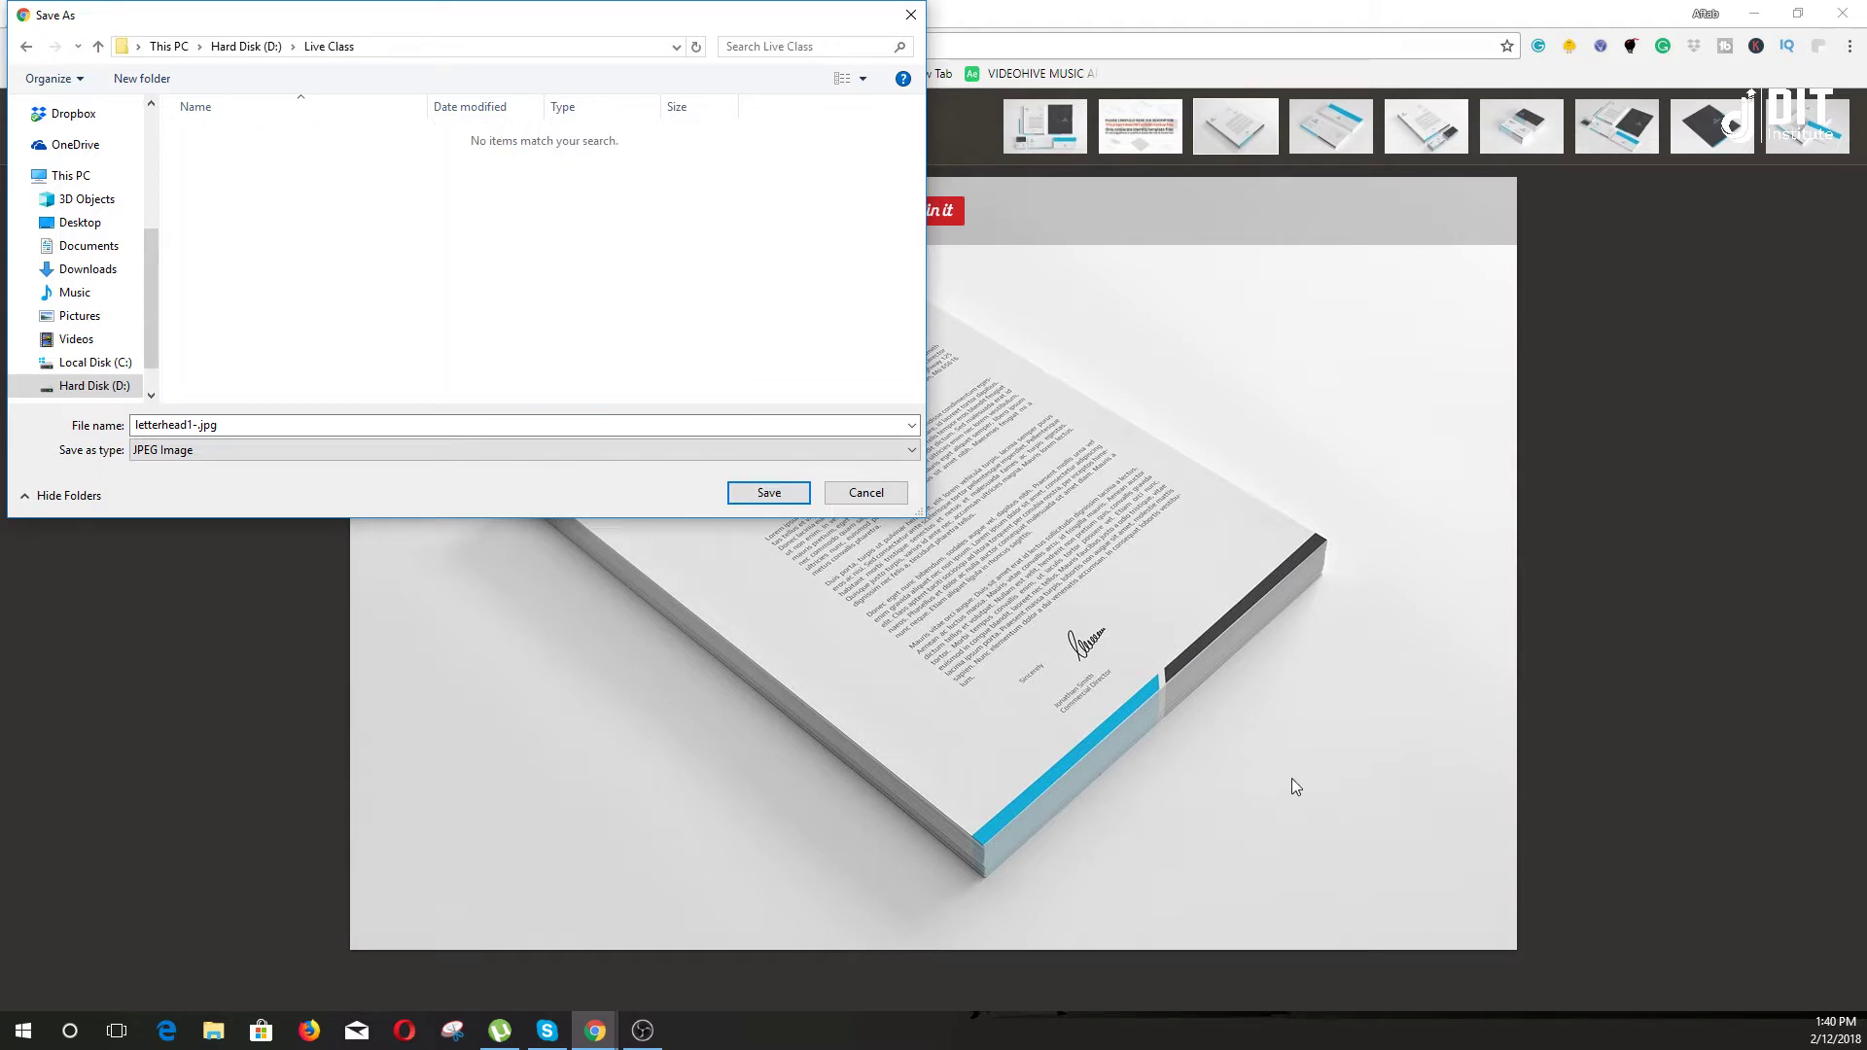
Create a subfolder inside Live Class, named 'Inspriation' by mistake
right_click(385, 242)
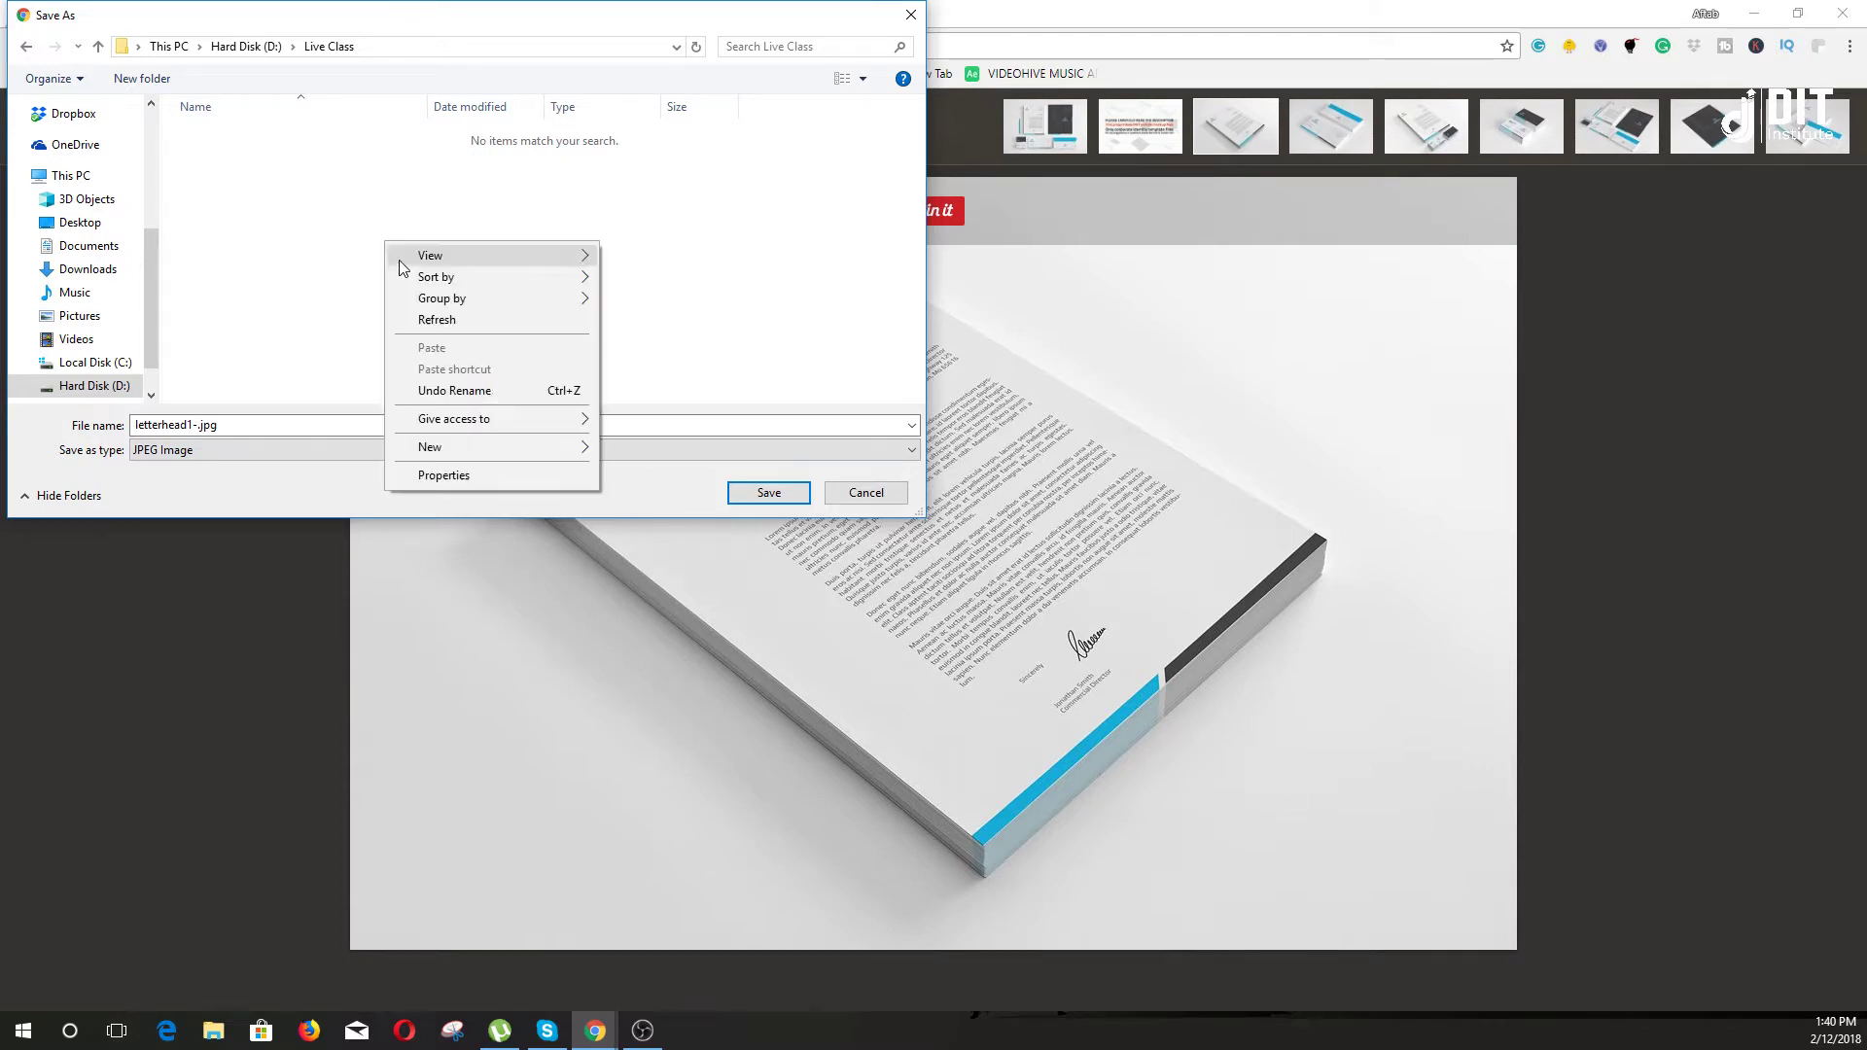
mouse_move(438, 446)
left_click(640, 446)
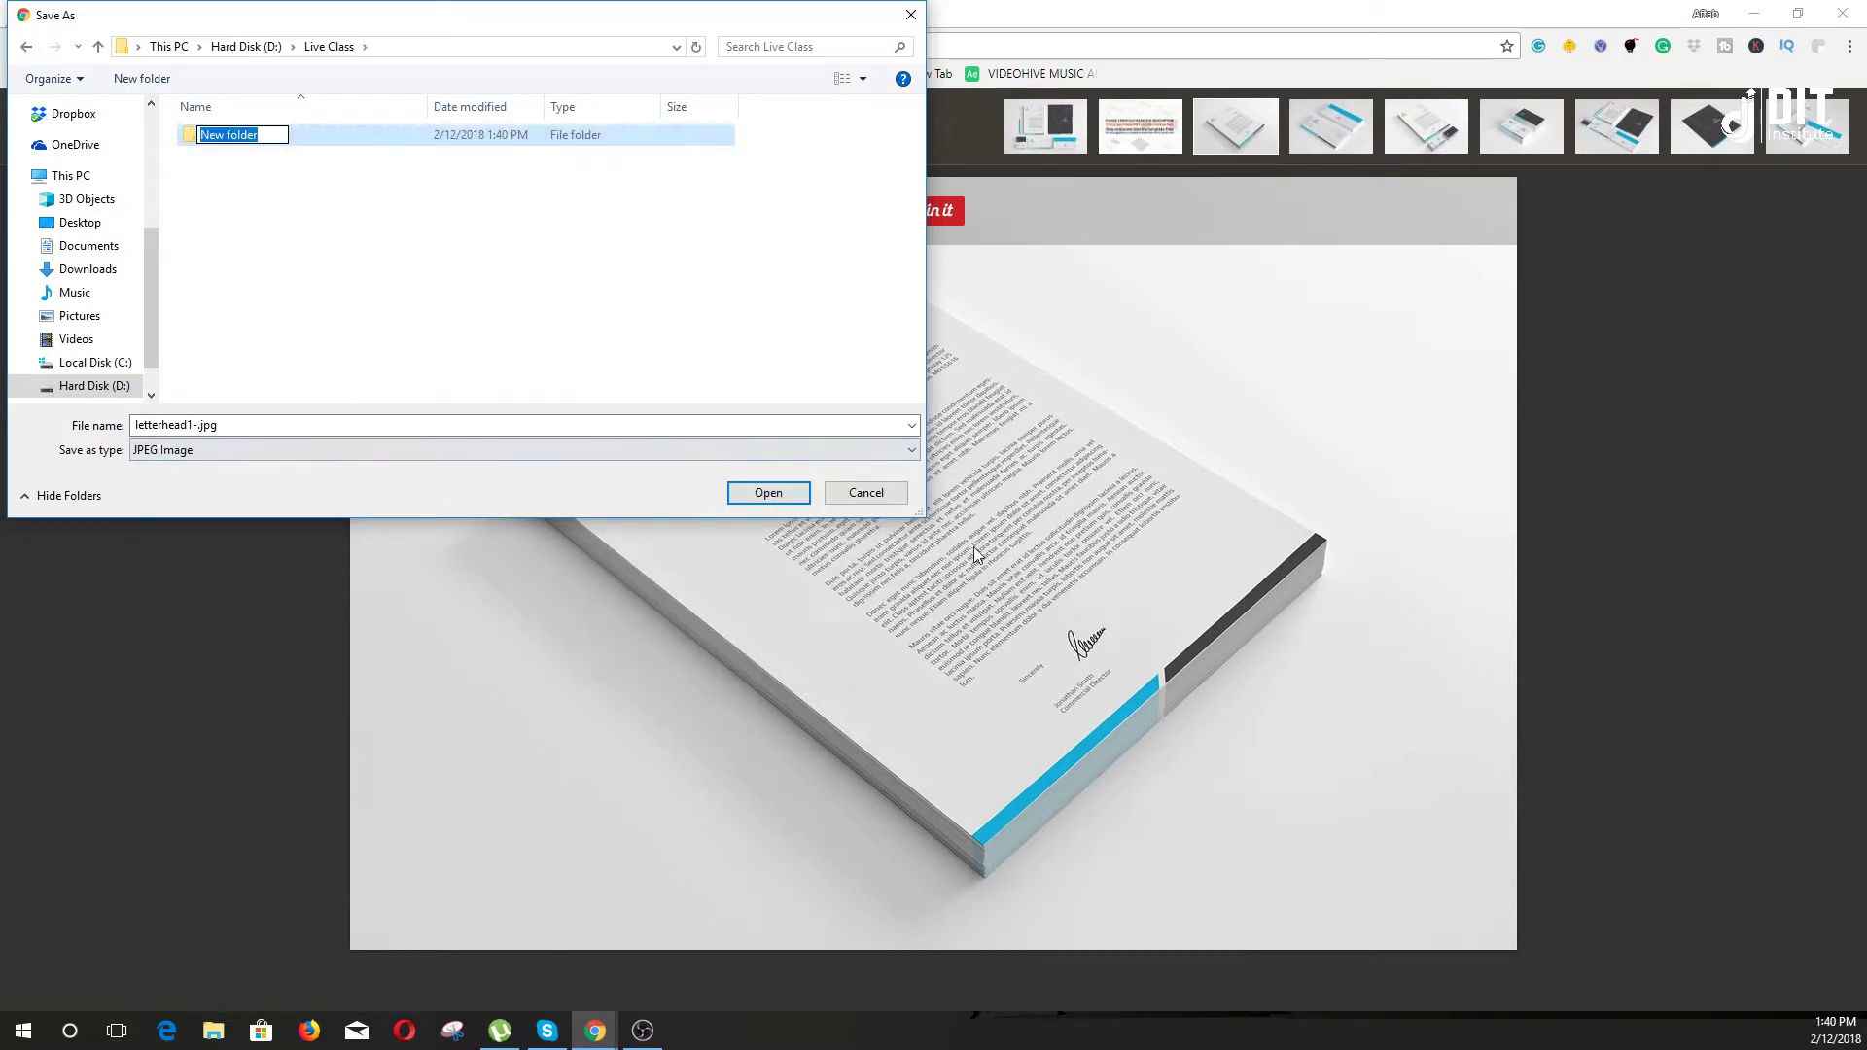
type("Insp")
type("rin")
key("BackSpace")
key("BackSpace")
type("iatio")
type("n")
key("Return")
key("Return")
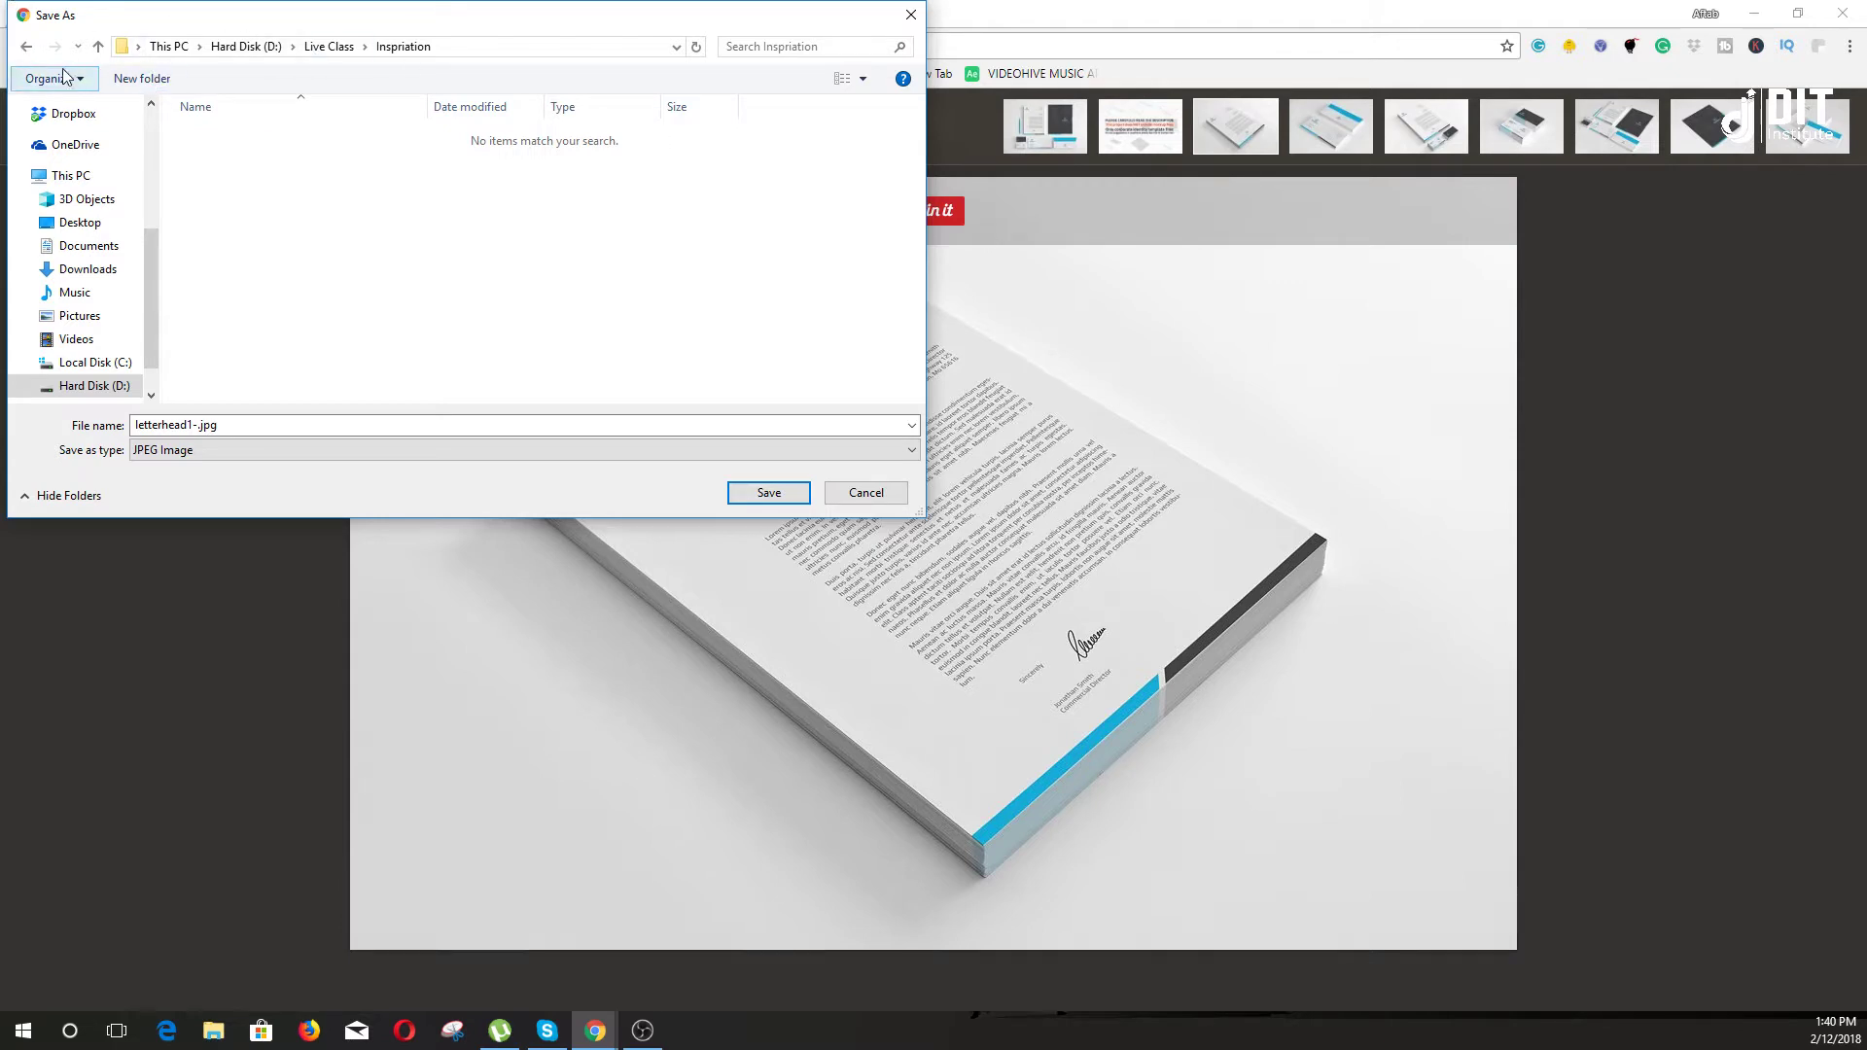
Rename that subfolder to 'Idea' and save the image there as letterhead1-.jpg
left_click(33, 53)
right_click(270, 136)
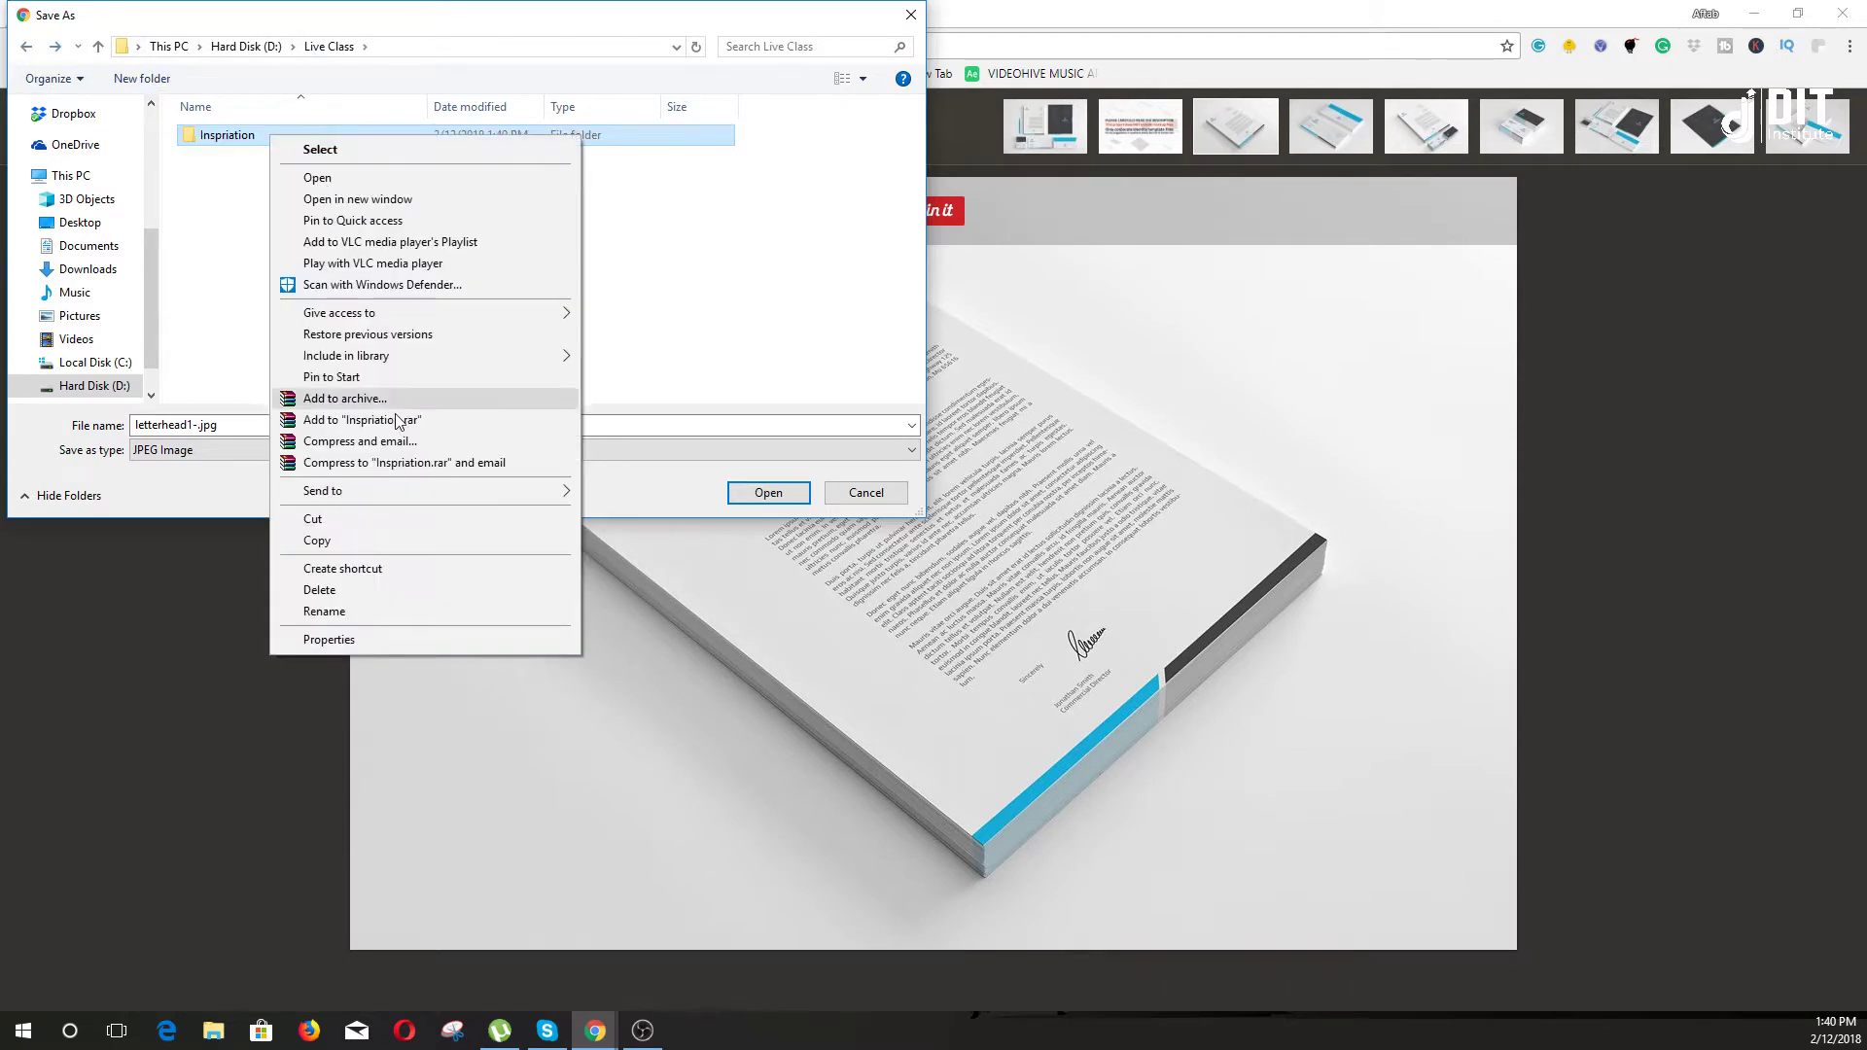
left_click(369, 605)
type("I")
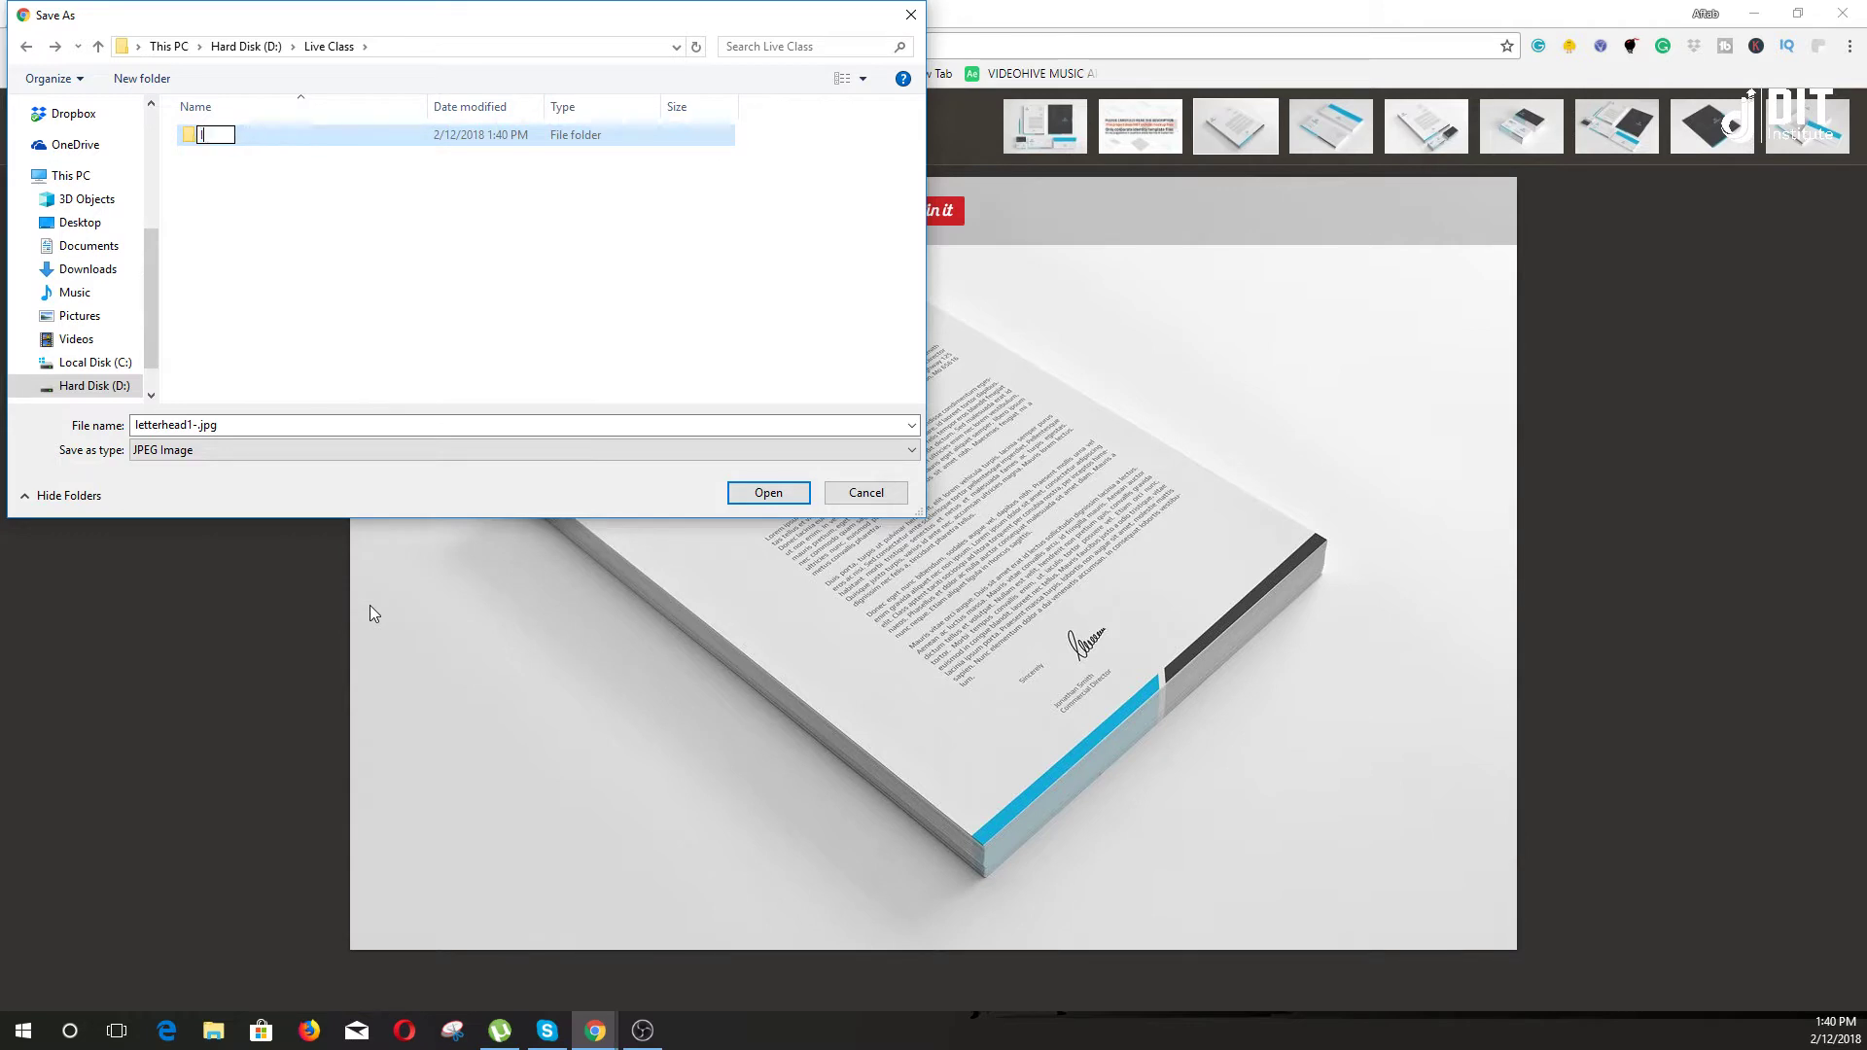
type("dea")
key("Return")
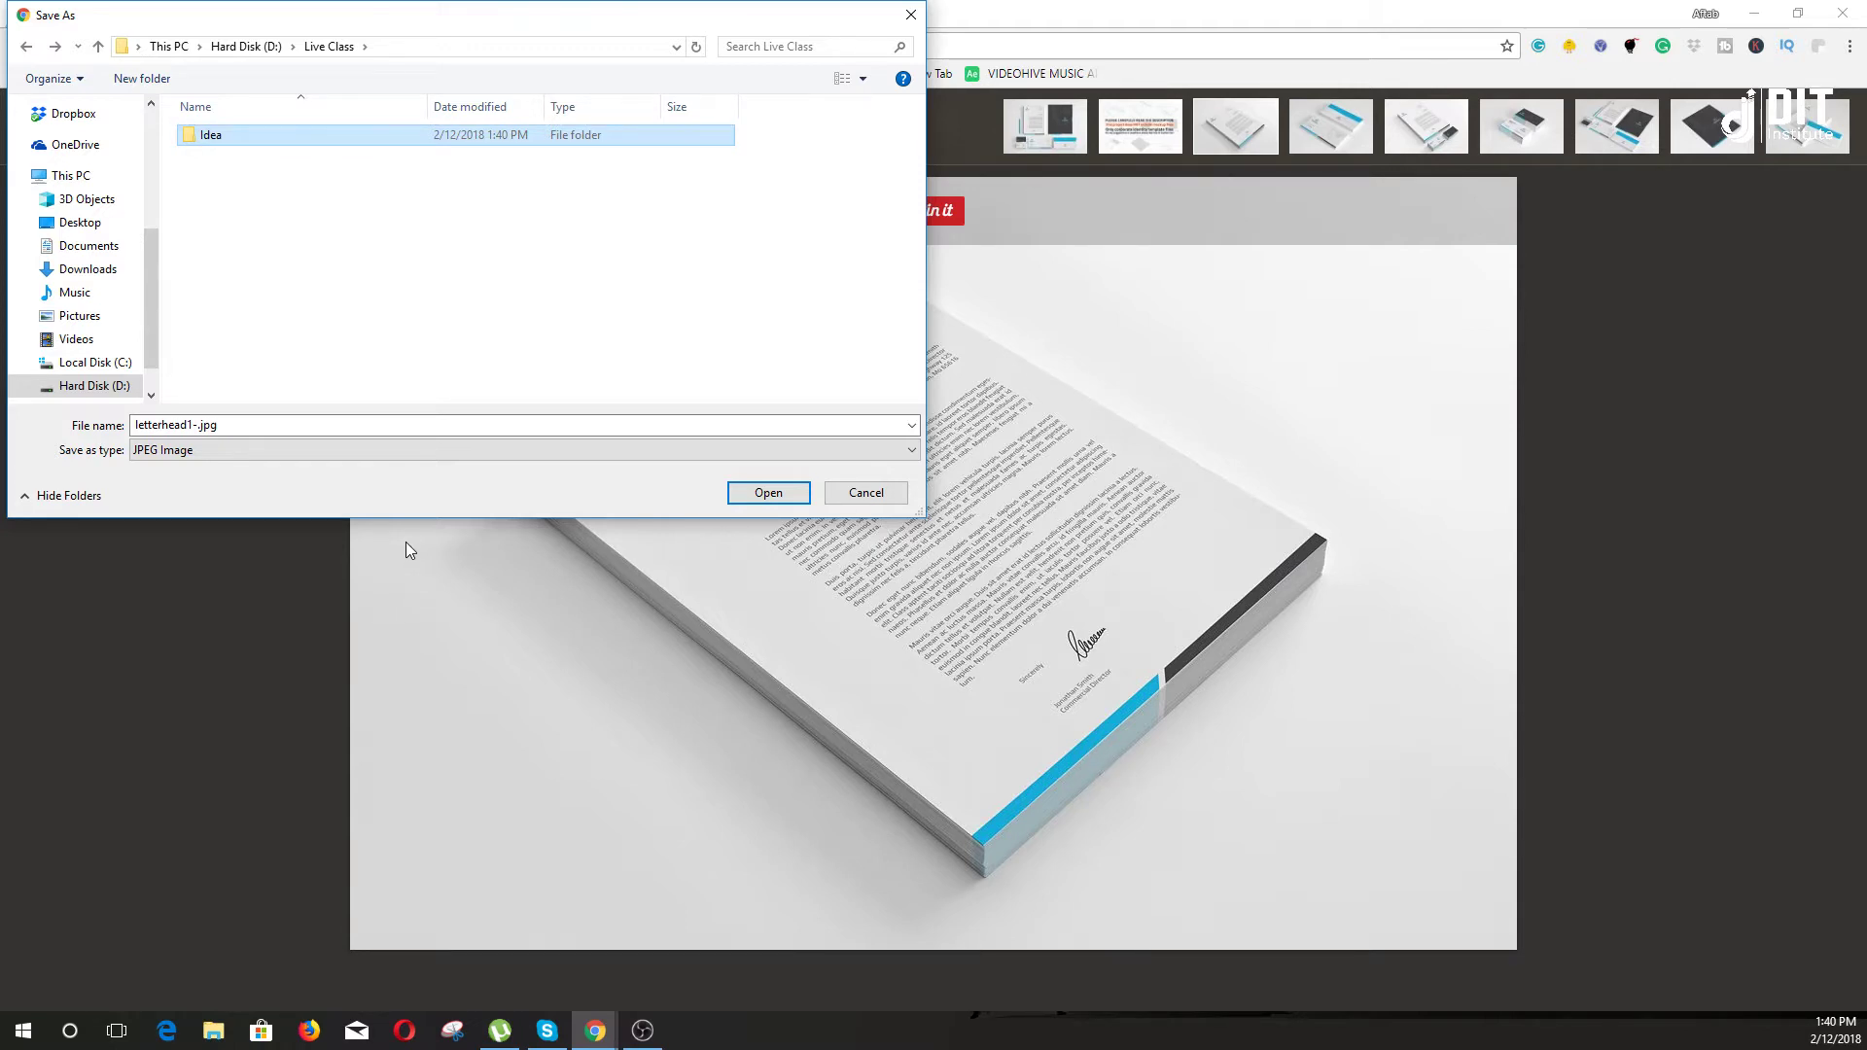
double_click(238, 136)
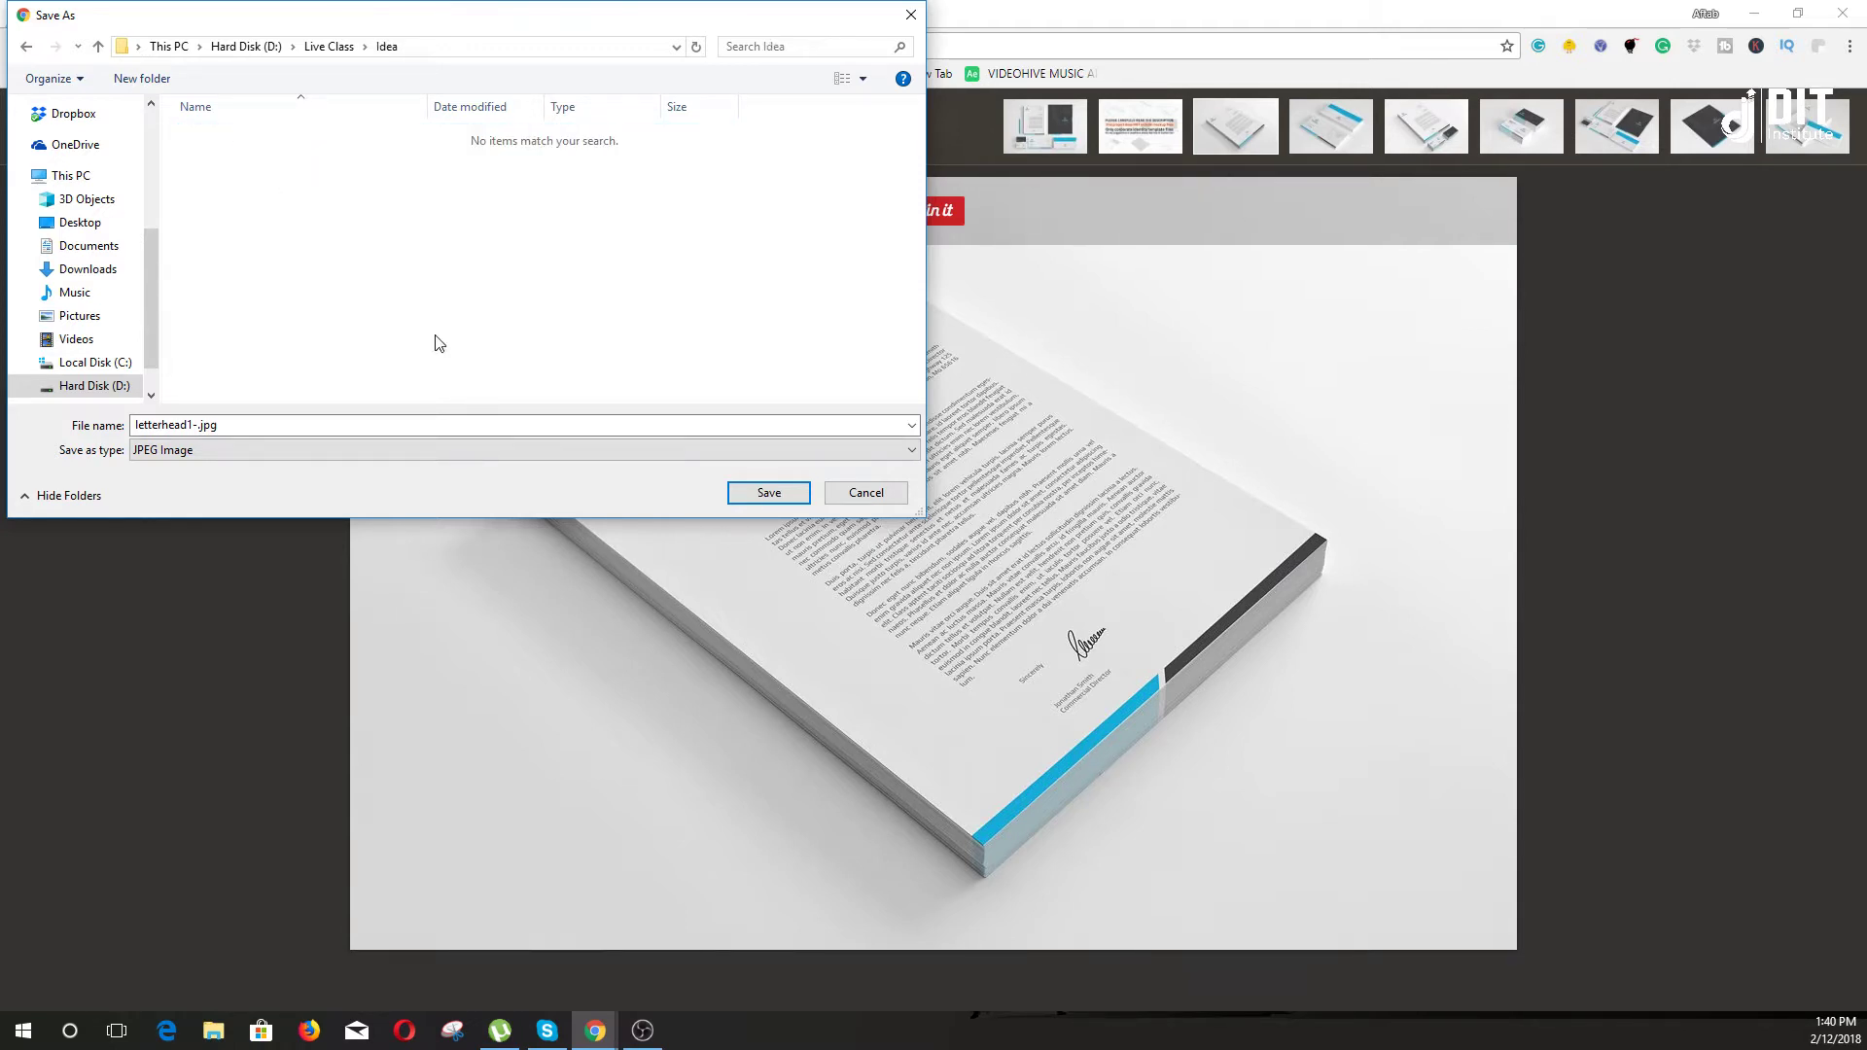
left_click(768, 493)
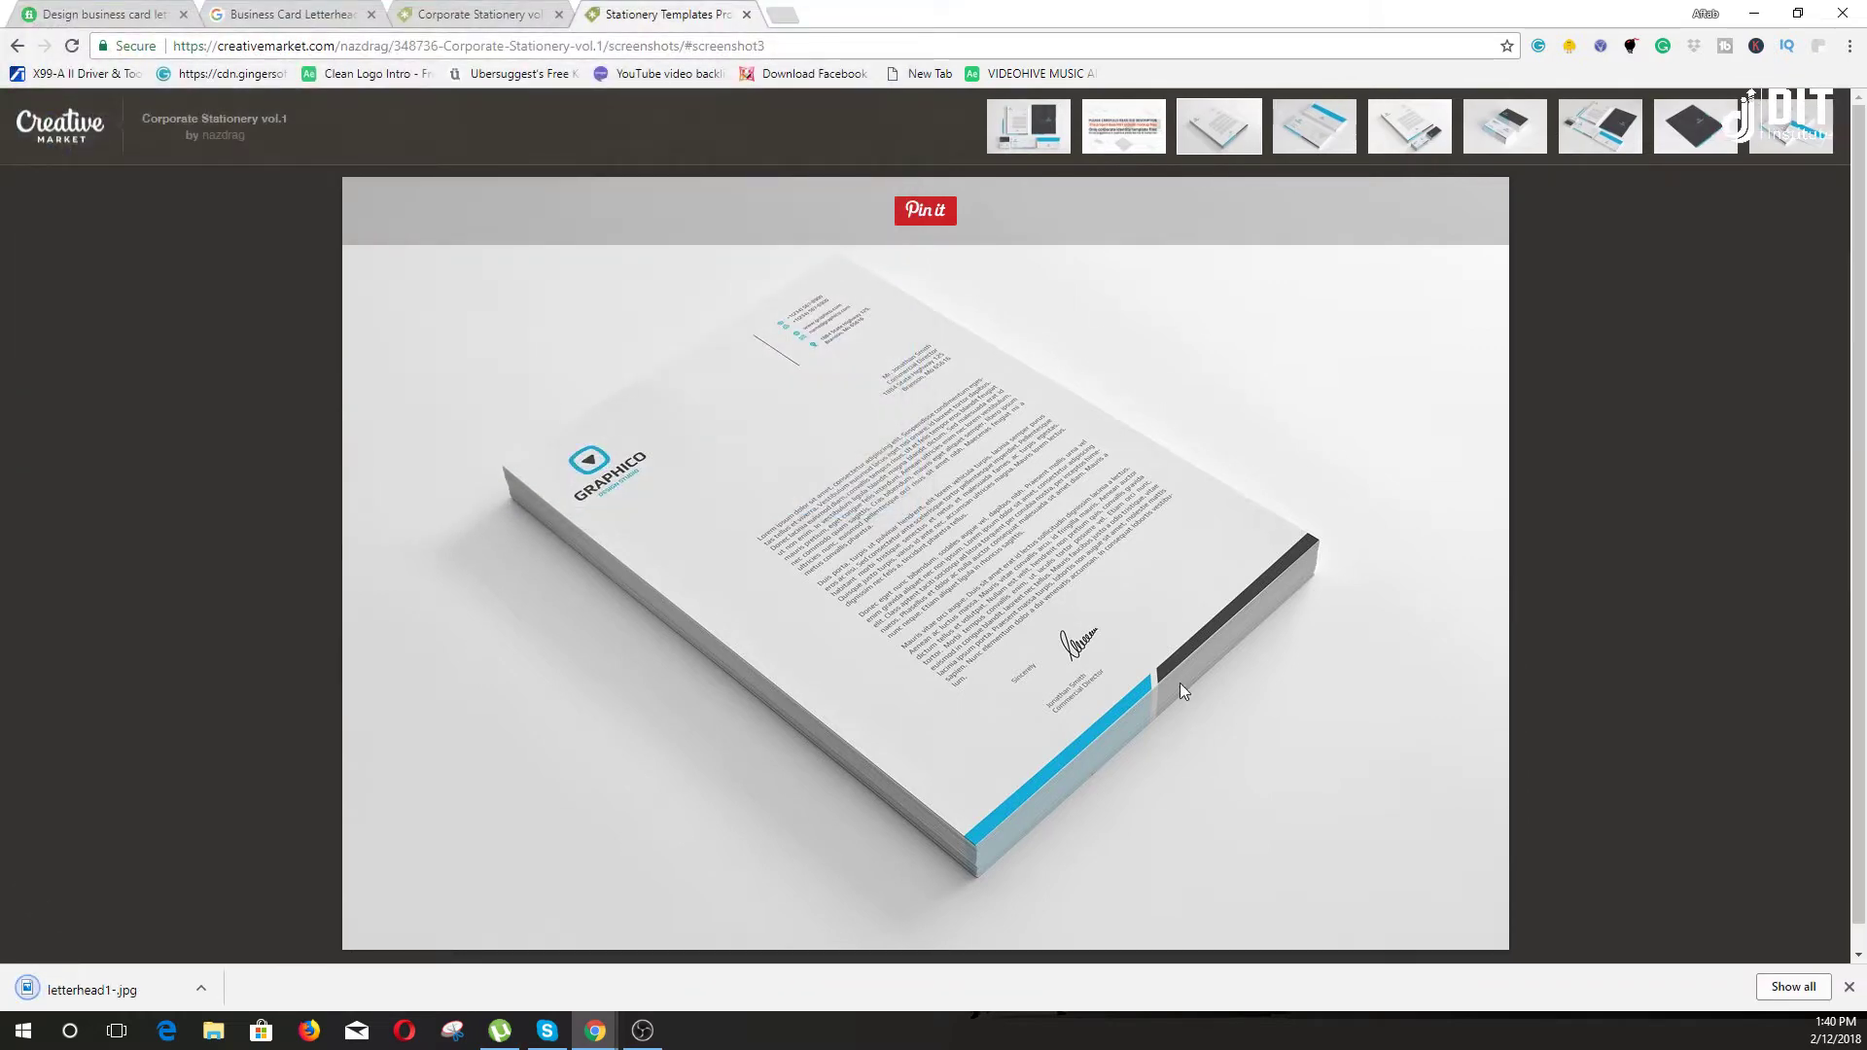
Review the business card and letterhead-with-business-cards previews in the Creative Market gallery
left_click(1332, 126)
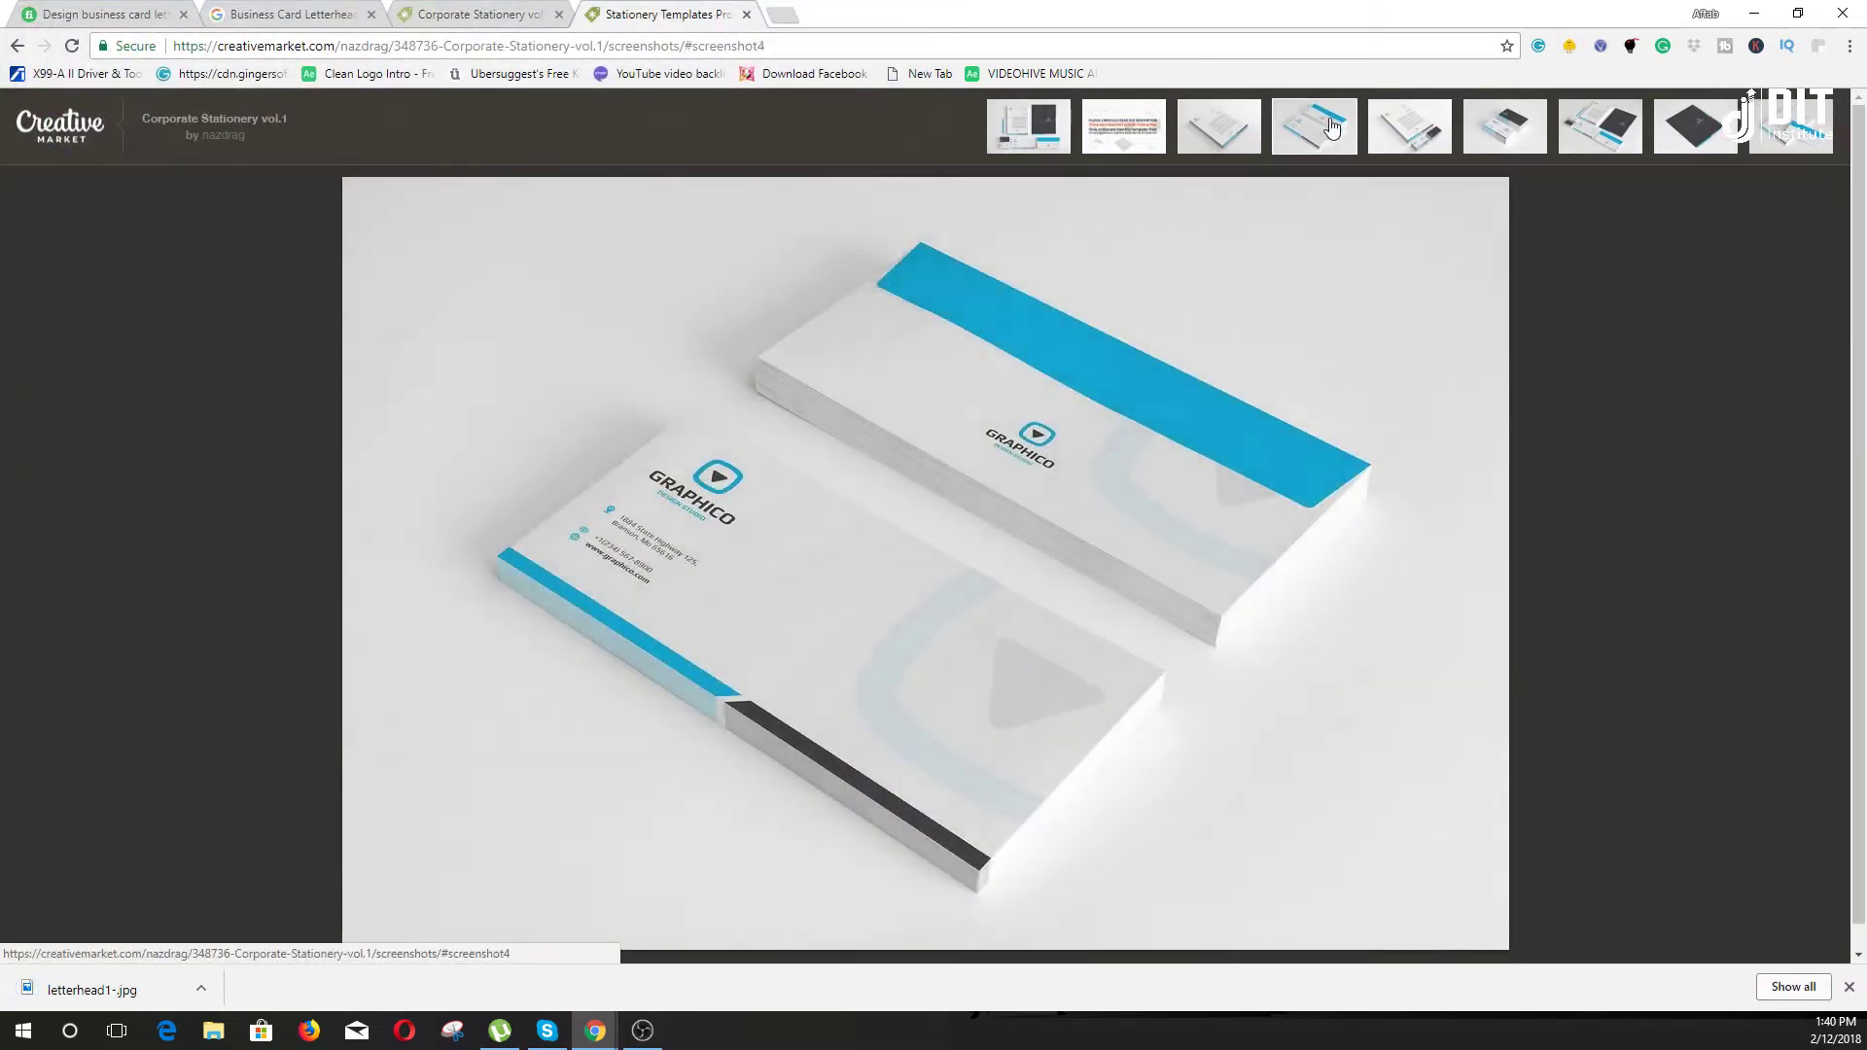
left_click(1415, 135)
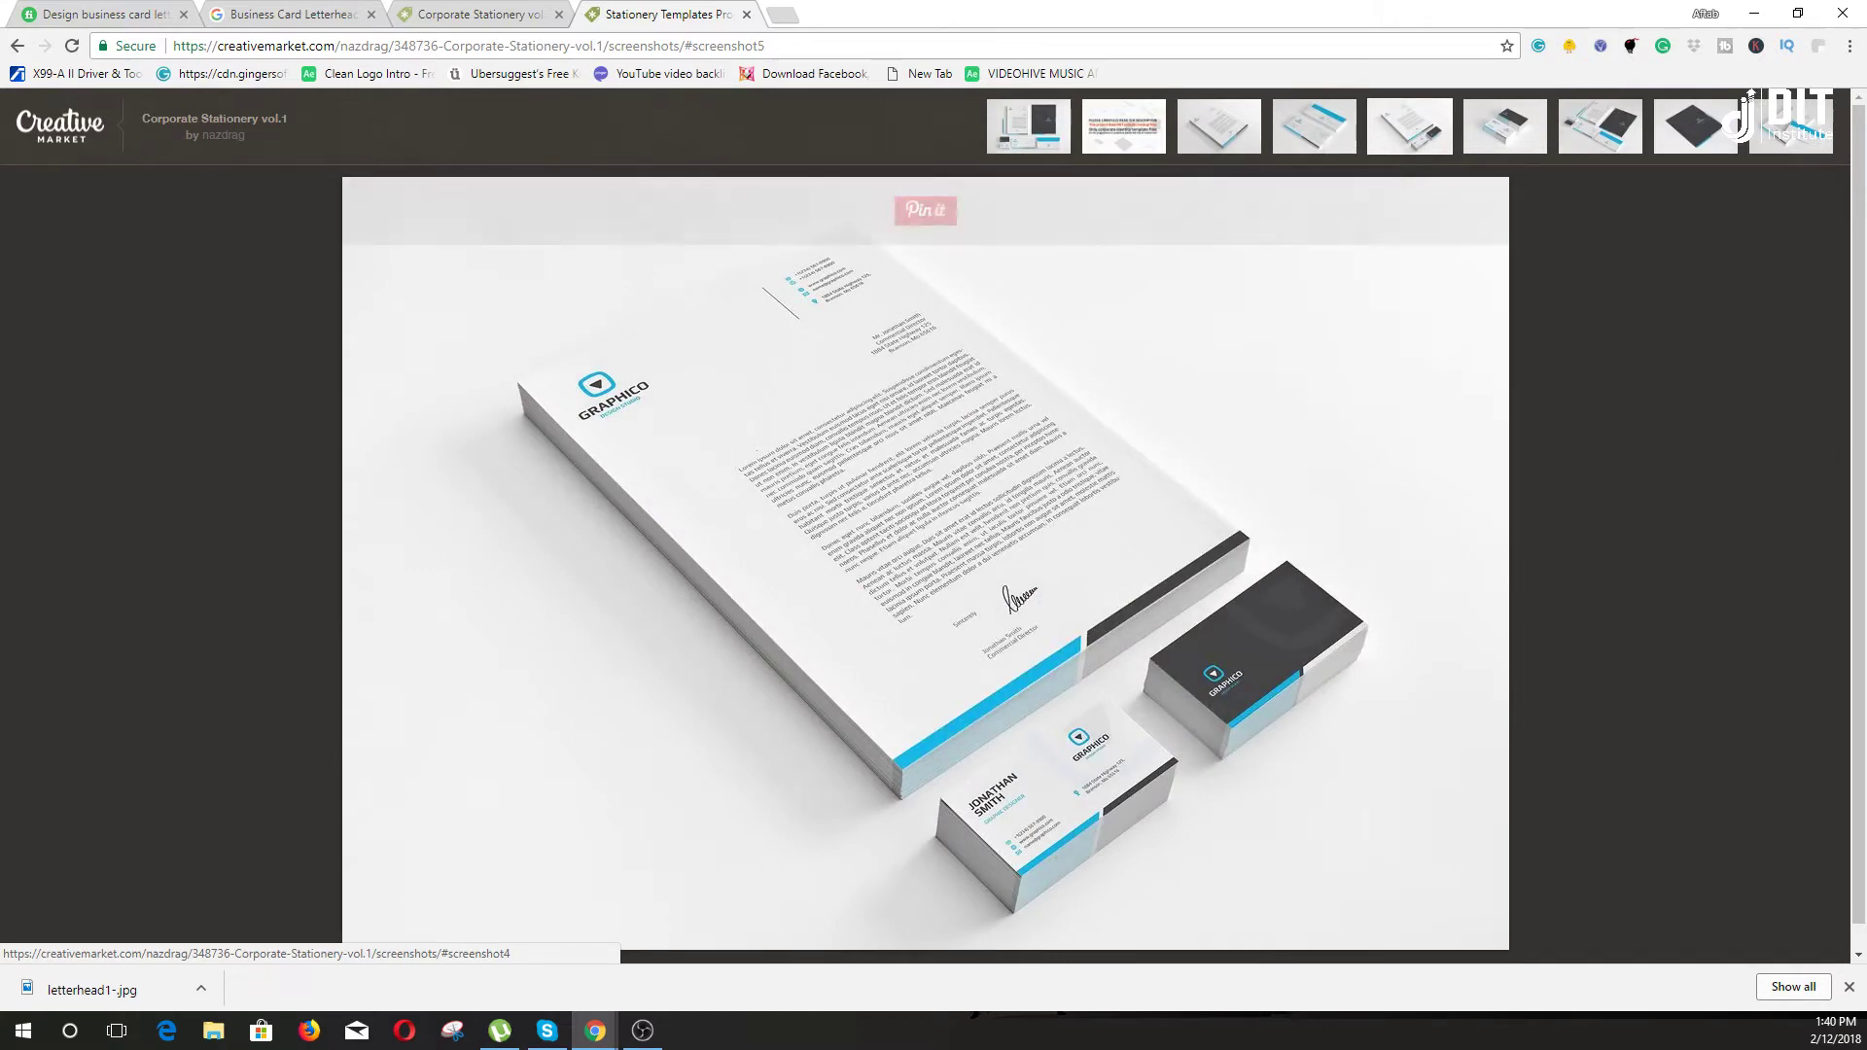
mouse_move(925, 563)
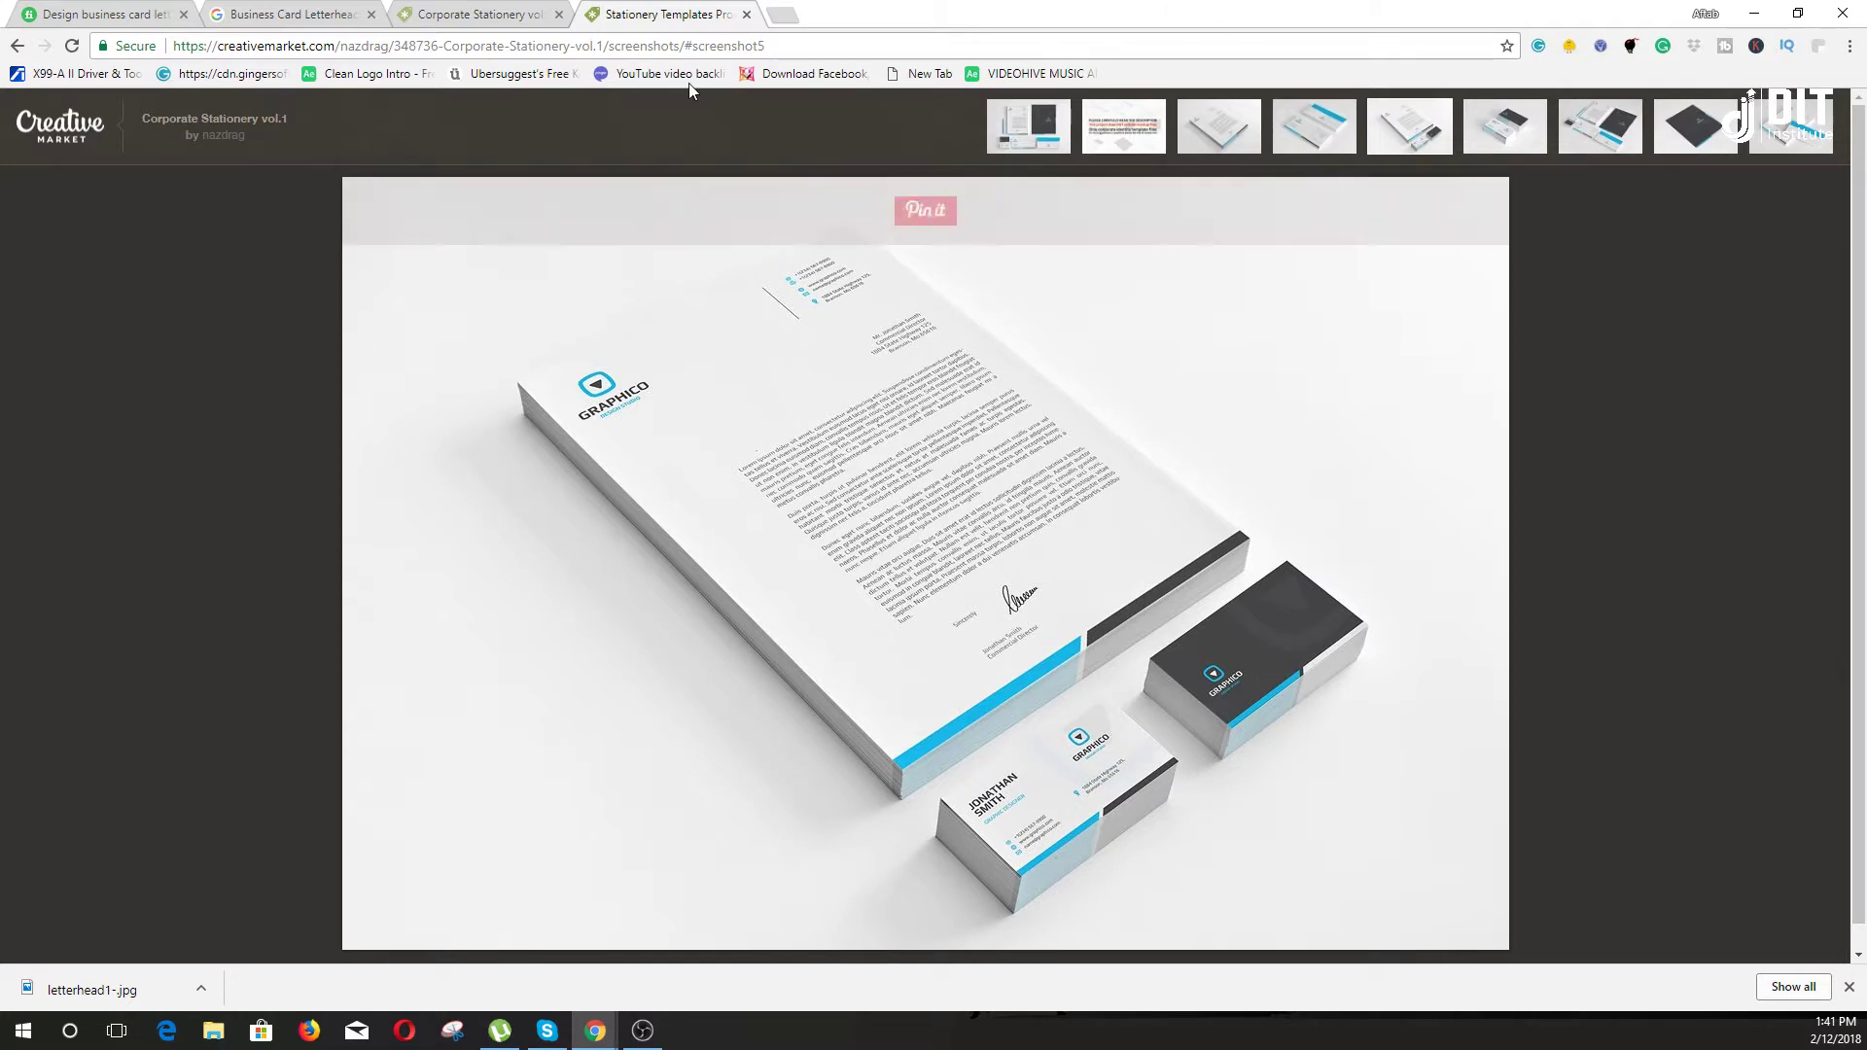
Search Google for 'ps print' and open the PsPrint site in its own tab
left_click(785, 15)
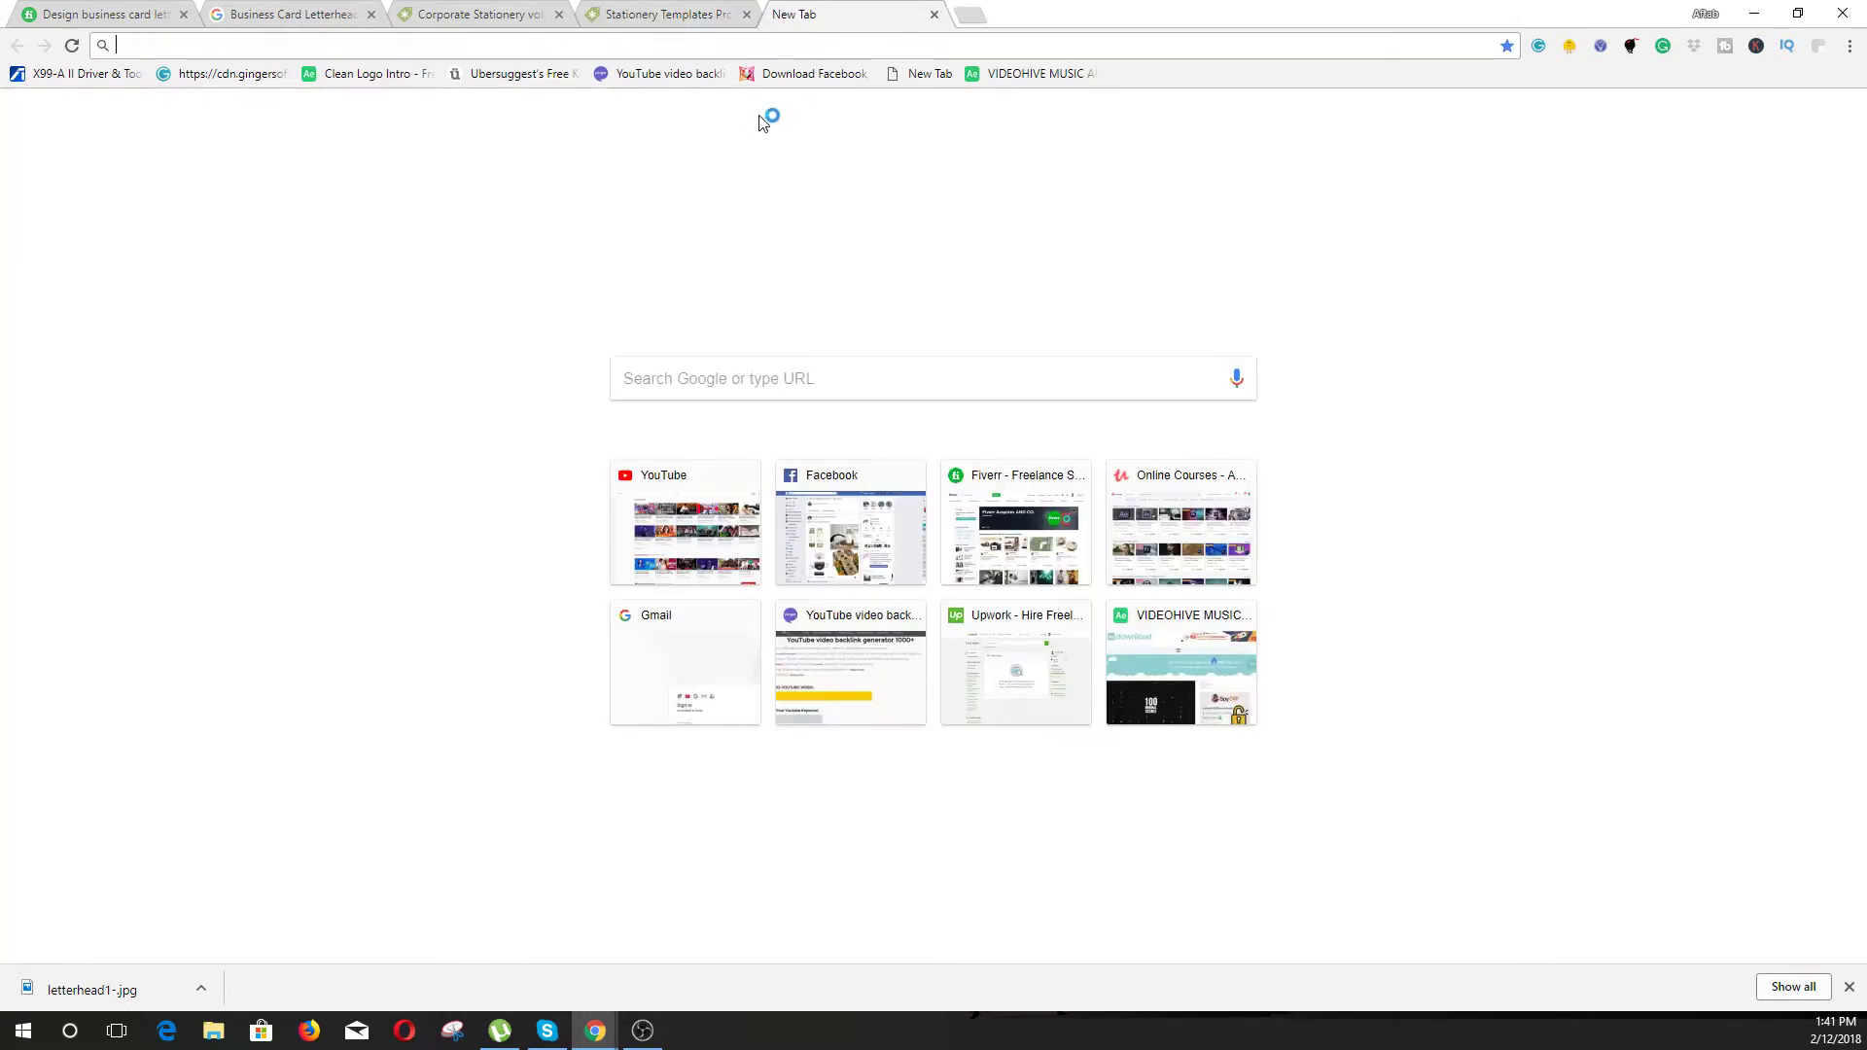
type("ps ")
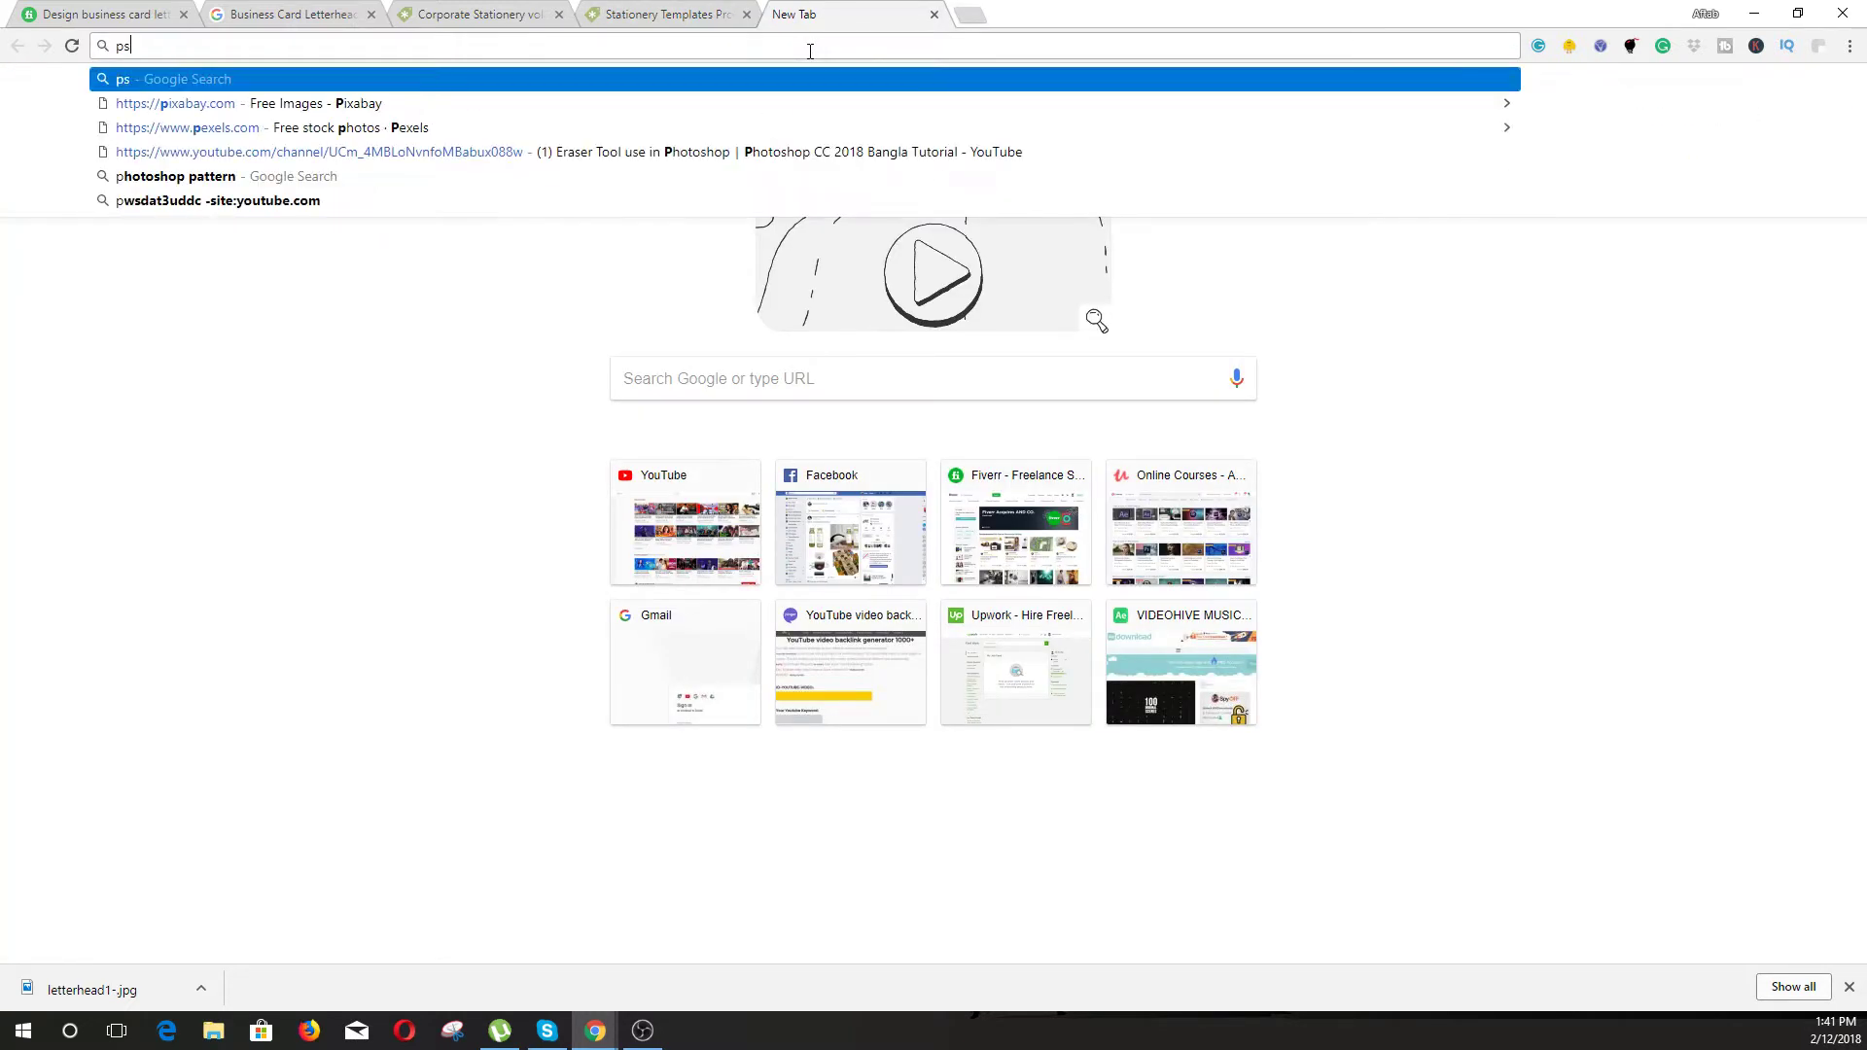
type("print")
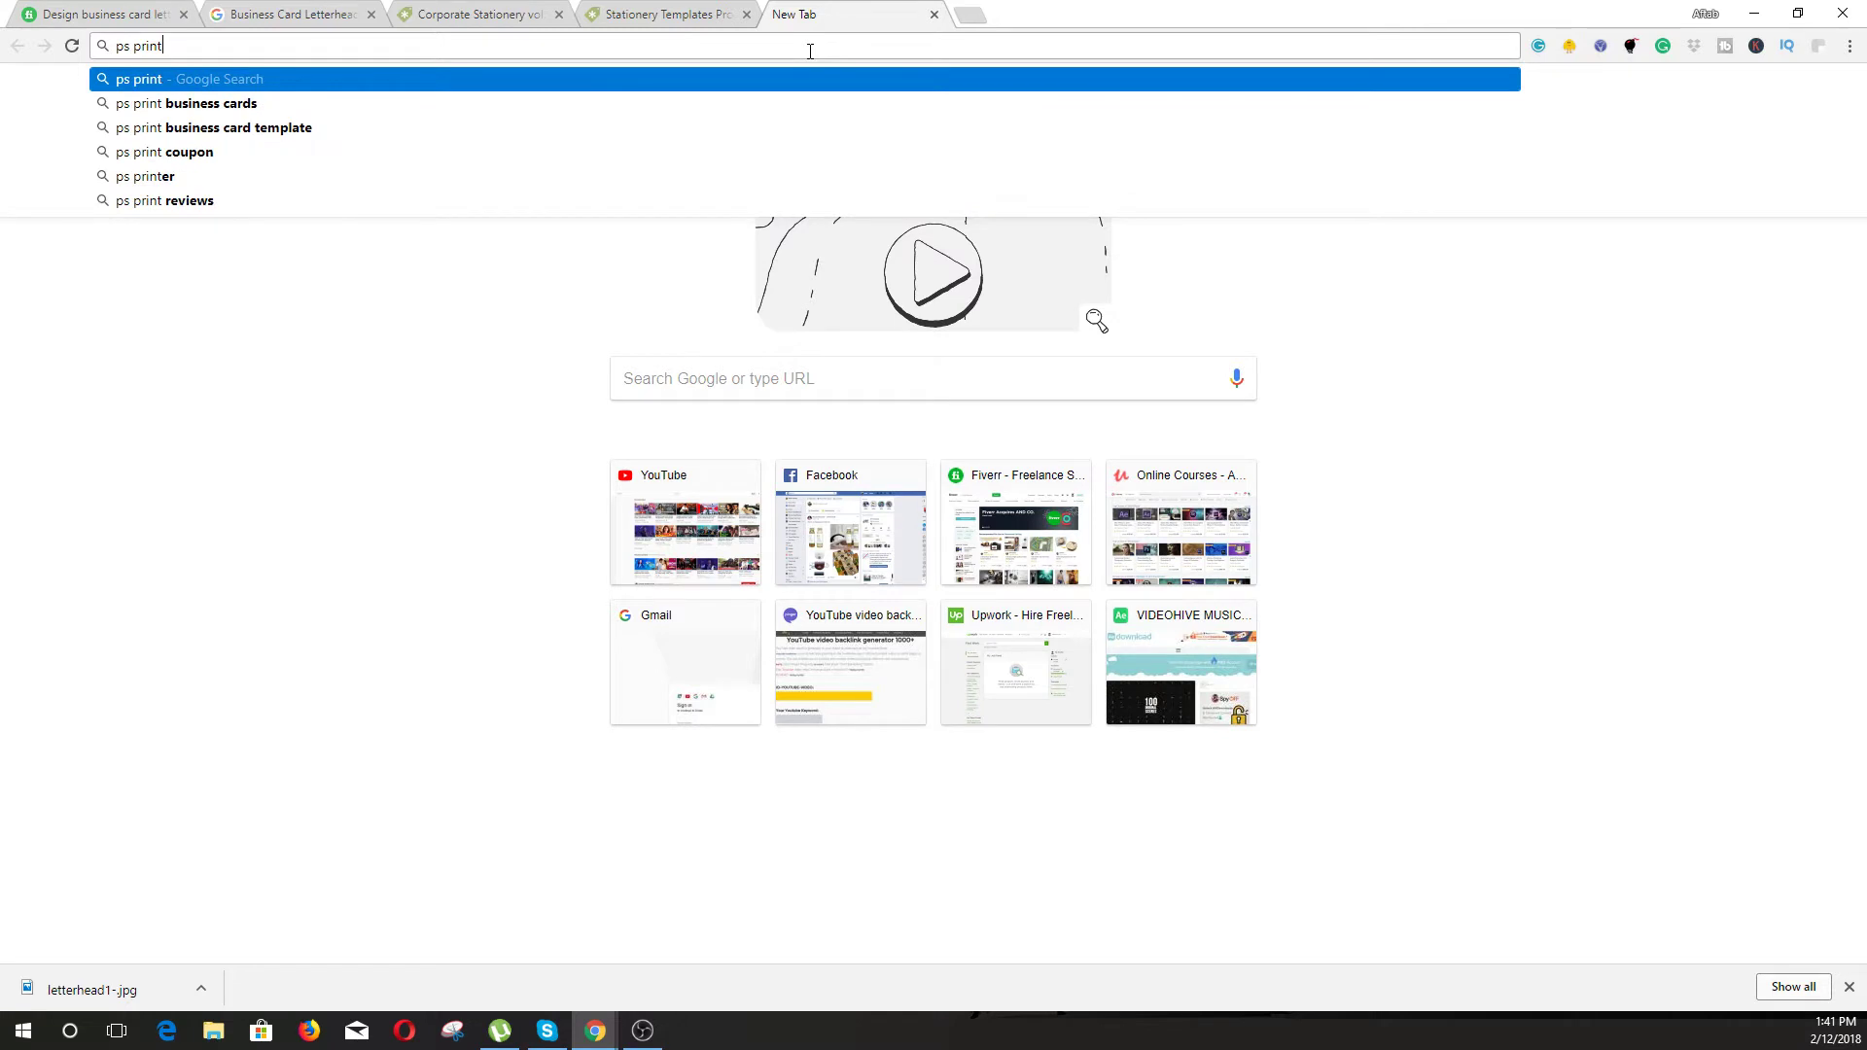
key("Return")
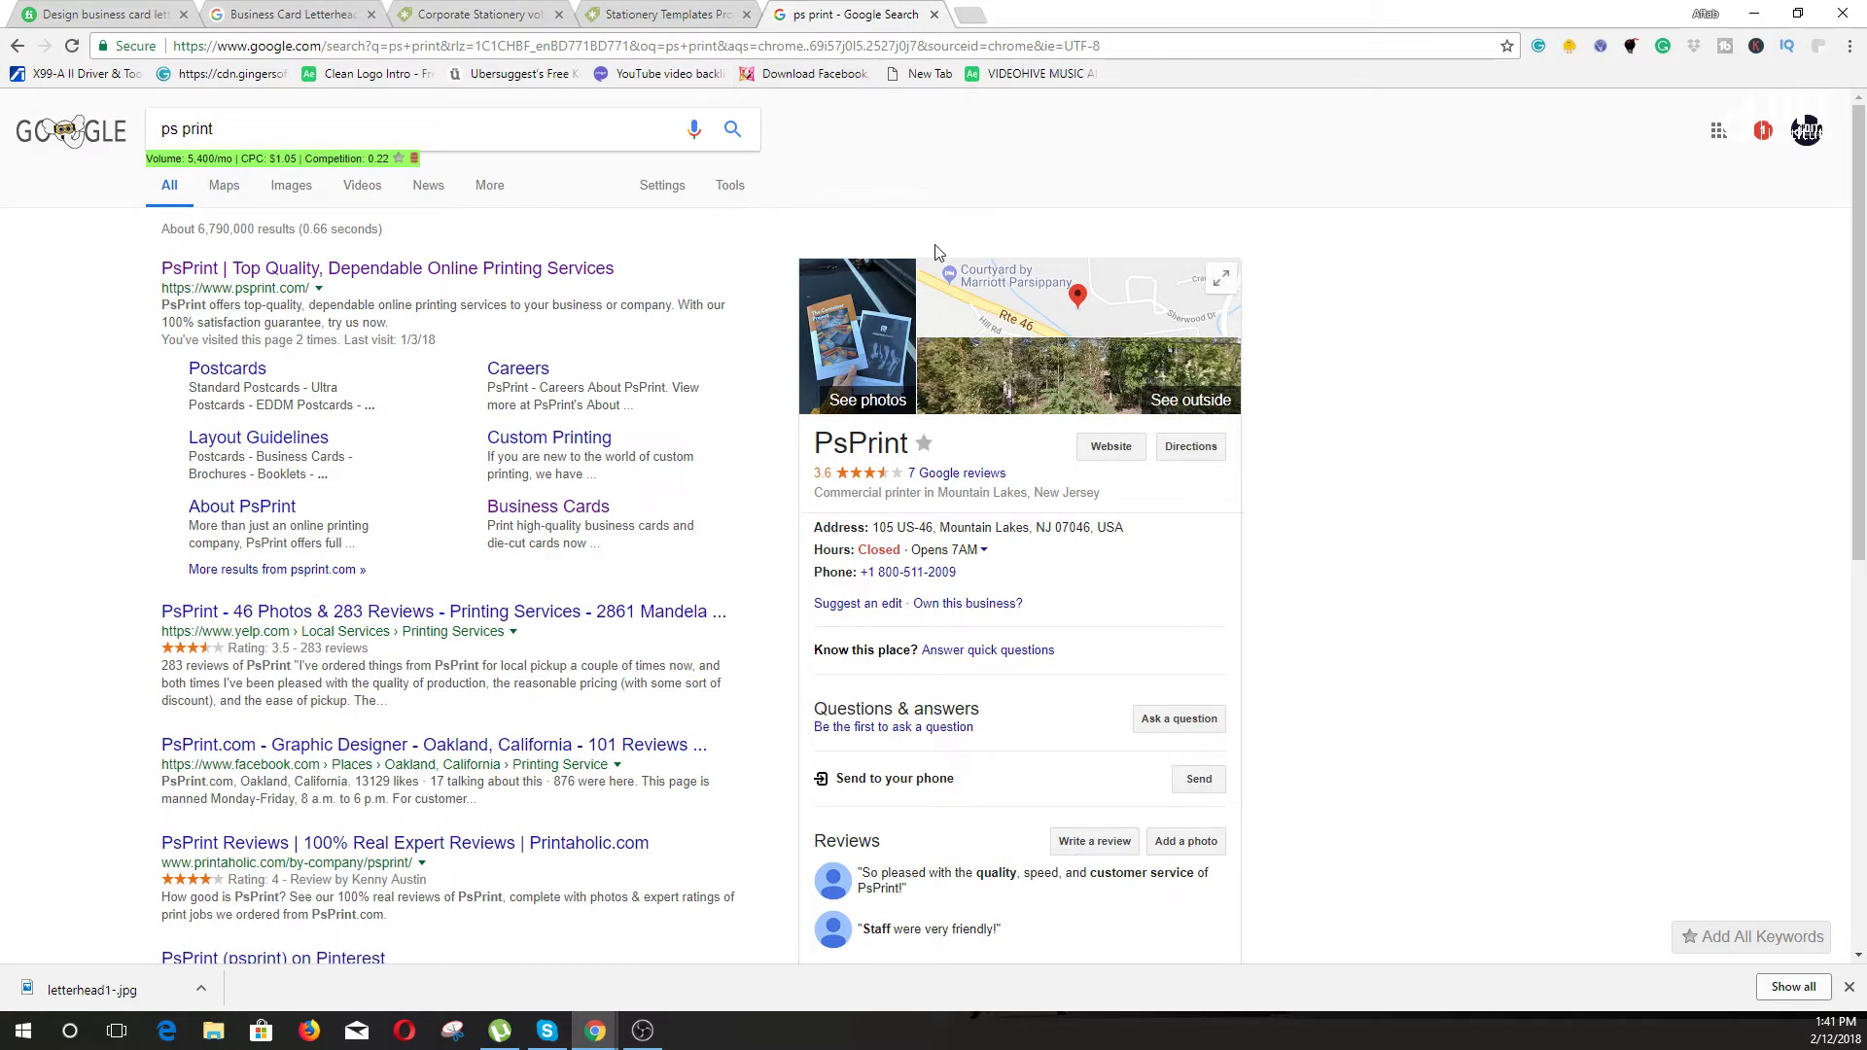
right_click(397, 277)
left_click(457, 292)
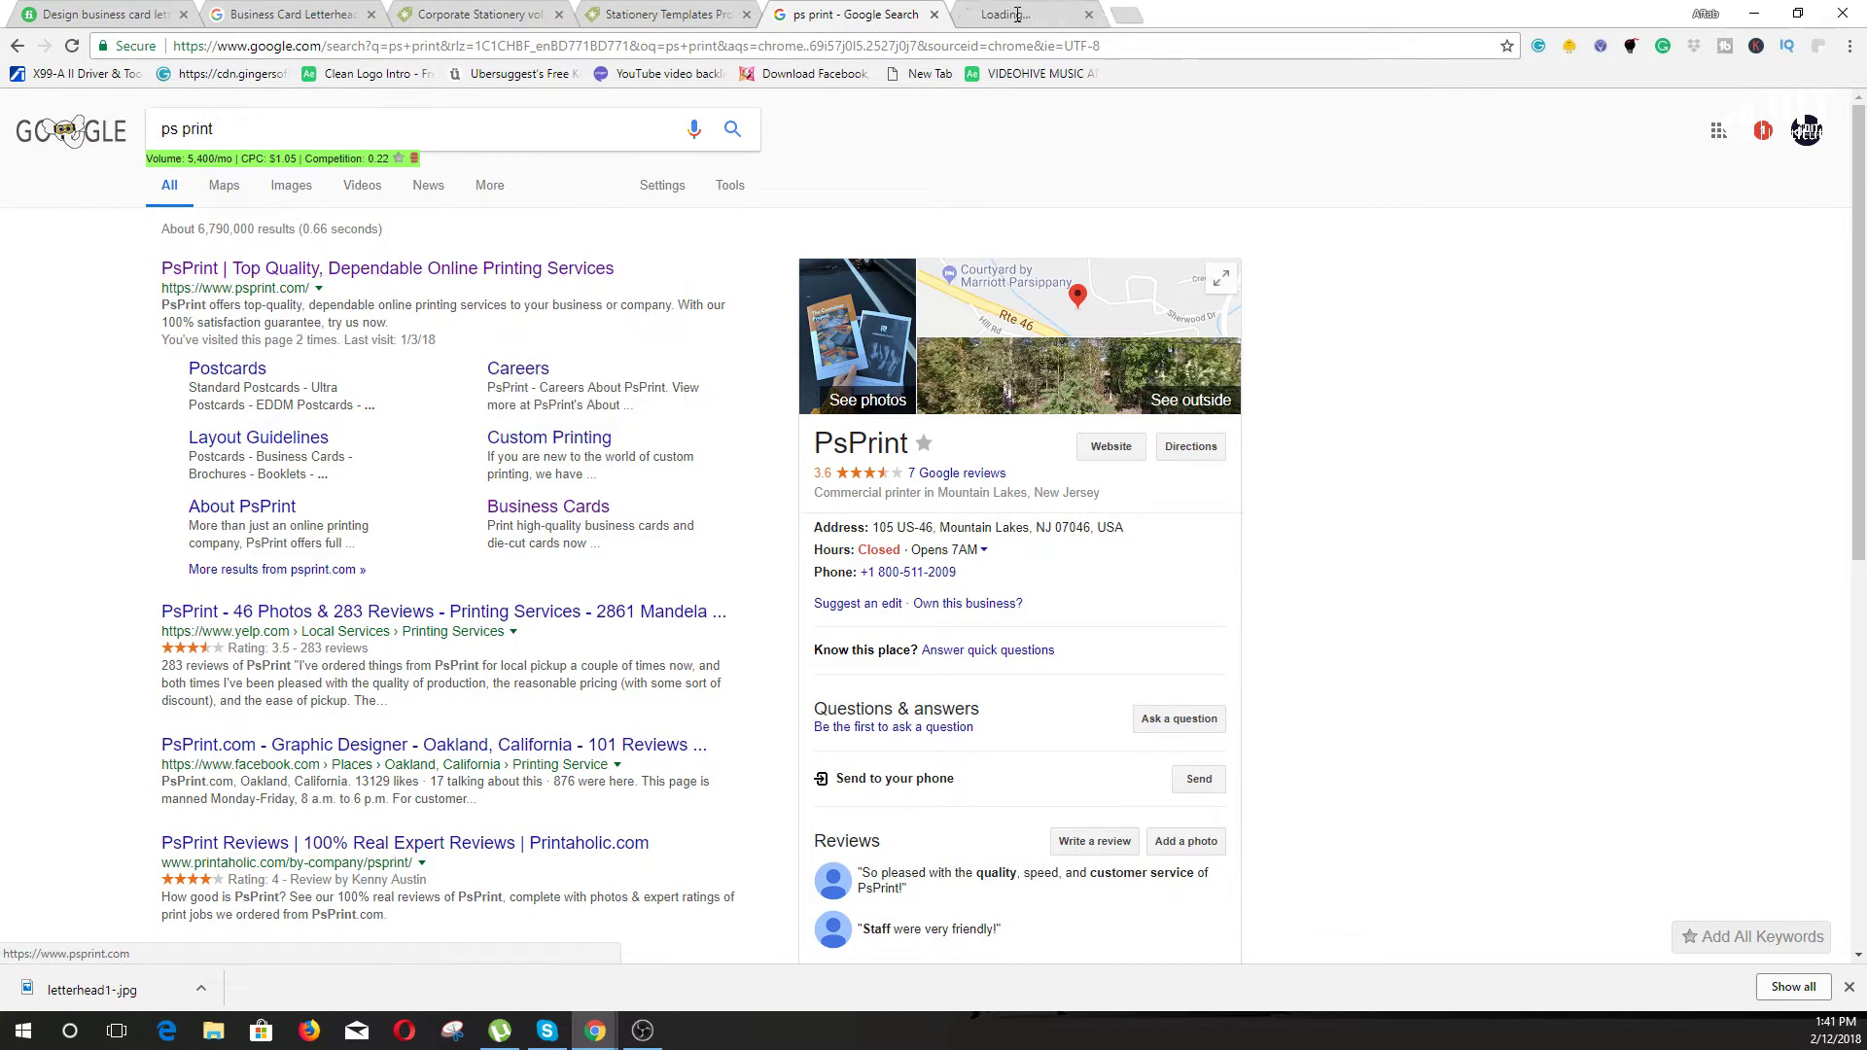
left_click(987, 20)
mouse_move(700, 187)
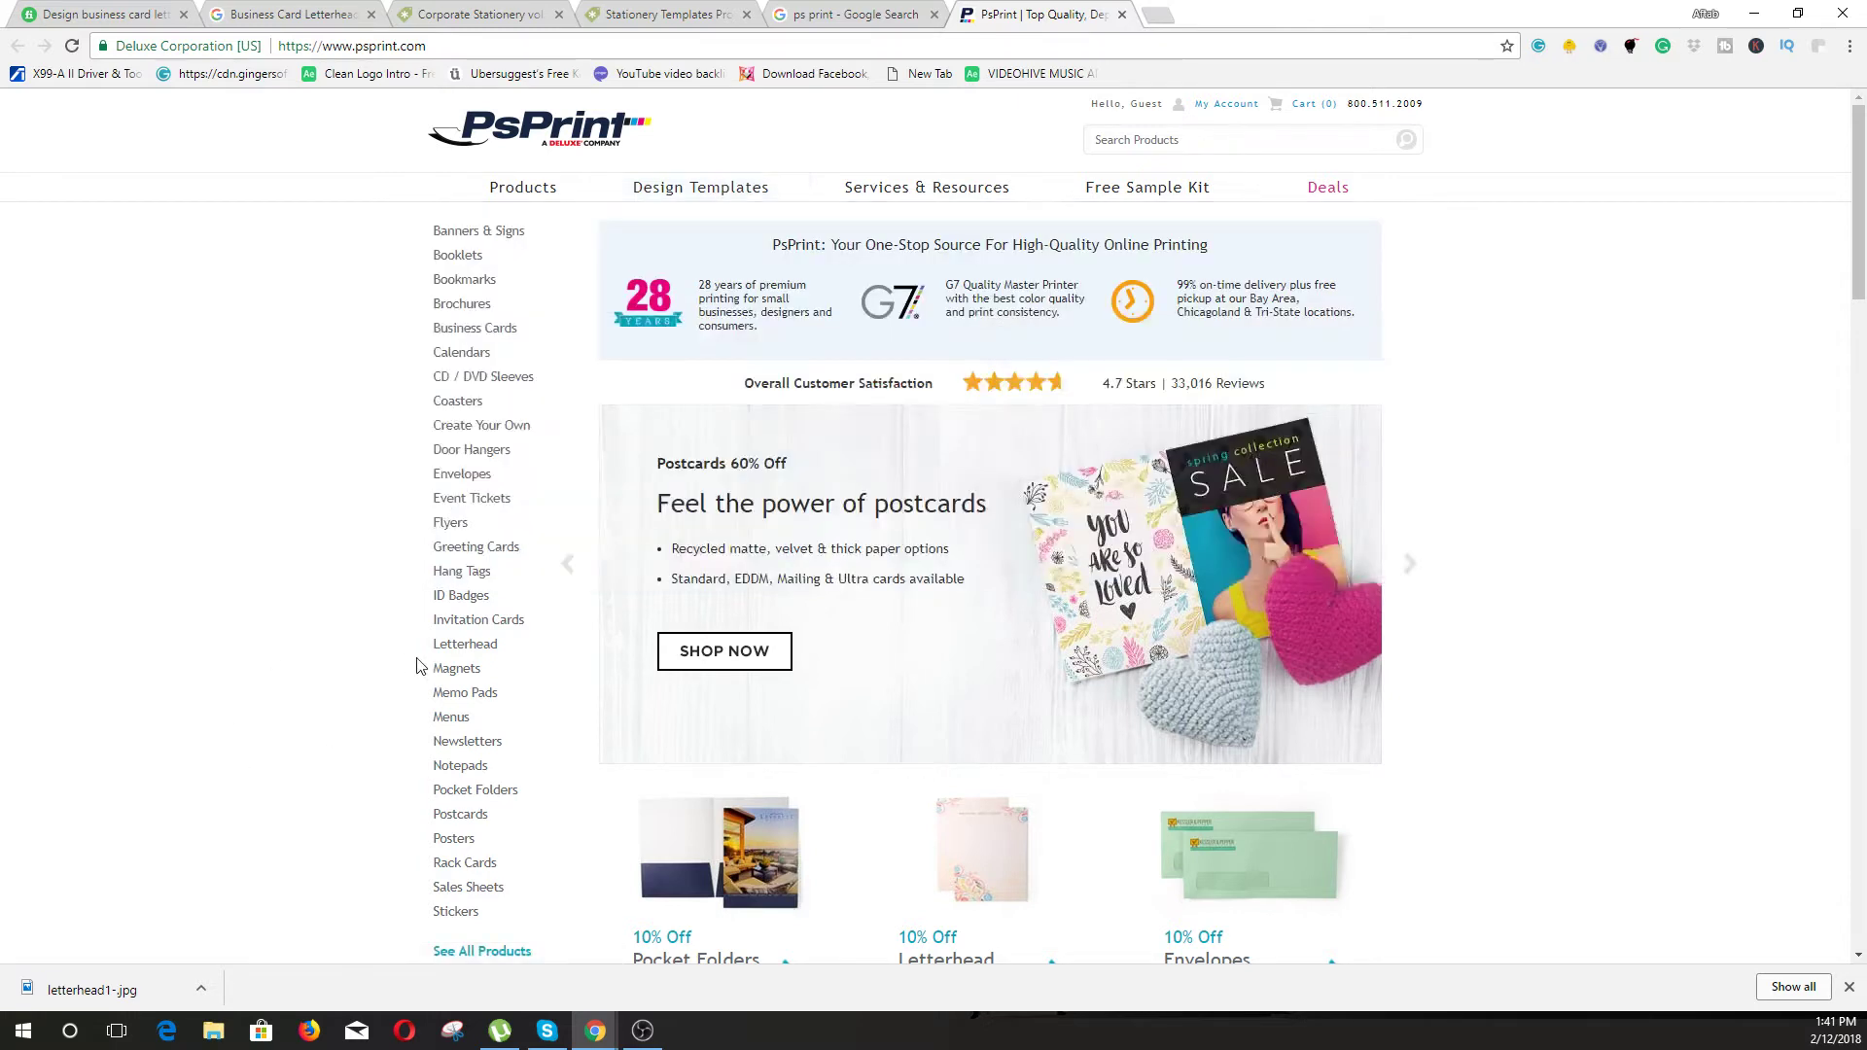
Open PsPrint's Letterhead products page and check its available size options
left_click(477, 654)
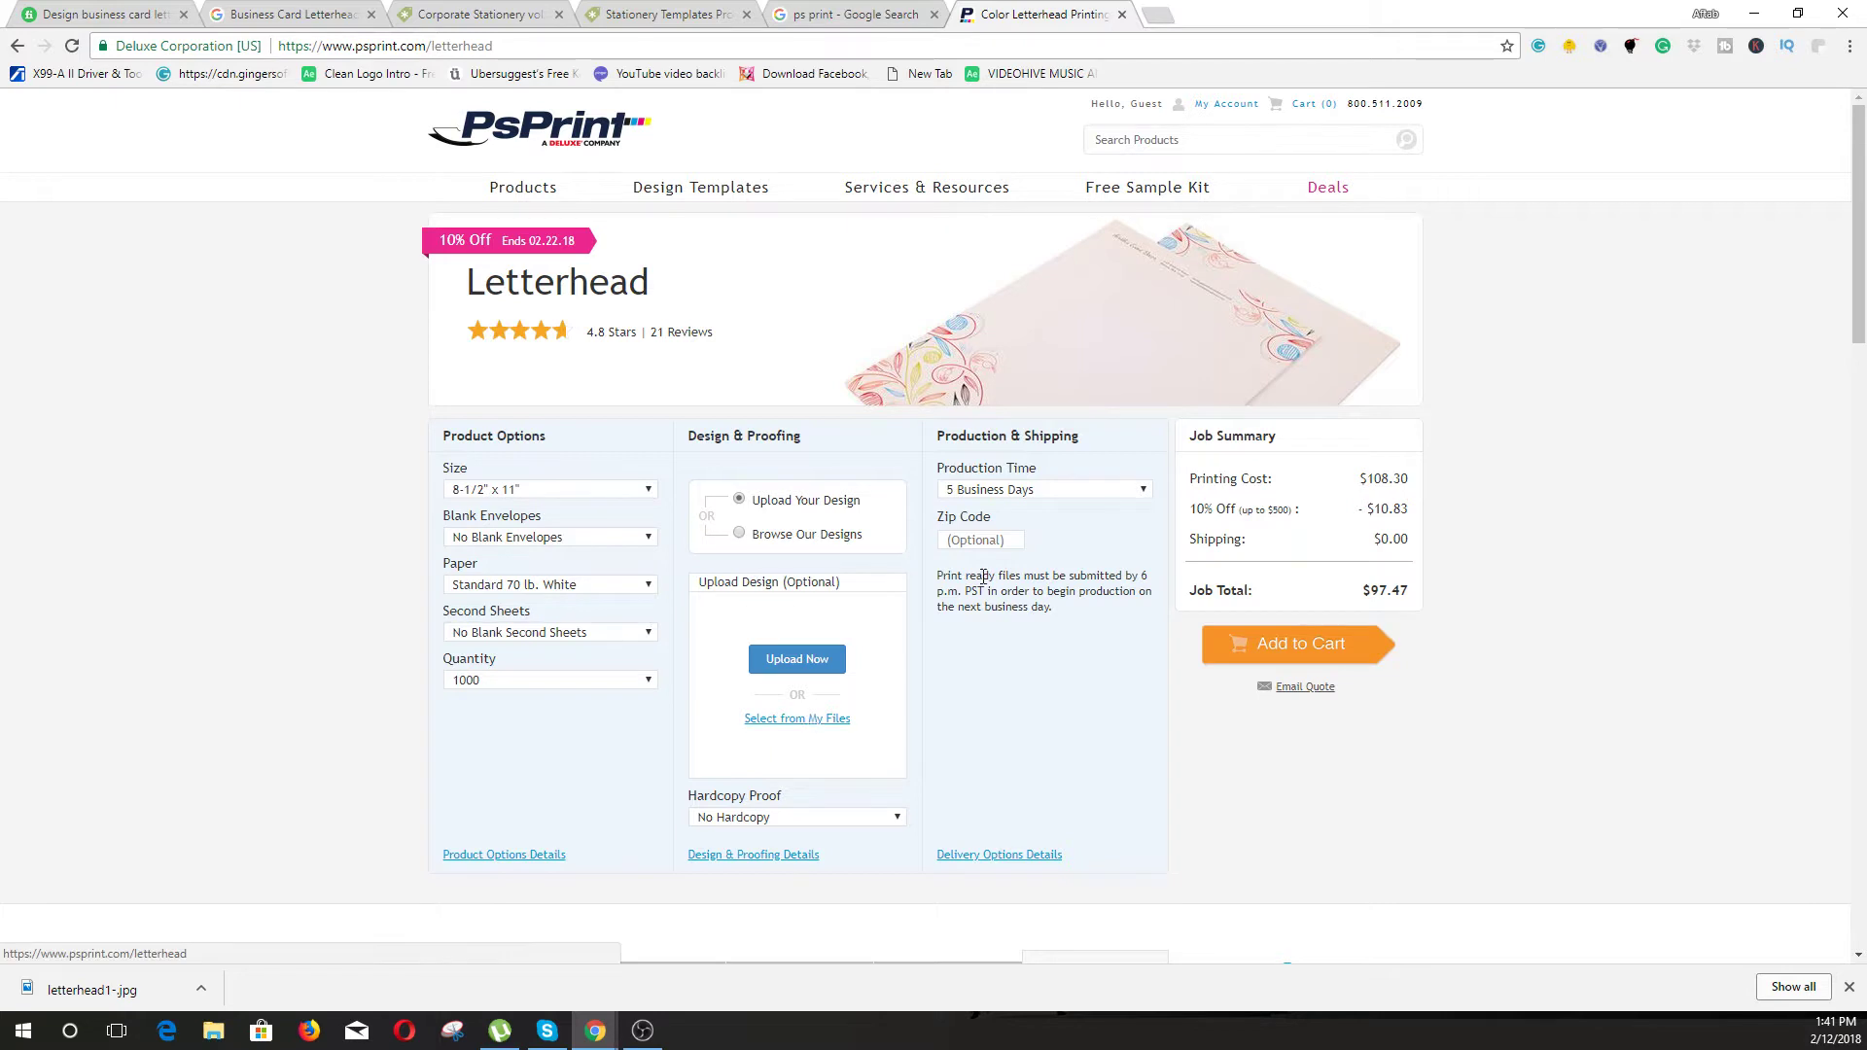
left_click(592, 490)
left_click(593, 492)
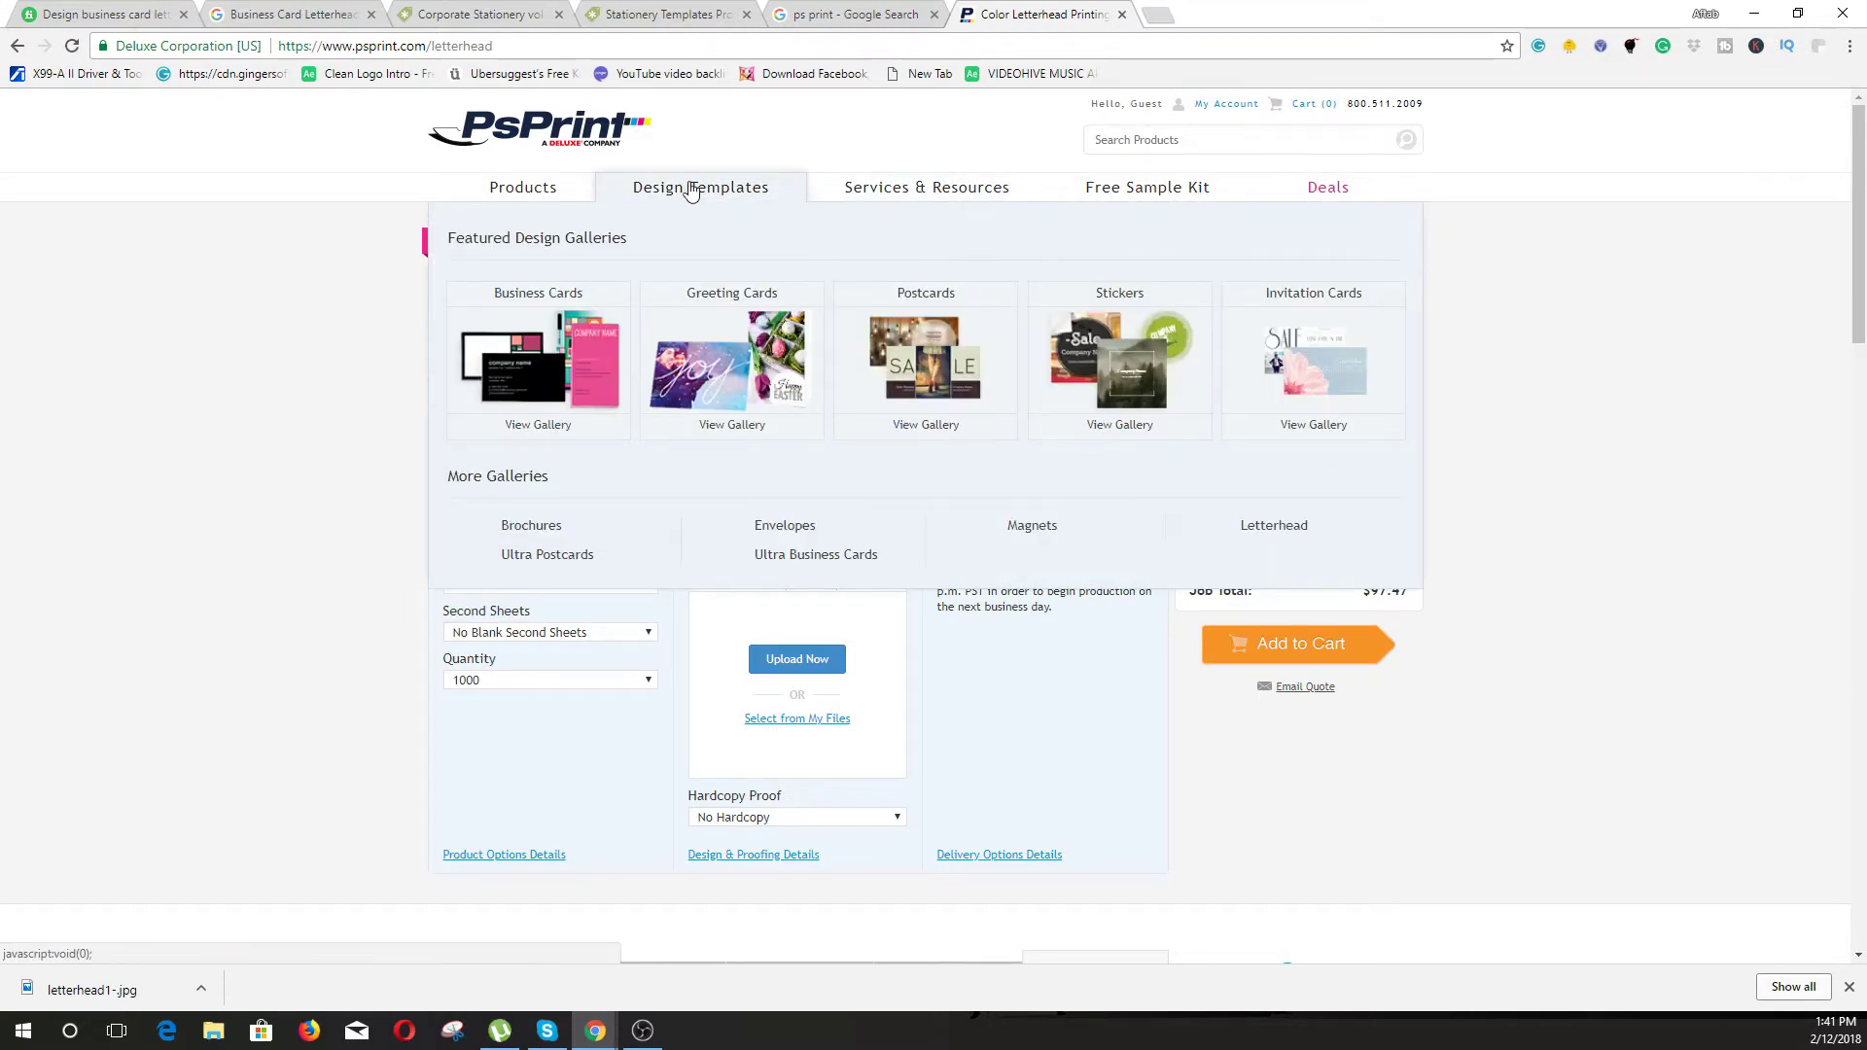
Show the letterhead Print Guidelines and open the full layout guidelines page
scroll(503, 759, "down", 2)
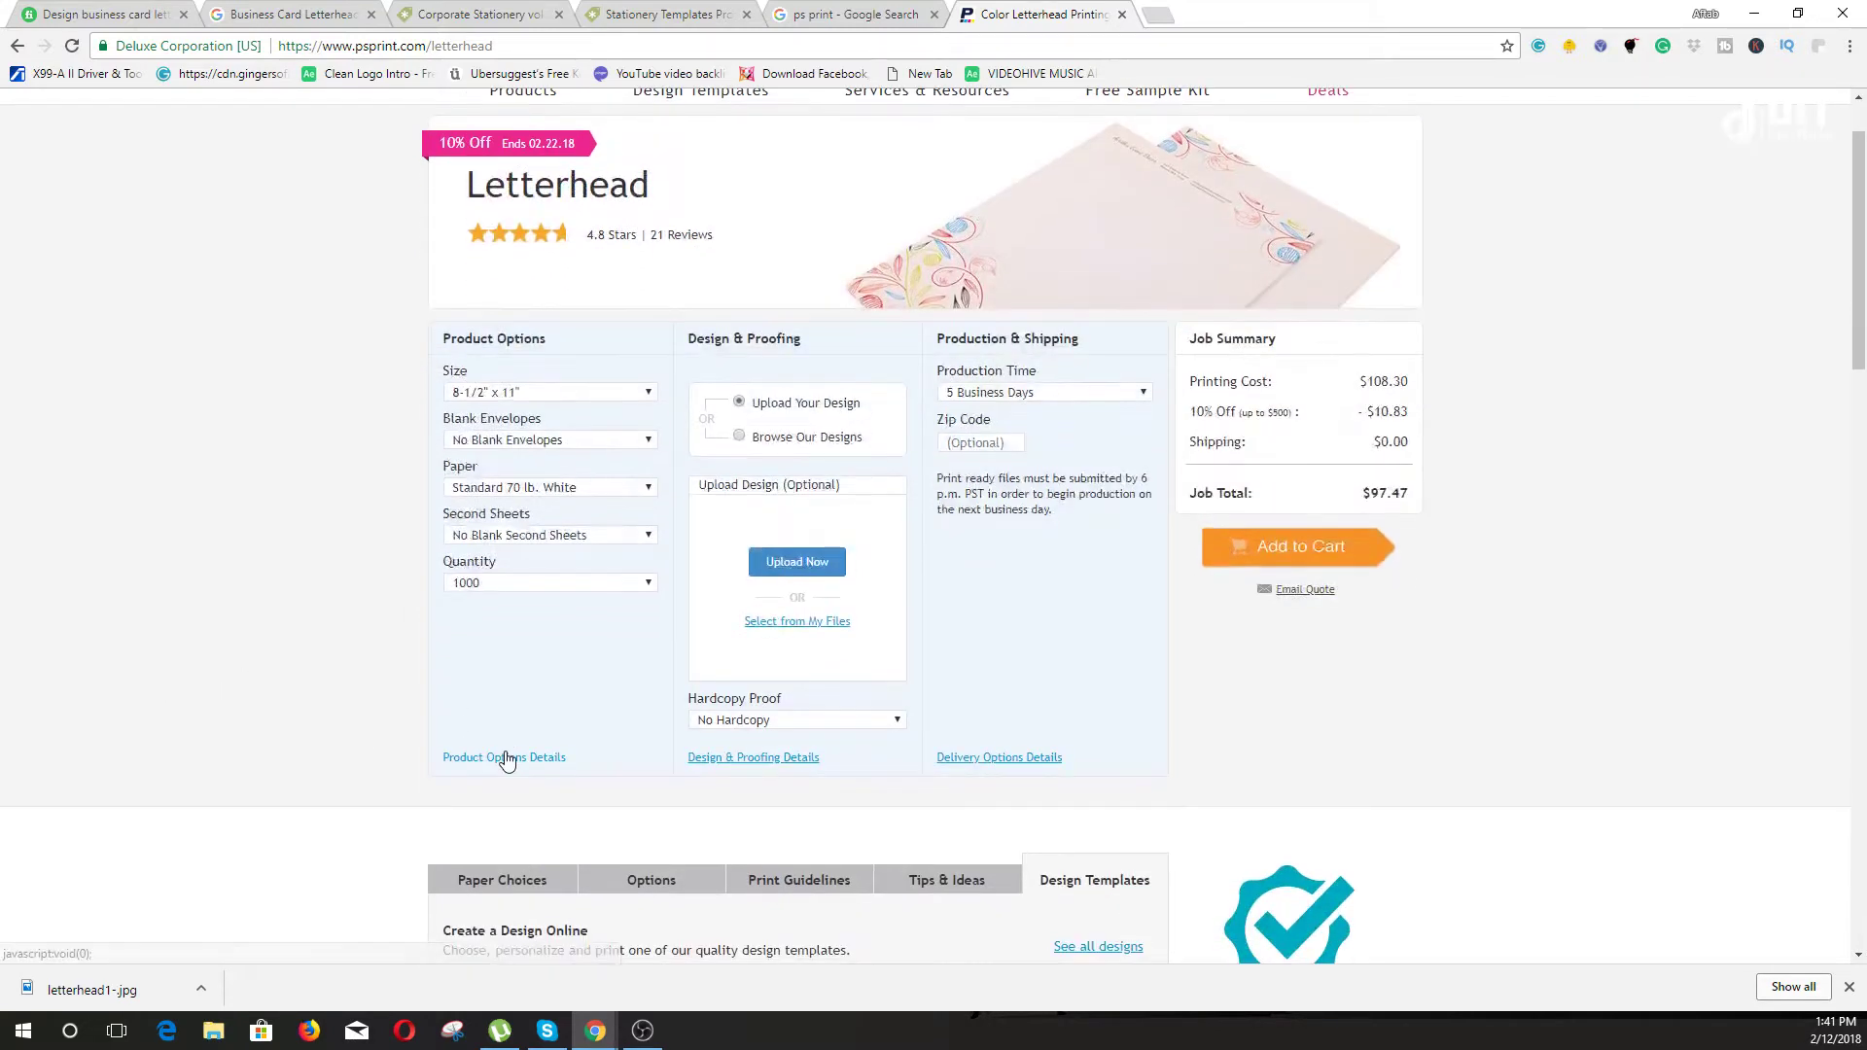
scroll(505, 759, "down", 2)
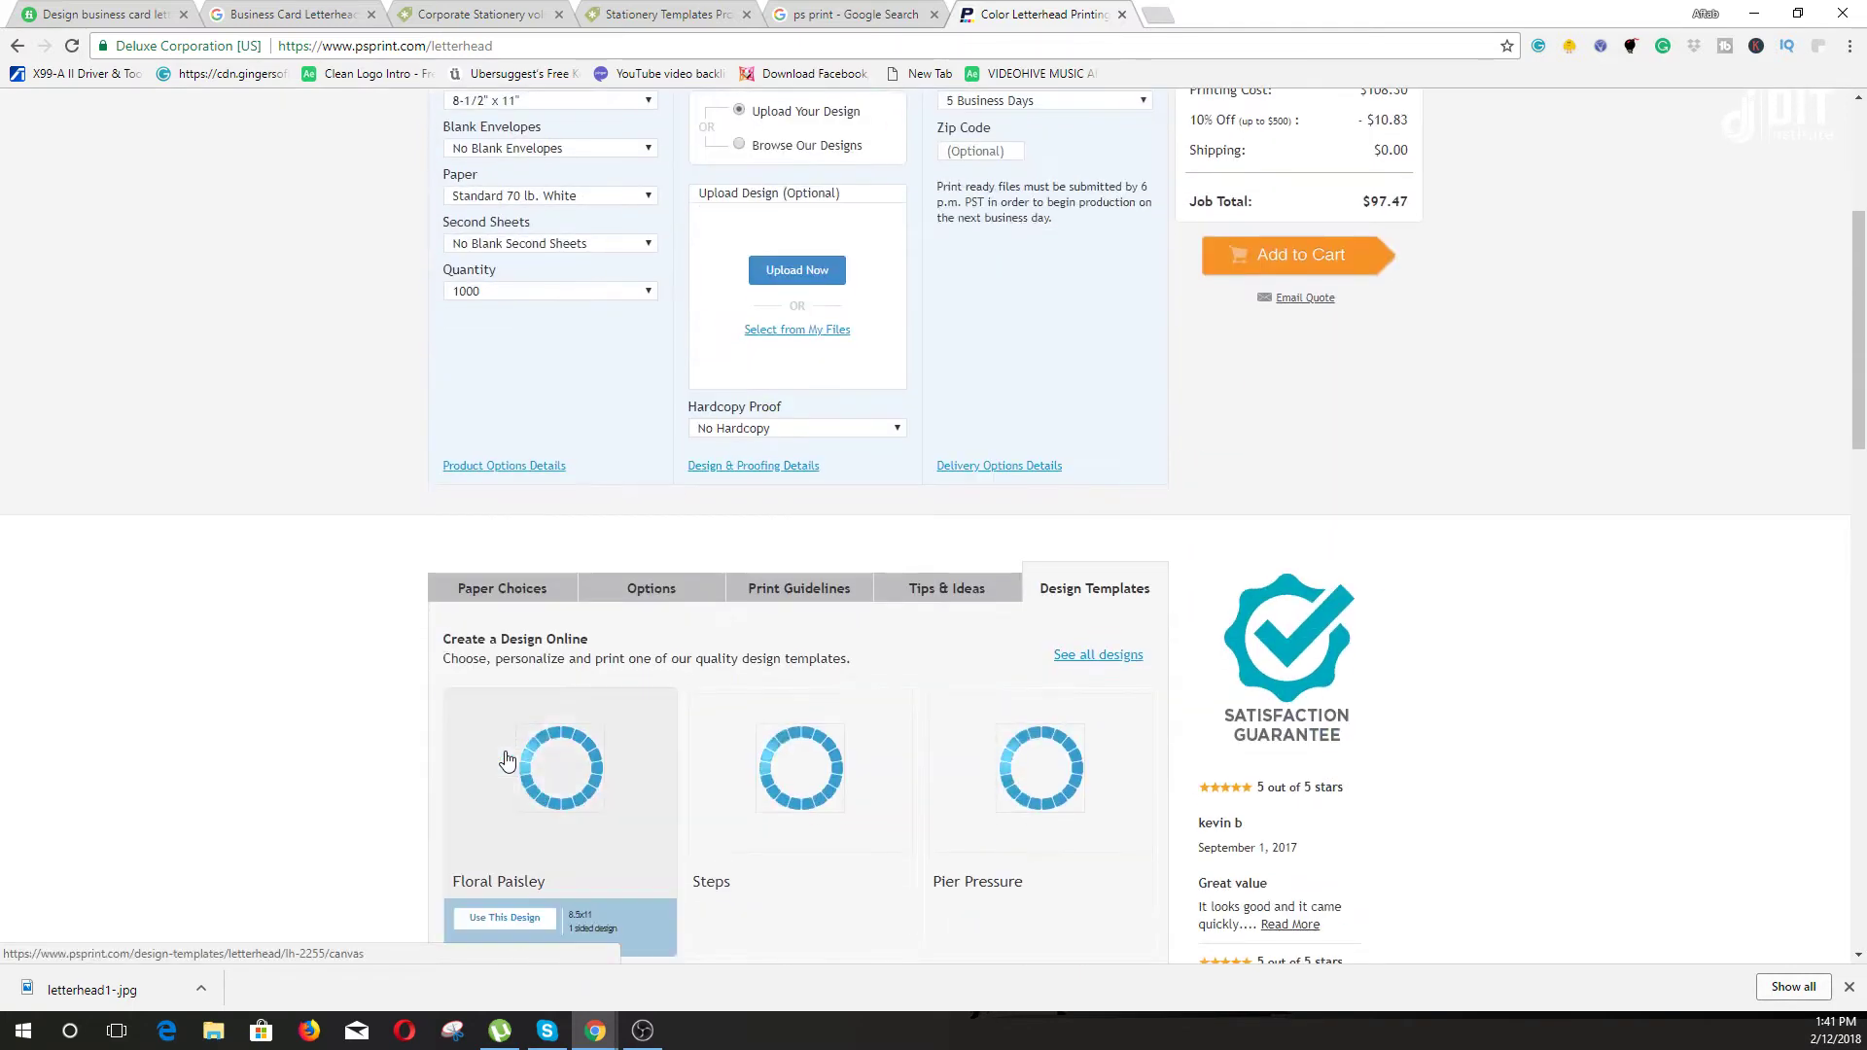
left_click(806, 597)
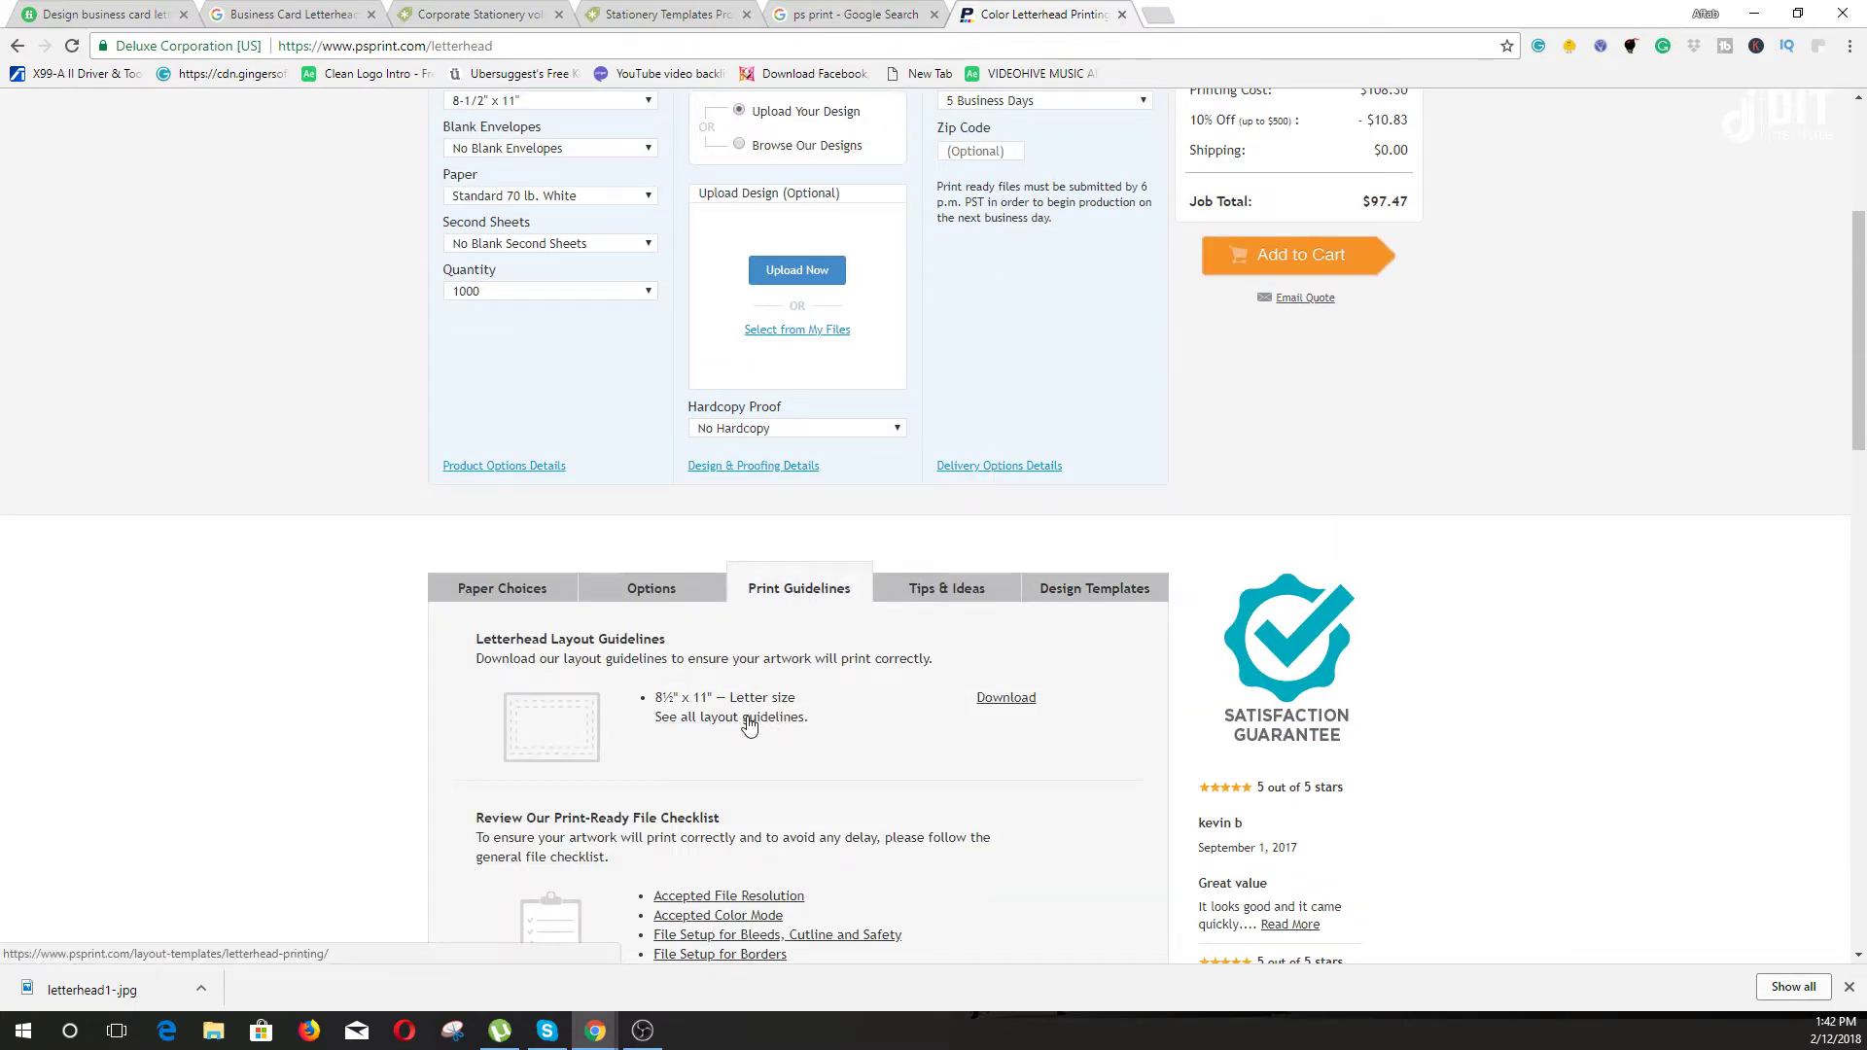
scroll(748, 725, "down", 3)
scroll(739, 727, "up", 2)
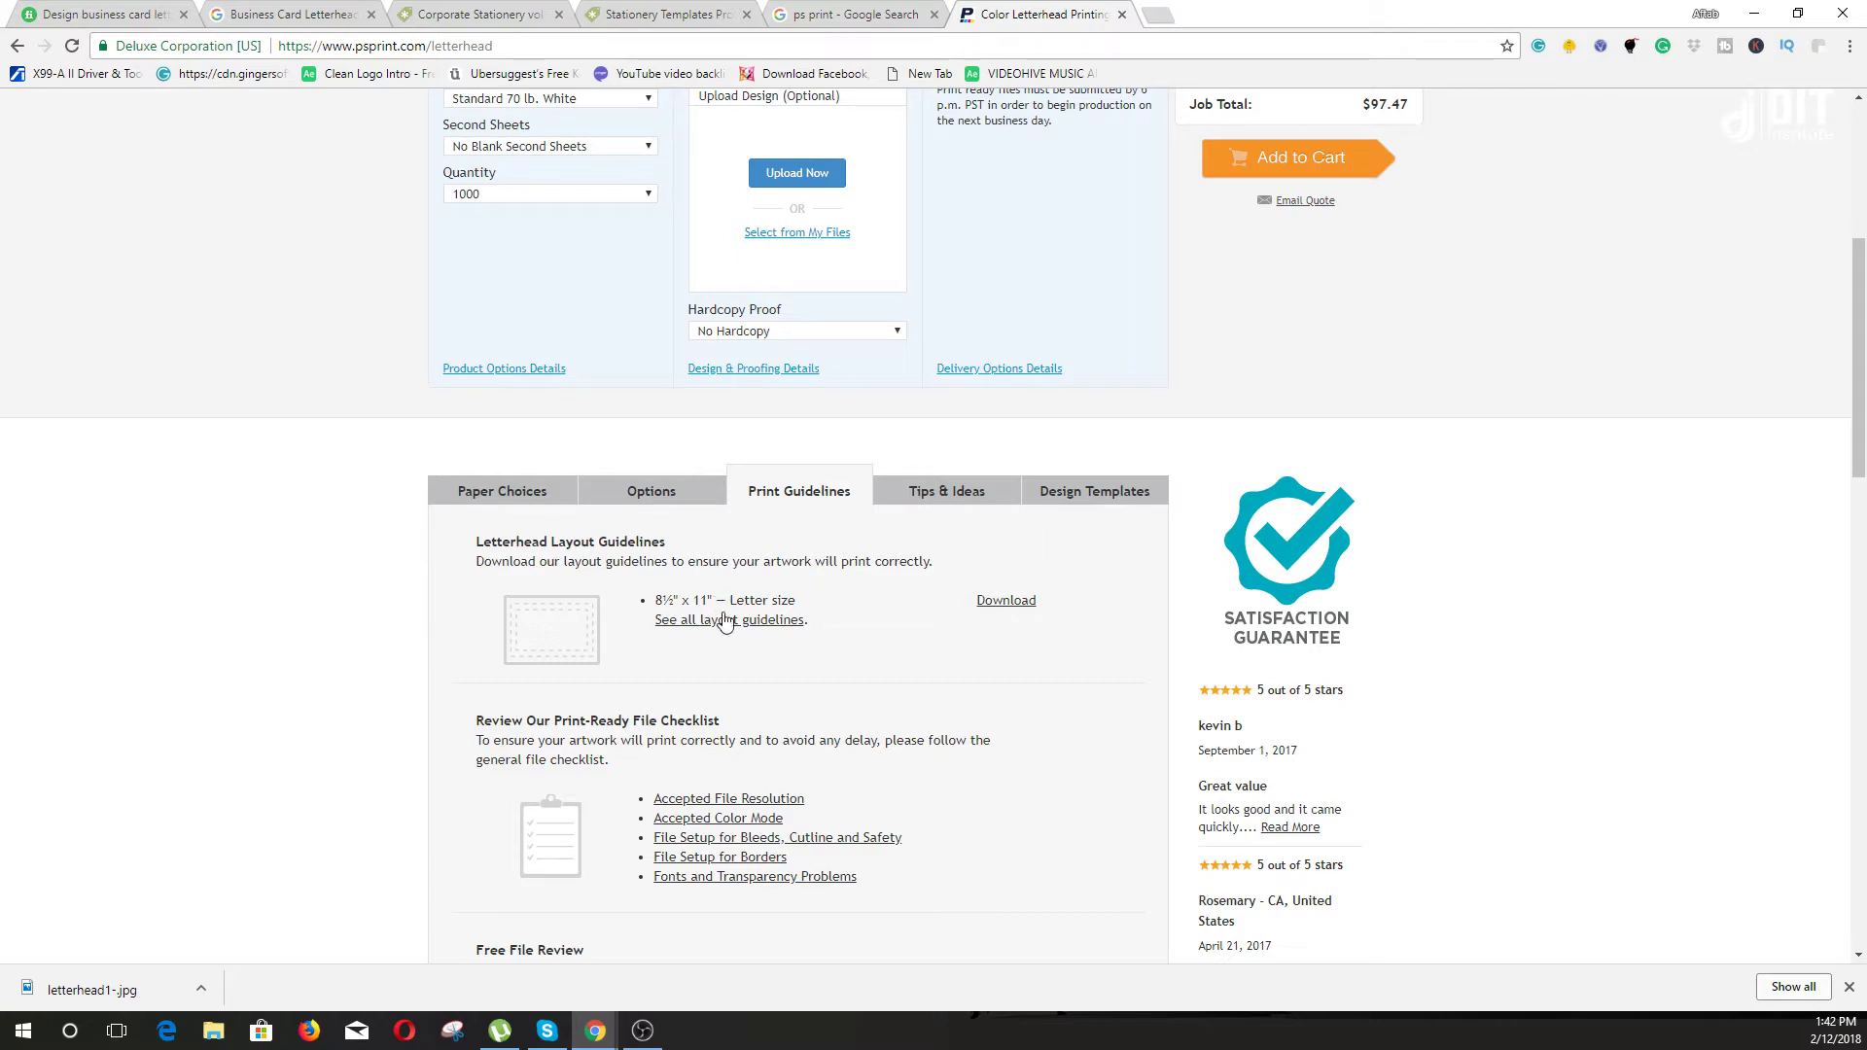
left_click(994, 603)
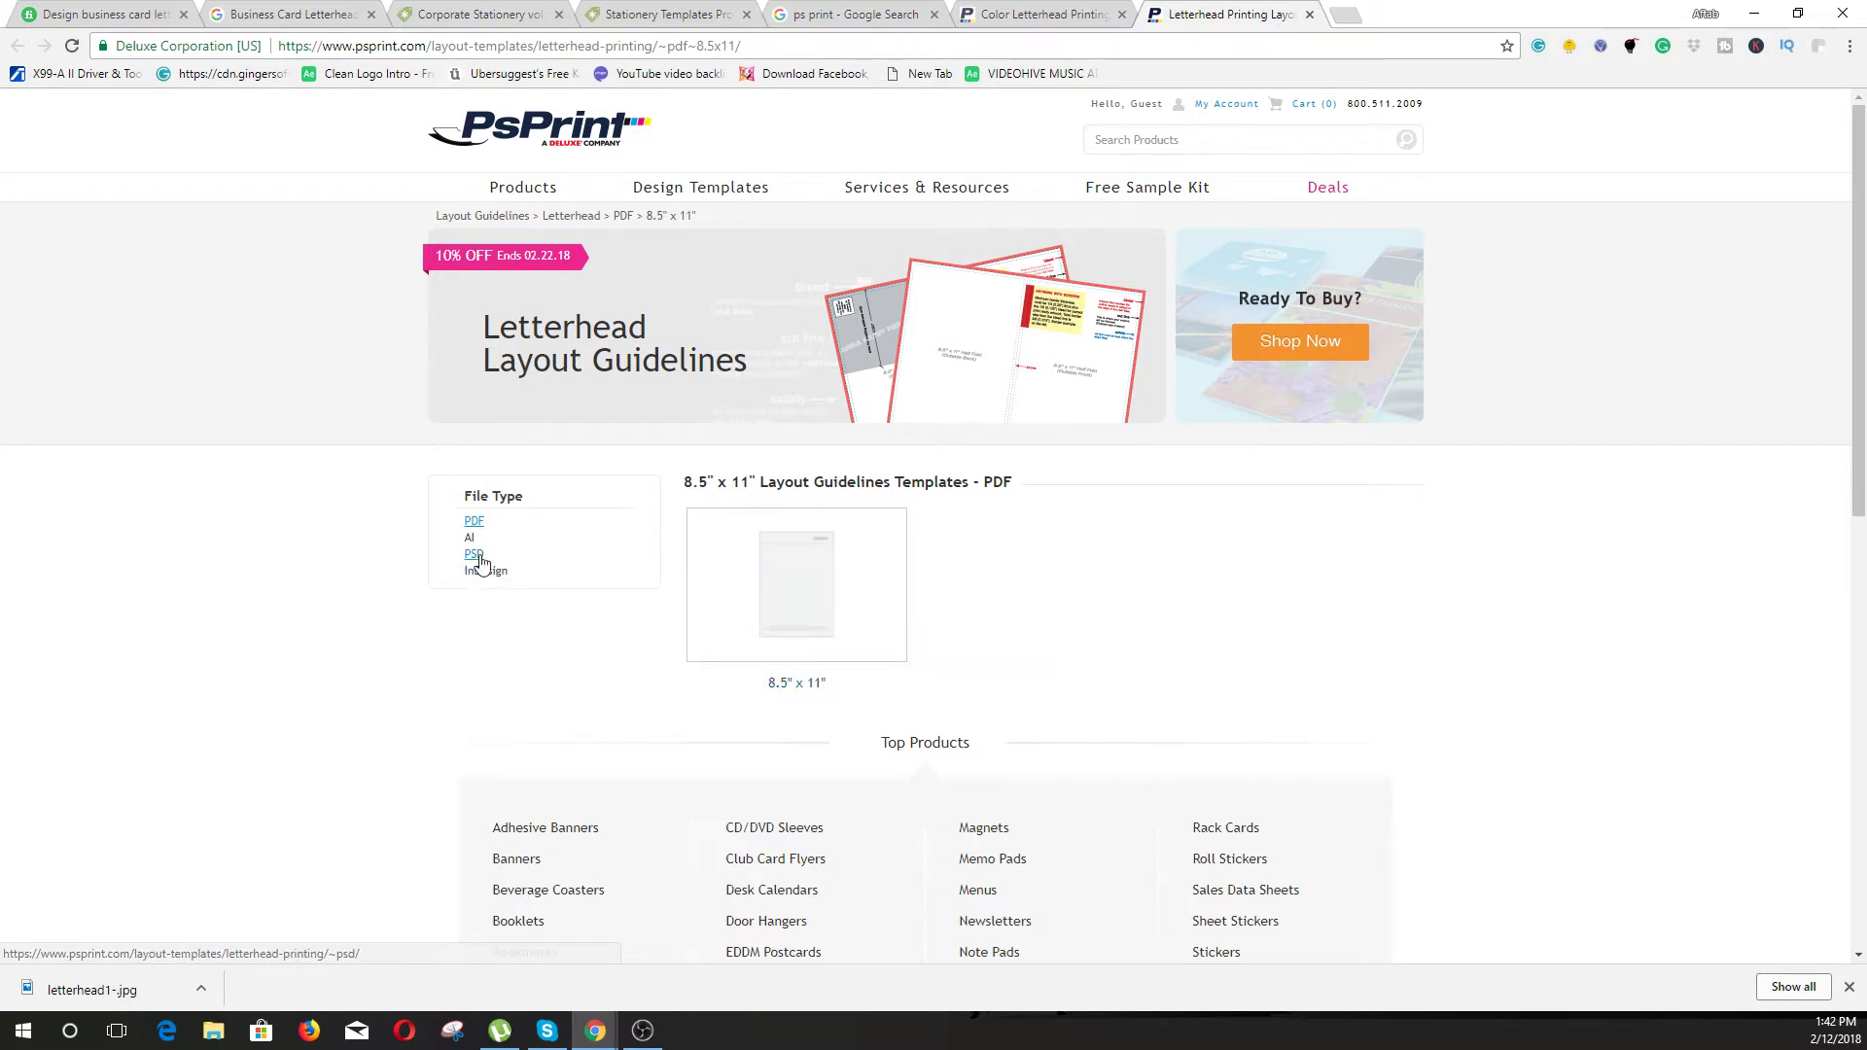
Download the 8.5" x 11" PSD letterhead template, saving toward the Live Class folder
left_click(477, 558)
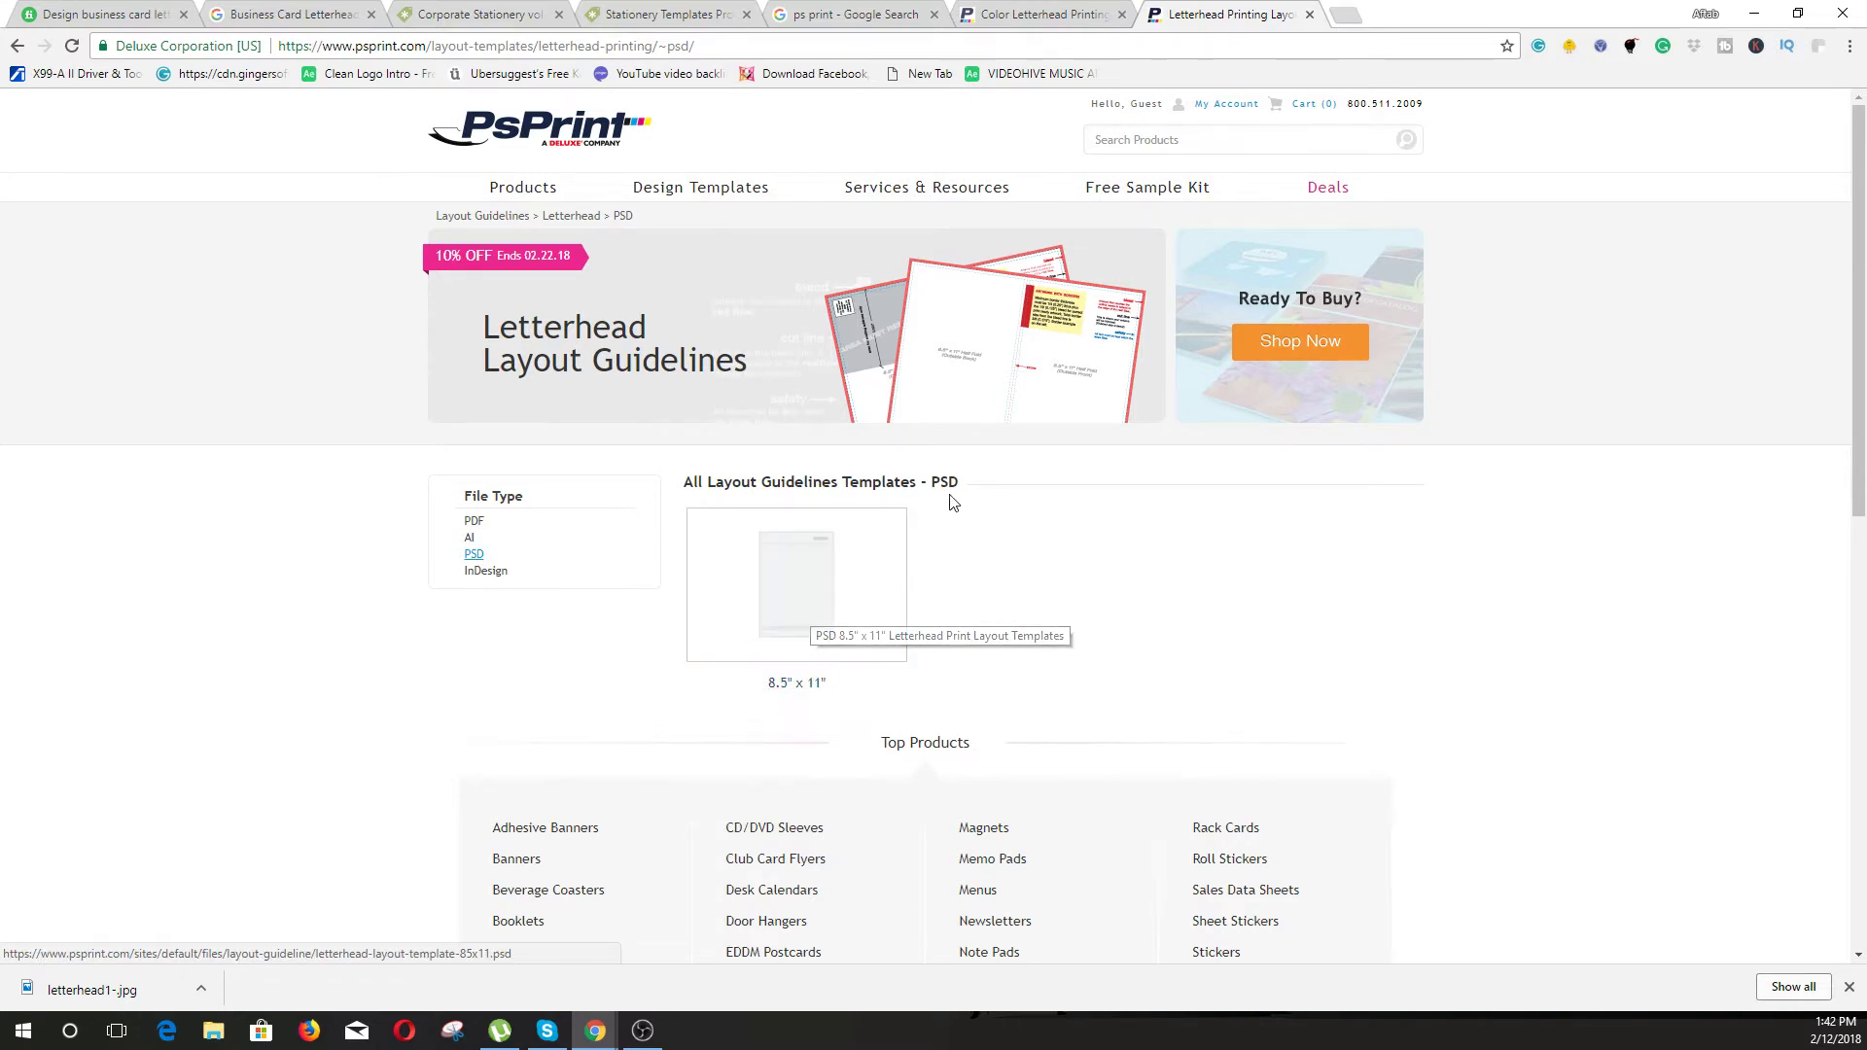
left_click(813, 595)
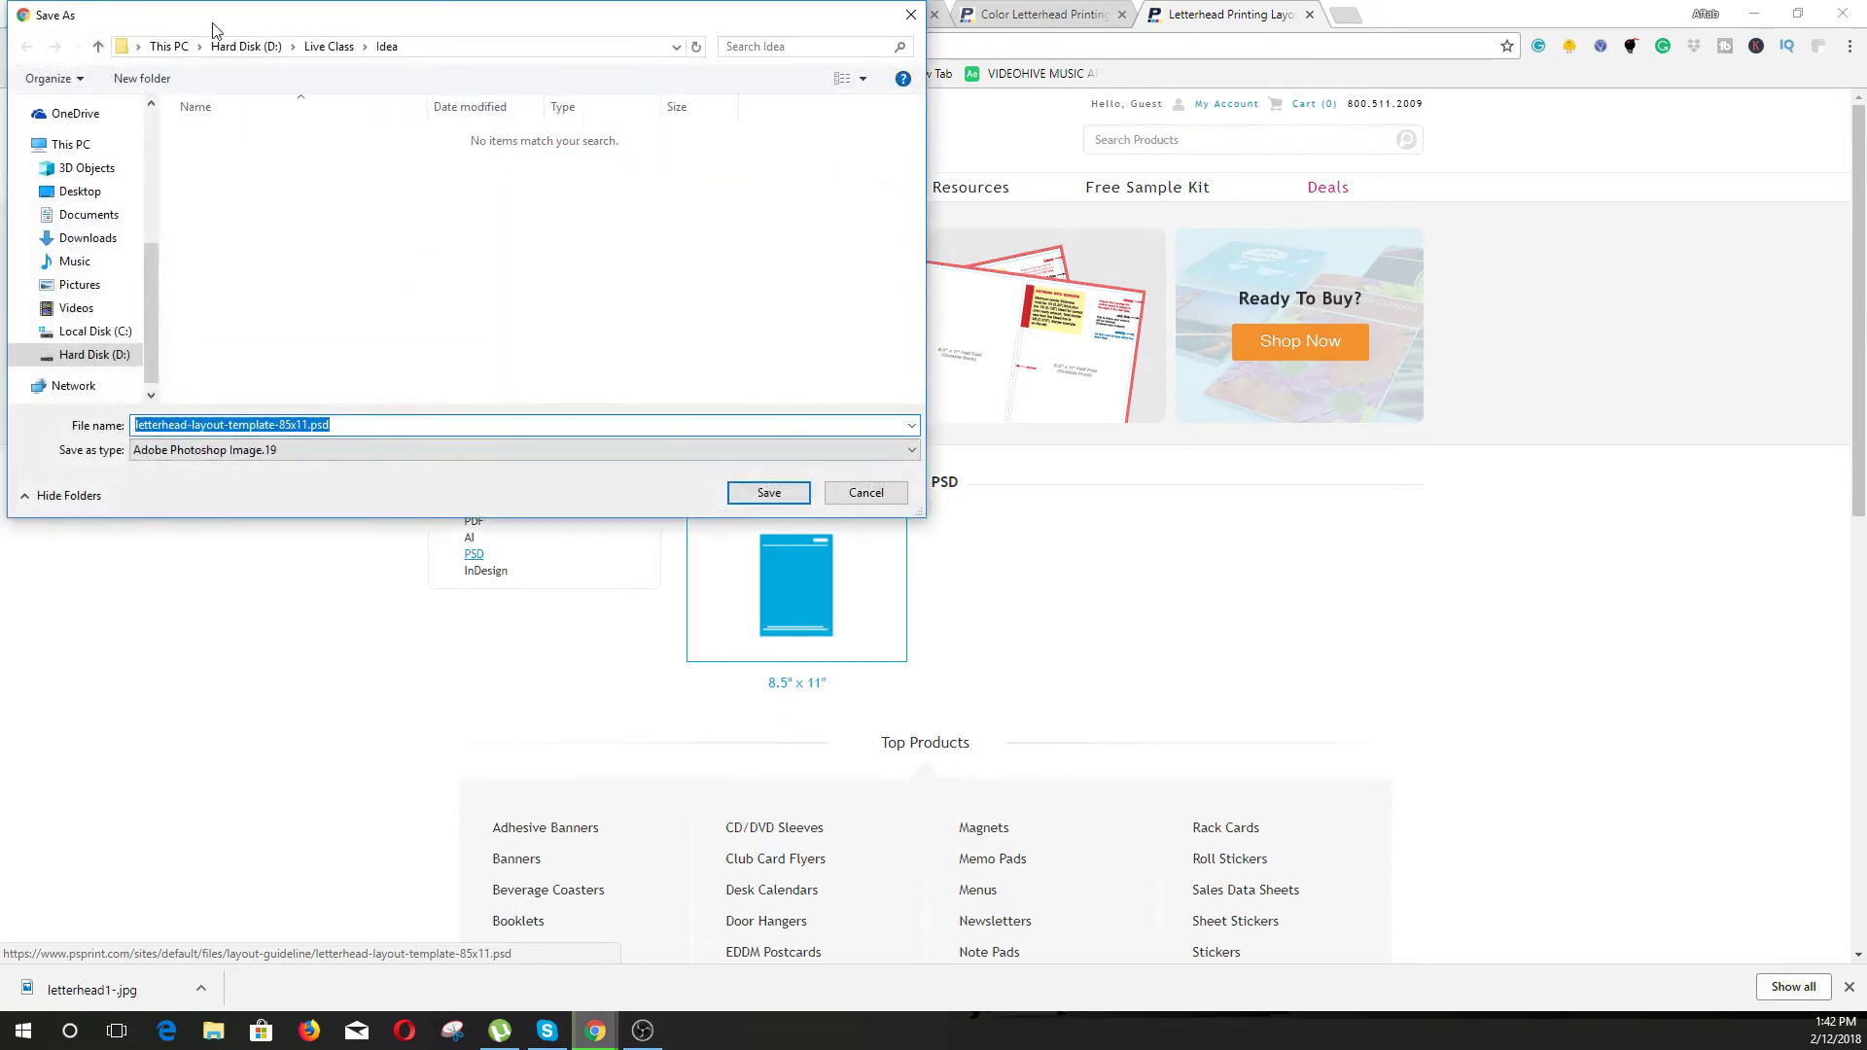
left_click(329, 47)
left_click_drag(563, 20, 1454, 329)
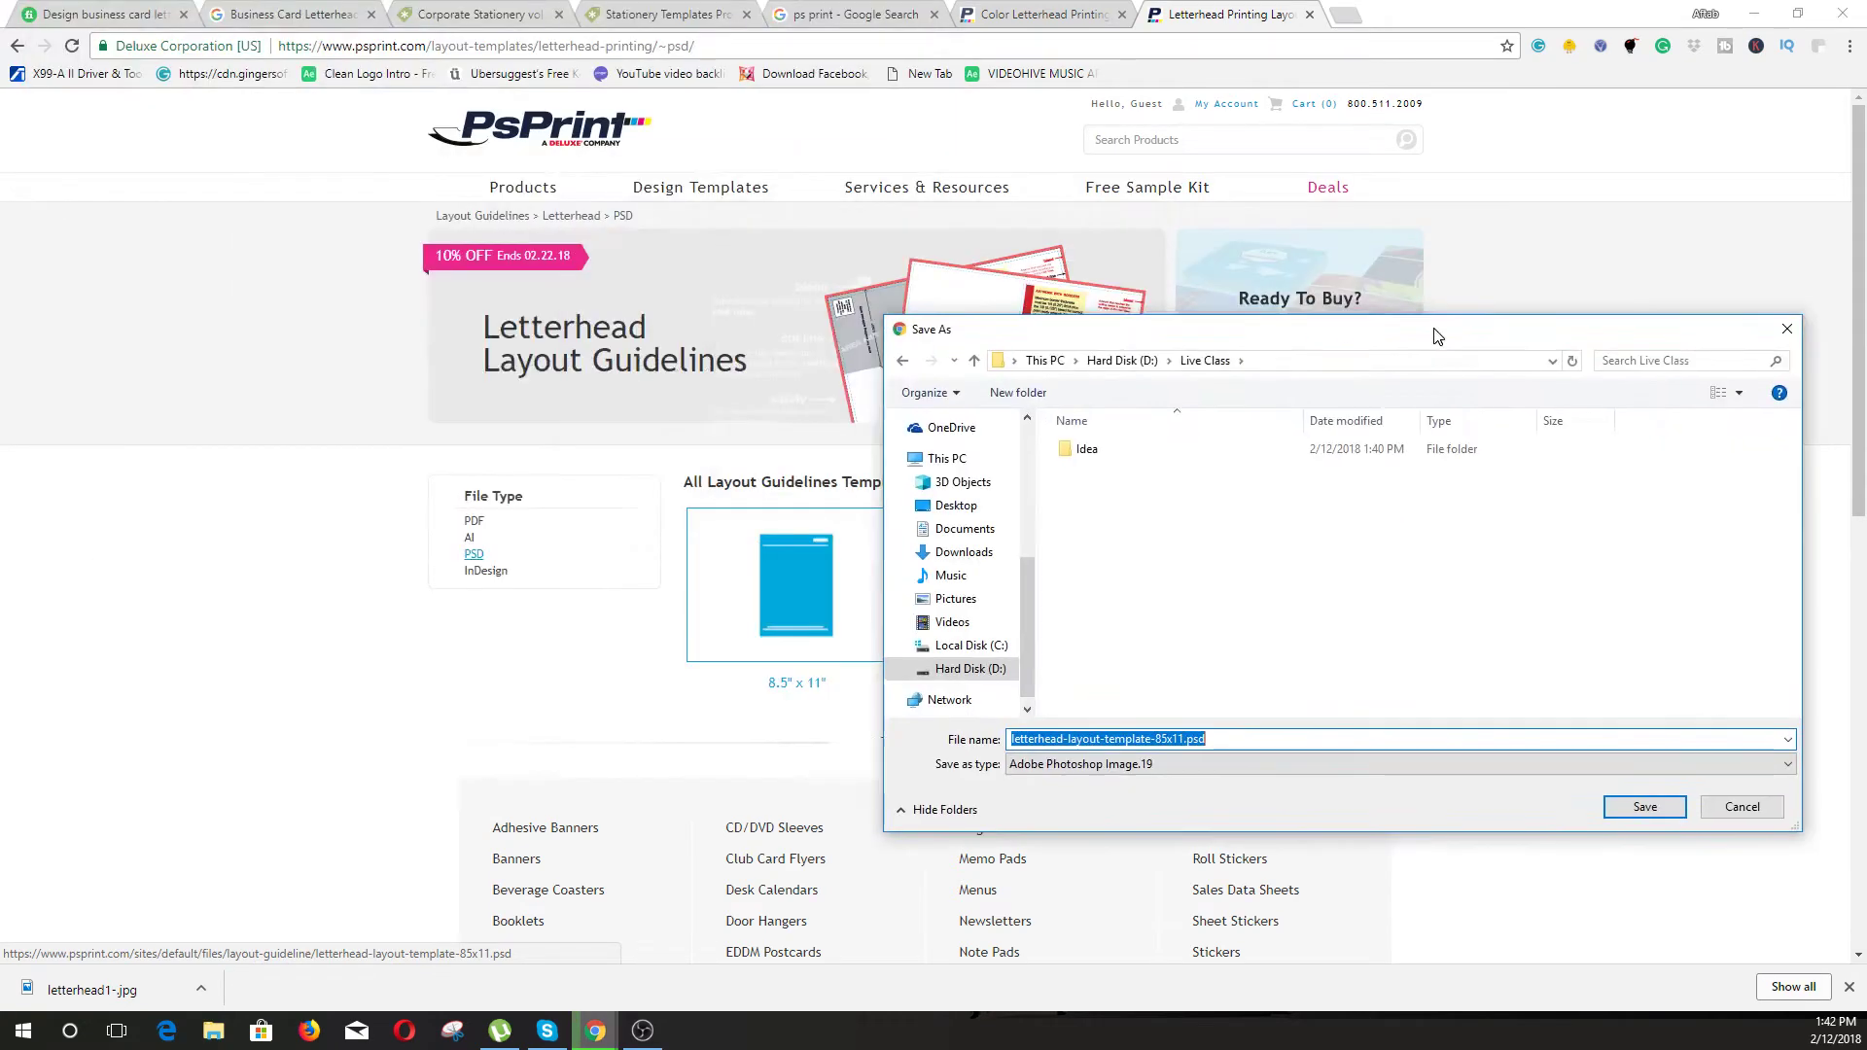
left_click_drag(1262, 331, 1304, 212)
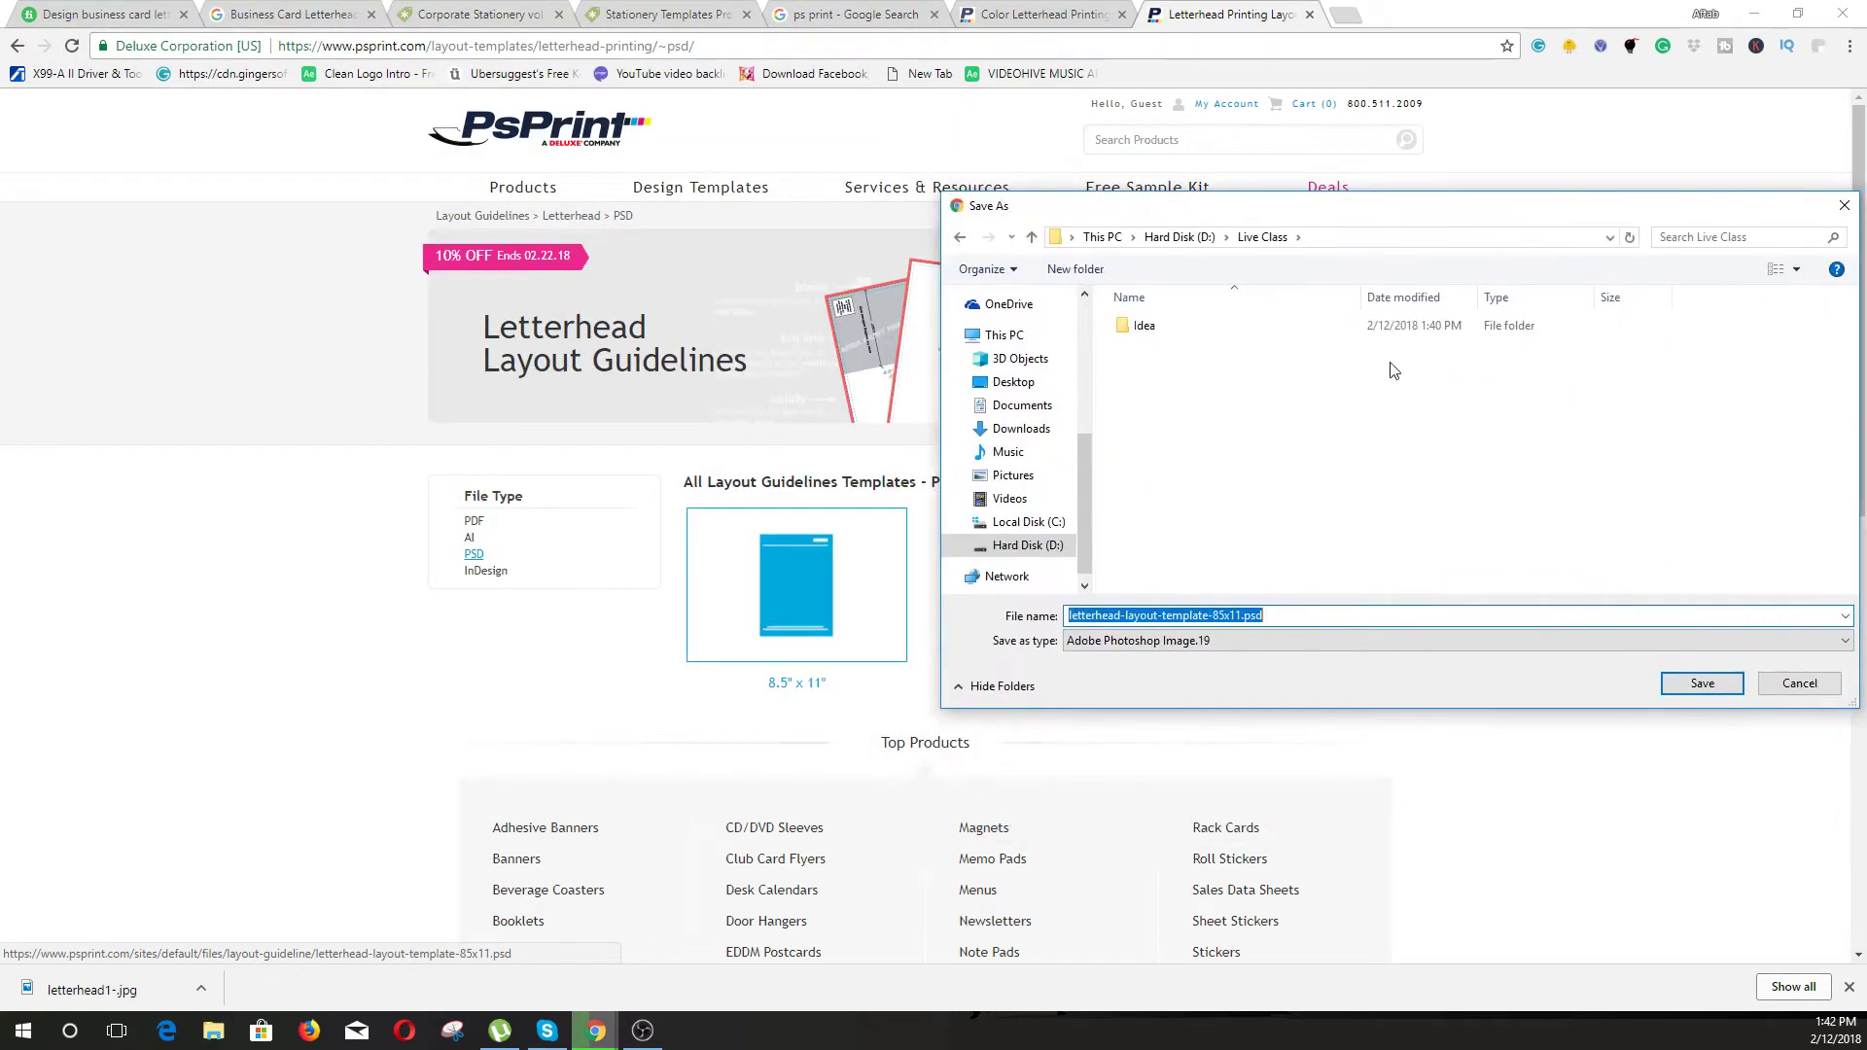
Save it into a new Templates folder inside Live Class and reveal the download
right_click(1329, 408)
mouse_move(1429, 613)
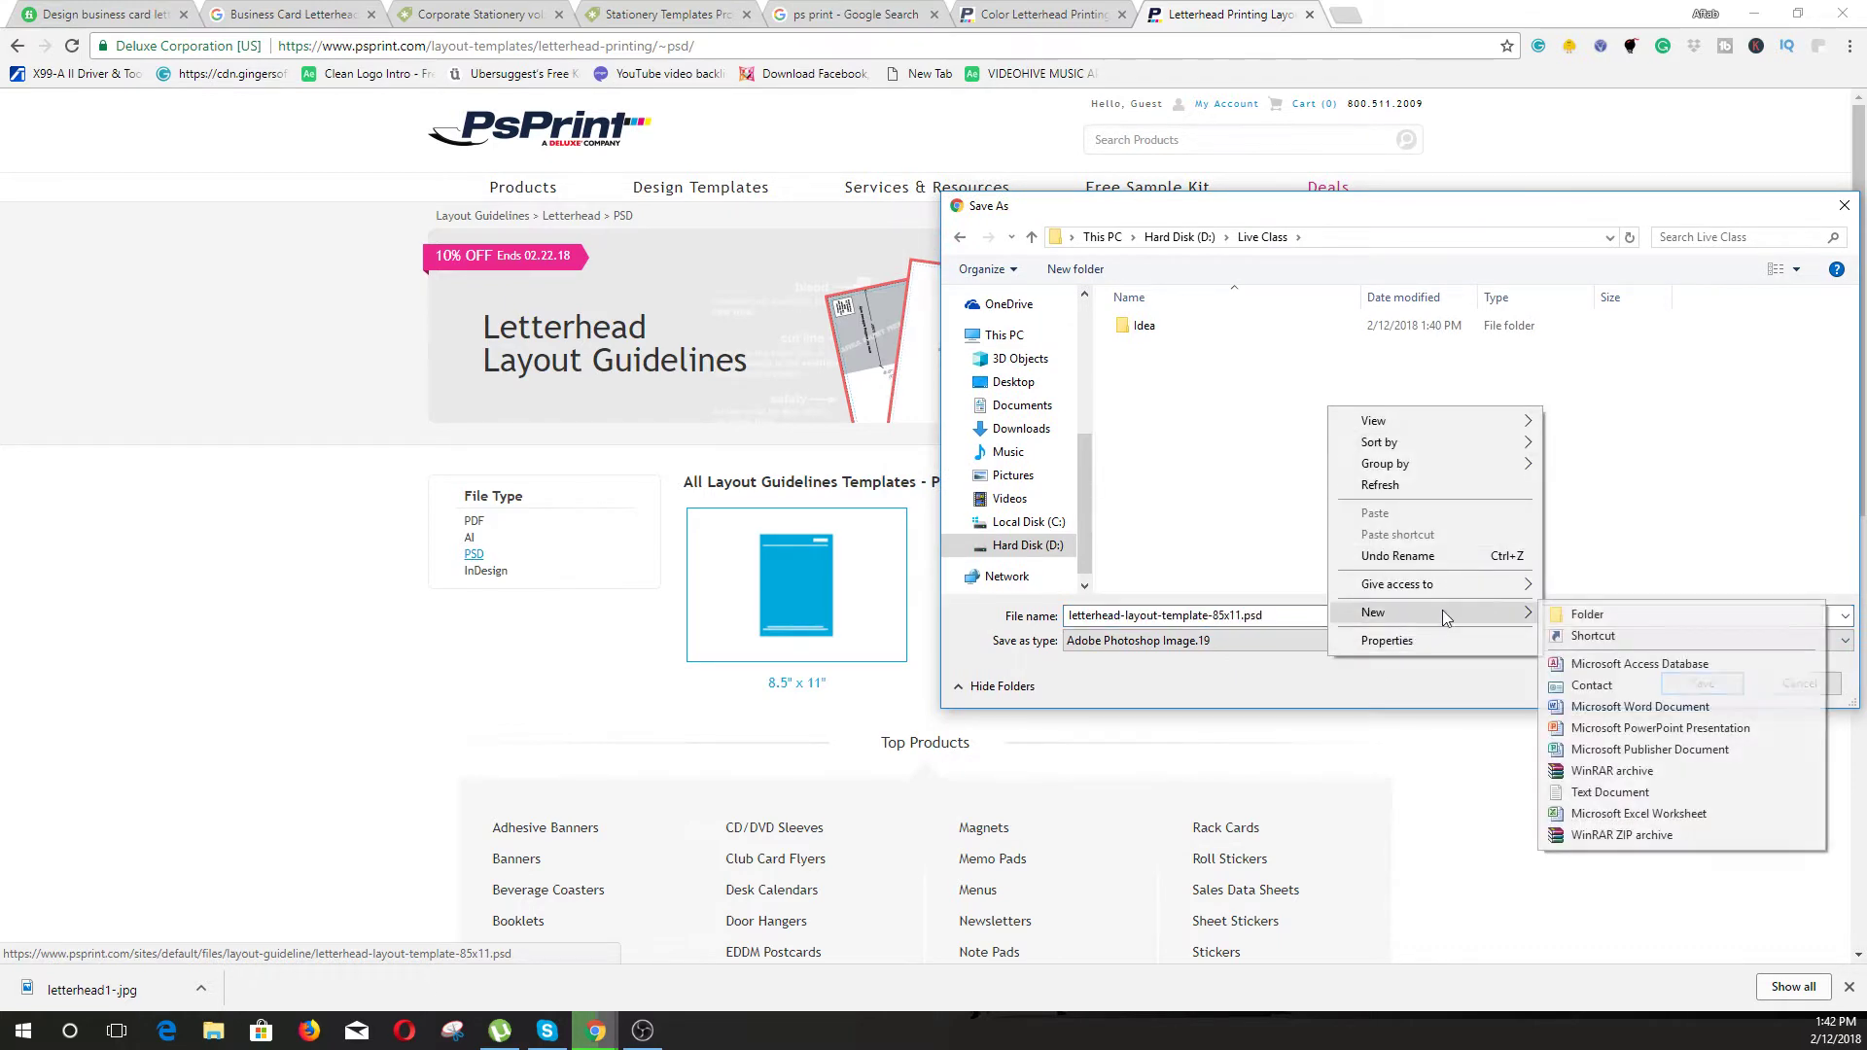
left_click(1600, 614)
type("Te")
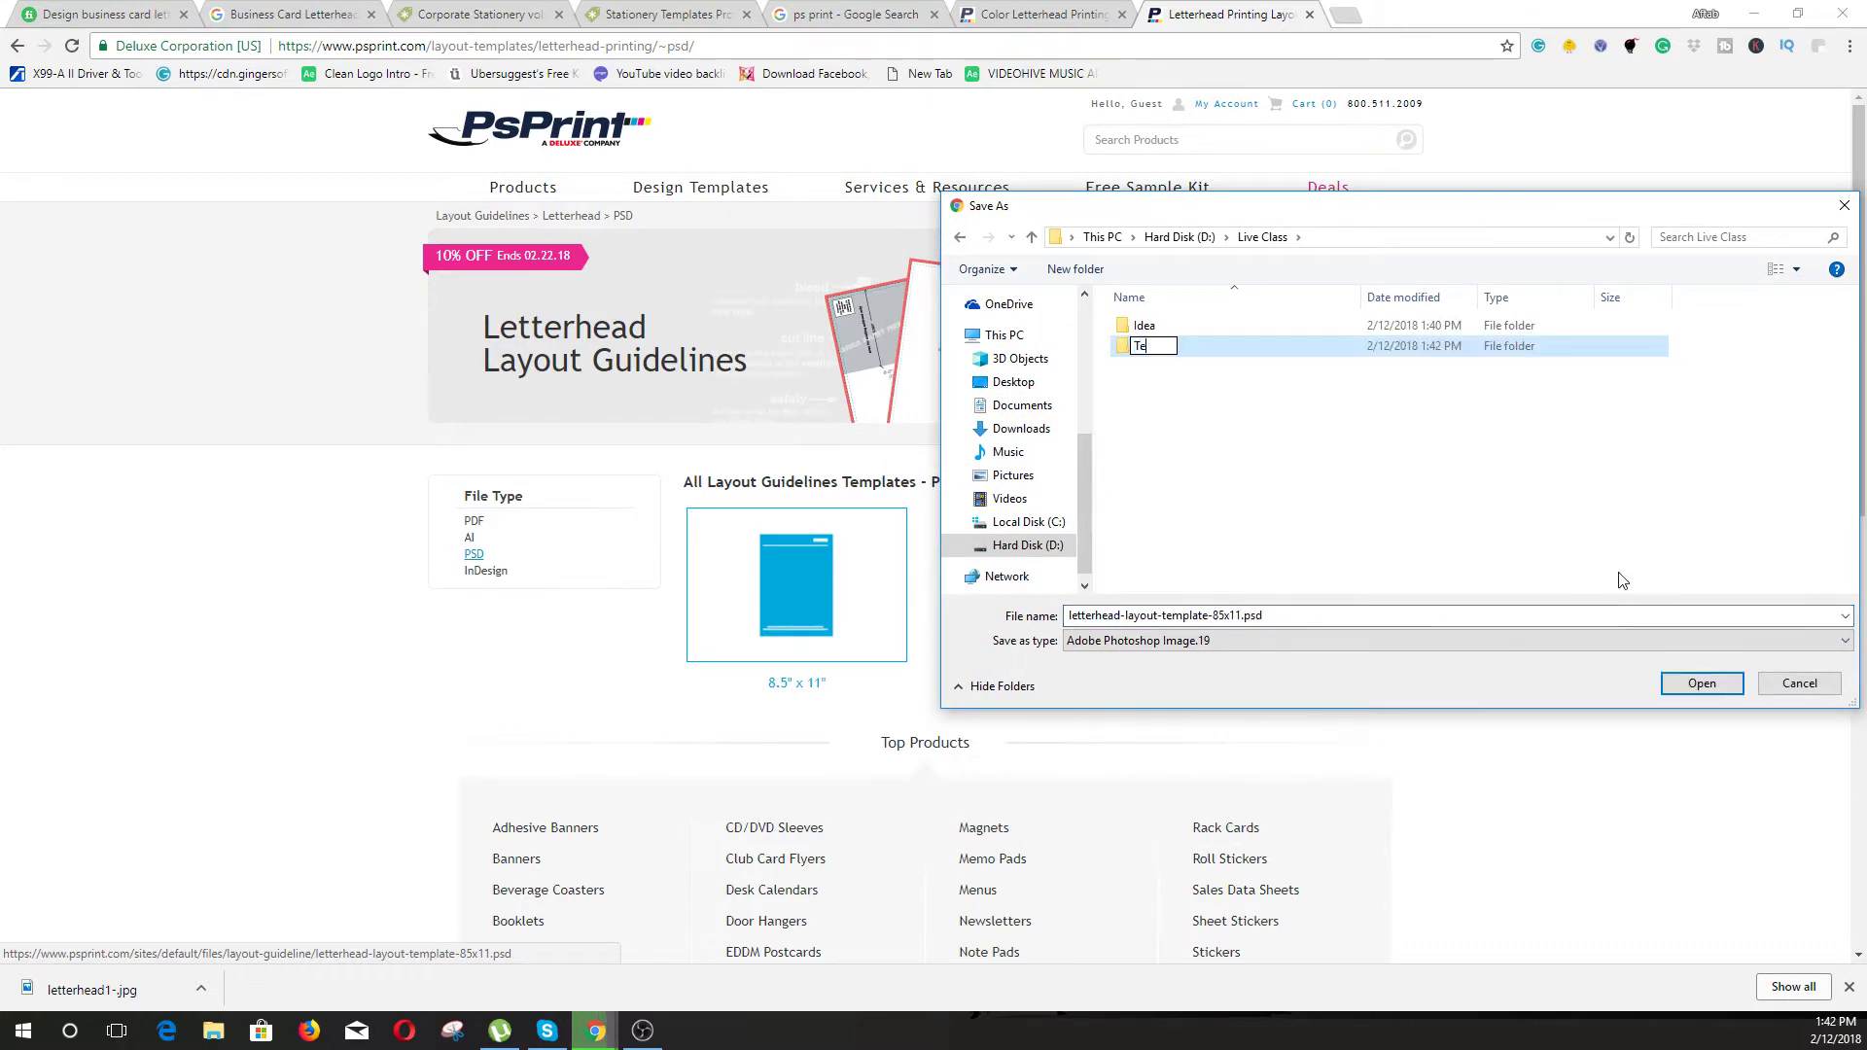
type("mplate")
type("s")
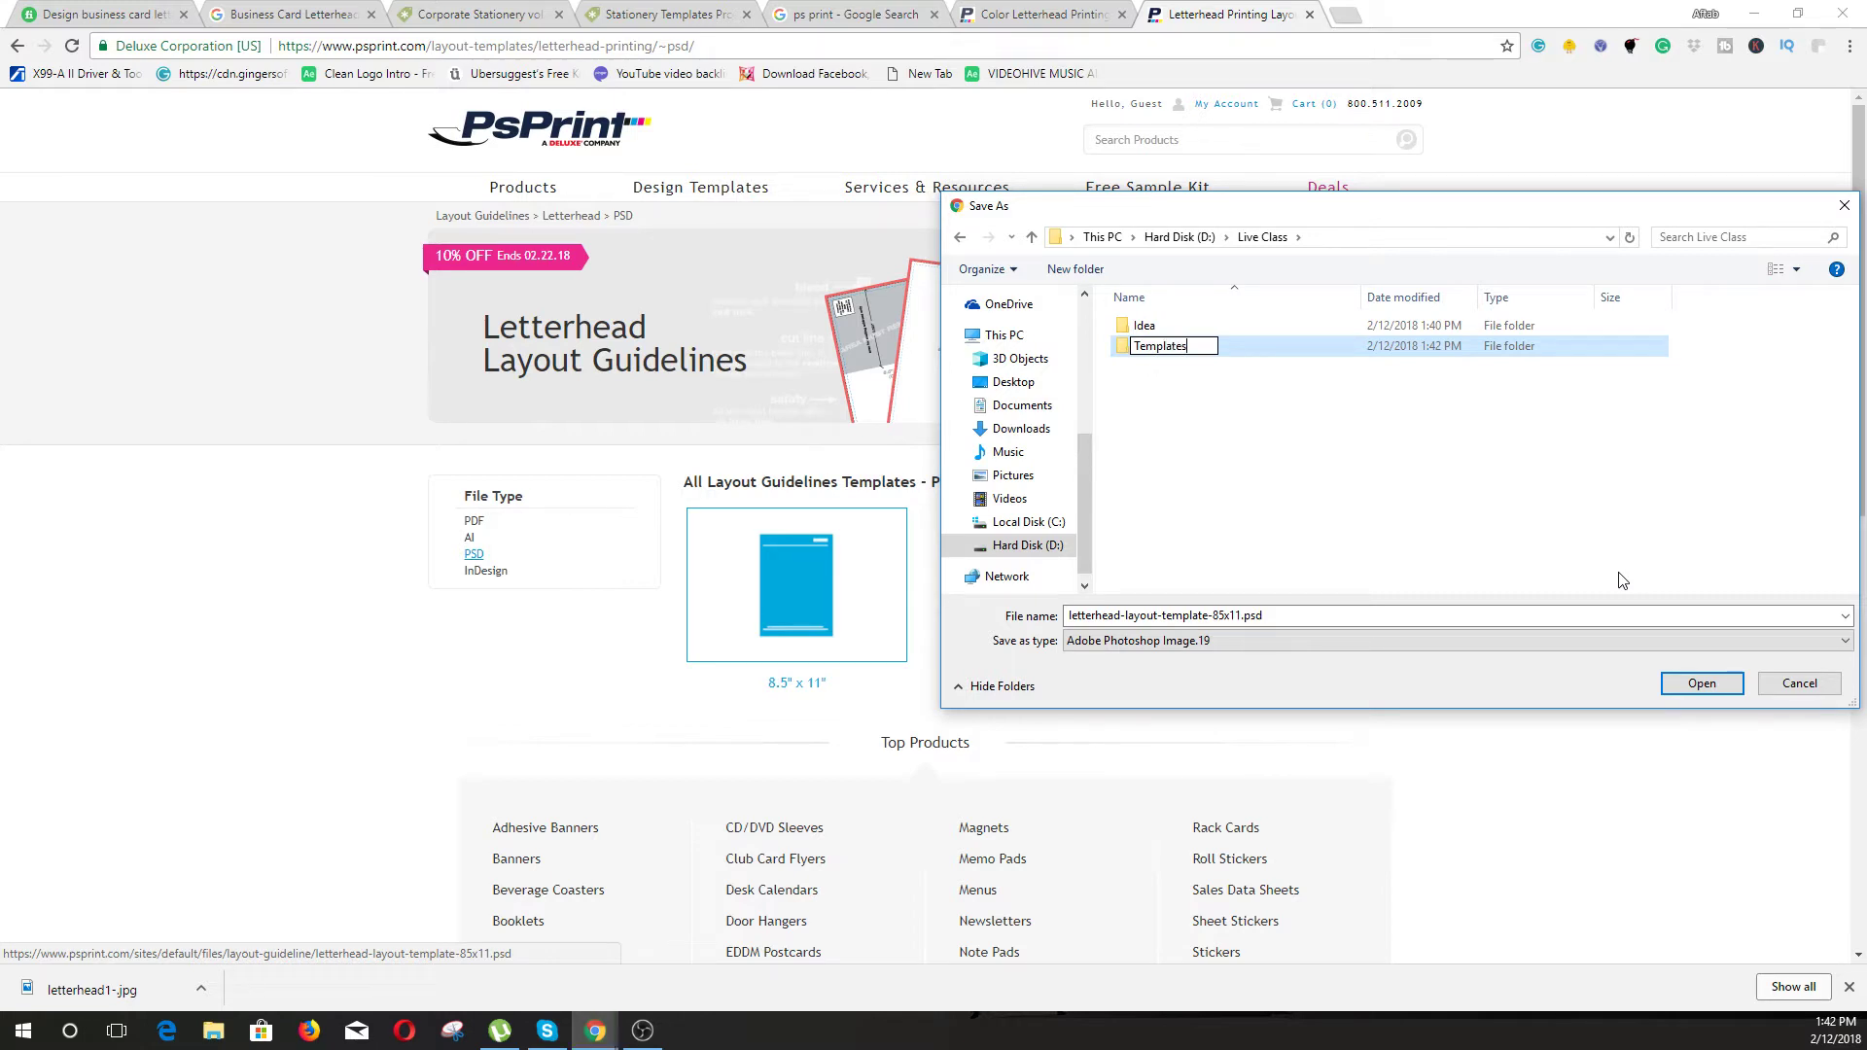
key("Return")
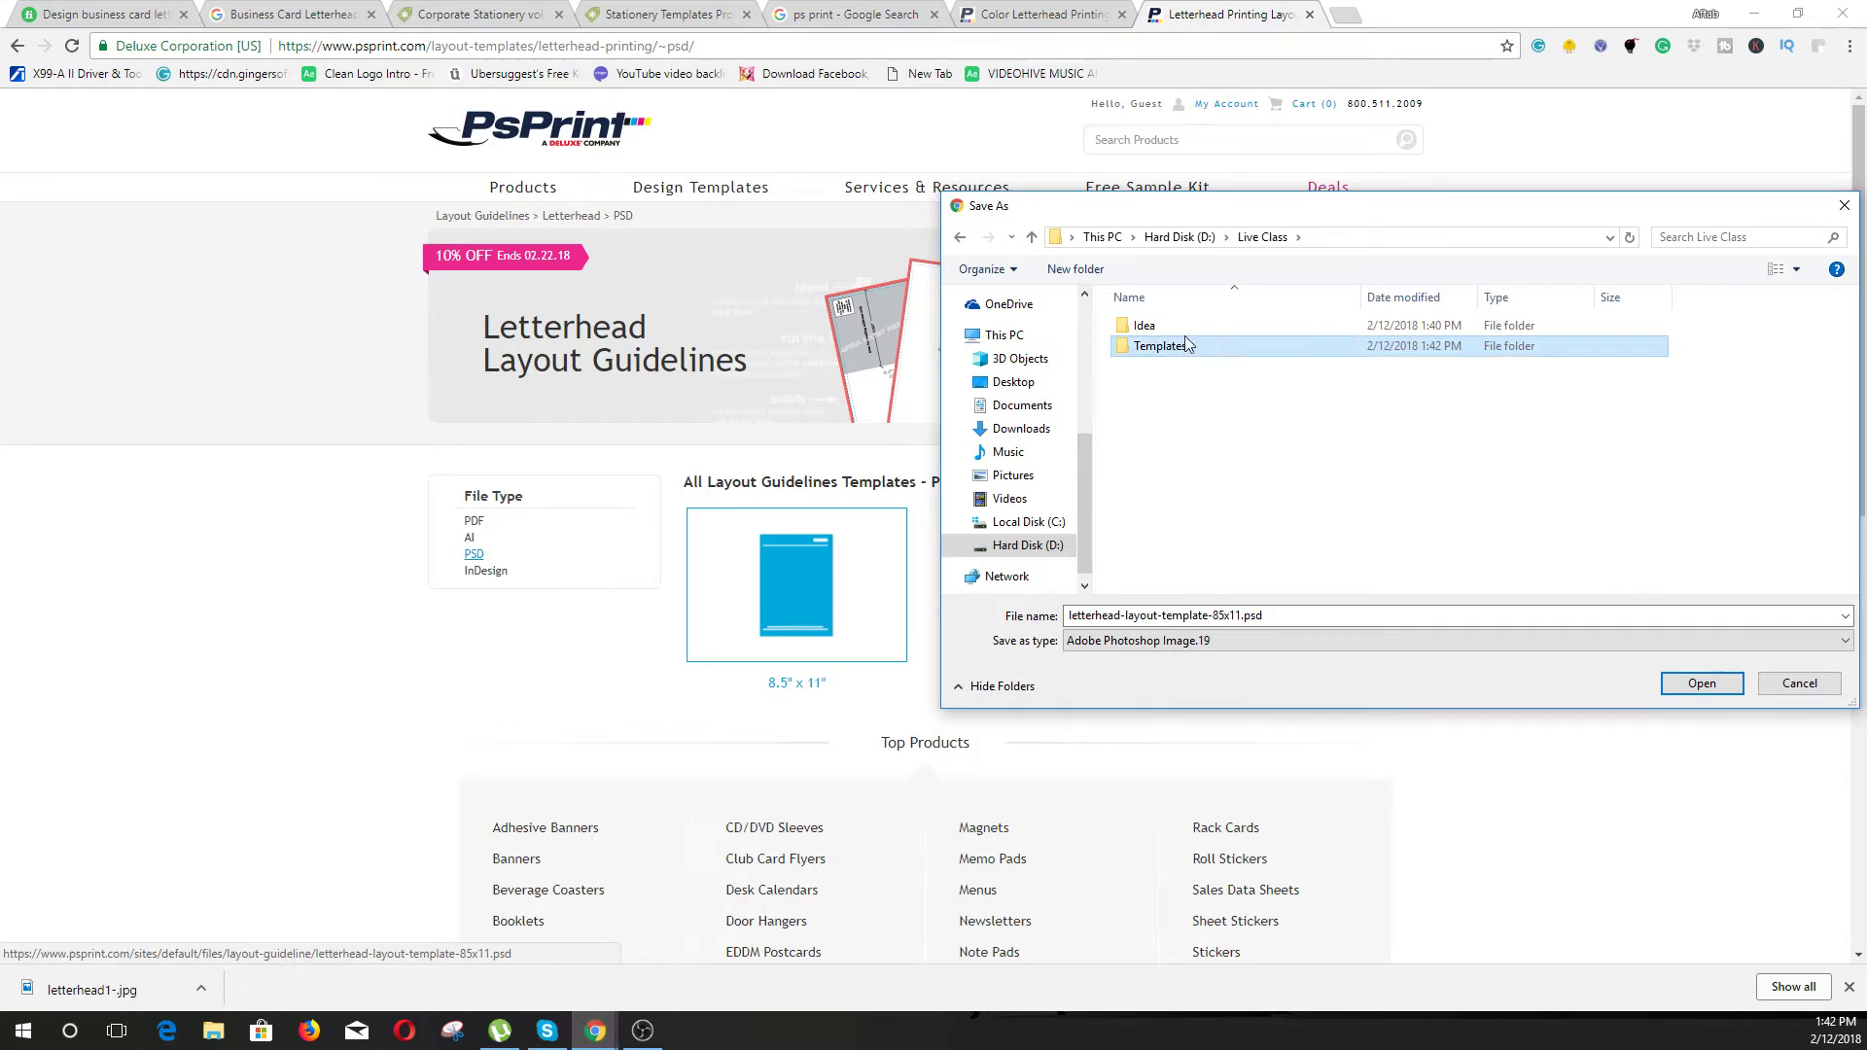
double_click(1155, 351)
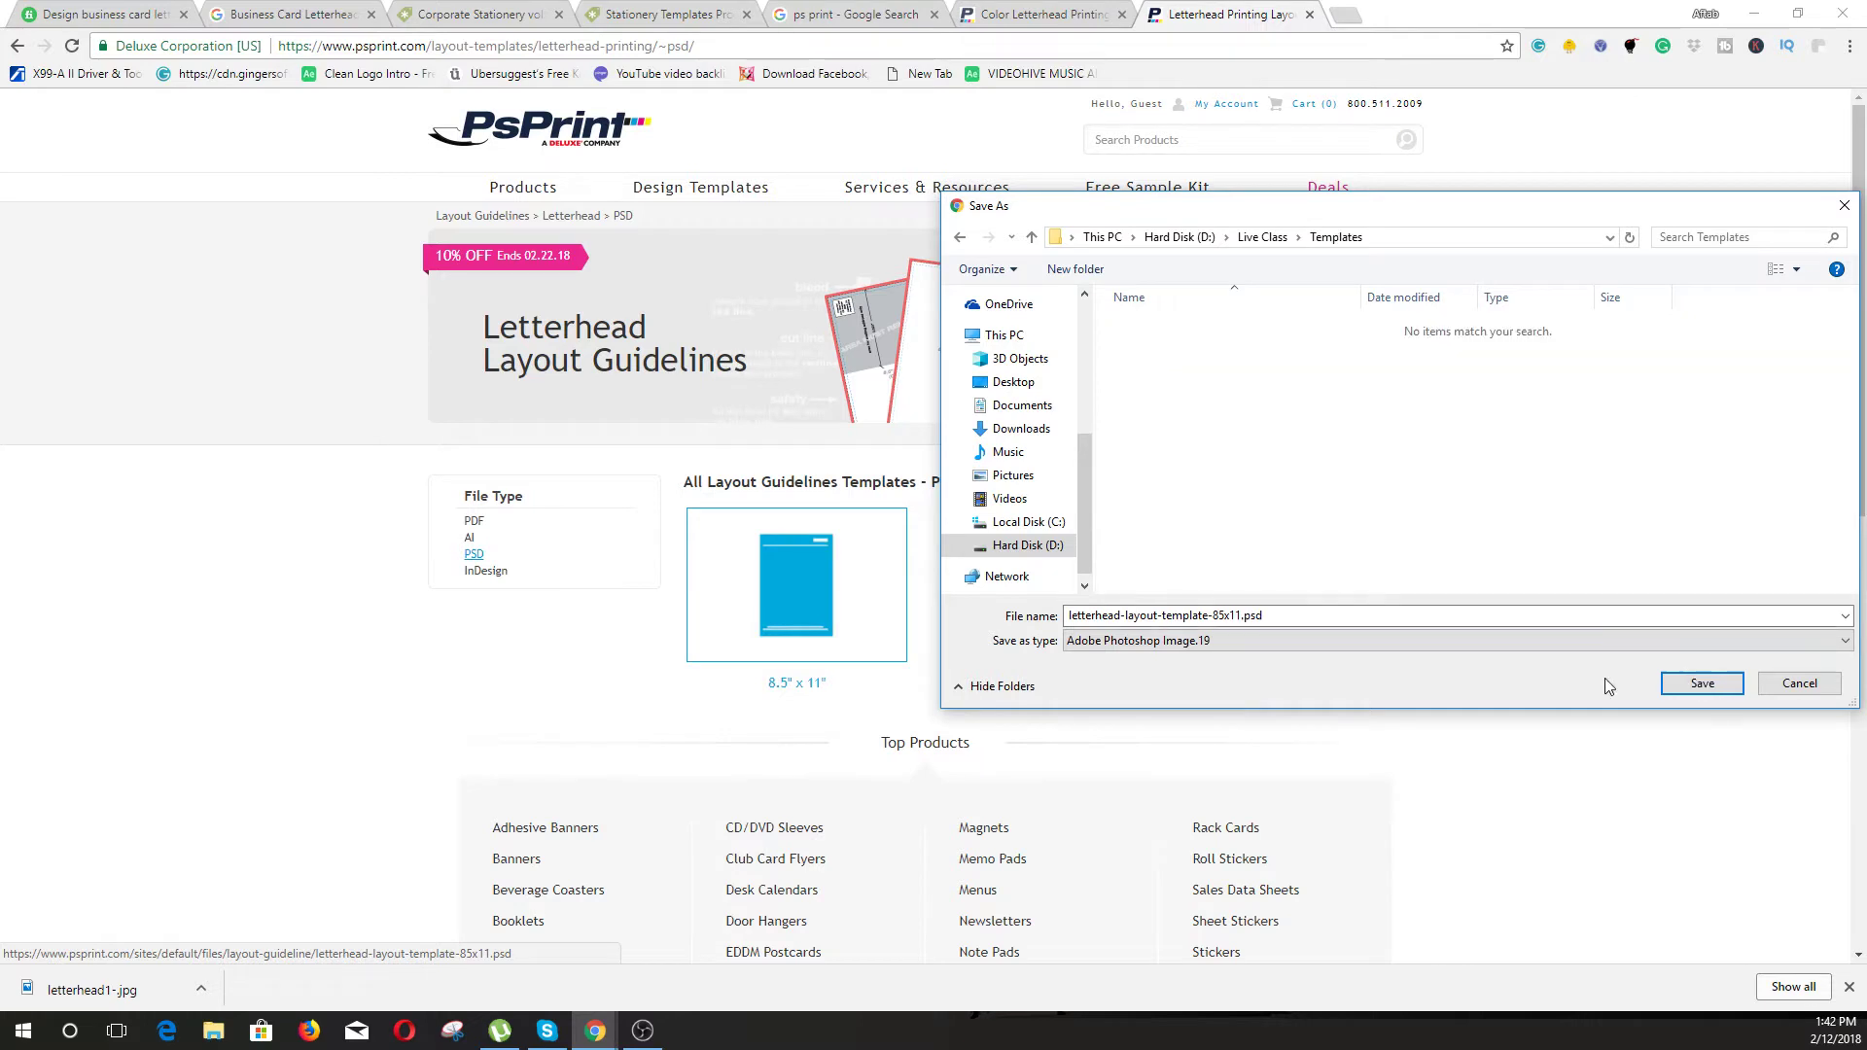
left_click(1703, 685)
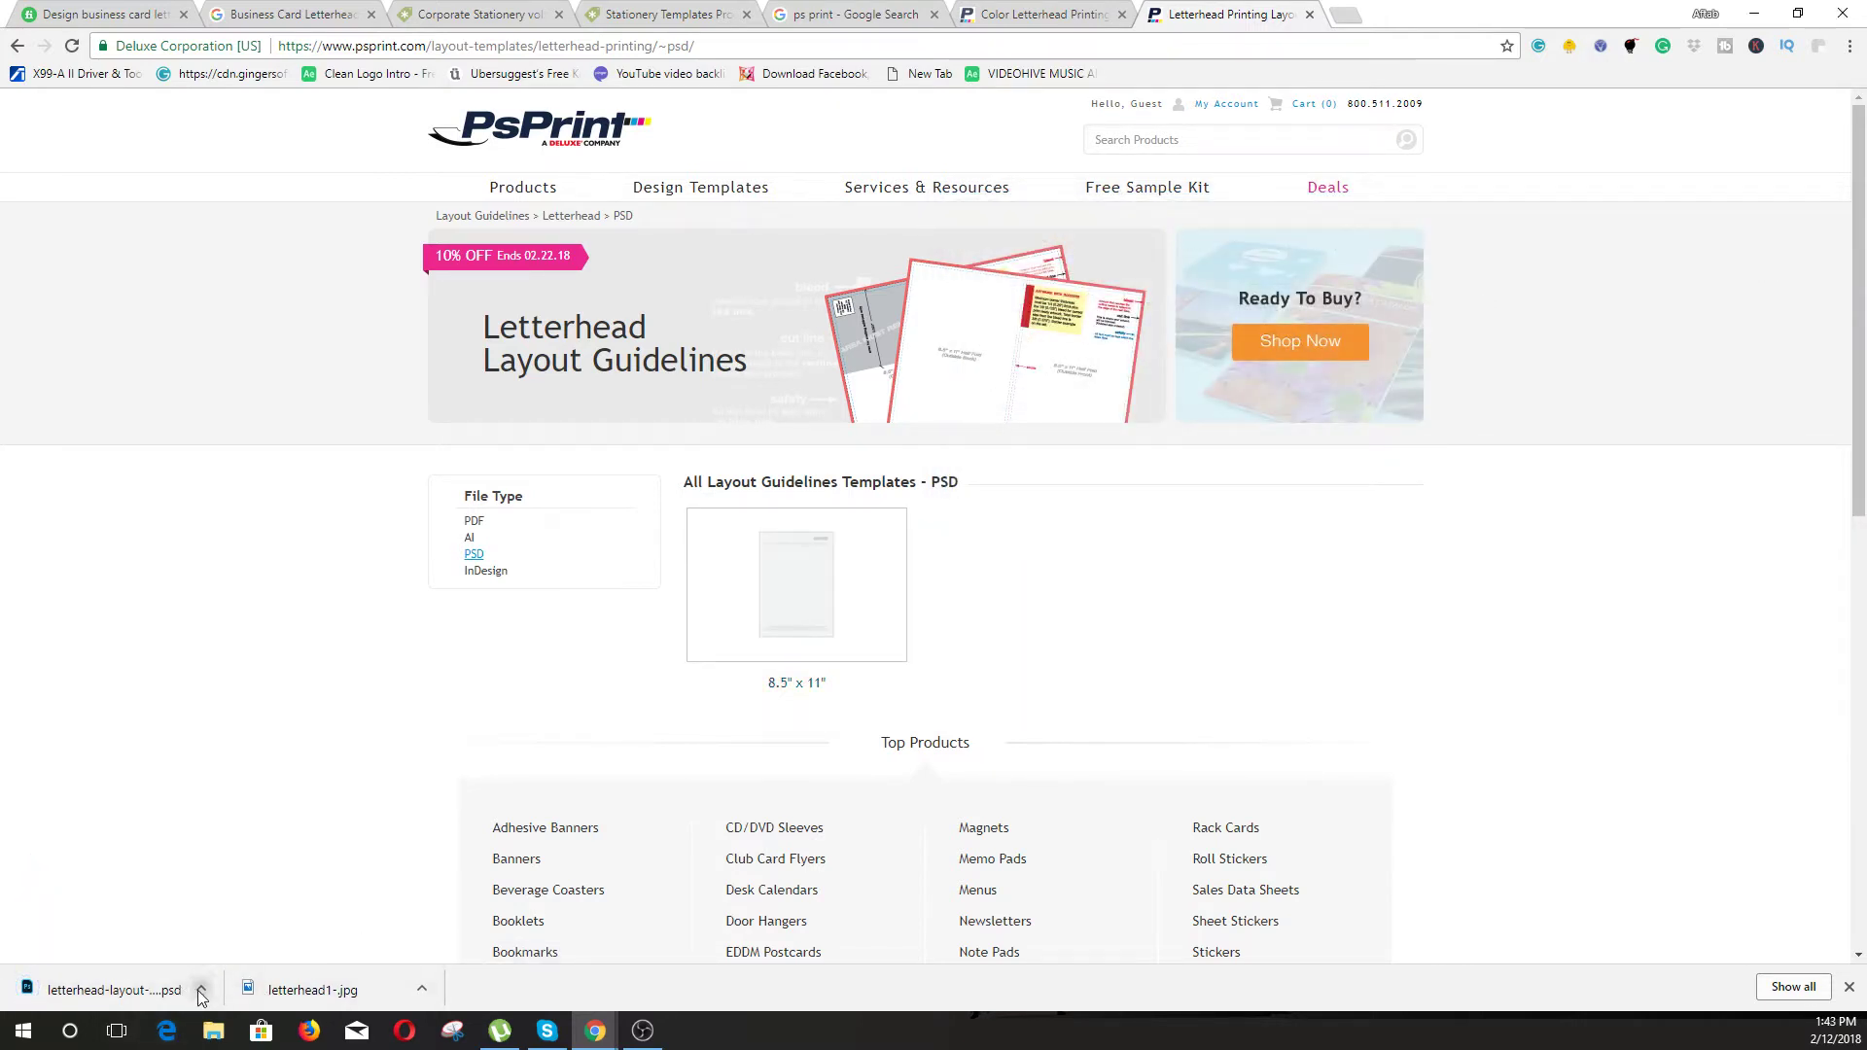
left_click(201, 997)
left_click(292, 923)
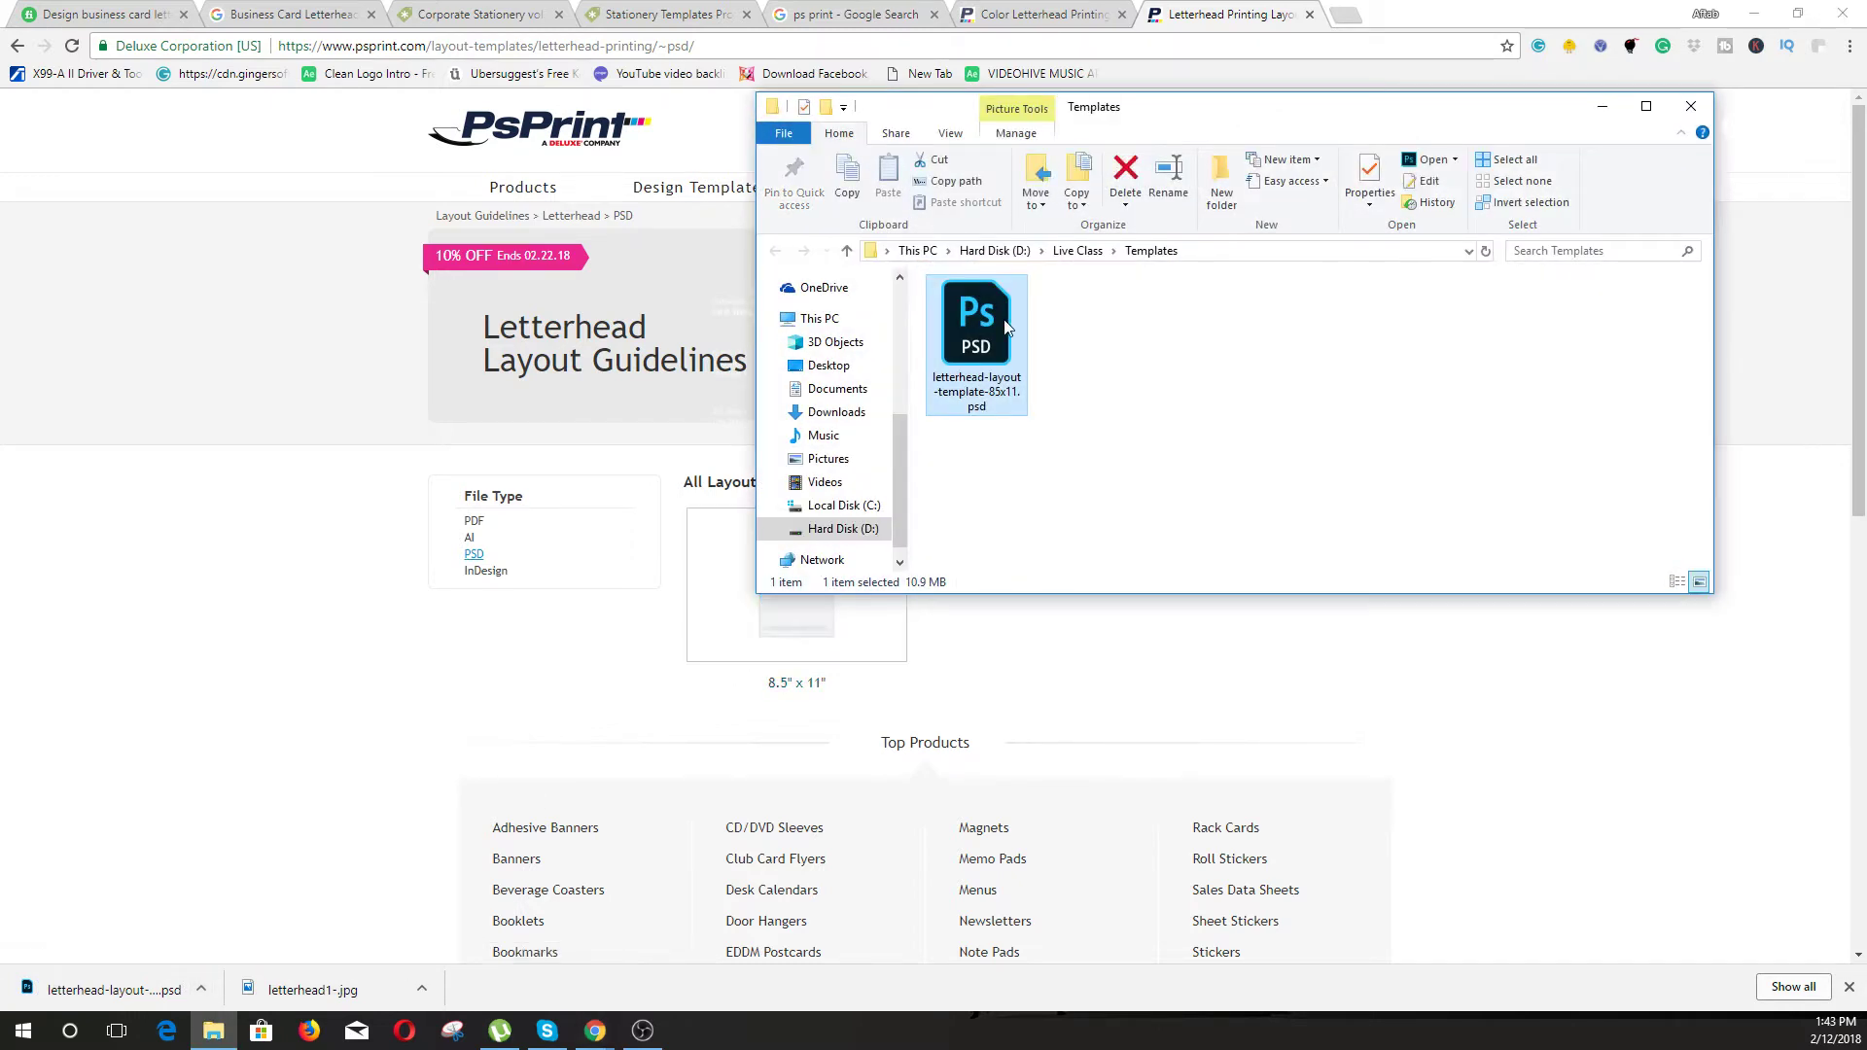
Open letterhead-layout-template-85x11.psd from the Templates folder in Photoshop
right_click(987, 333)
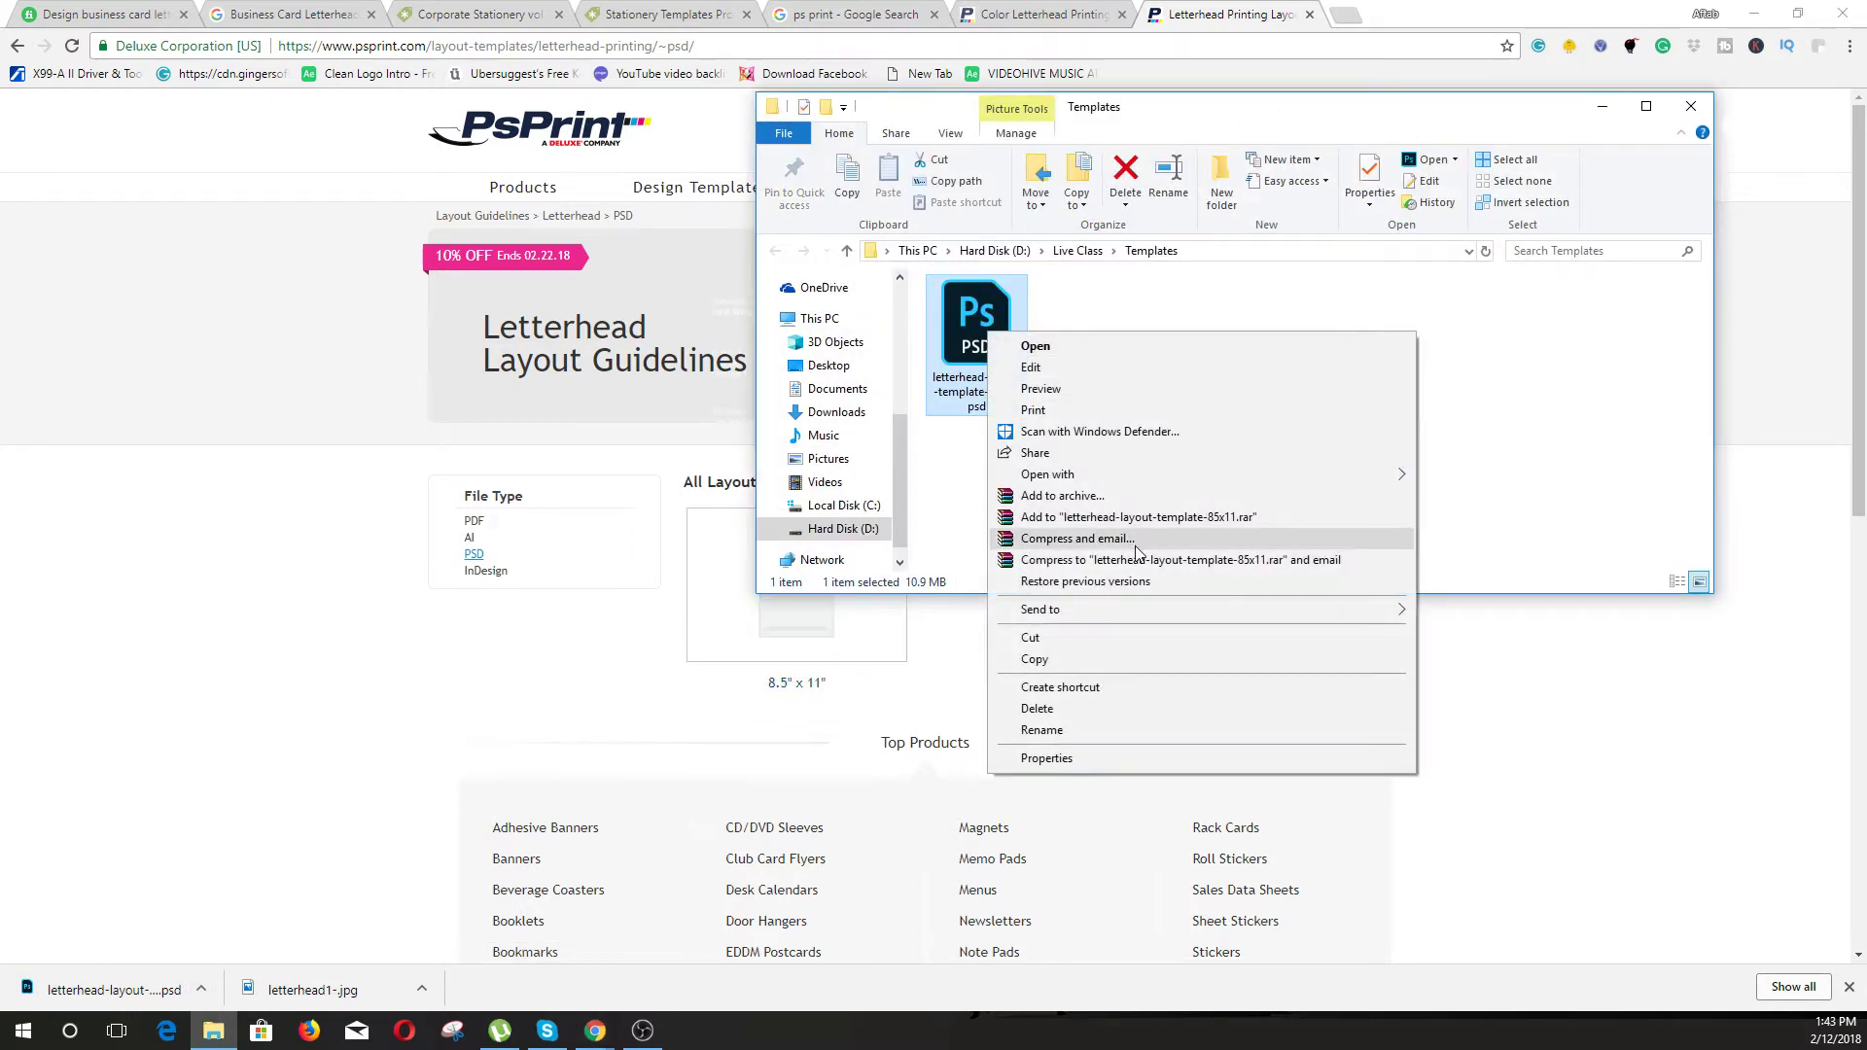
left_click(976, 323)
double_click(975, 325)
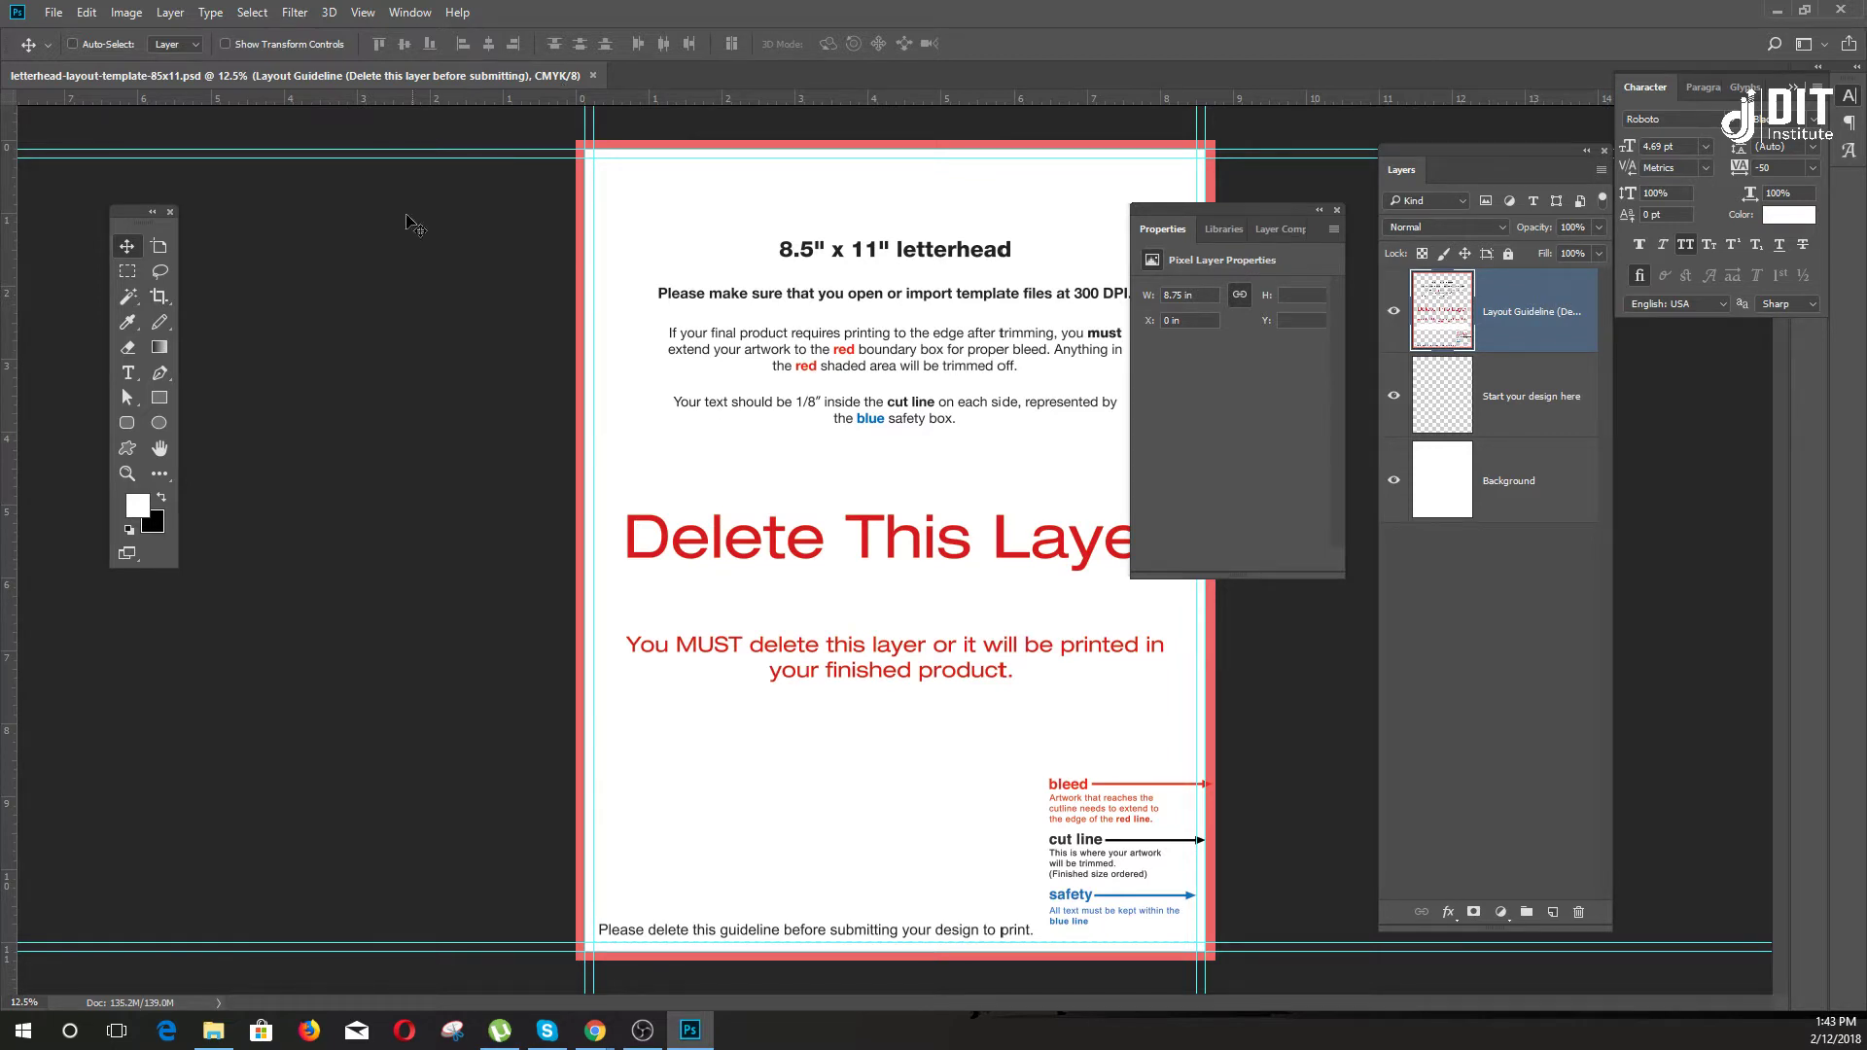
In Full Screen Mode with Menu Bar, zoom and pan over the bleed, cut line and safety notes
key("f")
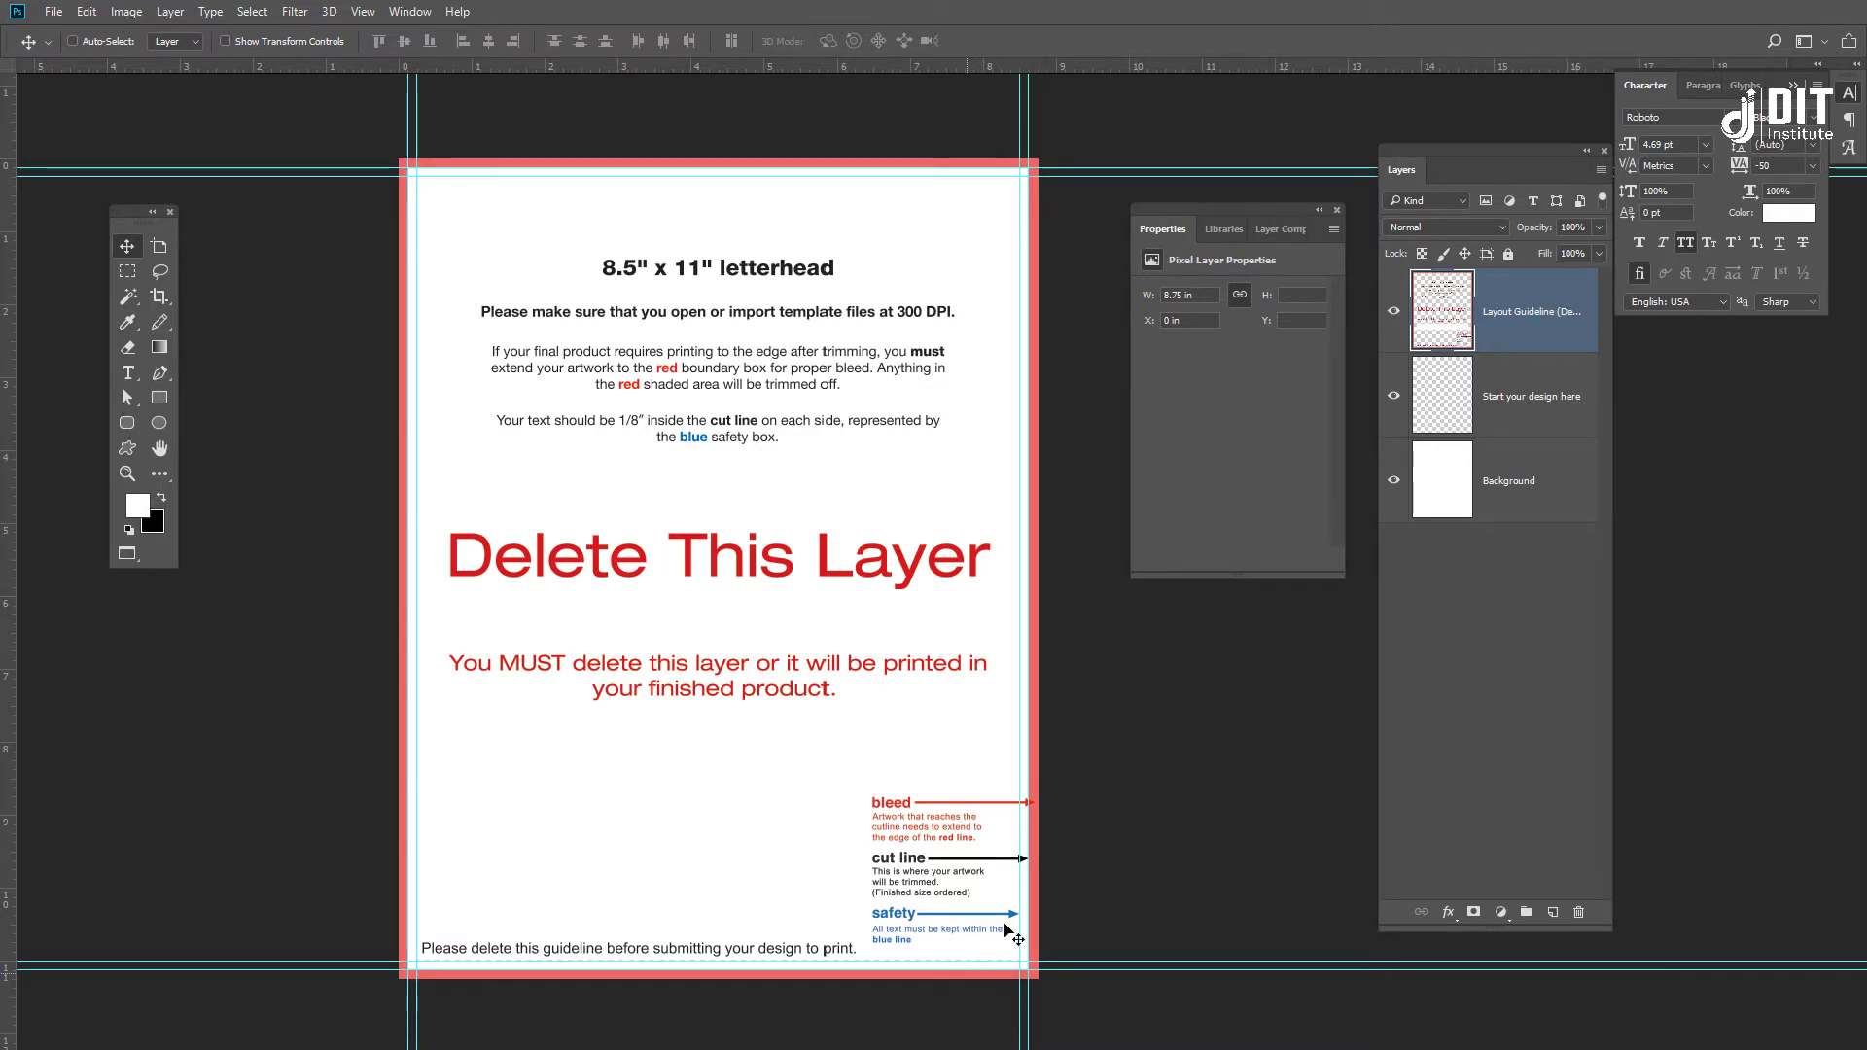
scroll(1051, 817, "up", 3)
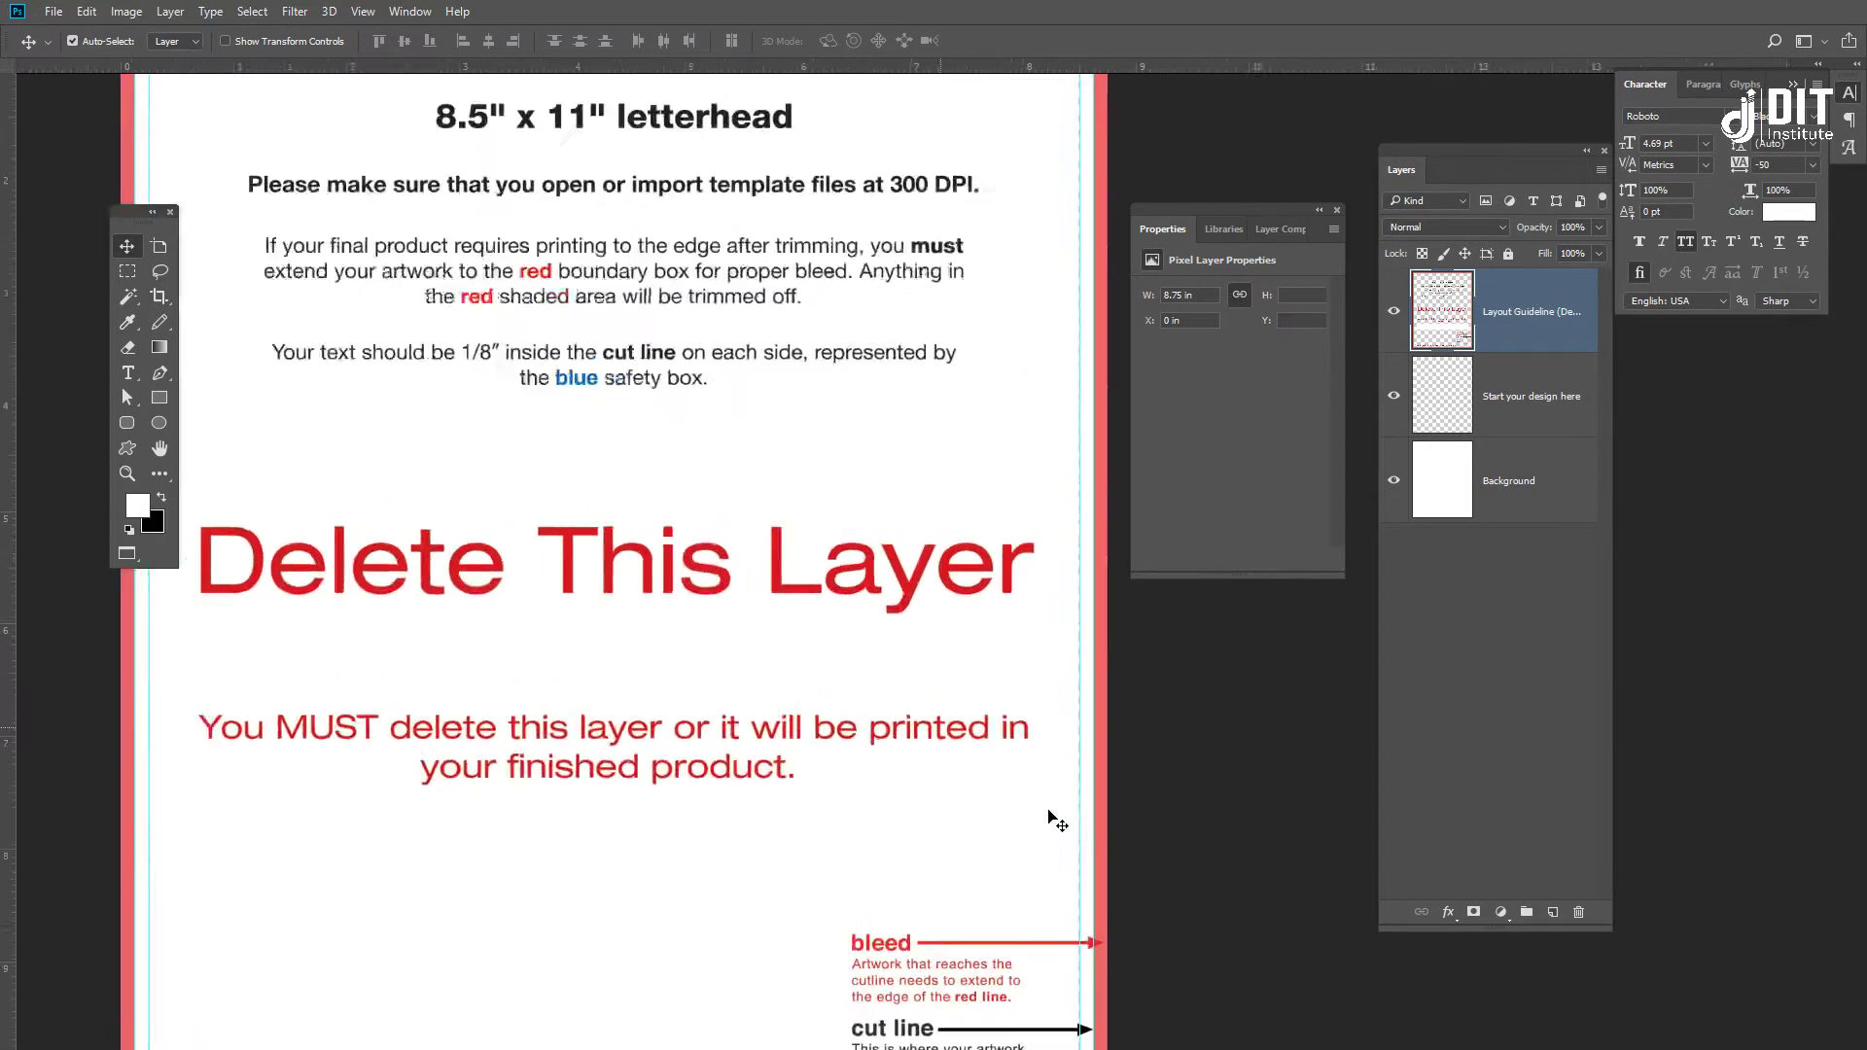
left_click_drag(1036, 902, 1139, 628)
scroll(834, 638, "down", 1)
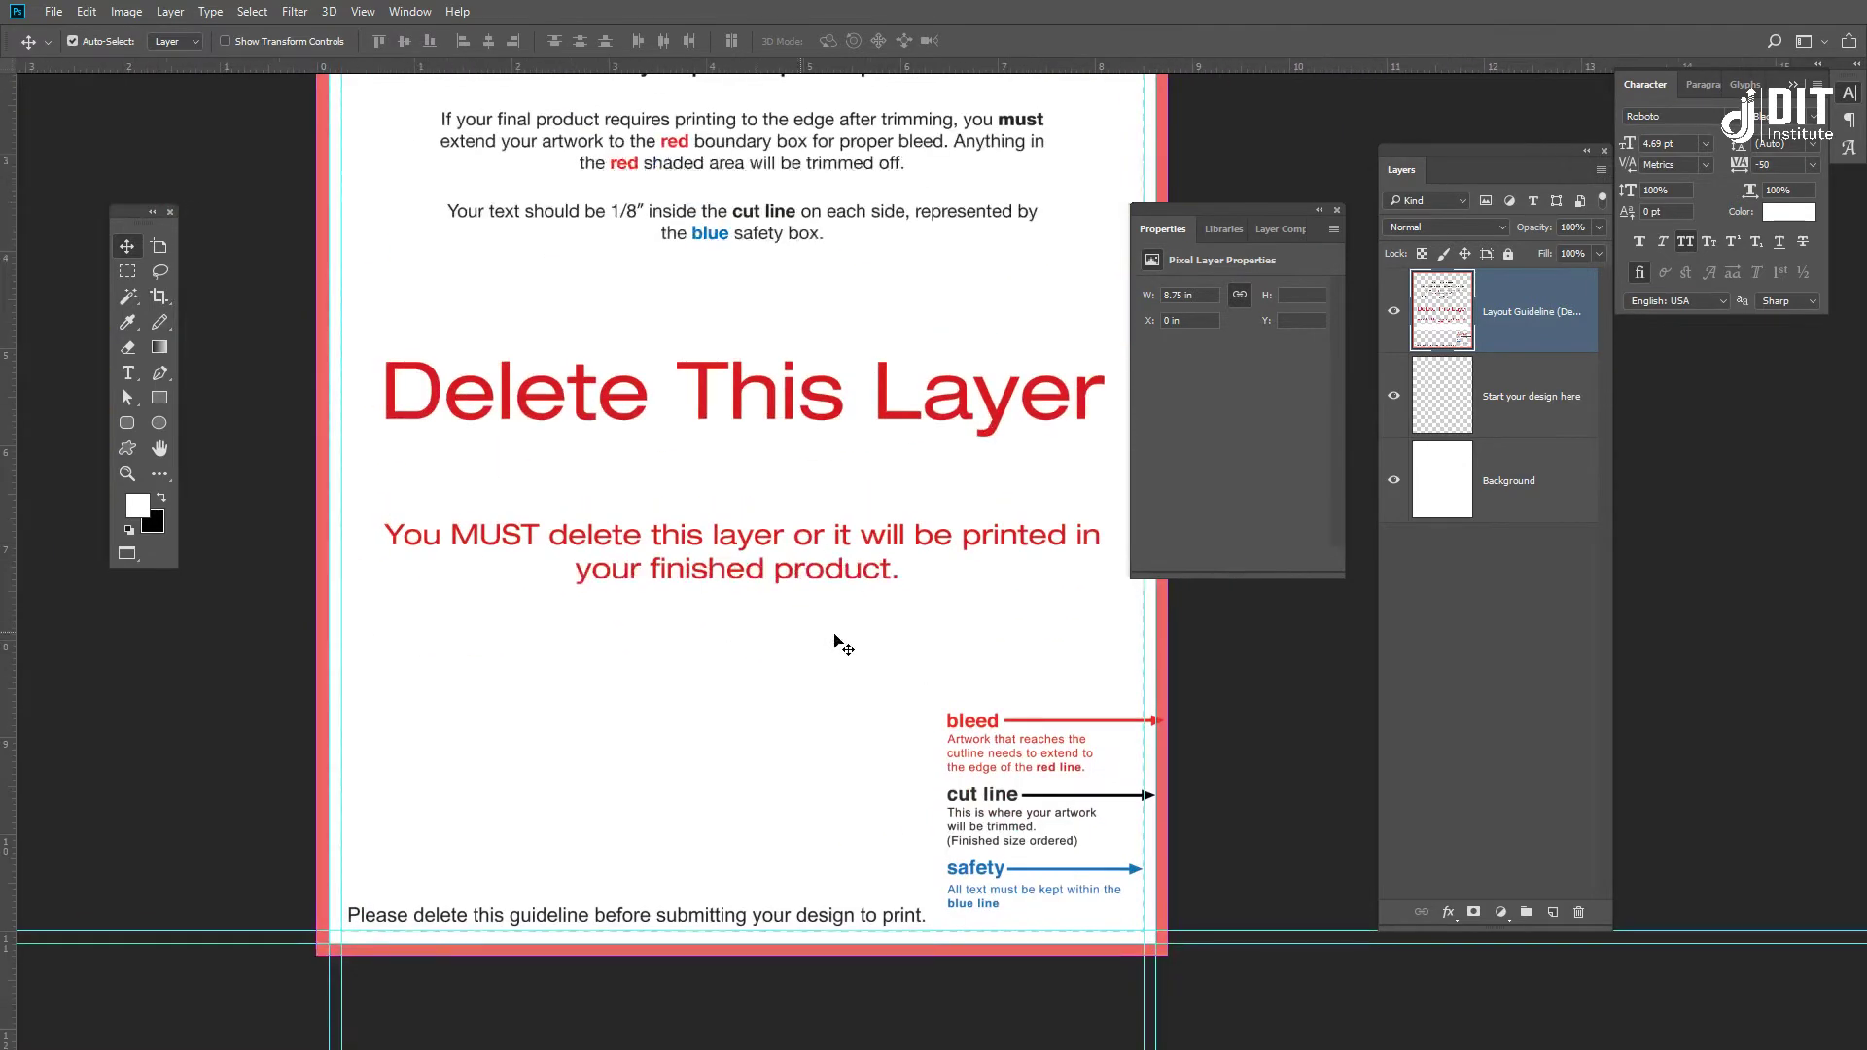
scroll(846, 447, "down", 1)
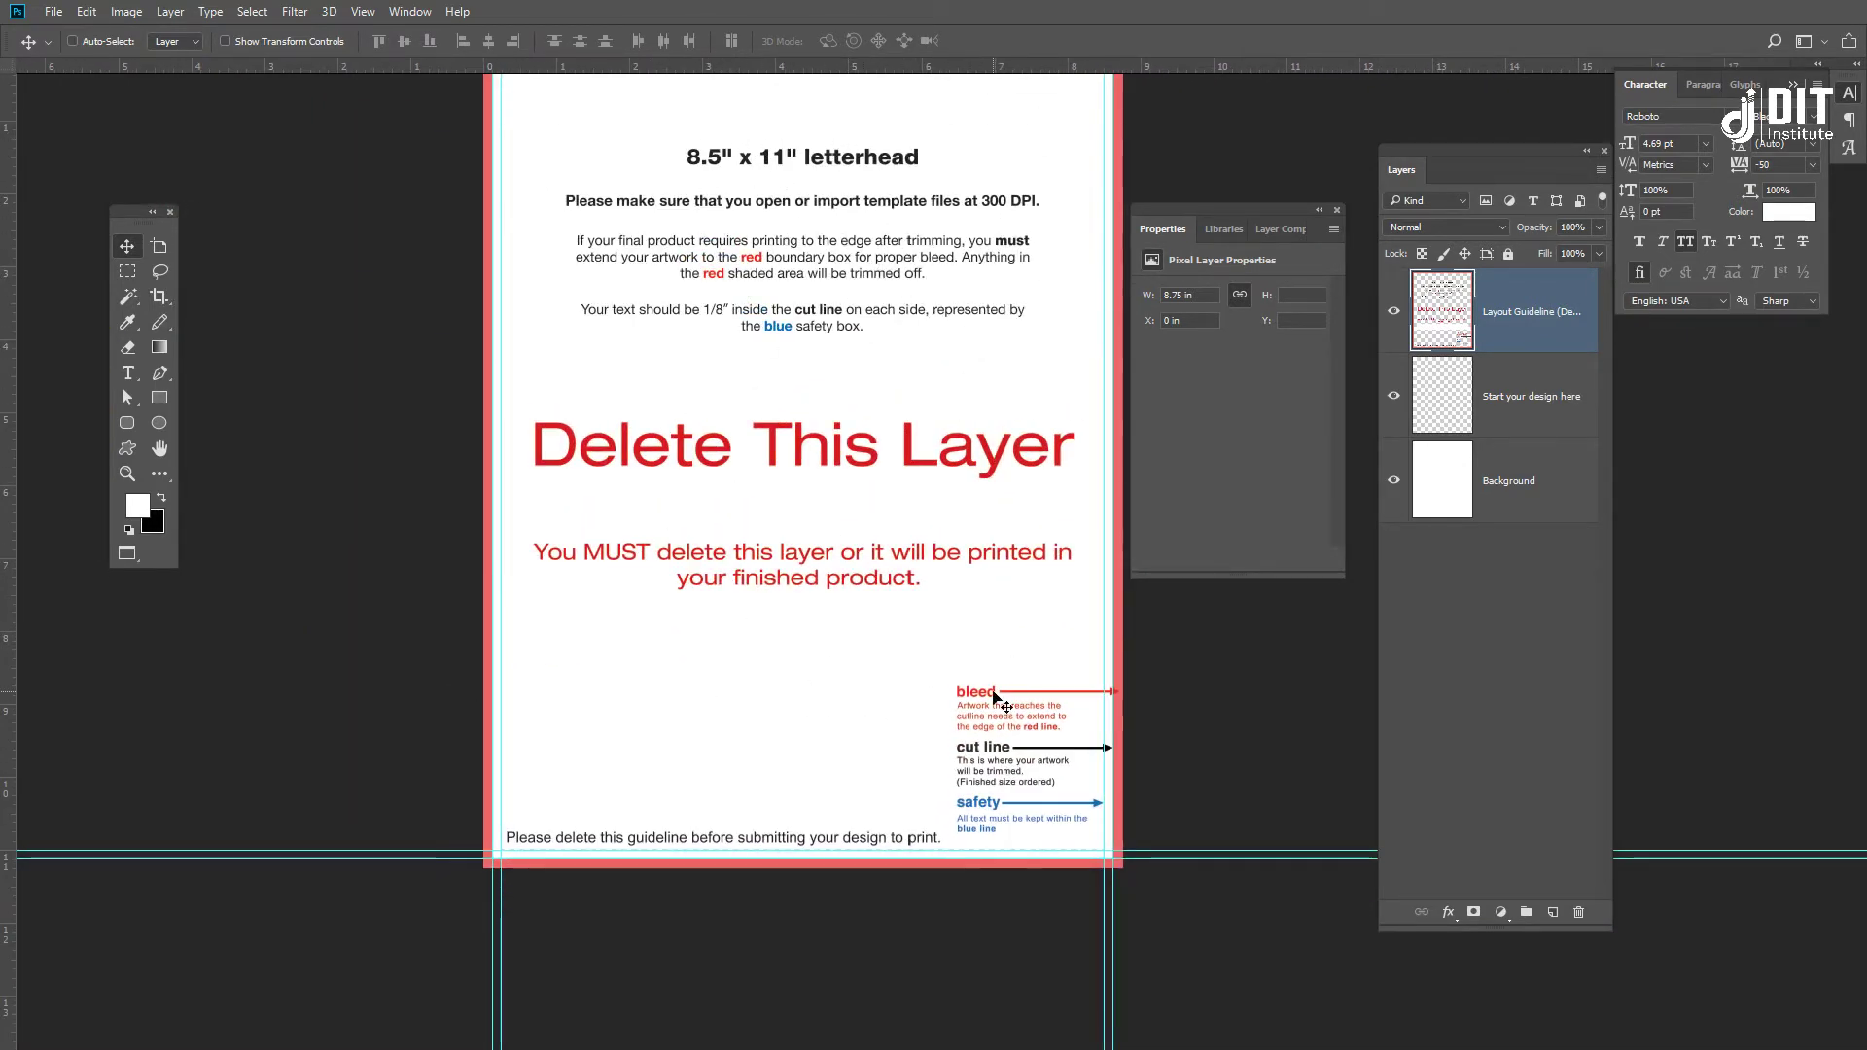
key("ctrl")
scroll(1002, 700, "up", 1)
scroll(1002, 700, "up", 1)
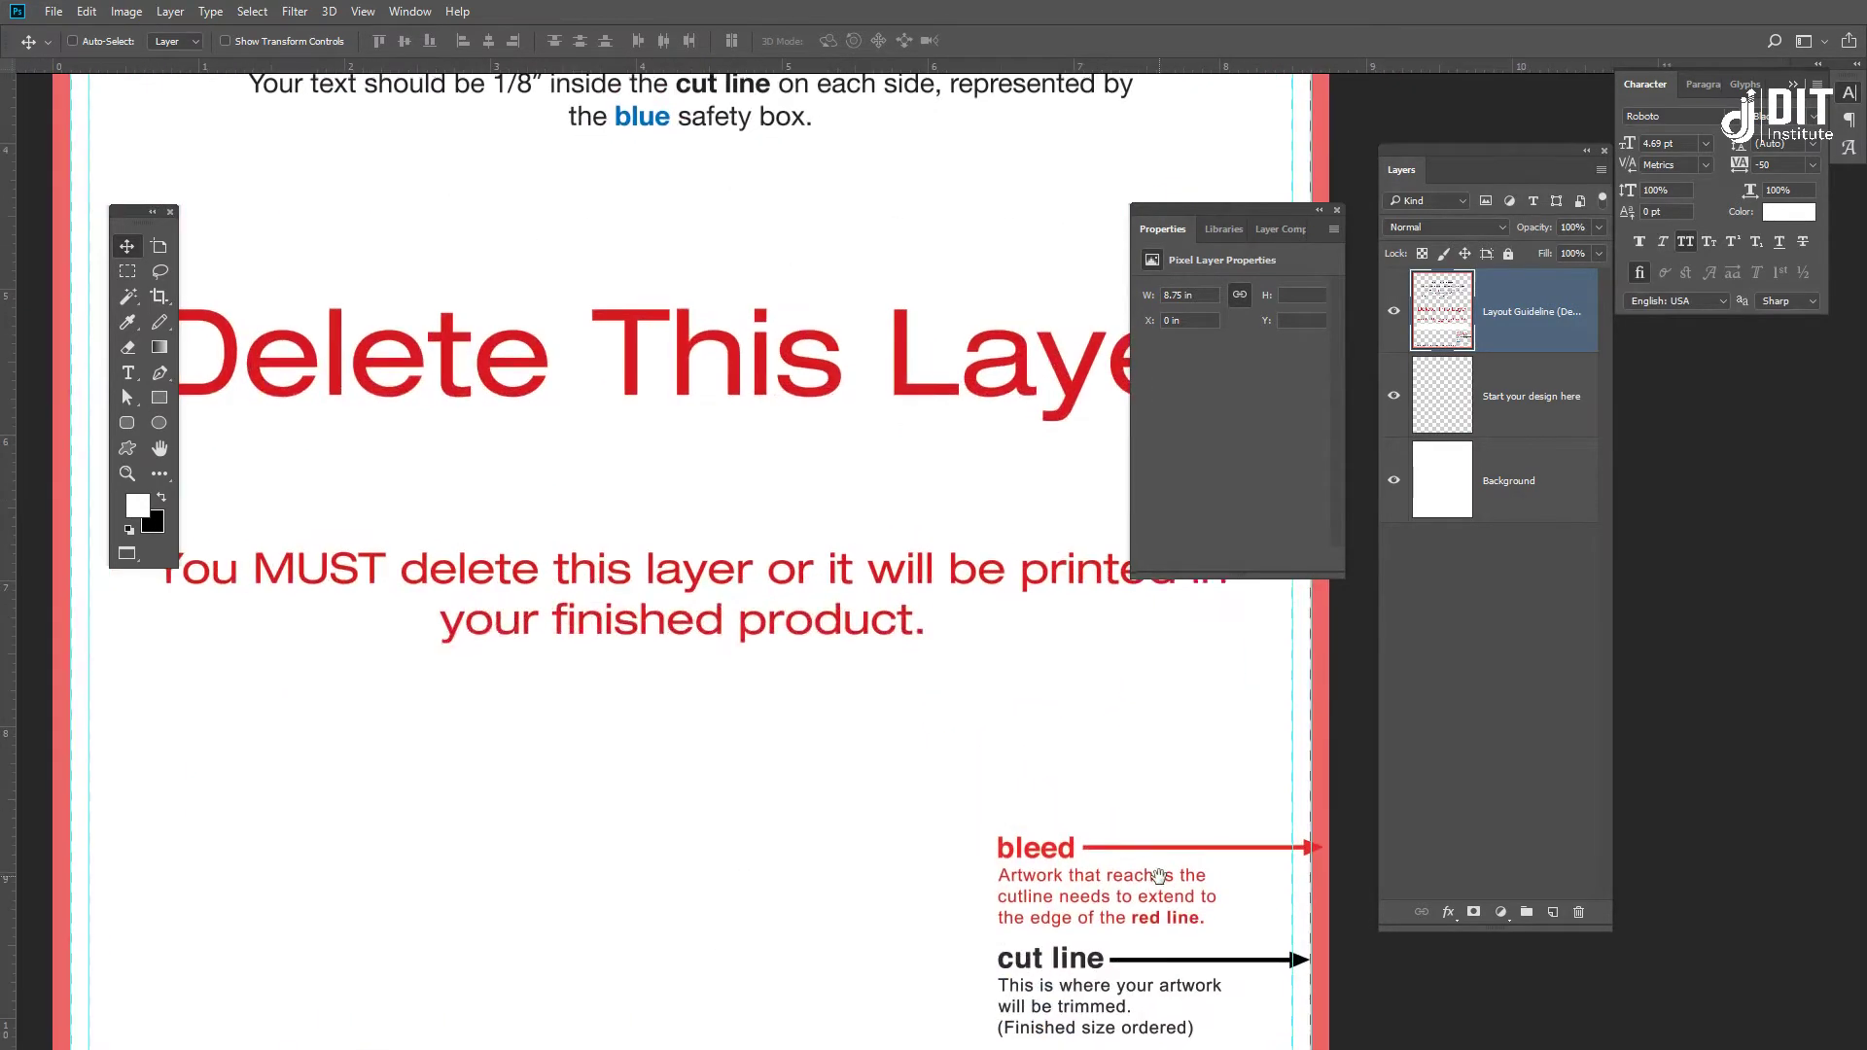
scroll(1001, 701, "up", 1)
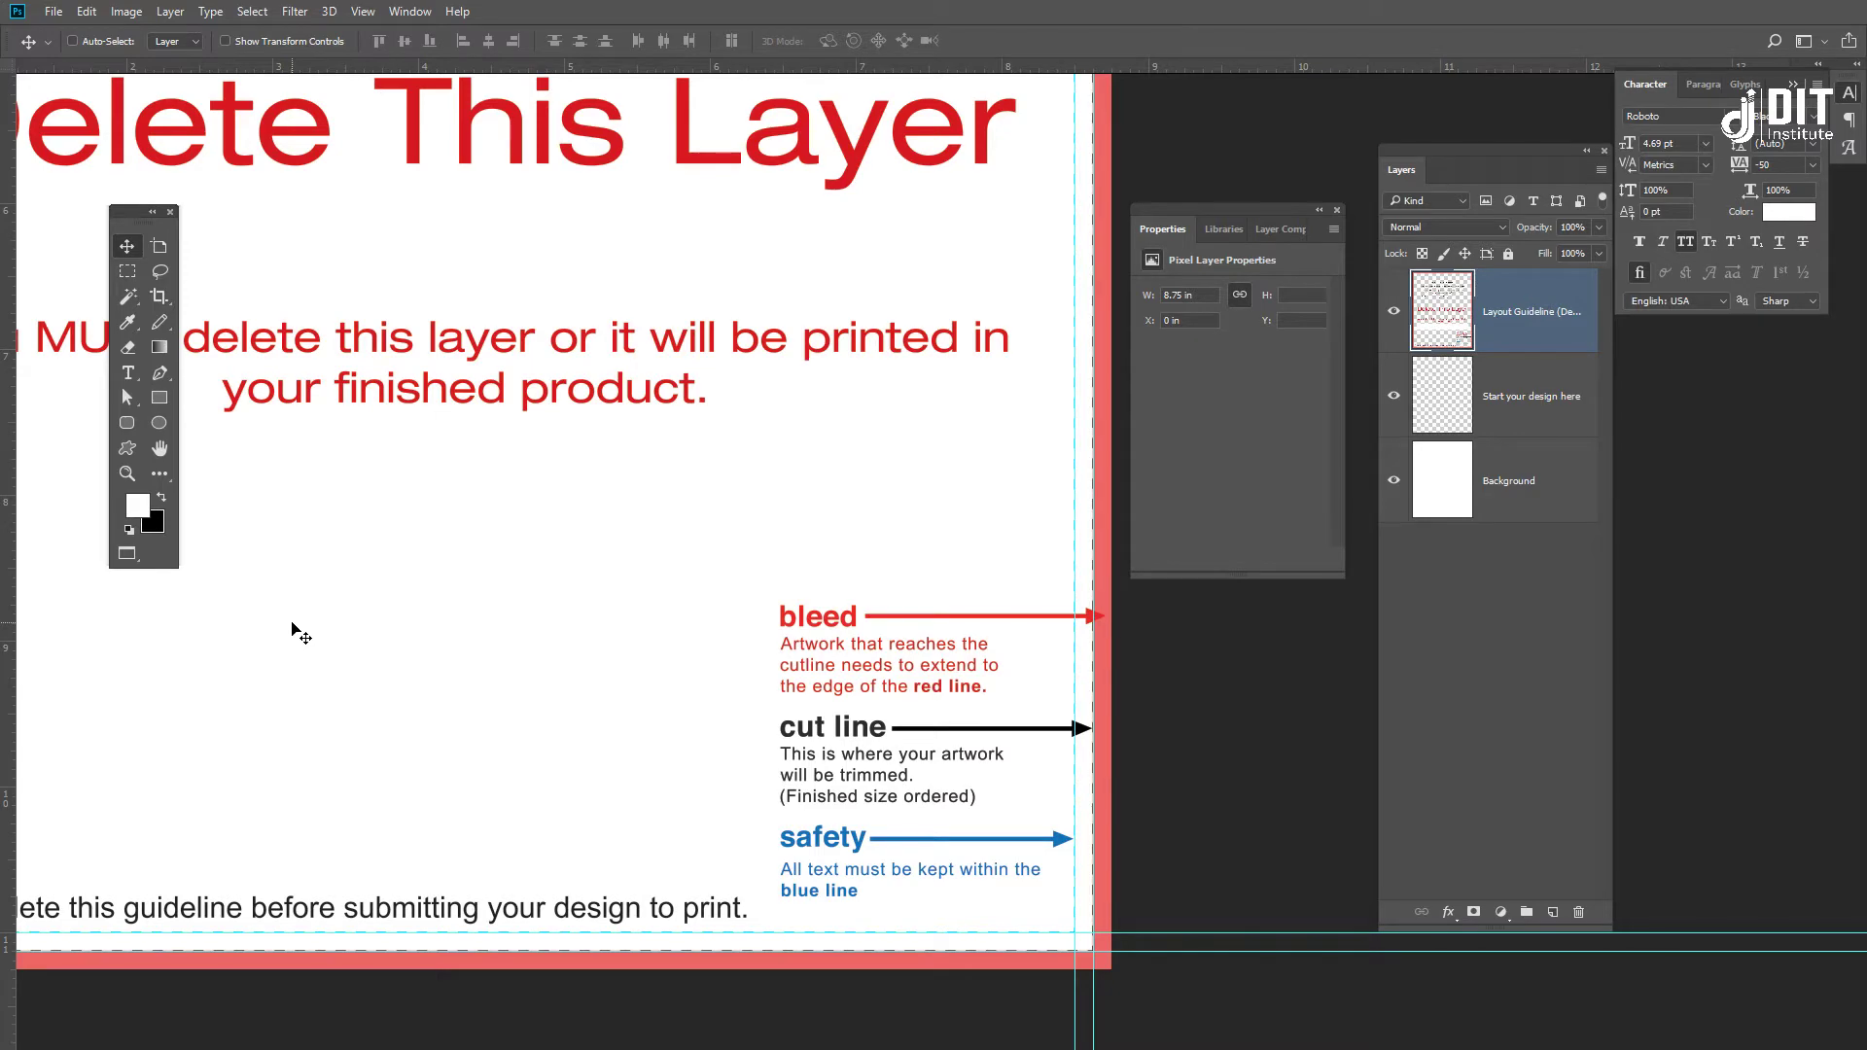
scroll(311, 595, "down", 2)
scroll(311, 595, "down", 1)
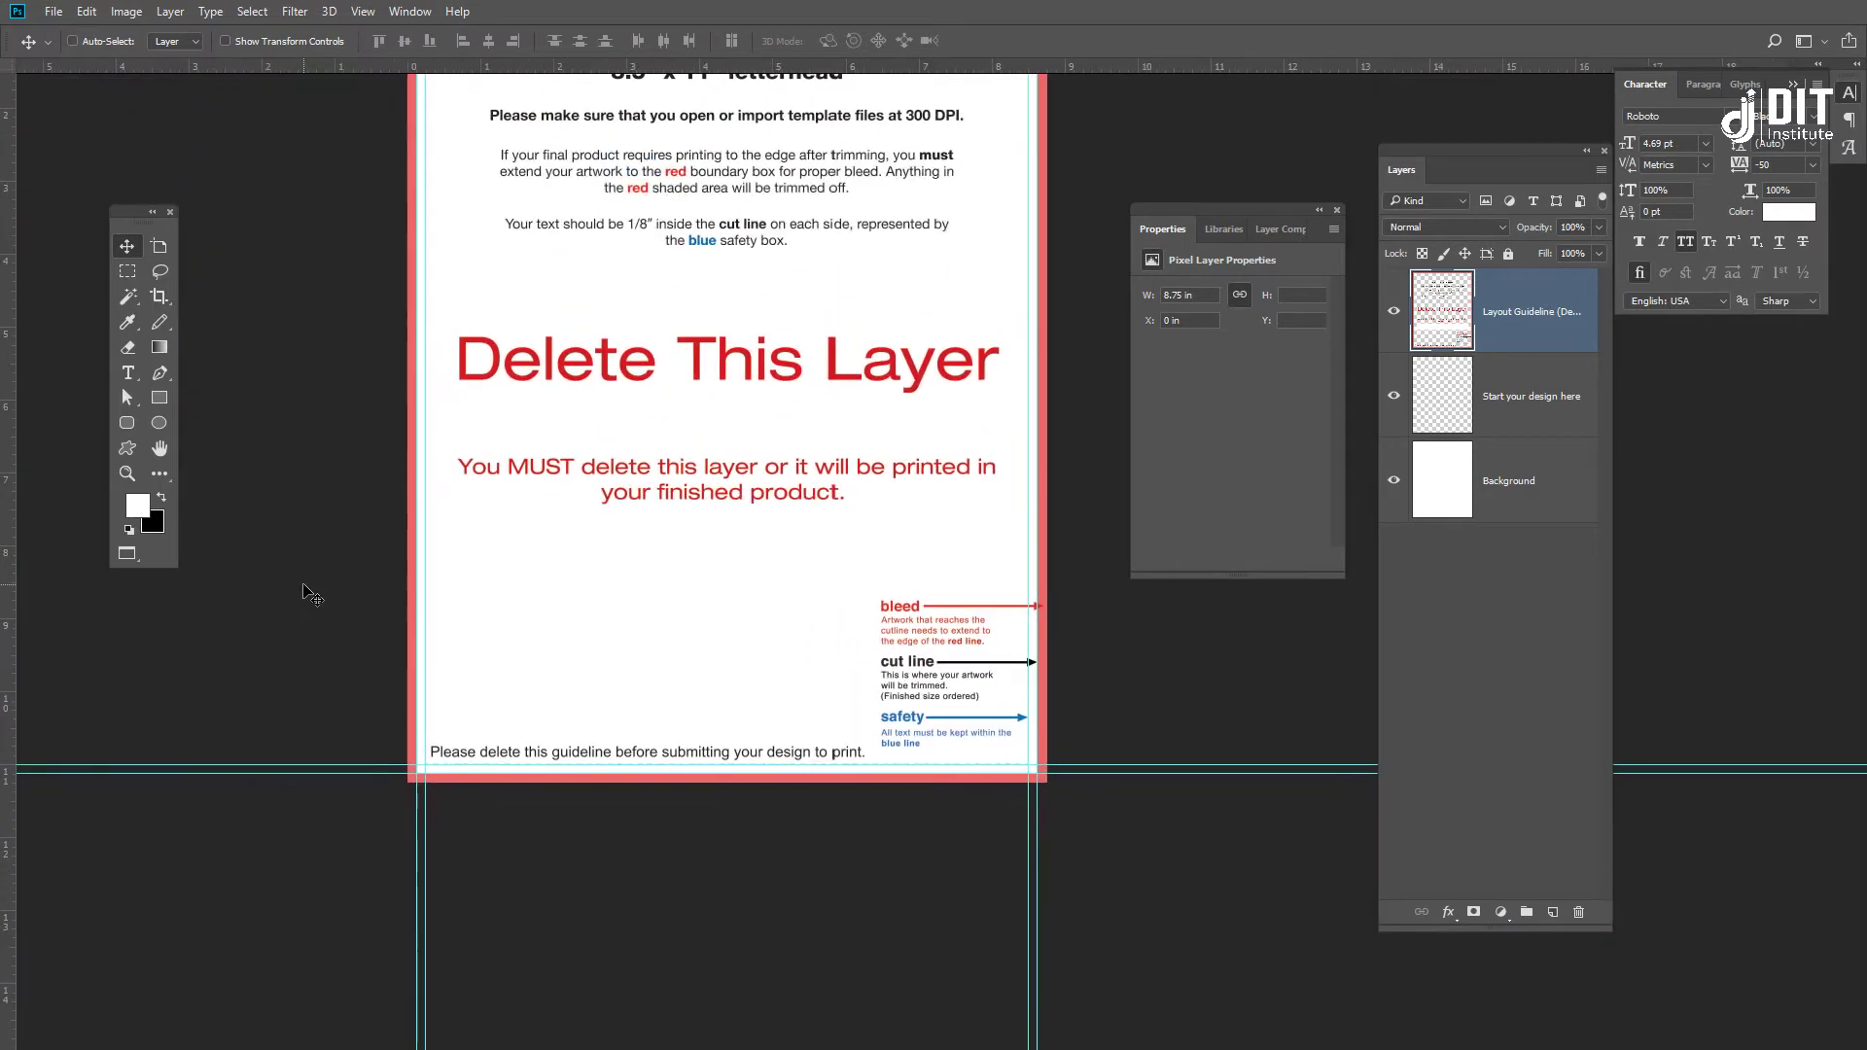
Confirm in Image Size the template is 8.75 x 11.25 in at 600 px/inch, then cancel
left_click(127, 11)
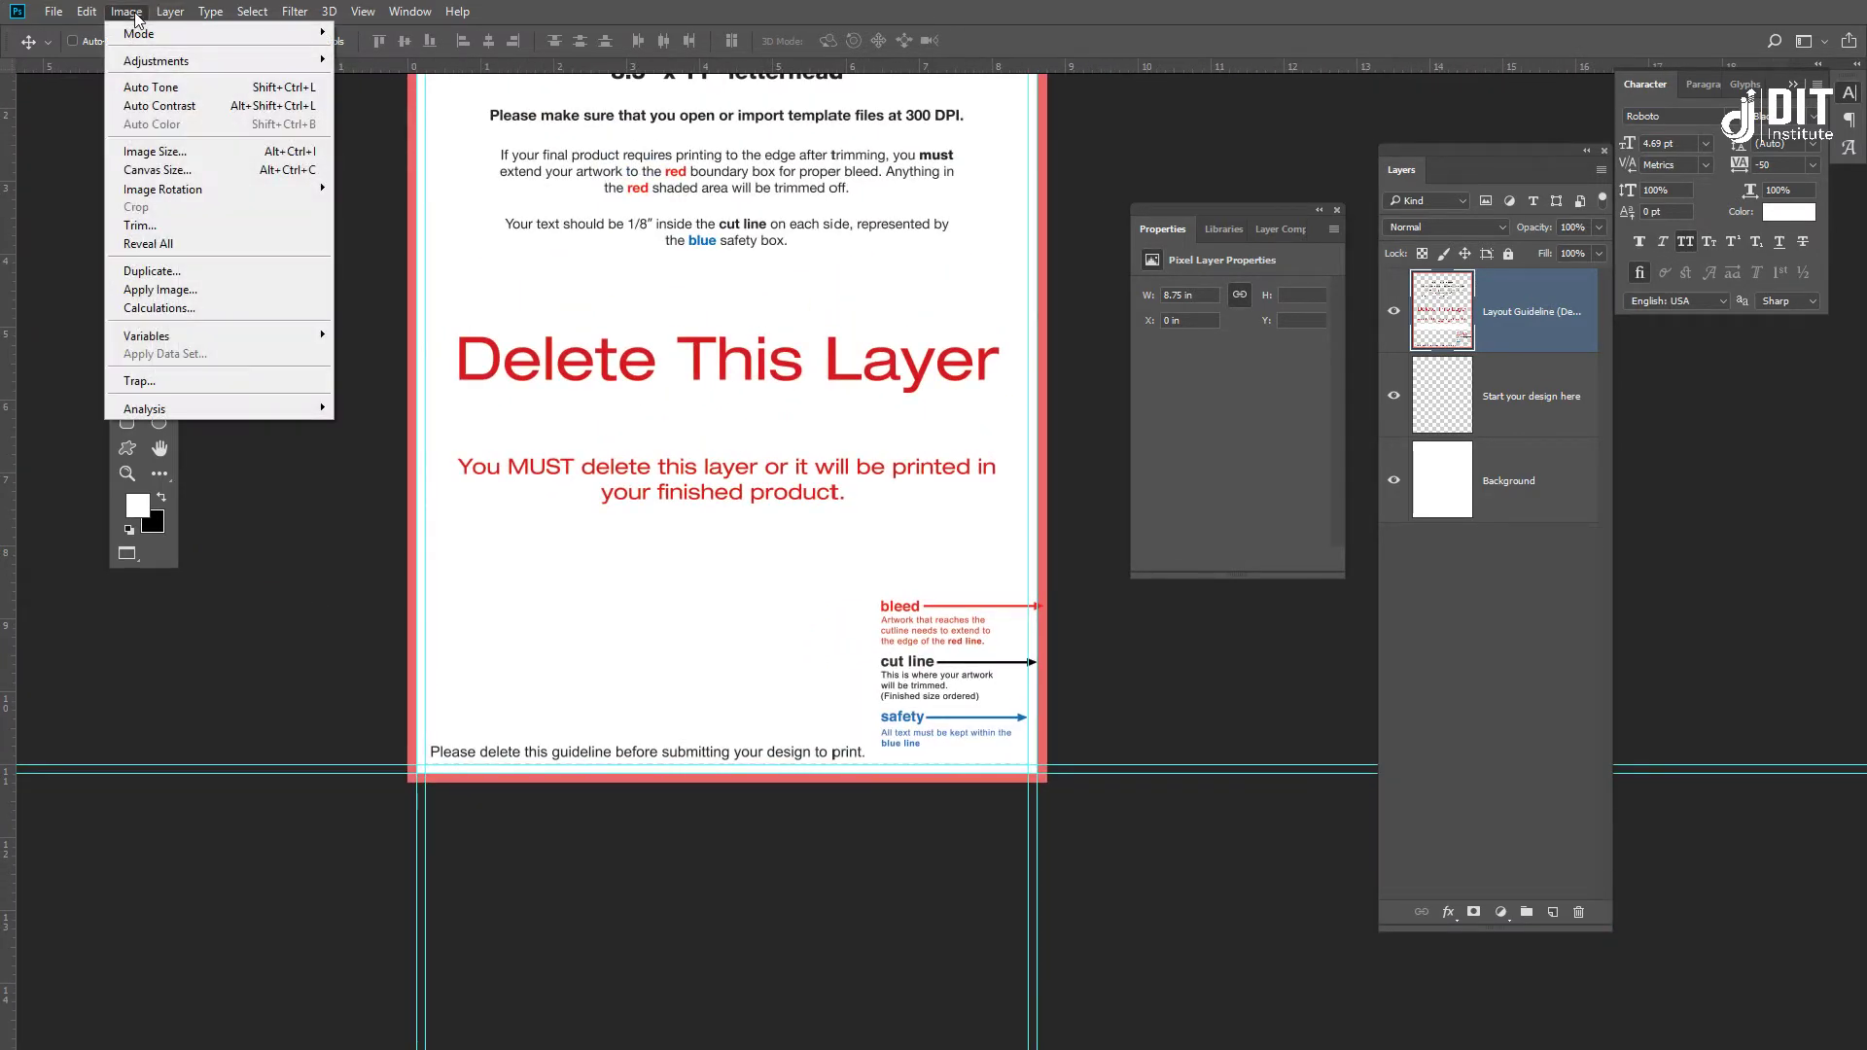
left_click(156, 152)
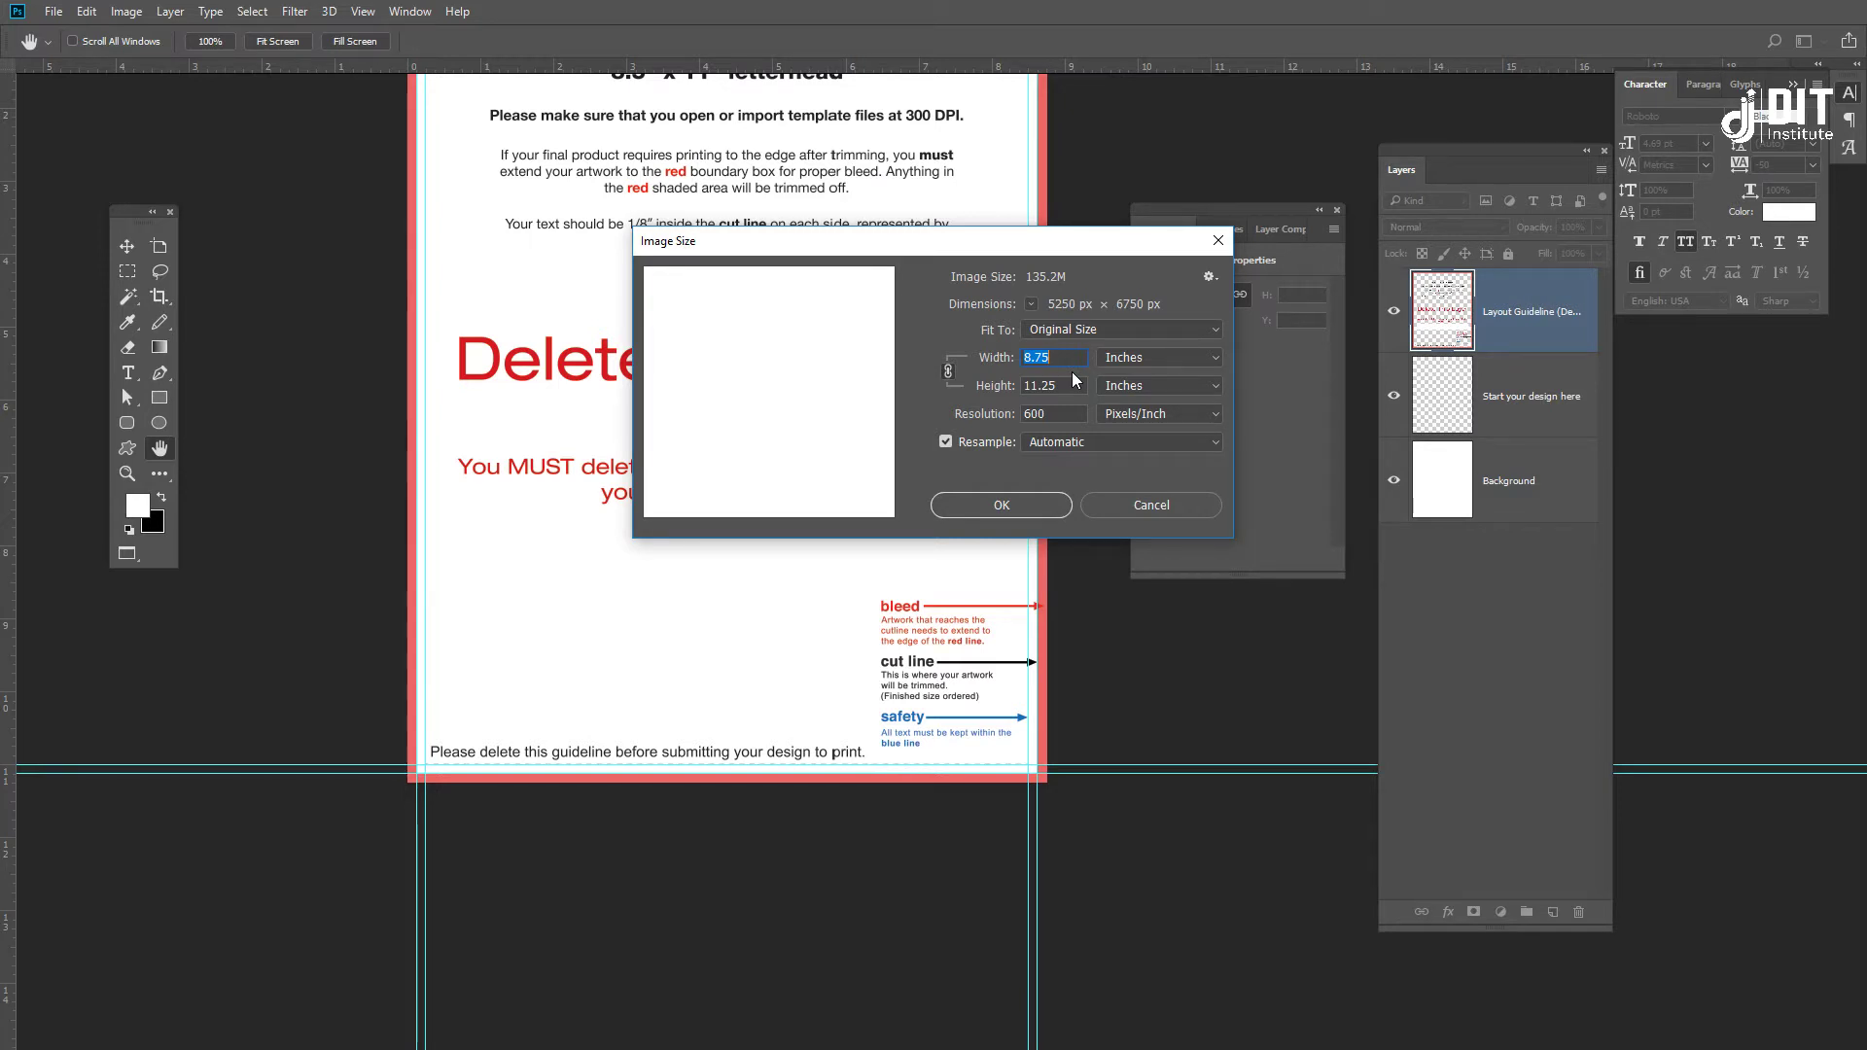
left_click(1038, 358)
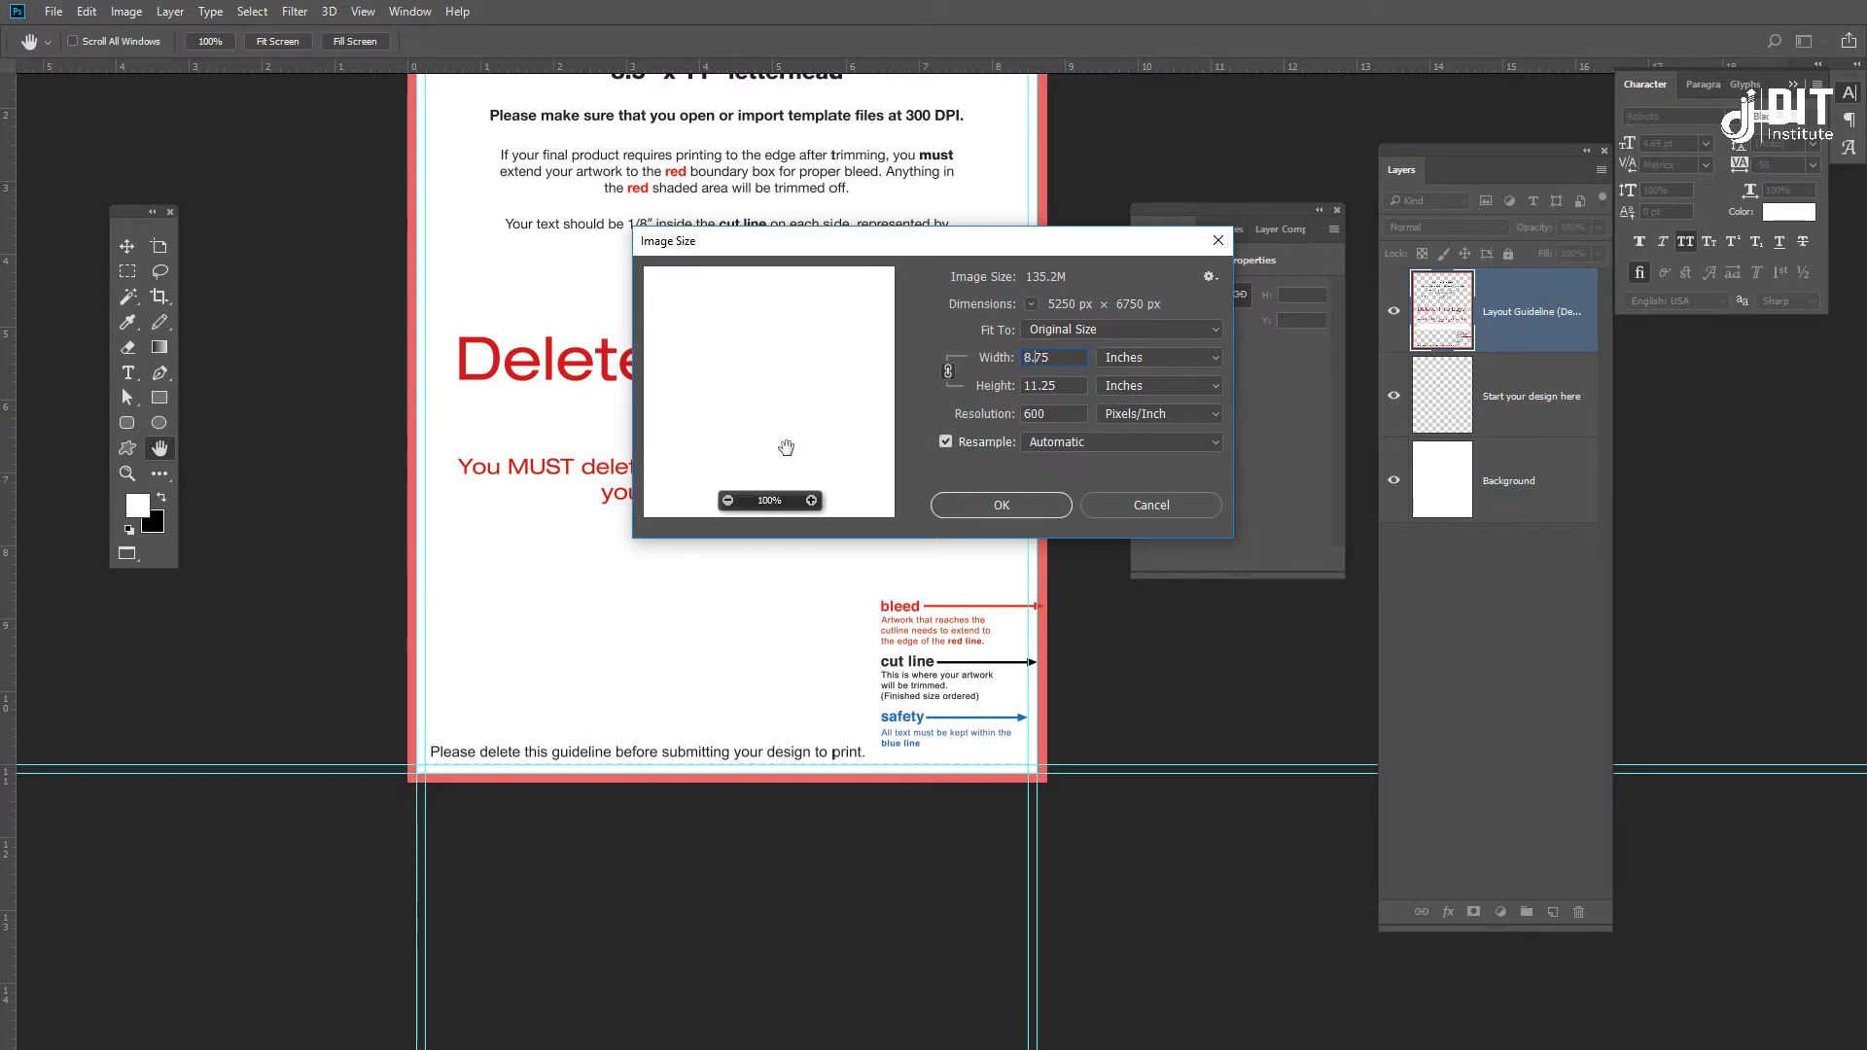
mouse_move(769, 391)
left_click(1173, 504)
Put Photoshop in black full-screen view and go to PsPrint's Business Cards category
key("f")
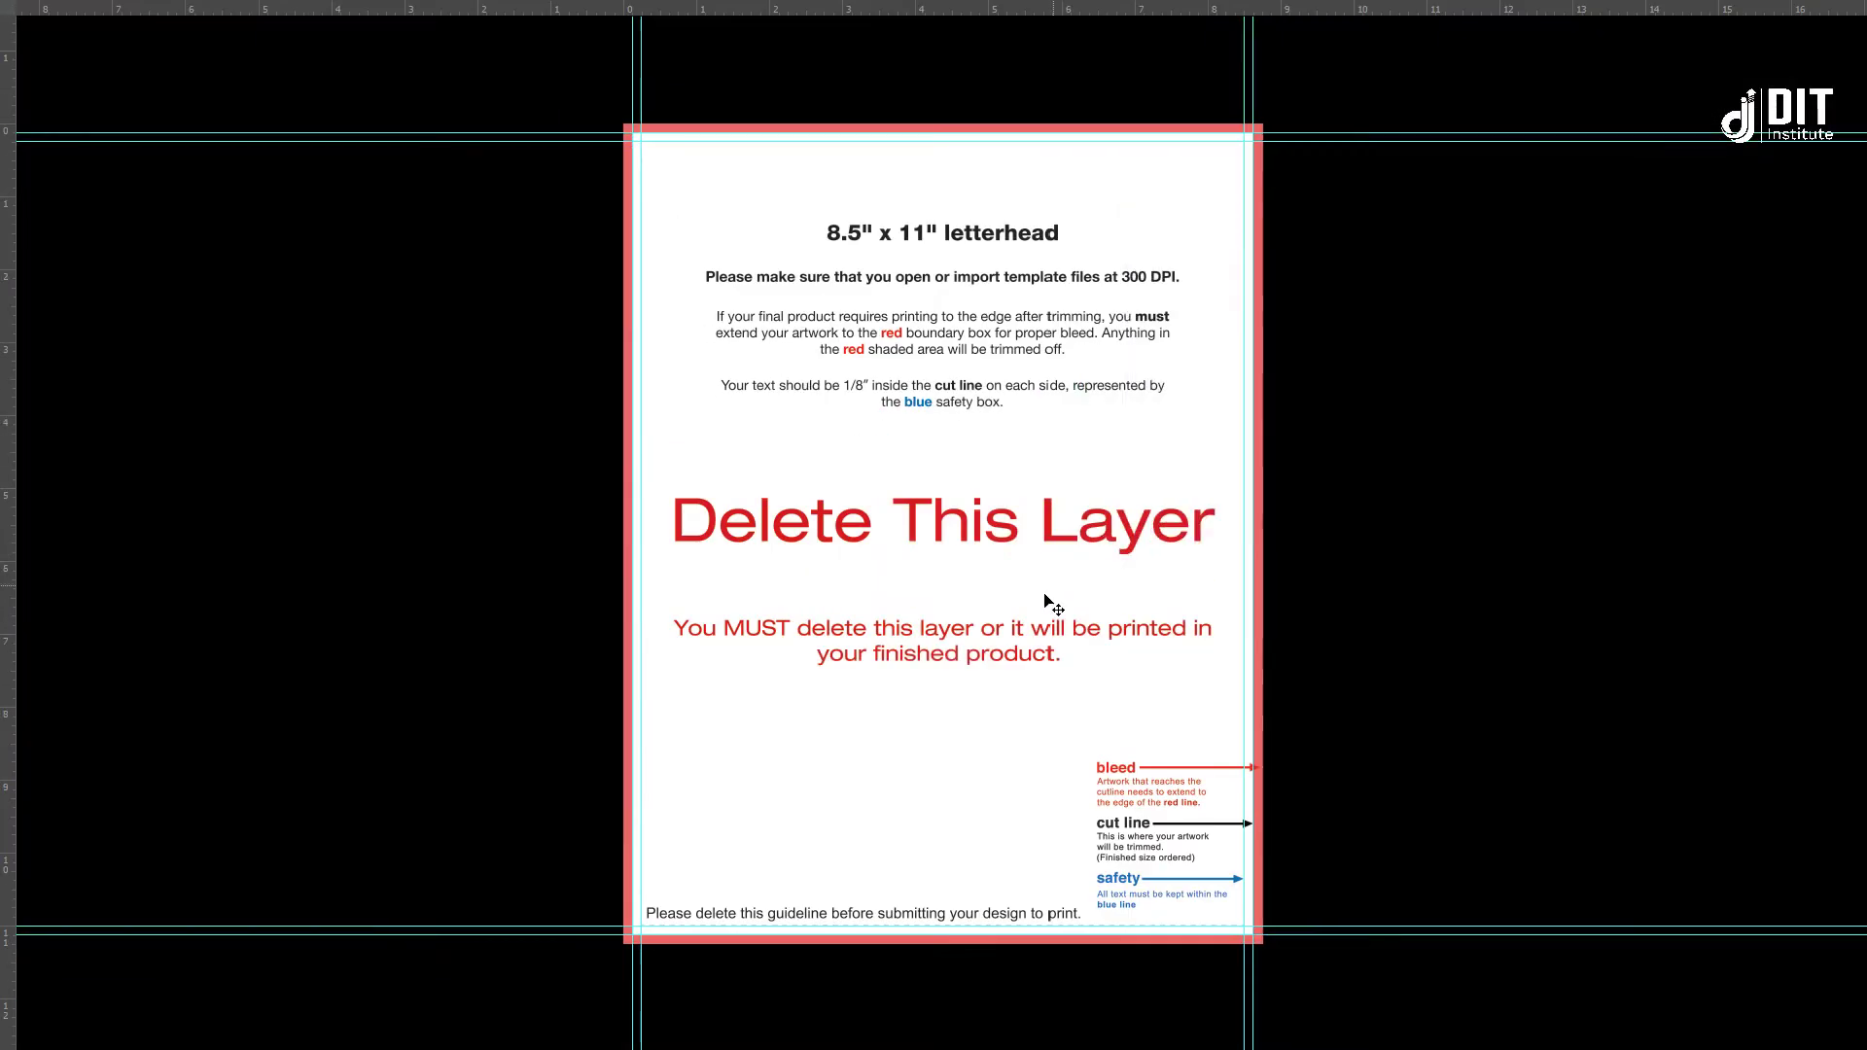
key("f")
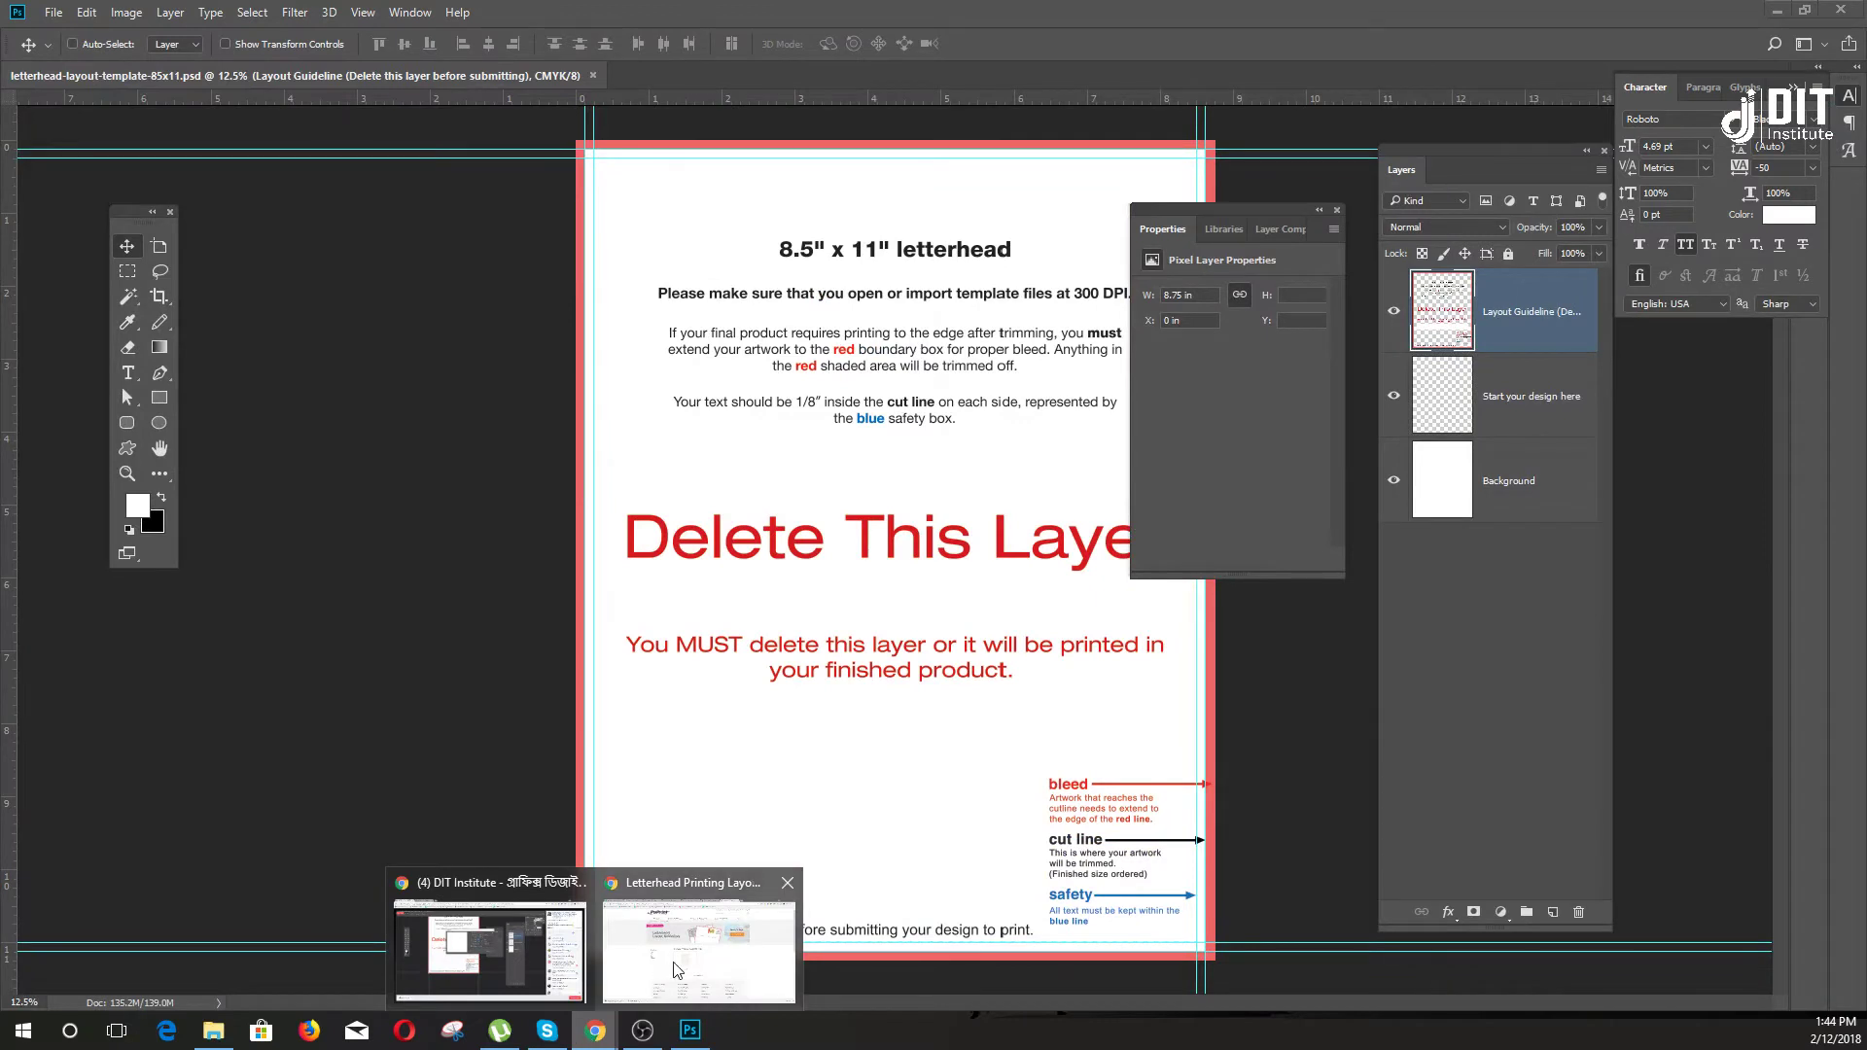
left_click(677, 968)
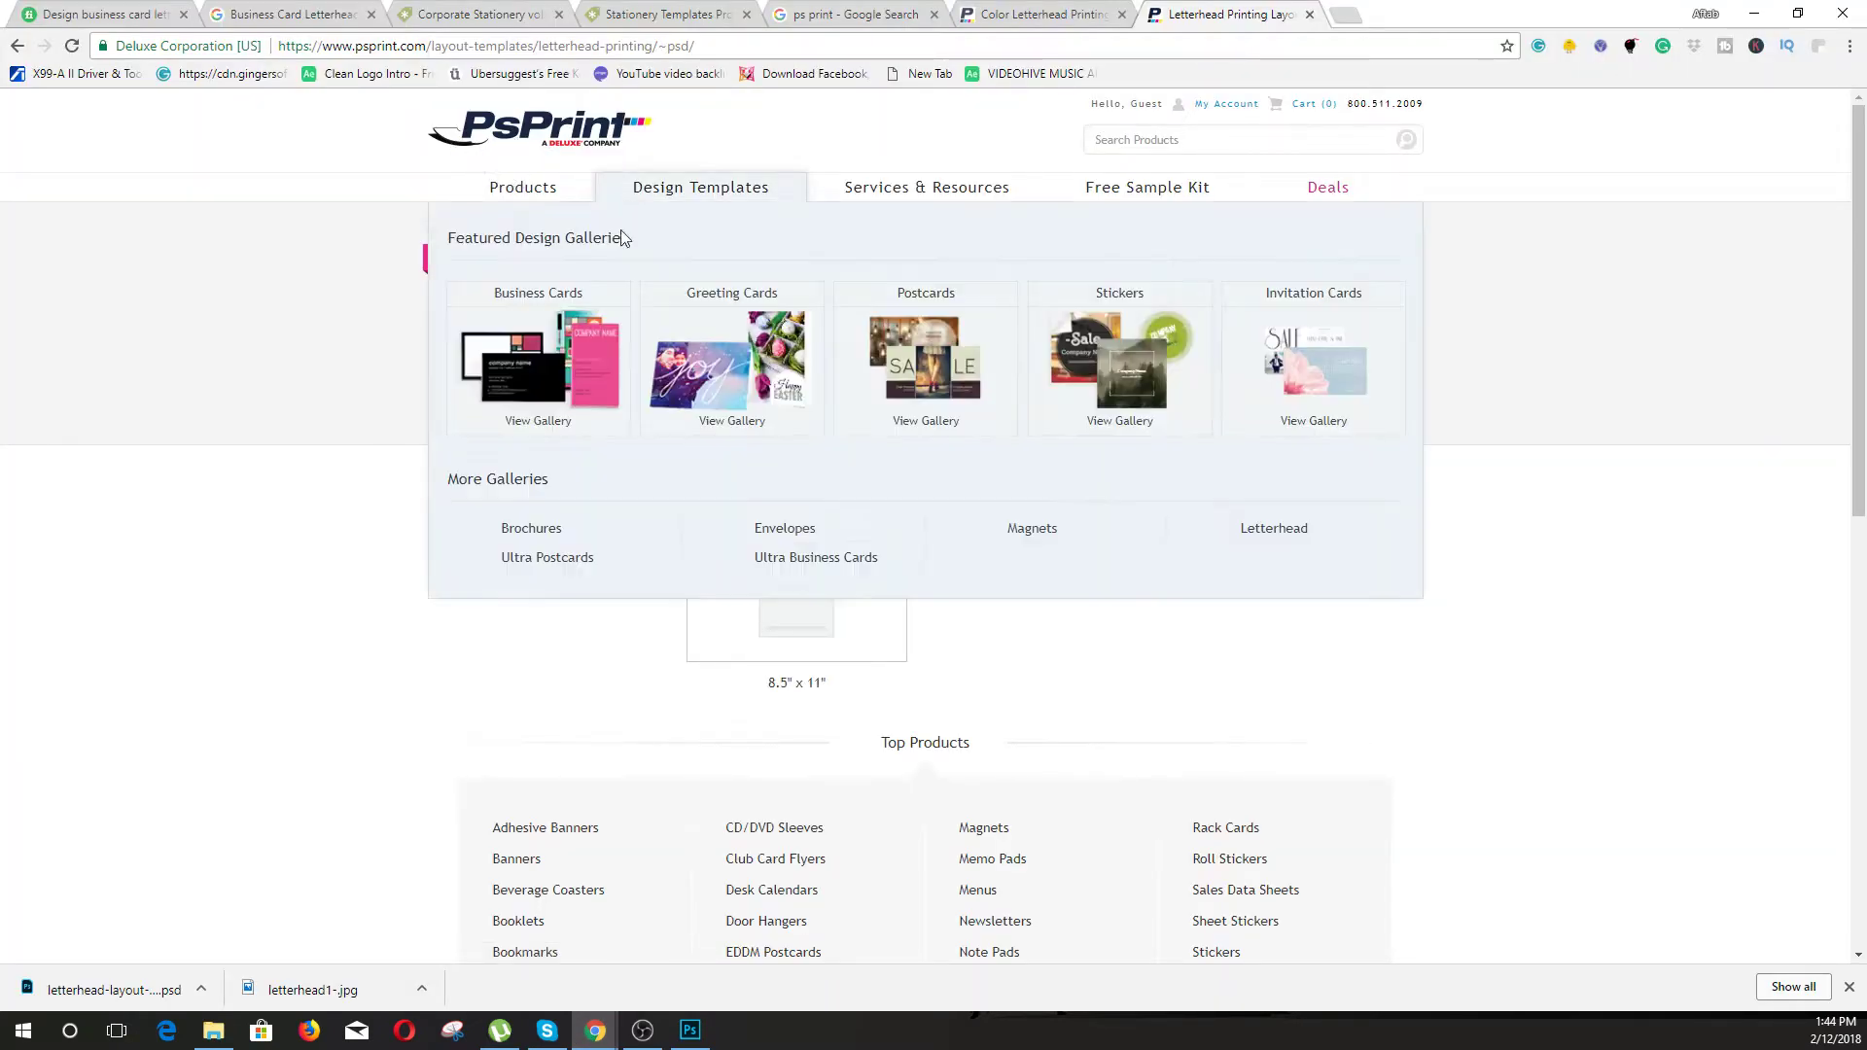
mouse_move(522, 186)
left_click(520, 360)
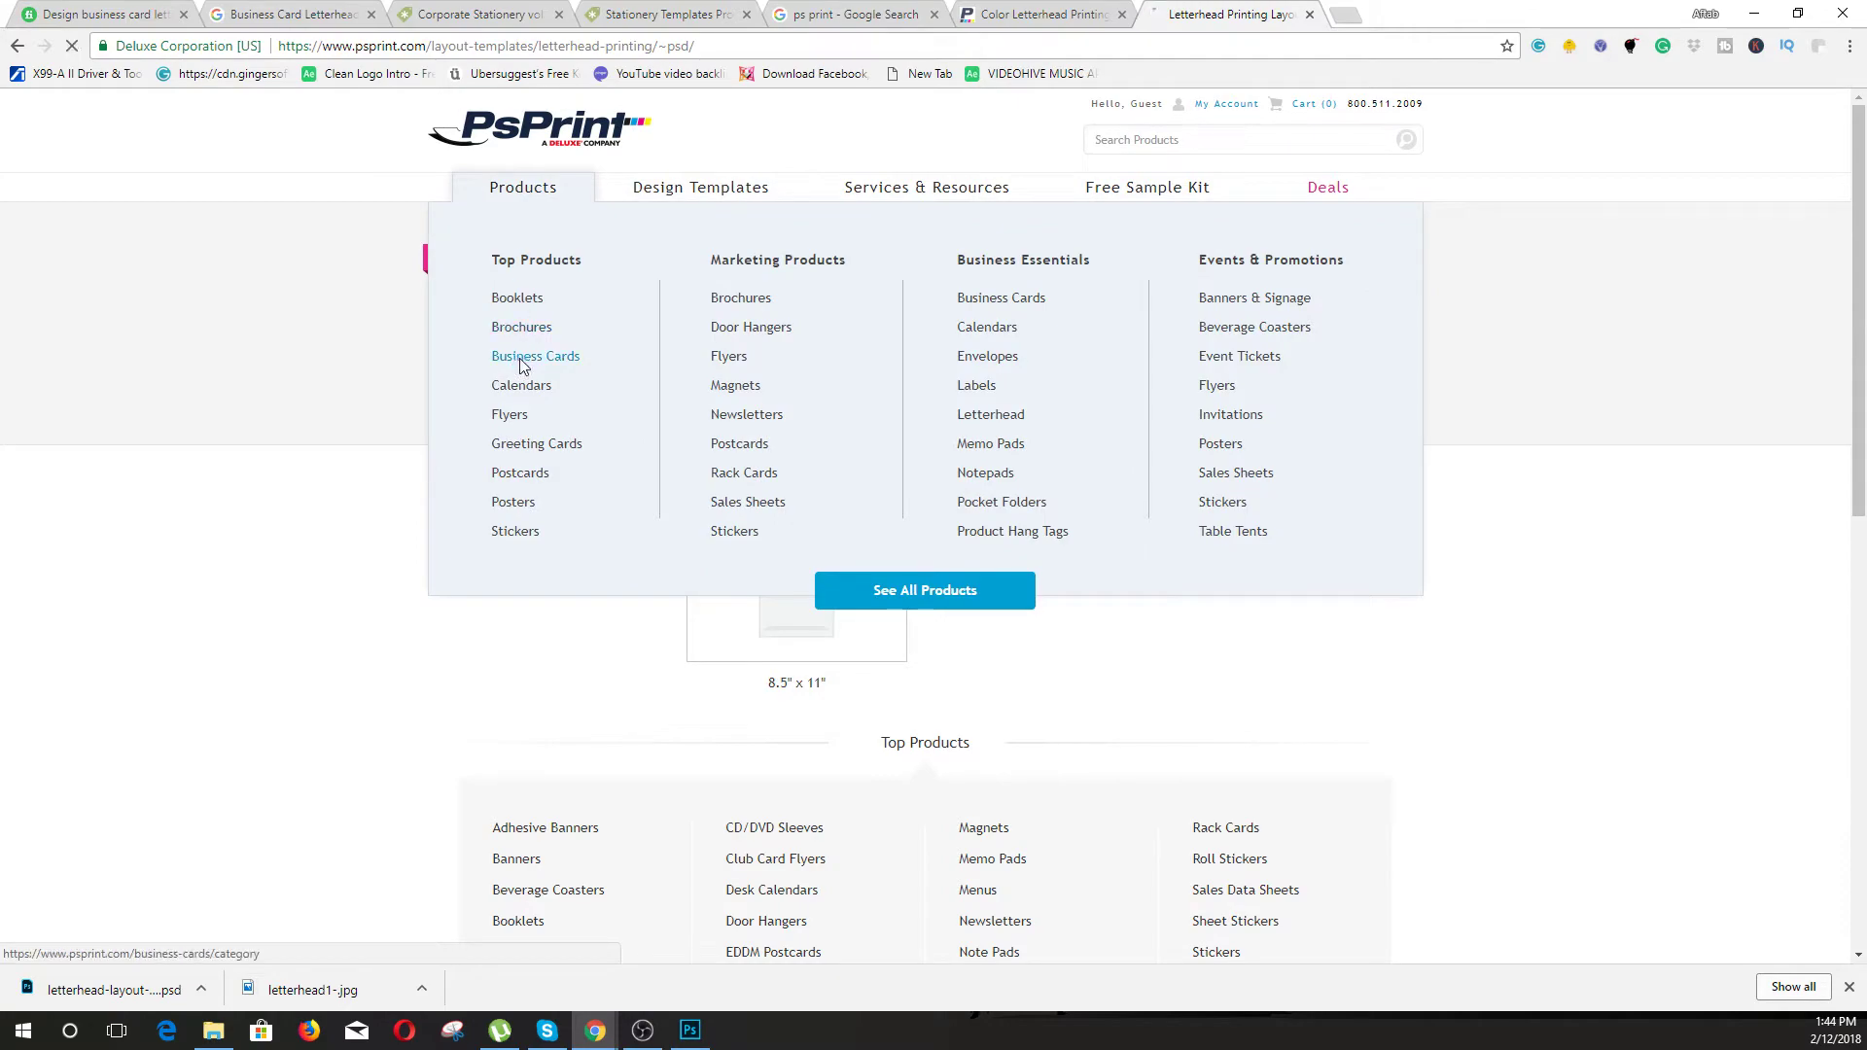
Browse the business card products and open the Uncoated Business Cards page
scroll(825, 532, "down", 7)
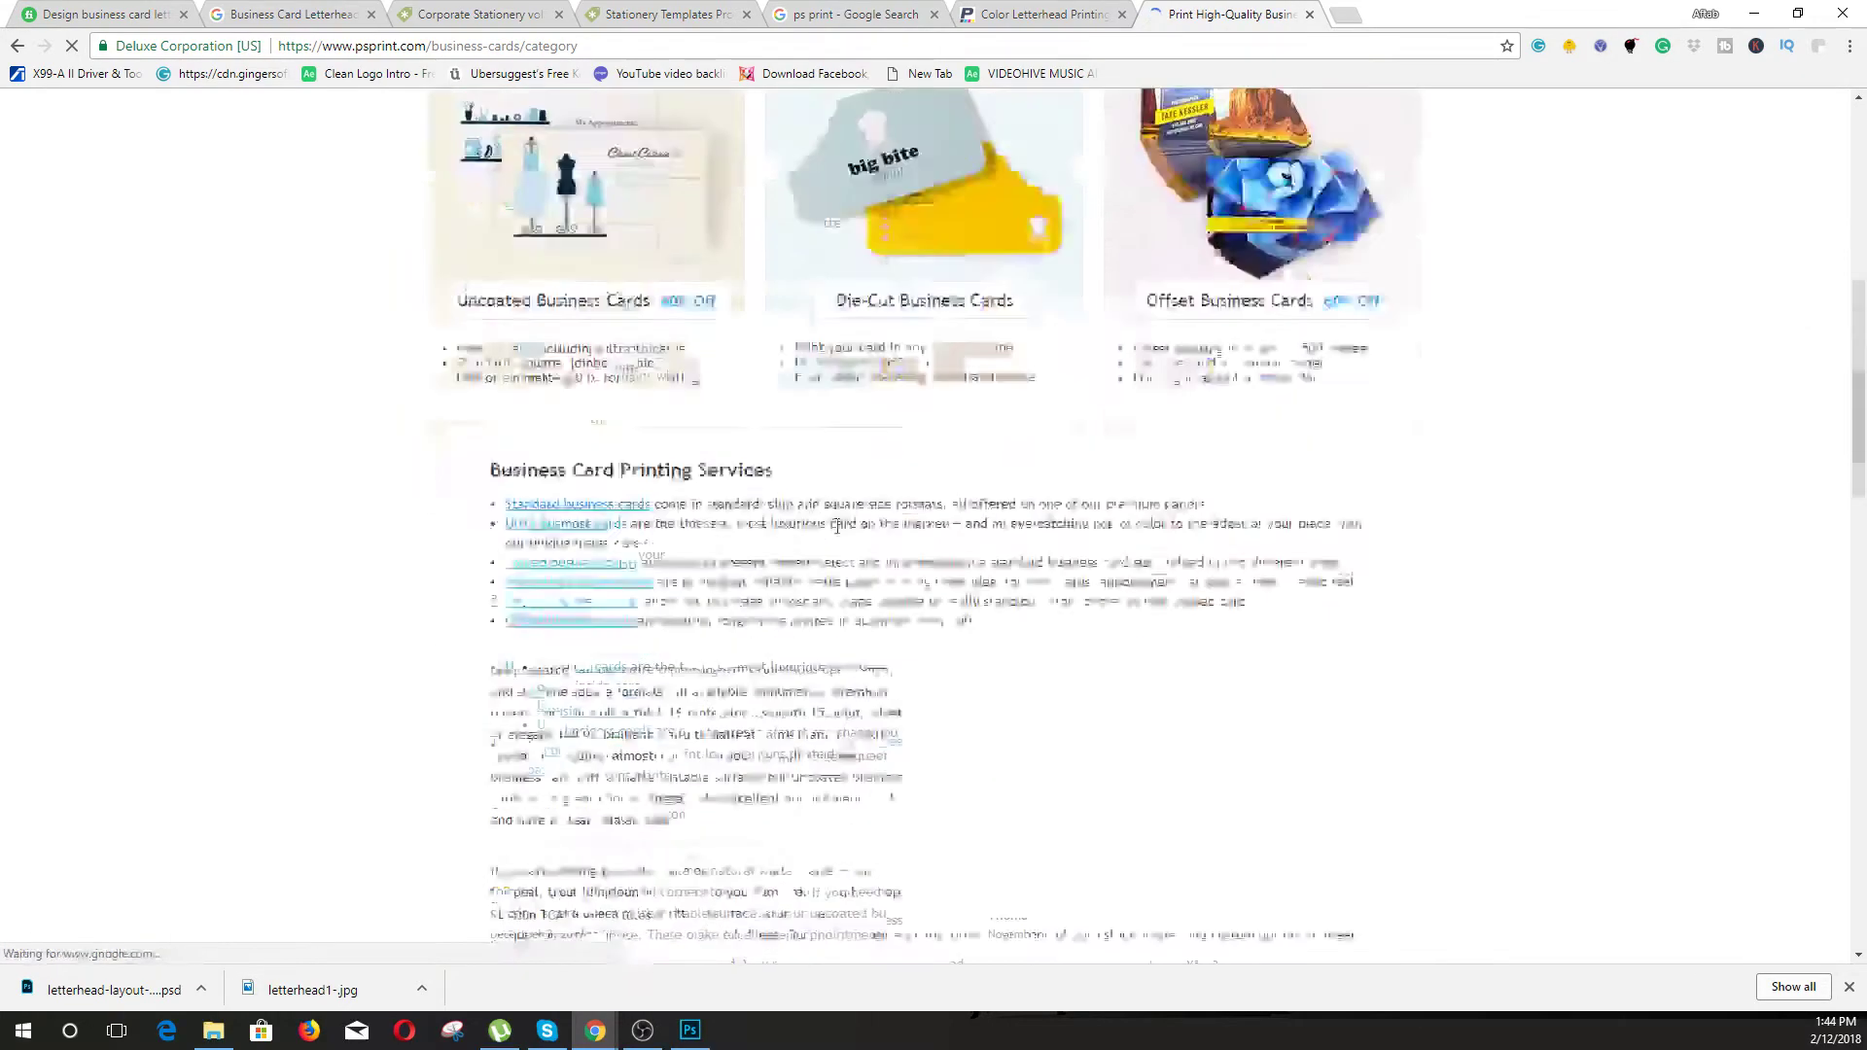
scroll(720, 389, "up", 2)
scroll(700, 387, "up", 4)
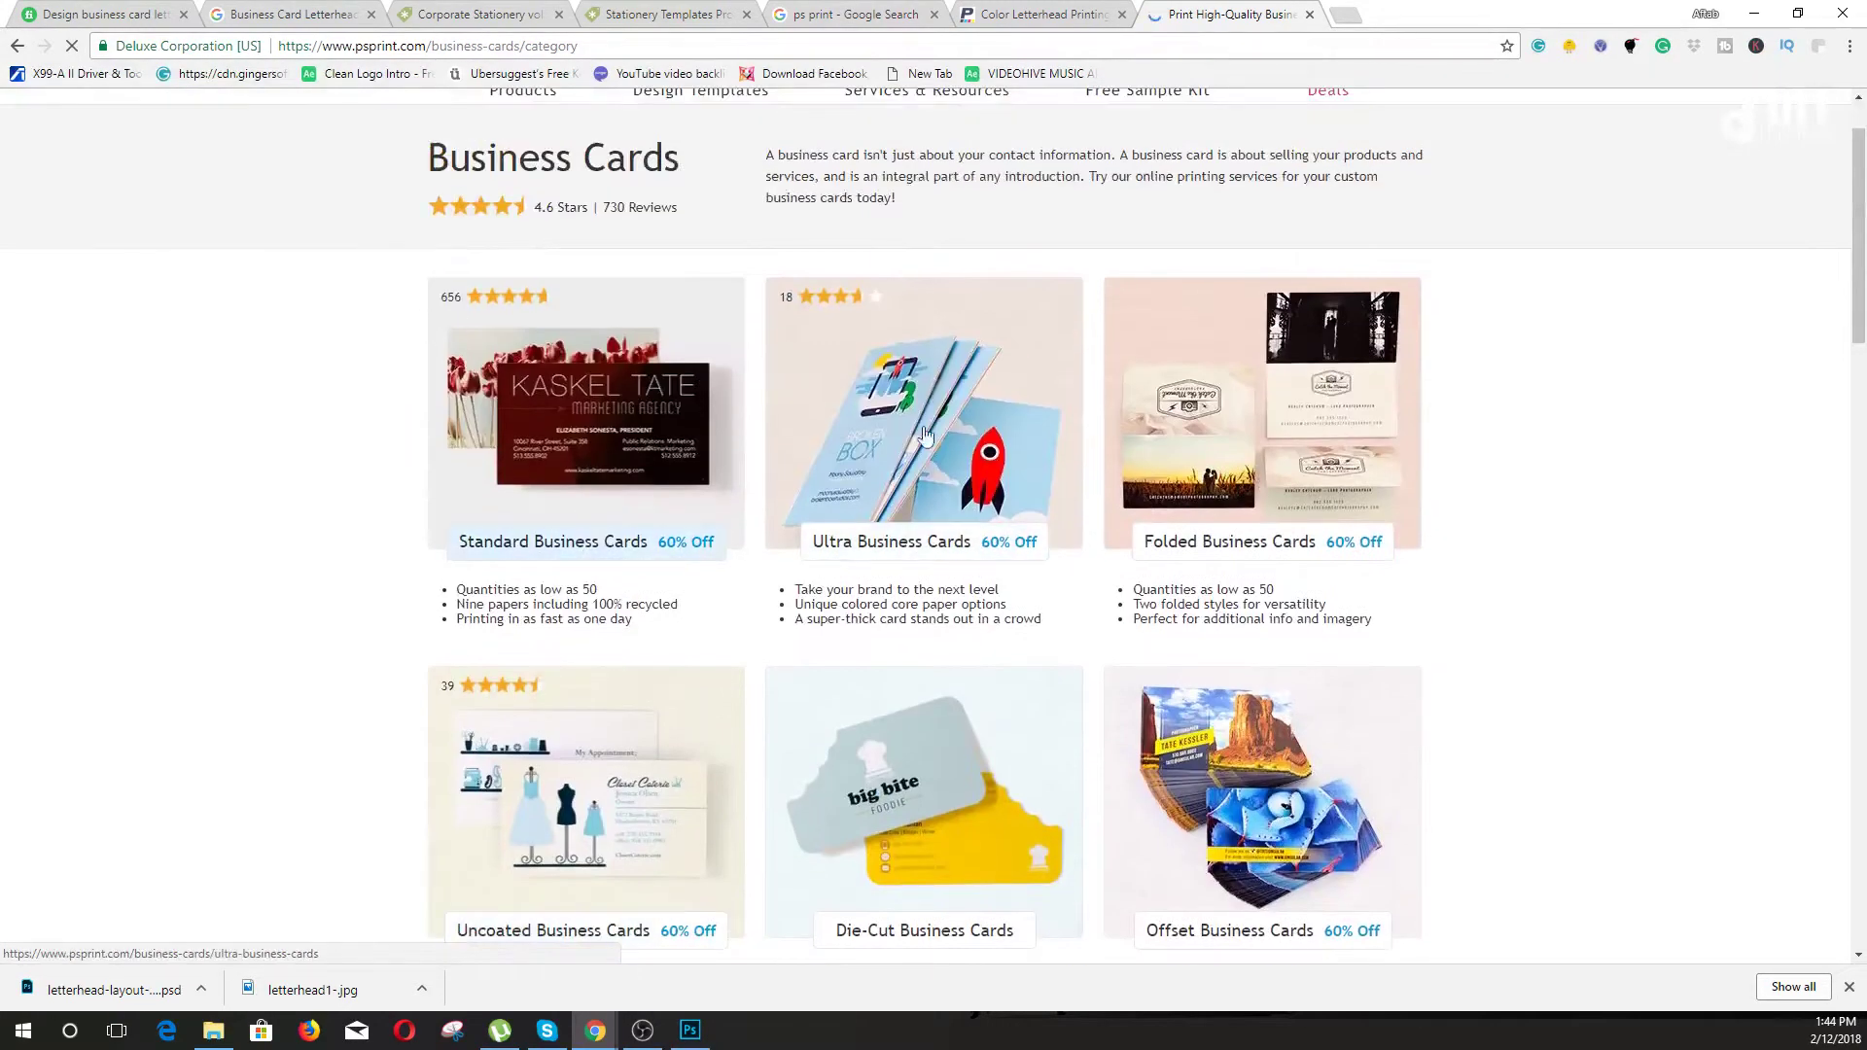
scroll(1218, 647, "down", 3)
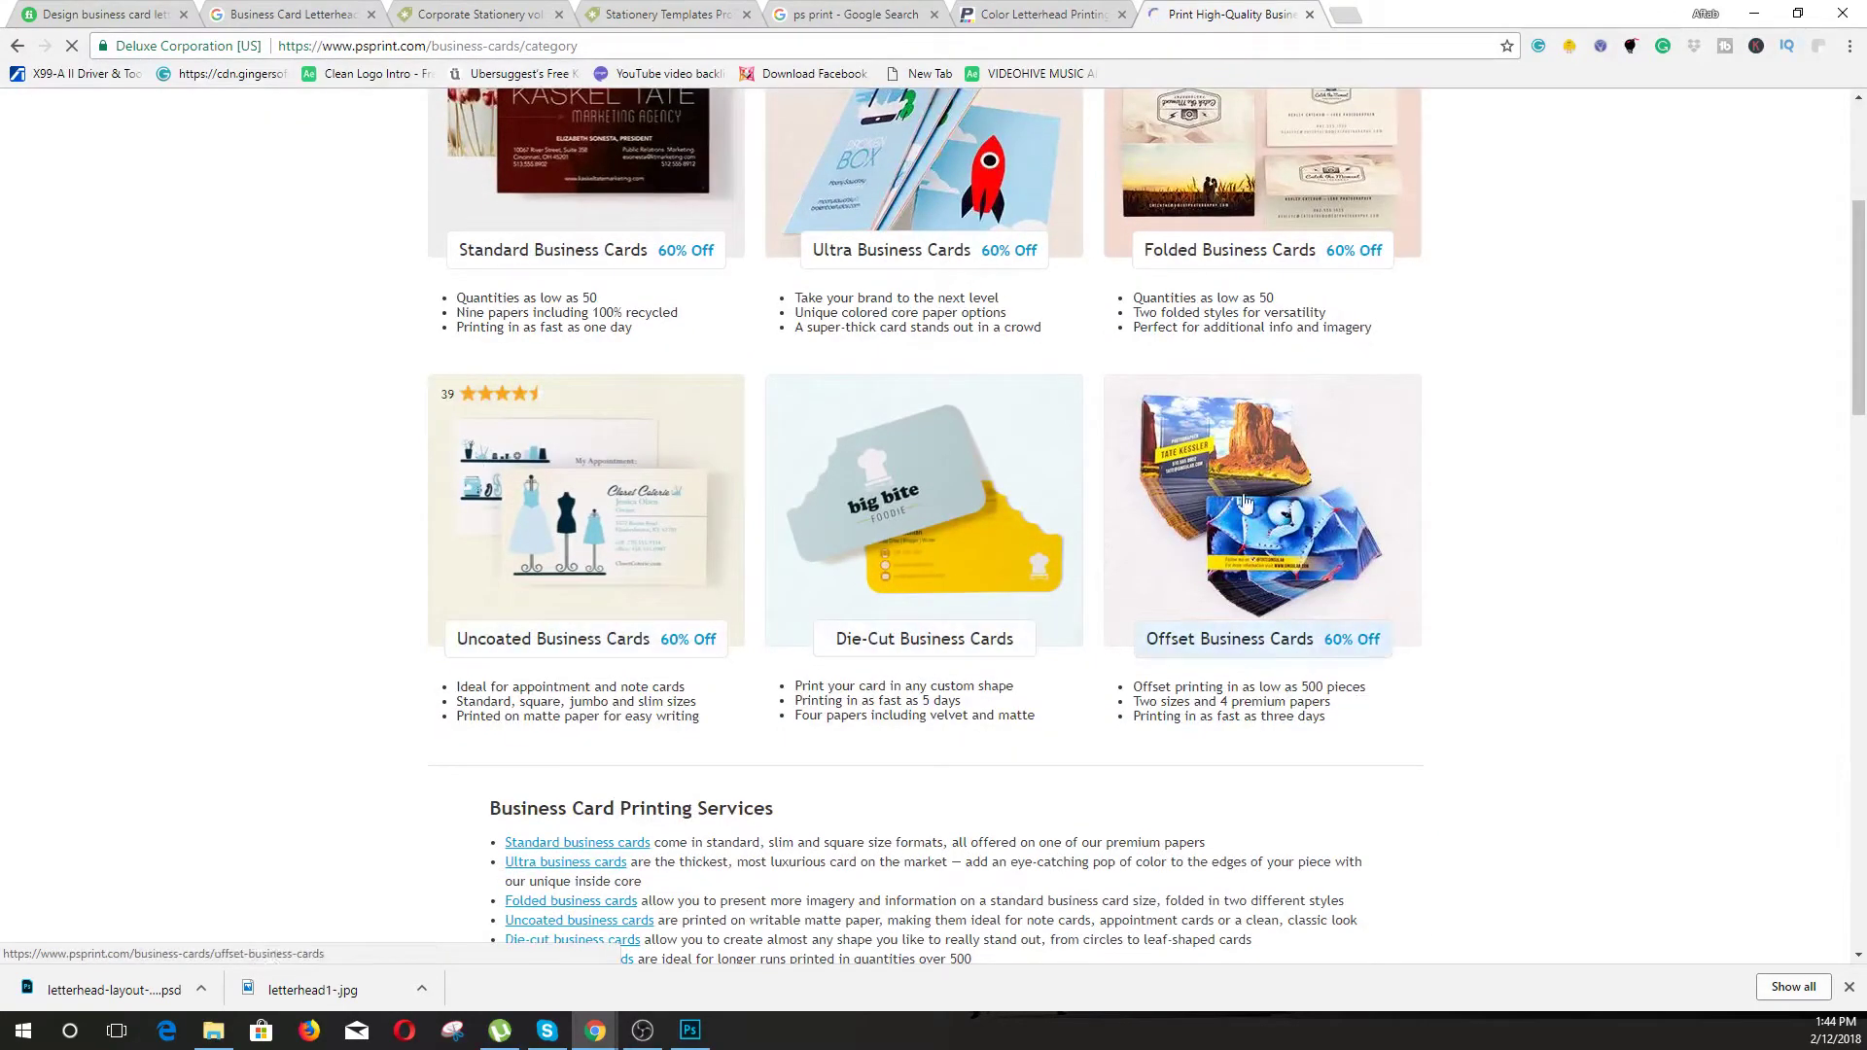
scroll(1075, 555, "down", 3)
scroll(1077, 552, "down", 2)
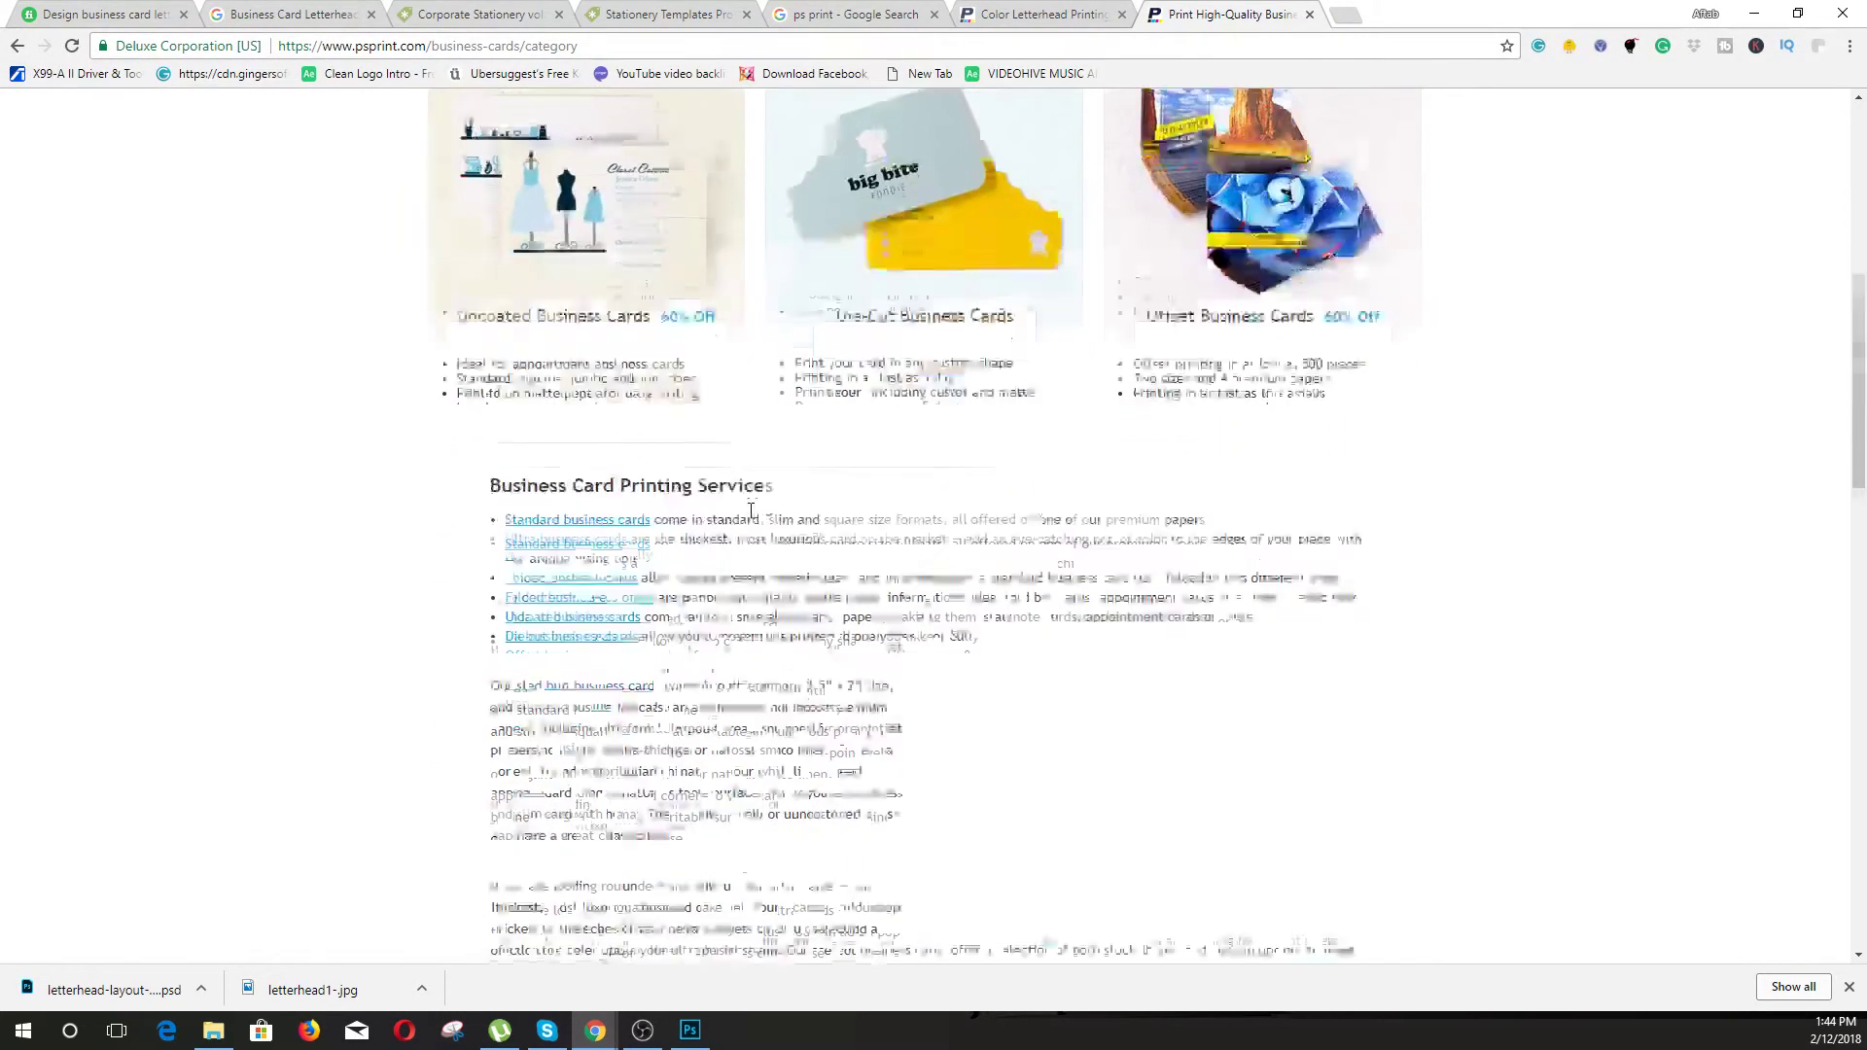
scroll(749, 521, "down", 6)
scroll(750, 521, "down", 4)
scroll(763, 518, "down", 6)
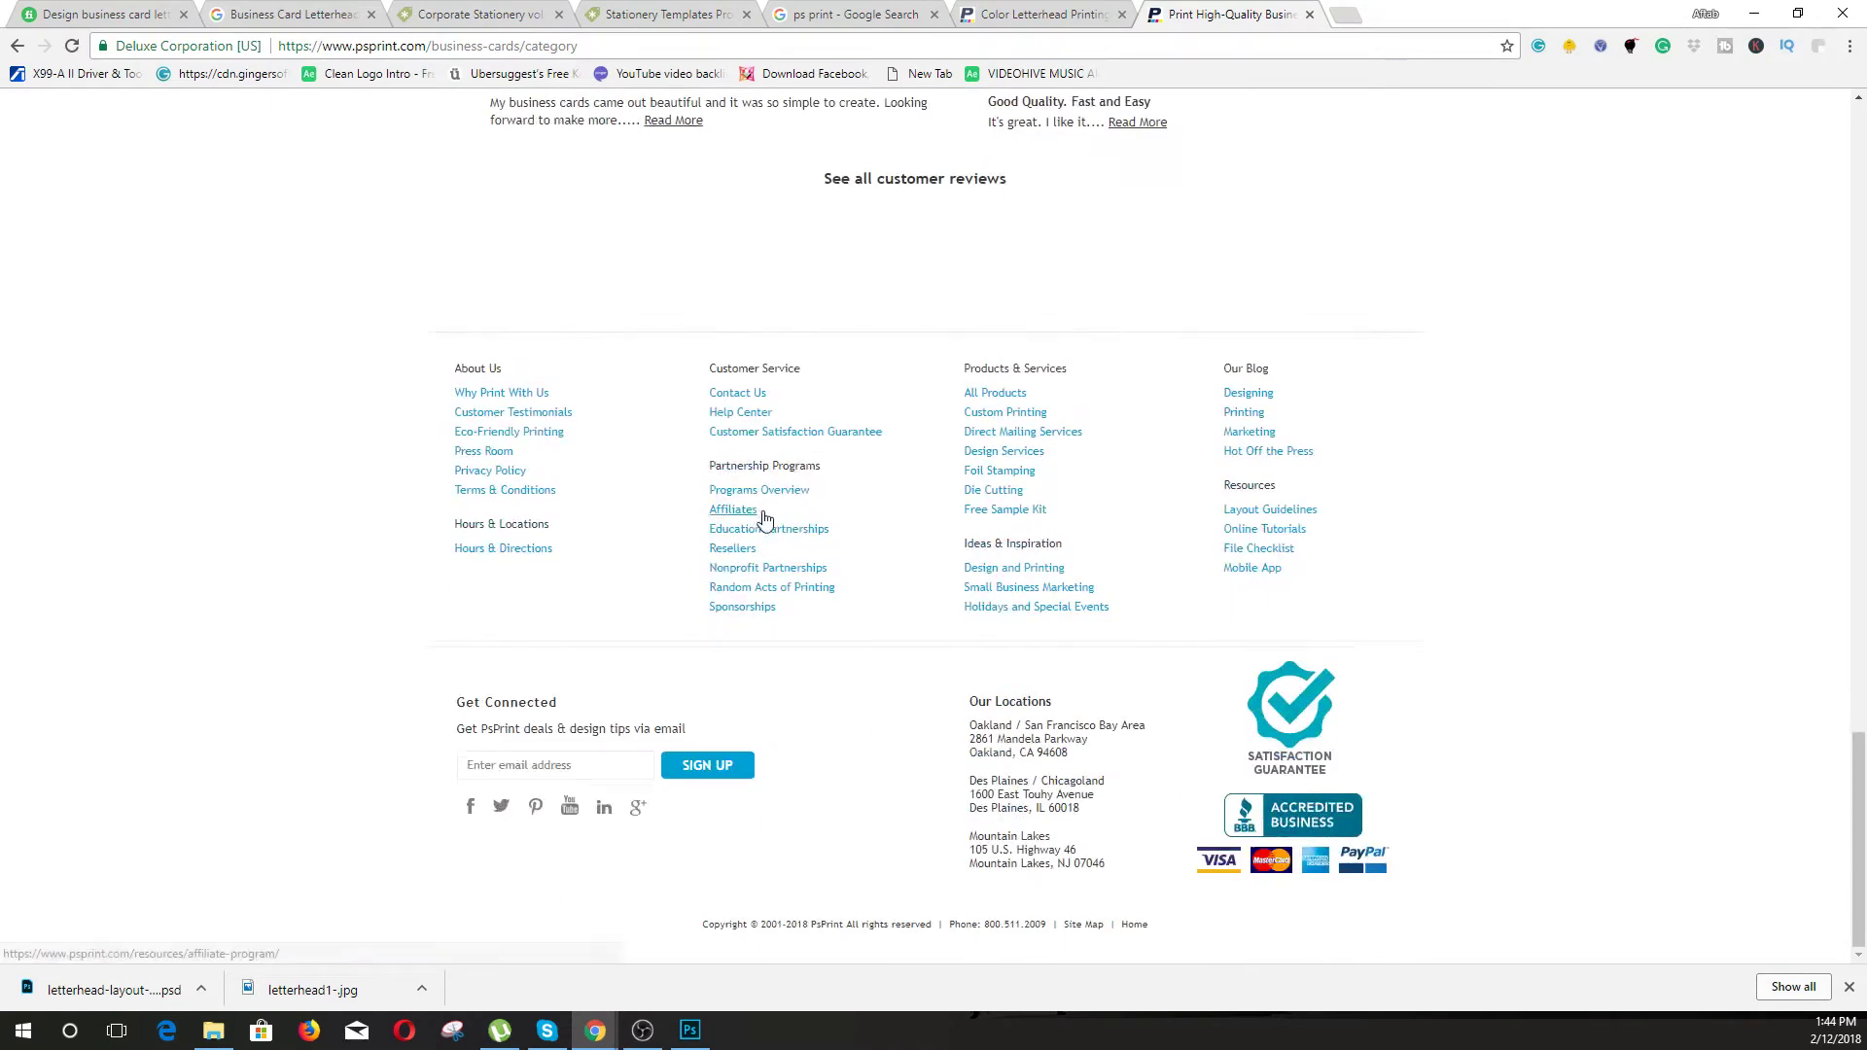
scroll(762, 522, "up", 10)
scroll(762, 521, "up", 6)
scroll(762, 522, "up", 7)
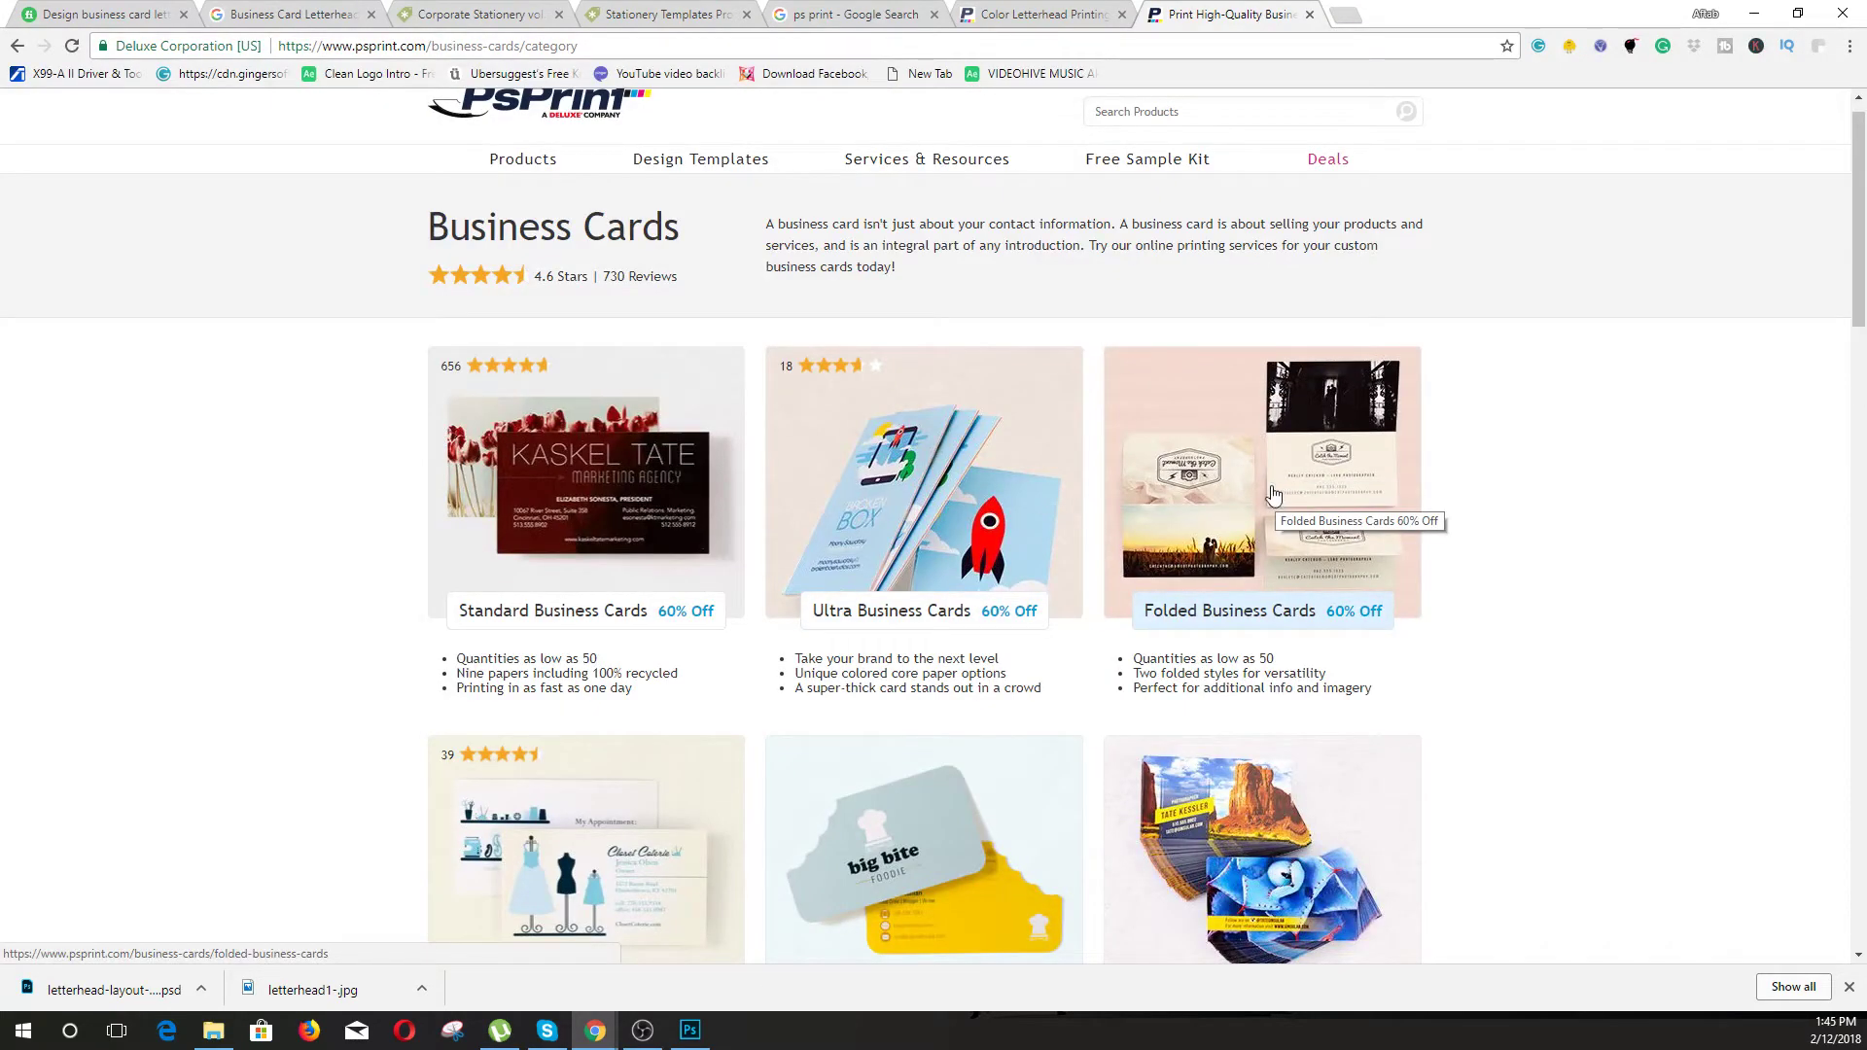
scroll(926, 481, "down", 1)
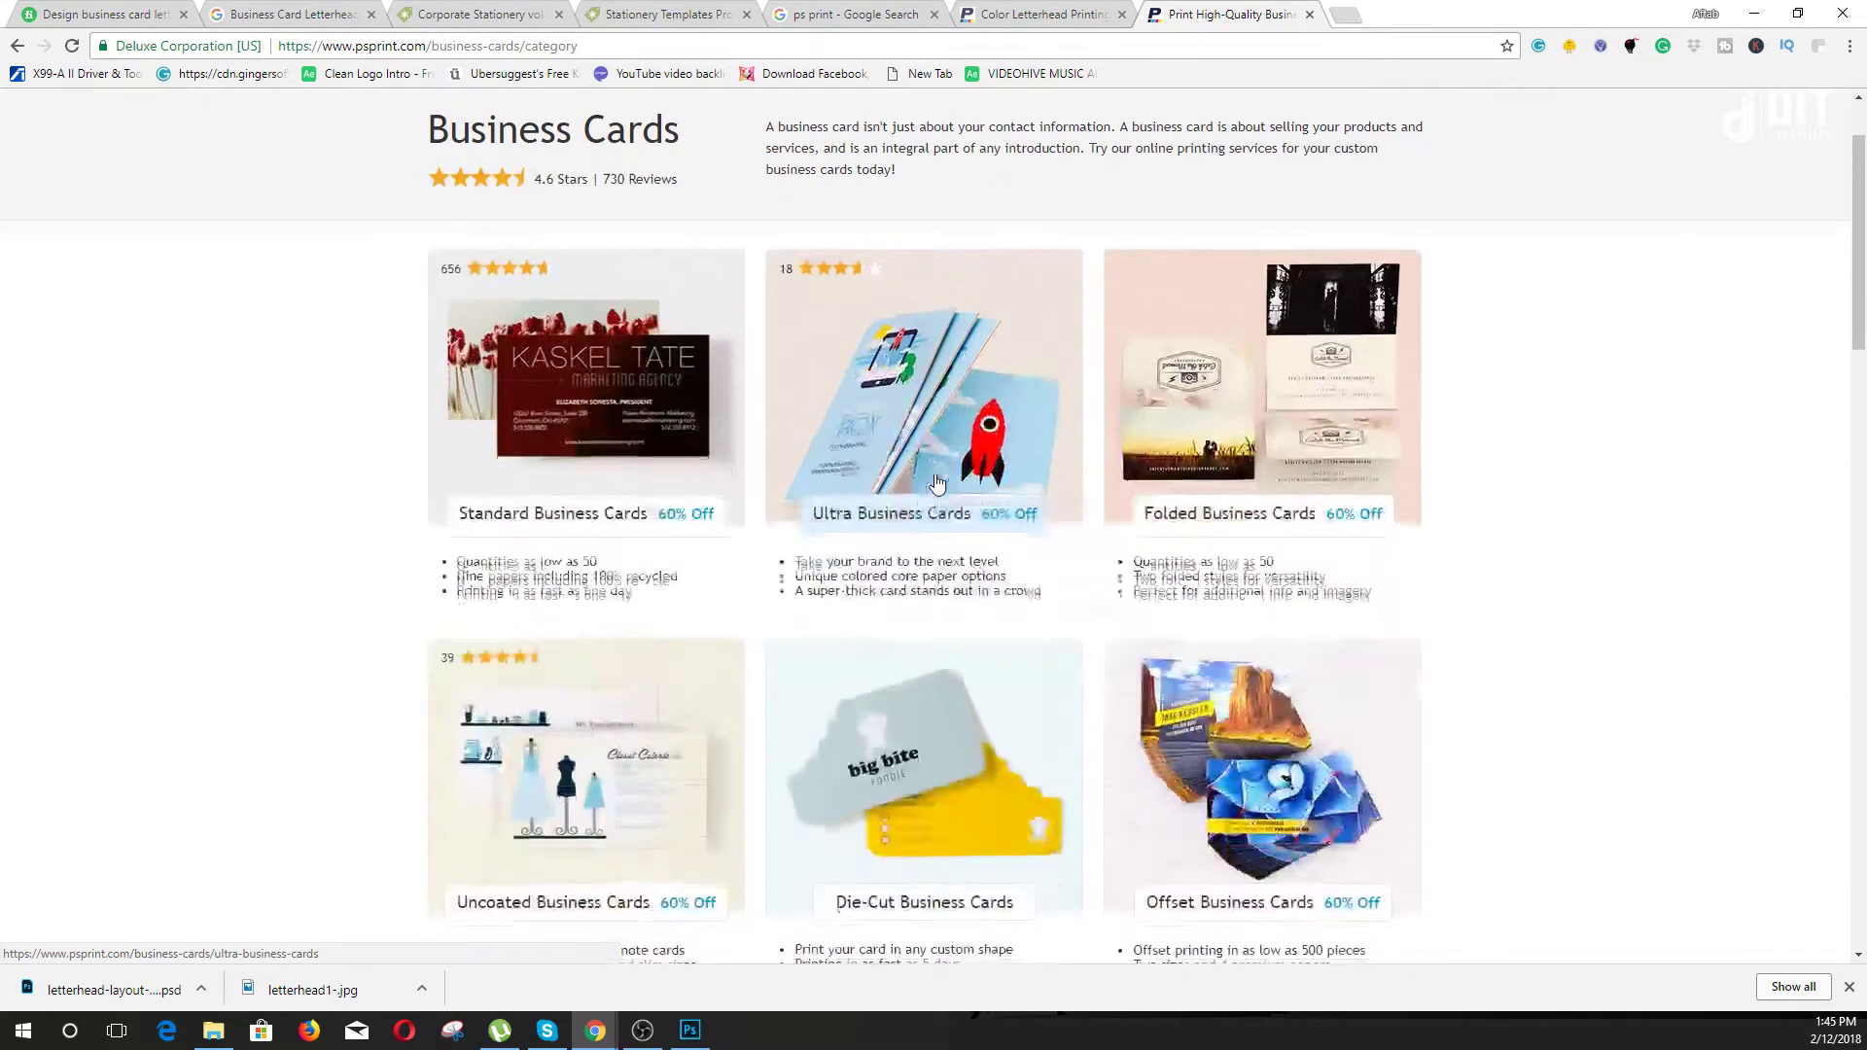
left_click(599, 721)
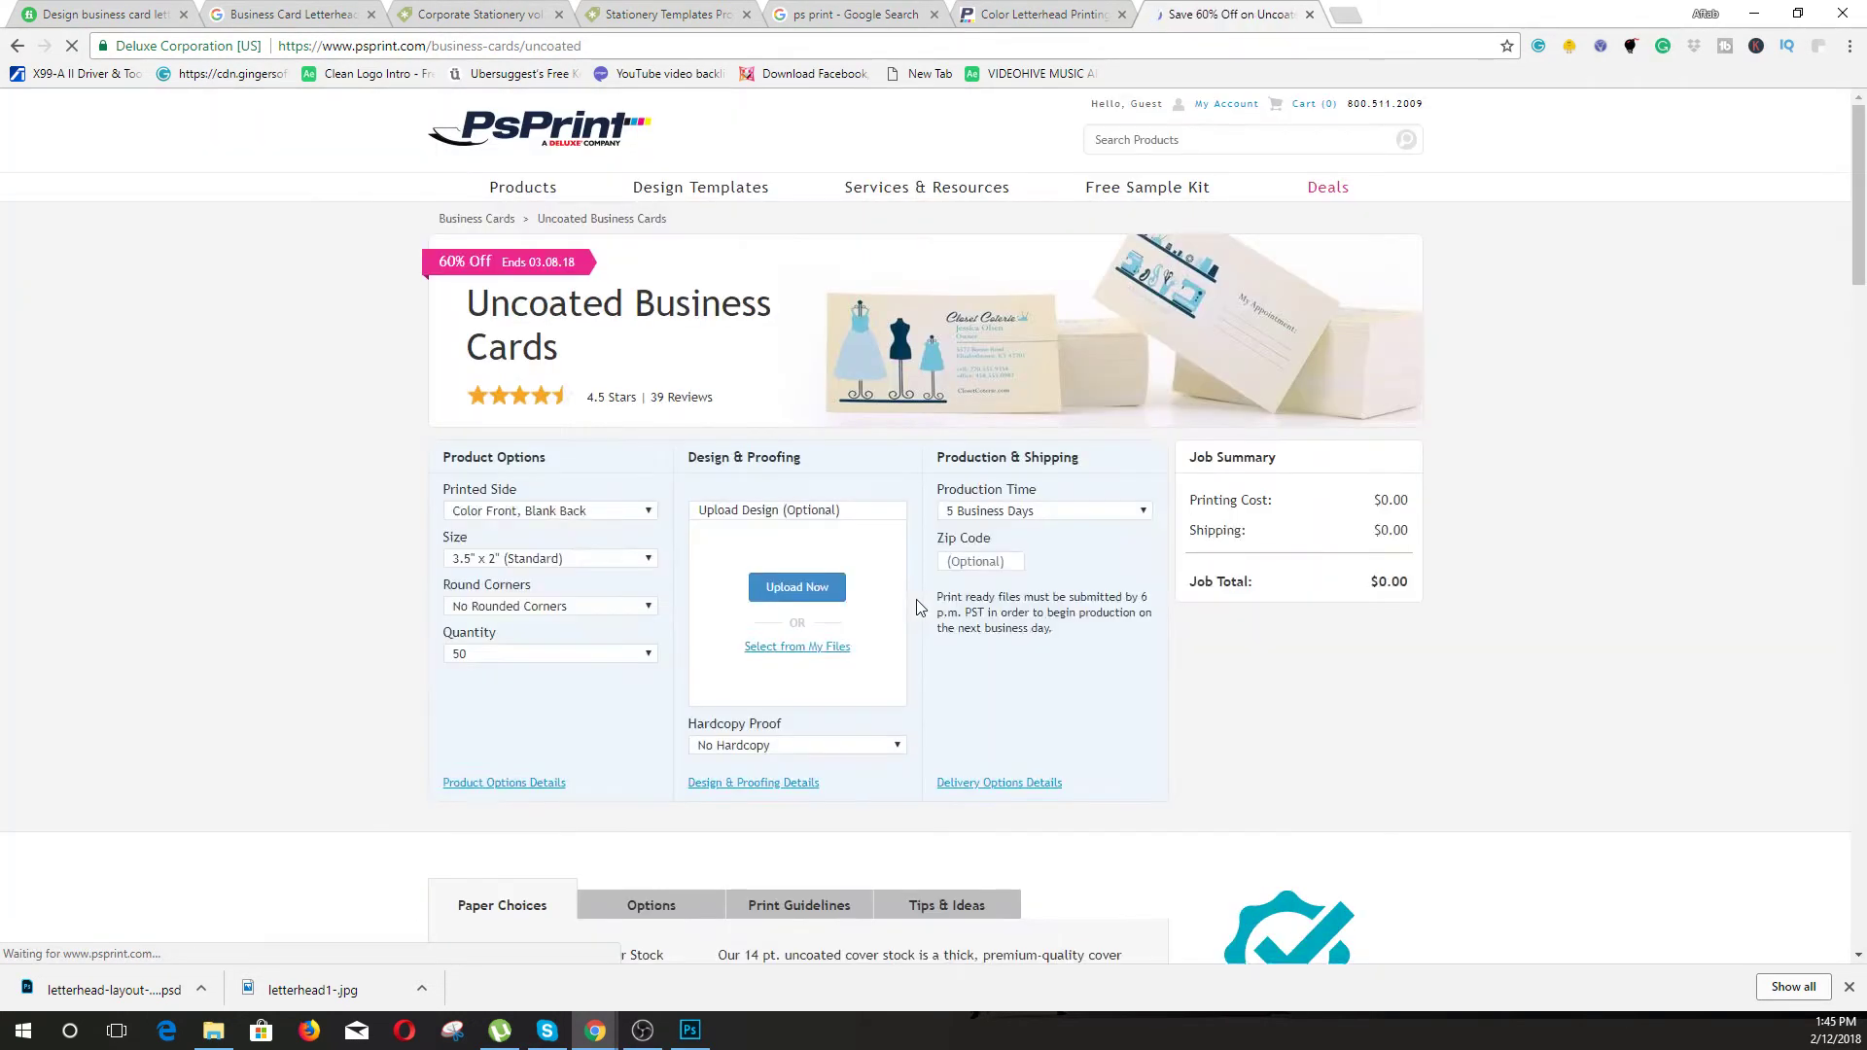
scroll(827, 768, "down", 1)
View the 3.5" x 2" business card layout templates, then minimize Chrome to return to Photoshop
left_click(814, 799)
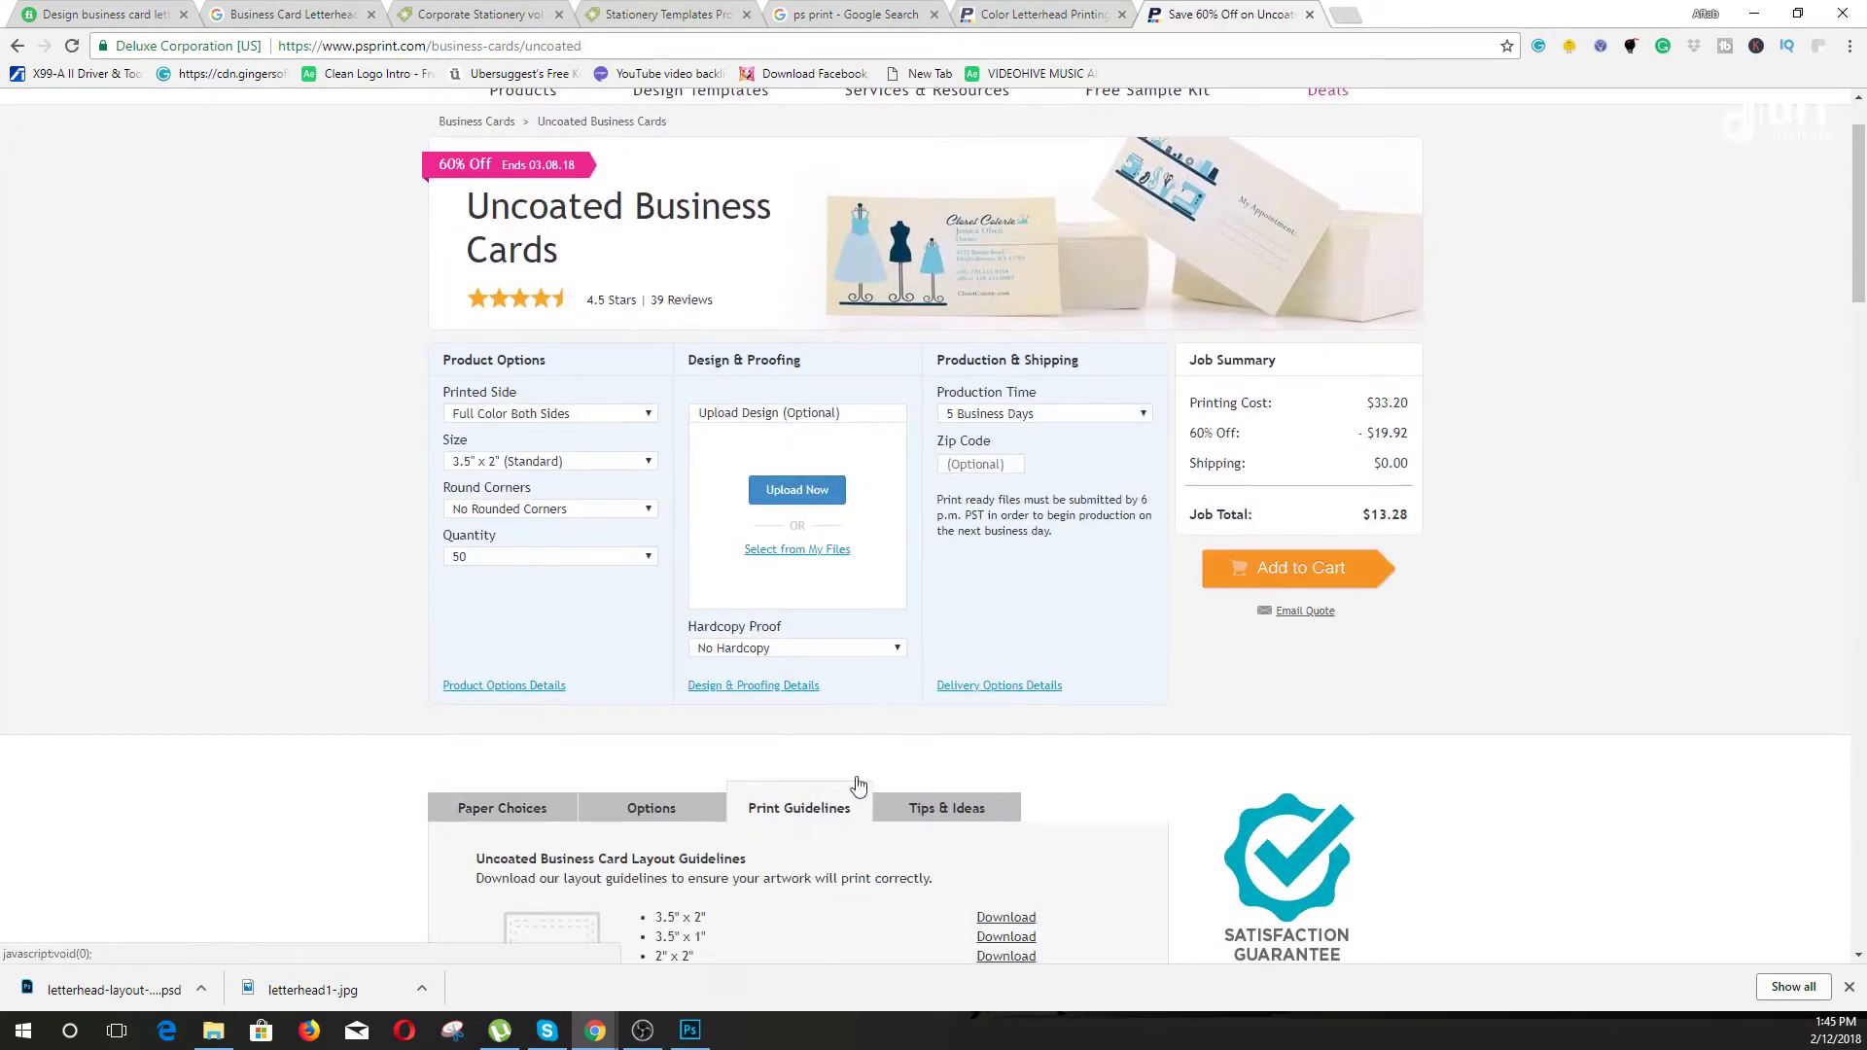
scroll(854, 784, "down", 3)
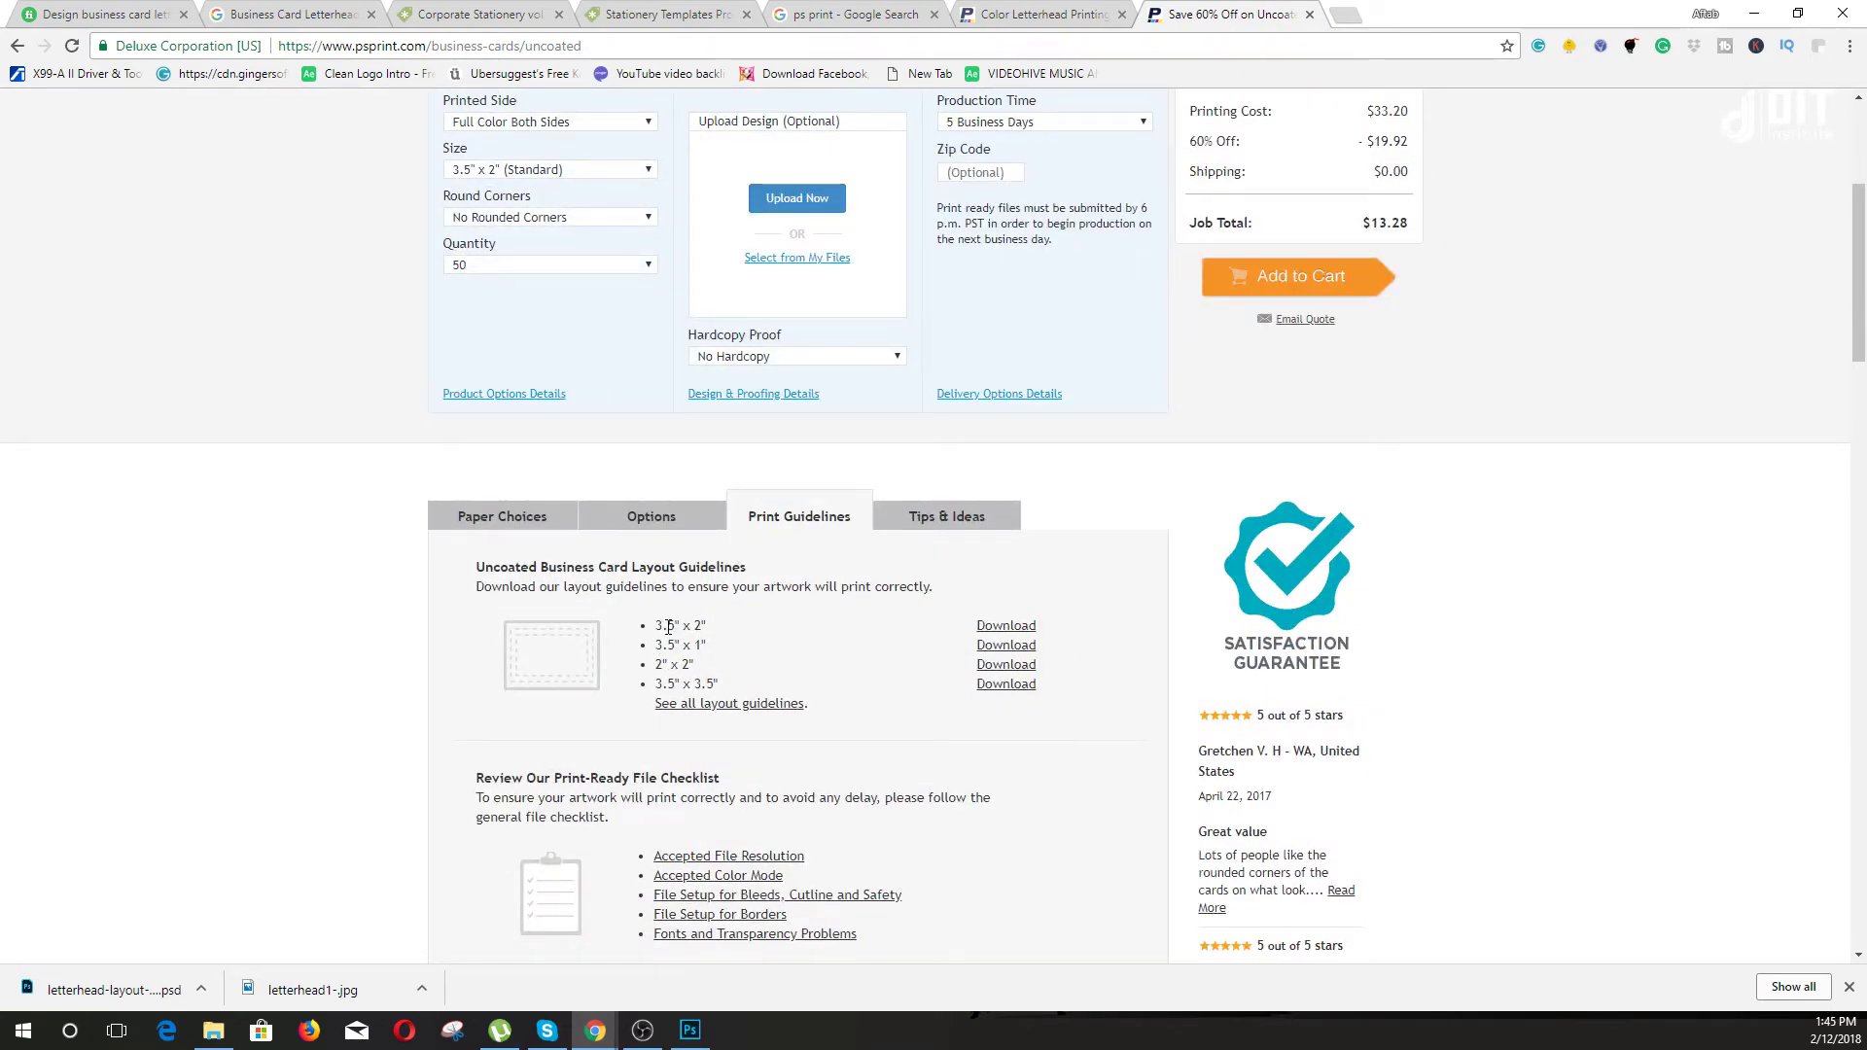
left_click(1004, 628)
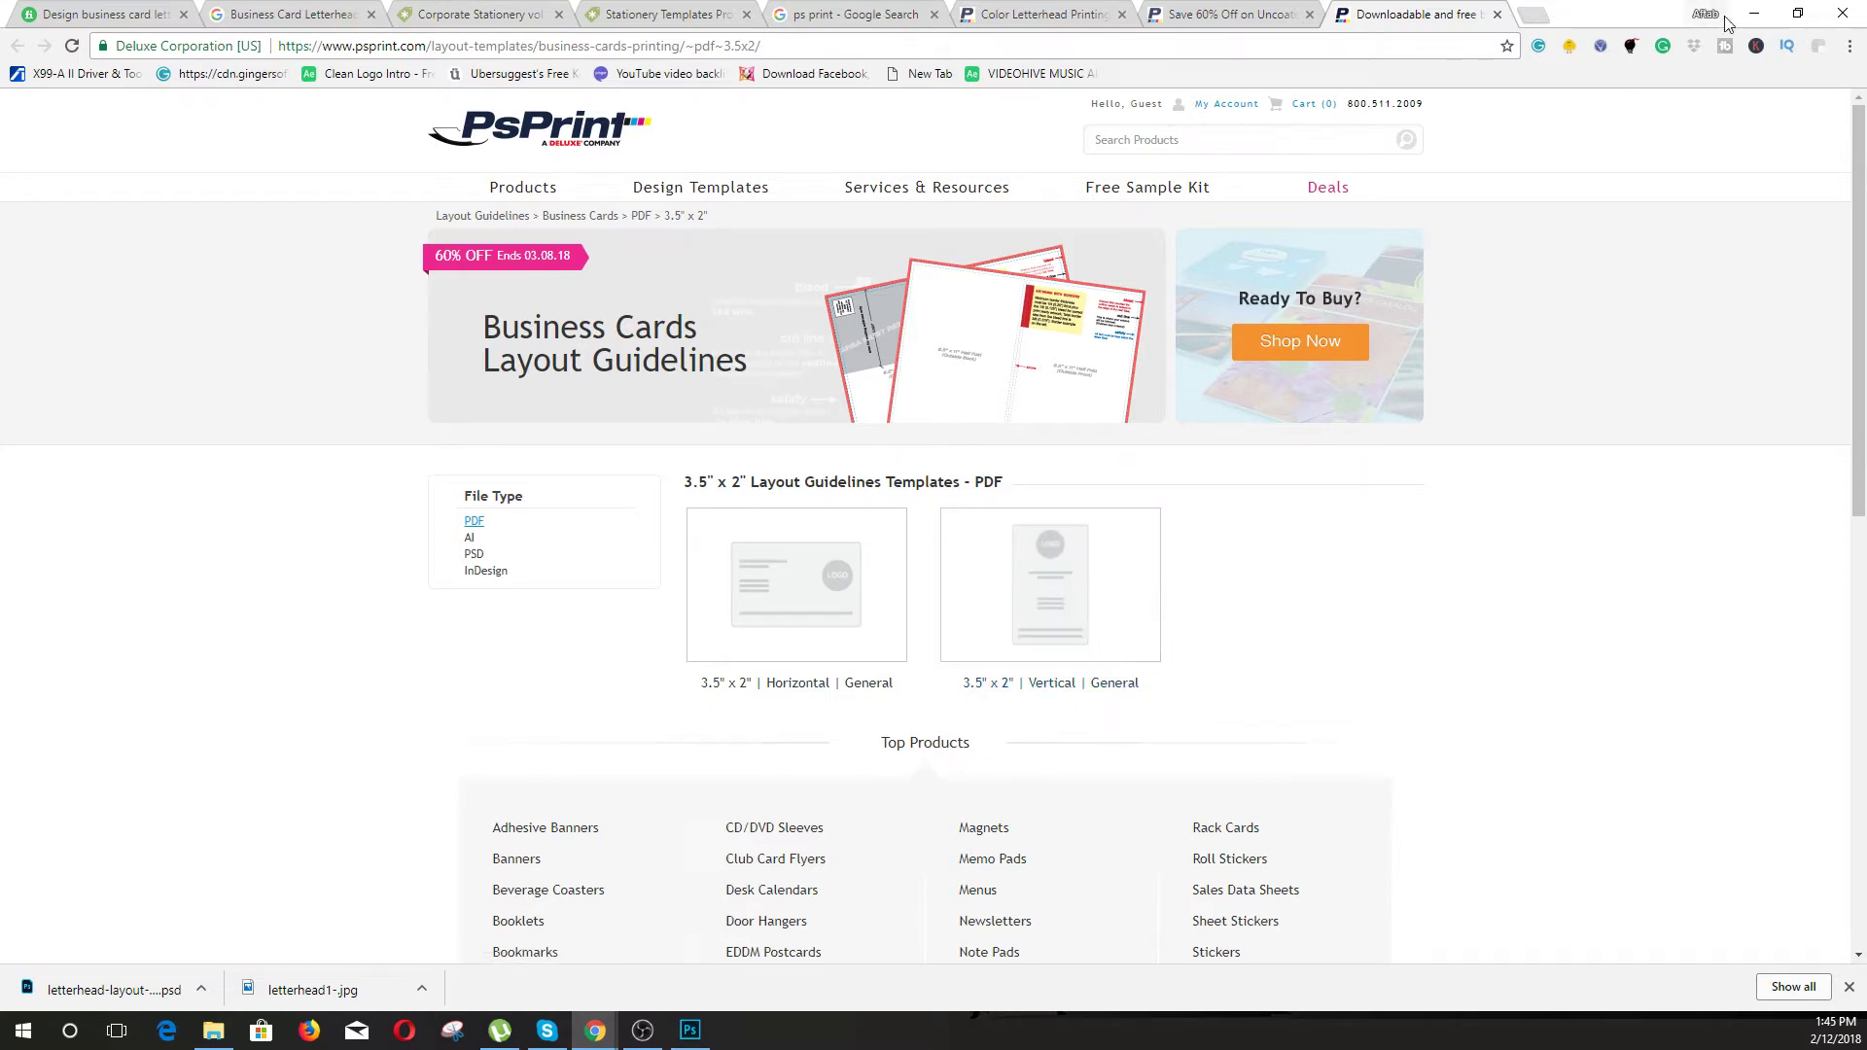
left_click(1754, 14)
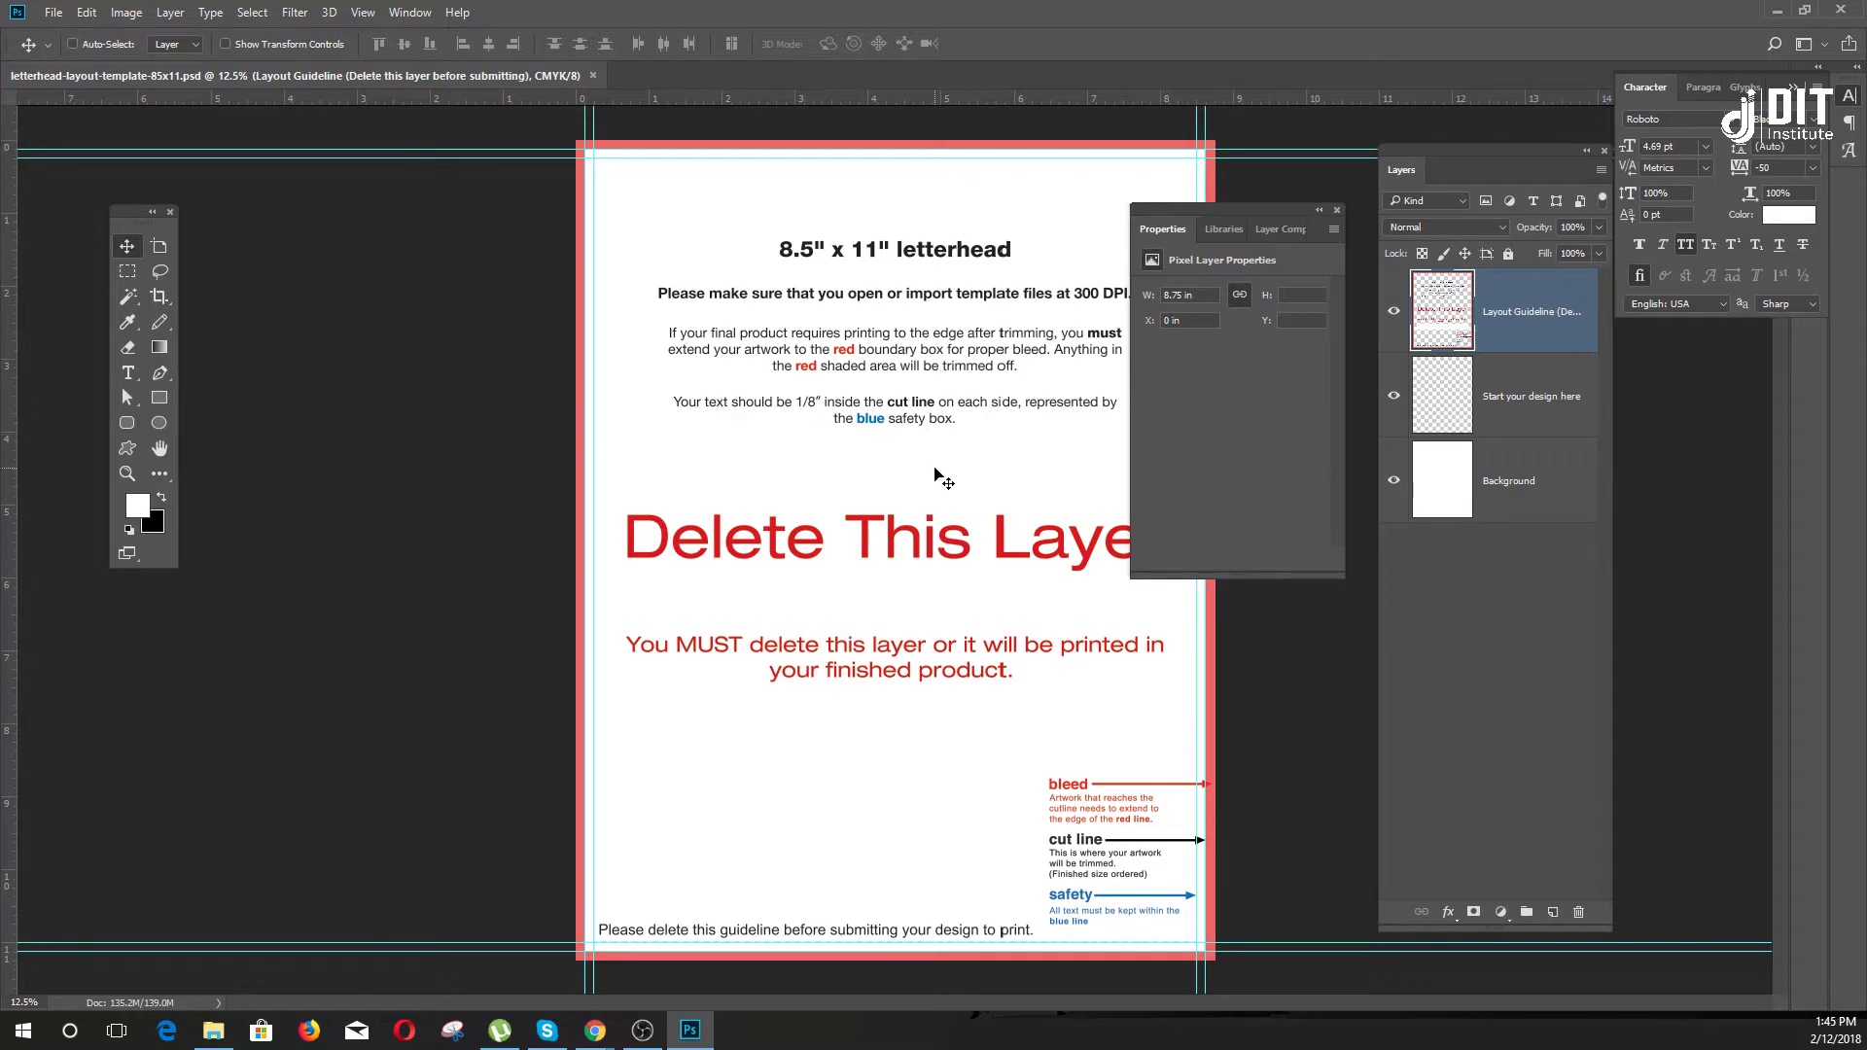
key("ctrl+plus")
left_click_drag(1009, 765, 406, 342)
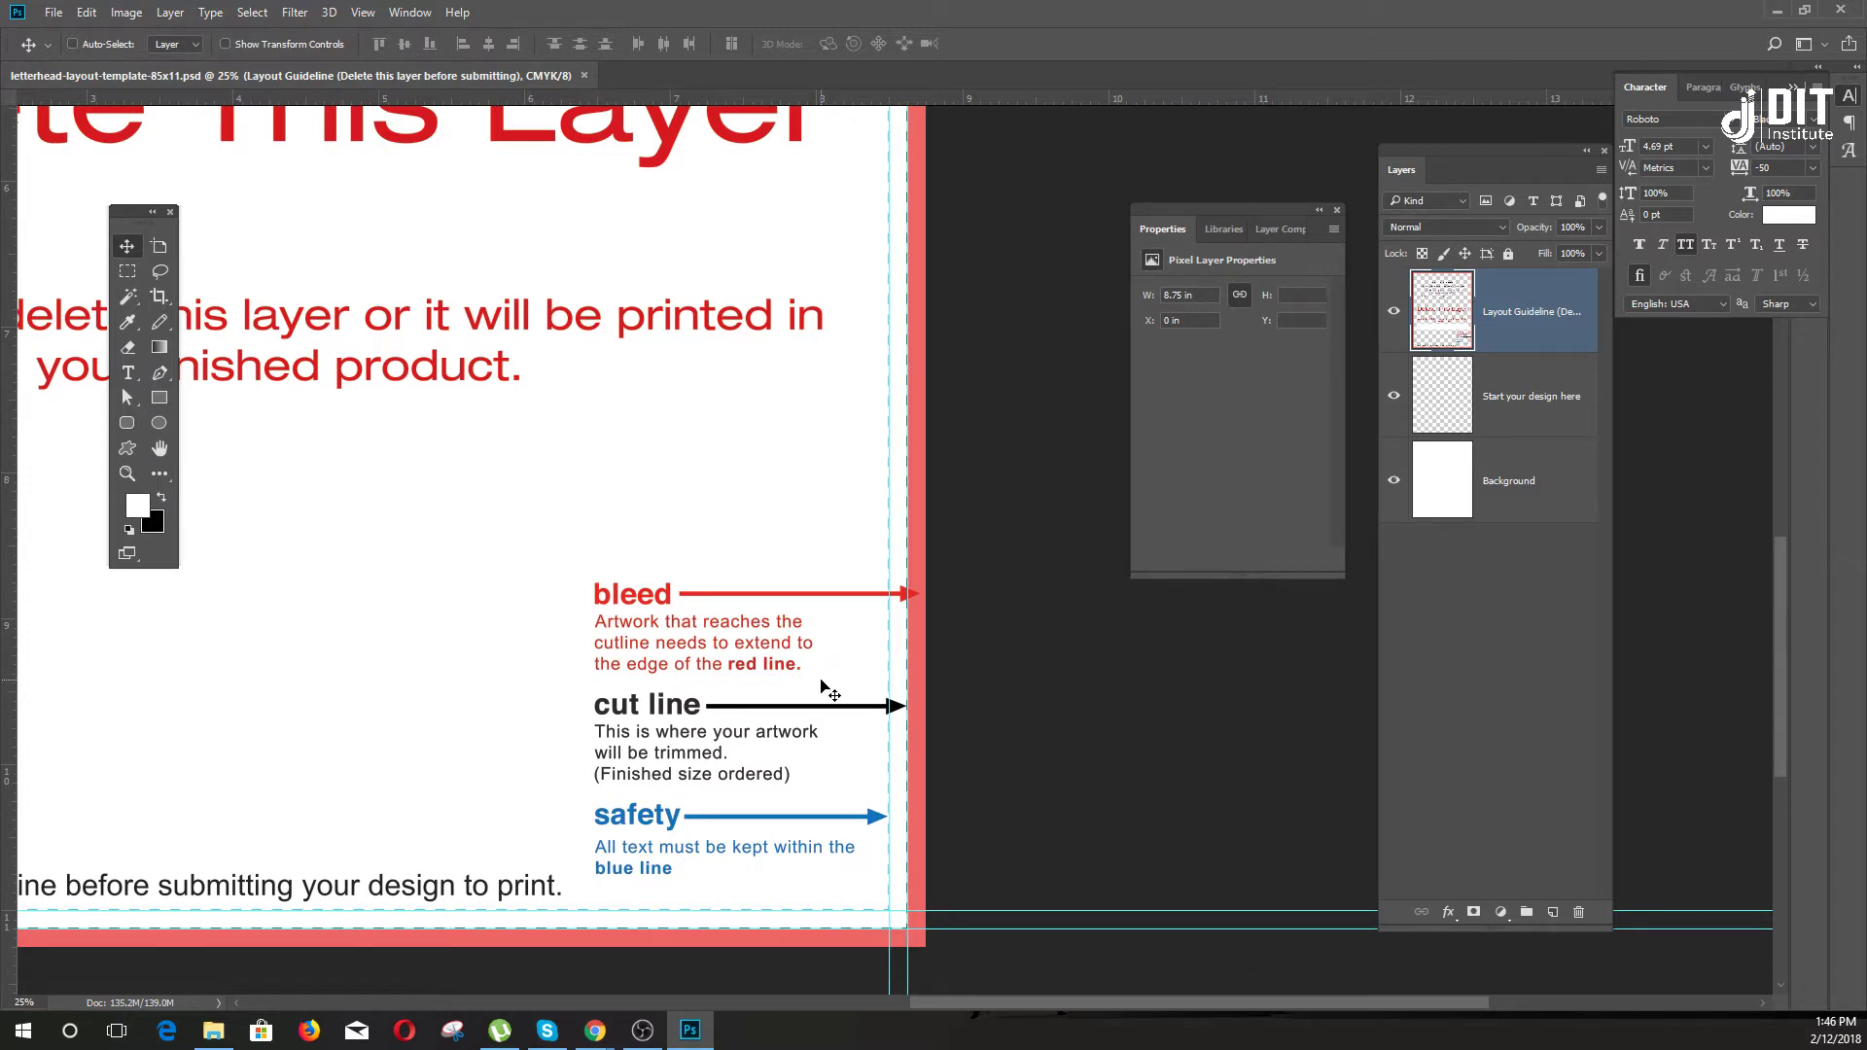
key("ctrl+minus")
key("ctrl+minus")
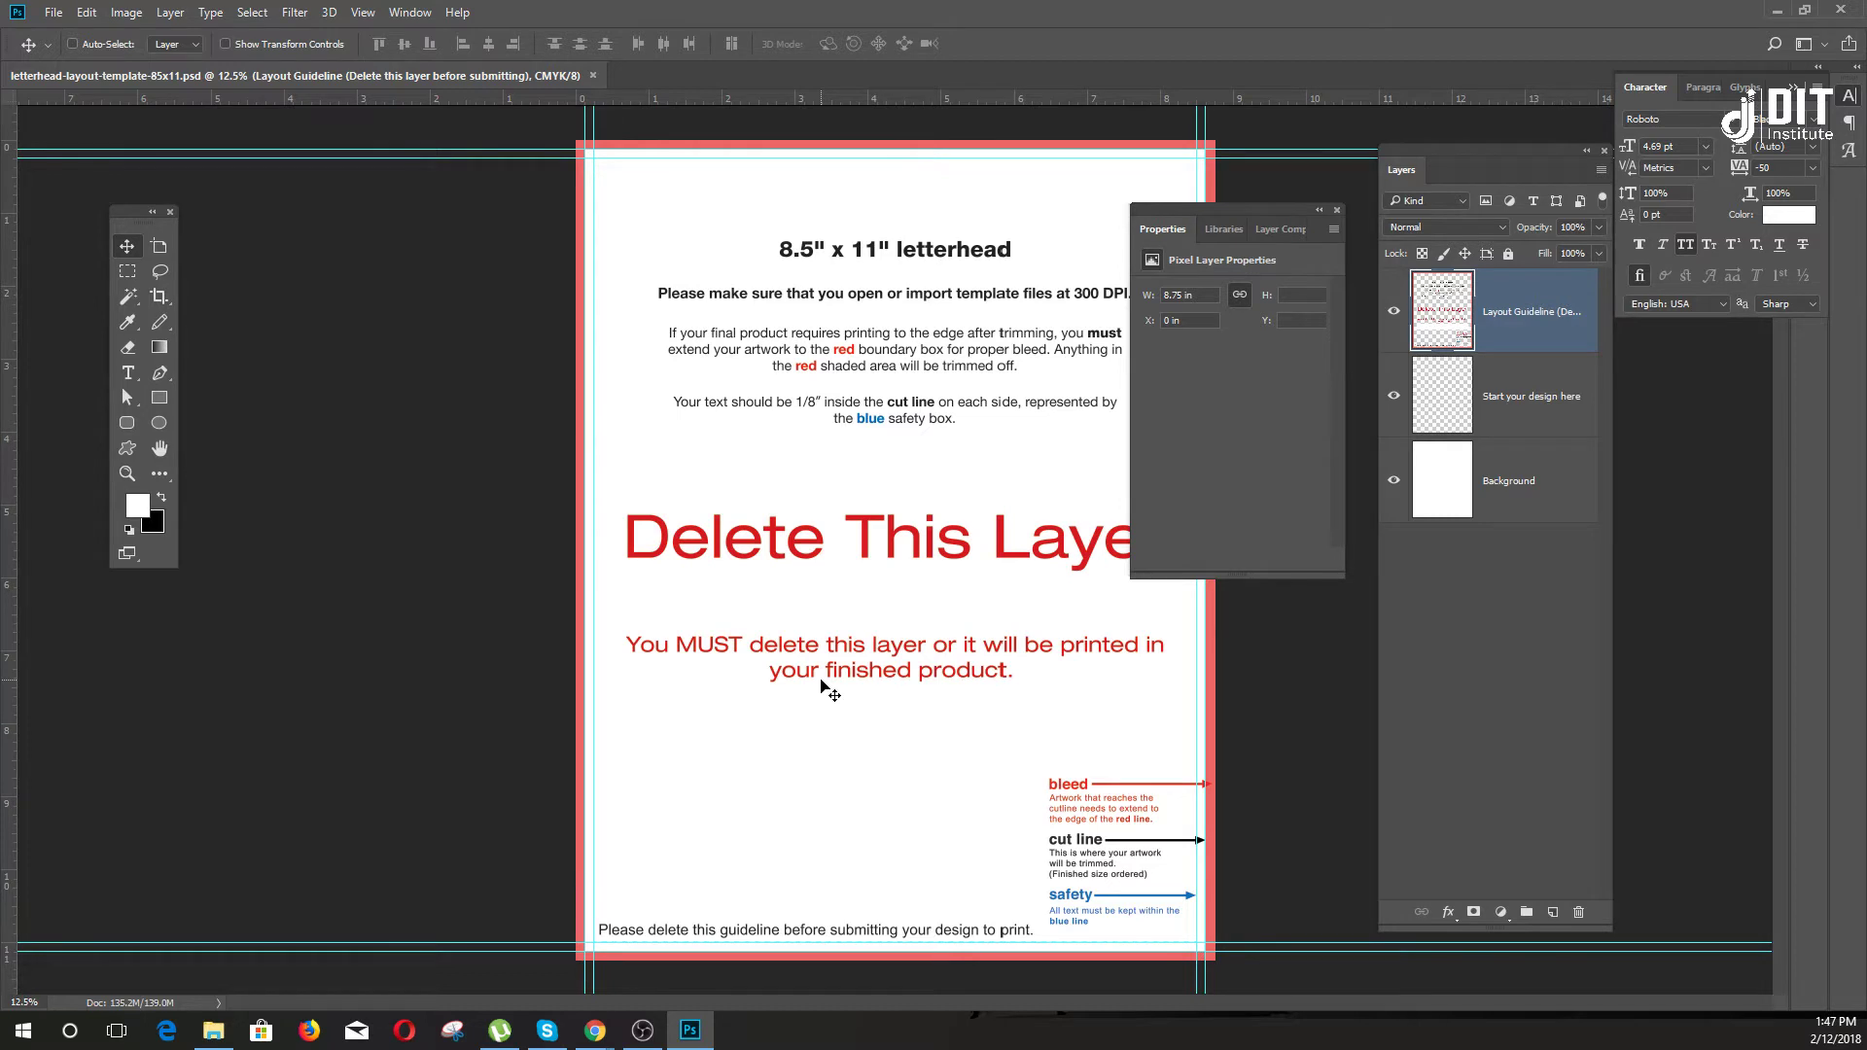
key("ctrl+minus")
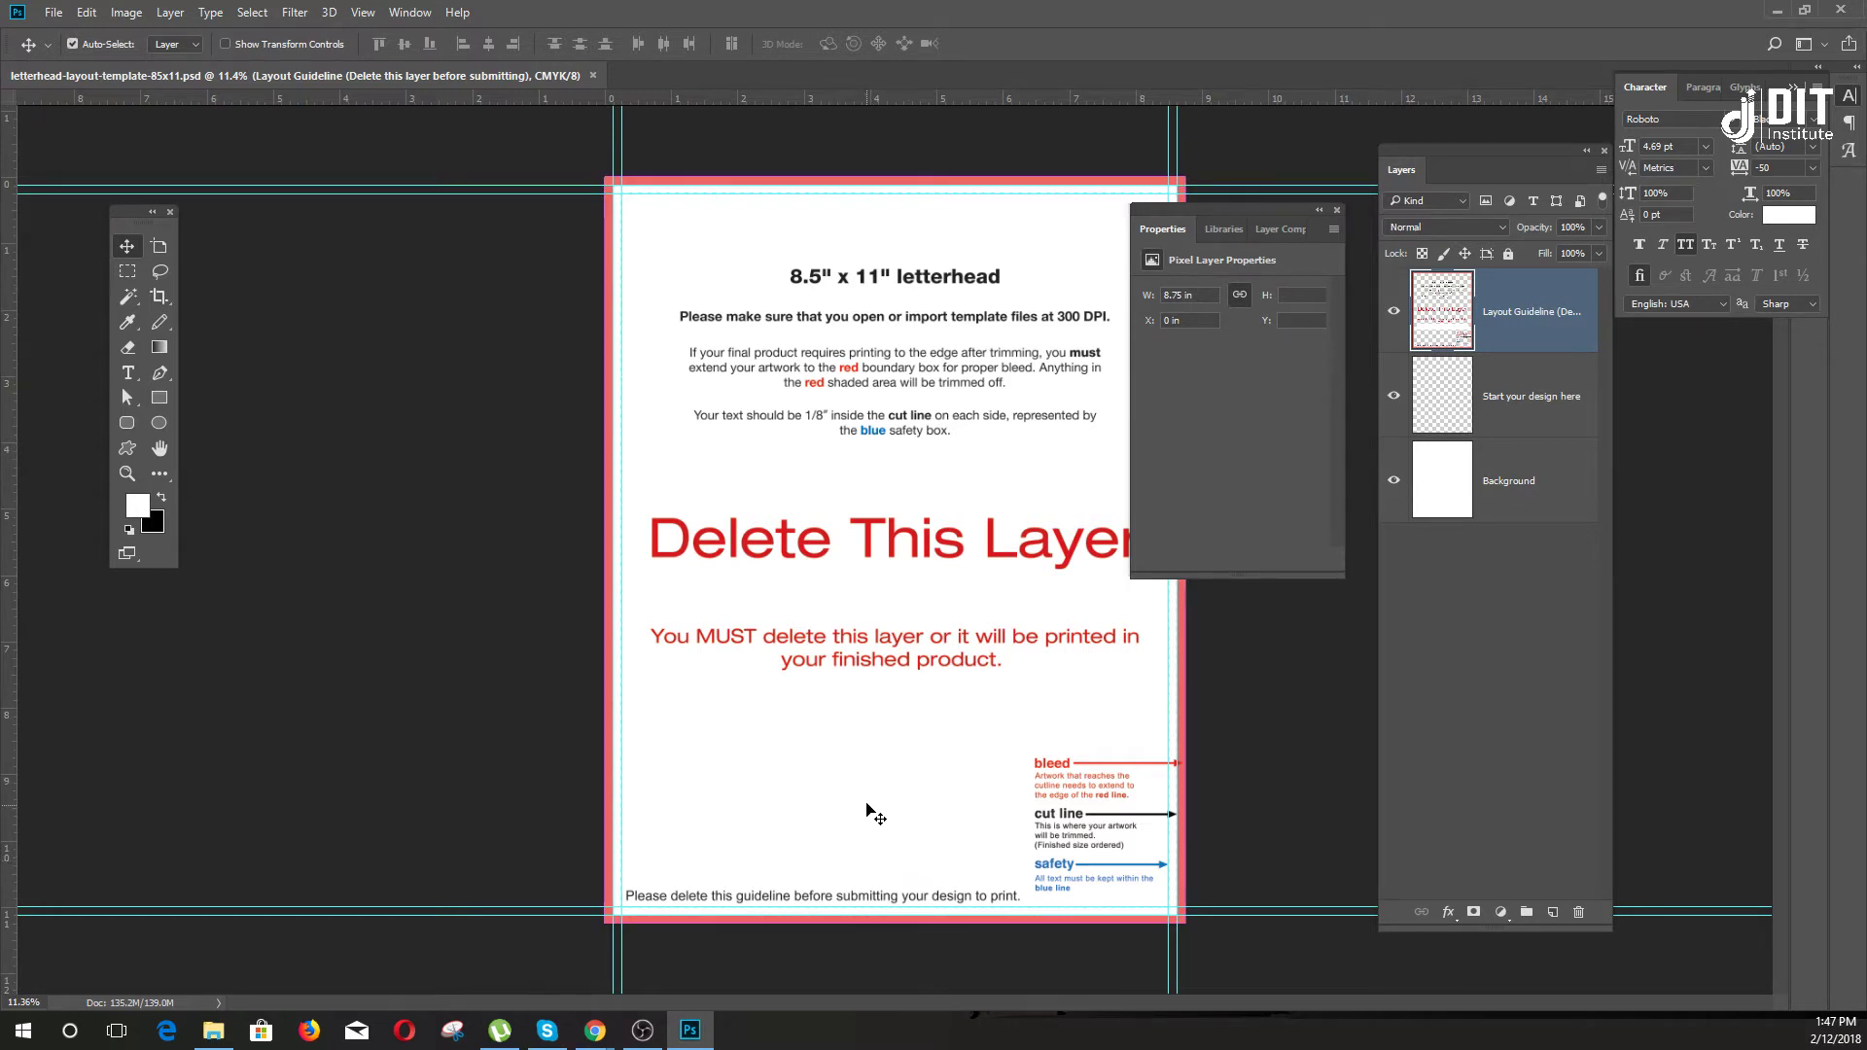
key("ctrl+plus")
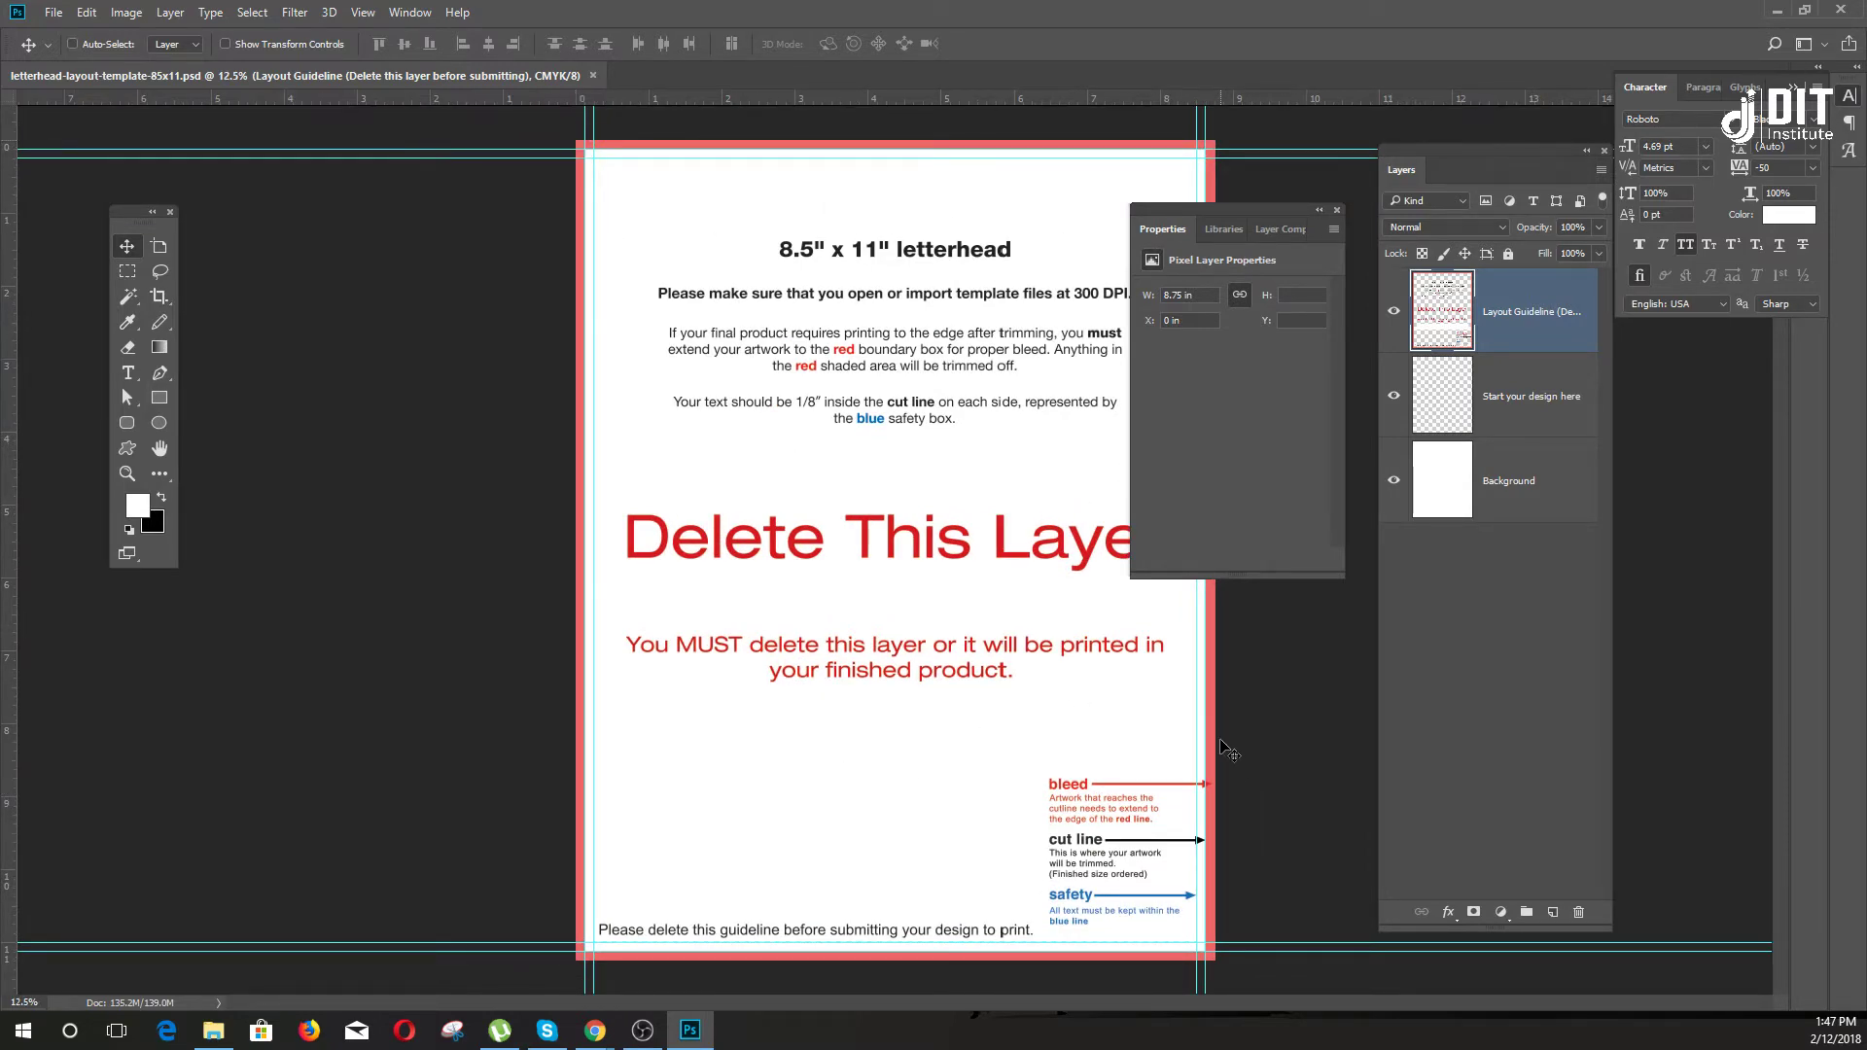
key("ctrl+plus")
key("ctrl+plus")
scroll(632, 671, "right", 5)
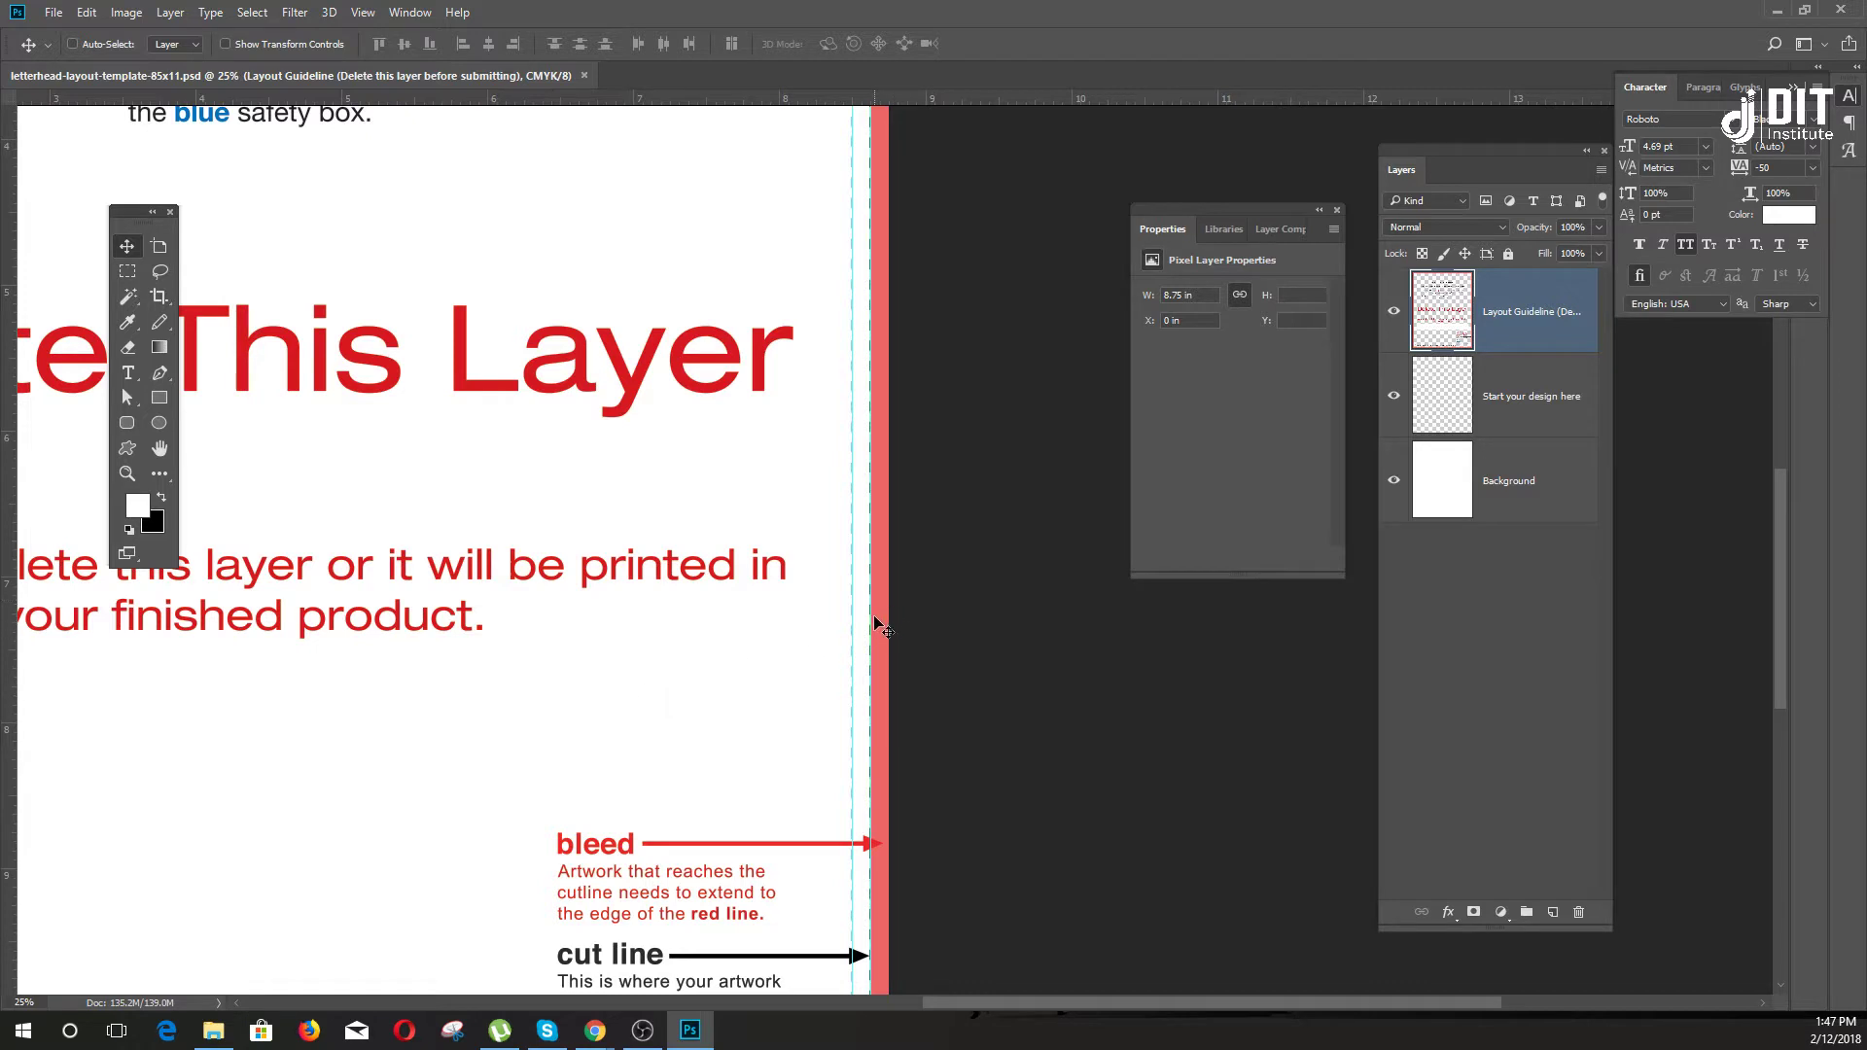
key("ctrl+plus")
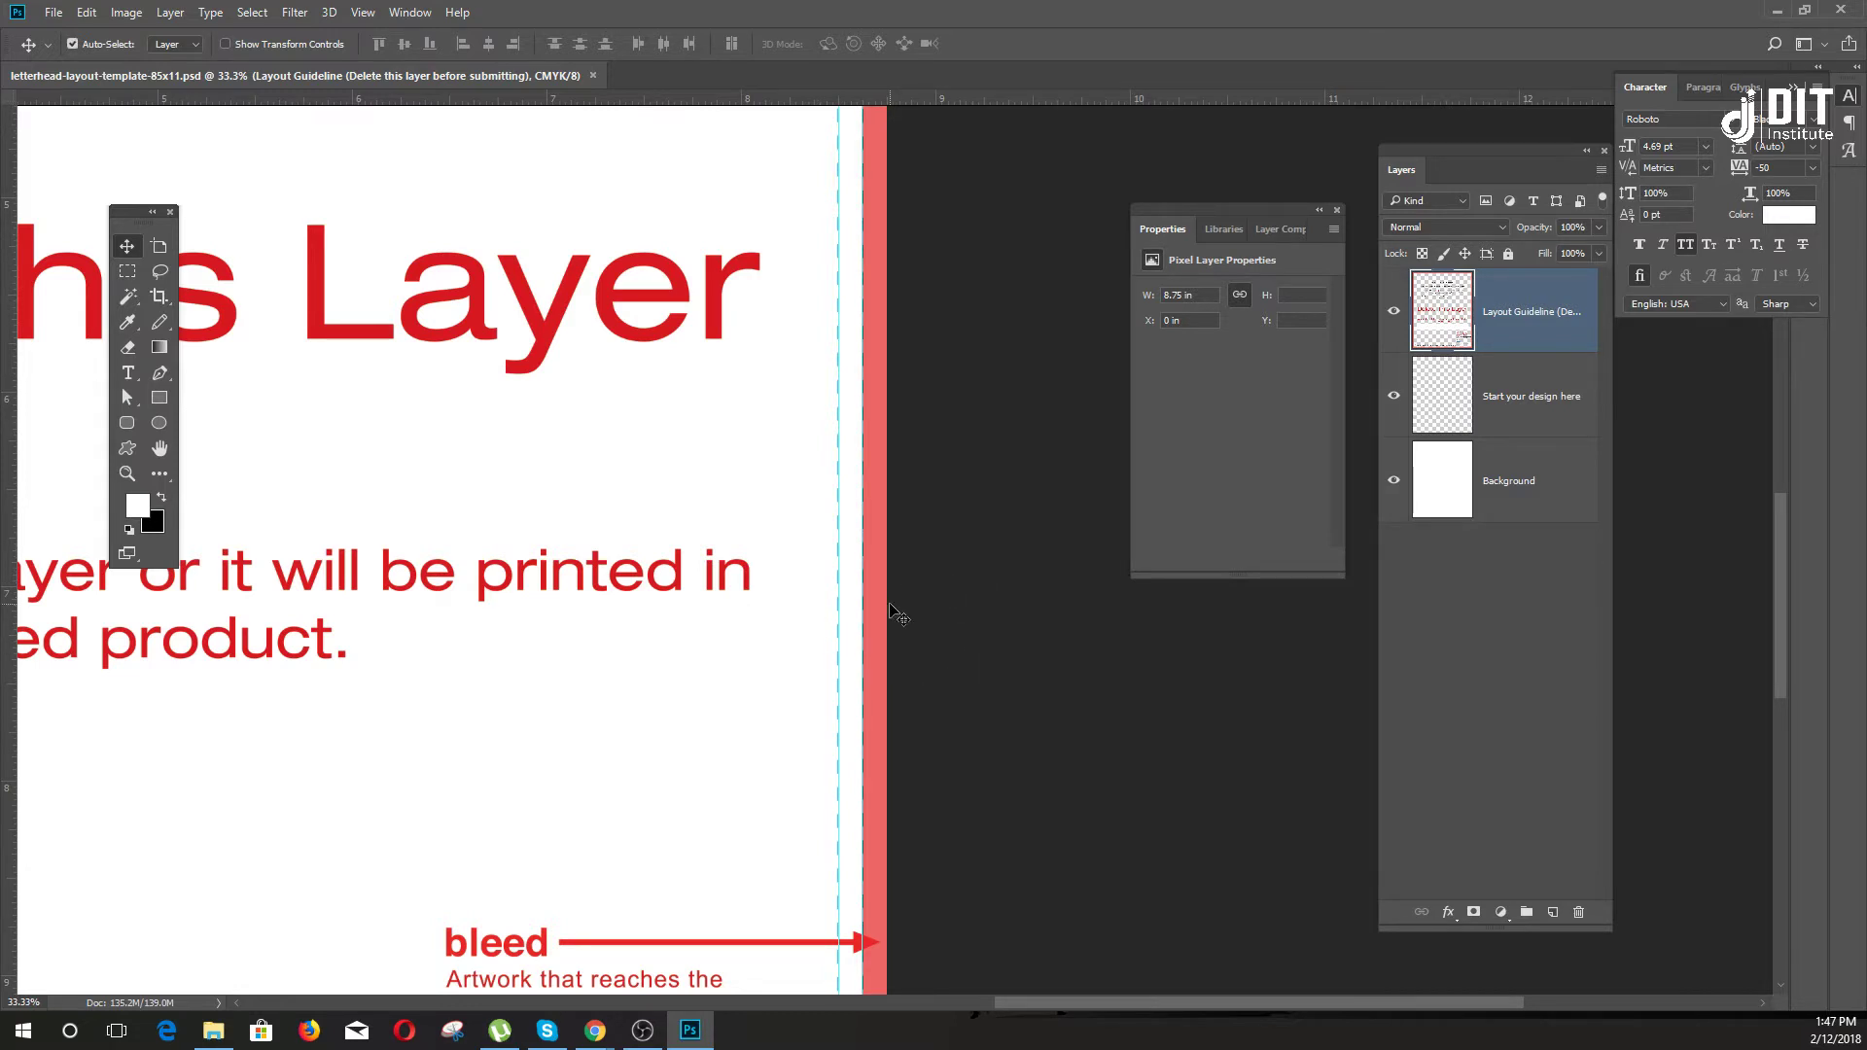
scroll(893, 612, "down", 1)
scroll(914, 658, "down", 1)
scroll(914, 657, "down", 1)
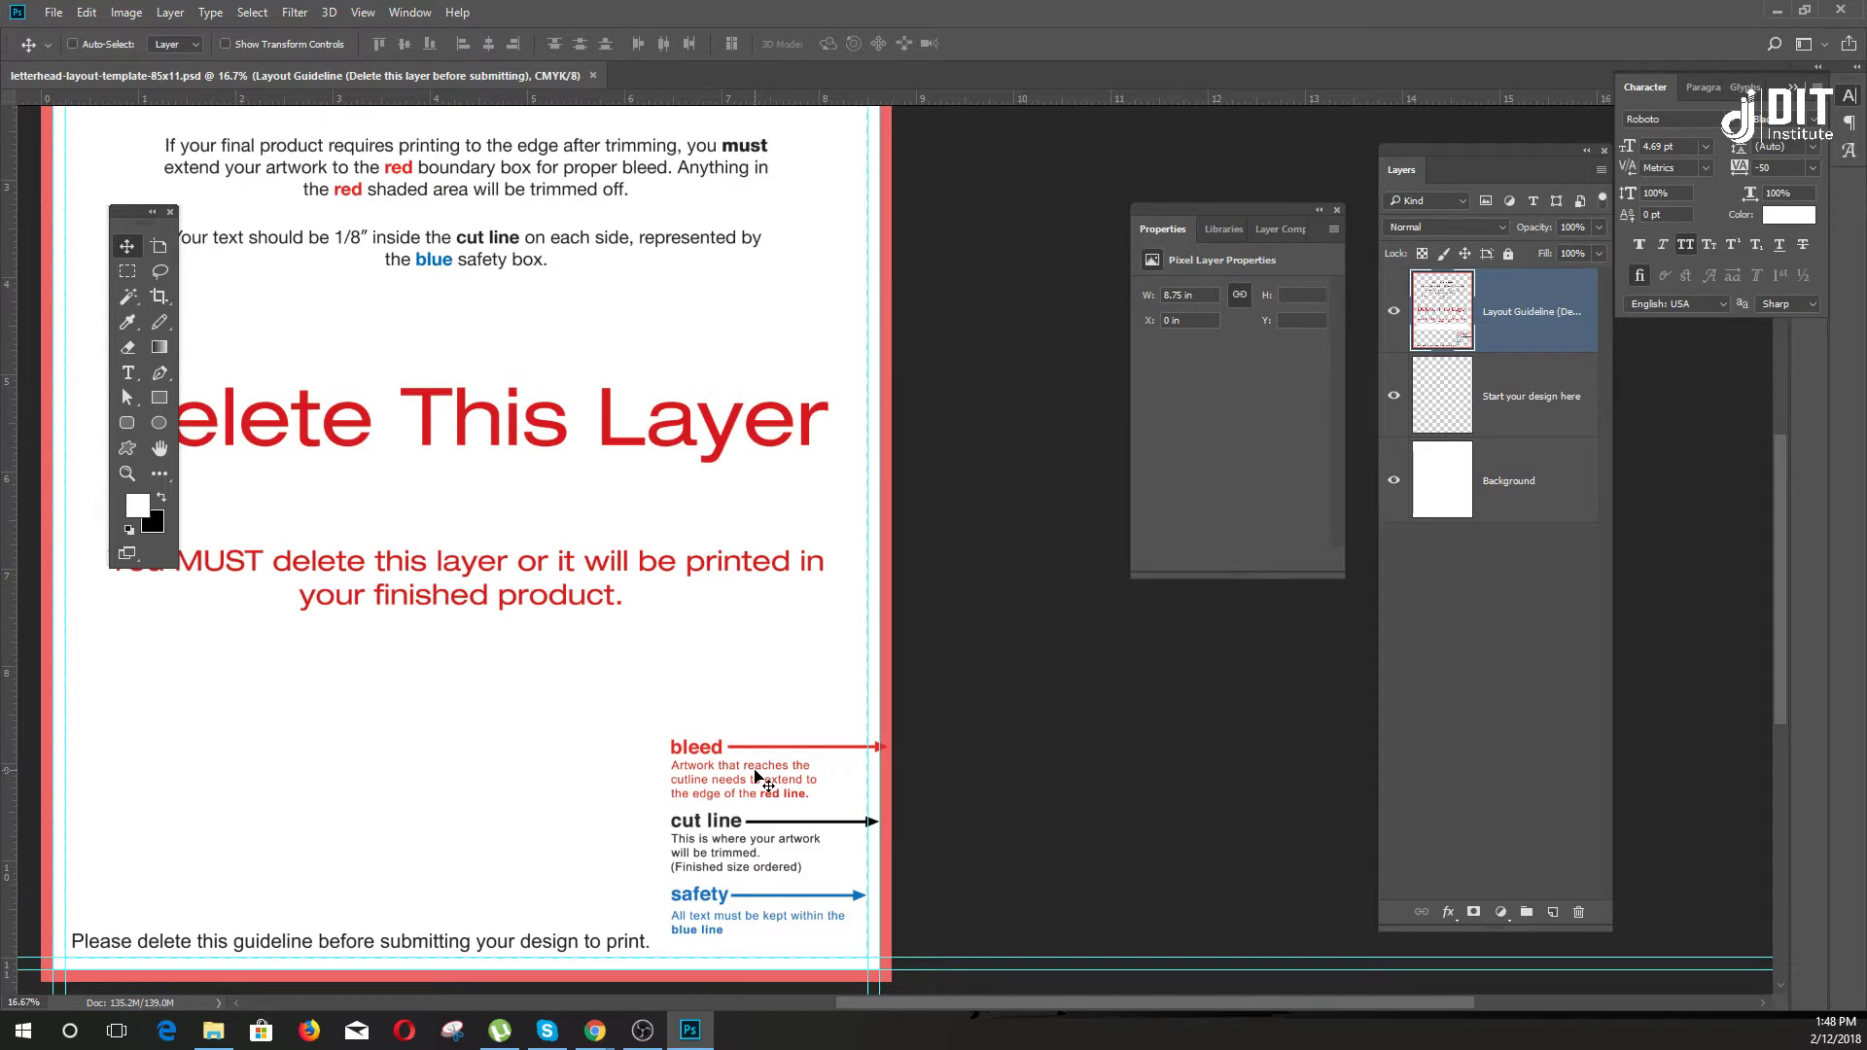
key("ctrl+minus")
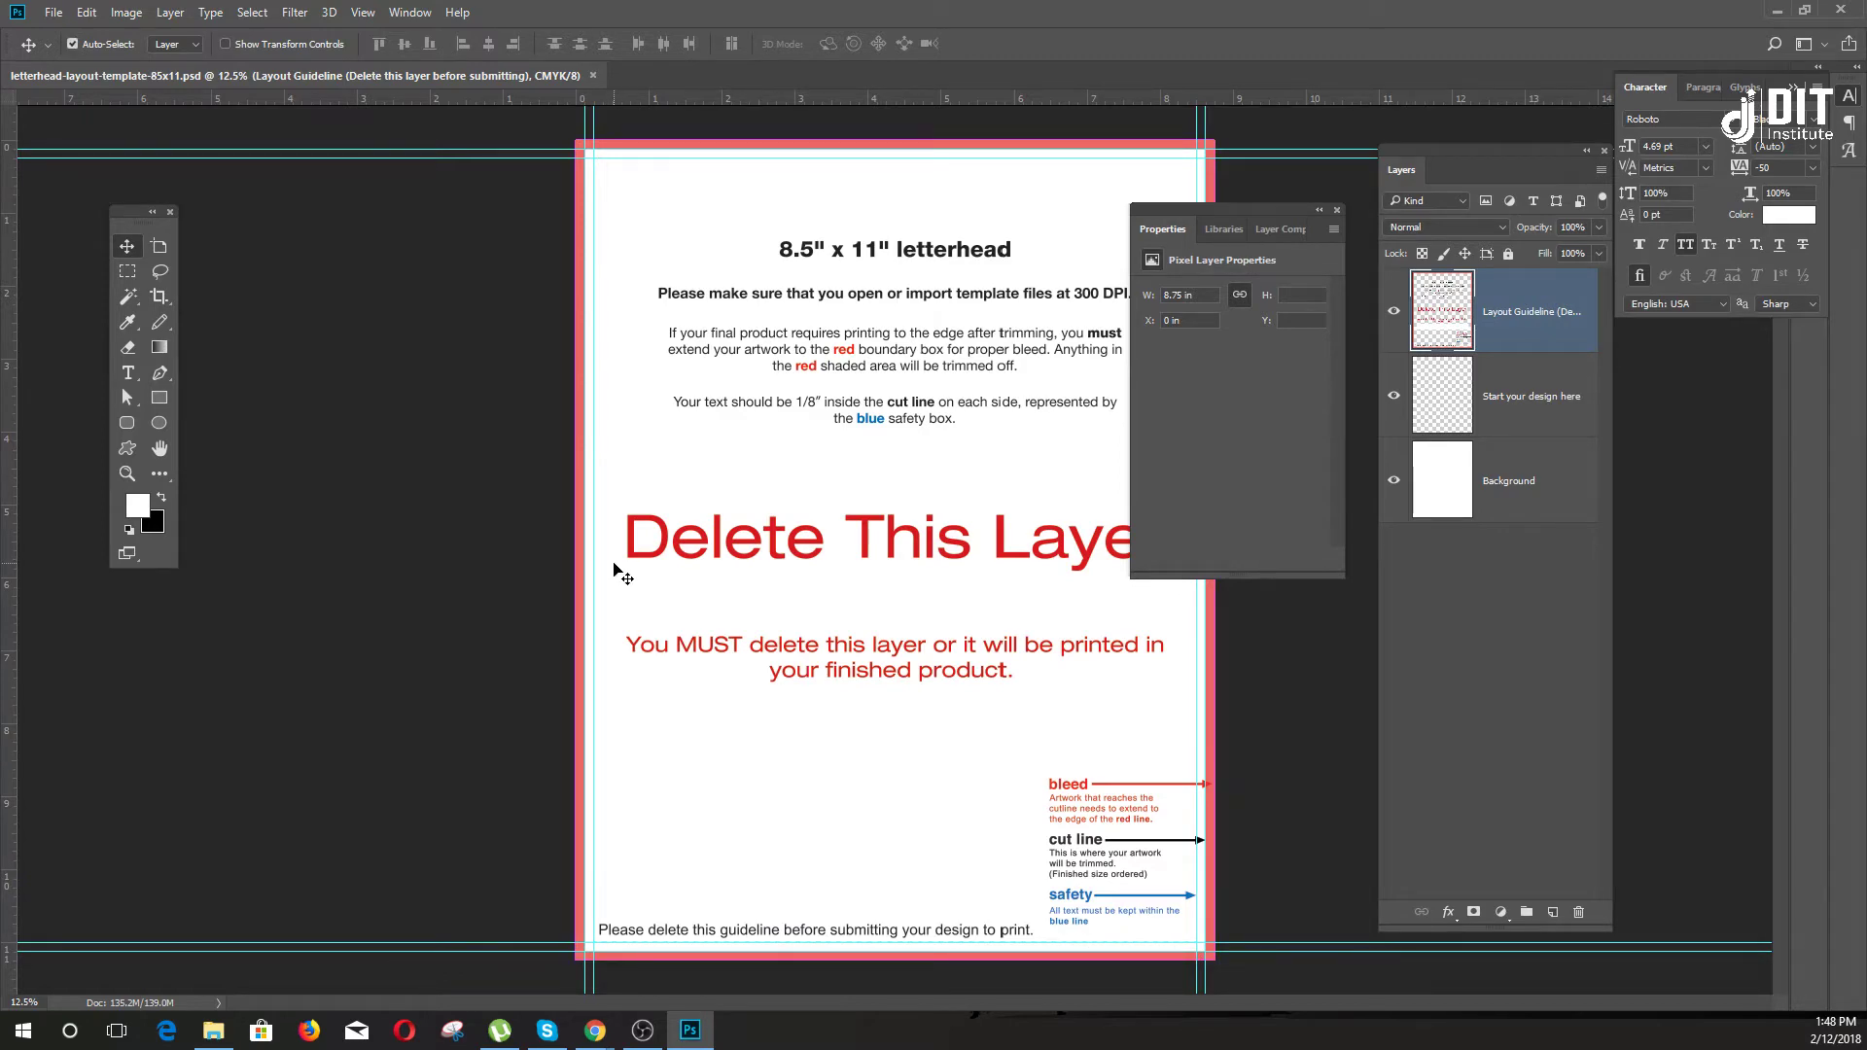
Inspect the page edge notes, float the letterhead document window, and bring up the Open dialog
key("ctrl+plus")
key("ctrl+plus")
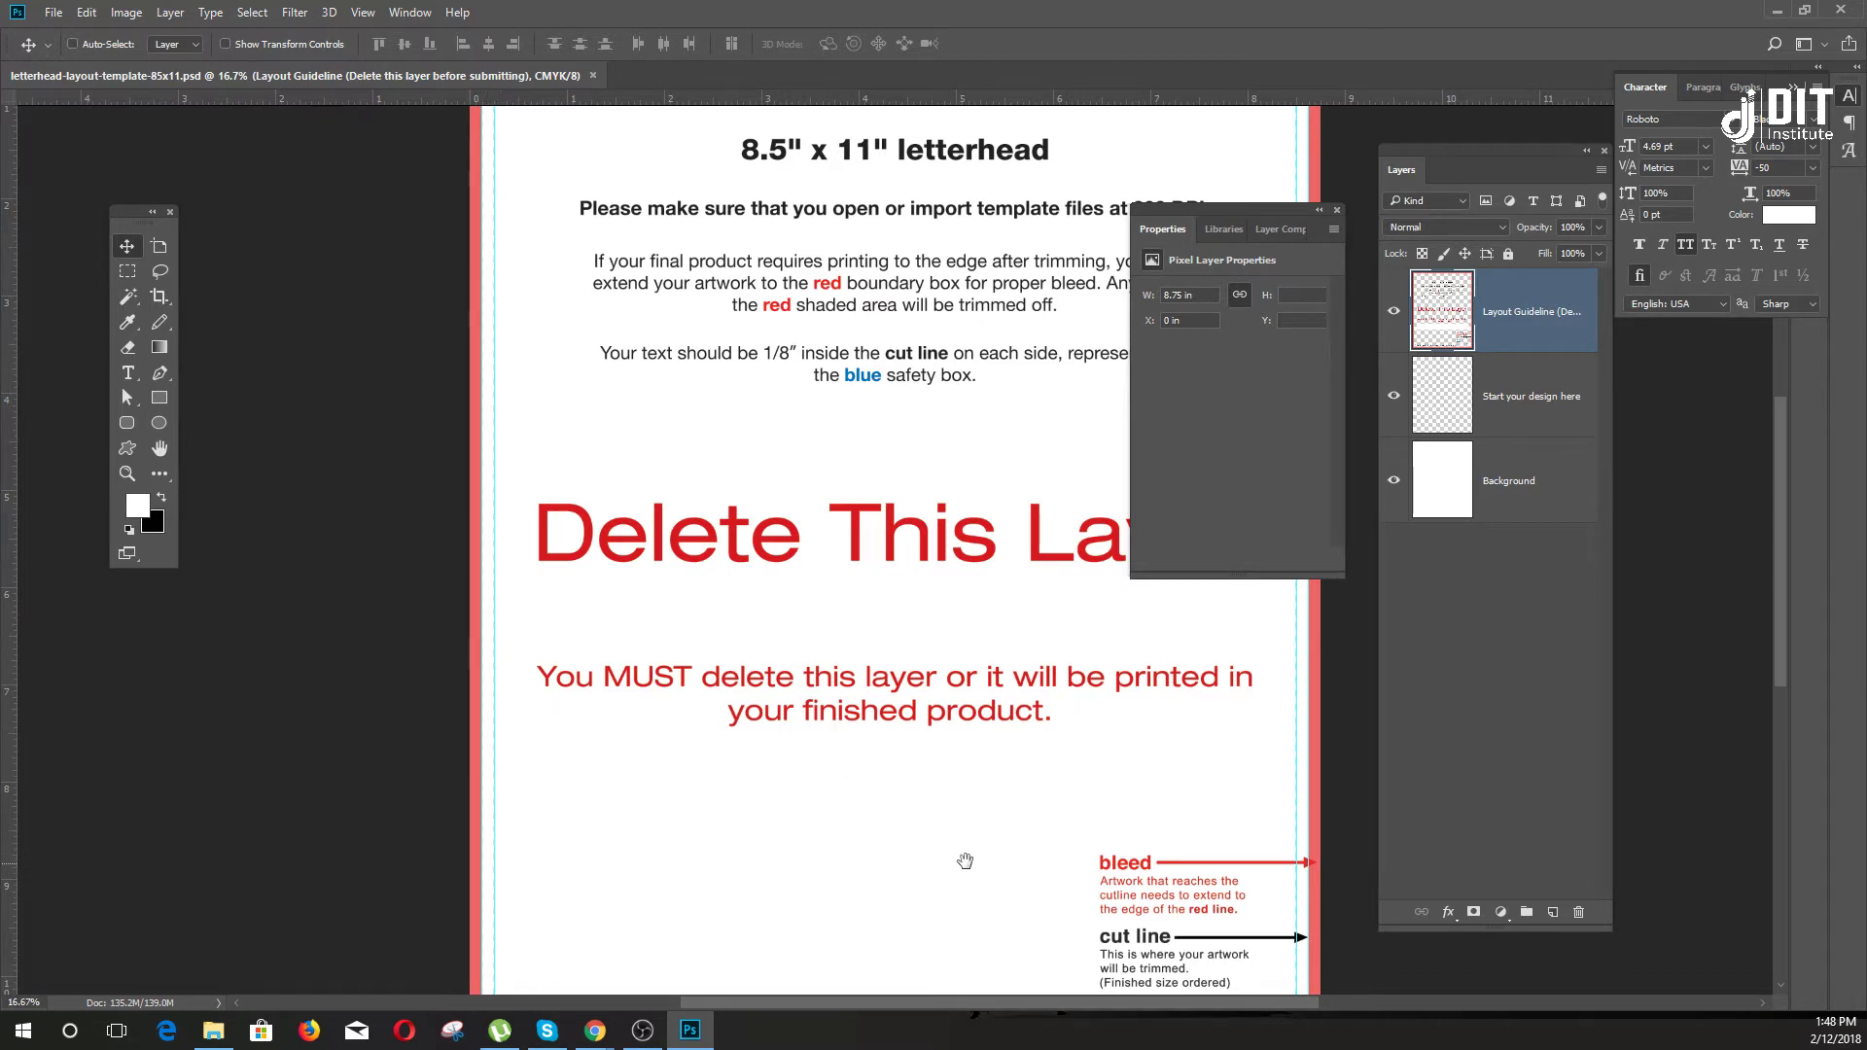
left_click_drag(964, 861, 668, 637)
key("ctrl+plus")
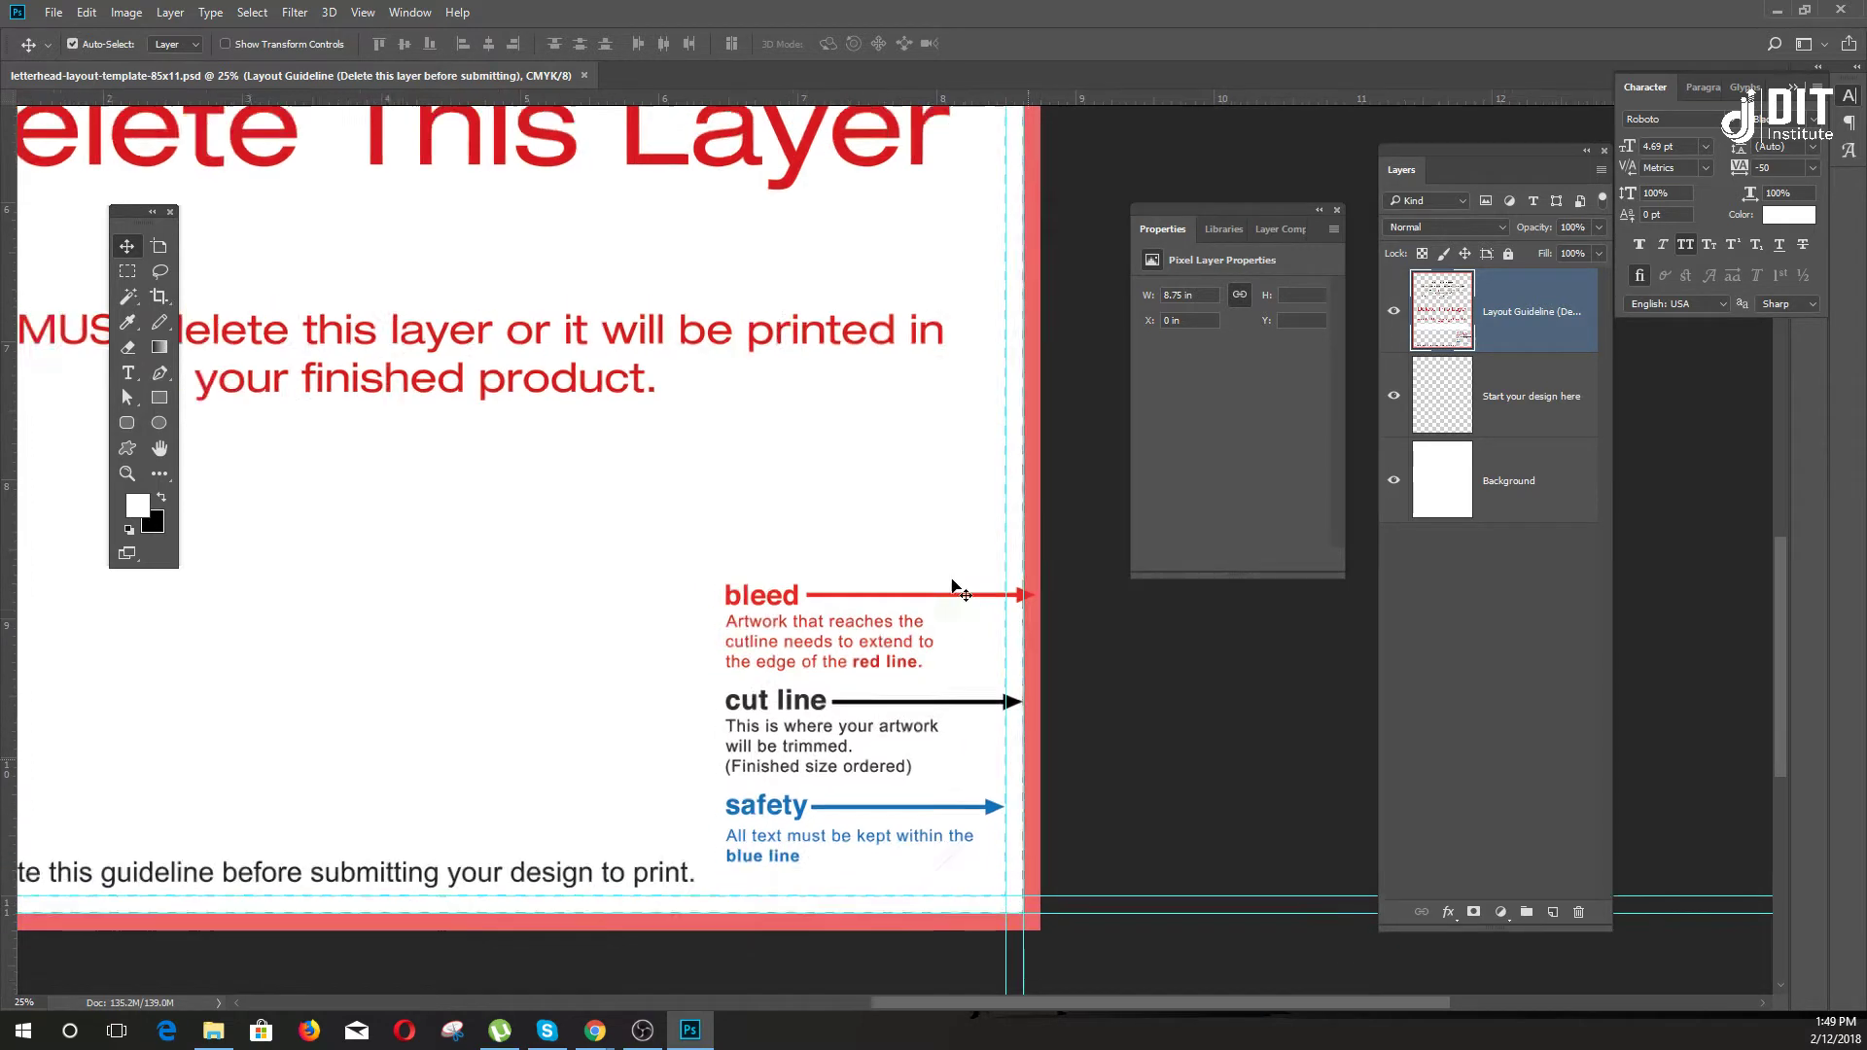
key("ctrl+minus")
key("ctrl+minus")
key("ctrl+minus")
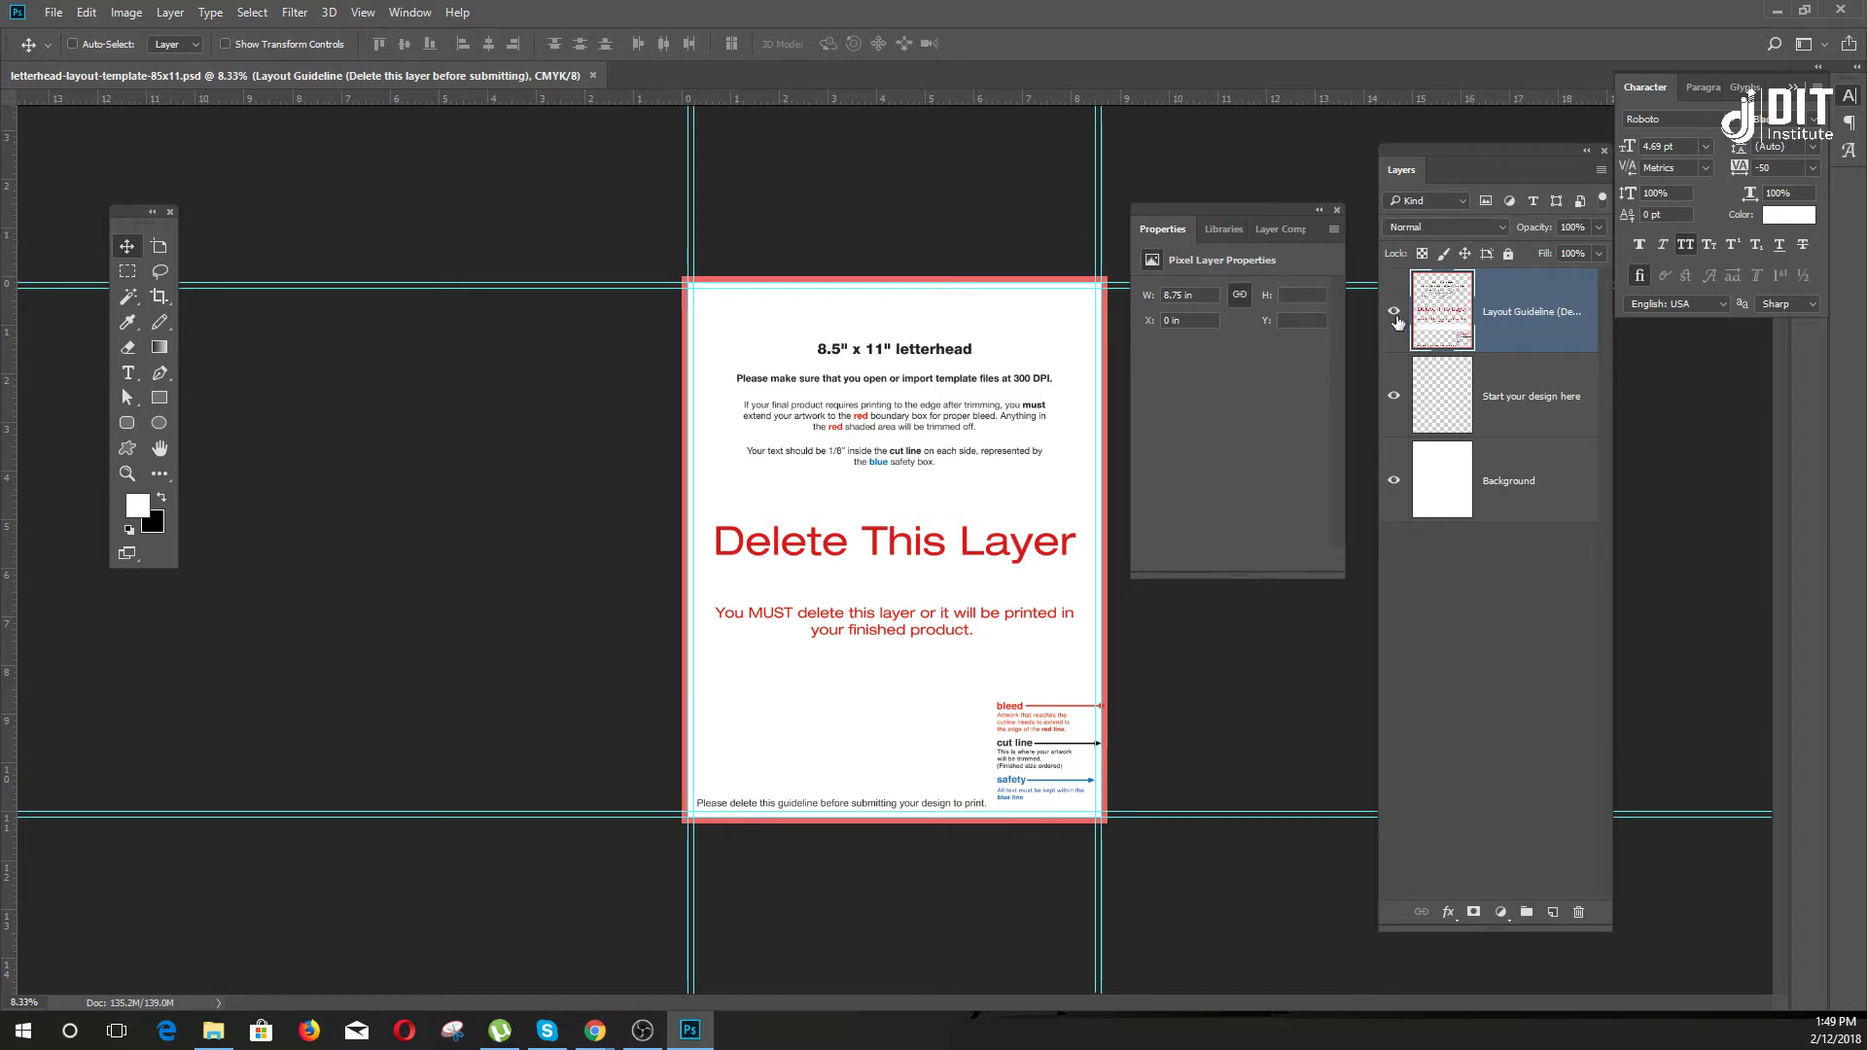
left_click_drag(500, 82, 464, 207)
key("ctrl+o")
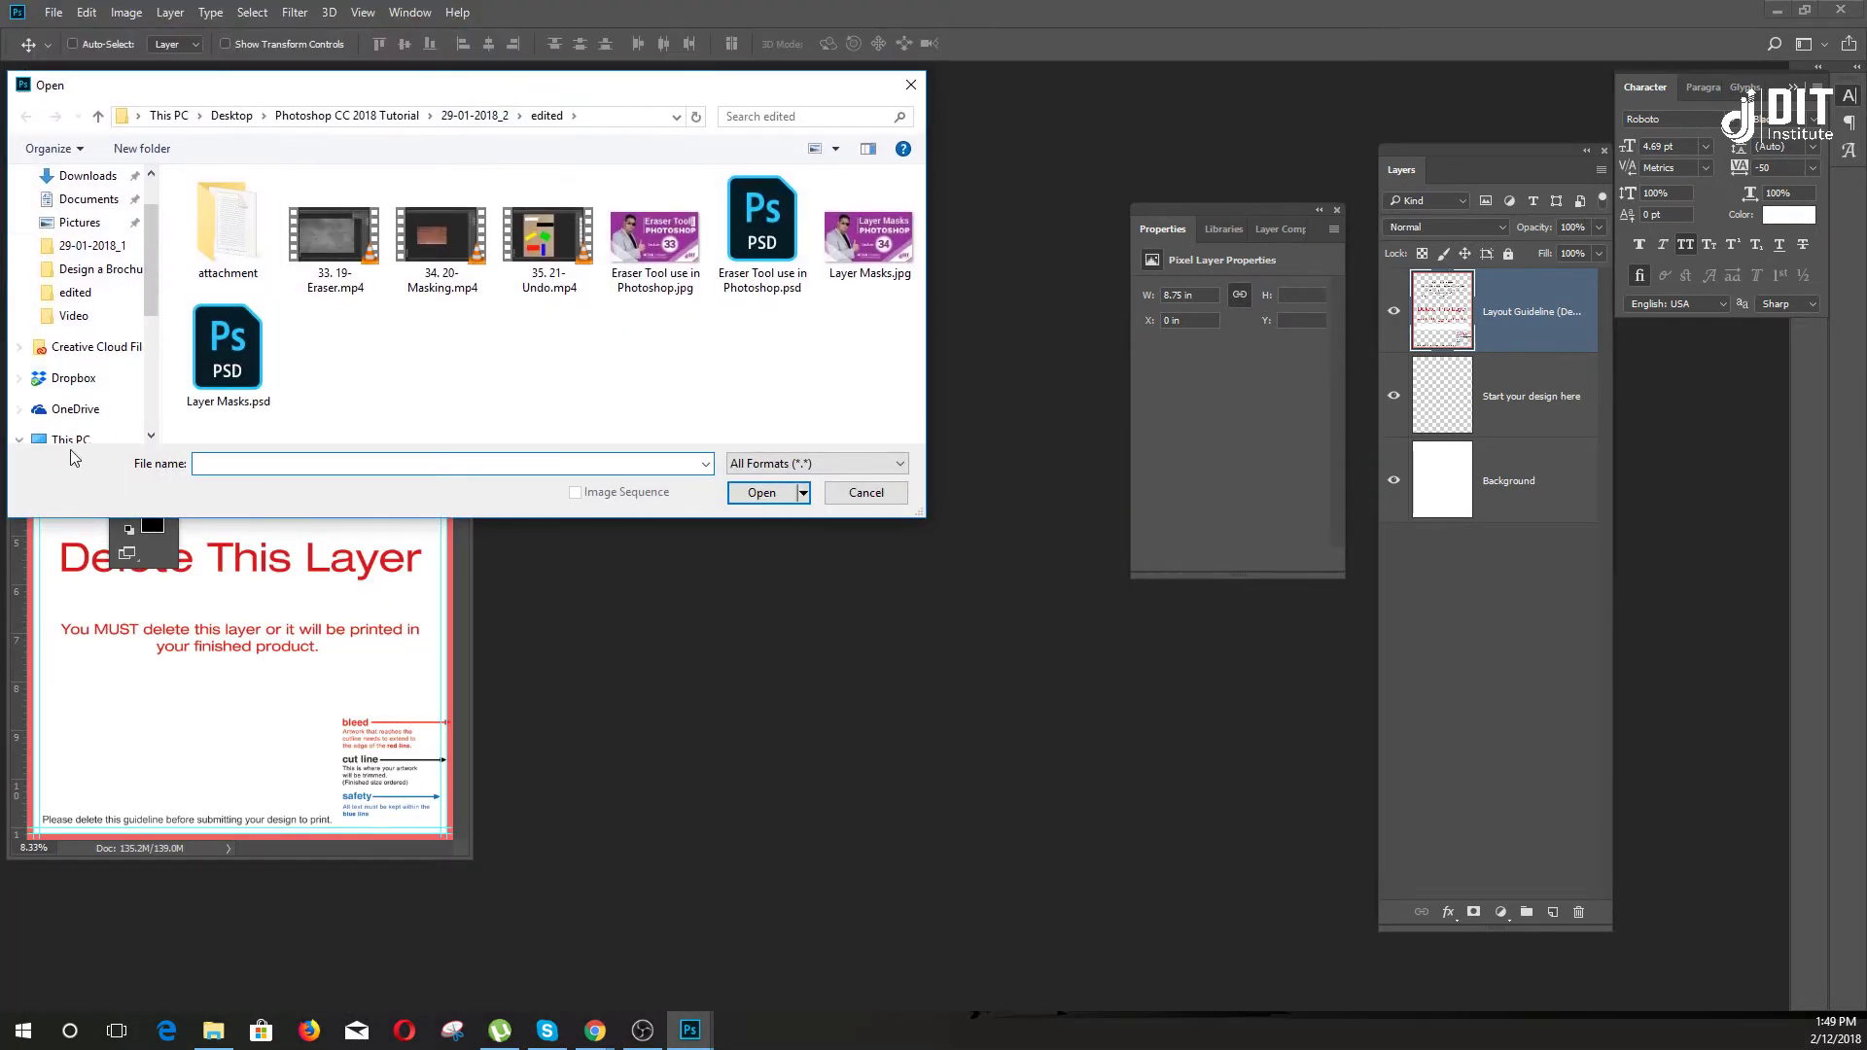
Browse Hard Disk (D:) in the Open dialog toward the Live Class mockup folder
scroll(97, 362, "down", 1)
scroll(78, 331, "down", 1)
scroll(63, 307, "down", 1)
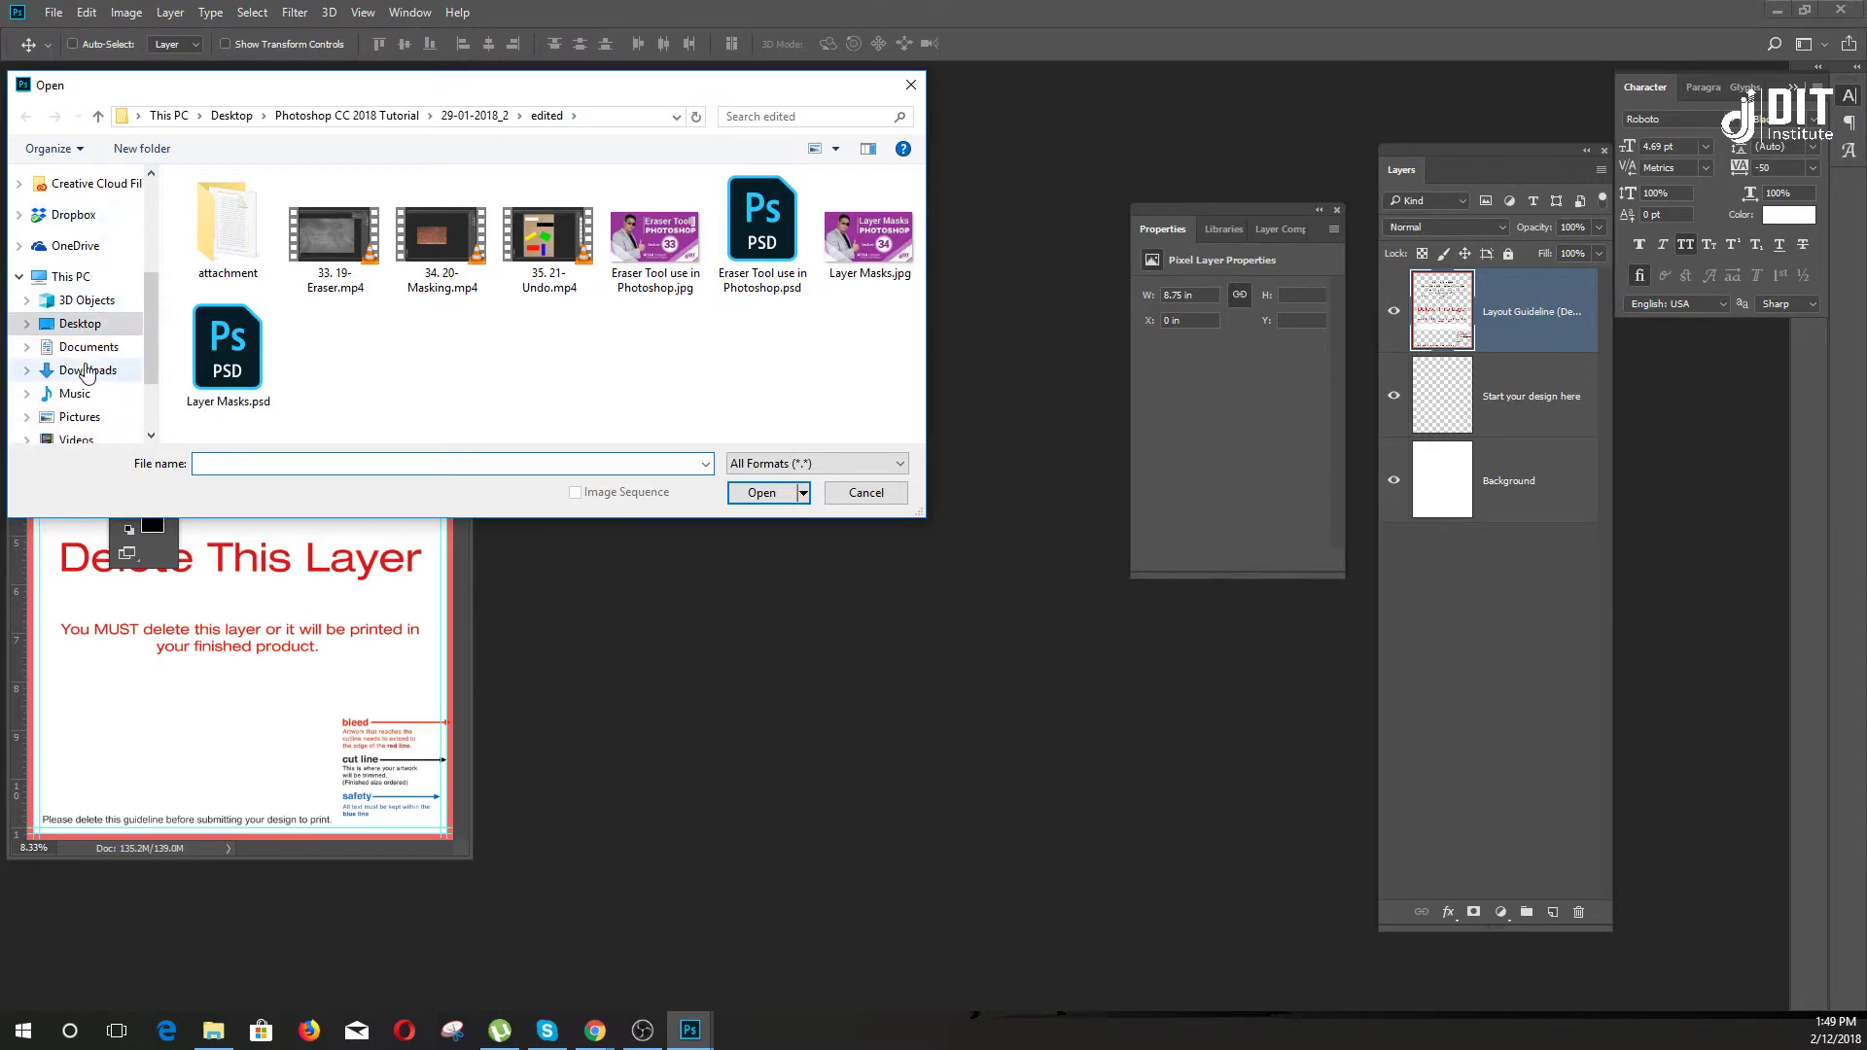
left_click_drag(149, 311, 152, 235)
scroll(107, 359, "down", 2)
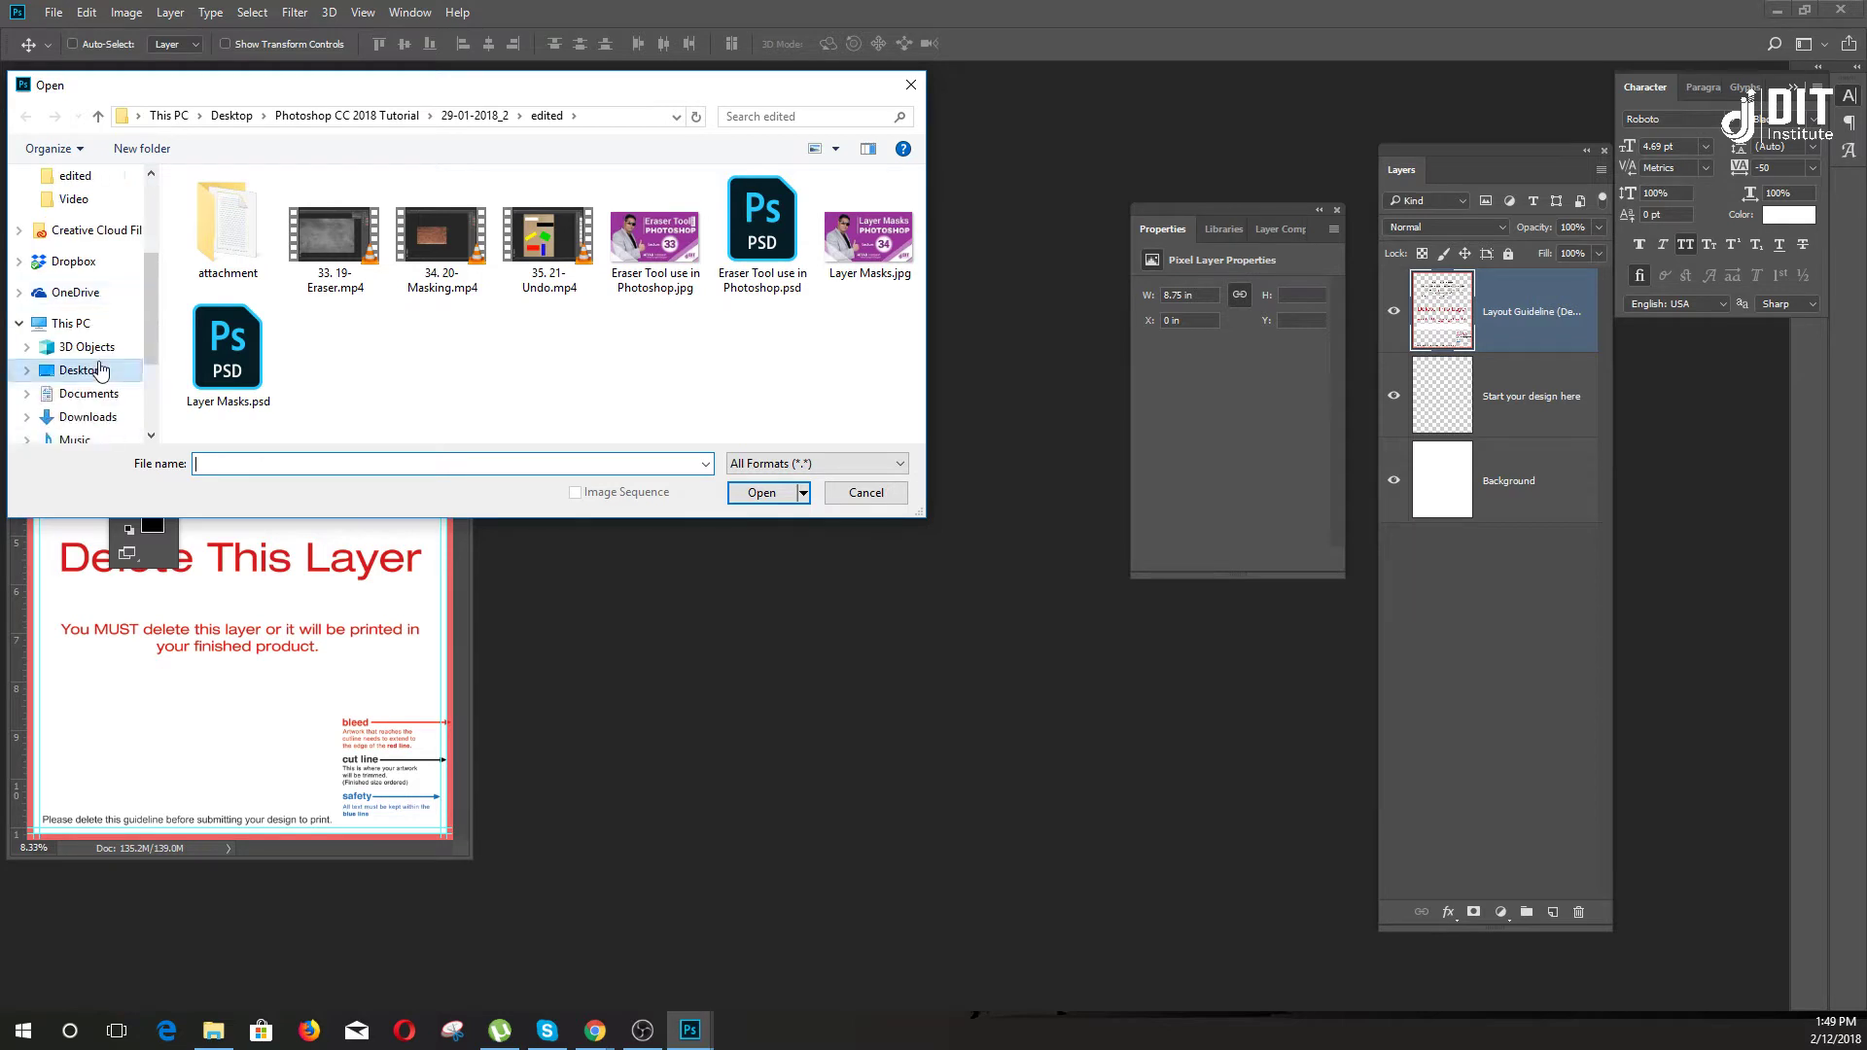
scroll(100, 369, "down", 2)
scroll(100, 370, "down", 1)
left_click(83, 363)
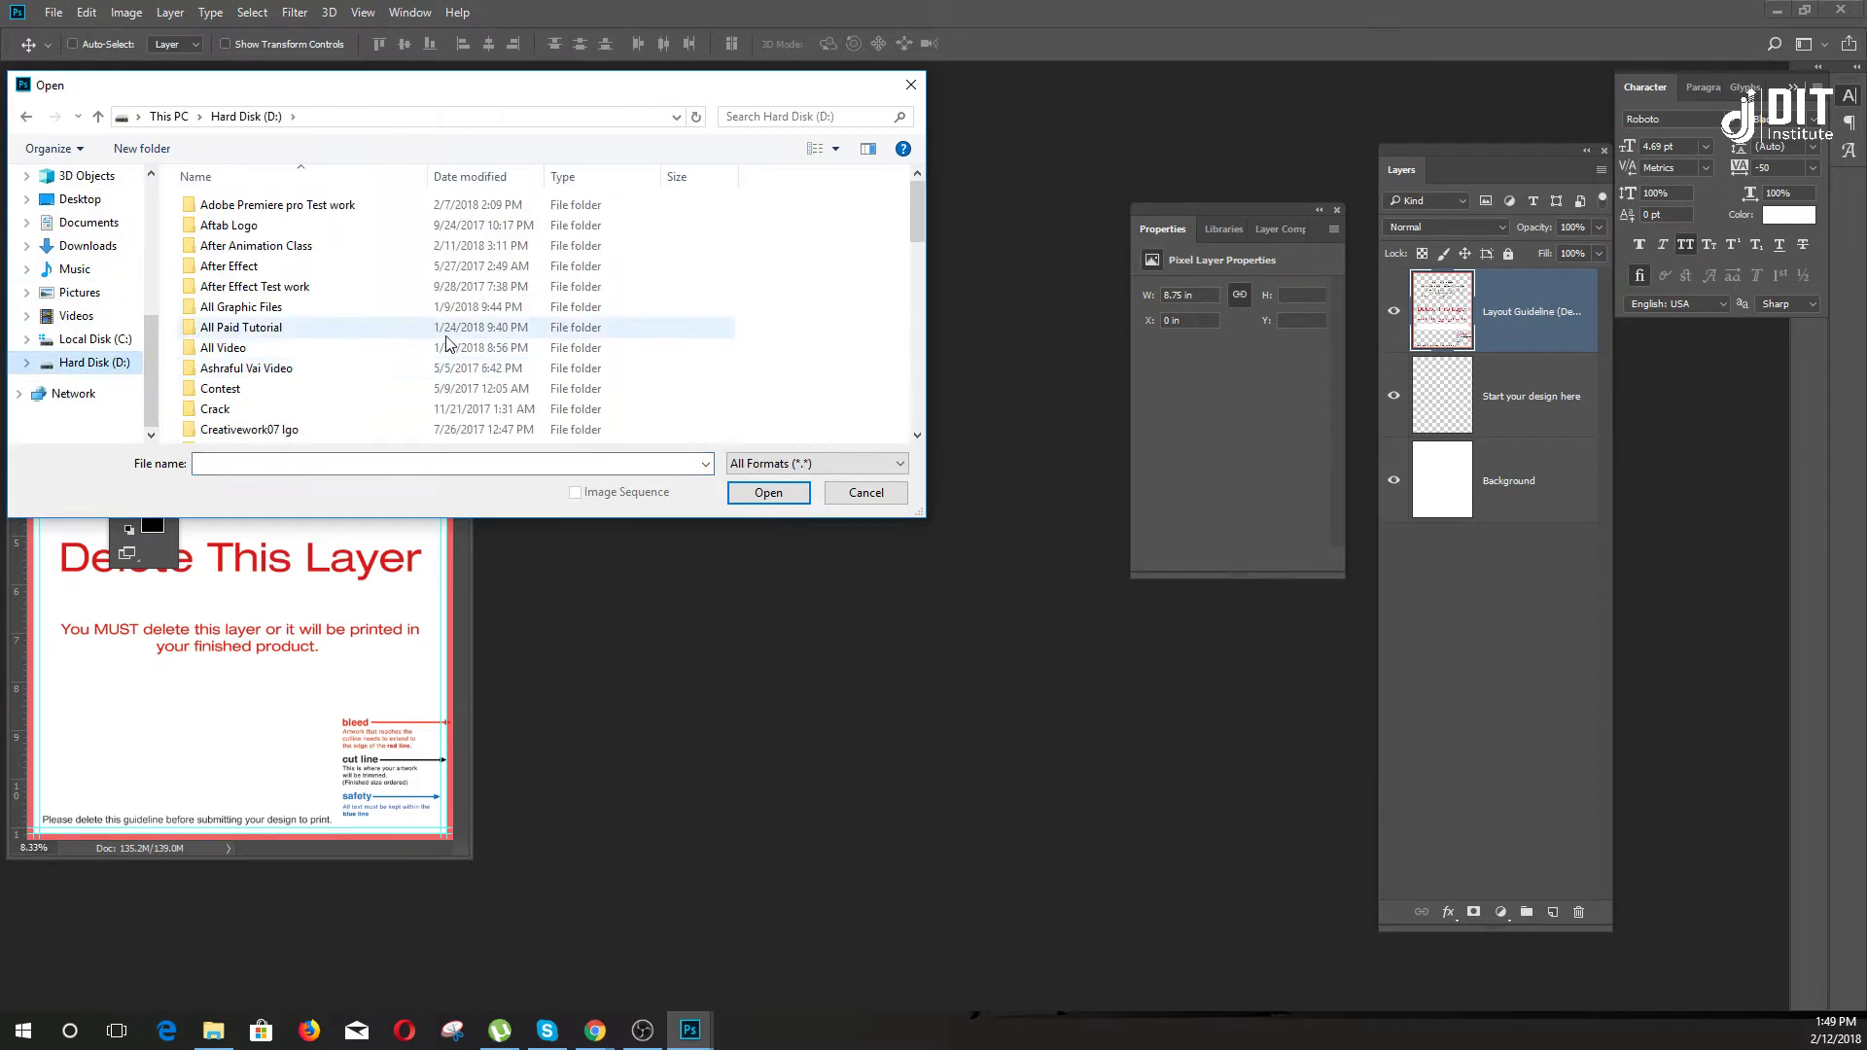
scroll(300, 324, "down", 2)
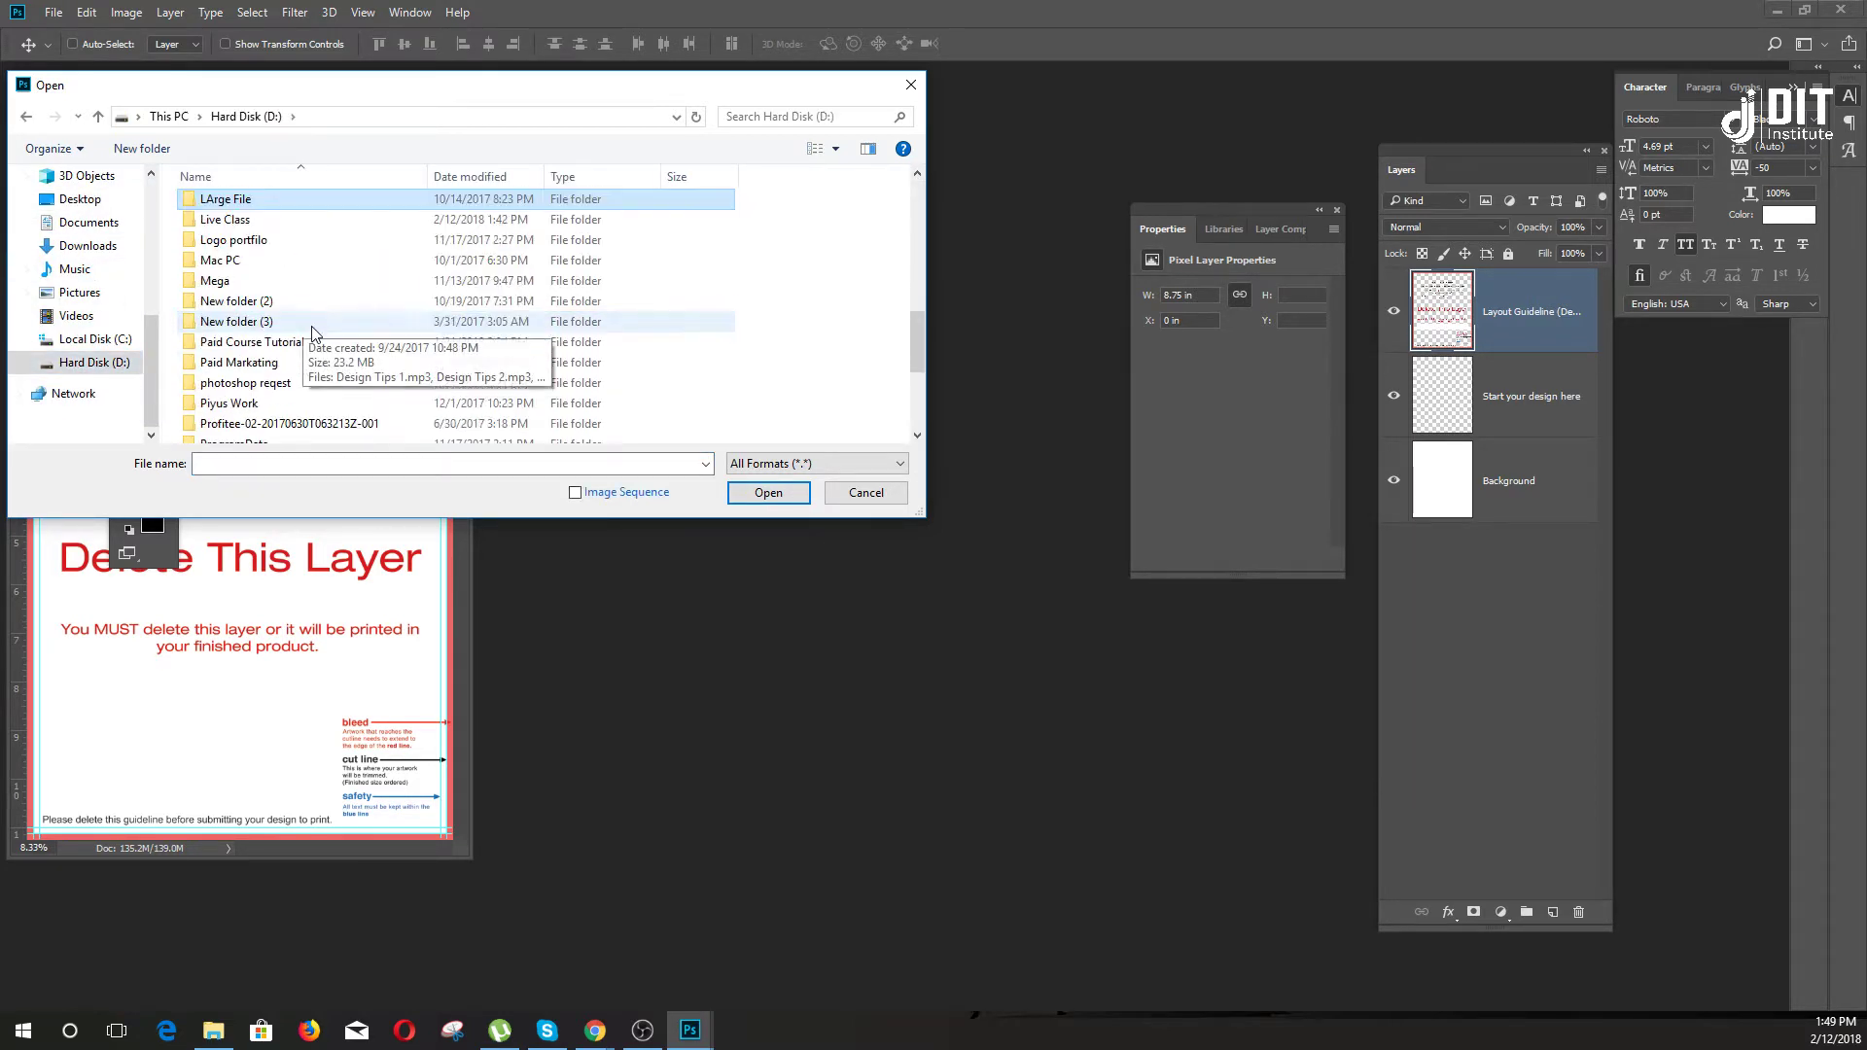
scroll(306, 331, "down", 7)
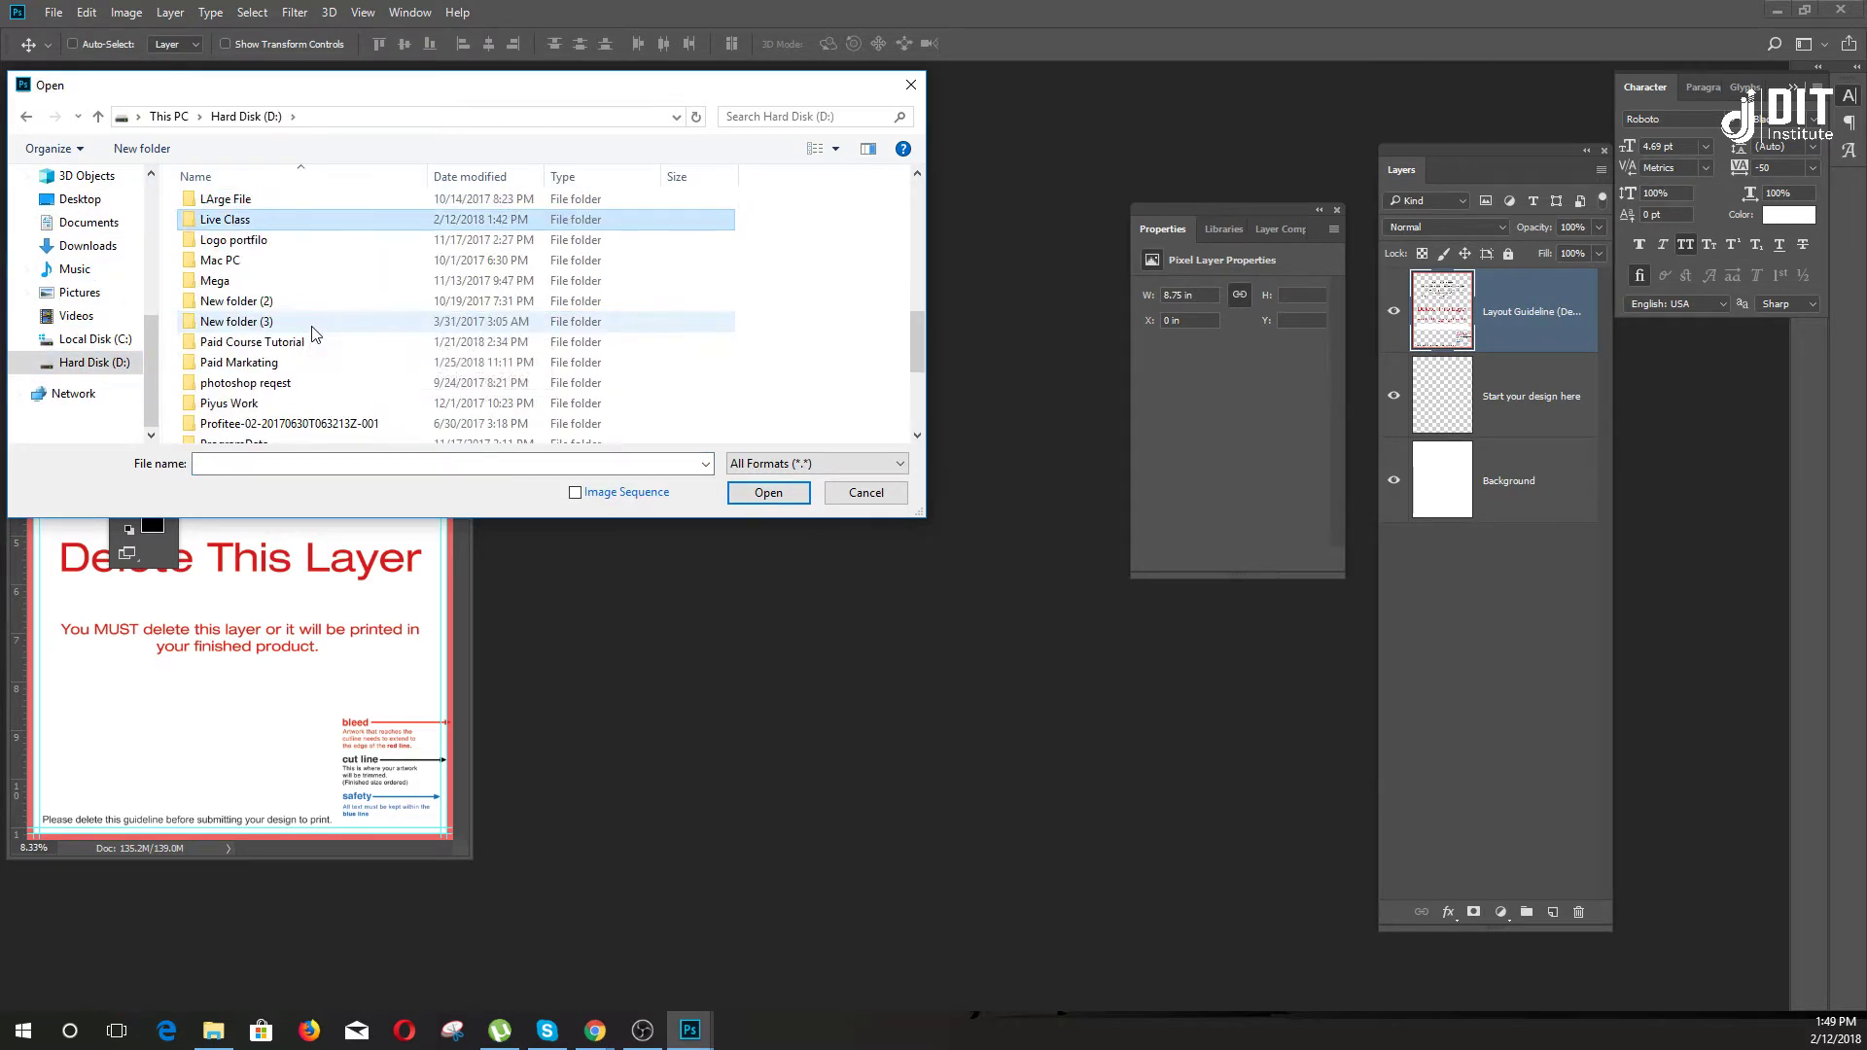
Open letterhead1-.jpg from the Idea folder and float it in its own window
double_click(259, 218)
double_click(259, 218)
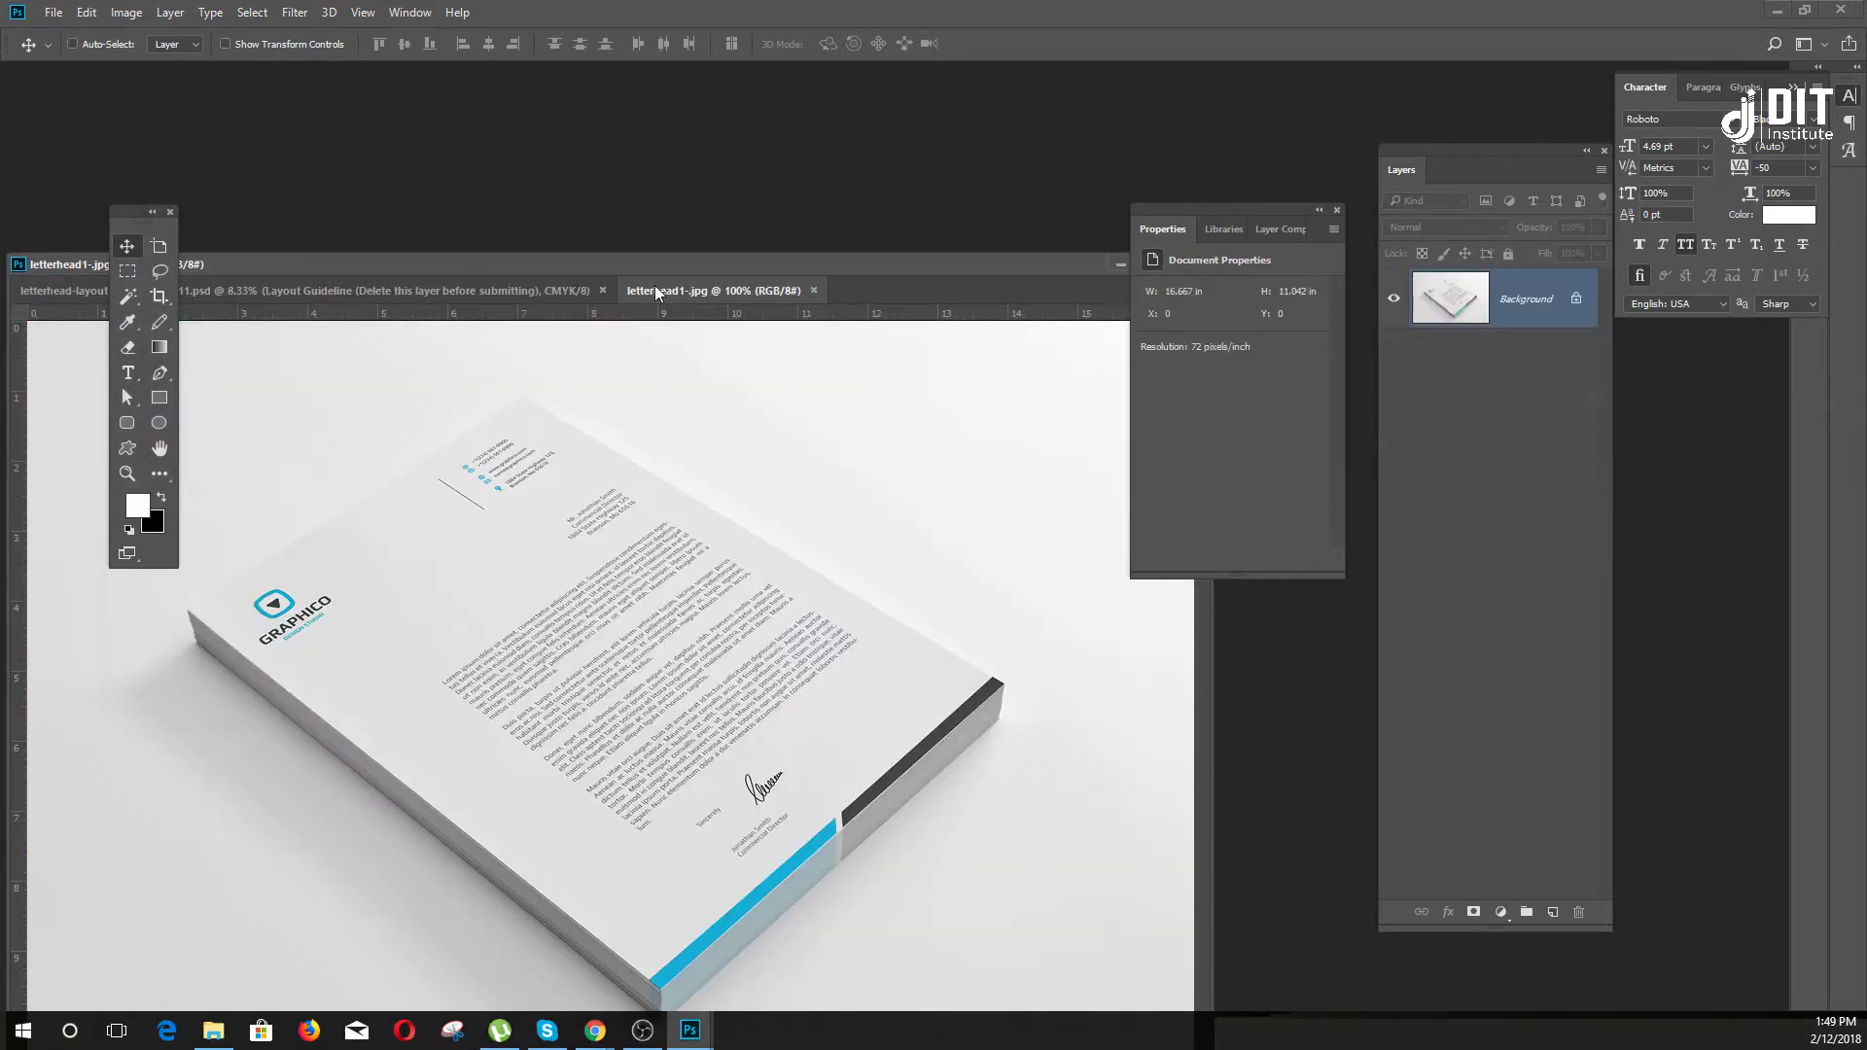
left_click_drag(655, 290, 266, 148)
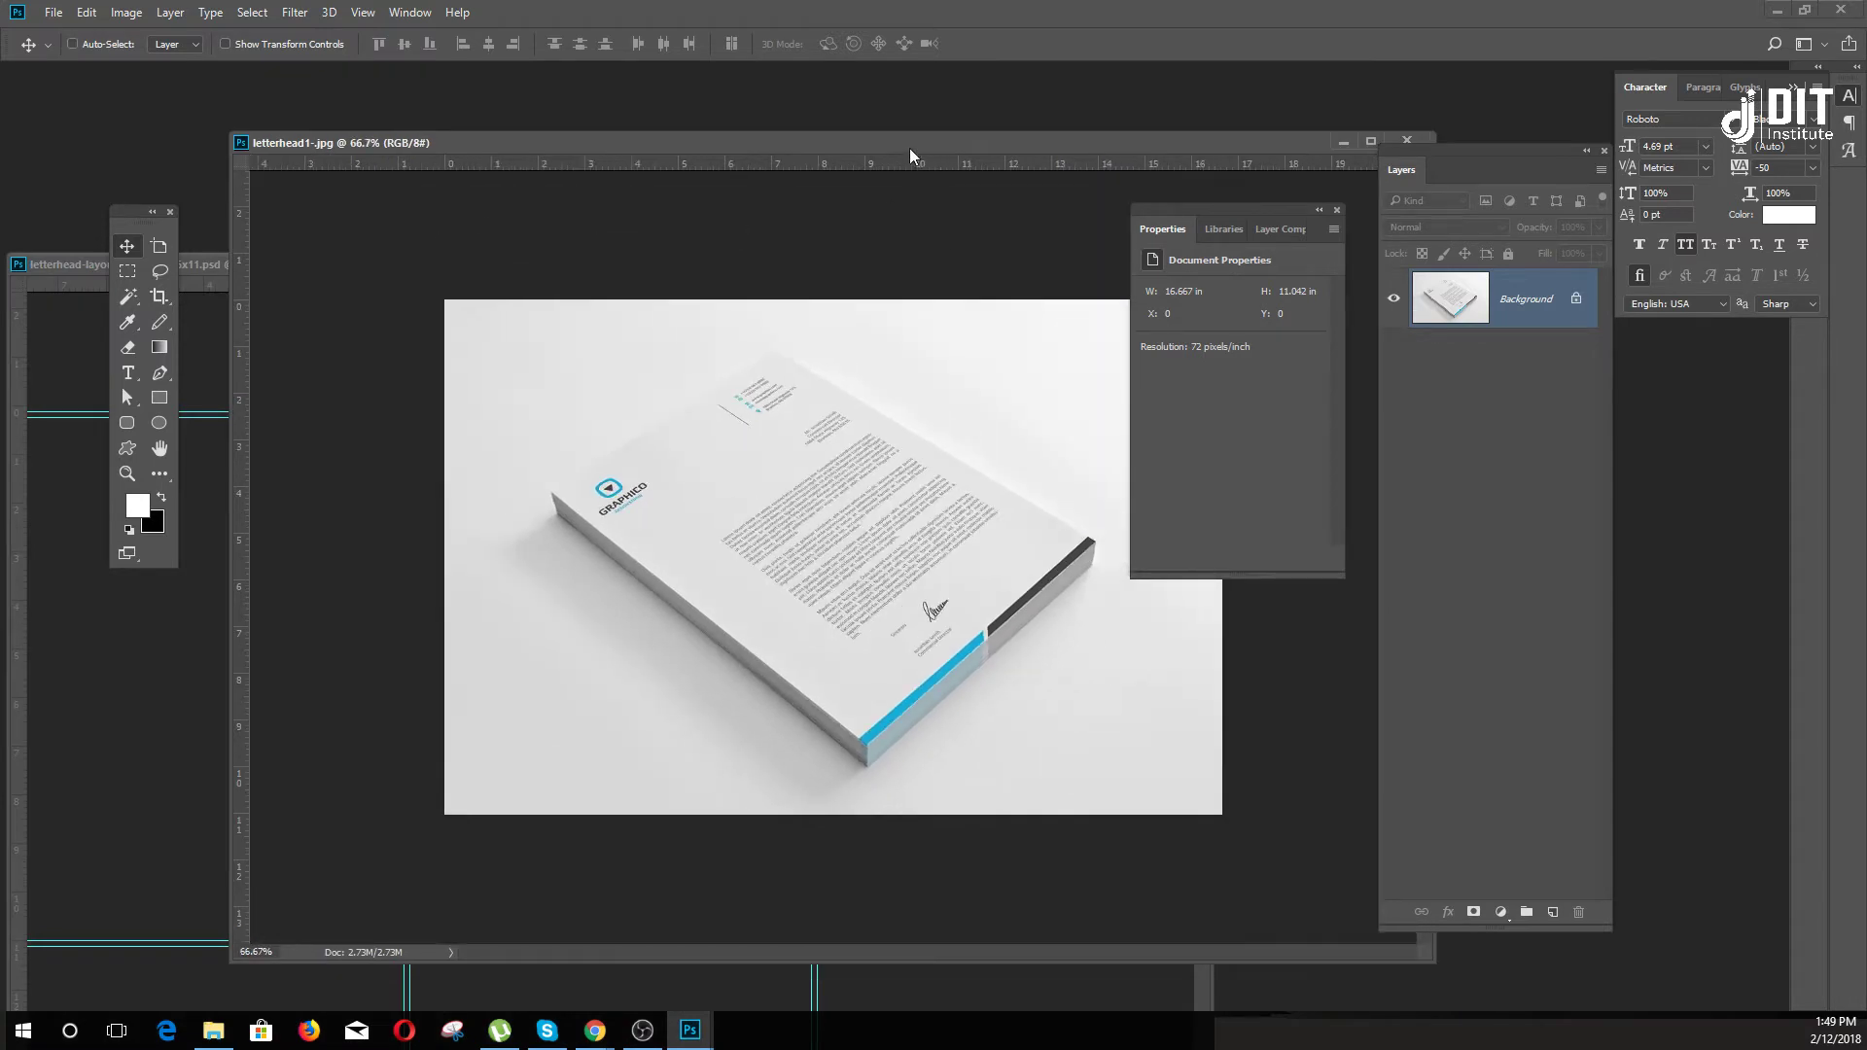
Reposition and zoom out the mockup window, then apply a crop to the mockup
left_click_drag(908, 145, 756, 126)
key("ctrl+minus")
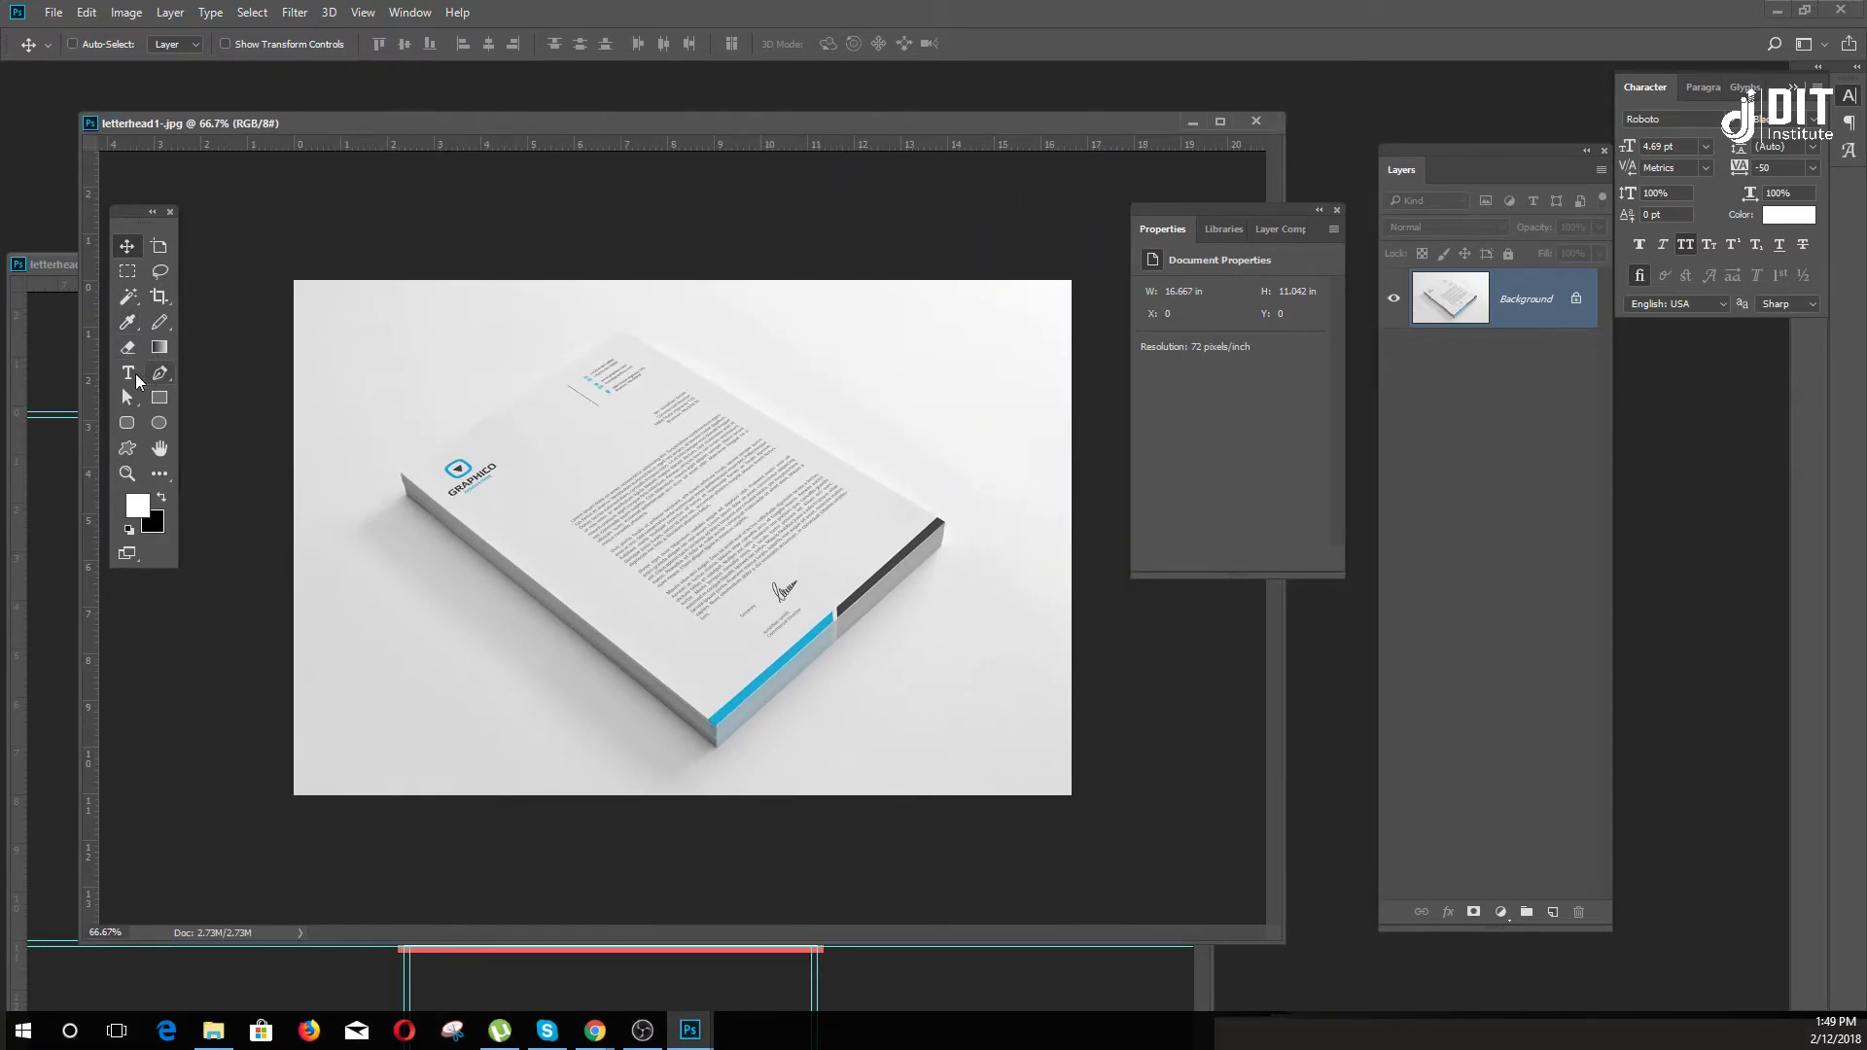
left_click(156, 298)
left_click(156, 298)
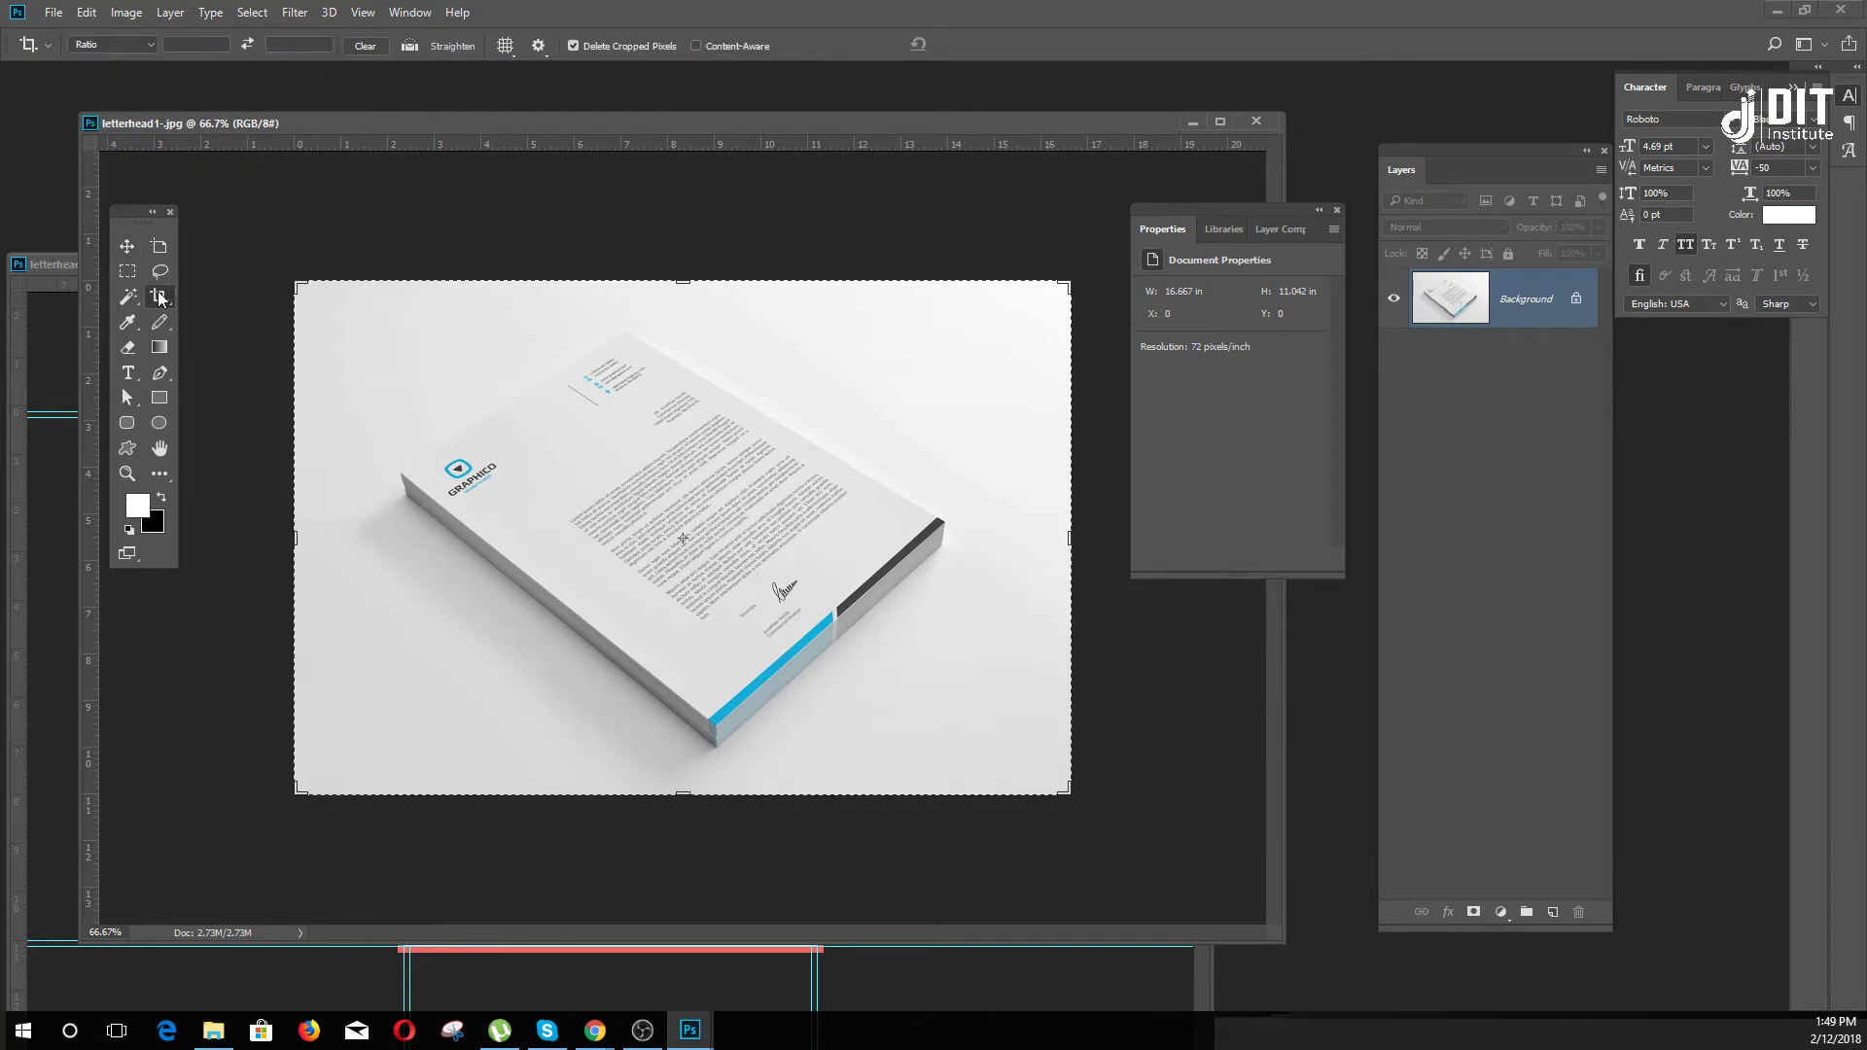
left_click(236, 297)
left_click(158, 301)
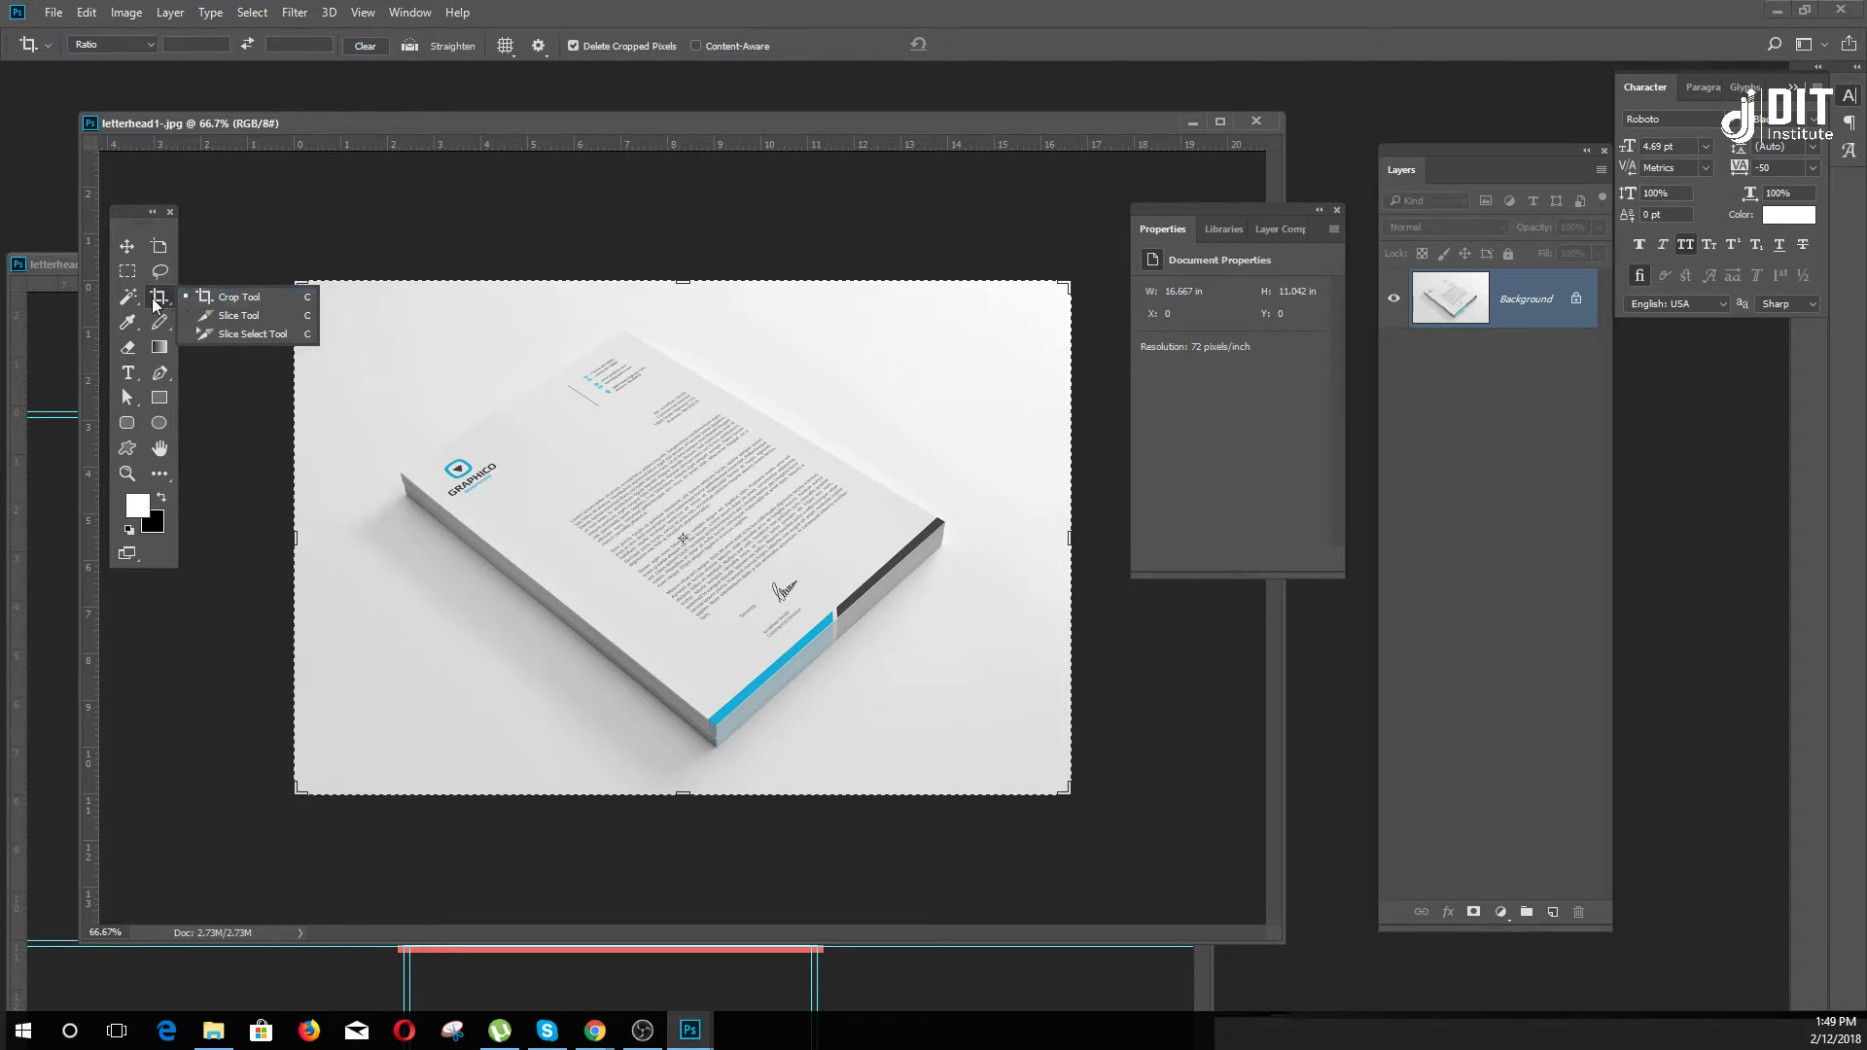
left_click(503, 305)
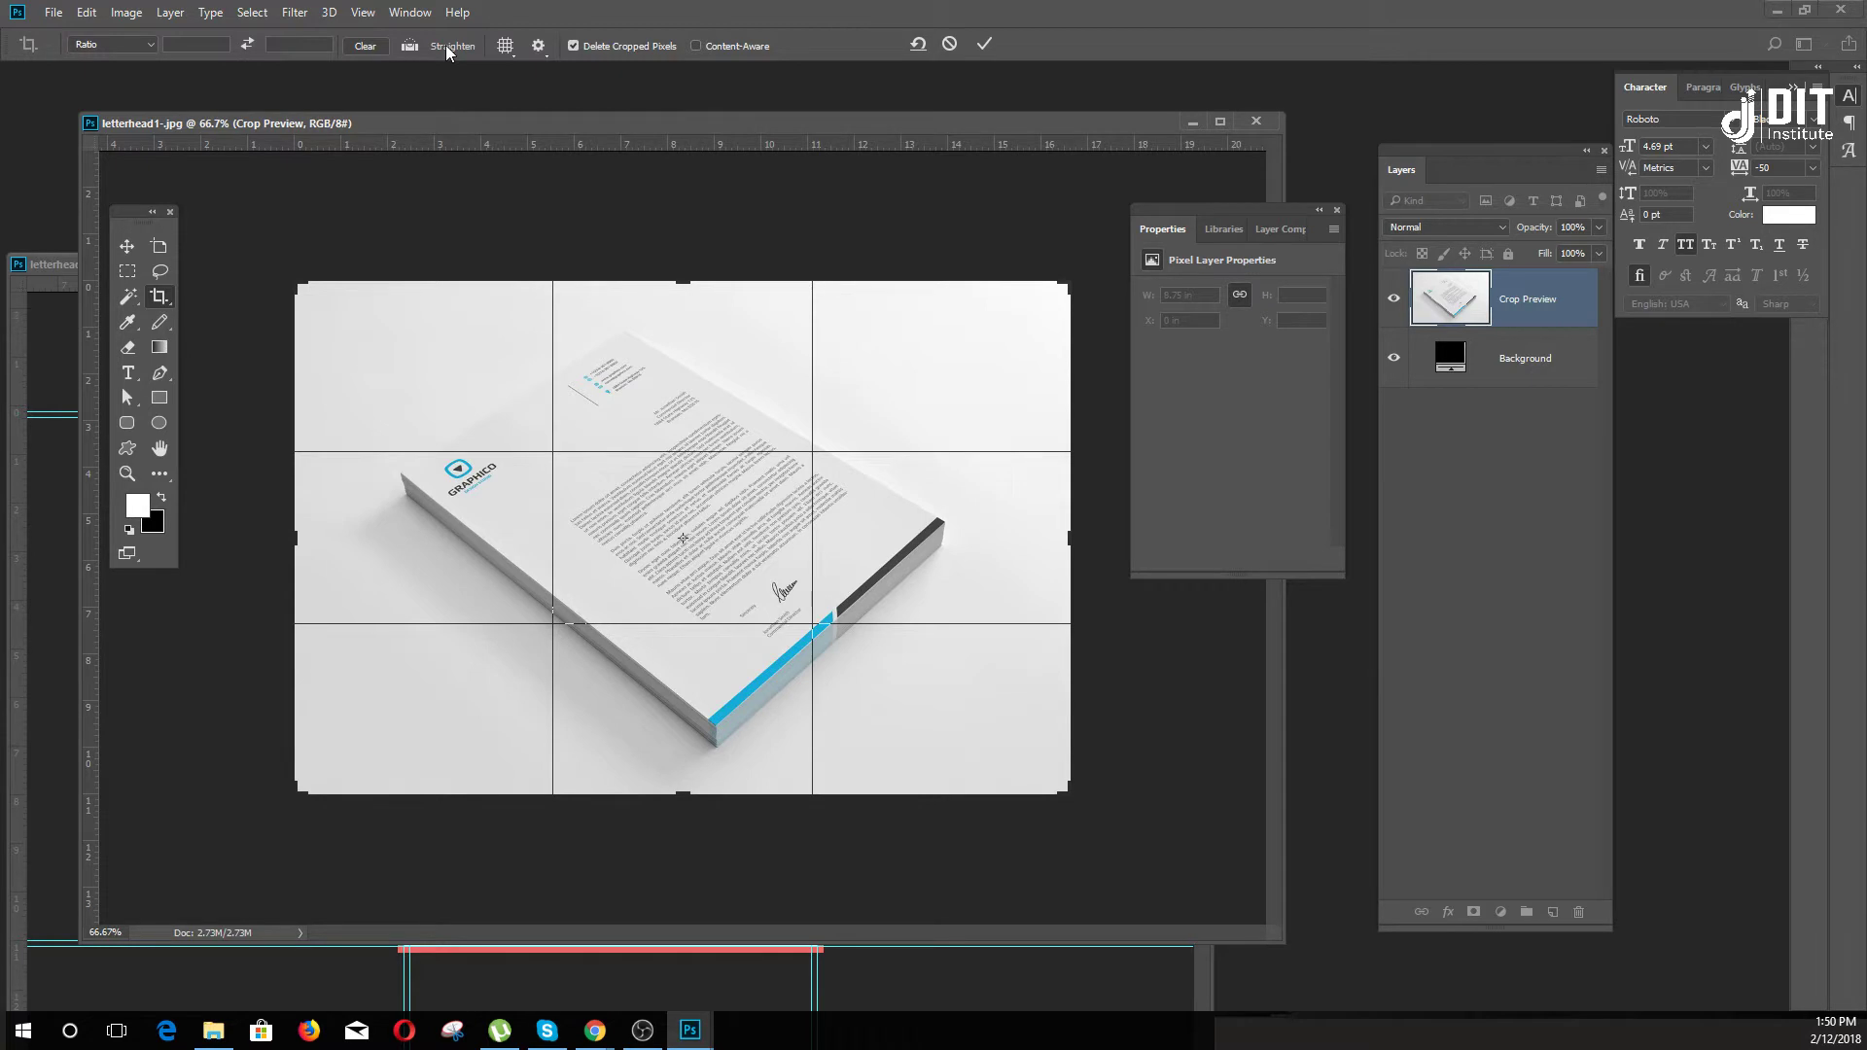
key("Return")
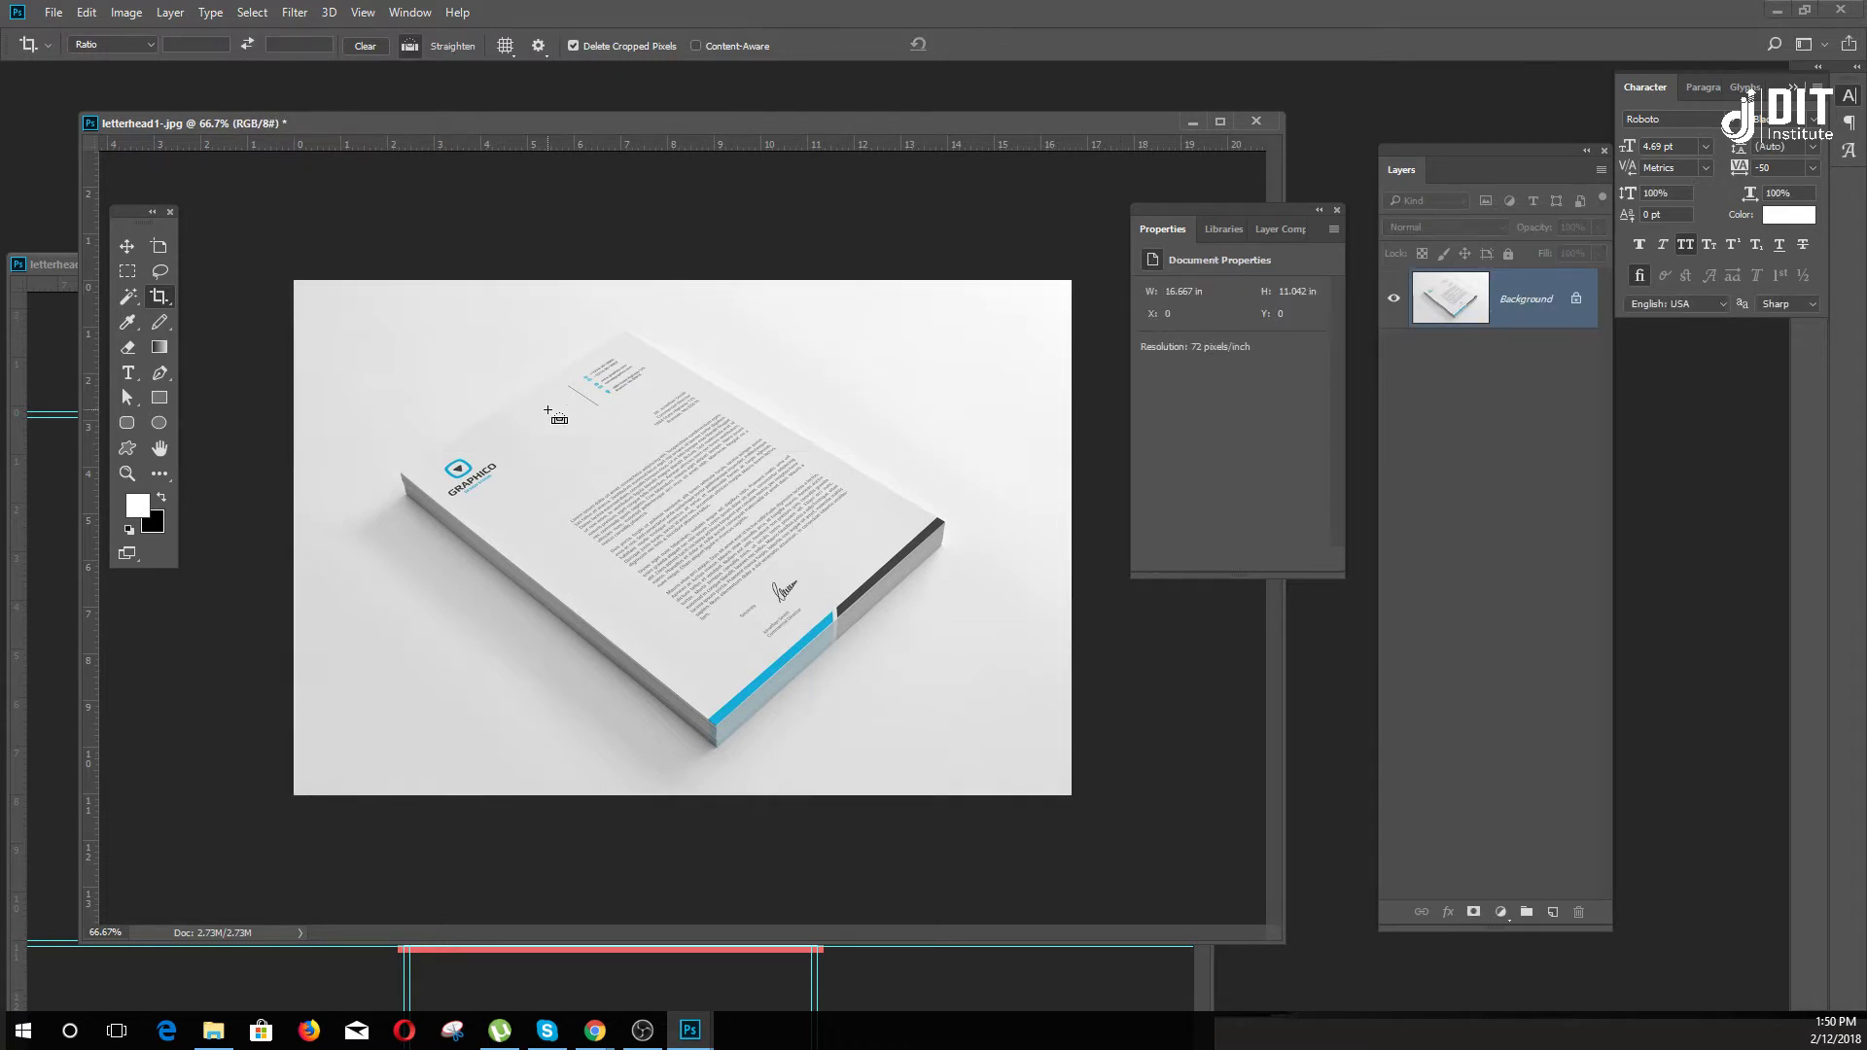
Zoom the mockup to 100–300% and pan across its logo, address, body text and signature
key("ctrl+1")
scroll(589, 407, "up", 2)
scroll(586, 404, "down", 2)
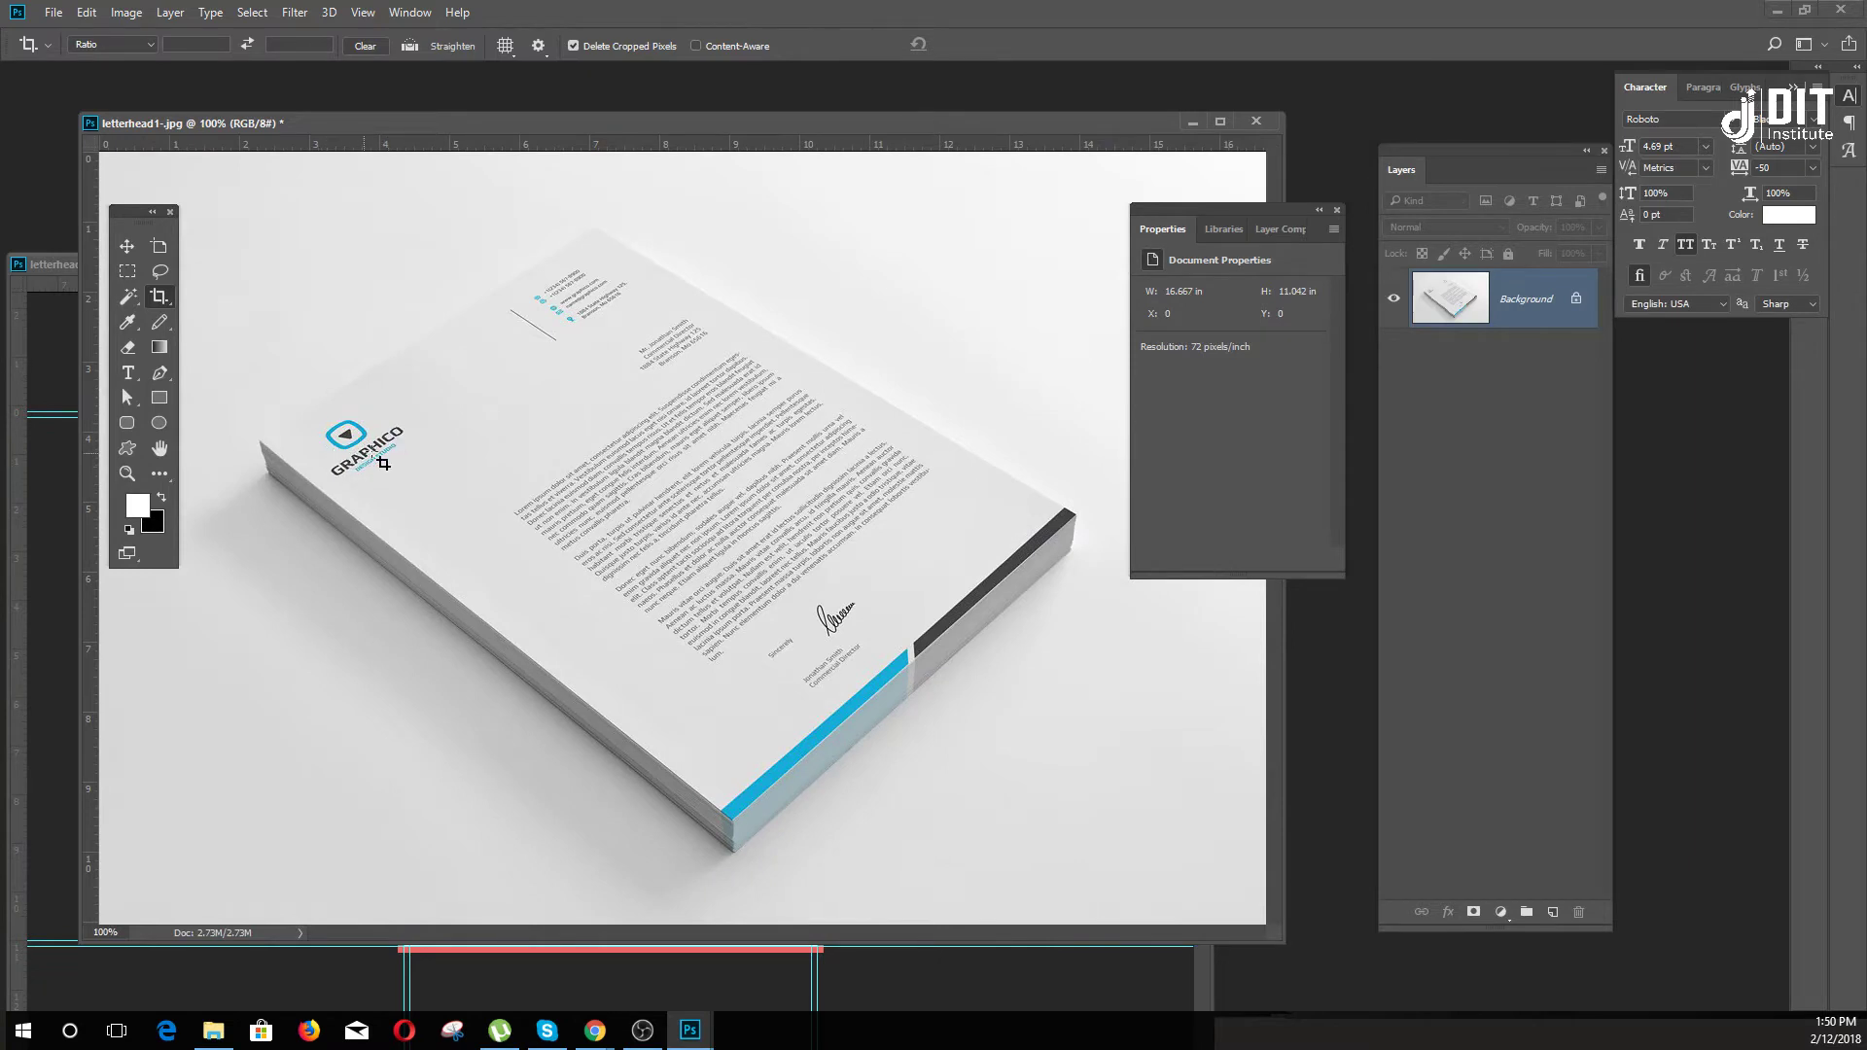
key("ctrl+plus")
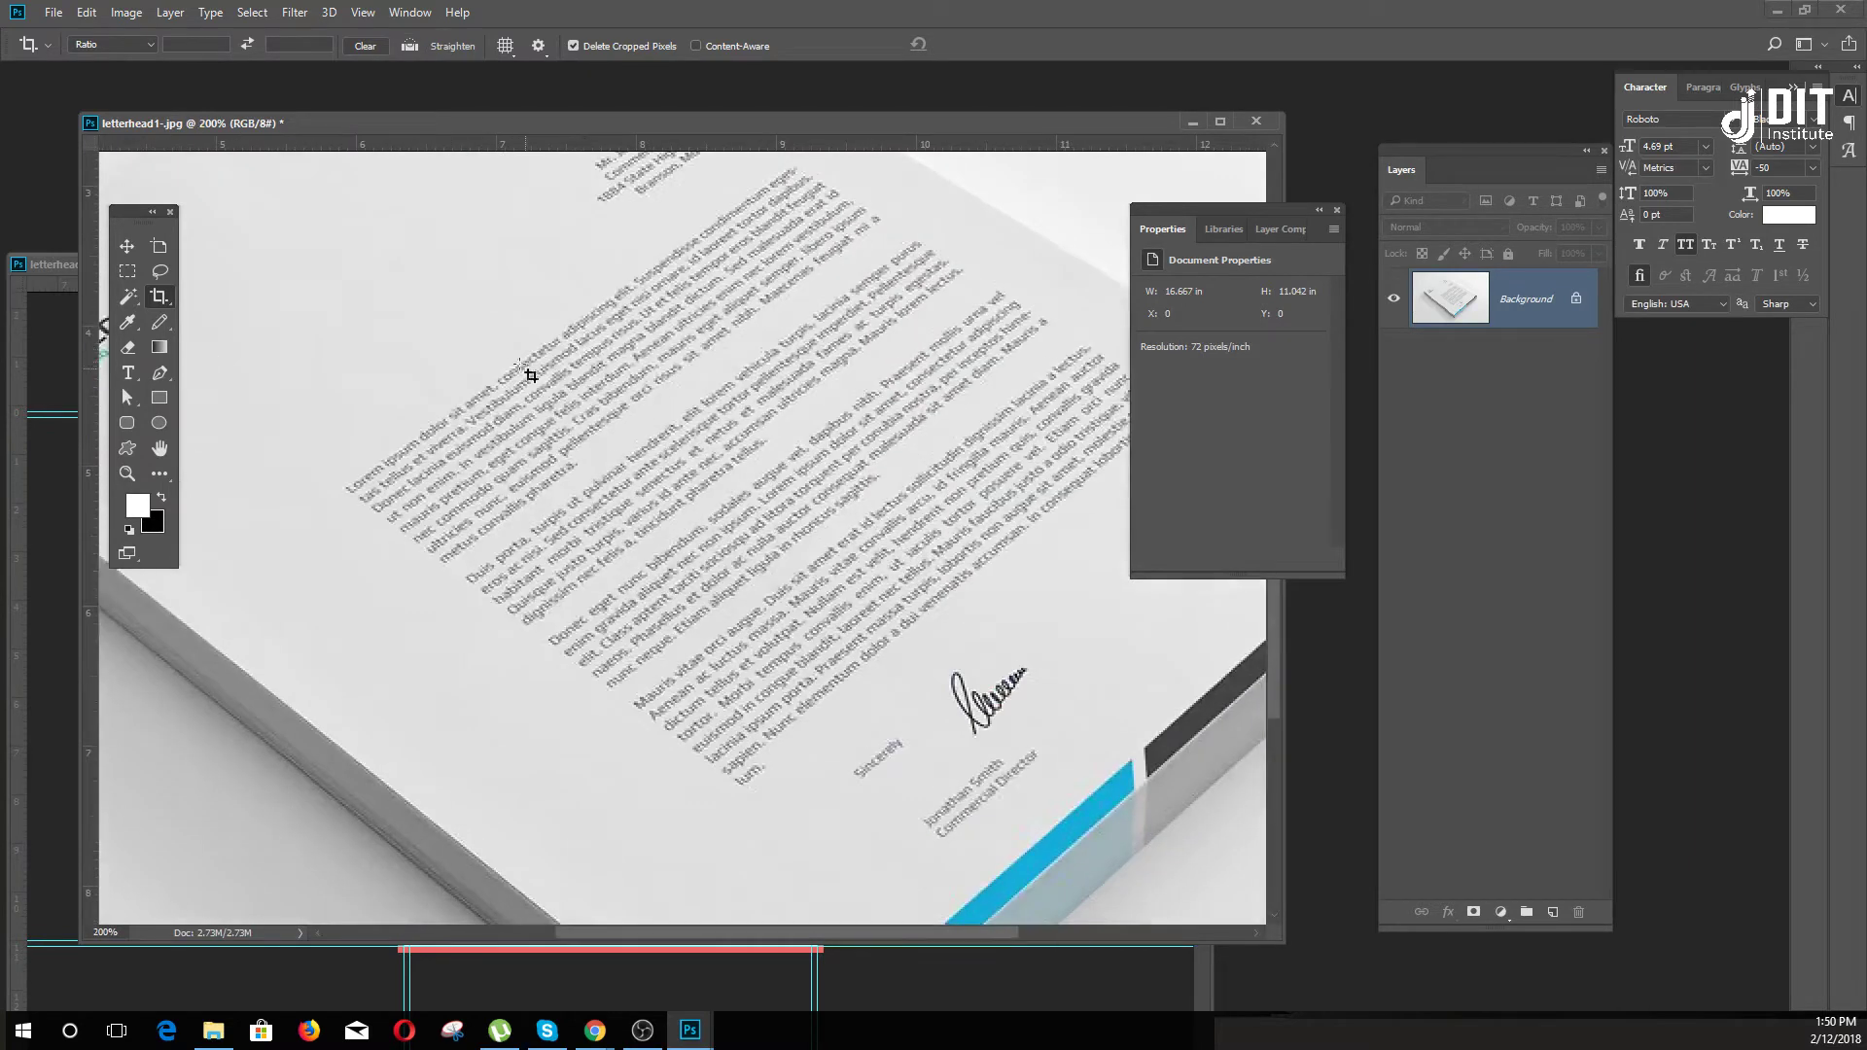
left_click_drag(506, 303, 509, 422)
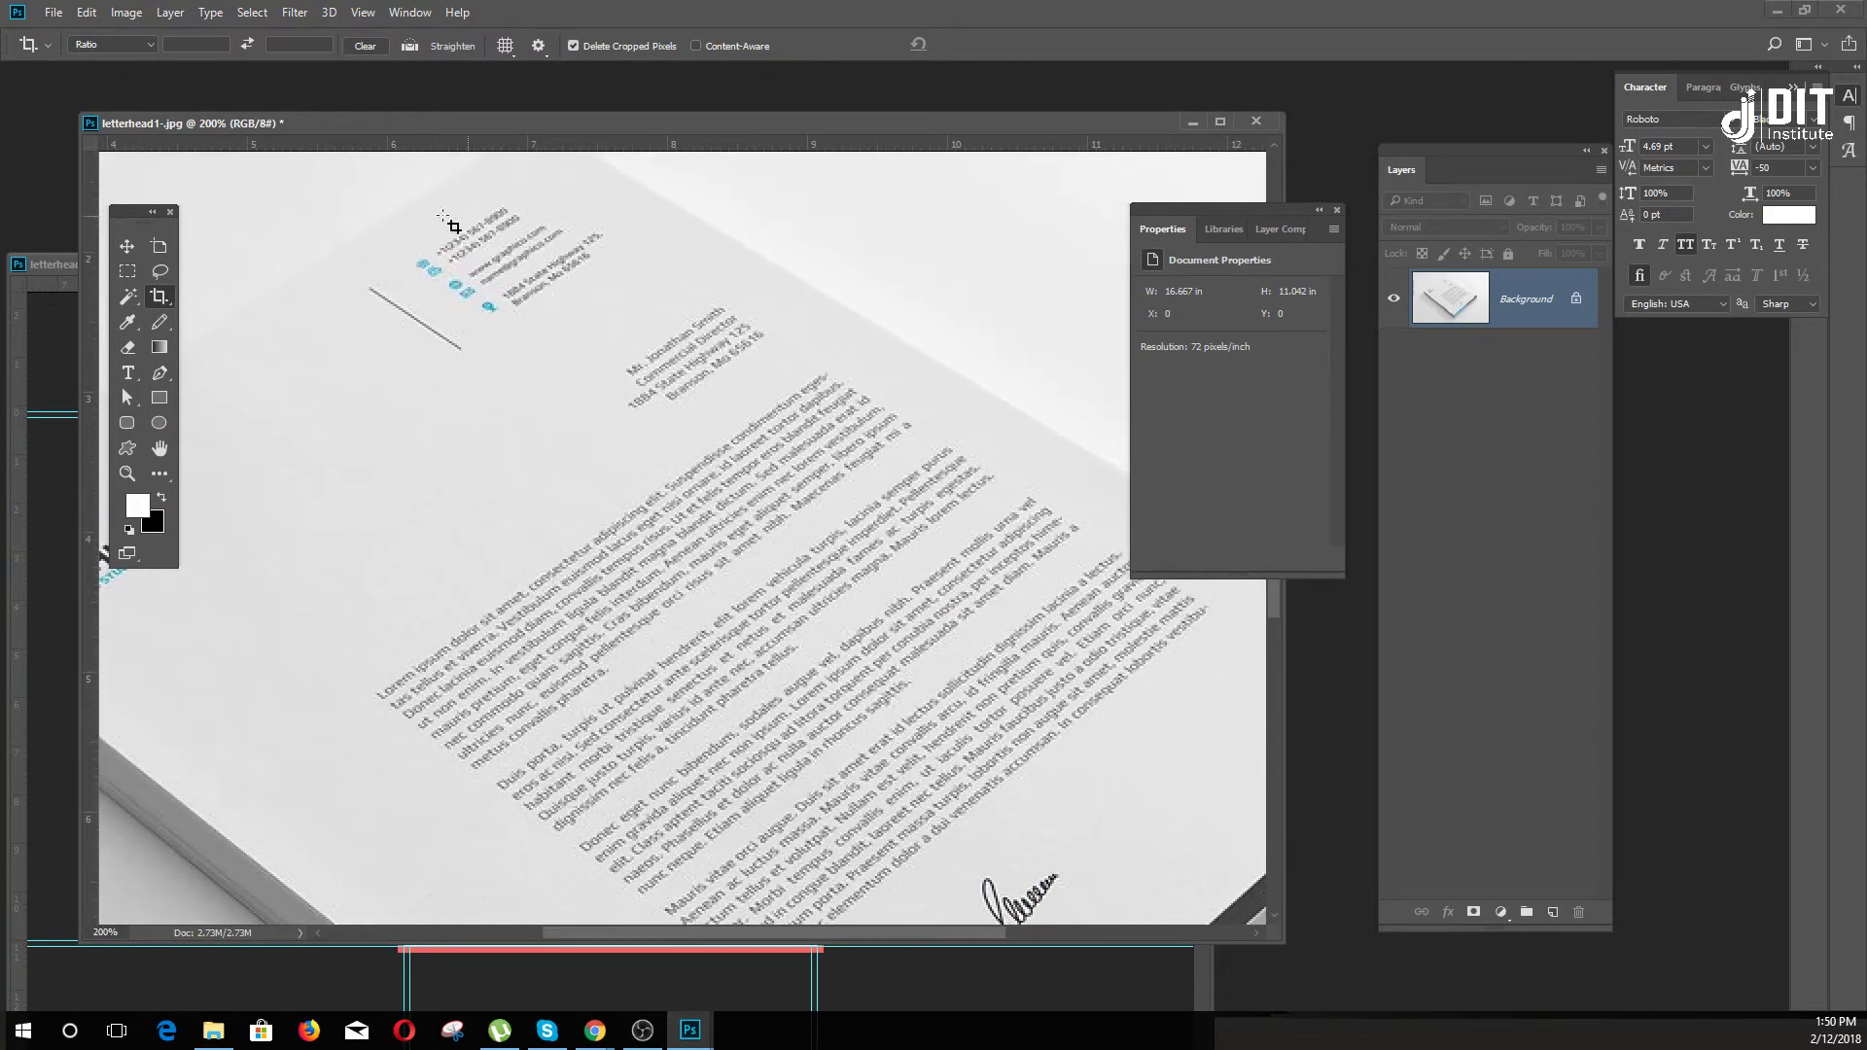
left_click_drag(729, 744, 599, 414)
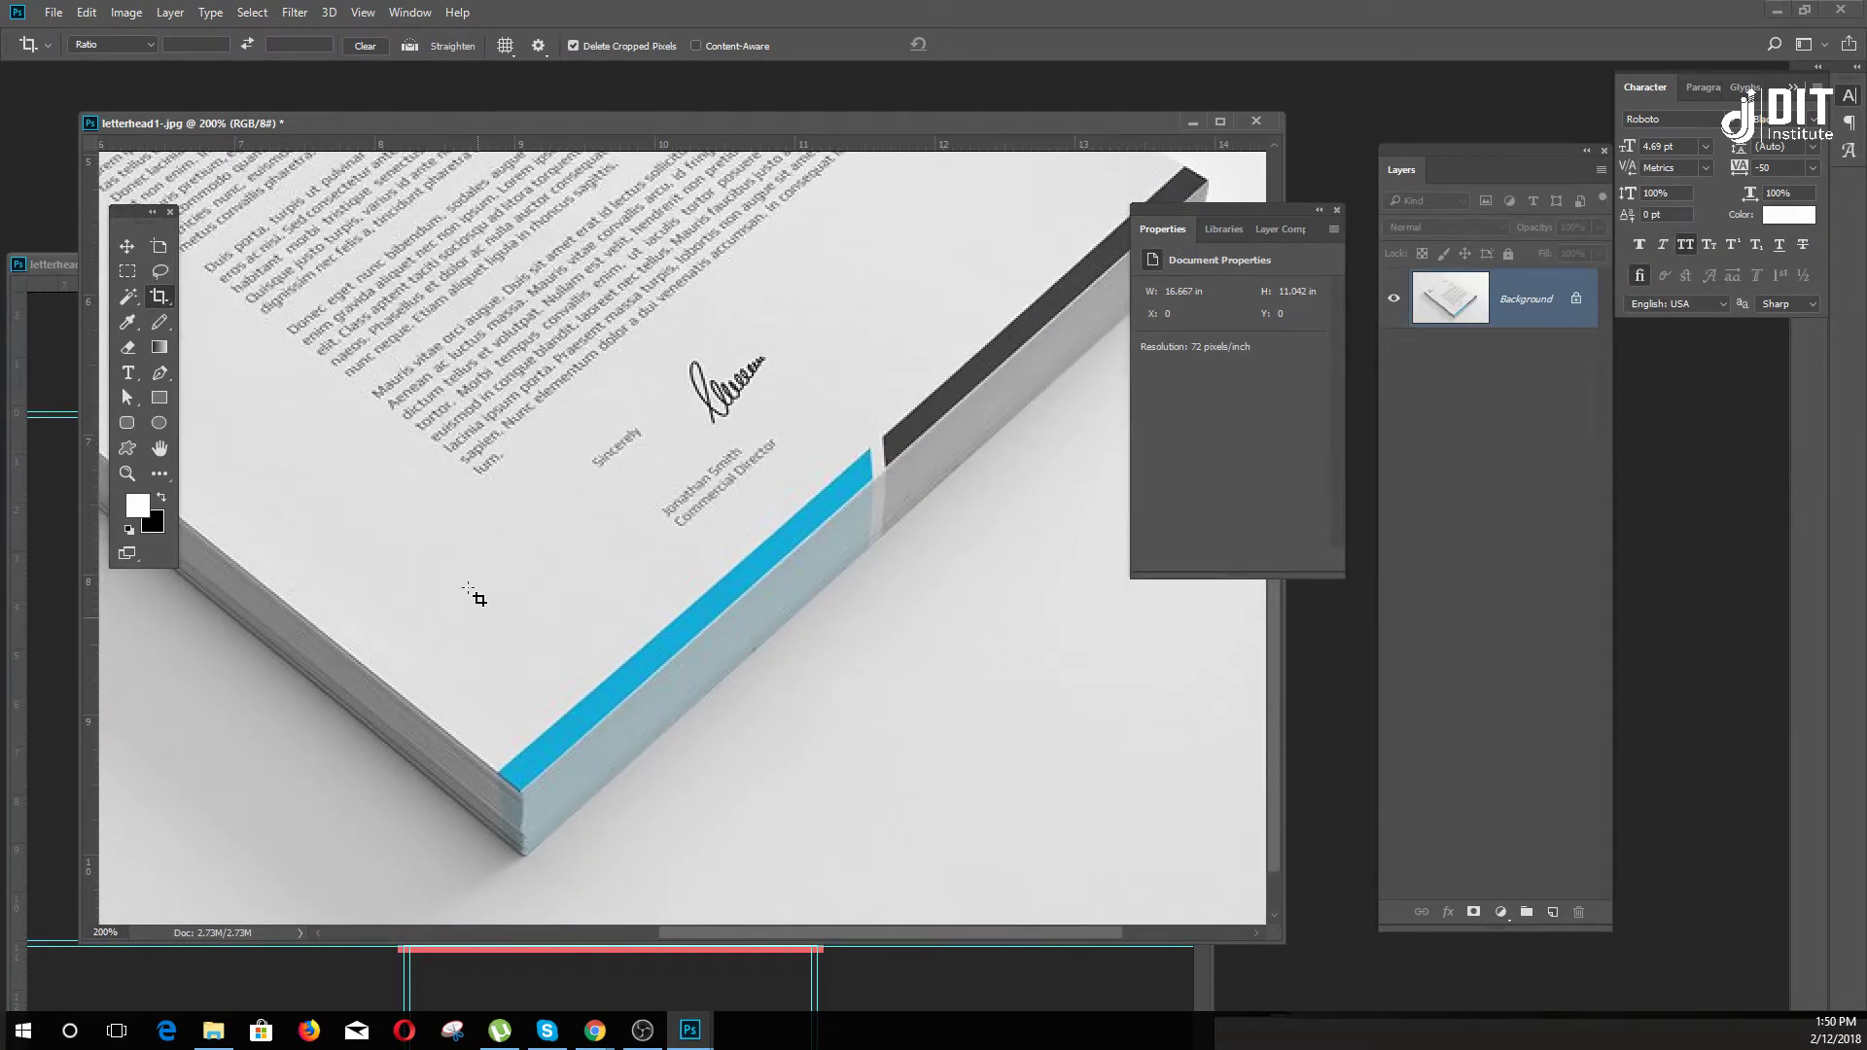
mouse_move(475, 596)
left_mouse_down()
mouse_move(542, 710)
mouse_move(484, 717)
left_mouse_up()
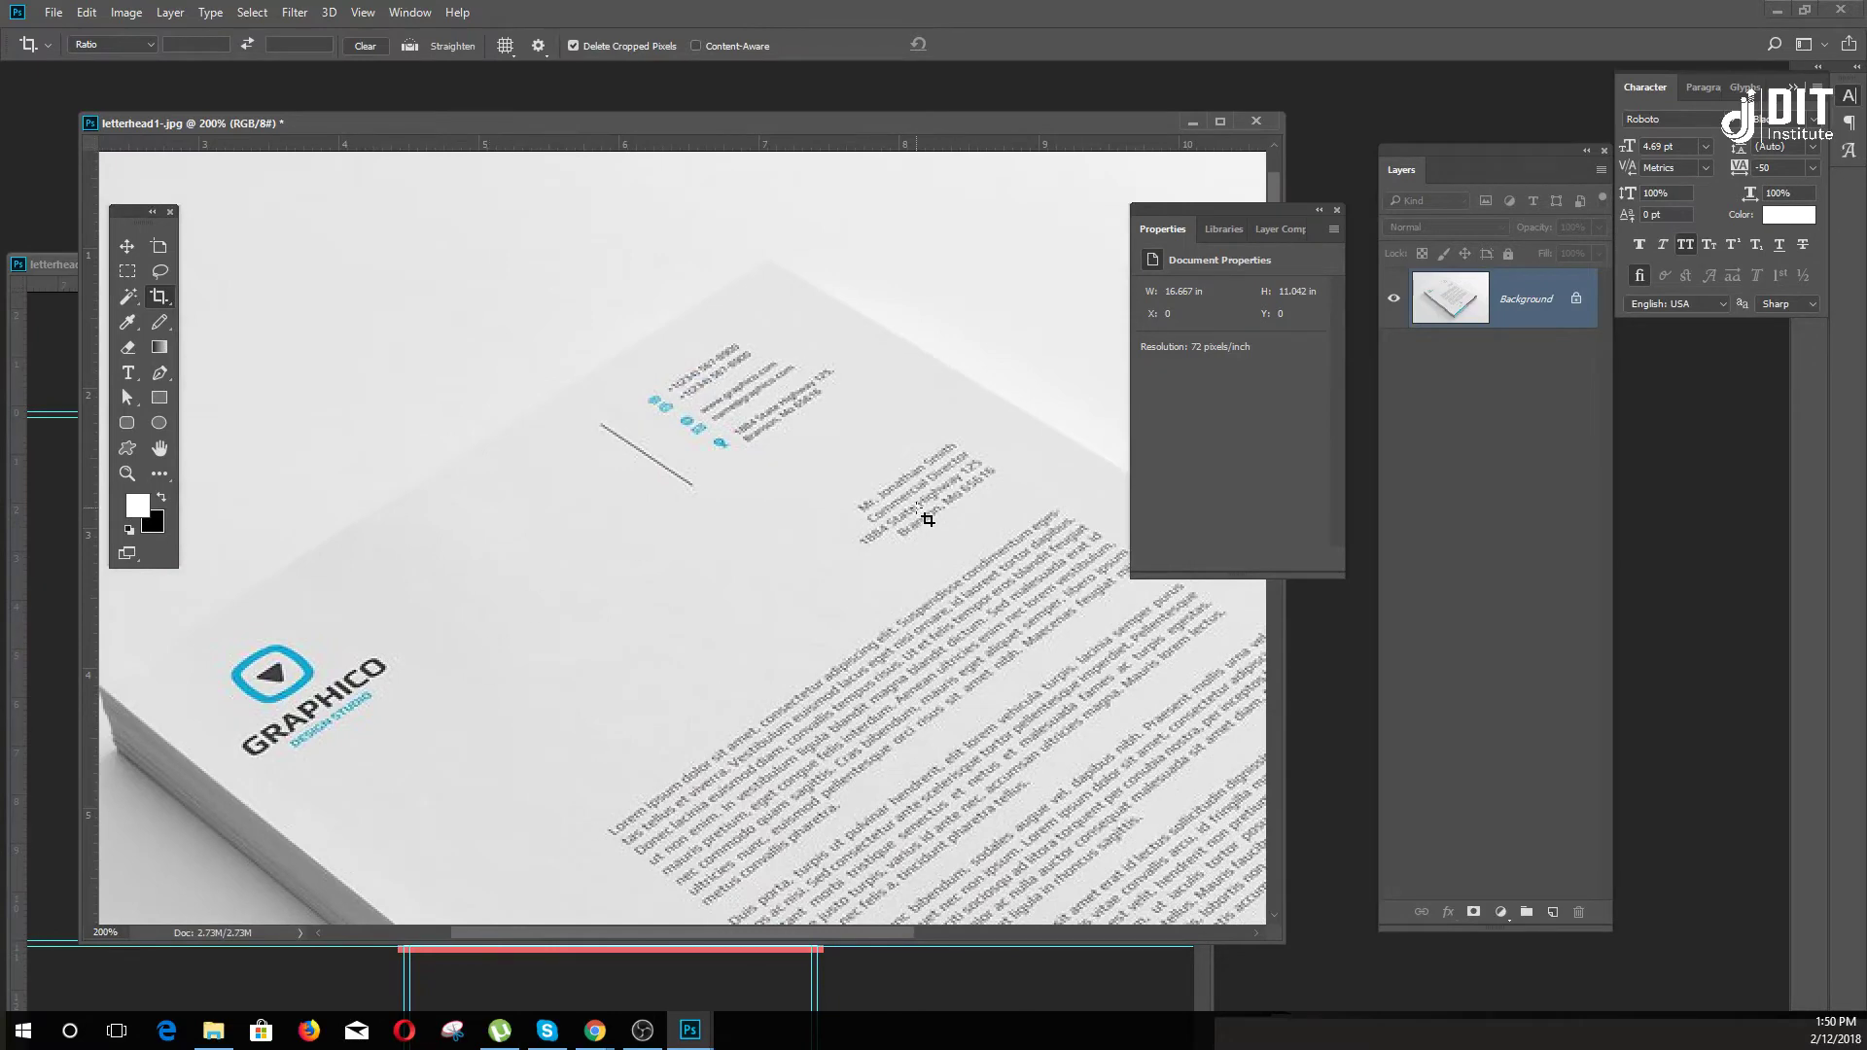
scroll(886, 695, "down", 3)
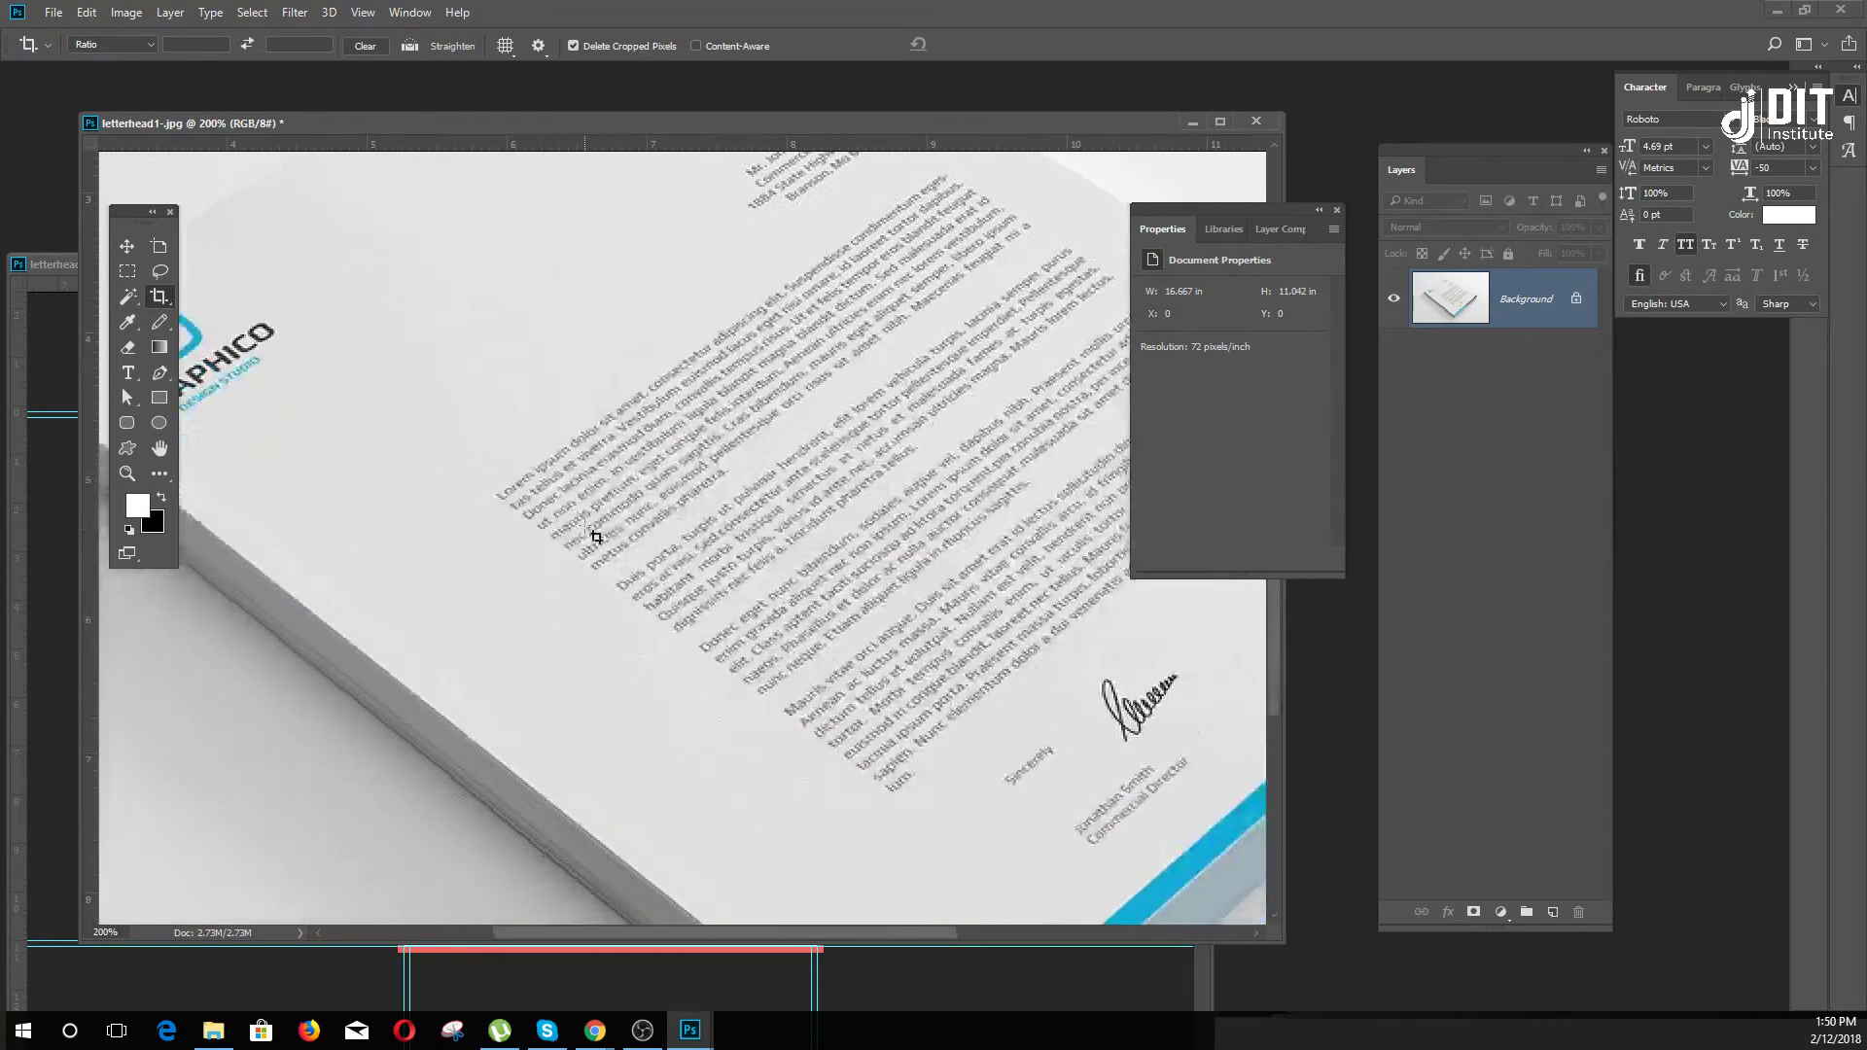
scroll(596, 529, "down", 1)
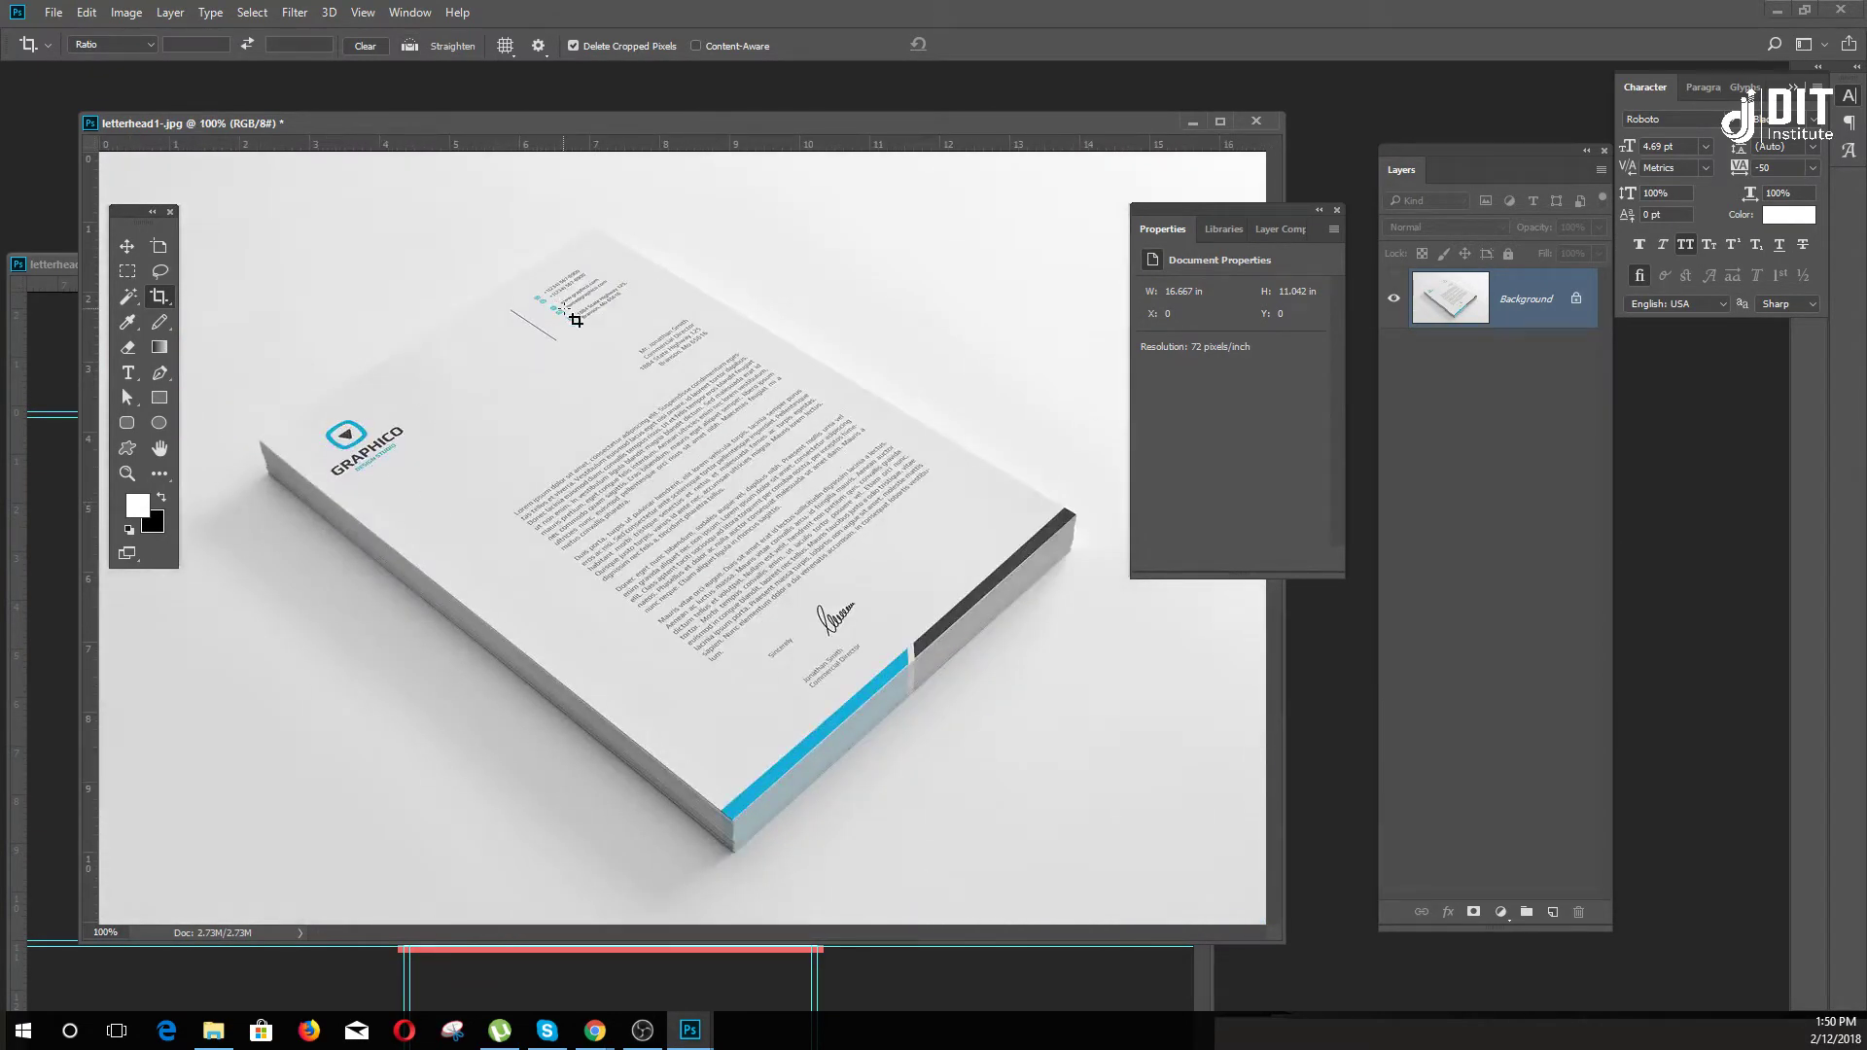
scroll(708, 363, "up", 2)
scroll(625, 417, "up", 1)
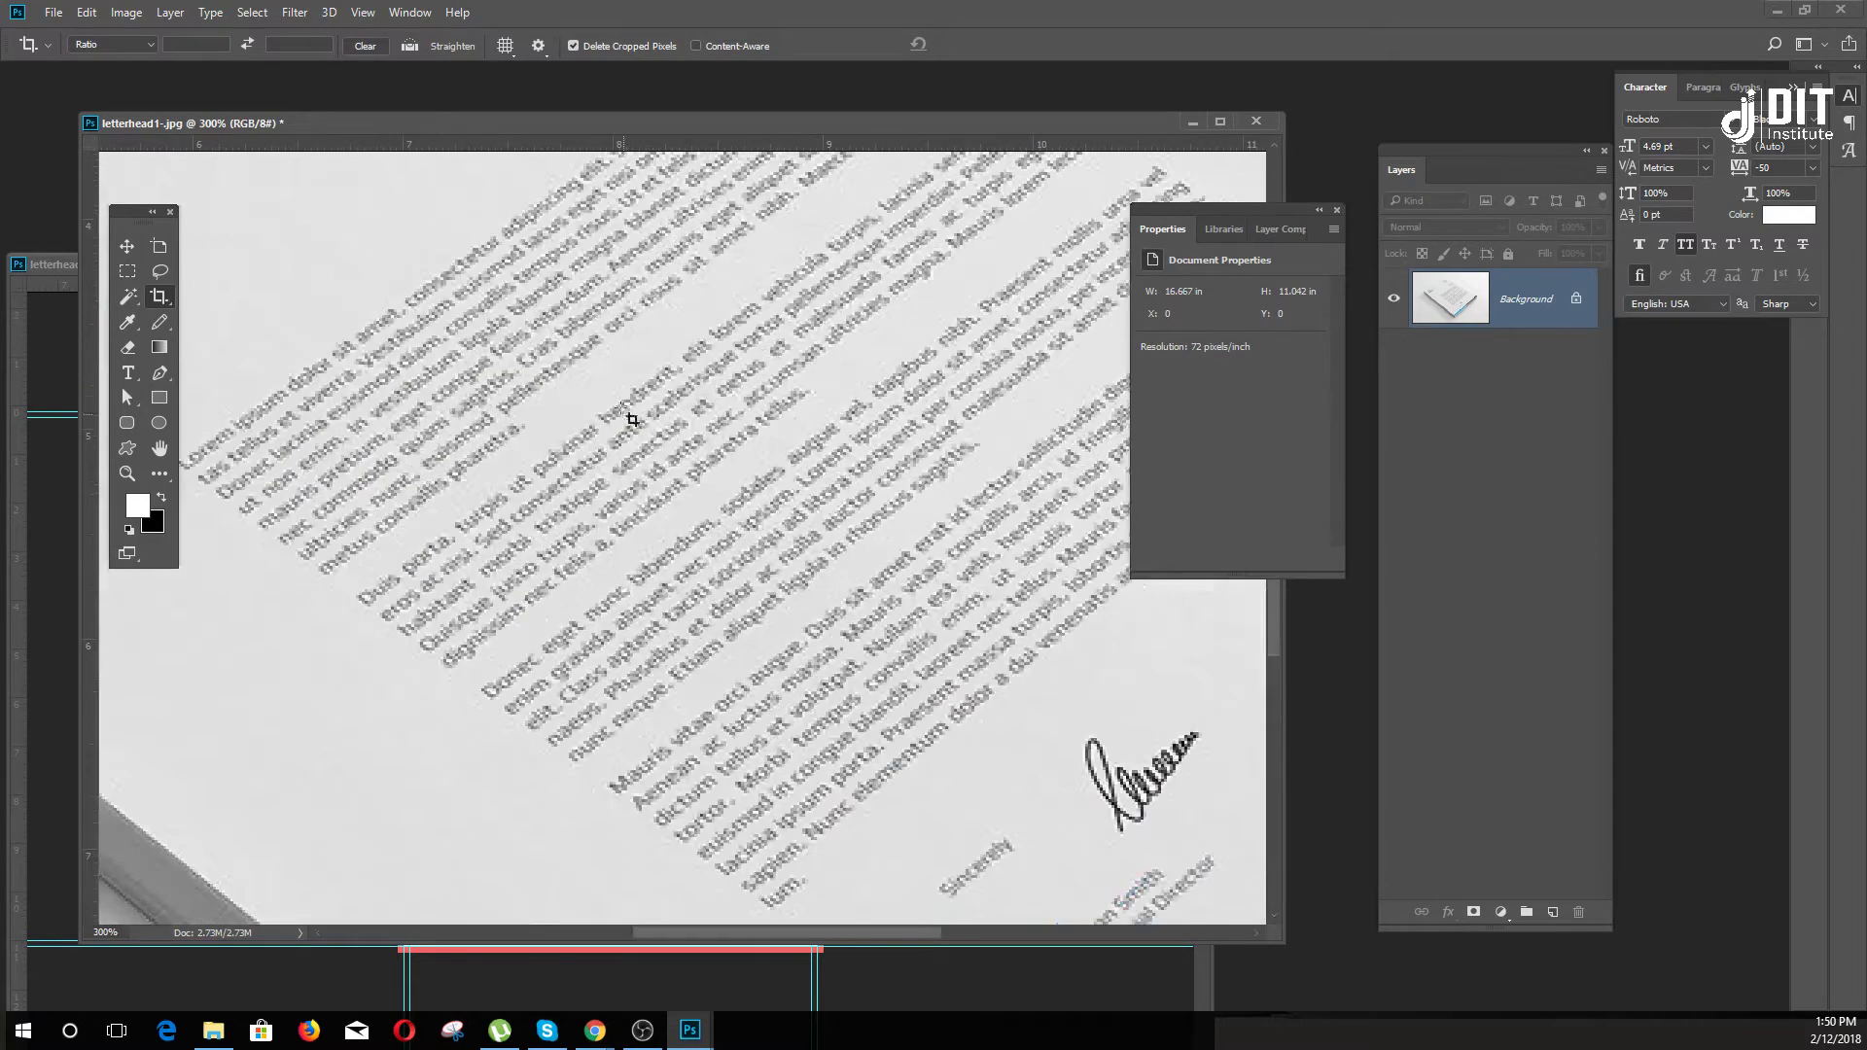
left_click_drag(625, 417, 584, 713)
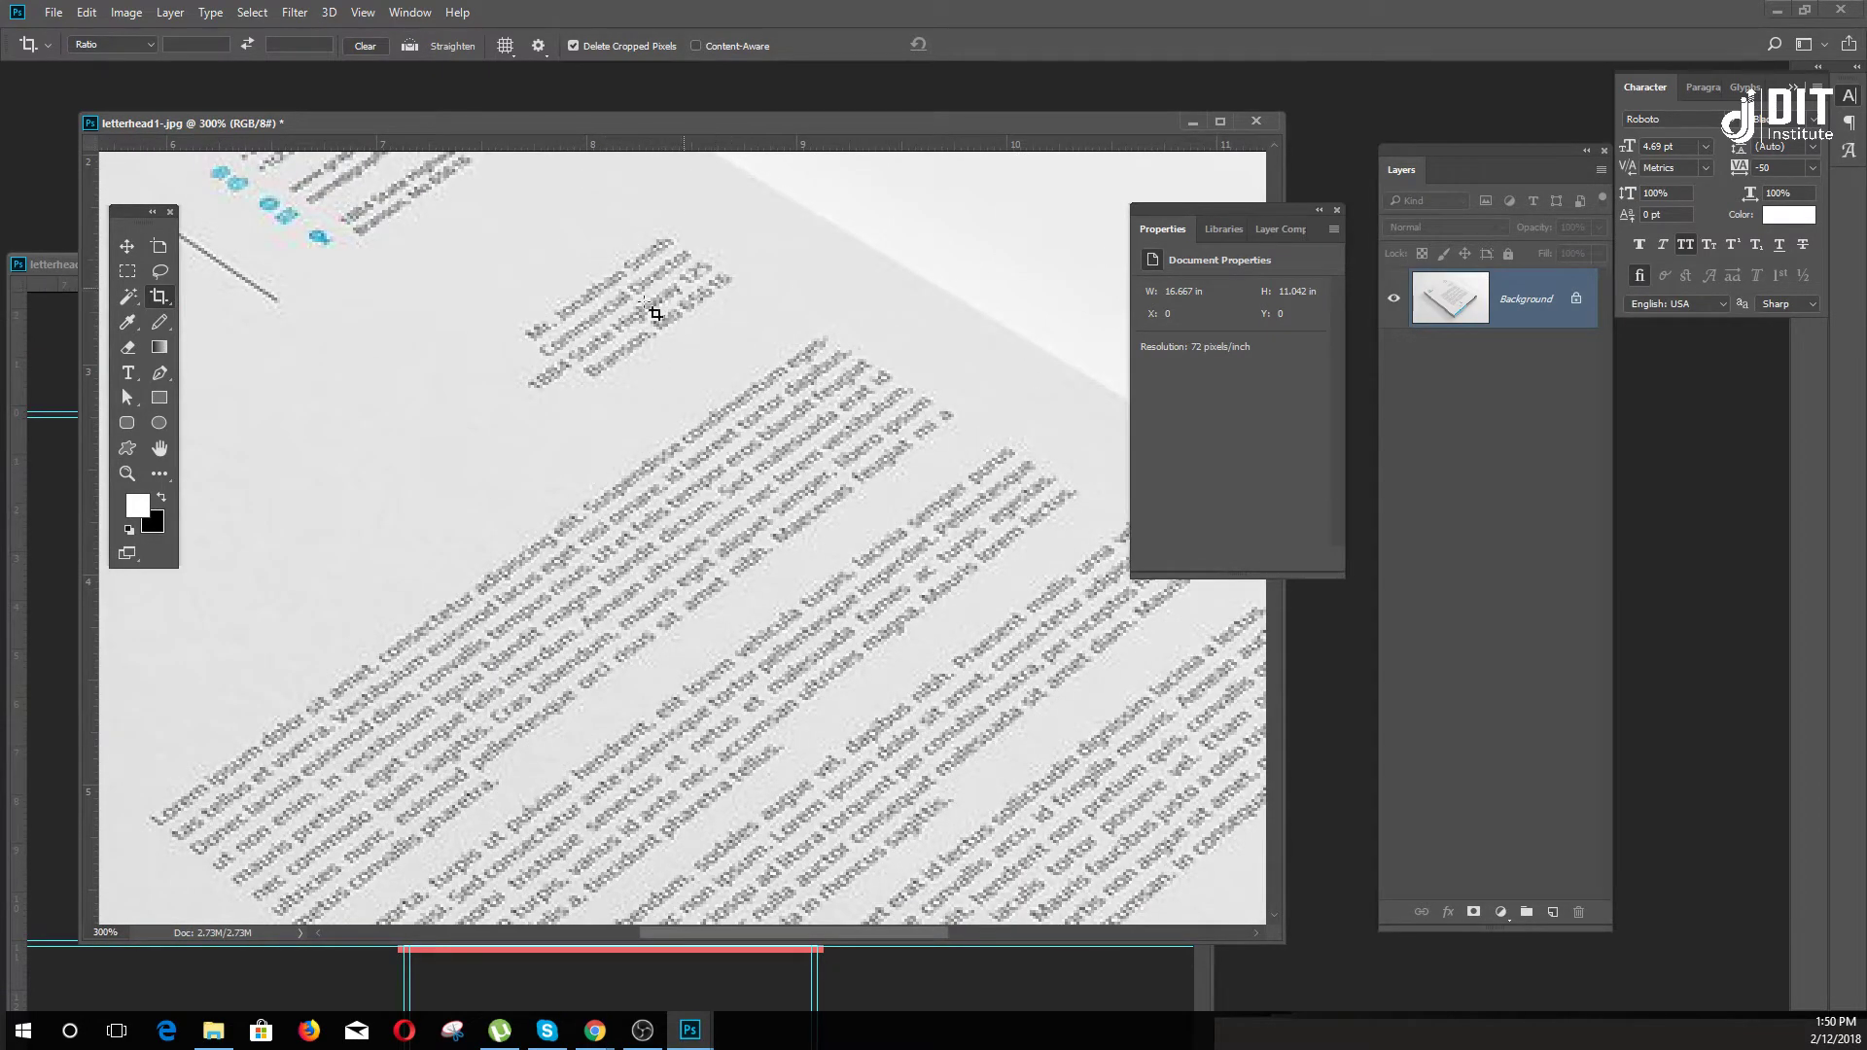
scroll(717, 625, "down", 5)
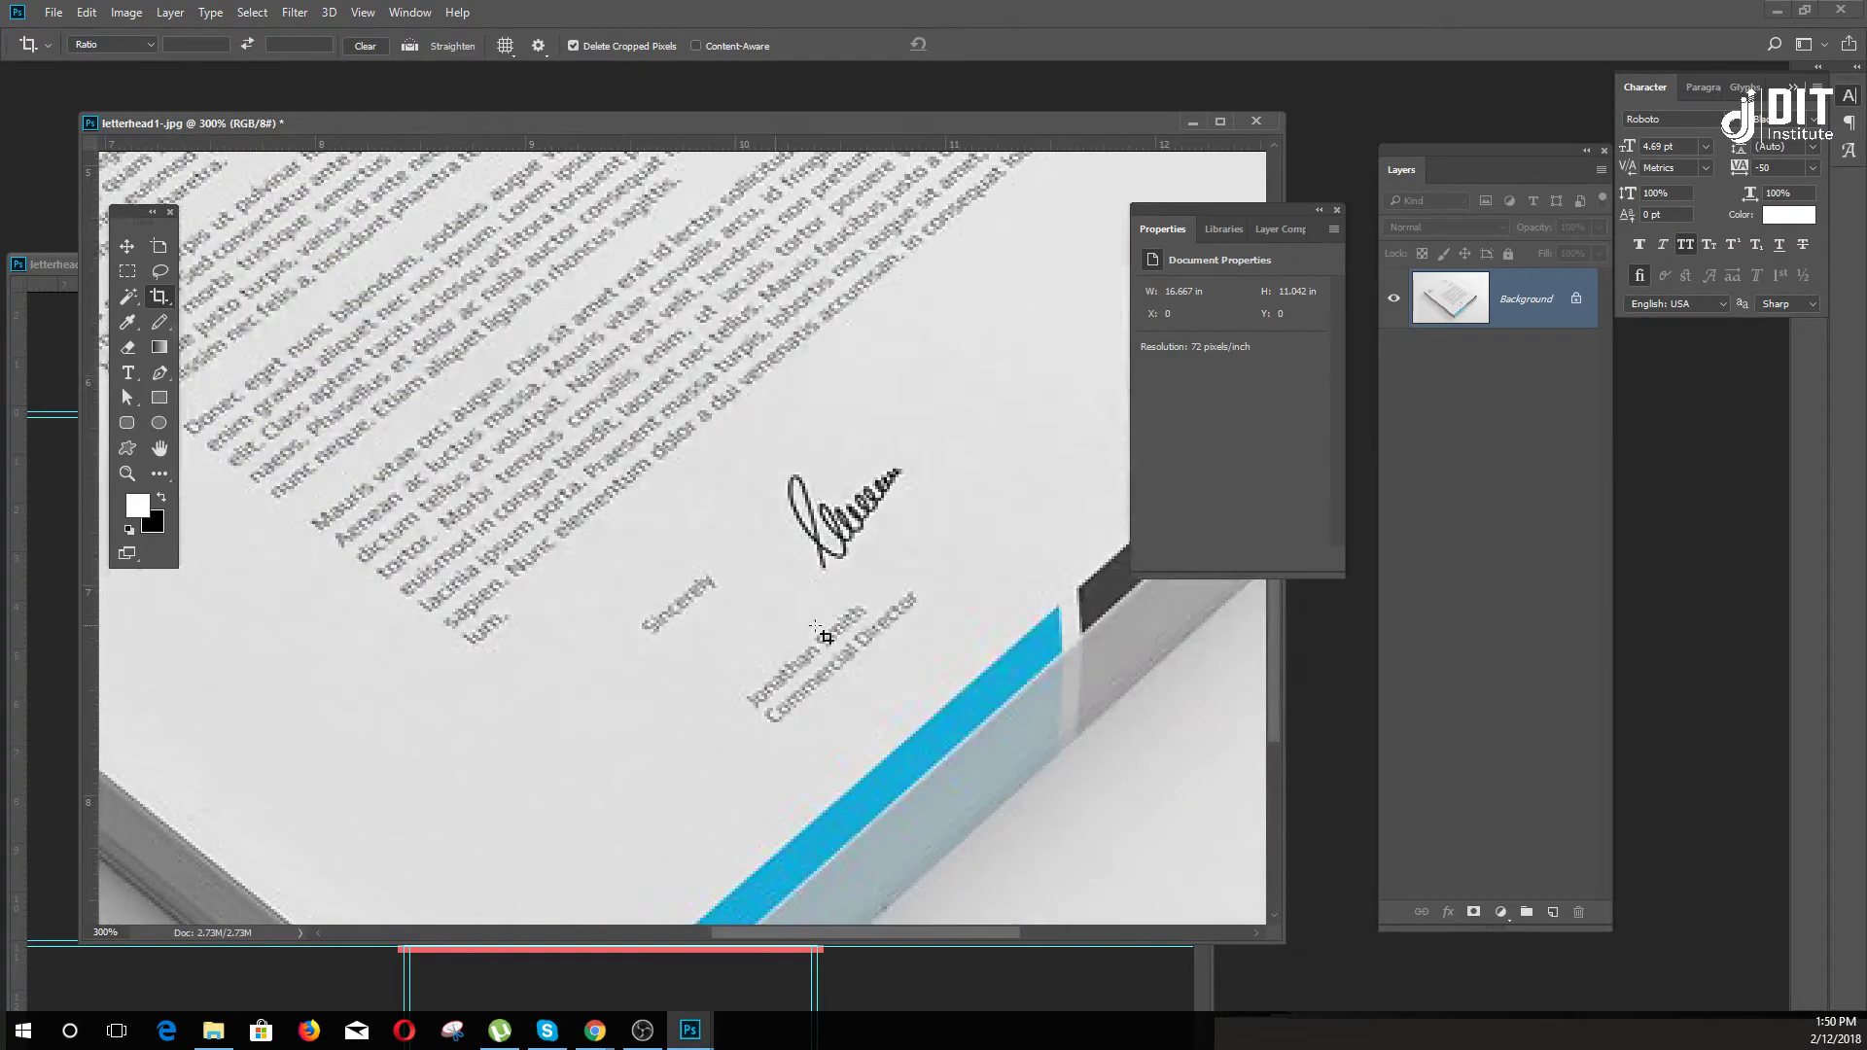
Zoom back out to the whole letterhead and switch to full-screen mode
key("ctrl+minus")
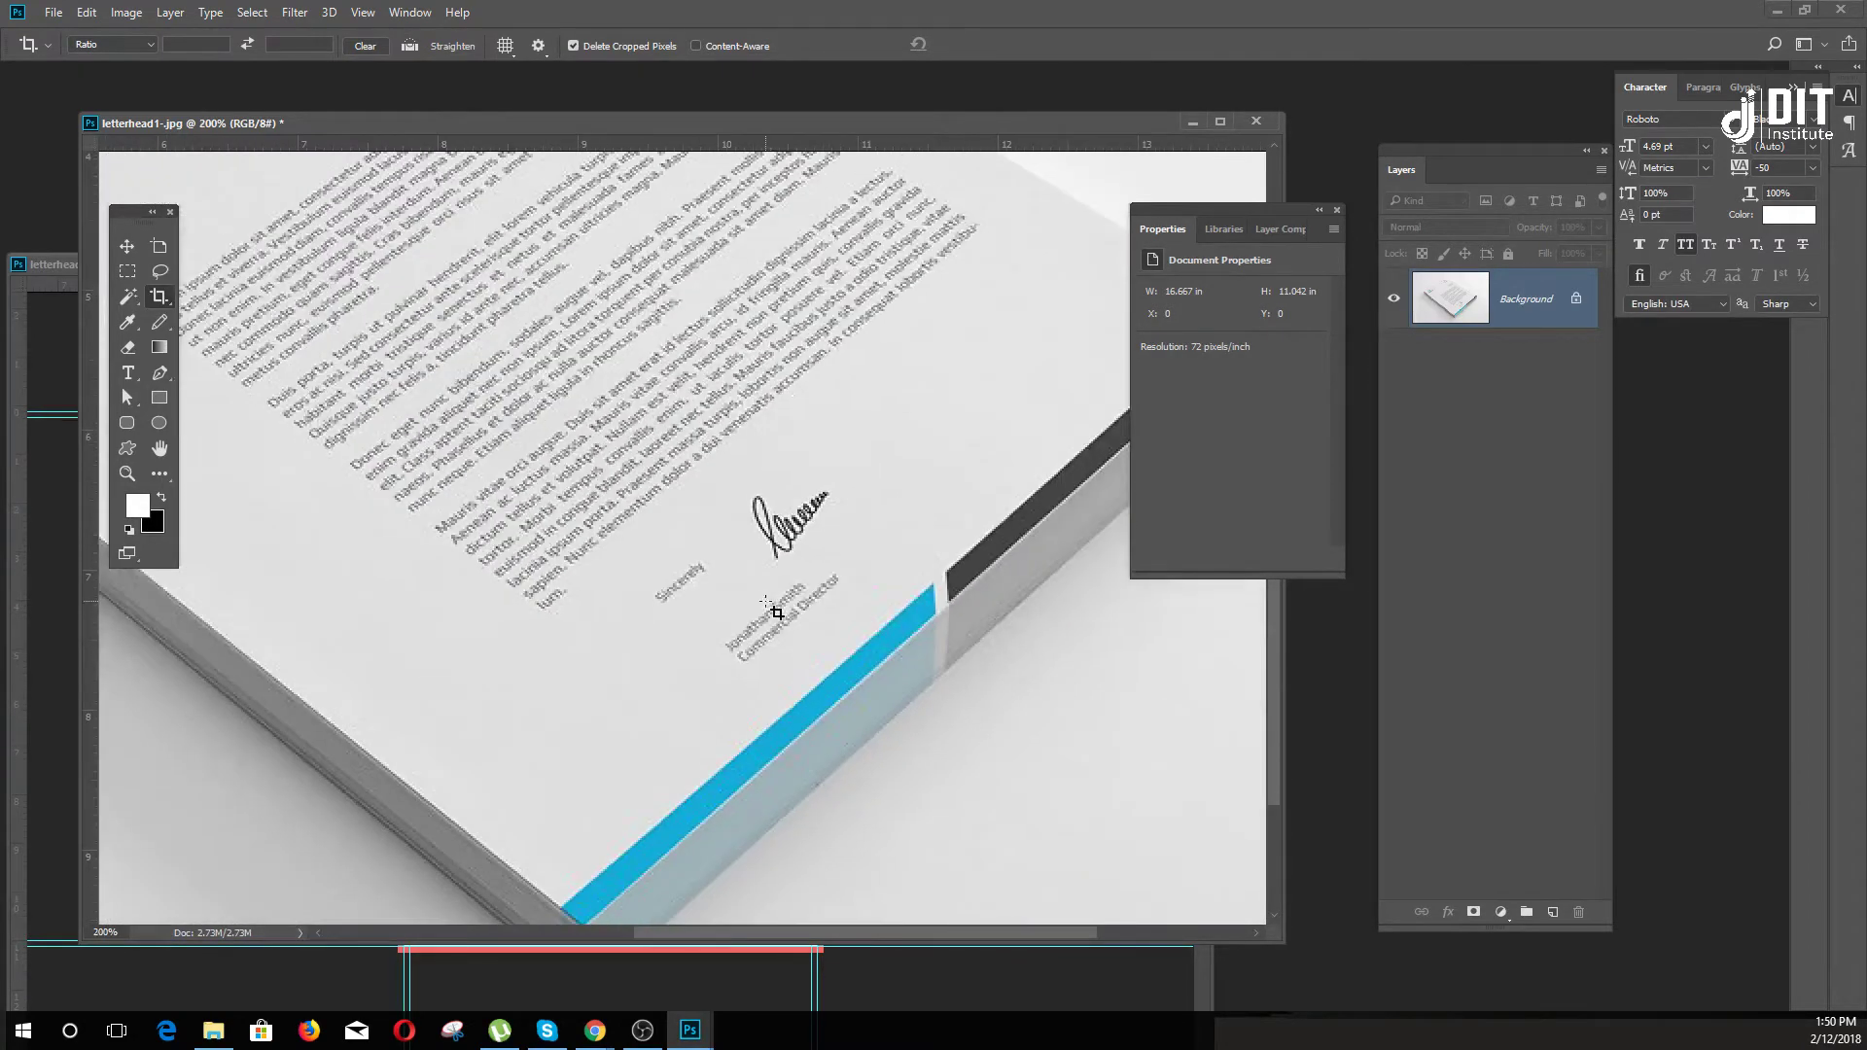
key("ctrl+minus")
key("ctrl+minus")
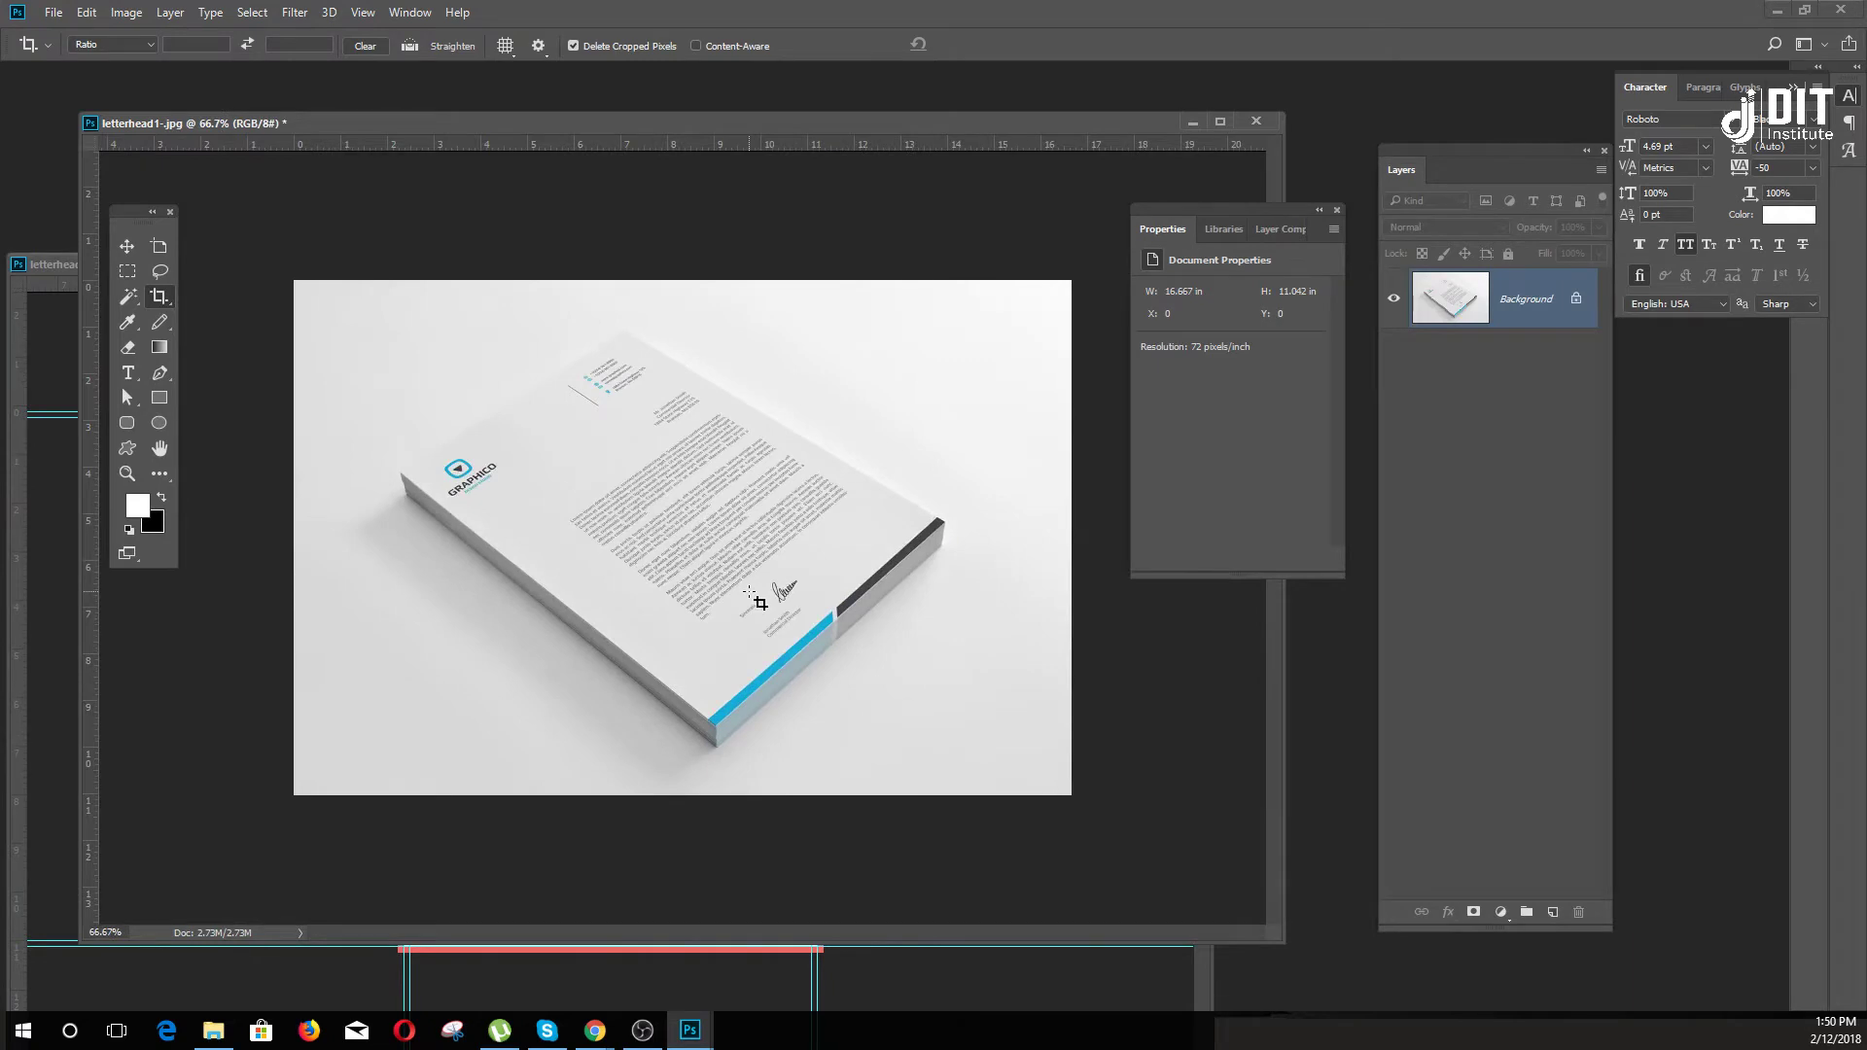
key("f")
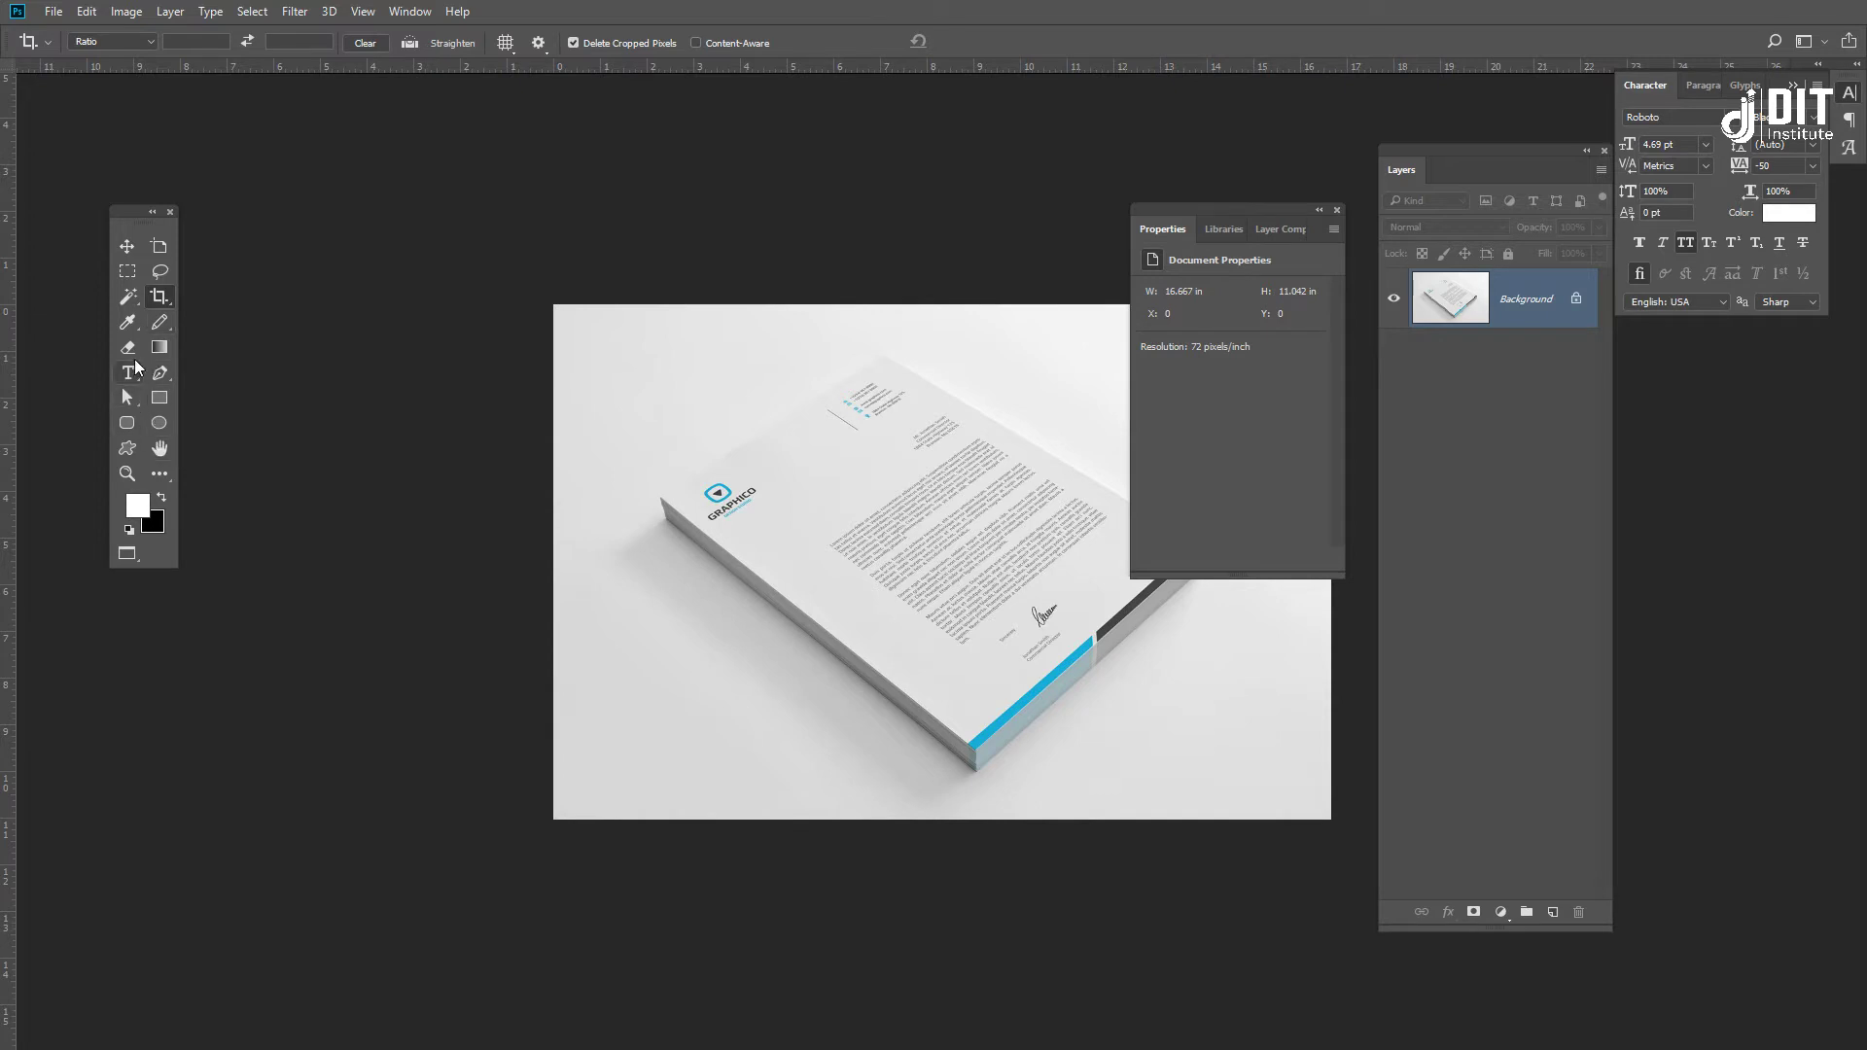
left_click(127, 297)
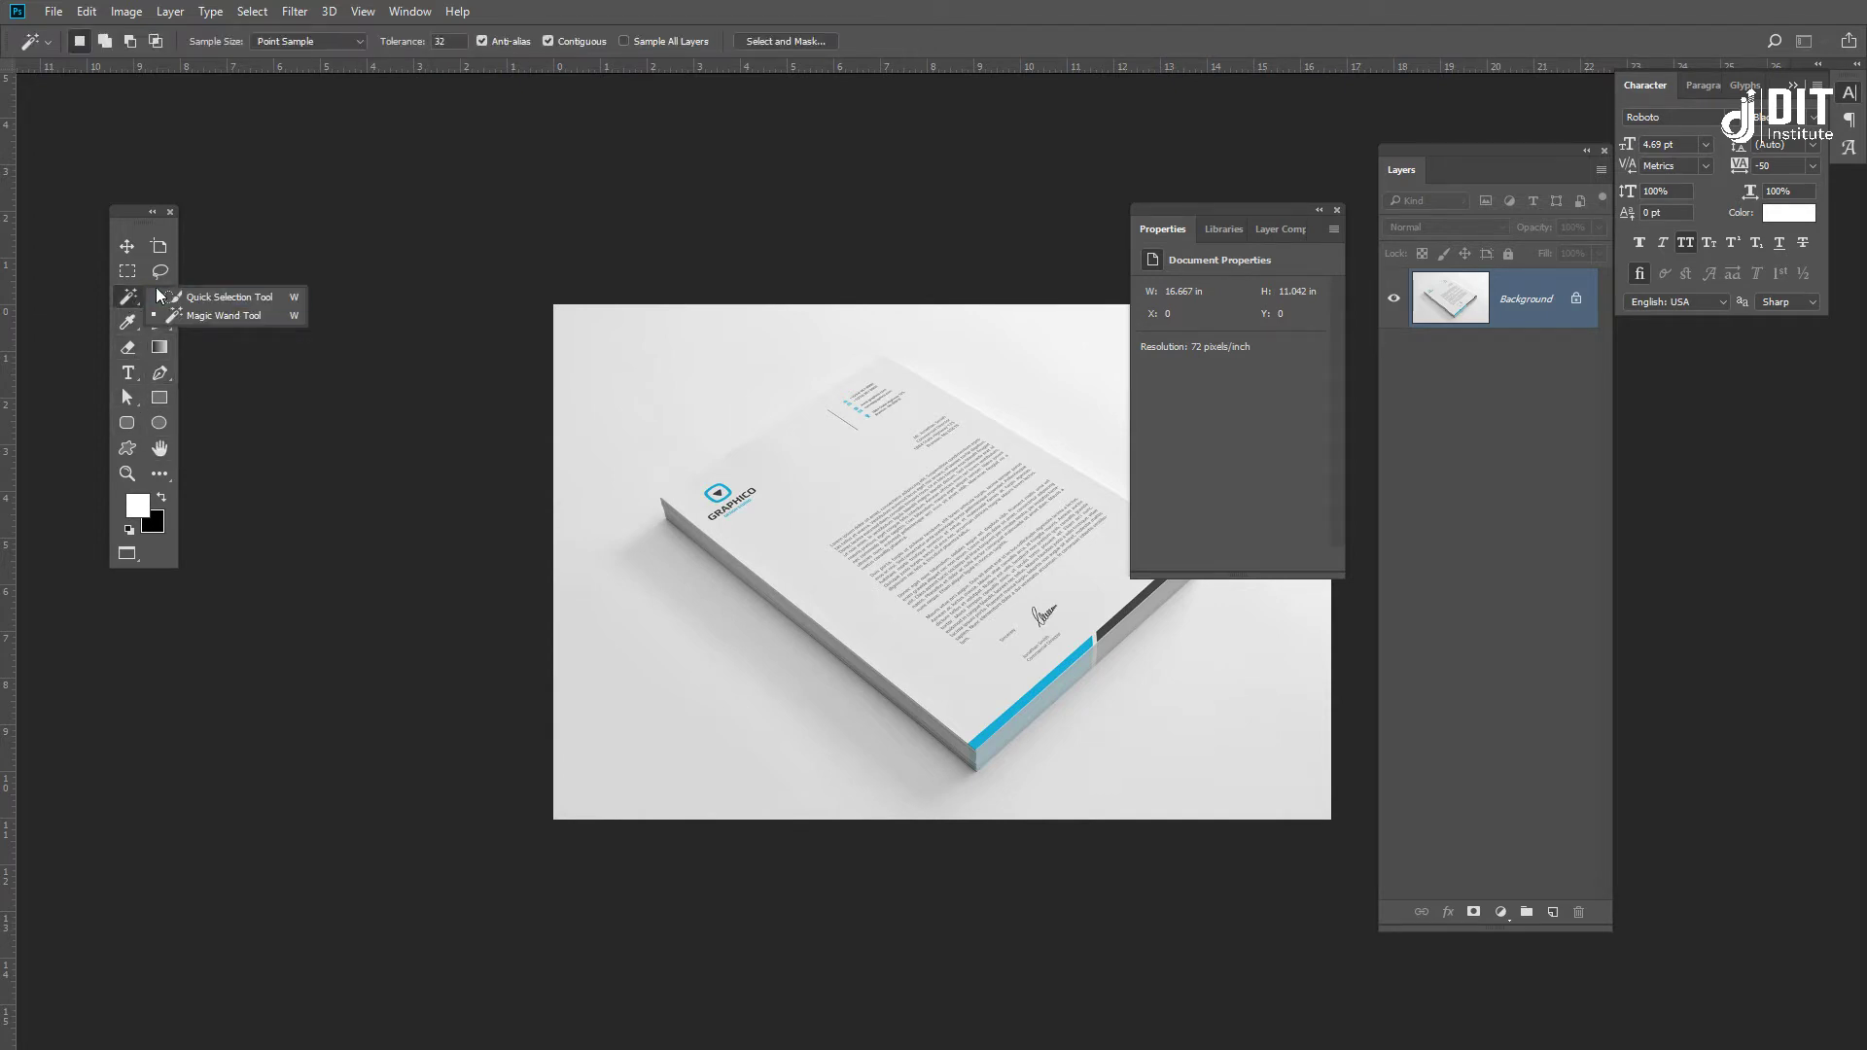
Crop the mockup again, pulling the top-left corner inward
left_click(162, 298)
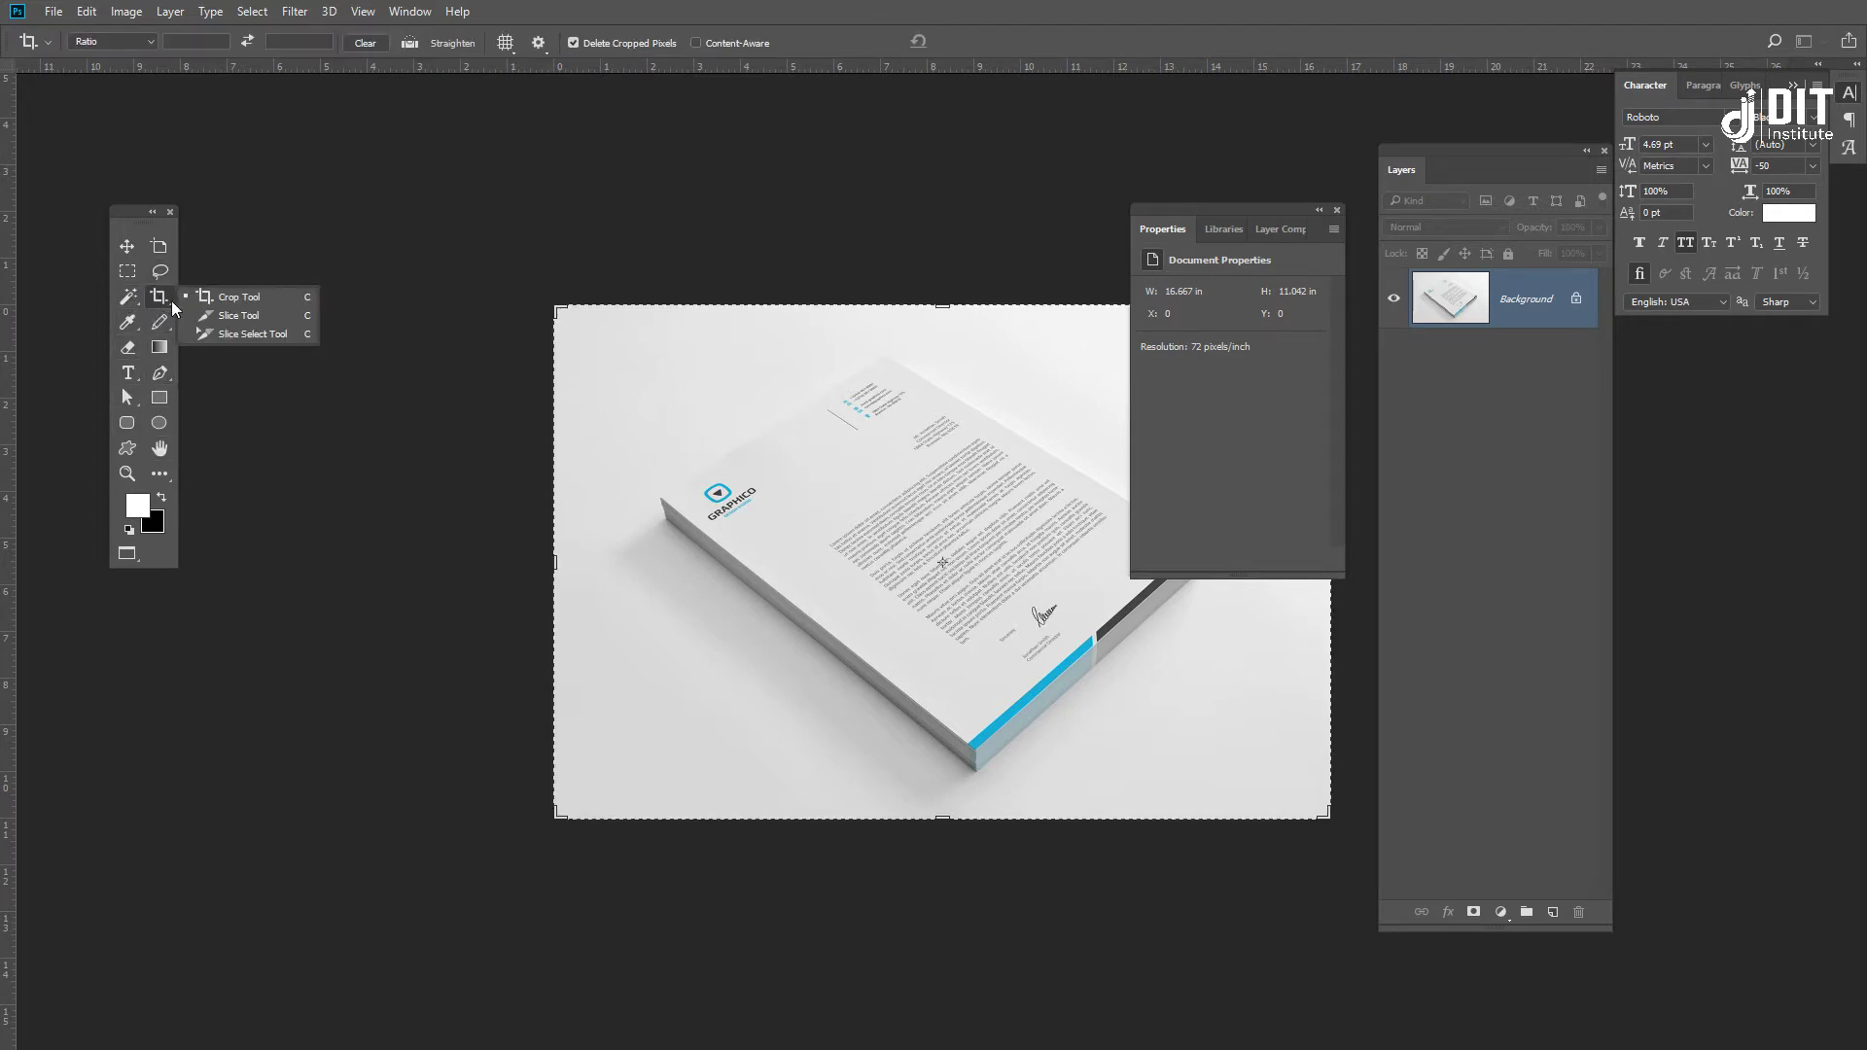
left_click(238, 297)
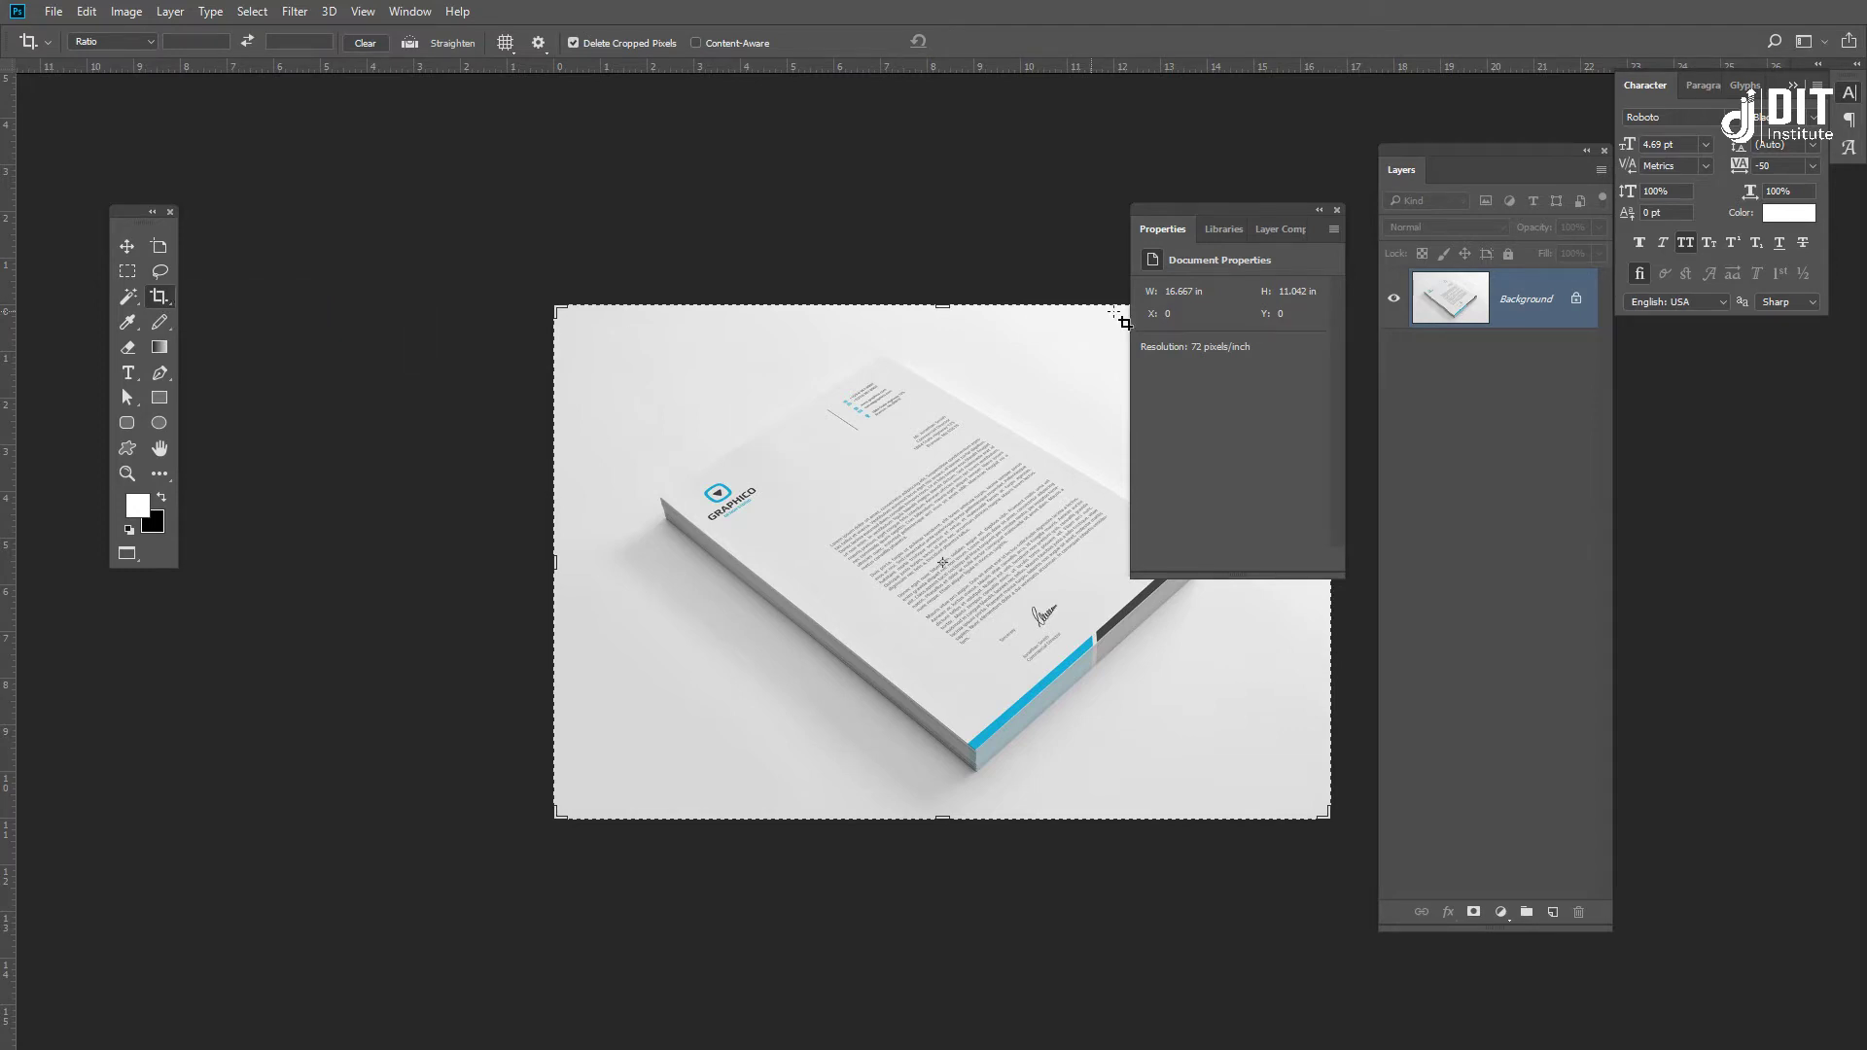
left_click_drag(575, 305, 586, 335)
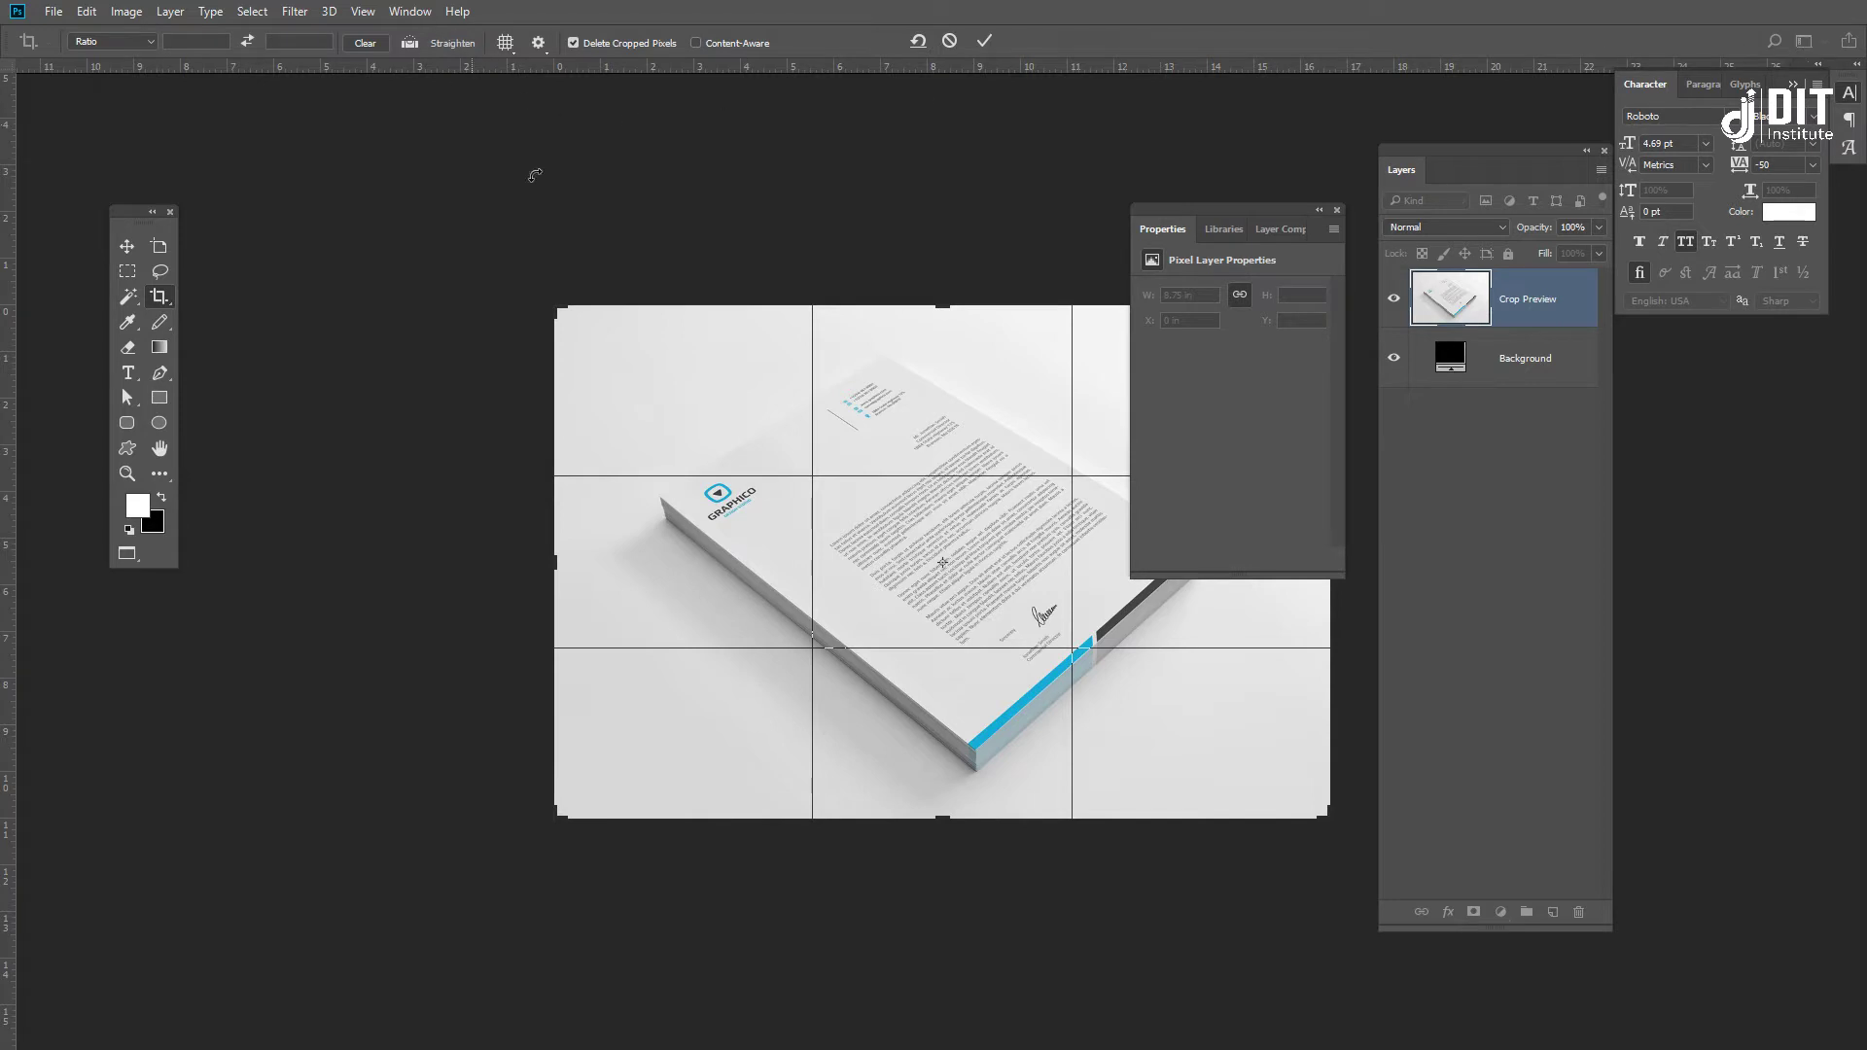
double_click(861, 399)
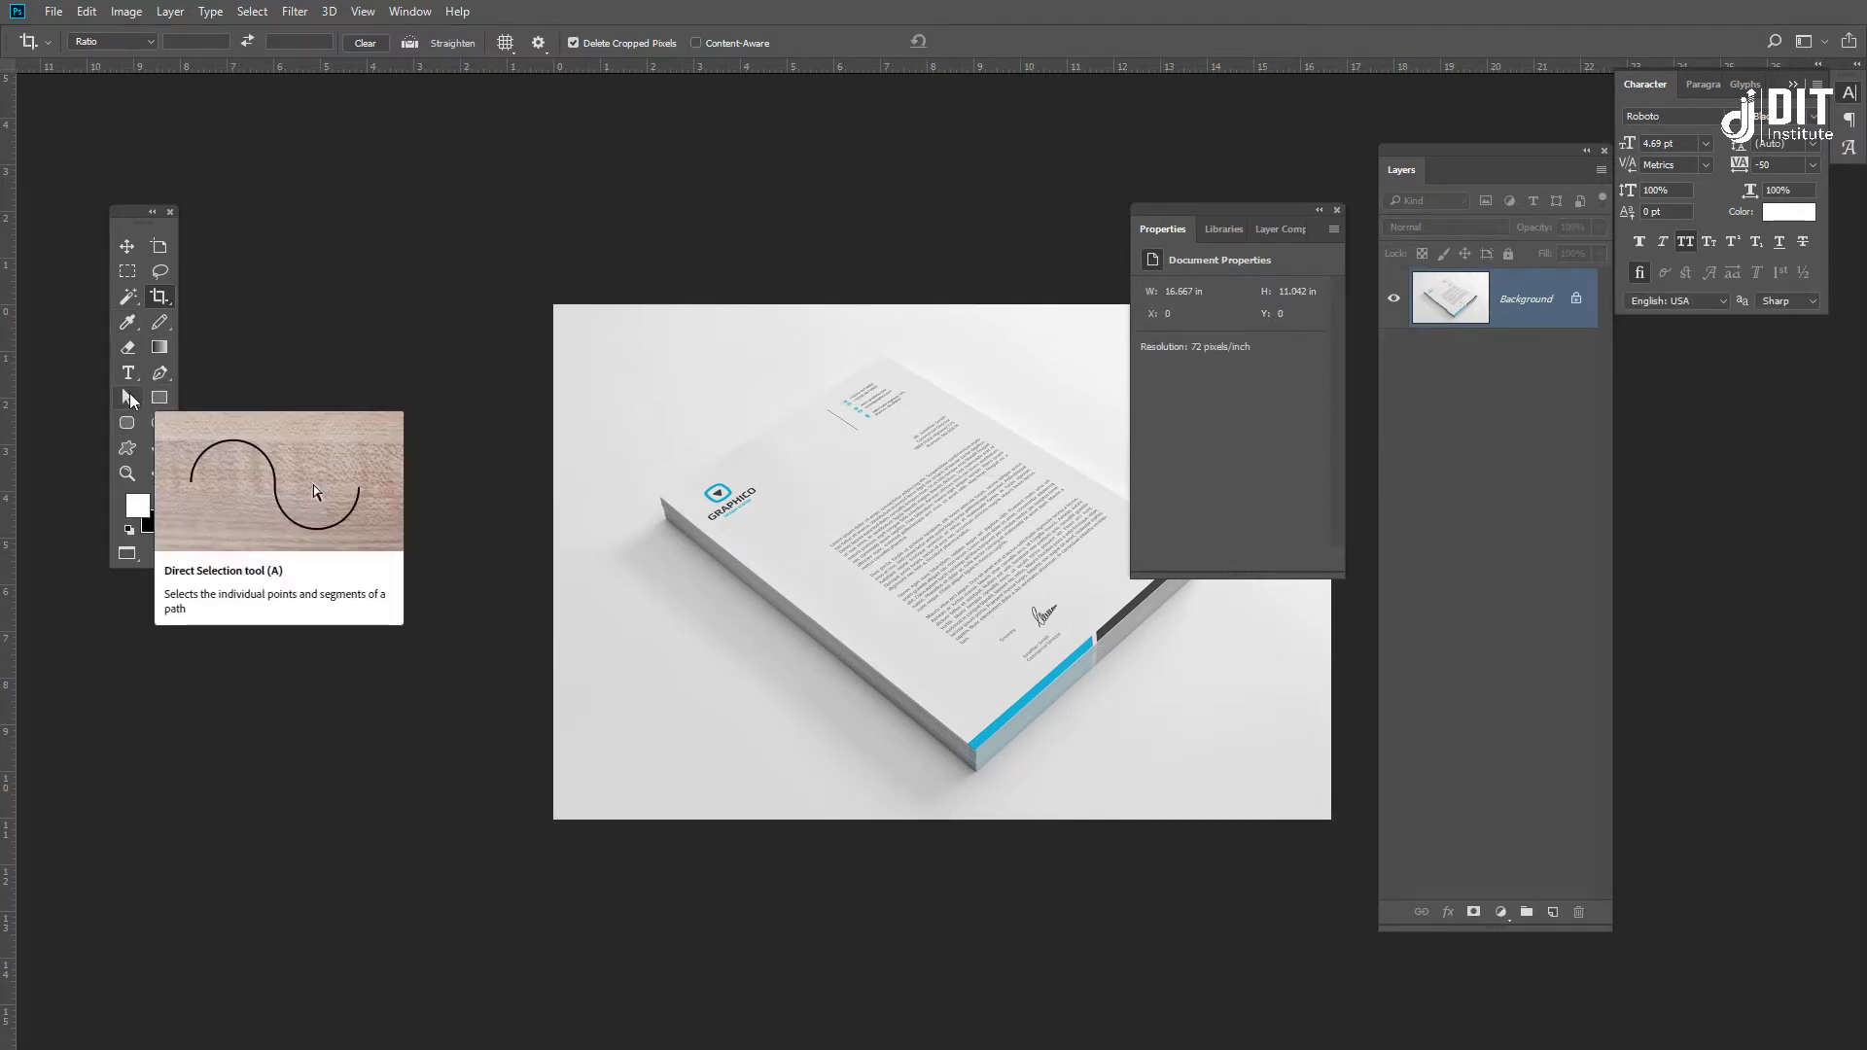
Trace a pen path around the top letterhead sheet and make it a selection with zero feather
left_click(158, 376)
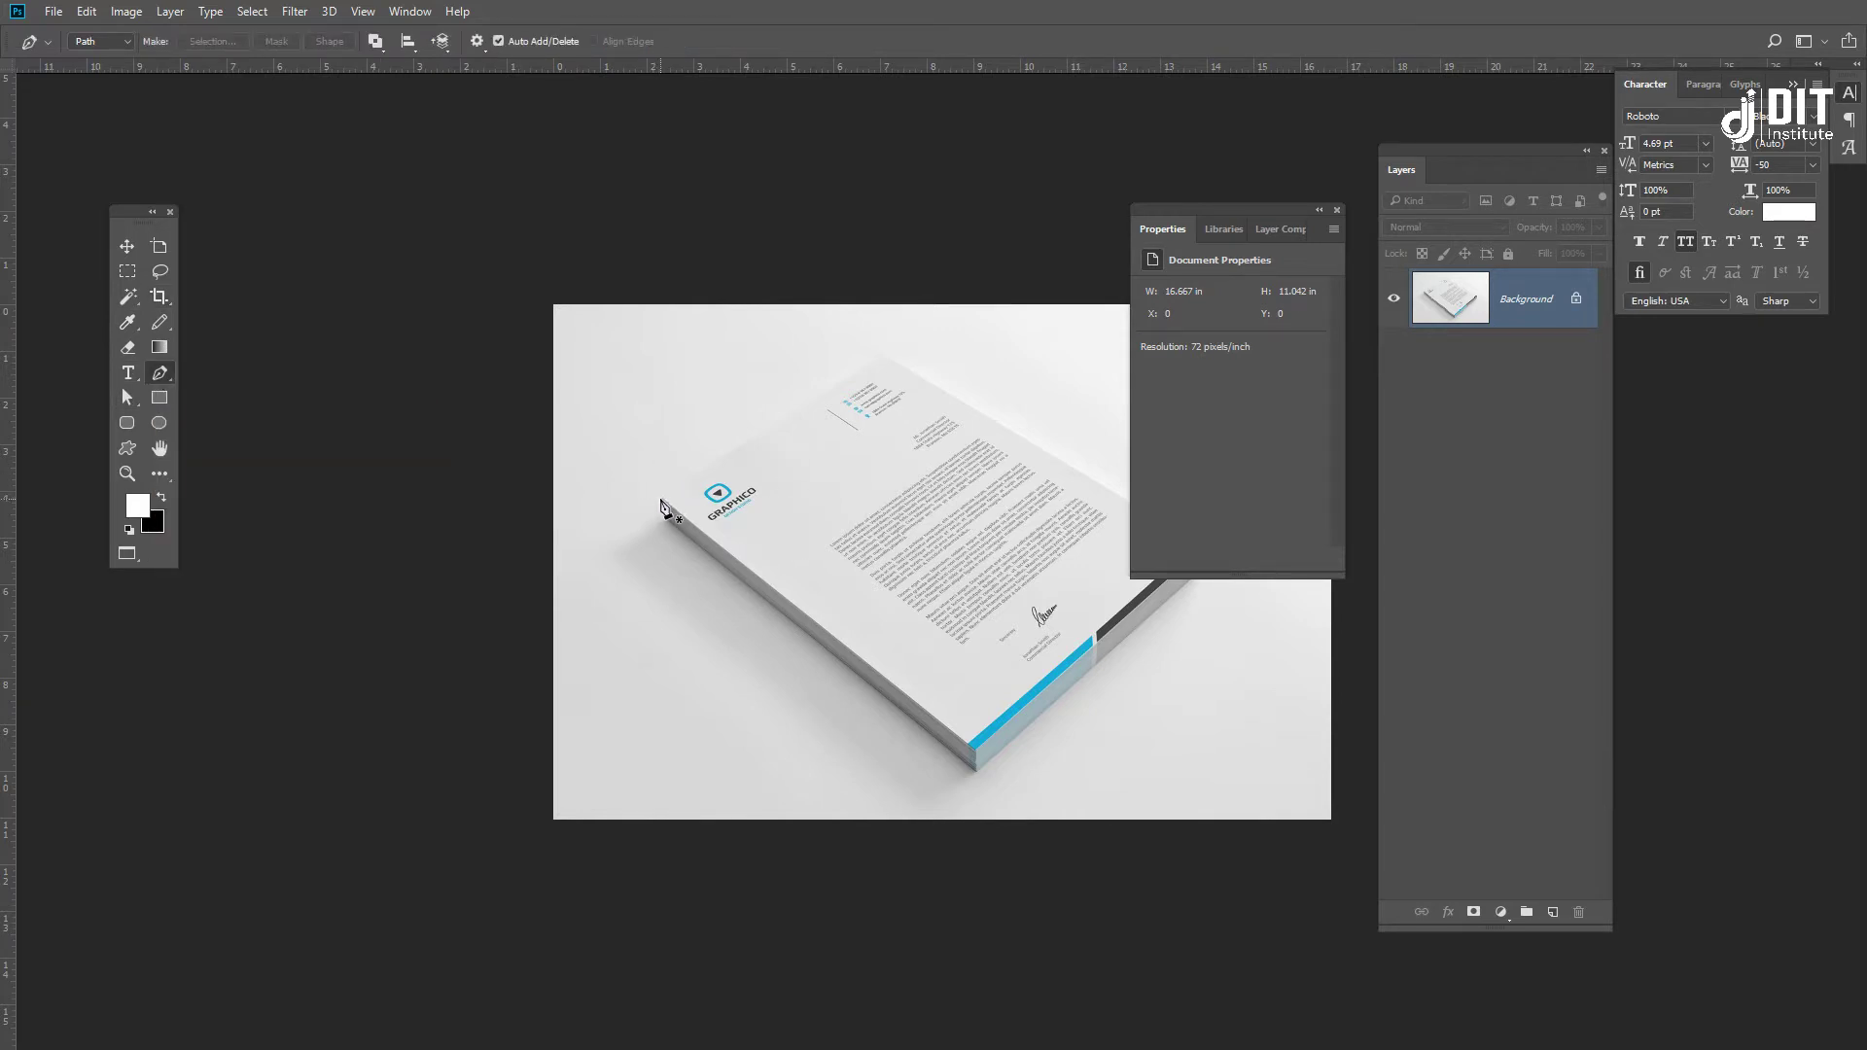
left_click(661, 499)
left_click(883, 356)
left_click_drag(1134, 556, 868, 505)
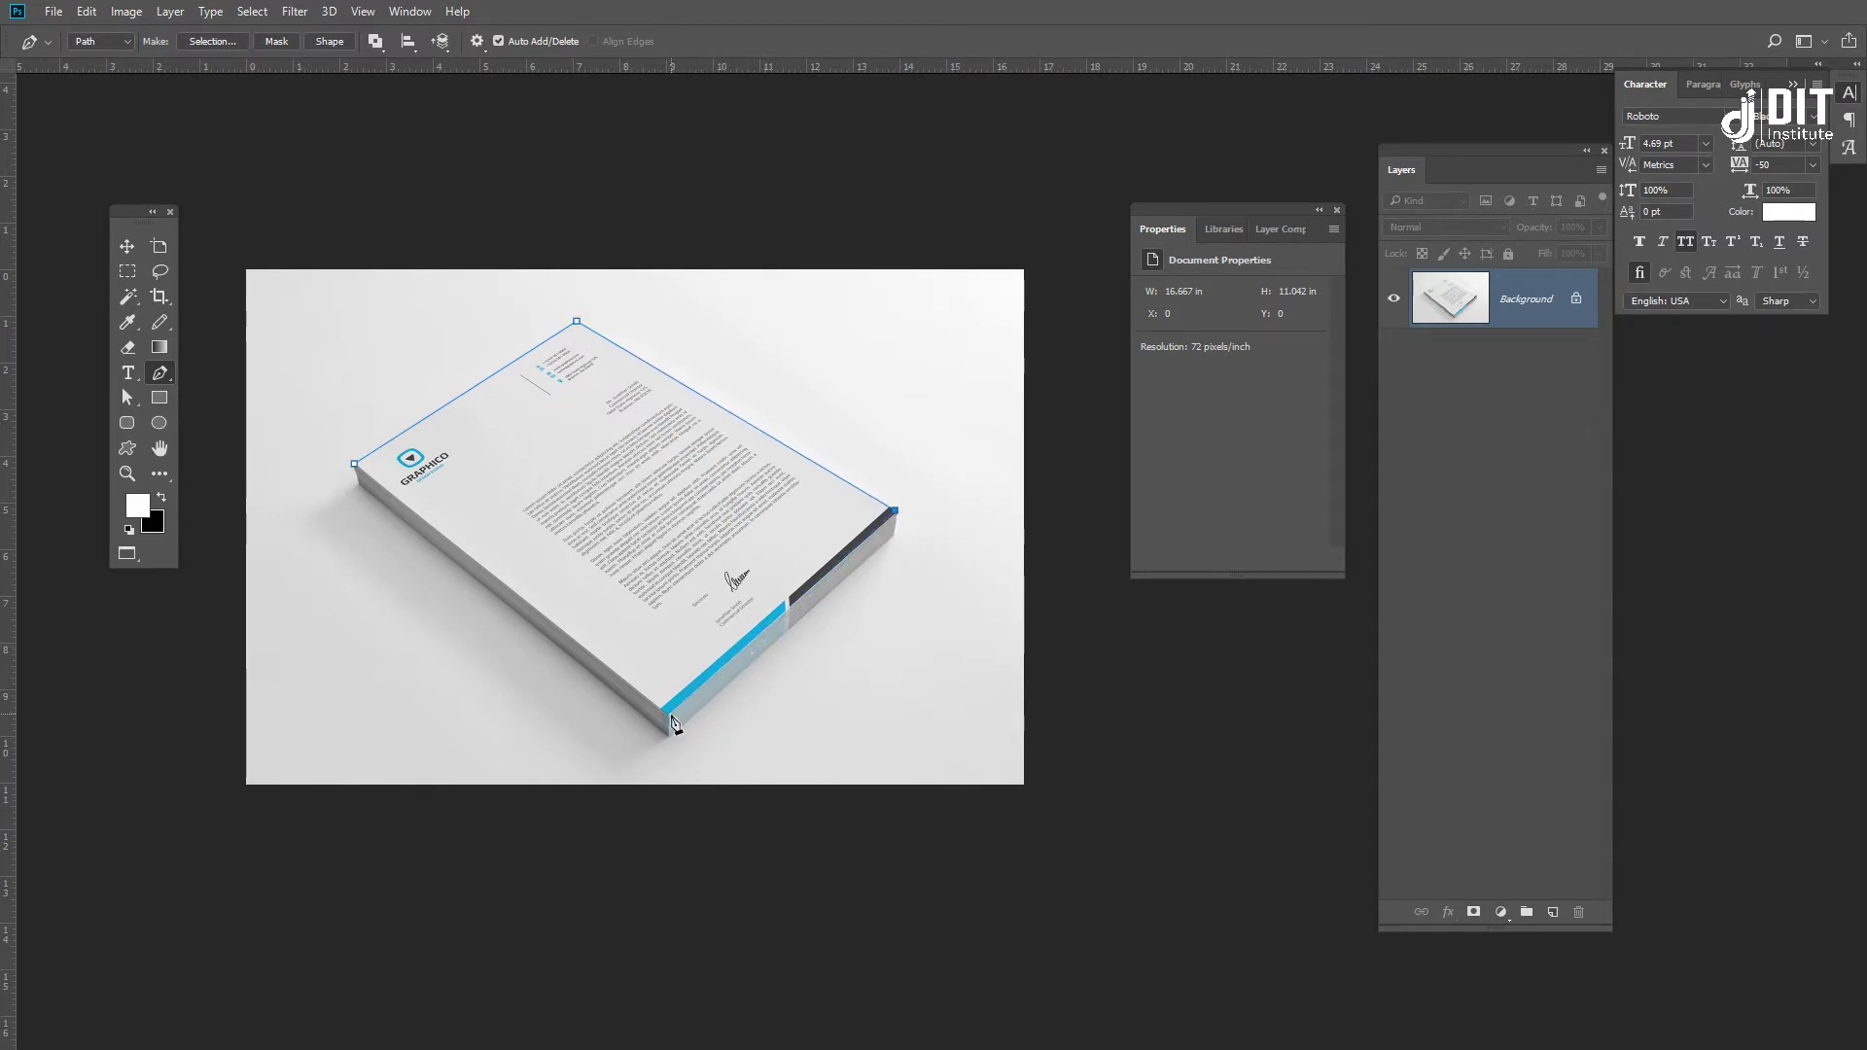
left_click(354, 464)
right_click(593, 445)
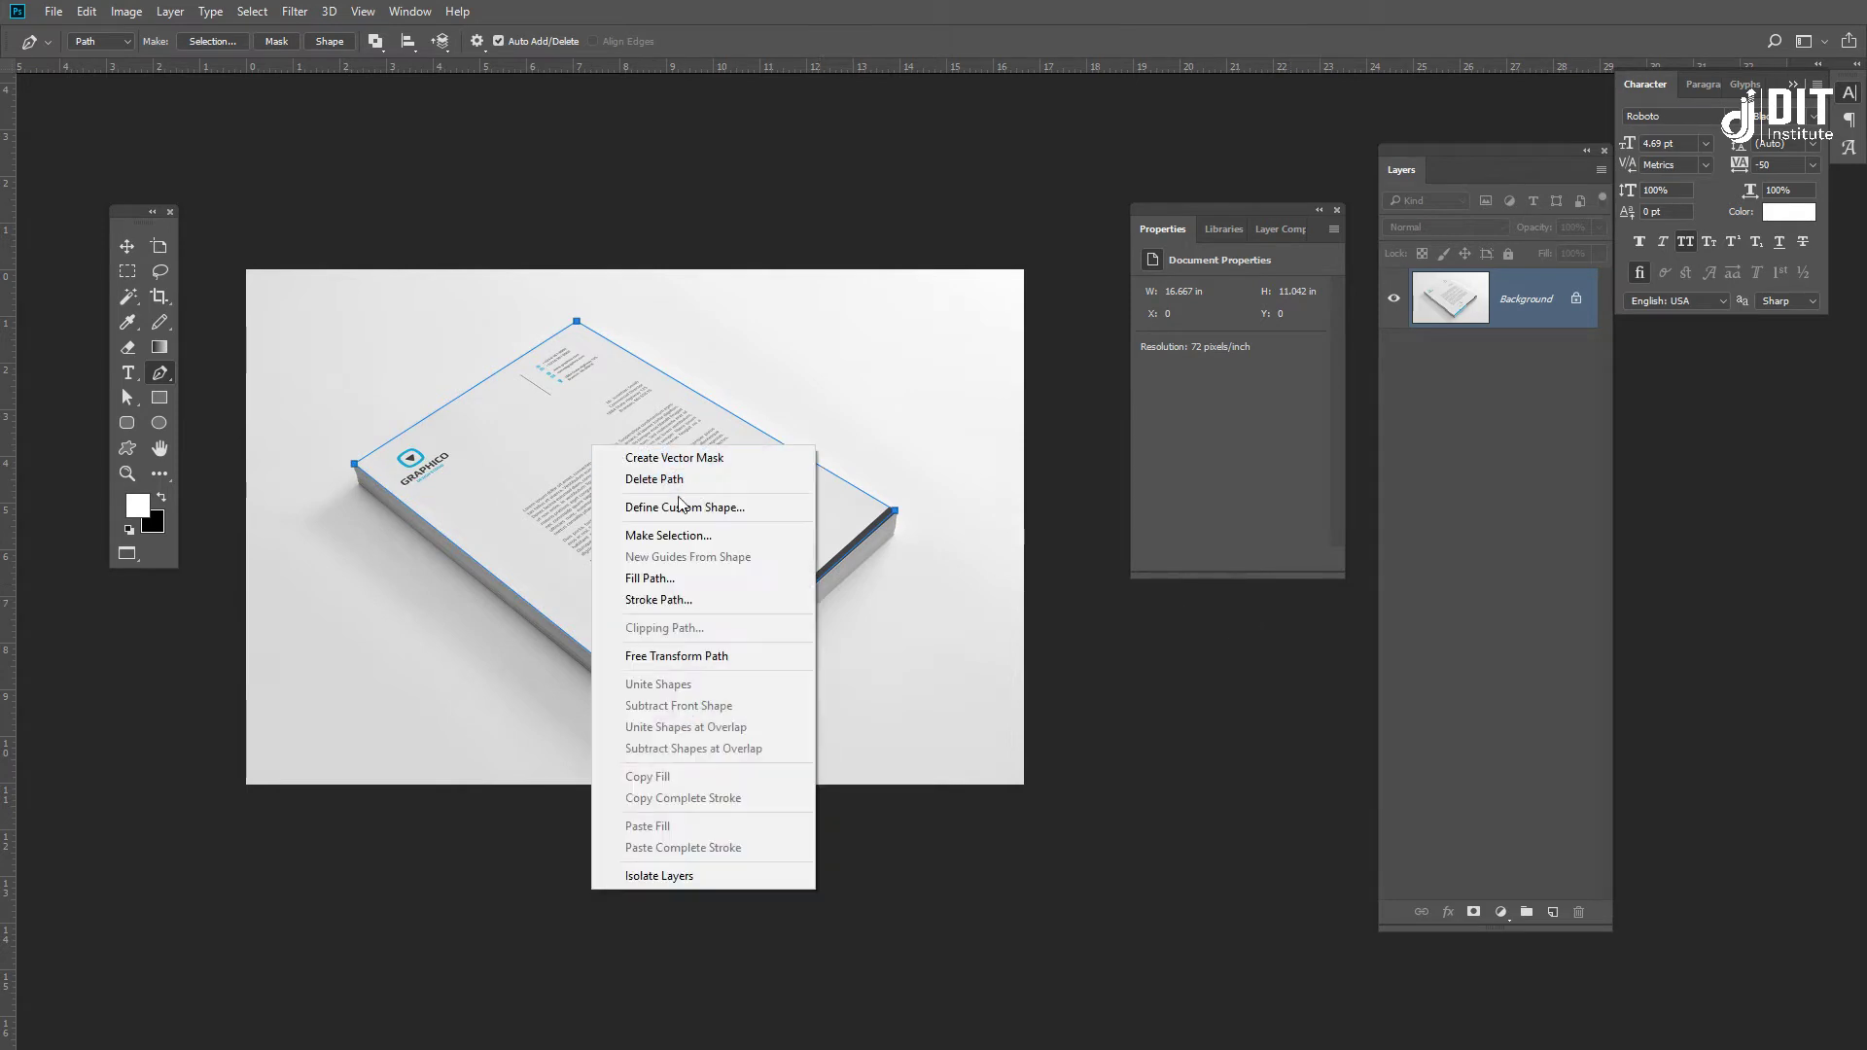
left_click(684, 534)
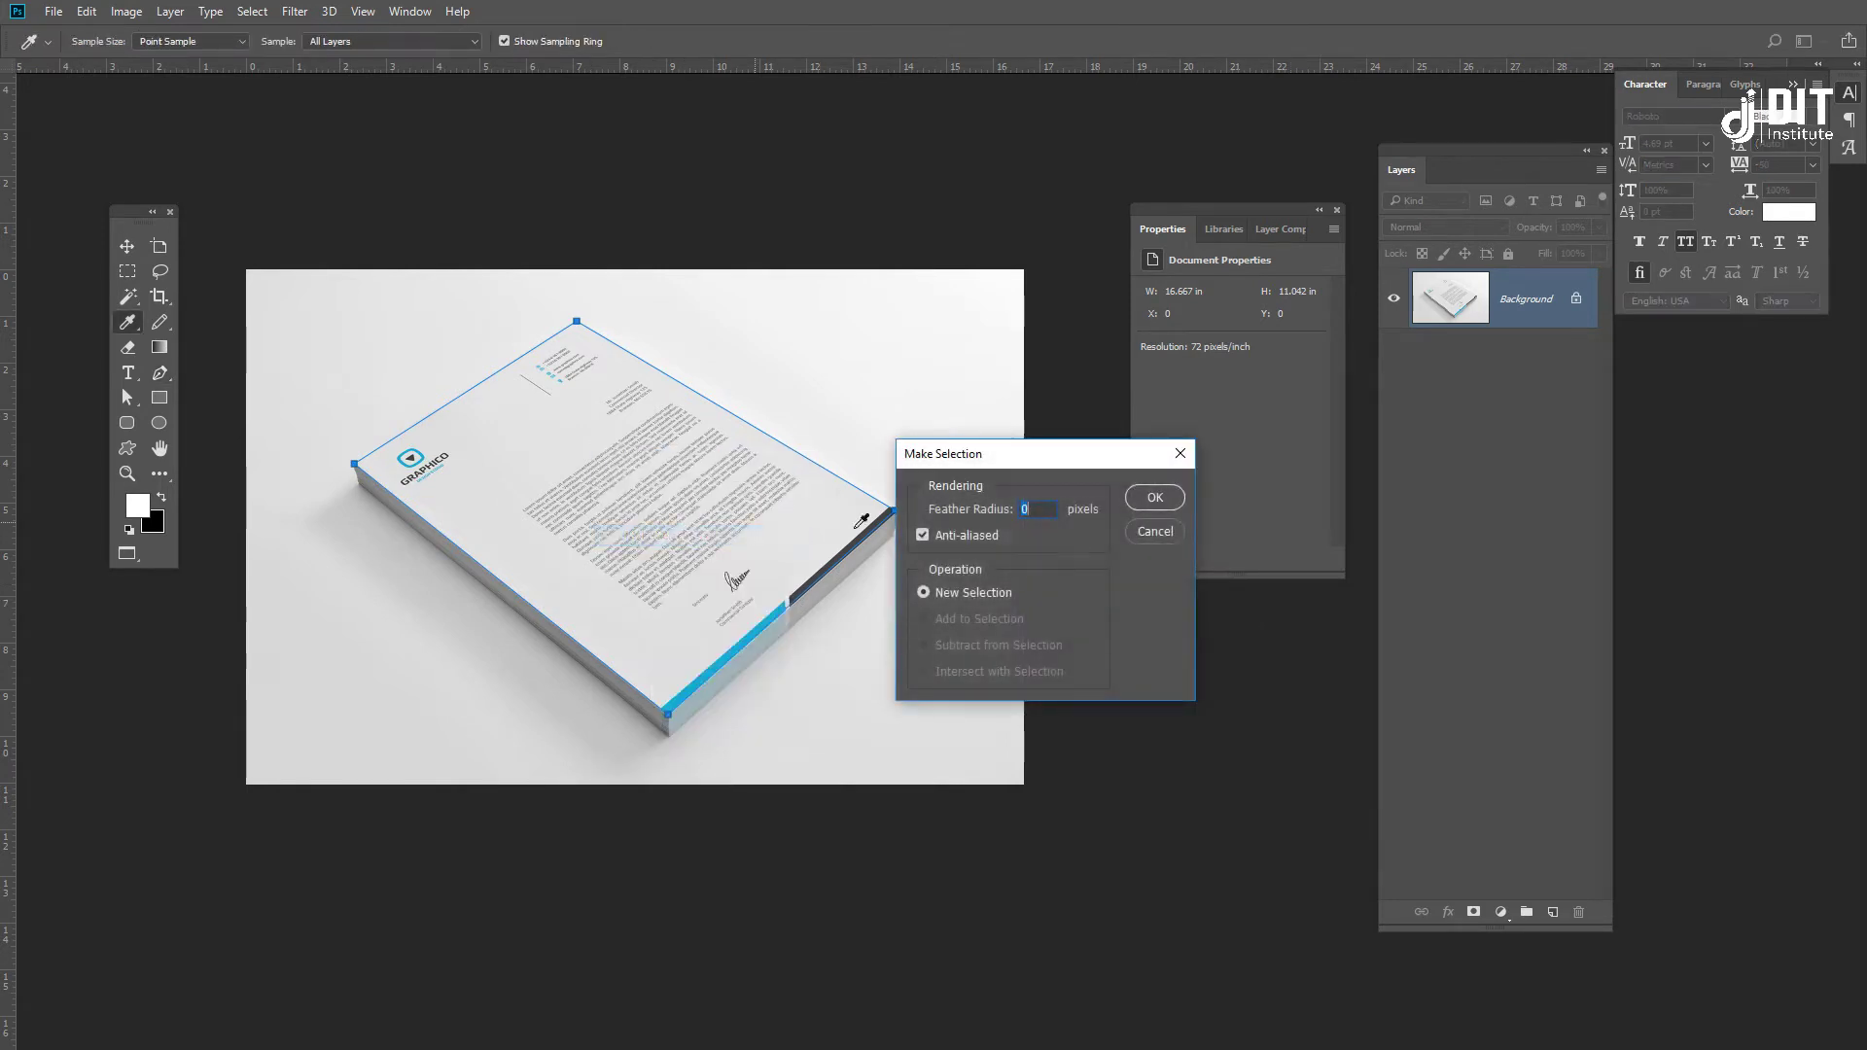
left_click(1158, 501)
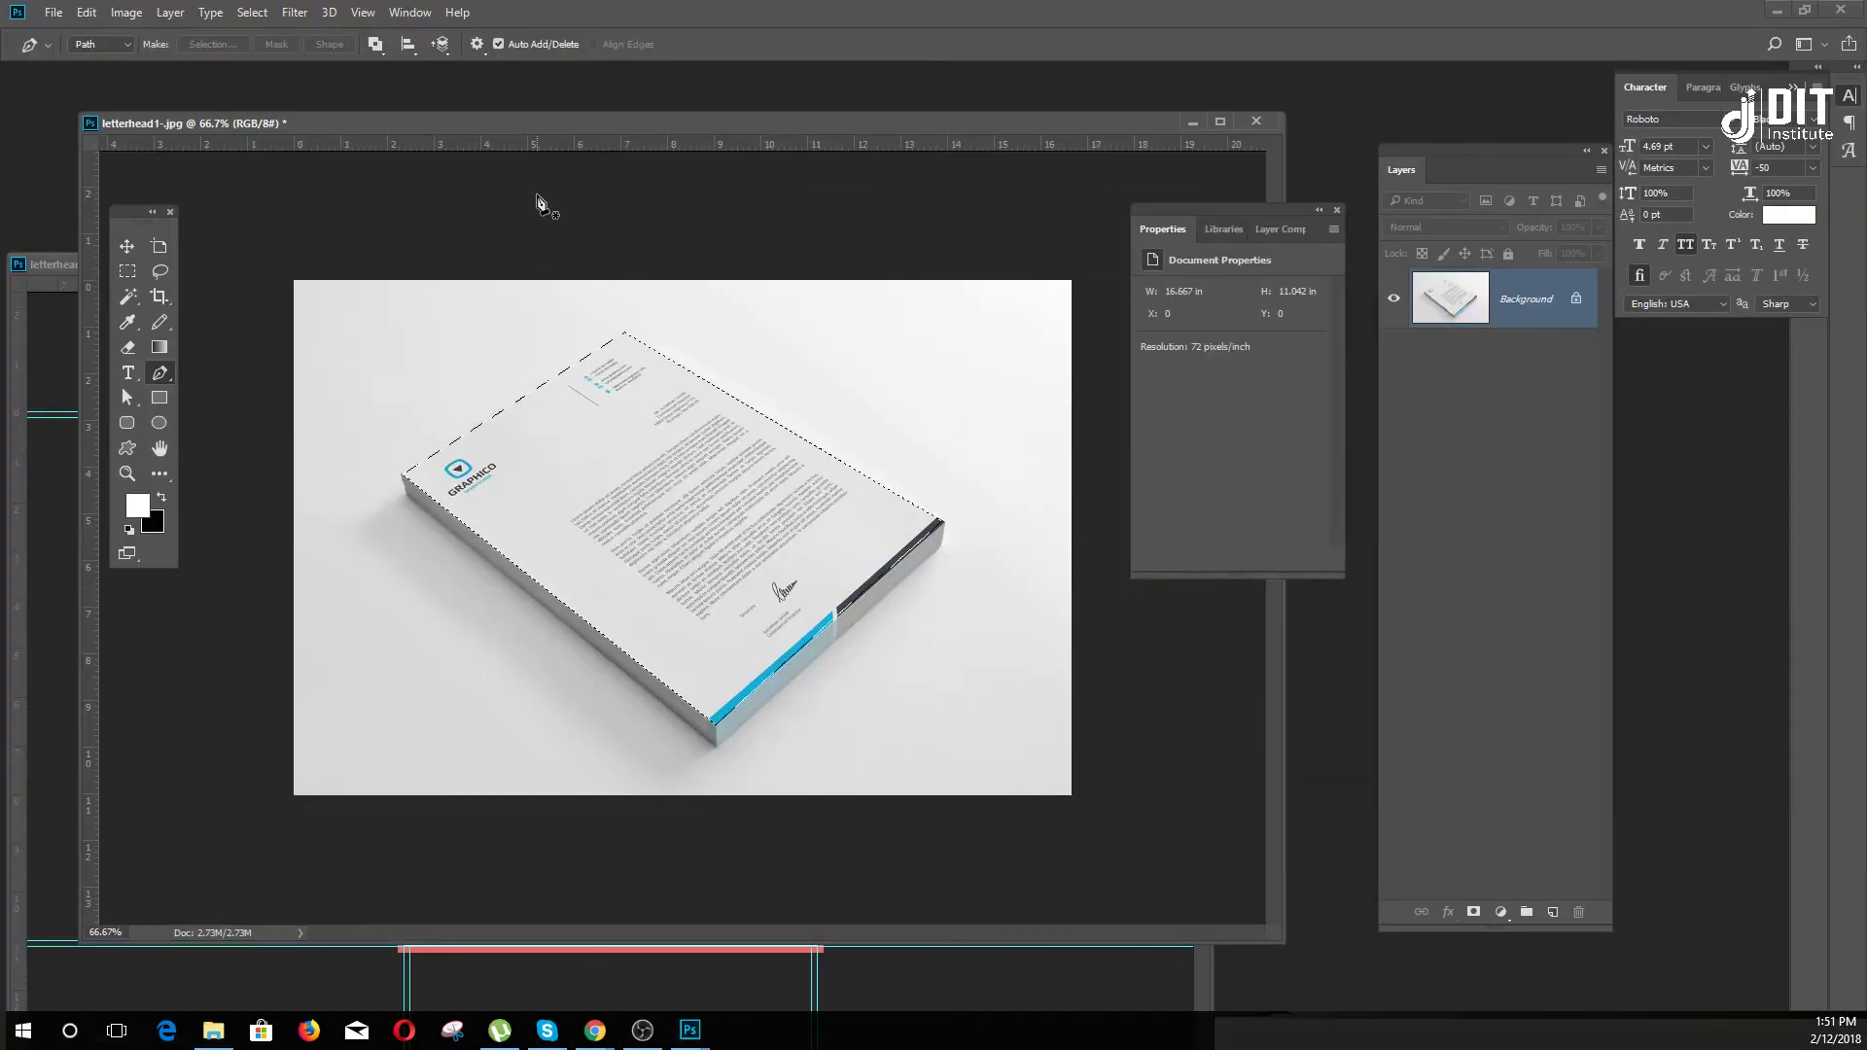
Paste the mockup sheet into the letterhead template and scale it across most of the page
left_click_drag(384, 124, 1024, 186)
left_click(726, 536)
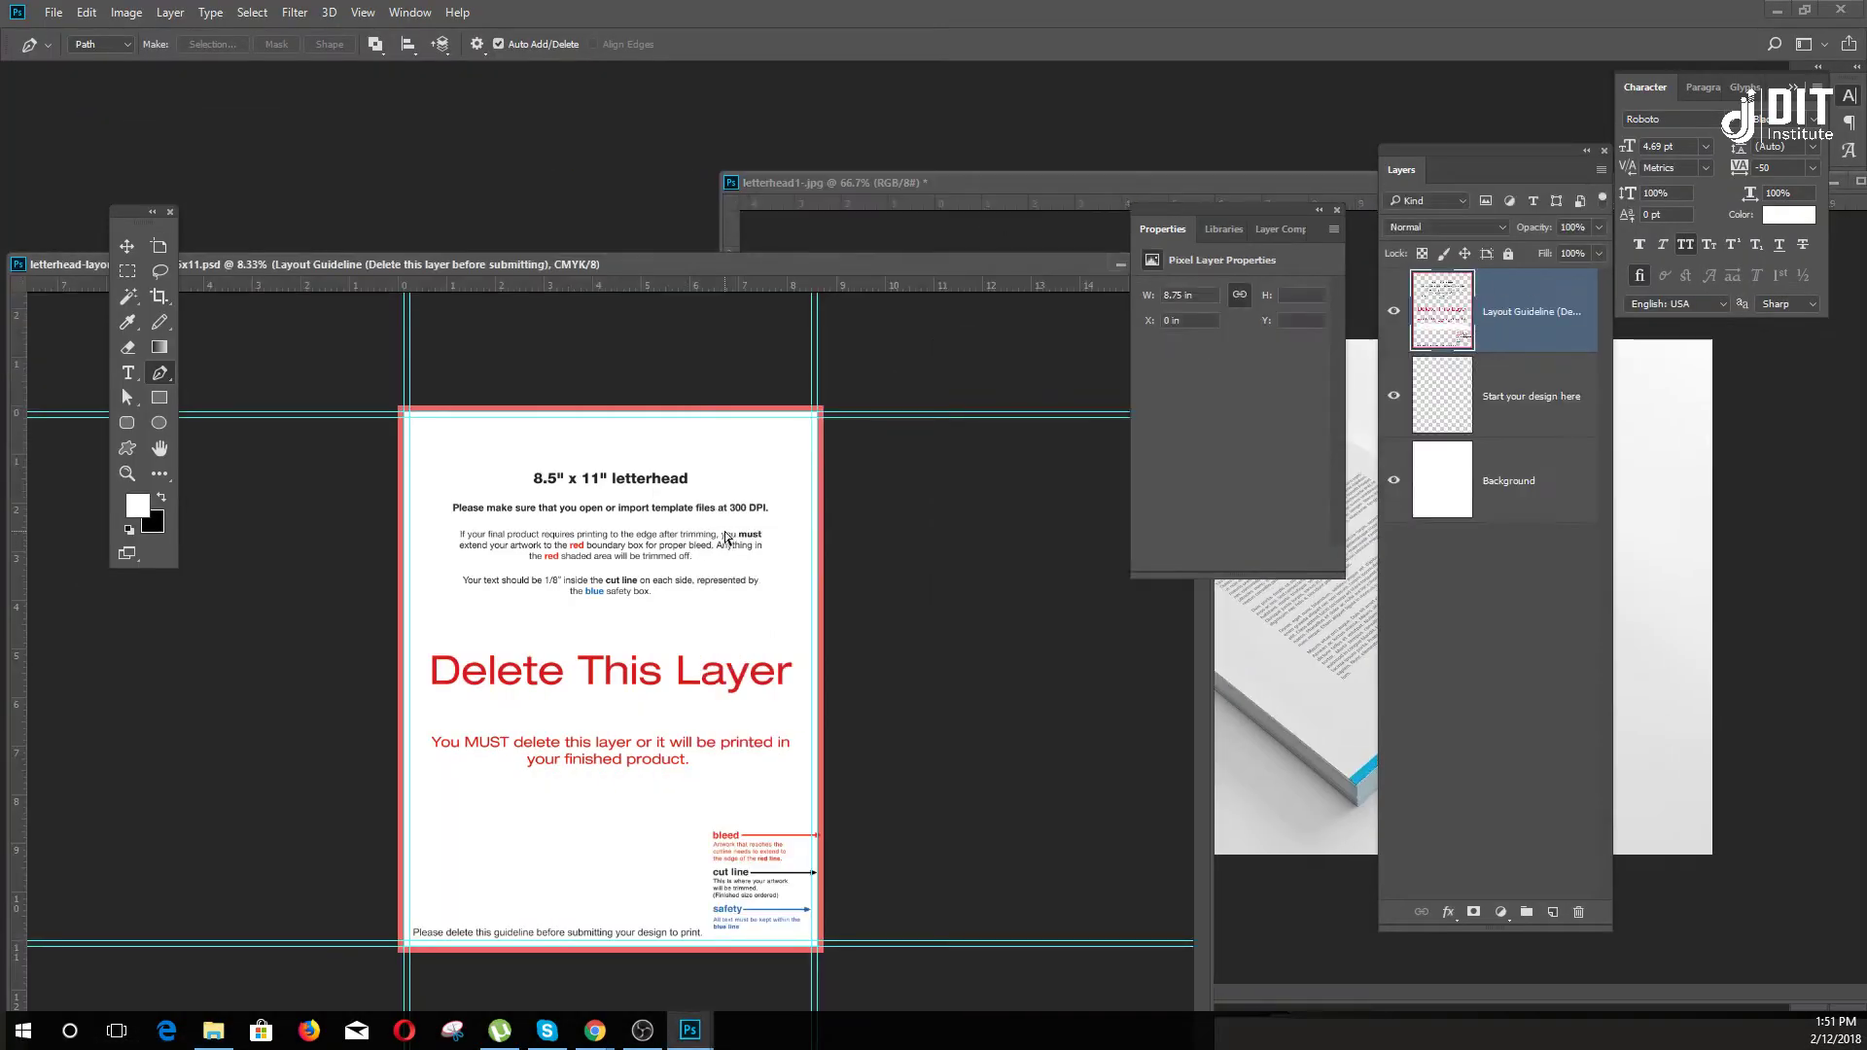
key("ctrl+v")
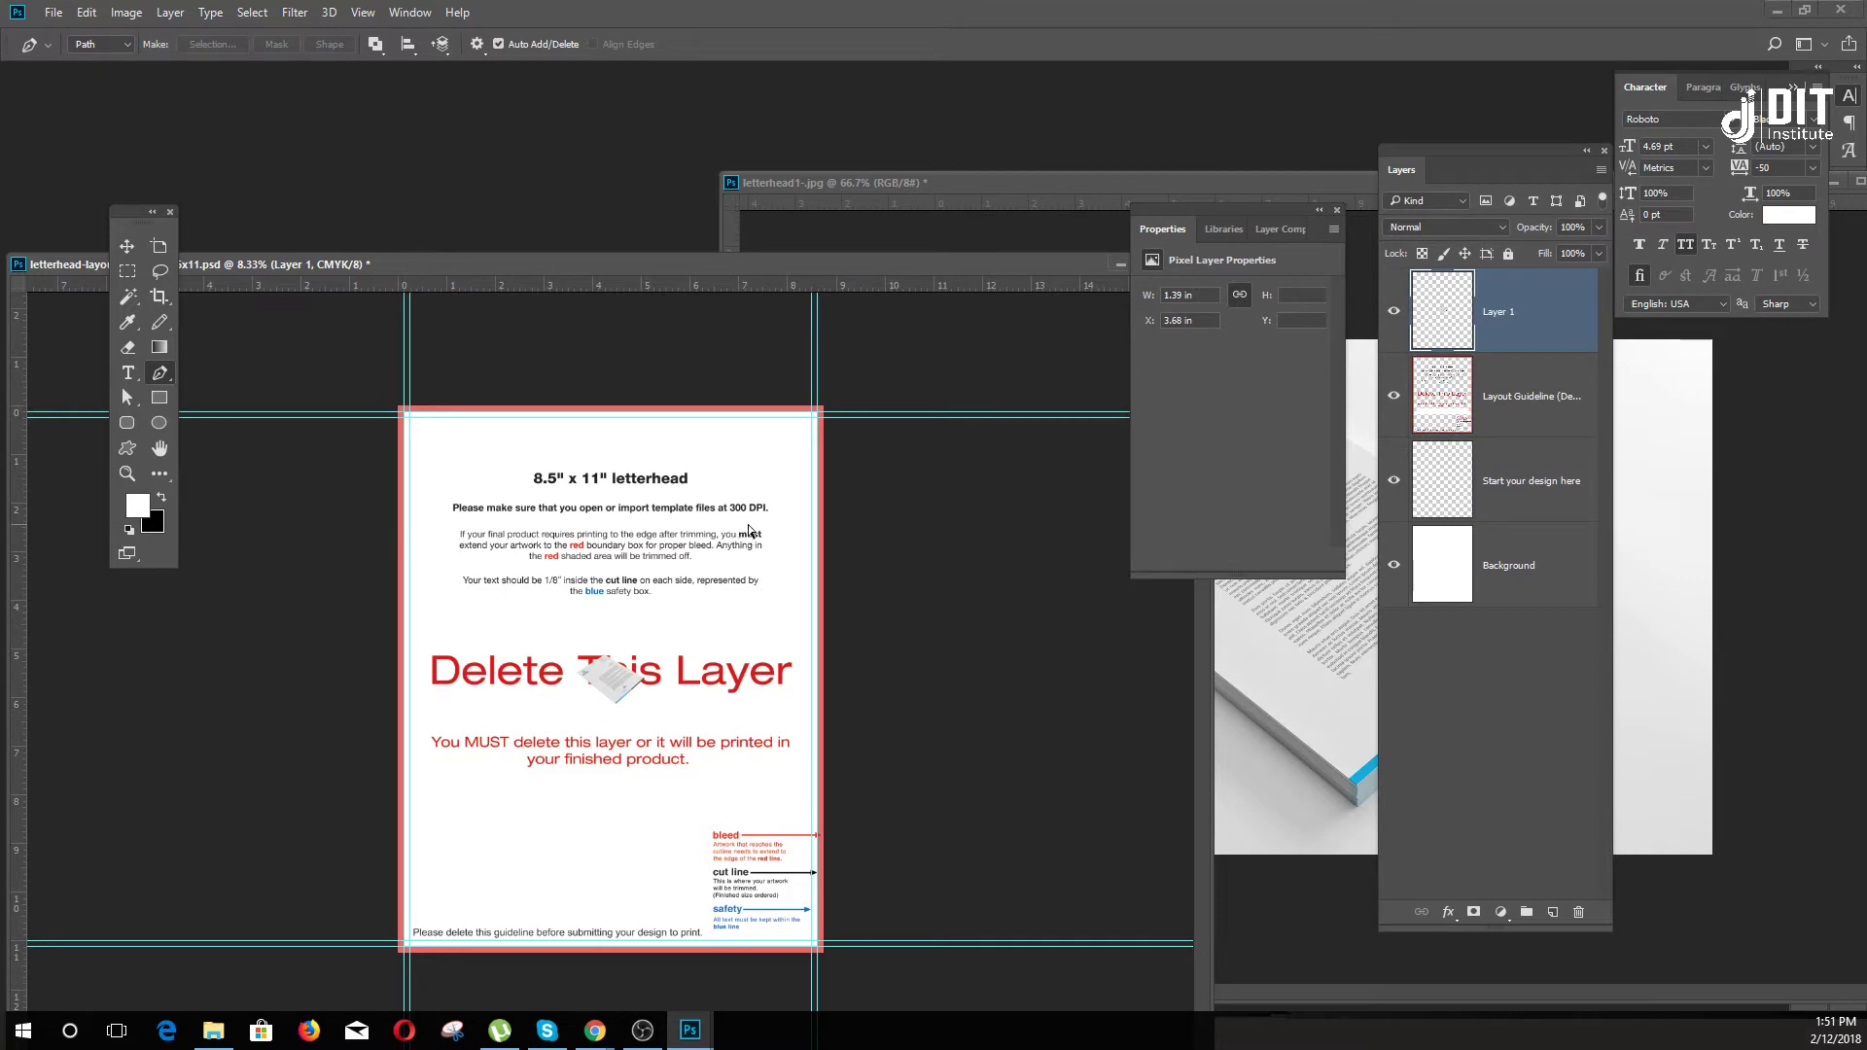
key("ctrl+t")
left_click_drag(646, 658, 809, 395)
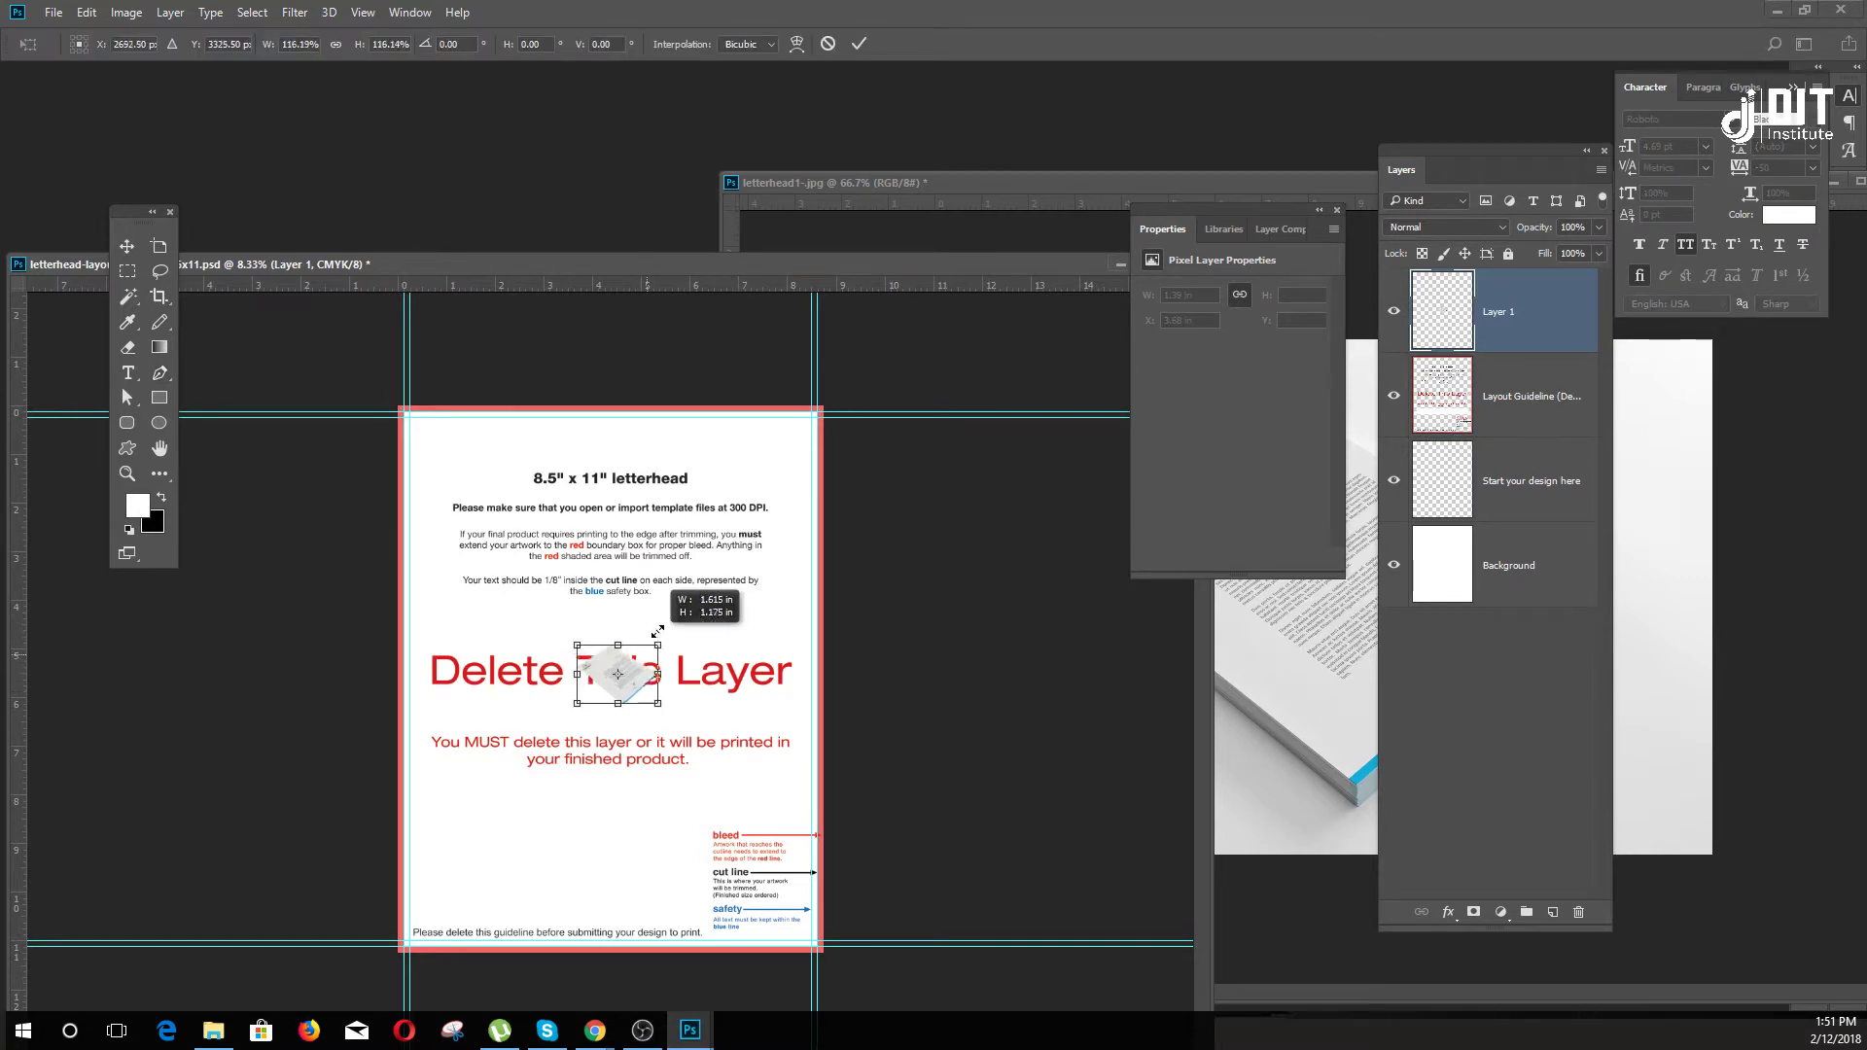
left_click_drag(763, 557, 596, 700)
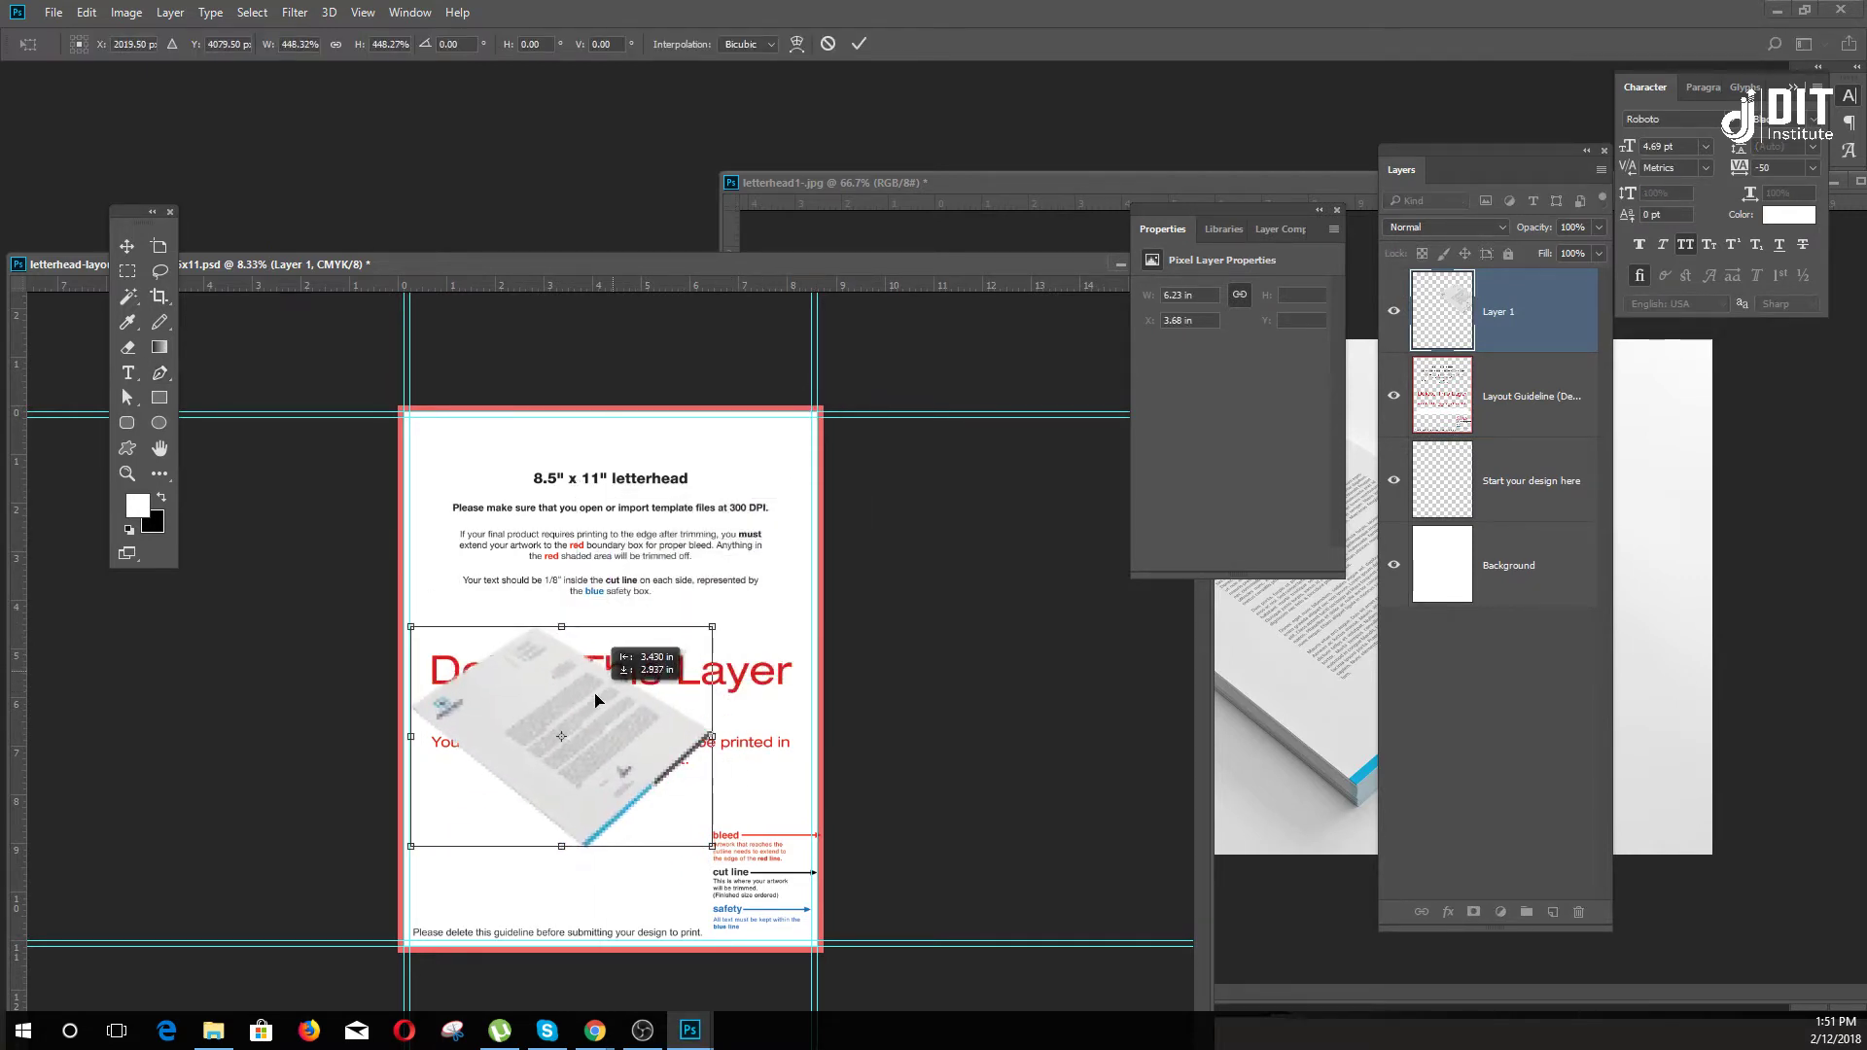
left_click_drag(712, 626, 822, 472)
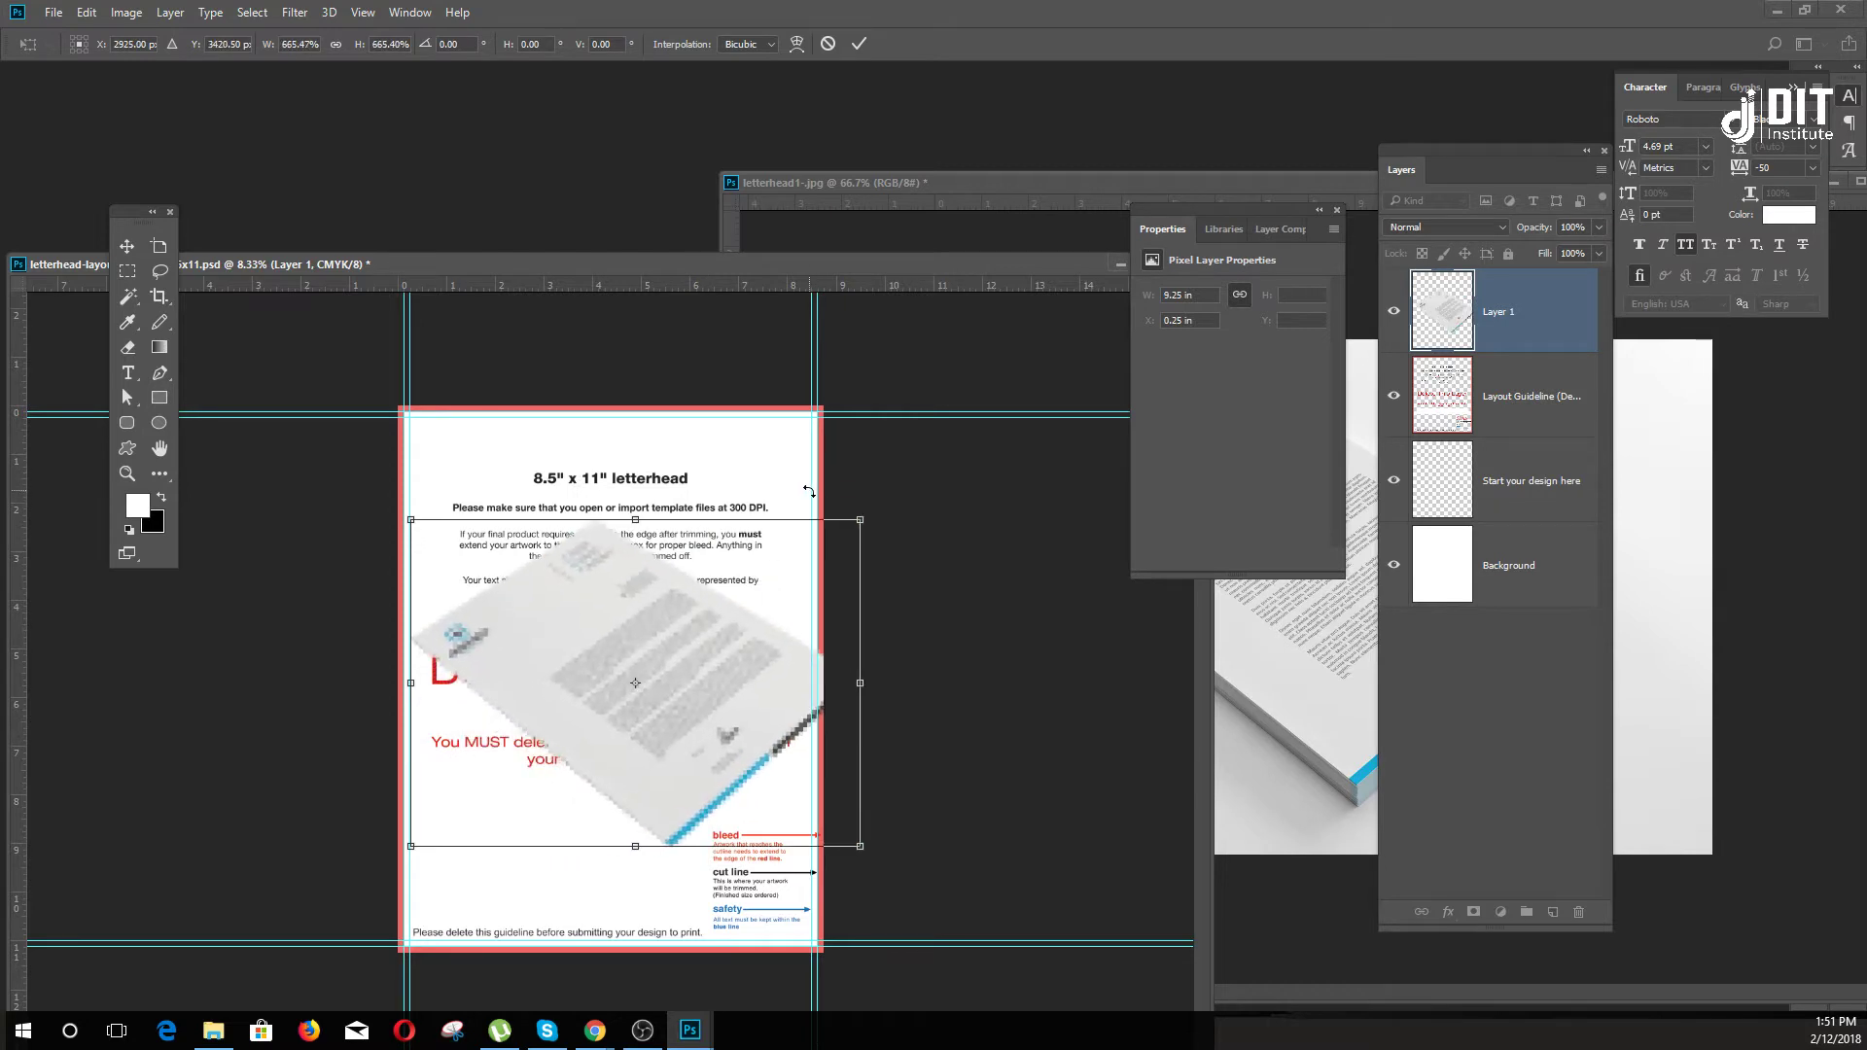
key("Return")
key("p")
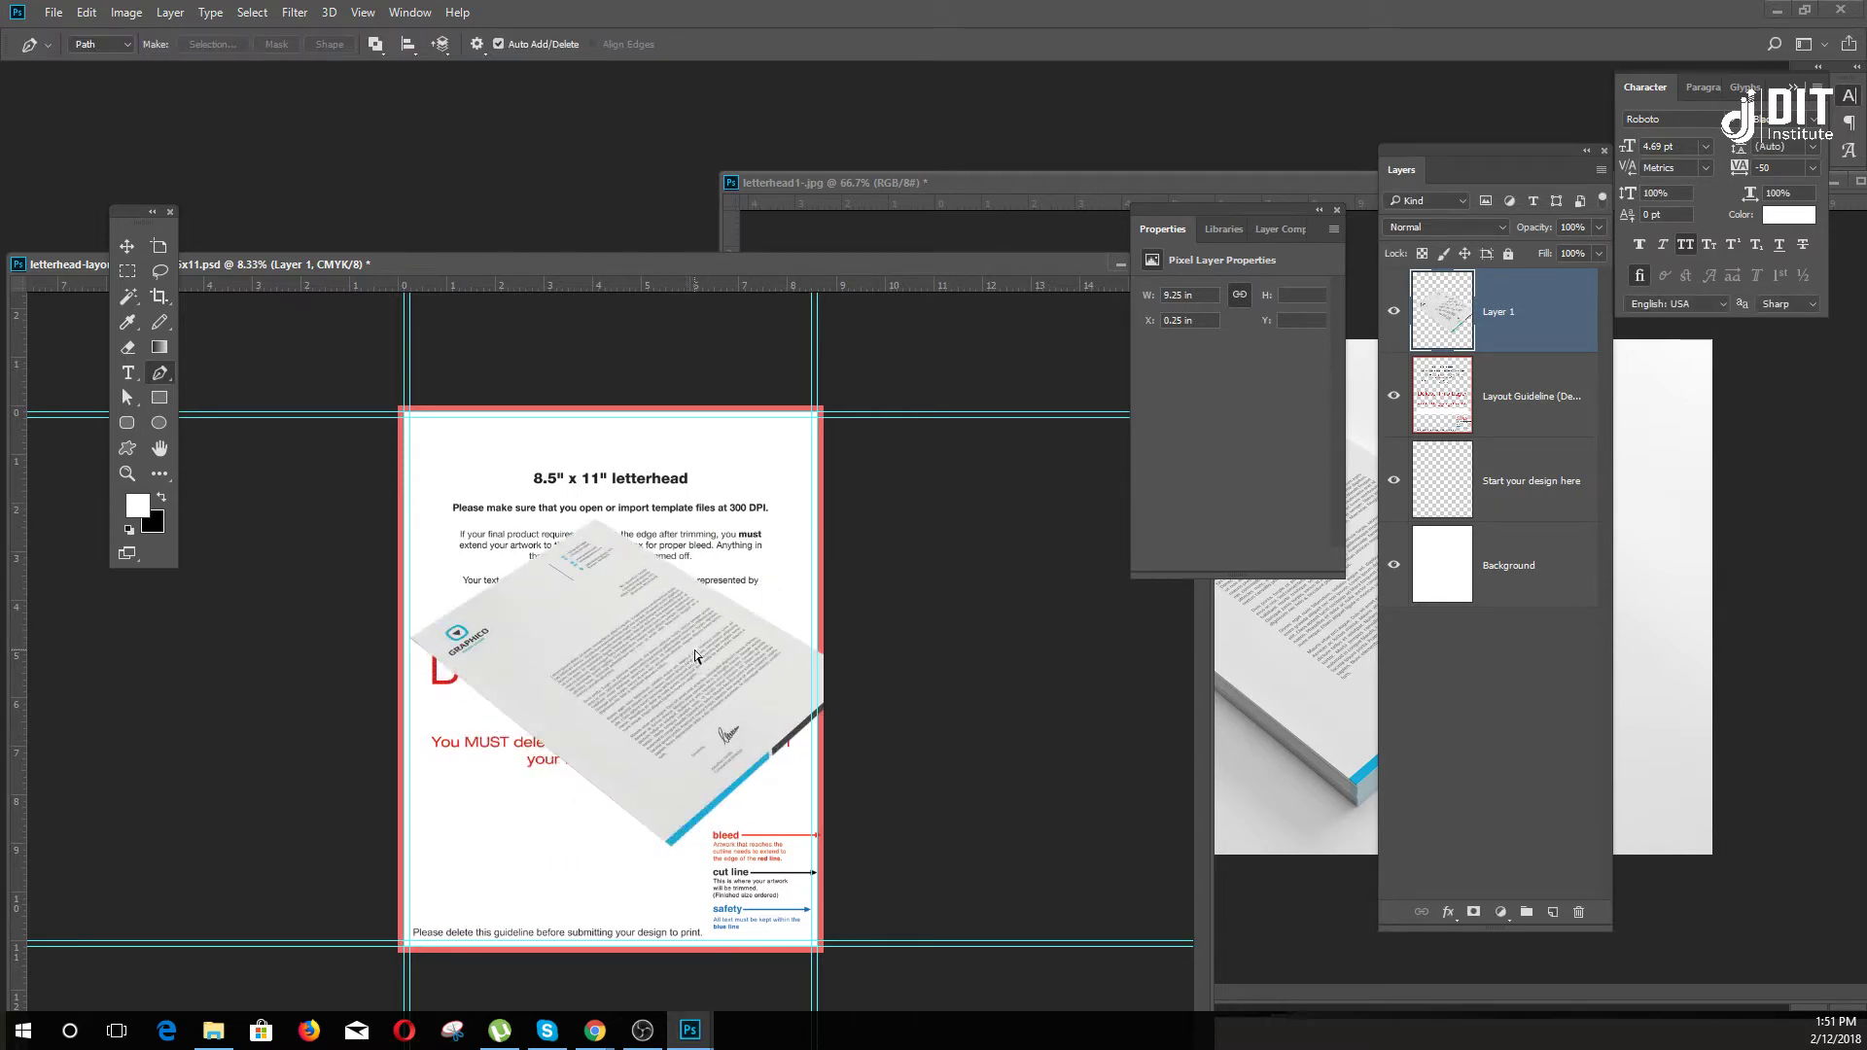
Try a perspective distortion on the pasted sheet, then discard the paste entirely
key("ctrl+t")
right_click(653, 615)
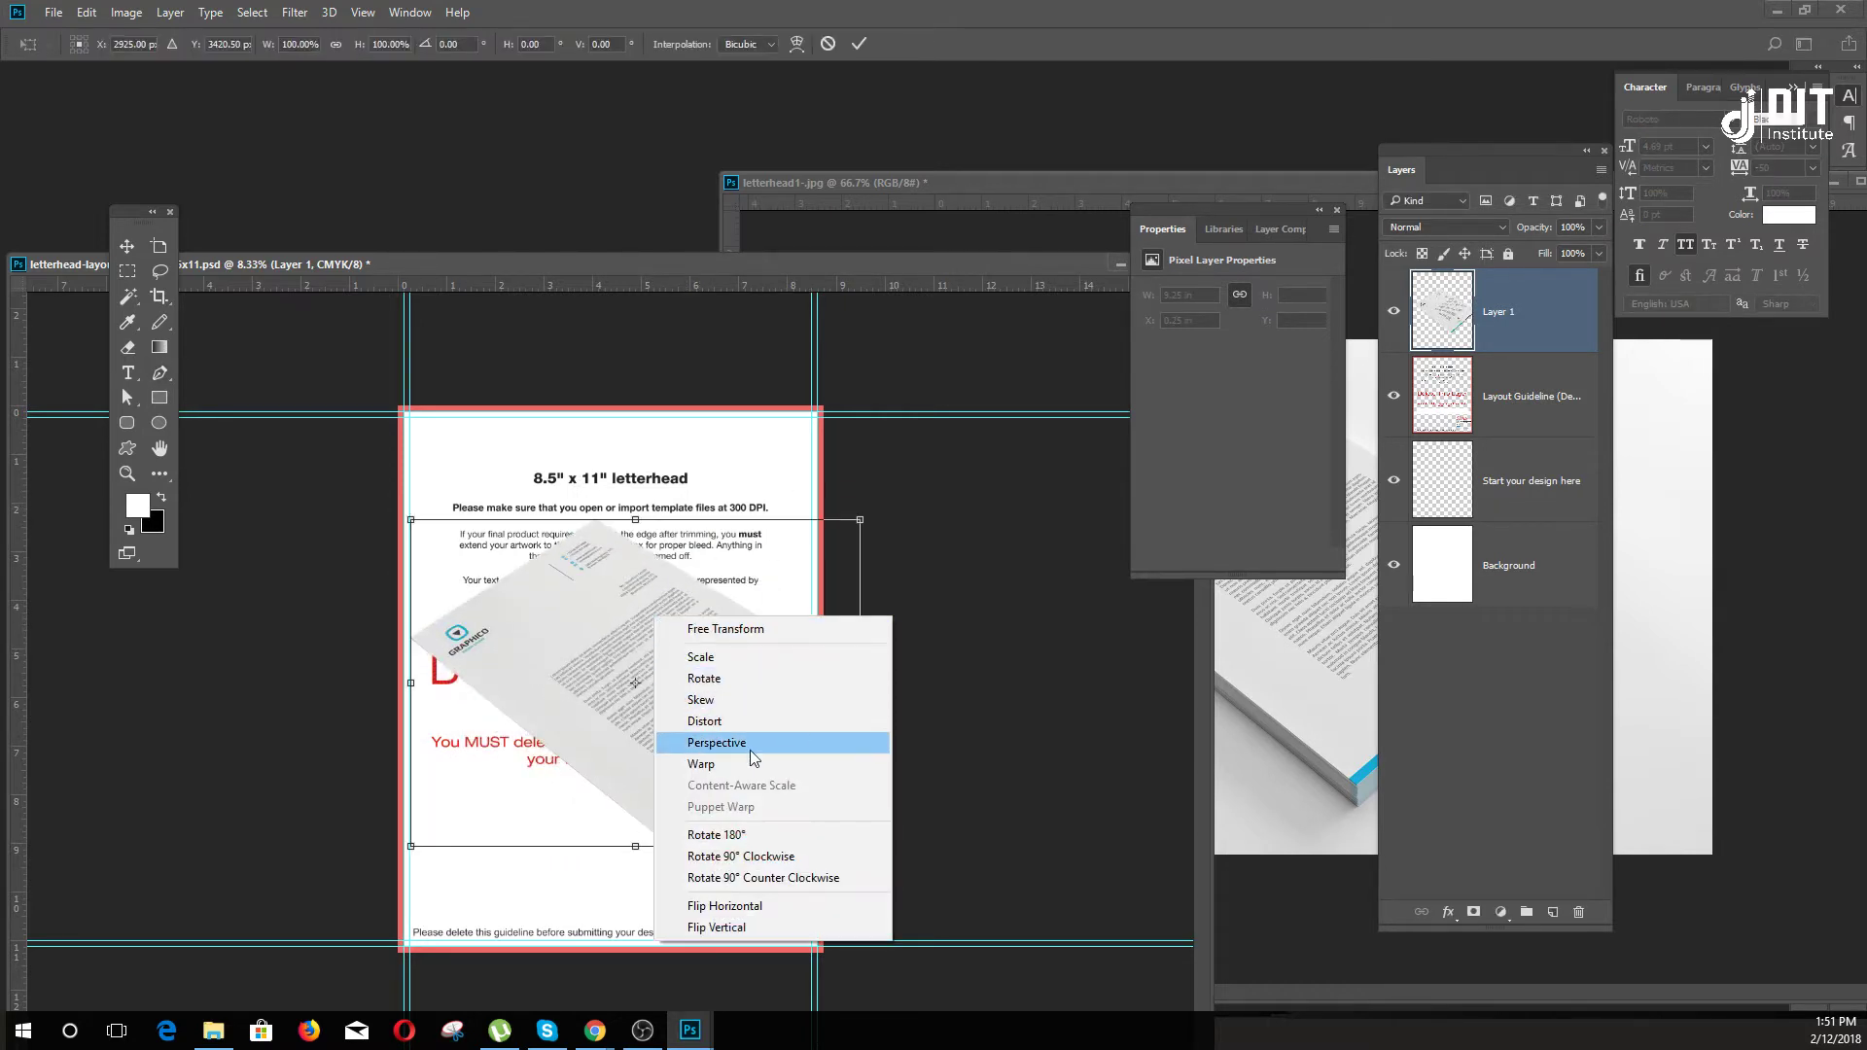
left_click(717, 743)
left_click_drag(859, 519, 835, 509)
key("p")
key("Escape")
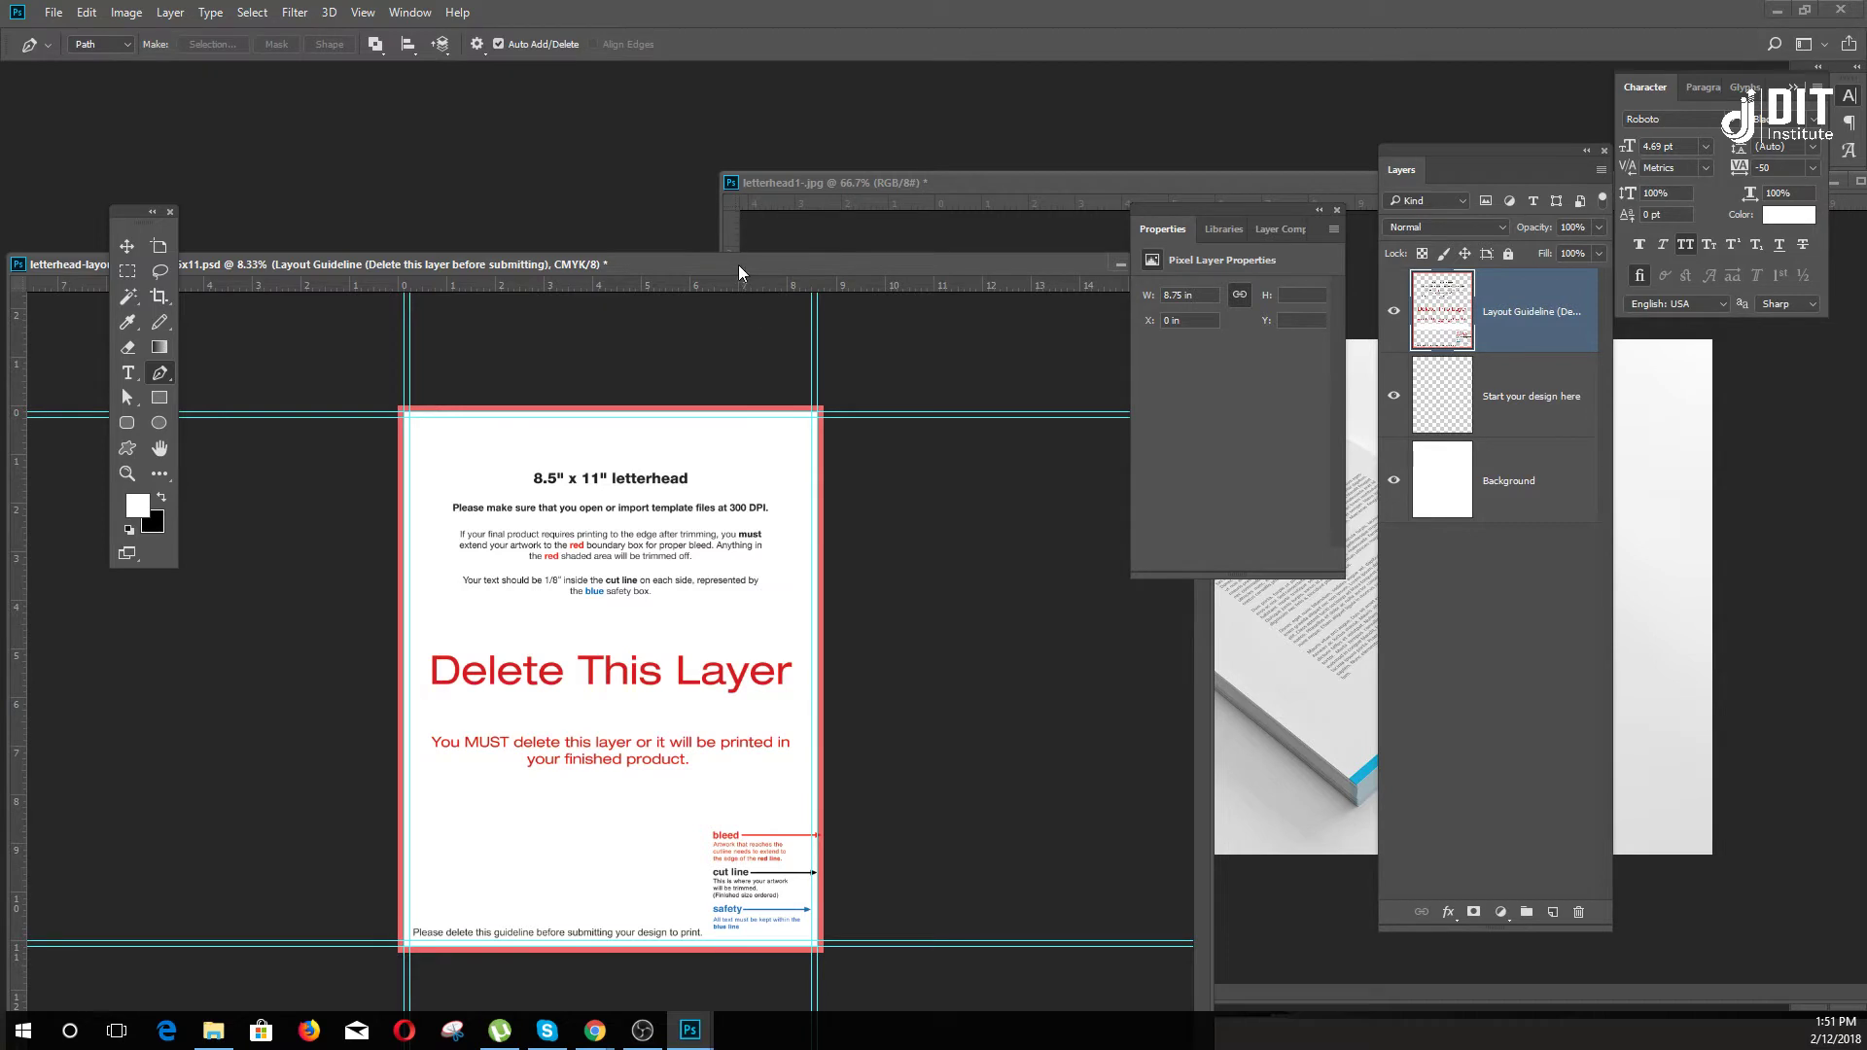
left_click_drag(738, 265, 709, 171)
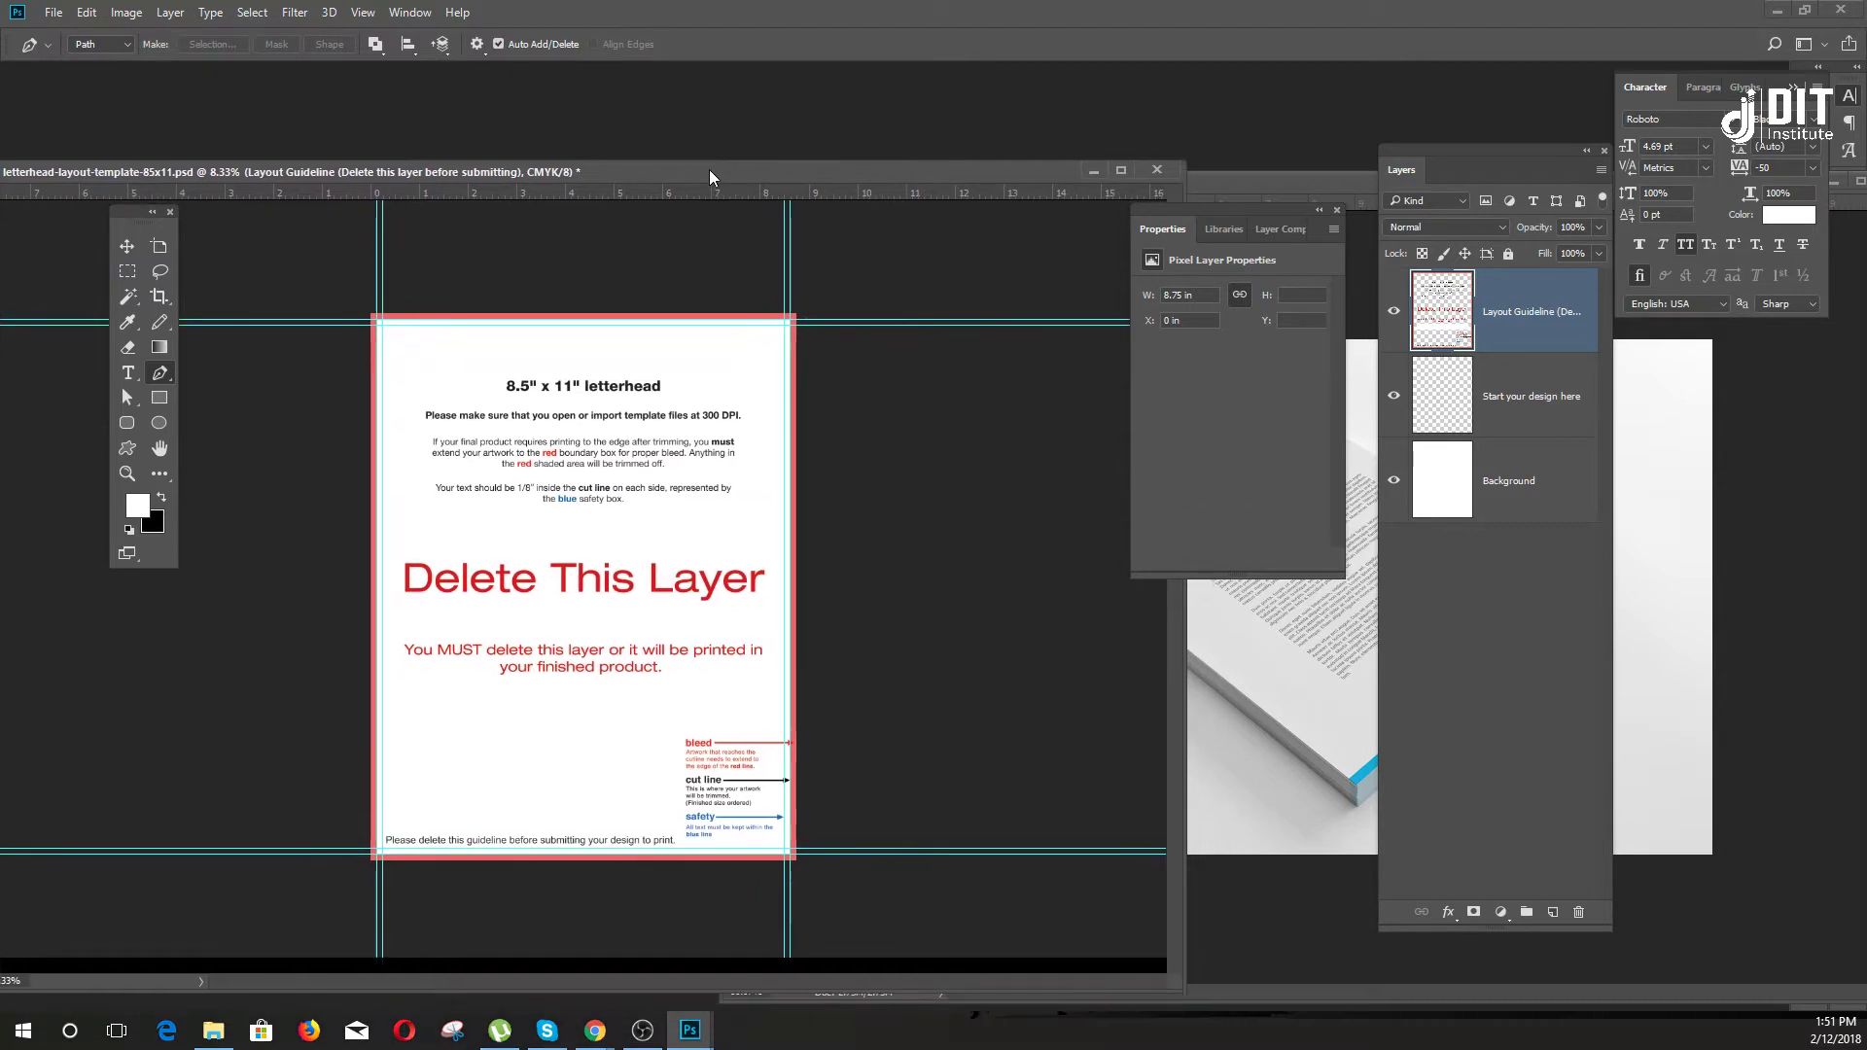
Hide the Layout Guideline layer and open Final_black.png from the logo folder on D:
left_click(1394, 314)
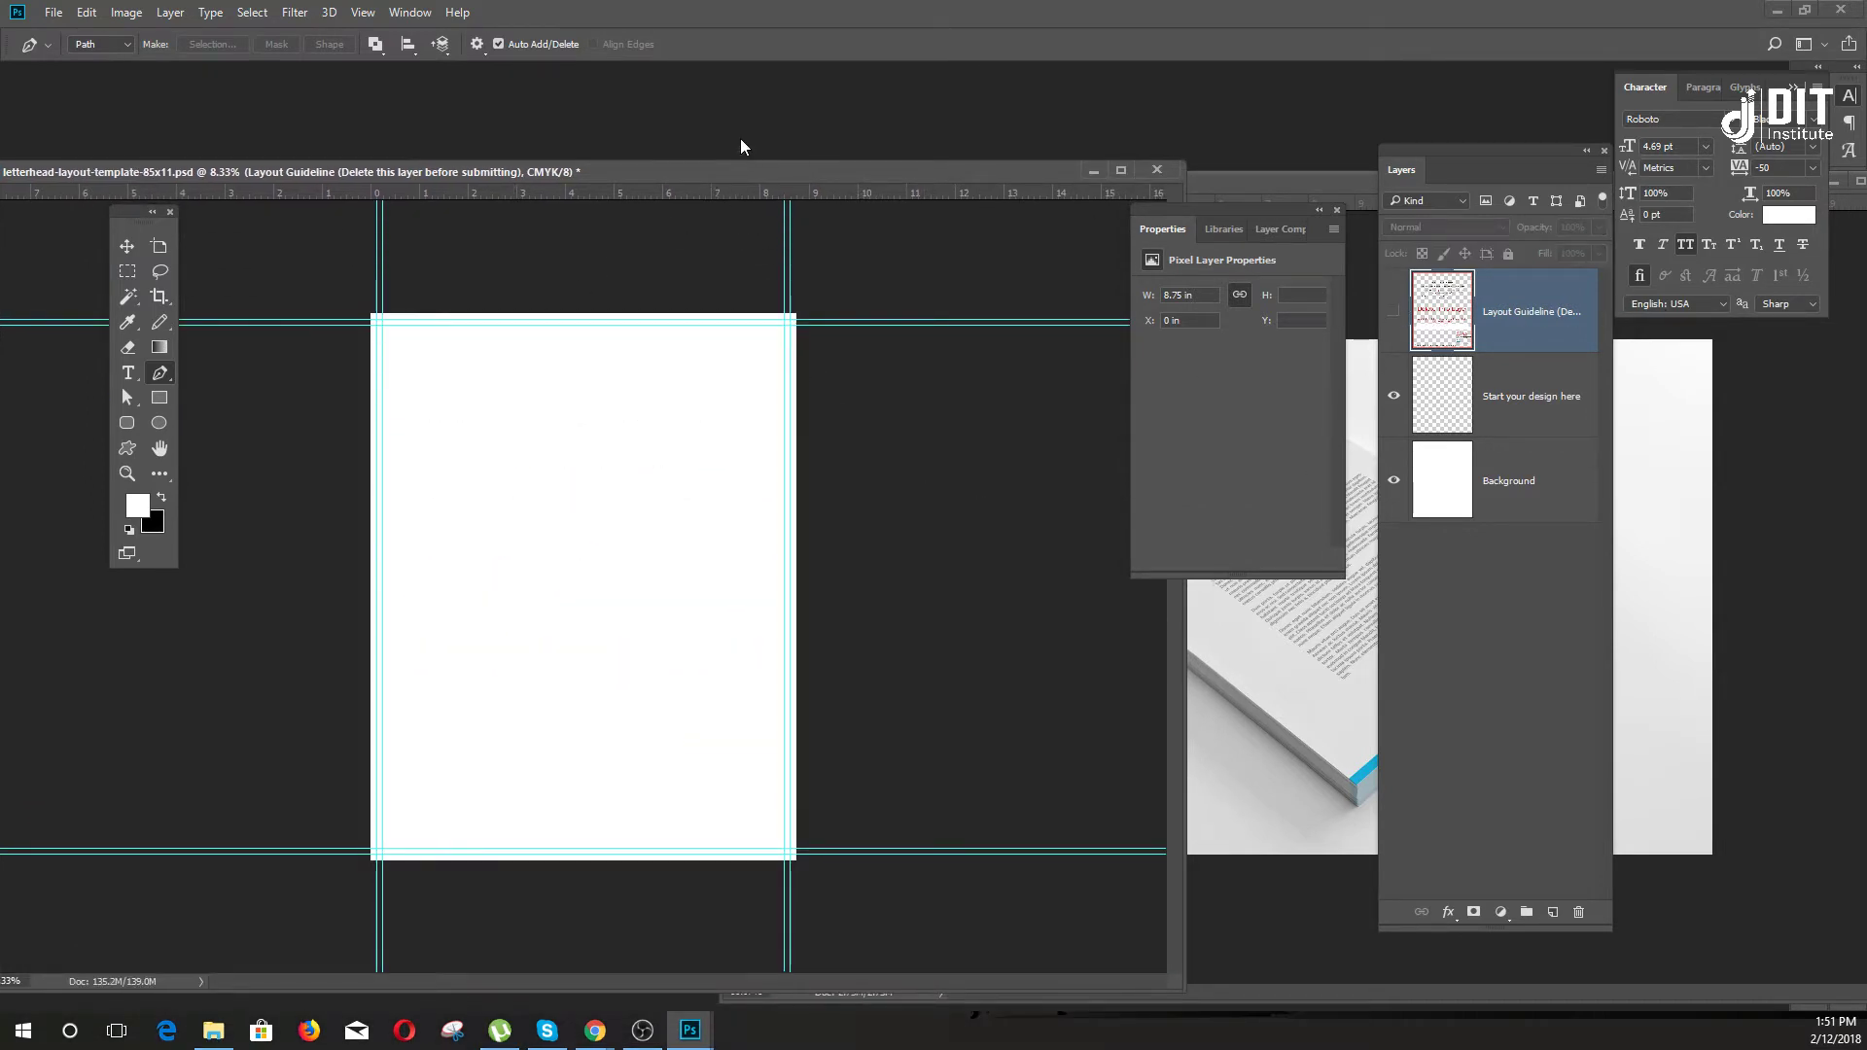
key("ctrl+o")
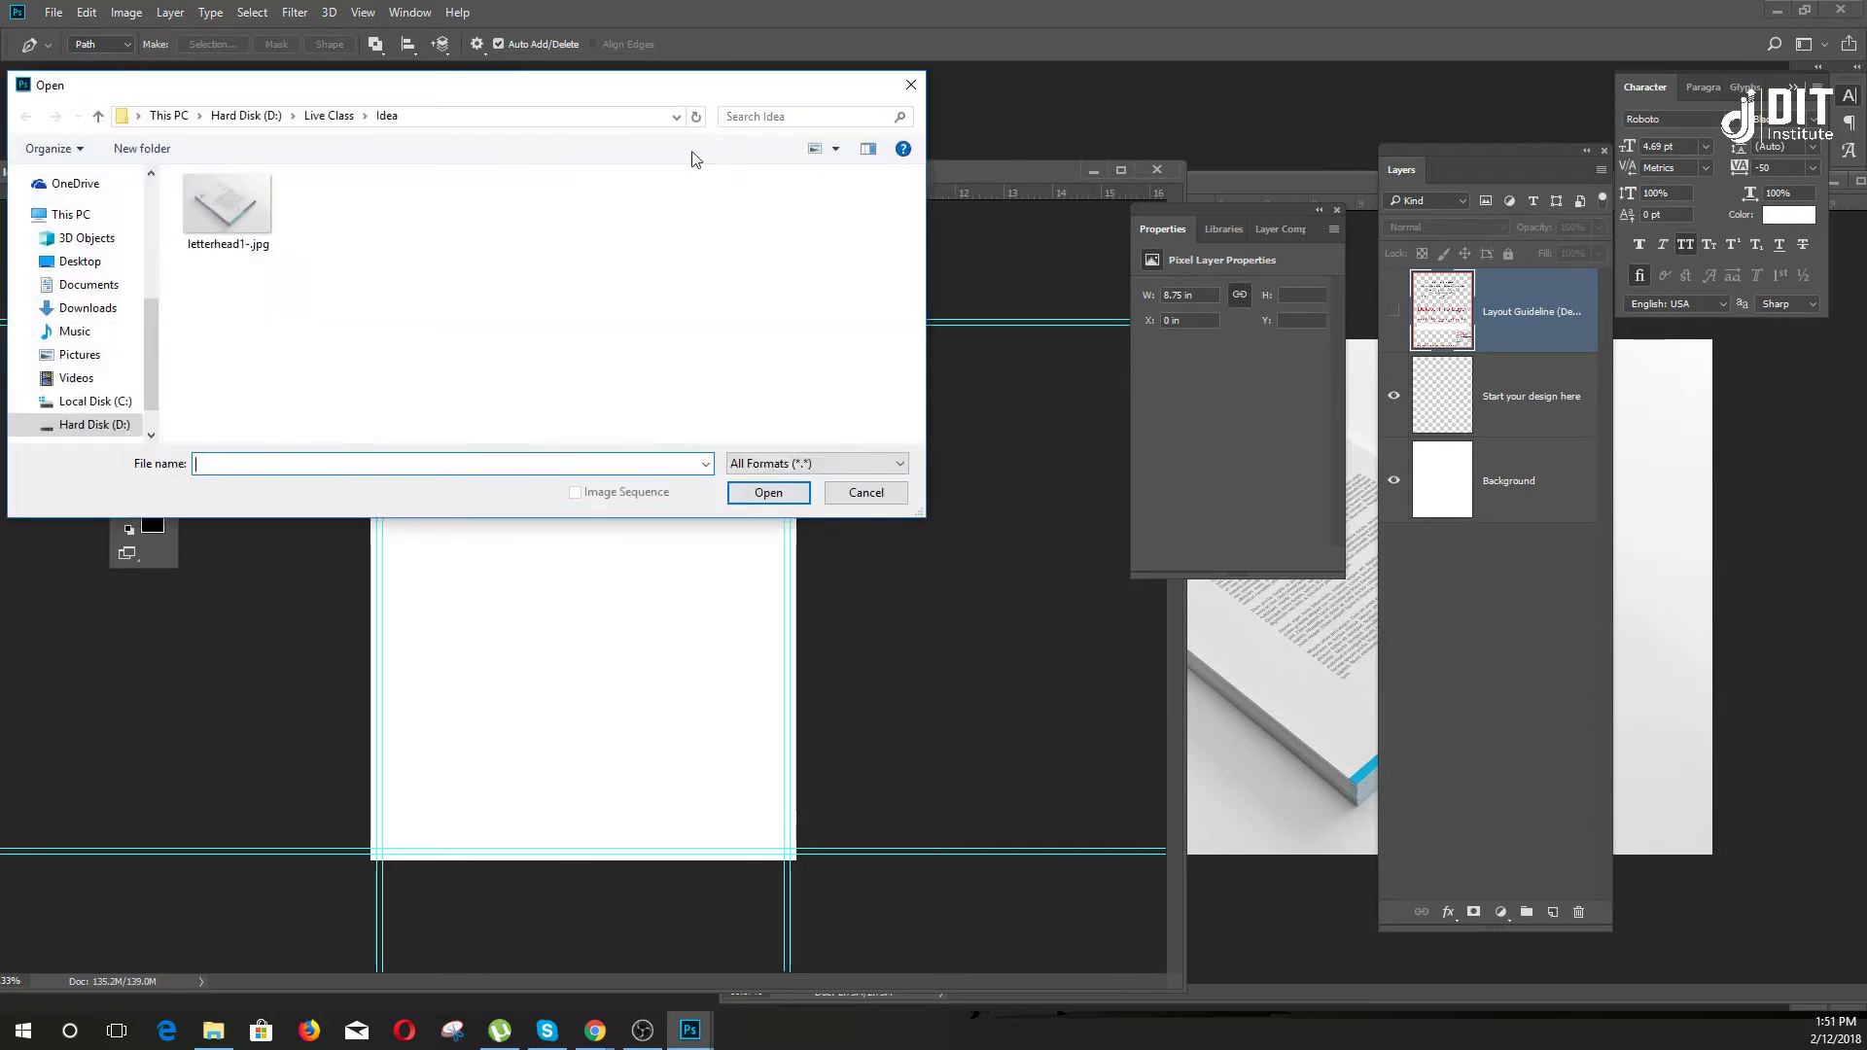
left_click(258, 116)
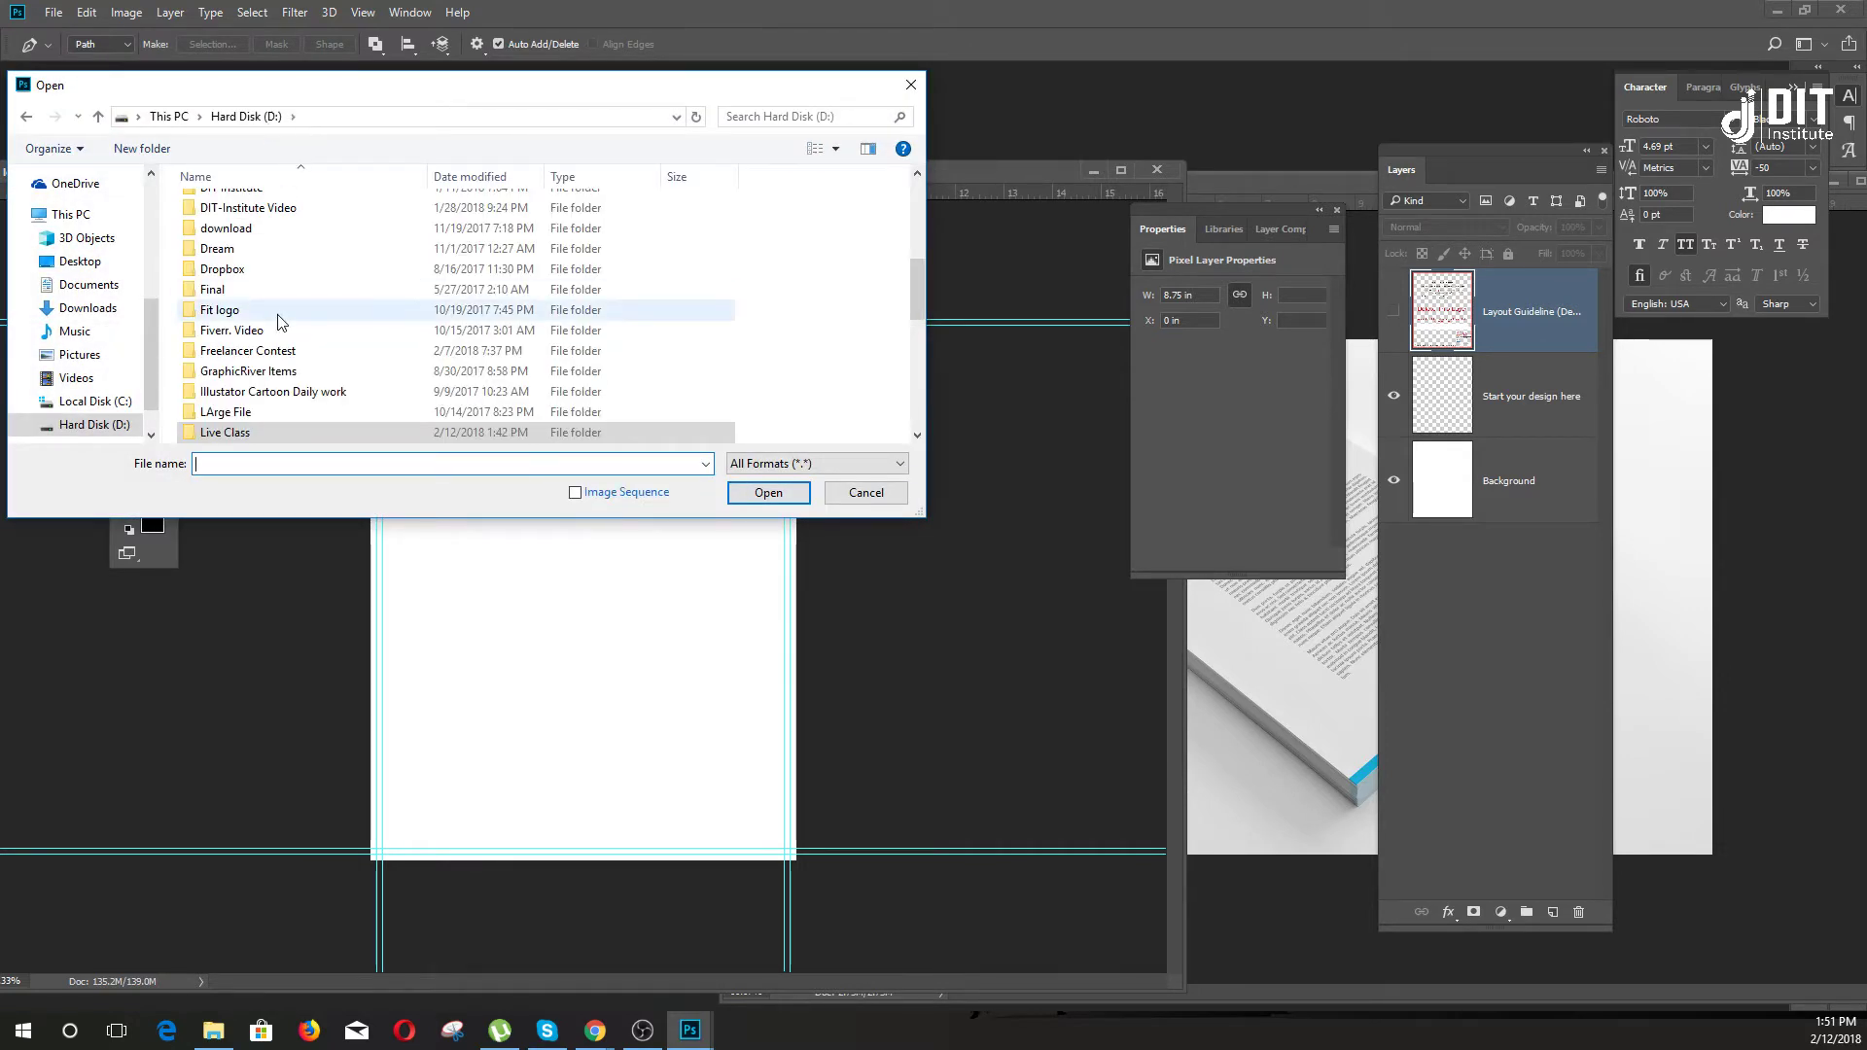
scroll(297, 364, "down", 2)
scroll(248, 311, "up", 4)
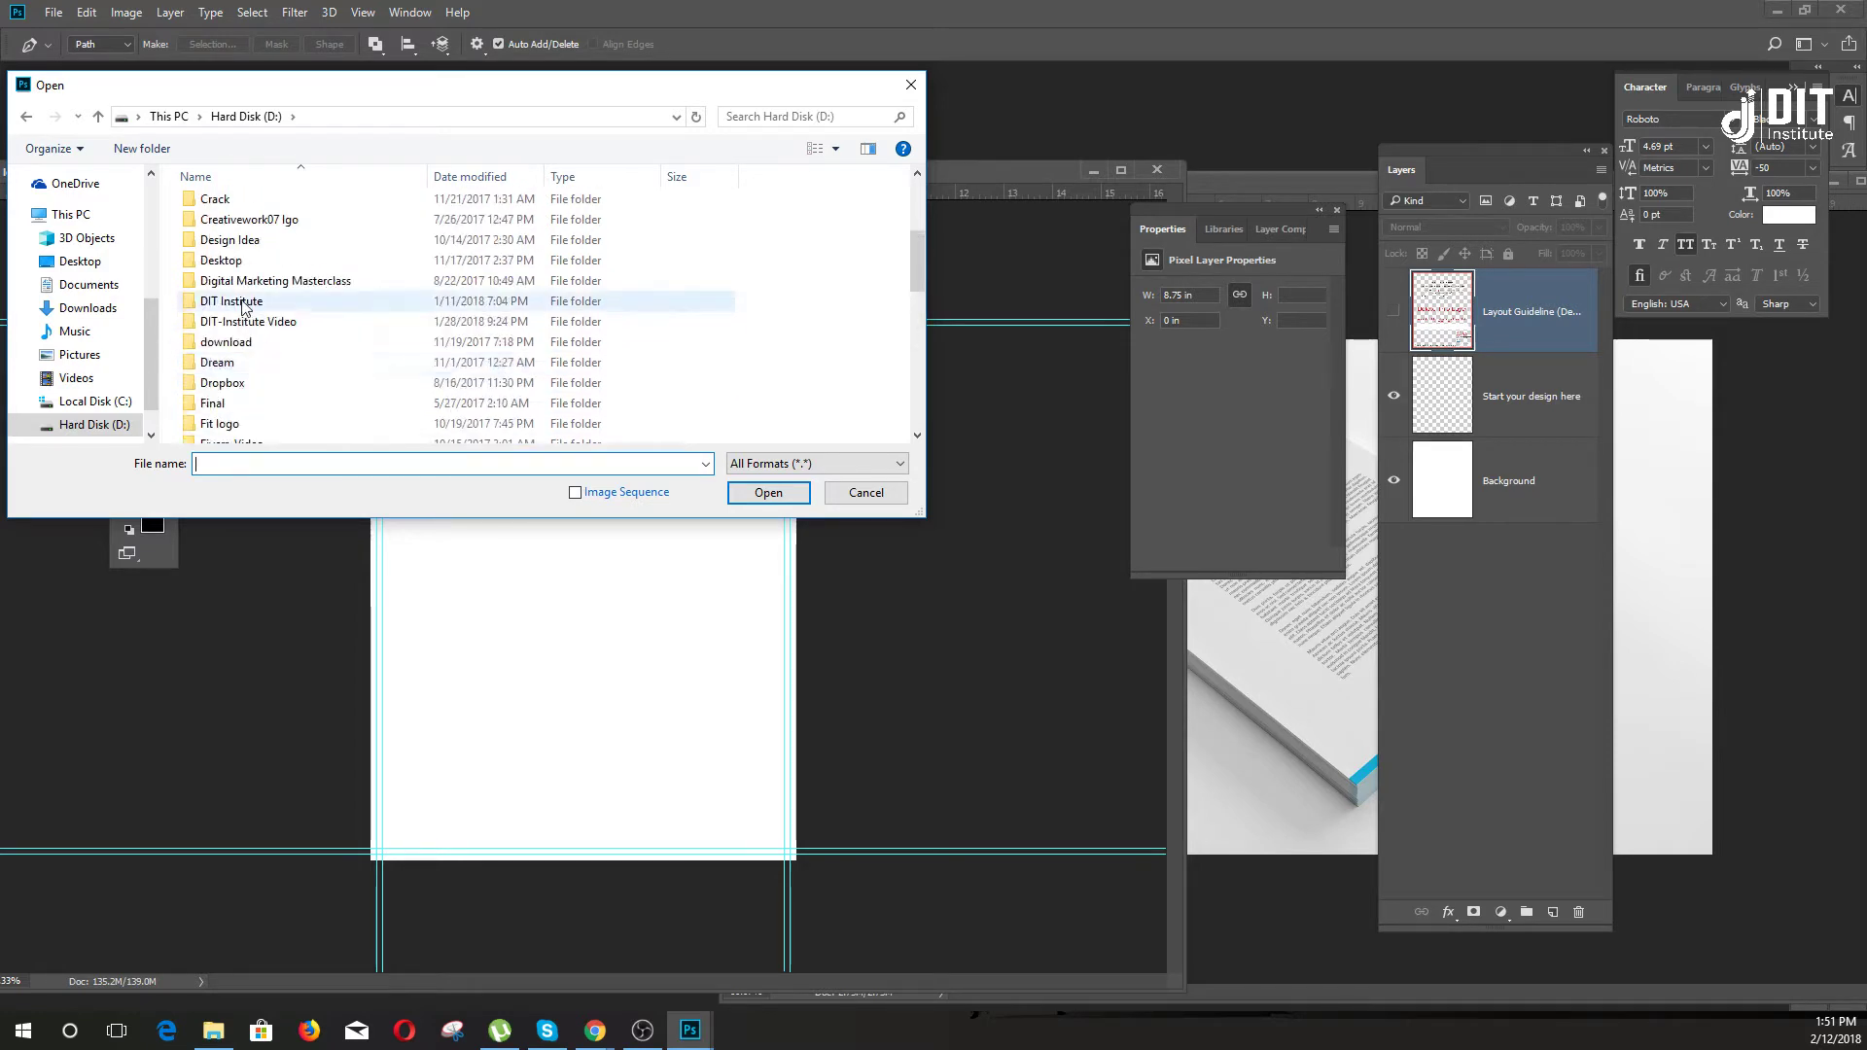
scroll(243, 310, "up", 4)
double_click(237, 196)
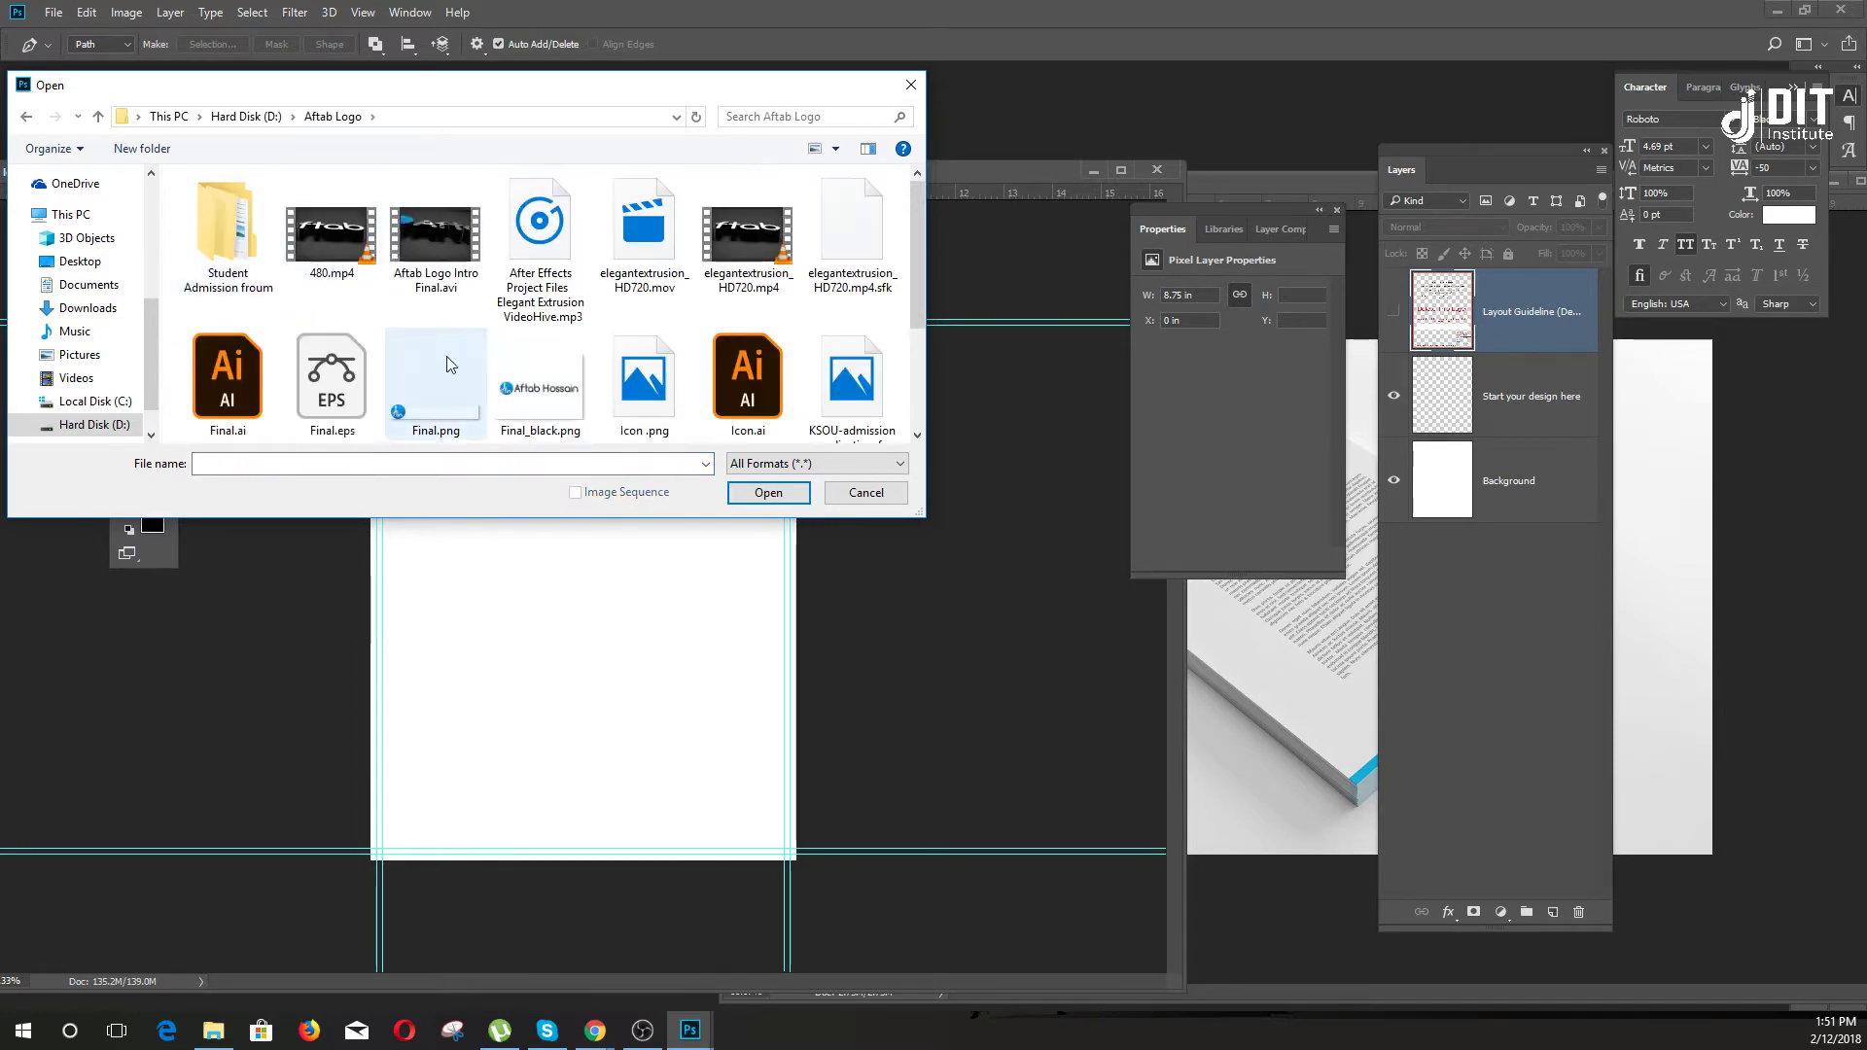
left_click(562, 415)
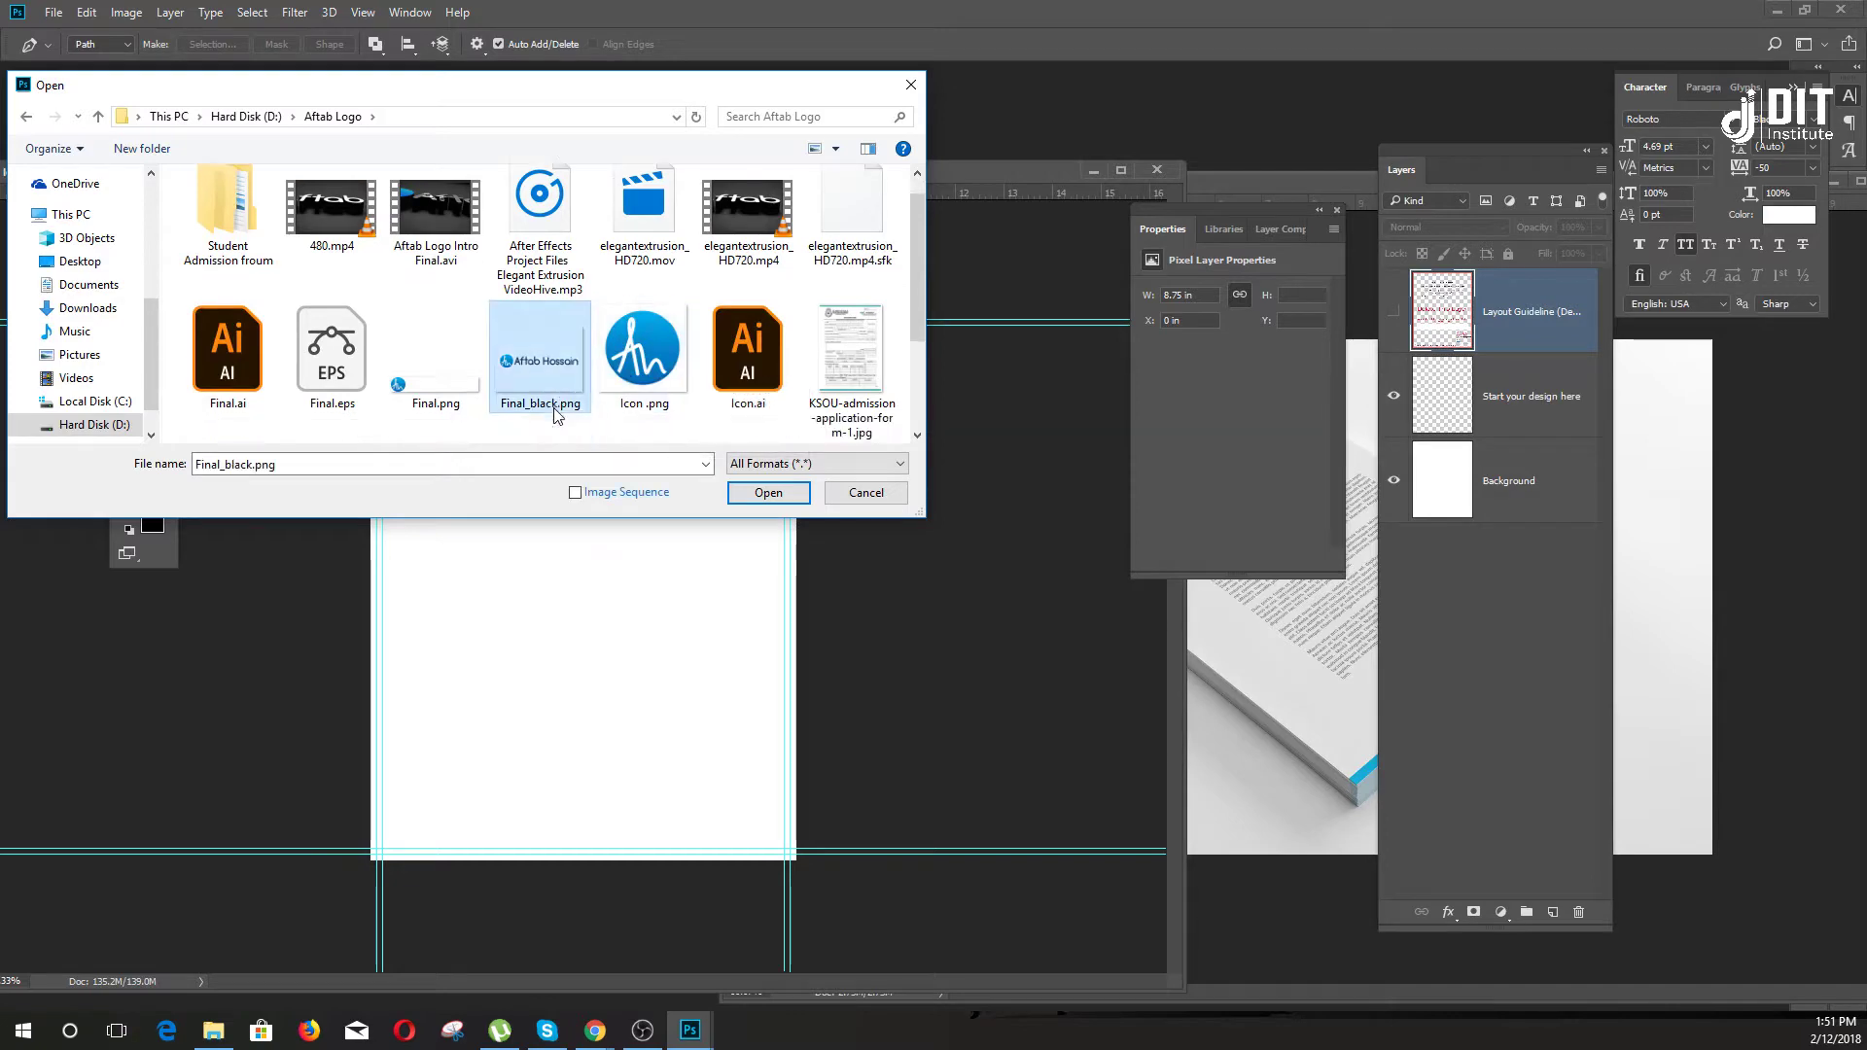
left_click(759, 494)
Move the Final_black.png logo into the letterhead and convert it to a smart object
left_click_drag(676, 201, 710, 263)
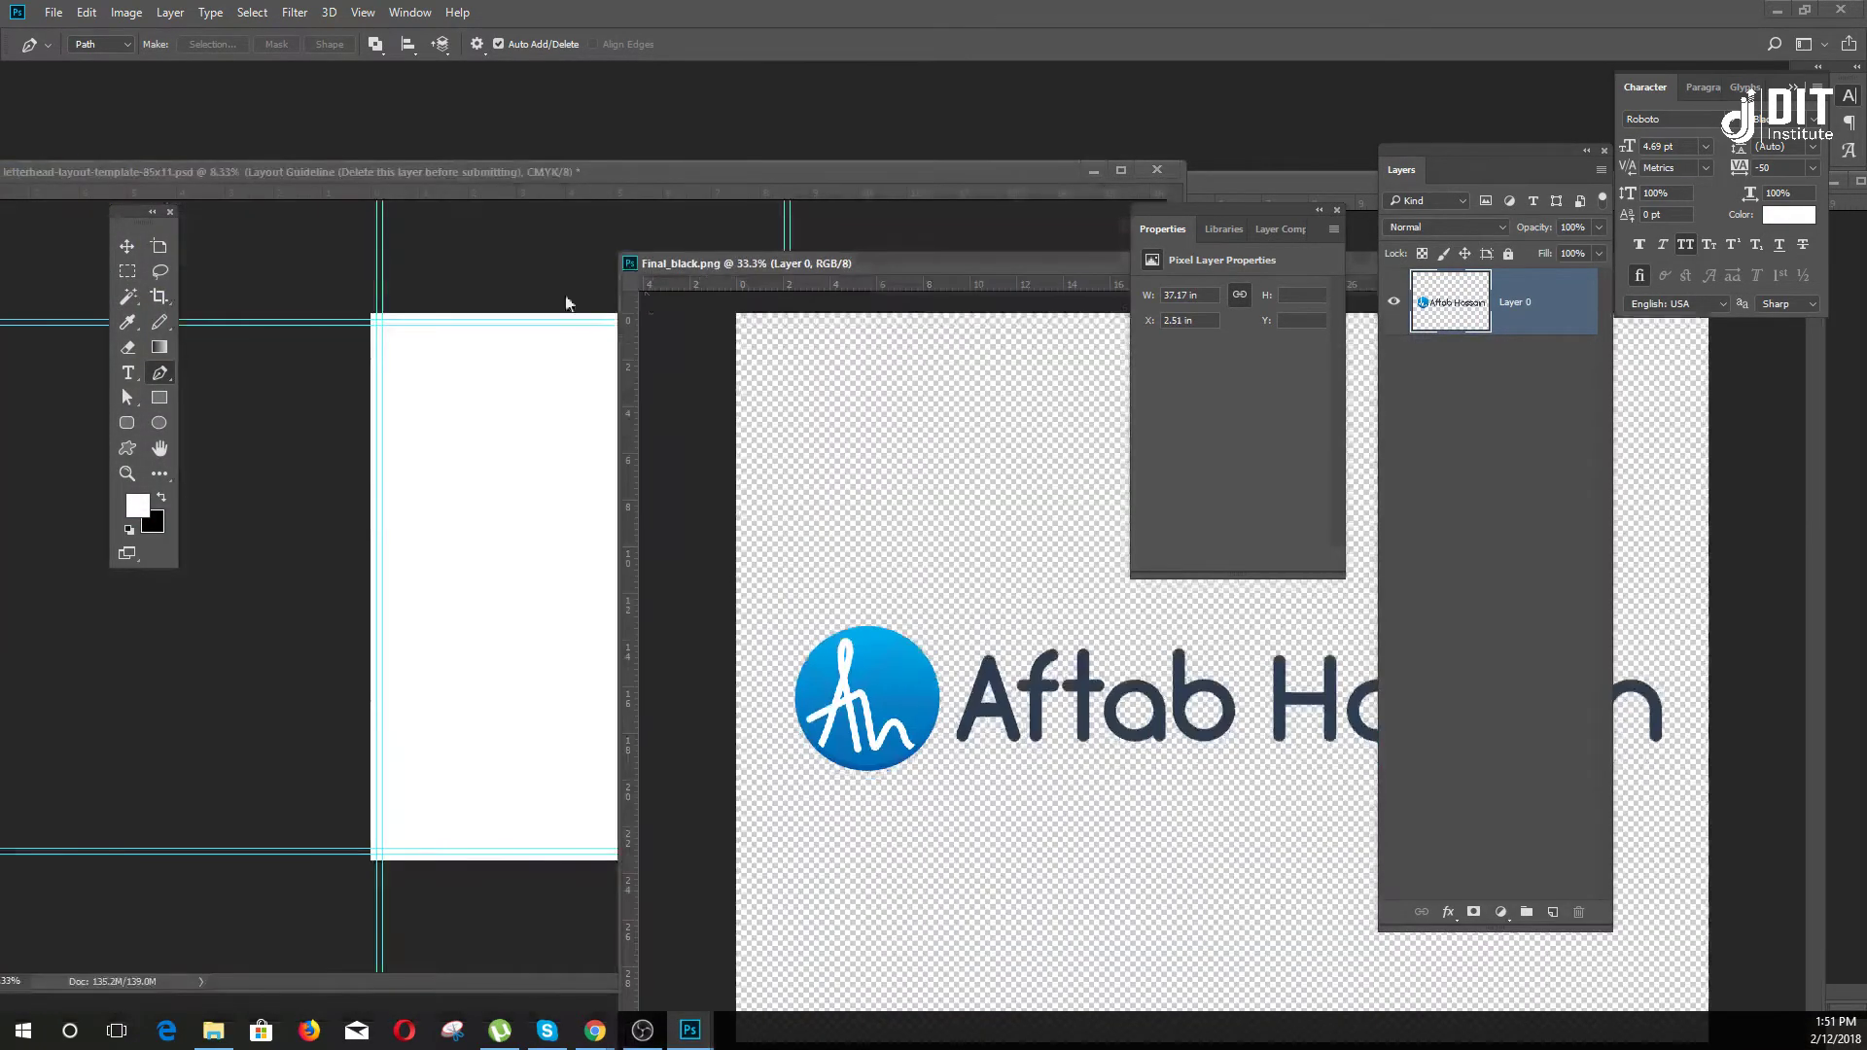
key("v")
mouse_move(928, 671)
left_mouse_down()
mouse_move(831, 653)
mouse_move(534, 371)
left_mouse_up()
right_click(1514, 313)
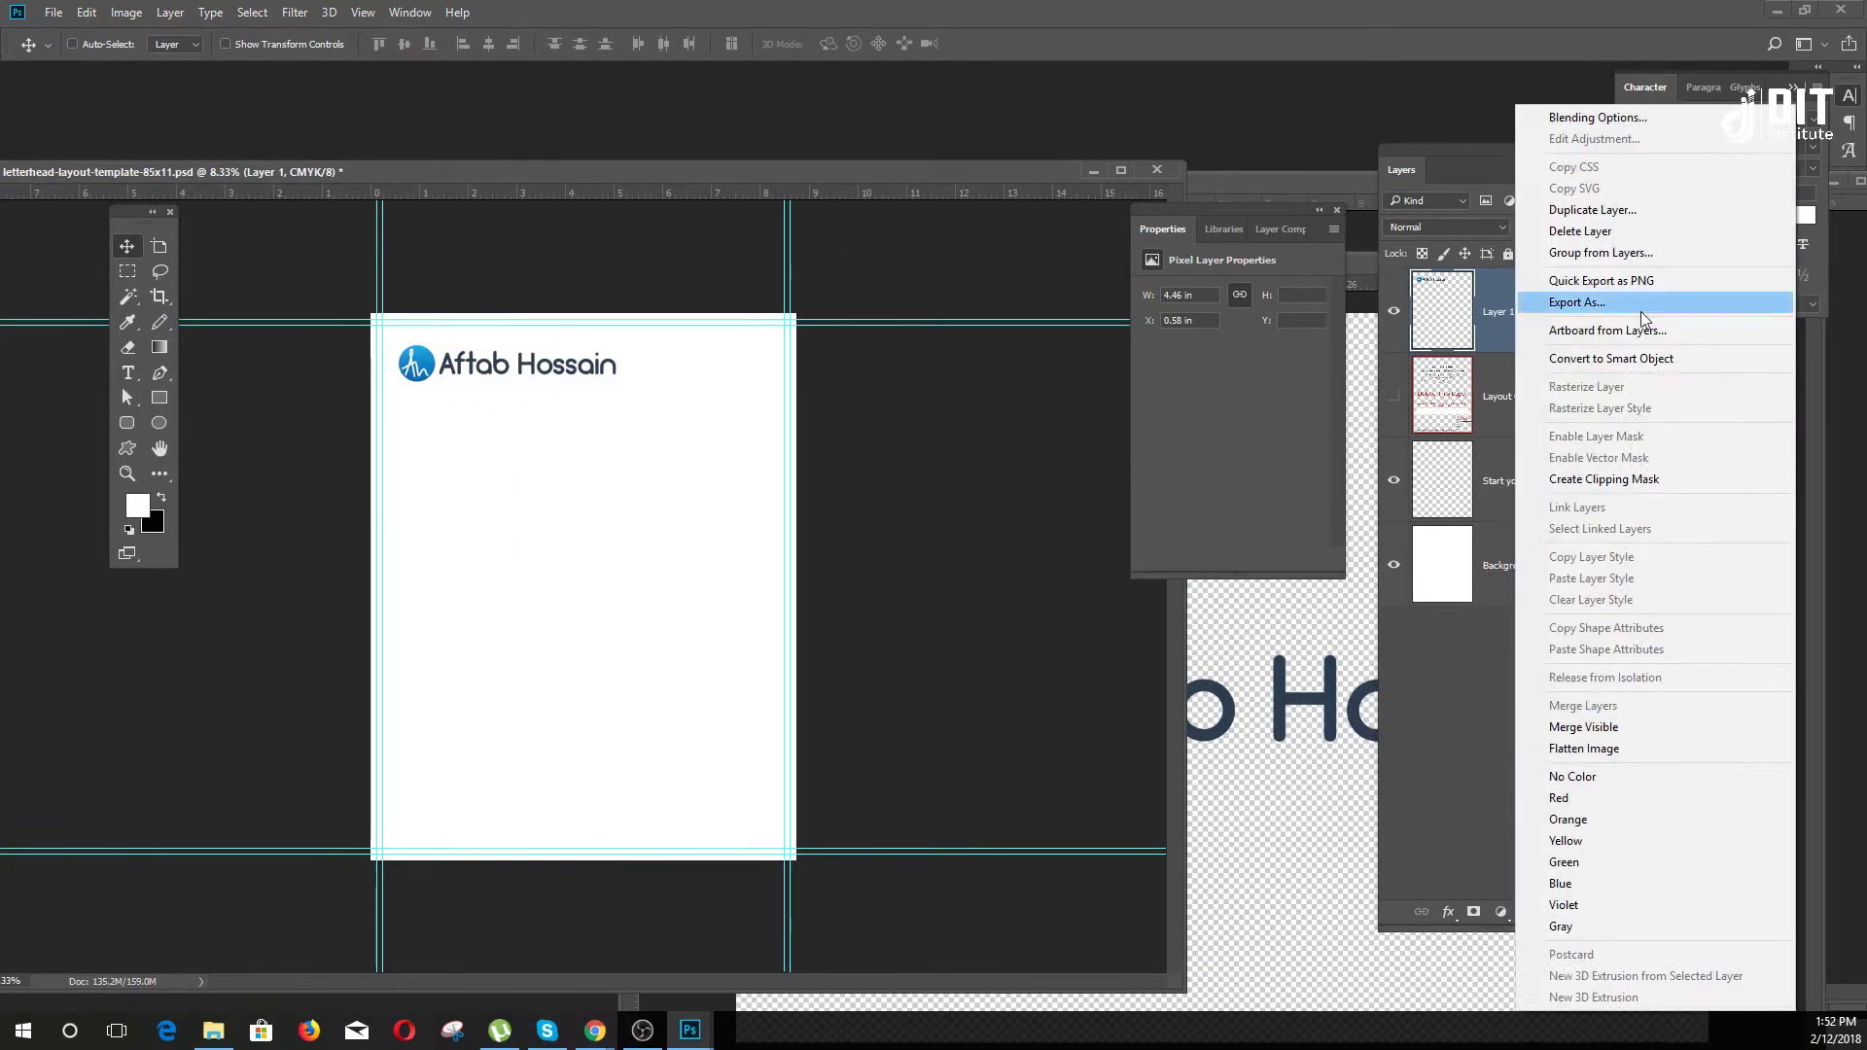
left_click(1654, 357)
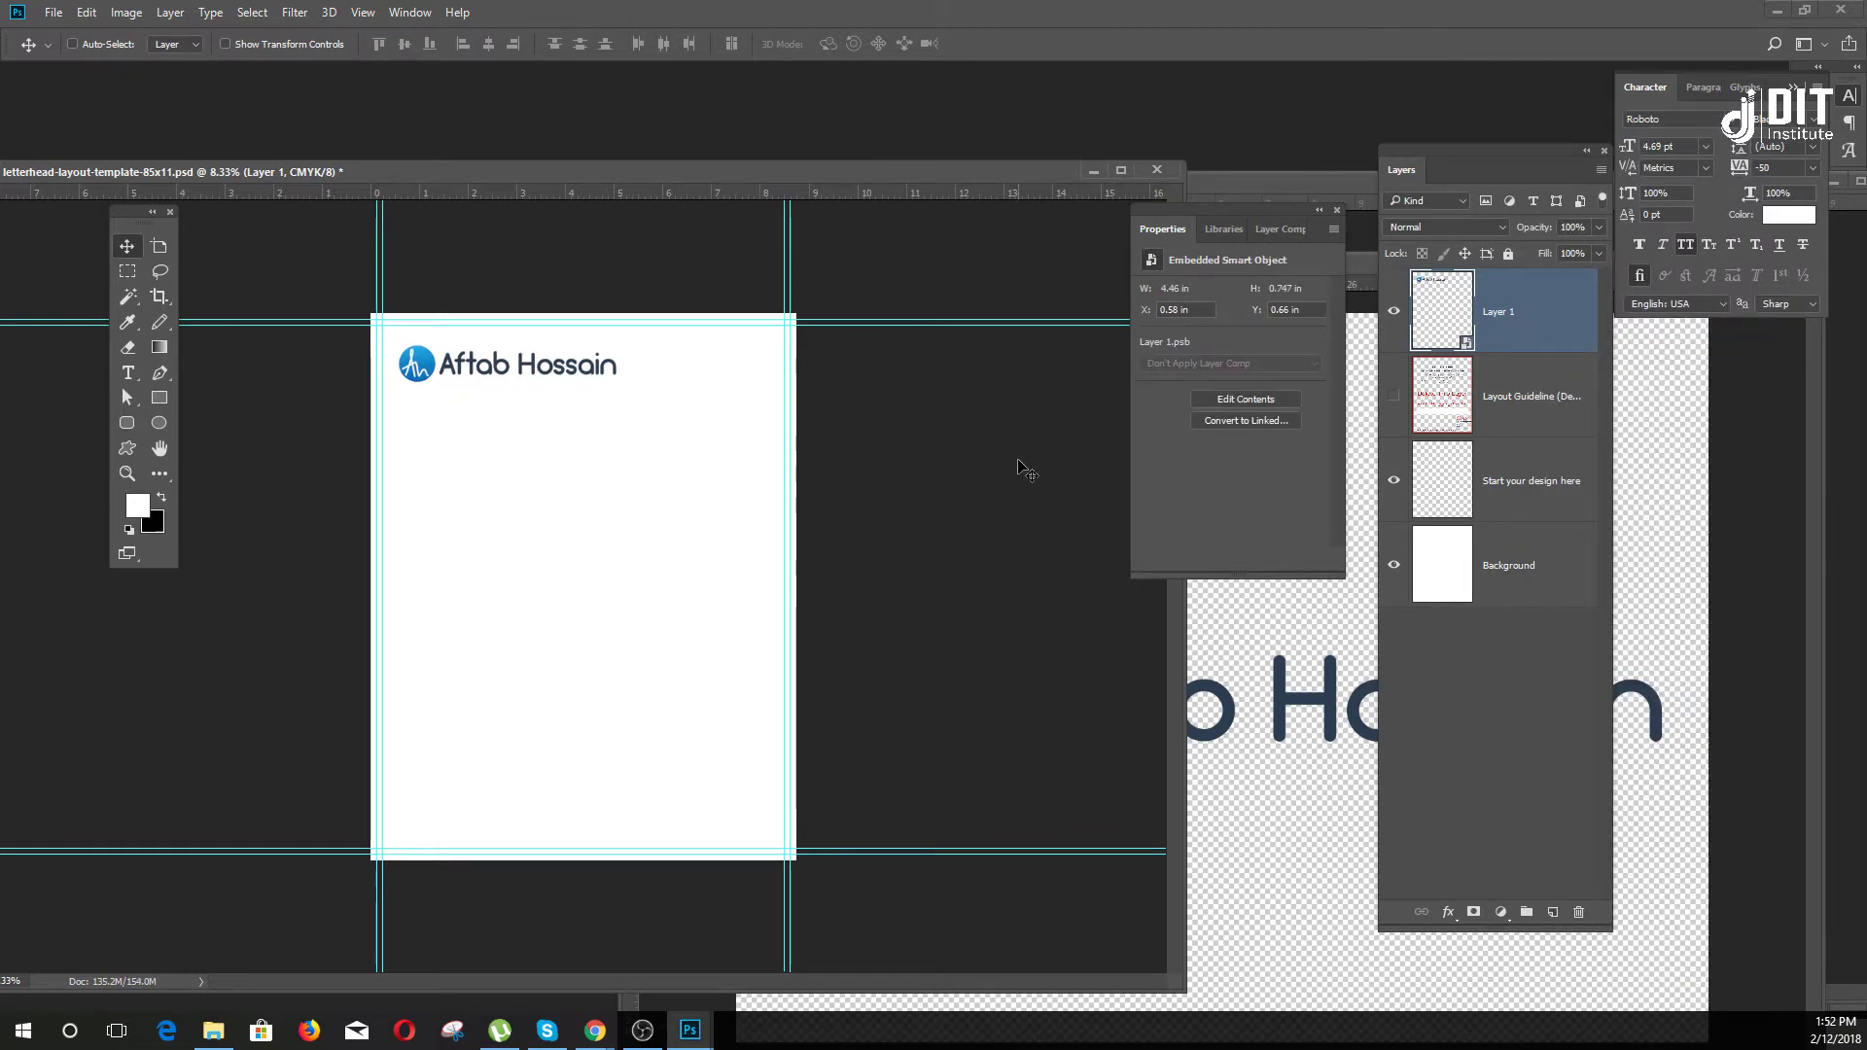
Shrink the logo to about two-thirds size and nudge it down in the top-left corner
key("ctrl+t")
left_click_drag(619, 384, 551, 374)
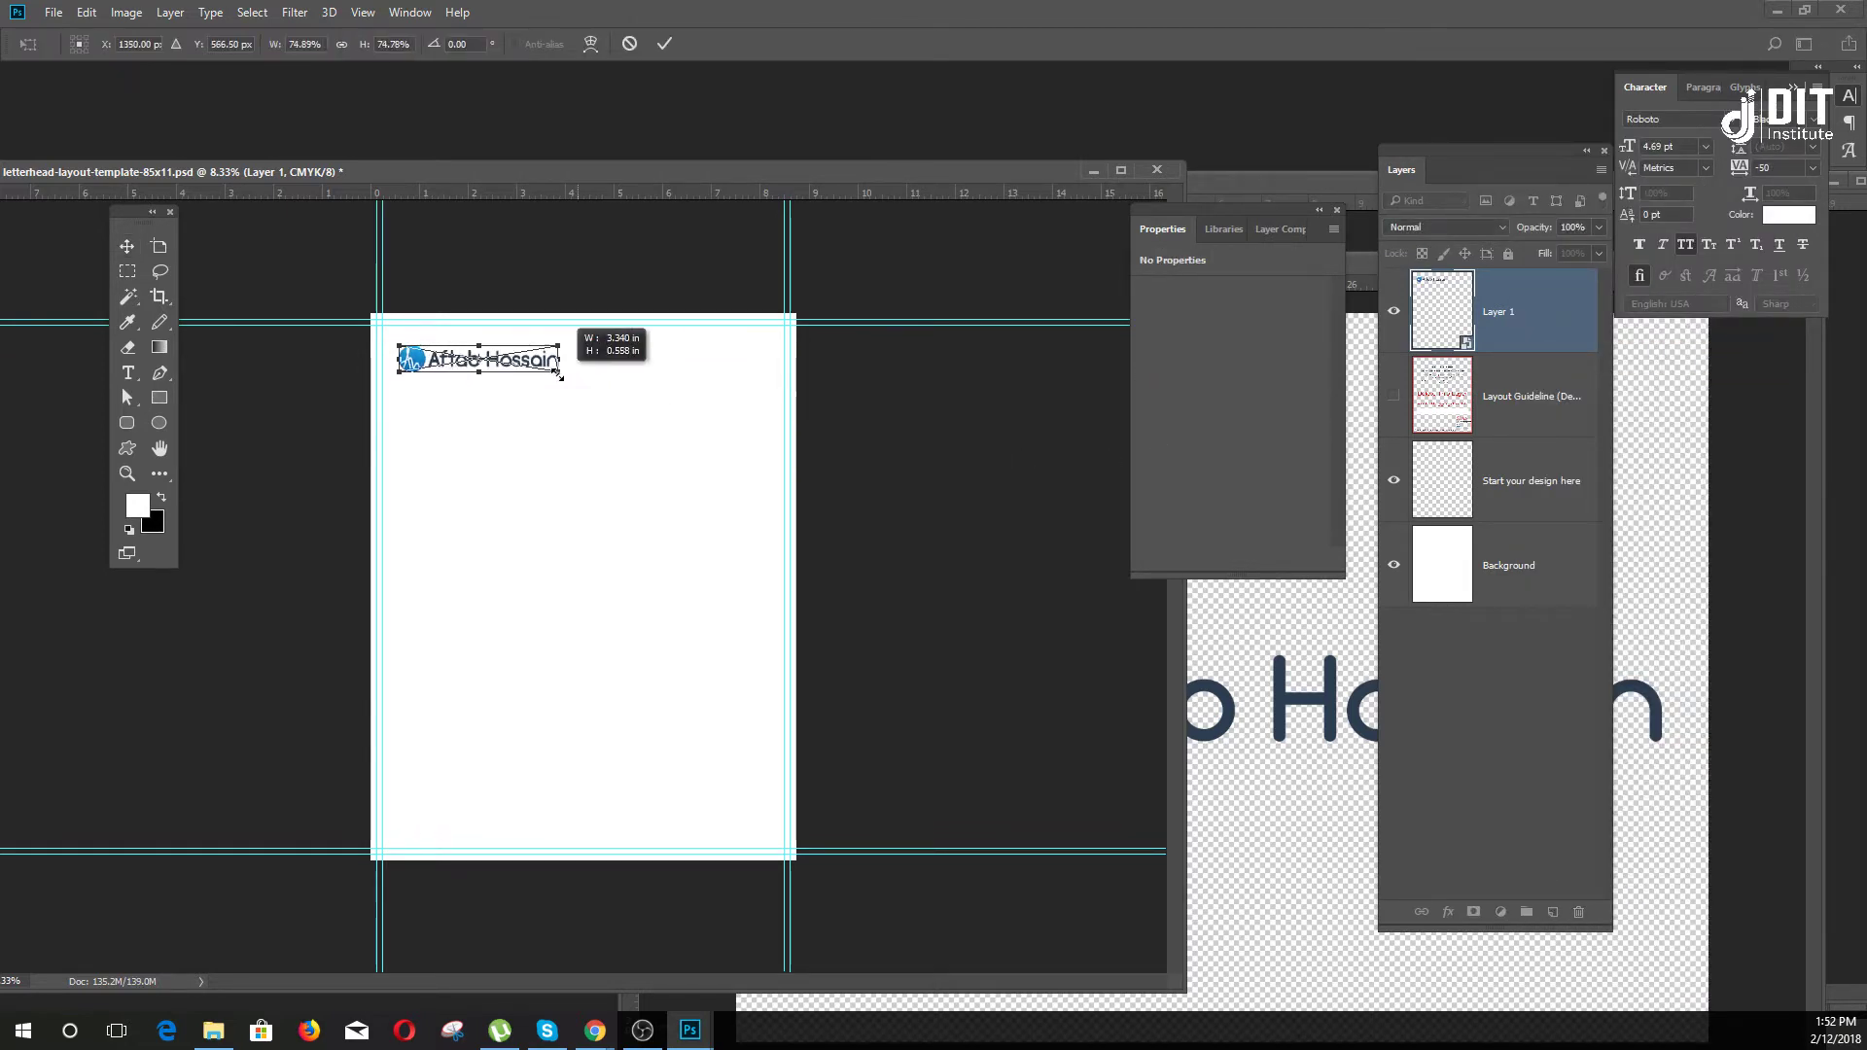
key("Return")
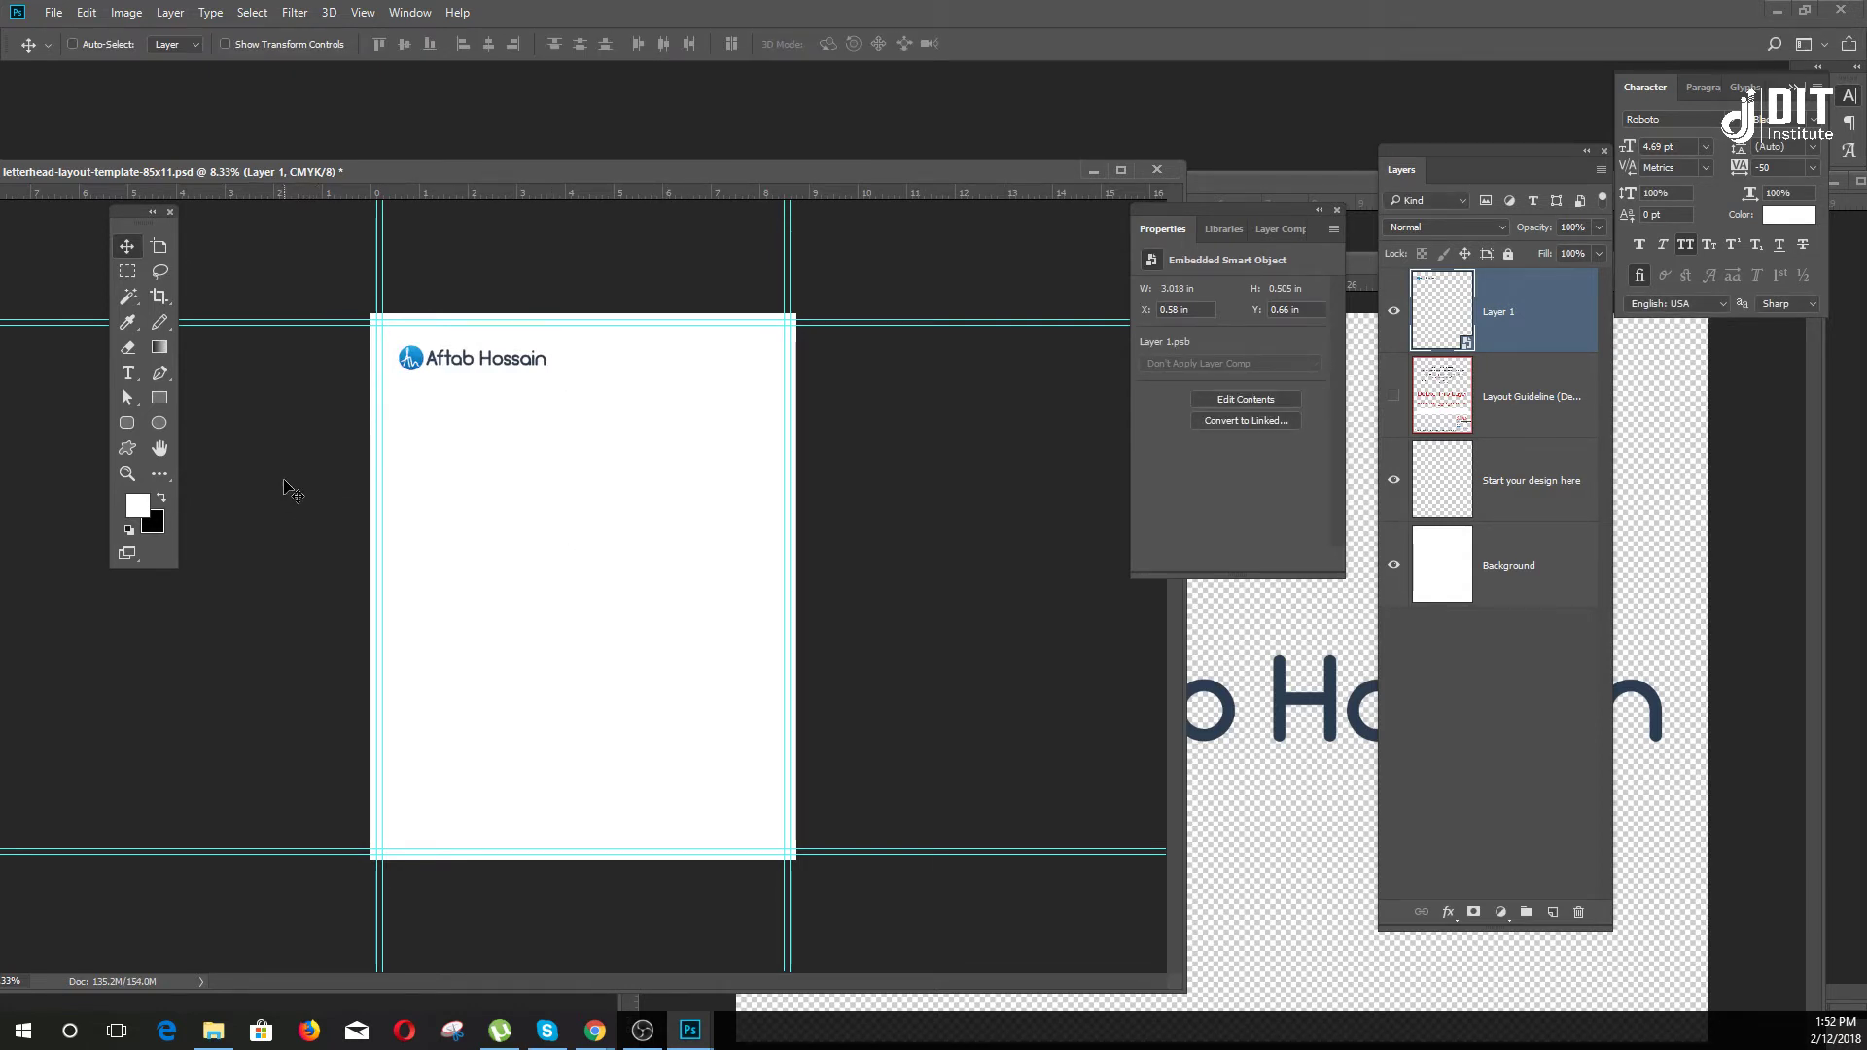
key("shift+Down")
key("shift+Down")
key("shift+Down")
key("shift+Down")
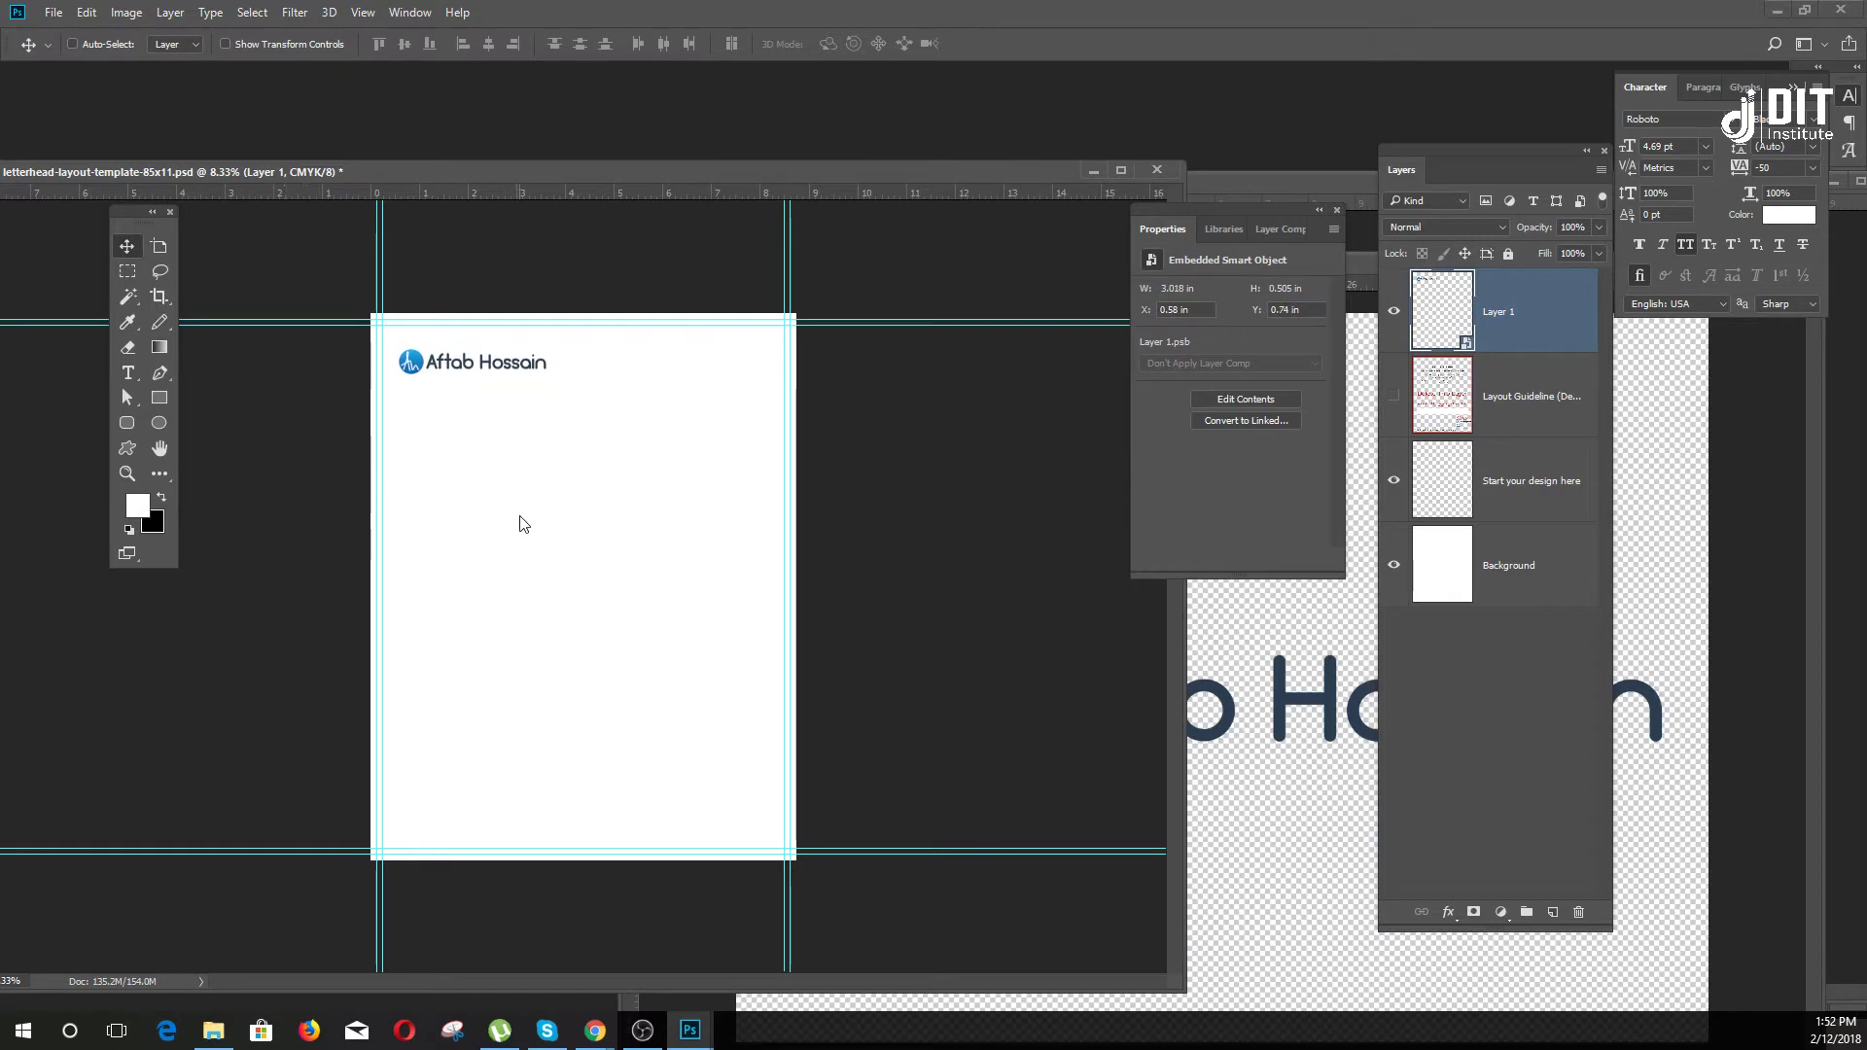
Move the Final_black.png window aside, minimize it, and bring the mockup window forward
left_click(1206, 671)
left_click_drag(978, 263, 187, 363)
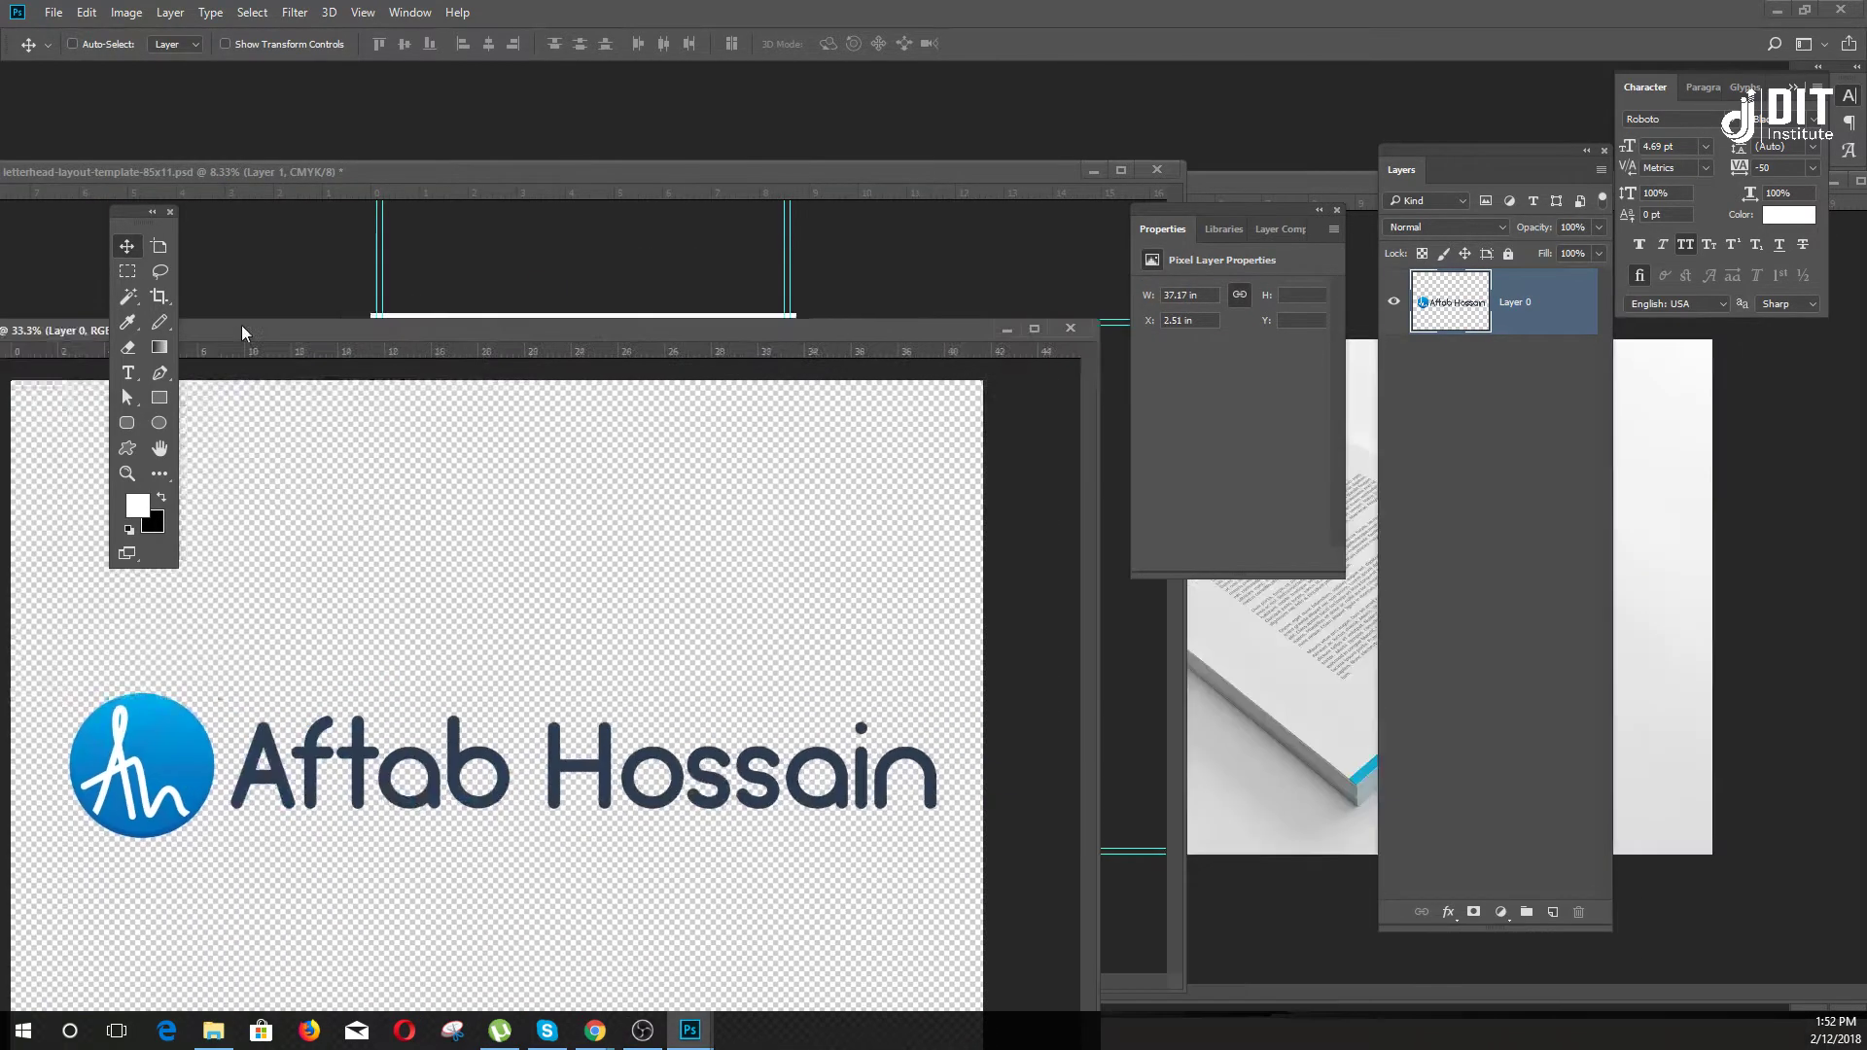
left_click(939, 364)
left_click(1274, 684)
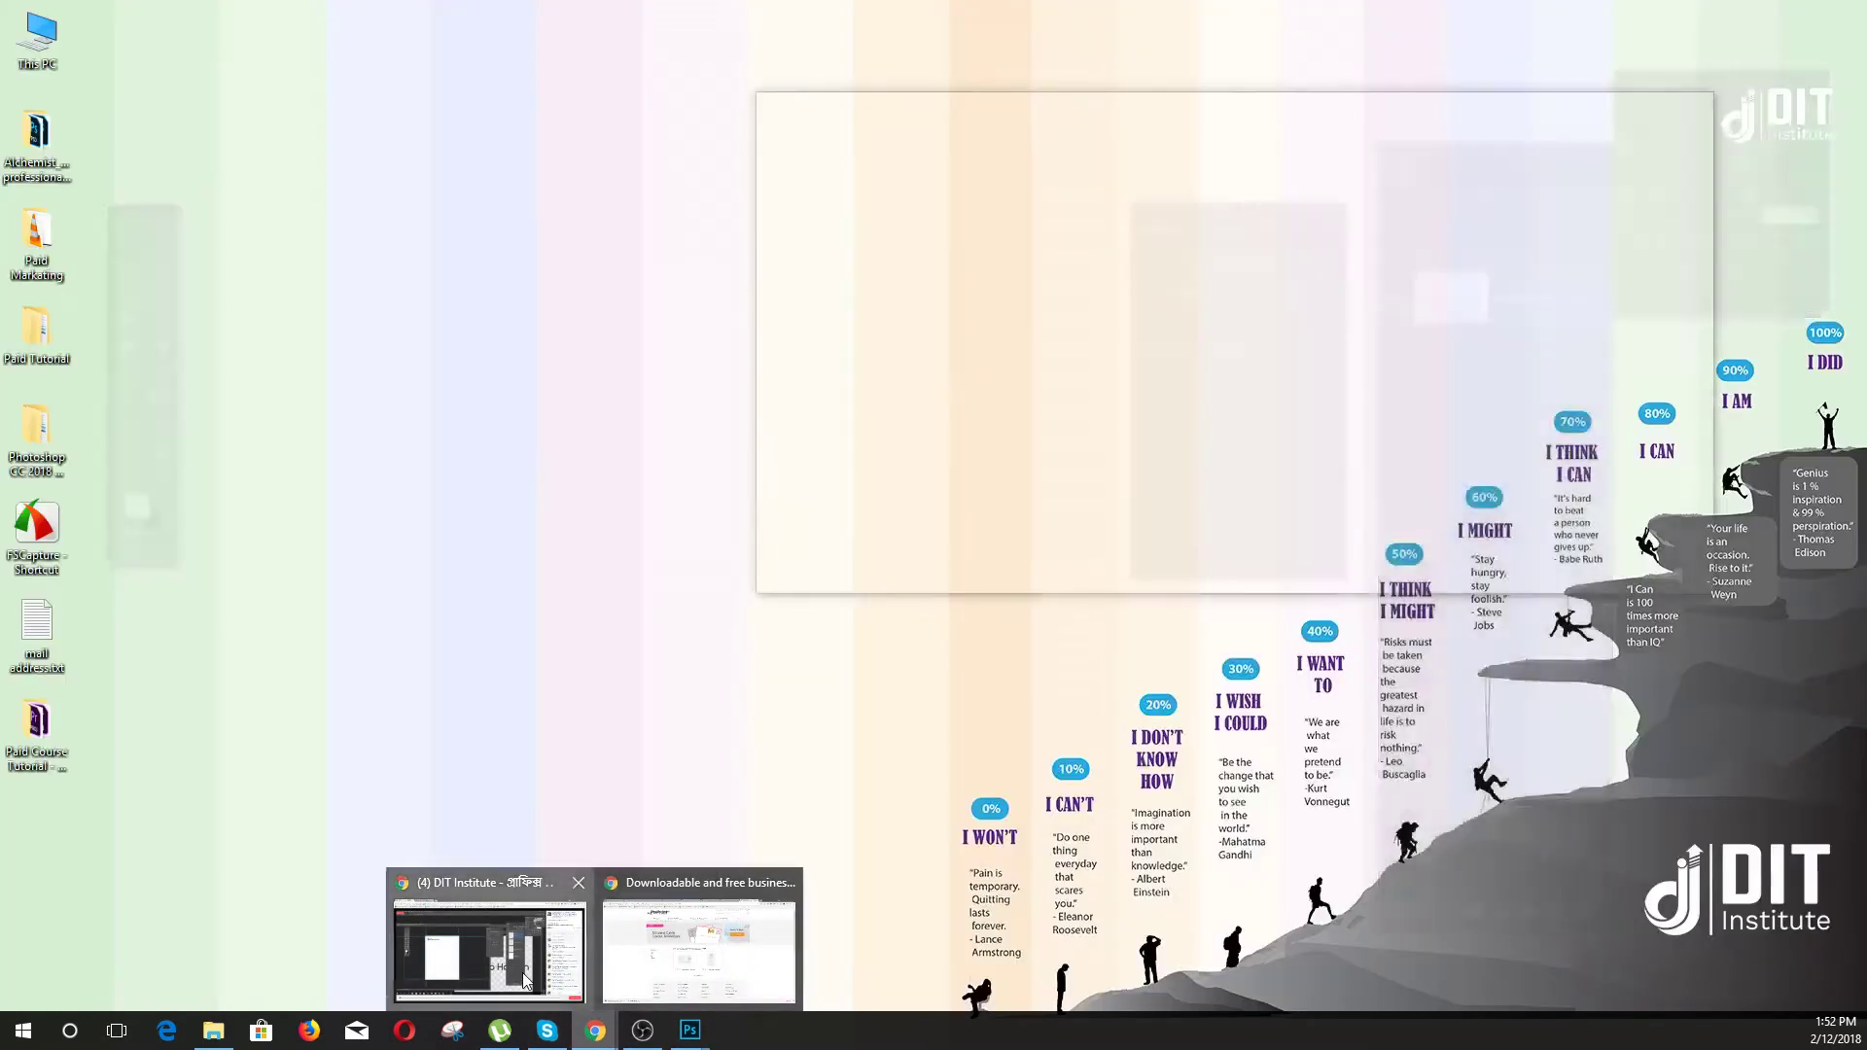
mouse_move(593, 1031)
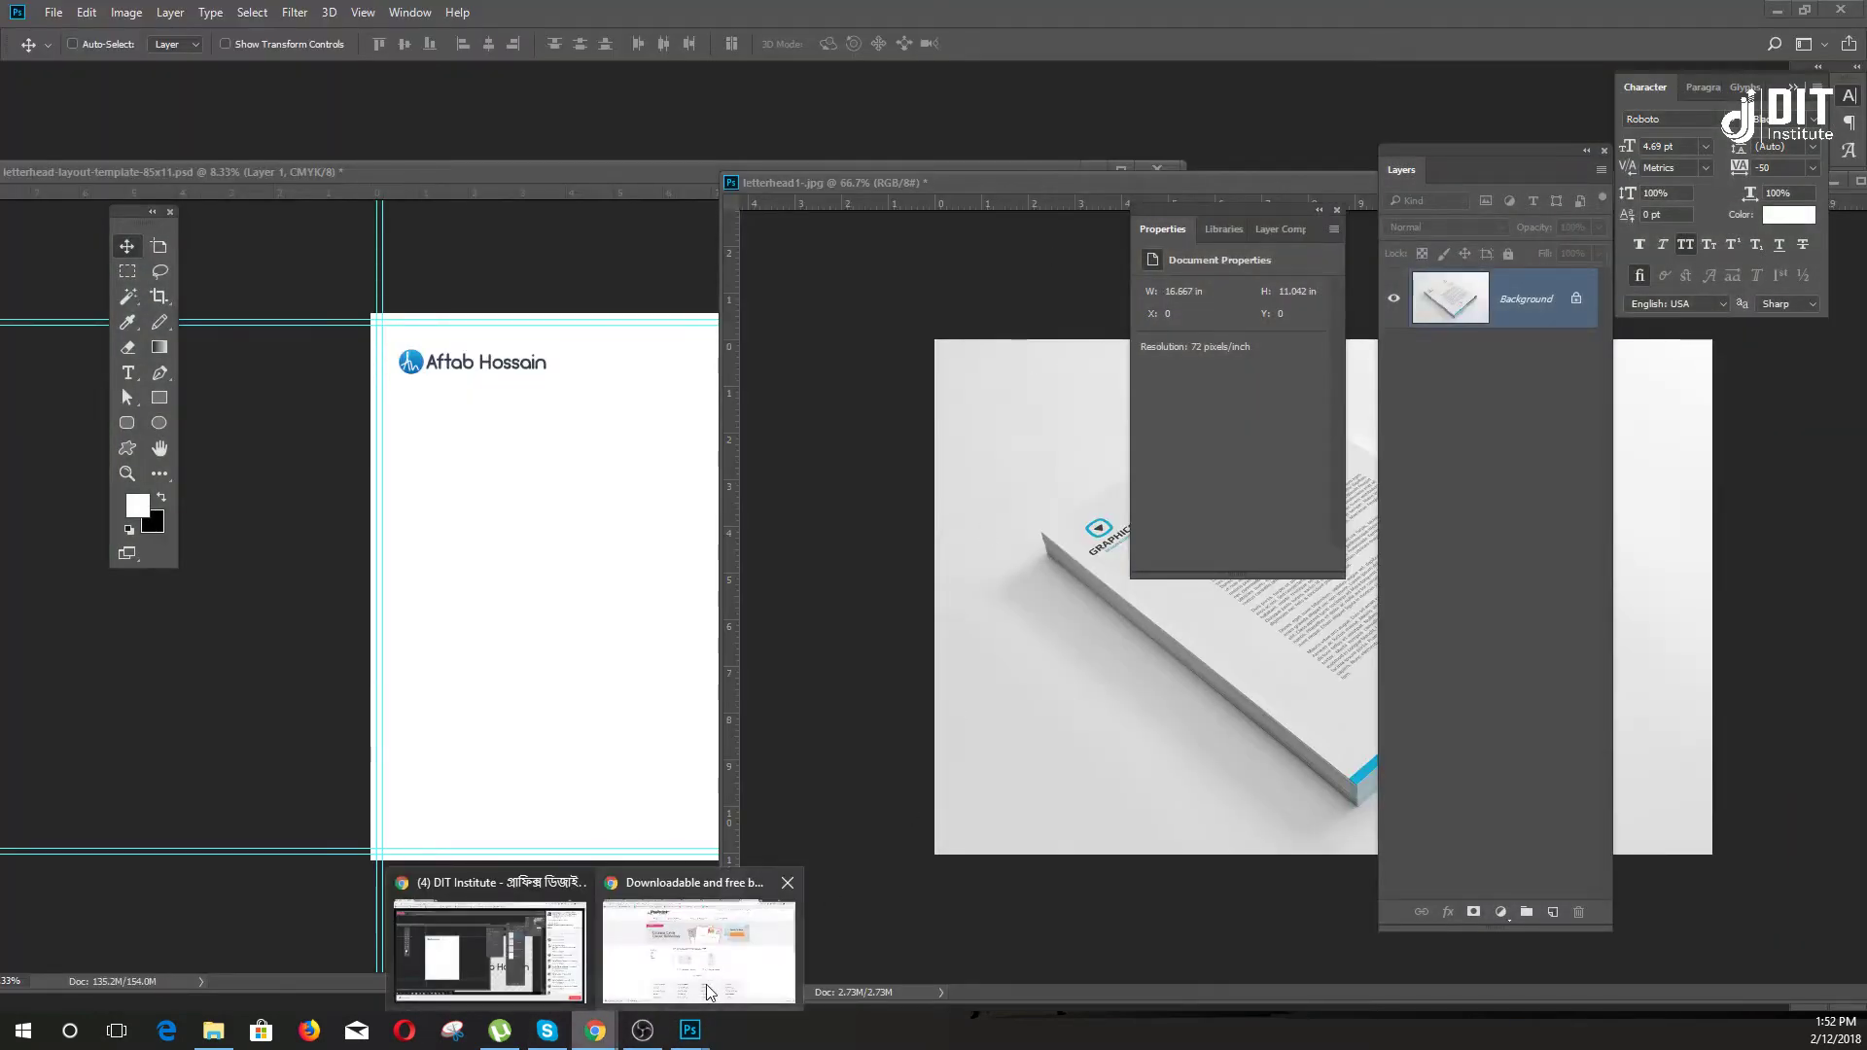
Open youtube.com in a new Chrome tab
left_click(700, 938)
left_click(1532, 15)
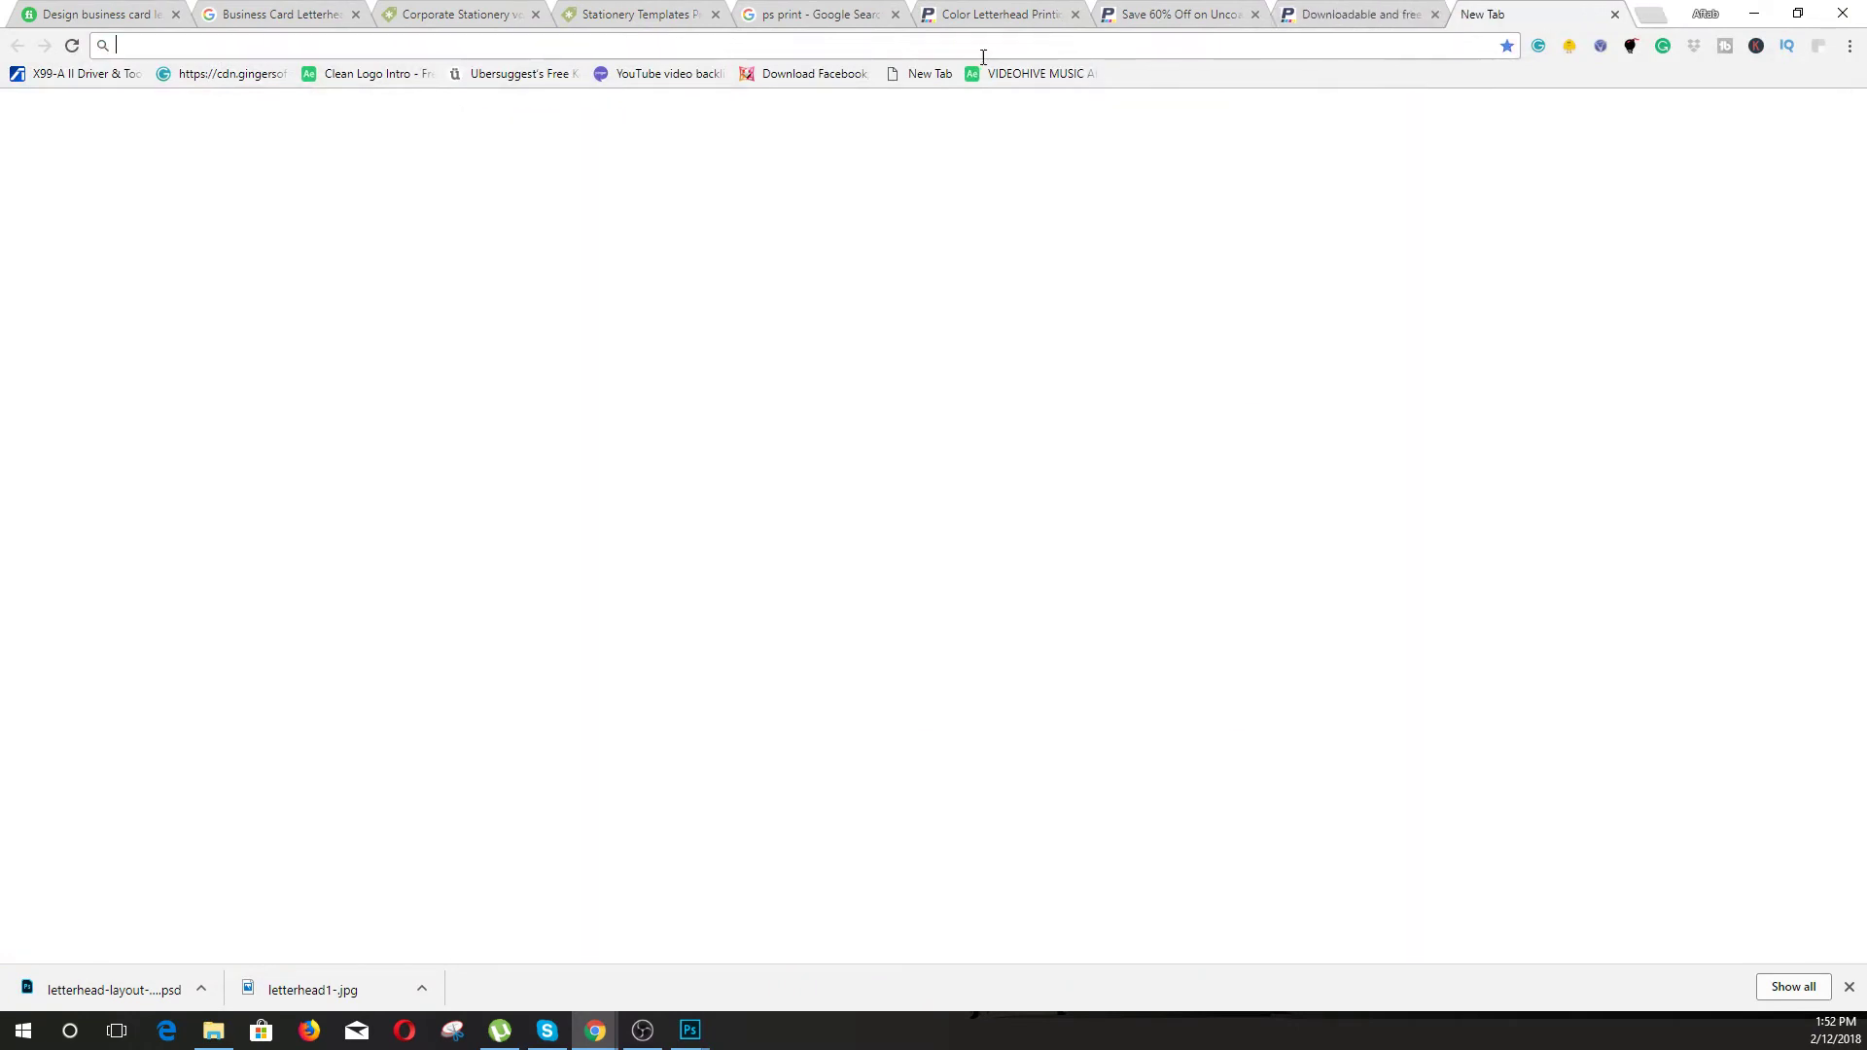
type("you")
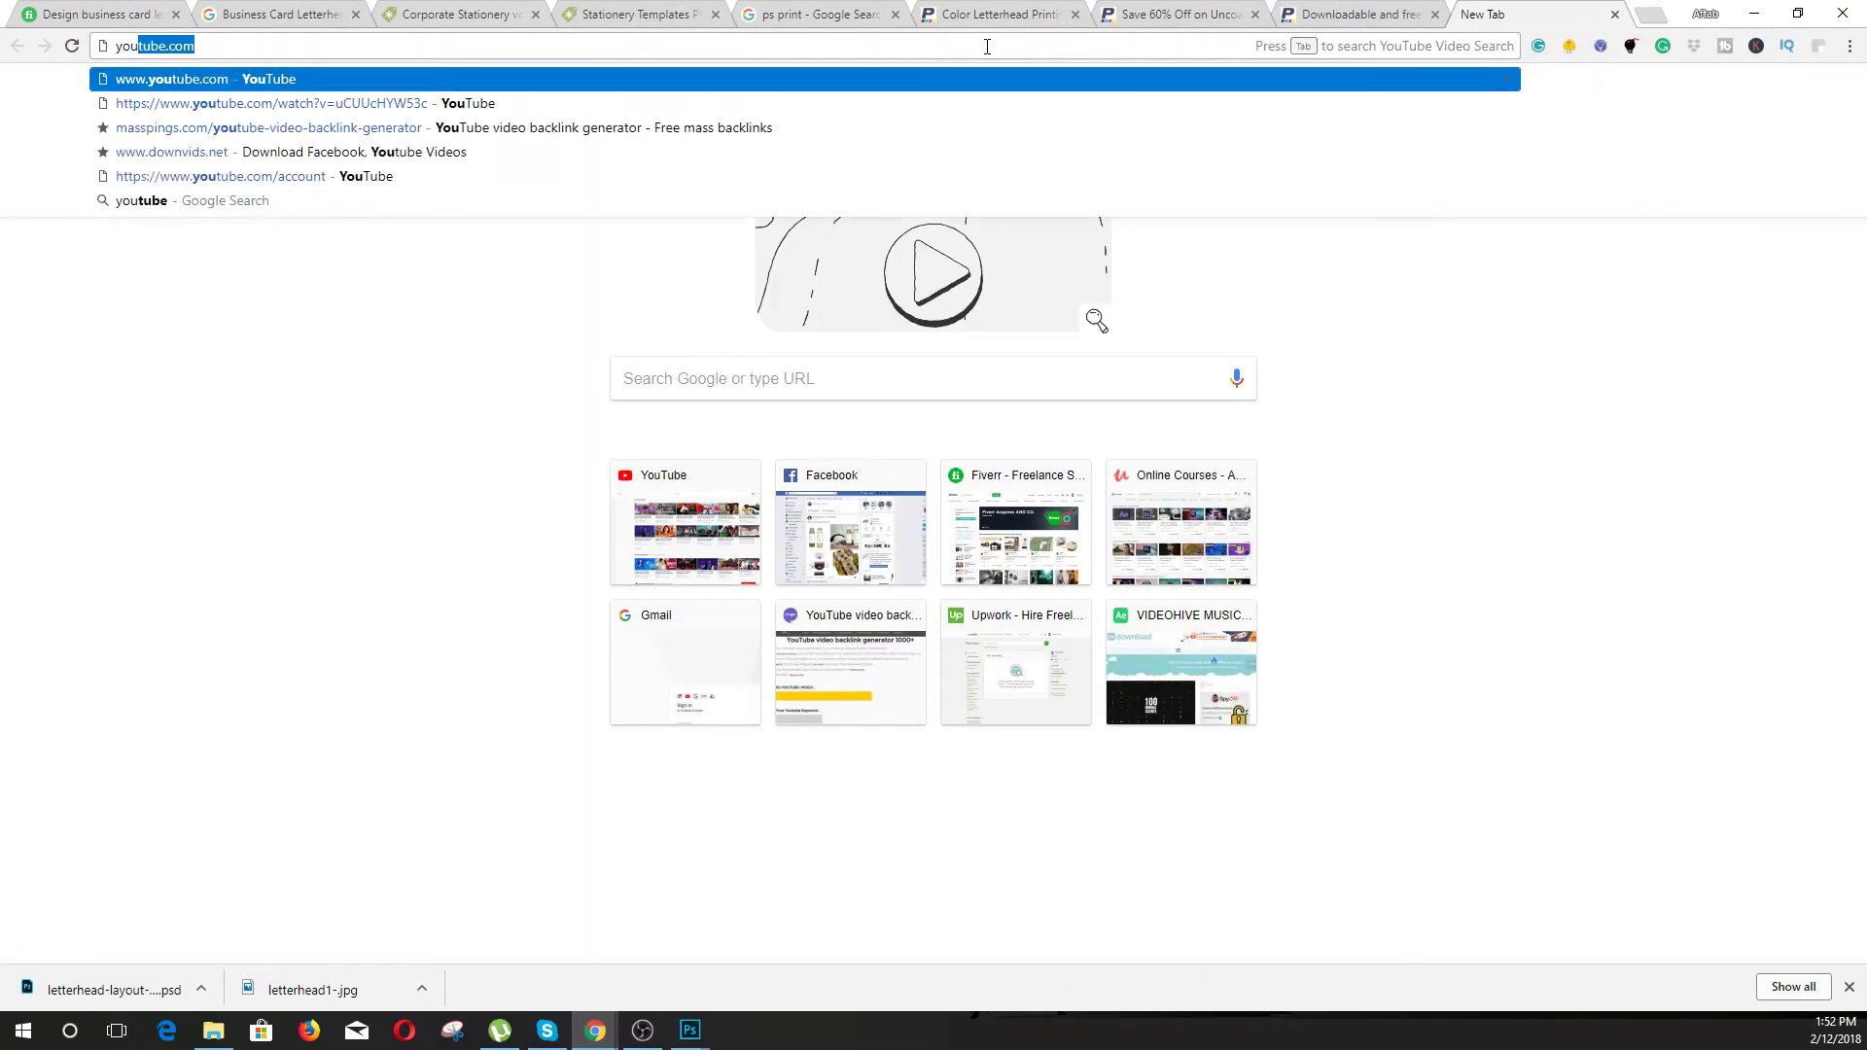
type("tube")
key("Return")
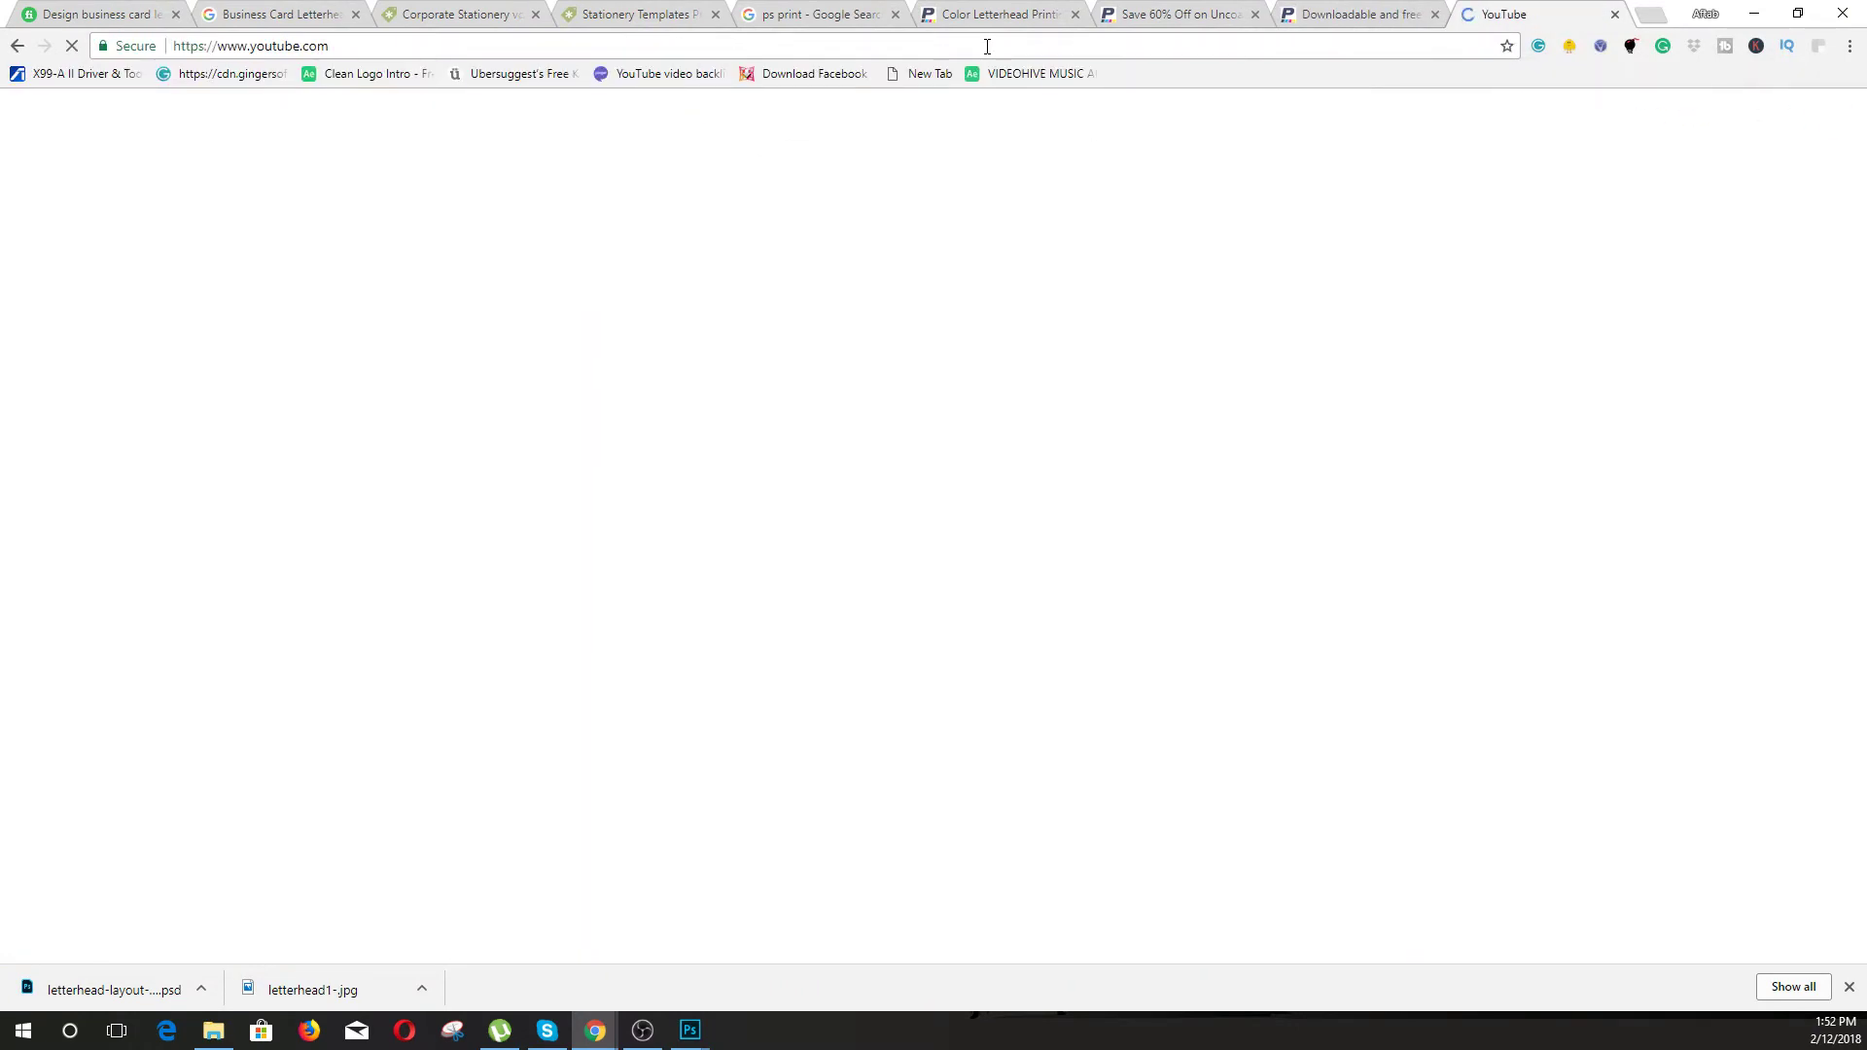
Search YouTube for the logo owner's name and open their channel from the results
type("af")
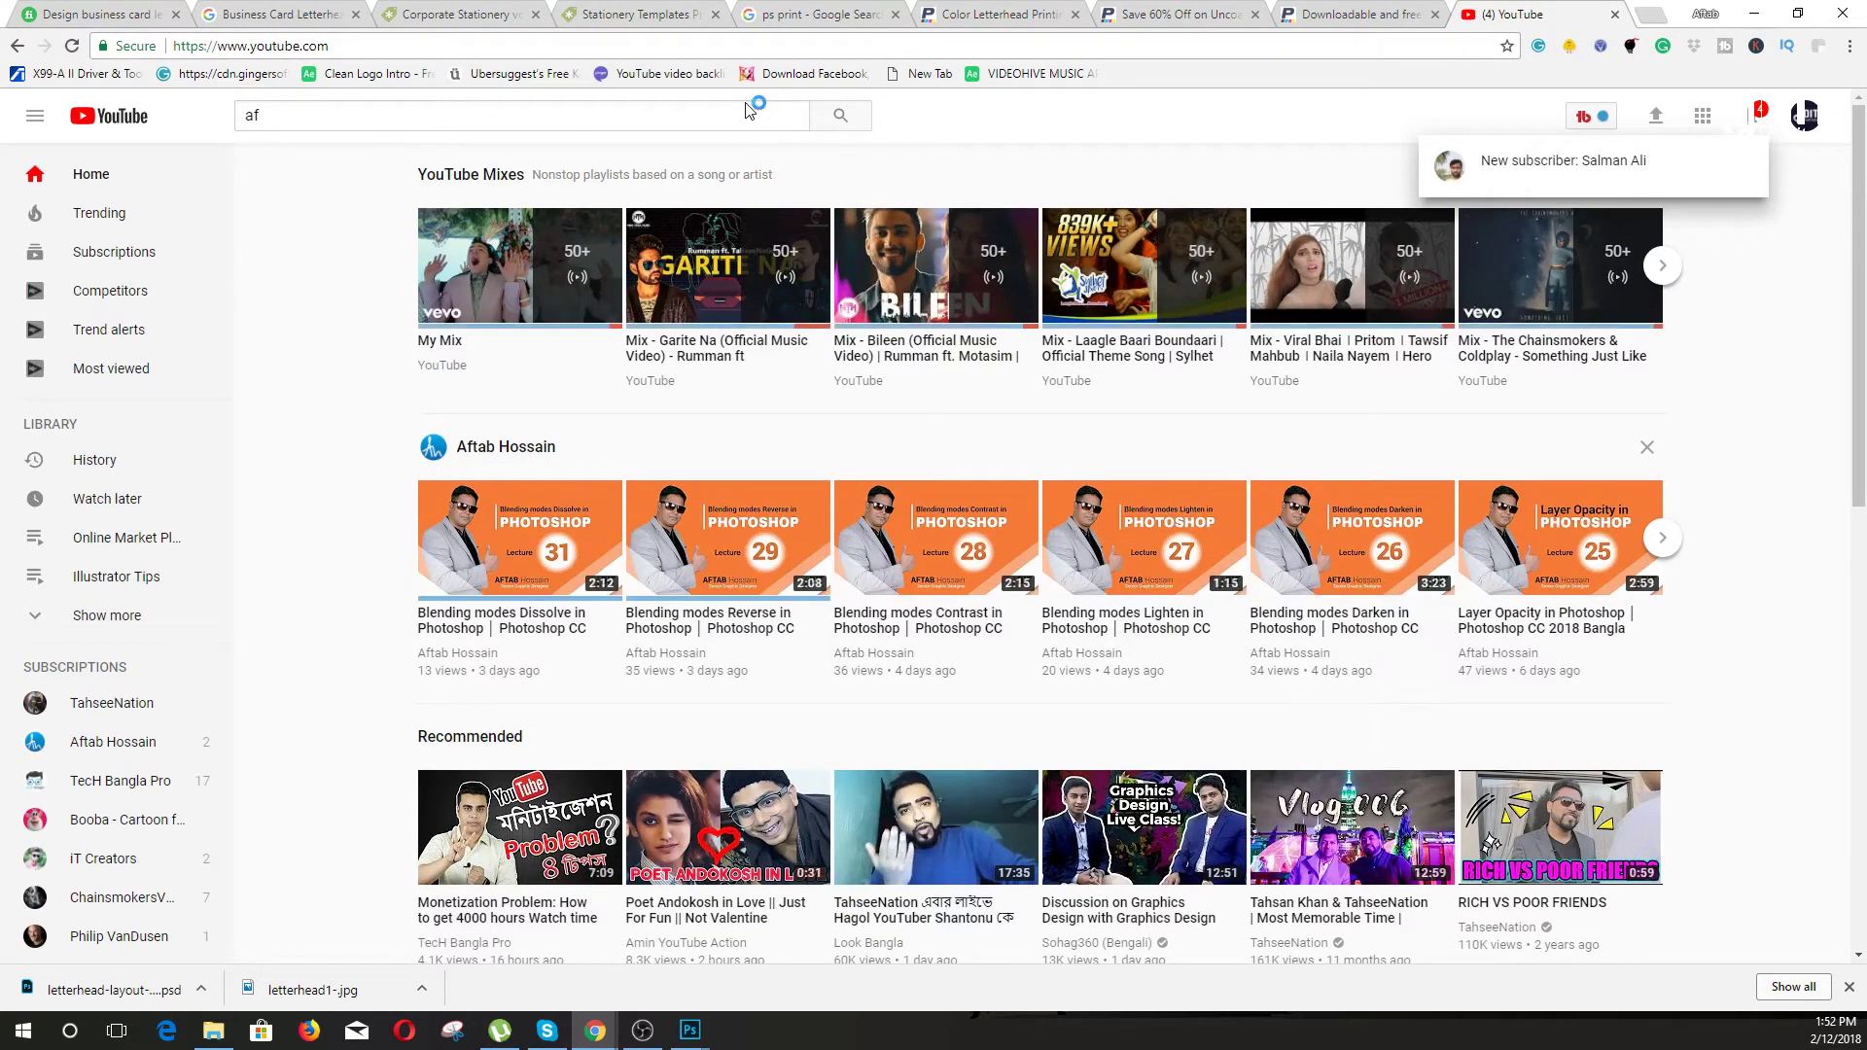
left_click(520, 115)
type("ab h")
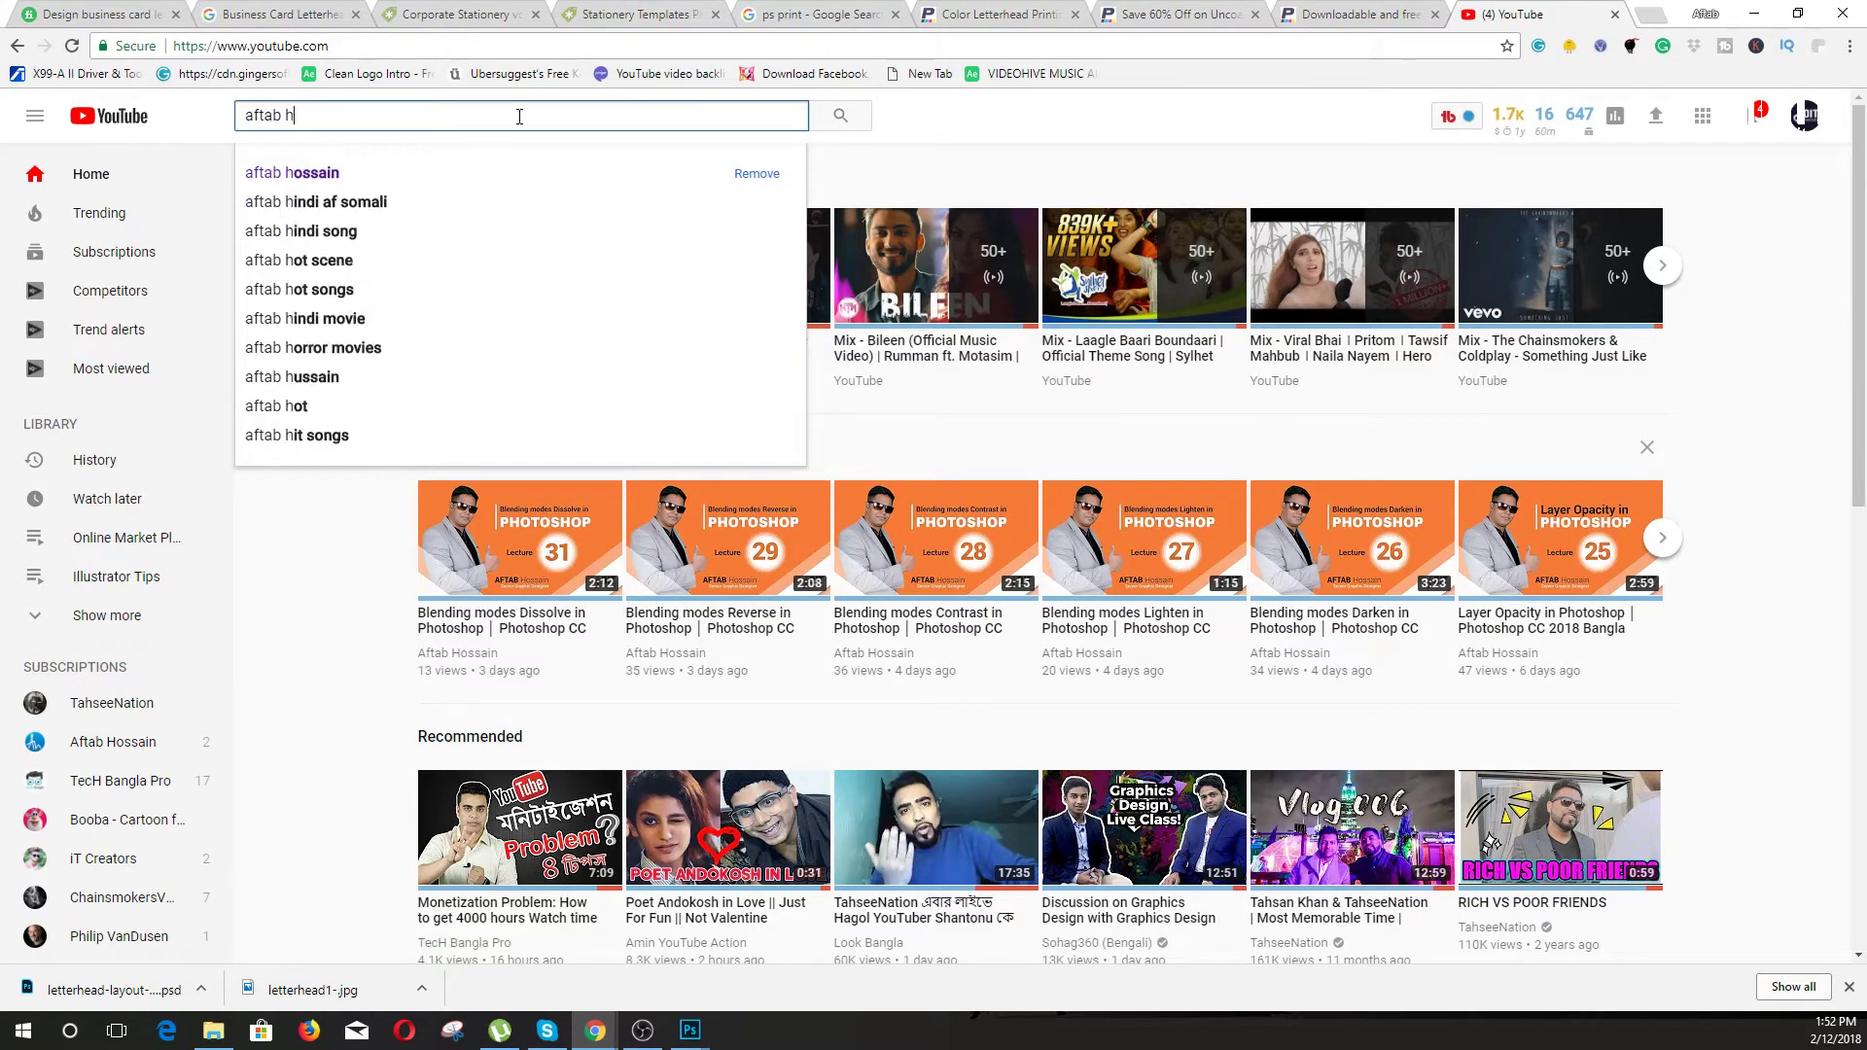
type("ossain")
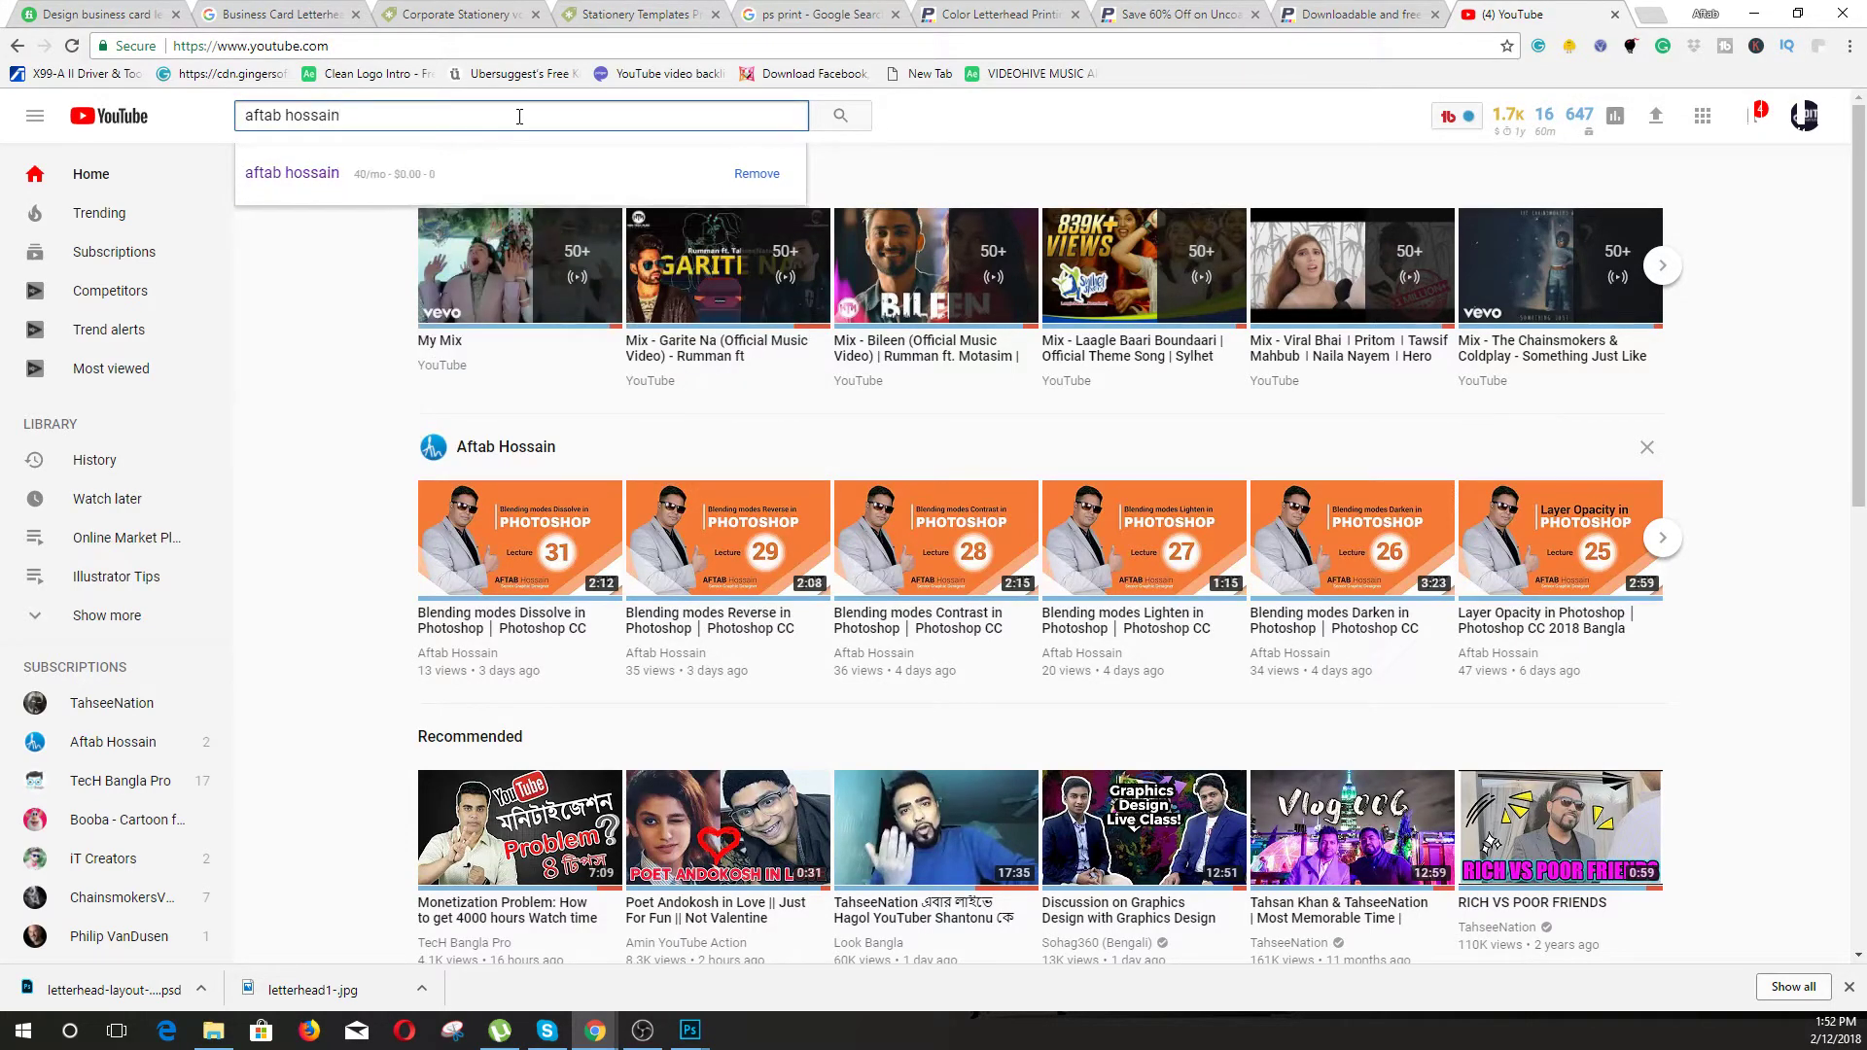
key("Return")
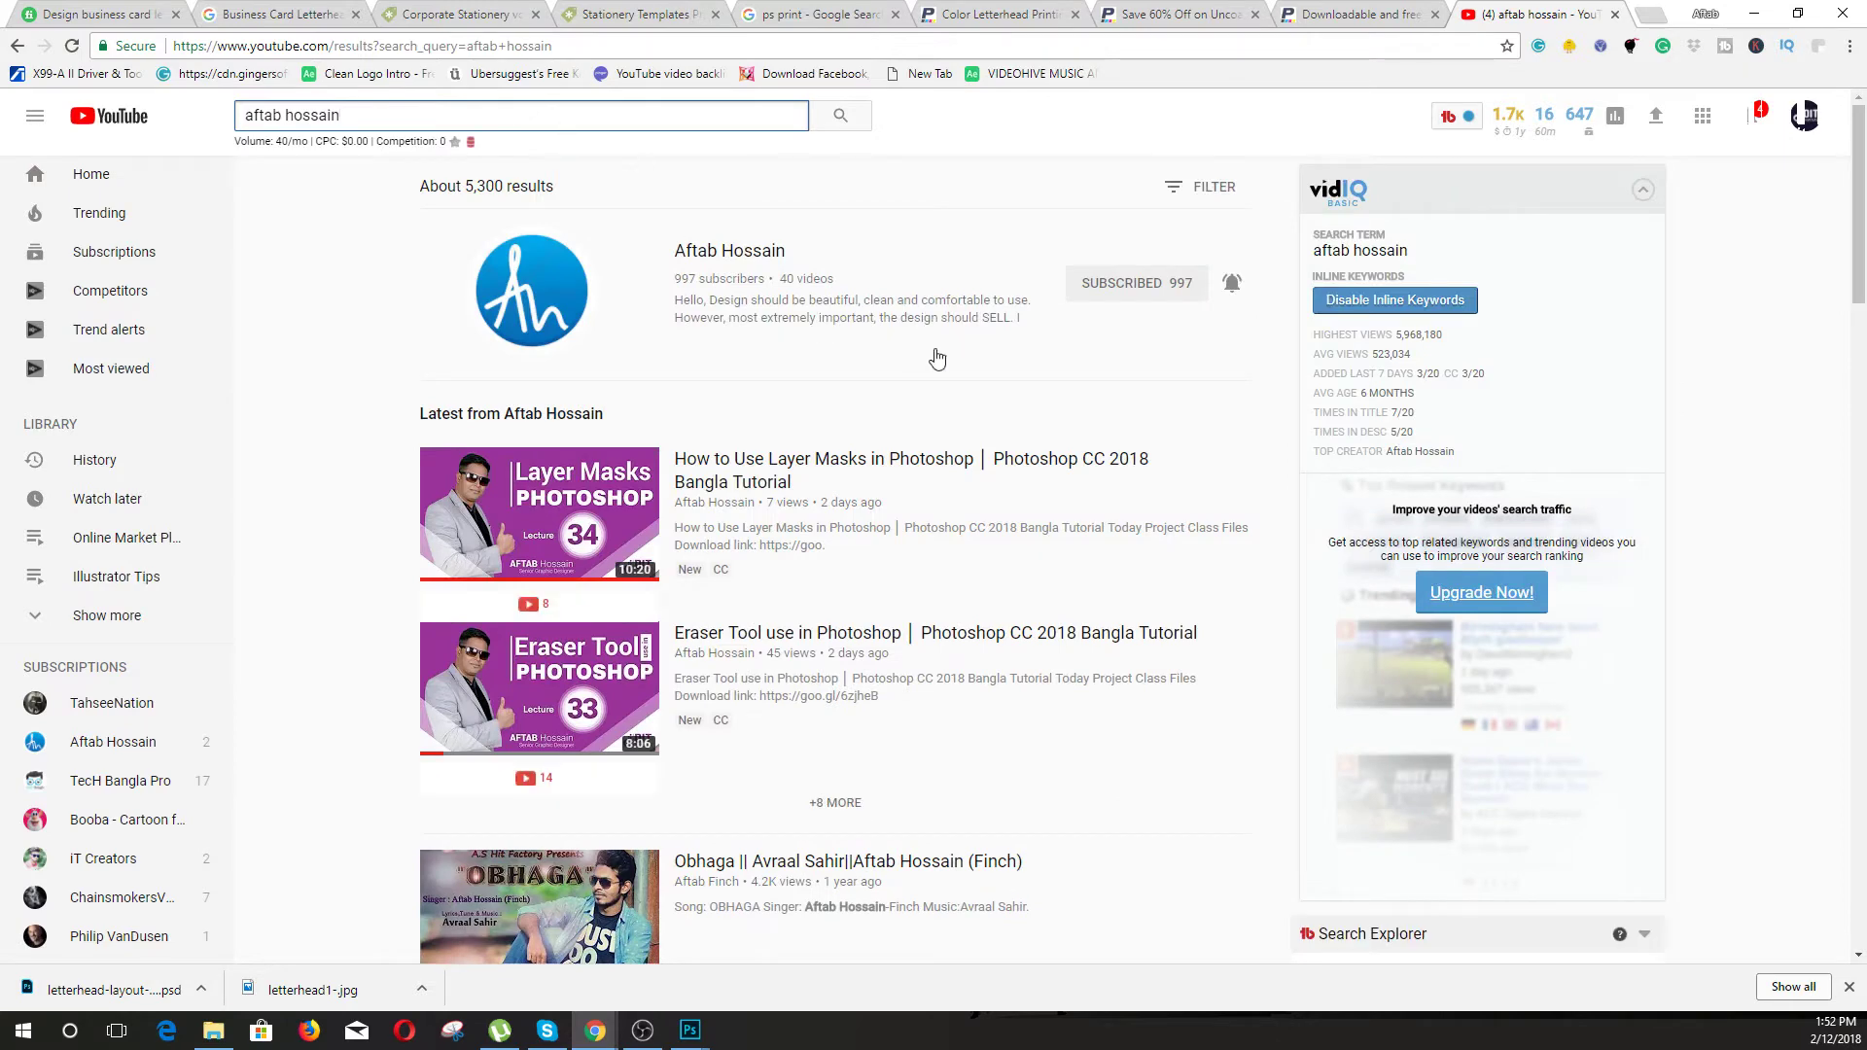
left_click(813, 305)
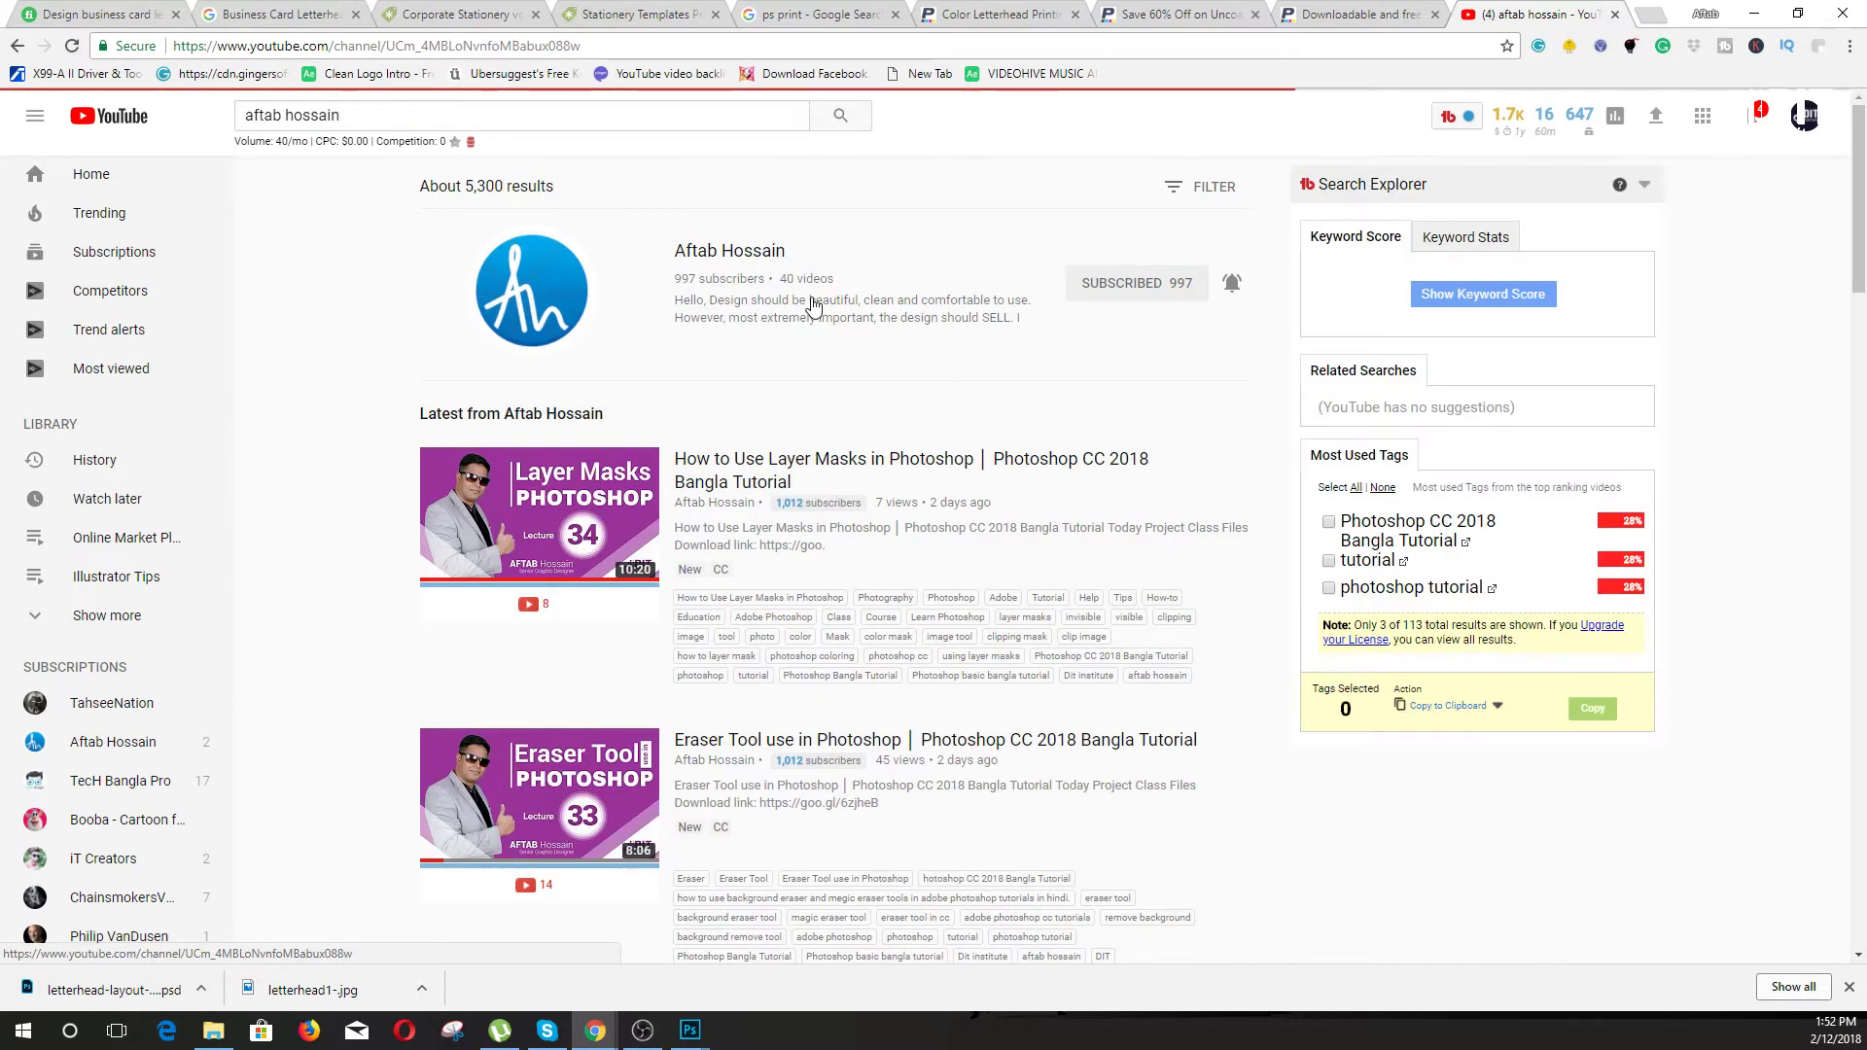
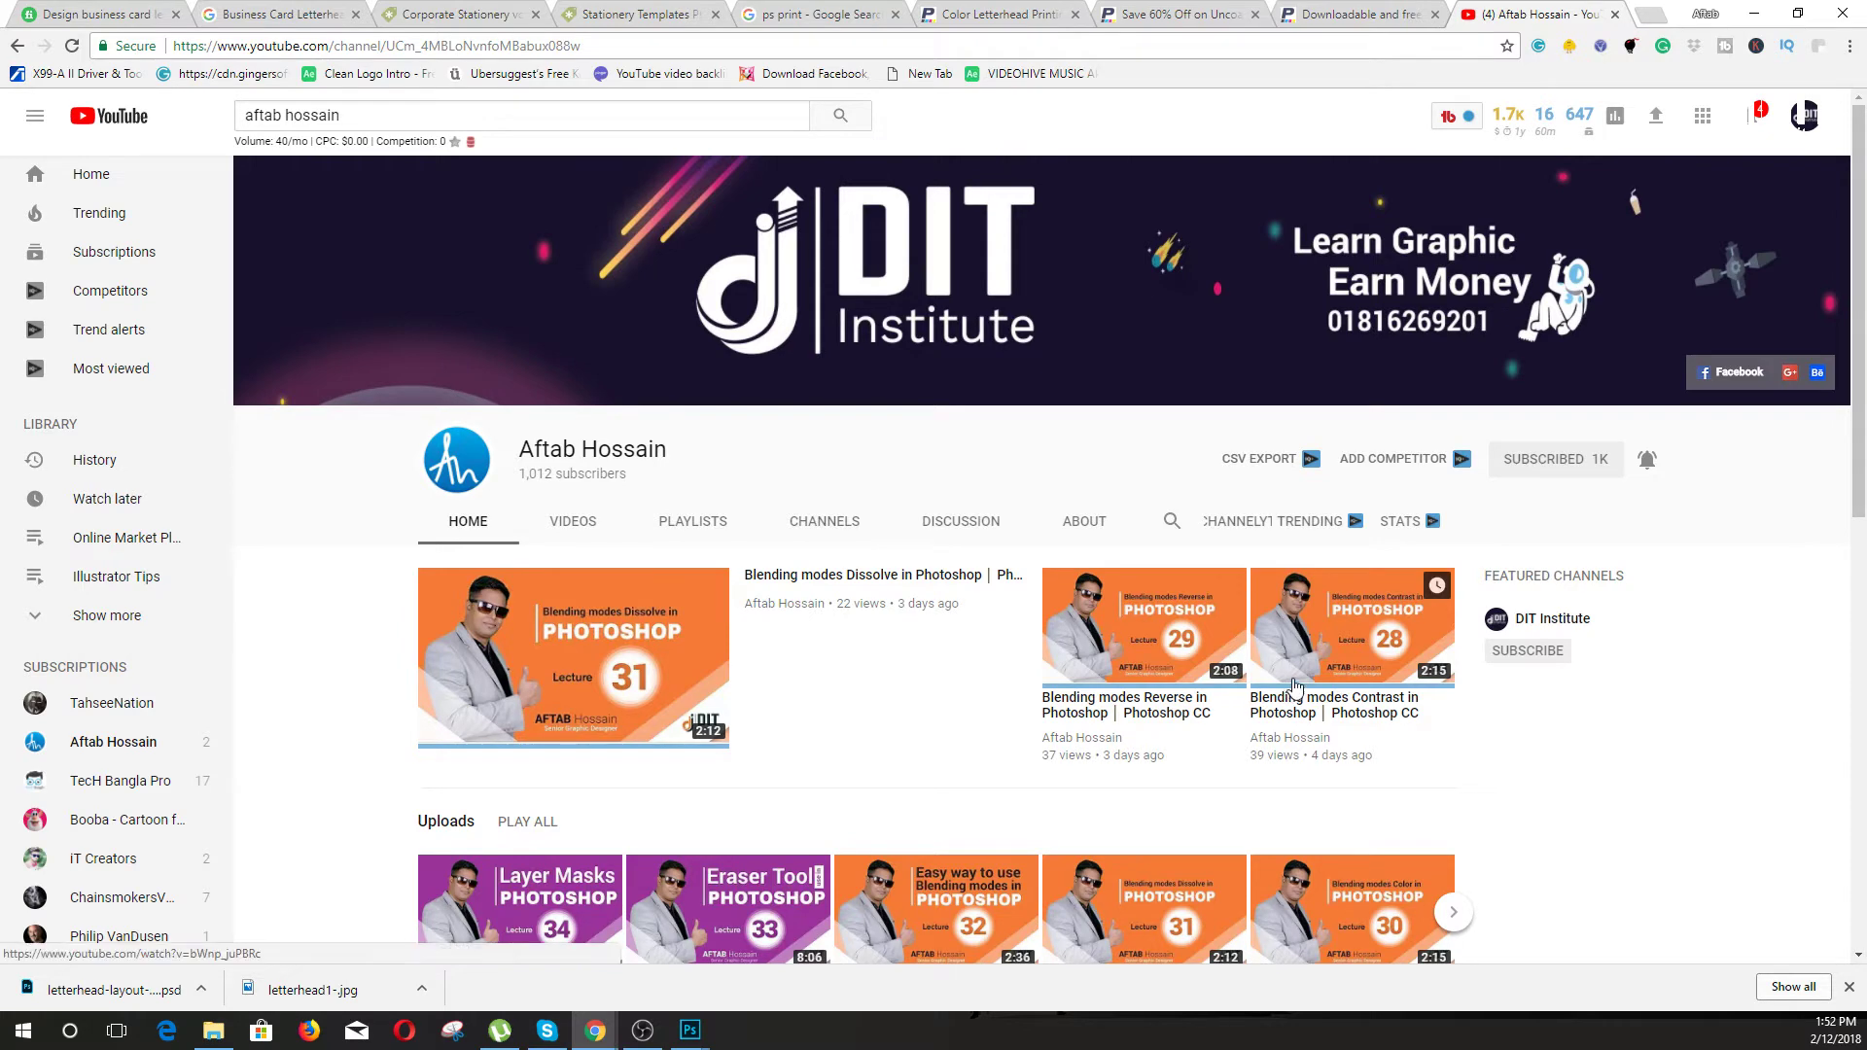
Open the channel's Photoshop CC 2018 Free Course playlist from the Playlists tab
left_click(692, 532)
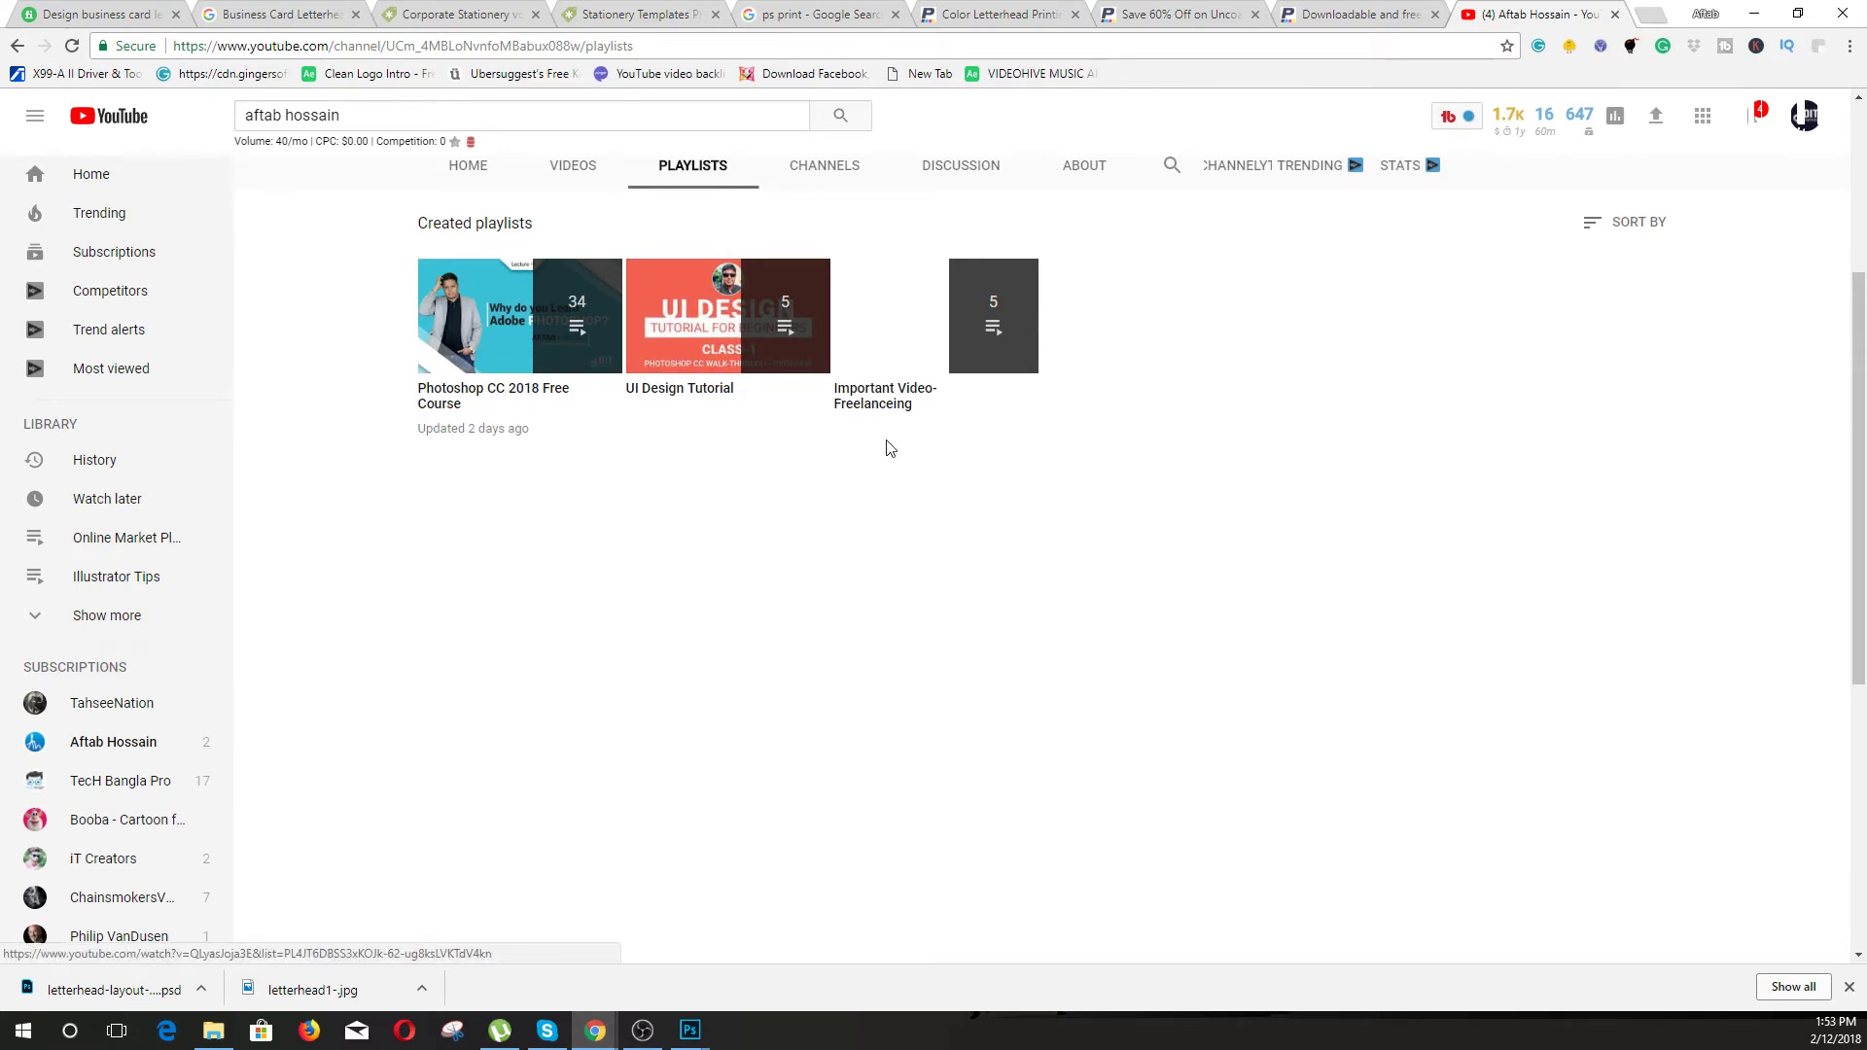
left_click(890, 316)
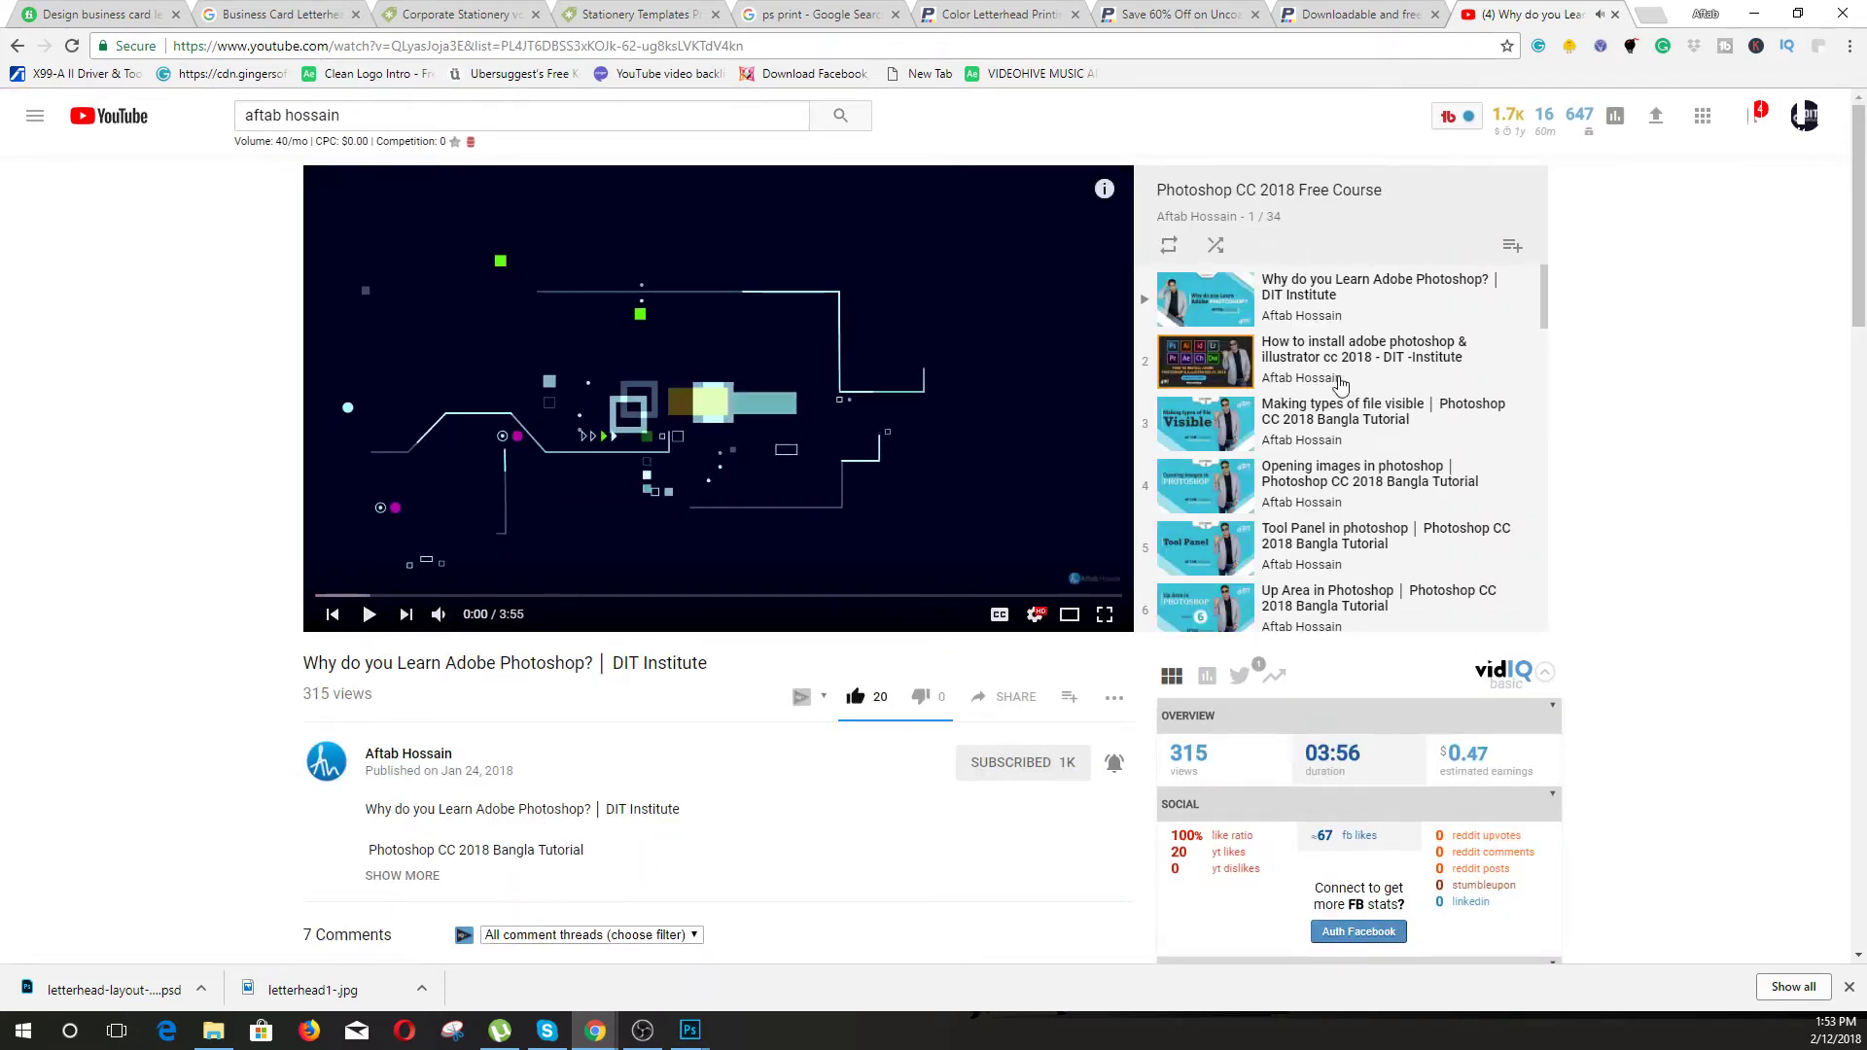
scroll(1336, 378, "down", 2)
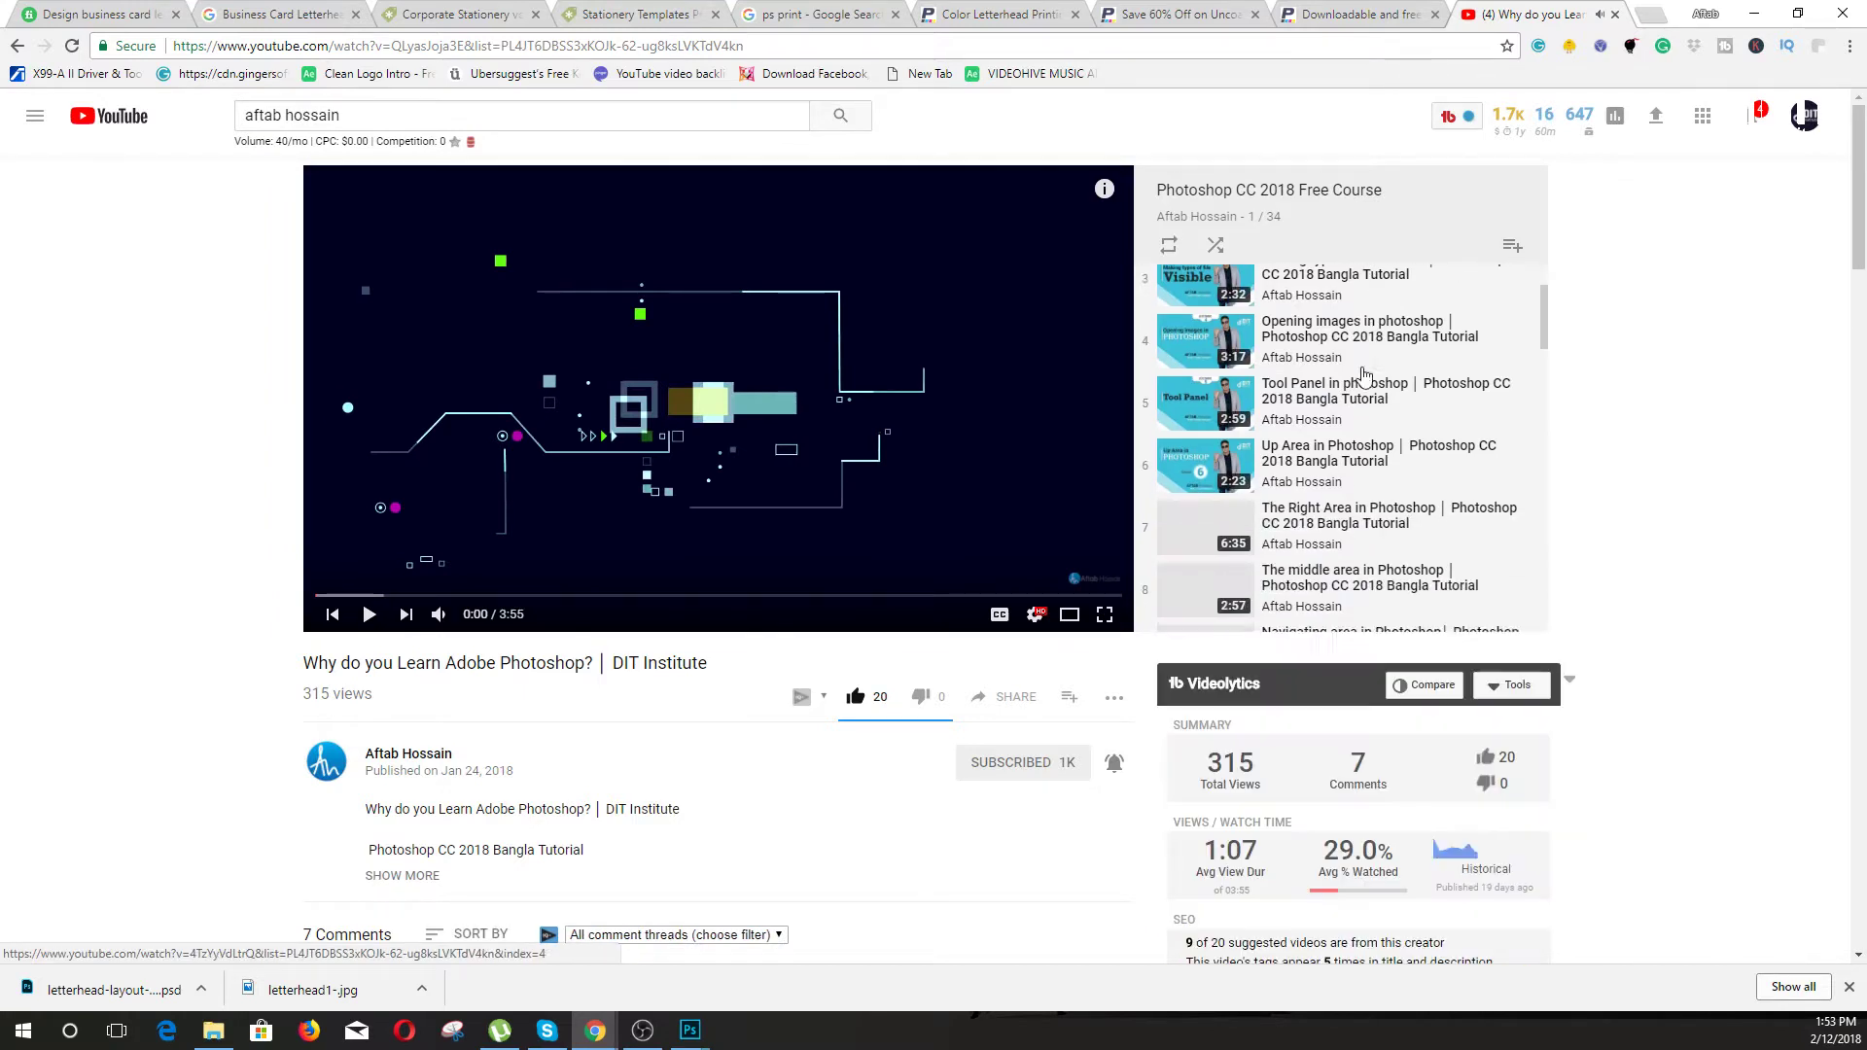
scroll(1342, 378, "down", 2)
scroll(1352, 379, "down", 1)
scroll(1363, 379, "down", 2)
scroll(1364, 380, "down", 2)
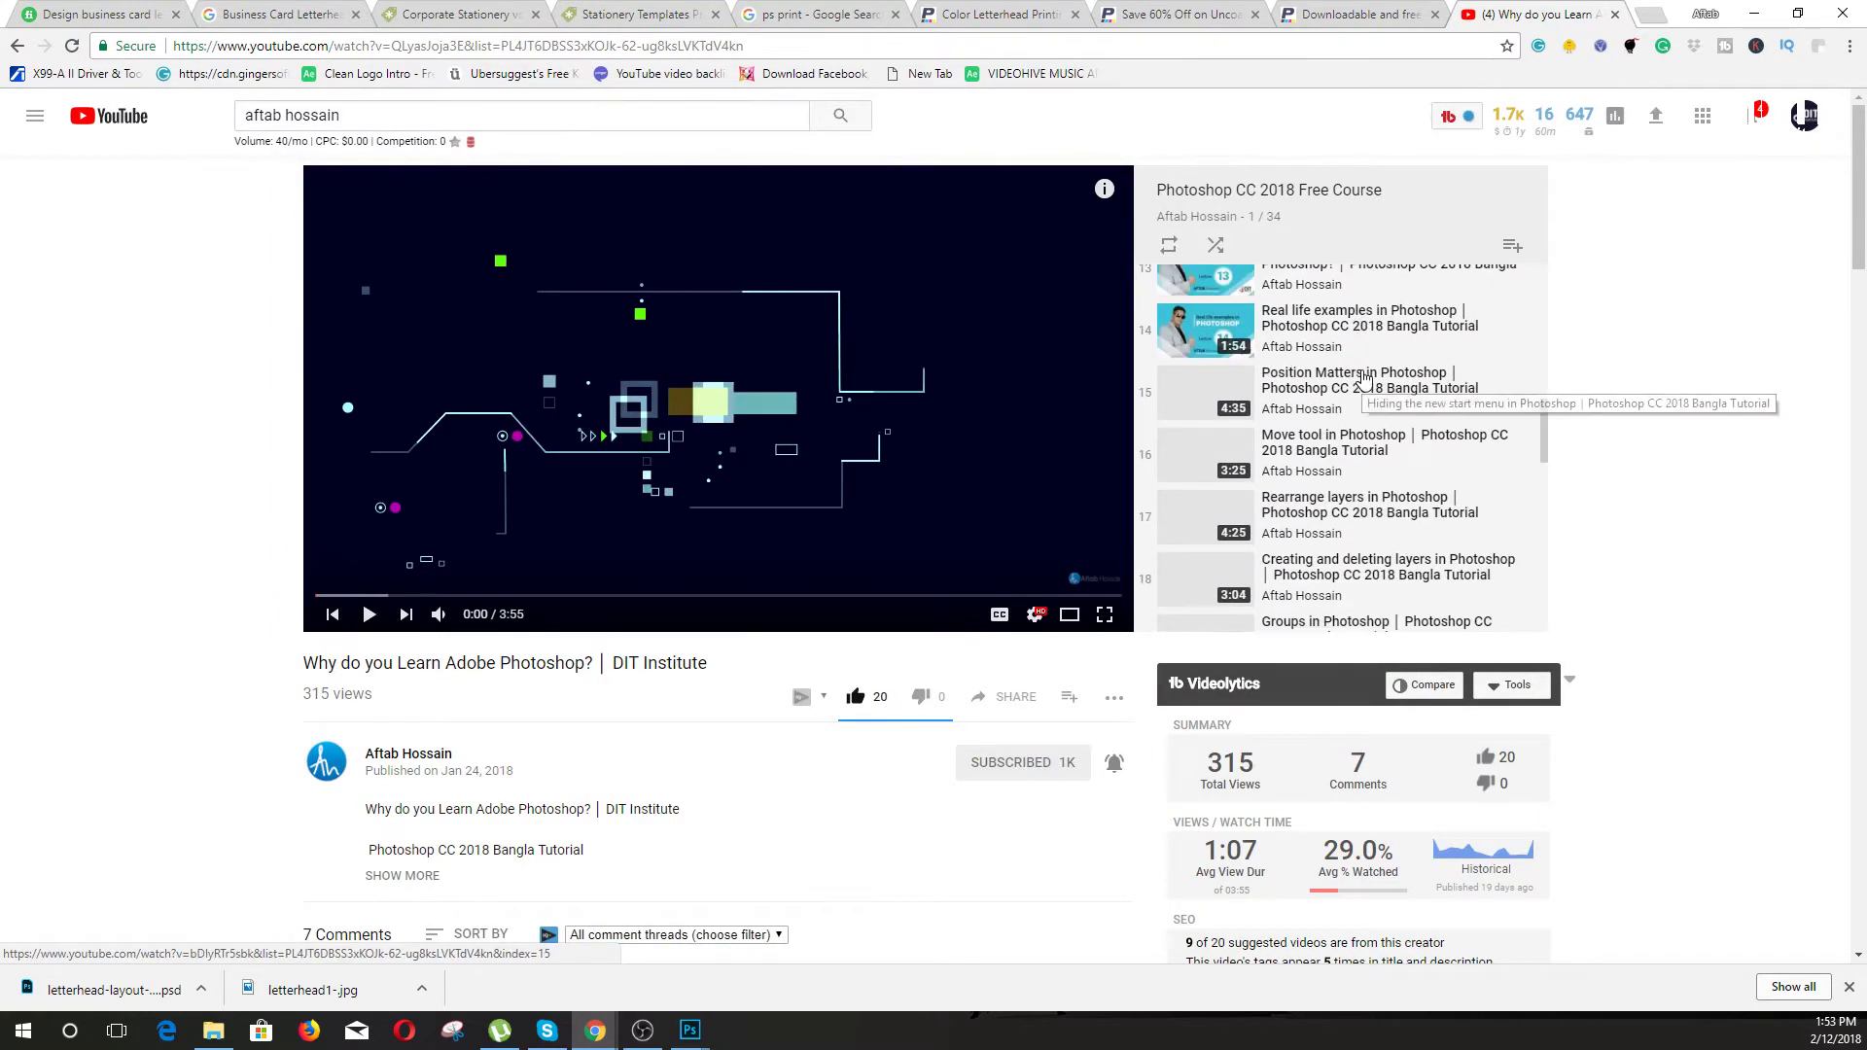
Browse the playlist's 34 videos, then minimize Chrome to reveal Photoshop
scroll(1361, 399, "up", 2)
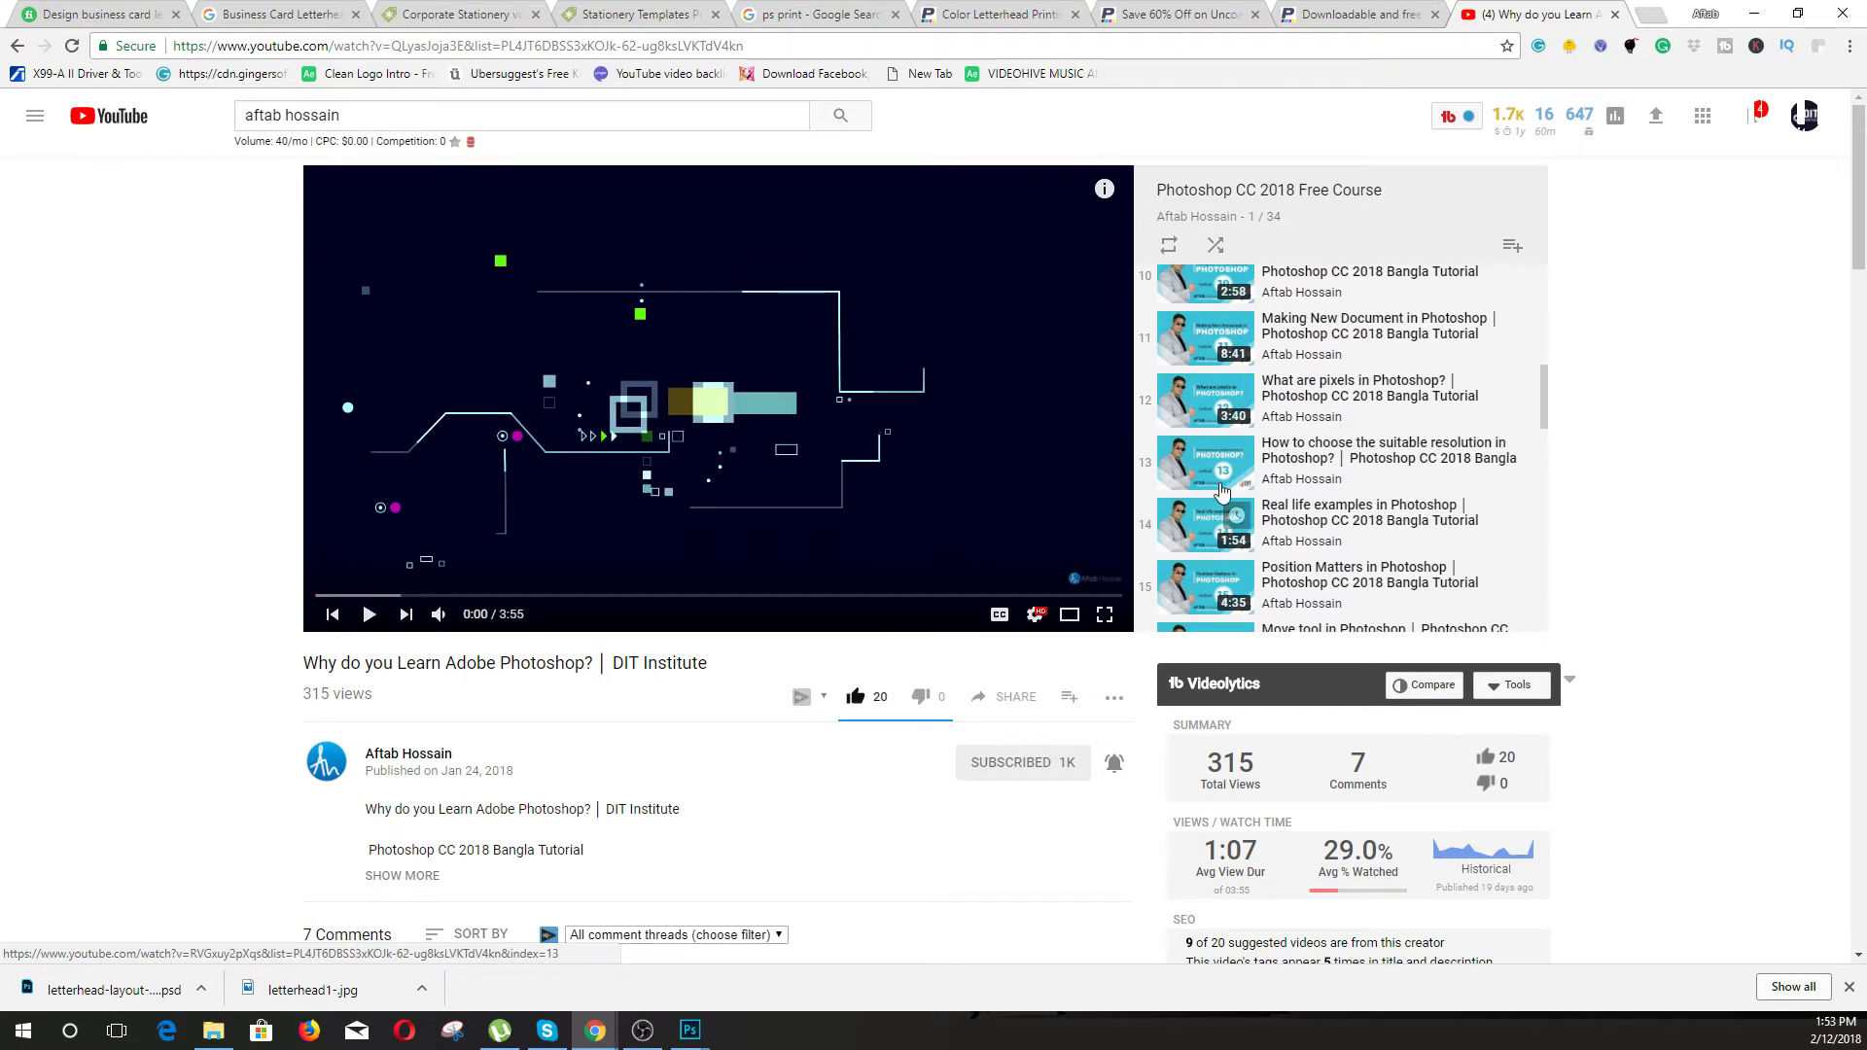
scroll(1362, 434, "down", 4)
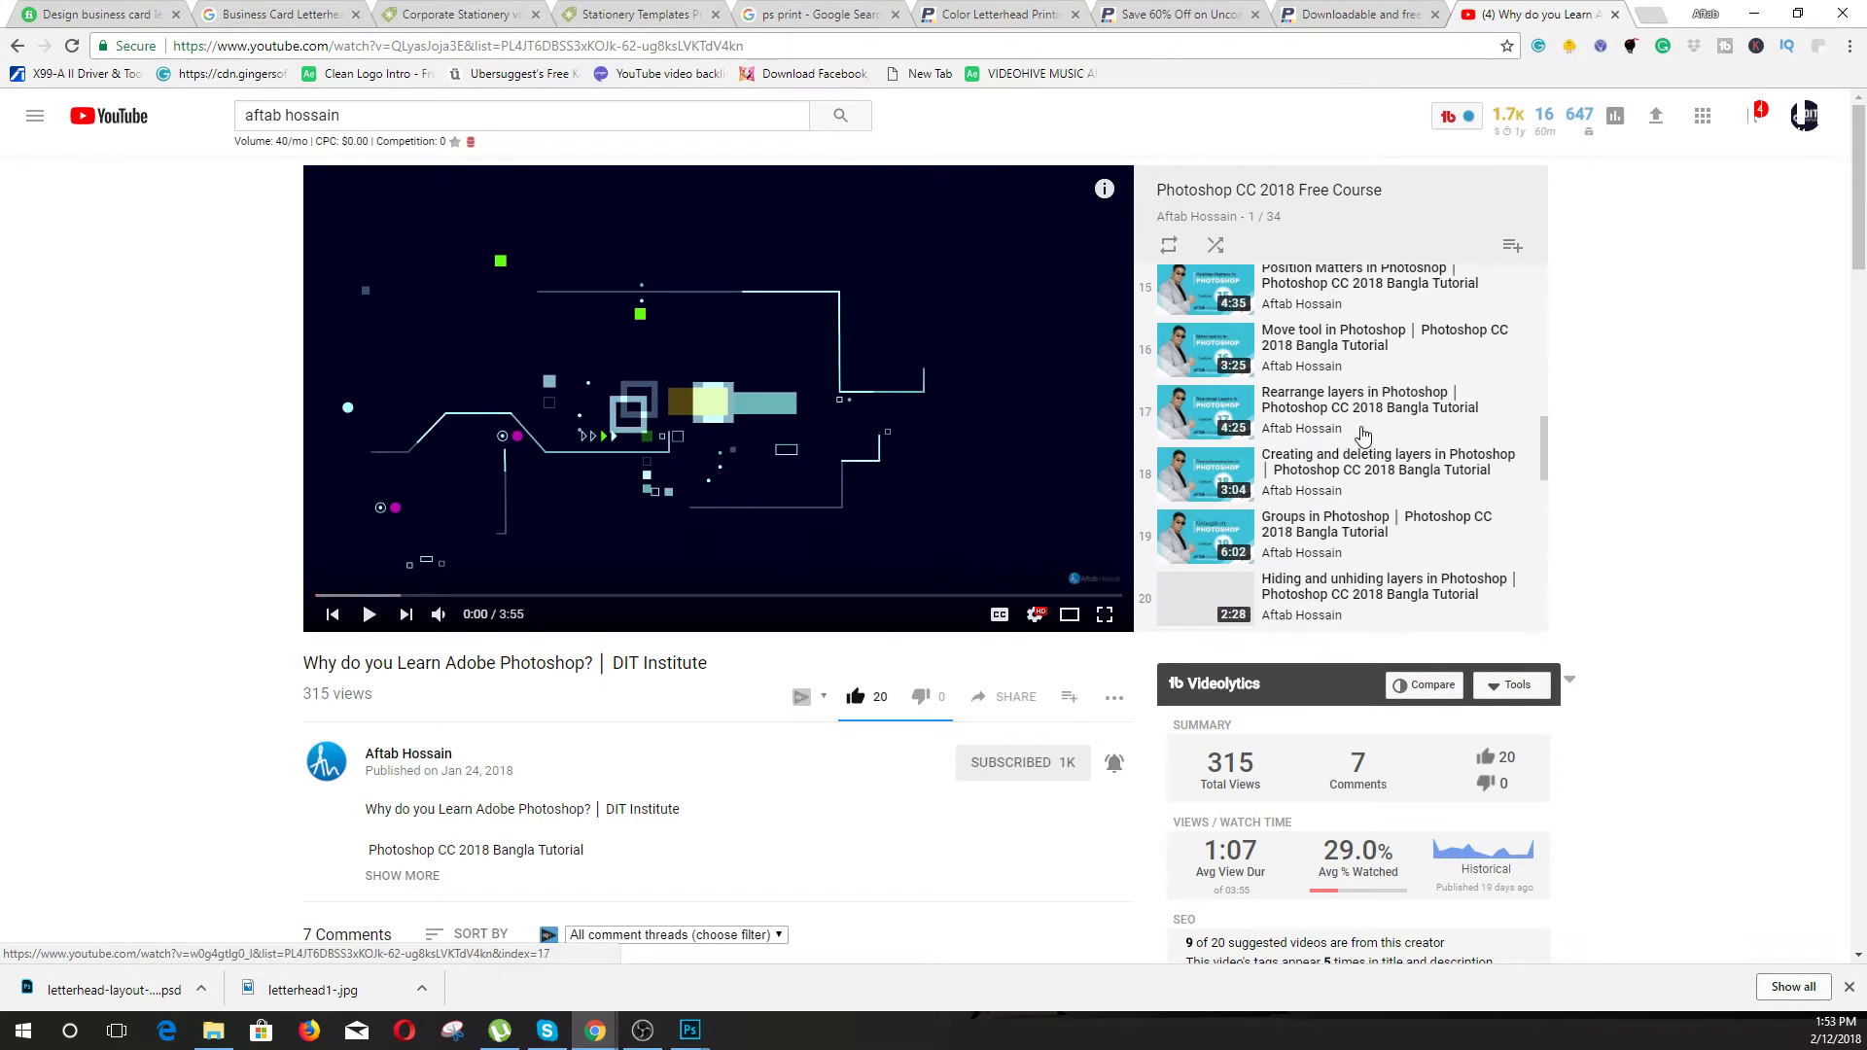
scroll(1362, 434, "down", 5)
scroll(1363, 437, "down", 3)
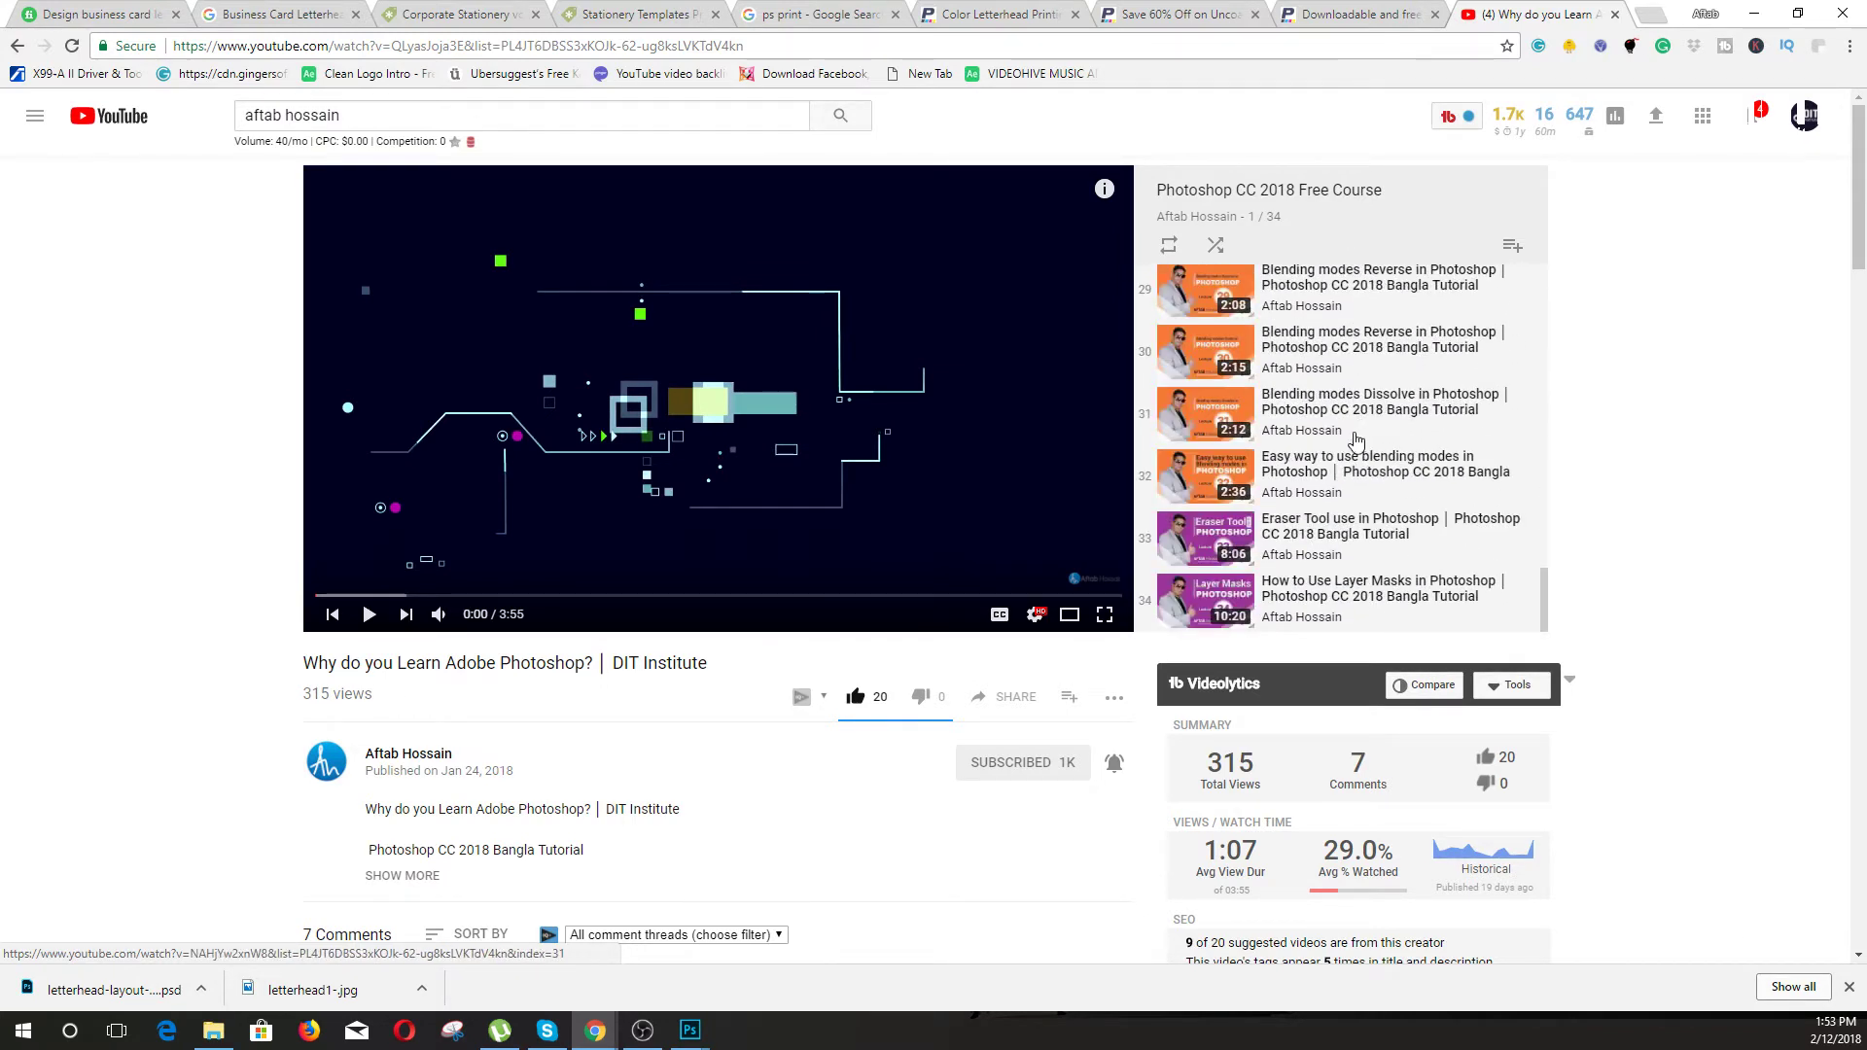
scroll(1353, 440, "down", 4)
scroll(1352, 437, "up", 3)
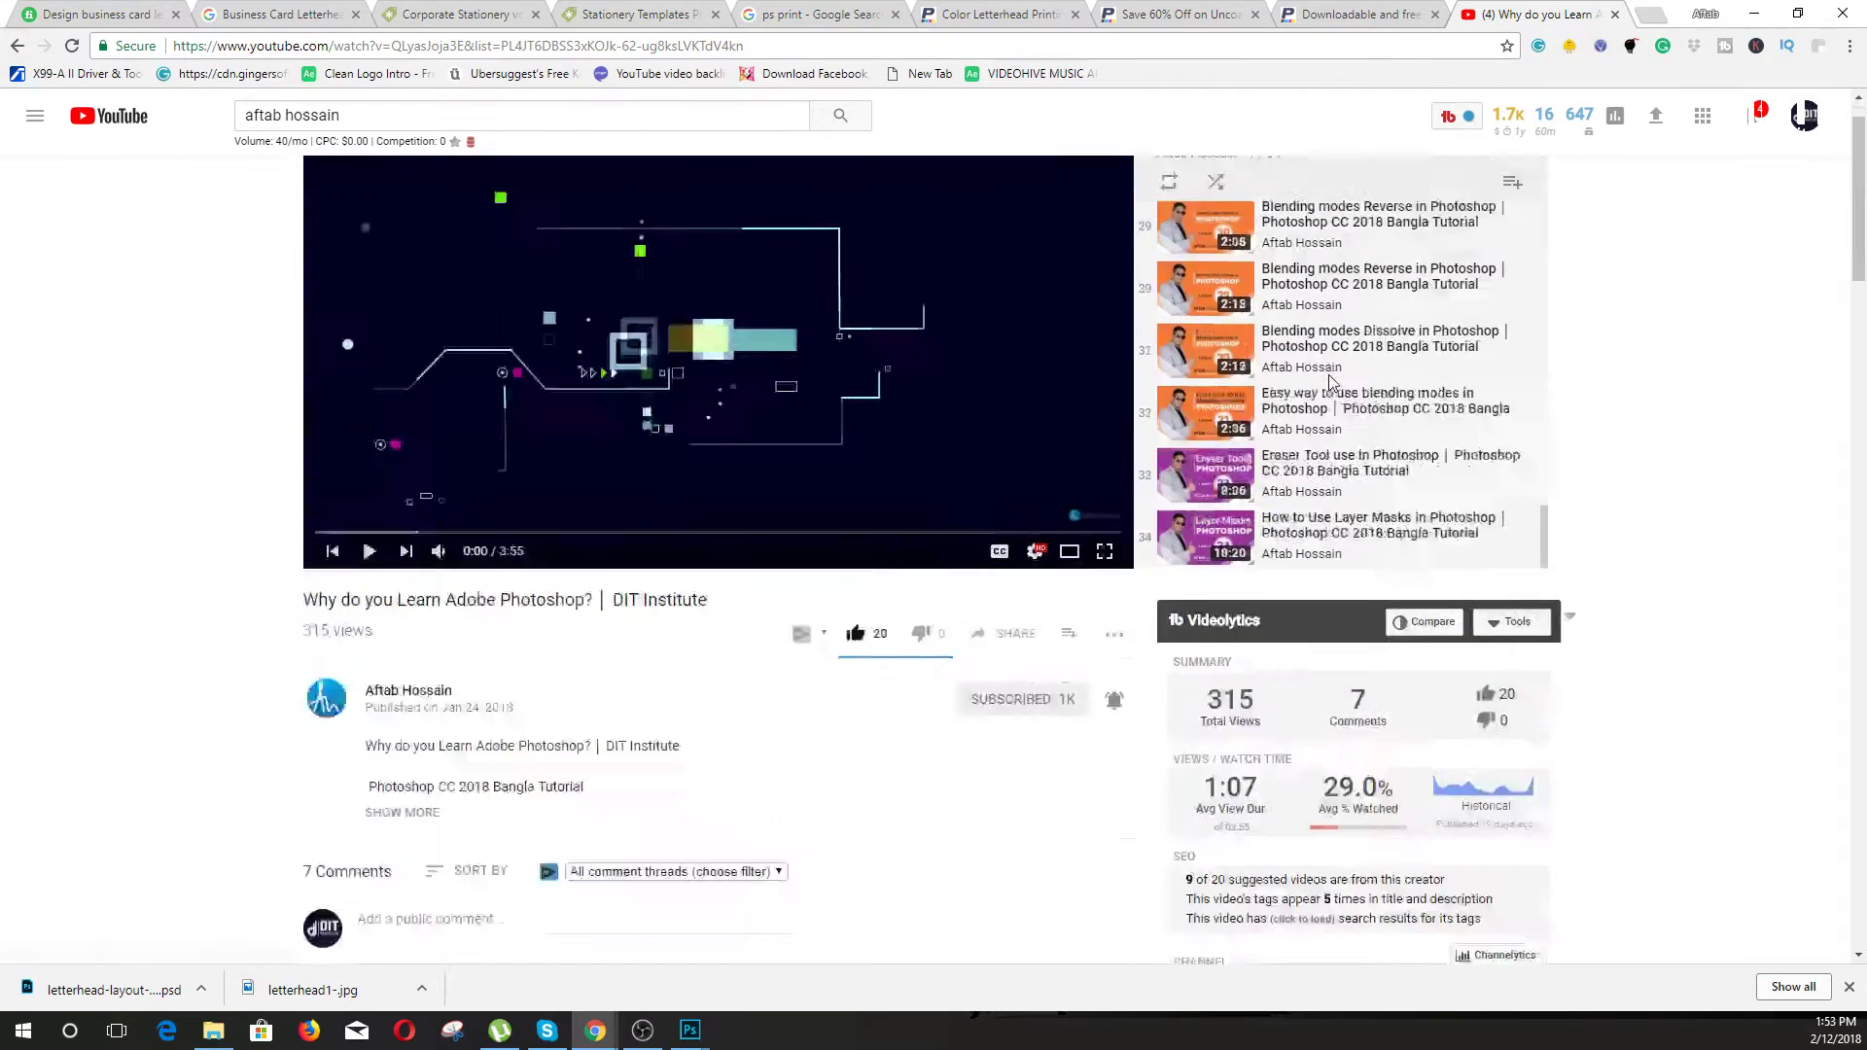
scroll(1349, 433, "up", 3)
scroll(1347, 431, "up", 2)
scroll(1345, 429, "up", 4)
scroll(1337, 428, "up", 6)
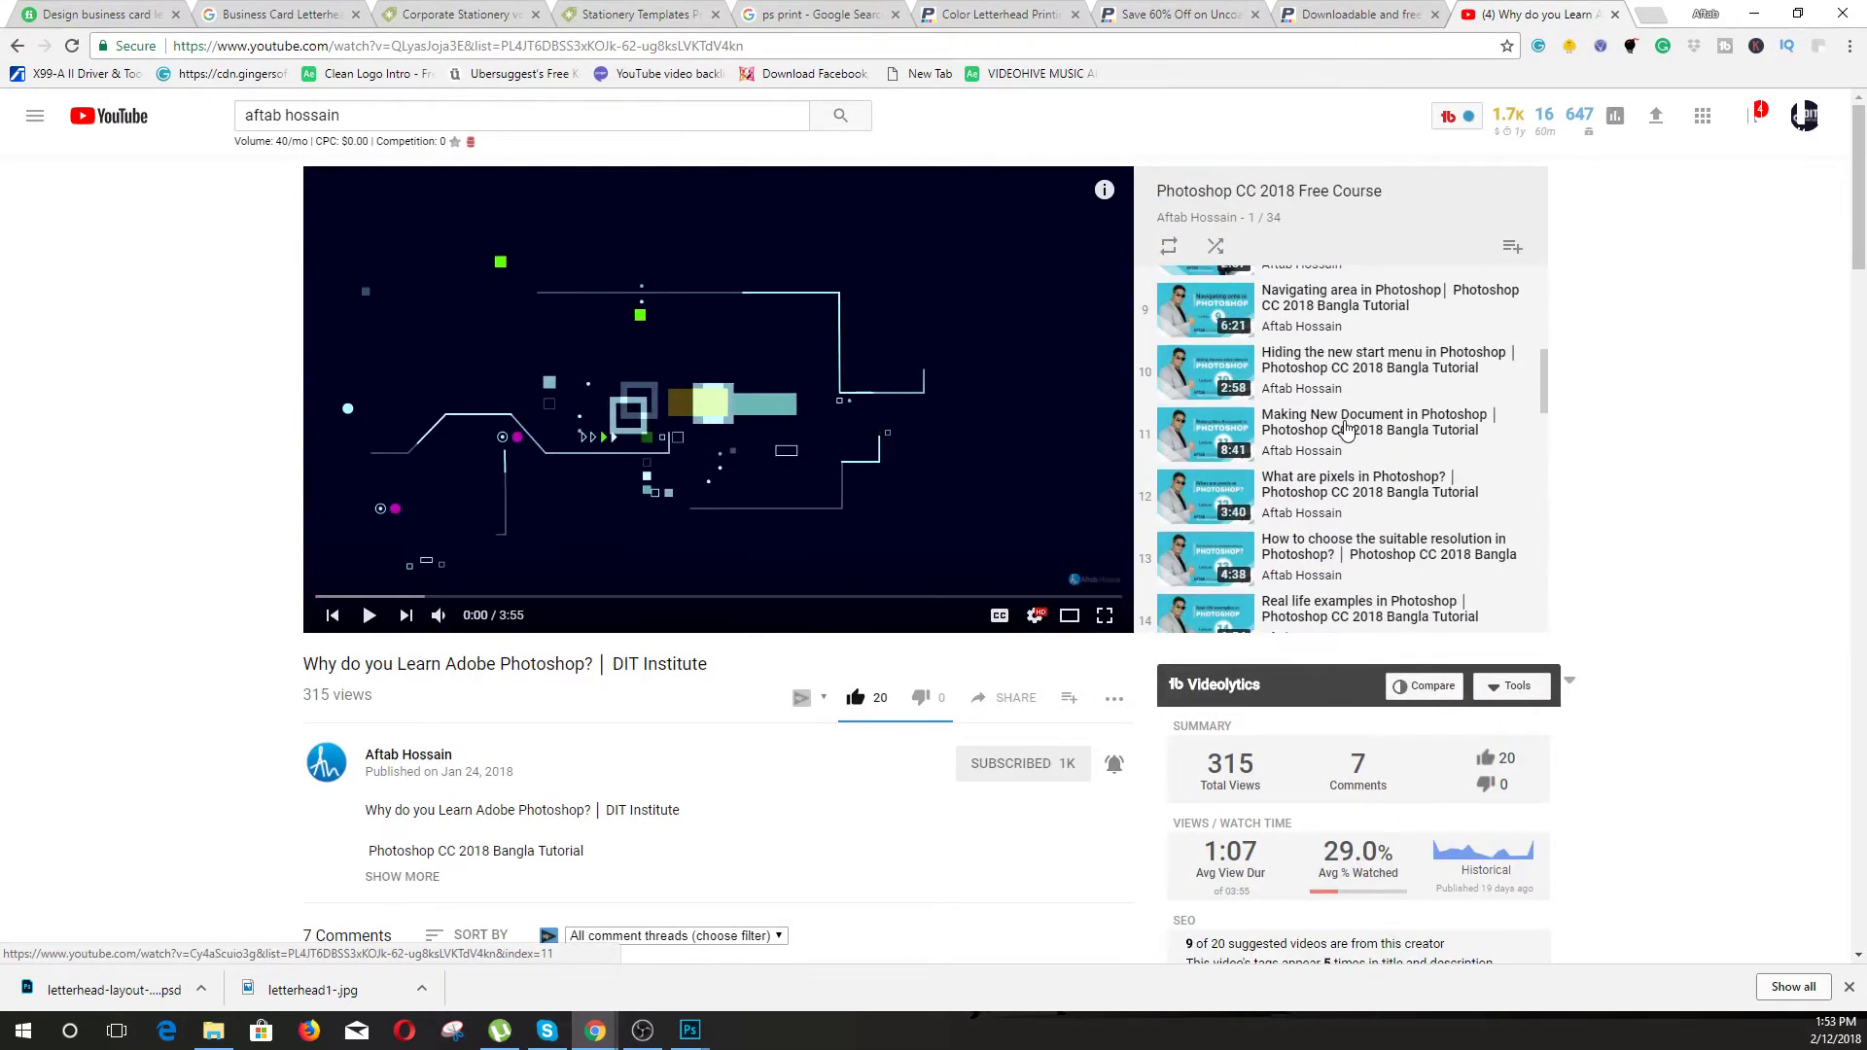
scroll(1329, 423, "up", 4)
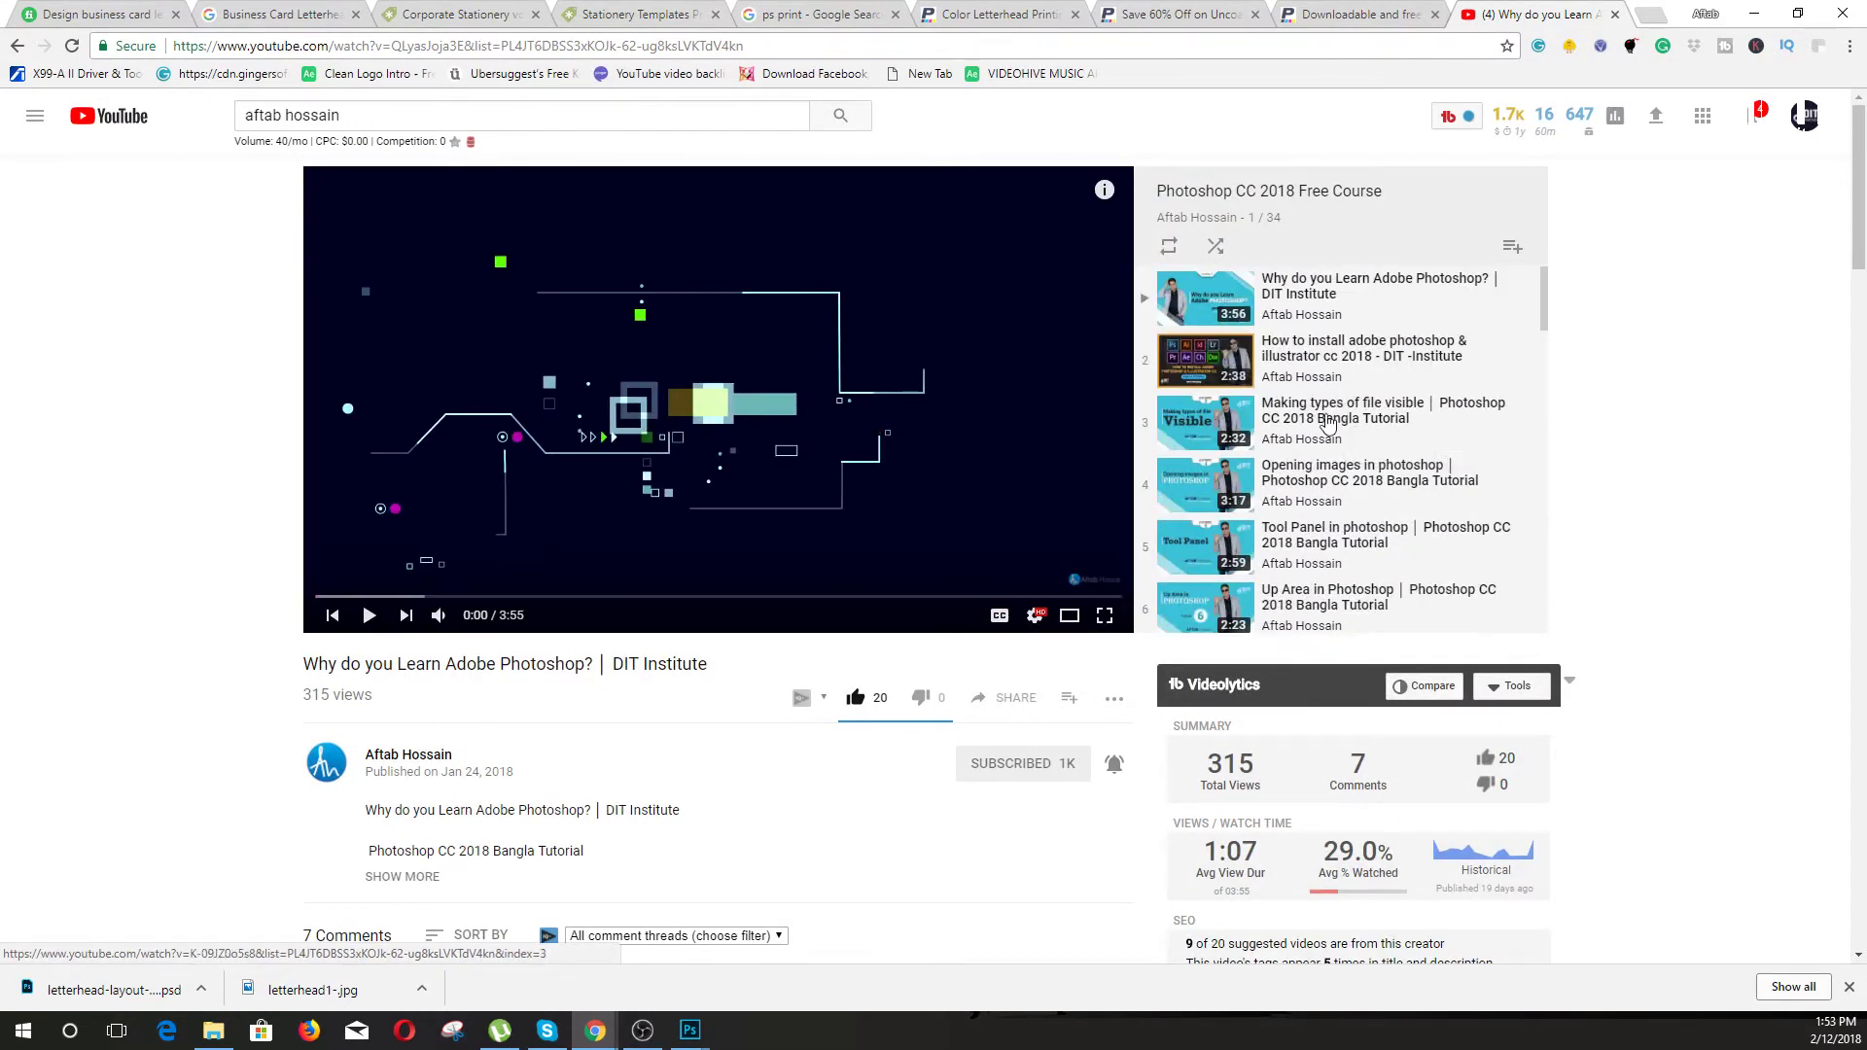
left_click(1768, 13)
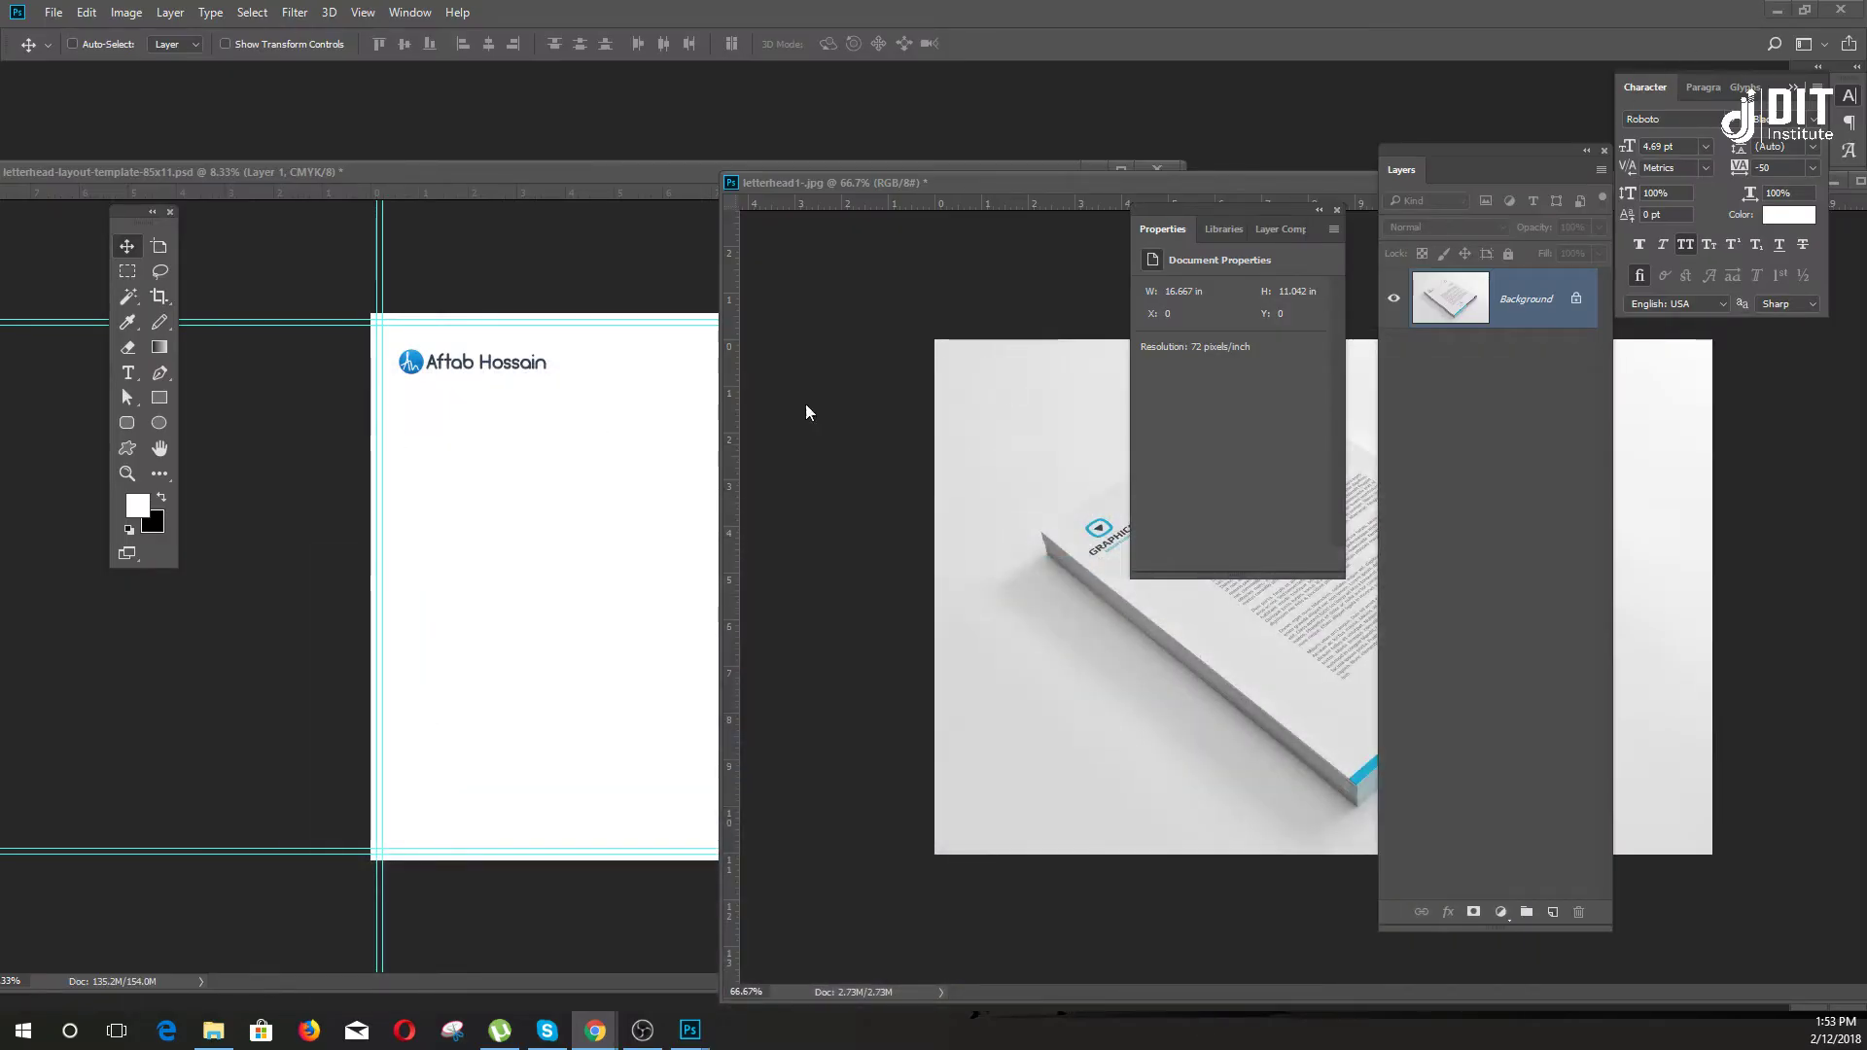
Drag the letterhead1.jpg mockup window left and down, beside the template
mouse_move(1093, 184)
left_mouse_down()
mouse_move(1011, 173)
mouse_move(878, 219)
left_mouse_up()
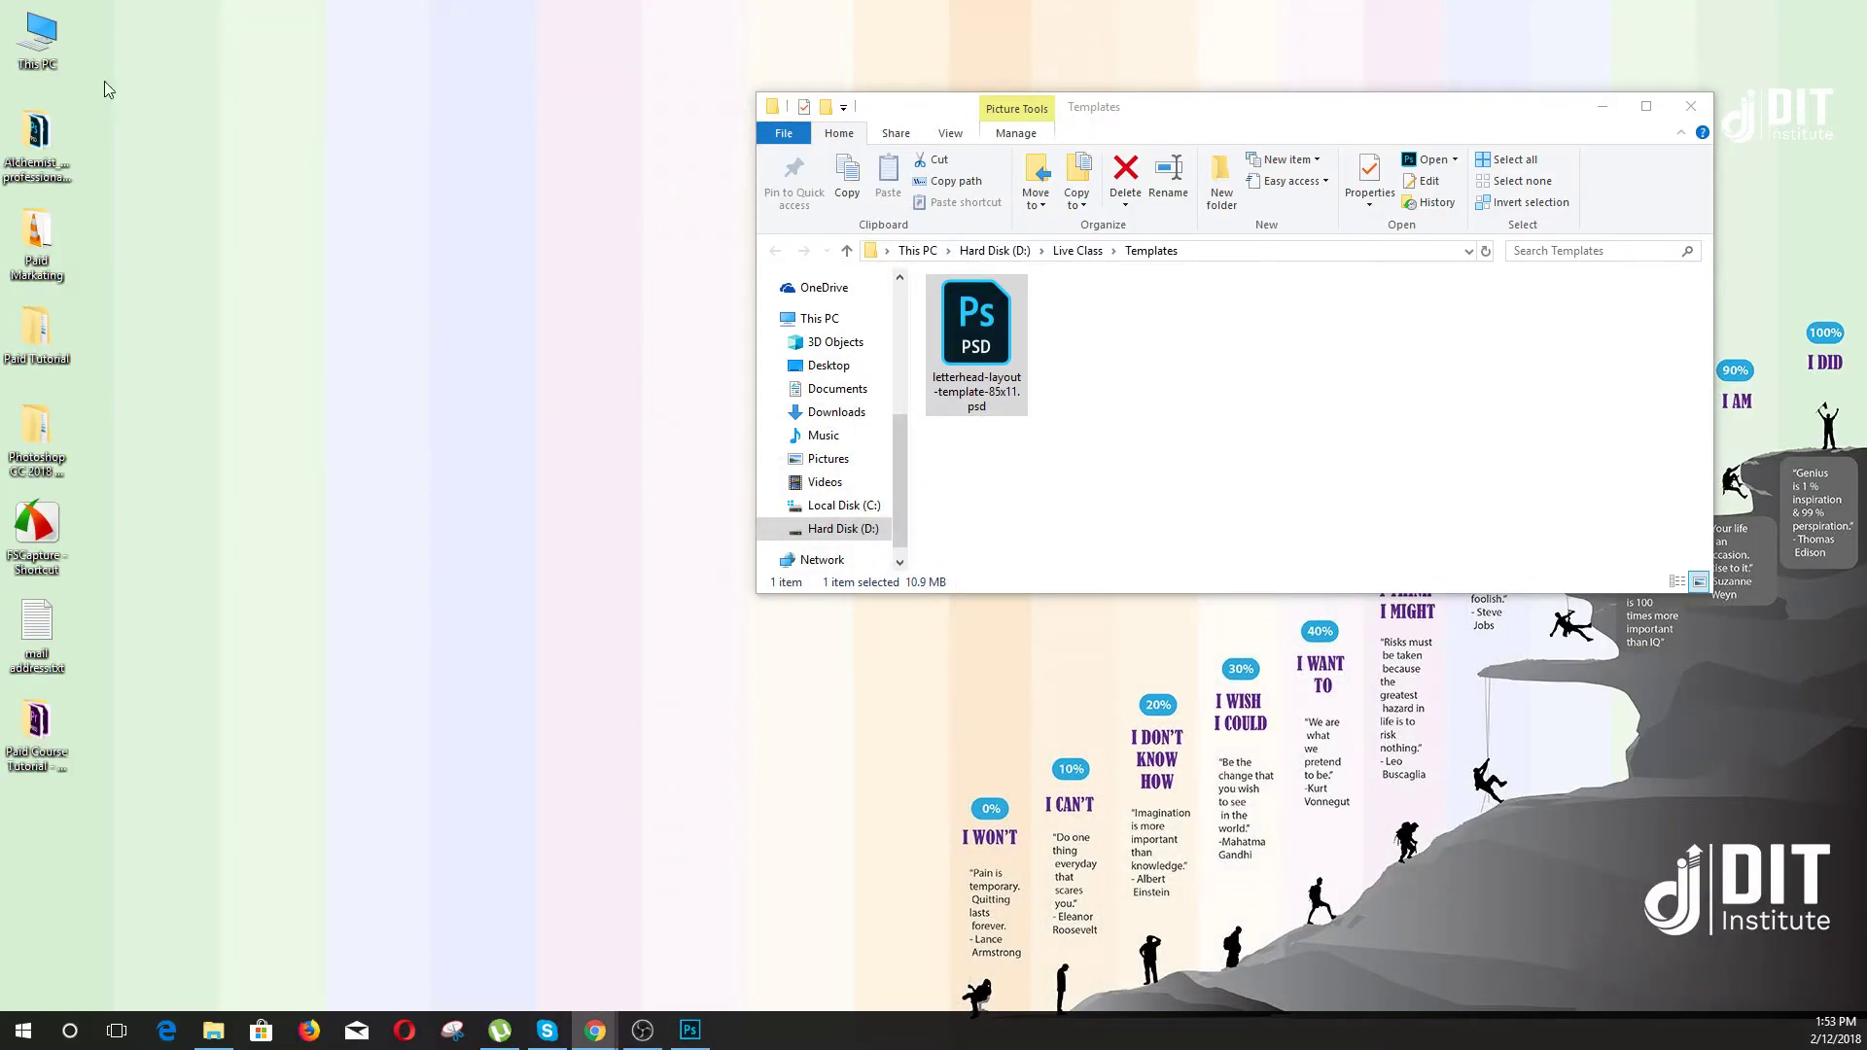
Open Final.eps in Illustrator from This PC > Hard Disk (D:) > Aftab Logo
double_click(22, 37)
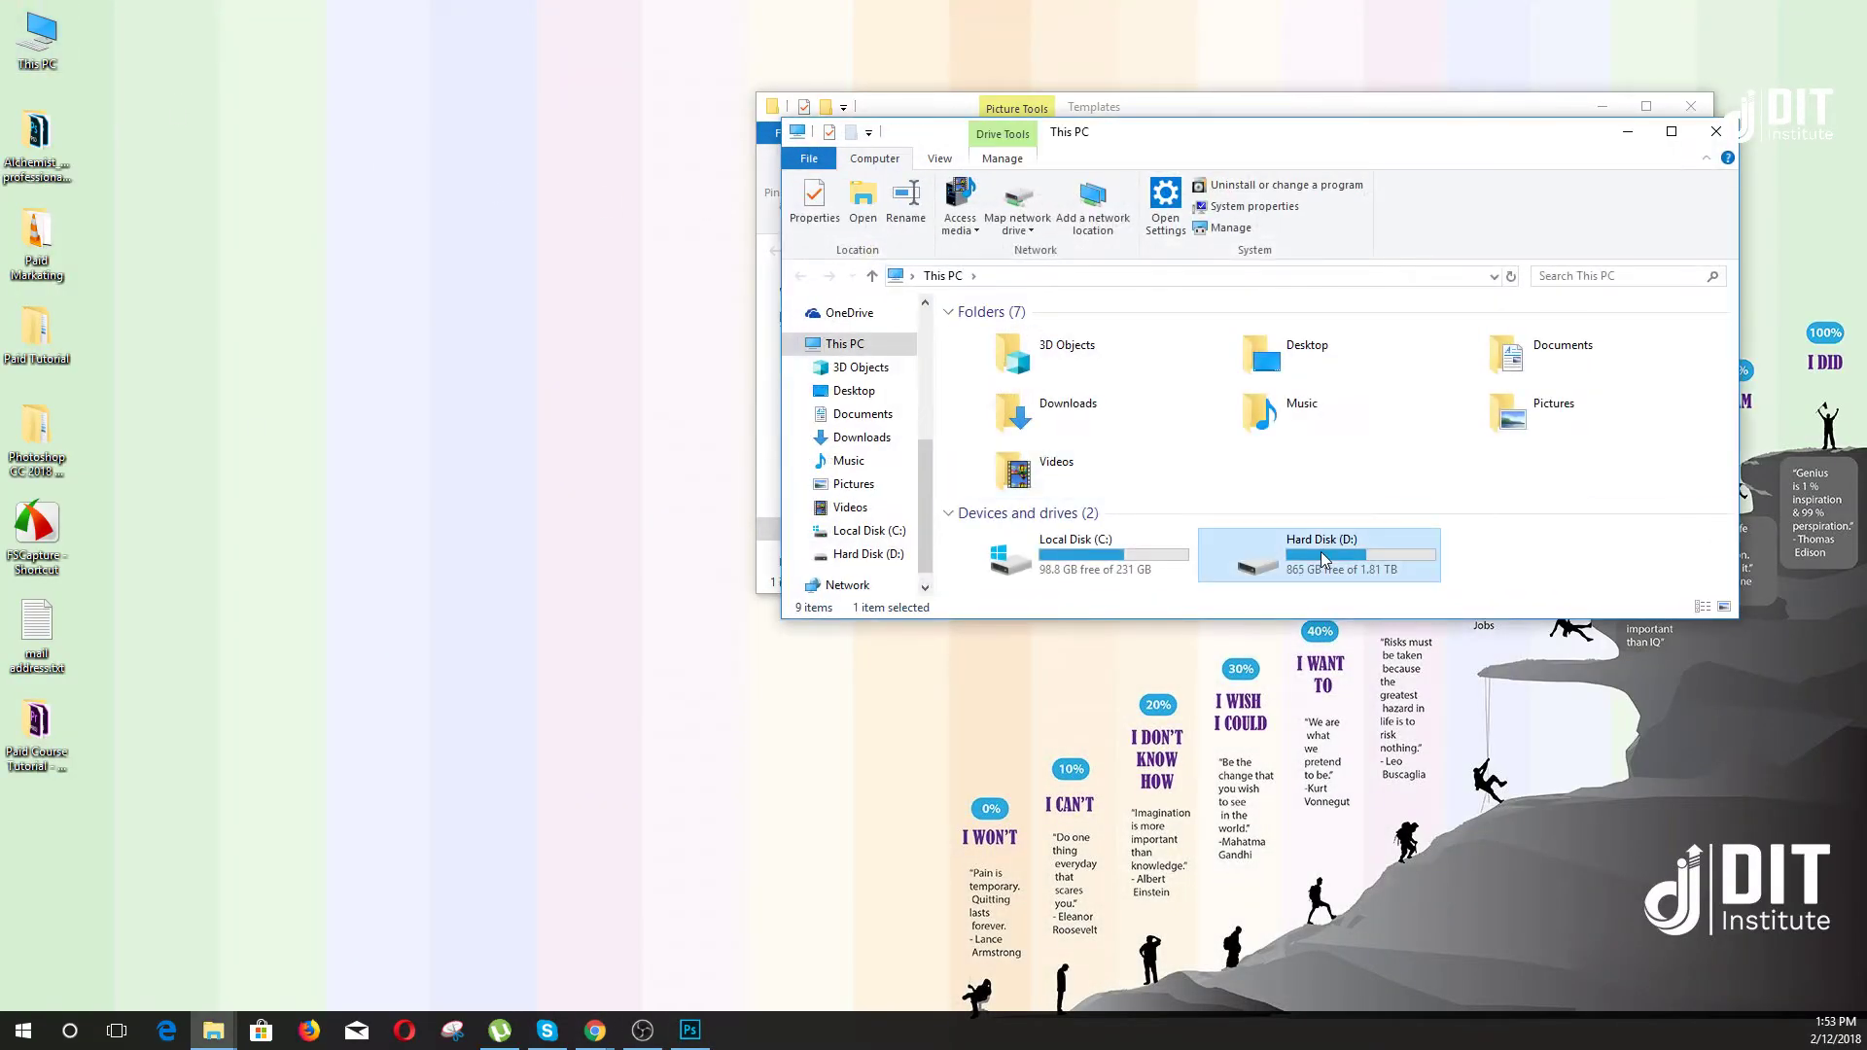
double_click(1240, 557)
double_click(1112, 408)
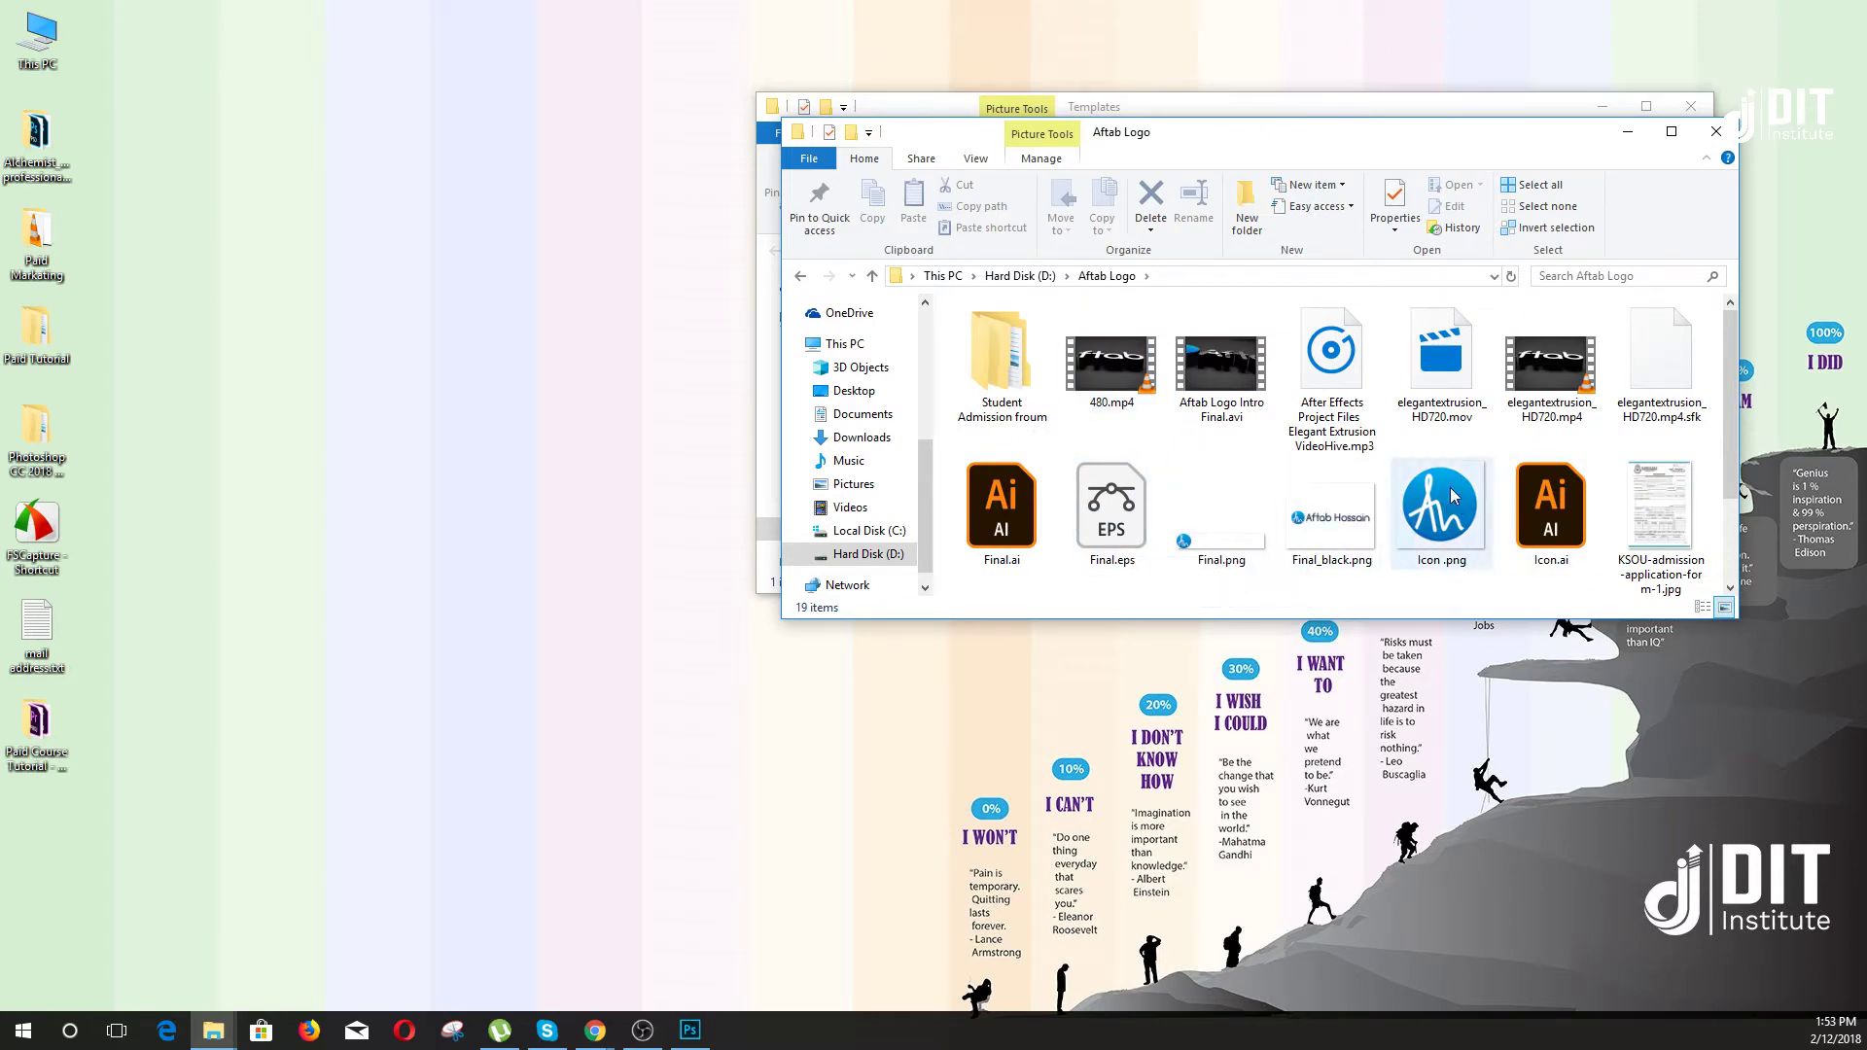
double_click(1106, 516)
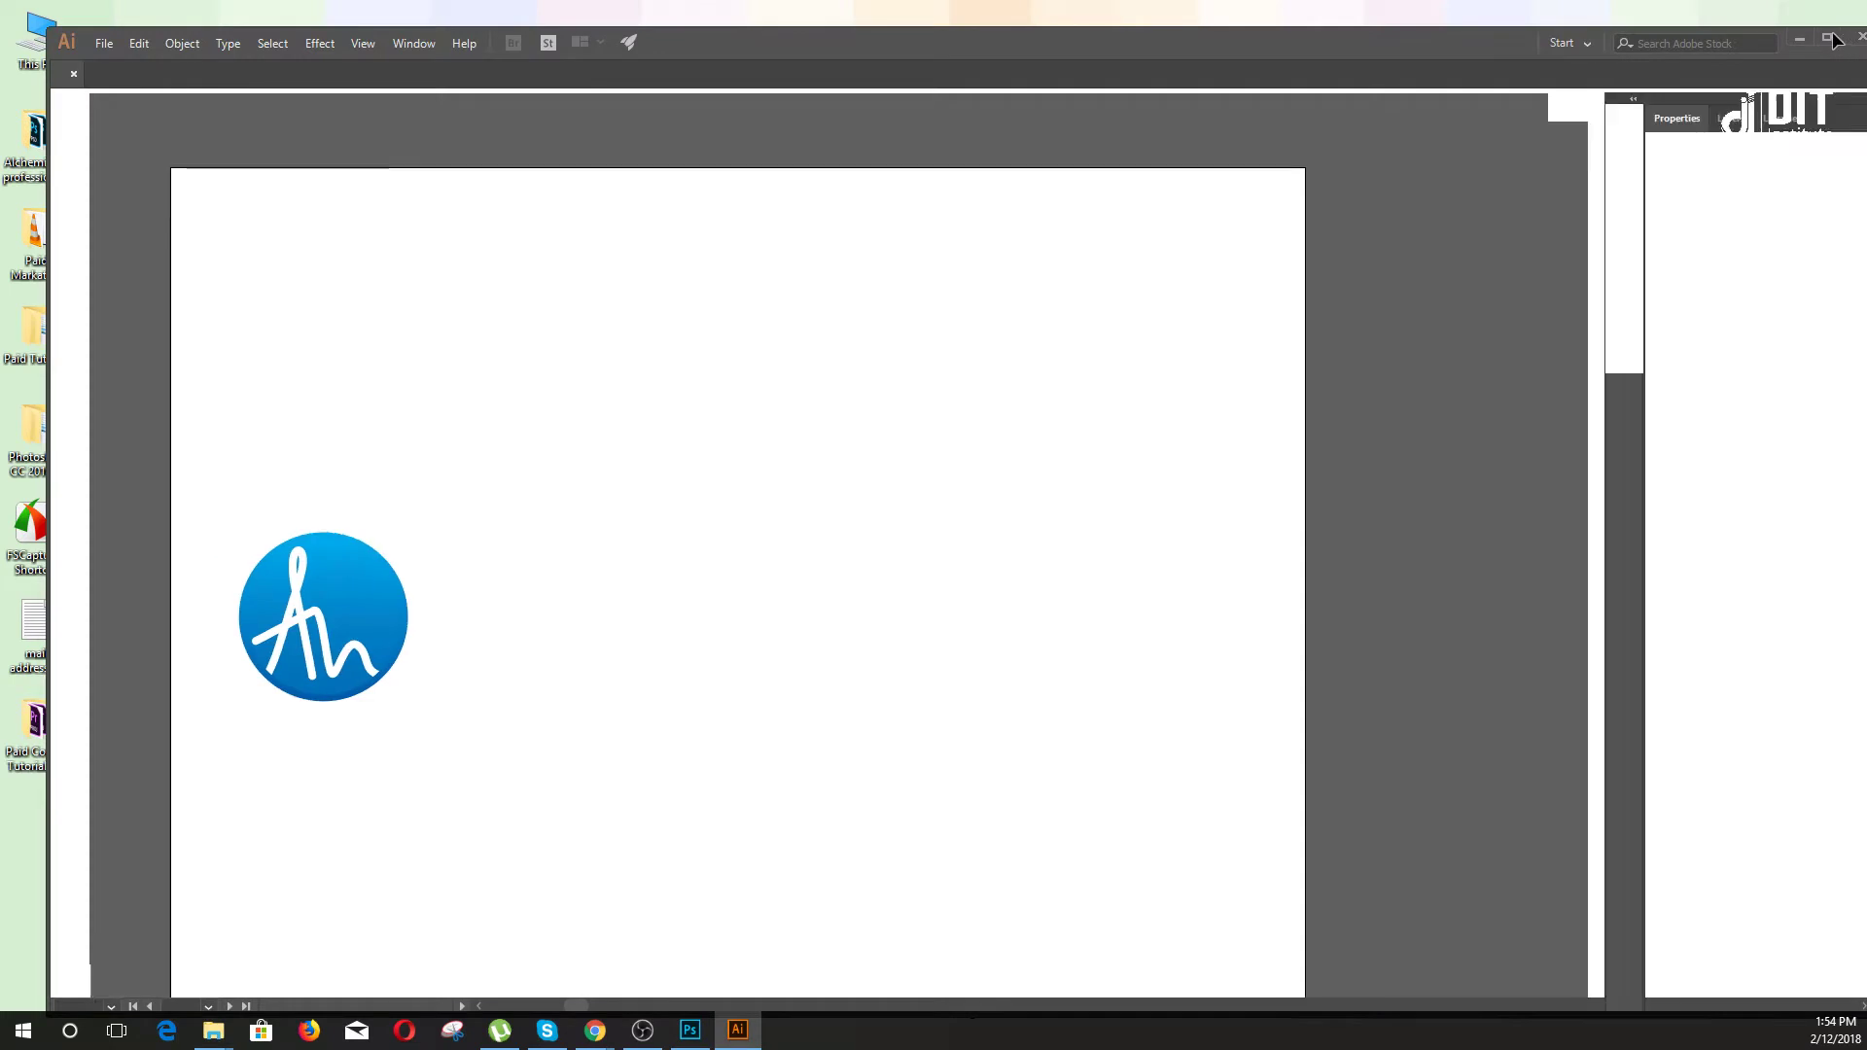
Move the logo and Aftab Hossain text below the artboard, shifting the text down-left
left_click_drag(709, 792, 233, 604)
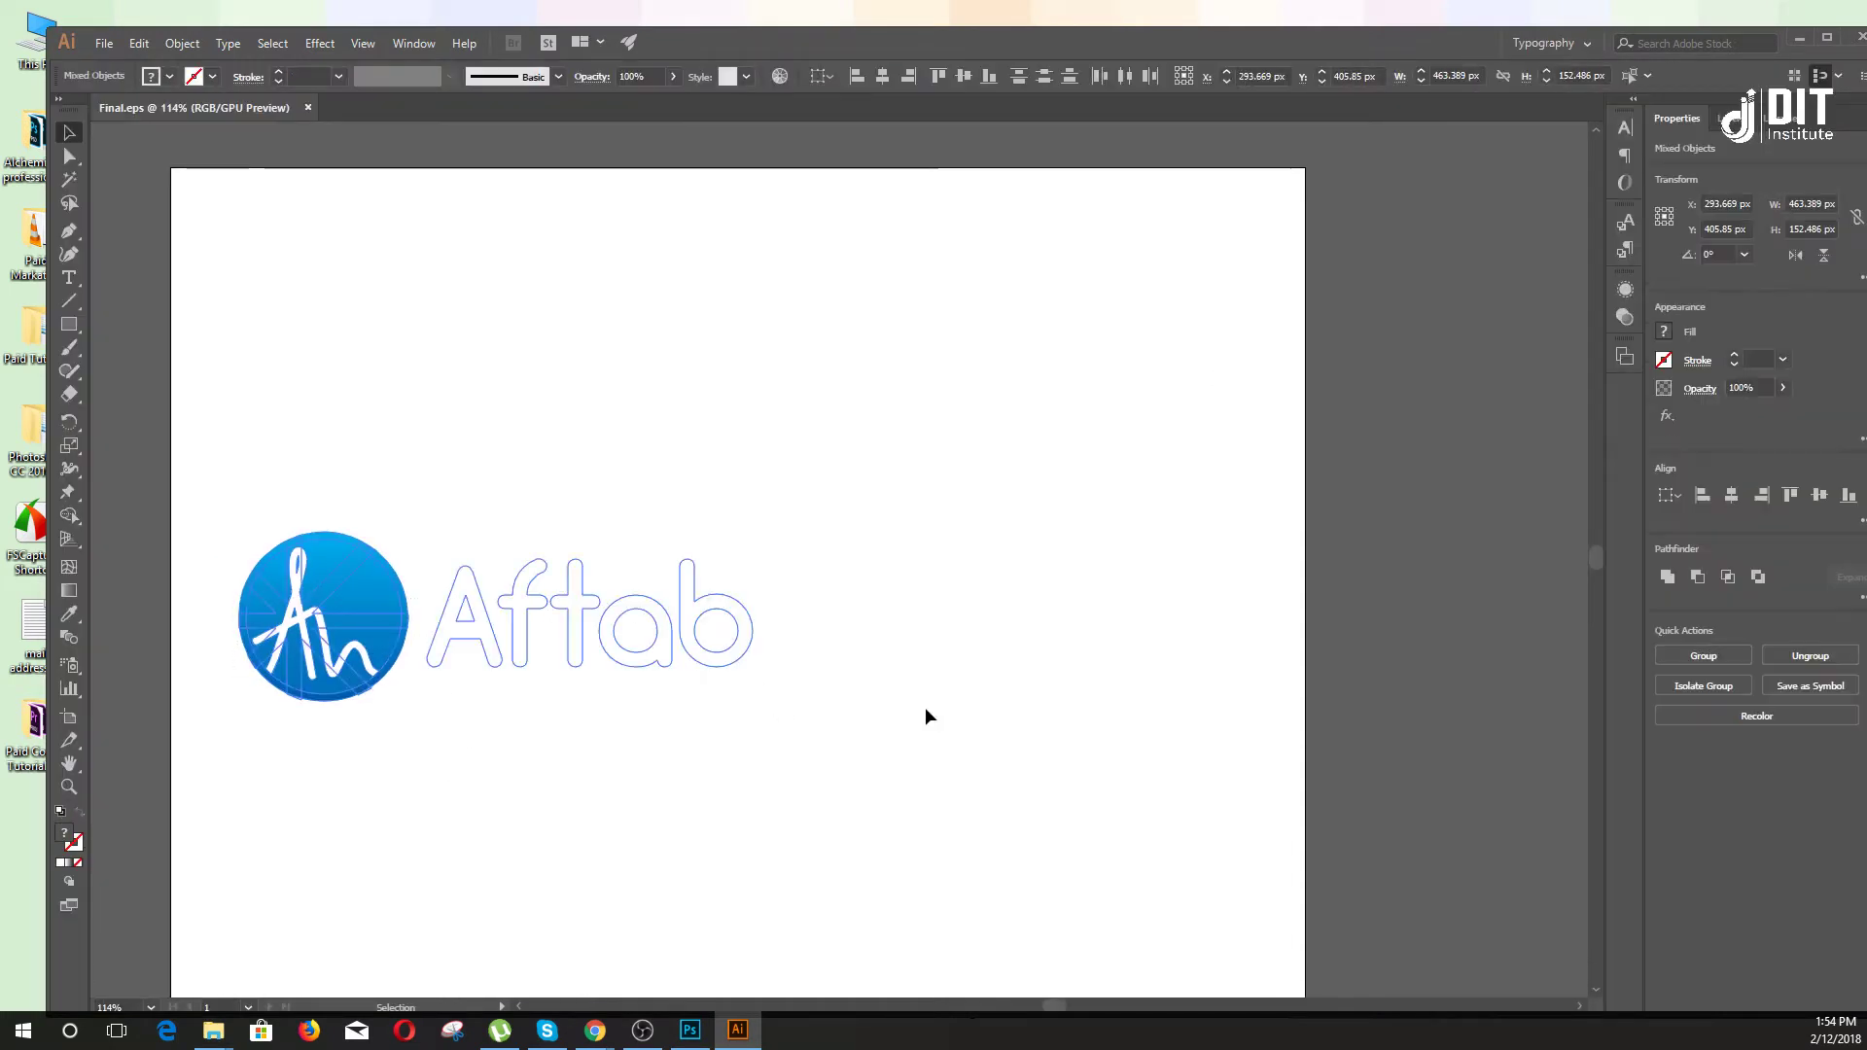
left_click_drag(925, 716, 612, 529)
left_click_drag(1231, 737, 241, 437)
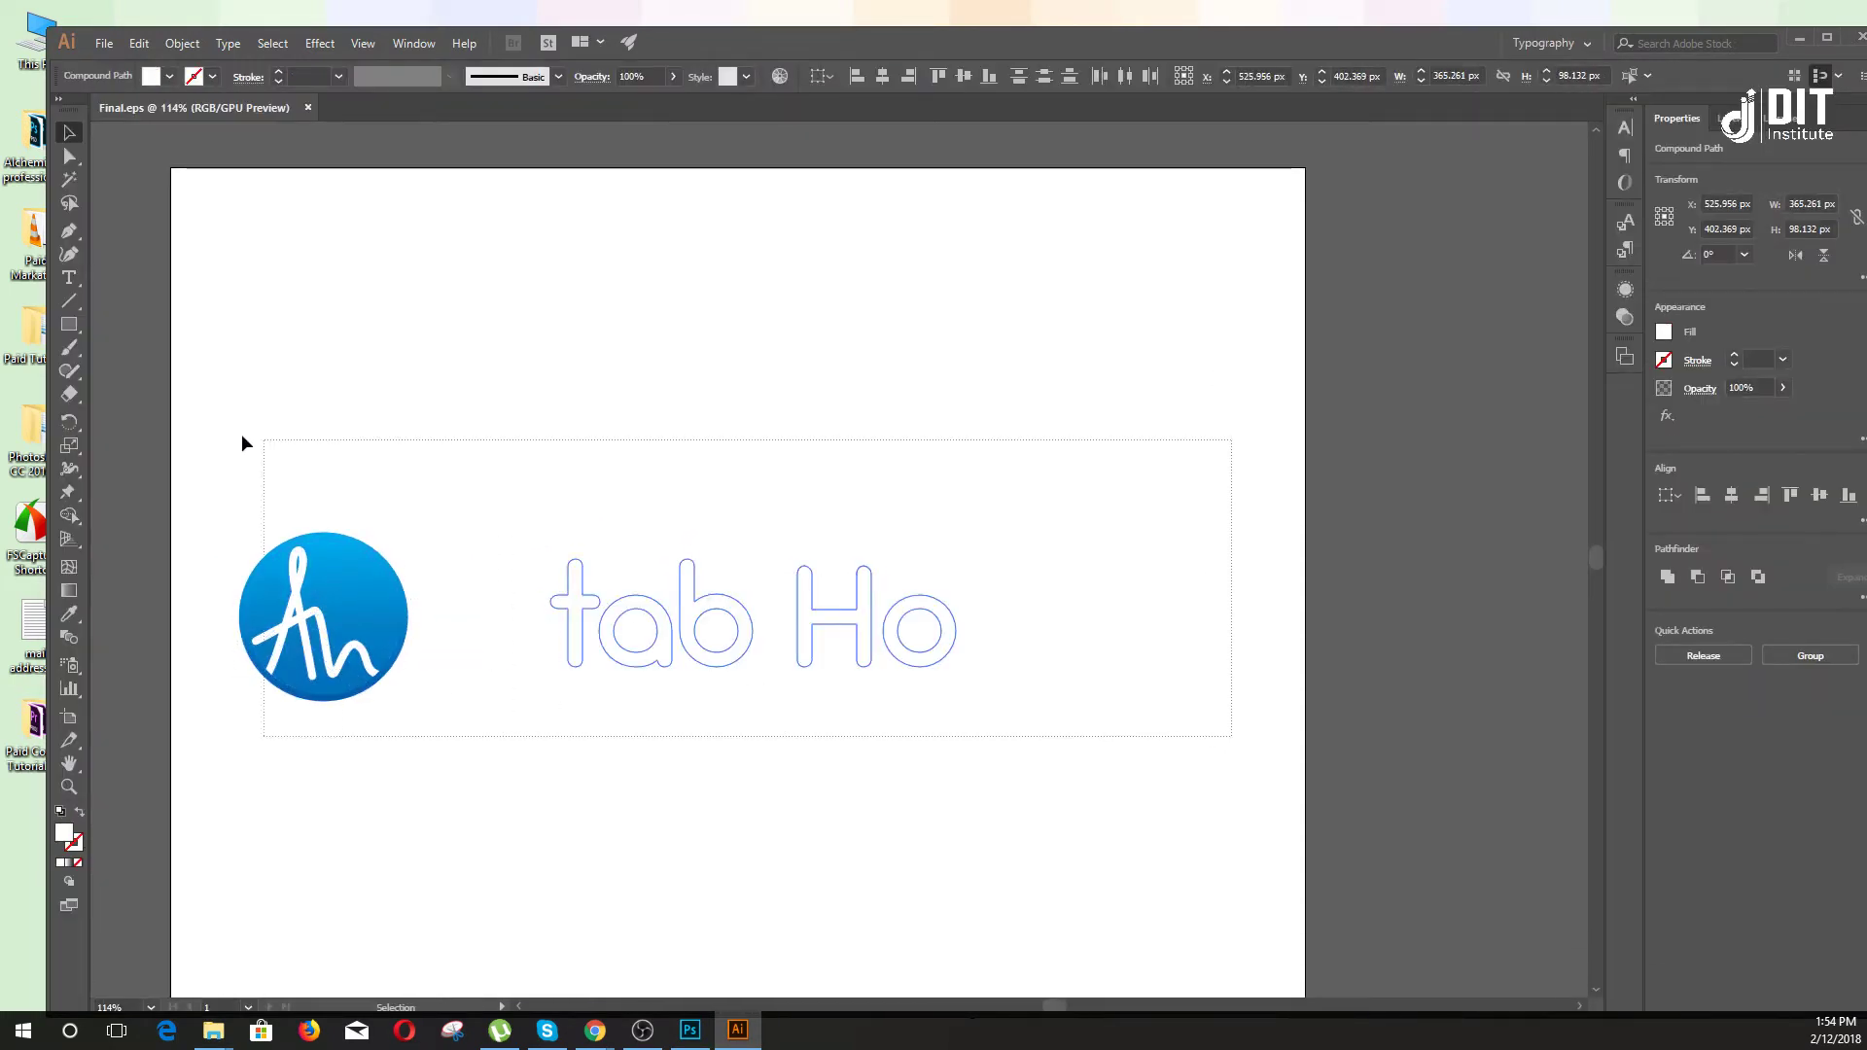
key("ctrl+minus")
key("ctrl+minus")
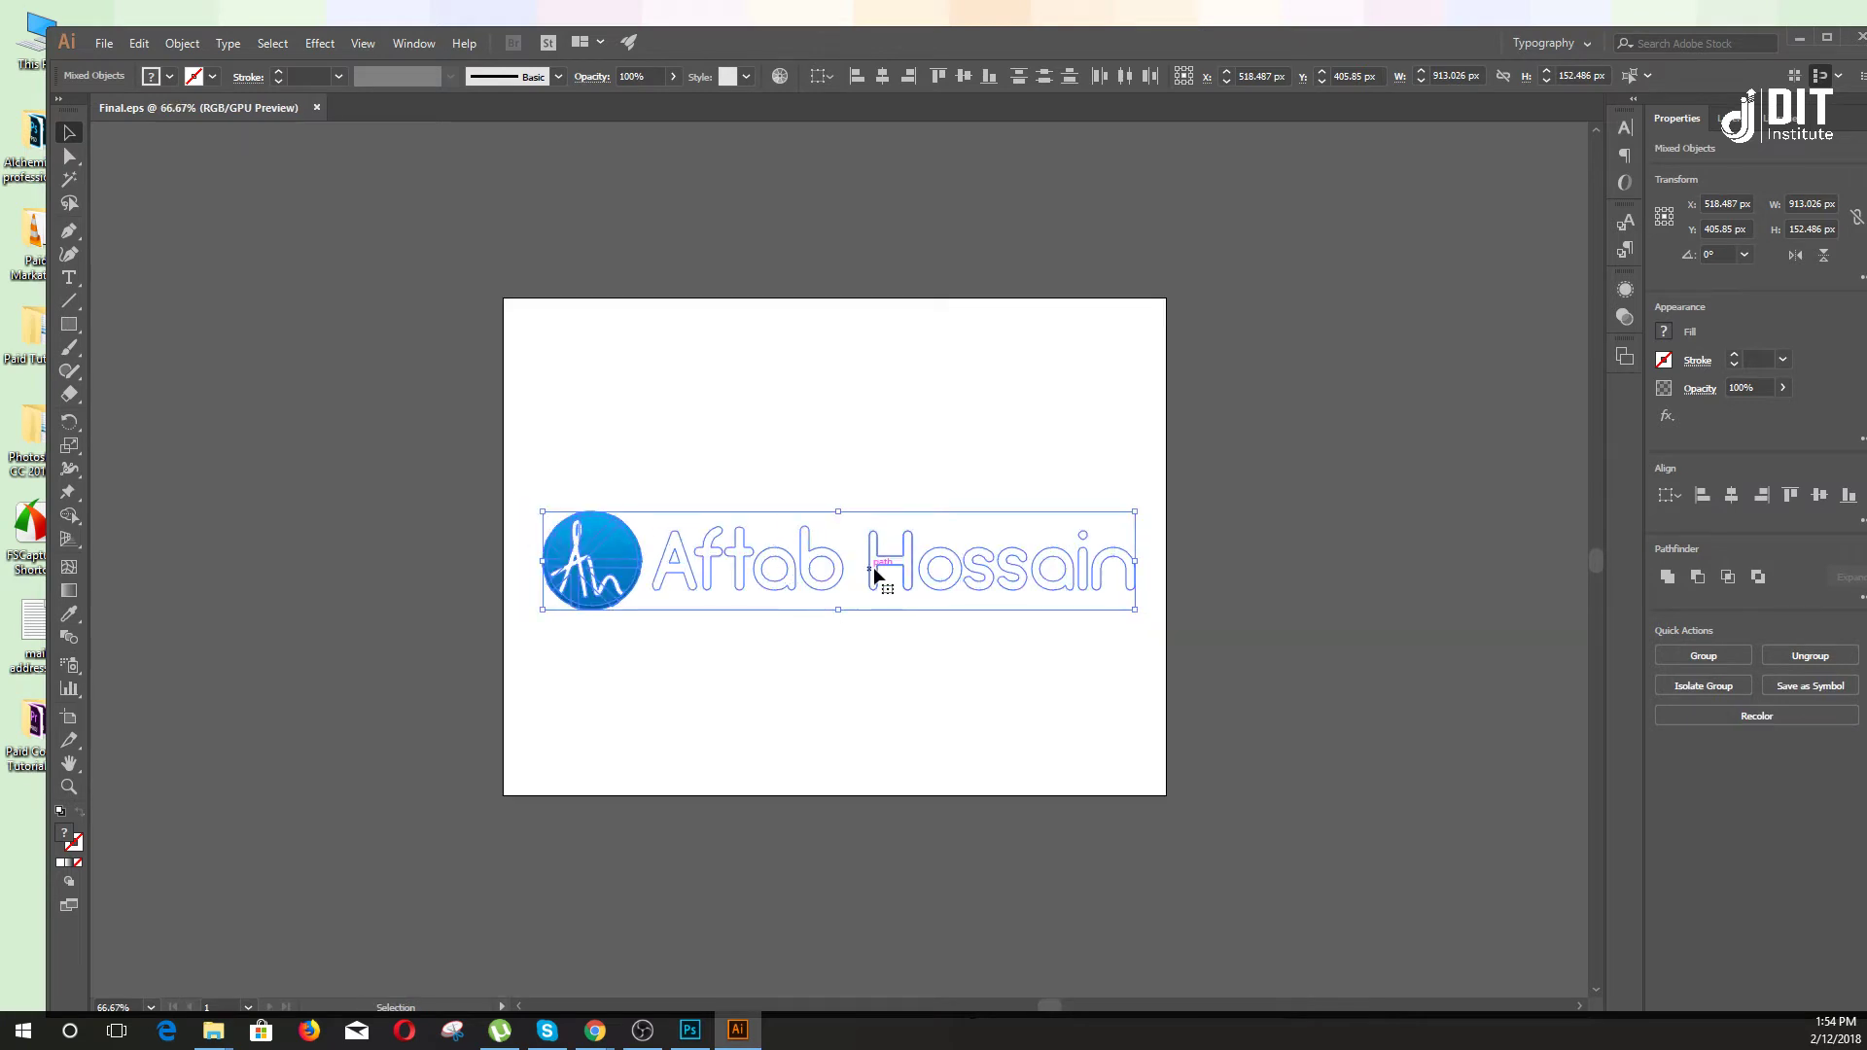
mouse_move(871, 571)
left_mouse_down()
mouse_move(768, 869)
mouse_move(821, 656)
mouse_move(903, 473)
left_mouse_up()
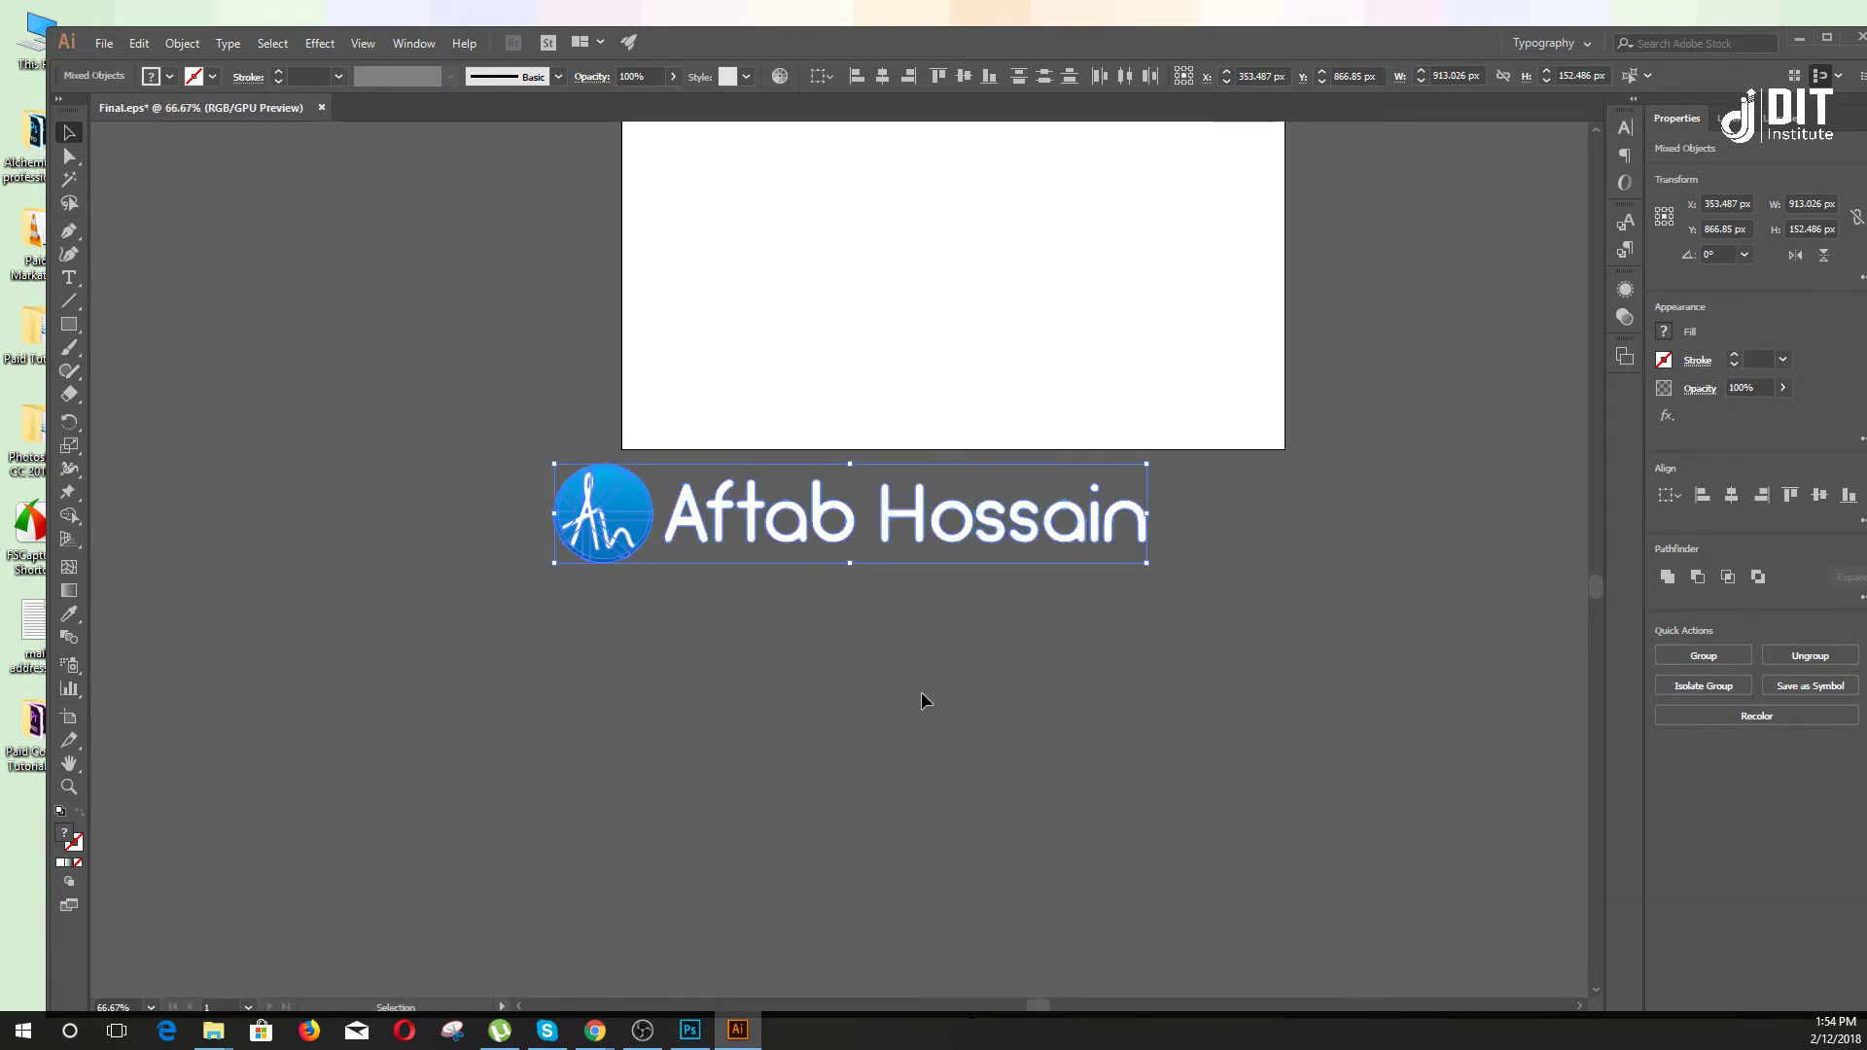
left_click(899, 542)
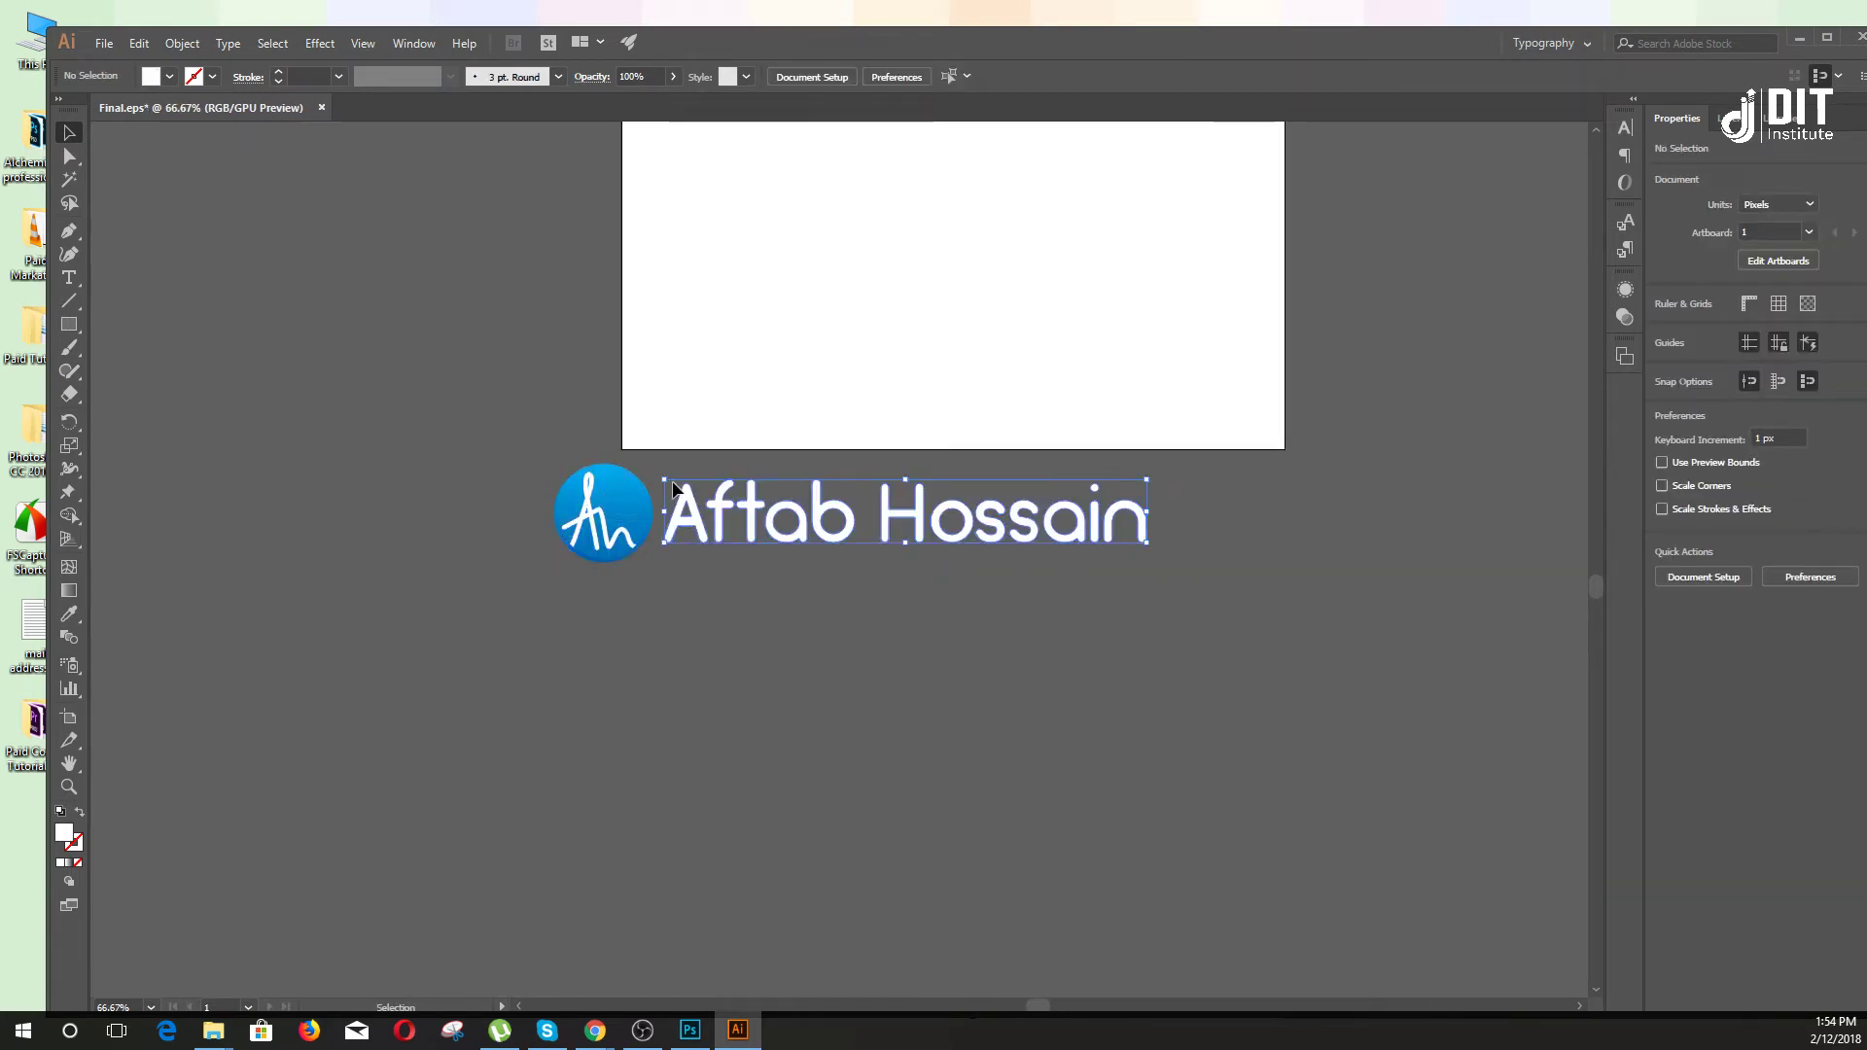
left_click_drag(685, 507, 407, 593)
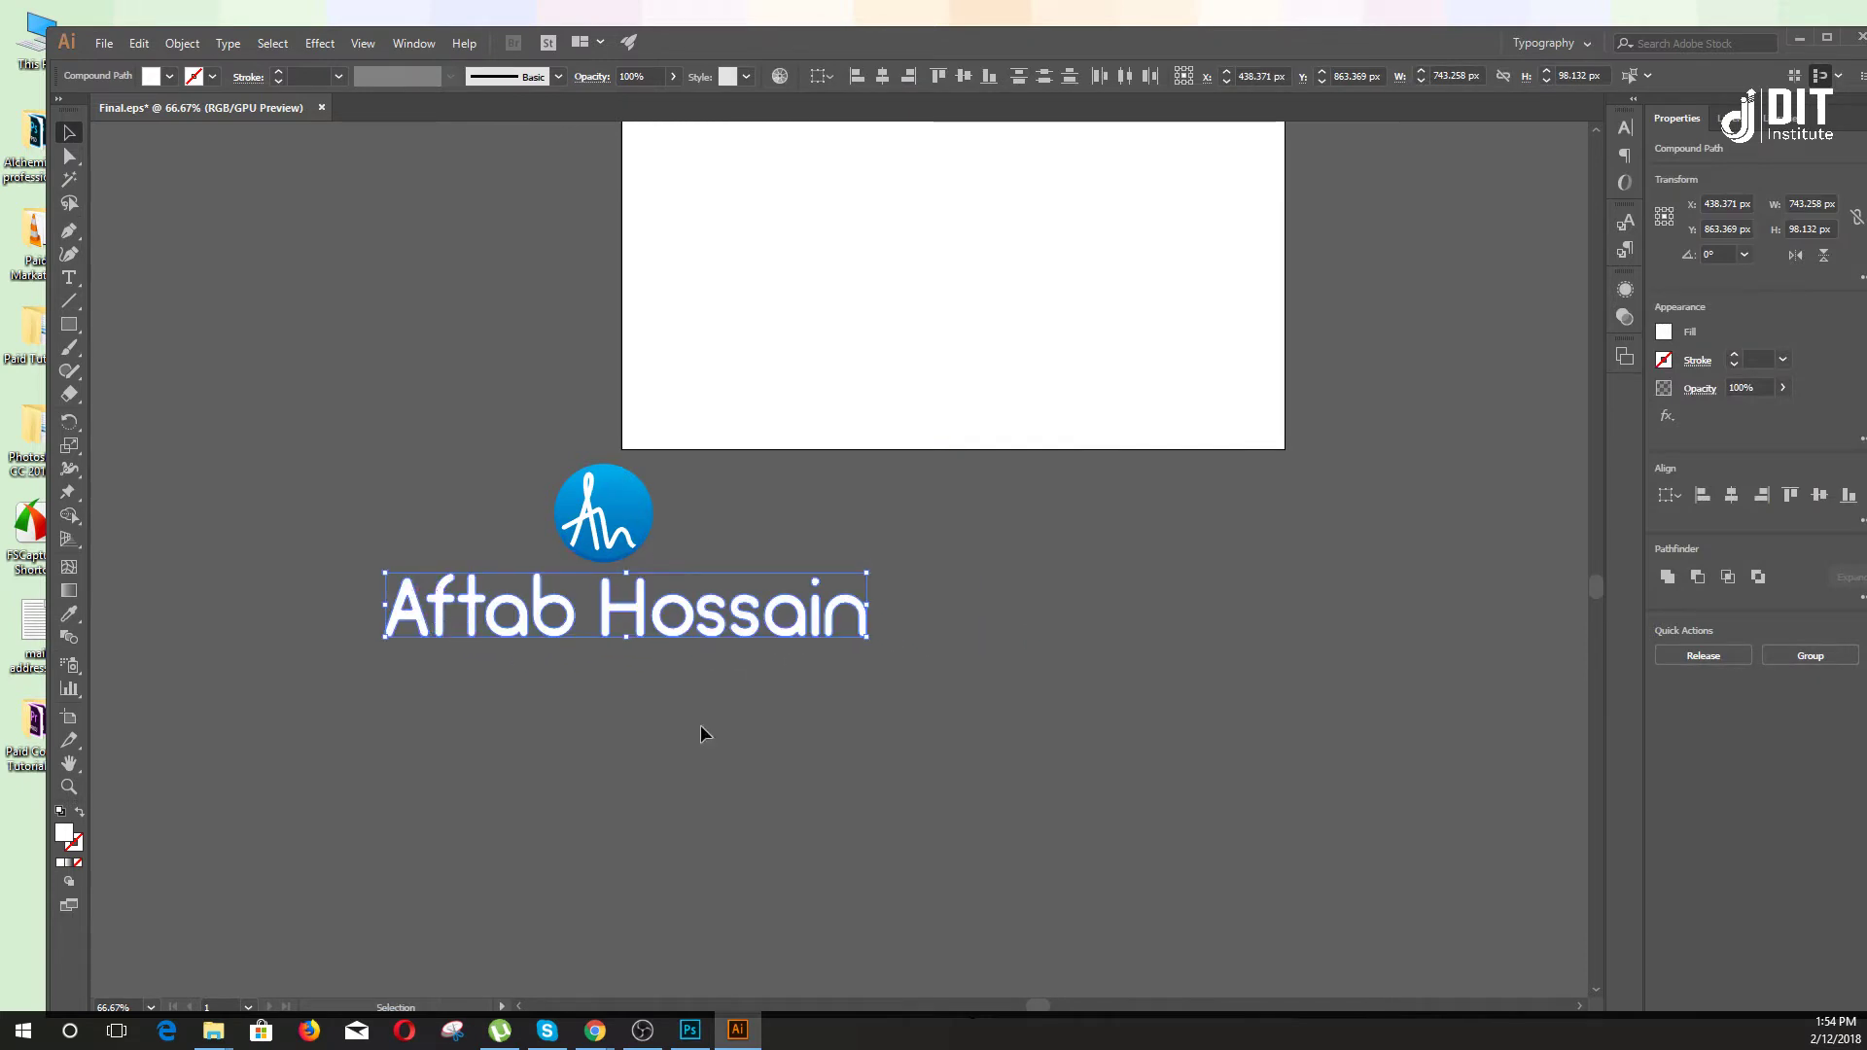
left_click(931, 744)
Enlarge the blue Ah logo to about 386 px and centre it above the text
left_click(620, 535)
scroll(623, 540, "up", 2)
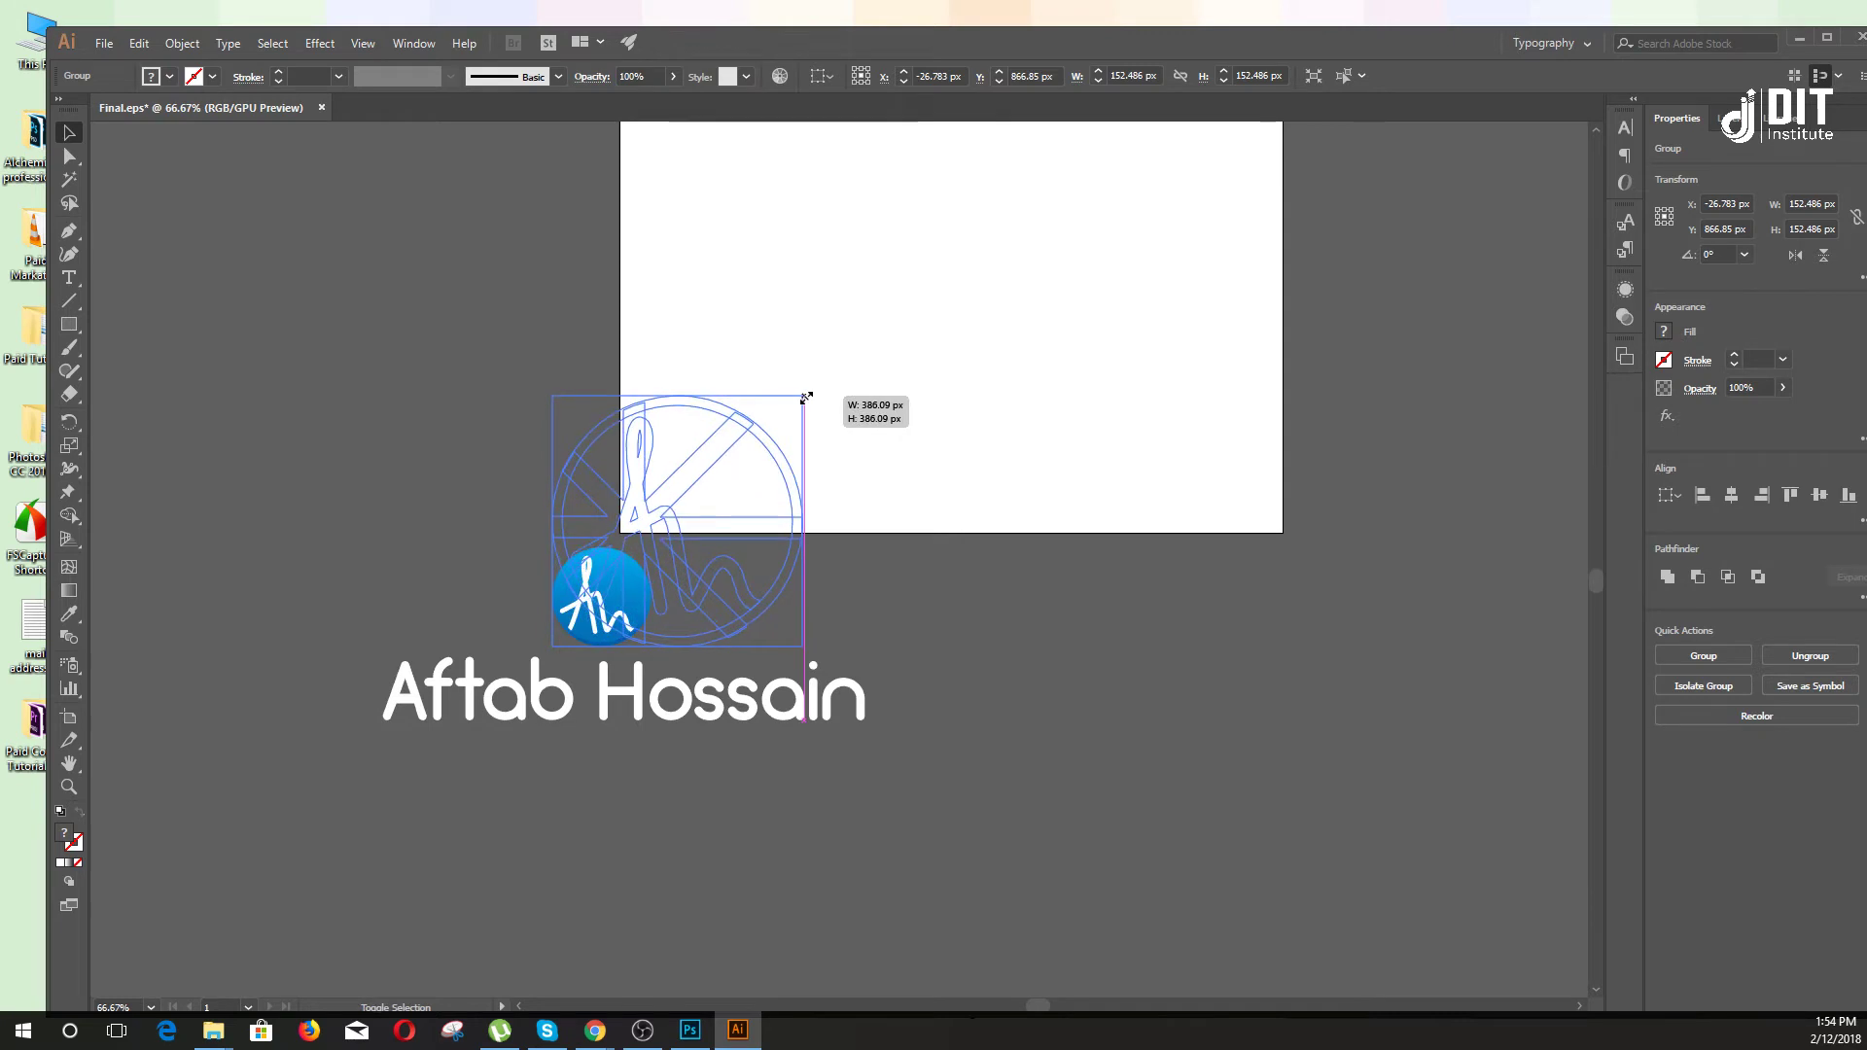
left_click_drag(654, 546, 802, 396)
mouse_move(734, 553)
left_mouse_down()
mouse_move(649, 562)
mouse_move(664, 557)
left_mouse_up()
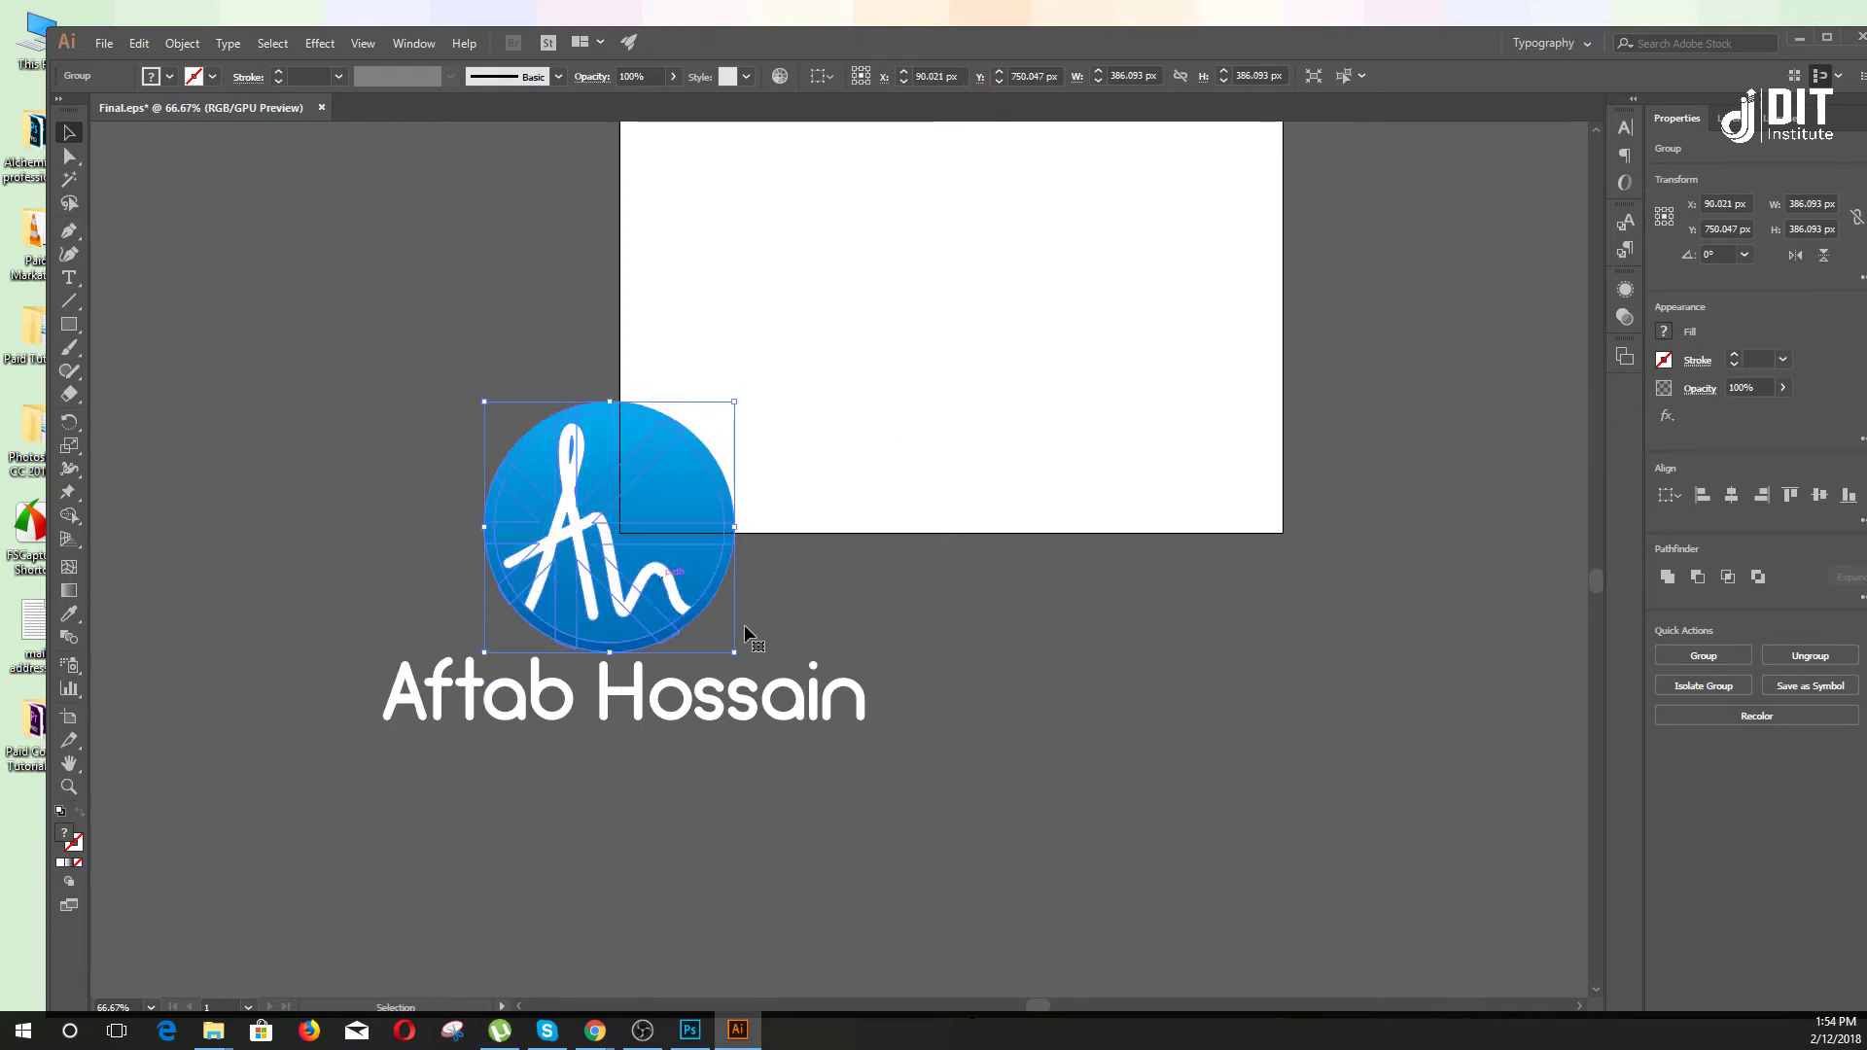
left_click(957, 751)
left_click(525, 521)
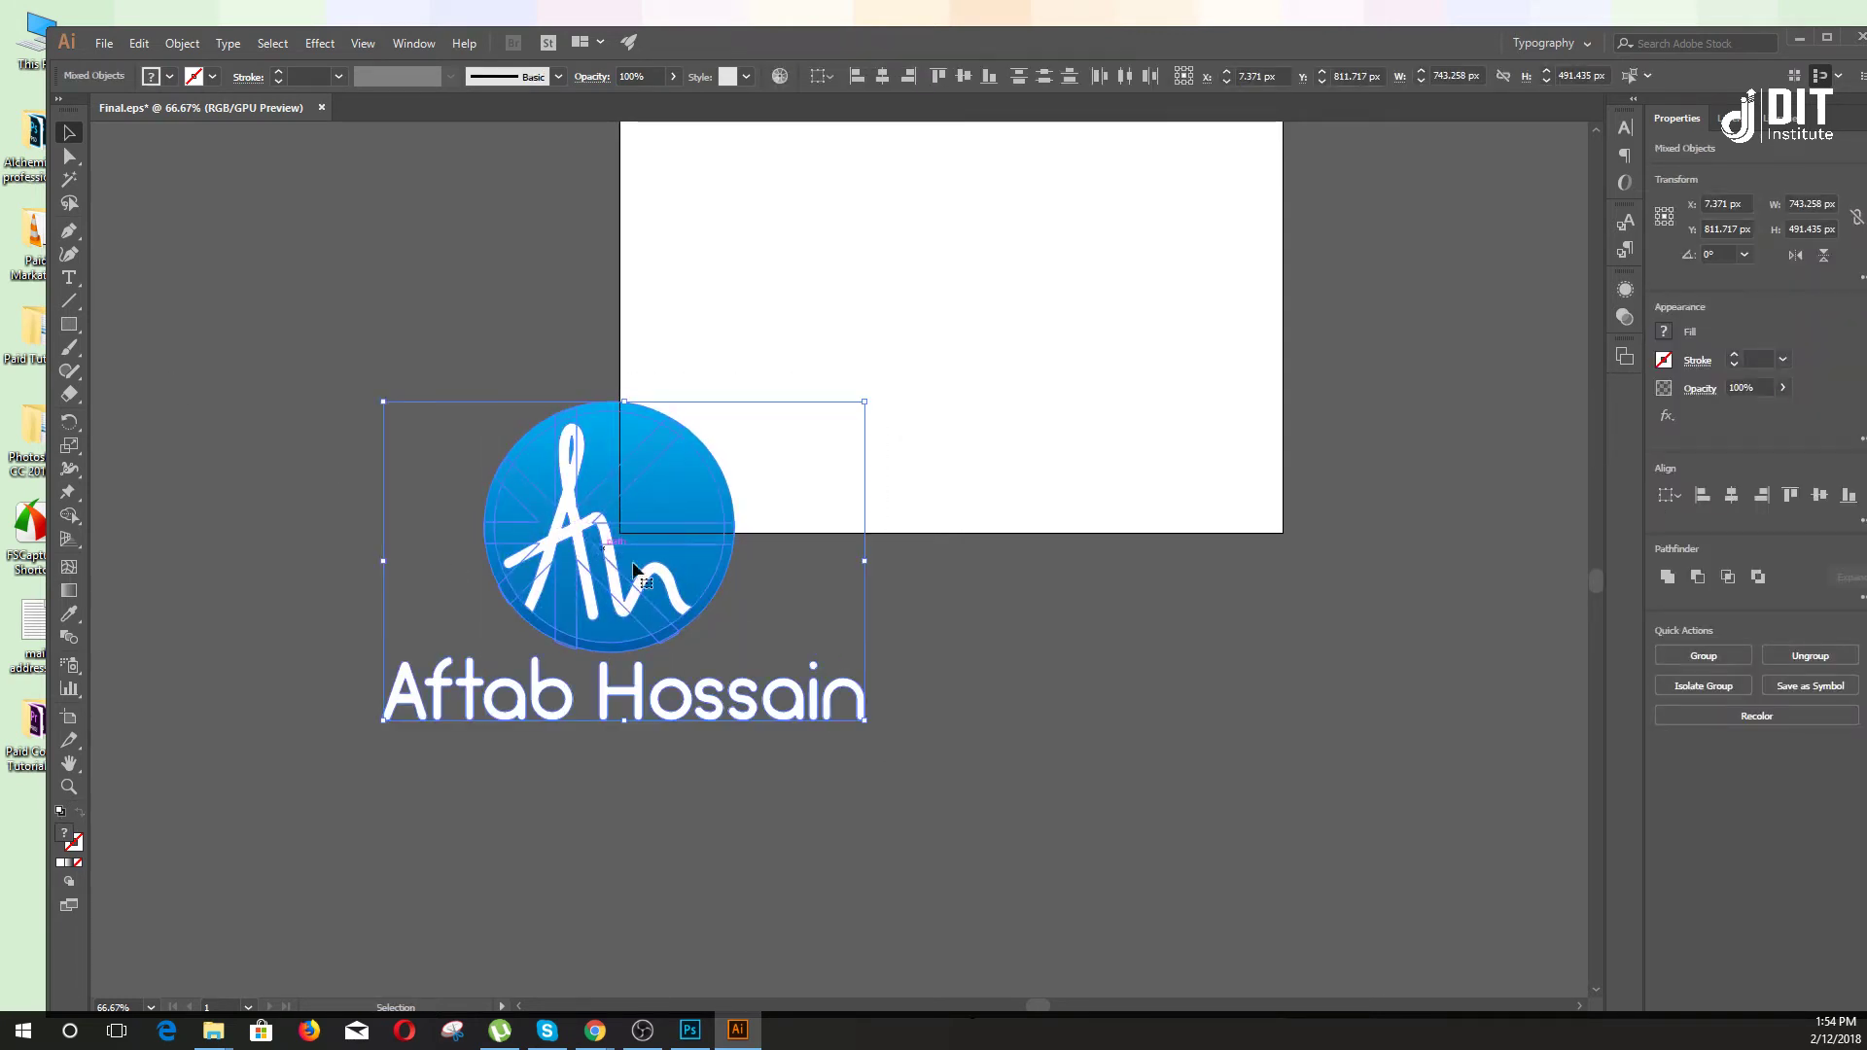
left_click(891, 753)
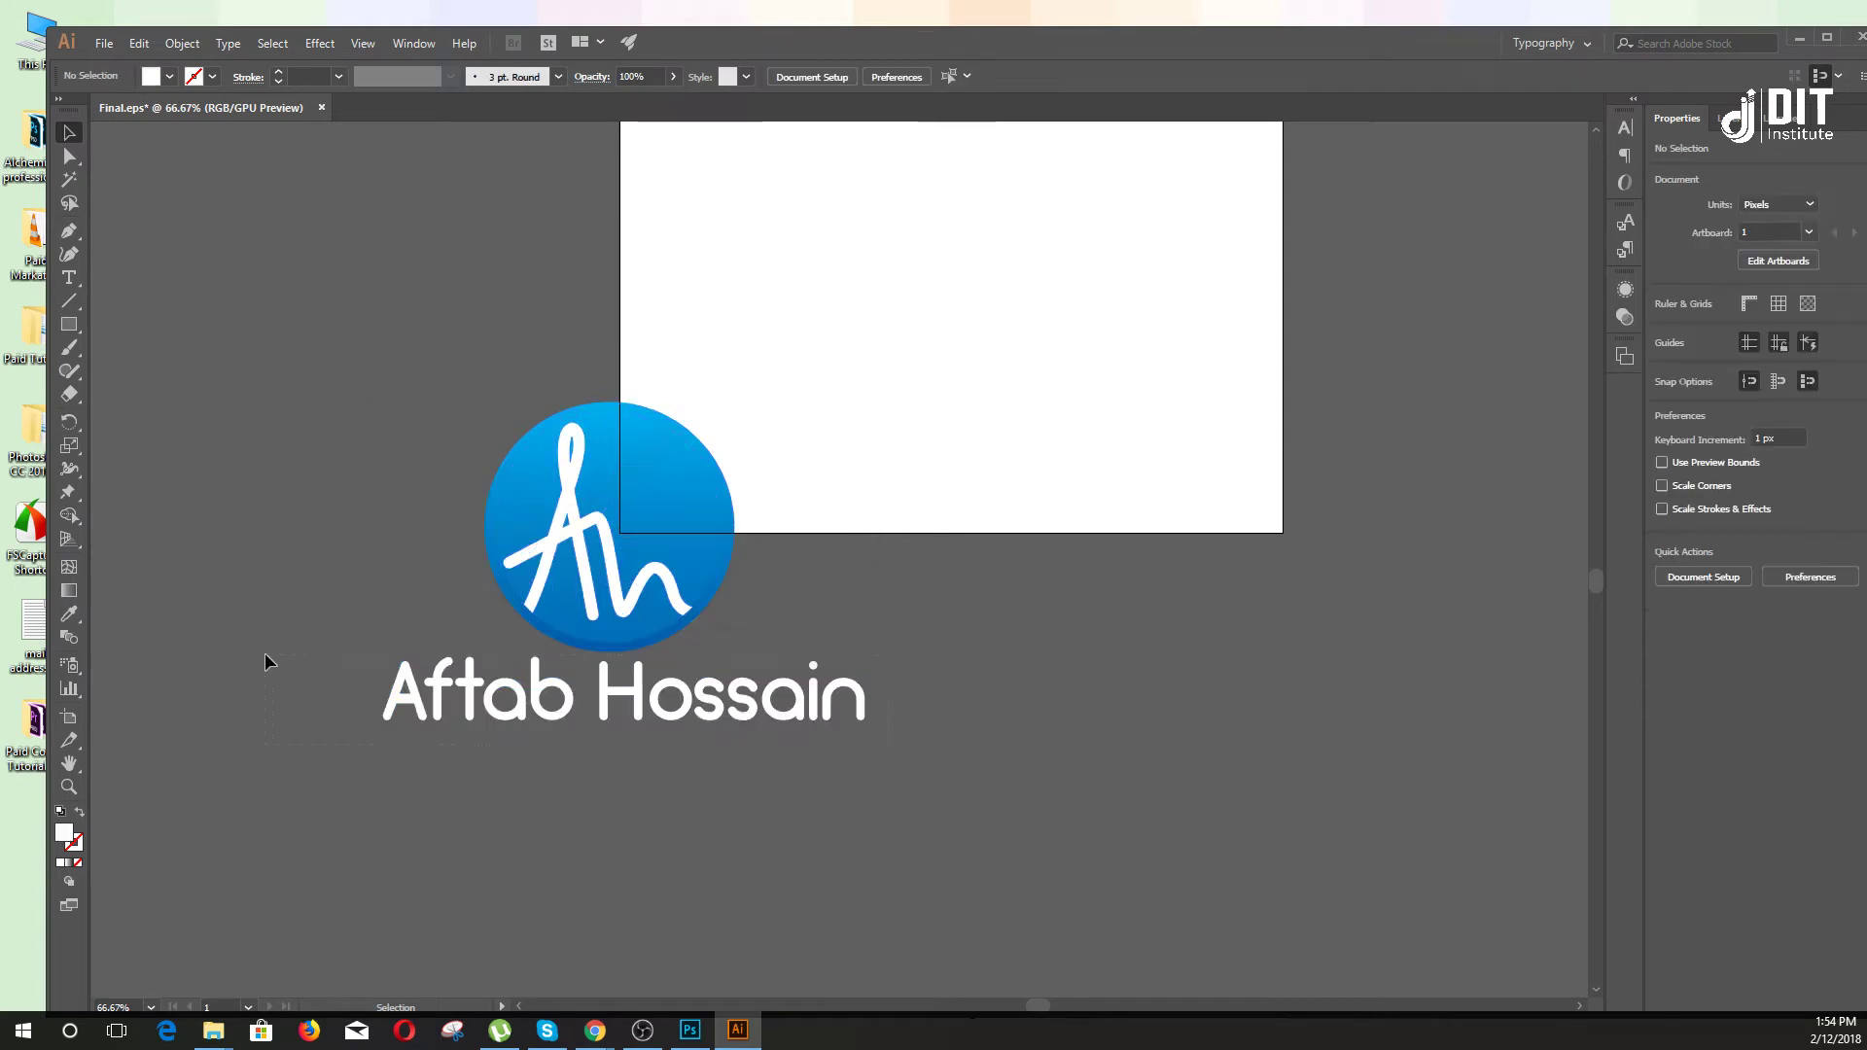
left_click_drag(267, 661, 271, 664)
right_click(619, 694)
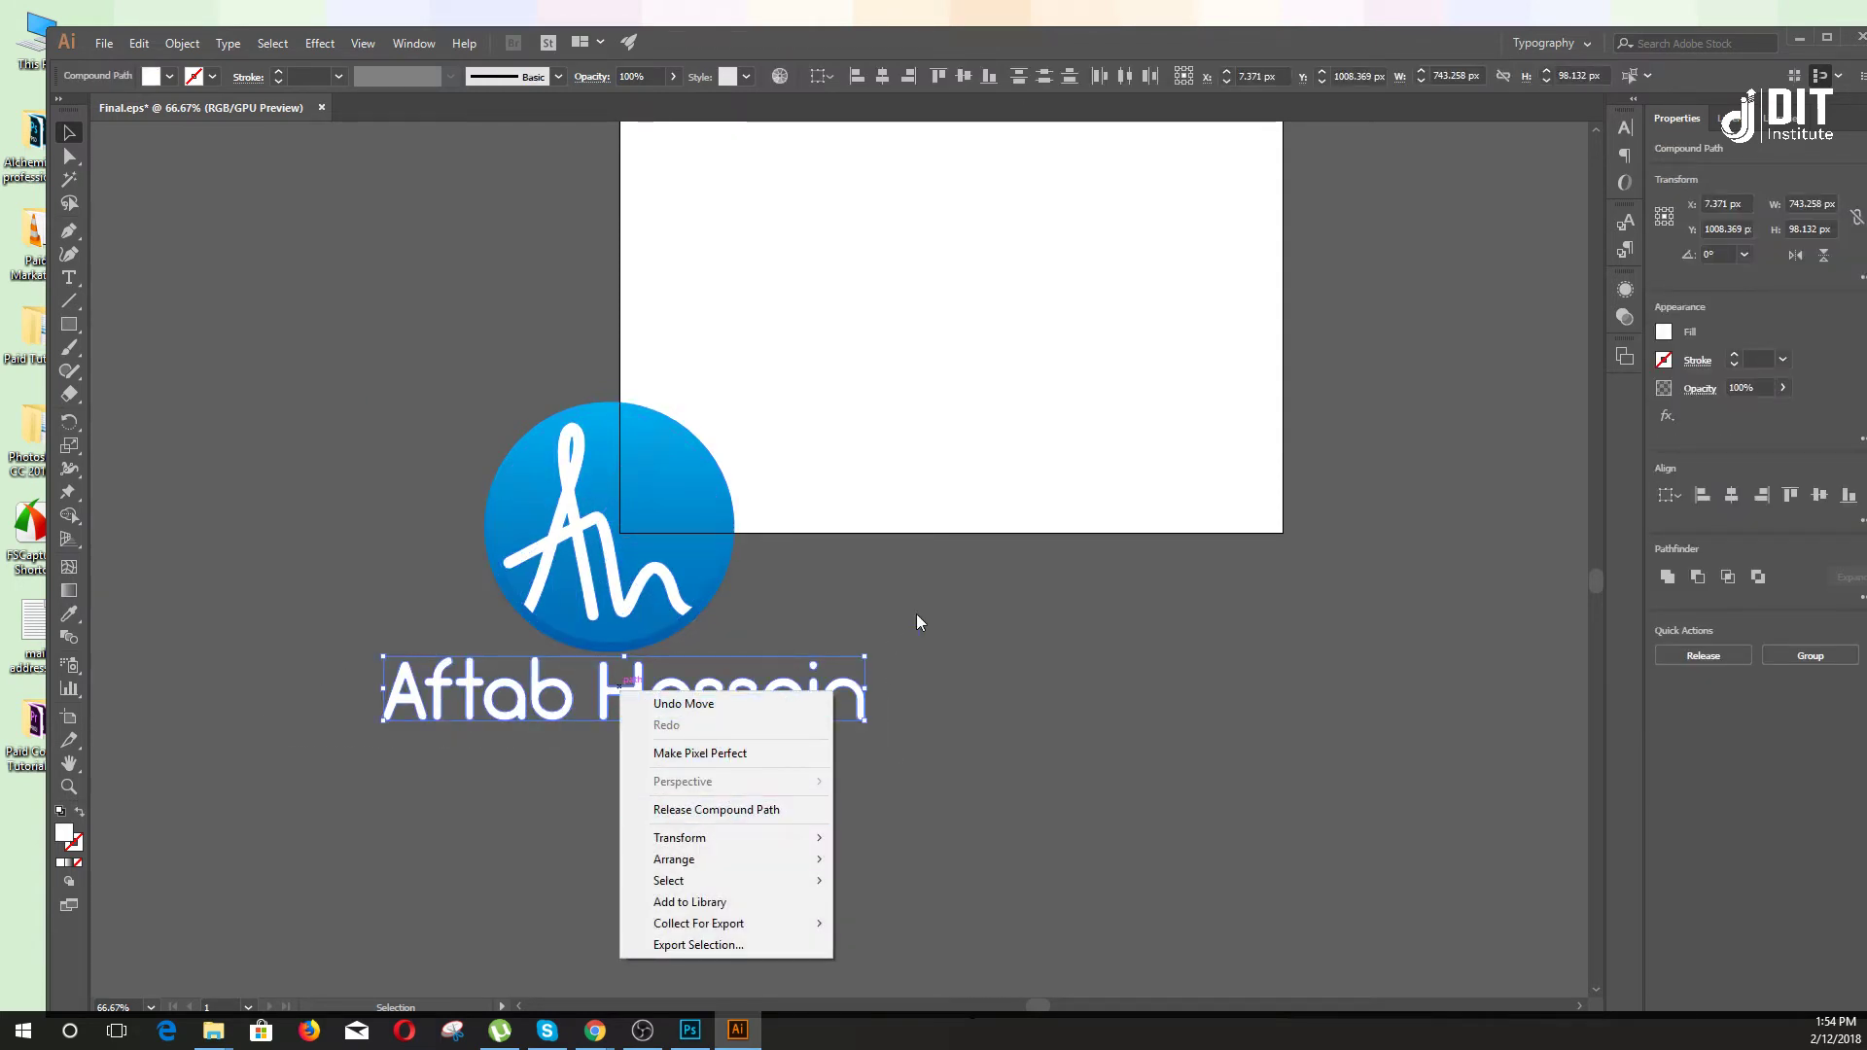
left_click(958, 614)
left_click(797, 697)
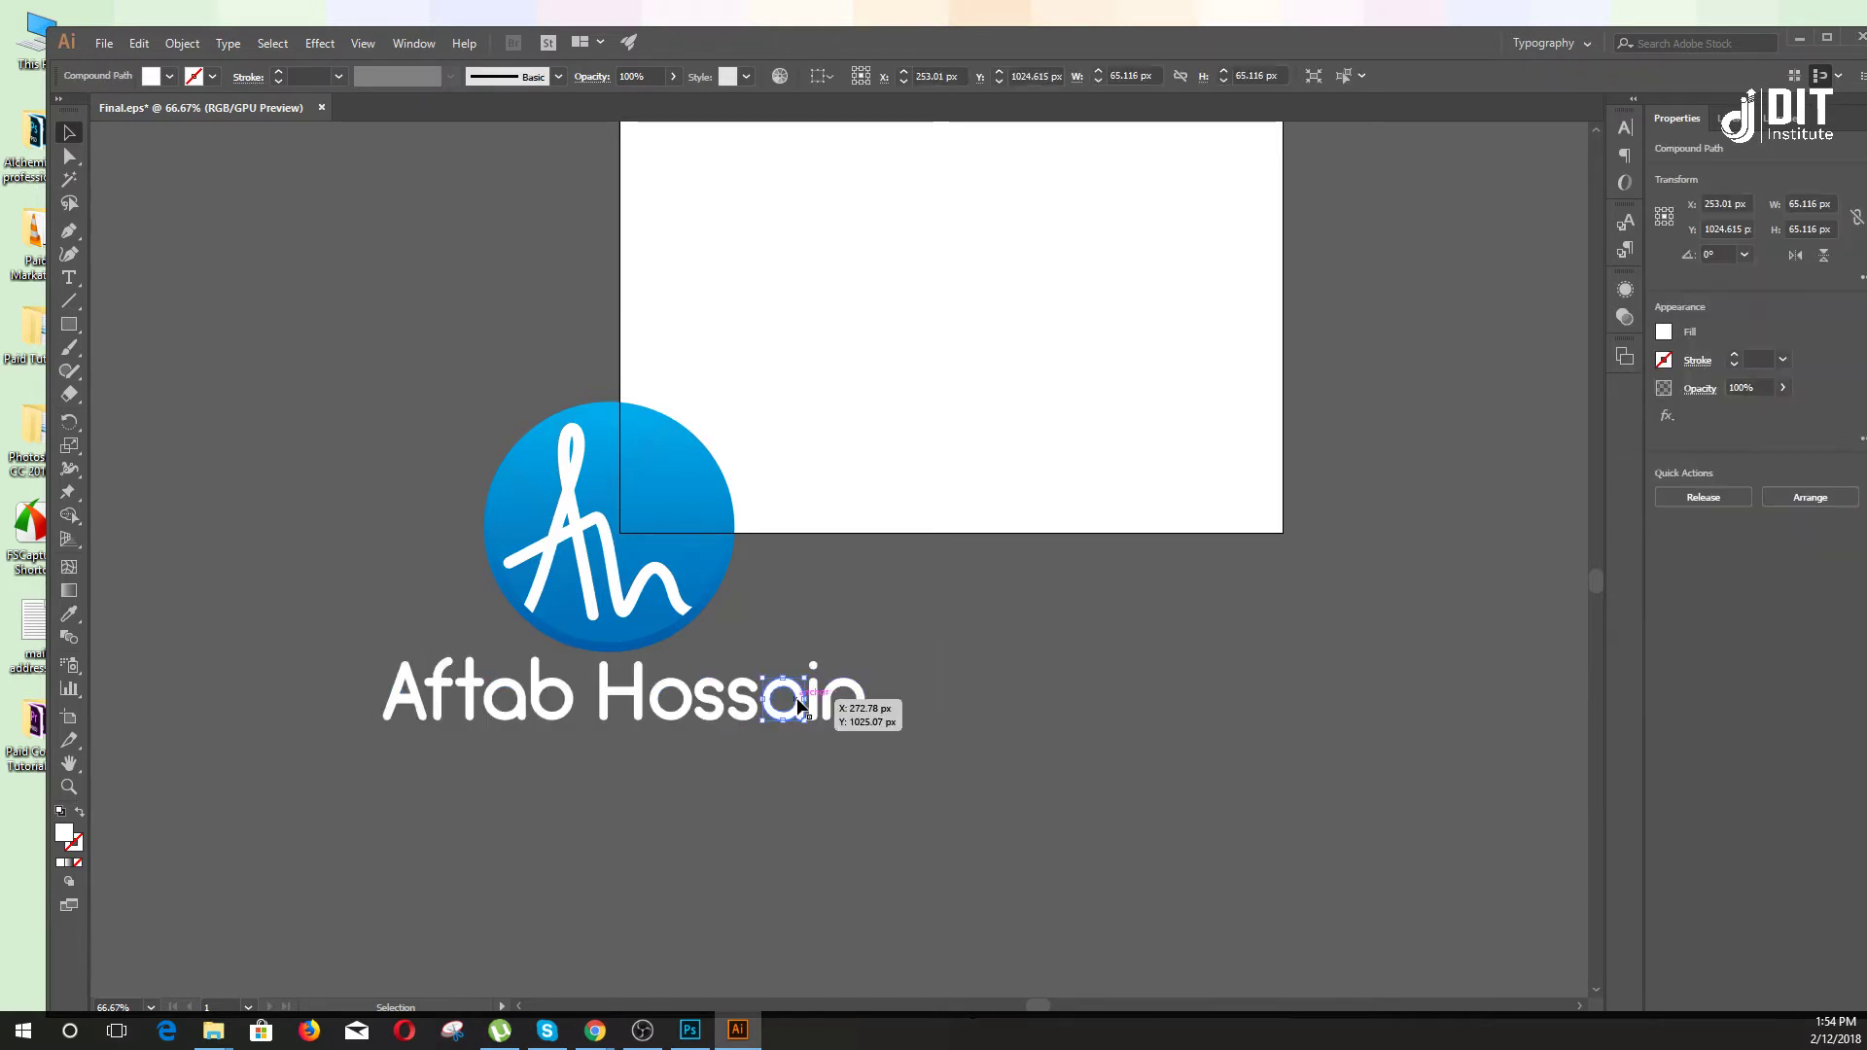
left_click_drag(284, 677, 284, 677)
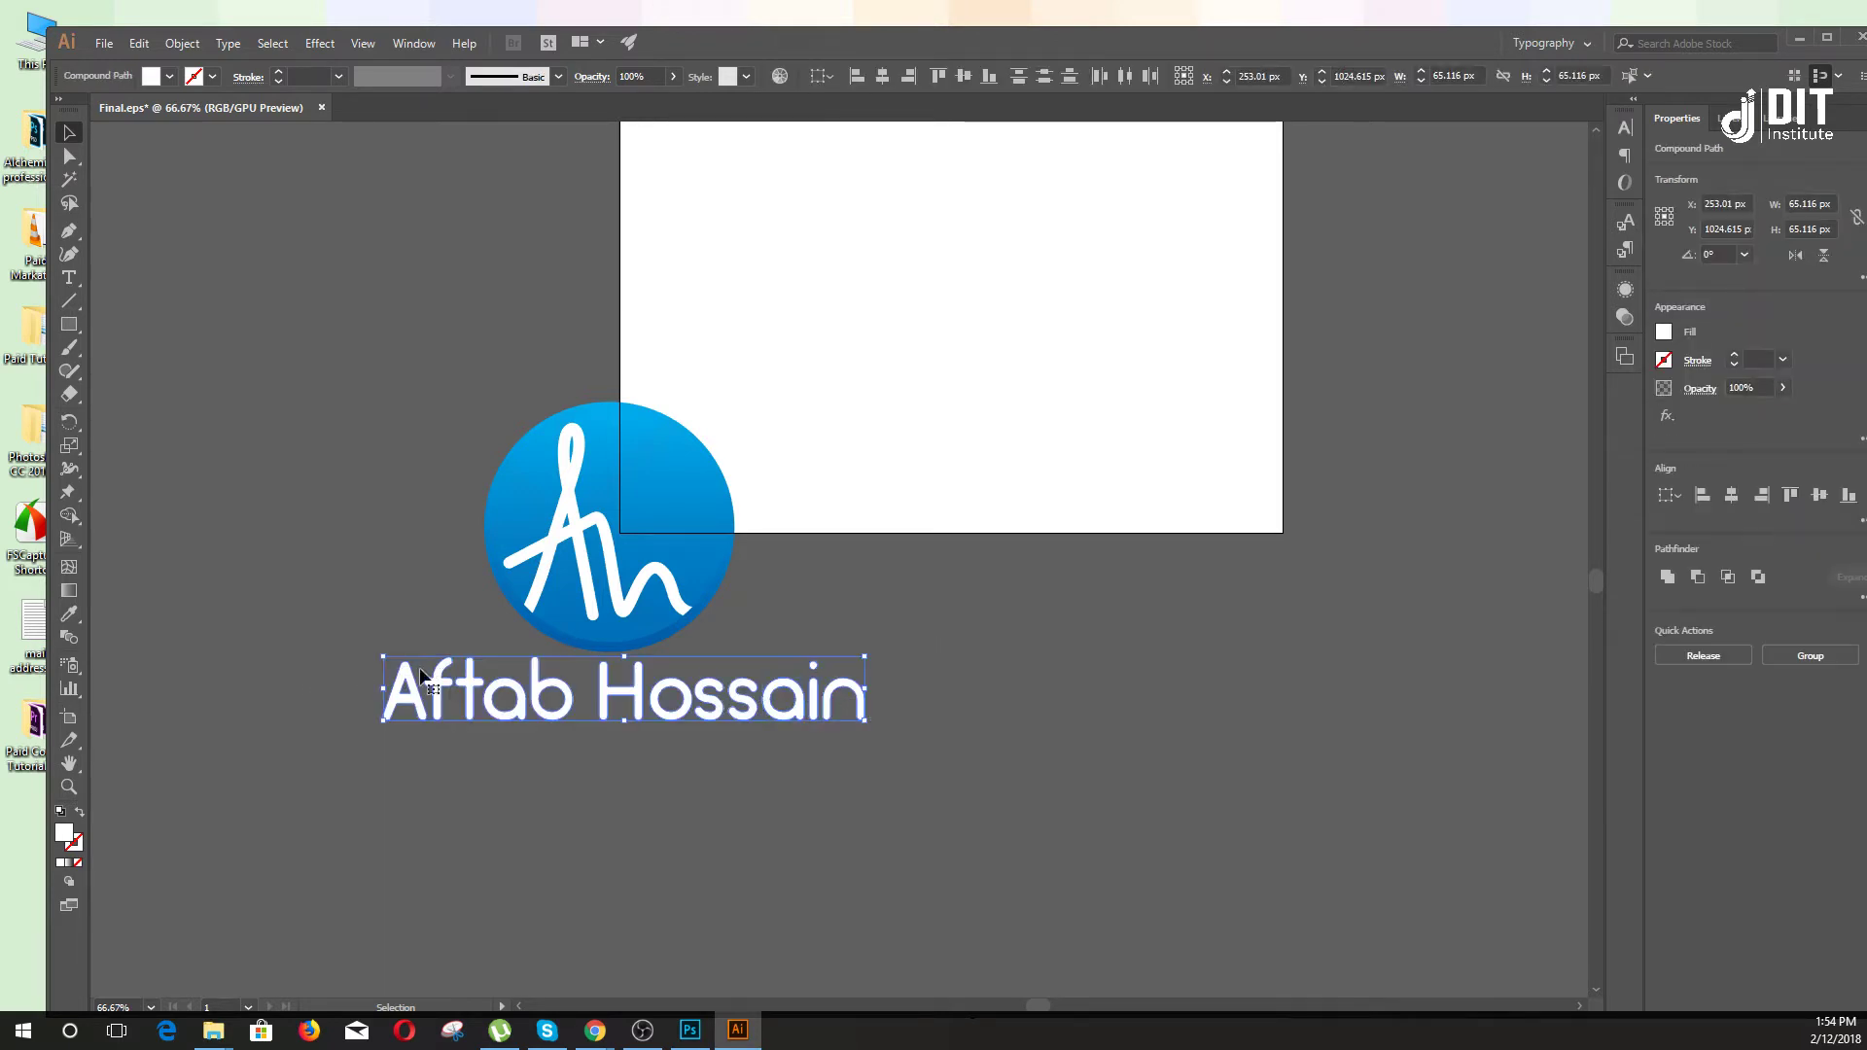
right_click(554, 689)
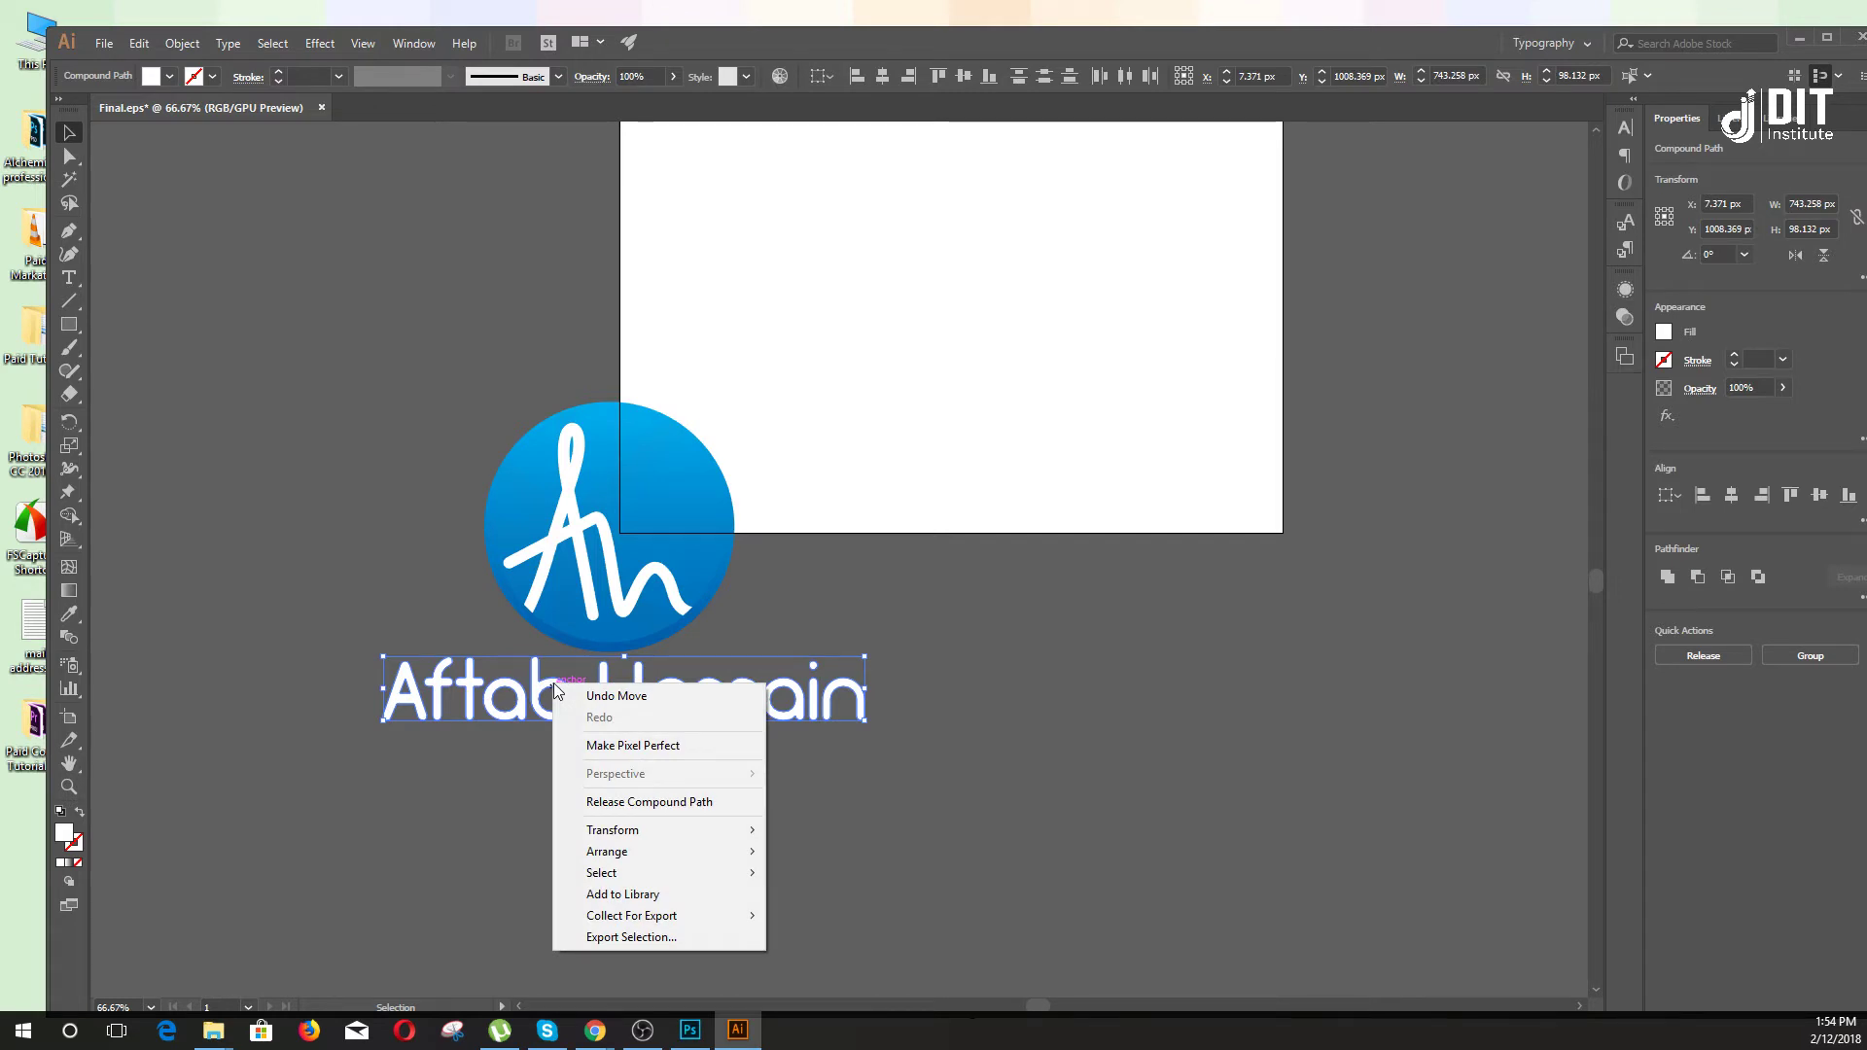
left_click(331, 798)
Select the circle logo and name together and apply Horizontal Align Center
left_click_drag(815, 769, 237, 674)
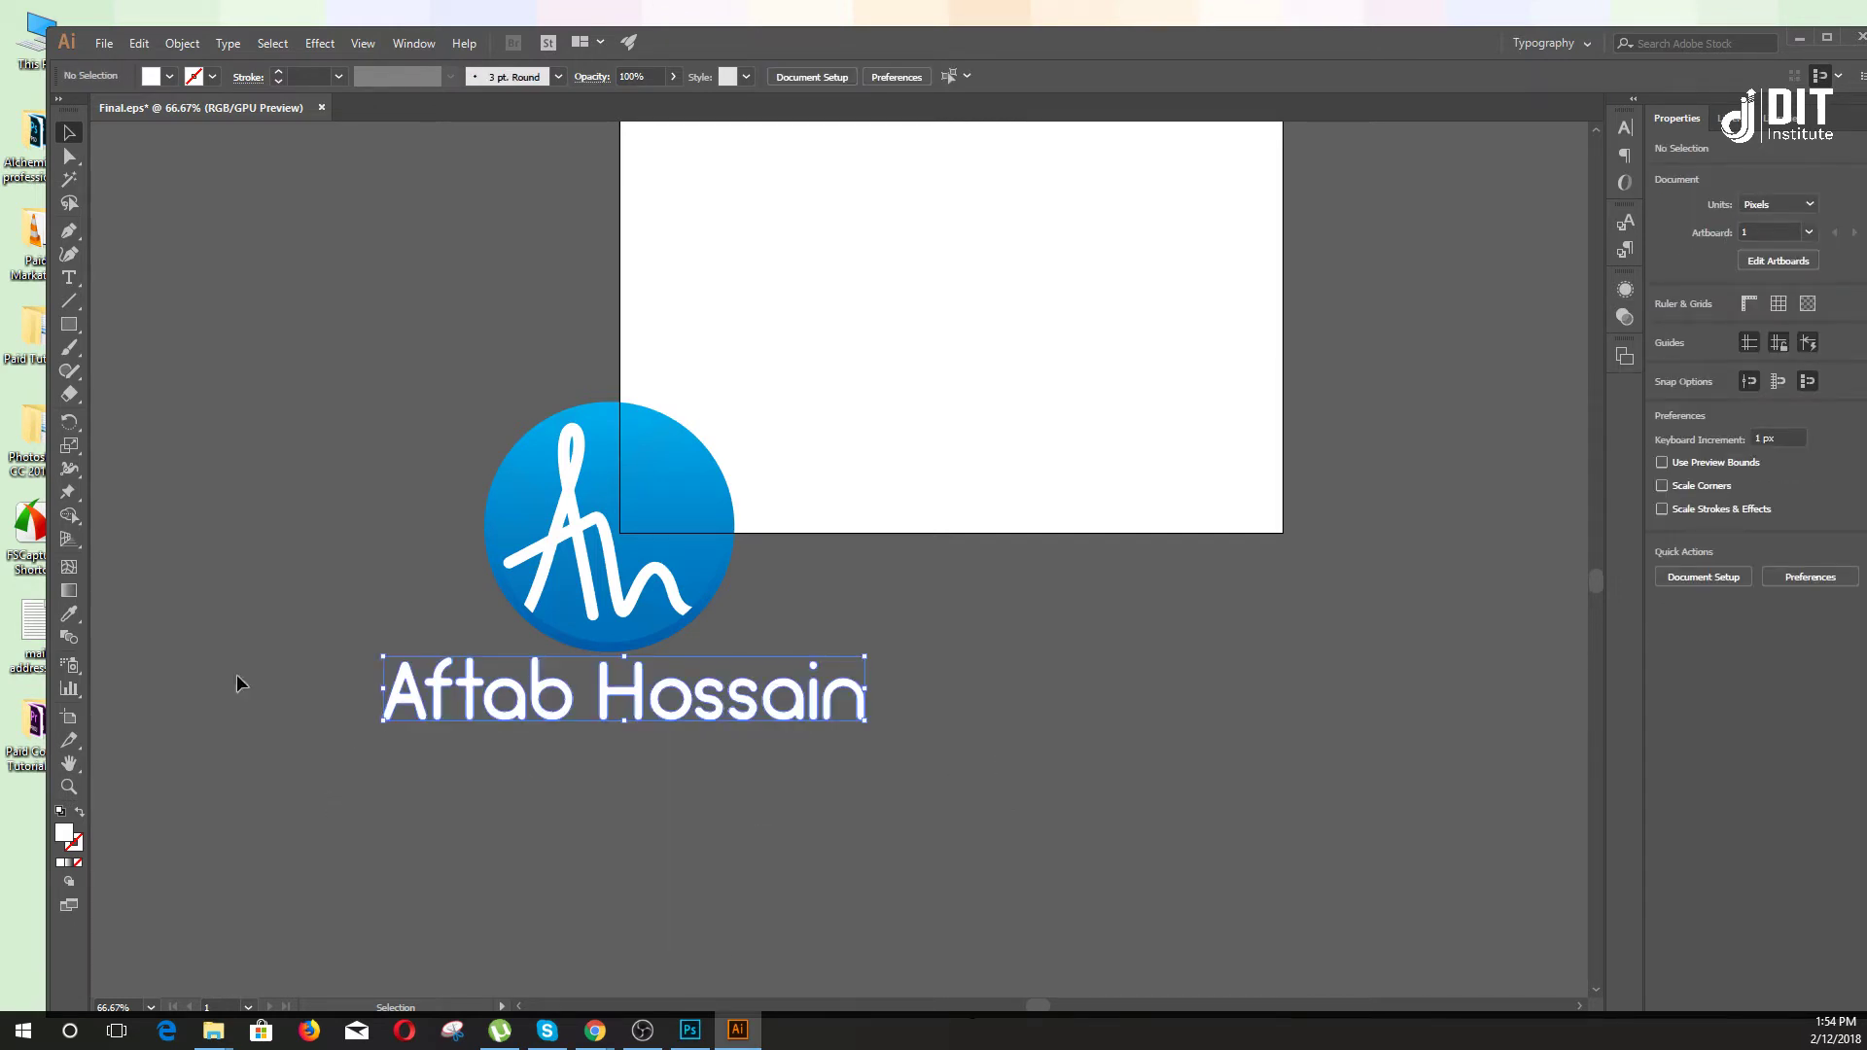
left_click(664, 805)
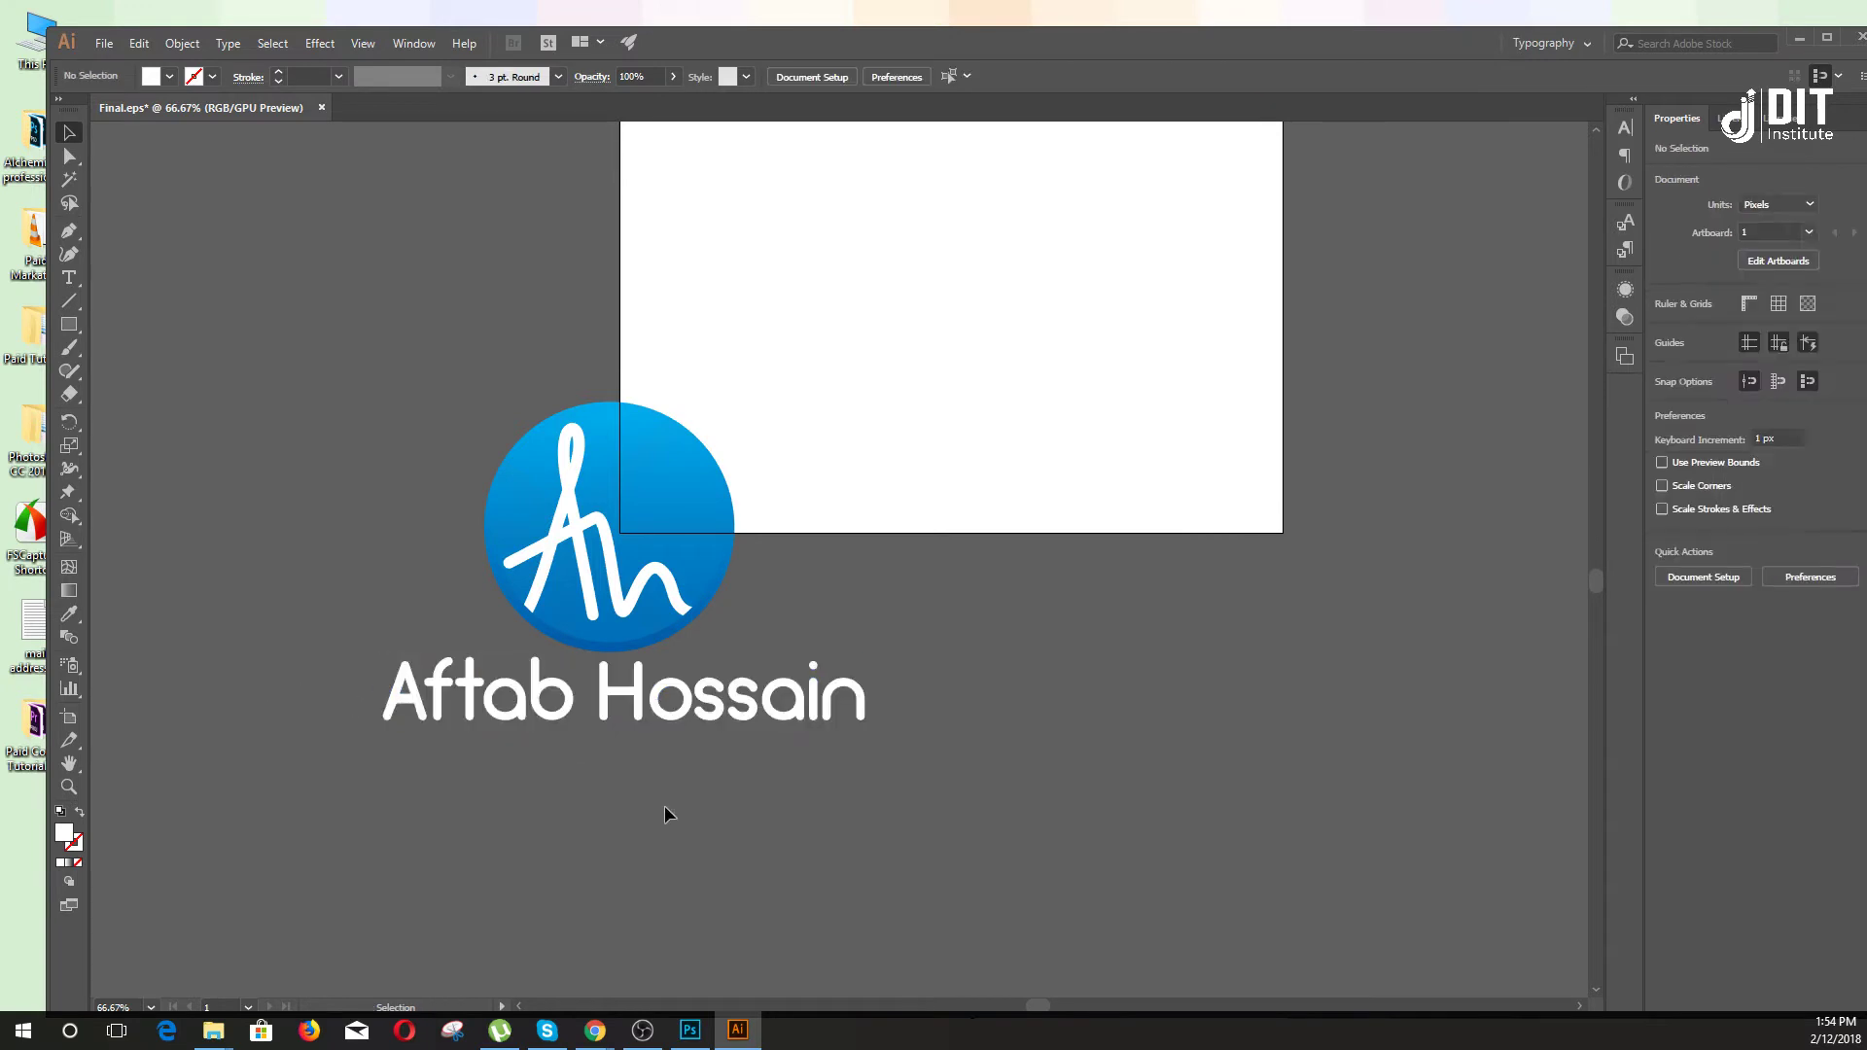
left_click(693, 532)
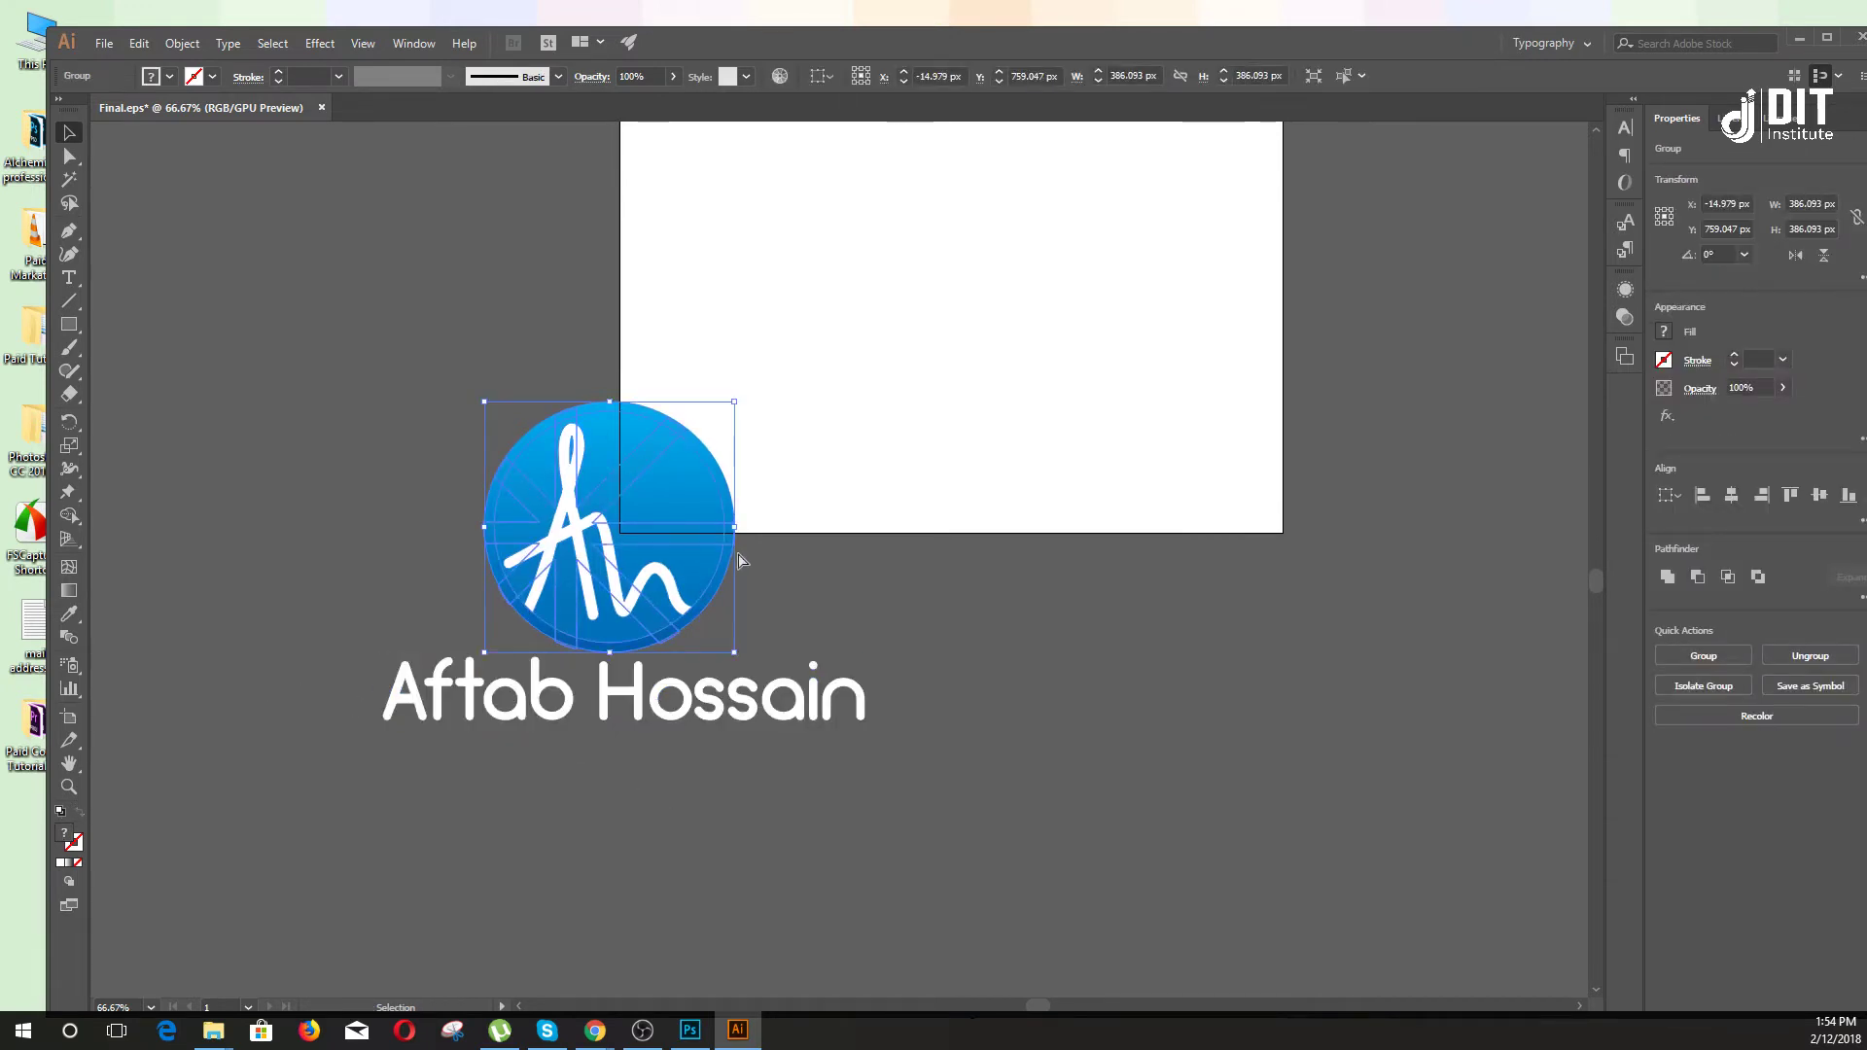
left_click(948, 766)
left_click_drag(926, 756, 273, 340)
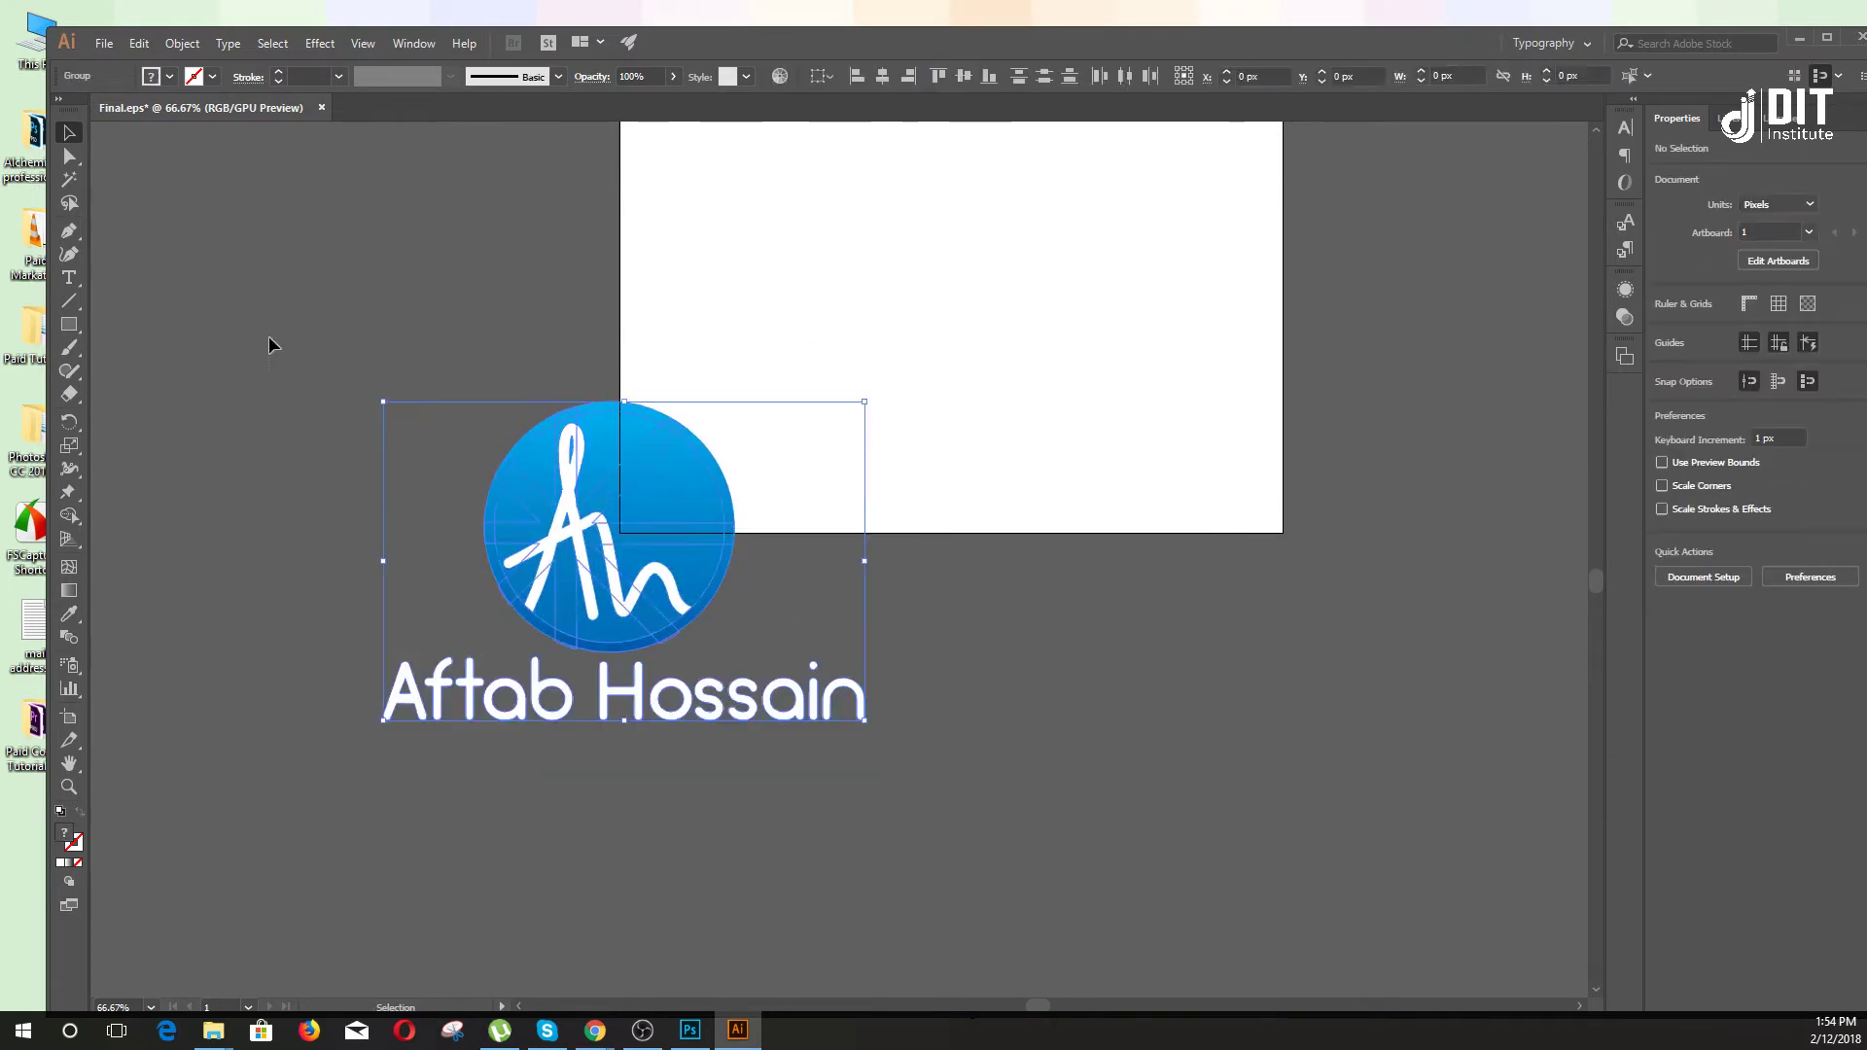
left_click(891, 85)
left_click(1038, 742)
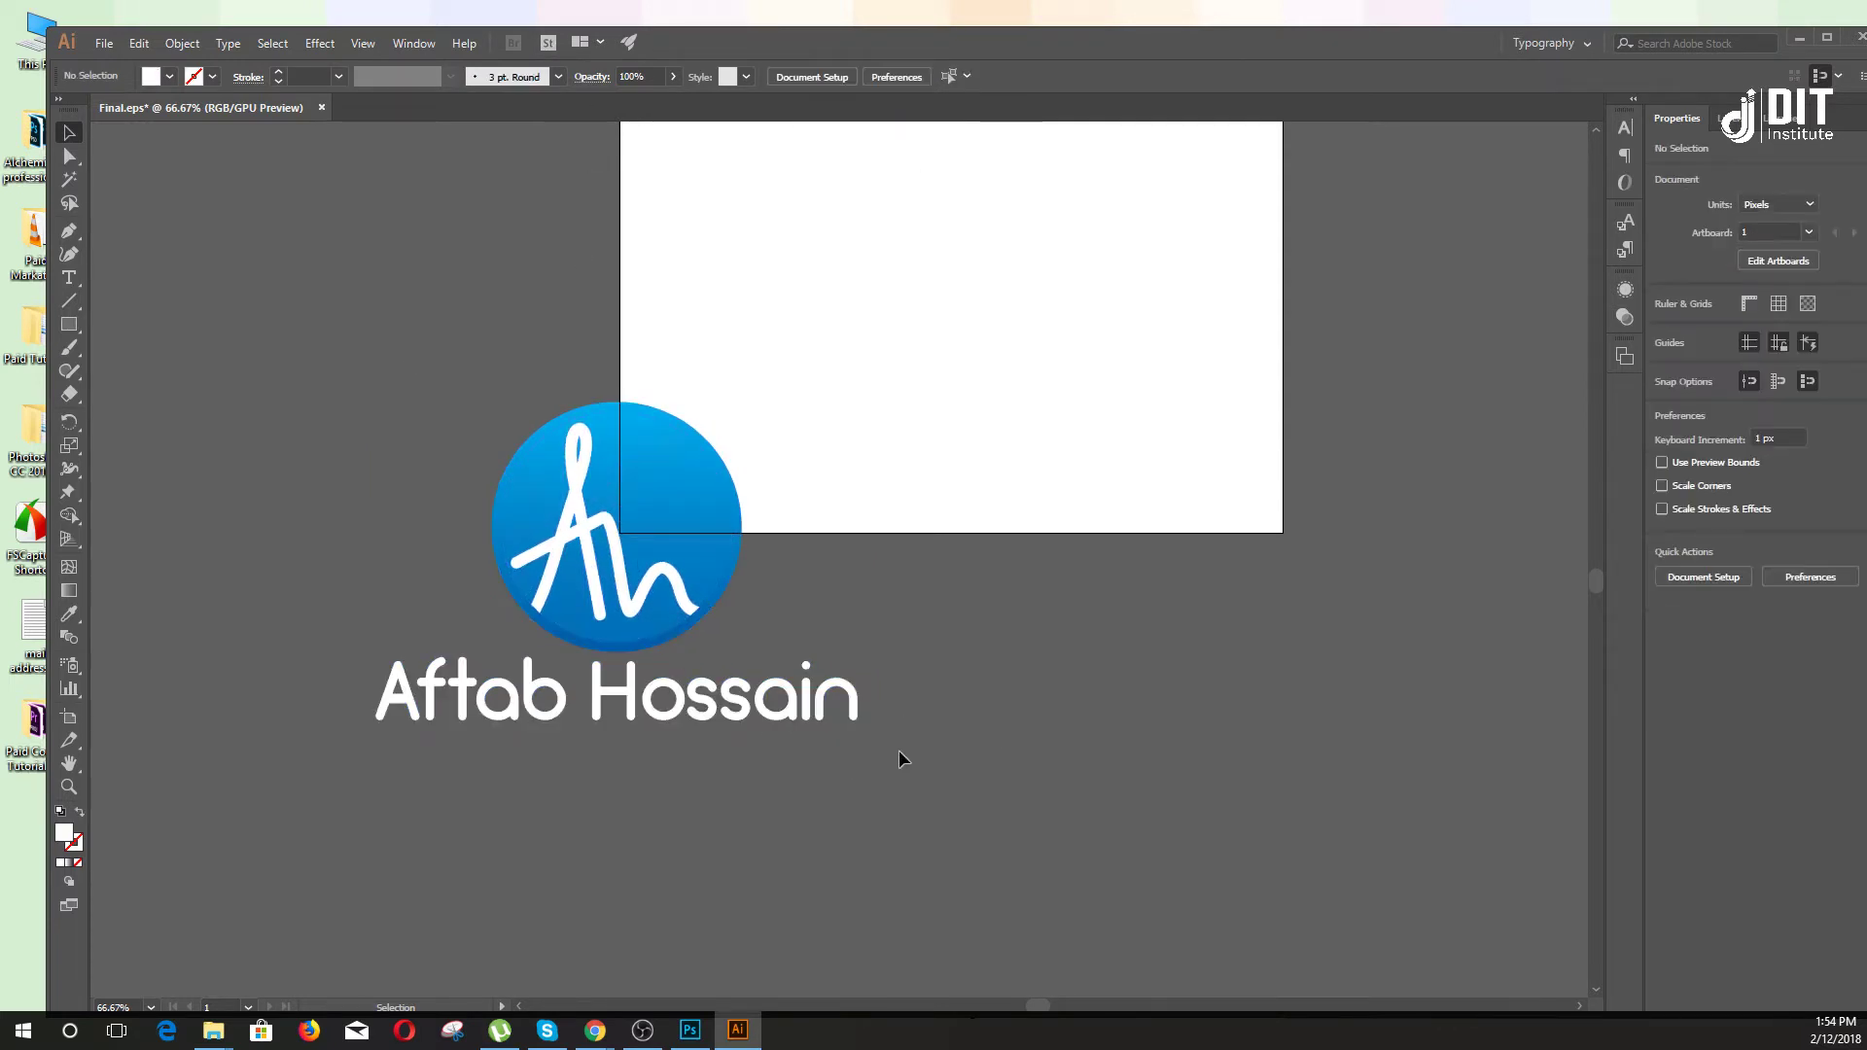
left_click_drag(371, 689, 399, 742)
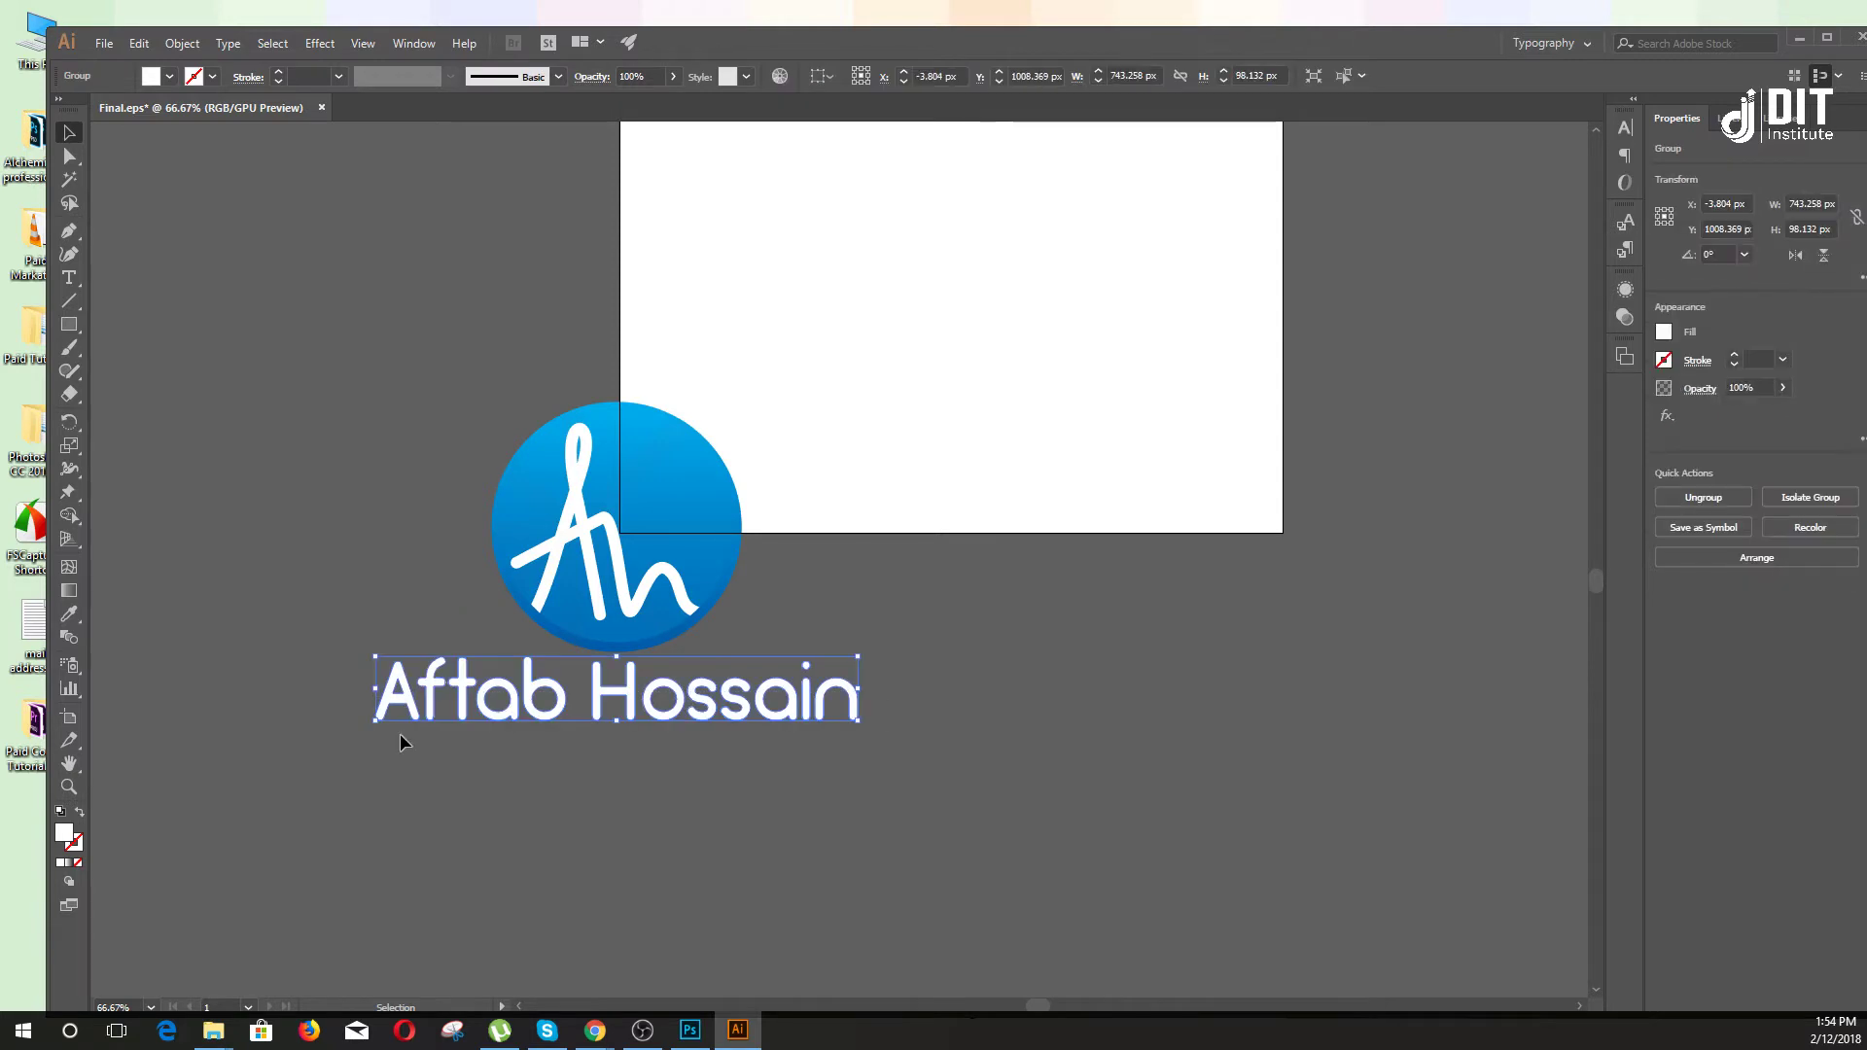
left_click(101, 50)
left_click(129, 104)
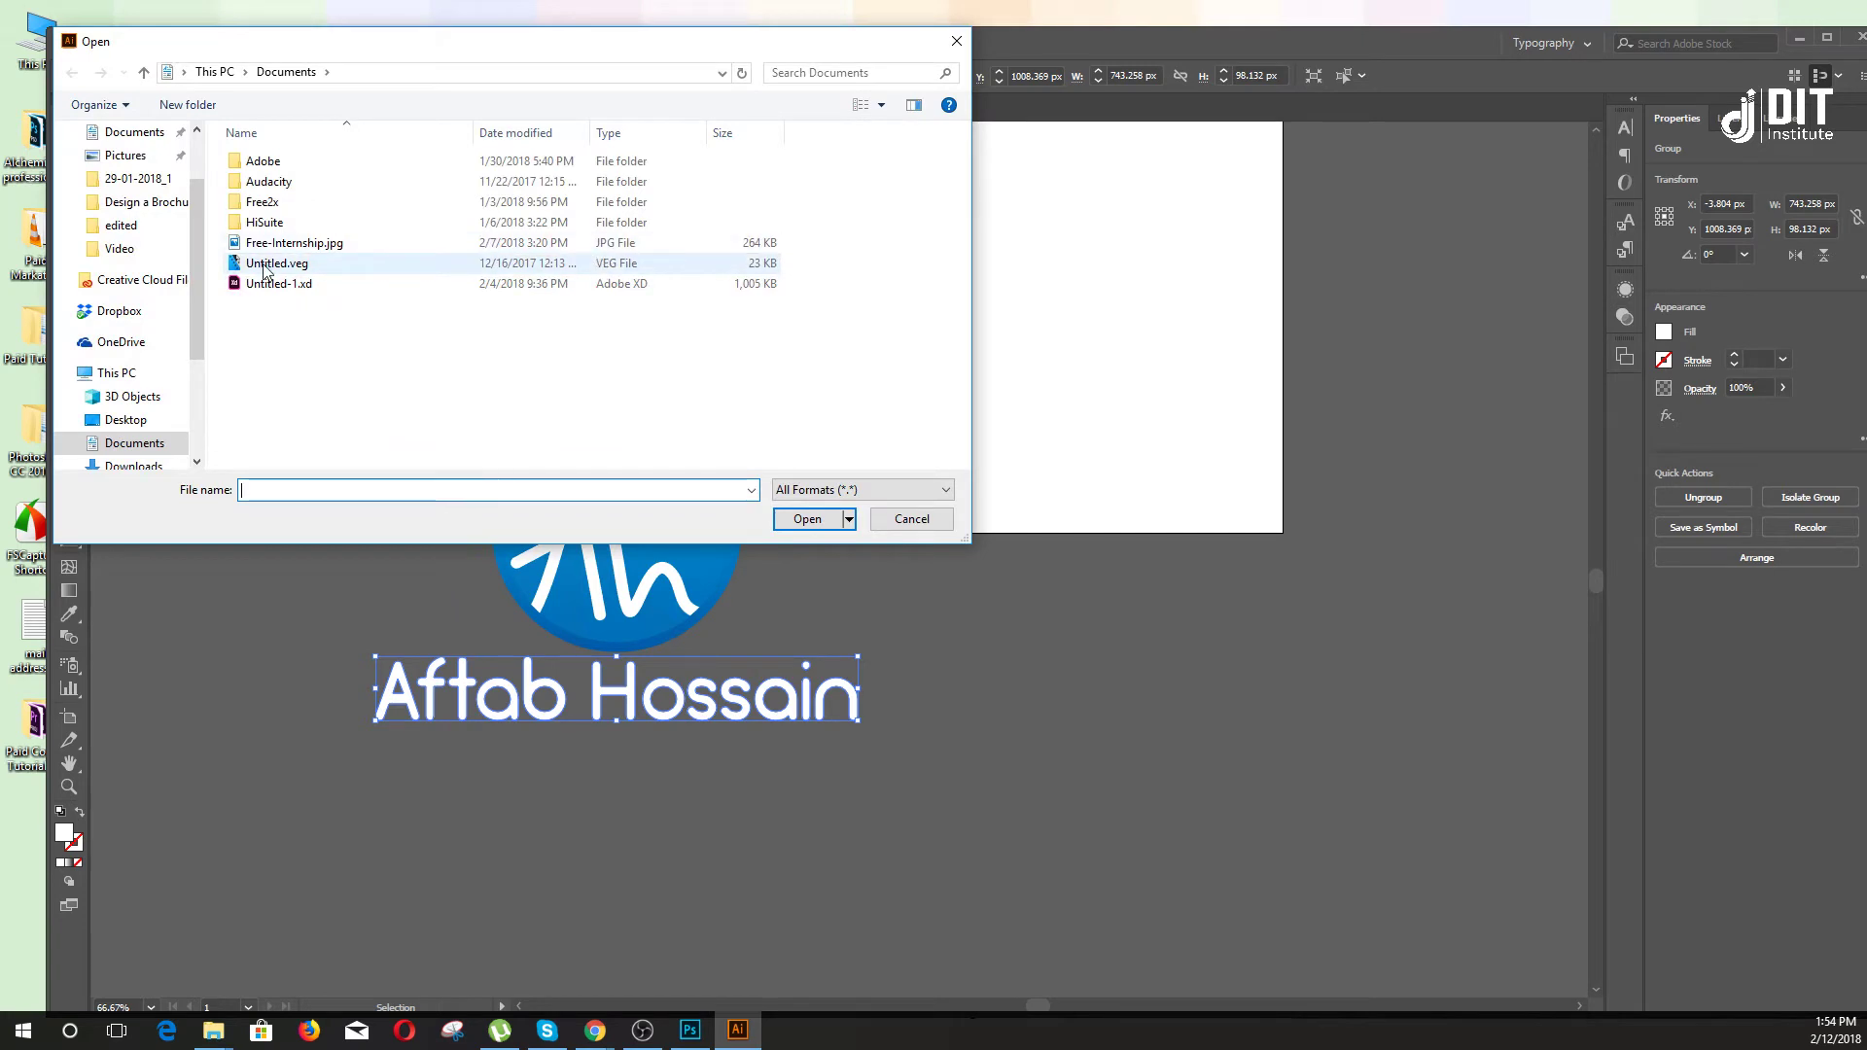
Open Final_black.png from D:\Aftab Logo and float it in its own window
scroll(195, 324, "down", 2)
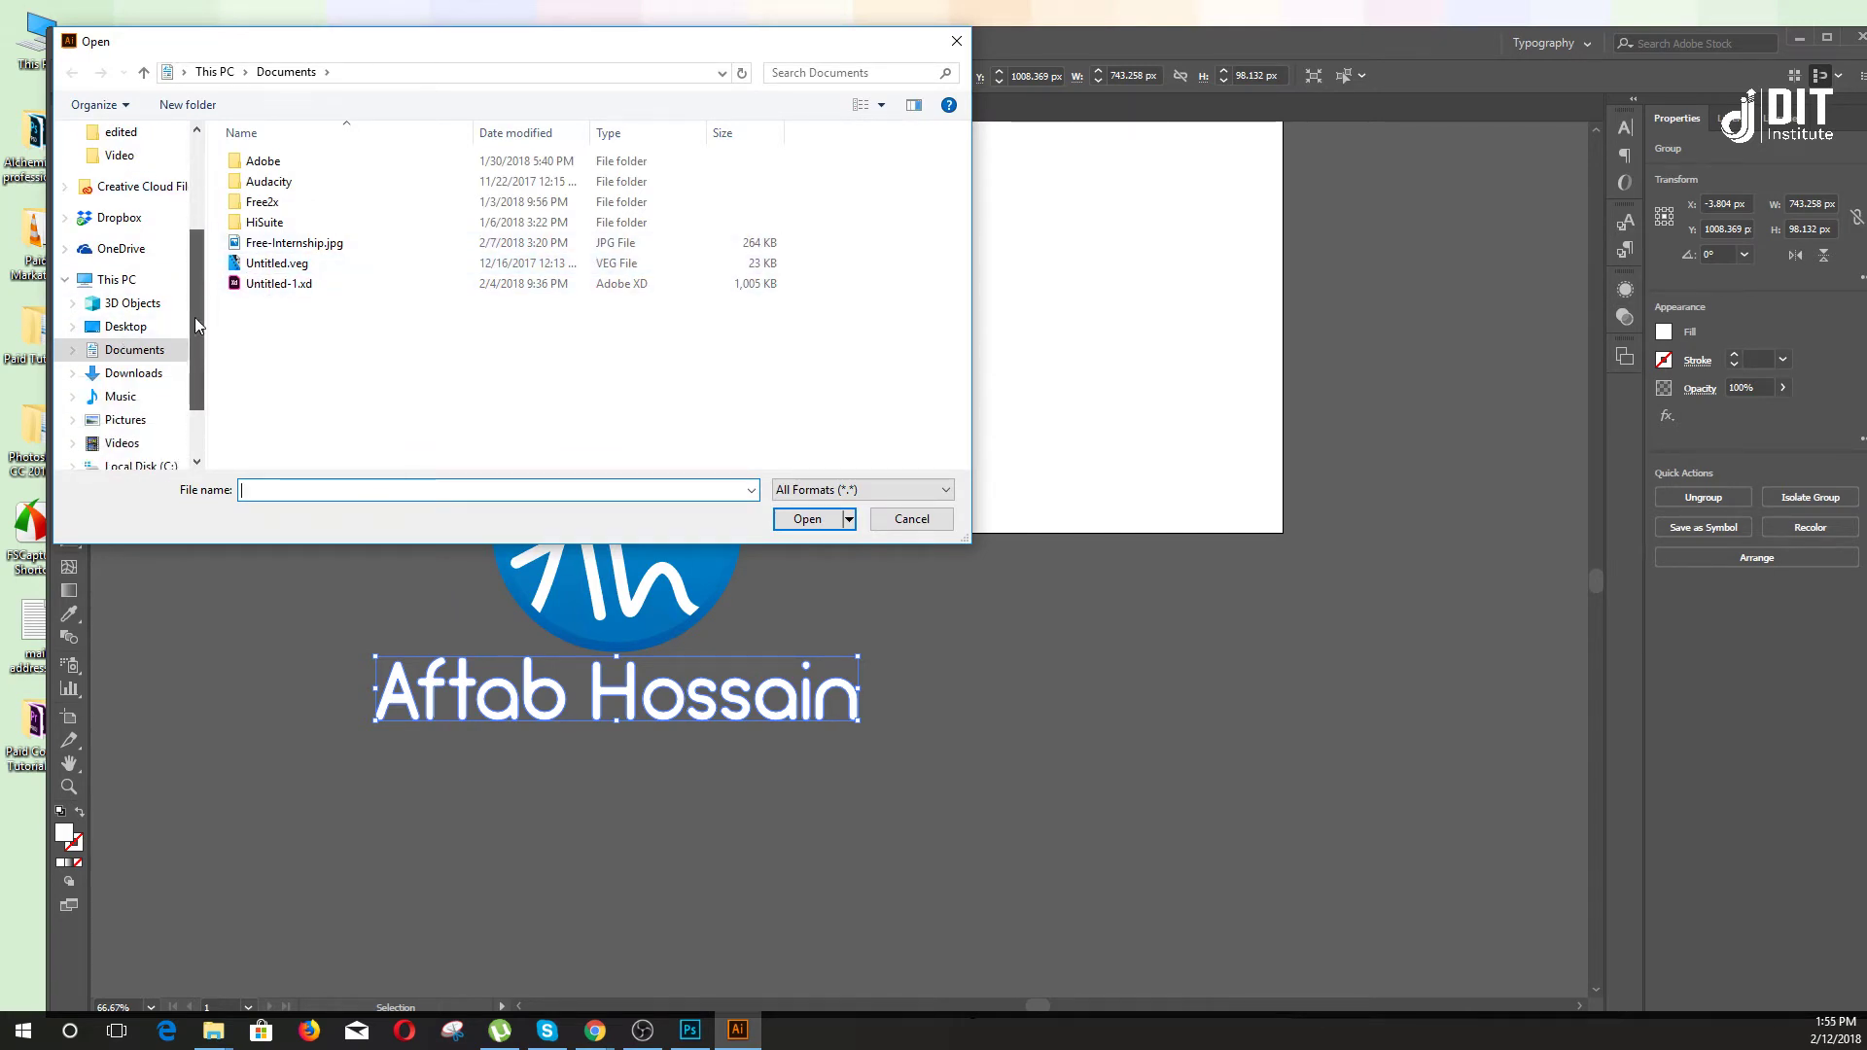
scroll(196, 324, "down", 1)
left_click(140, 442)
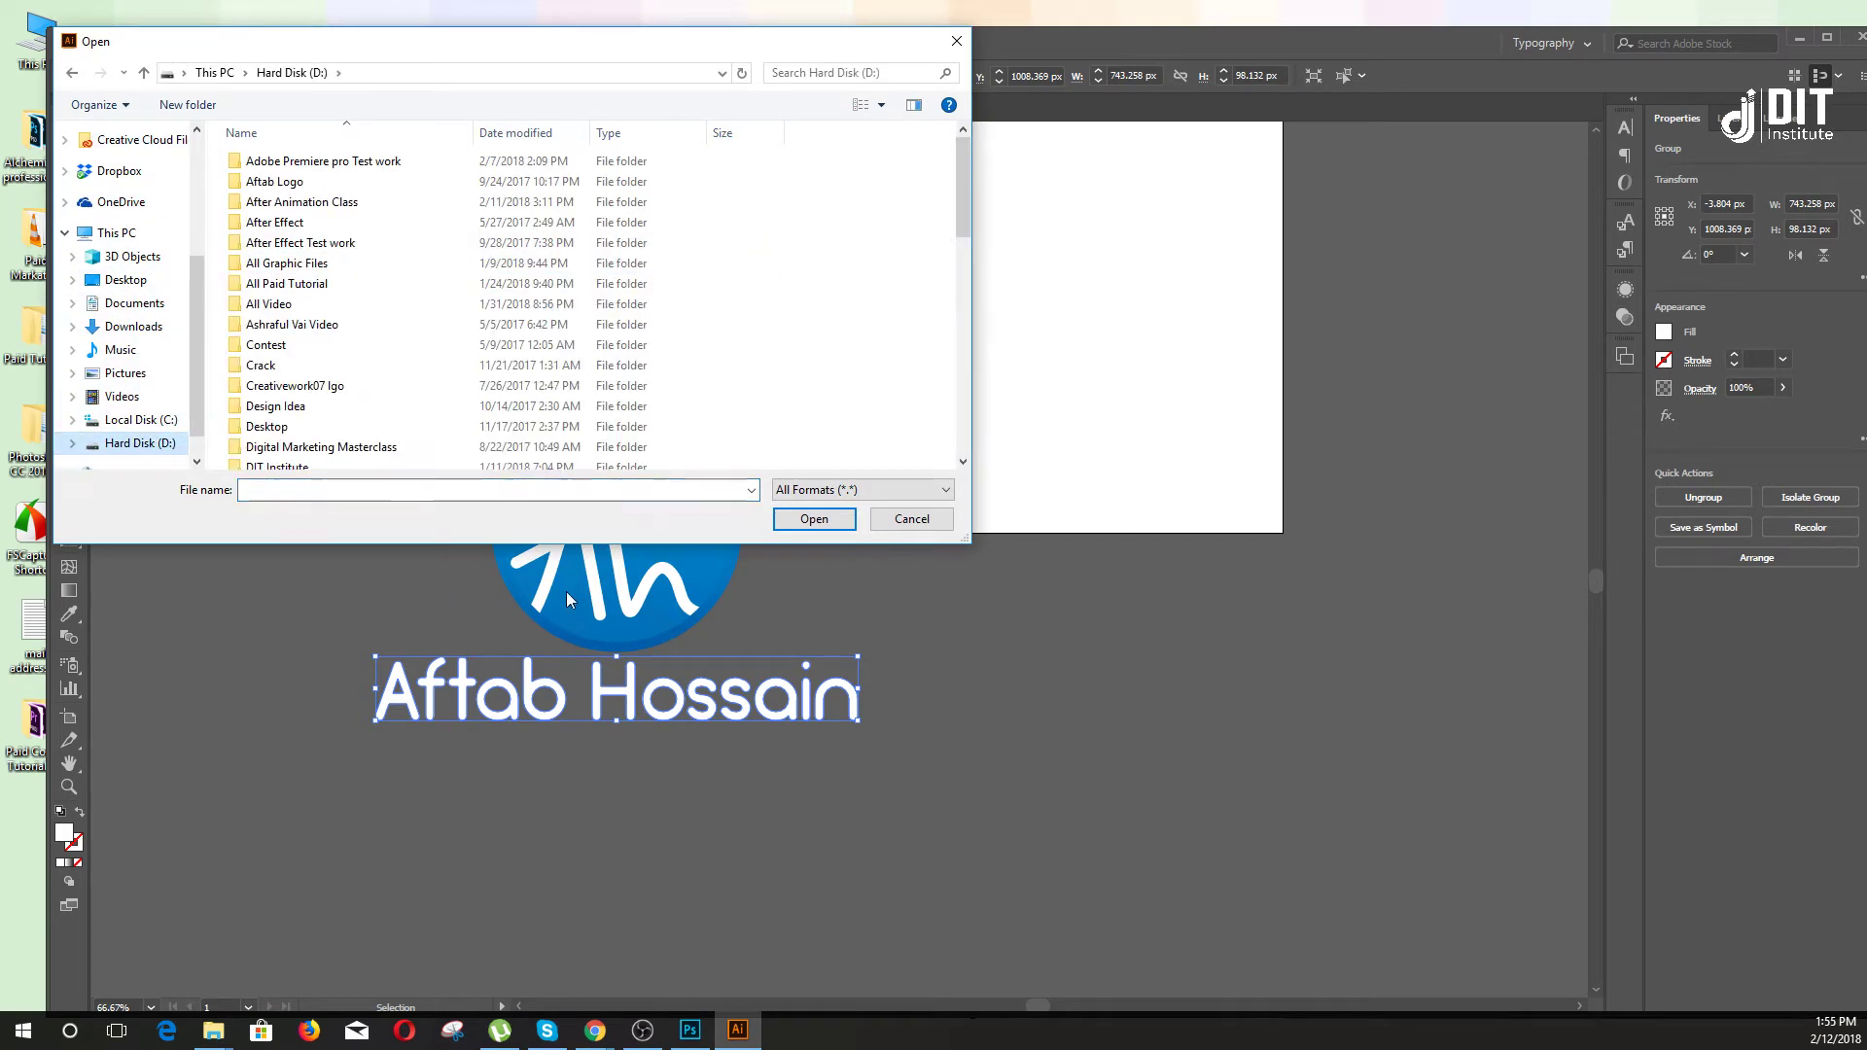
left_click(298, 187)
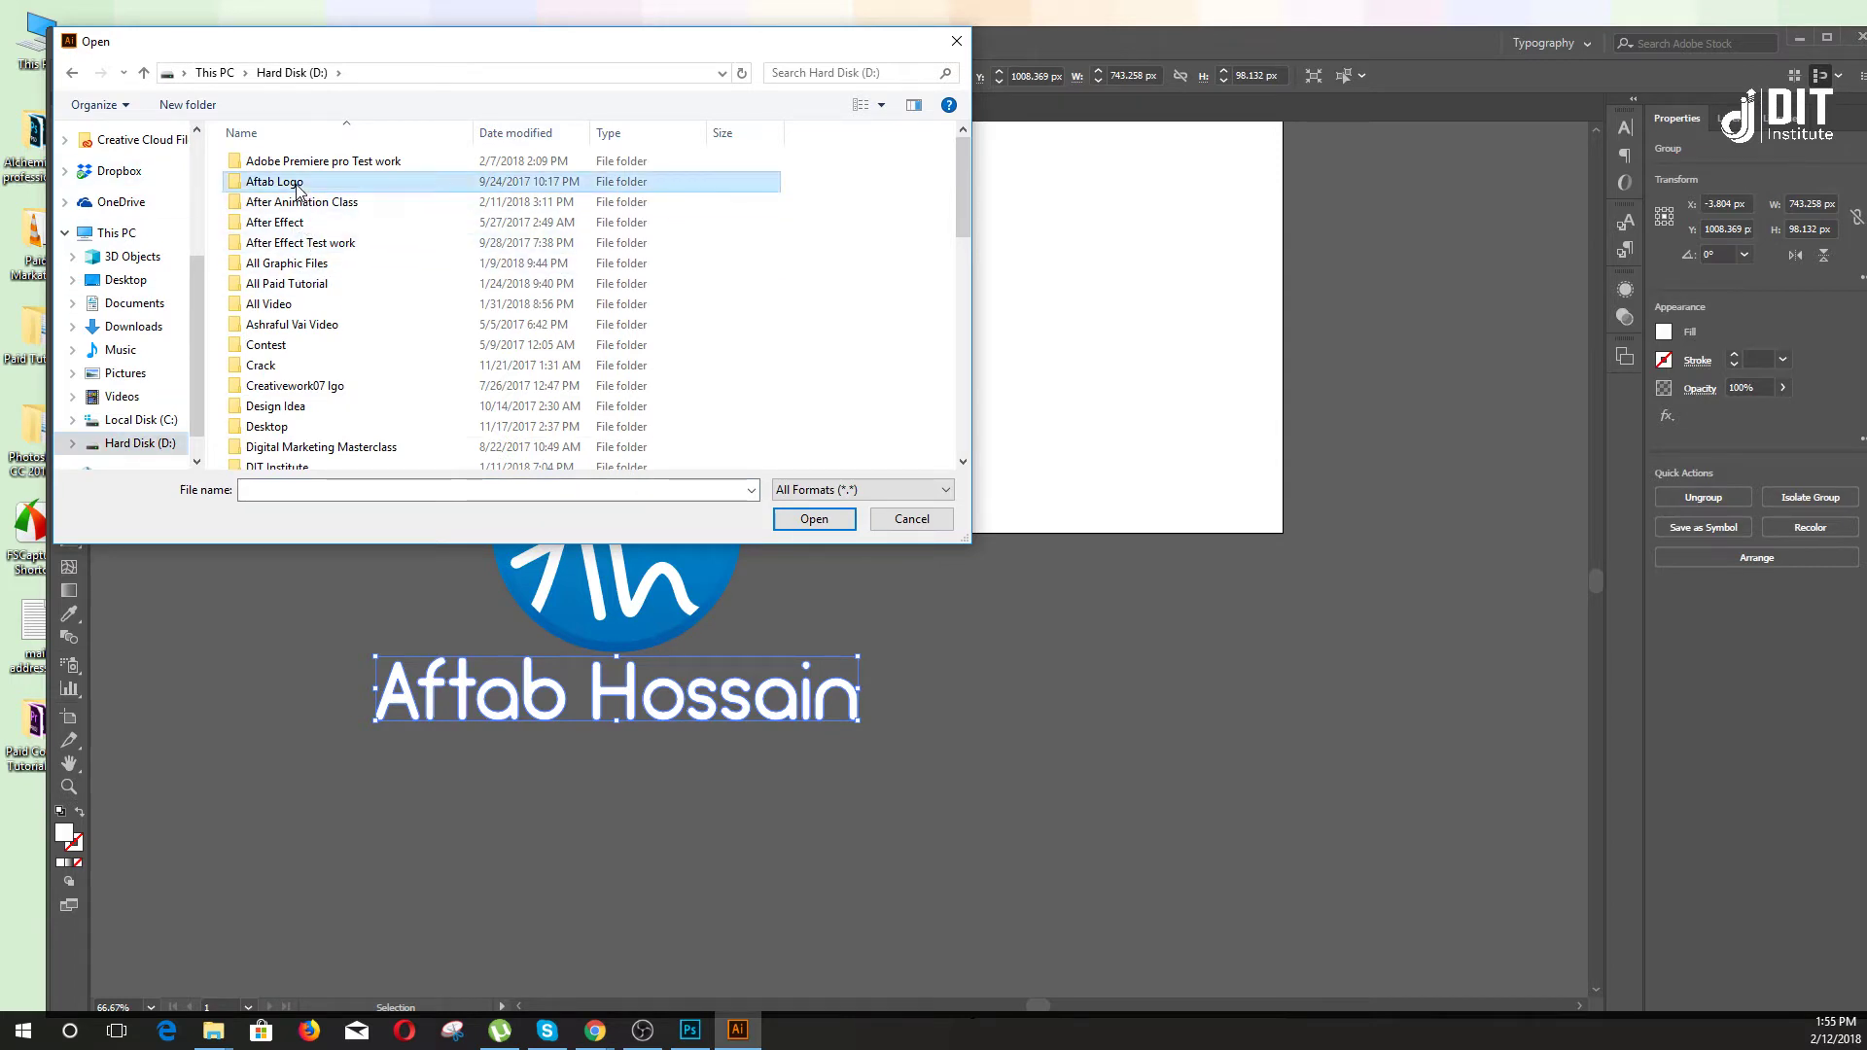
double_click(298, 187)
double_click(603, 377)
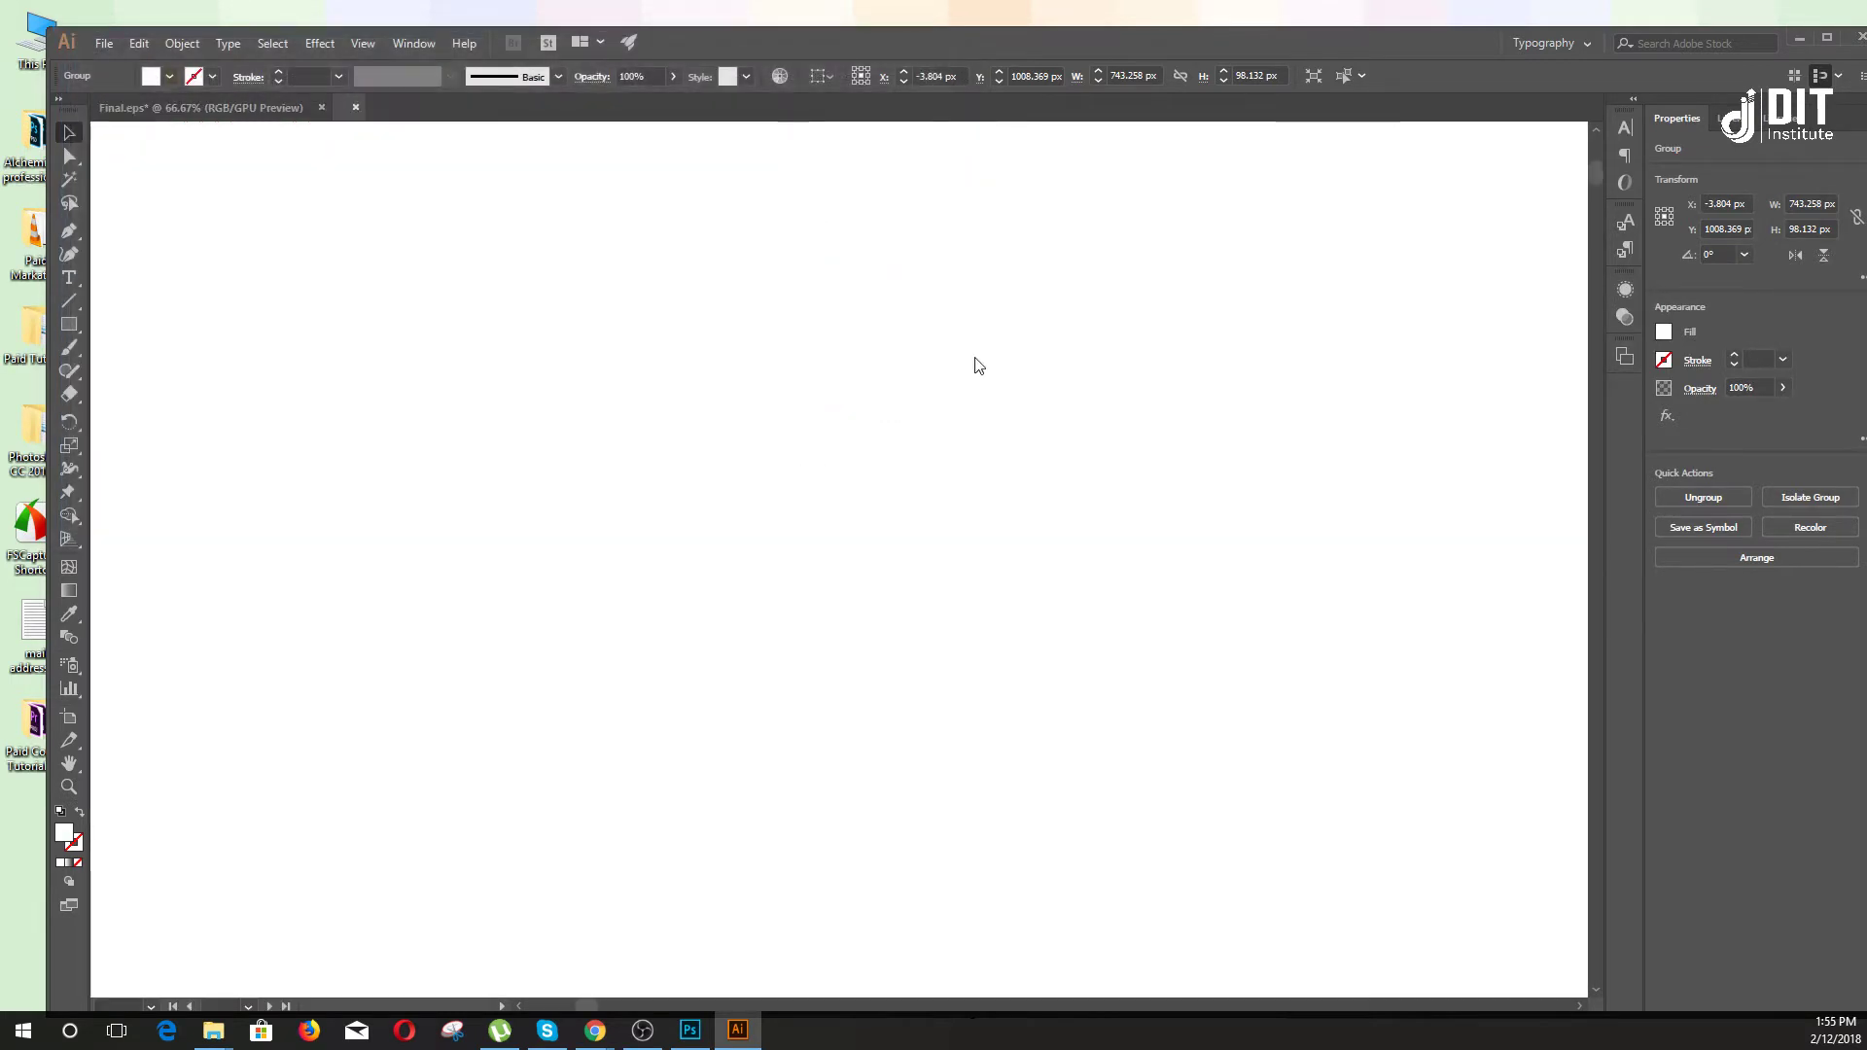
left_click_drag(493, 113, 905, 272)
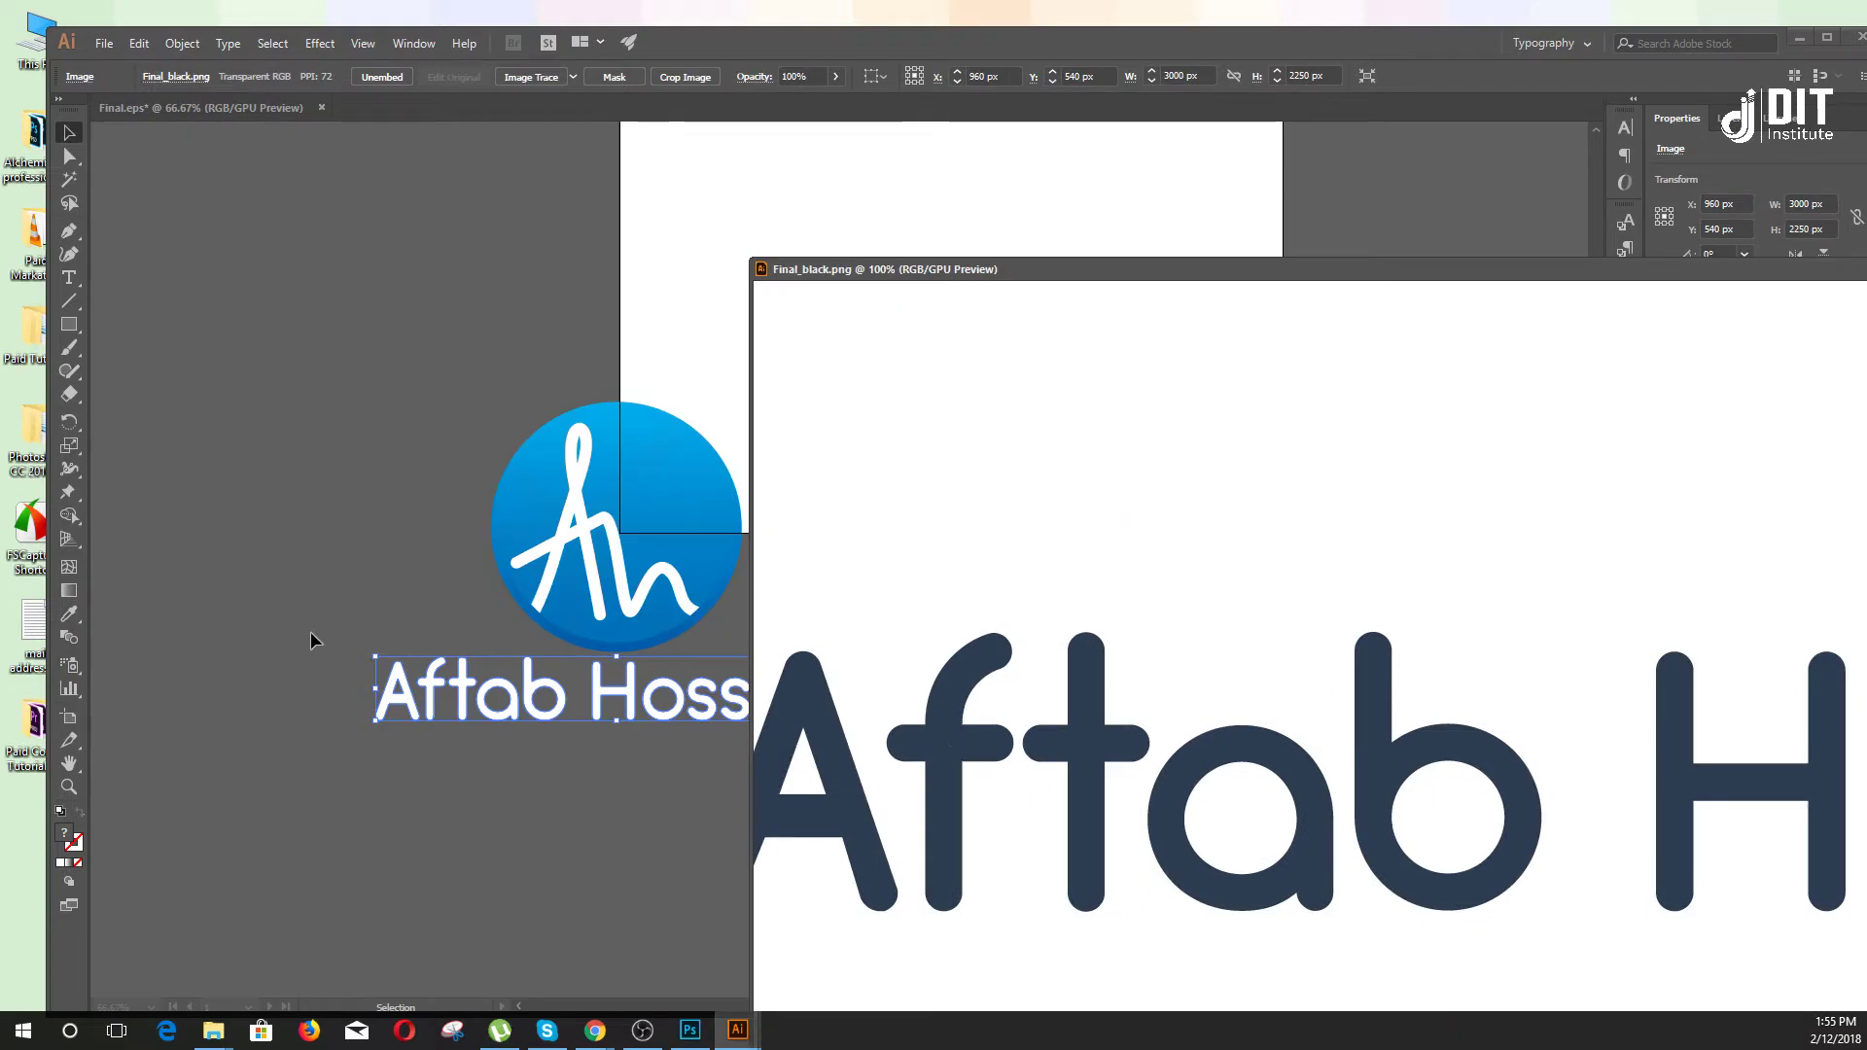
Eyedropper the navy lettering and copy its hex code 2C3E50 from the Color Picker
left_click(69, 614)
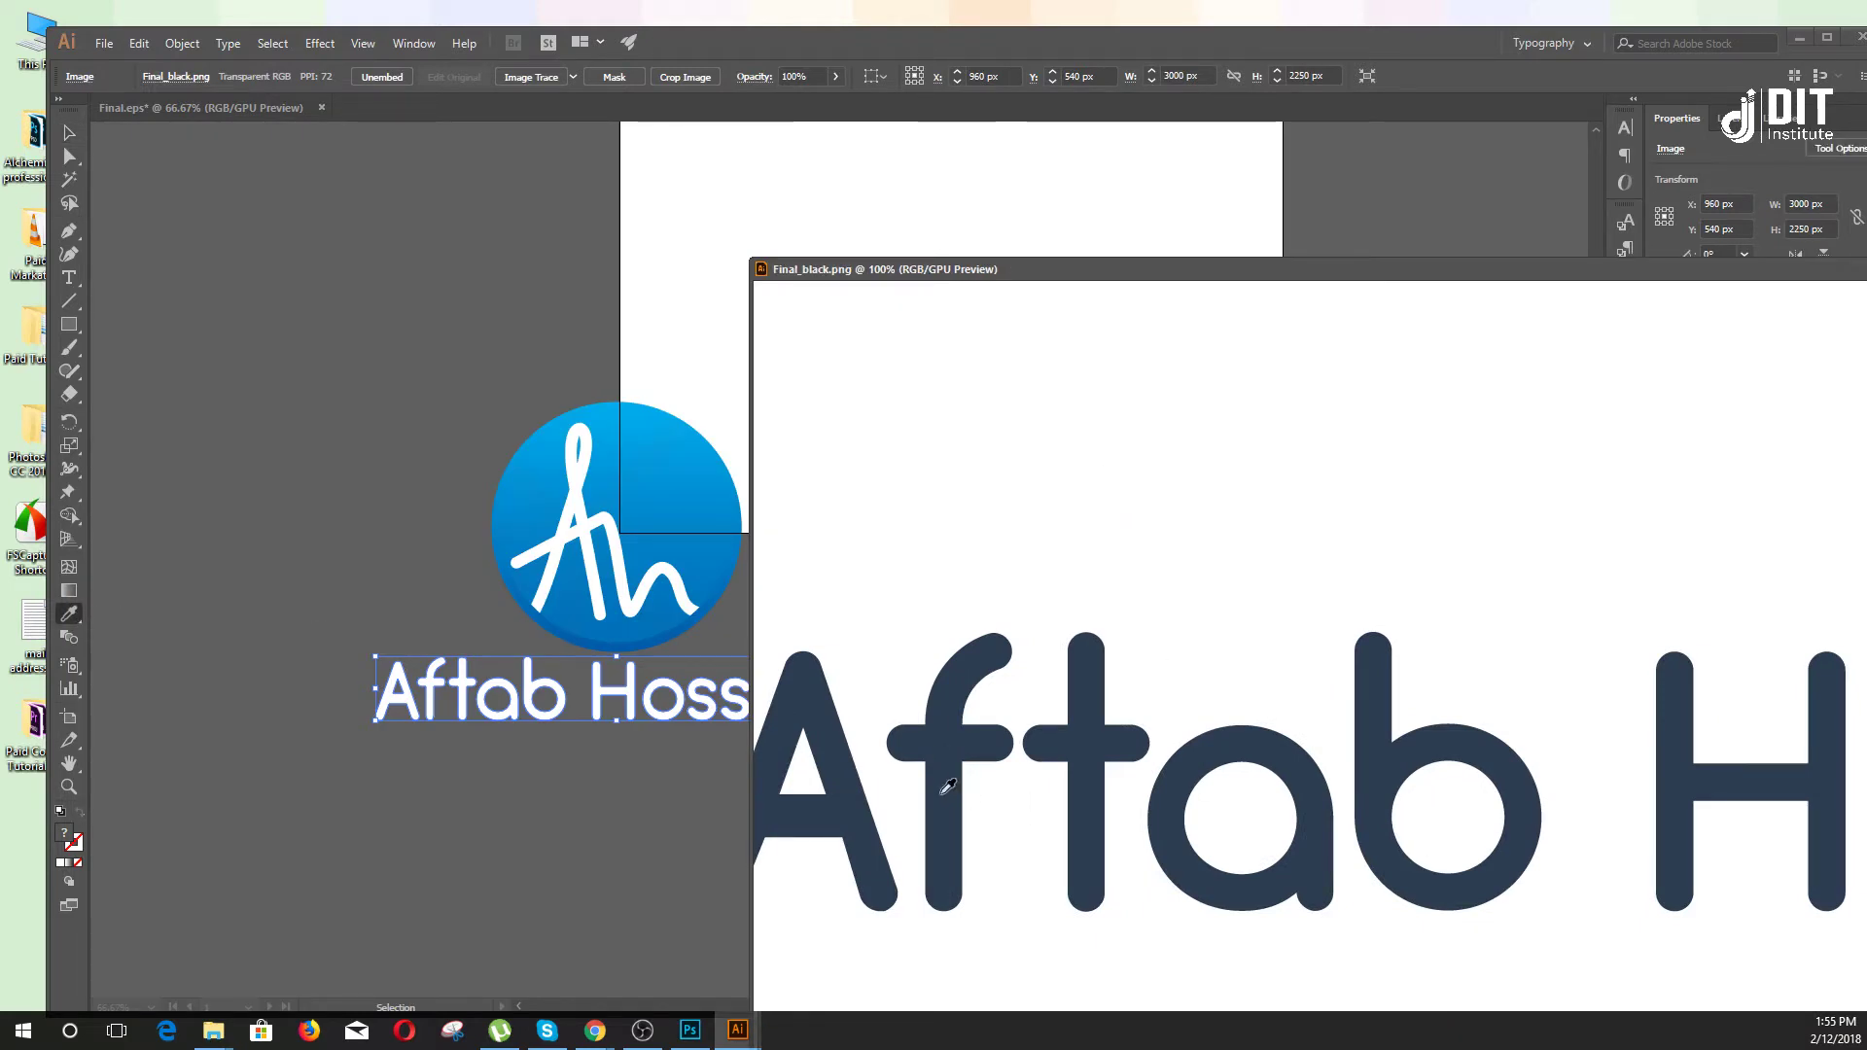
left_click(950, 781)
double_click(64, 834)
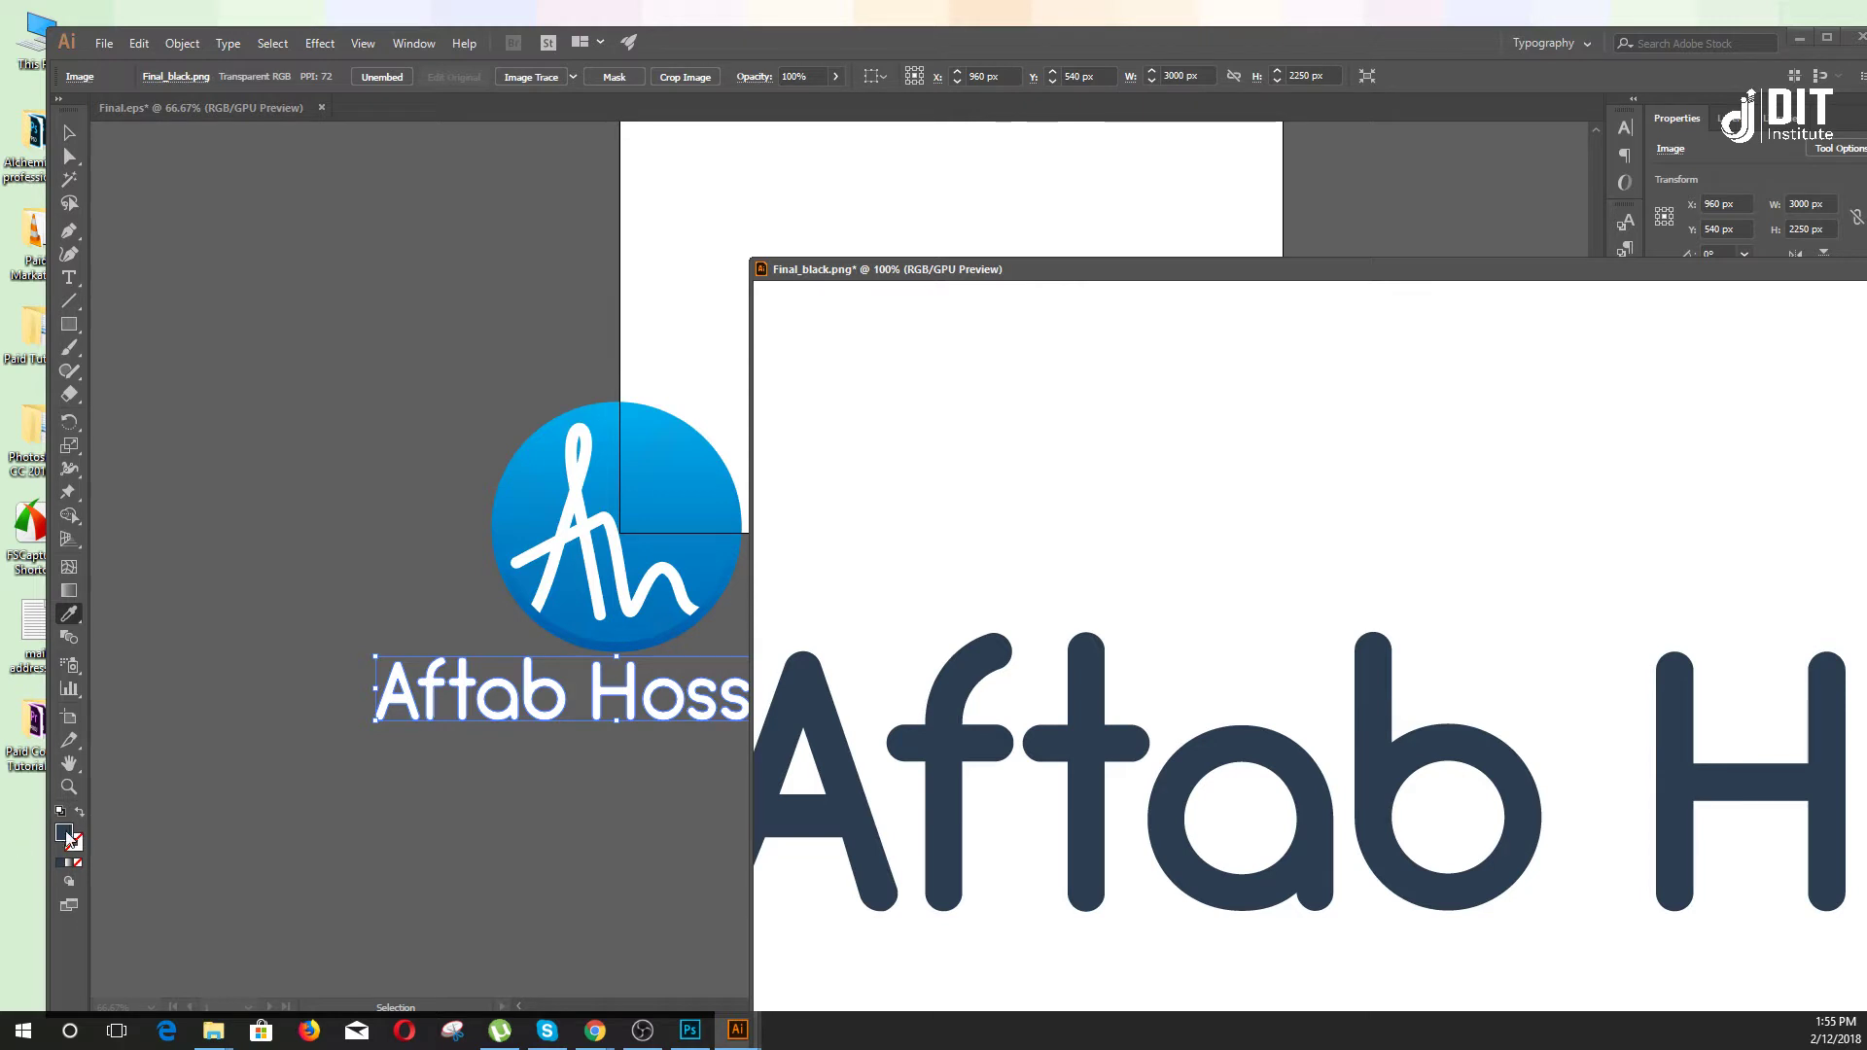
right_click(1038, 624)
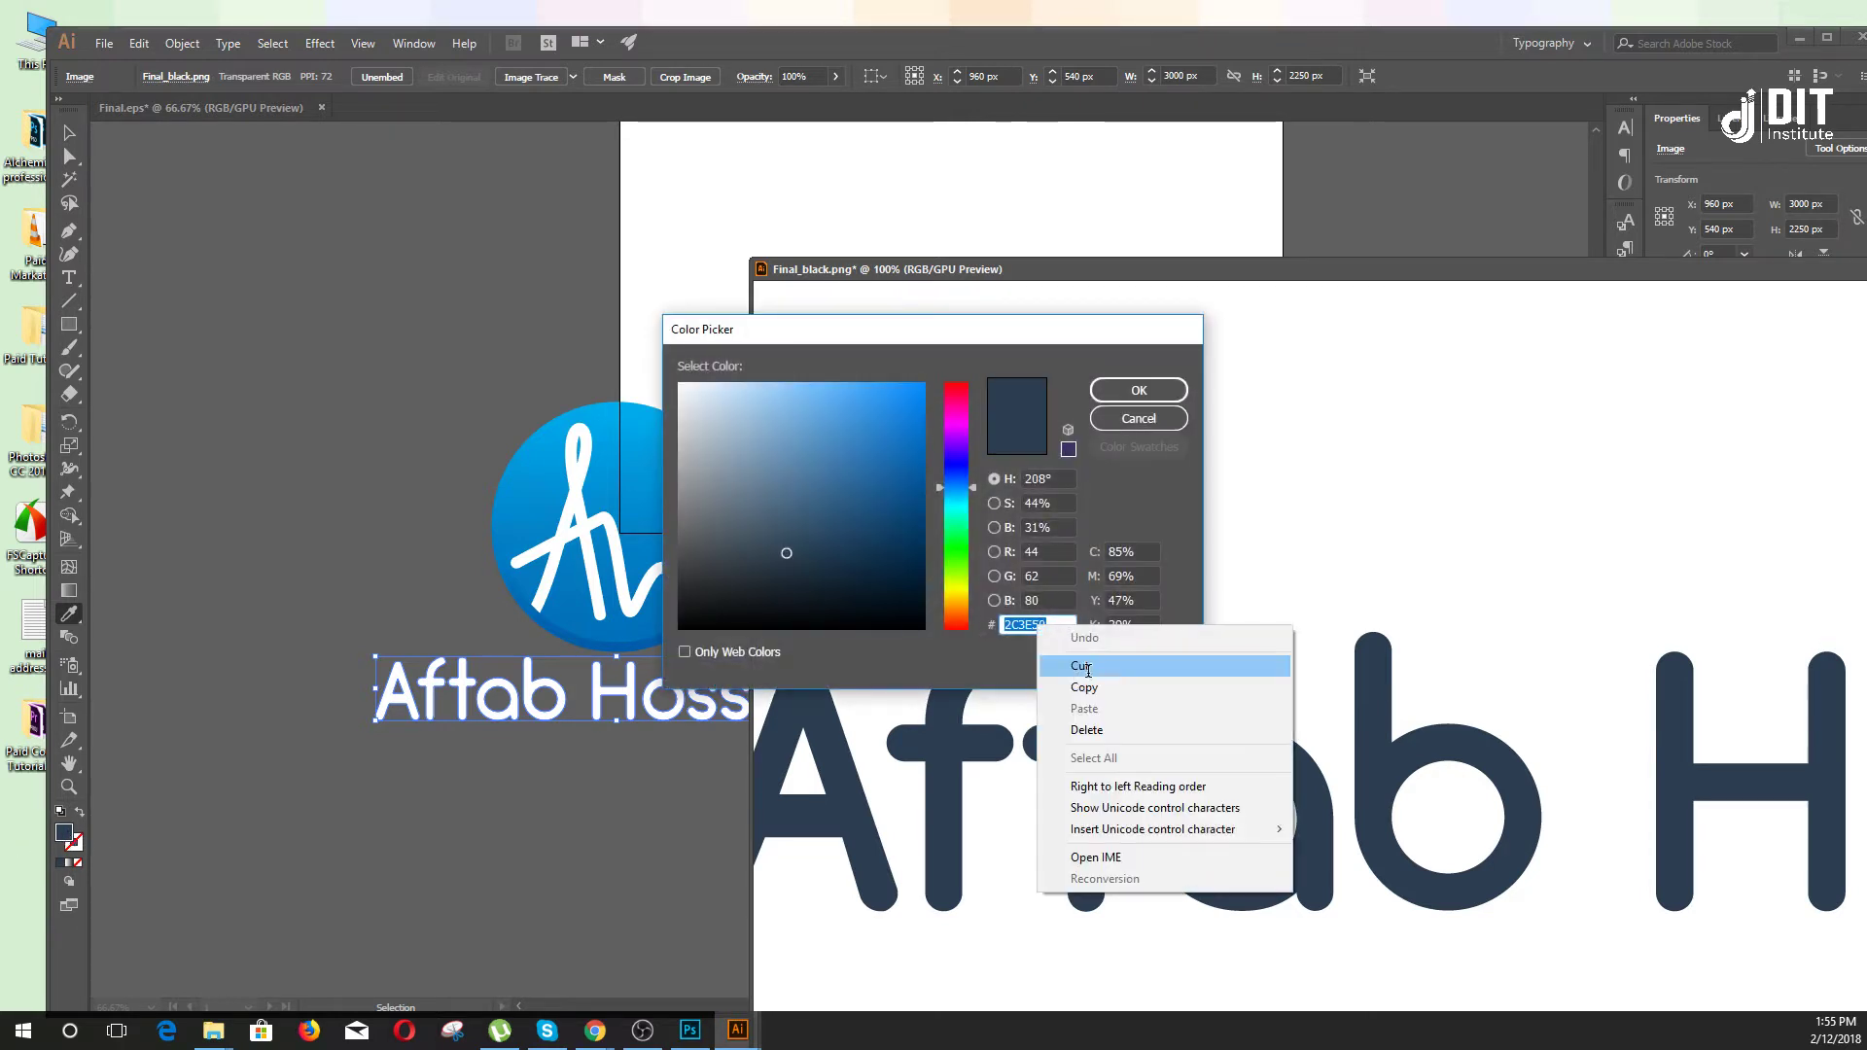
left_click(1090, 689)
left_click(1163, 397)
left_click(342, 418)
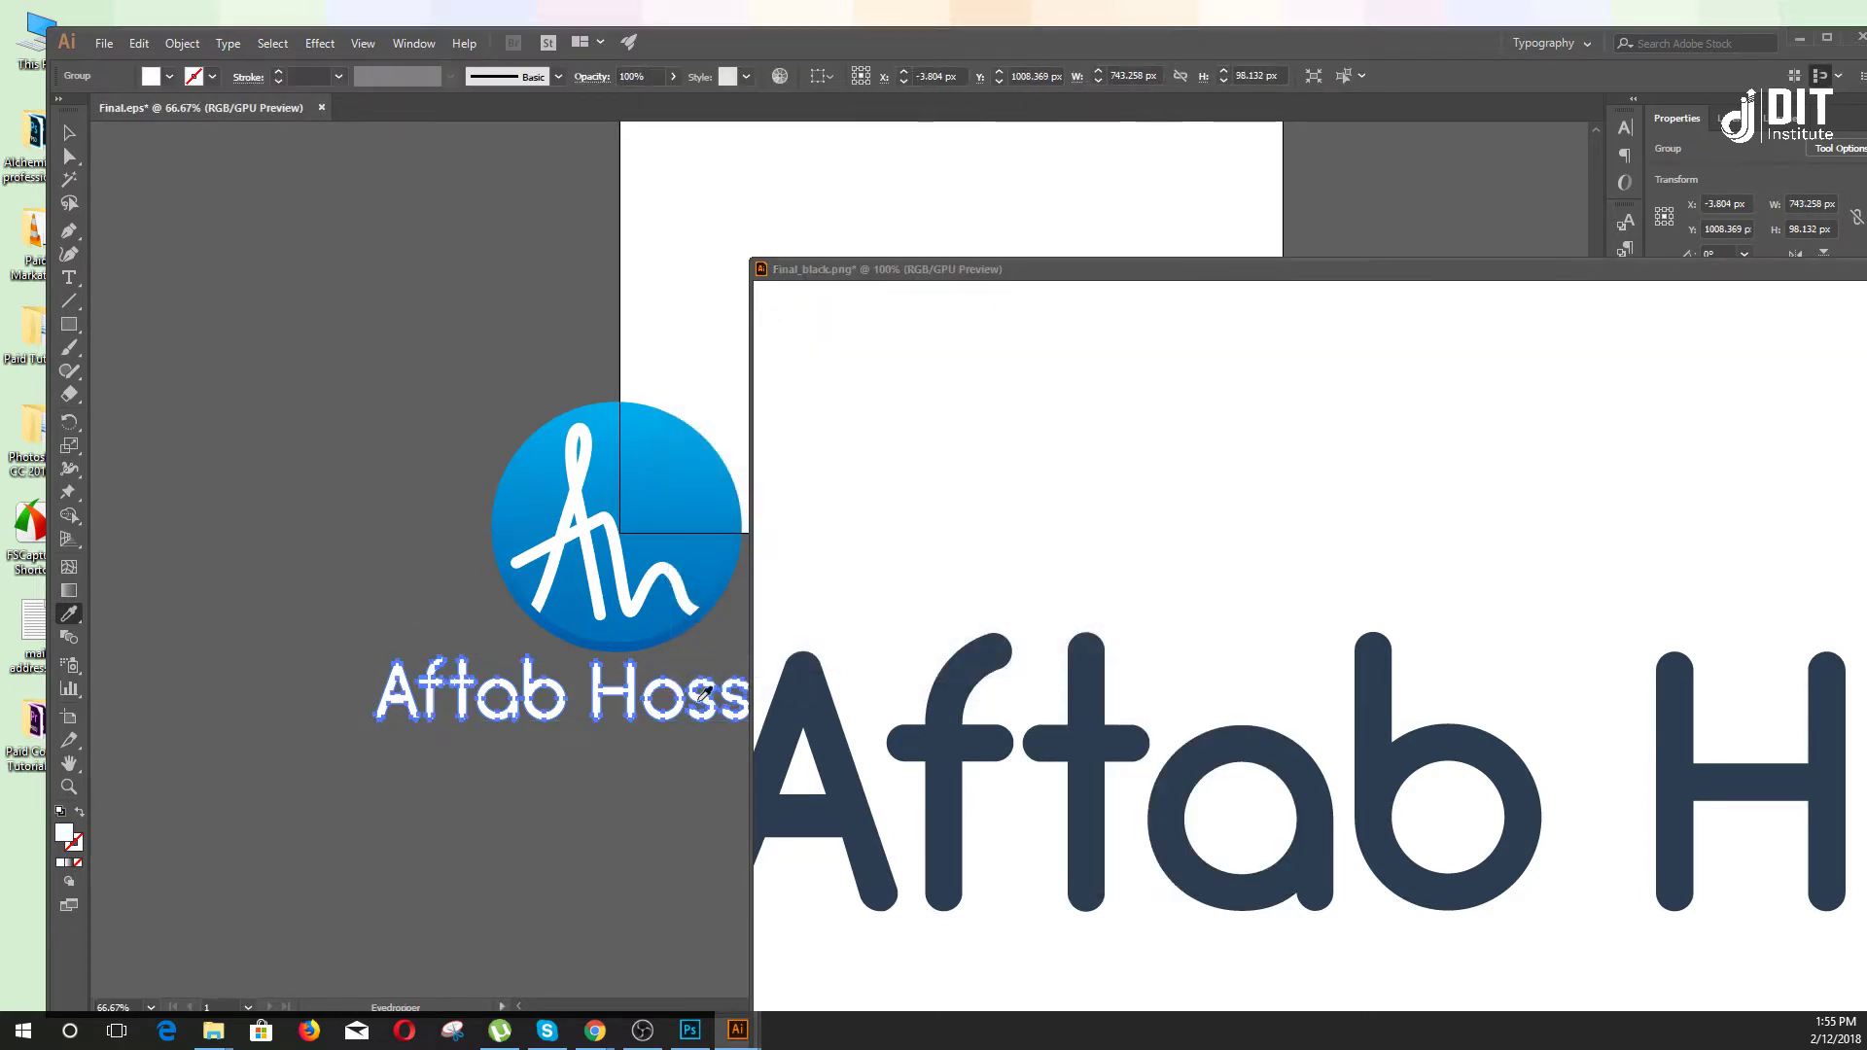
left_click_drag(1733, 277, 1013, 233)
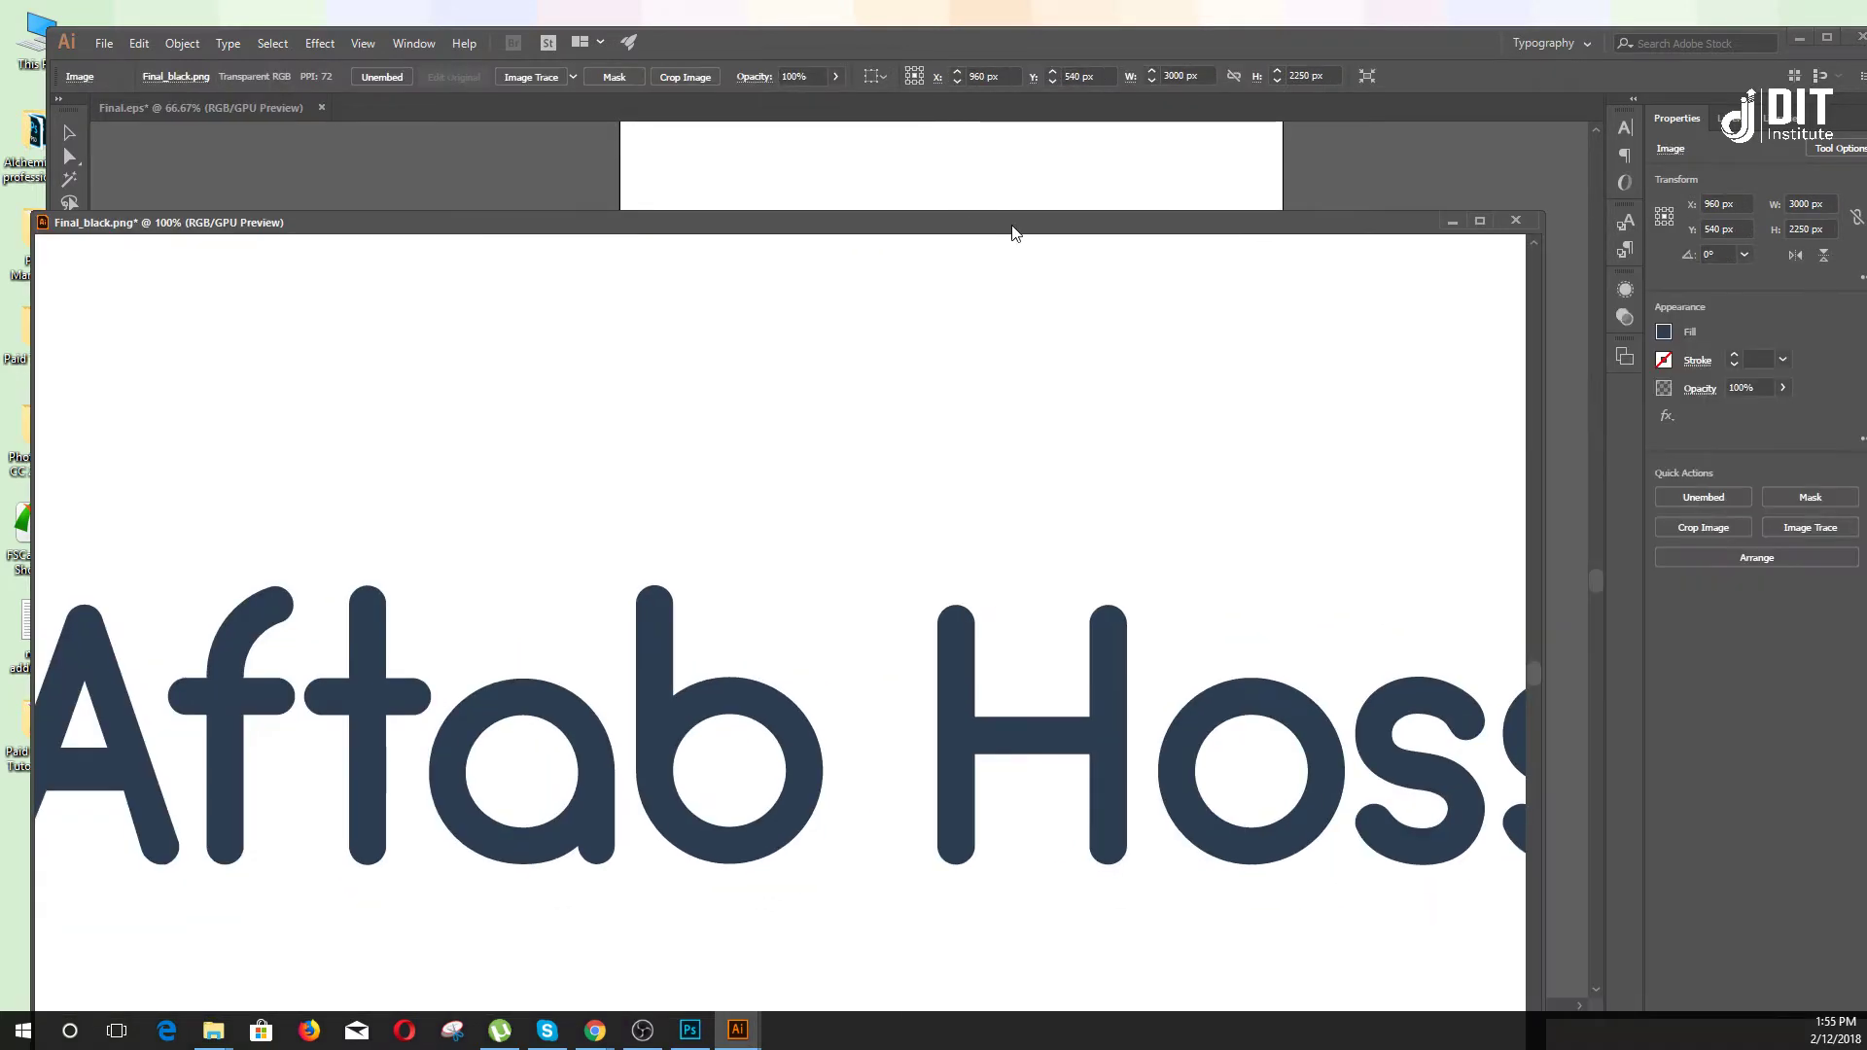
key("ctrl+minus")
key("ctrl+minus")
key("ctrl+minus")
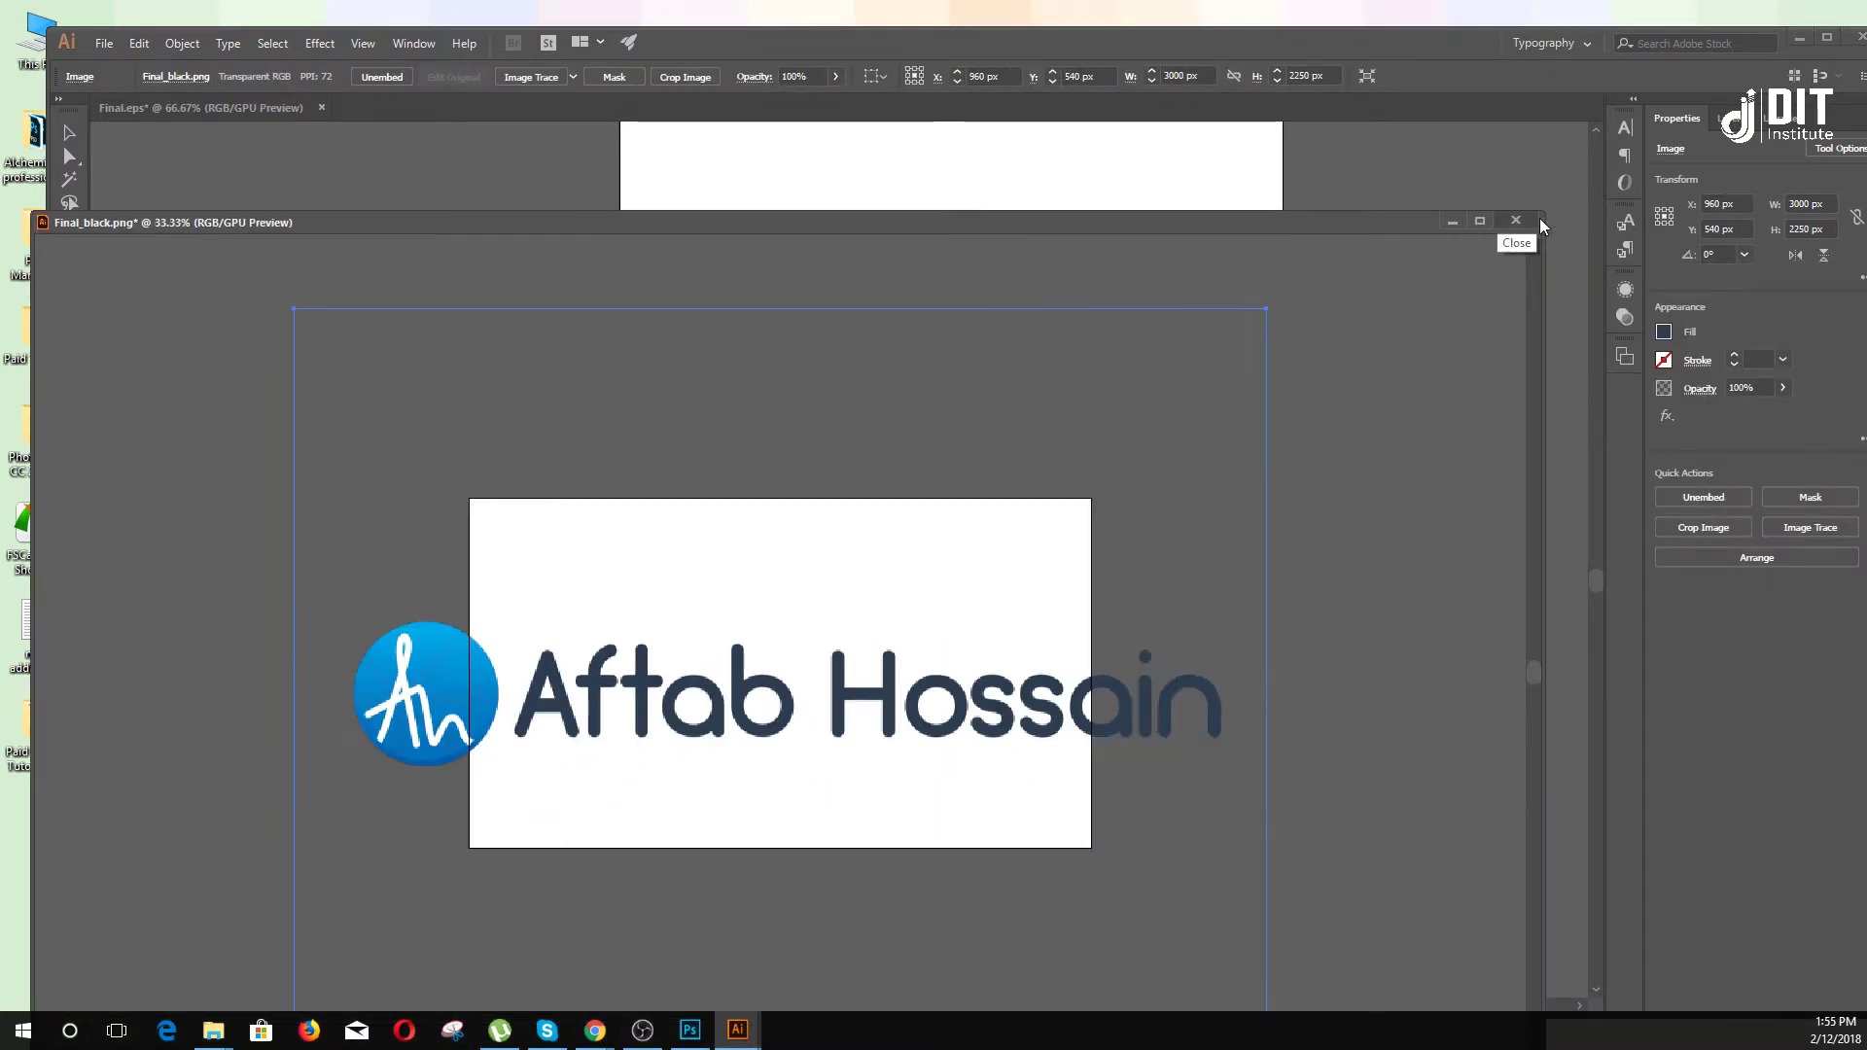
left_click(1451, 222)
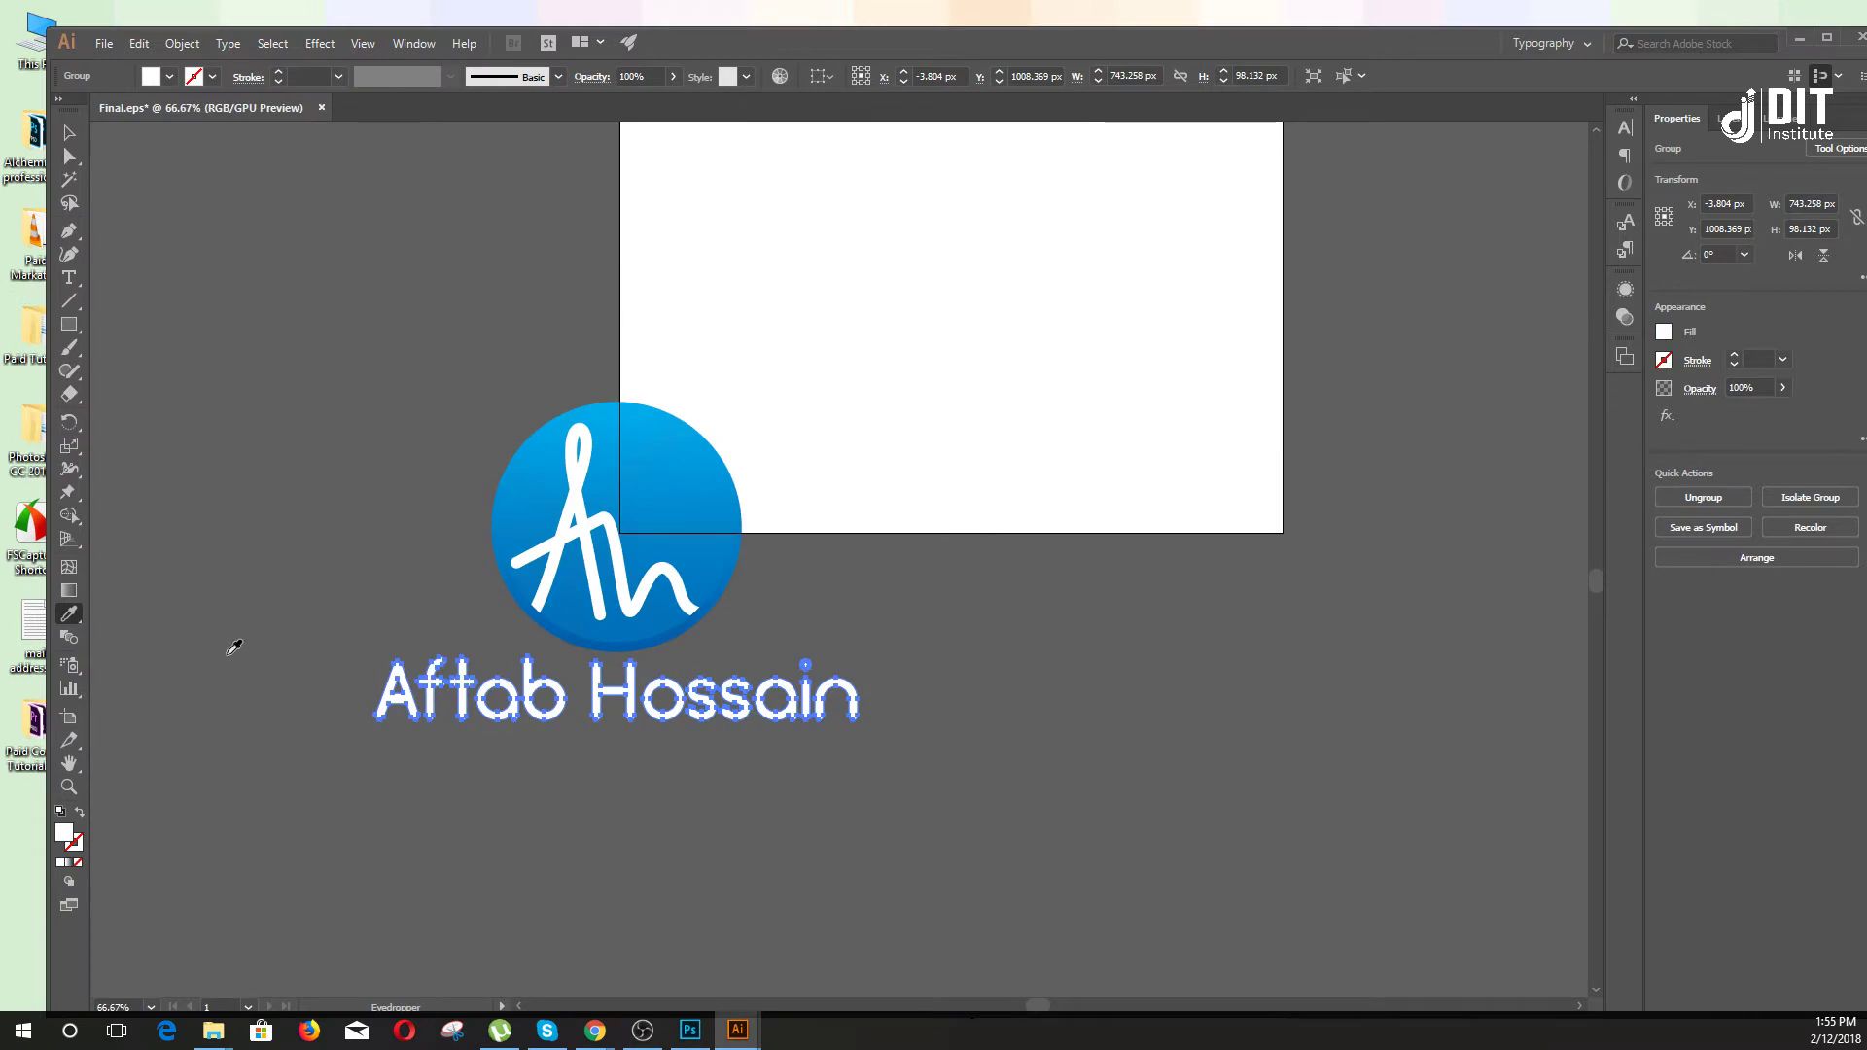
double_click(64, 833)
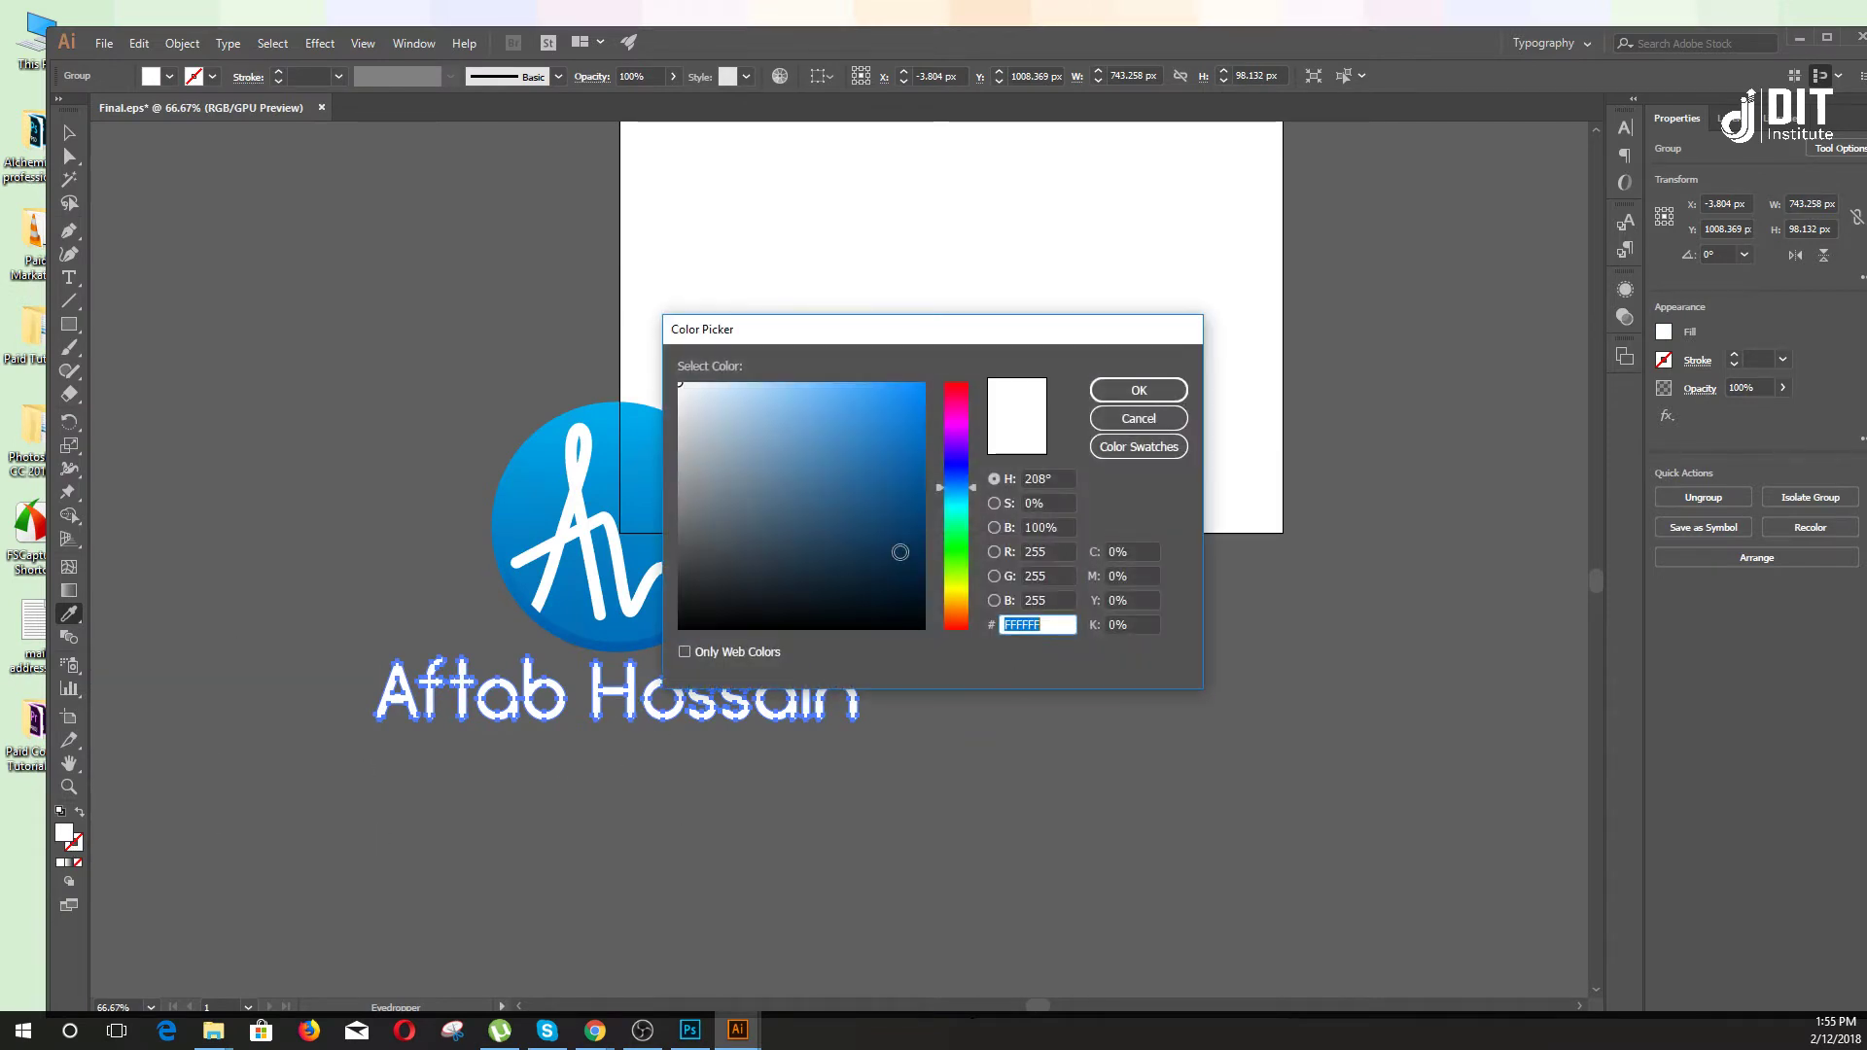
left_click(1138, 390)
Marquee-select the logo and name together, then minimize Illustrator
key("v")
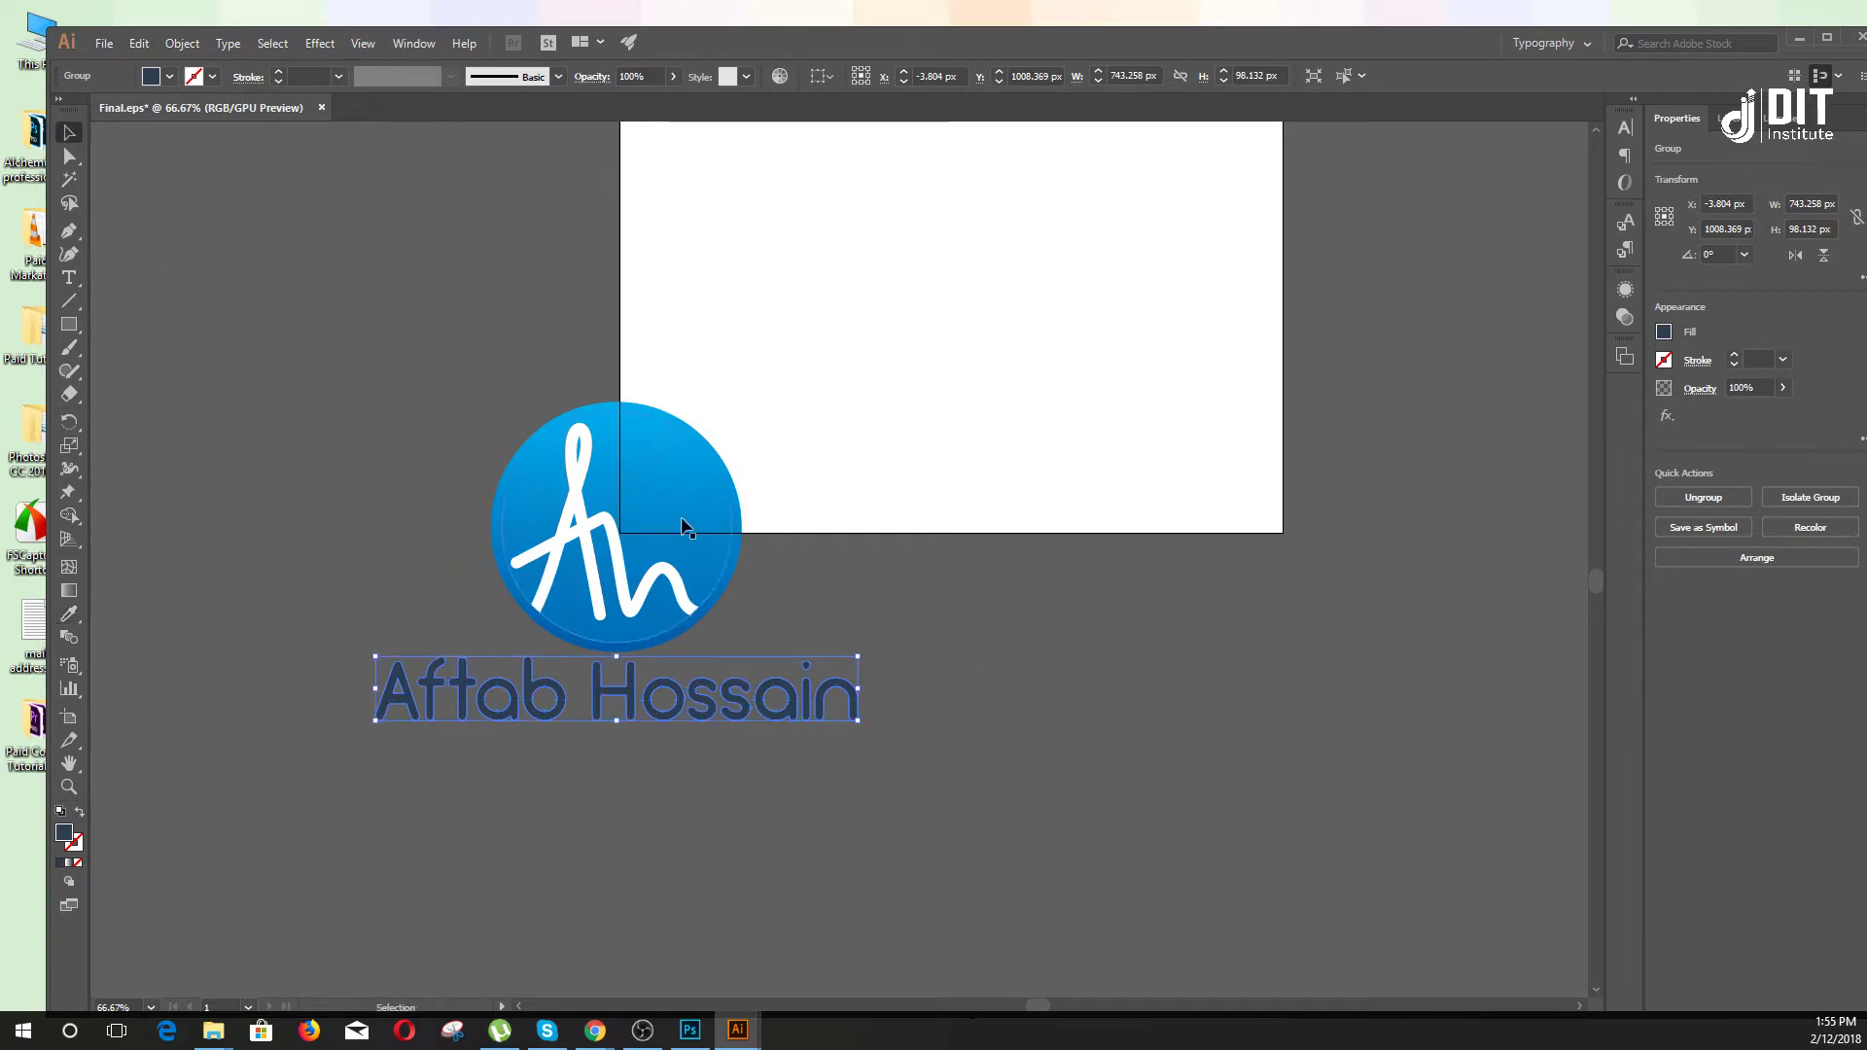
left_click_drag(910, 717, 358, 374)
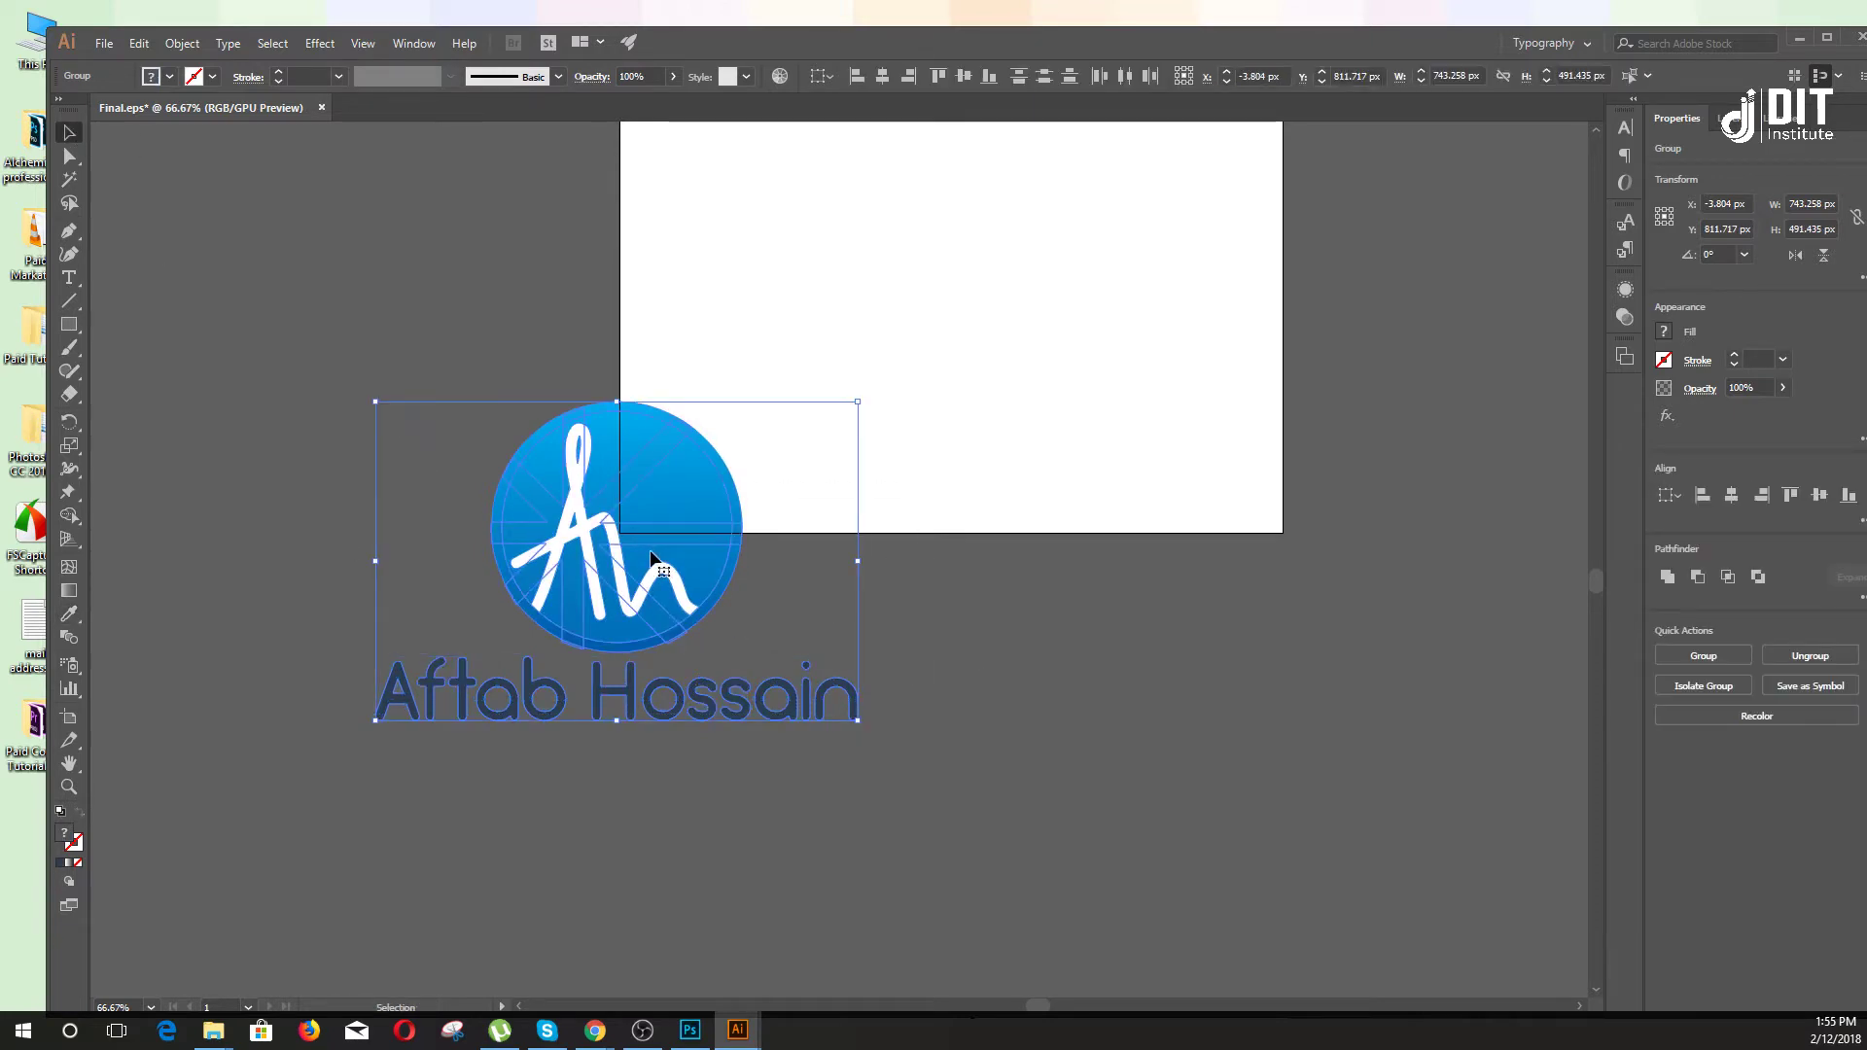
left_click(1797, 41)
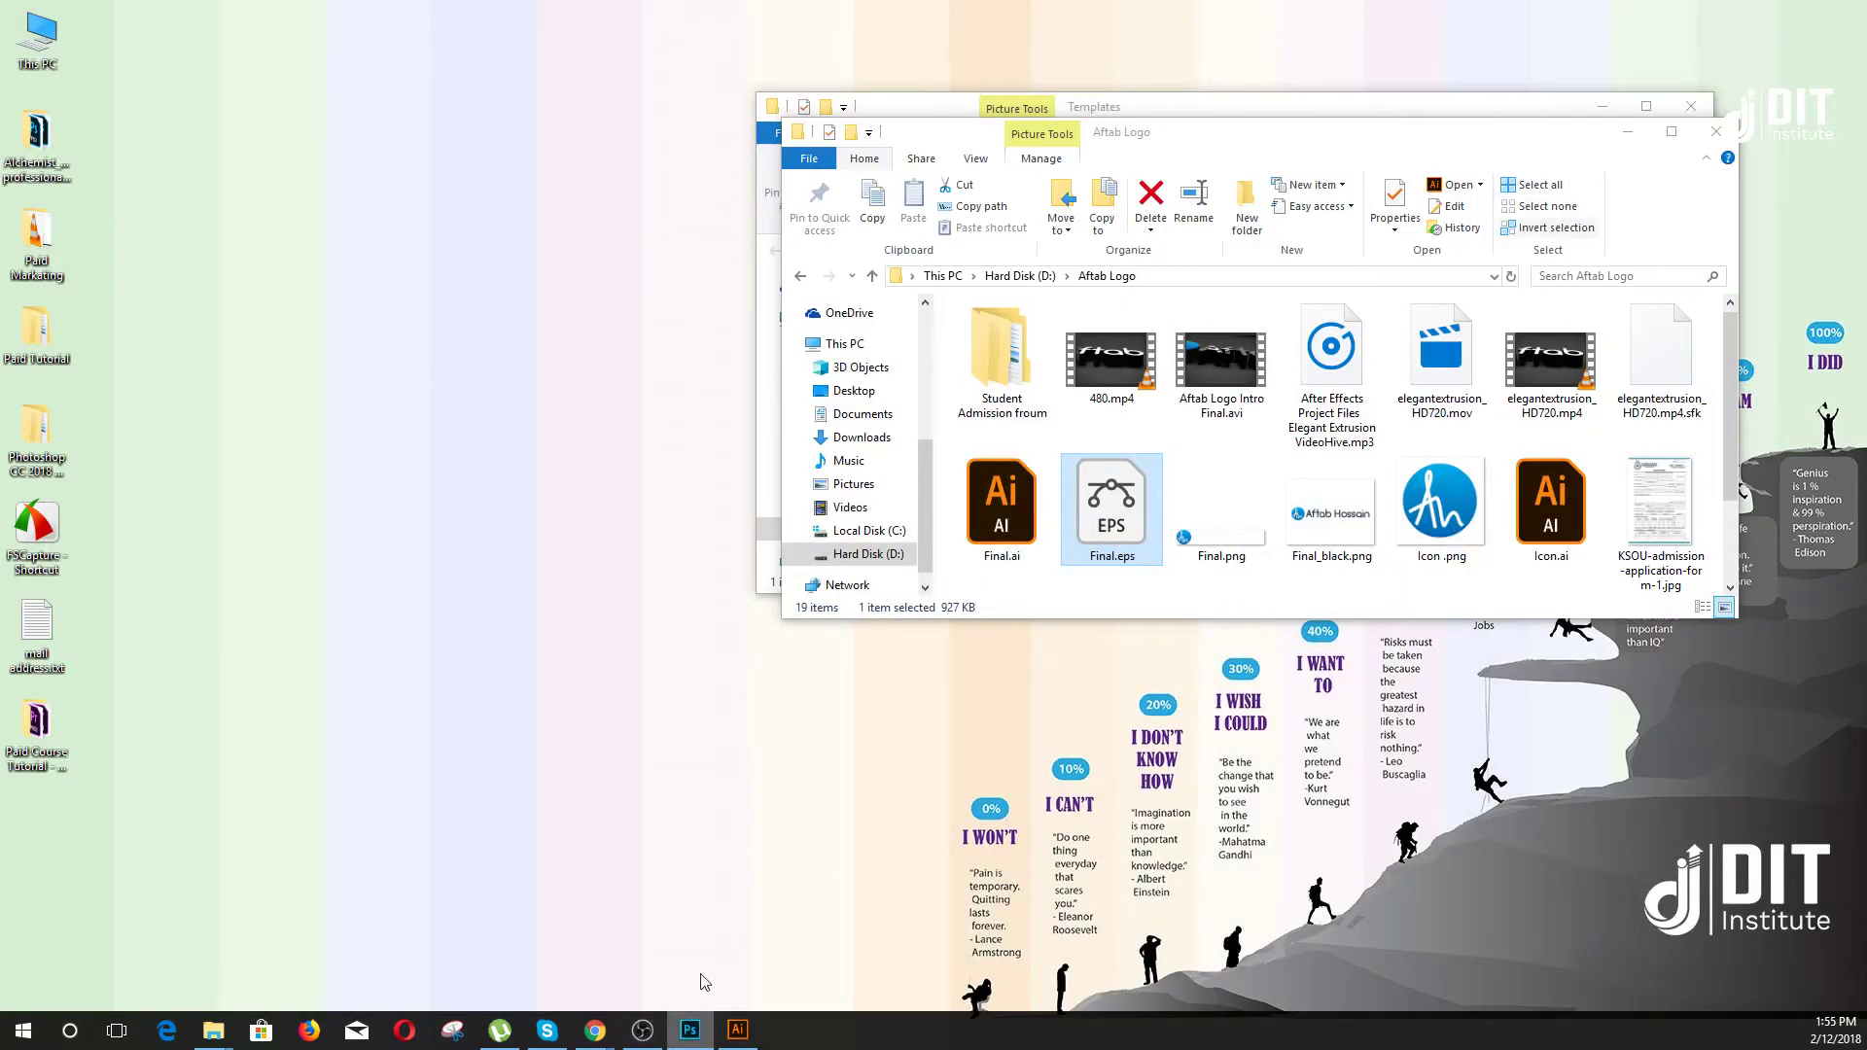
Paste the logo into the letterhead as a smart object, shrink it and commit
left_click(690, 1030)
left_click(389, 438)
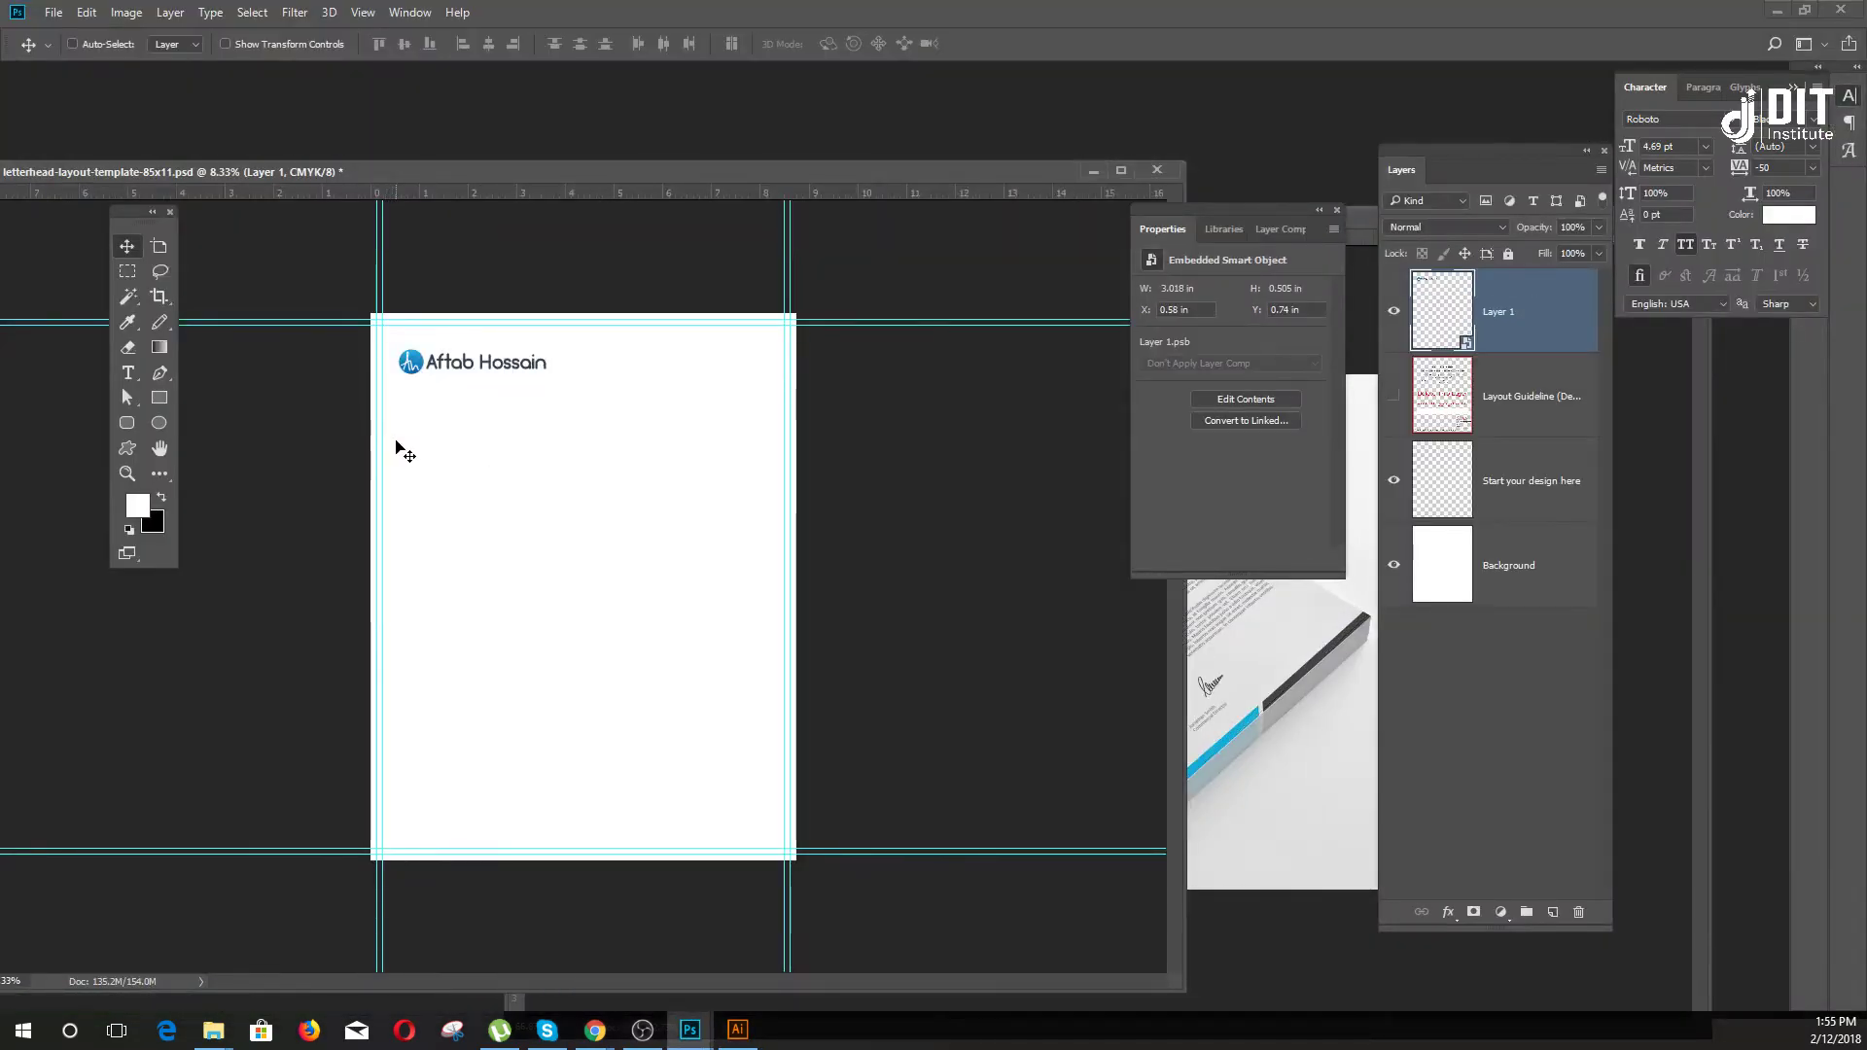
key("ctrl+v")
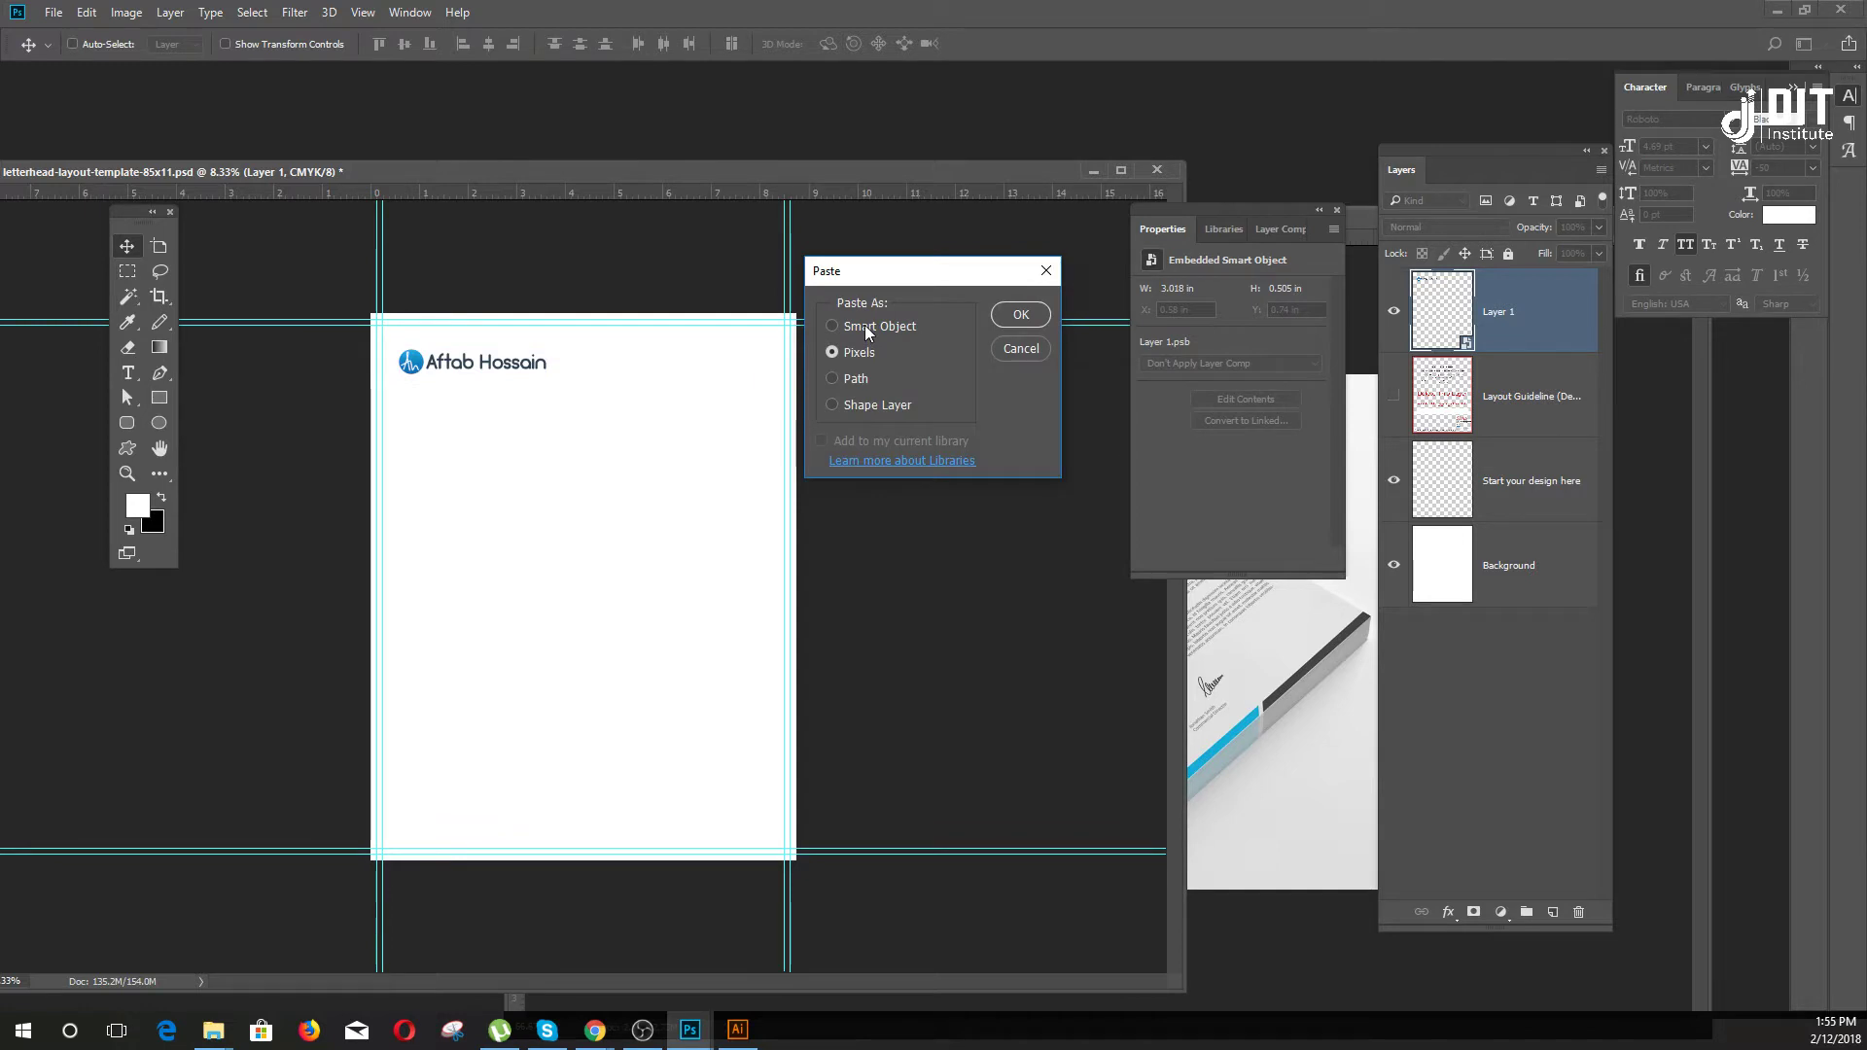
left_click(866, 325)
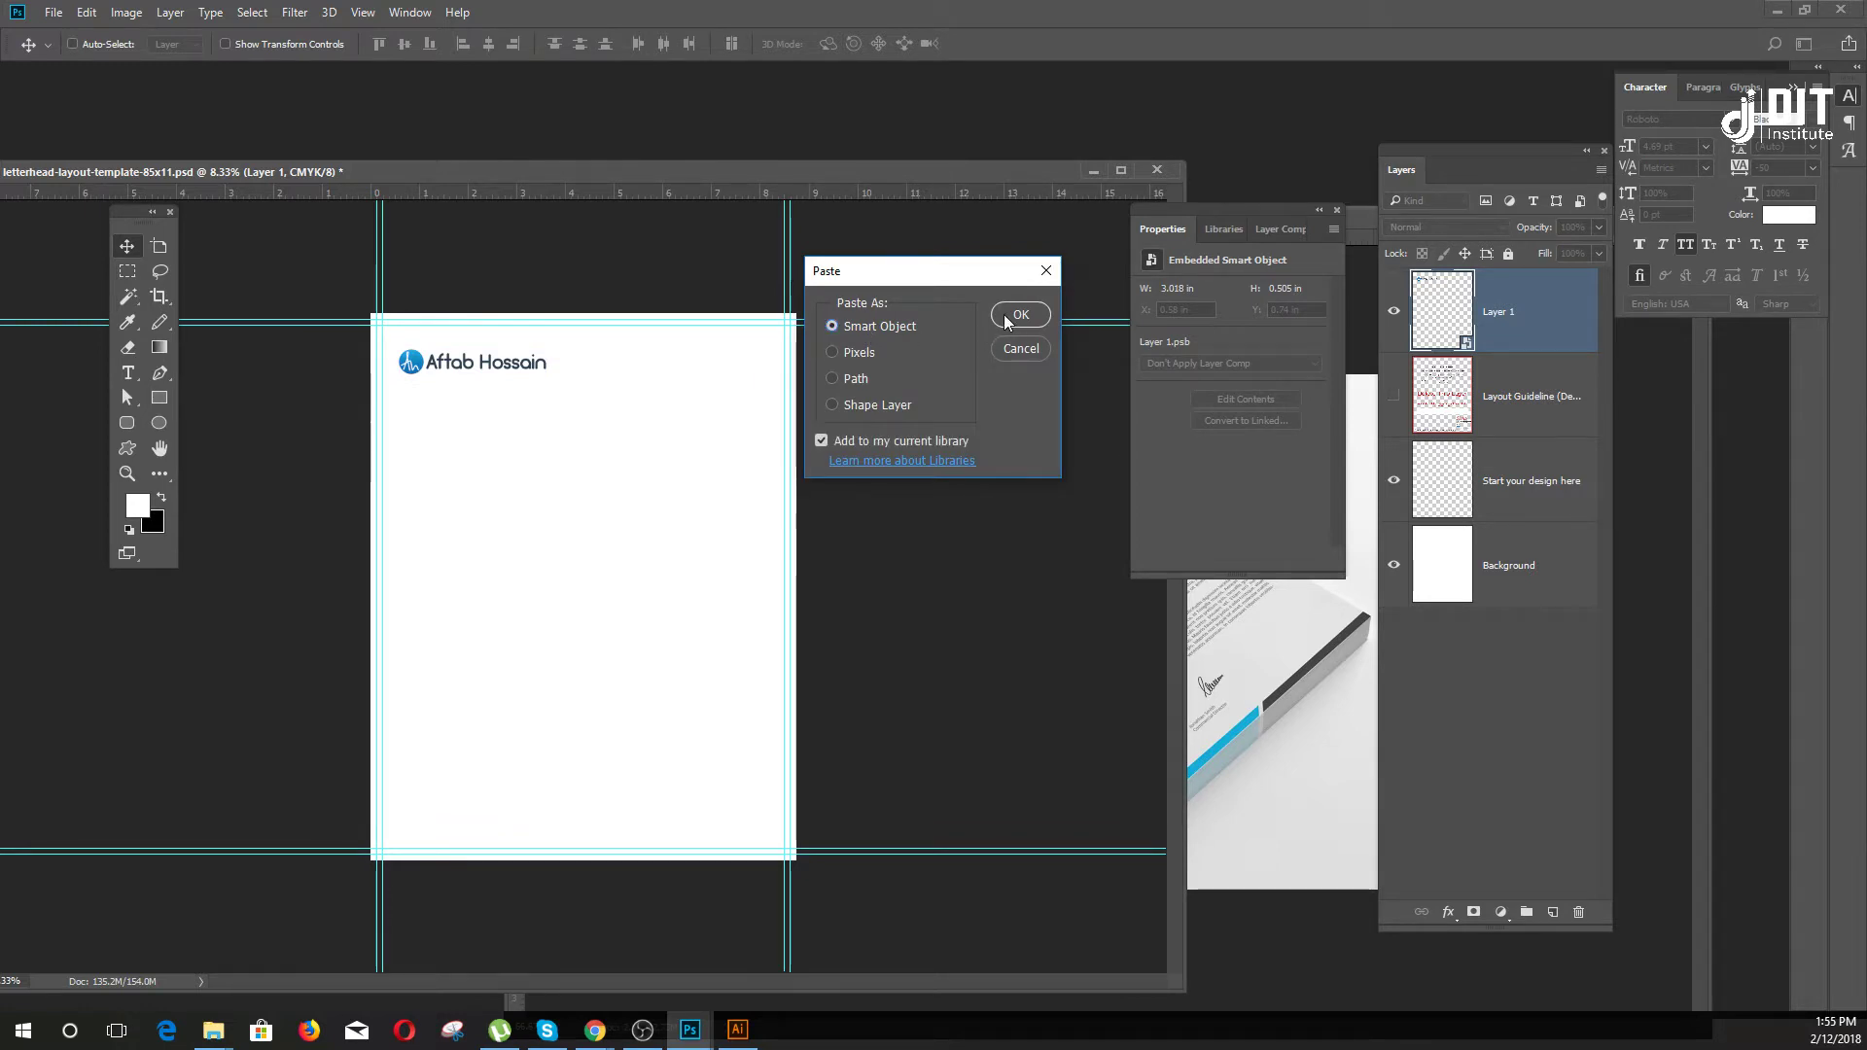
left_click(1020, 314)
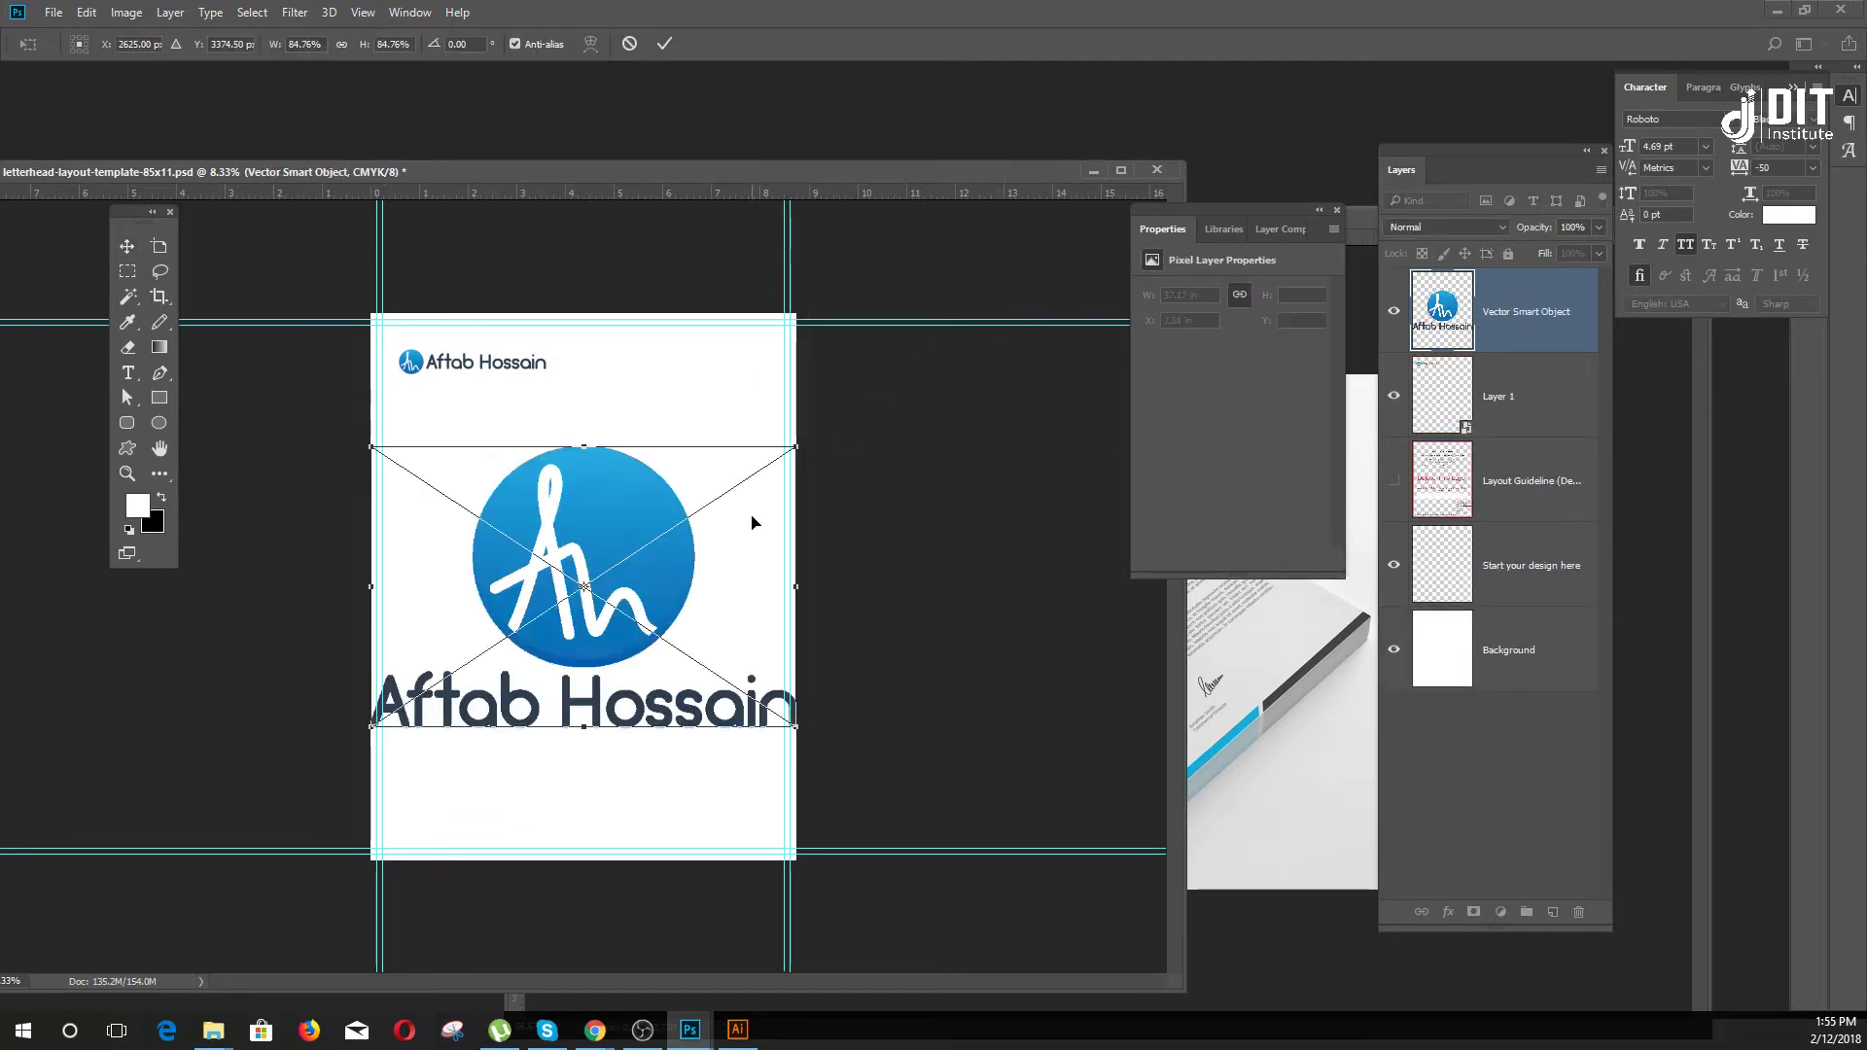
mouse_move(799, 444)
left_mouse_down()
mouse_move(446, 678)
mouse_move(451, 461)
left_mouse_up()
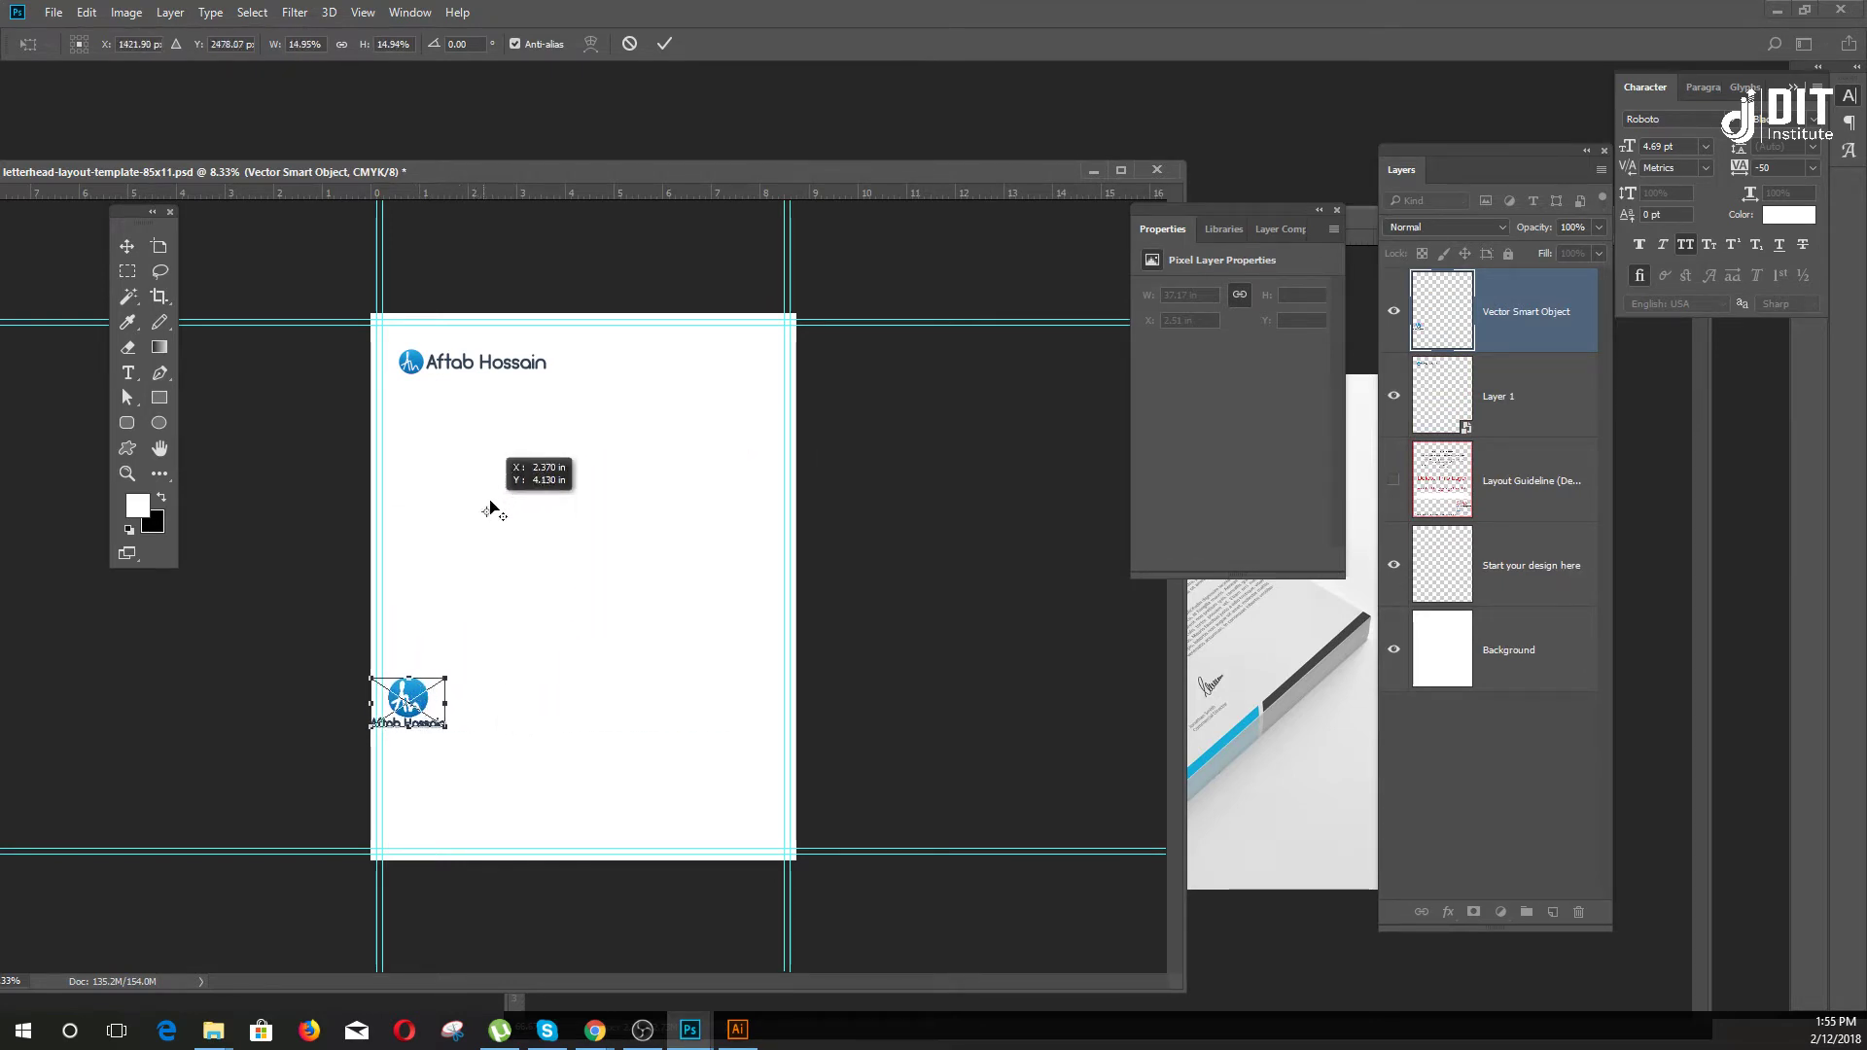
key("Return")
key("ctrl+e")
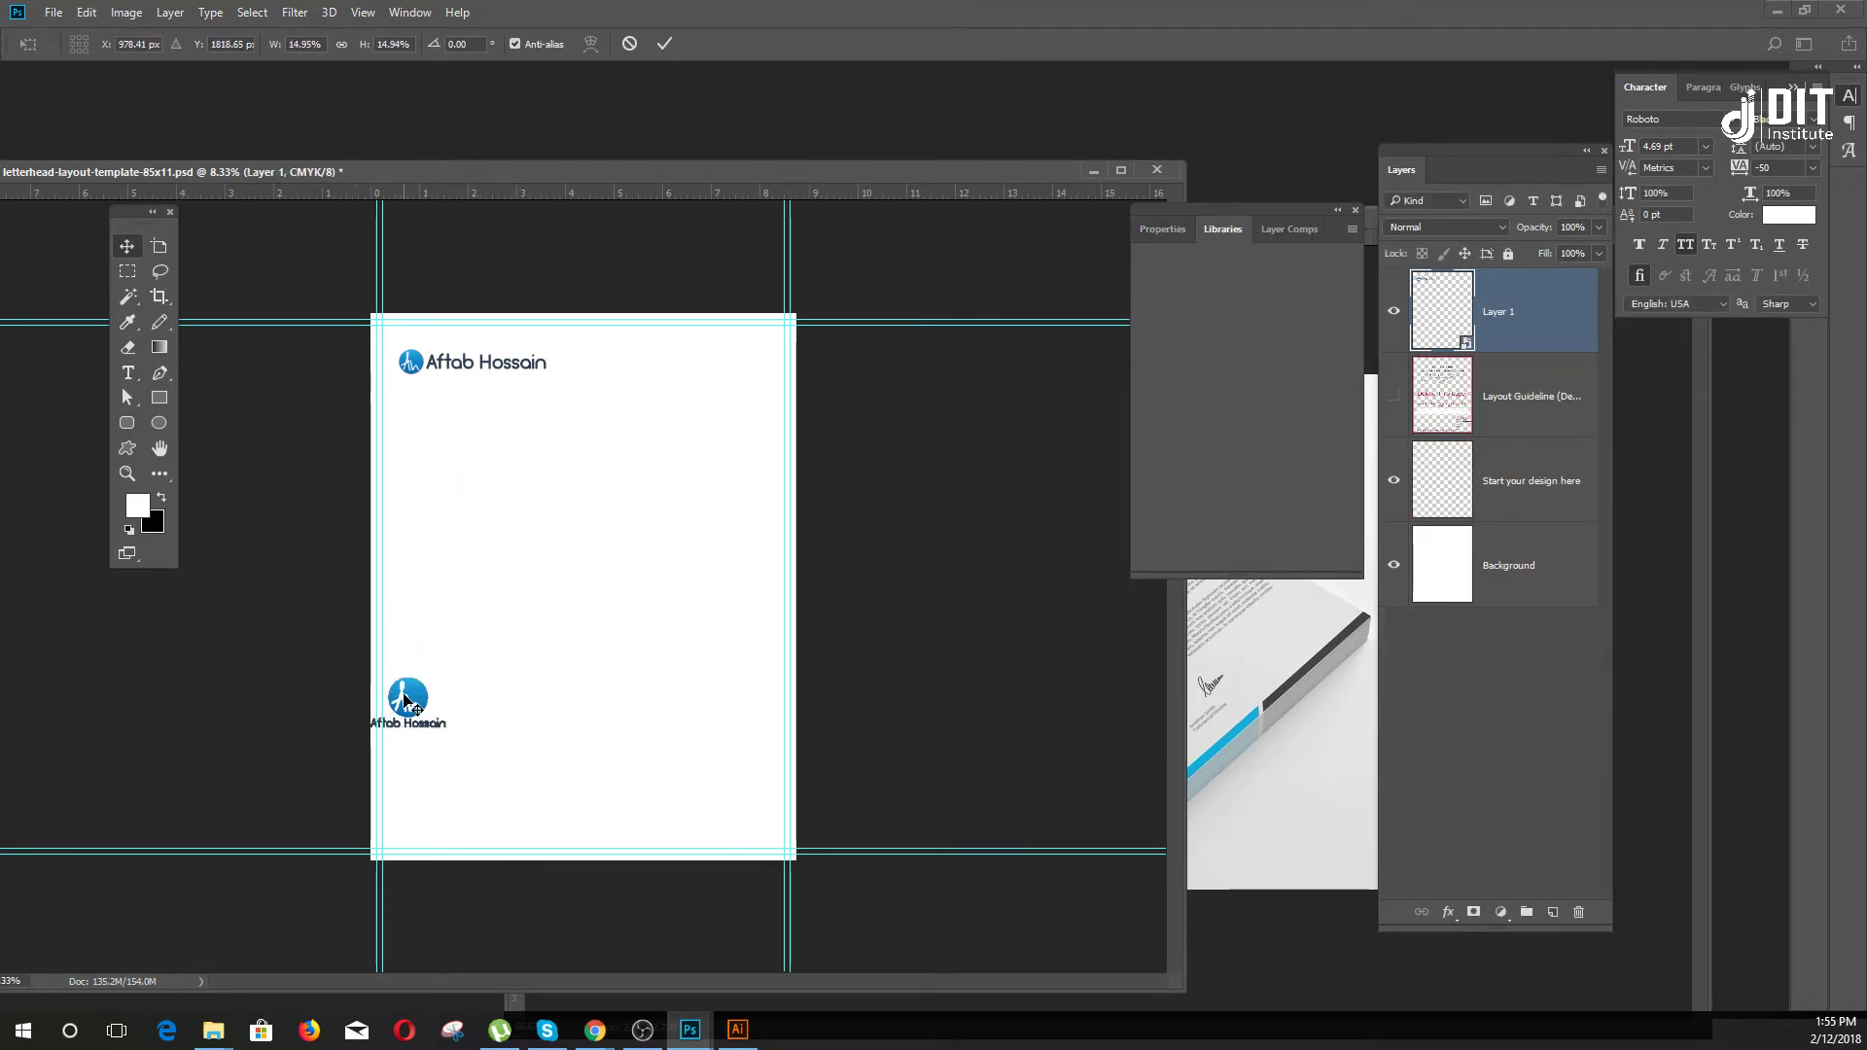
key("Return")
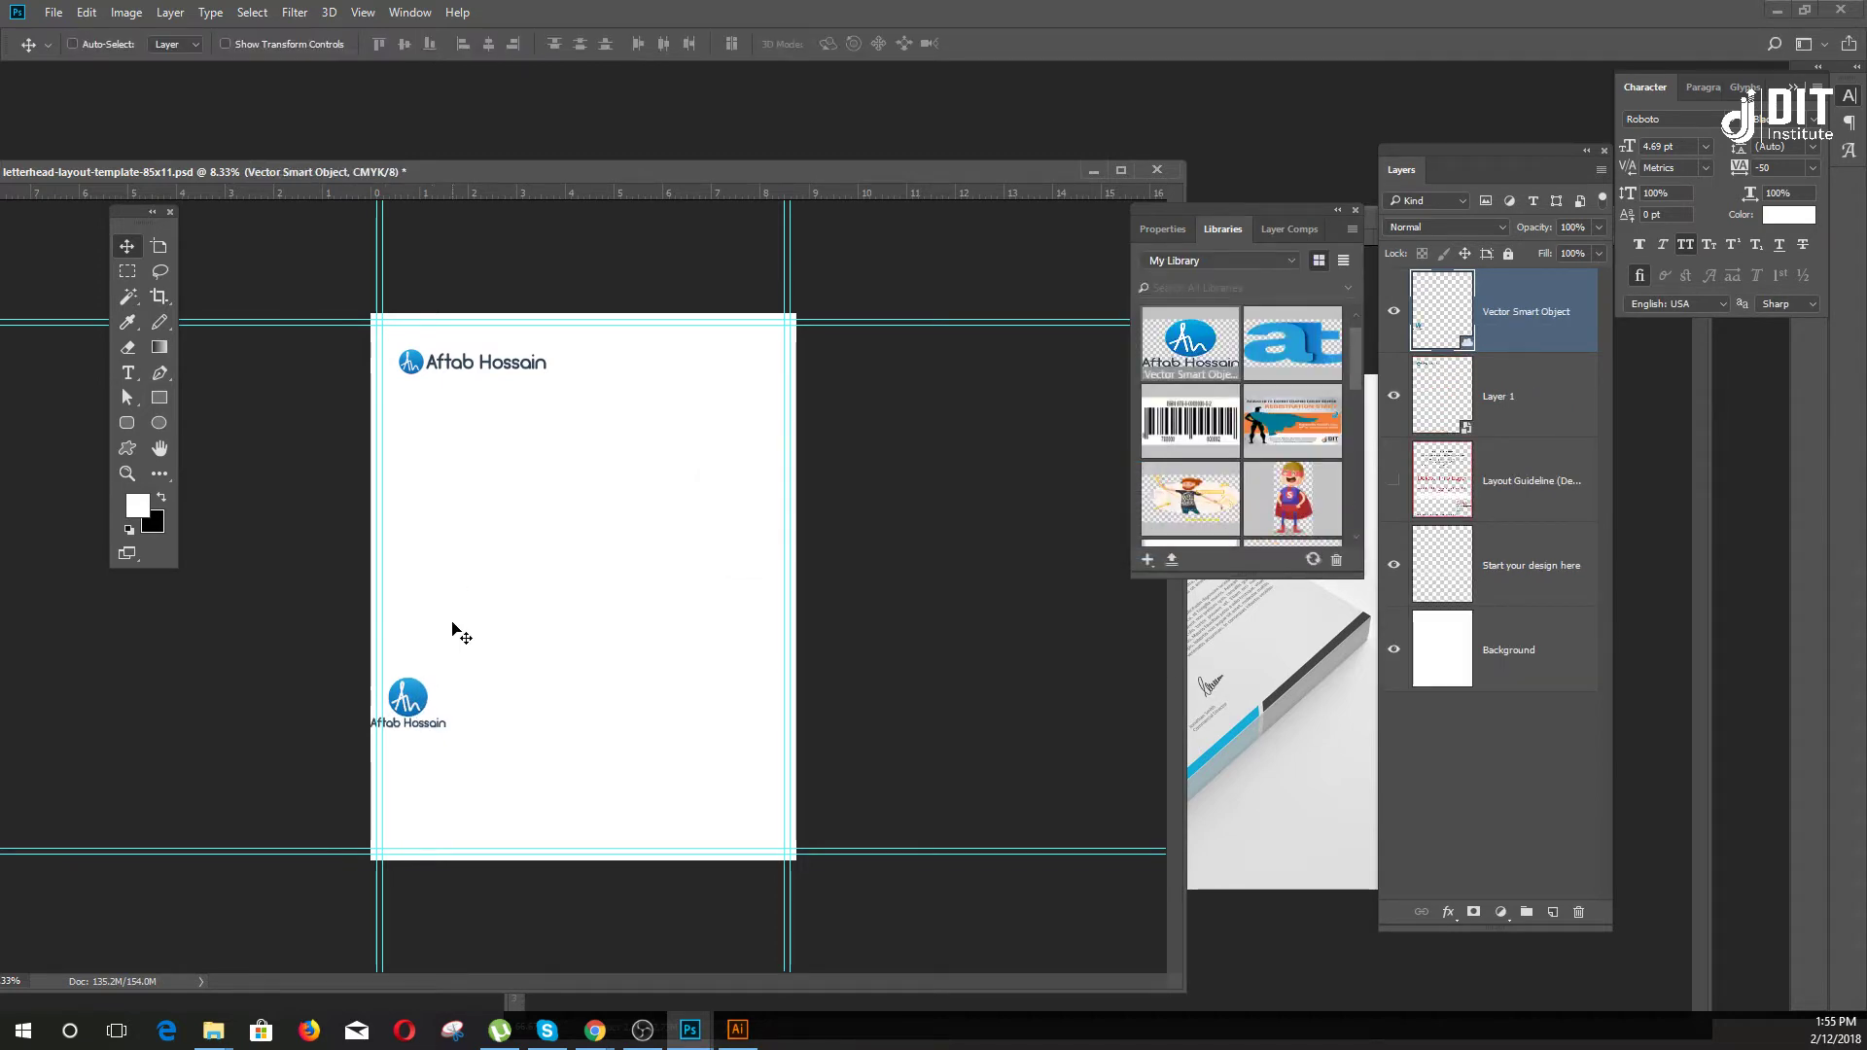
Move the stacked logo up, delete the old wide logo layer, and rename the layer 'logo'
left_click_drag(414, 705, 451, 418)
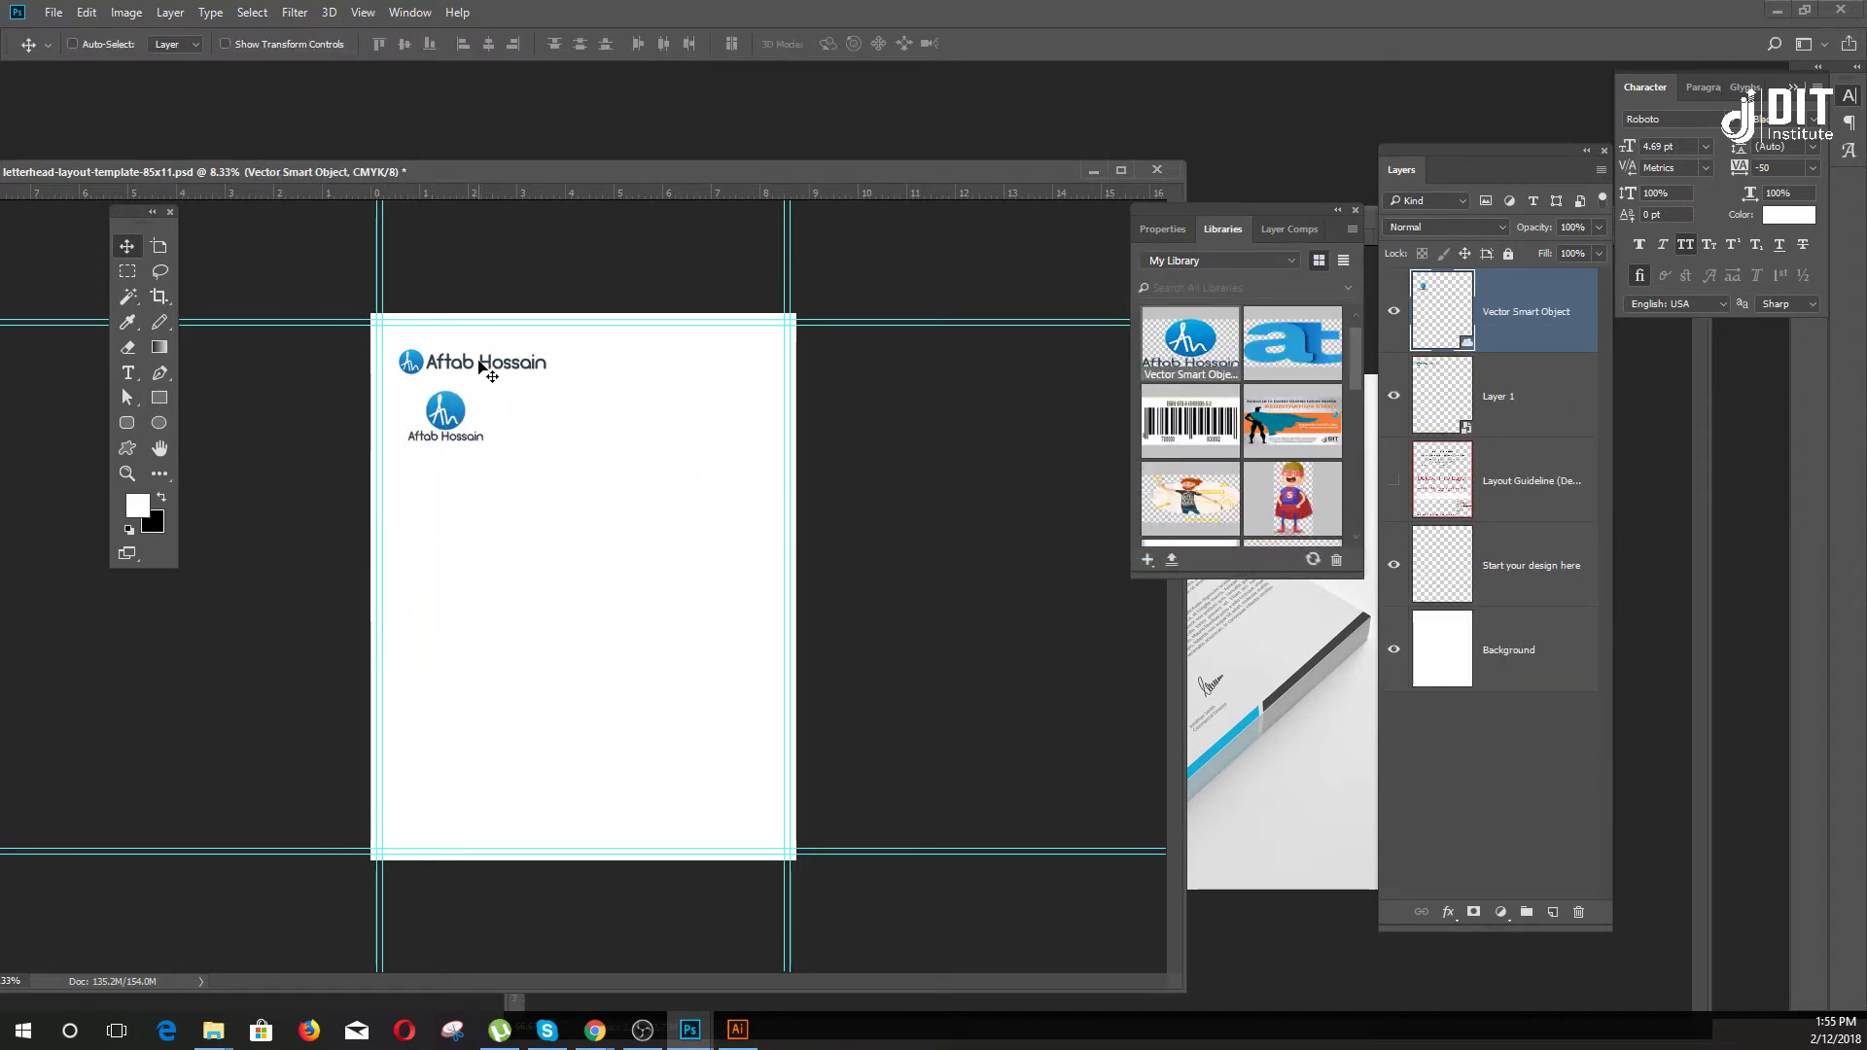
right_click(482, 367)
key("Escape")
left_click(1515, 397)
key("Delete")
double_click(1510, 312)
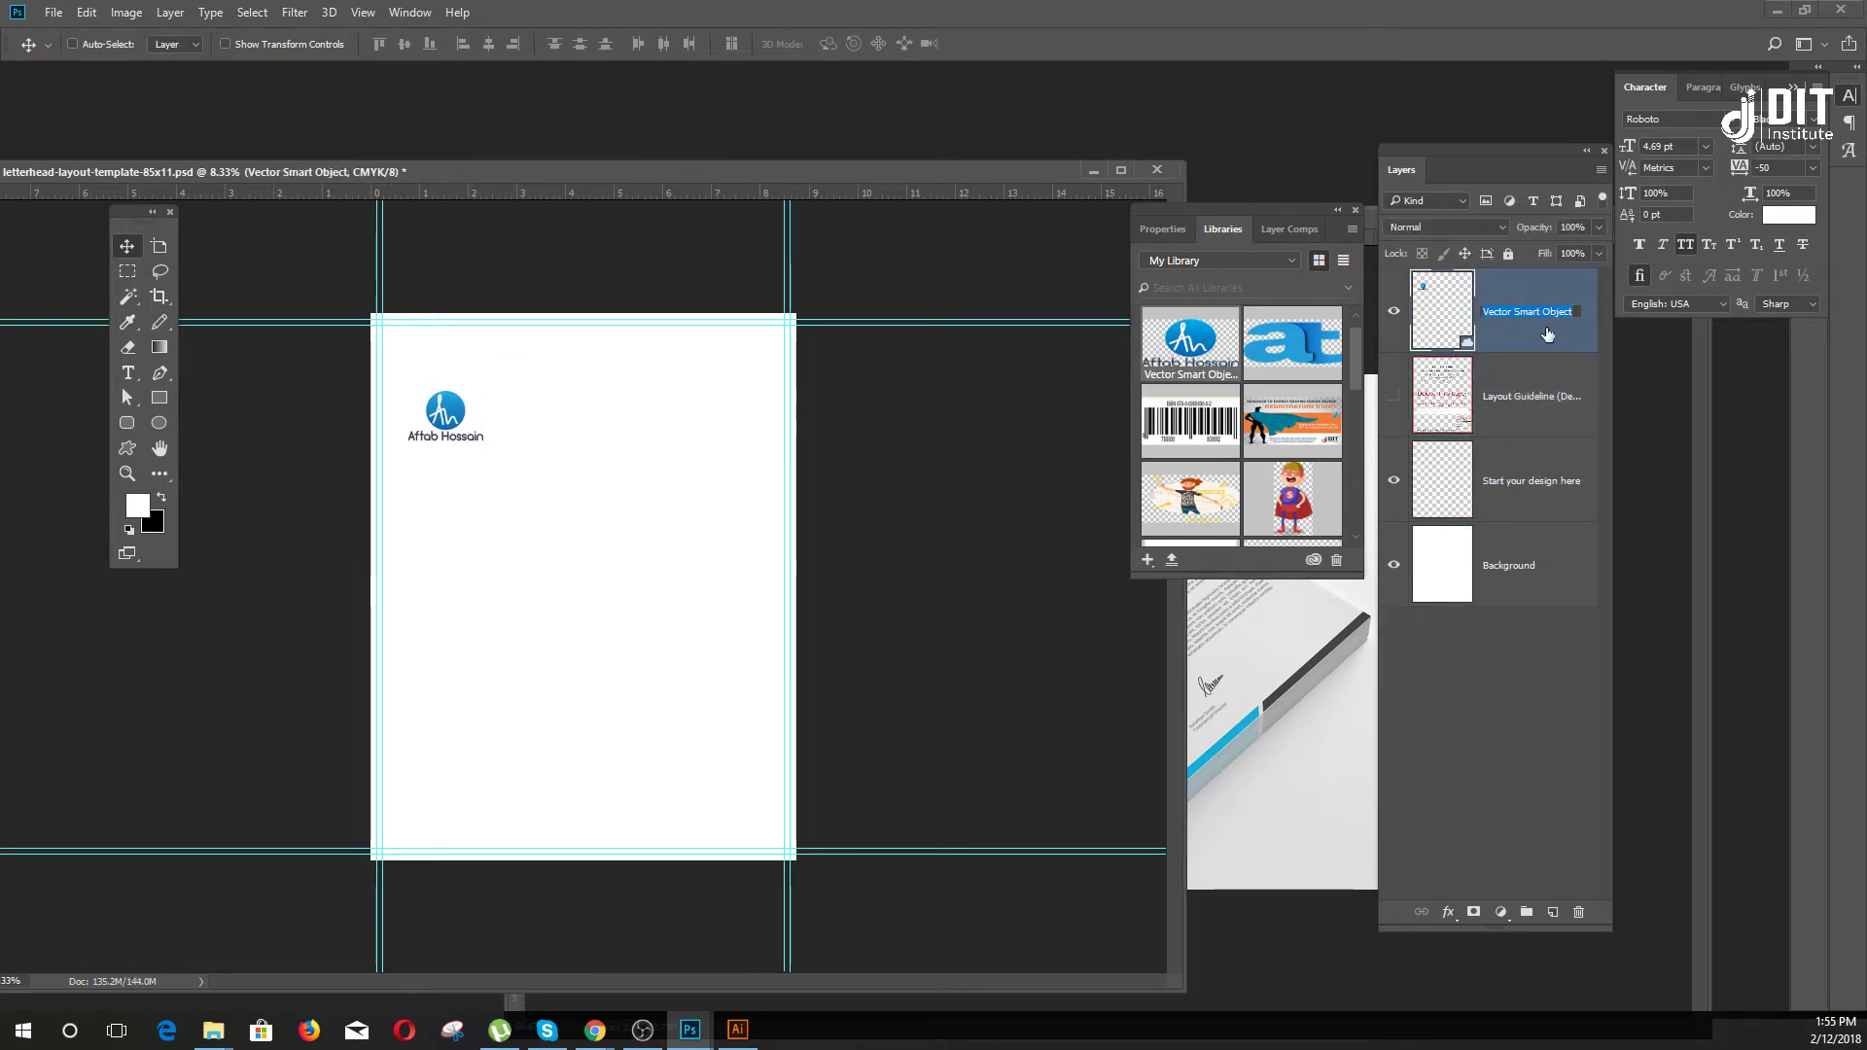
type("logo")
key("Return")
Drag the Illustrator logo group to the artboard centre, then return to the Photoshop letterhead
left_click(738, 1029)
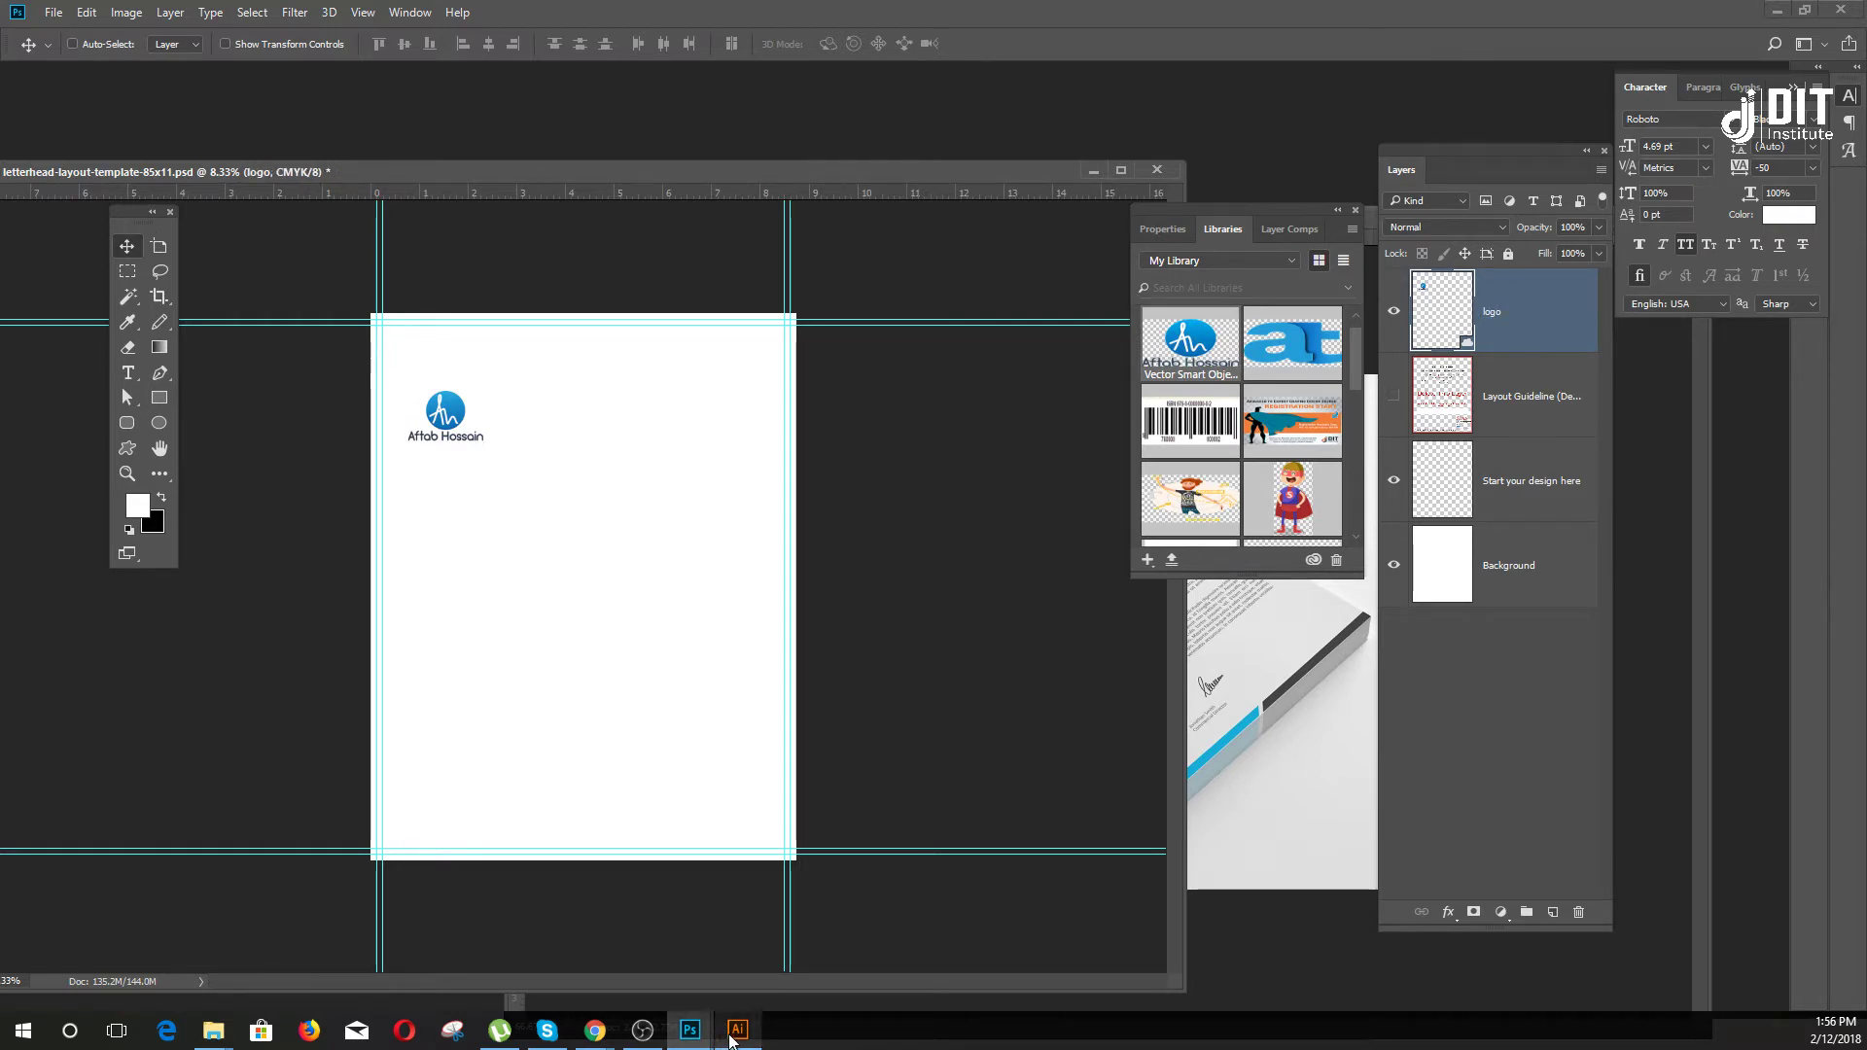
left_click_drag(703, 474, 1038, 197)
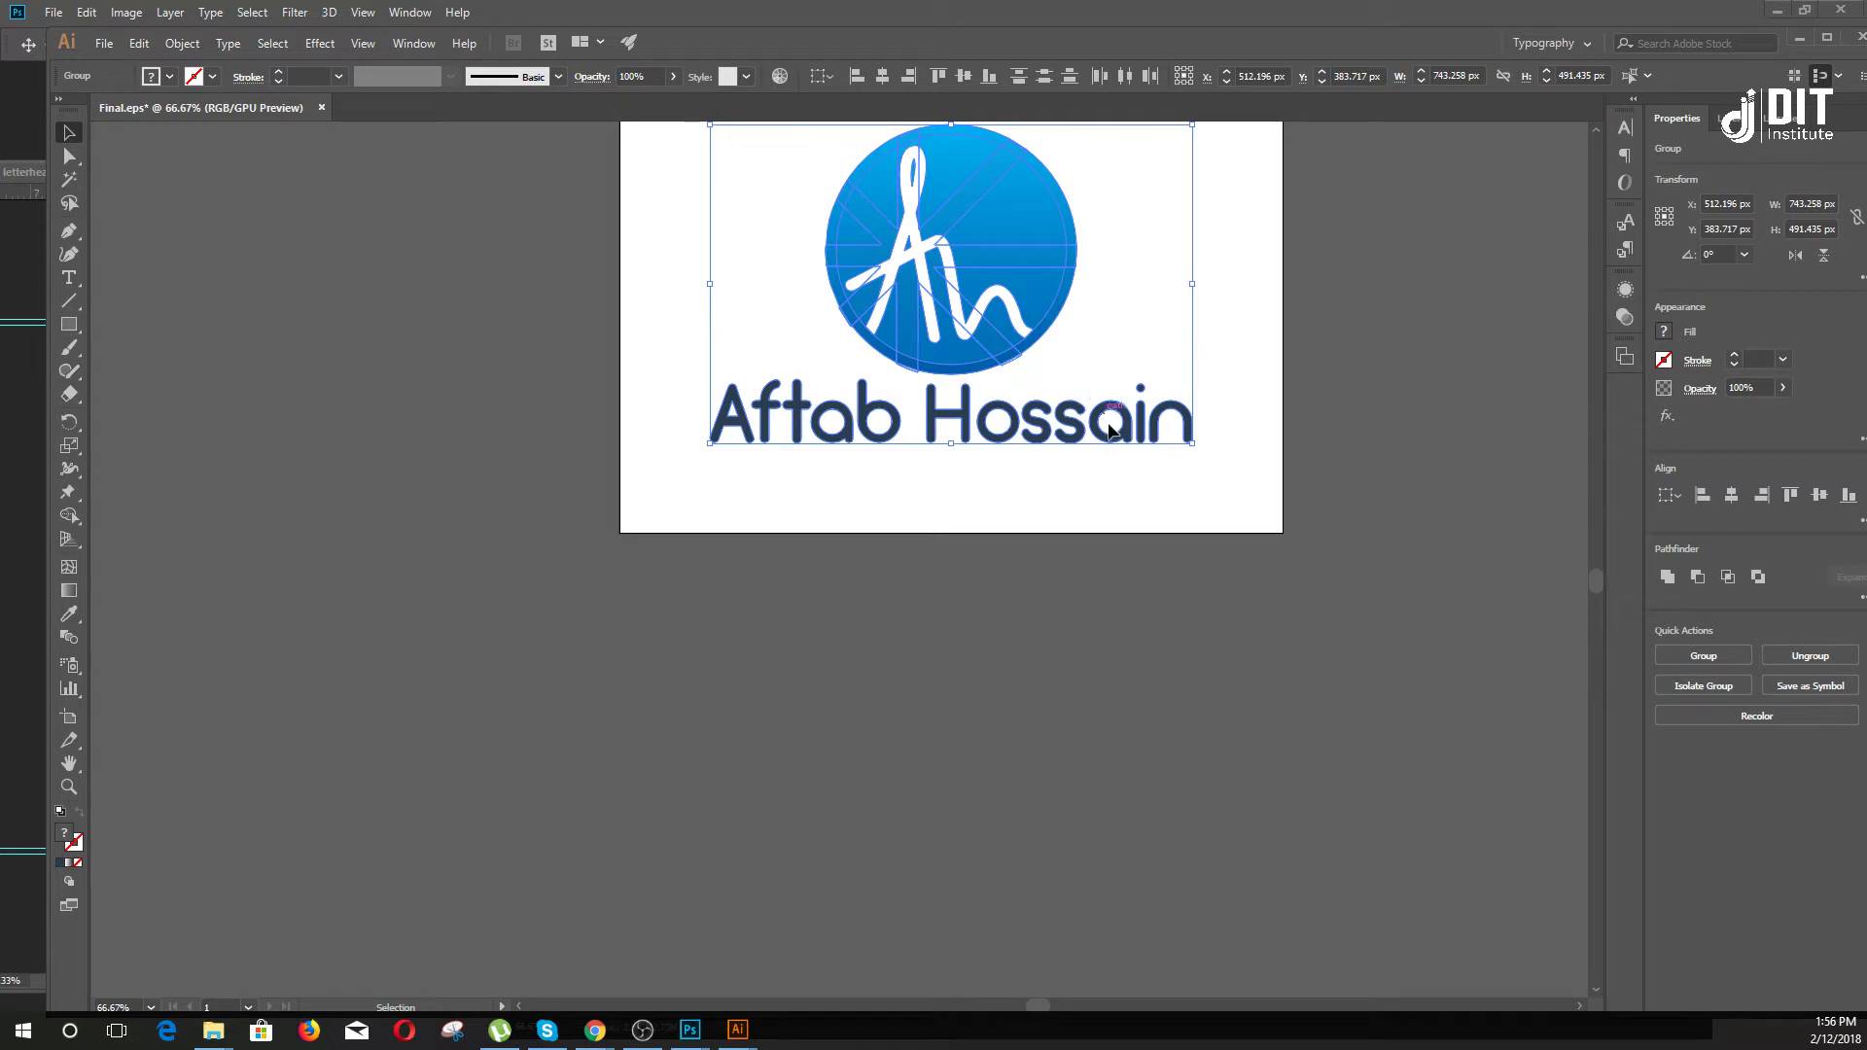
left_click(1128, 482)
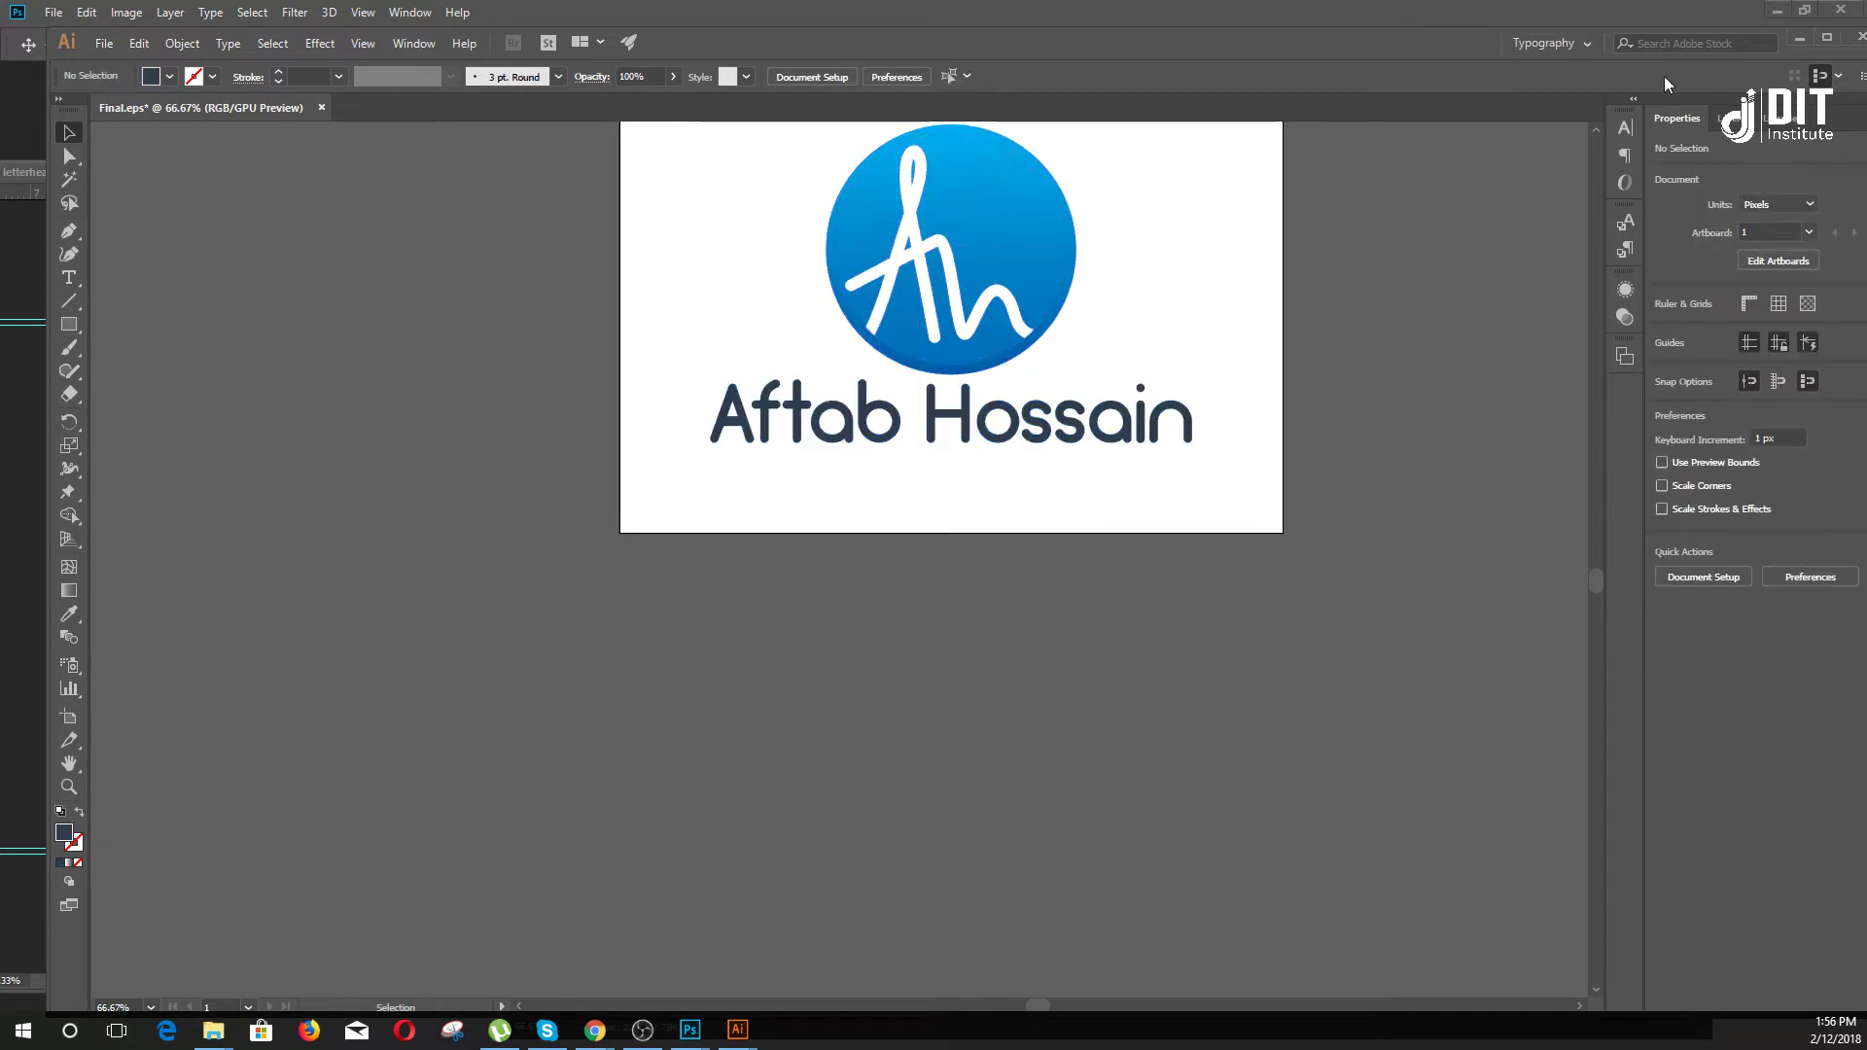
left_click(1779, 20)
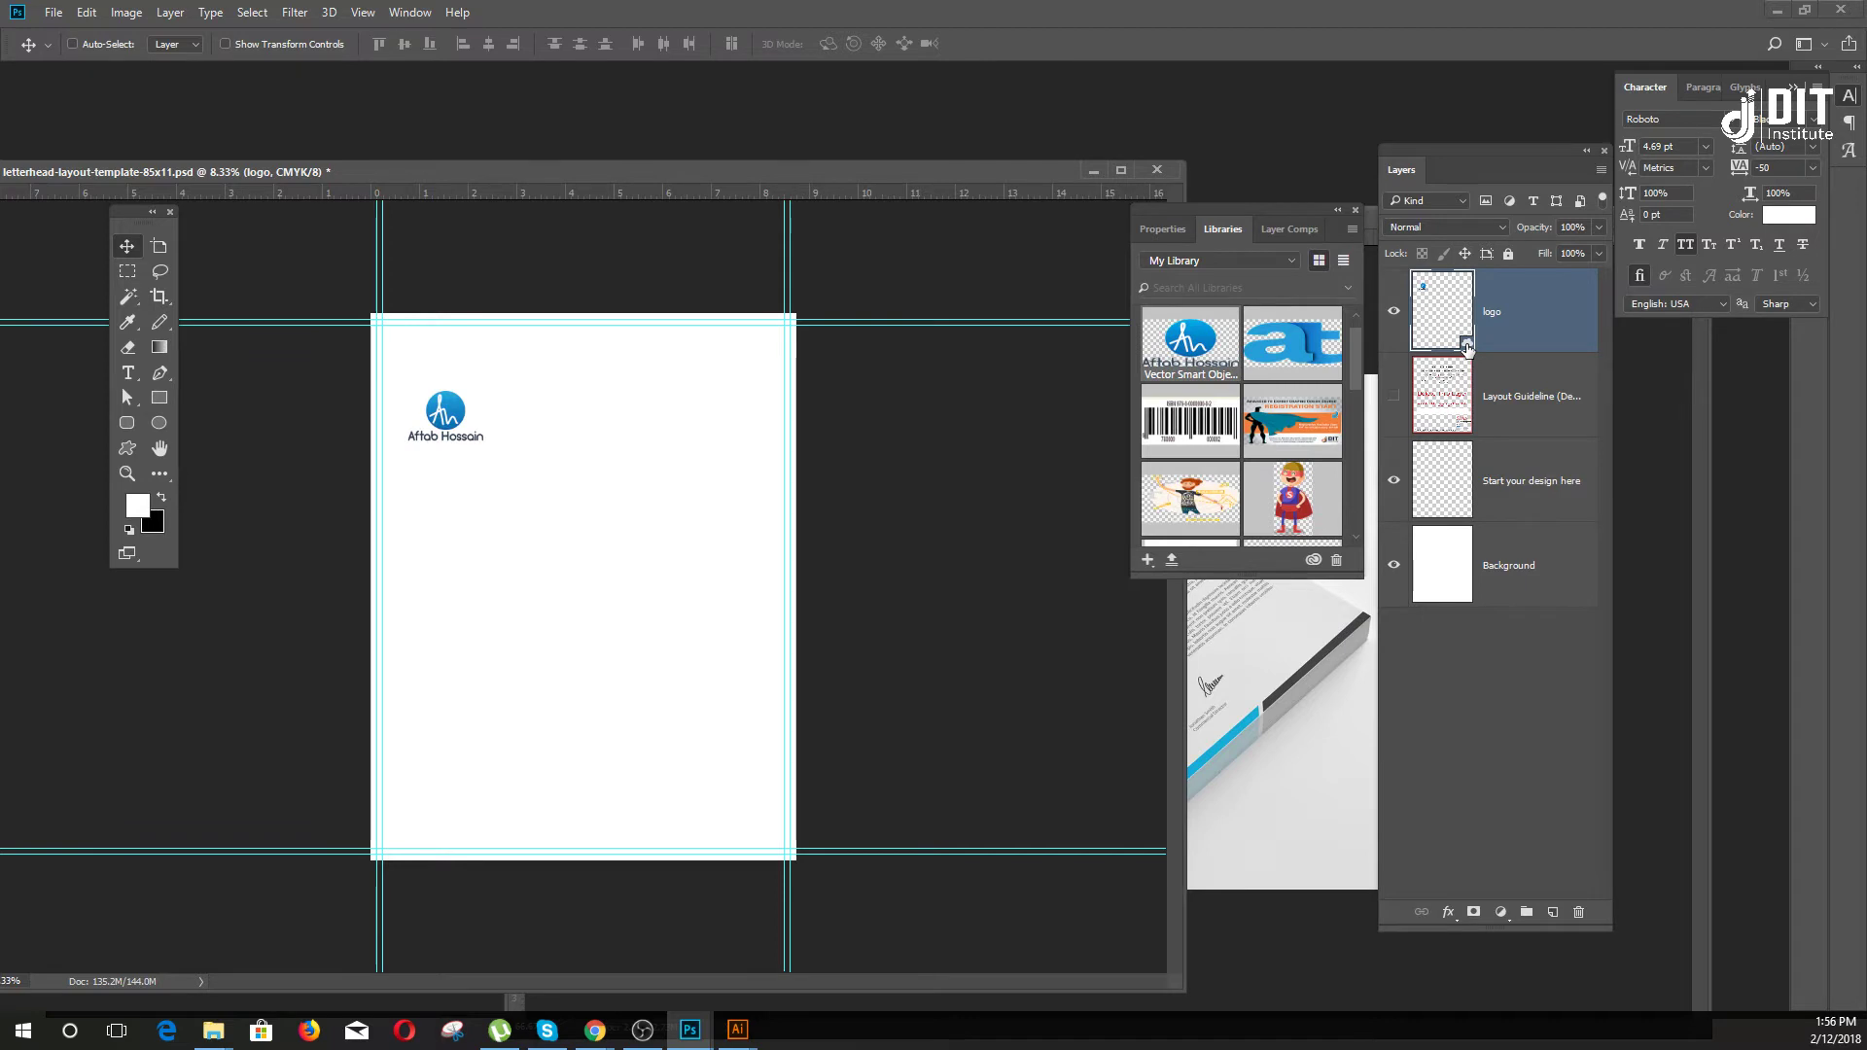
Rasterize the 'logo' layer and minimize Photoshop to reveal Final.eps in Illustrator
right_click(1521, 309)
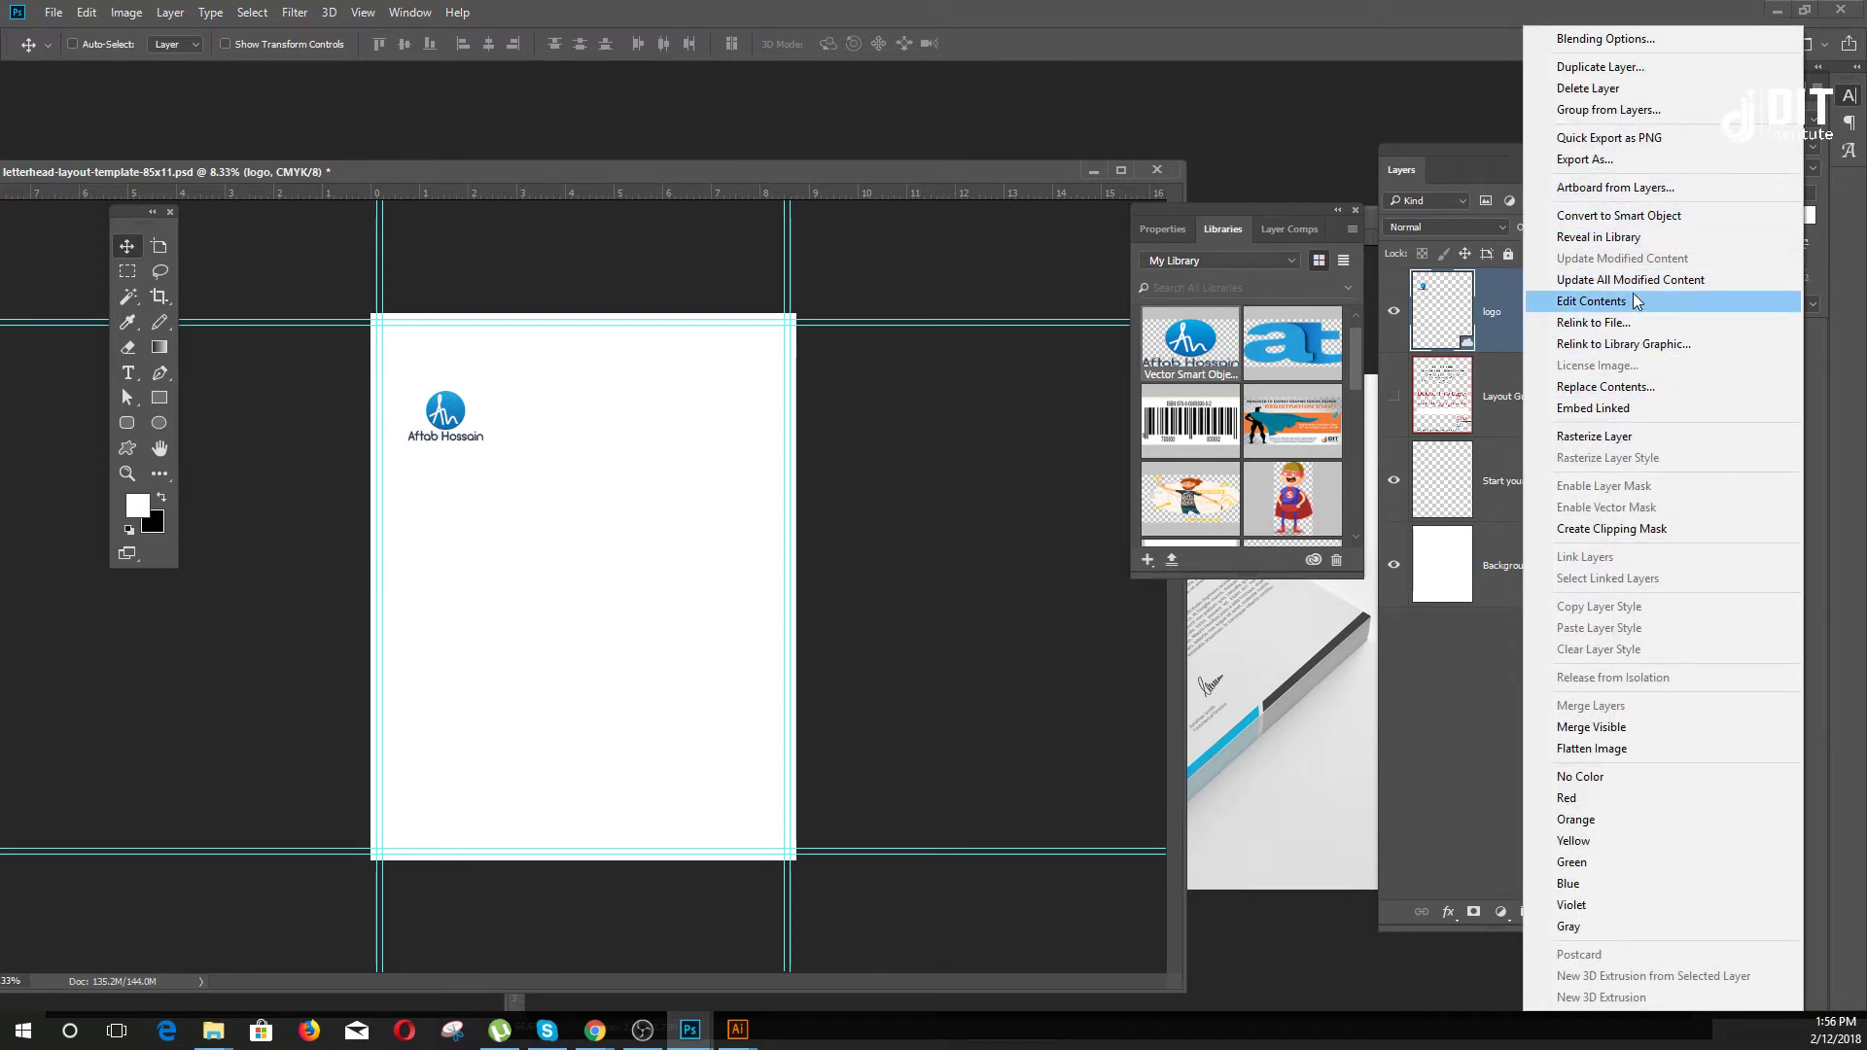
left_click(1626, 436)
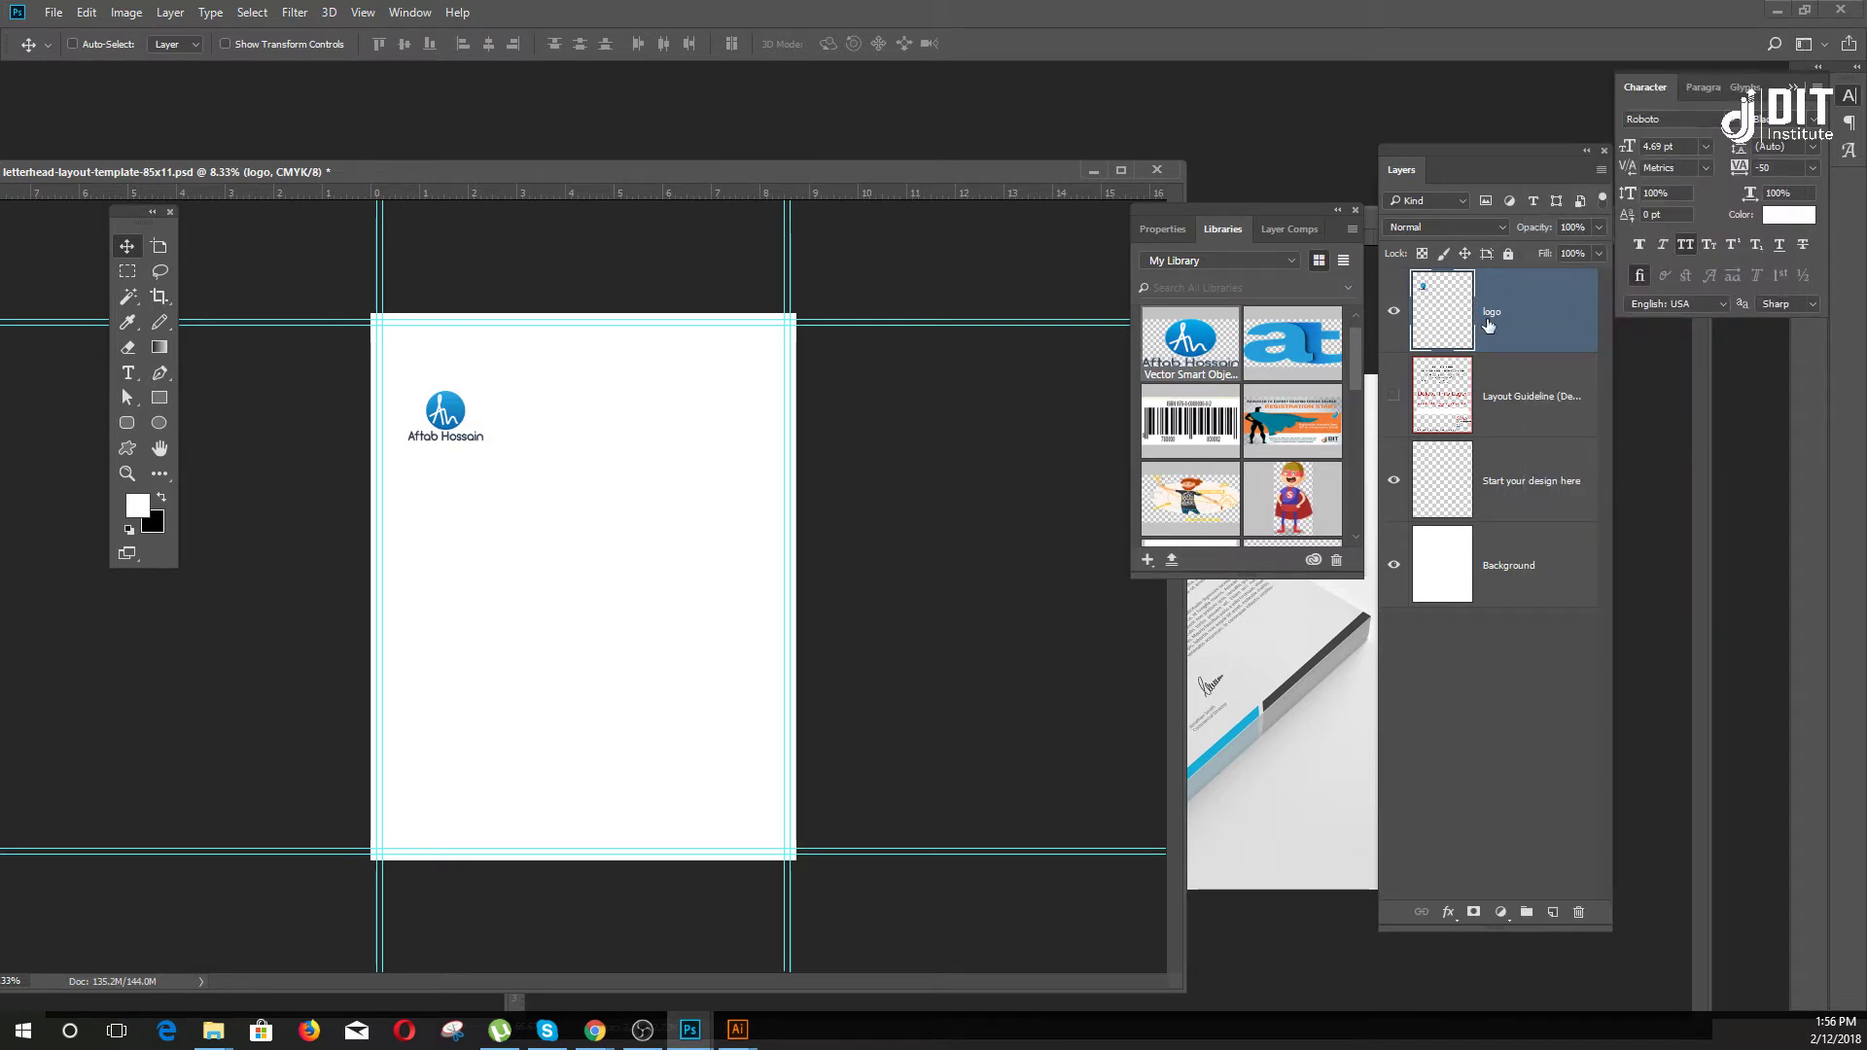
key("ctrl")
left_click(1773, 11)
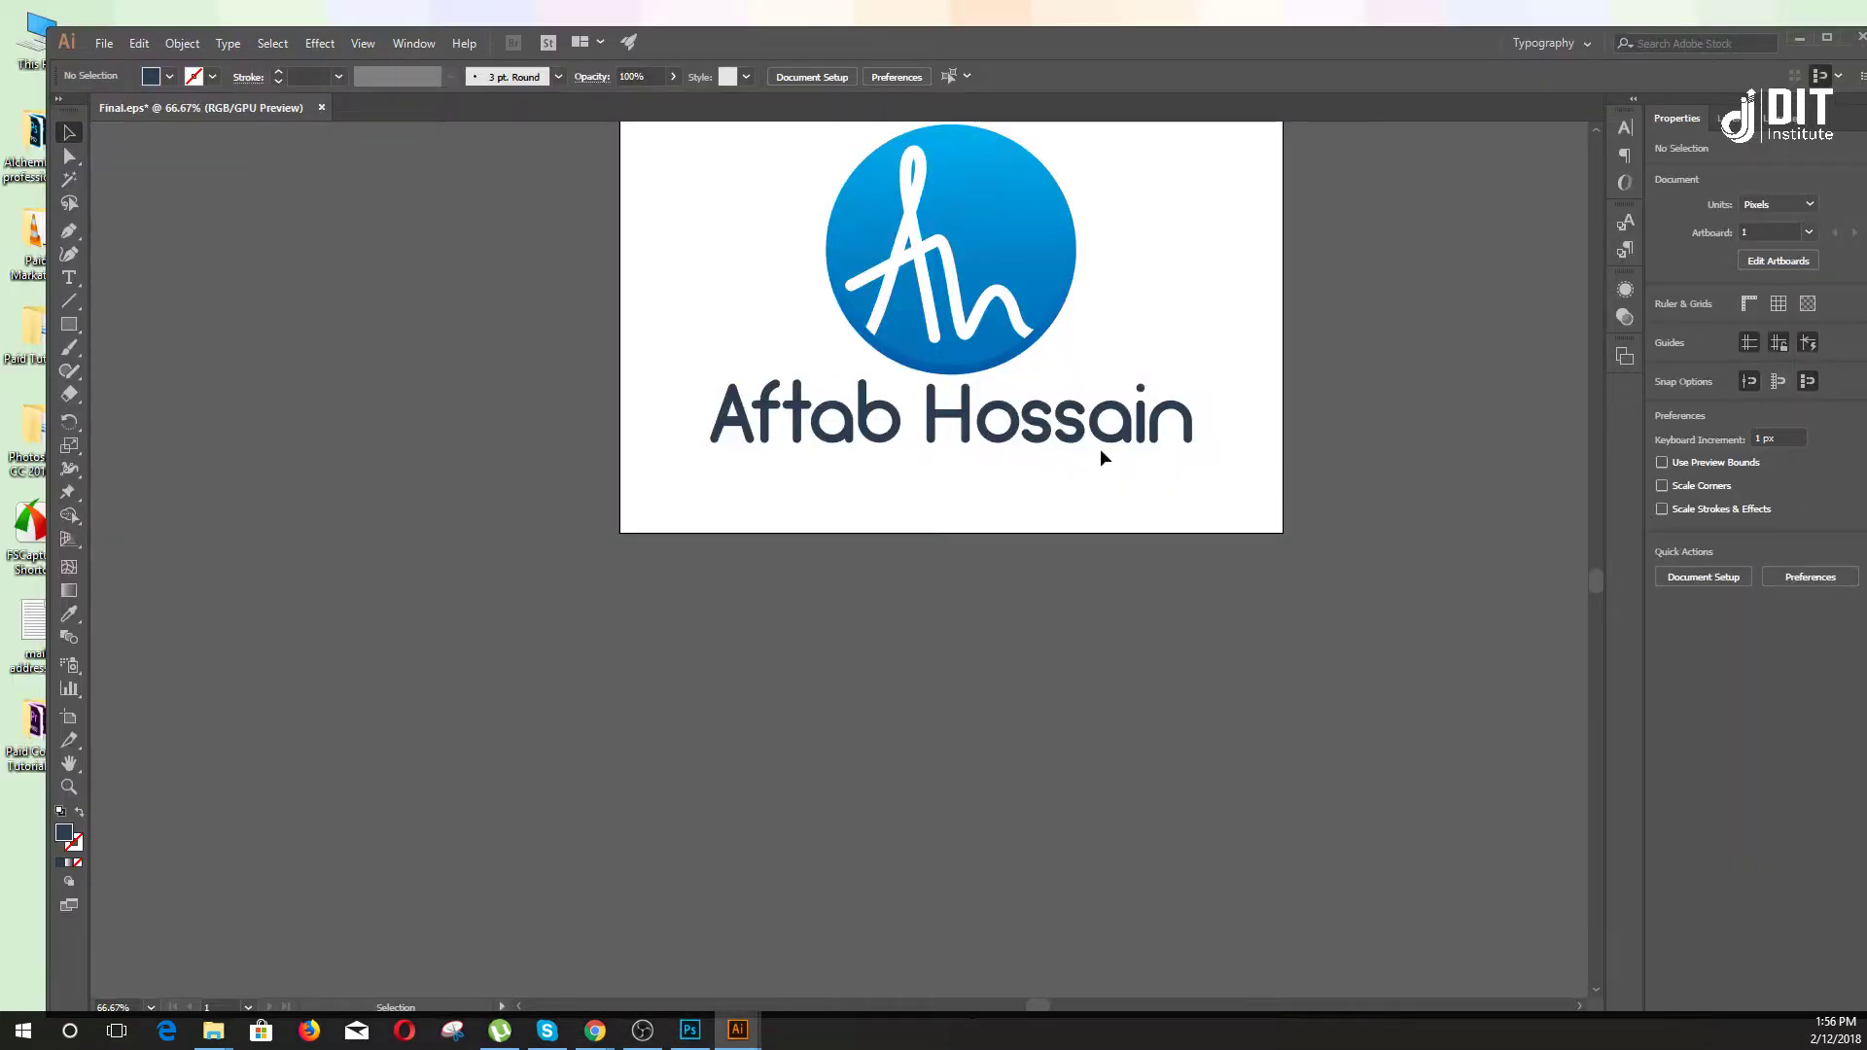
Select the whole logo group and open Save for Web (Legacy)
left_click_drag(1224, 458, 605, 146)
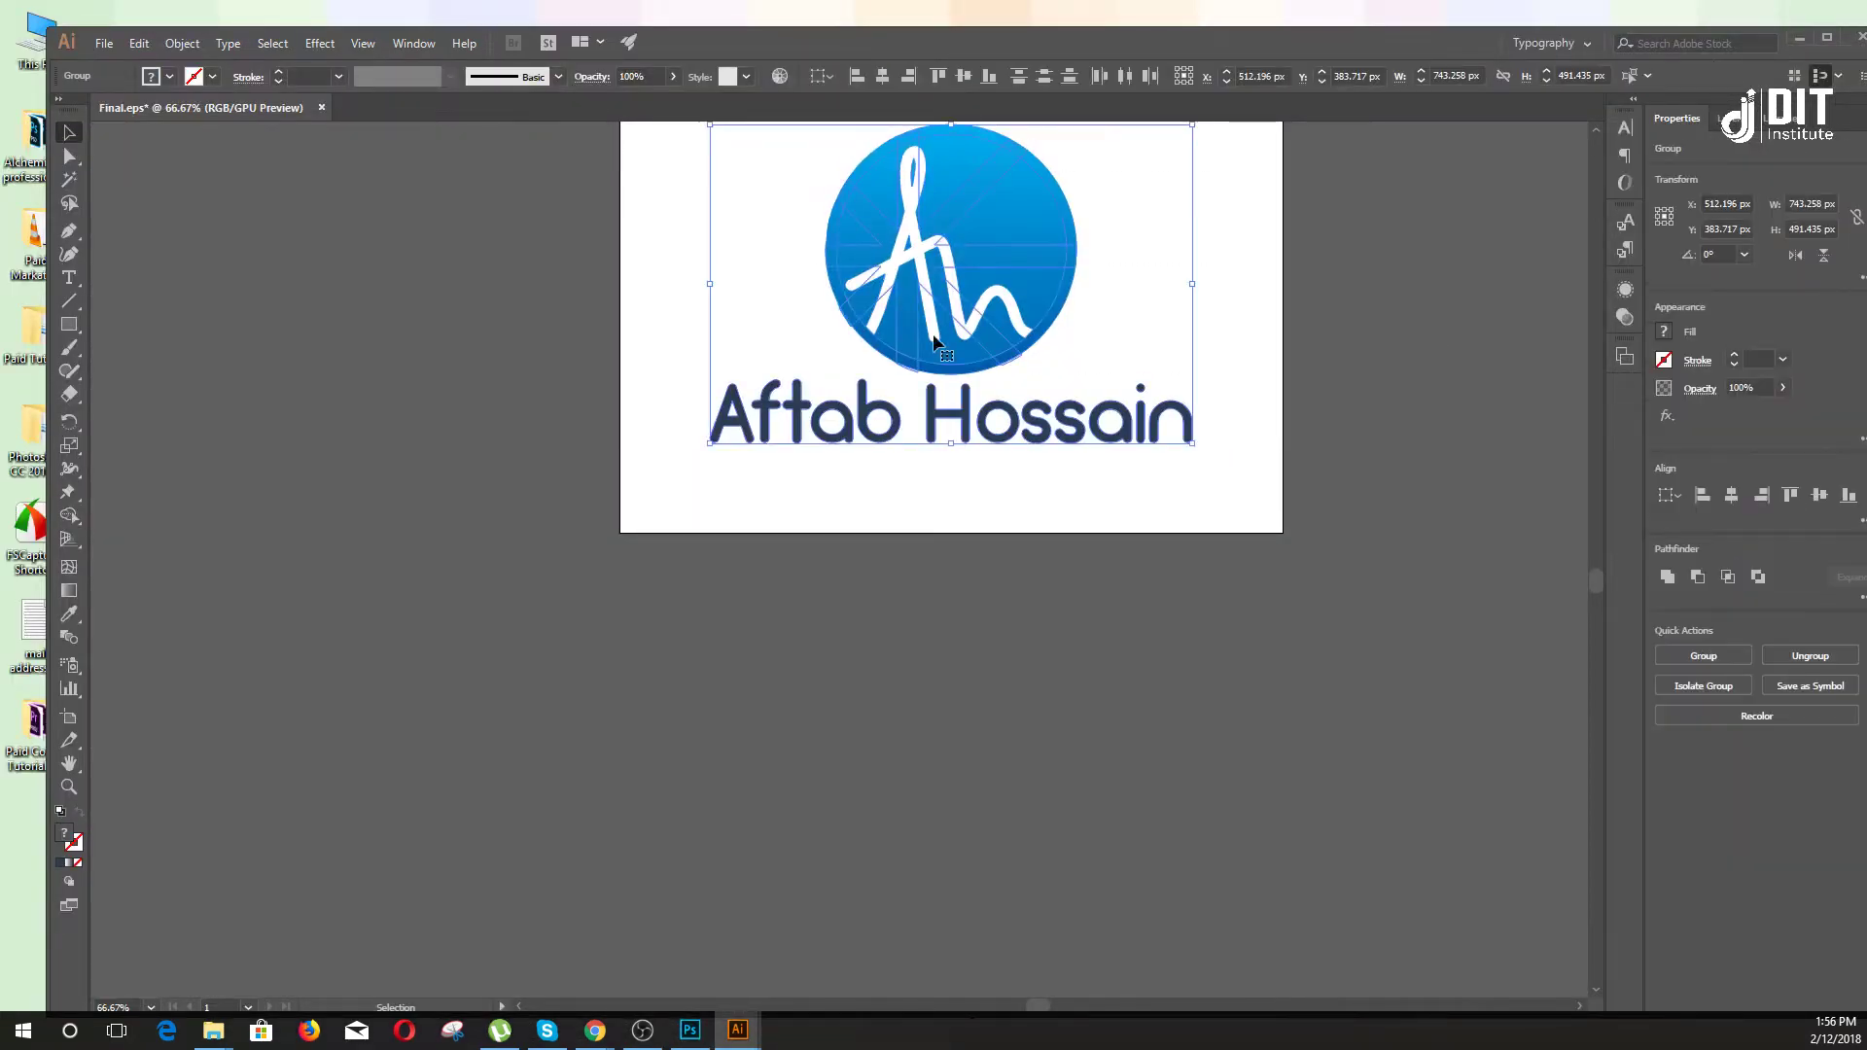
left_click_drag(957, 382, 862, 516)
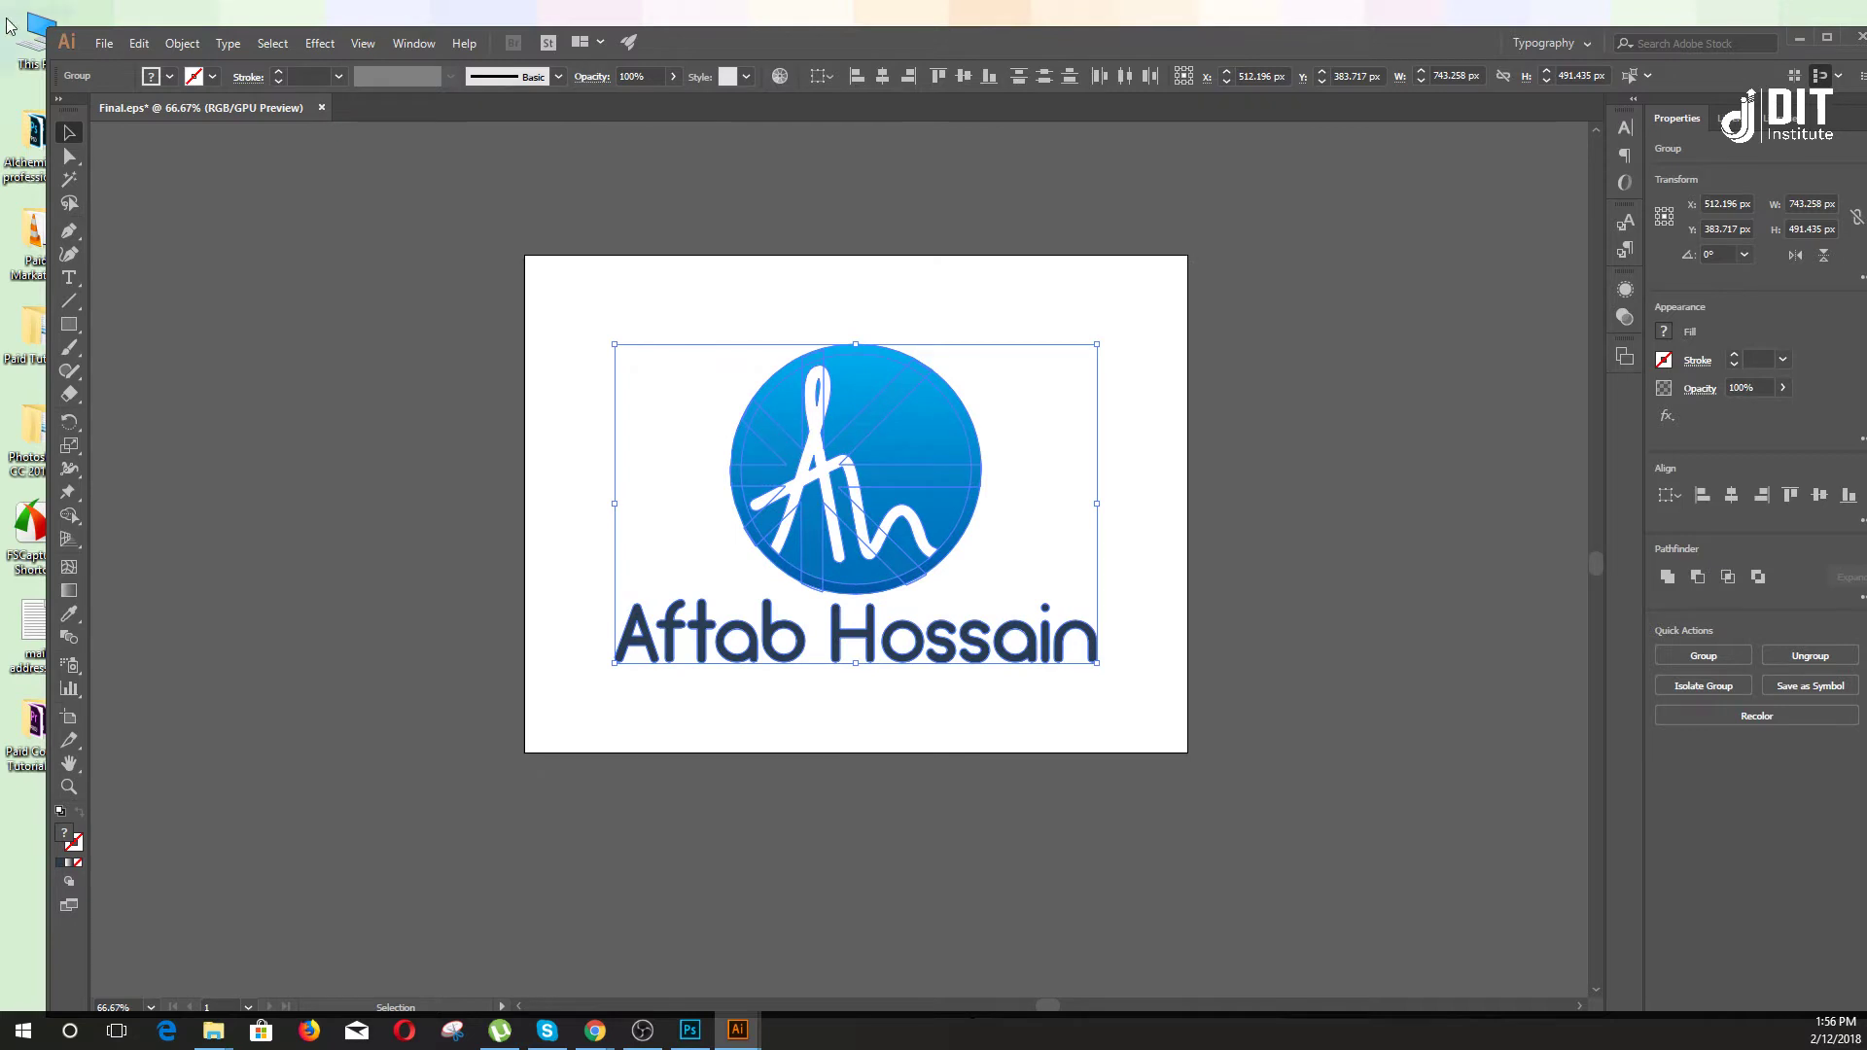
left_click(102, 44)
mouse_move(137, 385)
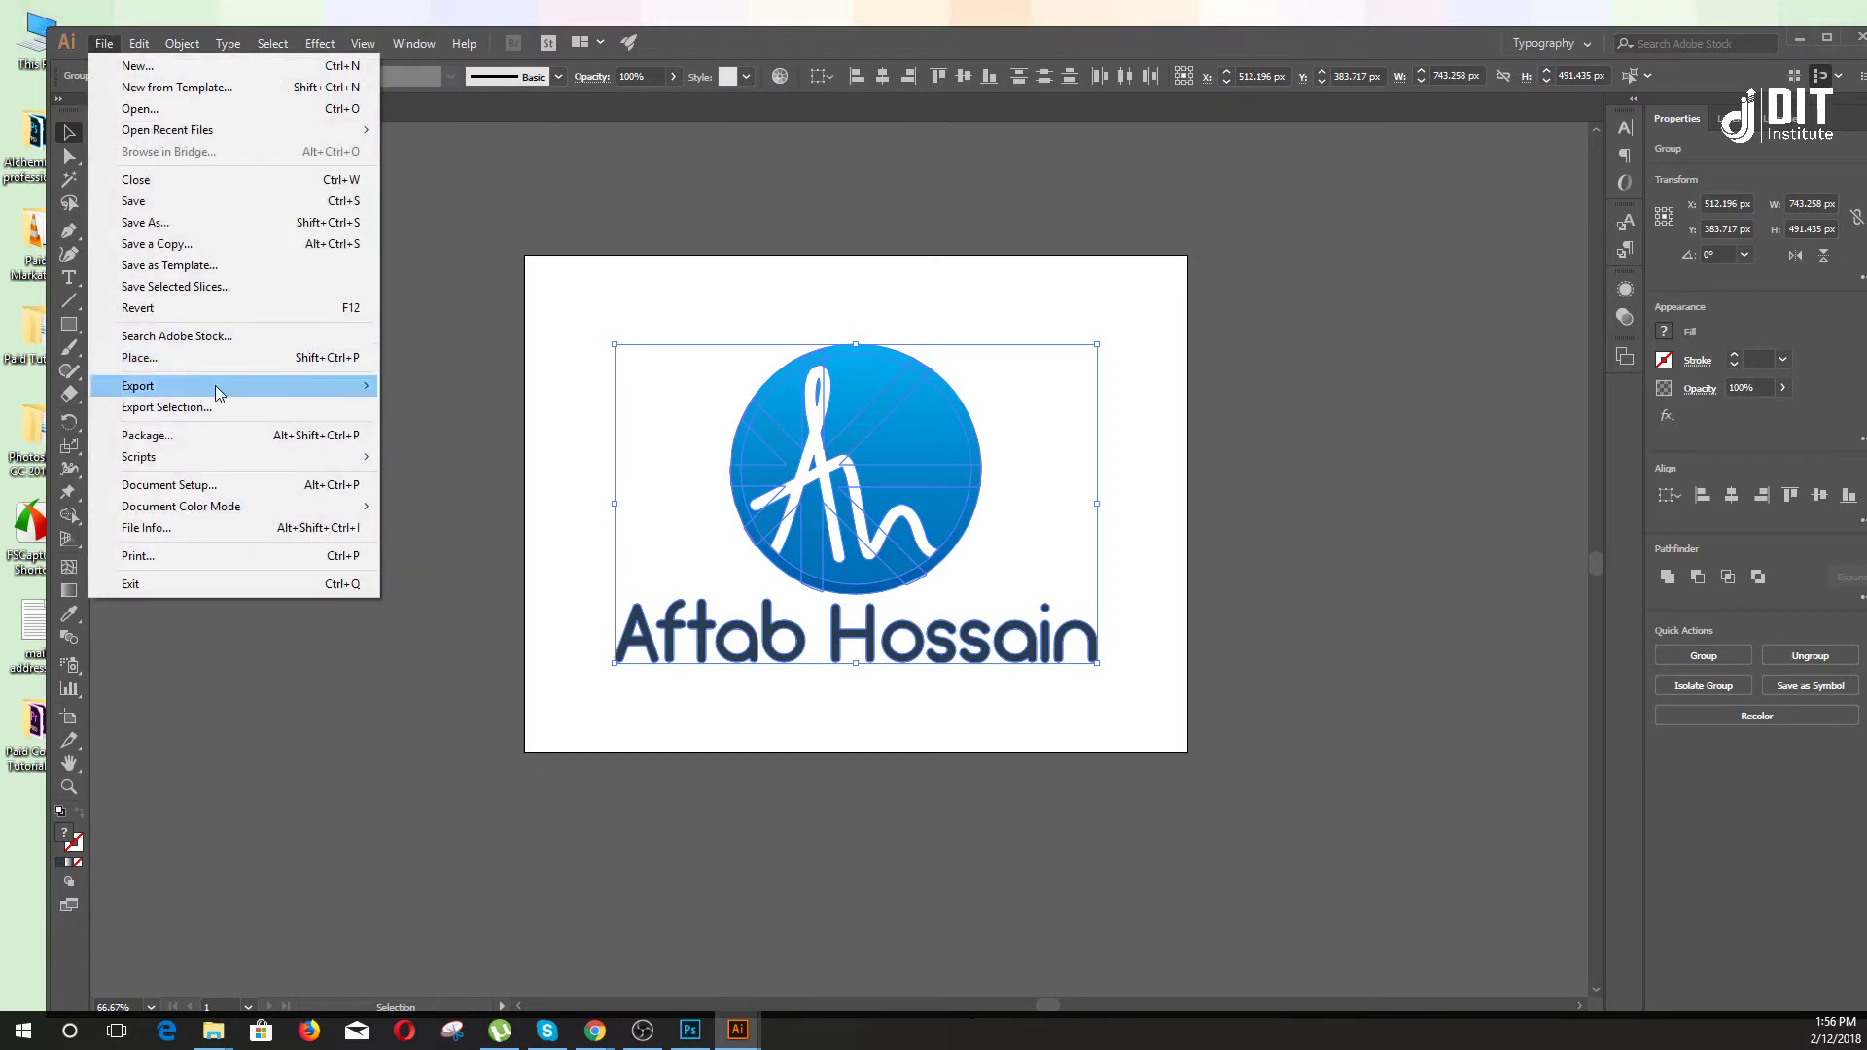
left_click(467, 429)
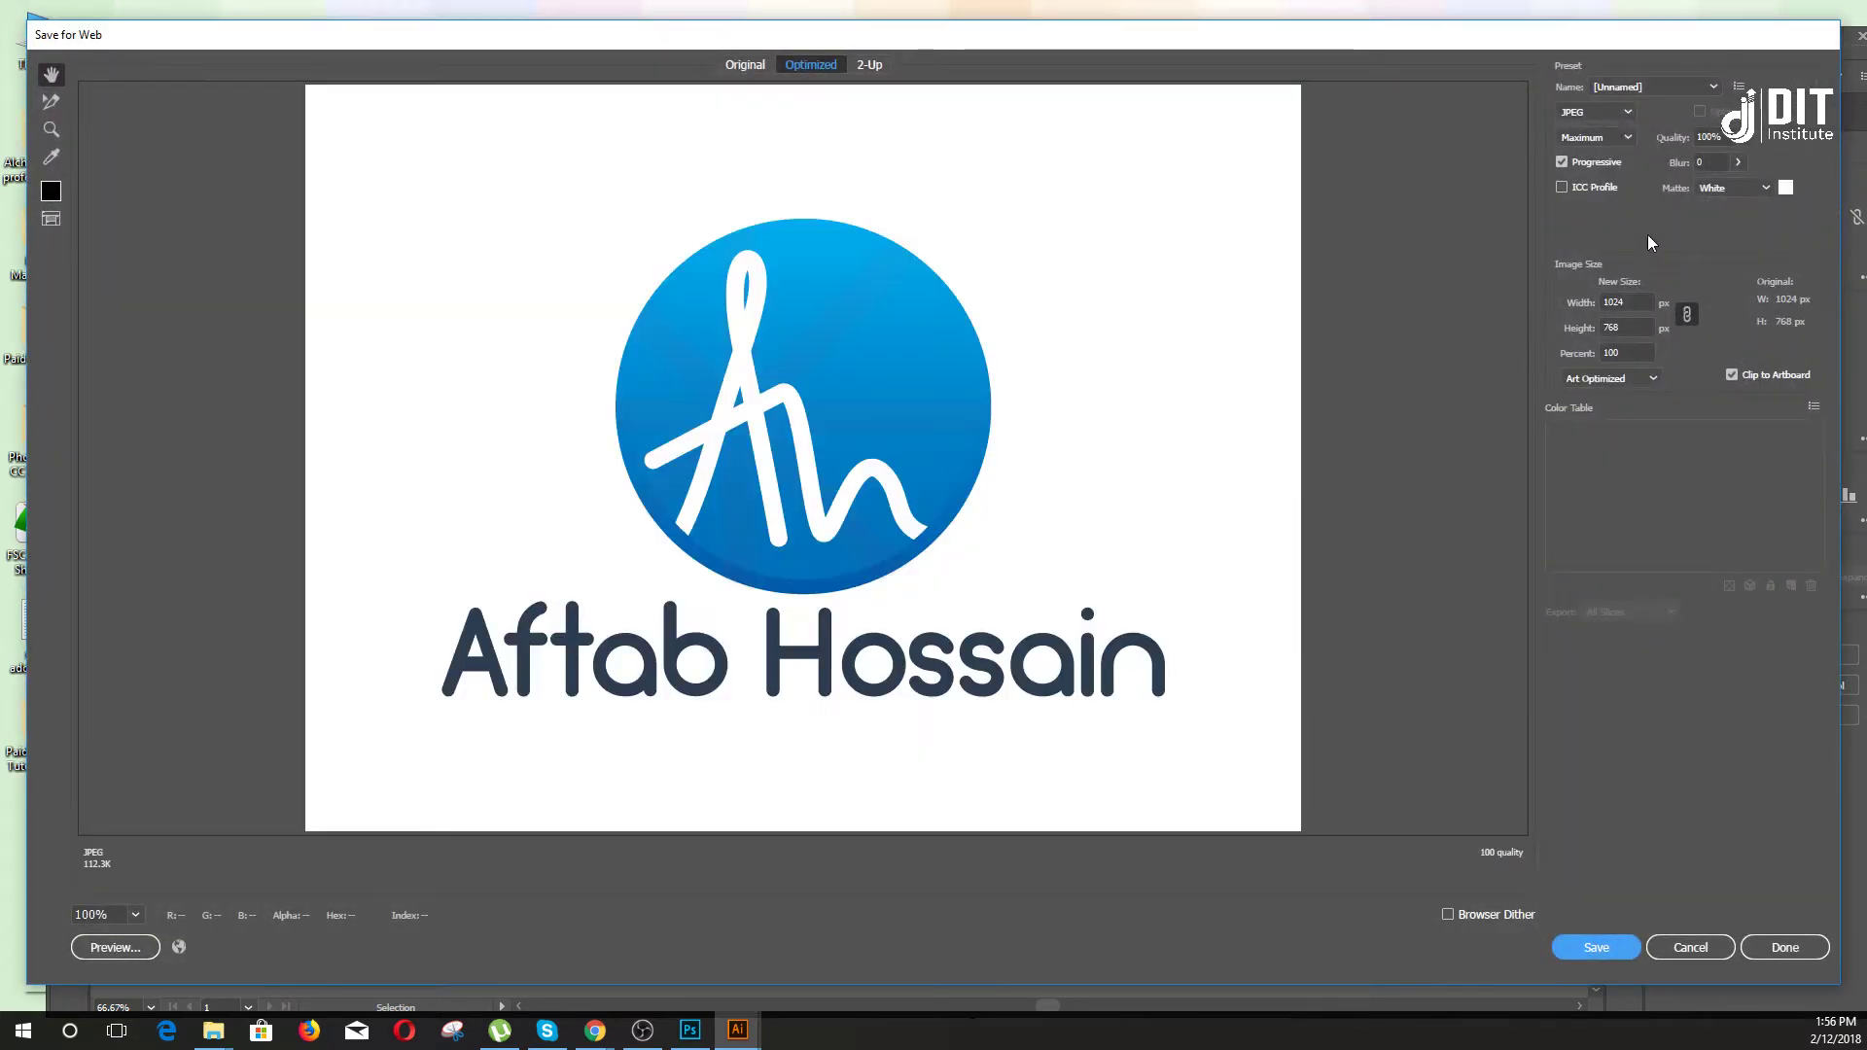
Set the export width to 2000 px and format to transparent PNG-24
double_click(1624, 302)
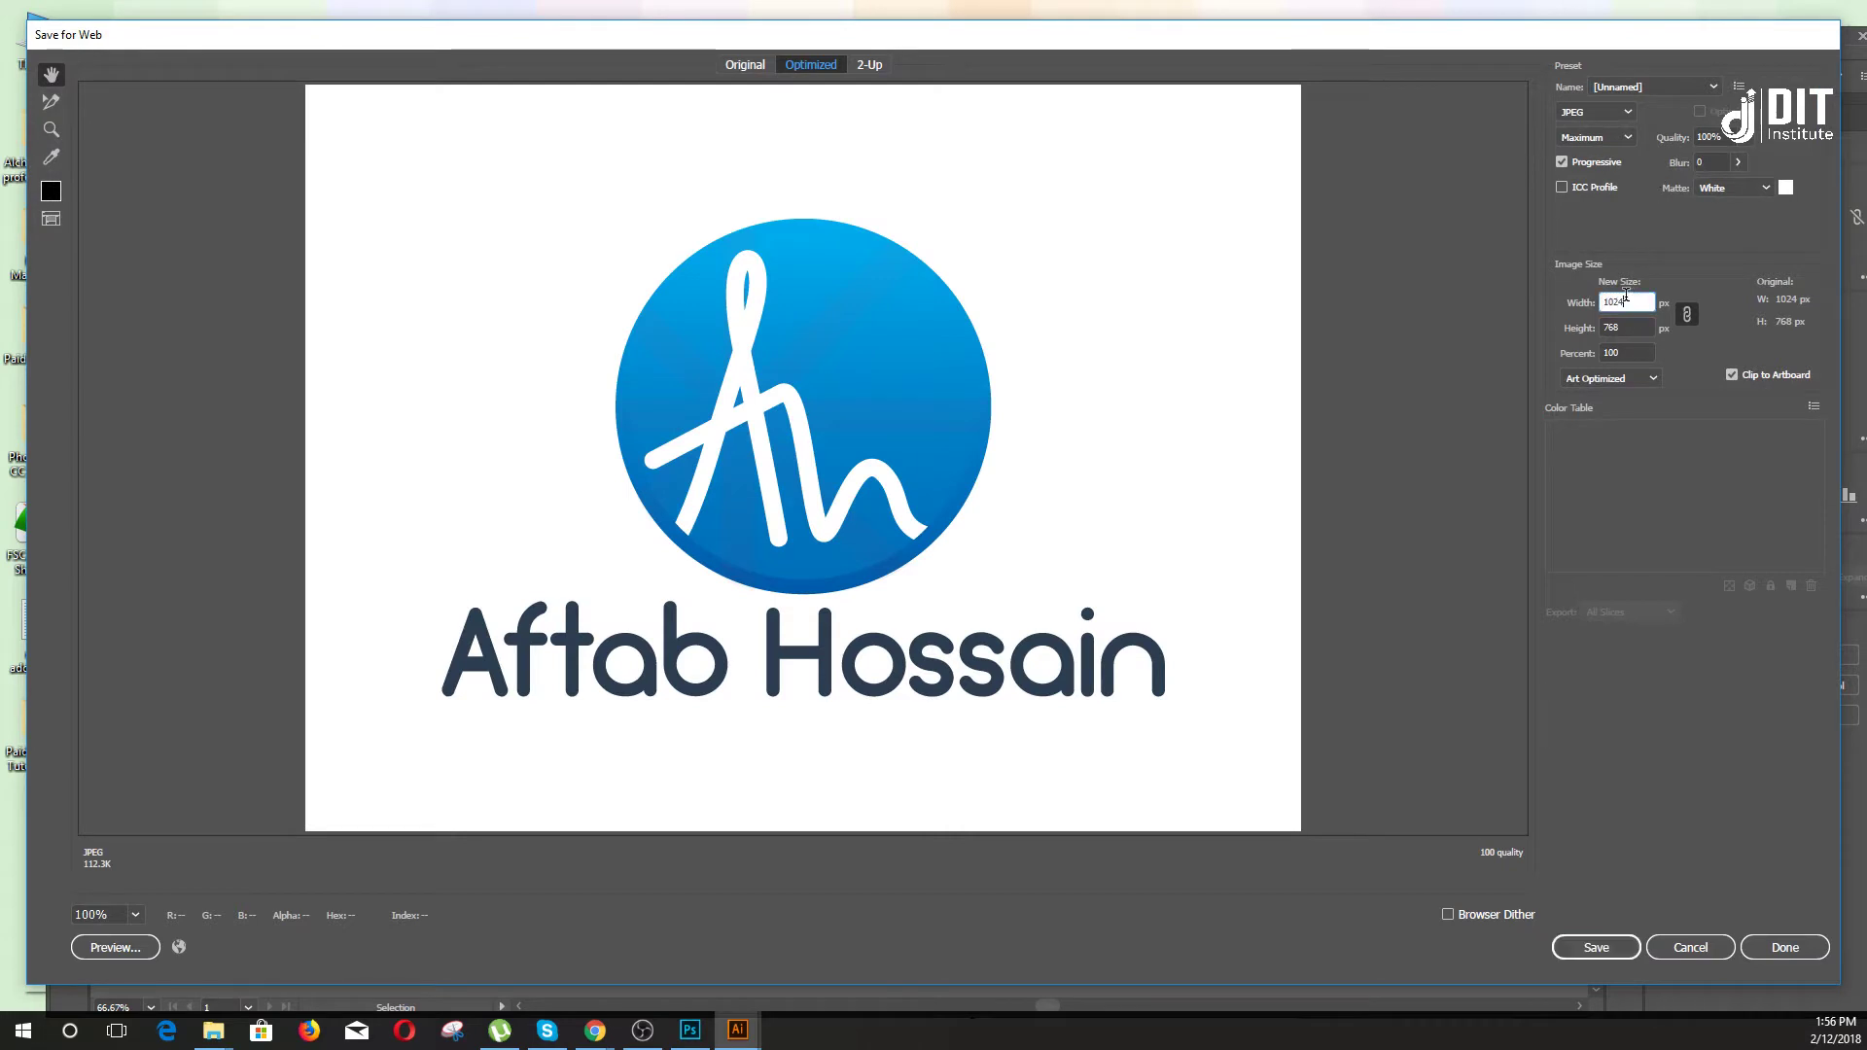
type("2000")
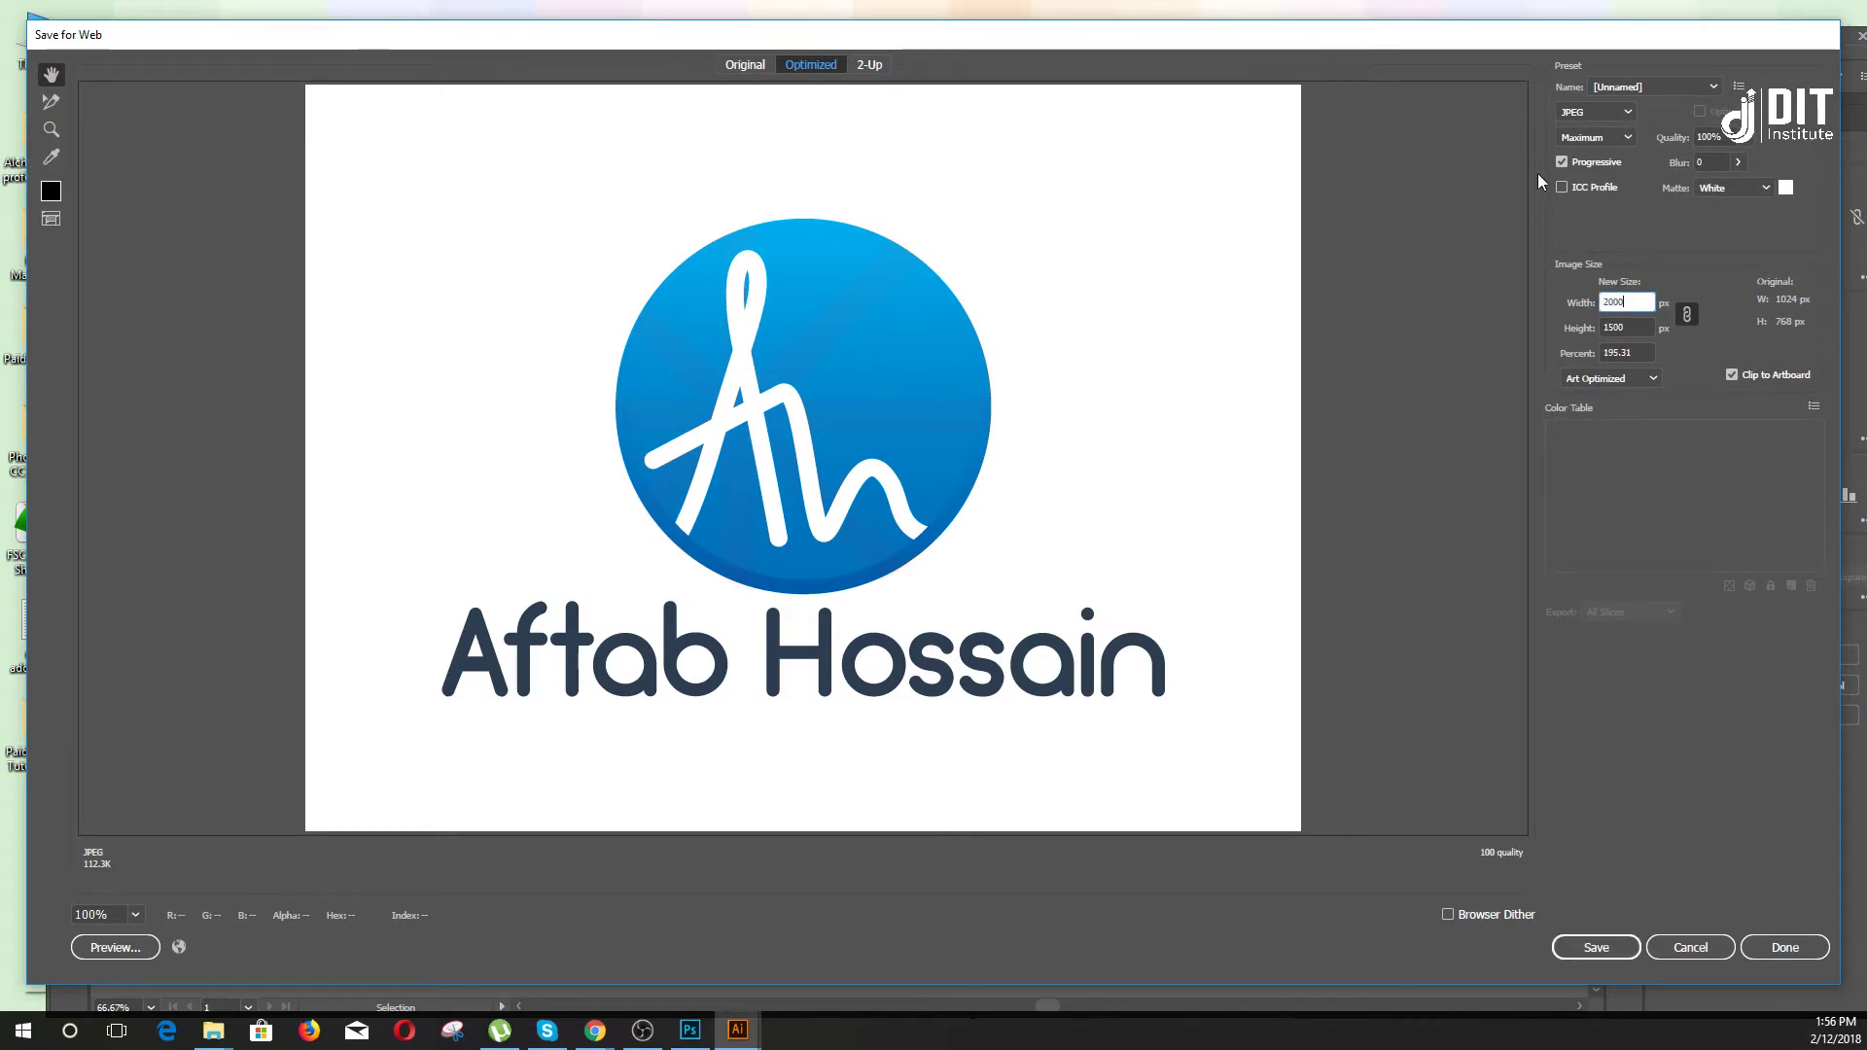
key("Return")
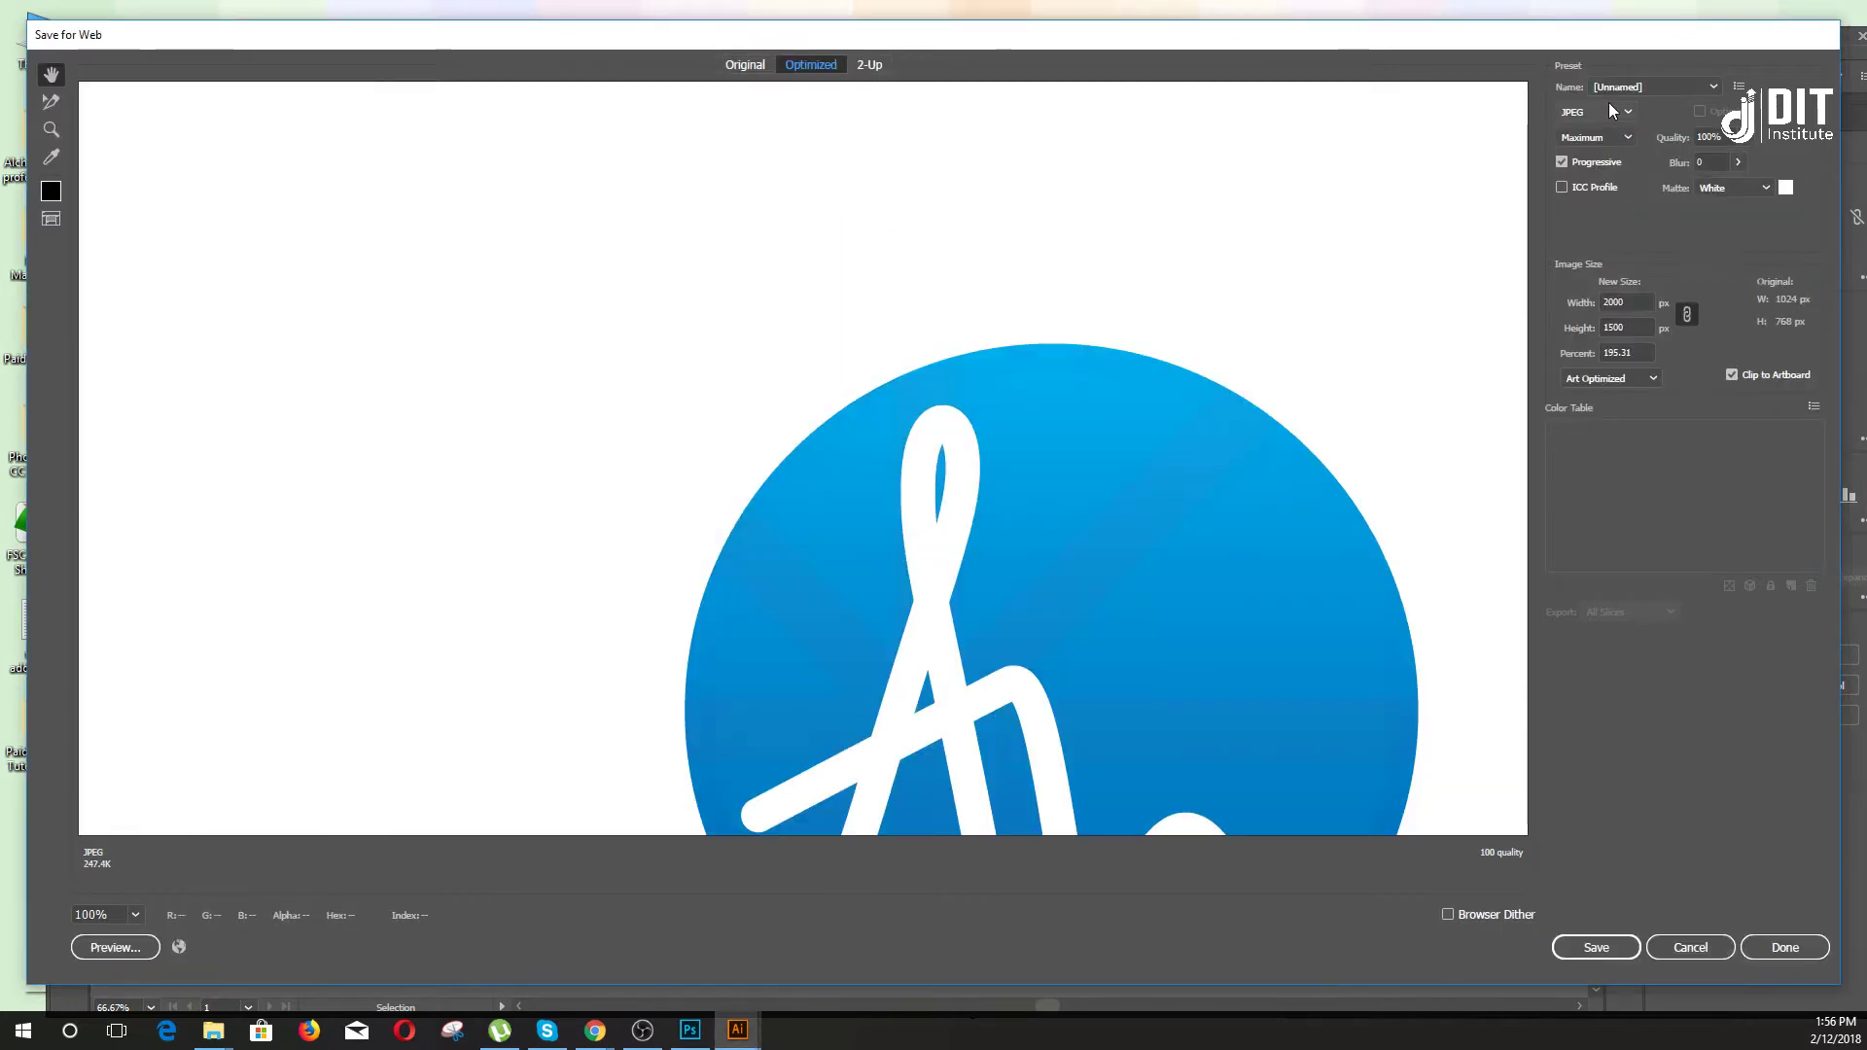
left_click(1611, 112)
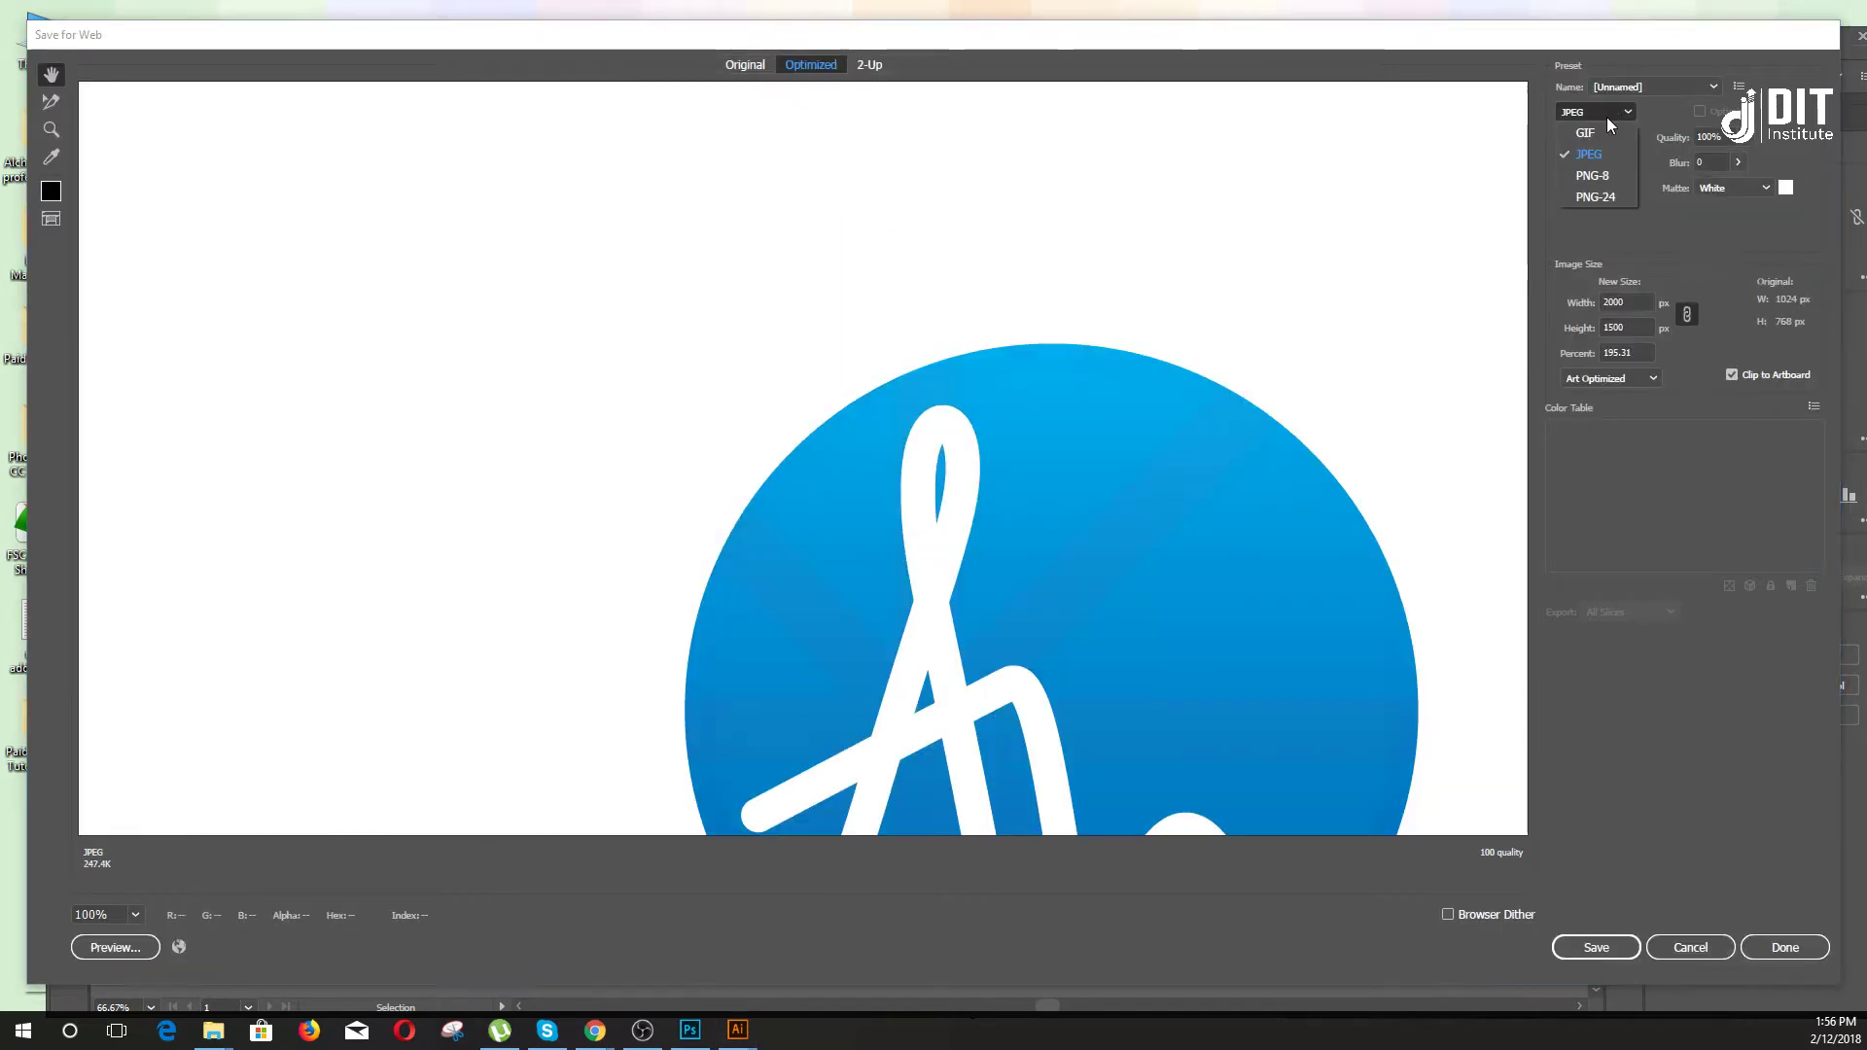
left_click(1618, 192)
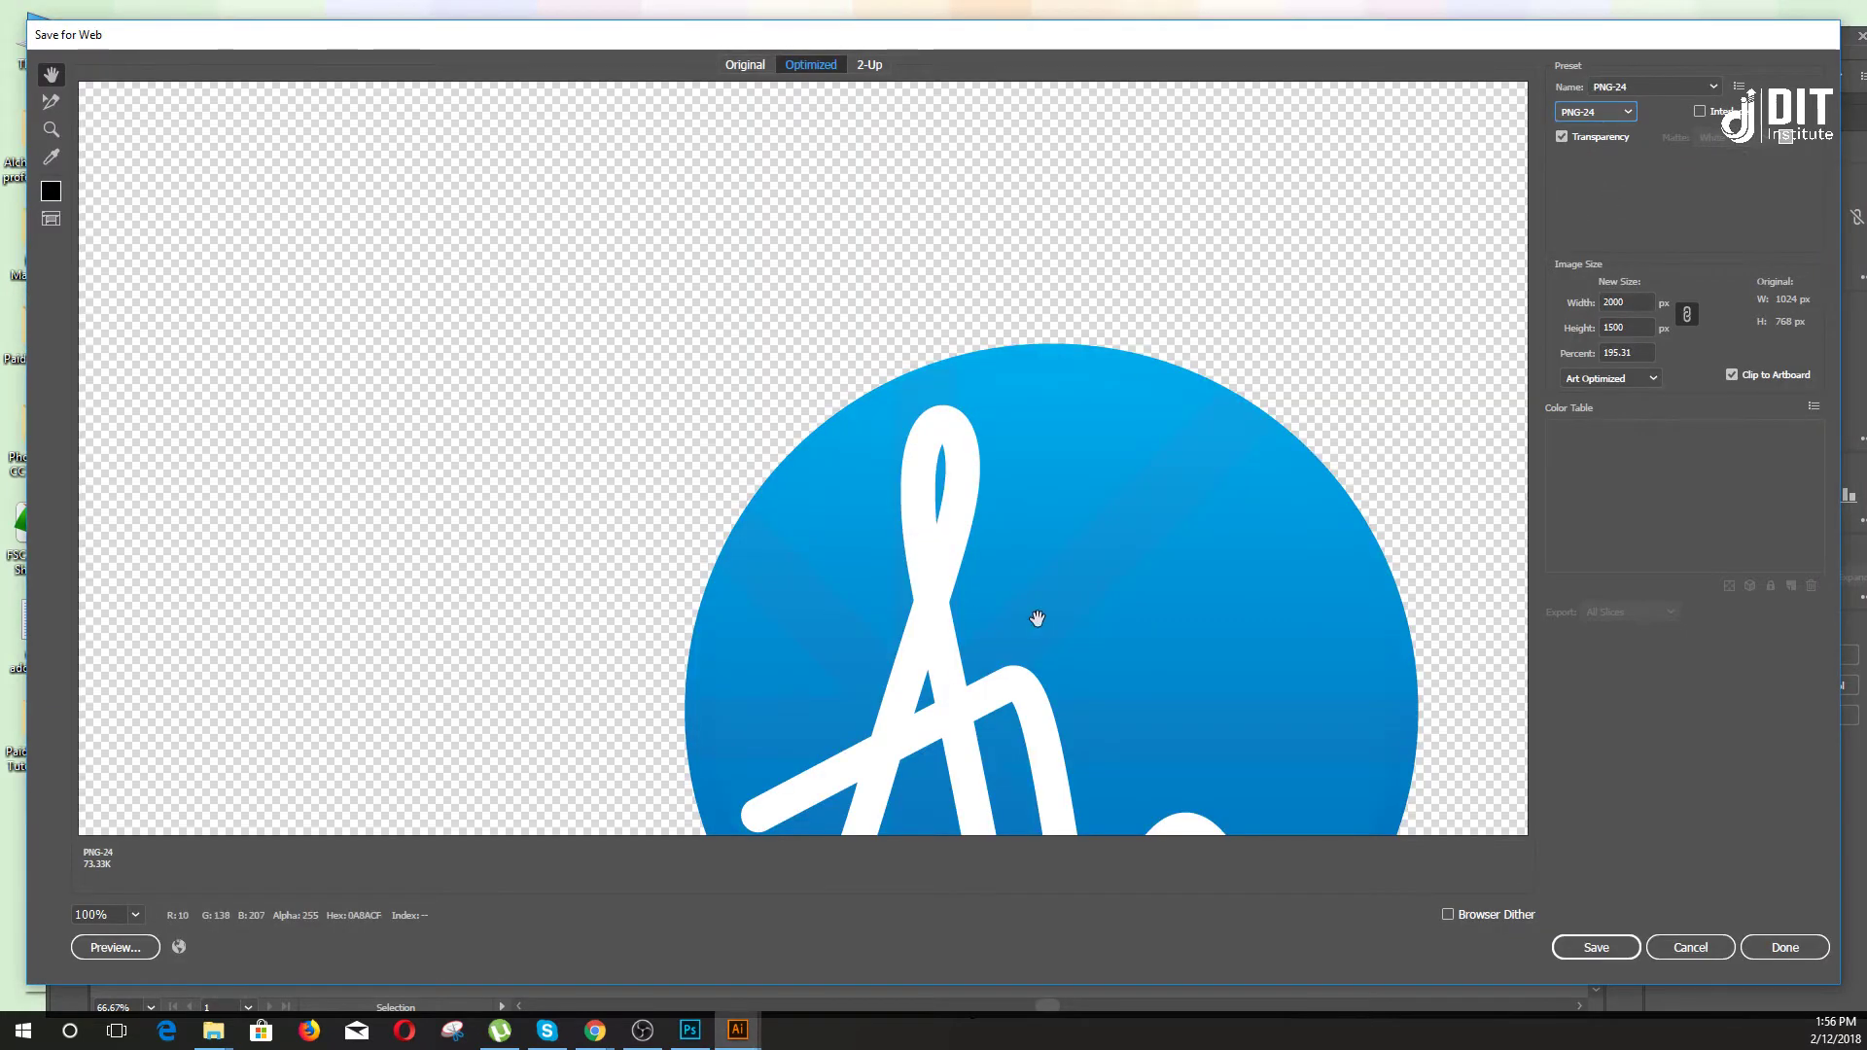
left_click_drag(1034, 620, 758, 280)
scroll(1085, 509, "down", 2)
scroll(993, 605, "down", 2)
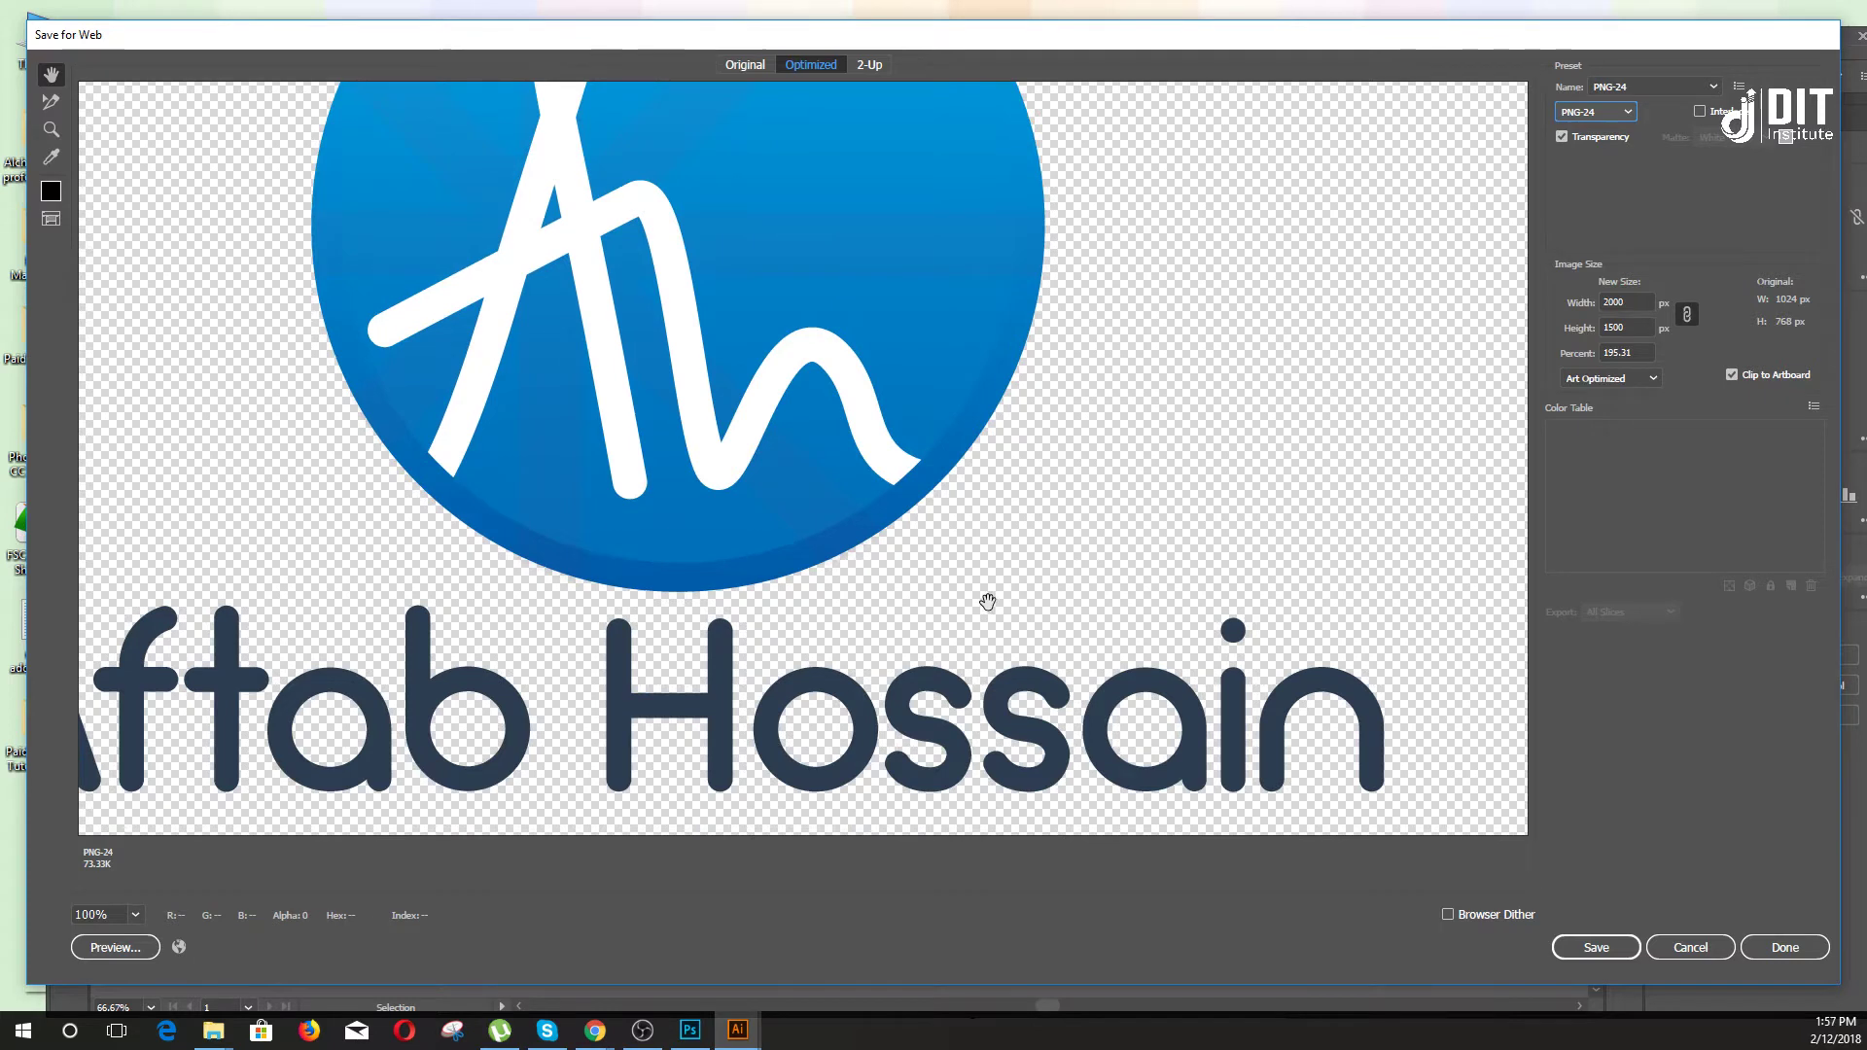
scroll(1031, 554, "down", 1)
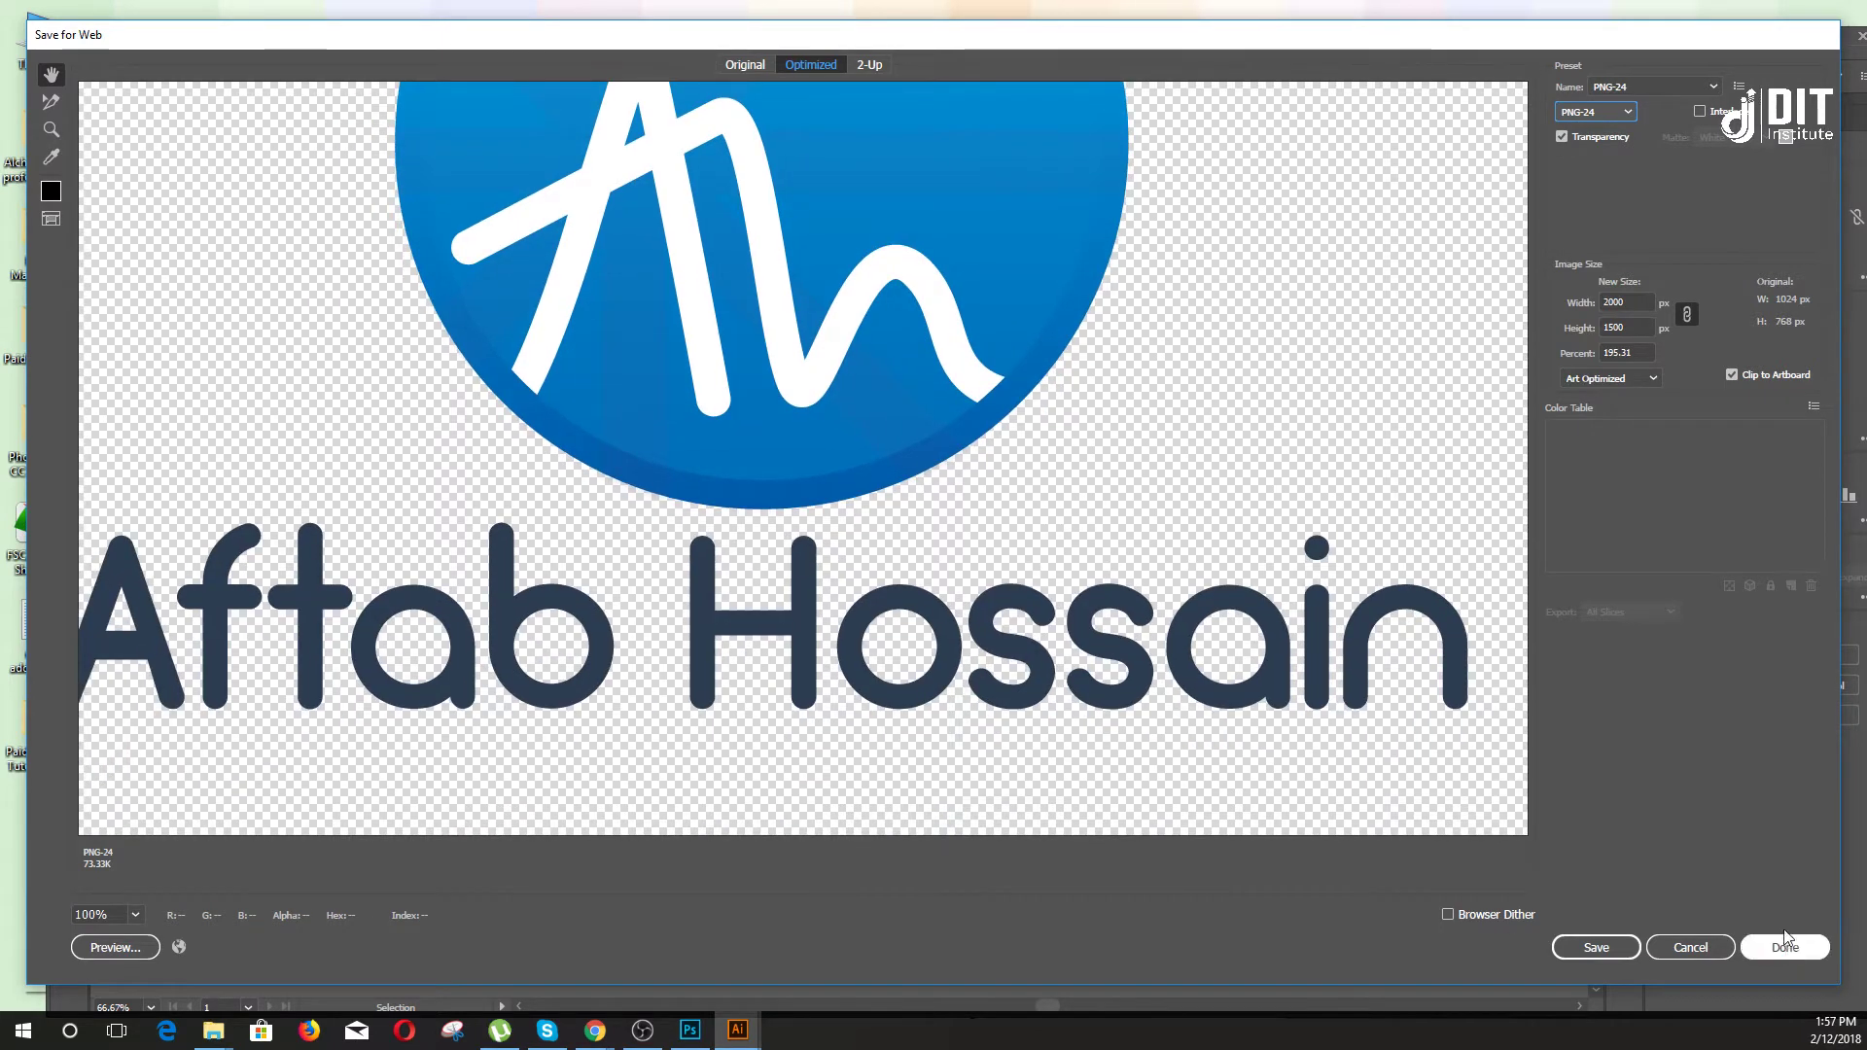
Create a new 'logo' folder inside D:\Live Class as the PNG save location
left_click(1596, 947)
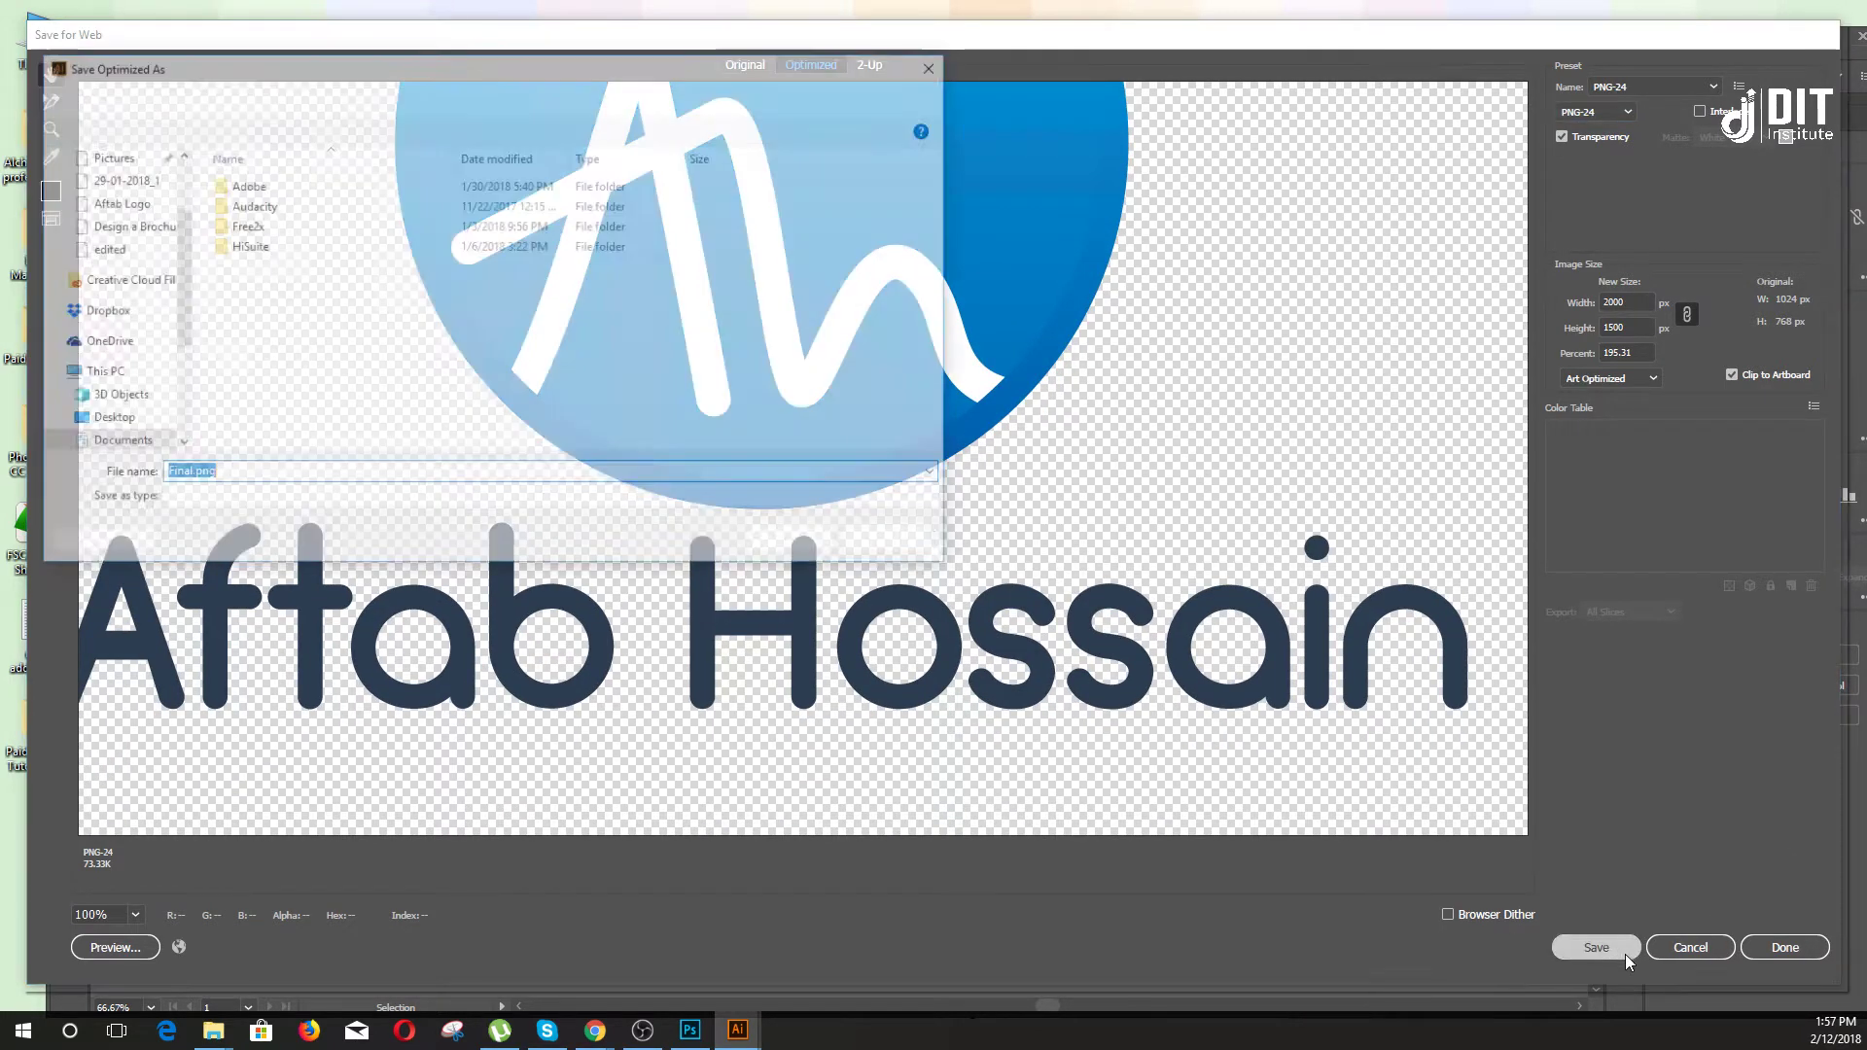
scroll(112, 374, "down", 2)
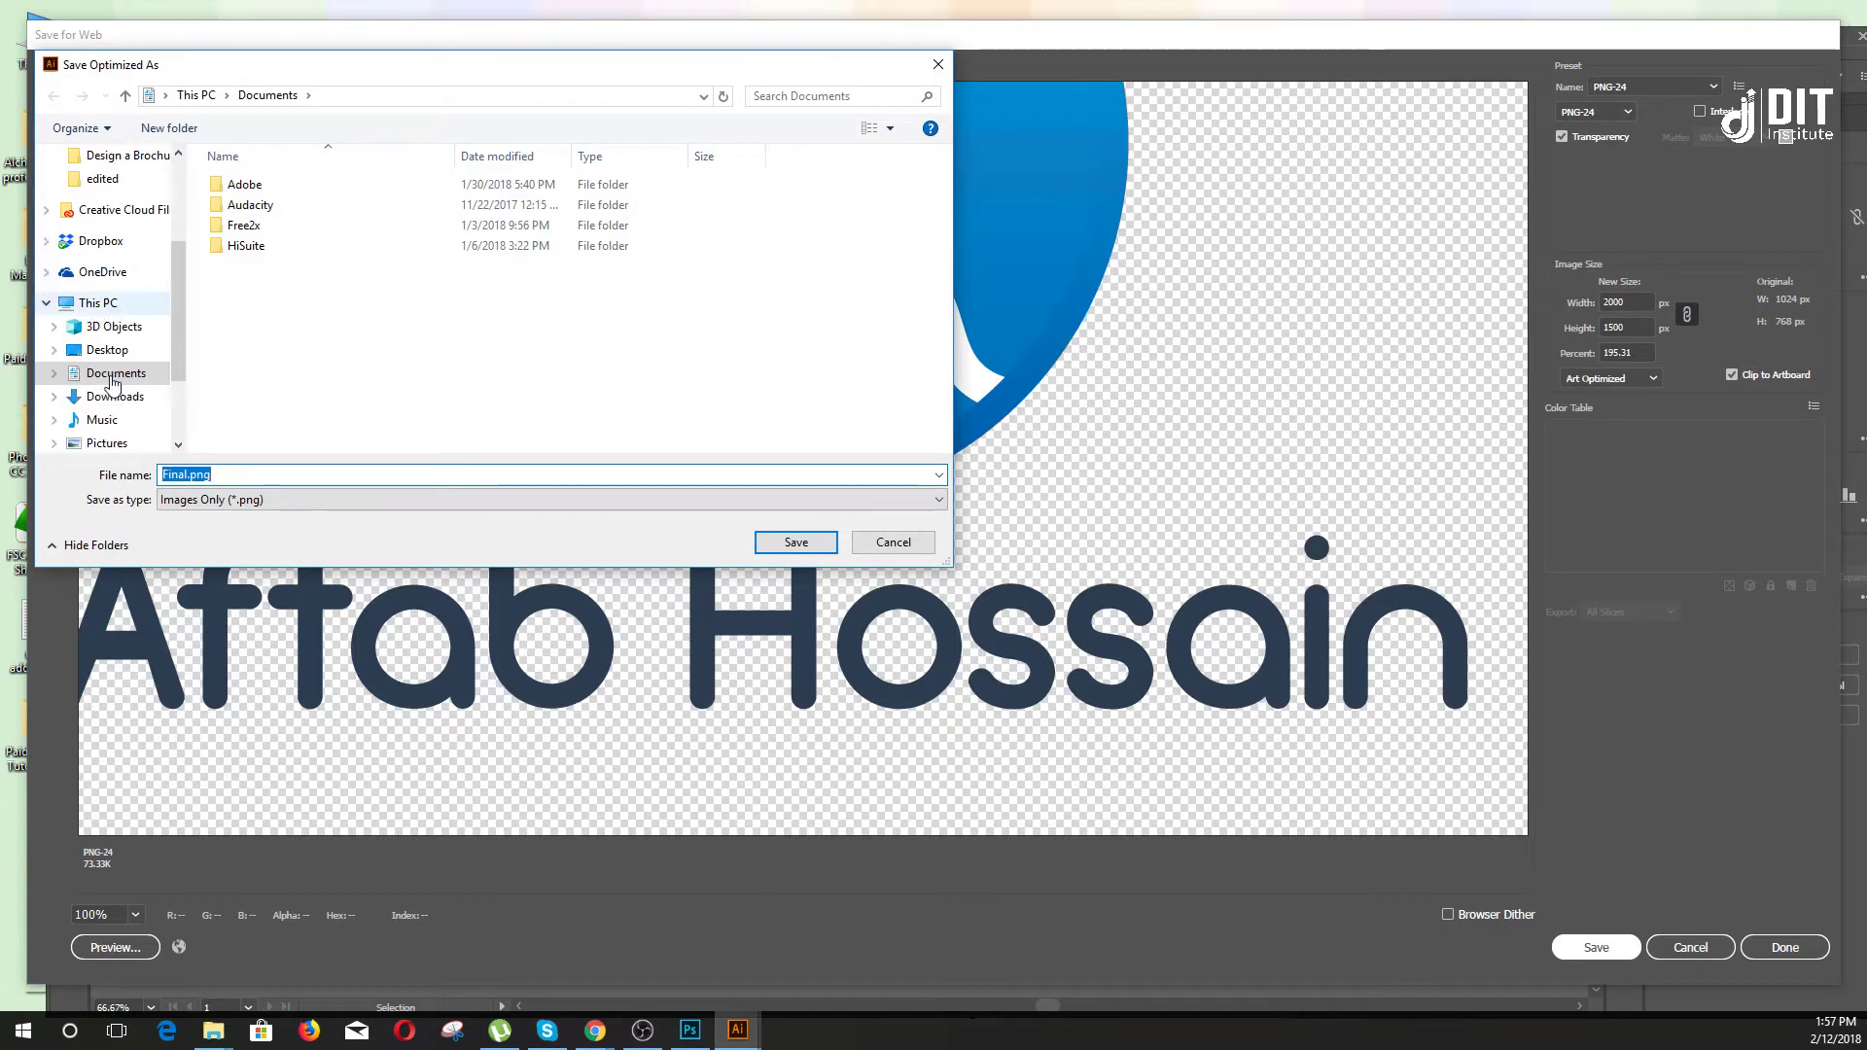
scroll(122, 379, "down", 2)
left_click(119, 373)
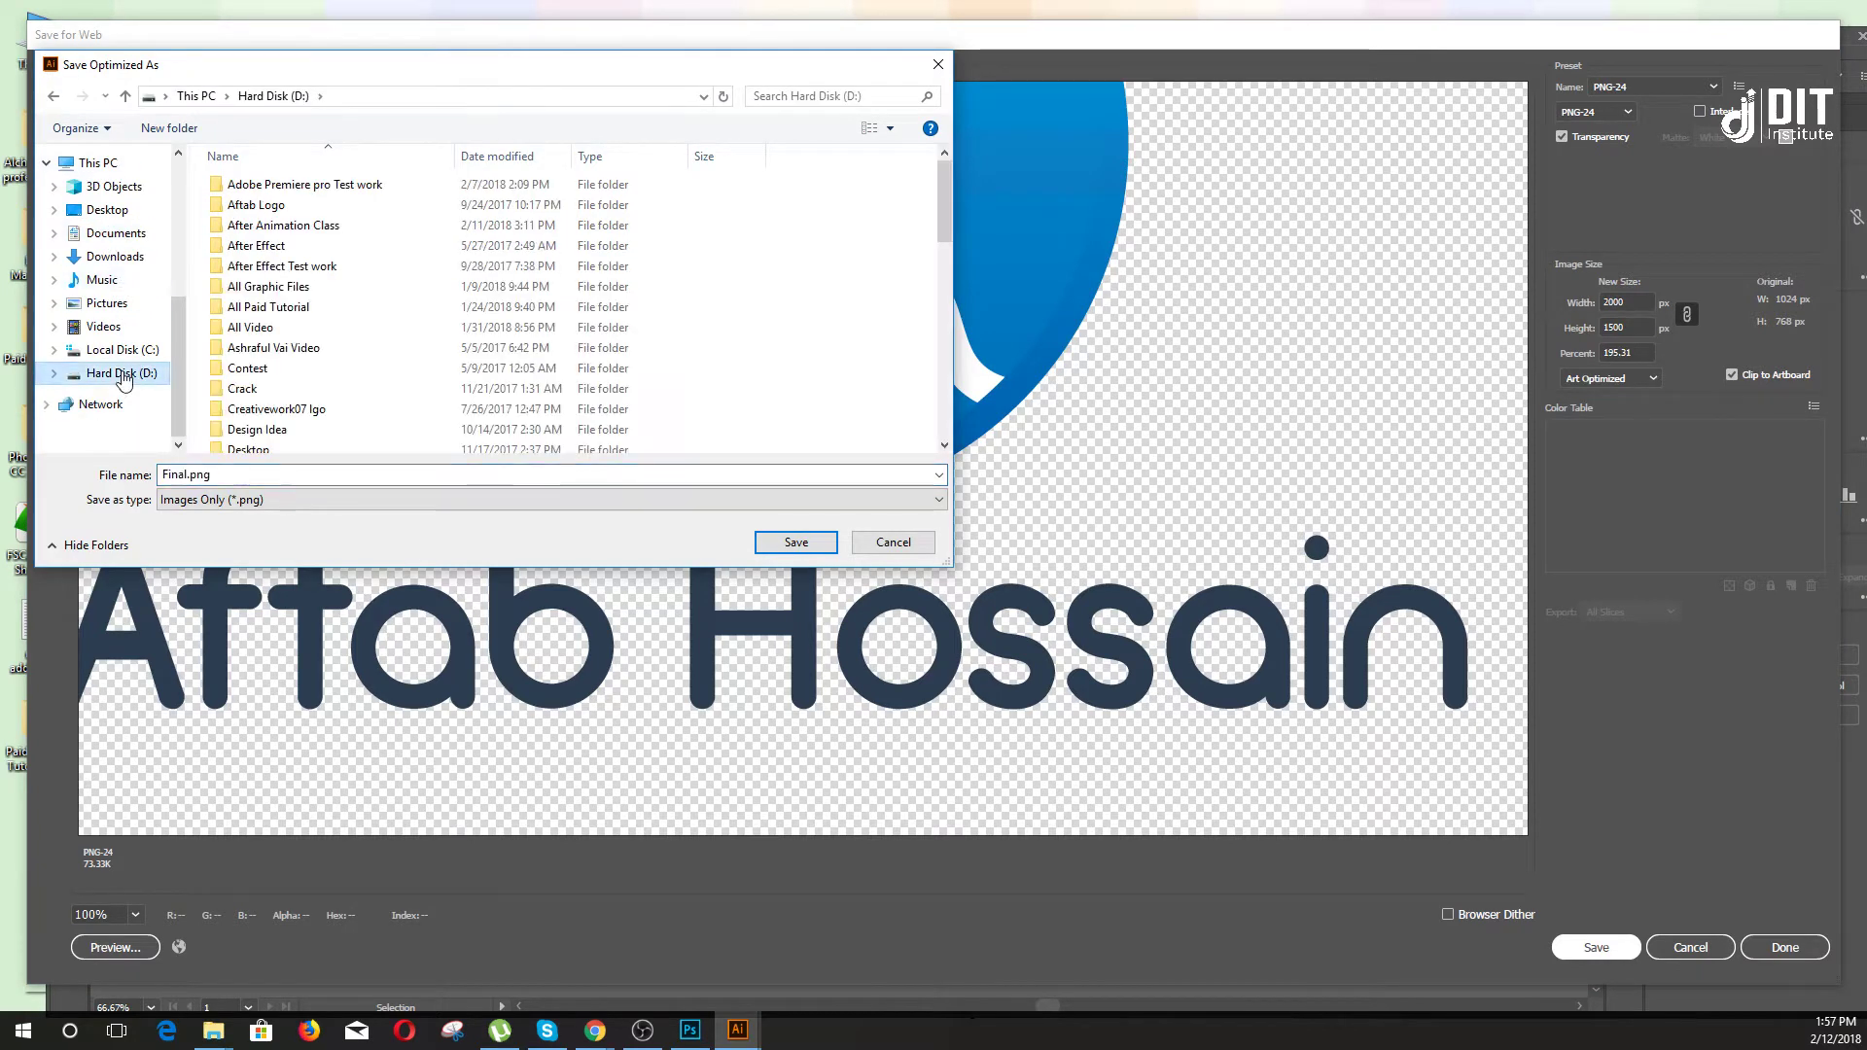
scroll(331, 408, "down", 1)
scroll(282, 399, "down", 2)
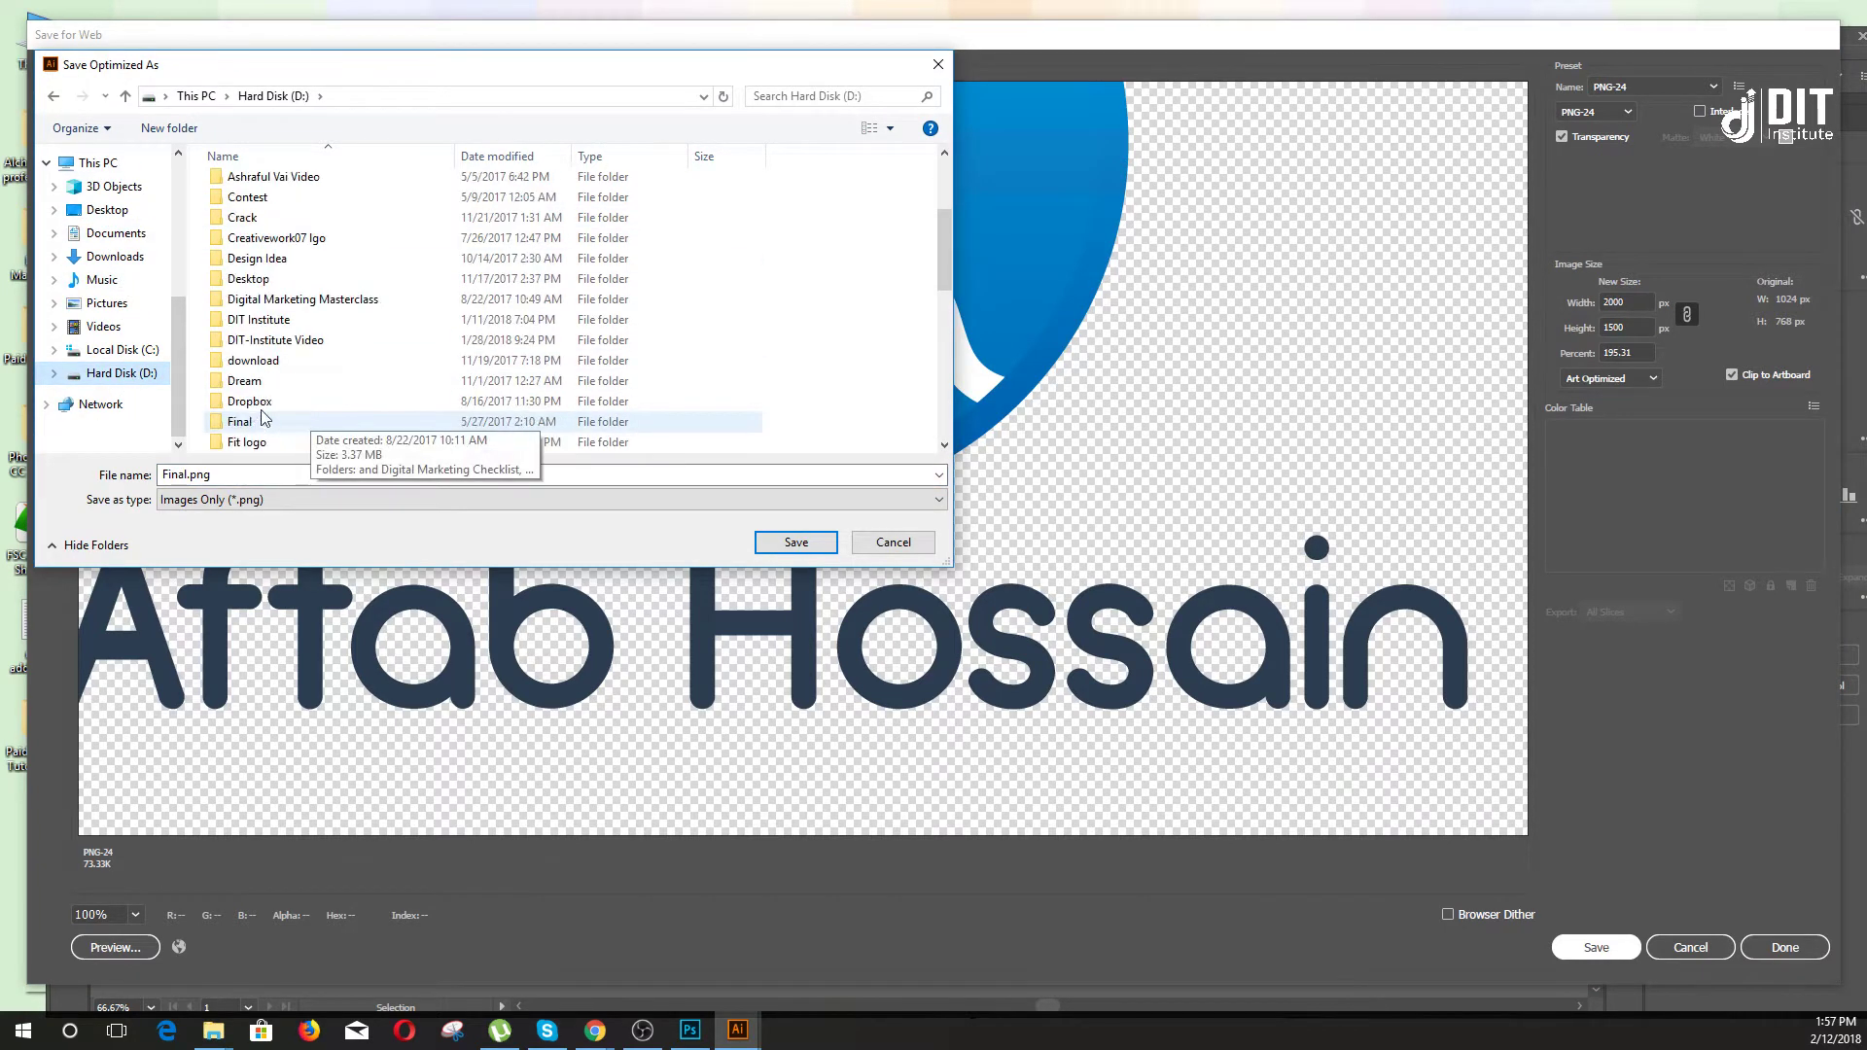
scroll(279, 397, "down", 1)
scroll(279, 397, "down", 2)
double_click(263, 380)
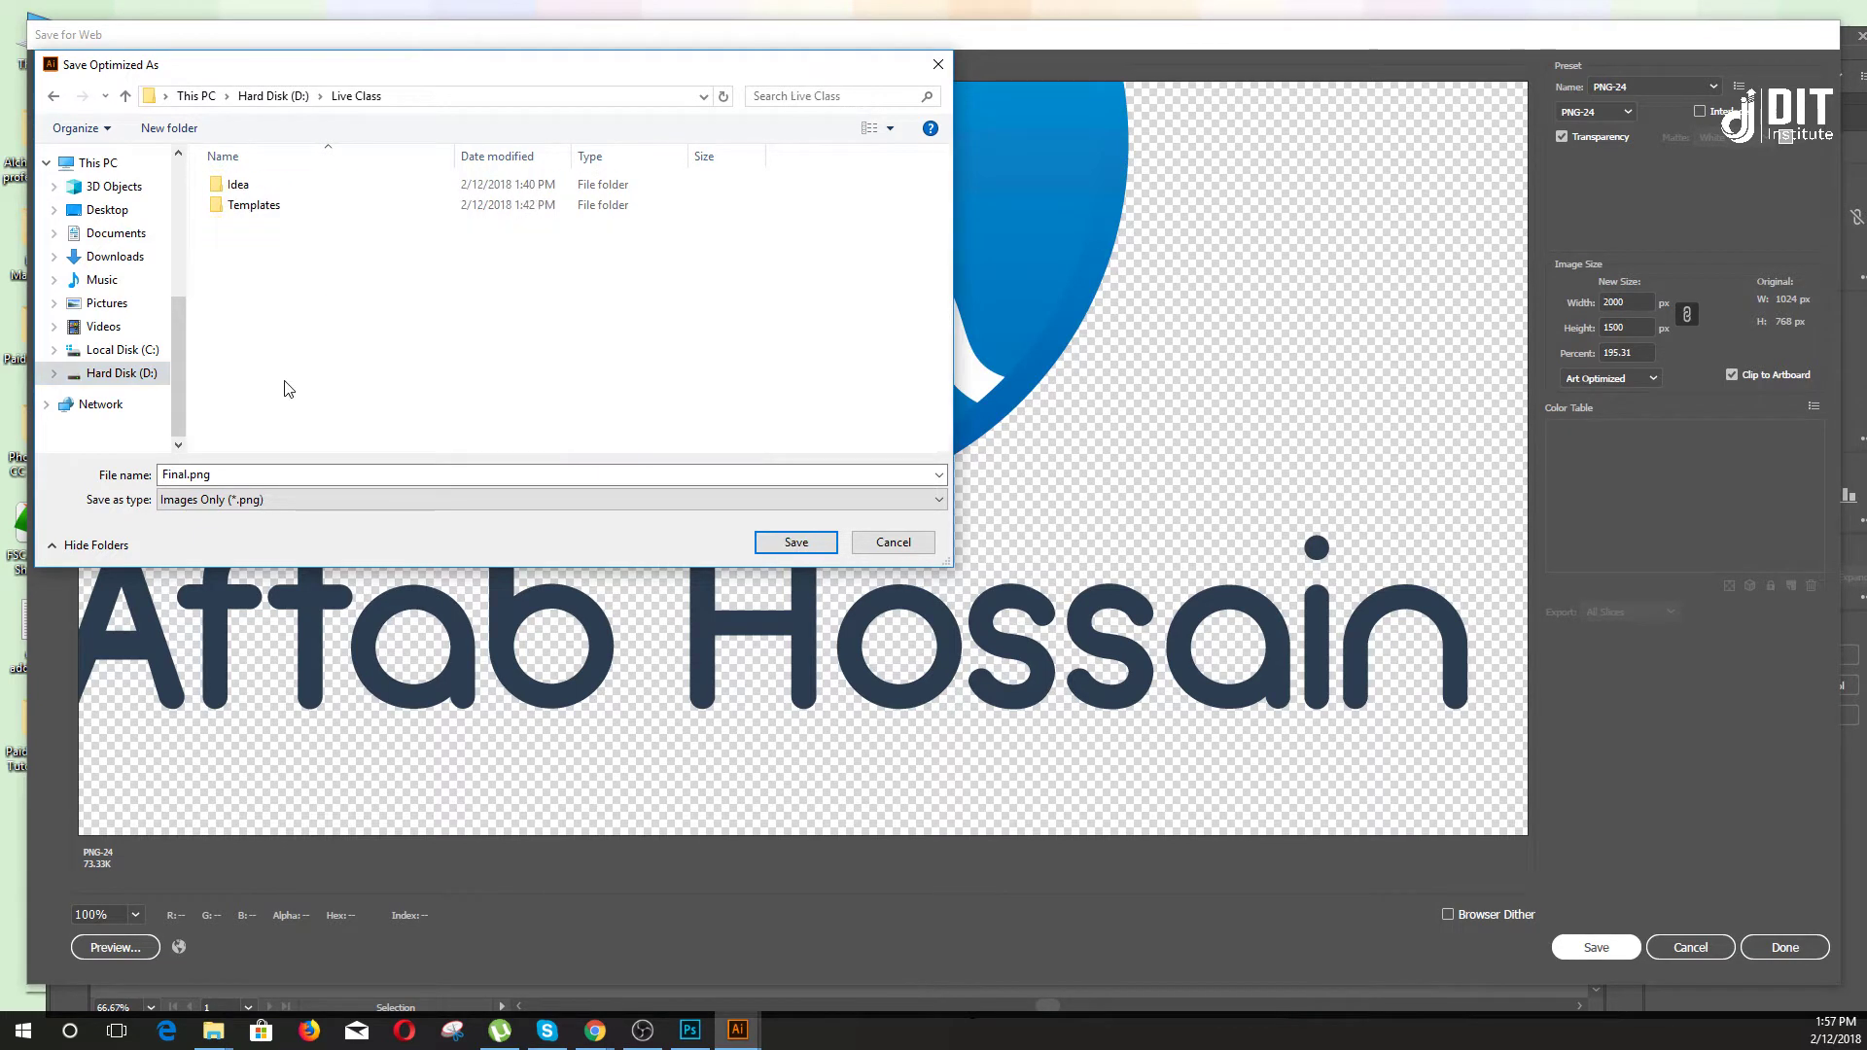
right_click(422, 282)
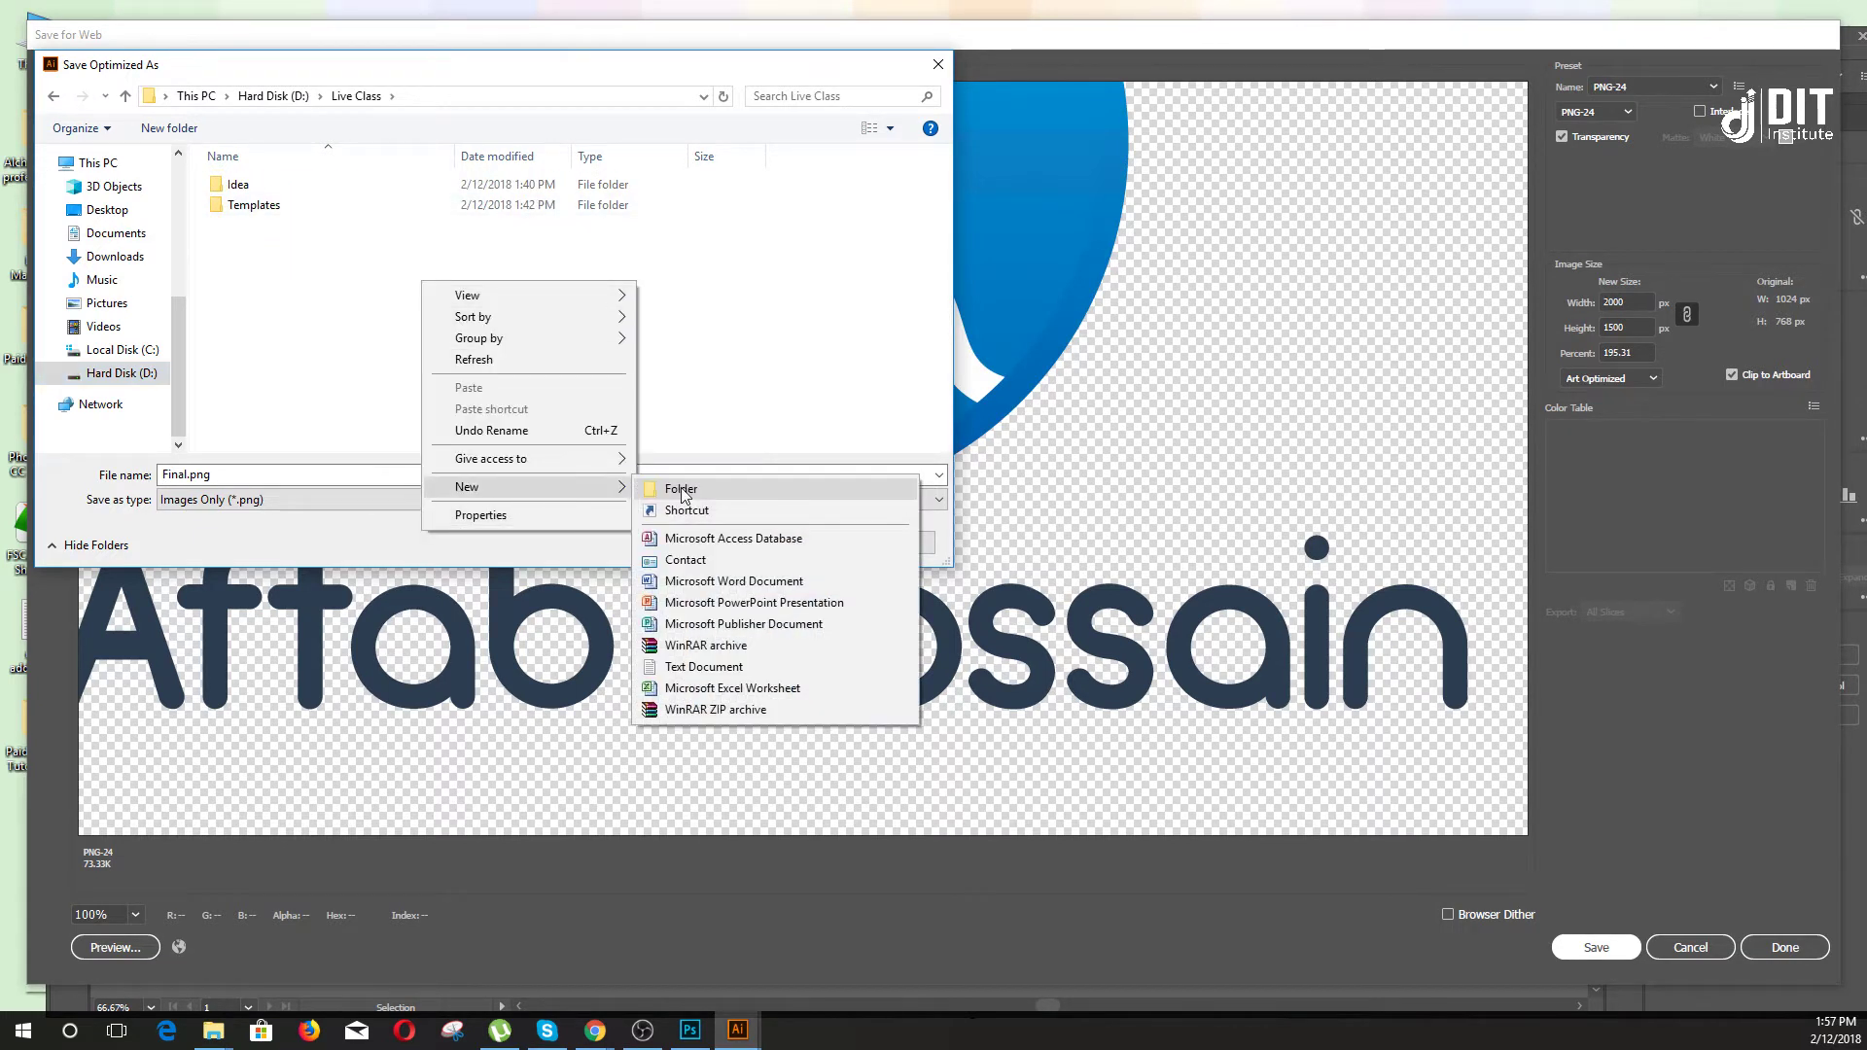
left_click(681, 487)
type("logo")
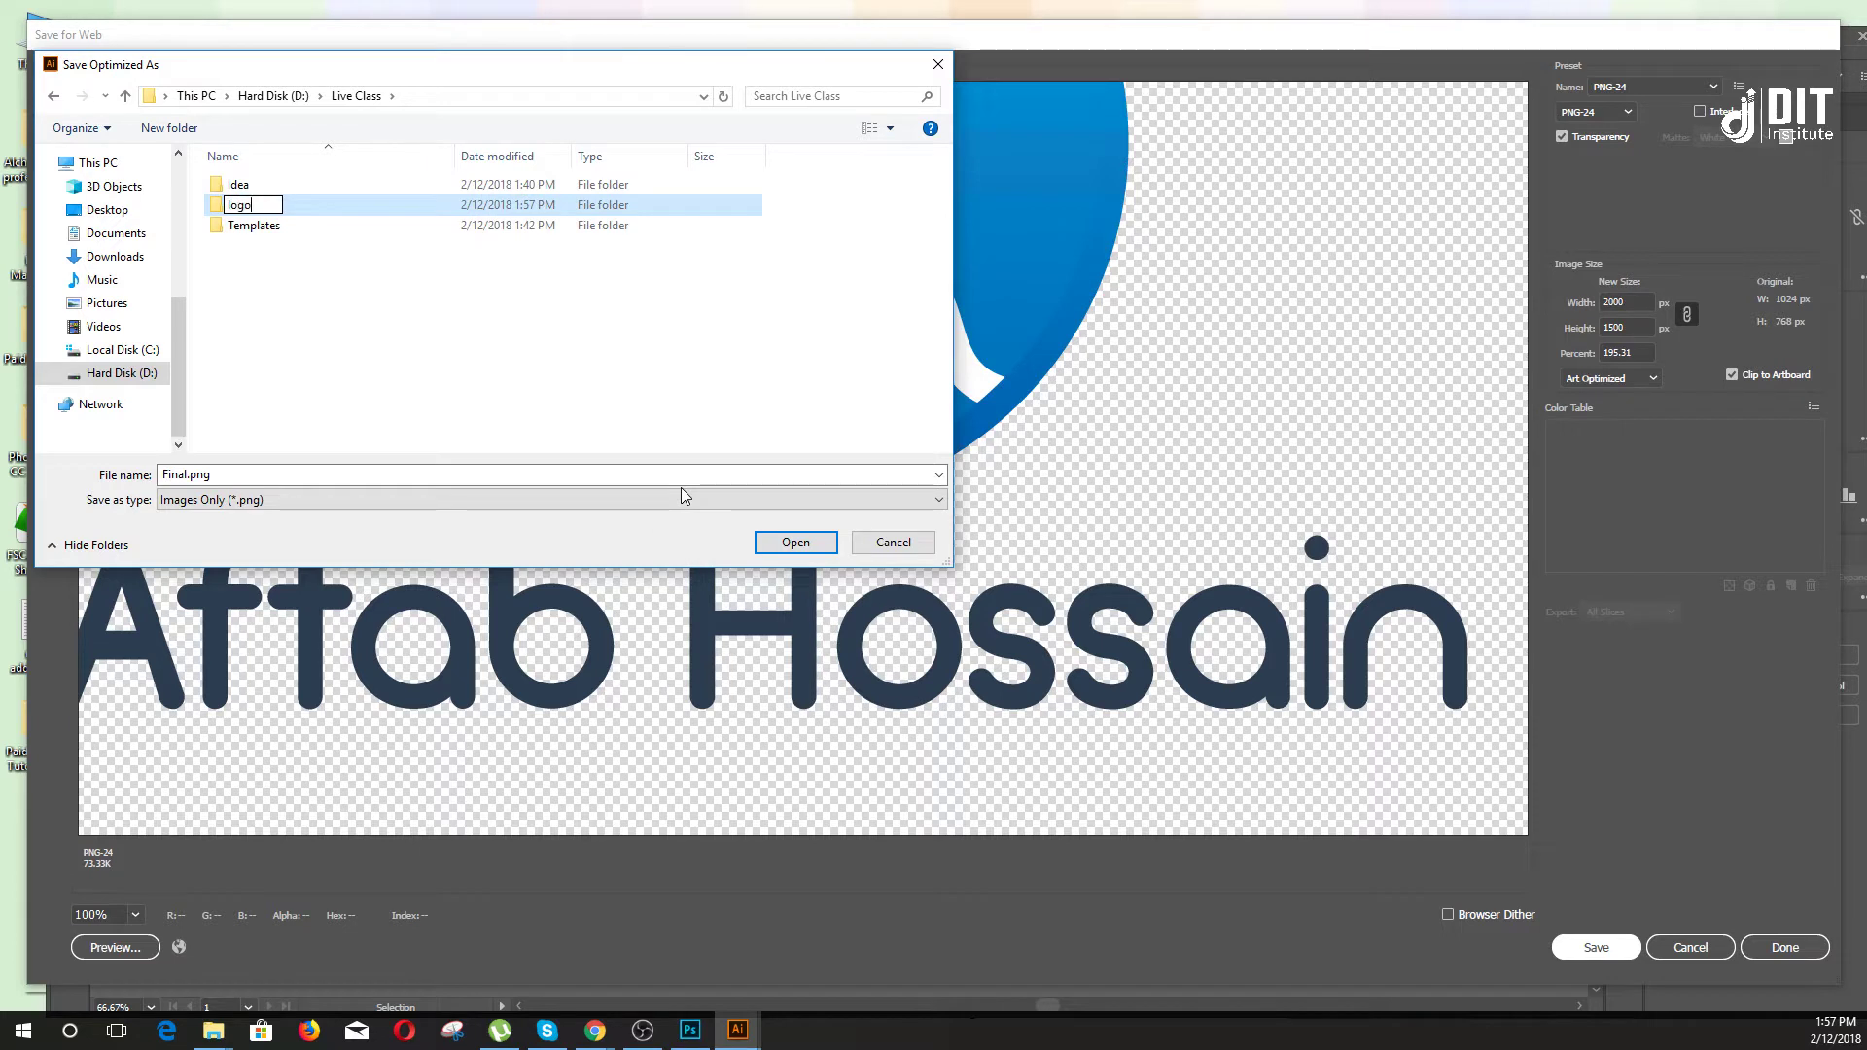
key("Return")
key("Return")
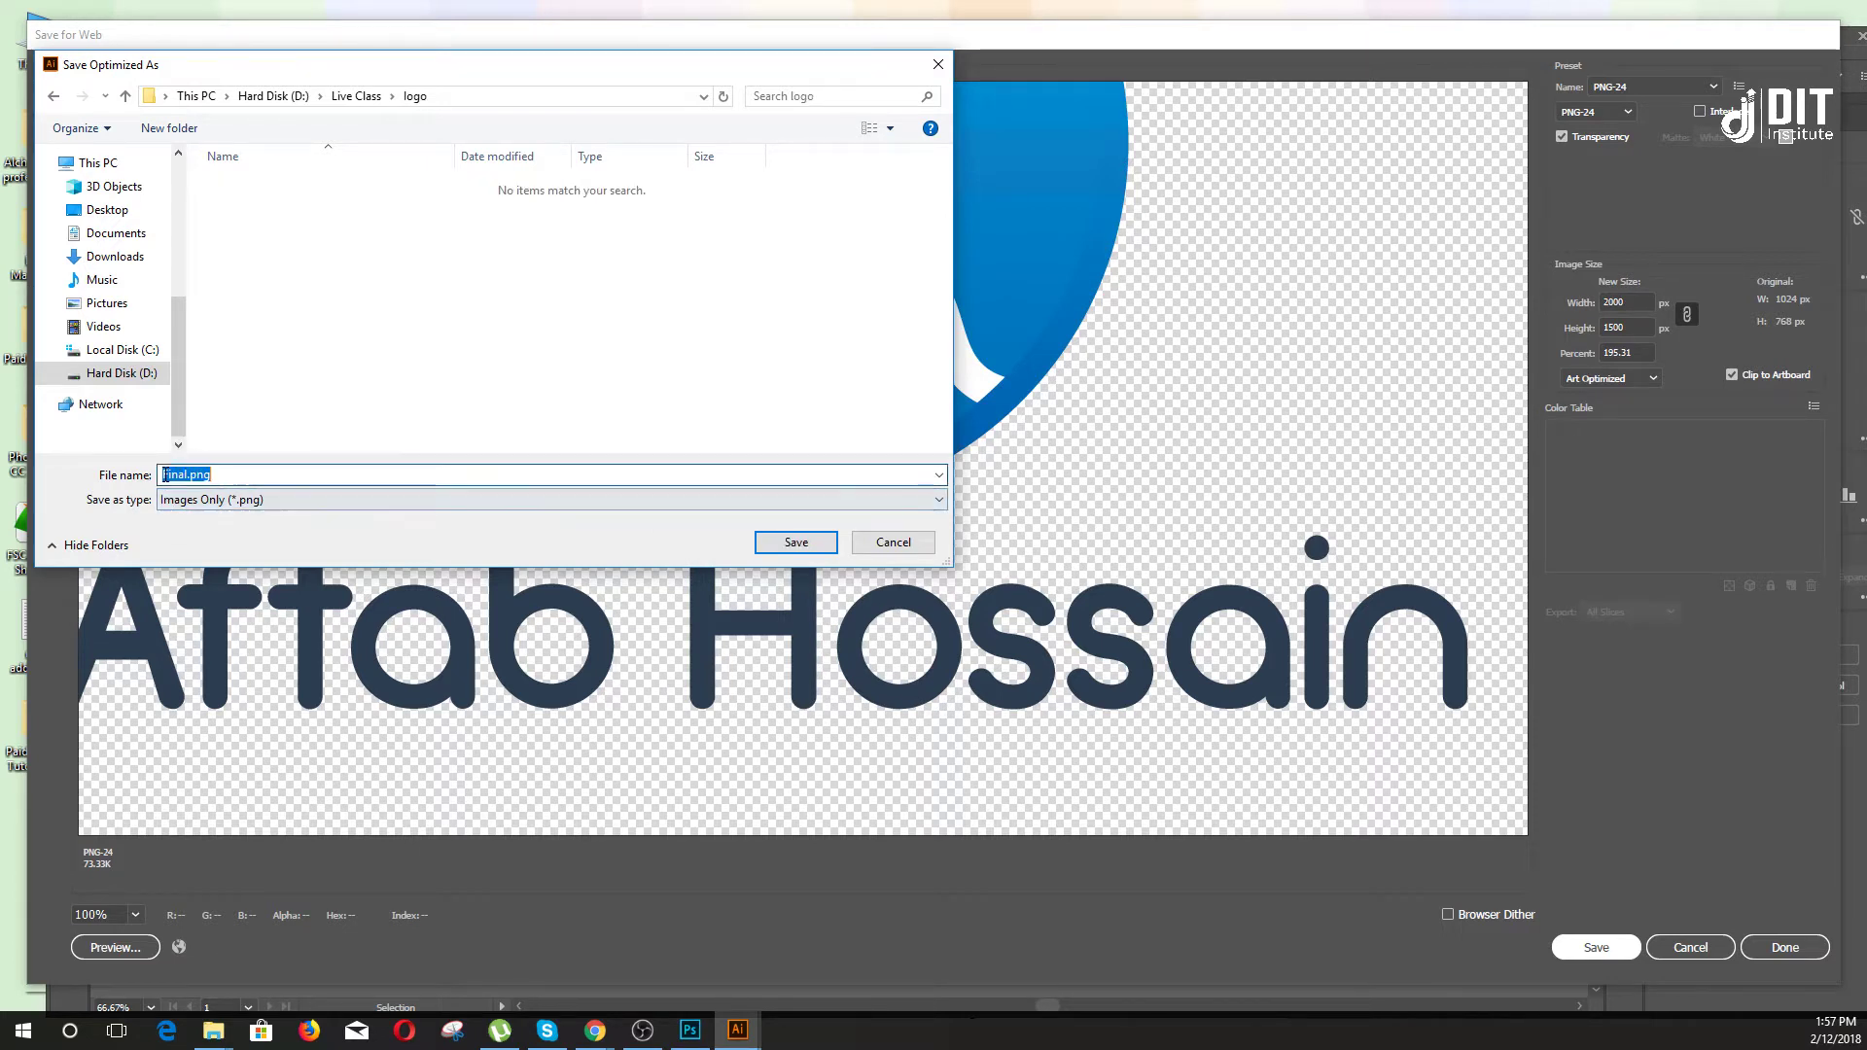
left_click(177, 474)
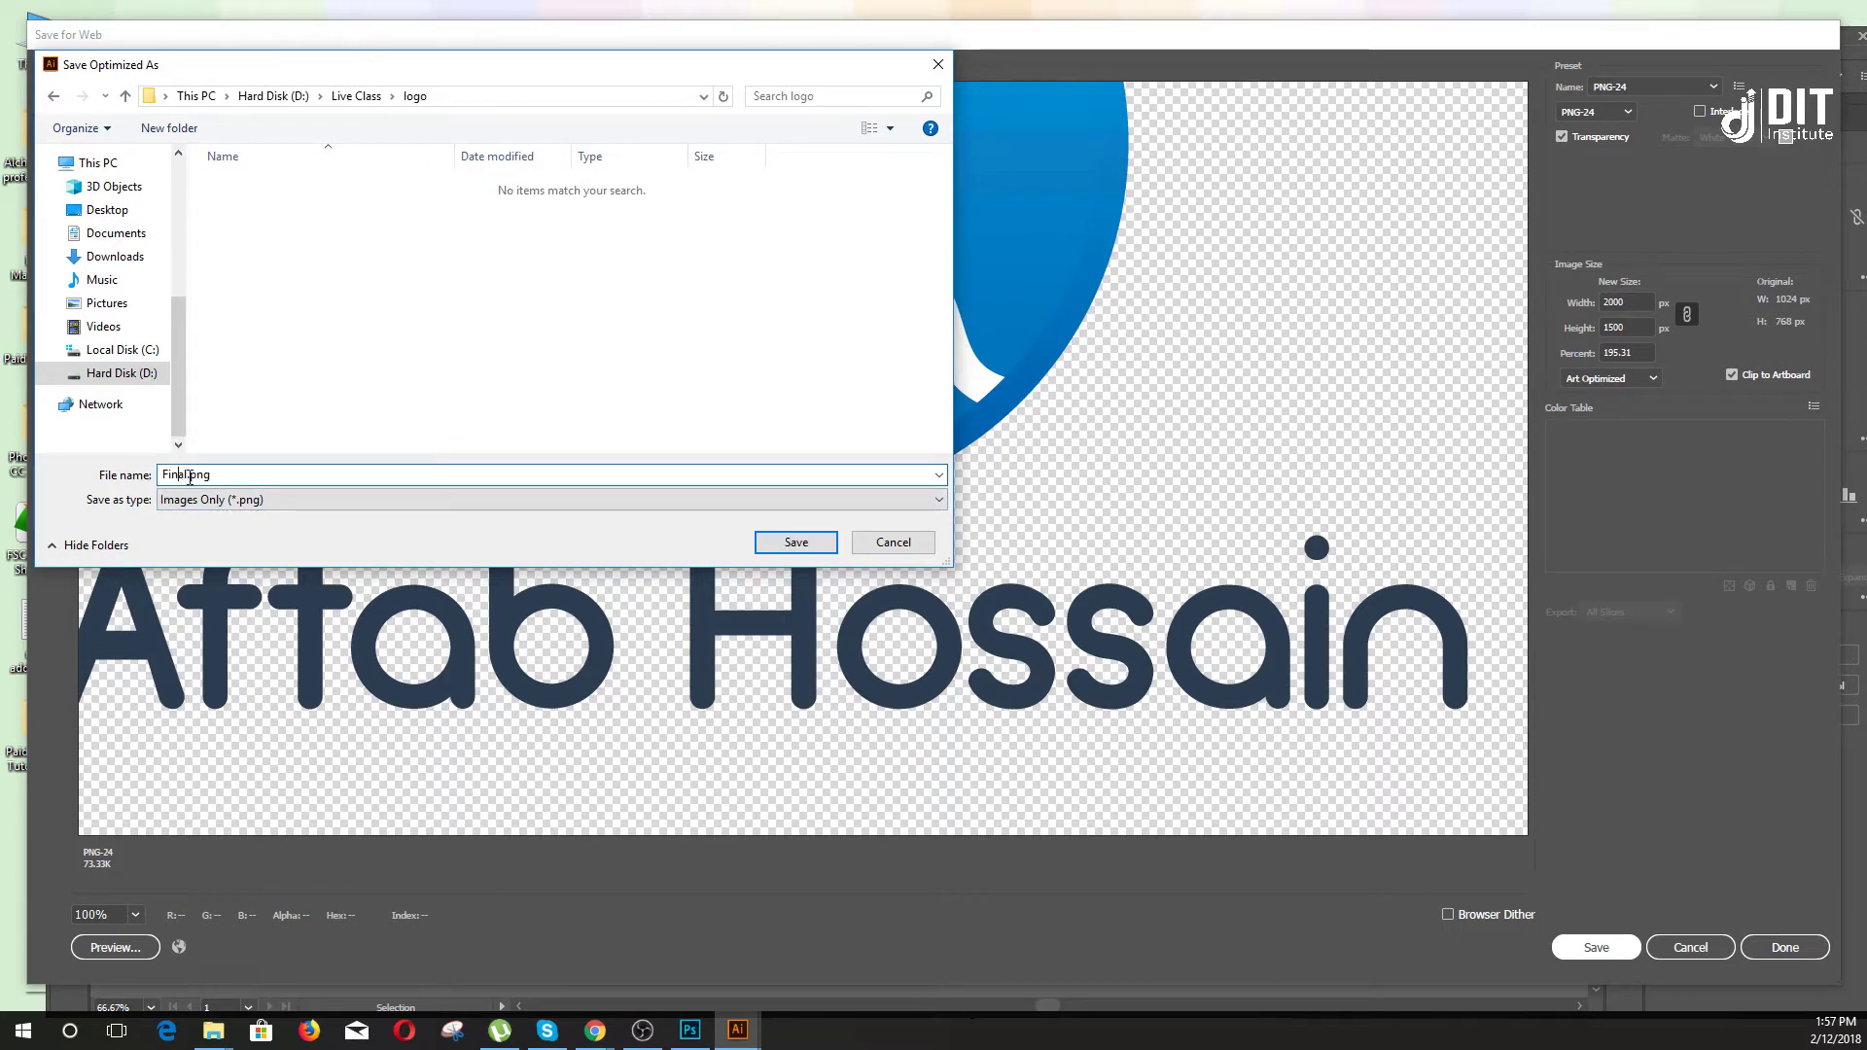
key("BackSpace")
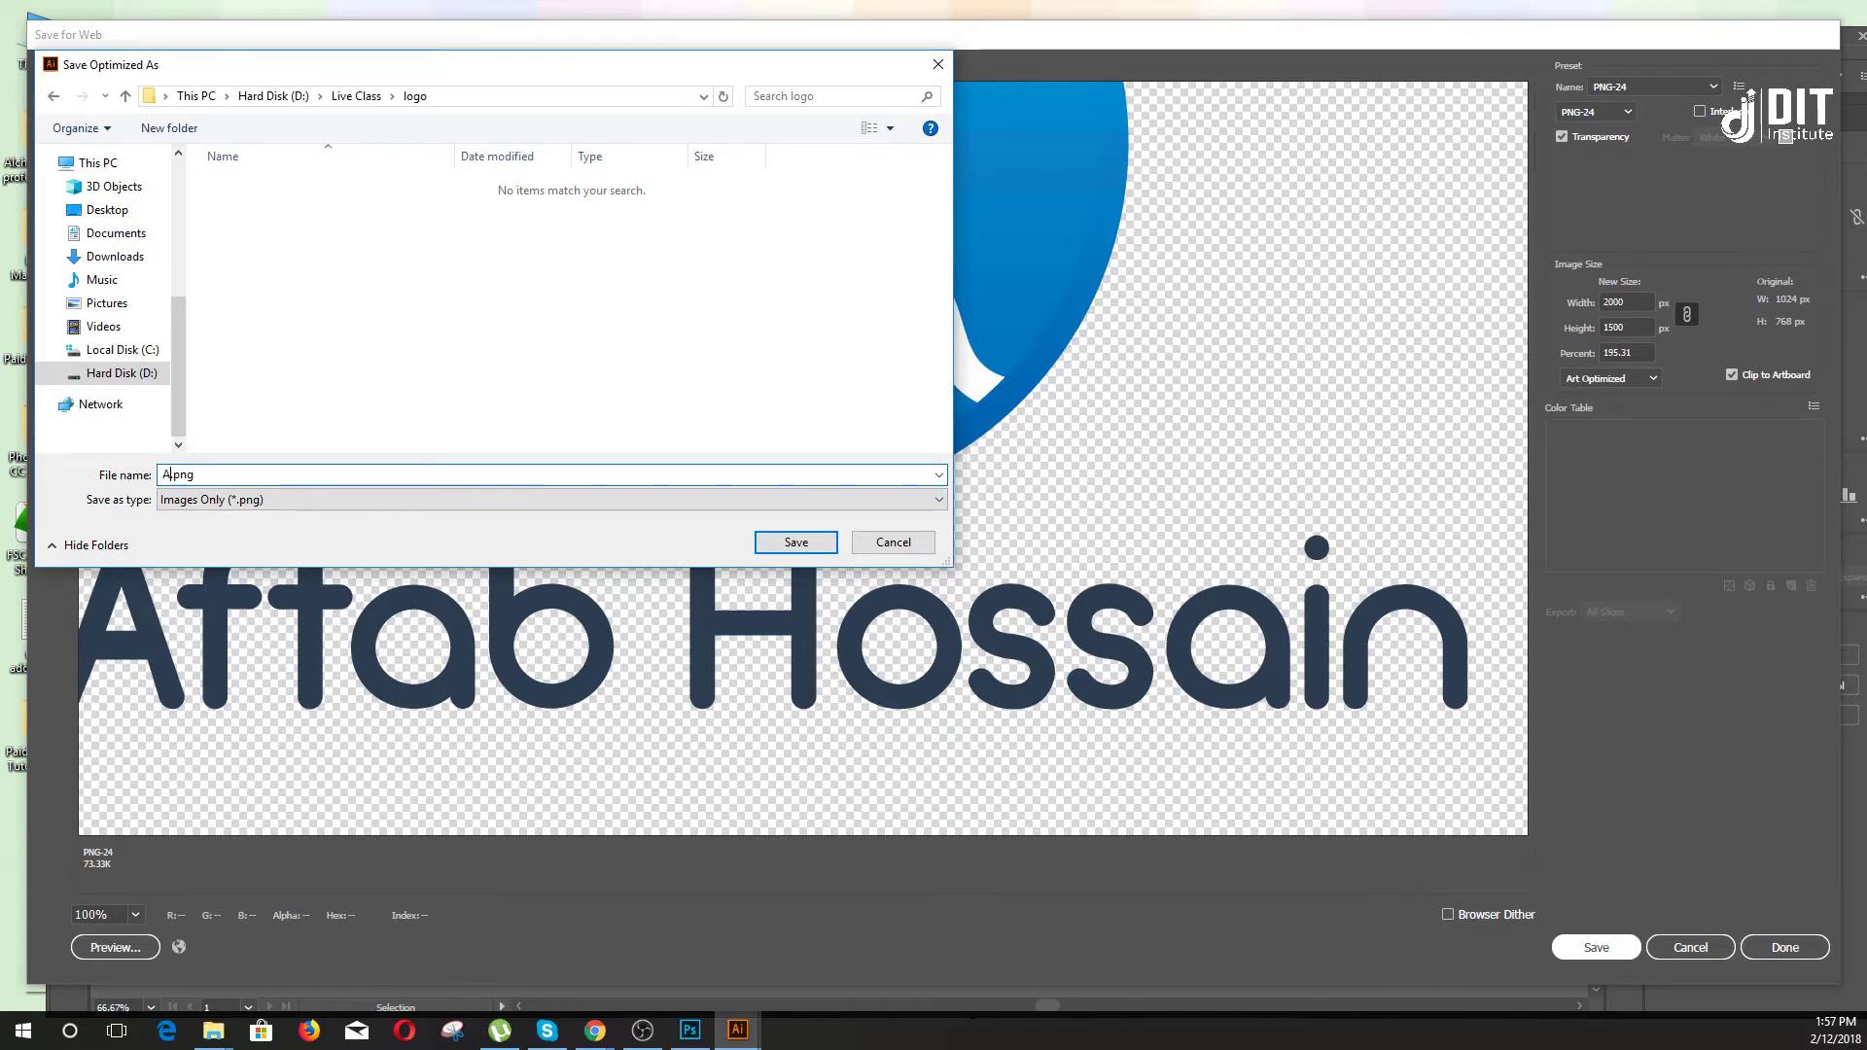
type("ftab ")
type("Hossain")
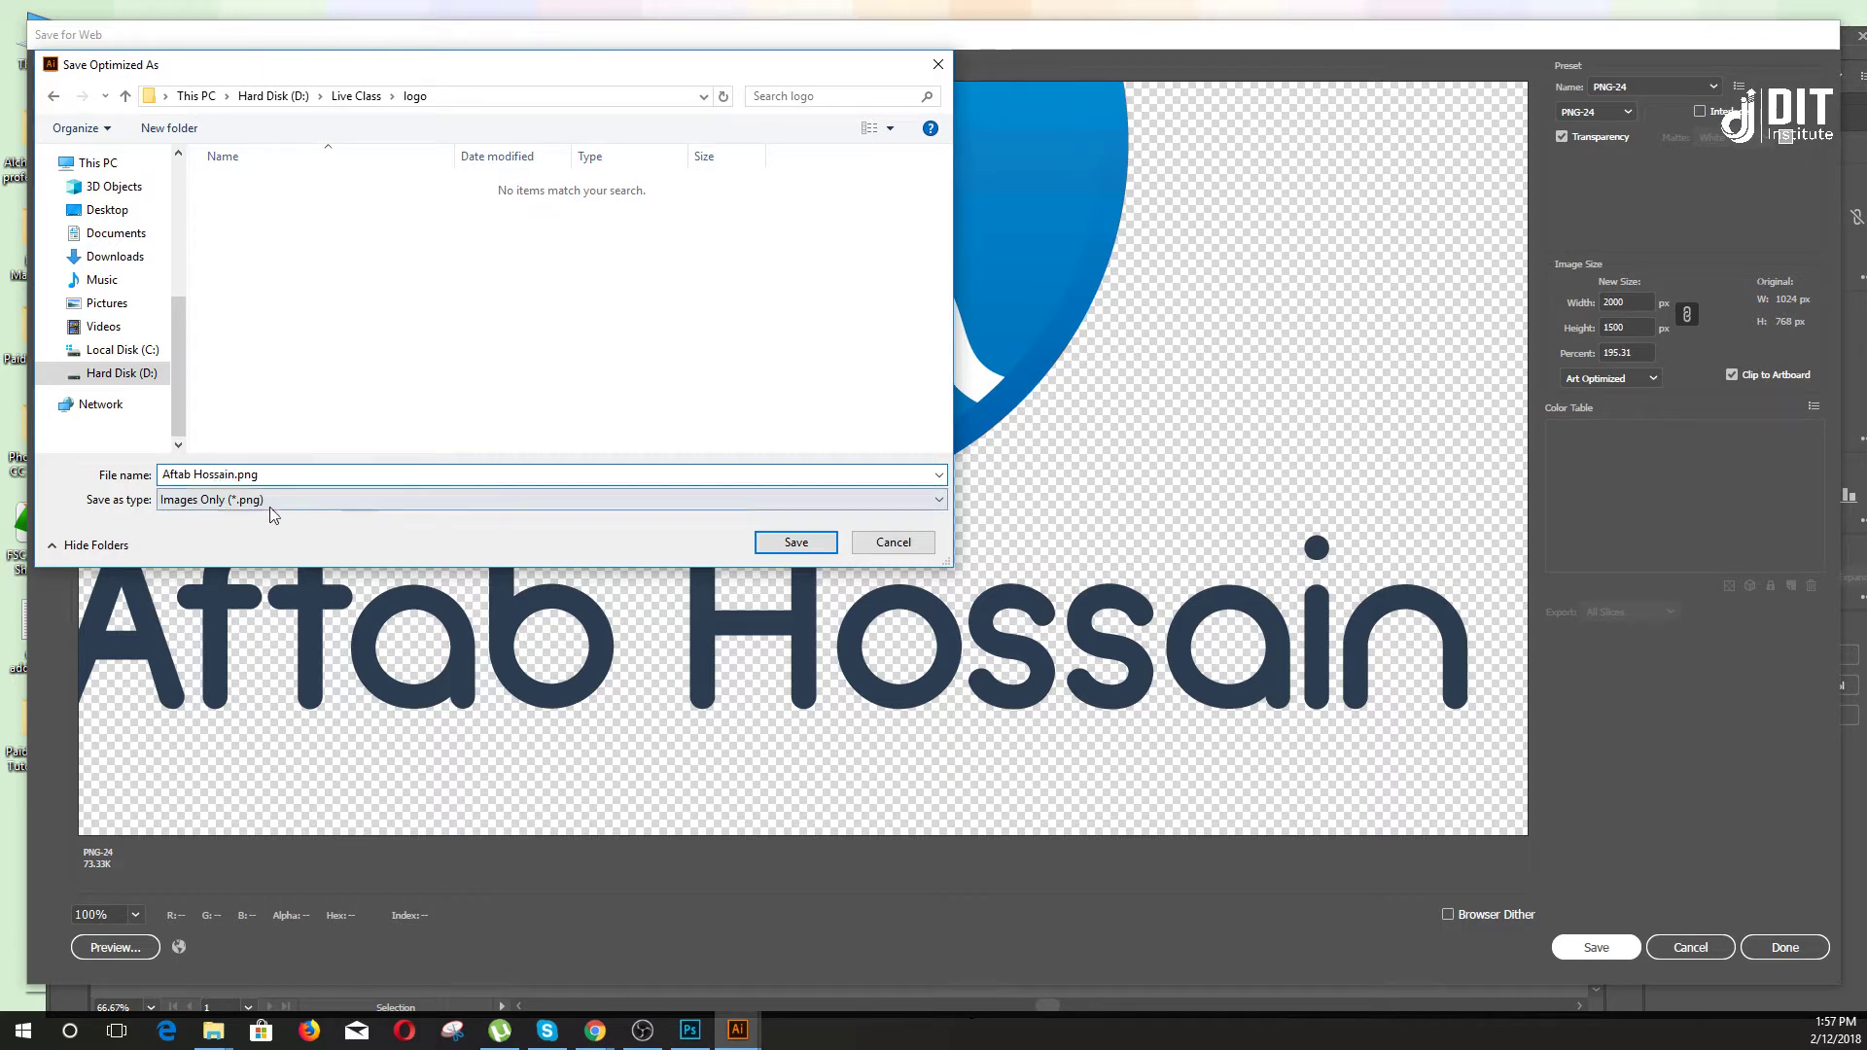
left_click(796, 542)
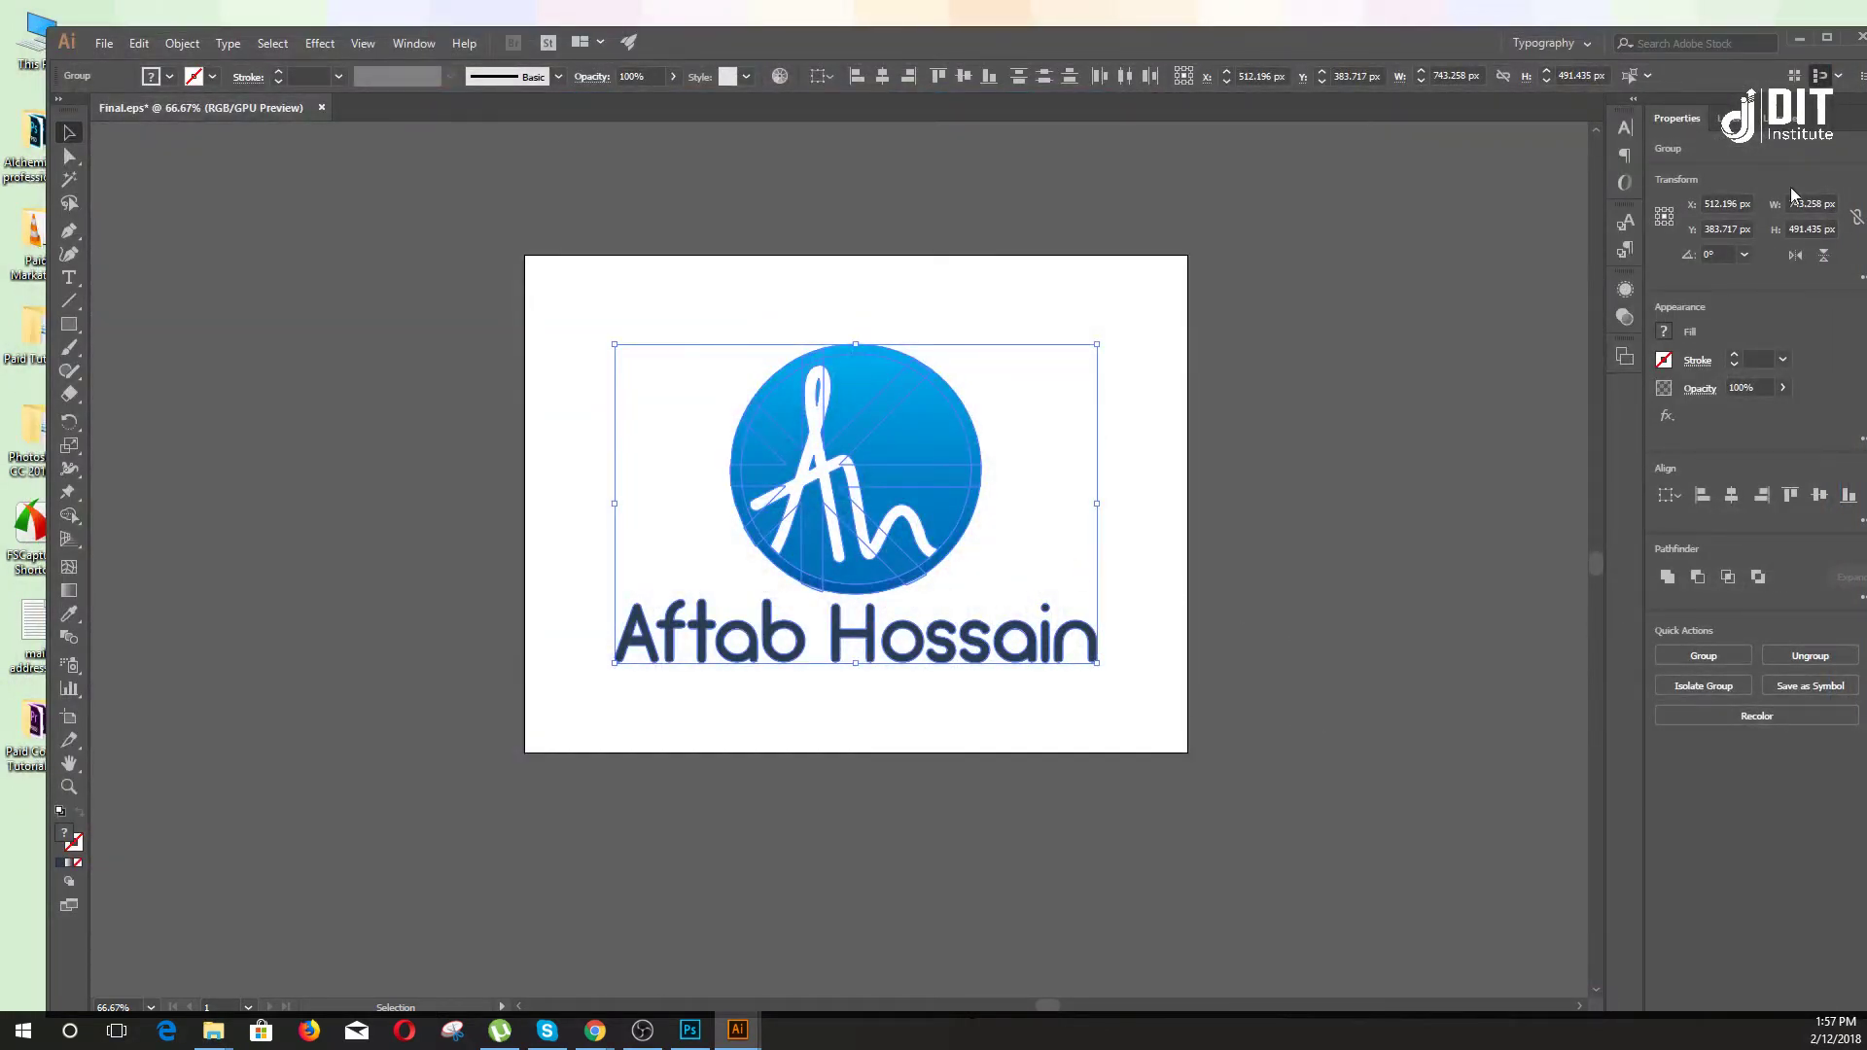
left_click(1799, 39)
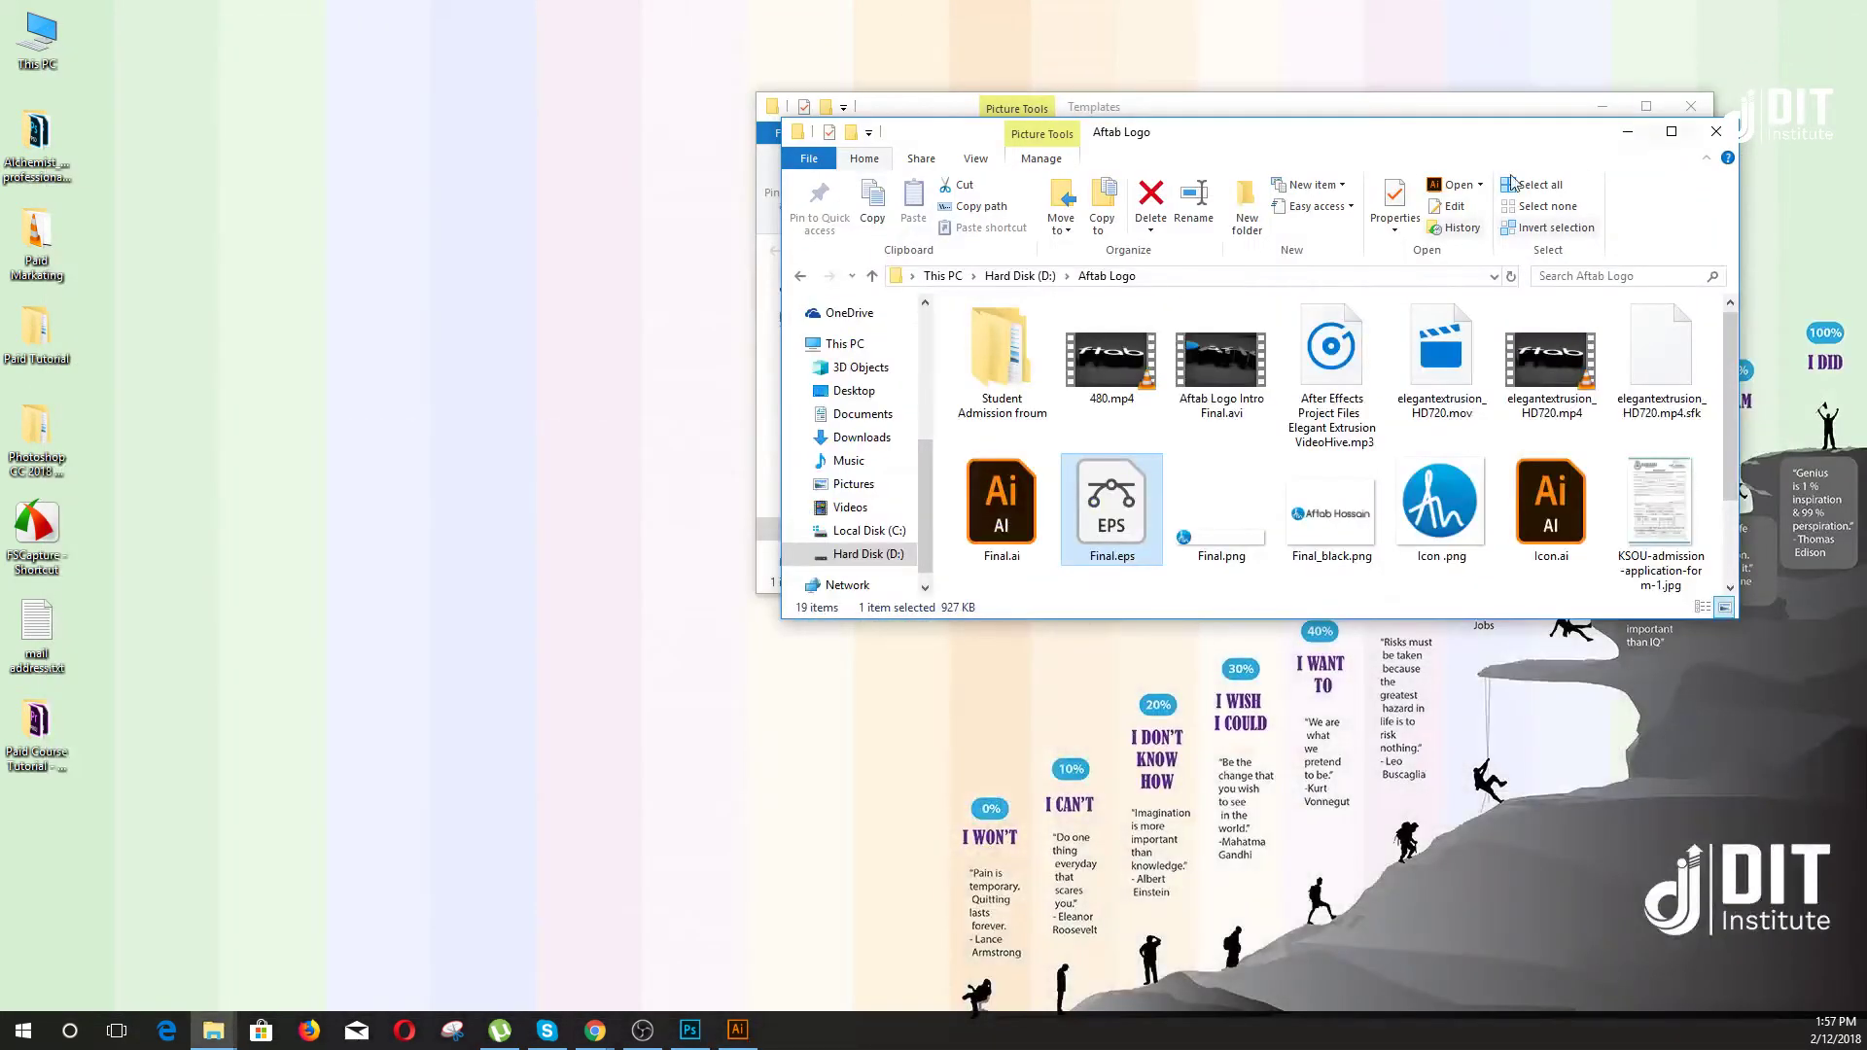
left_click_drag(1430, 139, 1055, 193)
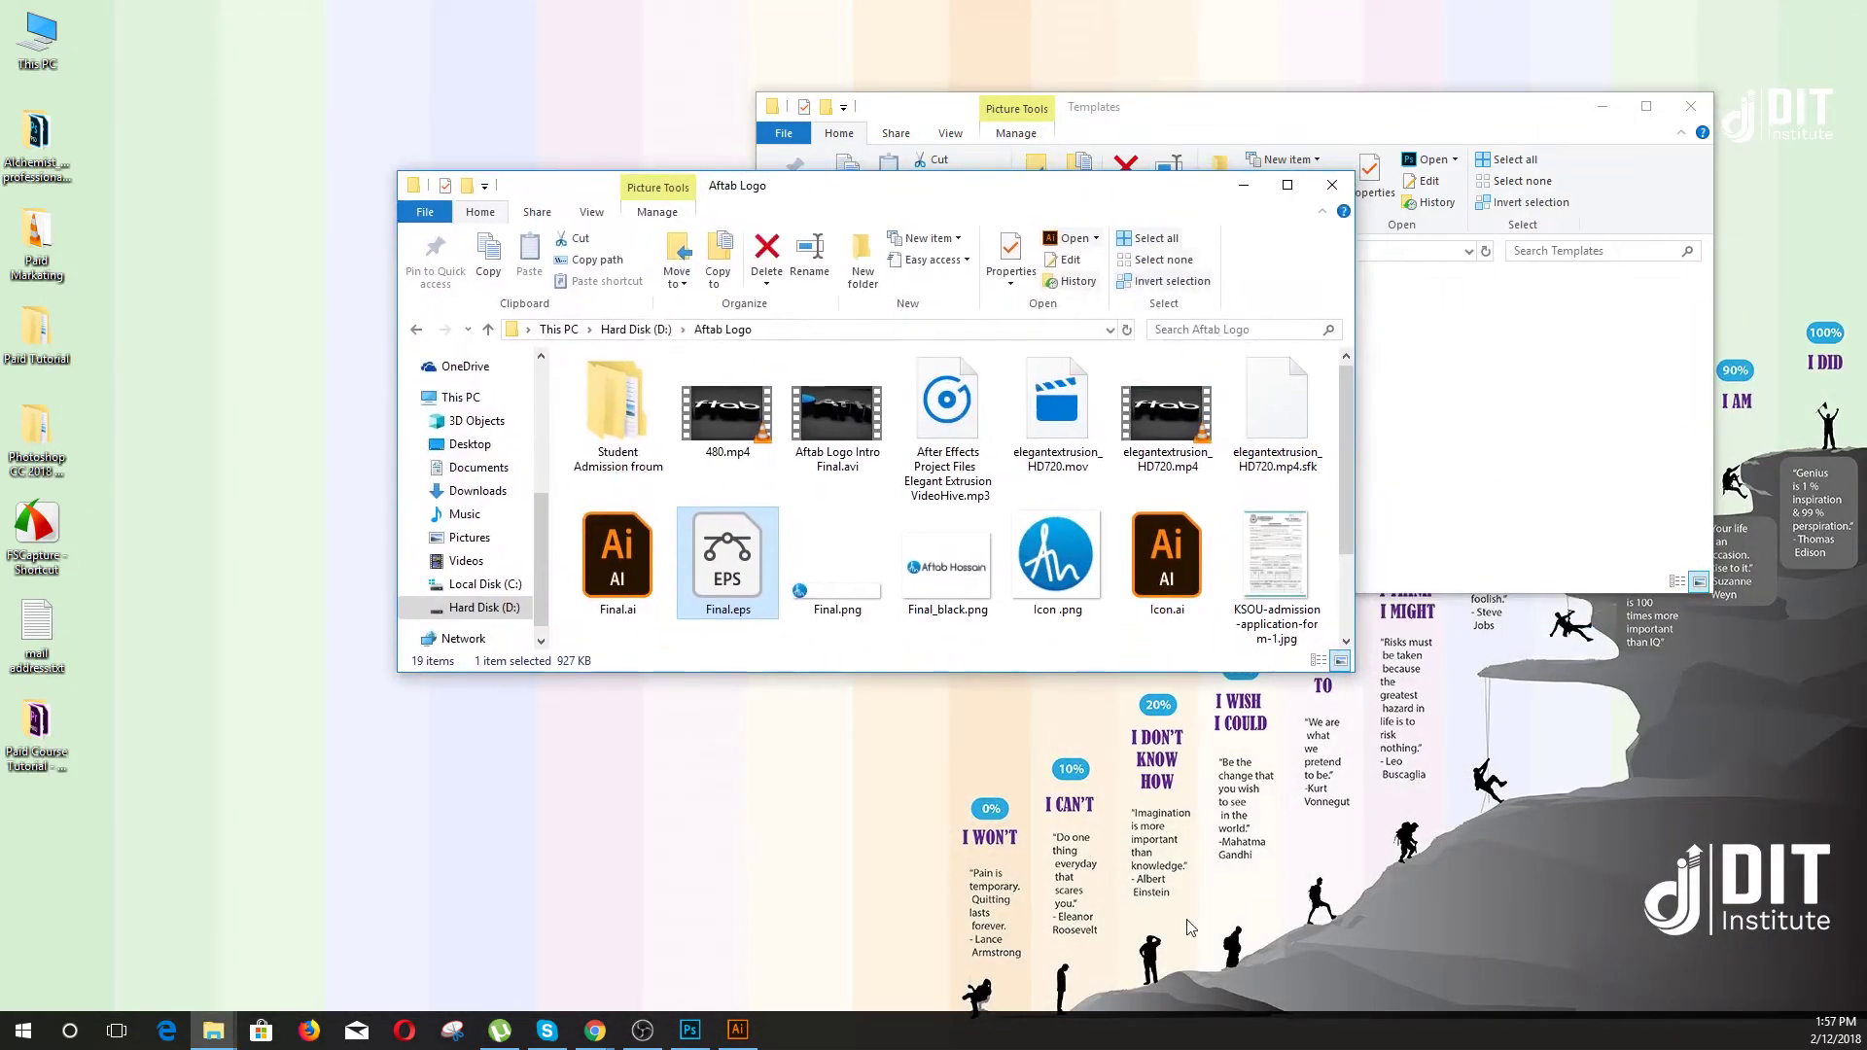
Back in Photoshop, delete the old logo layer from the letterhead
left_click(752, 1036)
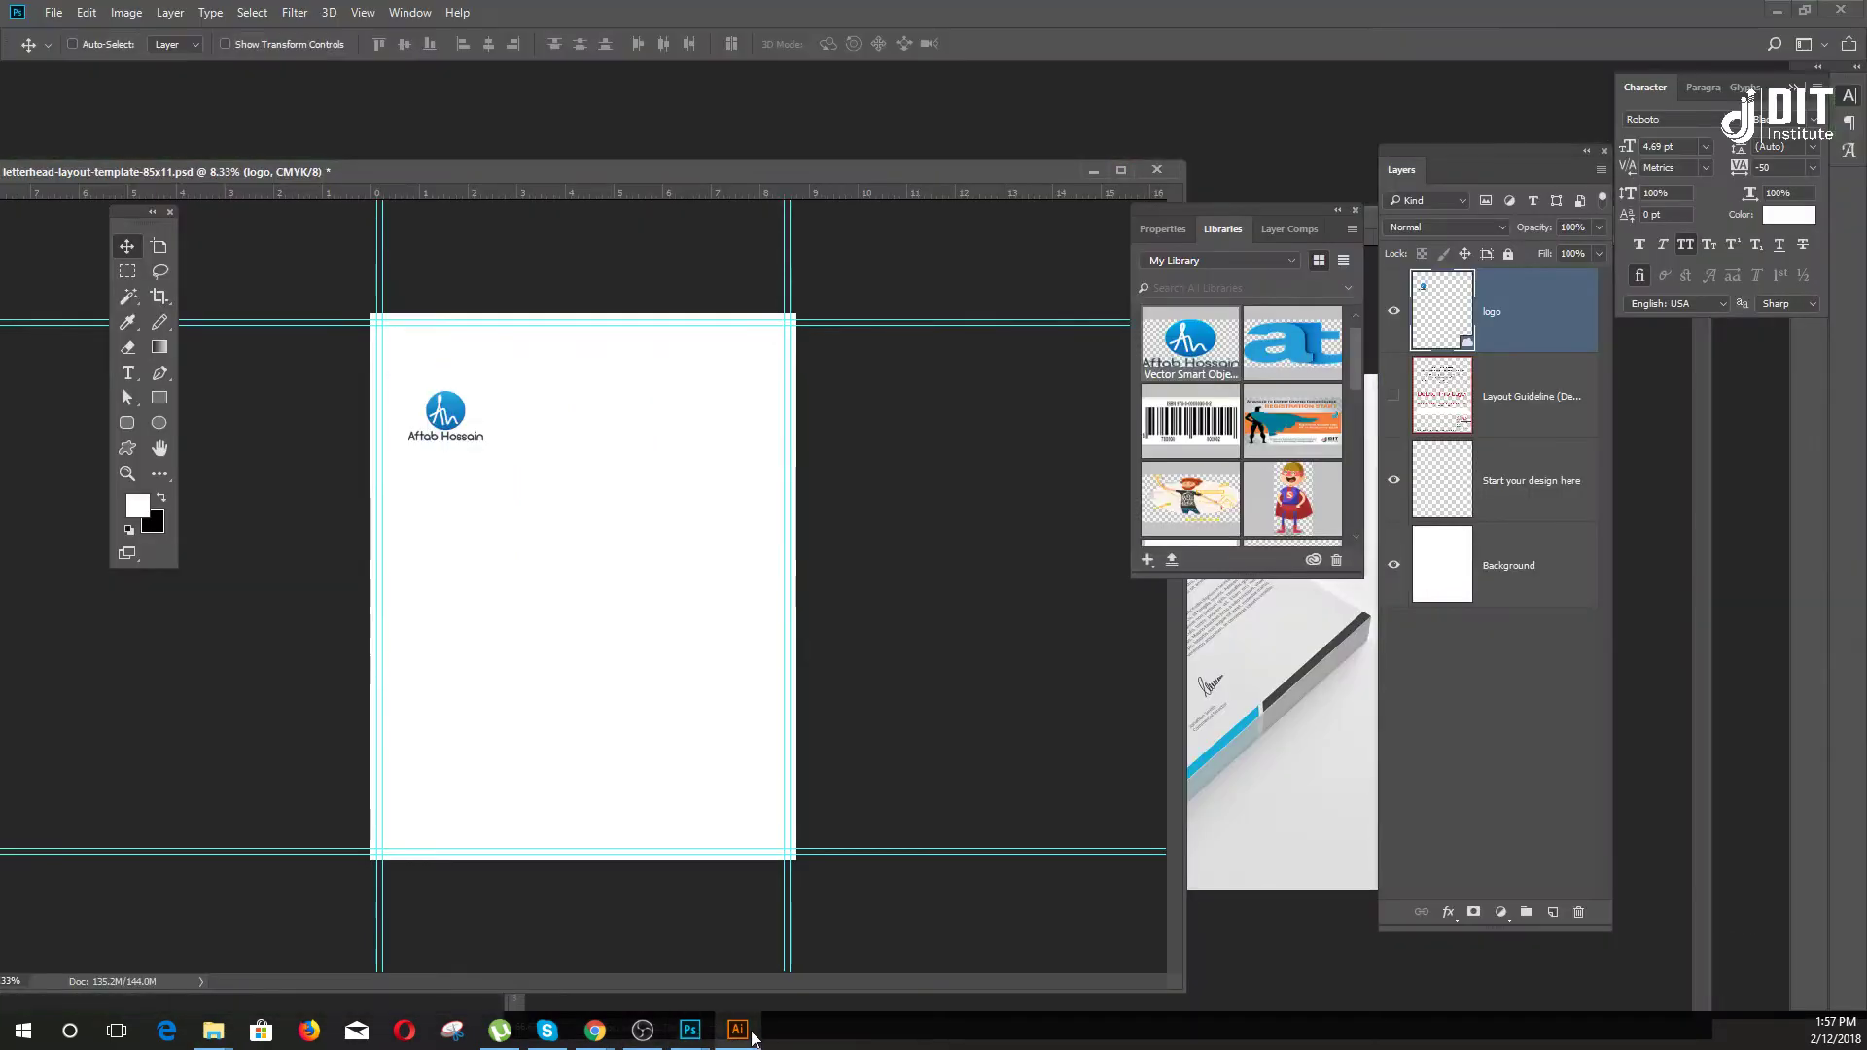
right_click(453, 420)
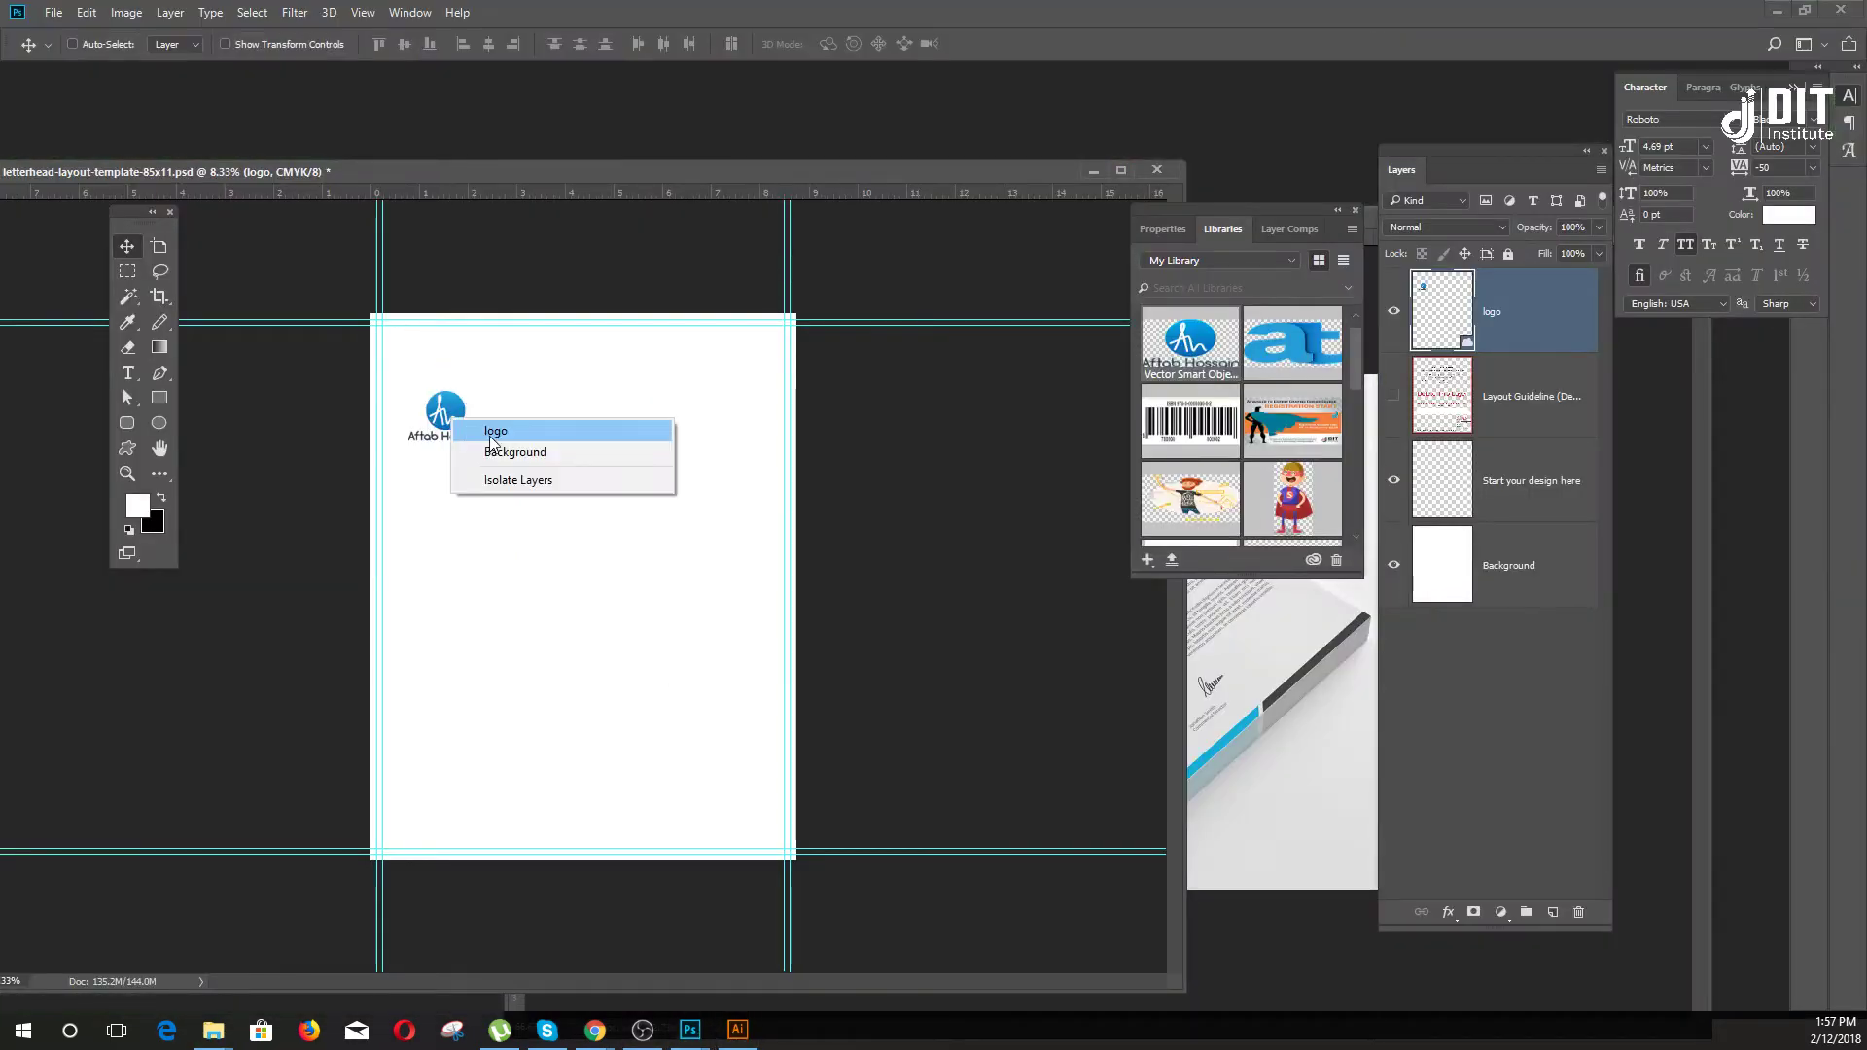
left_click(491, 432)
key("Delete")
Open Aftab-Hossain.png from D:\Live Class\logo
key("ctrl+o")
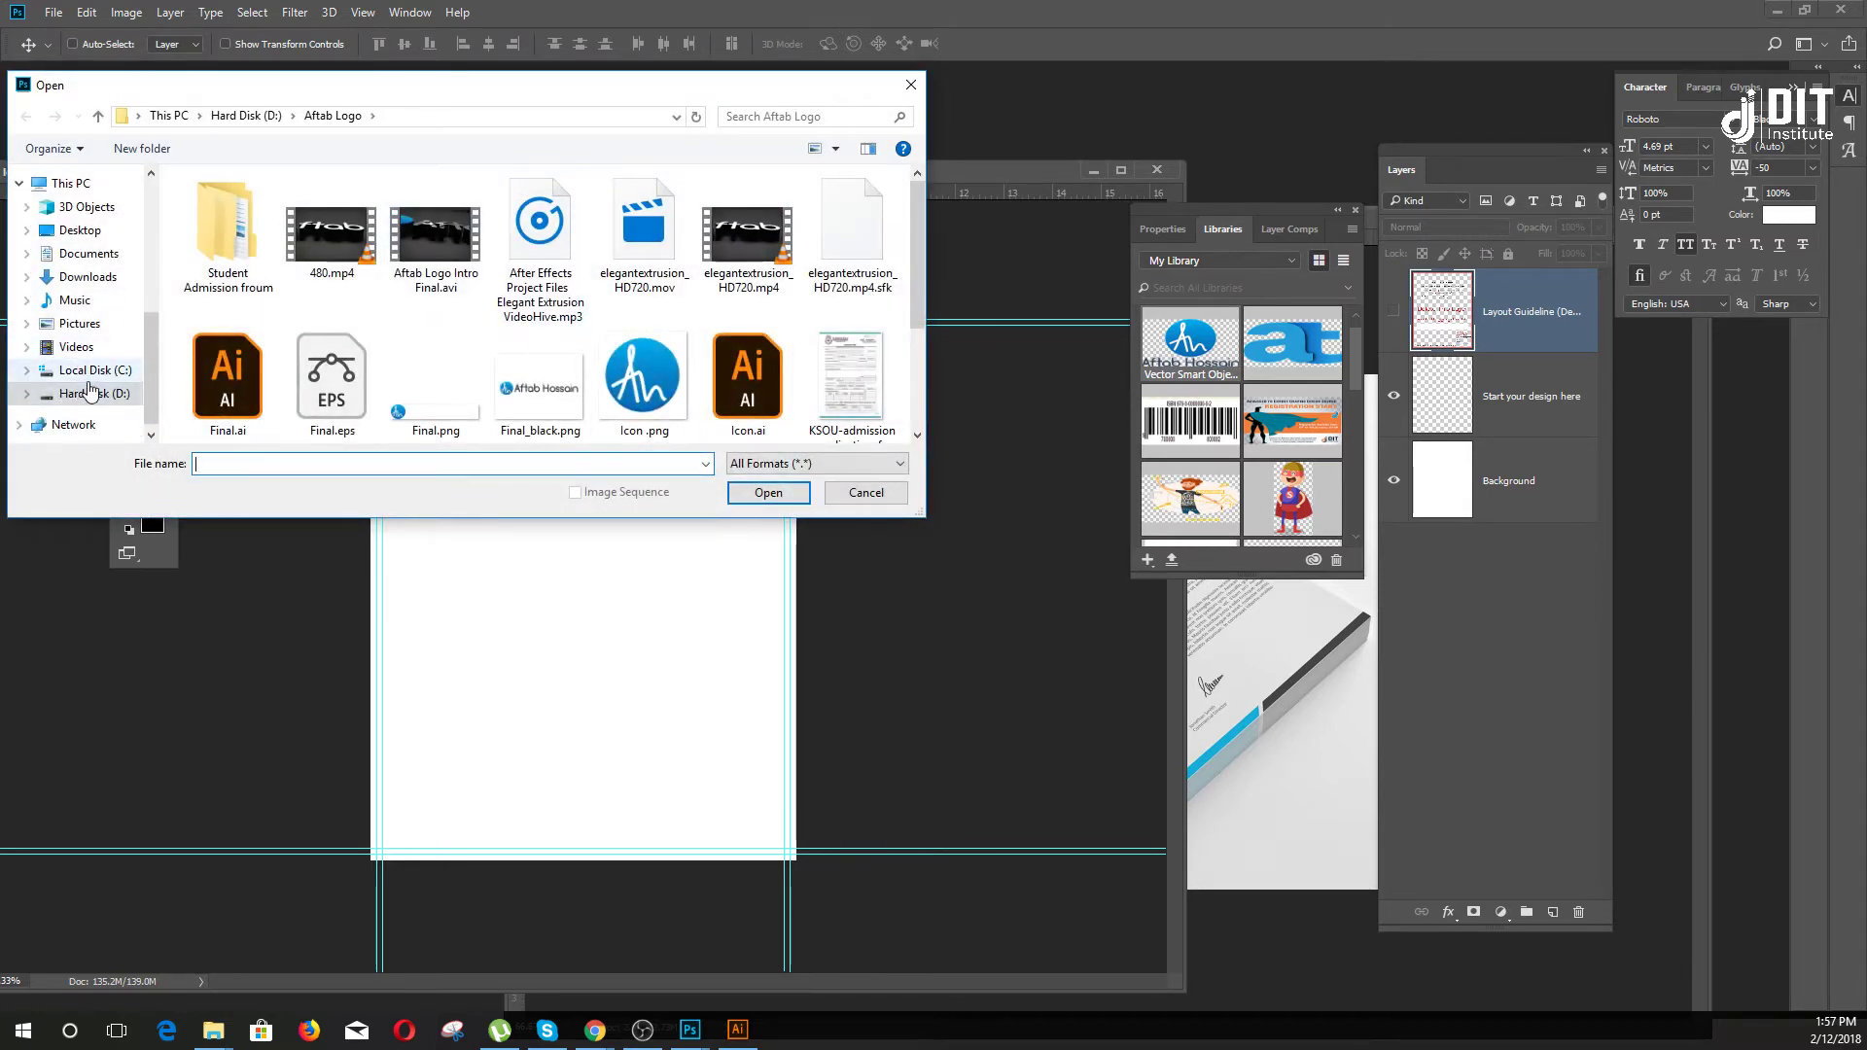
scroll(87, 375, "down", 3)
left_click(87, 363)
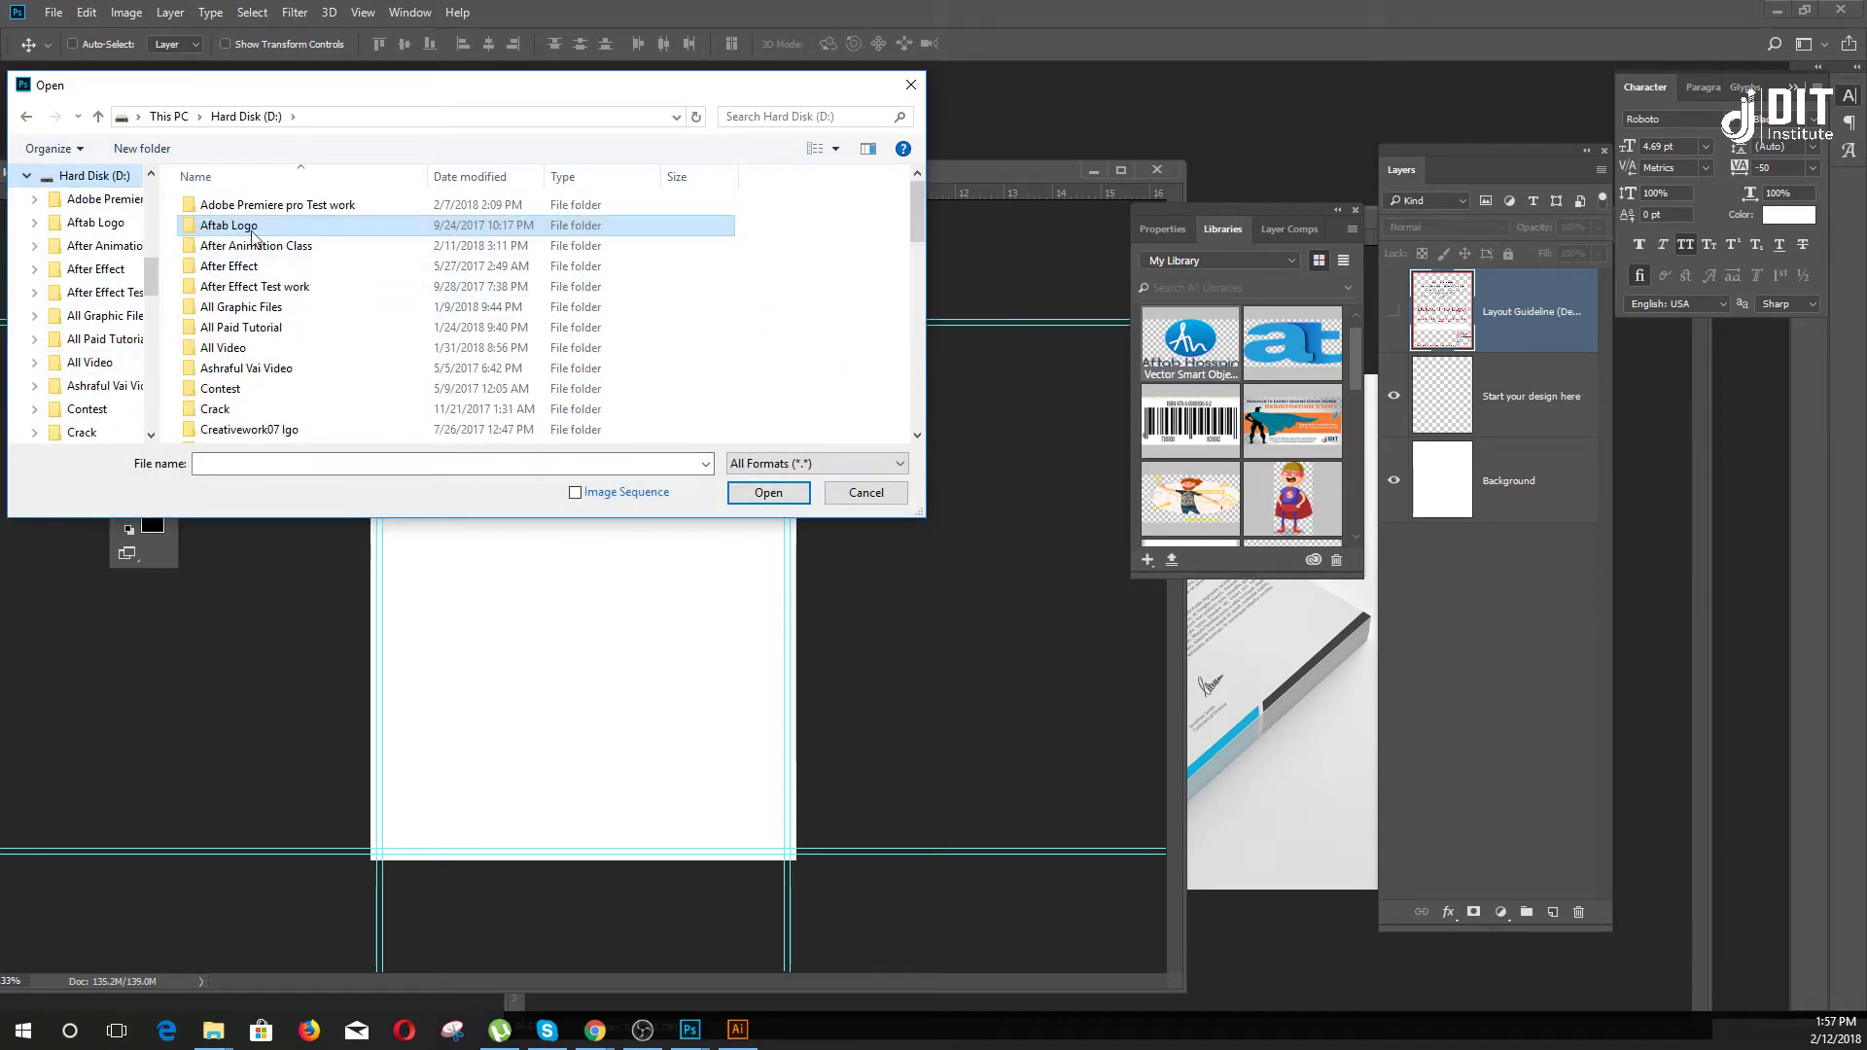
scroll(253, 292, "down", 2)
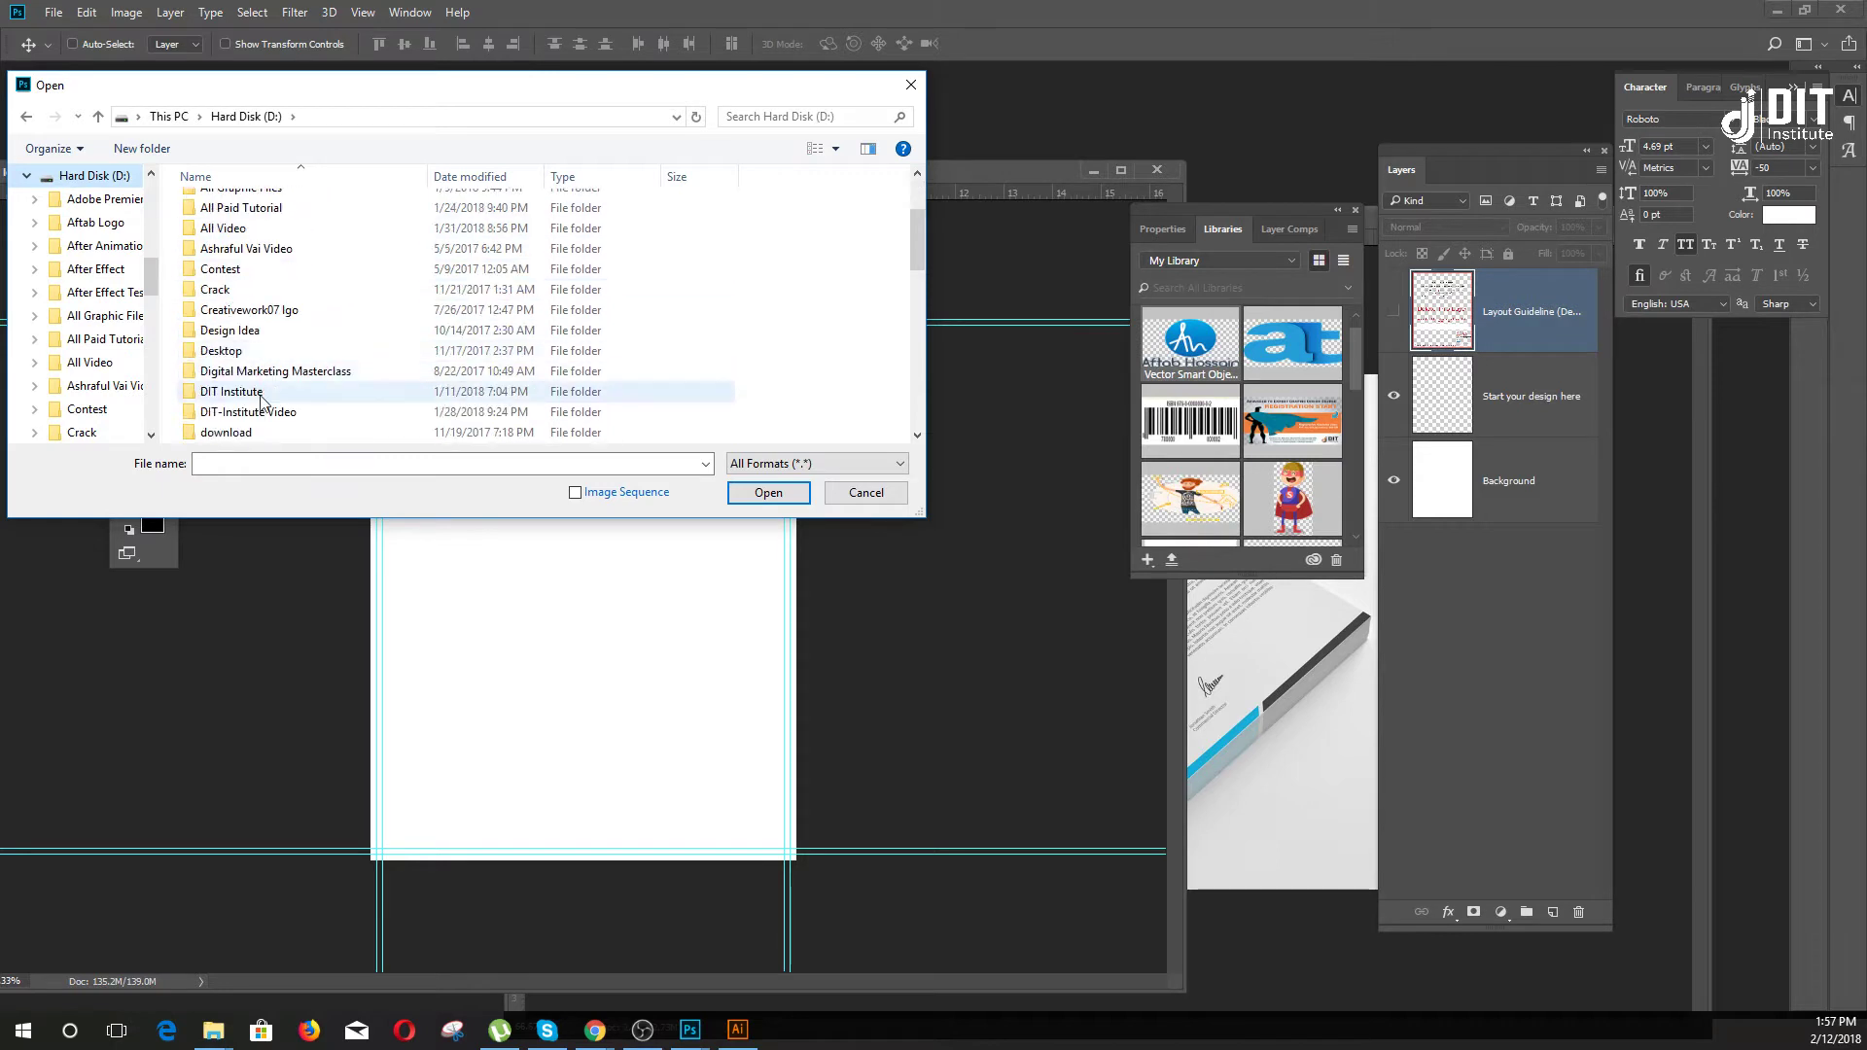
scroll(260, 389, "down", 1)
scroll(263, 401, "down", 3)
scroll(260, 401, "down", 4)
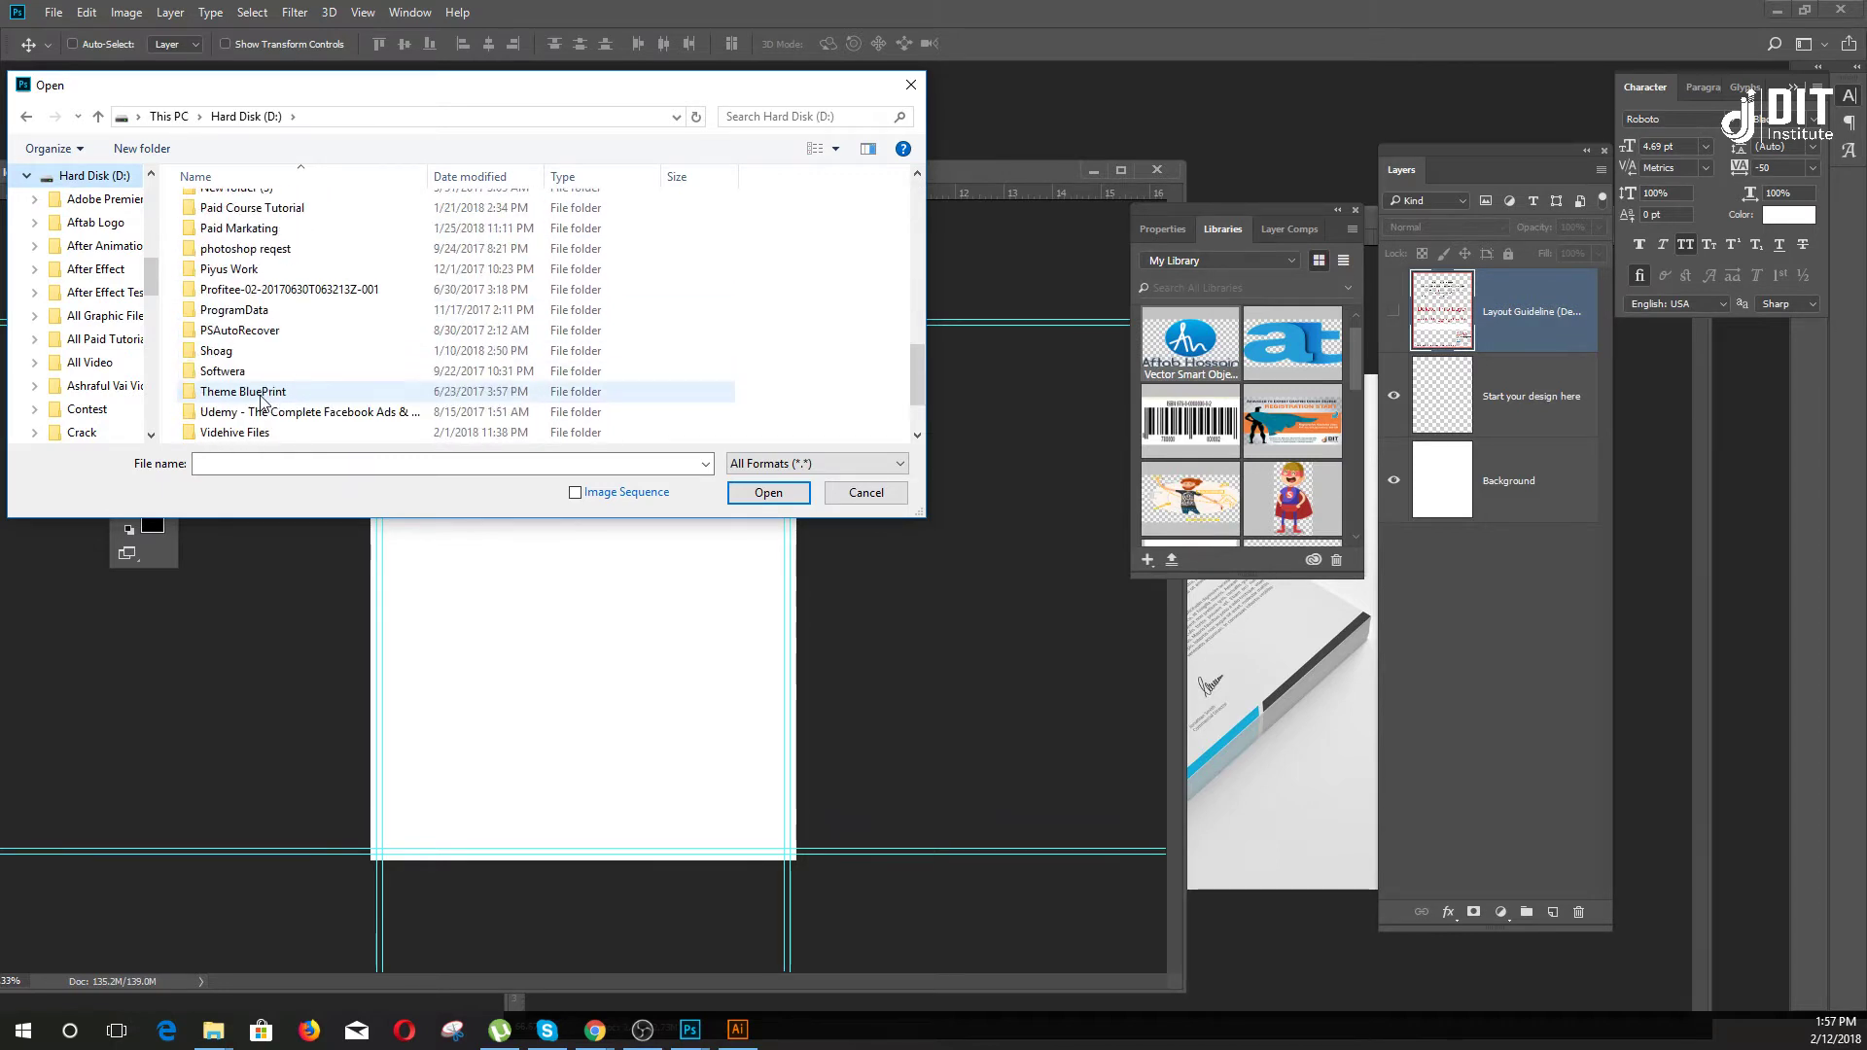
left_click(238, 268)
key("l")
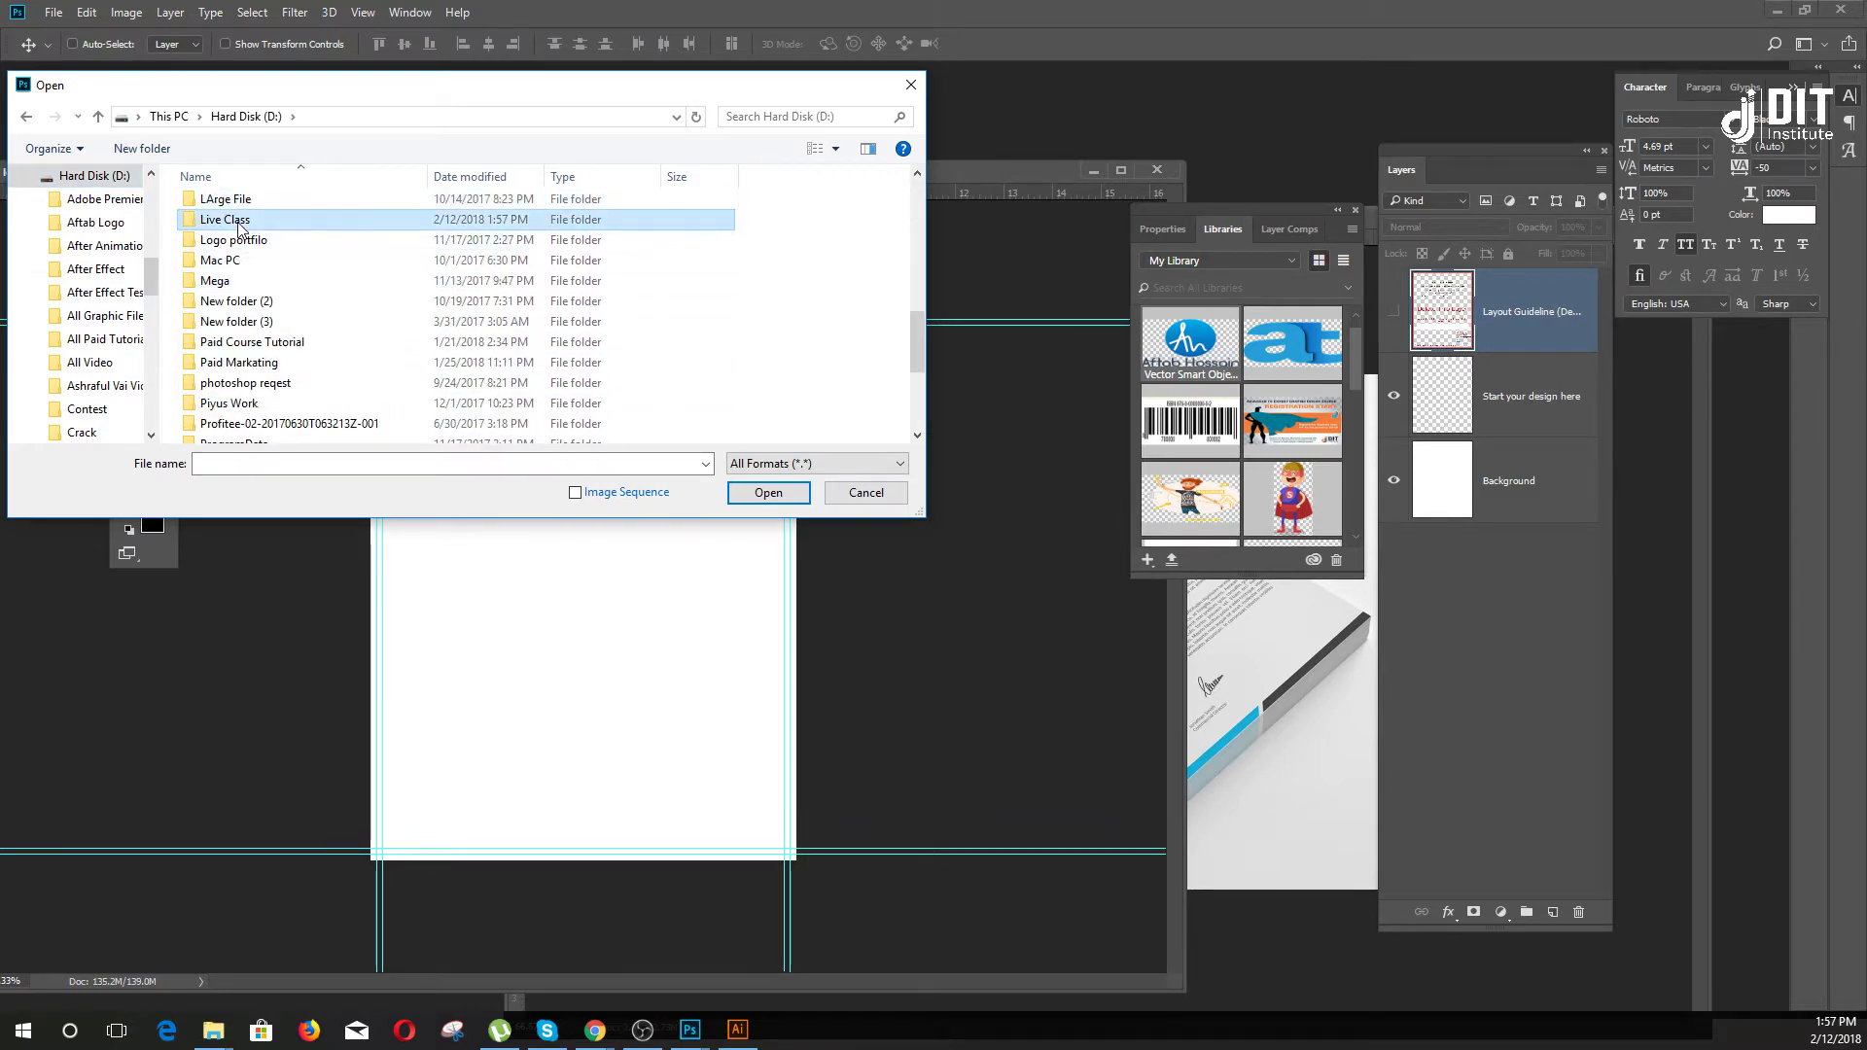
double_click(231, 219)
double_click(230, 232)
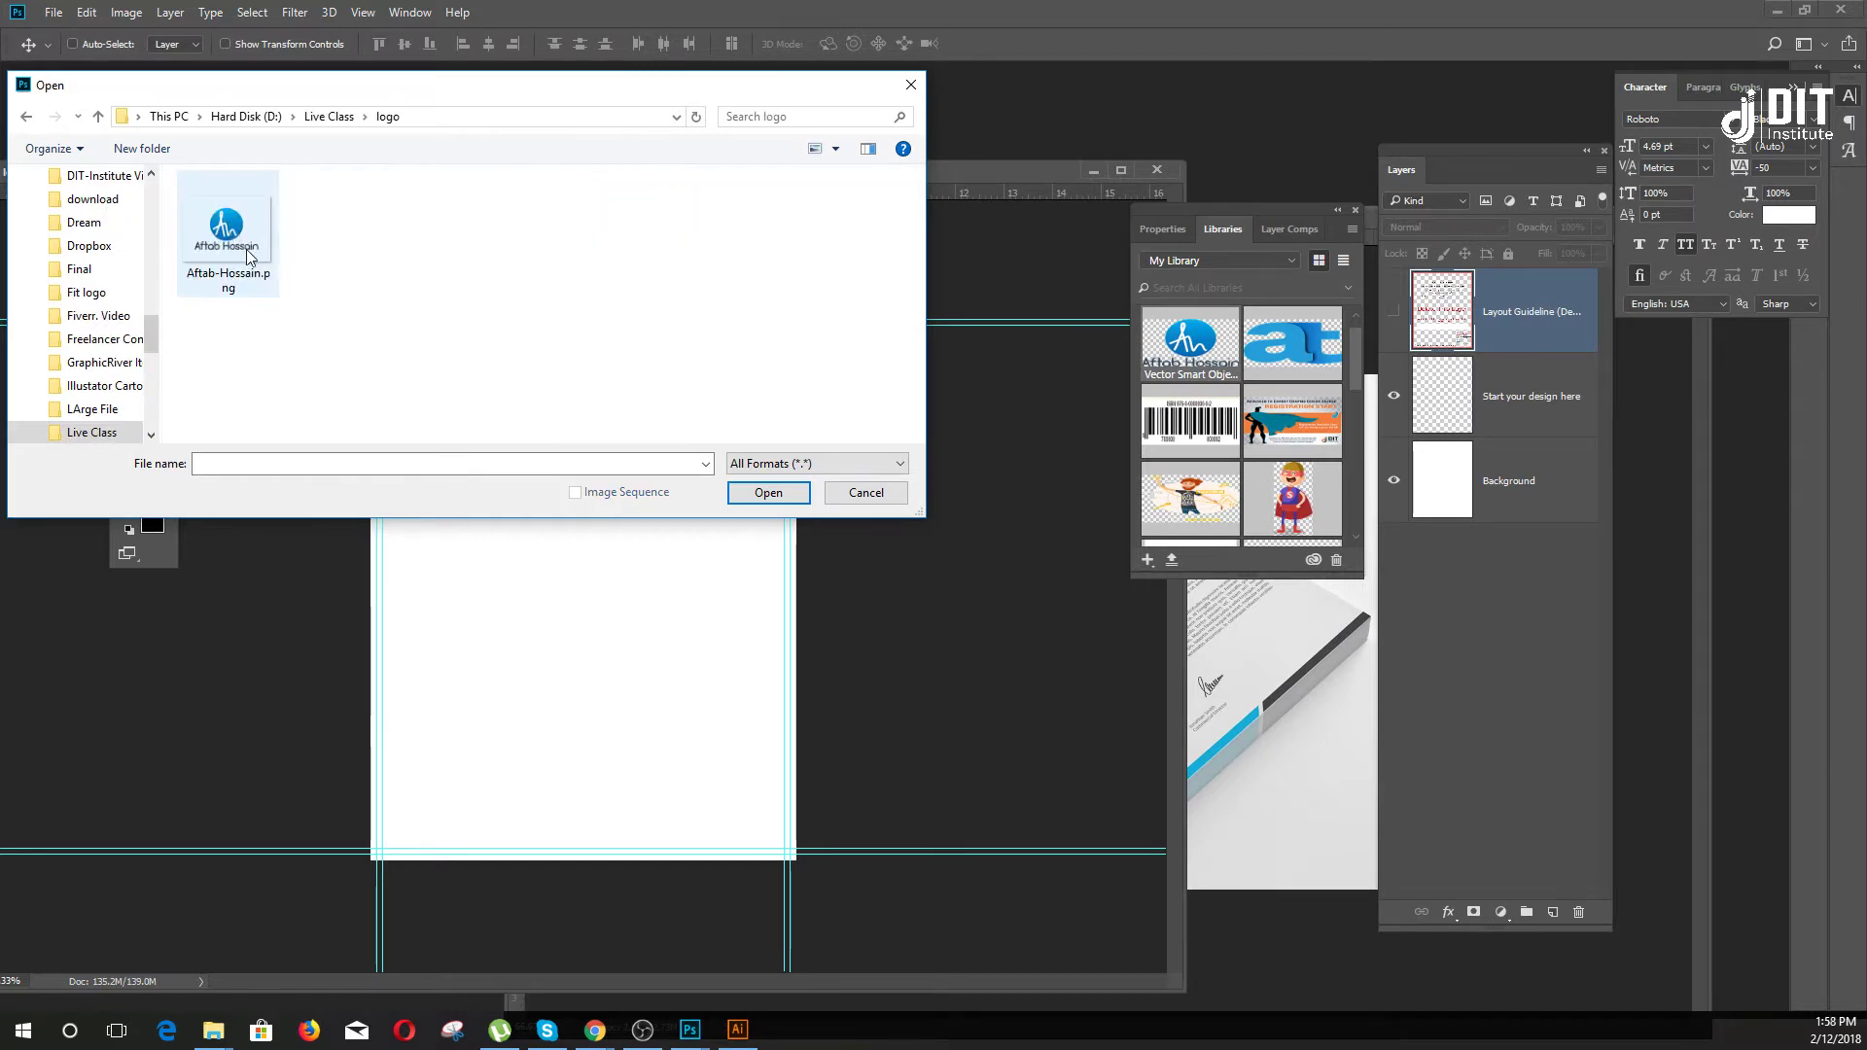
double_click(248, 251)
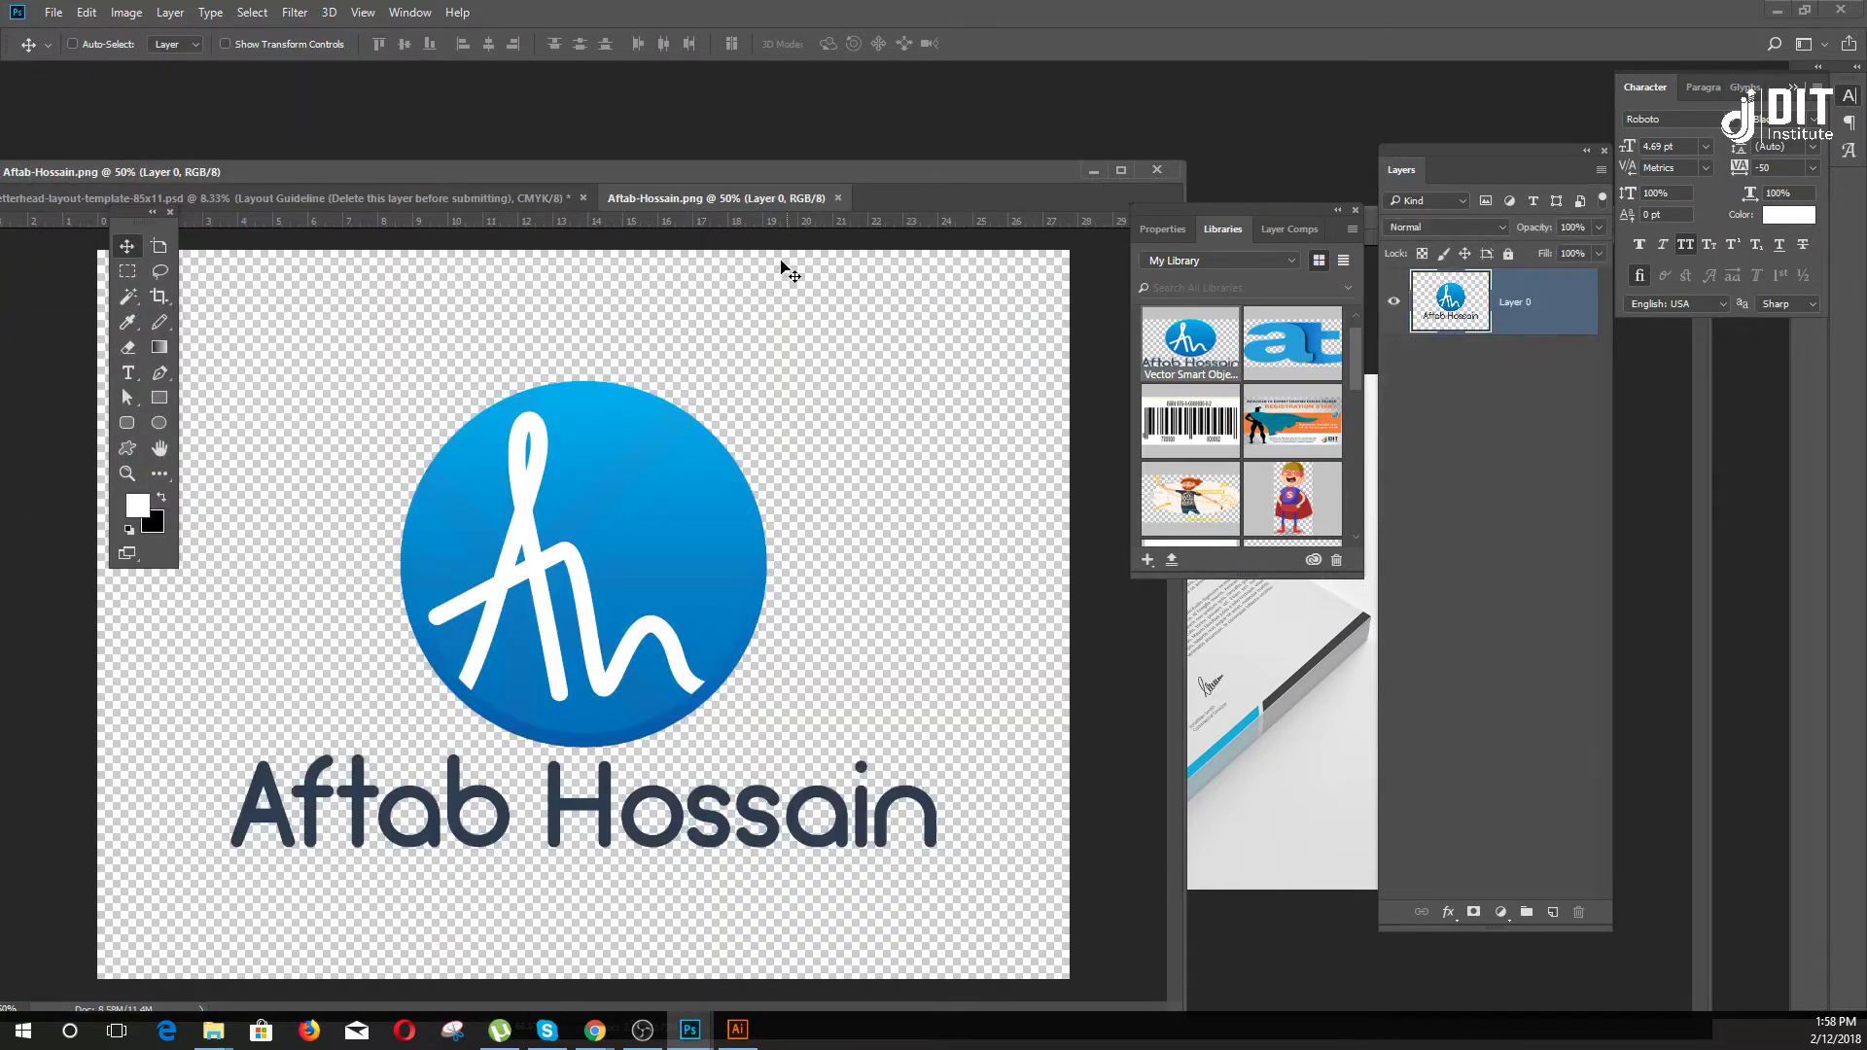
Drag the exported logo onto the letterhead's top-left as Layer 1, checking it against letterhead1.jpg
left_click_drag(748, 199, 808, 255)
mouse_move(792, 581)
left_mouse_down()
mouse_move(477, 581)
mouse_move(471, 400)
left_mouse_up()
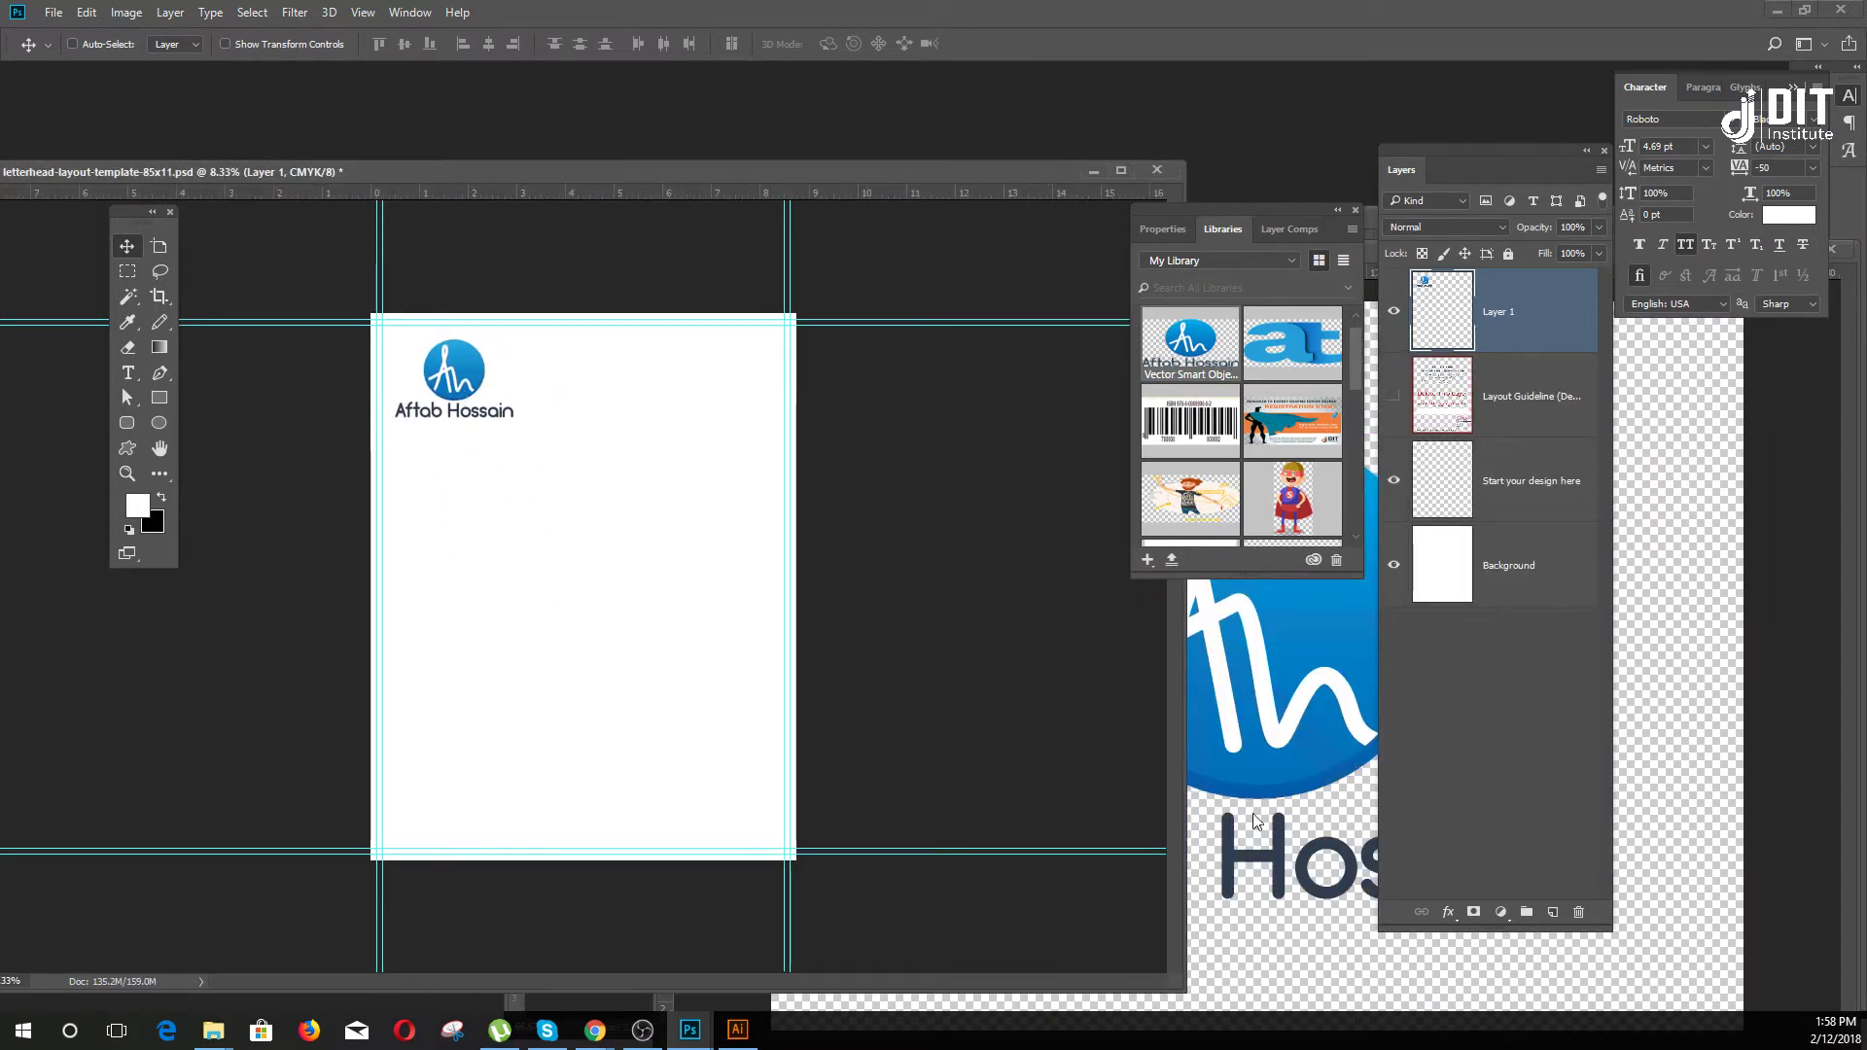
left_click(1255, 820)
left_click_drag(1094, 247, 291, 540)
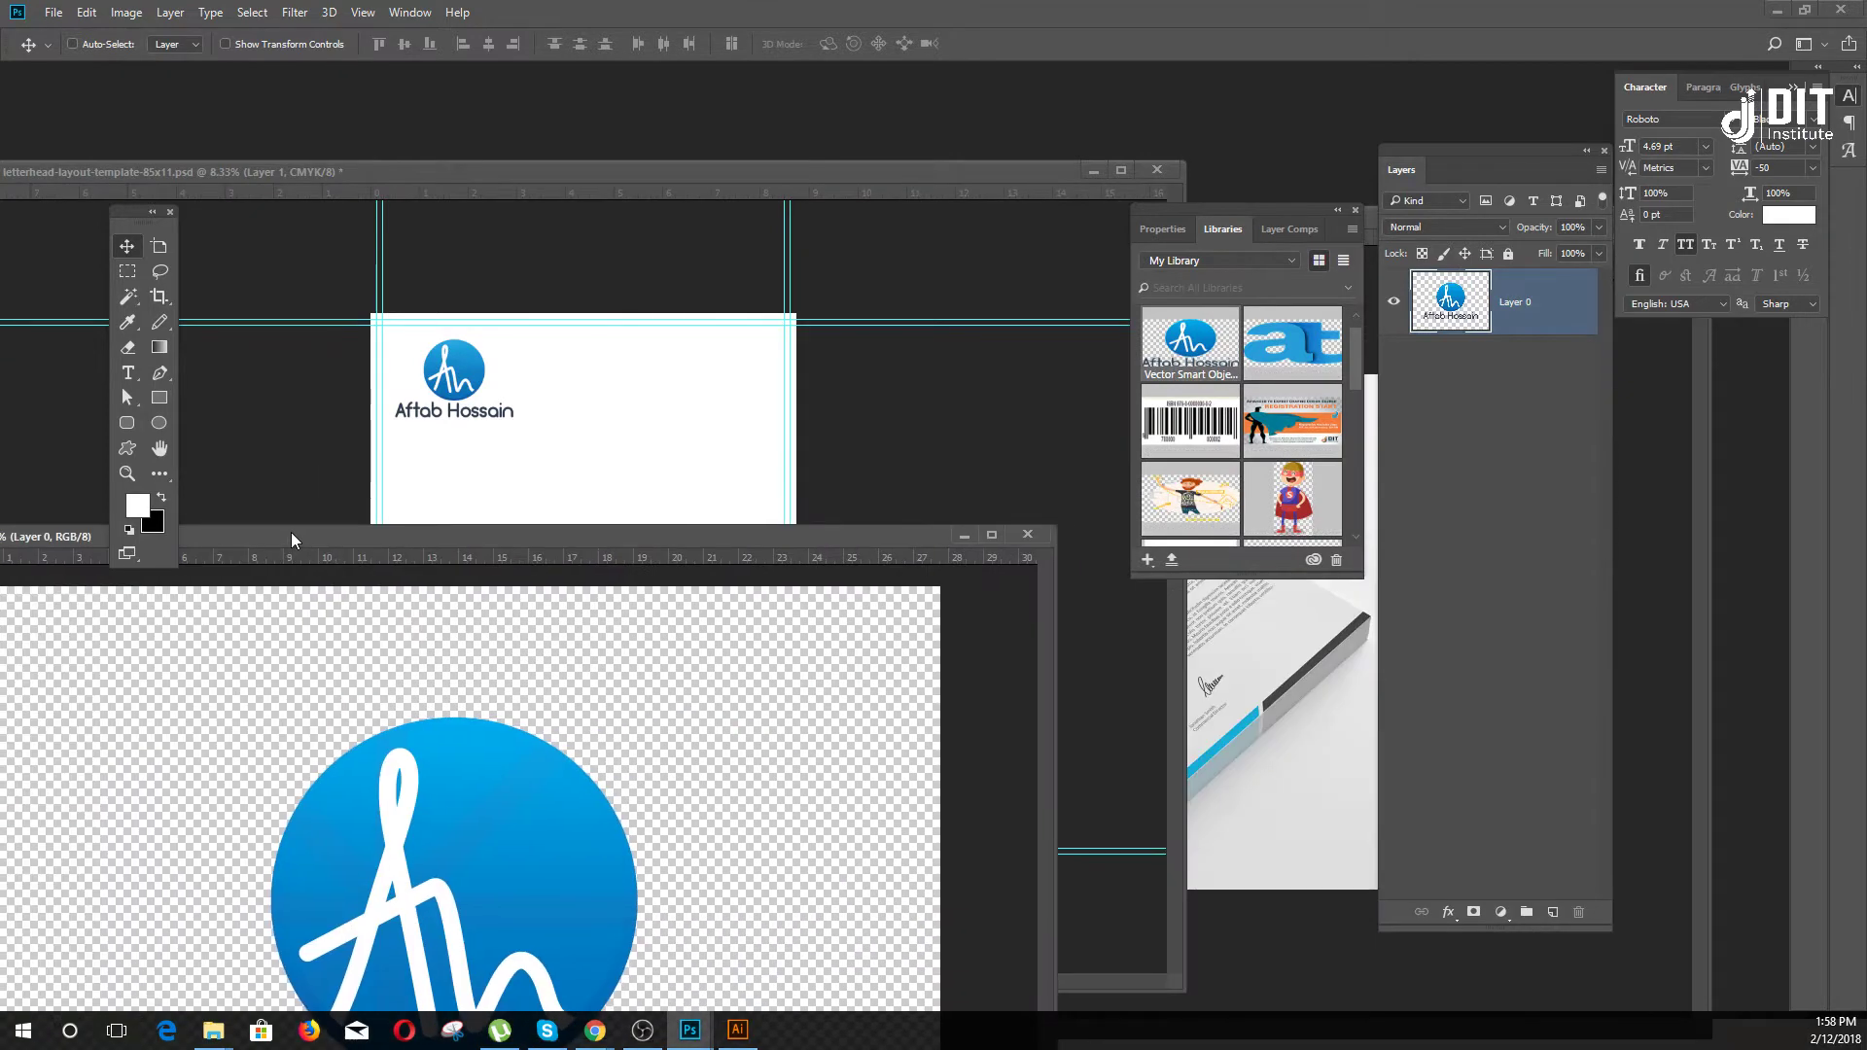
left_click(965, 536)
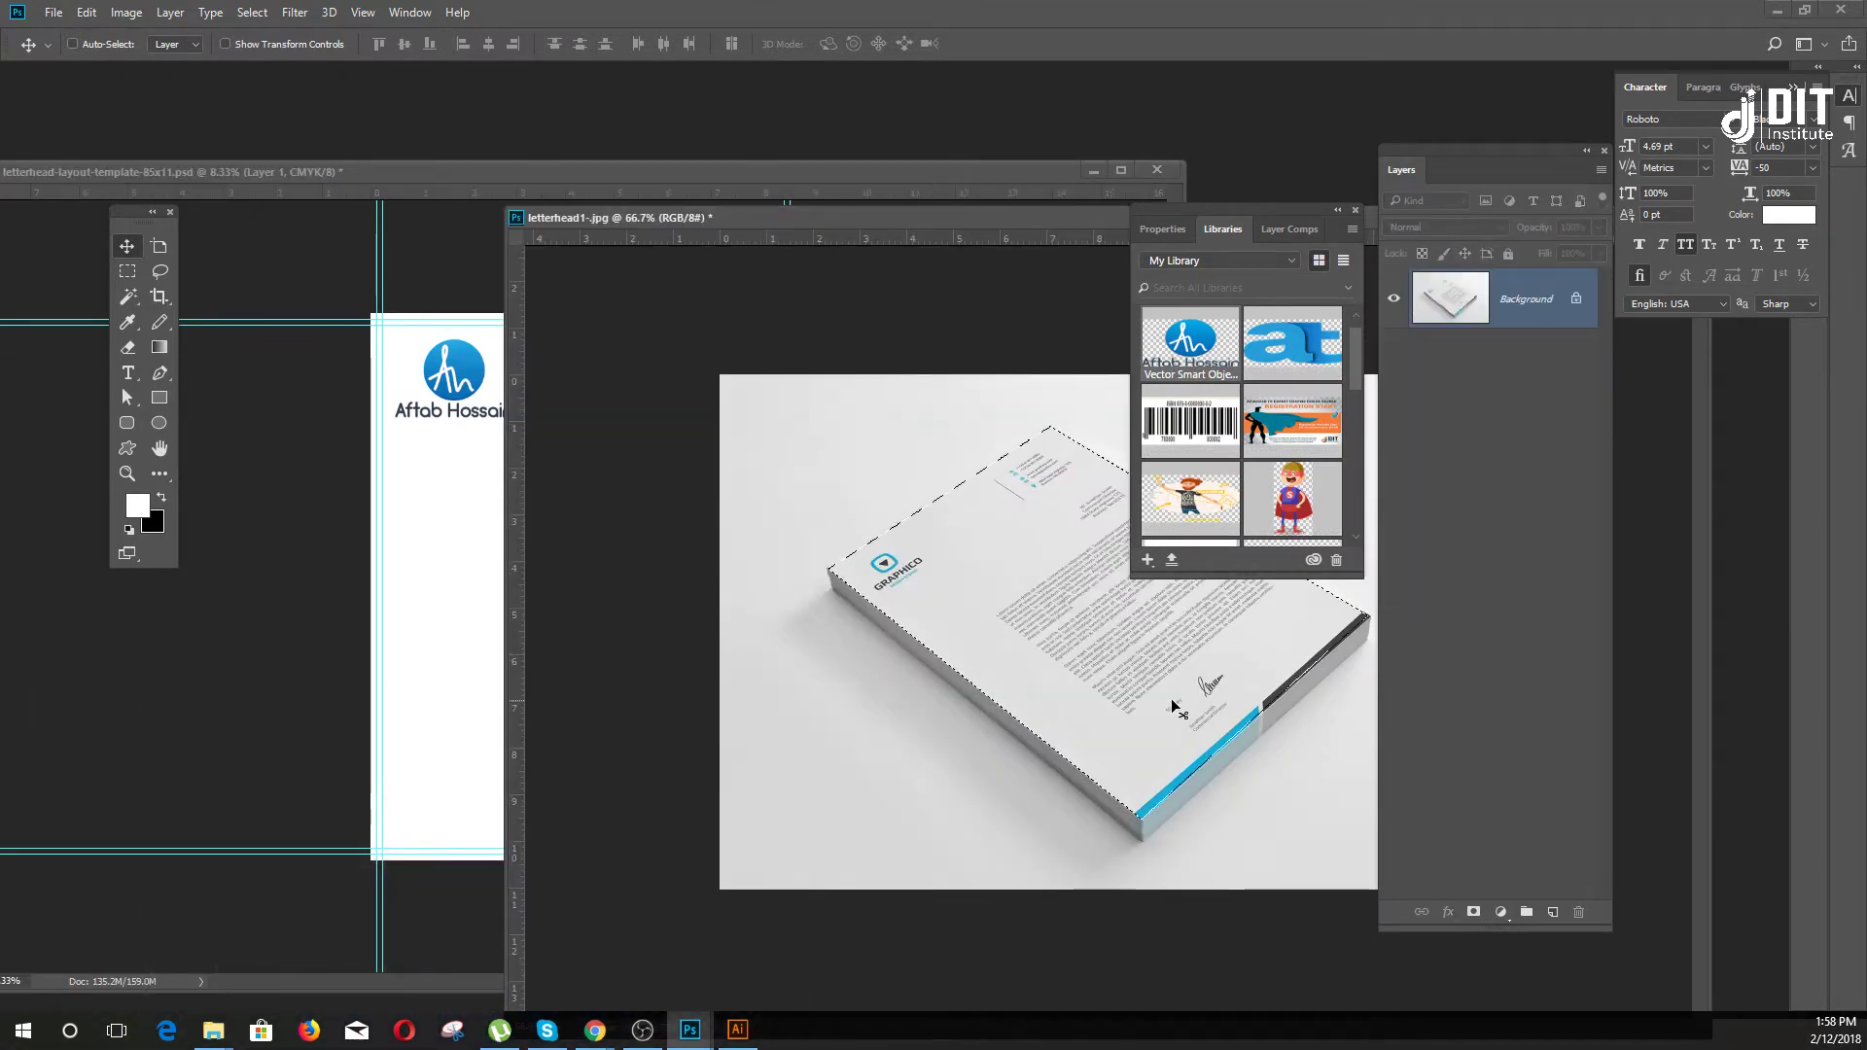
left_click_drag(972, 220, 771, 247)
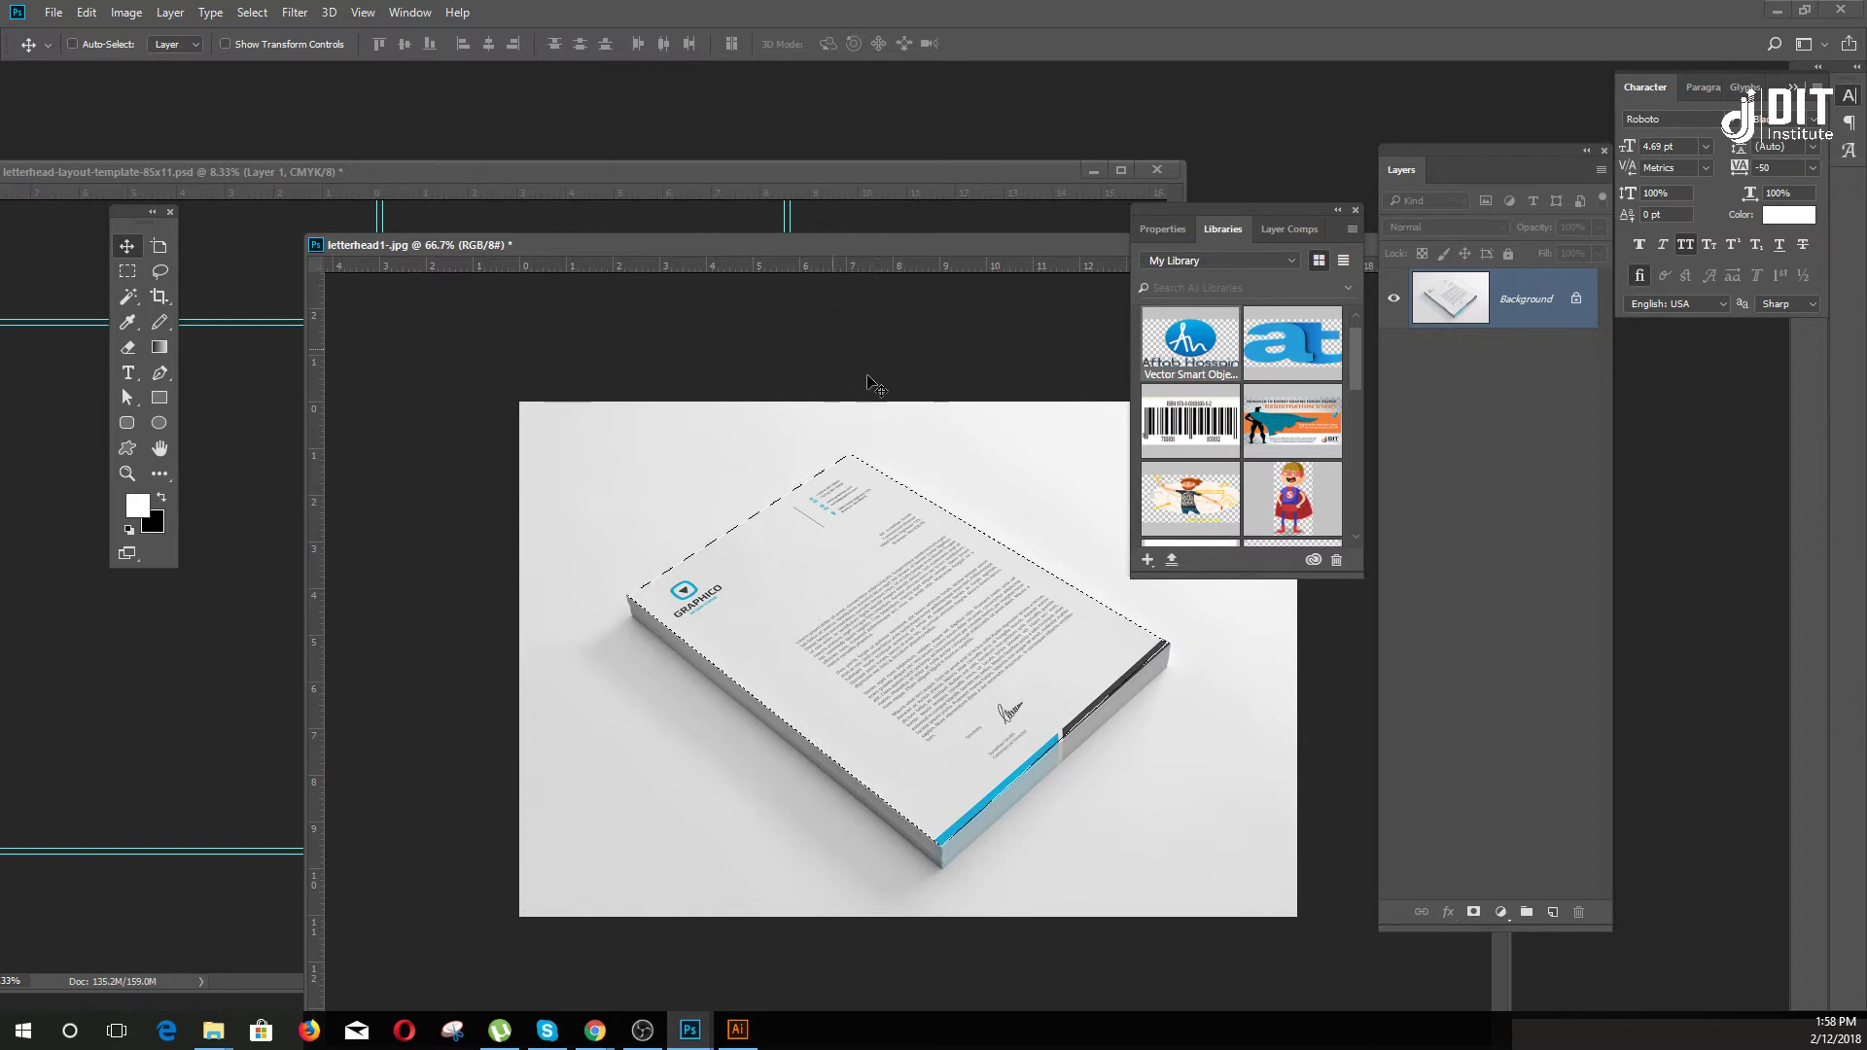
left_click(846, 231)
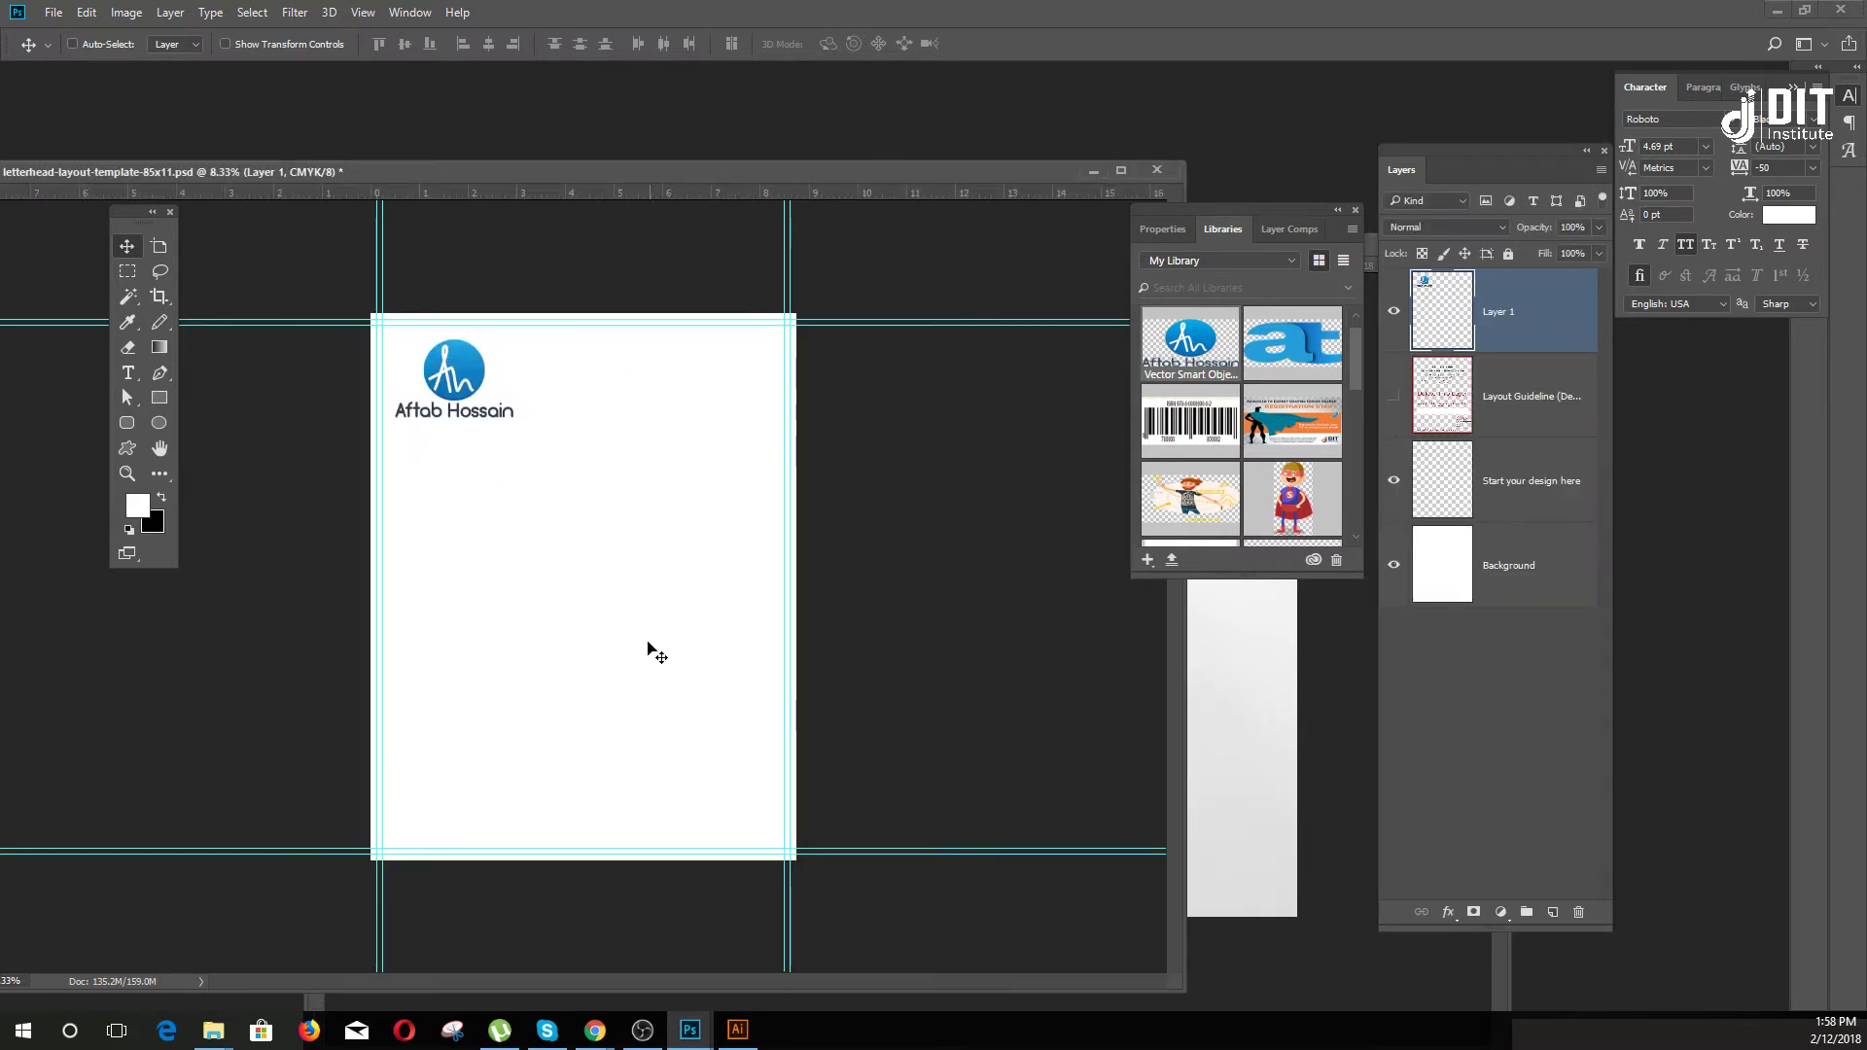
left_click(1264, 813)
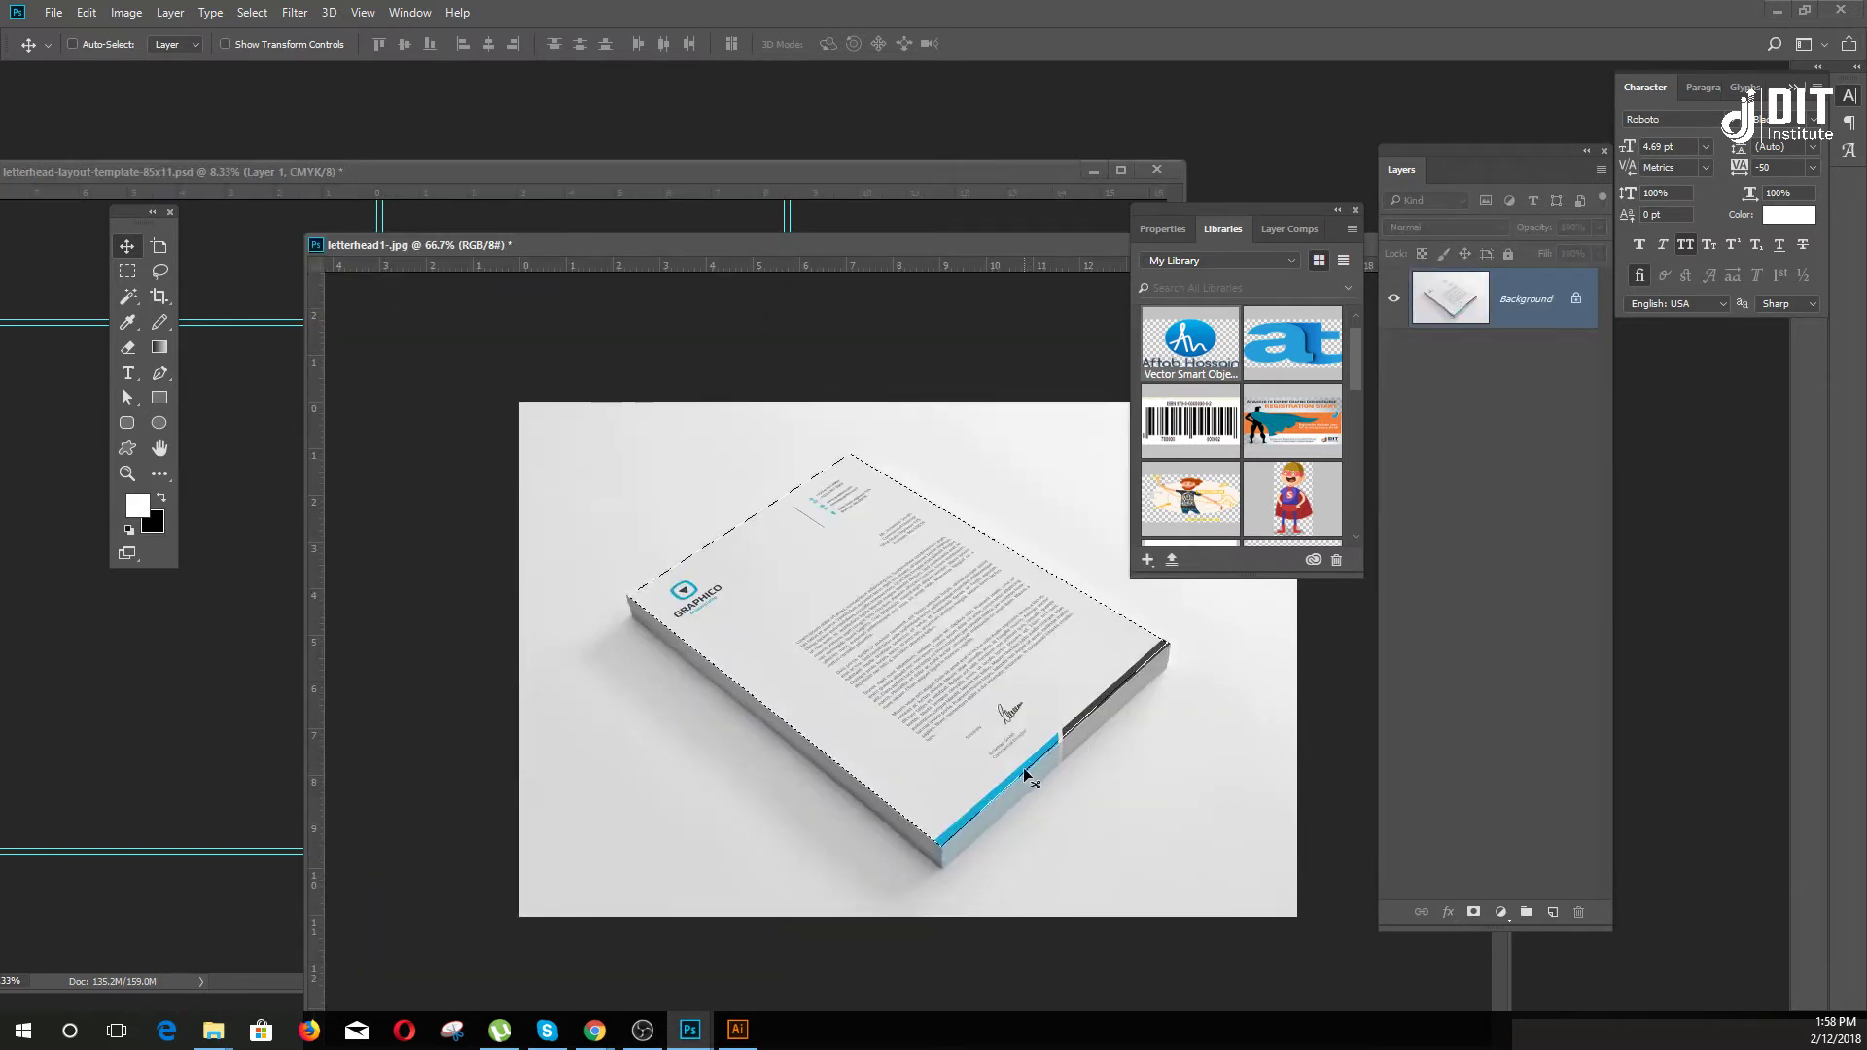
left_click(585, 229)
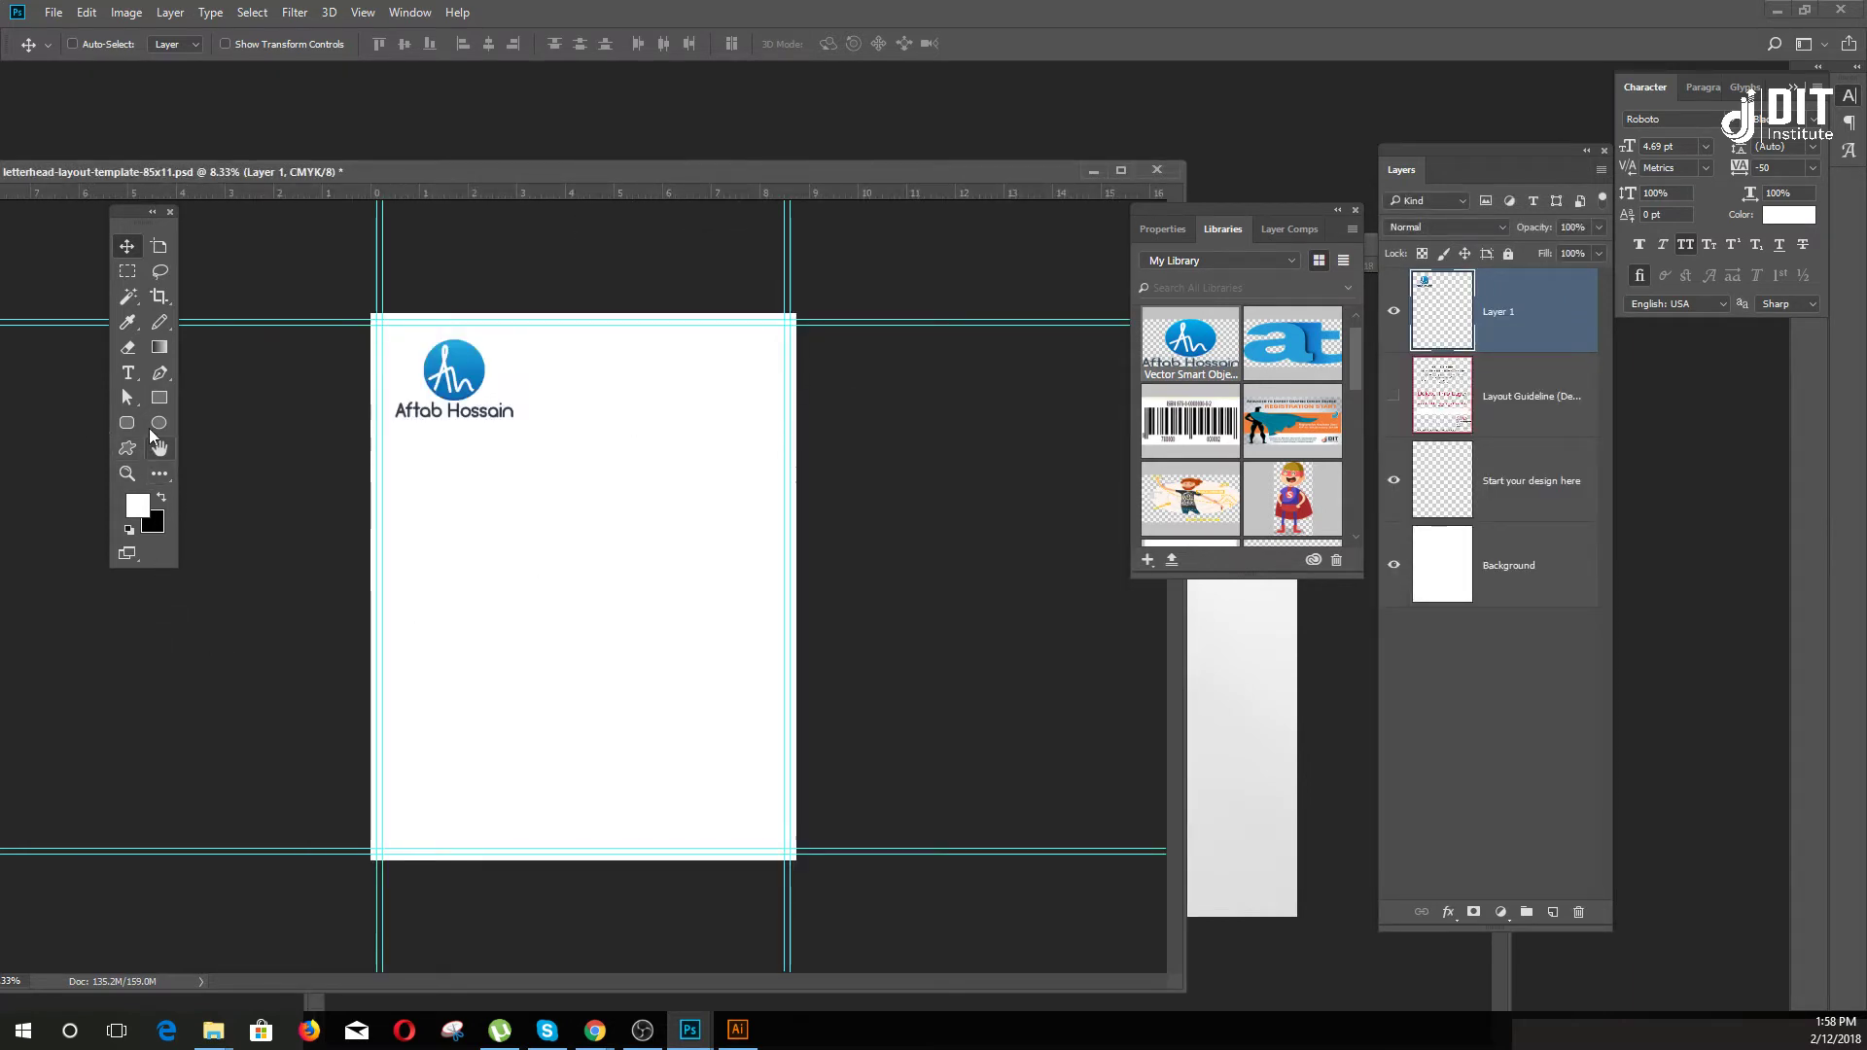
Draw left and right footer rectangles at the page bottom, filling Rectangle 2 grey c4c5cb
left_click(158, 397)
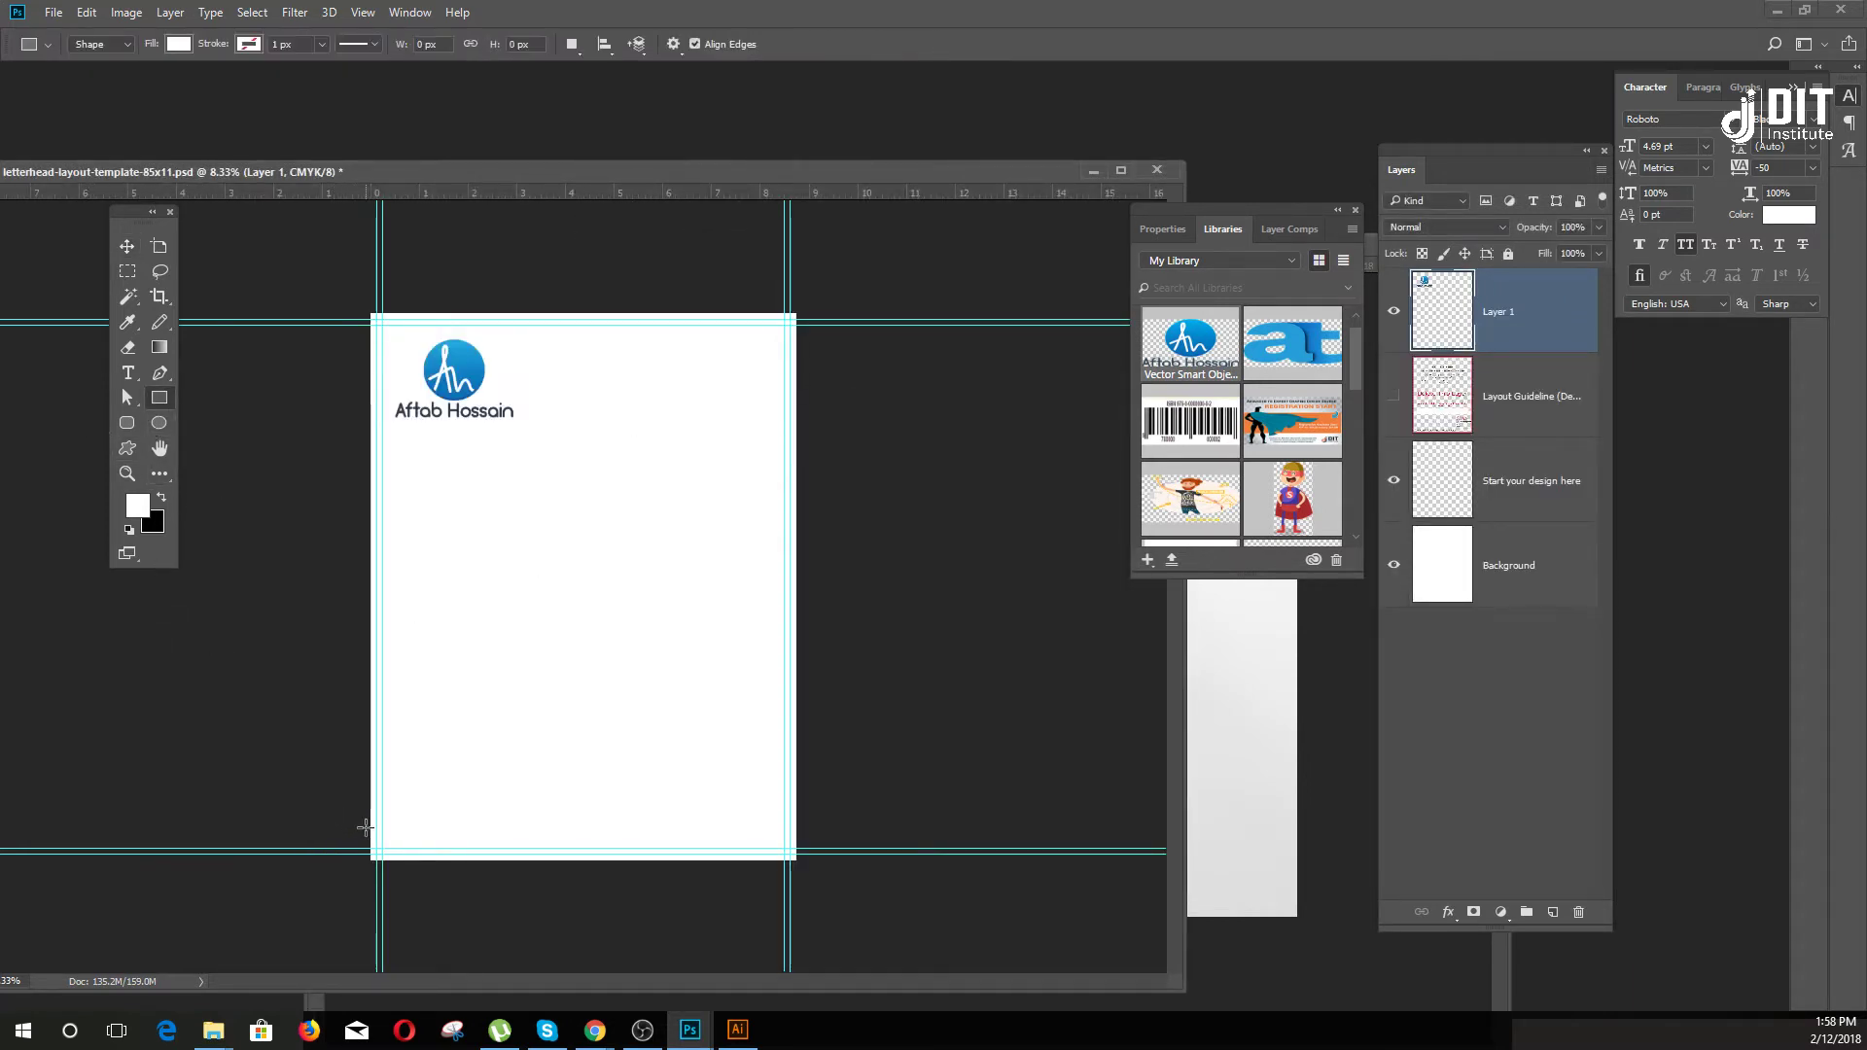
left_click_drag(366, 828, 589, 868)
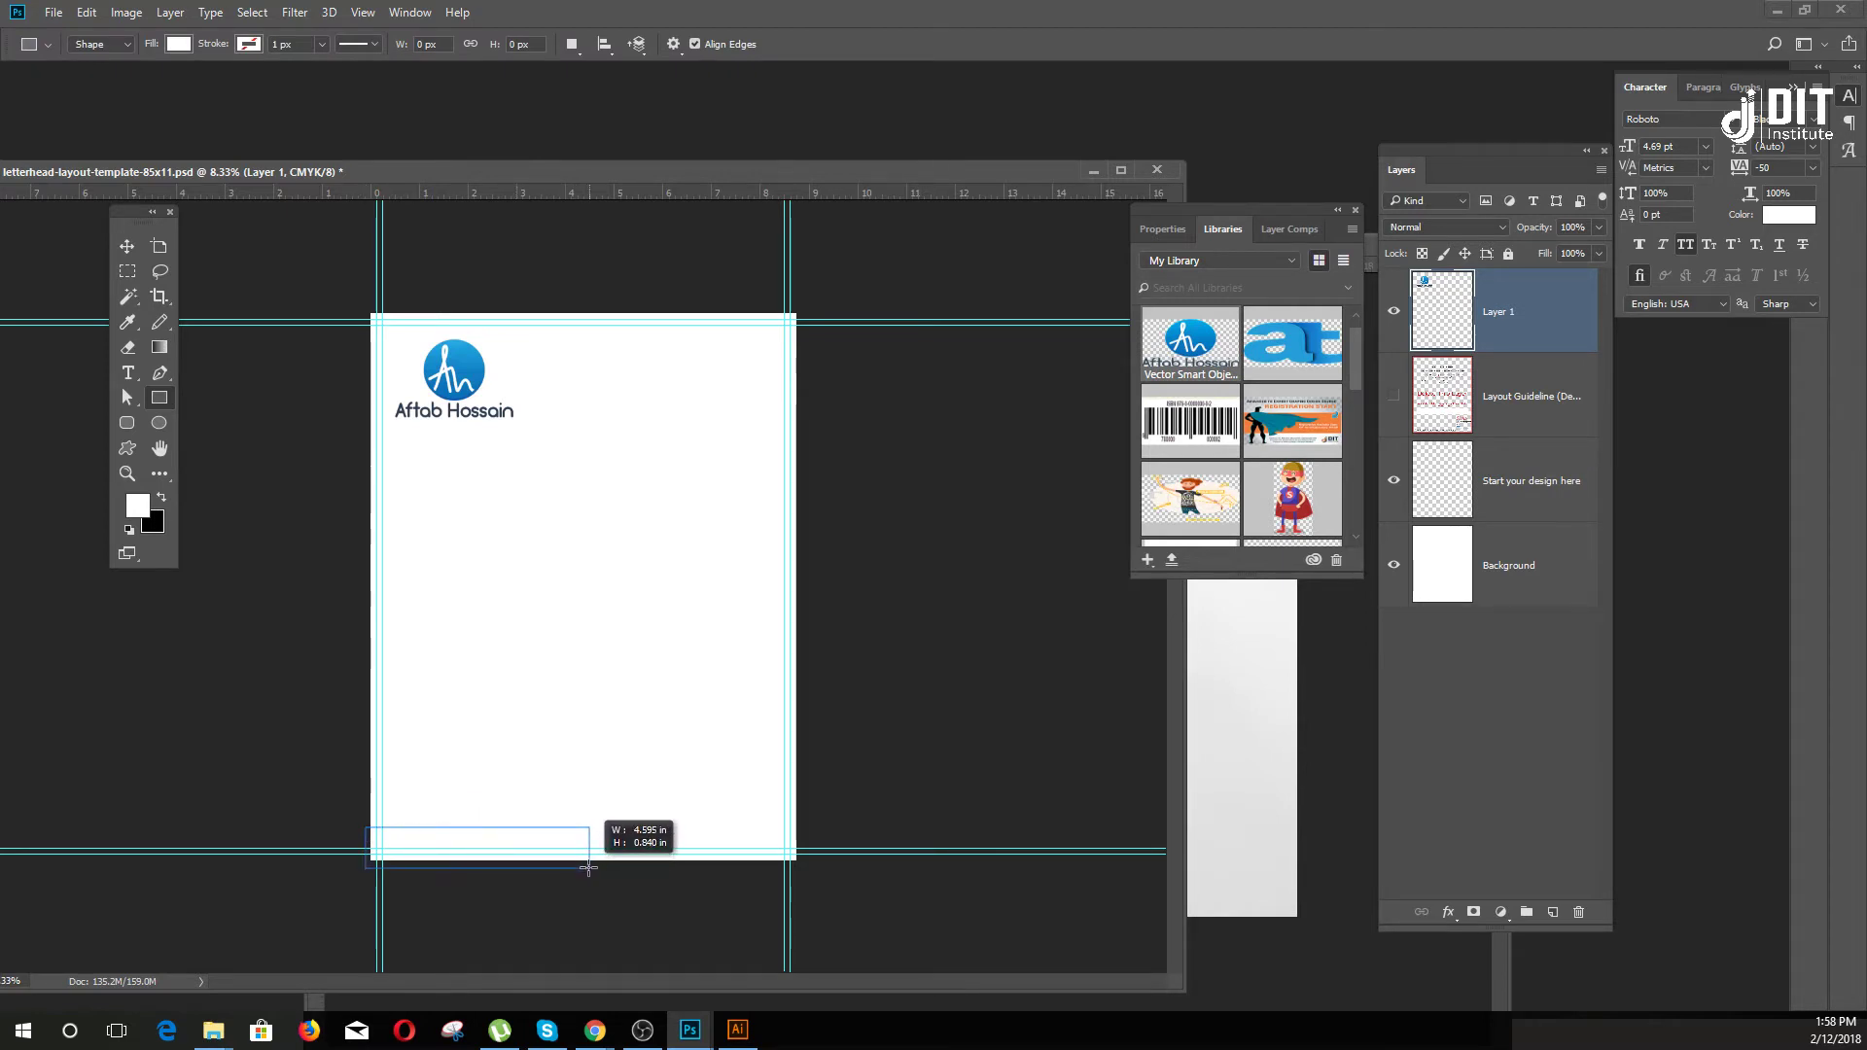
left_click_drag(819, 879, 600, 827)
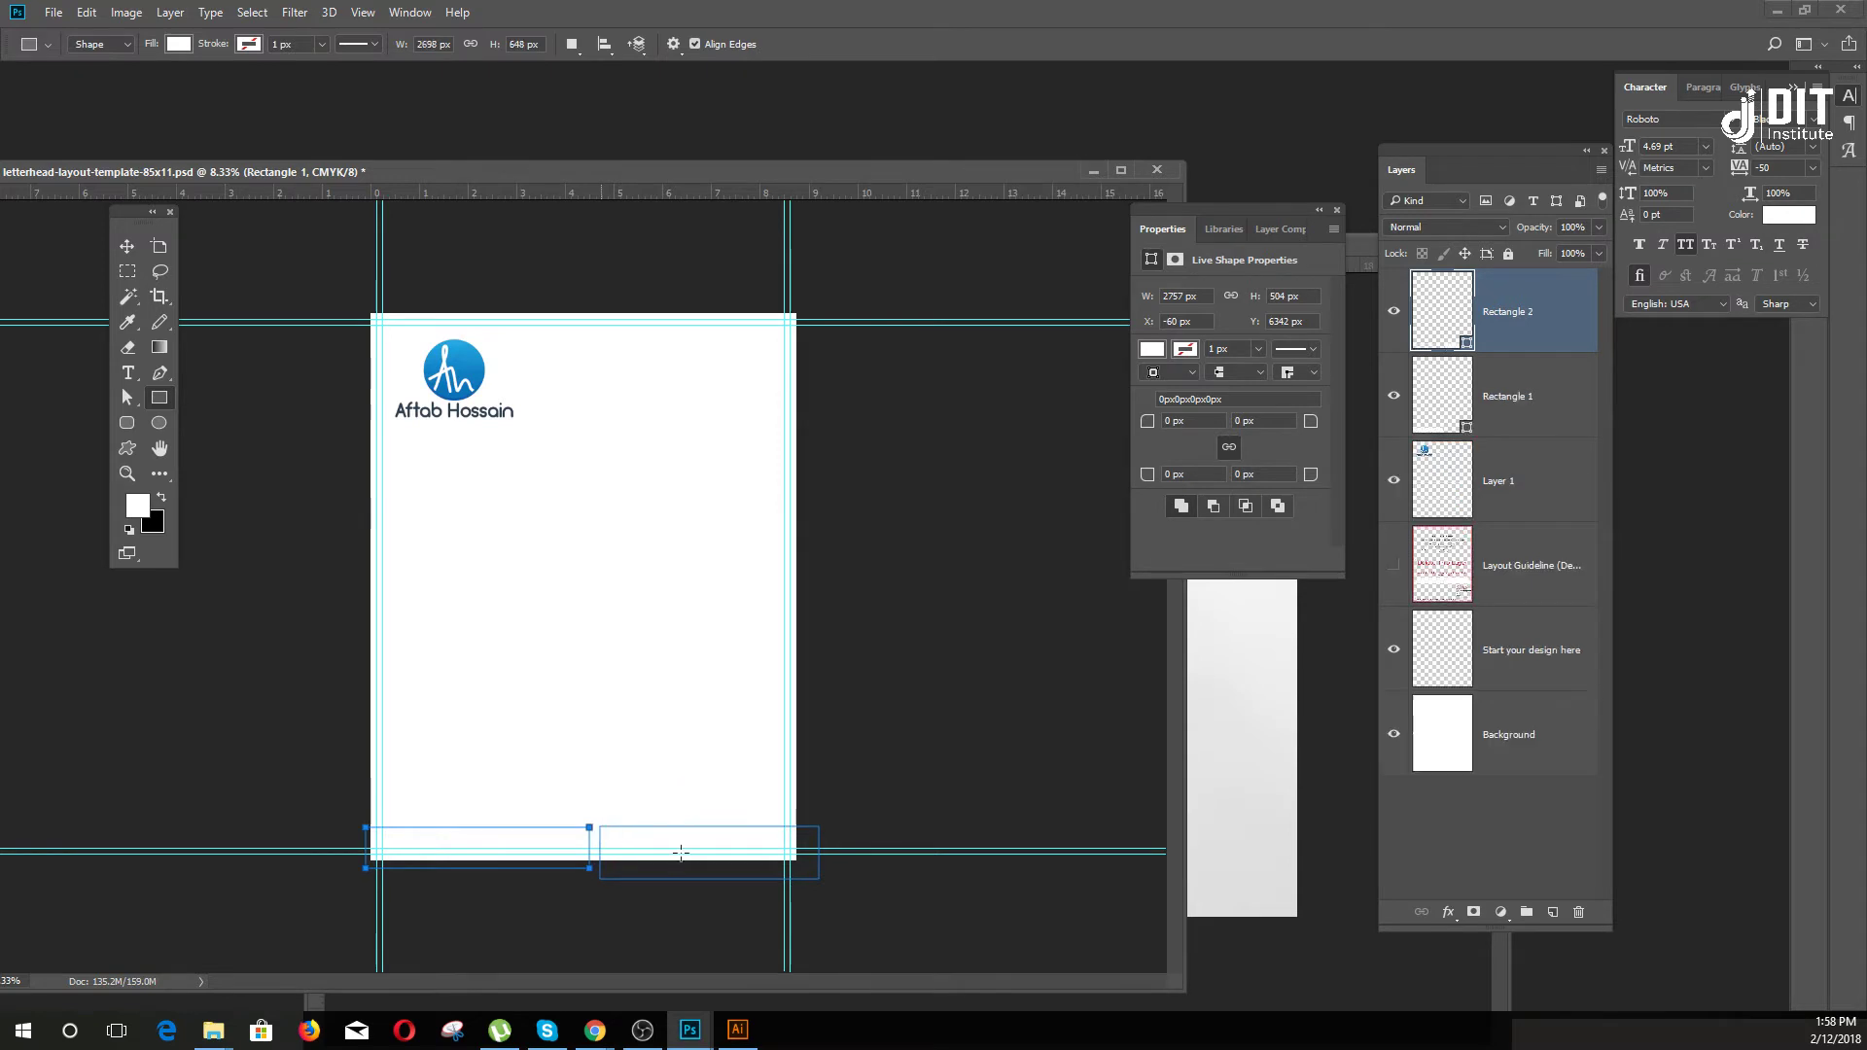
double_click(1447, 306)
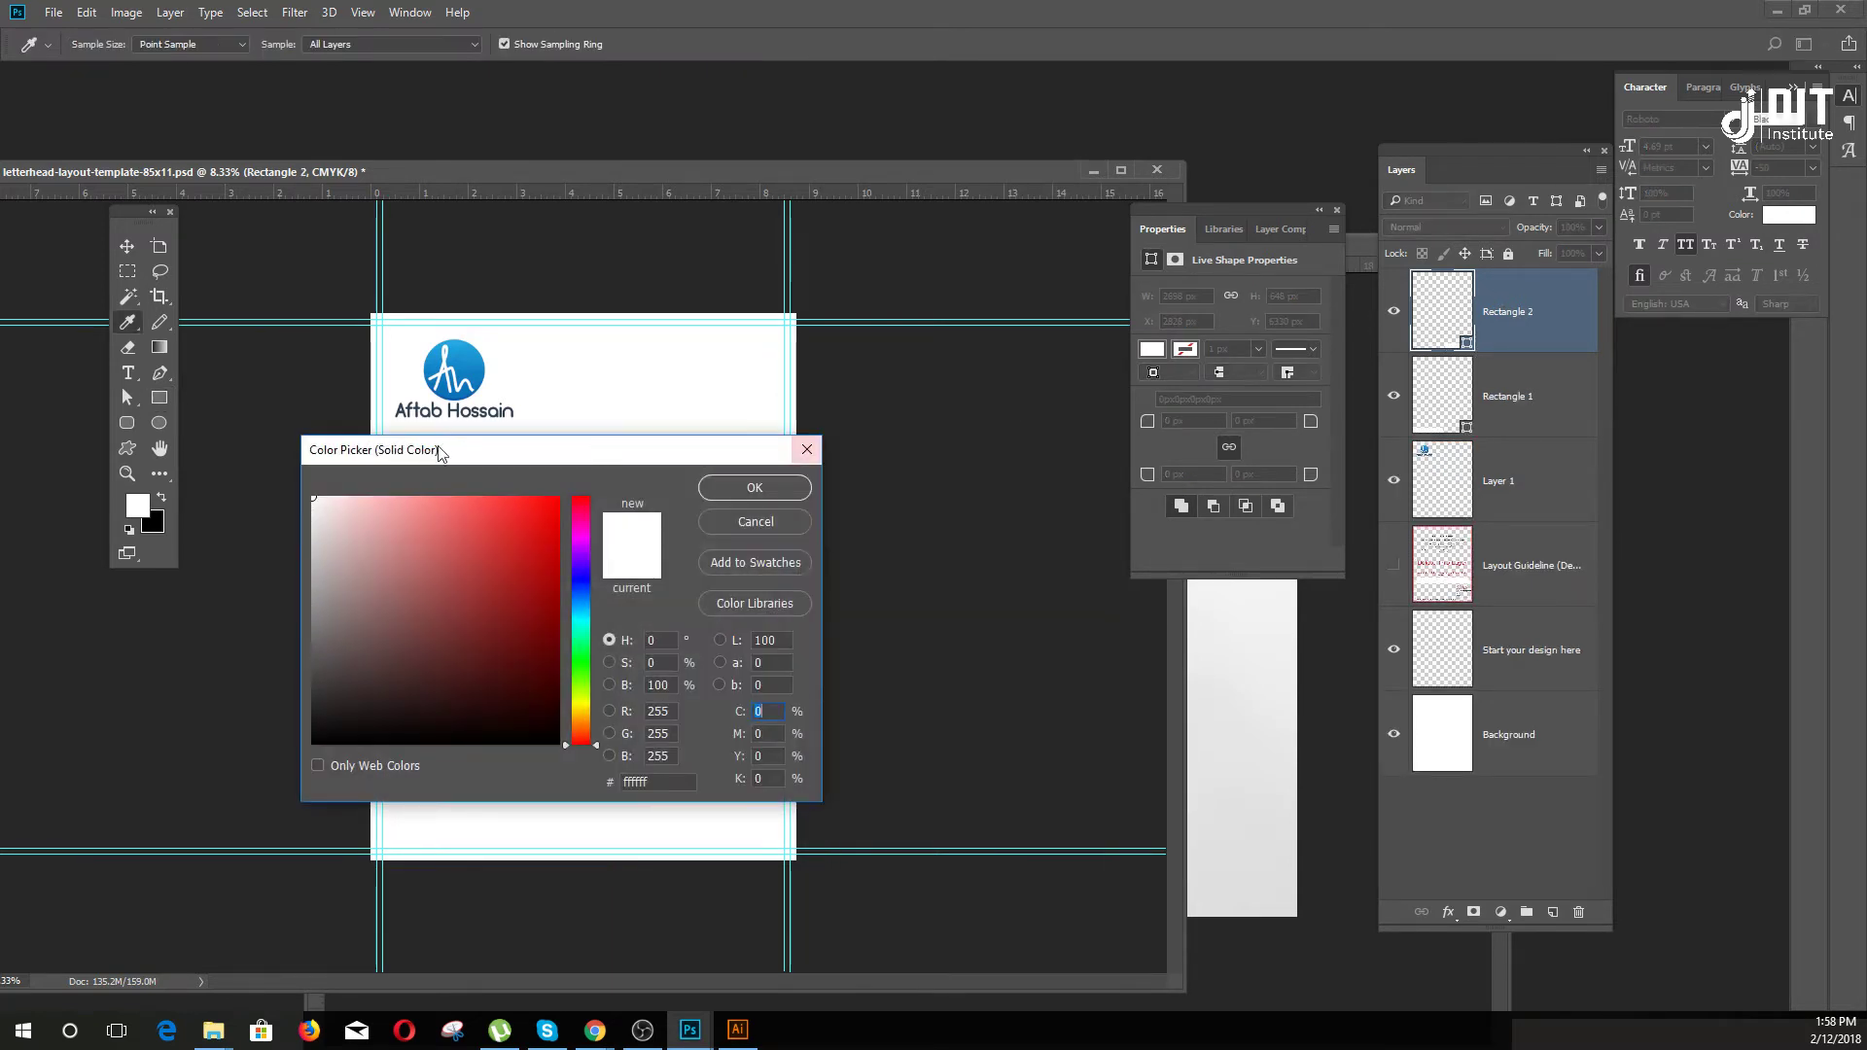
left_click(403, 403)
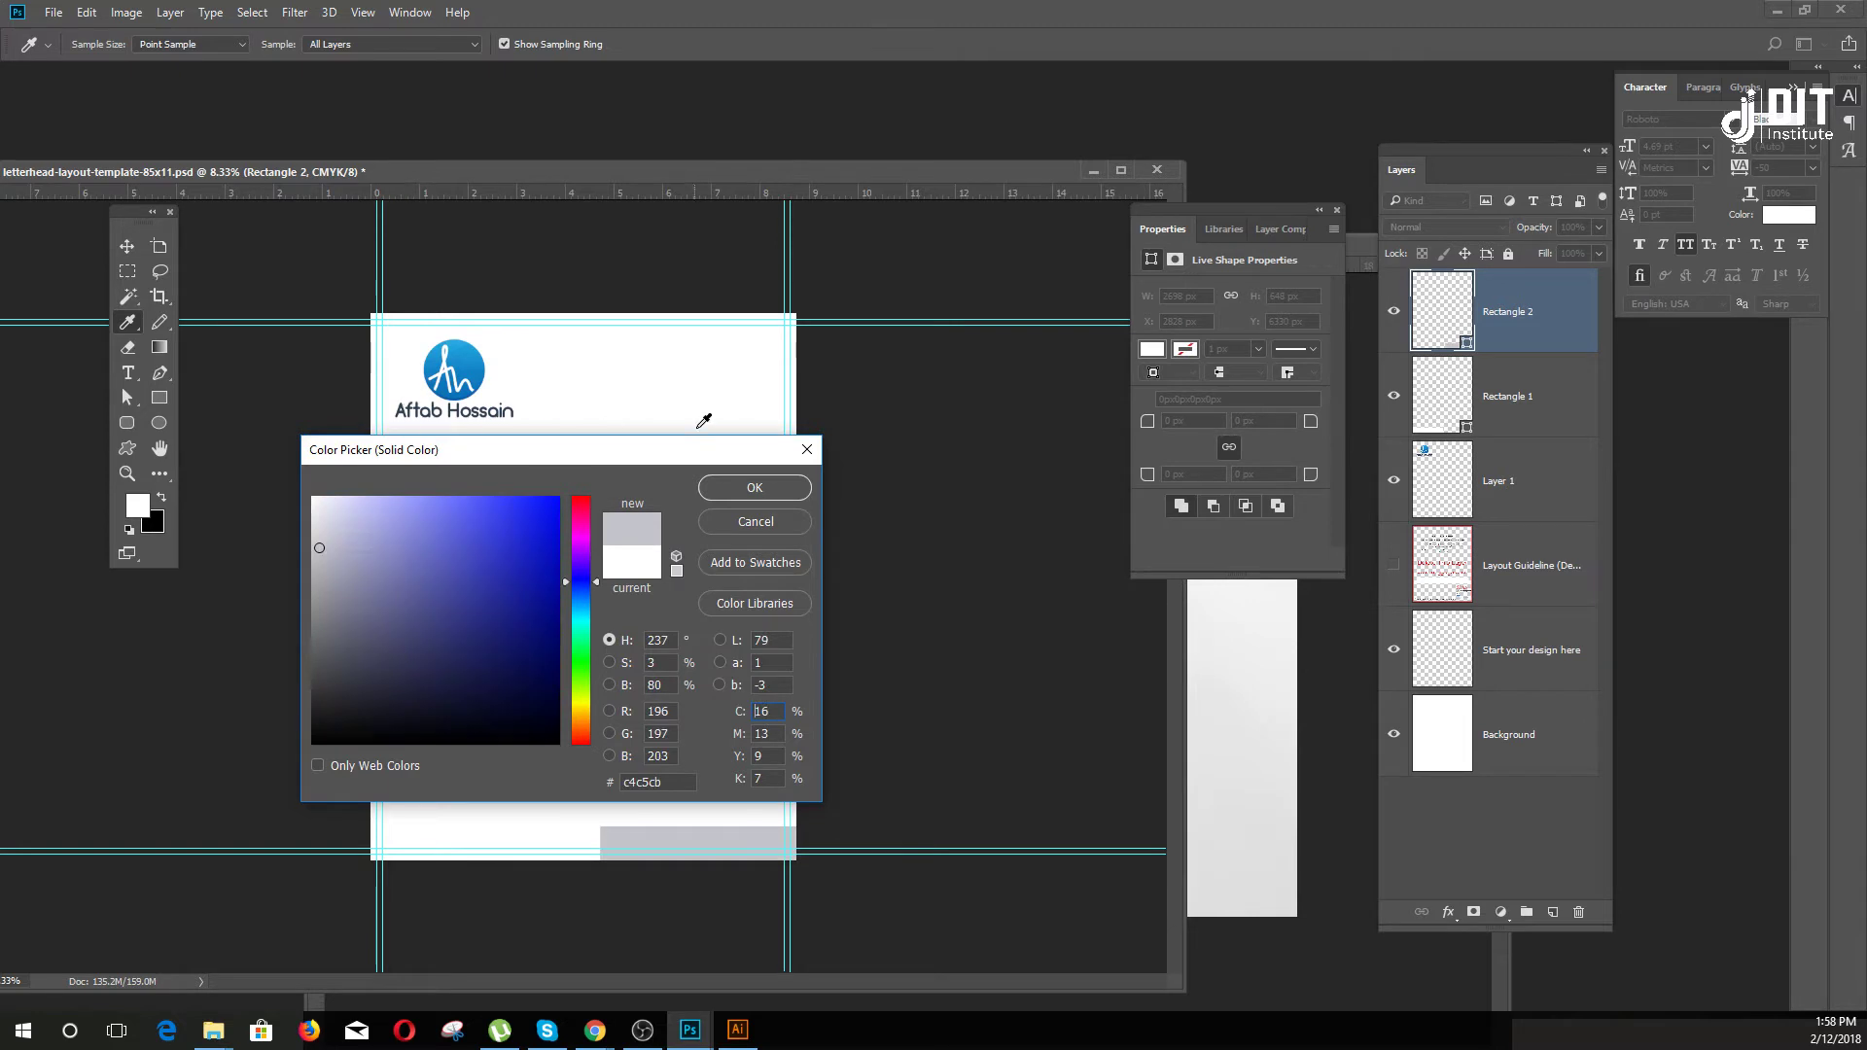
left_click(756, 488)
key("ctrl+plus")
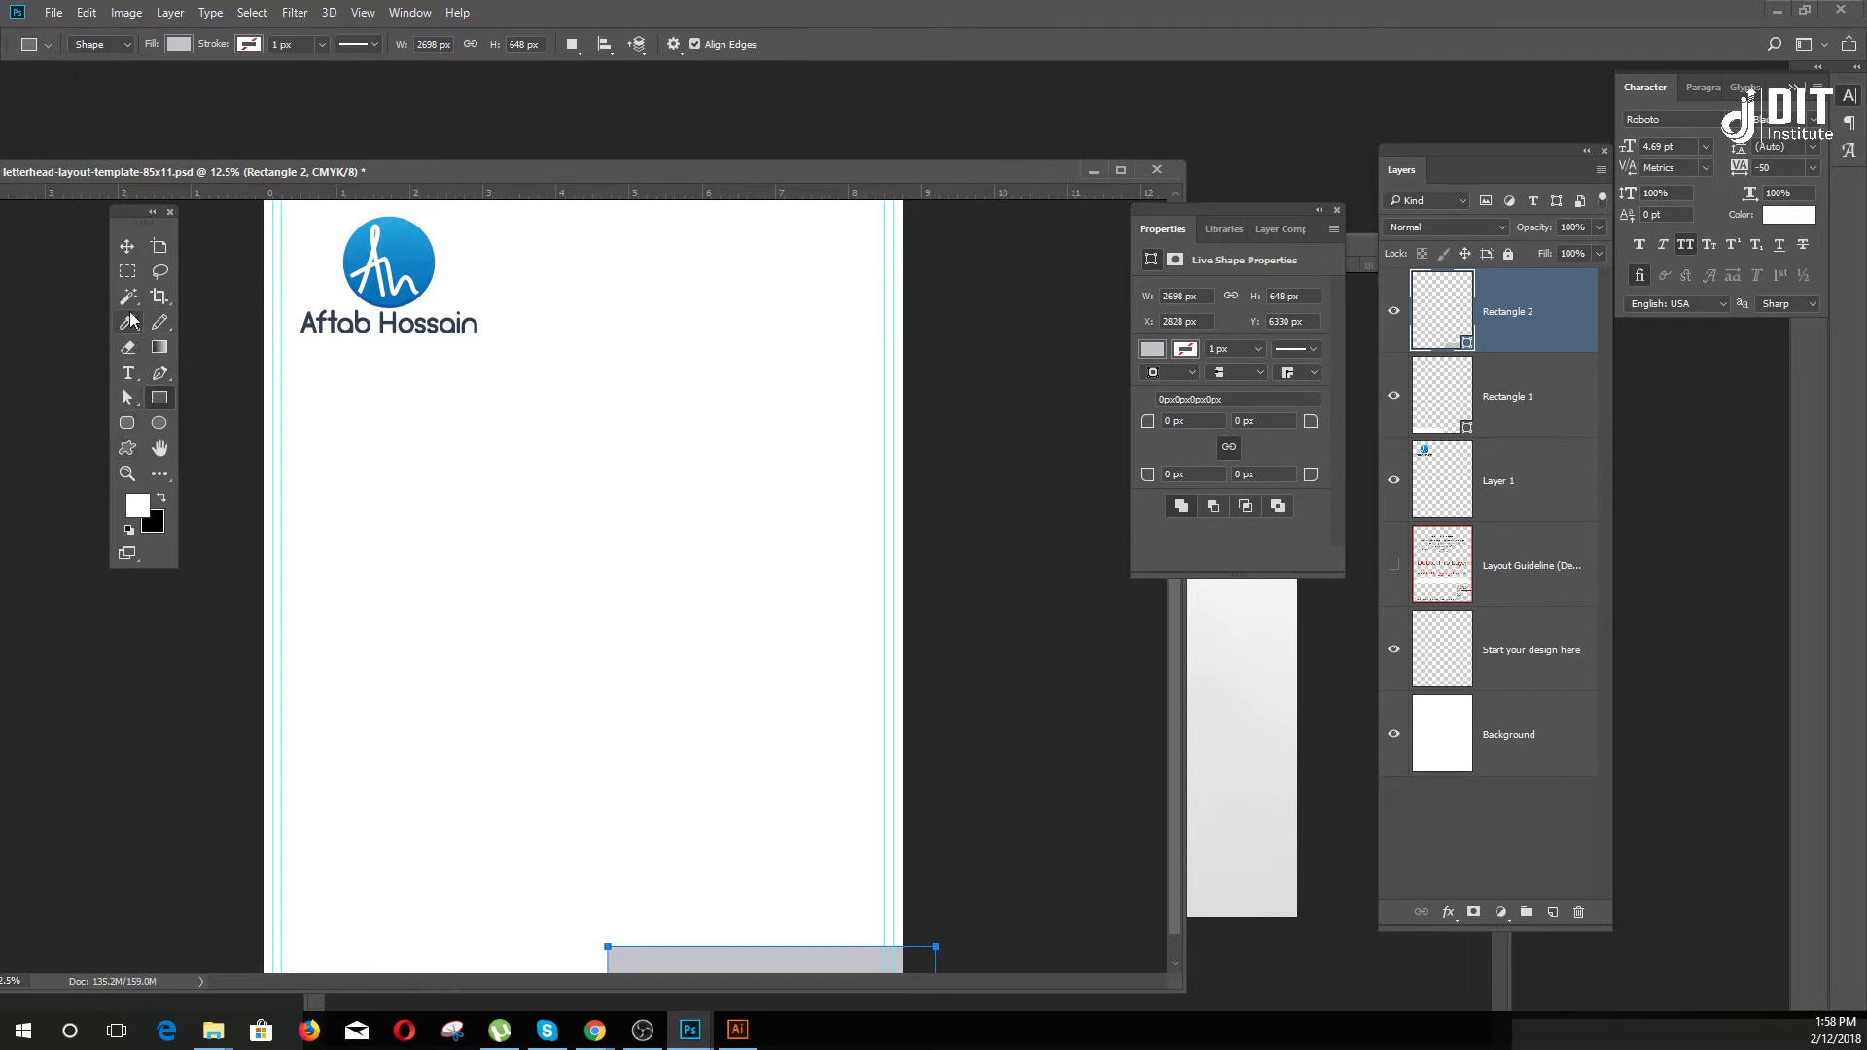
Sample the logo text's navy and fill Rectangle 2 with 2c3e50
left_click(1804, 43)
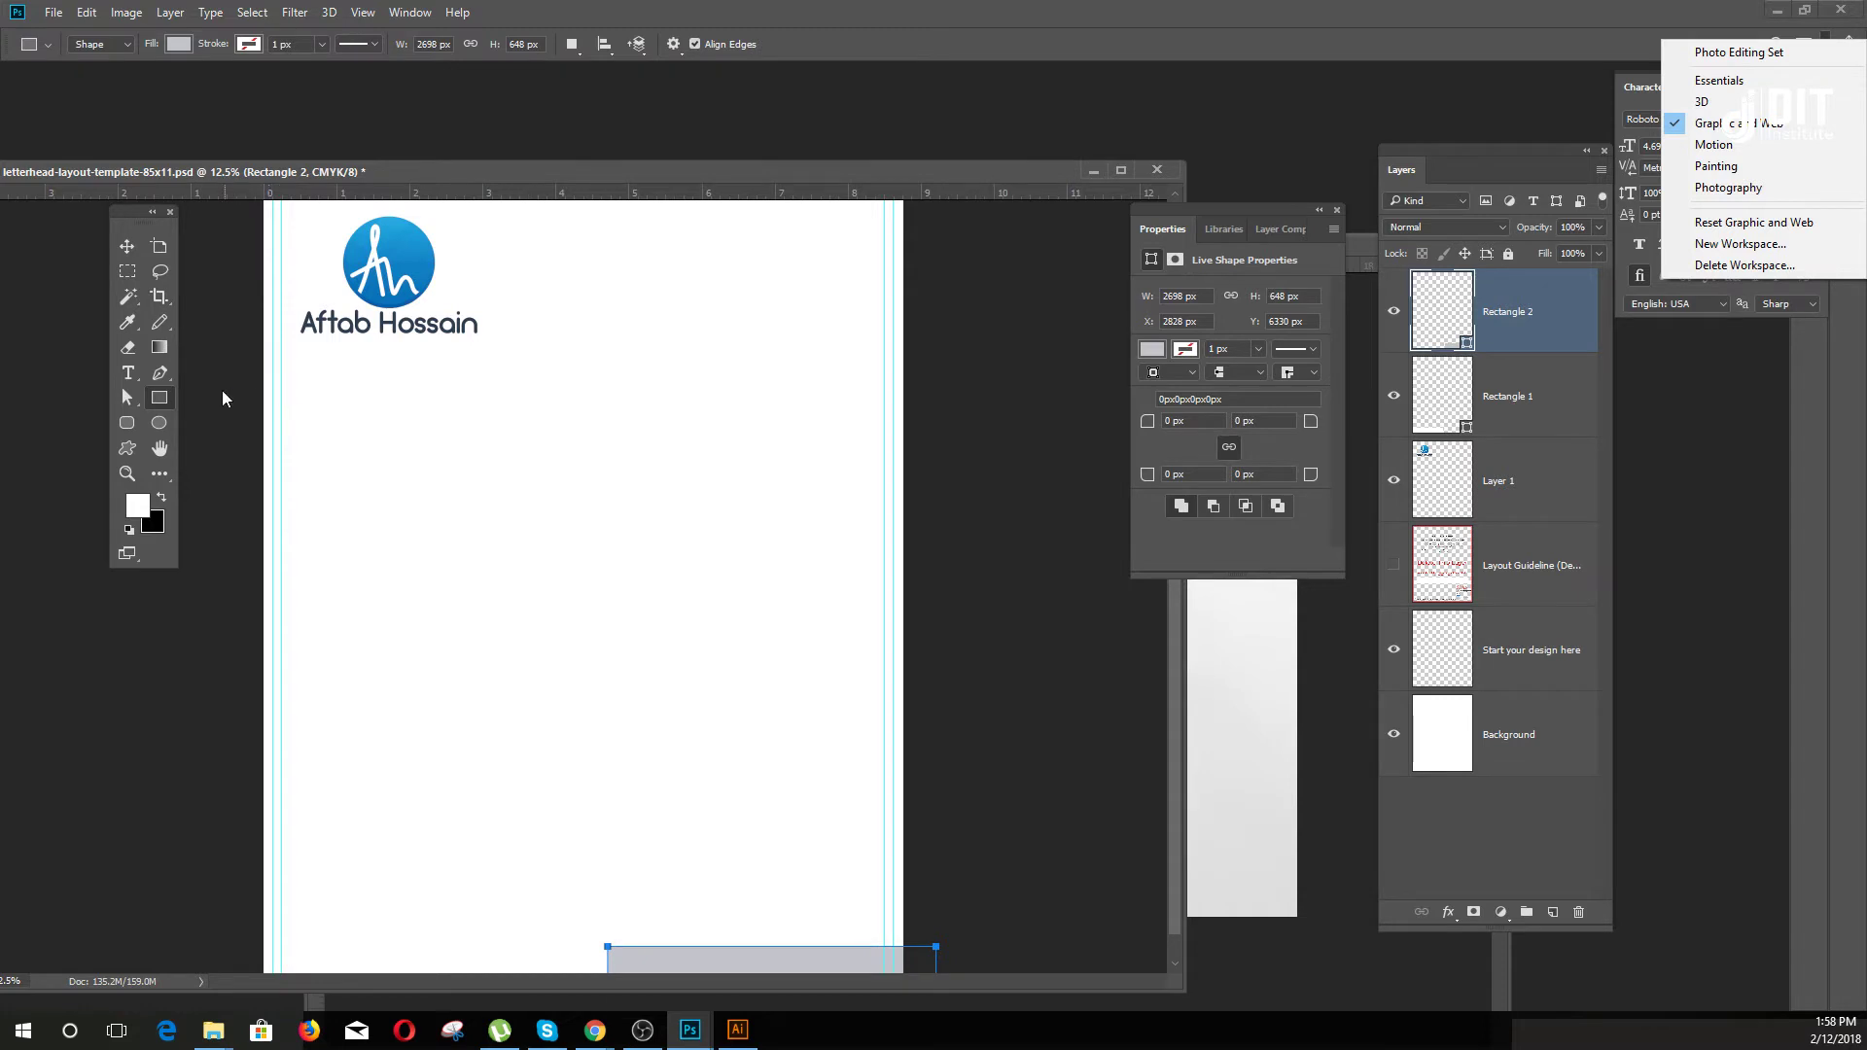
left_click(128, 326)
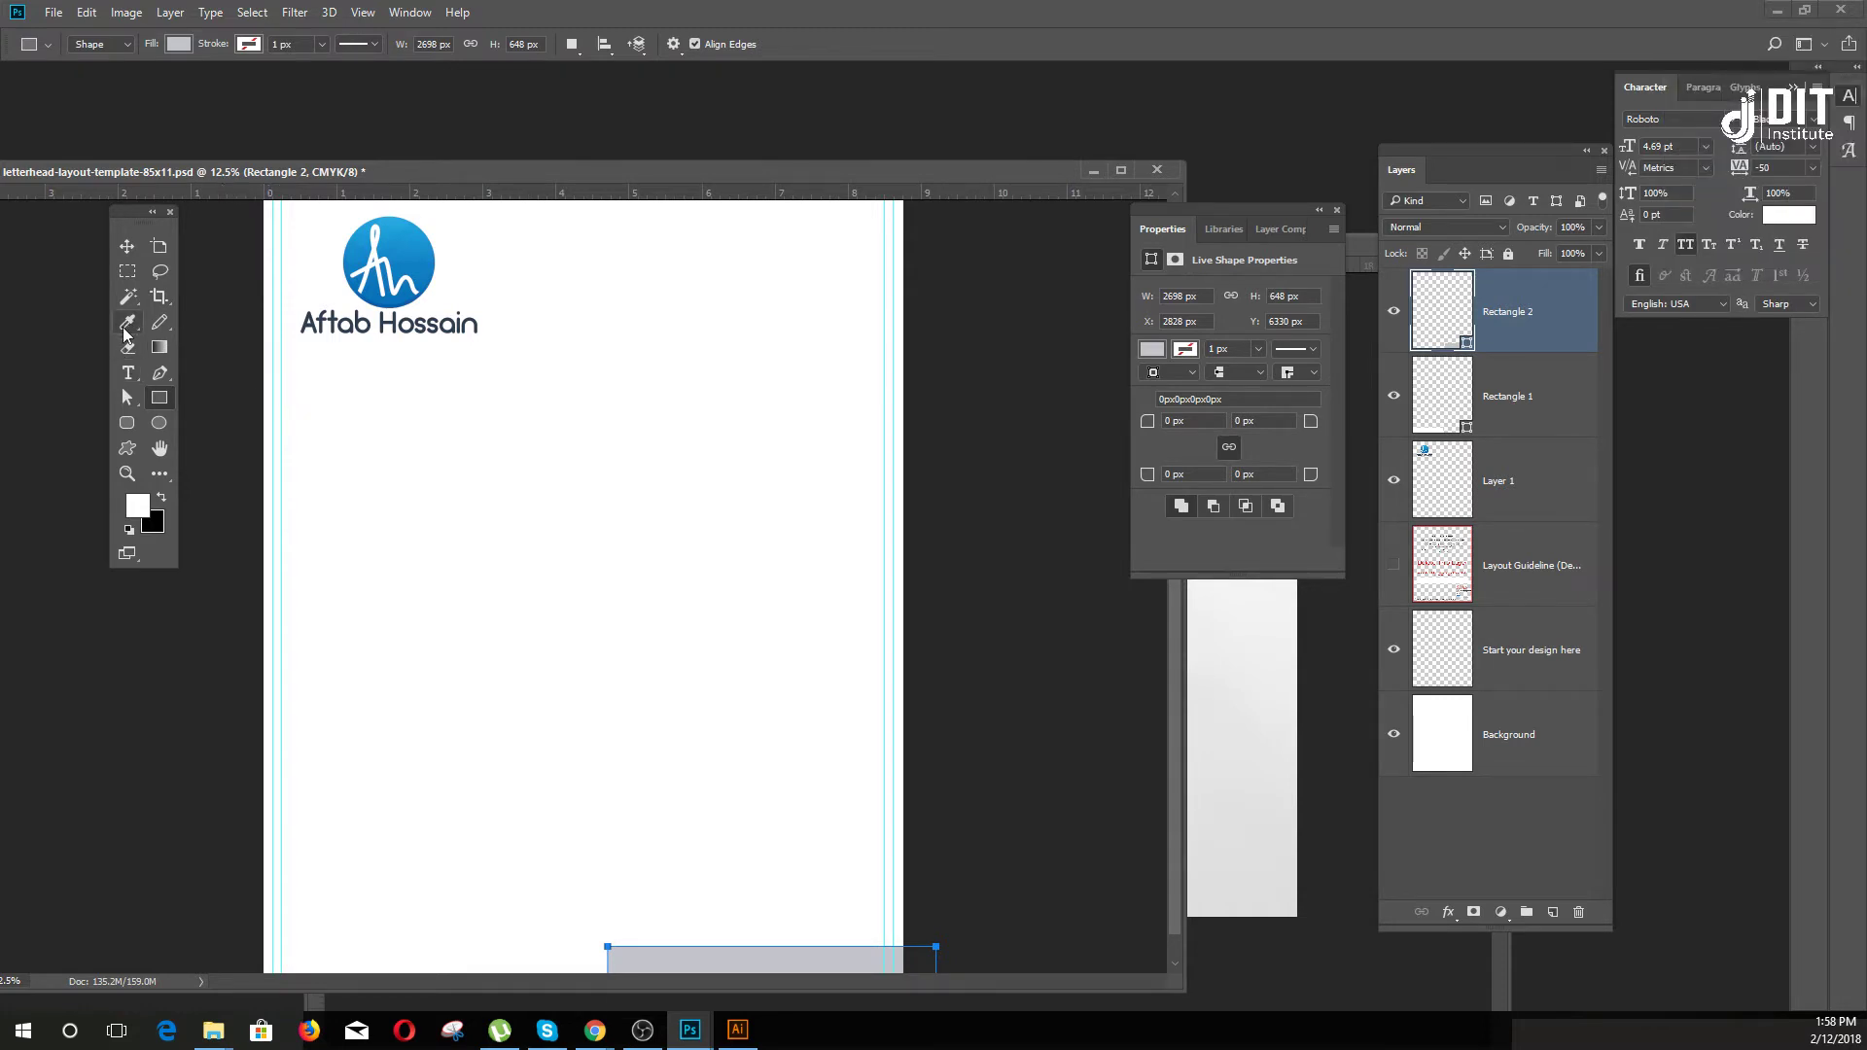
left_click(308, 317)
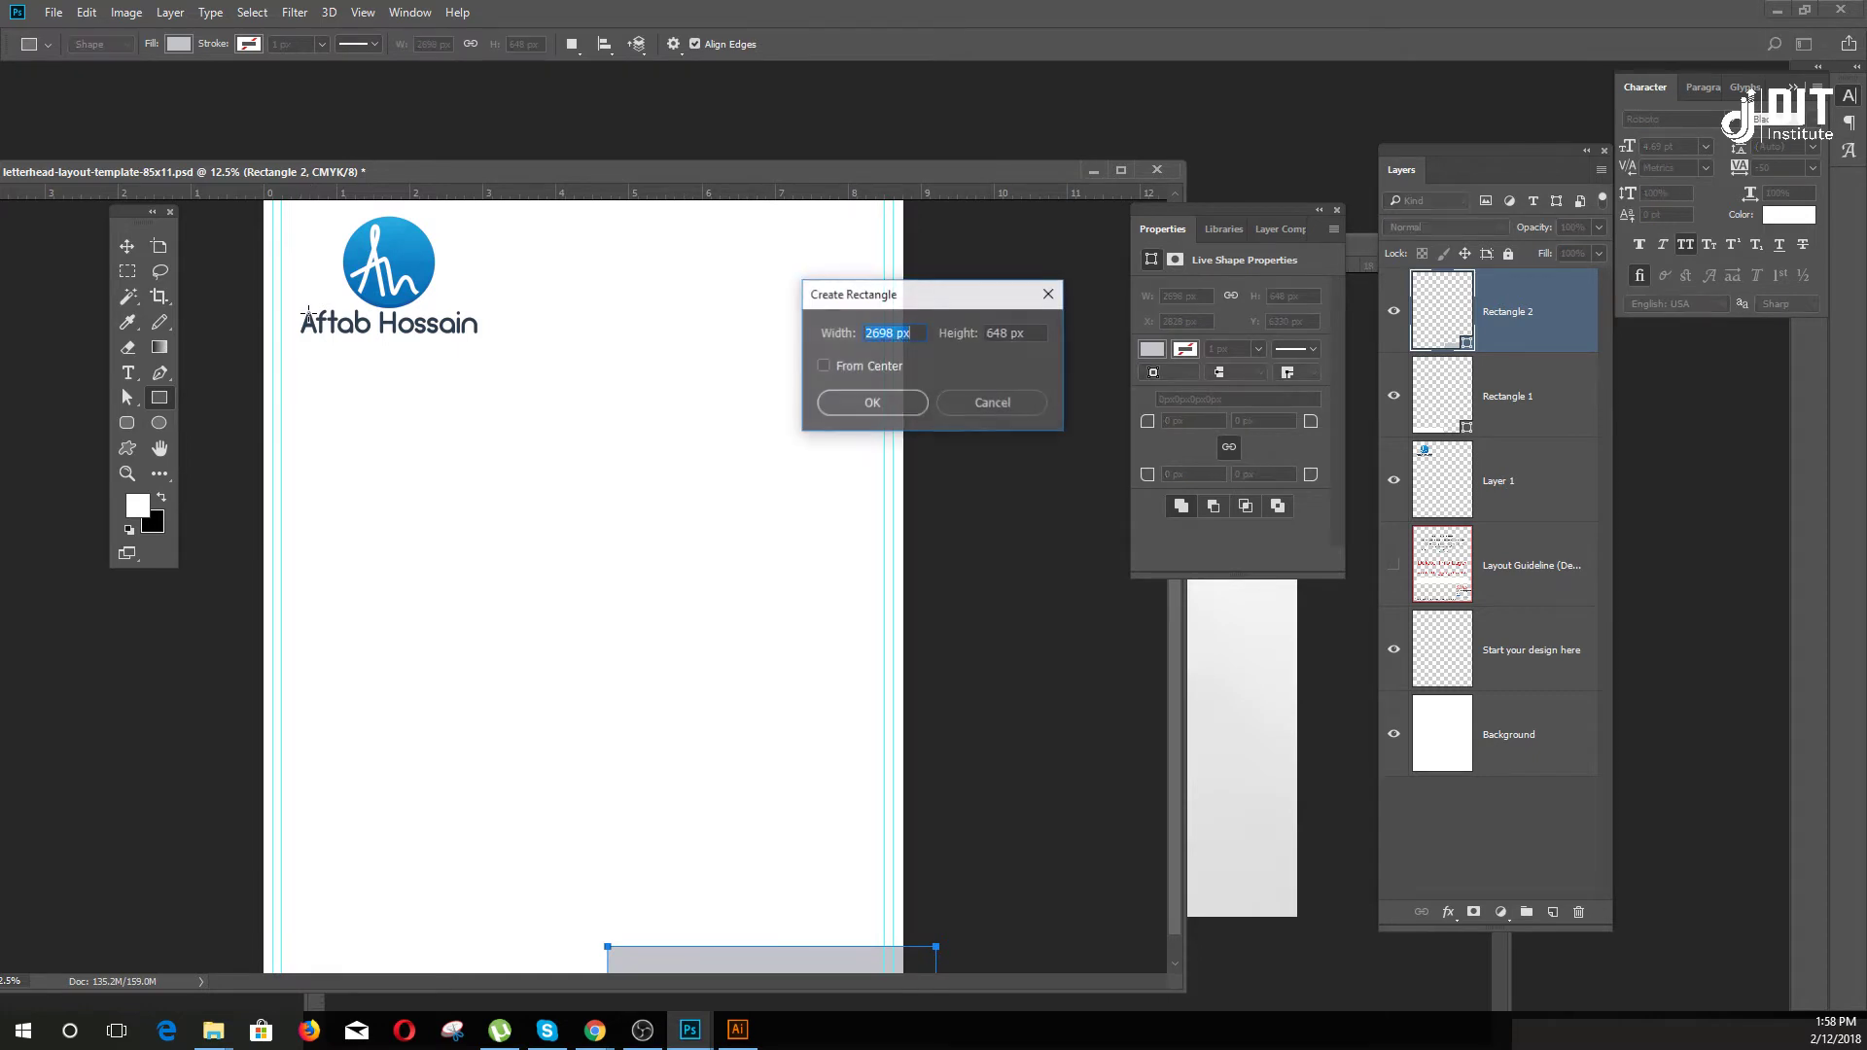
left_click(945, 409)
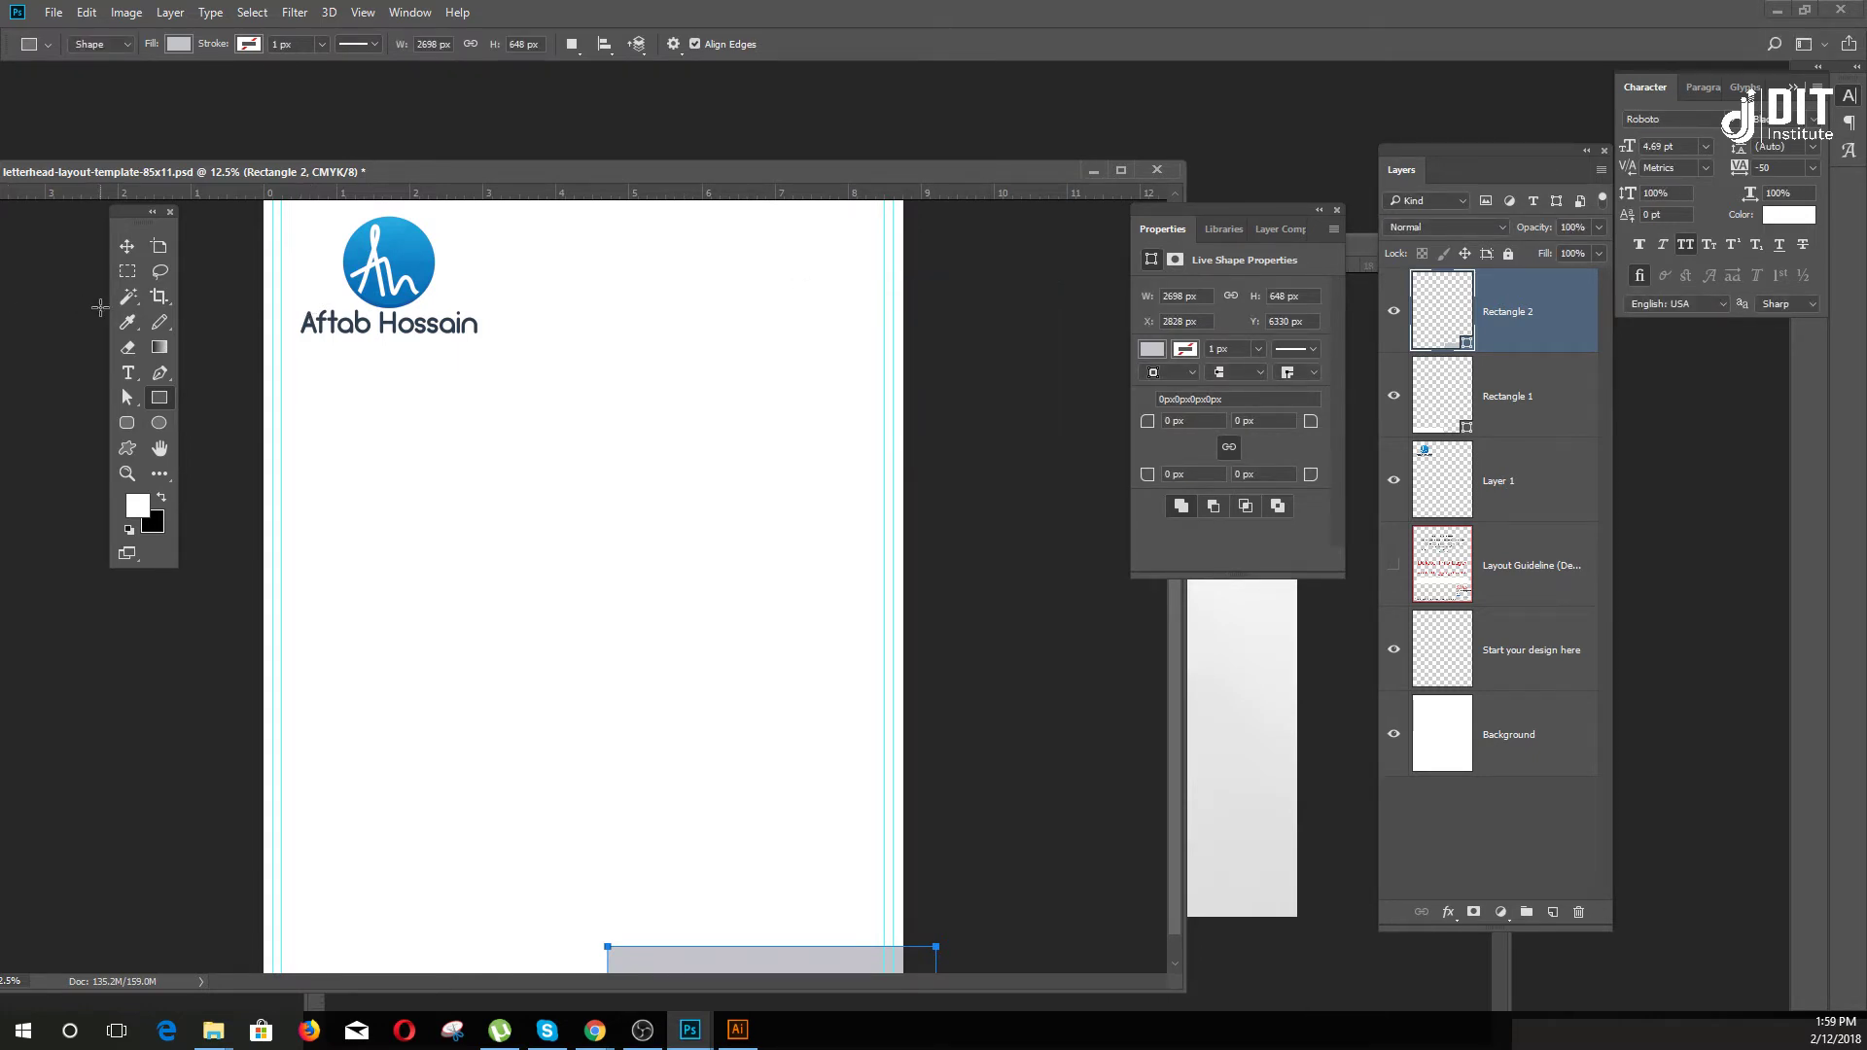
left_click(126, 322)
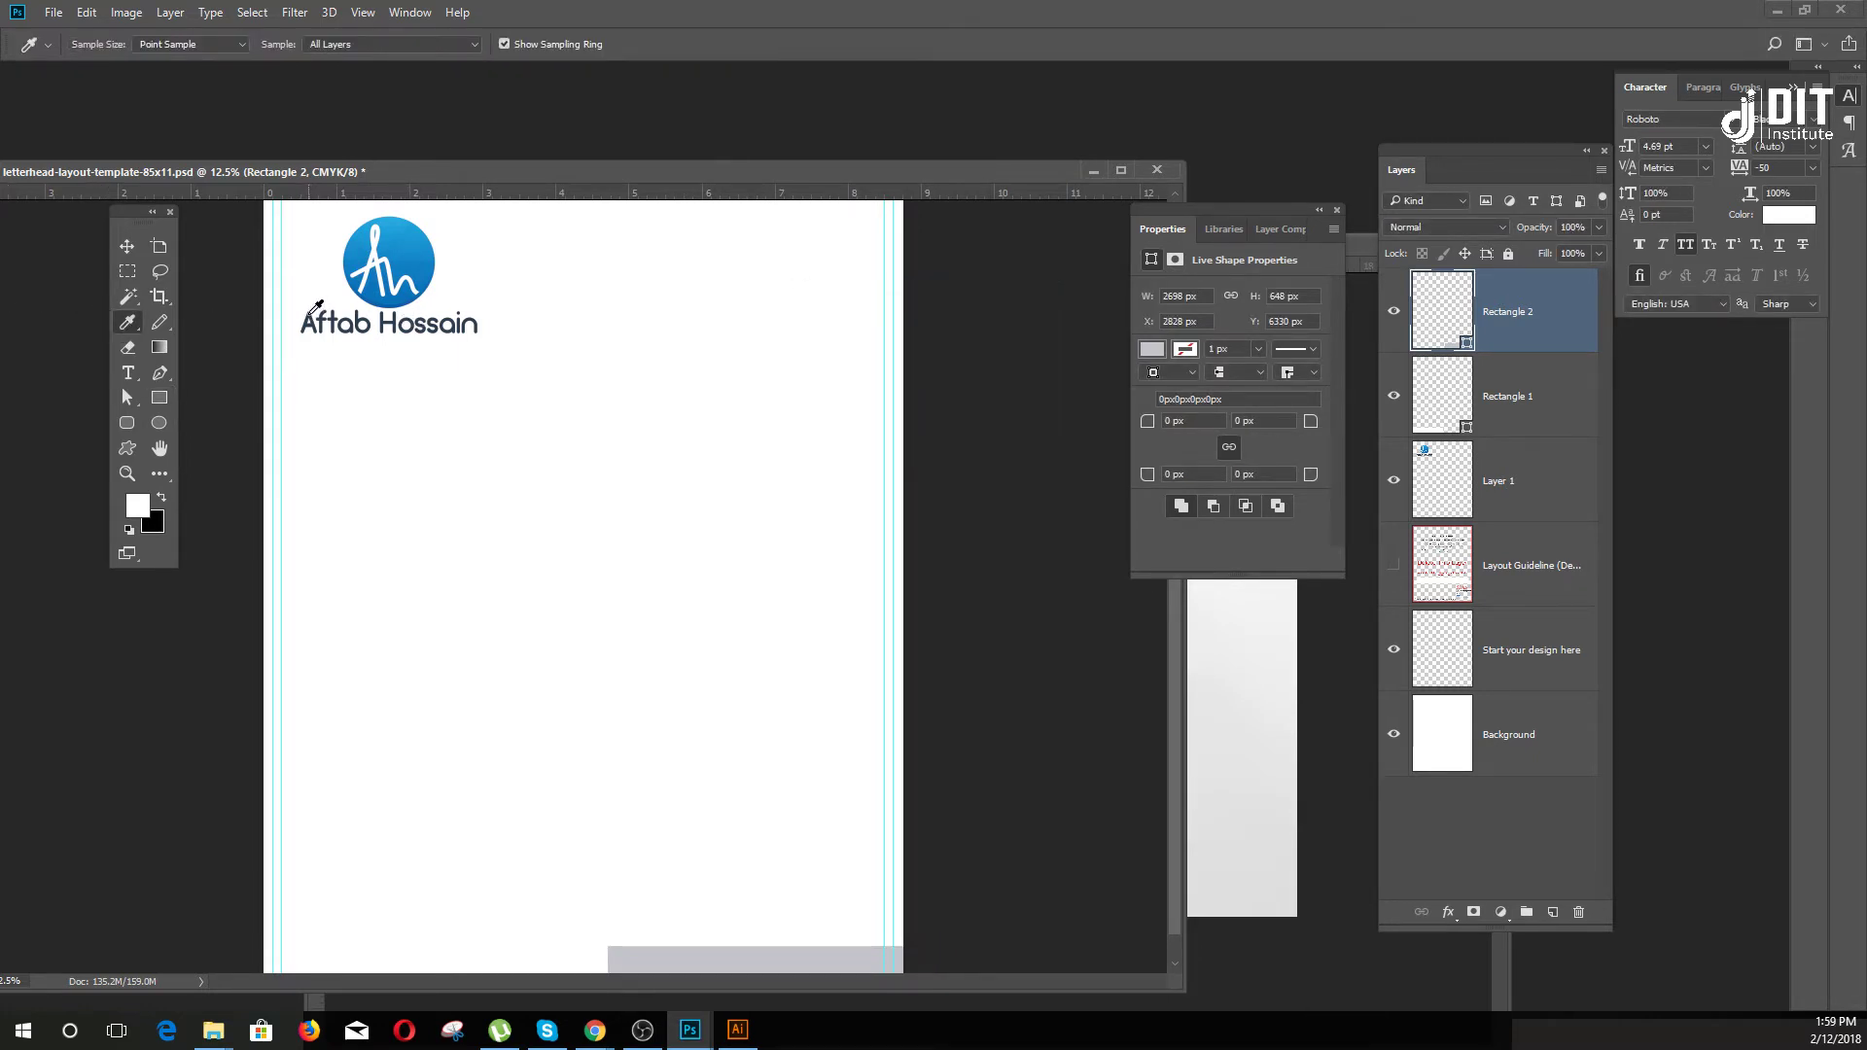
left_click(308, 314)
left_click(137, 506)
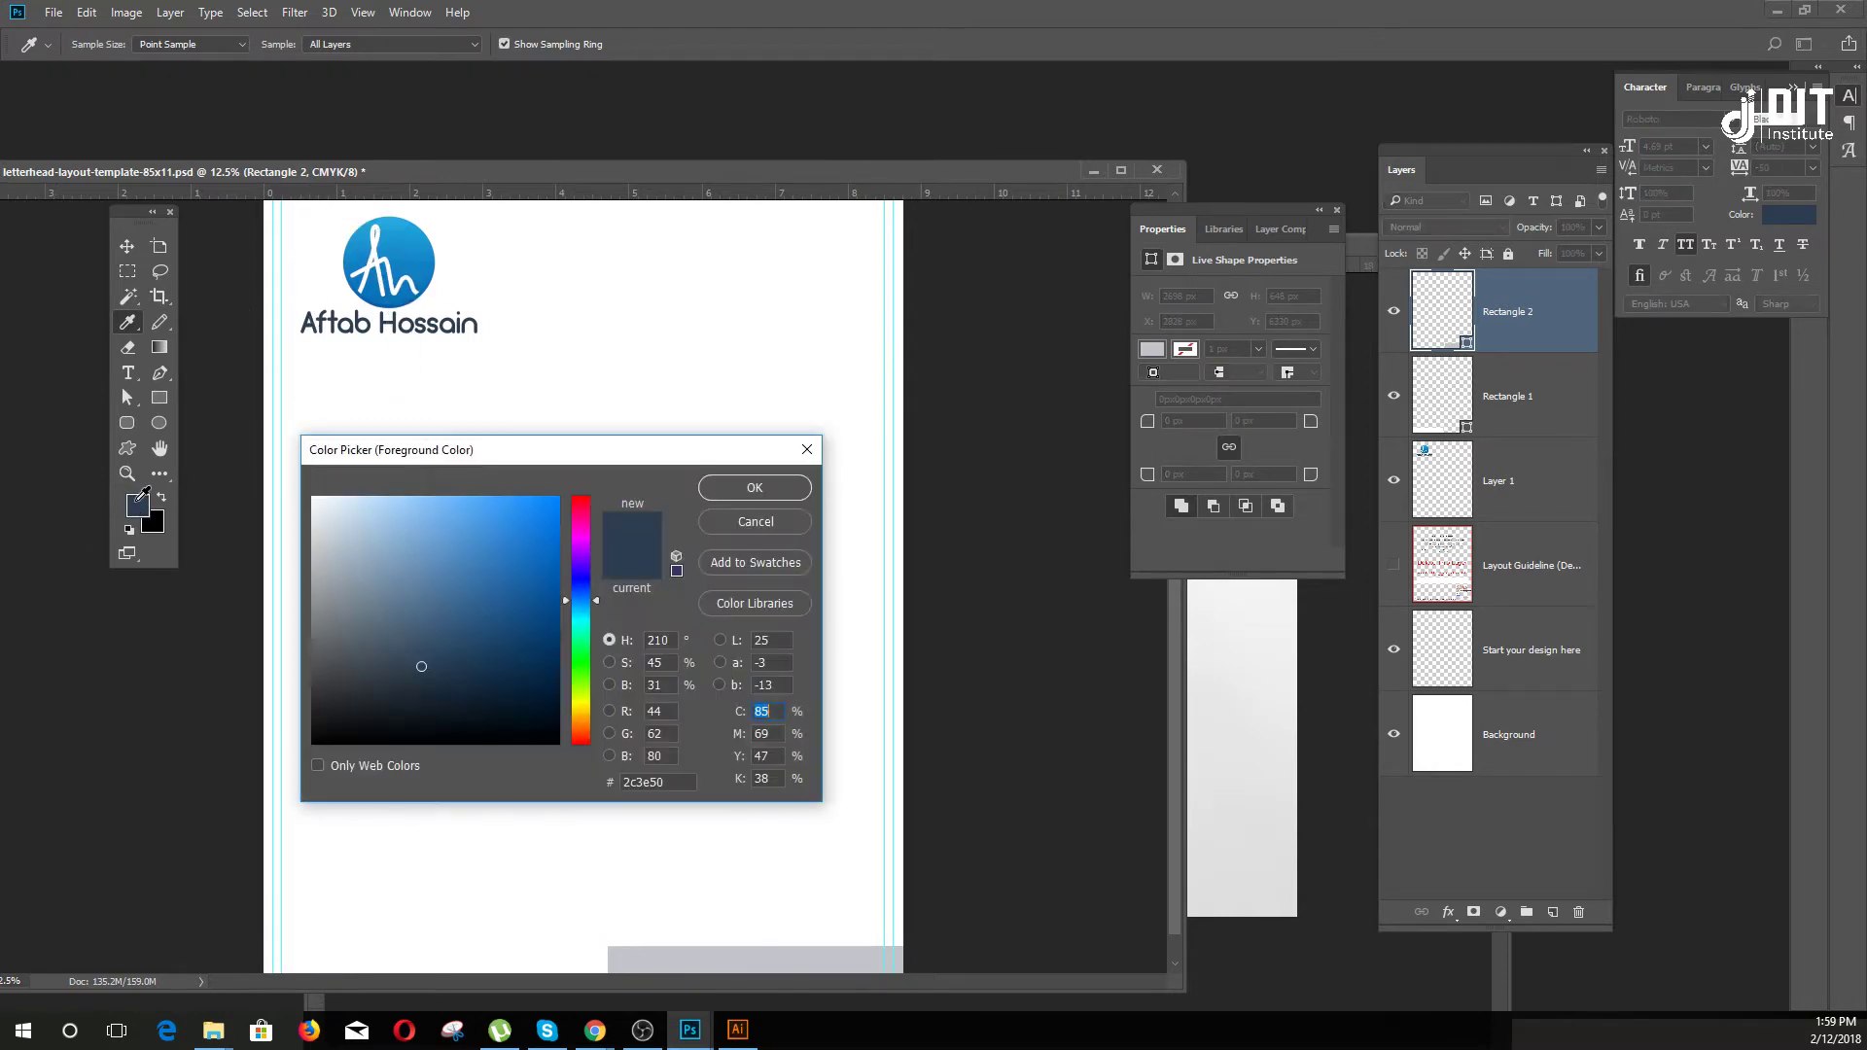
left_click(687, 779)
left_click(755, 487)
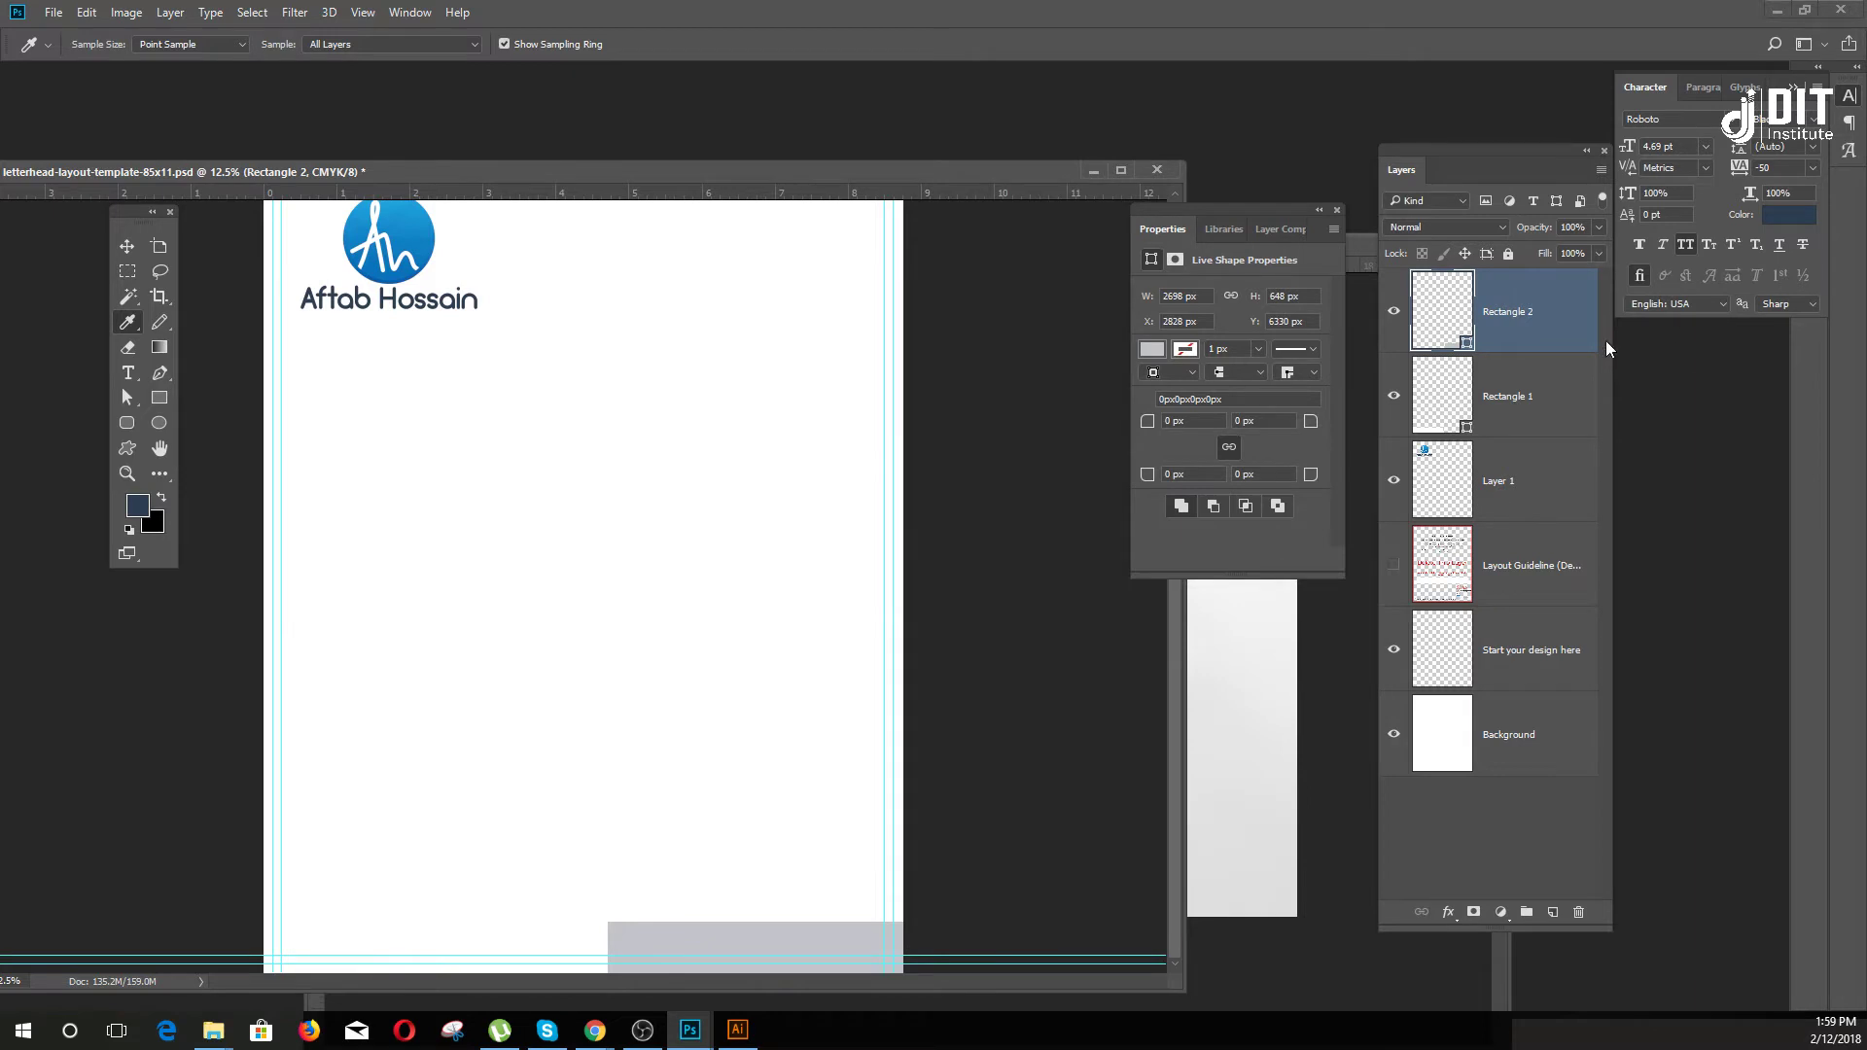
double_click(1438, 312)
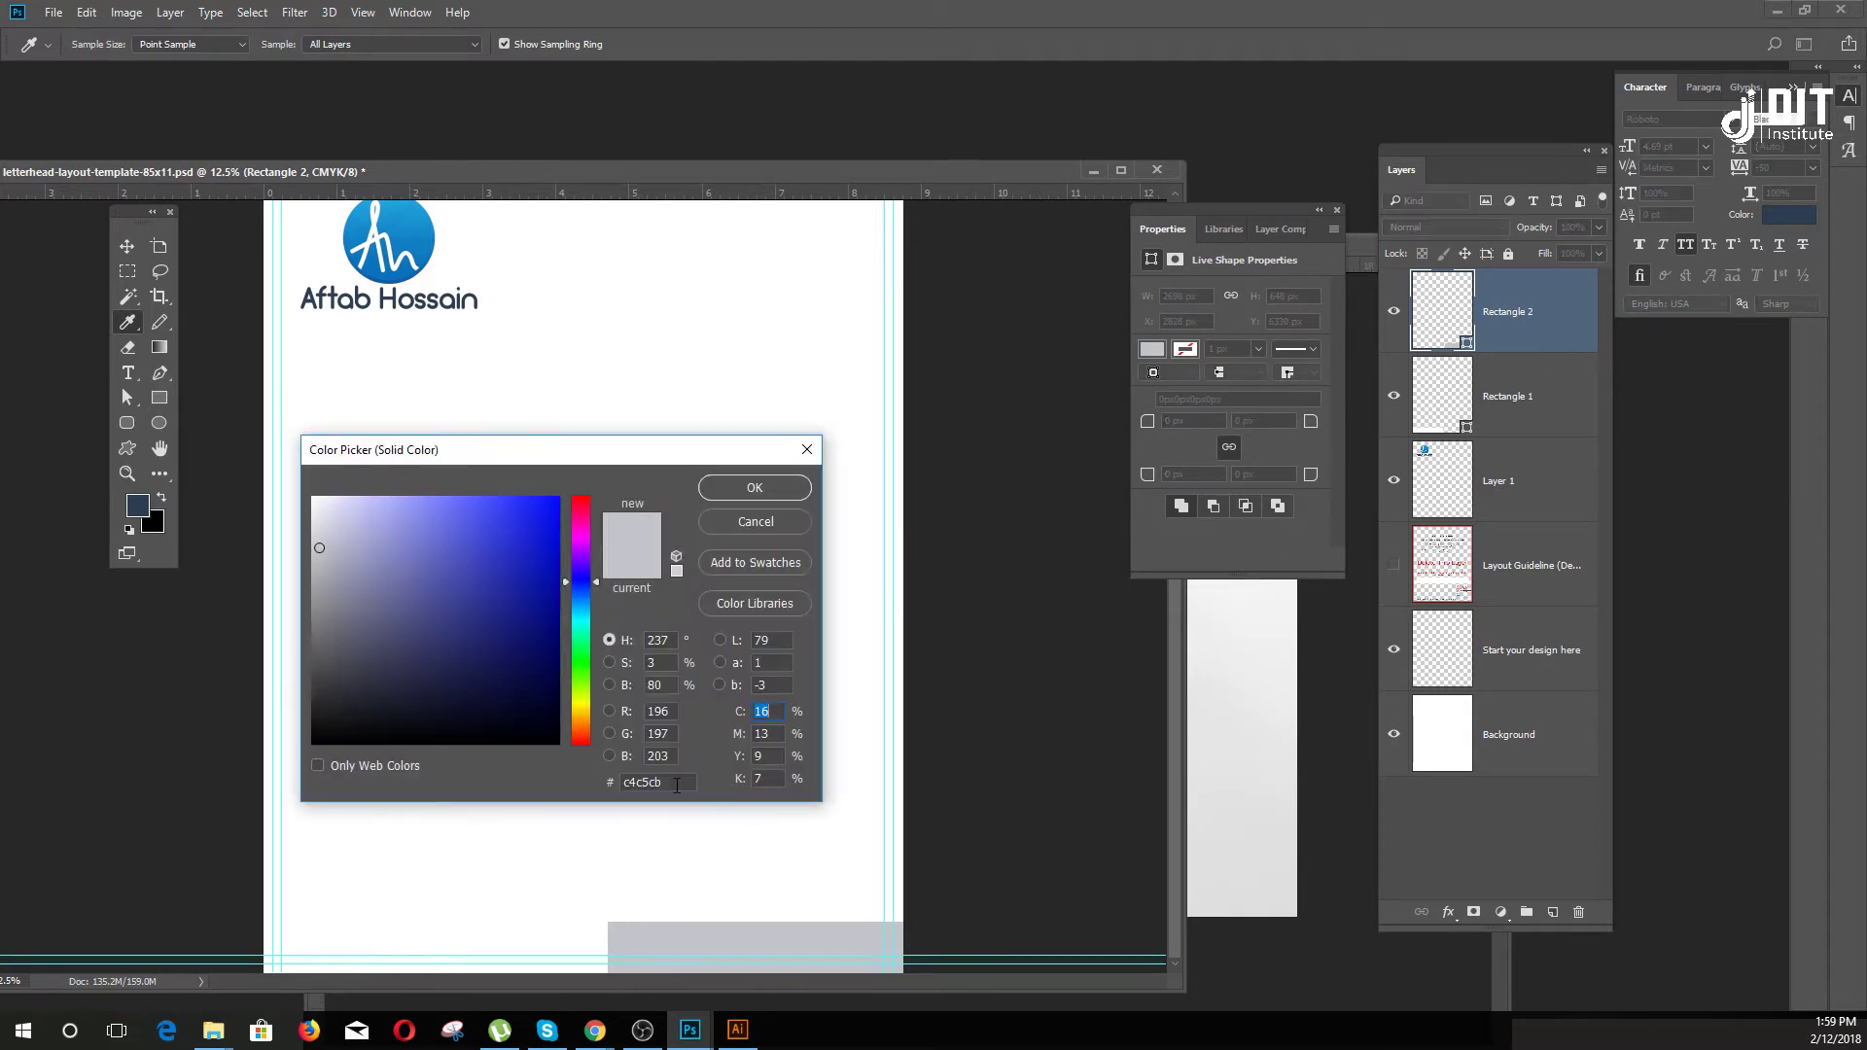
left_click(677, 783)
type("2c3e50")
left_click(766, 487)
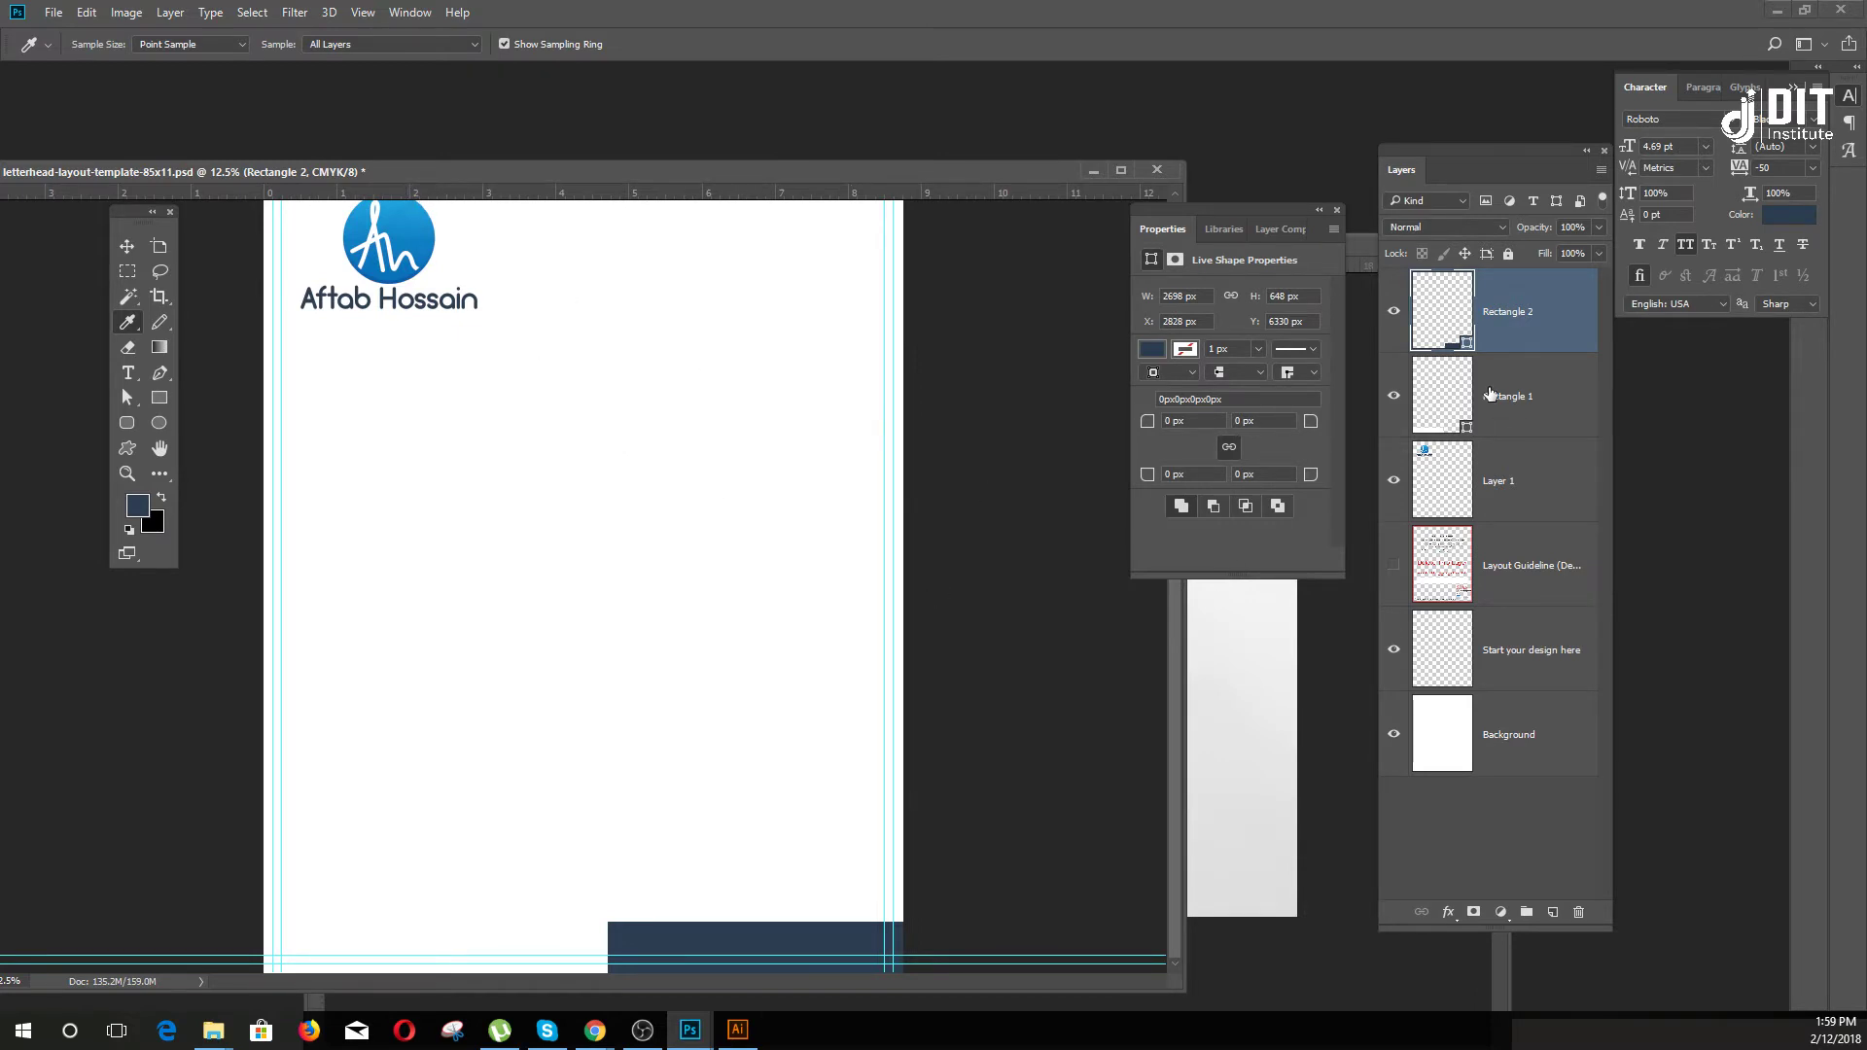
Fill Rectangle 1 with the logo circle's blue 1894d2
left_click(1455, 403)
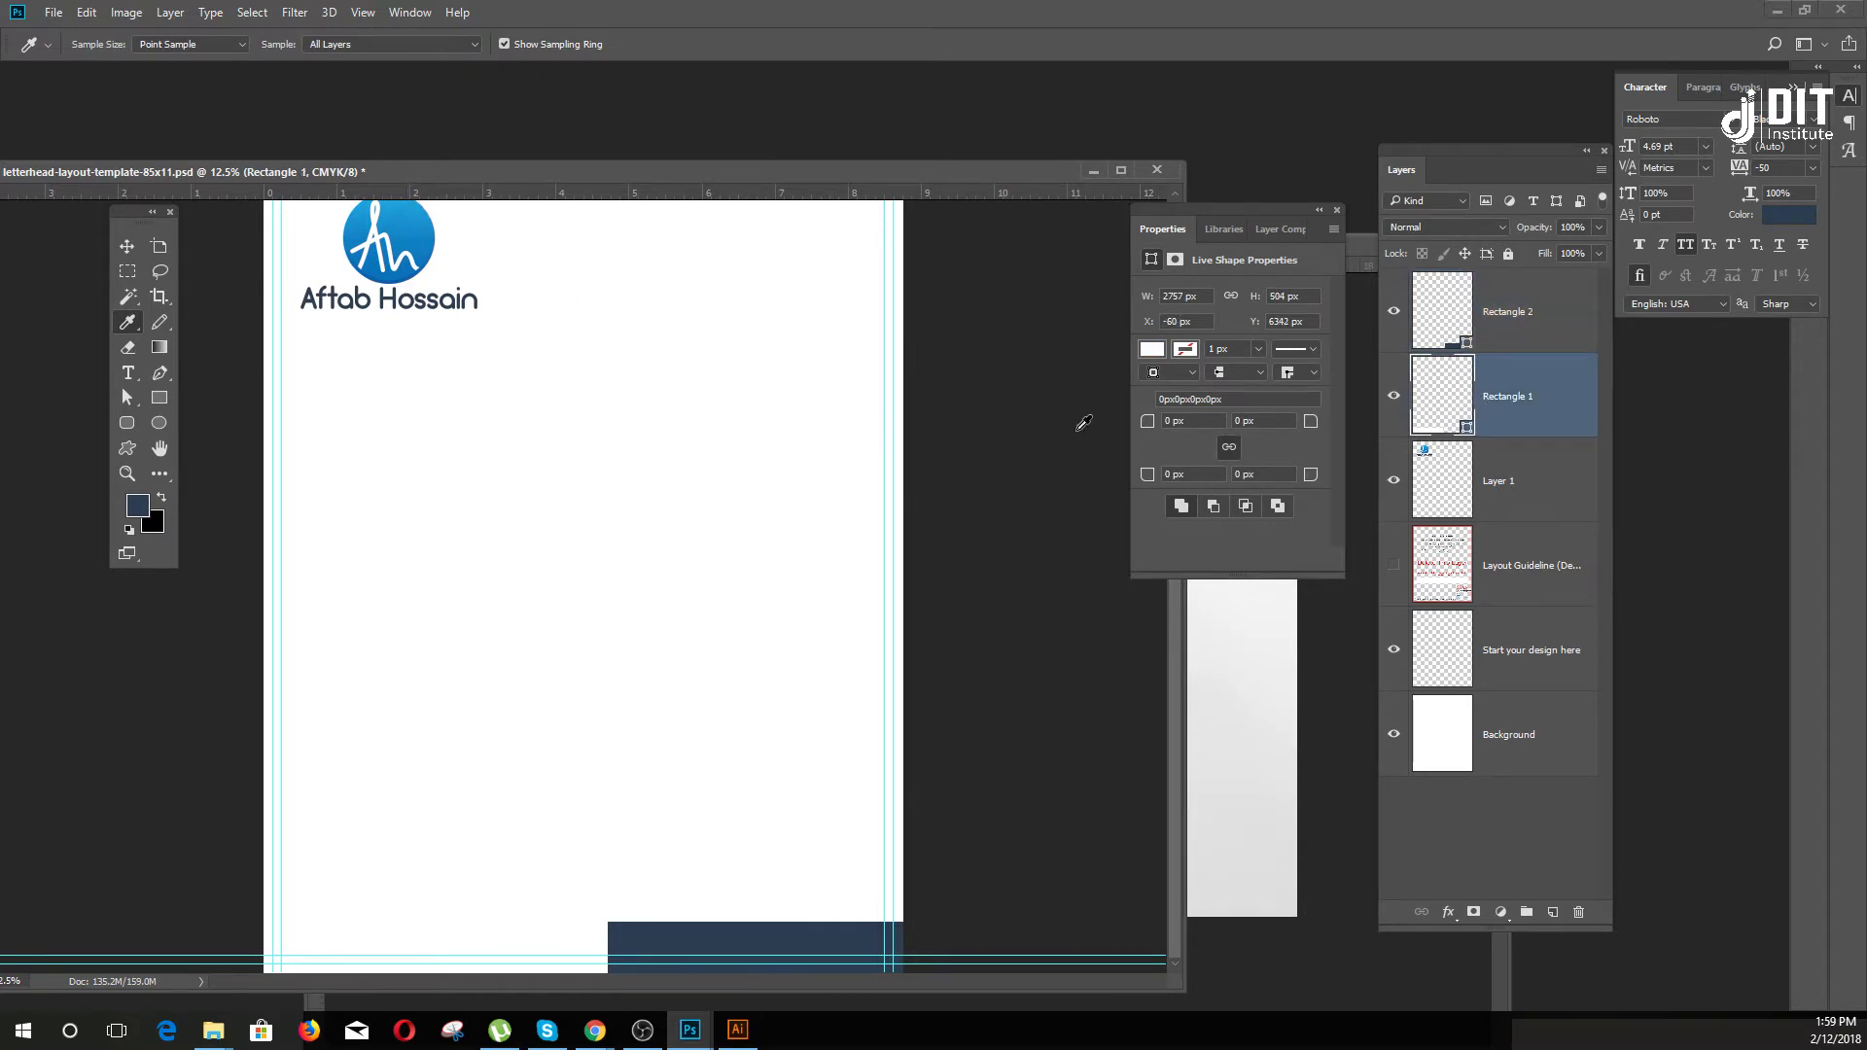
left_click(412, 226)
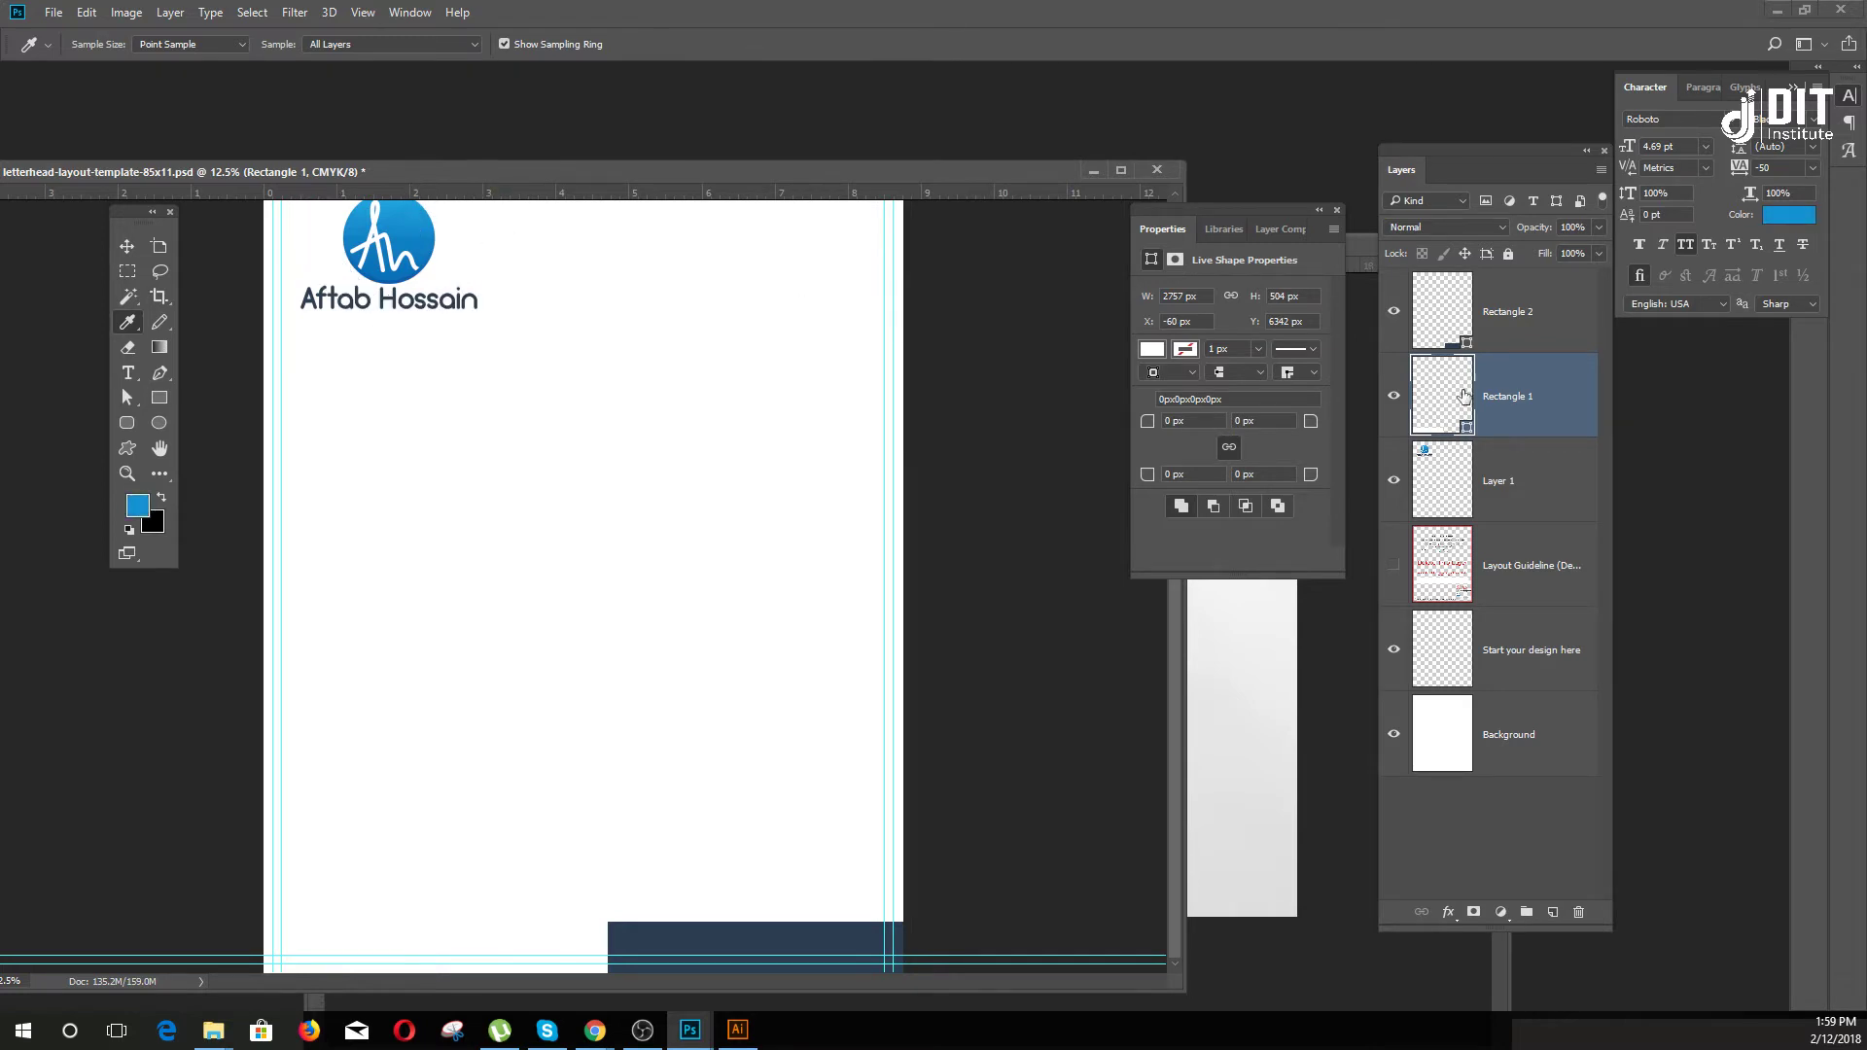
double_click(1437, 423)
left_click(416, 216)
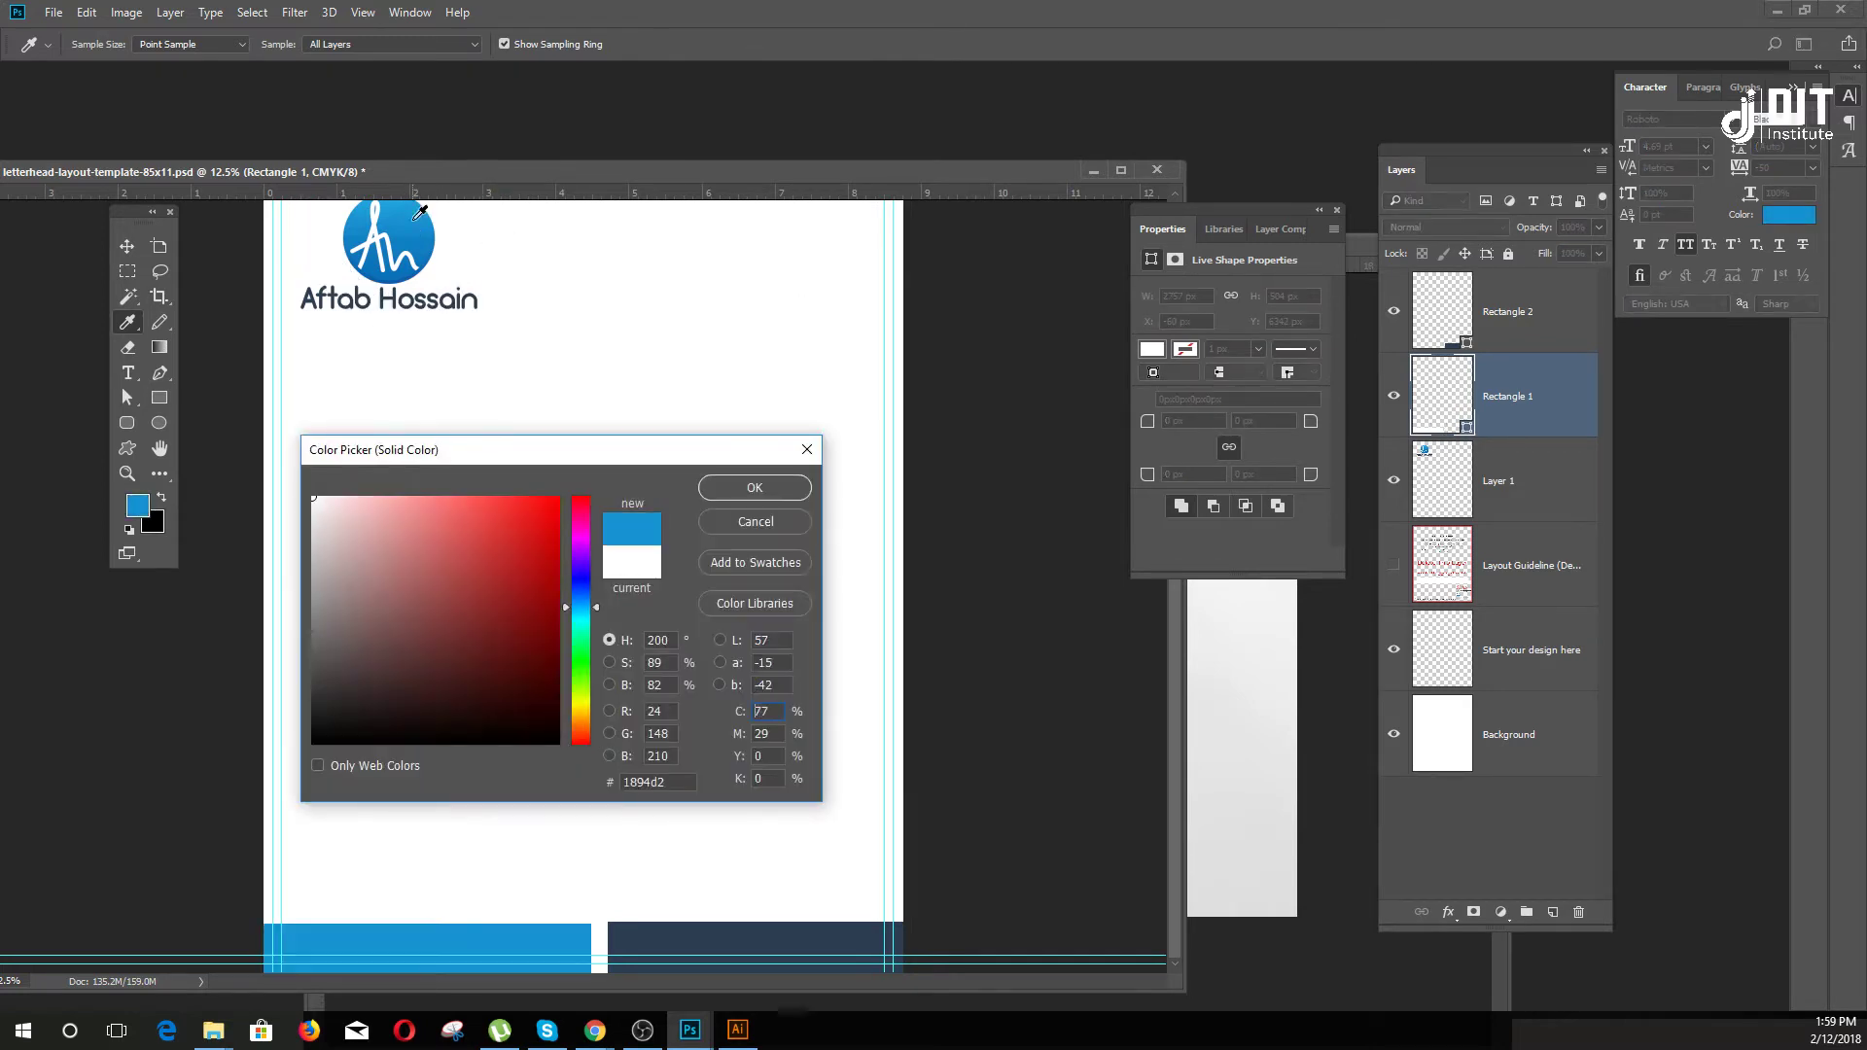
left_click(729, 489)
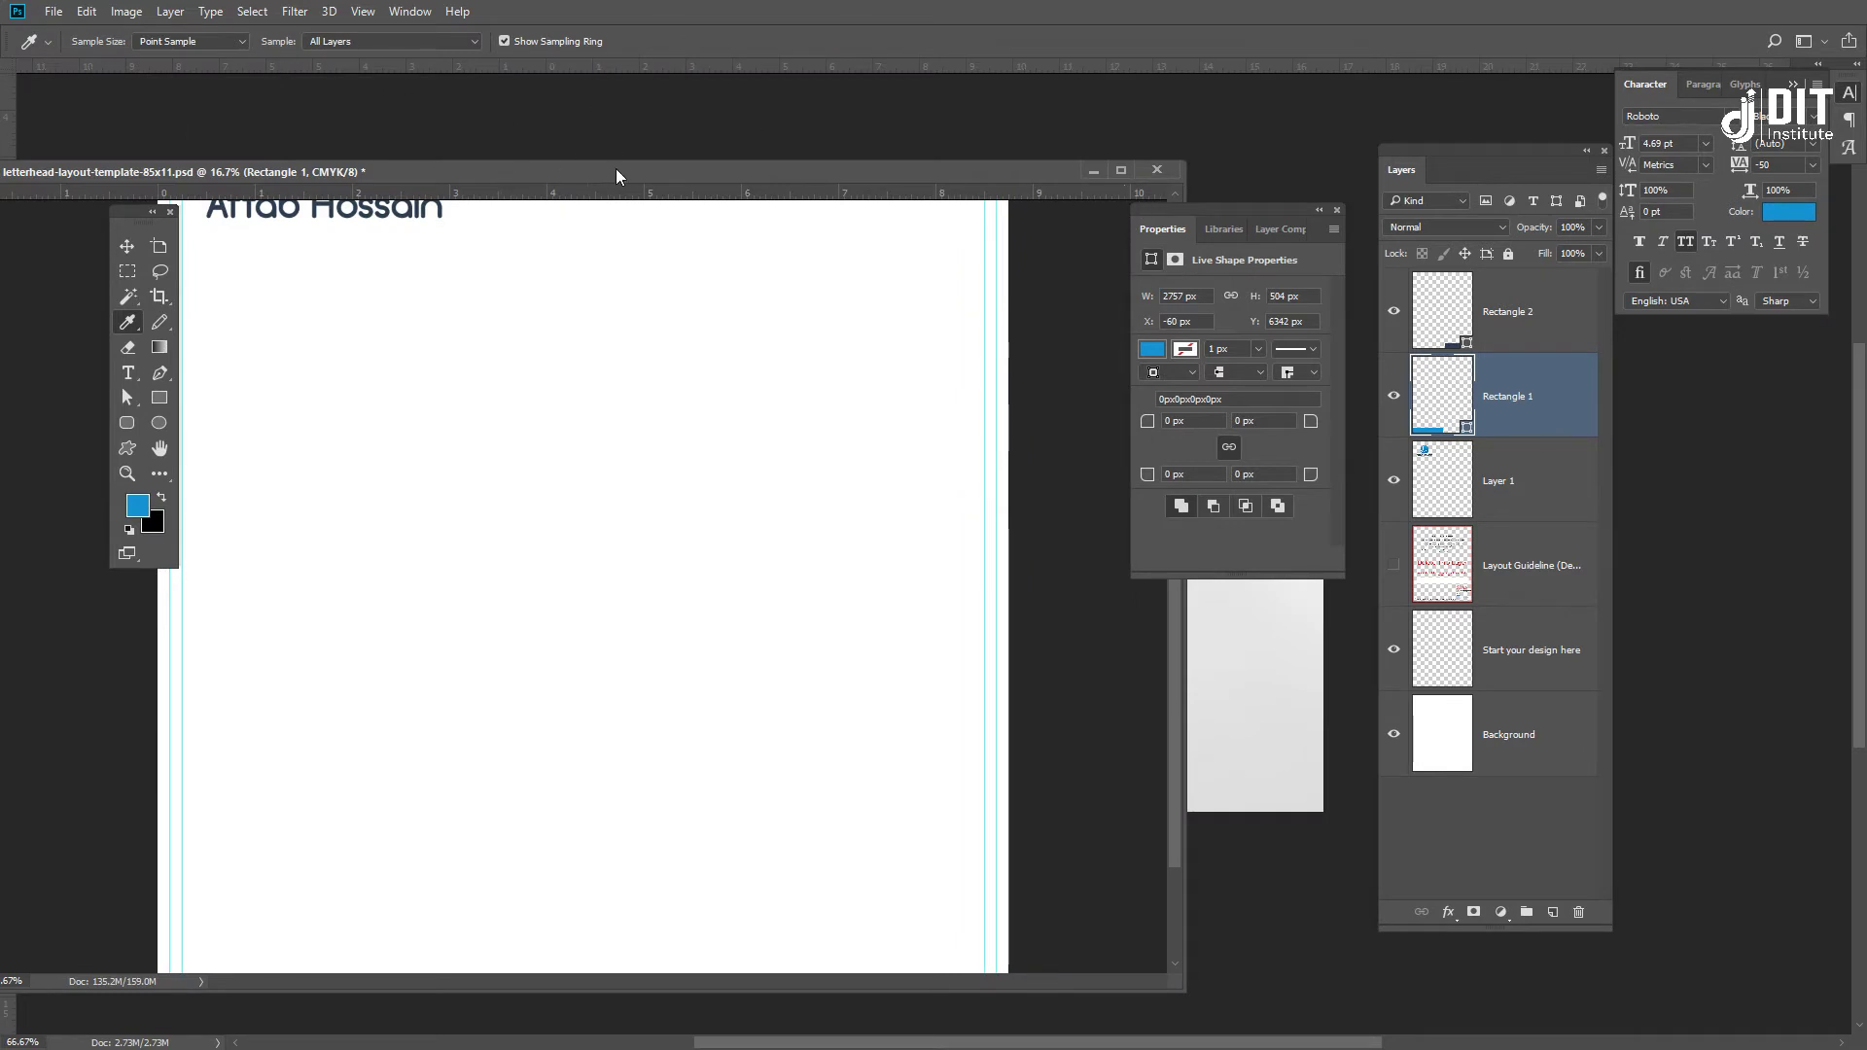
Dock the document and add a horizontal guide at 10.570 in near the footer
left_click_drag(615, 175, 723, 119)
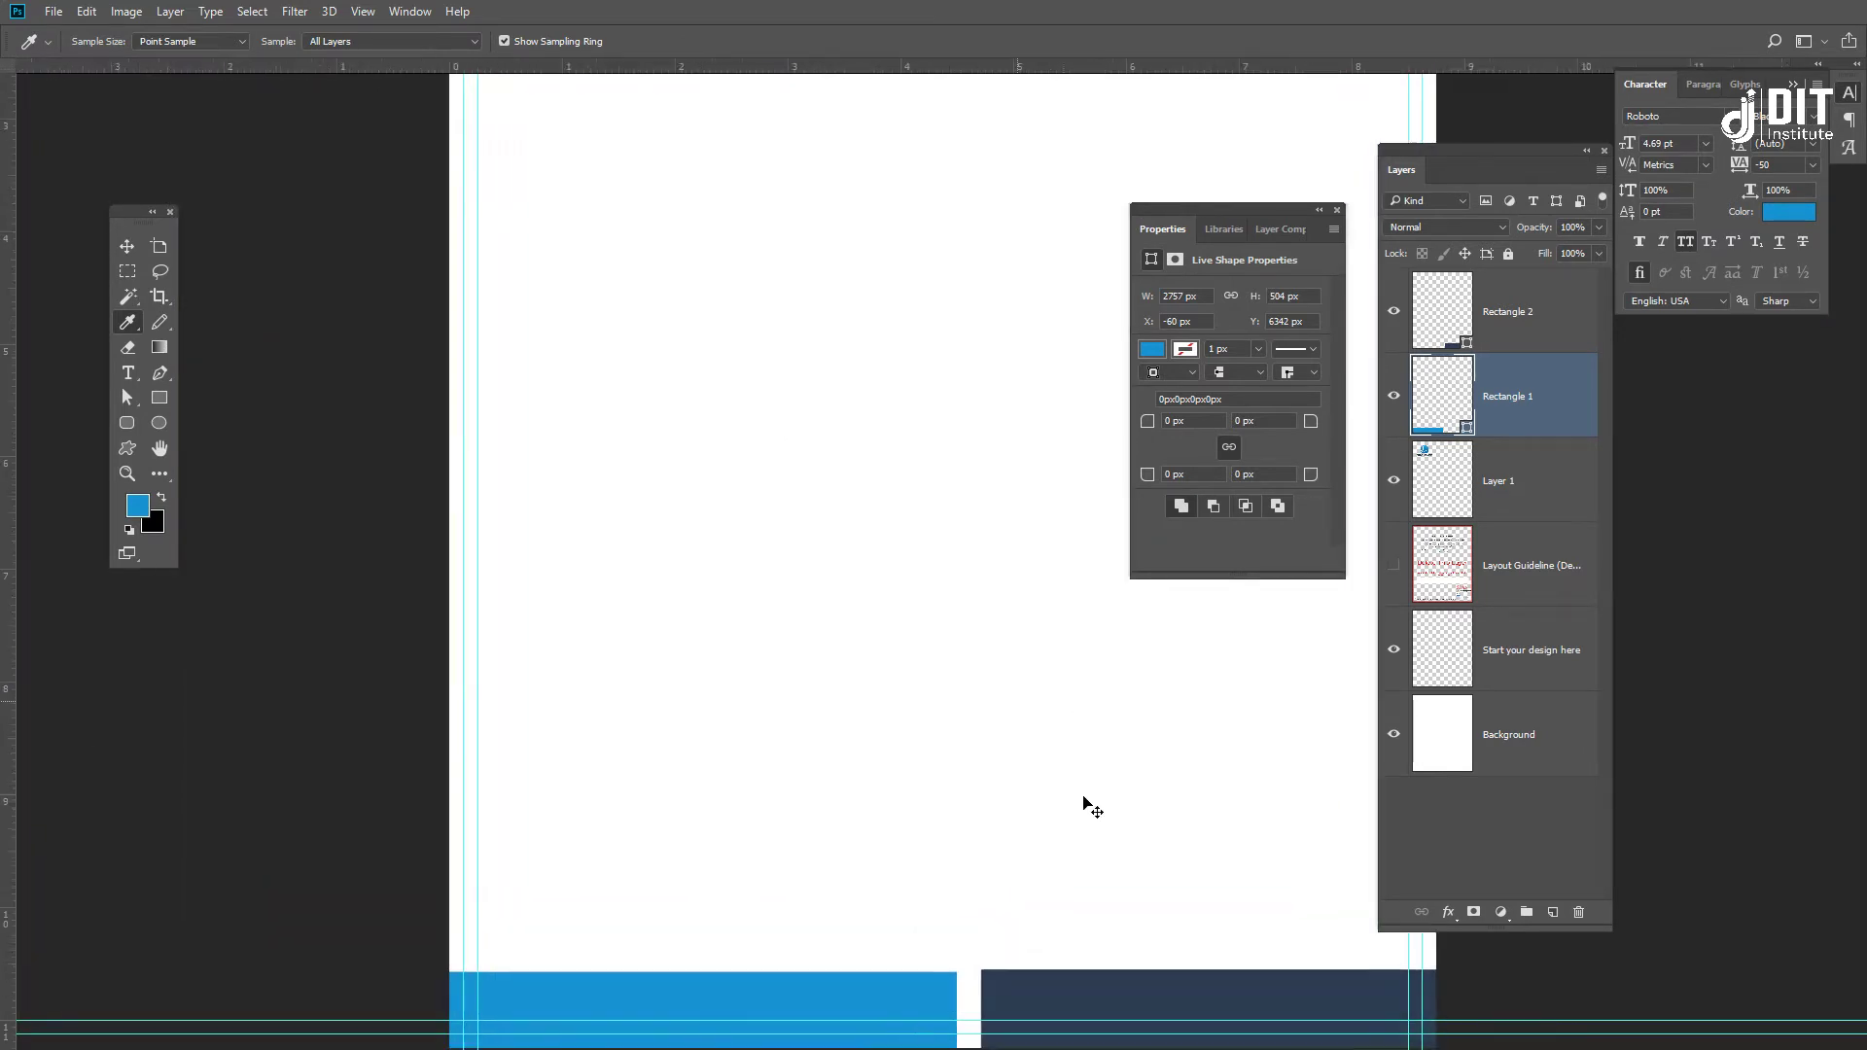
left_click_drag(1033, 843, 949, 345)
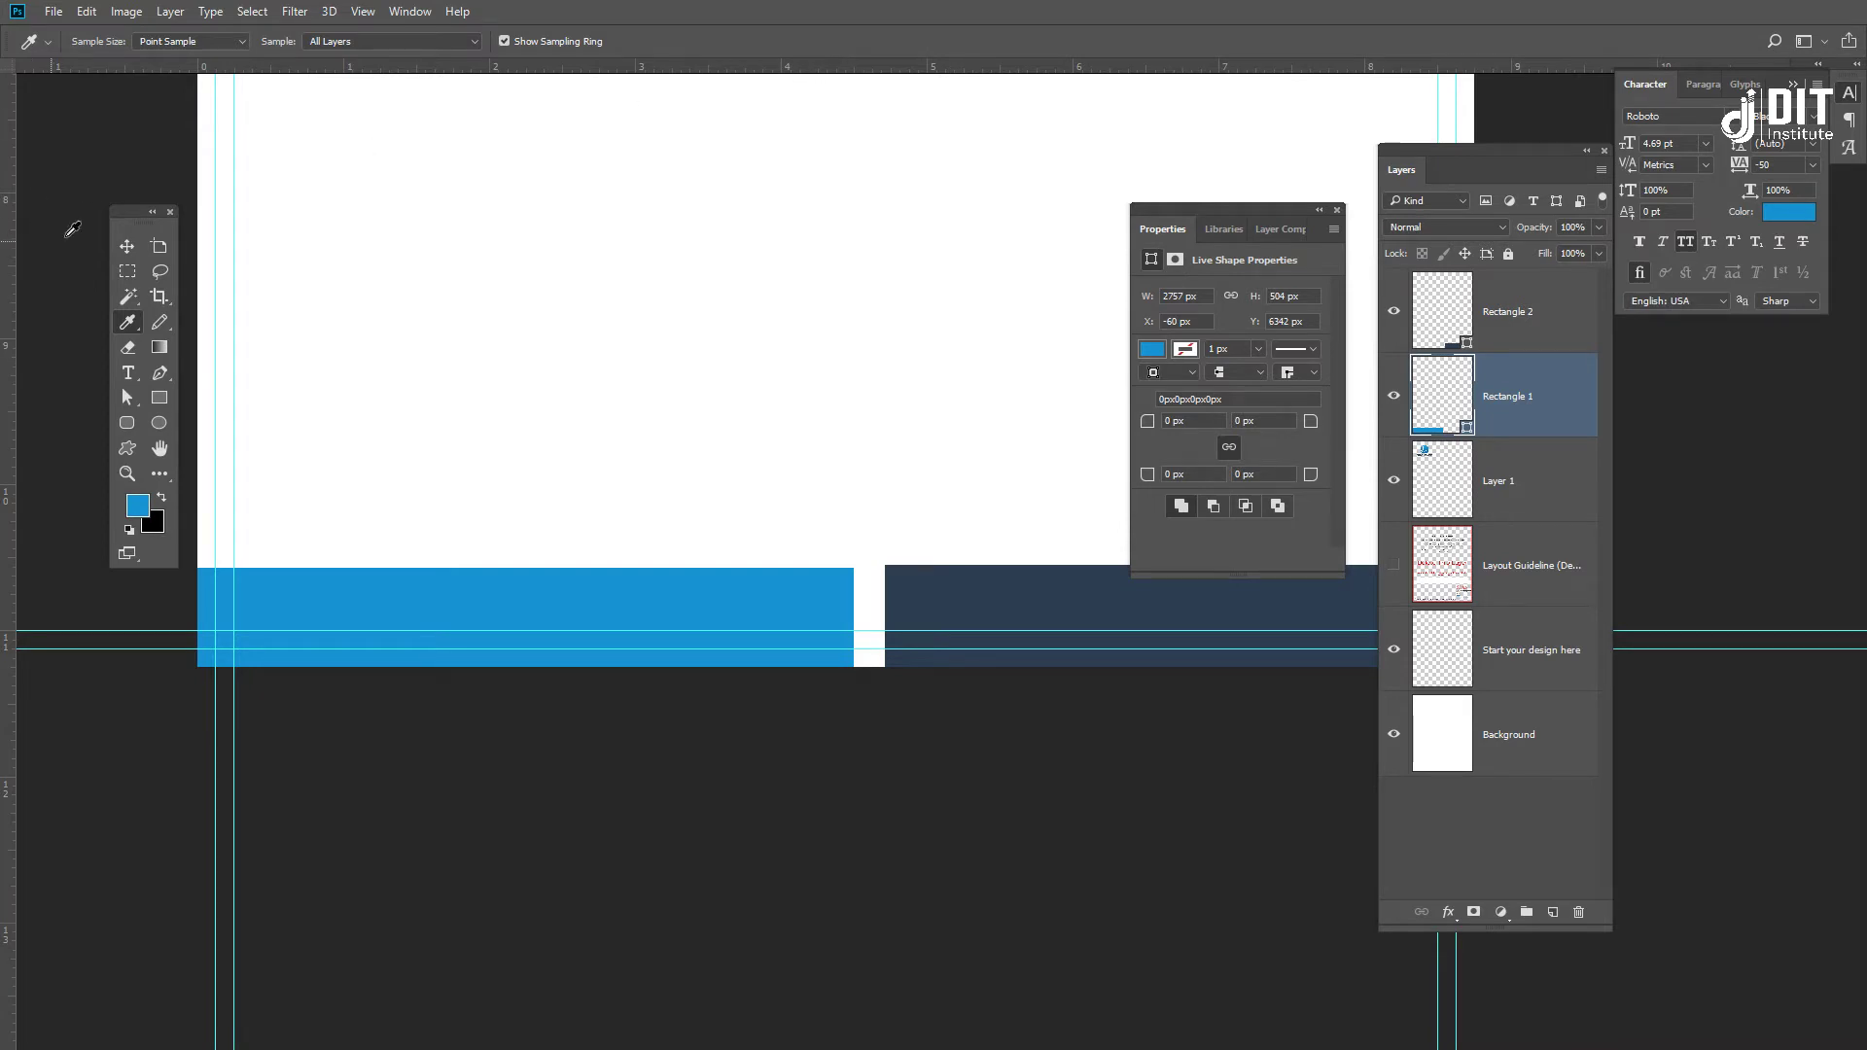
left_click(126, 246)
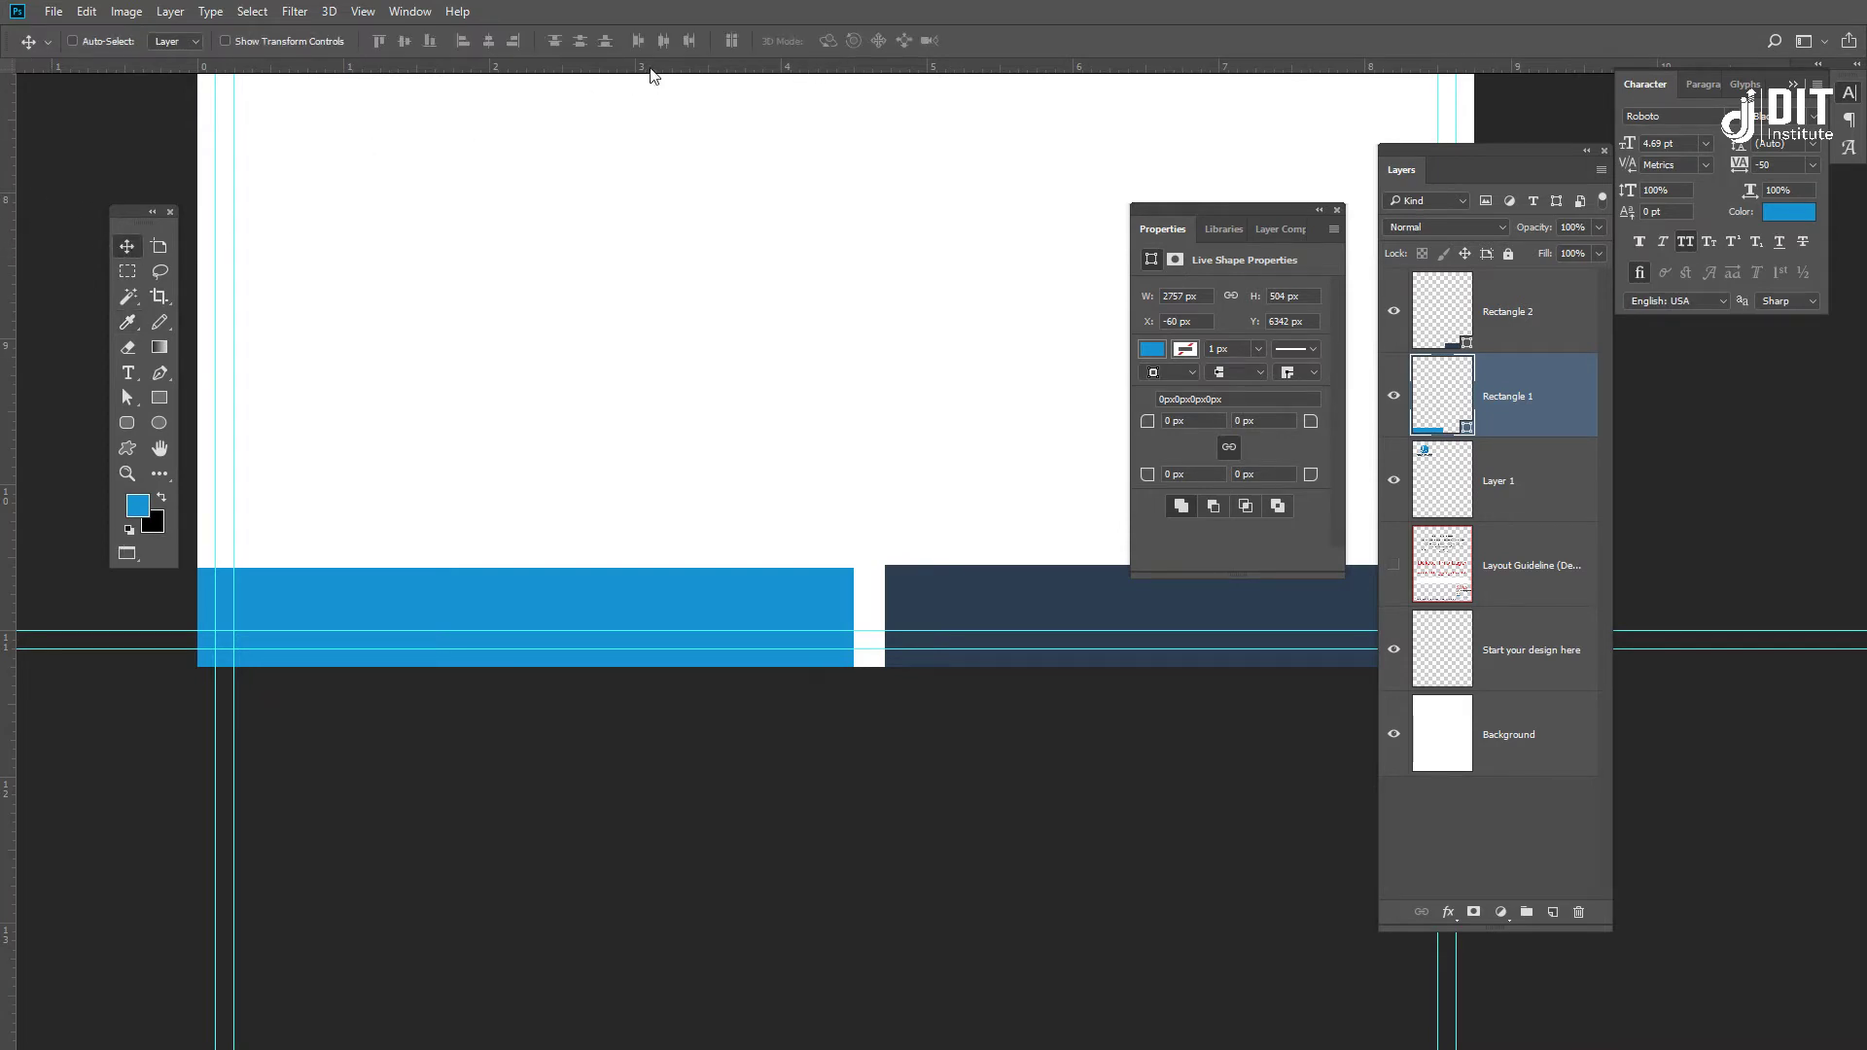
left_click_drag(652, 70, 764, 566)
key("ctrl+plus")
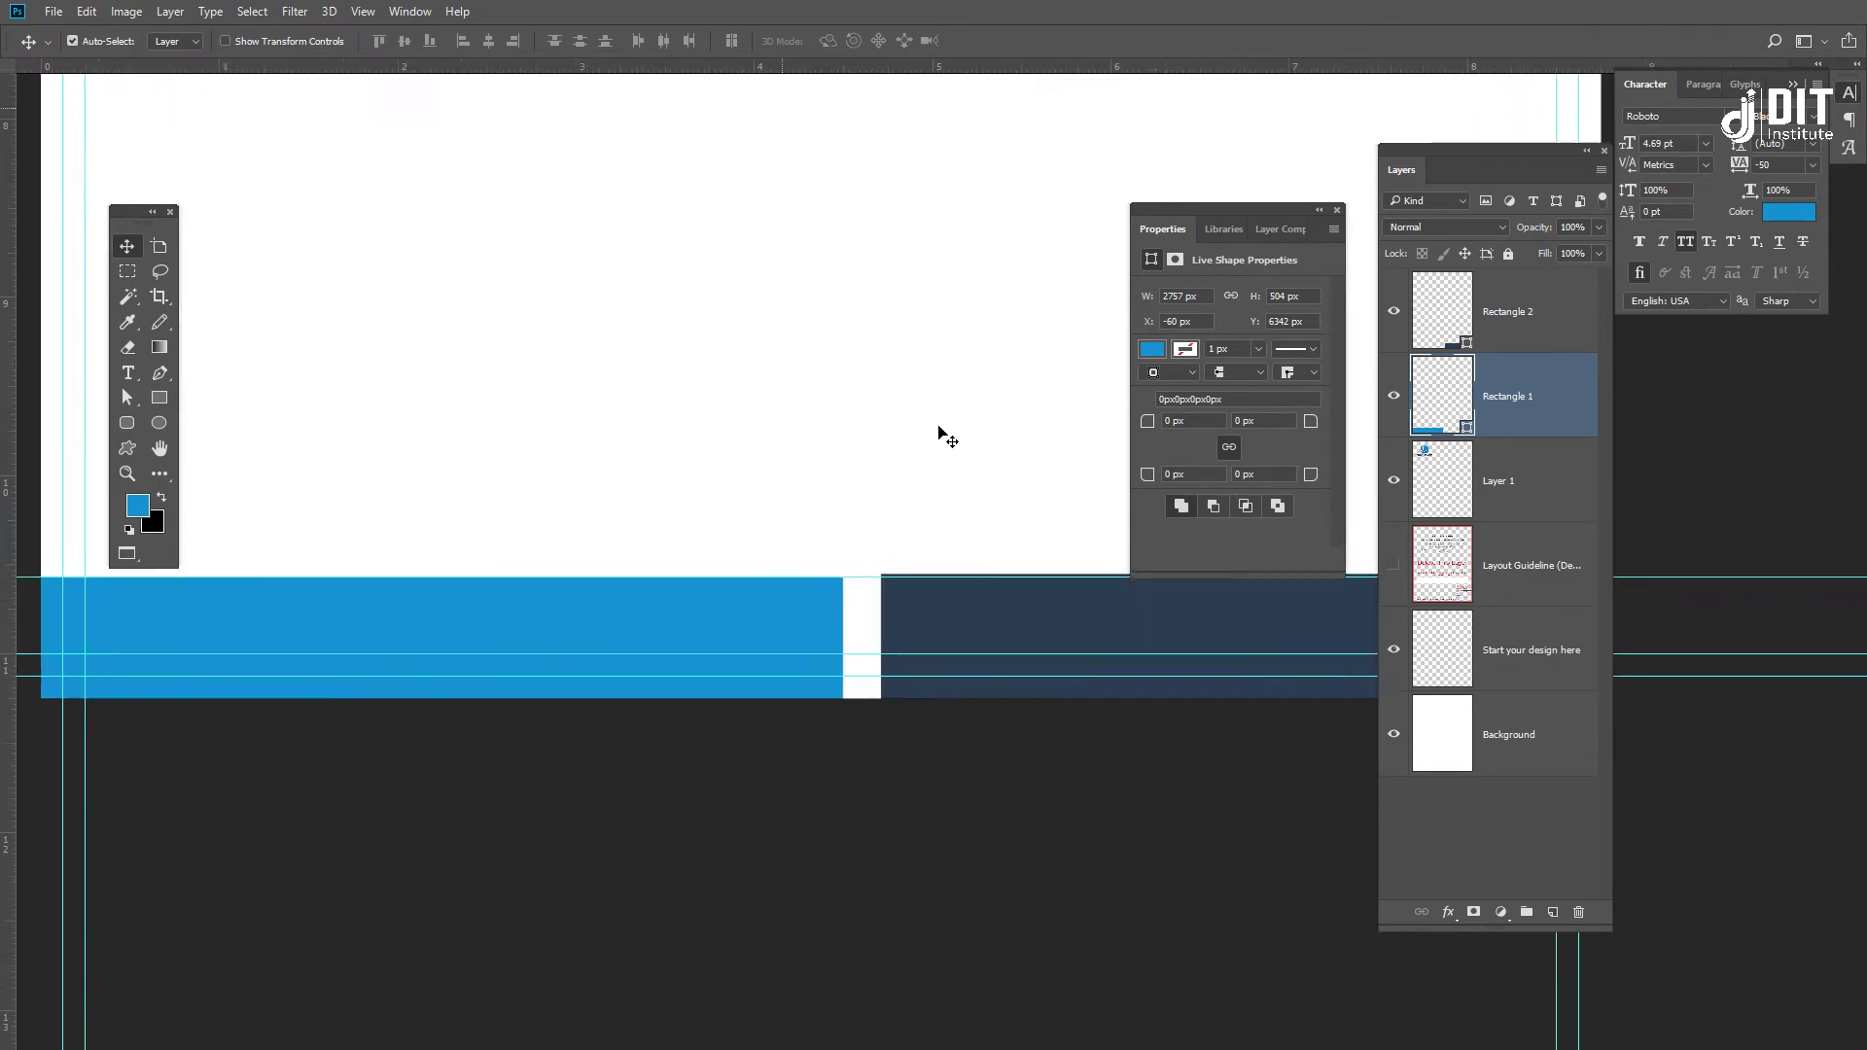
left_click_drag(1083, 654, 872, 547)
Nudge the navy Rectangle 2 bar left and down, closer to the blue bar
right_click(875, 530)
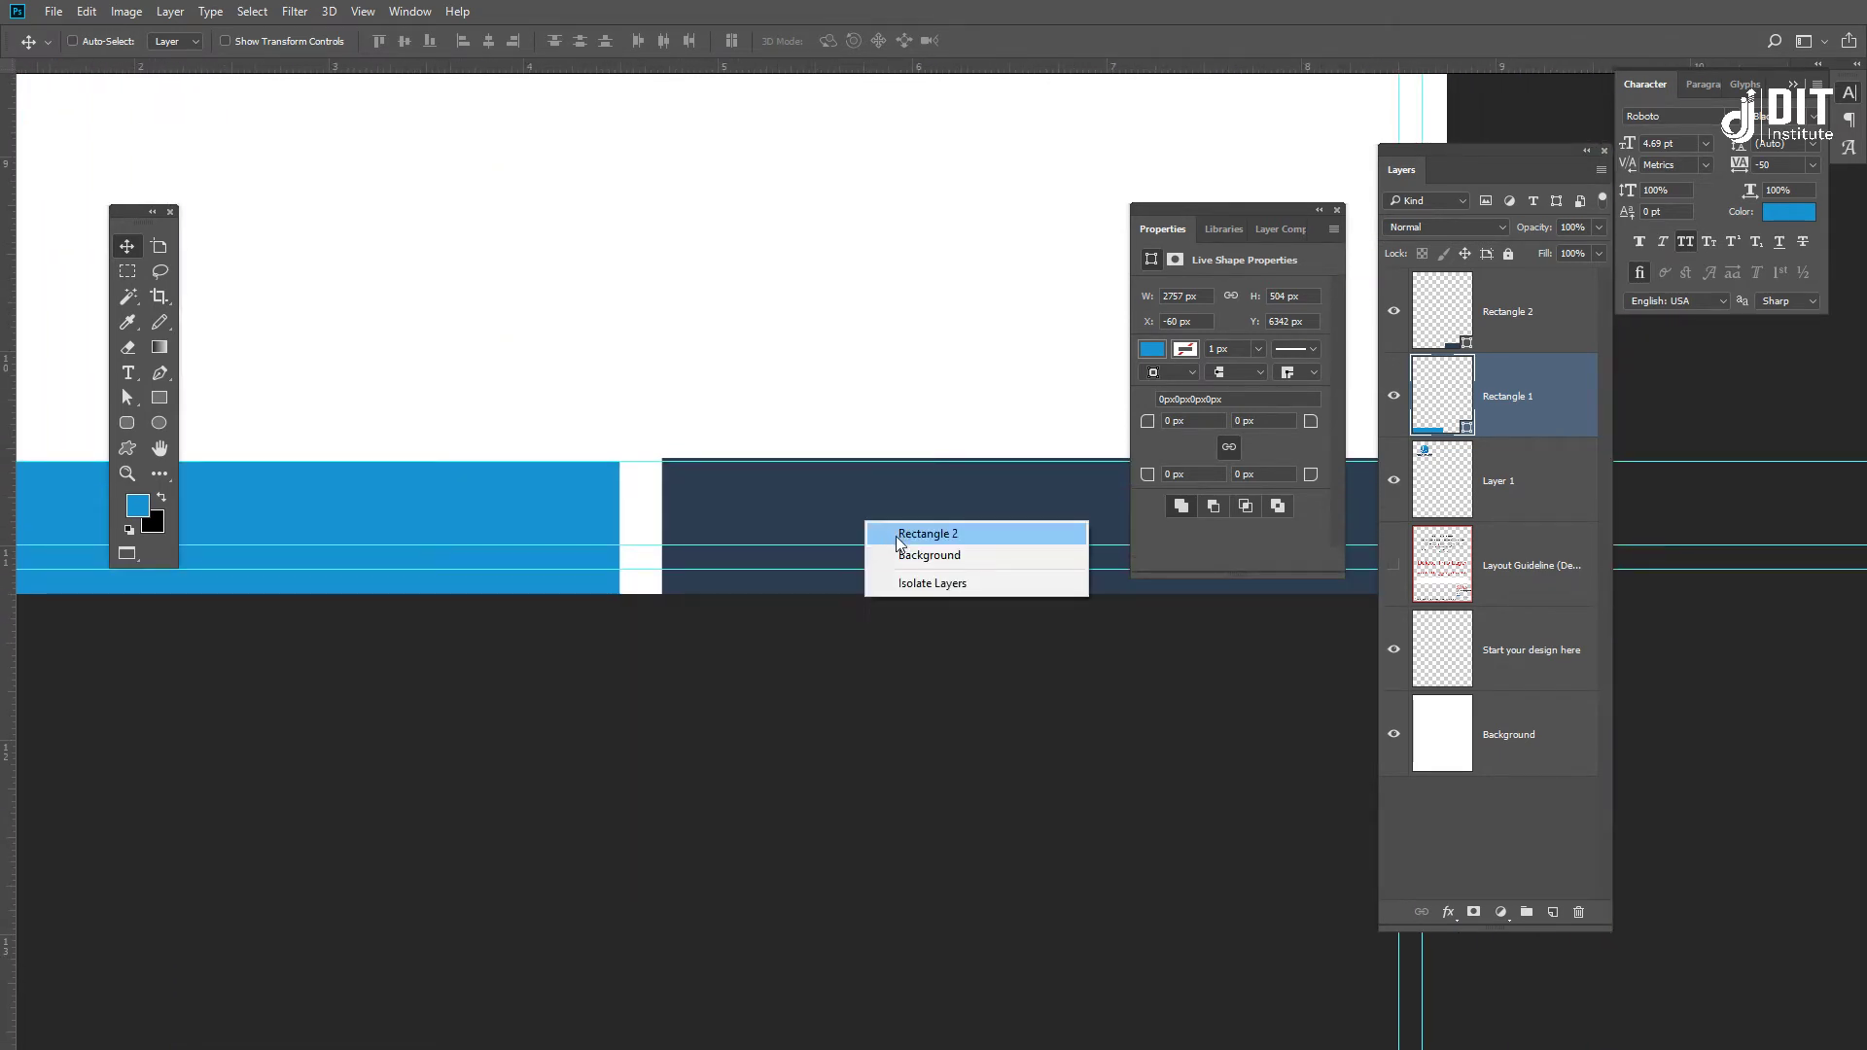
left_click(895, 535)
key("Left")
key("Left")
key("Left")
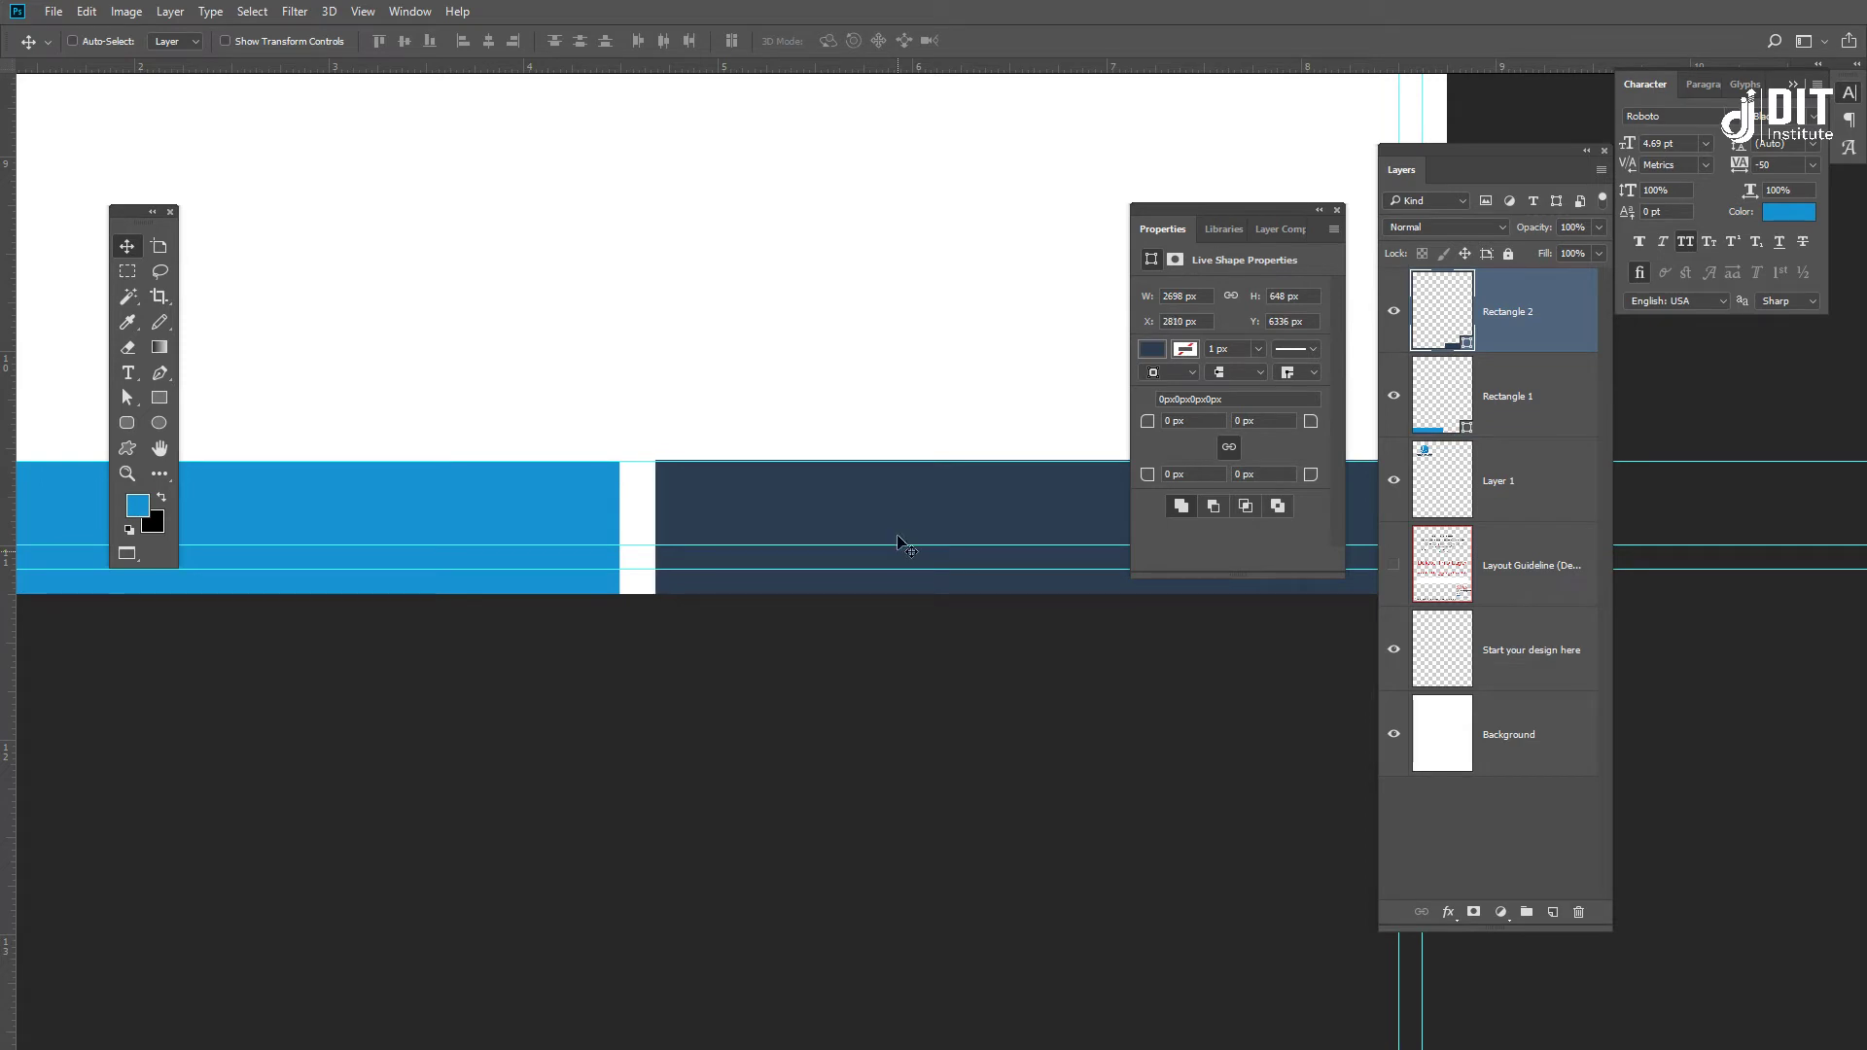
key("Left")
key("Left")
key("Left")
key("Left")
key("Left")
key("Left")
key("Left")
key("Left")
key("Left")
key("Down")
key("Down")
key("Down")
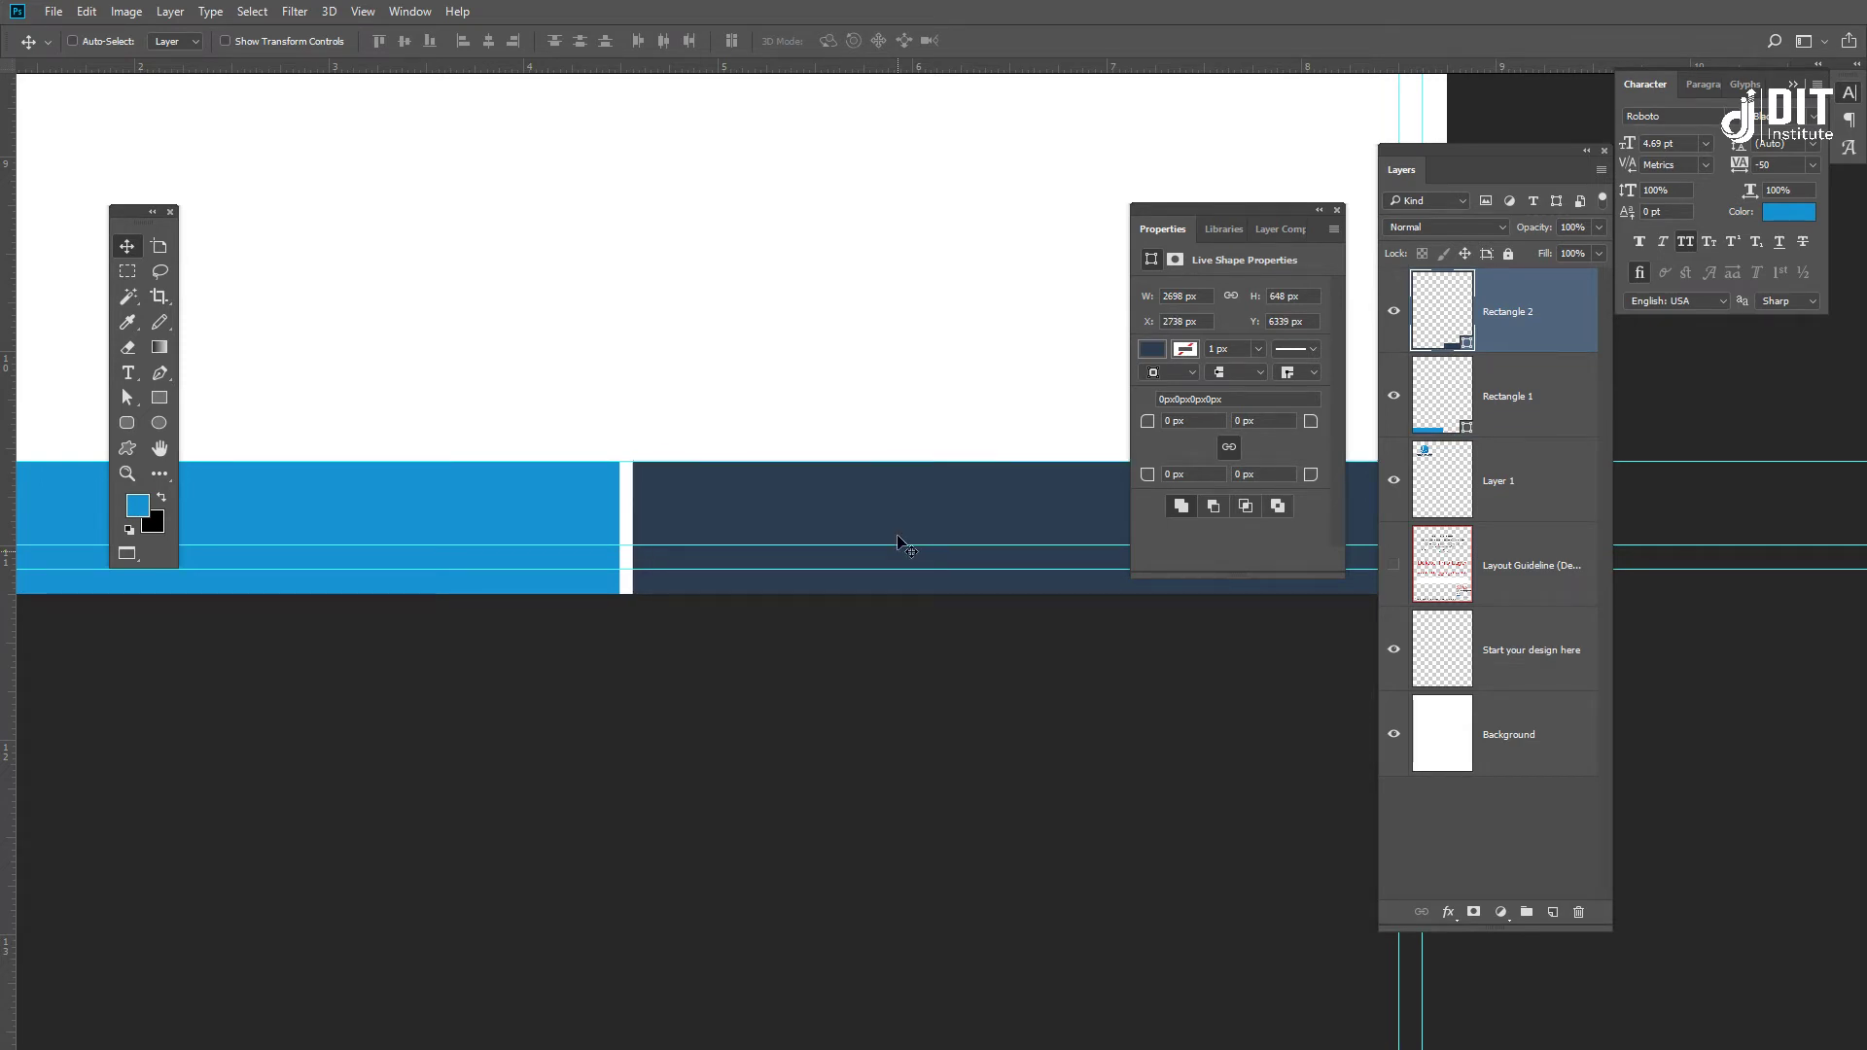
key("ctrl+plus")
scroll(734, 503, "left", 3)
scroll(734, 503, "down", 1)
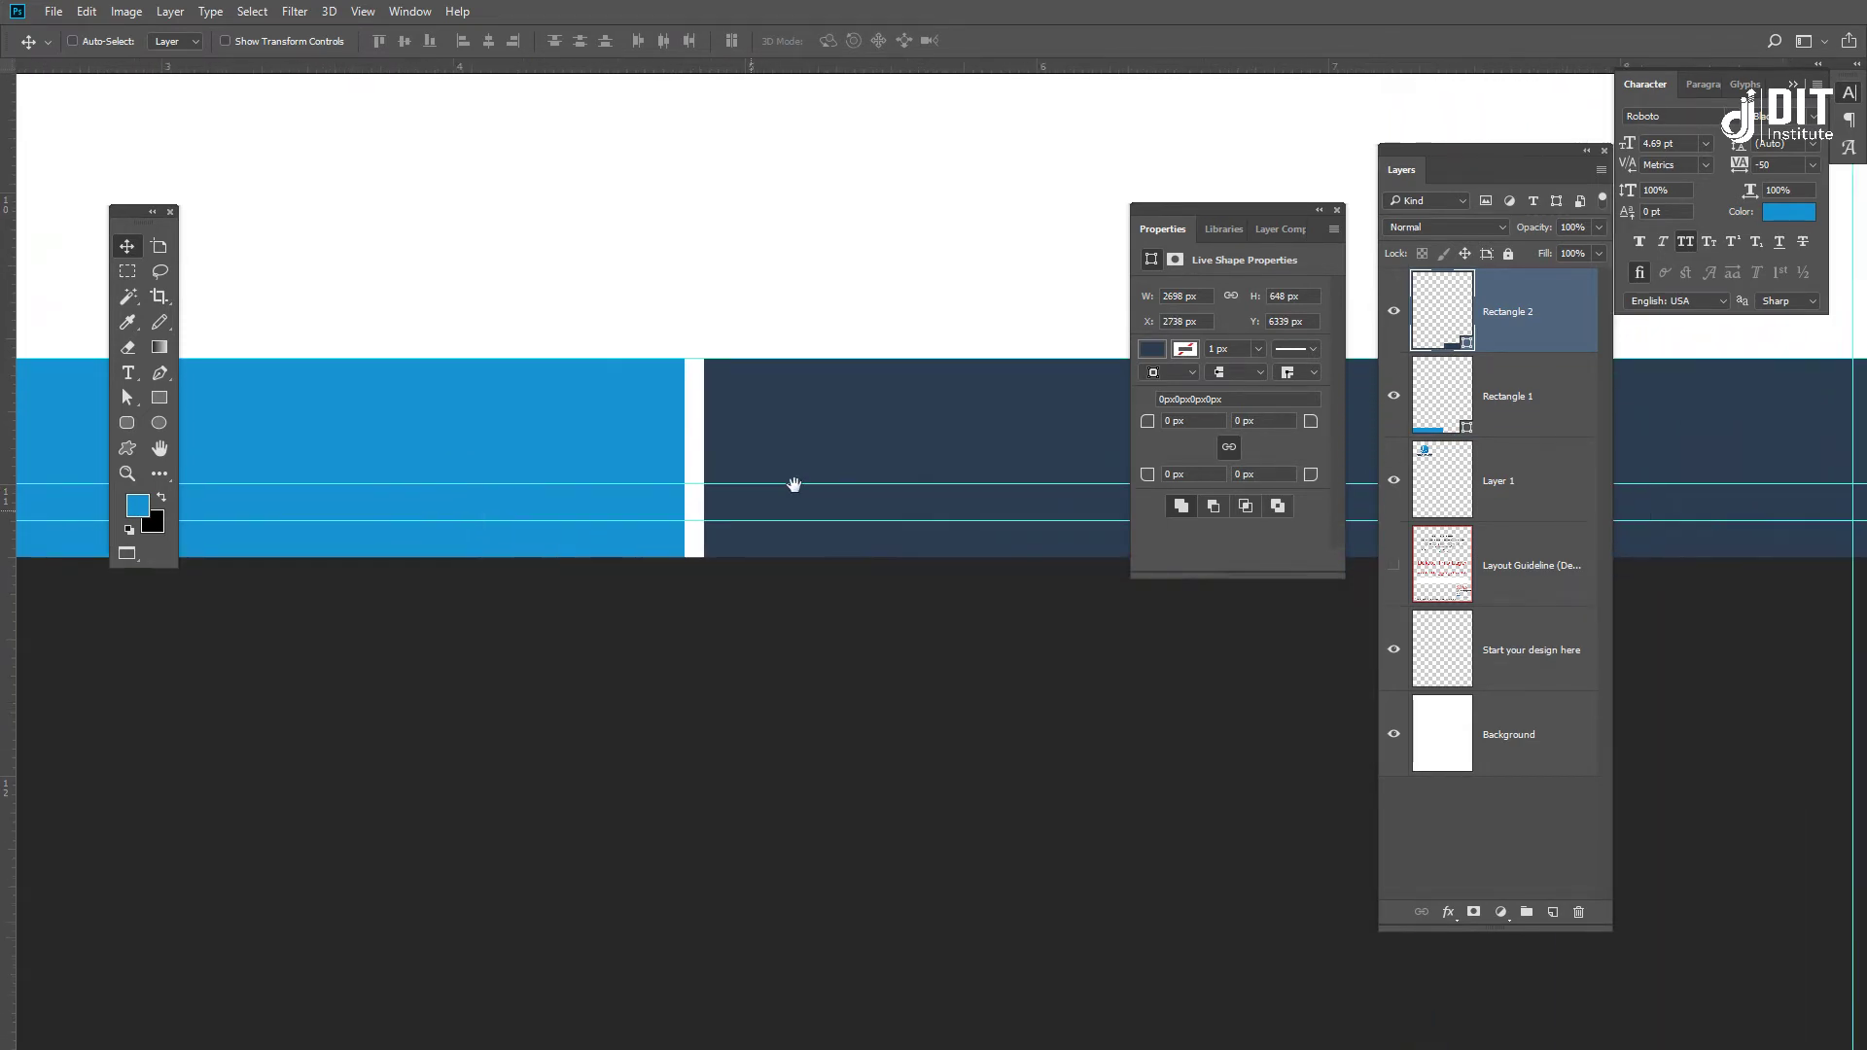
left_click(126, 396)
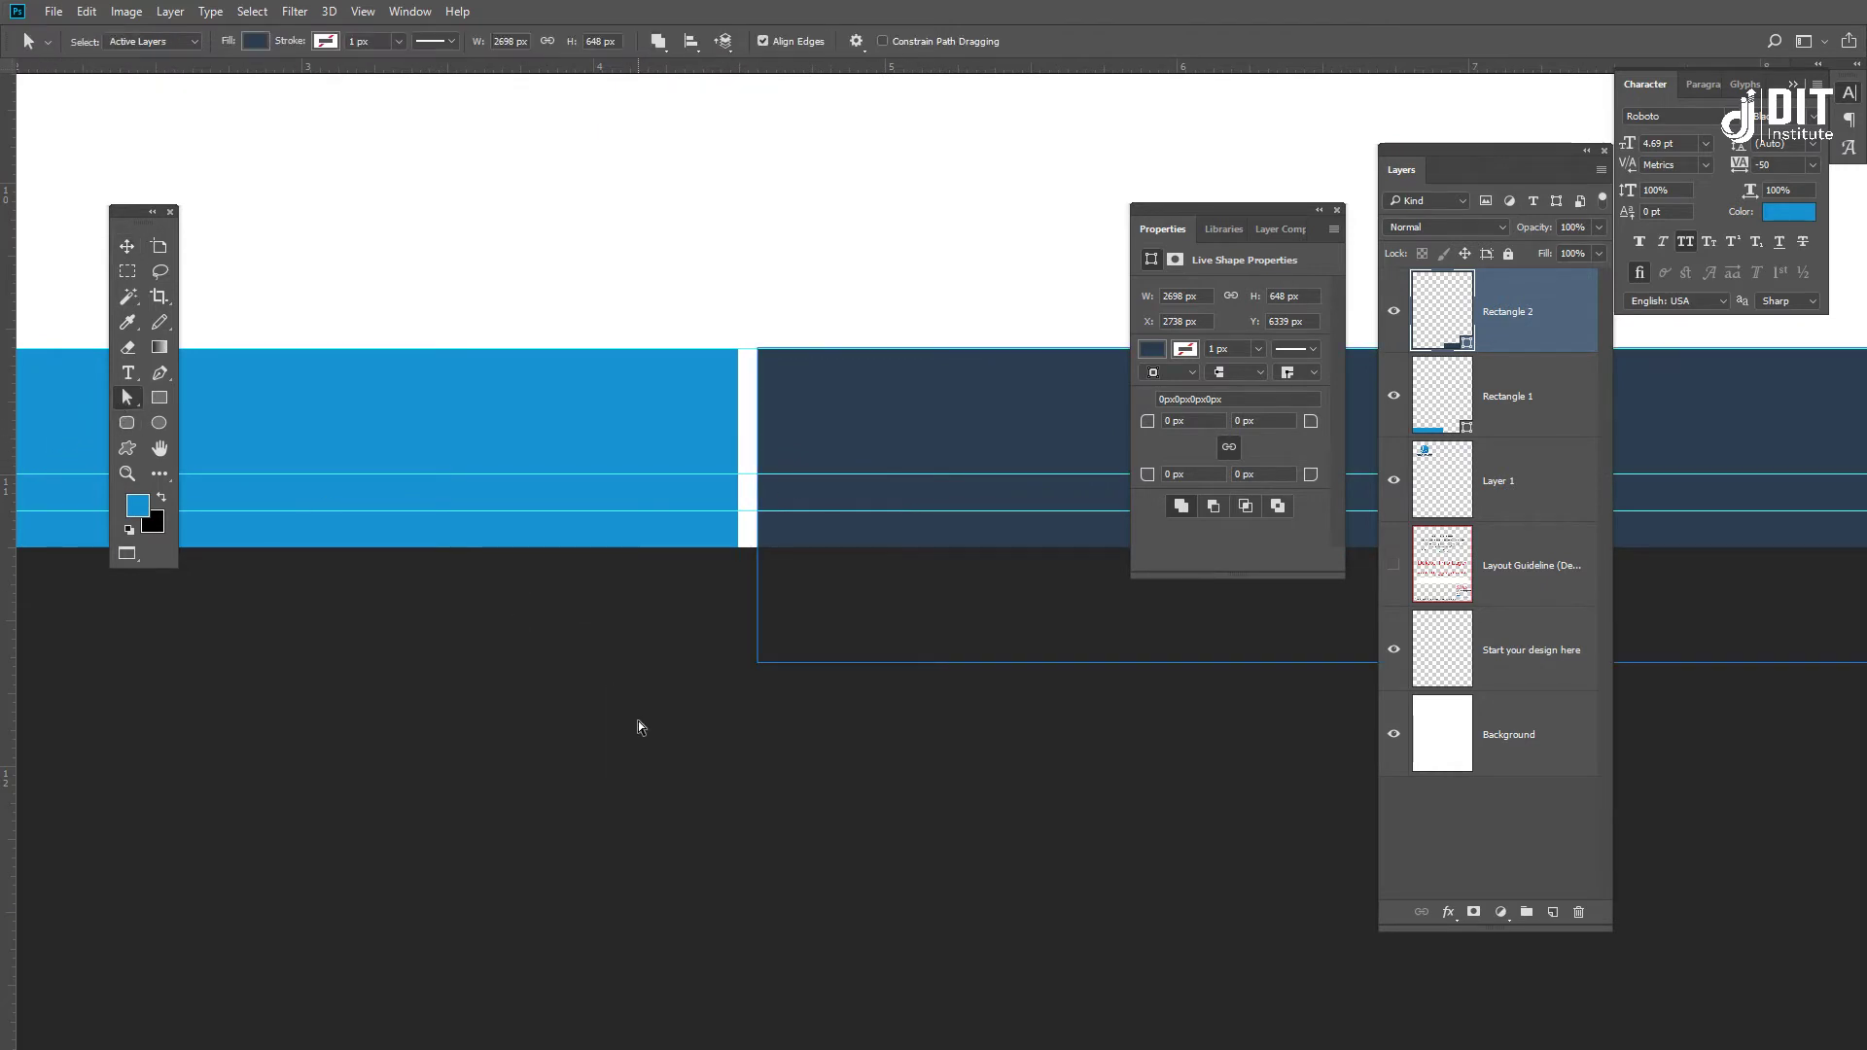
Shift the navy bar's top-left anchor right to slant its left edge
left_click_drag(746, 302, 783, 396)
key("Right")
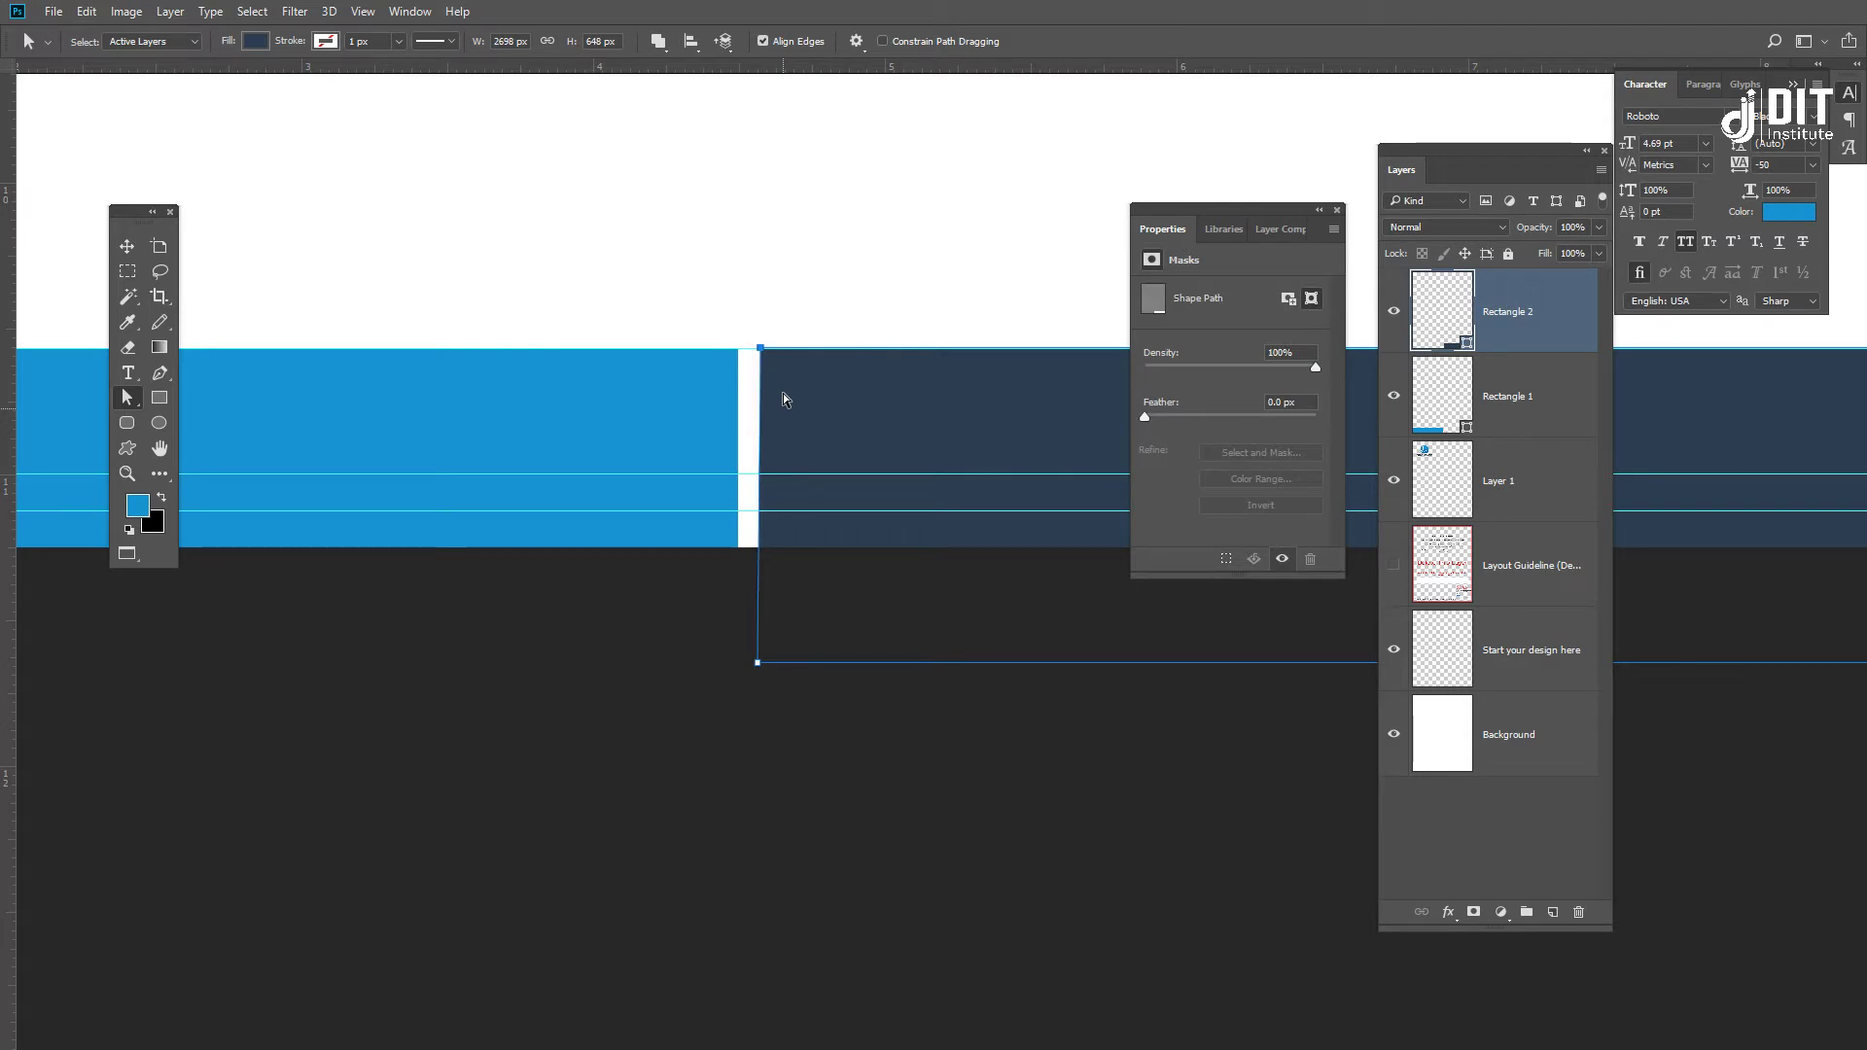
key("Right")
key("Right")
key("Right")
key("Right")
key("Right")
key("Right")
key("Right")
key("Right")
key("Right")
key("Right")
key("Right")
key("Right")
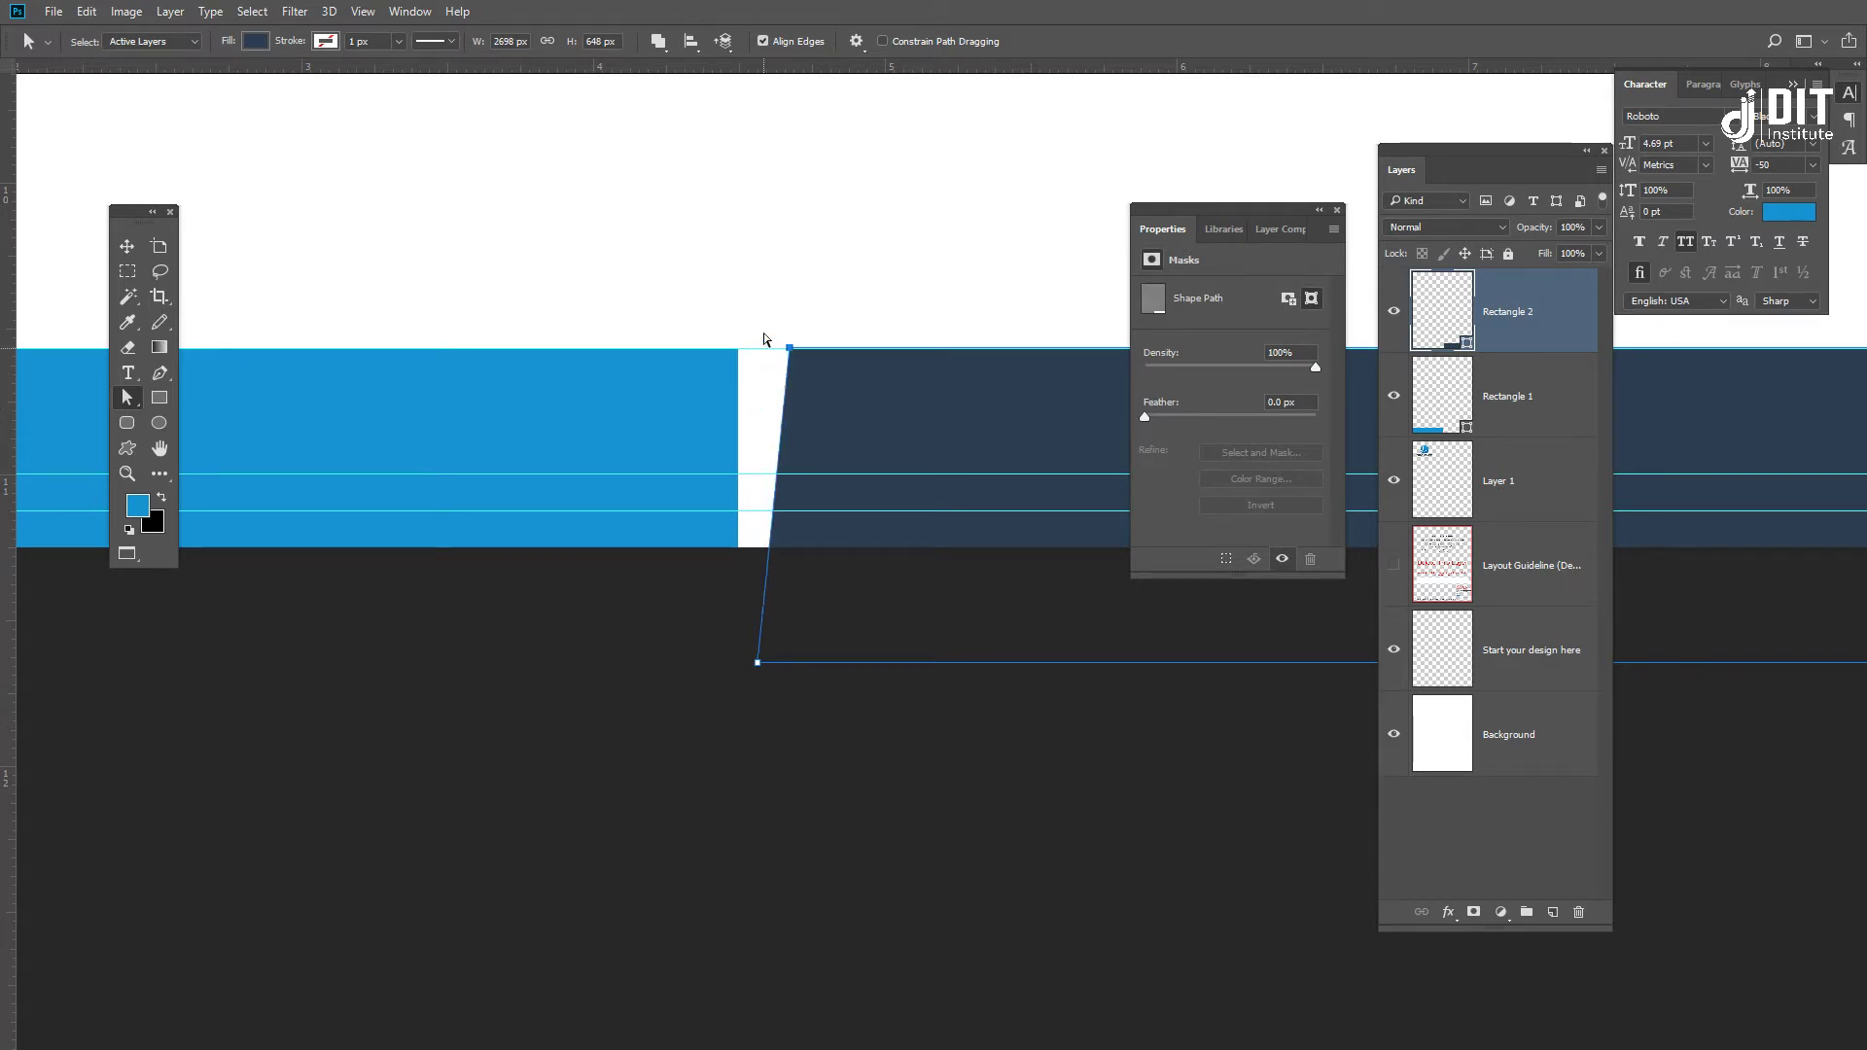
key("Right")
key("Right")
key("Right")
key("Right")
key("Right")
key("Right")
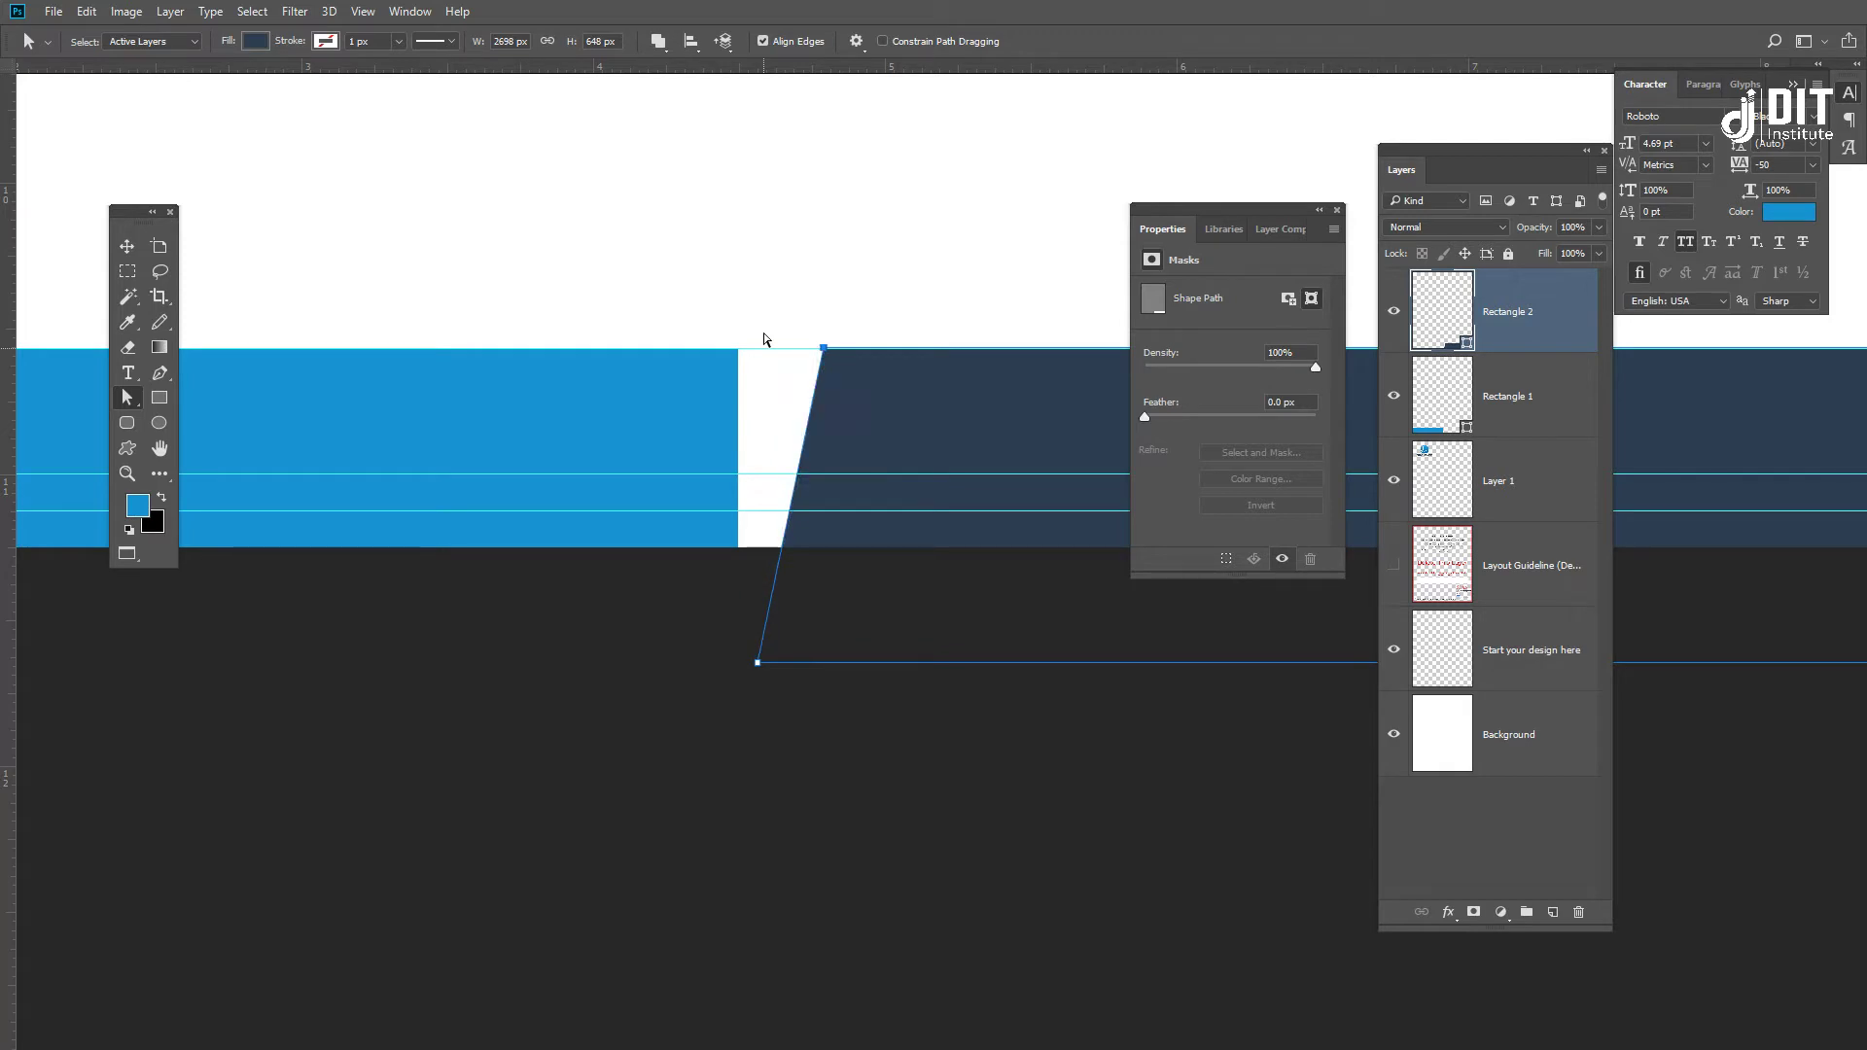
key("Right")
key("Right")
key("Right")
key("Right")
key("Right")
key("Right")
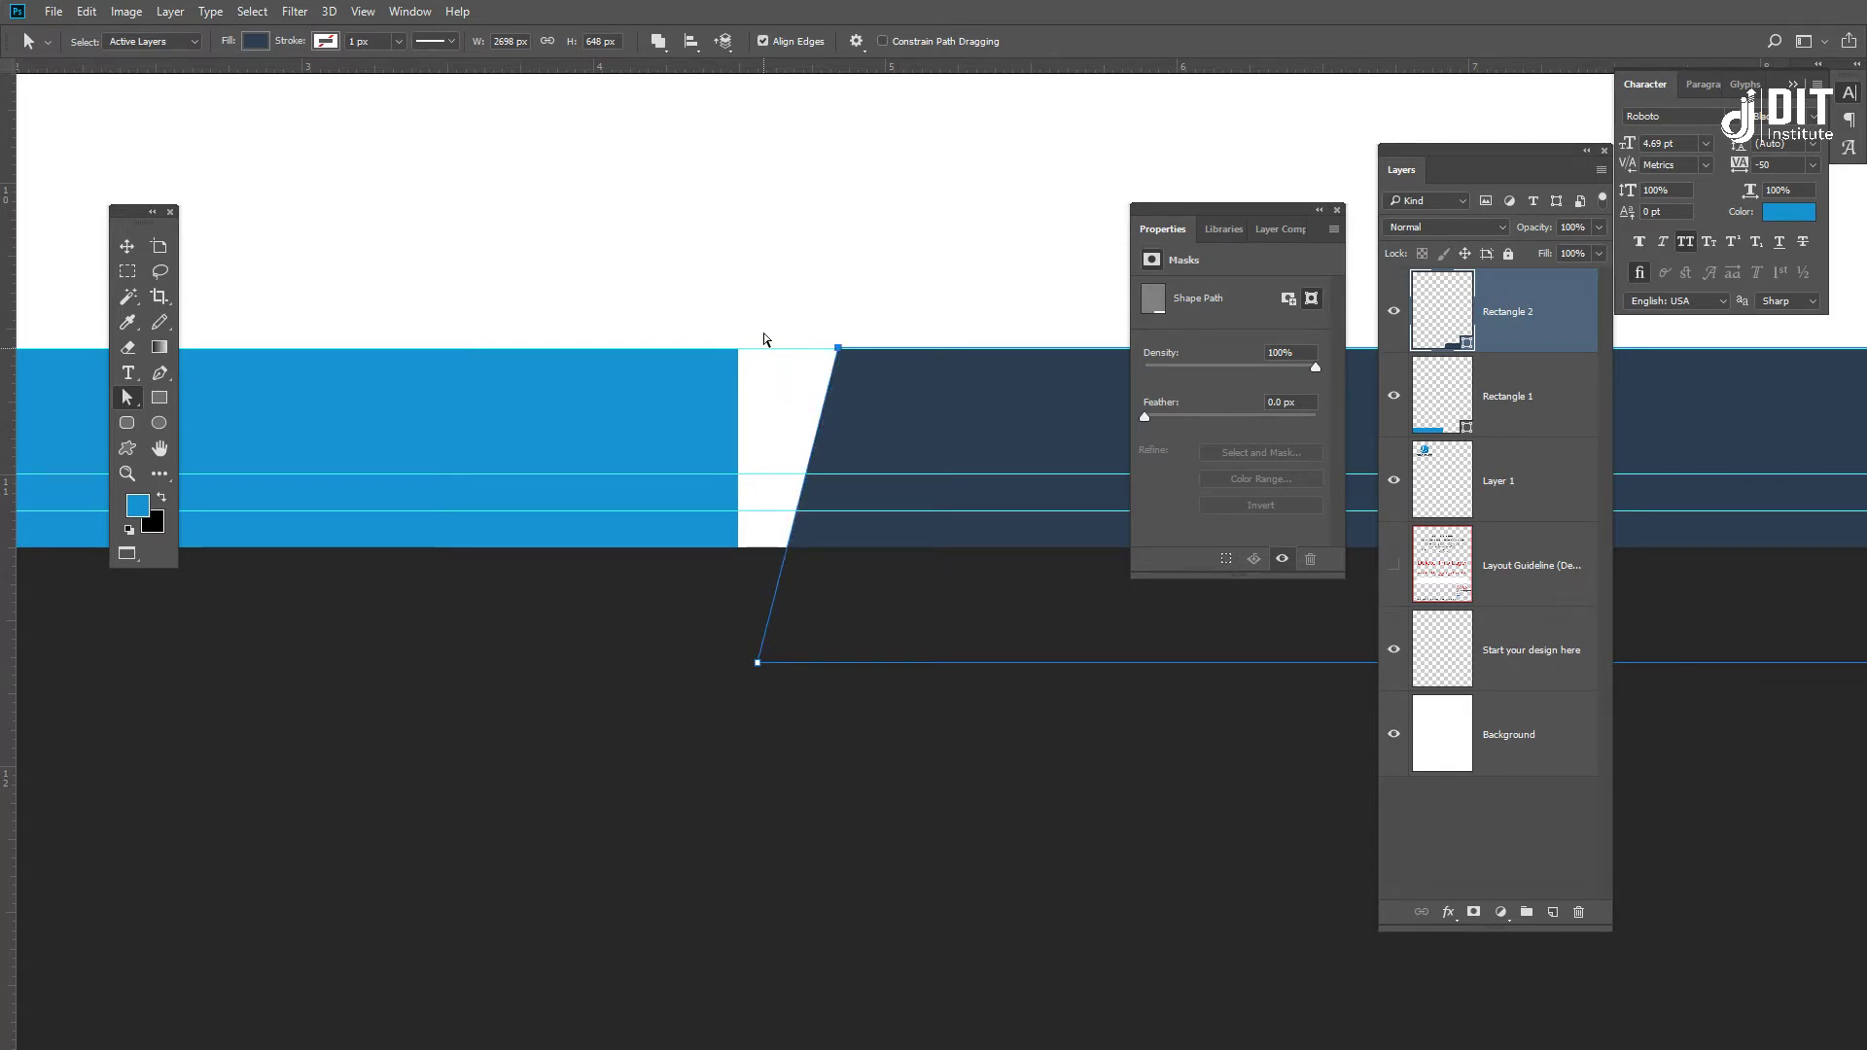
key("ctrl+minus")
key("ctrl+minus")
left_click(631, 271)
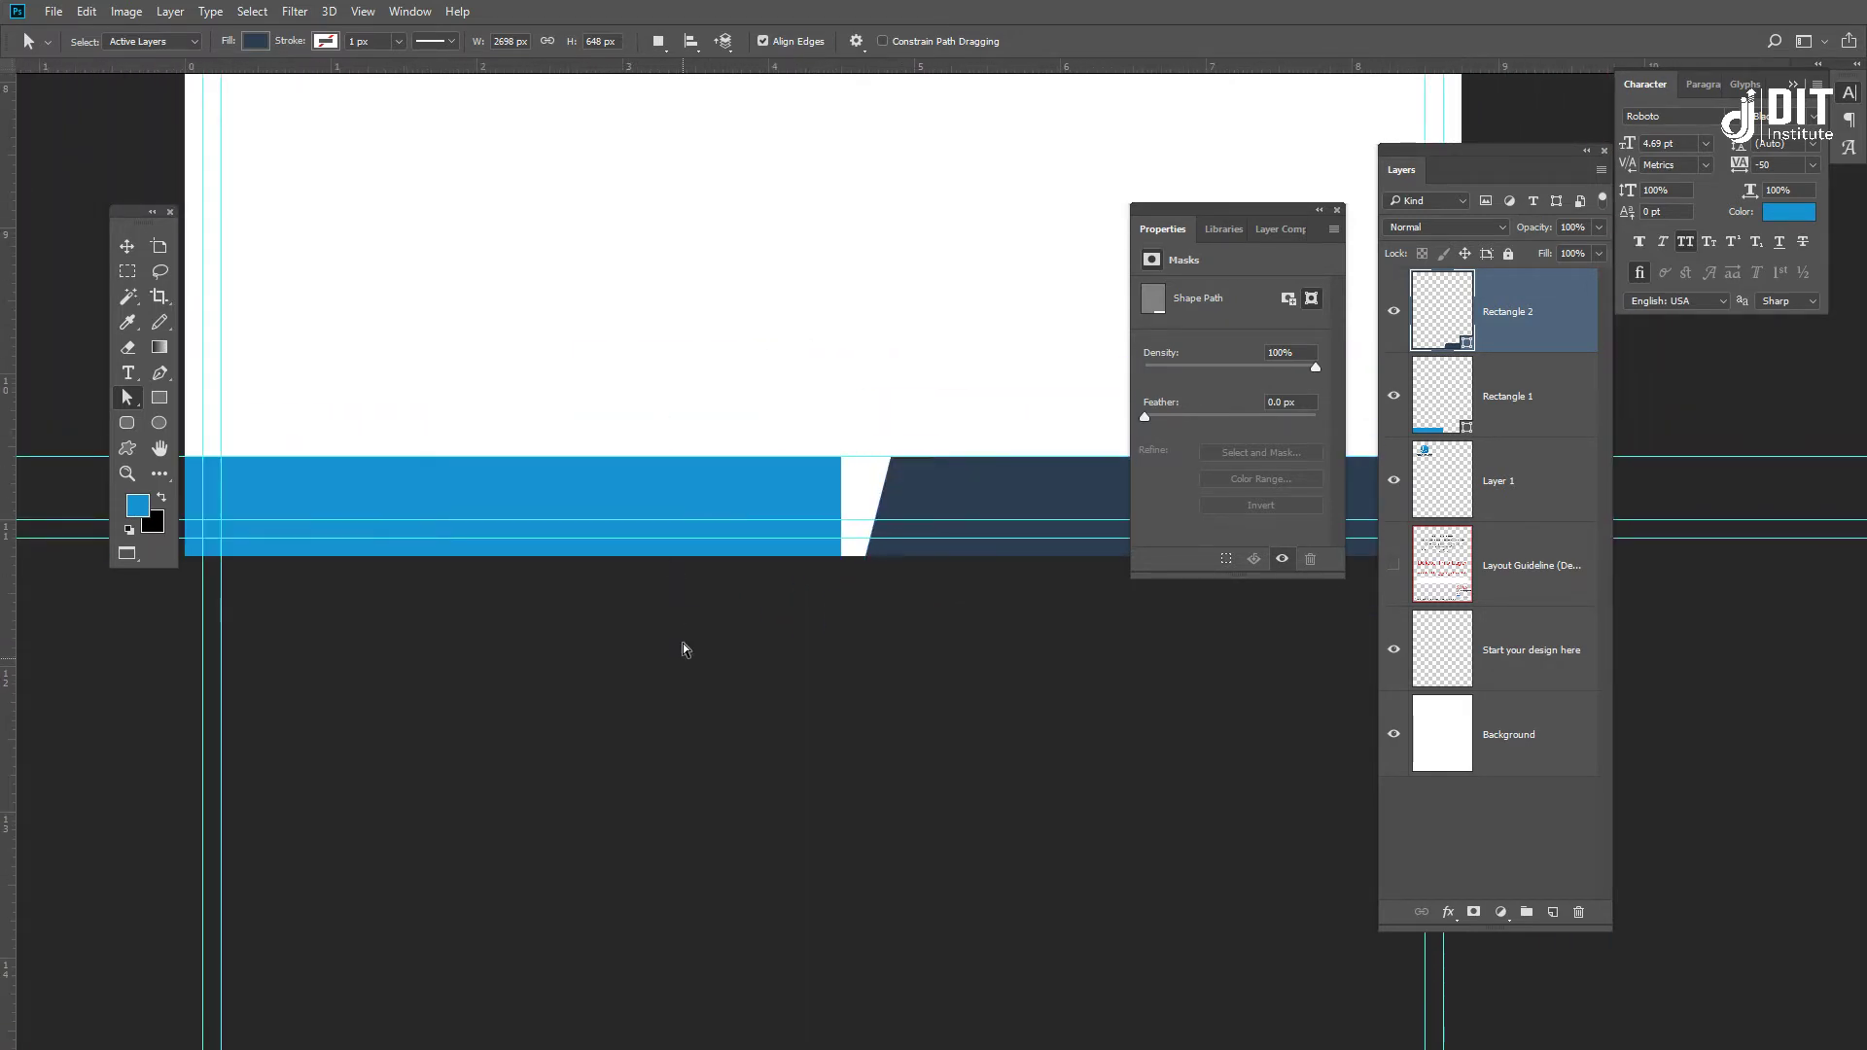
Compare with the mockup, then slant the blue bar's right edge by nudging its anchor left
key("f")
key("f")
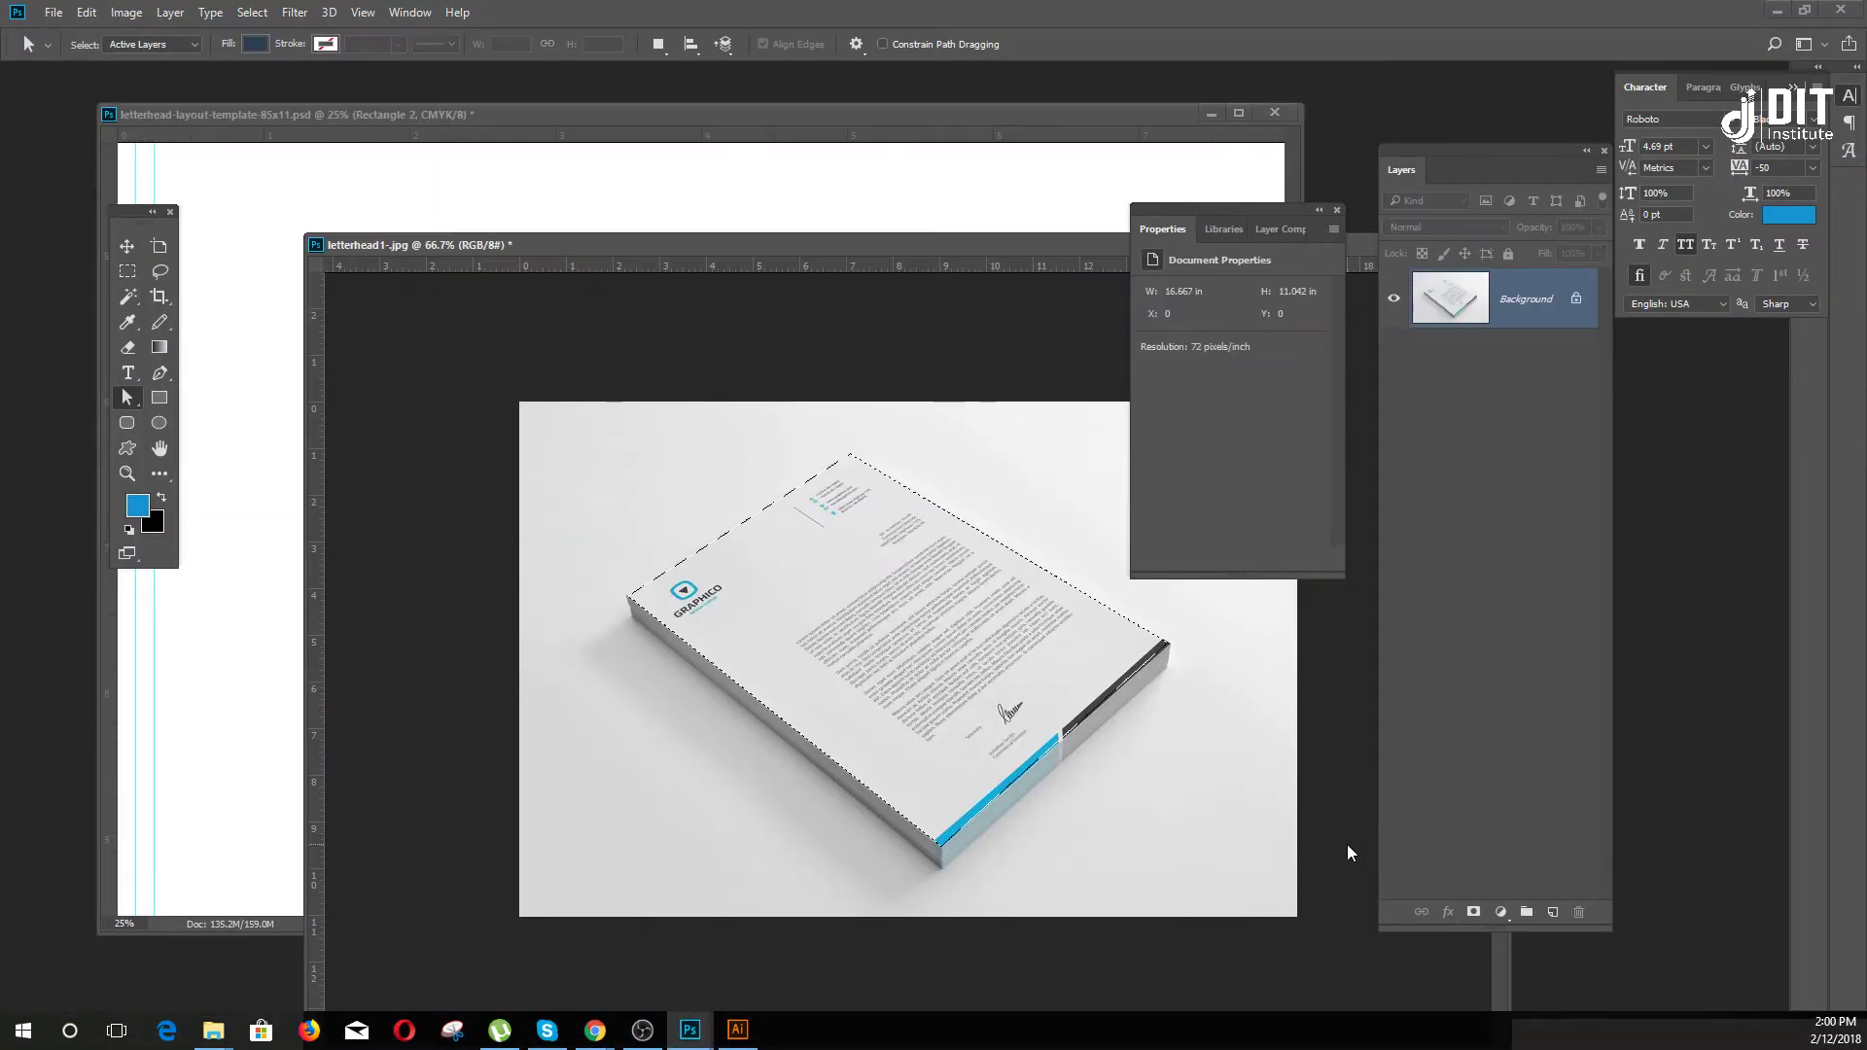
left_click(270, 265)
key("f")
left_click_drag(950, 792, 815, 358)
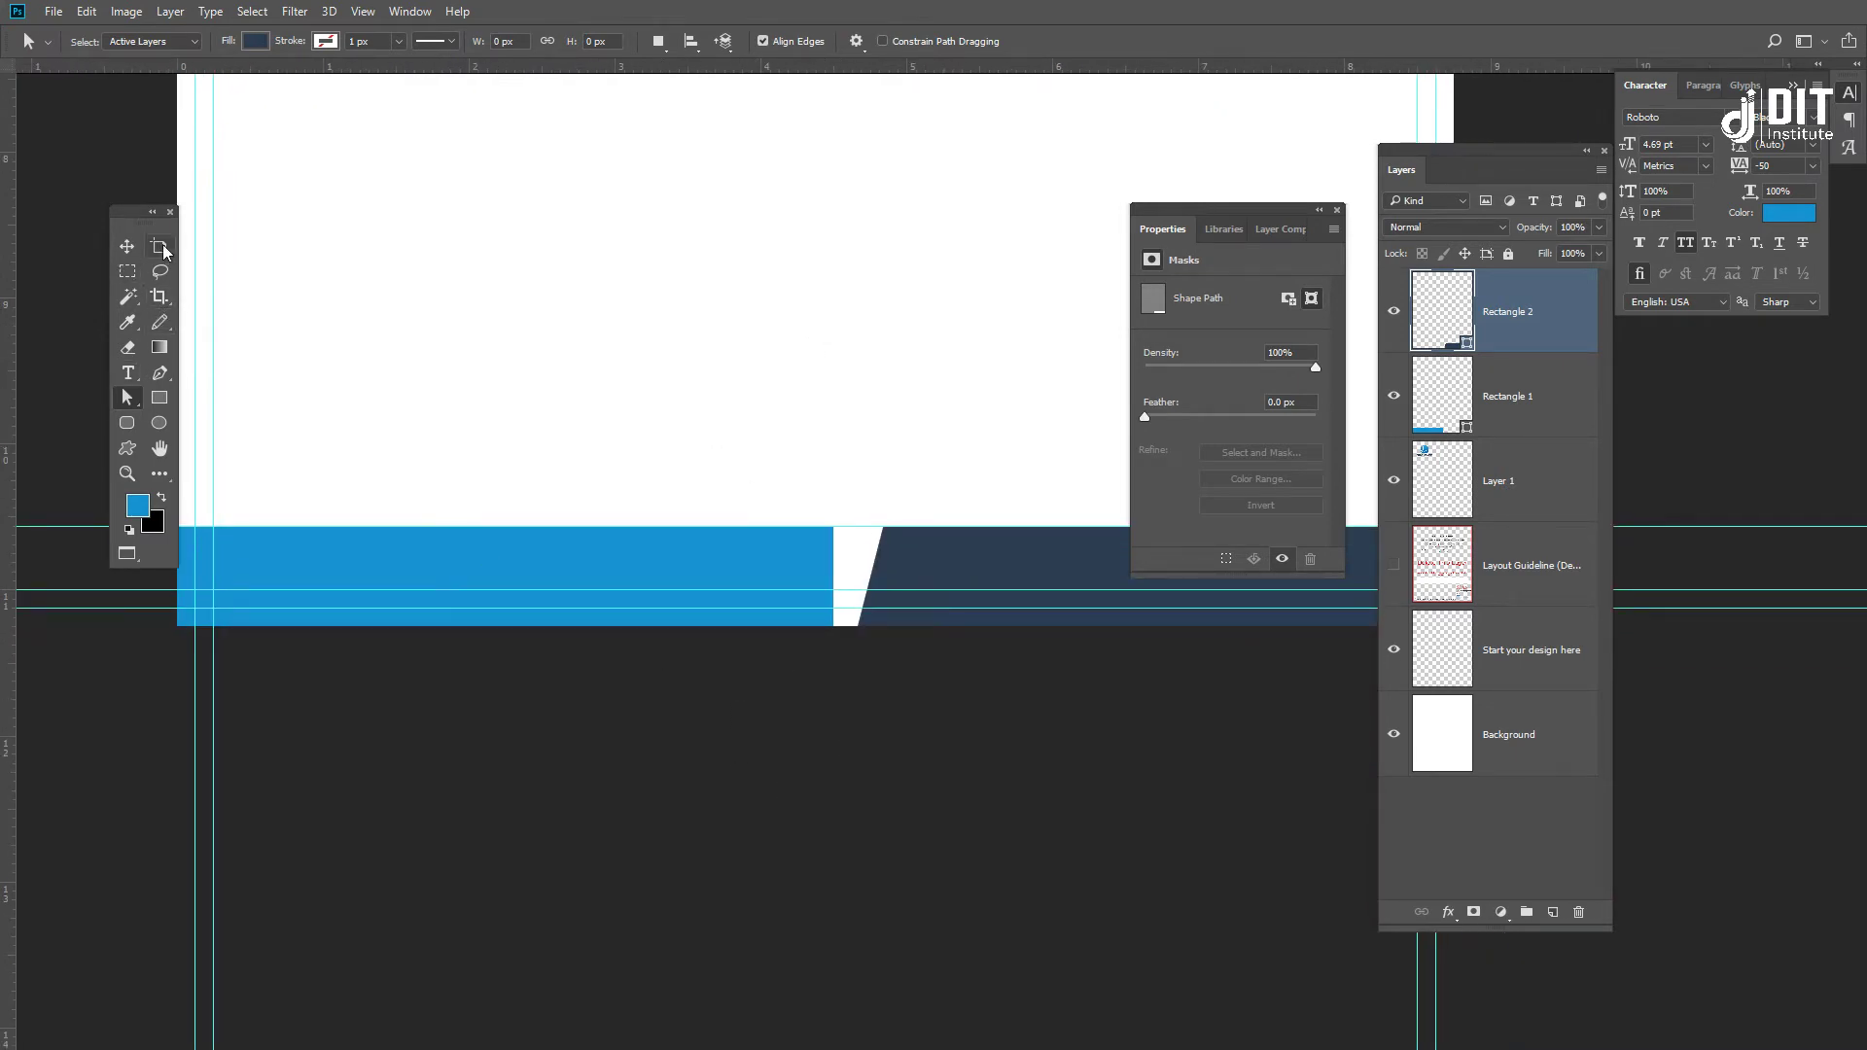
left_click(1502, 409)
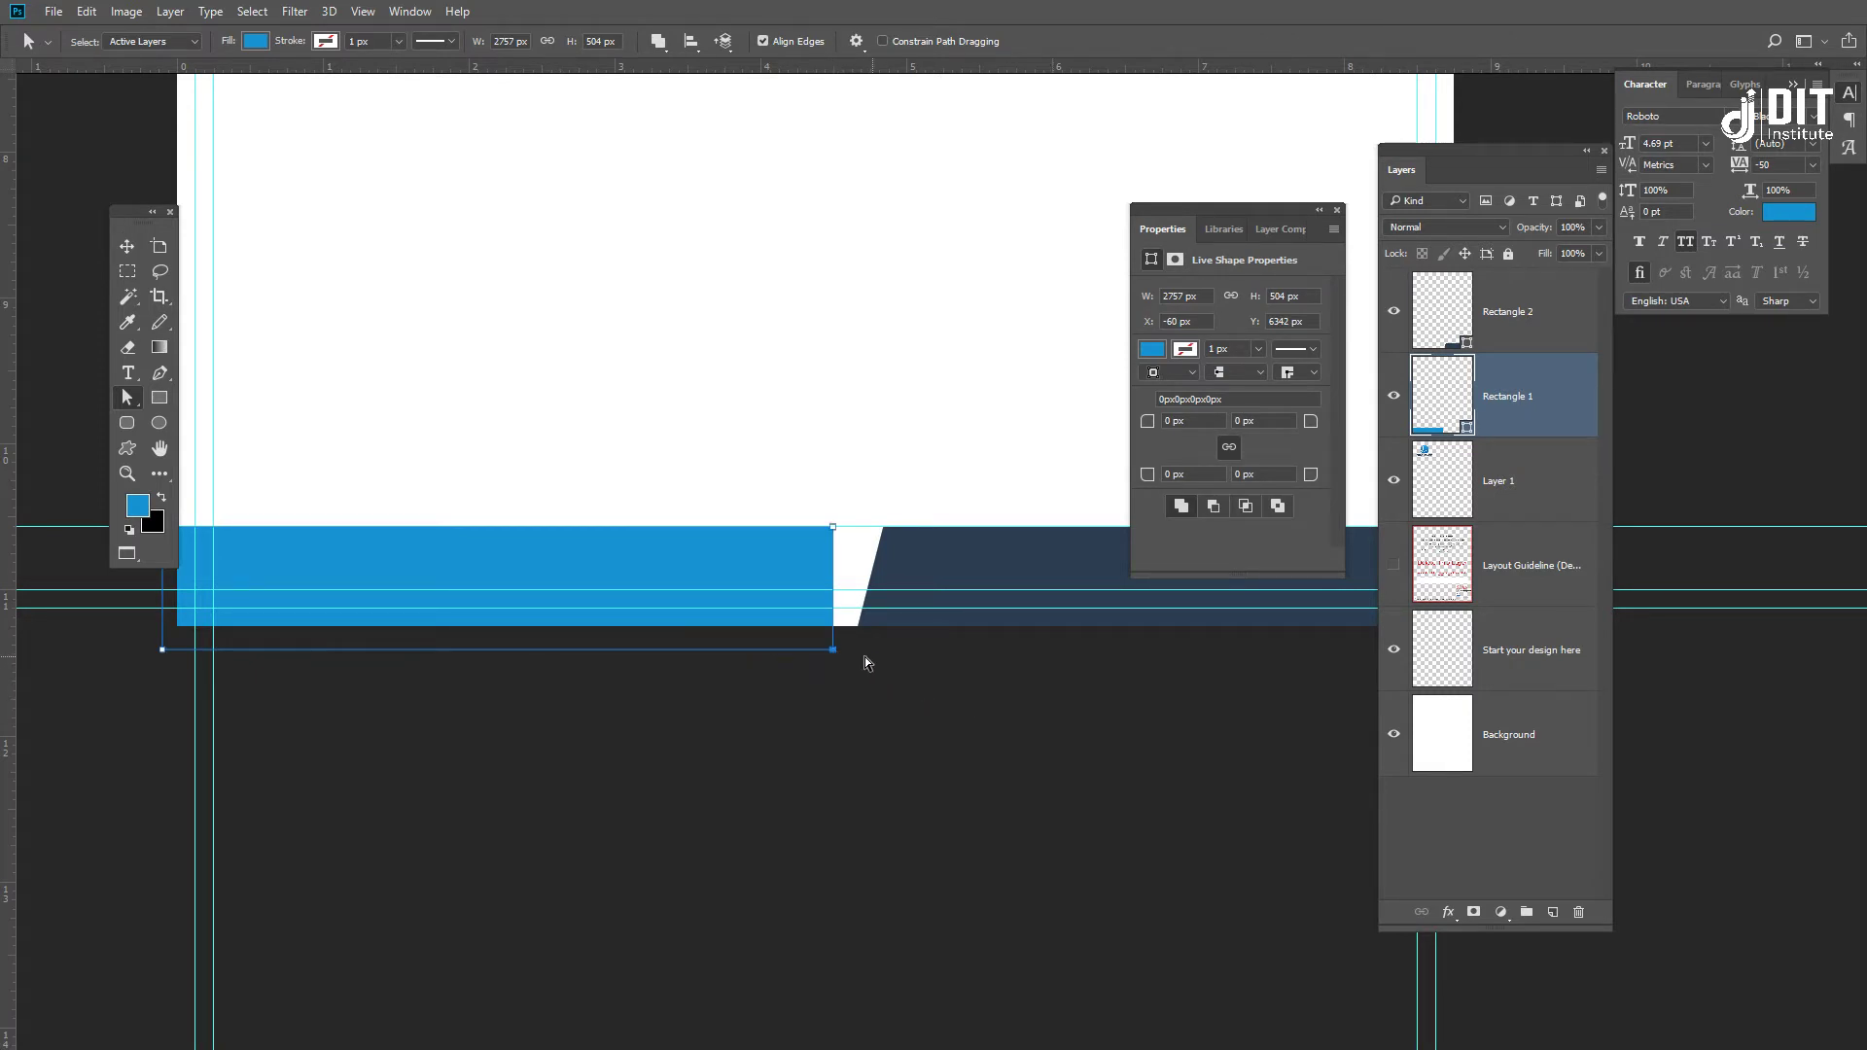
key("shift+Left")
key("shift+Left")
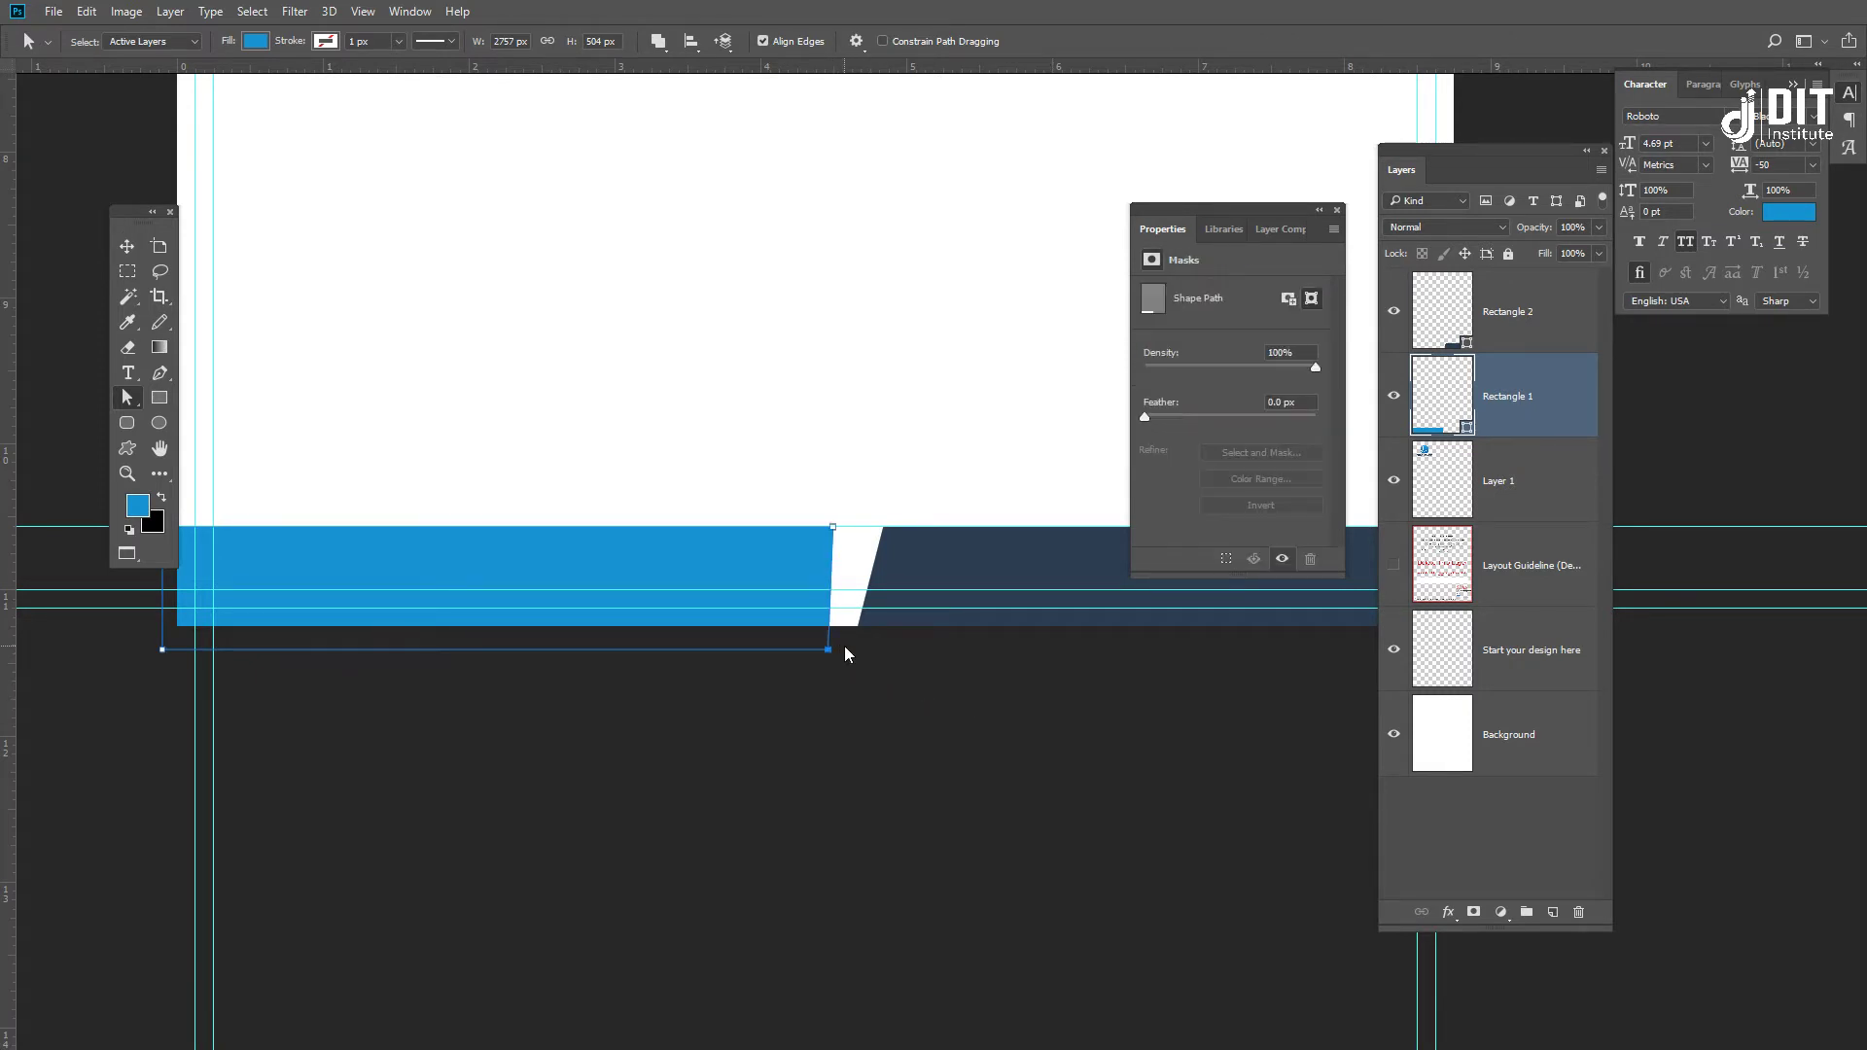
key("shift+Left")
key("shift+Left")
key("shift+Left")
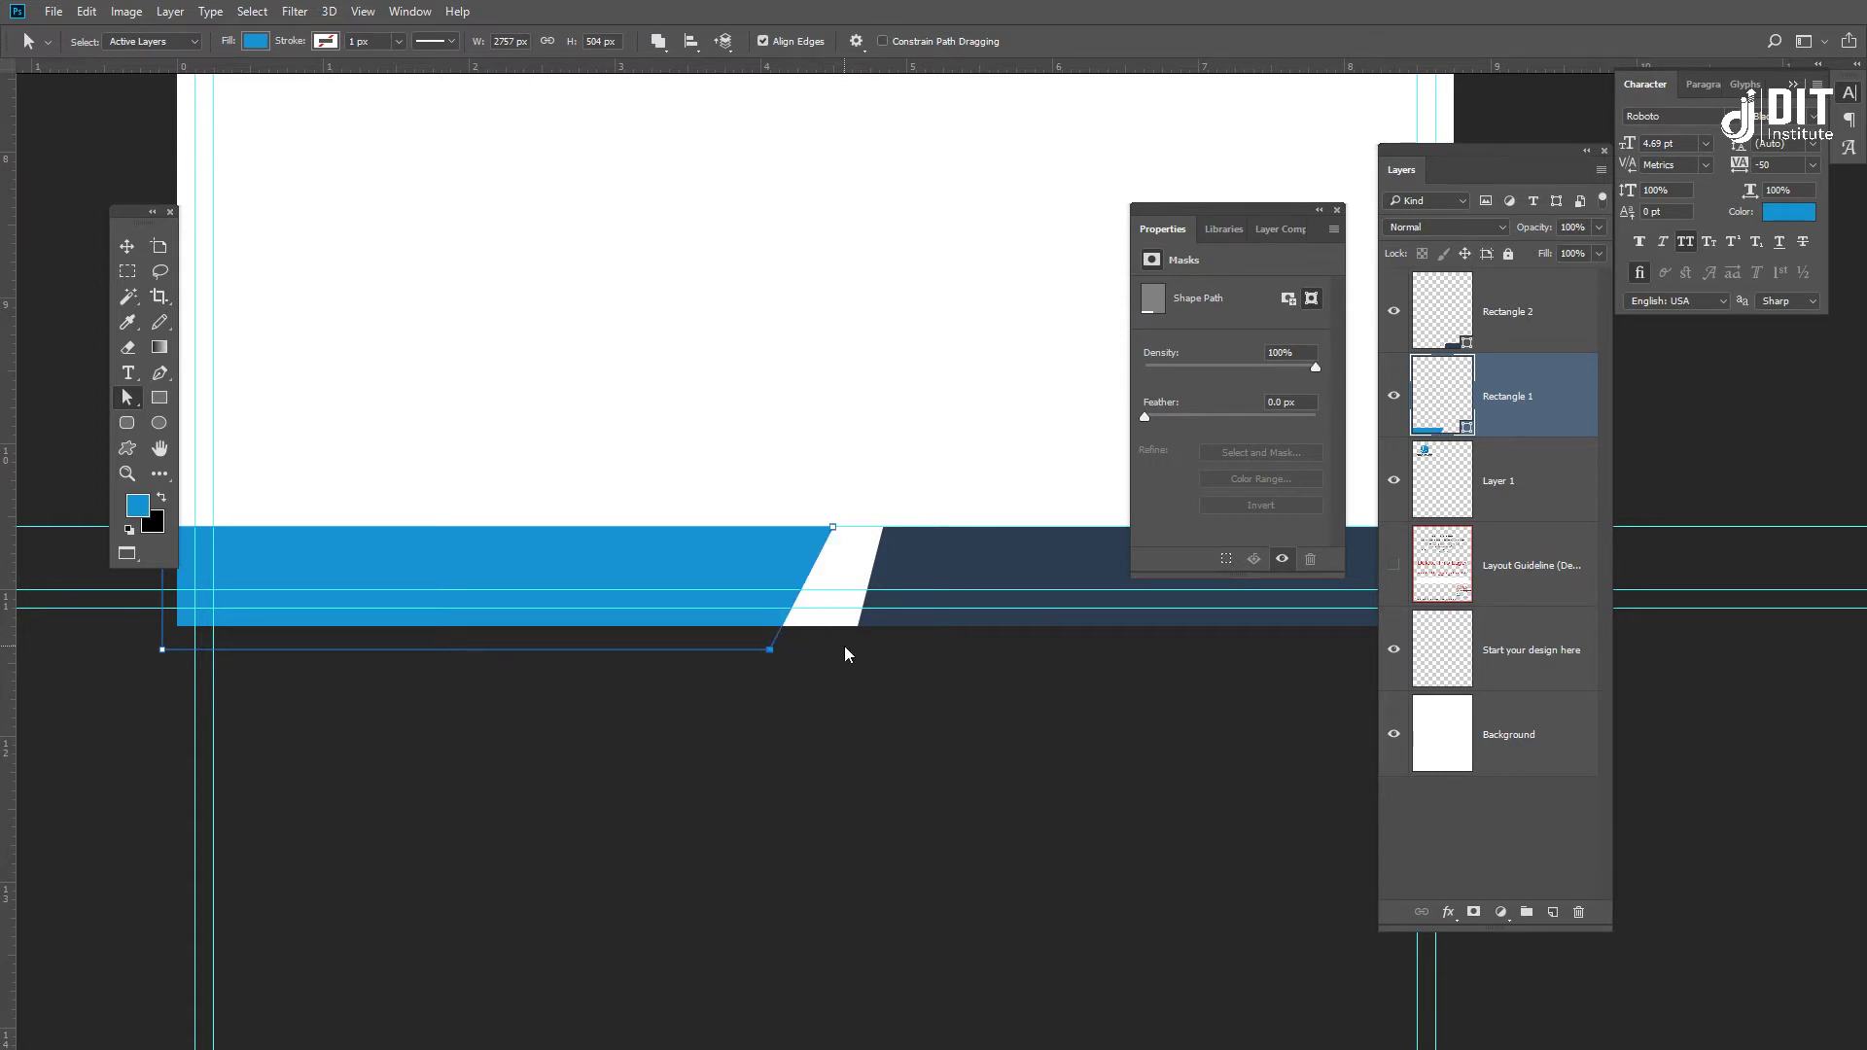
left_click(924, 569)
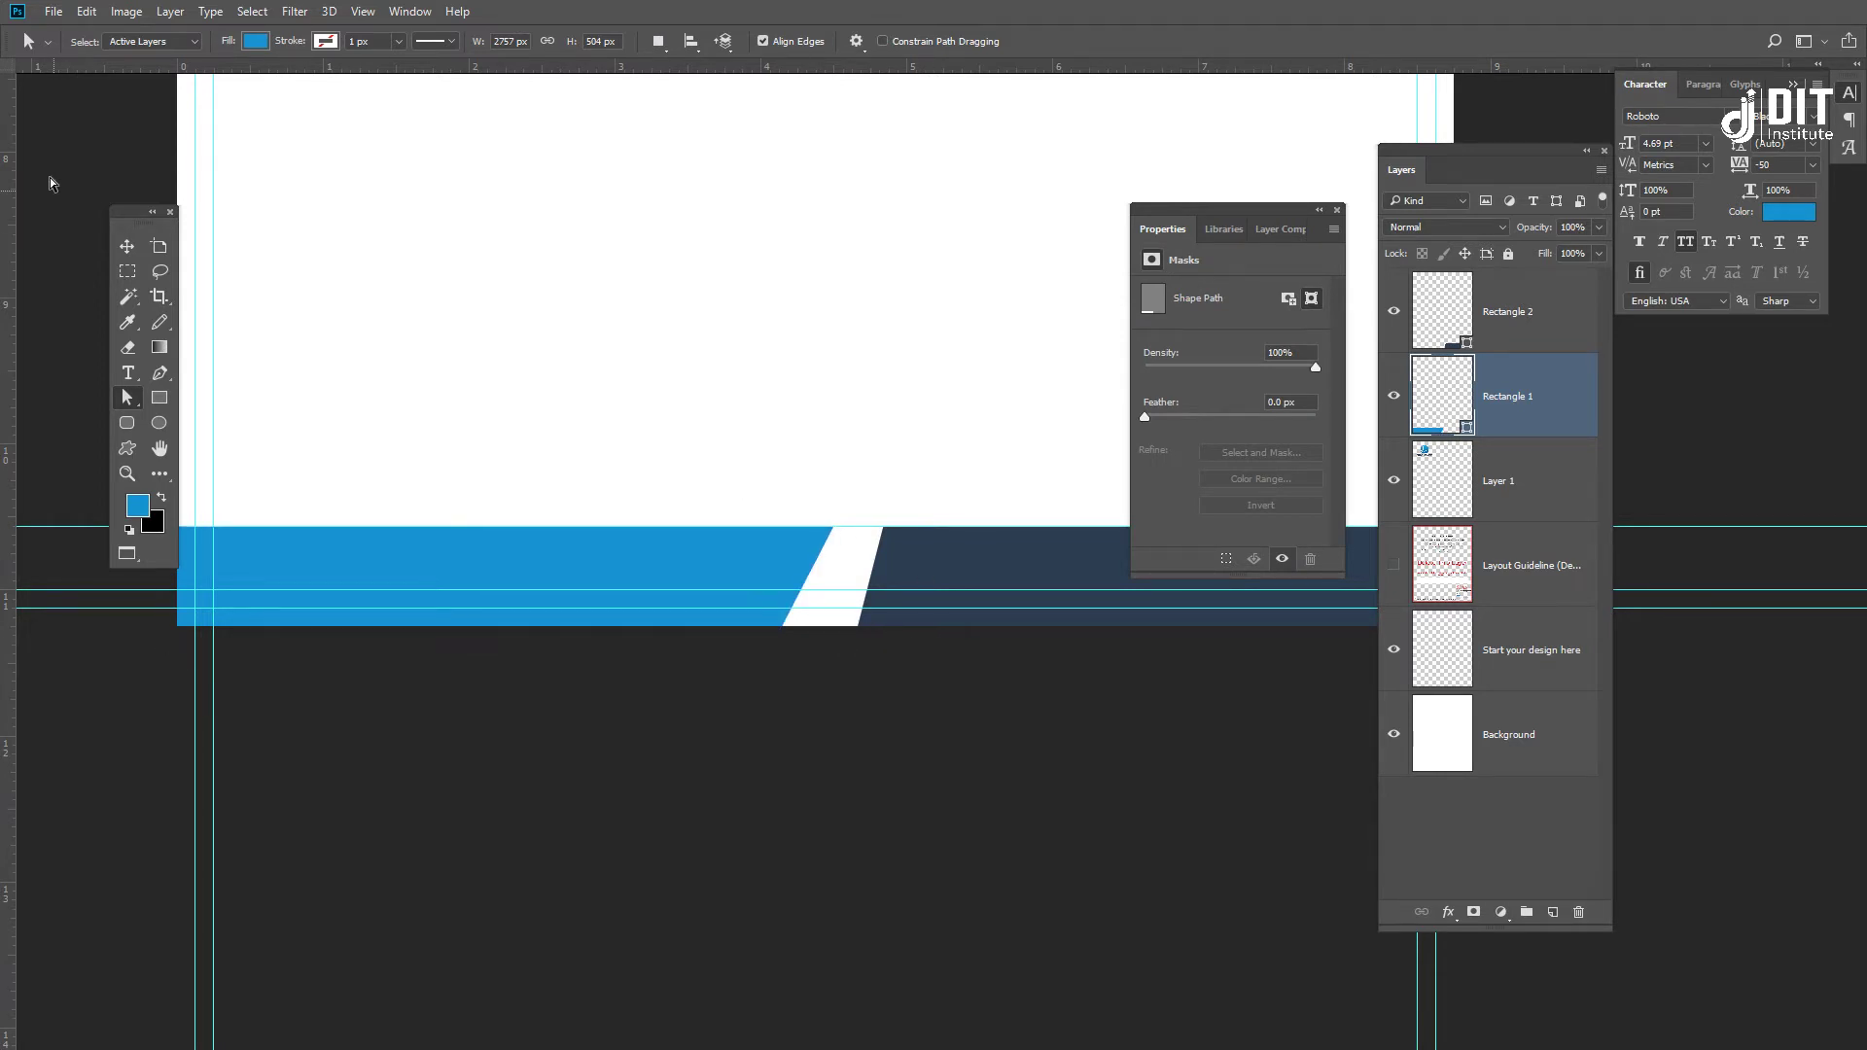
left_click(127, 246)
Move the navy Rectangle 2 left and shift its bottom-left anchor to narrow the diagonal gap
right_click(932, 577)
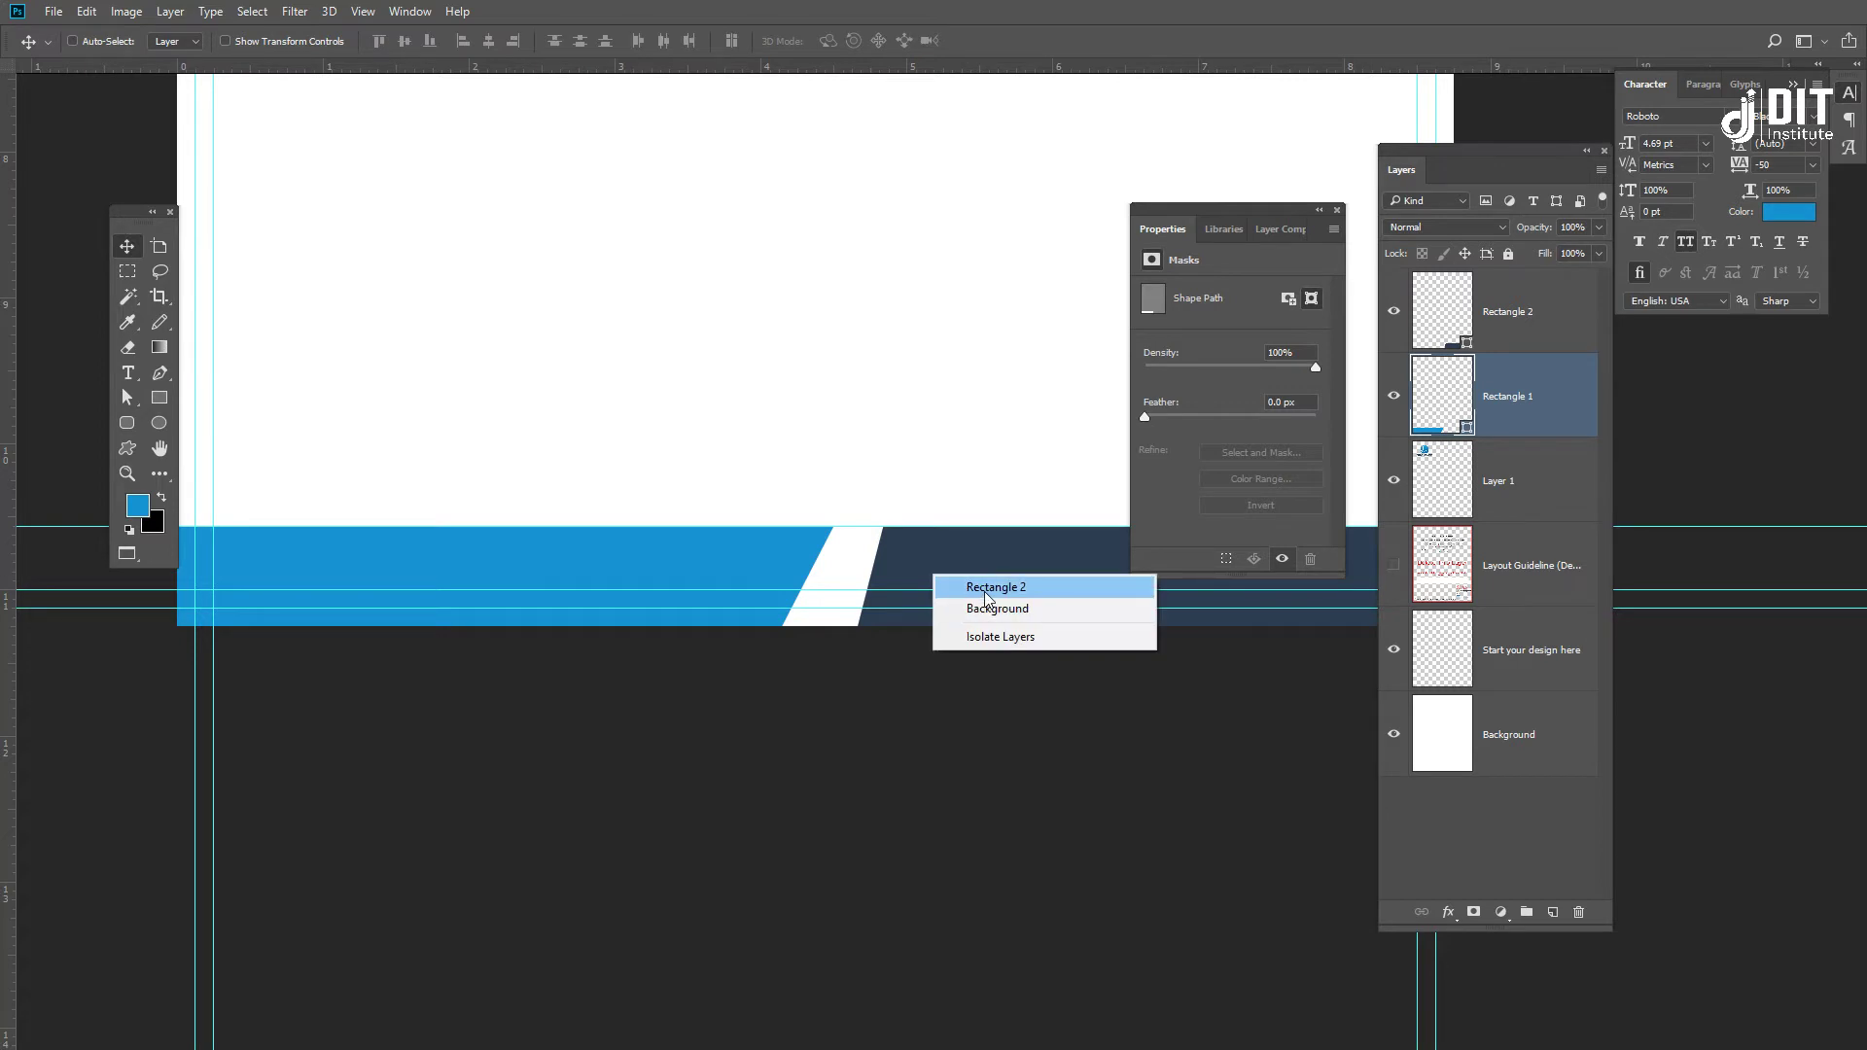
left_click(978, 587)
left_click_drag(973, 581, 938, 571)
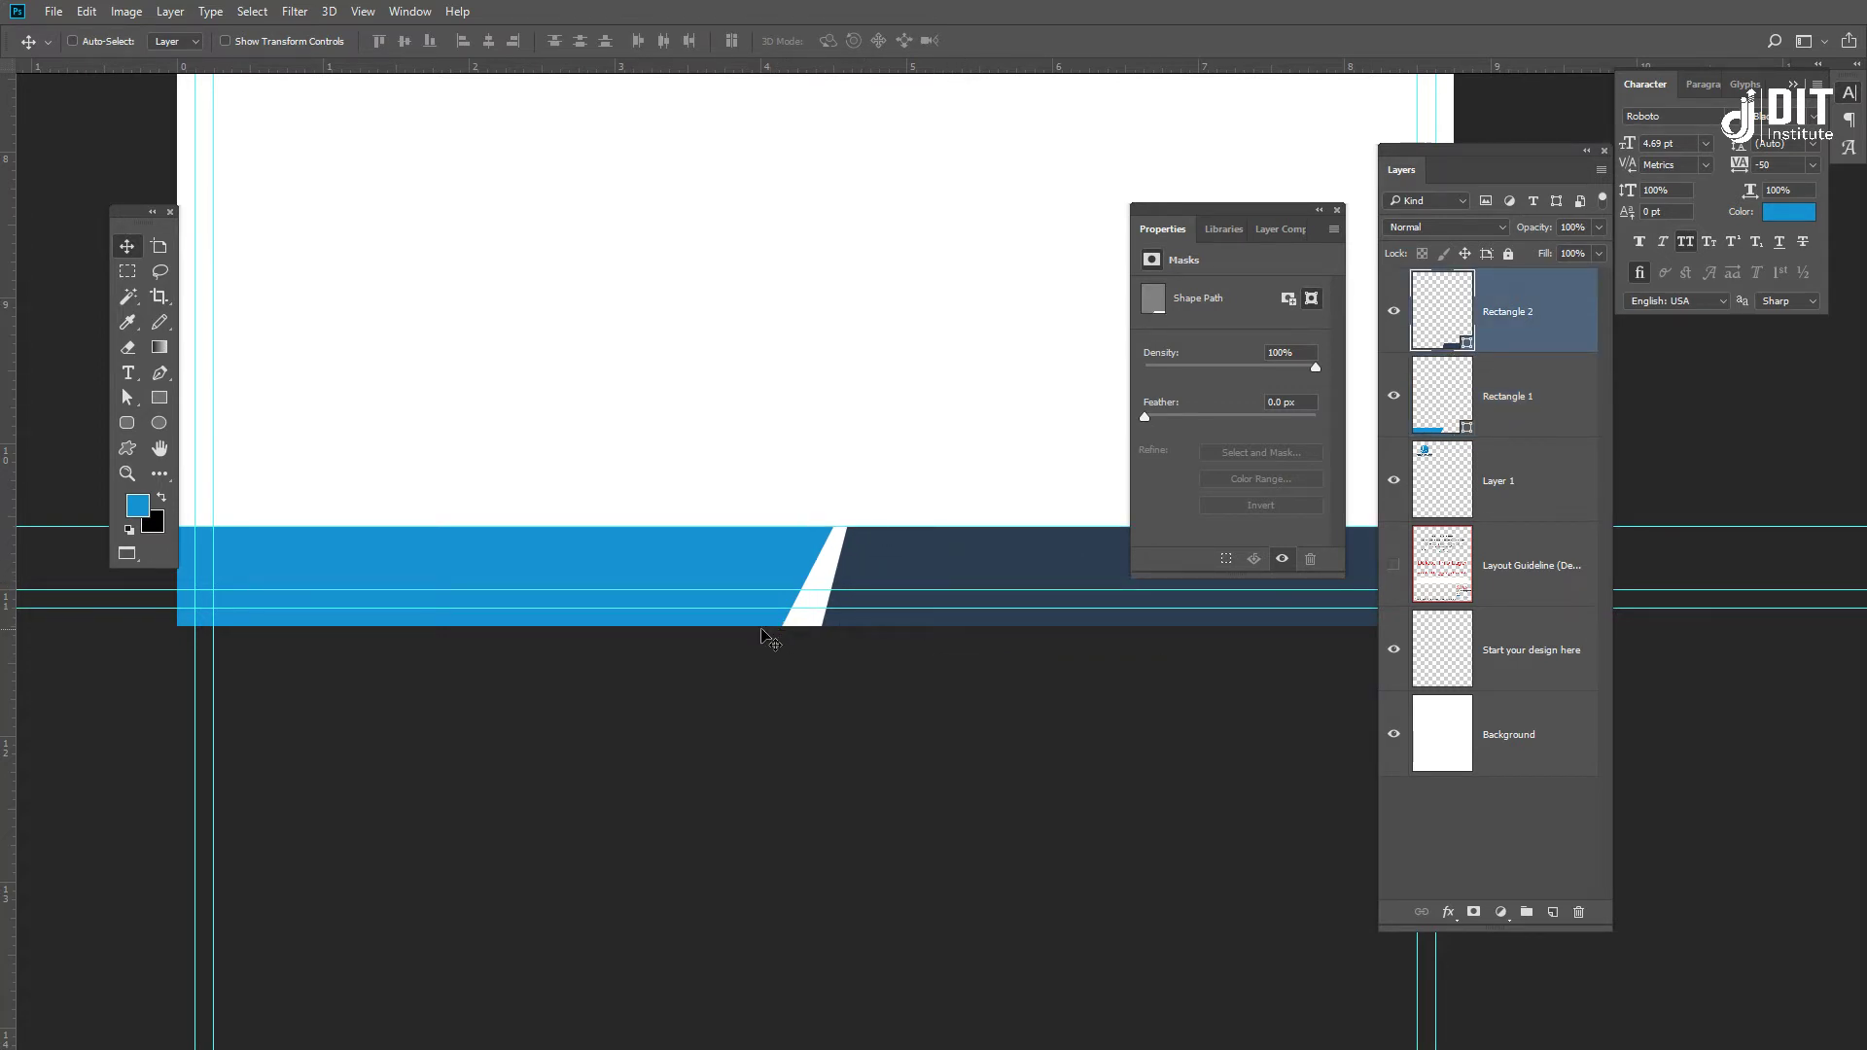
left_click(132, 402)
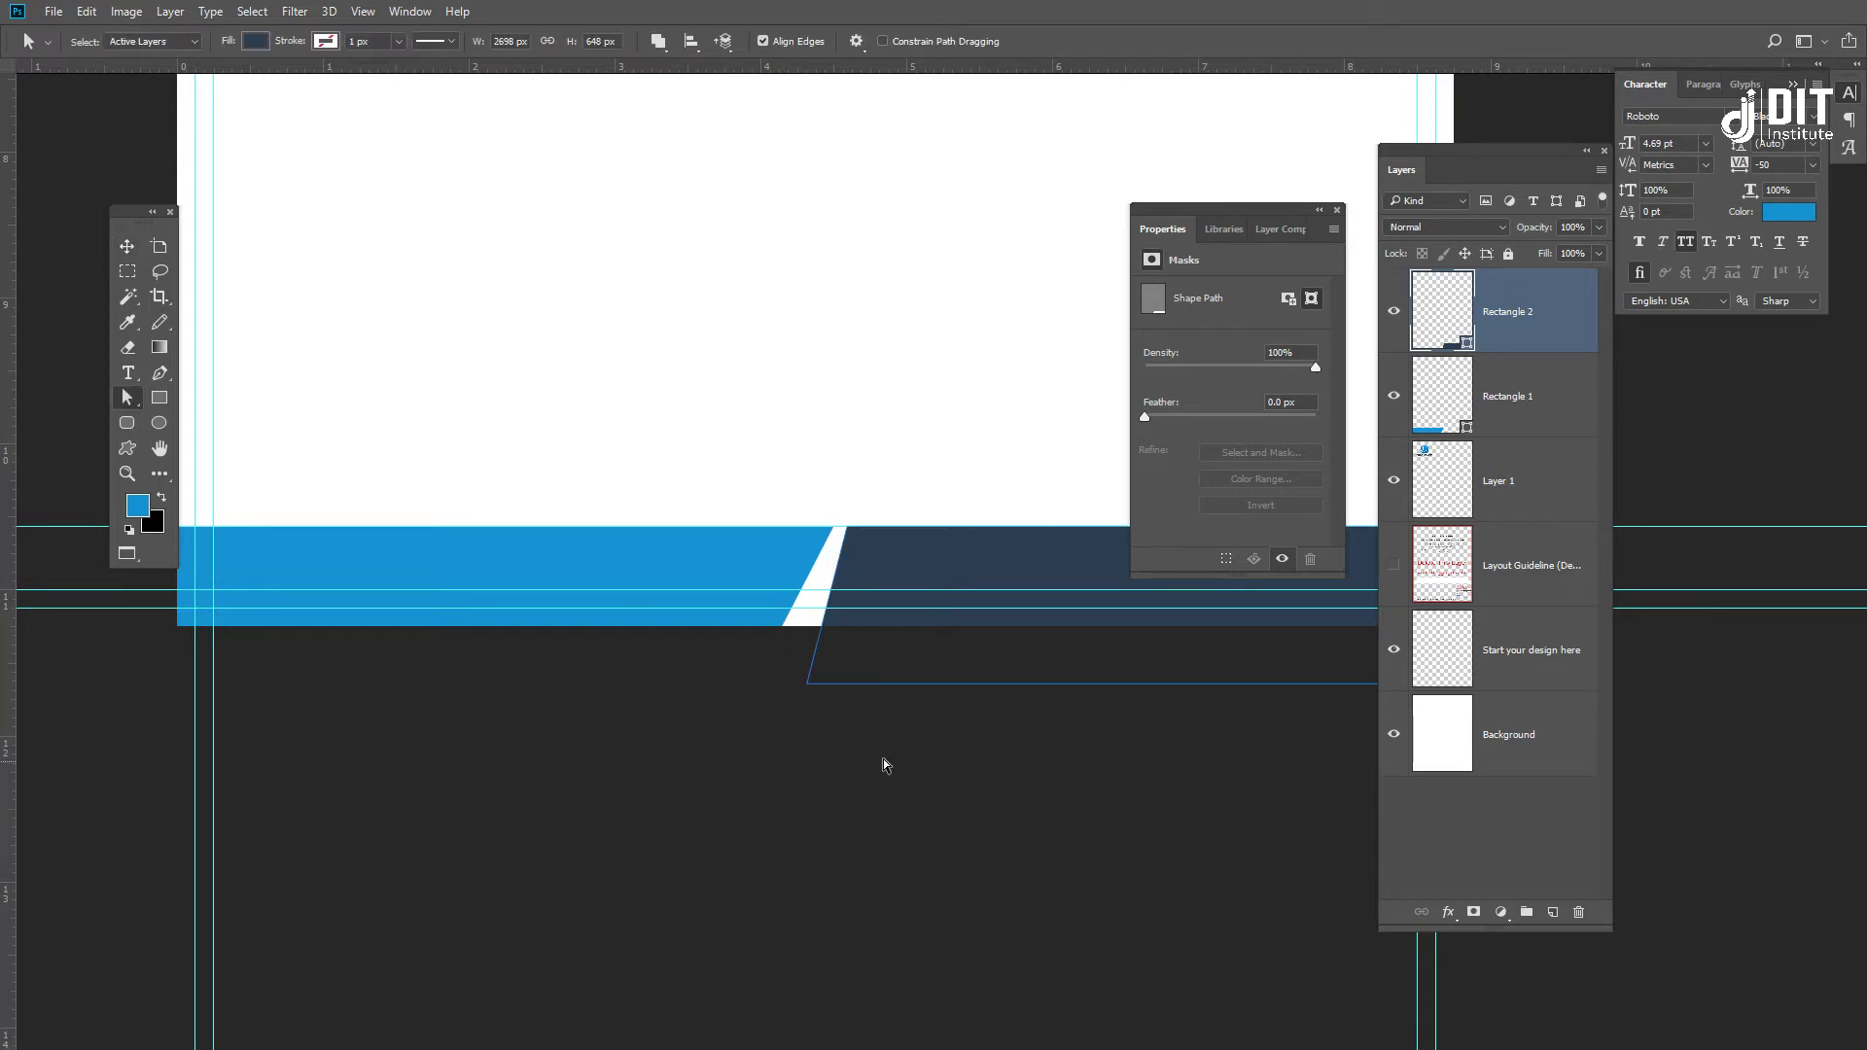
key("shift+Left")
key("shift+Left")
key("shift+Left")
key("shift+Left")
key("shift+Left")
key("shift+Left")
key("shift+Left")
key("shift+Left")
key("shift+Left")
key("shift+Left")
key("shift+Left")
key("shift+Left")
key("shift+Left")
key("shift+Left")
key("shift+Left")
key("shift+Left")
left_click(691, 768)
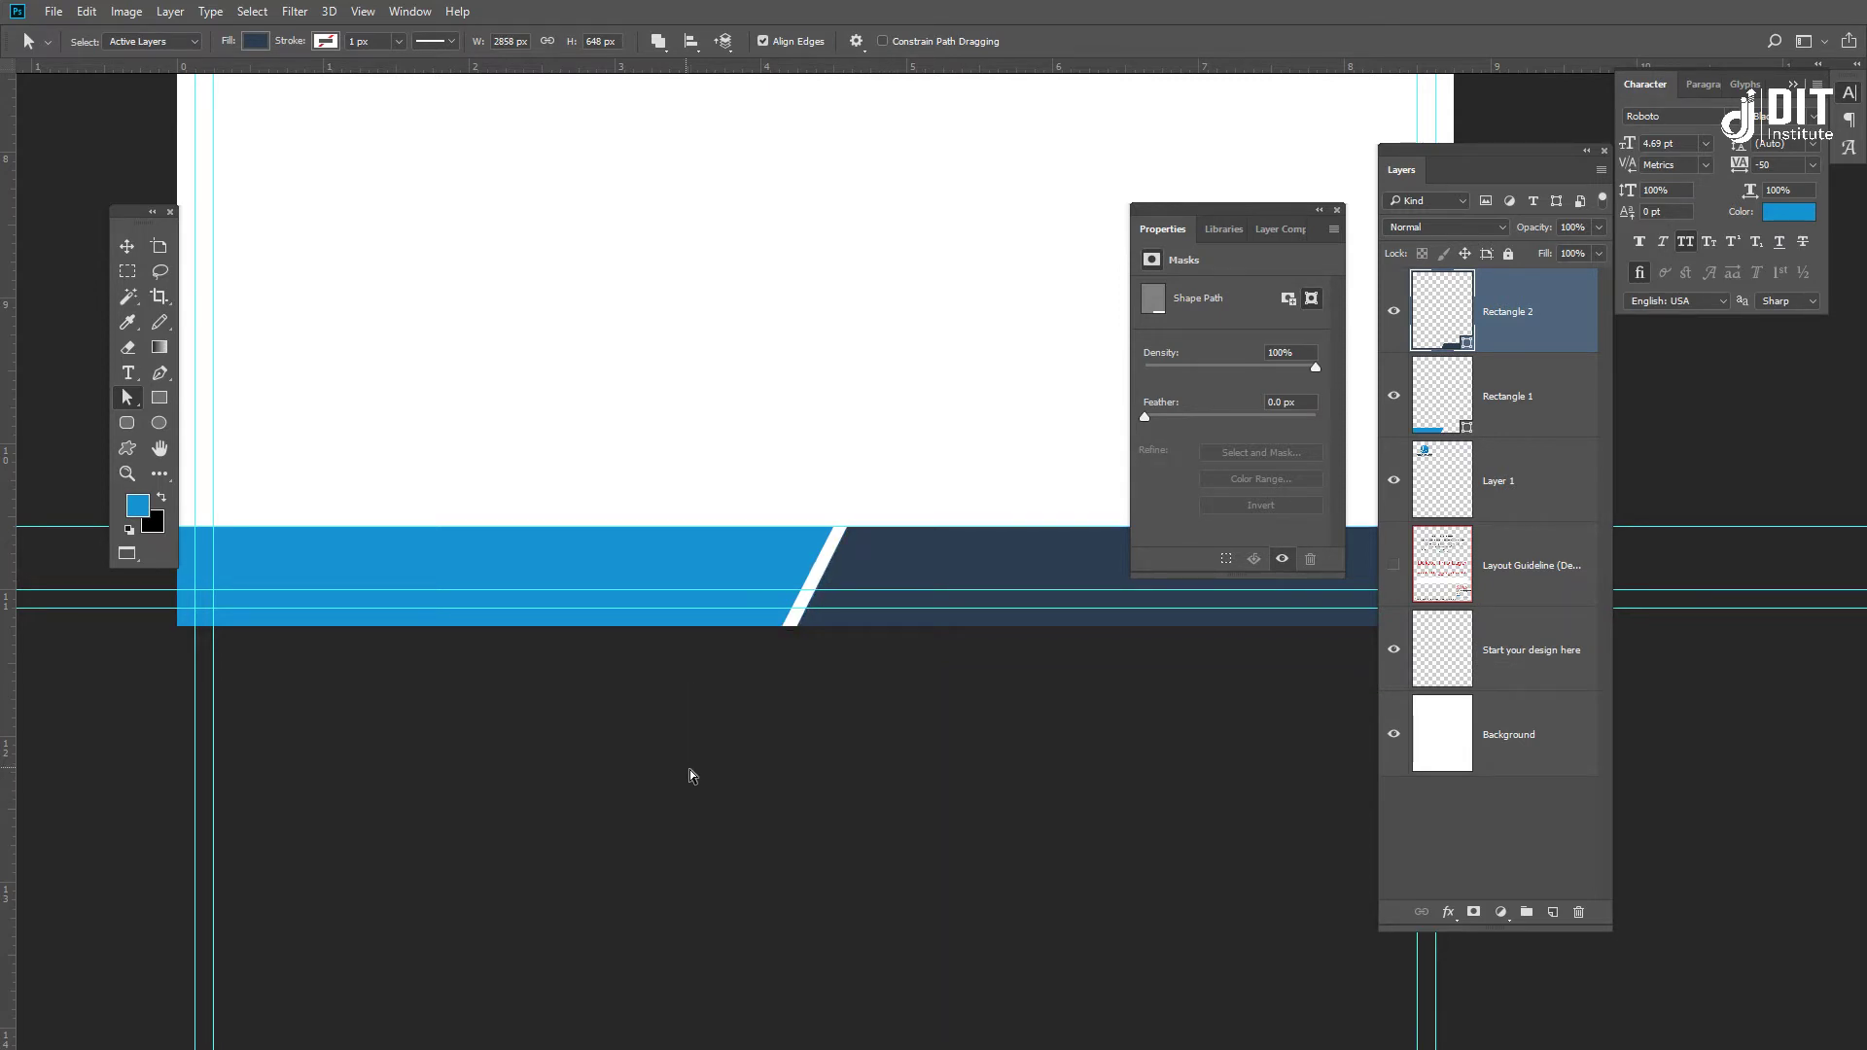
key("ctrl+minus")
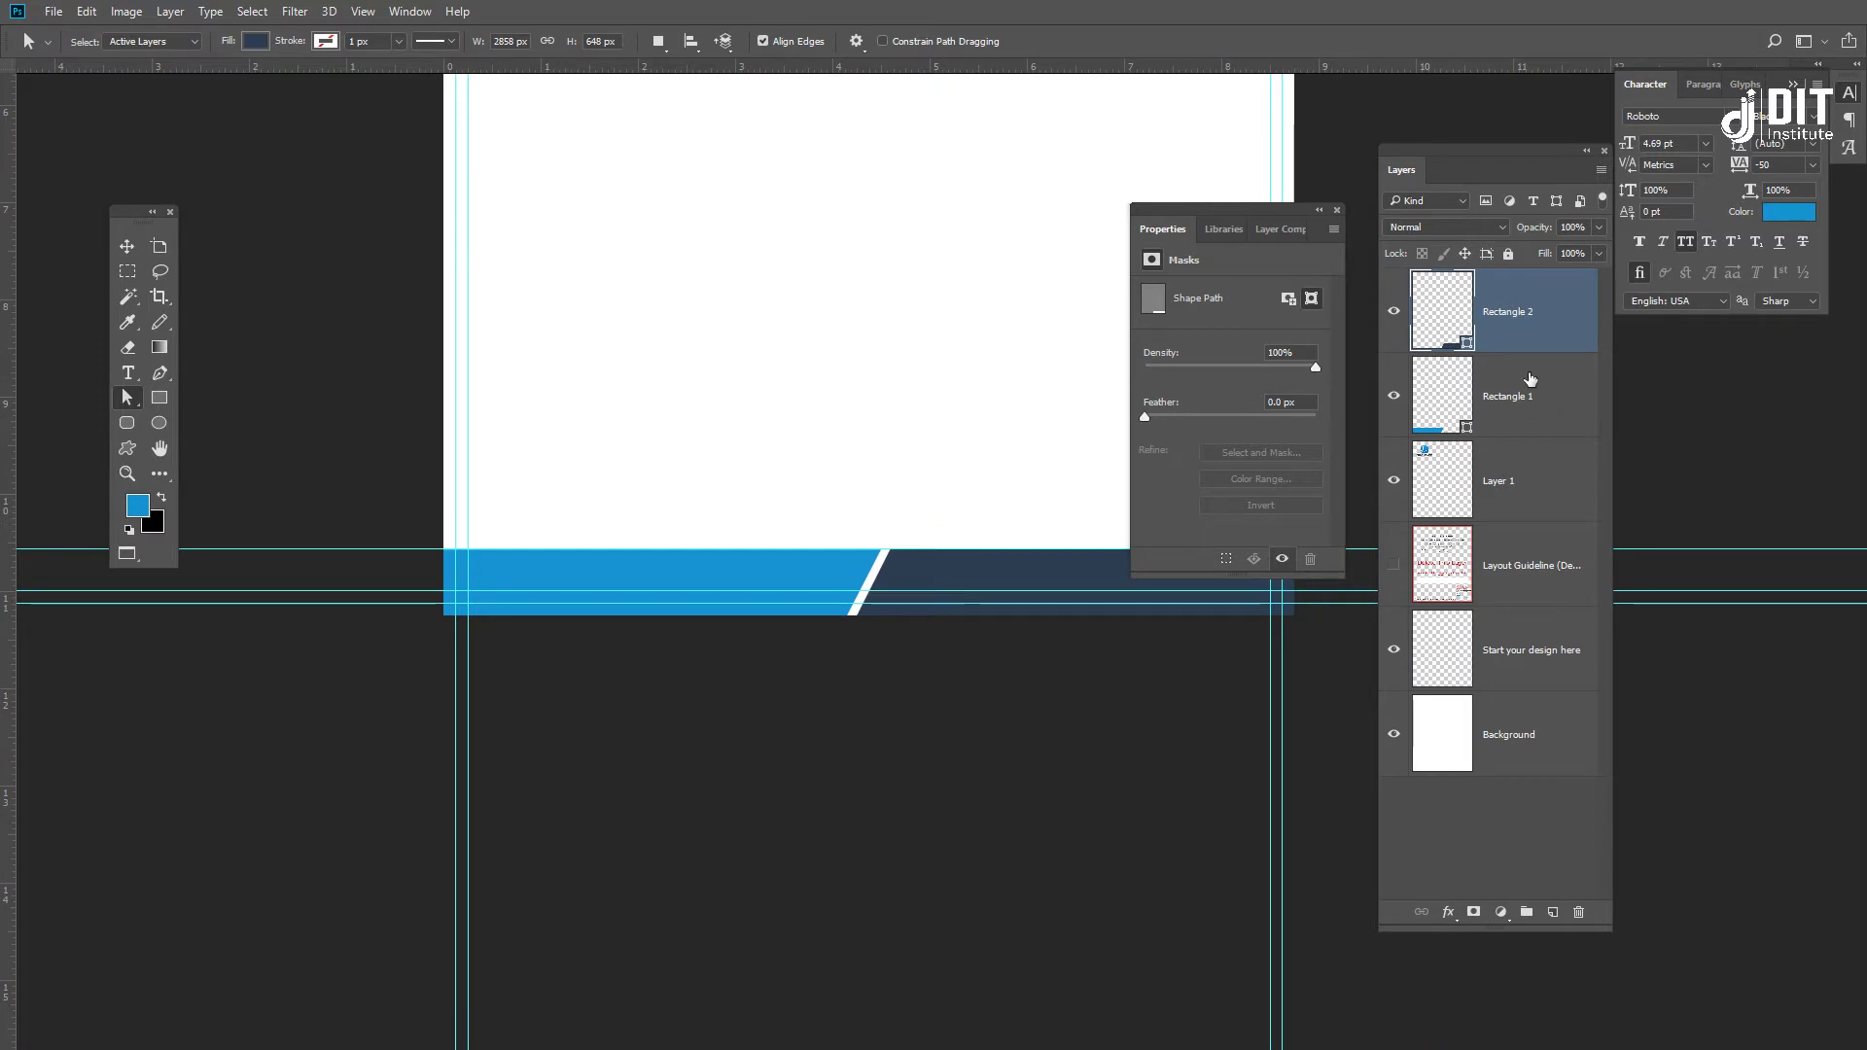
Group both footer bars as 'Nicher shape' and nudge the group down
left_click(1505, 410, "shift")
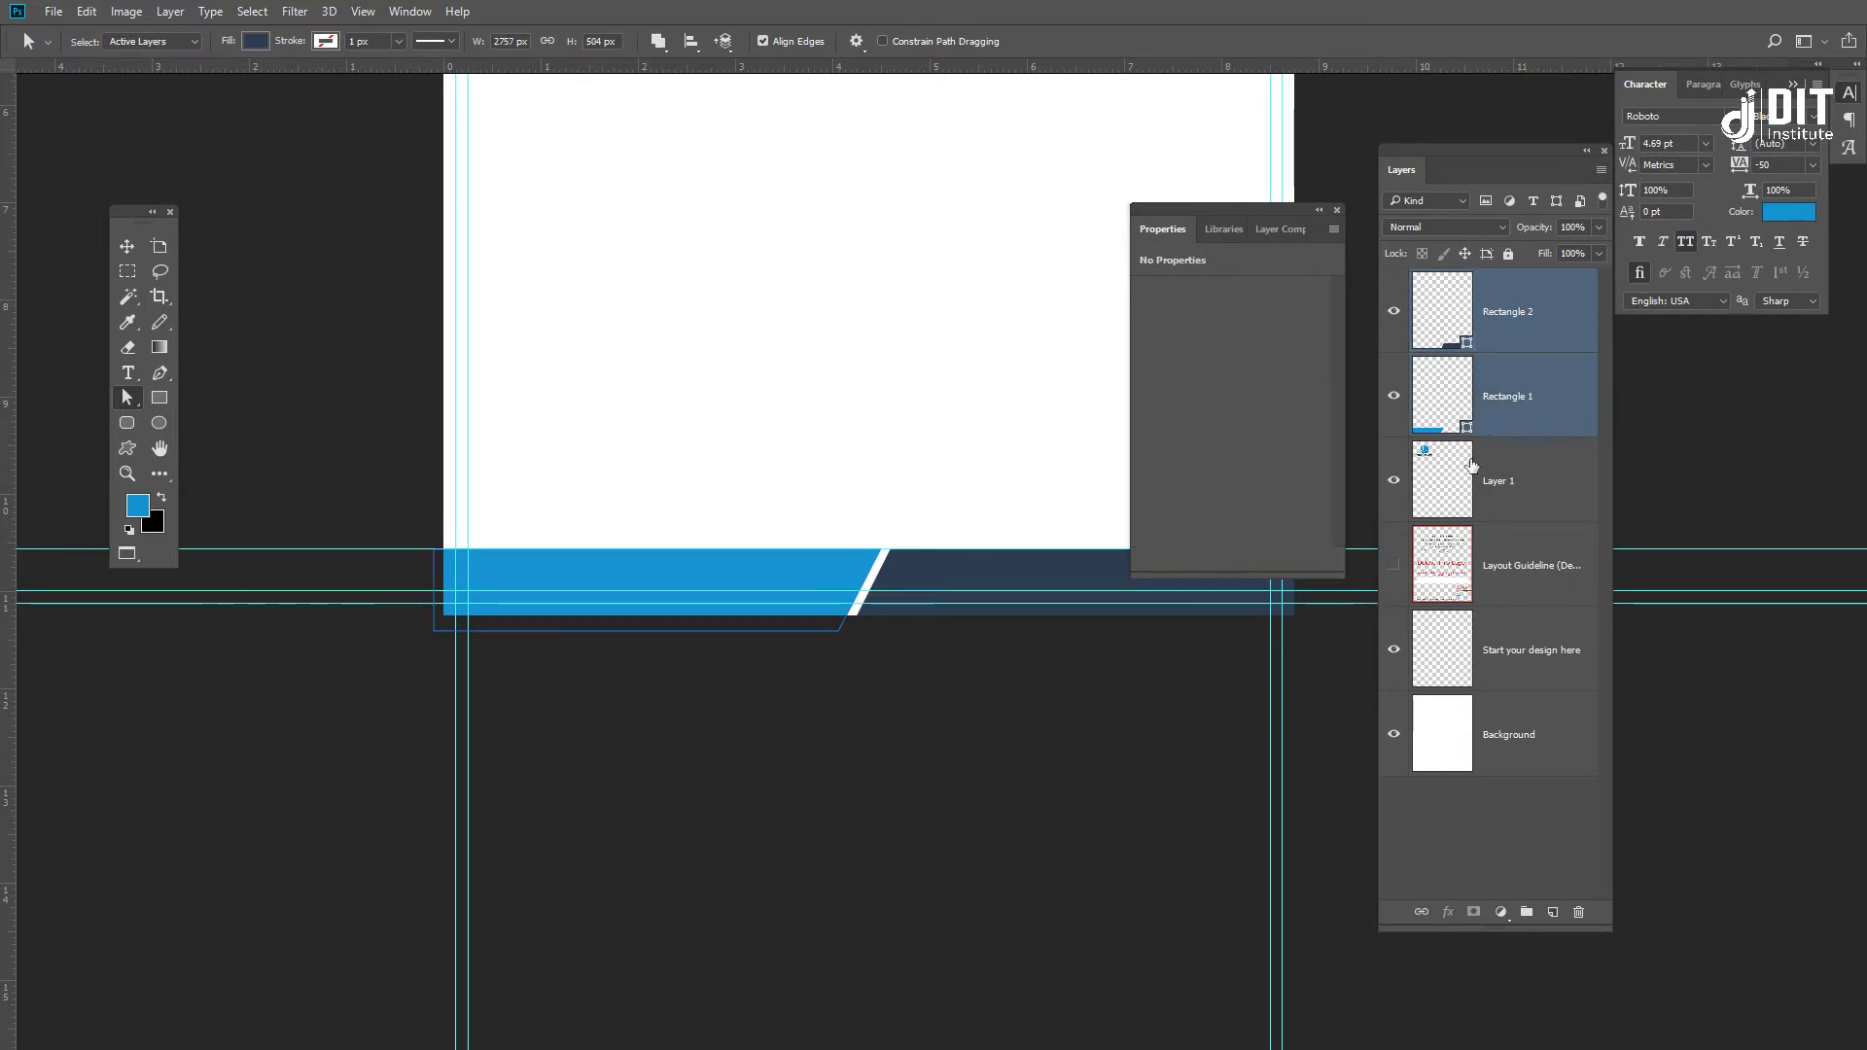
key("ctrl+g")
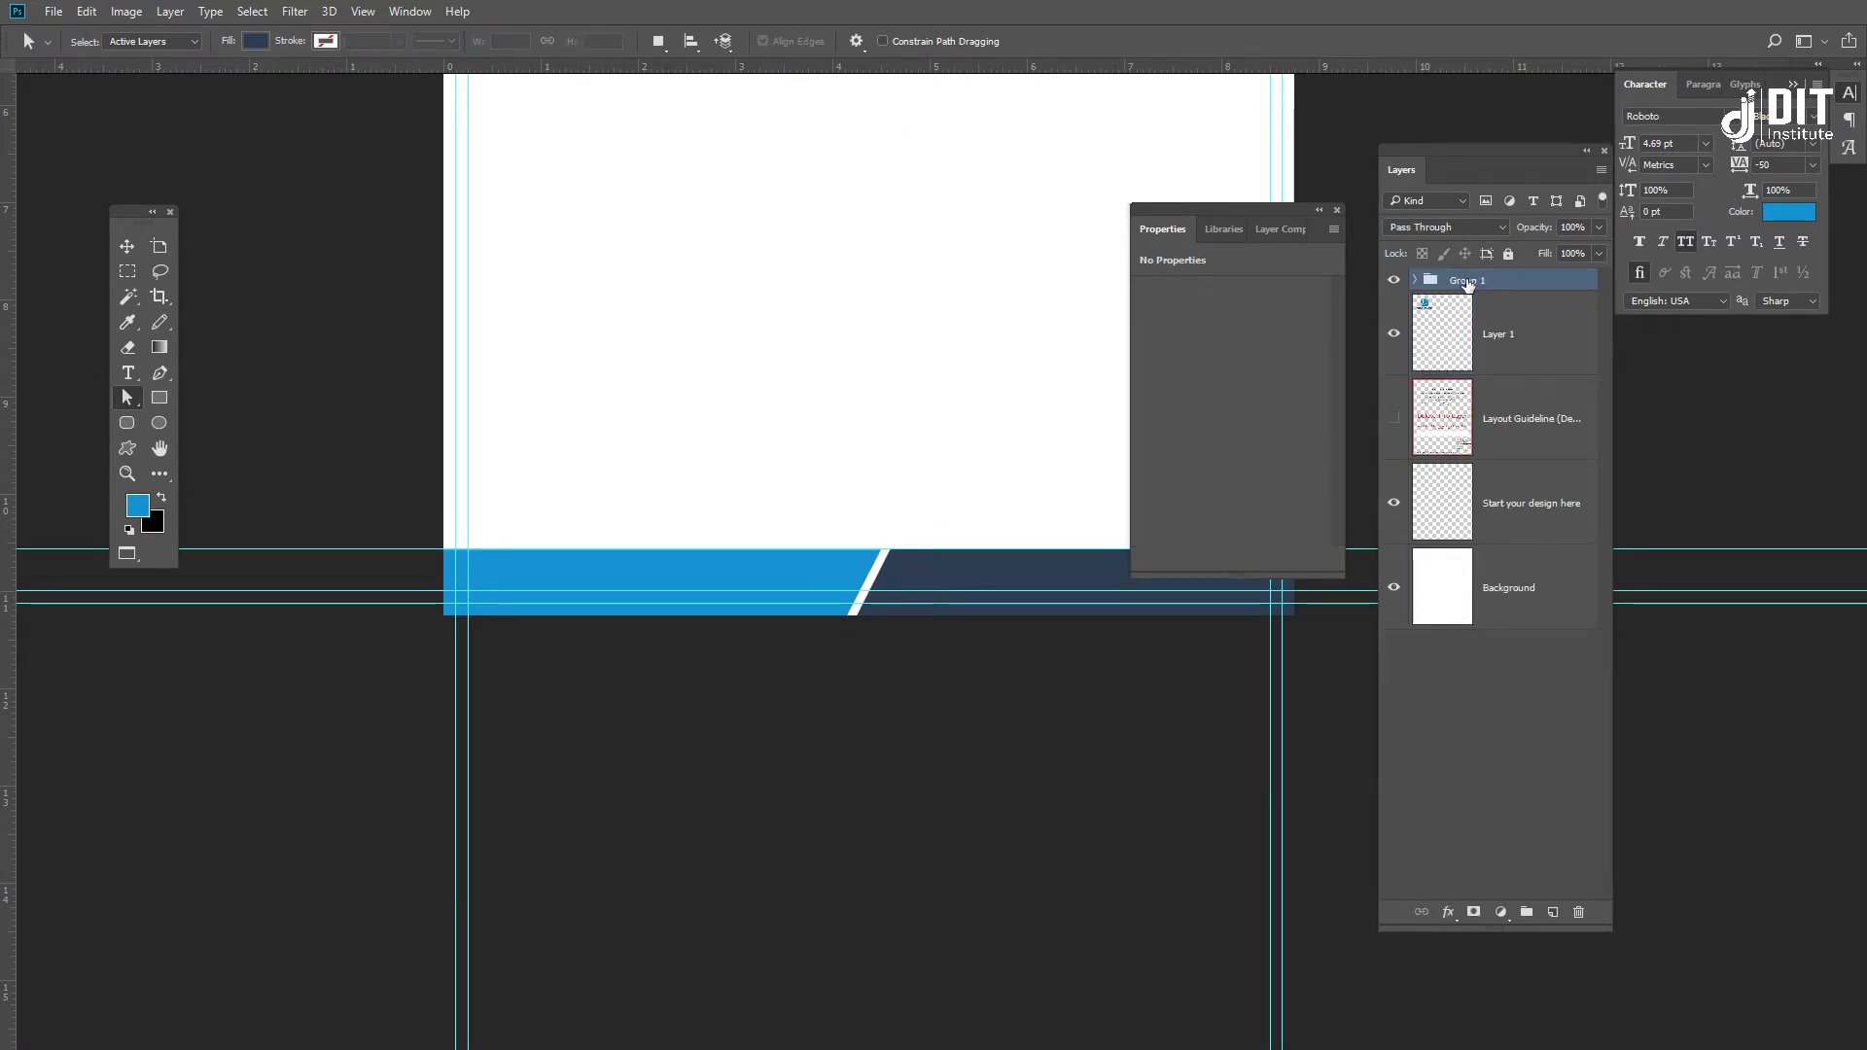
double_click(1467, 281)
type("Nicher shape")
key("Return")
left_click(126, 246)
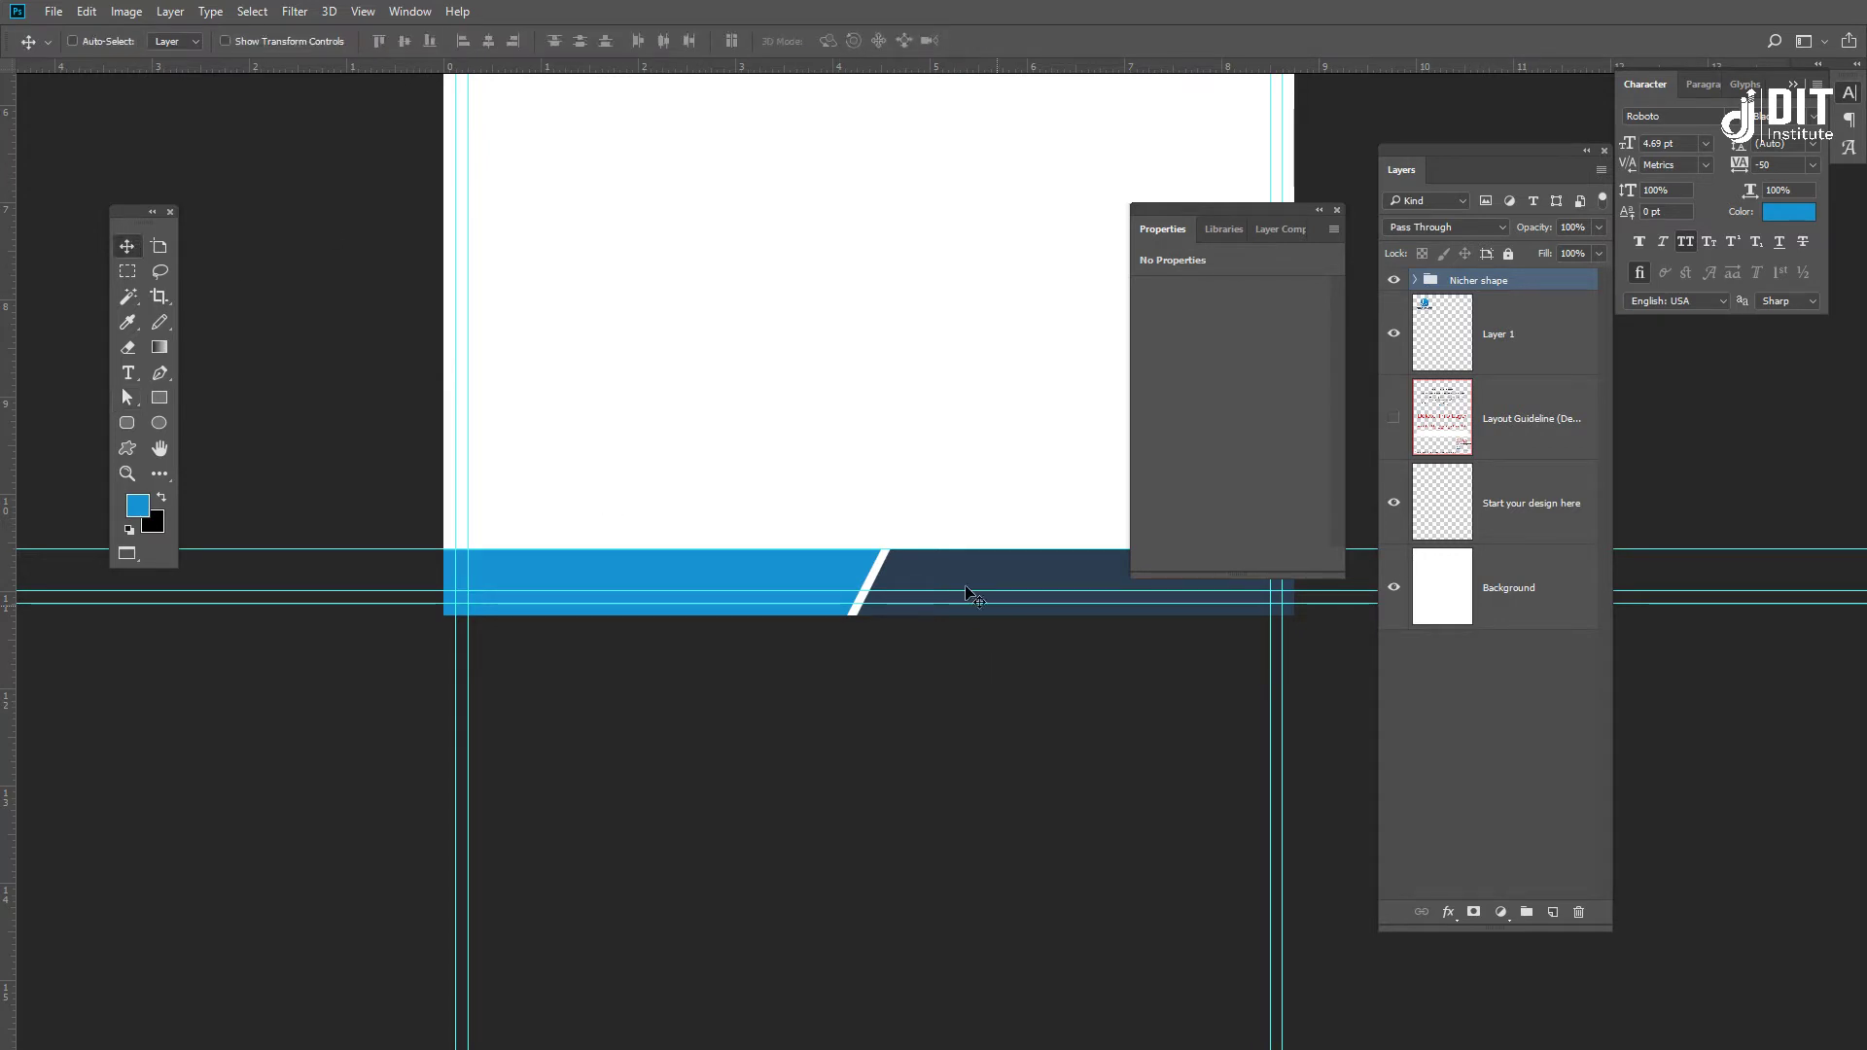
mouse_move(956, 561)
left_mouse_down()
mouse_move(952, 579)
mouse_move(916, 563)
left_mouse_up()
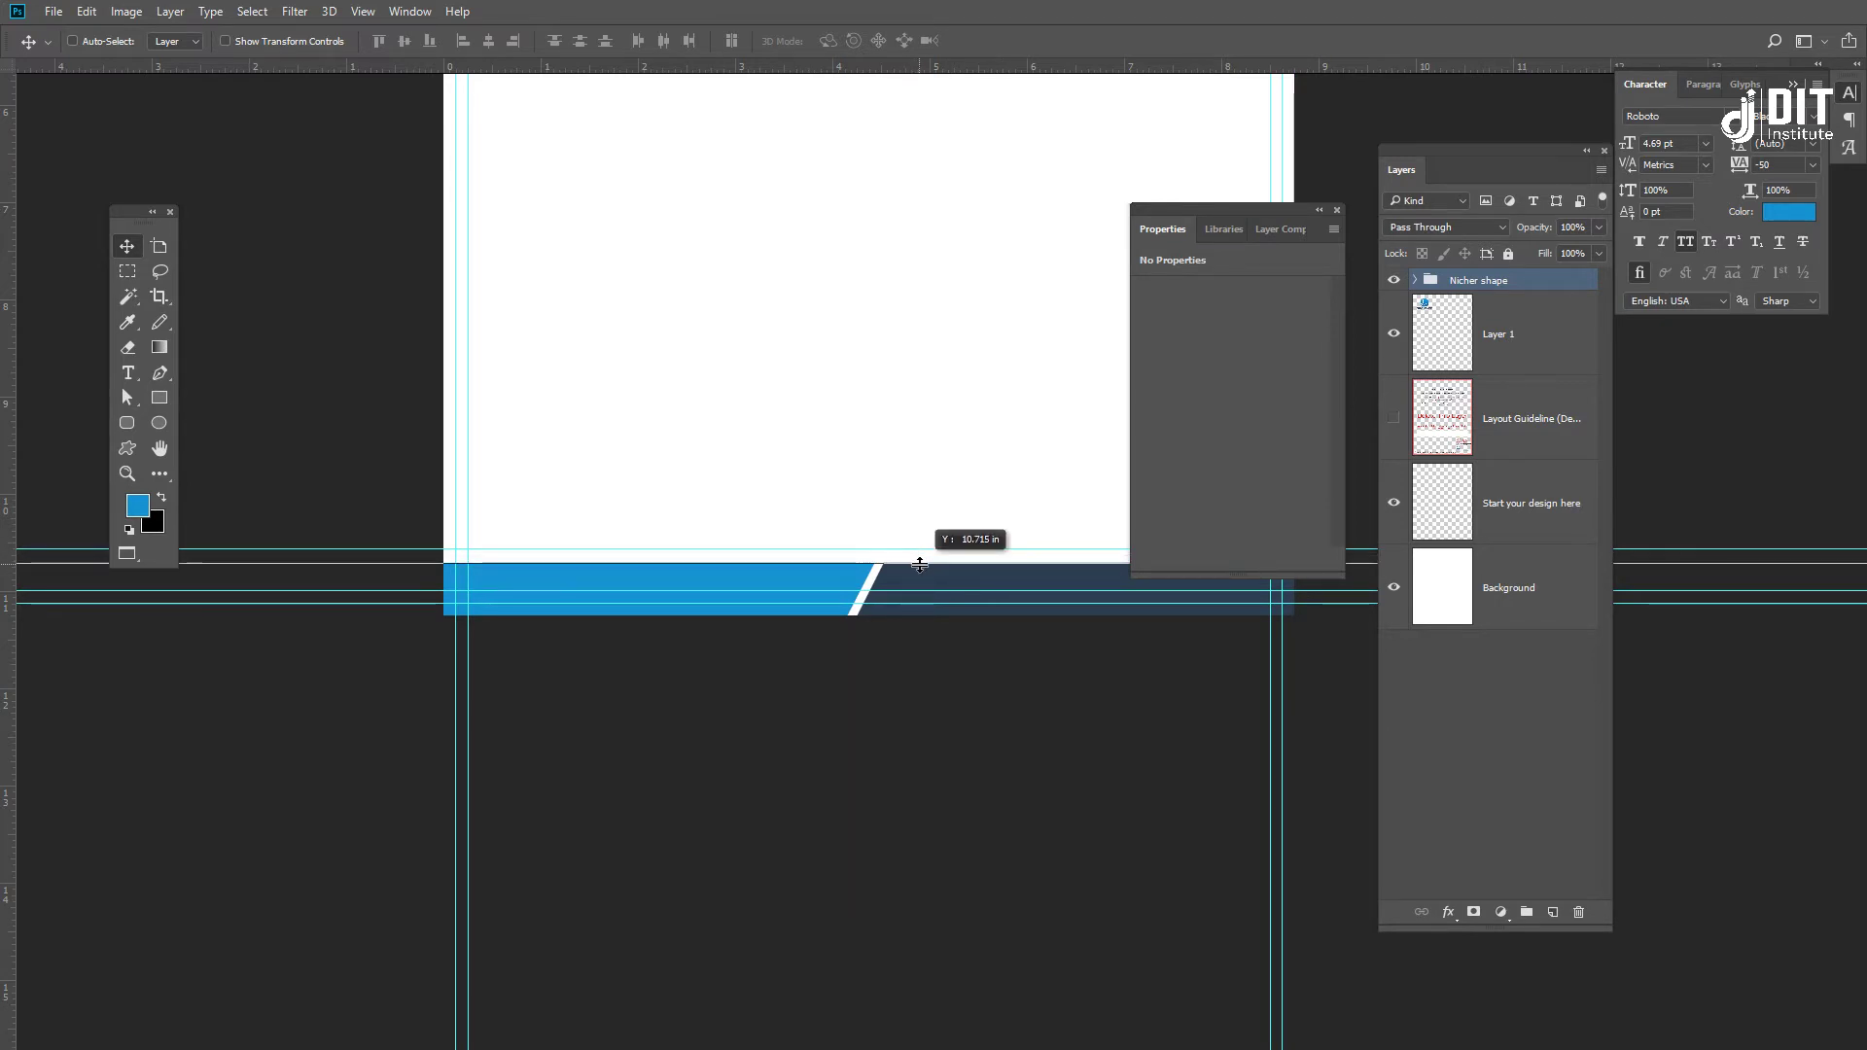
scroll(1124, 591, "up", 3)
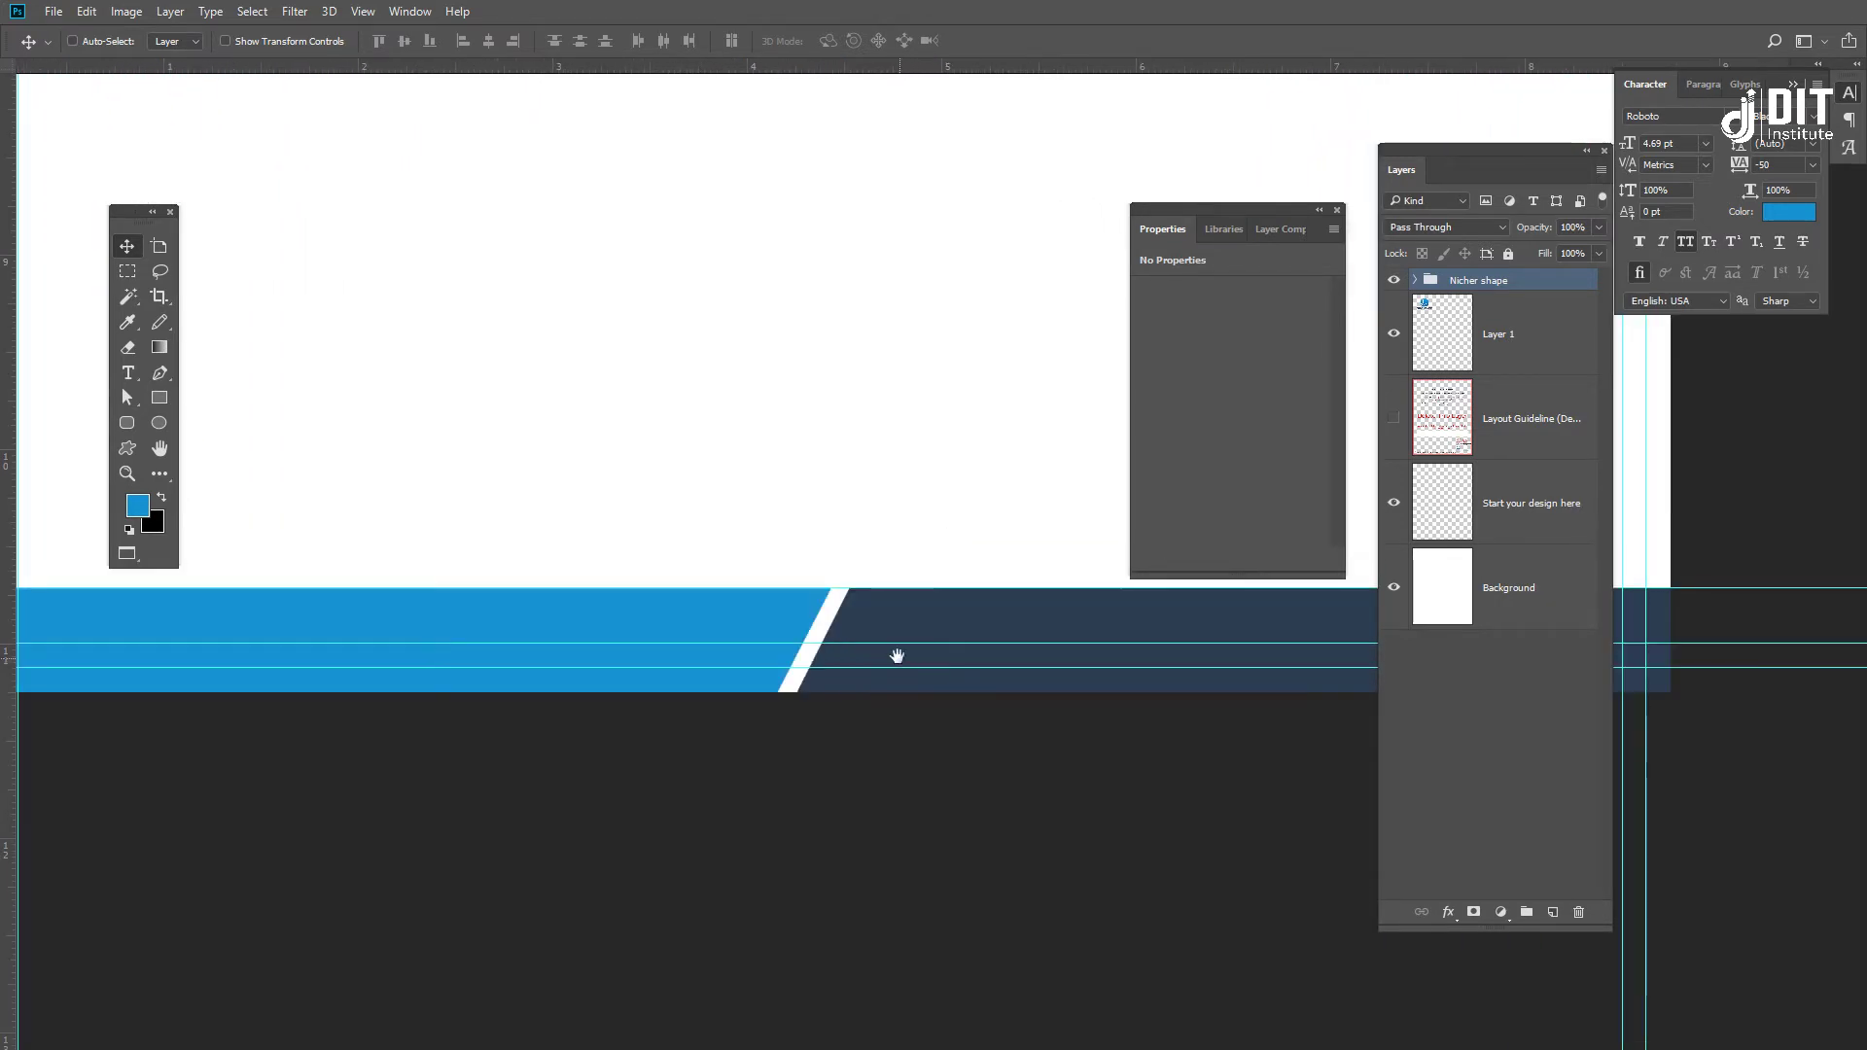
scroll(896, 655, "right", 2)
Rename Layer 1 to 'Logo' and place it above the Nicher shape group
double_click(1498, 334)
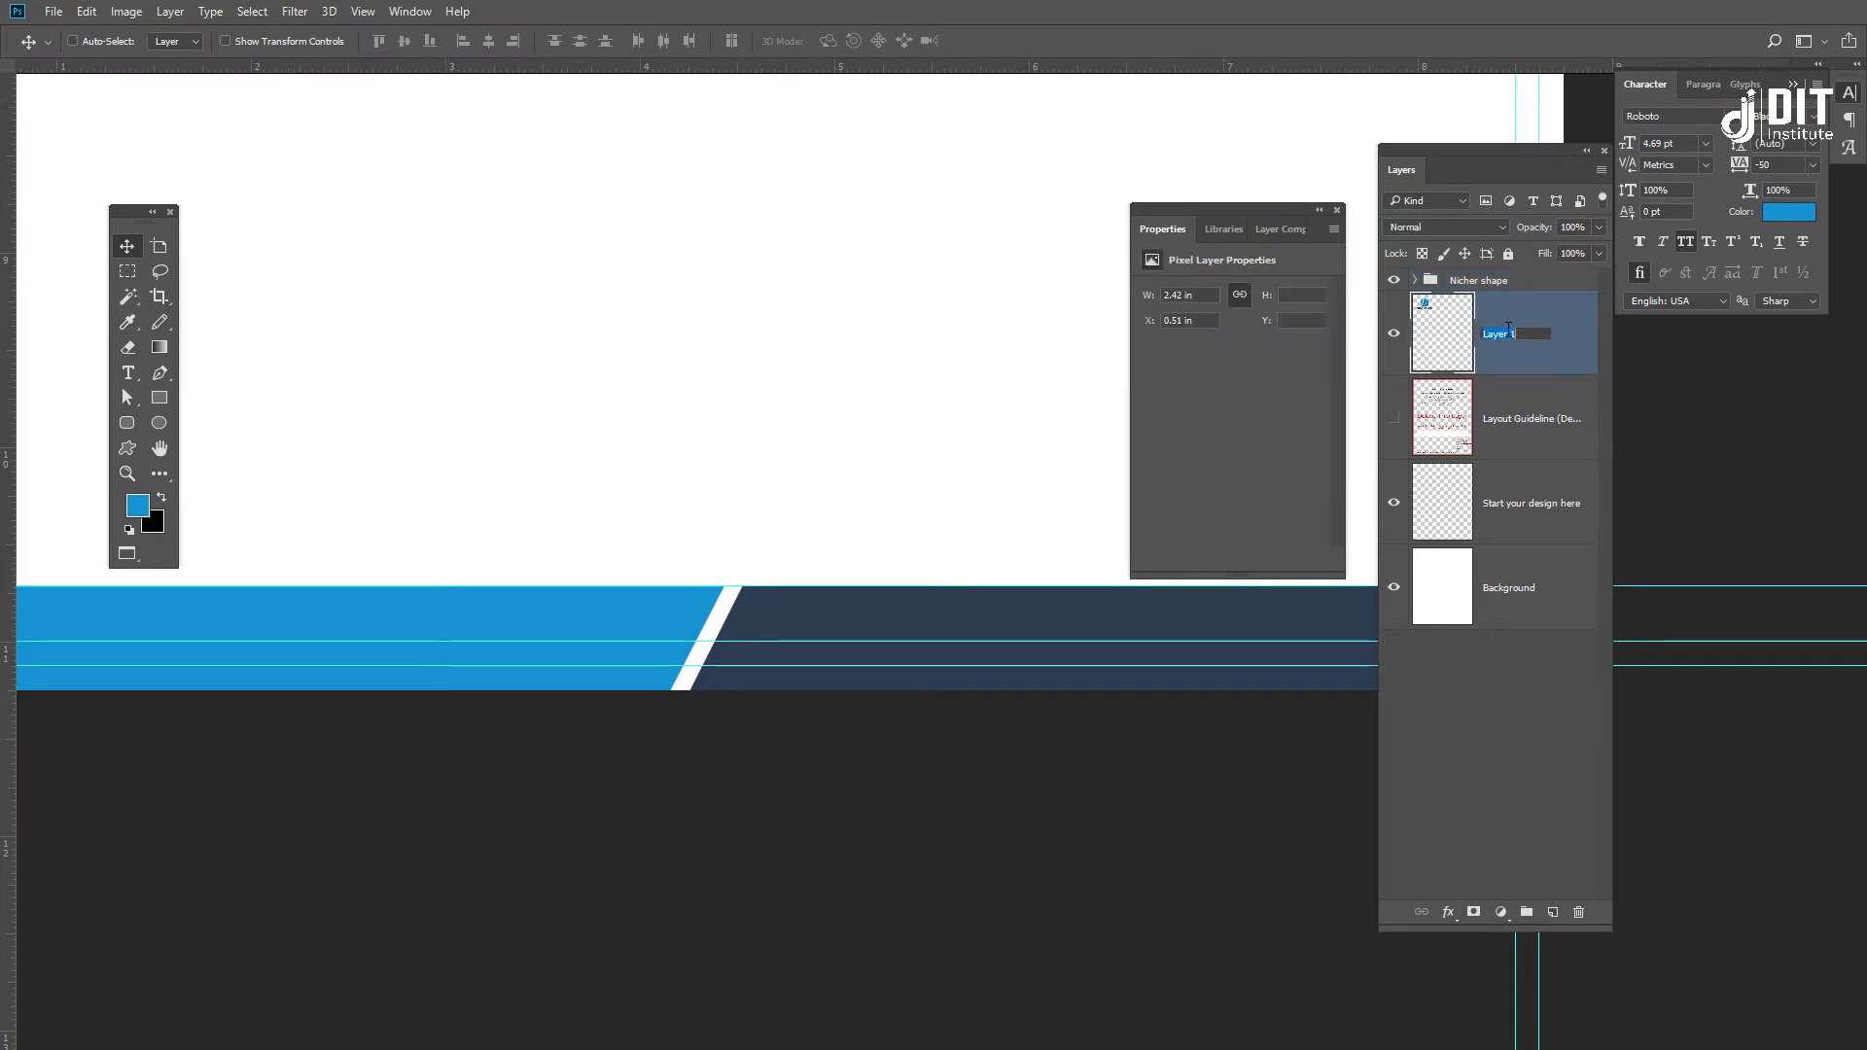
type("L")
key("Return")
mouse_move(1528, 331)
left_mouse_down()
mouse_move(1520, 274)
mouse_move(1505, 282)
left_mouse_up()
key("ctrl+minus")
key("ctrl+minus")
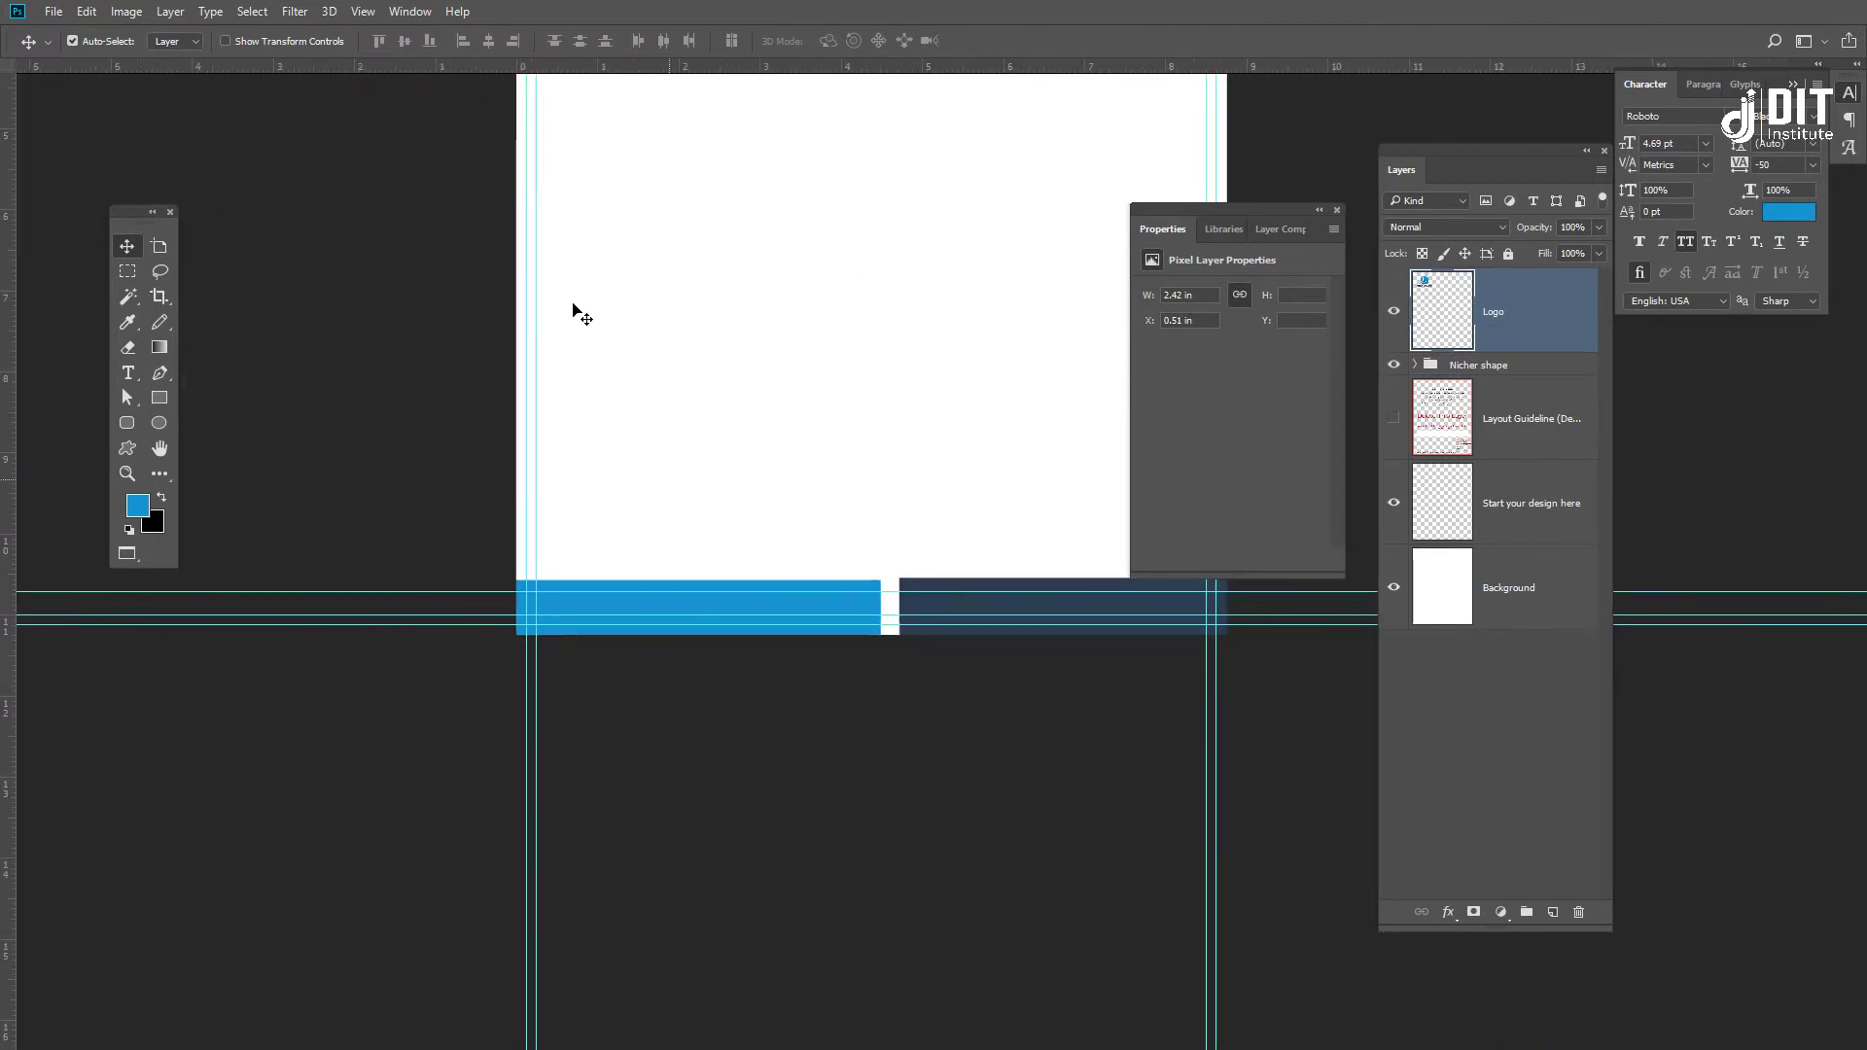
key("ctrl+0")
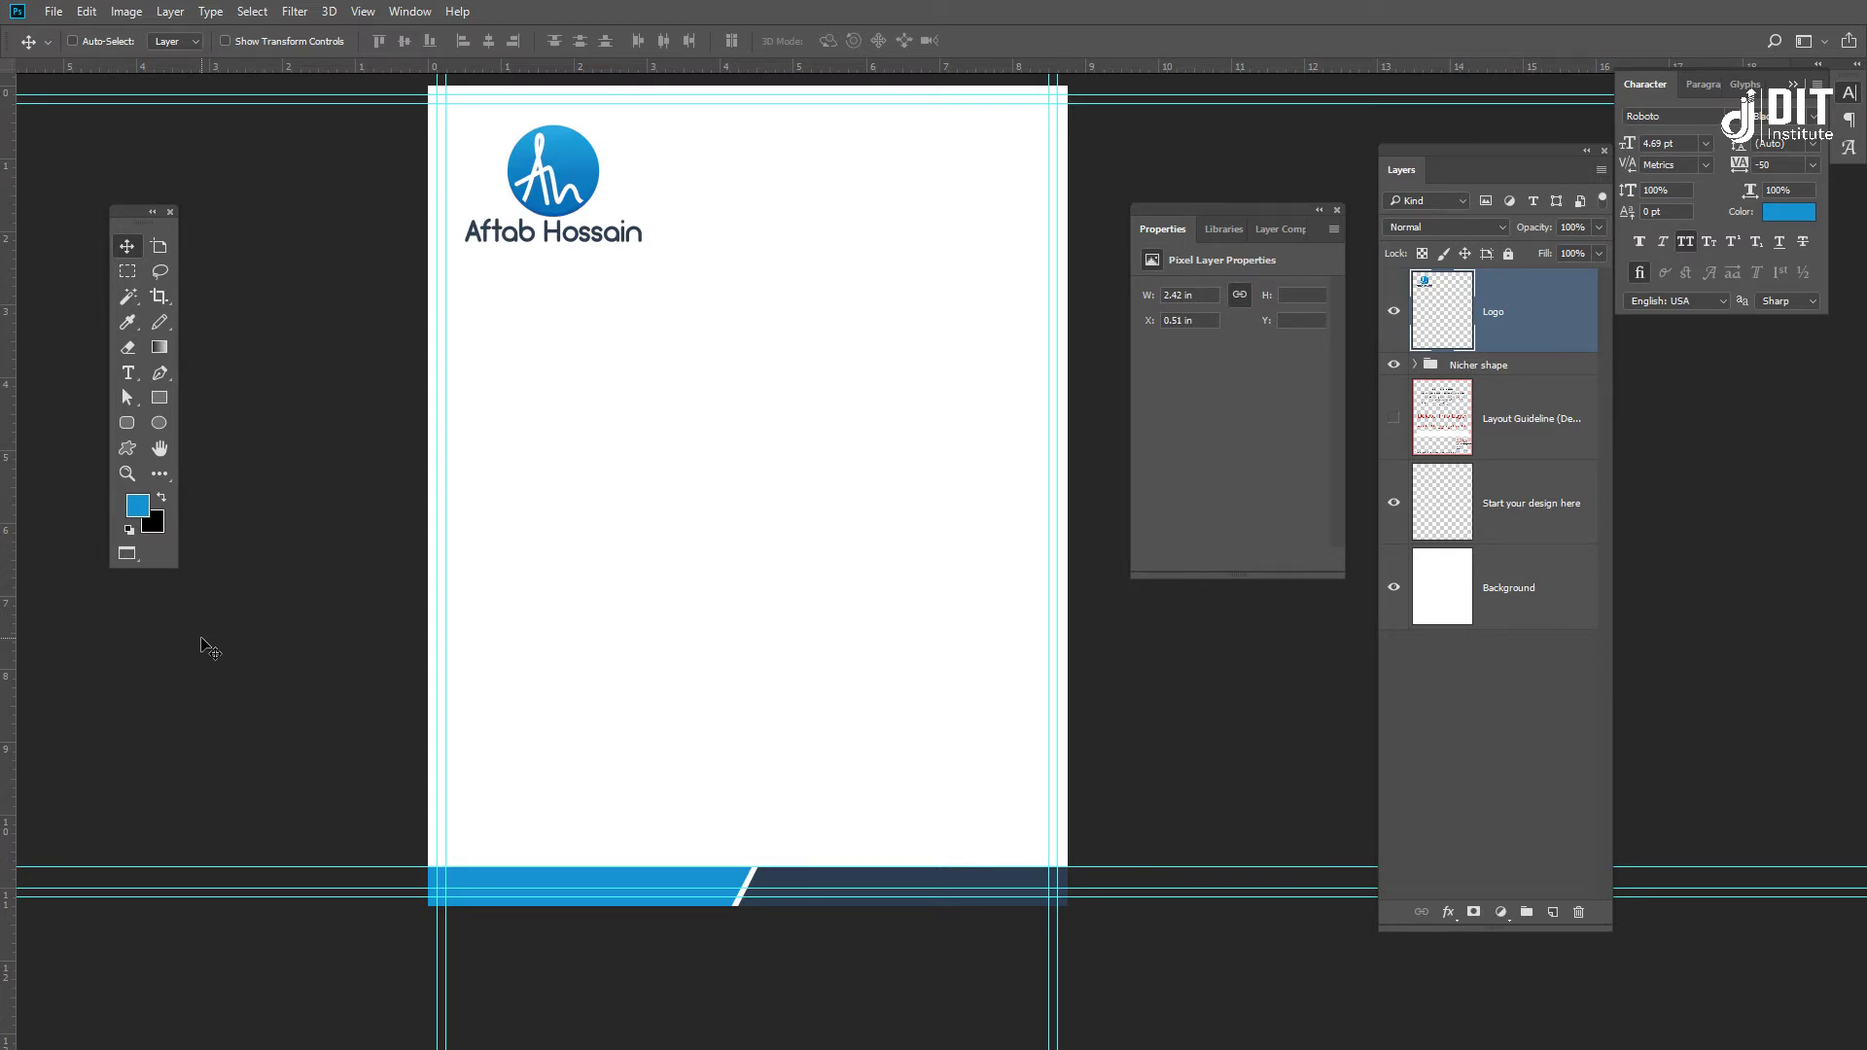
Zoom out and cycle screen modes back to floating windows, showing letterhead1.jpg in front
key("ctrl+minus")
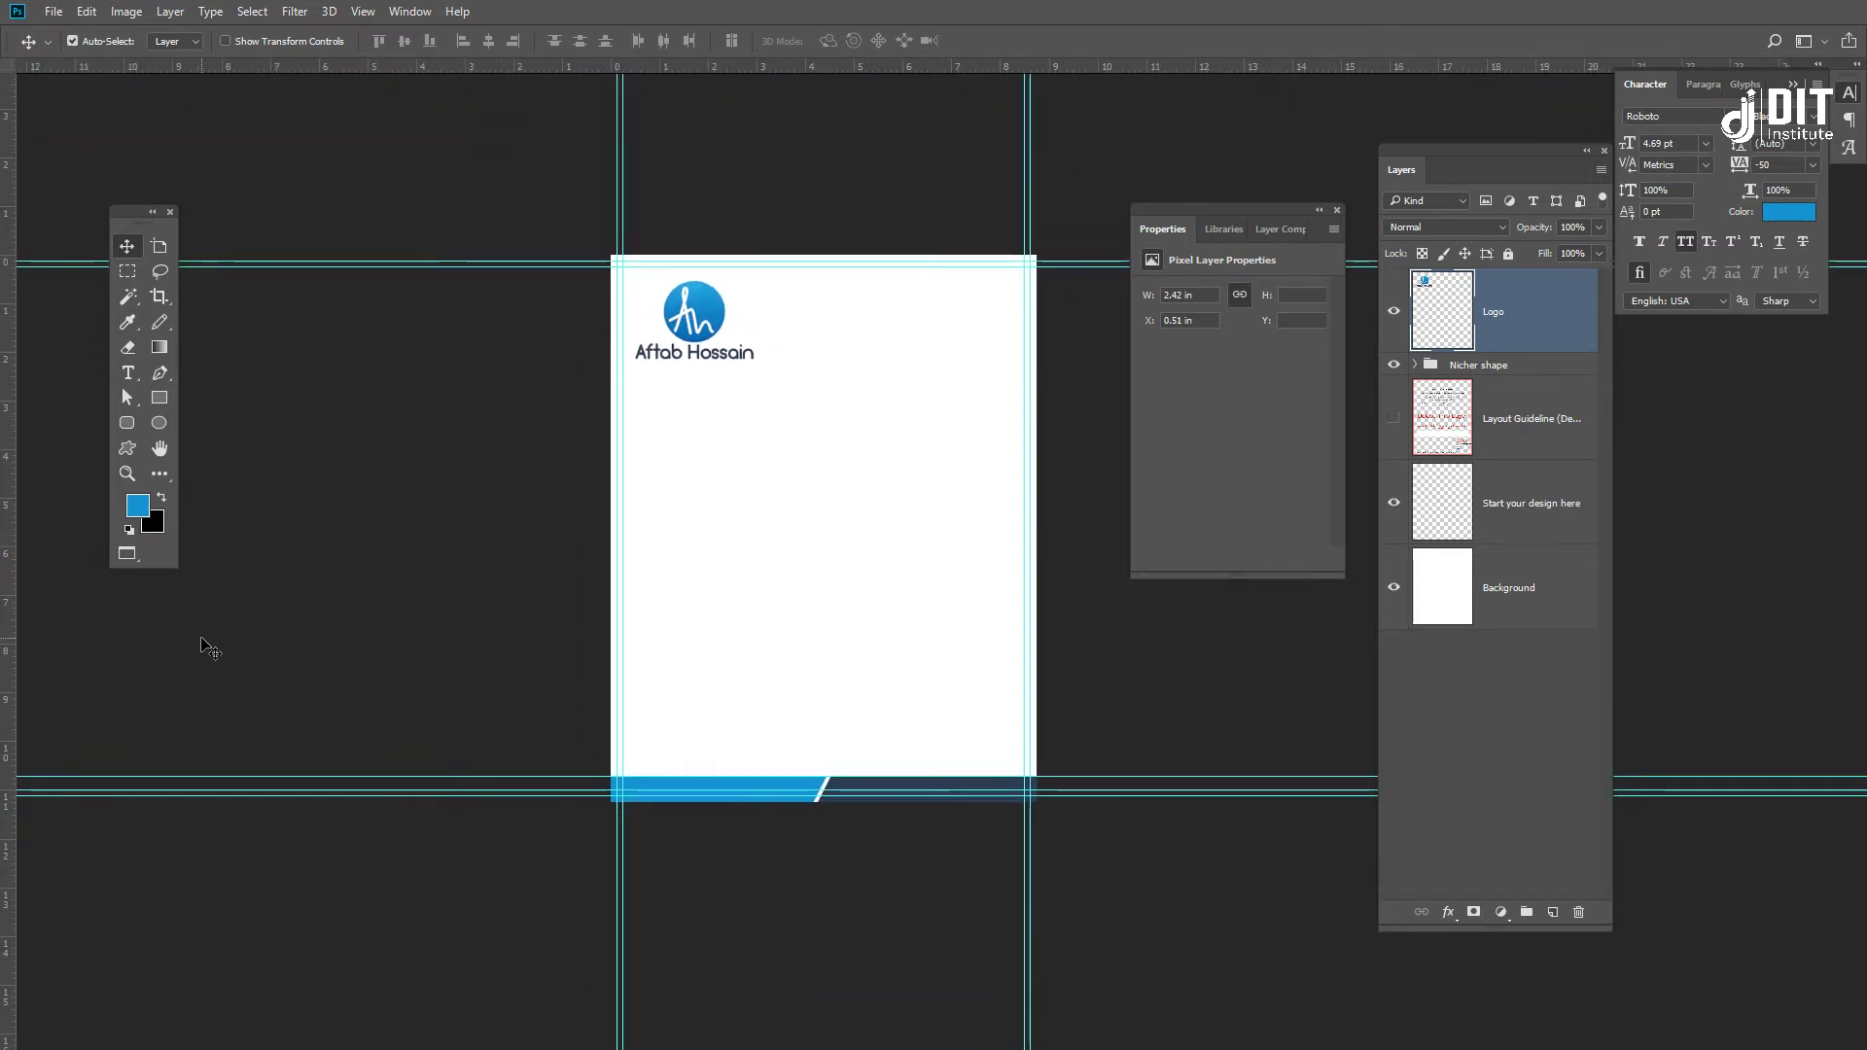
key("f")
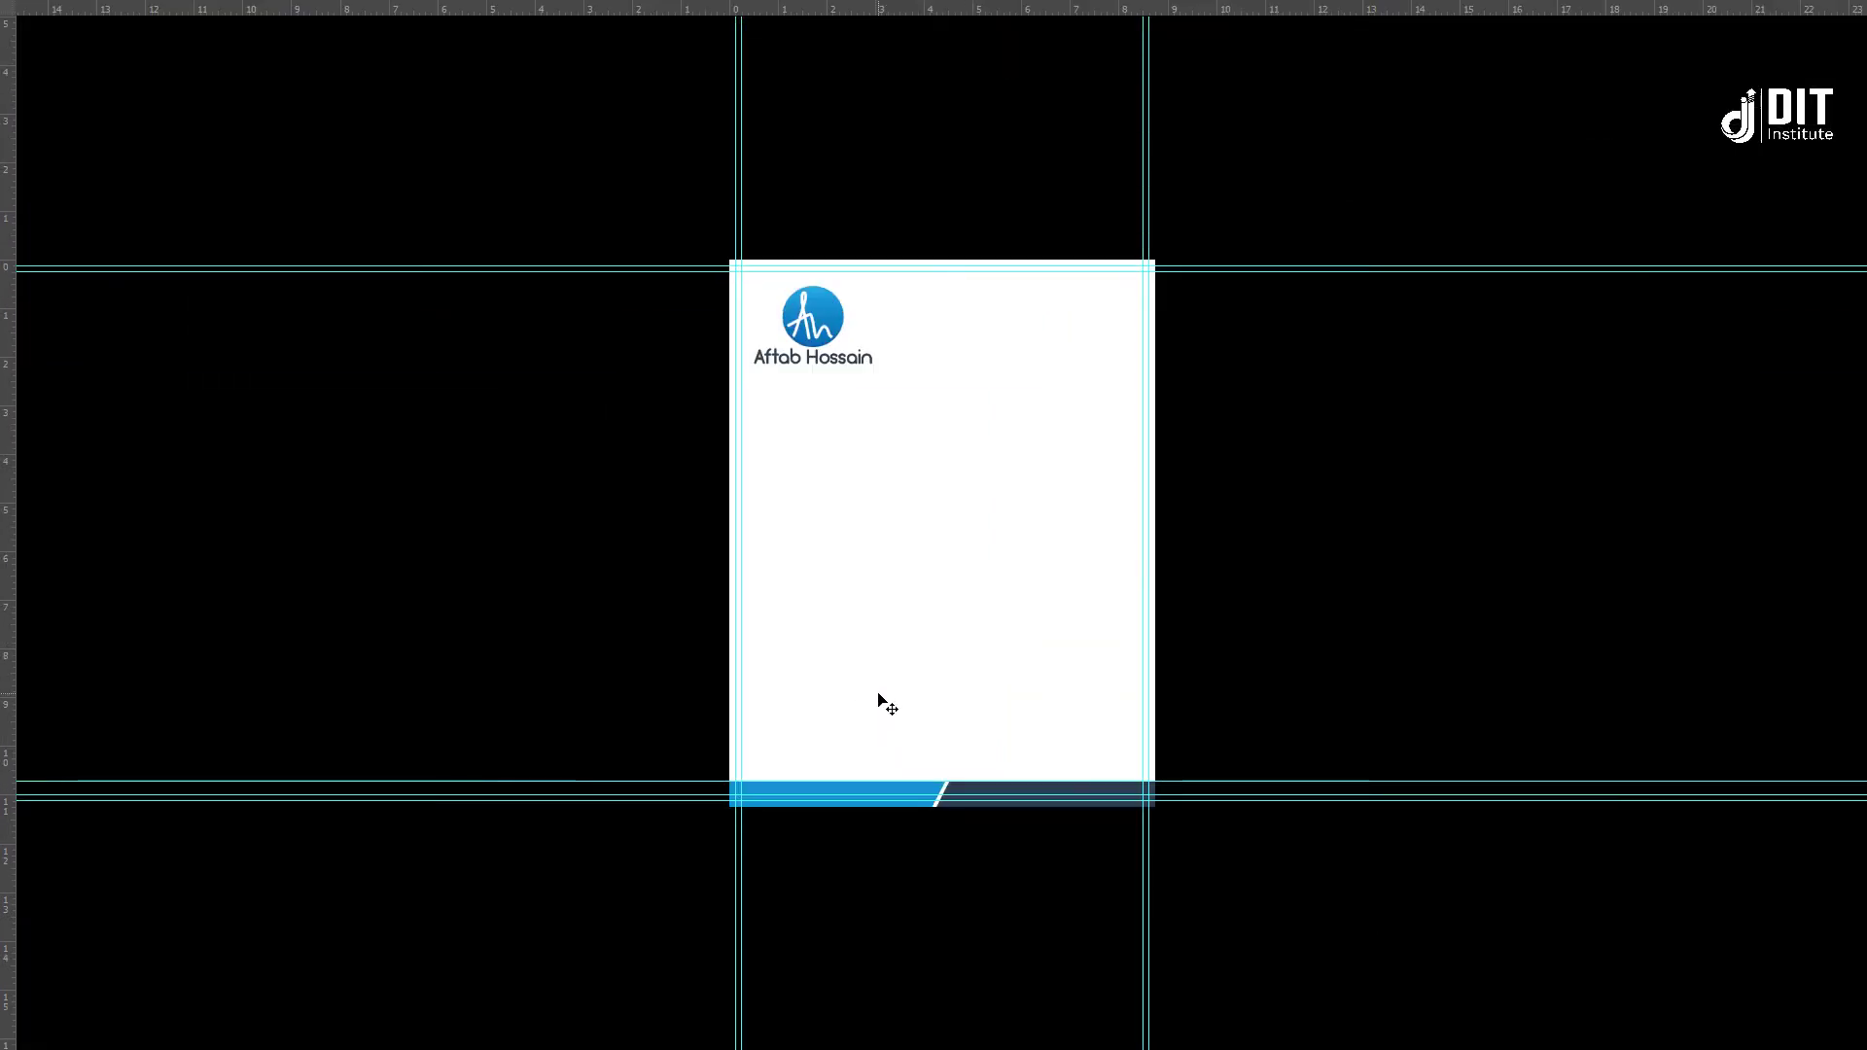
key("f")
key("ctrl+Tab")
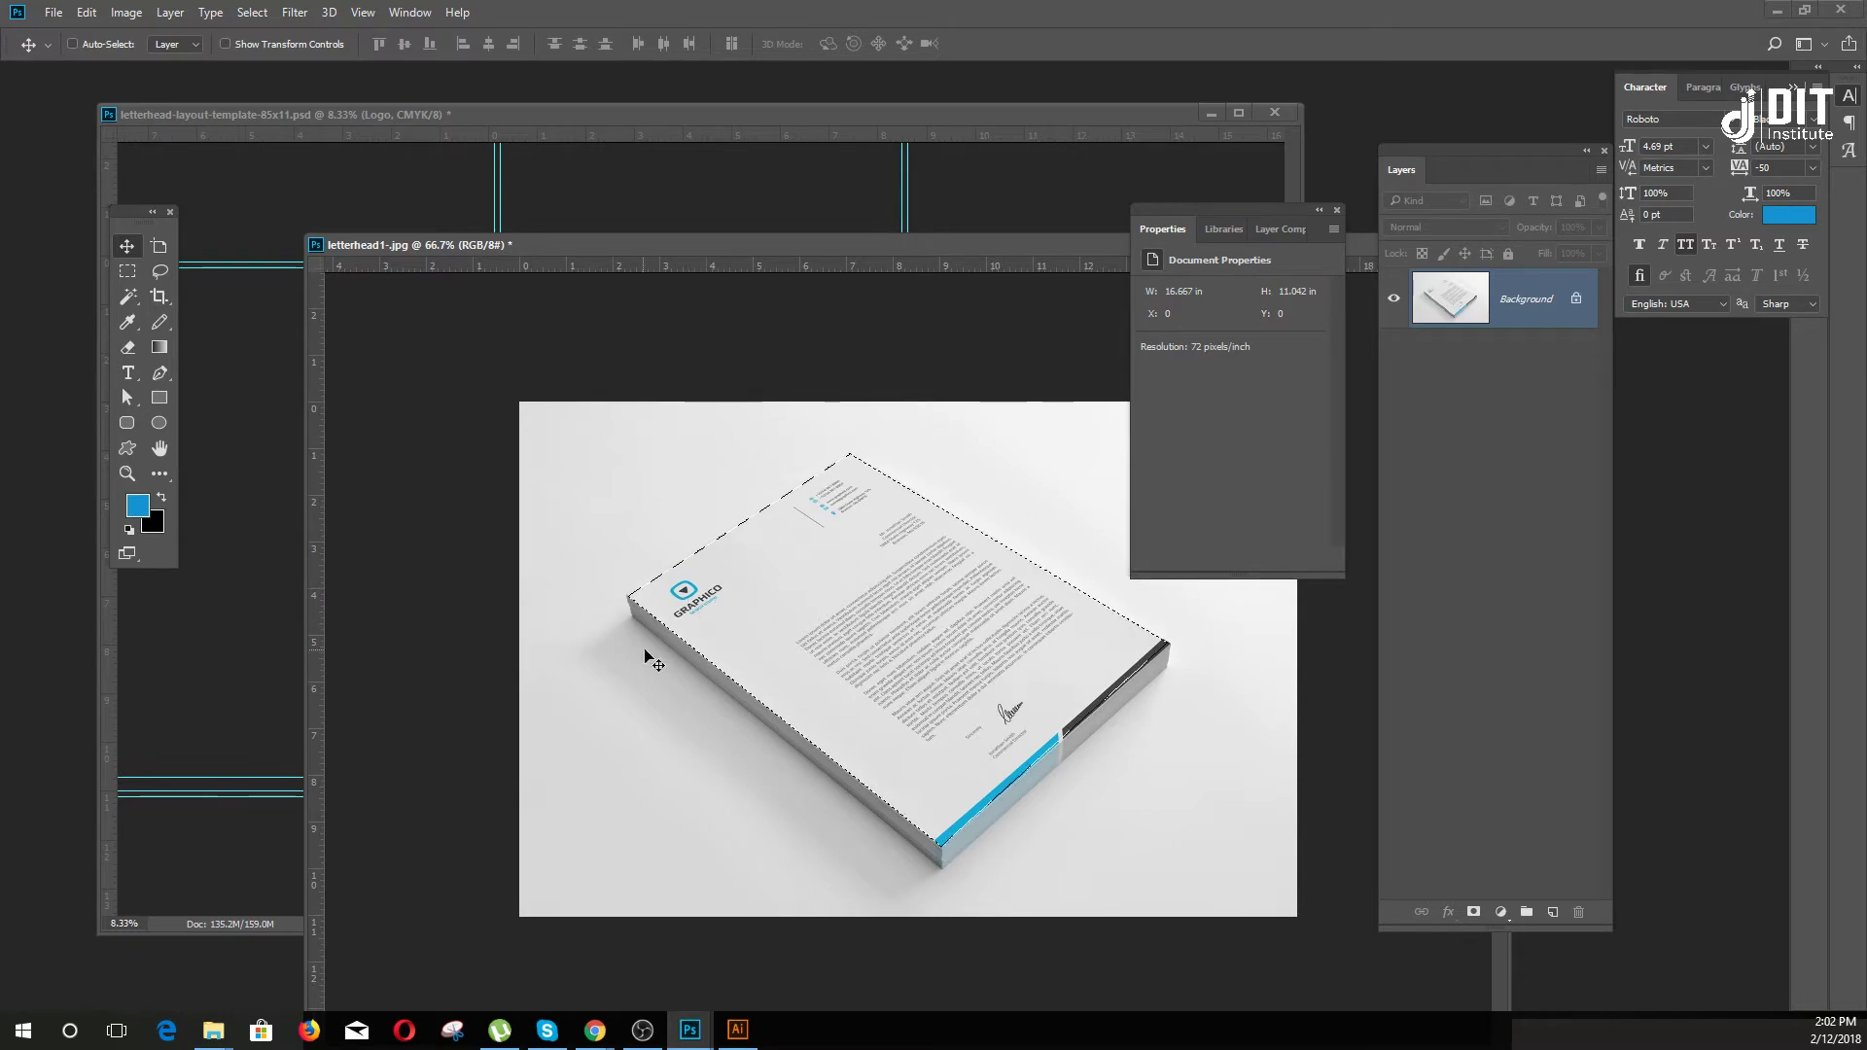
Zoom into the letterhead1.jpg mockup and pan to its contact details with small blue icons
key("ctrl")
scroll(840, 543, "up", 2)
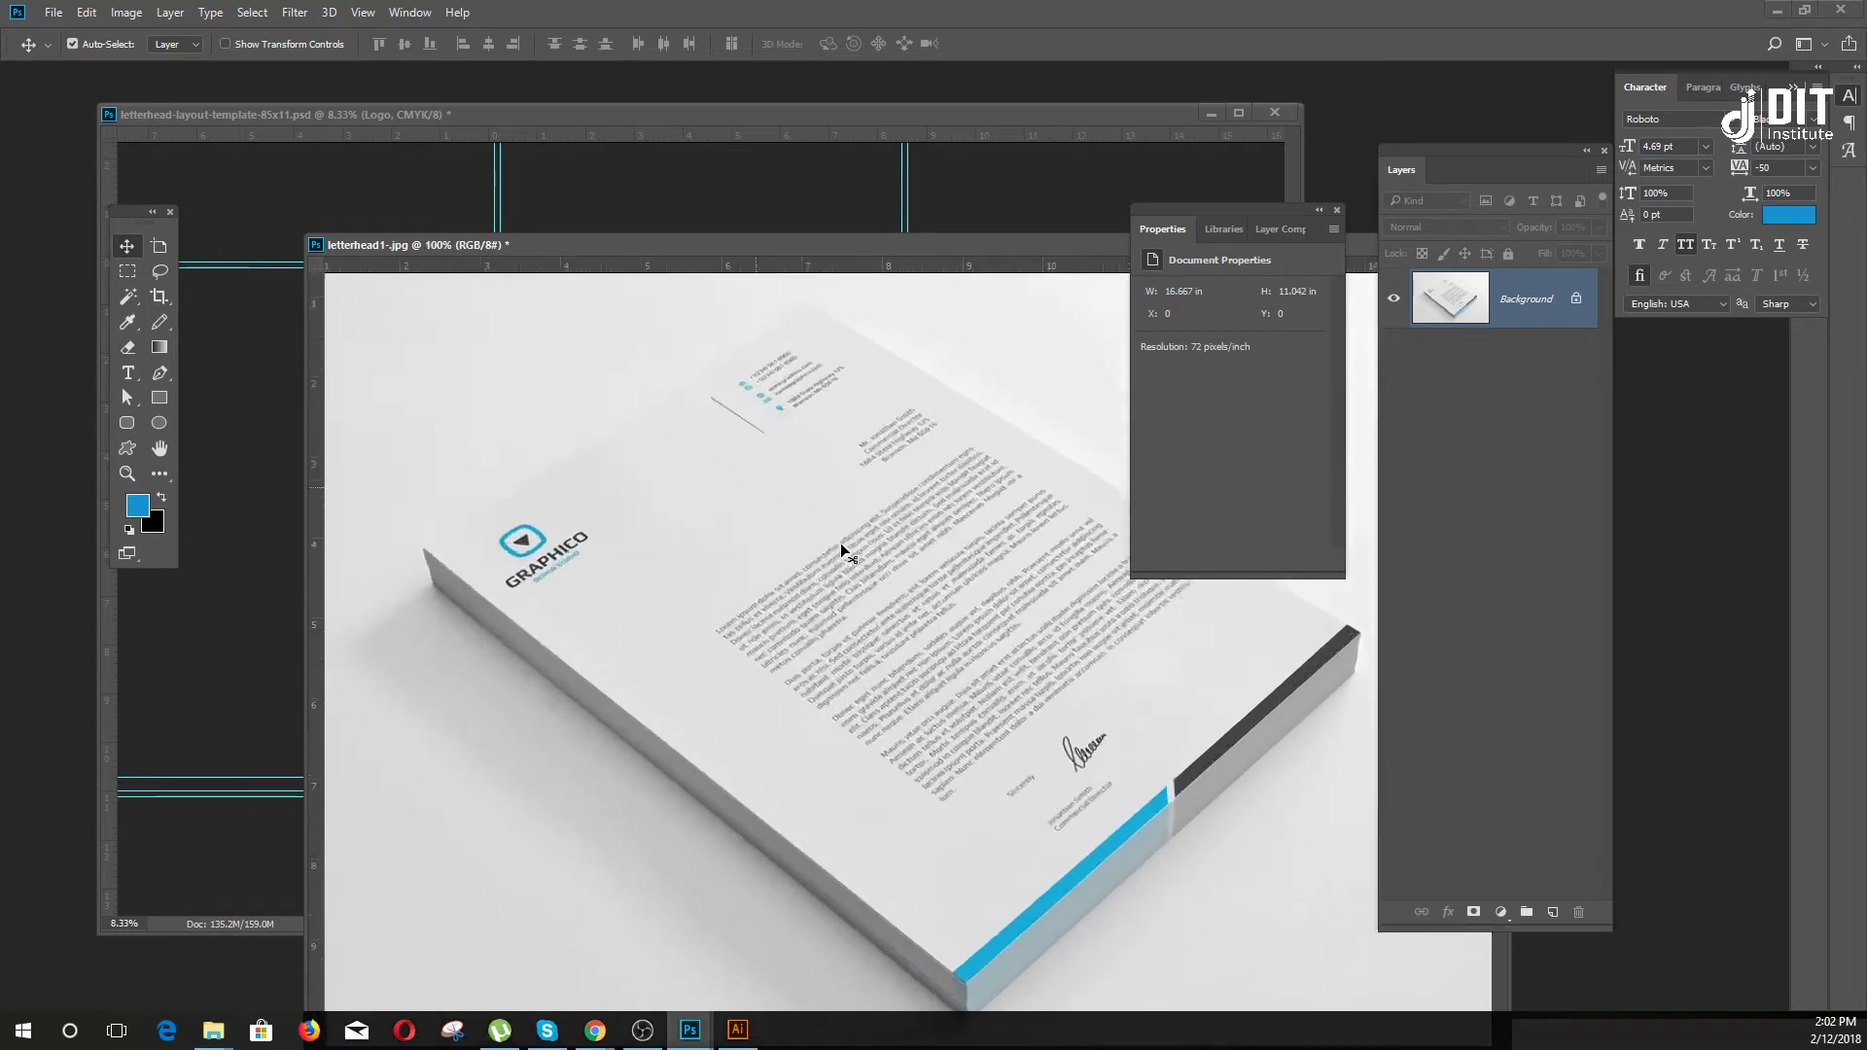
scroll(763, 520, "up", 3)
mouse_move(762, 519)
left_mouse_down()
mouse_move(672, 523)
mouse_move(775, 815)
left_mouse_up()
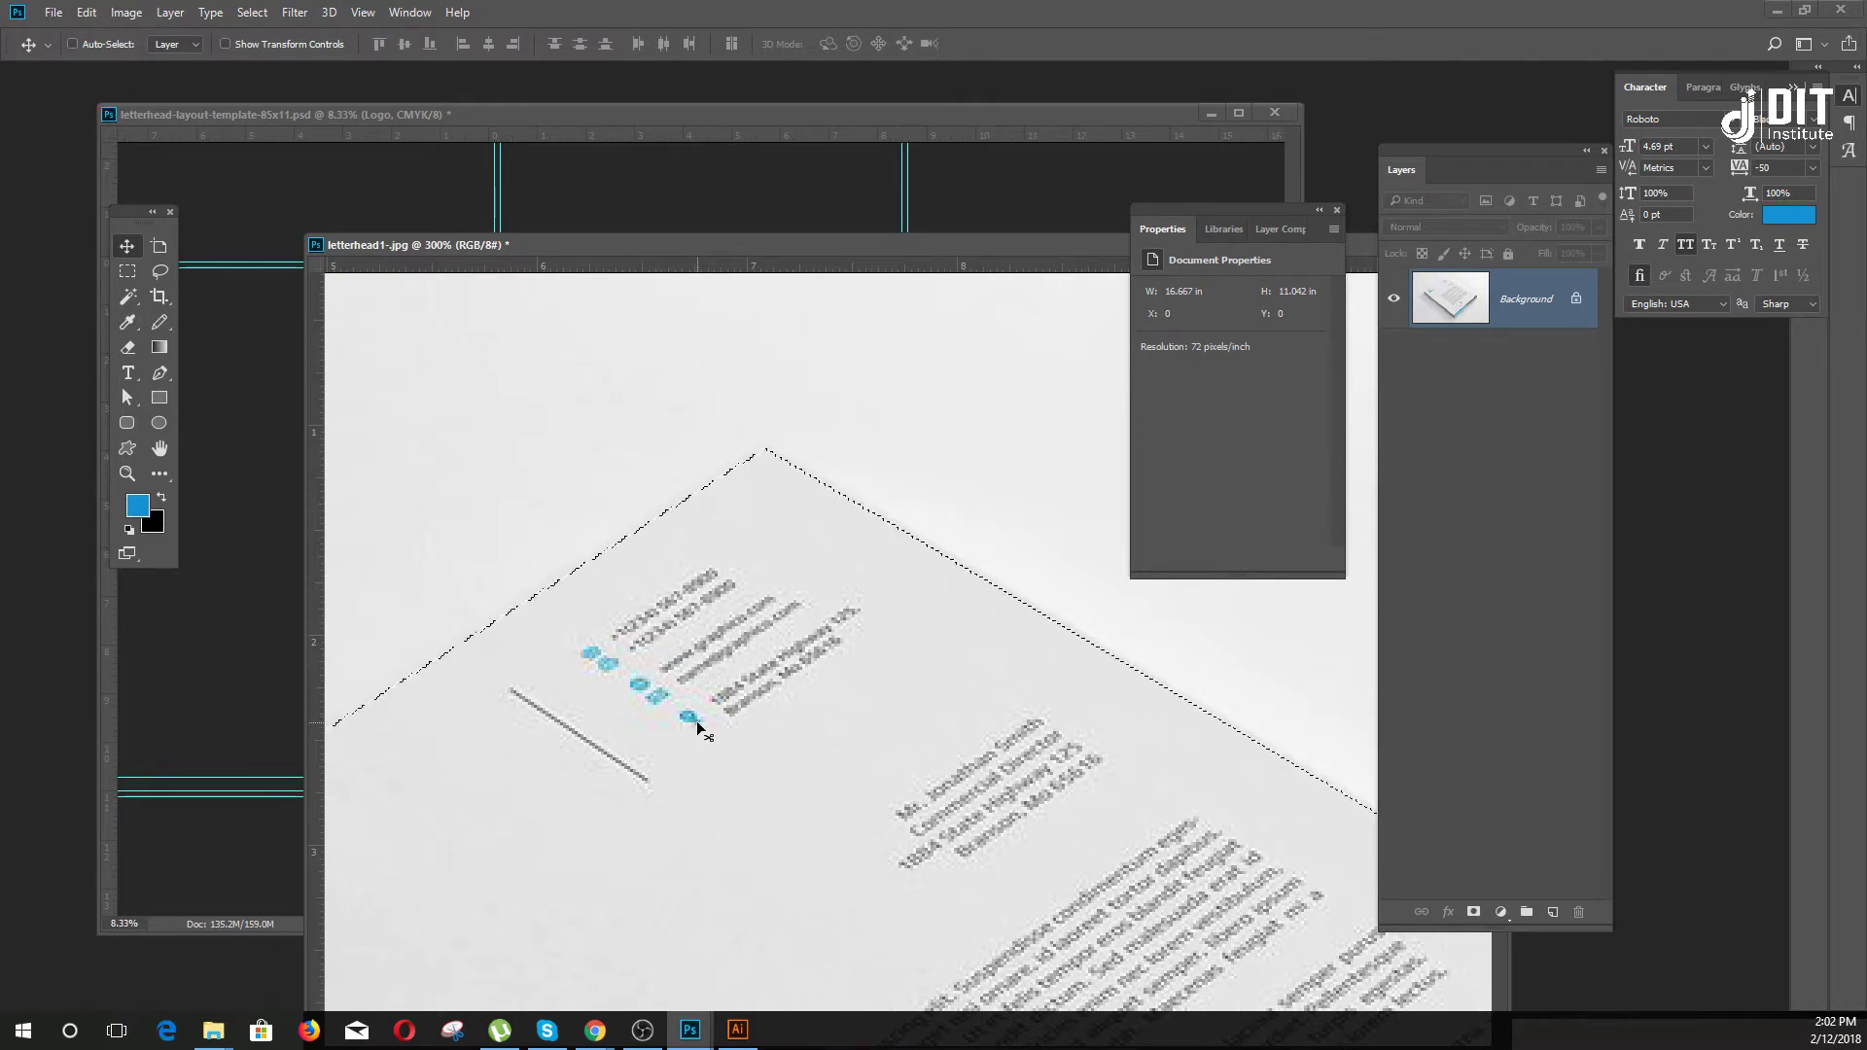
Draw a thin vertical rectangle line beside the logo on the letterhead template
left_click(658, 178)
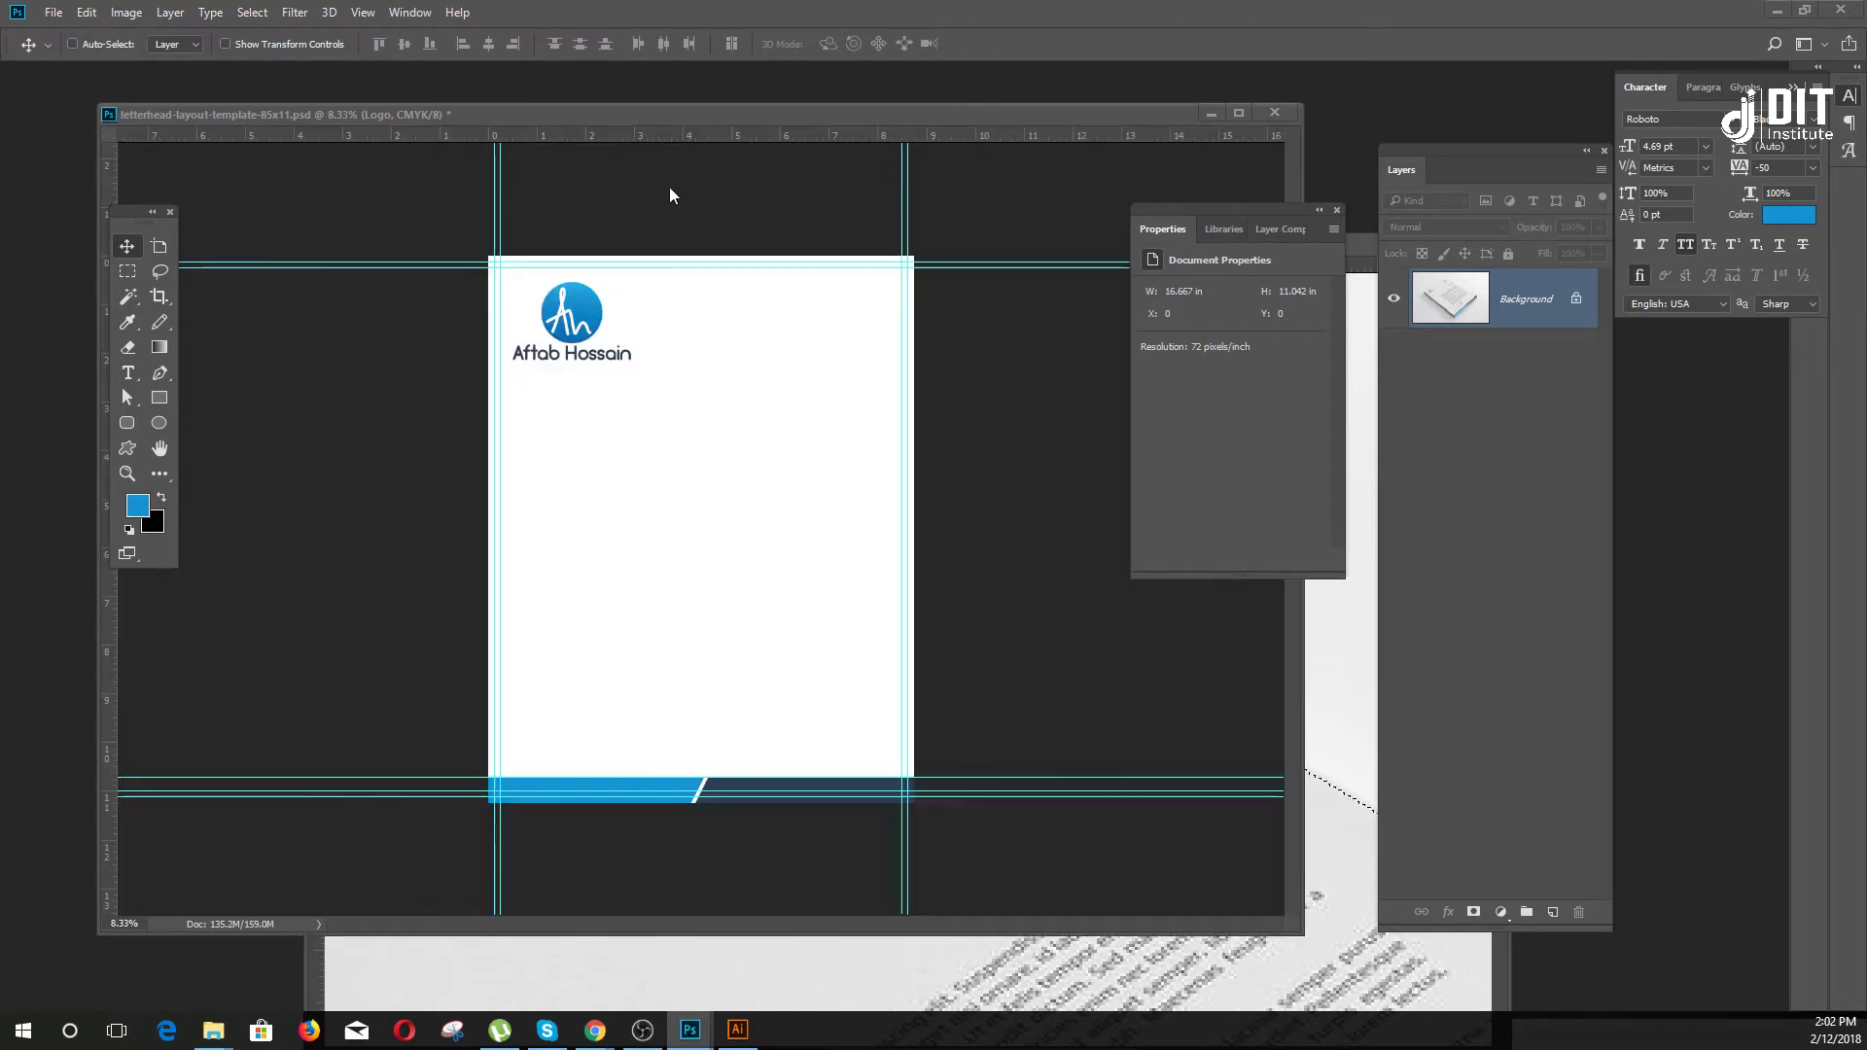
left_click(156, 401)
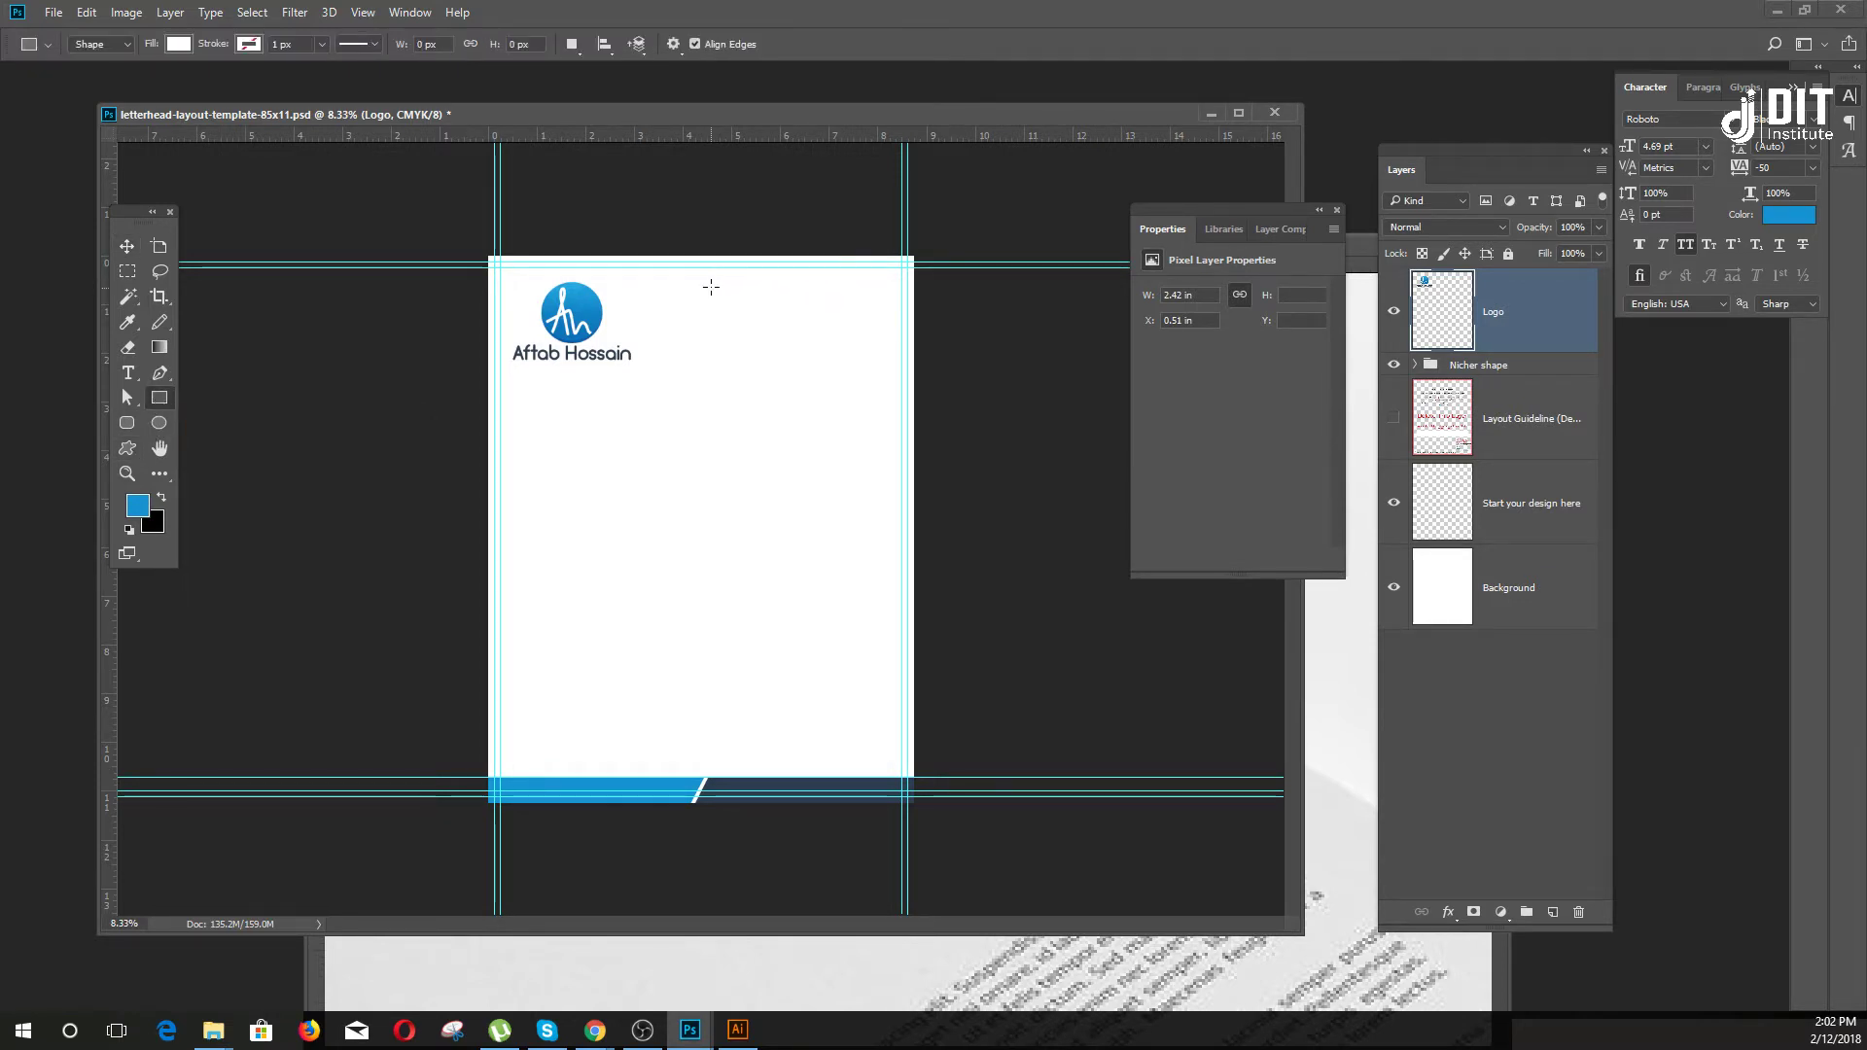
left_click_drag(712, 287, 712, 385)
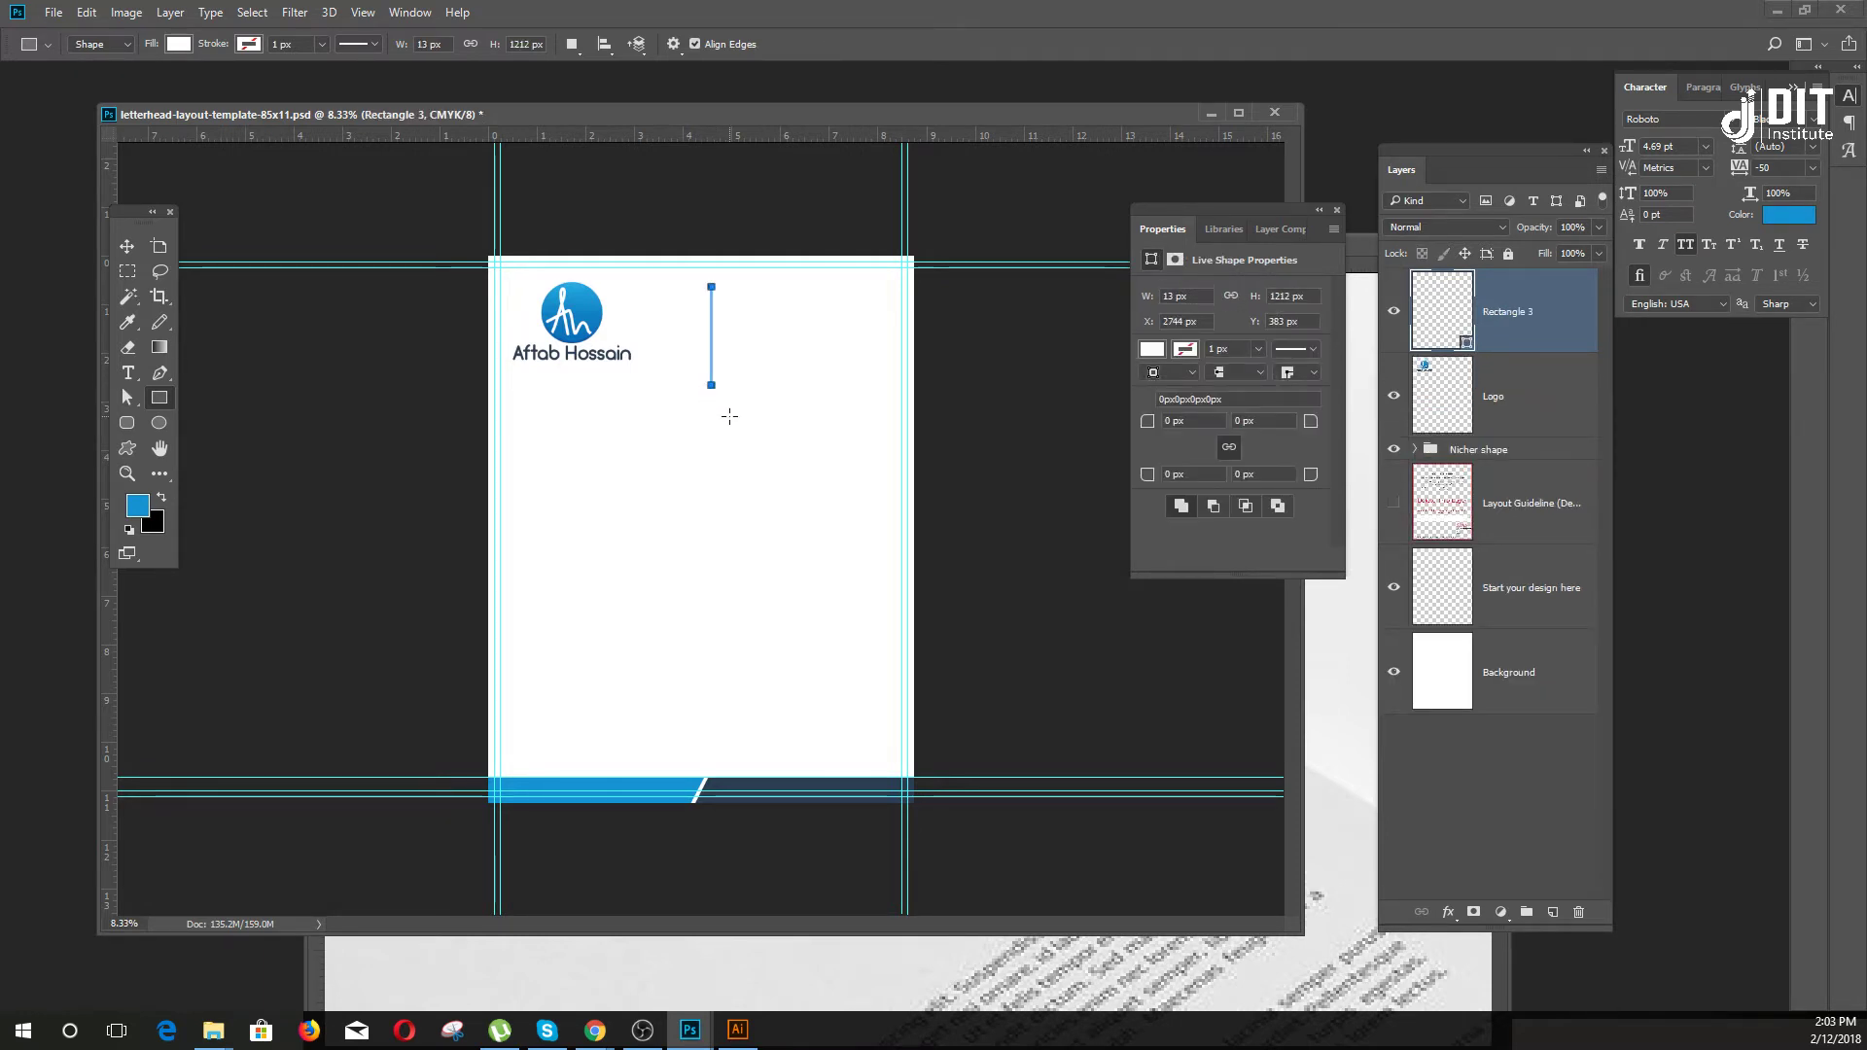
scroll(729, 416, "up", 2)
scroll(725, 418, "up", 2)
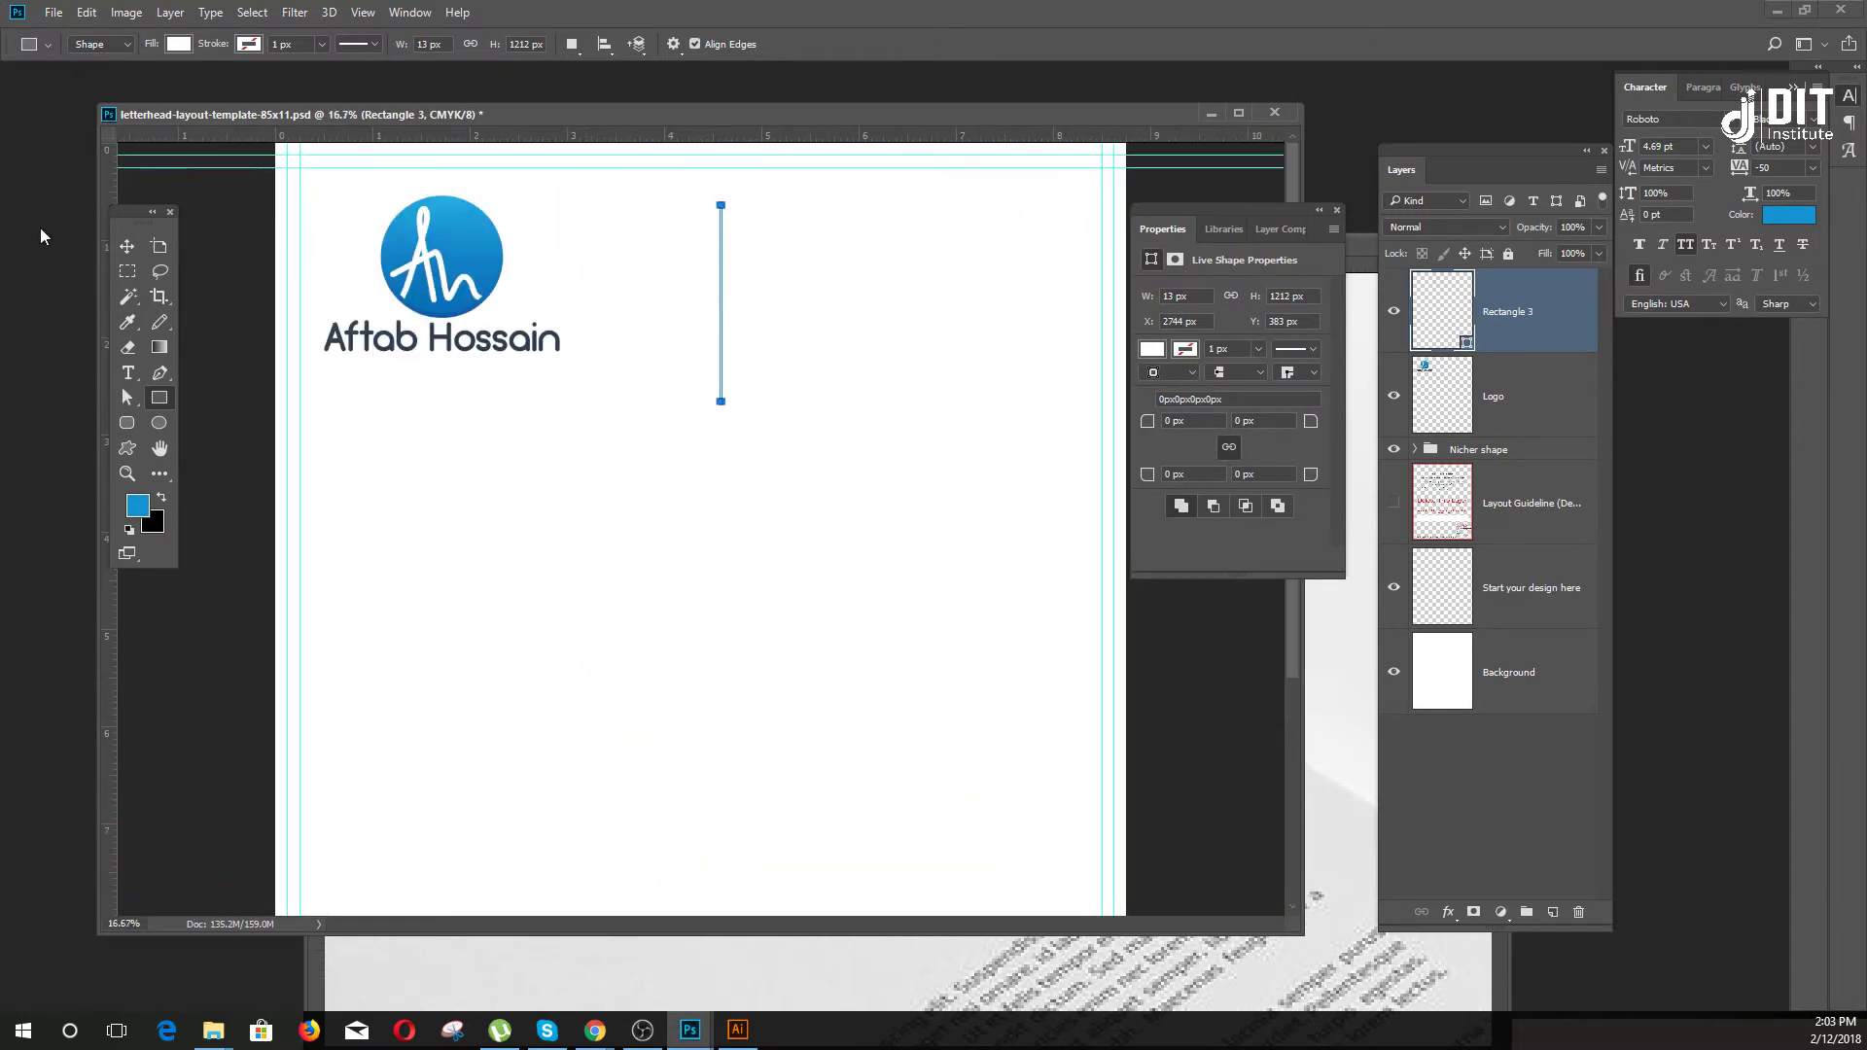
Fill the Rectangle 3 line with the logo text's dark navy, nudging it right
left_click(126, 246)
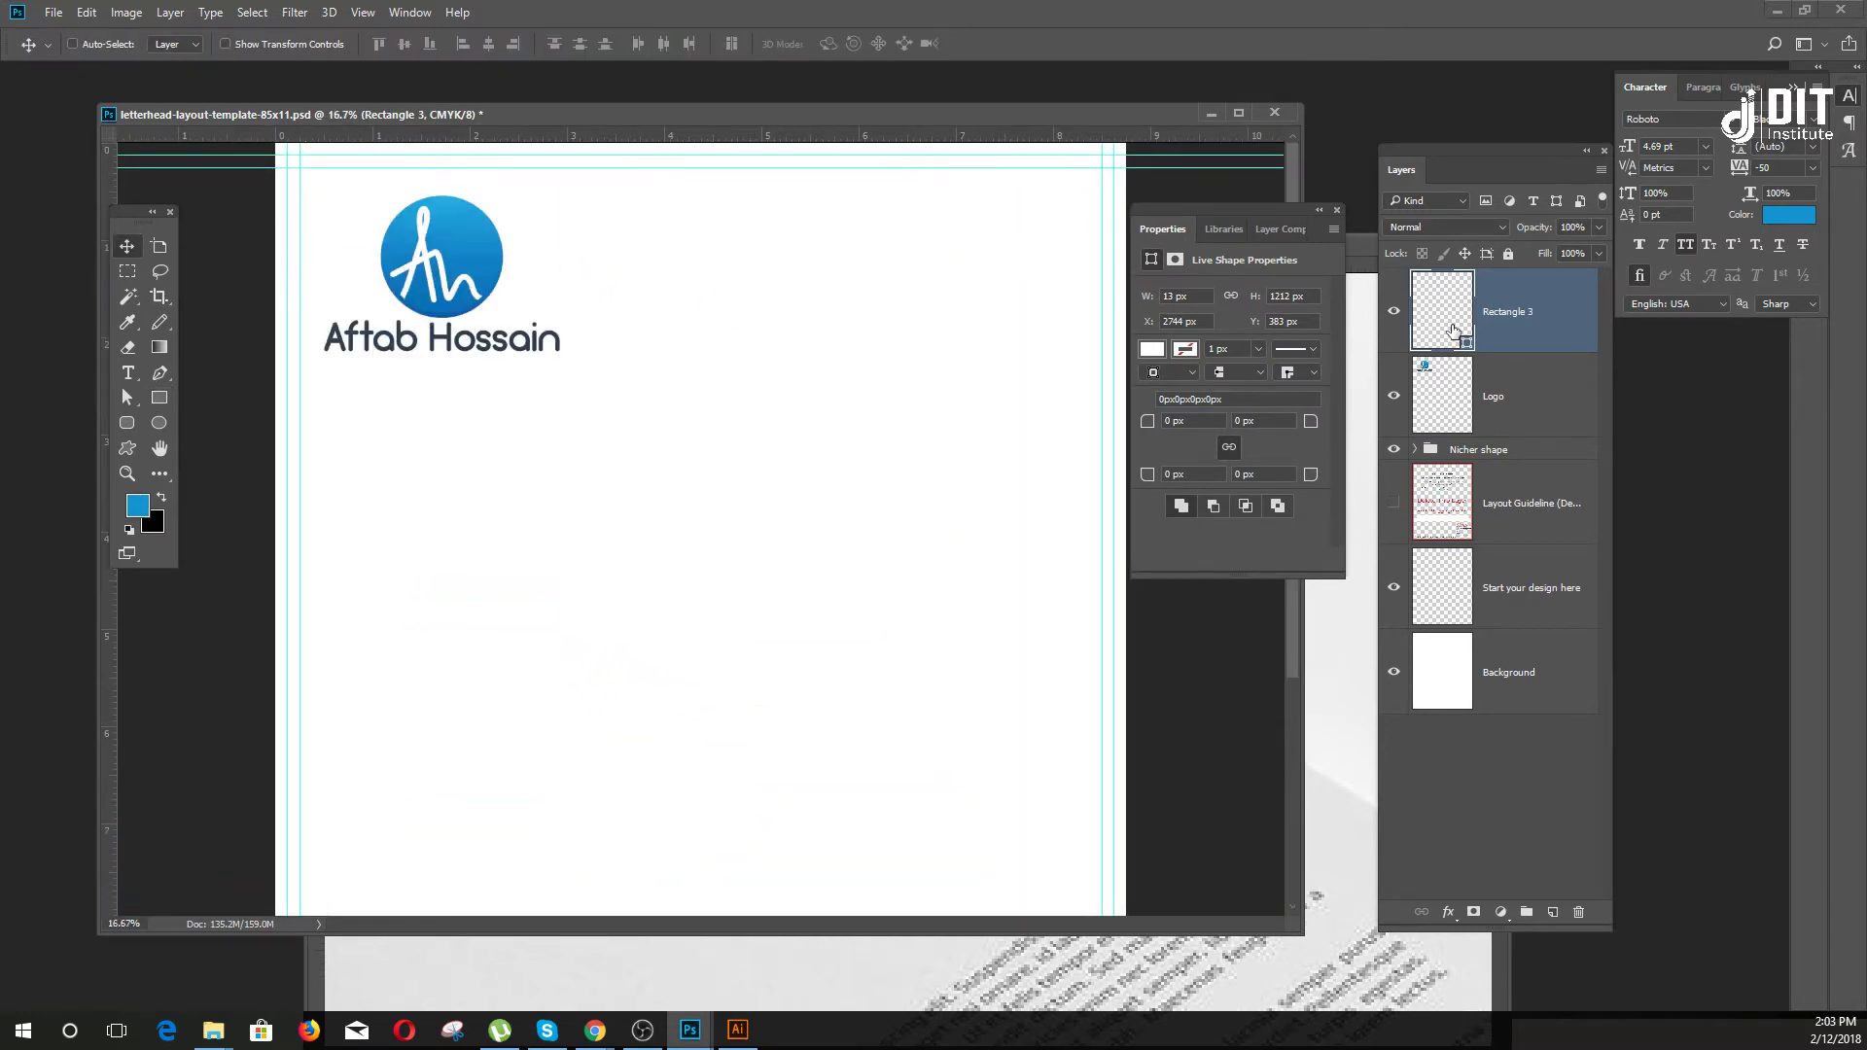
double_click(1454, 331)
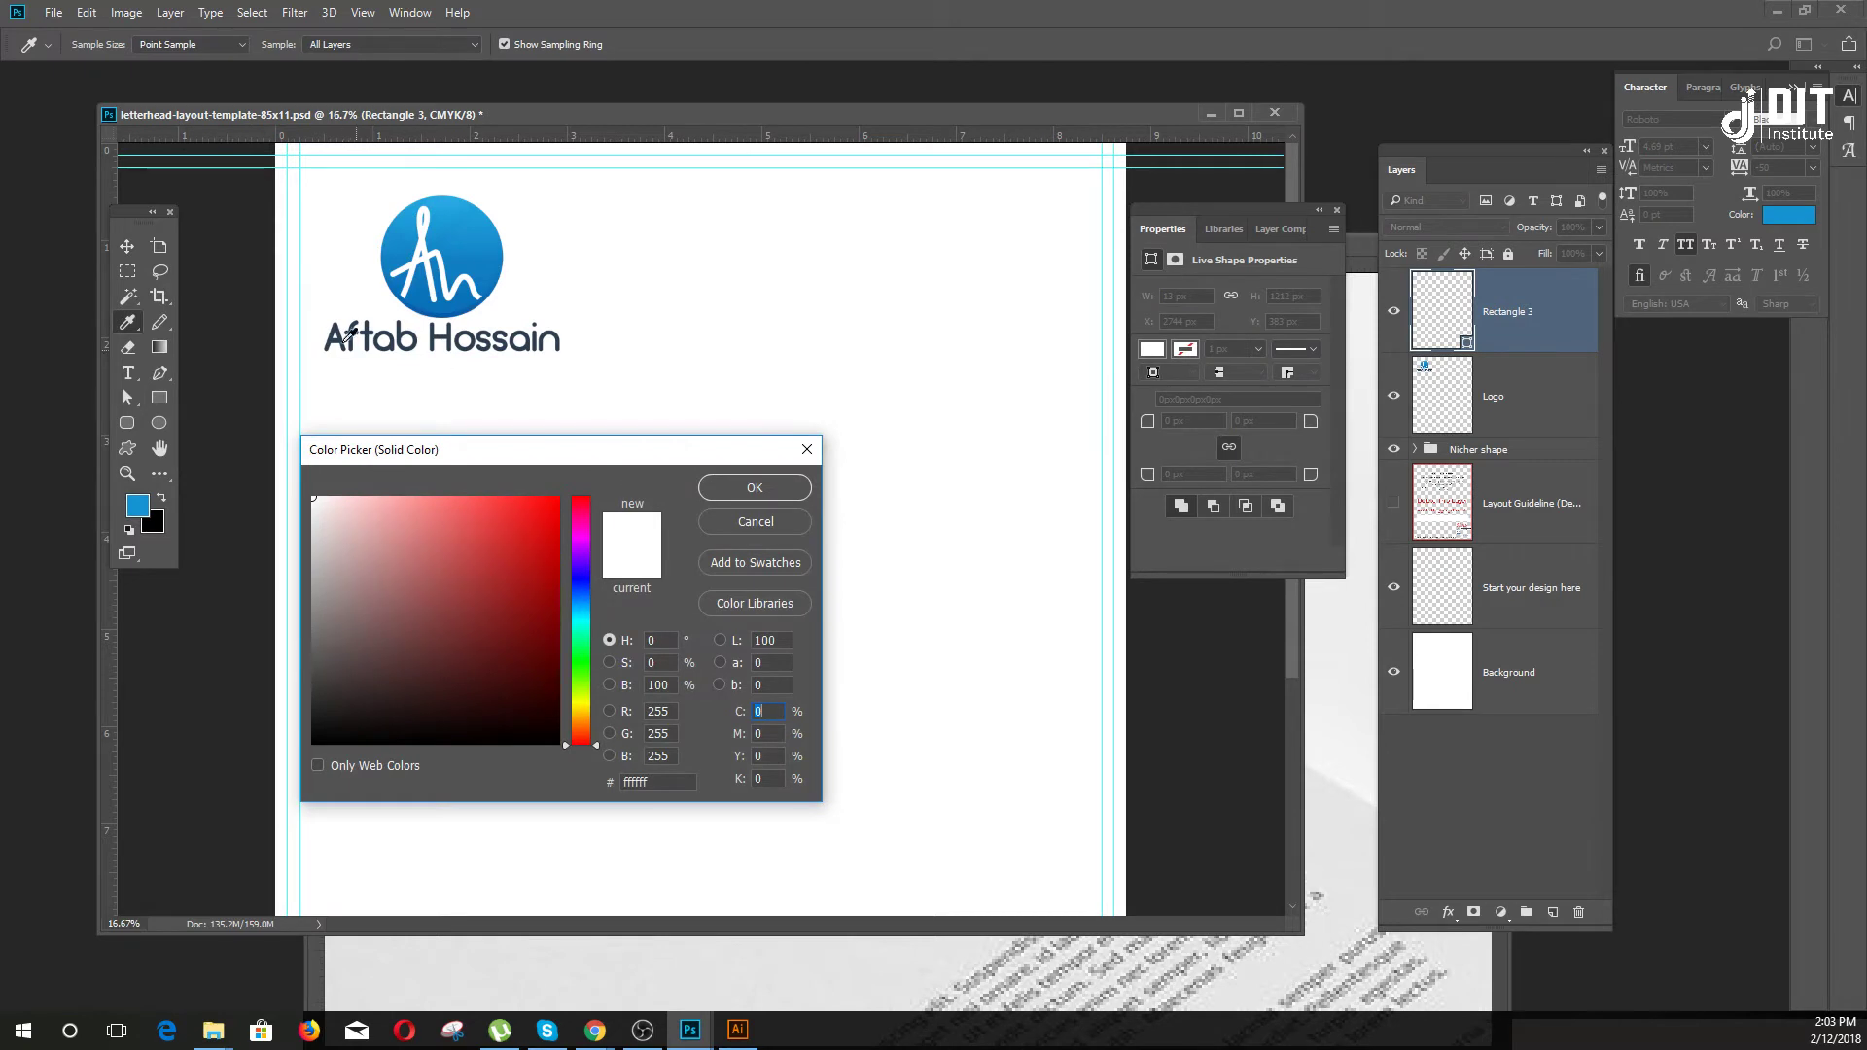
left_click(434, 338)
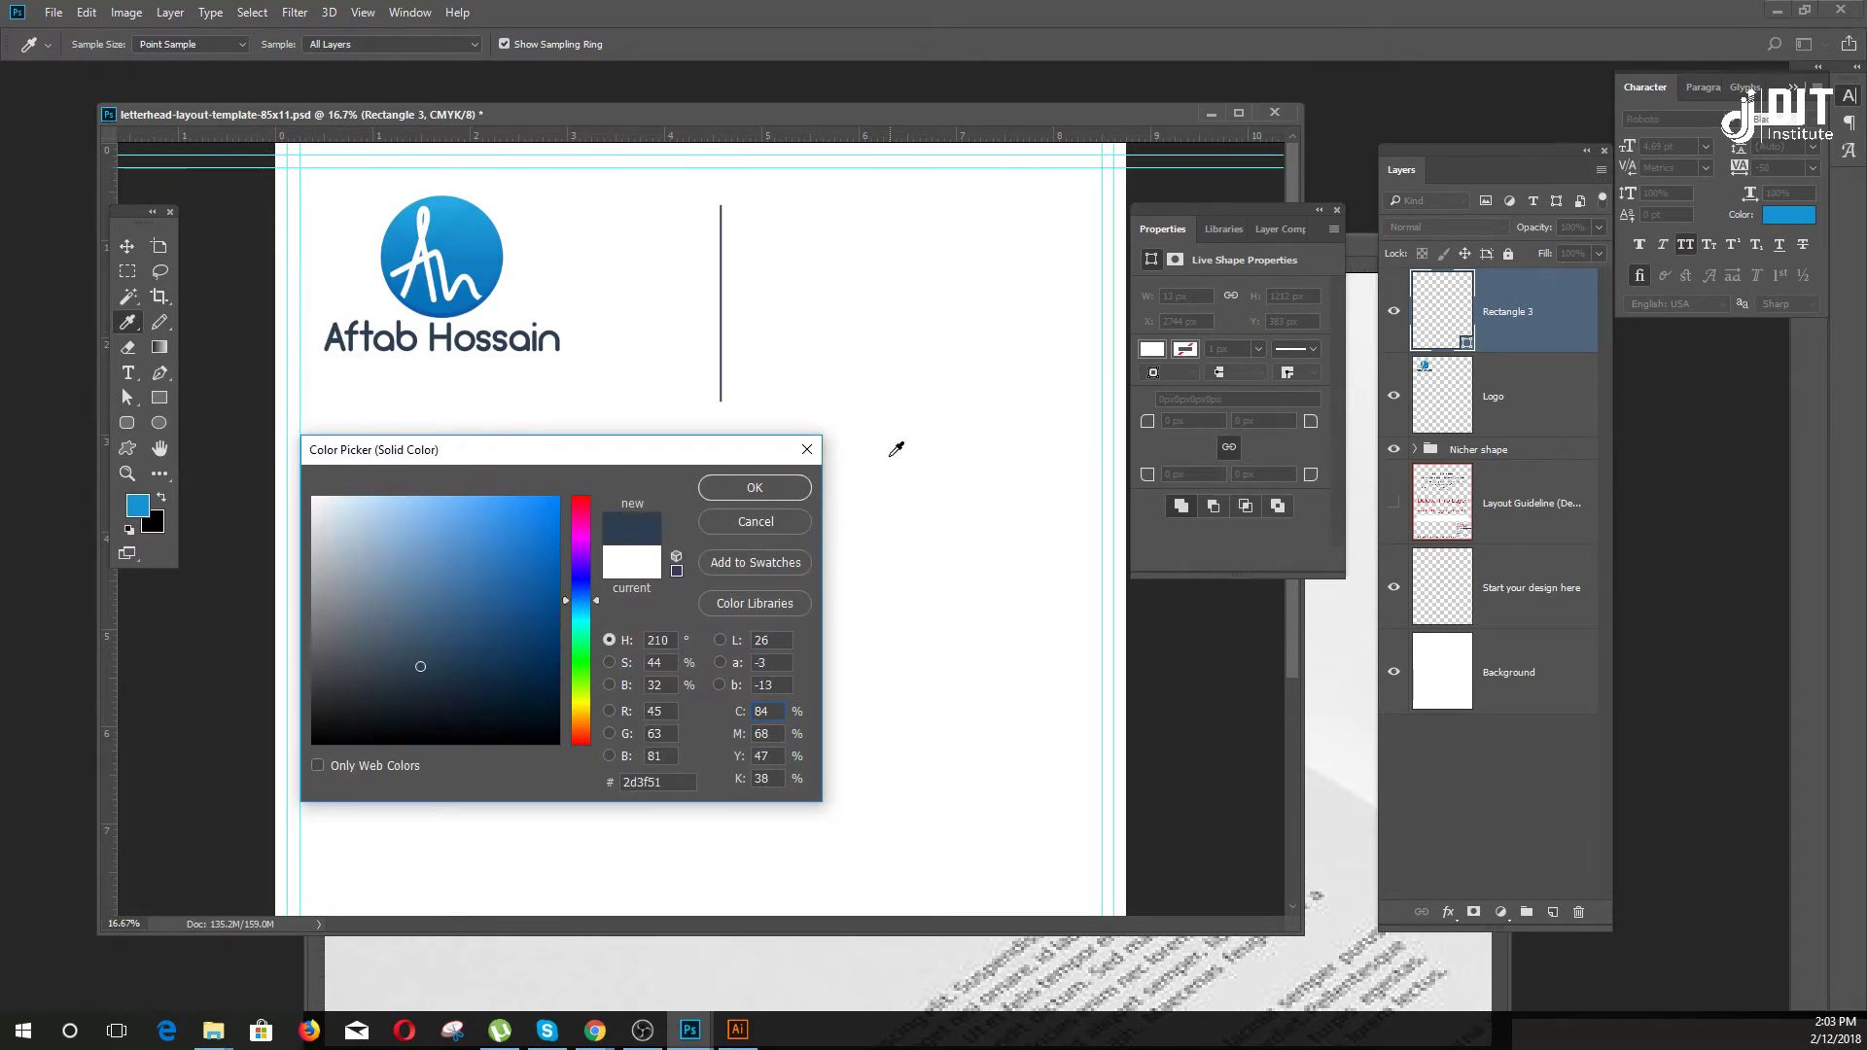
left_click(767, 494)
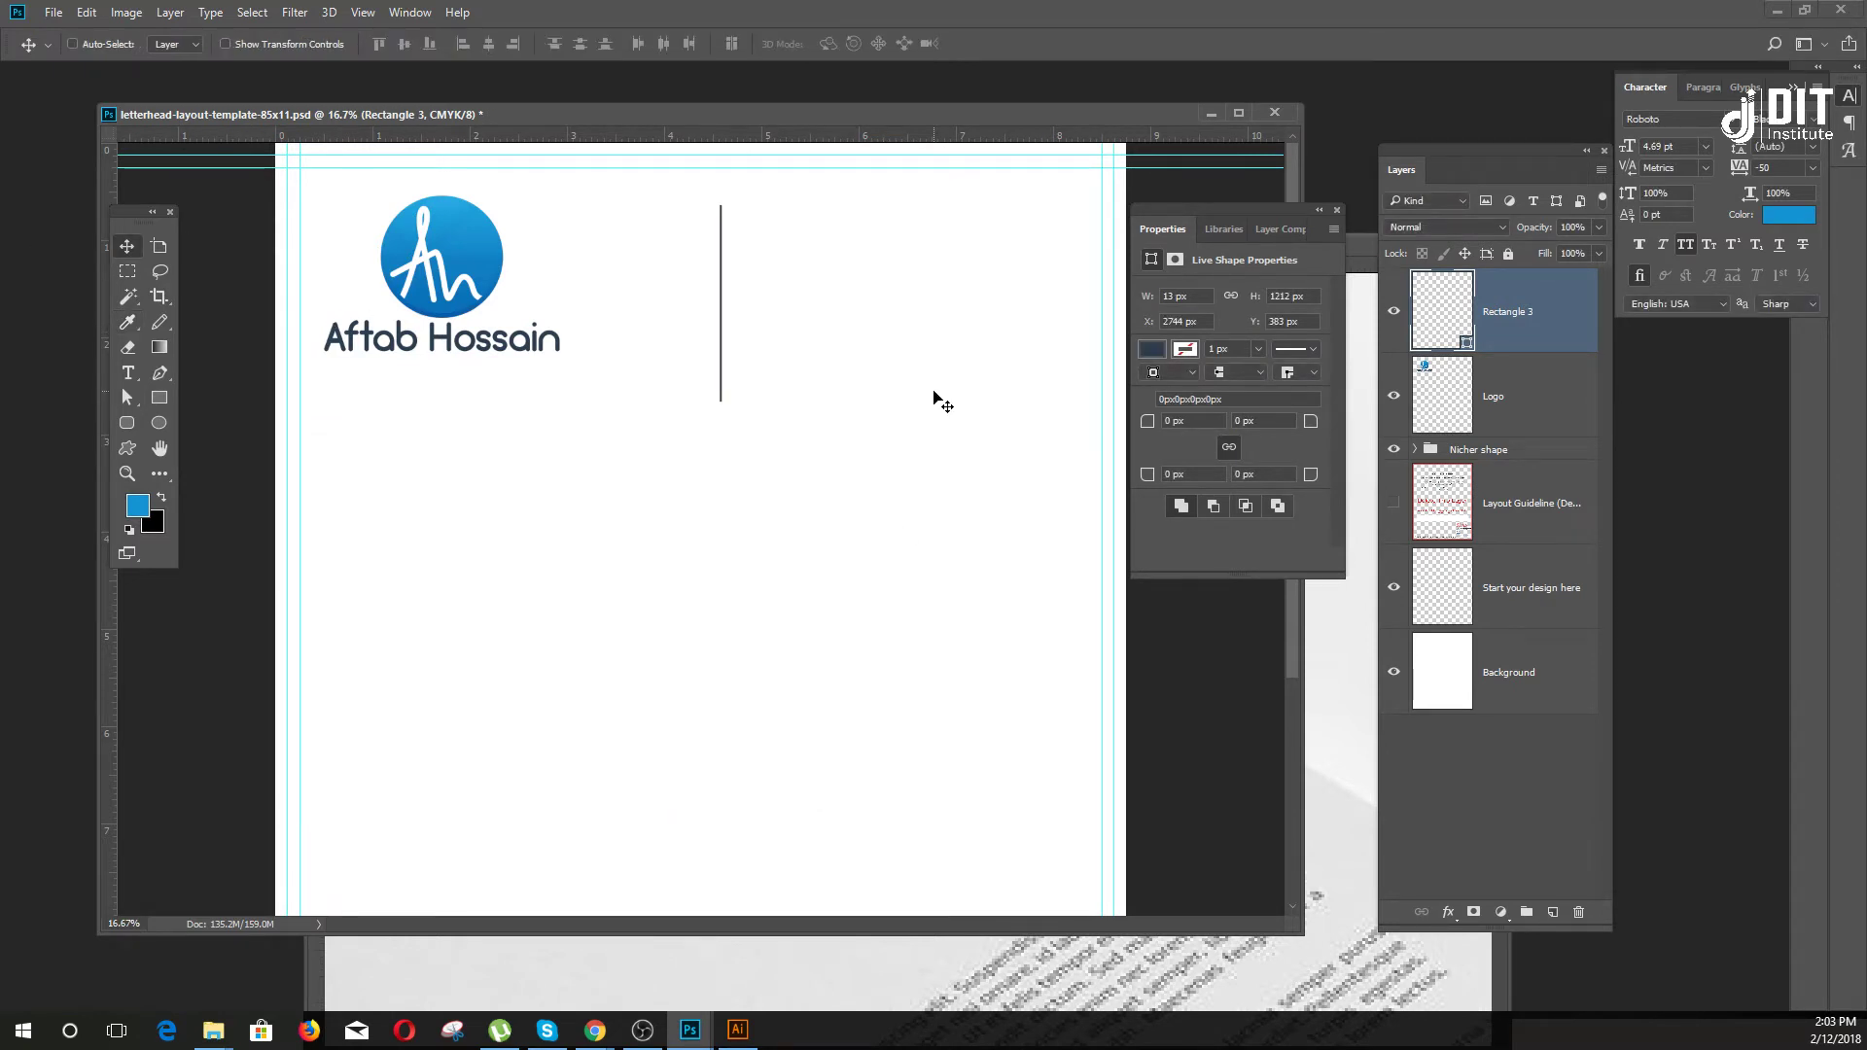
key("Right")
key("Right")
key("Right")
key("Right")
key("Right")
key("Right")
key("Right")
key("Right")
key("Right")
key("Right")
key("Right")
key("Right")
Nudge the navy divider line further right of the logo
key("Right")
key("Right")
key("Right")
key("Right")
key("Right")
key("Right")
key("Right")
key("Right")
key("Right")
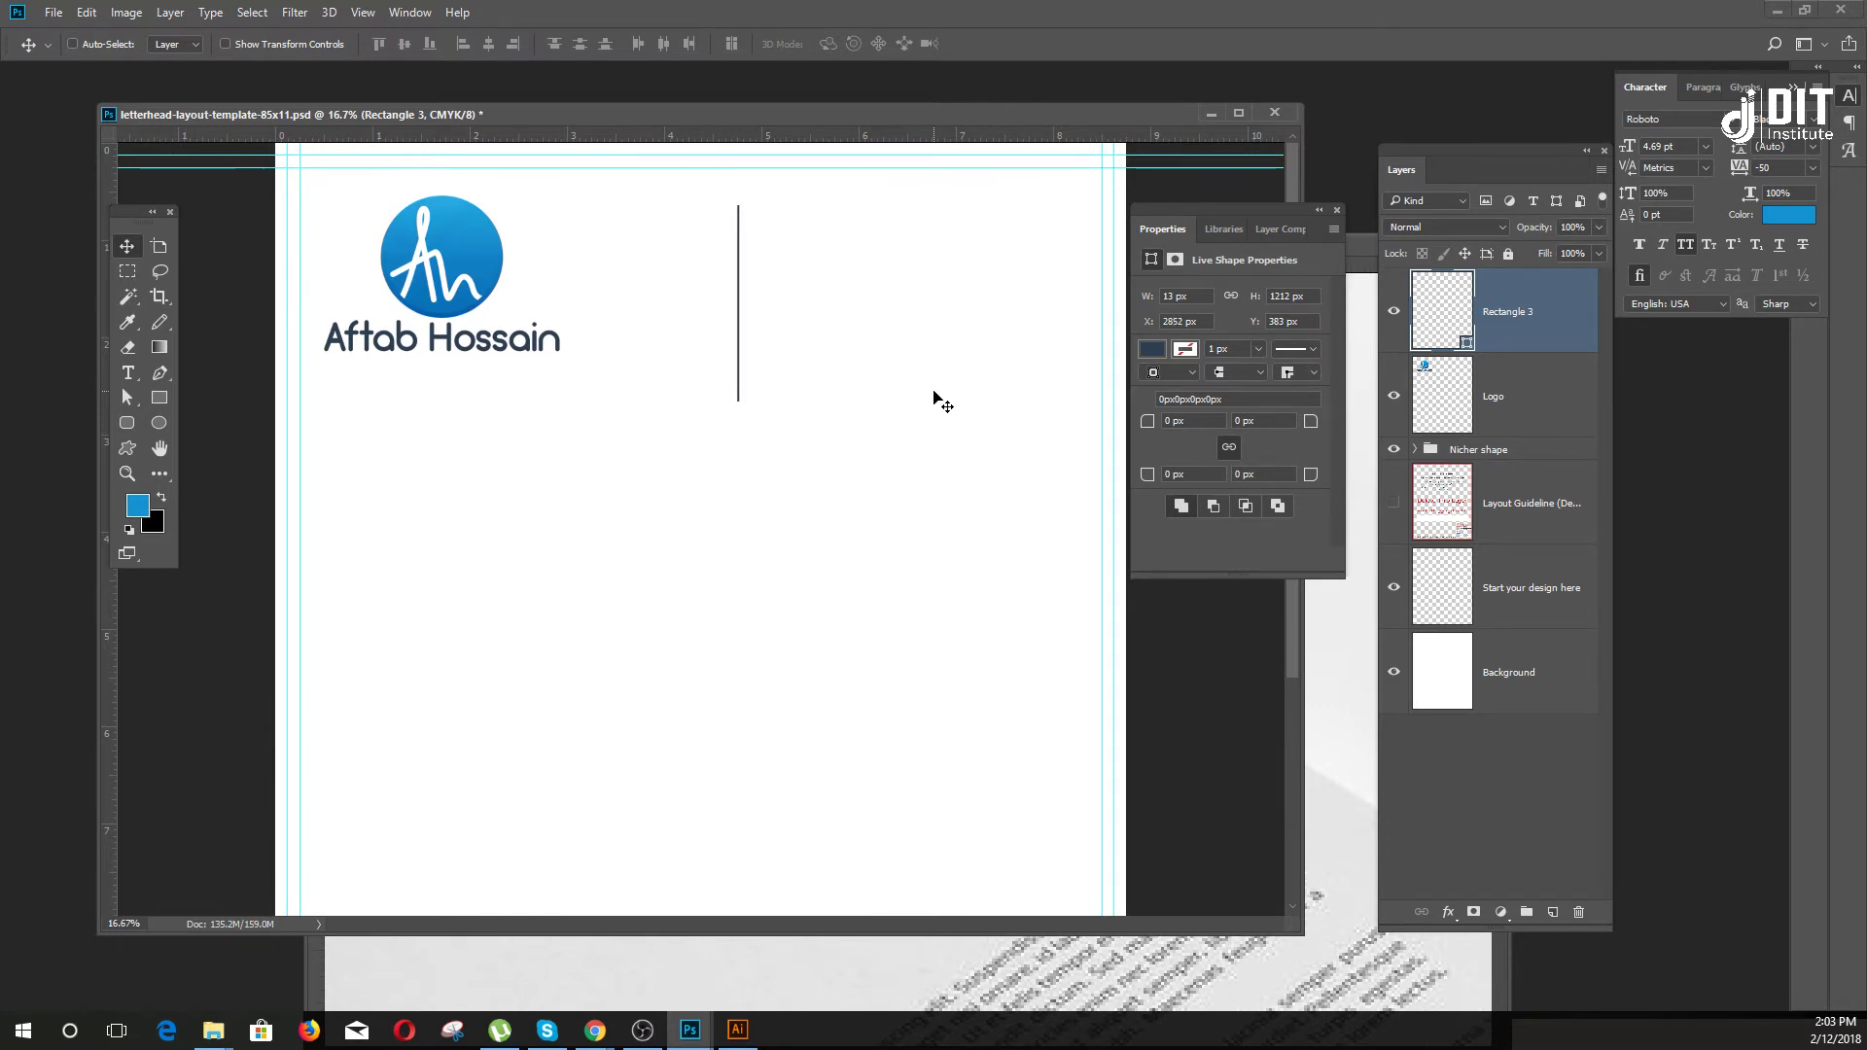
key("Right")
key("Right")
key("Right")
key("Right")
key("Right")
key("Right")
key("Right")
key("Right")
key("Right")
key("shift+Right")
key("shift+Right")
key("shift+Right")
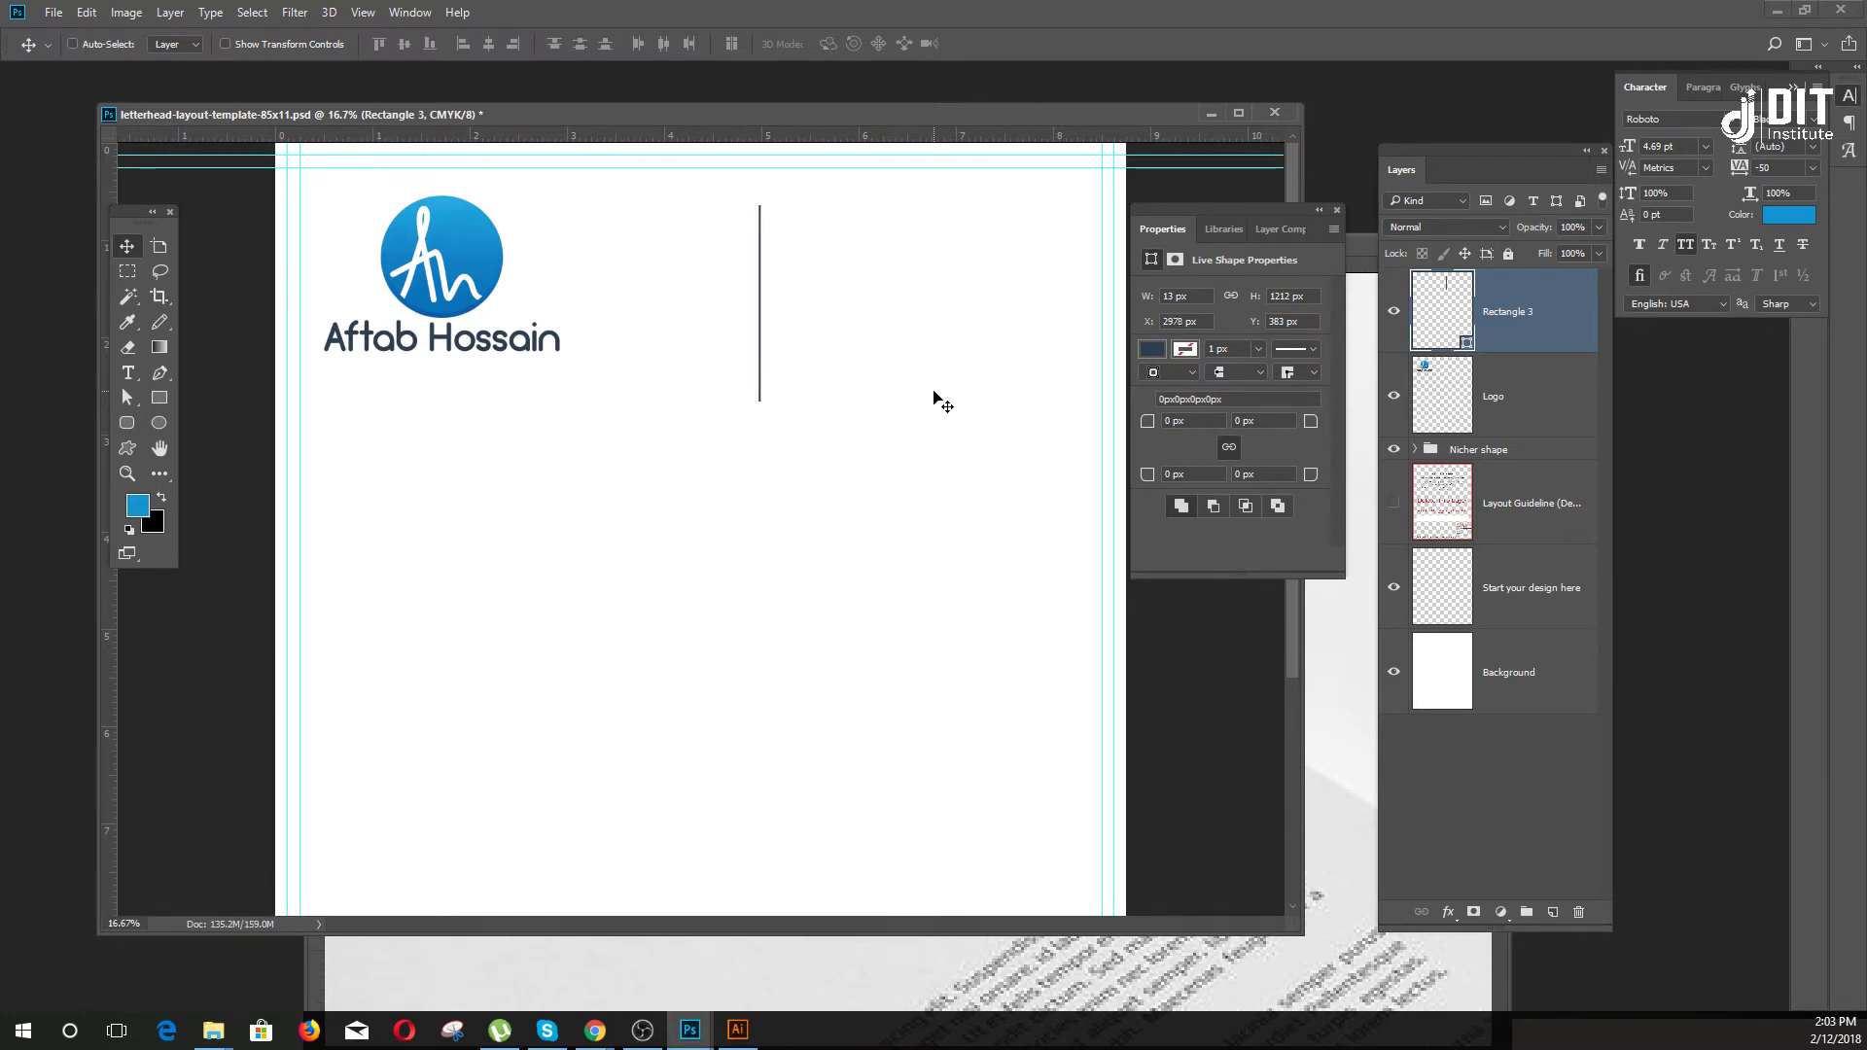
key("shift+Right")
key("shift+Right")
key("shift+Right")
key("shift+Right")
key("shift+Right")
key("shift+Right")
Align Logo and Rectangle 3 on vertical centres, then nudge the logo up slightly
right_click(487, 256)
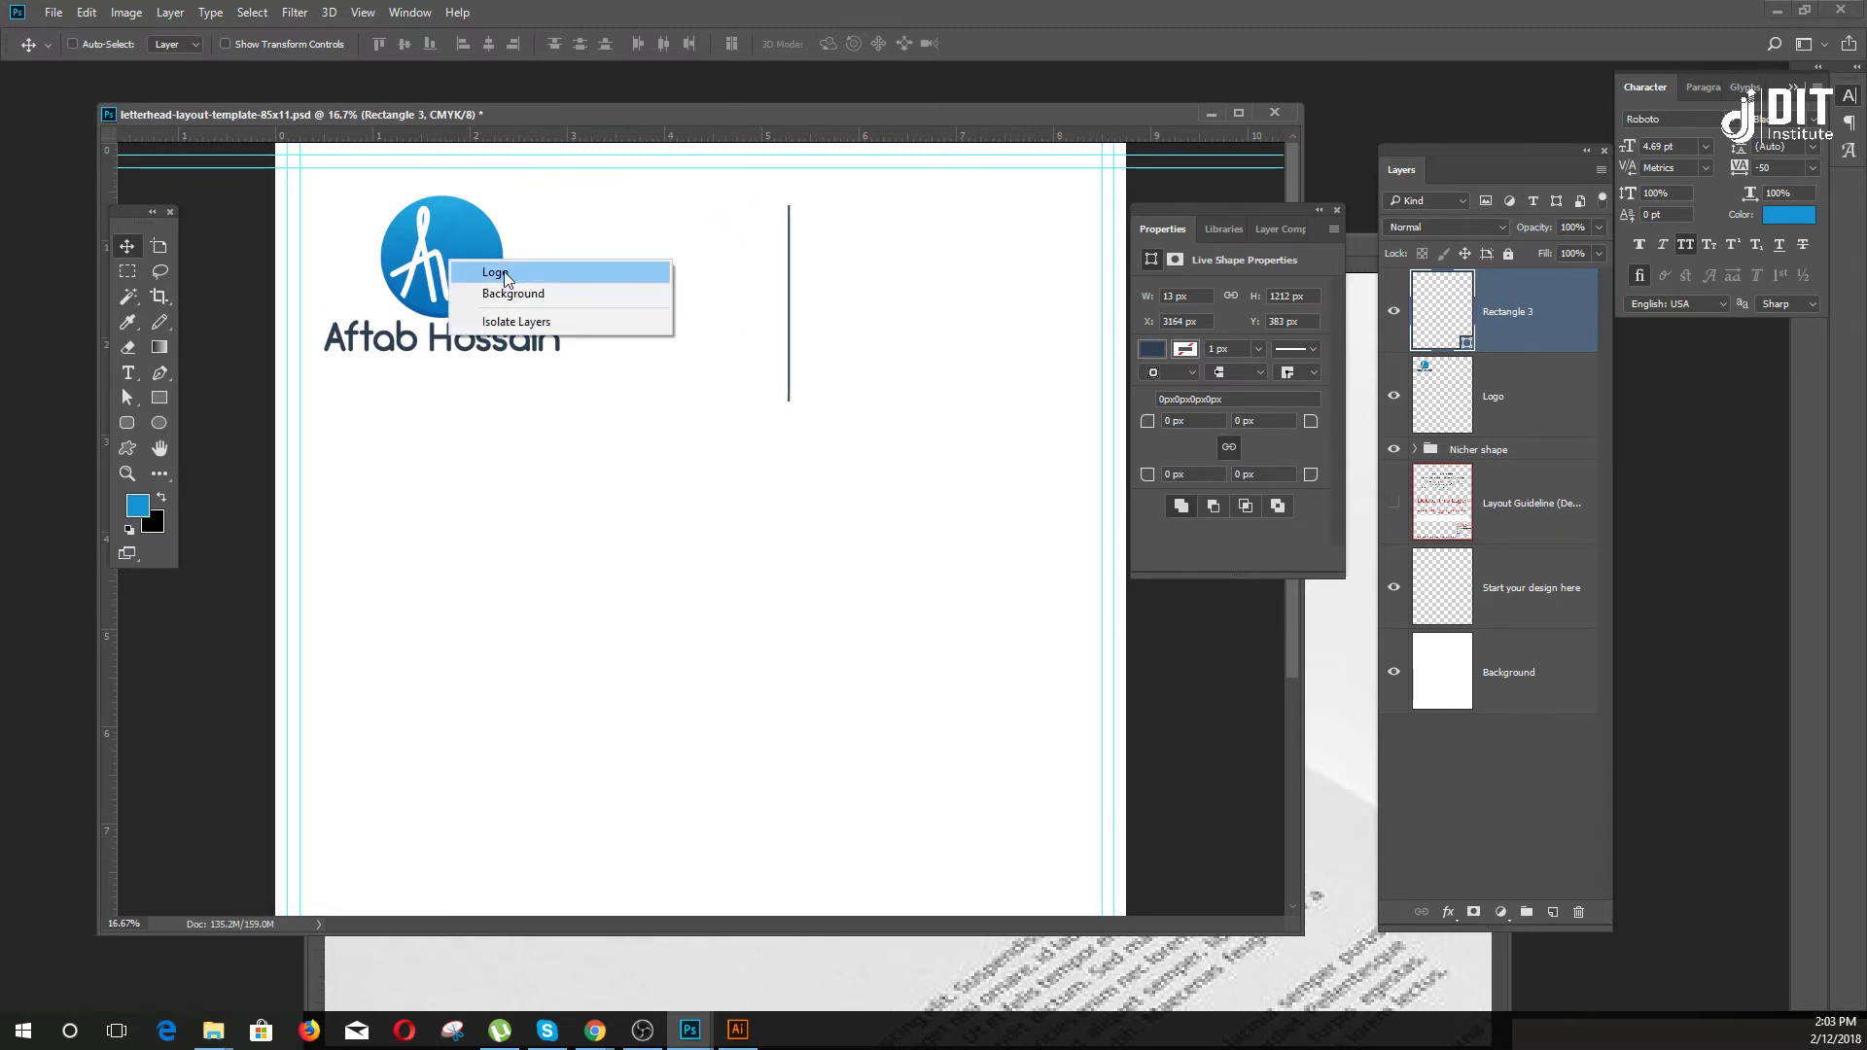
left_click(504, 273)
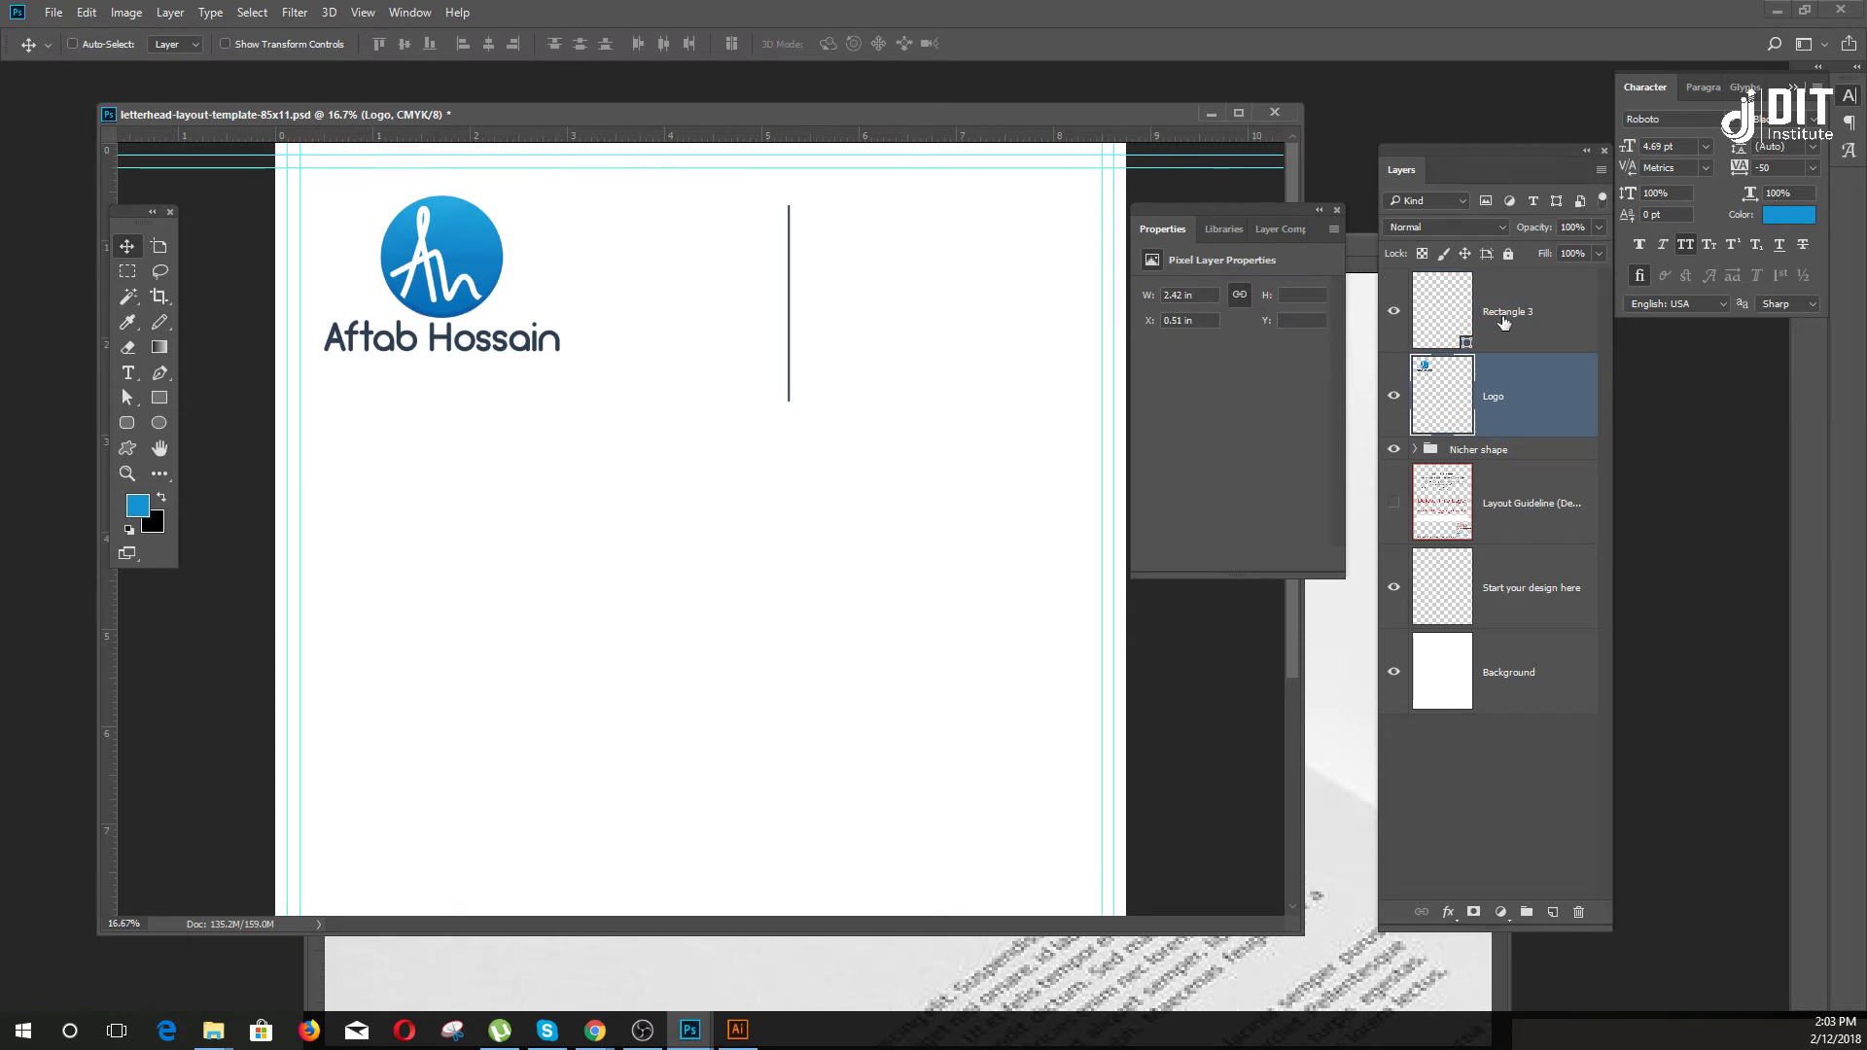
left_click(1504, 317, "shift")
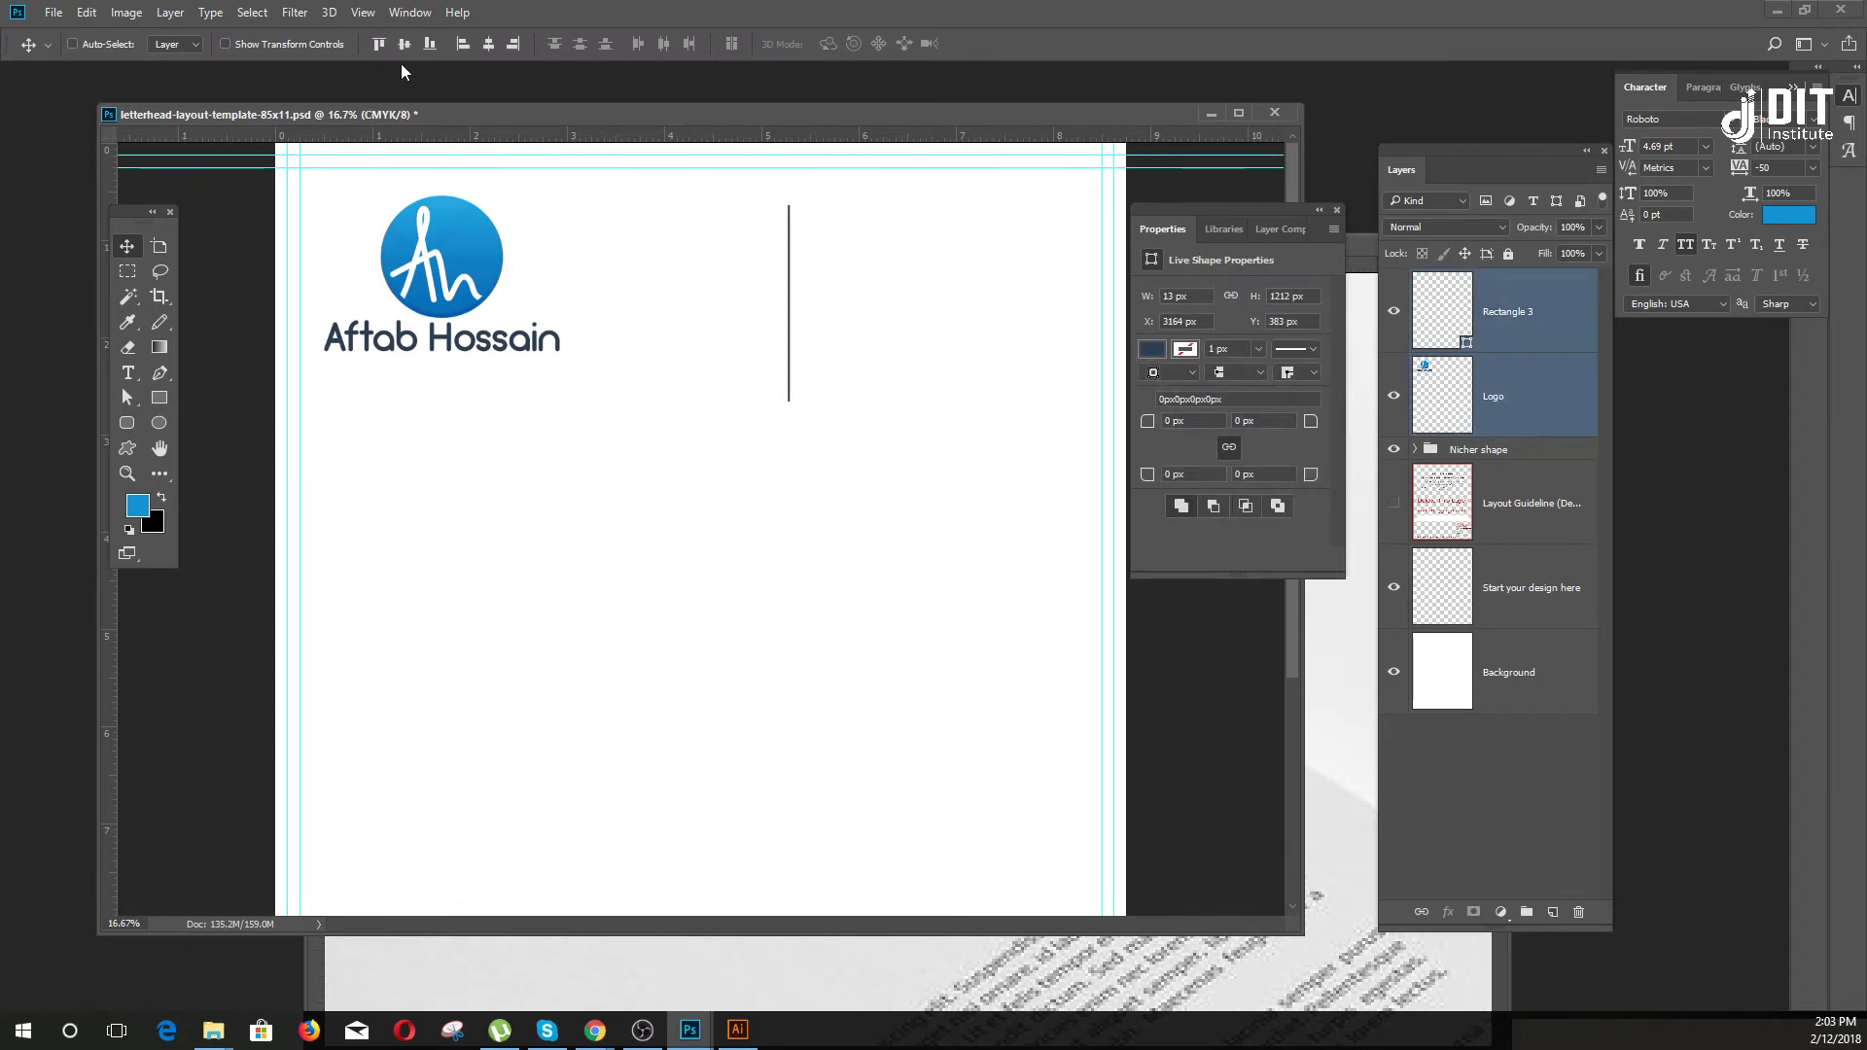
left_click(402, 44)
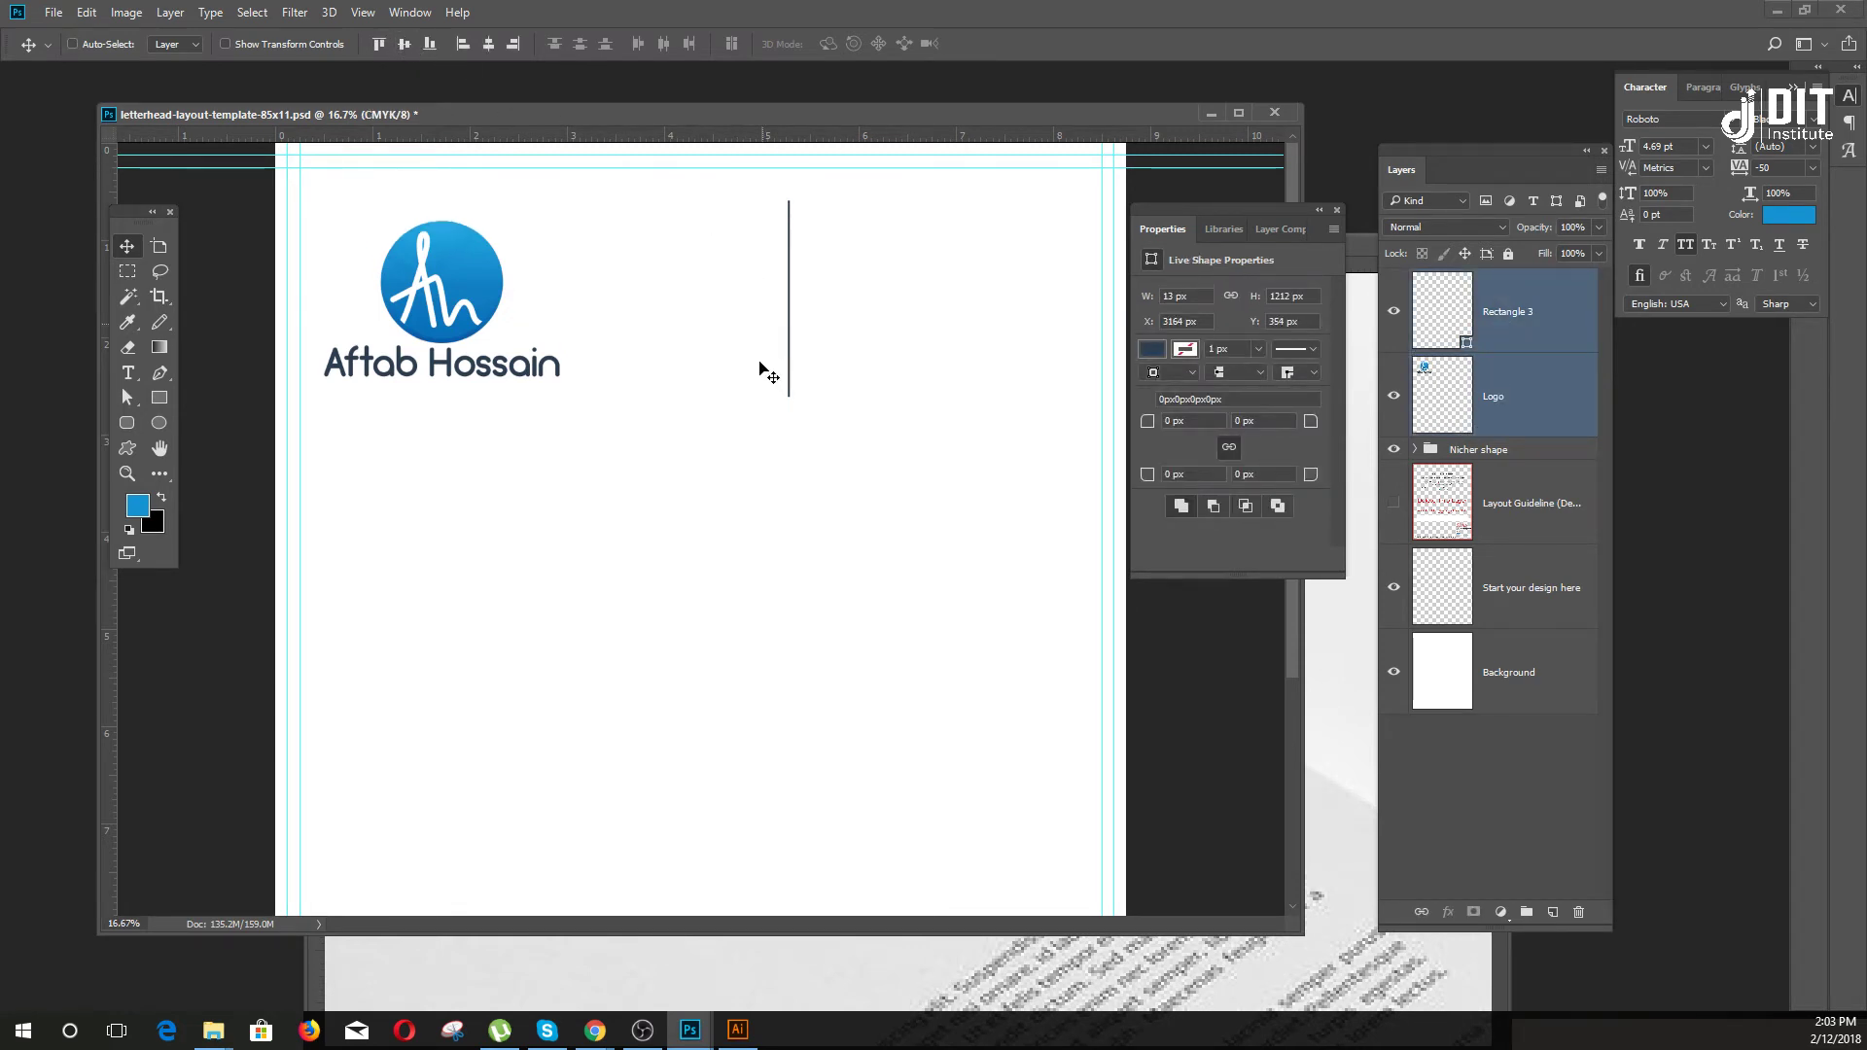
left_click(1523, 394)
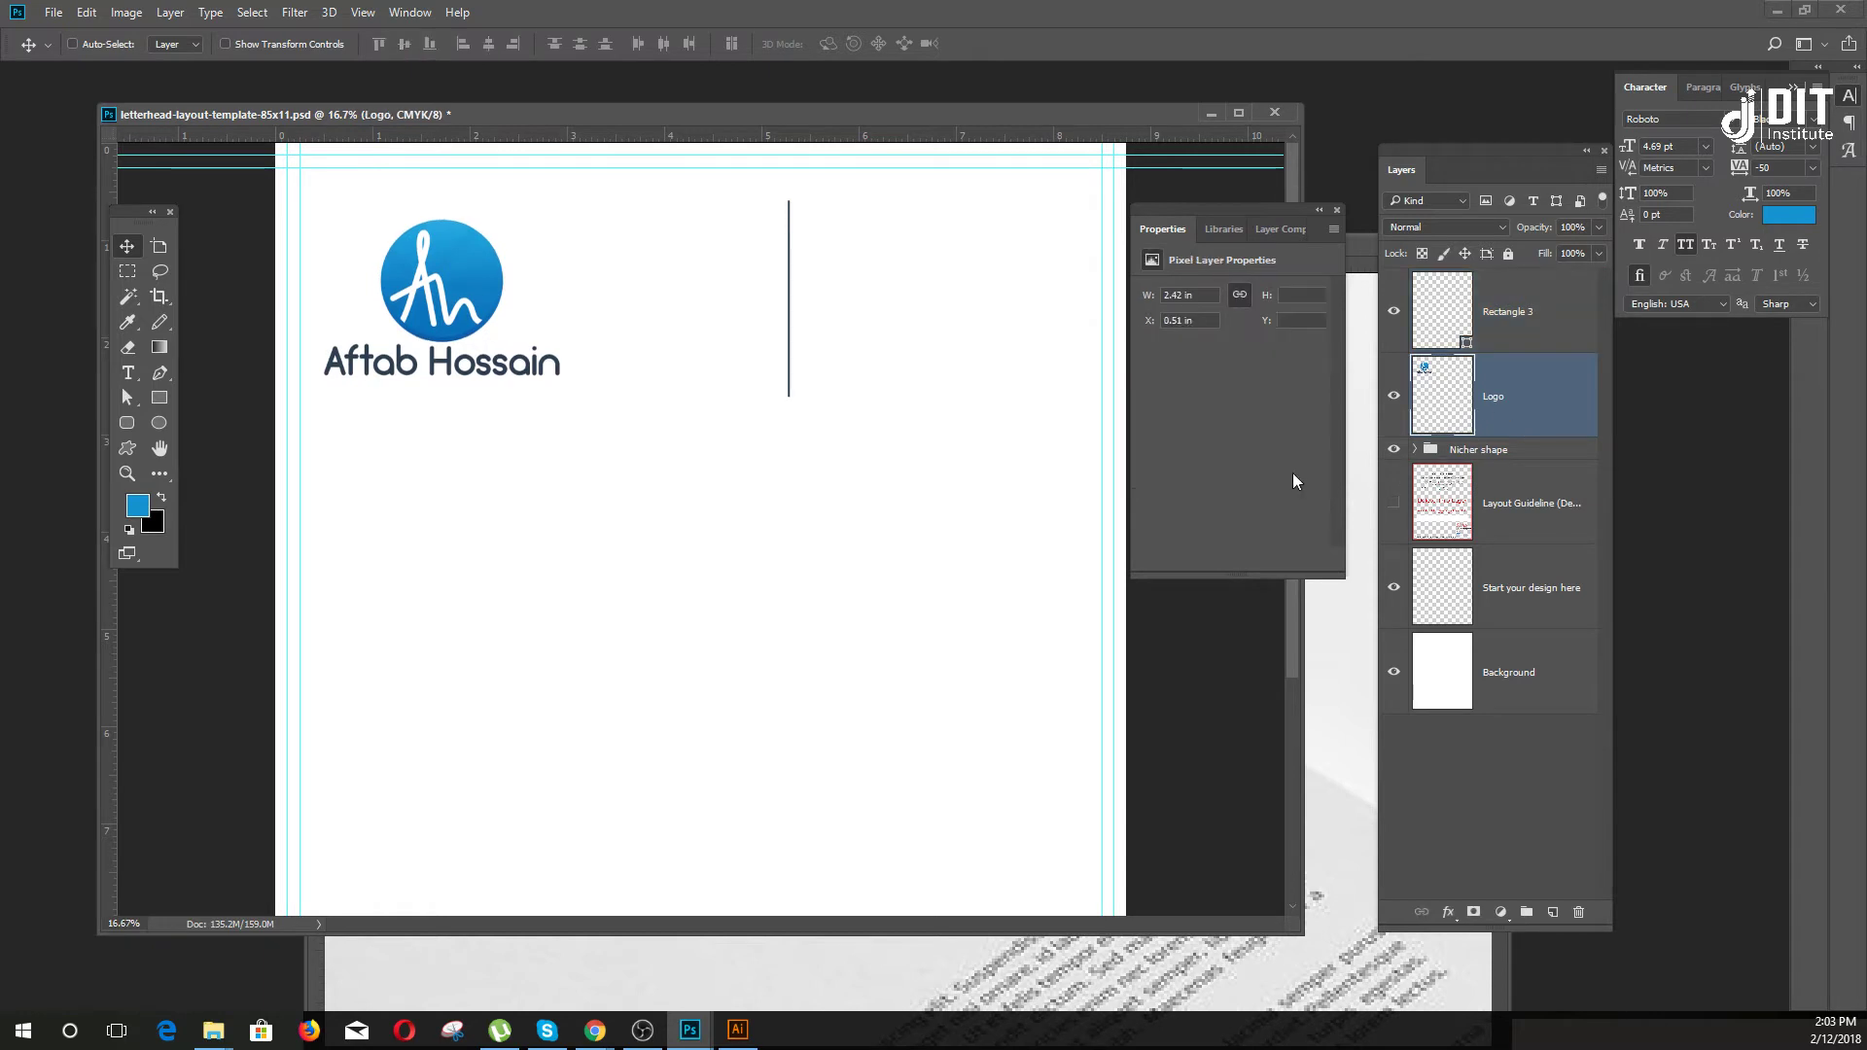
key("shift+Up")
key("shift+Up")
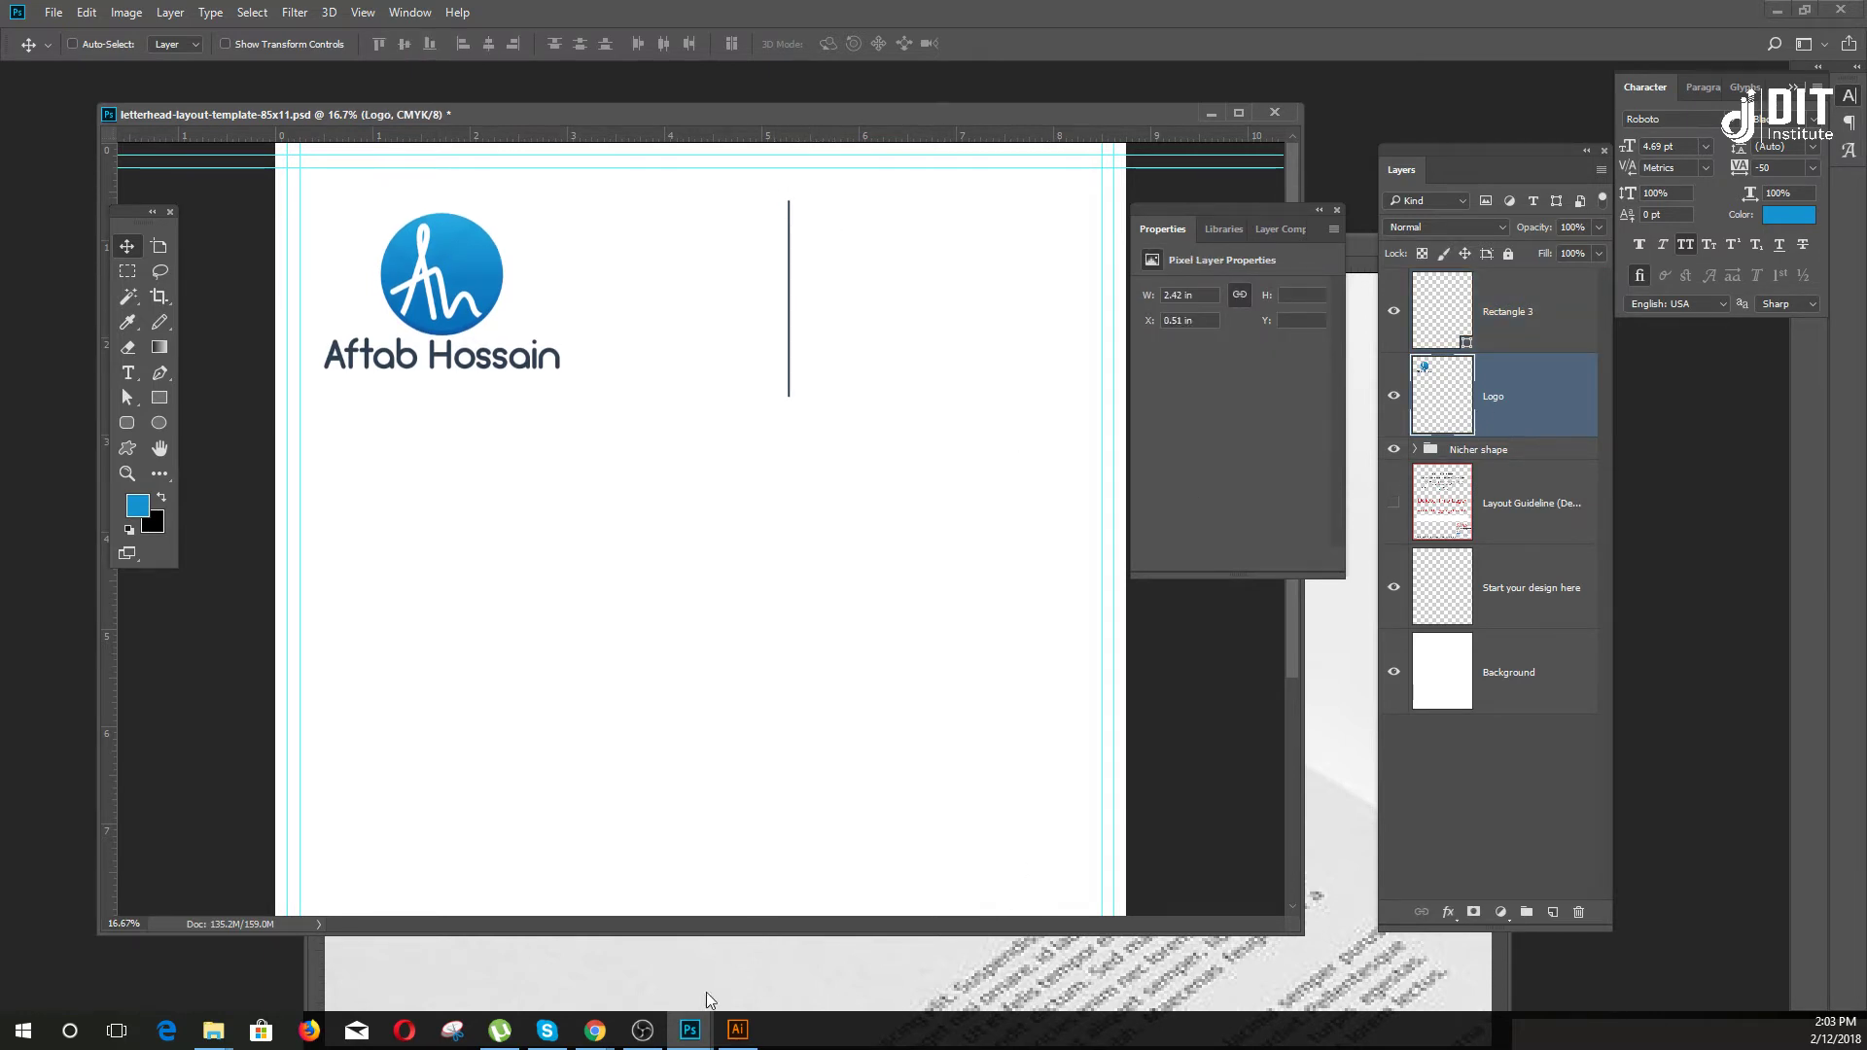
Show and hide the Skype window, then open a new Chrome tab beside the YouTube course
left_click(564, 1032)
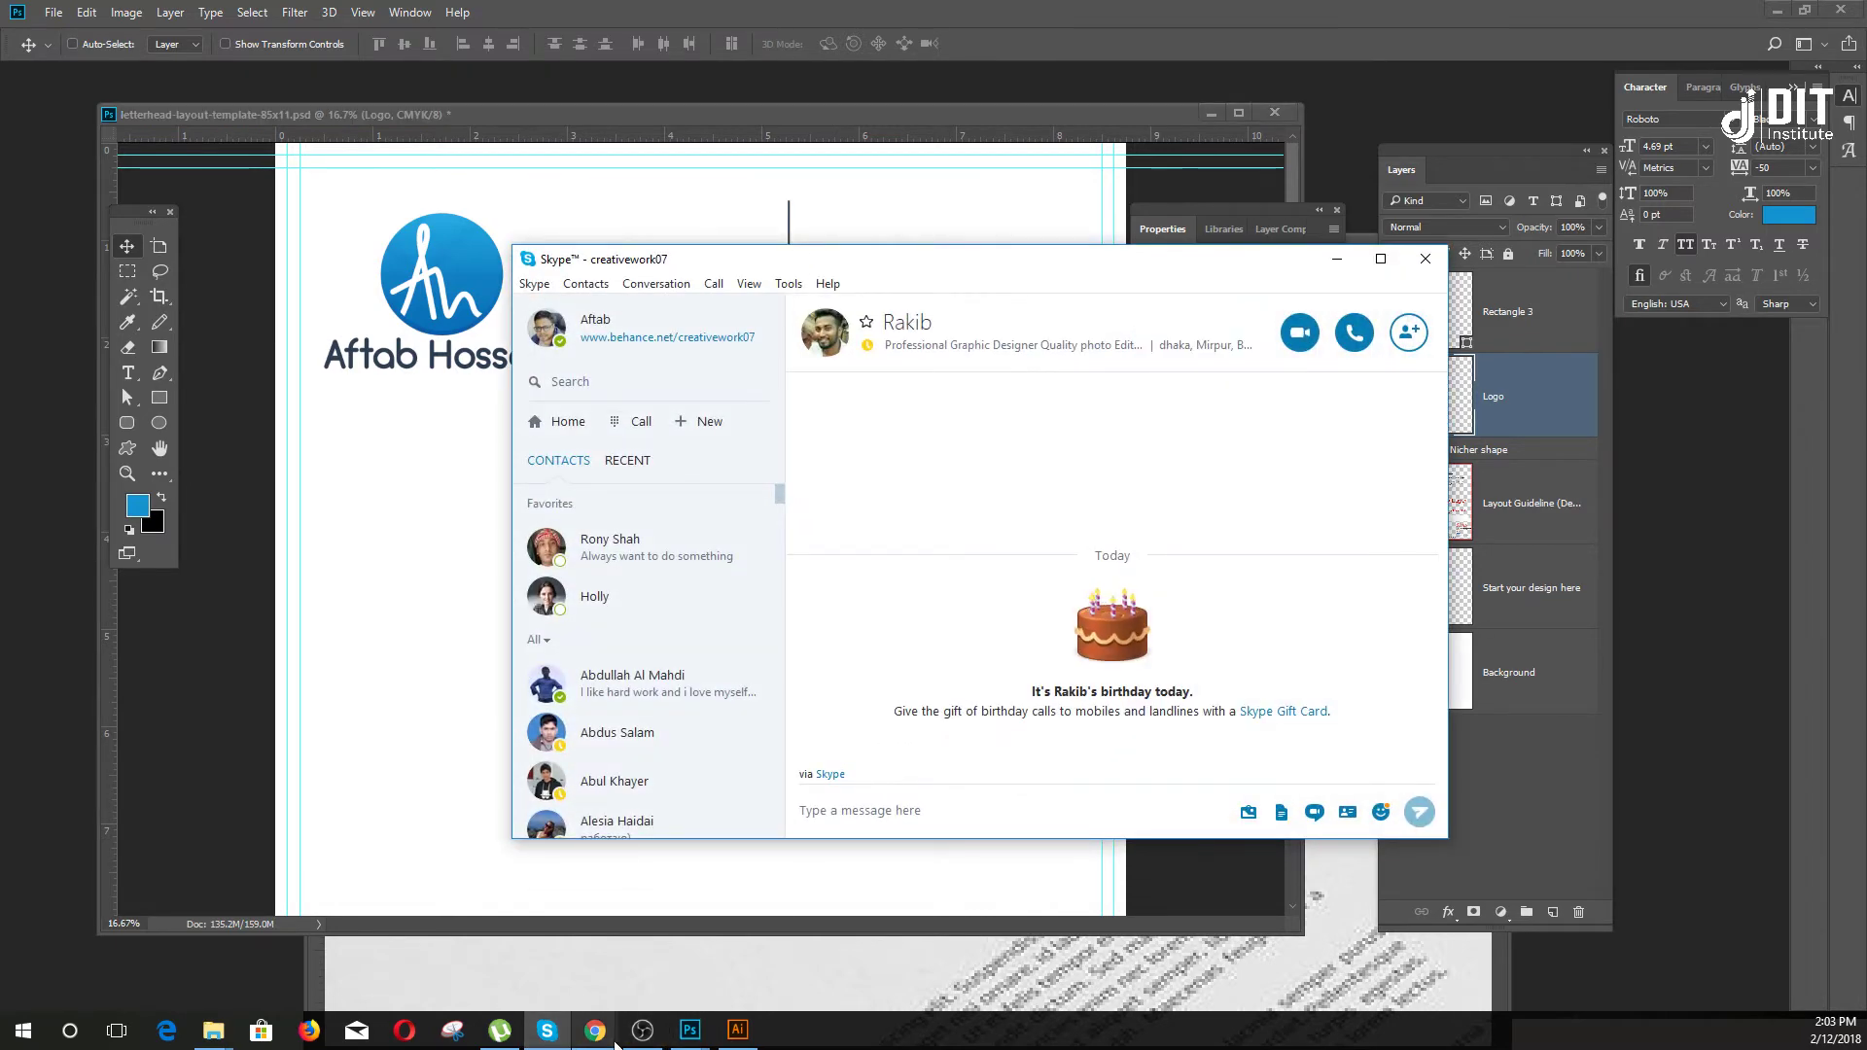
left_click(642, 1033)
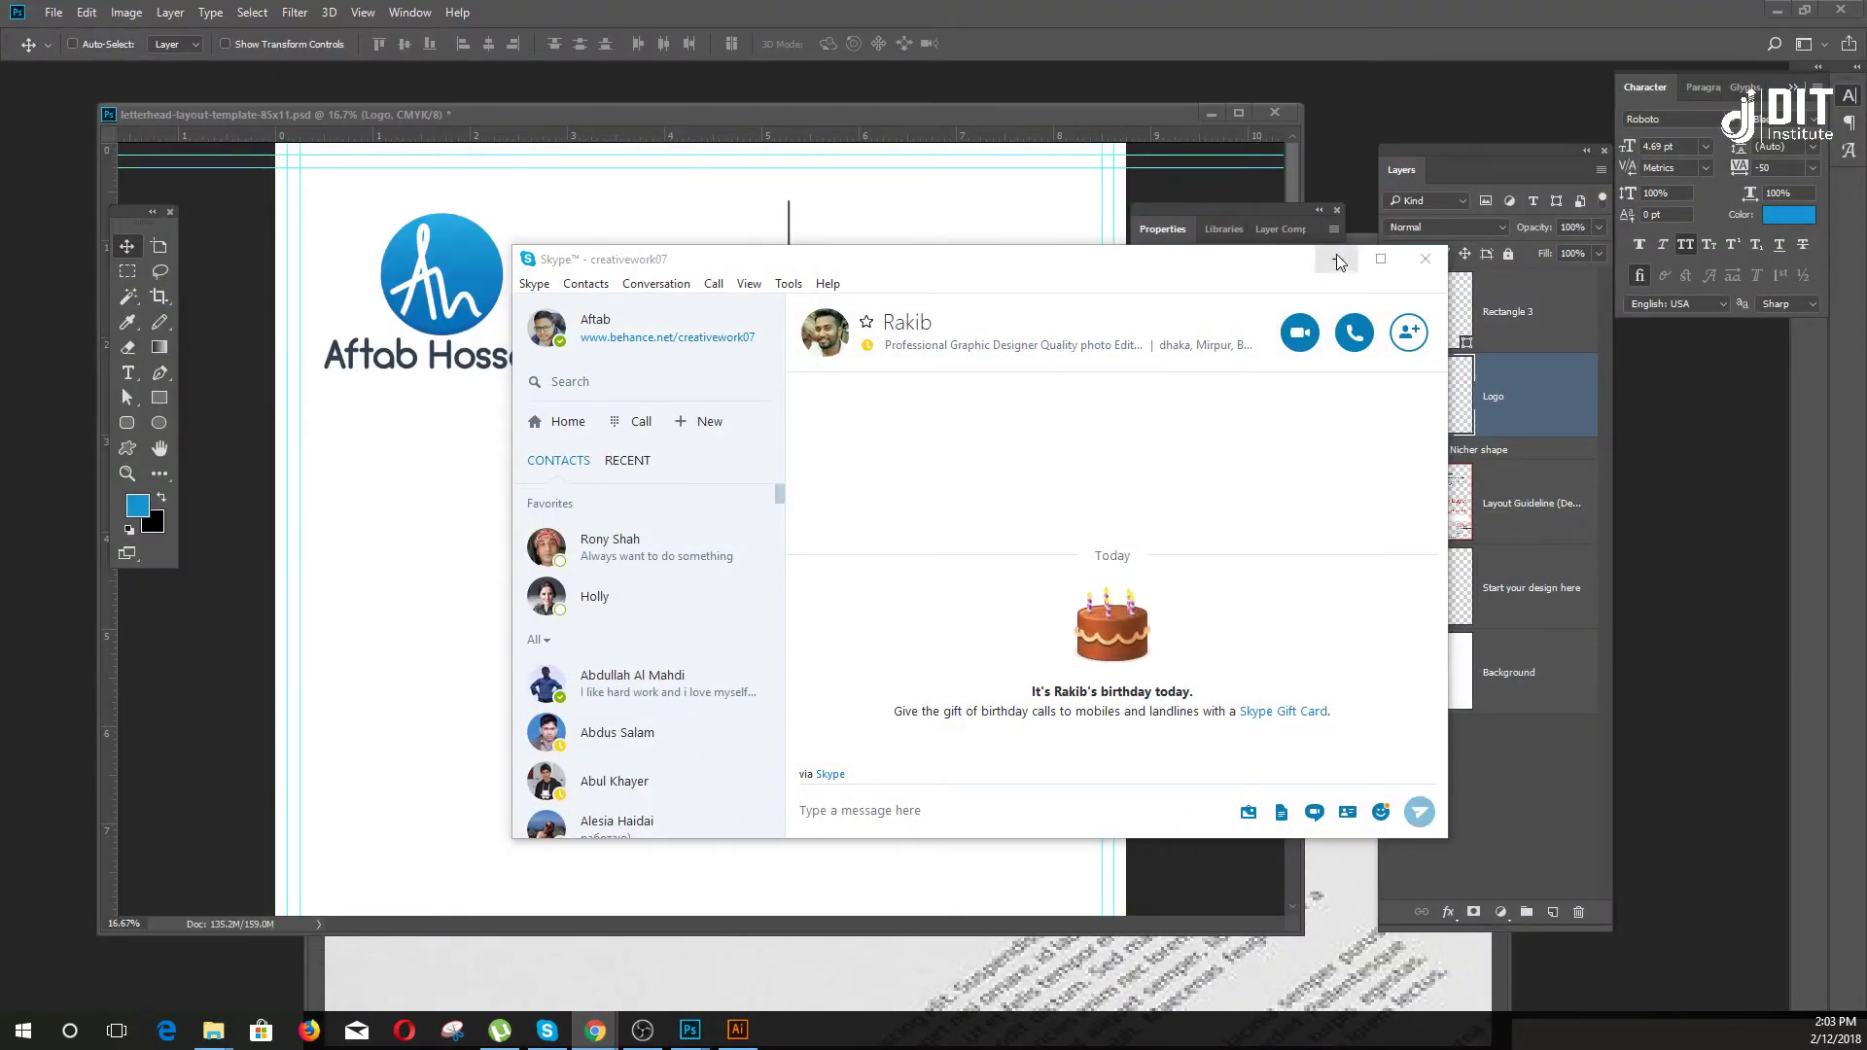
left_click(1337, 258)
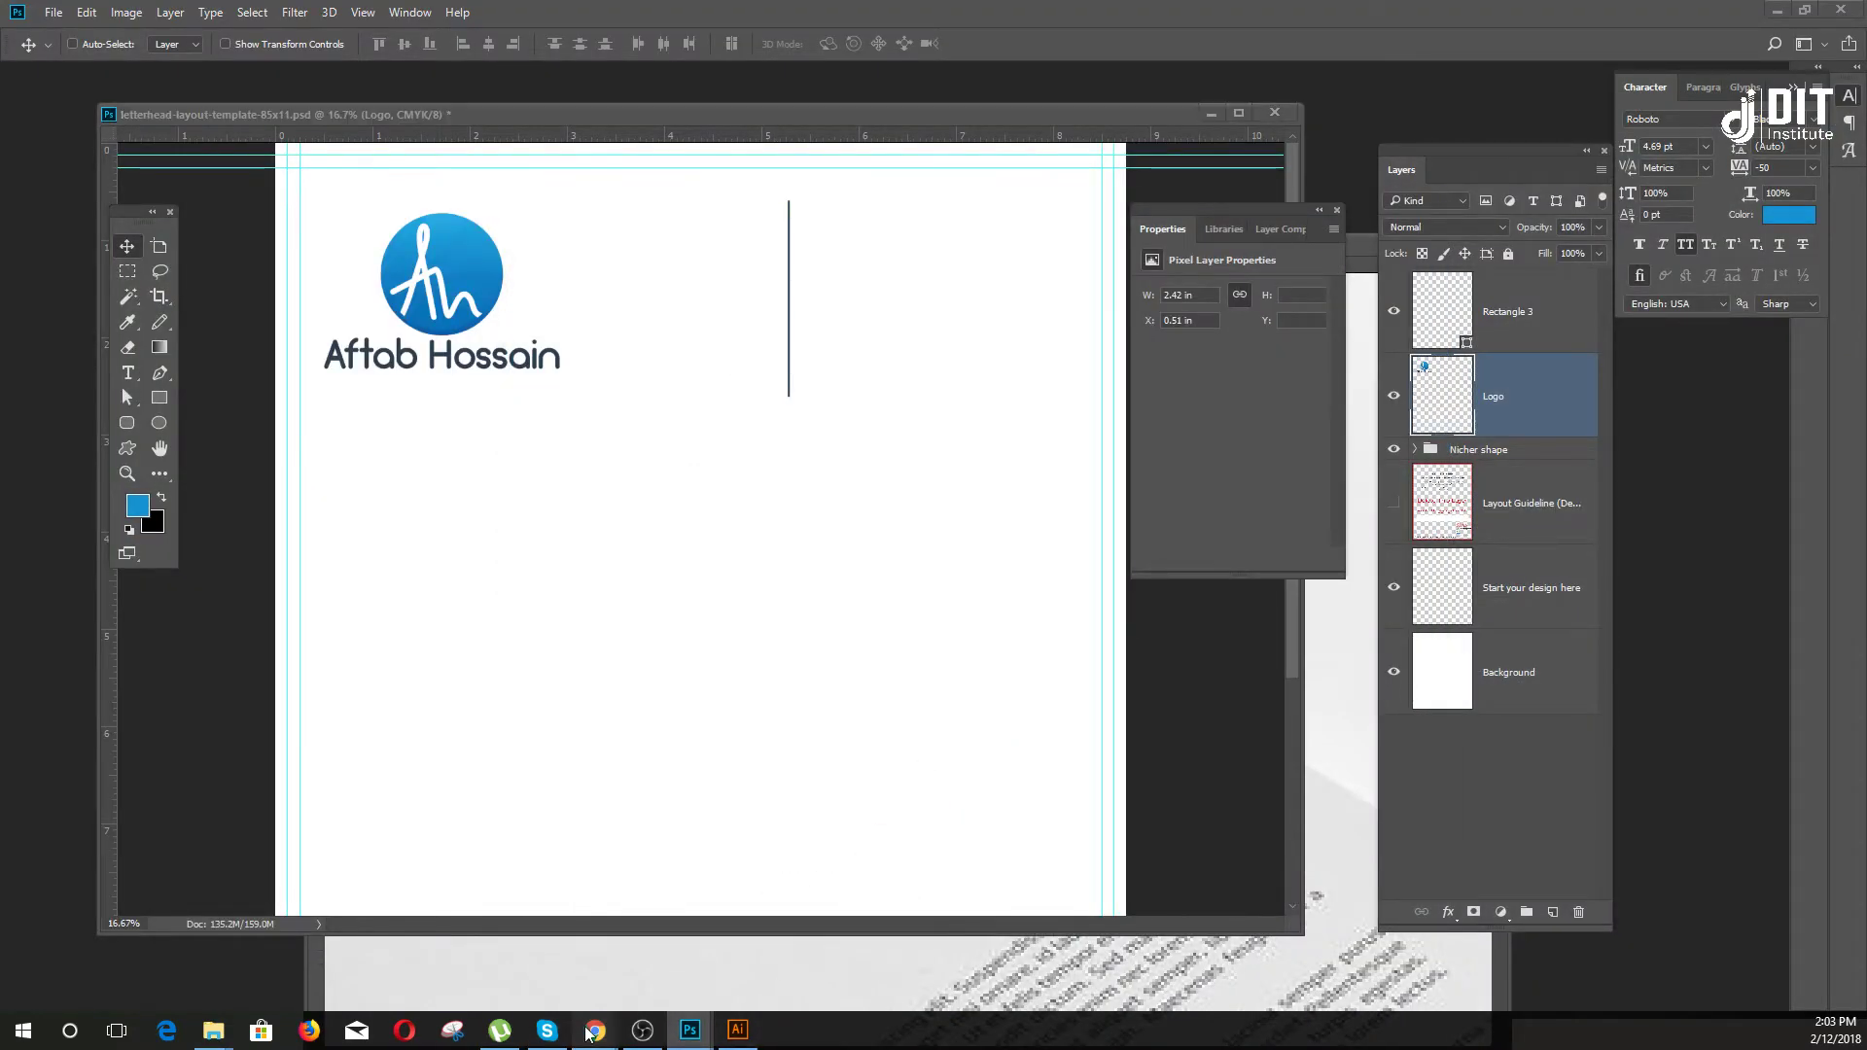
mouse_move(593, 1030)
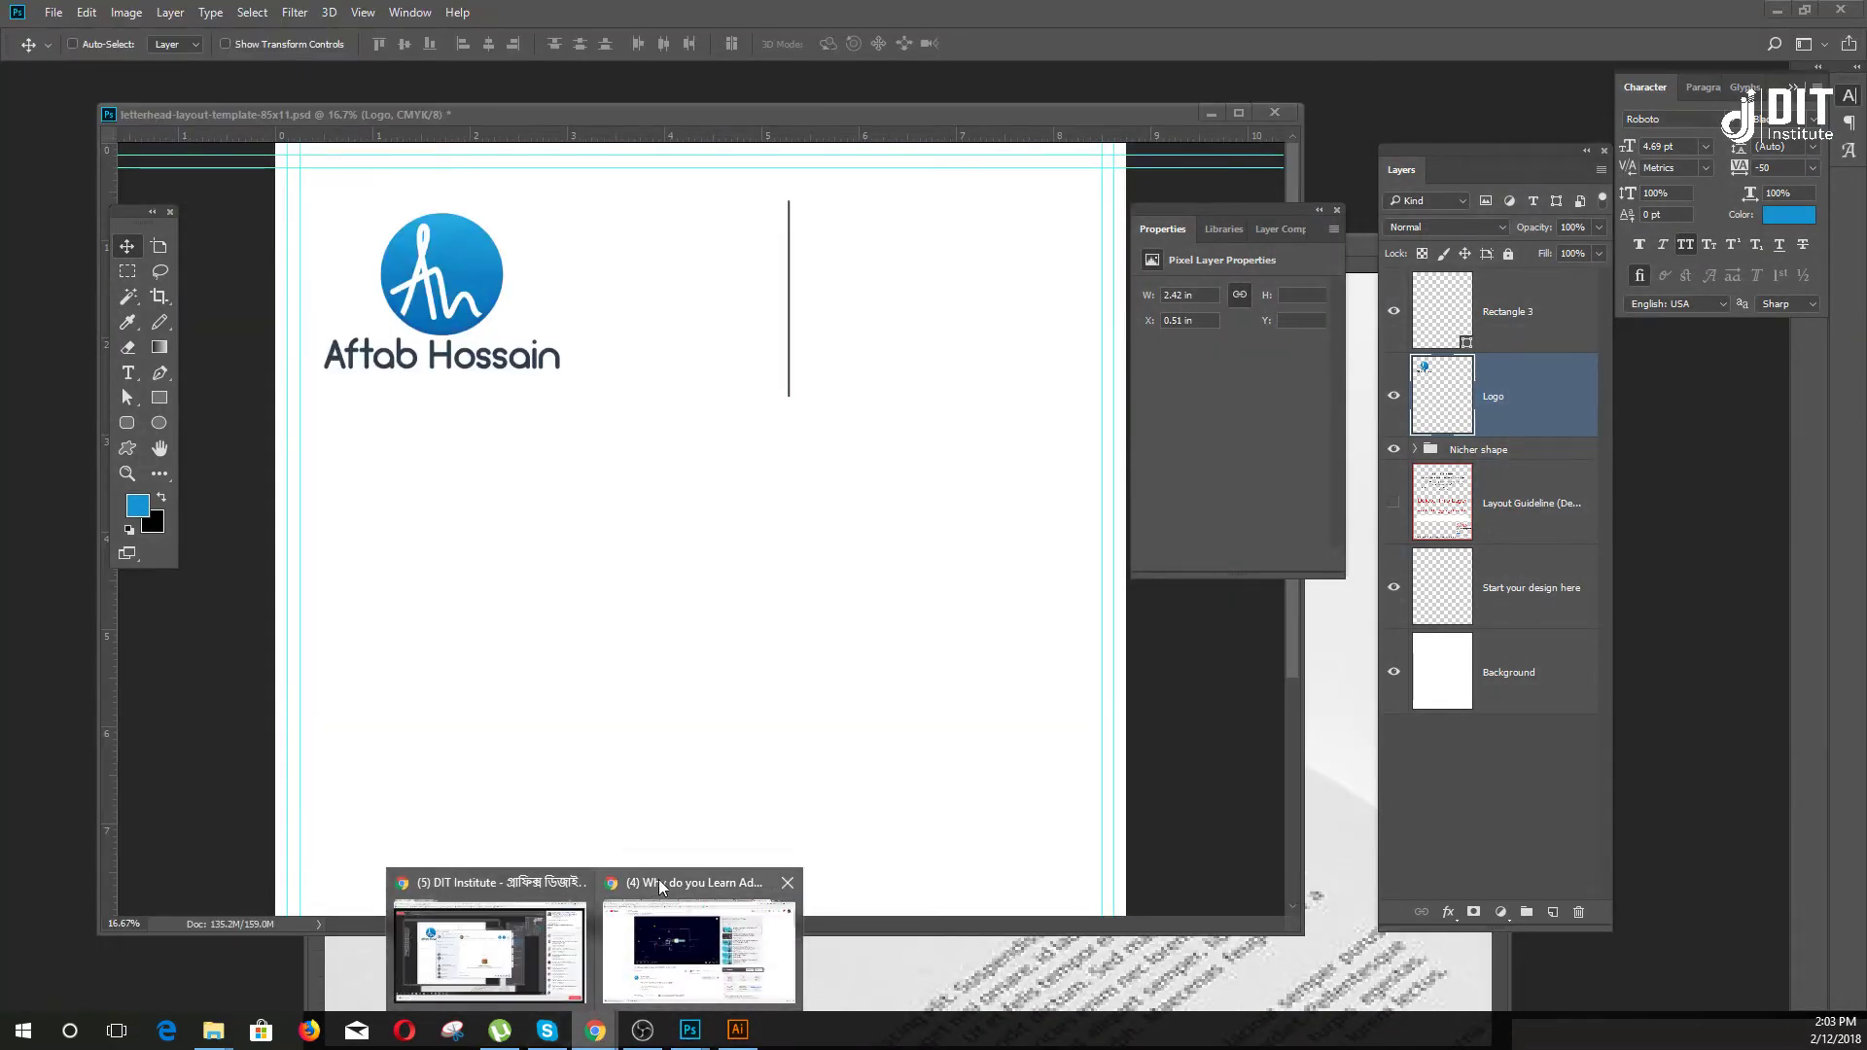
left_click(661, 904)
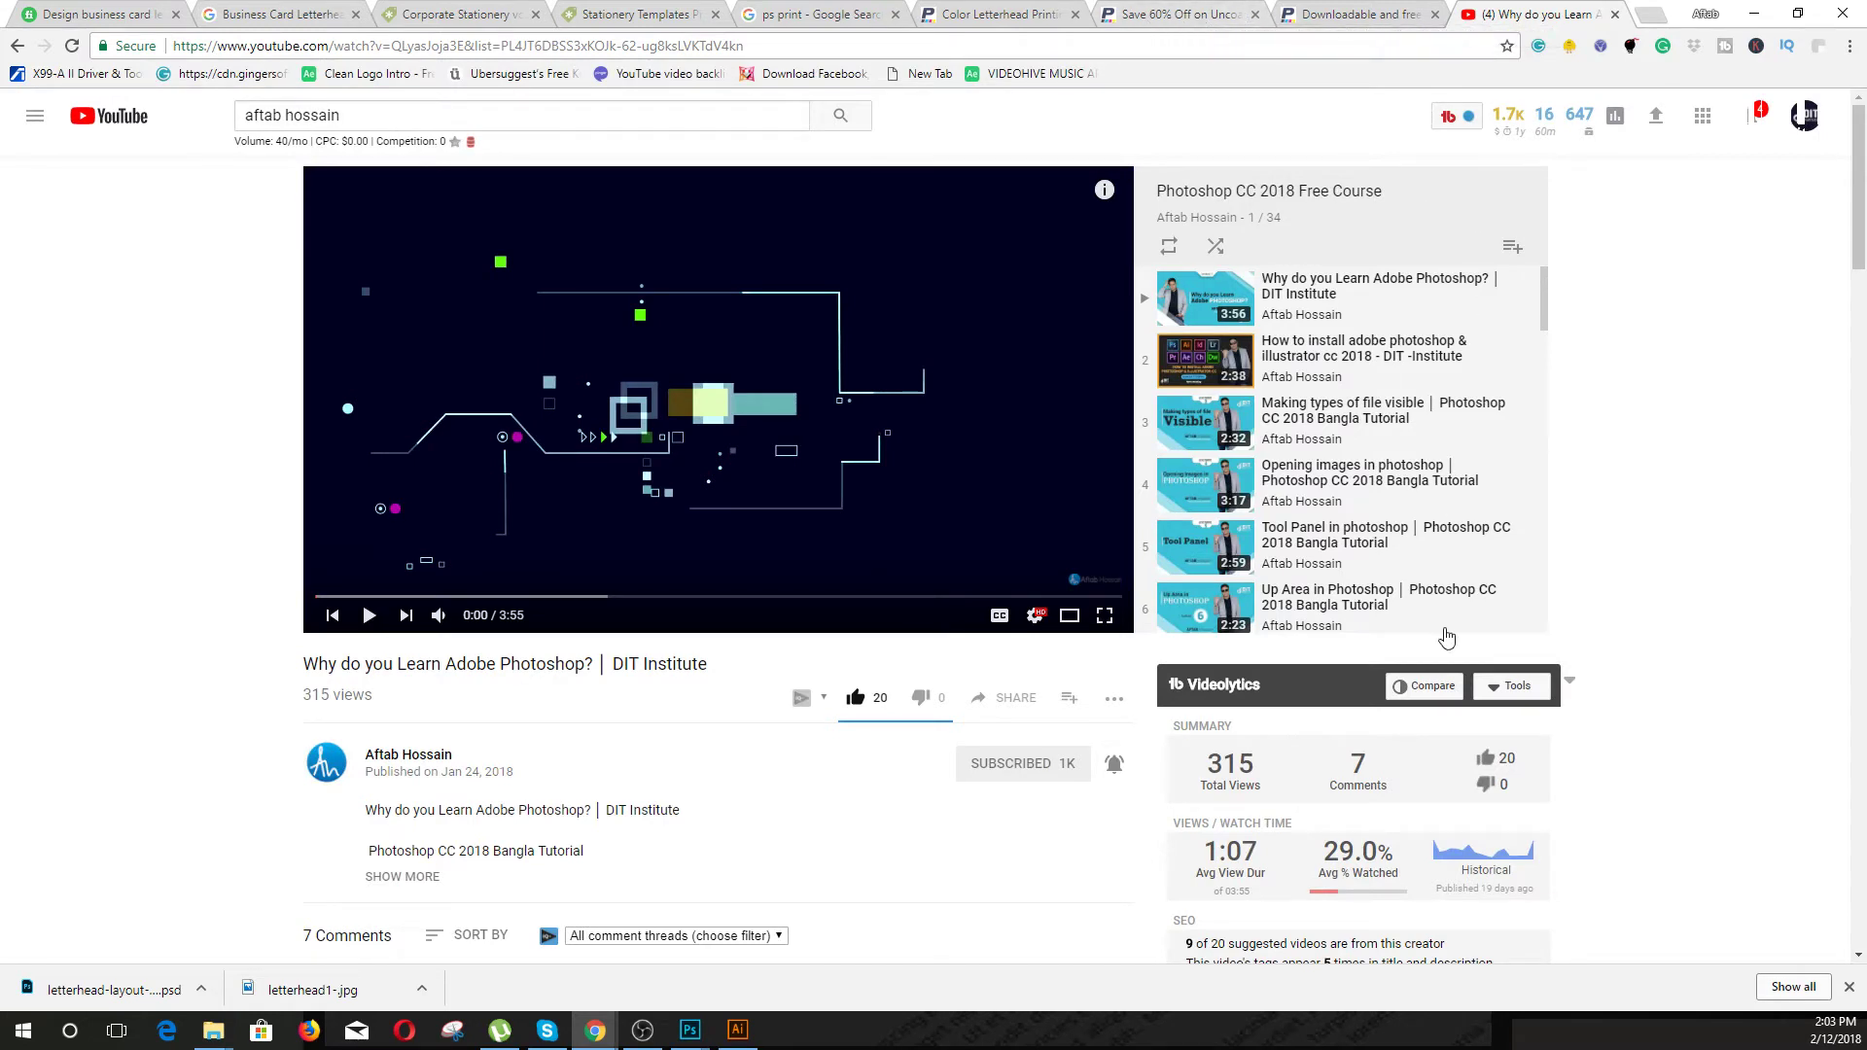
left_click(1653, 15)
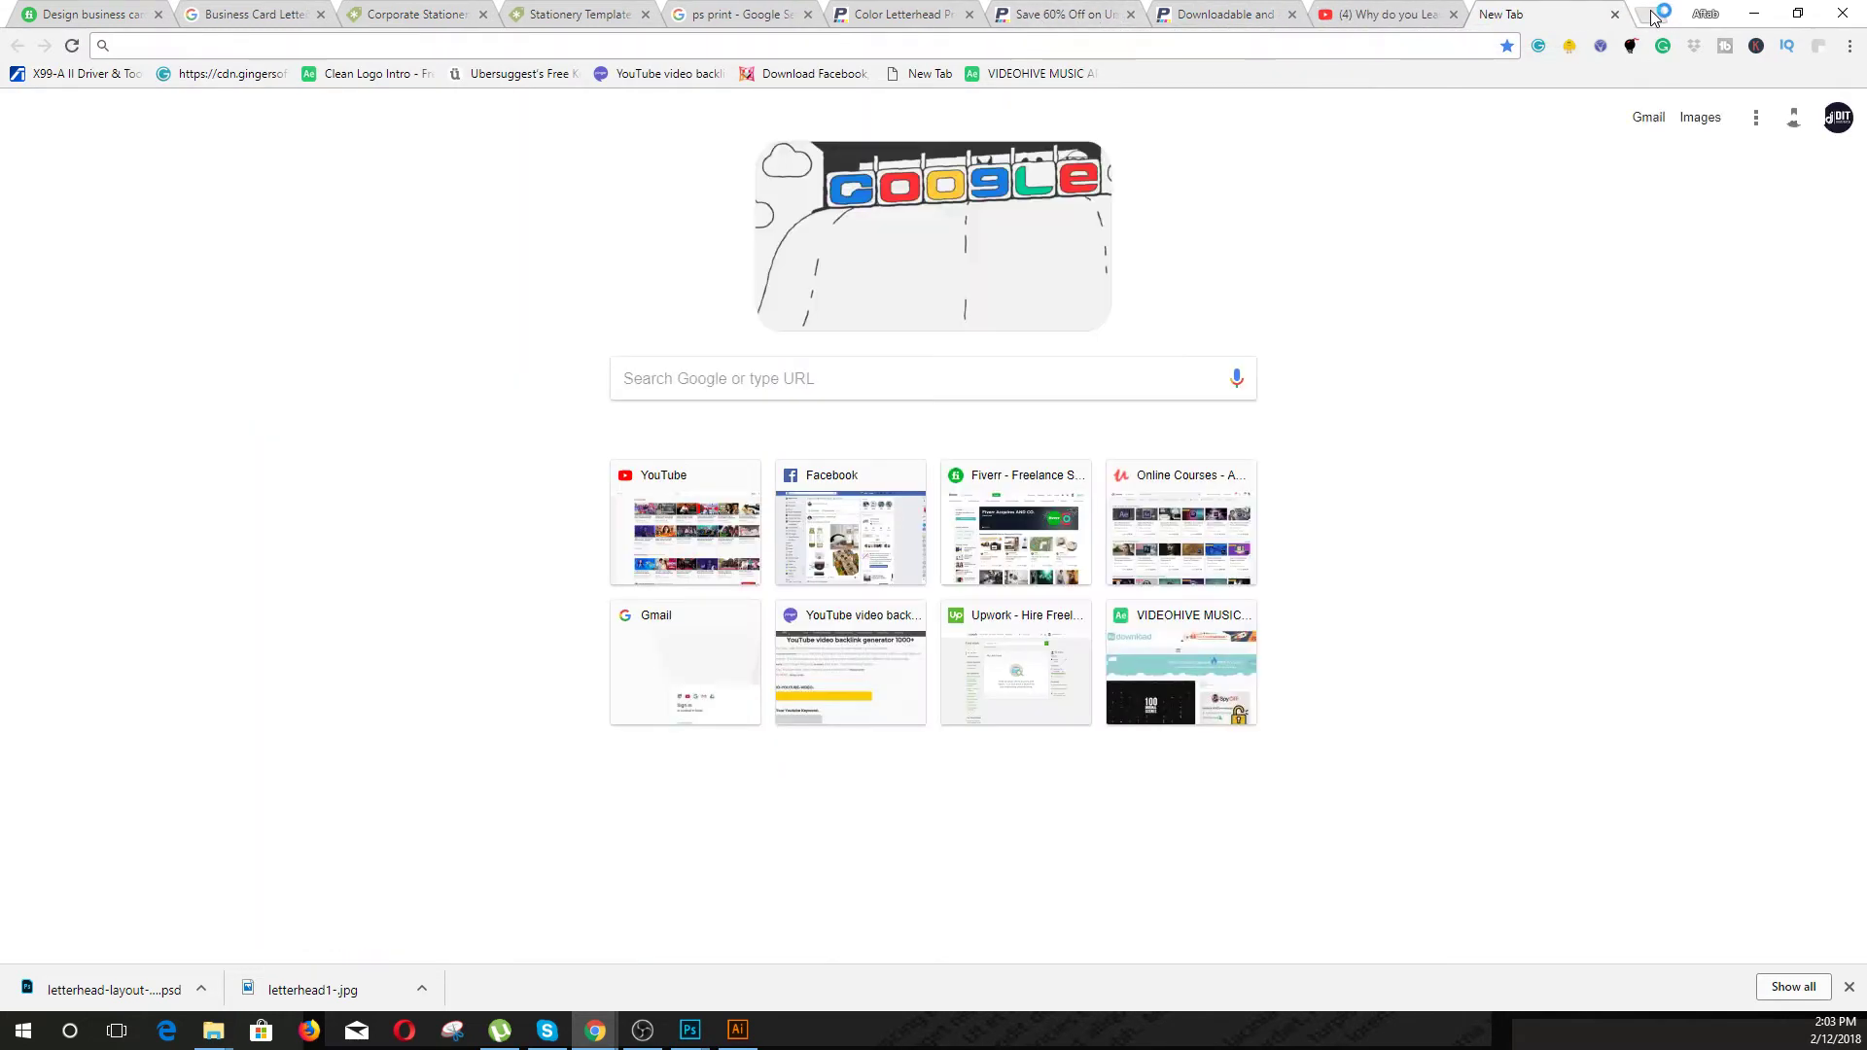
Search Google for 'free icon'
left_click(708, 380)
type("f")
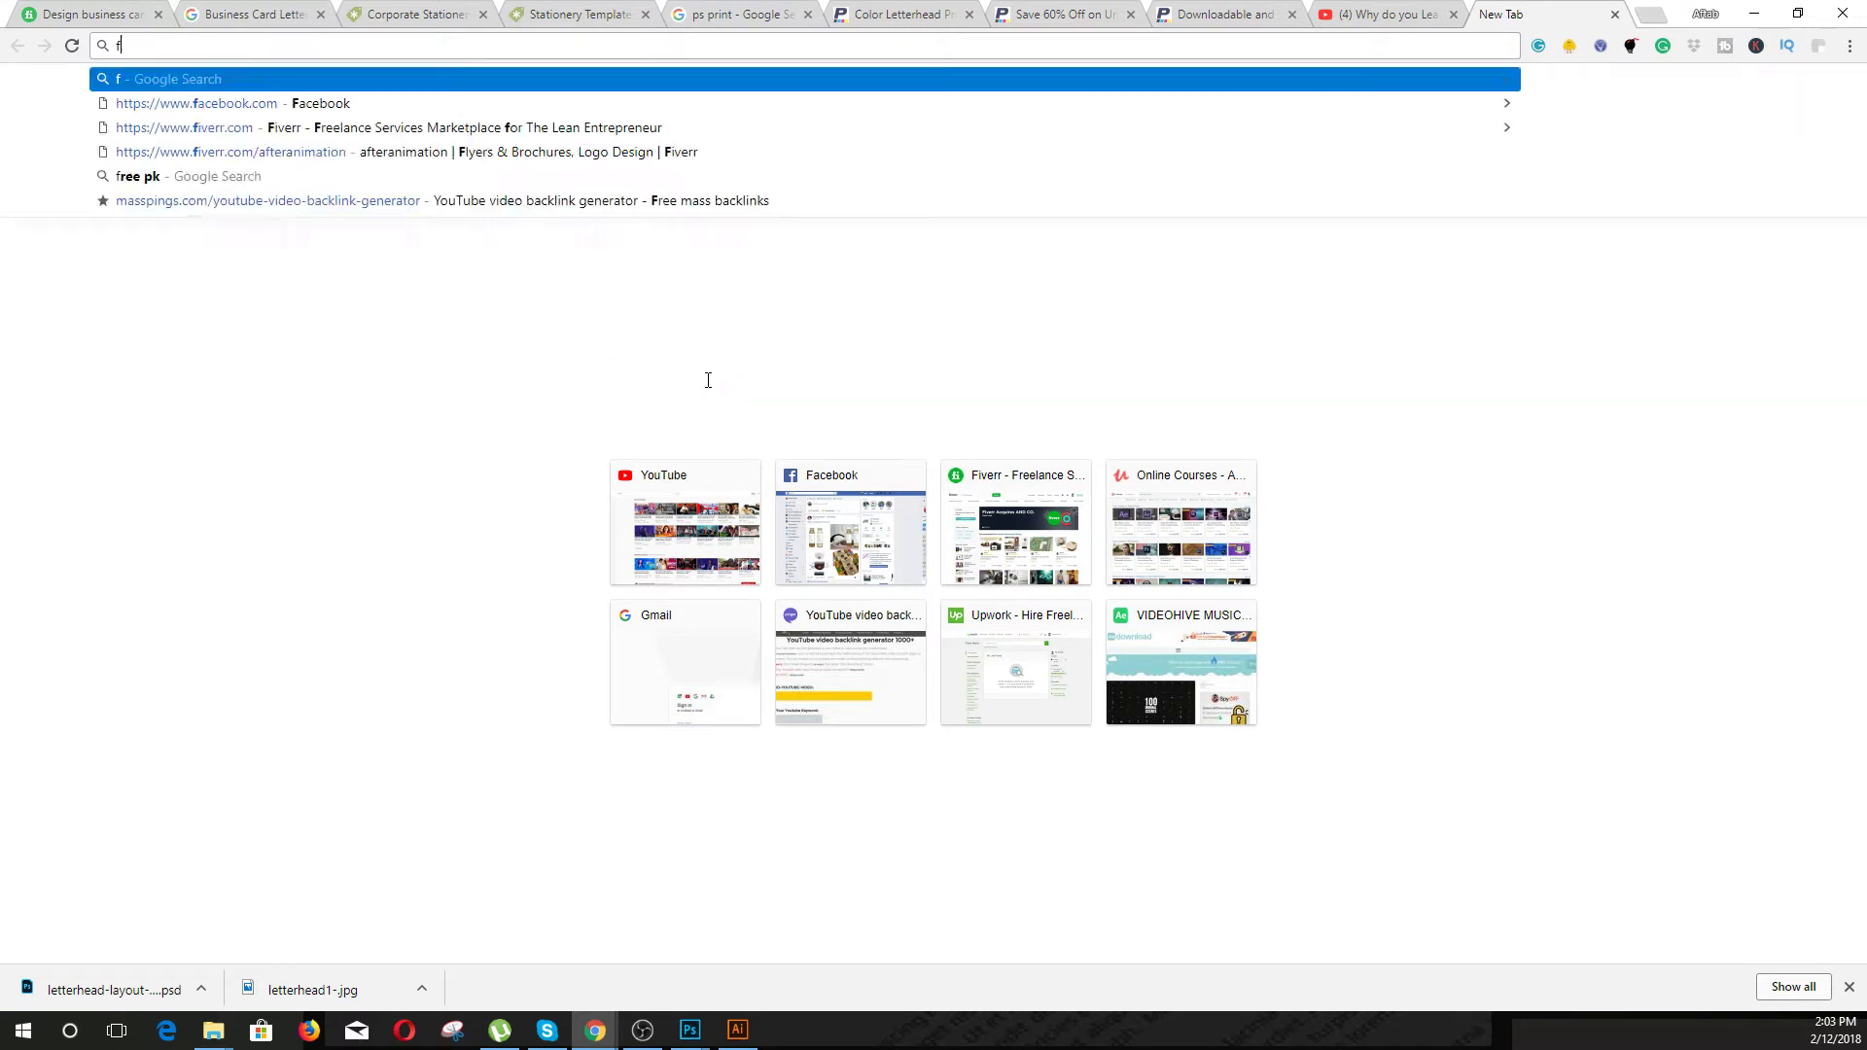
type("ree ic")
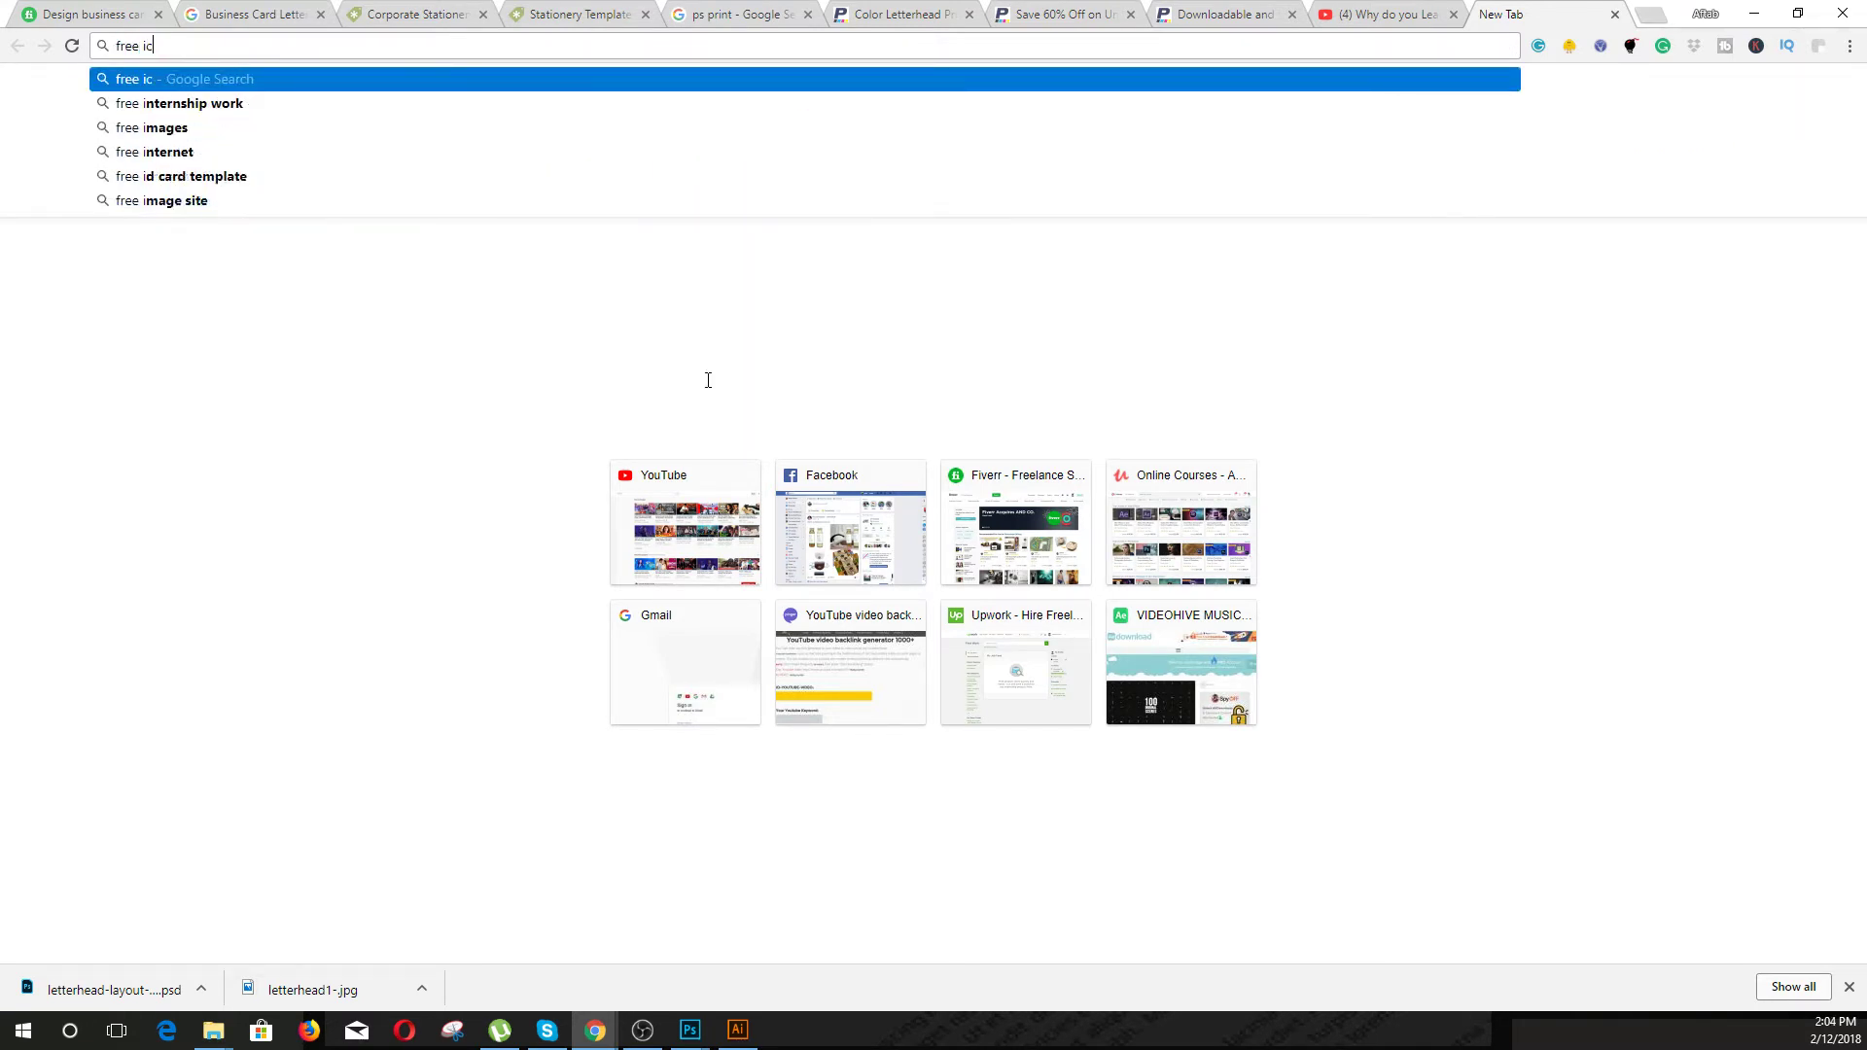
type("on")
key("Return")
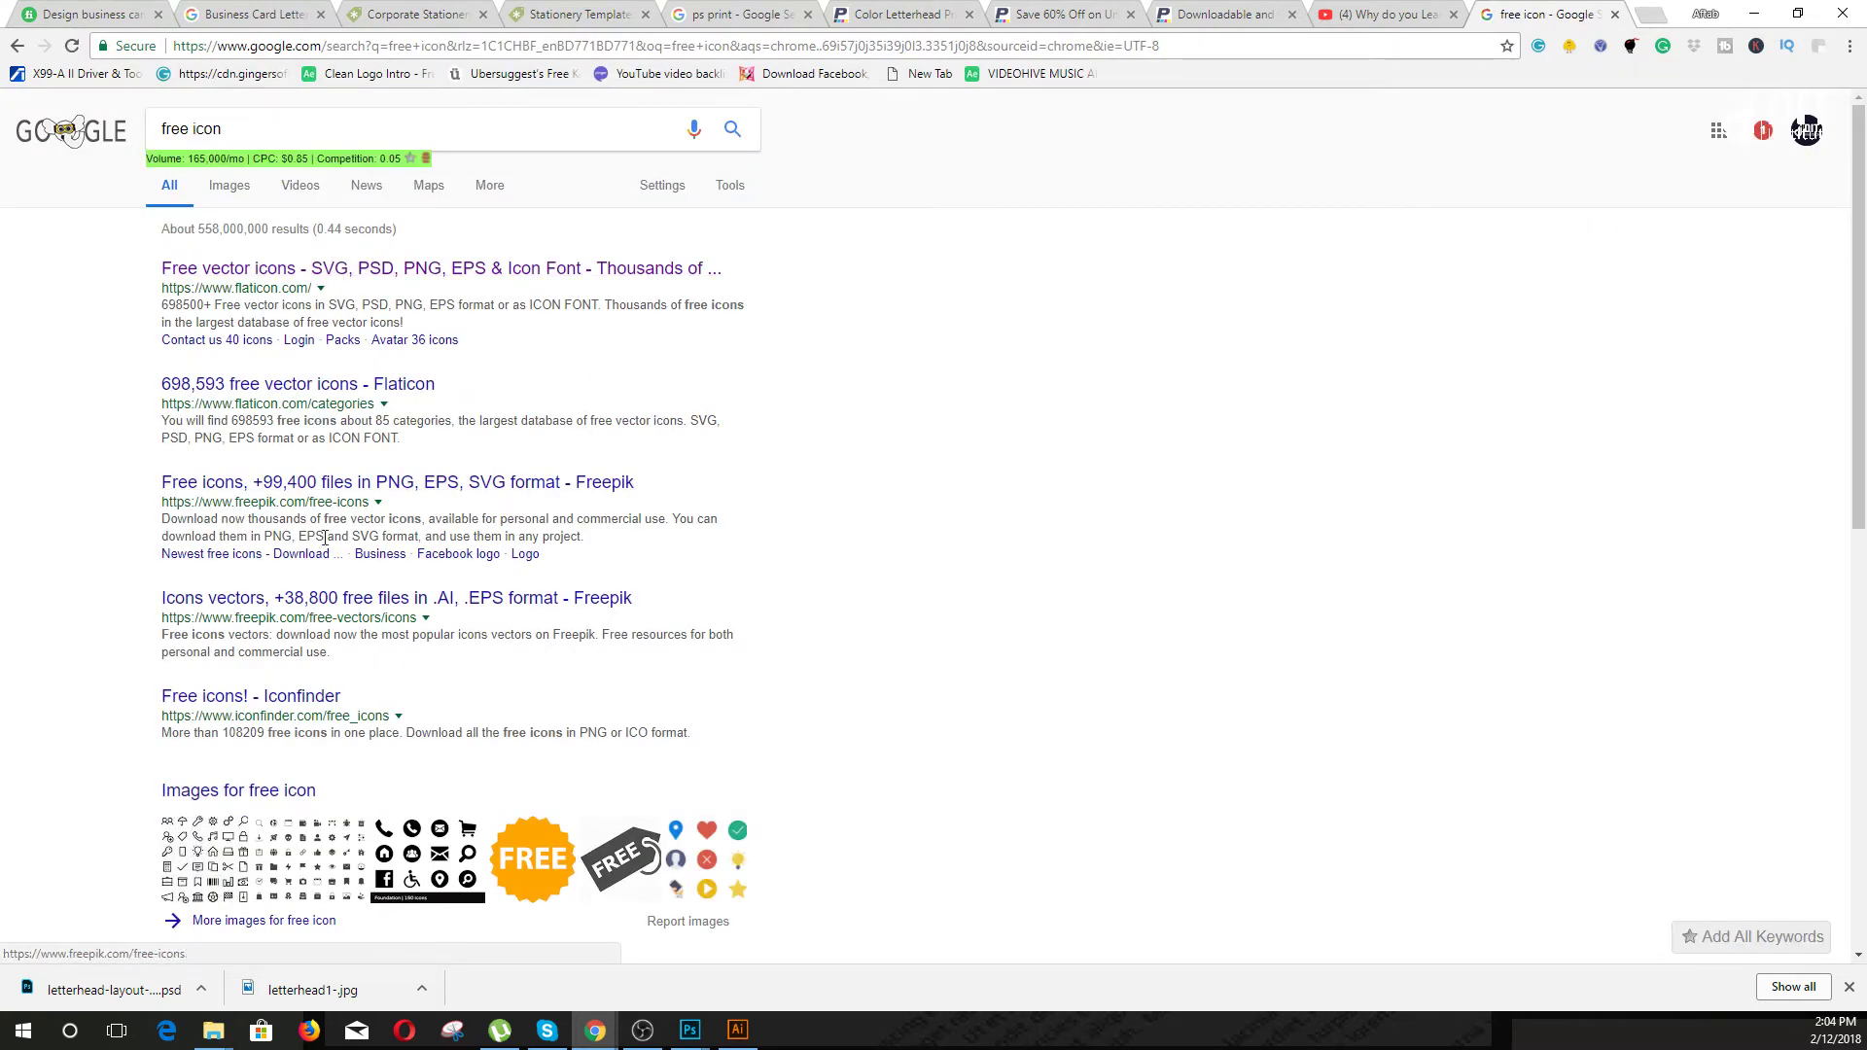
Open the Flaticon free vector icons result in a new background tab
scroll(341, 553, "down", 1)
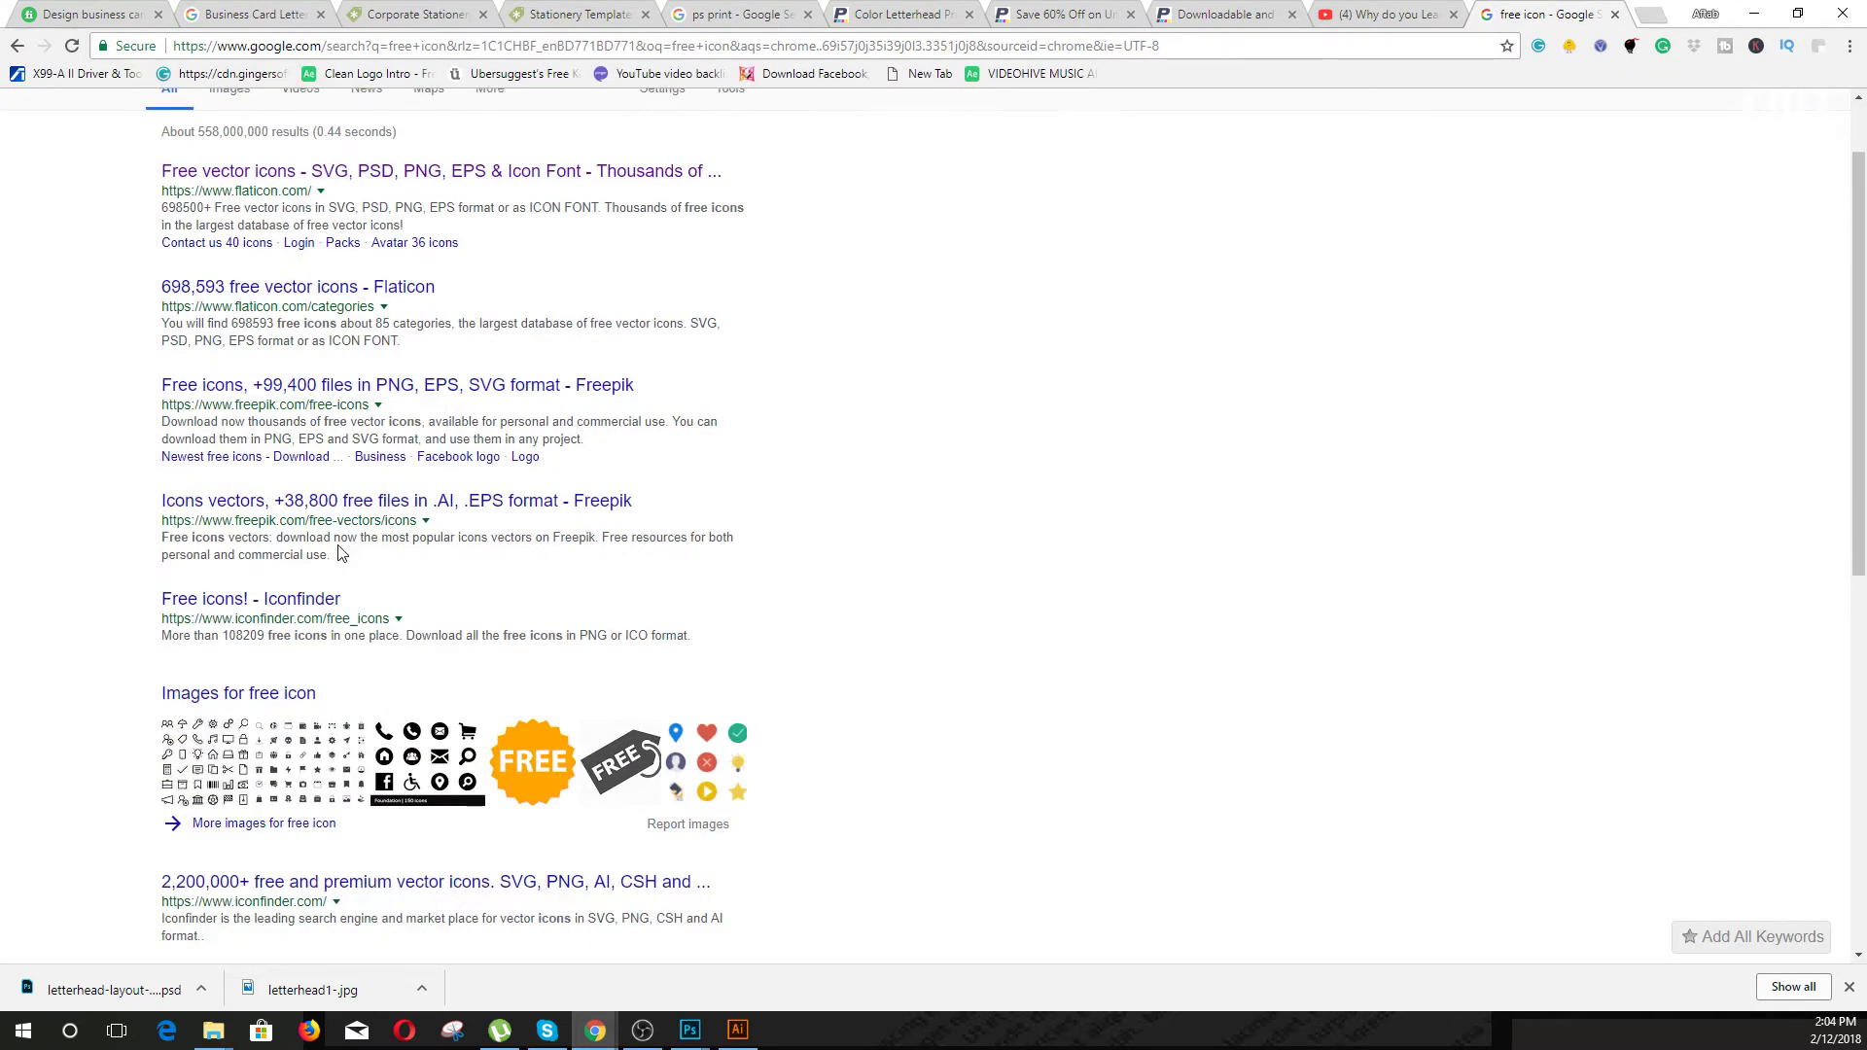
scroll(342, 550, "down", 3)
scroll(344, 550, "down", 2)
scroll(345, 547, "down", 2)
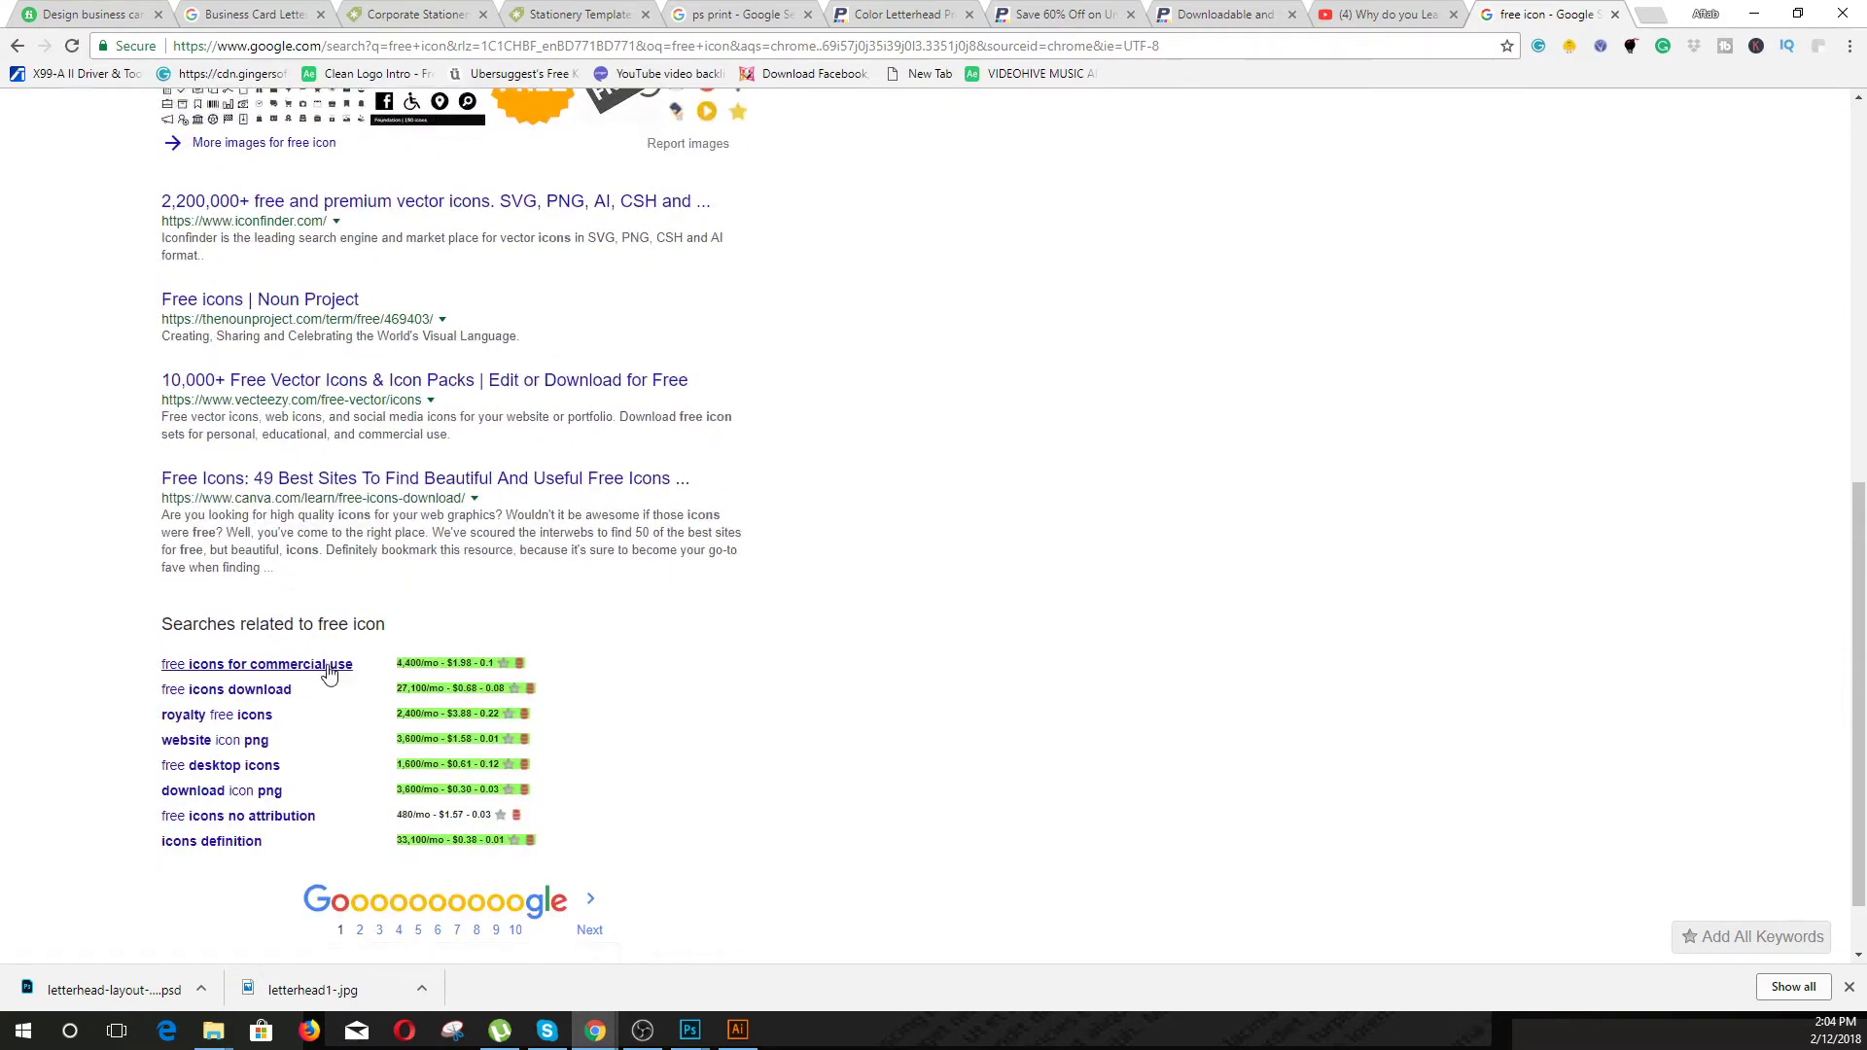
scroll(354, 669, "up", 2)
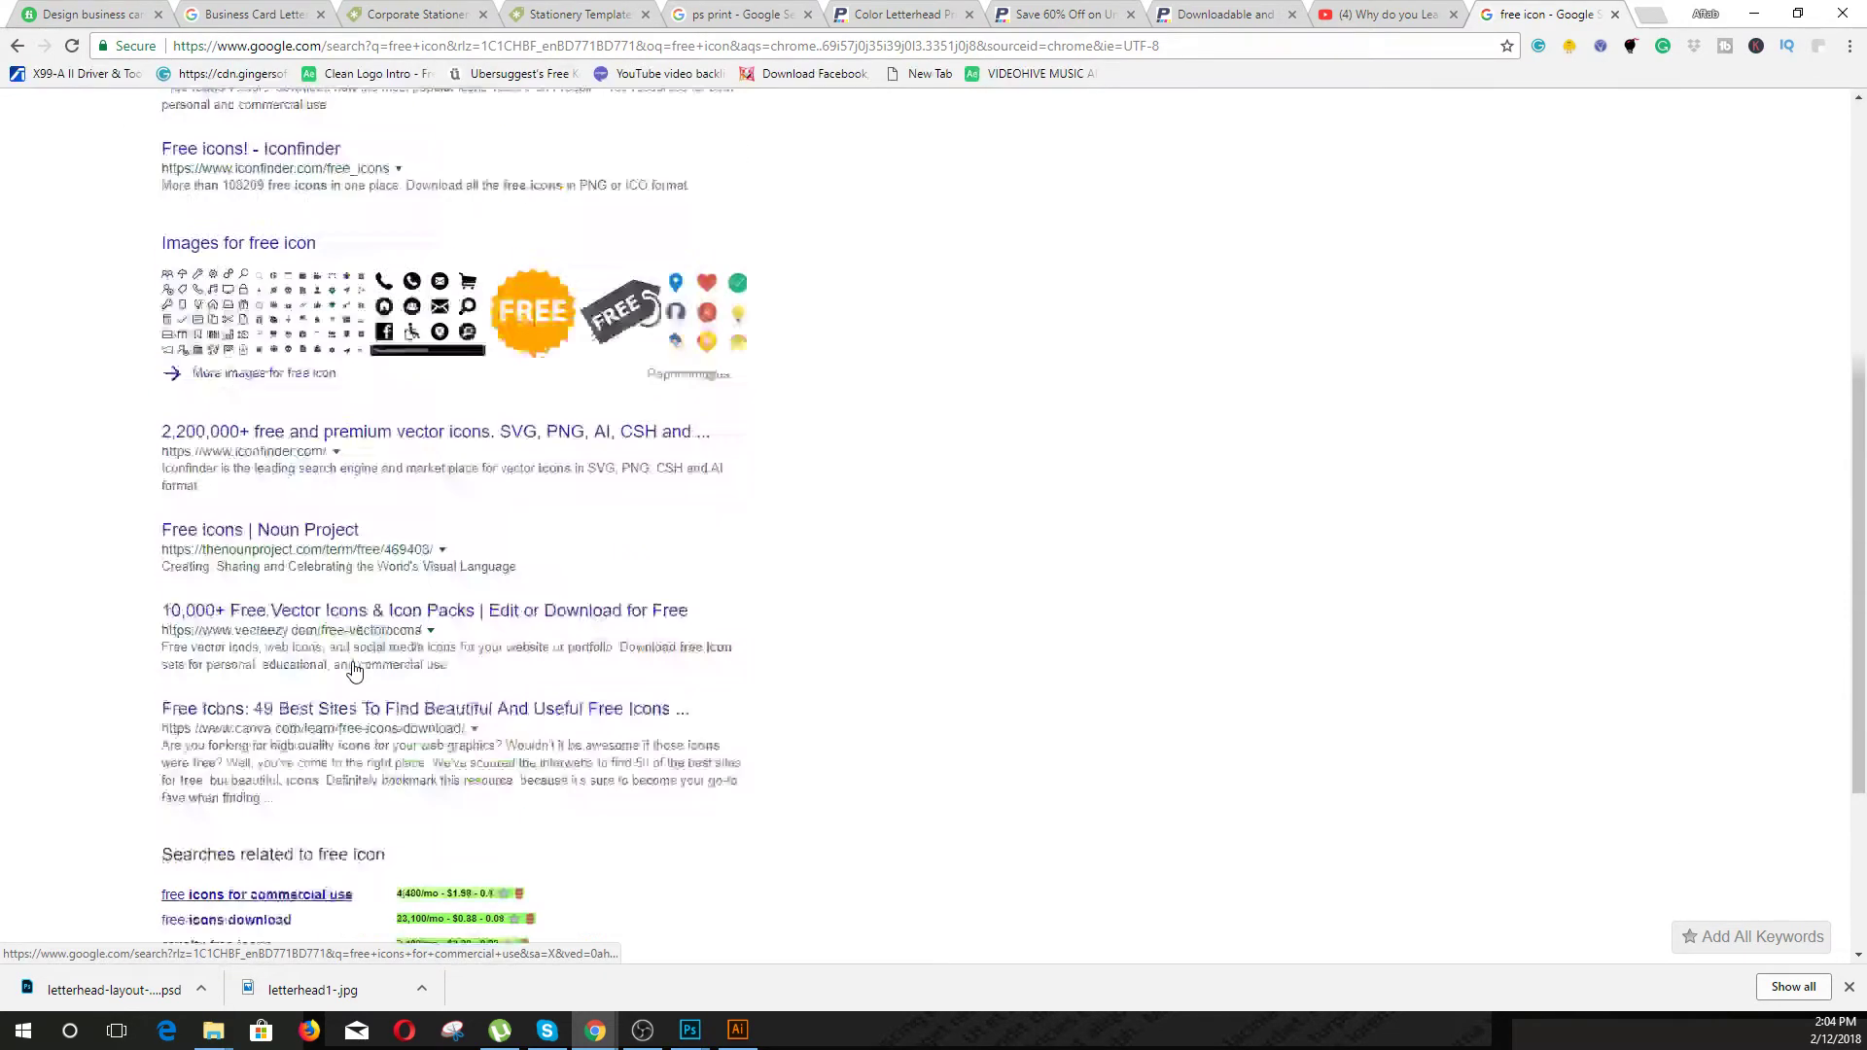
scroll(331, 584, "up", 1)
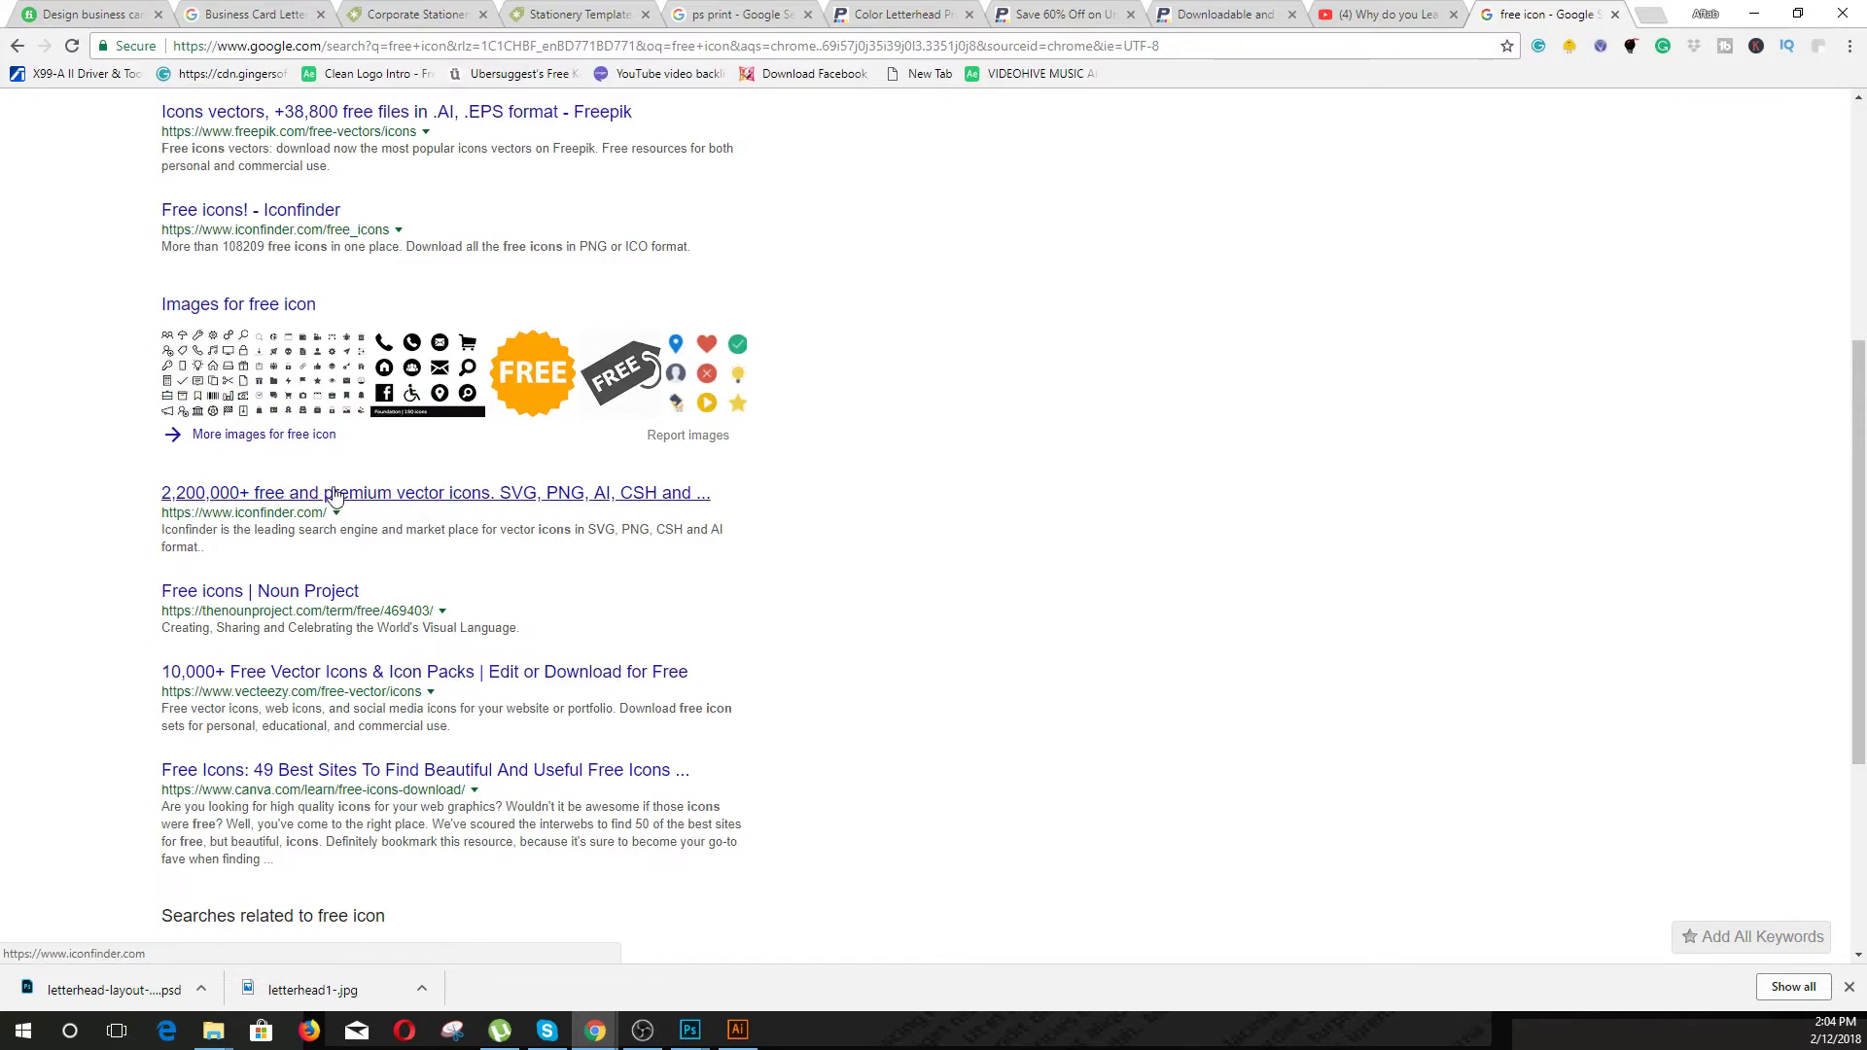
scroll(325, 499, "up", 3)
scroll(327, 494, "up", 2)
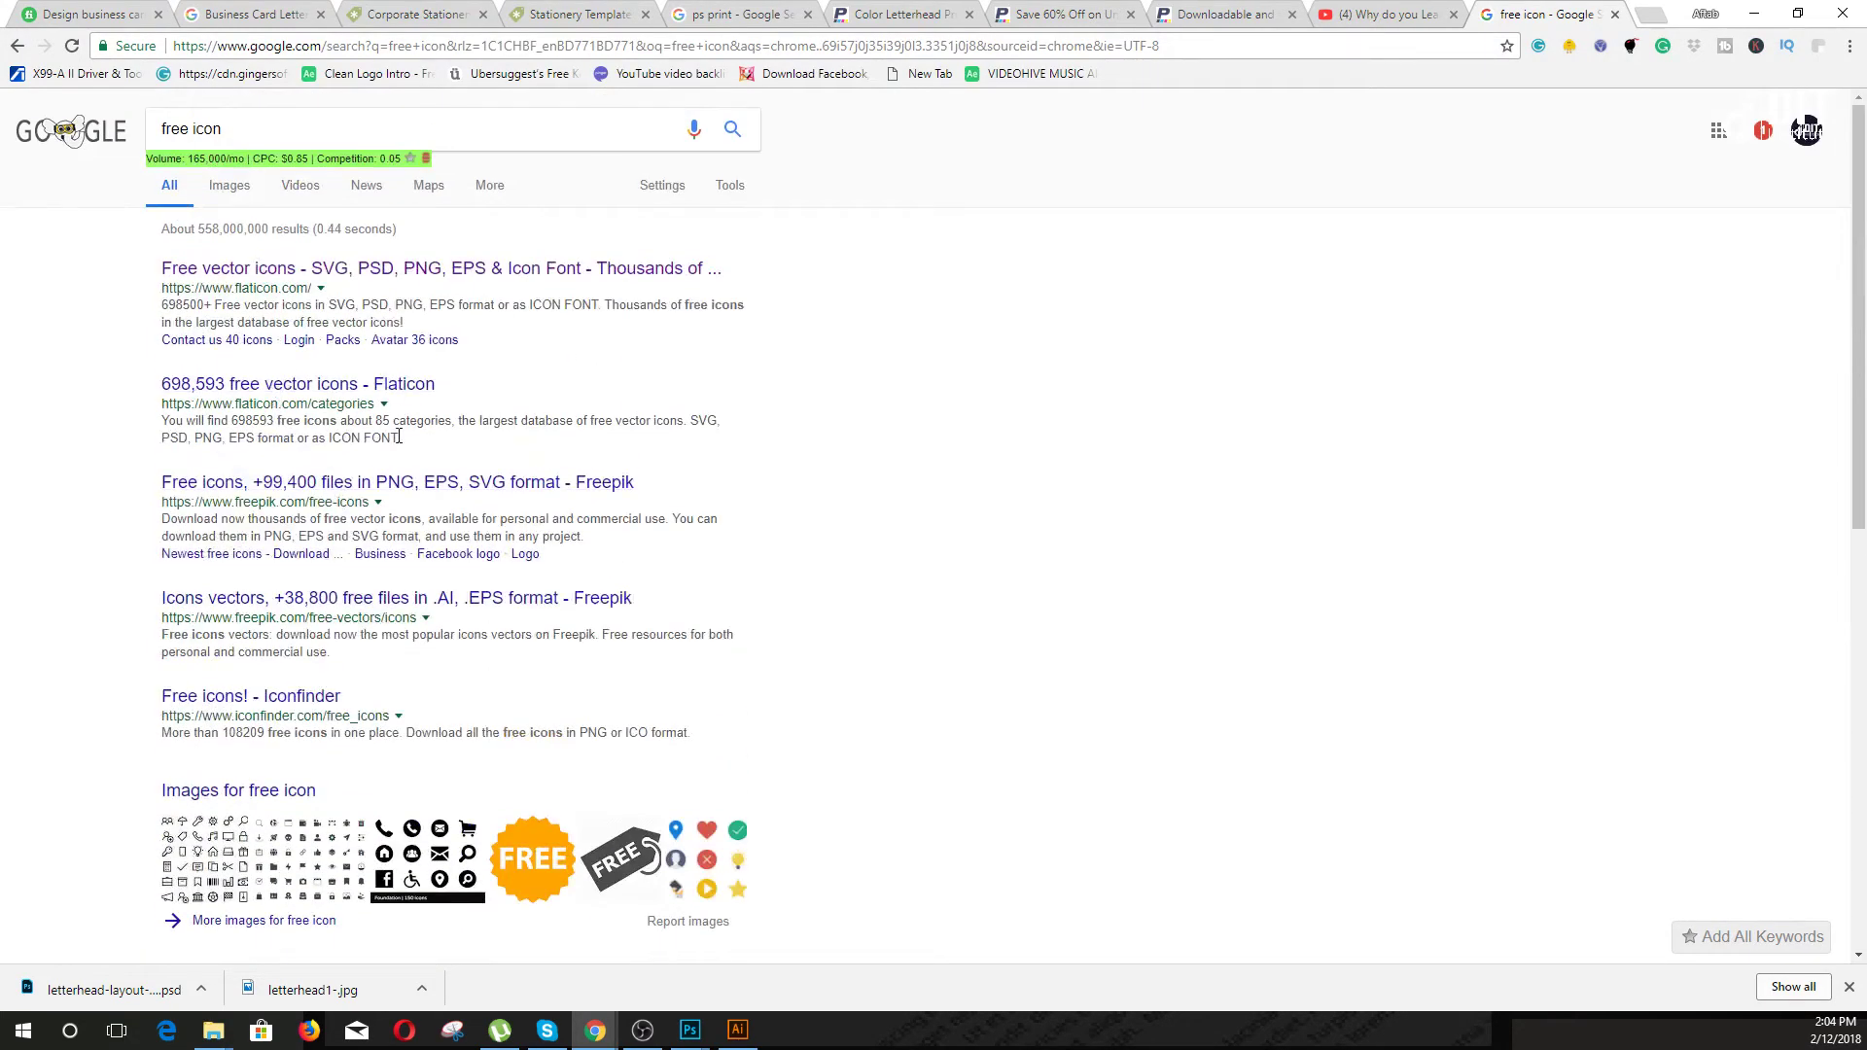
right_click(495, 261)
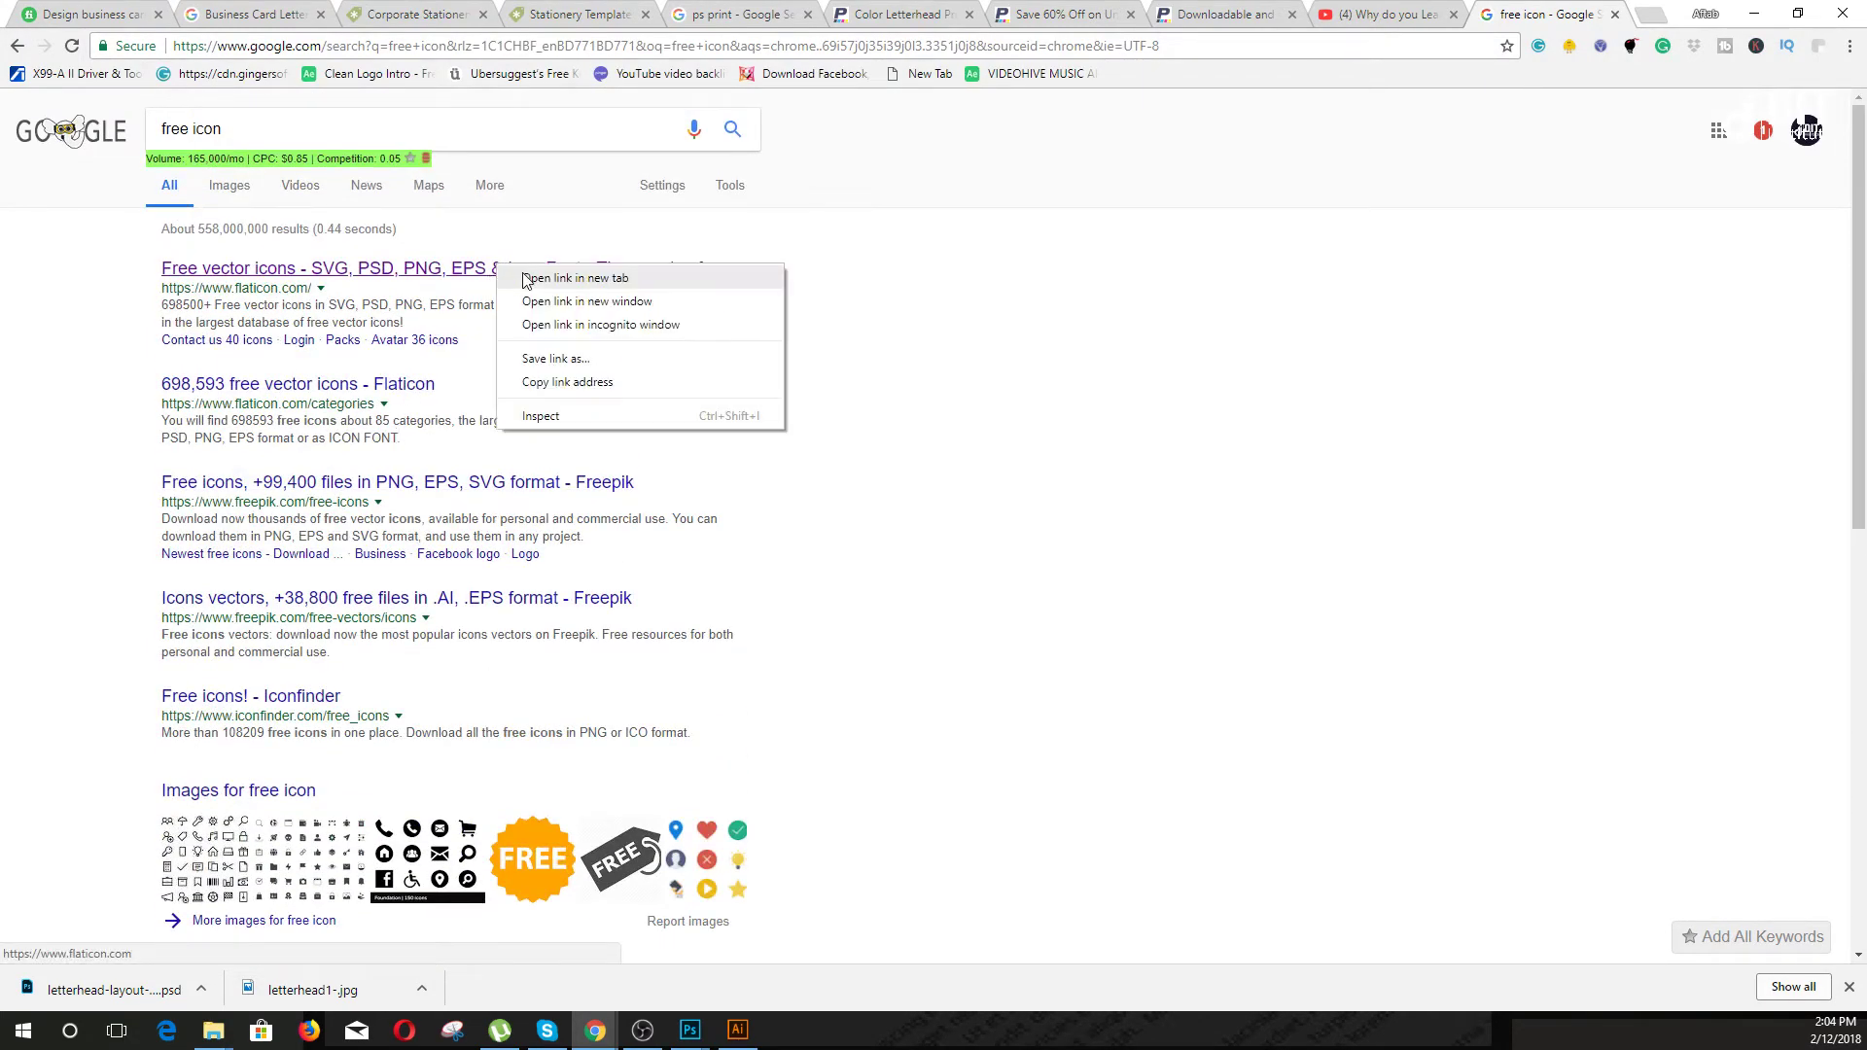
left_click(545, 276)
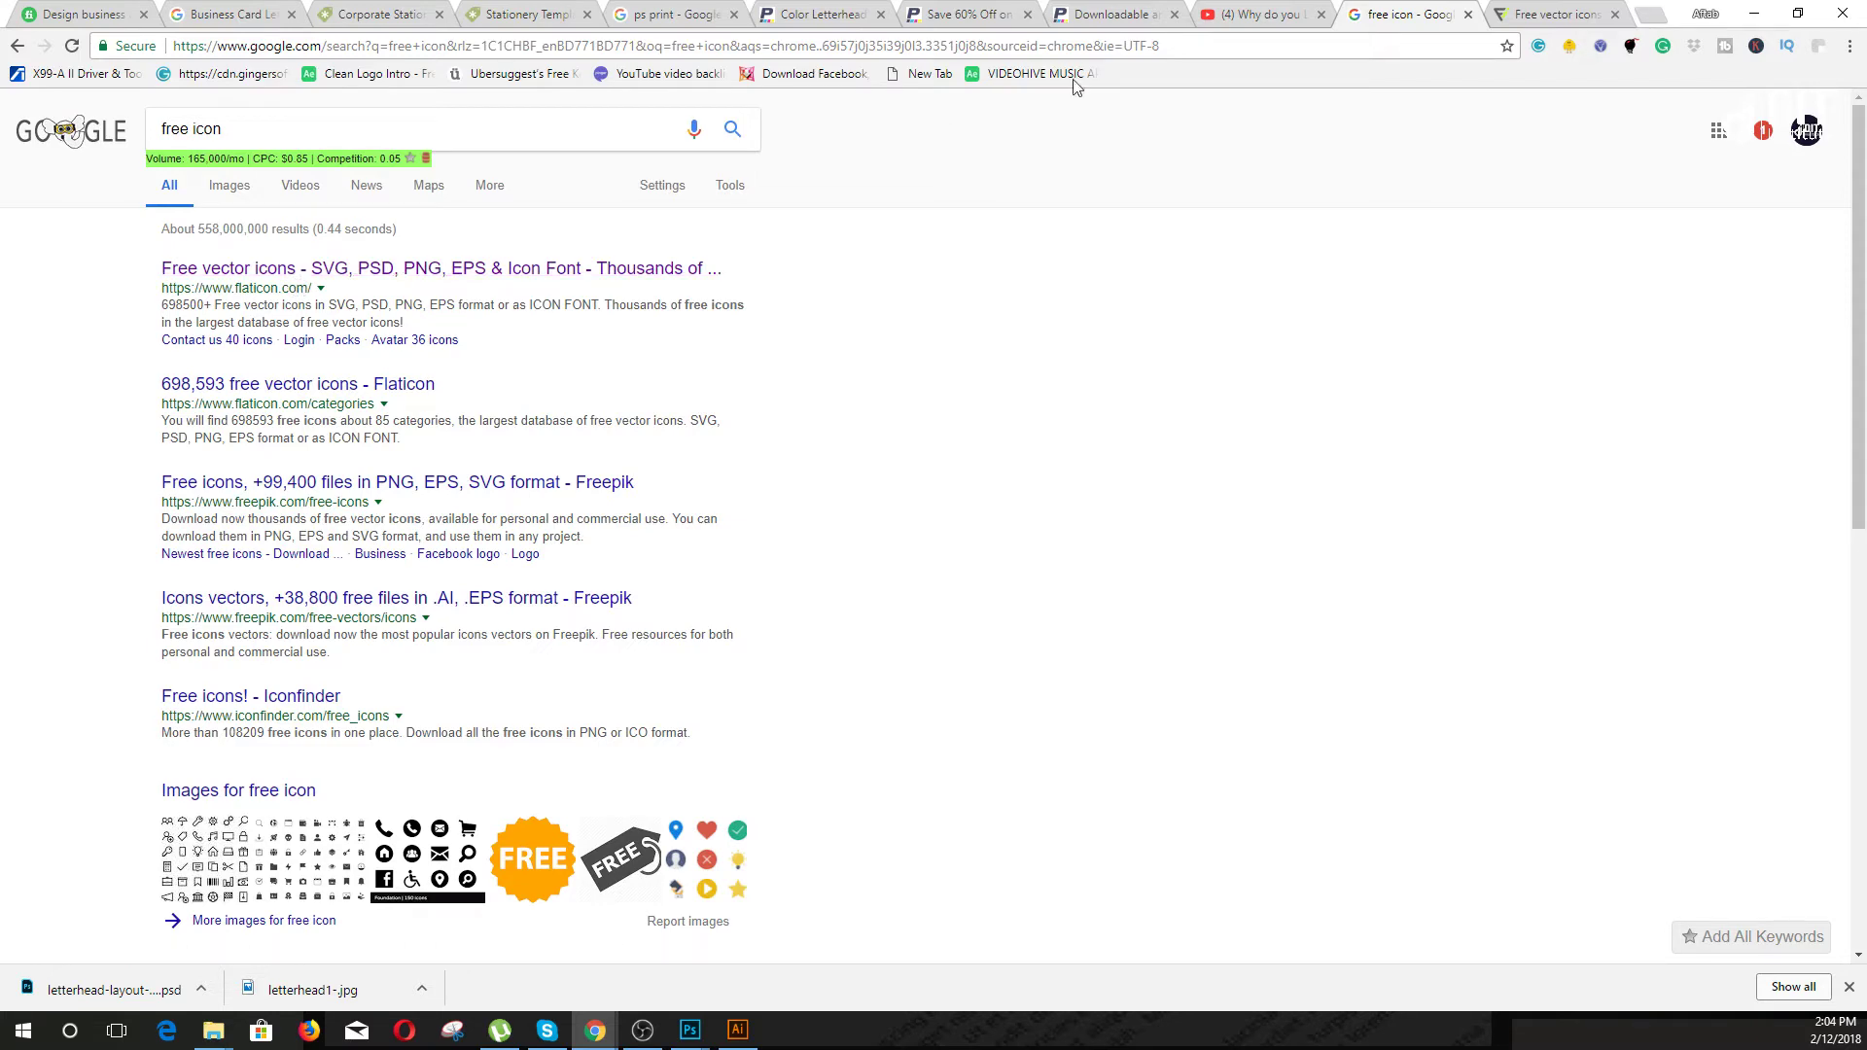
Glance at the letterhead reference image in Photoshop, then go back to the Flaticon page
left_click(1556, 14)
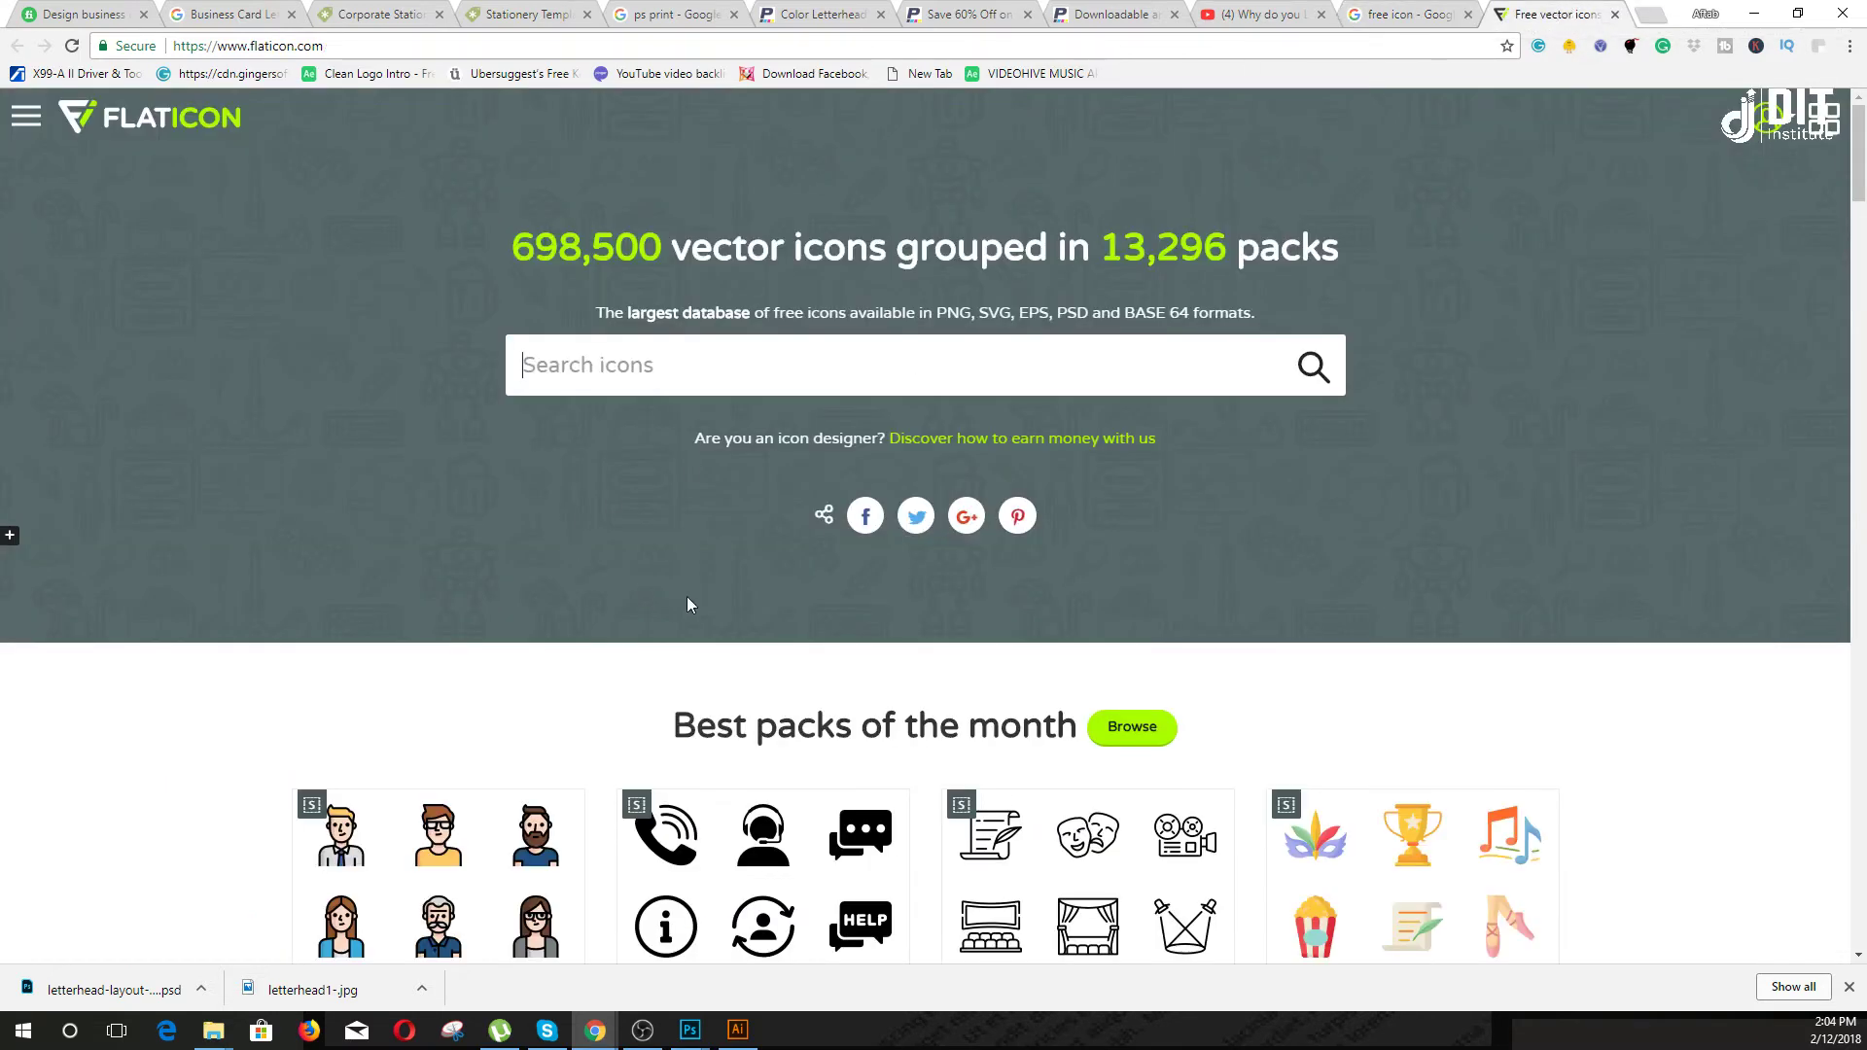
scroll(686, 603, "down", 3)
scroll(679, 496, "down", 3)
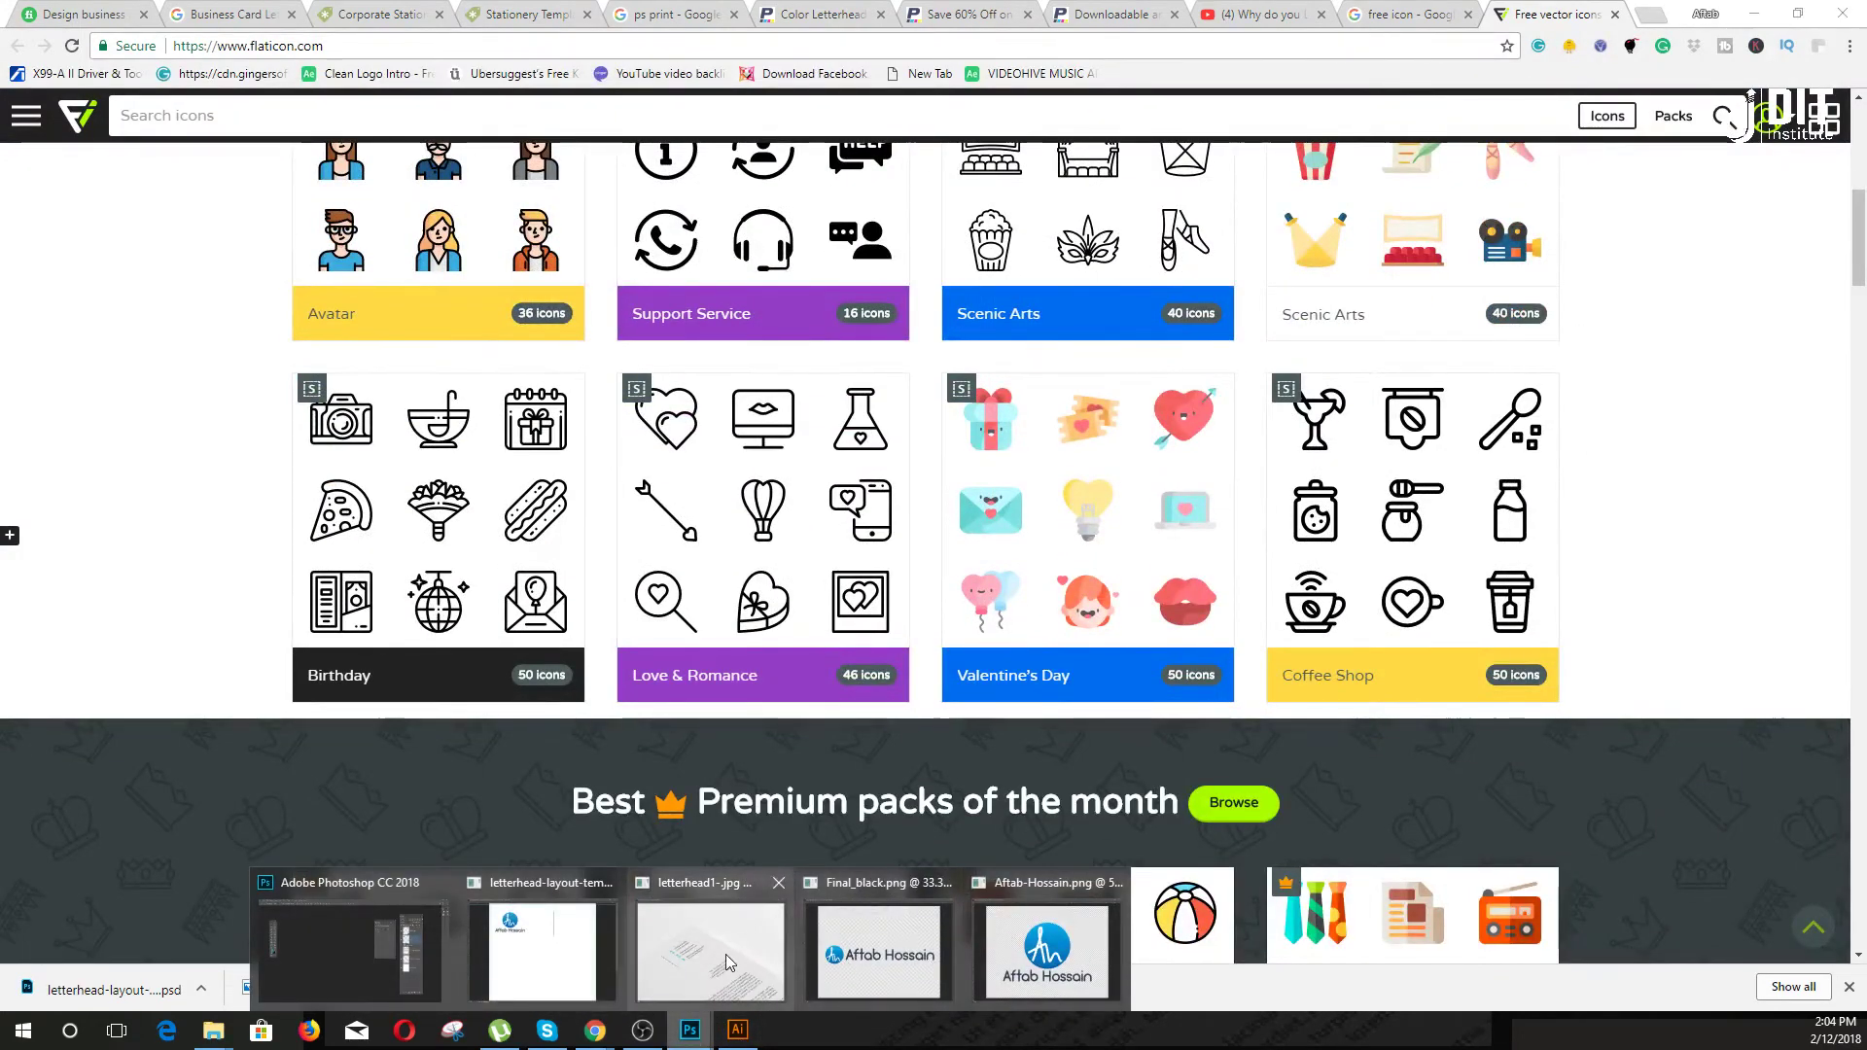
left_click(725, 954)
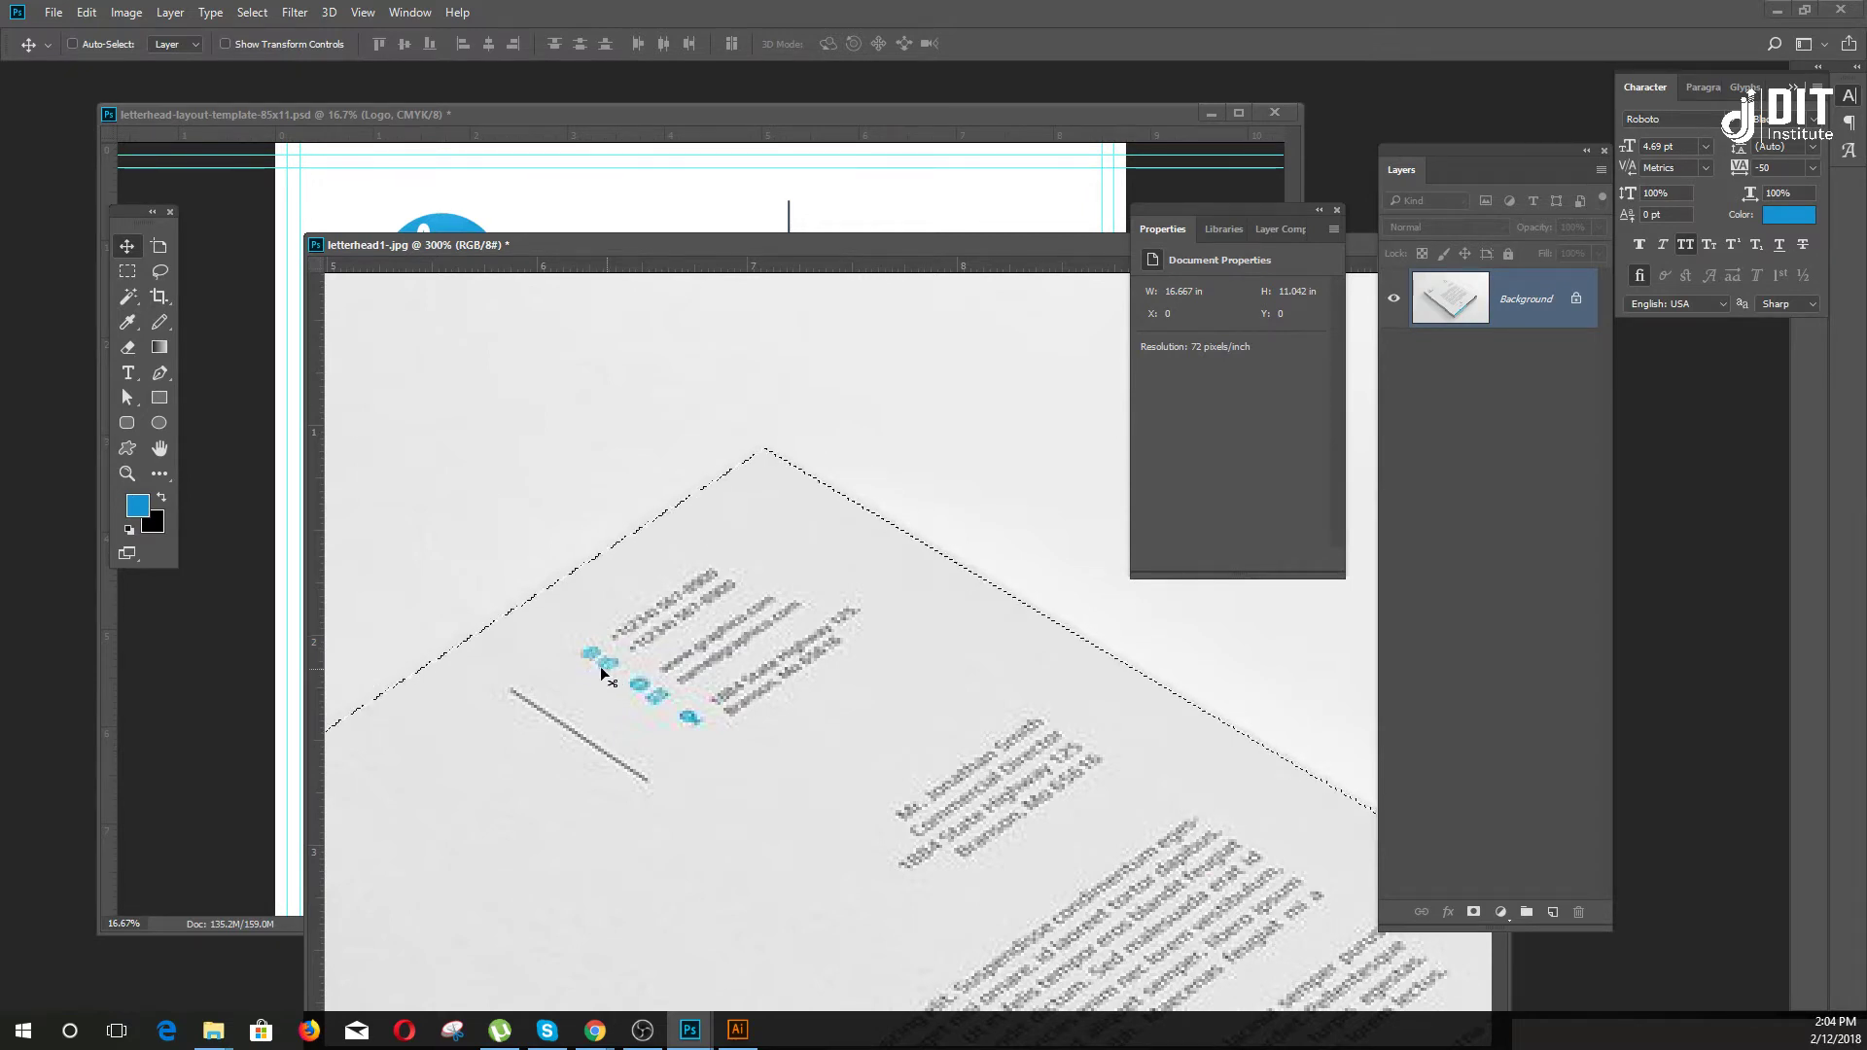
left_click(1774, 10)
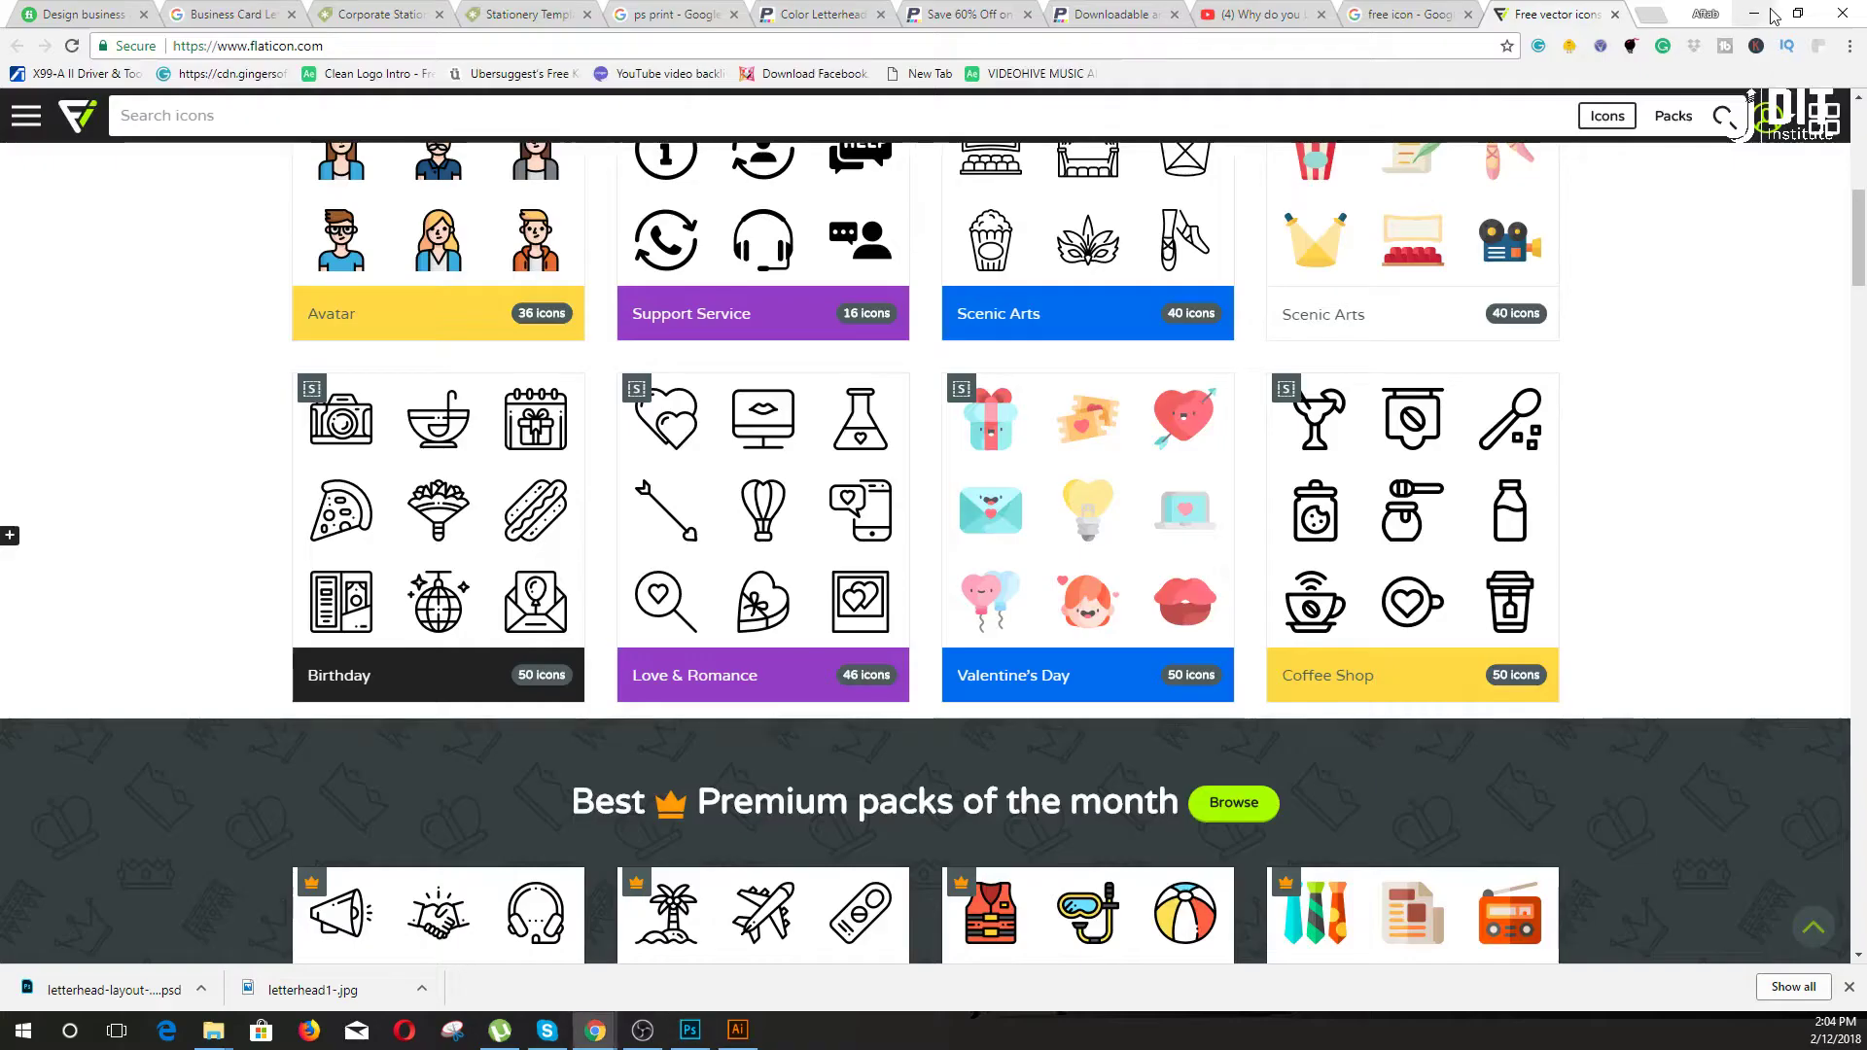
Open the Miscellaneous Elements pack from Most popular packs in a new tab and view it
scroll(929, 560, "down", 2)
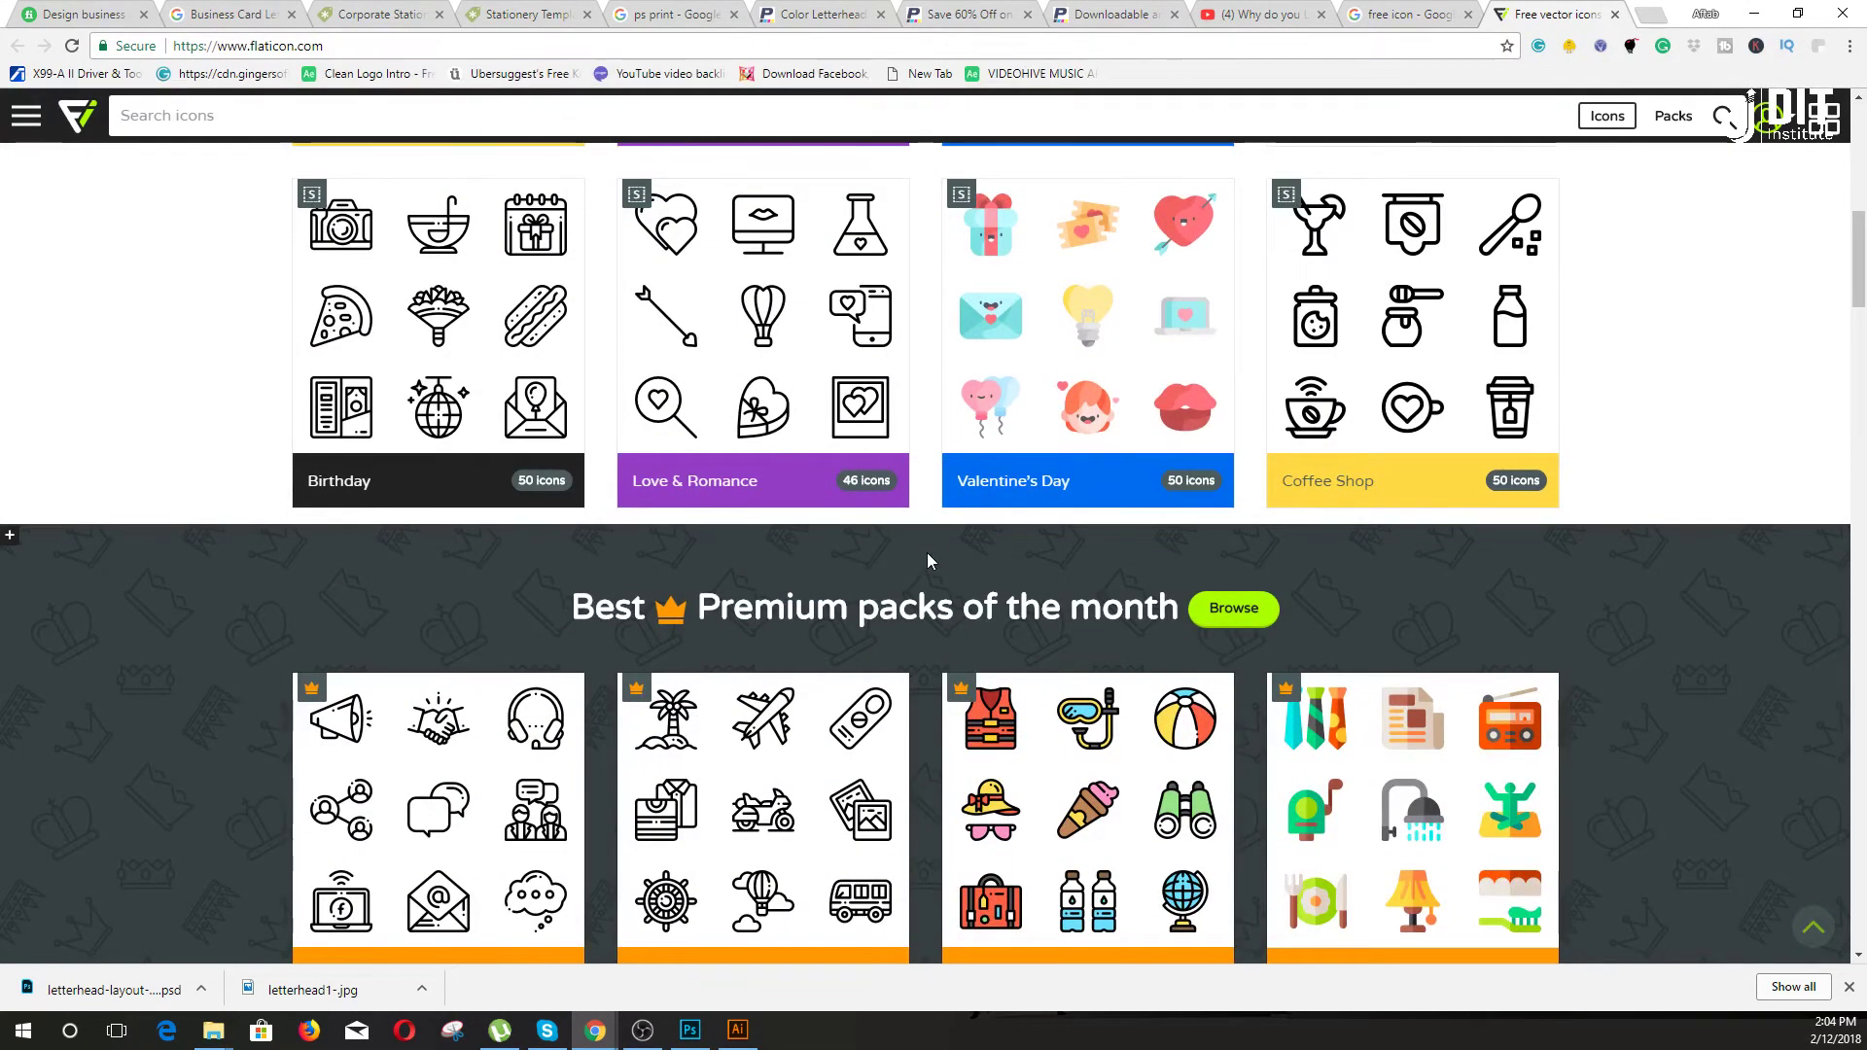
scroll(701, 550, "up", 5)
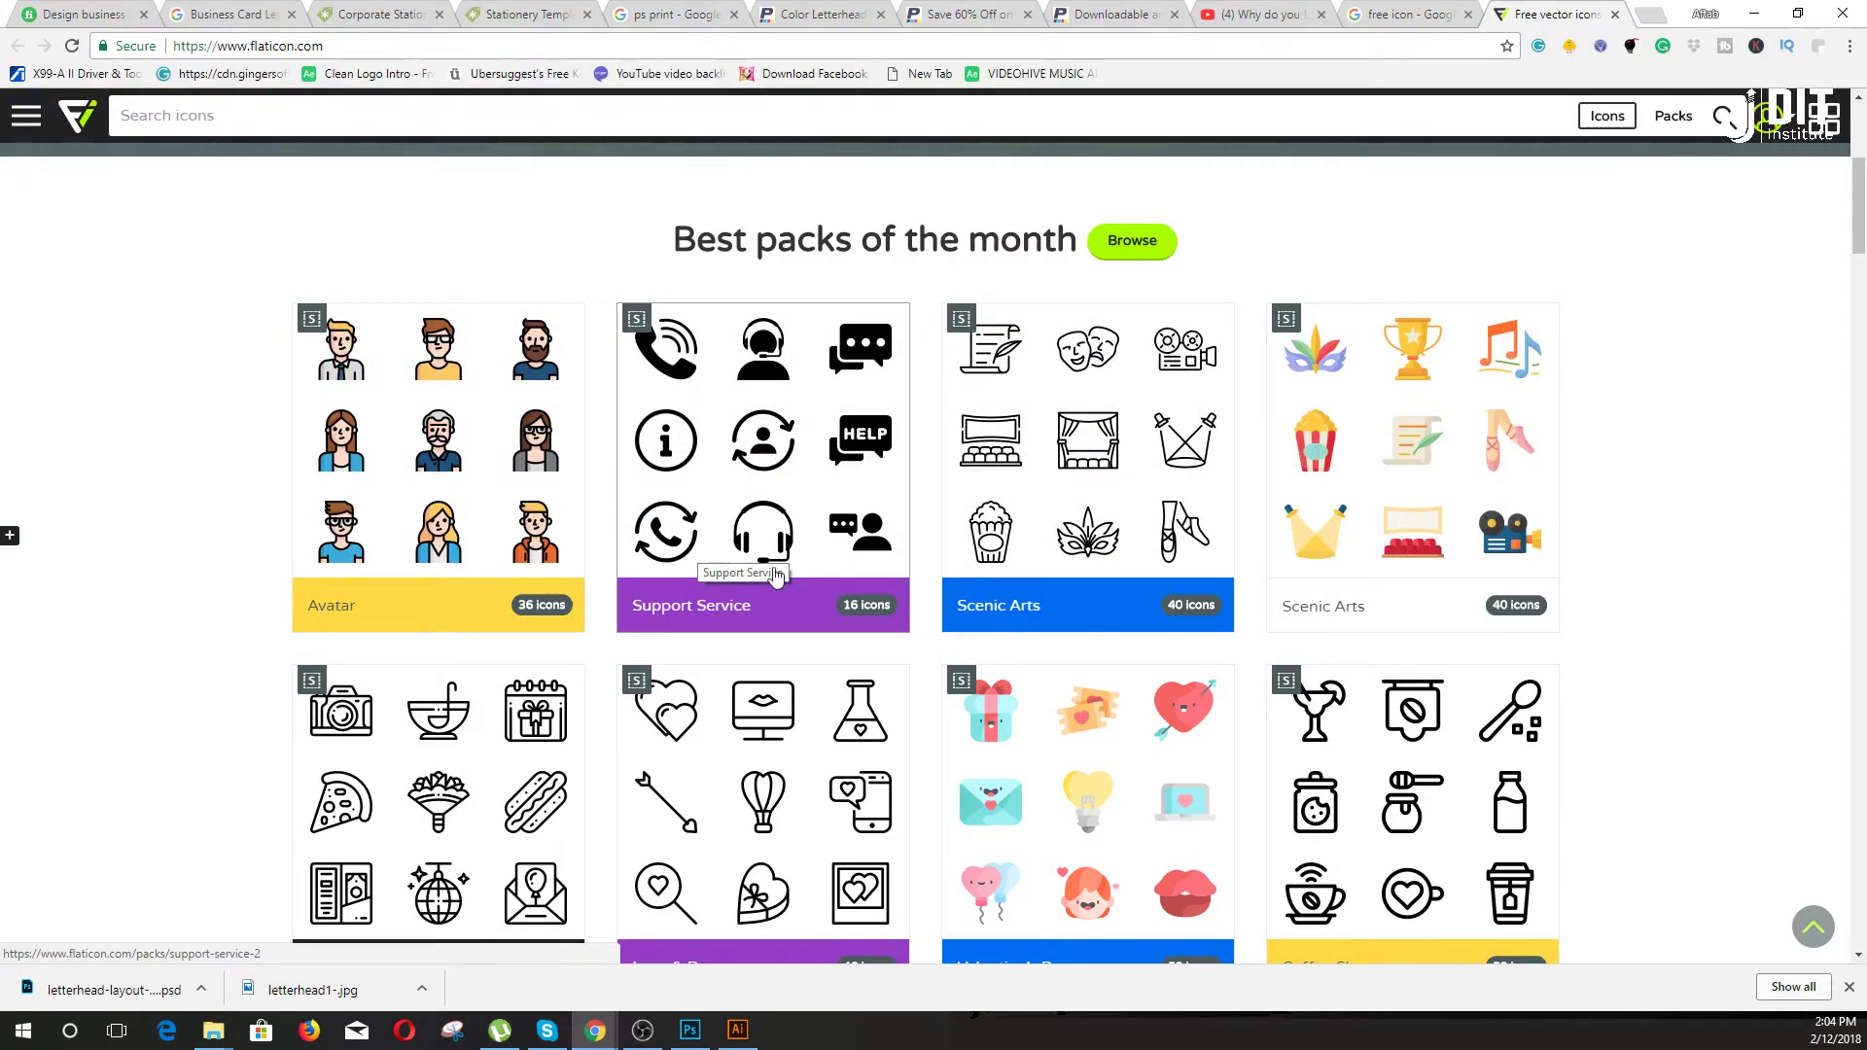
scroll(1091, 641, "down", 4)
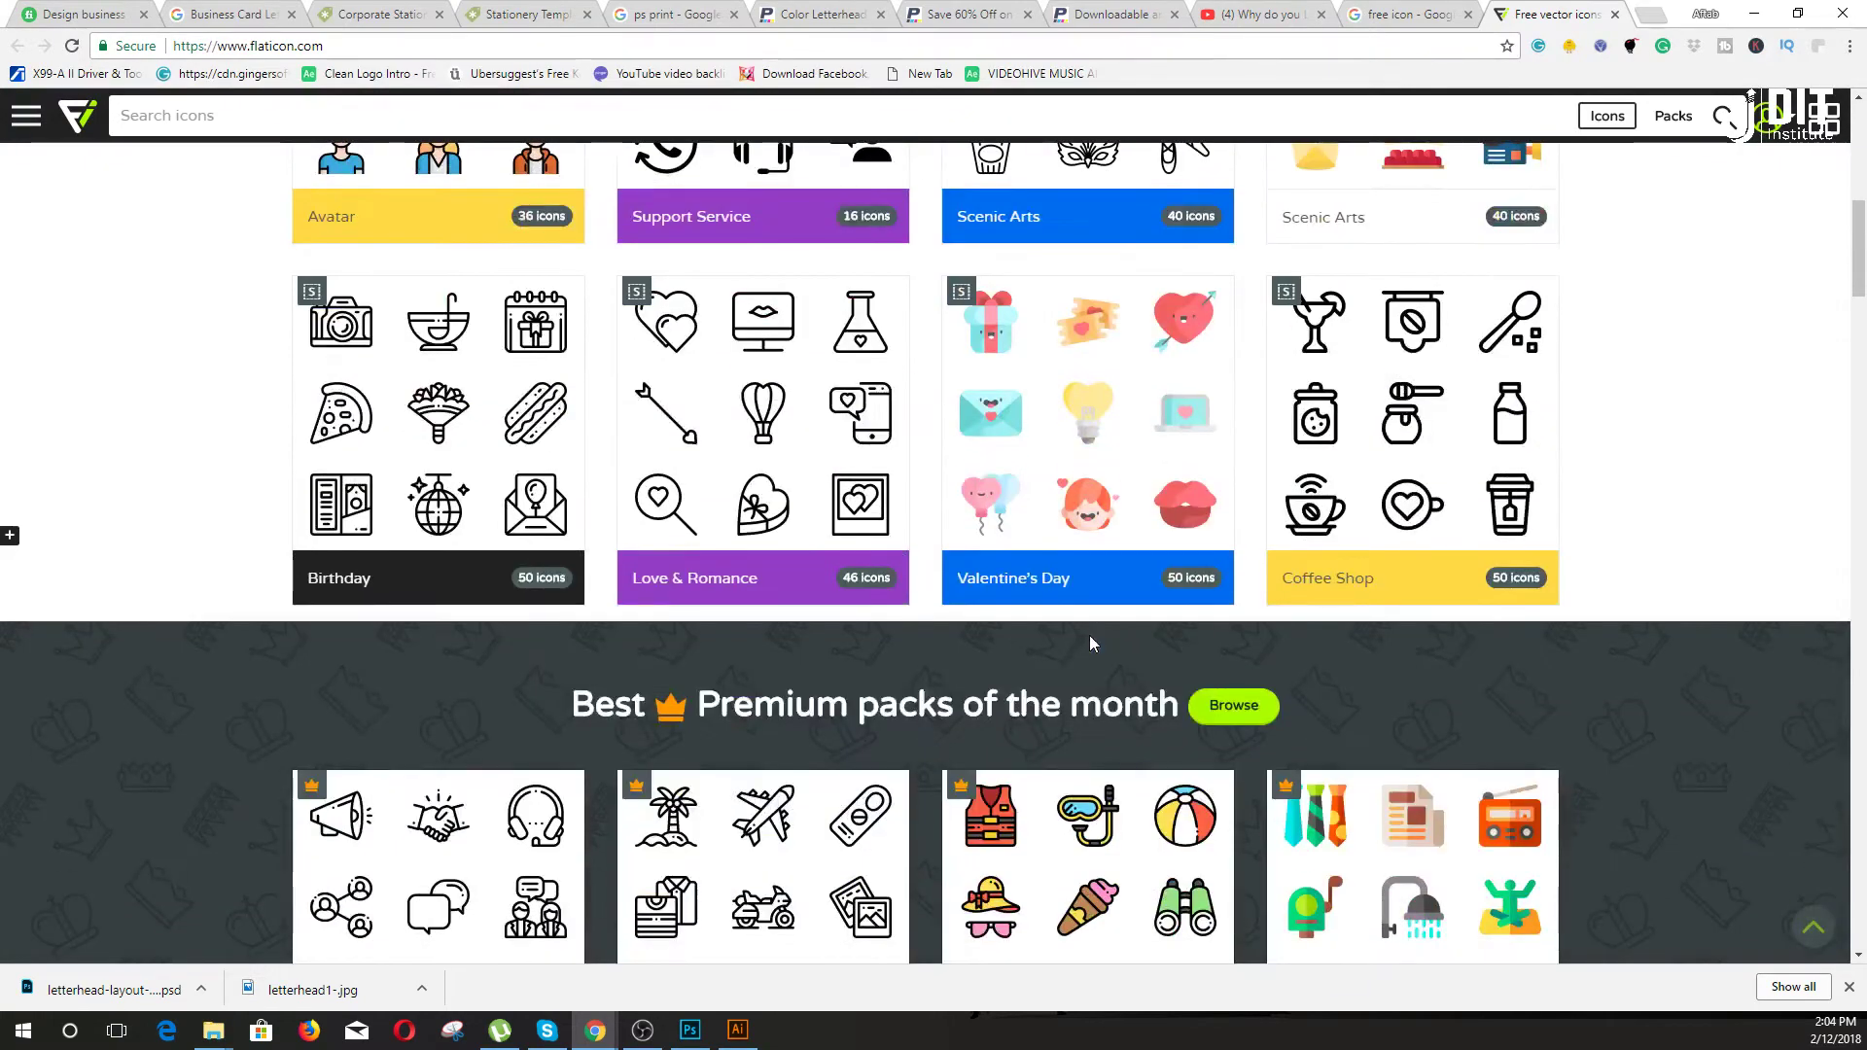
scroll(1089, 642, "down", 2)
scroll(1089, 642, "down", 5)
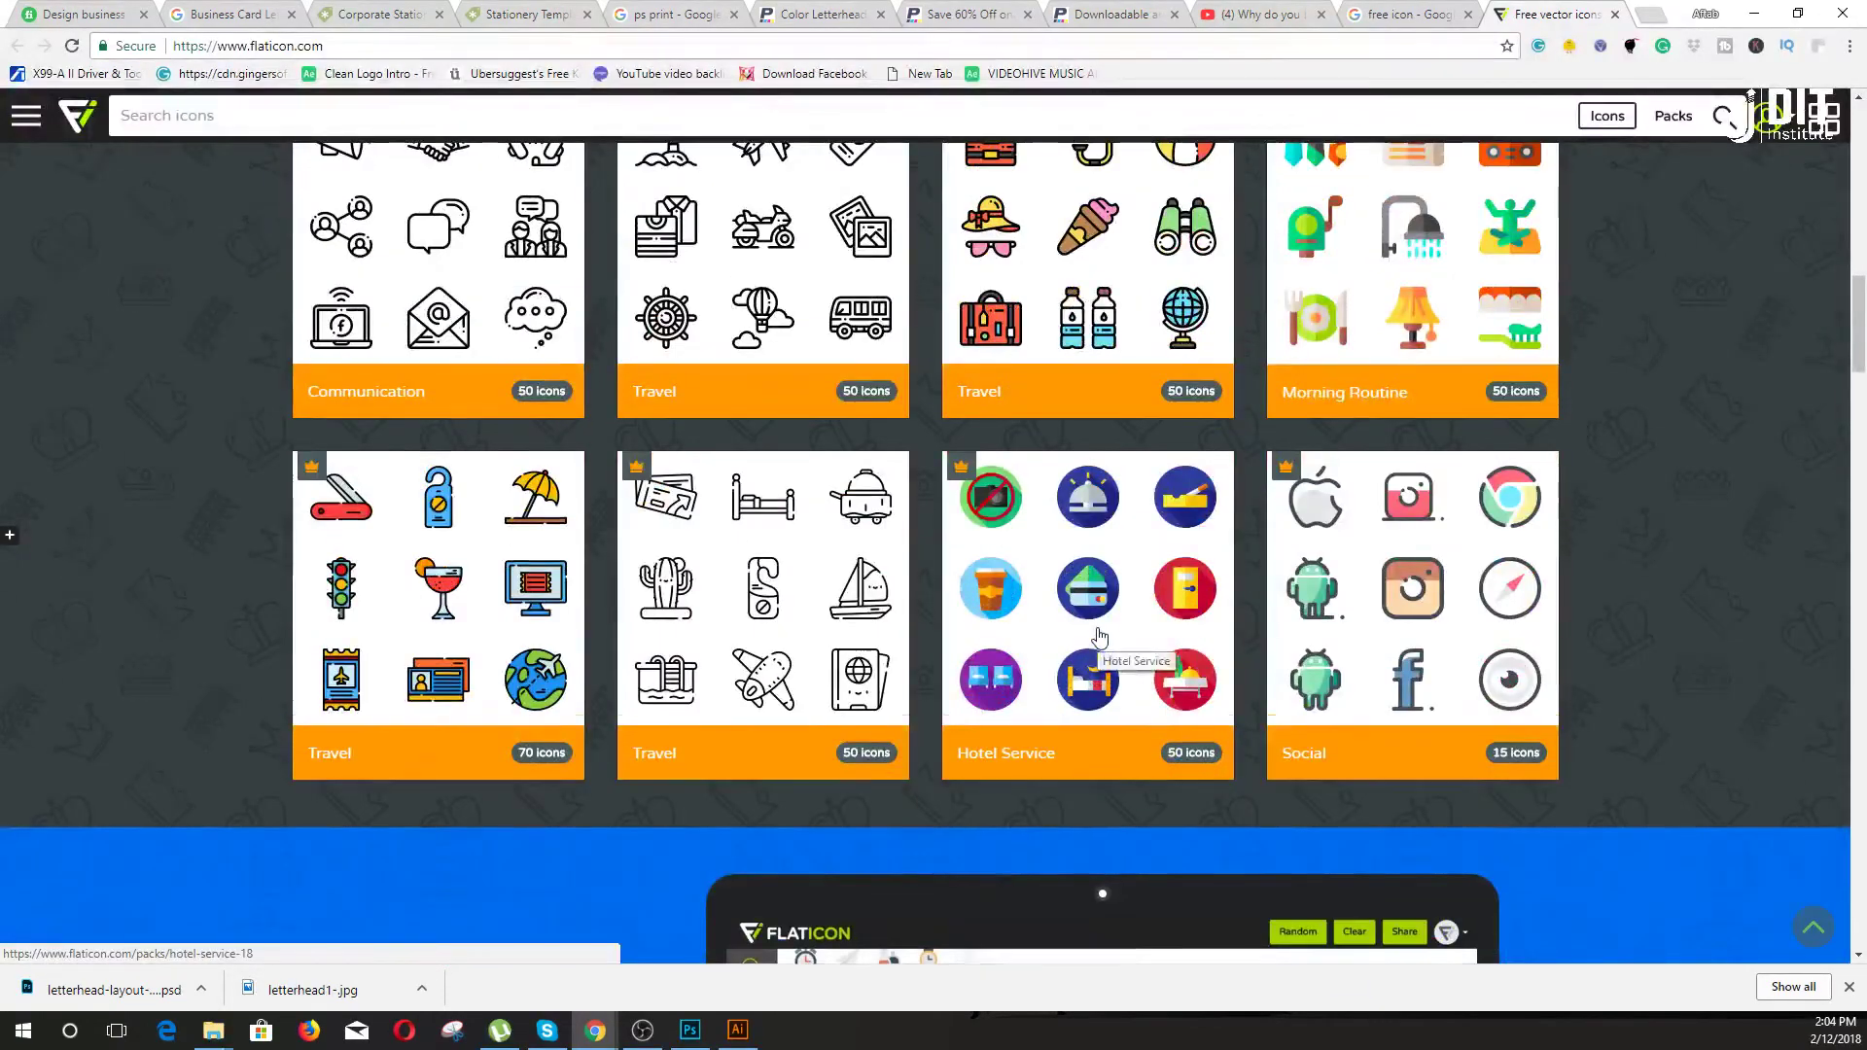
scroll(1091, 641, "down", 4)
scroll(1094, 632, "down", 2)
scroll(1097, 625, "down", 4)
scroll(1096, 625, "down", 1)
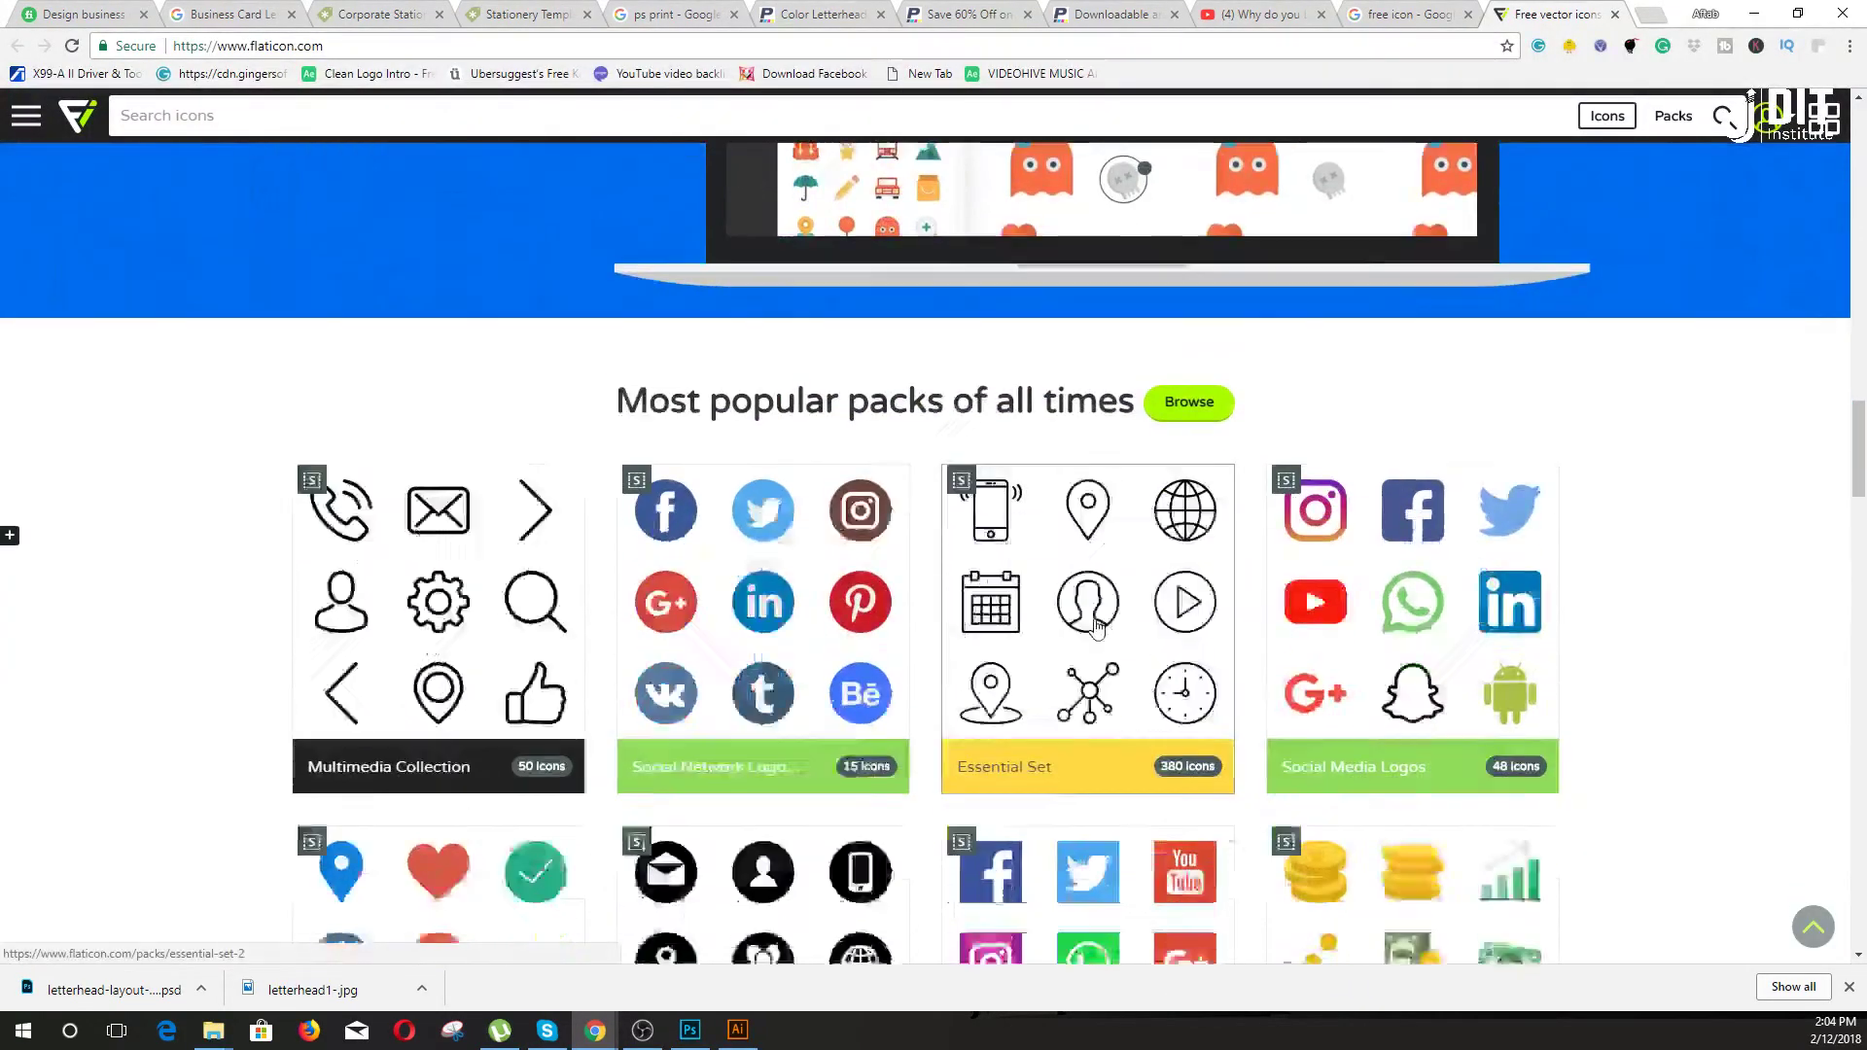
scroll(1095, 625, "down", 1)
scroll(1094, 624, "down", 2)
scroll(1093, 624, "down", 1)
scroll(1093, 625, "down", 3)
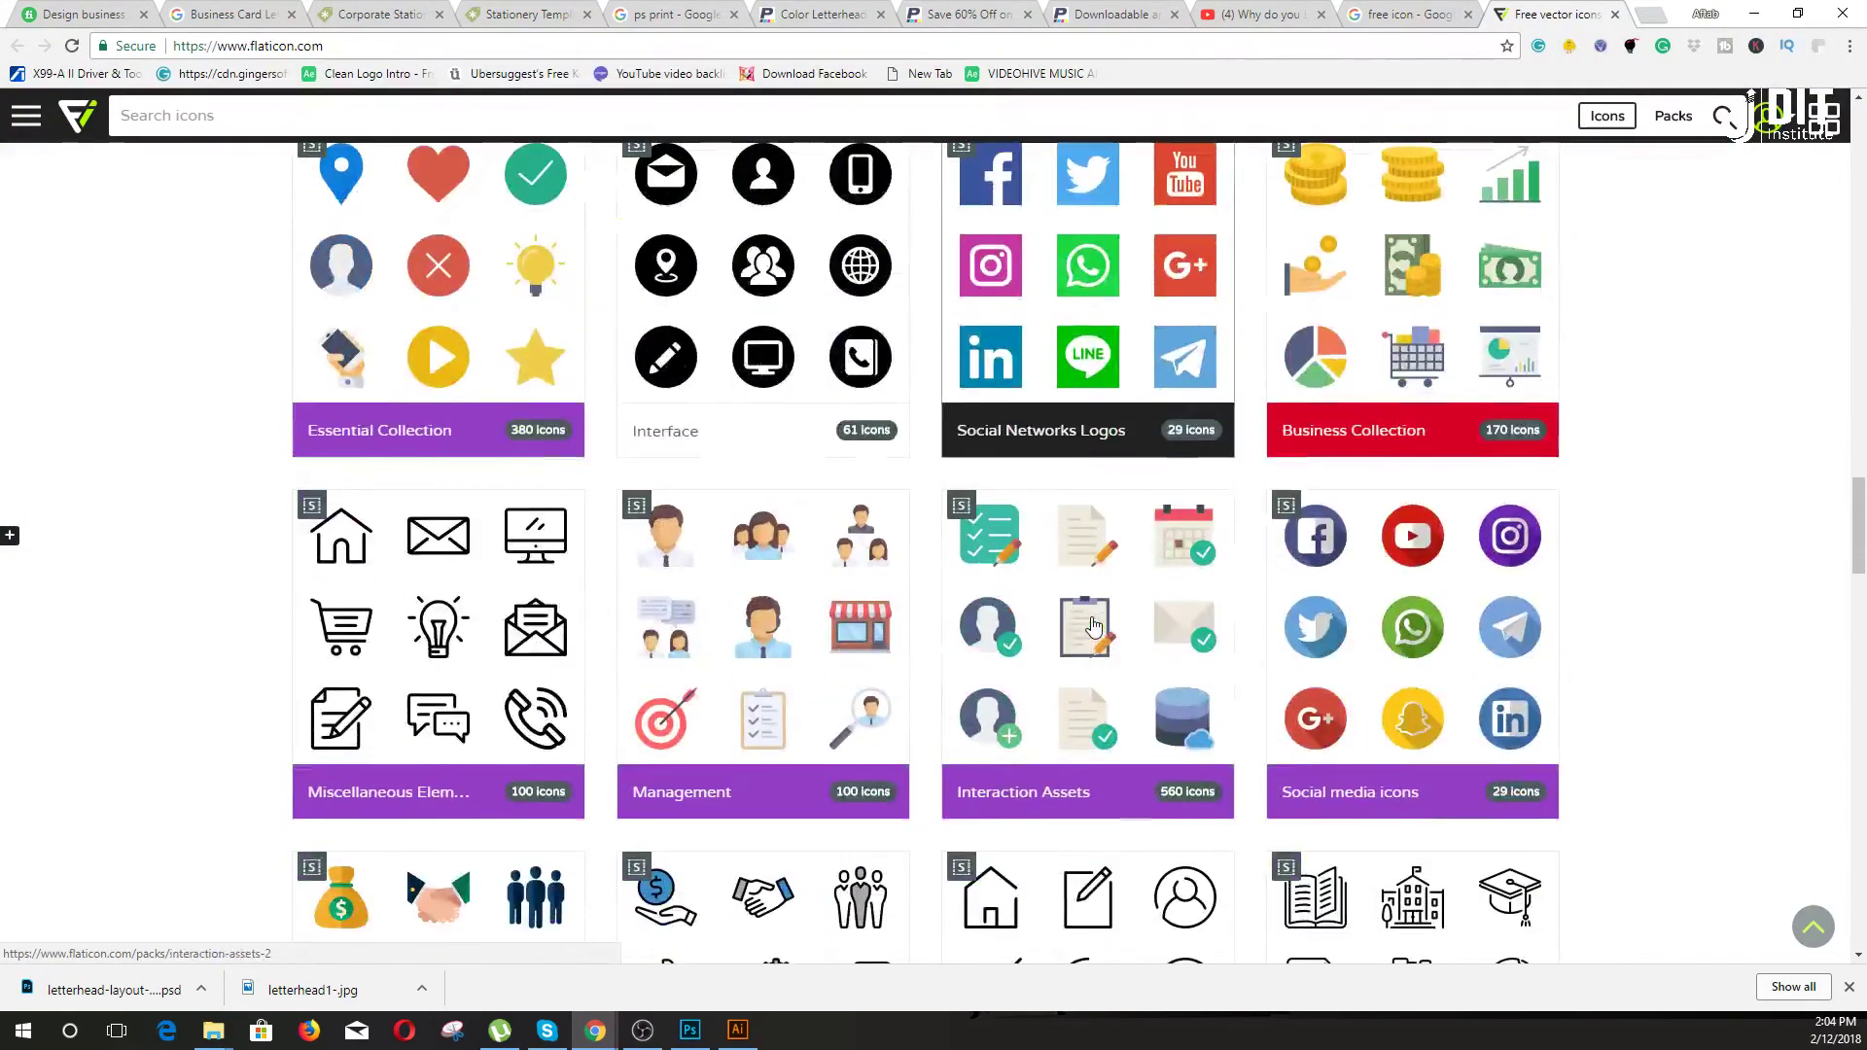
right_click(453, 585)
left_click(491, 598)
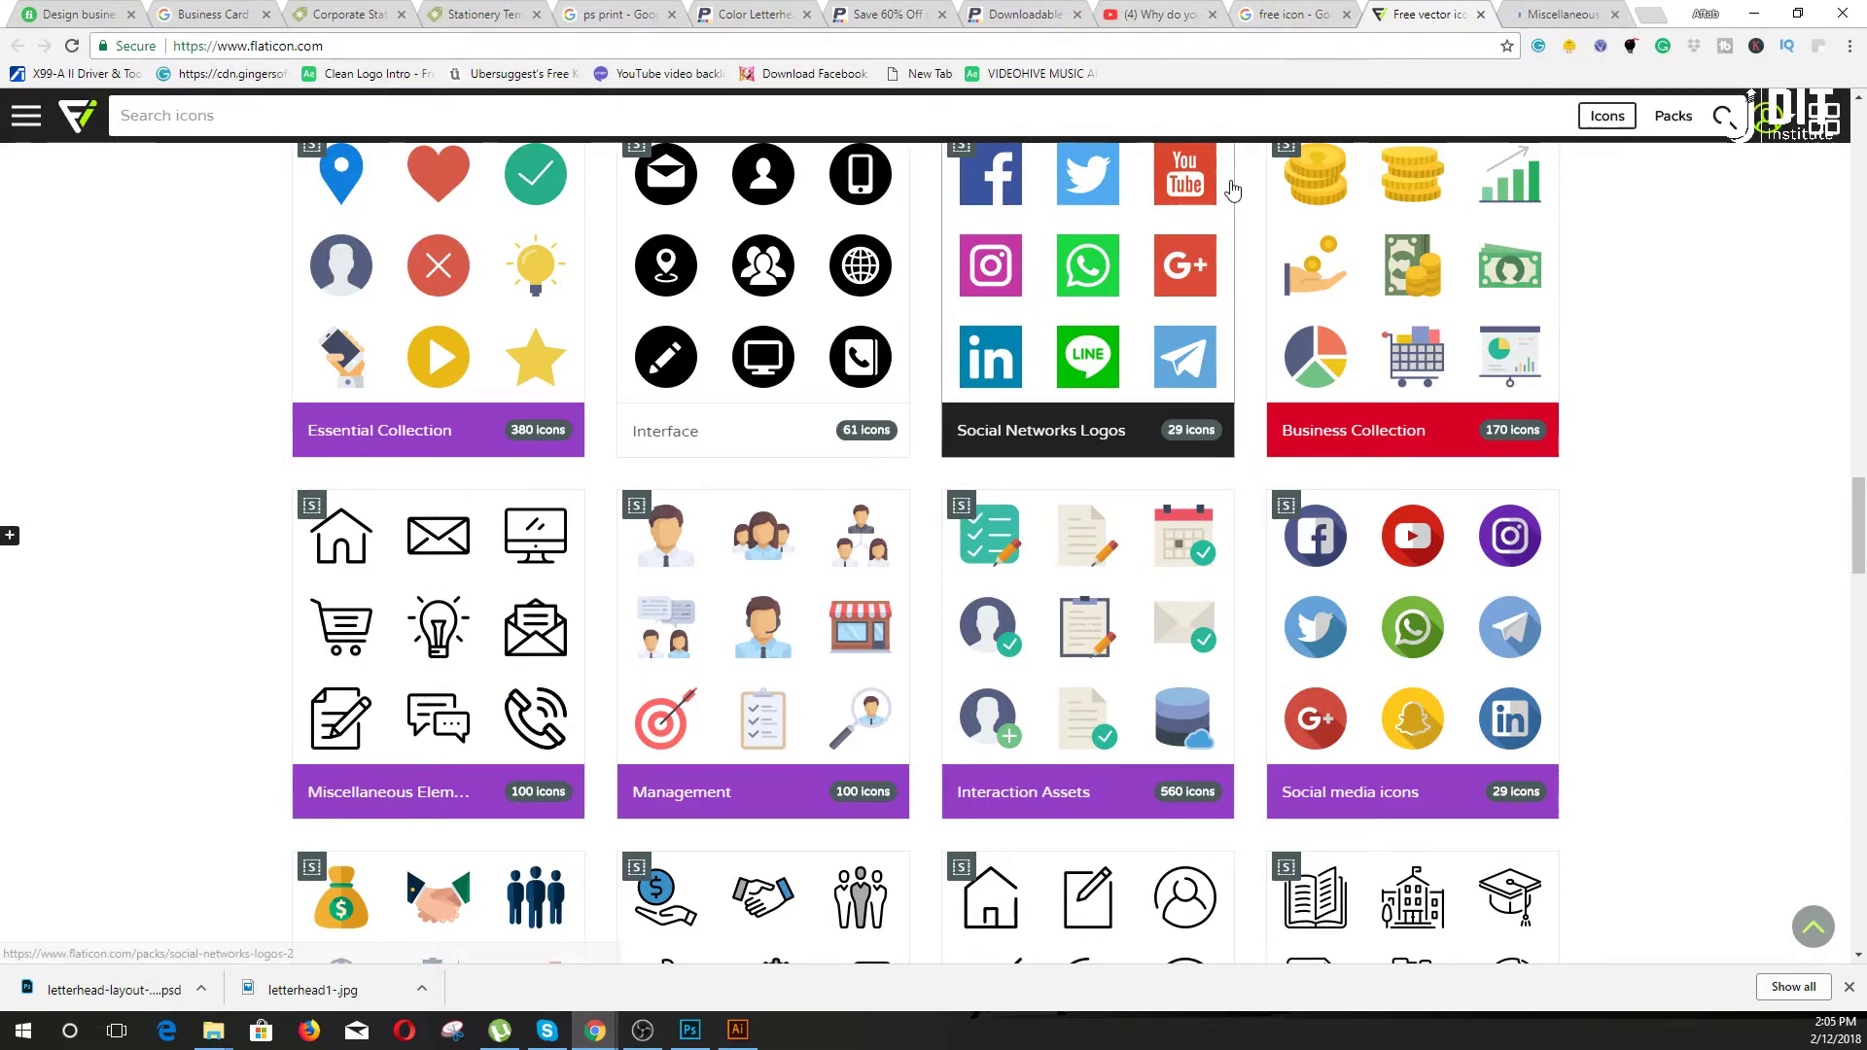
key("ctrl+Tab")
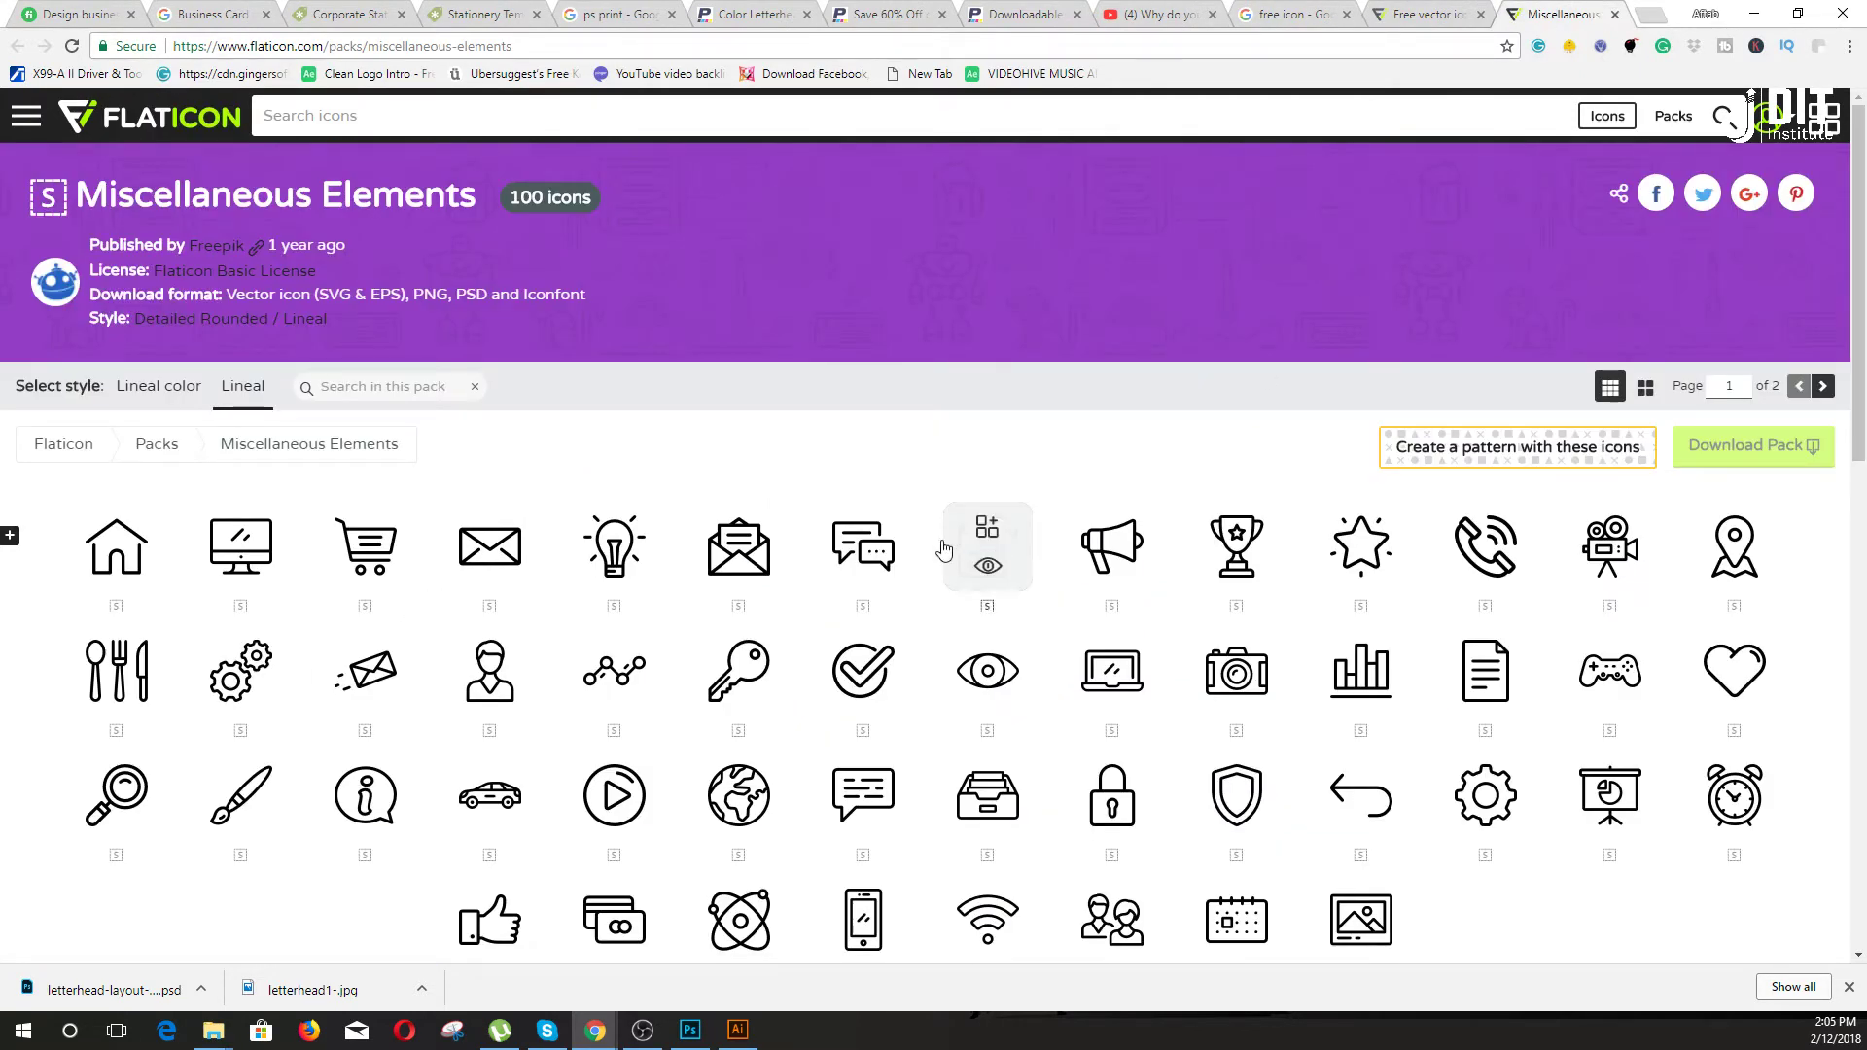
Search Flaticon for 'mobile', open the Cell phone icon, and close the Shutterstock popup
scroll(944, 551, "down", 5)
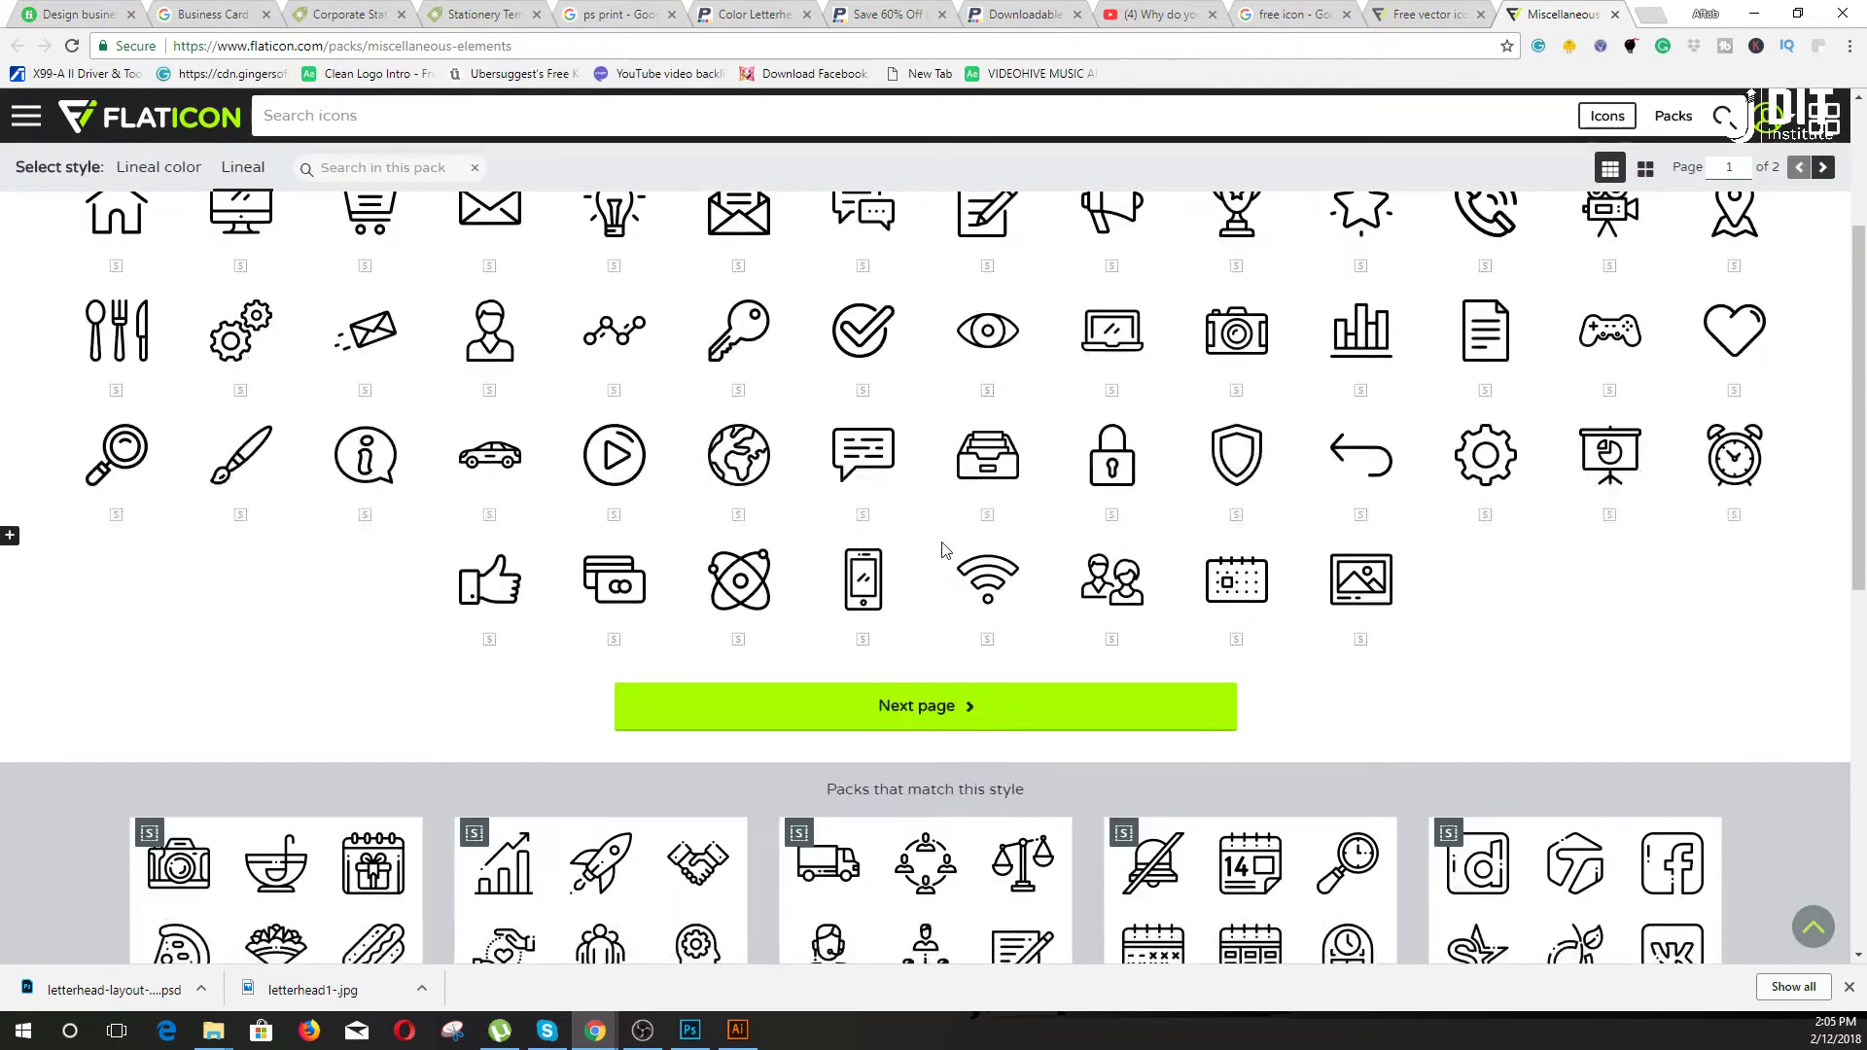
scroll(943, 548, "up", 5)
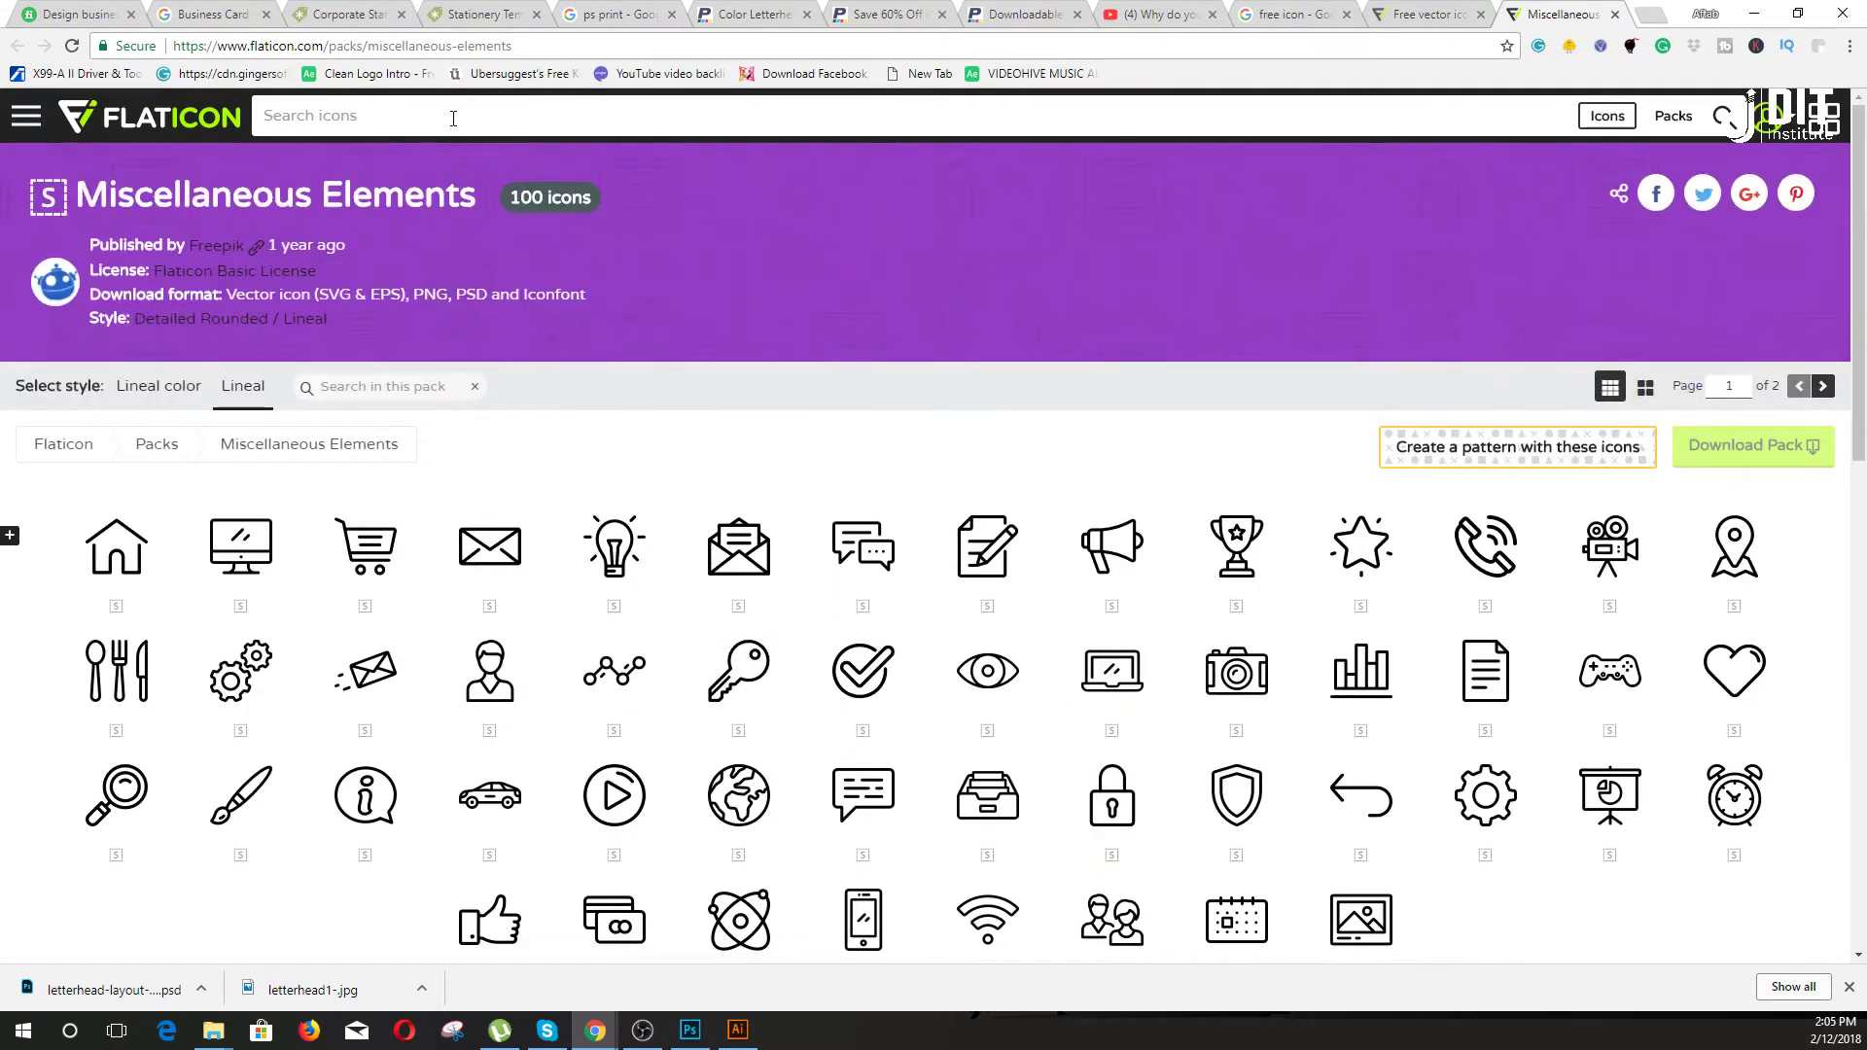
type("mobile")
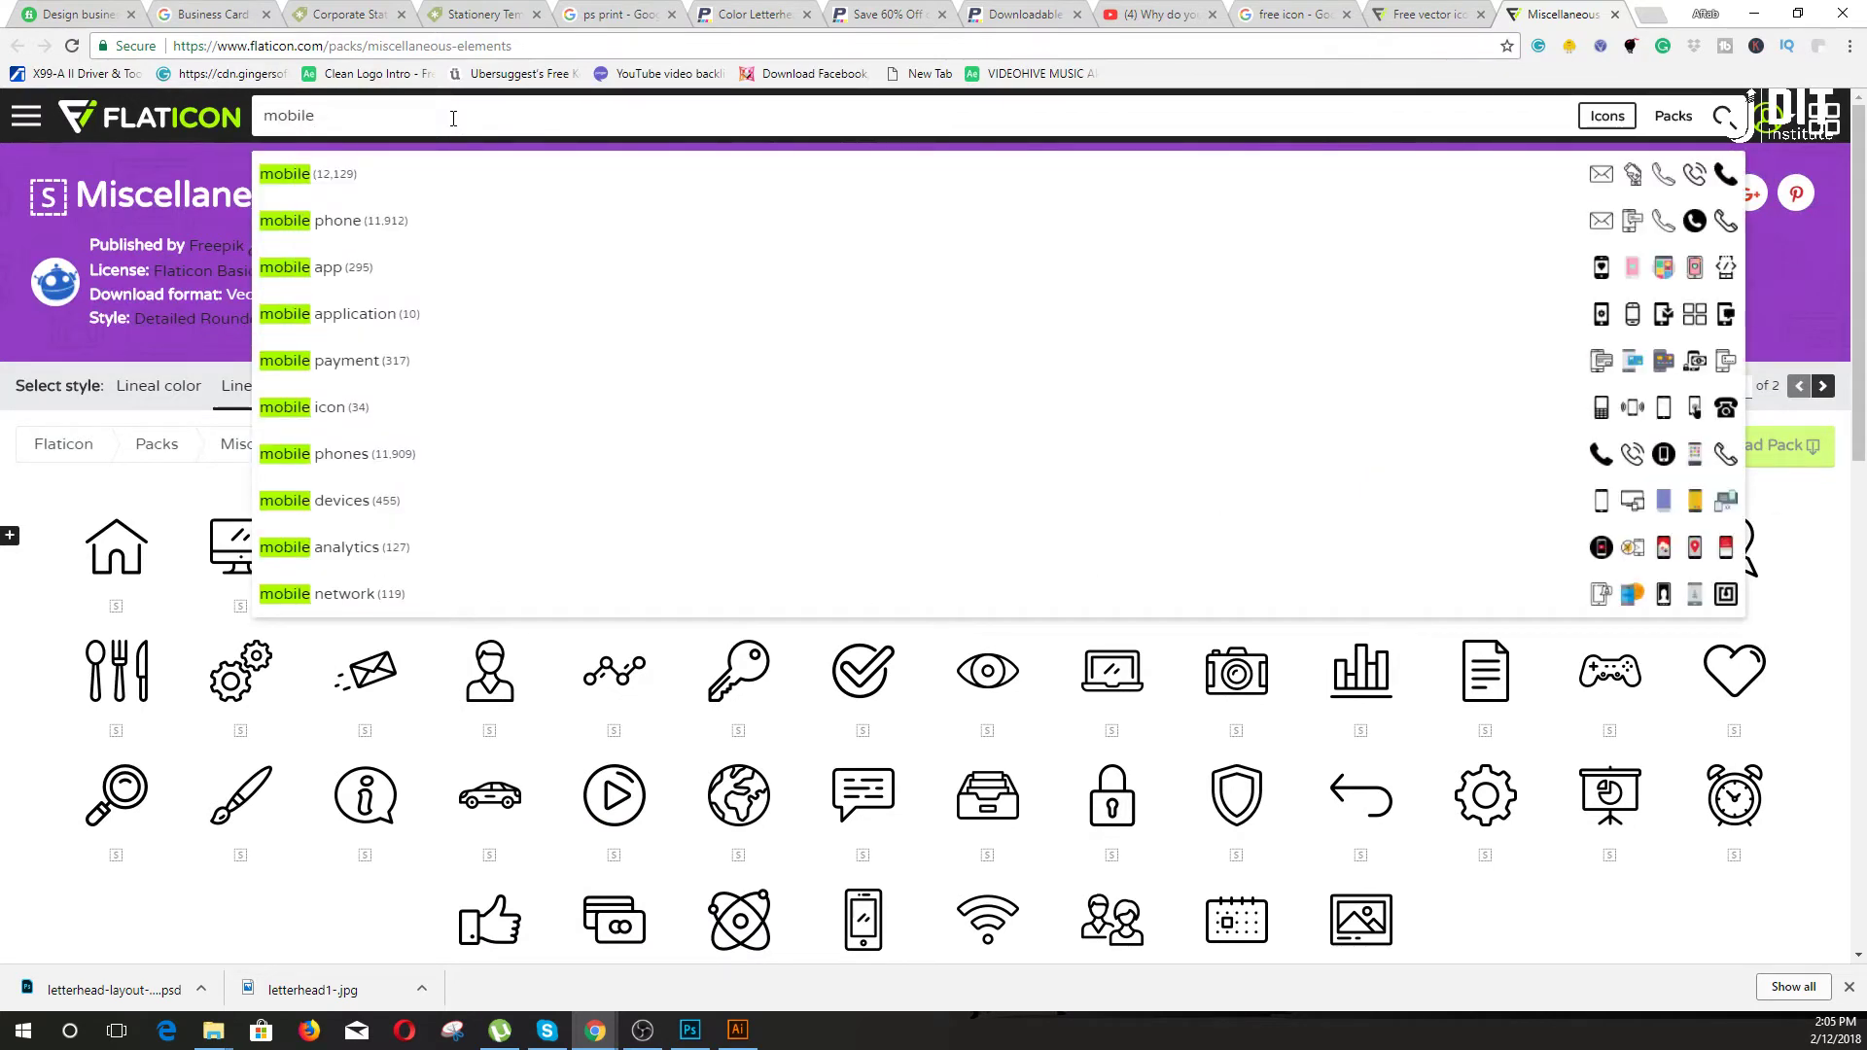
key("Return")
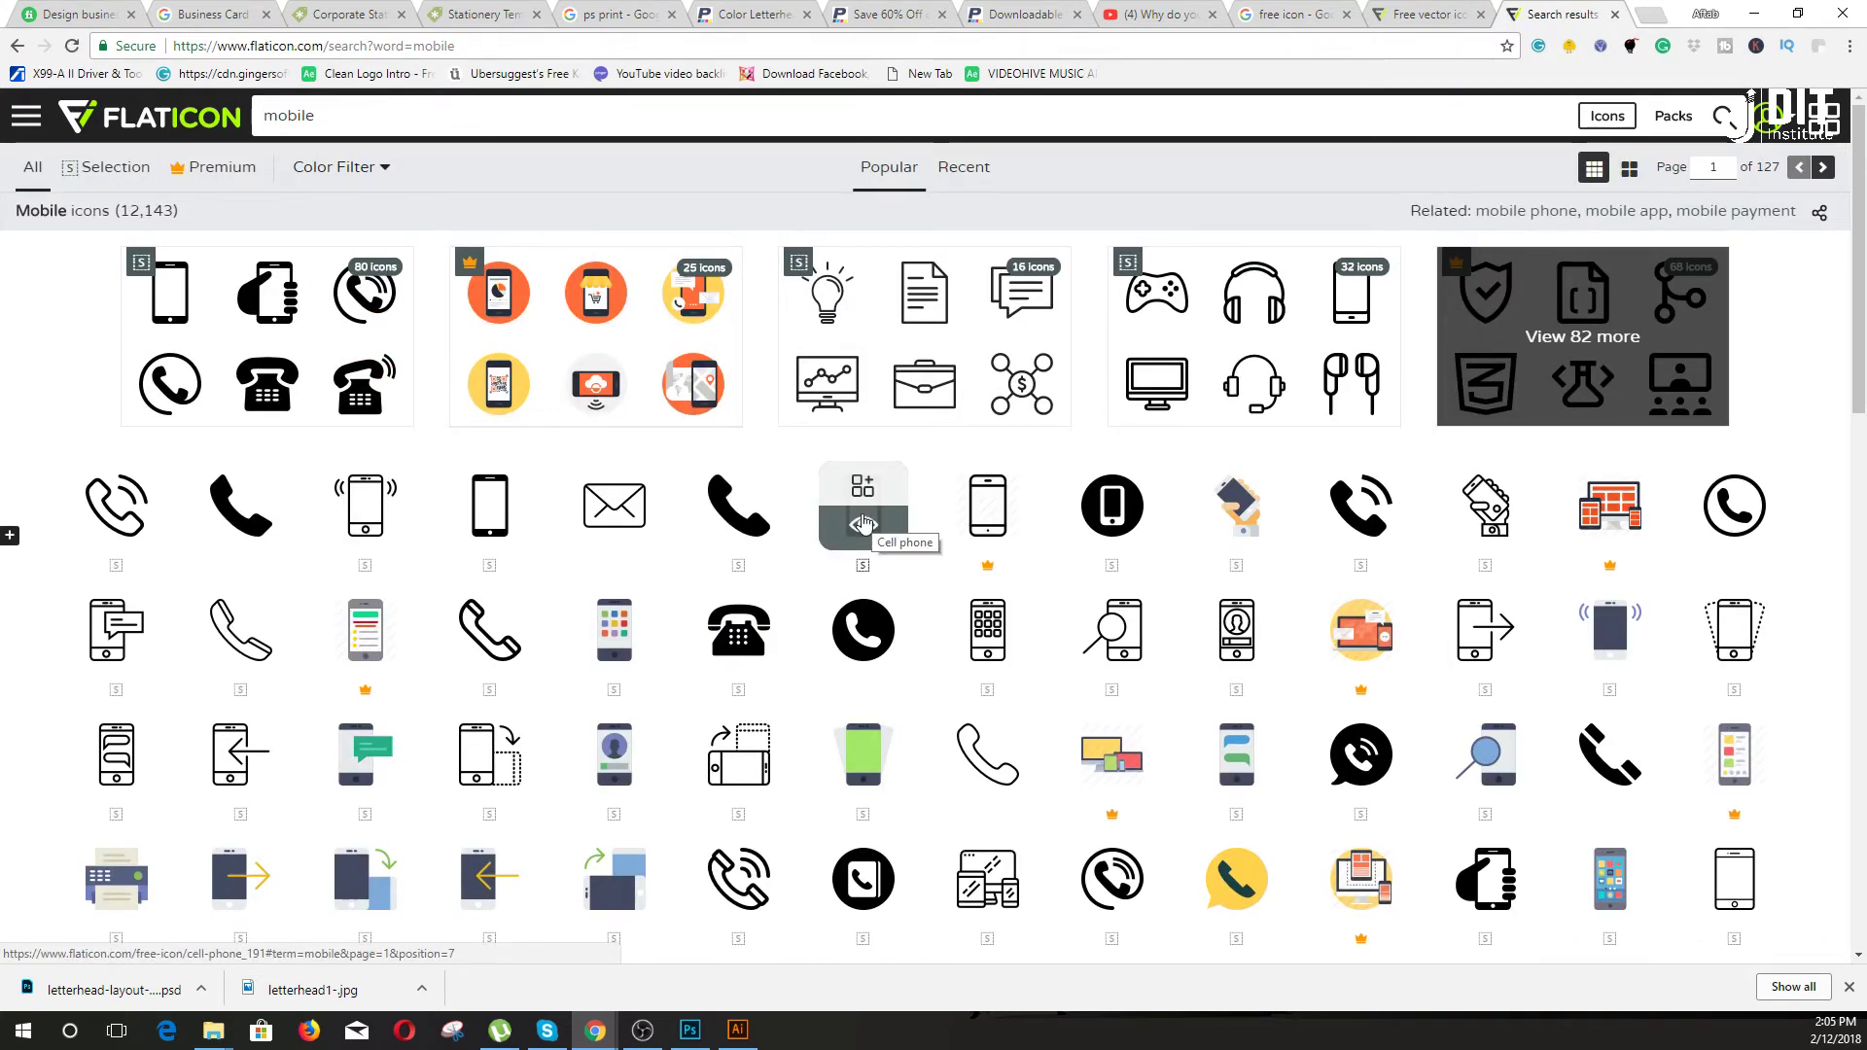
left_click(863, 525)
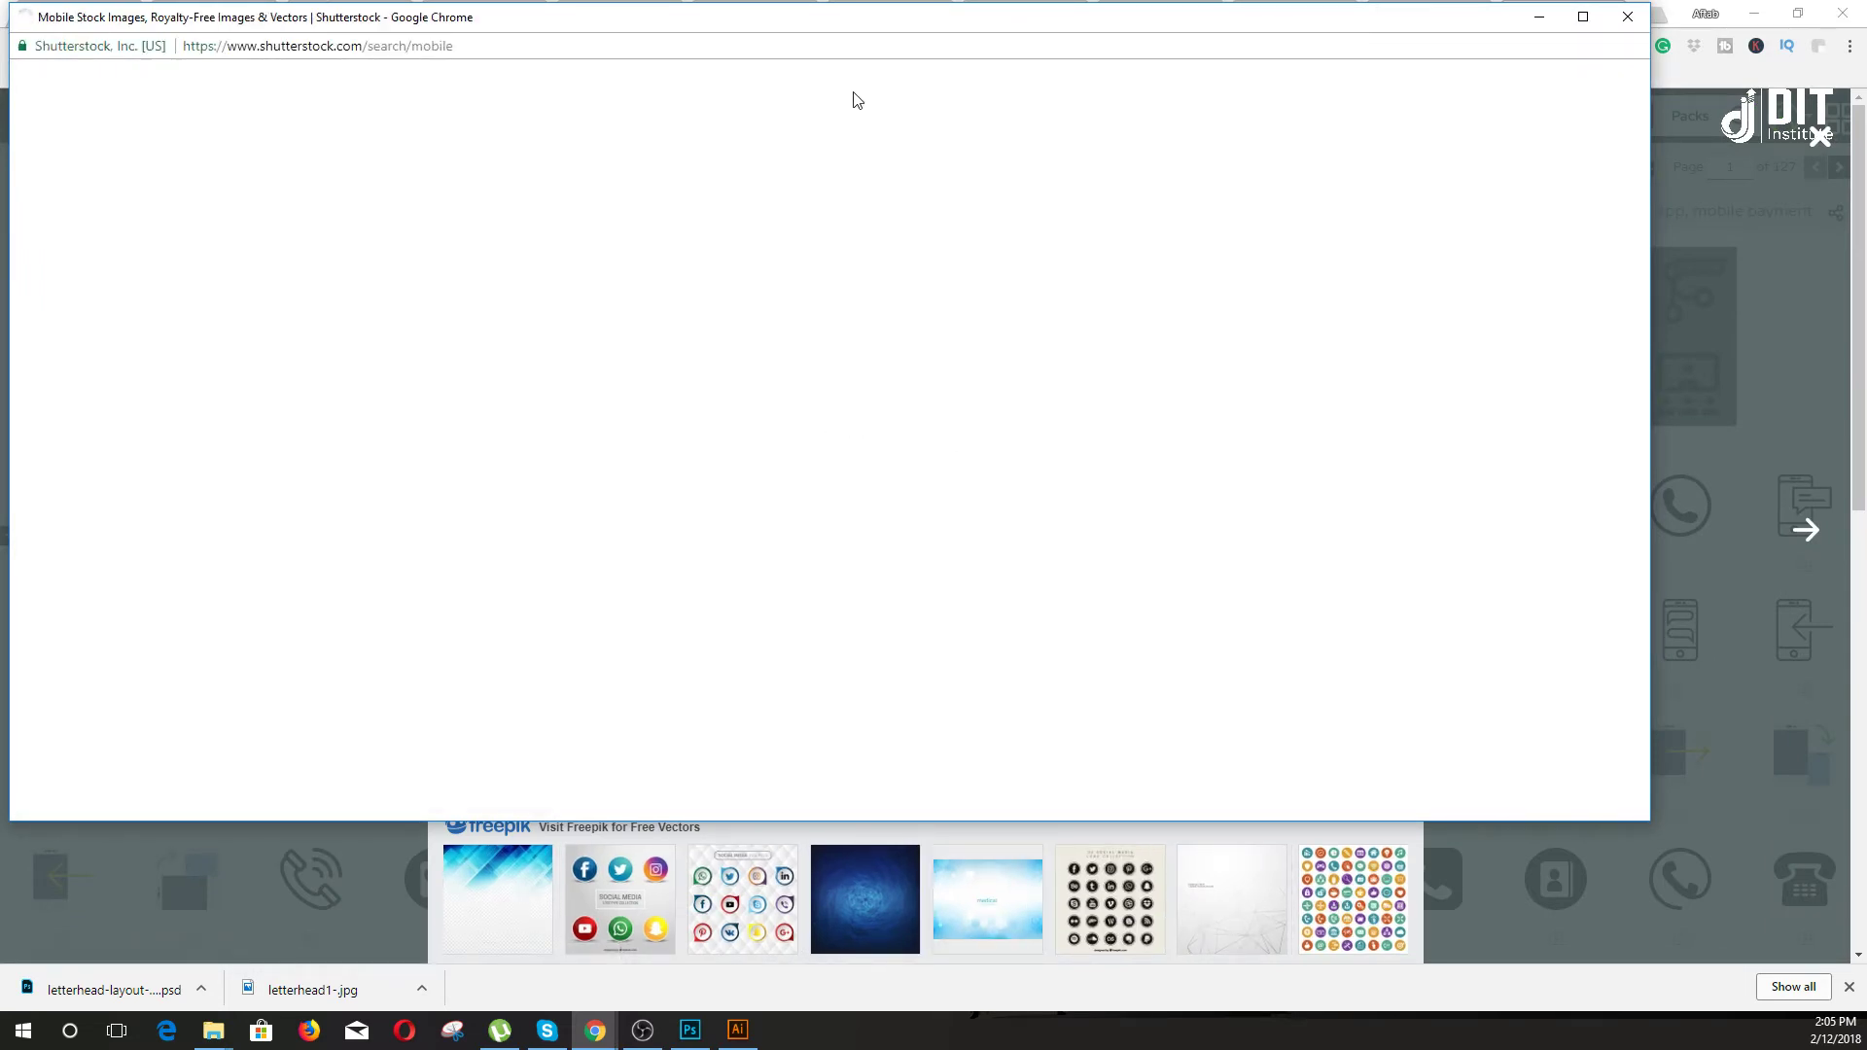
left_click(1628, 16)
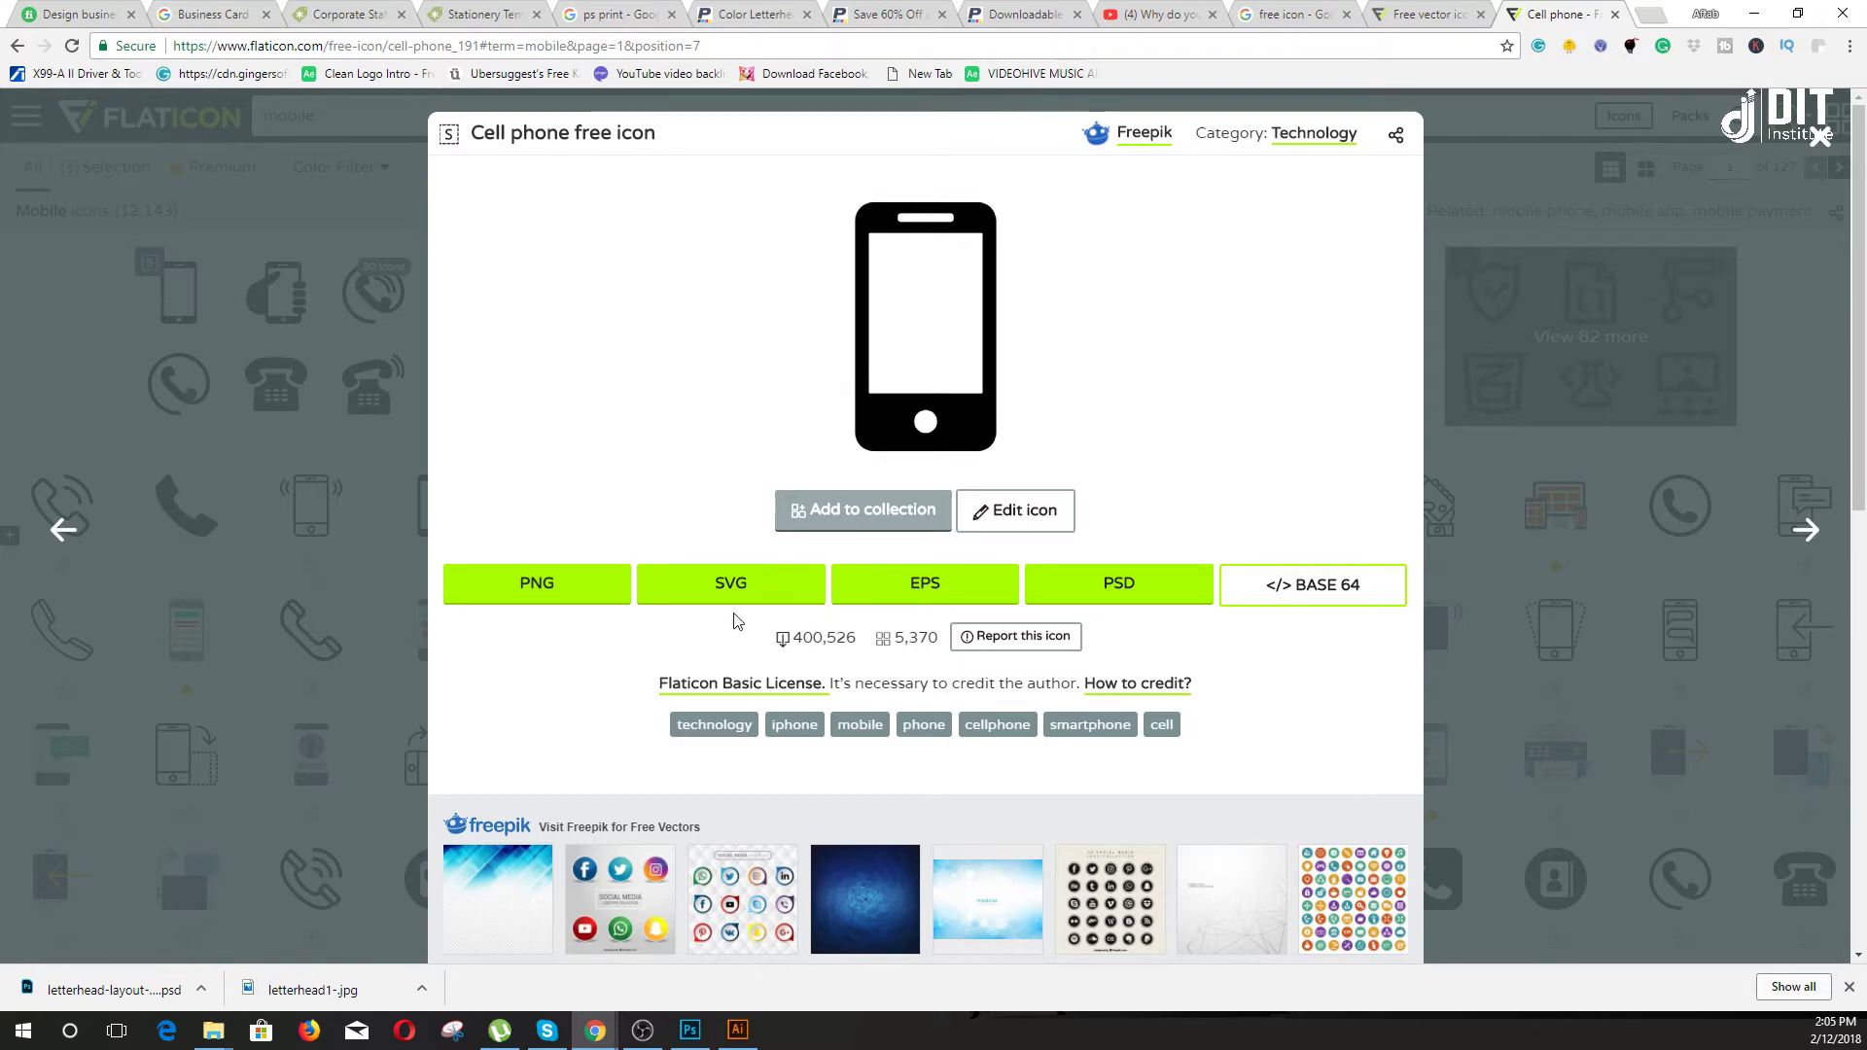
Pick PNG at 512 px for the Cell phone icon, then go back to the Free vector icons tab
left_click(596, 588)
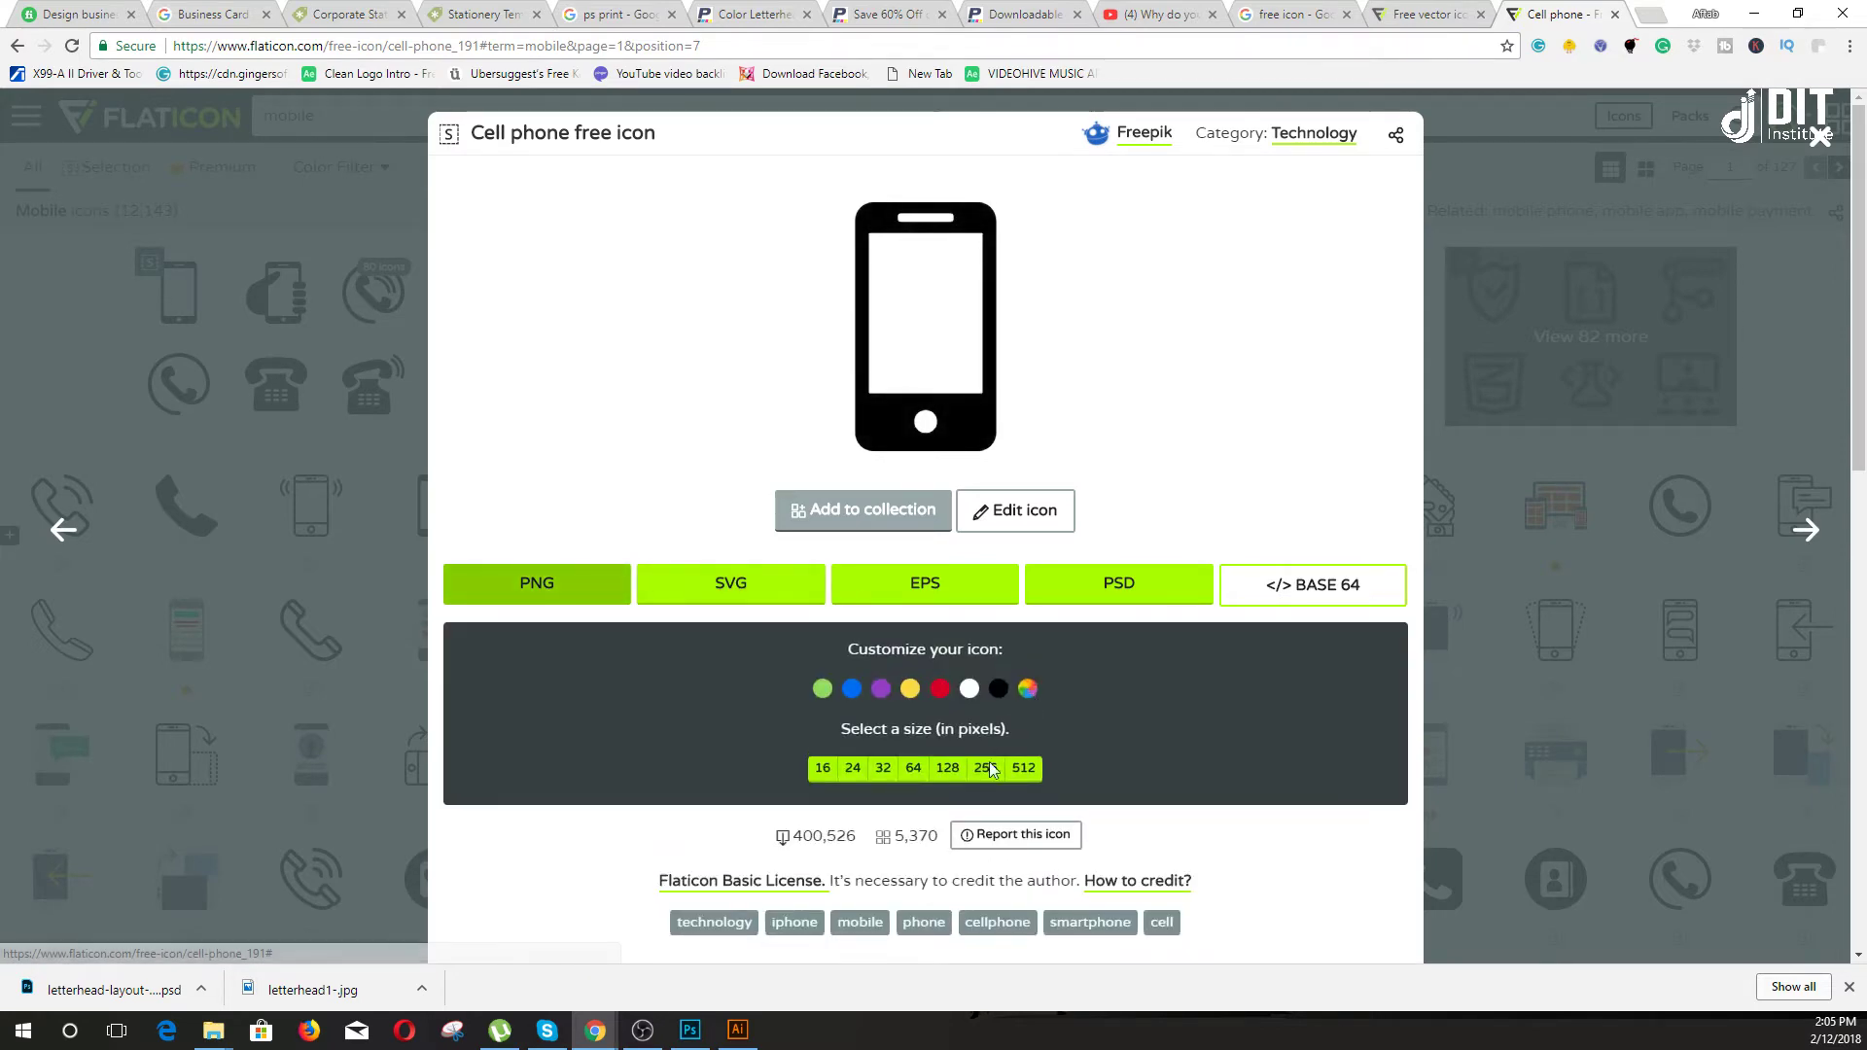
left_click(1023, 773)
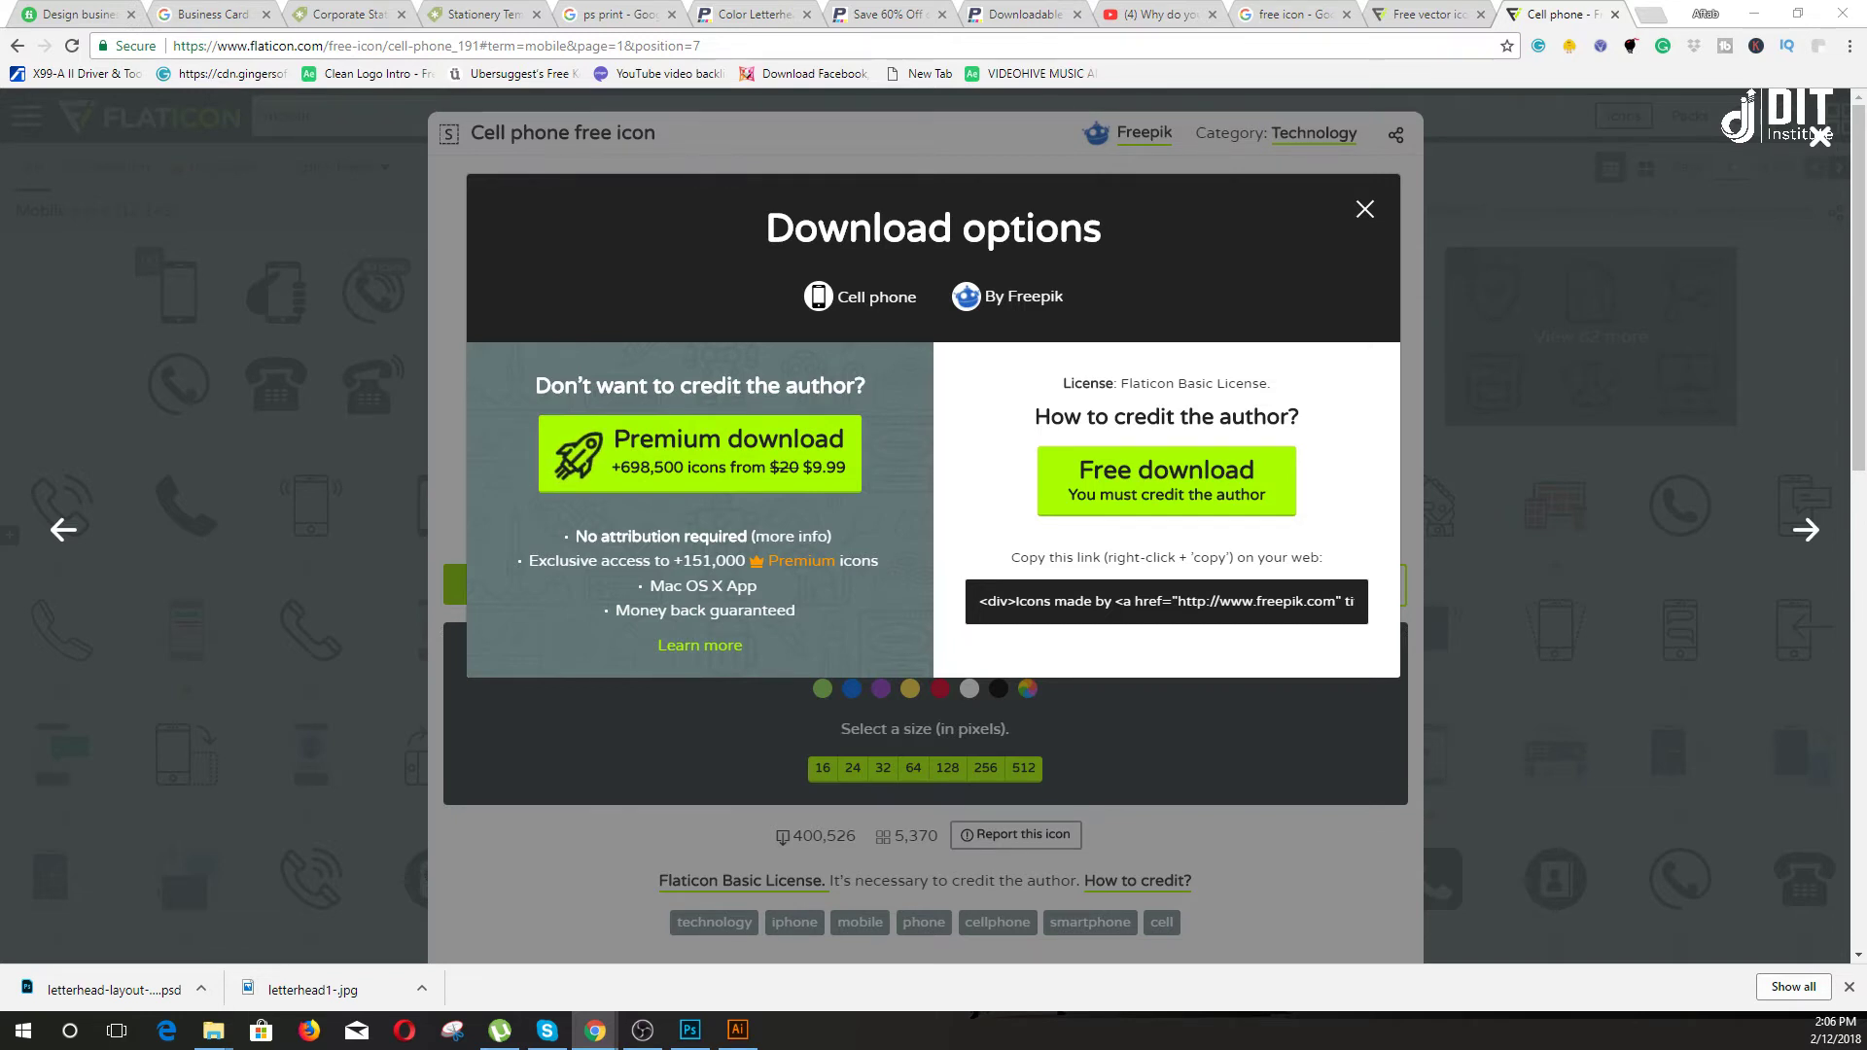
left_click(1400, 13)
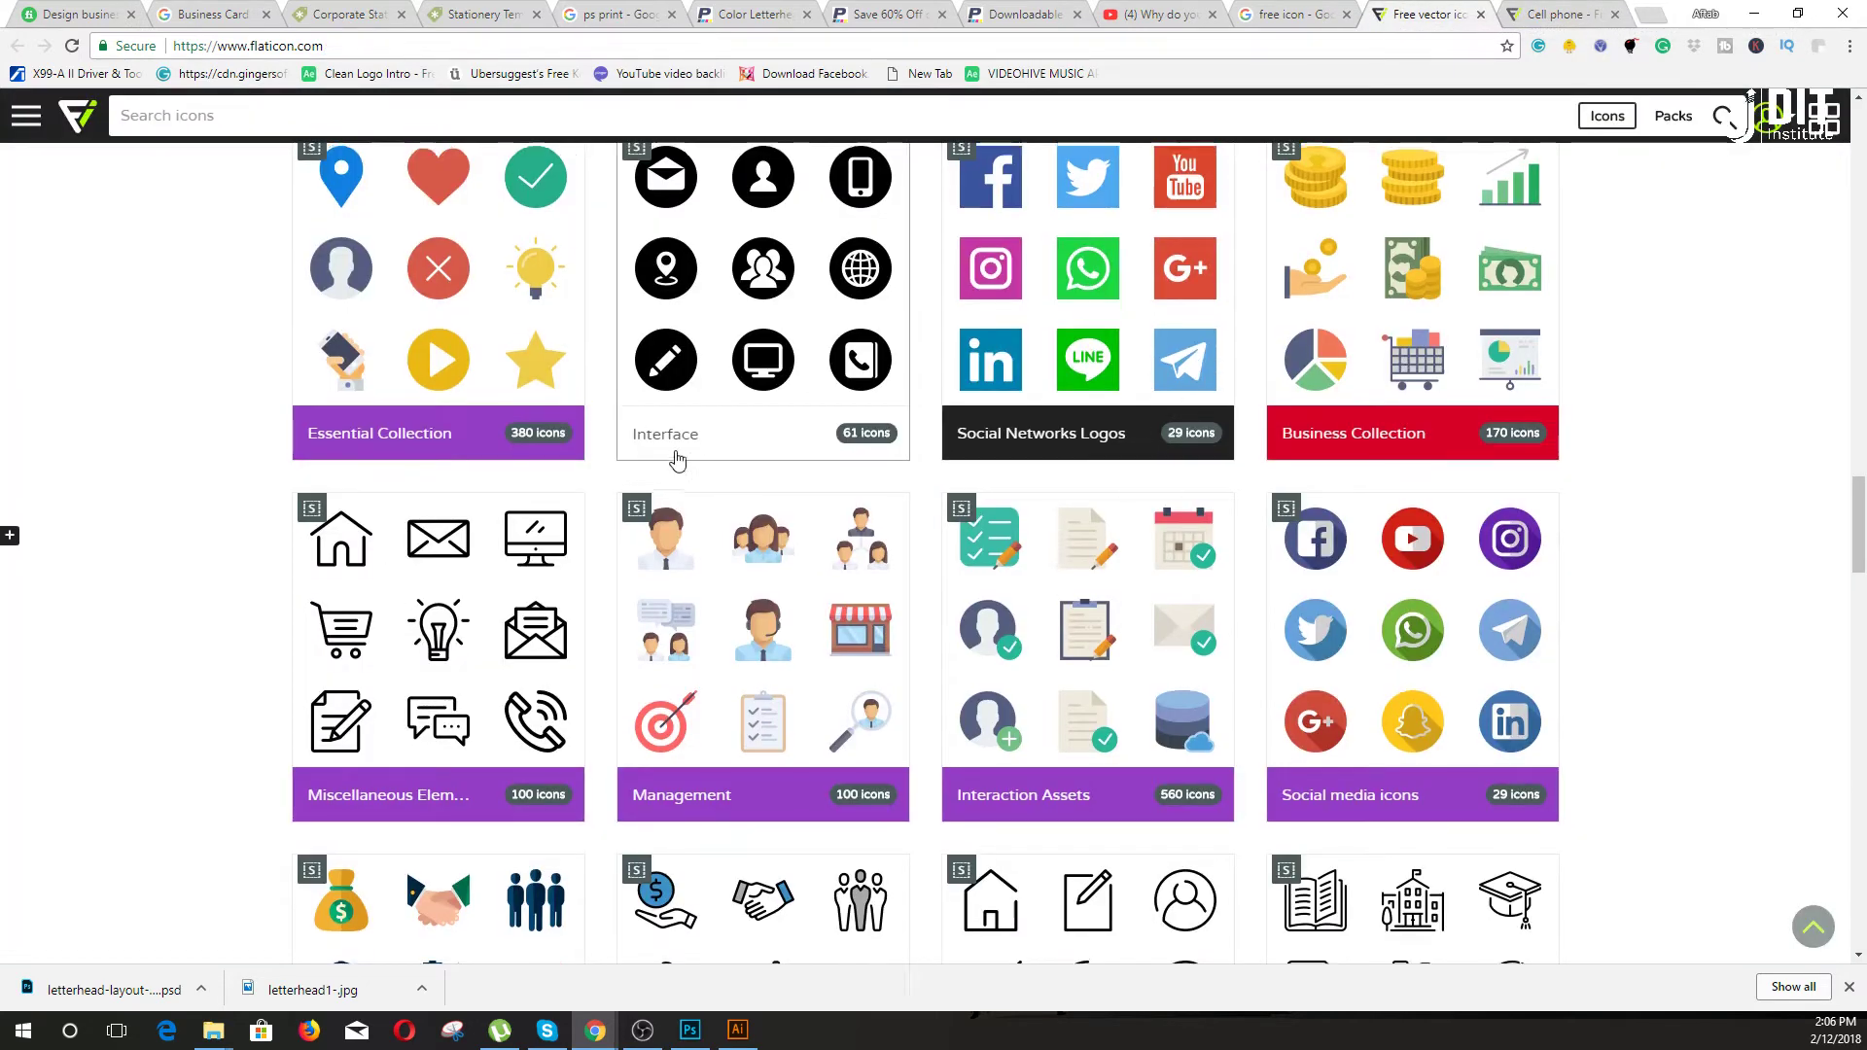
Open page 8 of the 'free icon' results, then open Free Icons Download in a new tab
scroll(734, 405, "up", 5)
left_click(1284, 14)
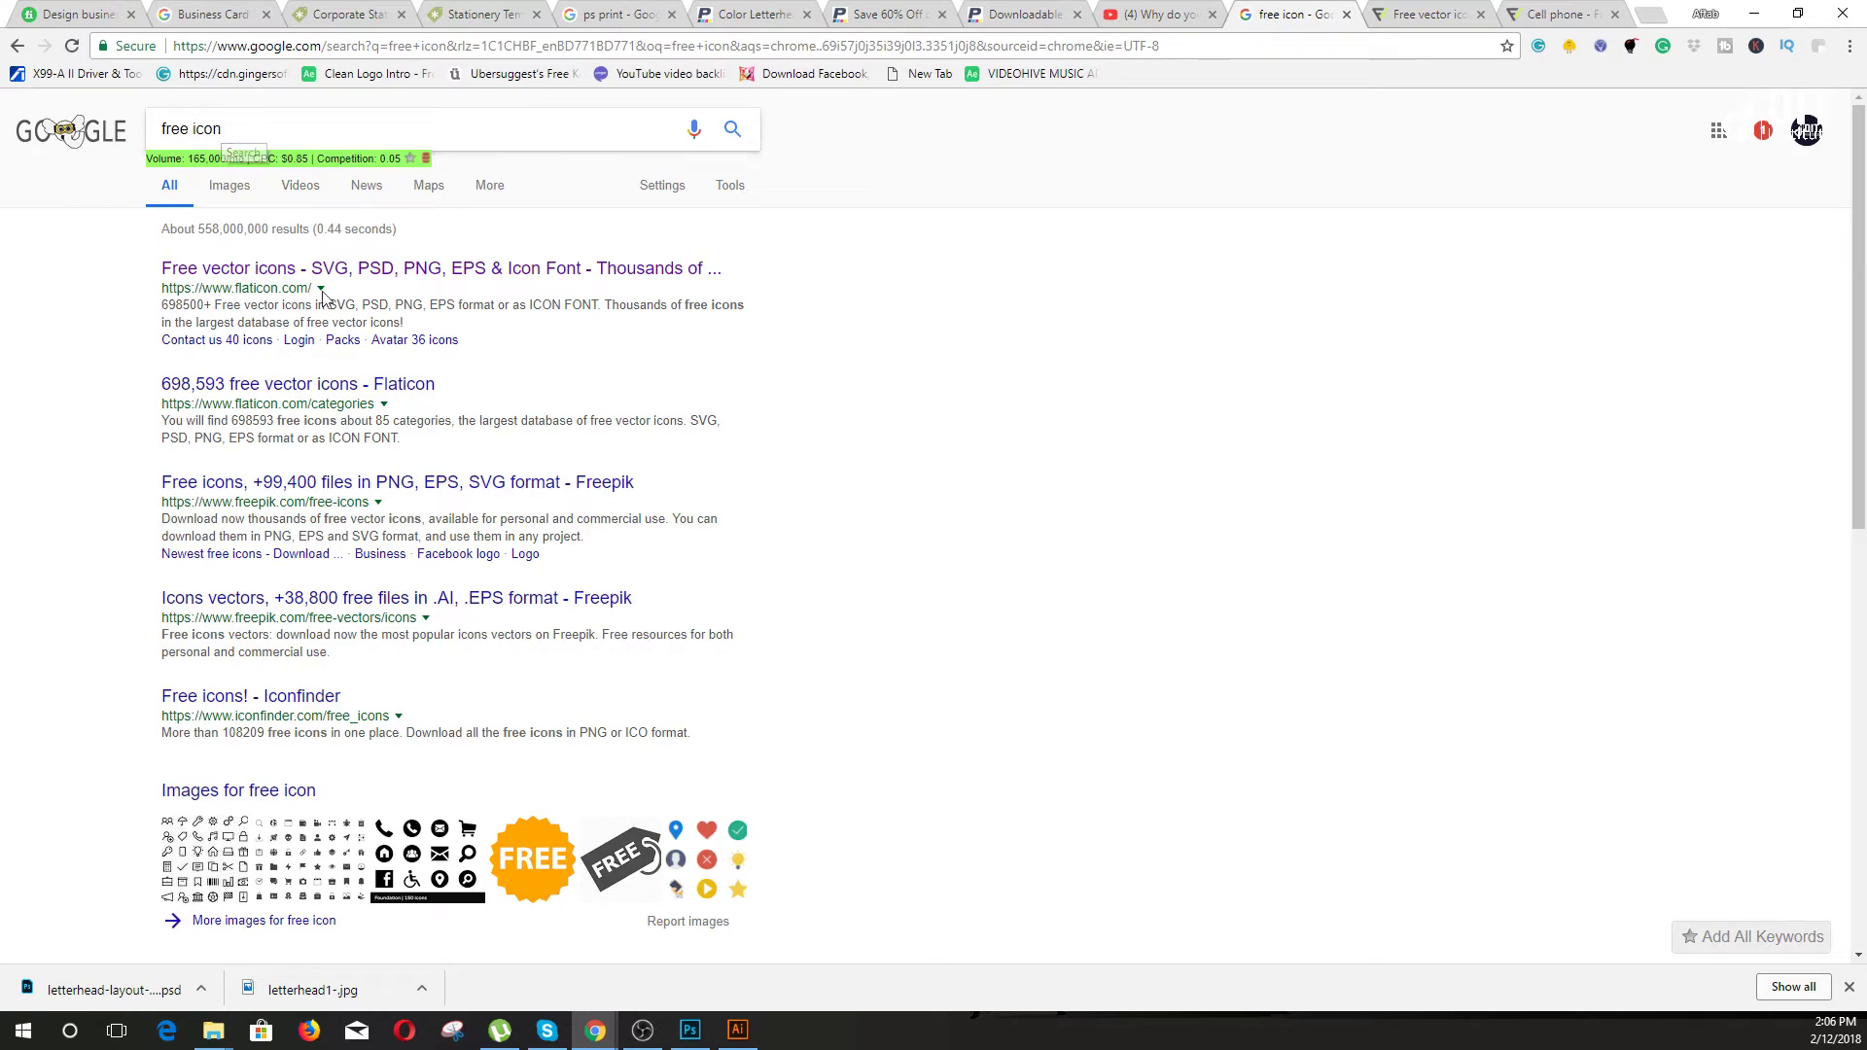
scroll(371, 534, "down", 3)
scroll(372, 534, "down", 5)
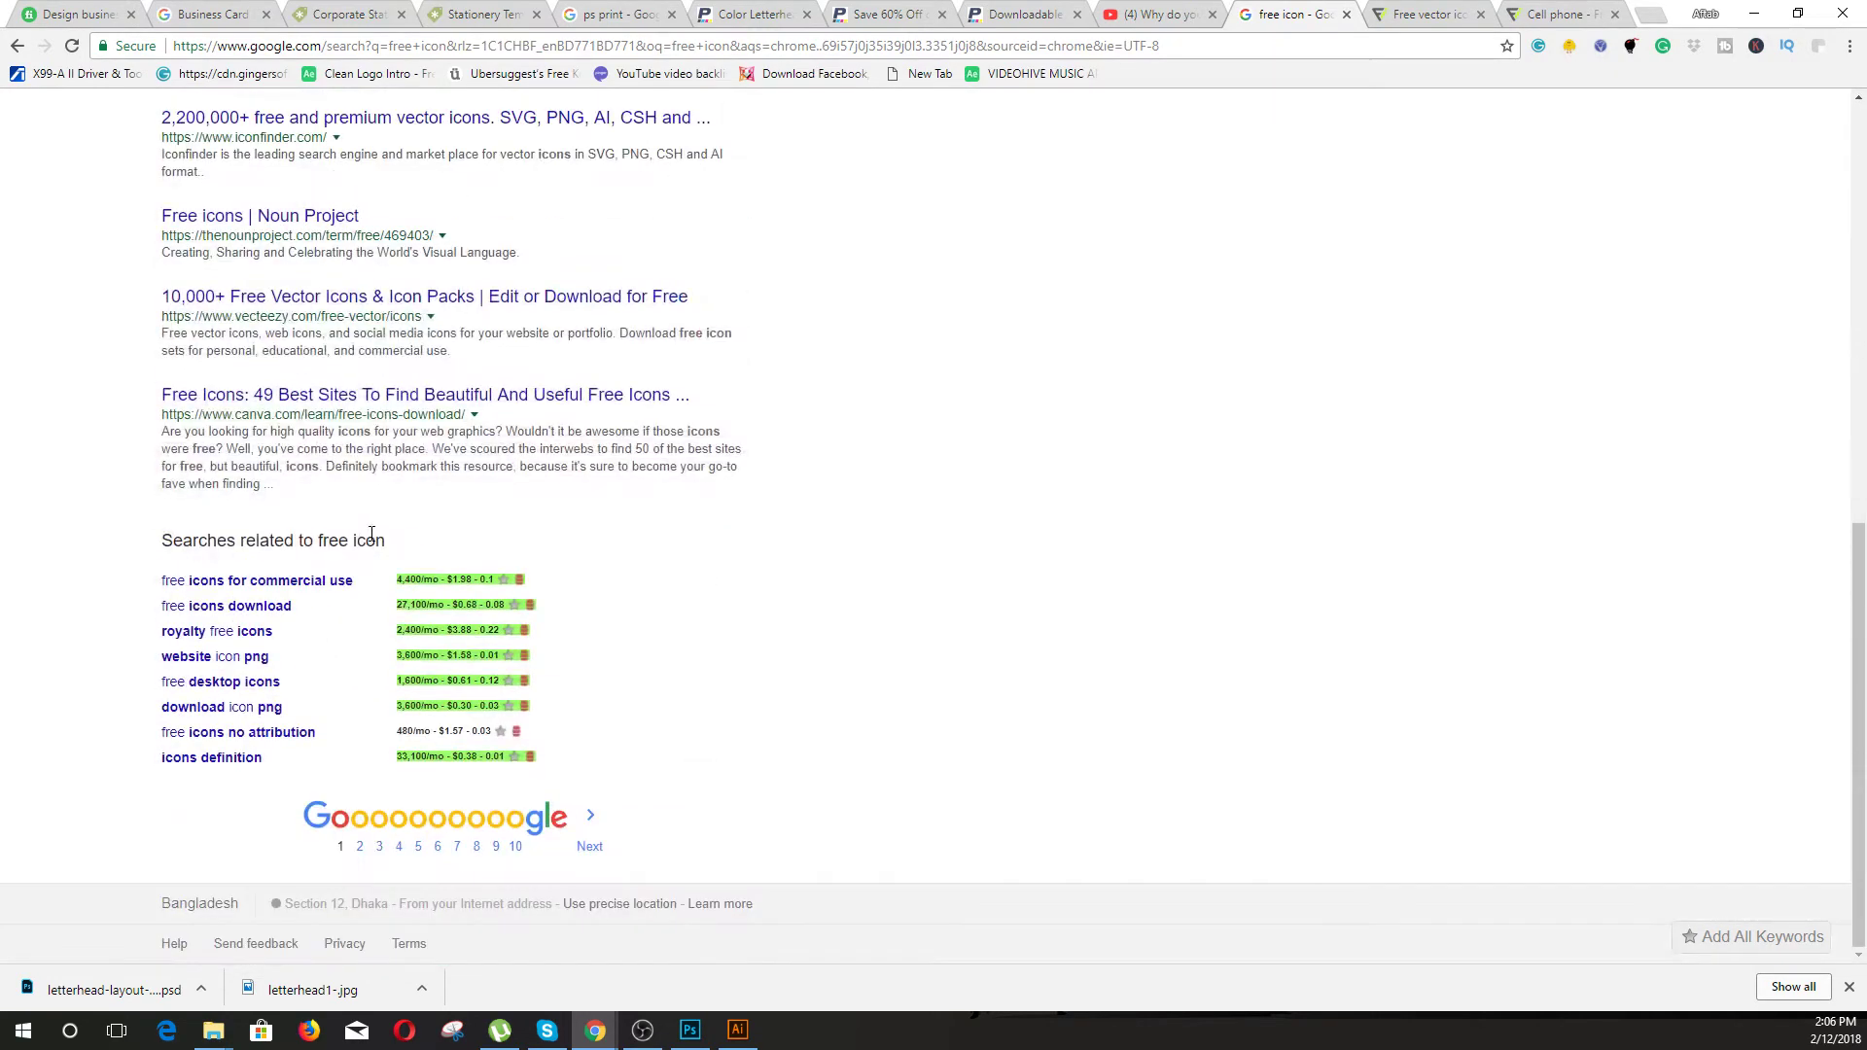
right_click(475, 853)
left_click(525, 692)
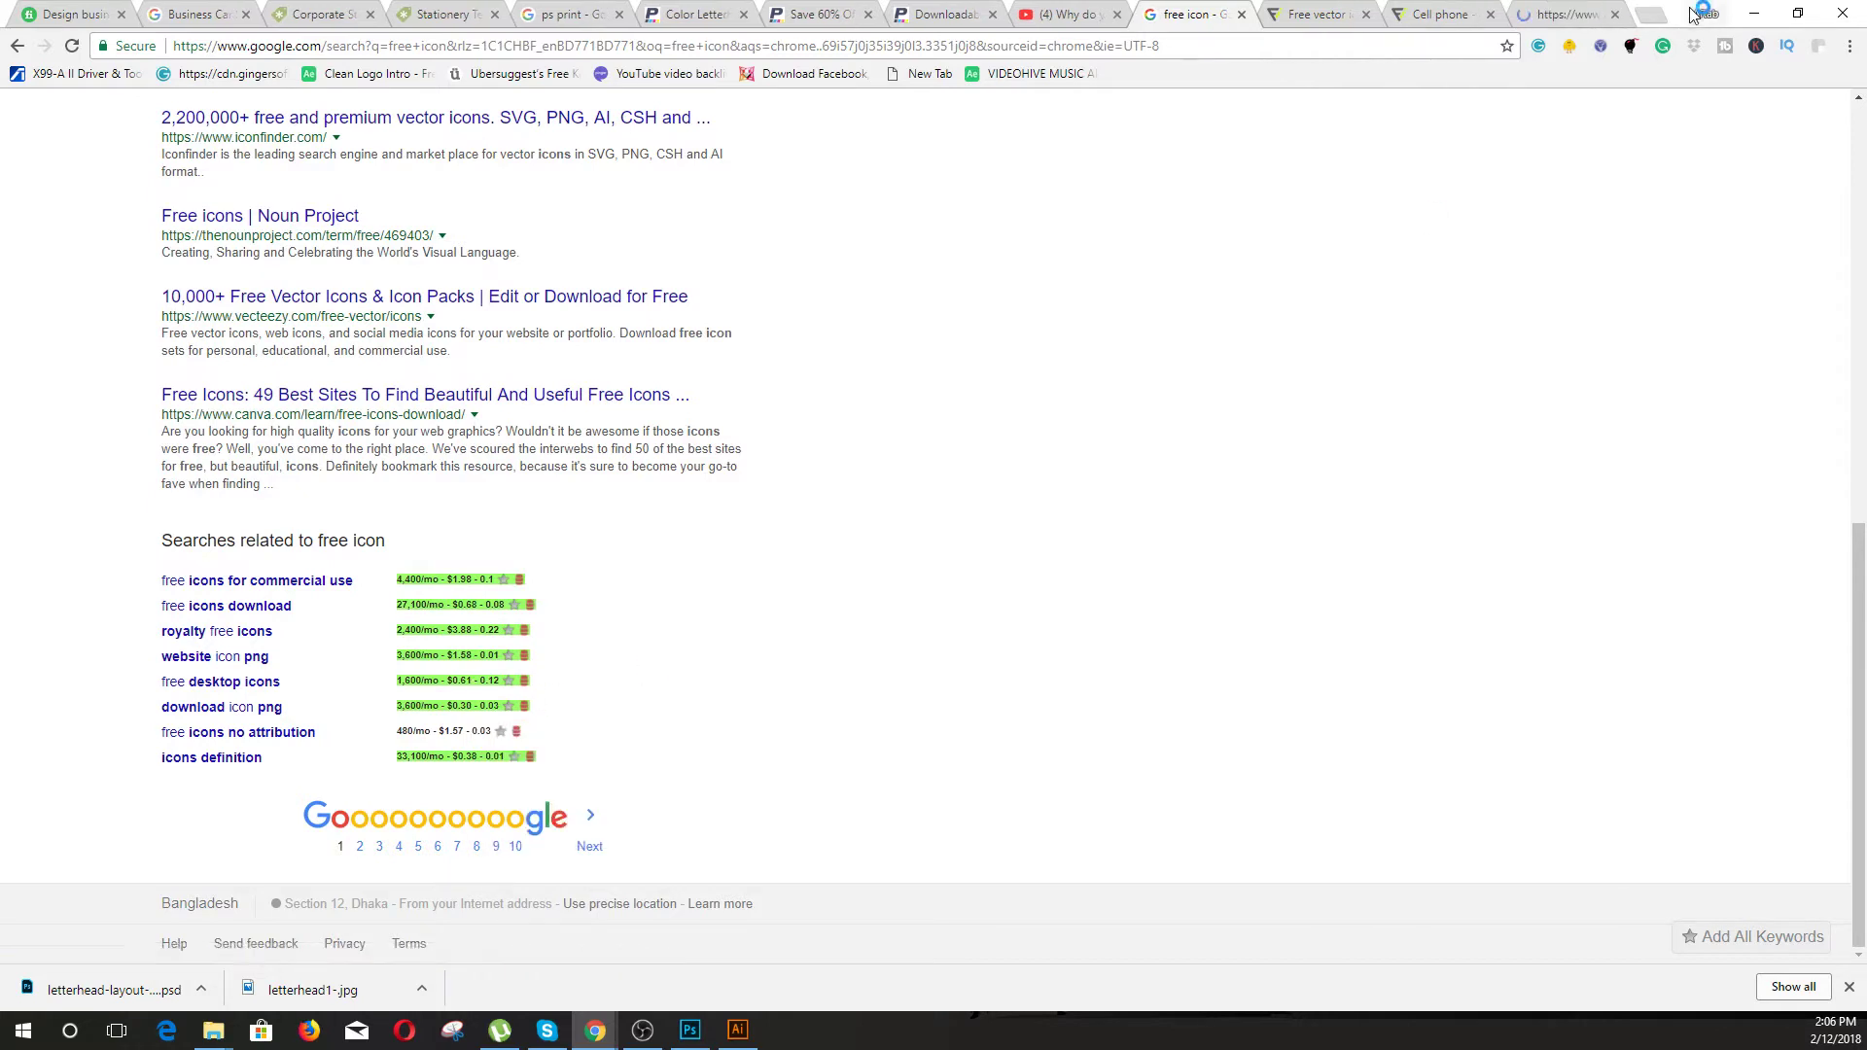
left_click(1569, 17)
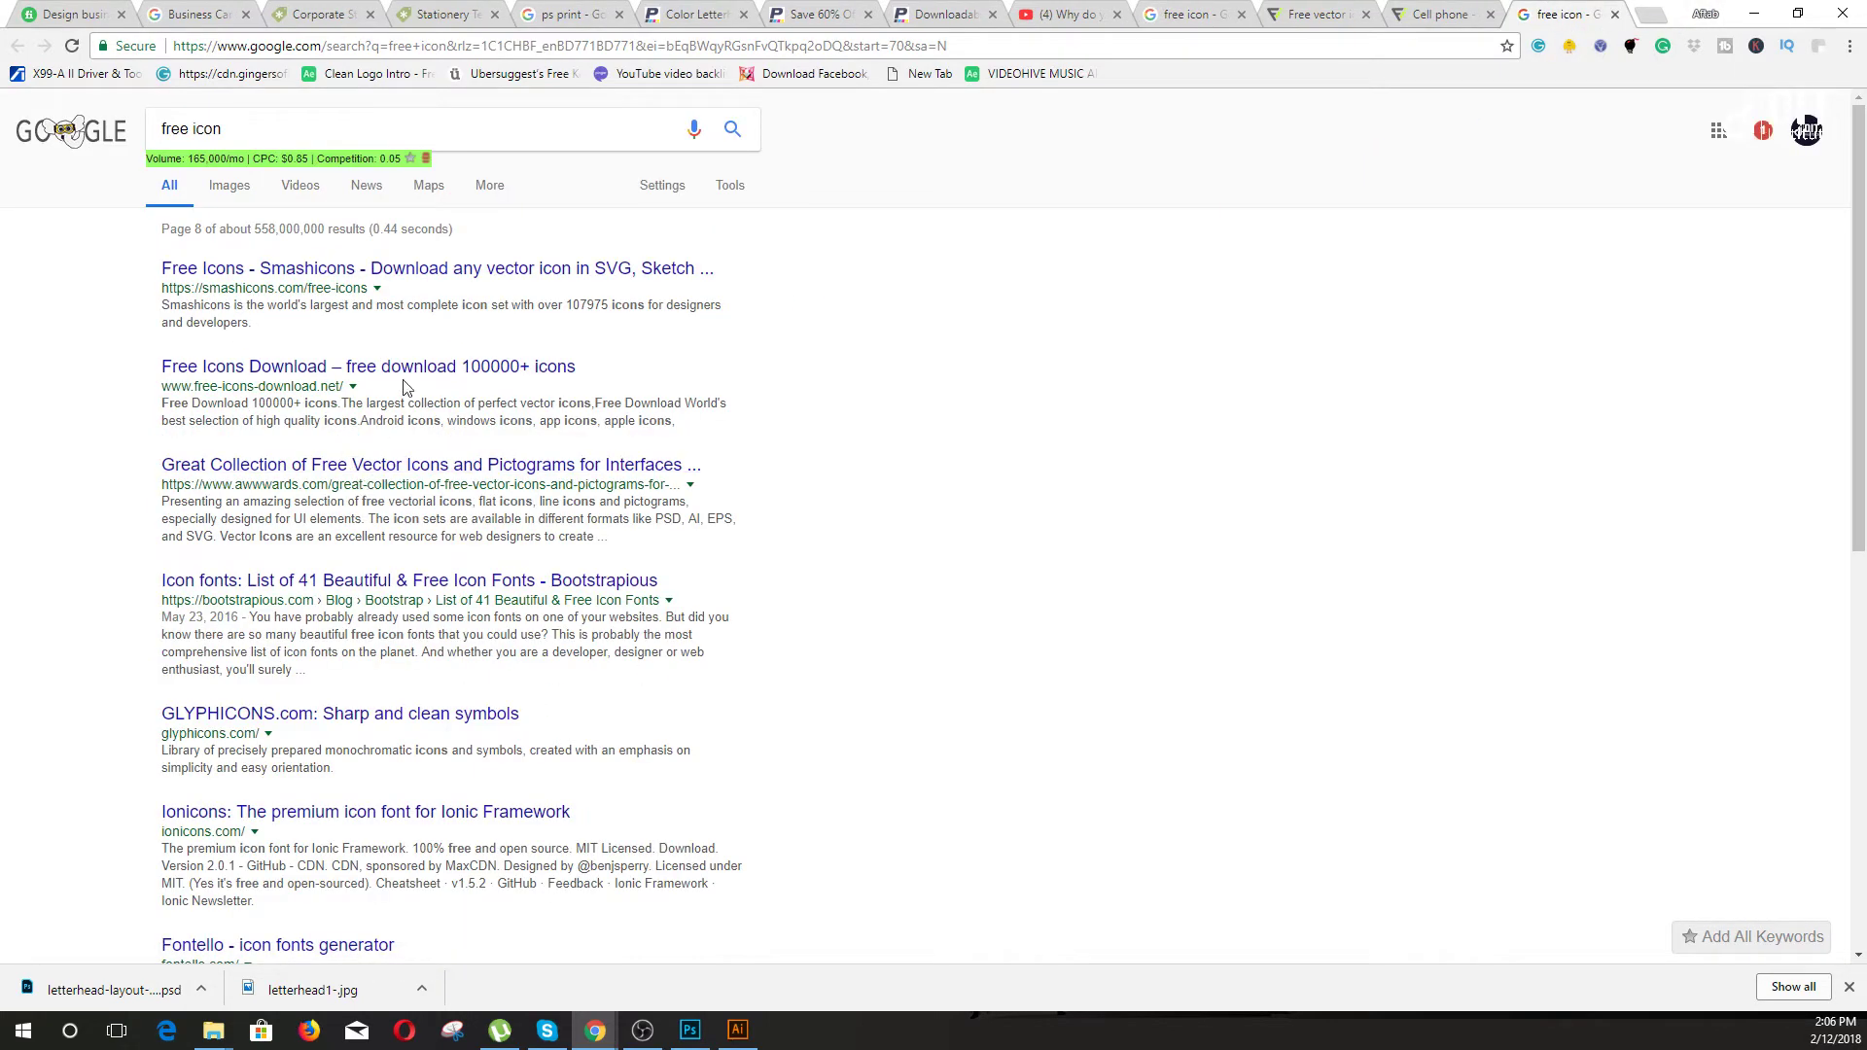
right_click(359, 369)
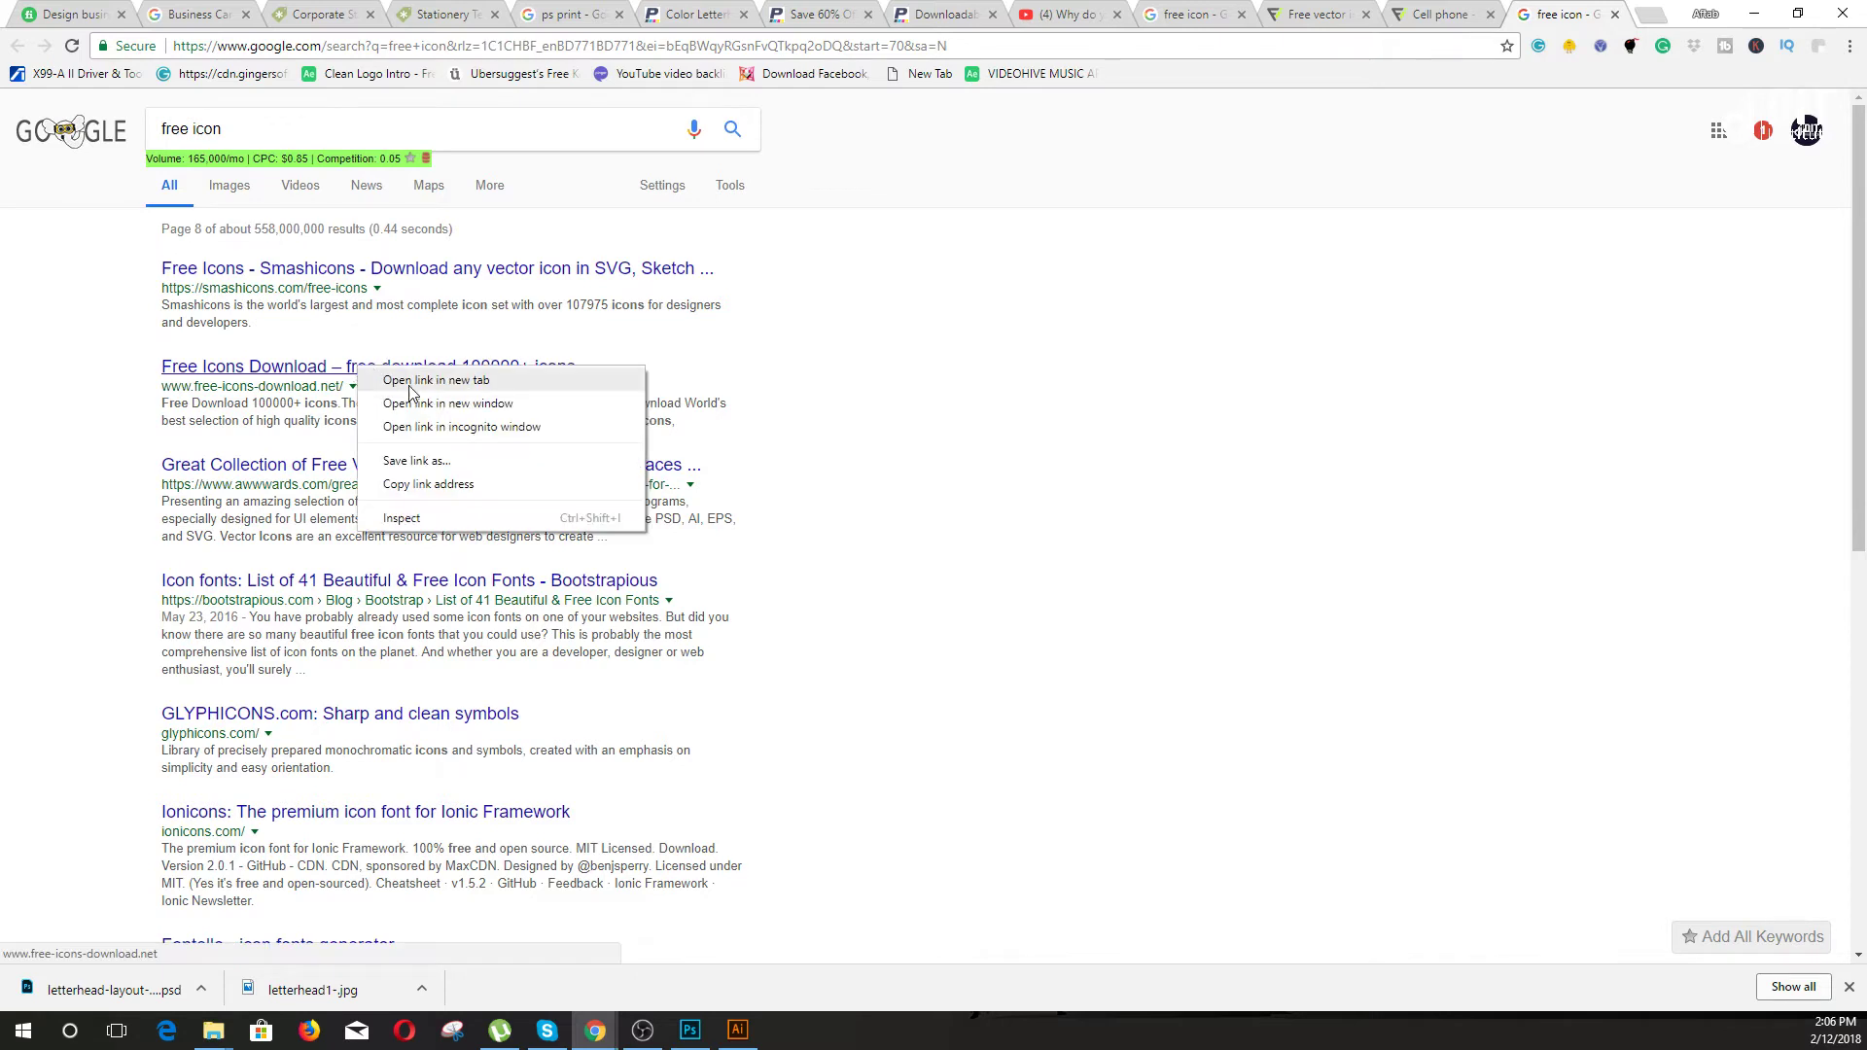
left_click(409, 380)
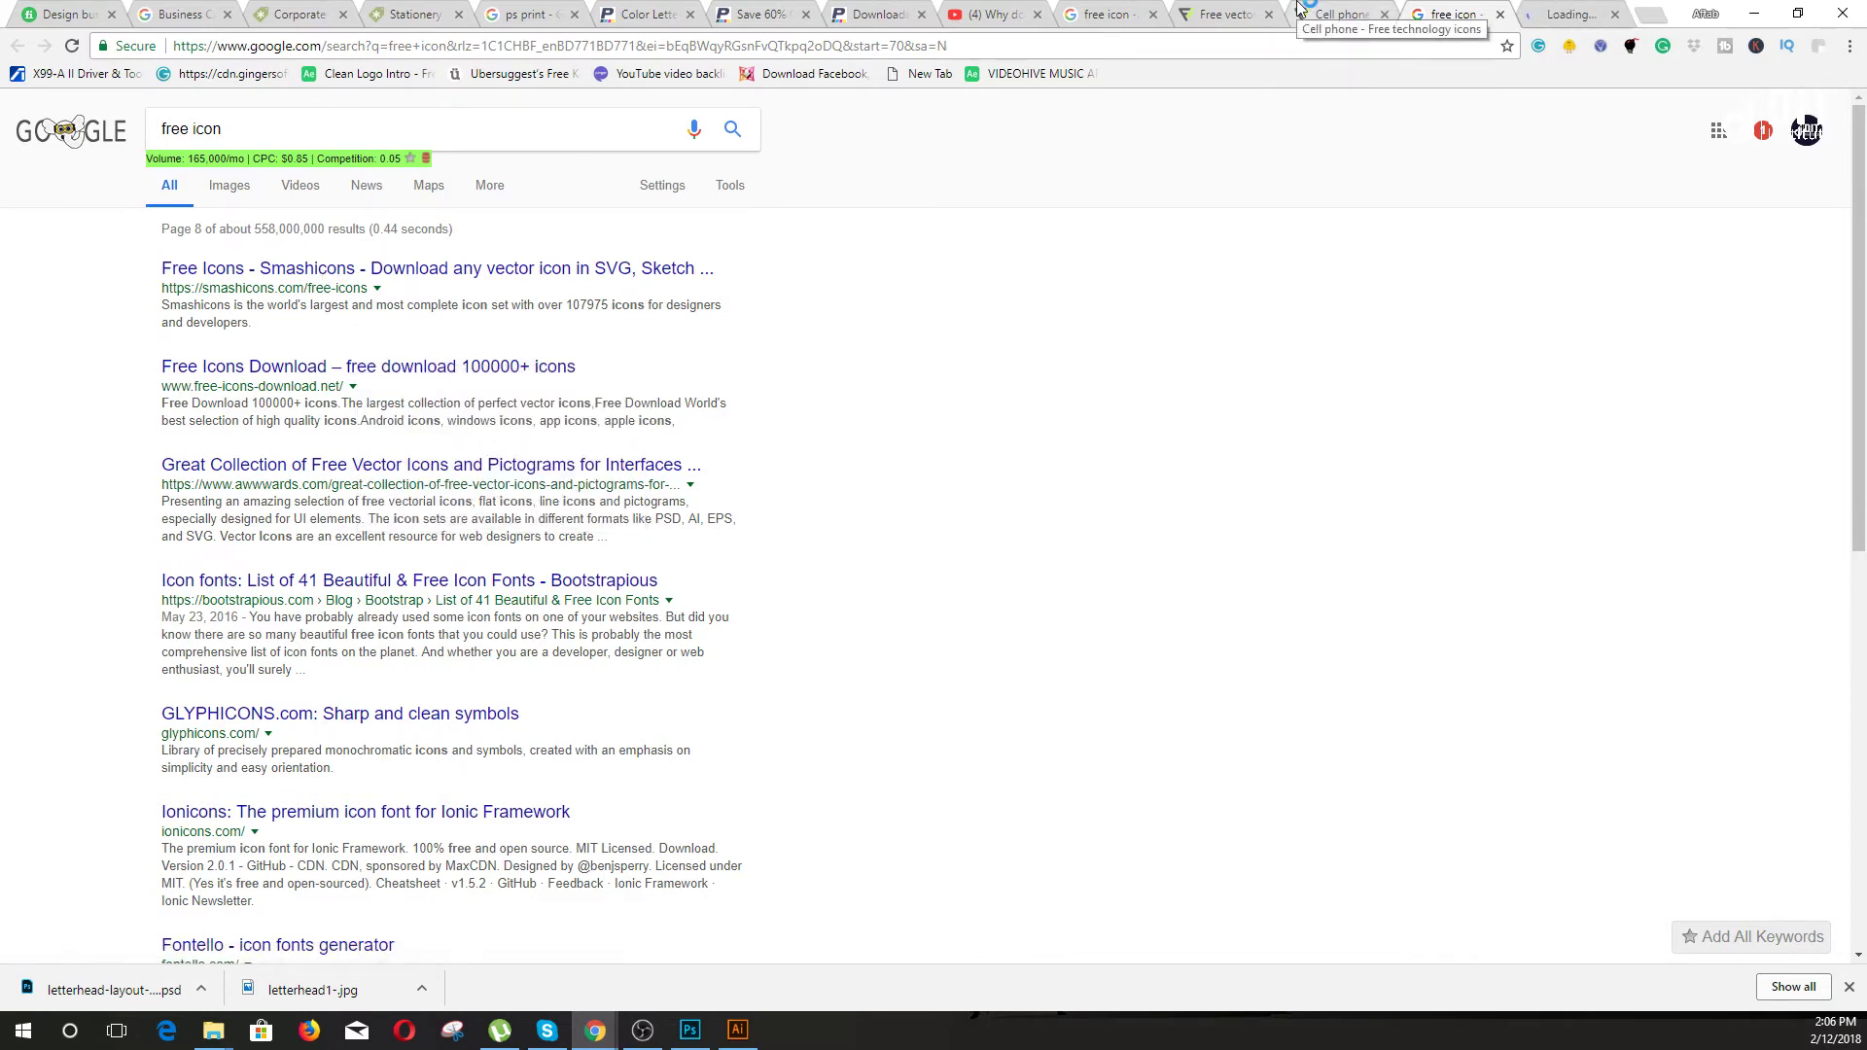
Browse the free-icons-download.net icon grid down to the page 1 of 4,673 pagination
left_click(1569, 14)
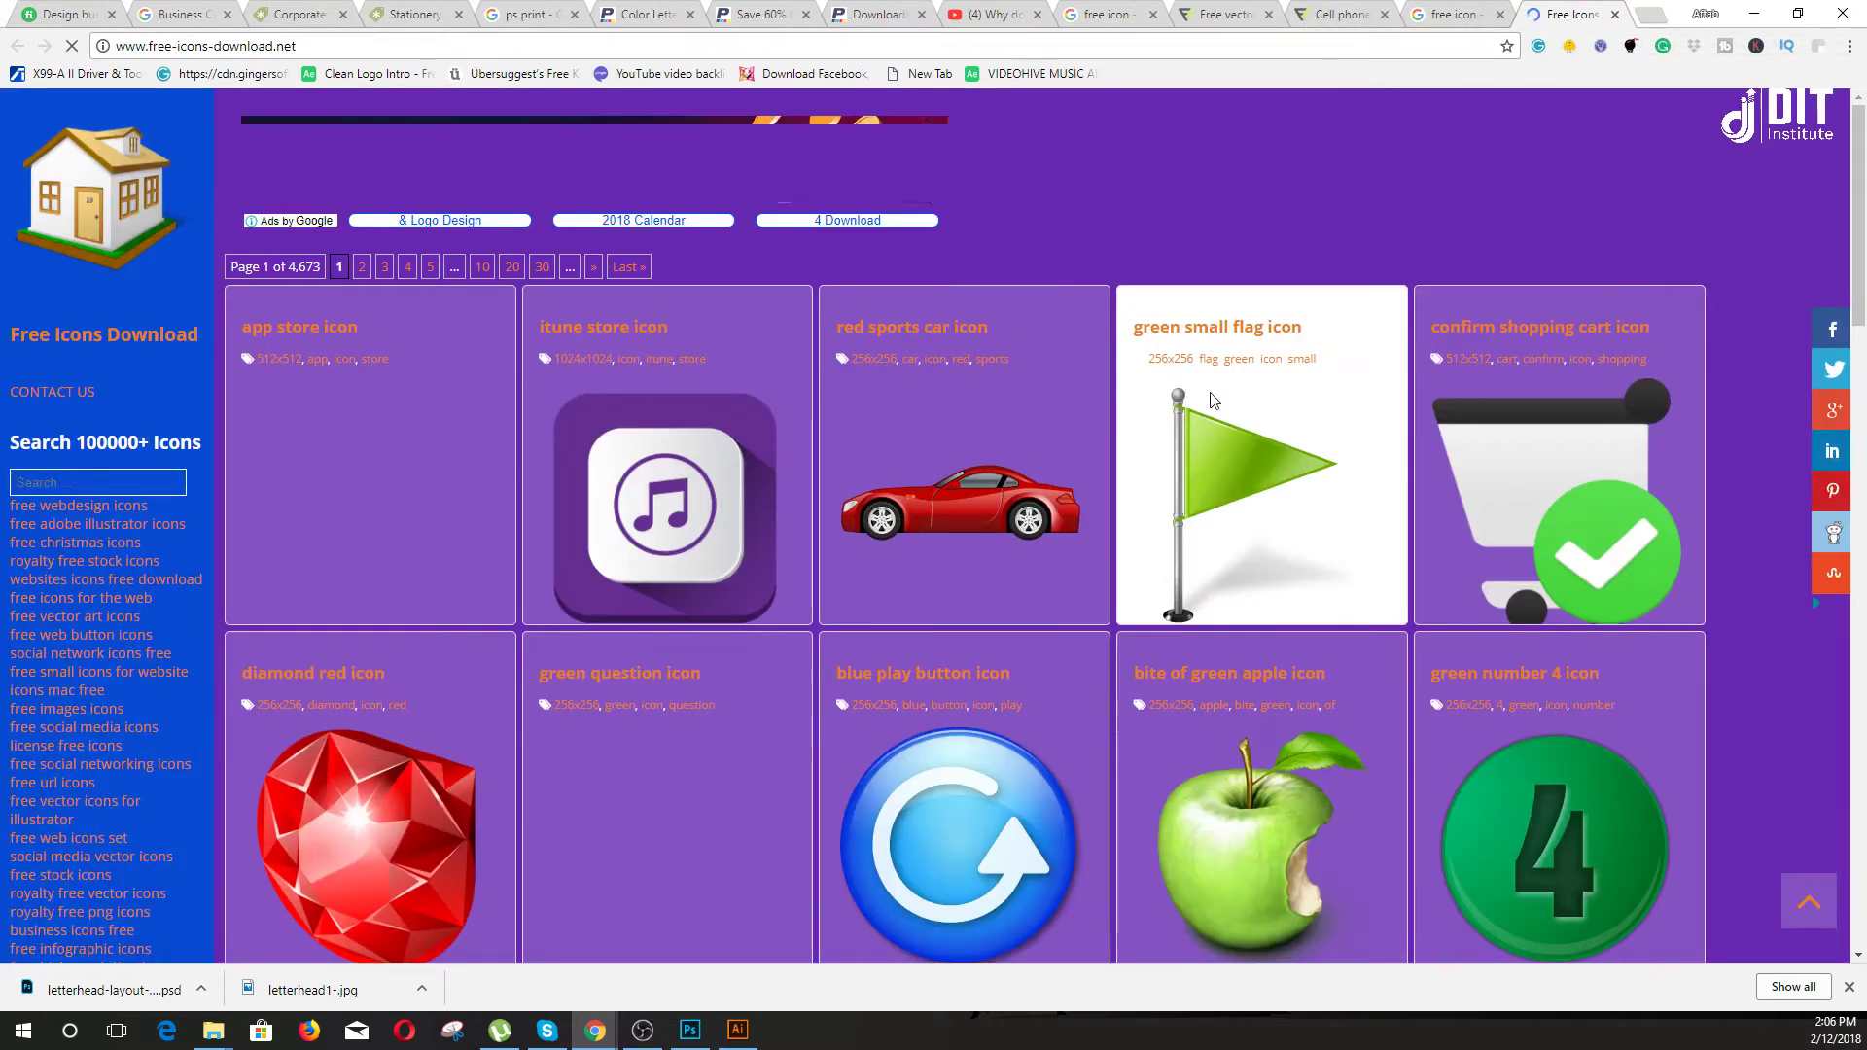
scroll(1196, 579, "down", 3)
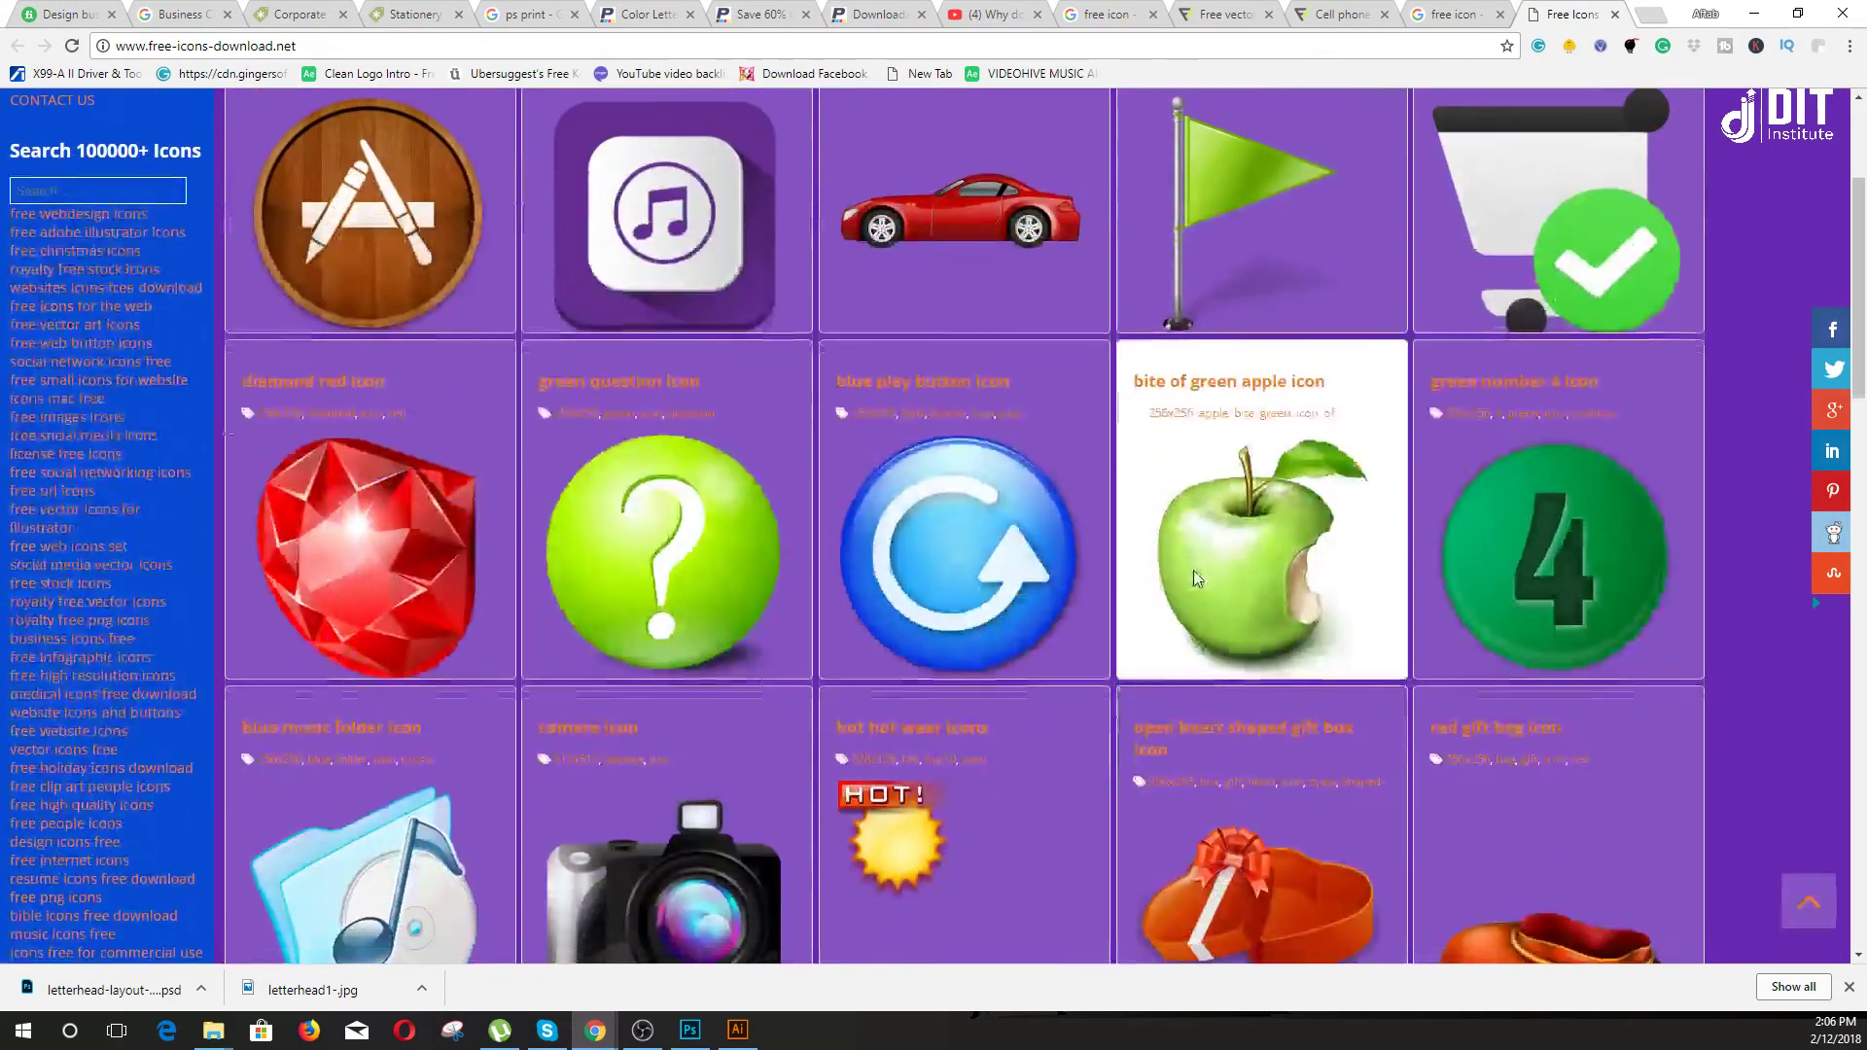
scroll(1196, 579, "down", 1)
scroll(1206, 574, "down", 3)
scroll(1220, 566, "down", 3)
scroll(1233, 559, "down", 3)
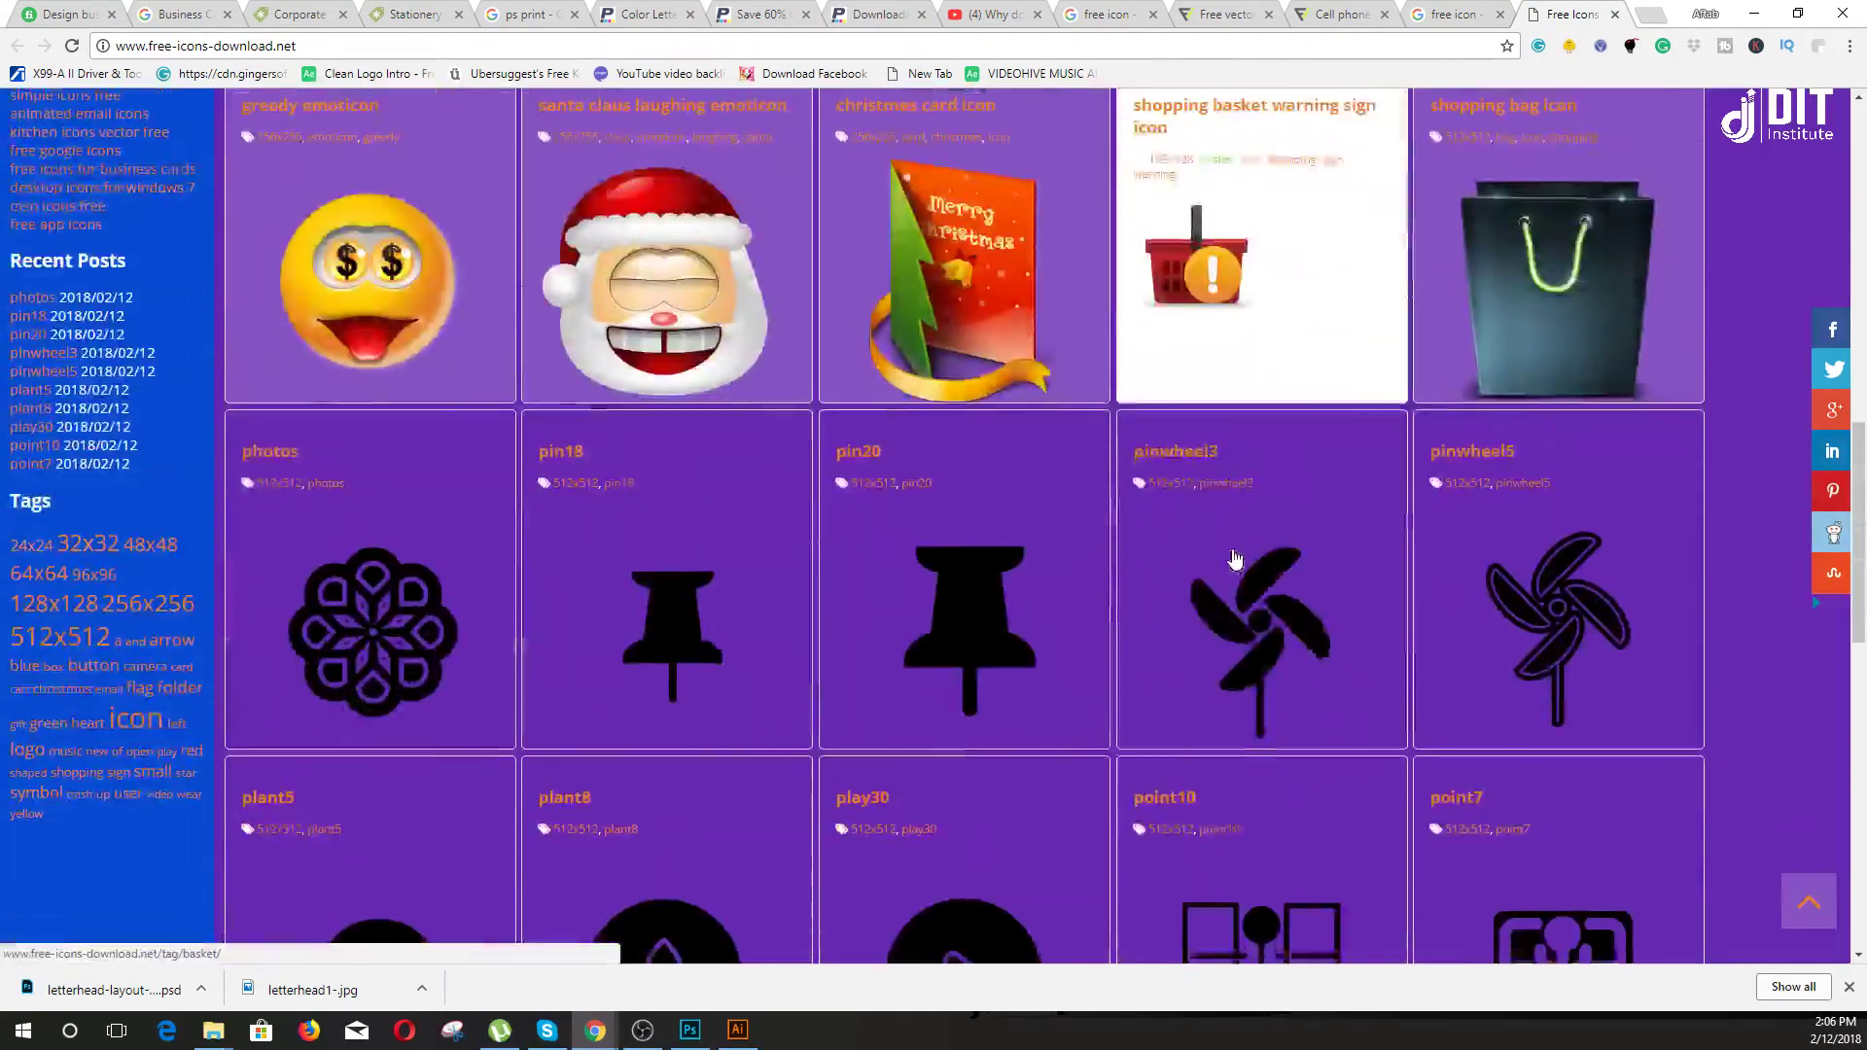
scroll(1233, 559, "down", 1)
scroll(1230, 554, "down", 3)
scroll(1227, 547, "down", 1)
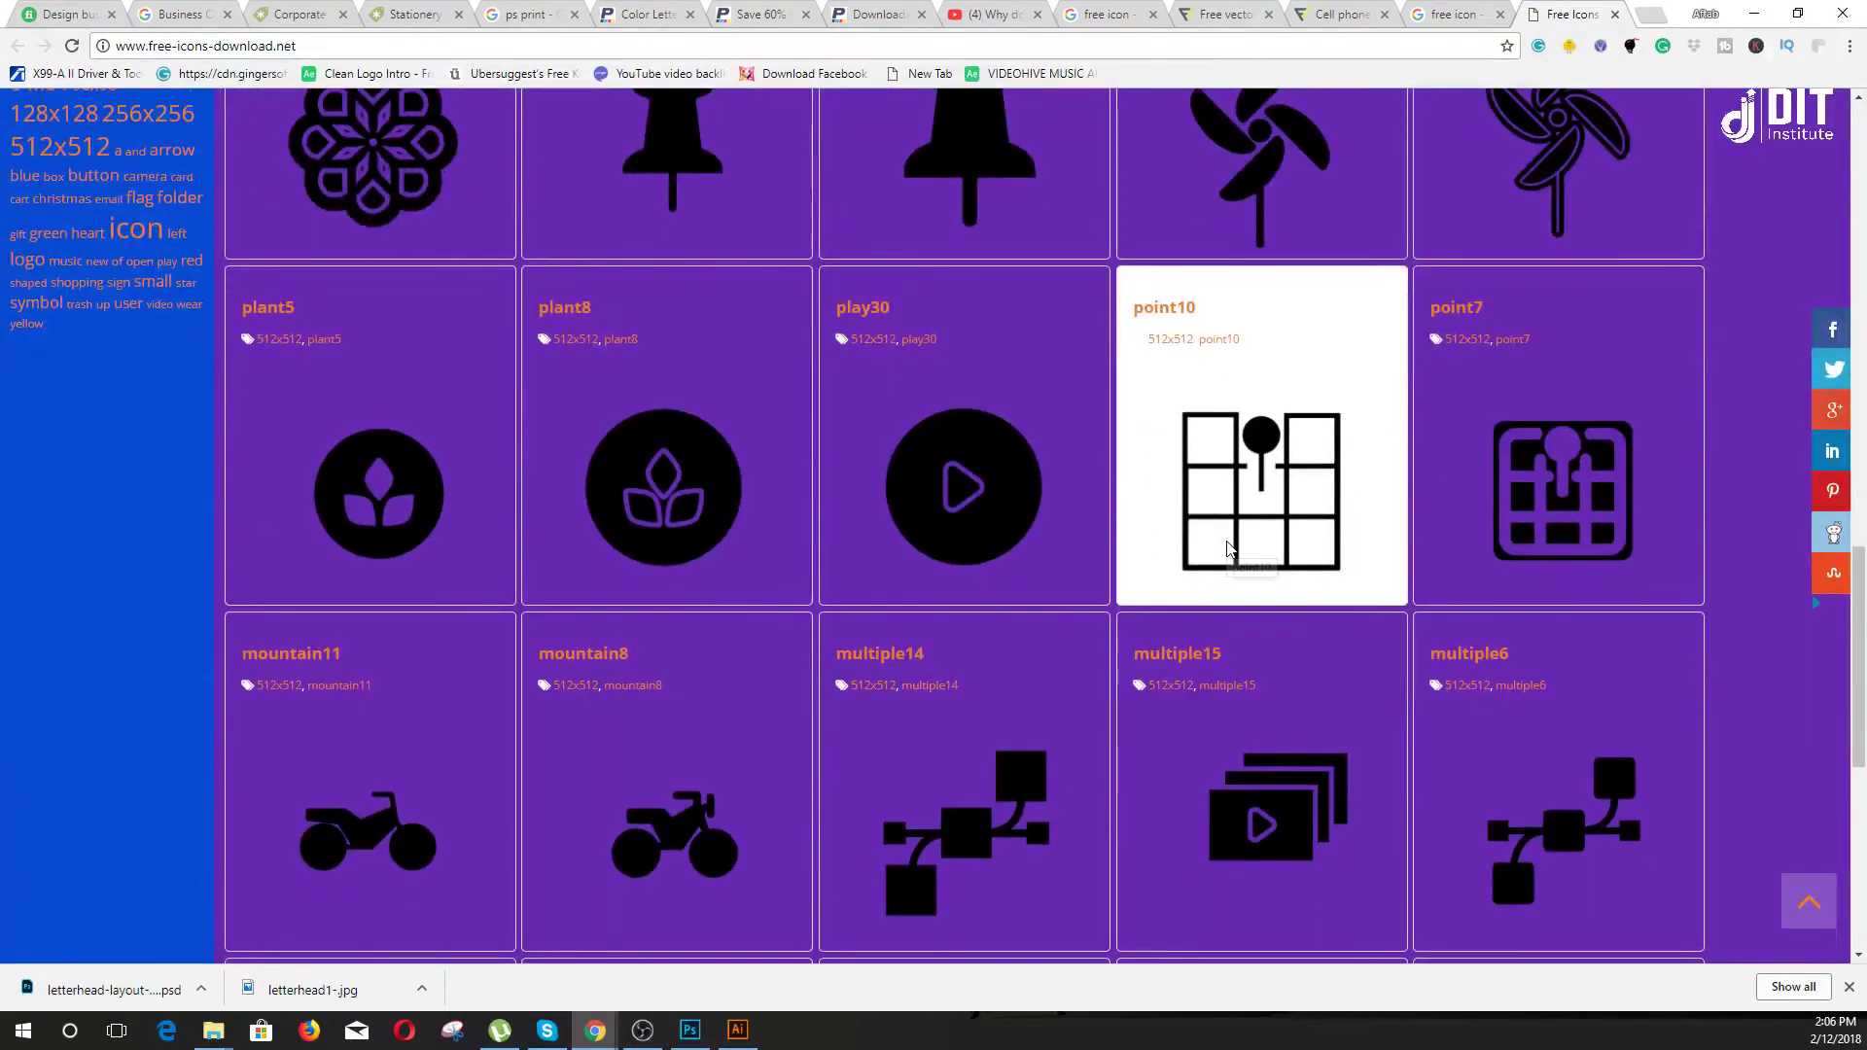
scroll(1233, 550, "down", 7)
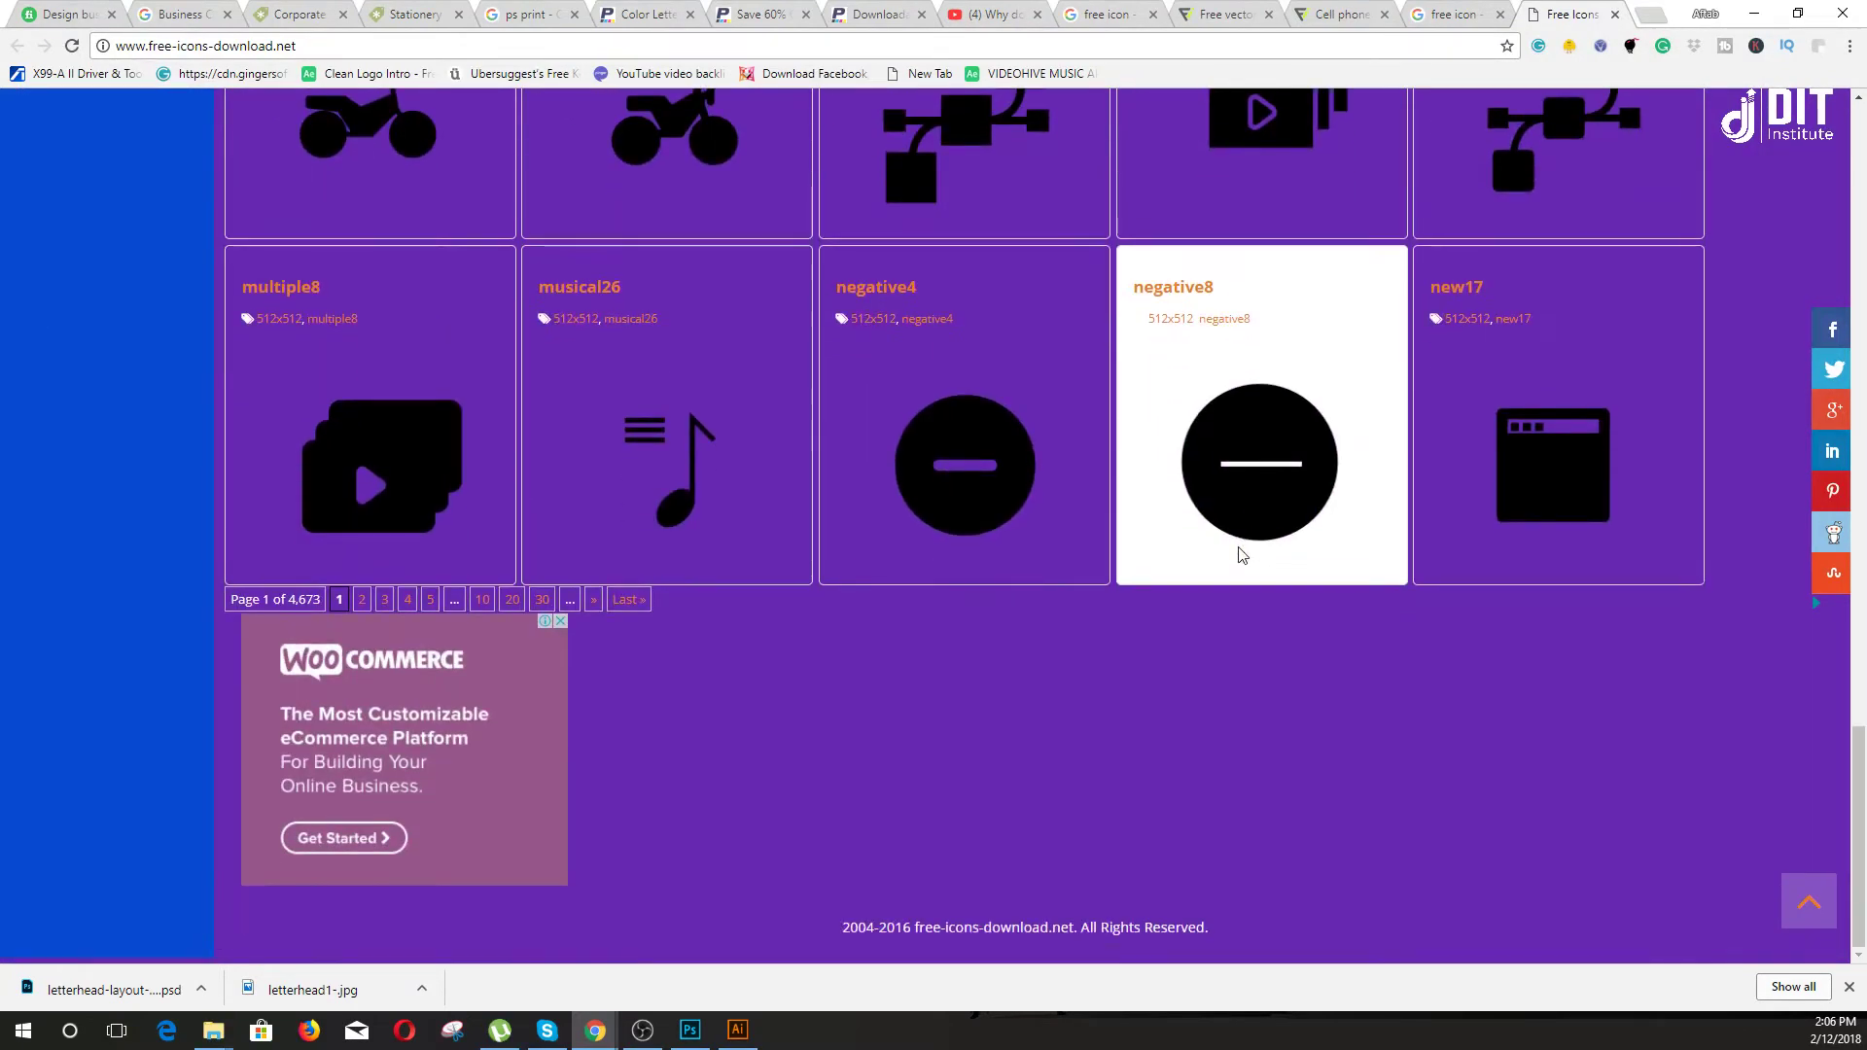
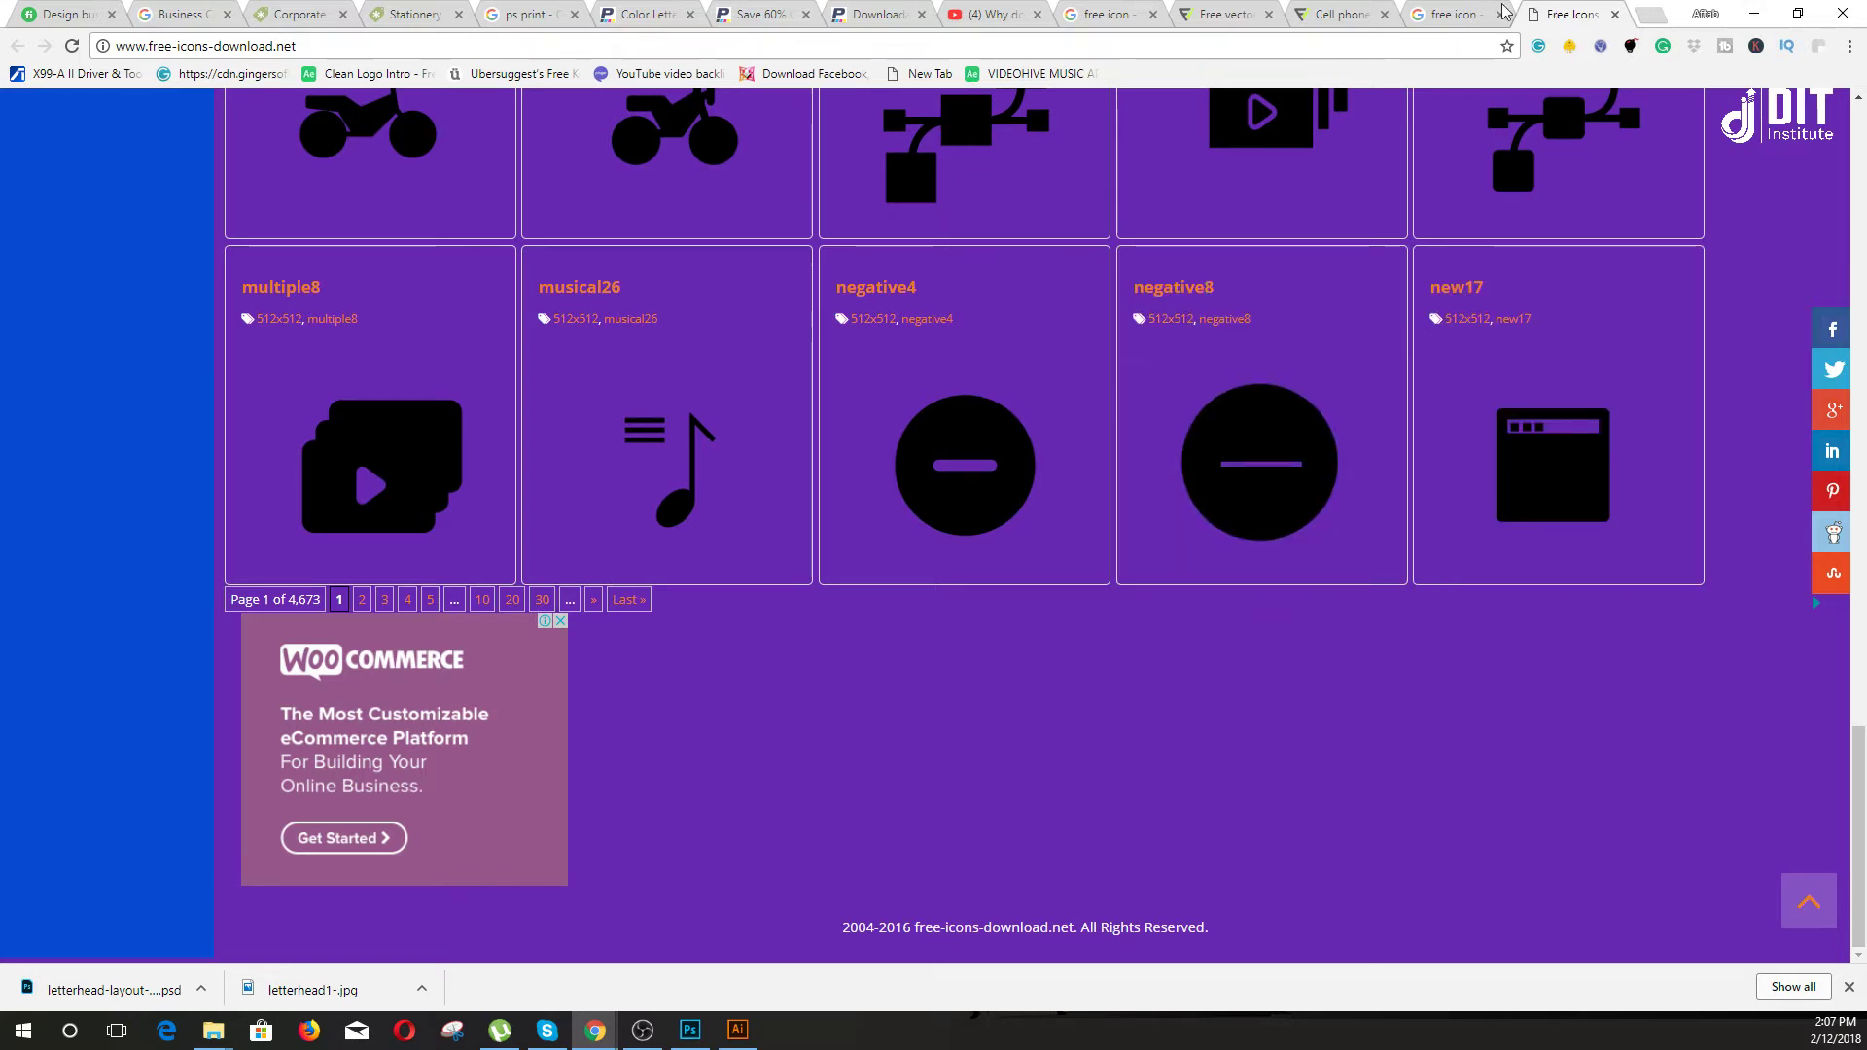
Start a 512 px PNG free download of the black cell phone icon
left_click(1322, 18)
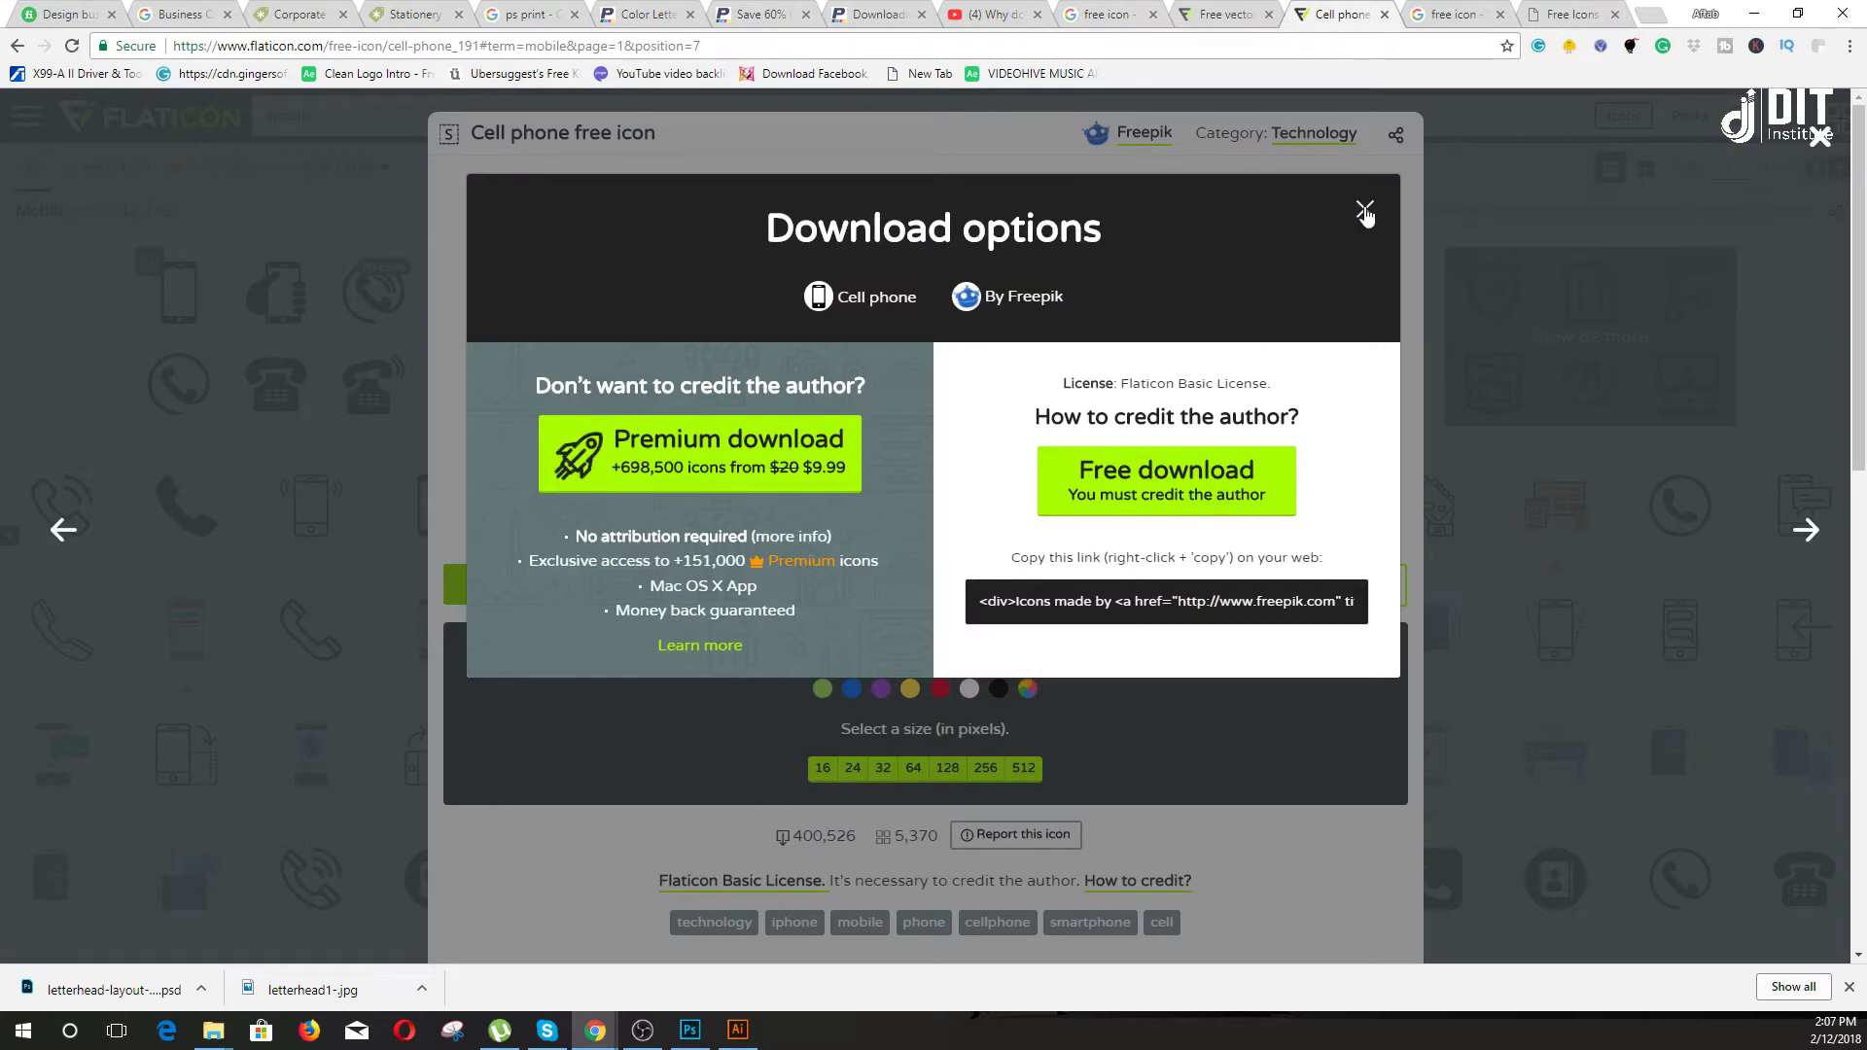
left_click(1365, 210)
left_click(564, 586)
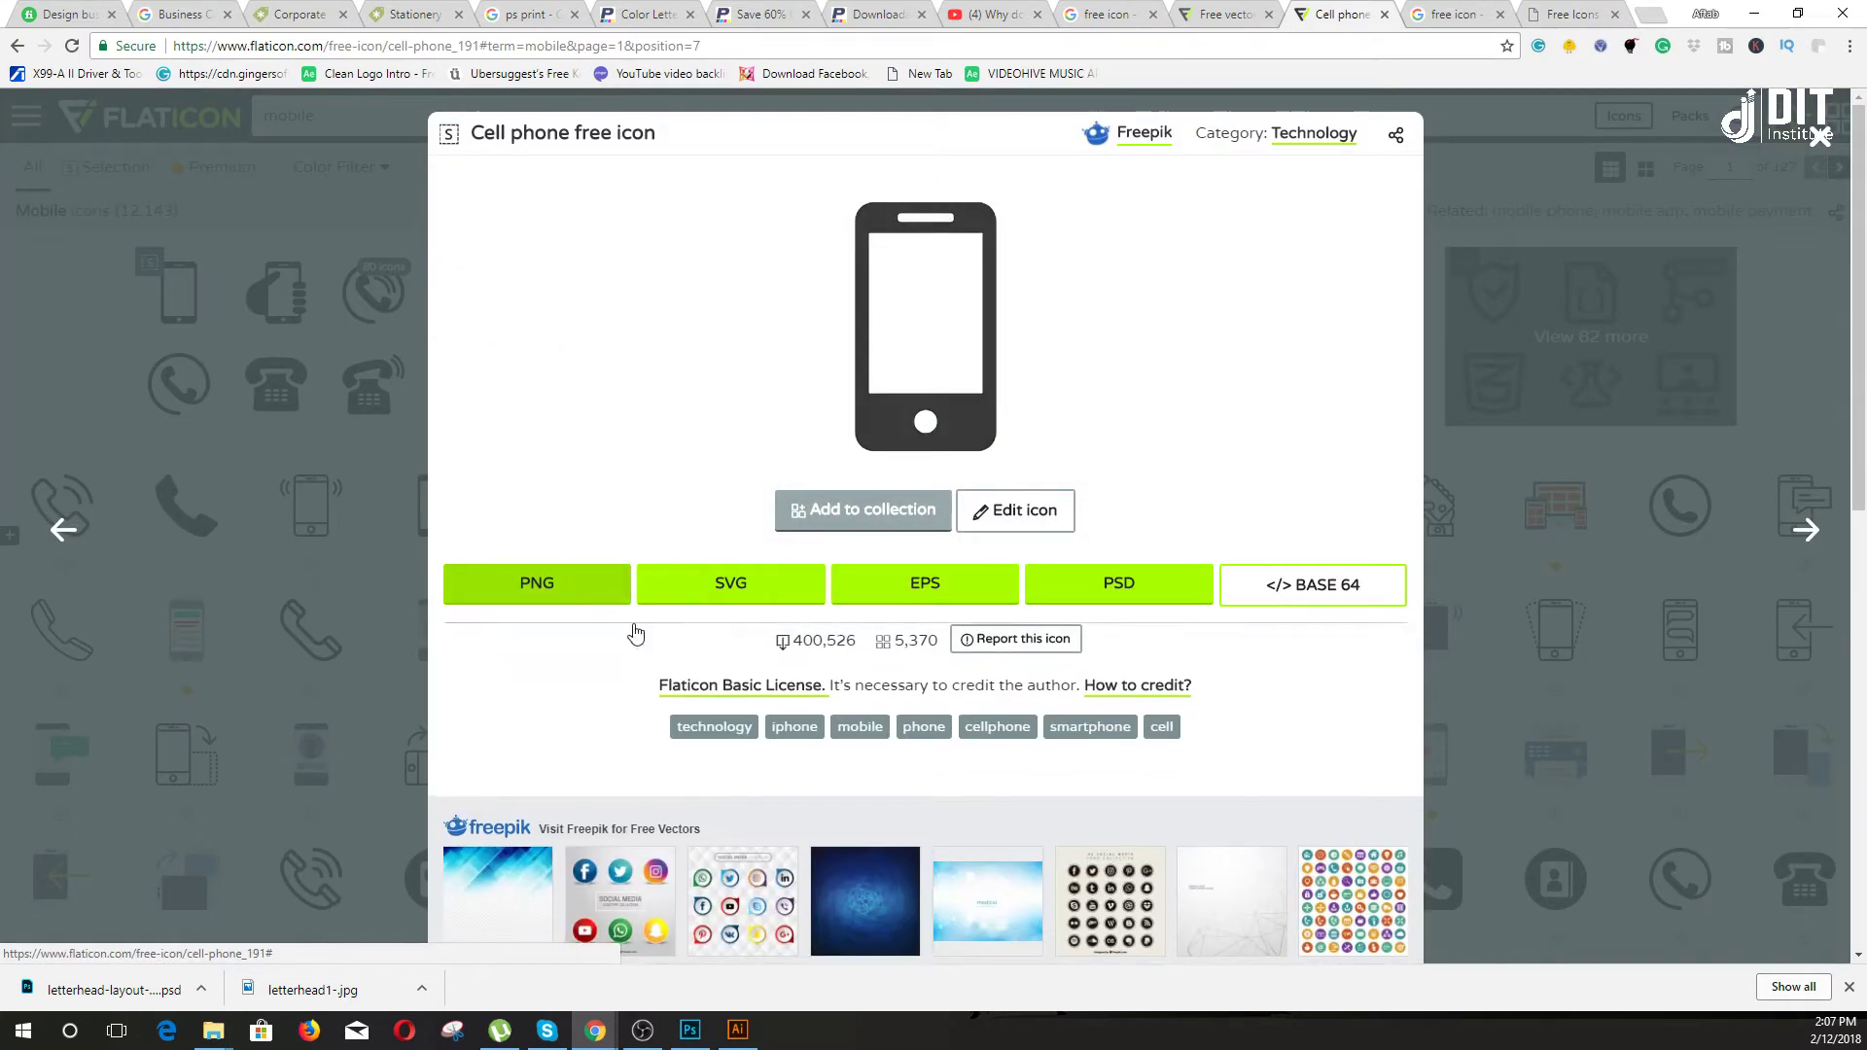
left_click(545, 583)
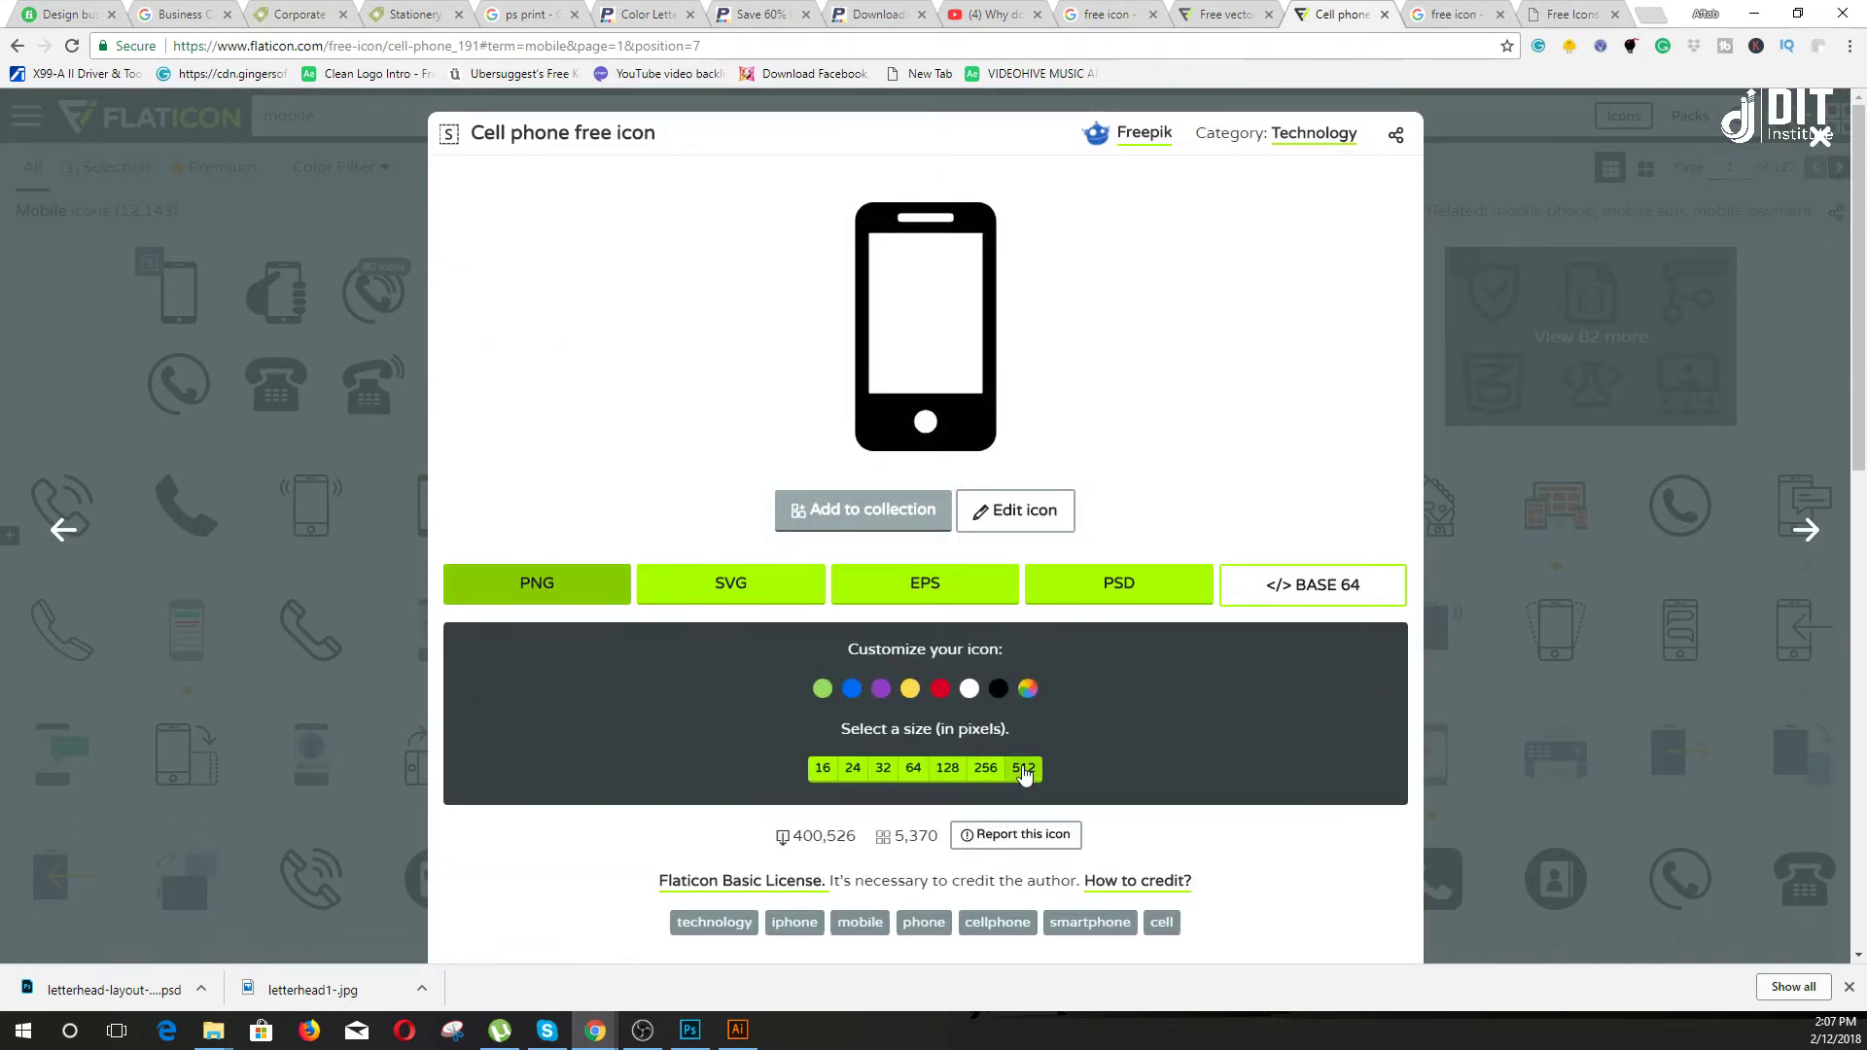
left_click(1024, 768)
left_click(1081, 515)
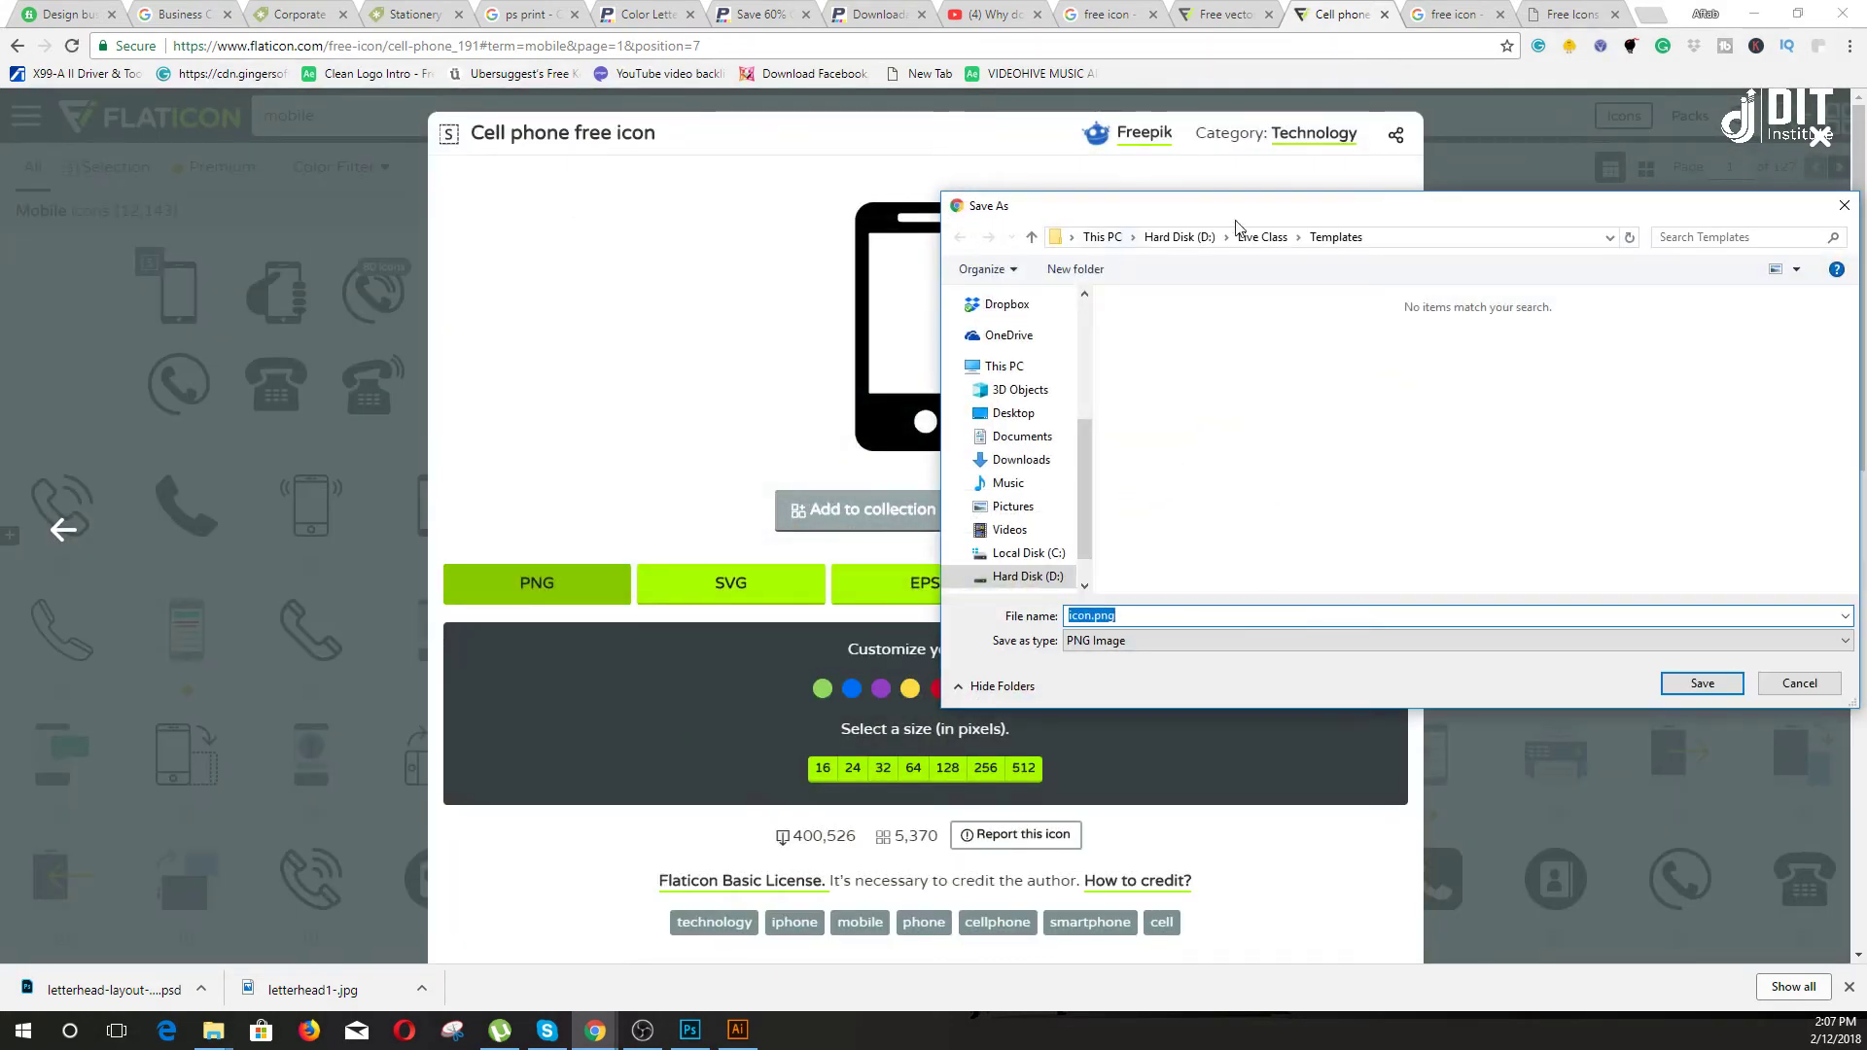
Save it as Mobile_icon.png in a new Icon folder under Live Class
left_click(1261, 237)
right_click(1183, 454)
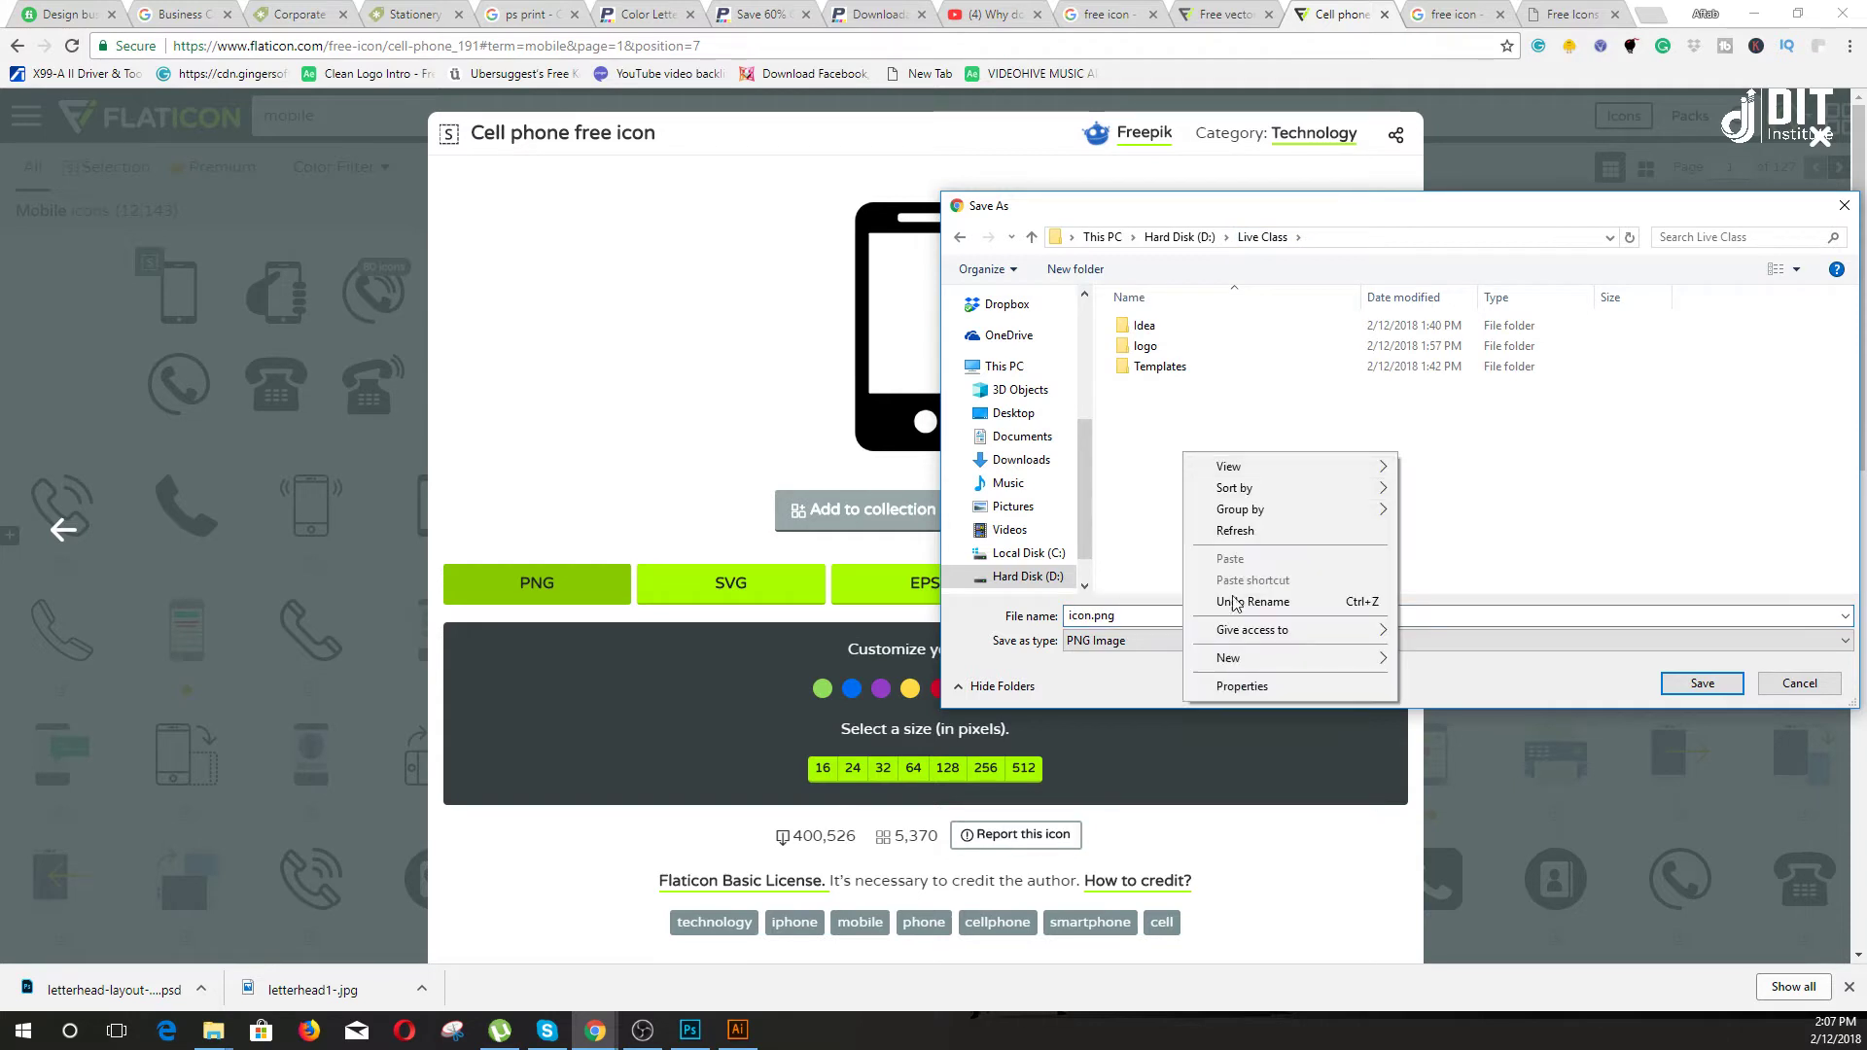
mouse_move(1292, 656)
left_click(1525, 657)
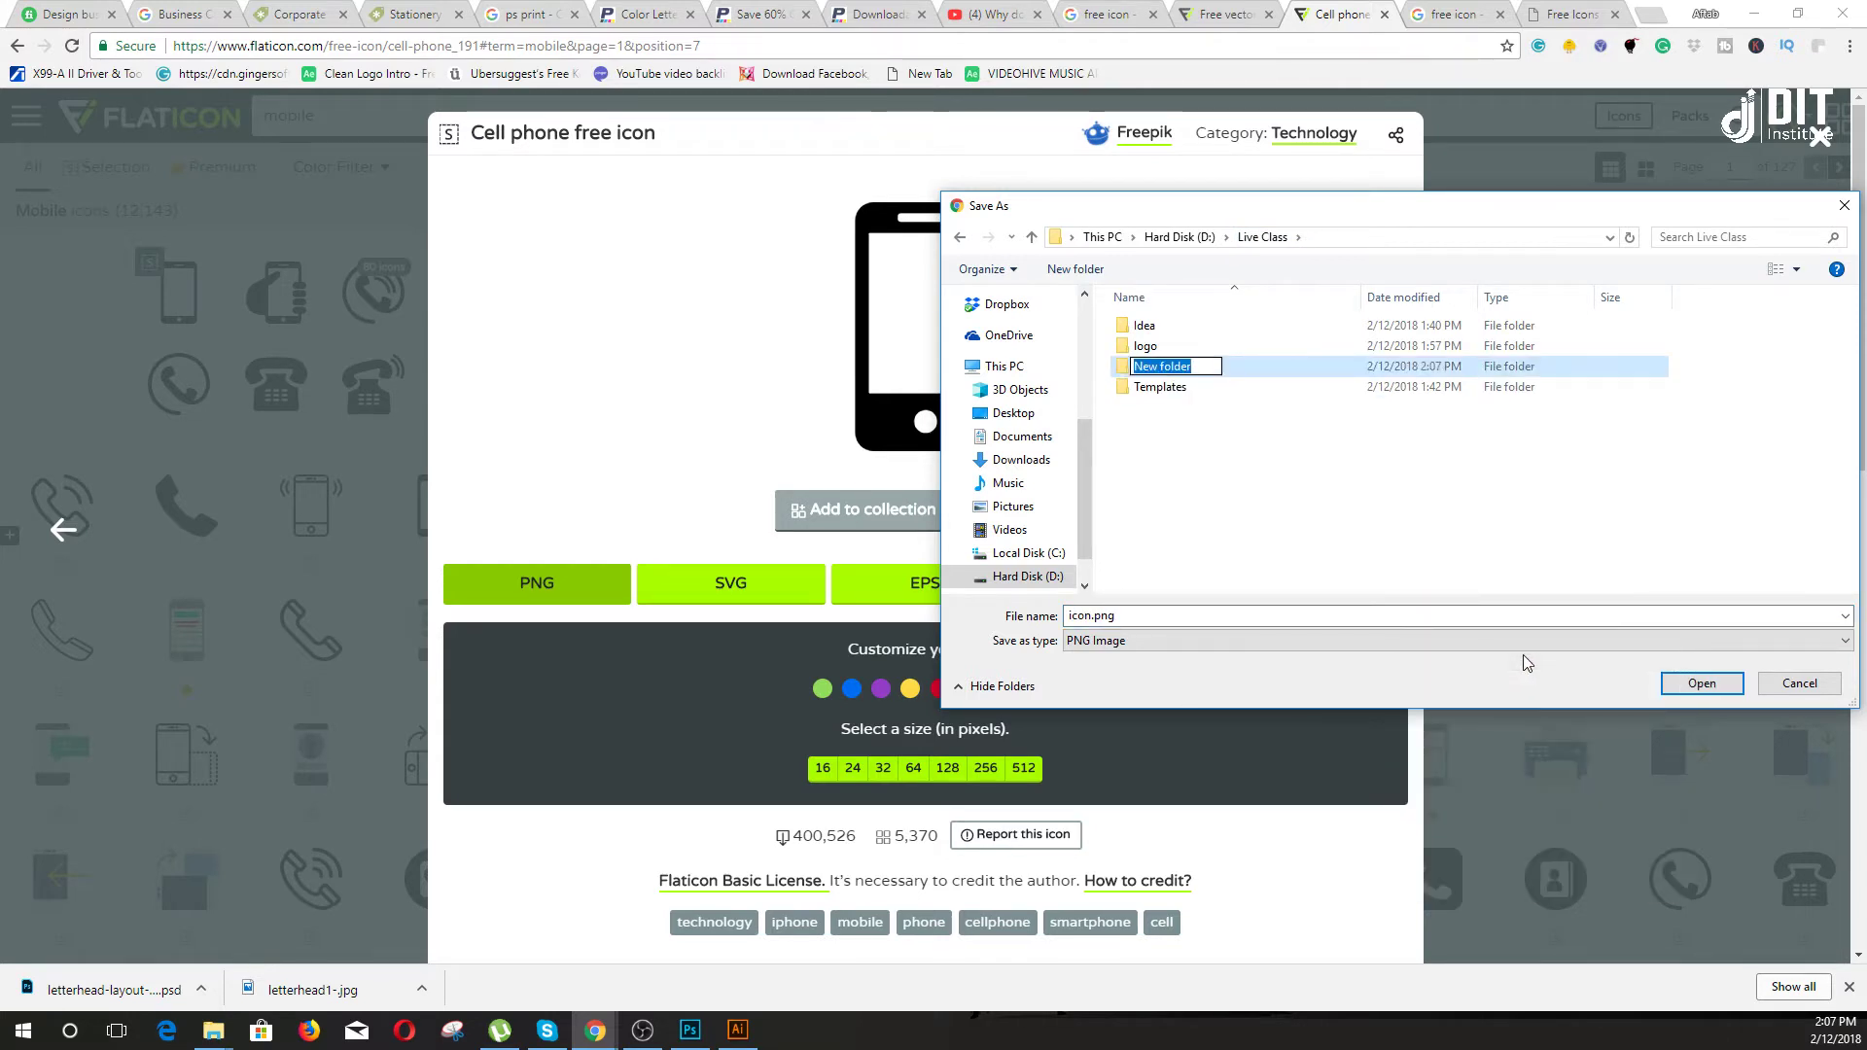
type("Icon")
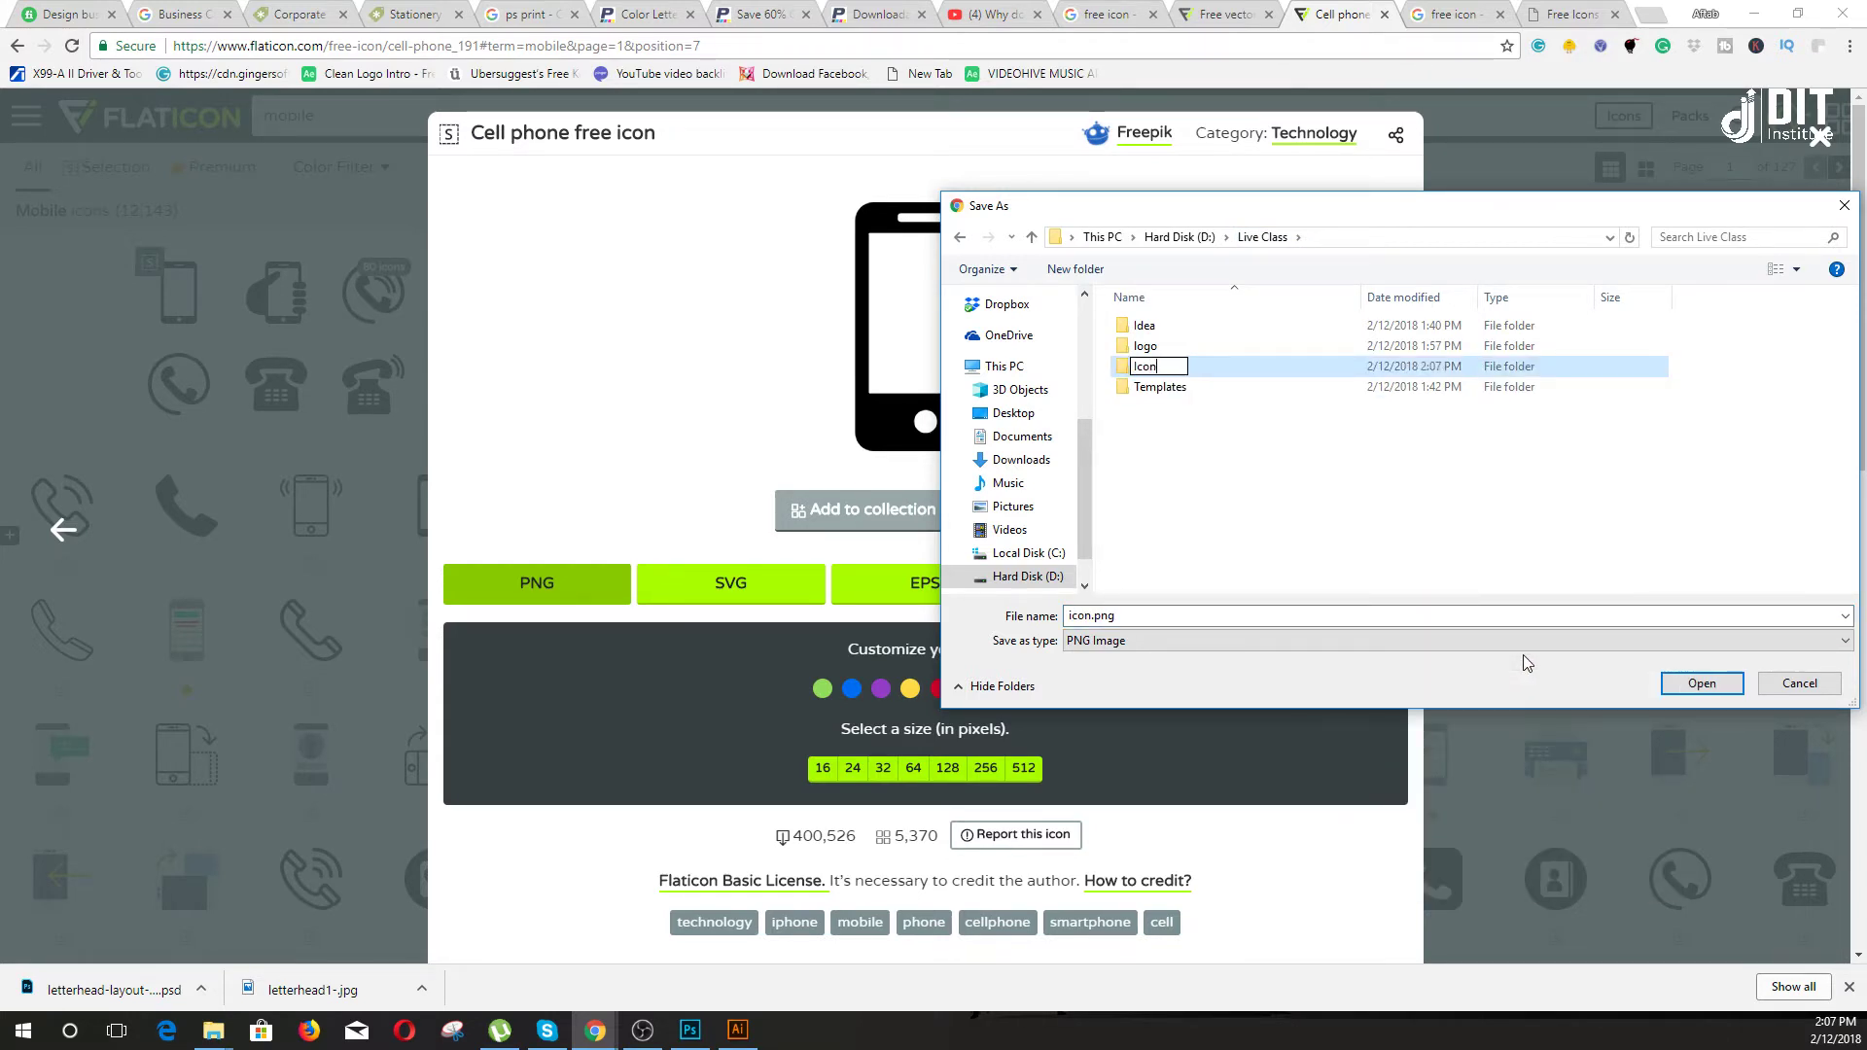
key("Return")
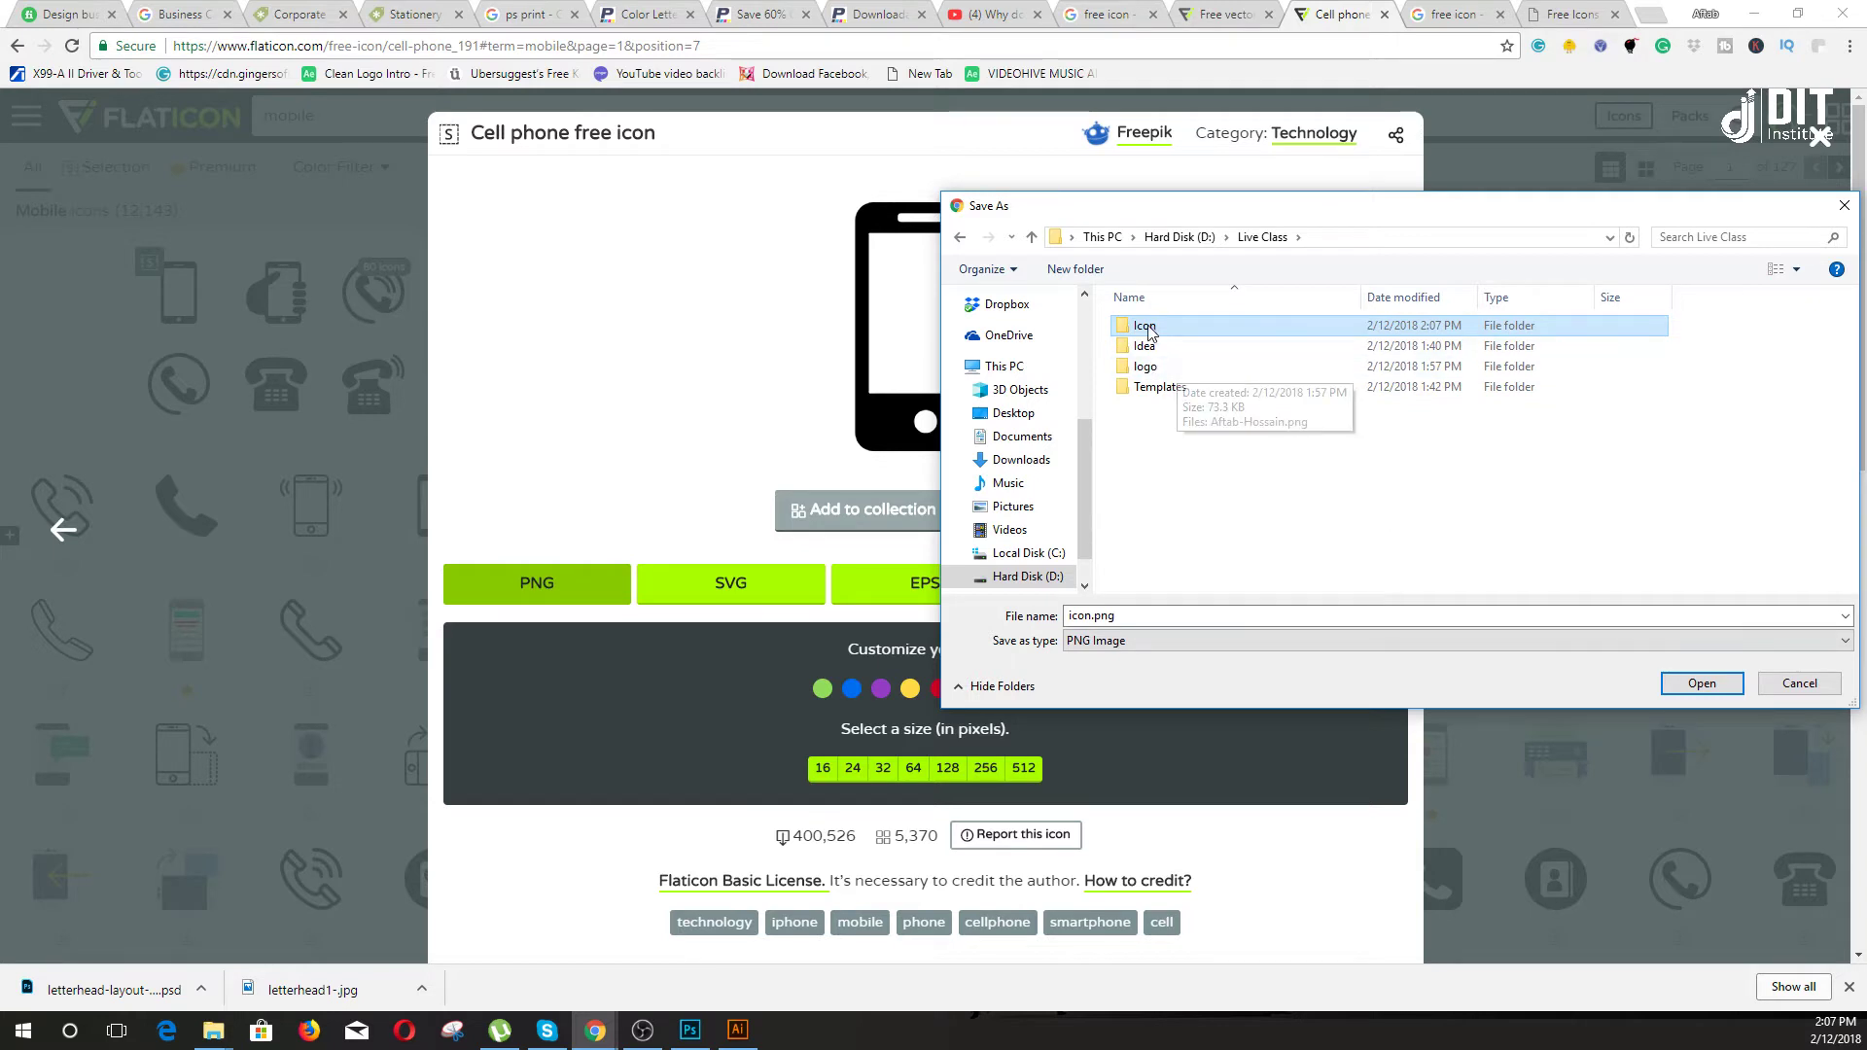
double_click(1162, 328)
double_click(1074, 618)
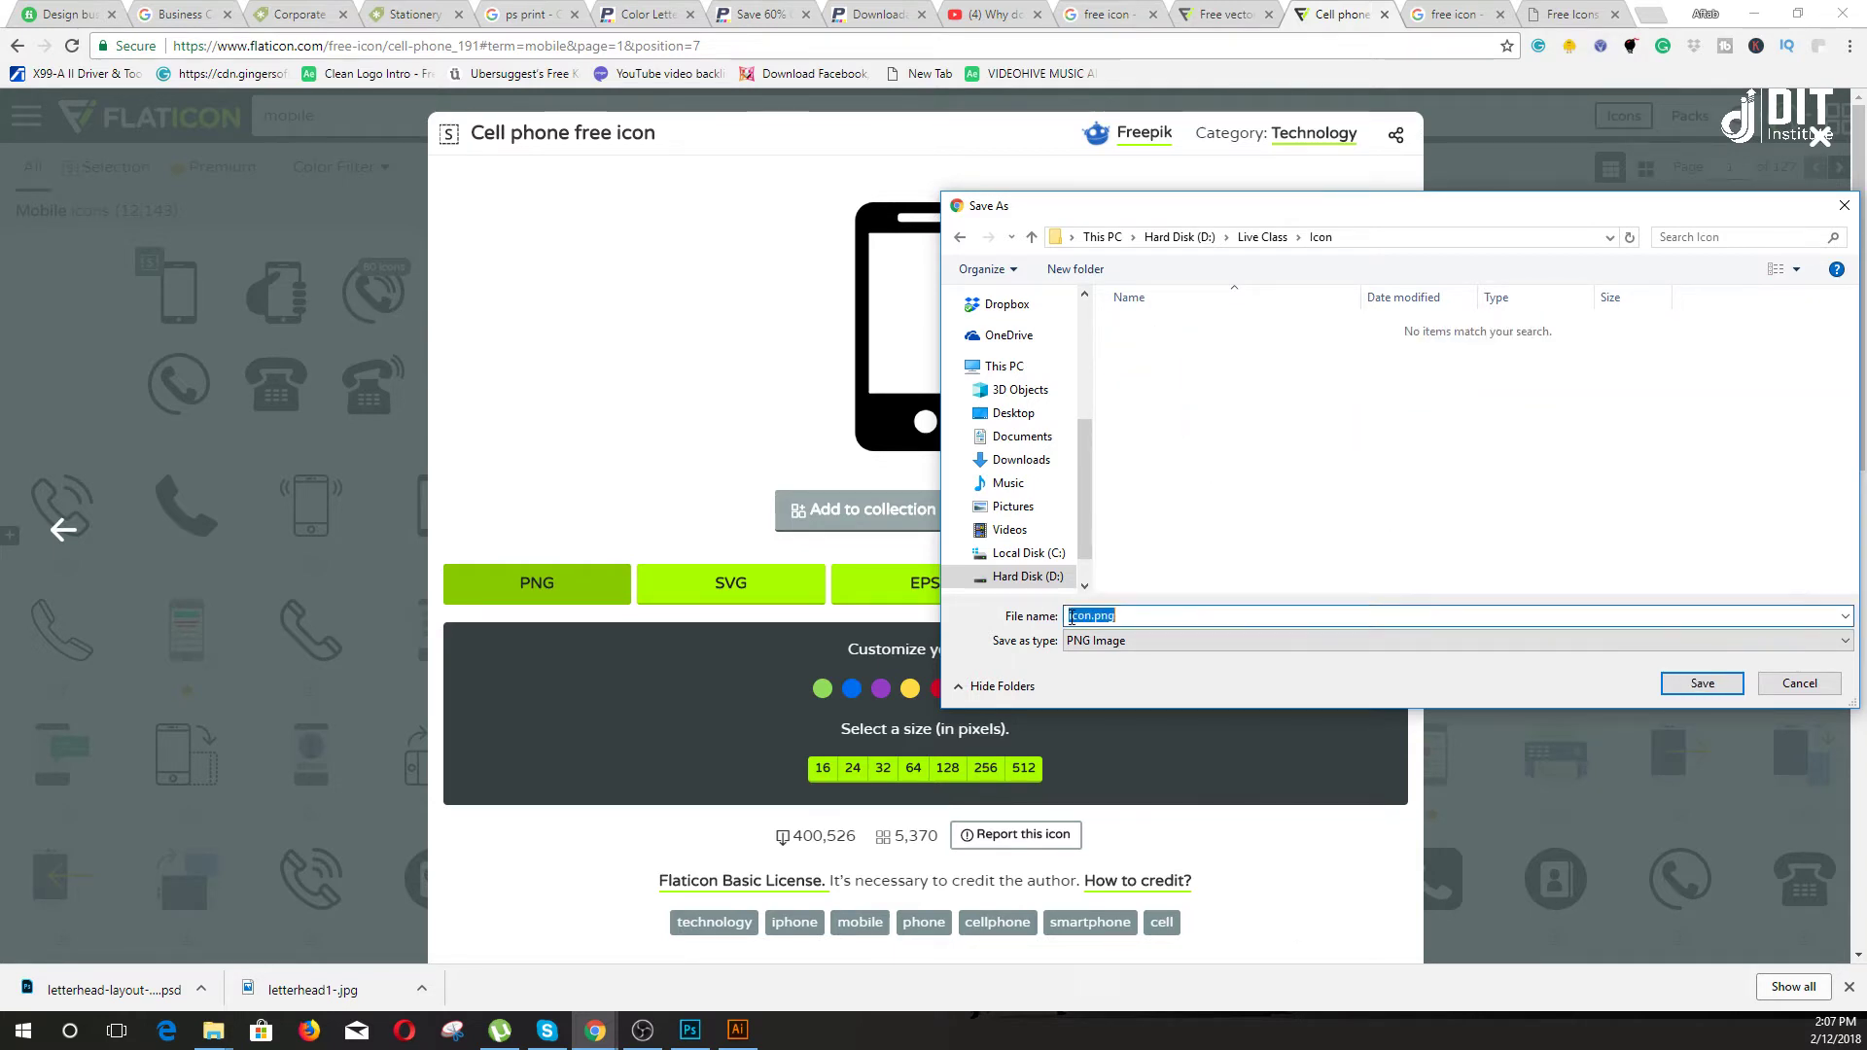
left_click(1125, 615)
type("ile_")
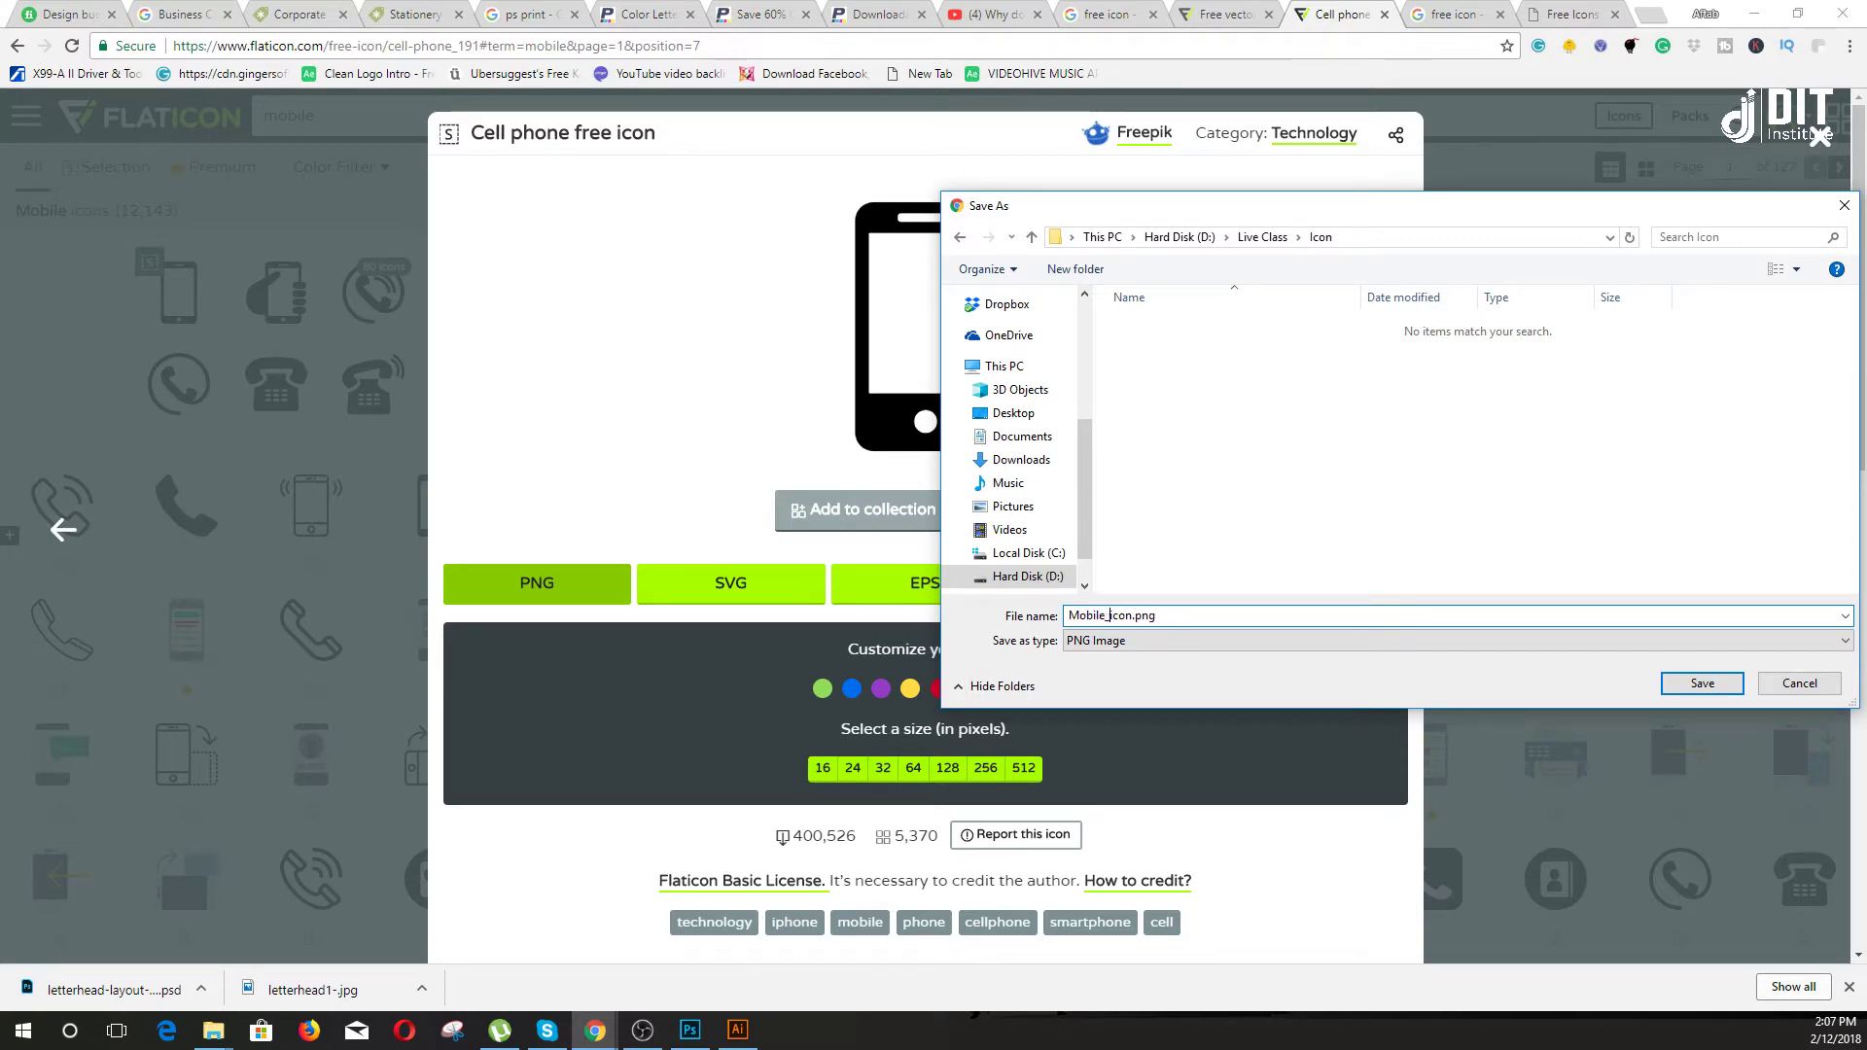
key("Return")
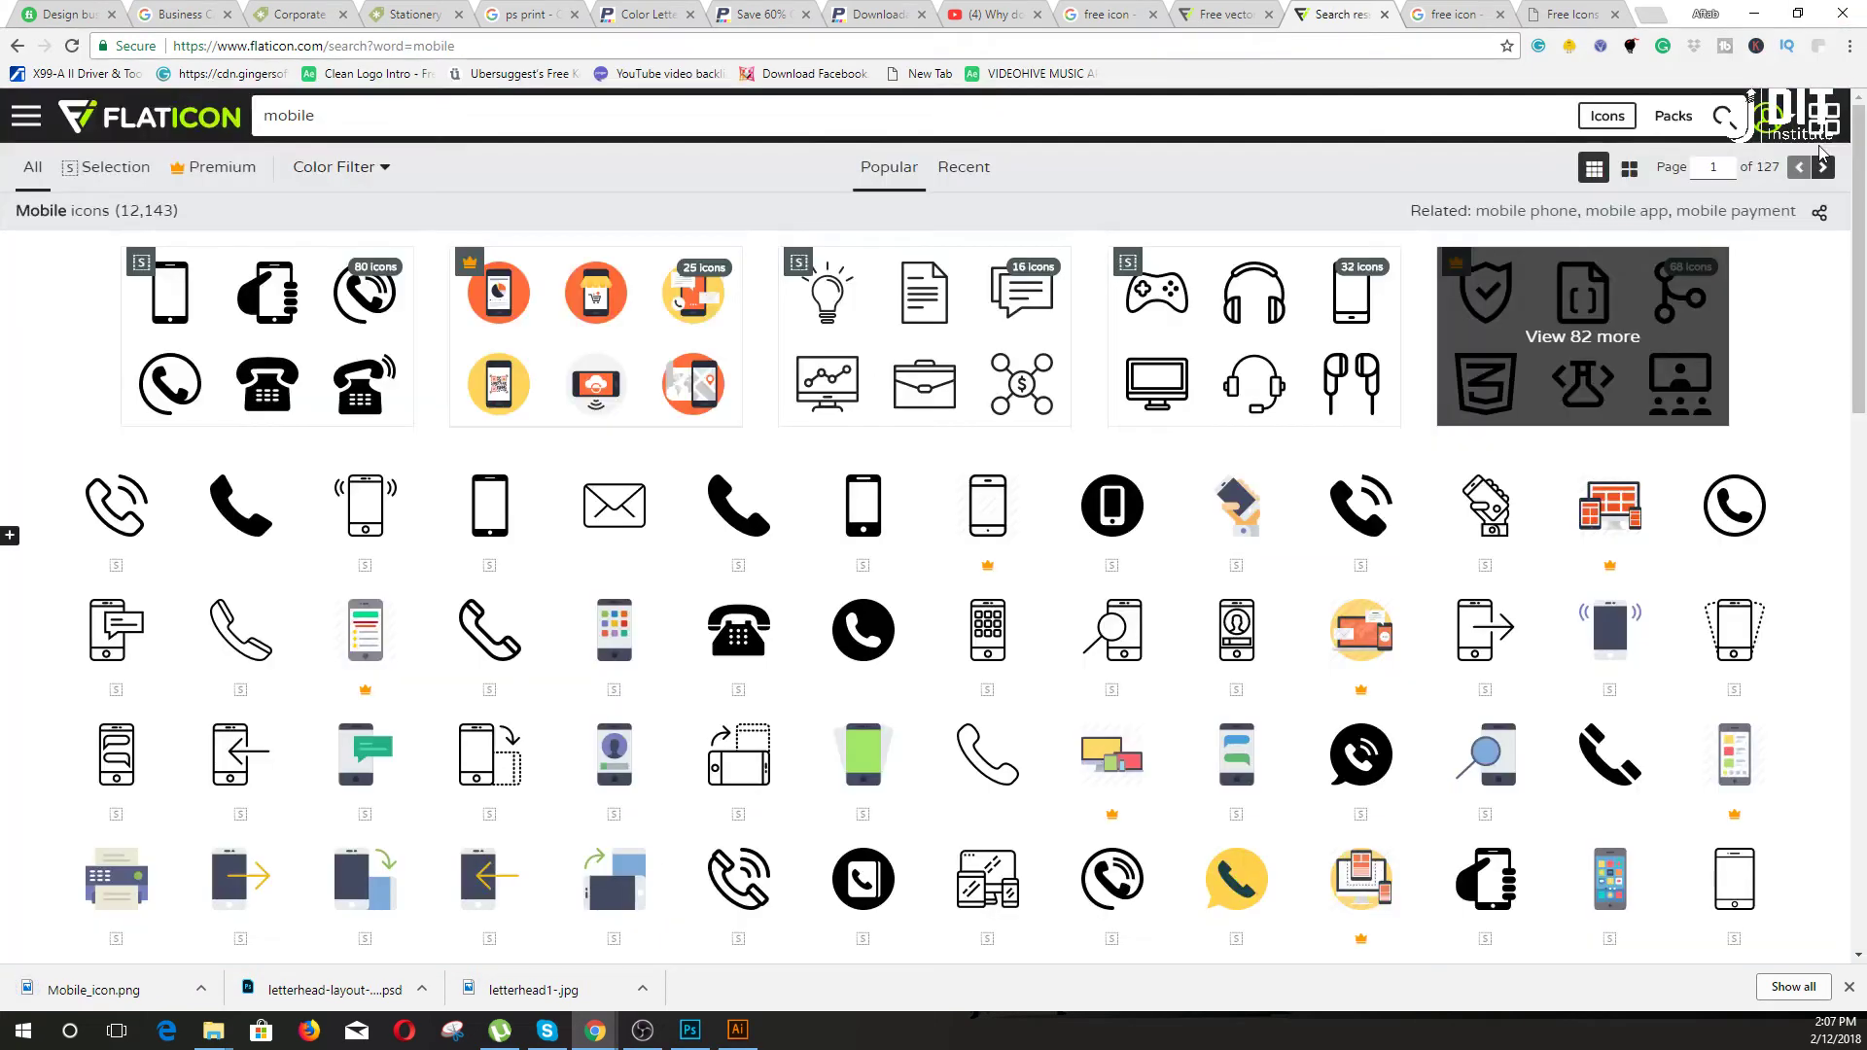
Check the letterhead, then search Flaticon for 'phone' icons
left_click(1821, 137)
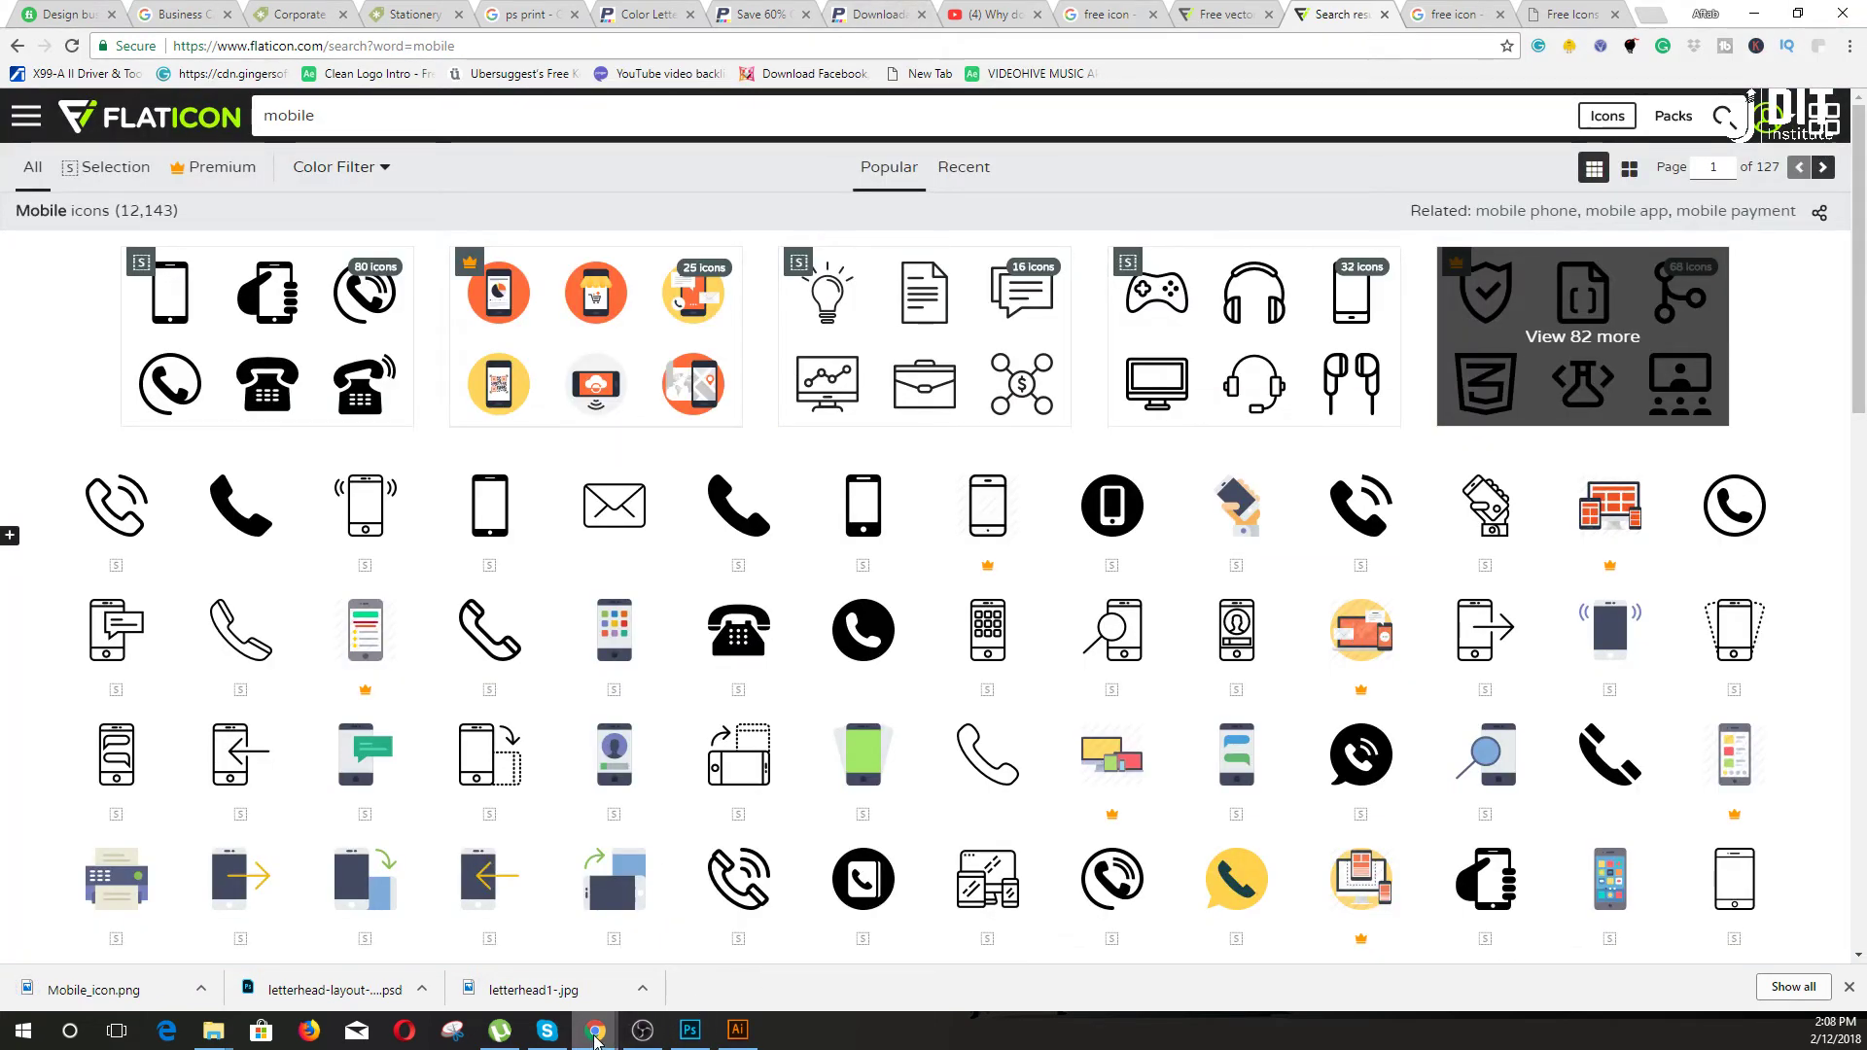
left_click(690, 1030)
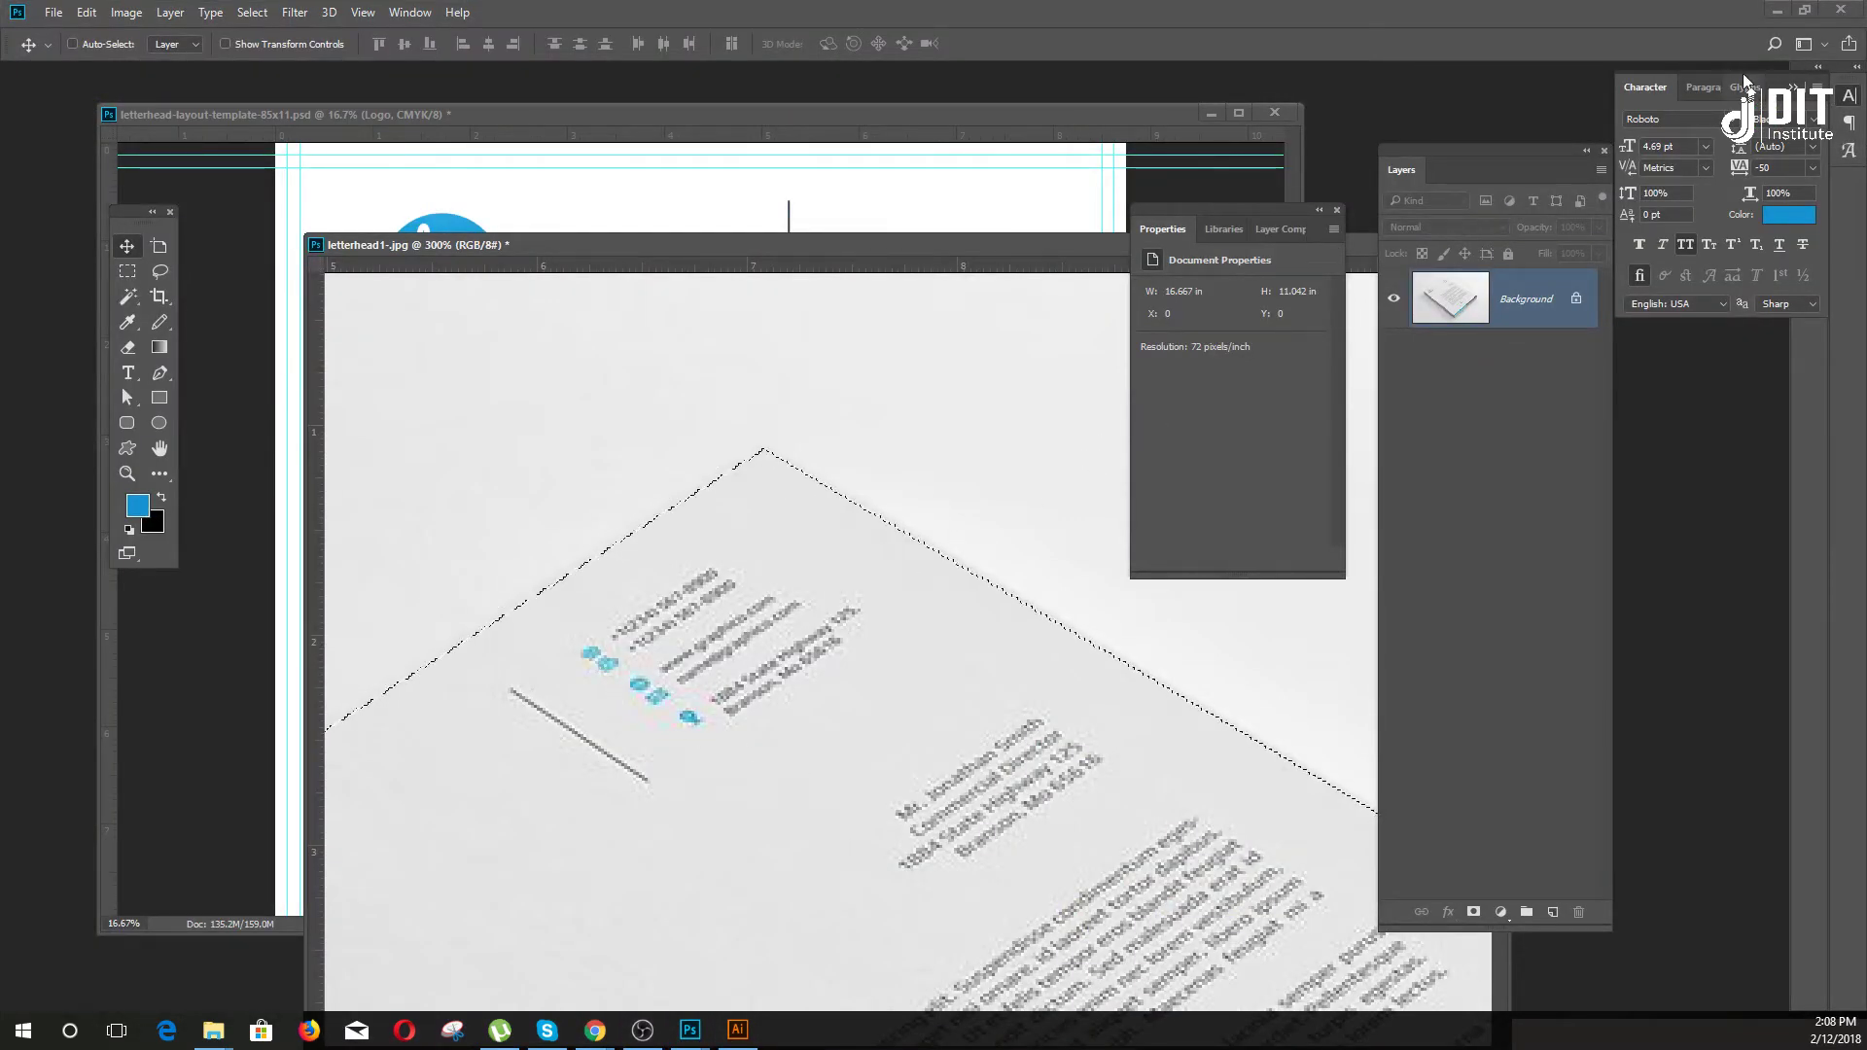
key("alt+Tab")
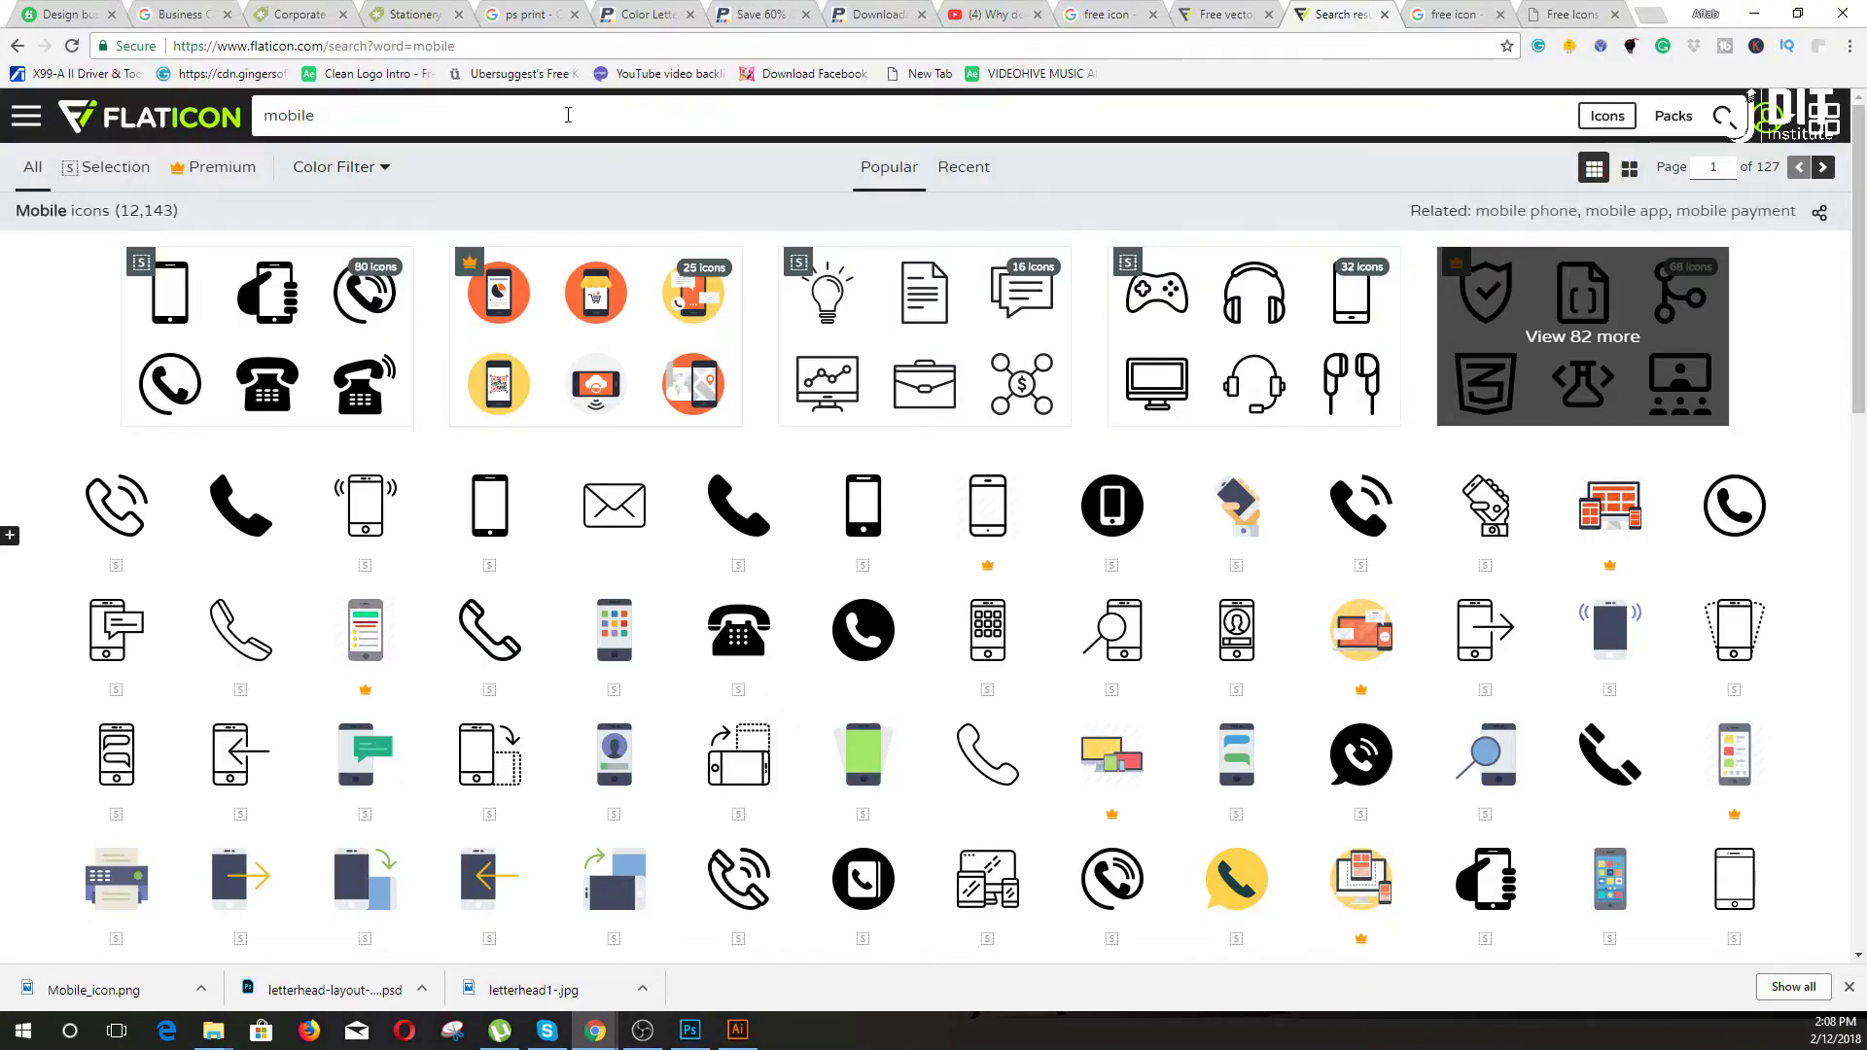
left_click_drag(568, 115, 207, 89)
type("p")
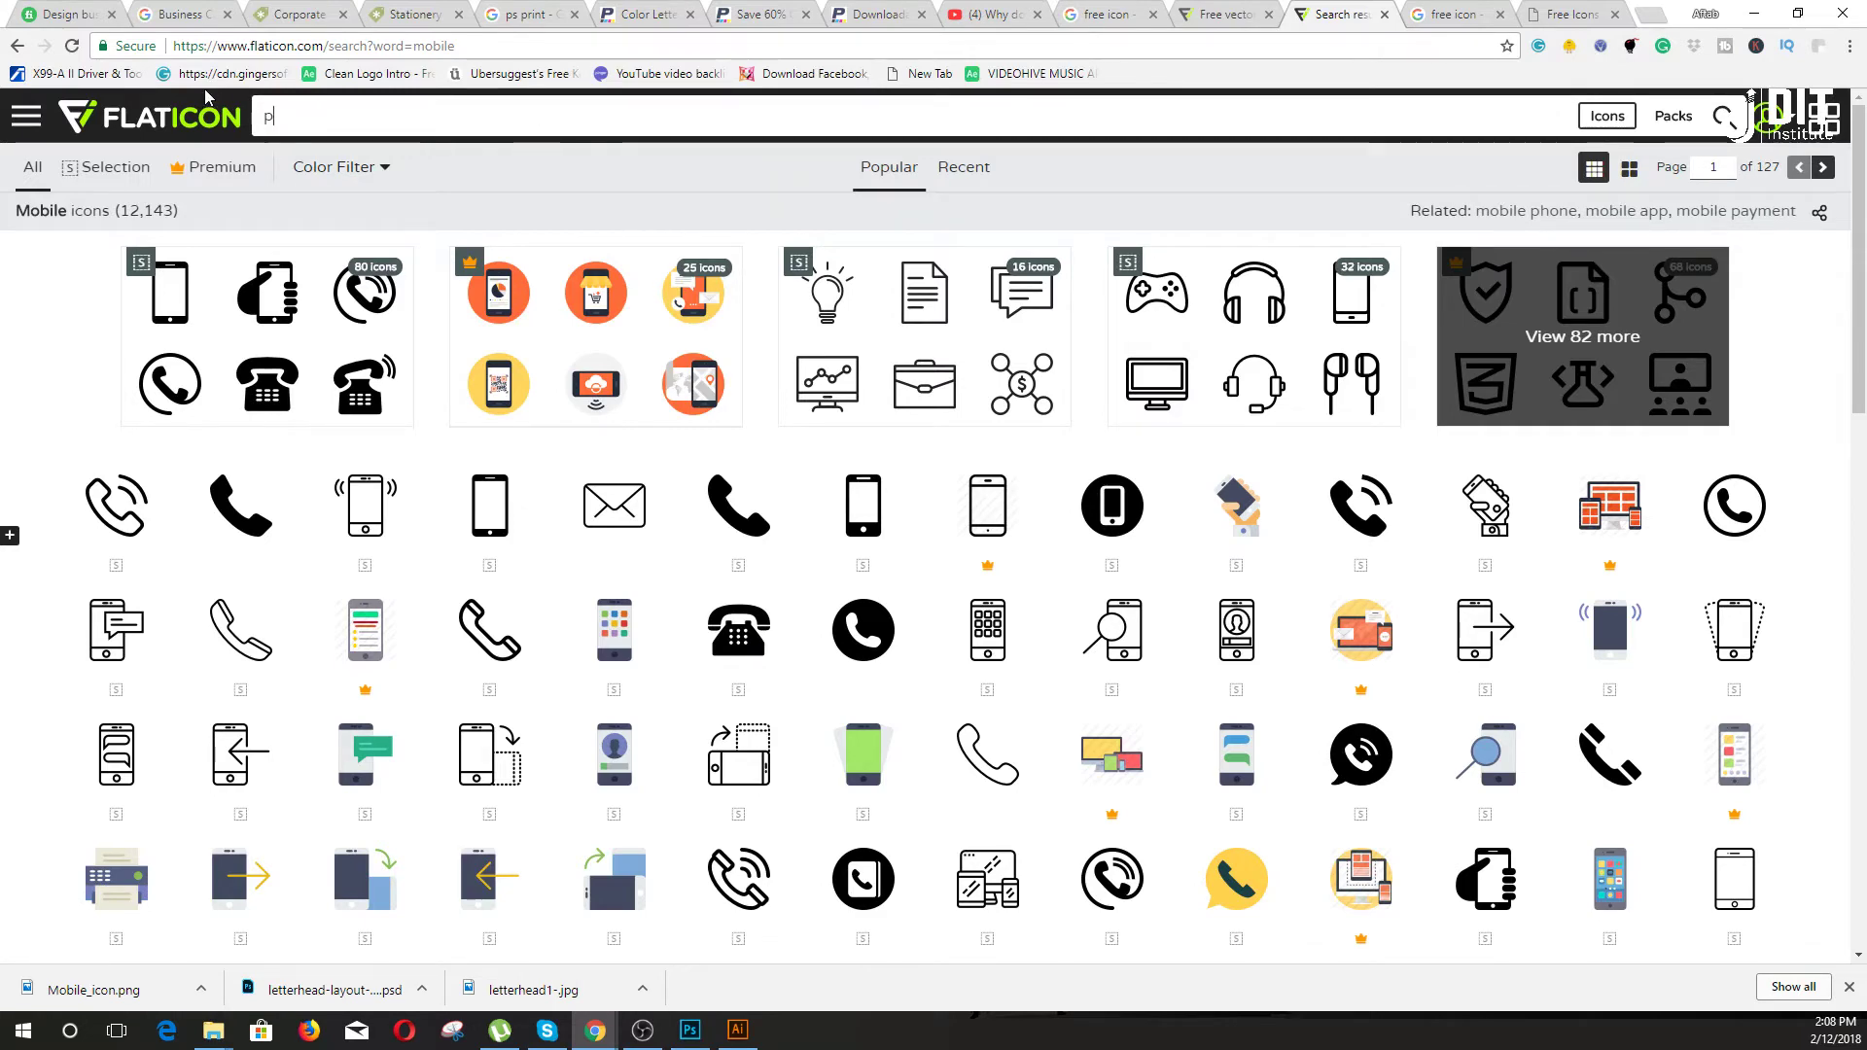
type("hone")
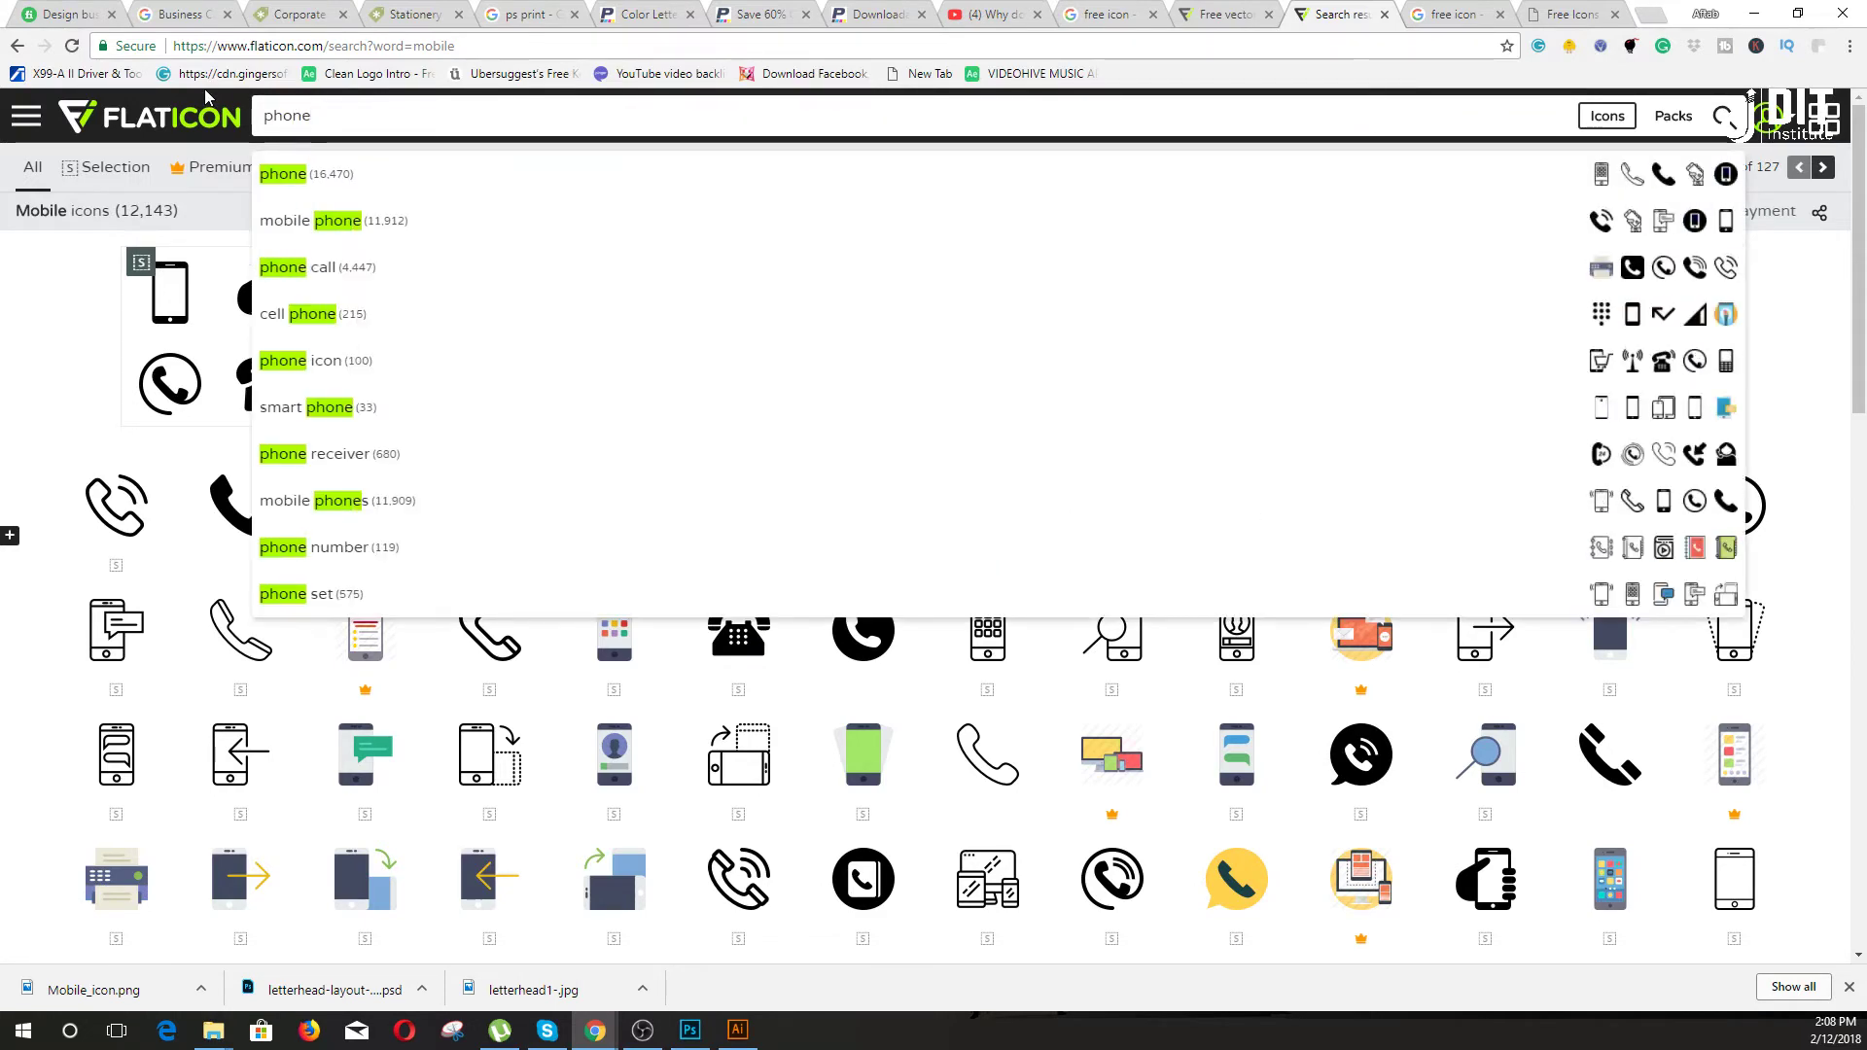
key("Down")
key("Return")
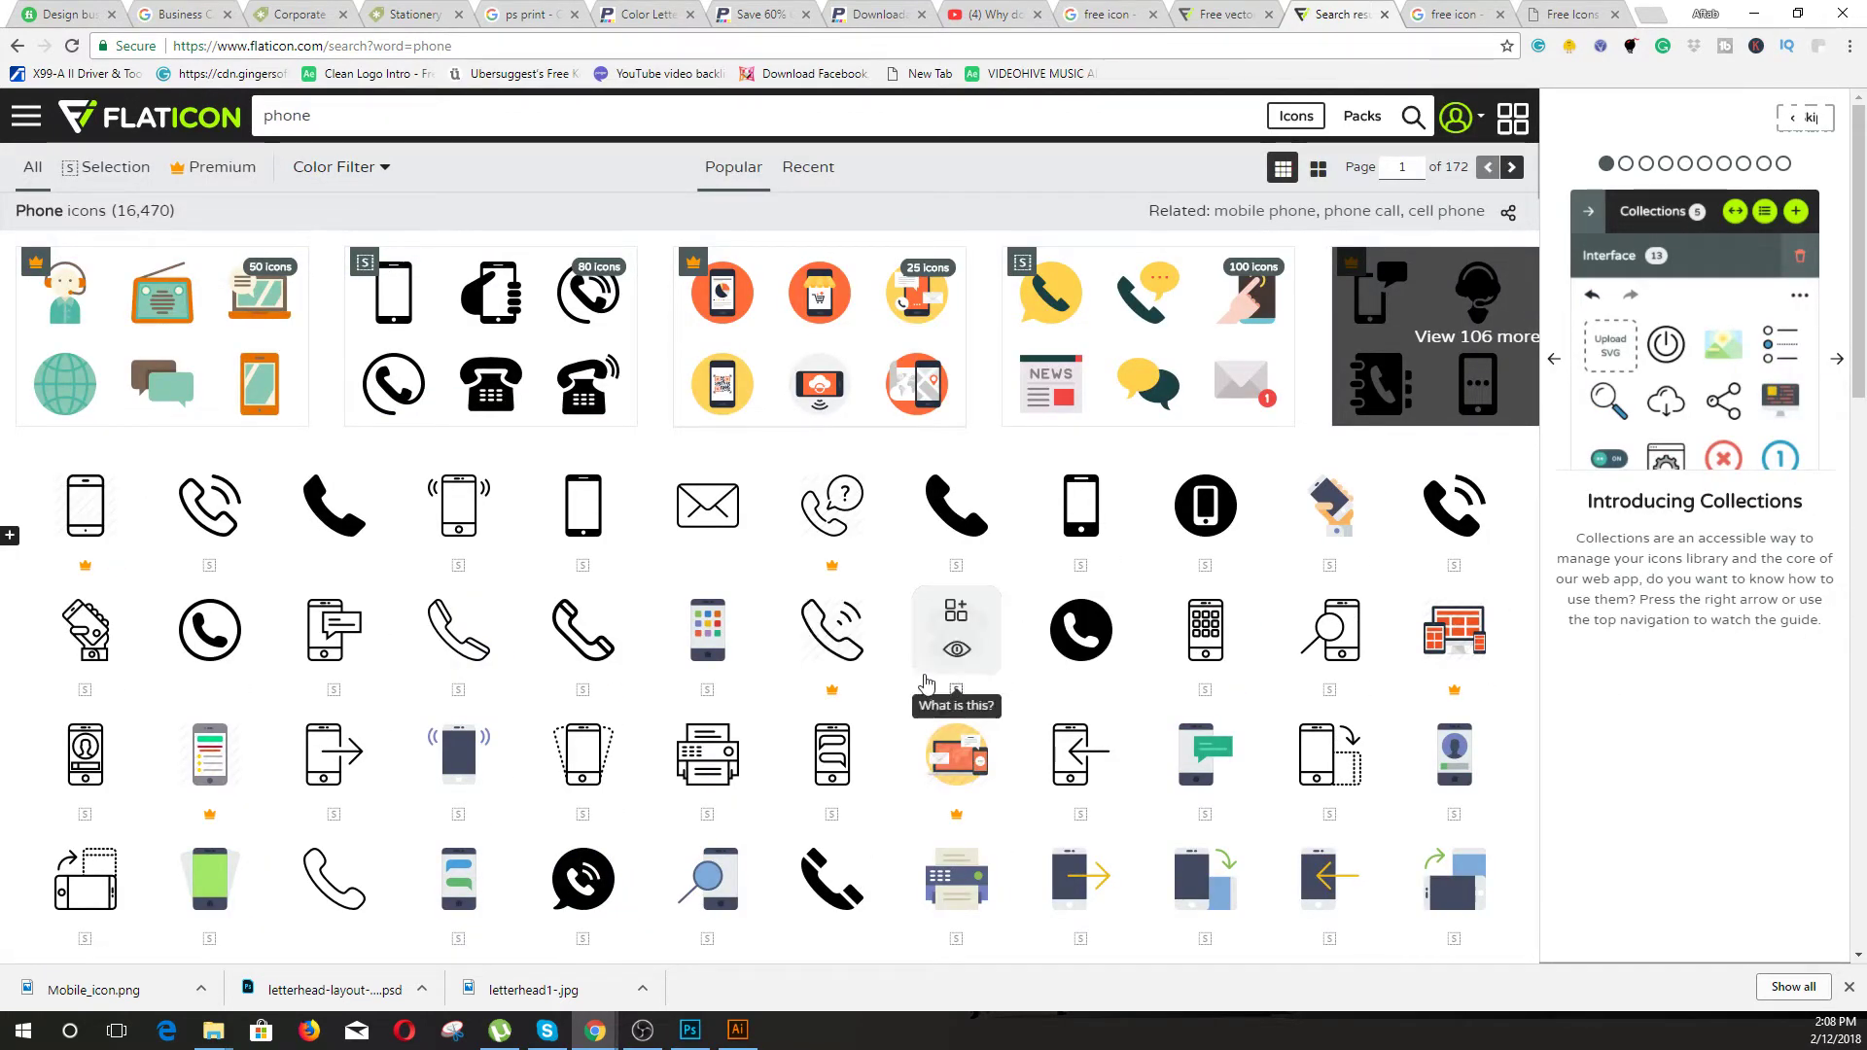
scroll(914, 637, "down", 2)
scroll(916, 680, "down", 1)
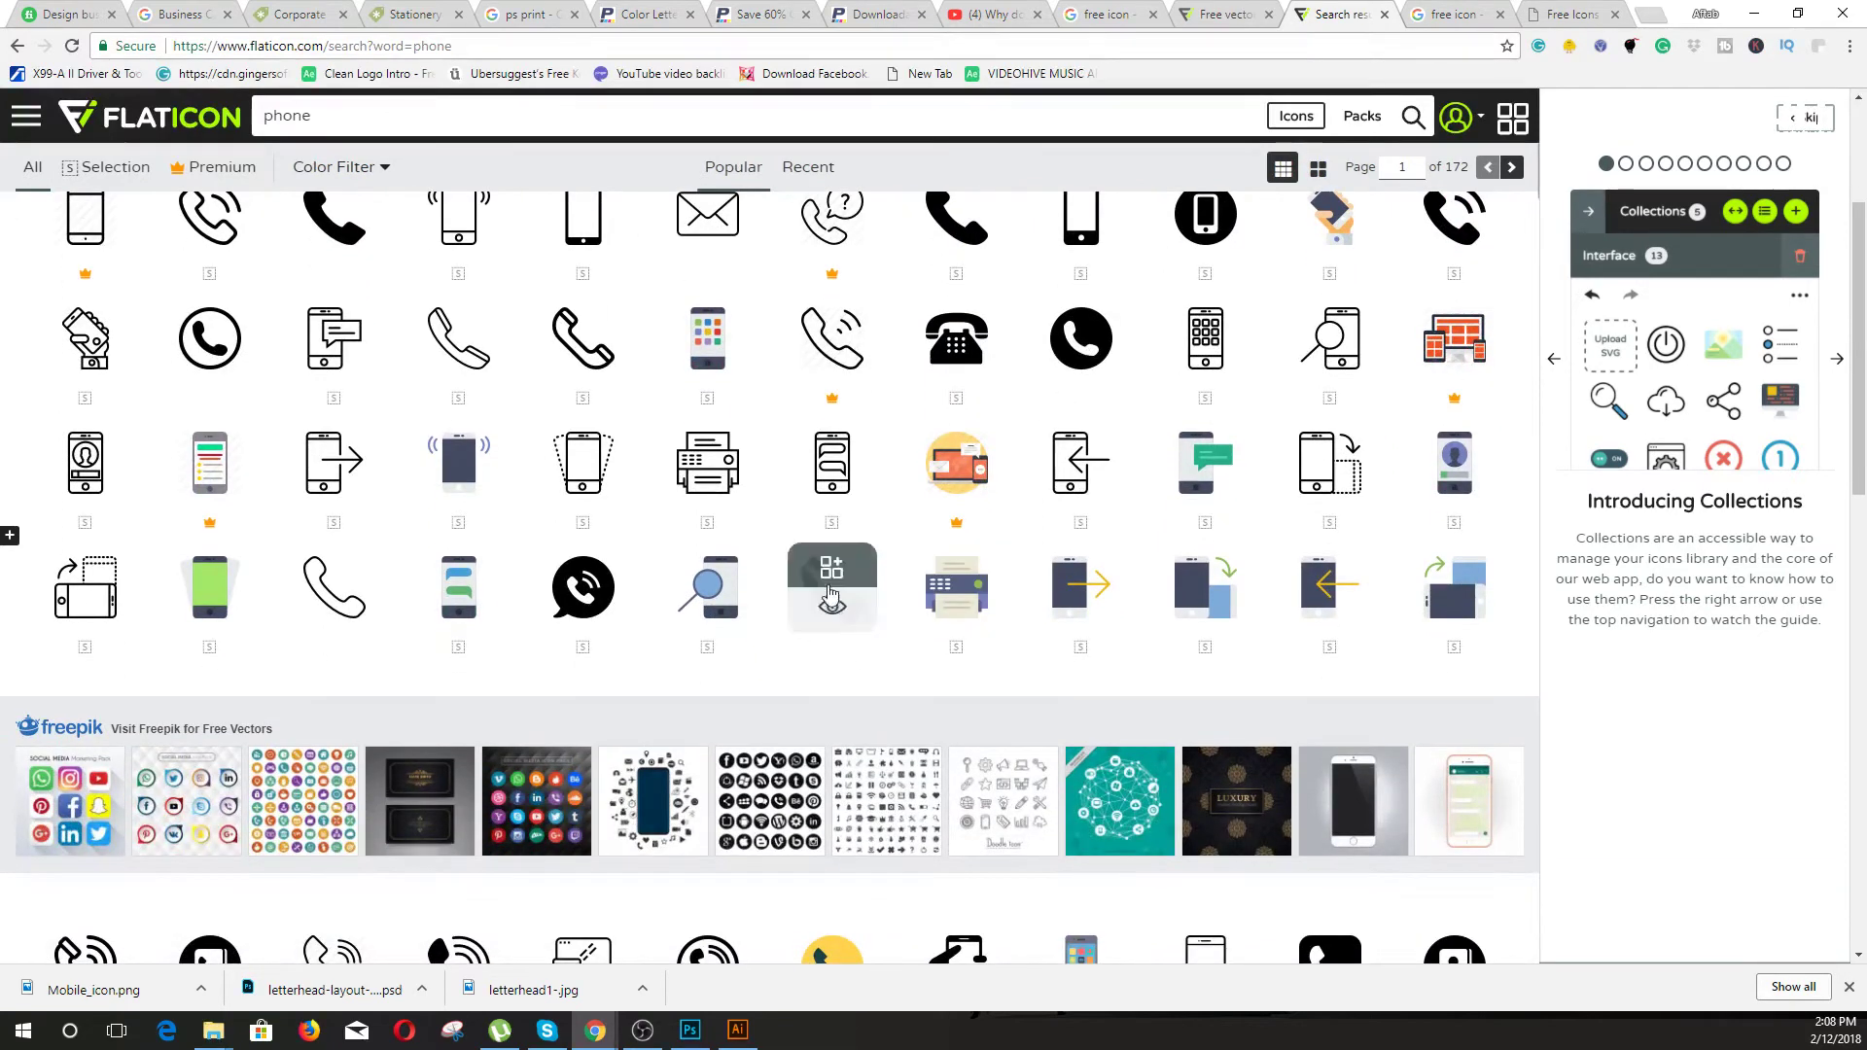
Download the Old handphone icon as a 512 px PNG, old-handphone.png, into Icon
left_click(843, 623)
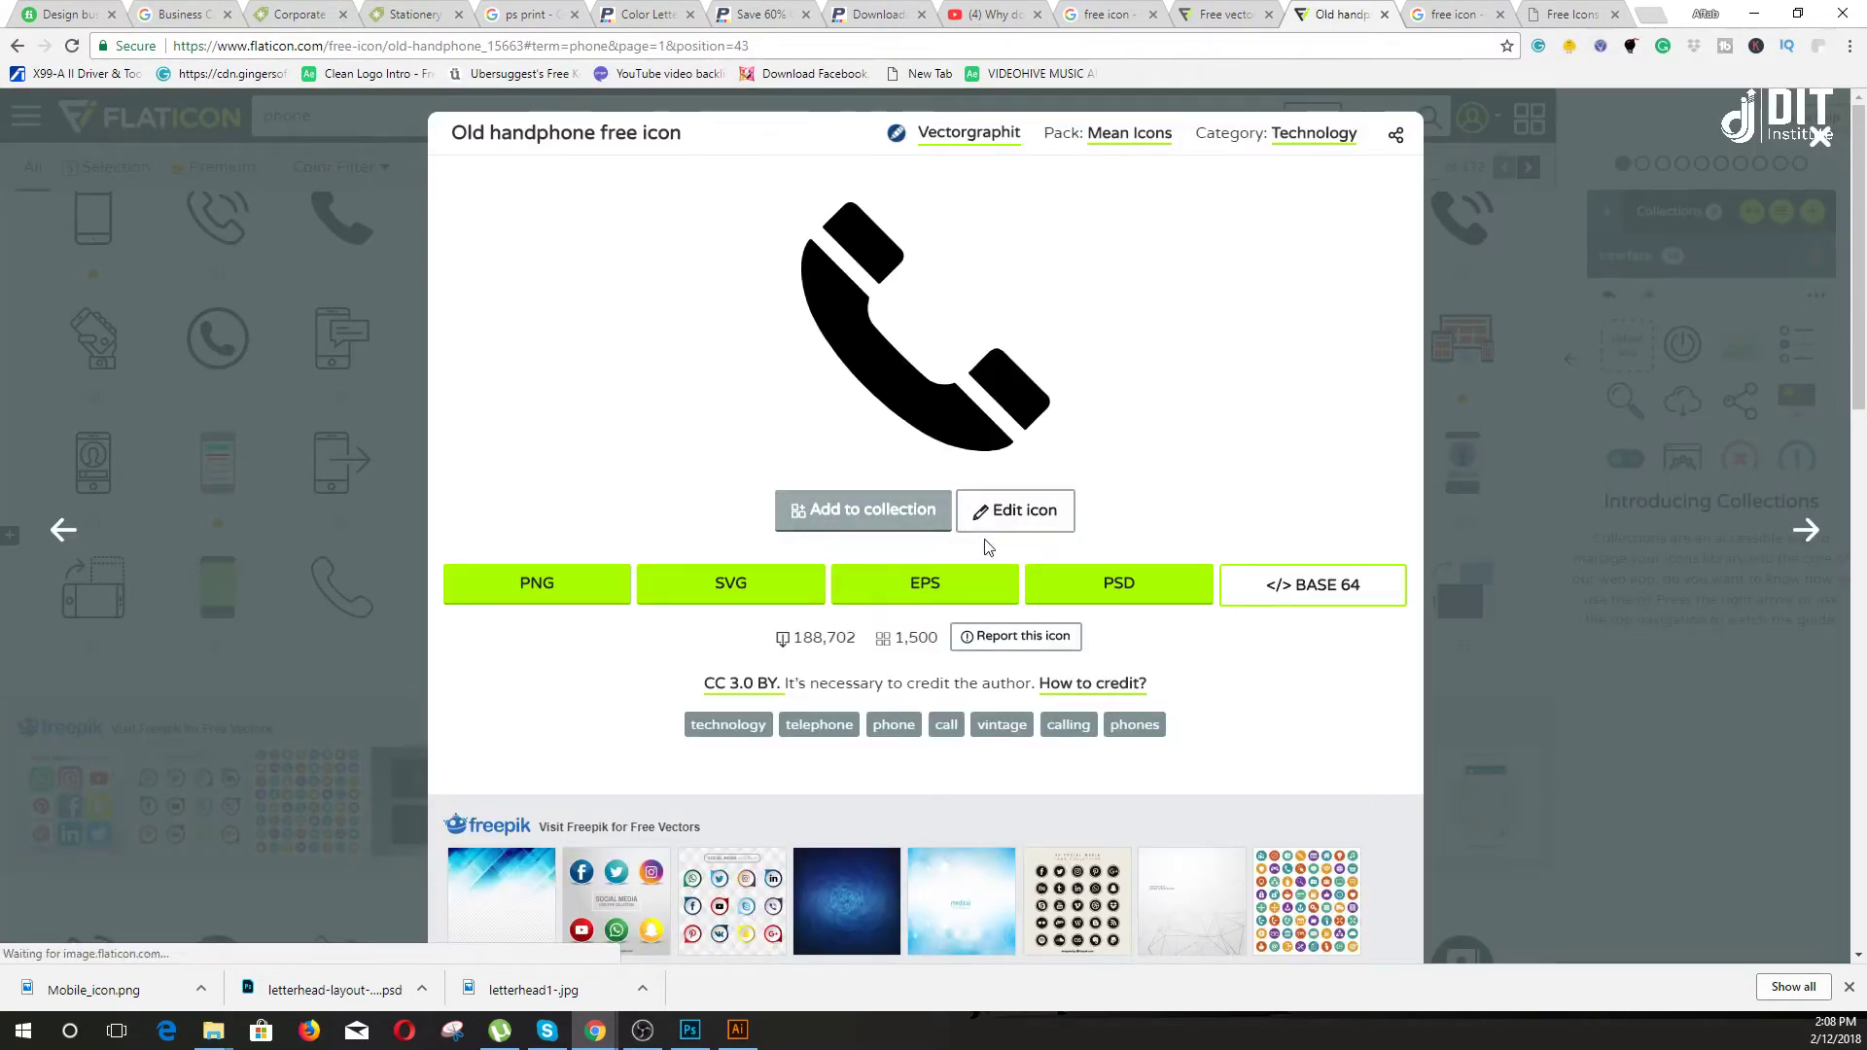
left_click(518, 574)
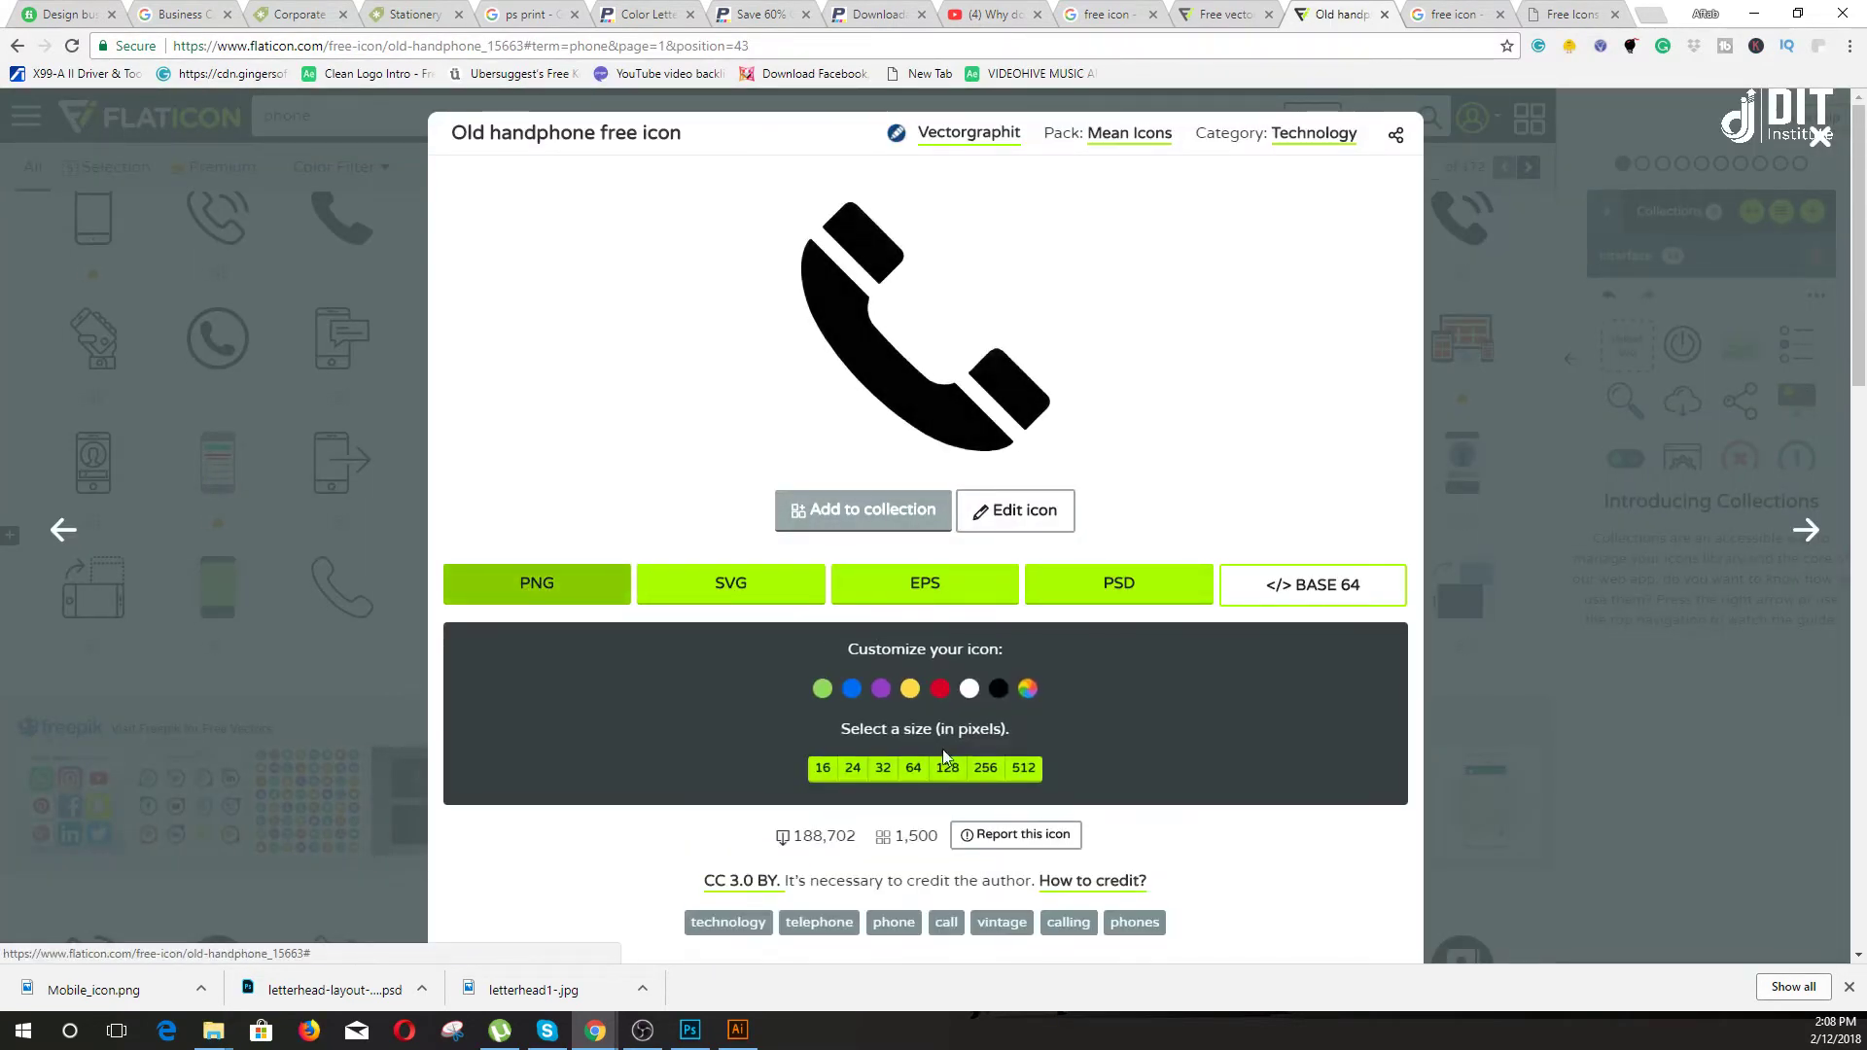
left_click(1023, 767)
left_click(985, 479)
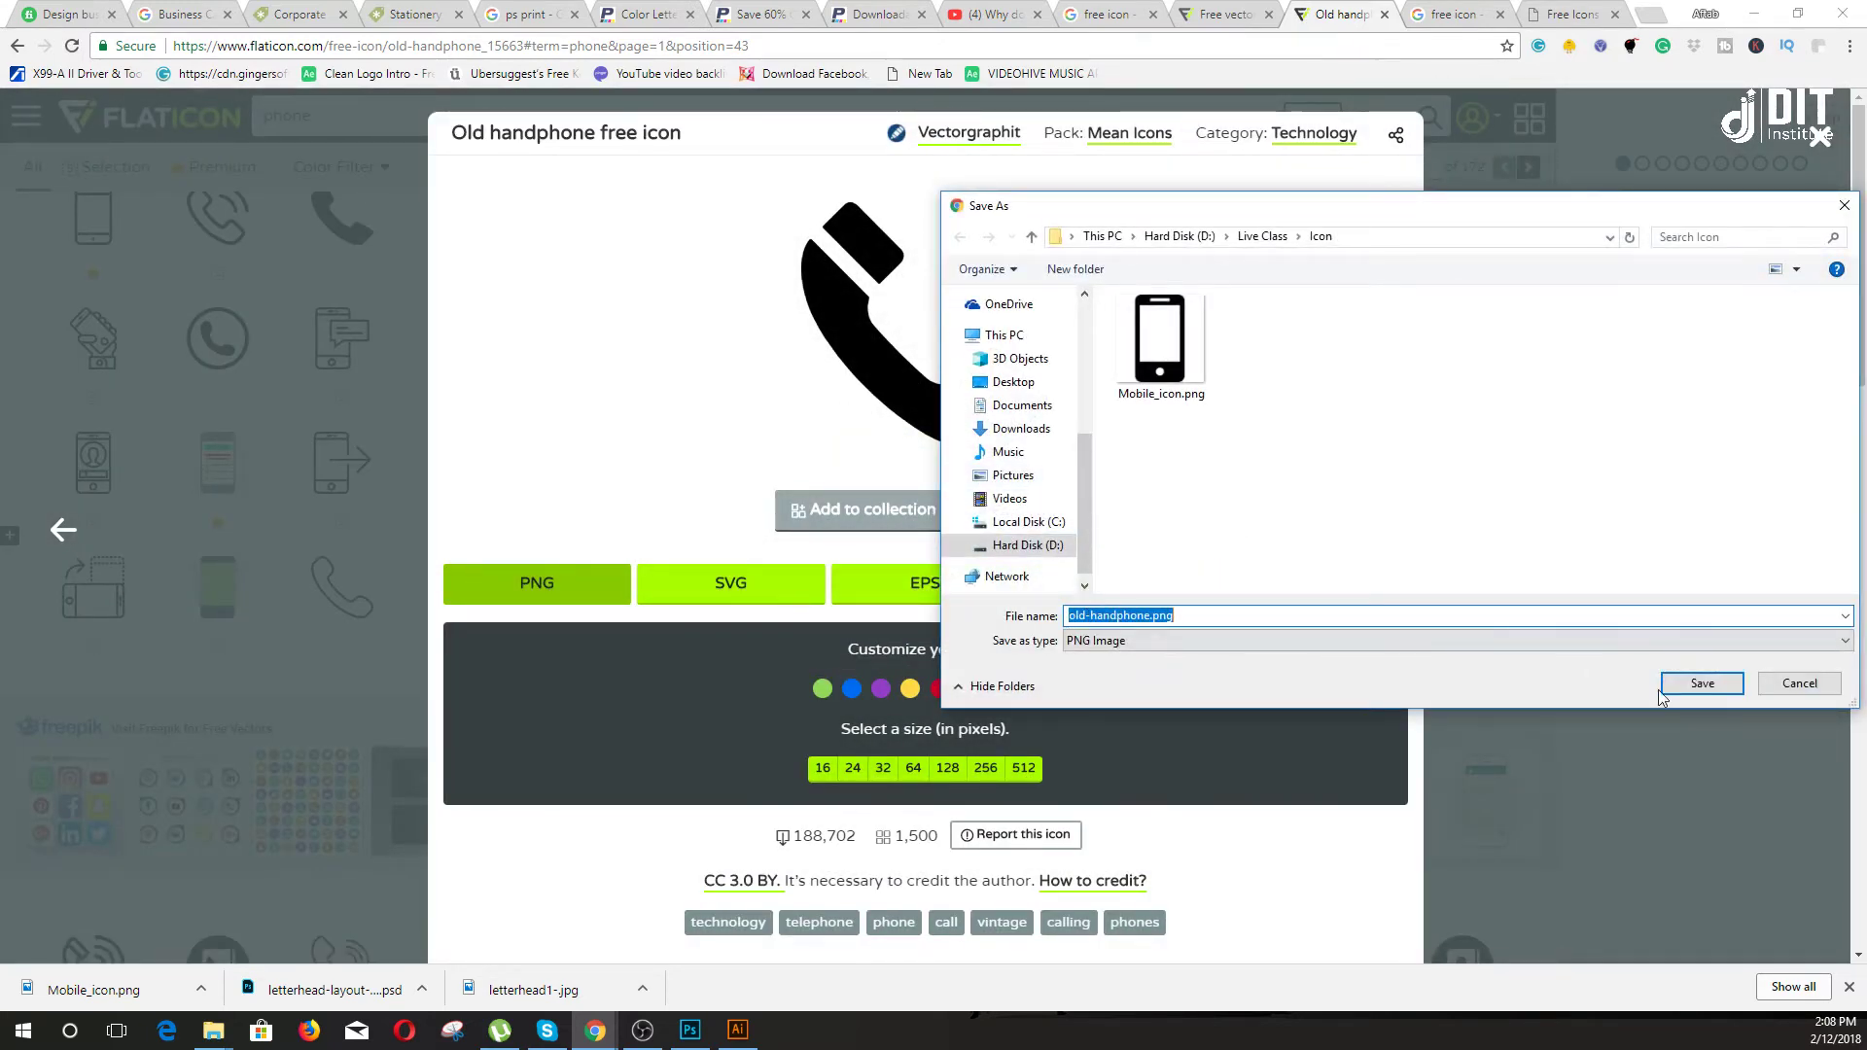
left_click(1697, 685)
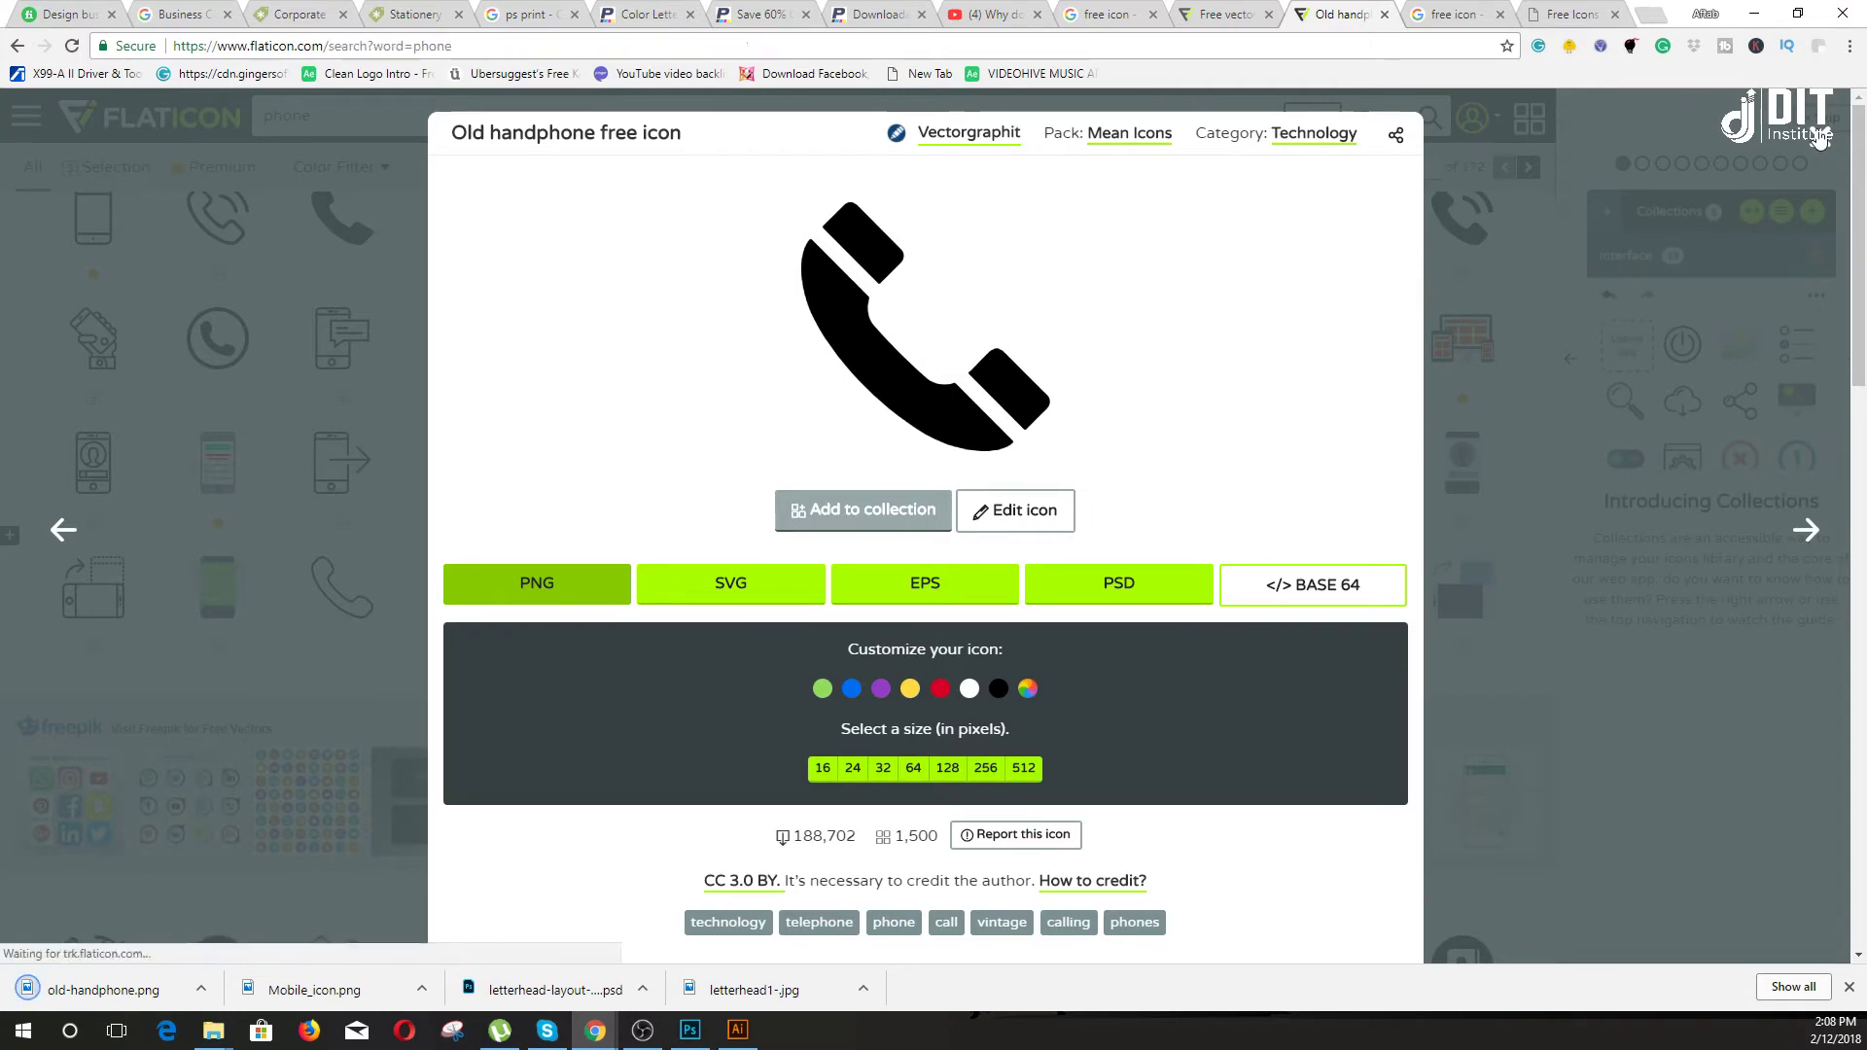
left_click(1818, 136)
Deselect the outline around the letterhead1.jpg page with Ctrl+D
left_click(690, 1029)
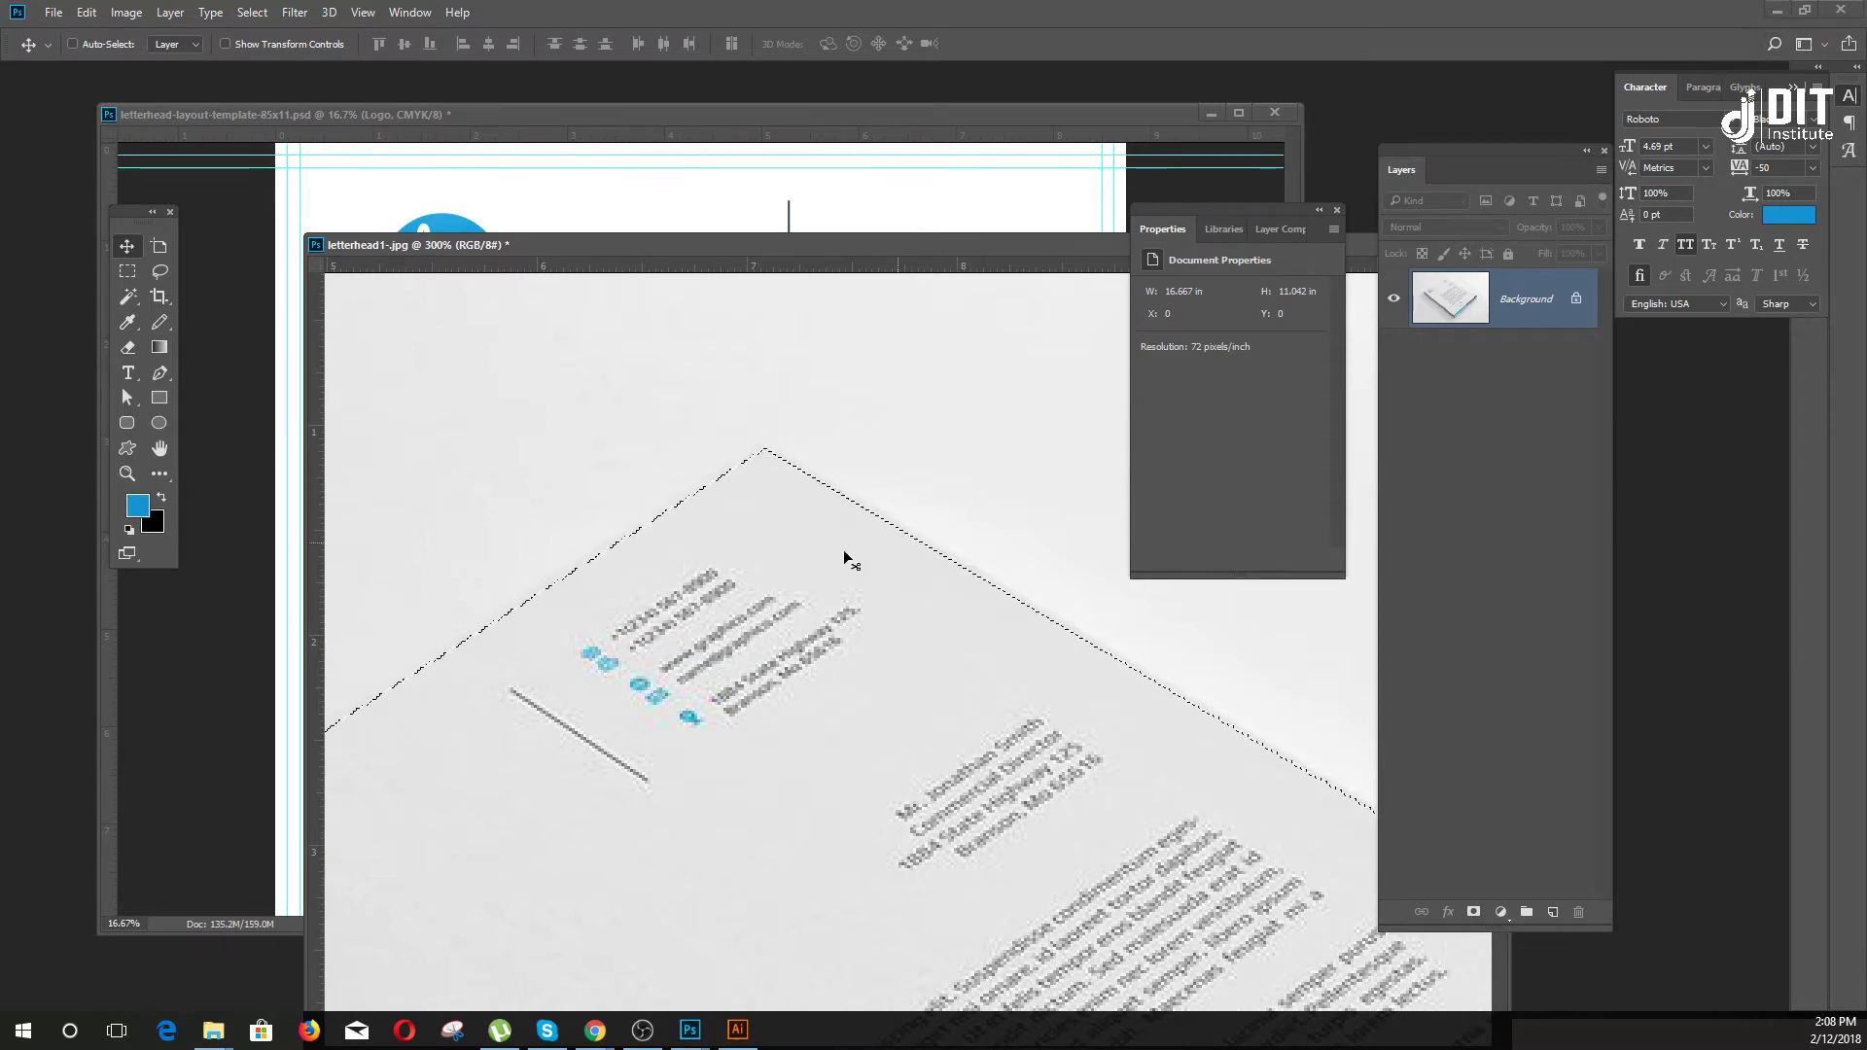
key("ctrl+d")
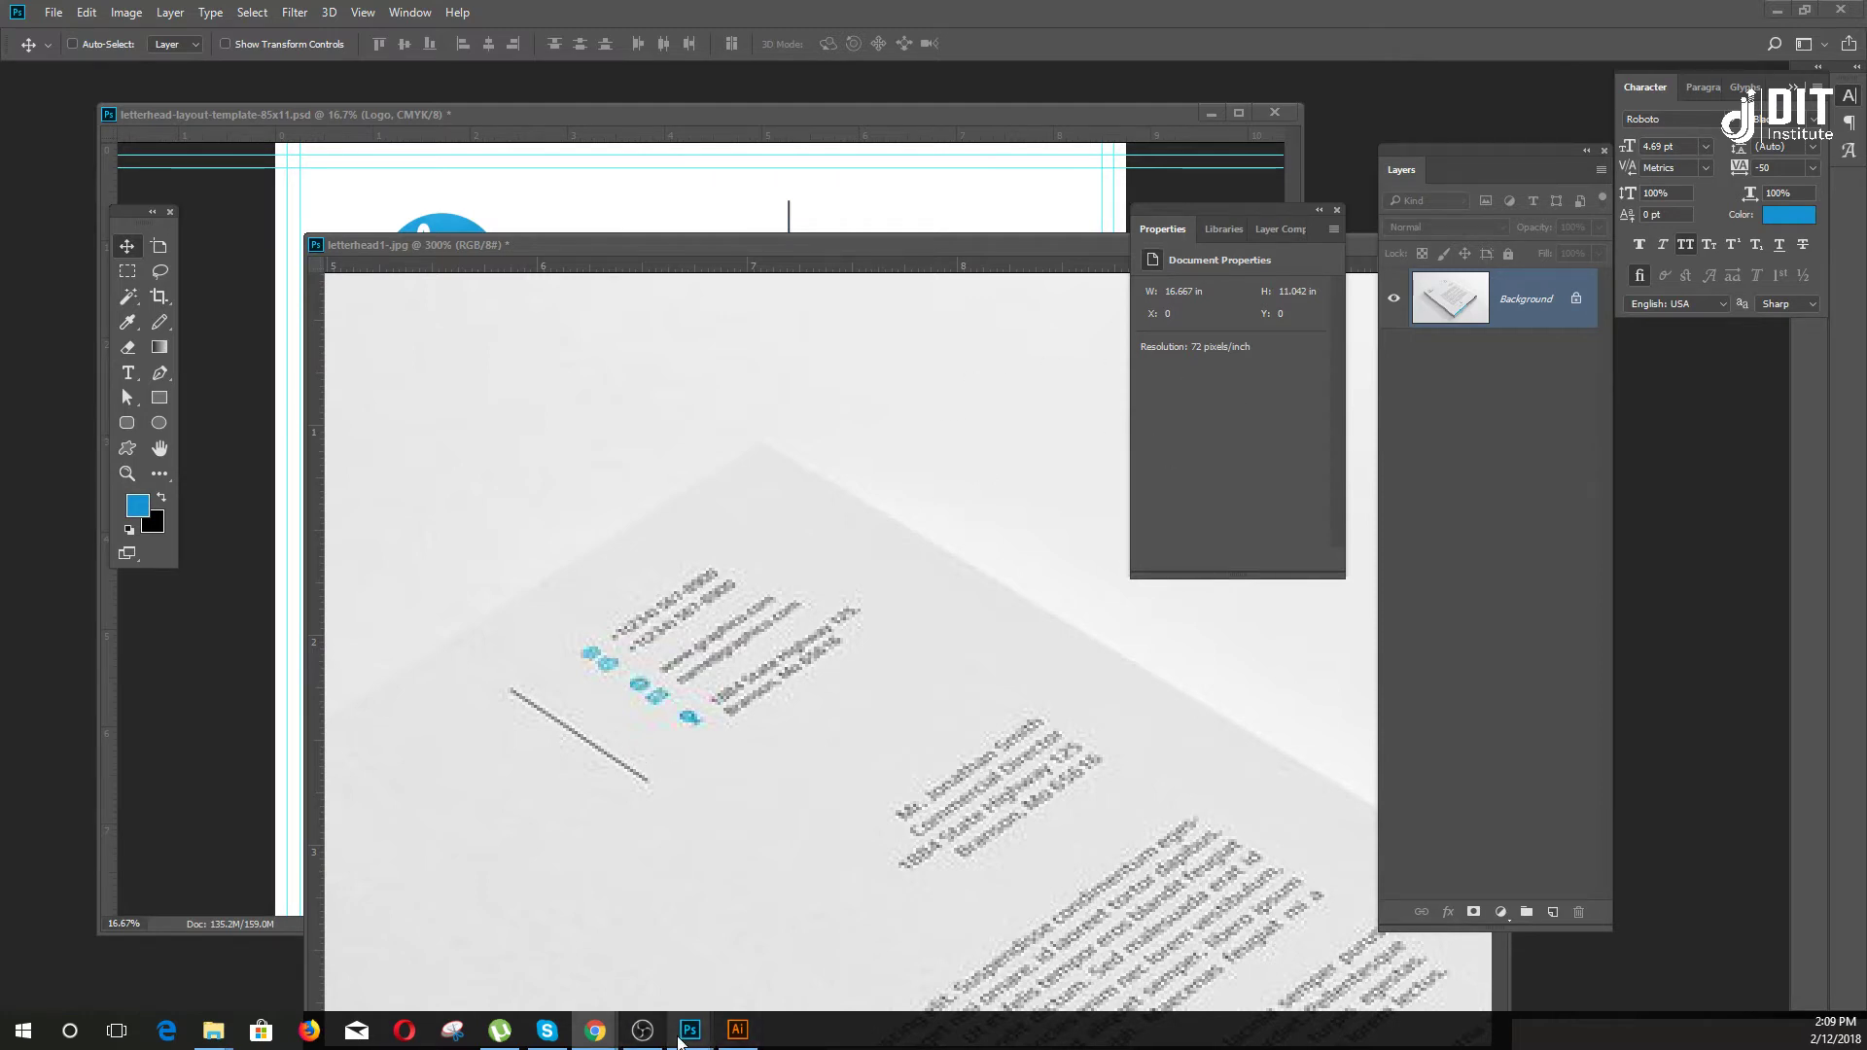
Search Flaticon for 'web' icons and browse the results
mouse_move(595, 1030)
left_click(734, 988)
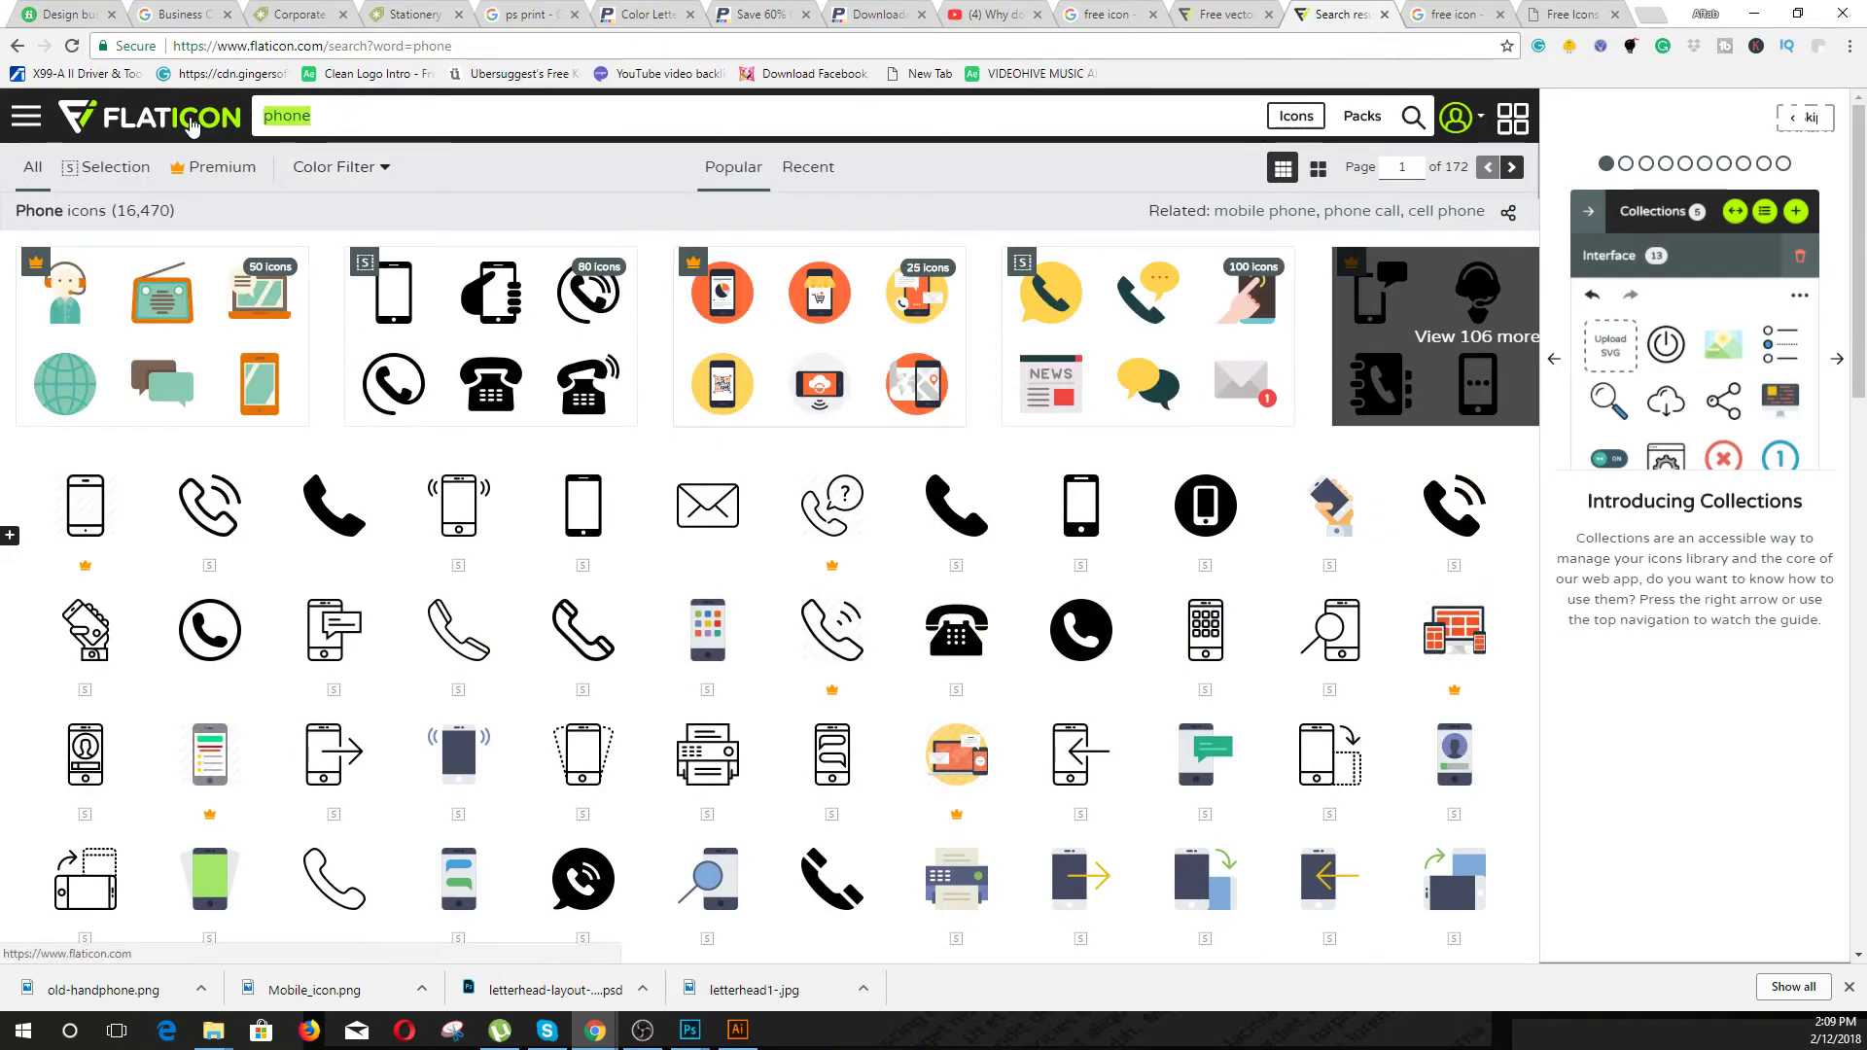
type("web")
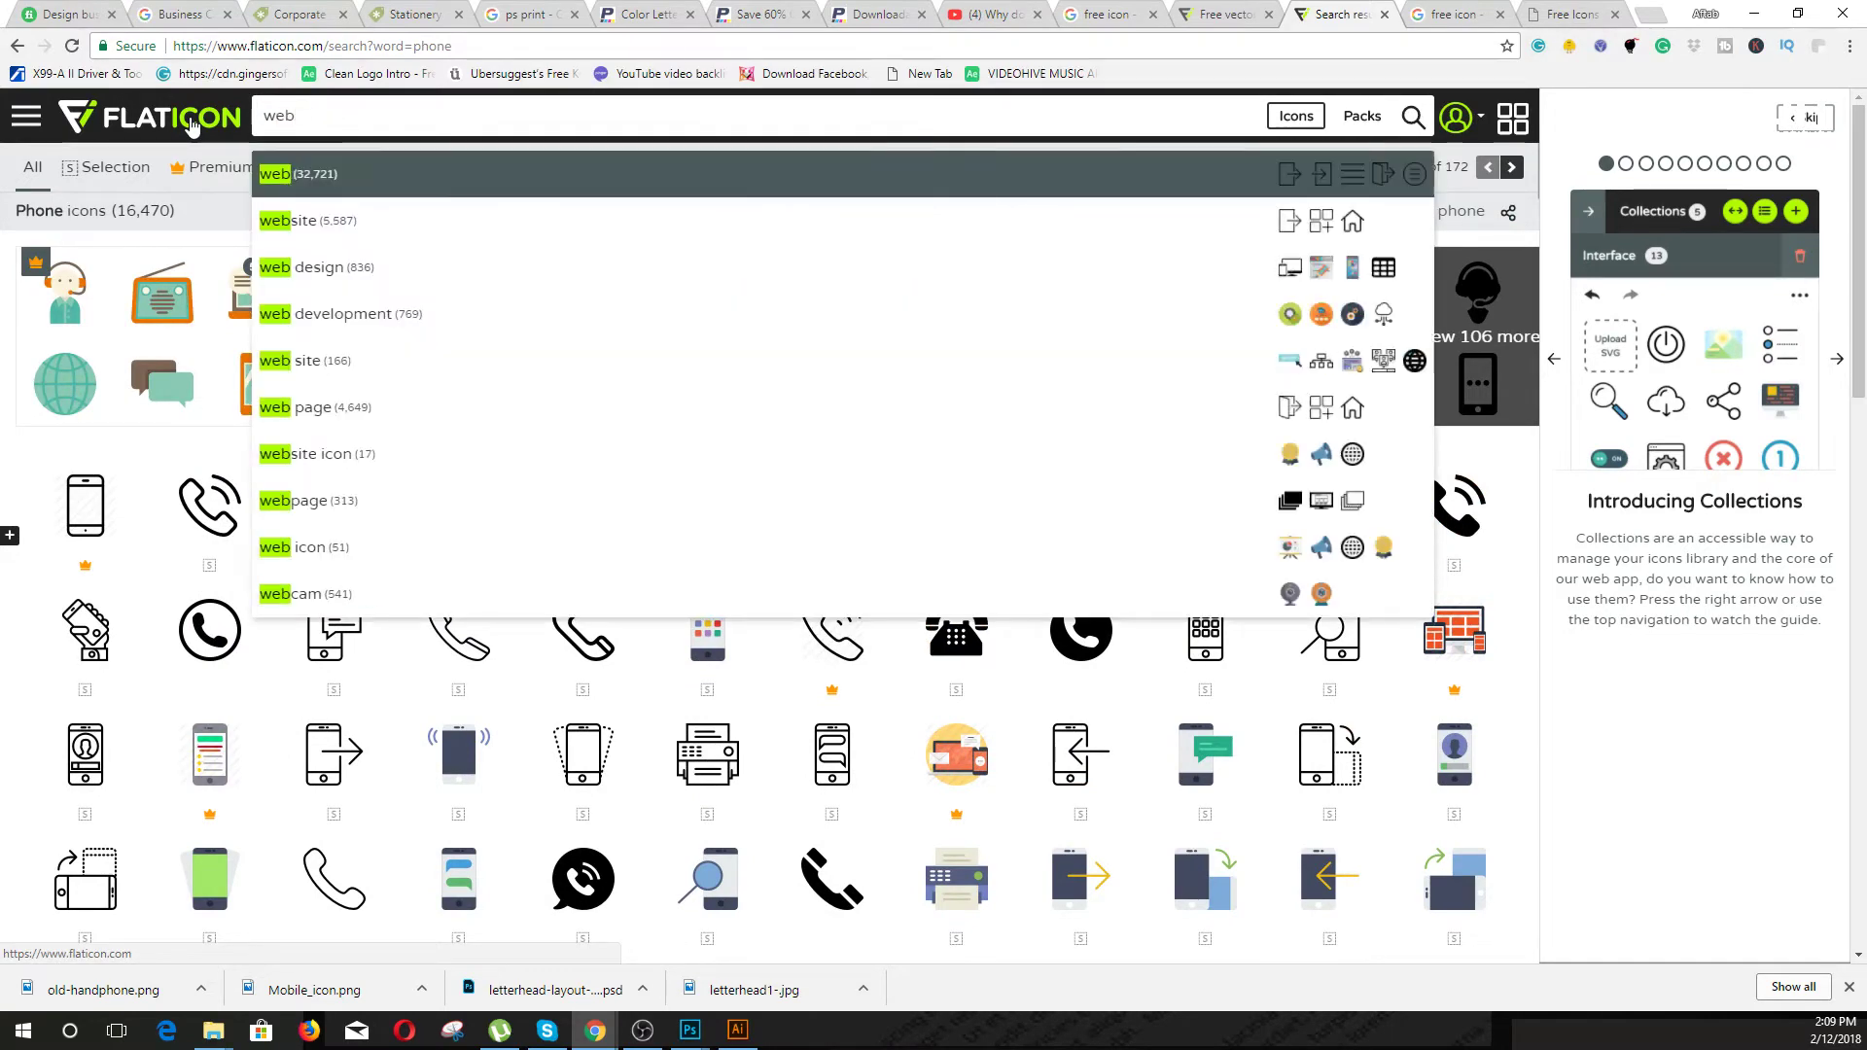
key("Return")
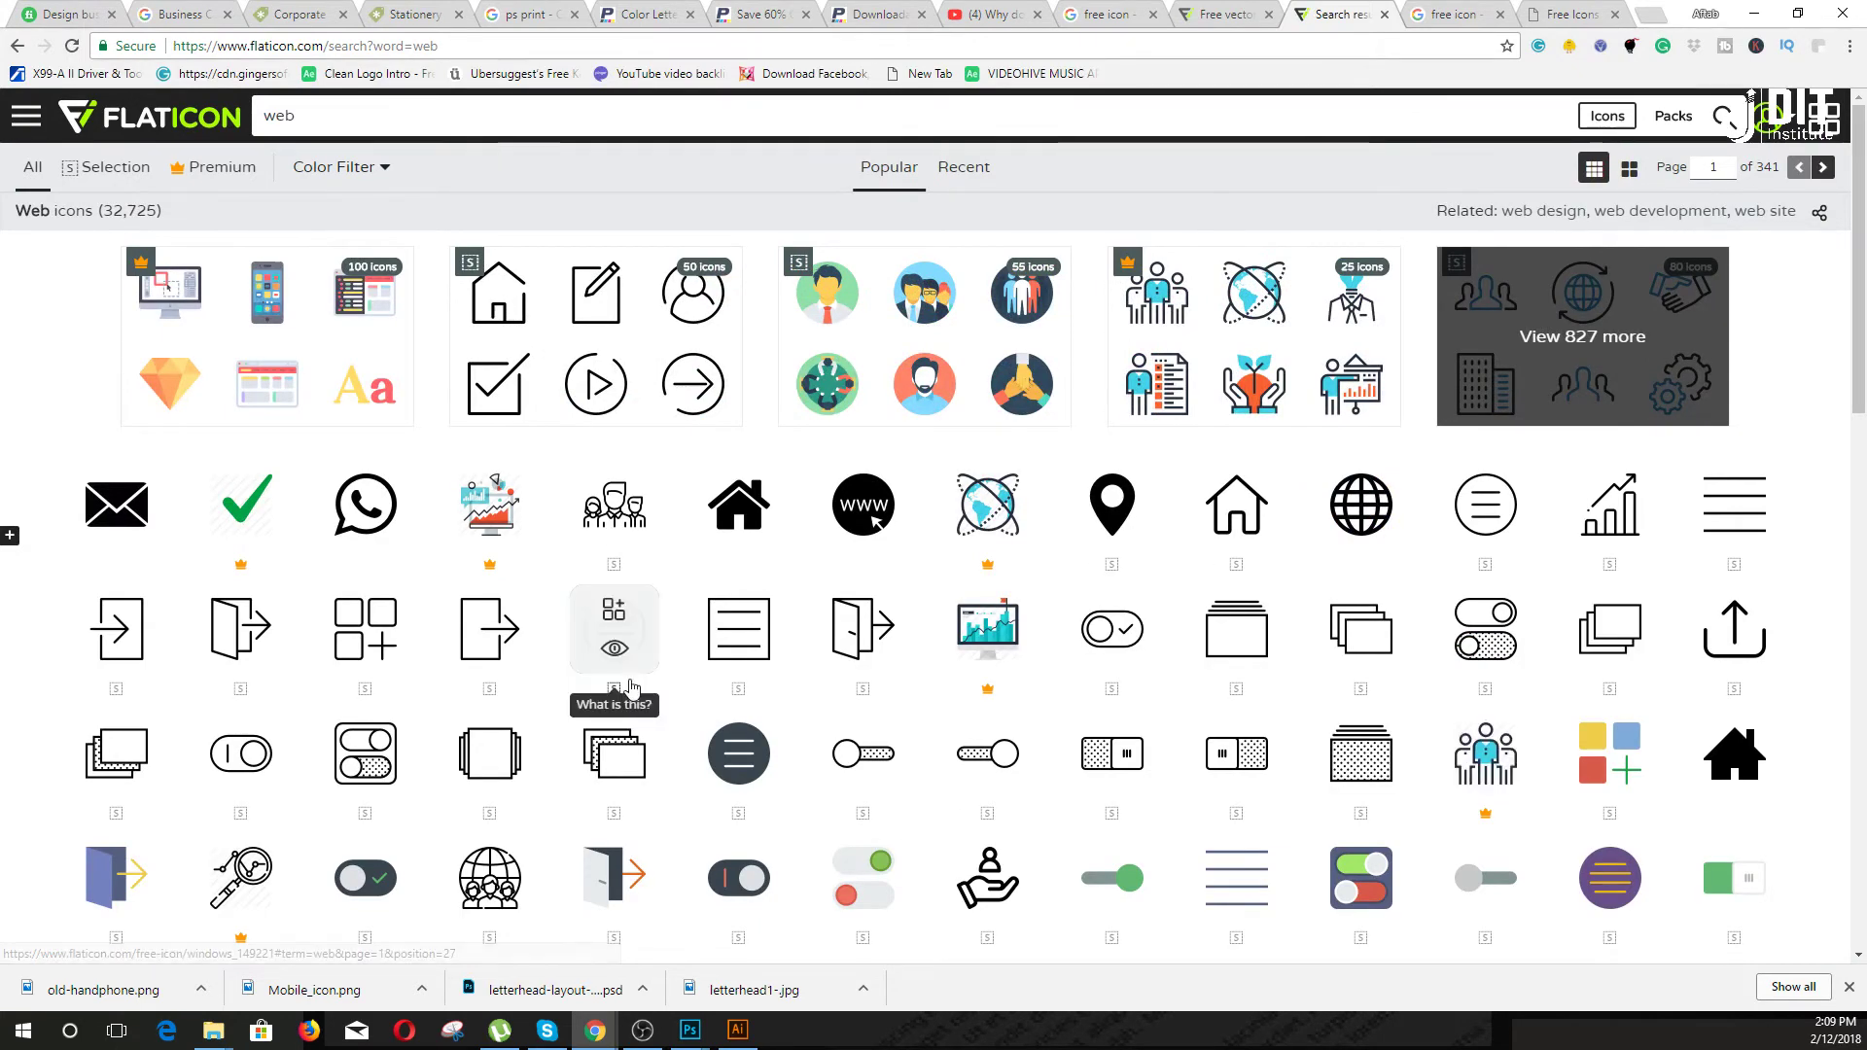
scroll(623, 623, "down", 7)
scroll(647, 685, "down", 2)
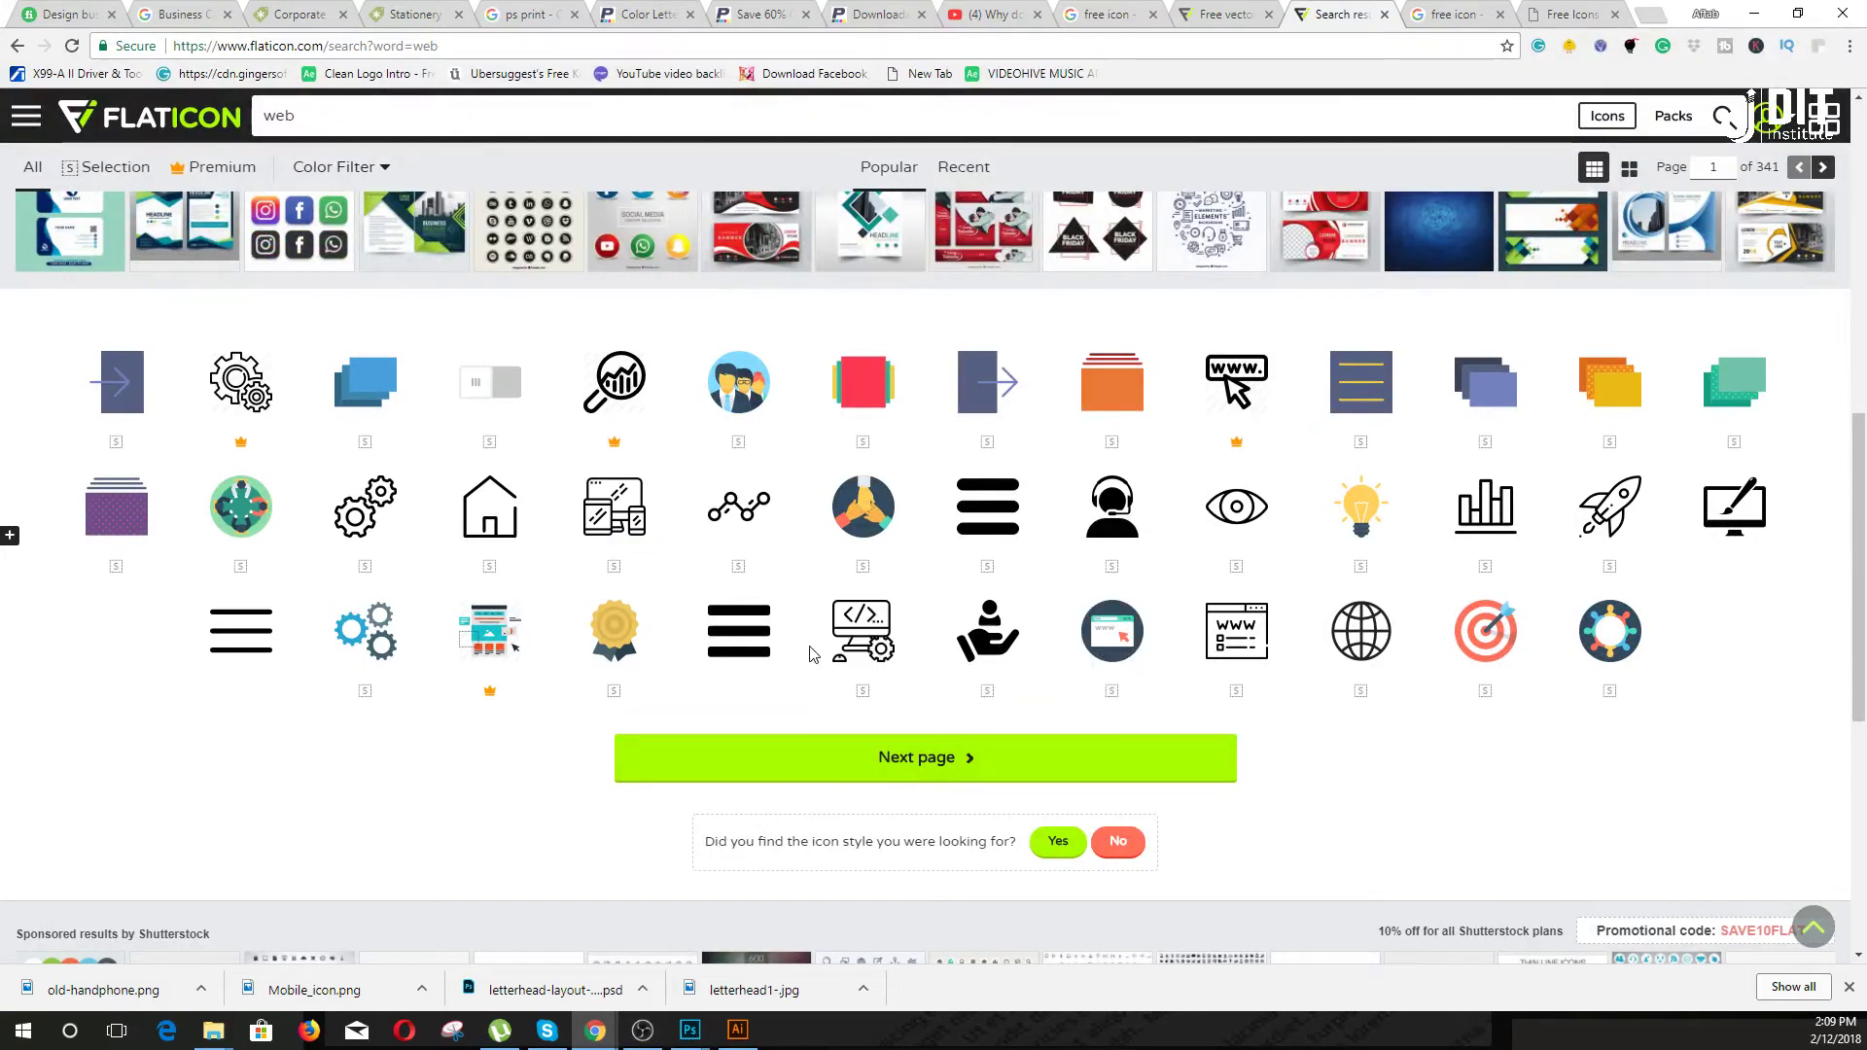
scroll(813, 655, "up", 4)
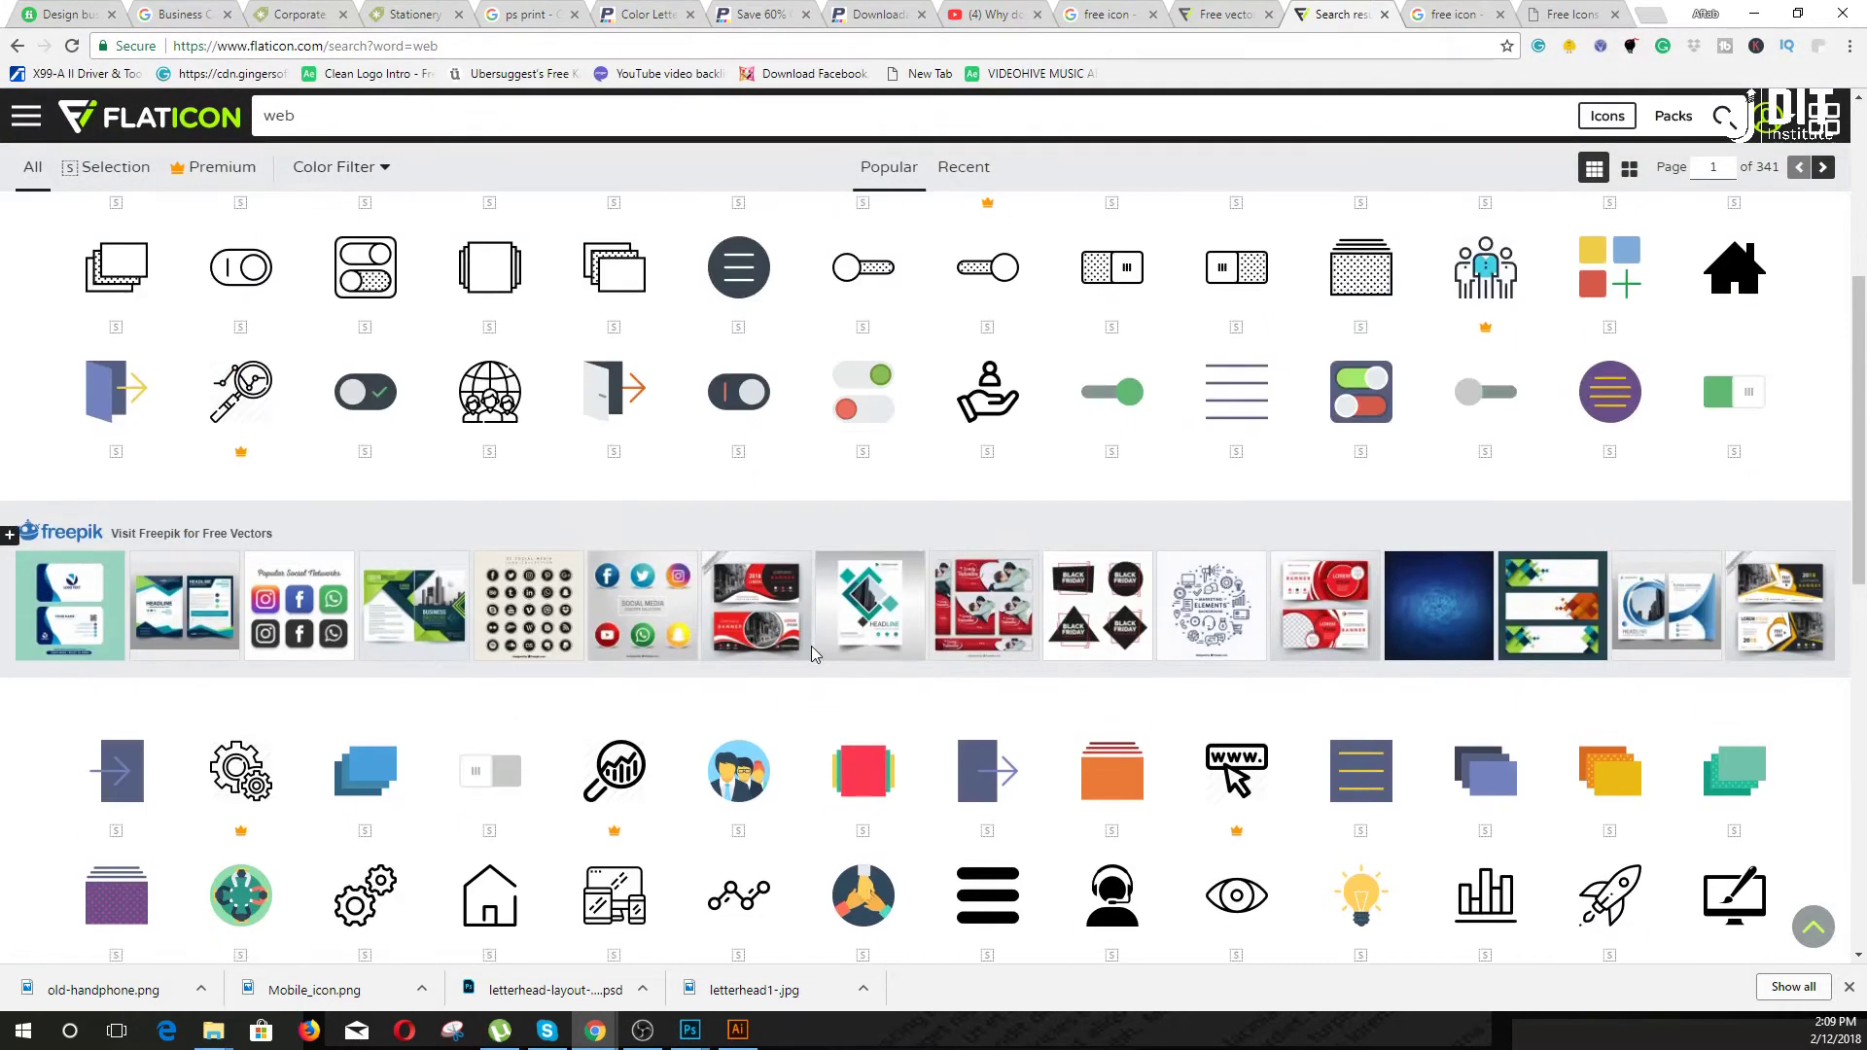
scroll(813, 651, "up", 4)
scroll(1070, 650, "up", 1)
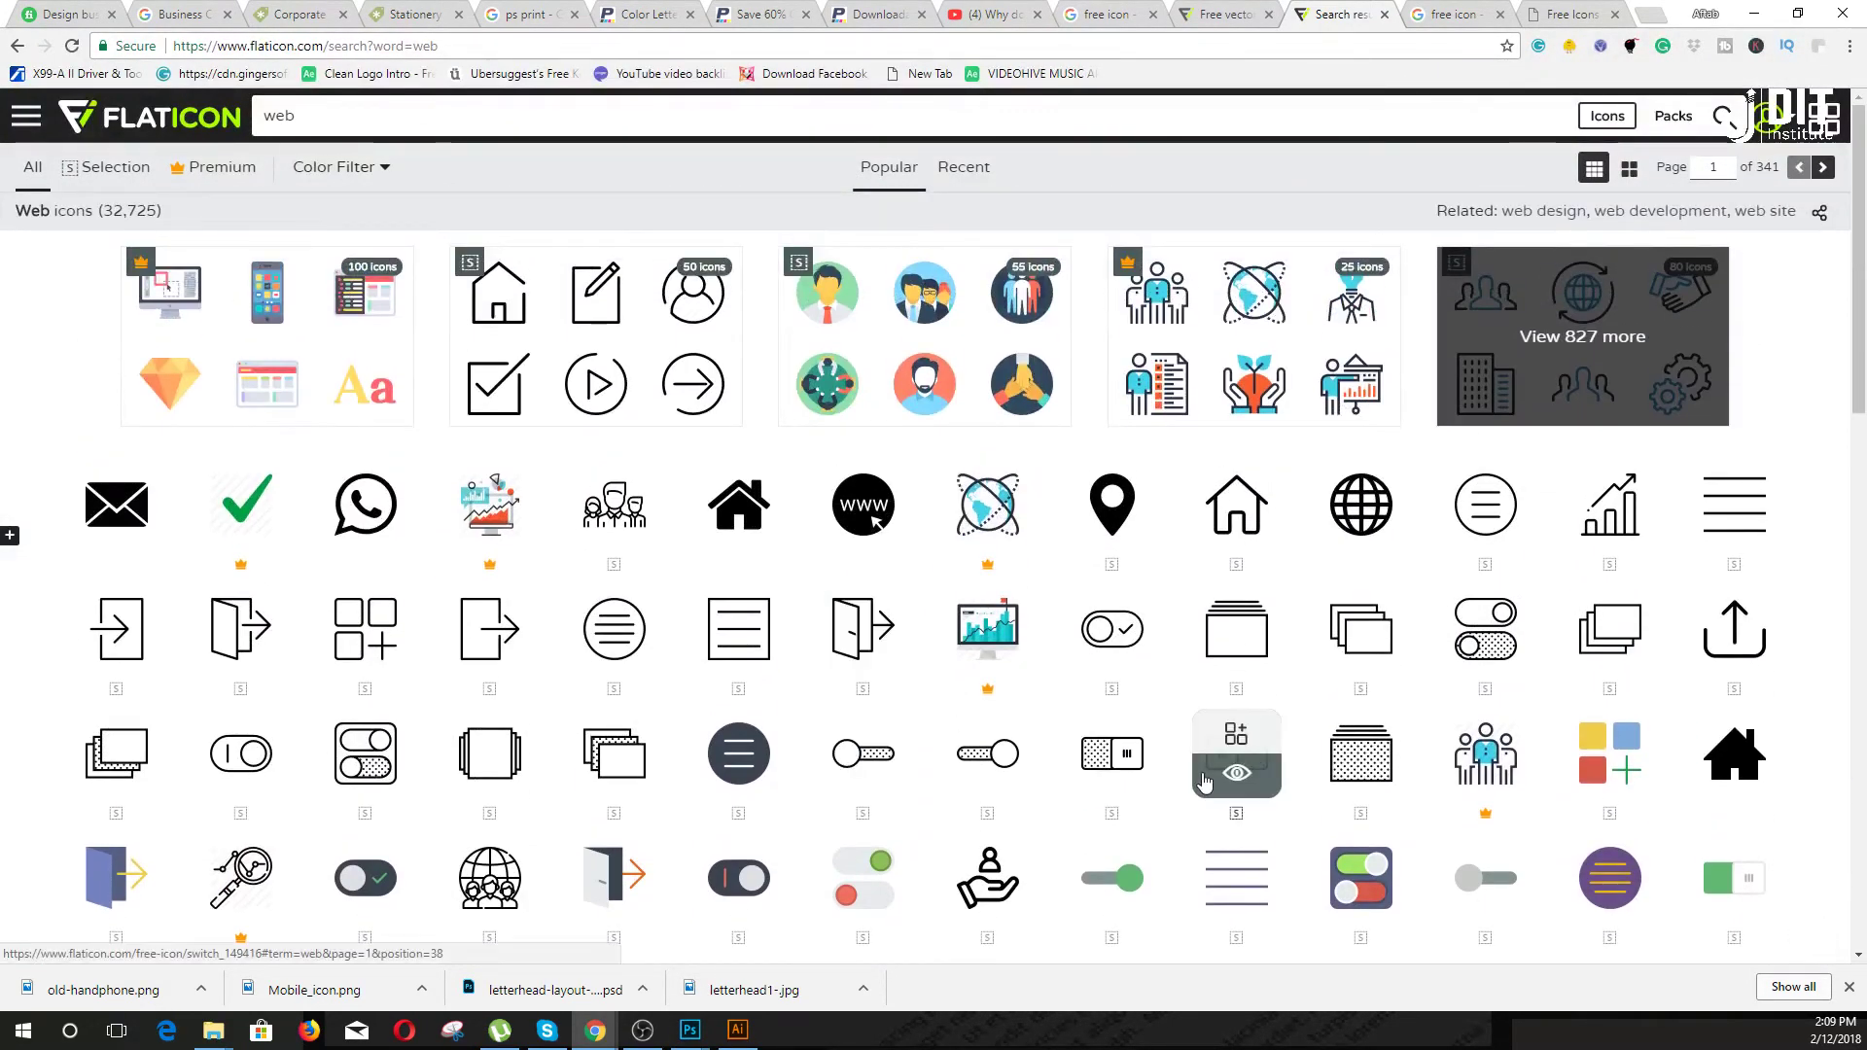
Download the grid globe icon as a 512 px PNG named grid-world.png
left_click(1361, 533)
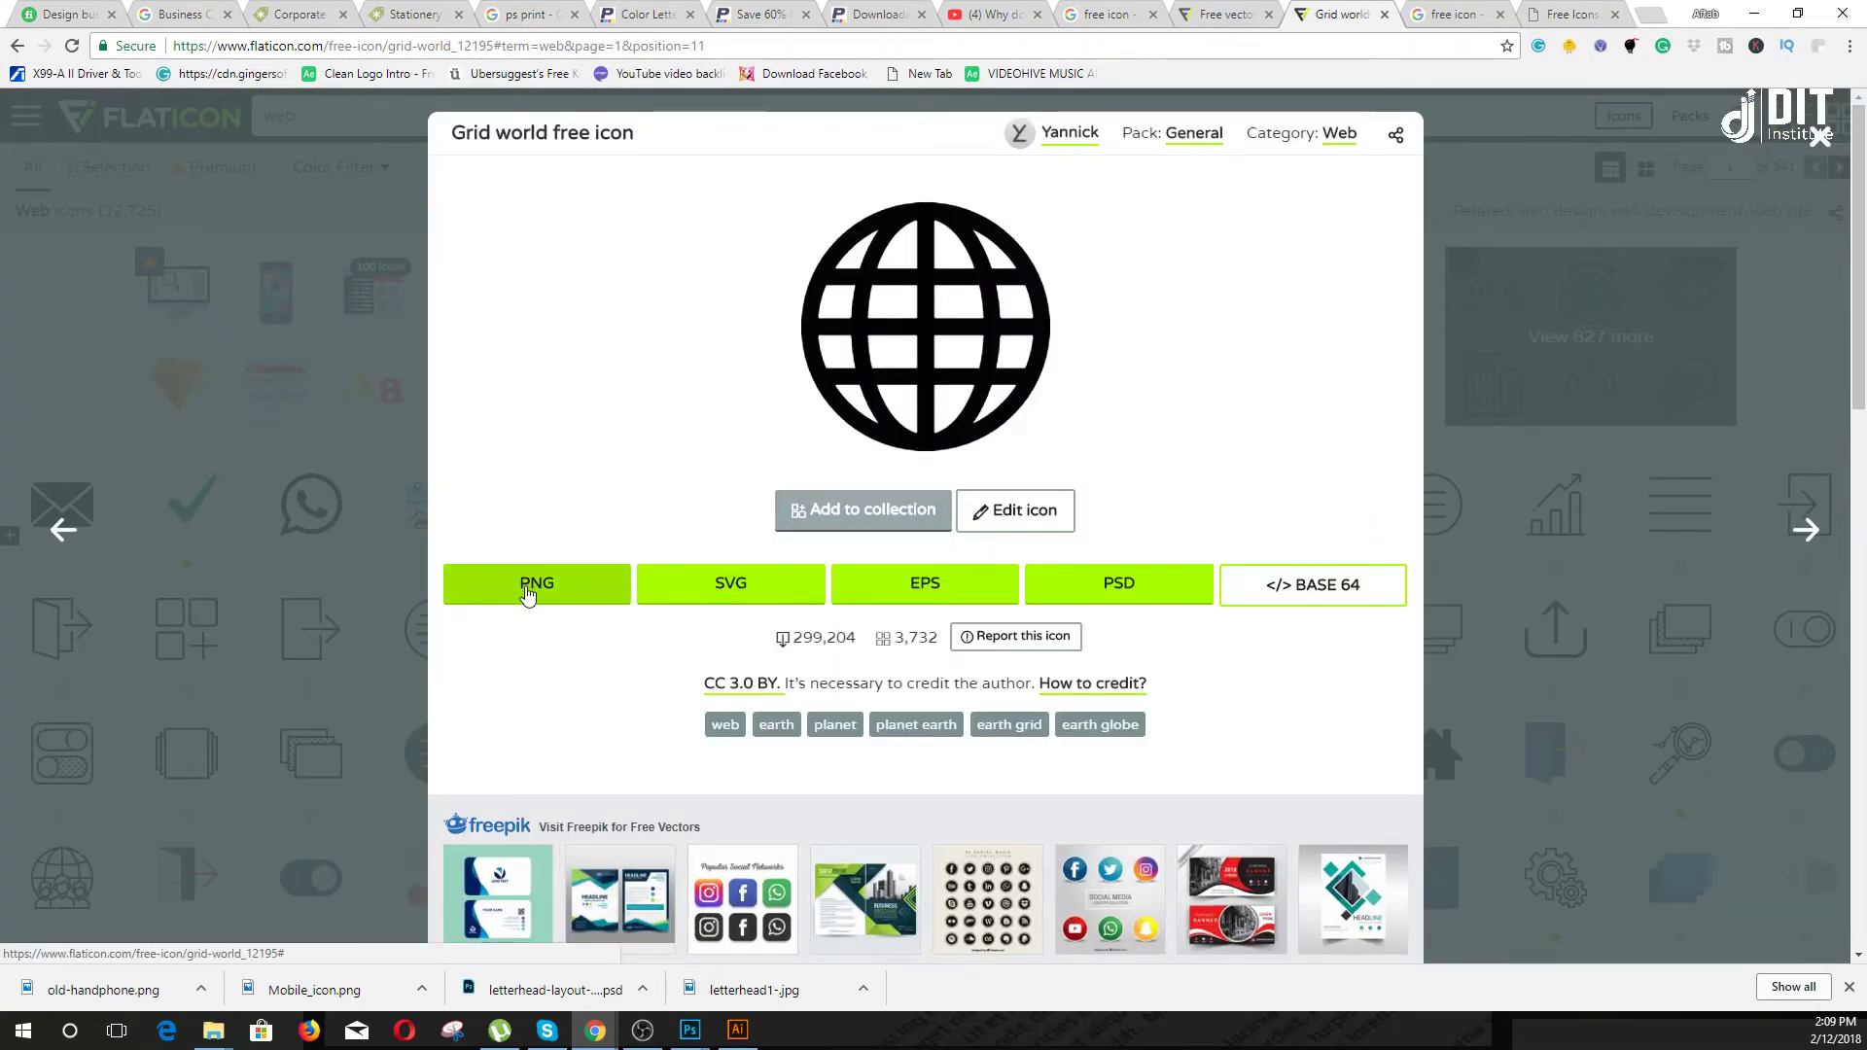
left_click(530, 588)
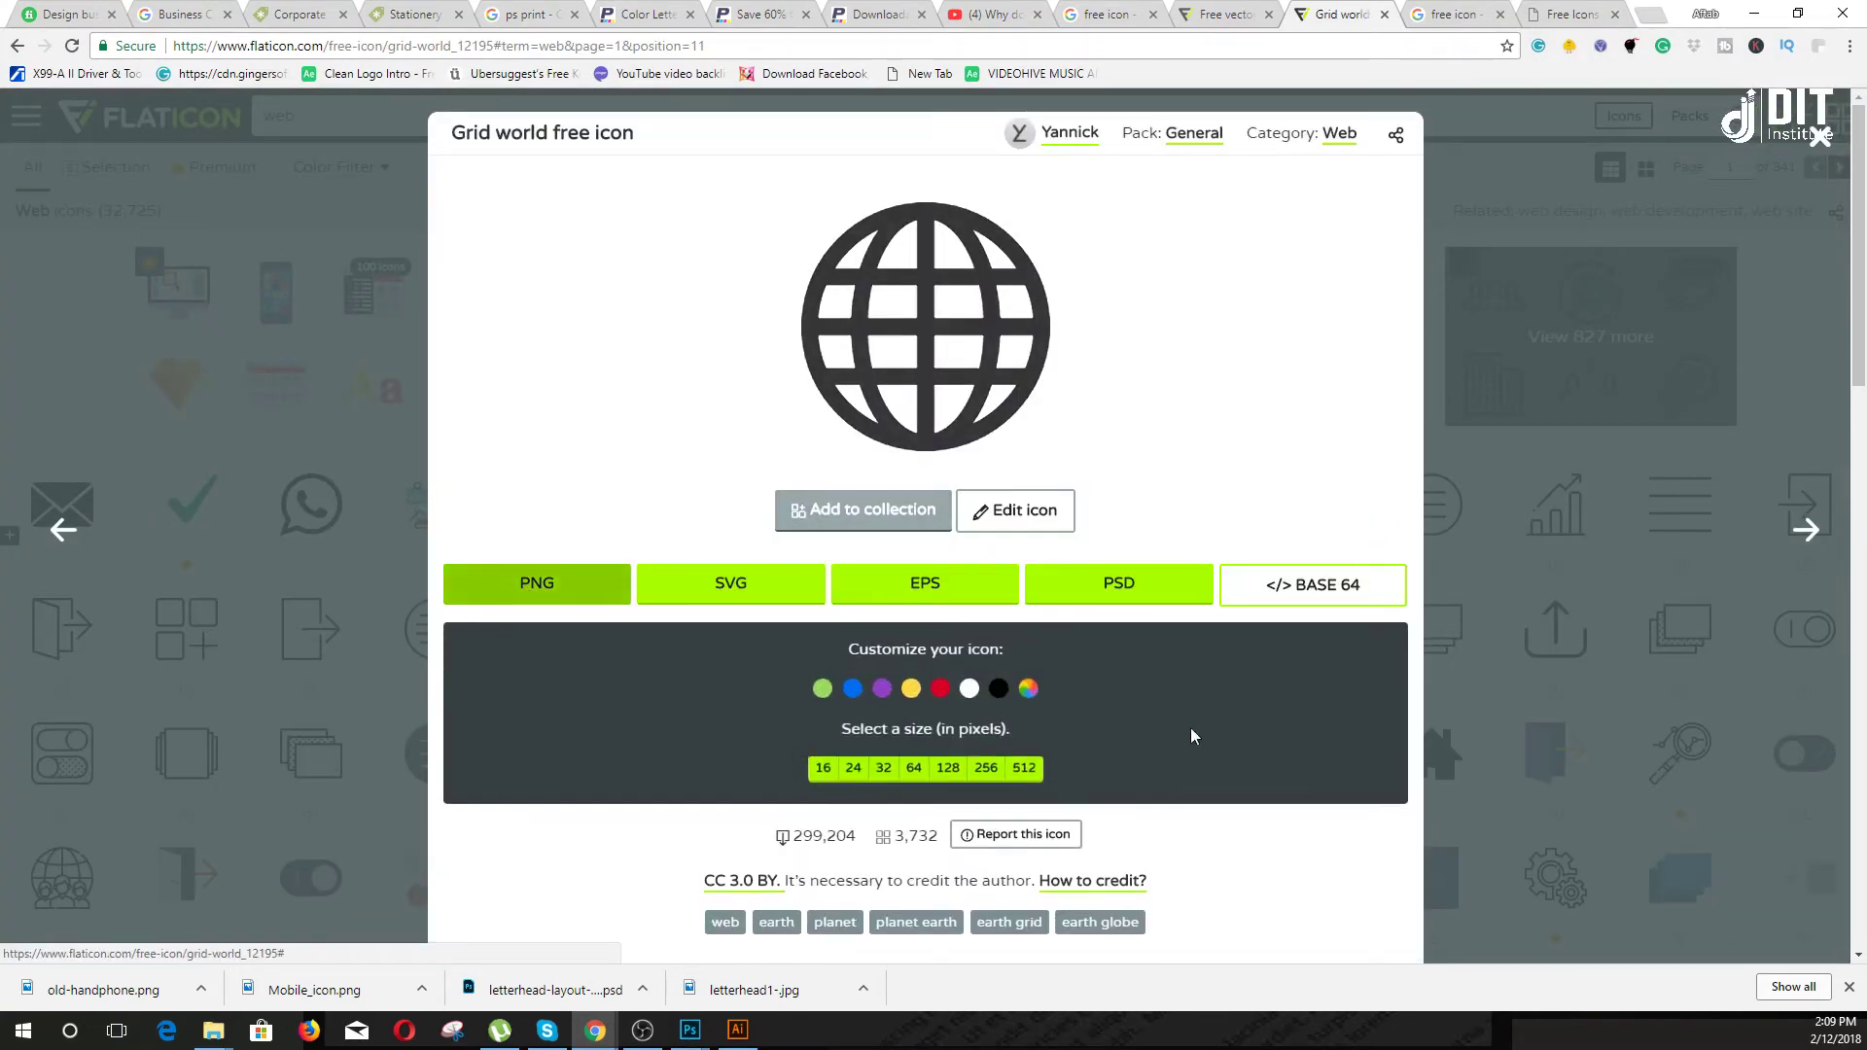
left_click(1024, 768)
left_click(975, 504)
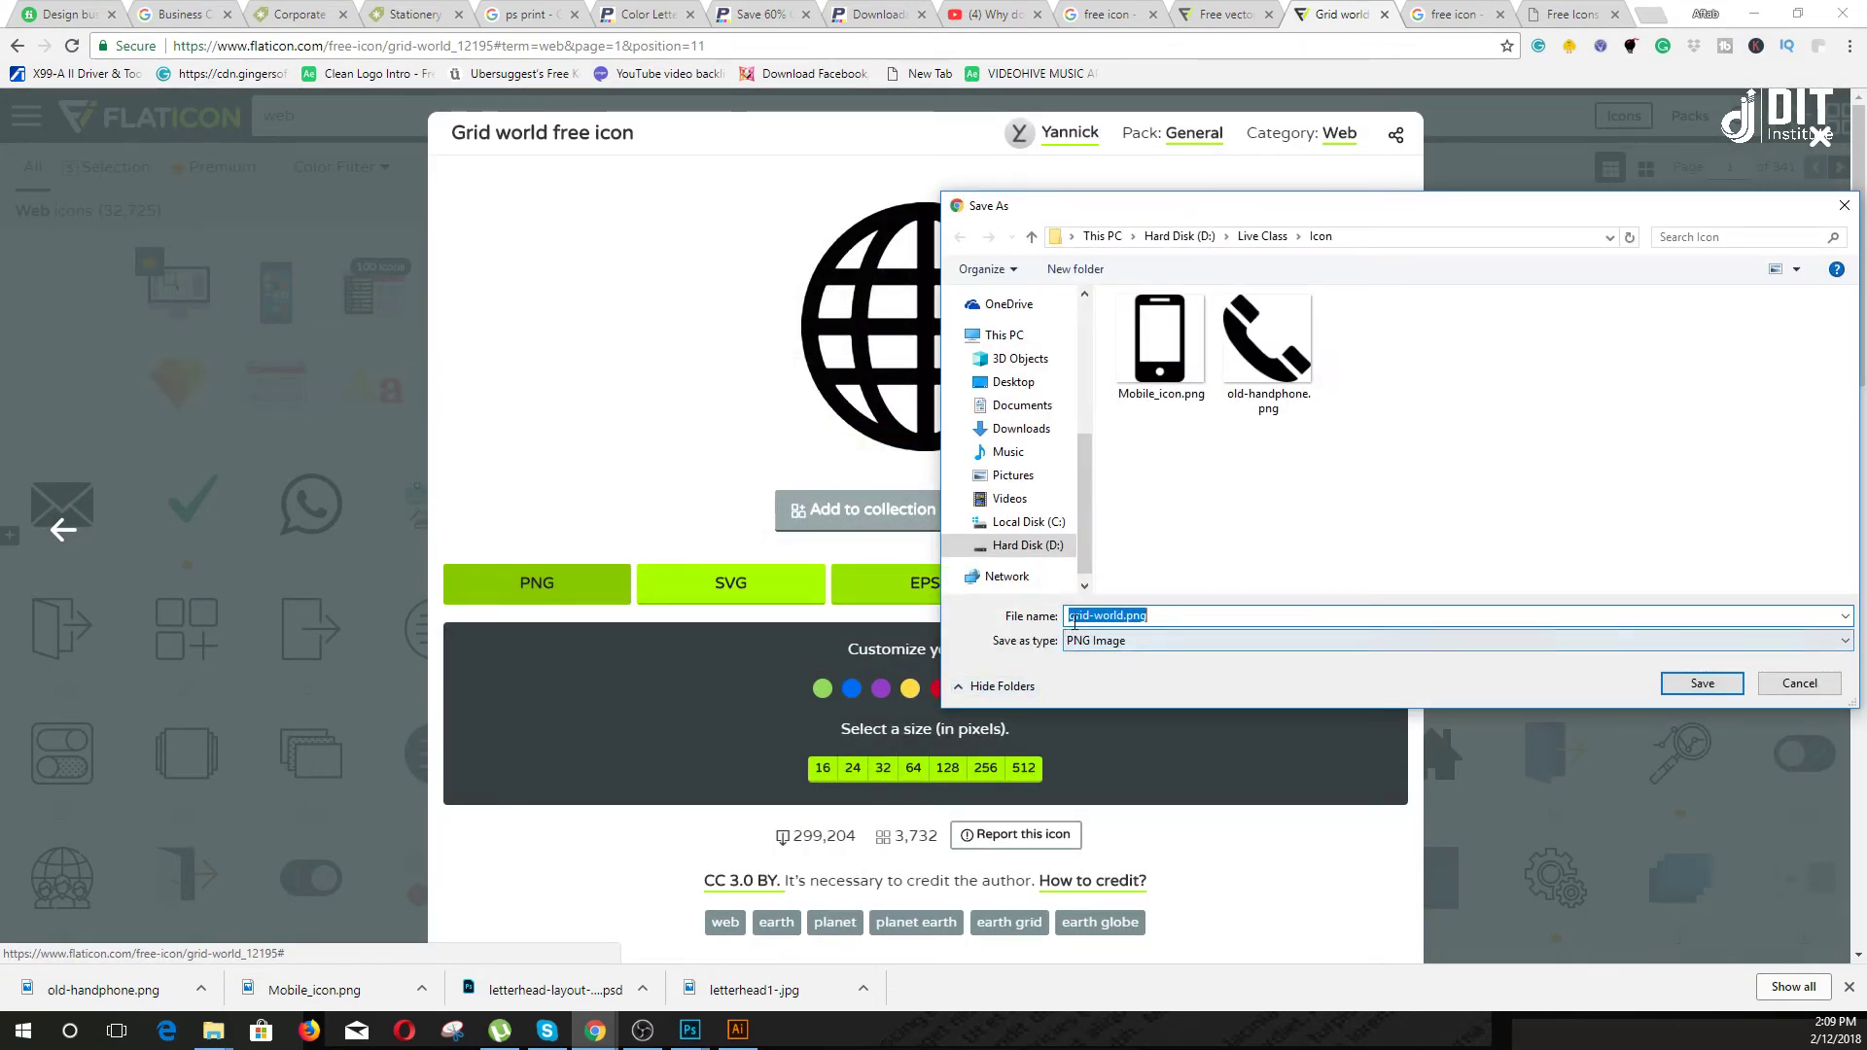
left_click(1702, 683)
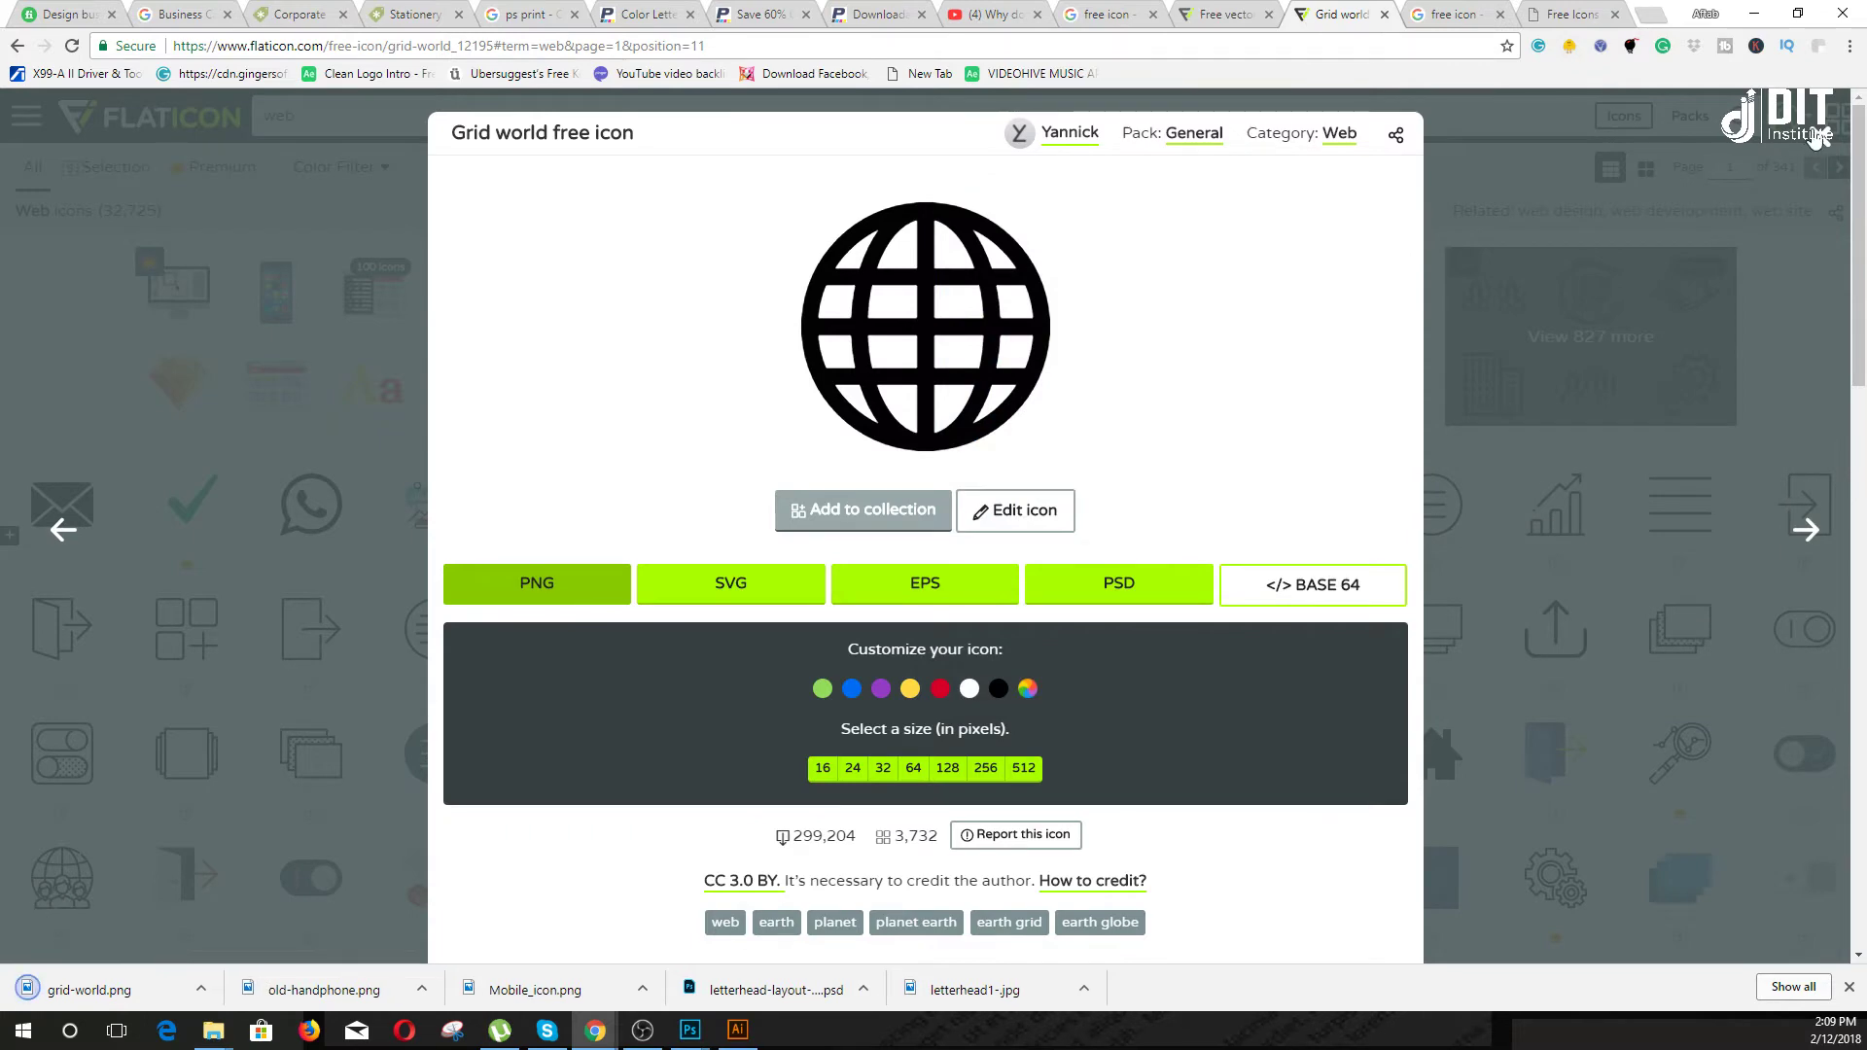
left_click(1815, 136)
mouse_move(688, 1030)
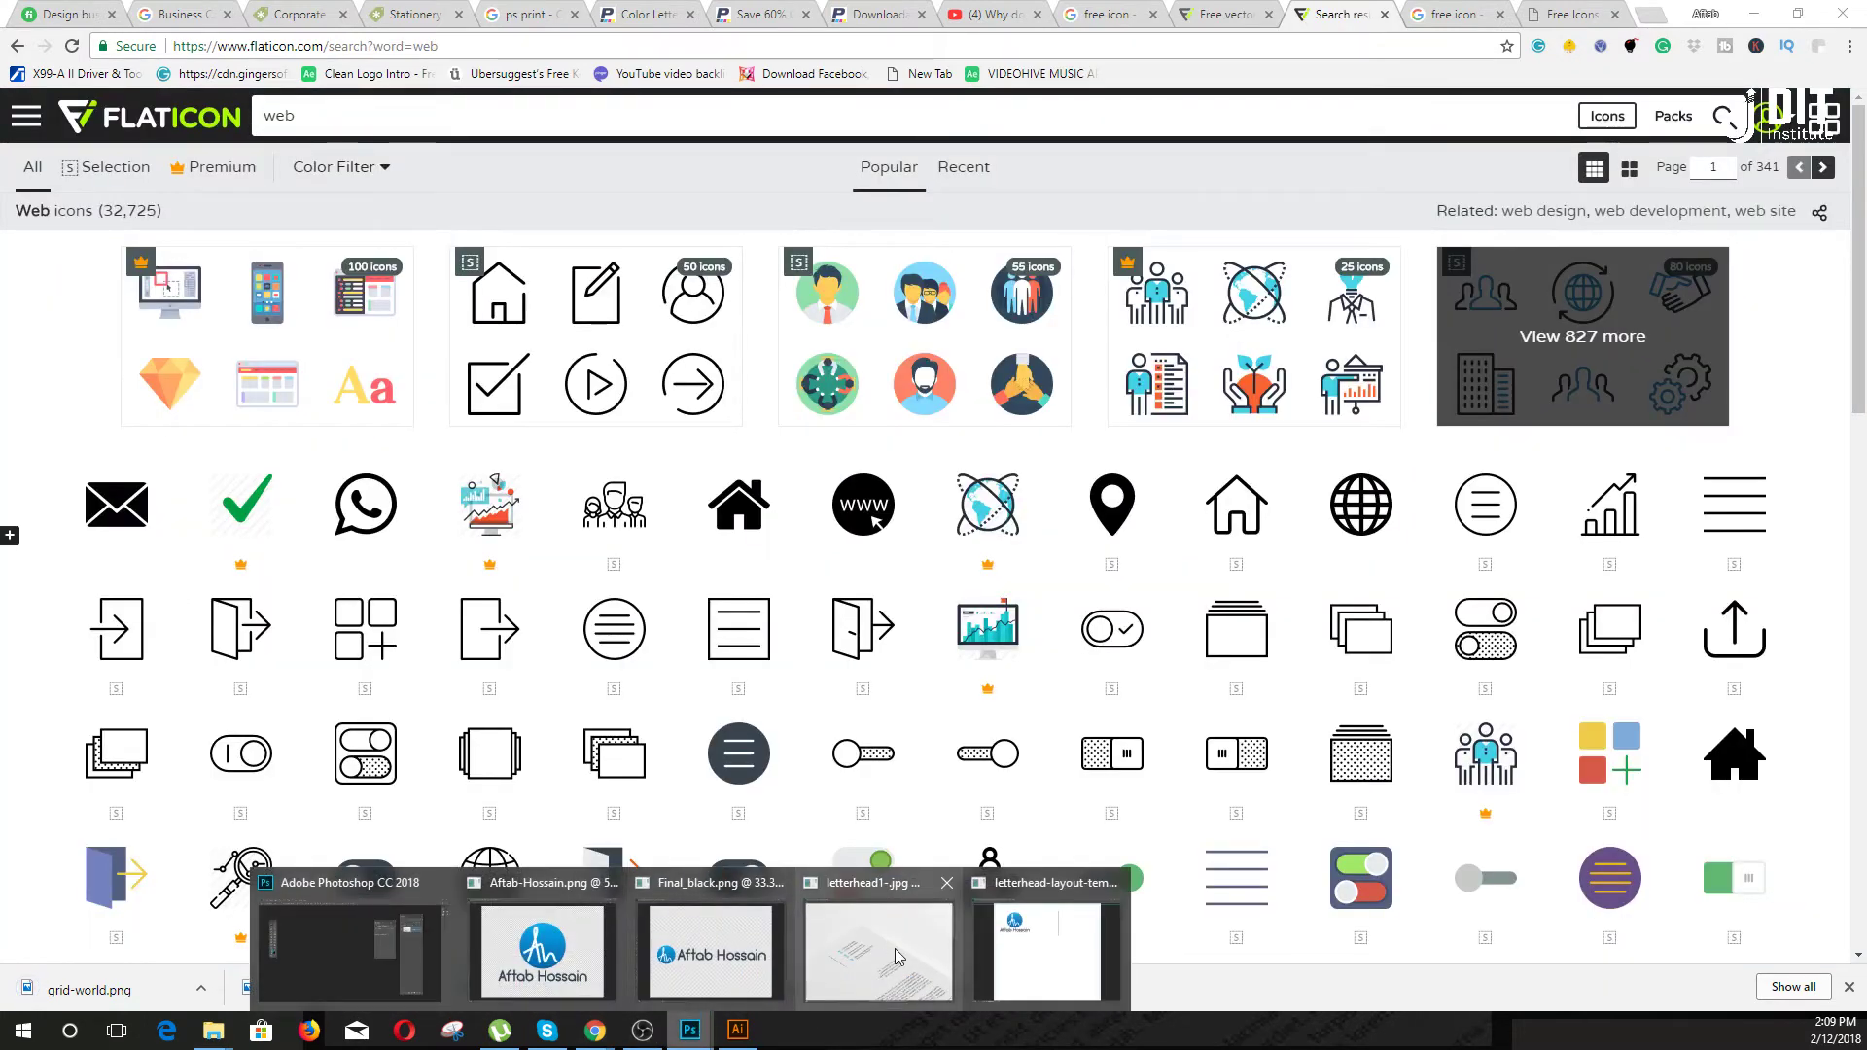
Check the letterhead reference, then search Flaticon for 'email' icons
left_click(895, 948)
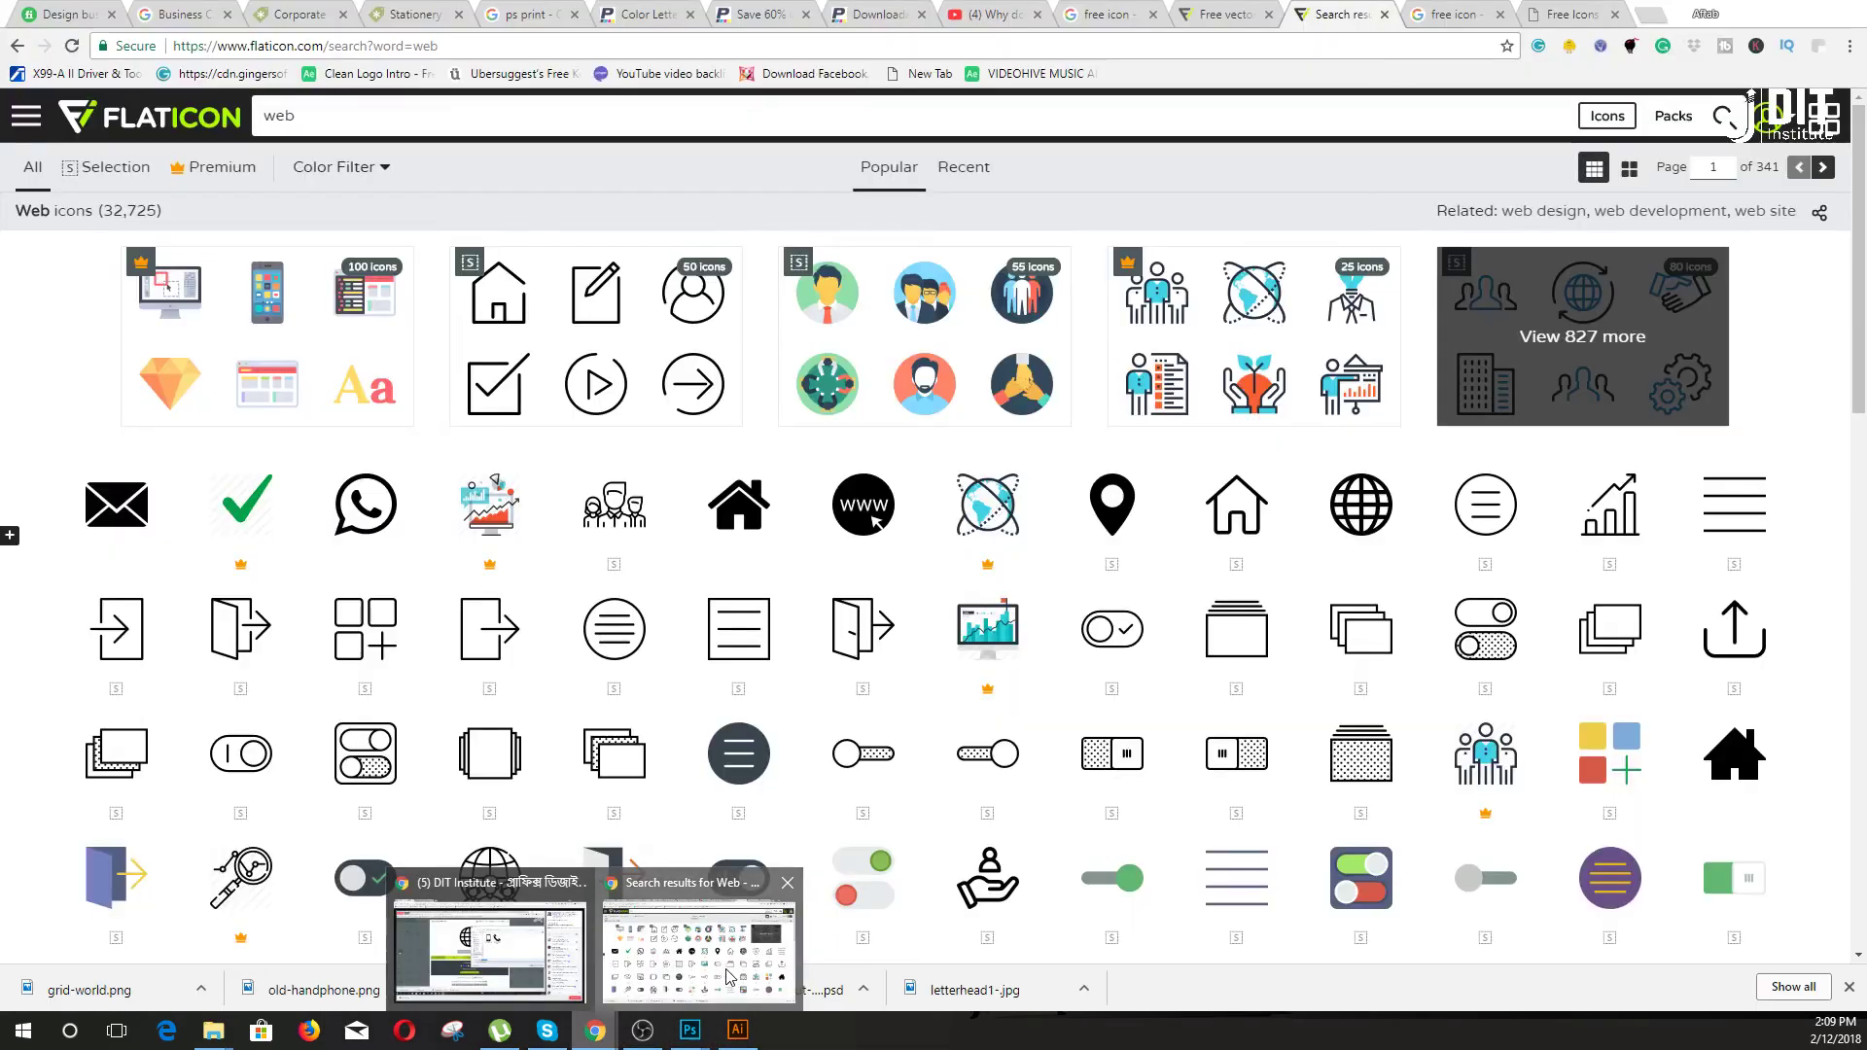
mouse_move(595, 1030)
left_click(695, 934)
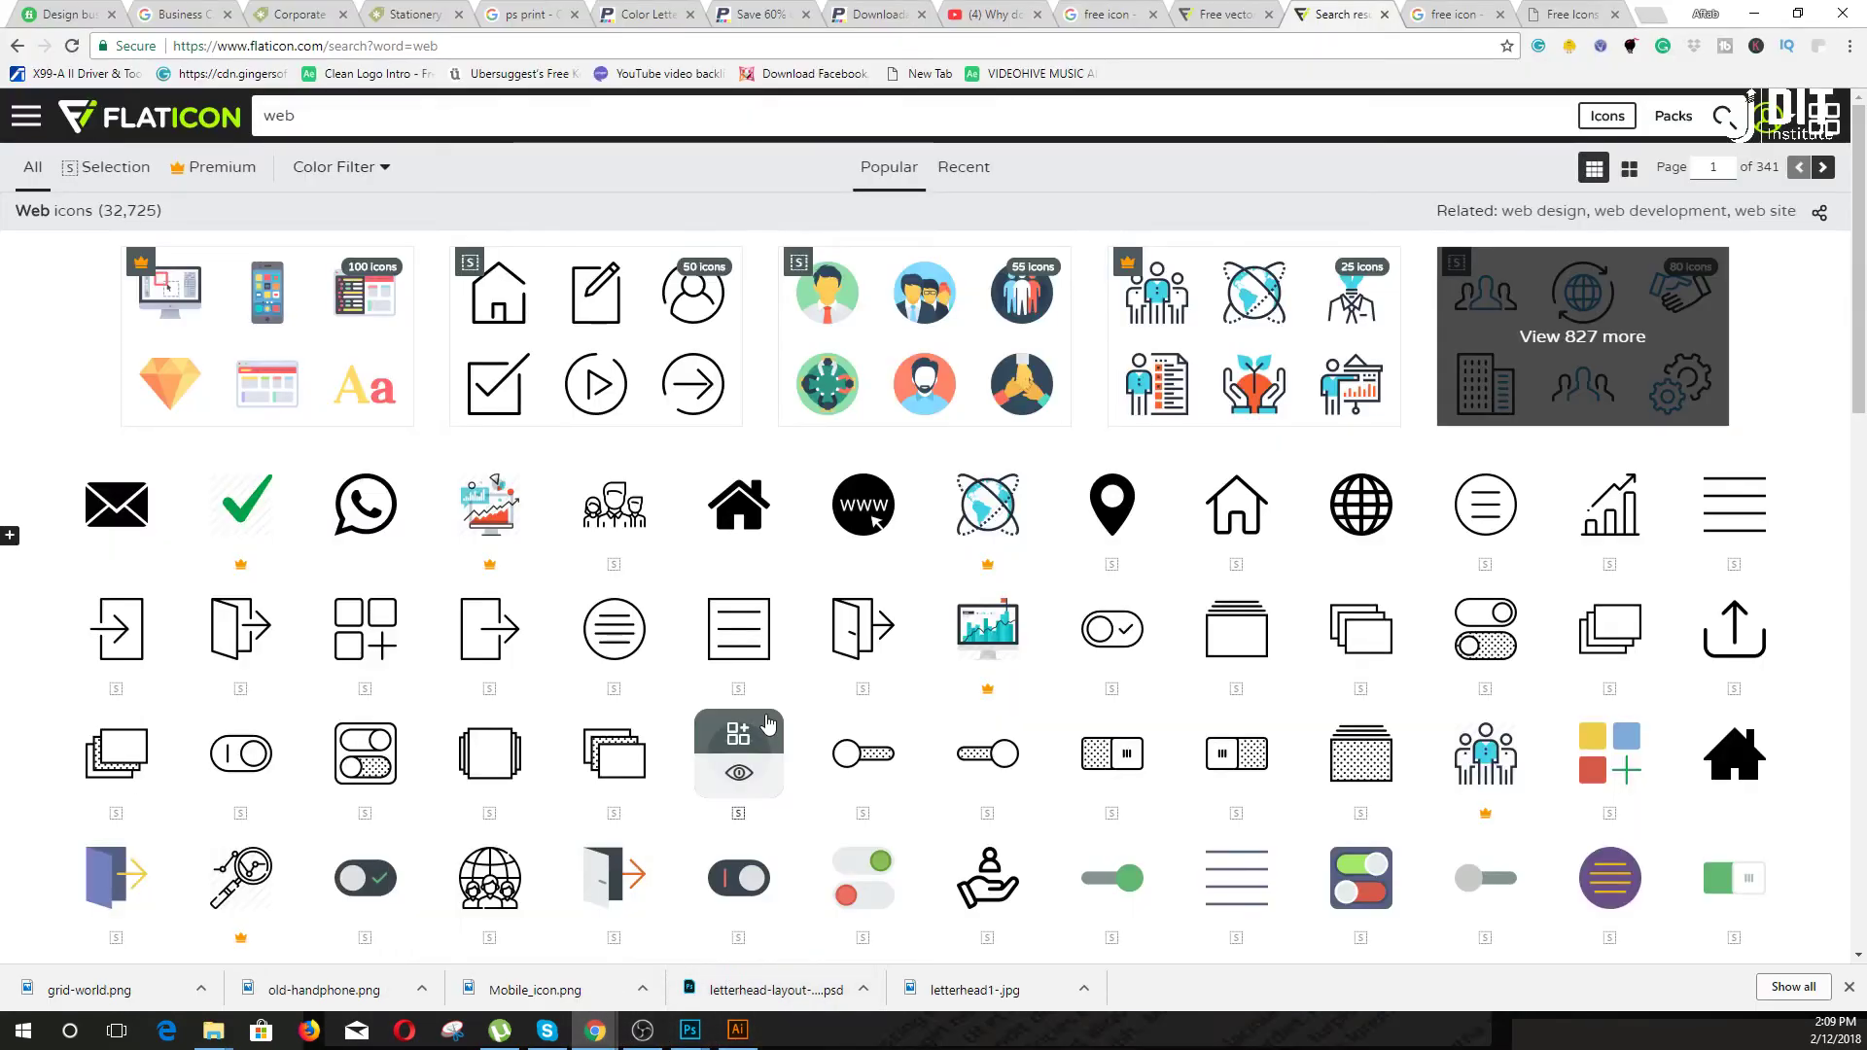
double_click(282, 119)
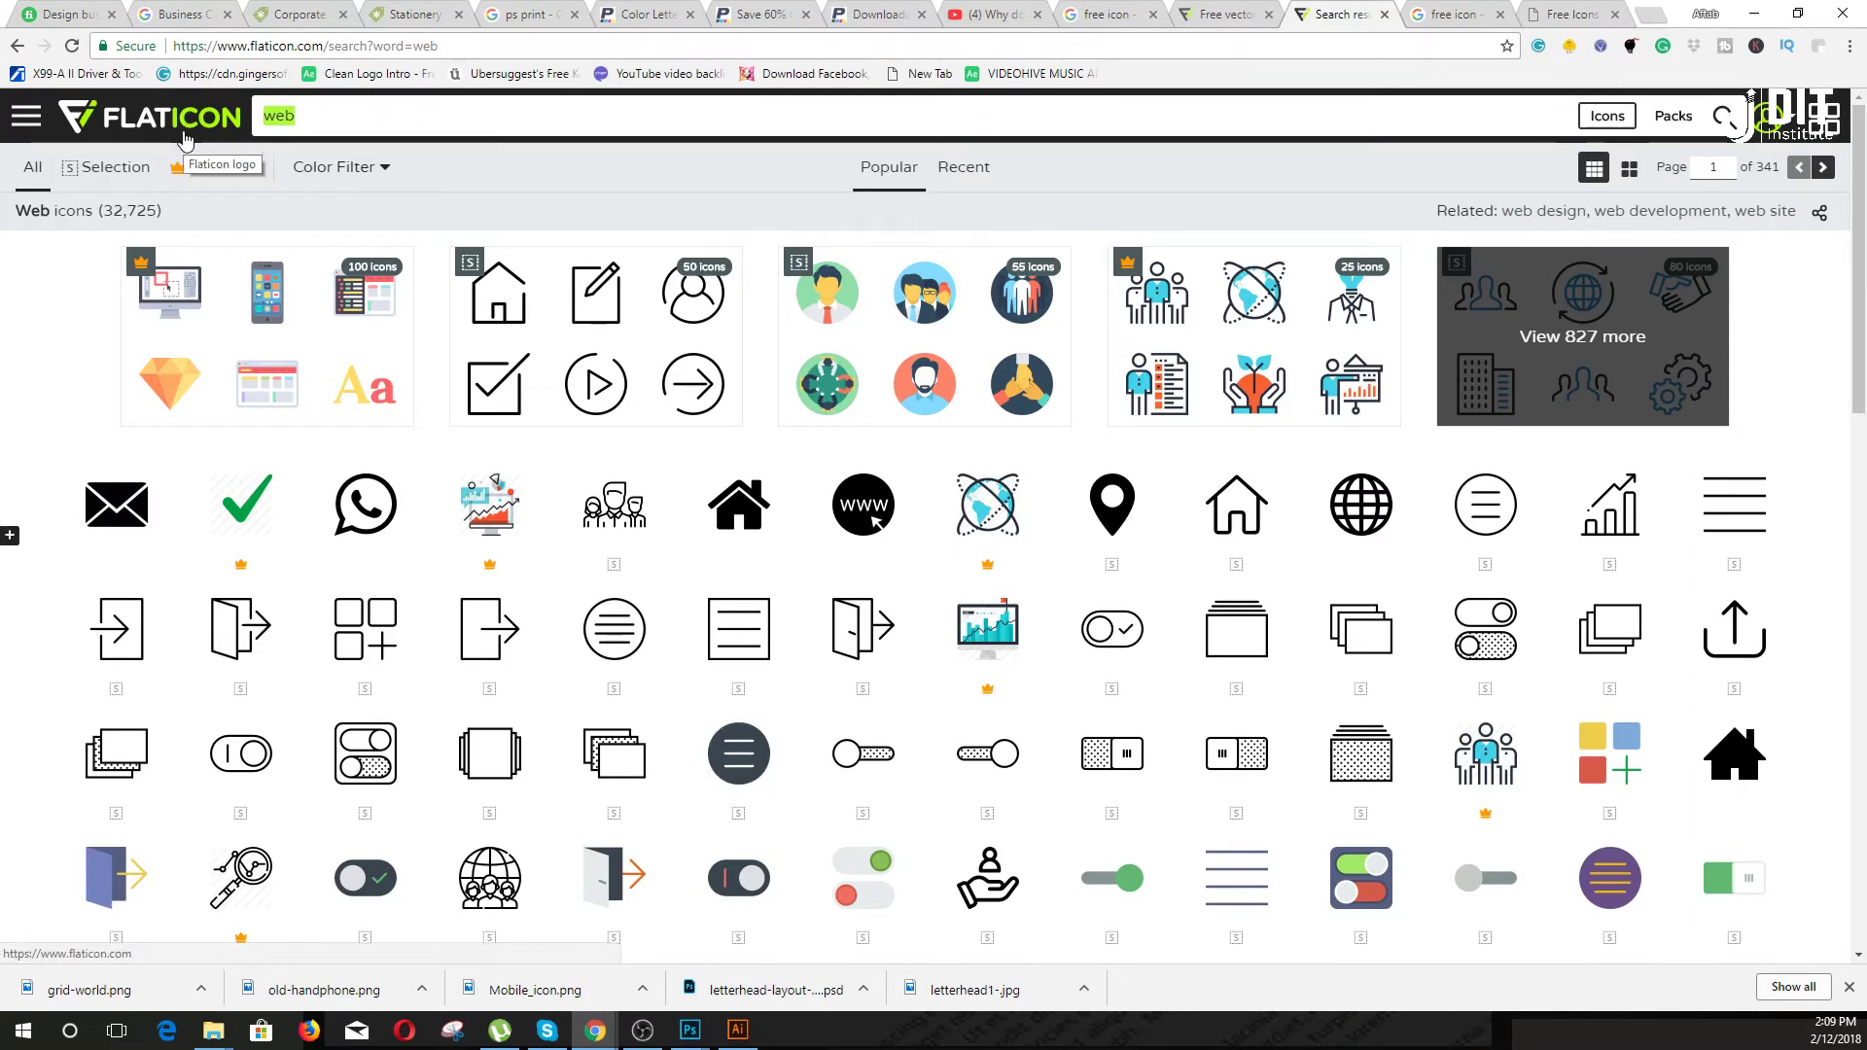
type("email")
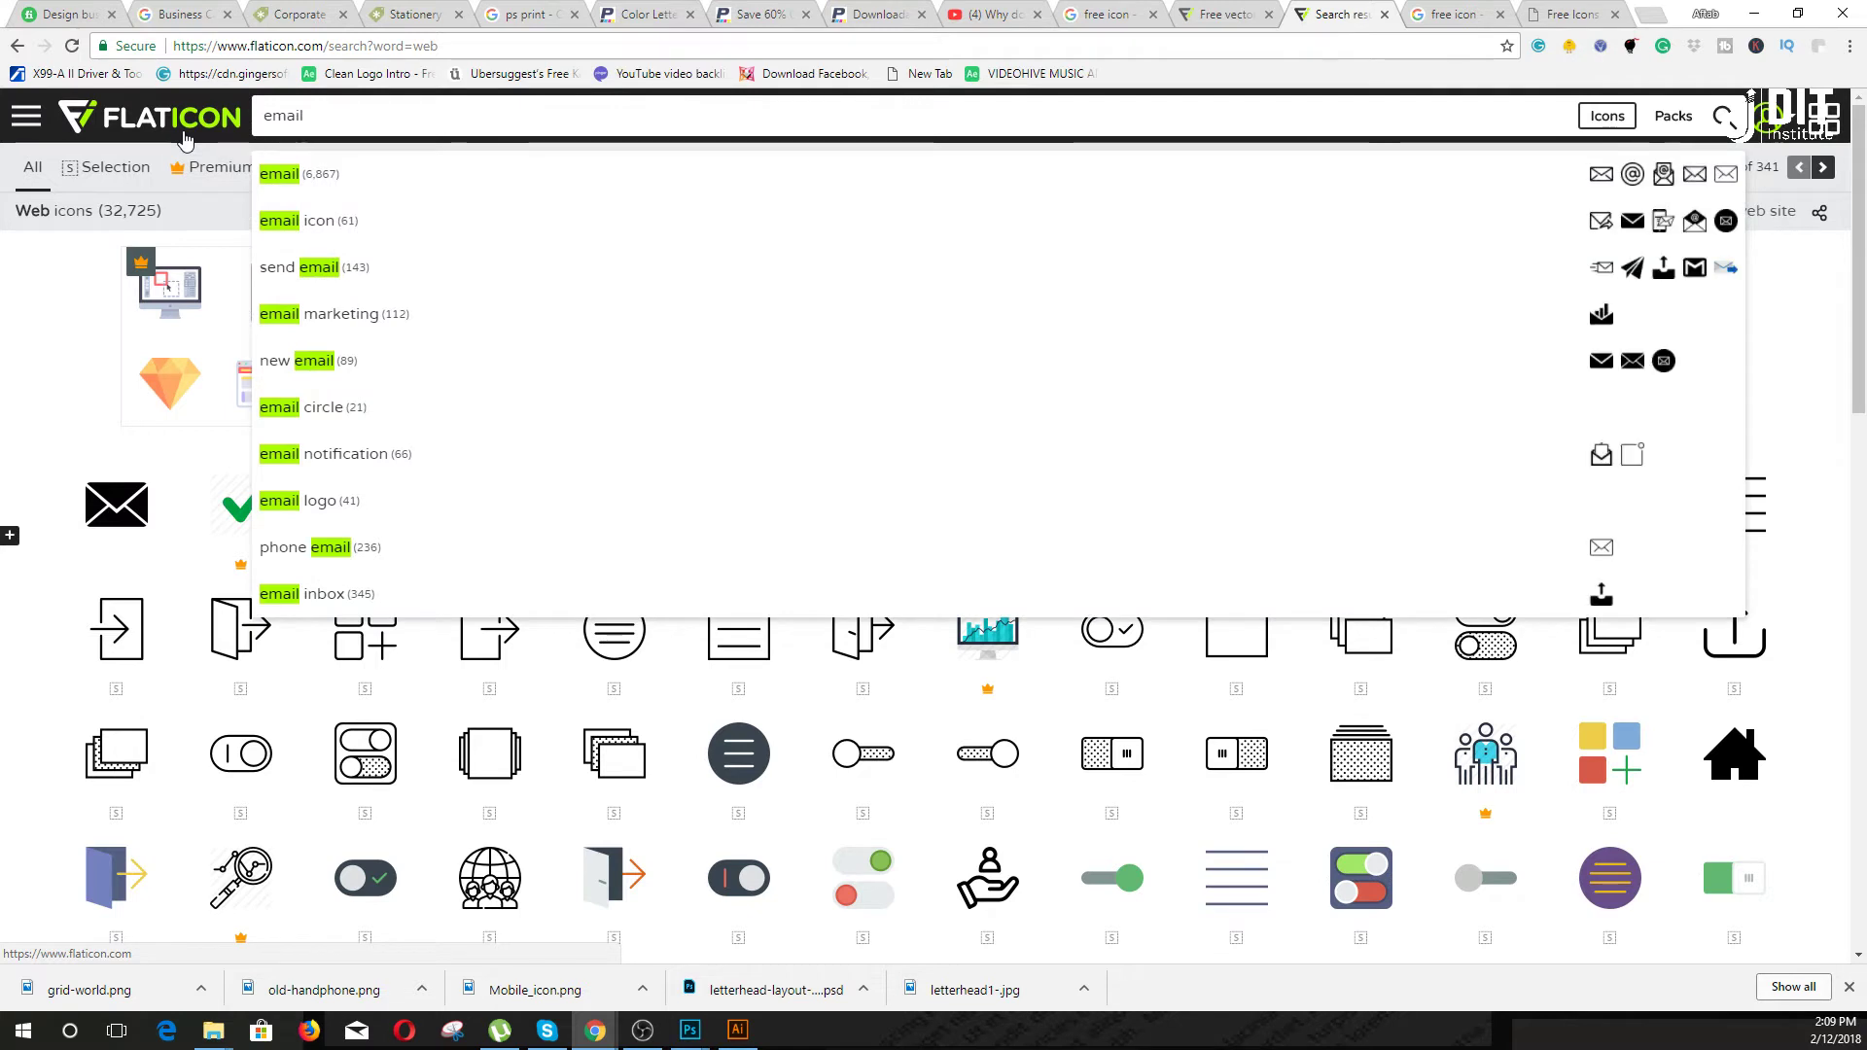
key("Return")
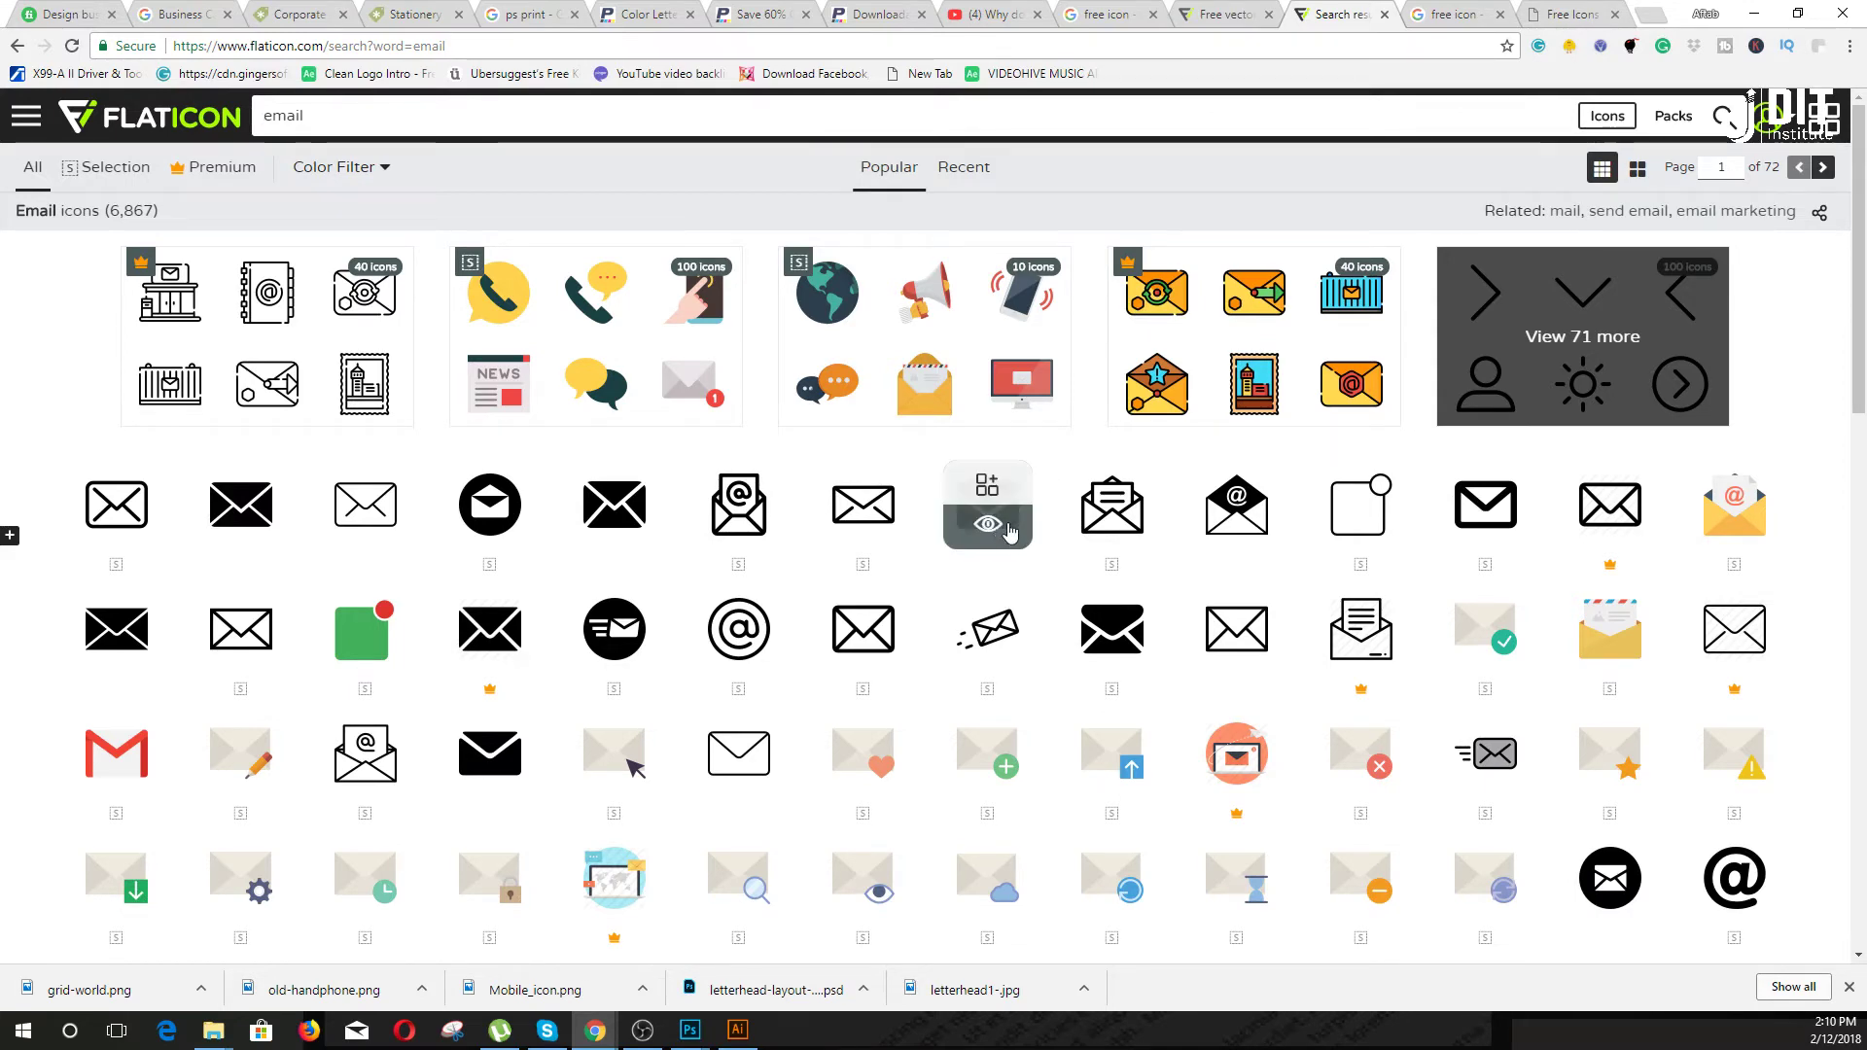
Download the solid black envelope as a 512 px PNG named envelope.png
left_click(1000, 530)
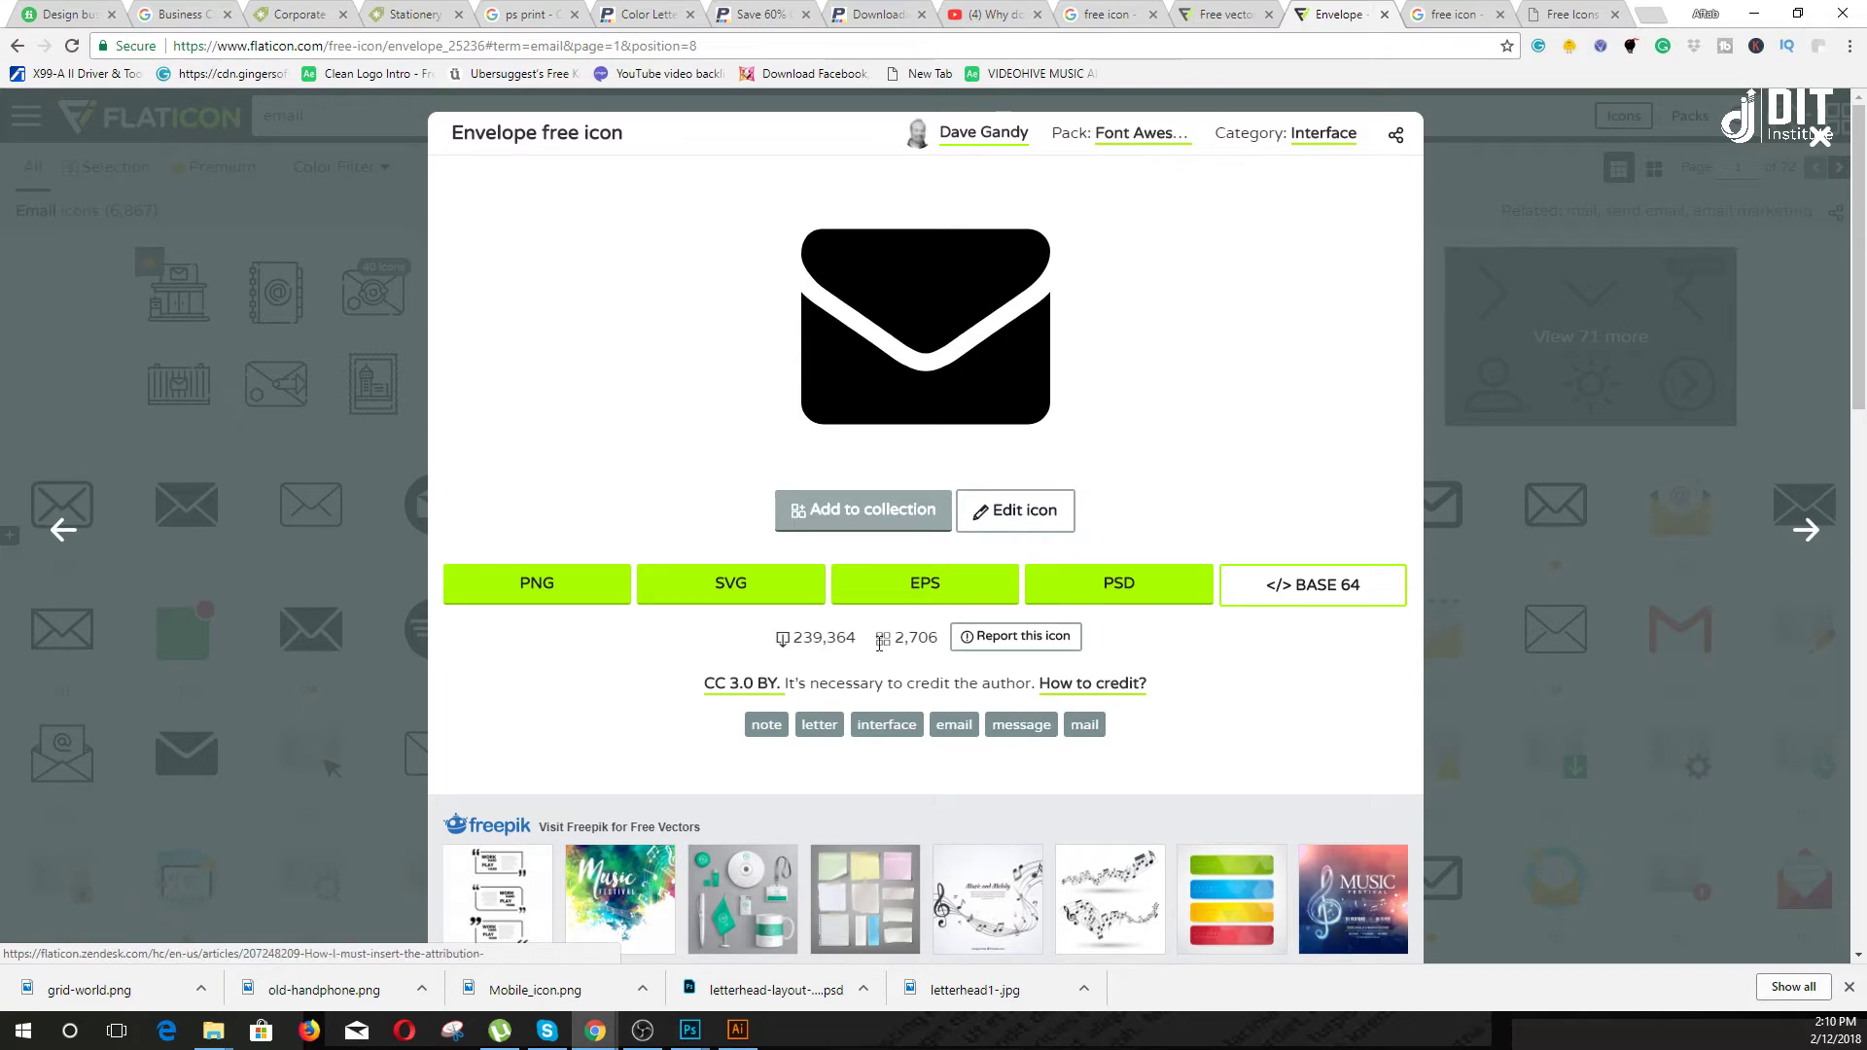
left_click(582, 596)
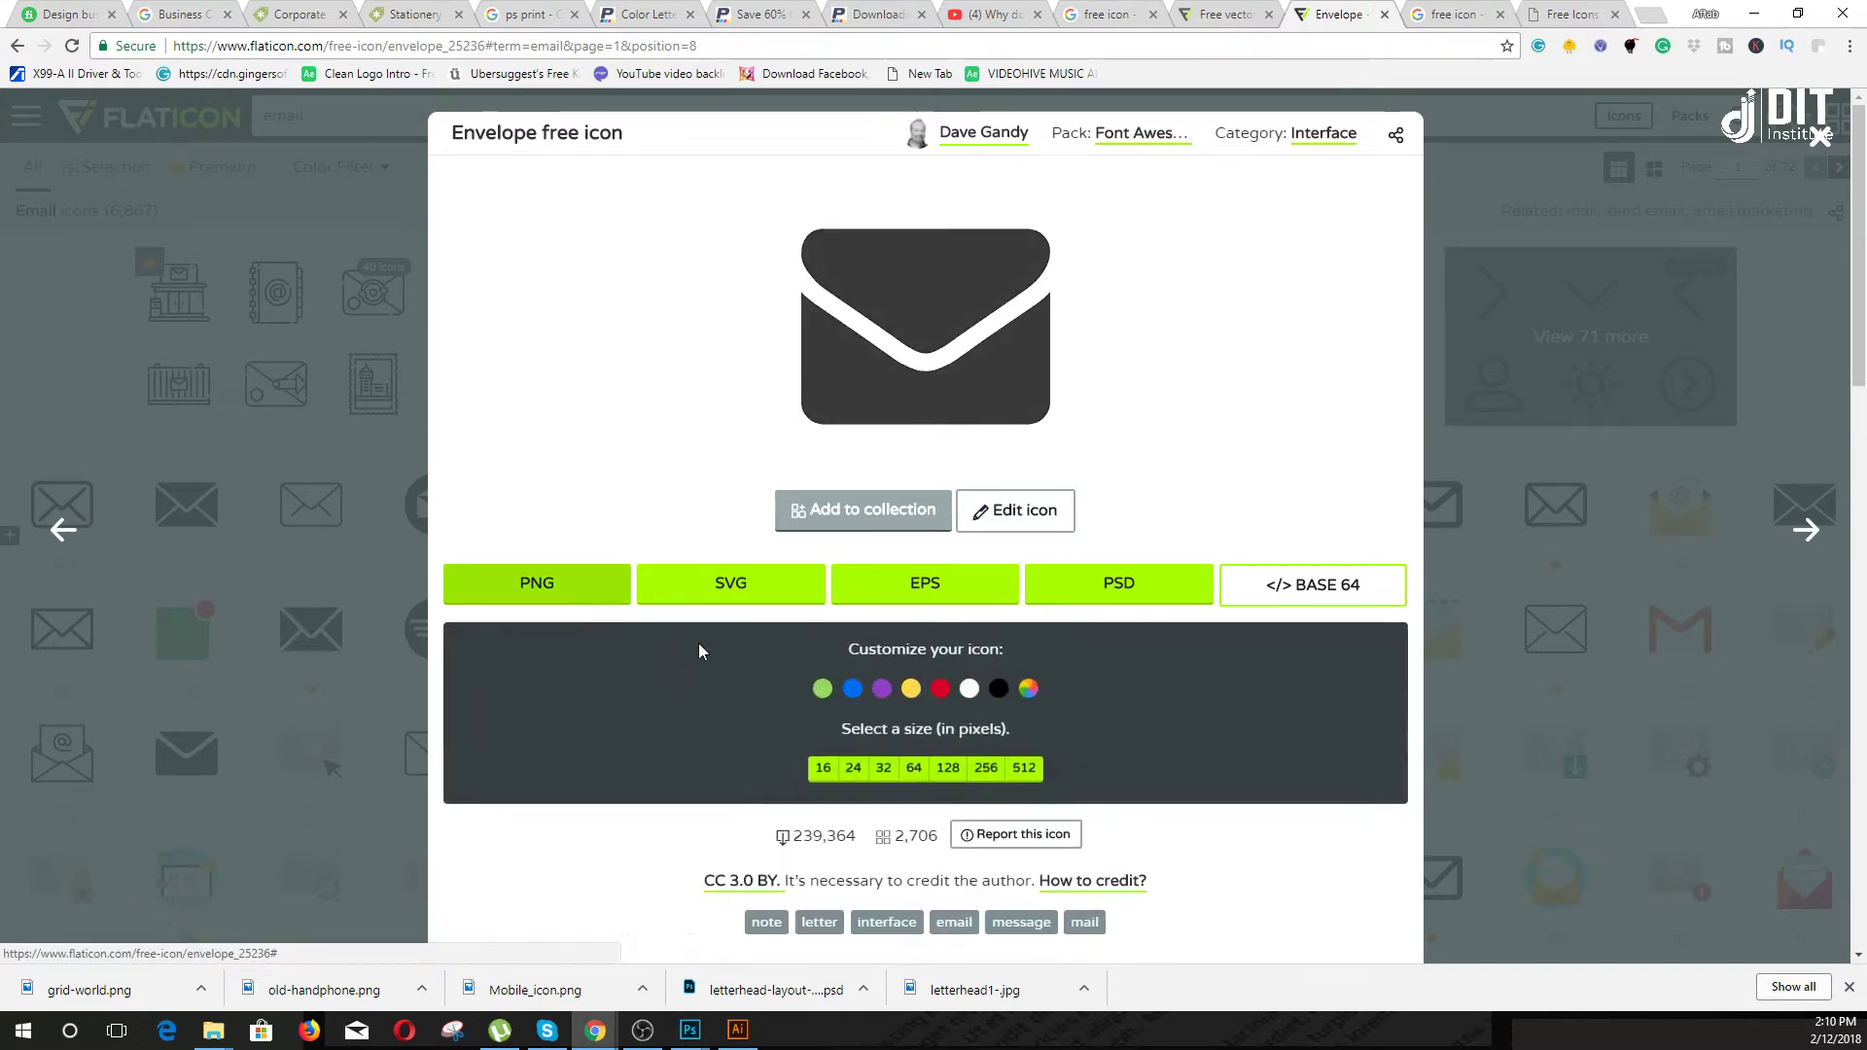
left_click(1029, 770)
left_click(958, 479)
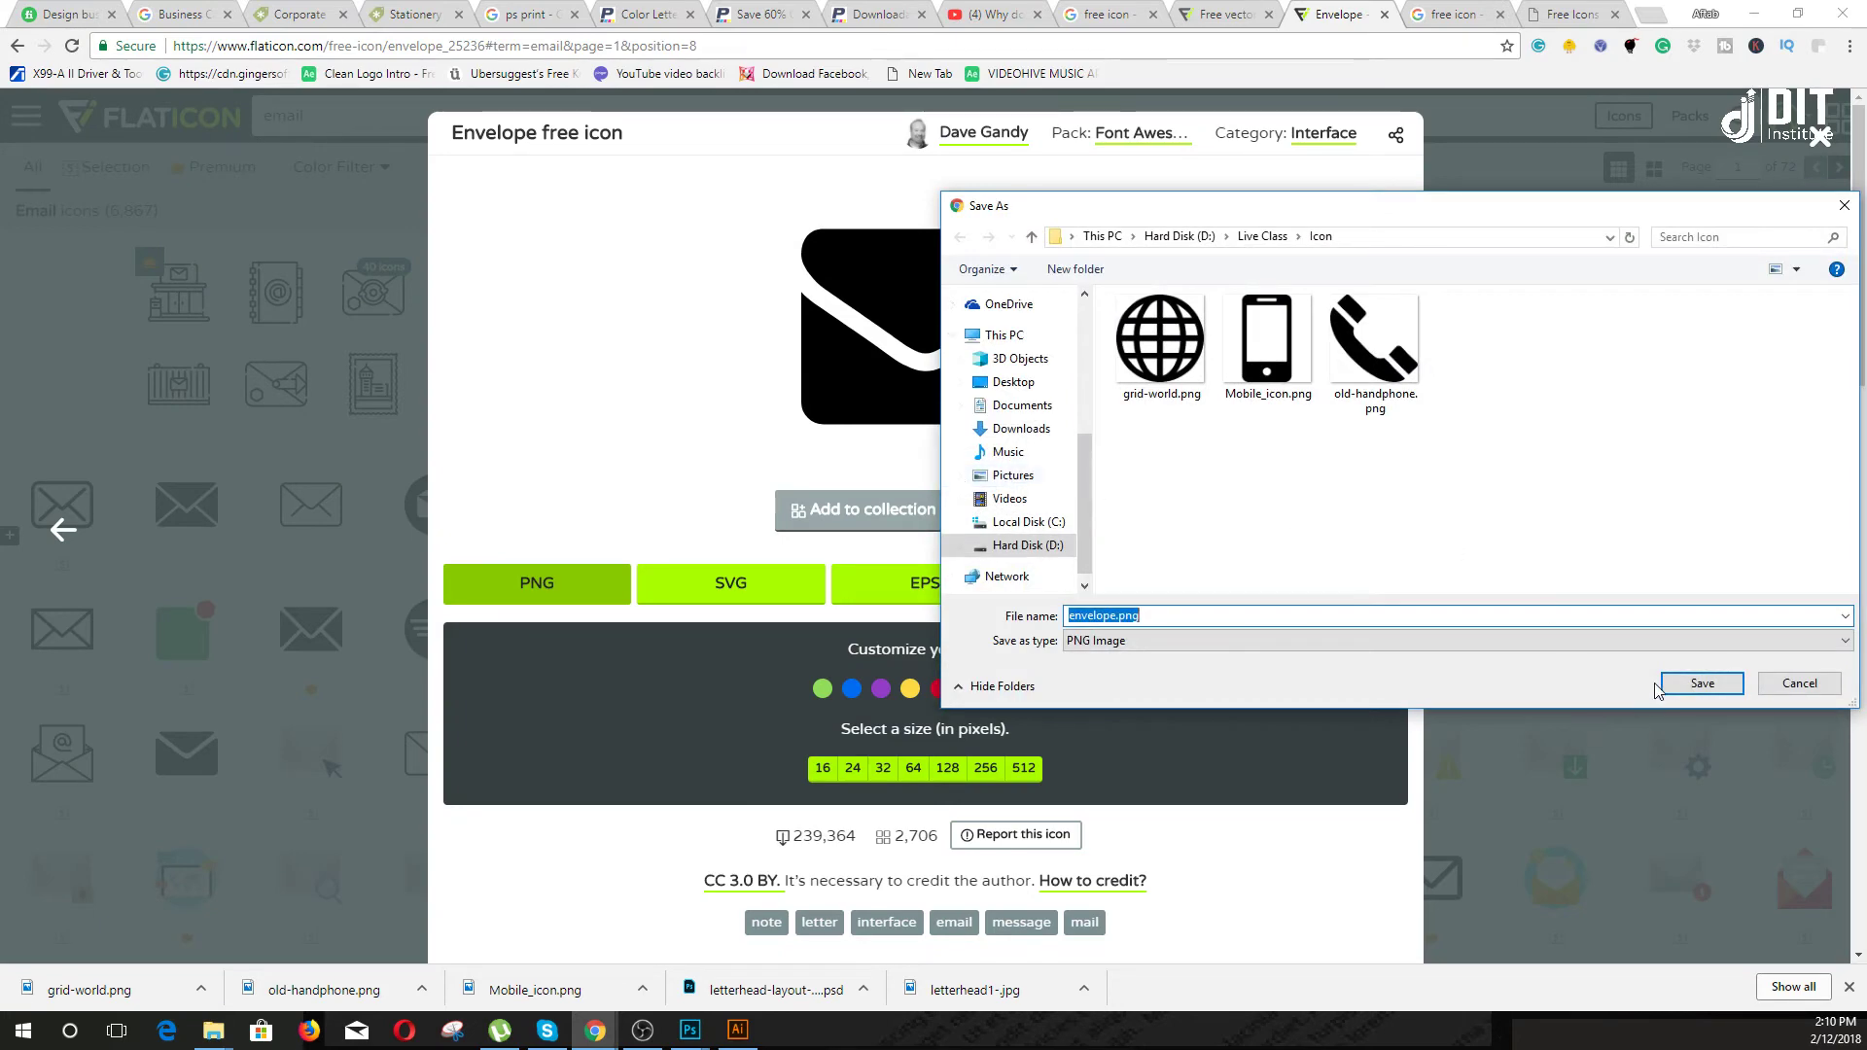
left_click(1700, 684)
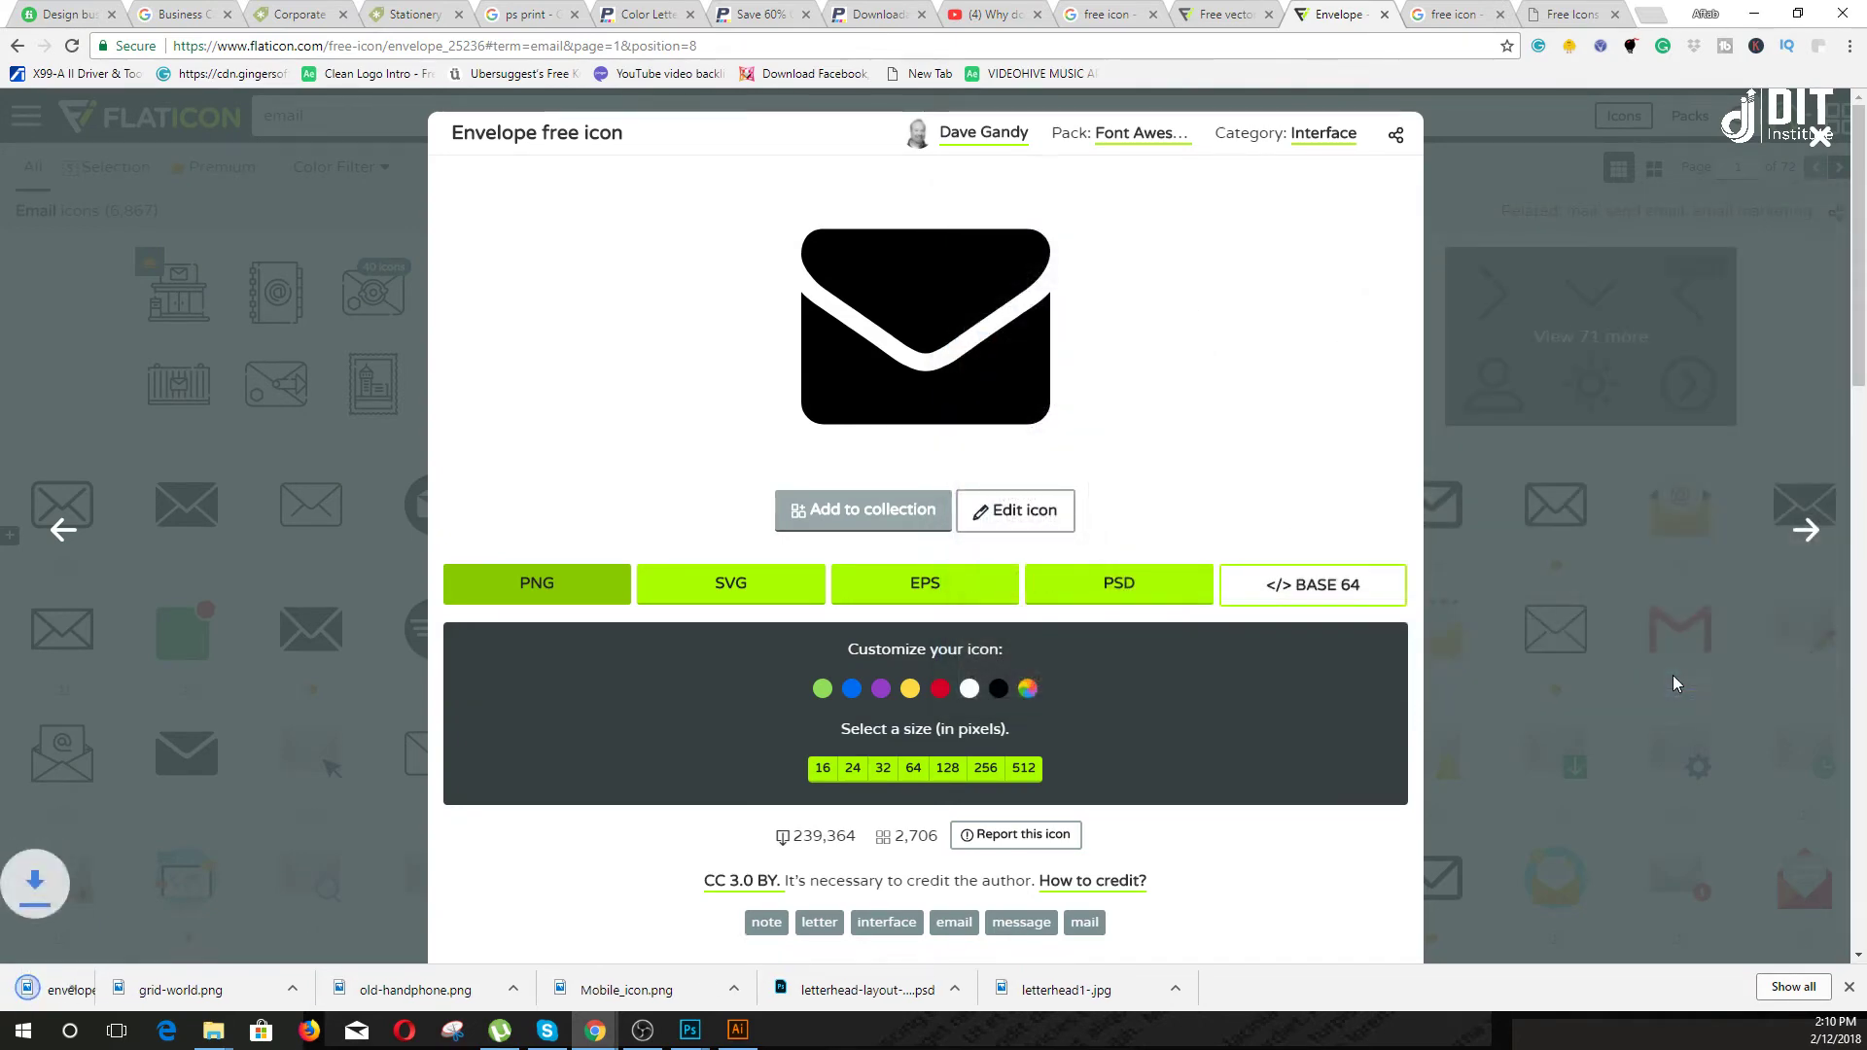
left_click(1824, 144)
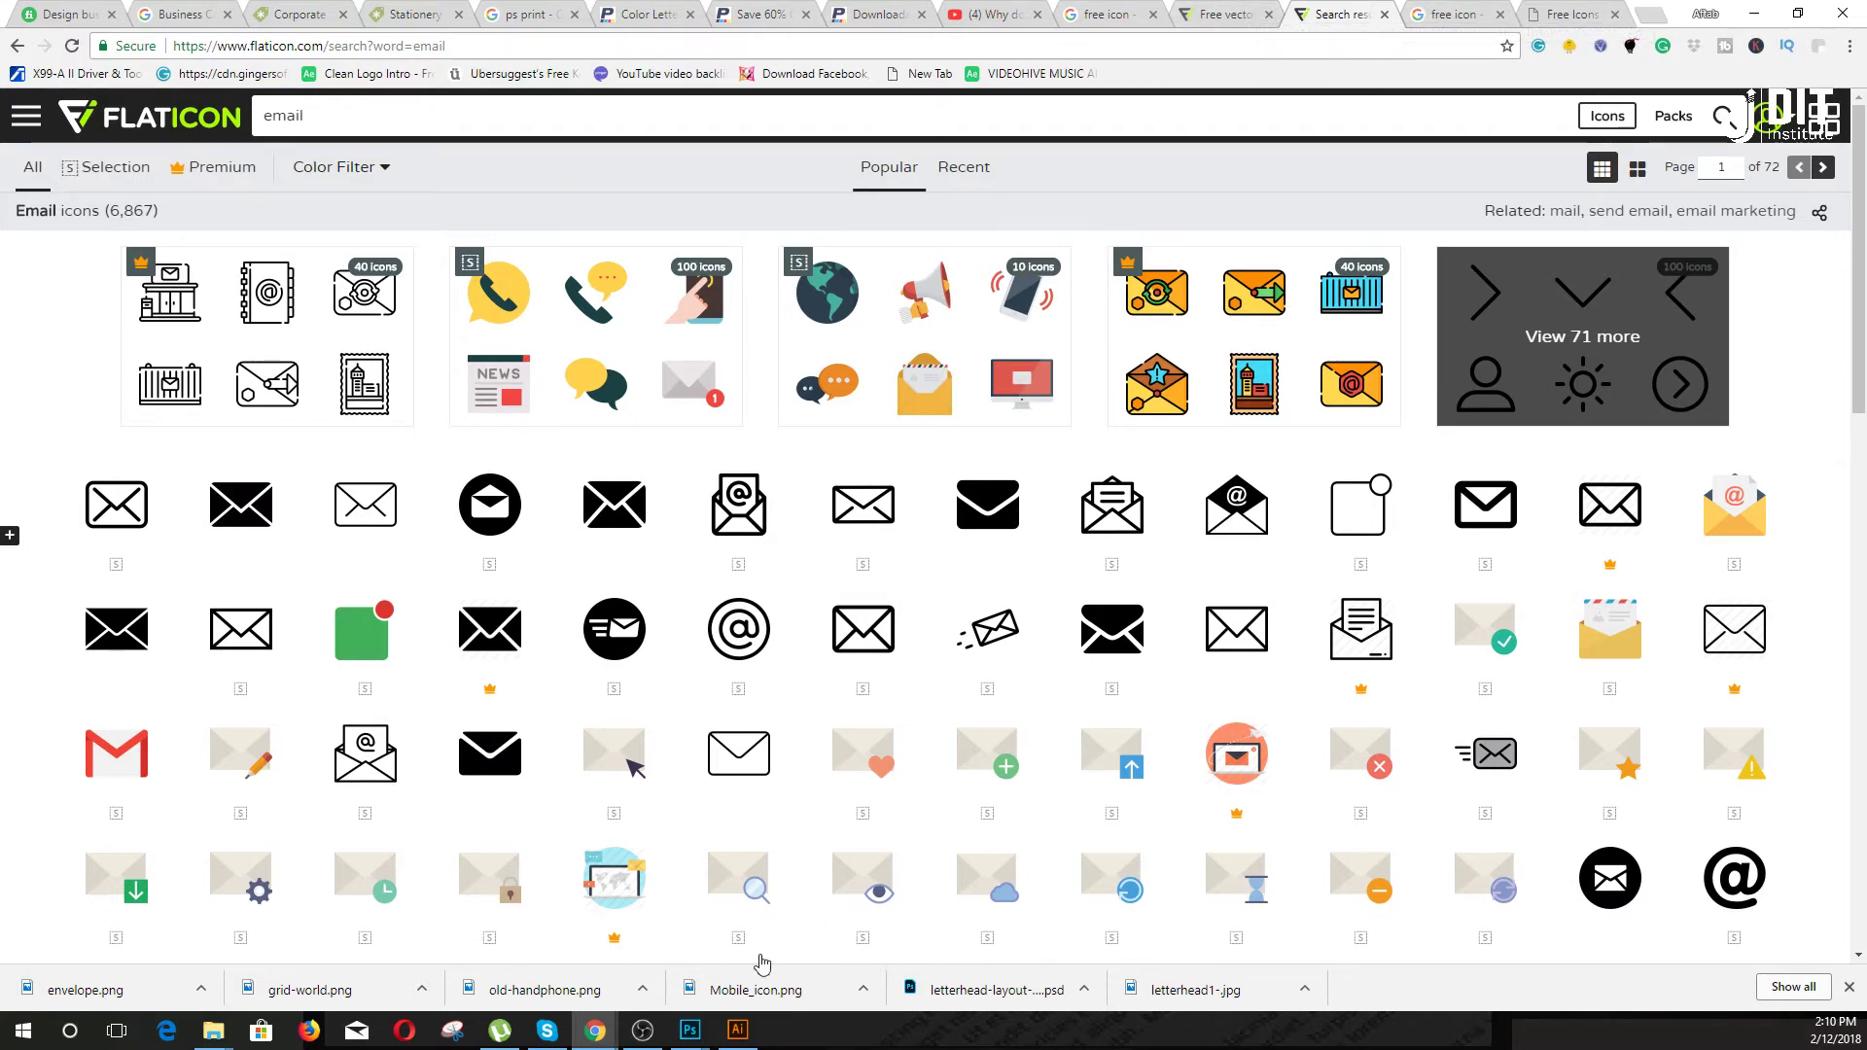
mouse_move(689, 1030)
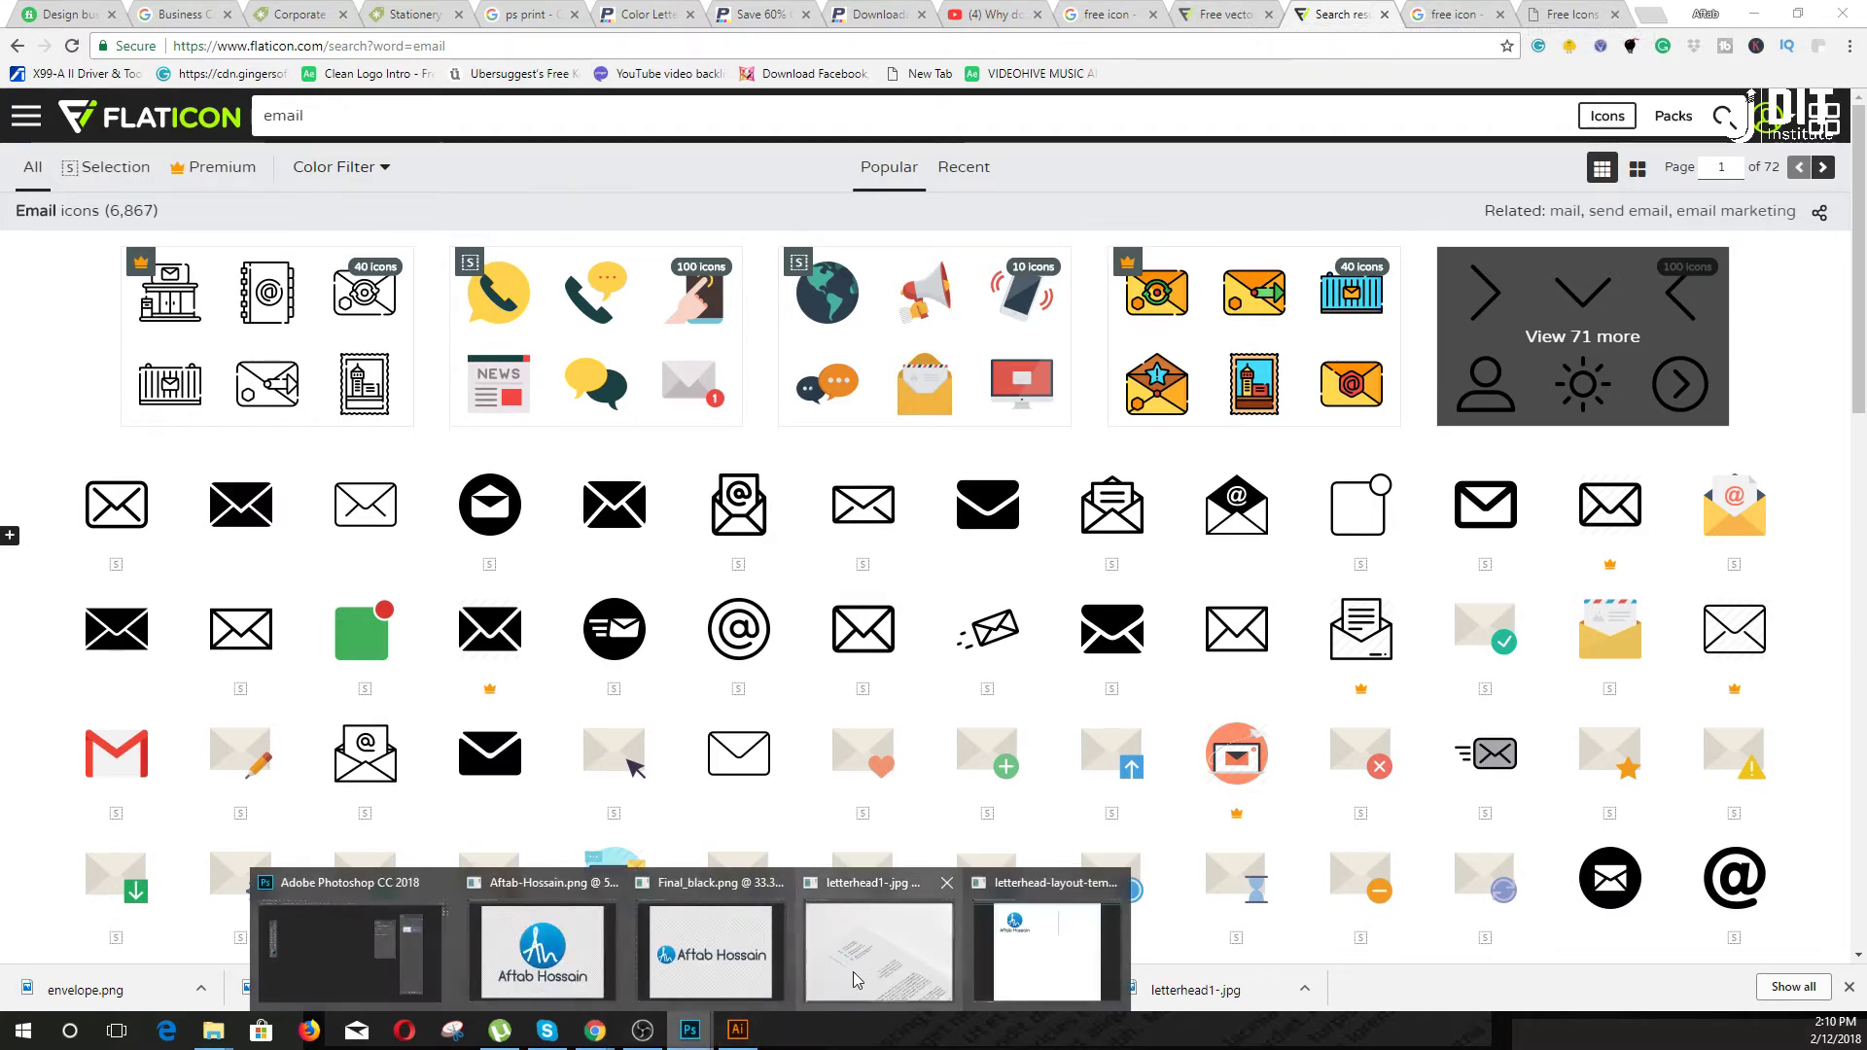
Recheck the letterhead reference, then select the 'email' search term for replacement
left_click(878, 948)
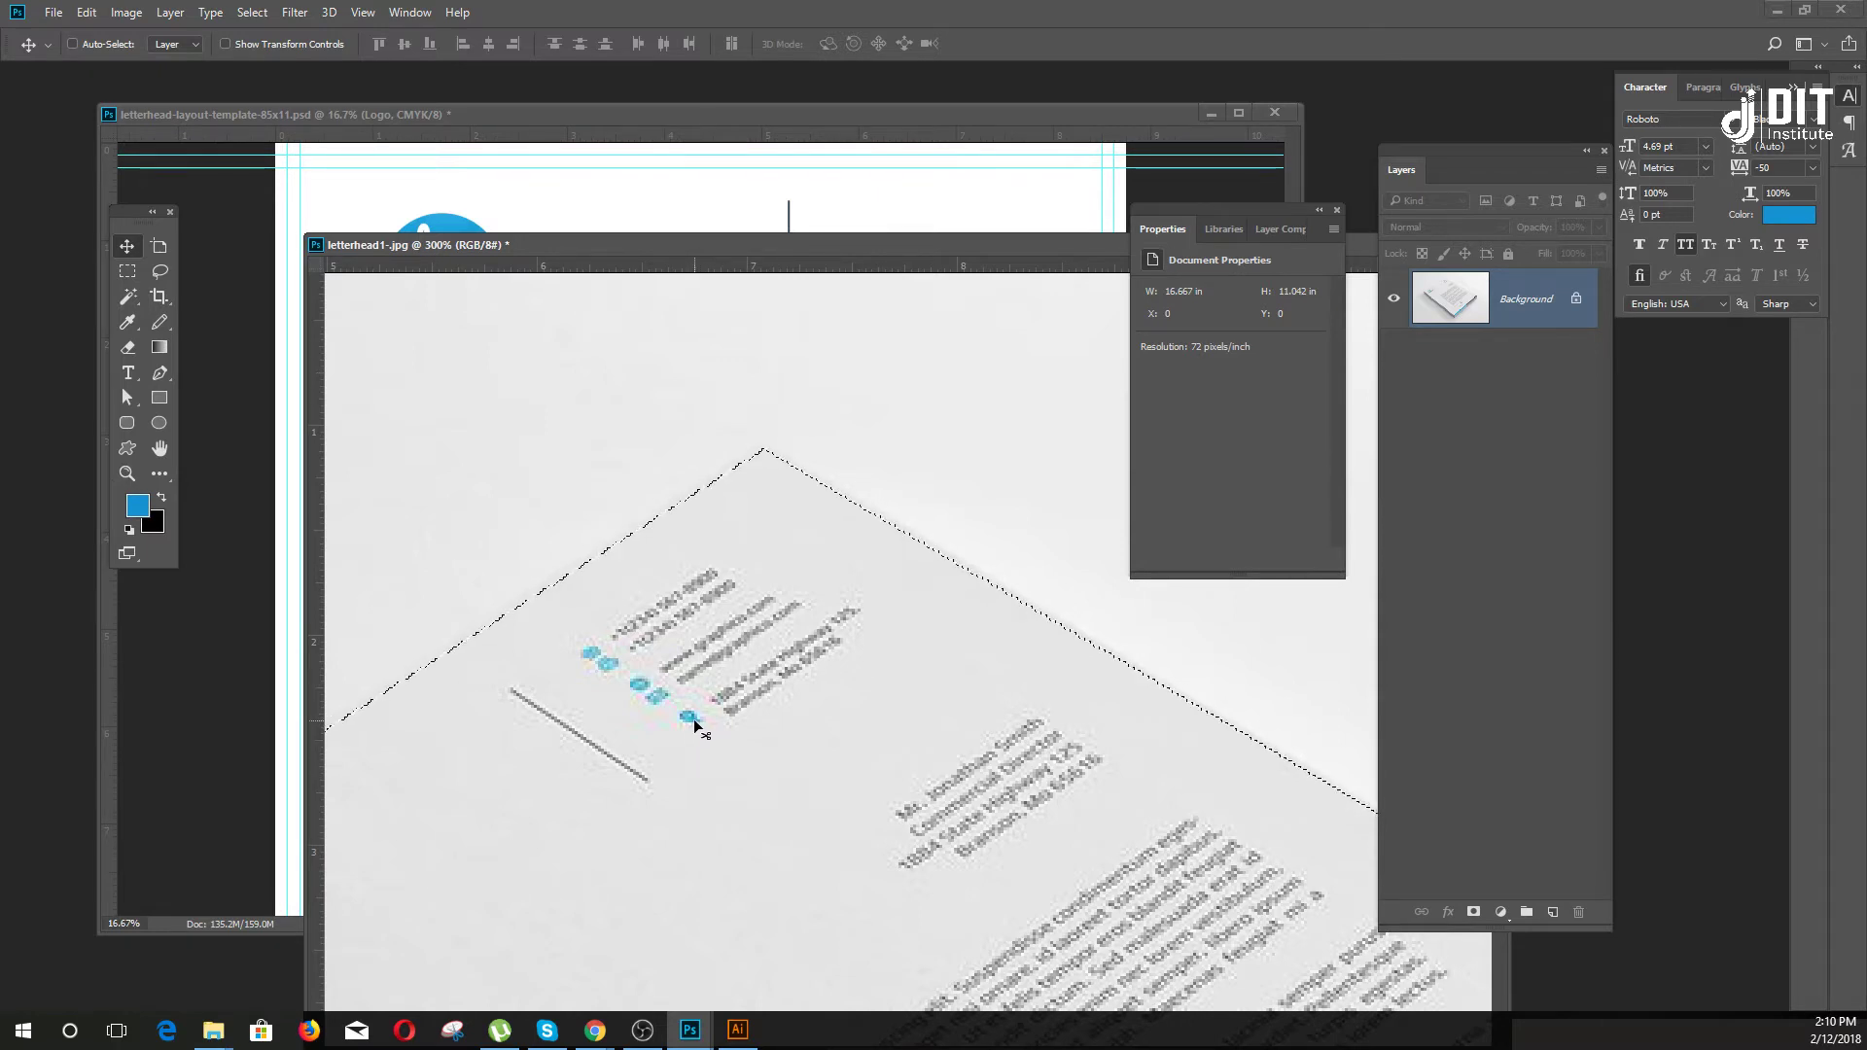
mouse_move(595, 1031)
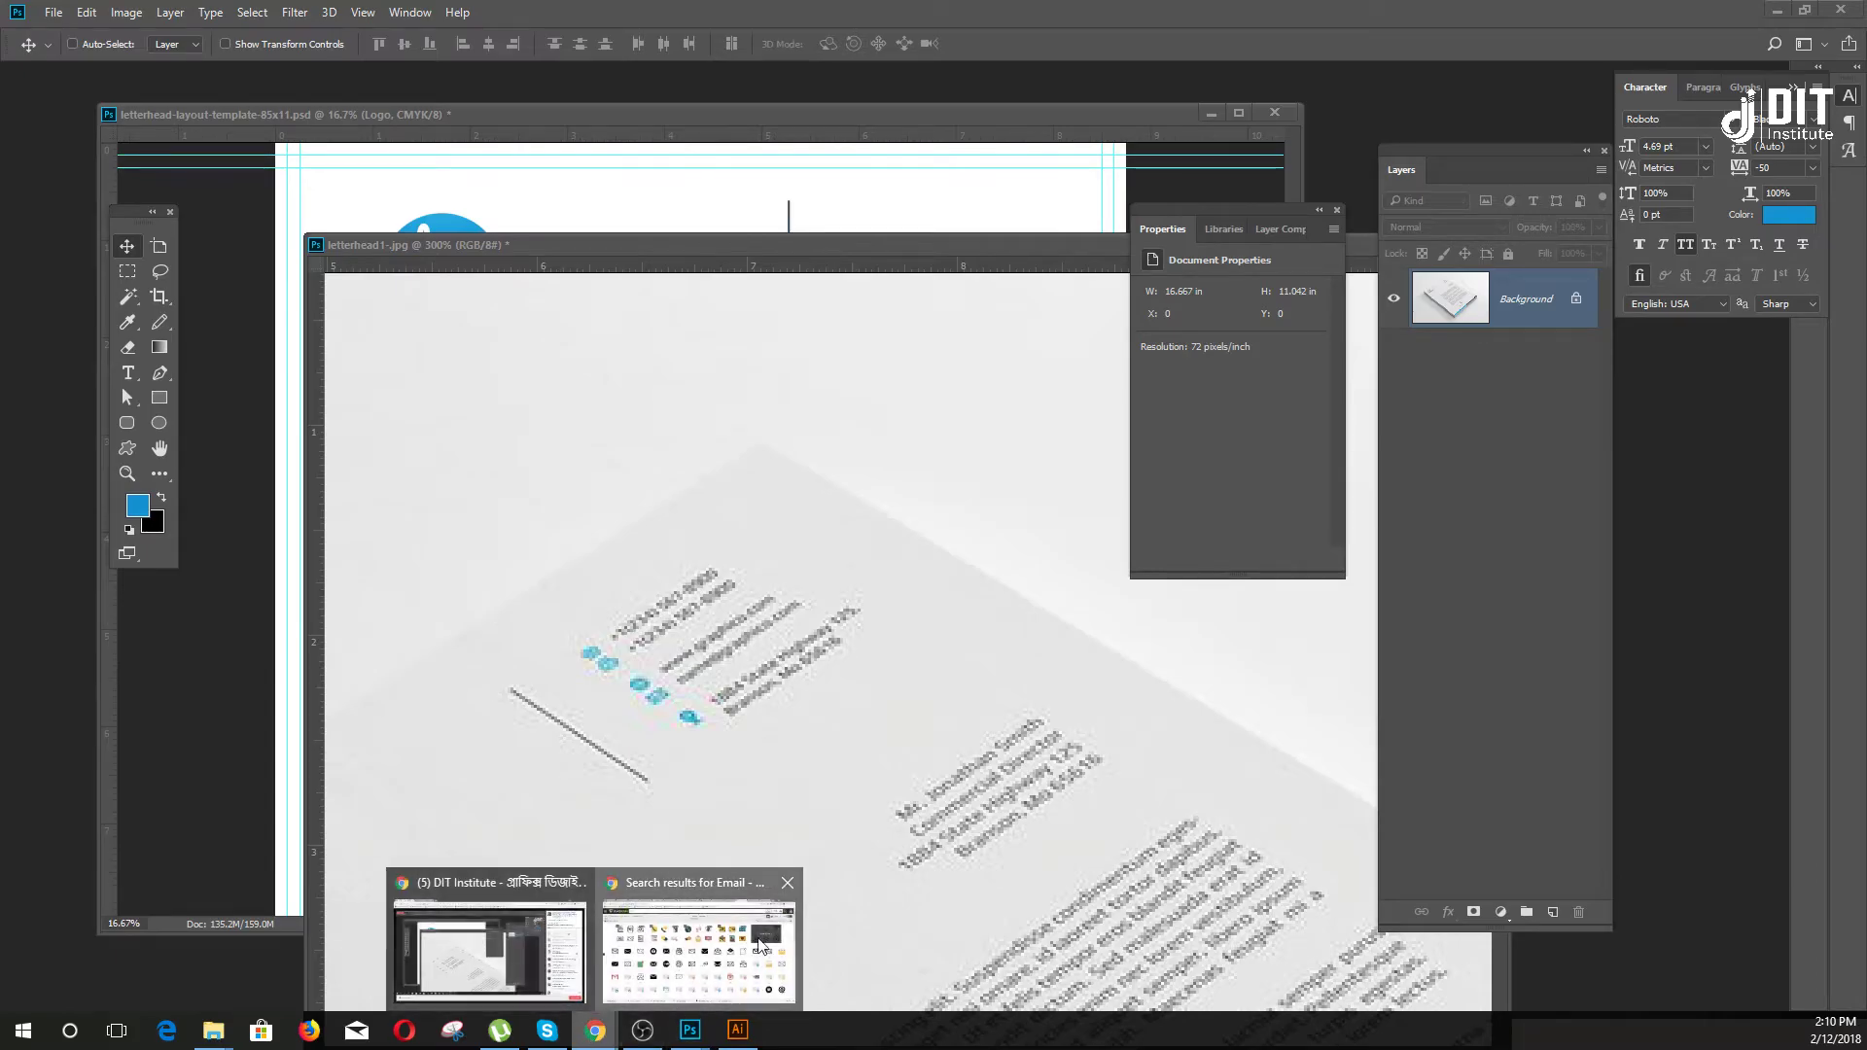
left_click(725, 919)
double_click(283, 115)
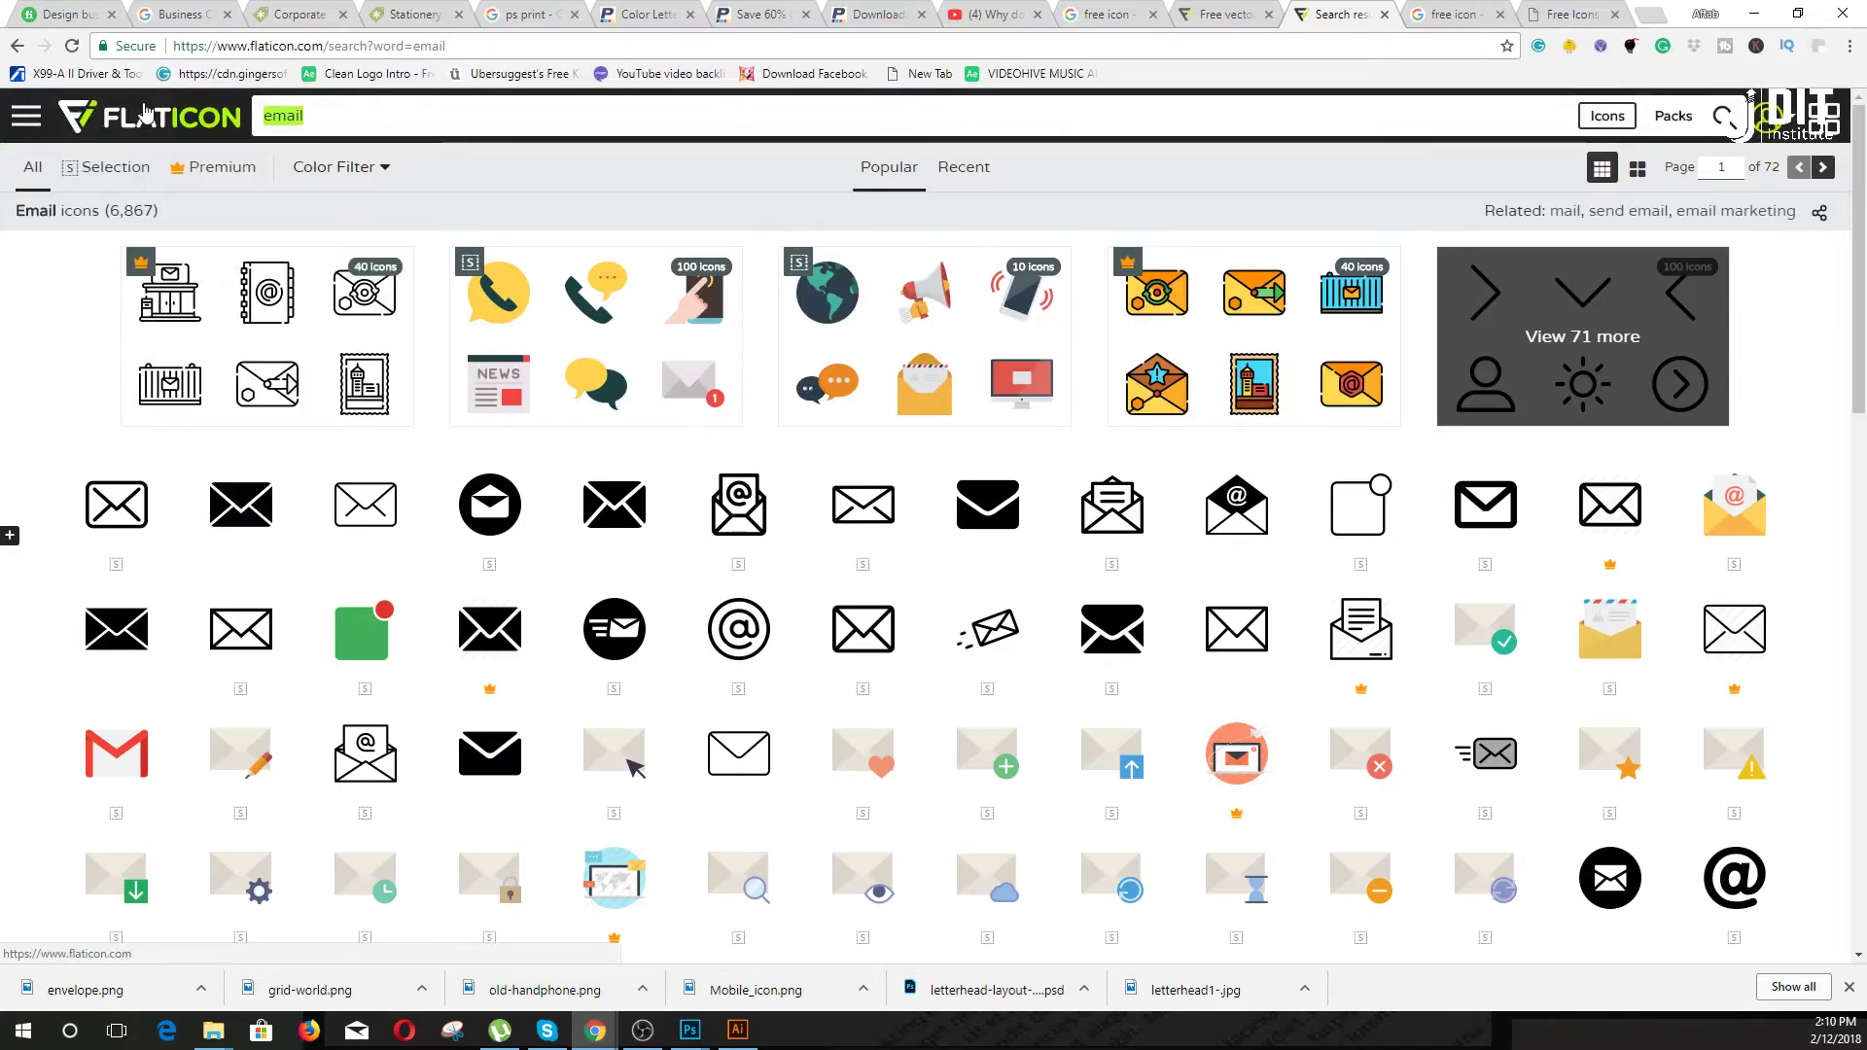
Search Flaticon for 'location' icons via the search suggestions
type("adr")
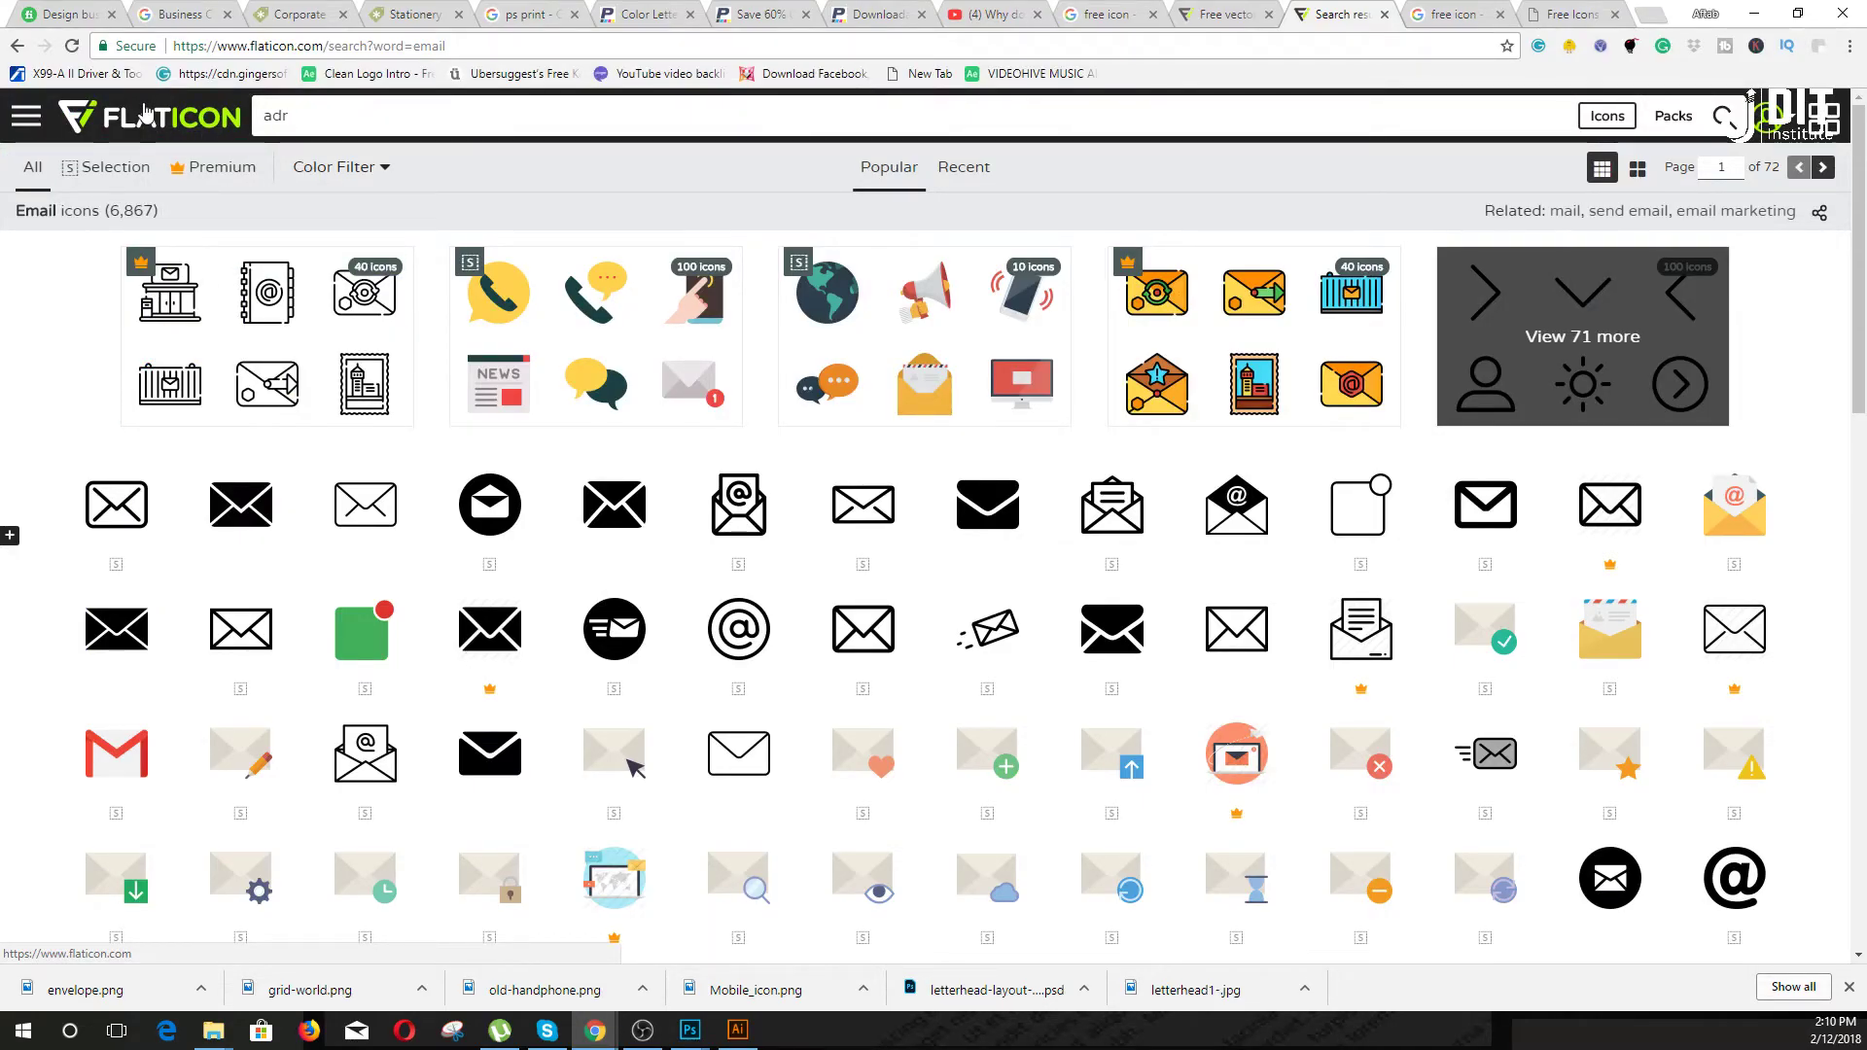
key("BackSpace")
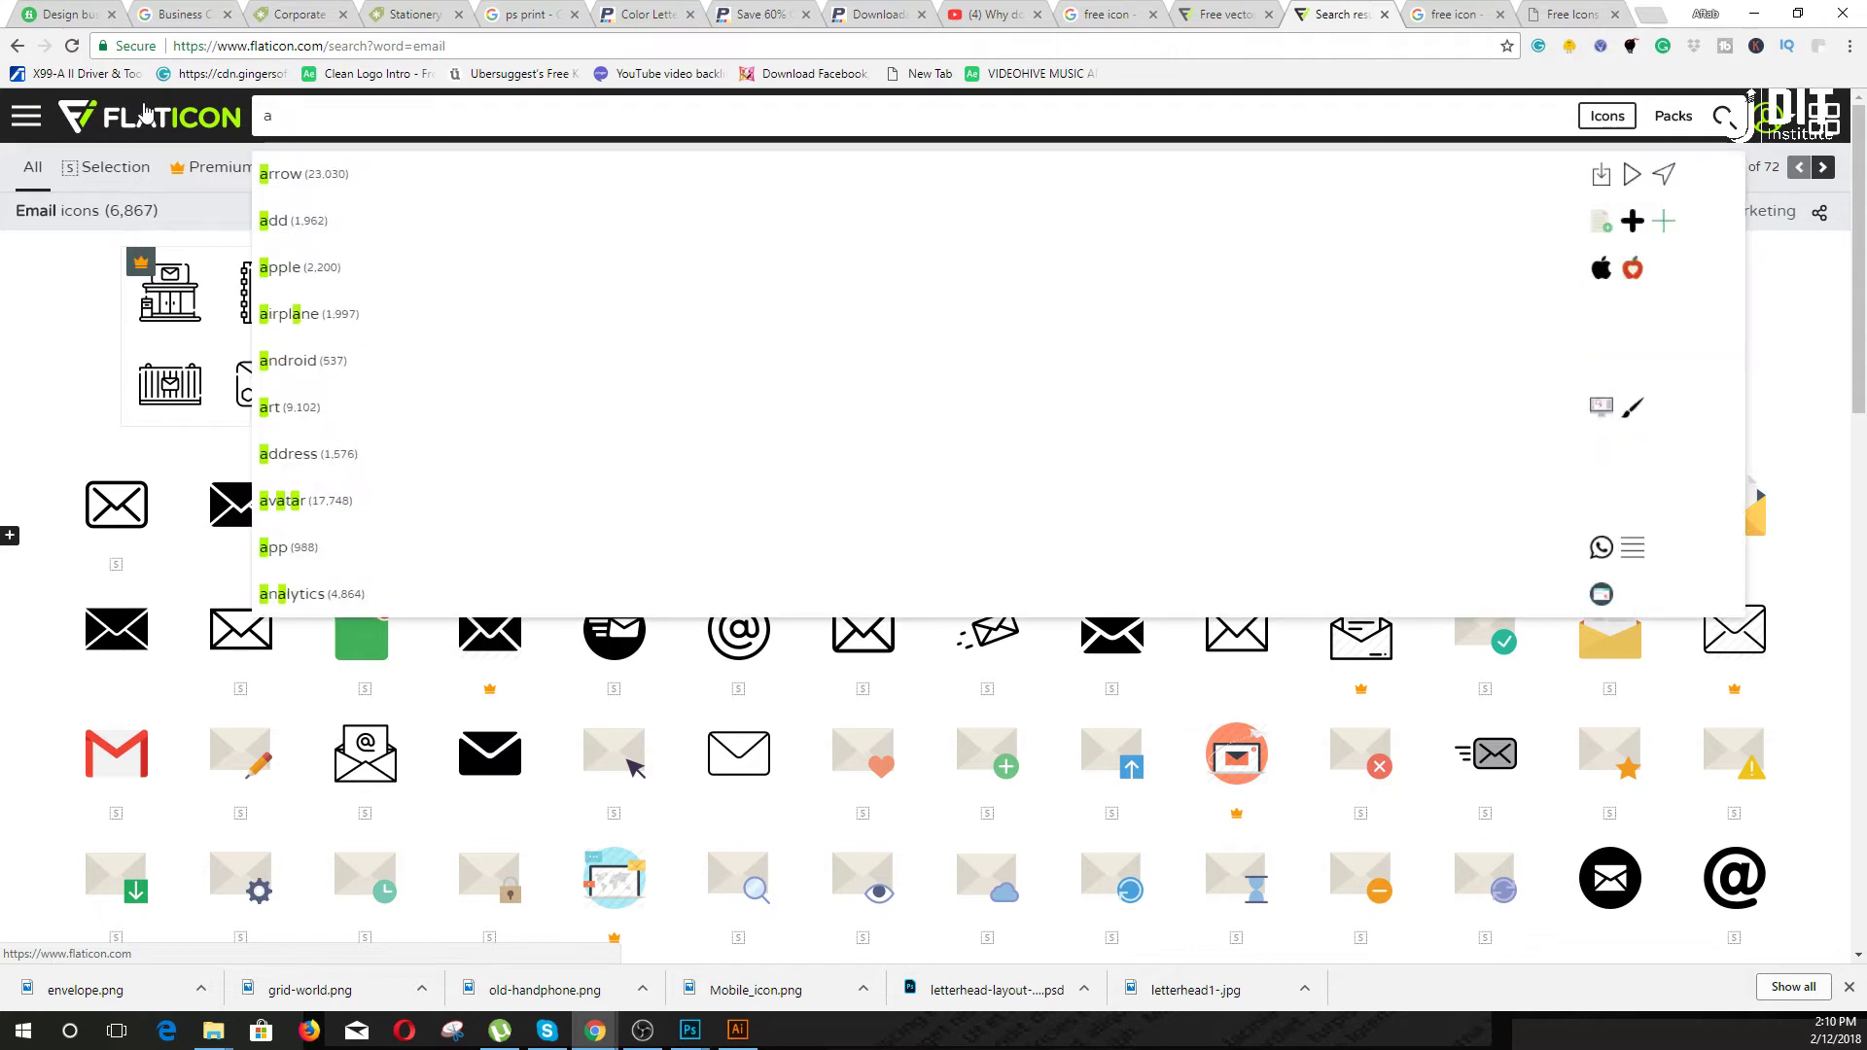
key("BackSpace")
type("lo")
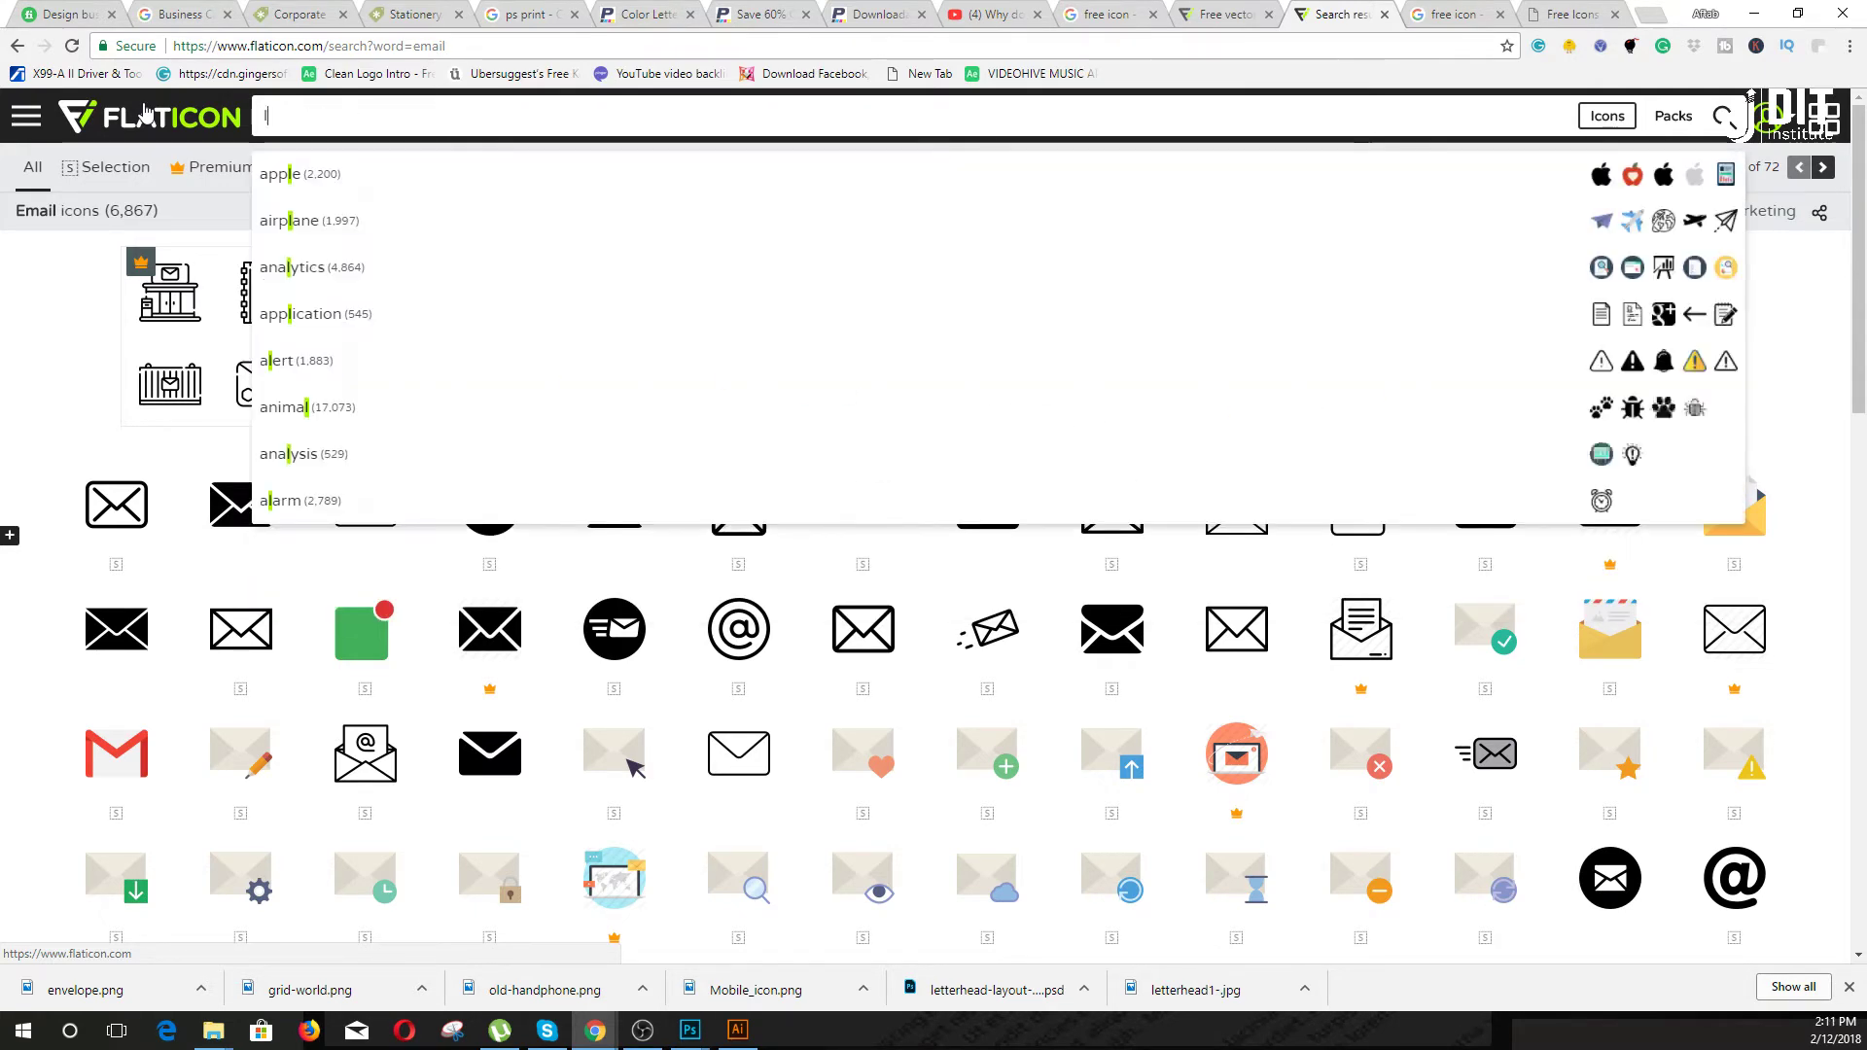
type("ca")
left_click(291, 173)
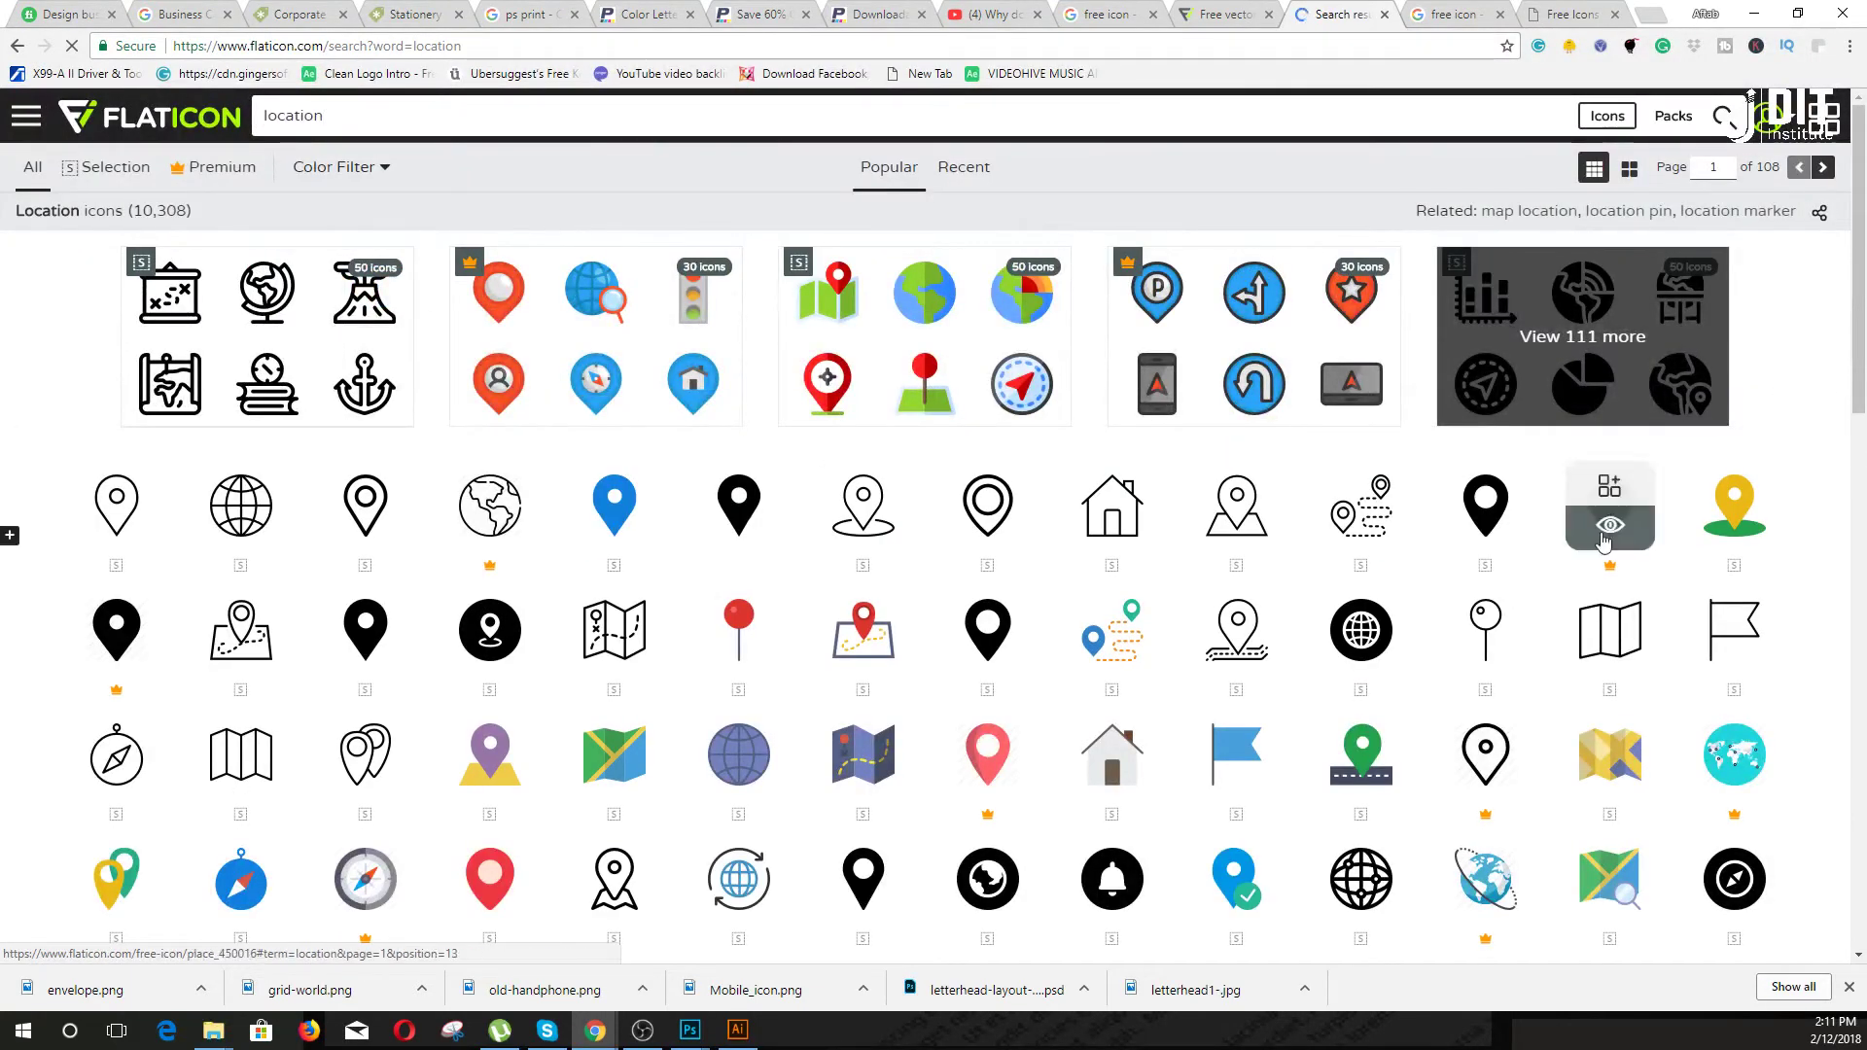
Browse the location results and open the solid black map pin icon
scroll(457, 684, "down", 2)
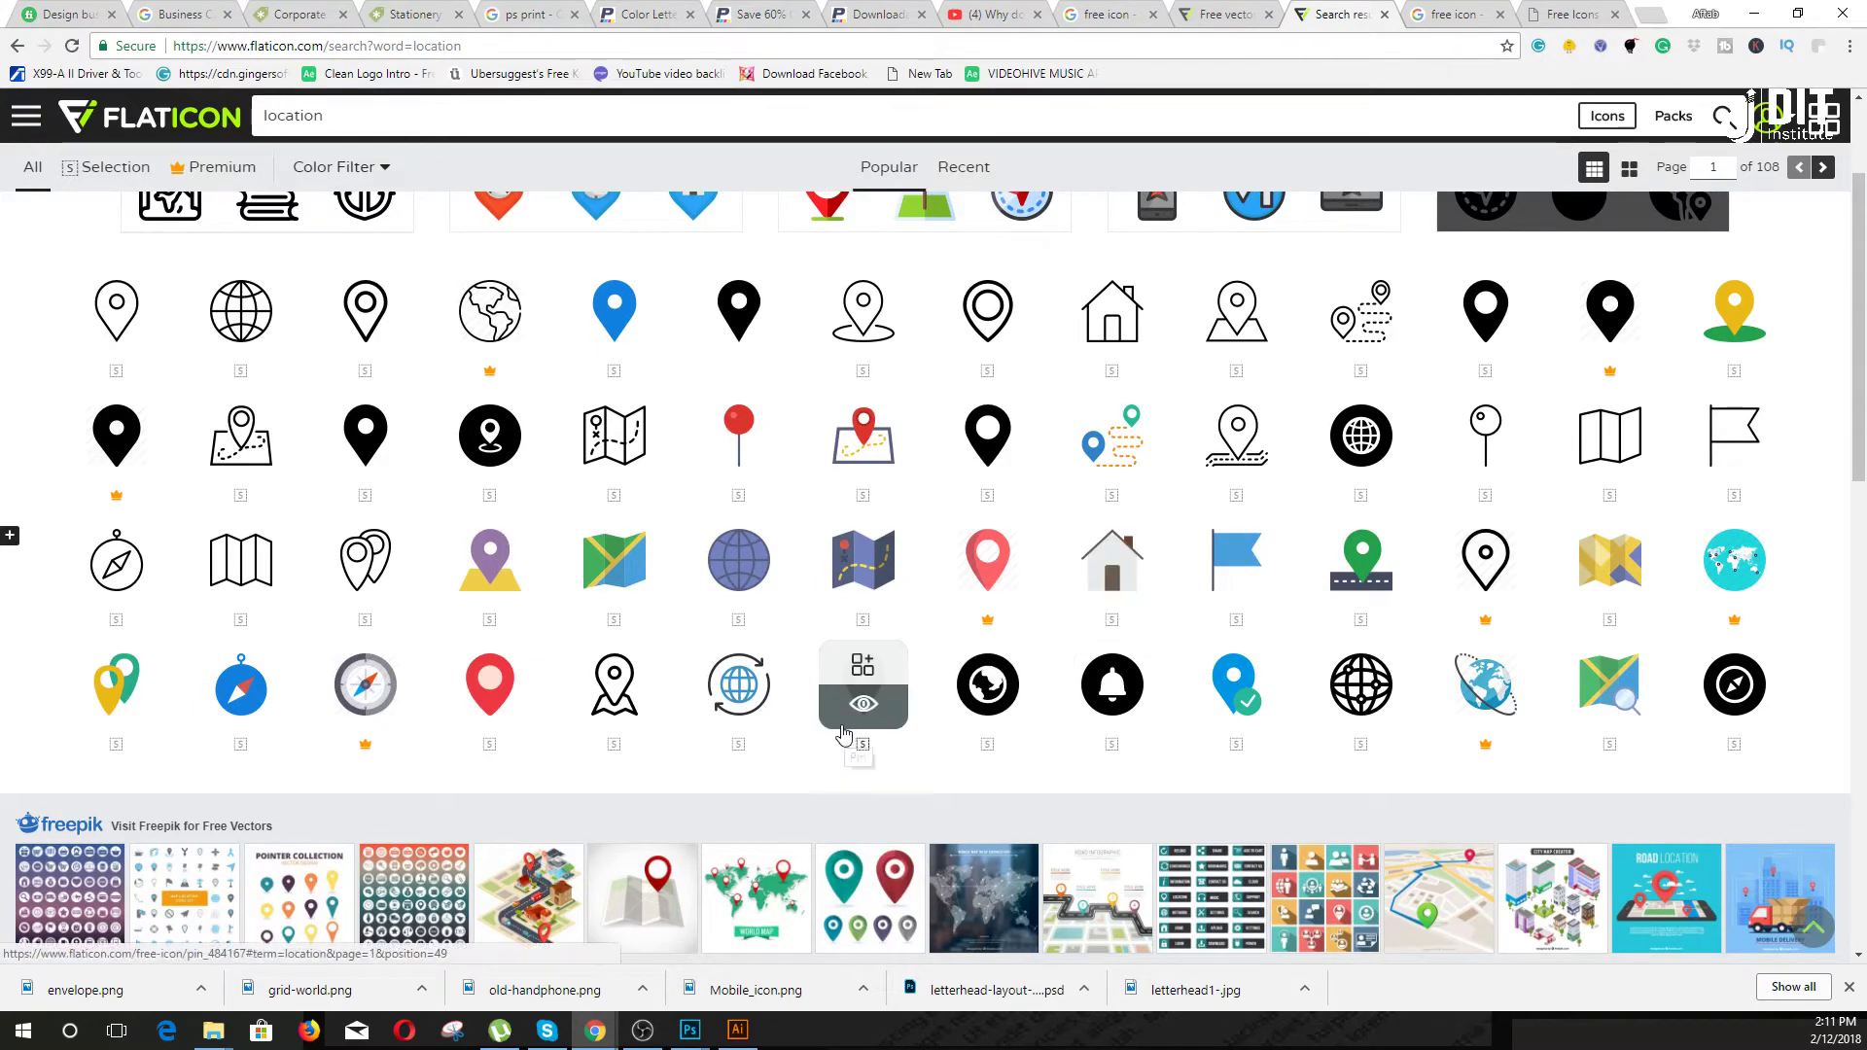
scroll(1103, 542, "down", 3)
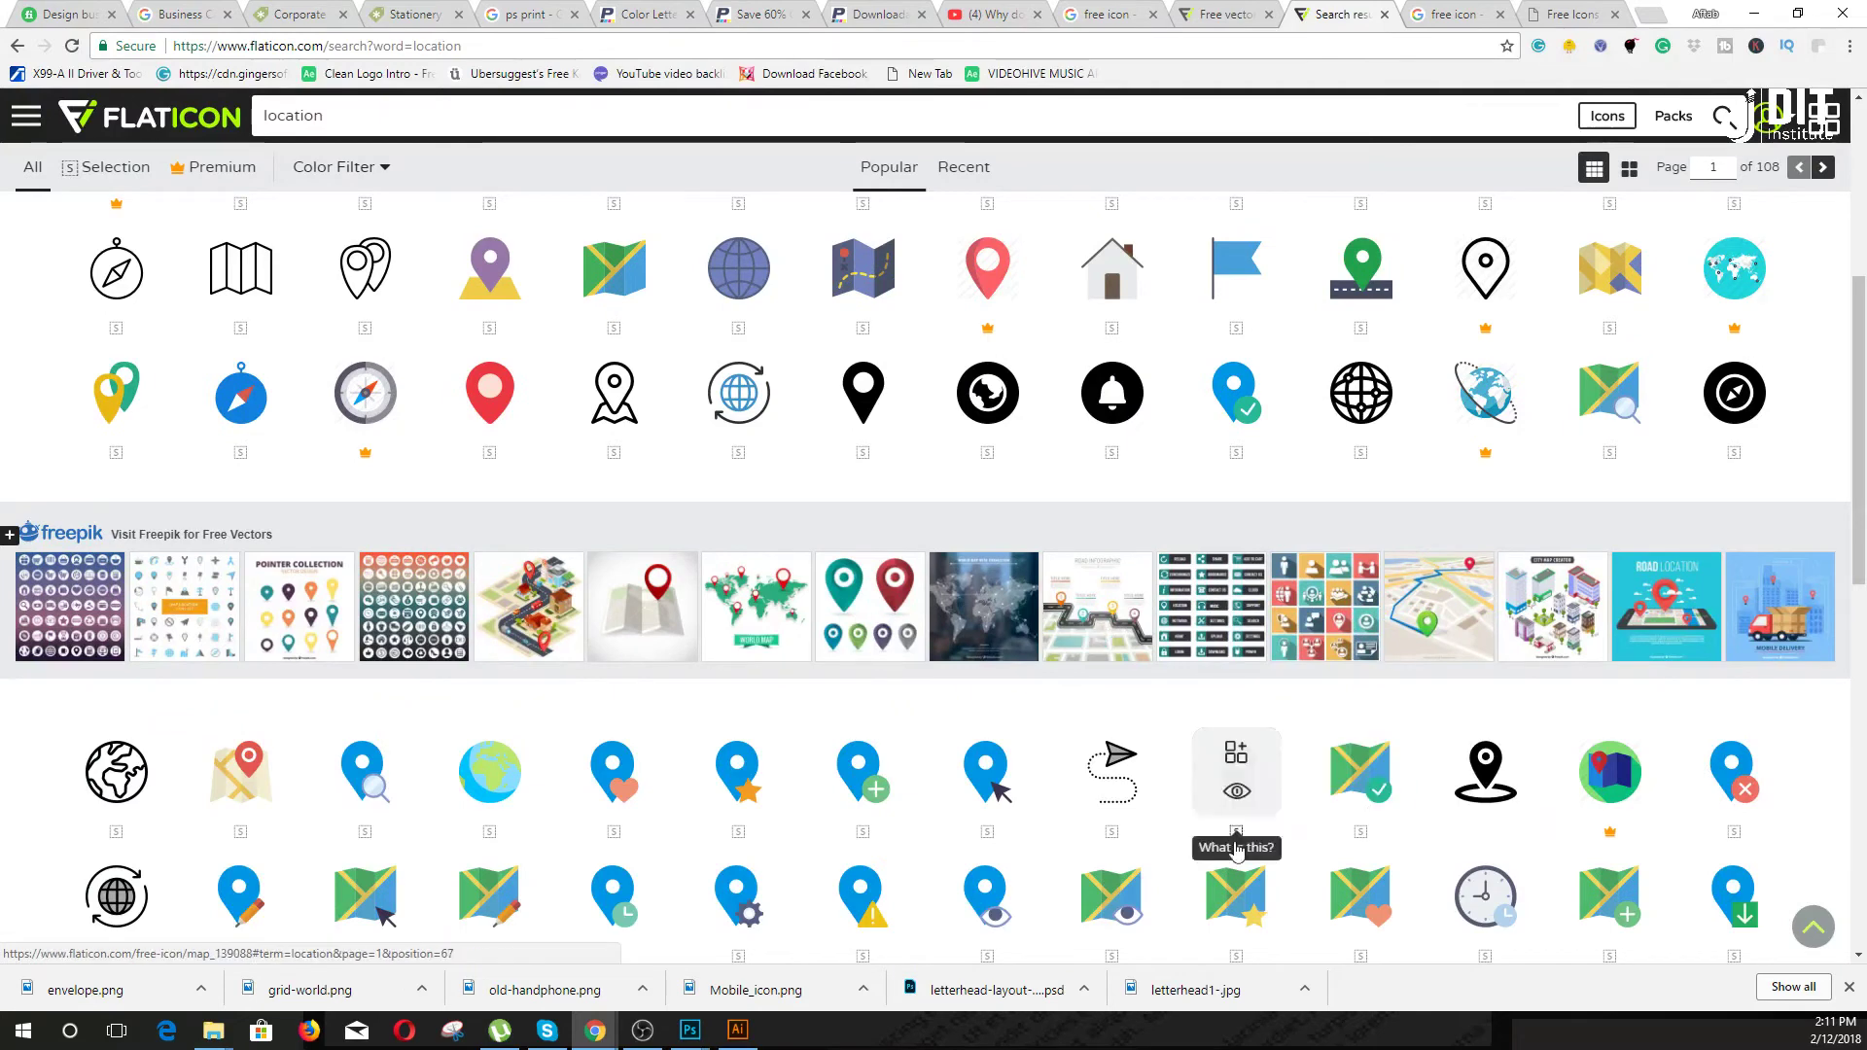
scroll(1215, 759, "down", 4)
scroll(1203, 784, "down", 2)
scroll(1203, 783, "up", 1)
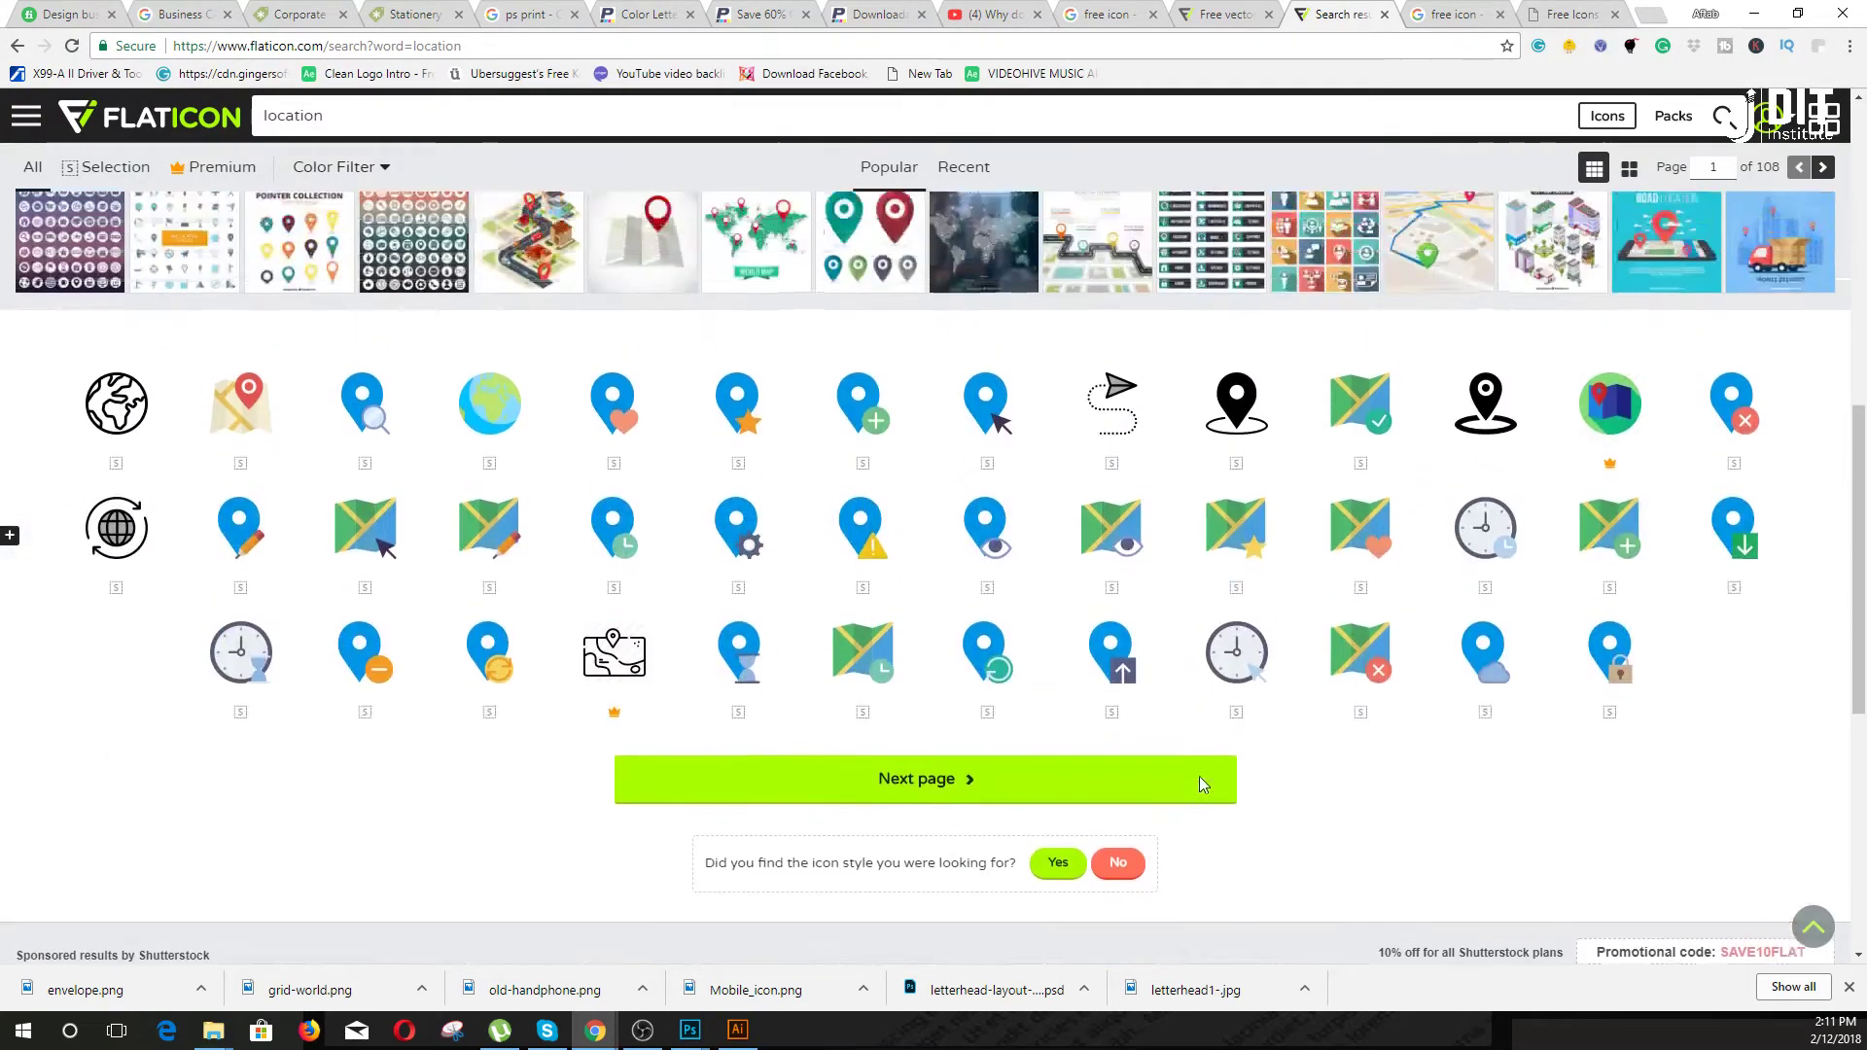
scroll(1203, 783, "up", 3)
scroll(1203, 784, "up", 3)
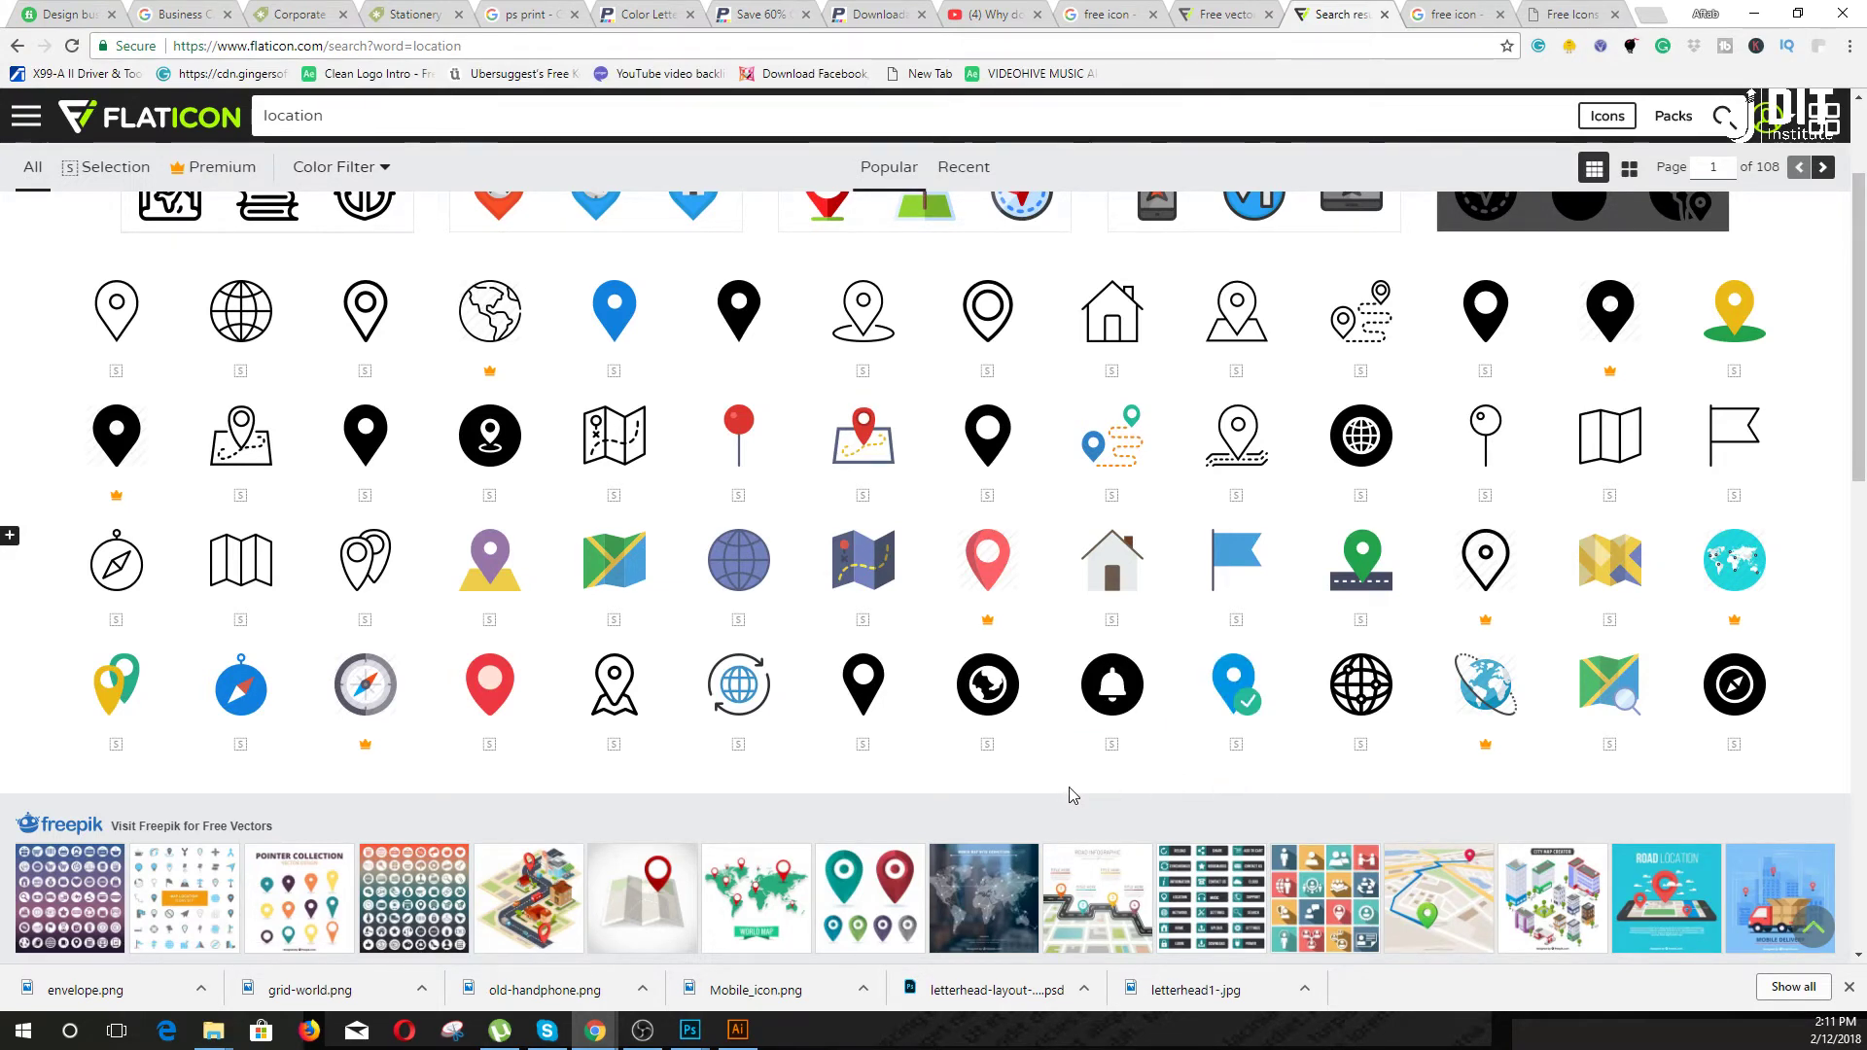
left_click(862, 704)
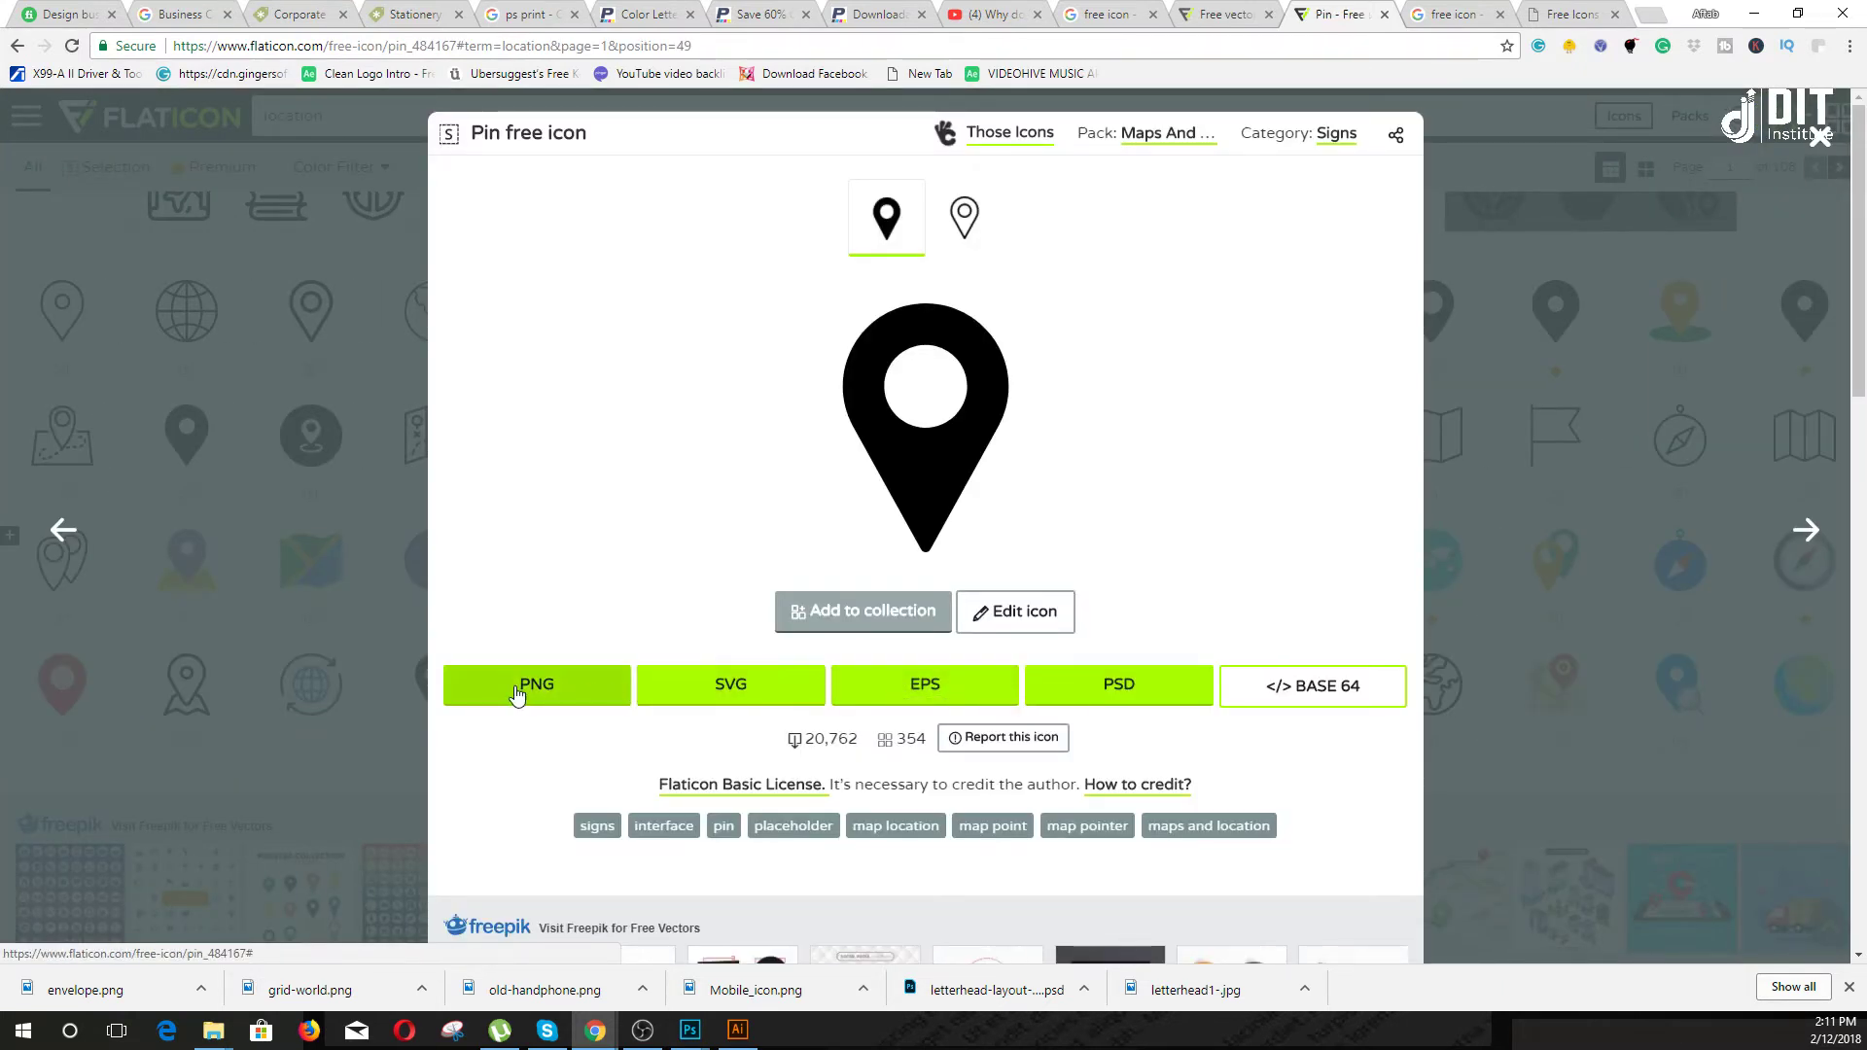
Save the black map pin as a 512 px PNG named pin.png and close its overlay
left_click(517, 692)
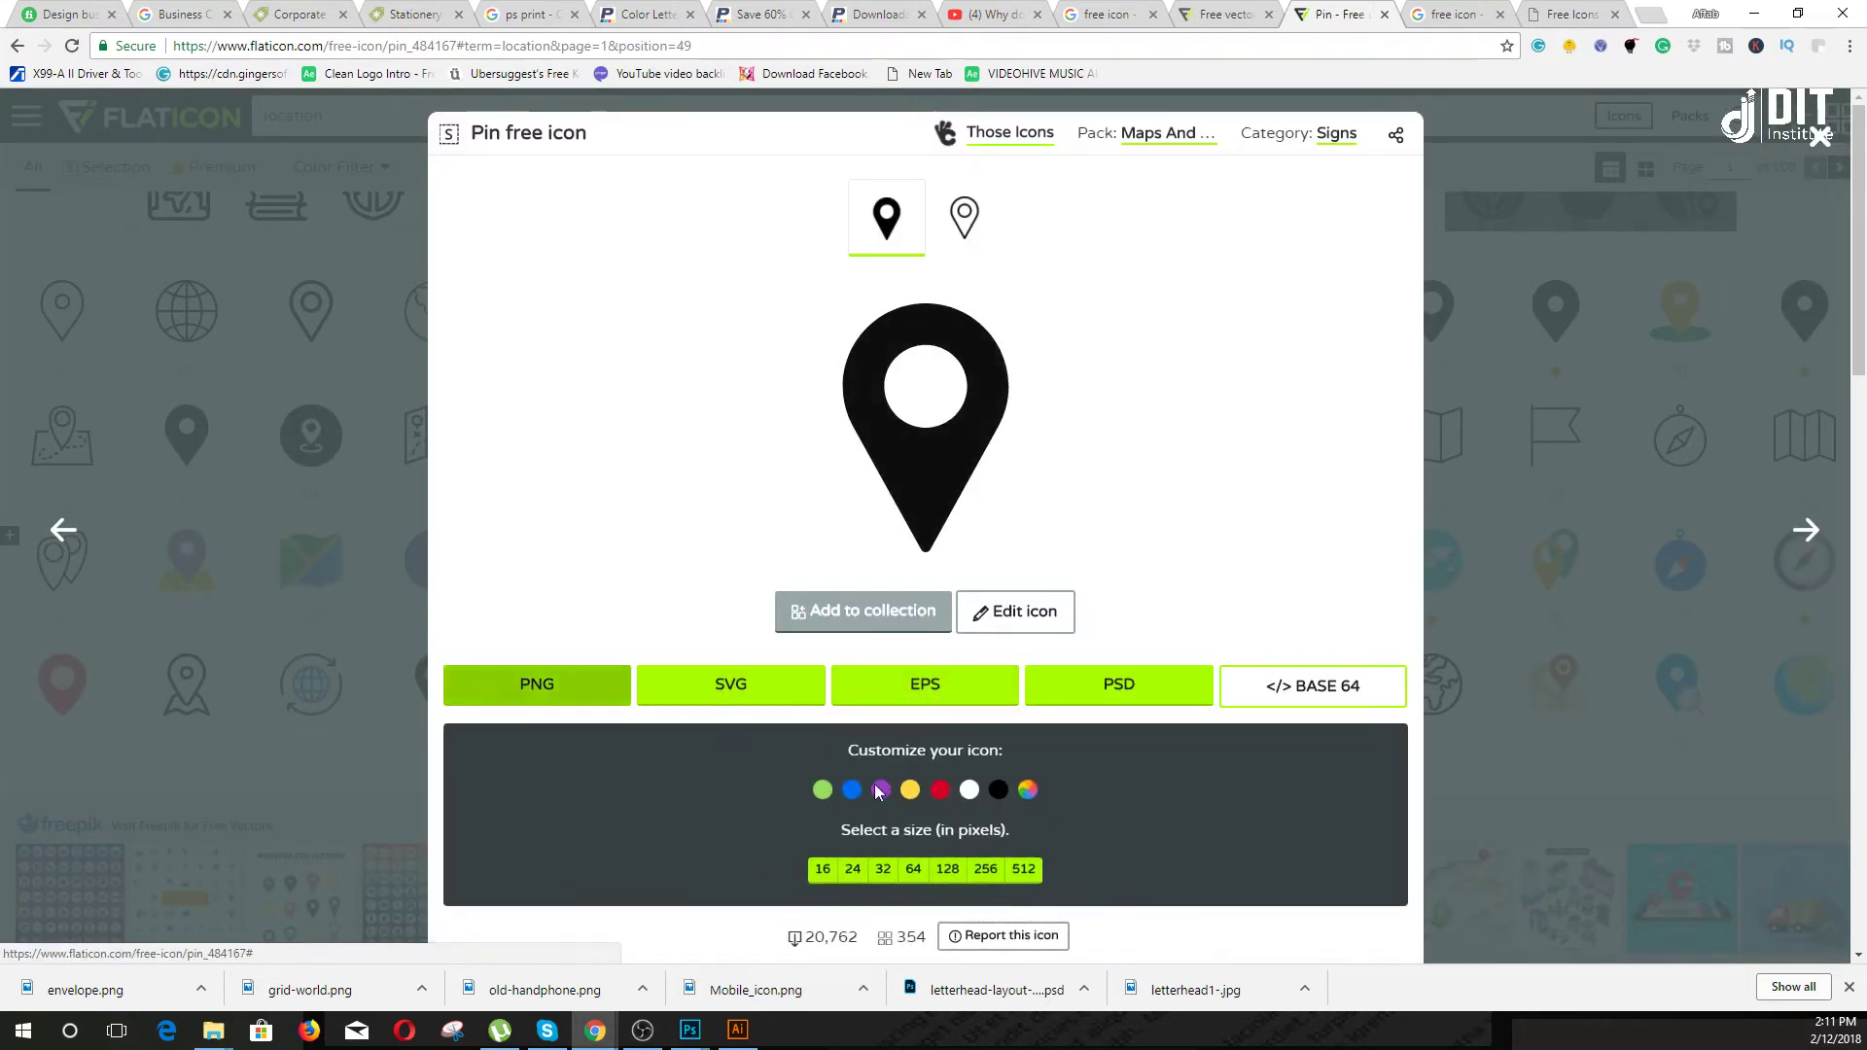
left_click(1024, 871)
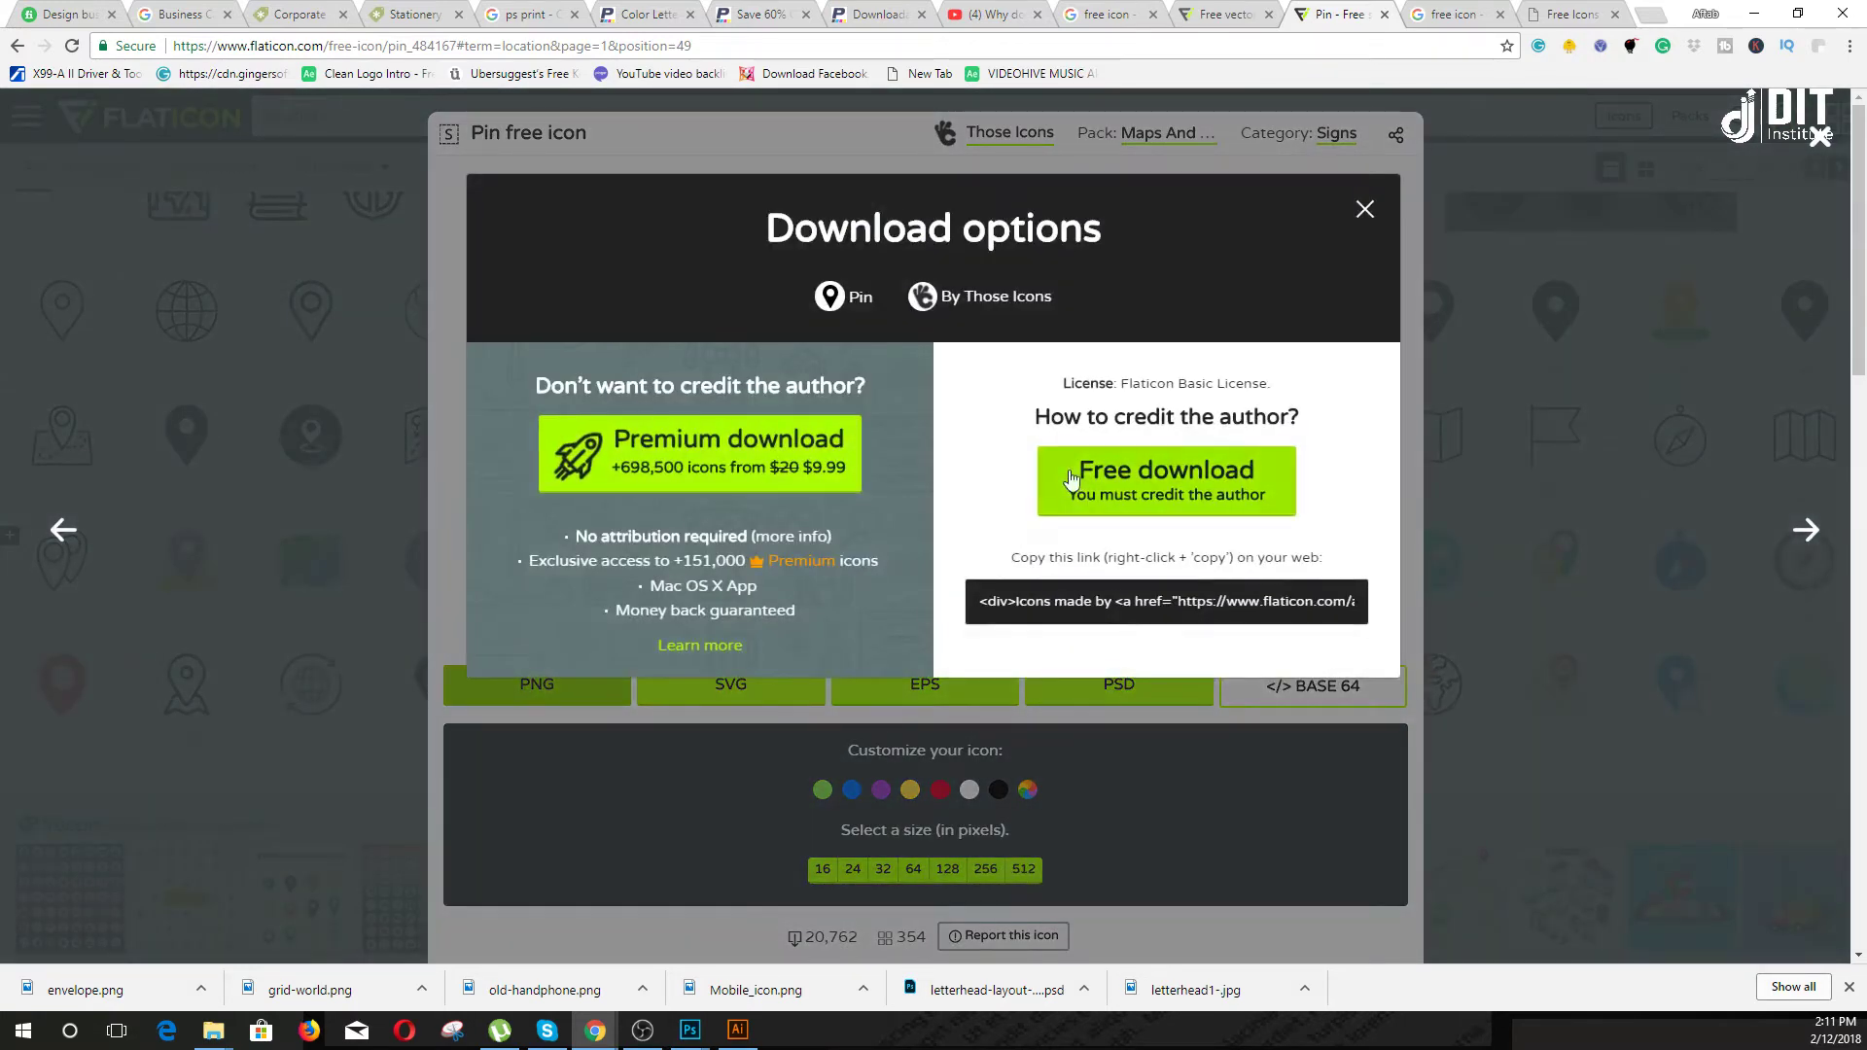
left_click(1102, 478)
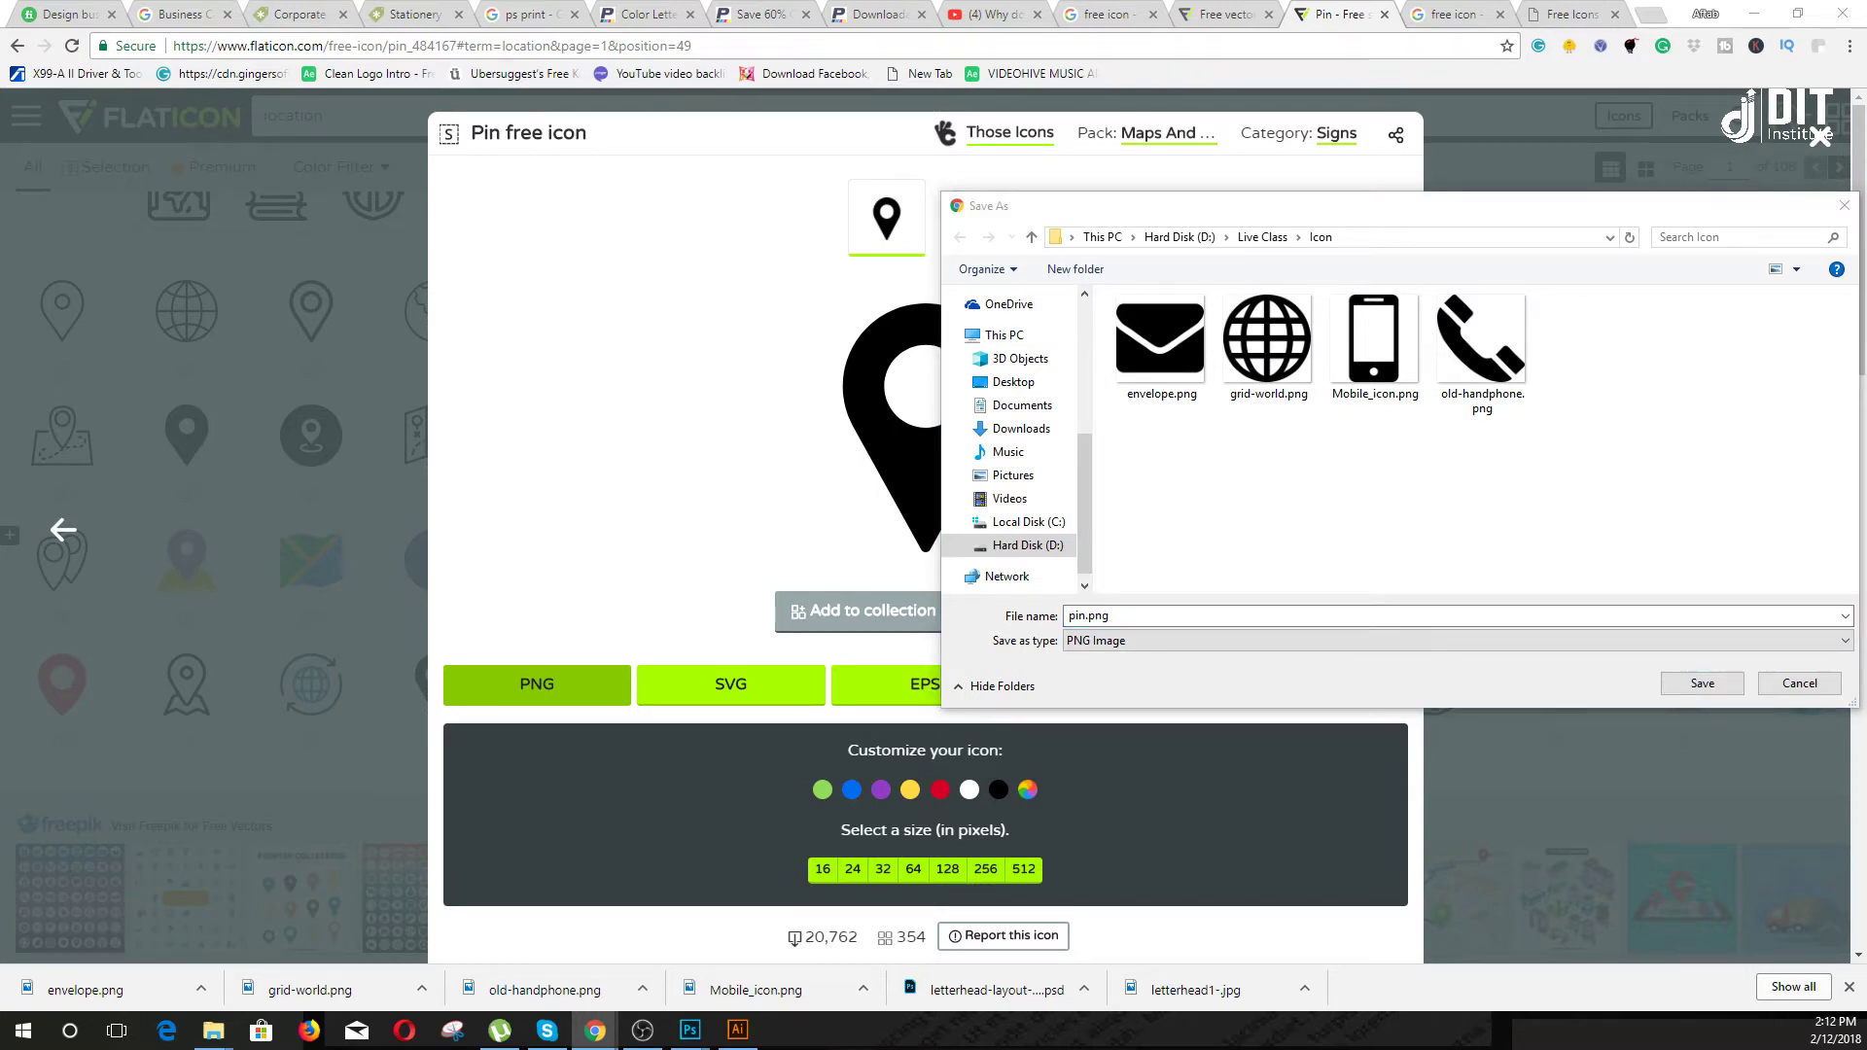
left_click(1714, 694)
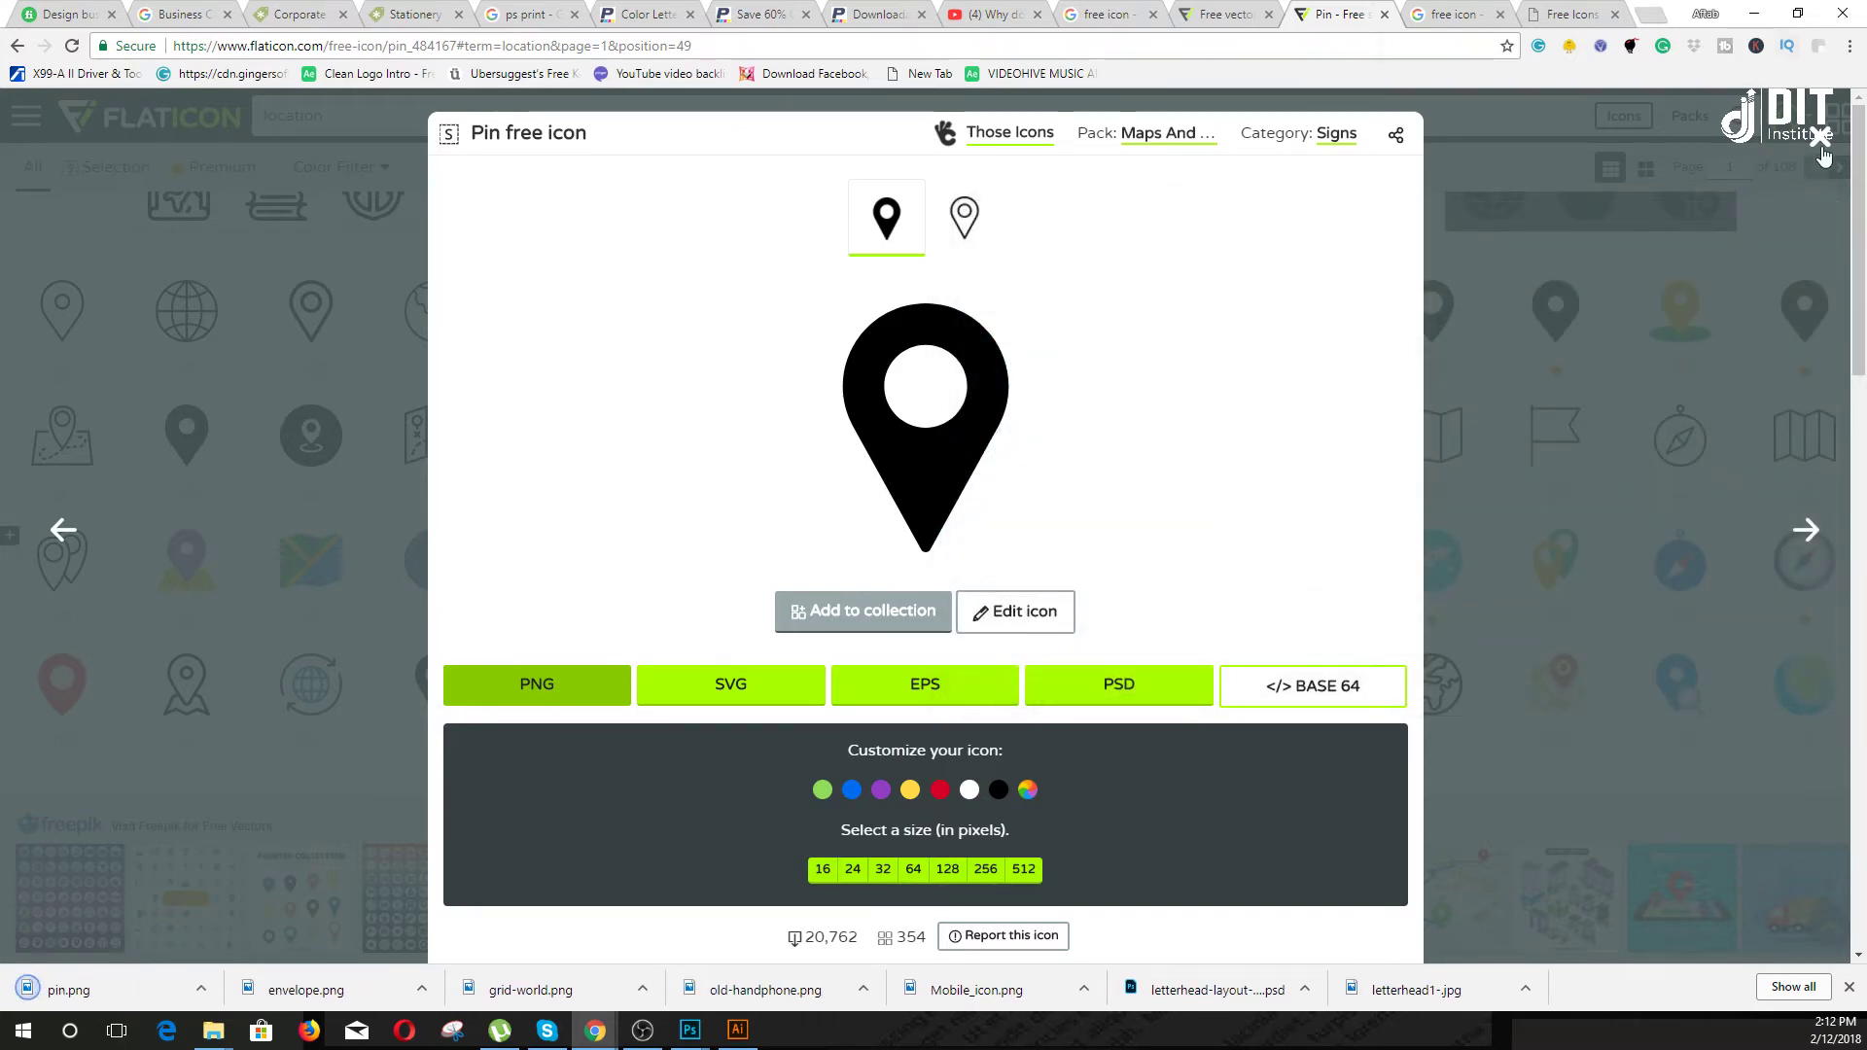
left_click(1822, 146)
mouse_move(690, 1030)
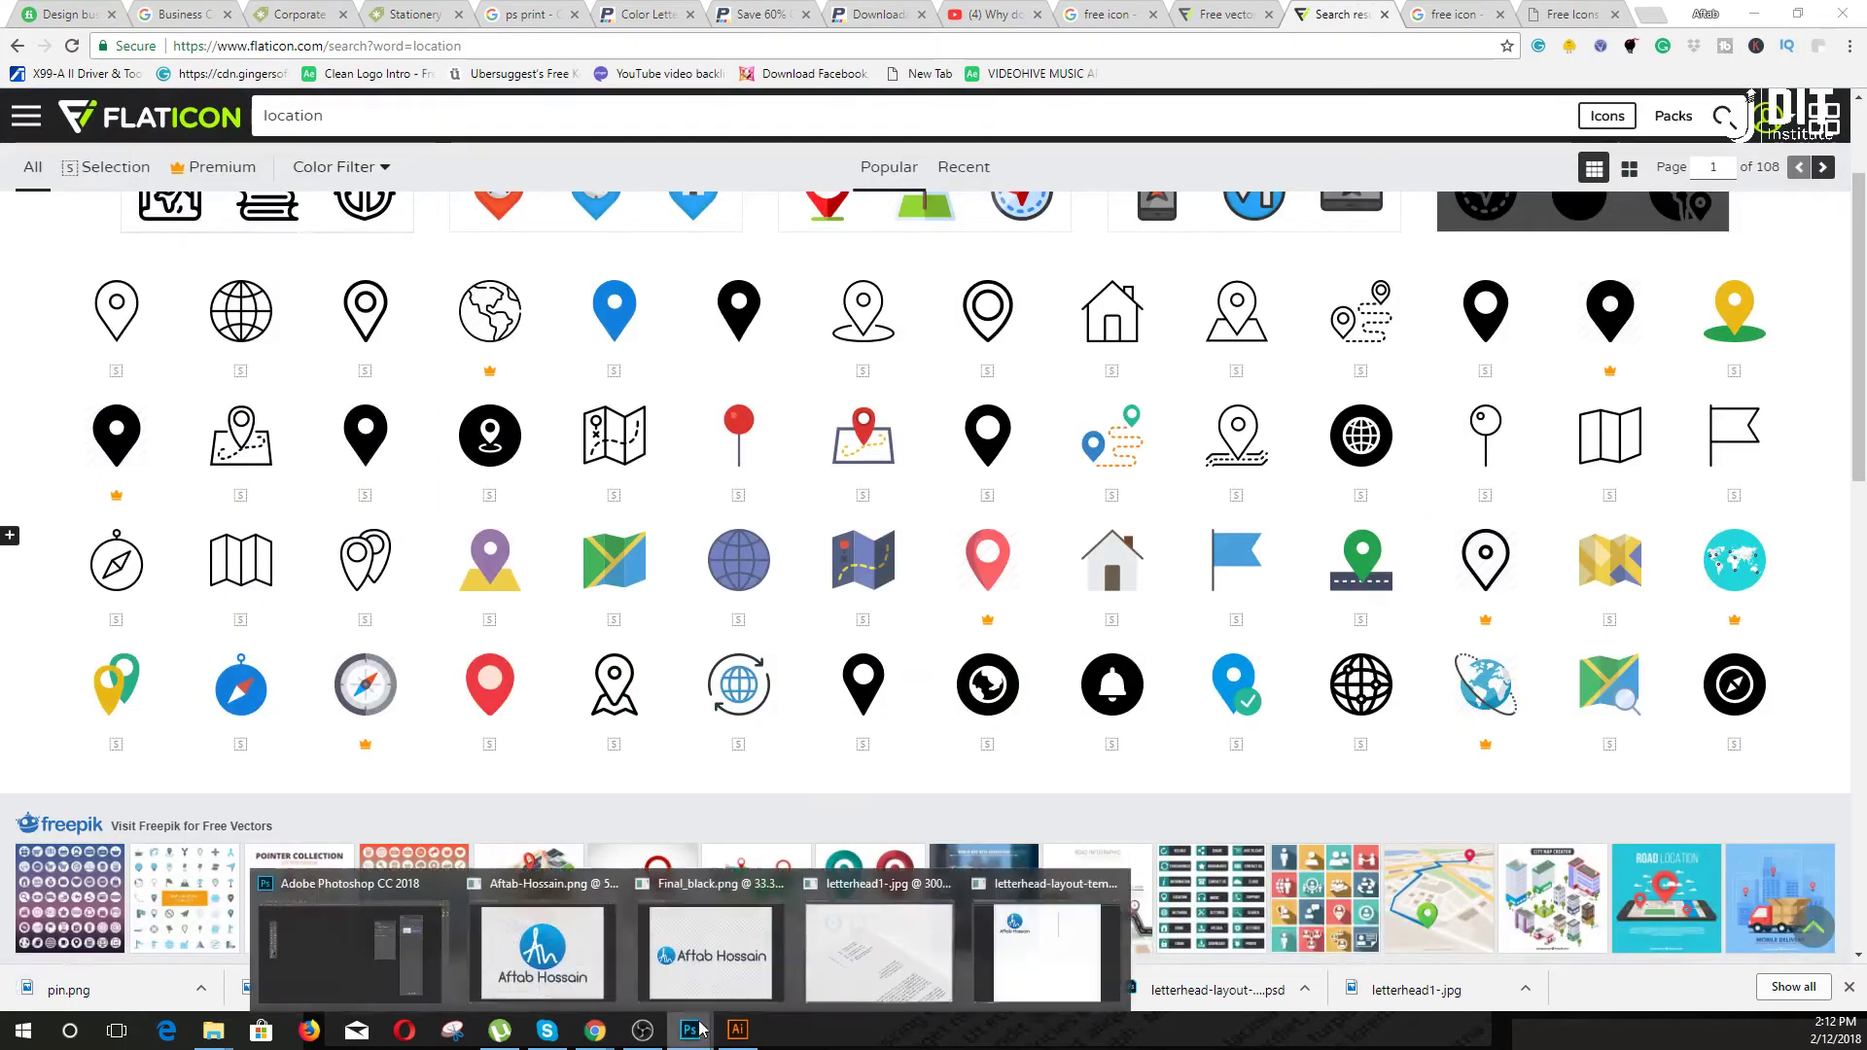
Move the reference image aside and bring the letterhead template forward
left_click(878, 939)
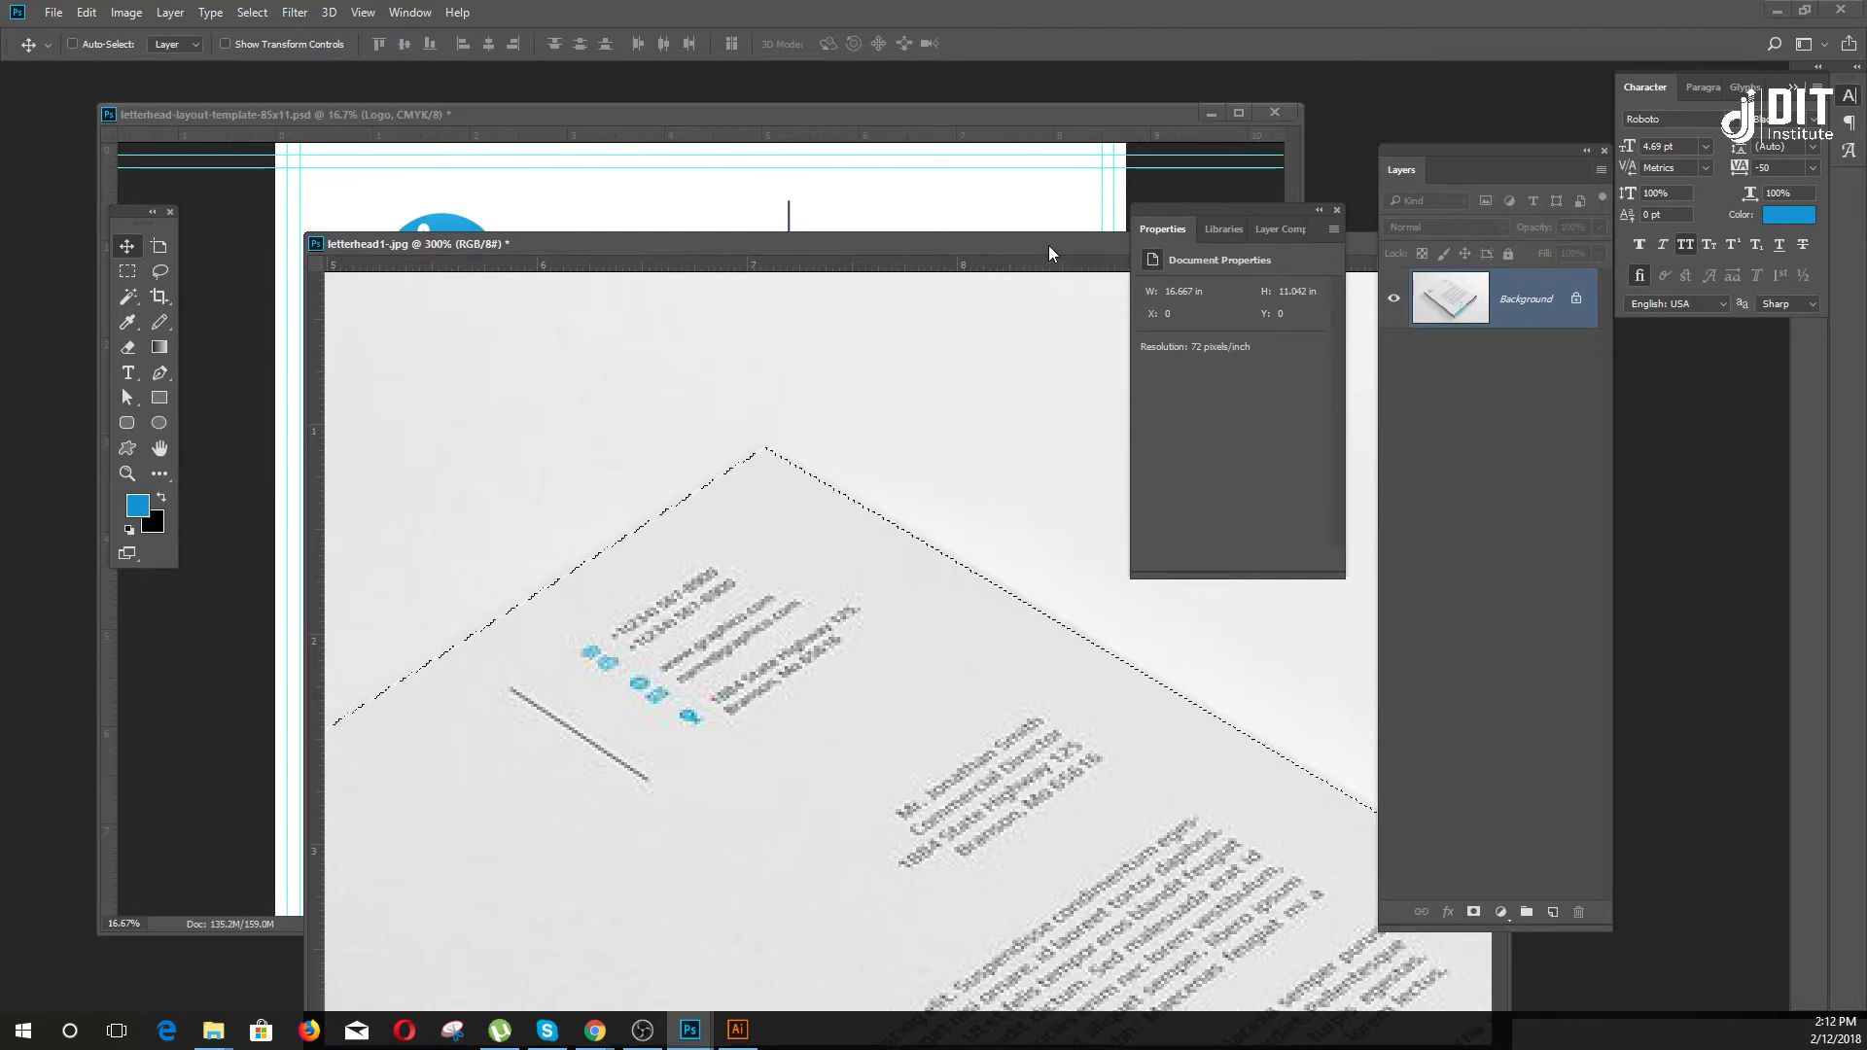
left_click_drag(1048, 246, 533, 432)
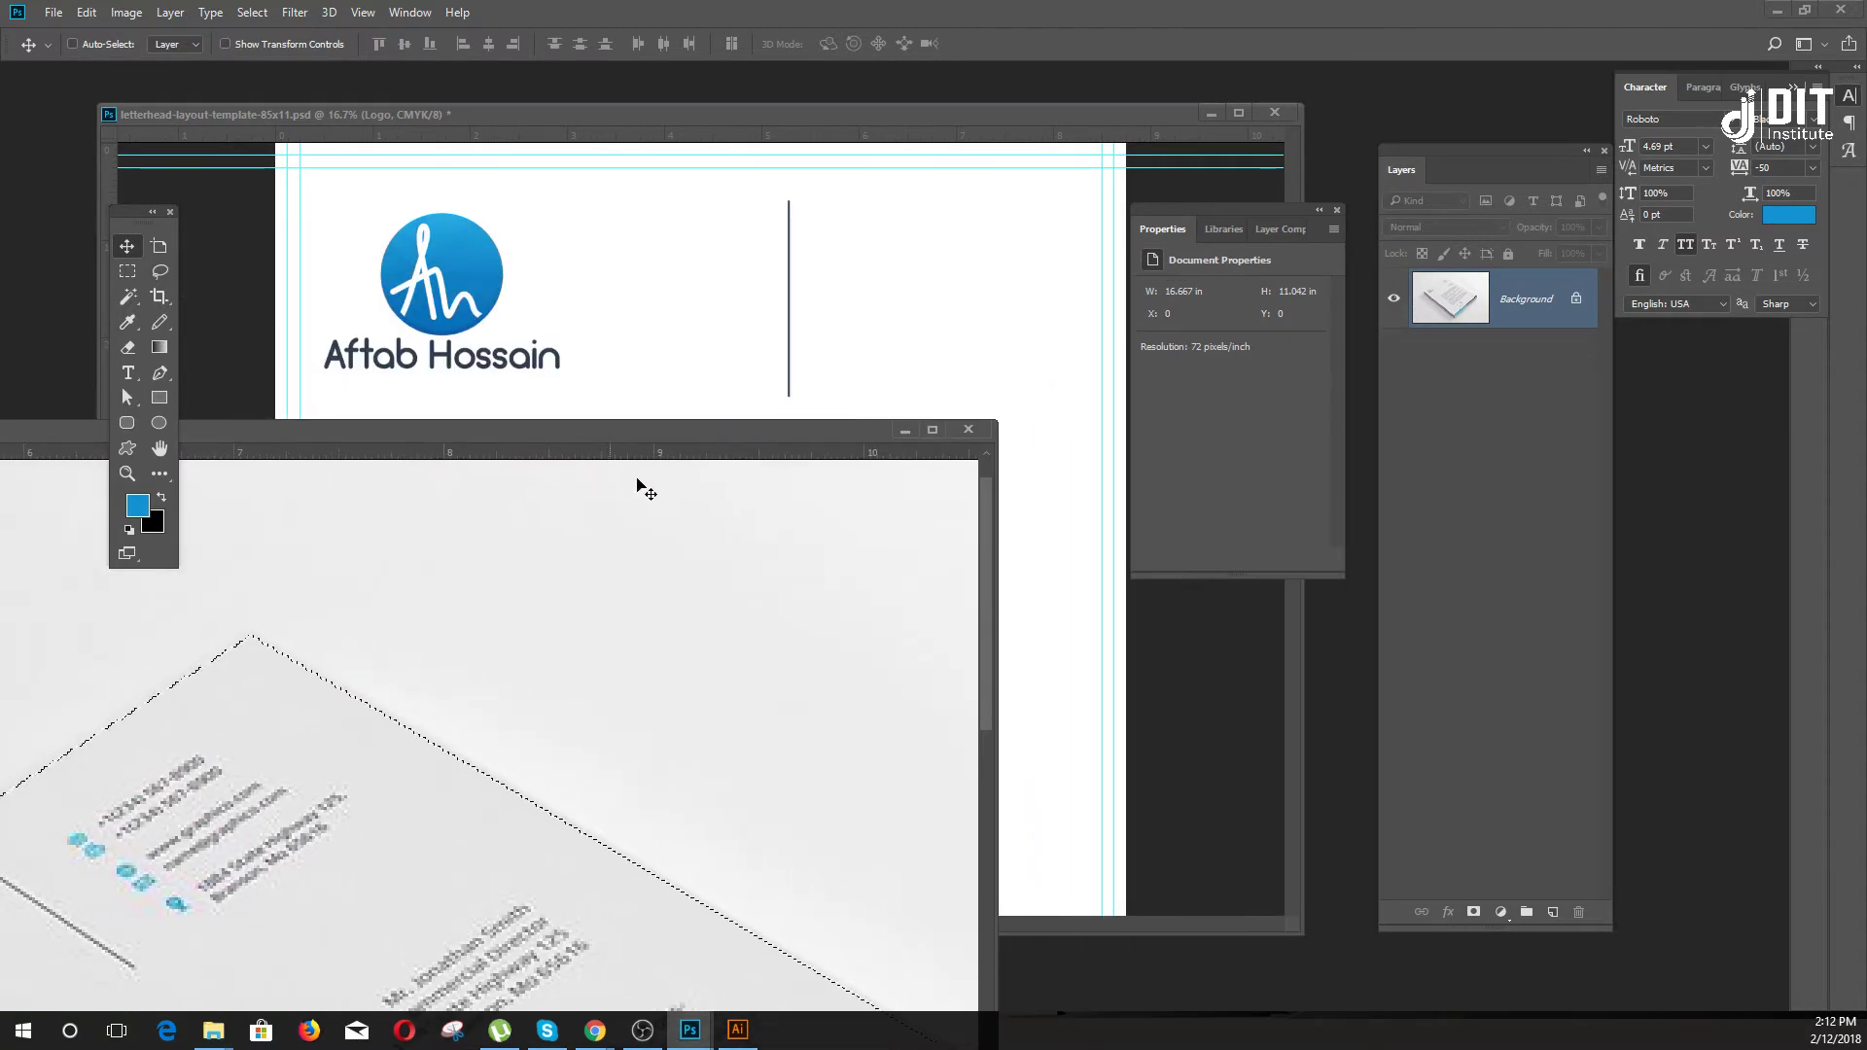
left_click(901, 433)
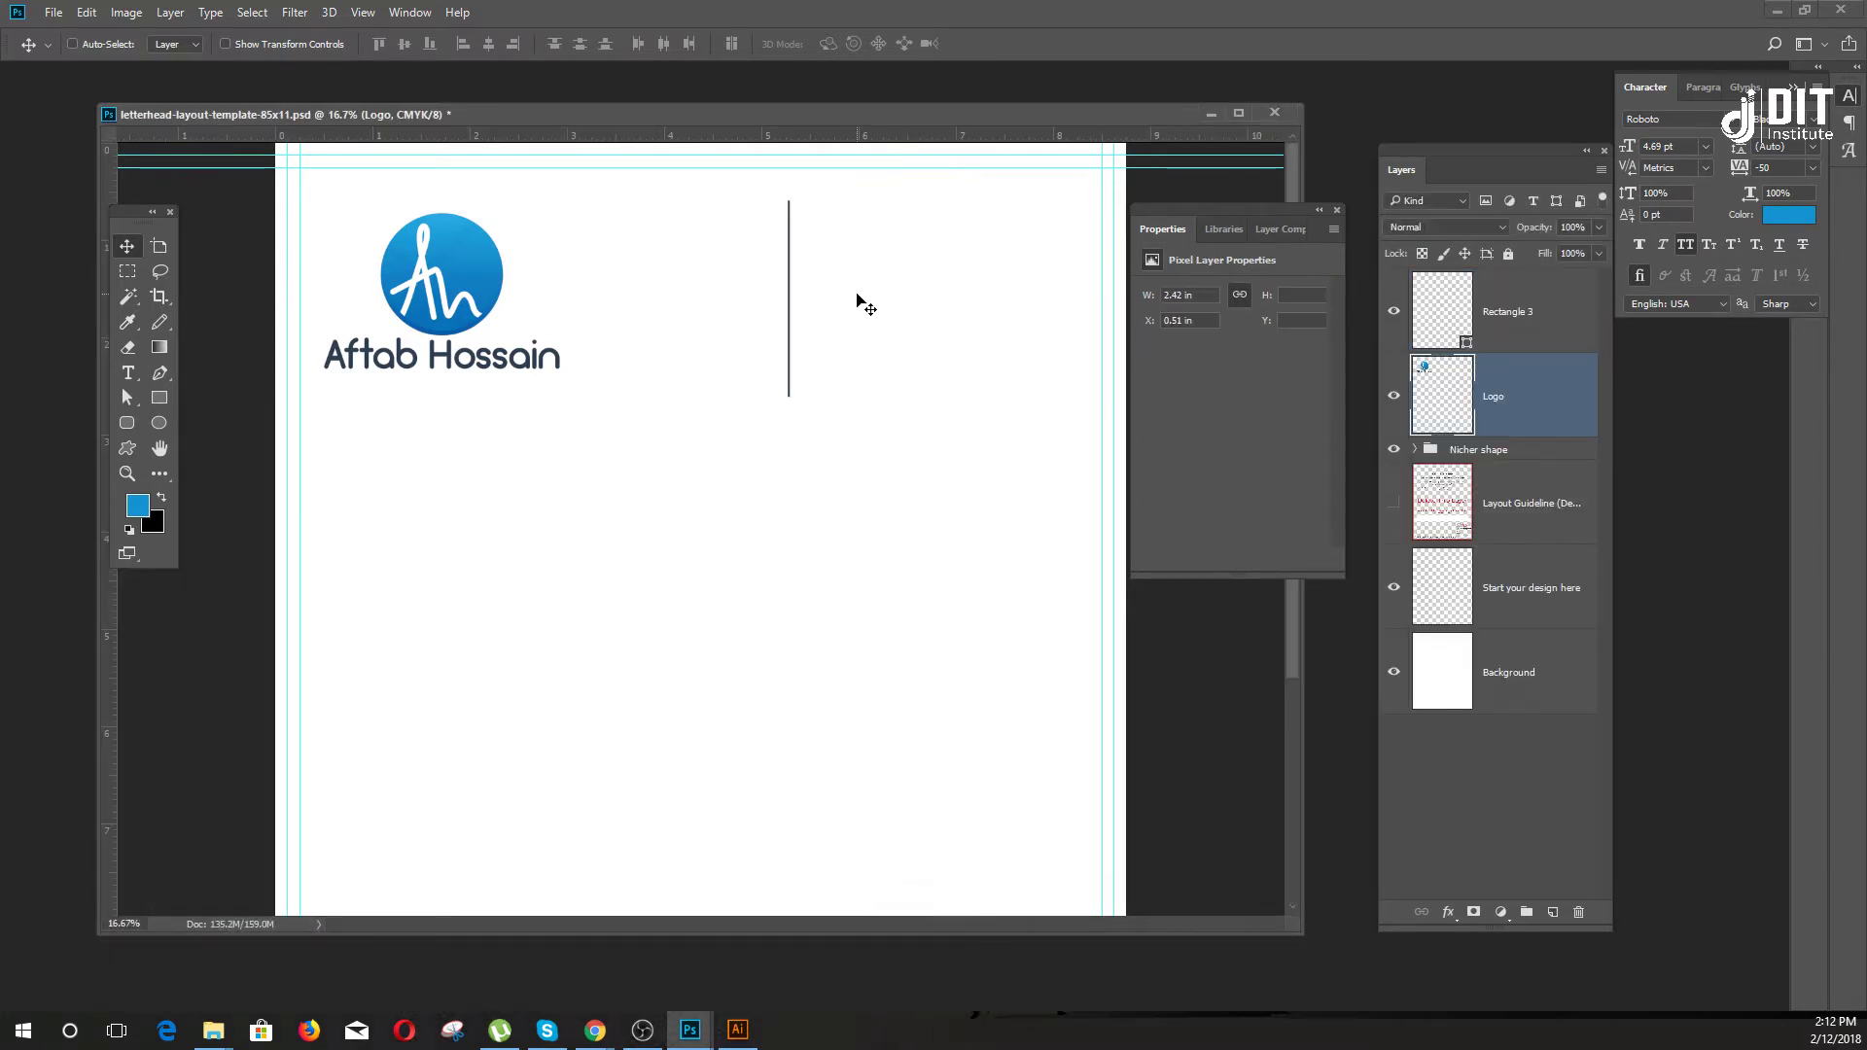
Open Mobile_icon.png, drag it into the letterhead, and add a vertical guide beside it
double_click(780, 73)
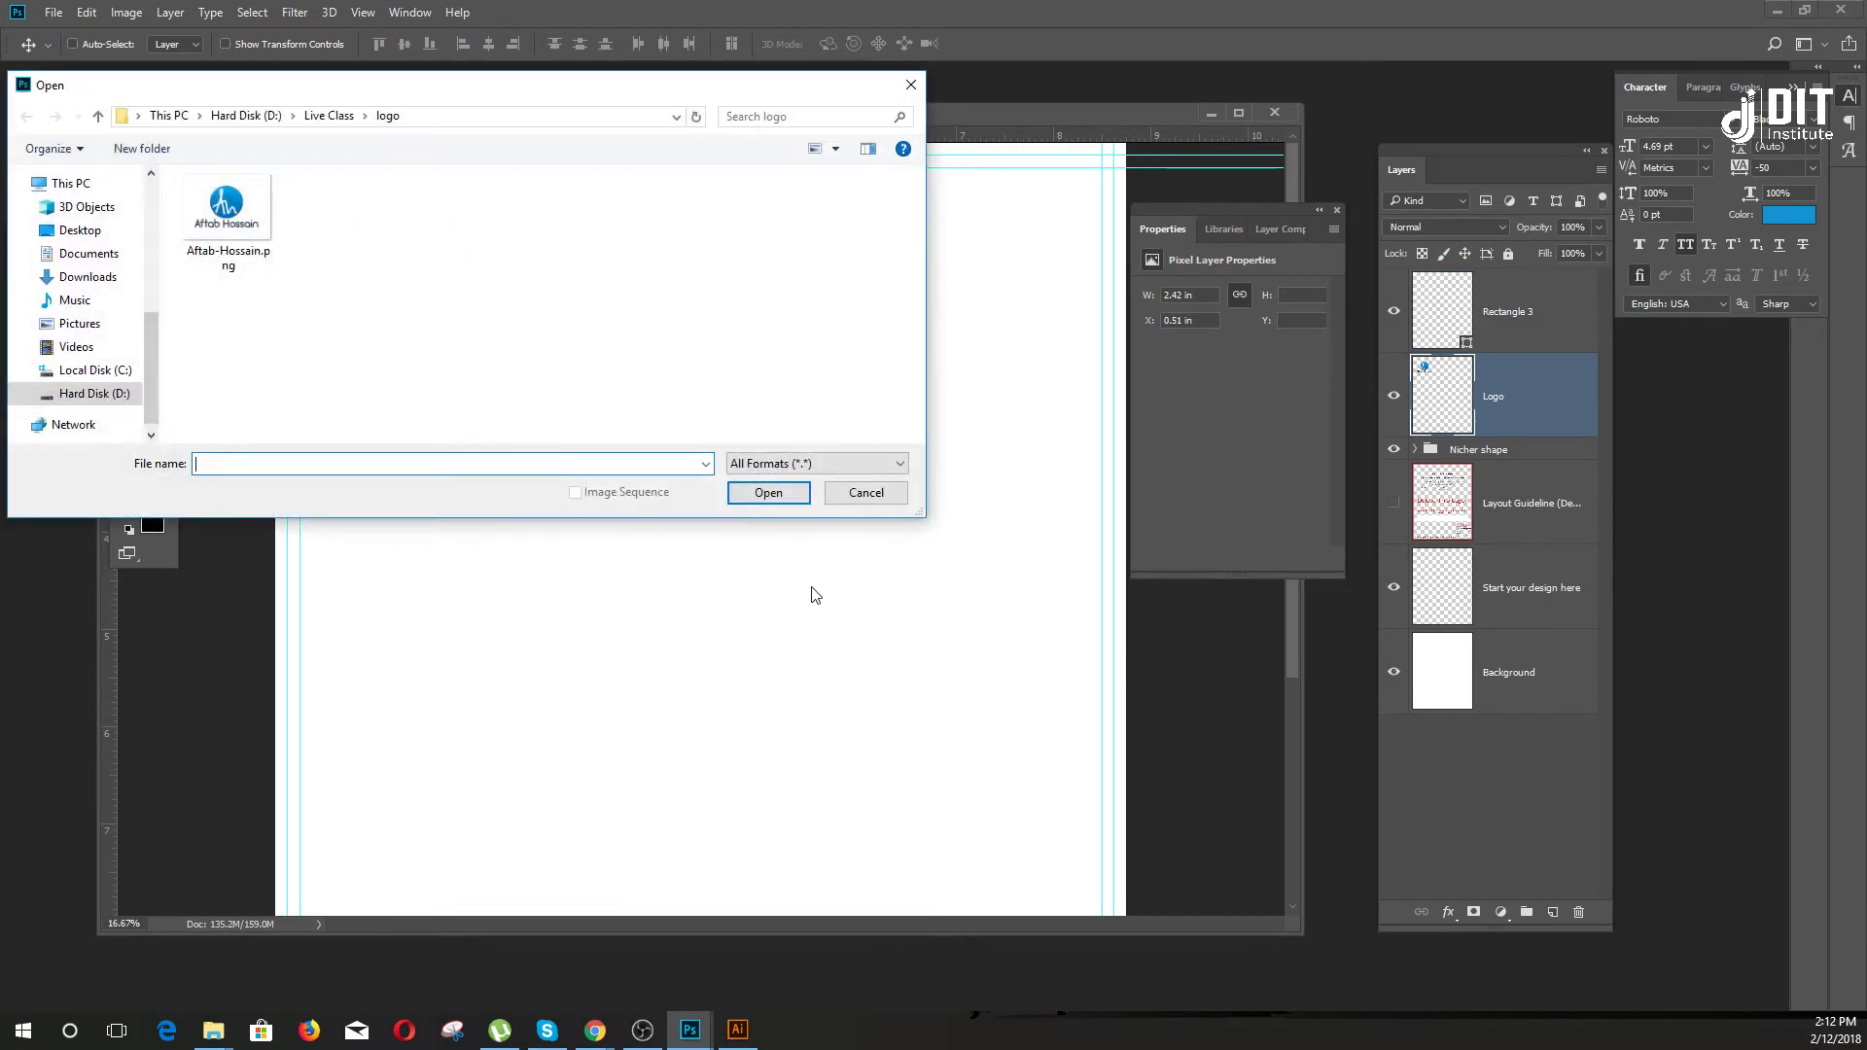
left_click(329, 115)
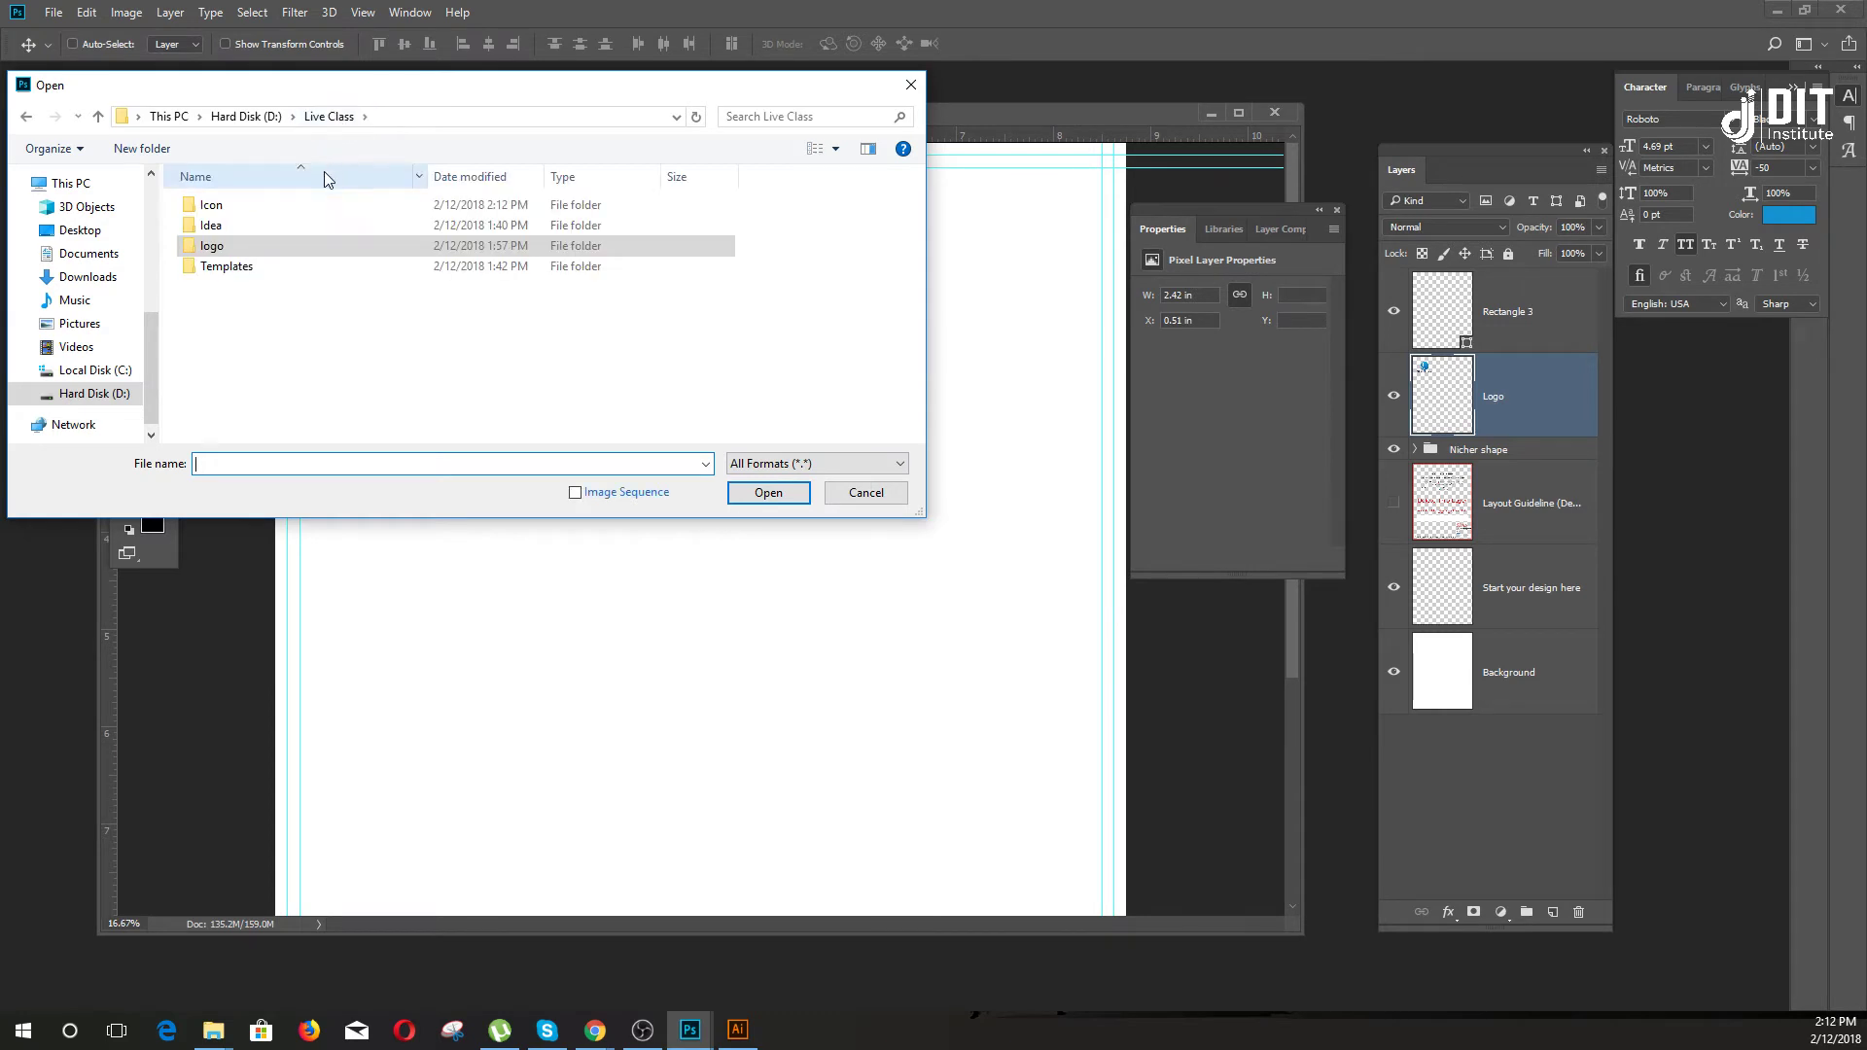
double_click(243, 206)
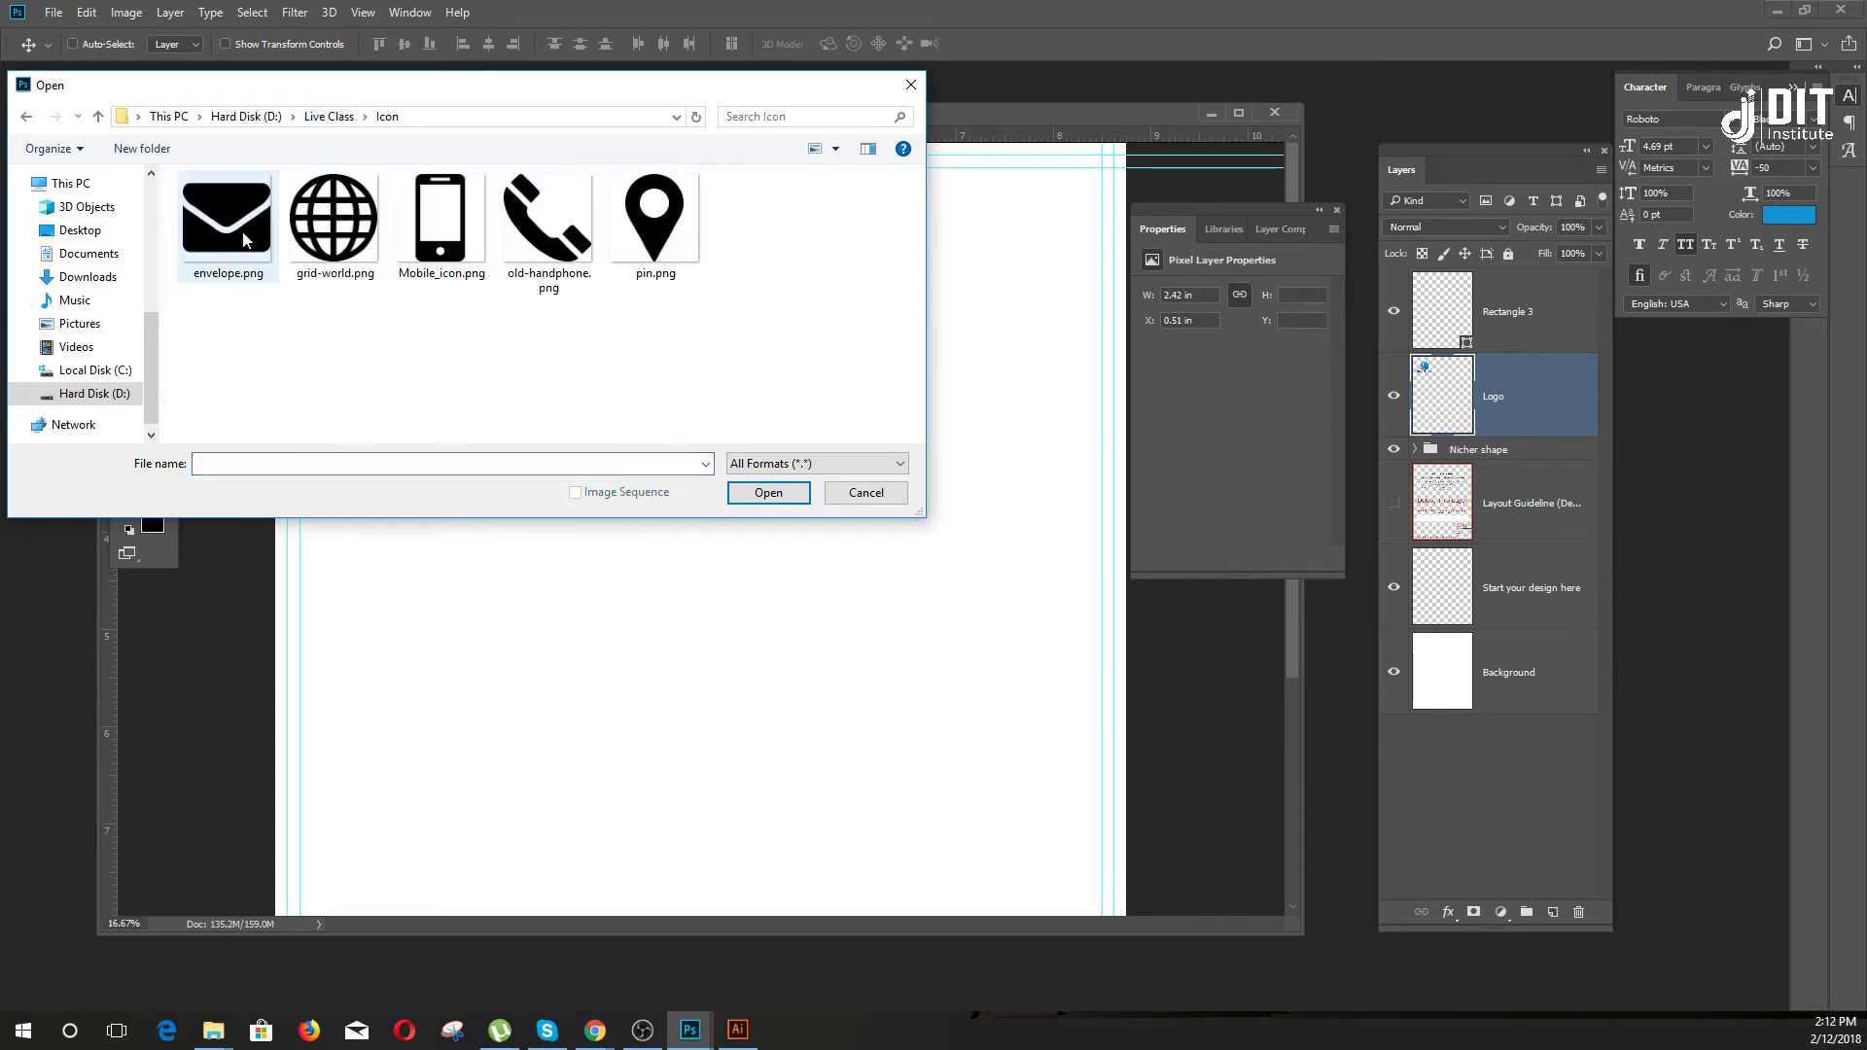
left_click(547, 230)
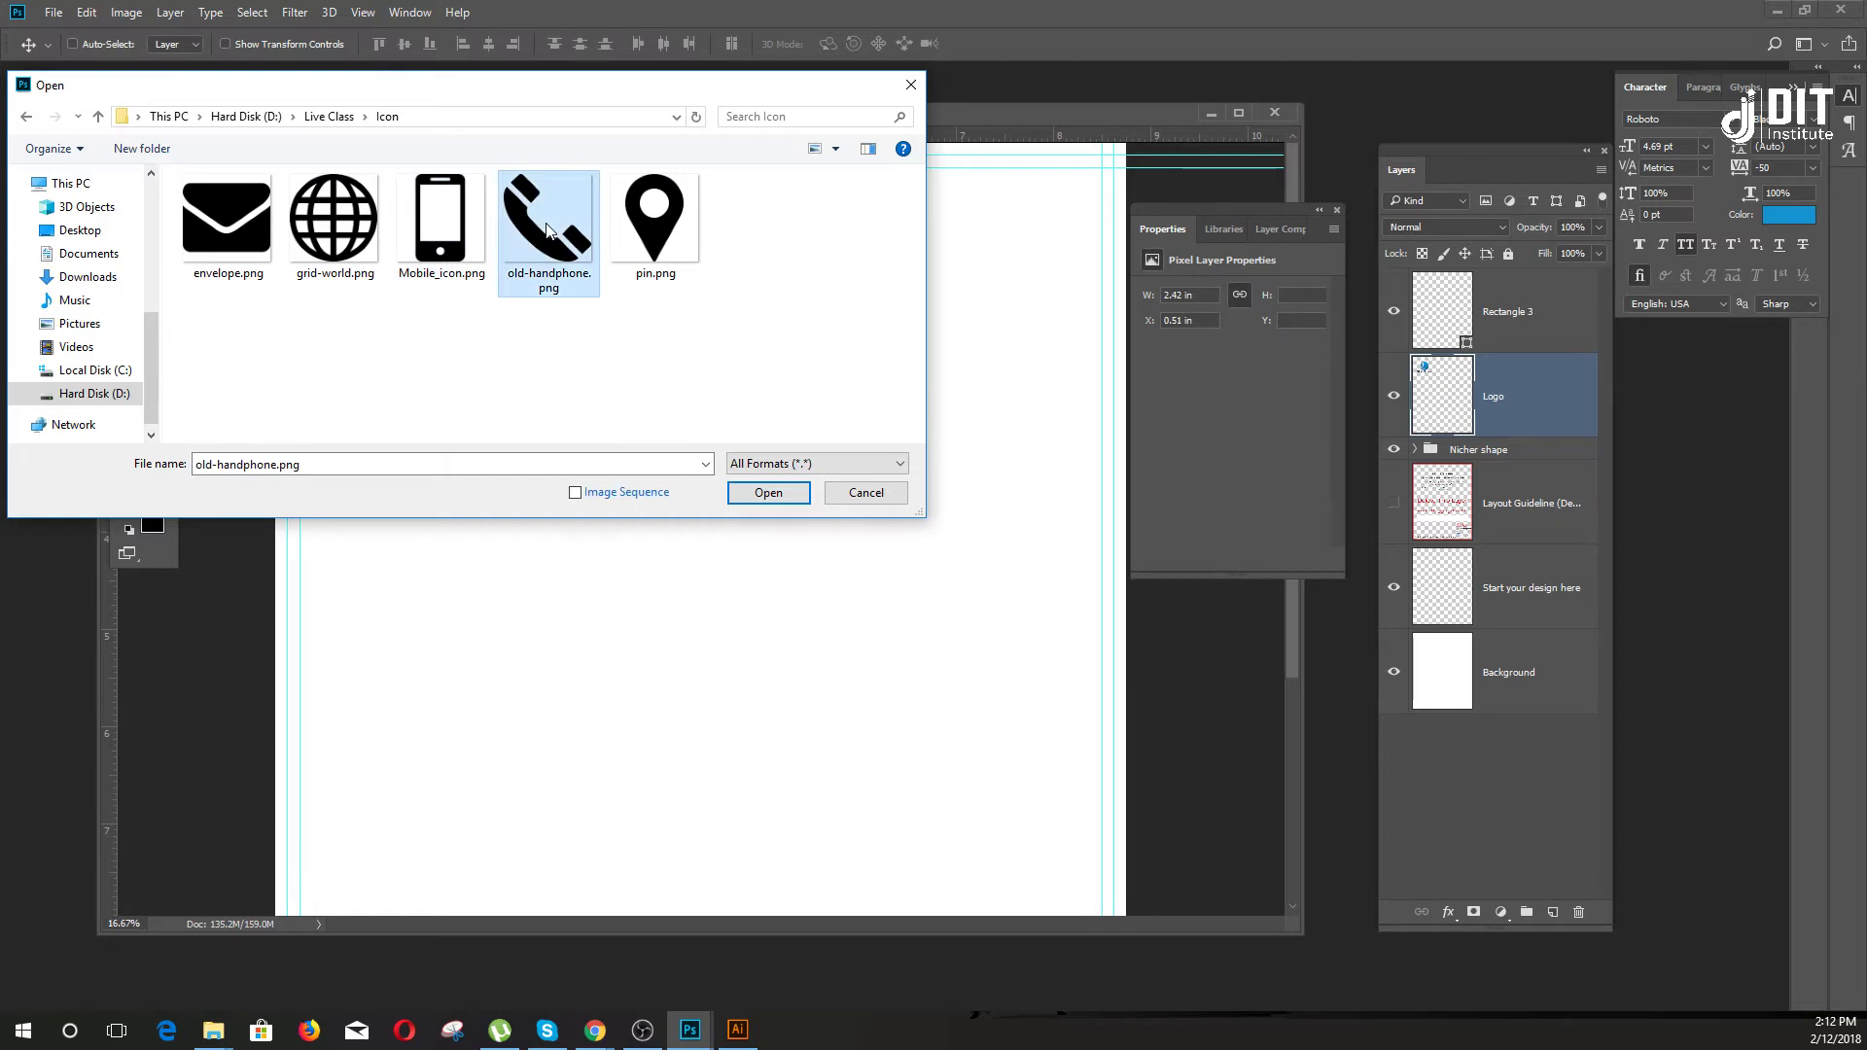
double_click(441, 222)
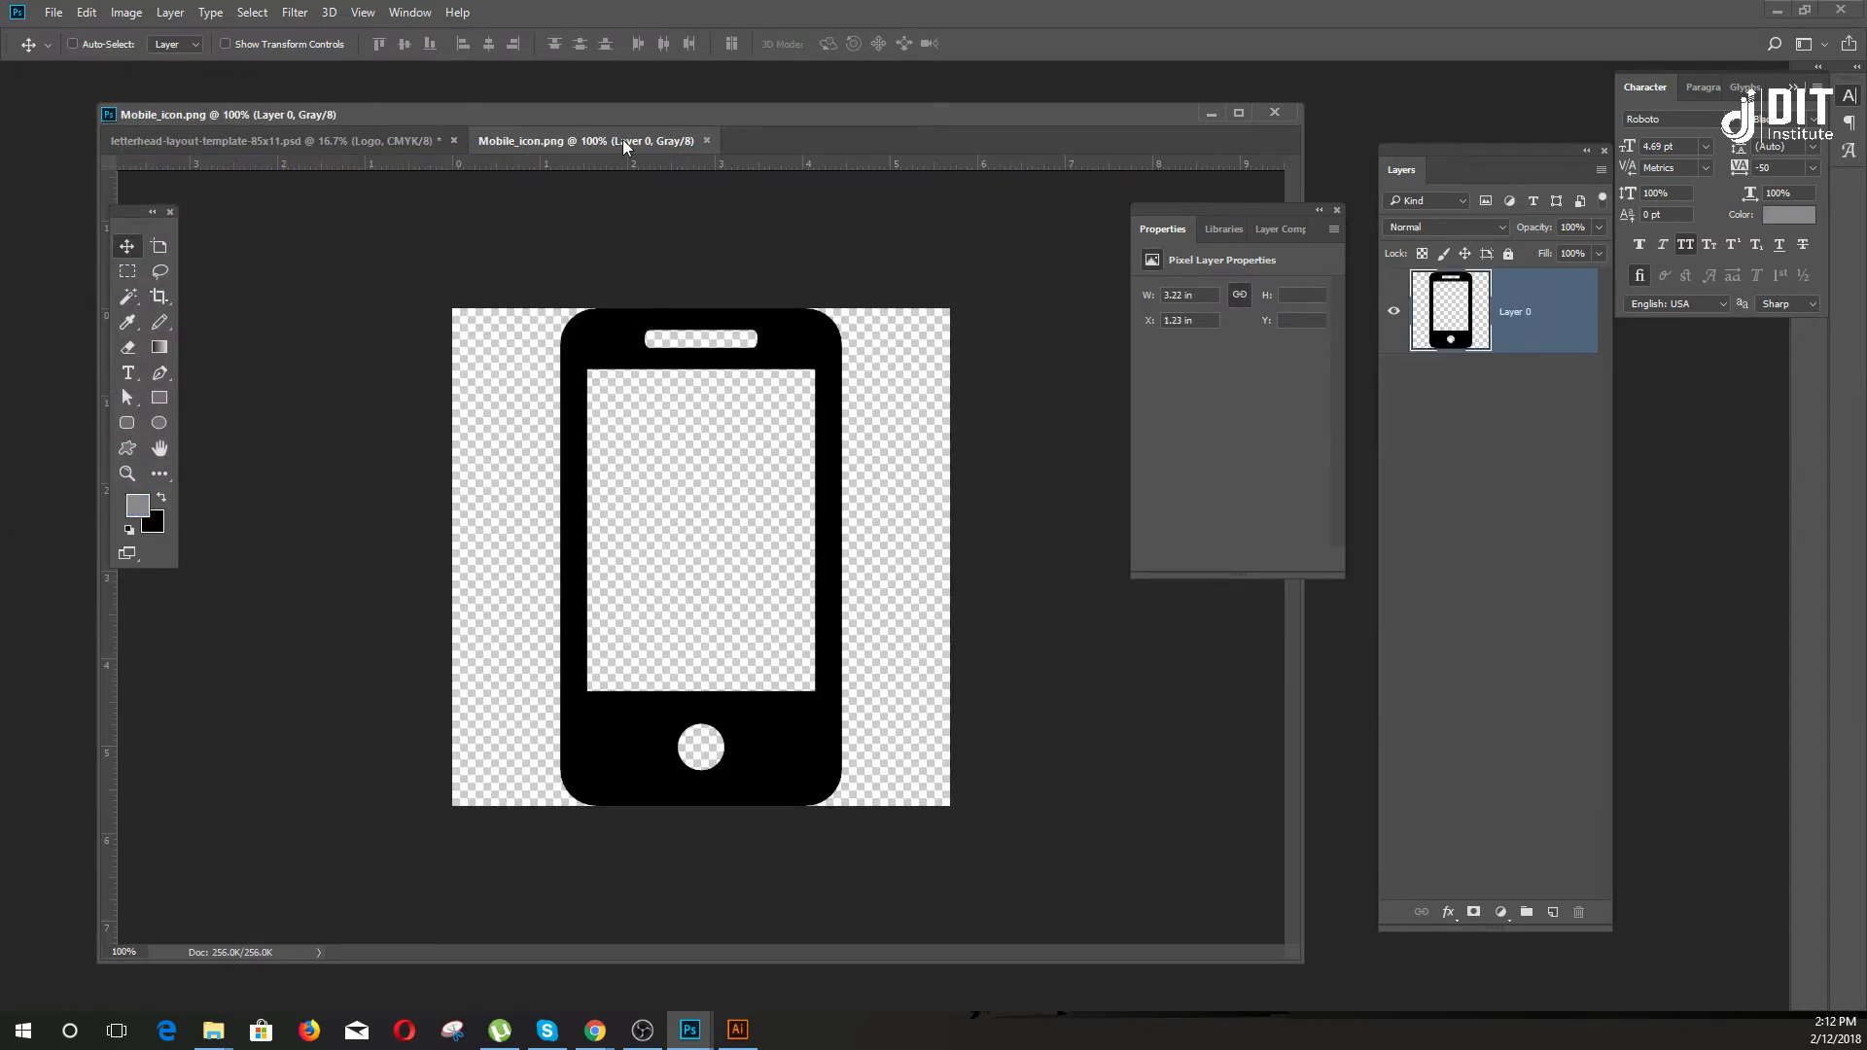
left_click_drag(622, 139, 690, 253)
mouse_move(1011, 666)
left_mouse_down()
mouse_move(367, 581)
mouse_move(832, 251)
left_mouse_up()
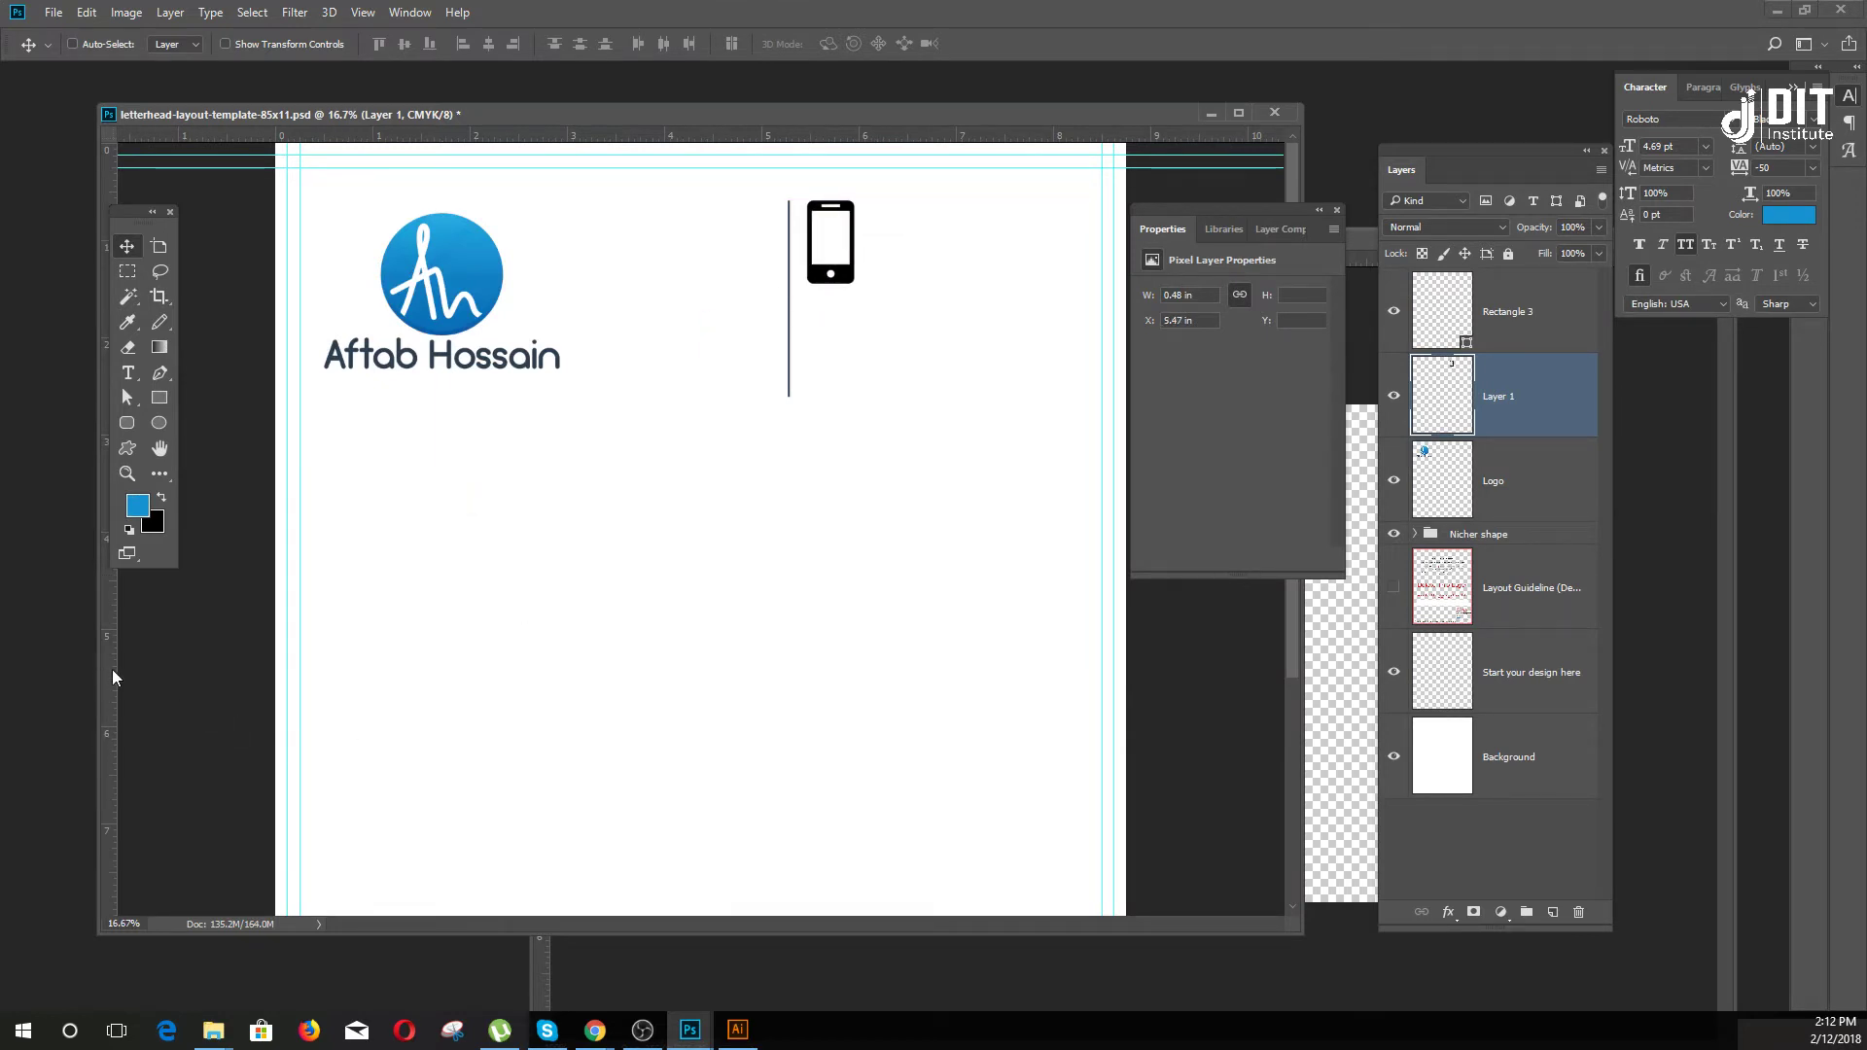
mouse_move(113, 678)
left_mouse_down()
mouse_move(813, 666)
mouse_move(797, 665)
left_mouse_up()
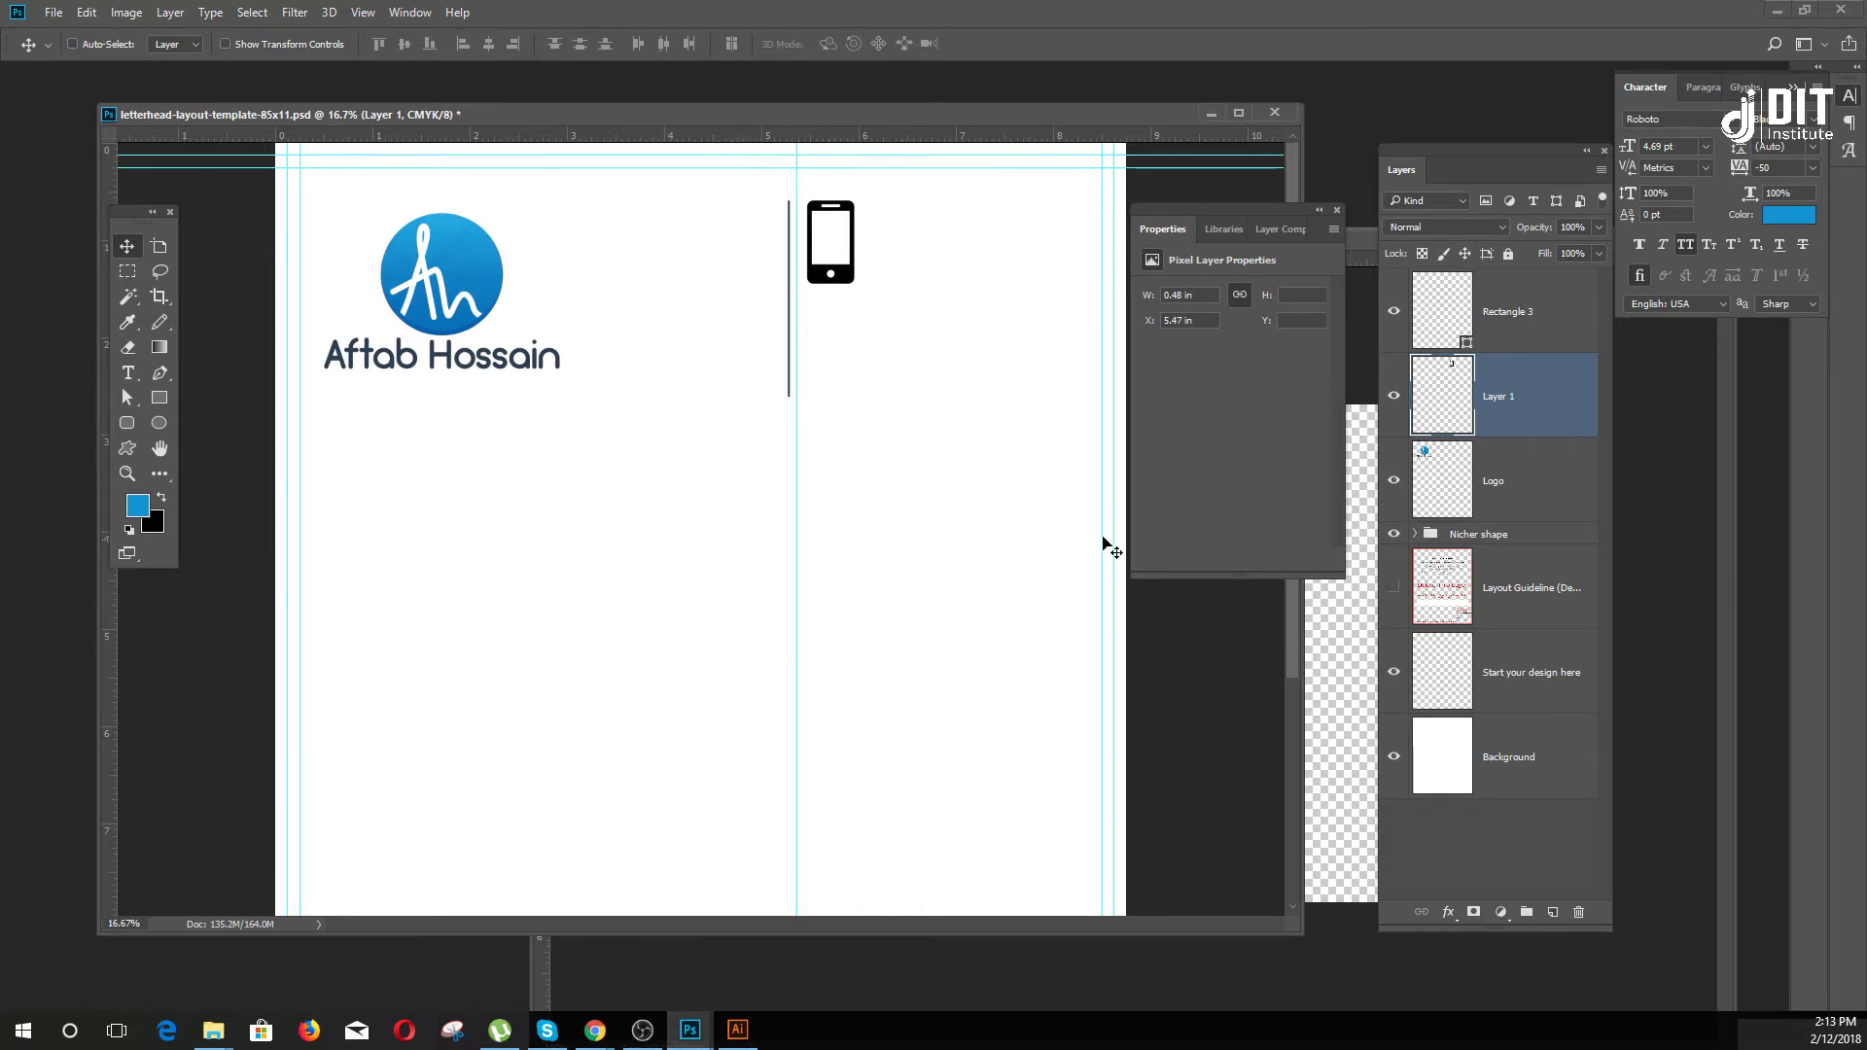
Put the Logo layer into its own group named Logo
left_click(1536, 484)
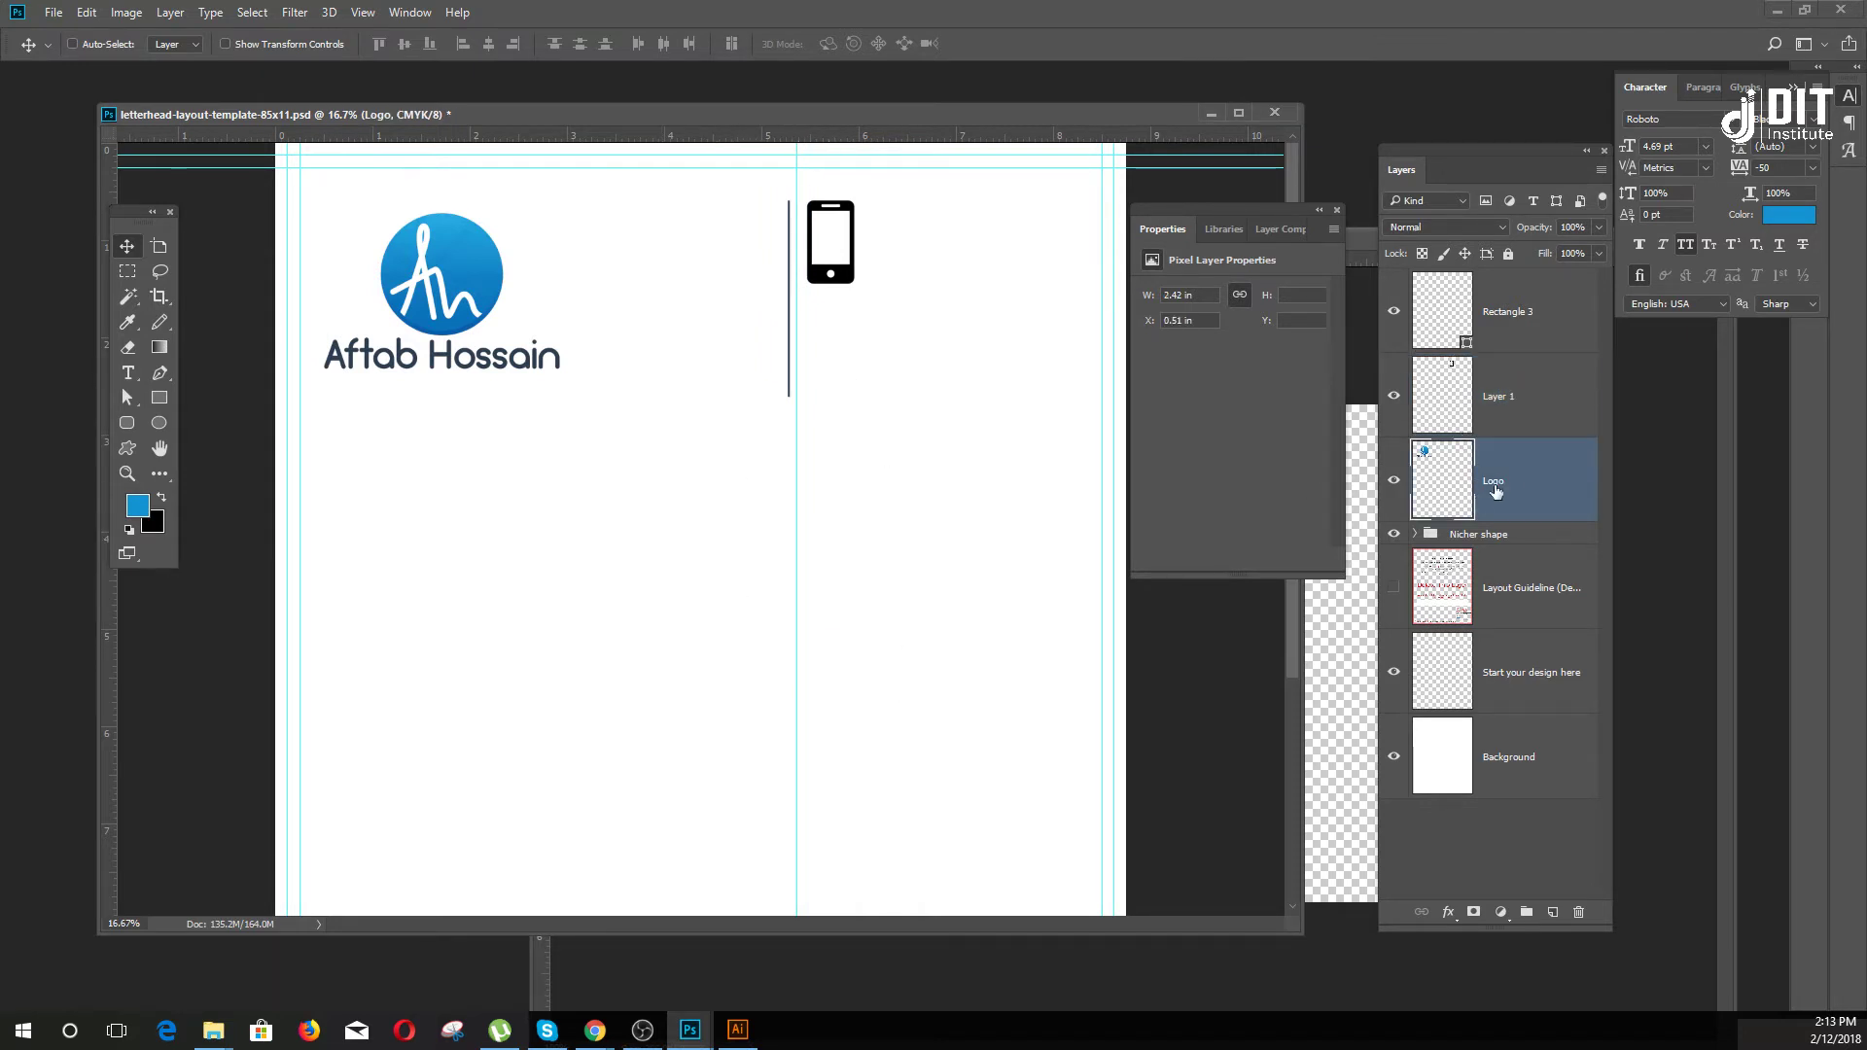
key("ctrl+g")
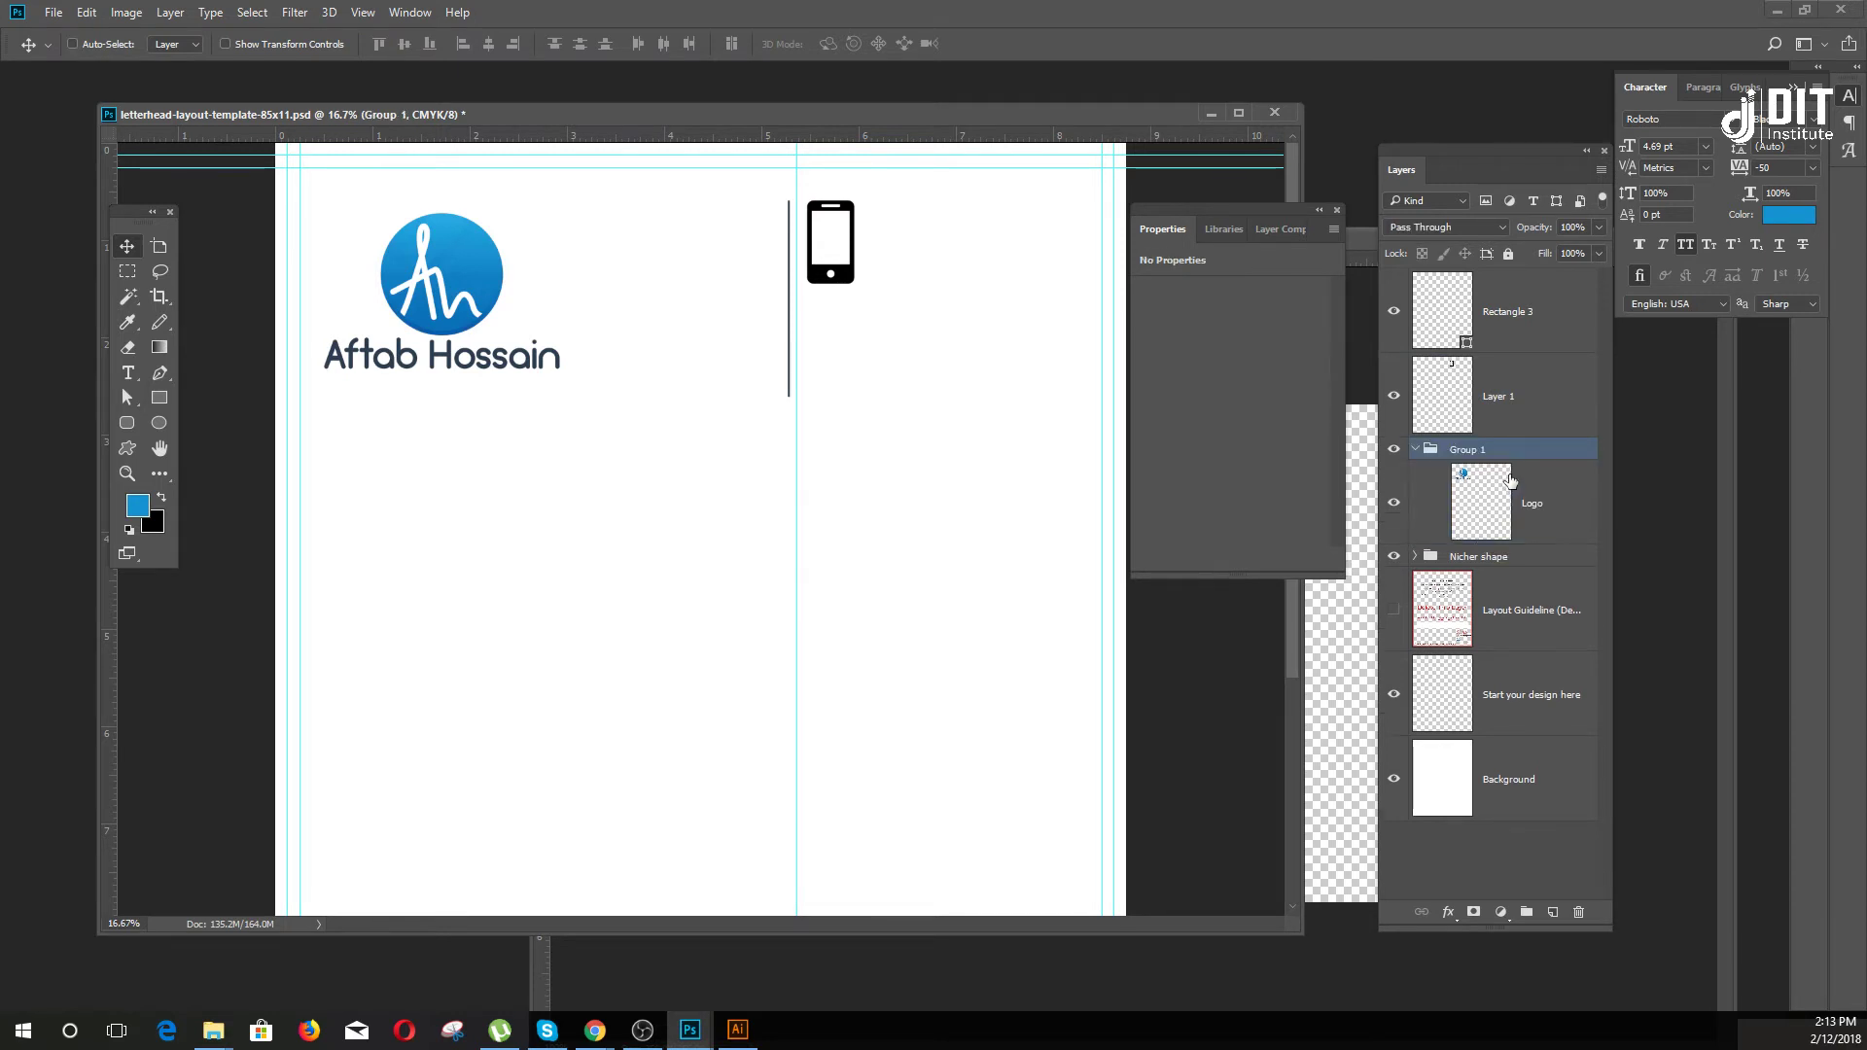
double_click(1467, 451)
type("Logo")
key("Return")
Group Layout Guideline and Start your design here into a hidden Group 1
left_click(1512, 595)
left_click(1512, 709, "shift")
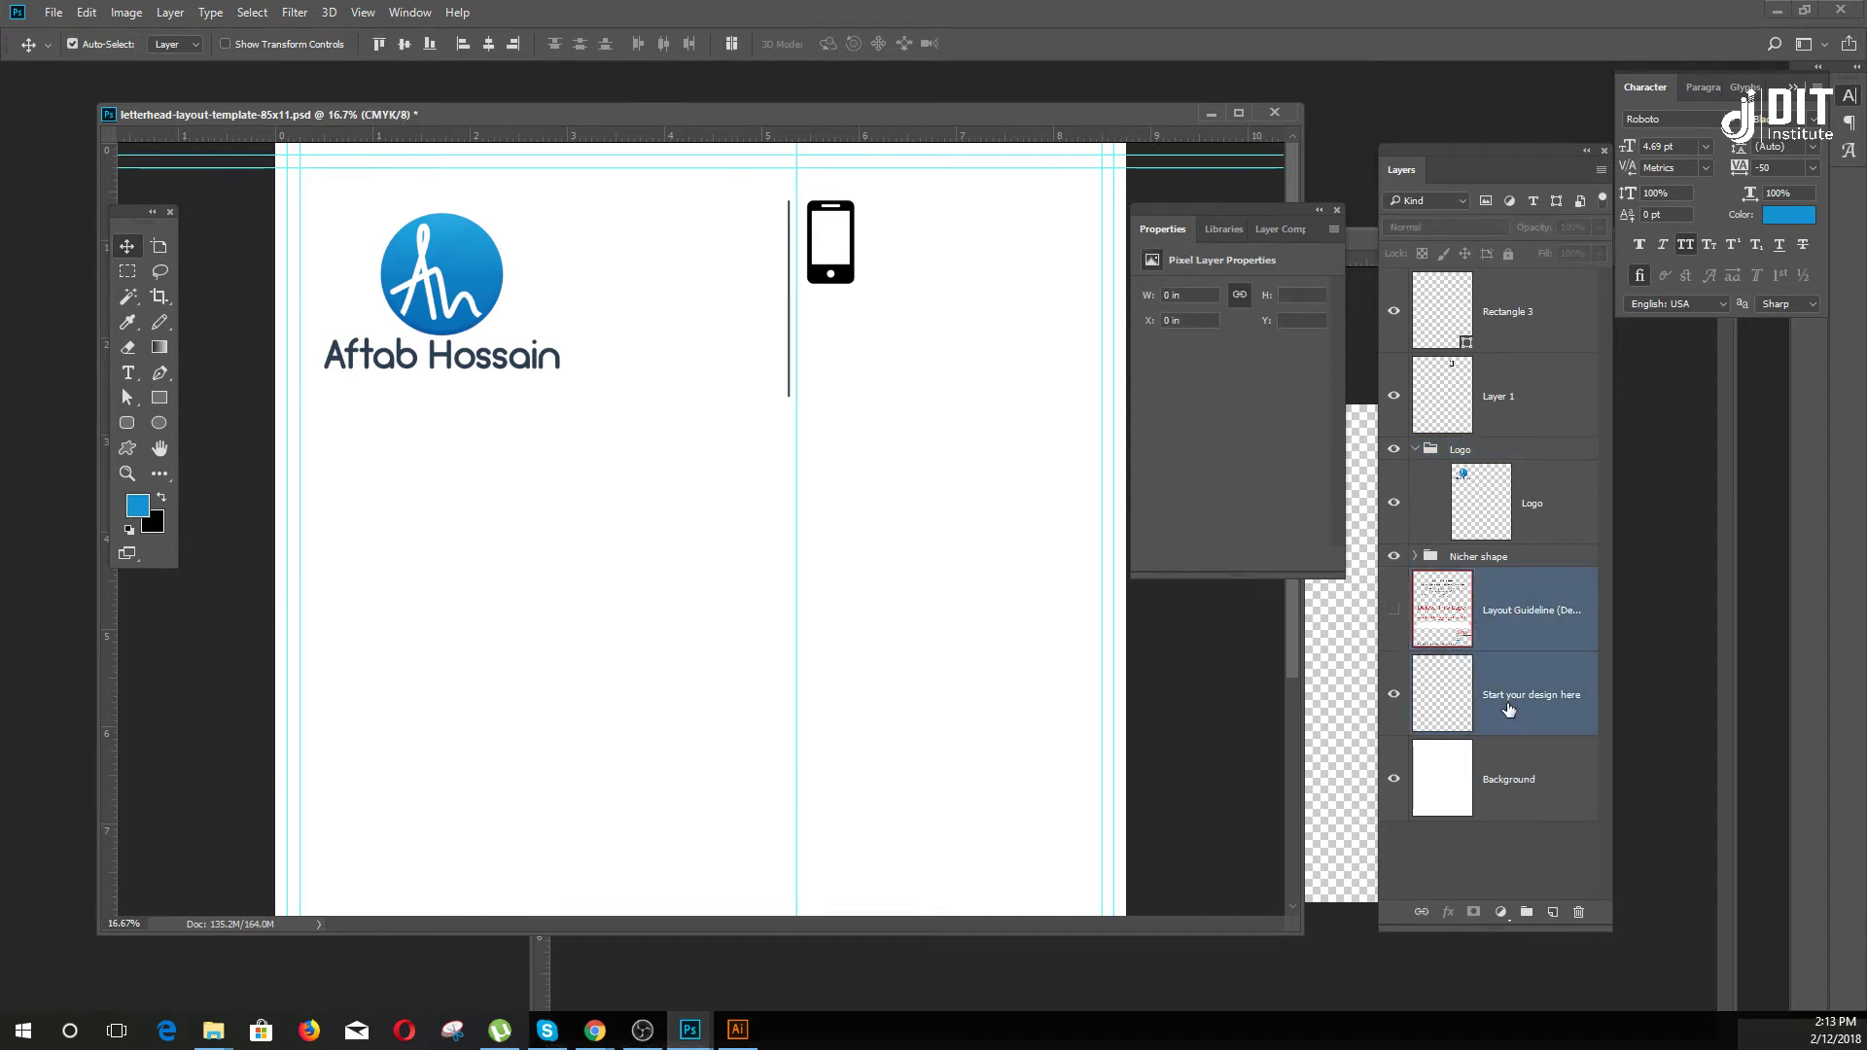
key("ctrl+g")
left_click(1394, 578)
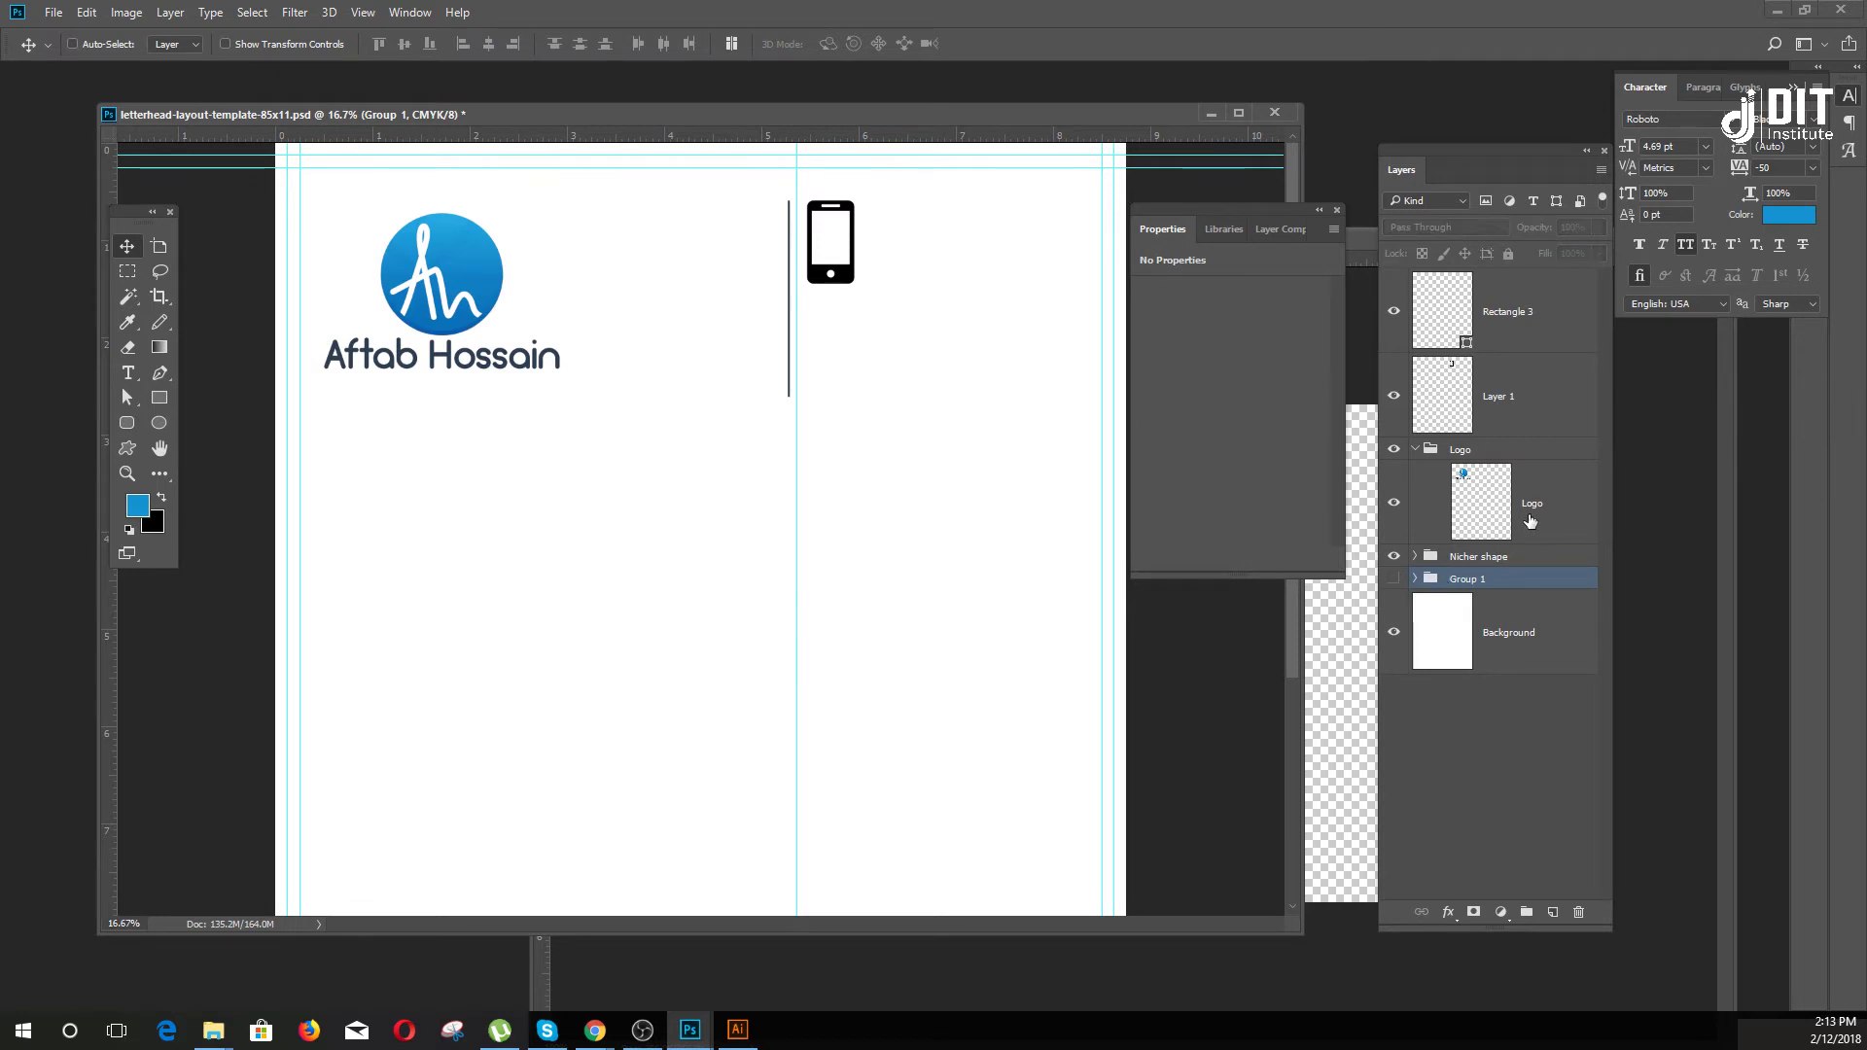
double_click(1468, 579)
key("Return")
left_click(1390, 581)
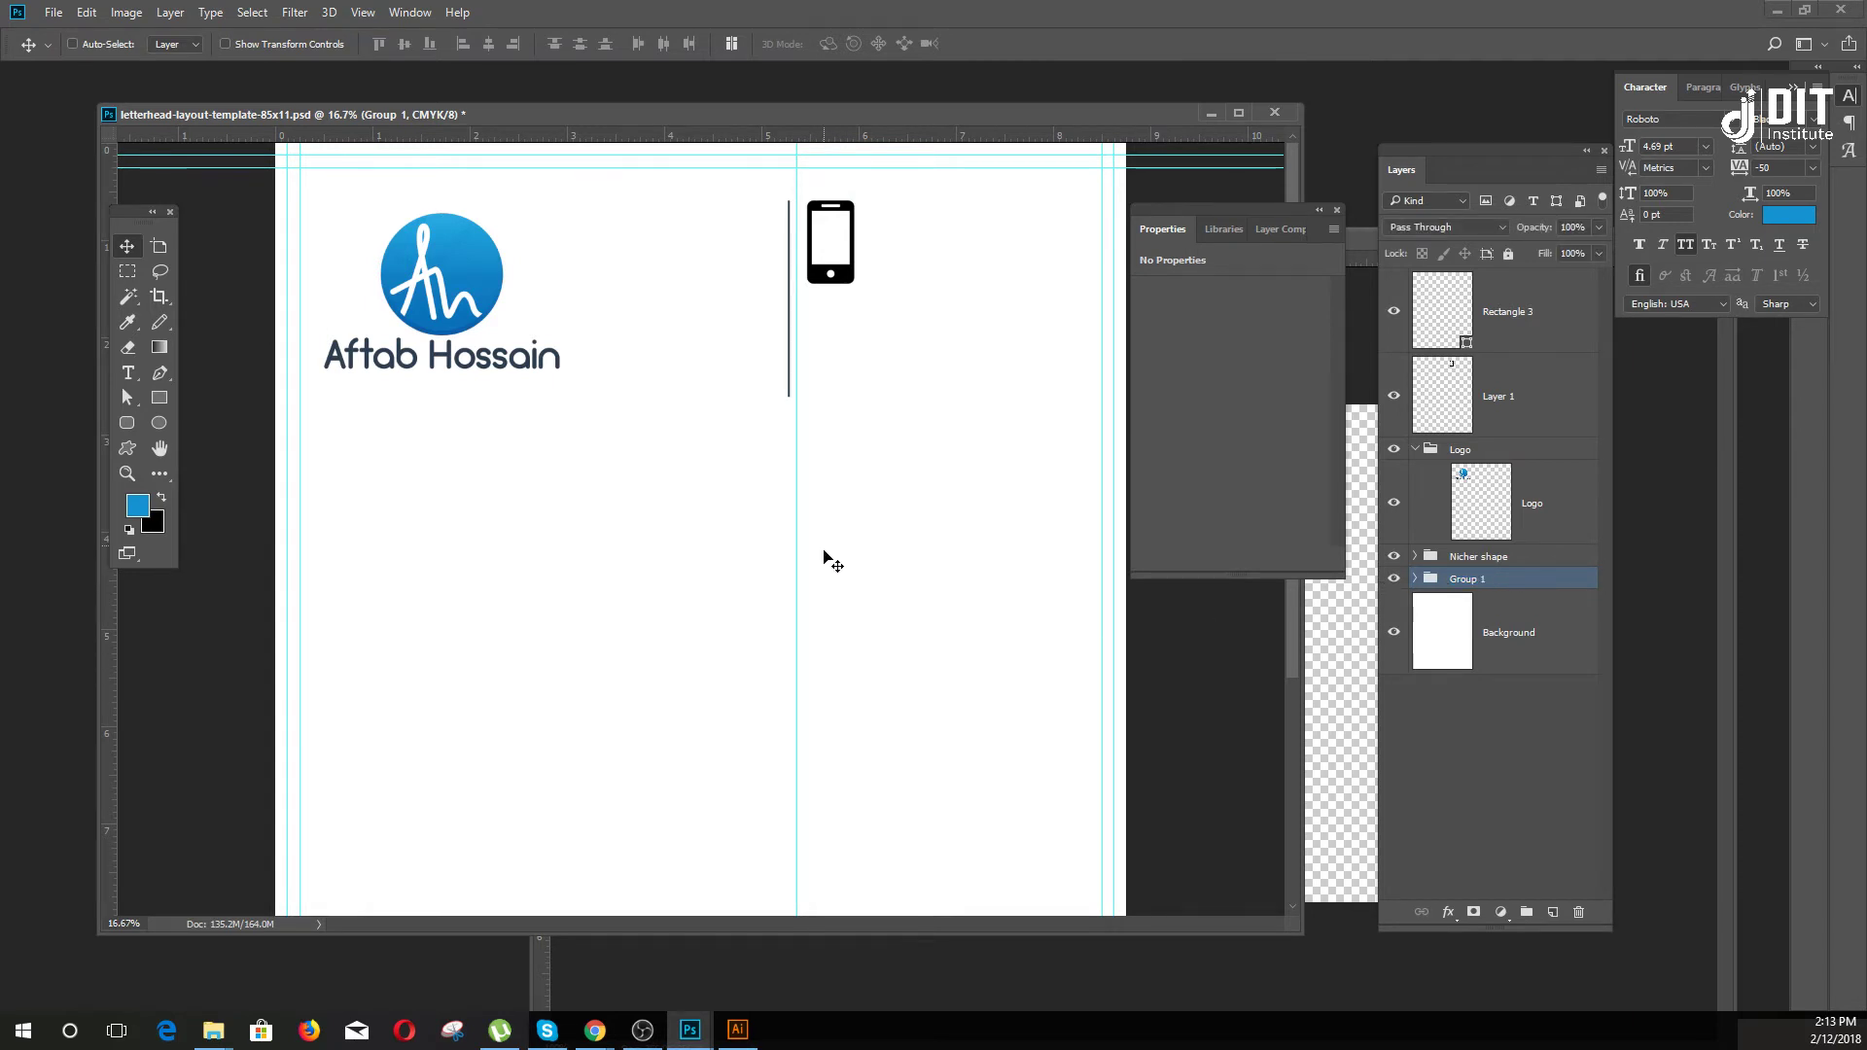
left_click(1415, 580)
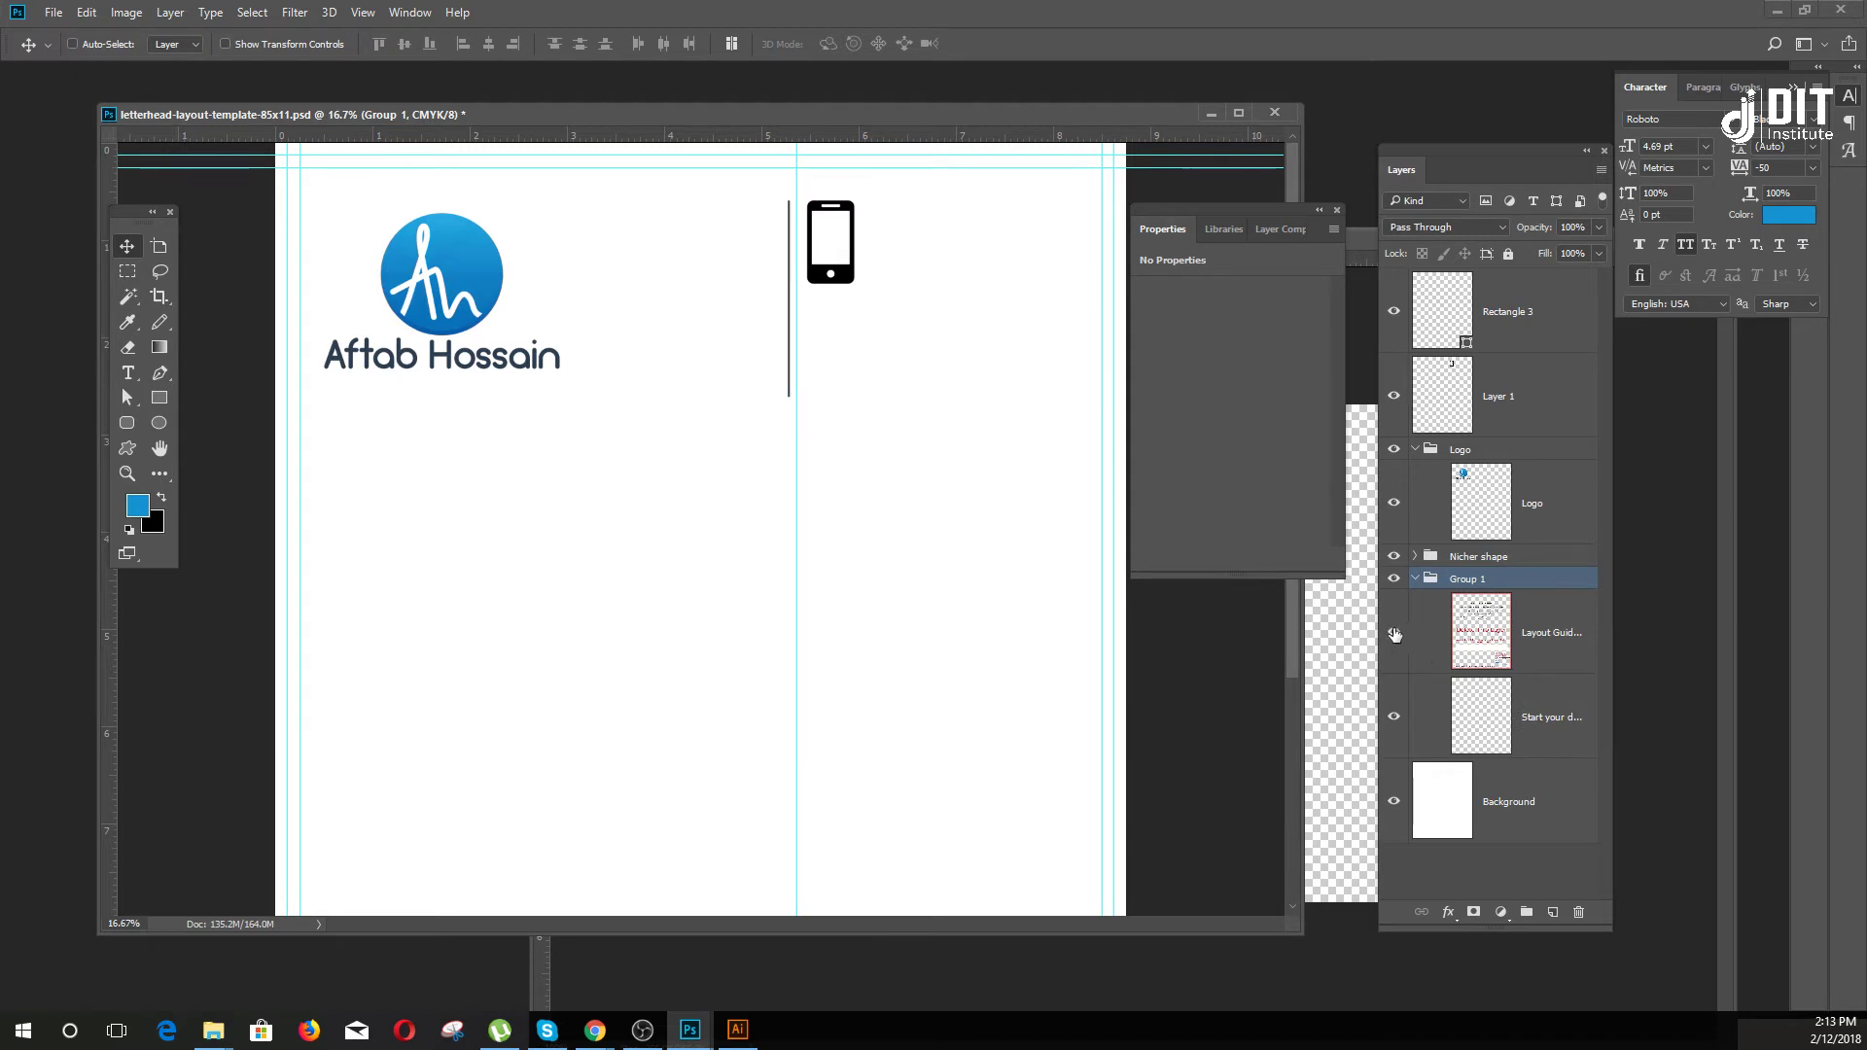
left_click(1415, 580)
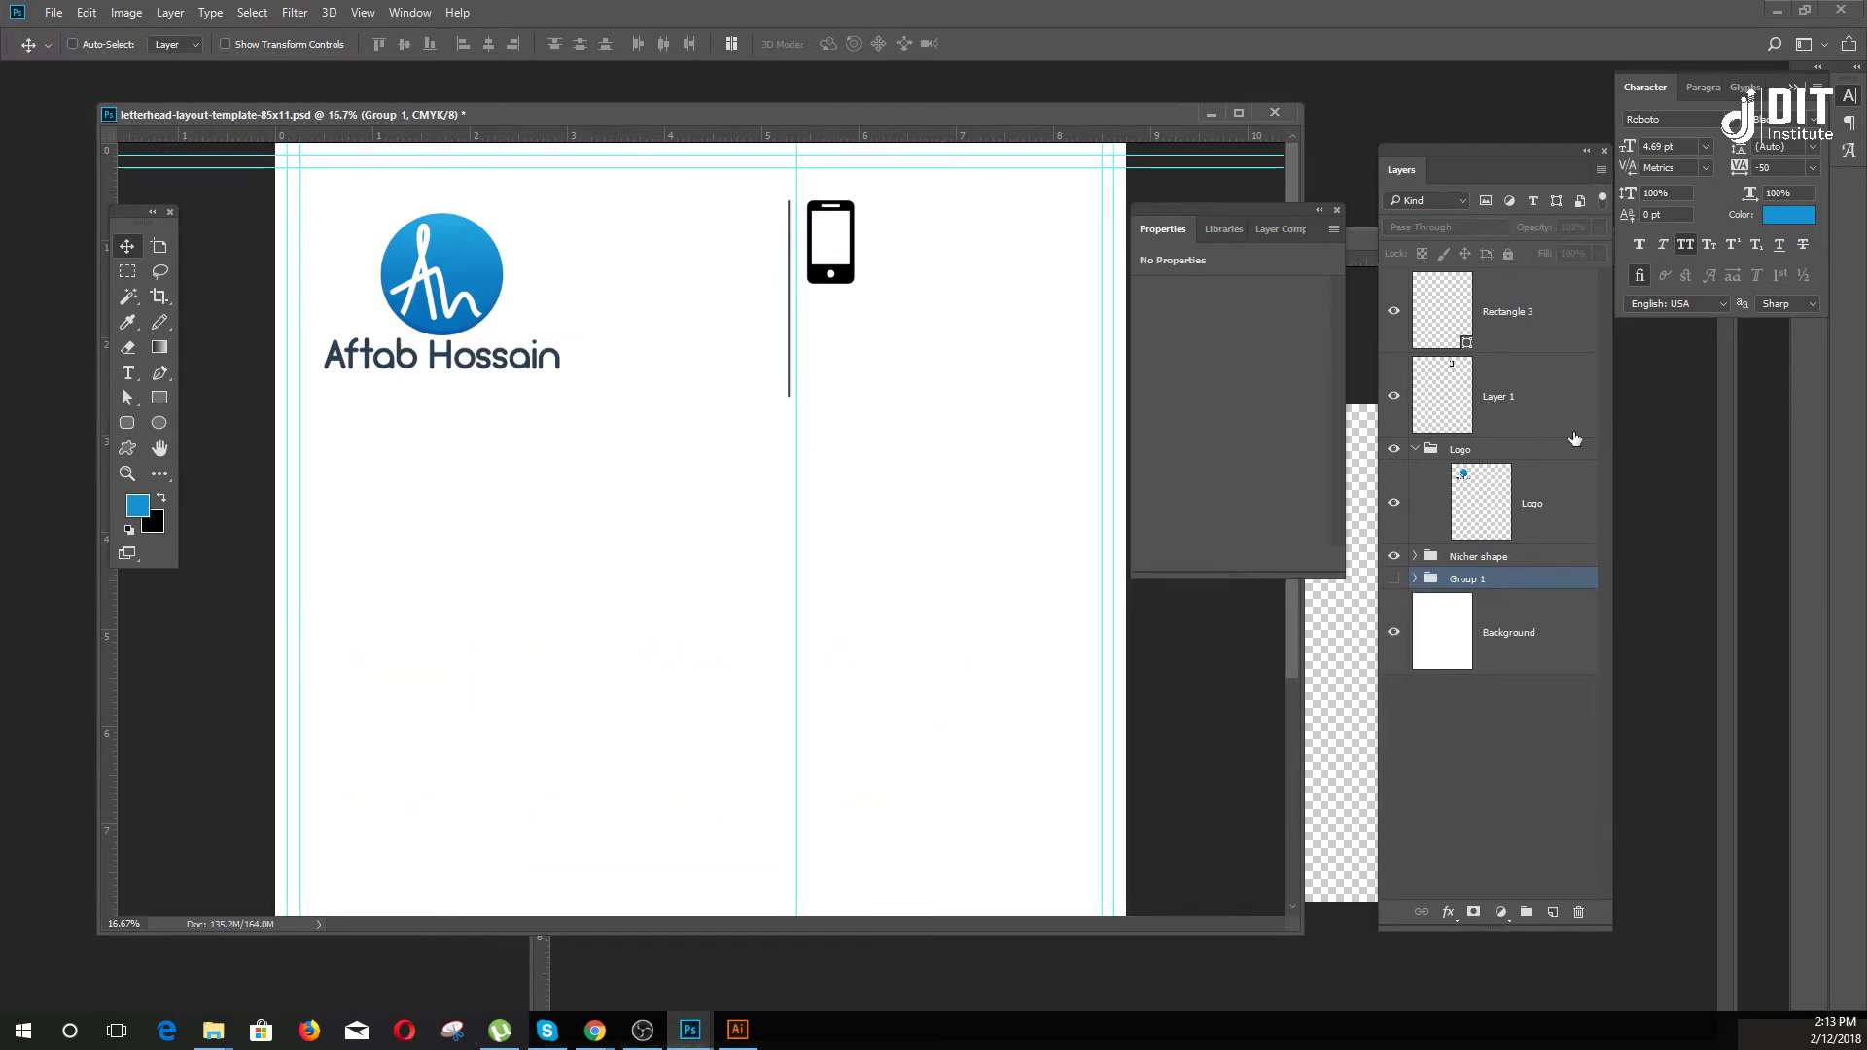
left_click(1495, 370)
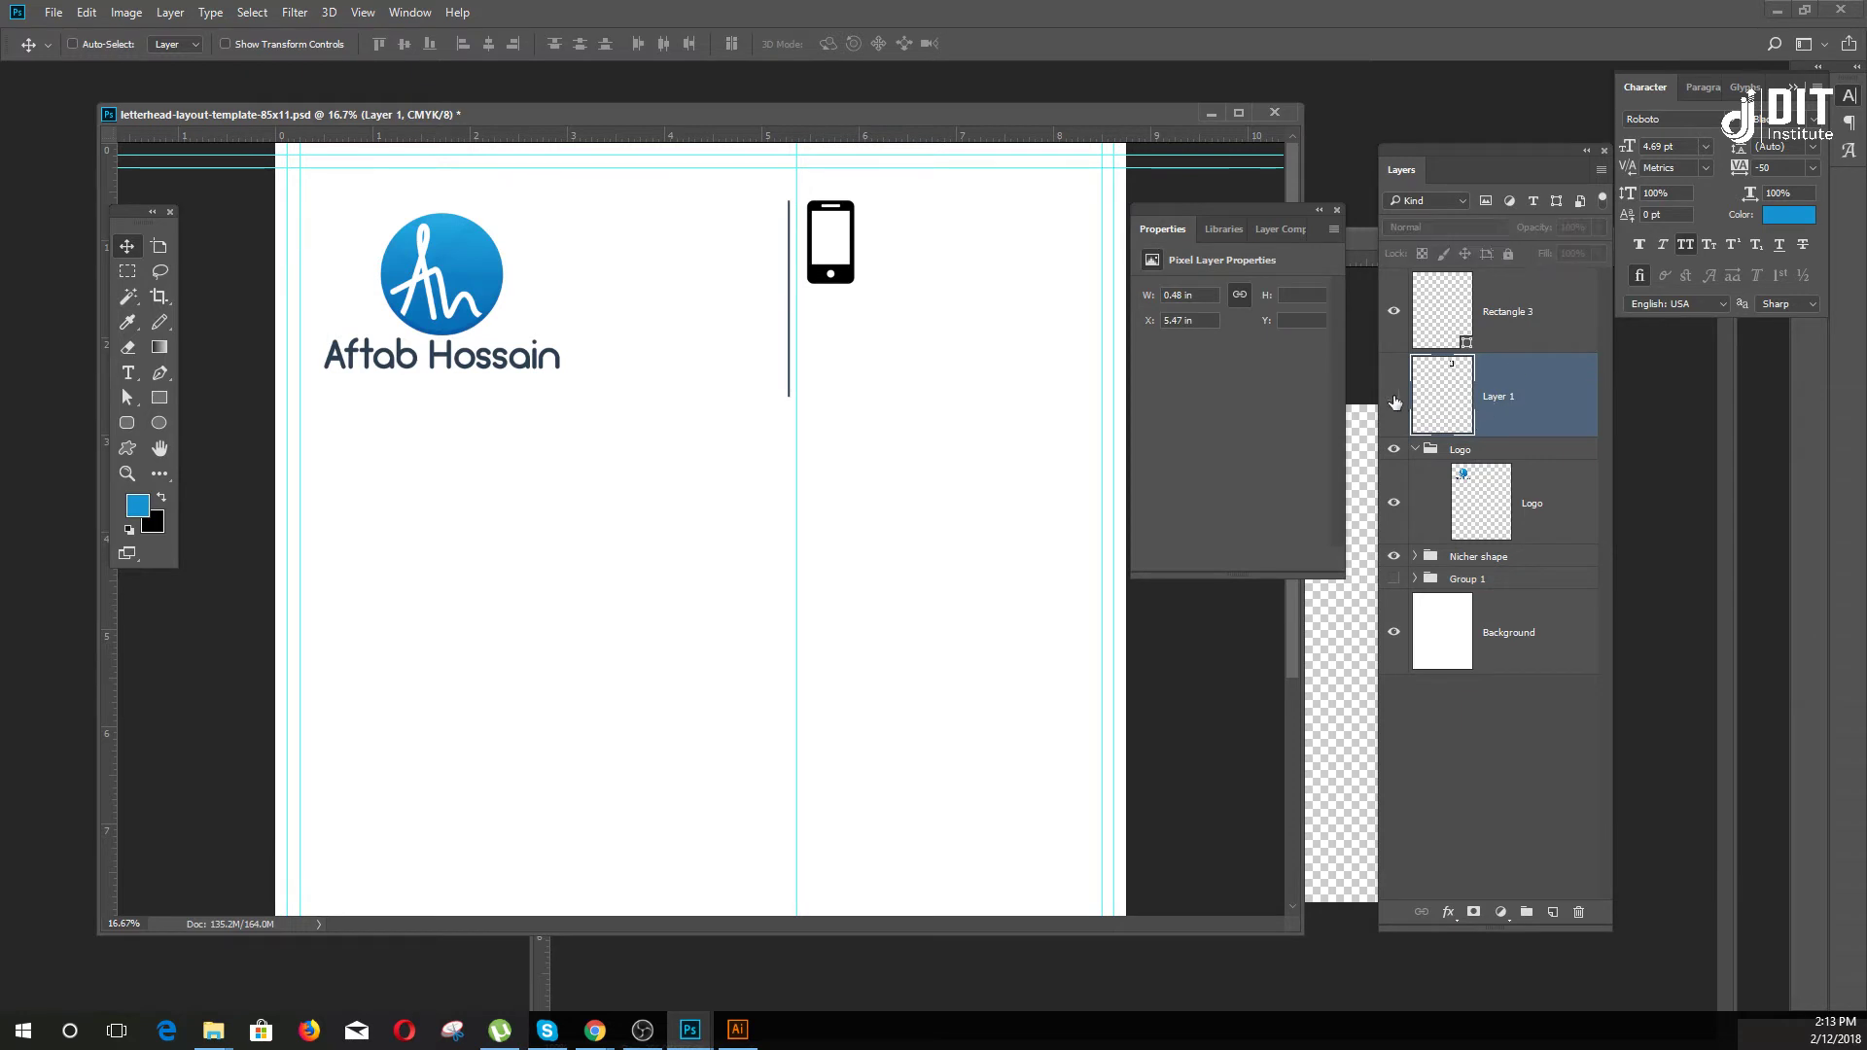
Rename the phone icon layer to Mobile Icon
left_click(1393, 395)
double_click(1498, 396)
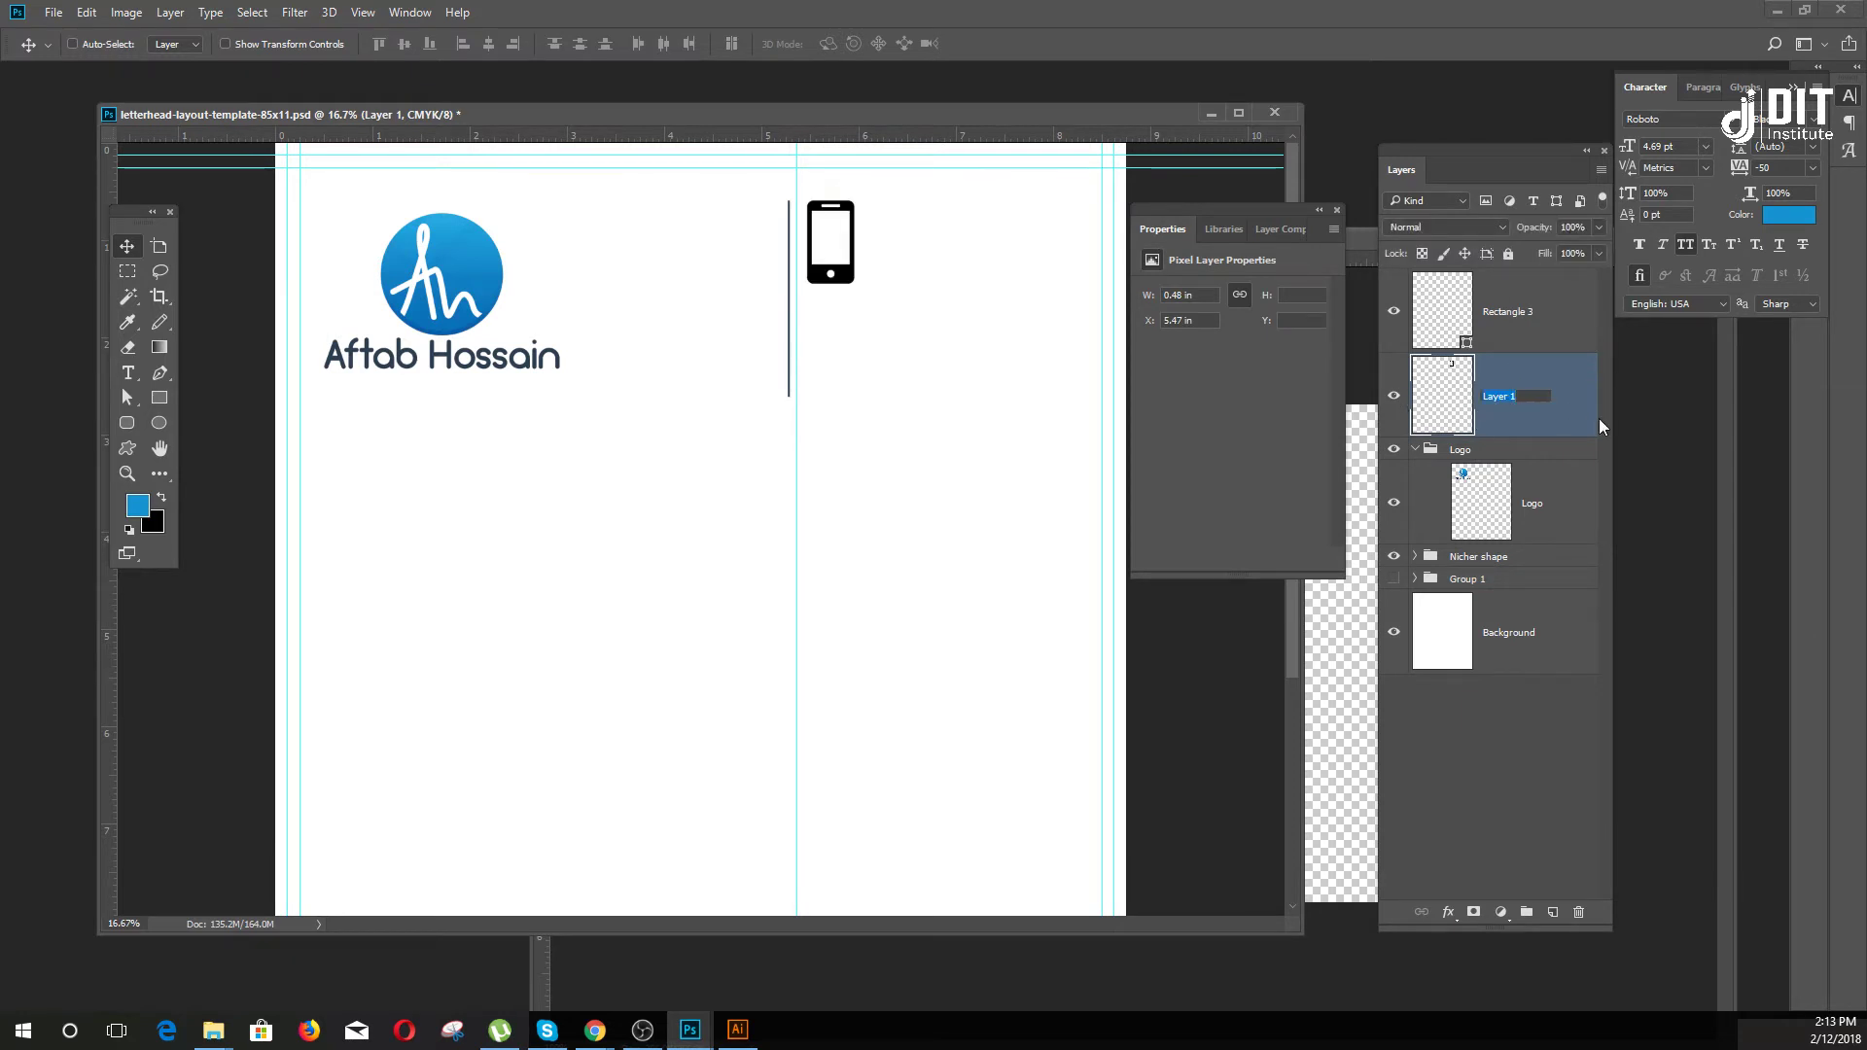
type("Mobile I")
type("con")
key("Return")
Rename the Rectangle 3 divider layer to Shape, then switch to the Final.eps logo in Illustrator
double_click(1505, 311)
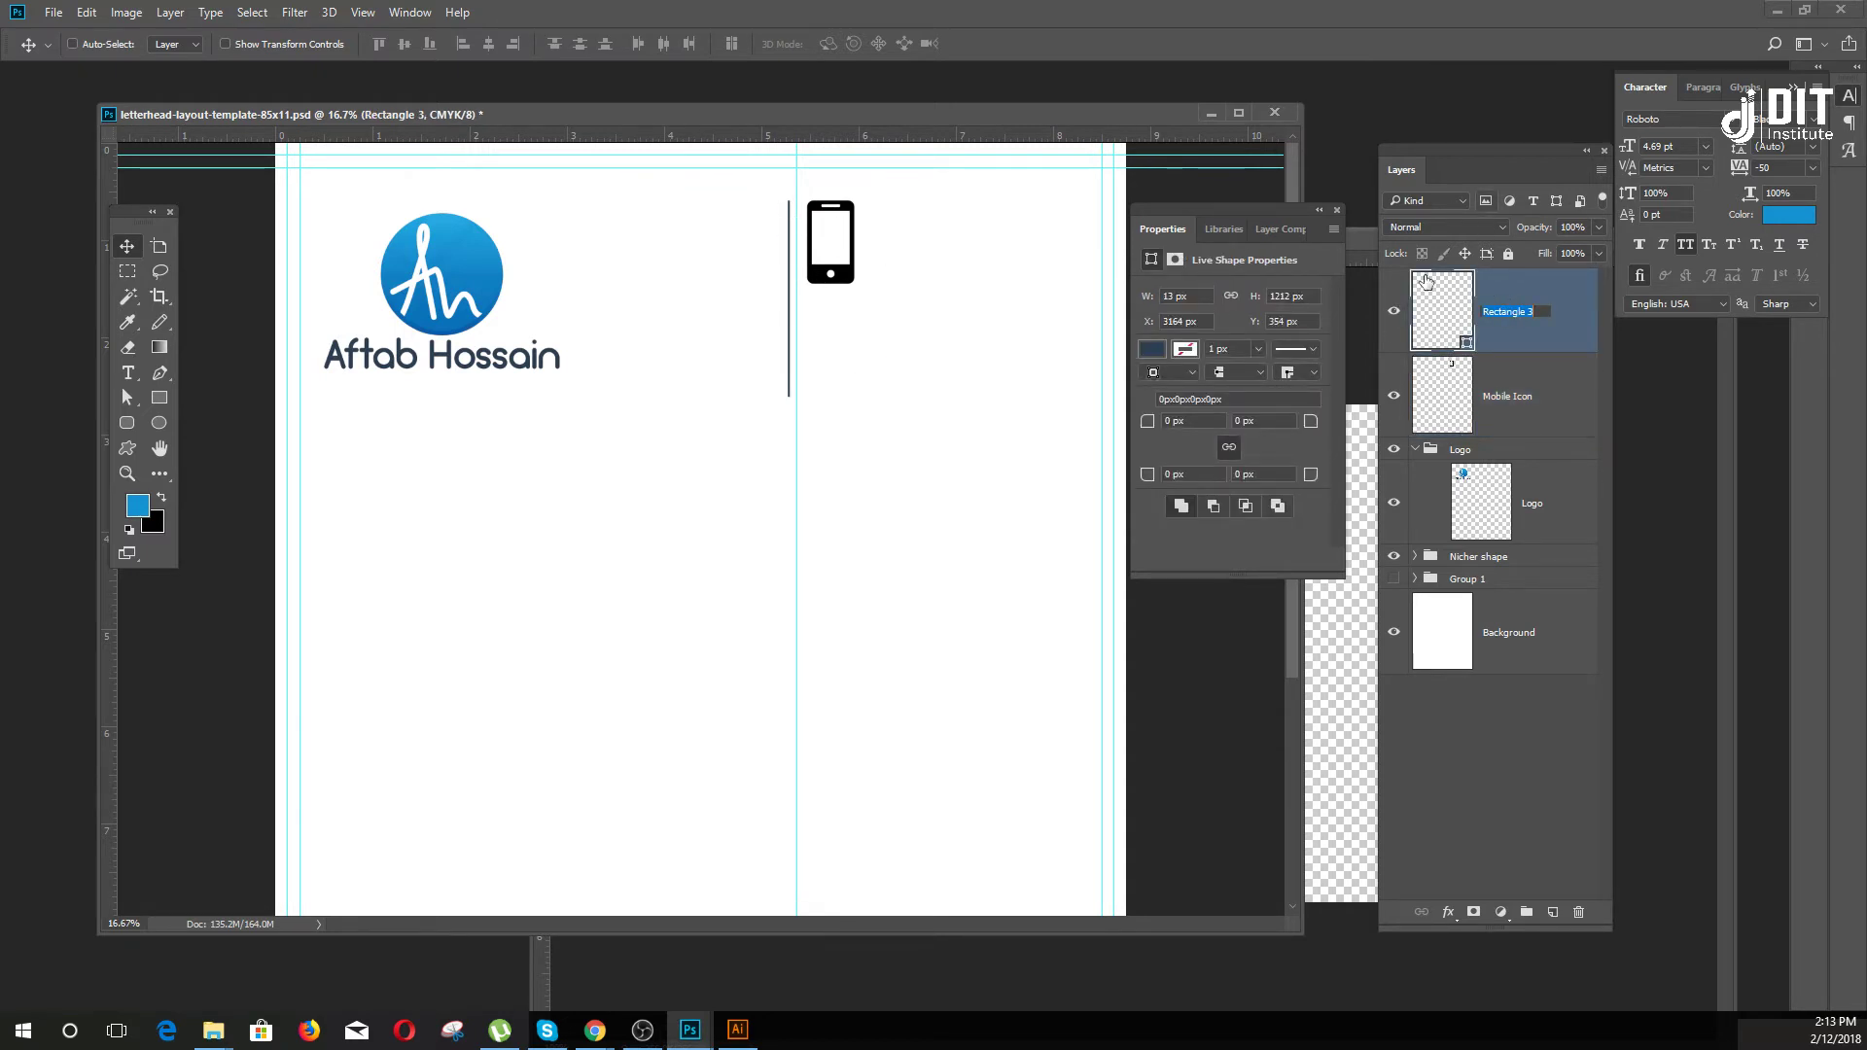
type("Shap")
type("e")
key("Return")
left_click(1393, 313)
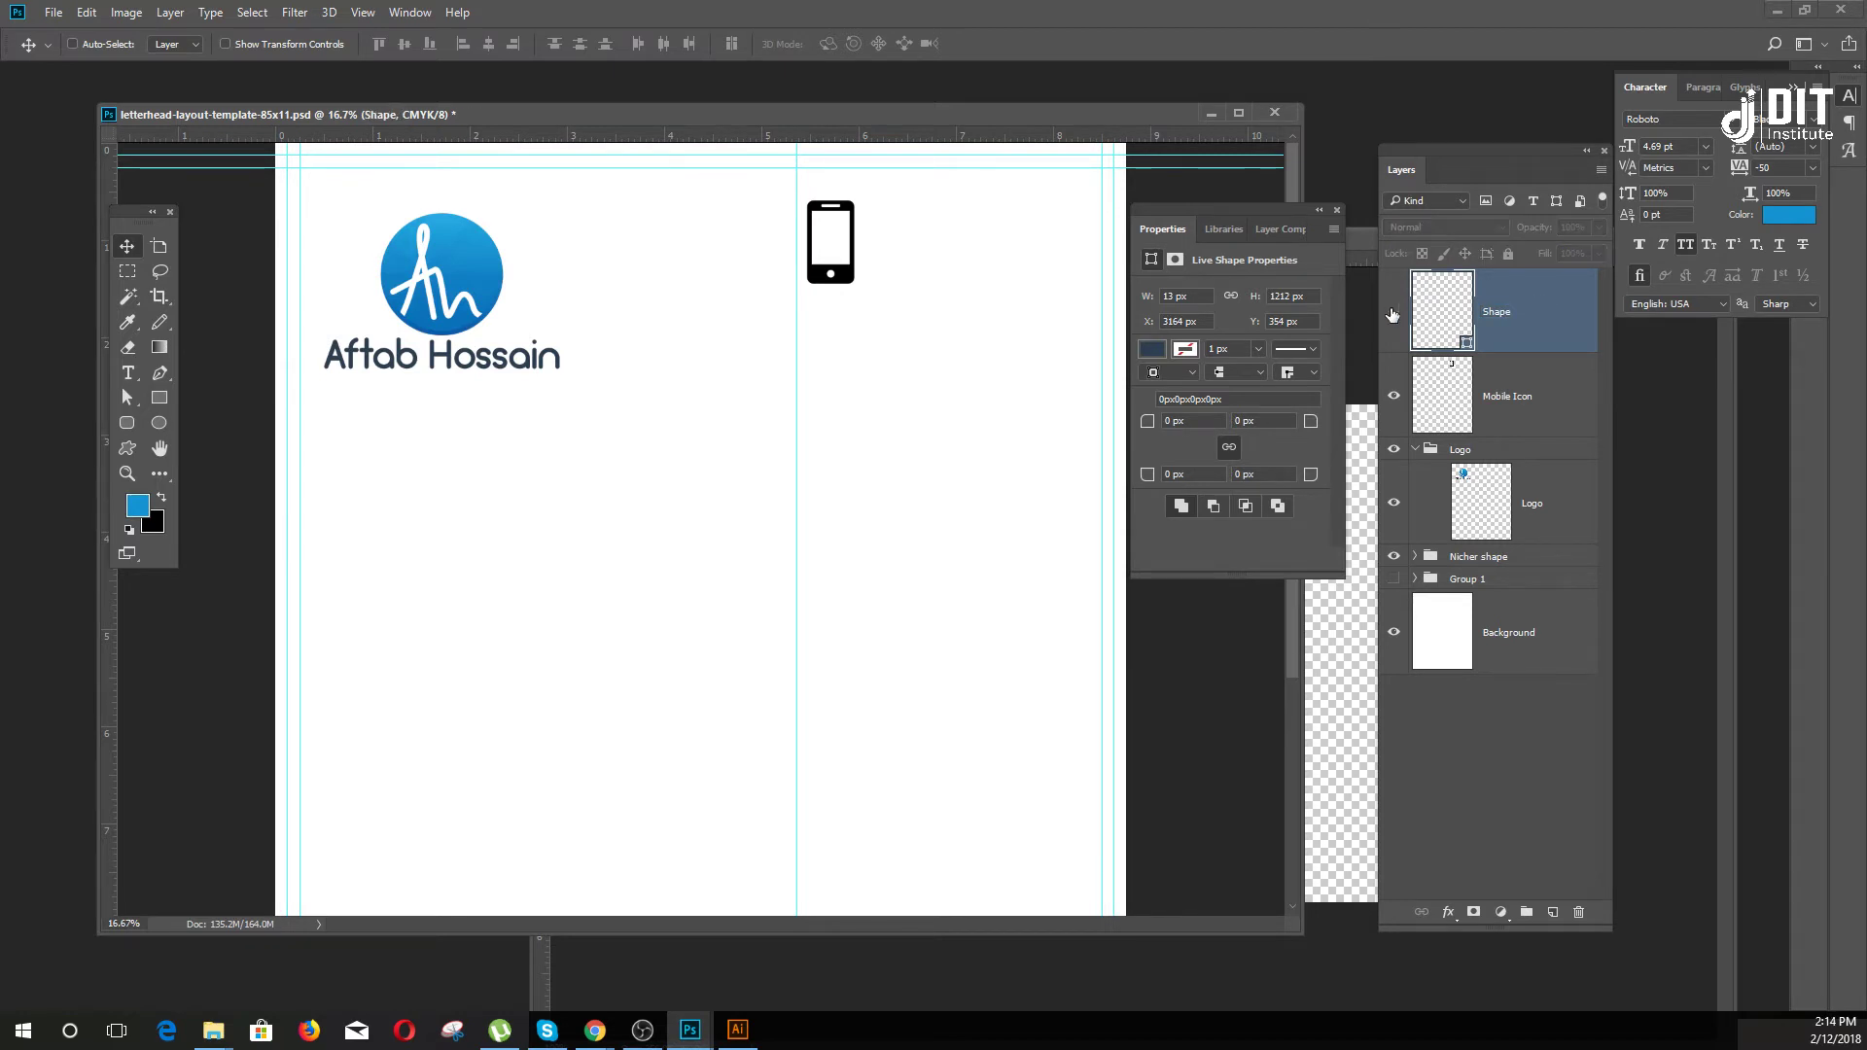
left_click(1393, 312)
left_click(1508, 398)
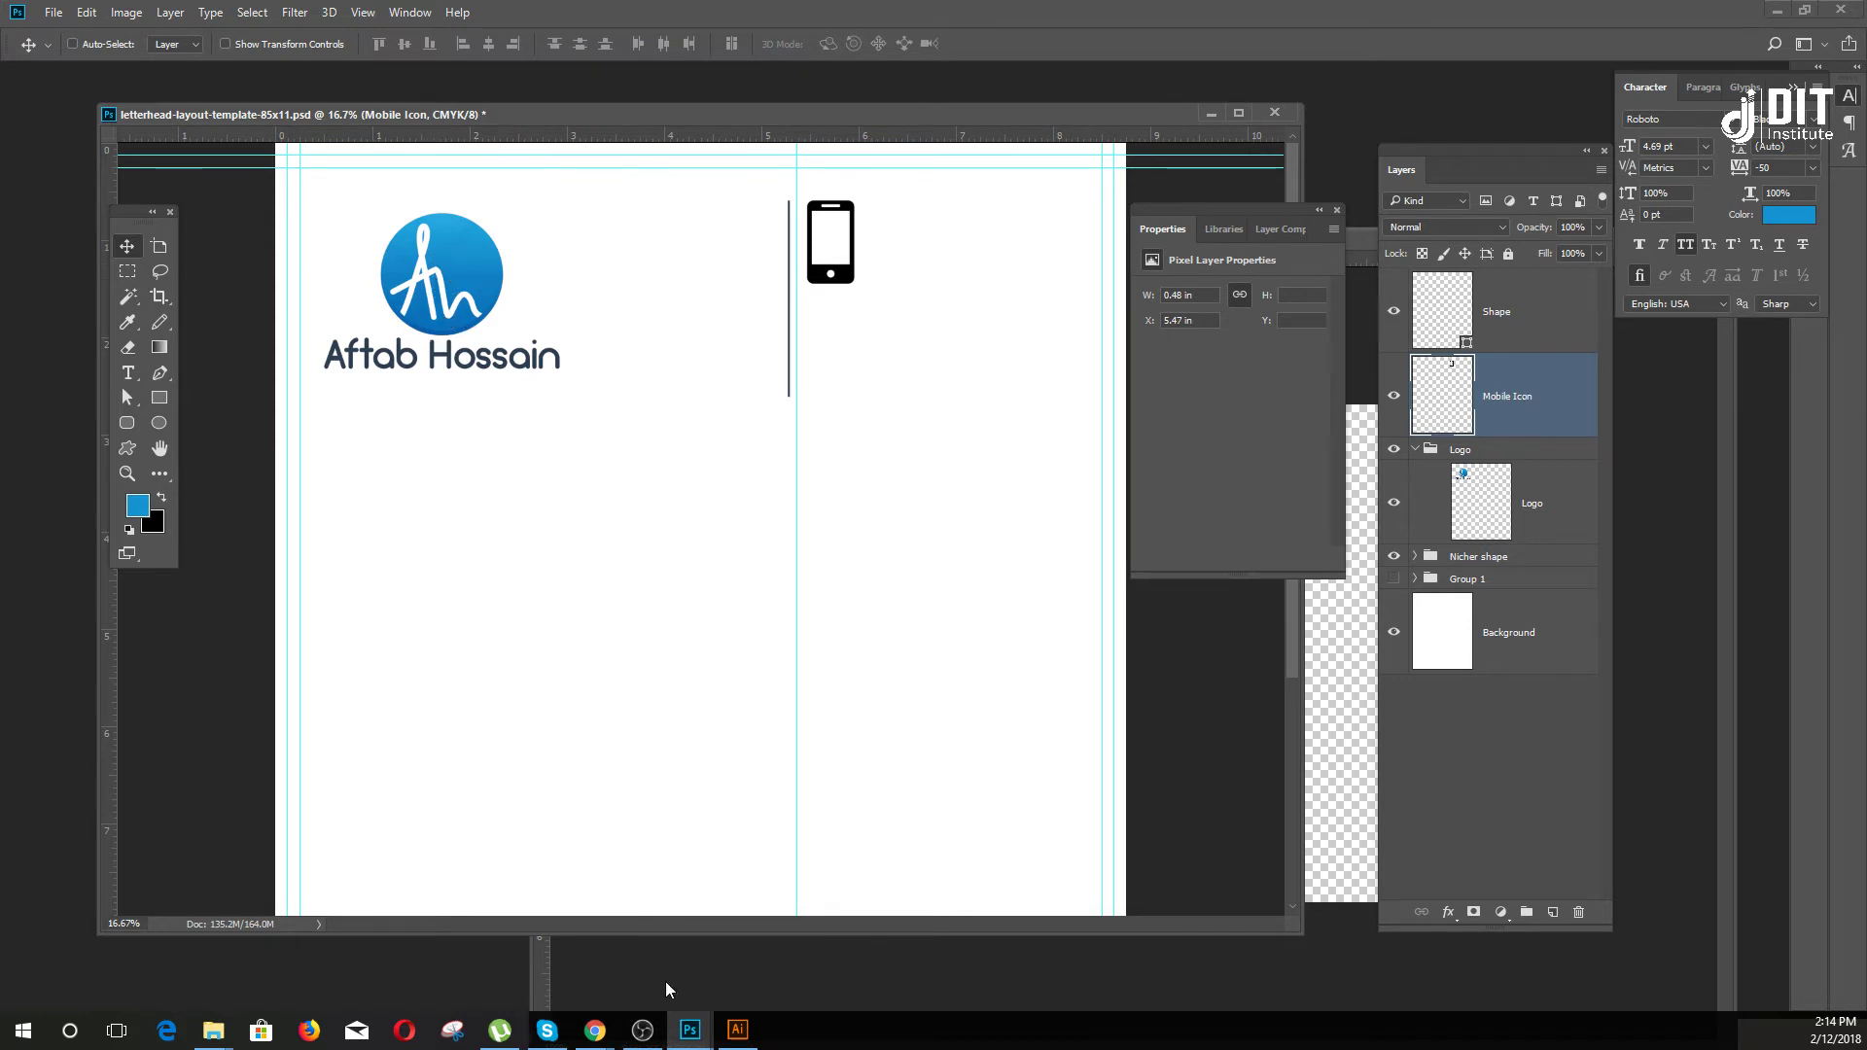
left_click(738, 1030)
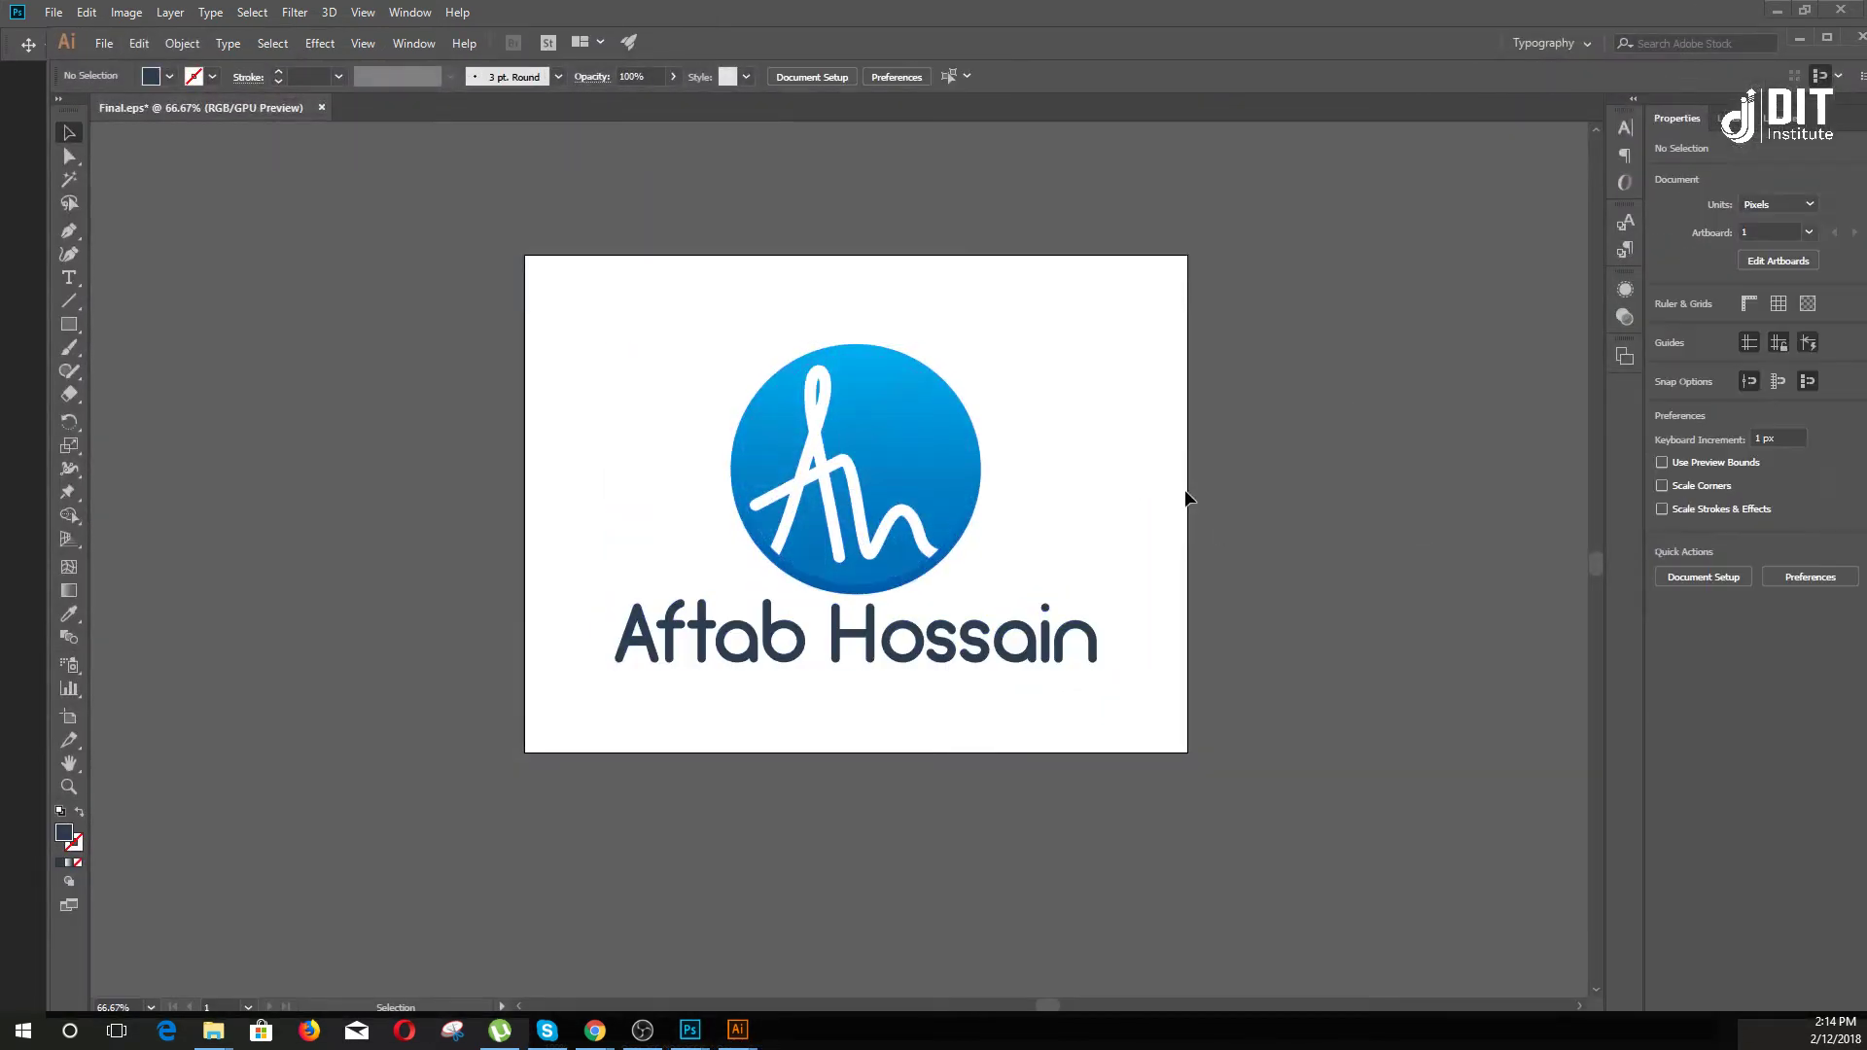
Select the logo mark and name text and align them on their horizontal centres
left_click(882, 463)
mouse_move(980, 593)
left_mouse_down()
mouse_move(910, 528)
mouse_move(926, 552)
left_mouse_up()
left_click_drag(1113, 696, 595, 358)
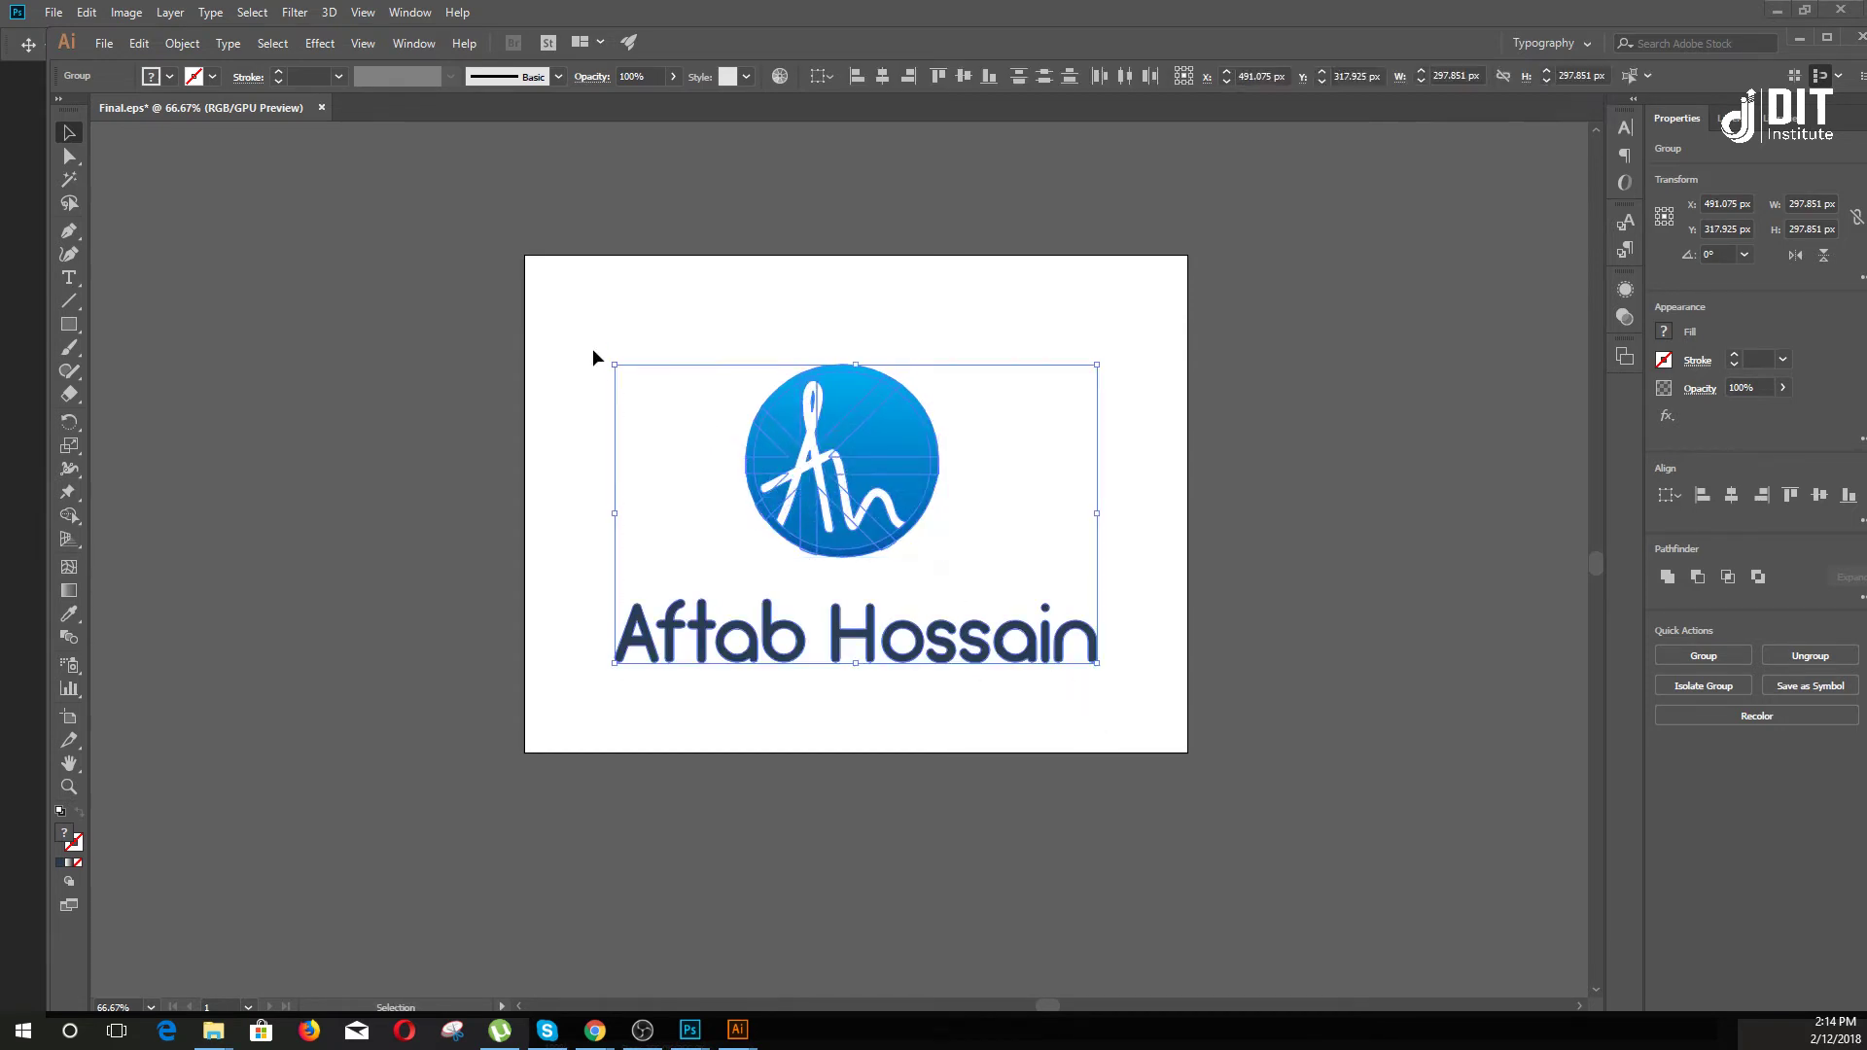
left_click(882, 76)
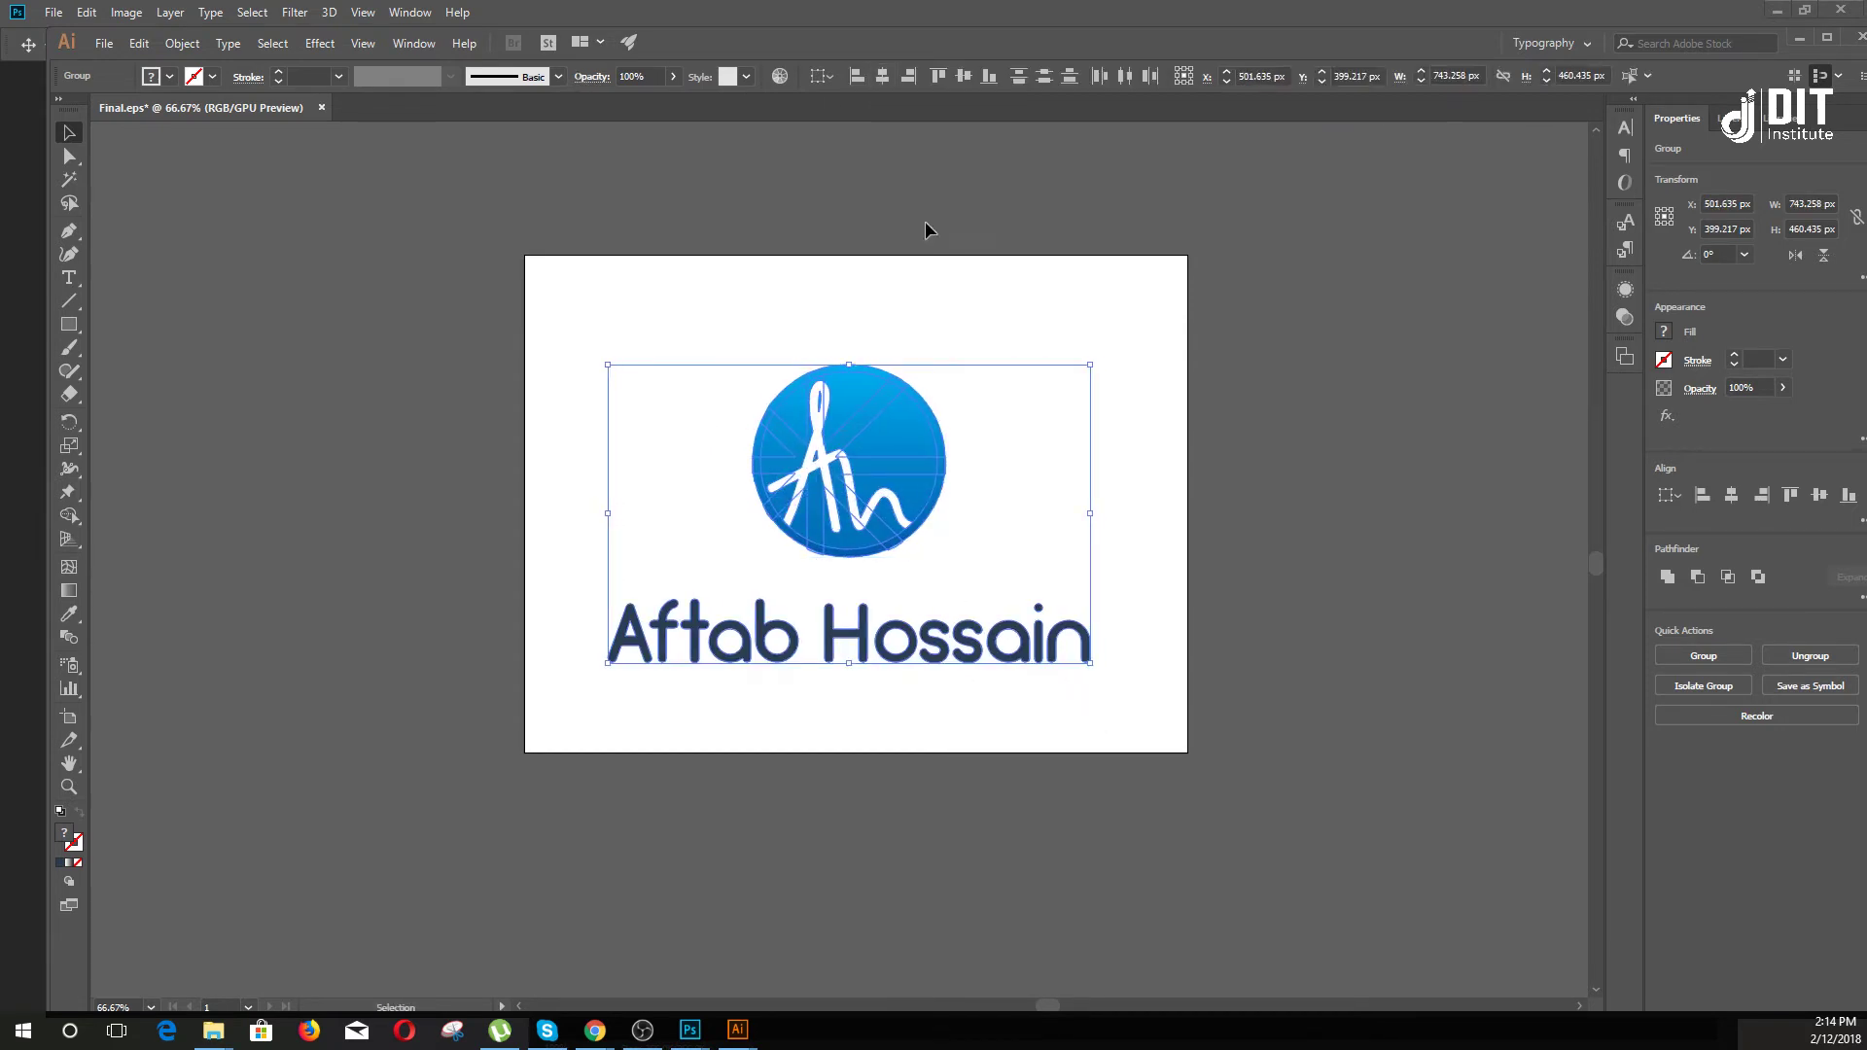
Nudge the round logo mark down toward the name, then reselect mark and text together
left_click(1089, 429)
left_click_drag(989, 534, 596, 300)
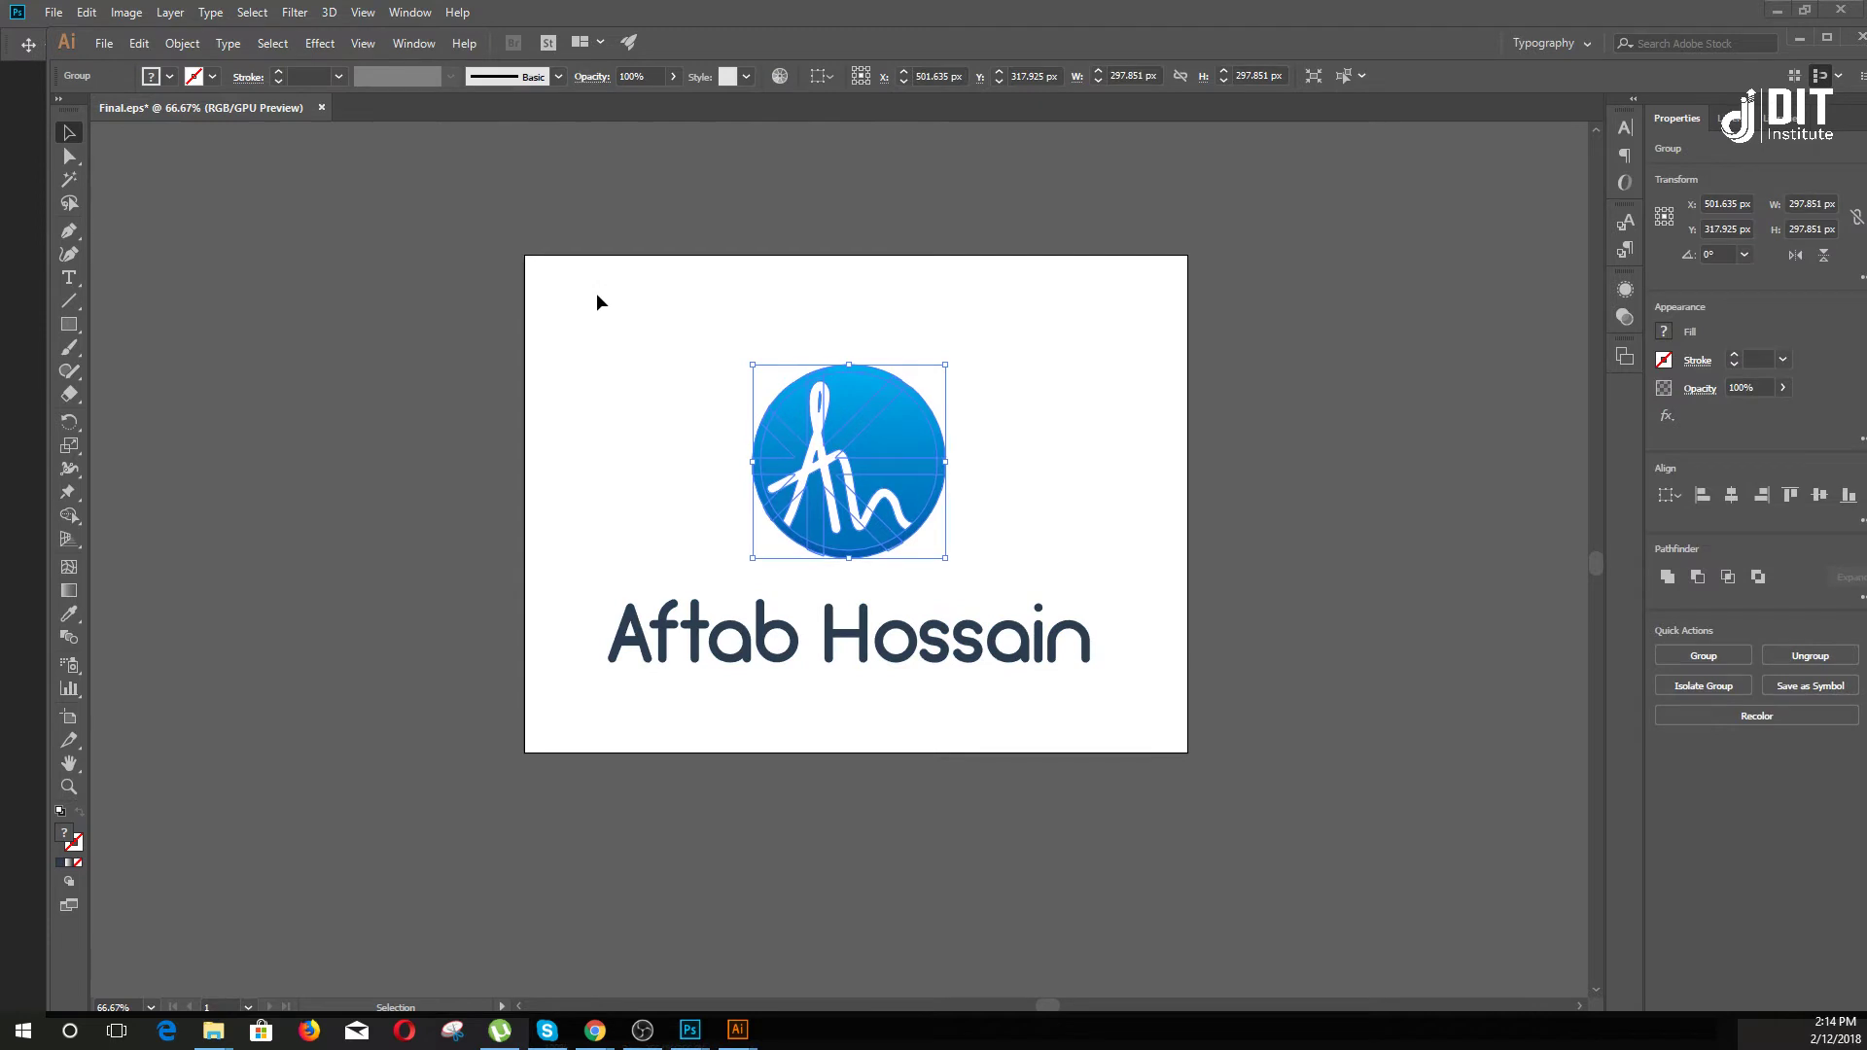
key("Down")
key("Down")
key("Down")
key("Down")
key("Down")
key("Down")
key("Down")
key("Down")
key("Down")
key("Down")
key("Down")
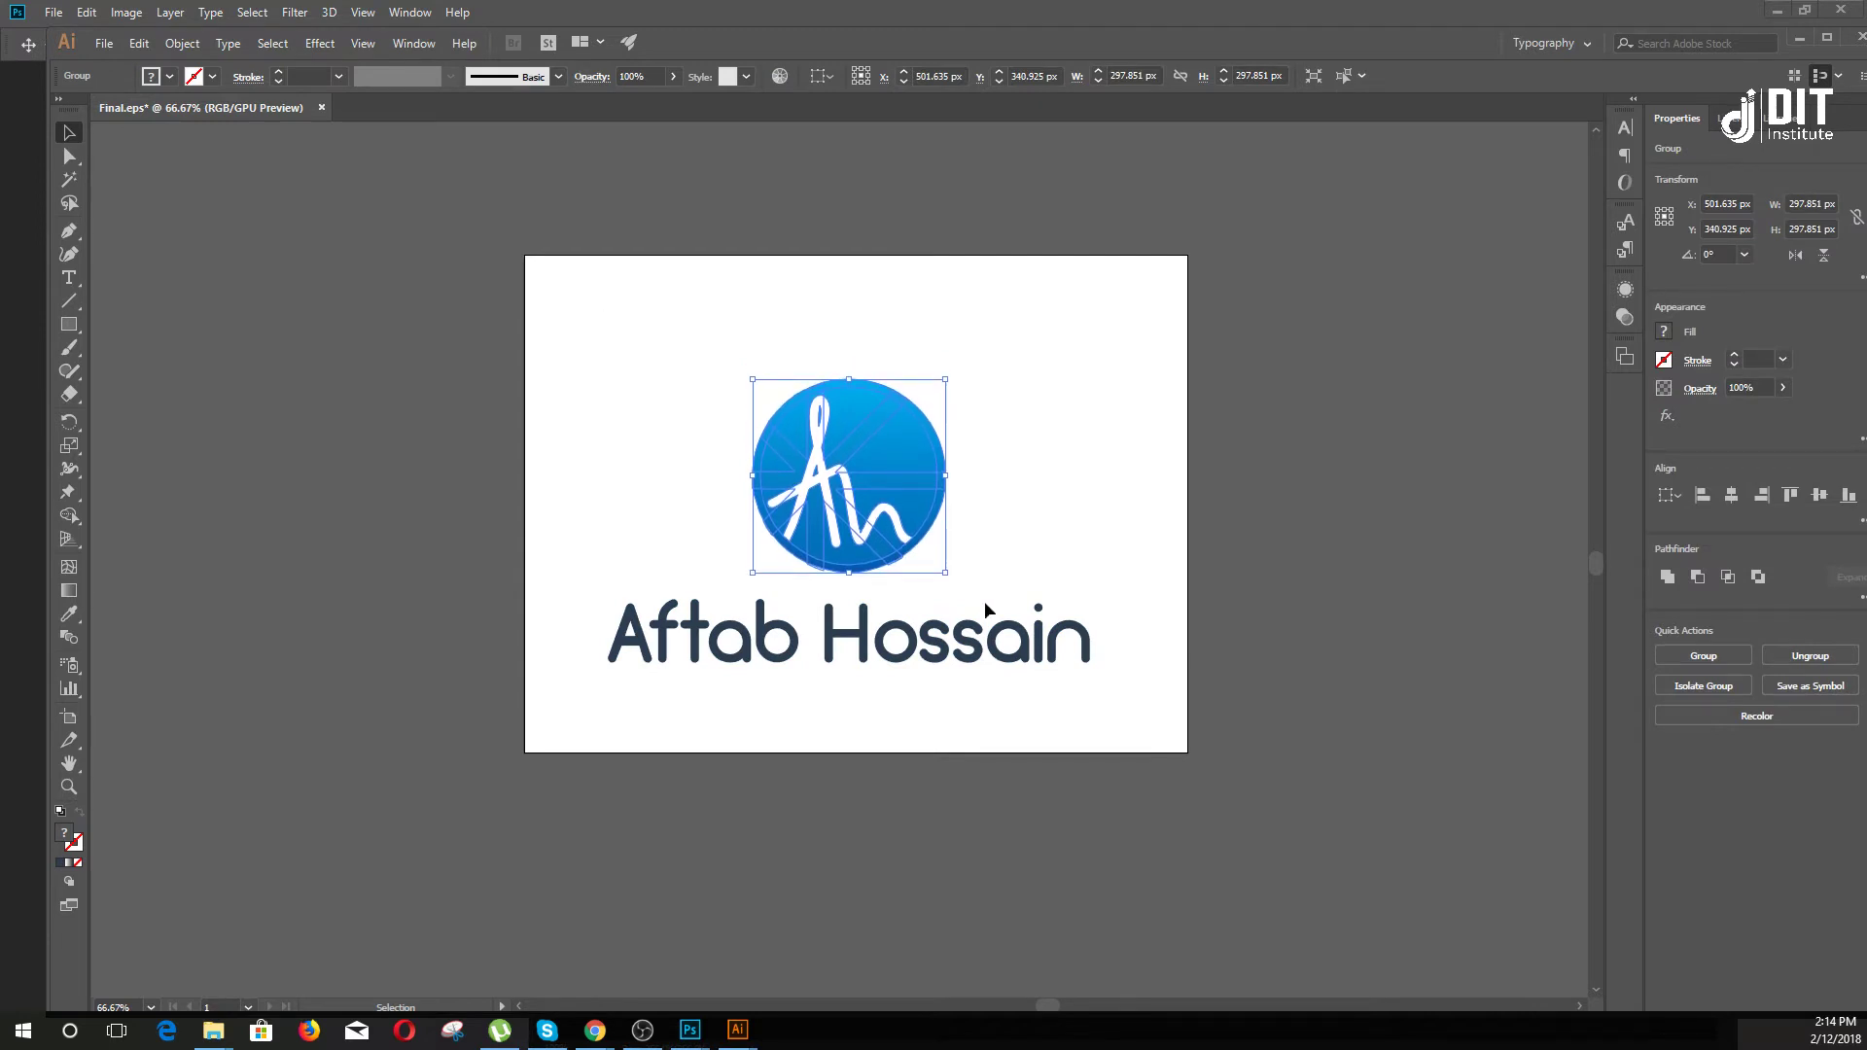
left_click(1177, 714)
left_click_drag(1135, 693, 389, 324)
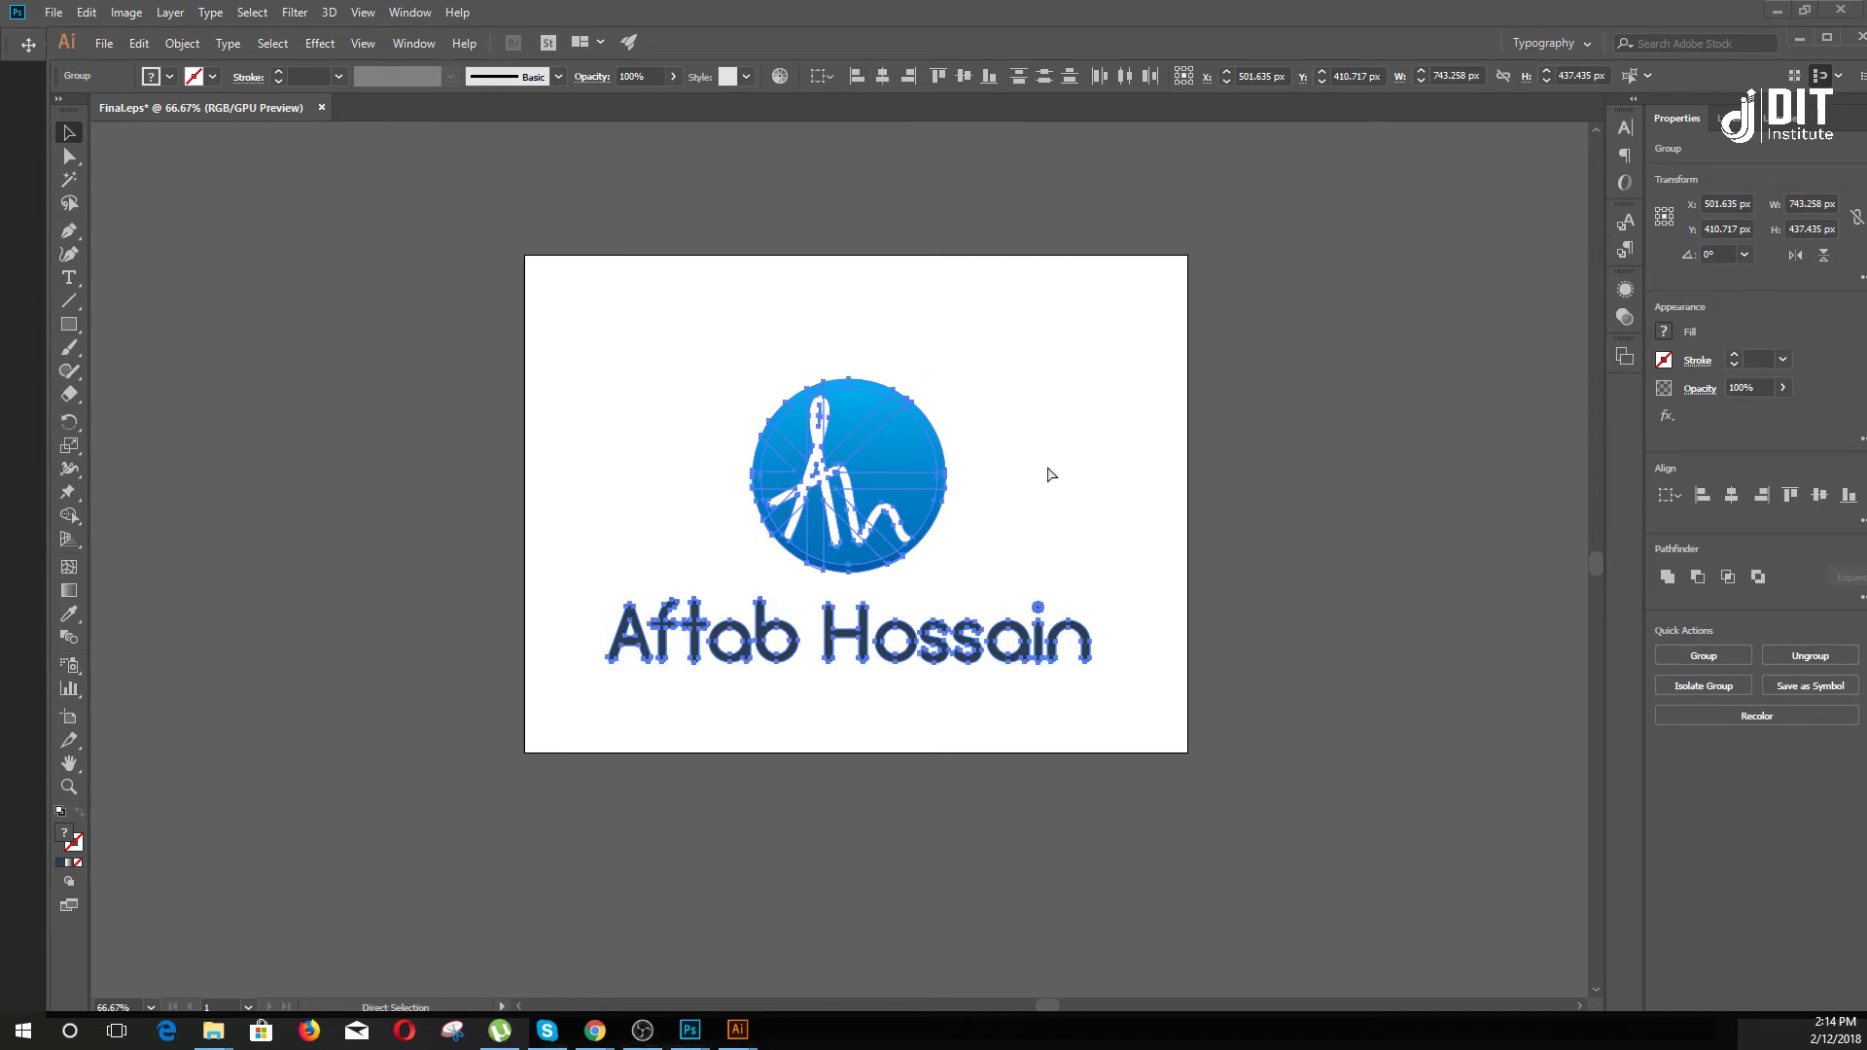
left_click(103, 44)
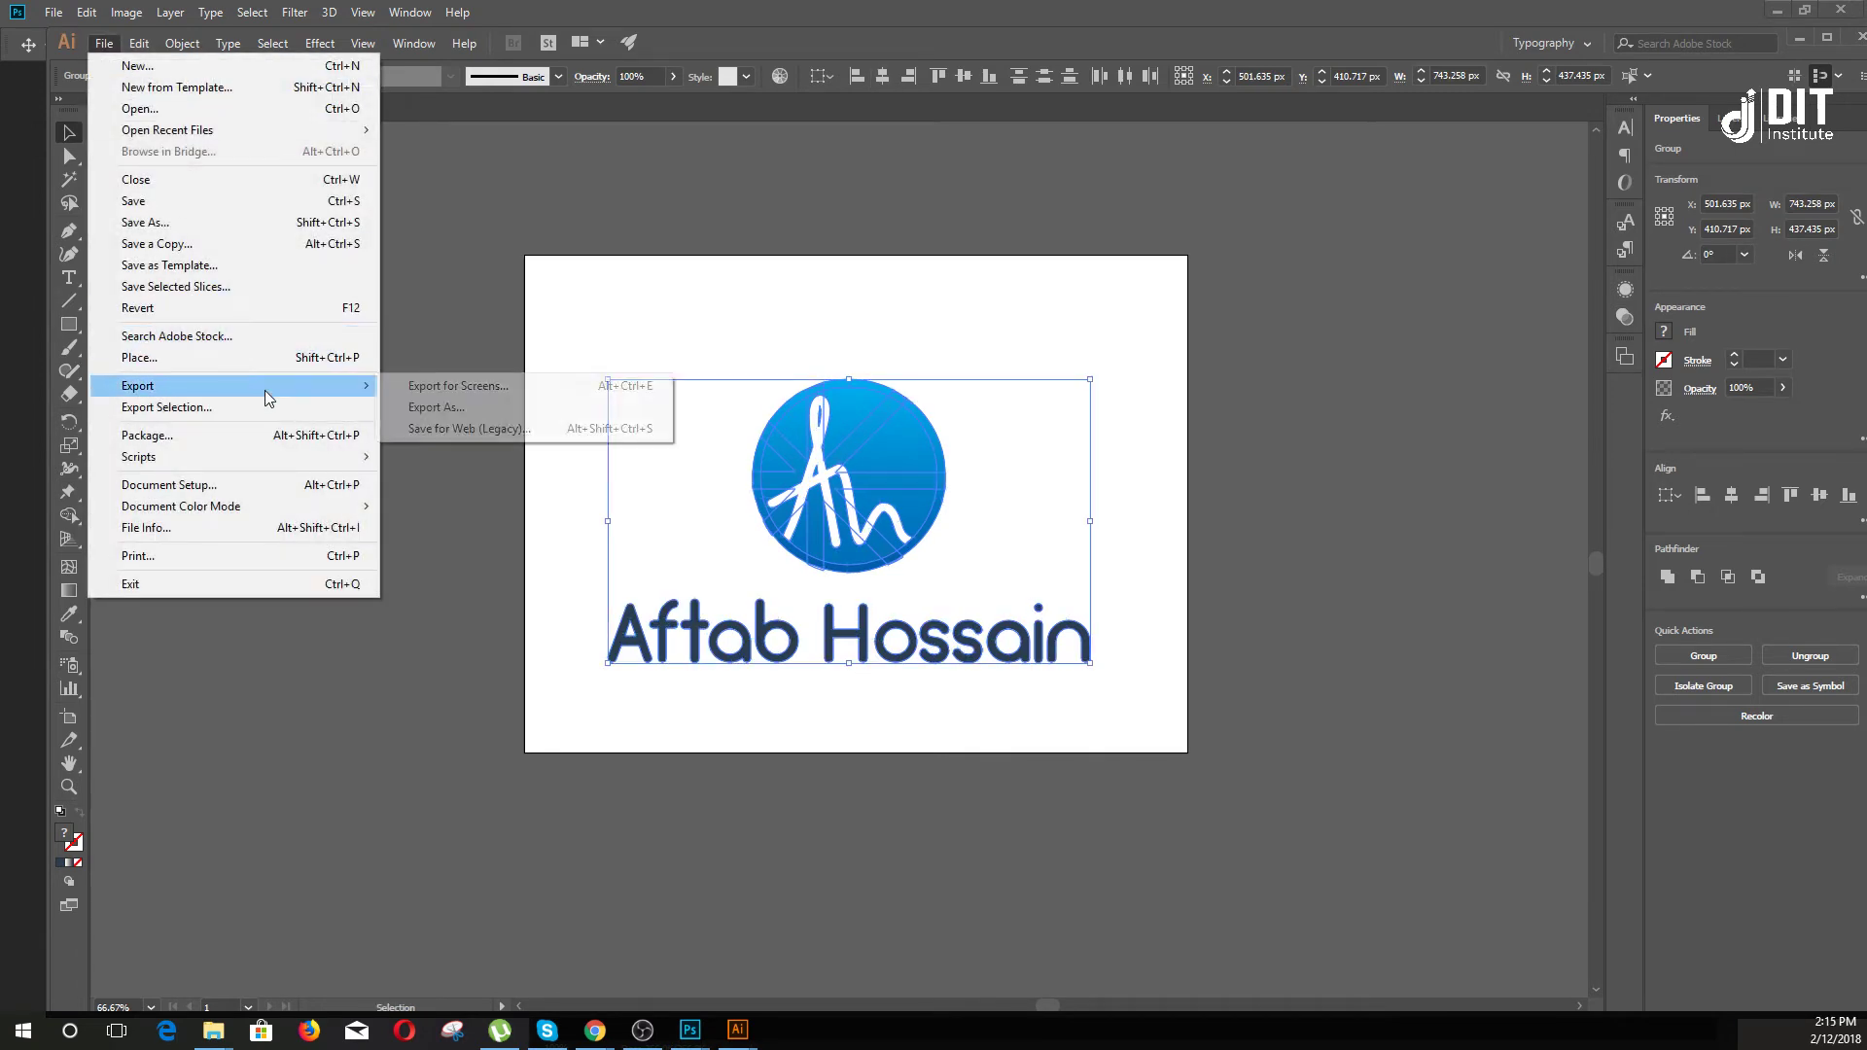
mouse_move(219, 386)
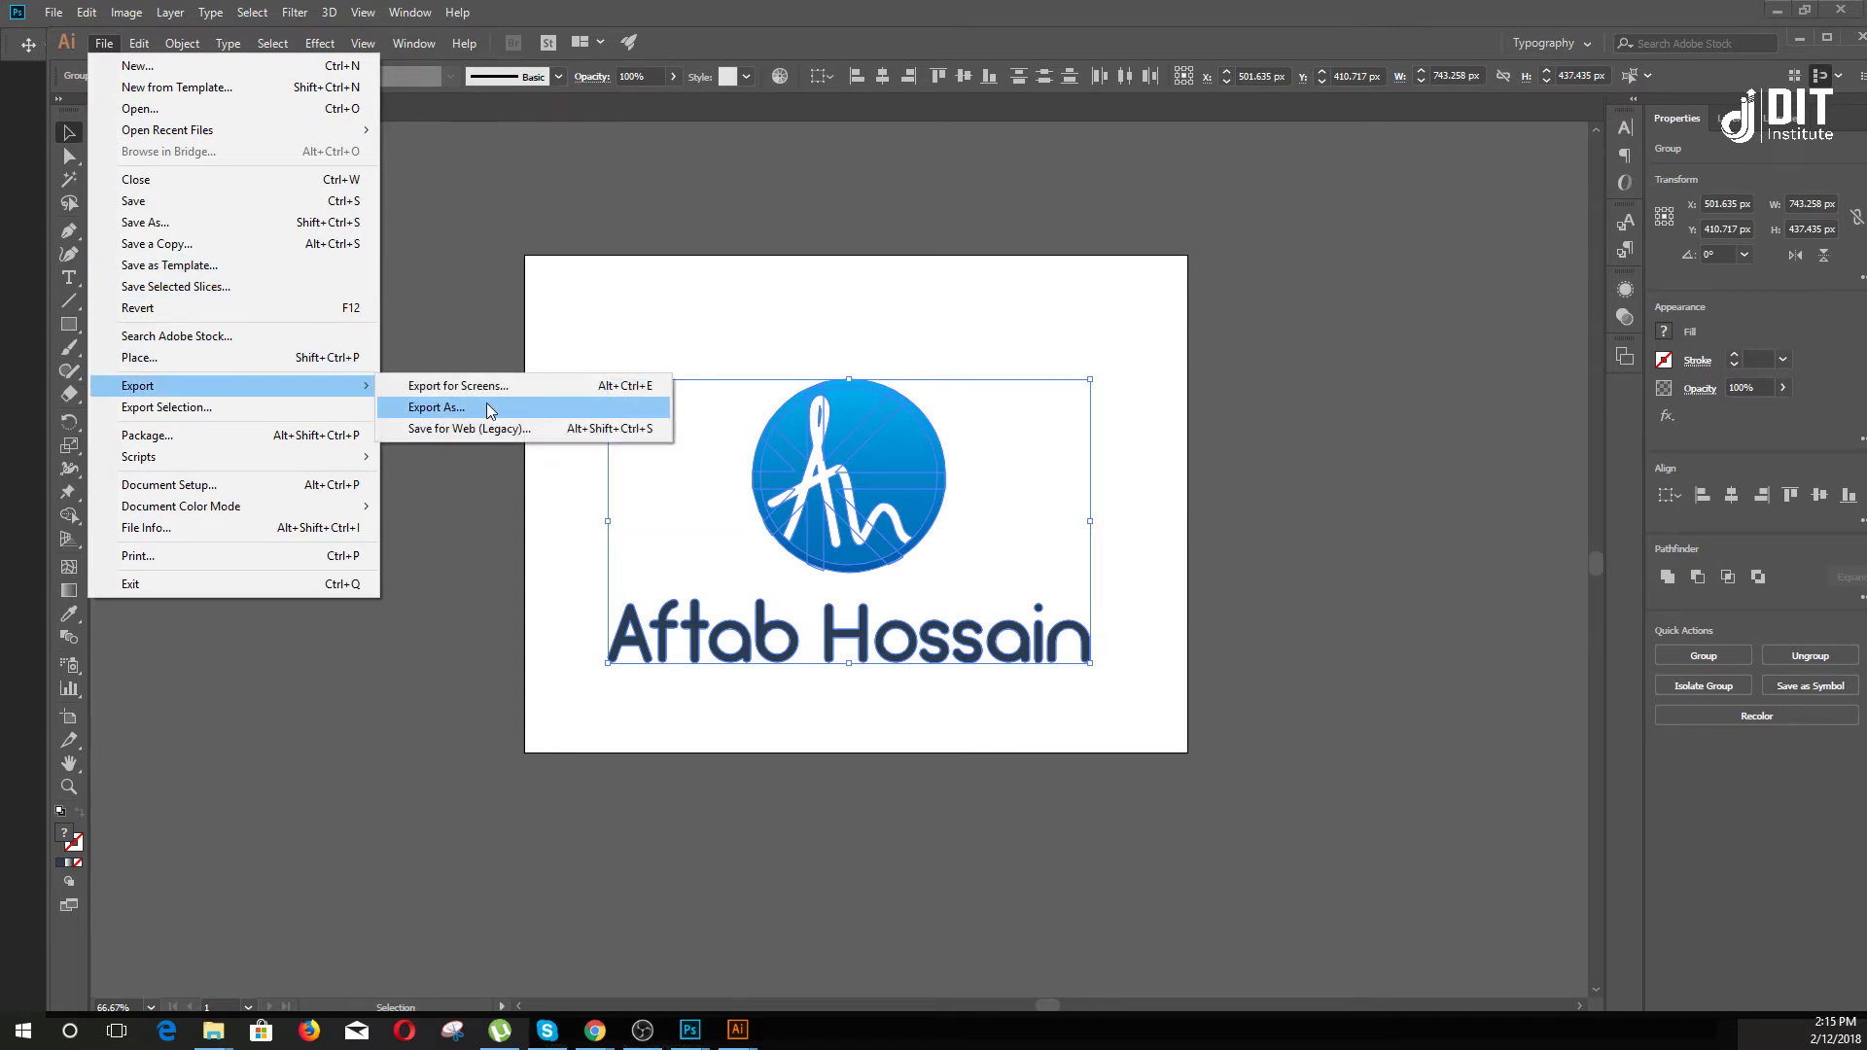
Save for Web as a transparent PNG-24, width 2000 px, named Final.png in the logo folder
left_click(500, 429)
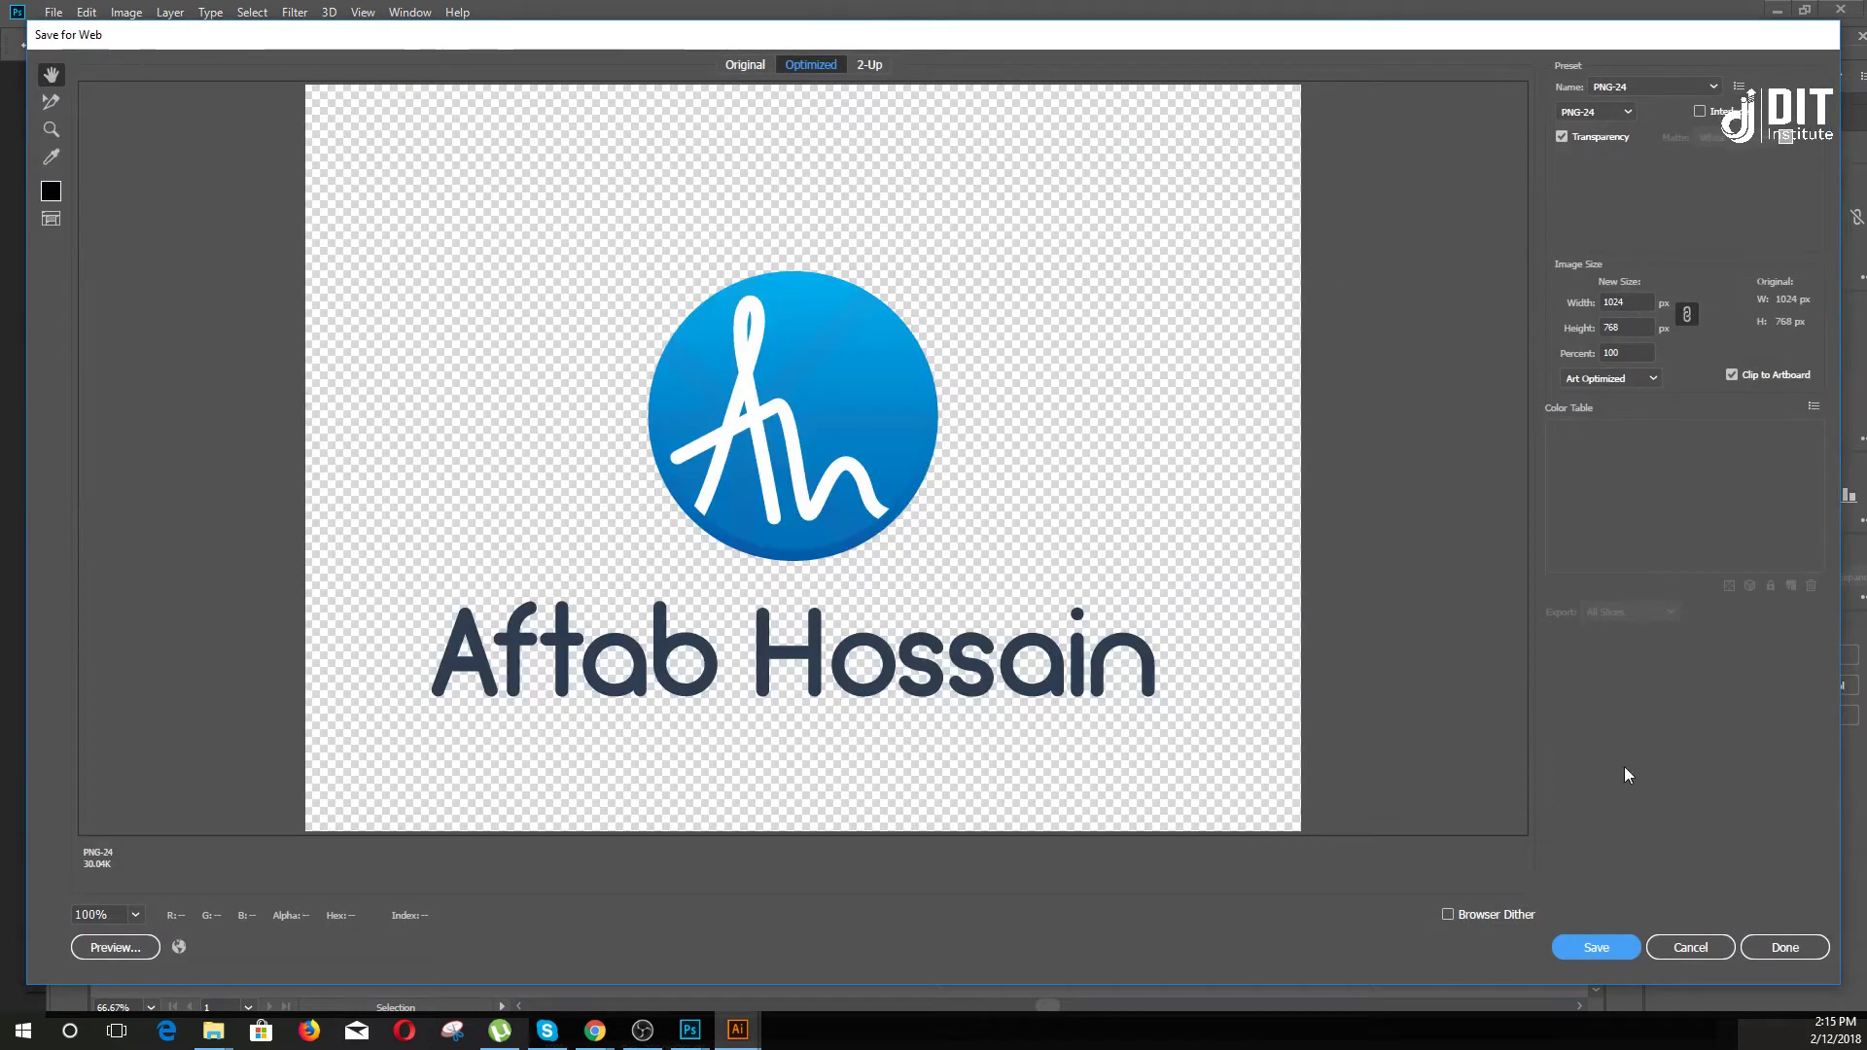
double_click(1626, 301)
type("2000")
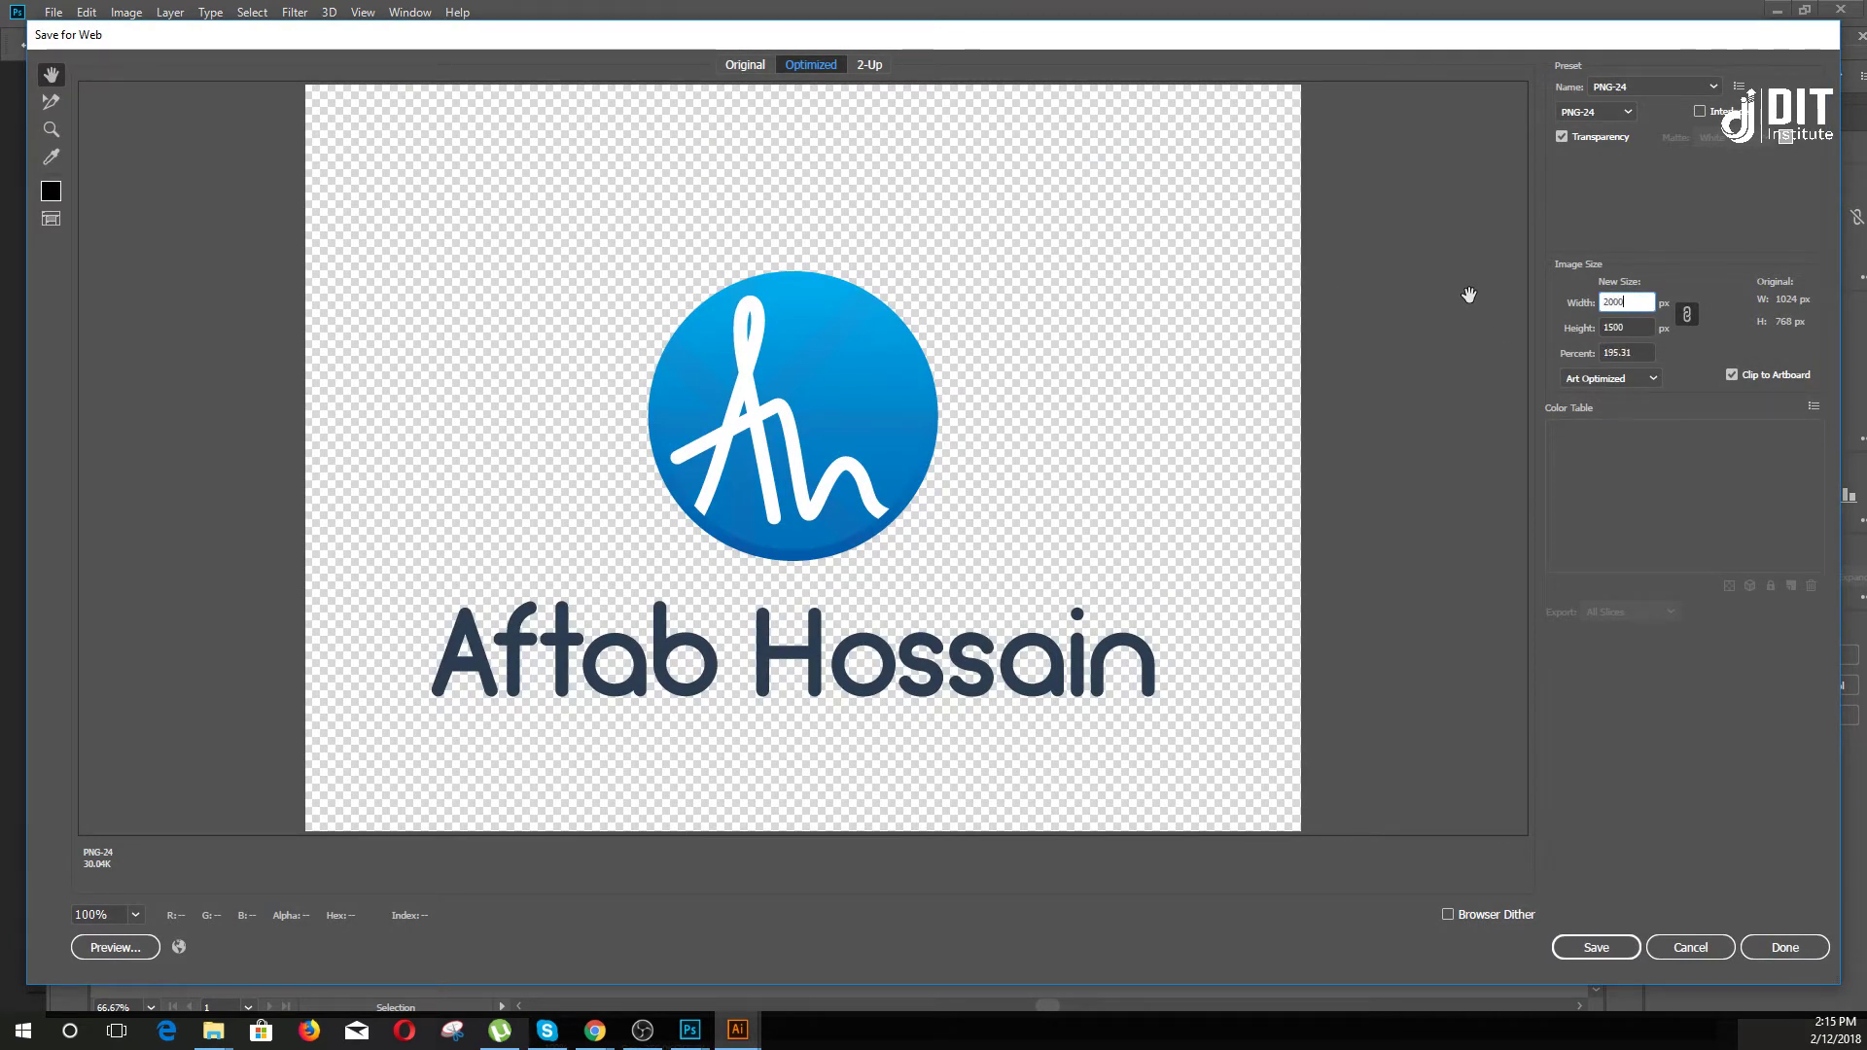
left_click(1596, 947)
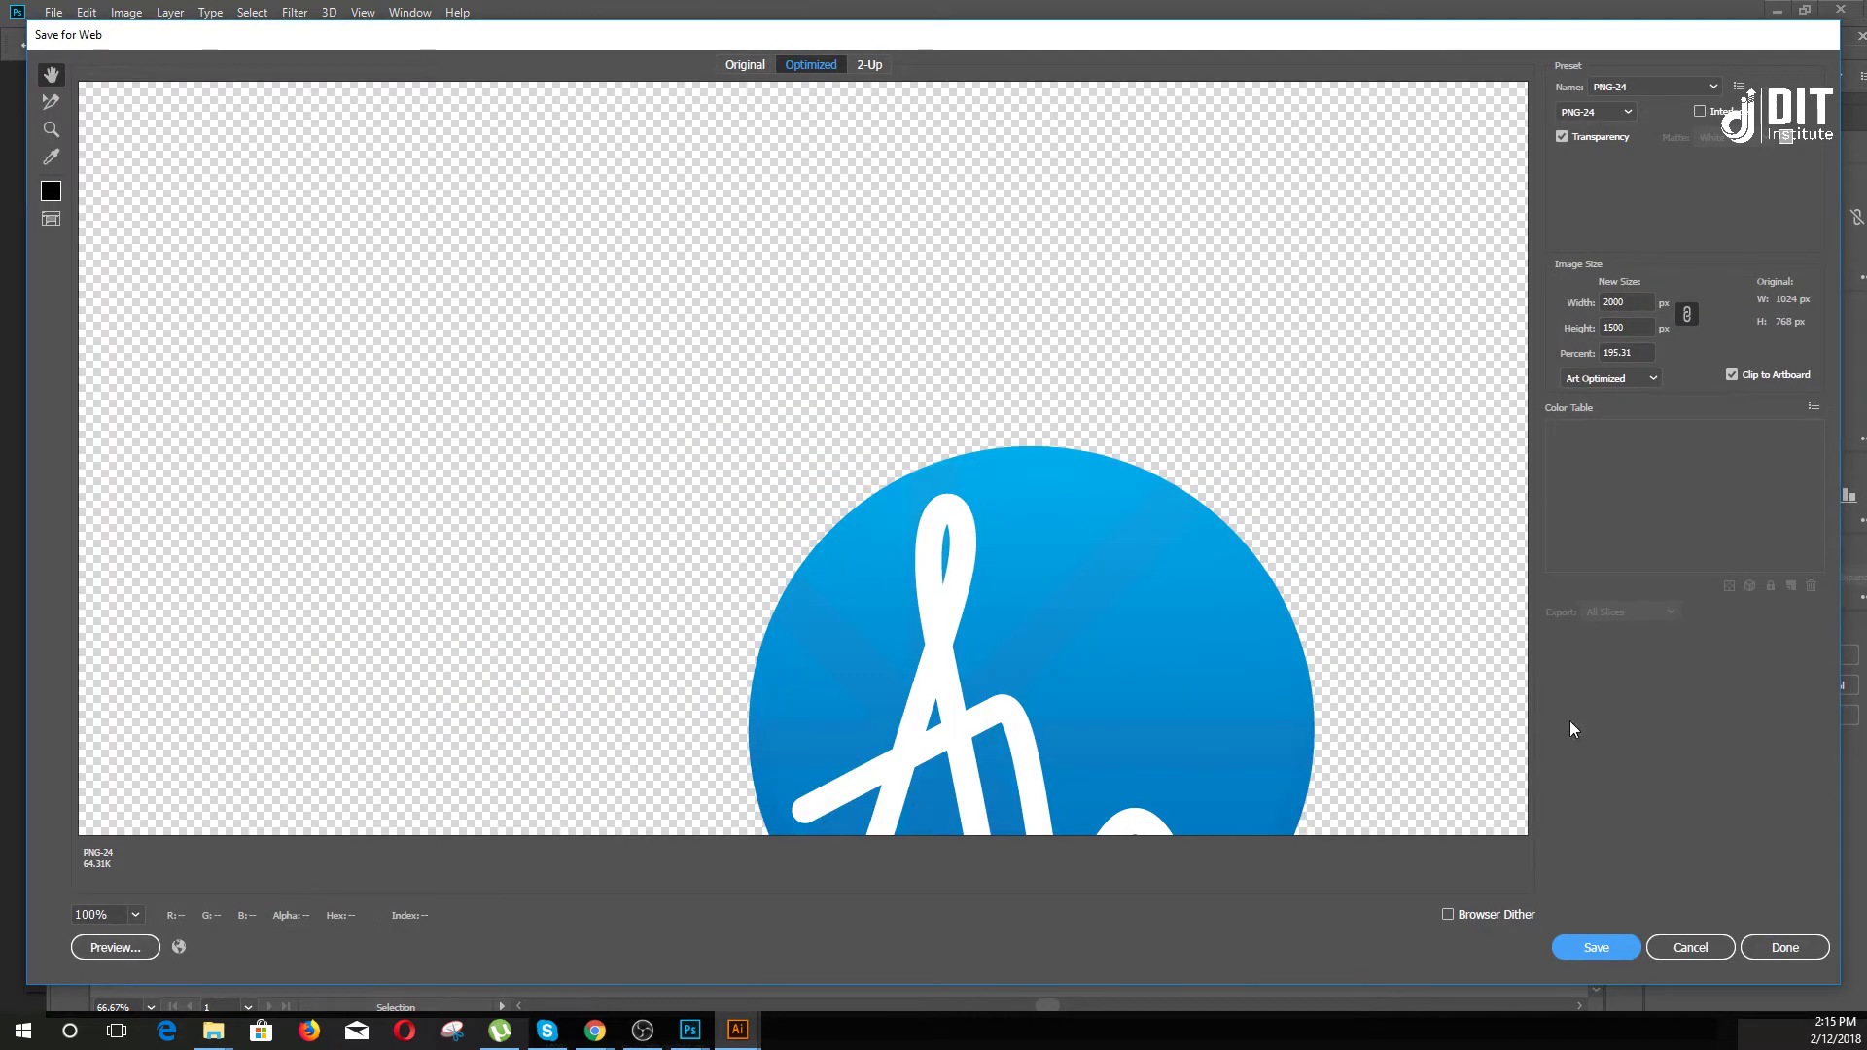
left_click(1585, 934)
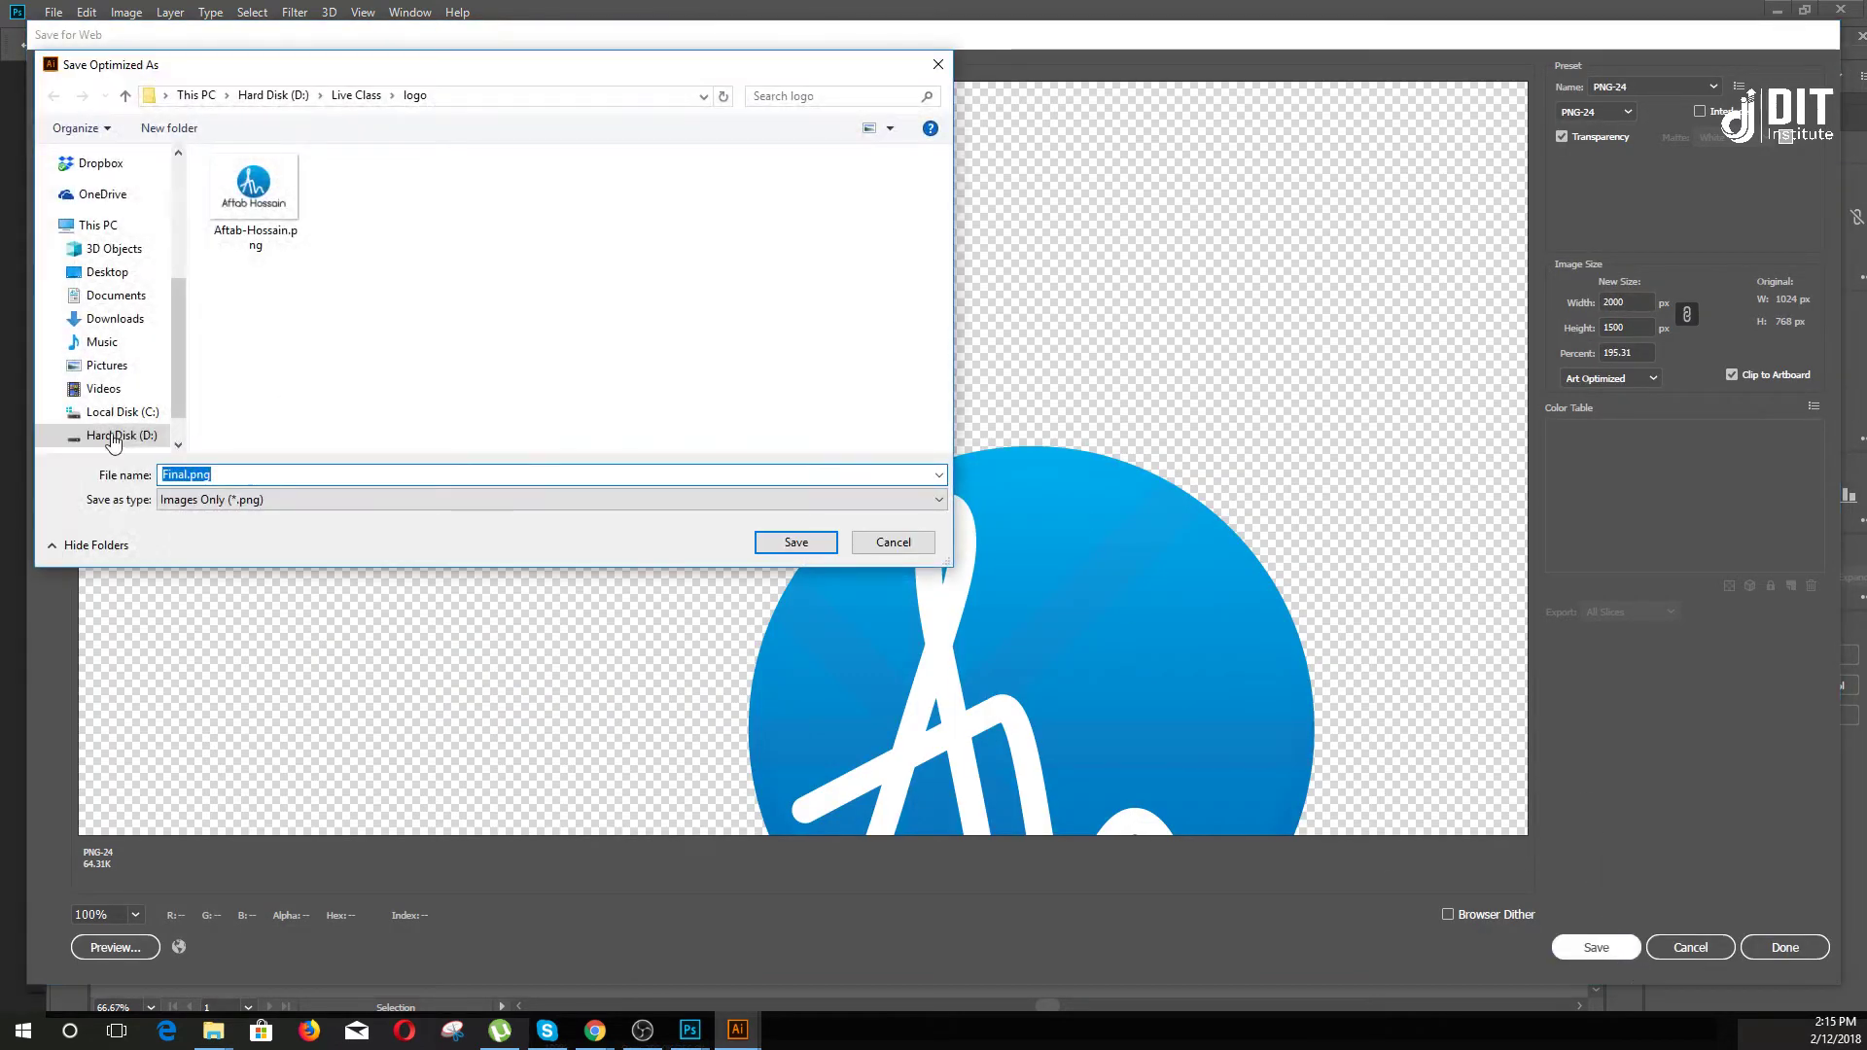
left_click(759, 535)
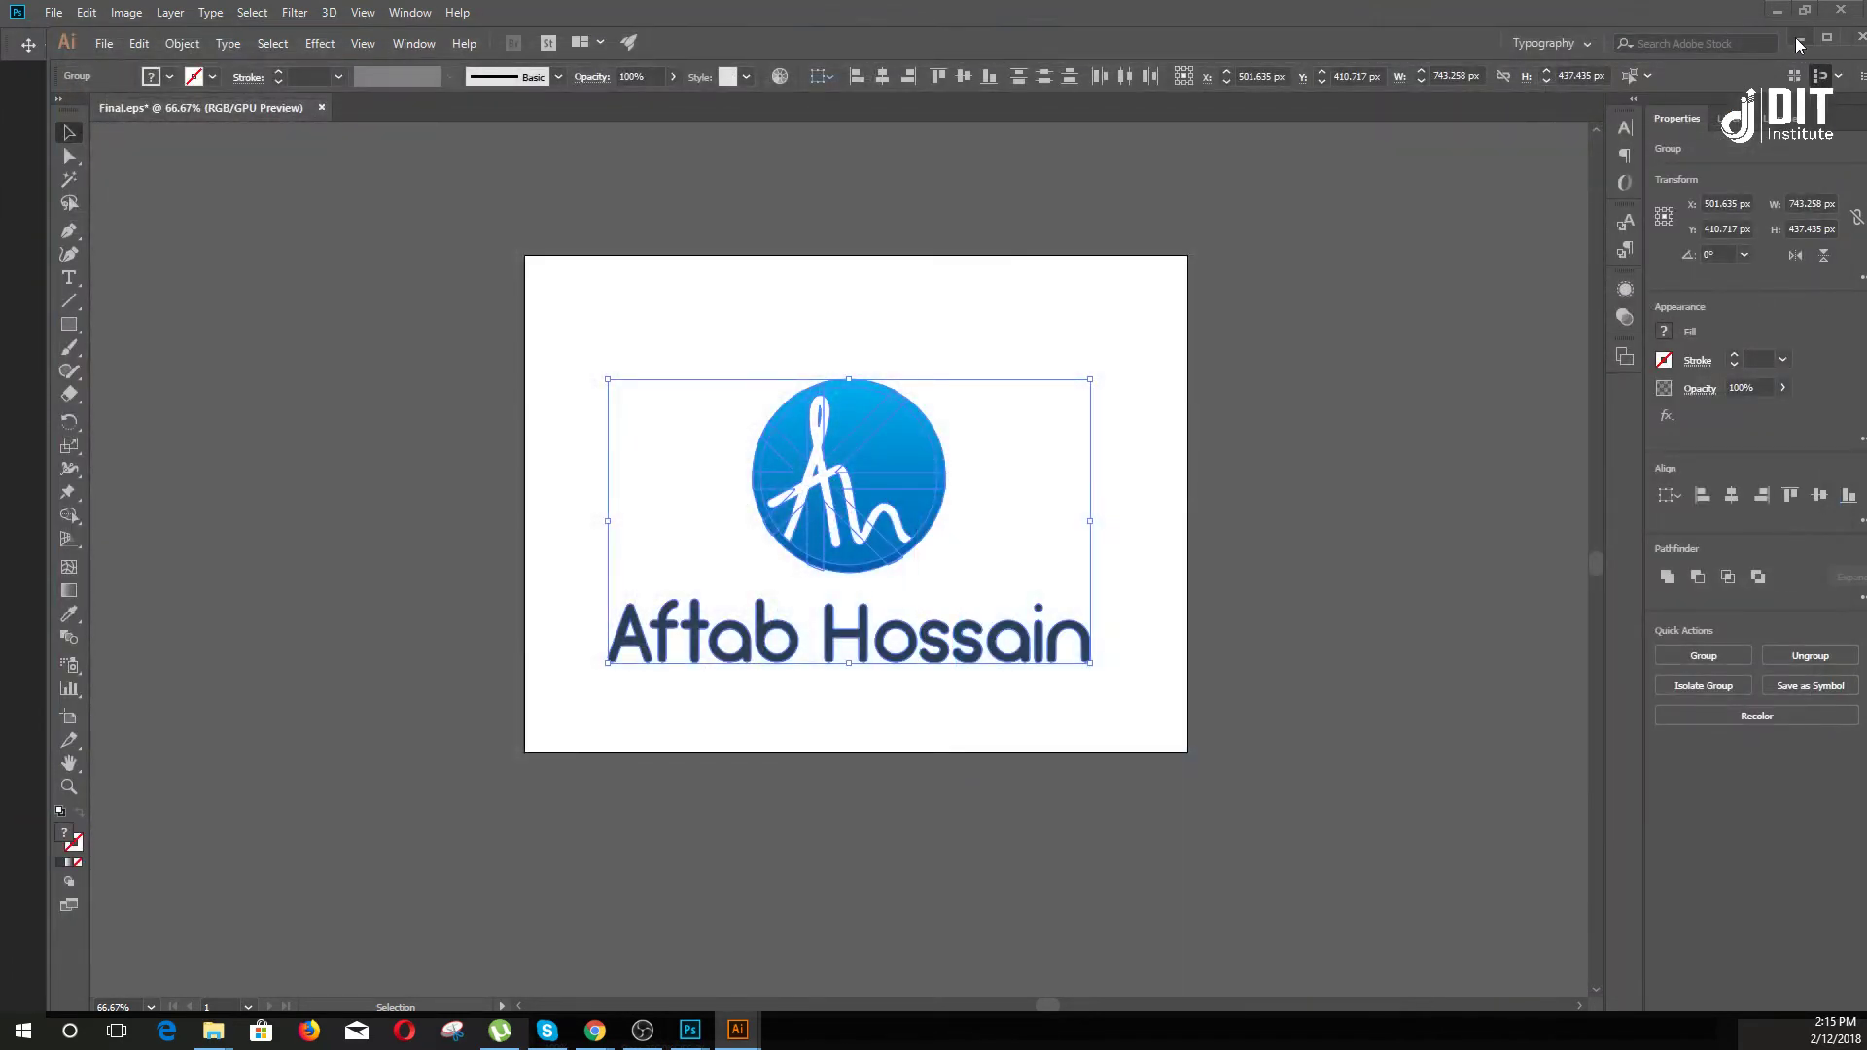
left_click(1798, 37)
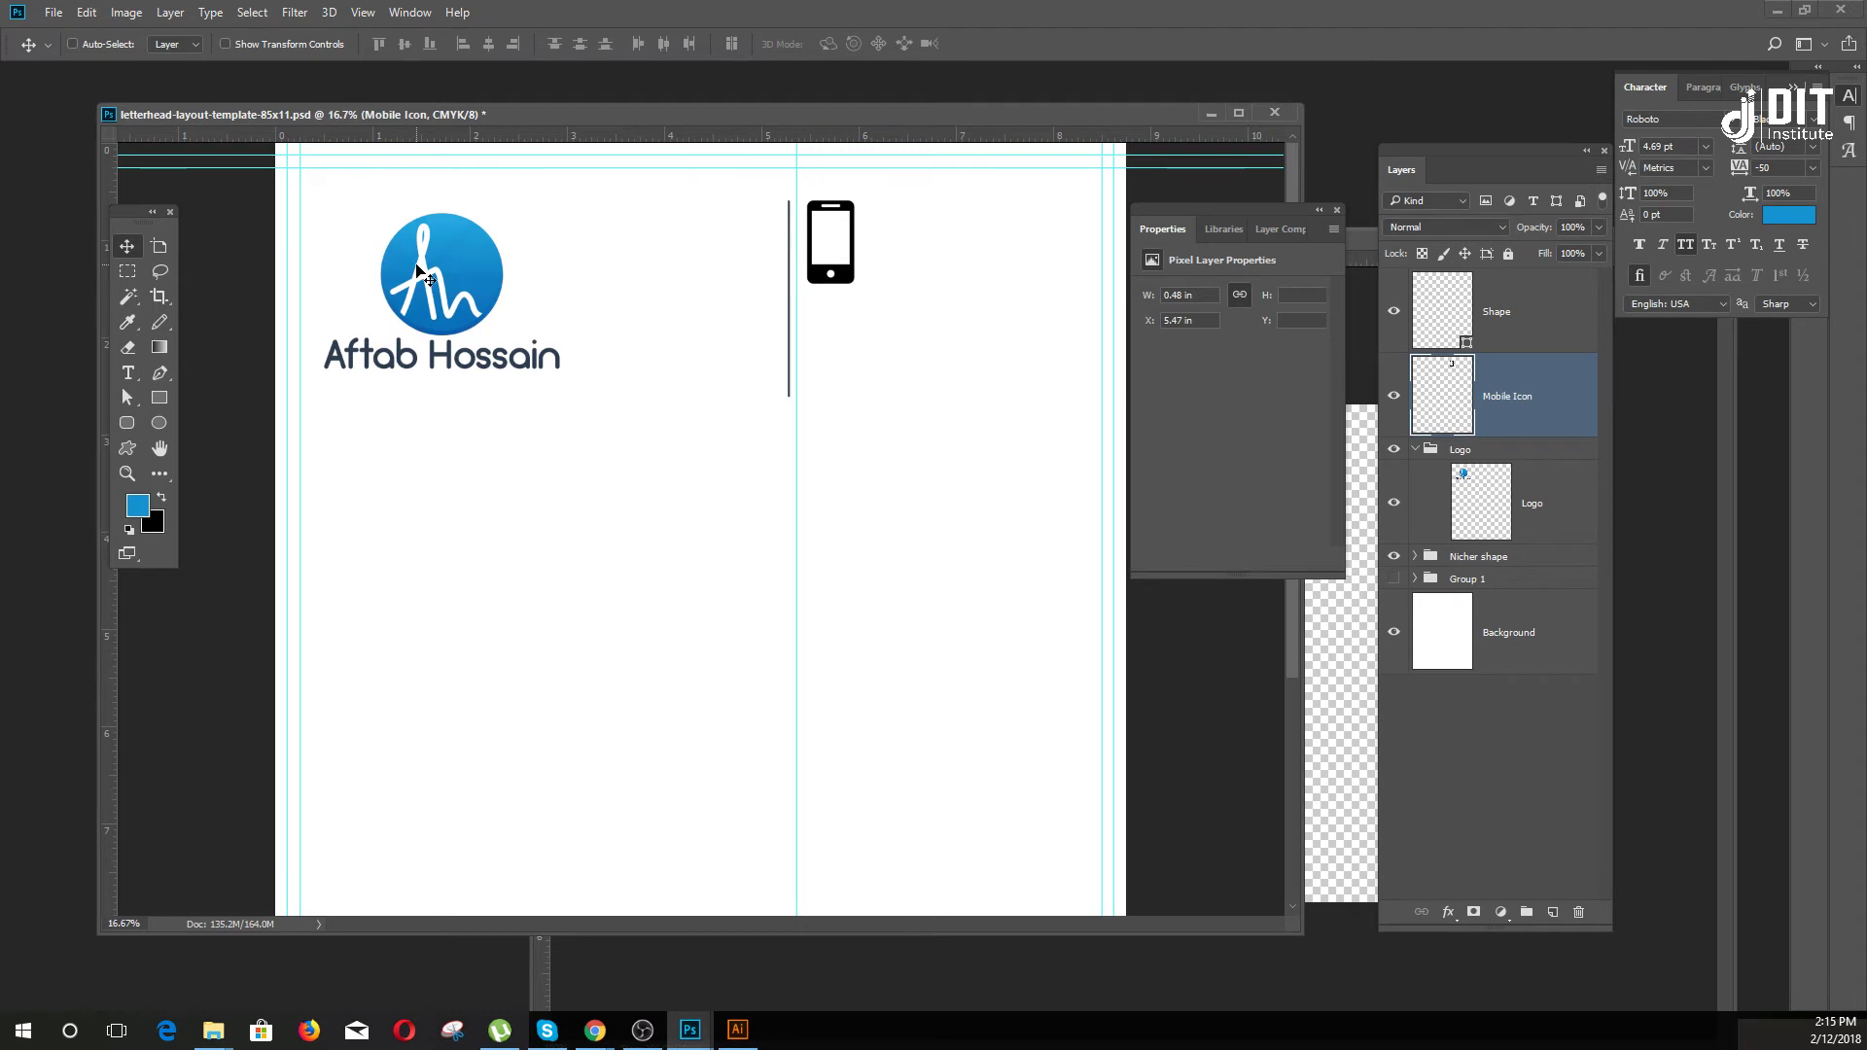
Switch from Photoshop to the Chrome window showing the Flaticon search results
left_click(56, 12)
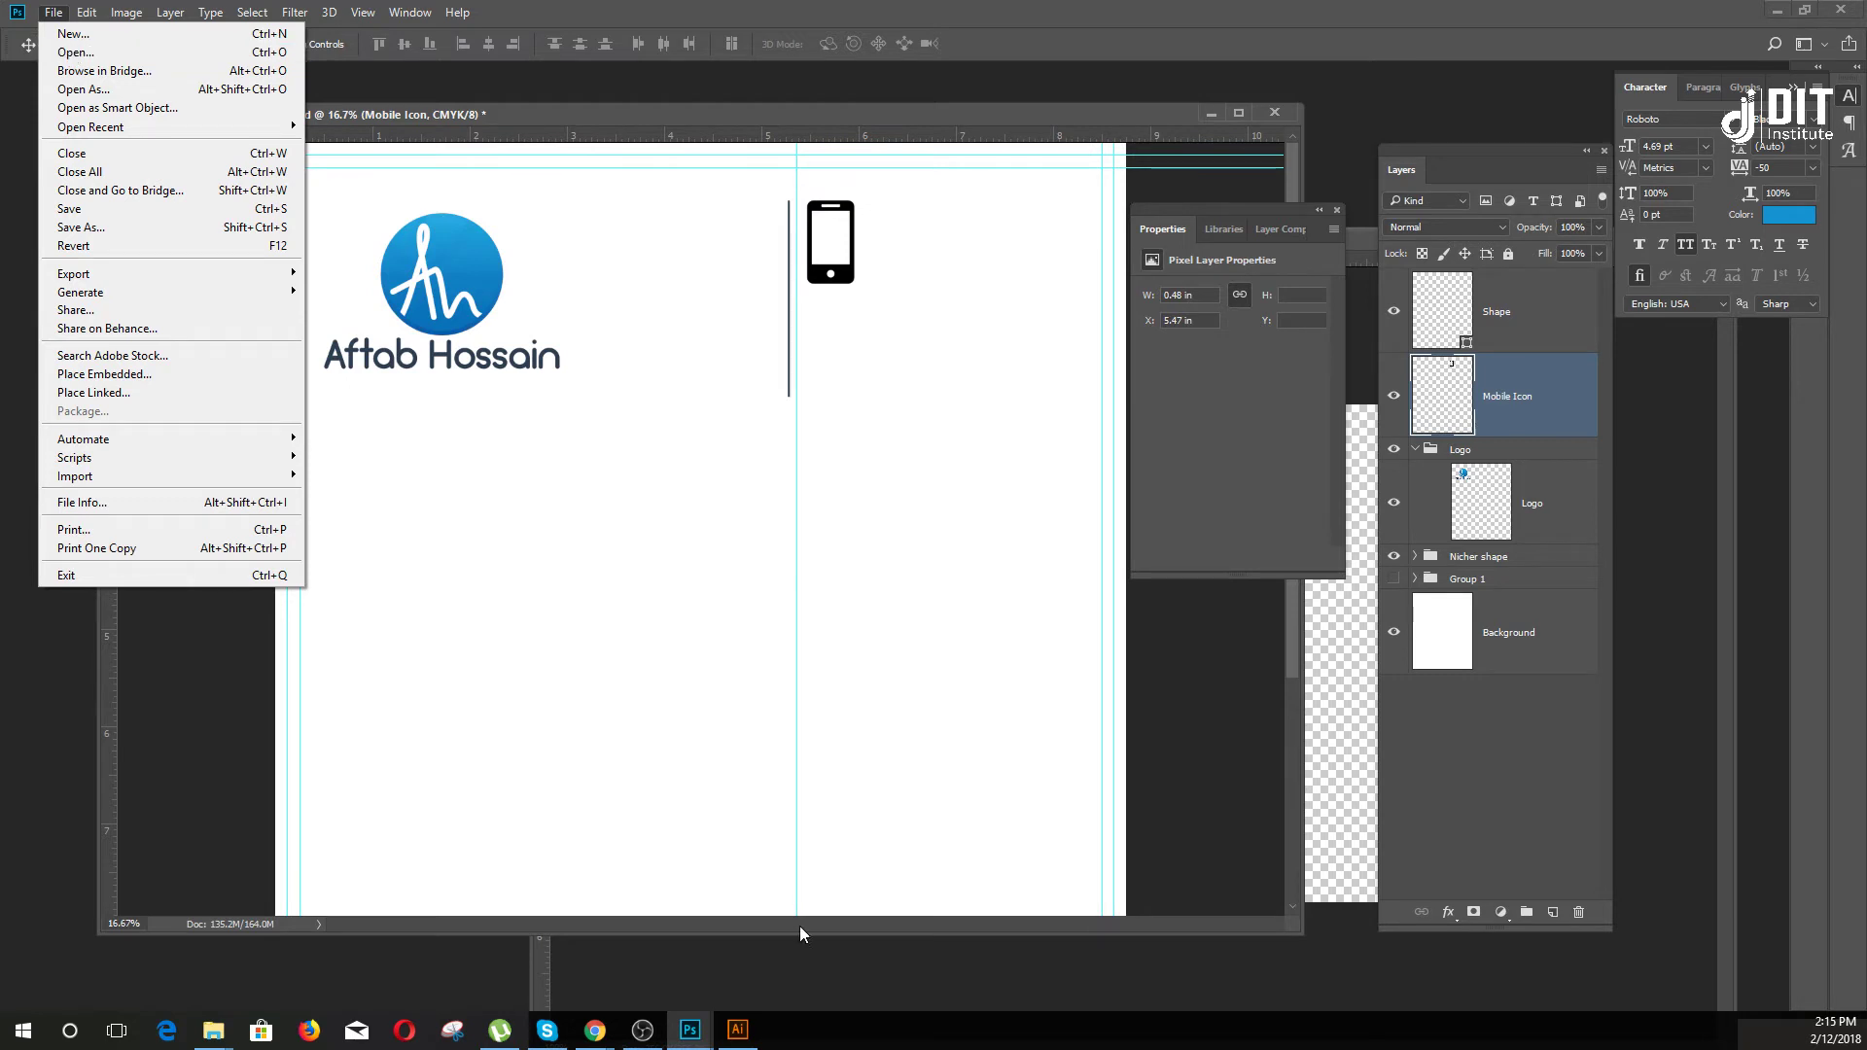
left_click(595, 1031)
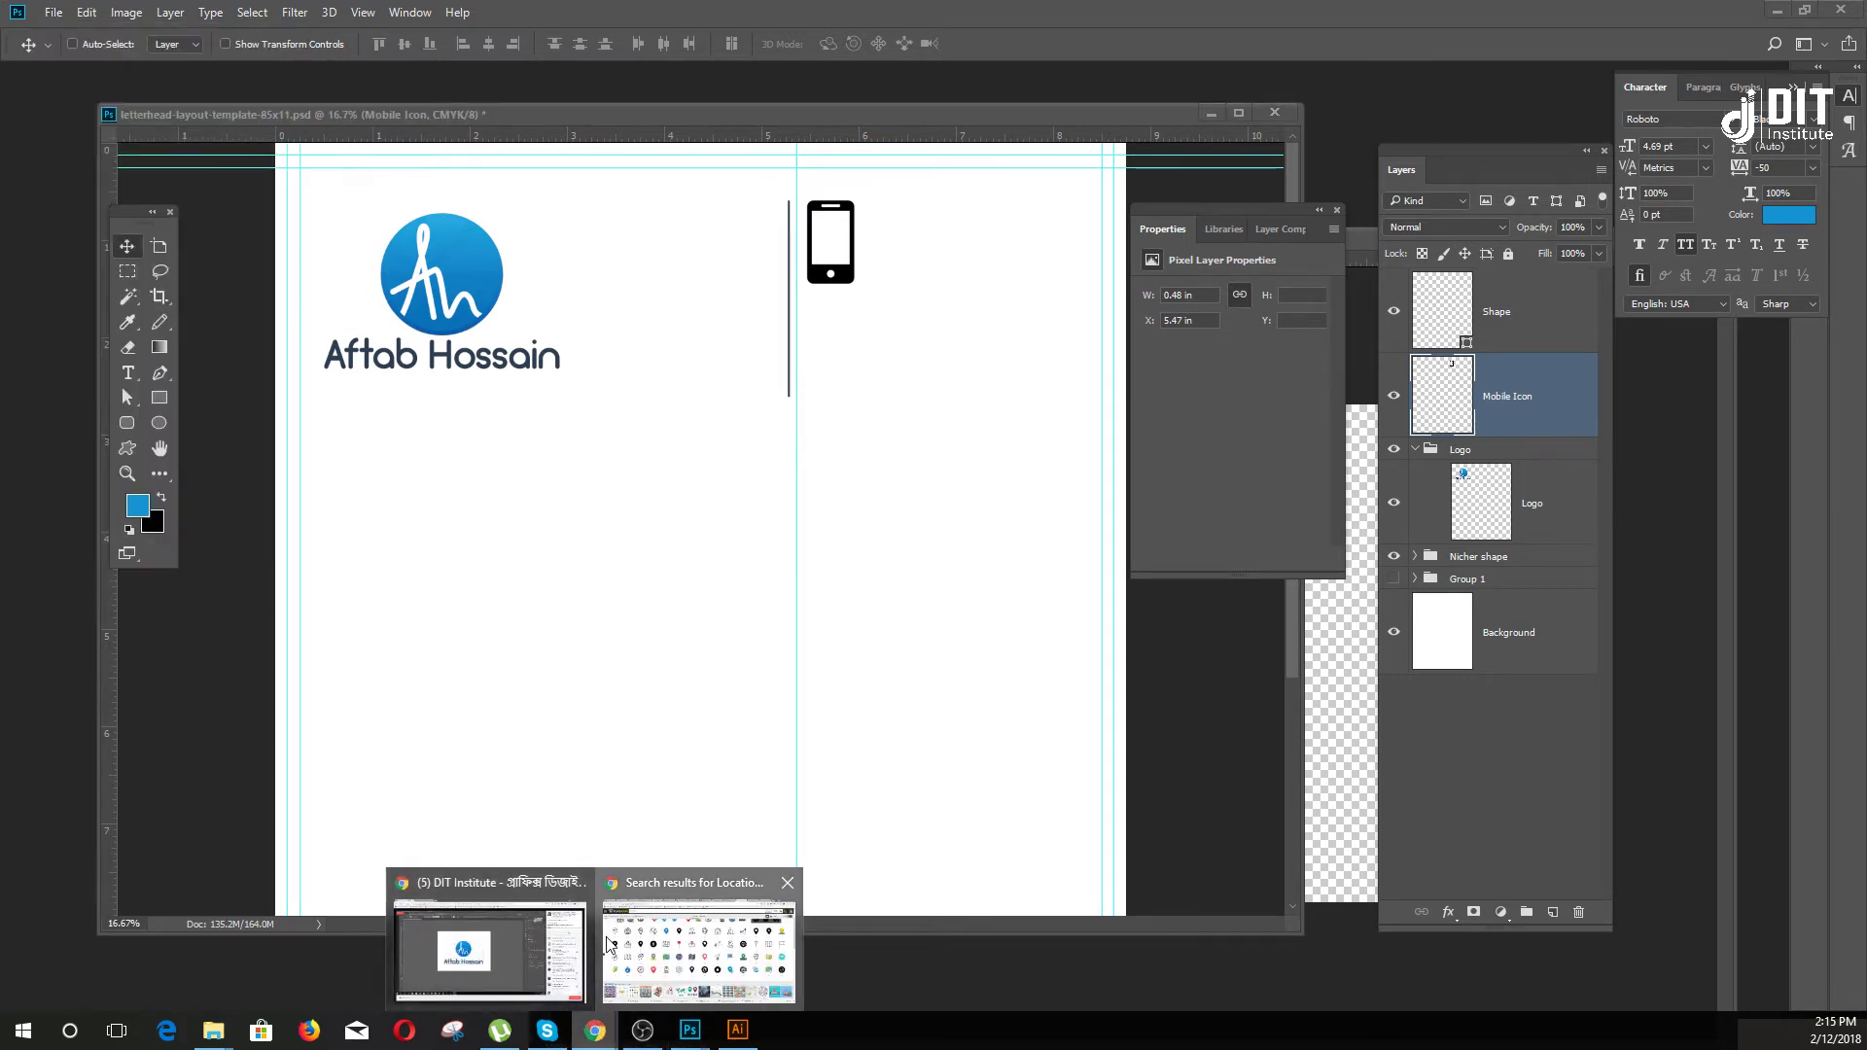
left_click(698, 951)
Go to the YouTube channel's playlists and open the Photoshop CC 2018 Free Course
left_click(1003, 19)
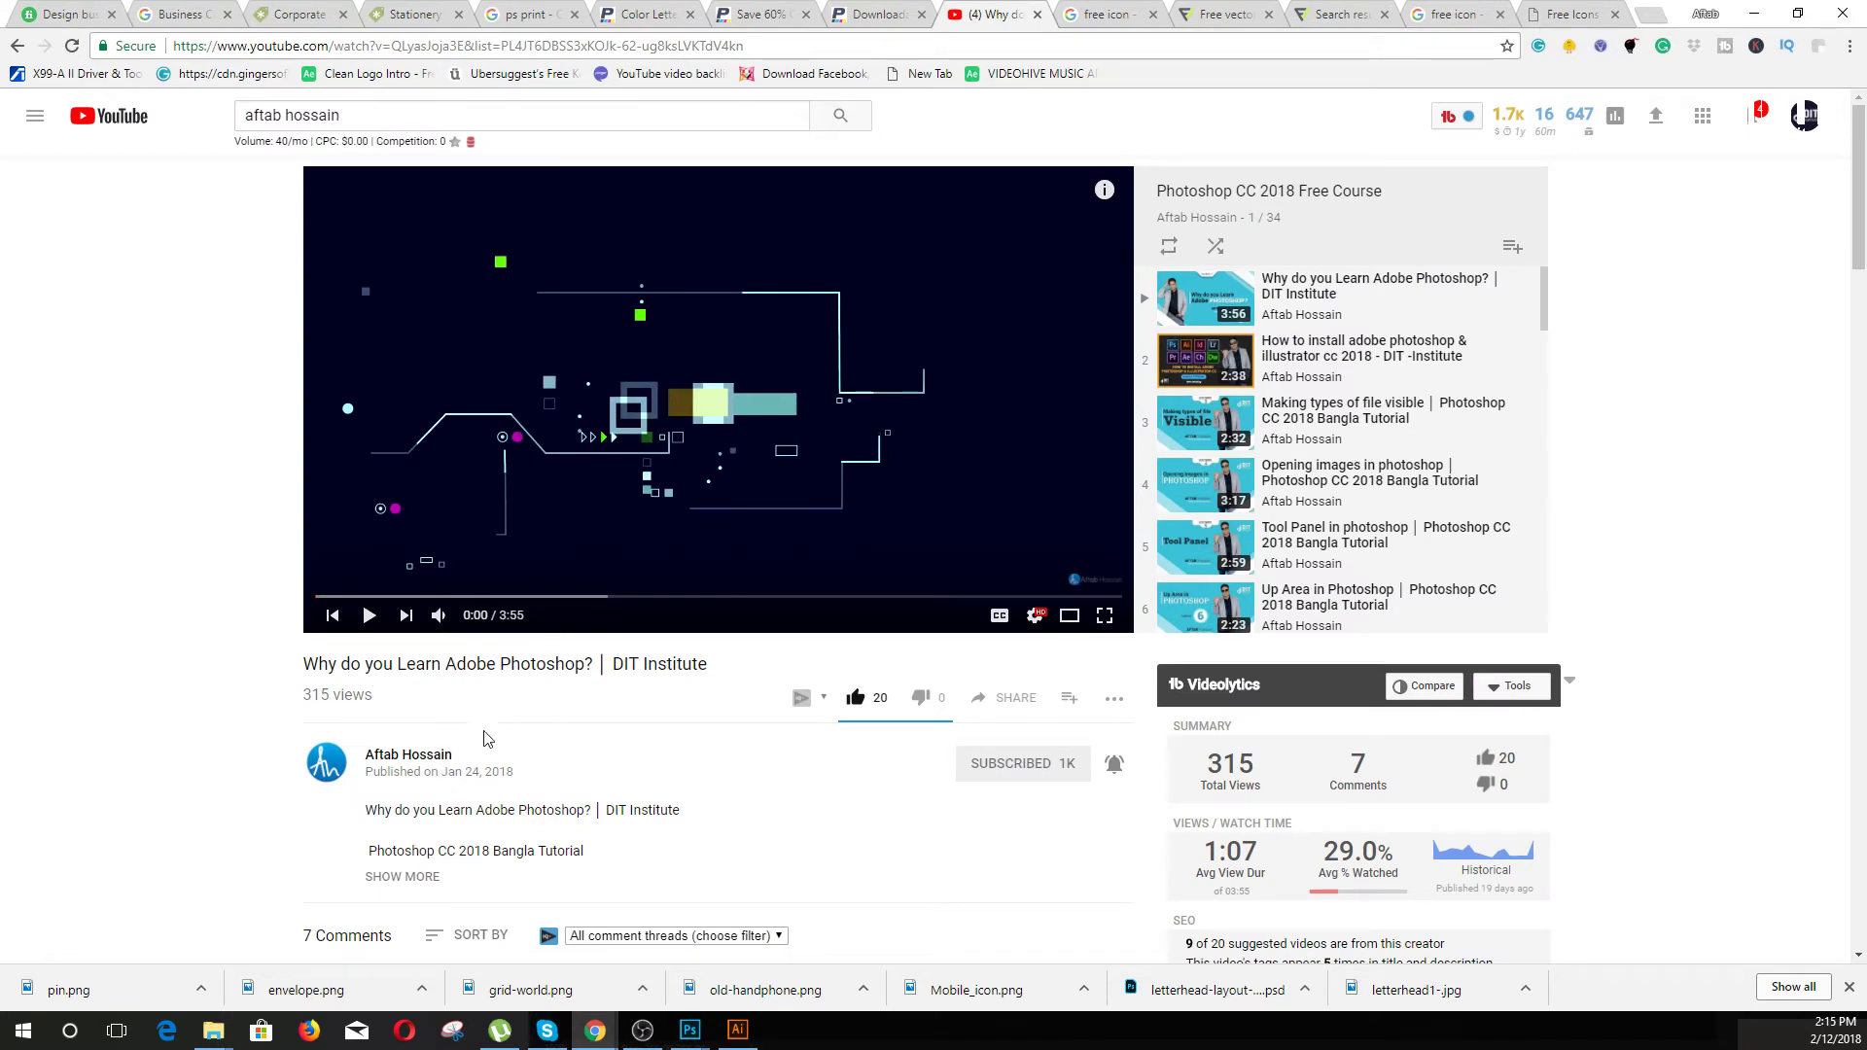
left_click(413, 756)
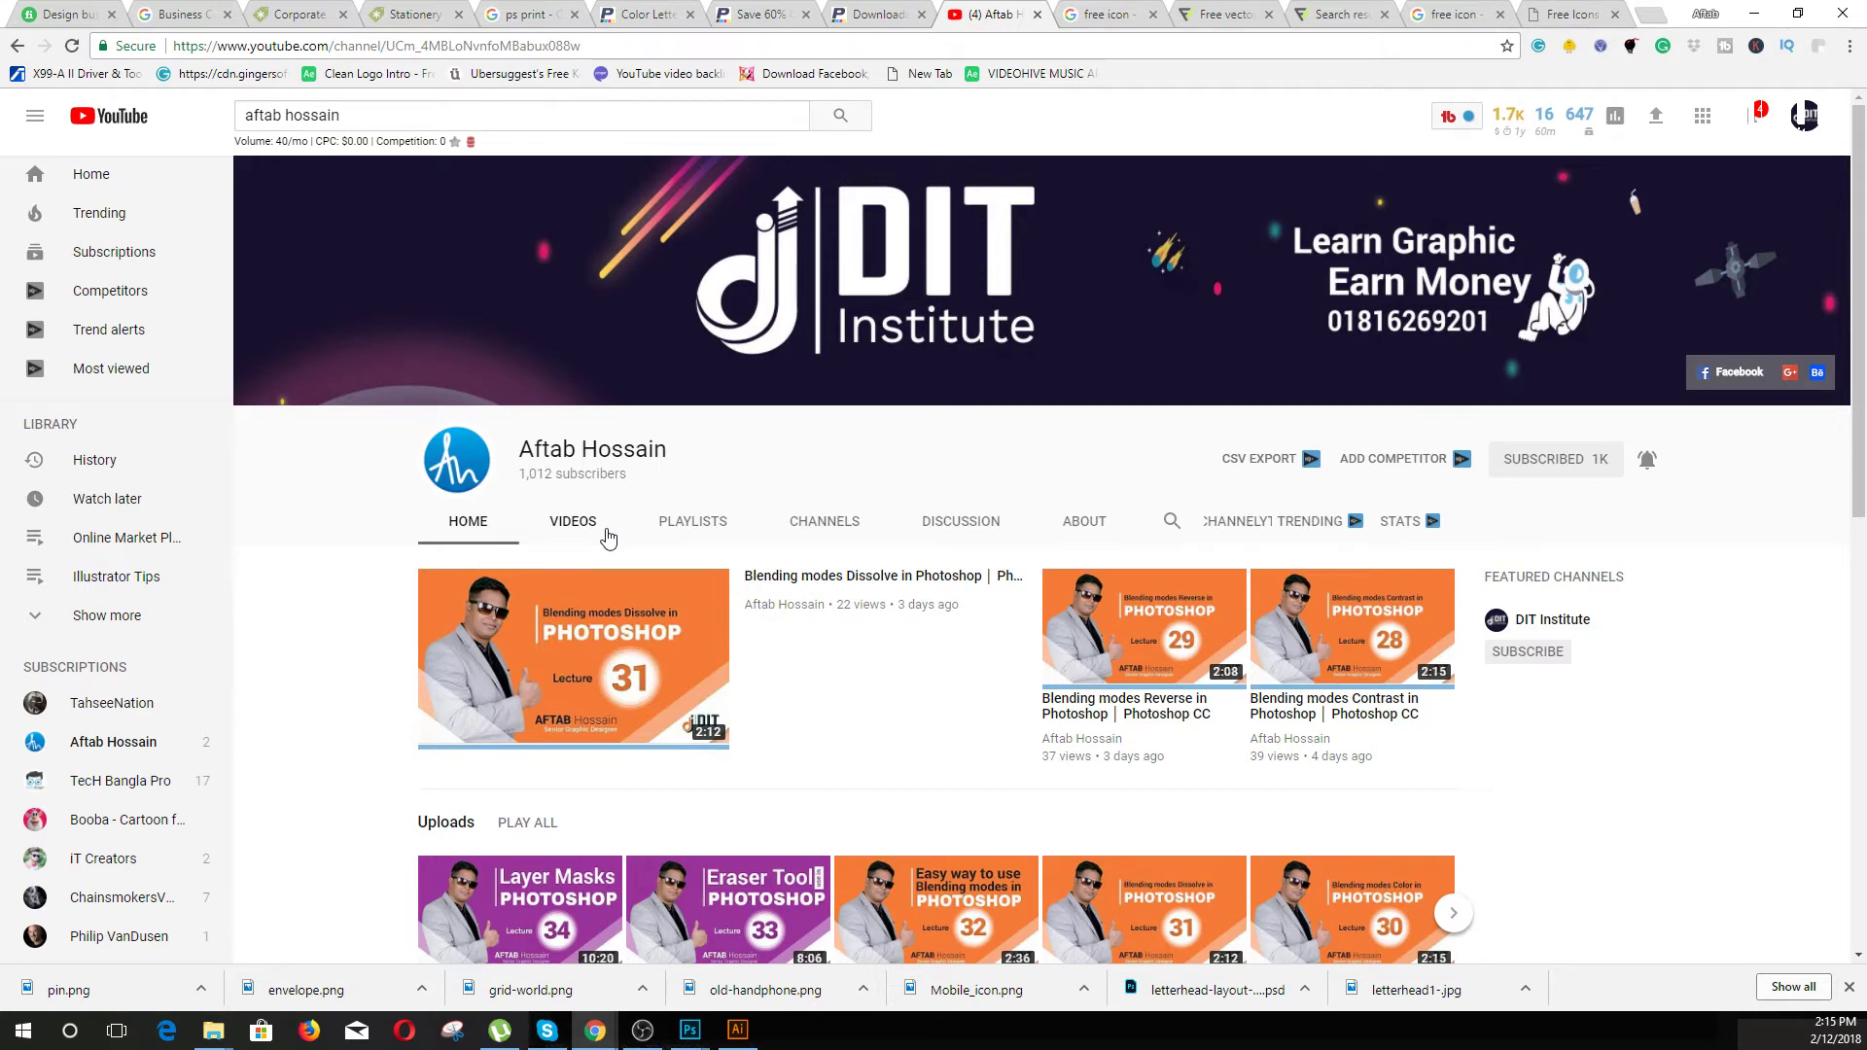
left_click(683, 525)
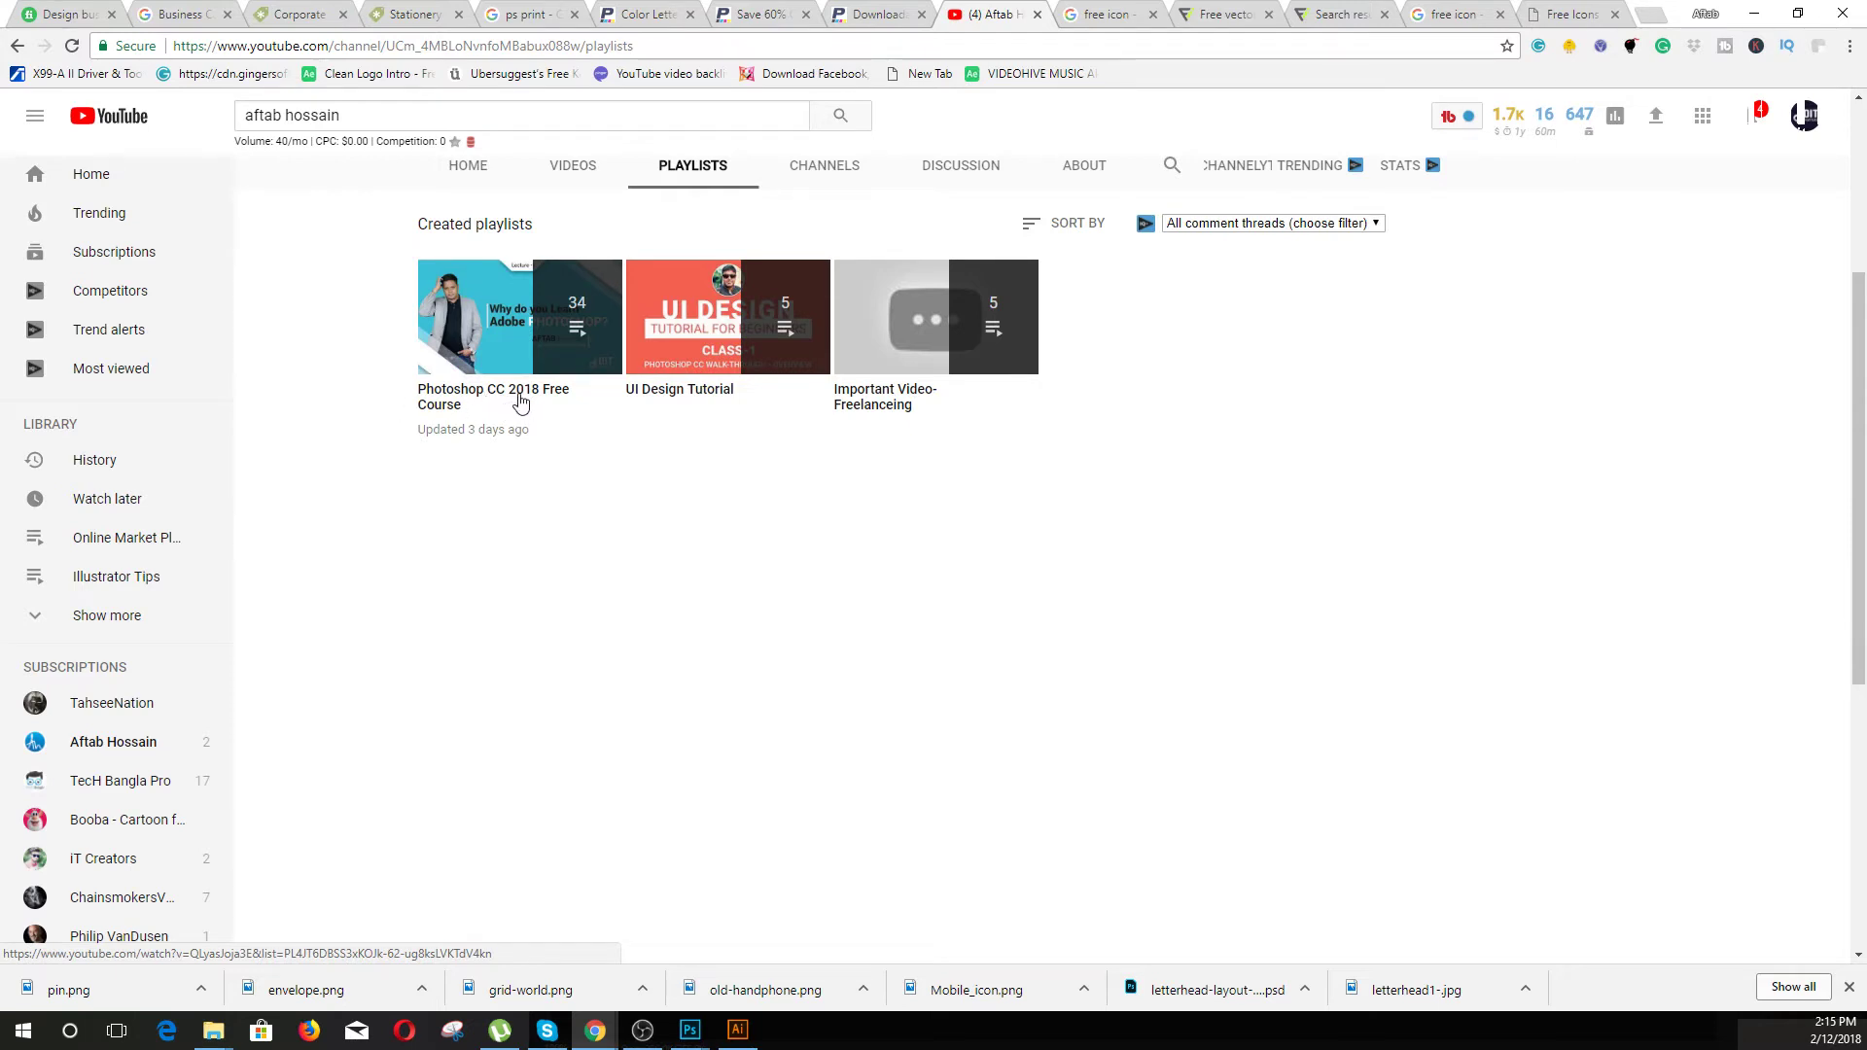
left_click(530, 399)
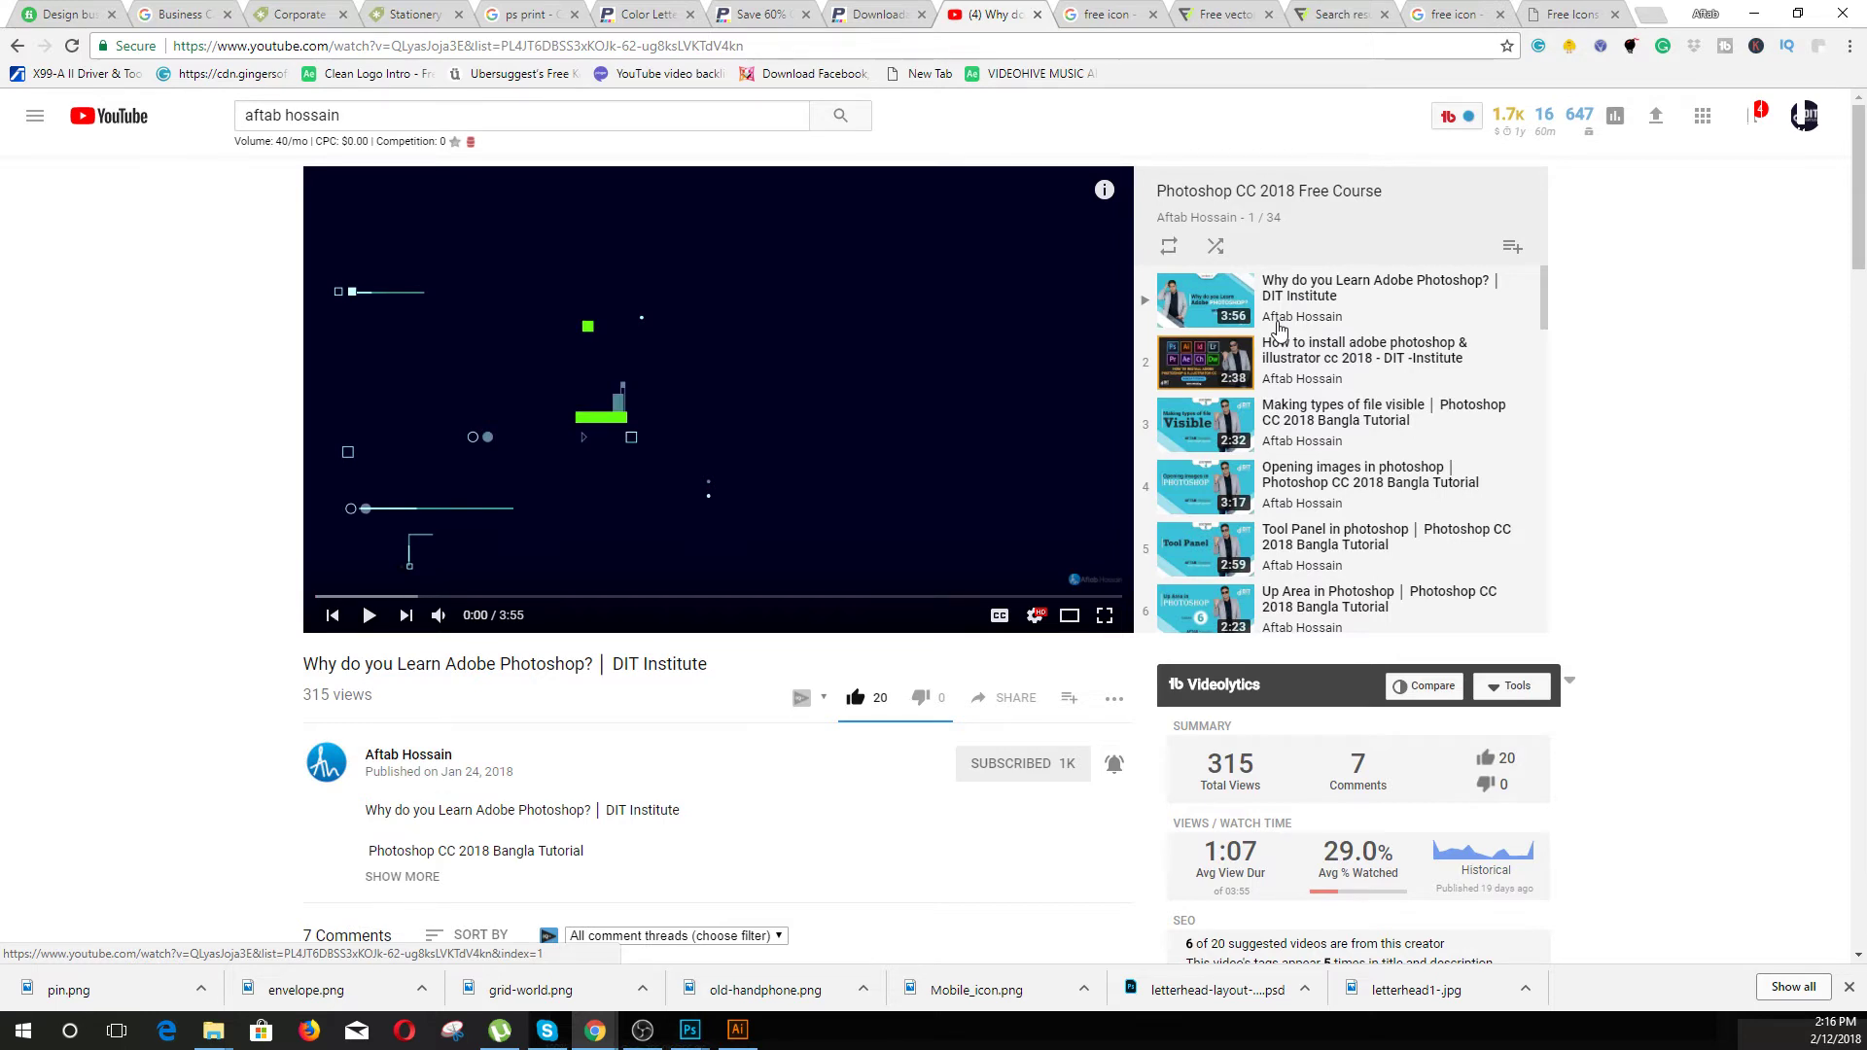
Play the Groups in Photoshop lesson muted, pause it at 0:56, then return to Photoshop
scroll(1282, 370, "down", 1)
scroll(1287, 419, "down", 2)
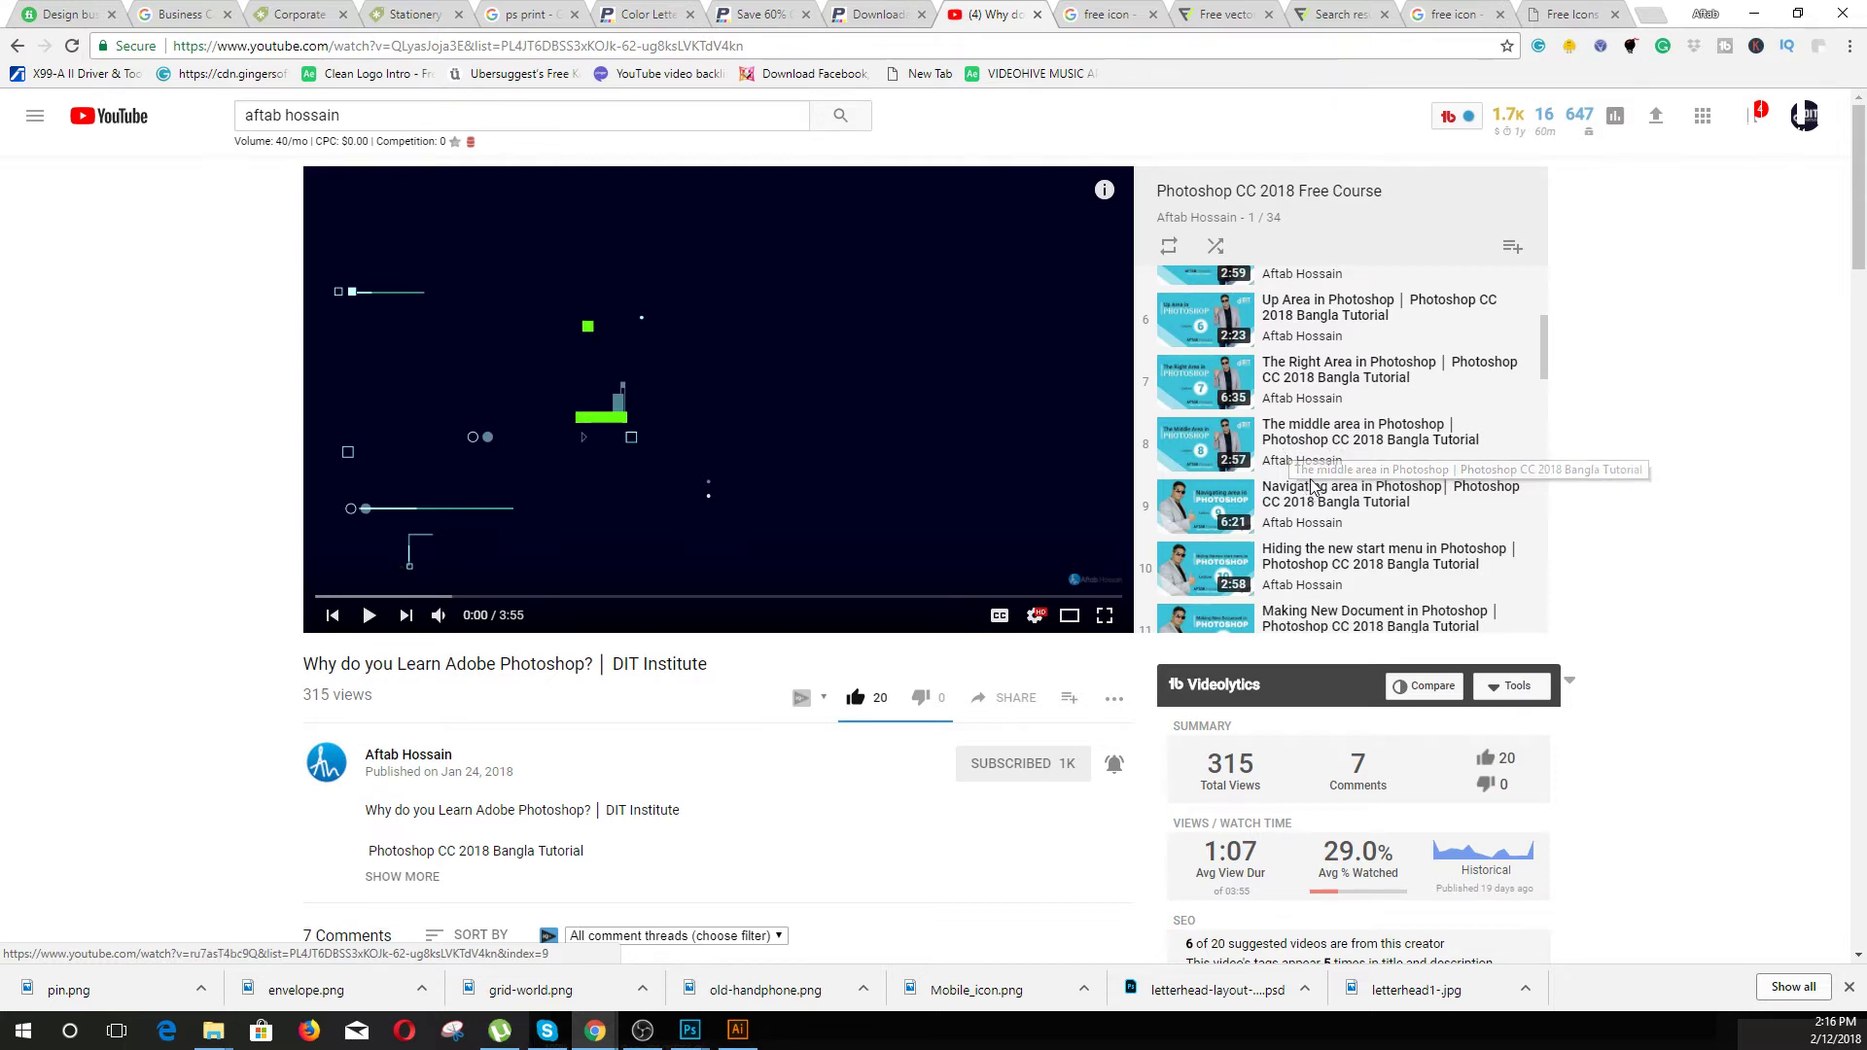
scroll(1304, 457, "down", 7)
scroll(1327, 471, "up", 3)
scroll(1332, 467, "down", 3)
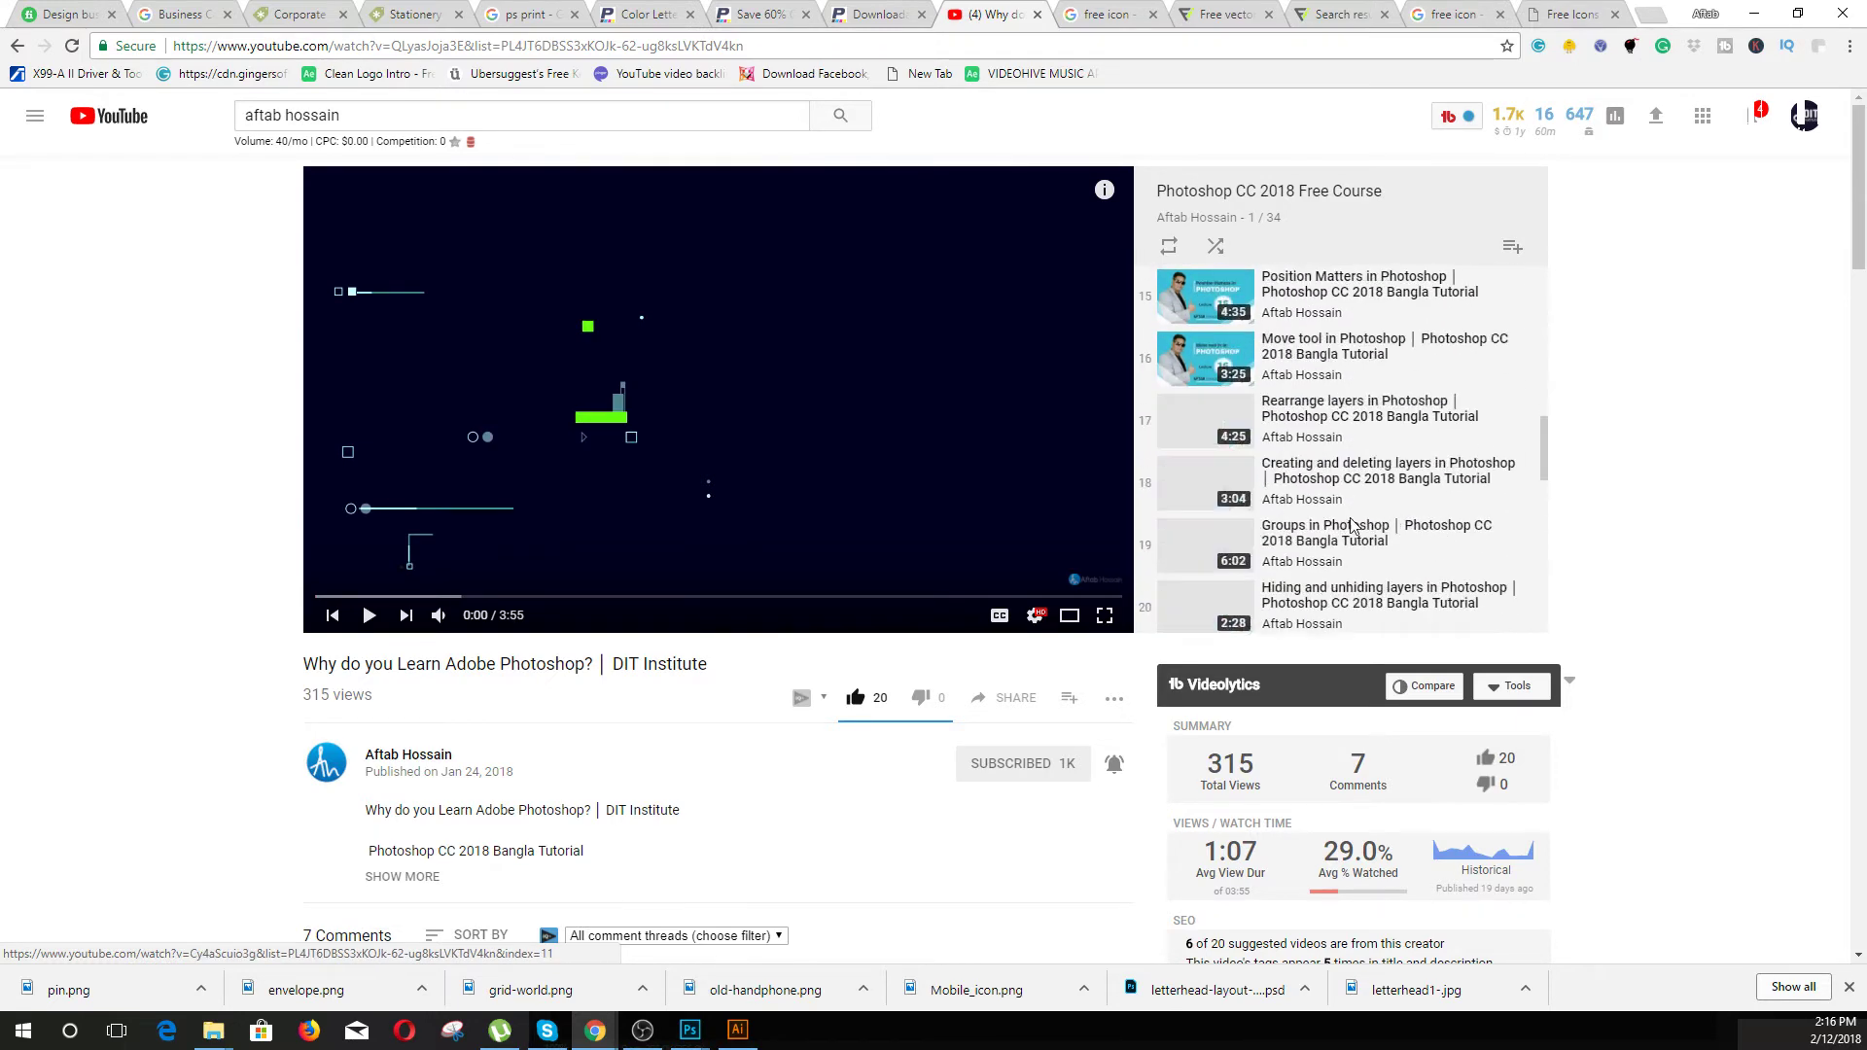
left_click(1358, 544)
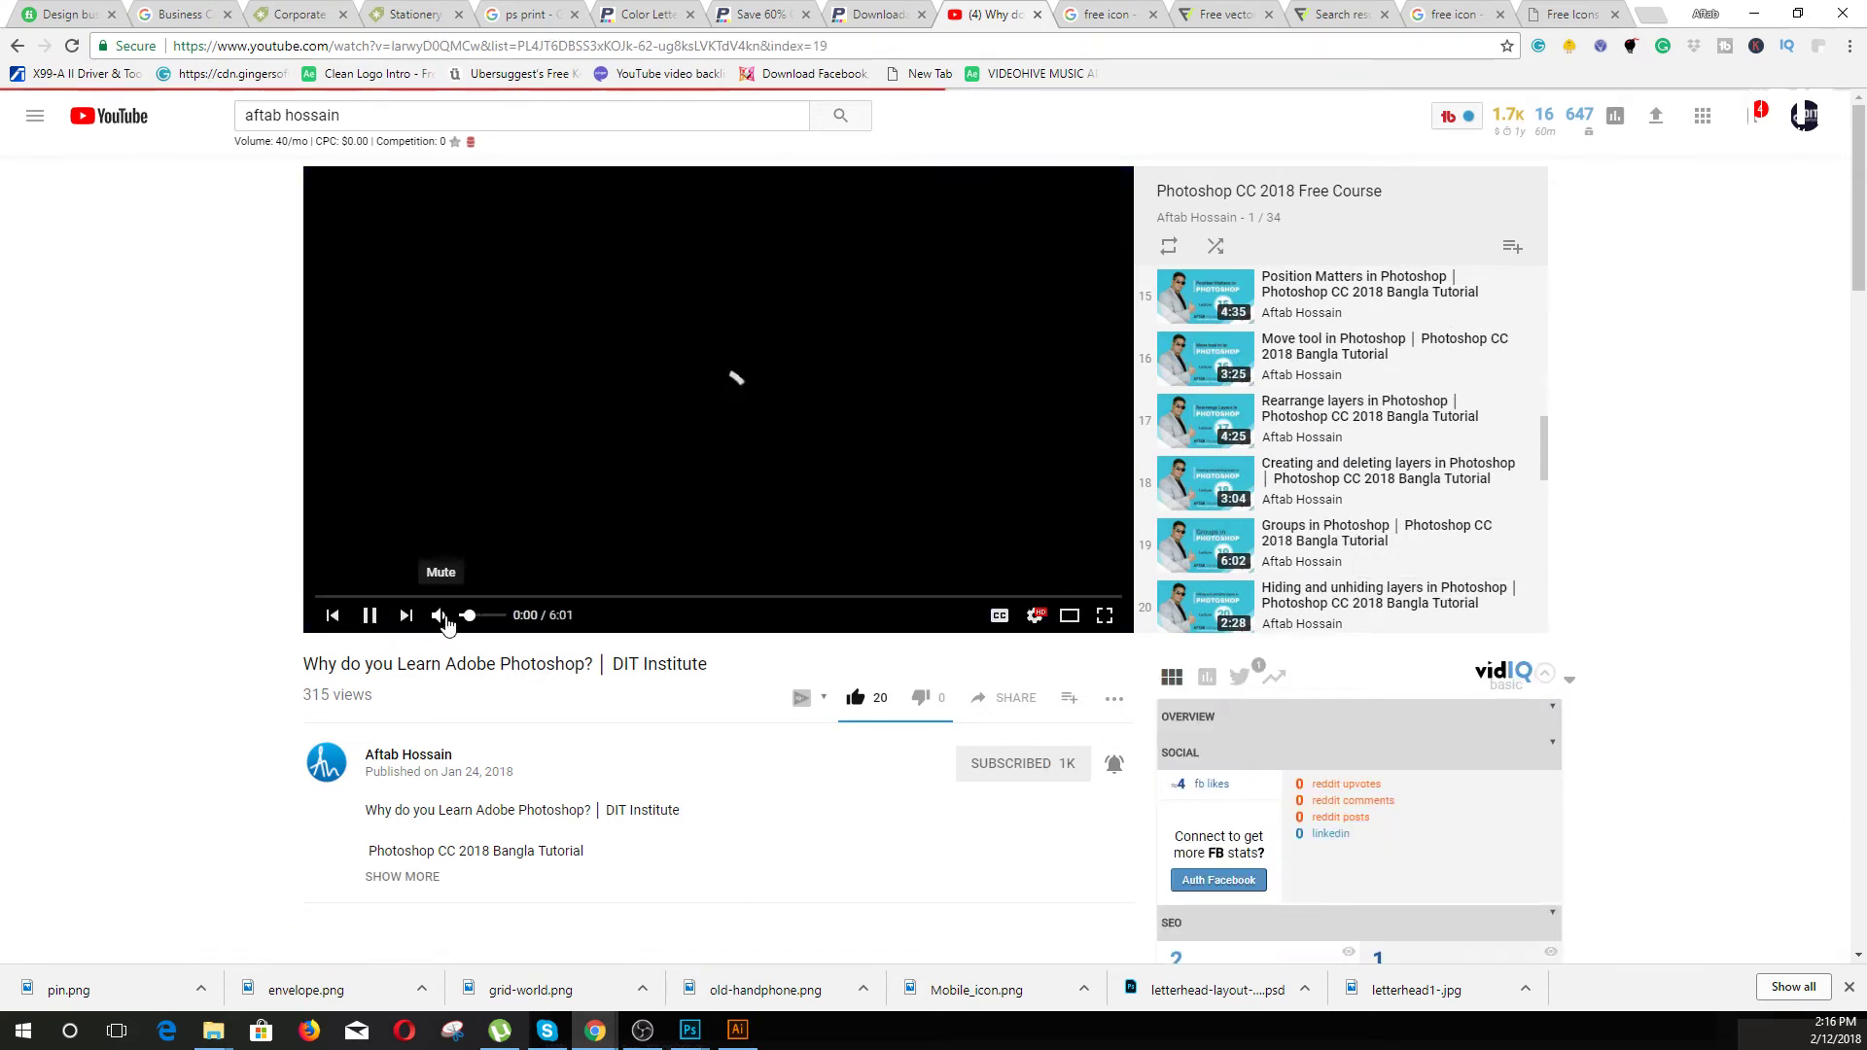
left_click(439, 616)
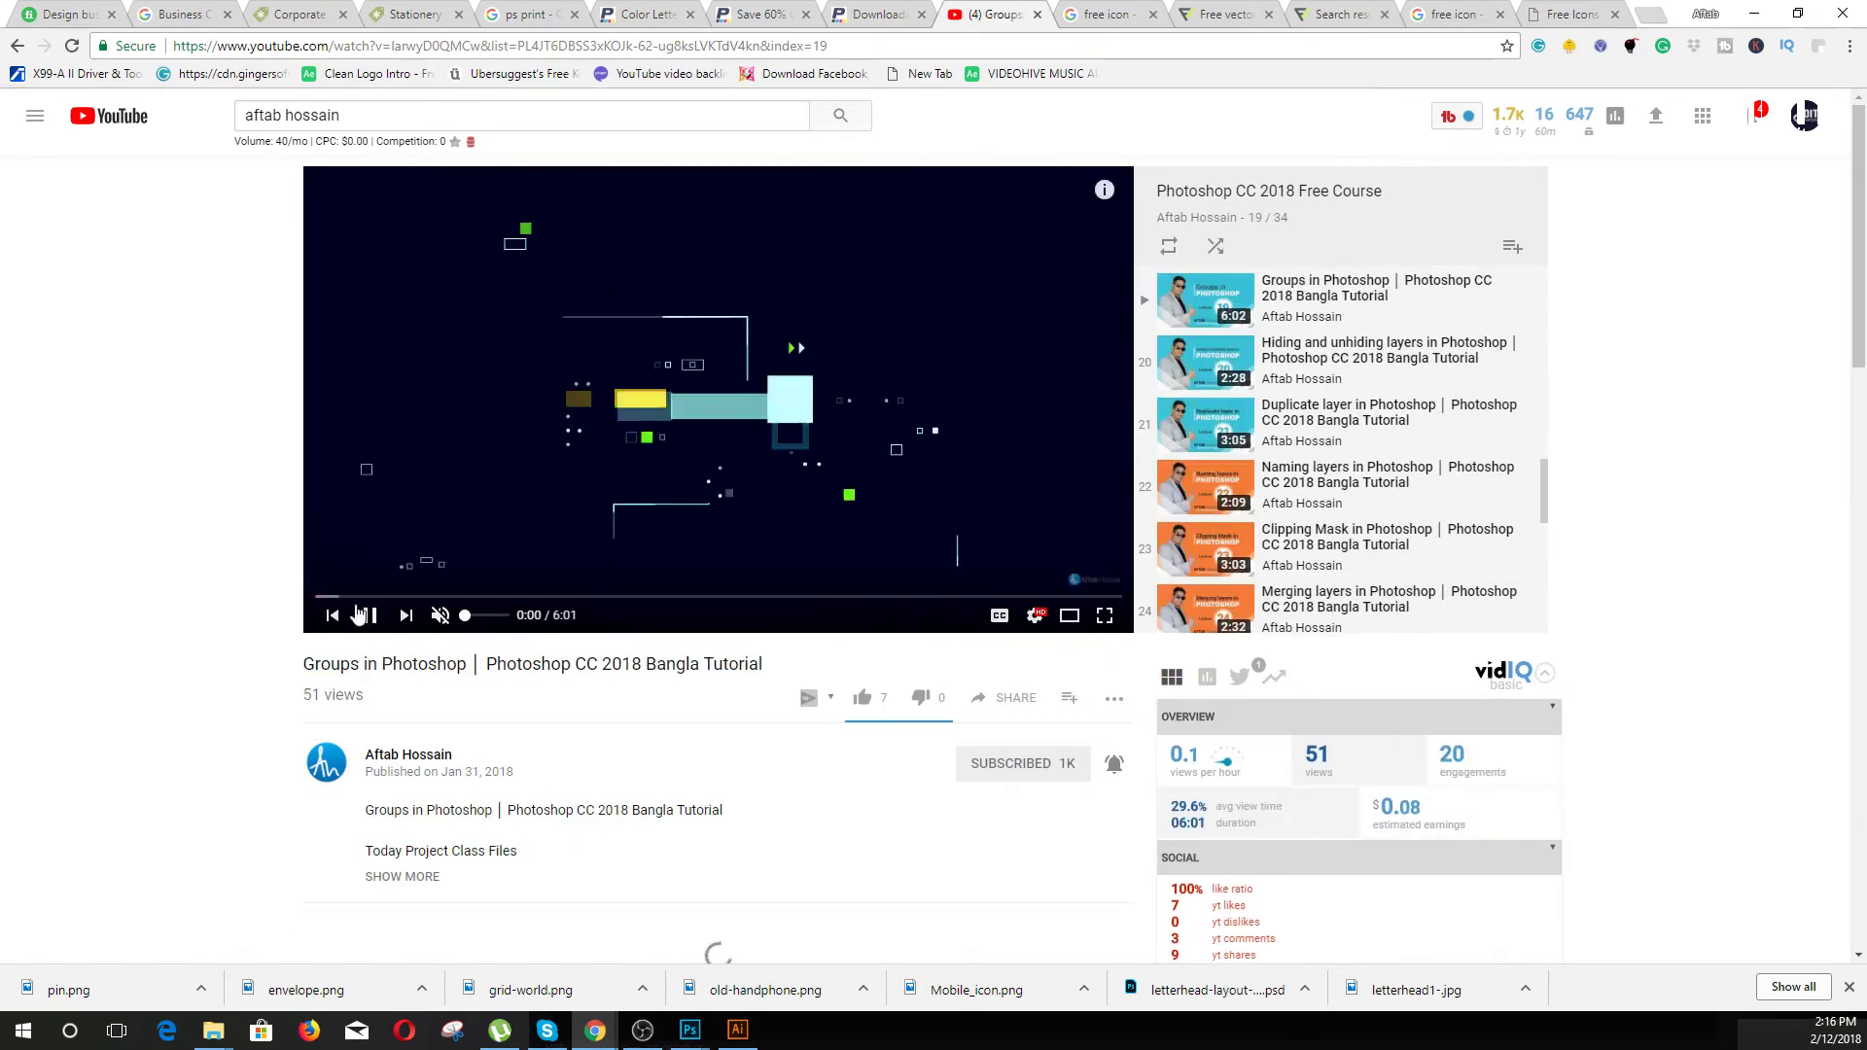
left_click(358, 605)
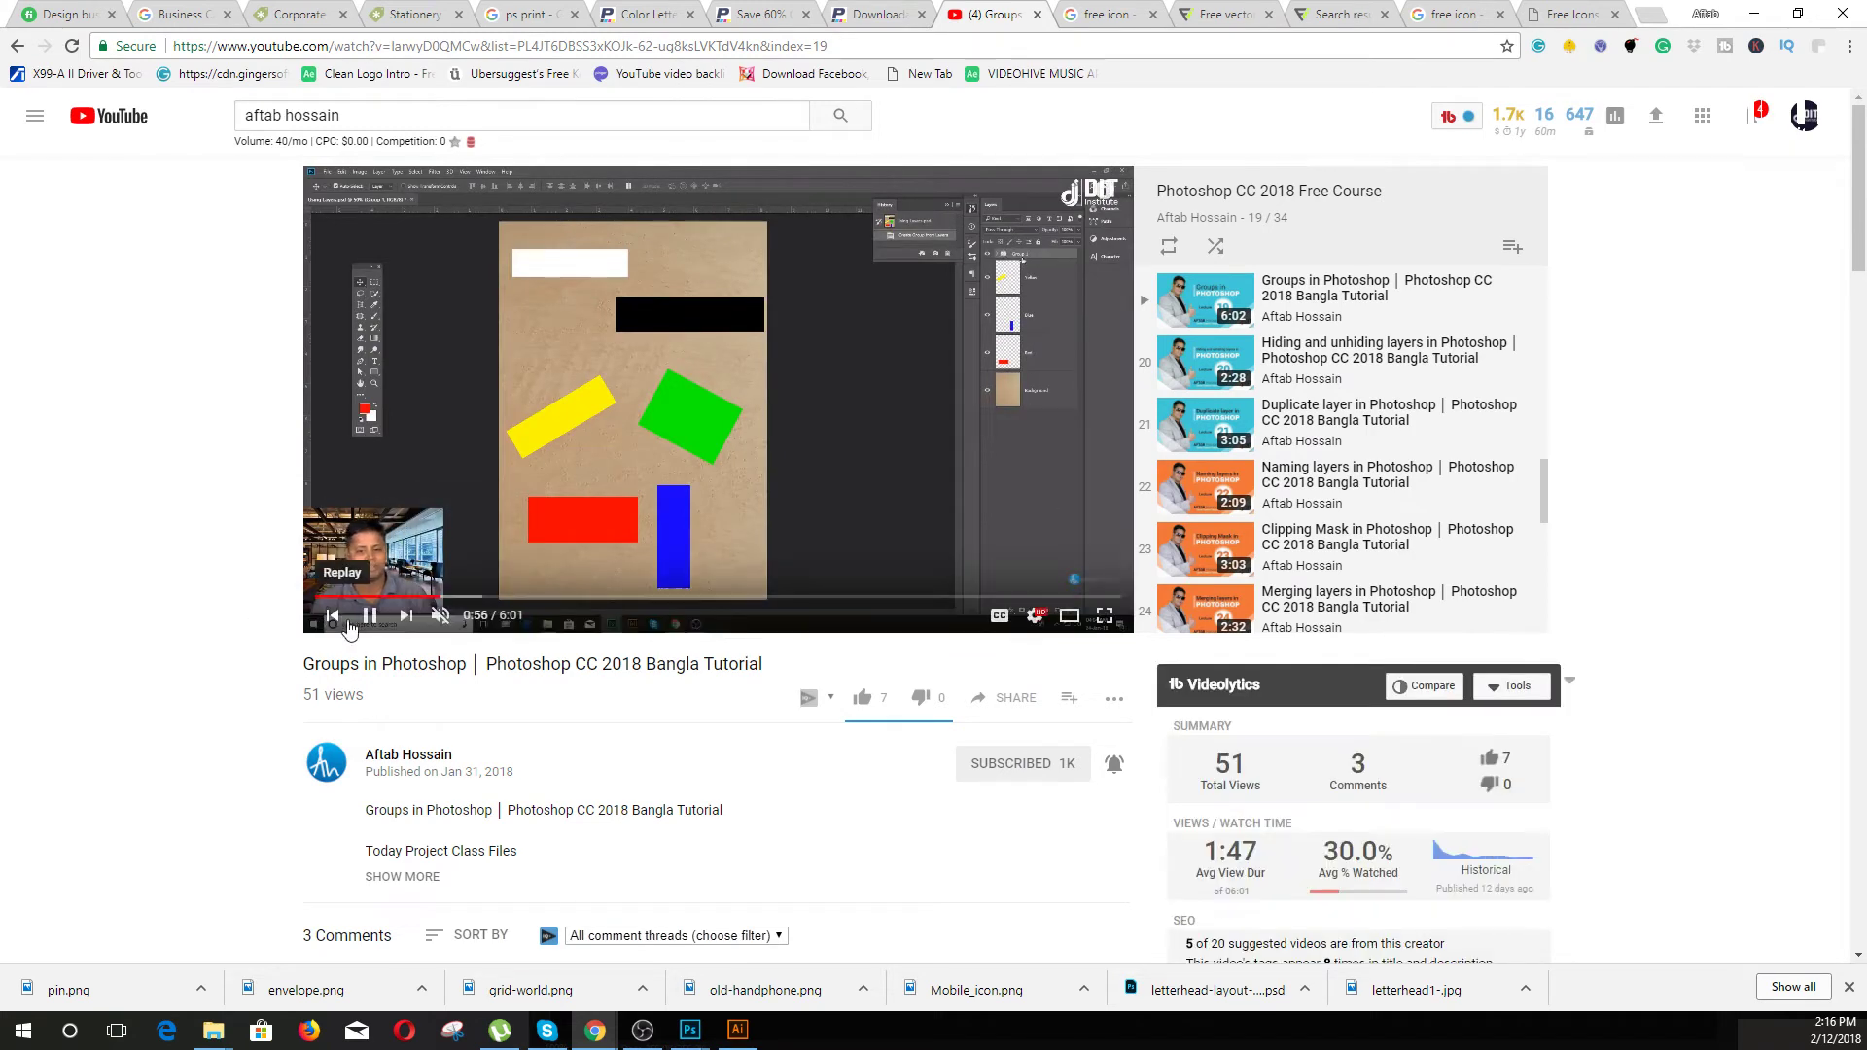
left_click(368, 617)
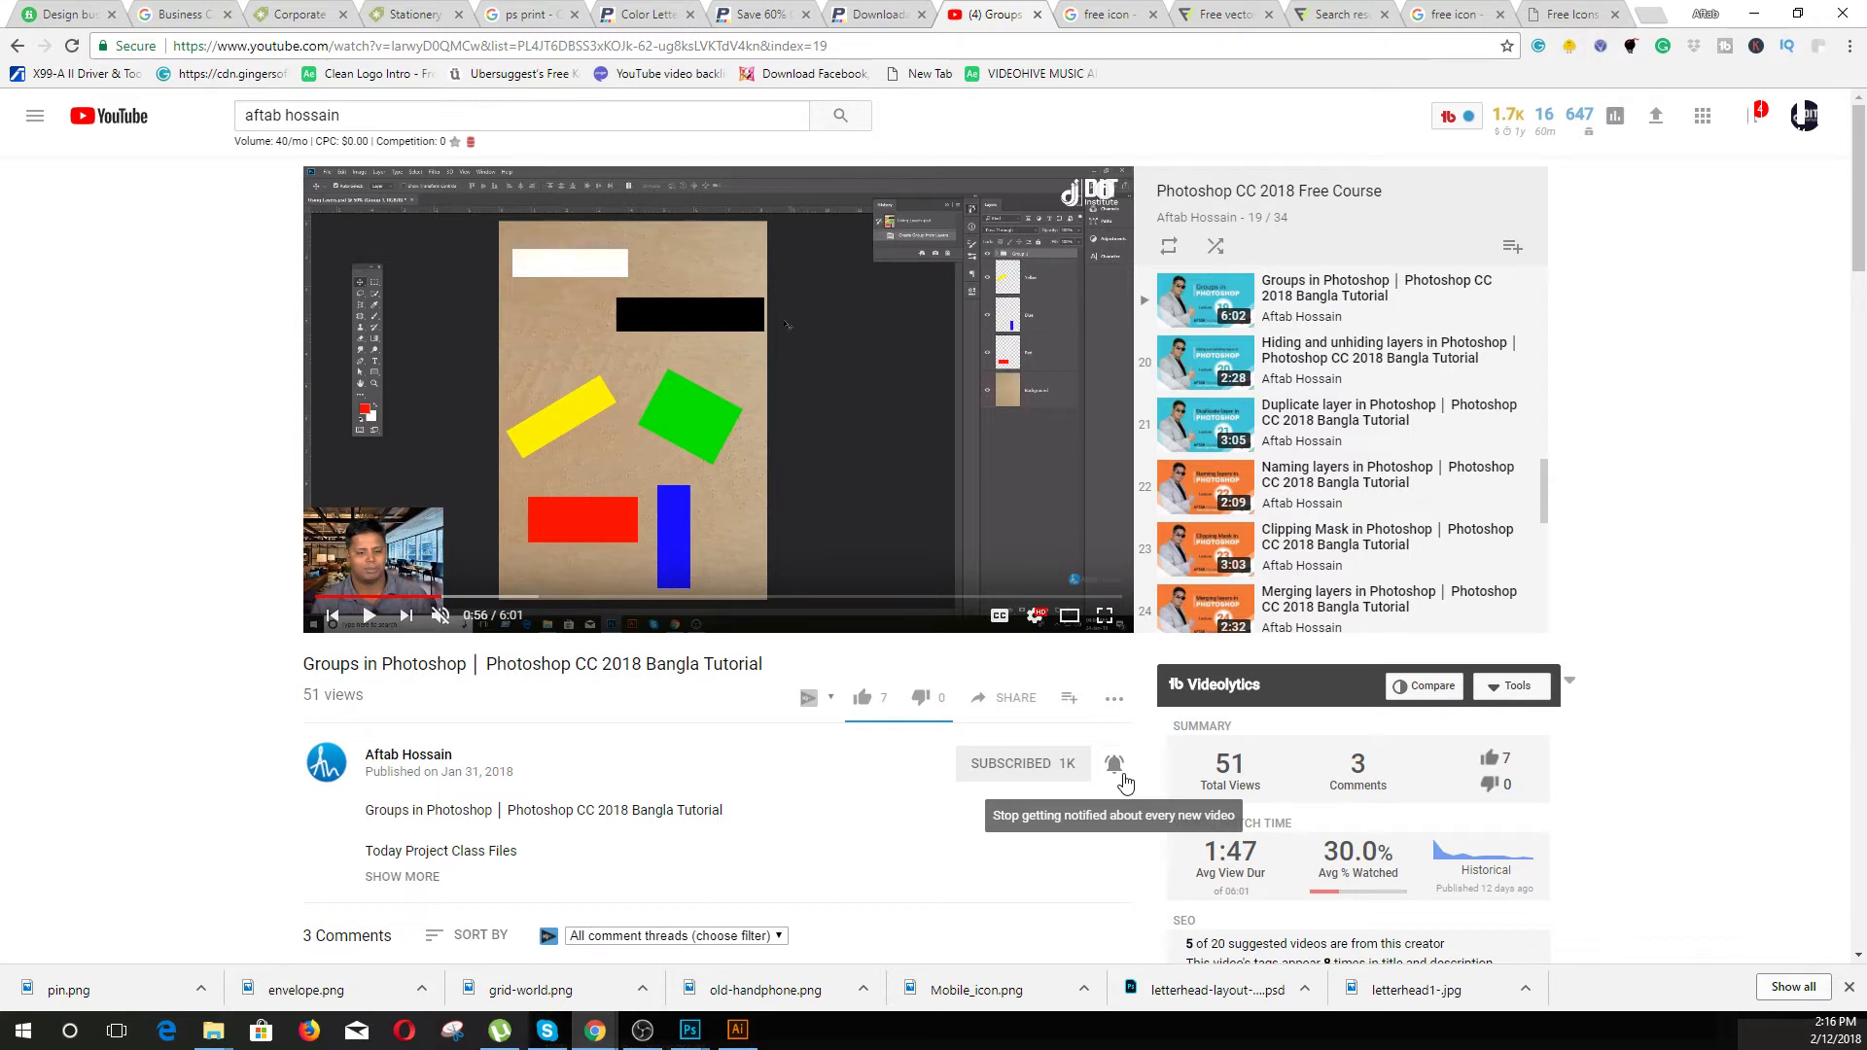
mouse_move(383, 597)
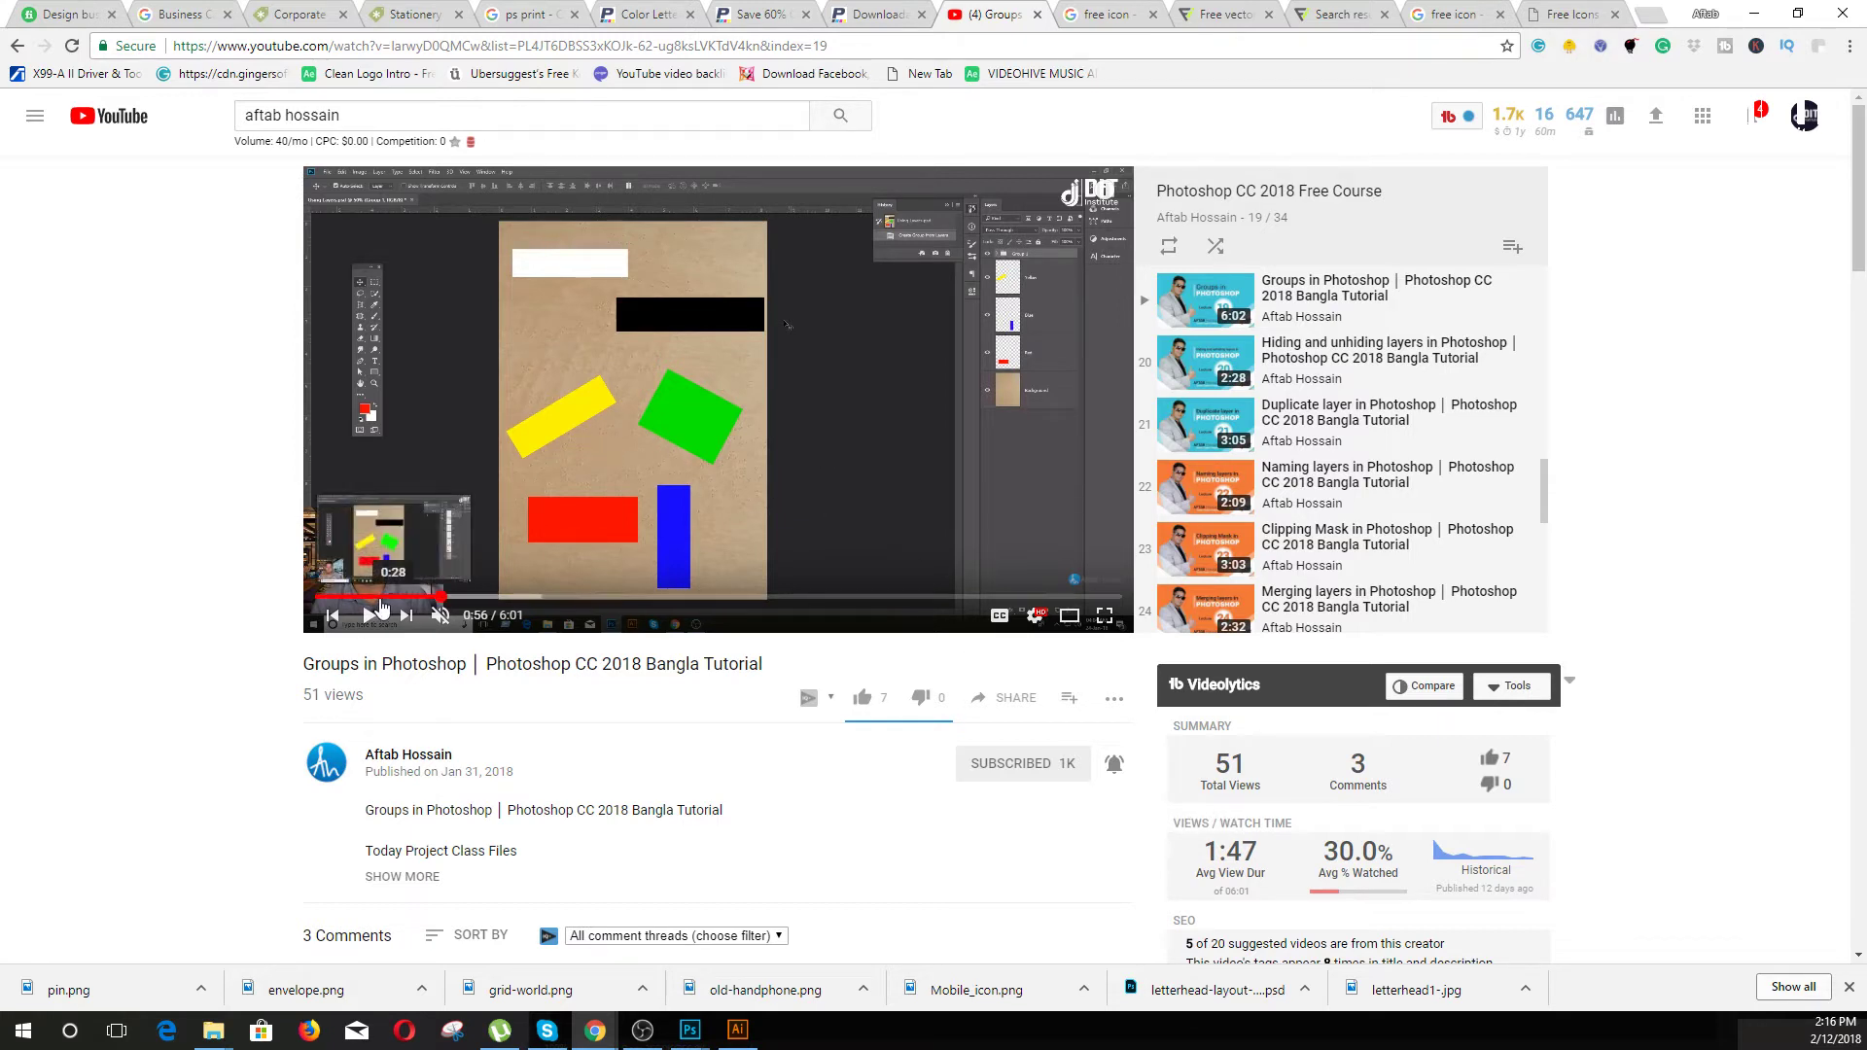
left_click(1755, 14)
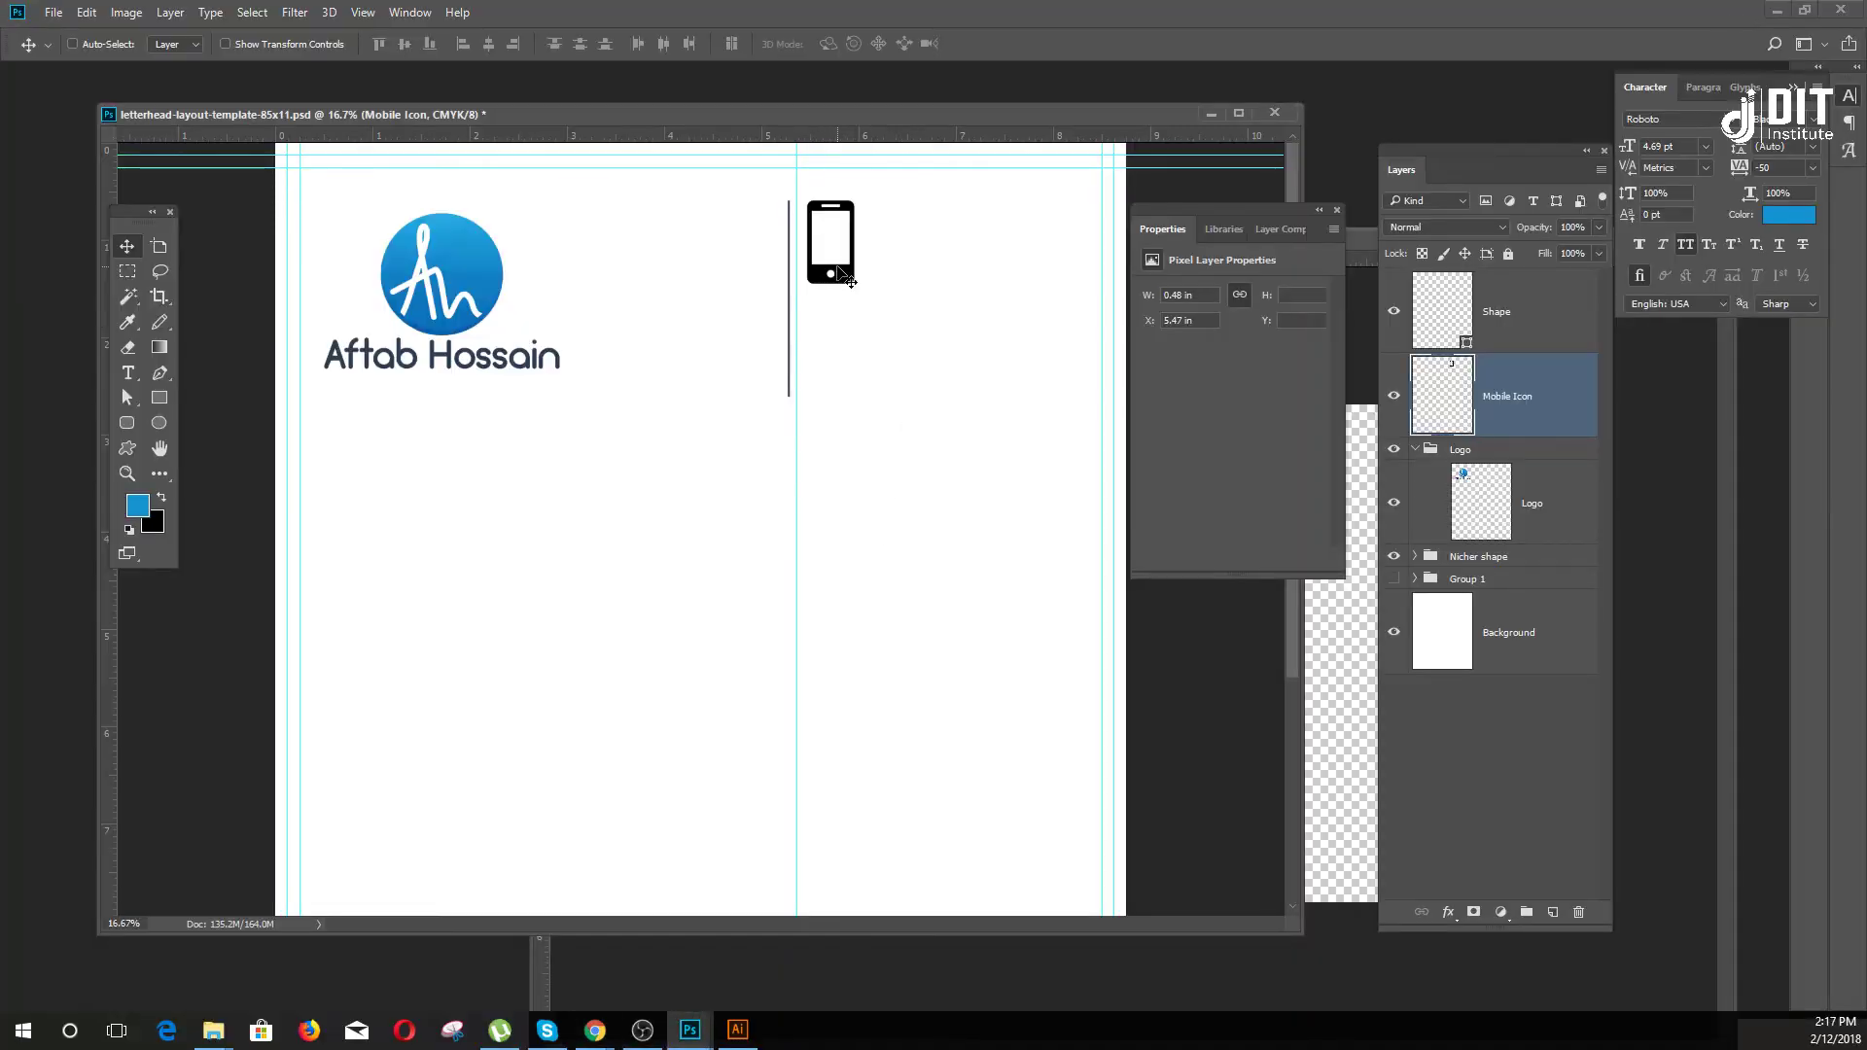
Convert the Mobile Icon layer to a smart object, scale it to about 24%, and shift it beside the divider
right_click(1504, 401)
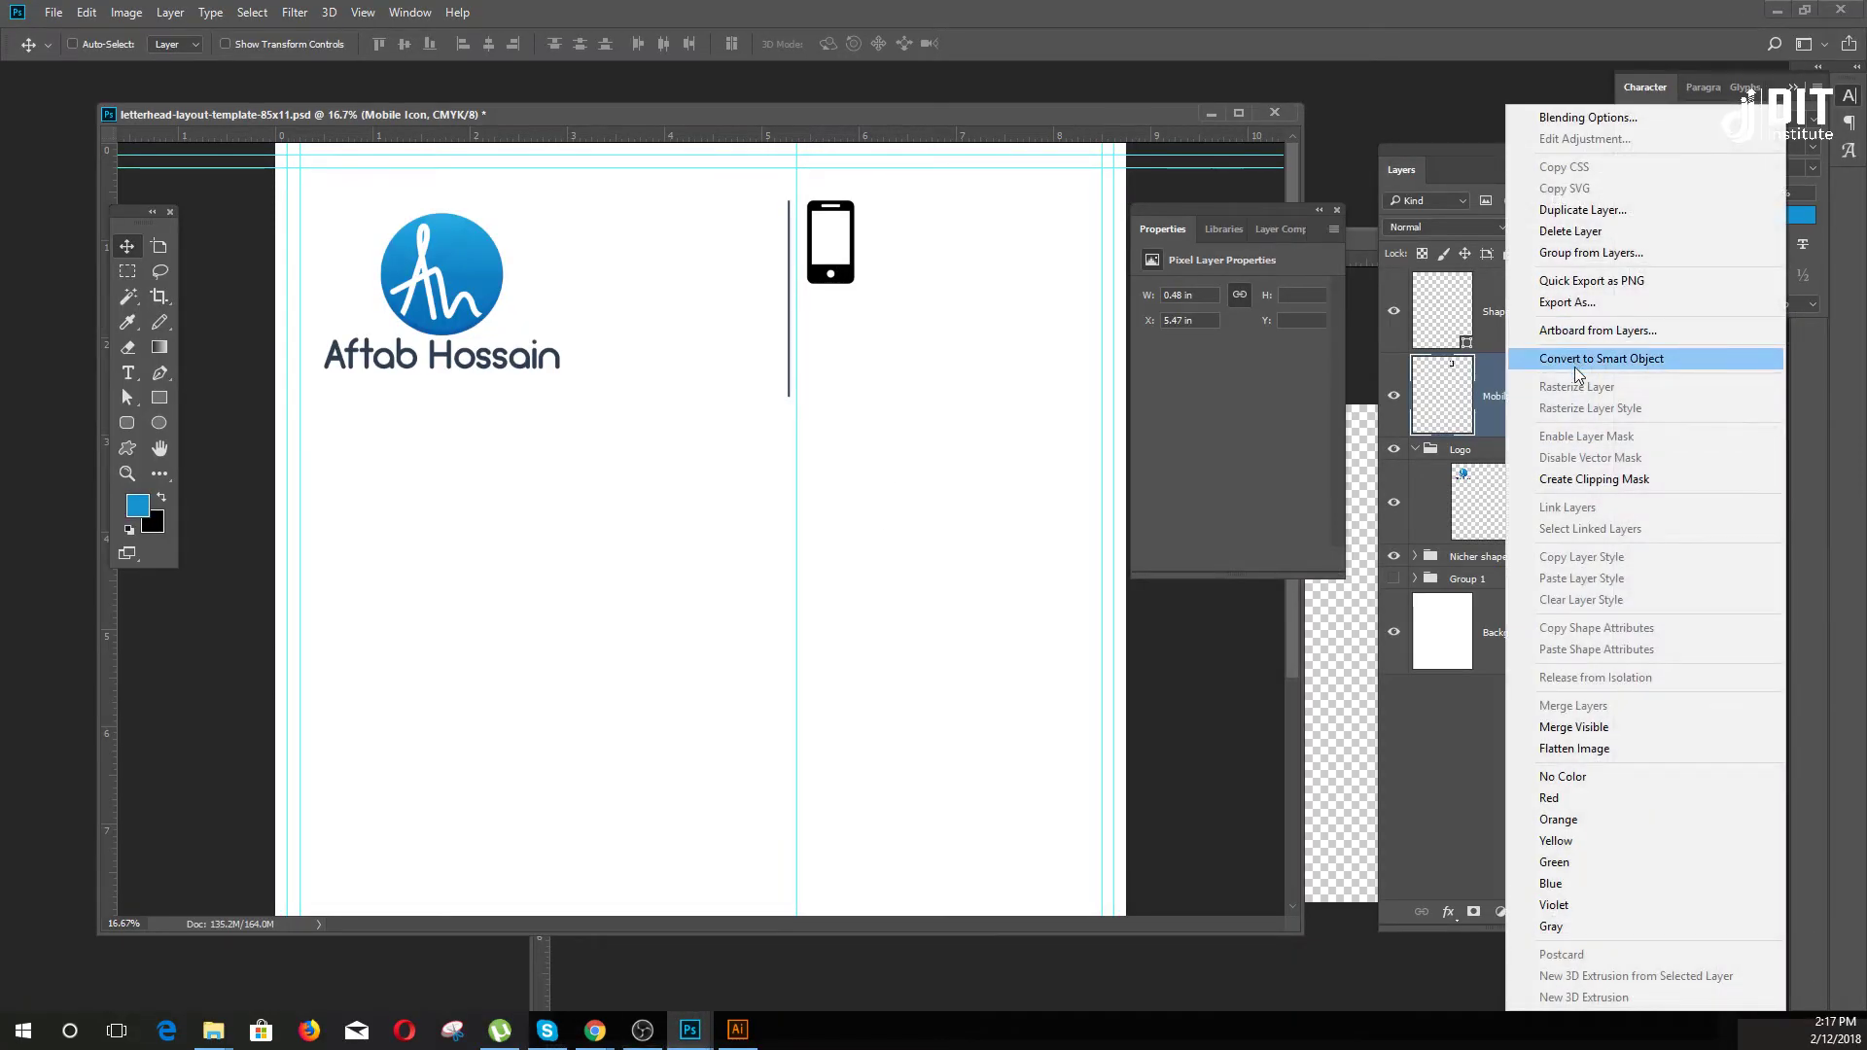
left_click(1573, 359)
key("ctrl+t")
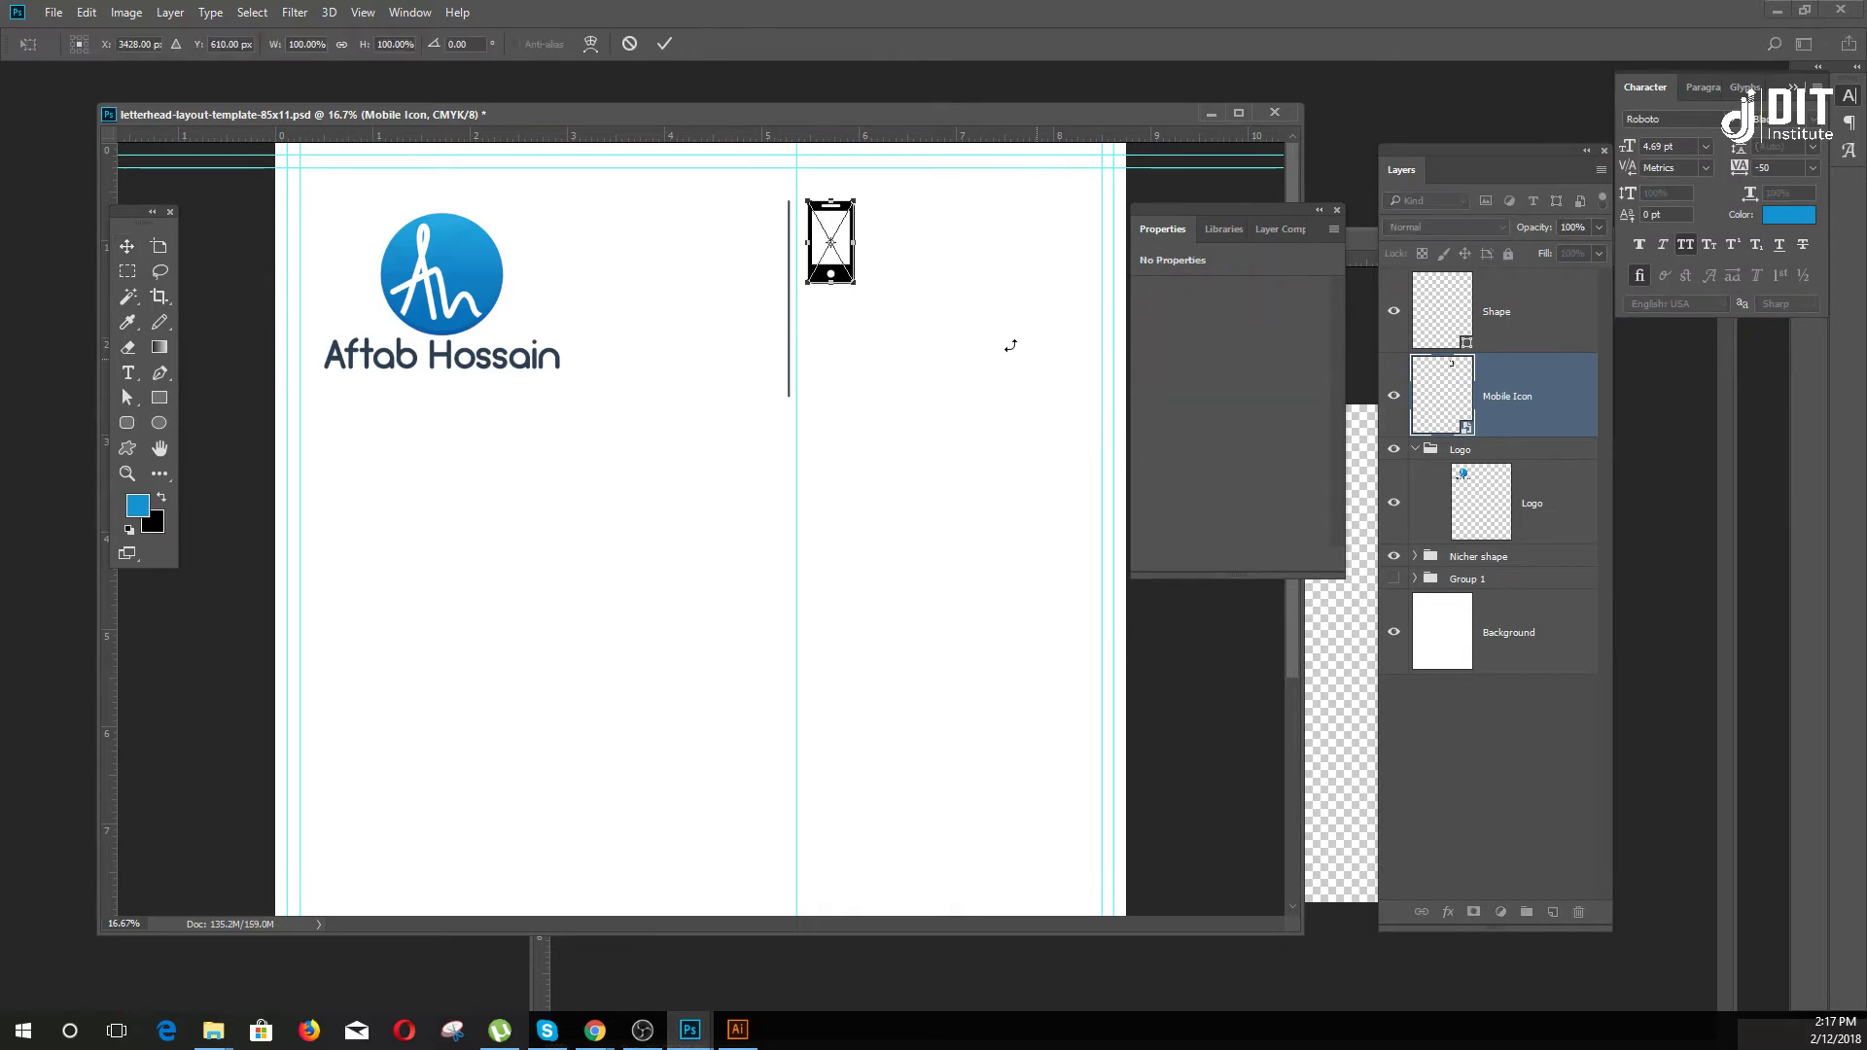
left_click_drag(854, 283, 819, 226)
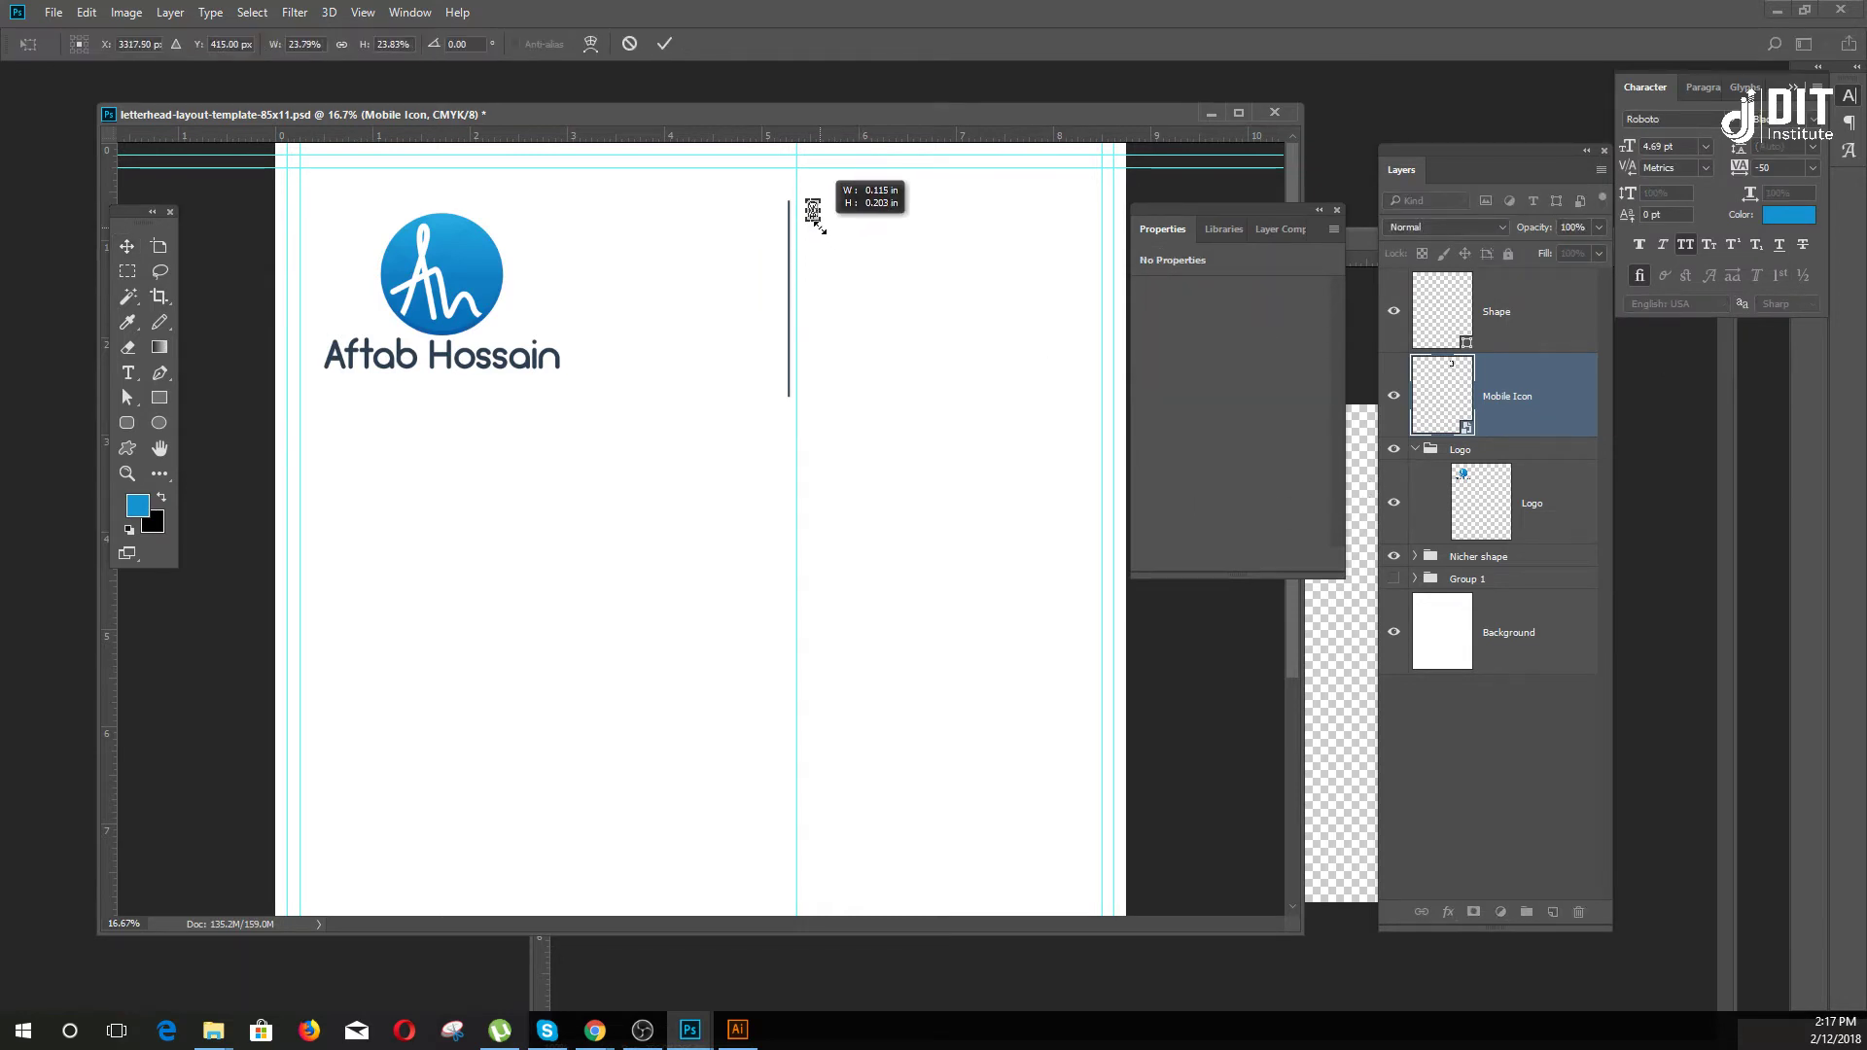
key("Return")
left_click_drag(820, 218, 804, 220)
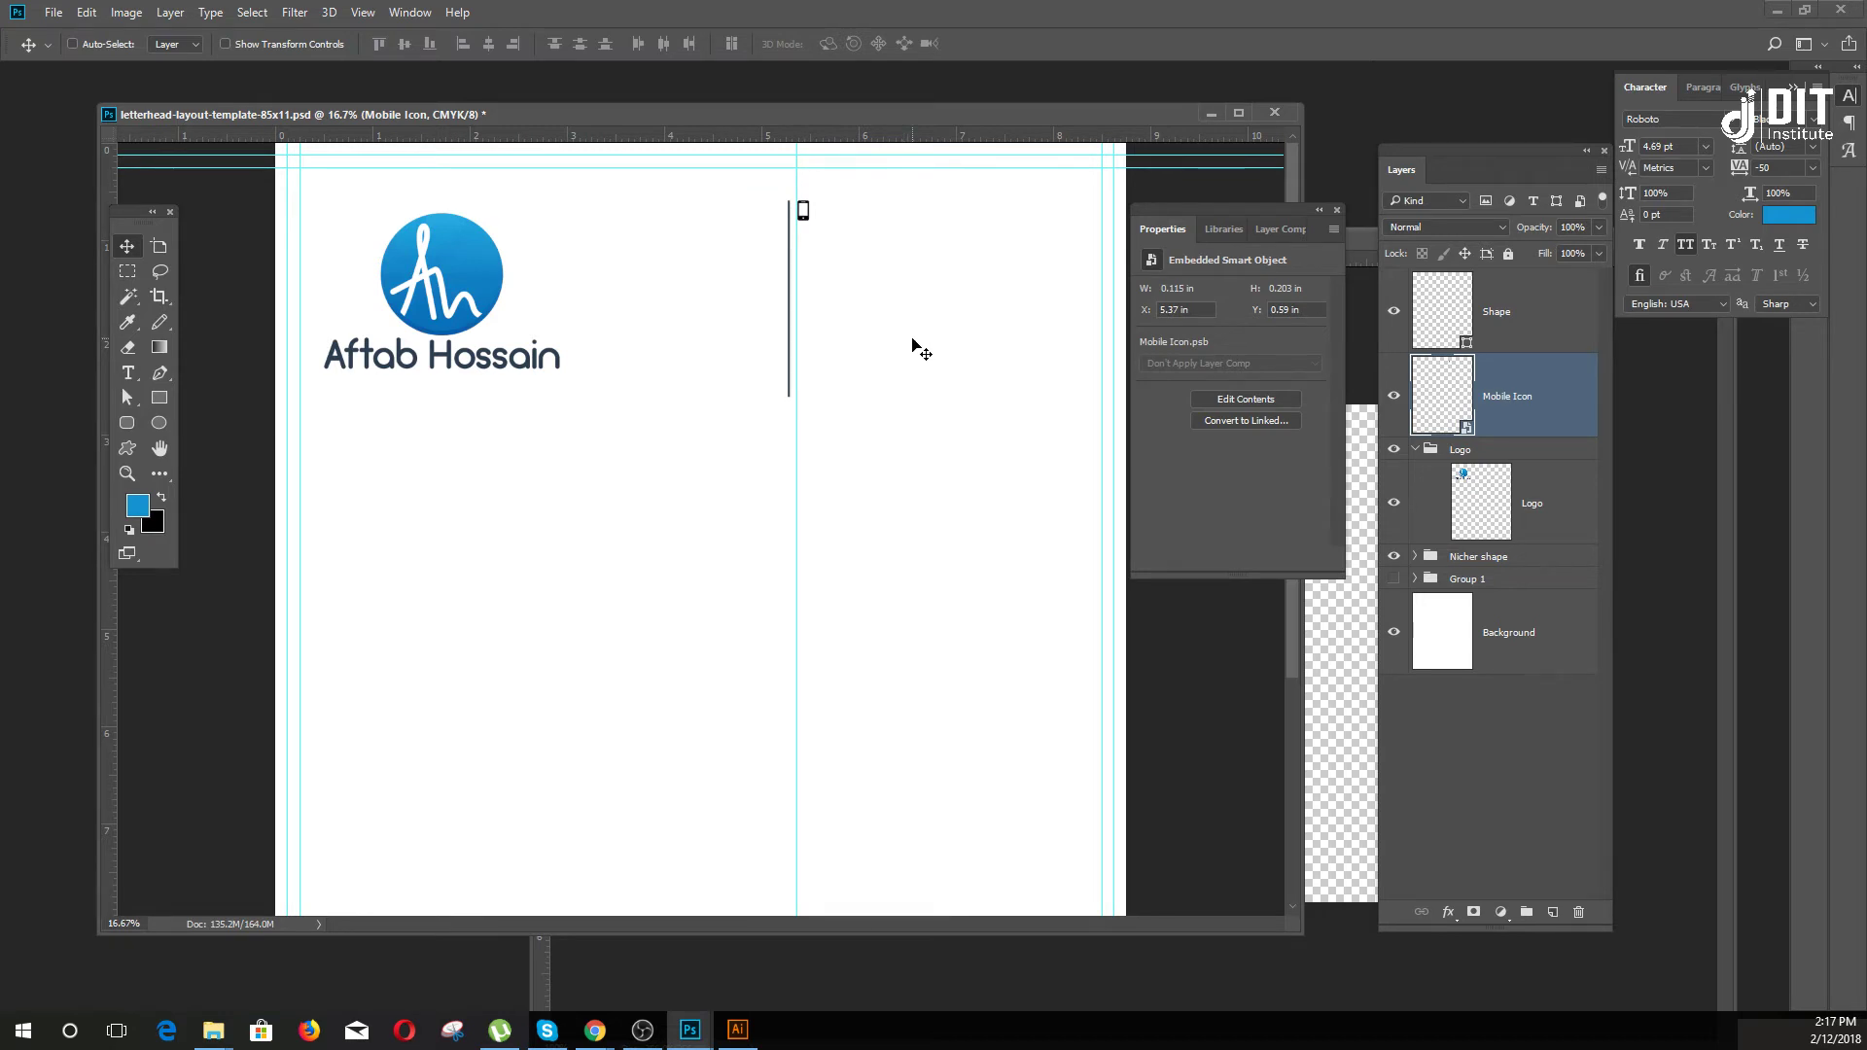
left_click(128, 372)
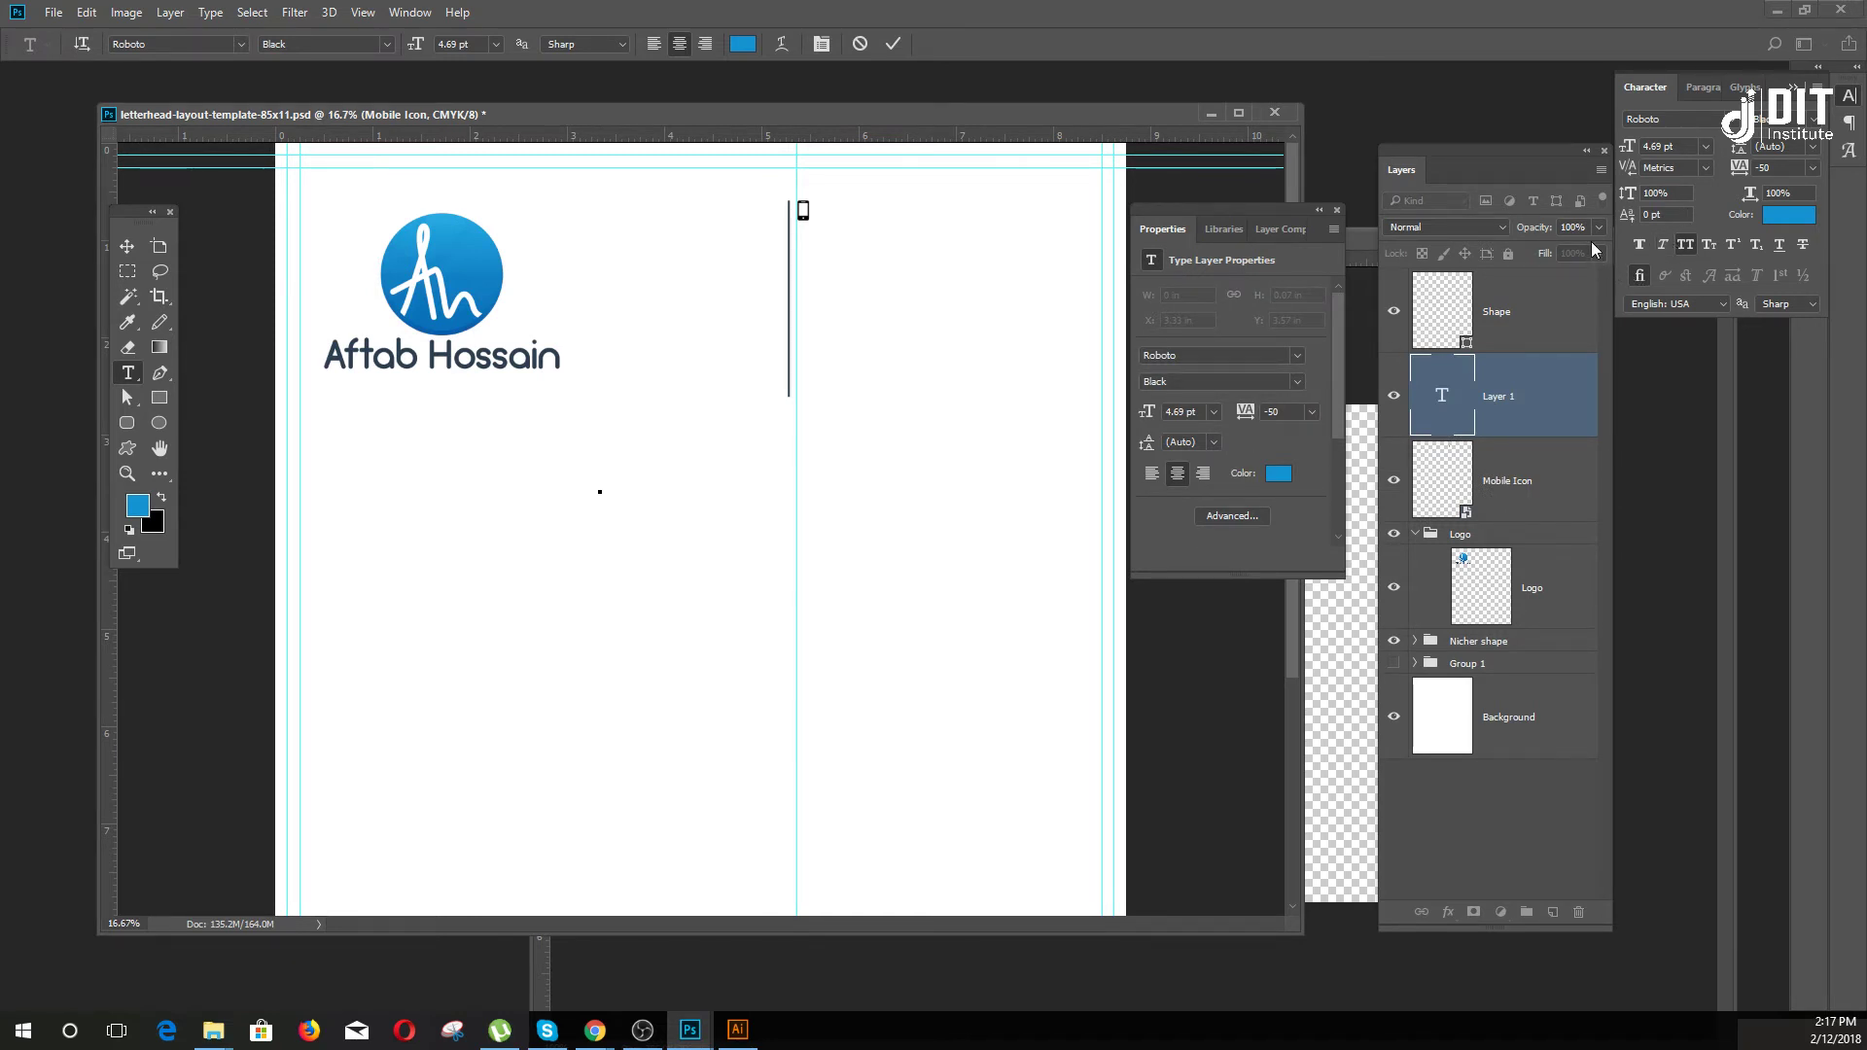
Set the Character panel to 9 pt Lato Regular, discarding the stray empty text layers
left_click(1665, 144)
type("9")
left_click(126, 246)
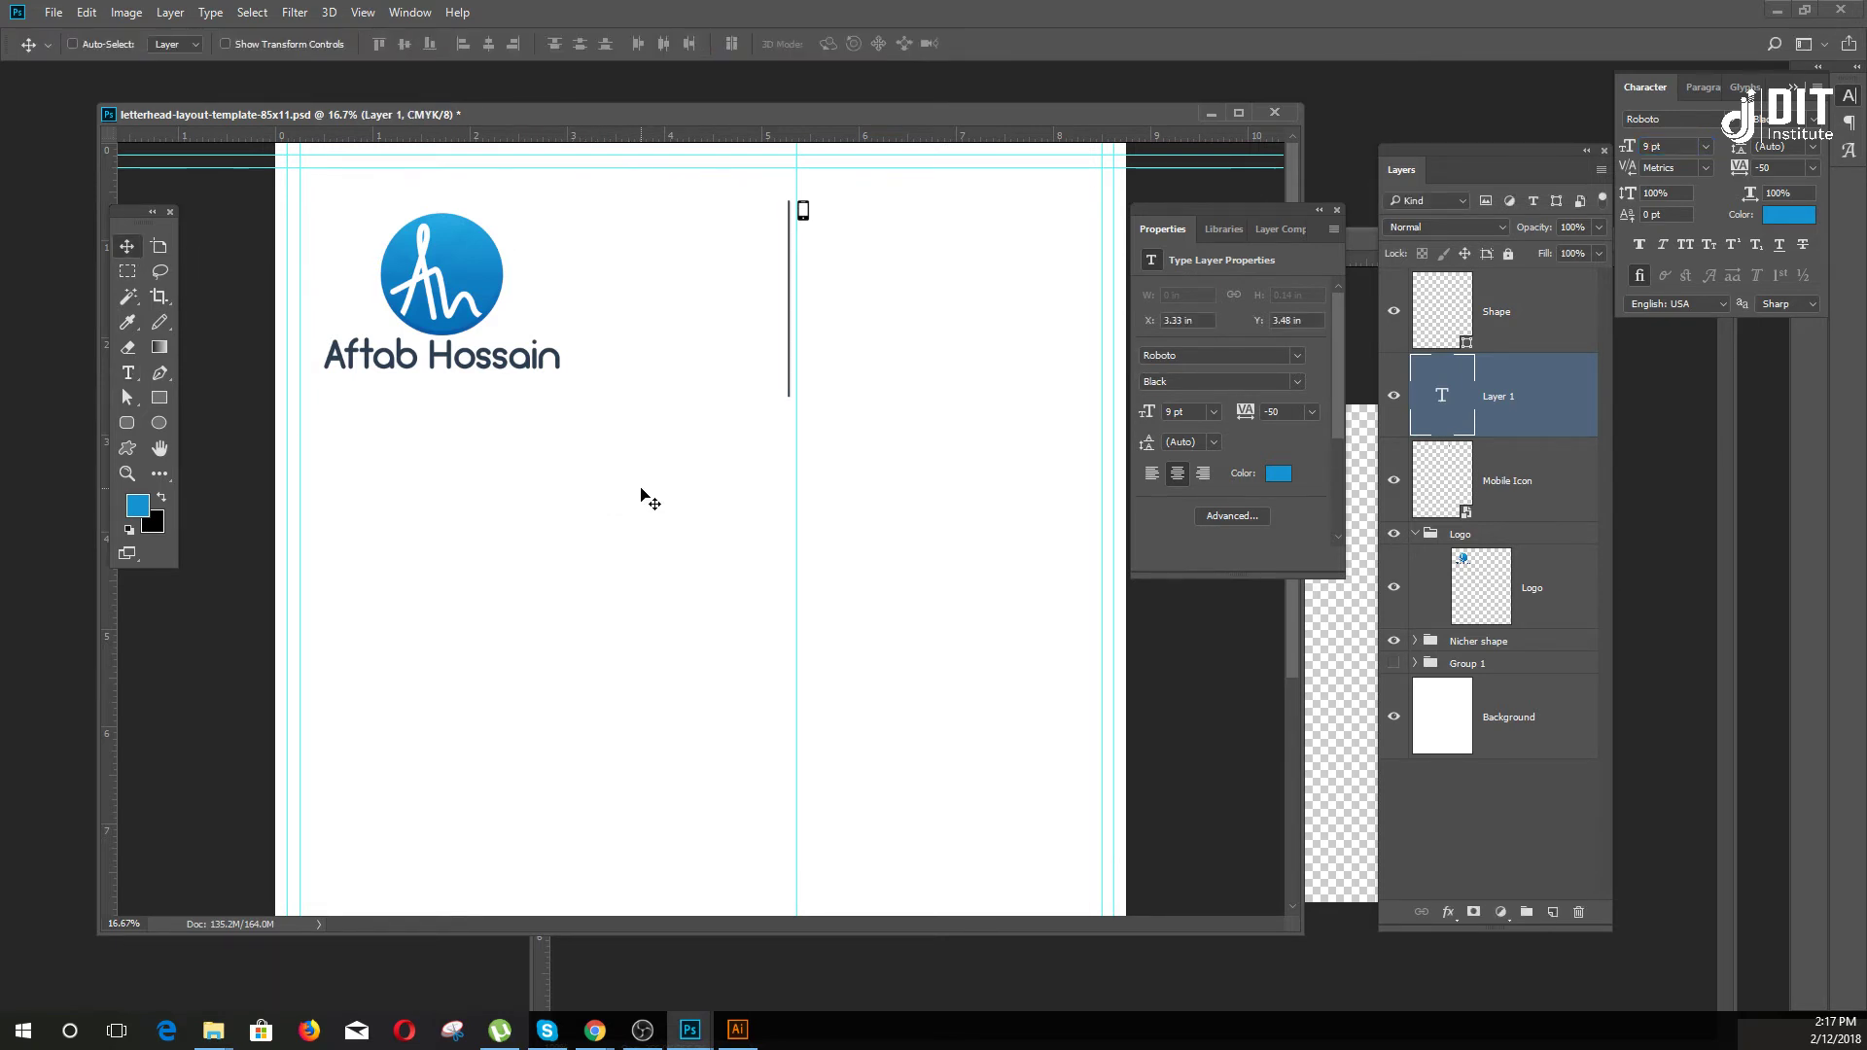
key("t")
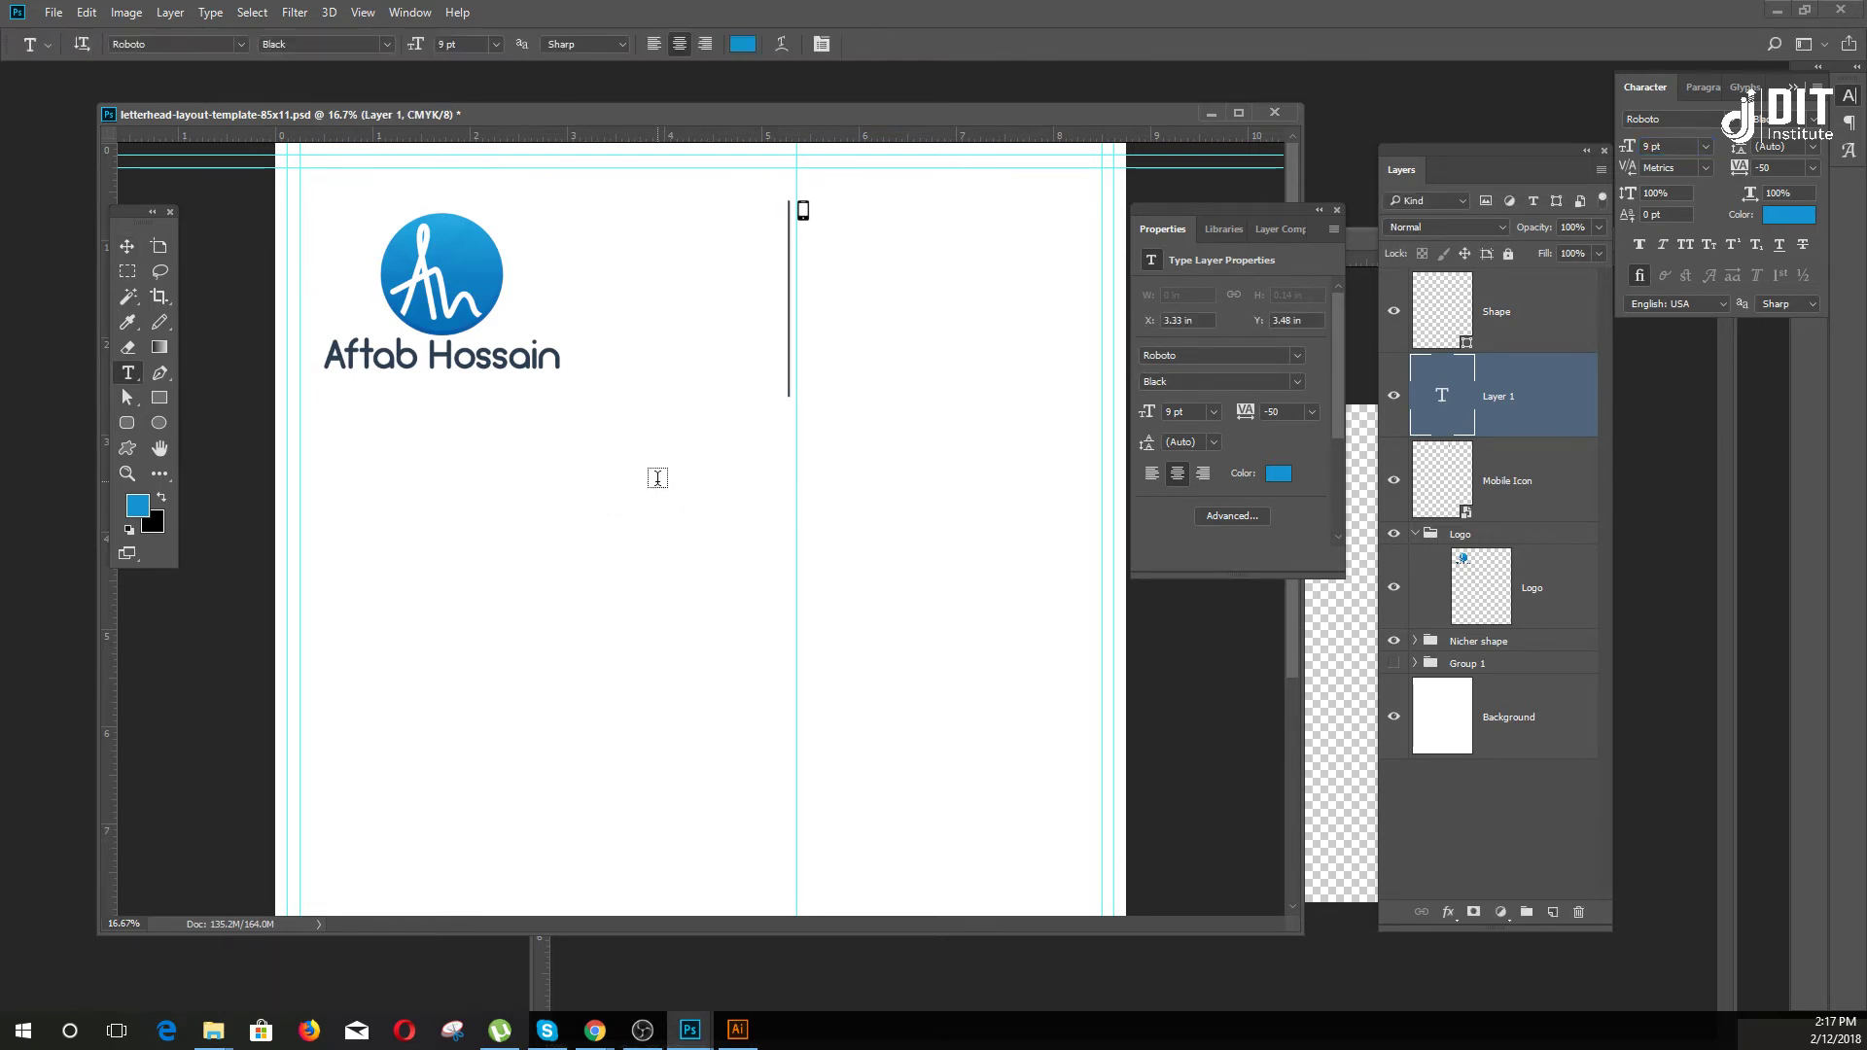
left_click(656, 480)
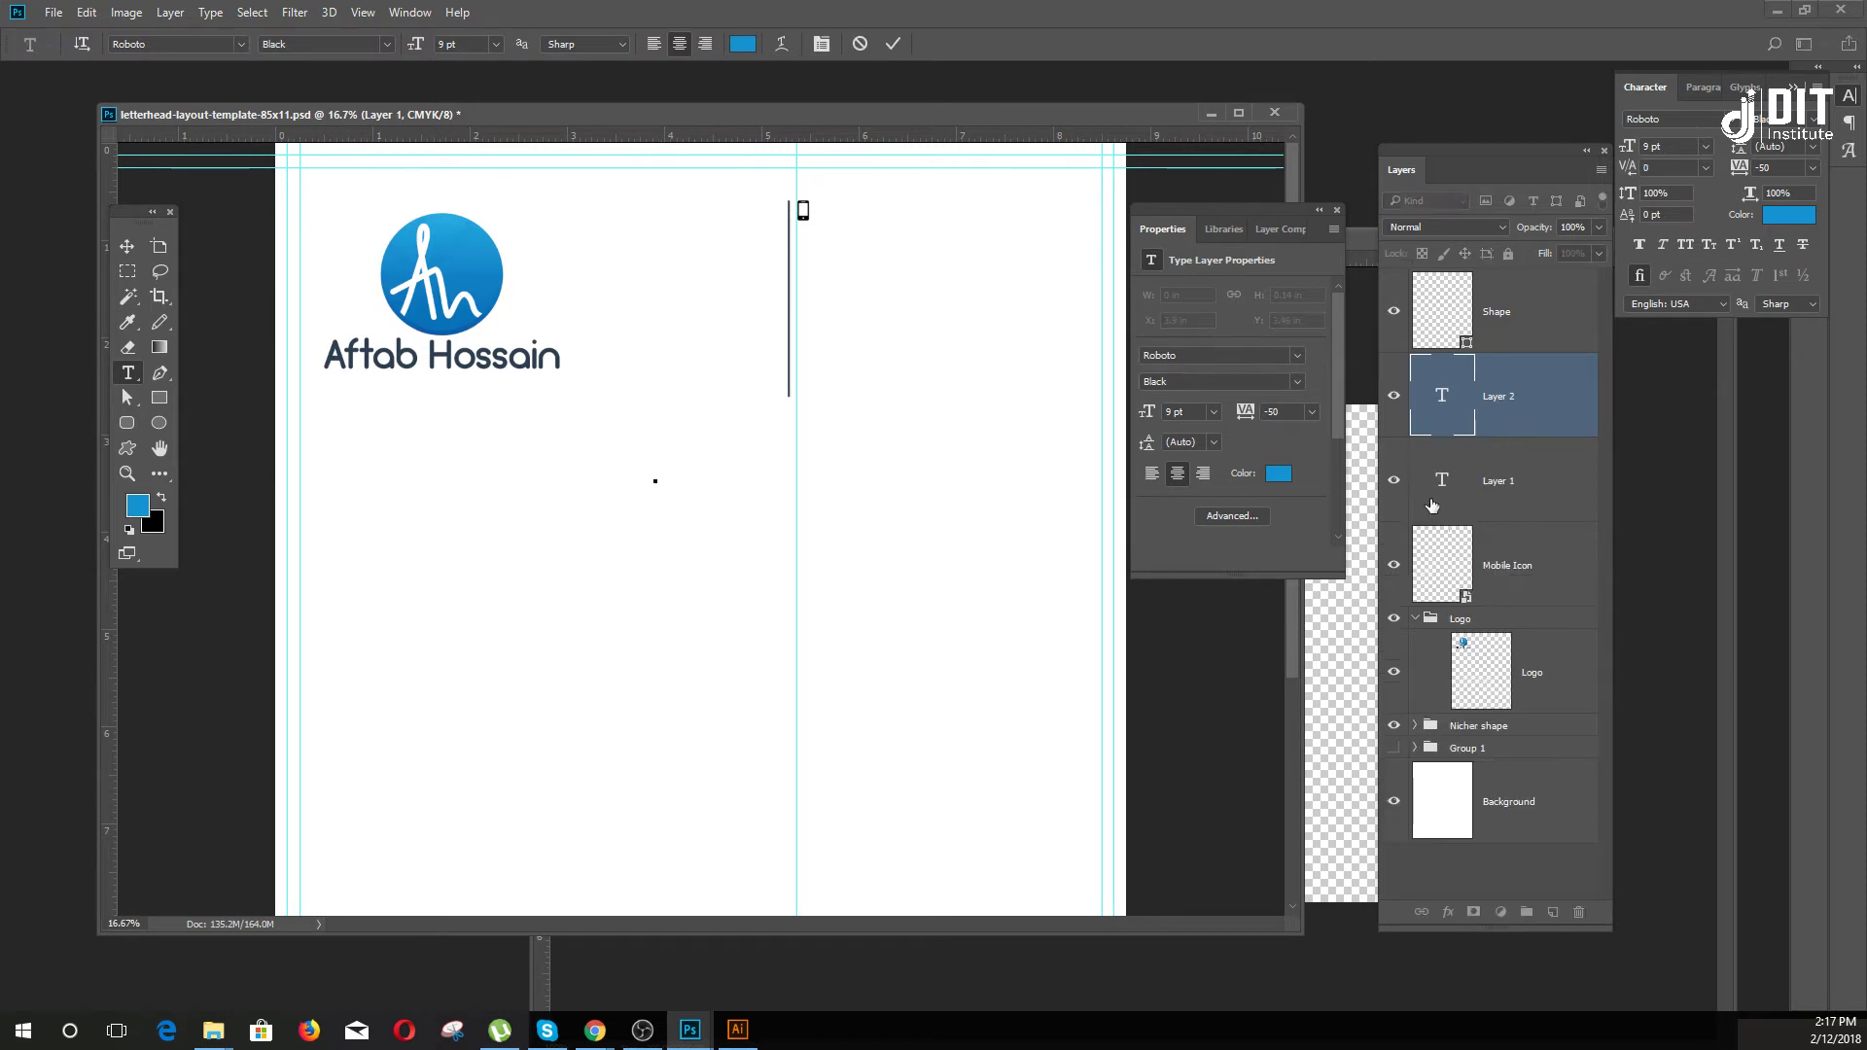
left_click(1519, 483)
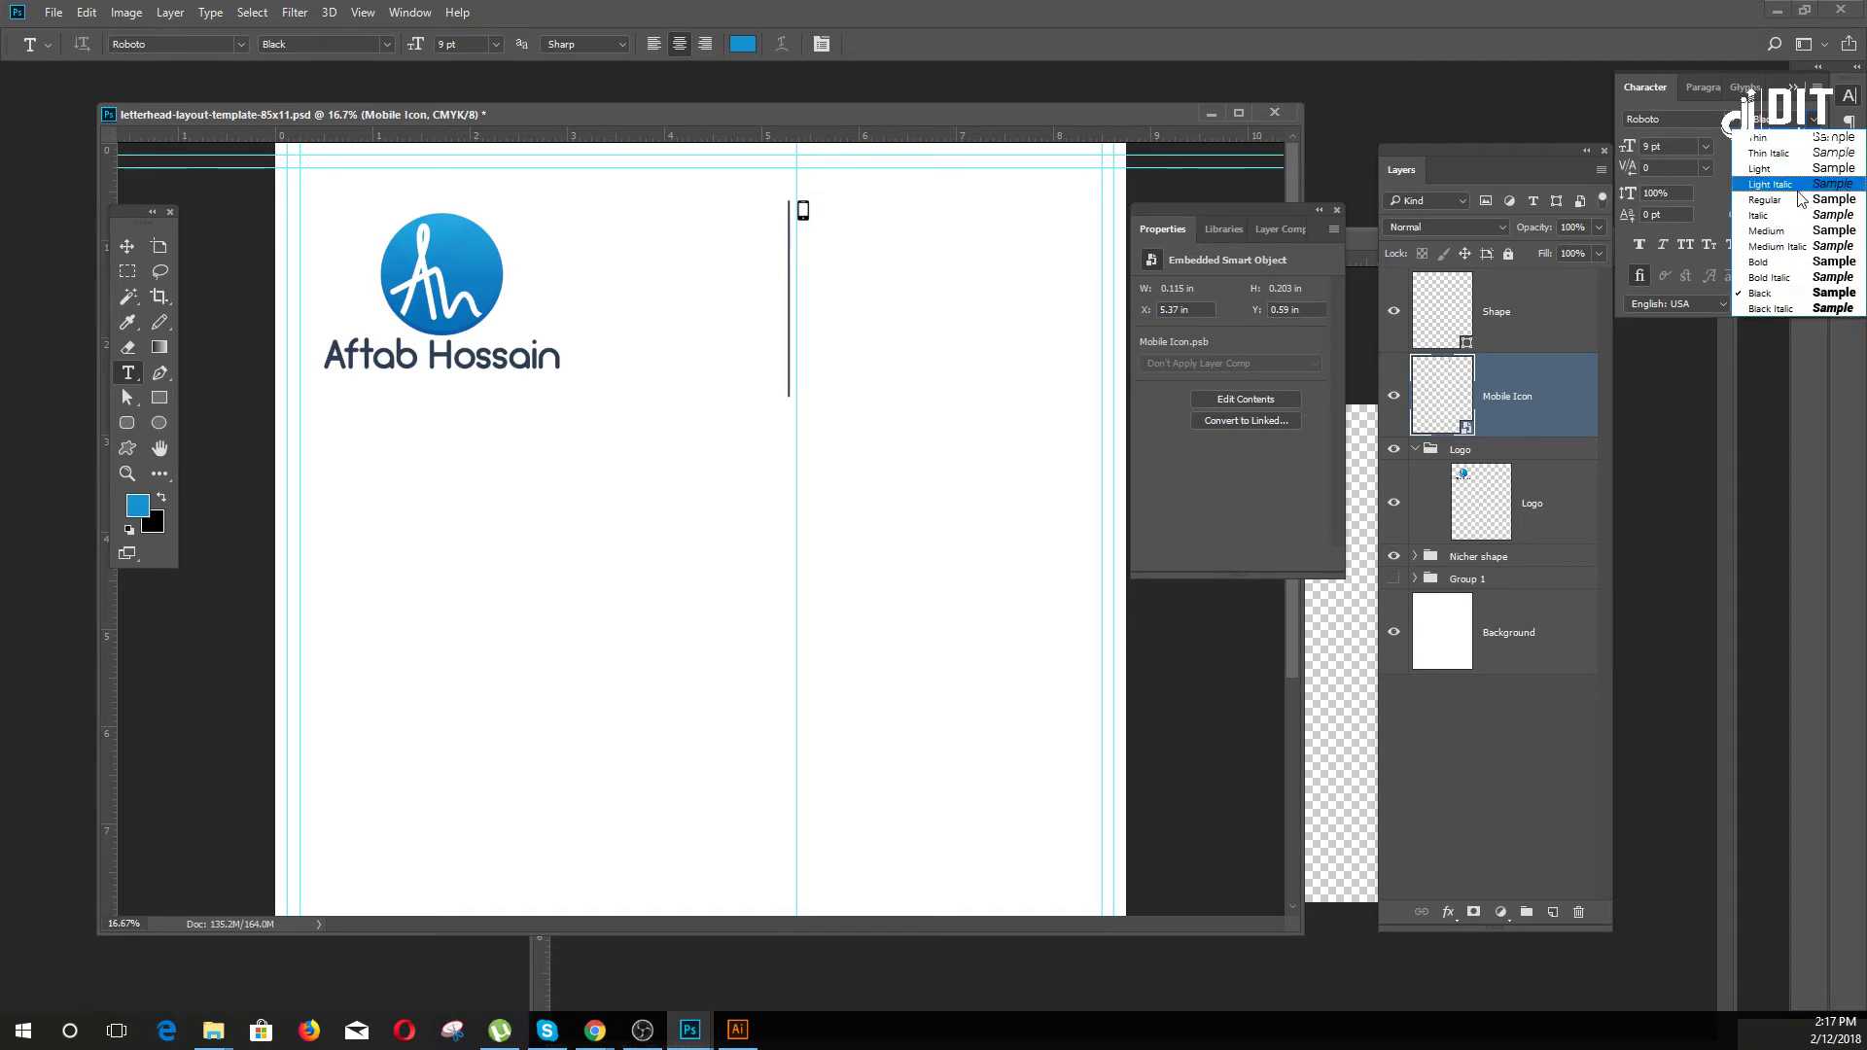
left_click(1780, 135)
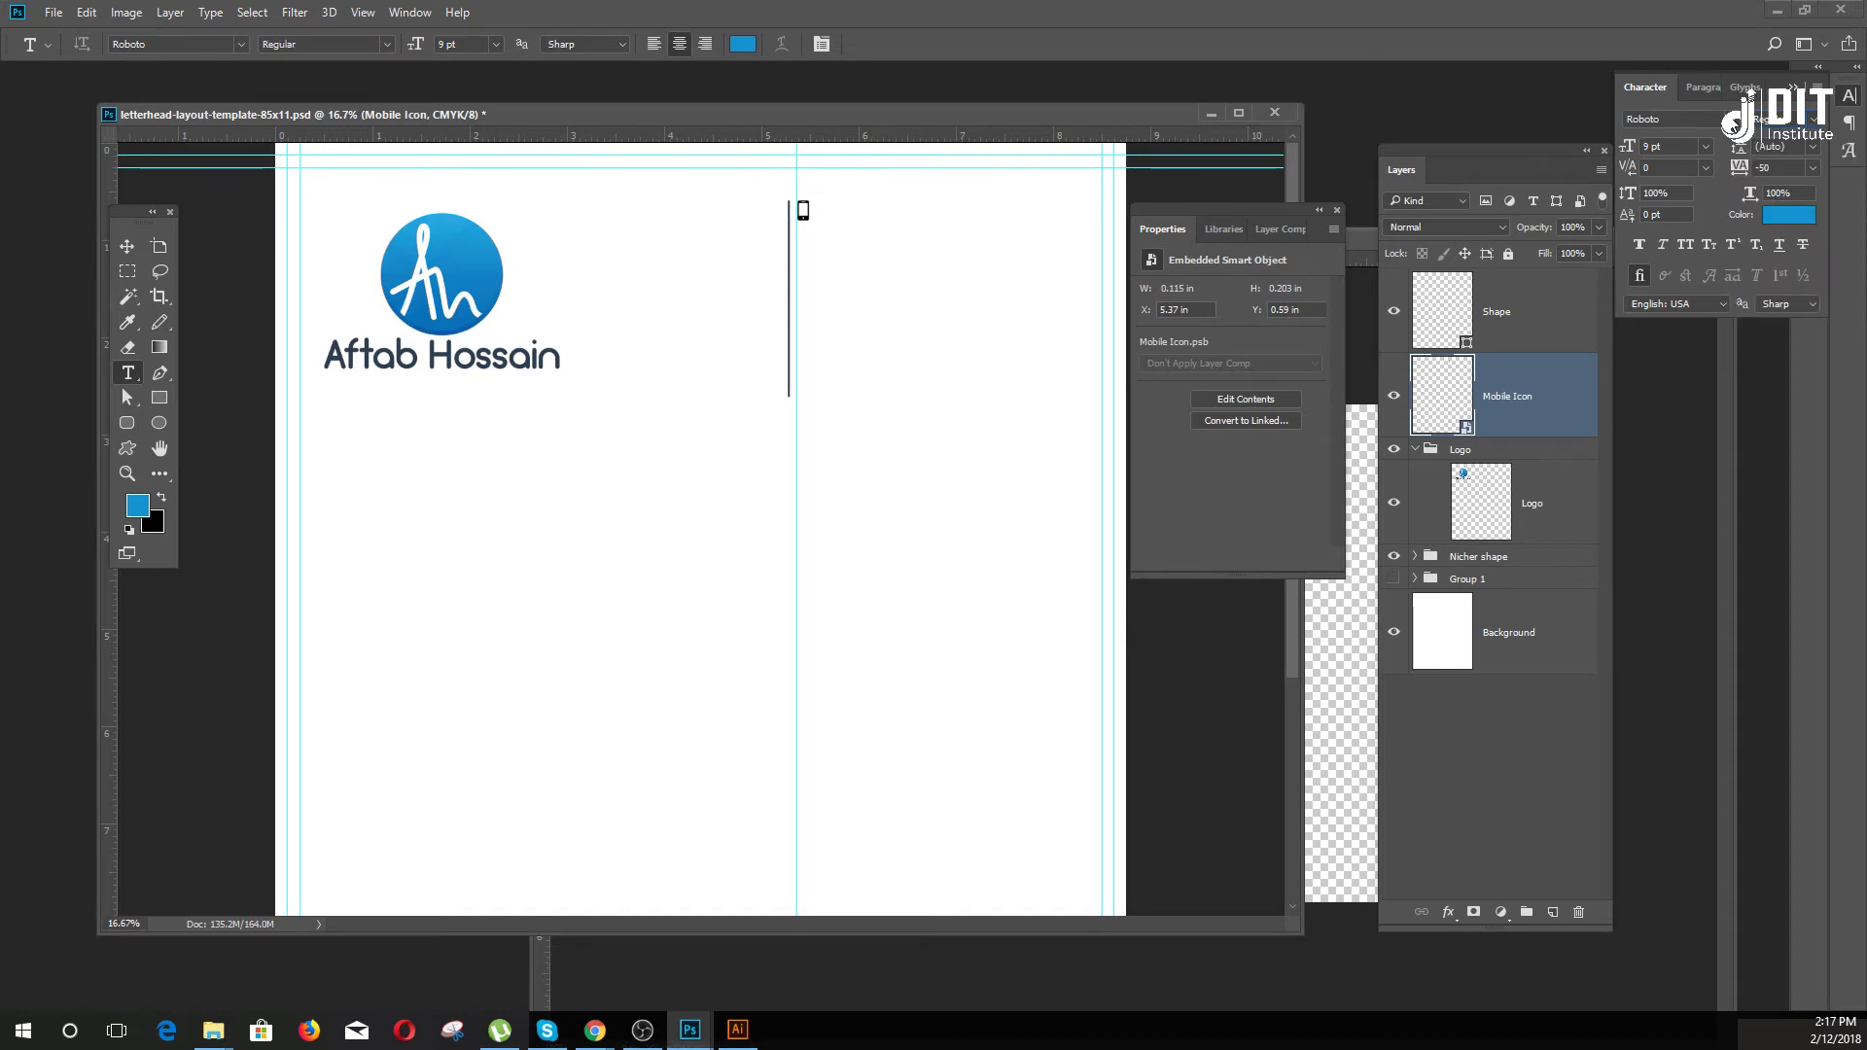
left_click(1734, 120)
left_click(1734, 121)
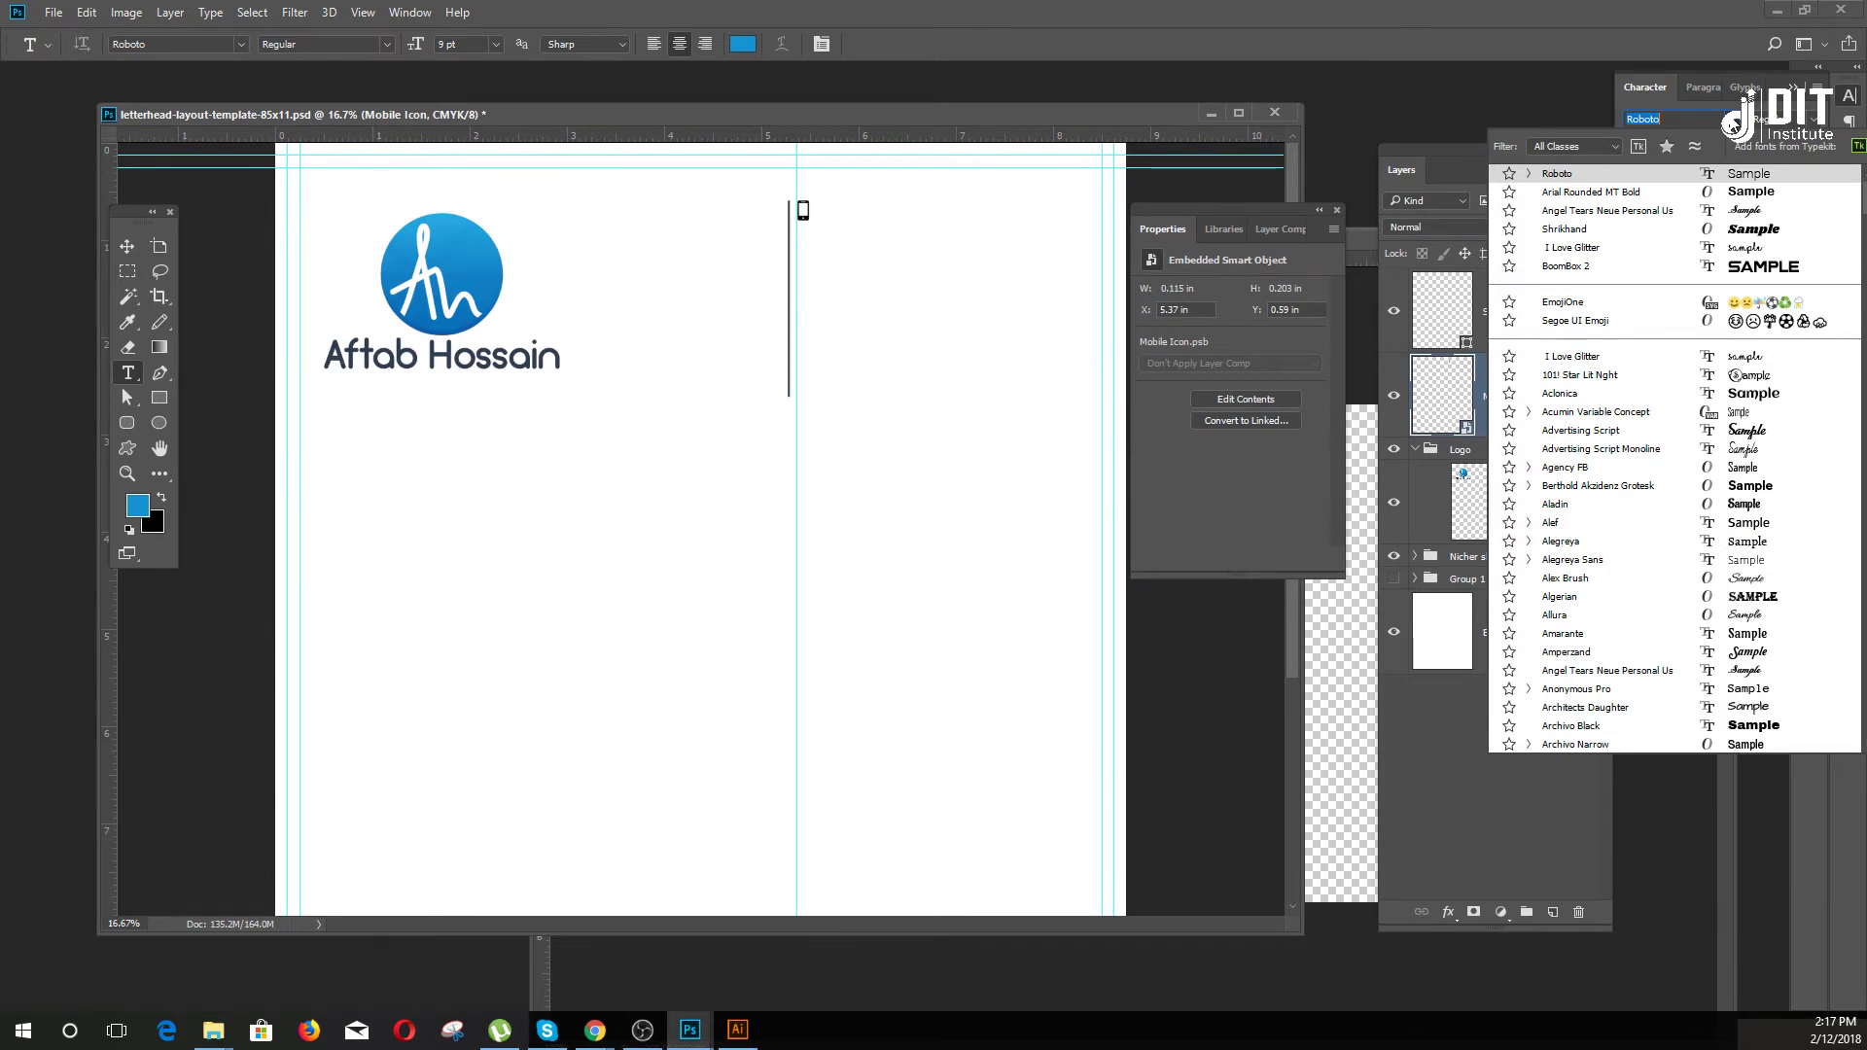
type("Lato")
key("Return")
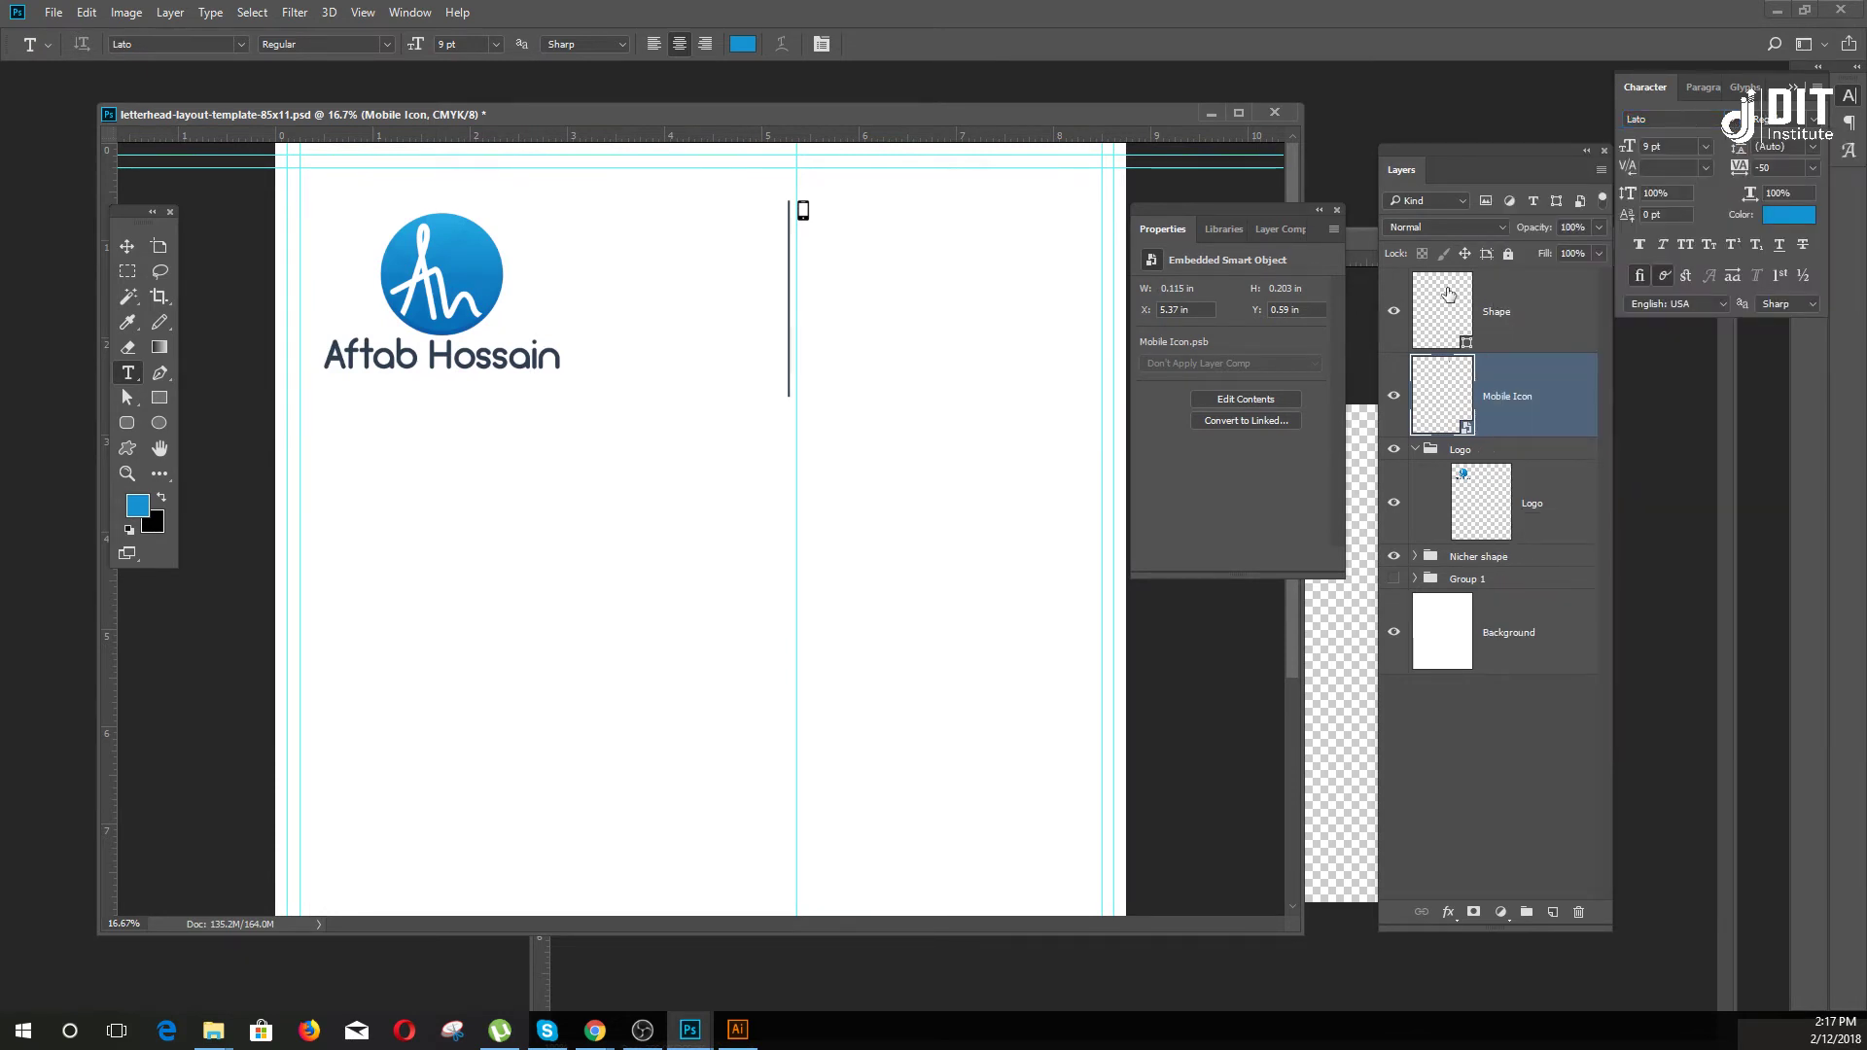
Type the contact phone number as a new text line and move it higher
left_click(658, 516)
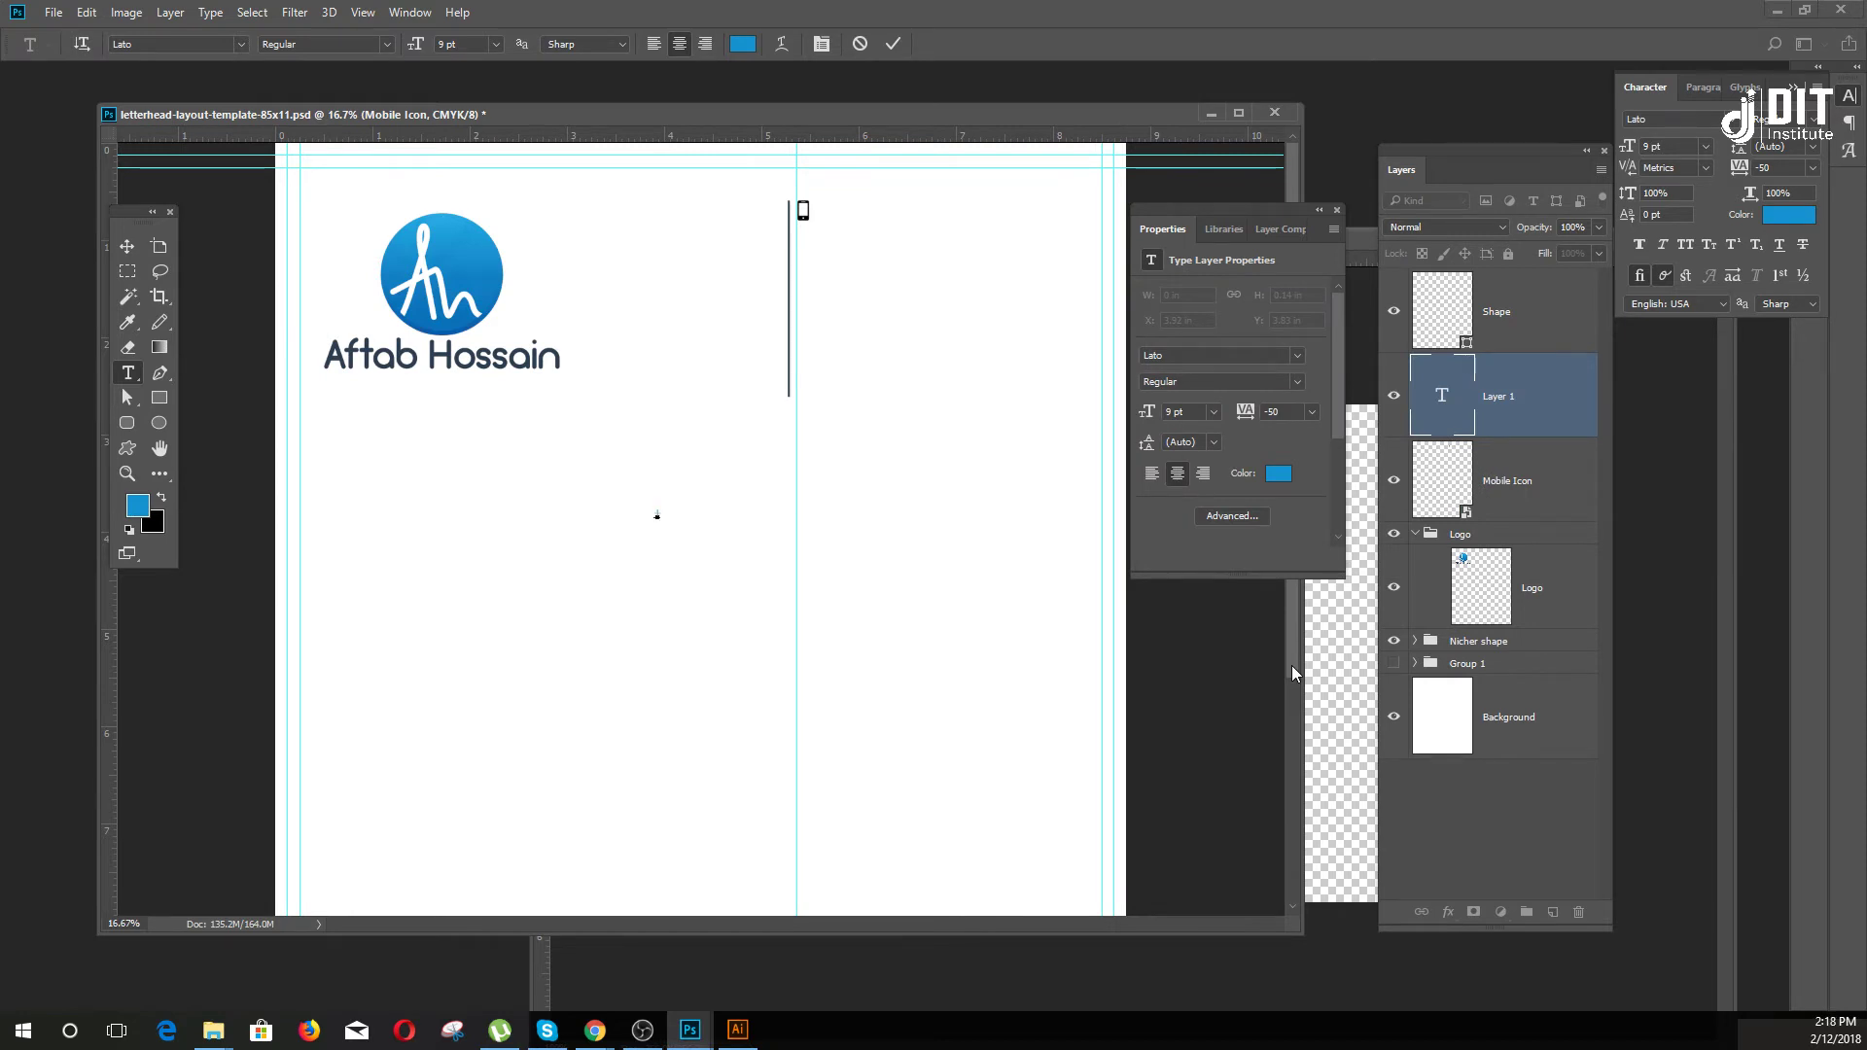
left_click(128, 246)
left_click_drag(639, 515, 644, 478)
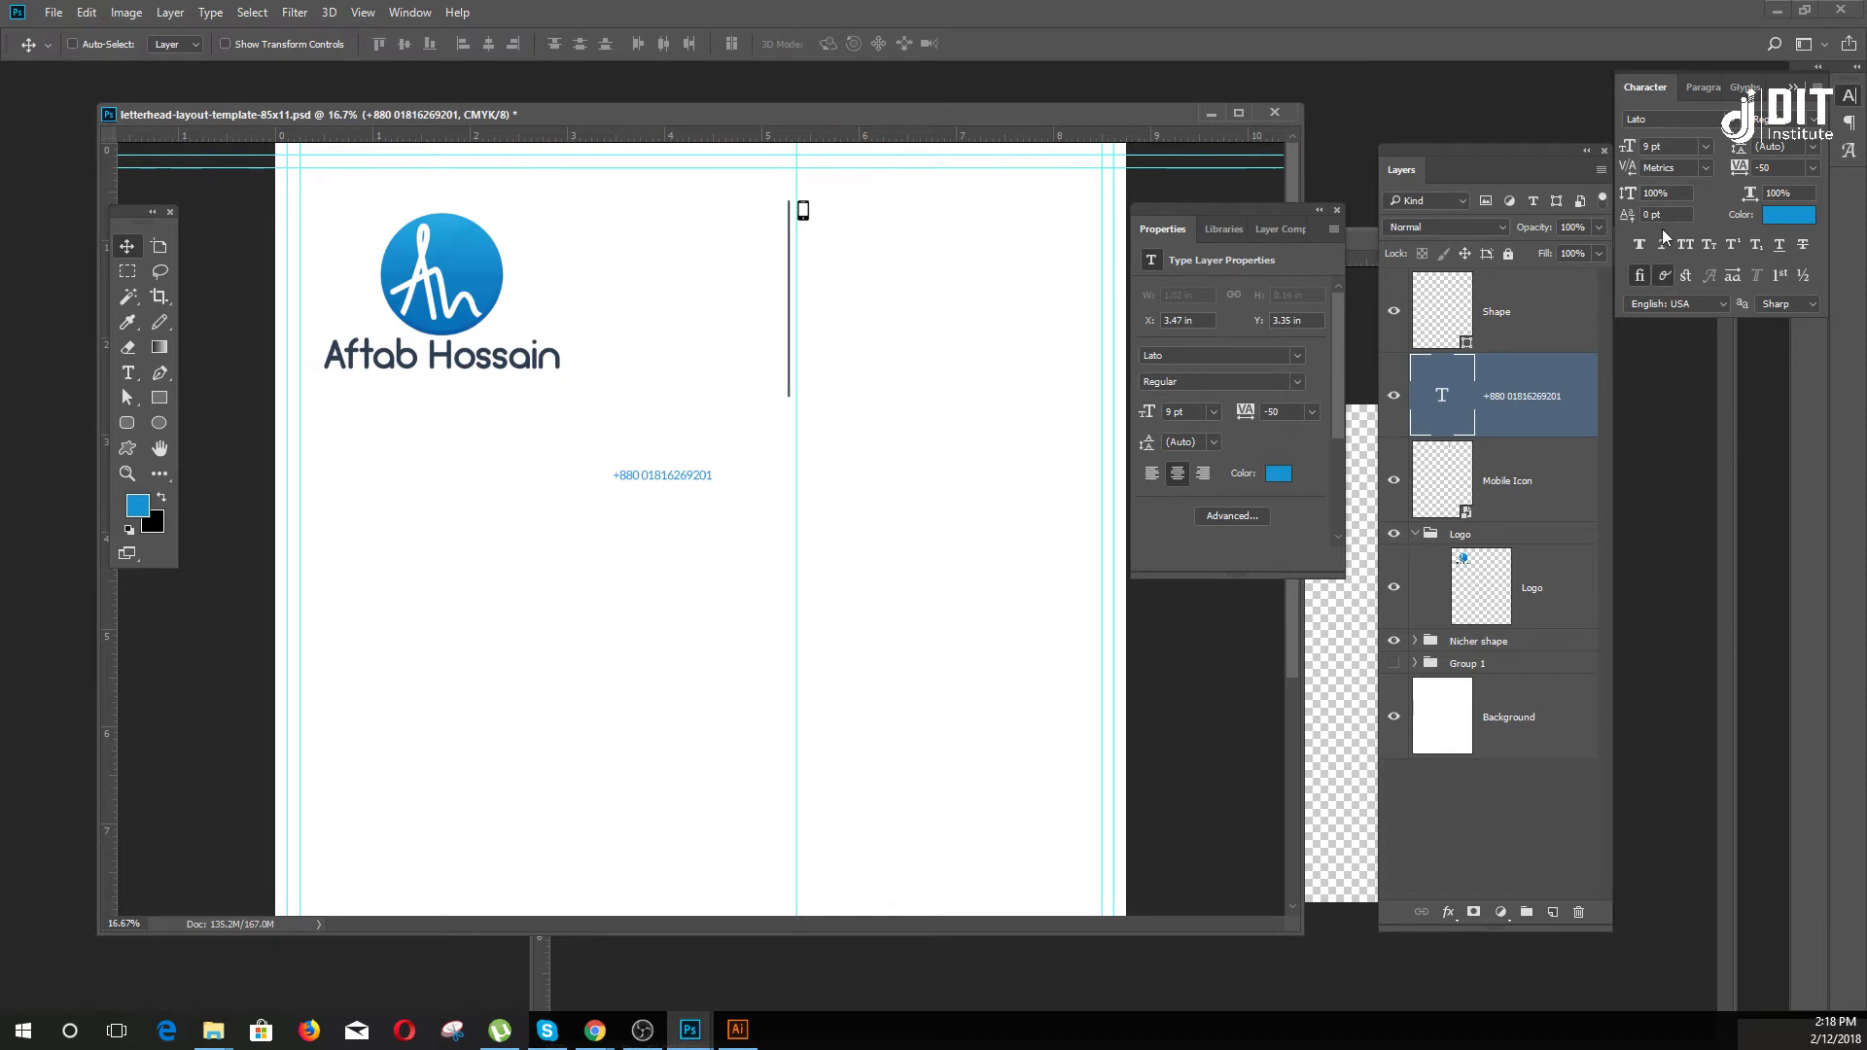
Drag the phone number beside the mobile icon, then zoom into the header area
left_click_drag(655, 486, 873, 222)
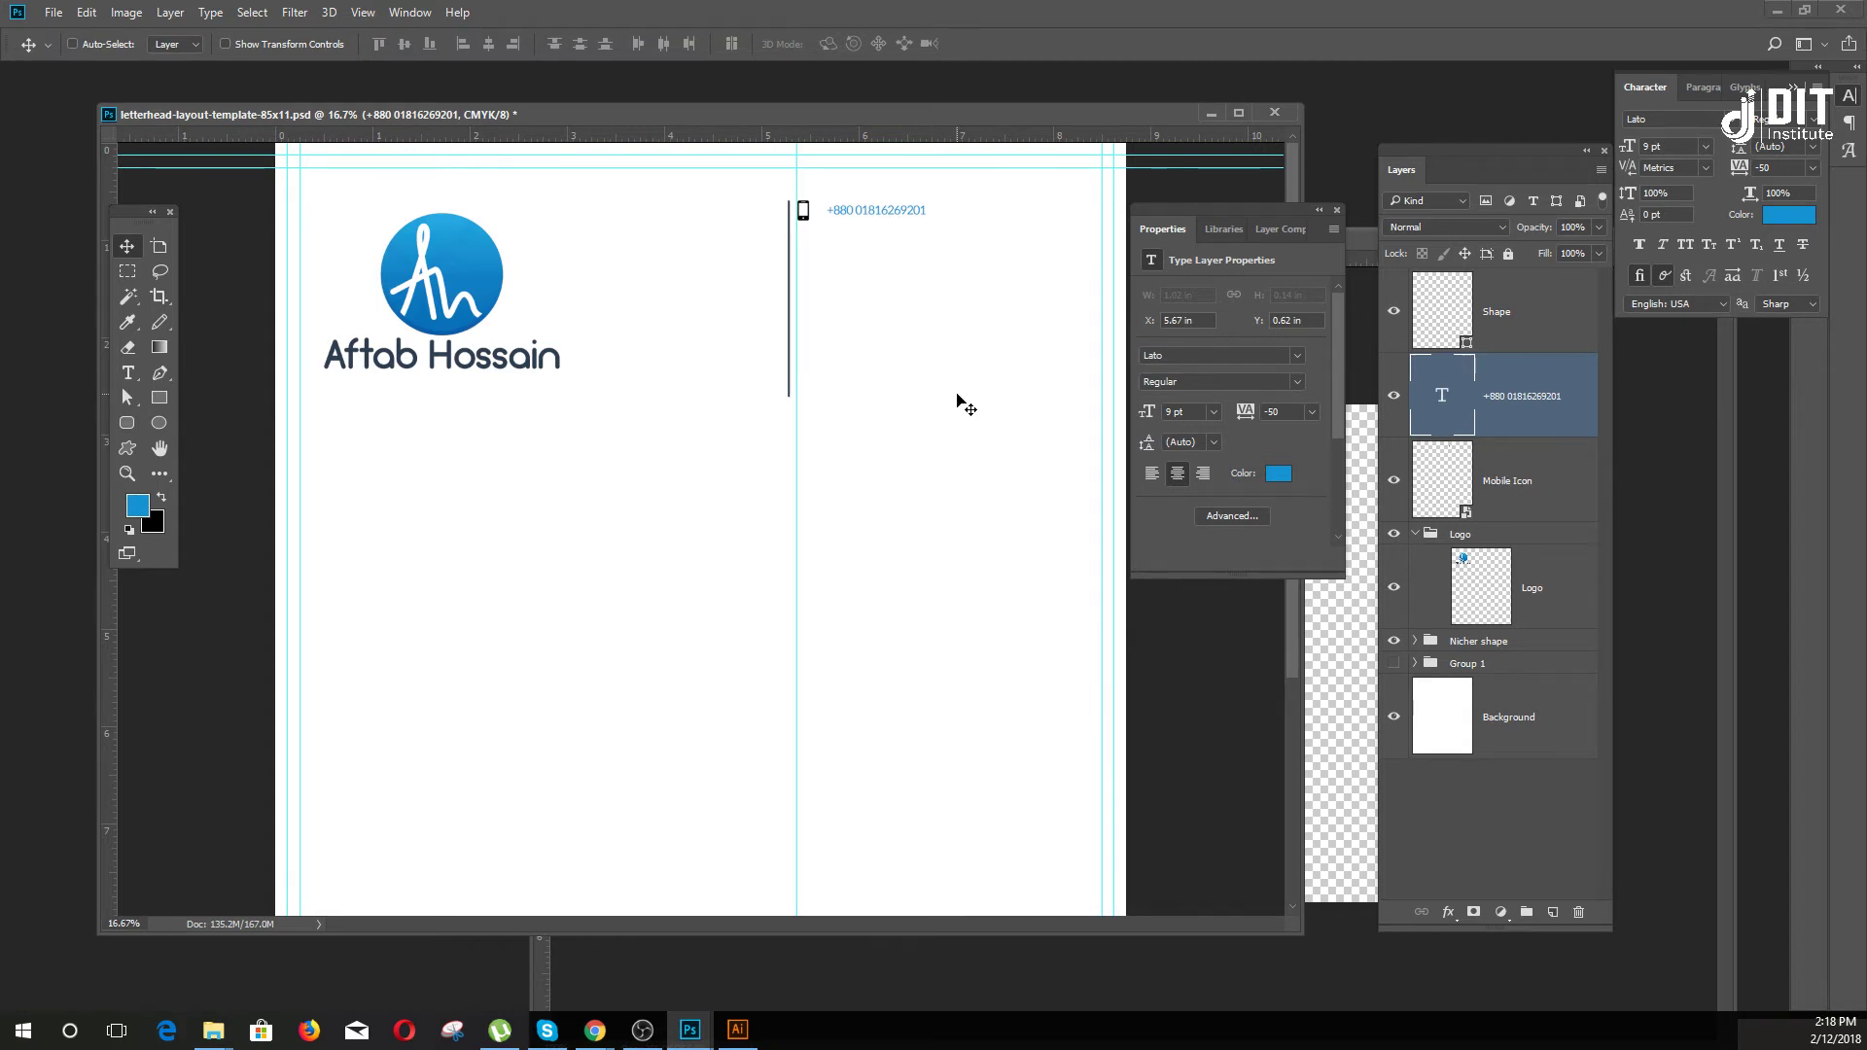
key("ctrl+plus")
left_click_drag(801, 437, 537, 764)
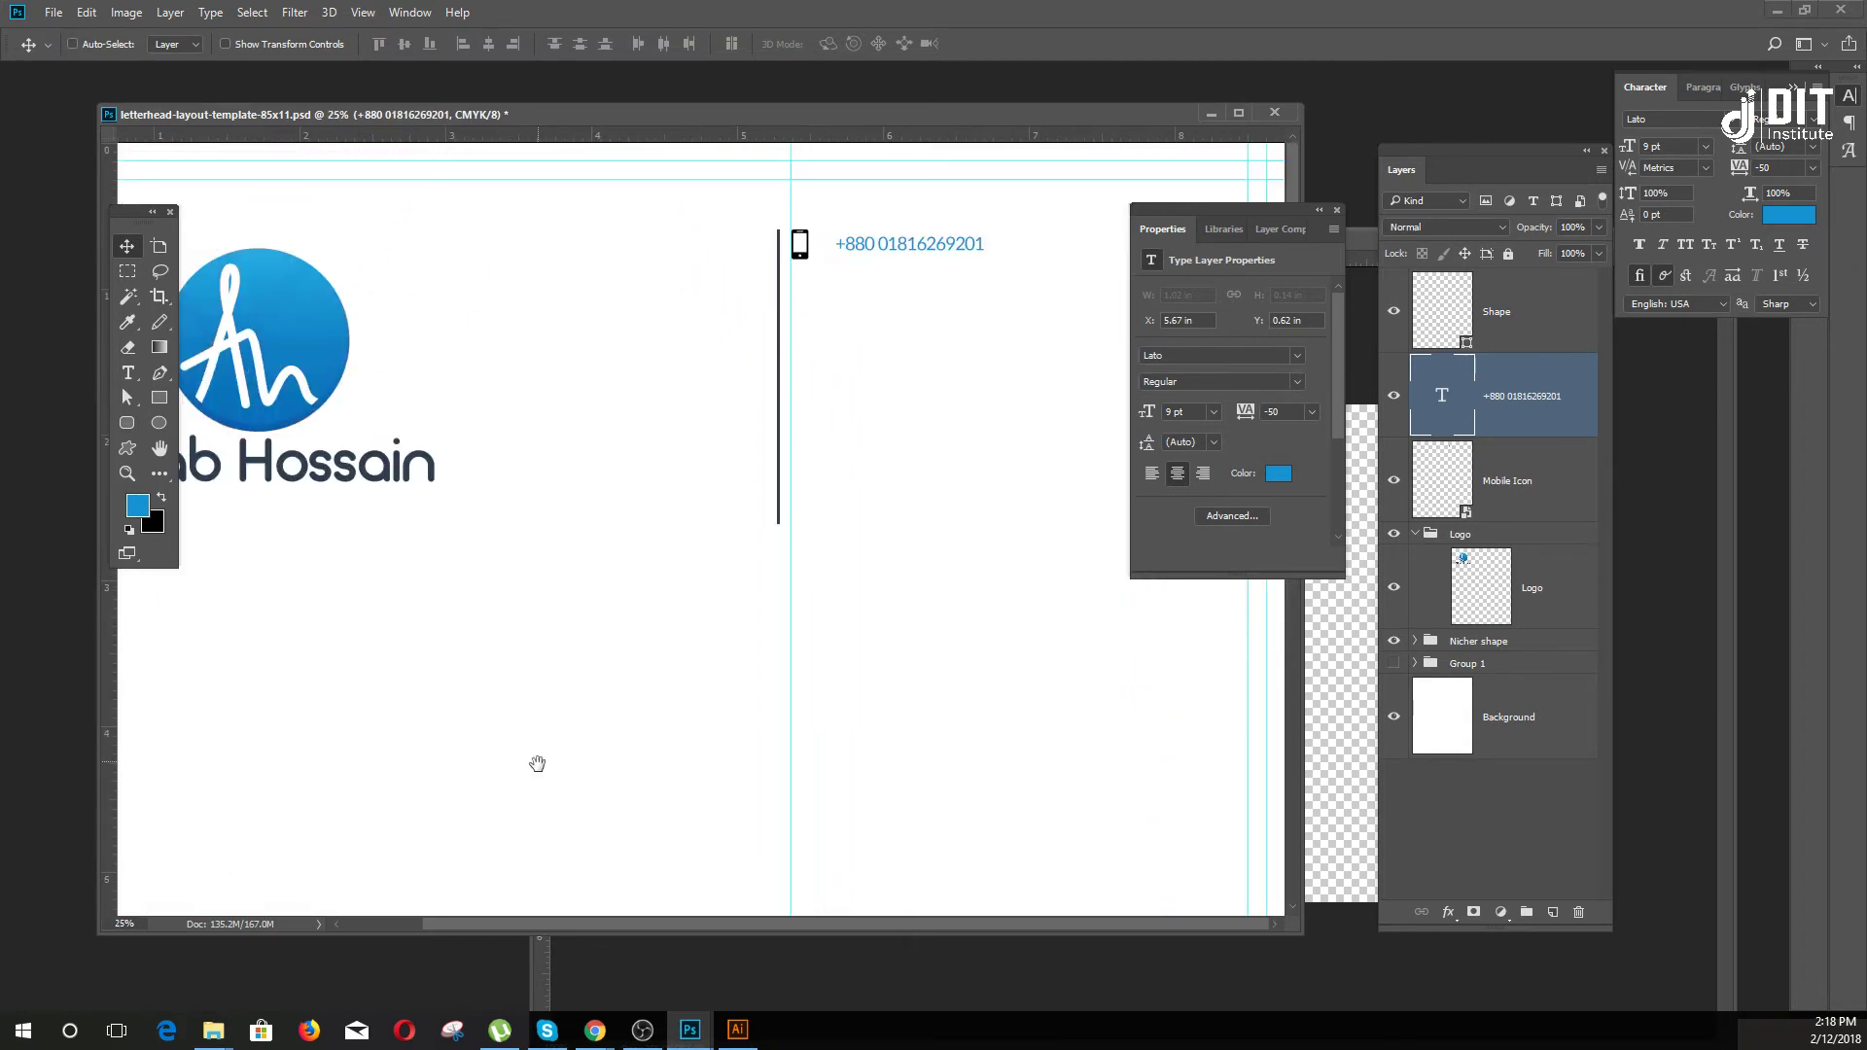
Recolour the phone number with the dark logo-name colour and shift it further right
left_click(1769, 221)
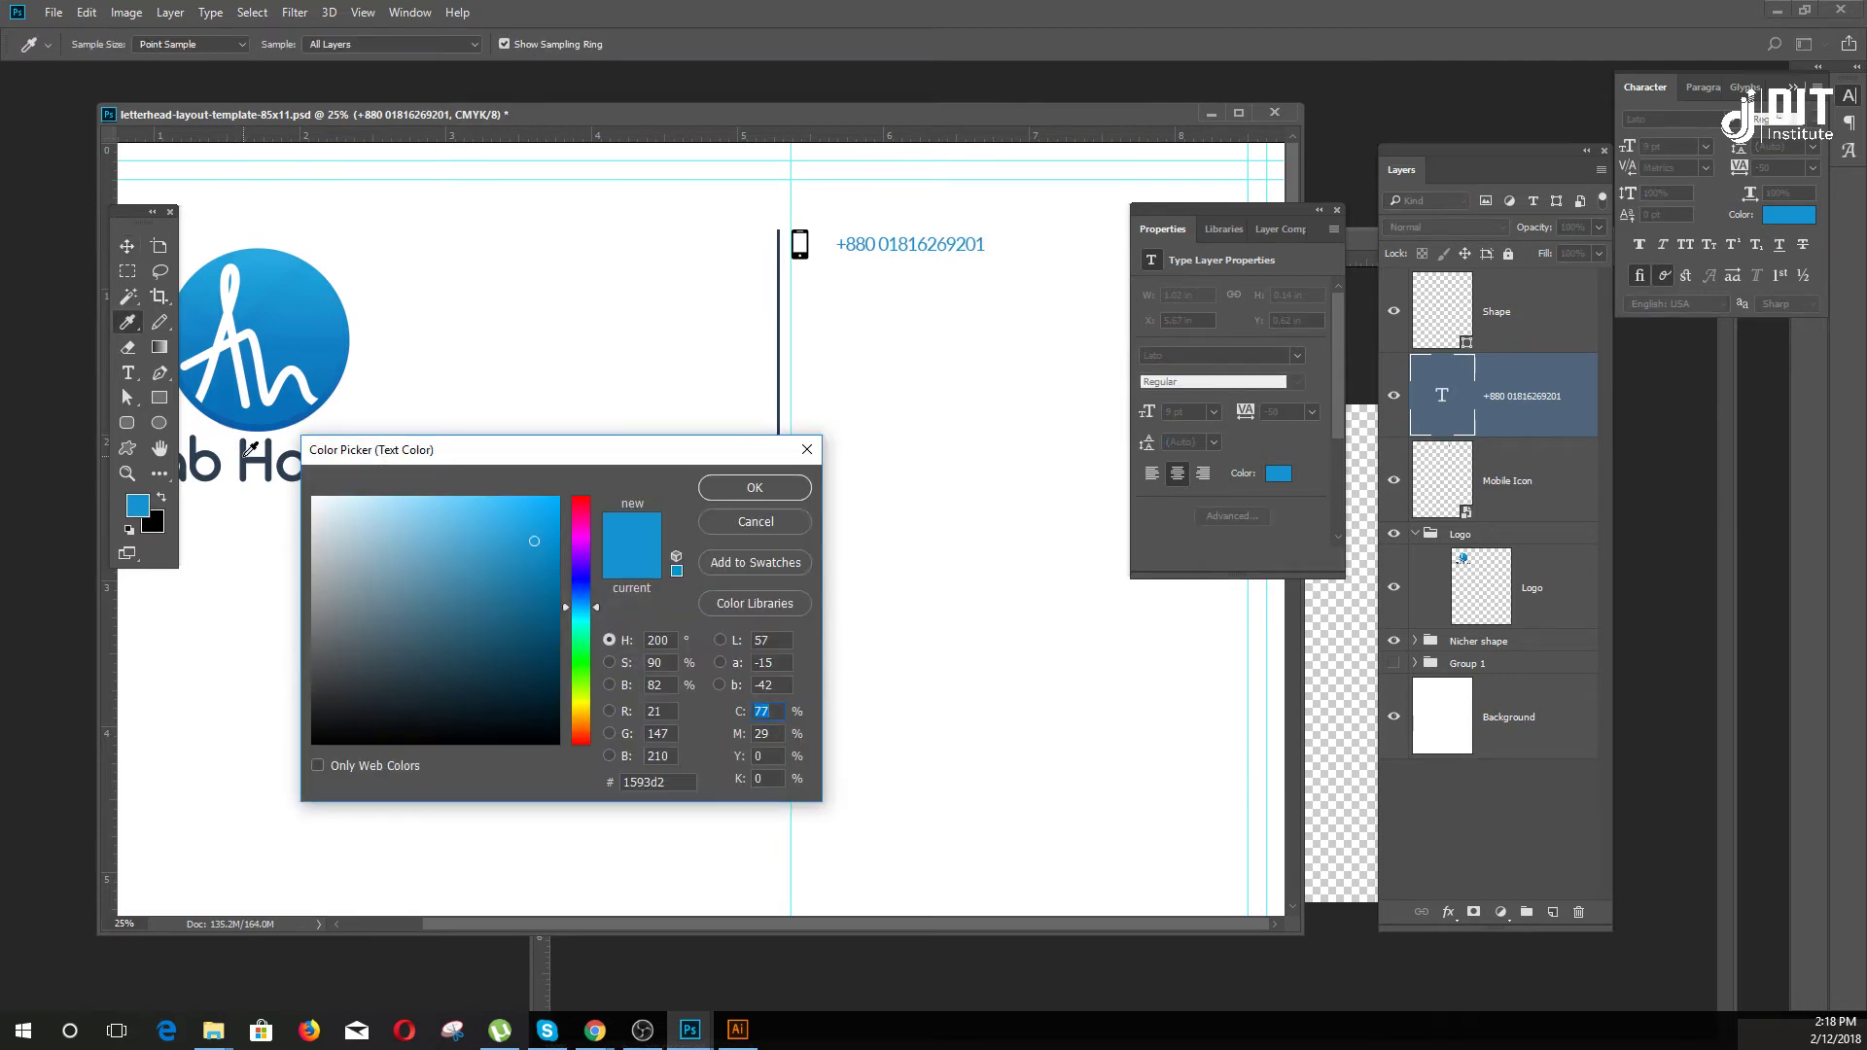
left_click(246, 453)
left_click(741, 488)
key("v")
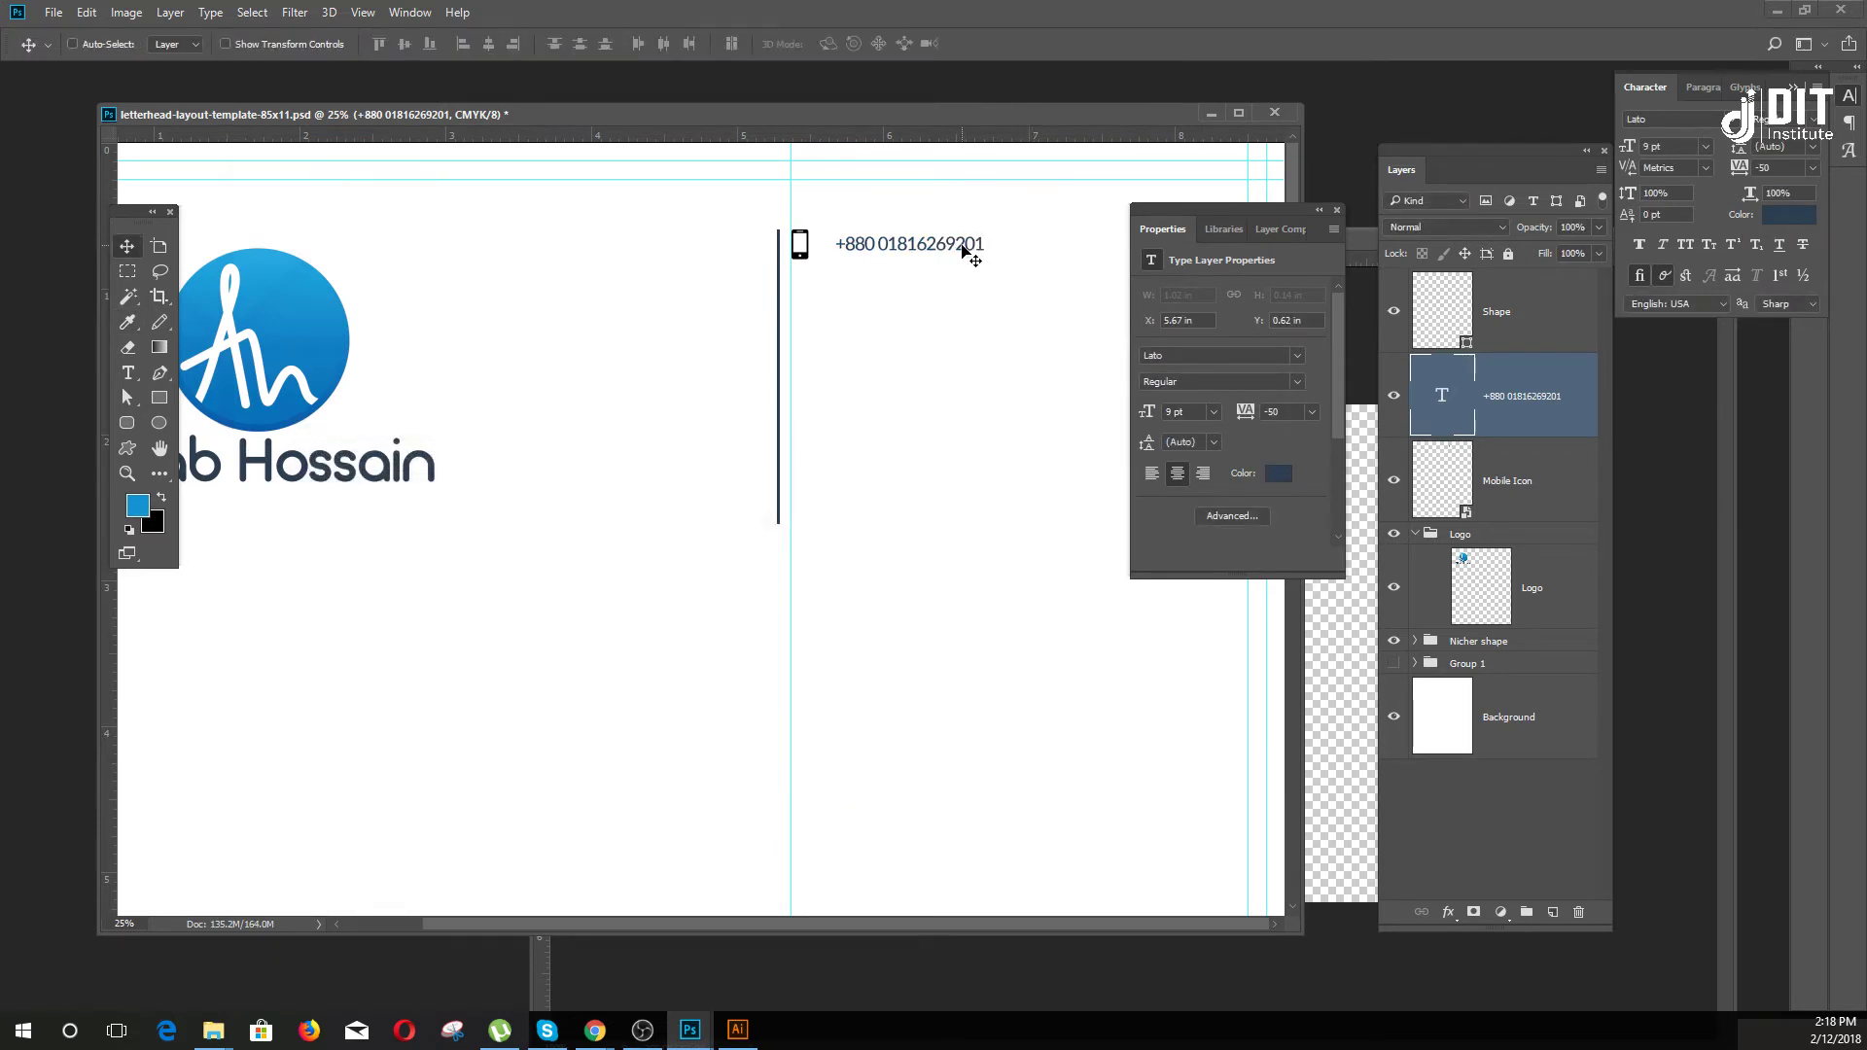
left_click_drag(963, 246, 1099, 251)
key("f")
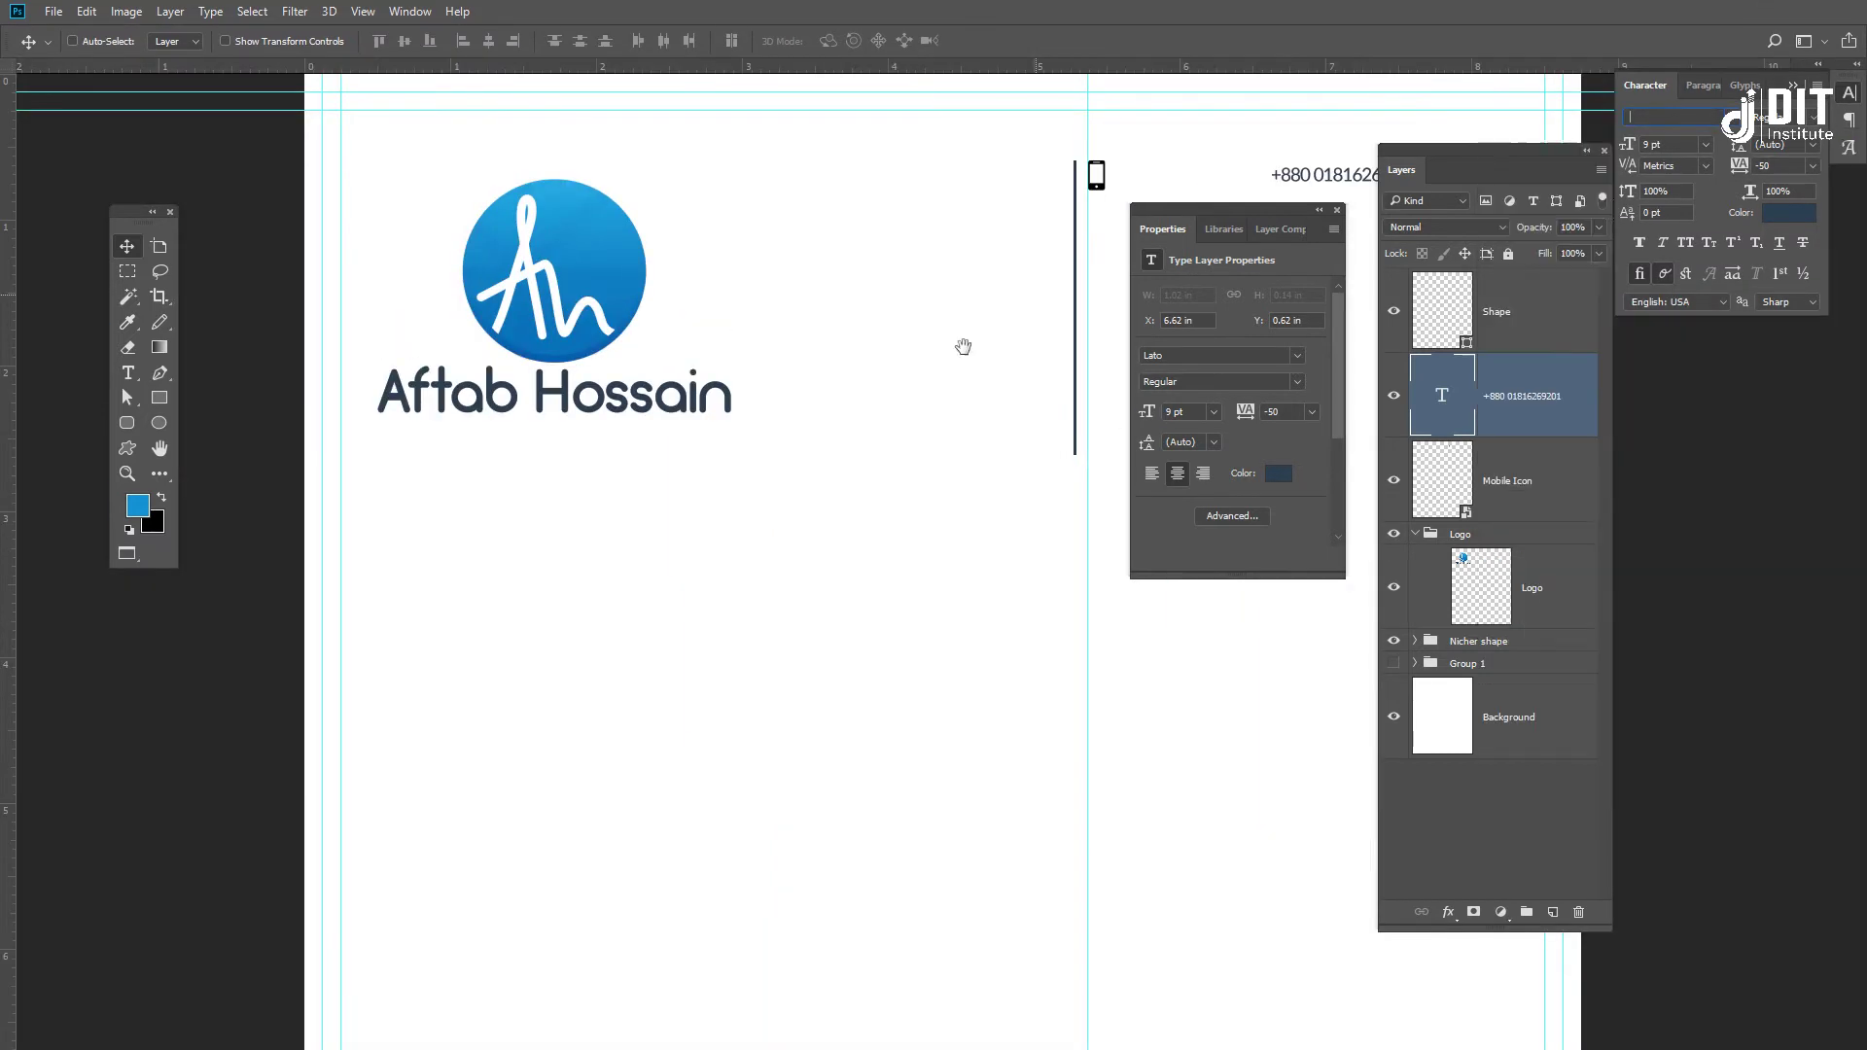
left_click_drag(964, 346, 437, 459)
mouse_move(743, 320)
left_mouse_down()
mouse_move(780, 325)
mouse_move(753, 325)
left_mouse_up()
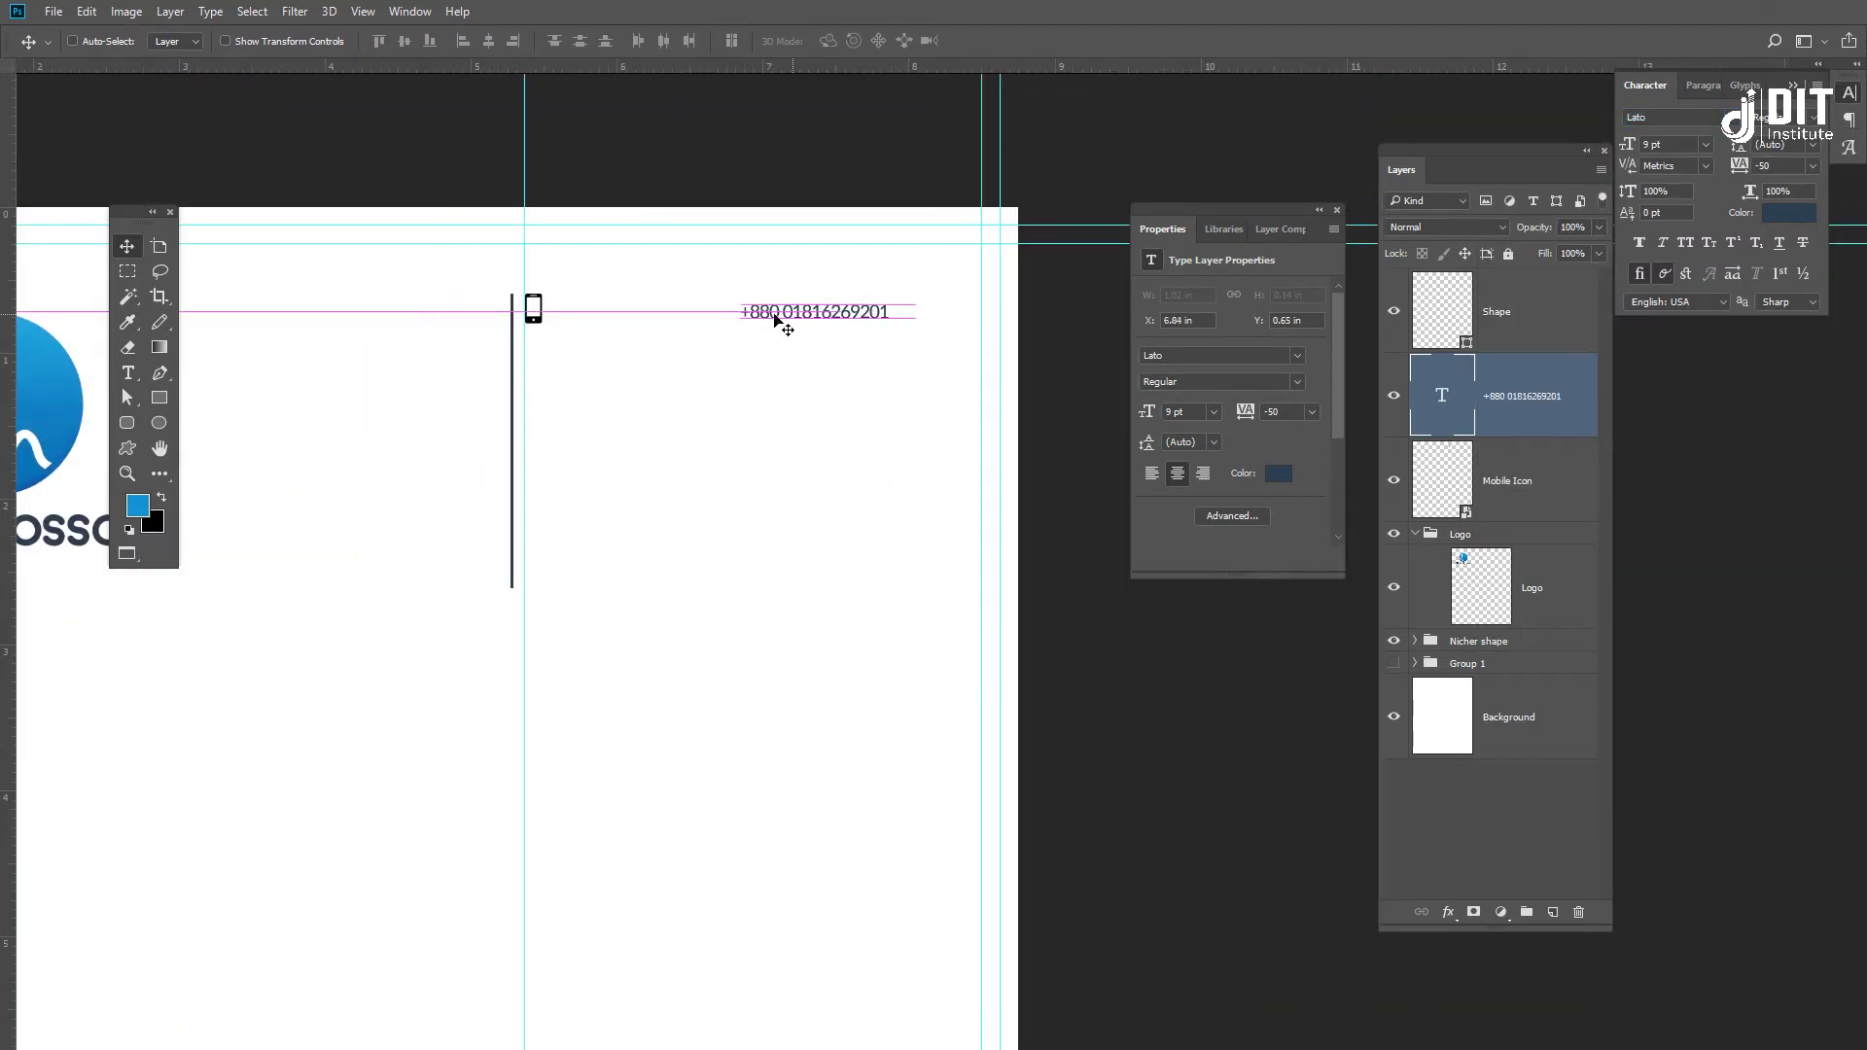
Select the Mobile Icon layer and move the phone icon just left of the number
right_click(545, 336)
left_click(545, 336)
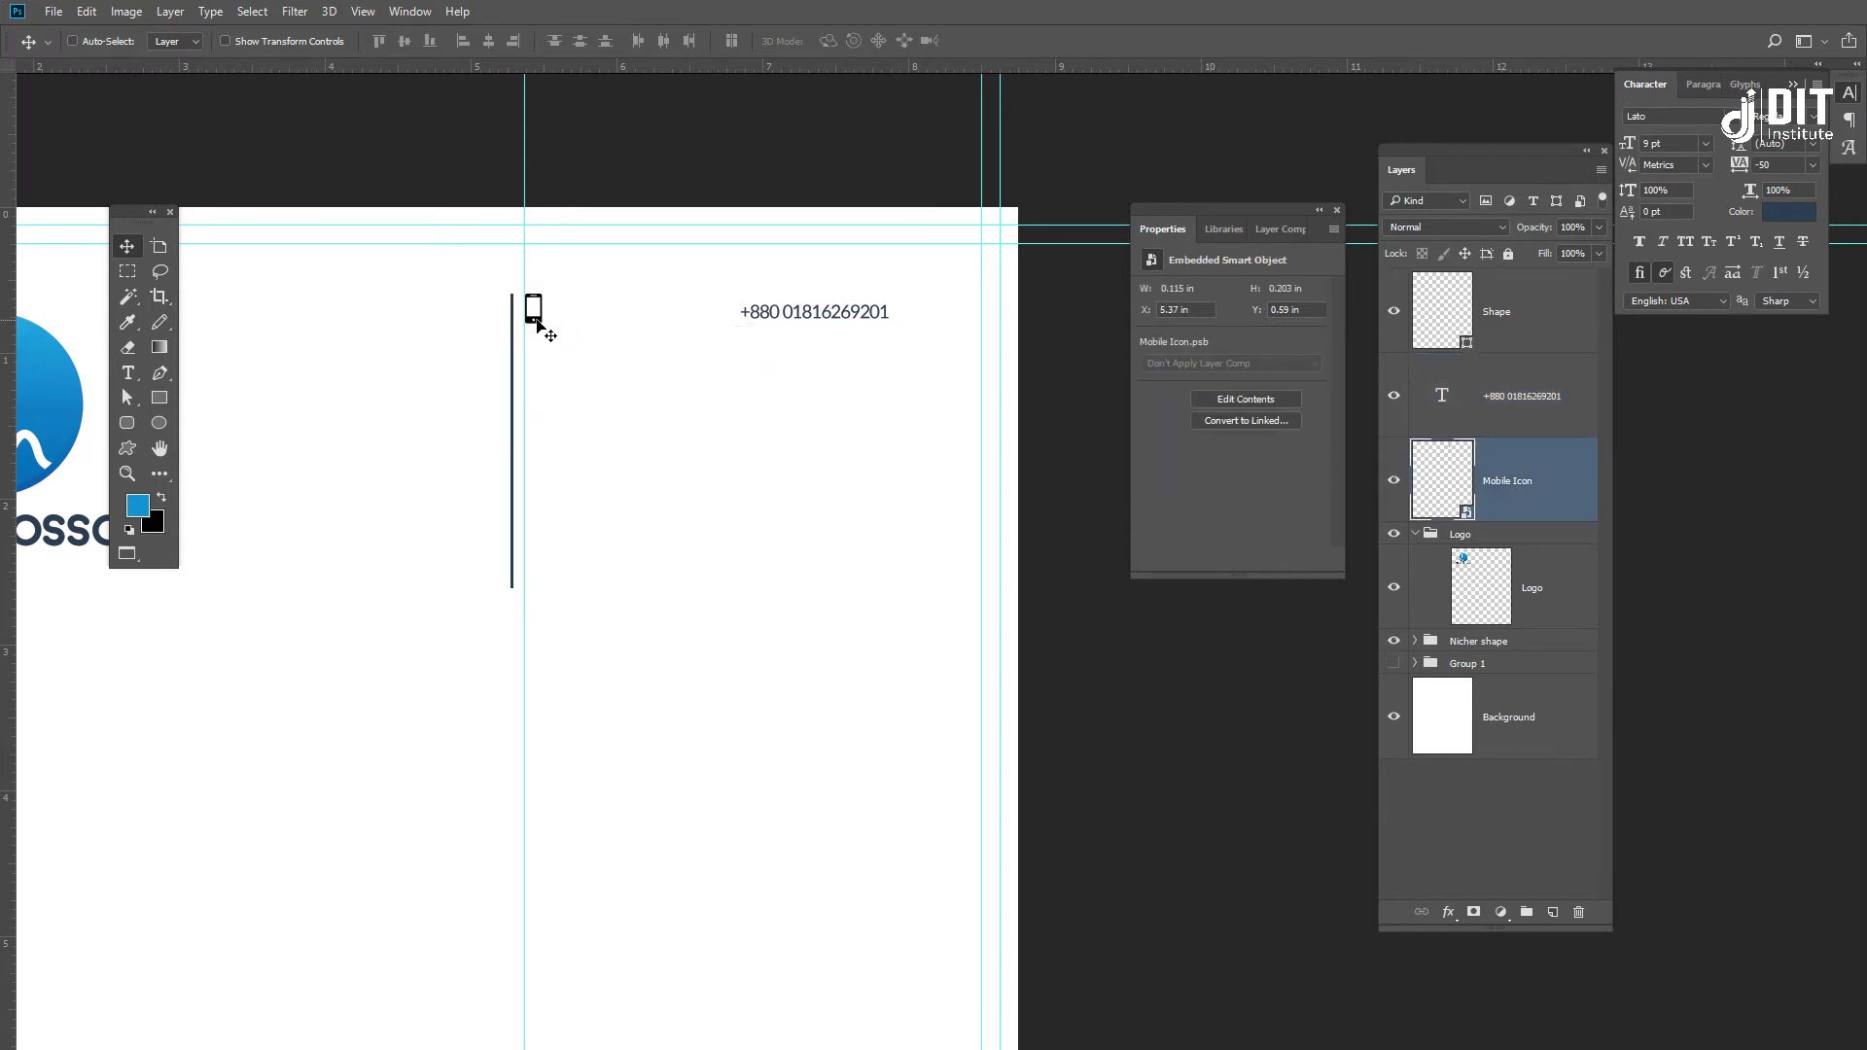
mouse_move(539, 323)
left_mouse_down()
mouse_move(710, 333)
mouse_move(693, 331)
left_mouse_up()
right_click(509, 402)
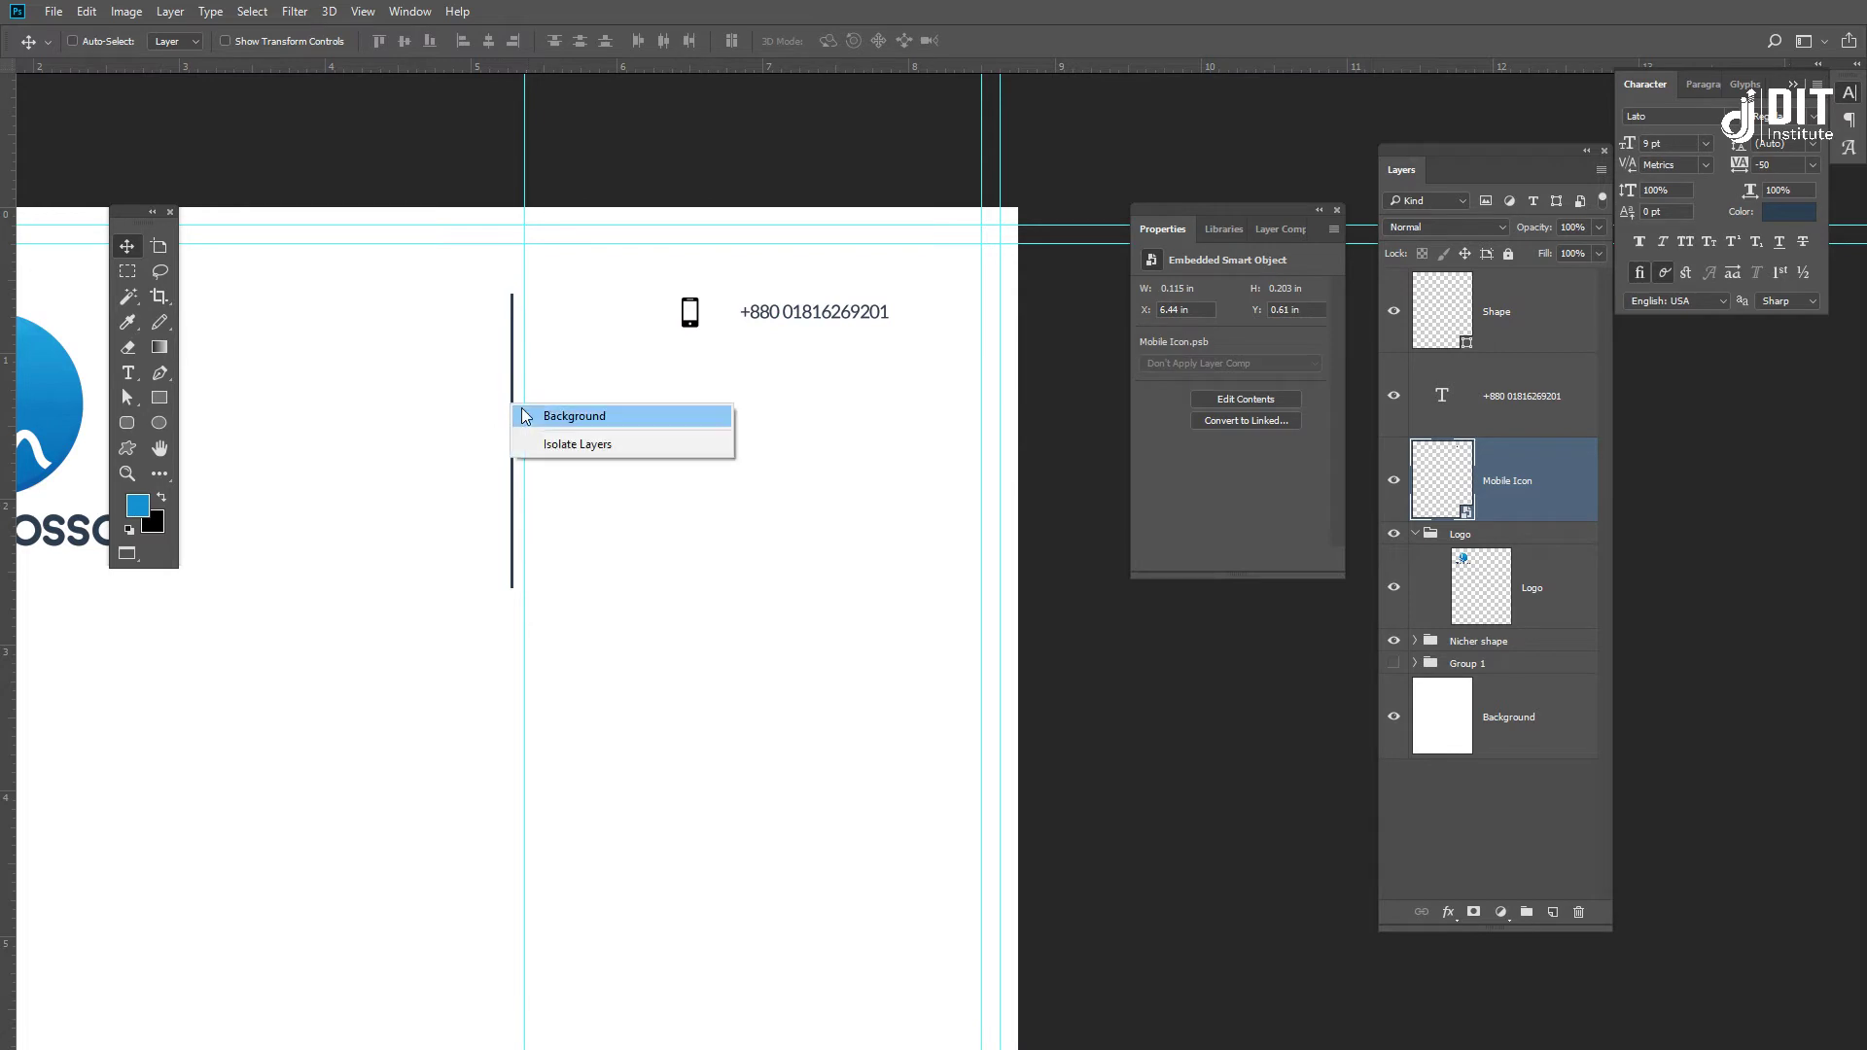
key("Escape")
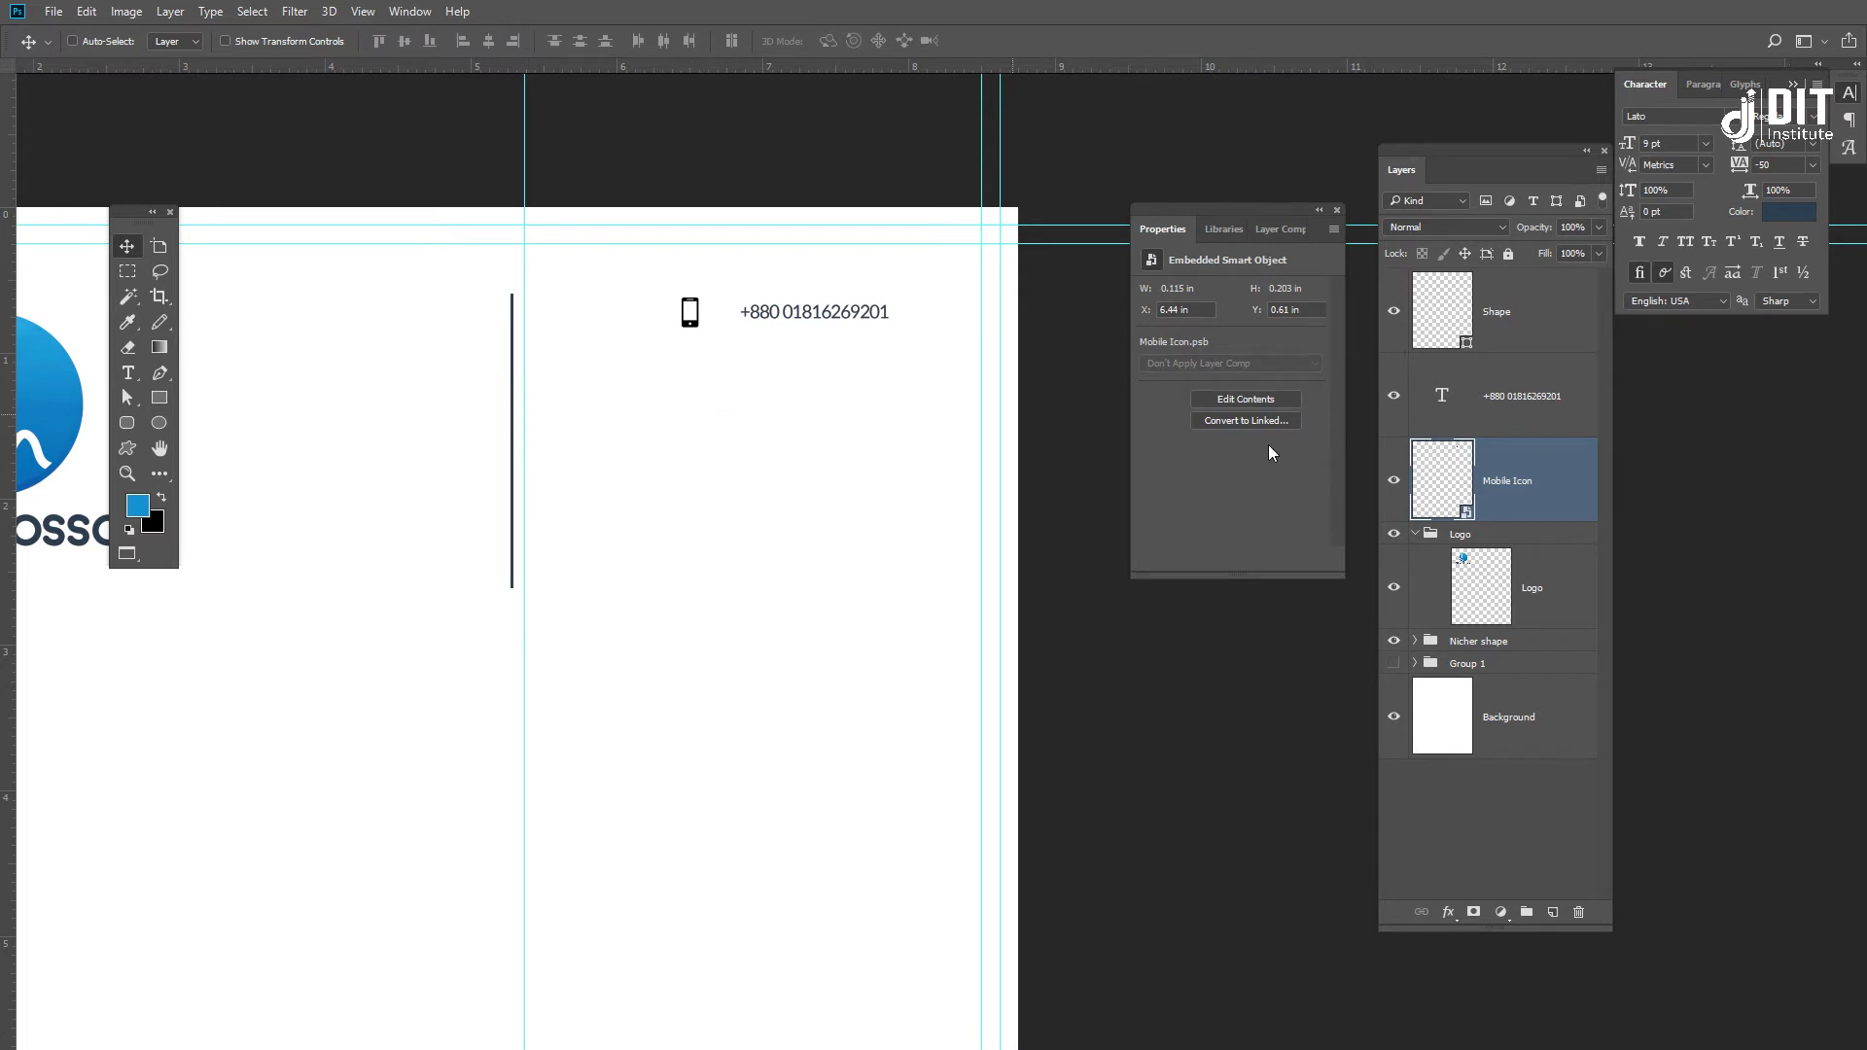
left_click(1517, 326)
Nudge the vertical divider line right with three Shift+Right steps
key("shift+Right")
key("shift+Right")
key("shift+Right")
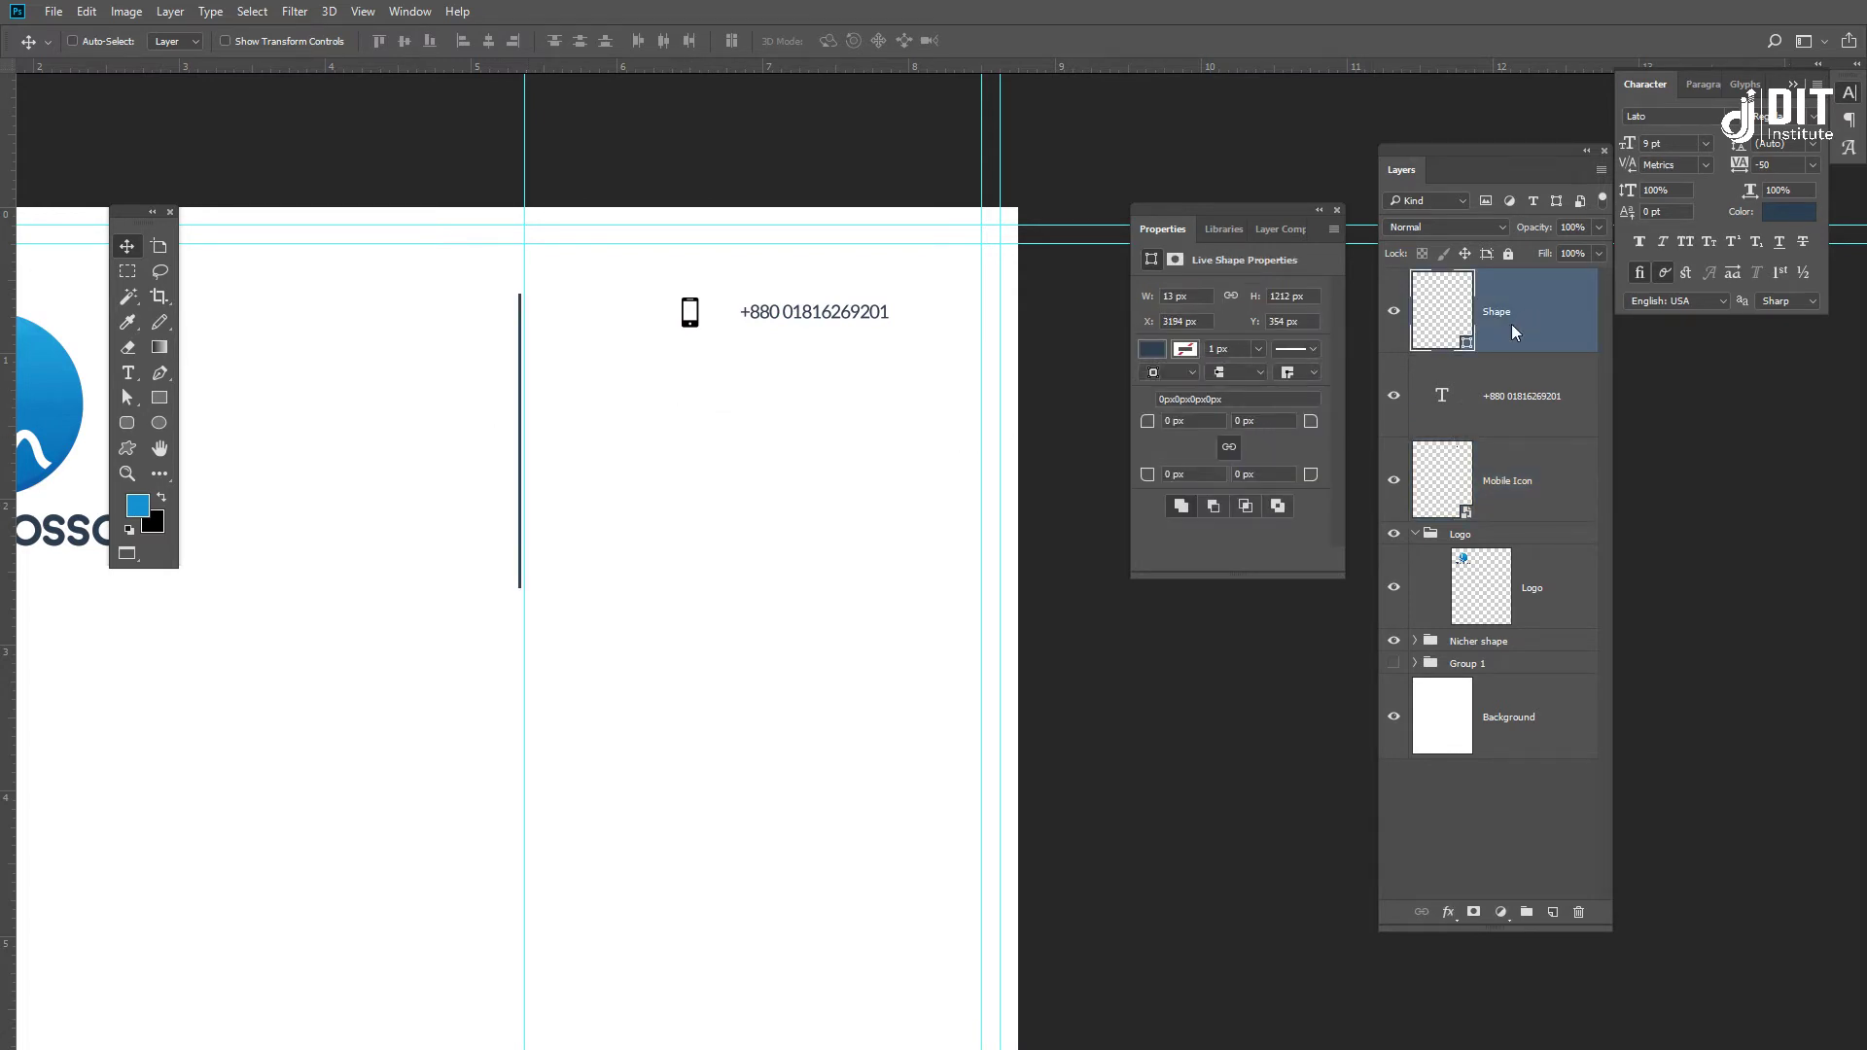
key("shift+Right")
key("shift+Right")
key("shift+Right")
key("shift+Right")
key("shift+Right")
key("shift+Right")
key("shift+Right")
key("shift+Right")
key("shift+Right")
key("shift+Right")
key("shift+Right")
key("shift+Right")
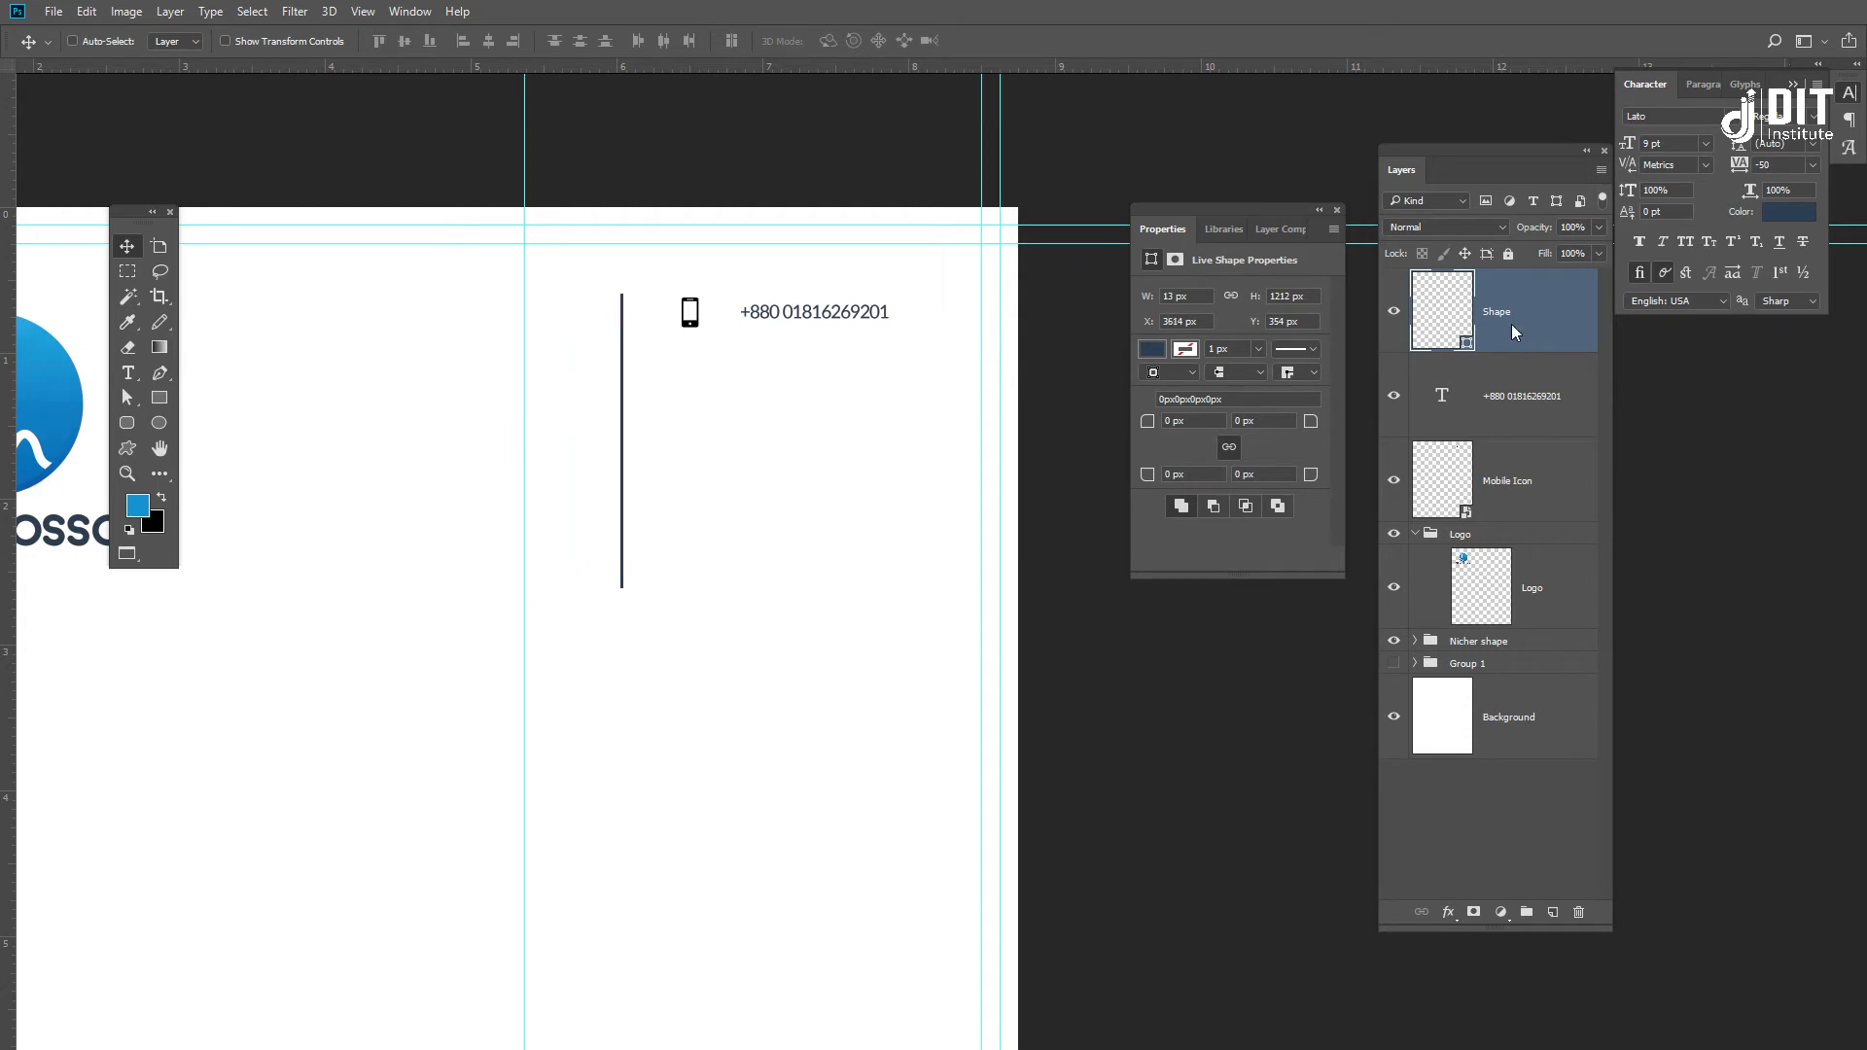
key("shift+Right")
key("shift+Right")
key("shift+Right")
key("shift+Right")
key("shift+Right")
key("shift+Right")
key("shift+Right")
key("shift+Right")
key("shift+Right")
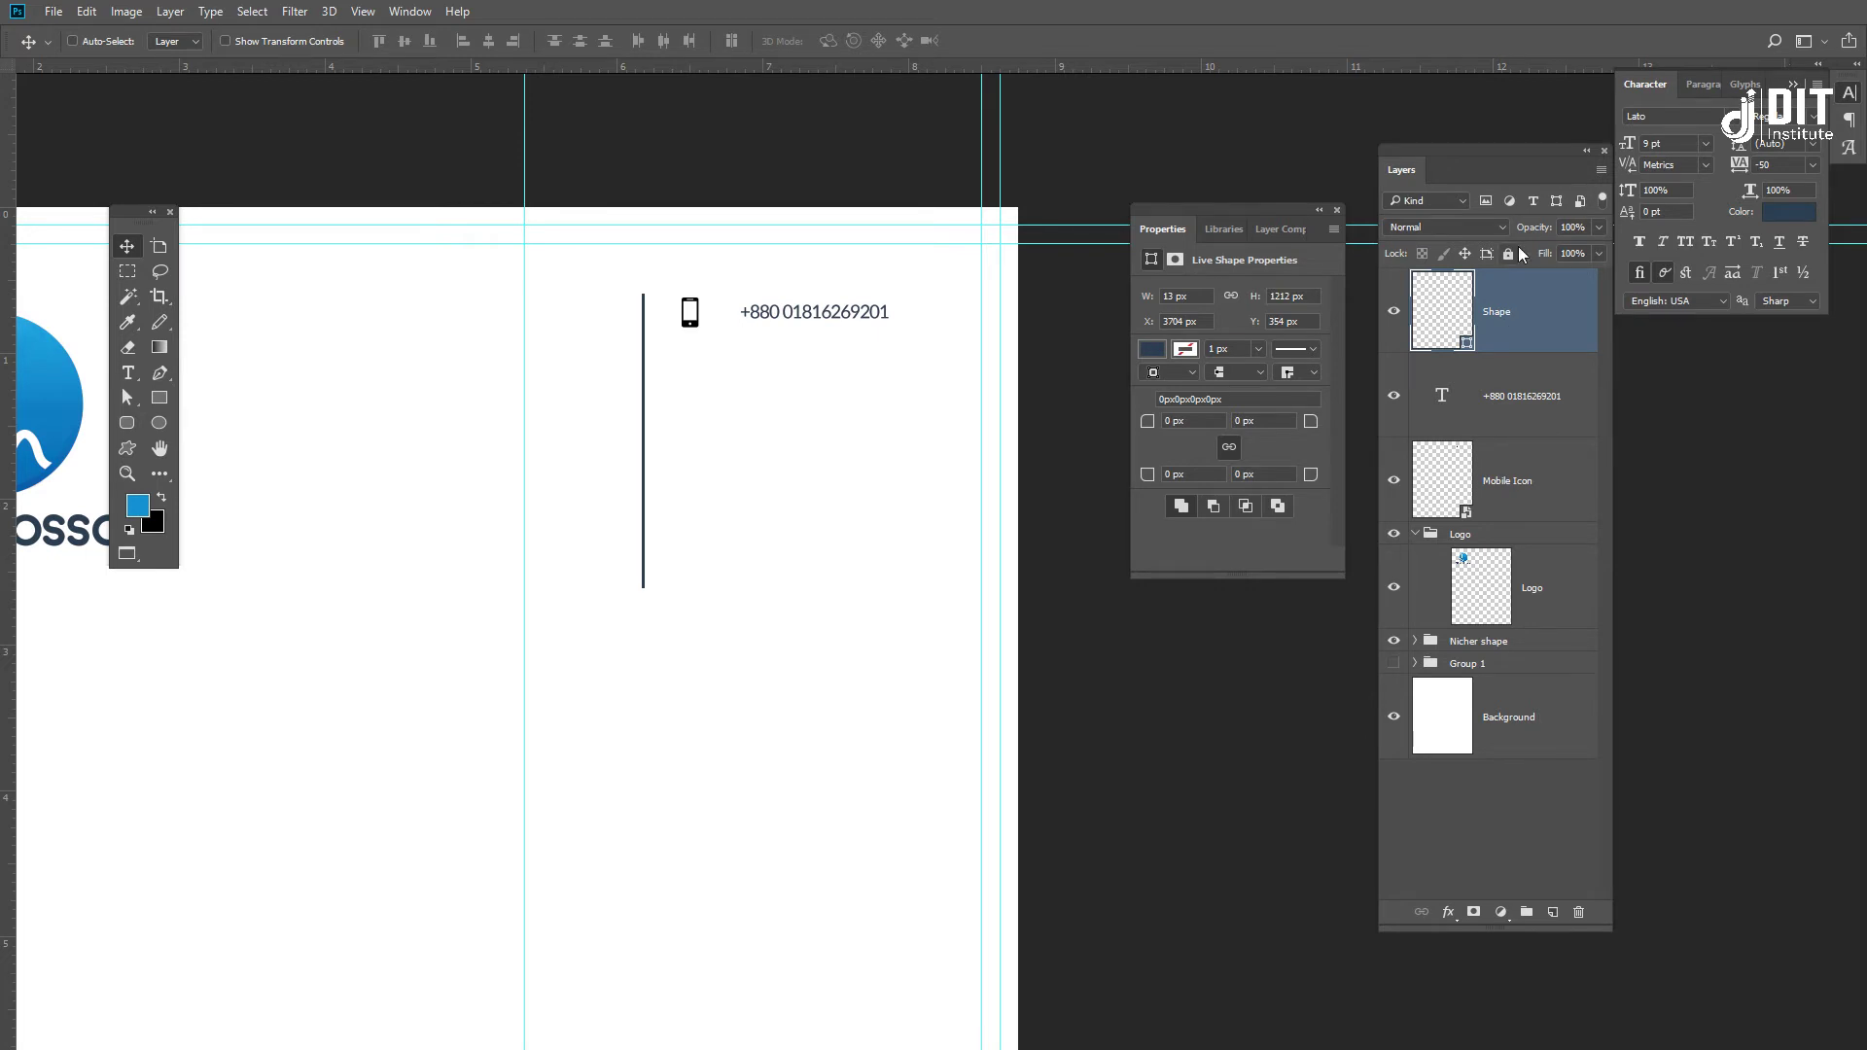
Zoom into the contact row and select the phone number text layer
key("ctrl+plus")
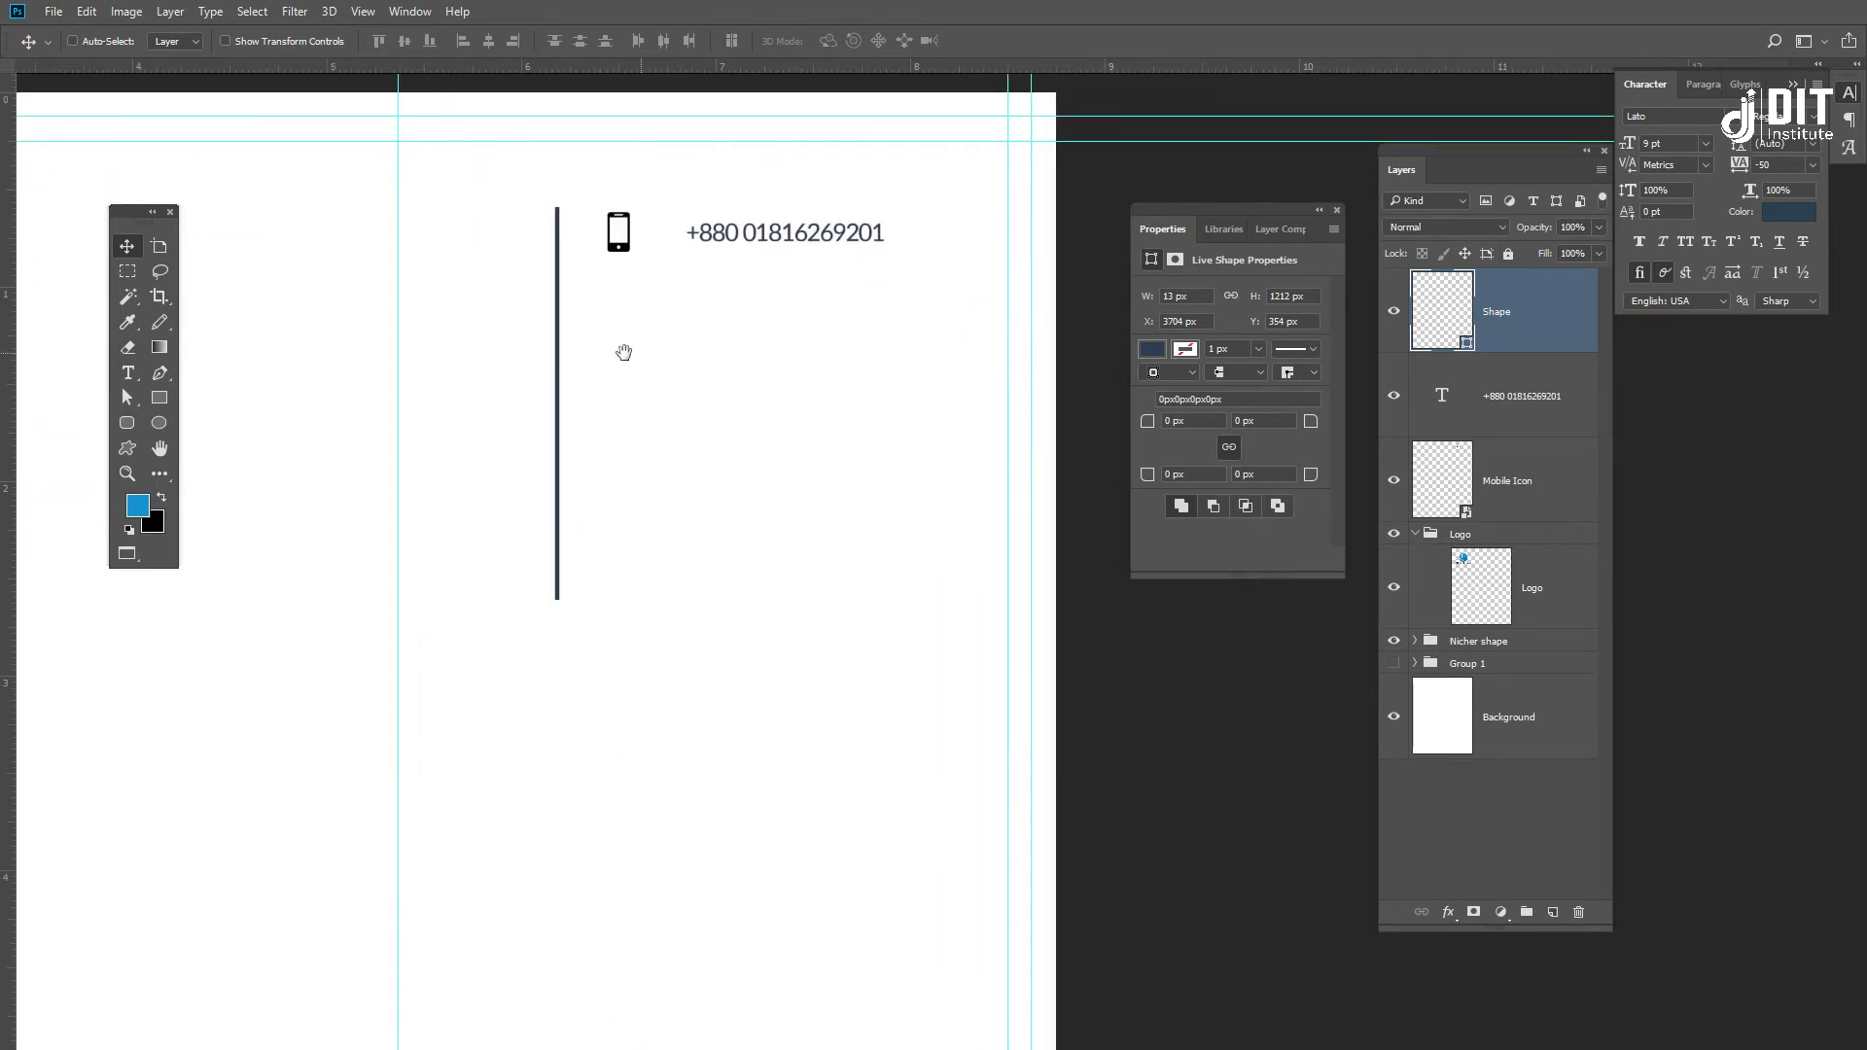
key("ctrl+plus")
left_click_drag(525, 308, 554, 446)
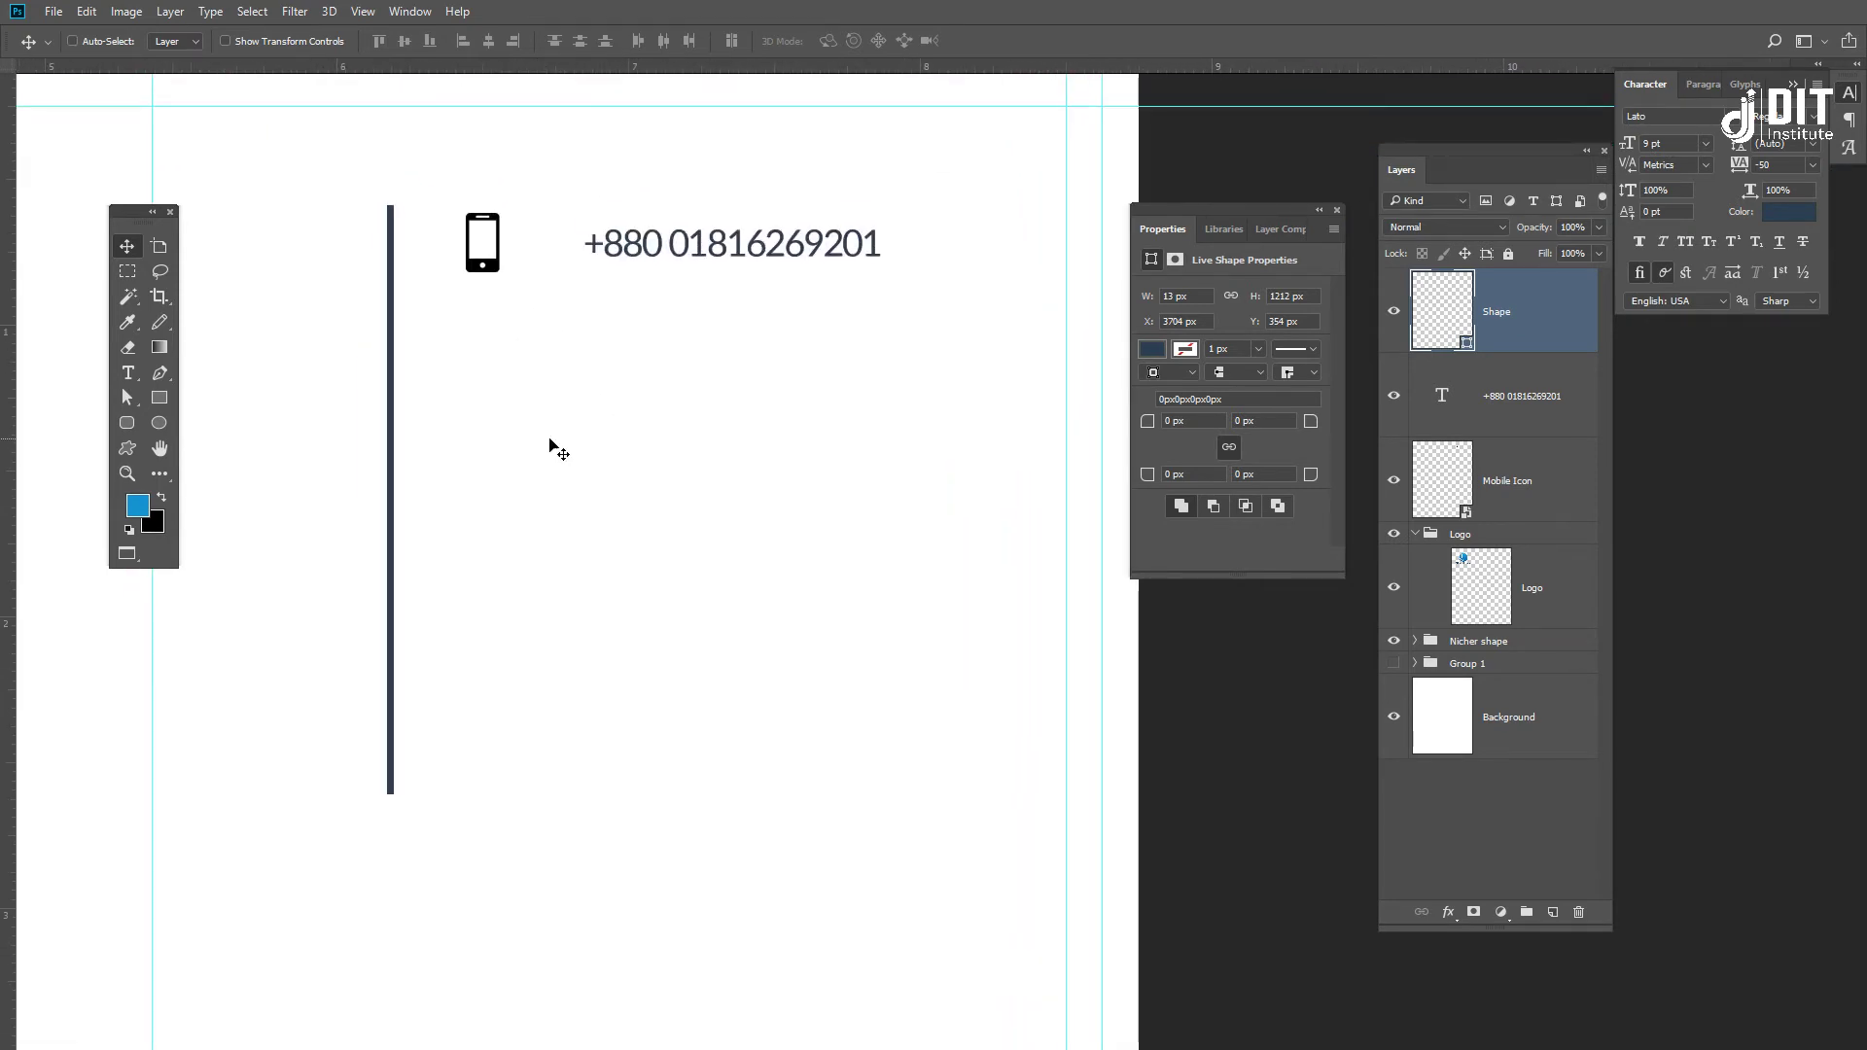
right_click(635, 242)
left_click(681, 256)
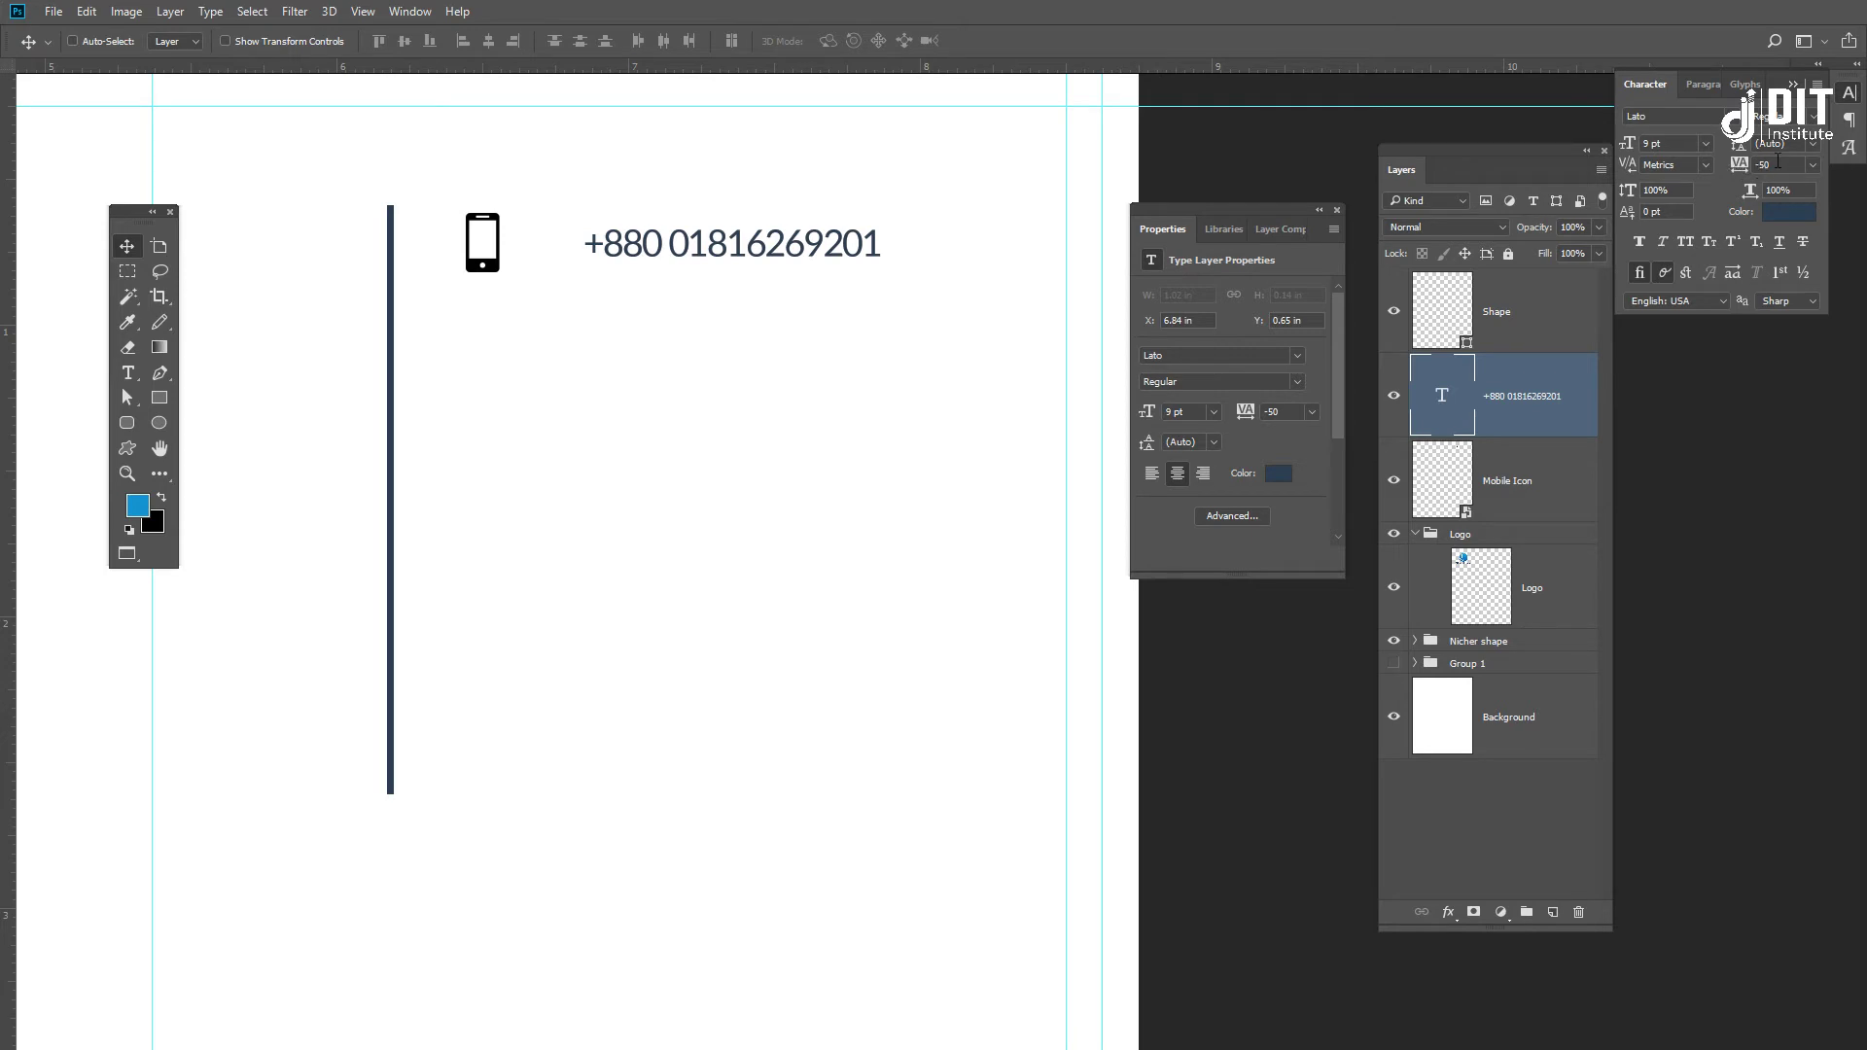
Try tracking values 100, 0, -100 and 100 on the phone number, ending at 0
type("100")
key("Return")
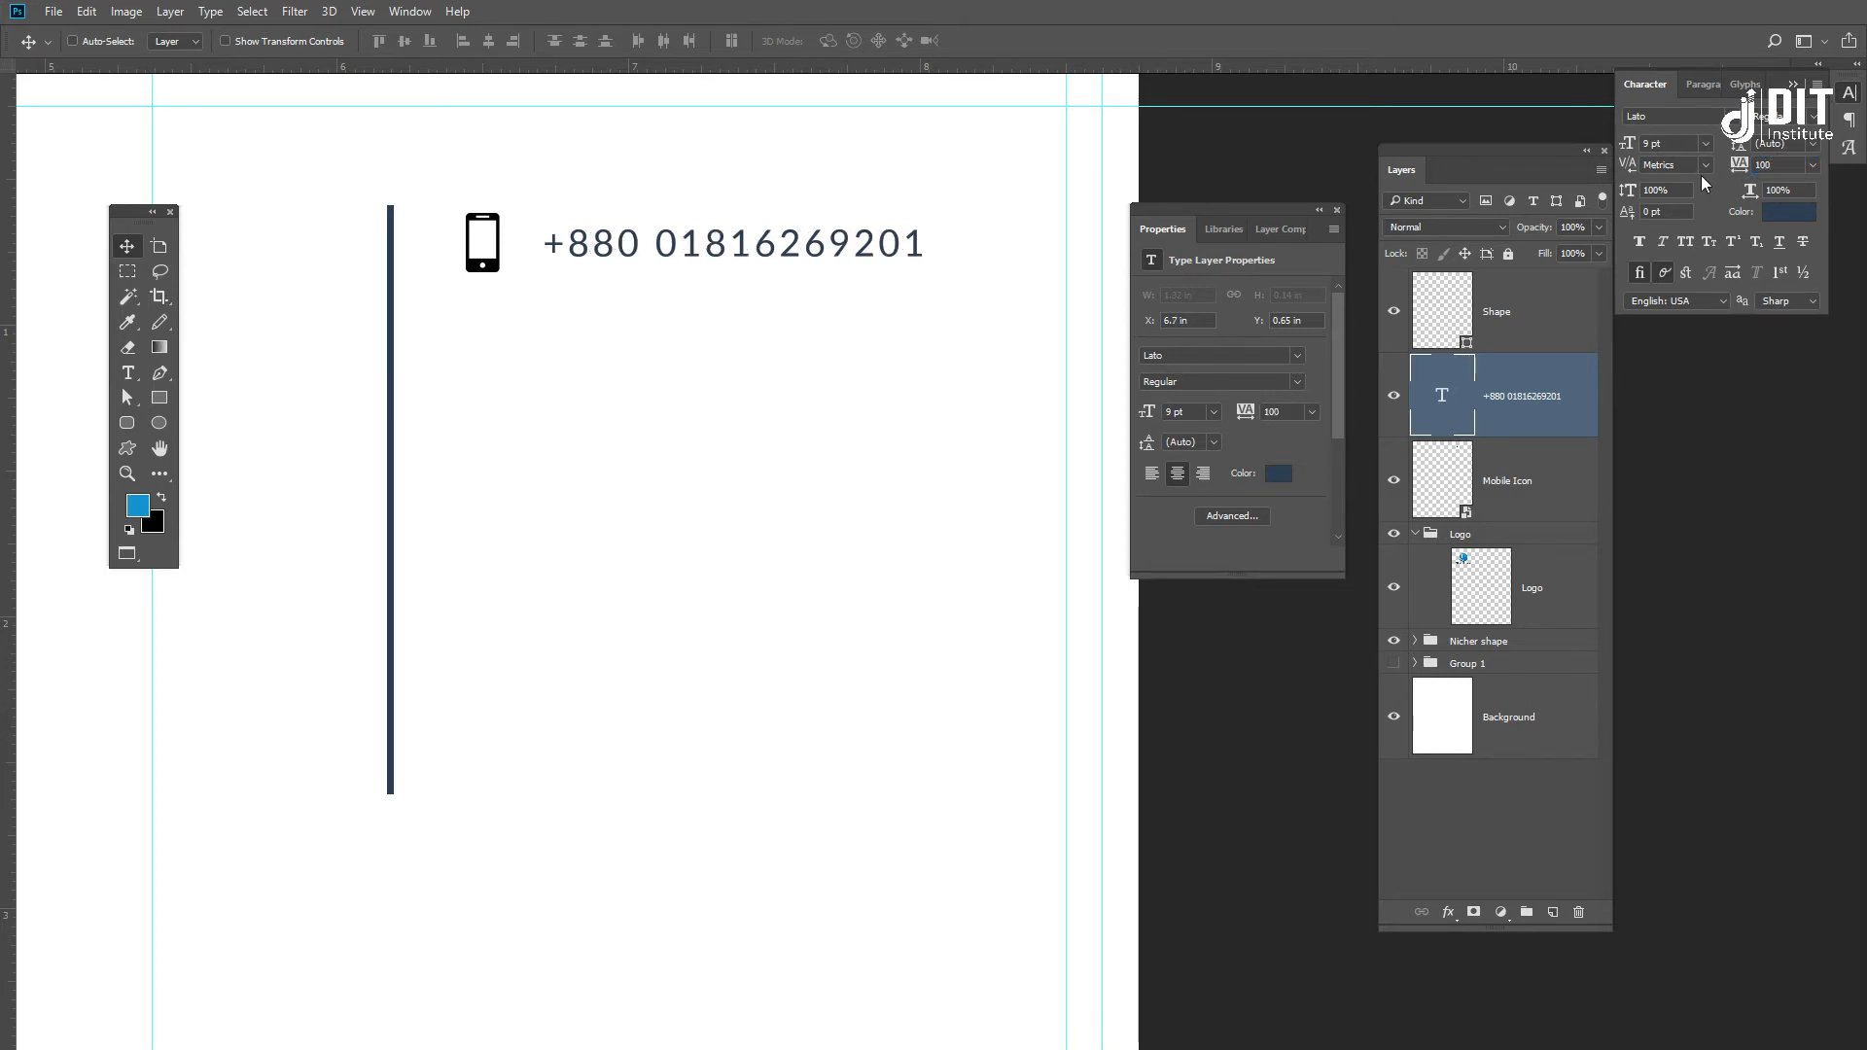
left_click(1813, 163)
left_click(1825, 325)
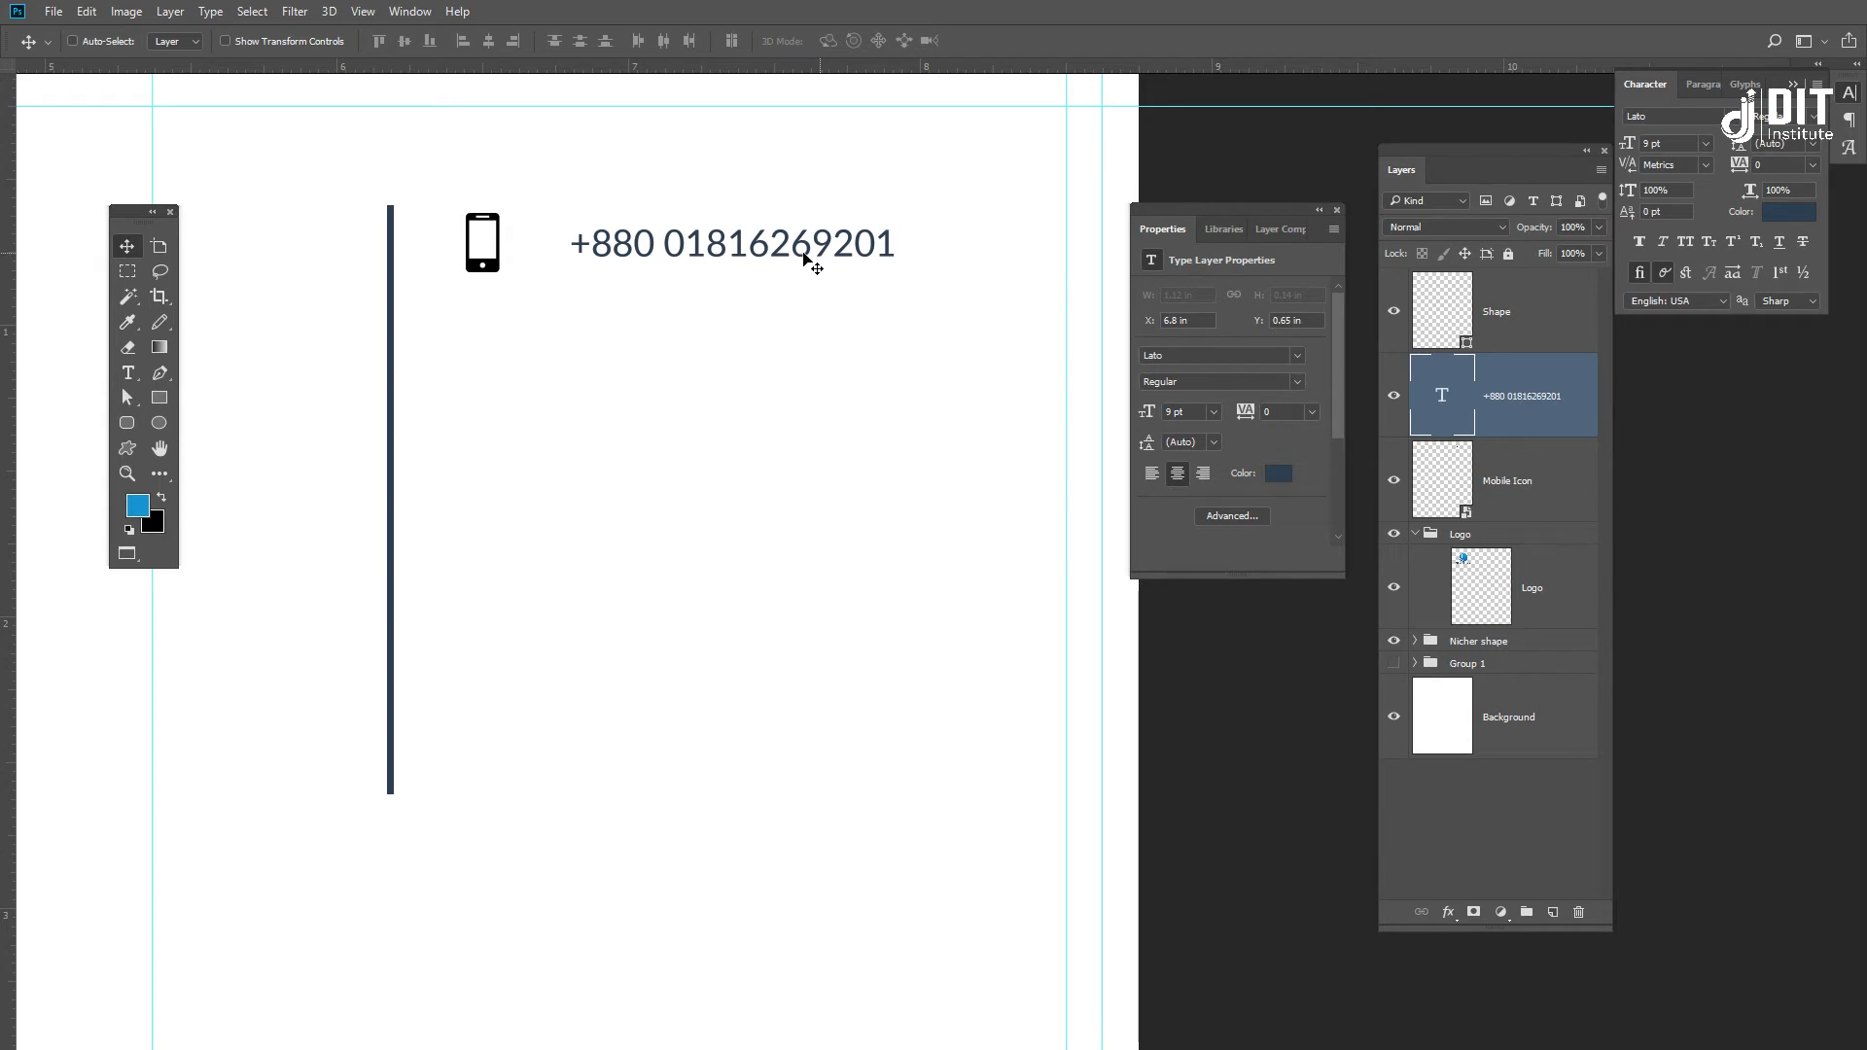
left_click(1815, 163)
left_click(1803, 192)
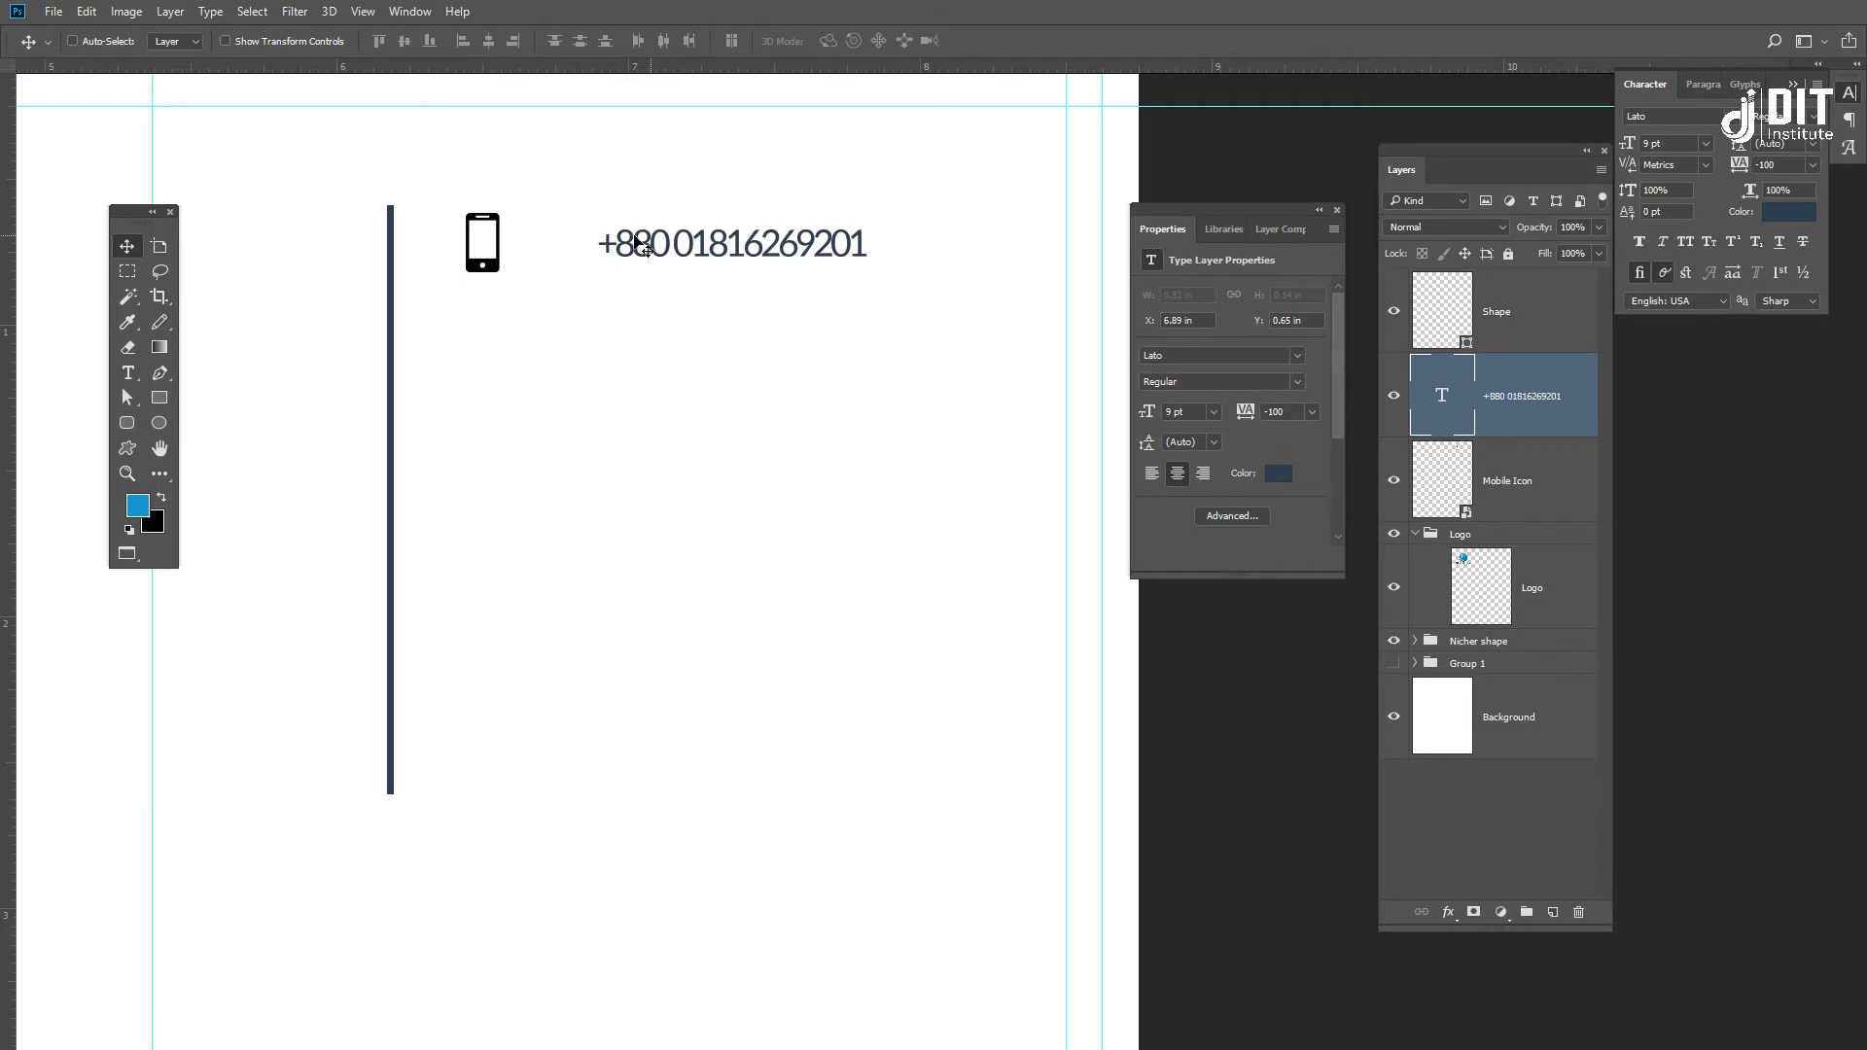
left_click(1815, 165)
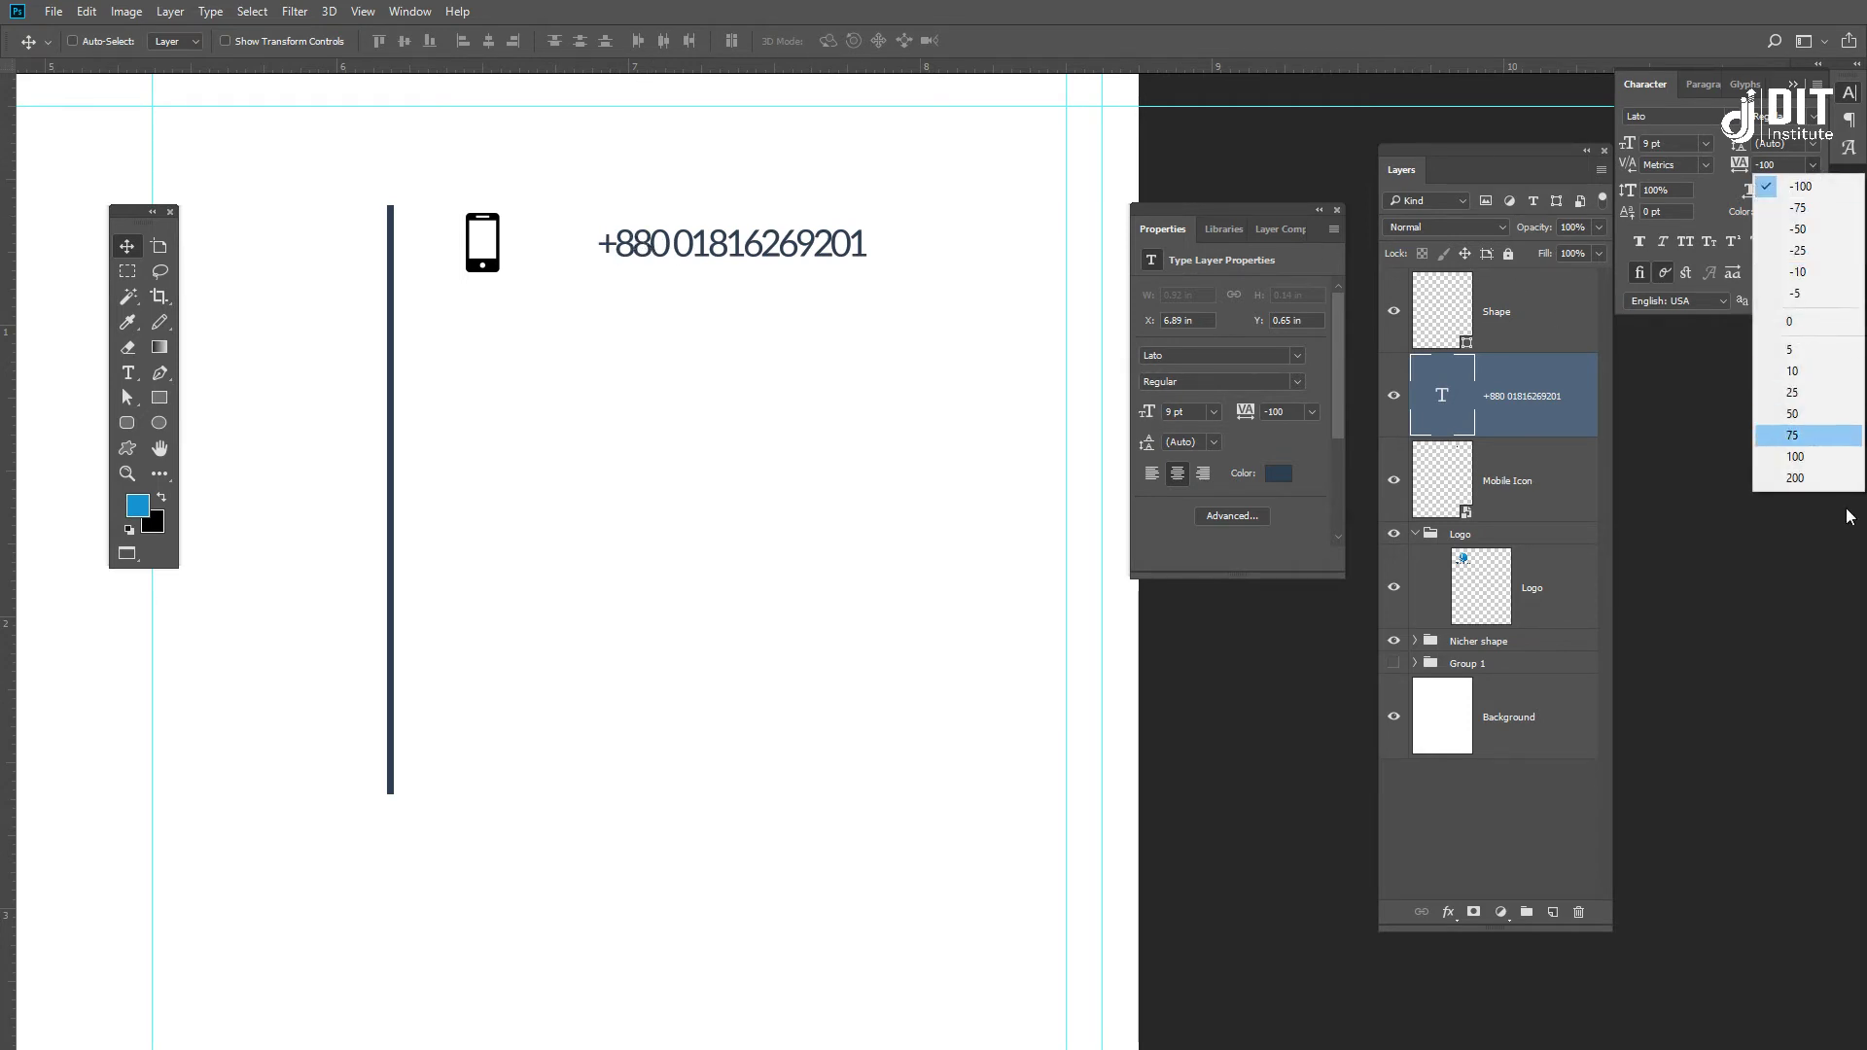
left_click(1816, 459)
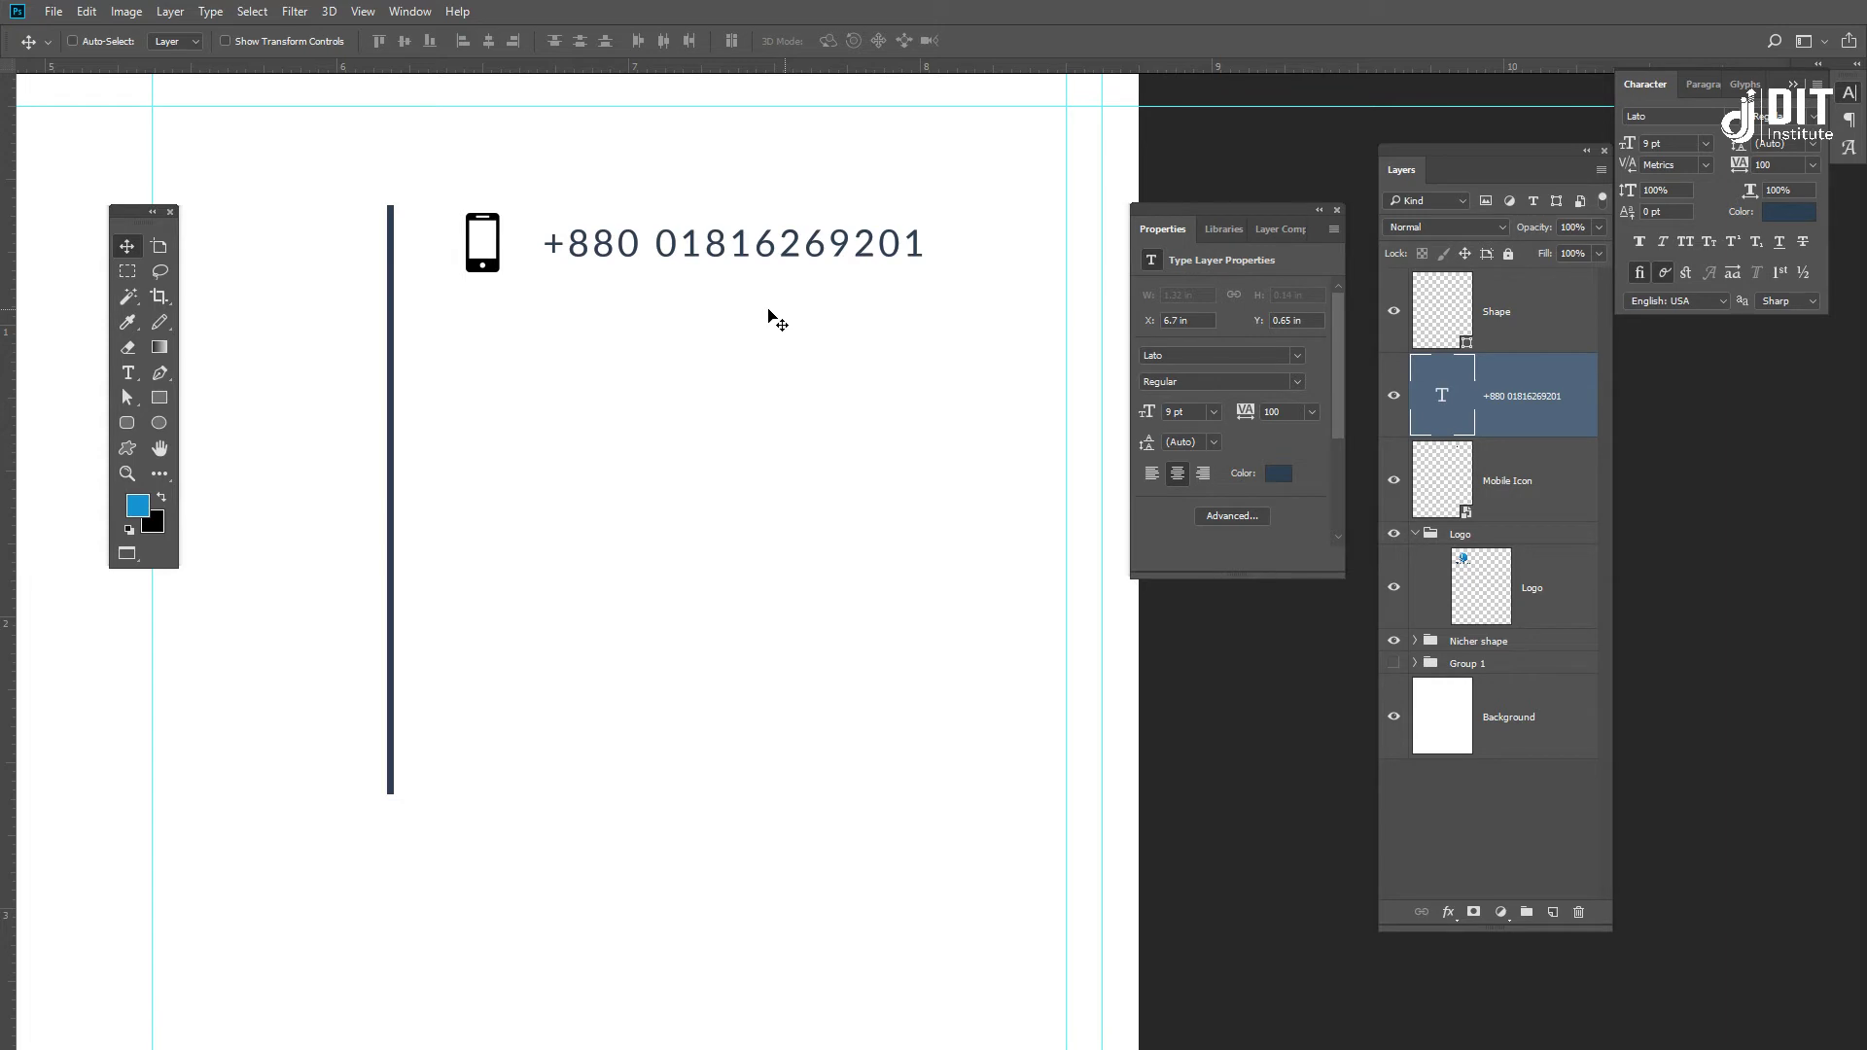
left_click(1812, 167)
left_click(1795, 319)
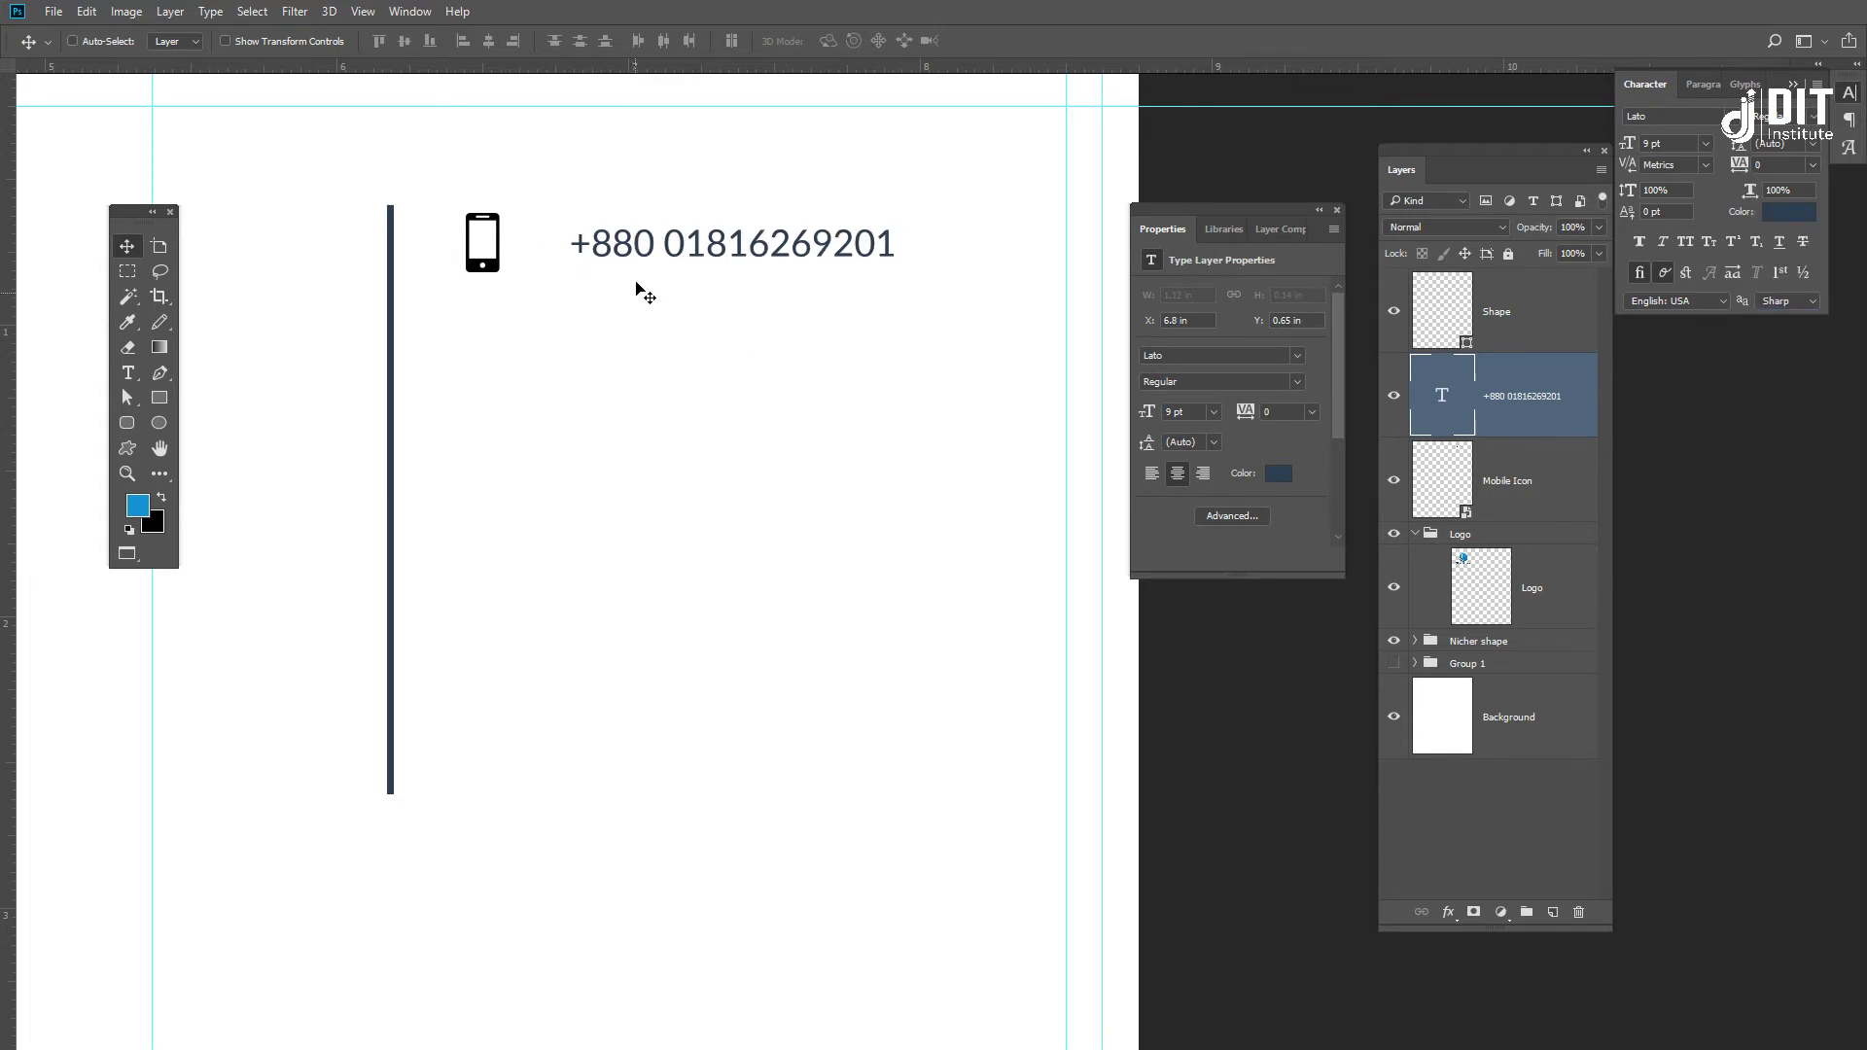
Group the phone icon and number layers into a group named 'Mobile Icon'
key("ctrl")
left_click(1514, 483, "ctrl")
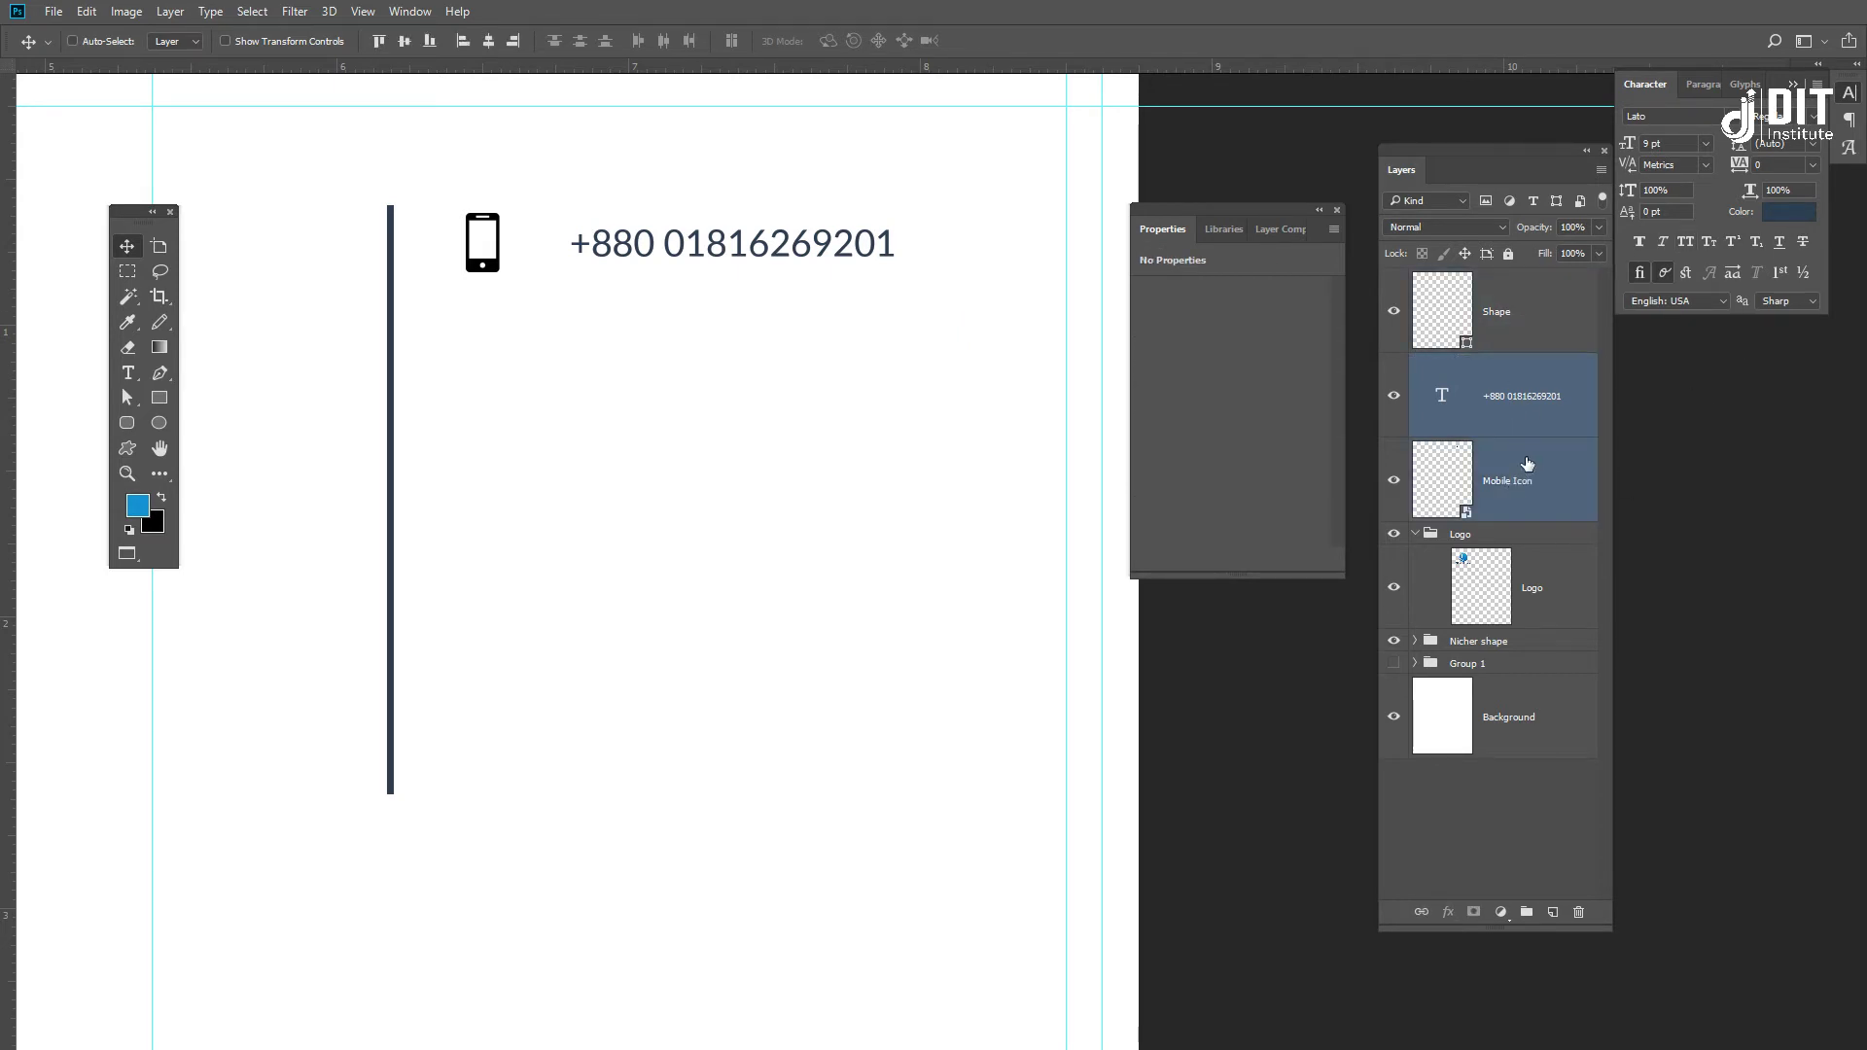
key("ctrl")
key("ctrl+g")
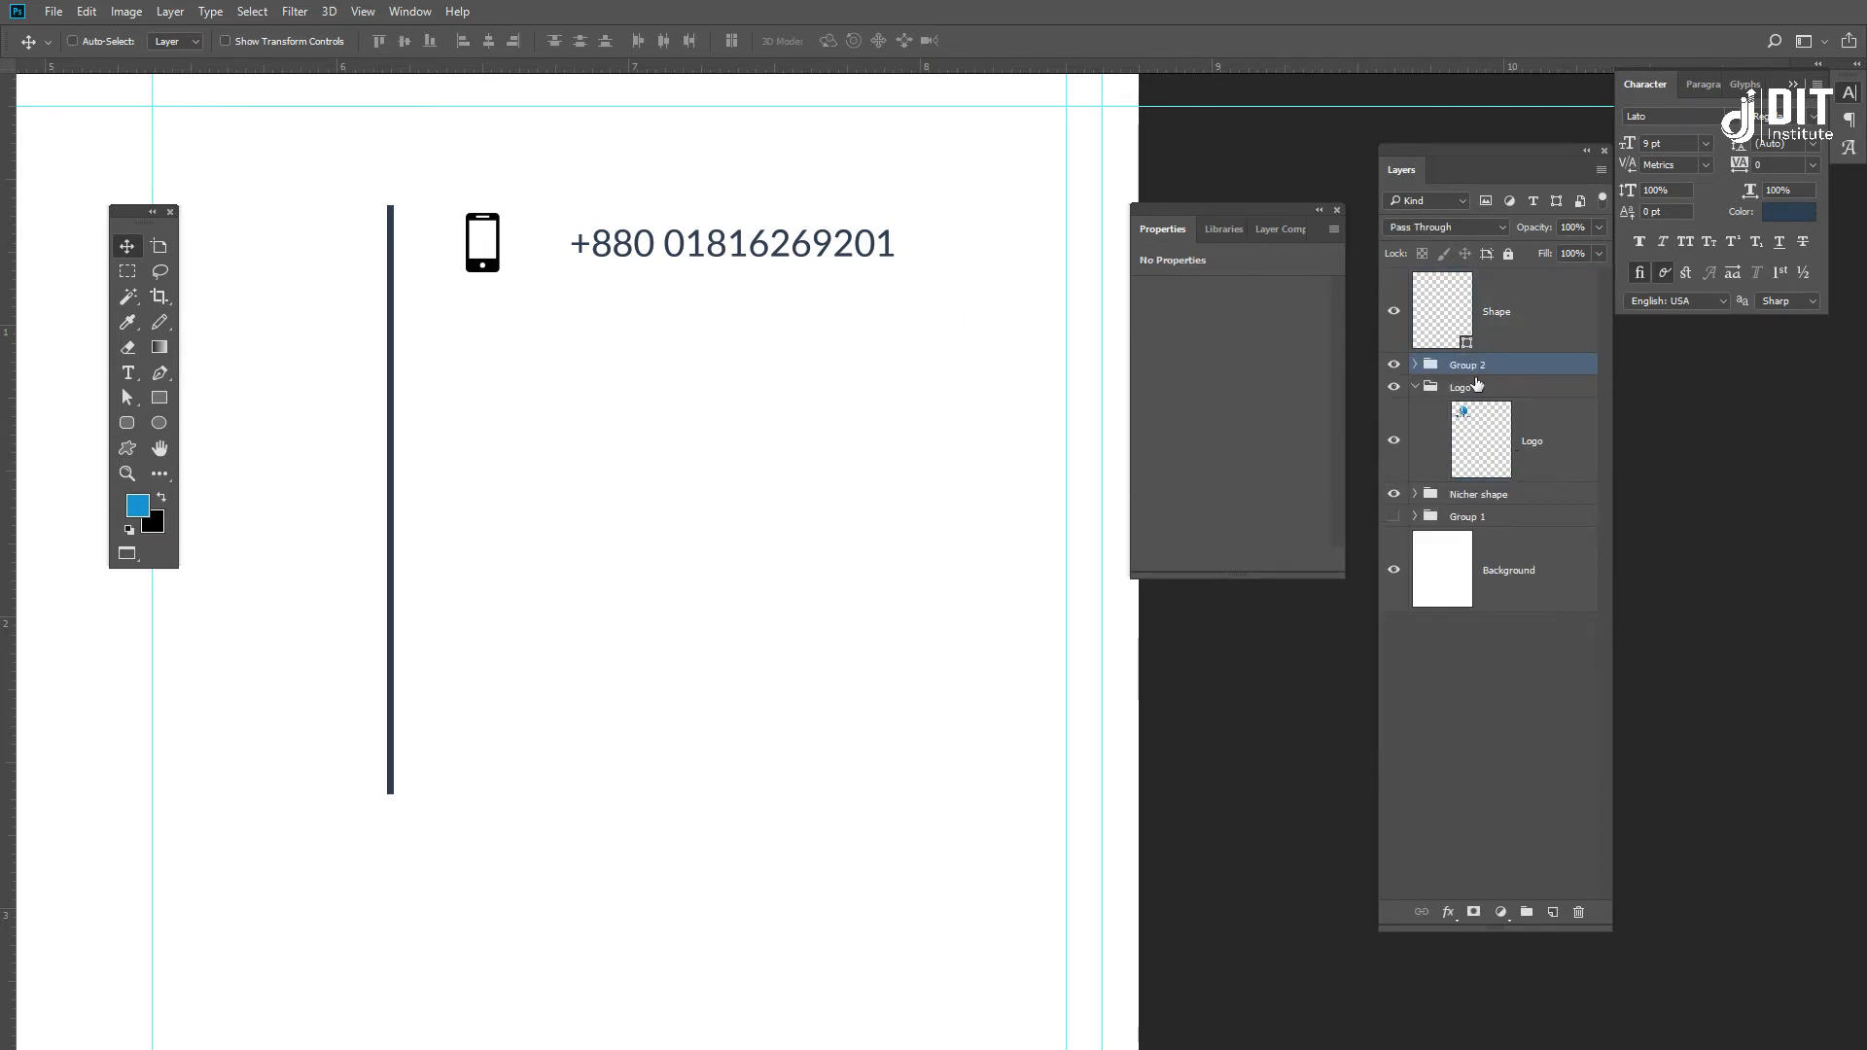
double_click(1472, 367)
type("Mob")
type("ile I")
type("con")
key("Return")
Duplicate the Mobile Icon group below the original and open its phone icon's contents
key("ctrl+j")
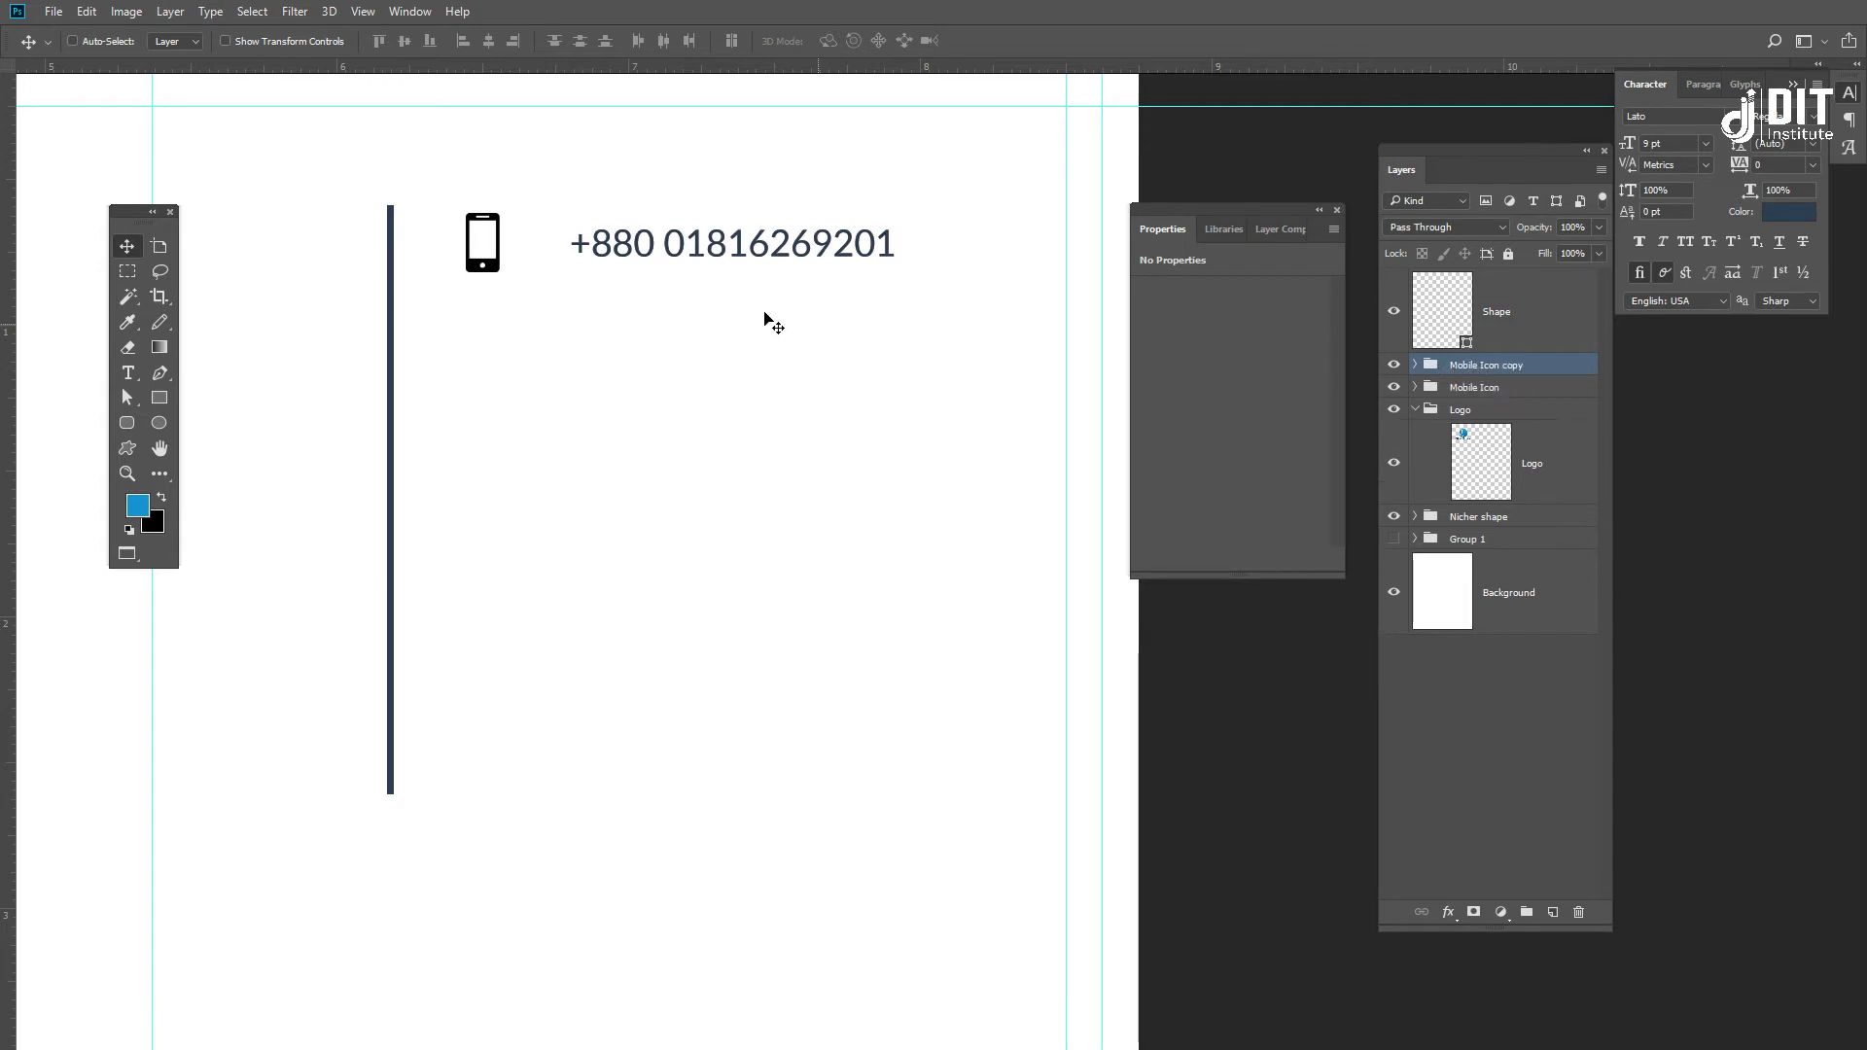
left_click_drag(757, 252, 776, 338)
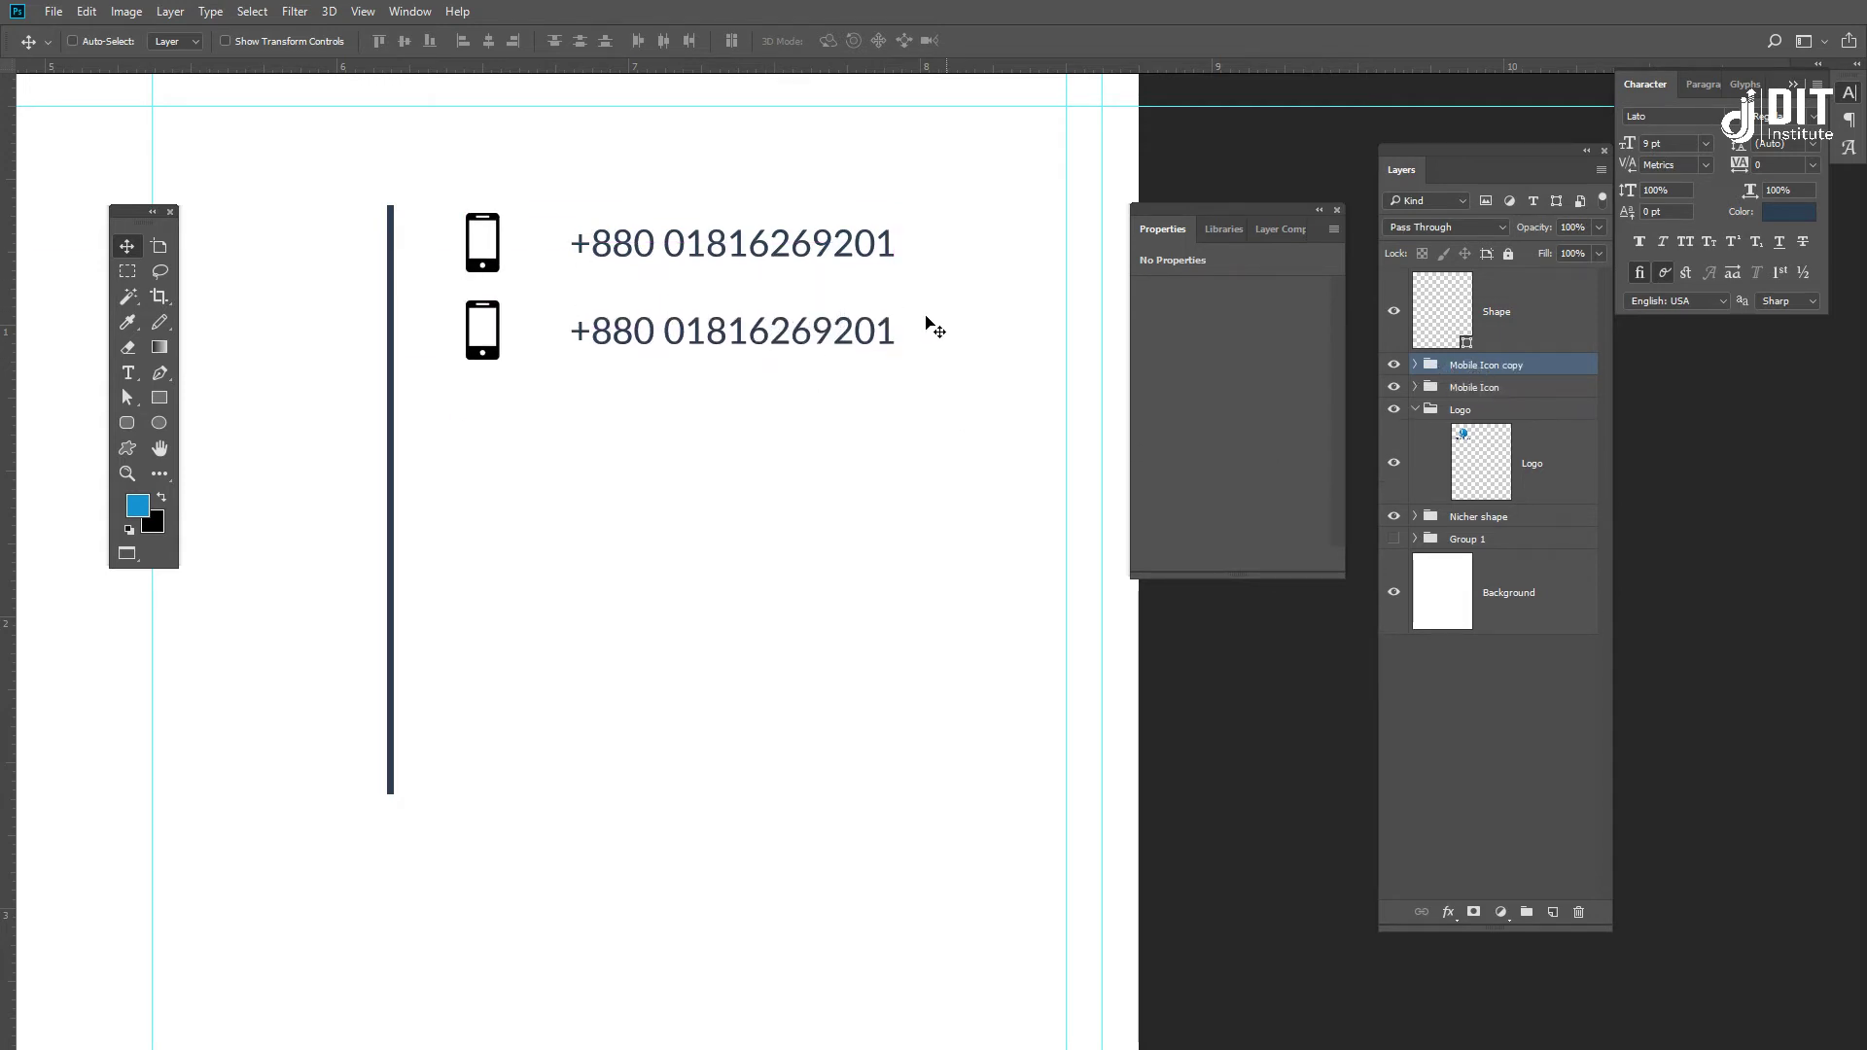
left_click(1416, 366)
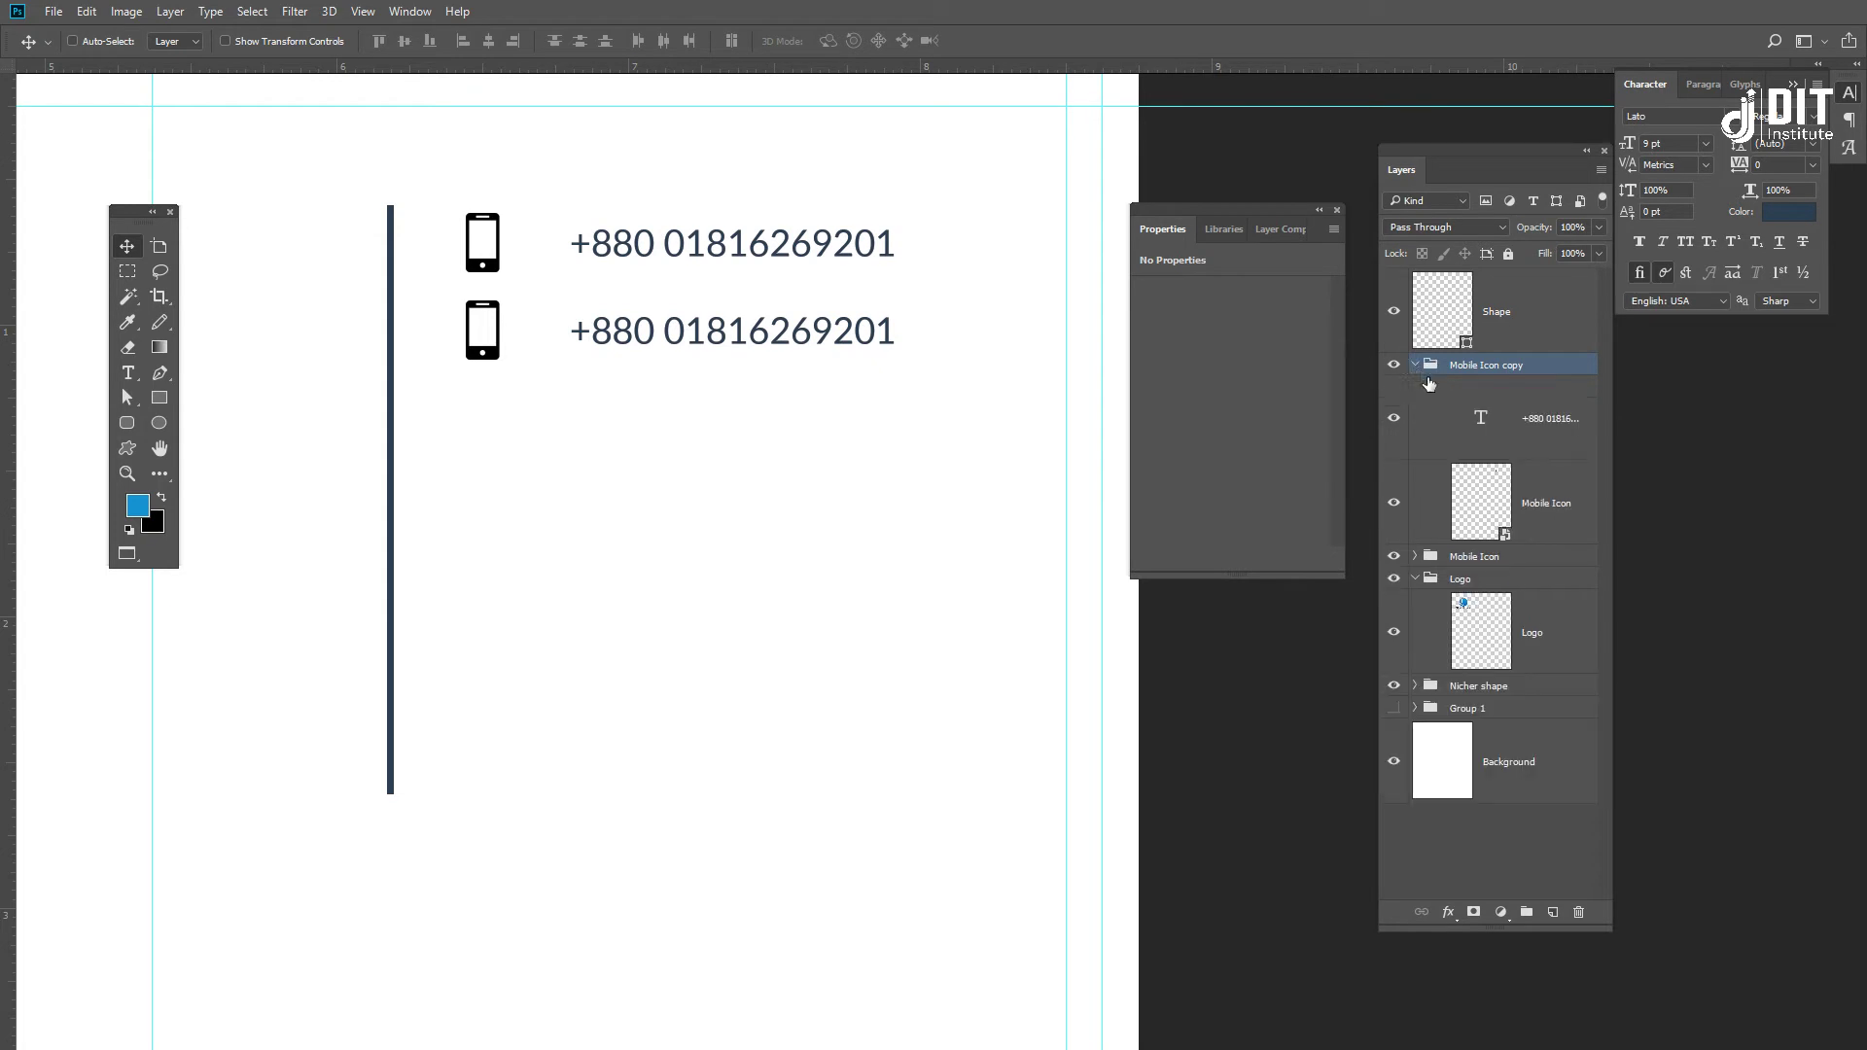
double_click(1498, 522)
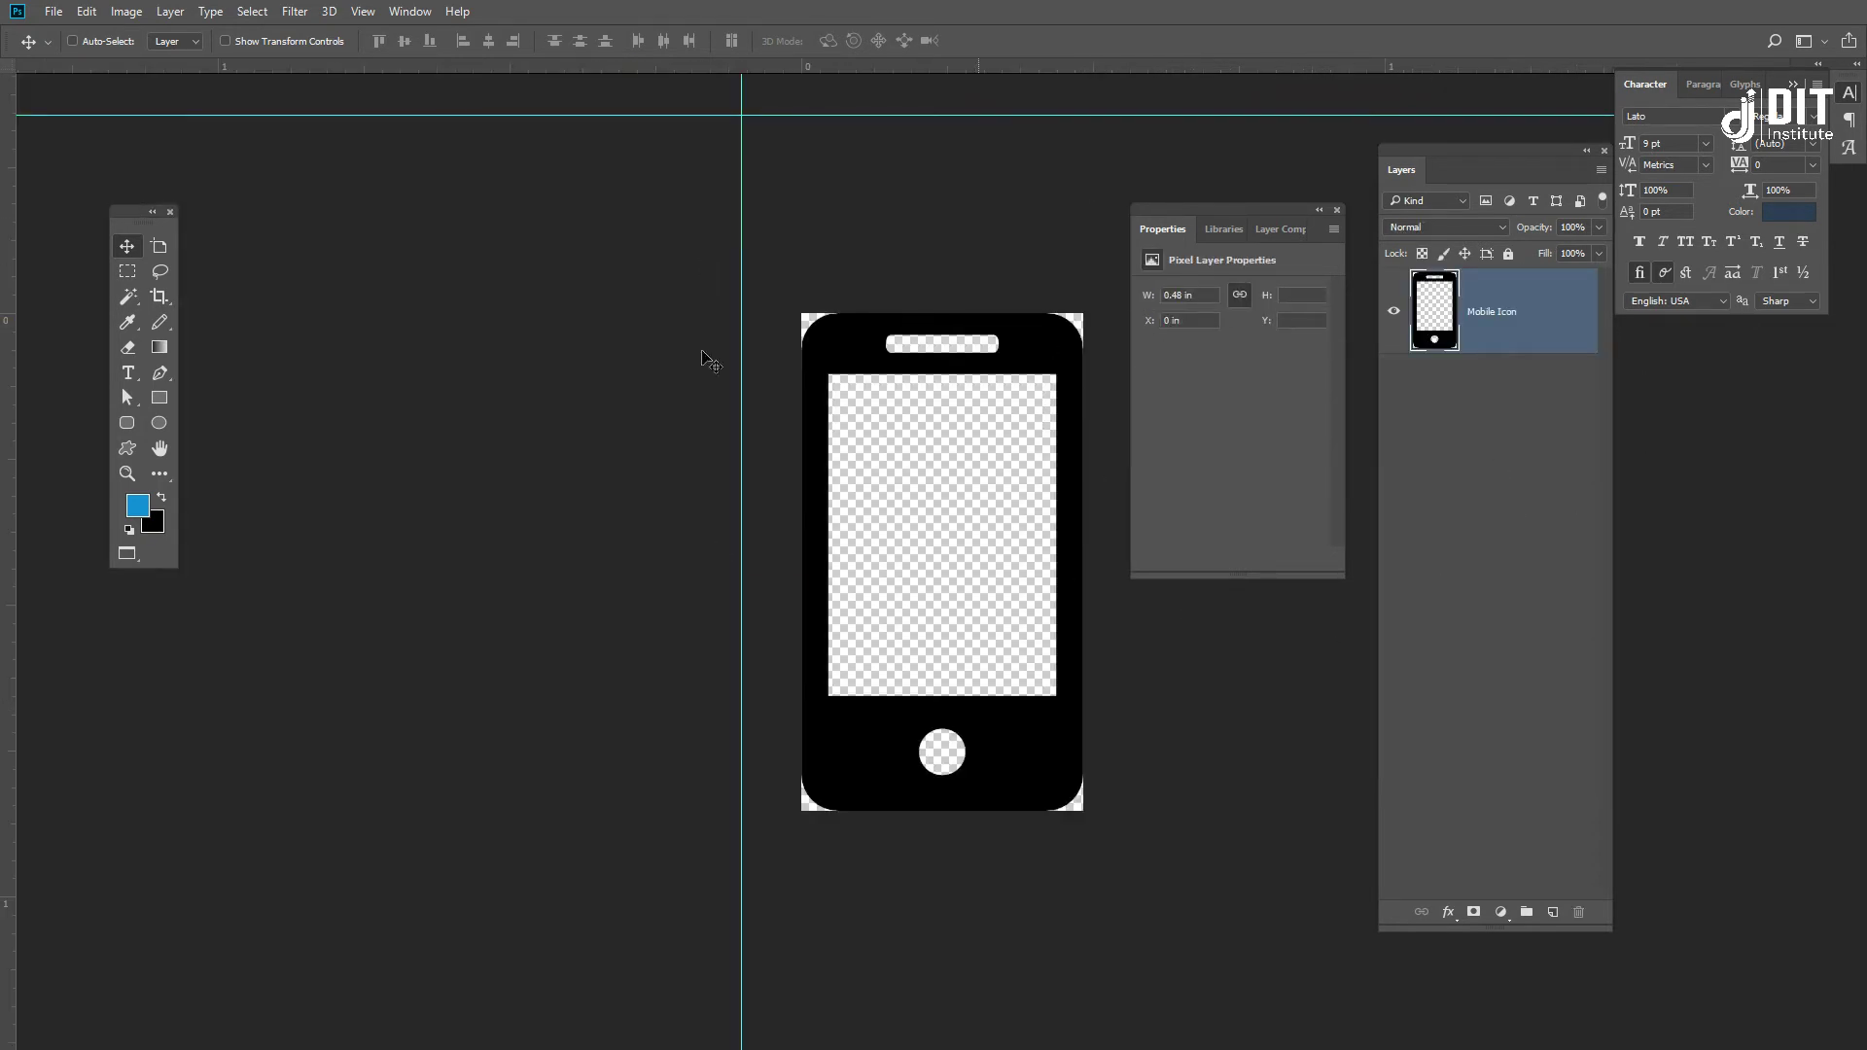
Open old-handphone.png and copy the handset image into the icon document
key("f")
key("f")
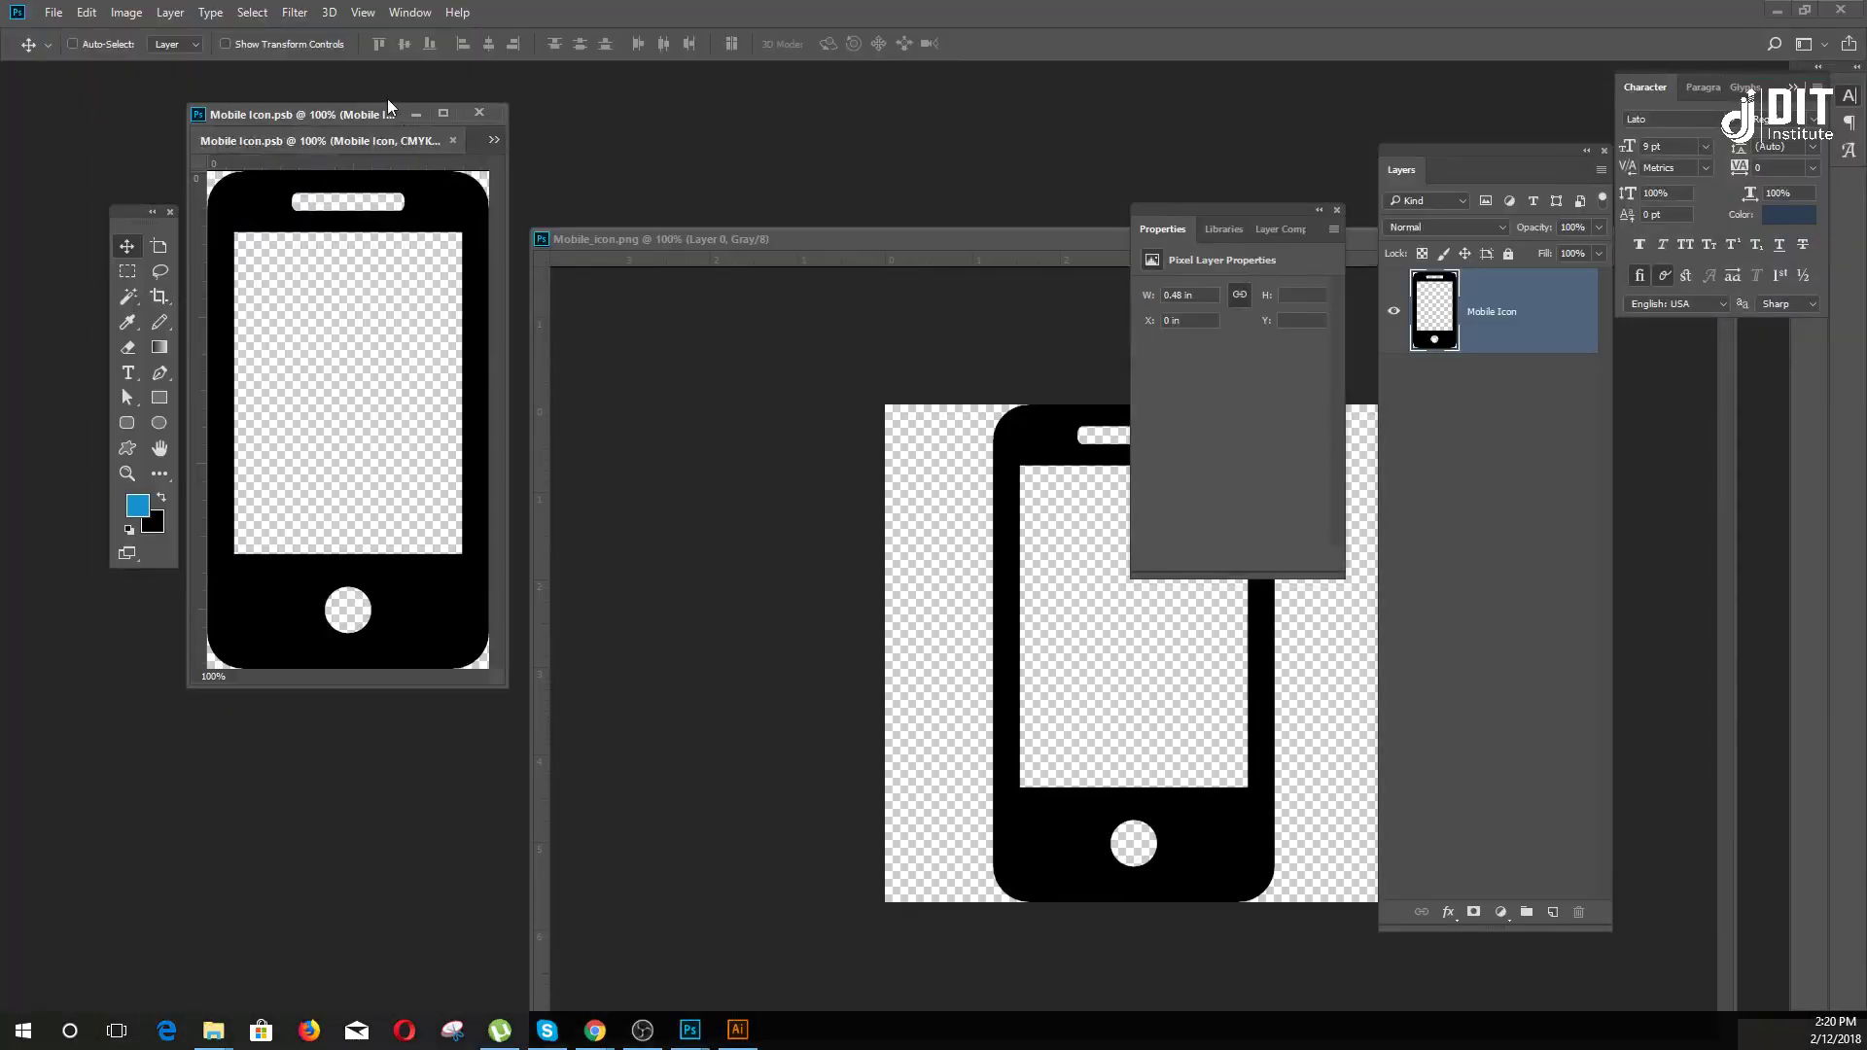
key("ctrl+o")
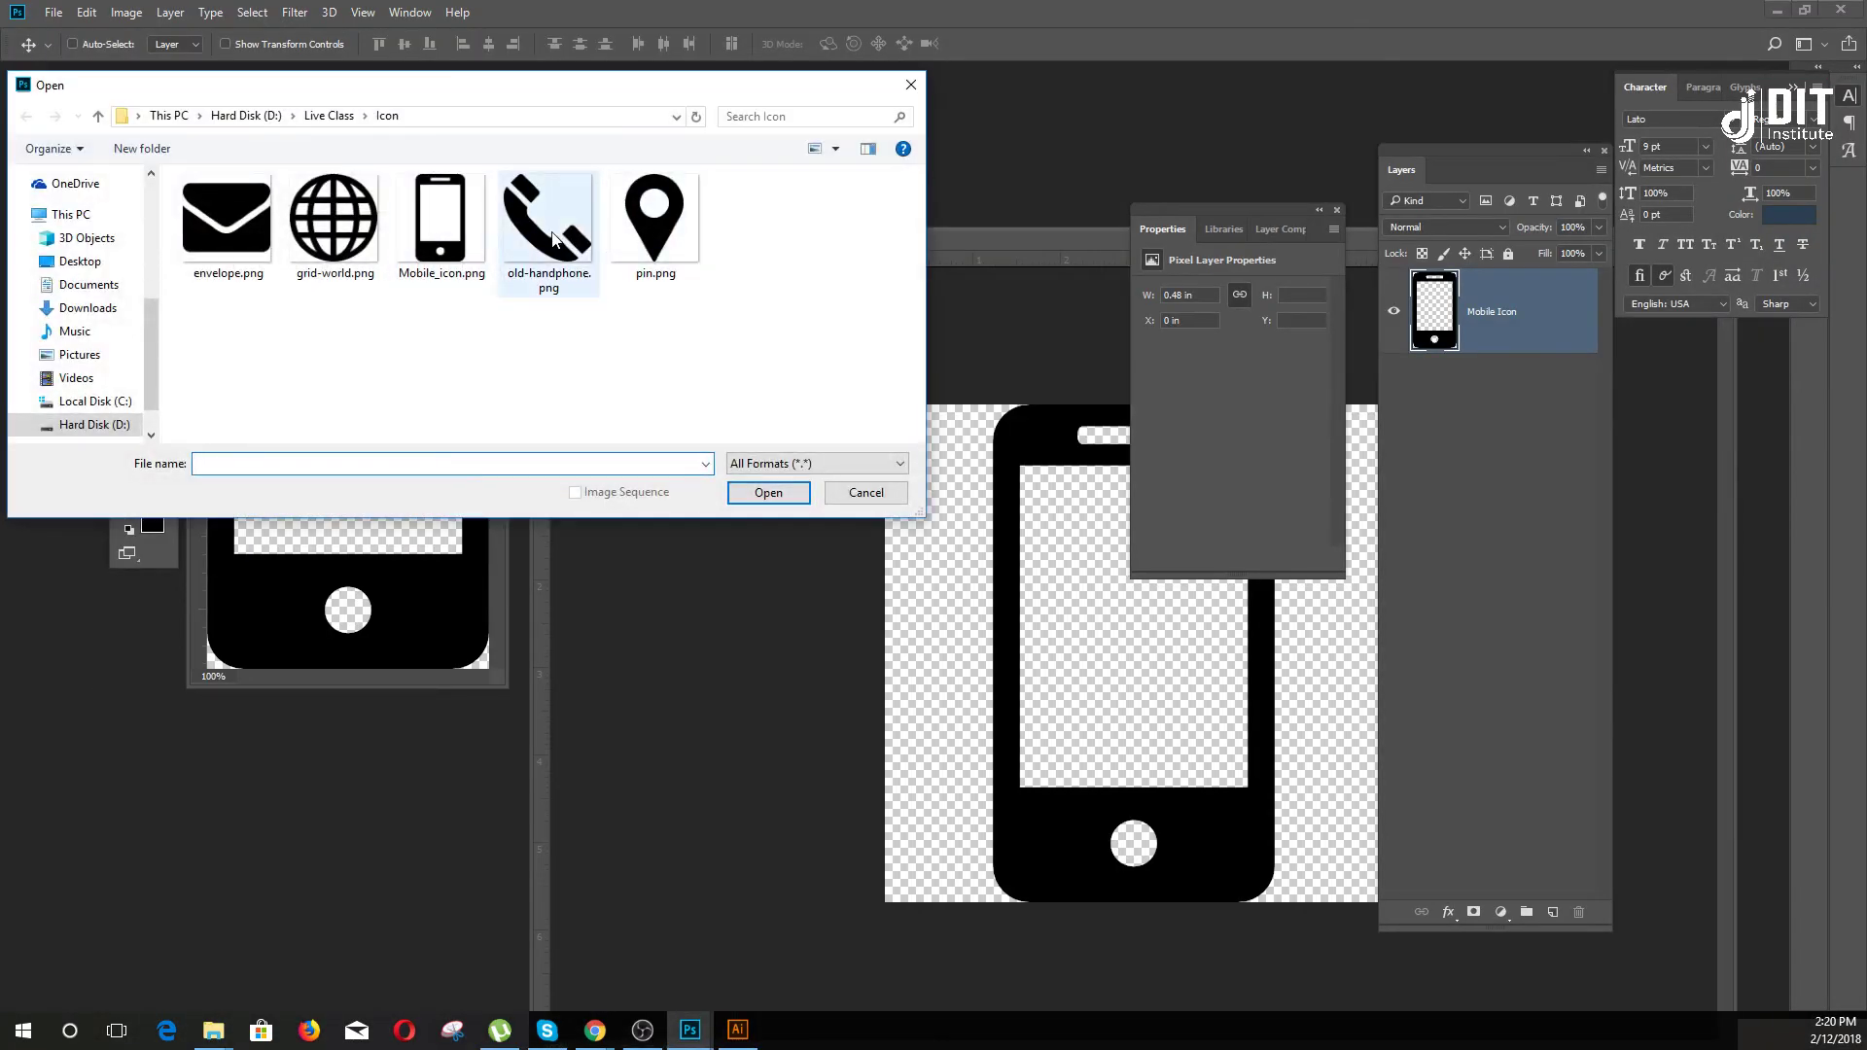
left_click(574, 232)
double_click(573, 231)
left_click_drag(505, 143, 698, 331)
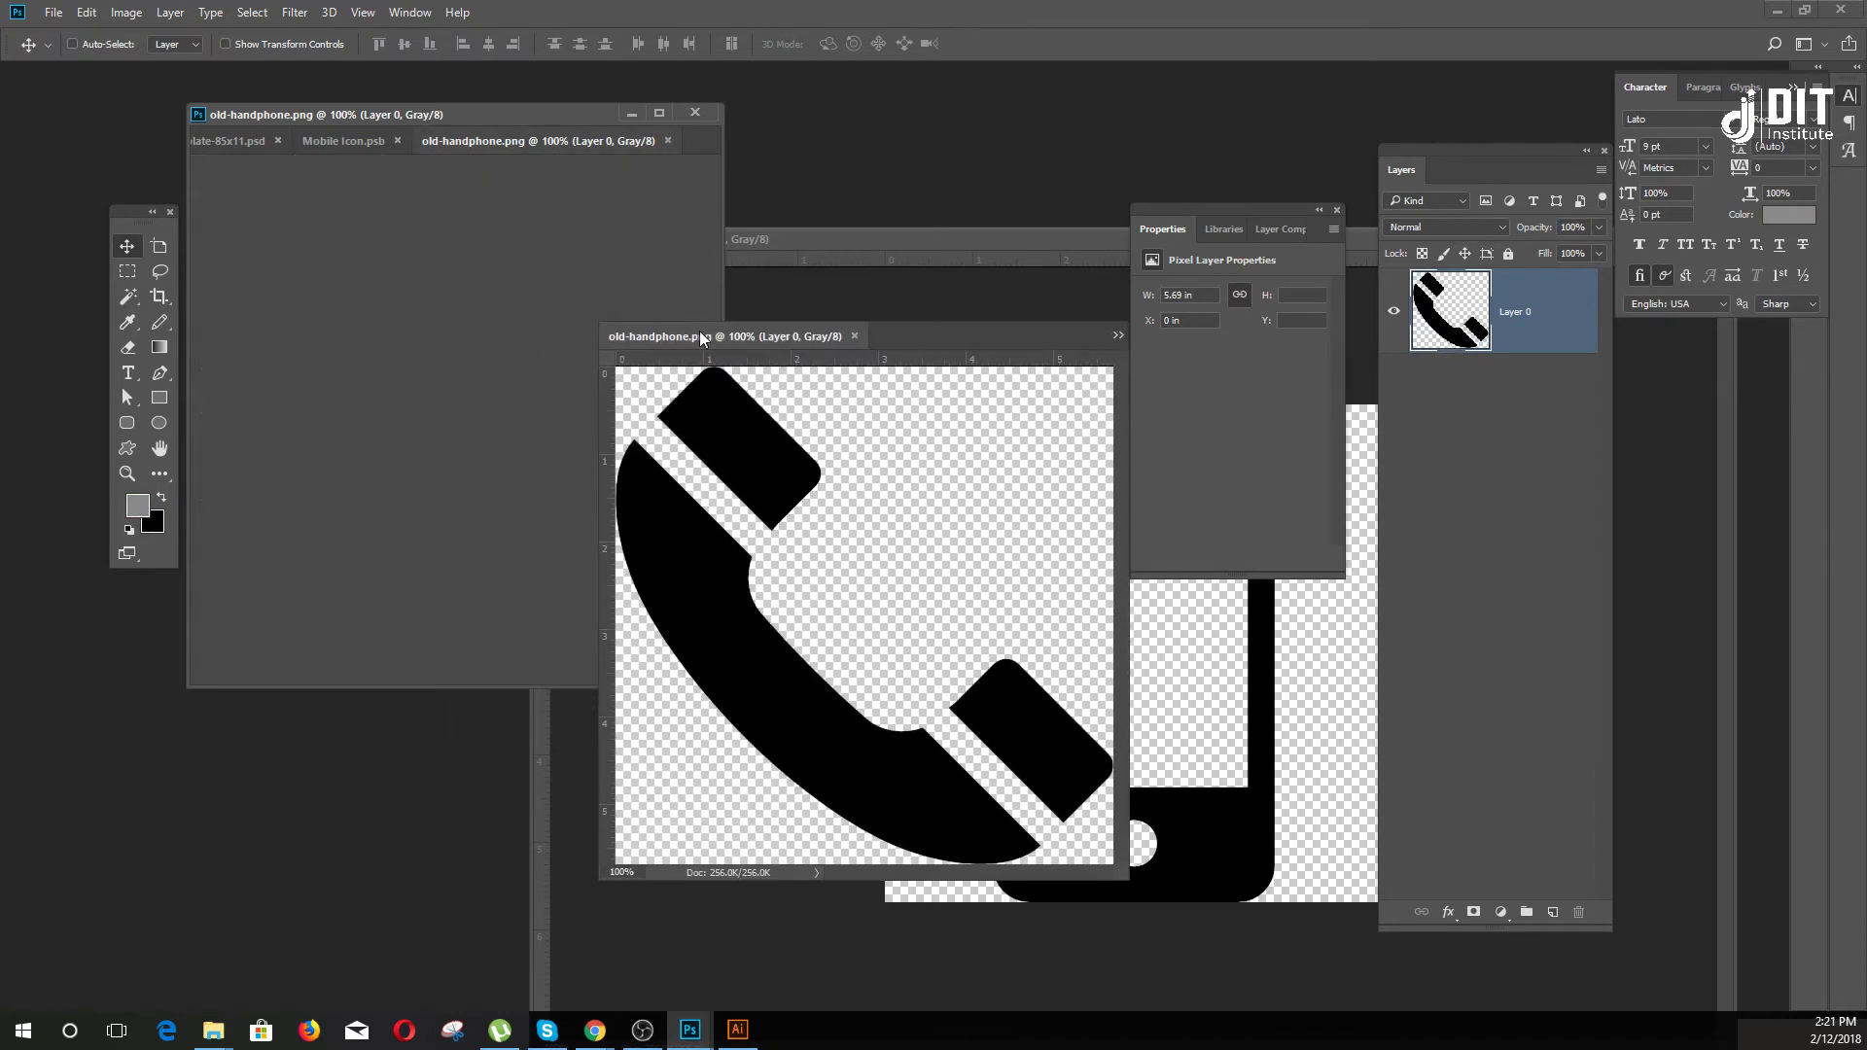
left_click_drag(775, 672, 383, 416)
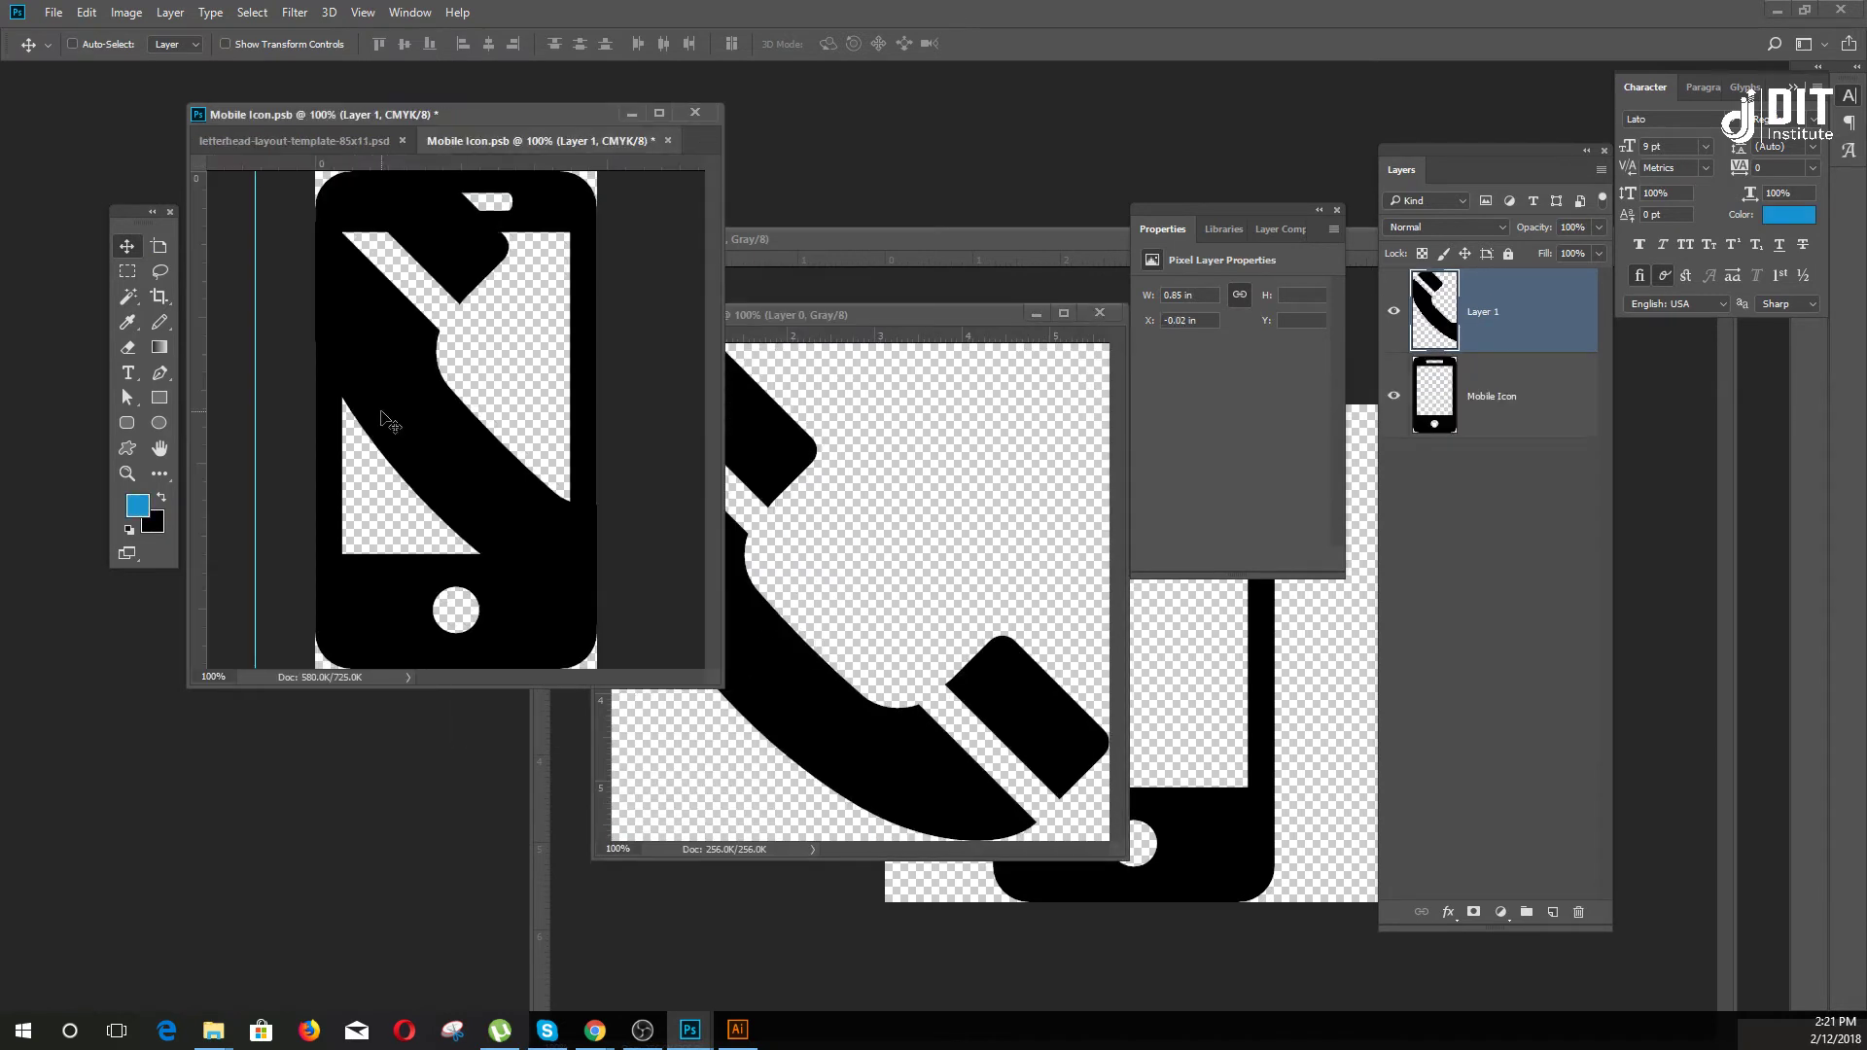
Hide the original mobile graphic, shrink the handset to fit, then save and close
key("ctrl+minus")
left_click(1394, 396)
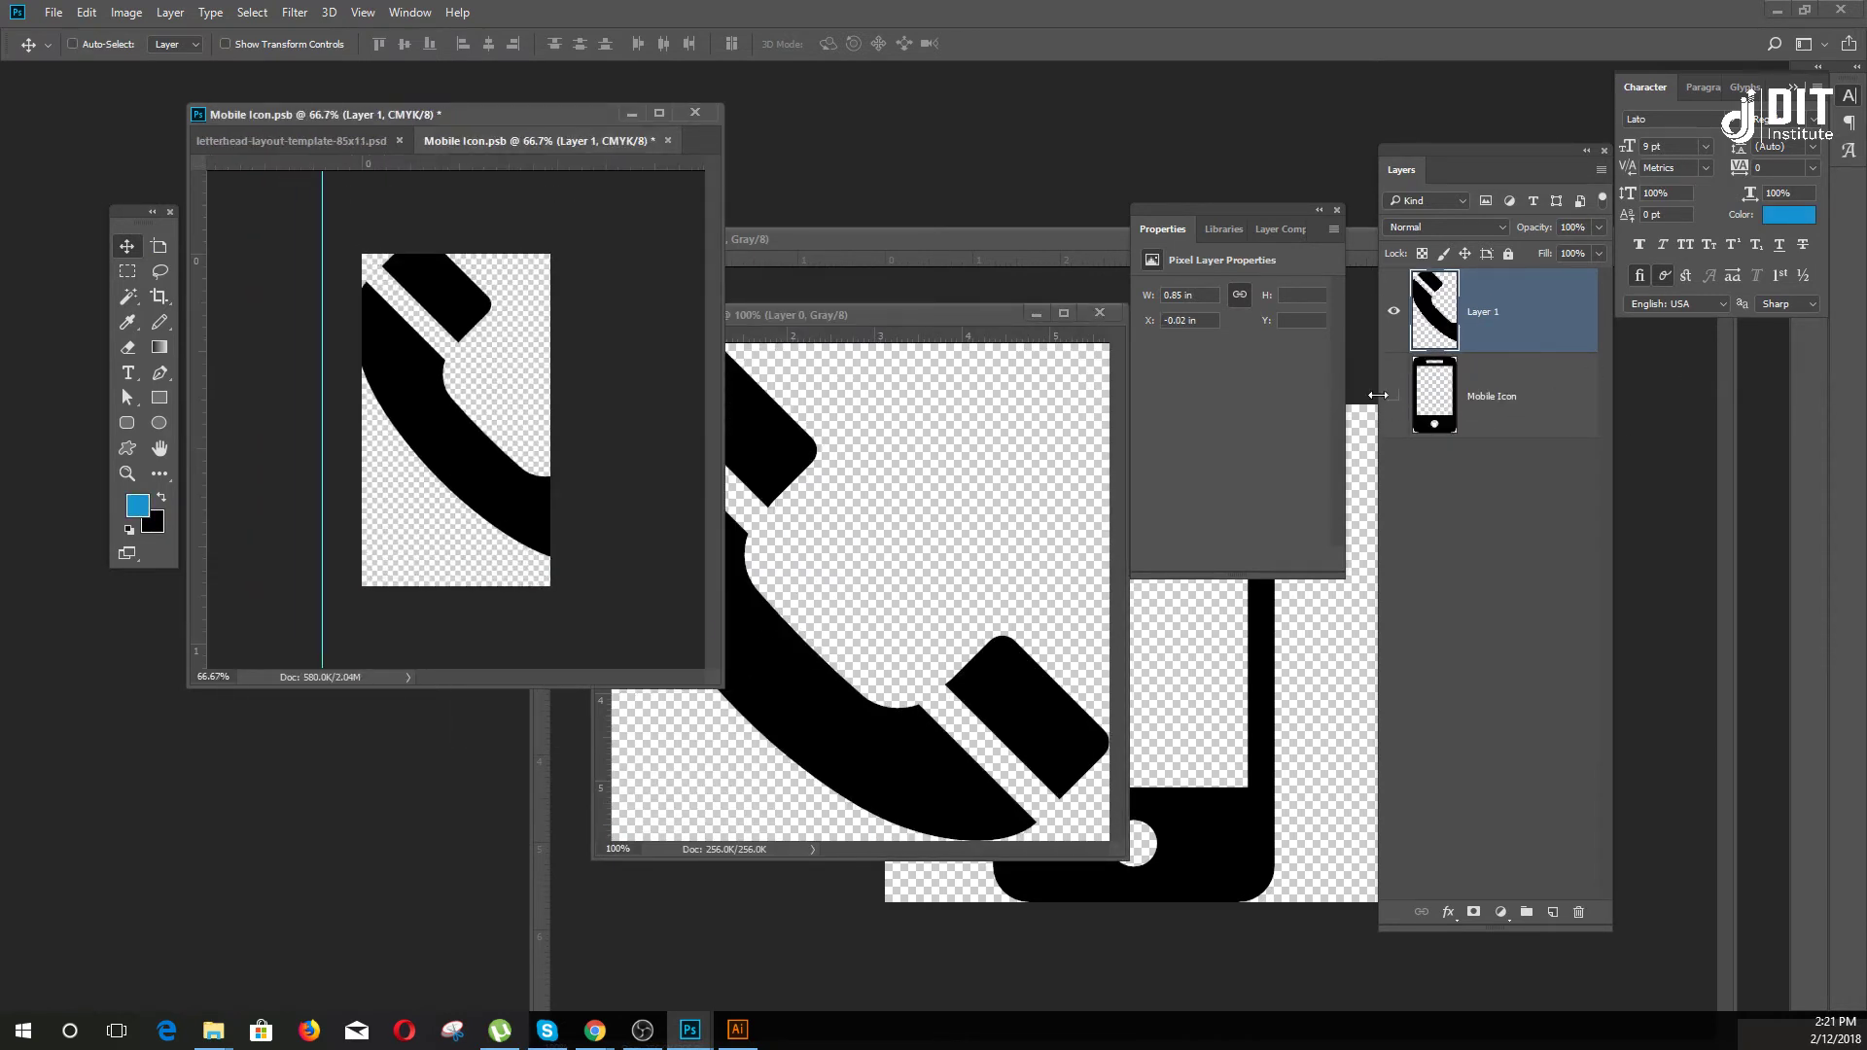
key("ctrl+t")
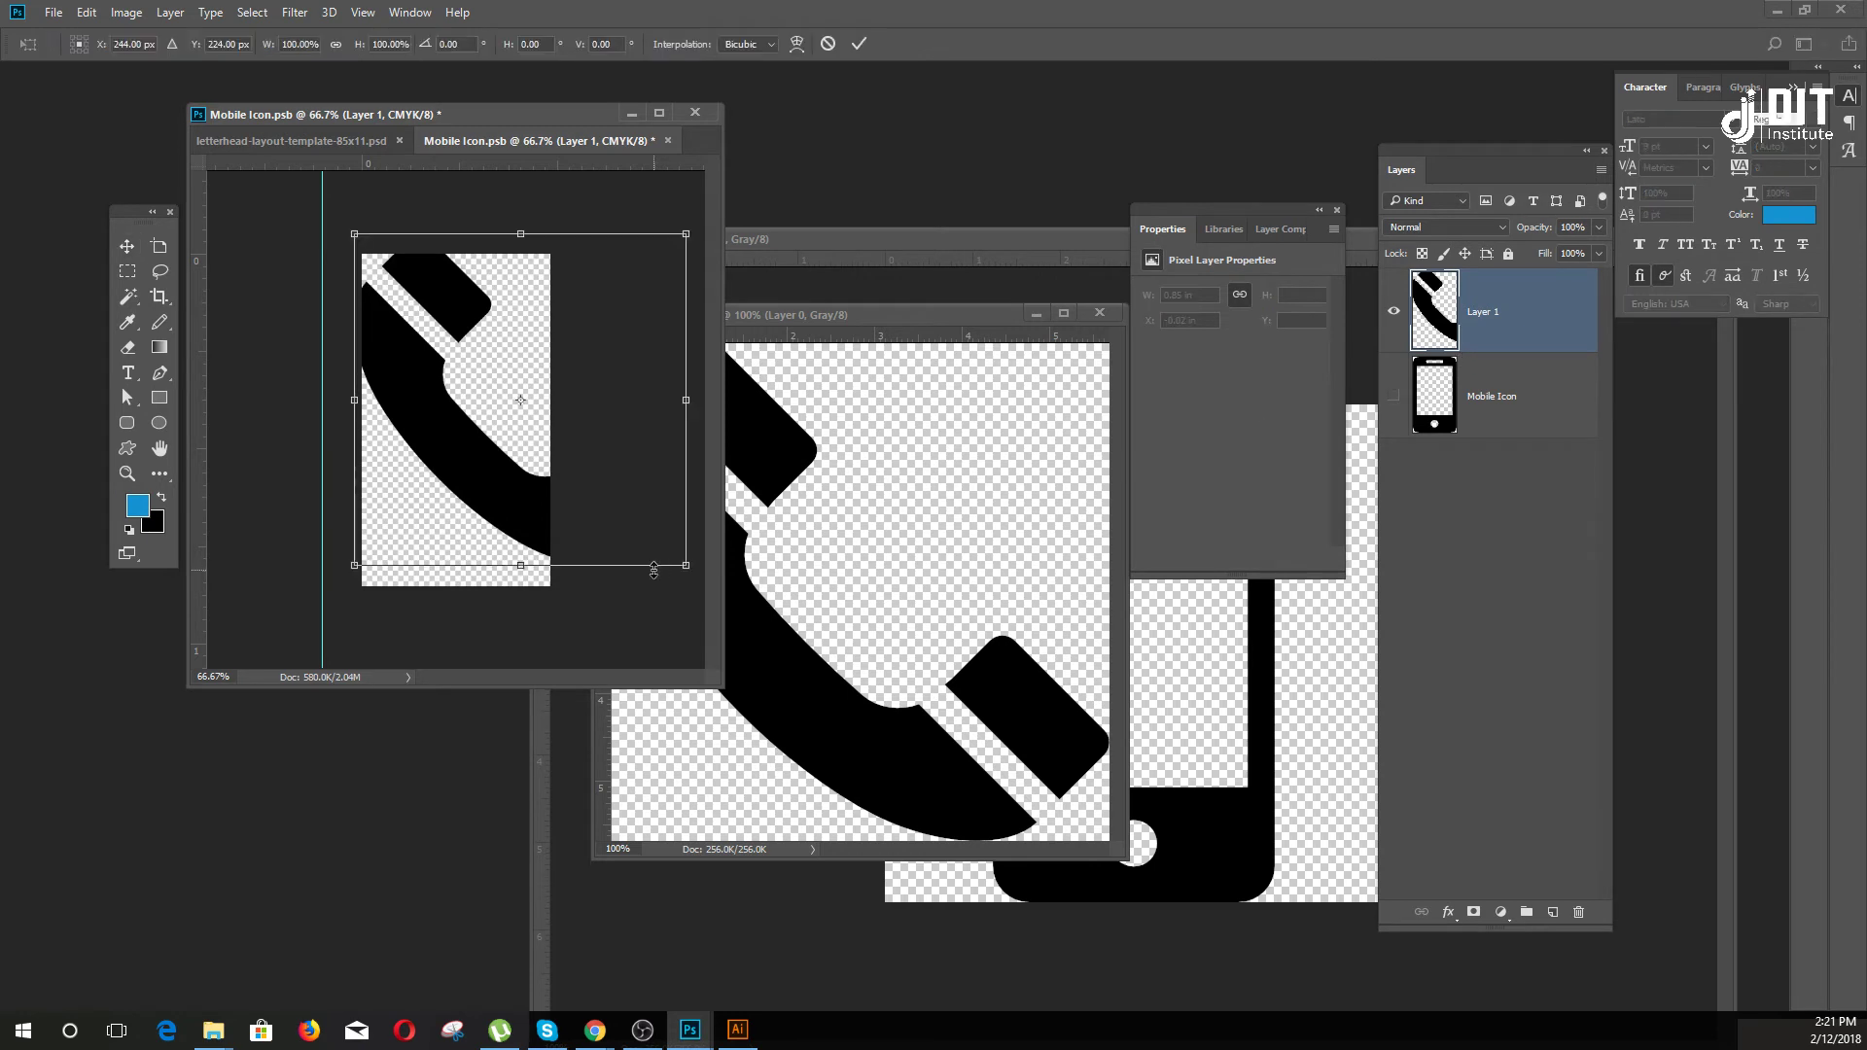
left_click_drag(682, 566, 518, 524)
mouse_move(496, 436)
left_mouse_down()
mouse_move(485, 507)
mouse_move(547, 531)
mouse_move(515, 506)
left_mouse_up()
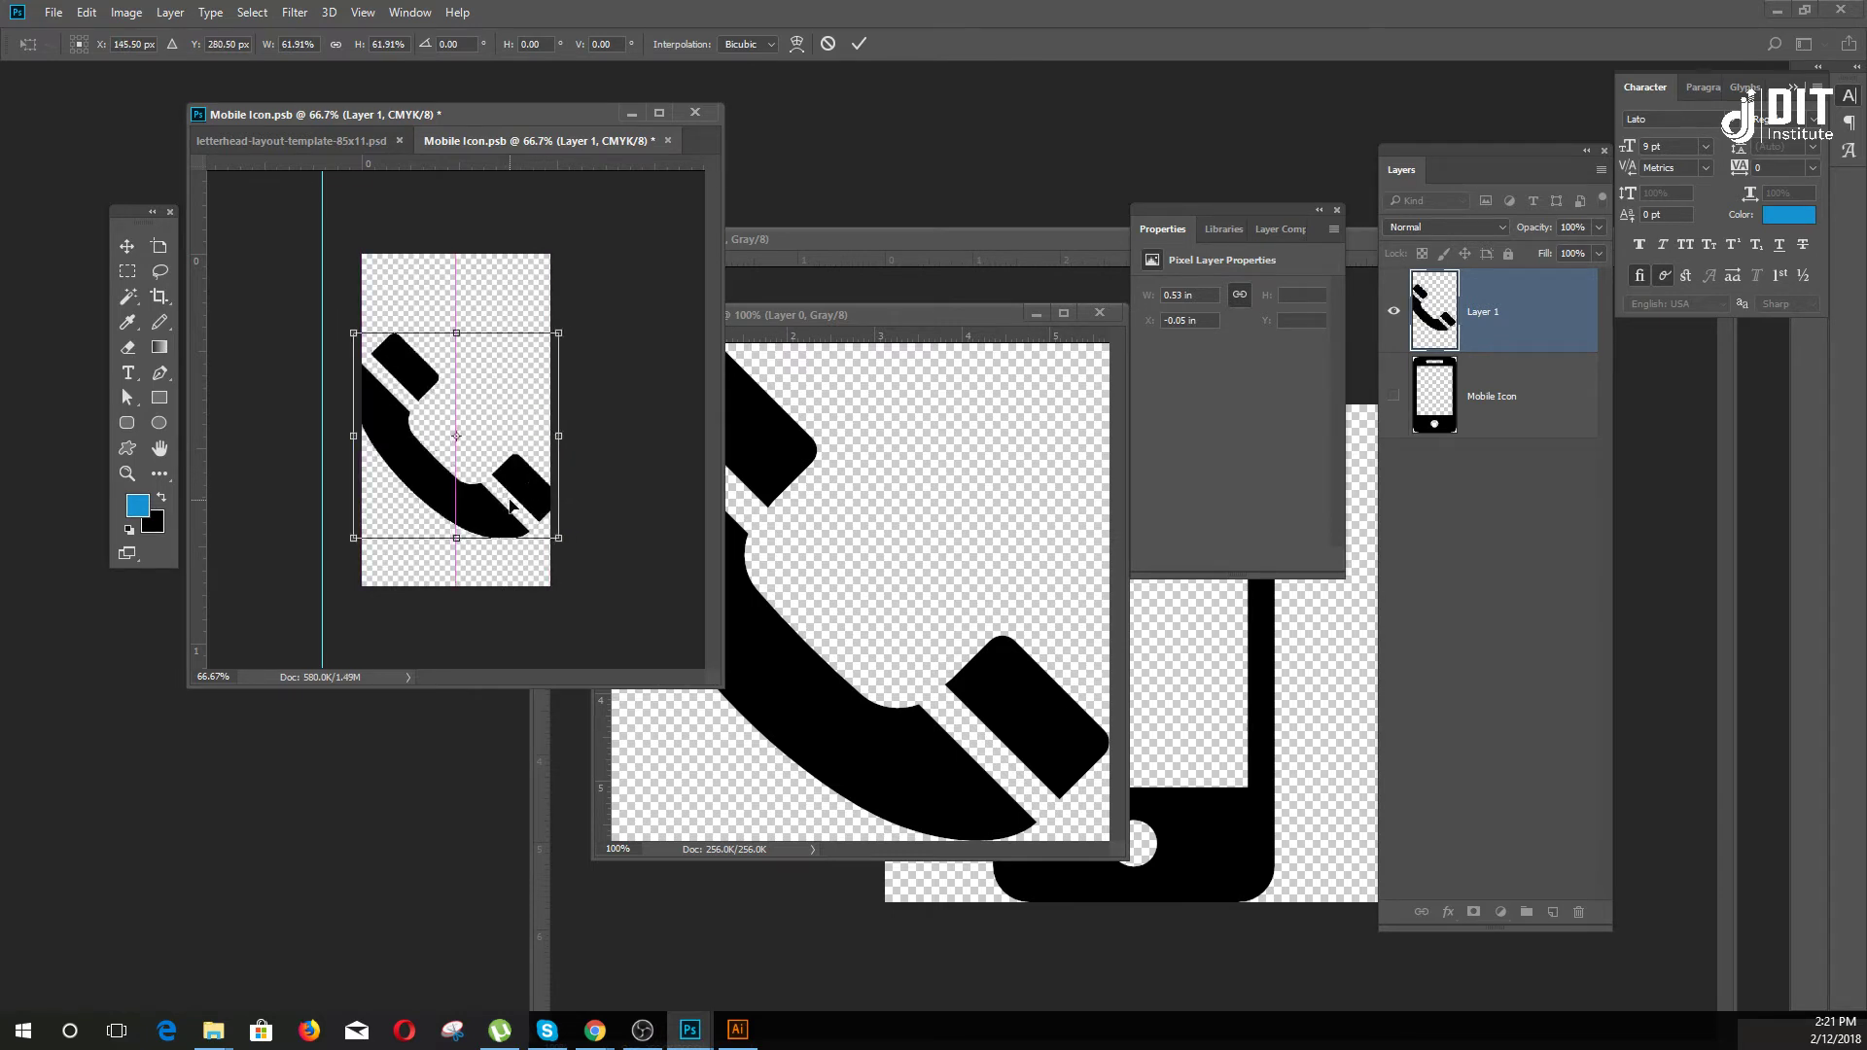
key("Return")
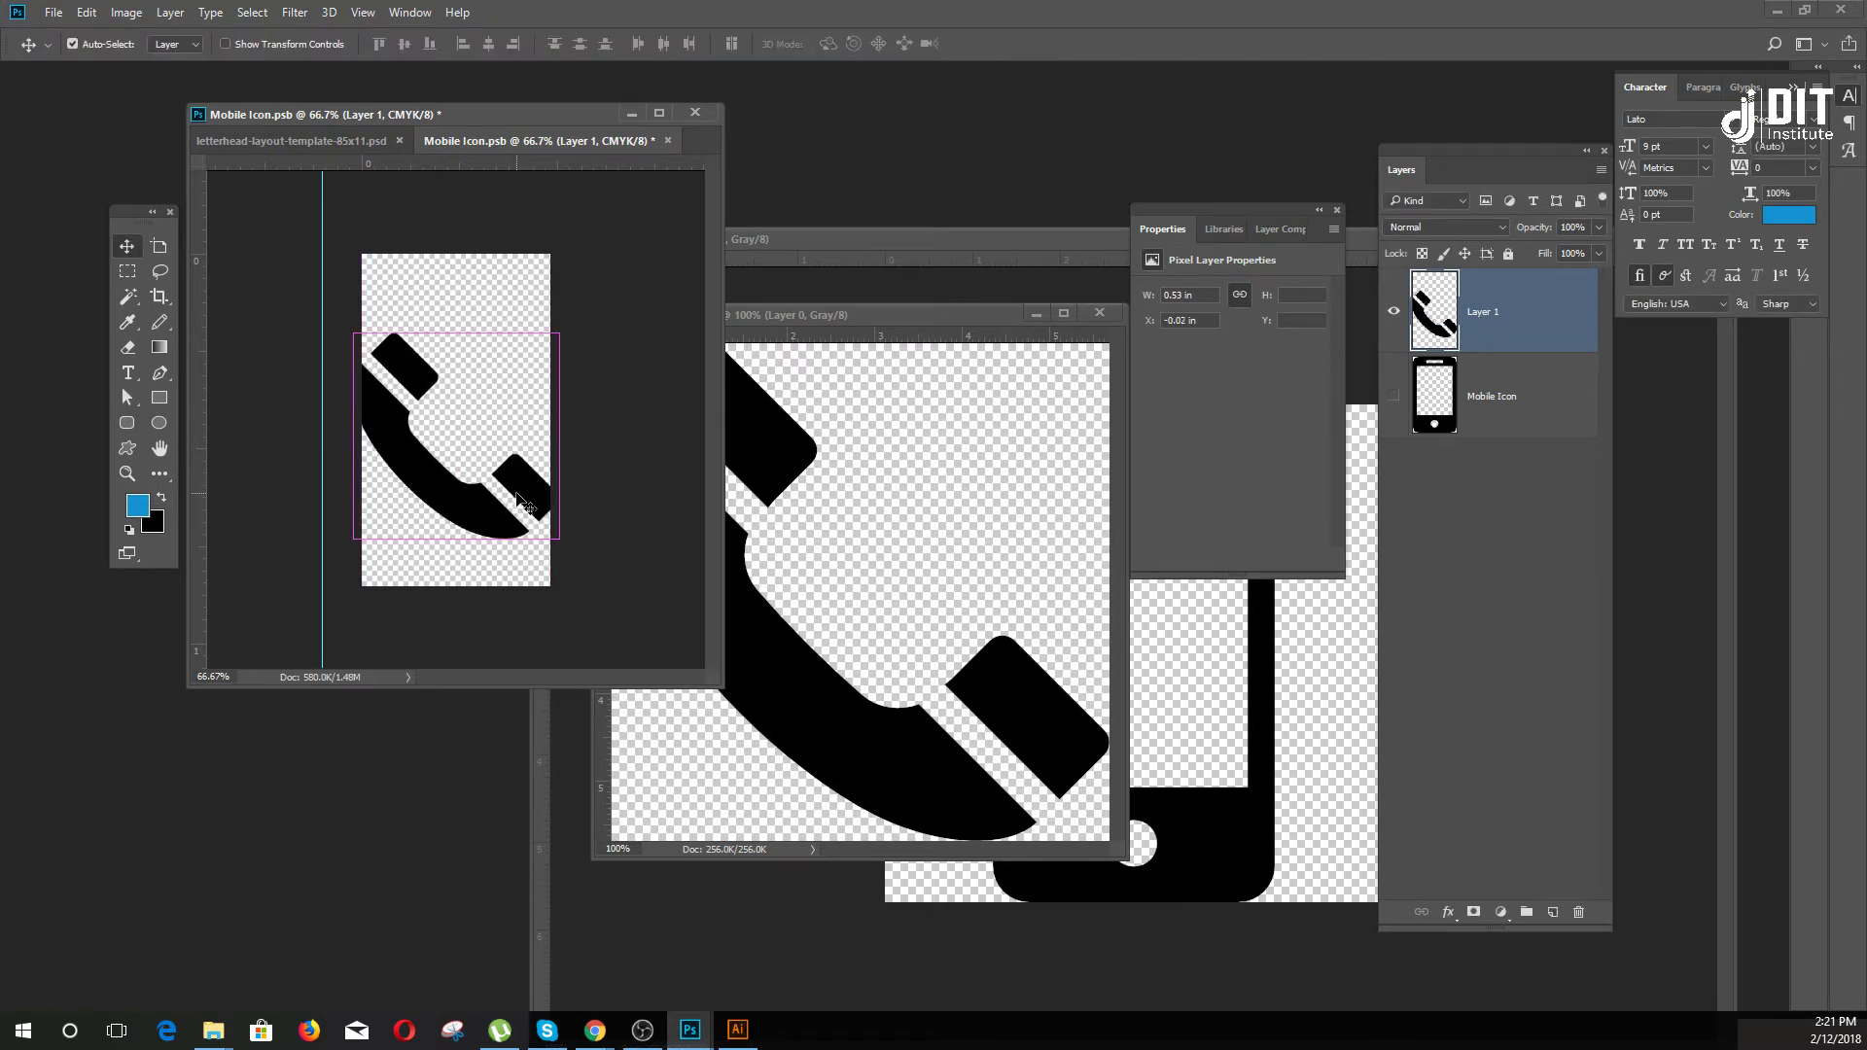
key("ctrl+s")
key("ctrl+w")
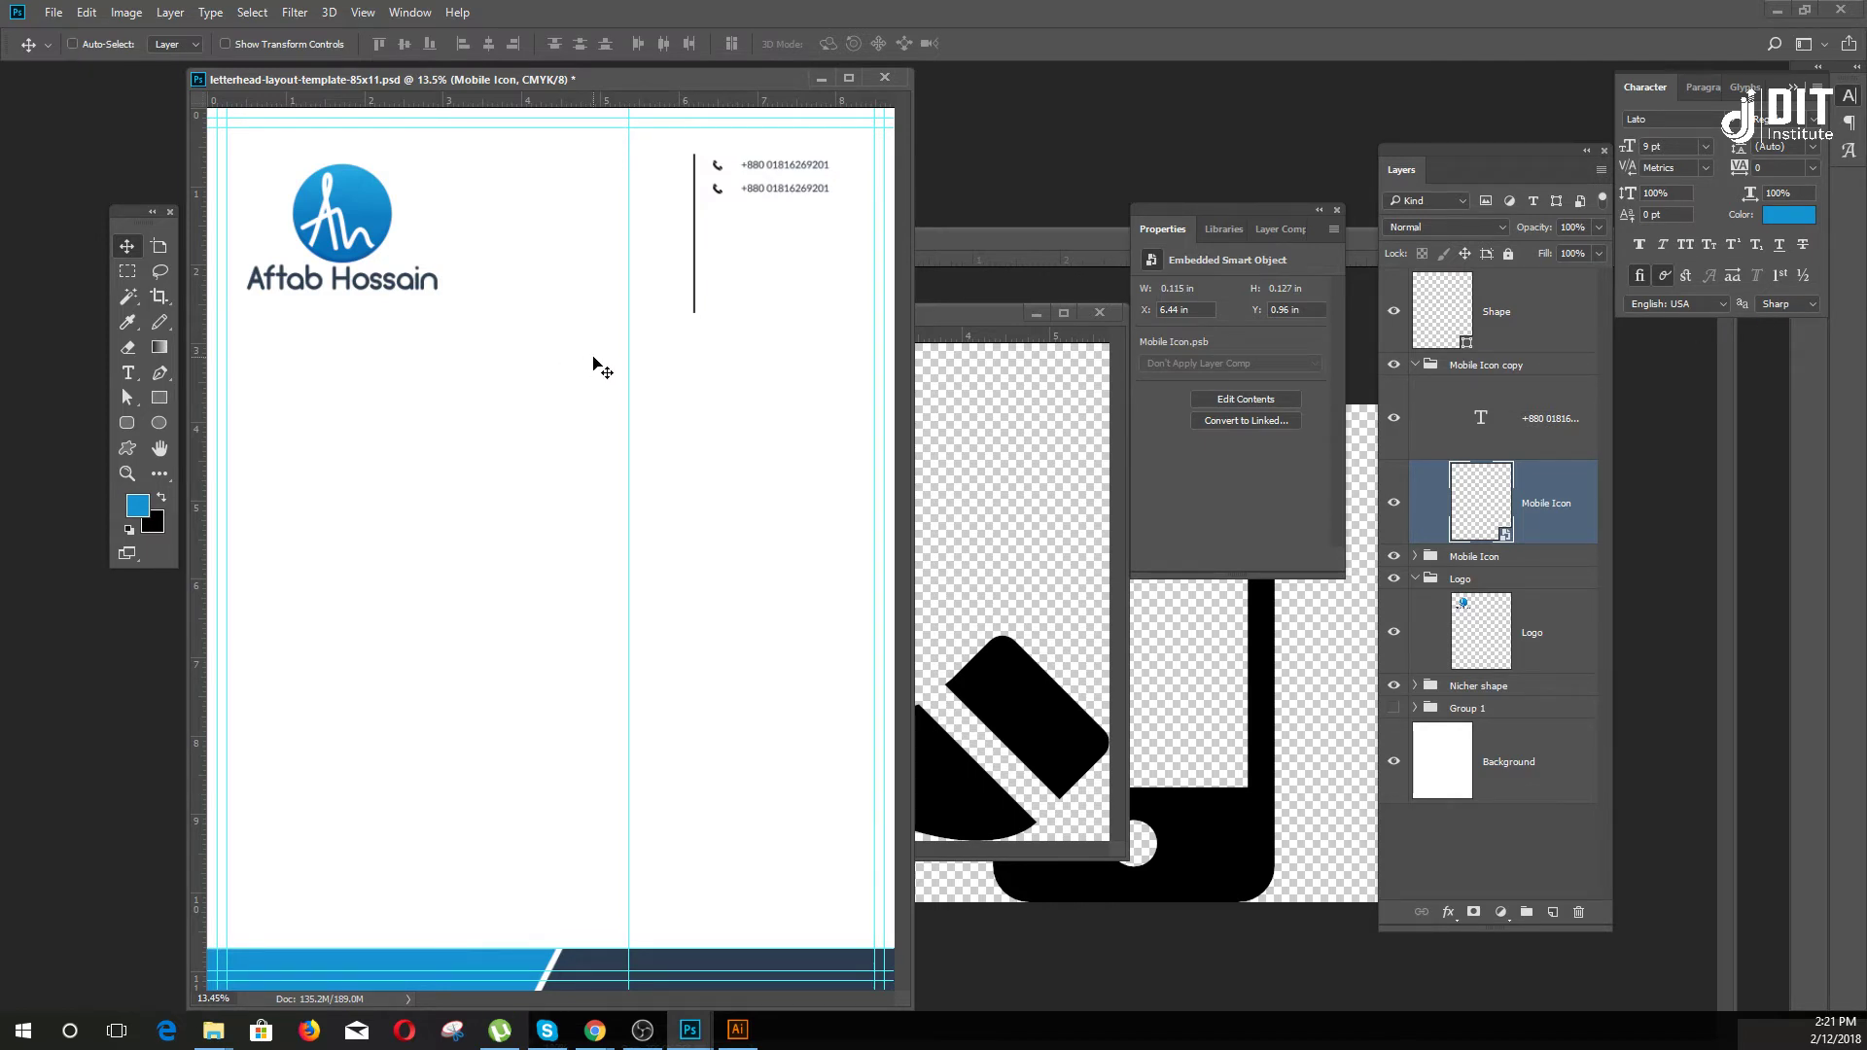
Open the History panel and step through the Modify Color Fill Layer and New Type Layer states
key("ctrl")
left_click(424, 14)
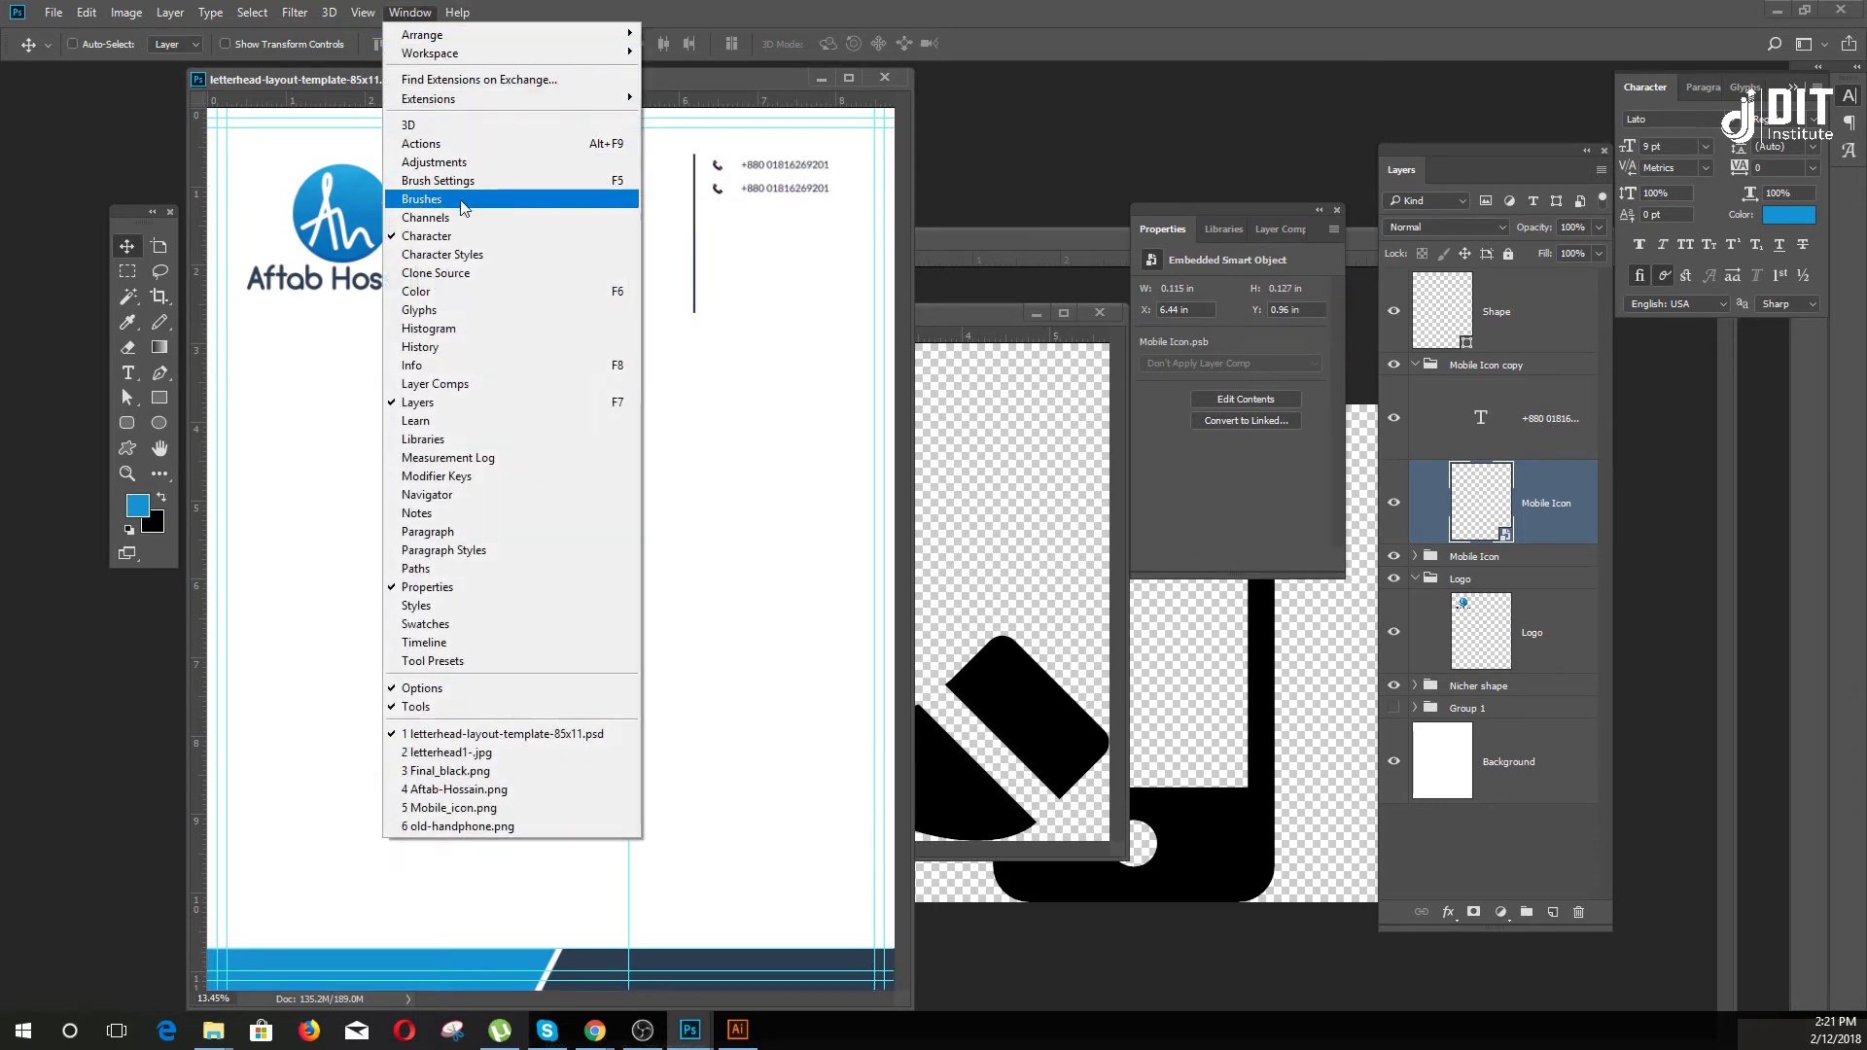
left_click(464, 348)
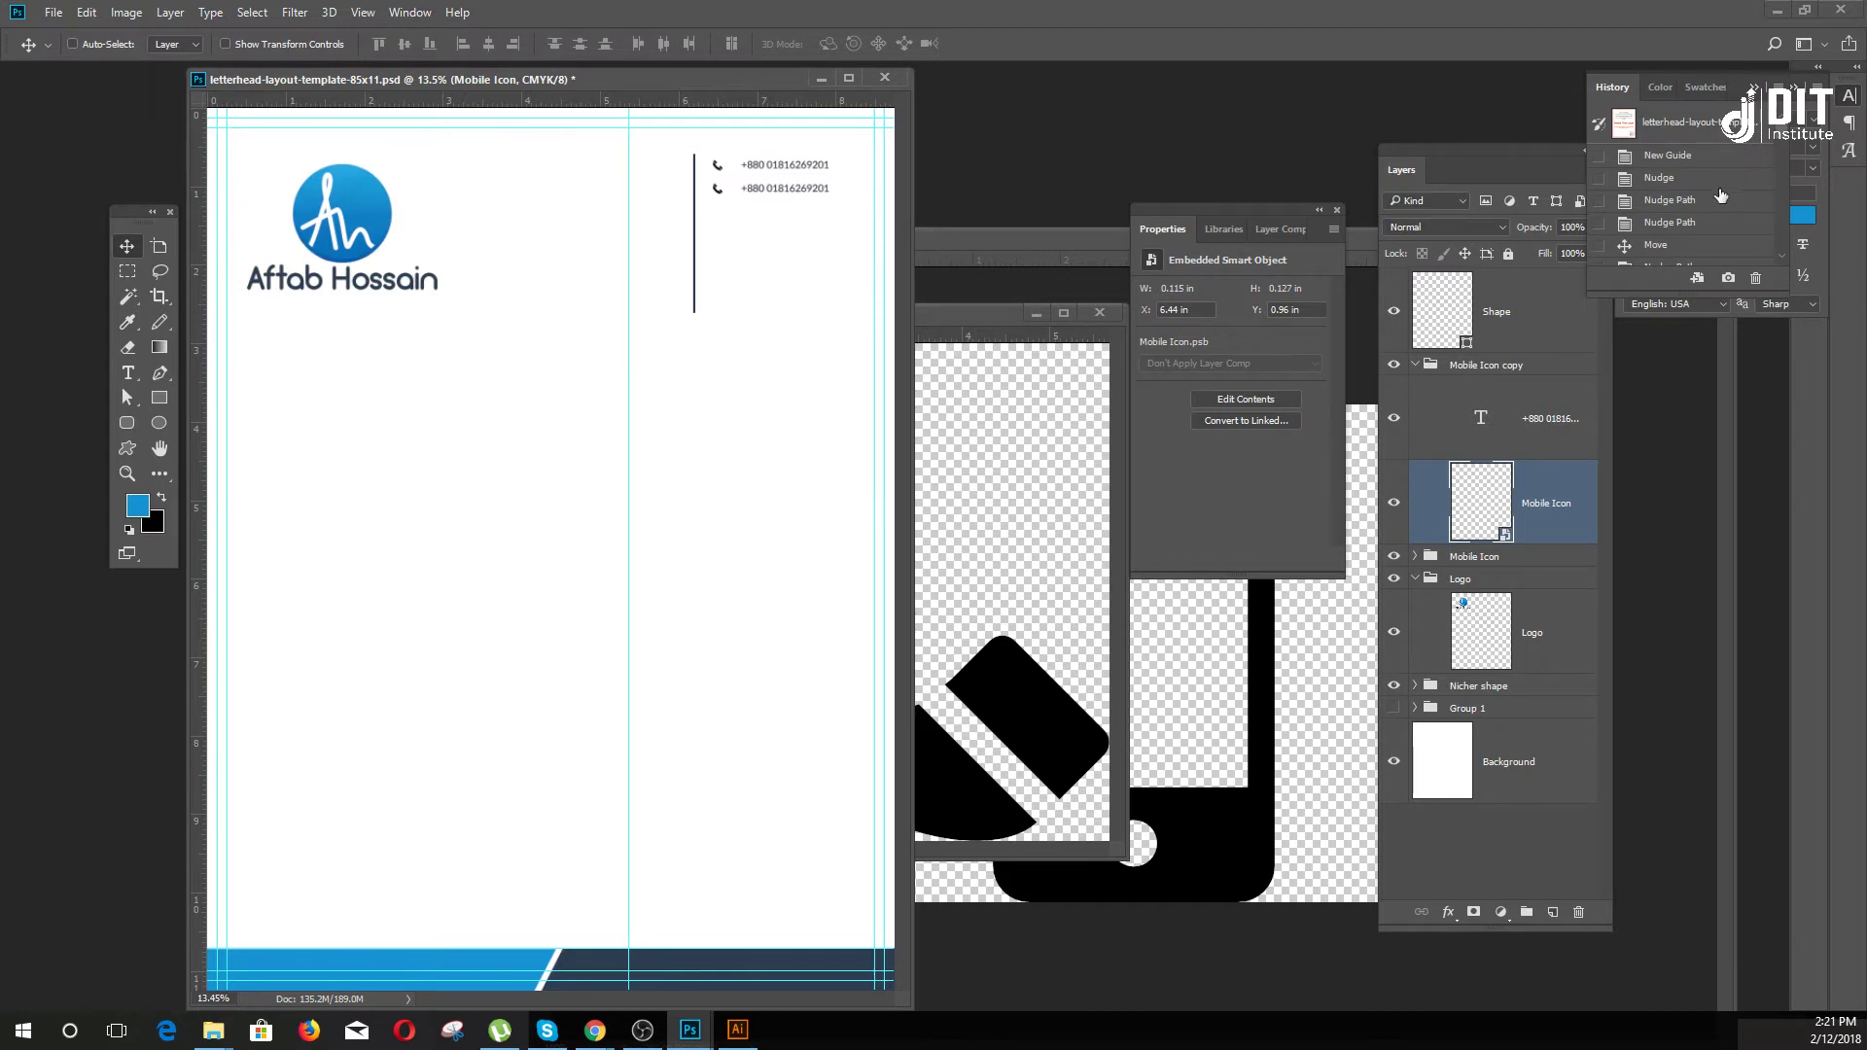
left_click(1690, 234)
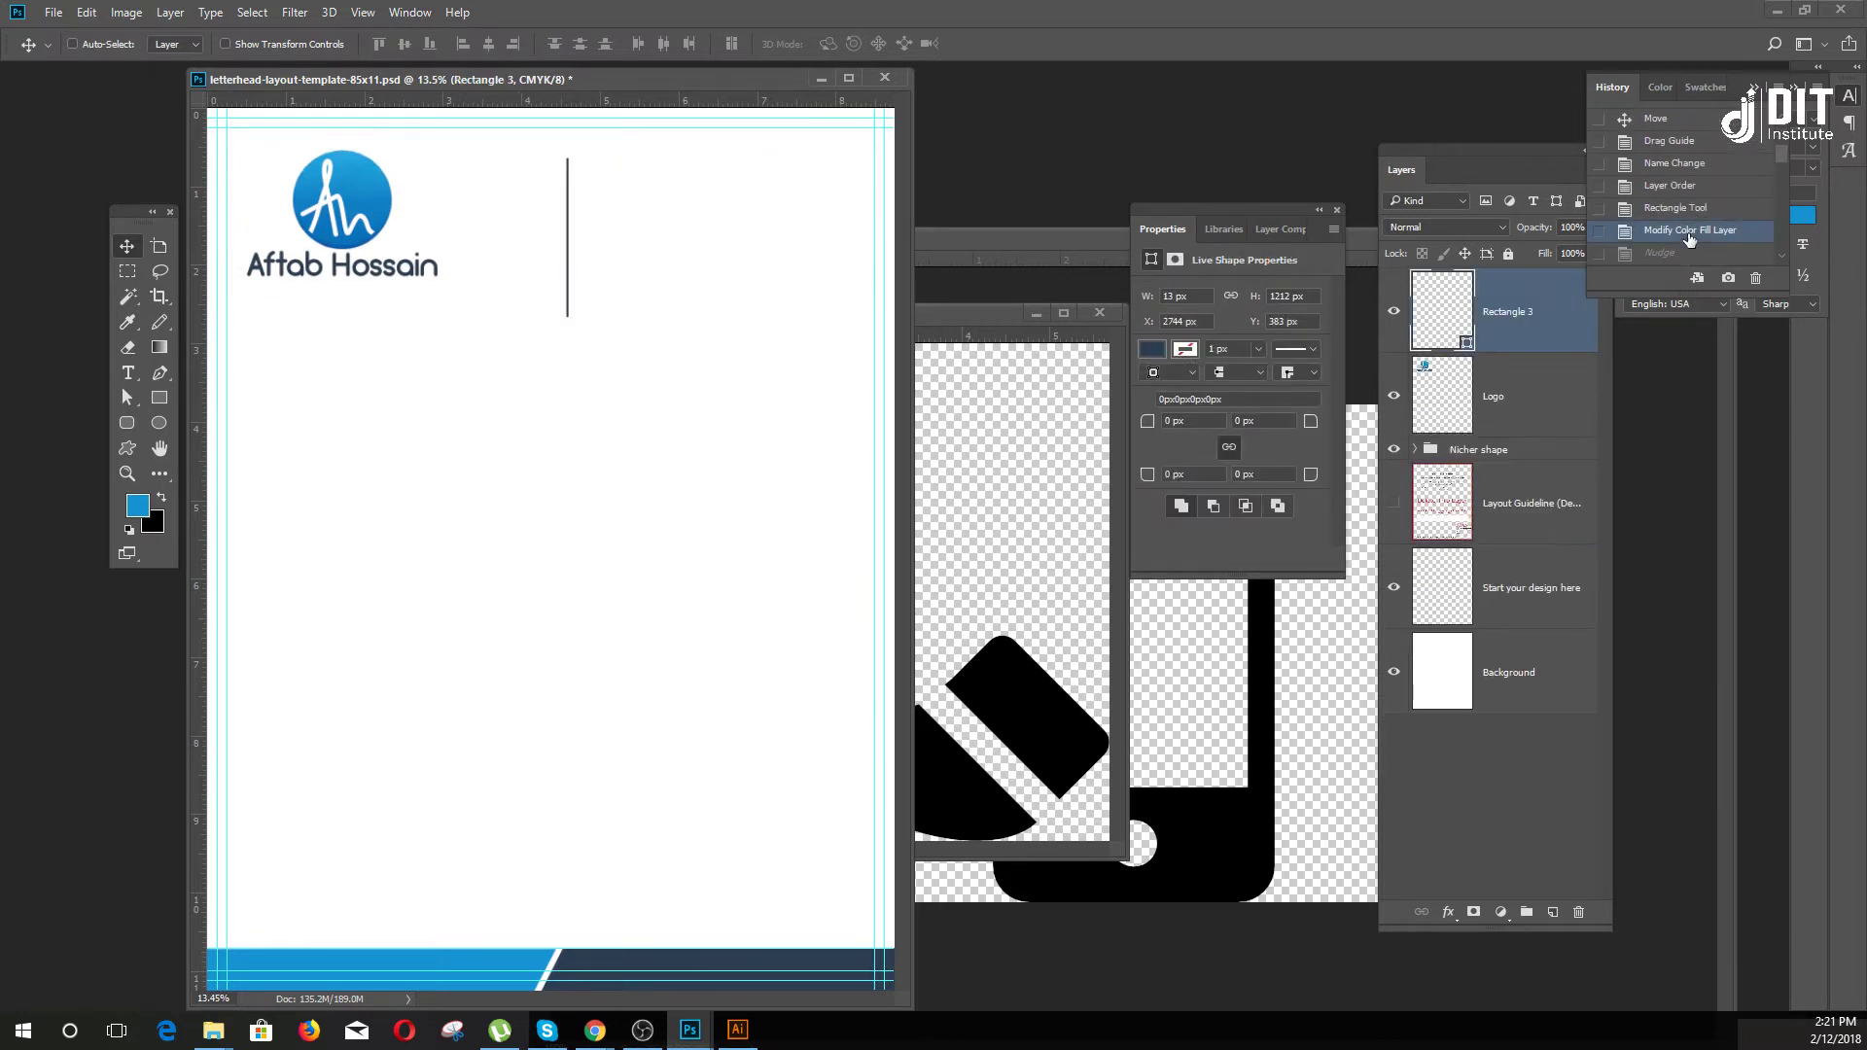
scroll(1690, 229, "down", 2)
left_click(1692, 229)
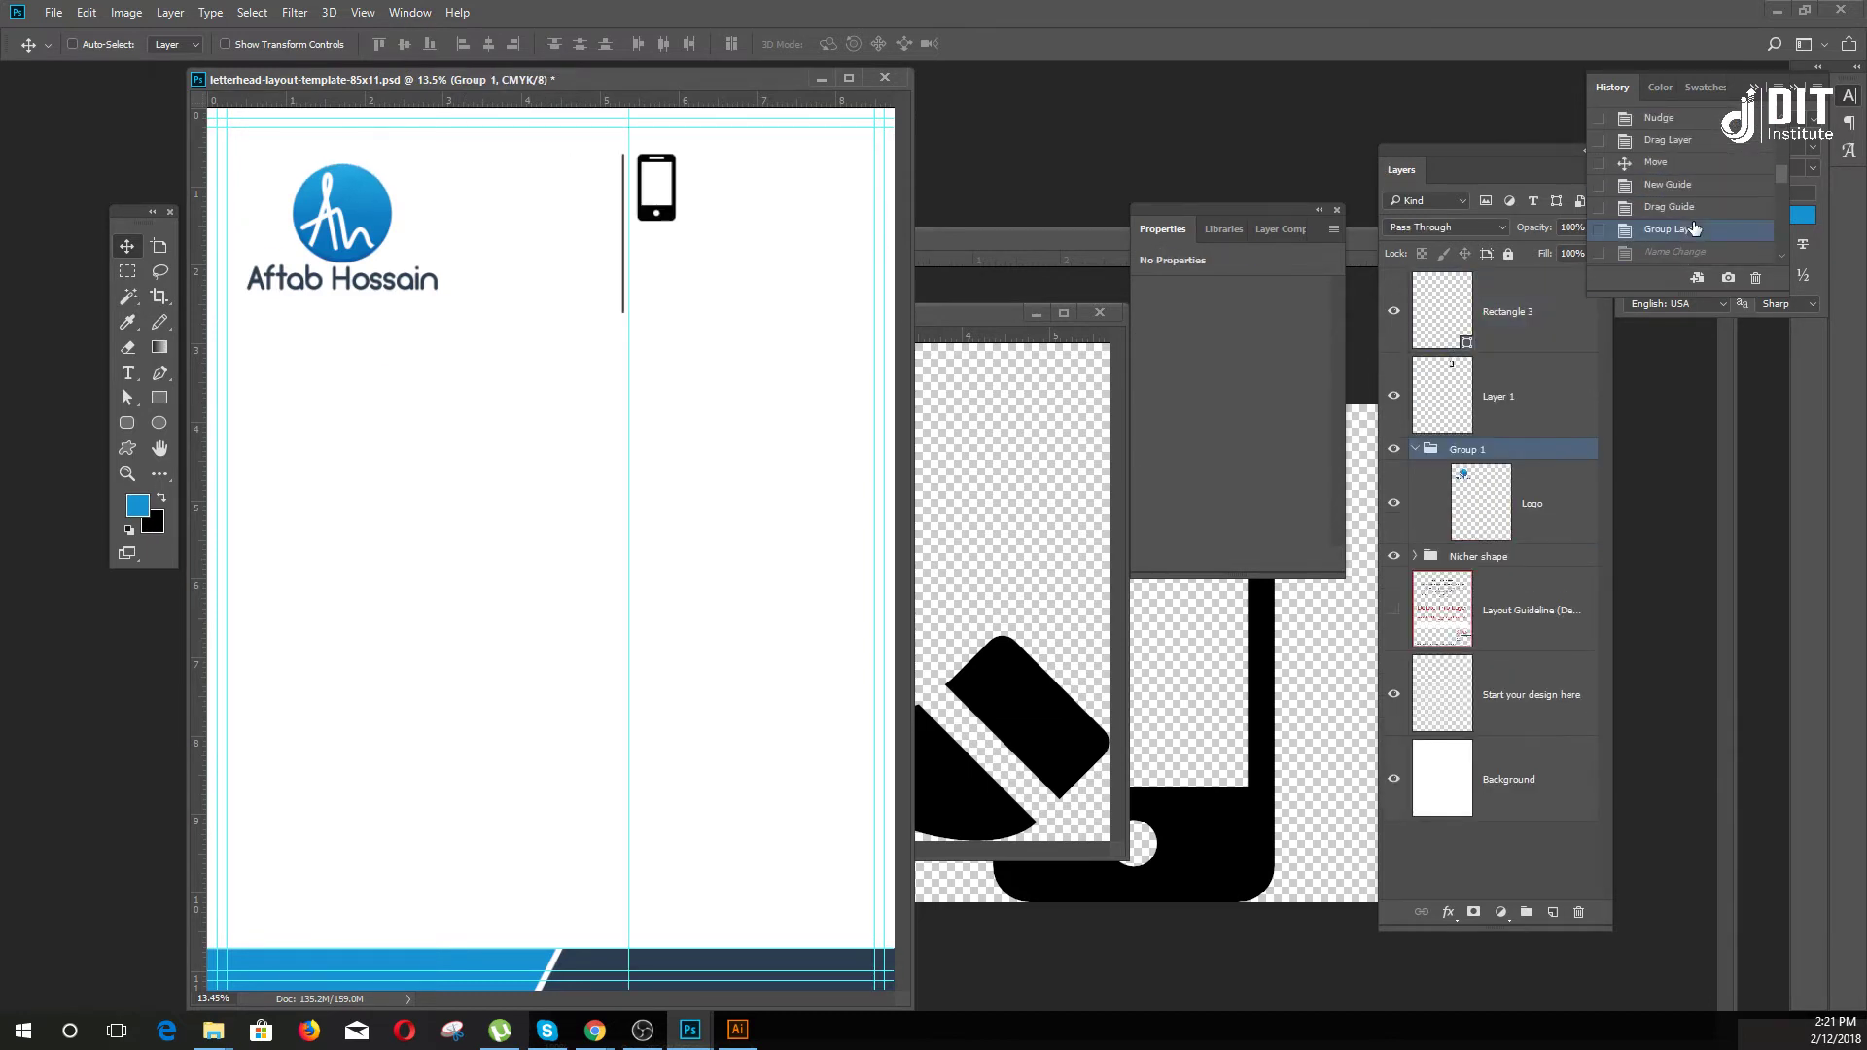
scroll(1692, 229, "down", 3)
left_click(1692, 228)
Scroll further down the history and settle on the Group Layers state
scroll(1693, 229, "down", 2)
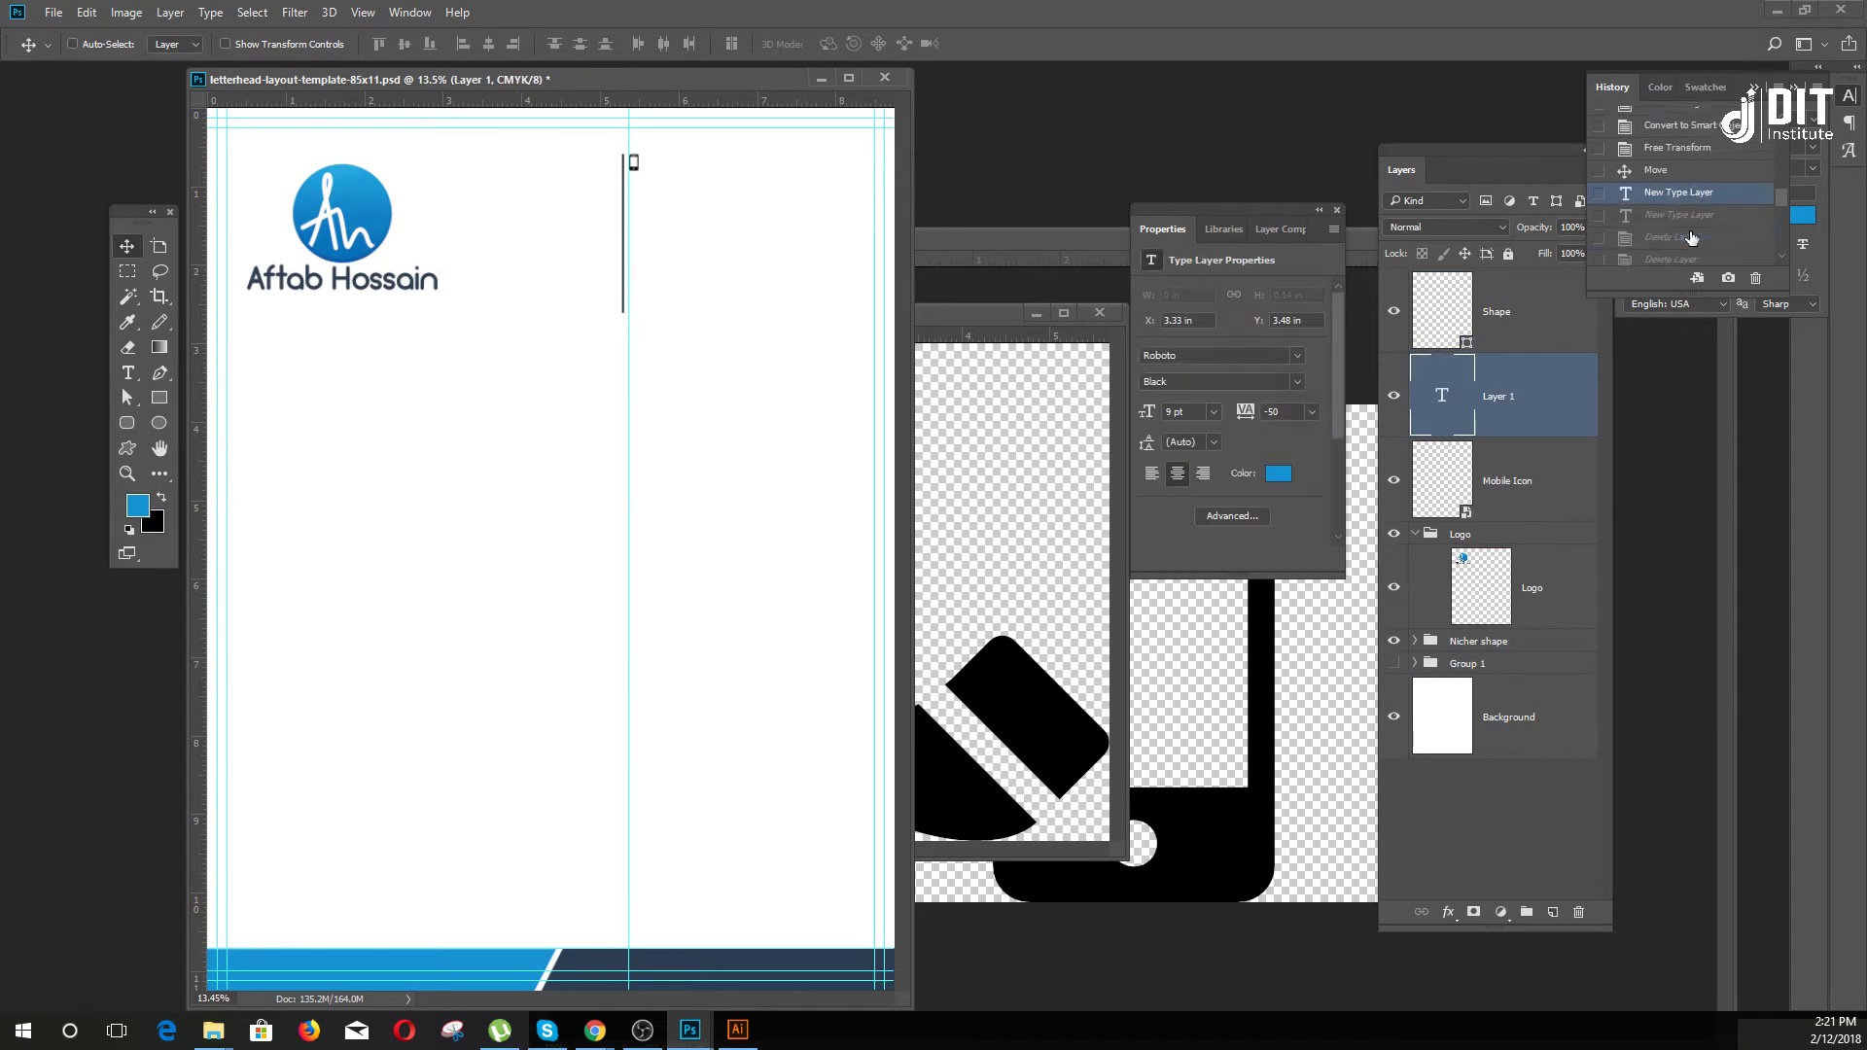
left_click(1694, 233)
scroll(1694, 235, "down", 3)
scroll(1693, 233, "down", 2)
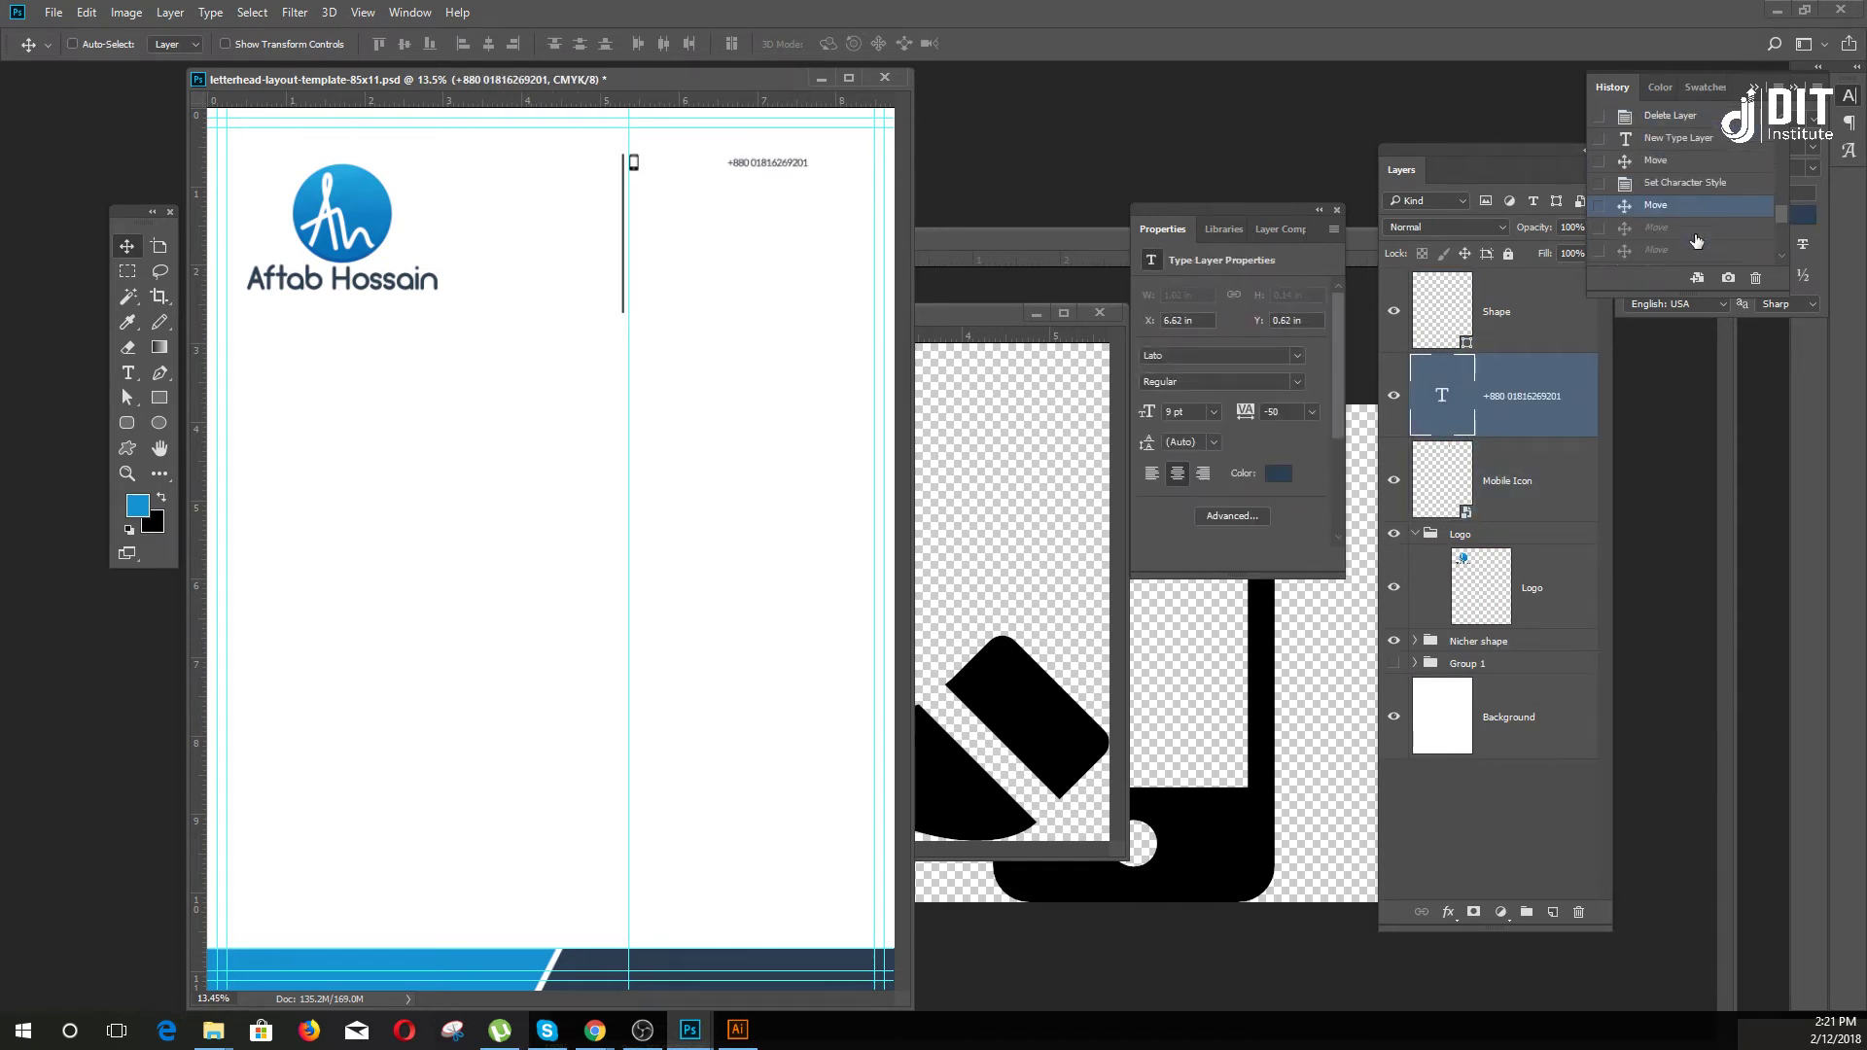
scroll(1693, 234, "down", 2)
scroll(1688, 234, "down", 2)
left_click(1683, 239)
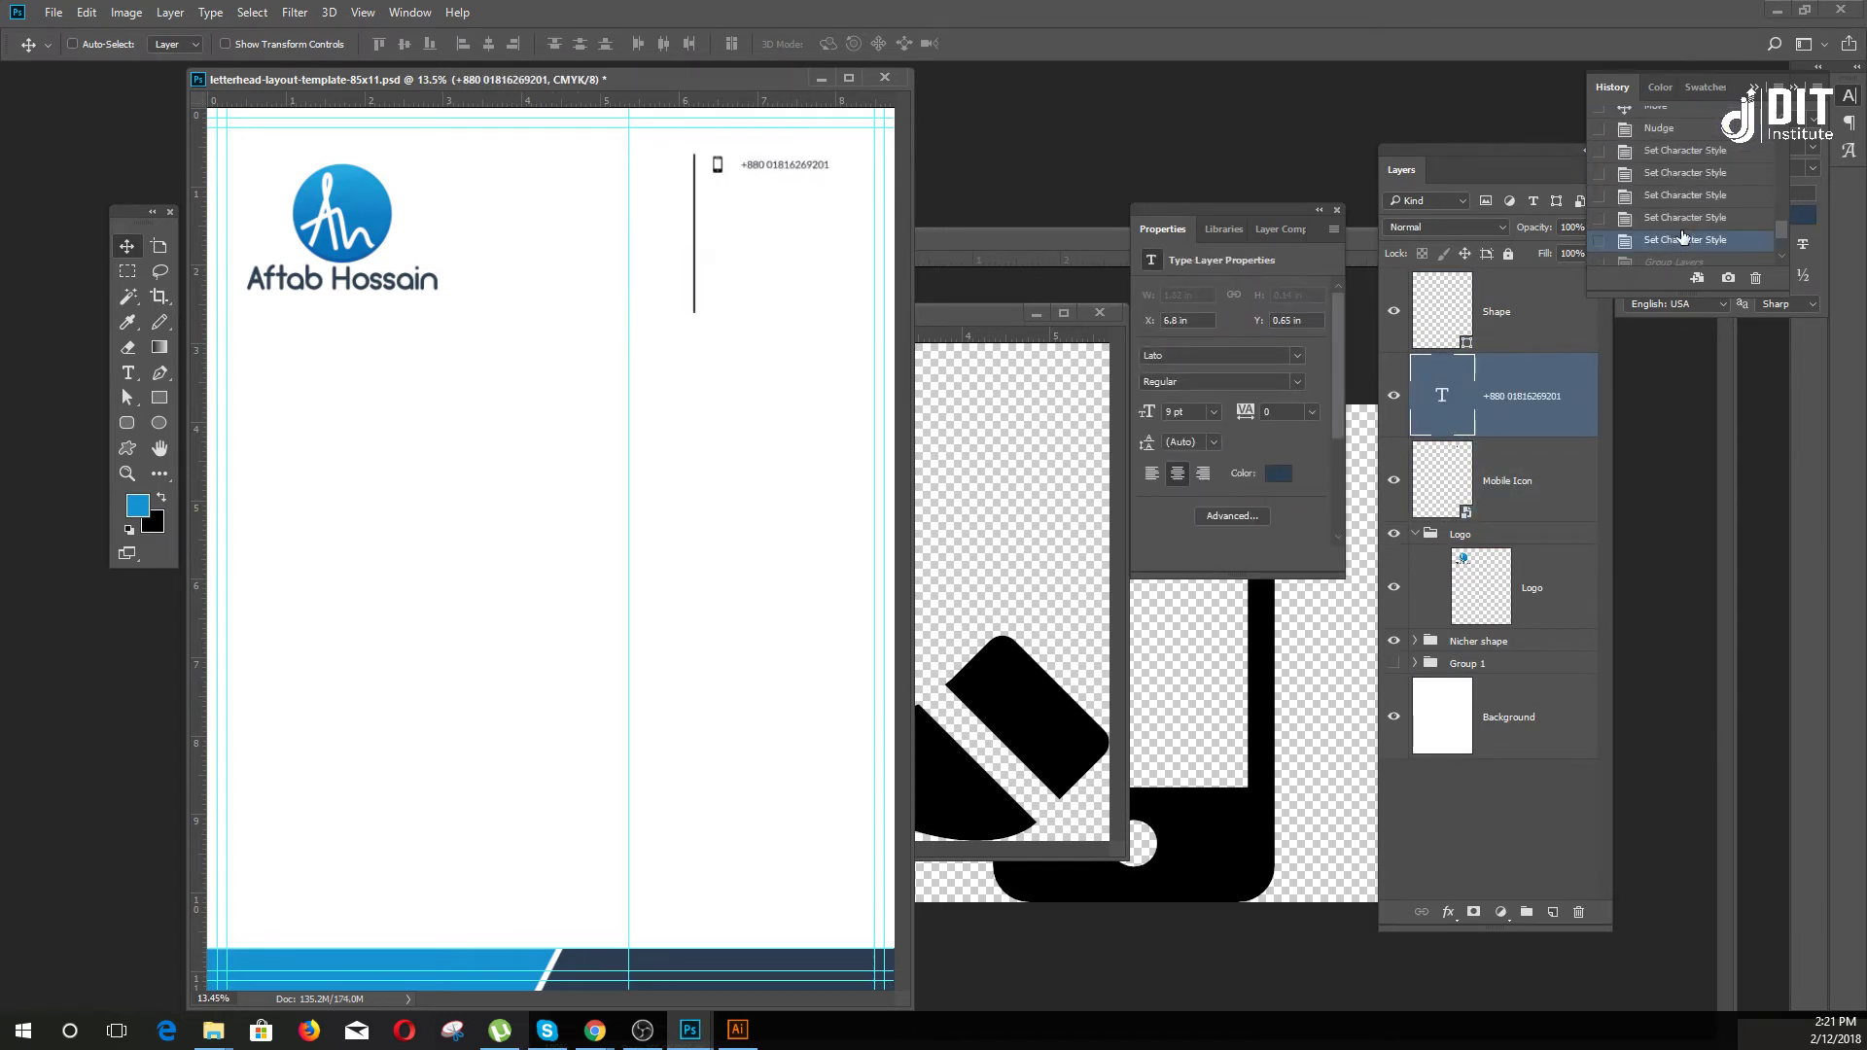
scroll(1683, 239, "down", 2)
left_click(1684, 243)
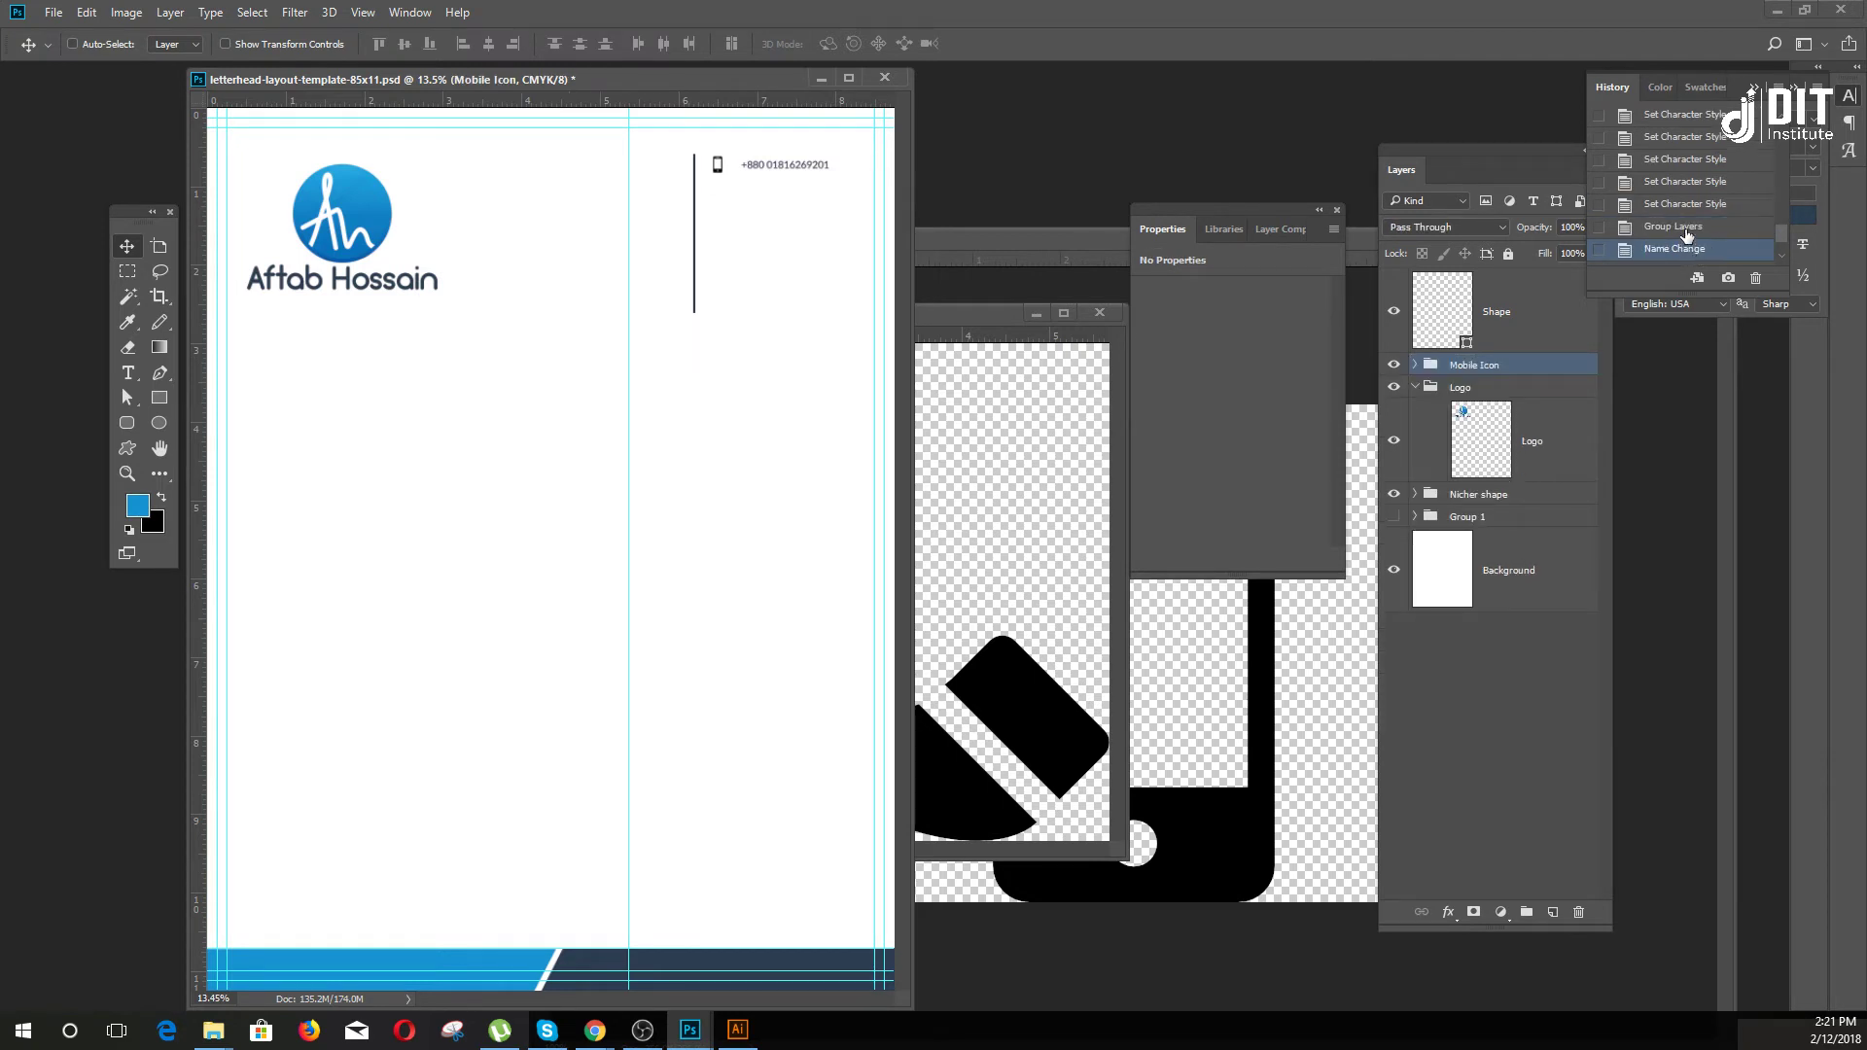
left_click(1686, 234)
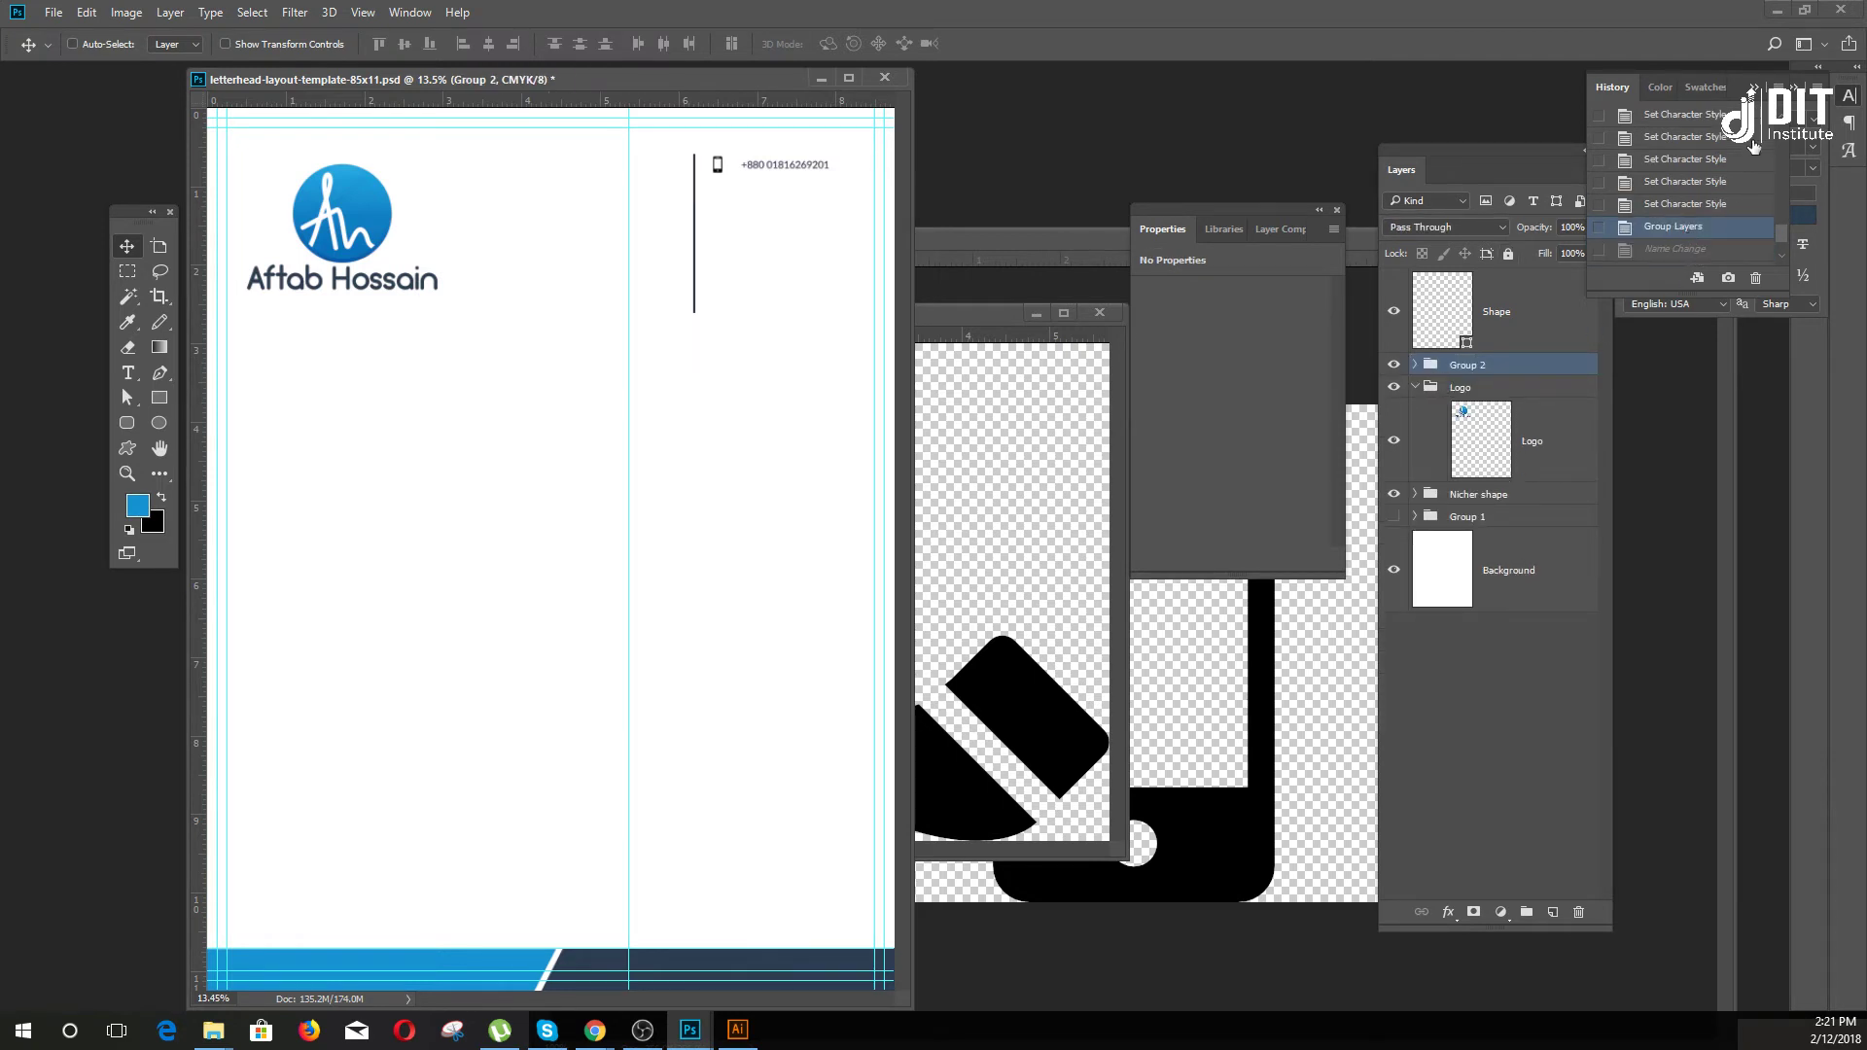
Close the History panel and rename Group 2 to 'Mobile Icon'
left_click(1752, 88)
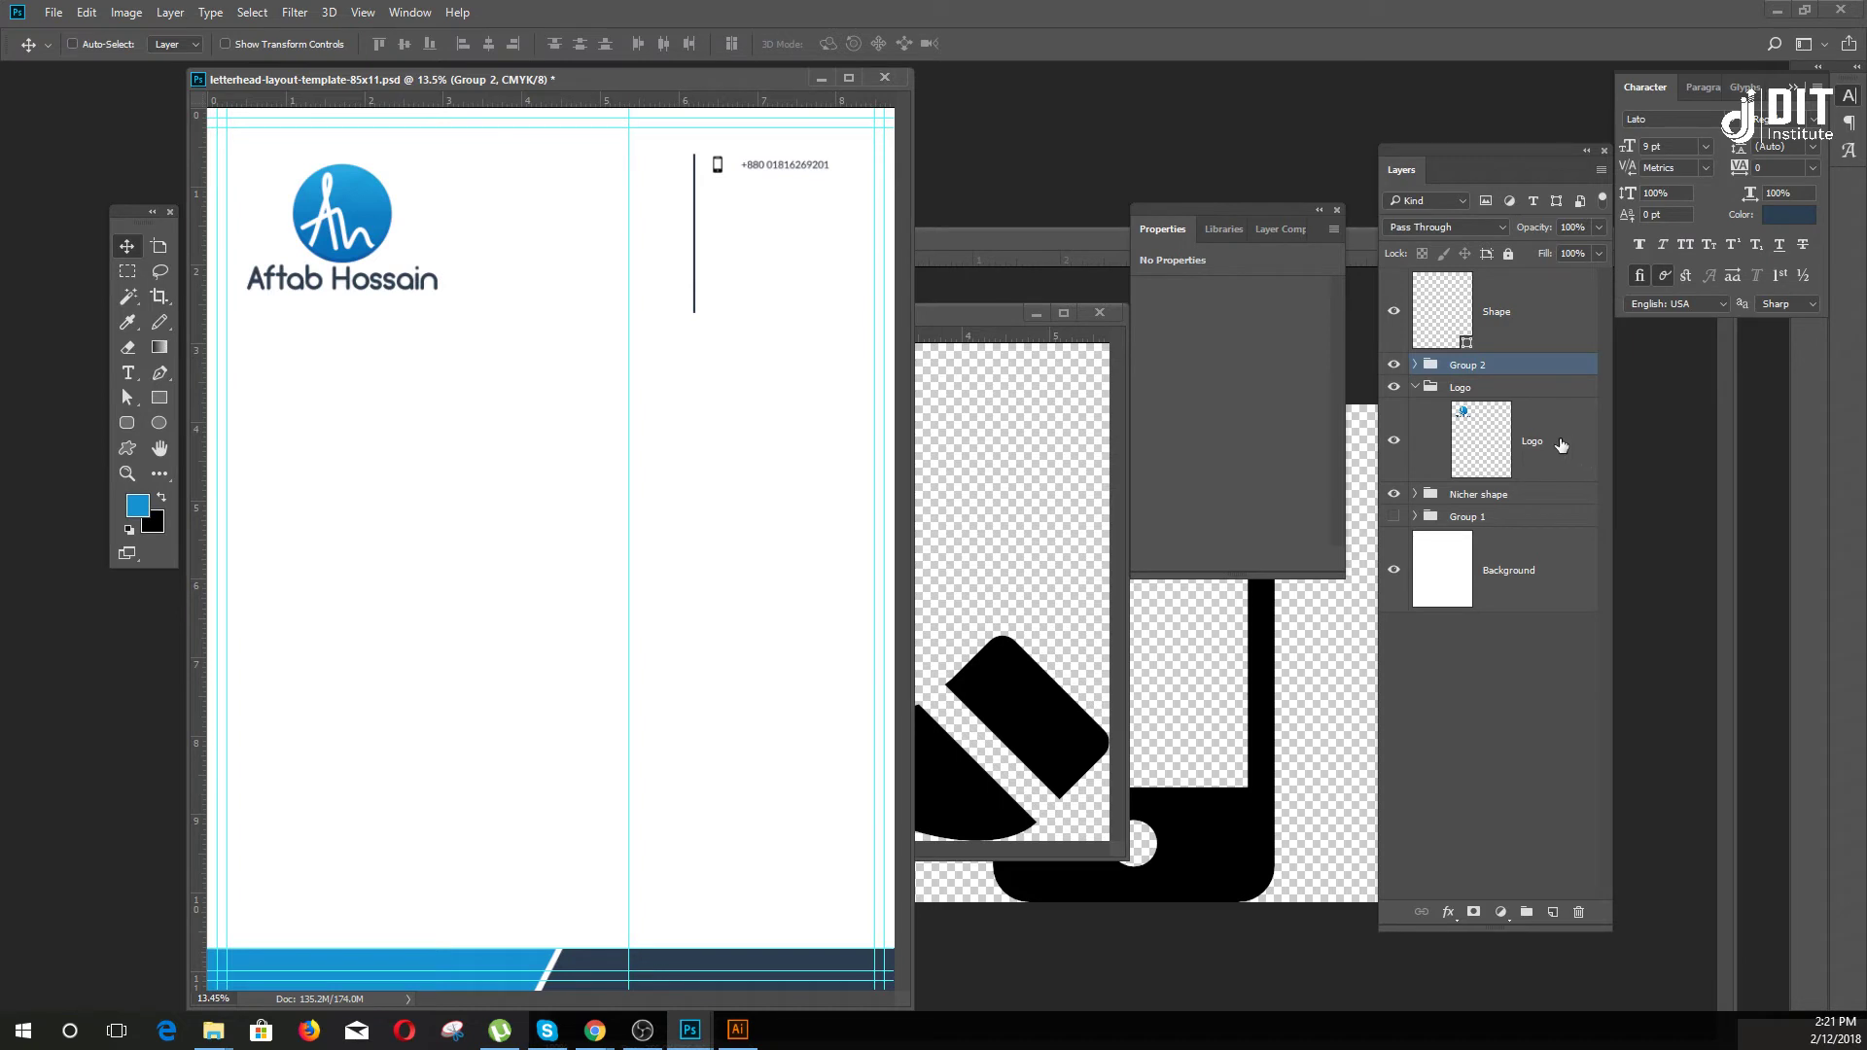
double_click(1466, 365)
type("Mobile Icon")
left_click(1560, 371)
Duplicate the mobile row slightly lower, add a vertical guide near 6.44 in, and zoom in
left_click_drag(783, 173, 784, 228, "alt")
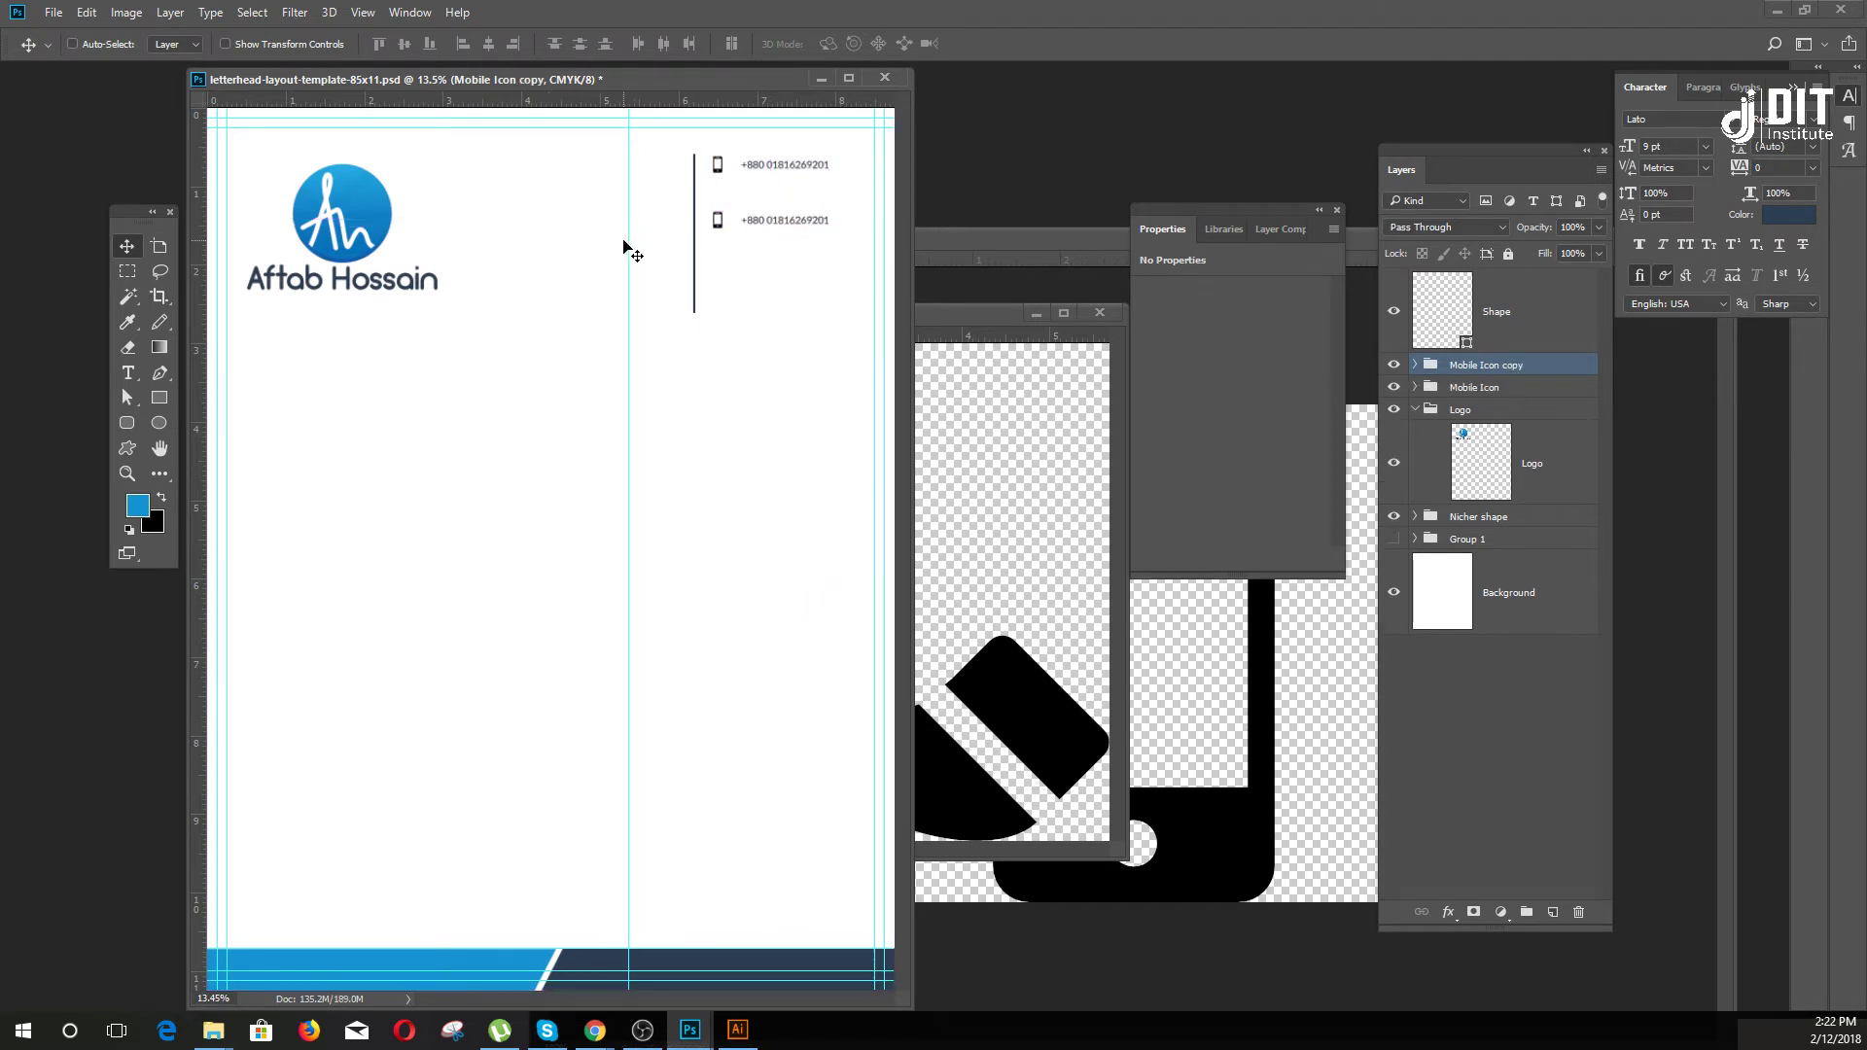
left_click_drag(629, 238, 714, 238)
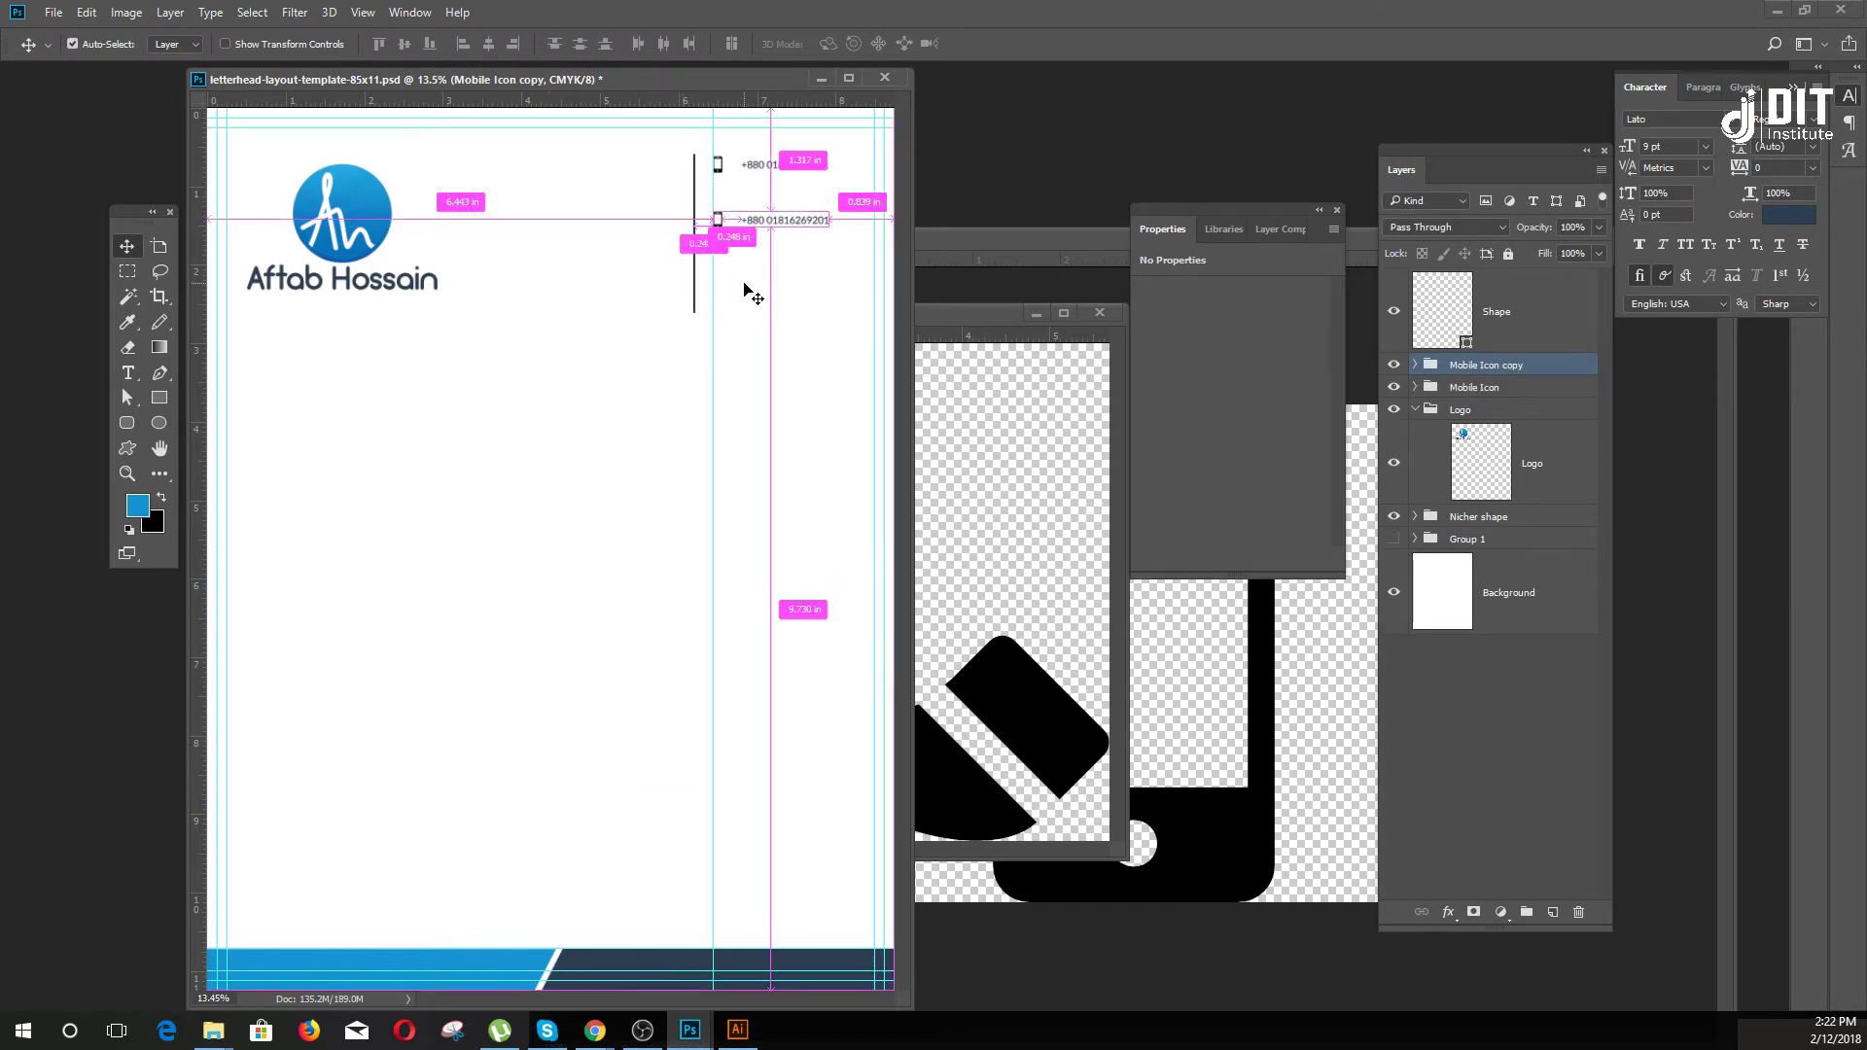
key("ctrl+plus")
key("f")
left_click_drag(732, 275, 553, 491)
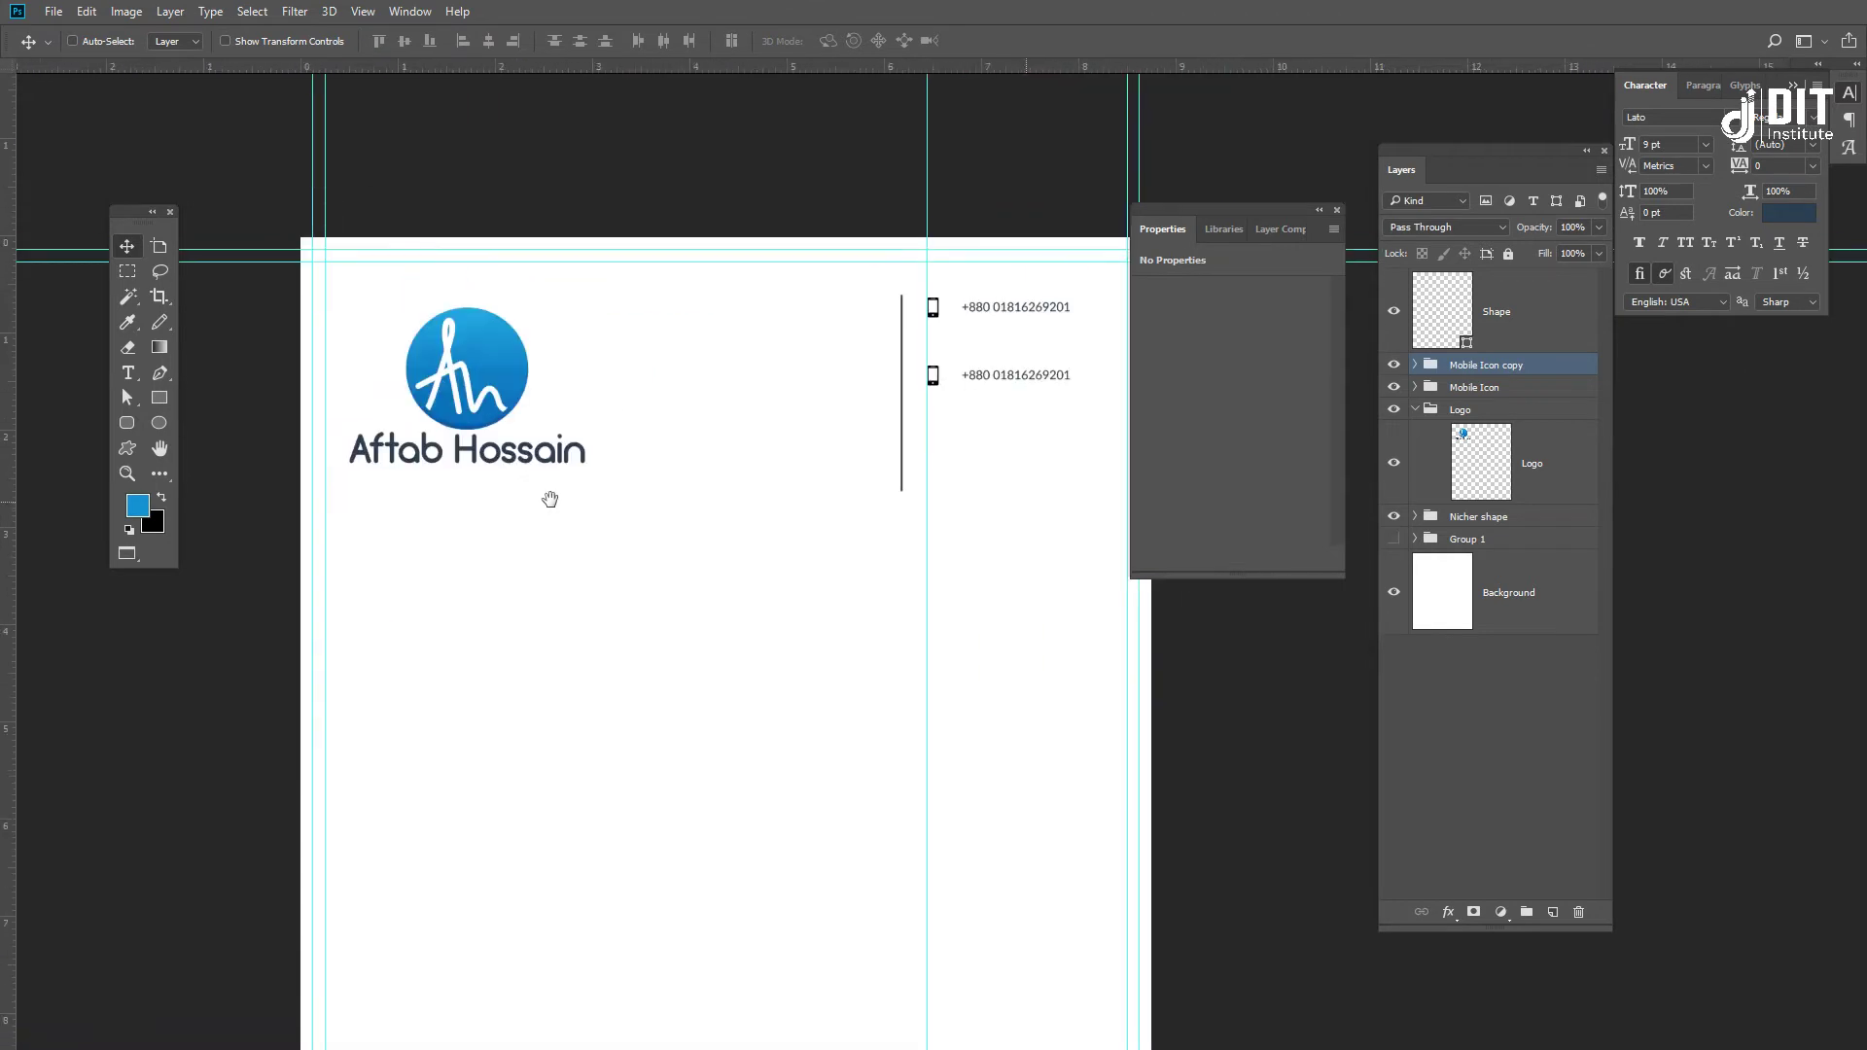
key("ctrl+plus")
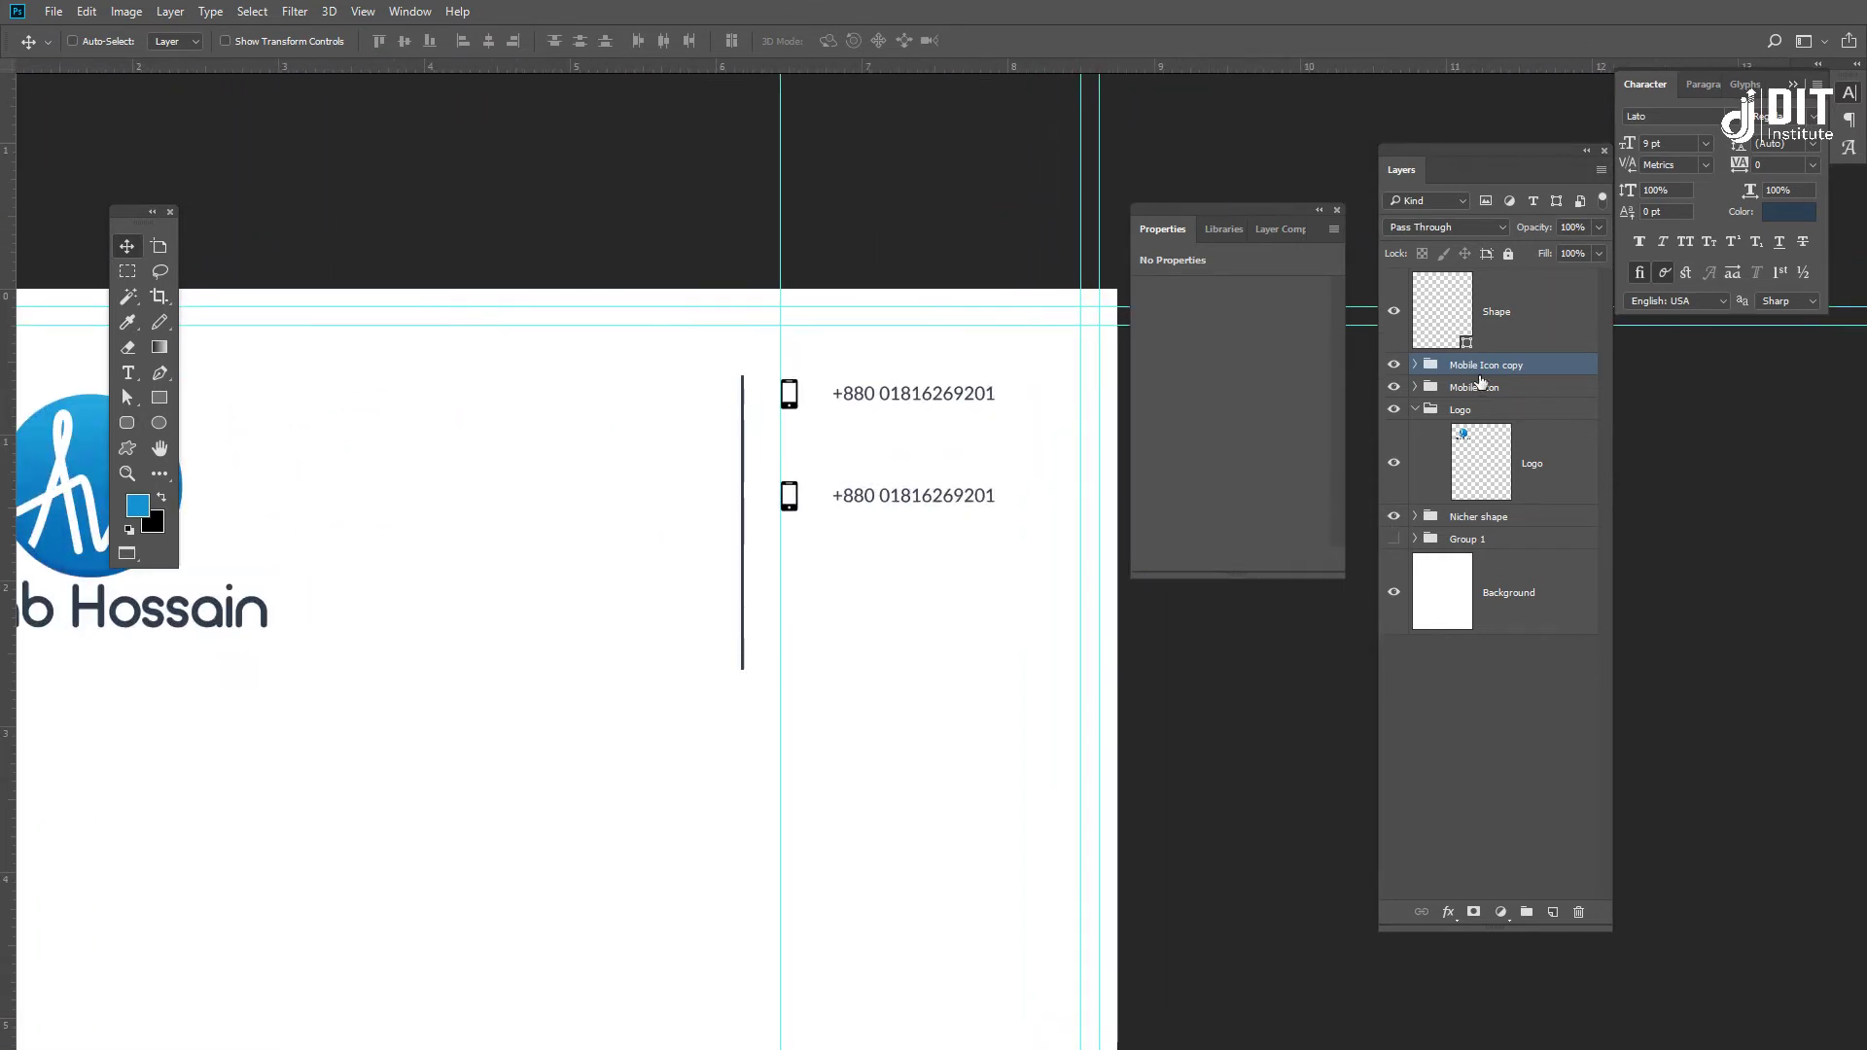
Rename the copied group to 'Phone Icon'
double_click(1475, 364)
left_click(1479, 365)
key("BackSpace")
left_click(1475, 364)
key("BackSpace")
key("BackSpace")
key("BackSpace")
type("Pyh")
key("BackSpace")
key("Return")
Nudge the Phone Icon row up three pixels toward the first row and expand the group
key("Up")
key("Up")
key("Up")
key("Up")
key("Up")
key("Up")
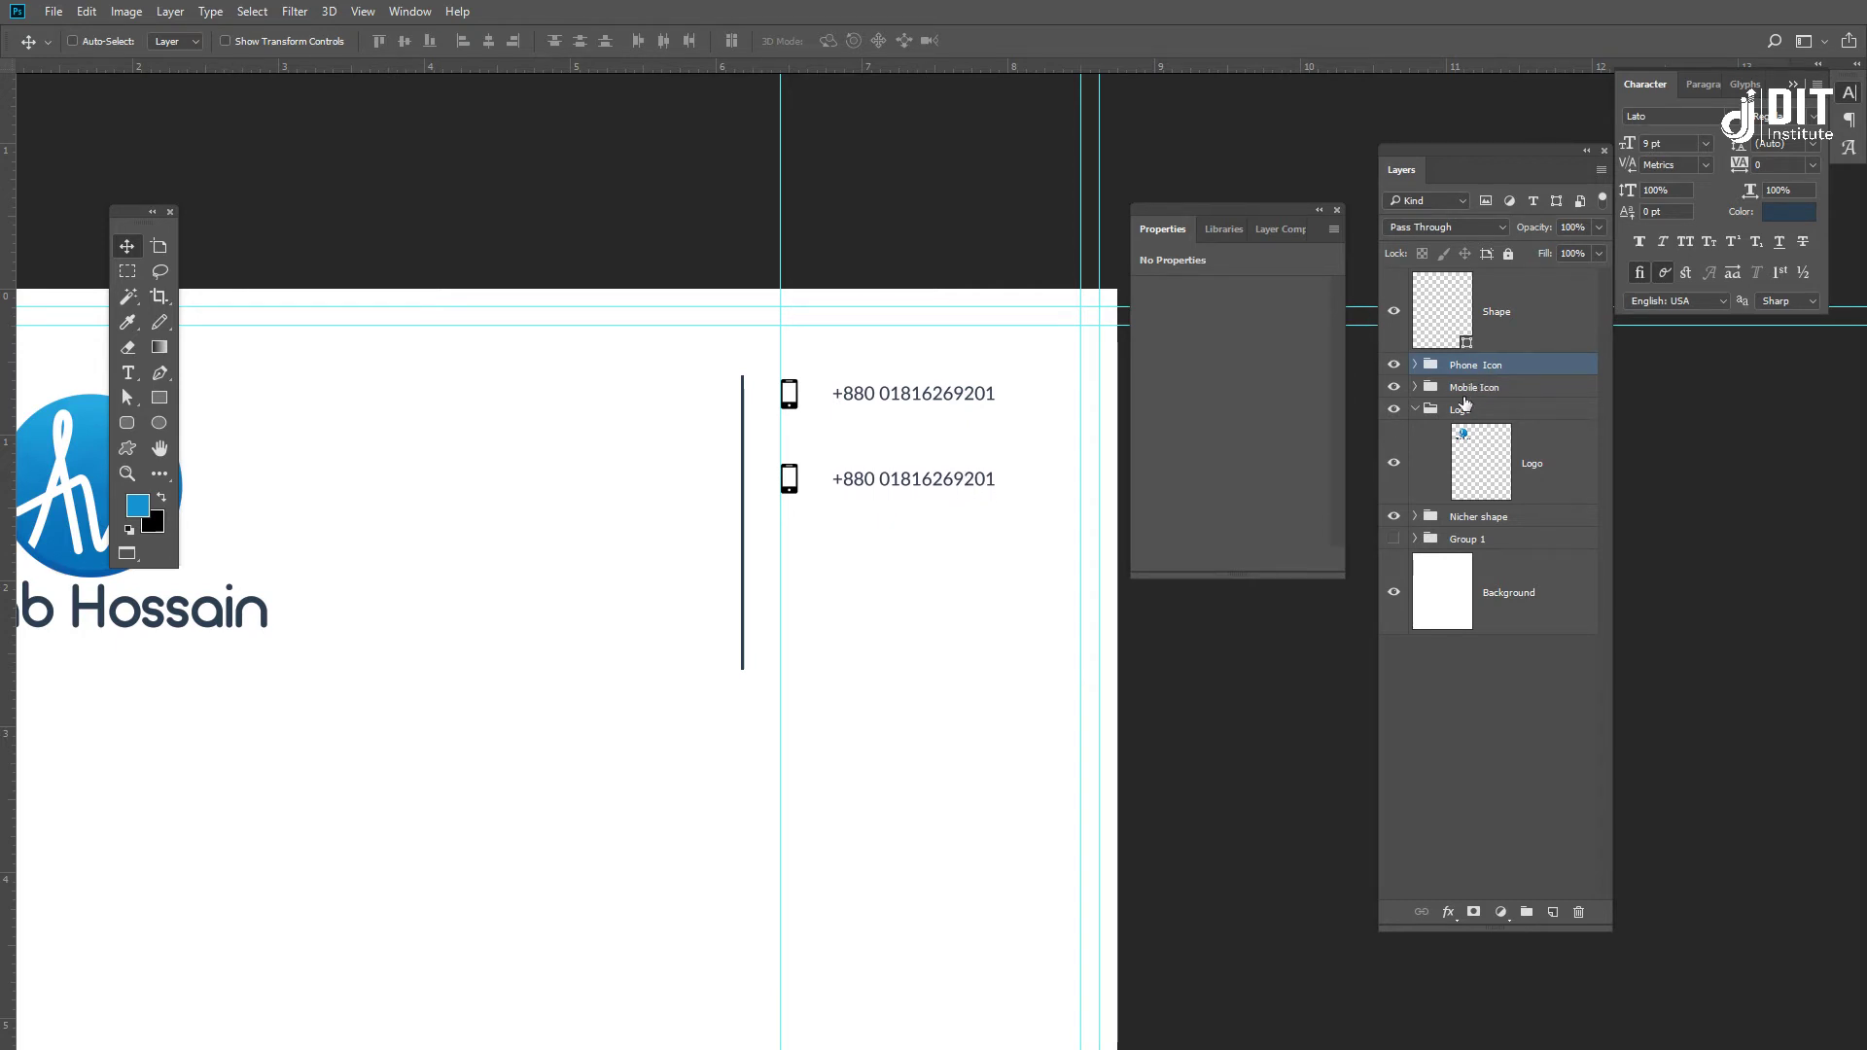
key("Up")
key("Up")
key("Up")
key("Up")
key("Up")
key("Up")
key("Up")
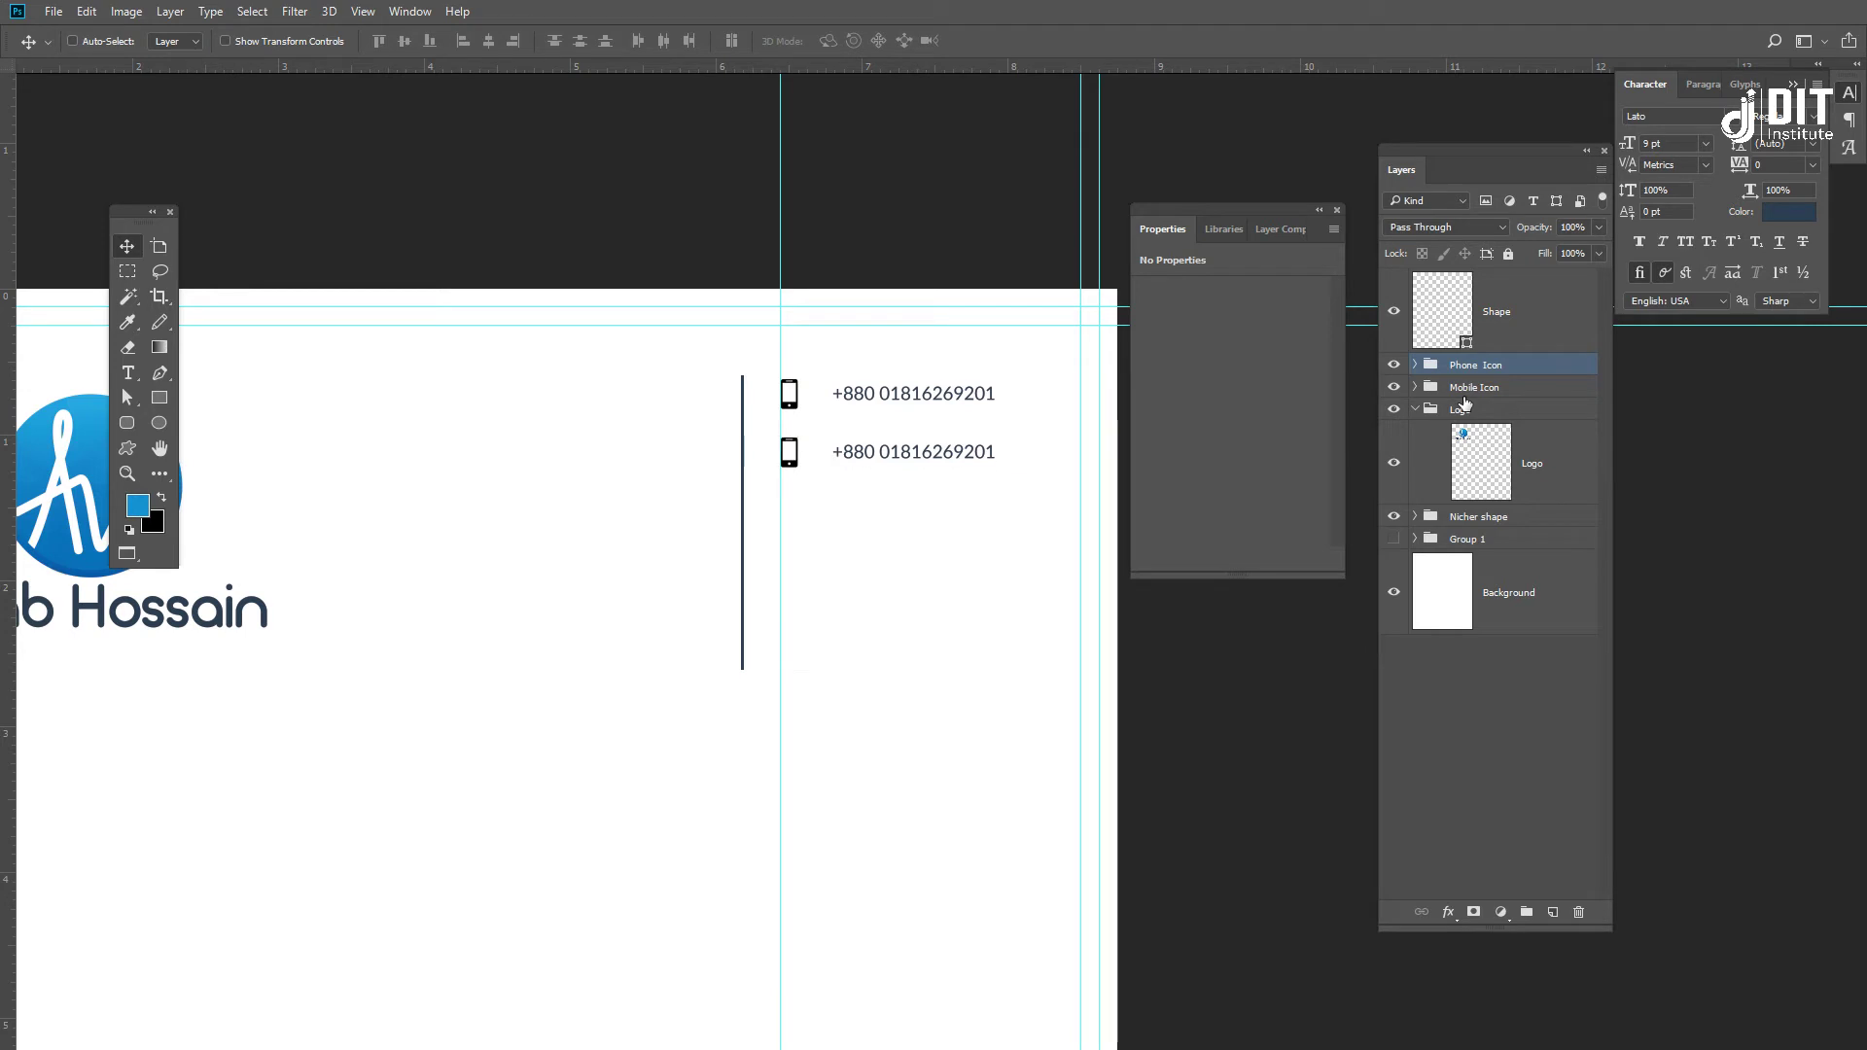
key("Up")
key("Up")
key("Up")
key("Up")
key("Up")
key("Up")
key("Up")
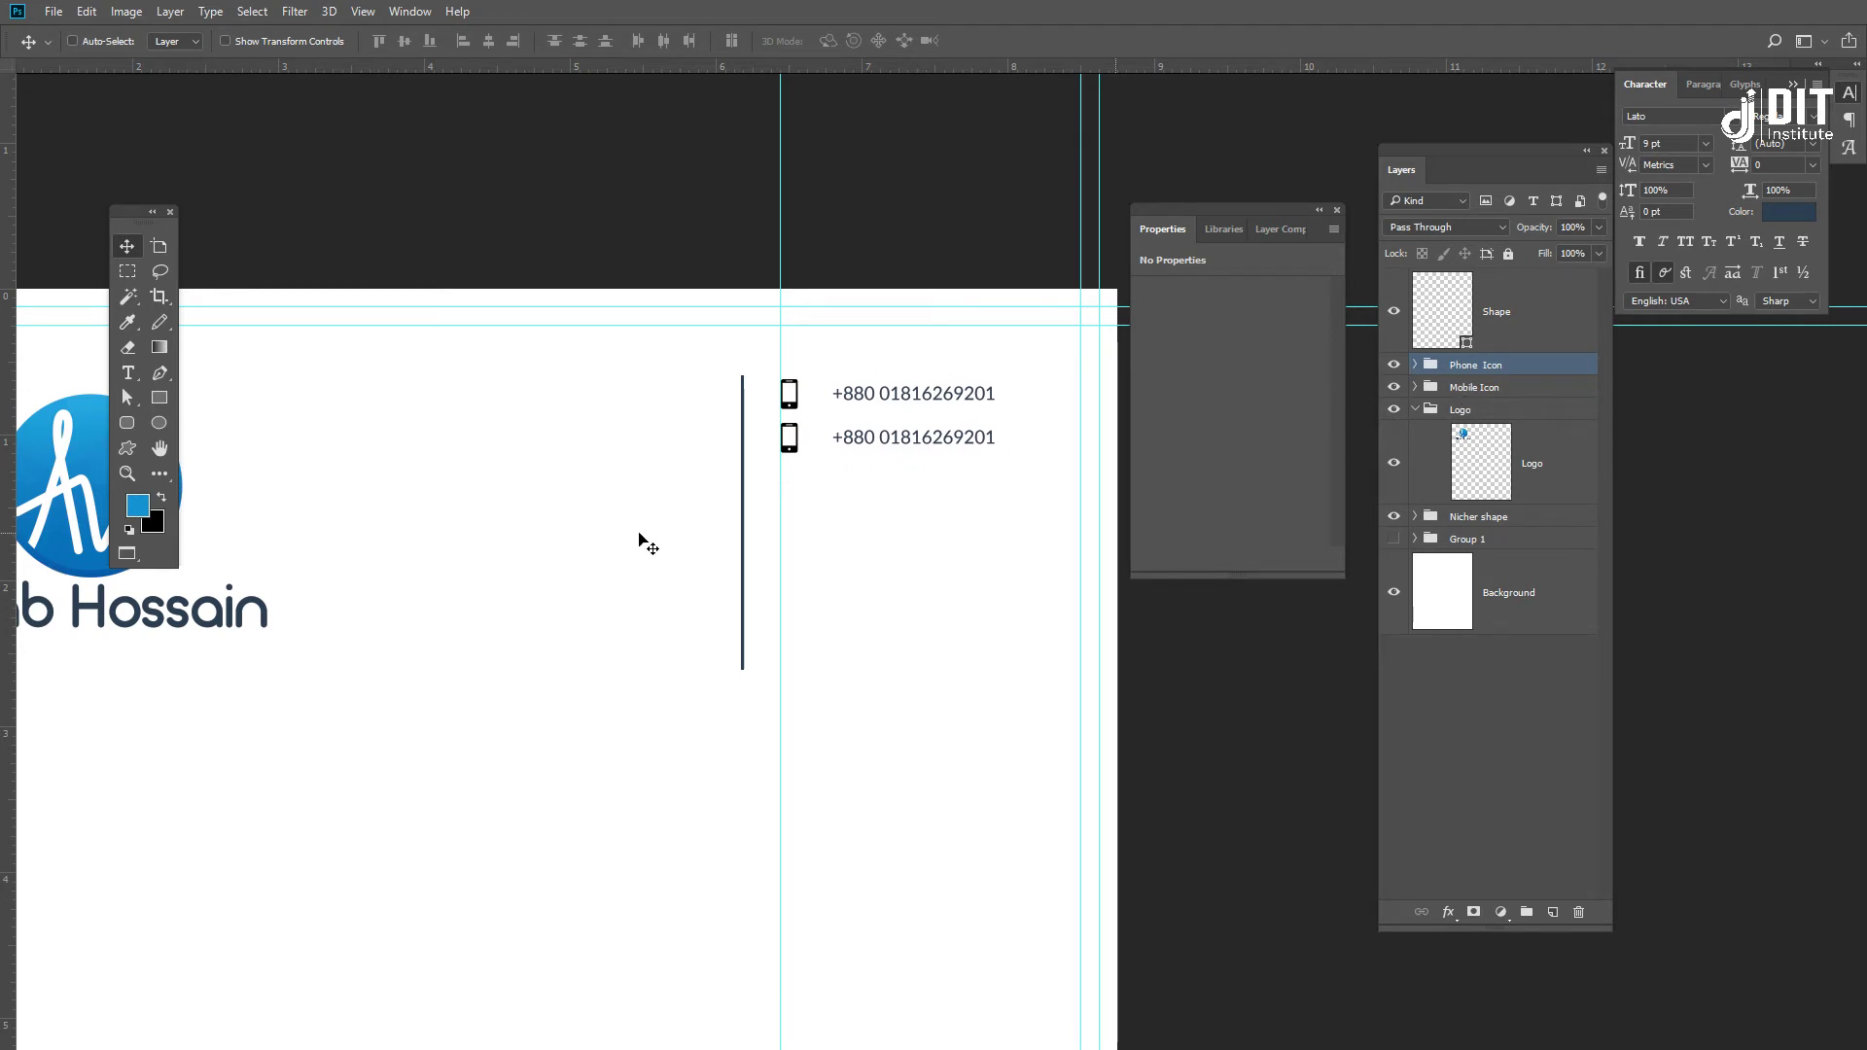
left_click(1415, 365)
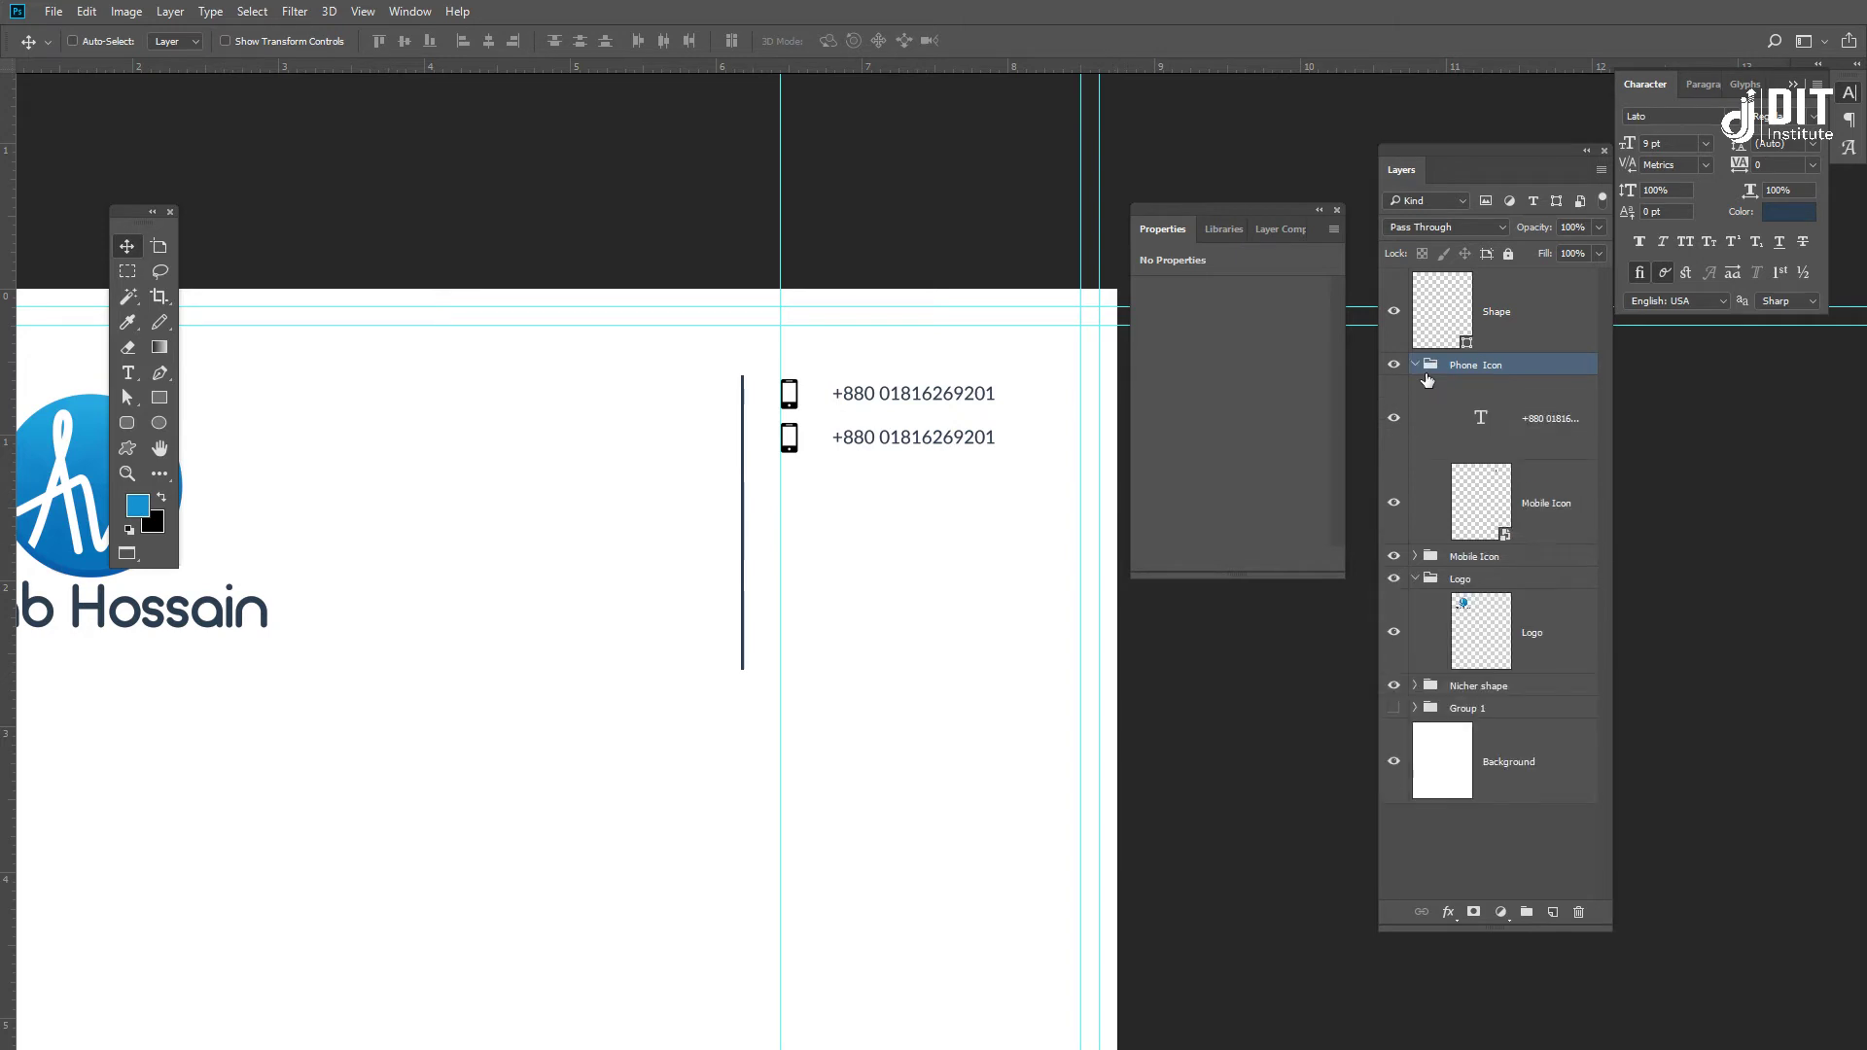
Bring the handset icon into the Phone Icon group and name the layer 'Phone Icon'
left_click(1545, 512)
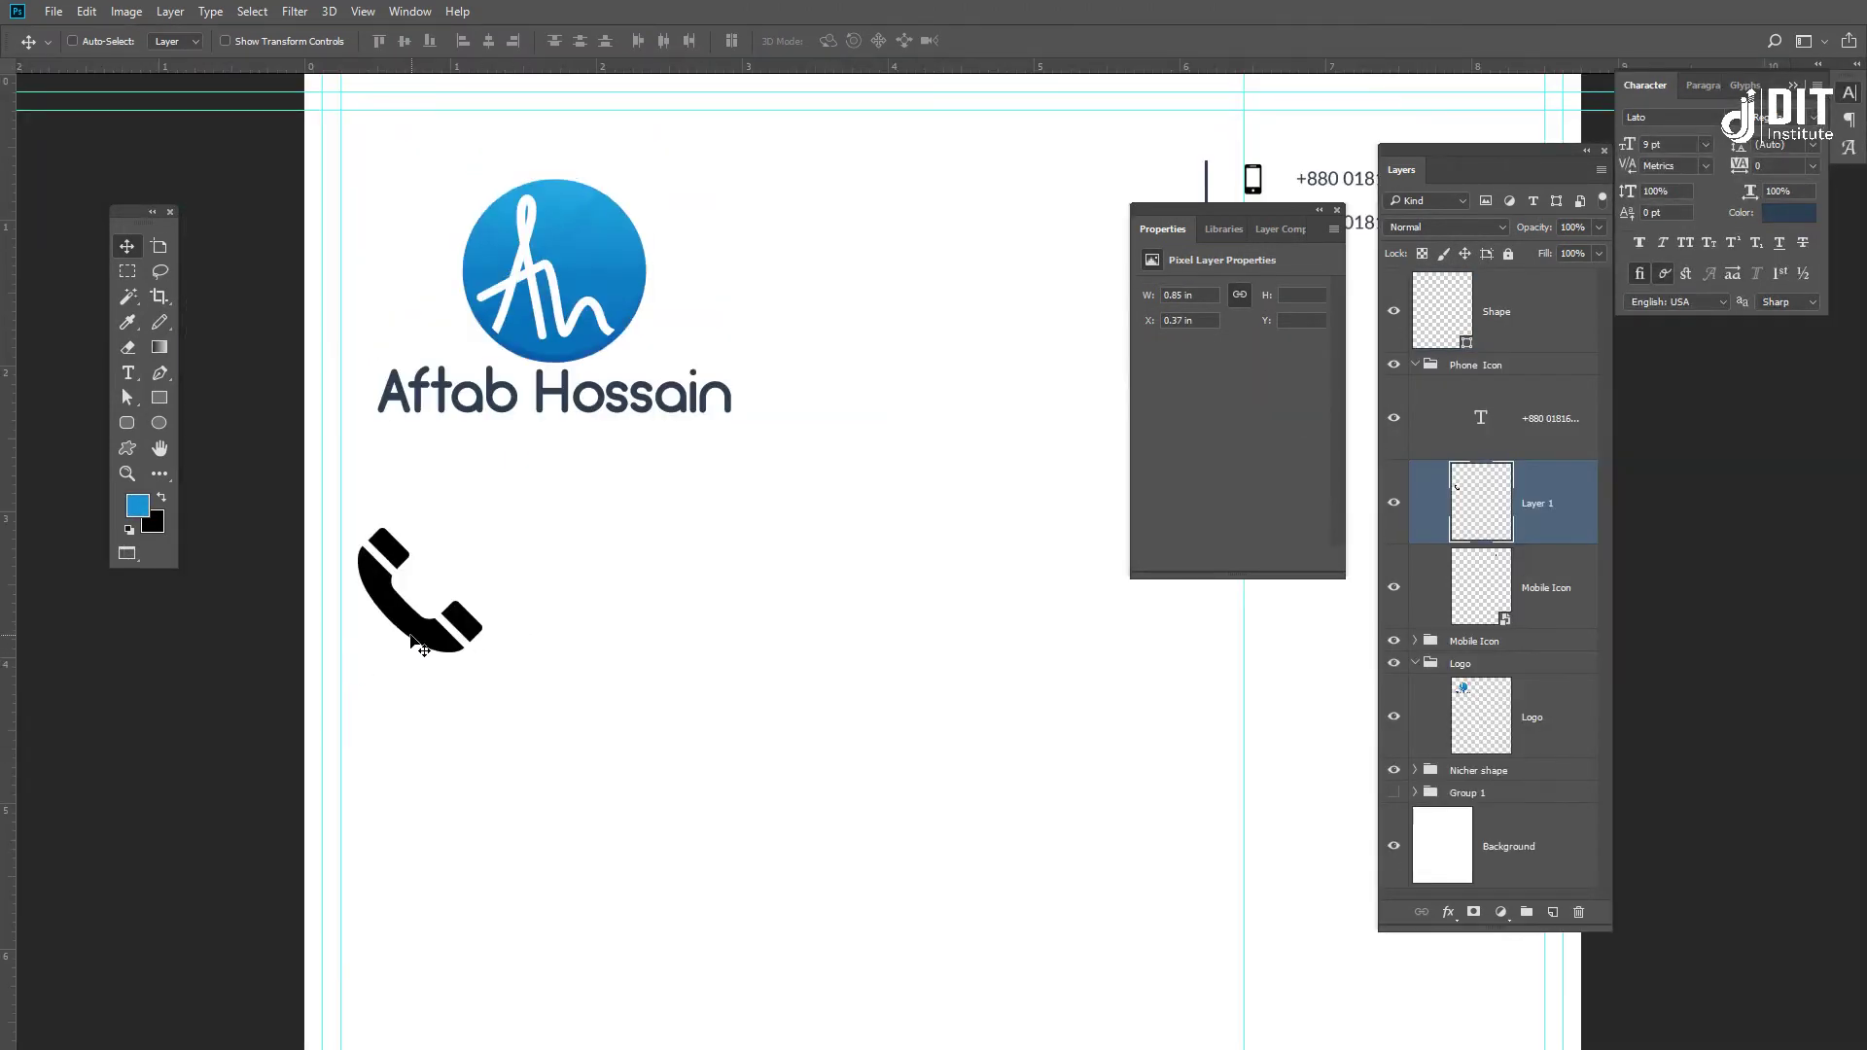
mouse_move(359, 667)
left_mouse_down()
mouse_move(838, 593)
mouse_move(325, 636)
mouse_move(712, 411)
mouse_move(777, 326)
left_mouse_up()
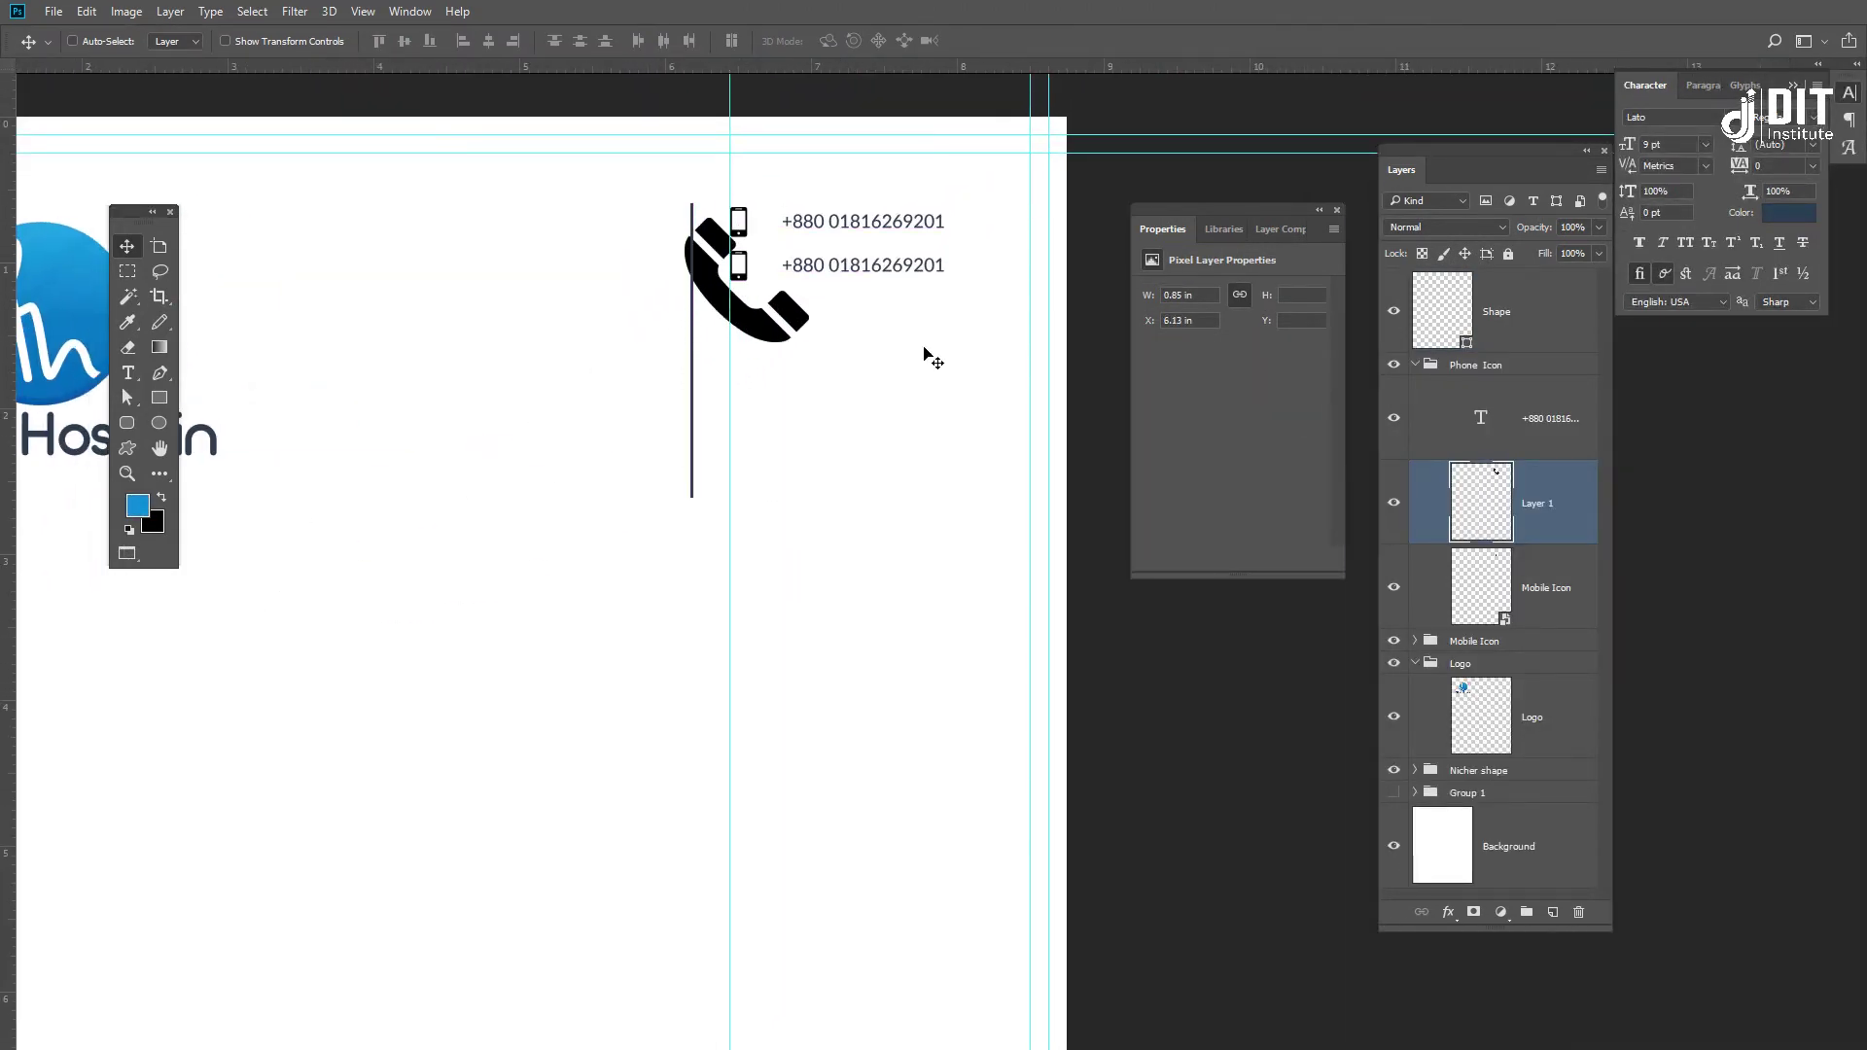
double_click(1541, 502)
type("Phone cinon")
double_click(1570, 503)
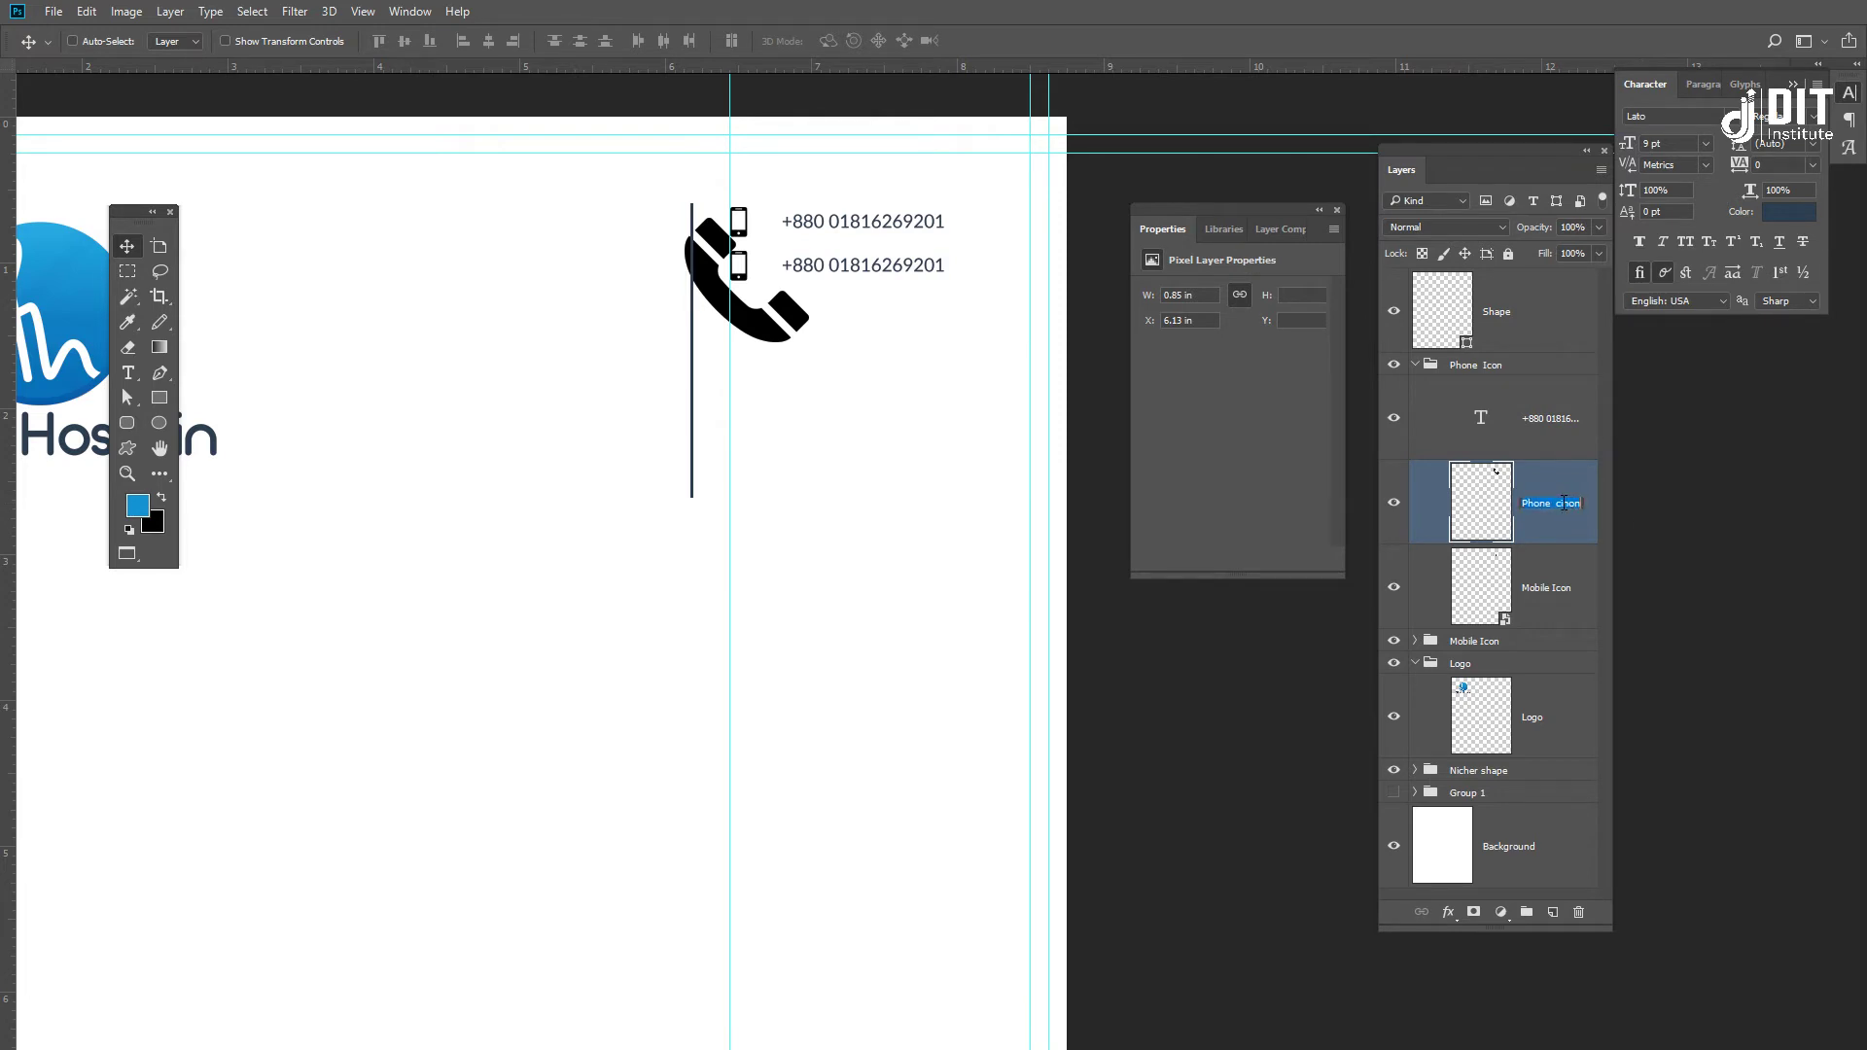
left_click(1558, 502)
key("Return")
Convert the handset to a smart object, scale it to 18.75%, and place it beside the second number, deleting the old mobile icon
right_click(1539, 518)
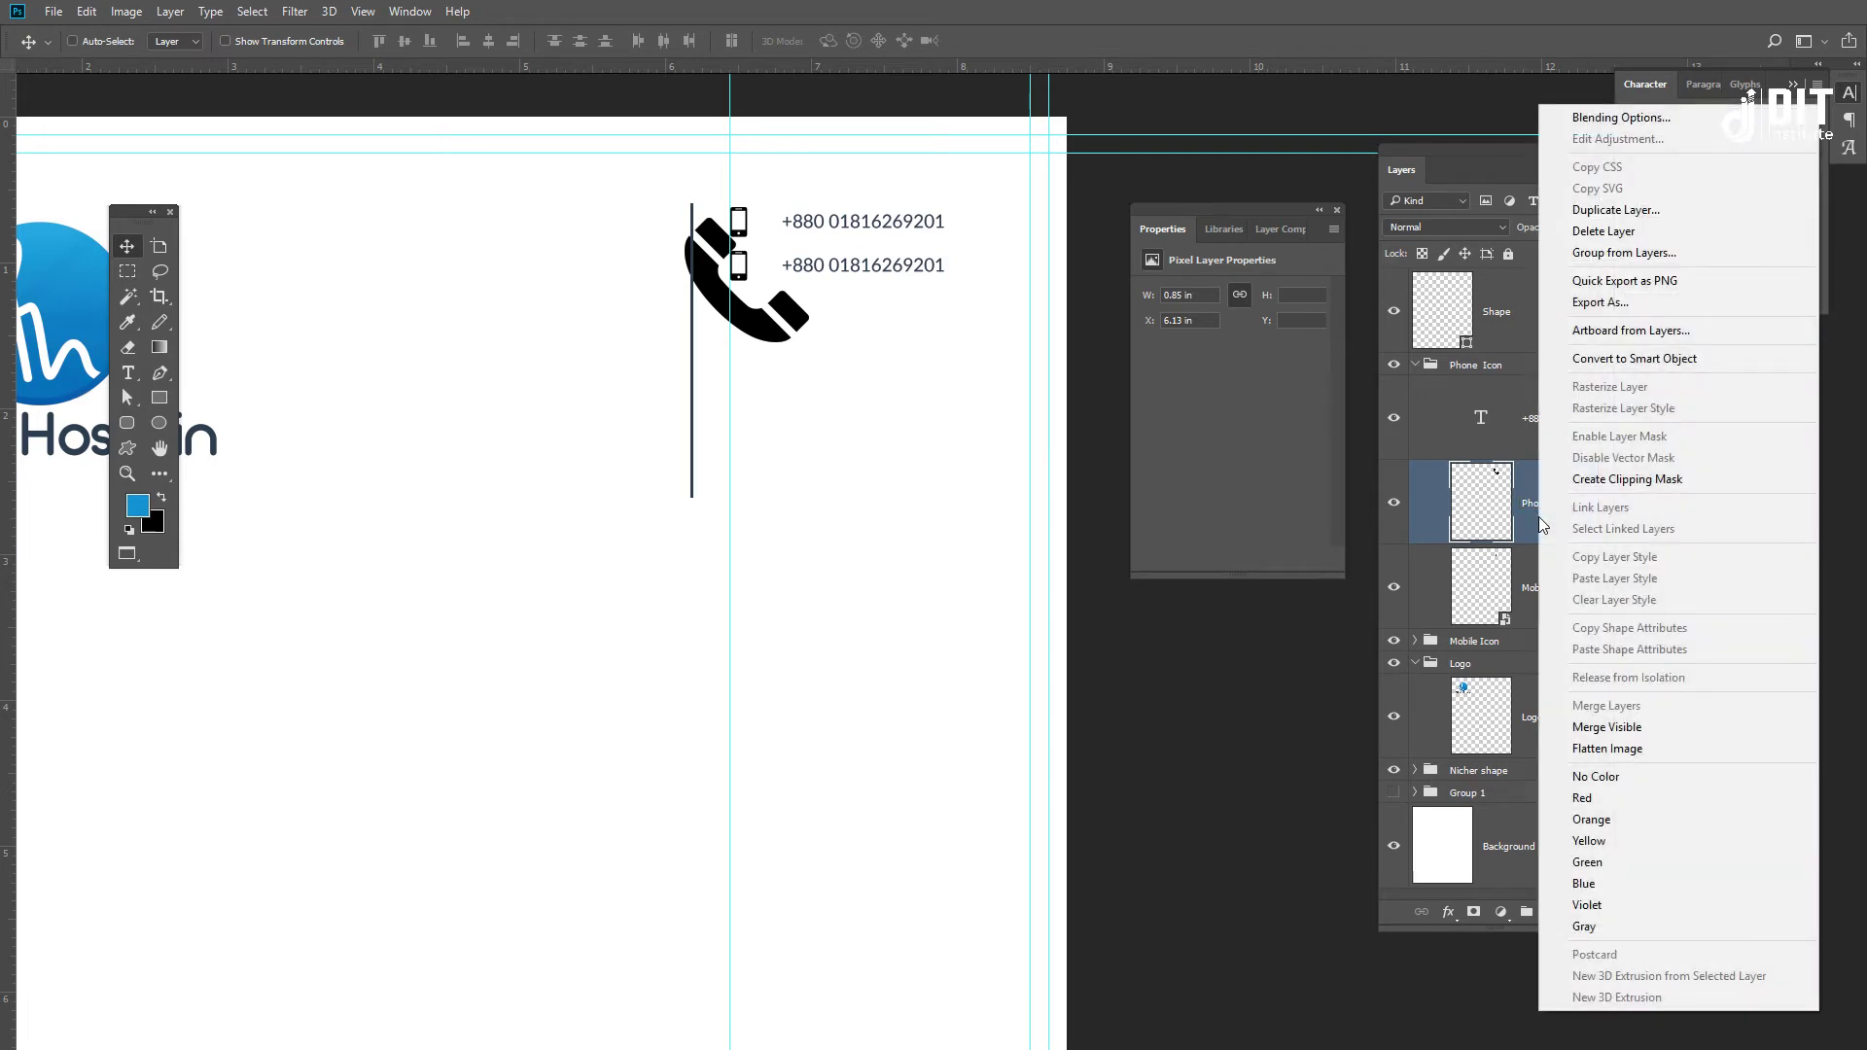
left_click(1634, 358)
key("ctrl+t")
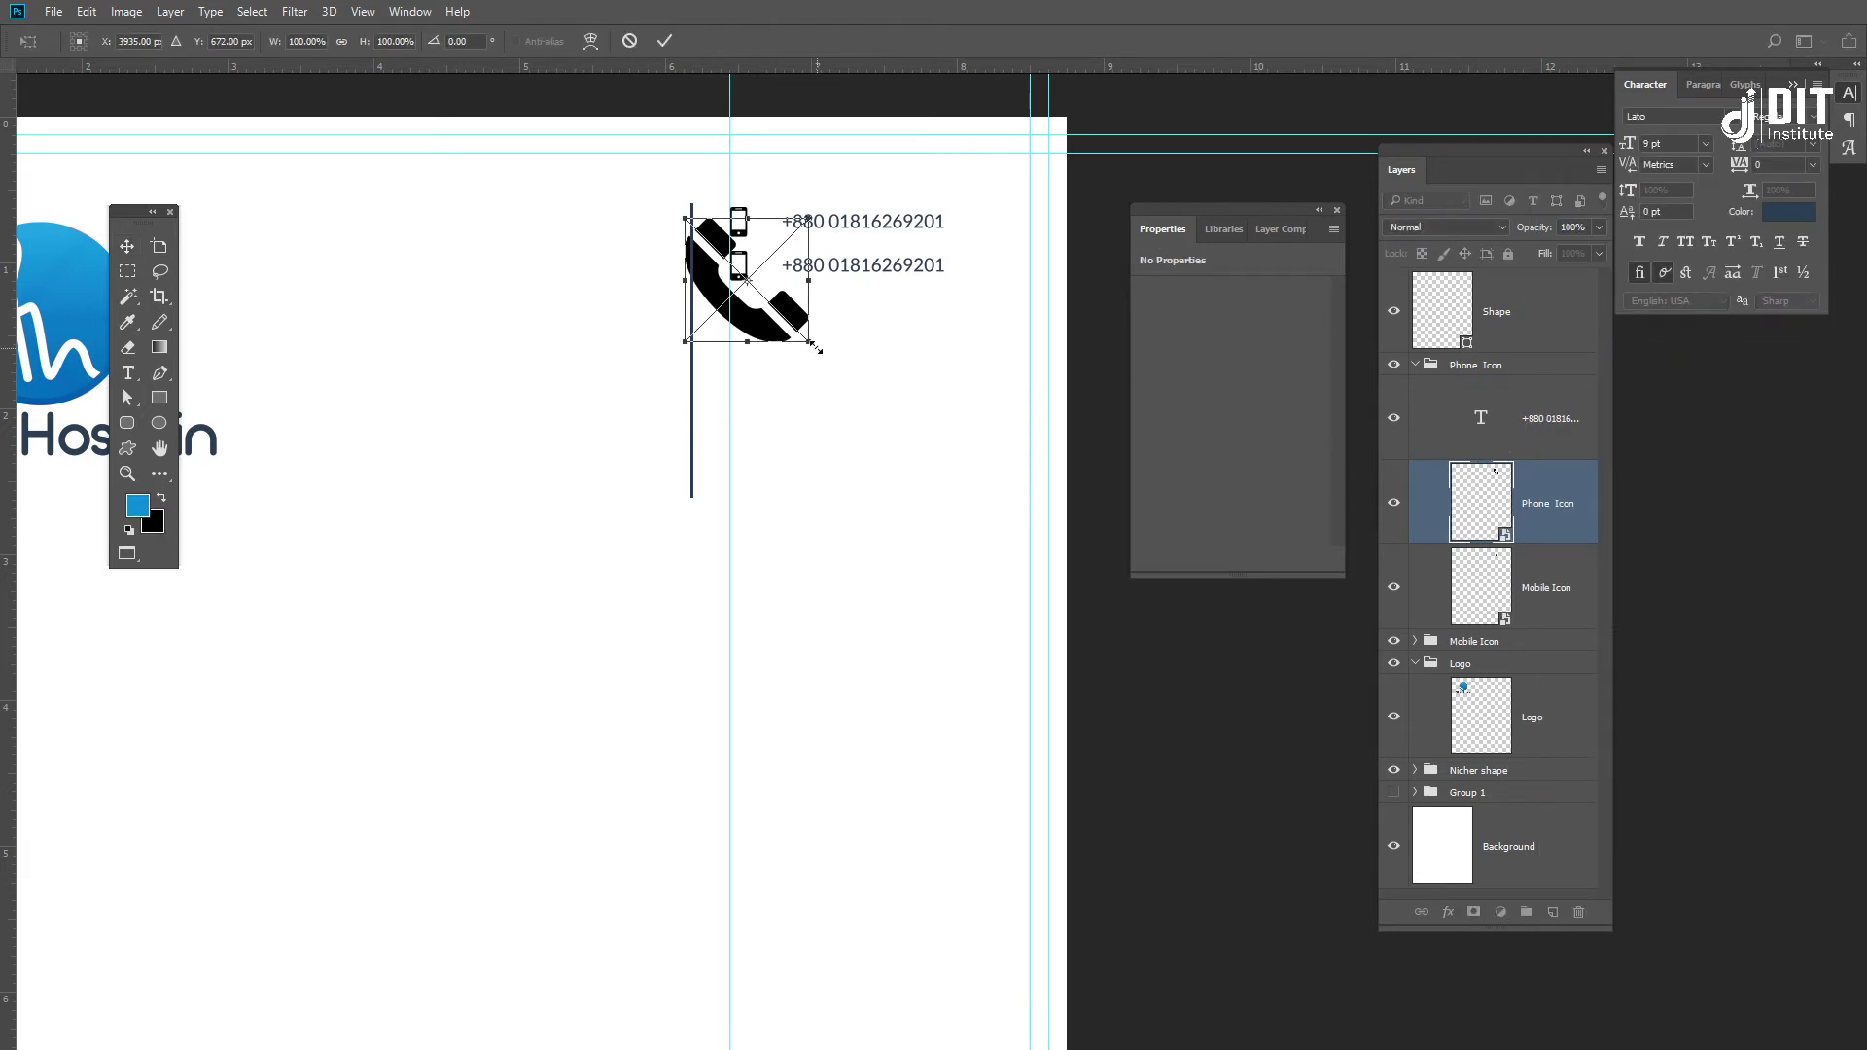
left_click_drag(815, 346, 713, 249)
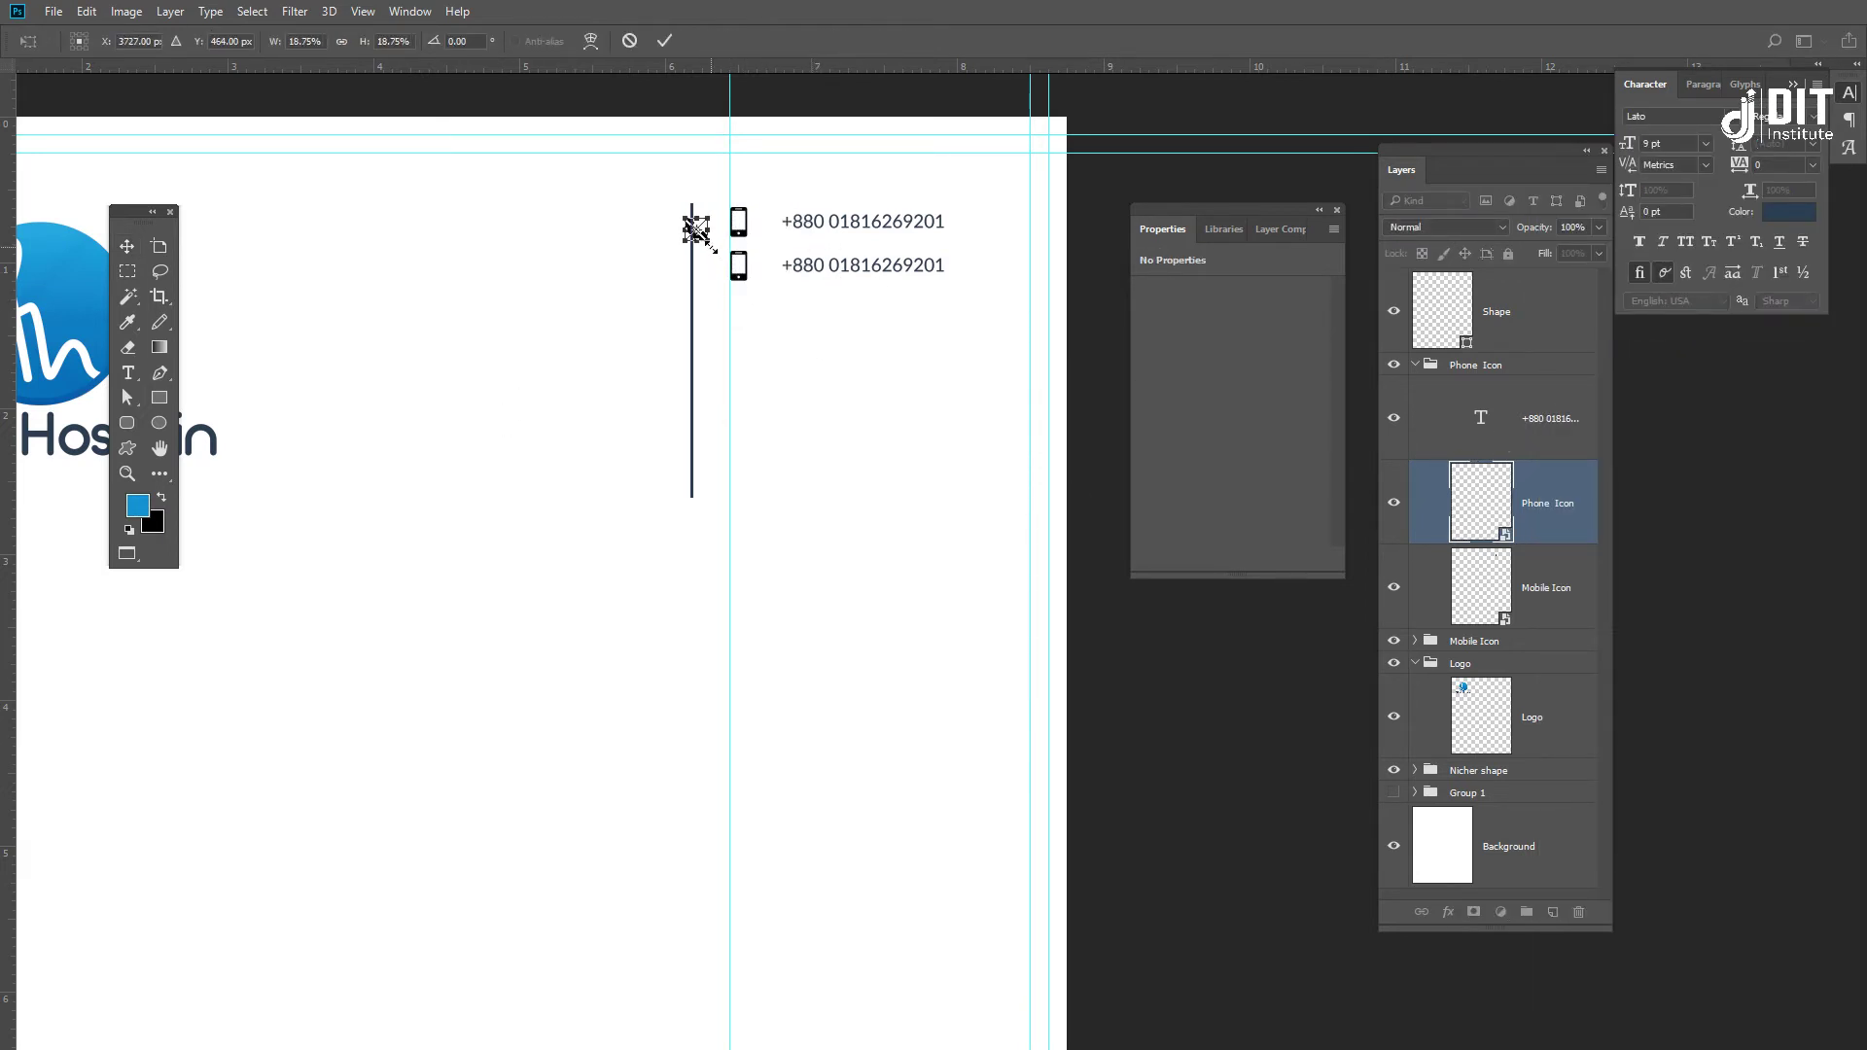
key("Return")
left_click_drag(696, 231, 741, 278)
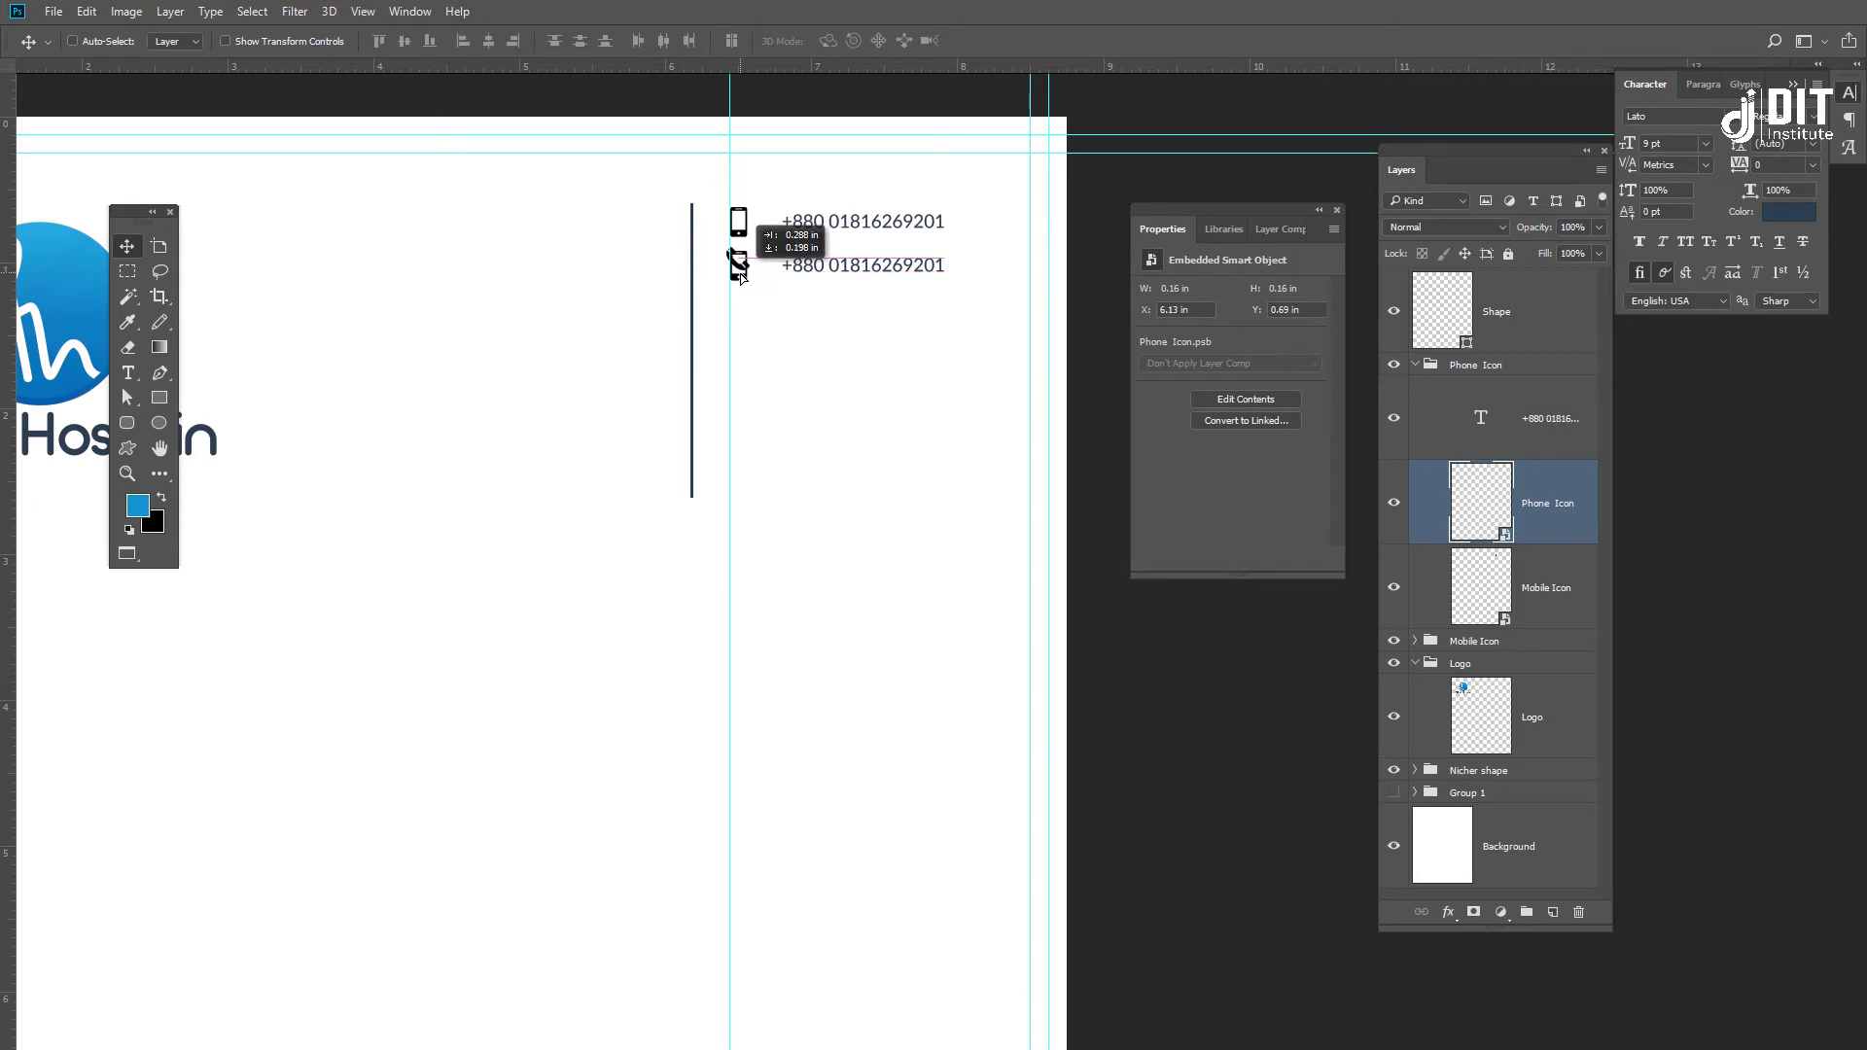
left_click(1534, 601)
key("Delete")
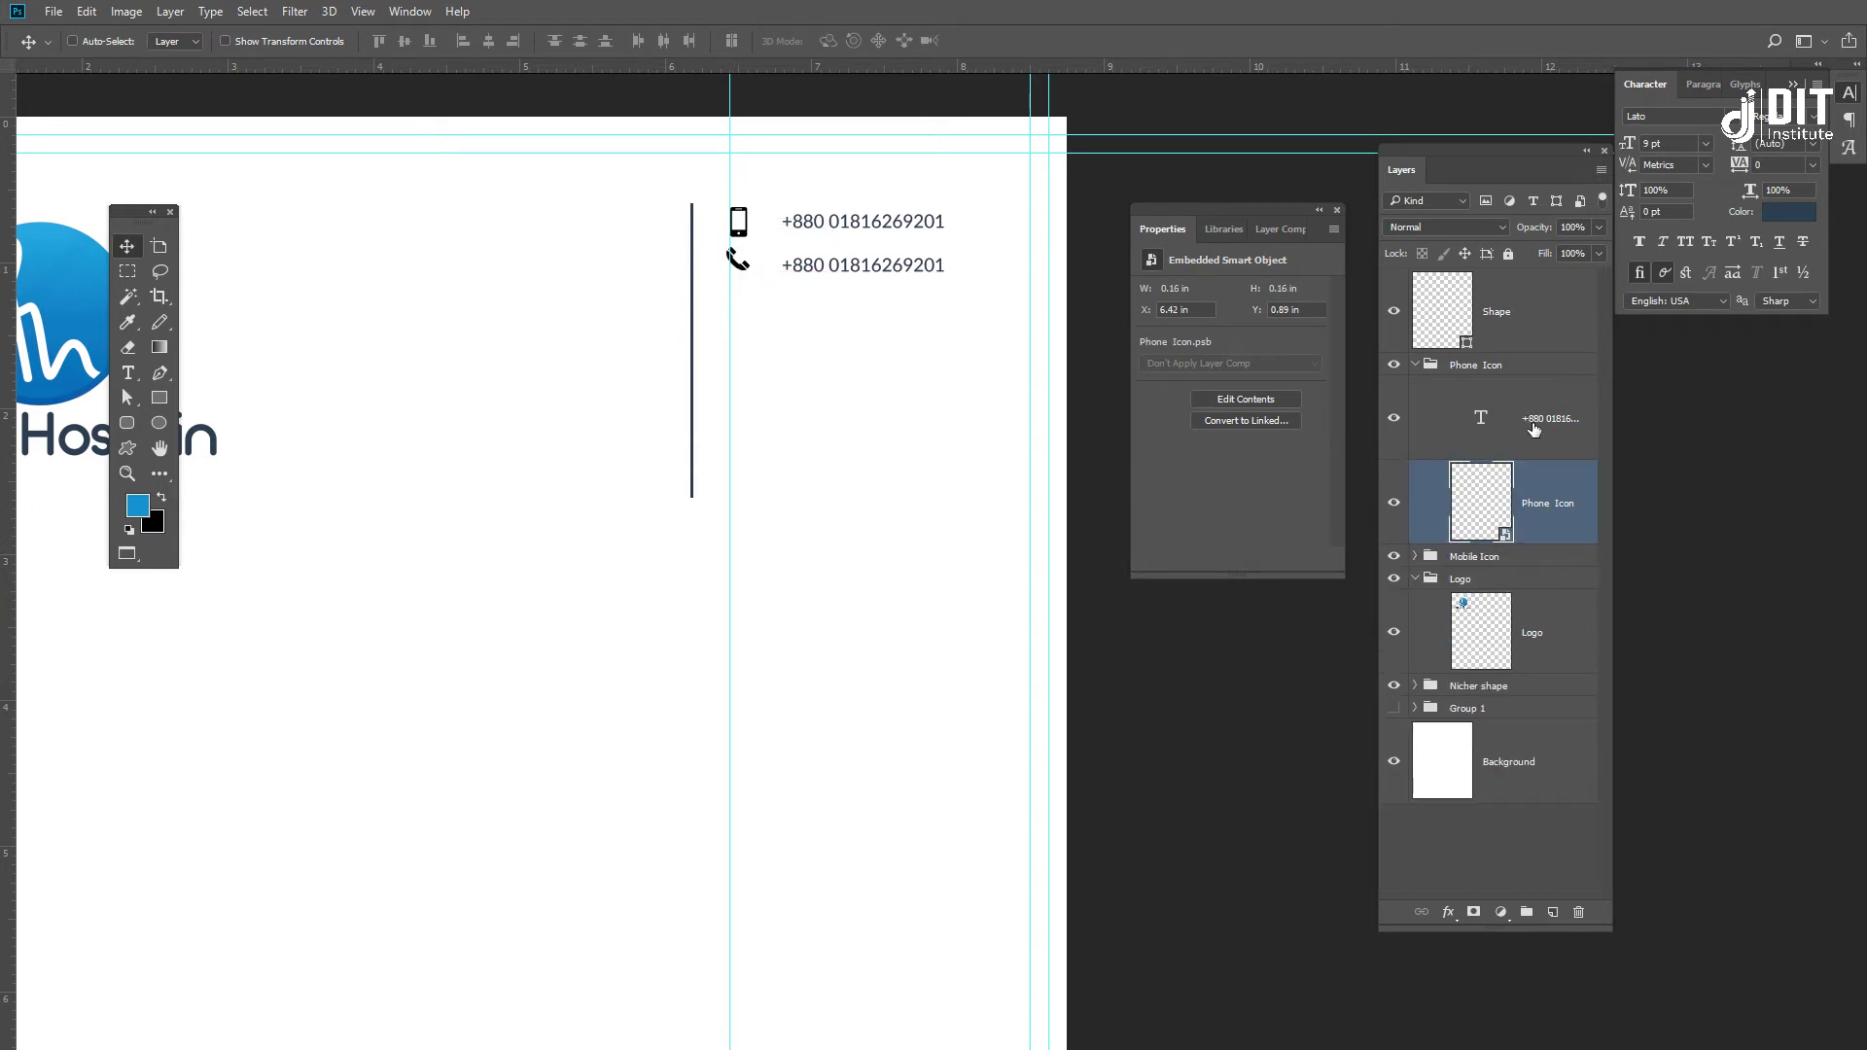
key("Down")
key("Down")
key("Down")
key("Down")
Nudge the handset right, collapse the group, and close Mobile_icon.png and old-handphone.png
key("Right")
left_click(1415, 366)
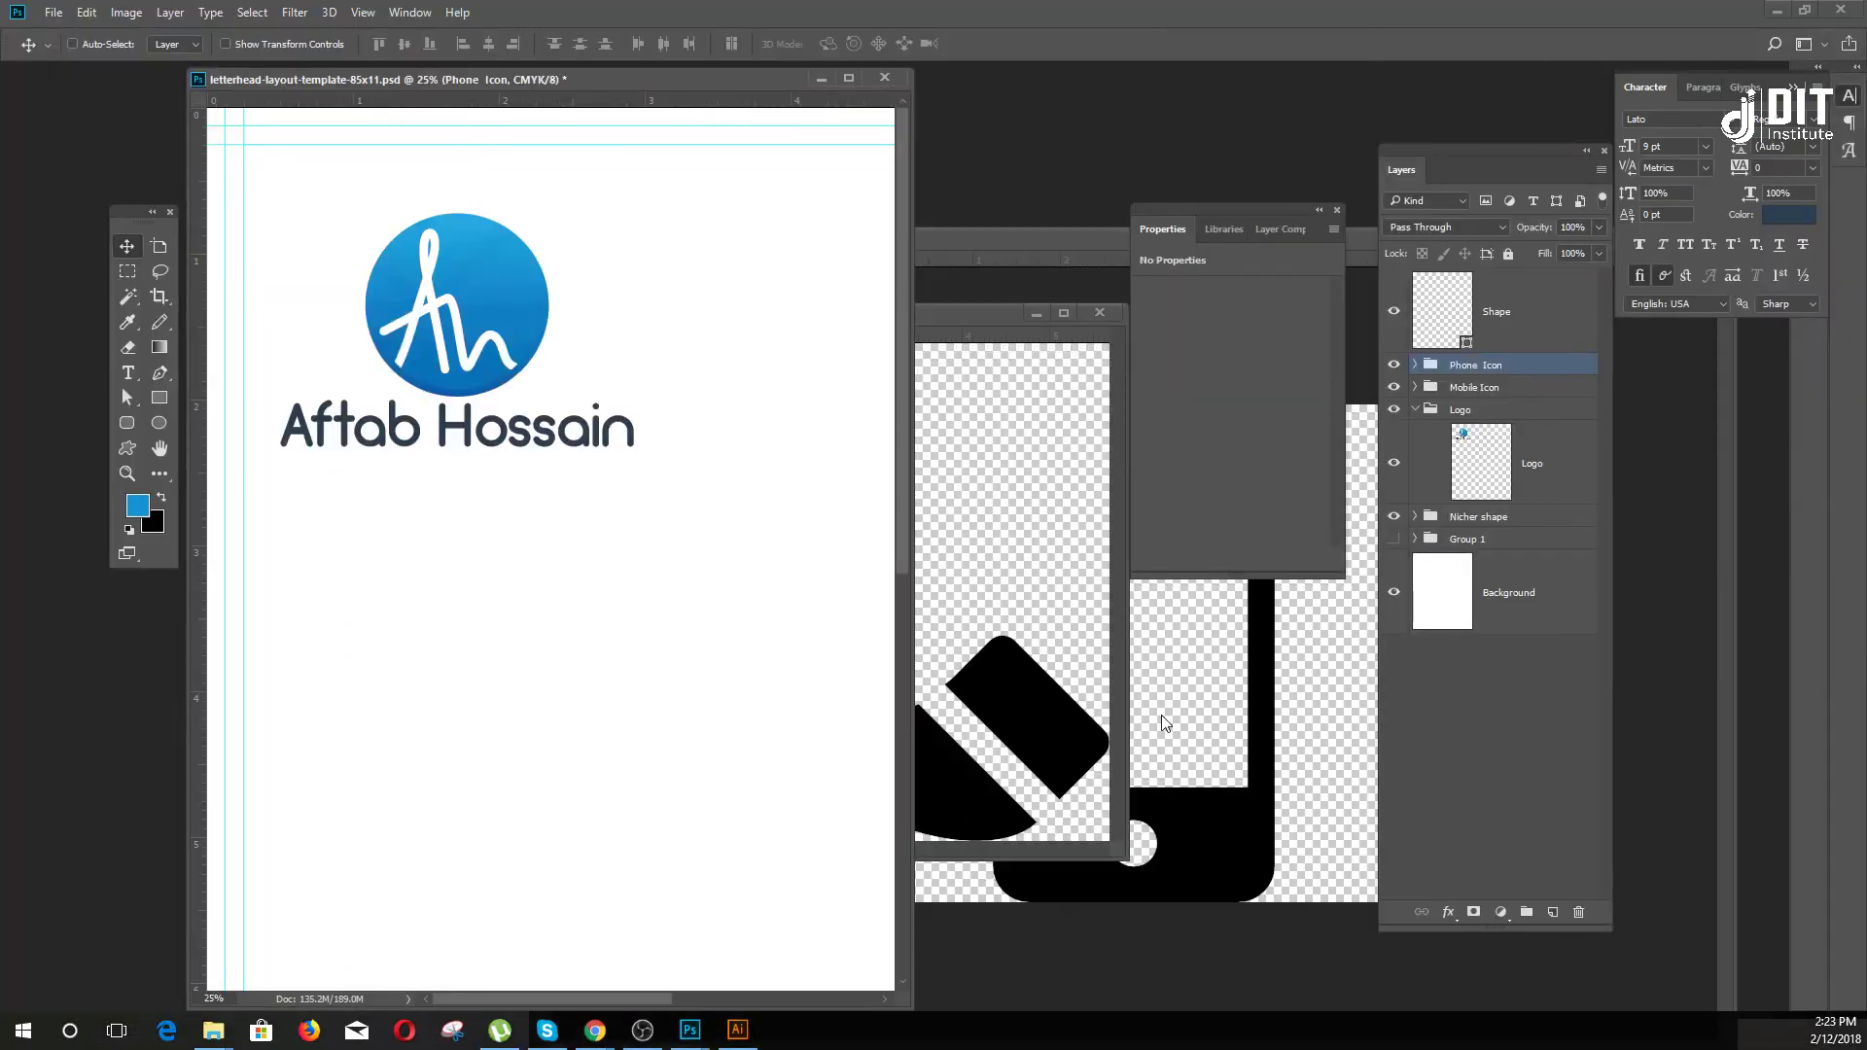
mouse_move(1033, 226)
left_mouse_down()
mouse_move(817, 300)
mouse_move(1125, 367)
mouse_move(730, 396)
mouse_move(908, 399)
left_mouse_up()
left_click(928, 388)
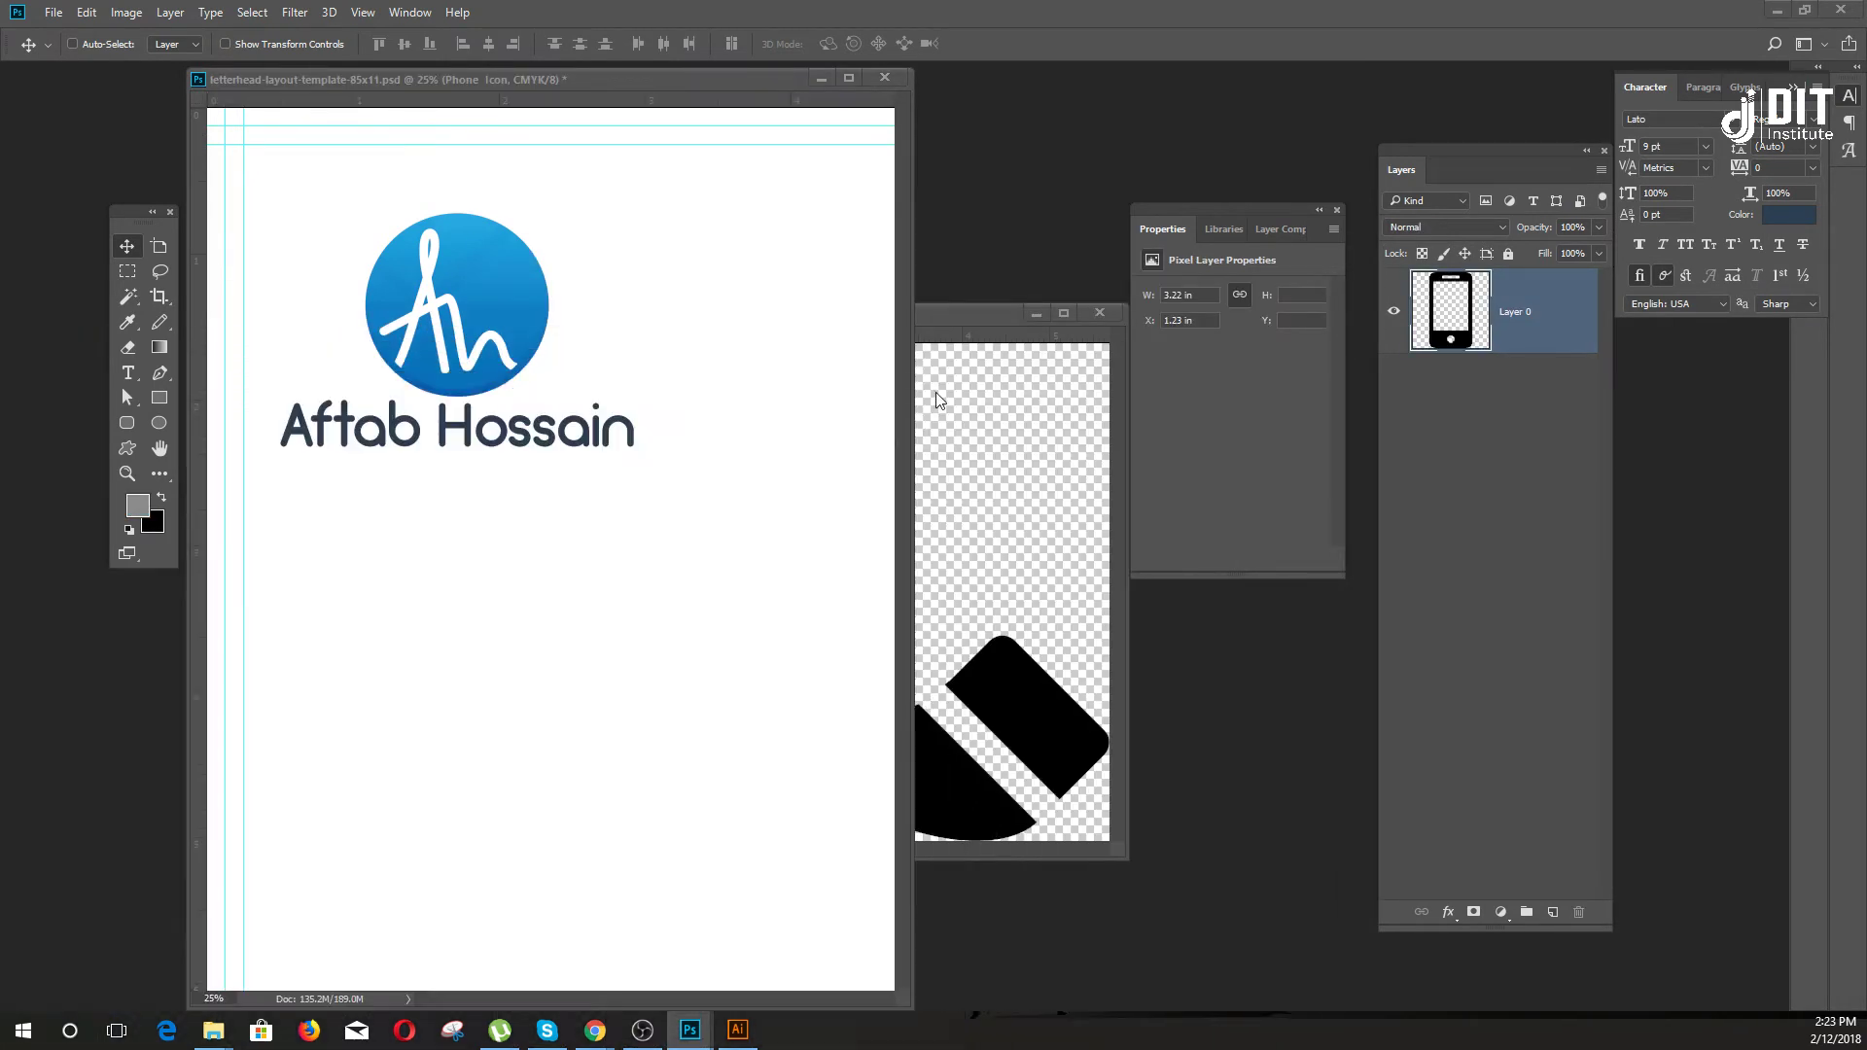
left_click_drag(1000, 321, 954, 321)
left_click(940, 317)
mouse_move(688, 1031)
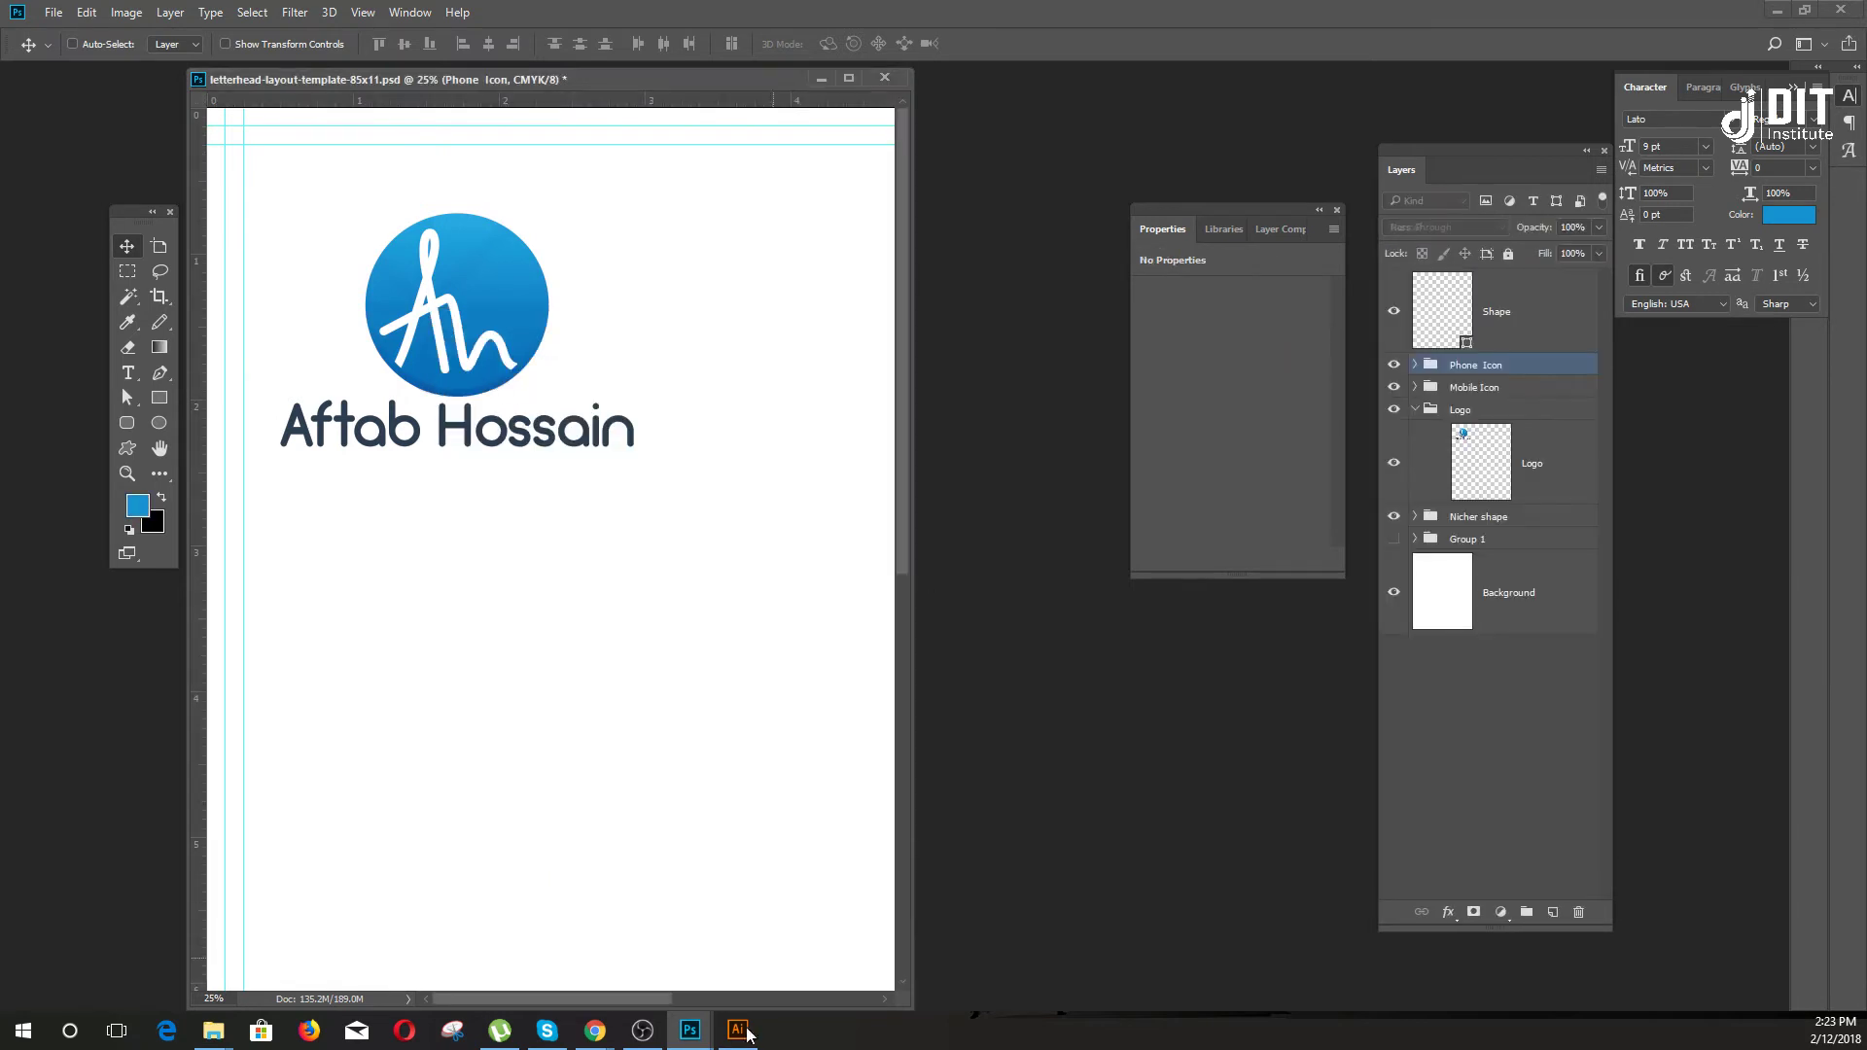
Check the contact lines in letterhead1.jpg, then show the letterhead in full-screen view
left_click(680, 949)
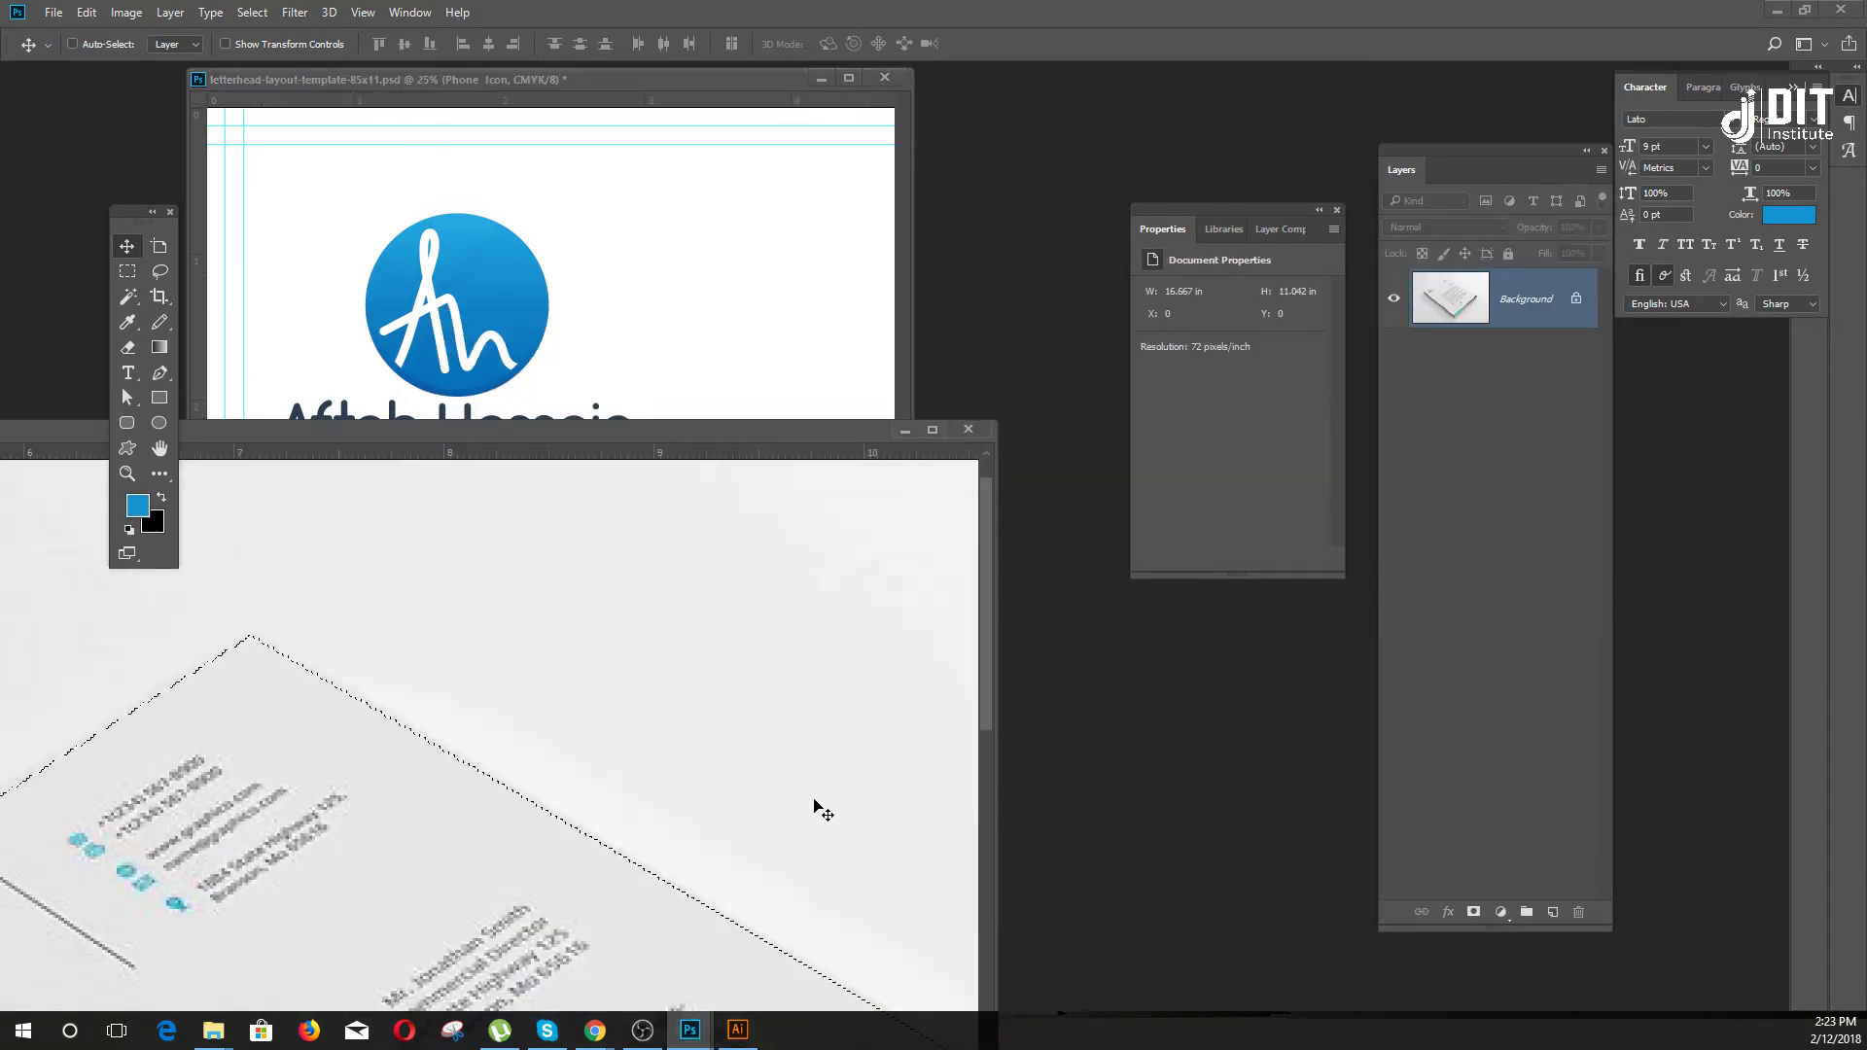
left_click_drag(470, 834, 584, 617)
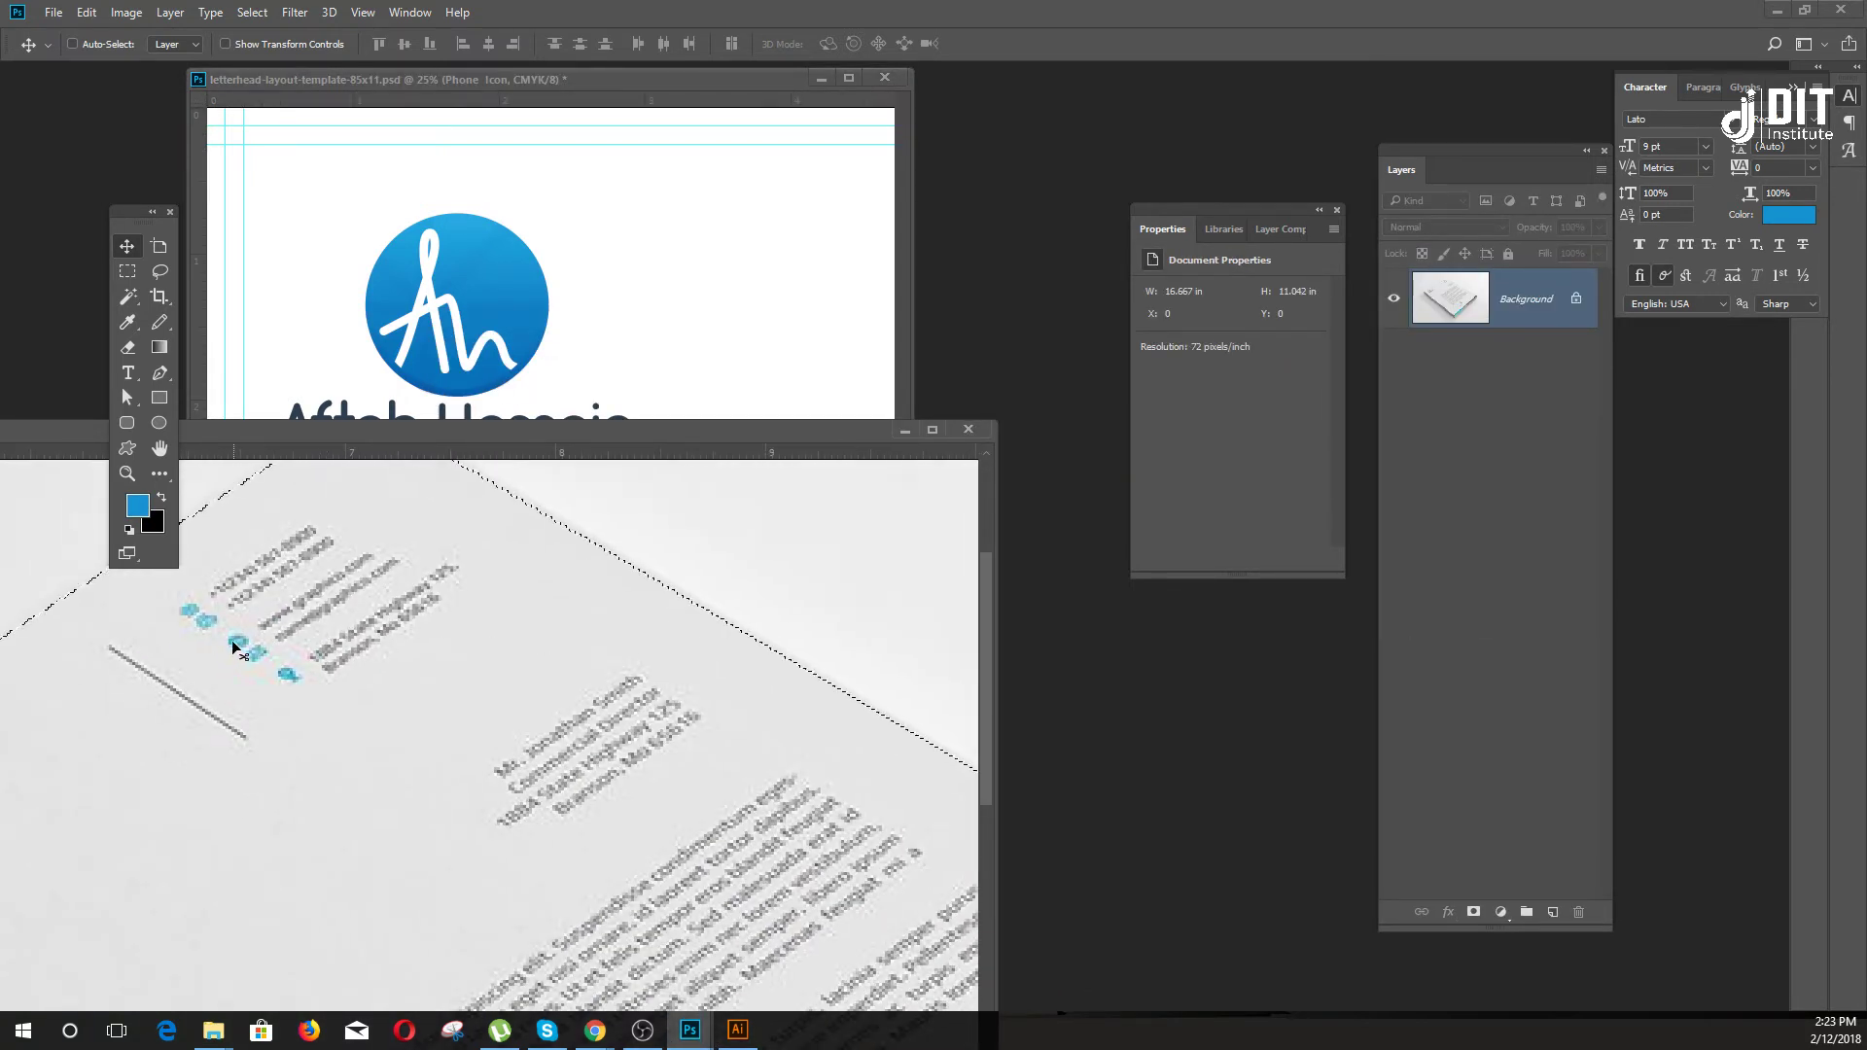
left_click(728, 321)
key("f")
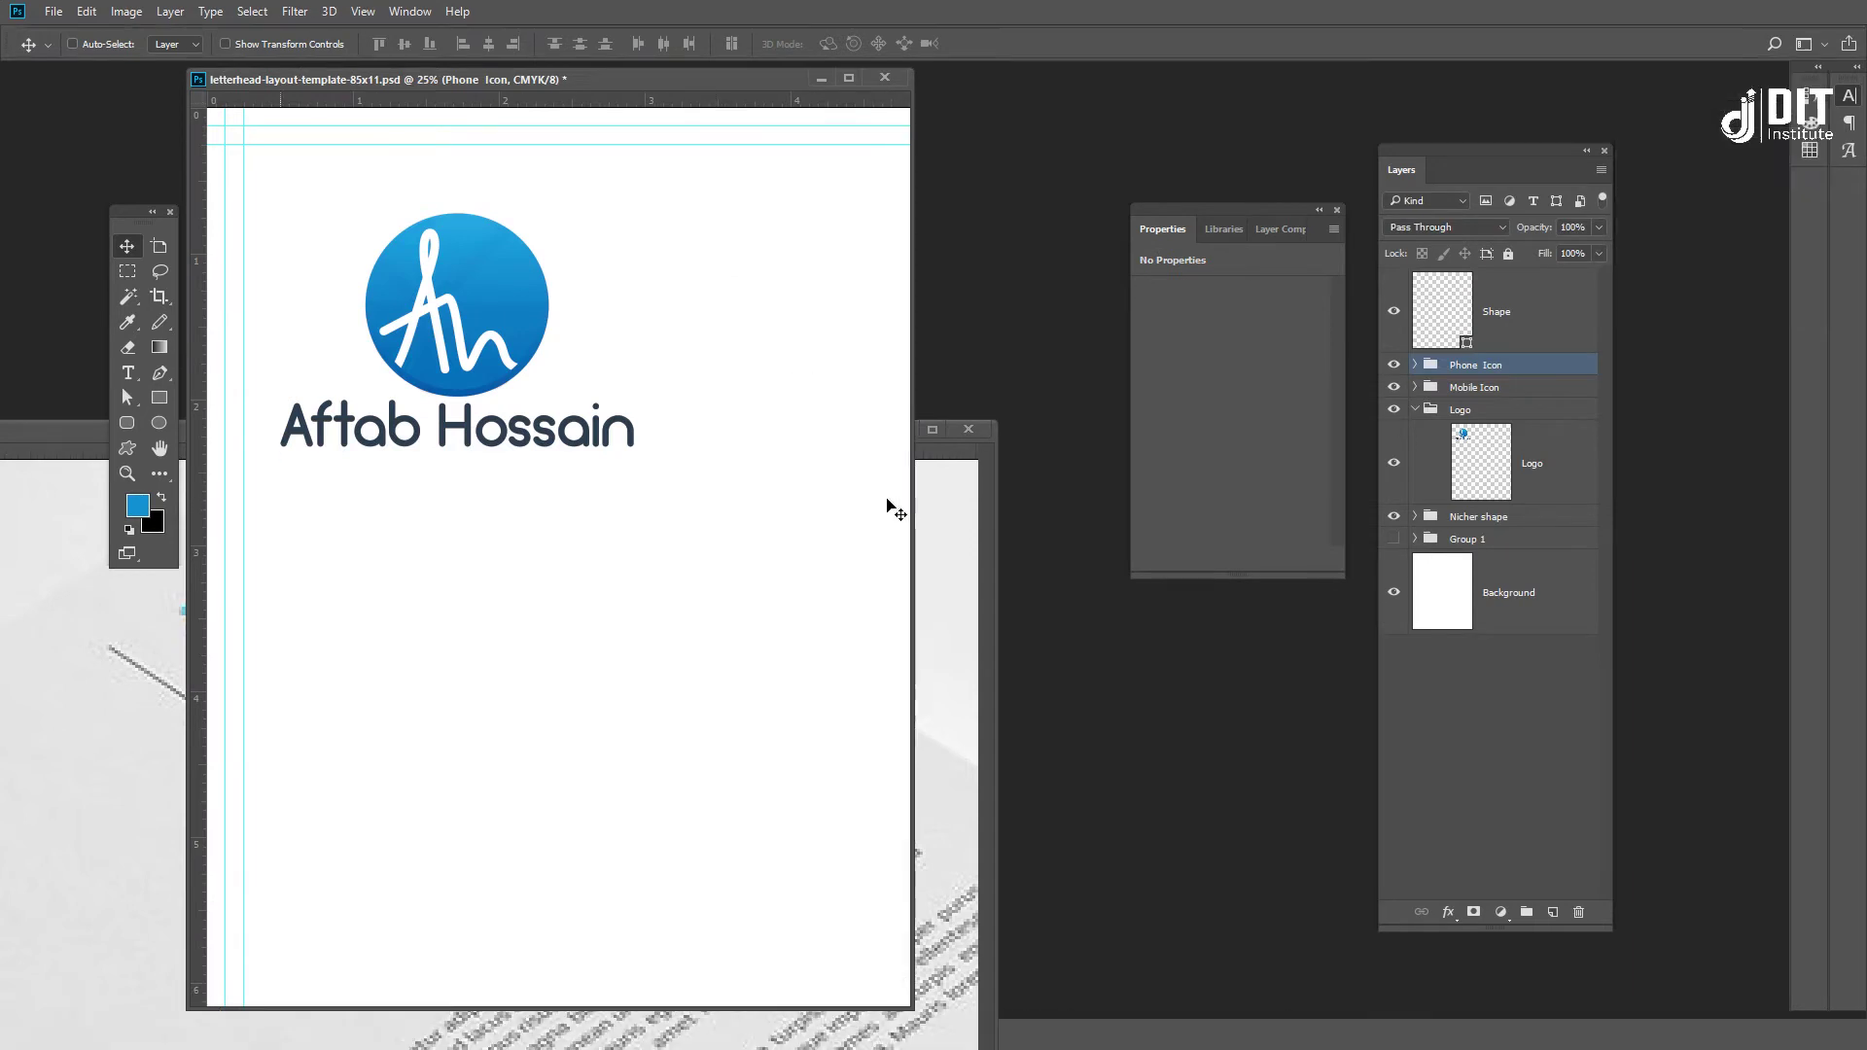
key("ctrl")
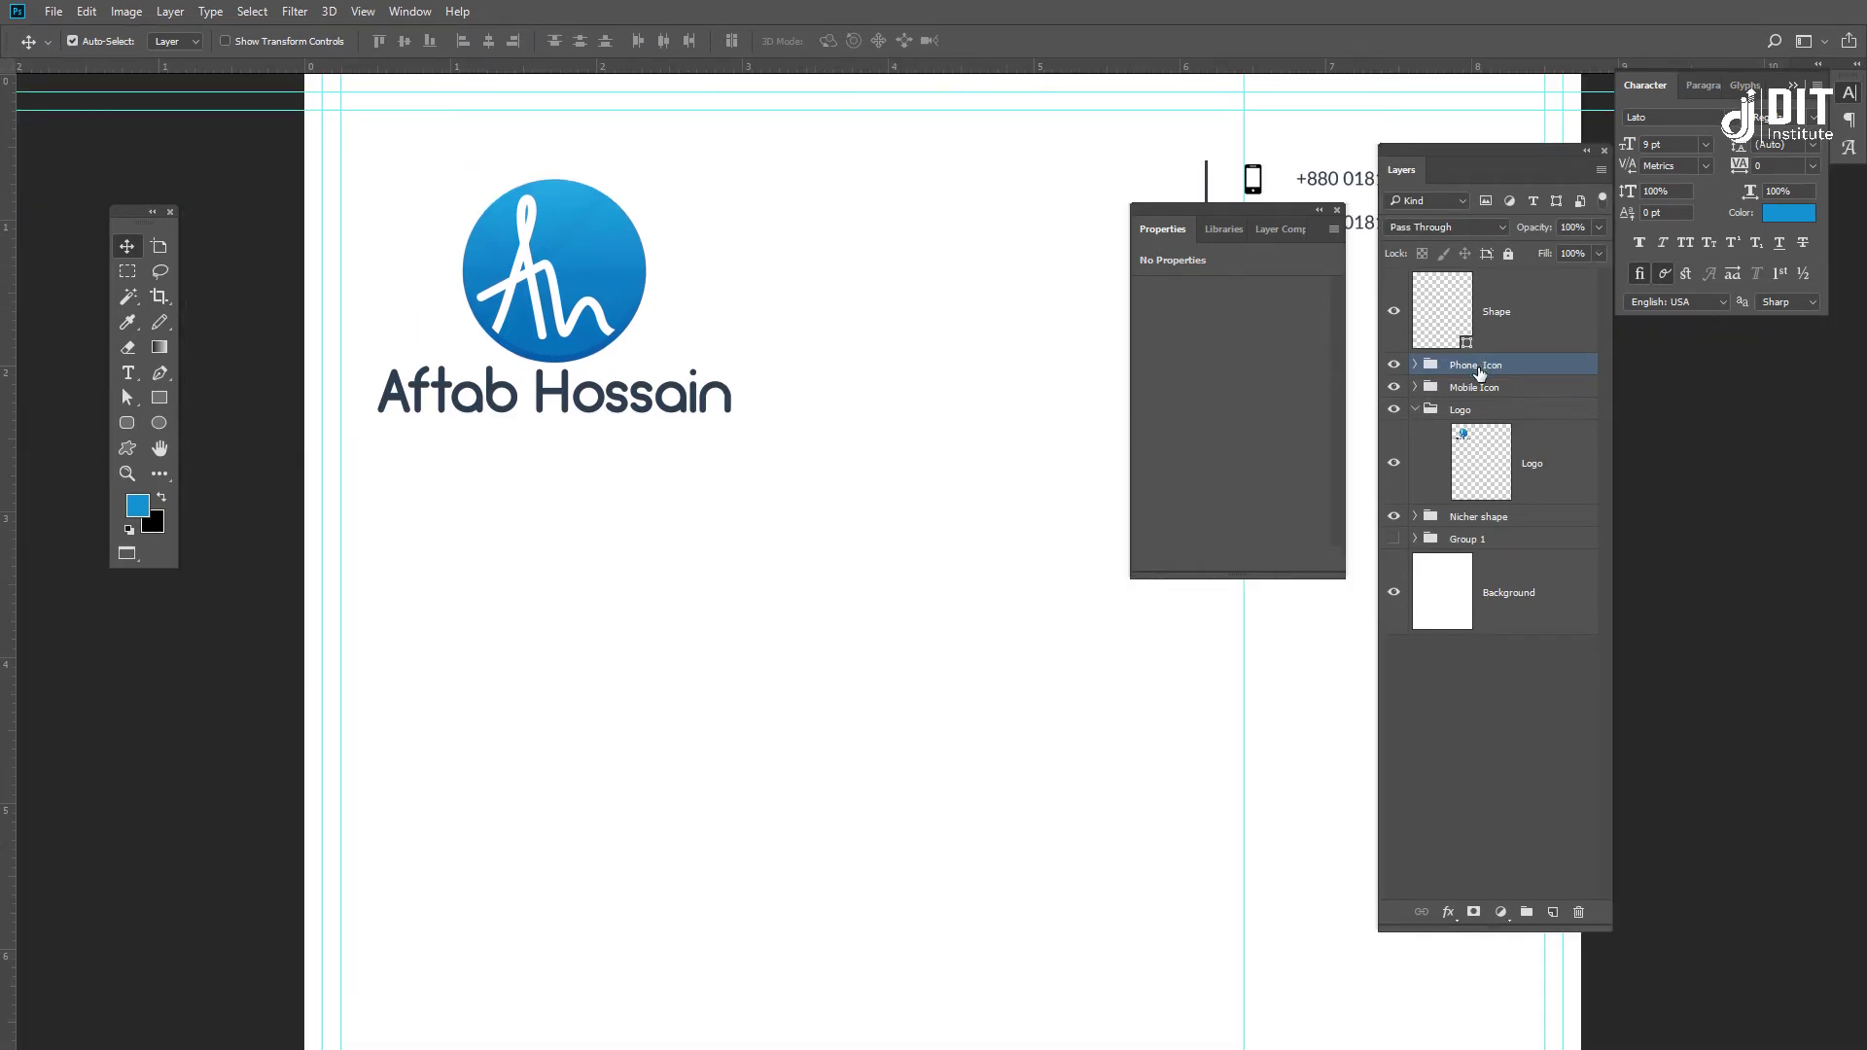
Duplicate the Phone Icon group and shift the copy down as a third row
key("ctrl+j")
left_click_drag(887, 396, 350, 600)
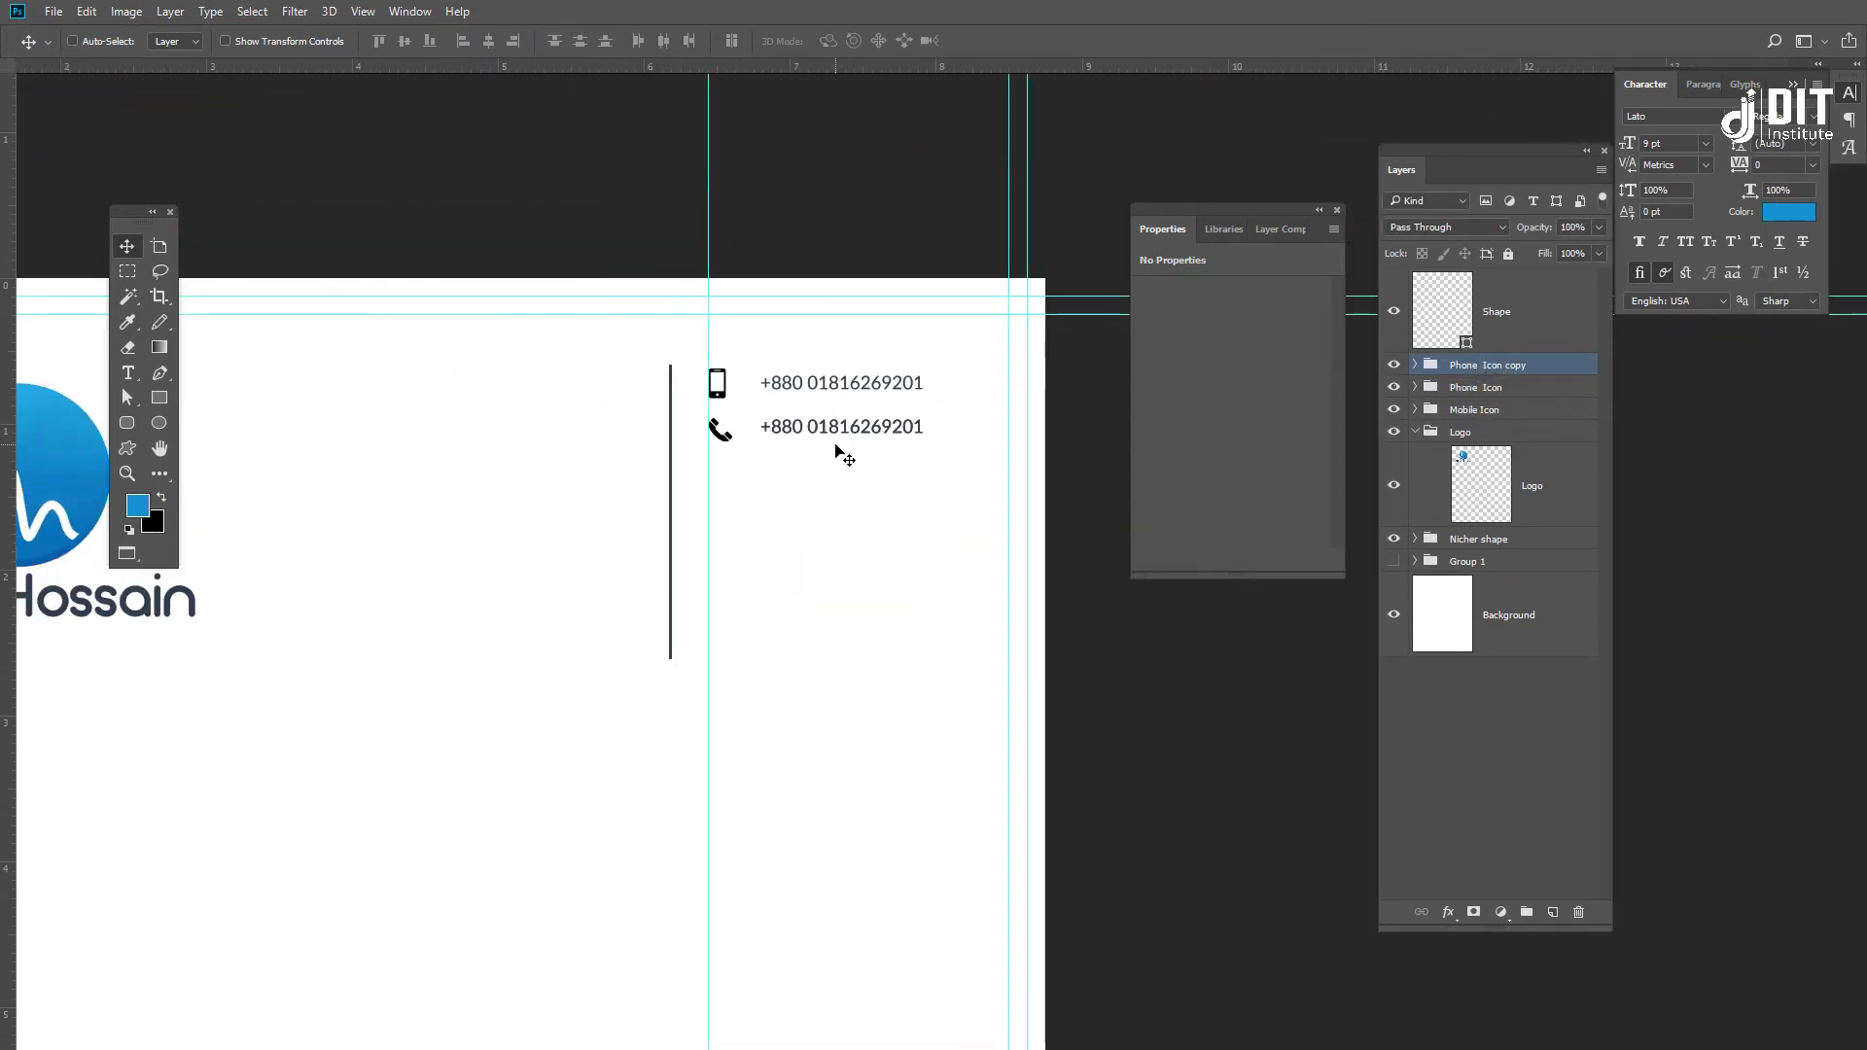
key("shift+Down")
key("shift+Down")
key("shift+Down")
key("shift+Down")
key("shift+Down")
key("shift+Down")
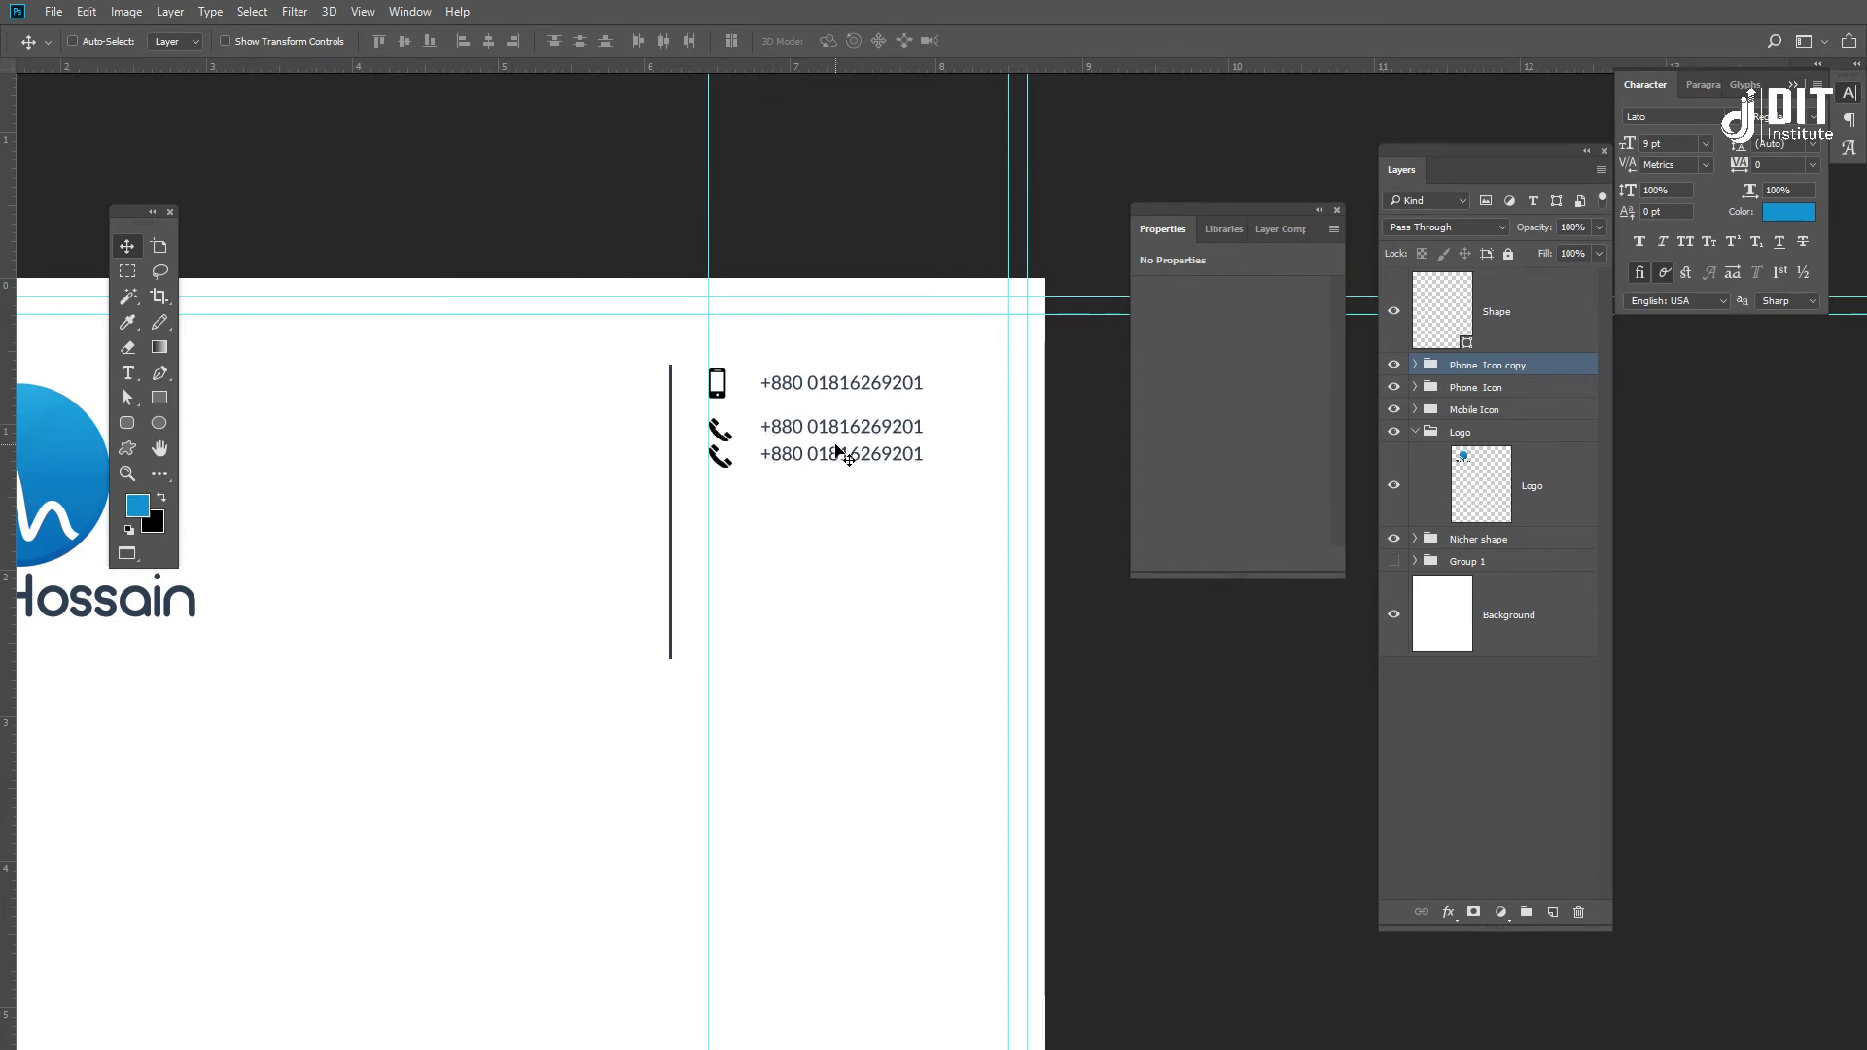
key("shift+Down")
key("shift+Down")
key("shift+Down")
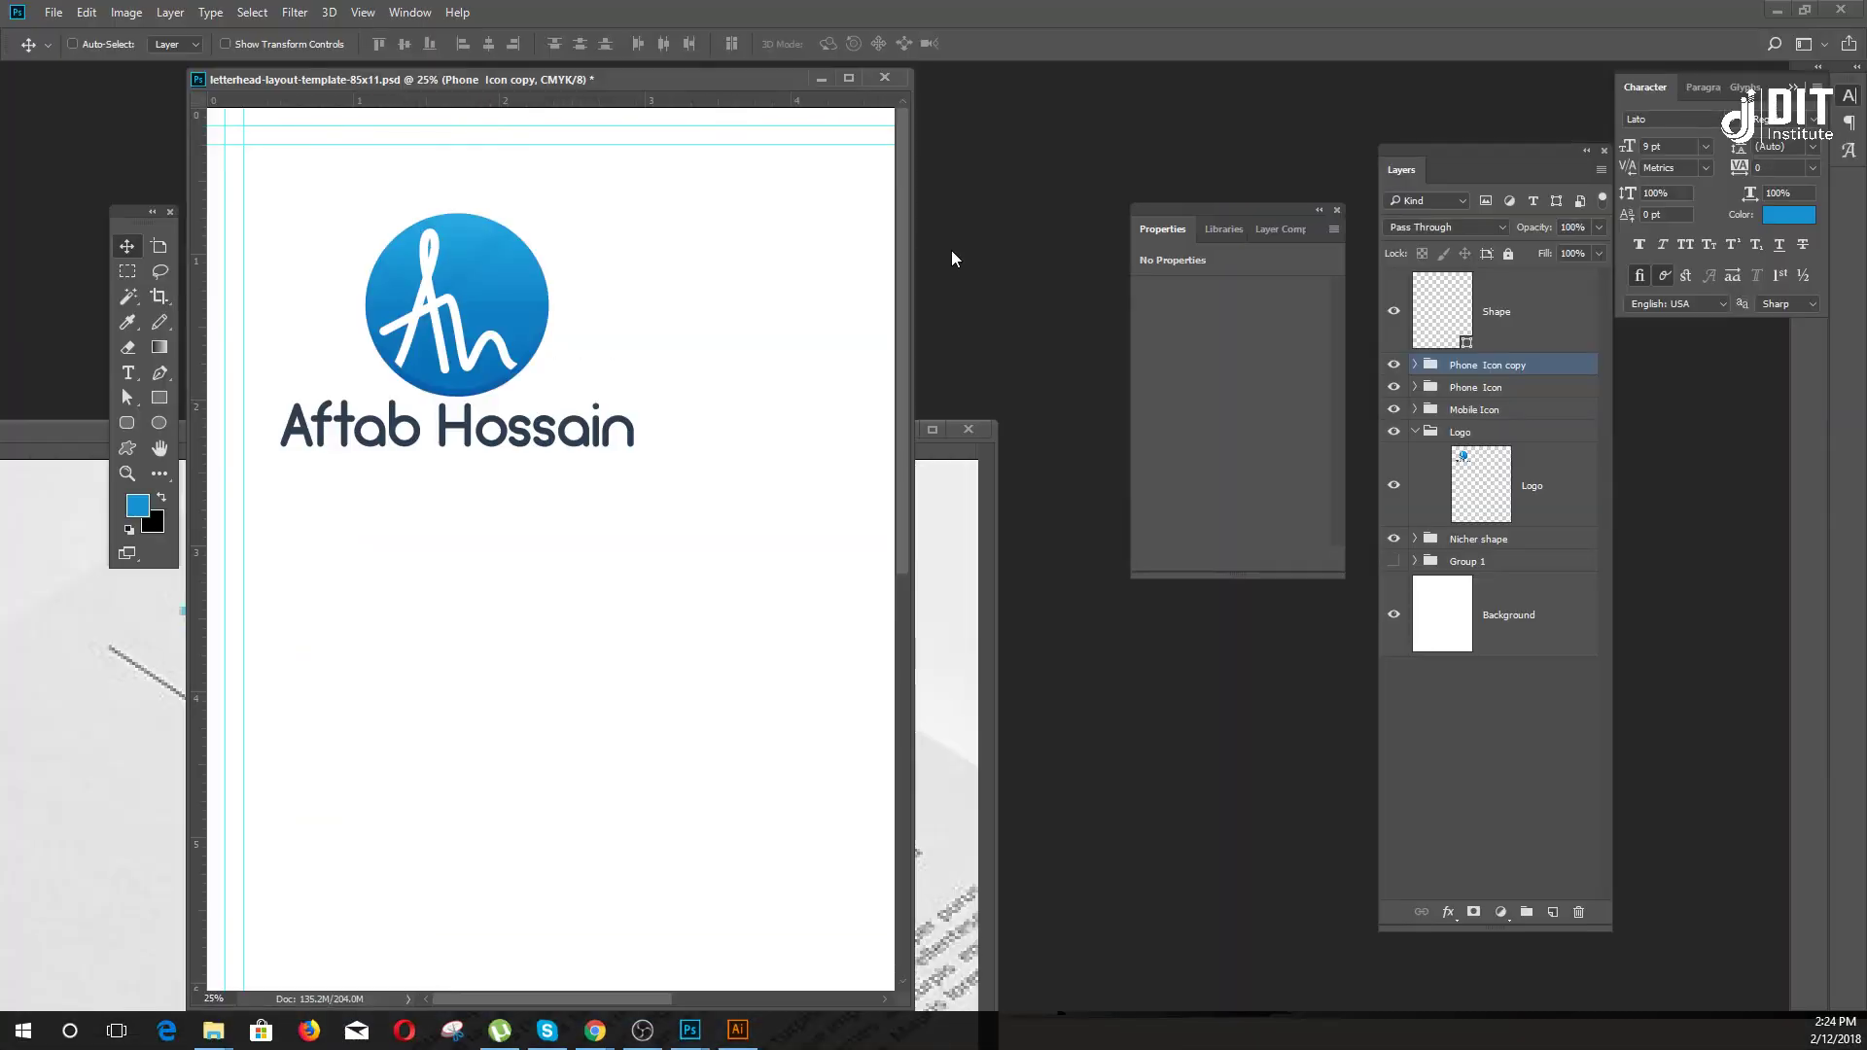
Open grid-world.png and bring the globe image into the letterhead
key("ctrl+o")
double_click(333, 219)
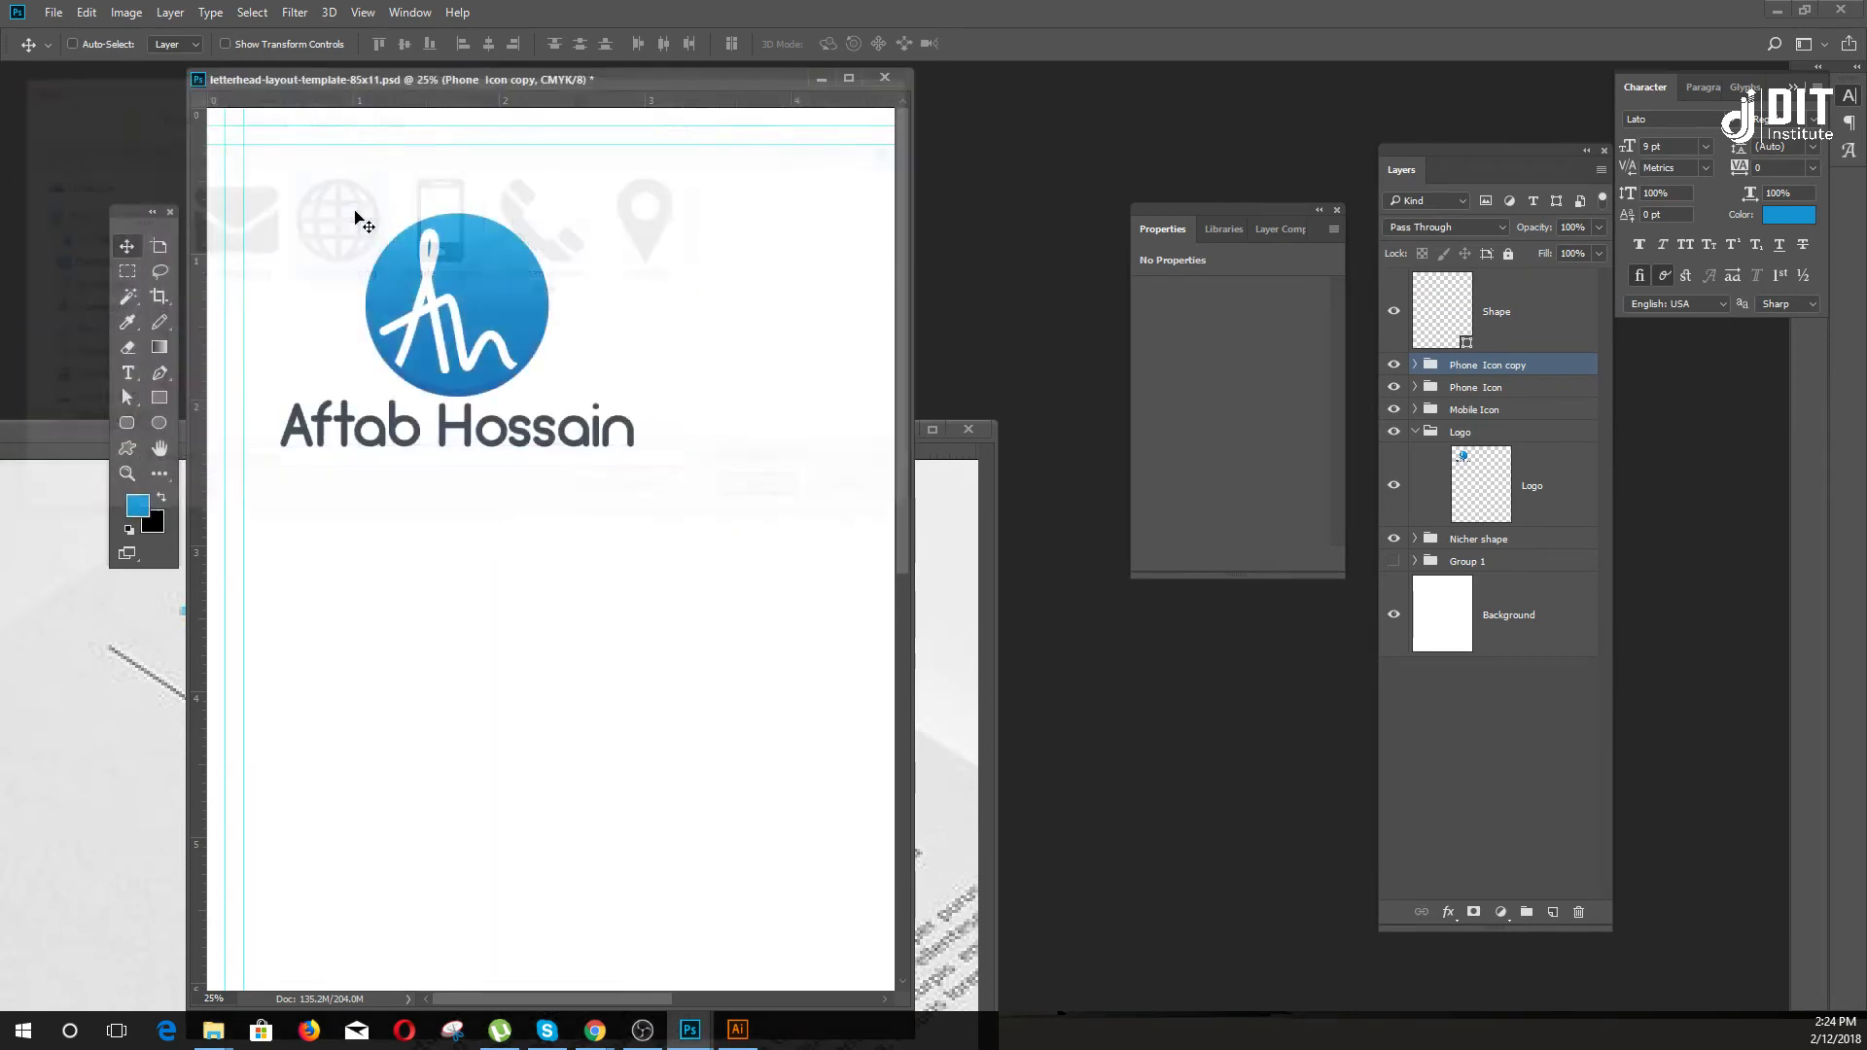
left_click_drag(754, 105, 867, 239)
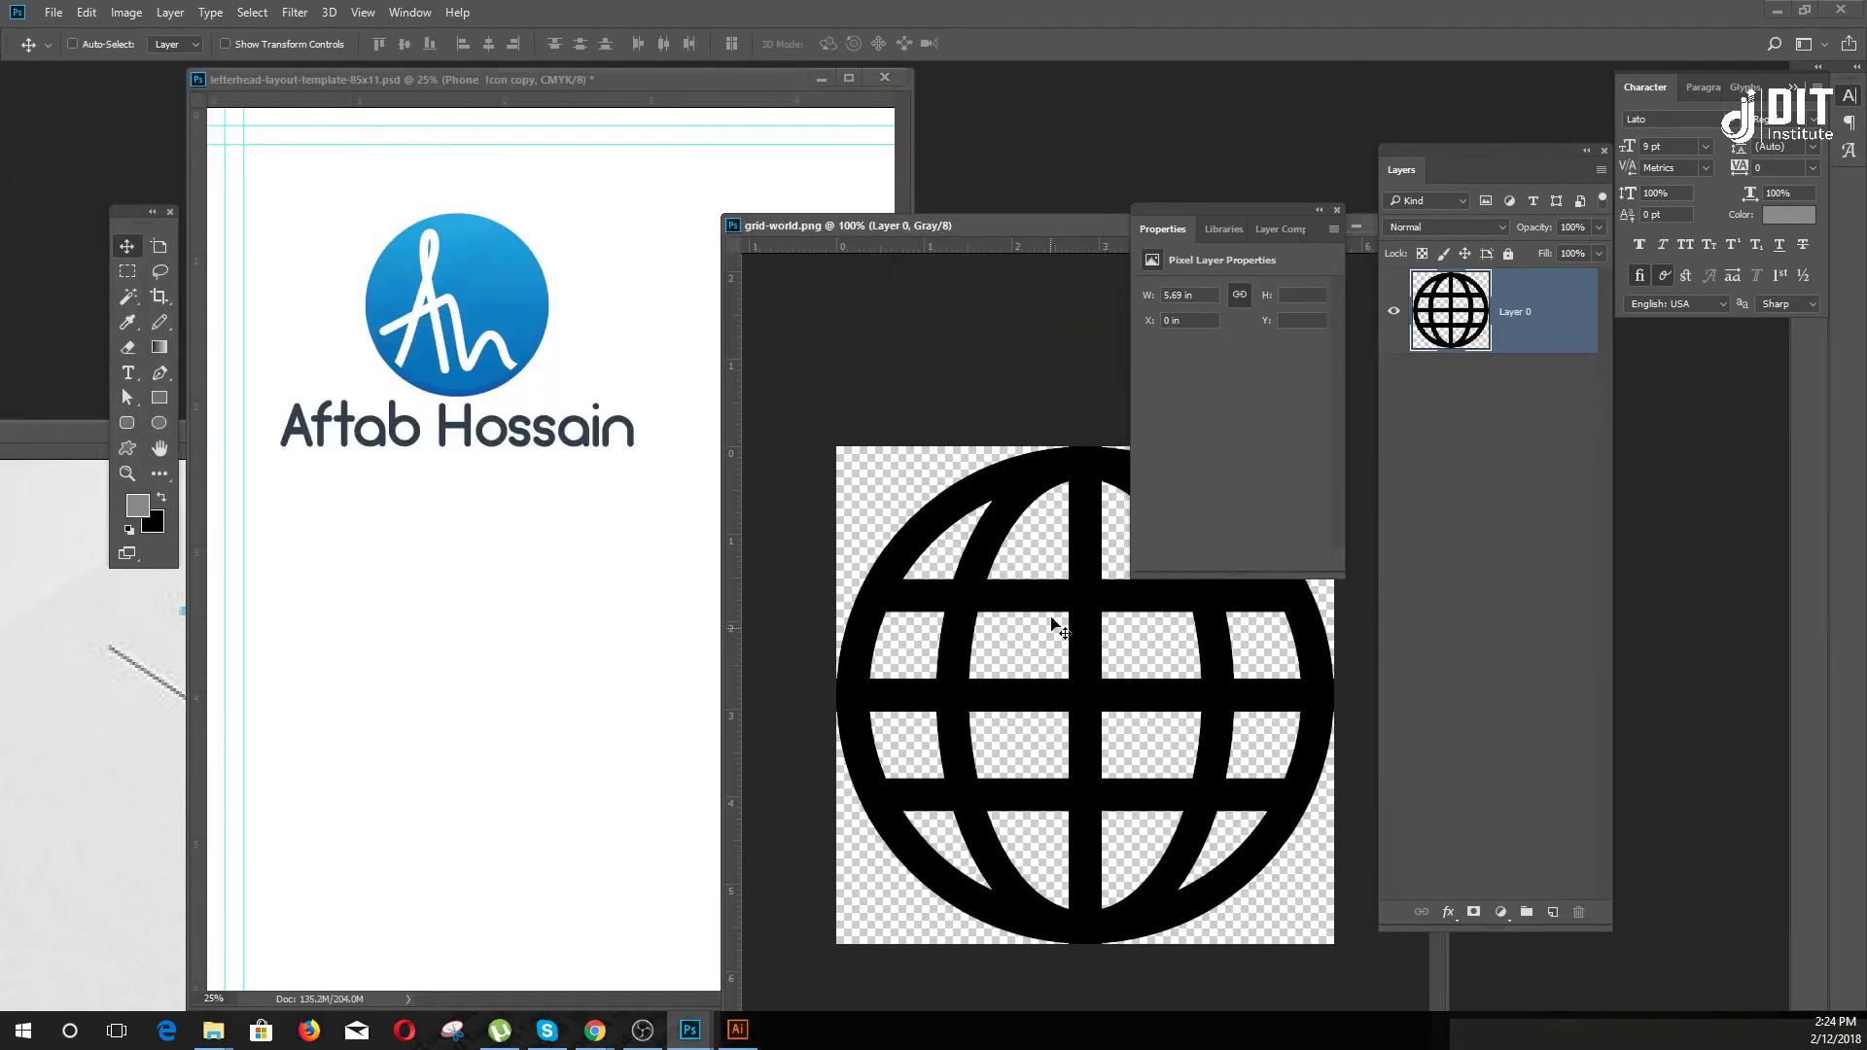
left_click_drag(1069, 681, 530, 611)
key("f")
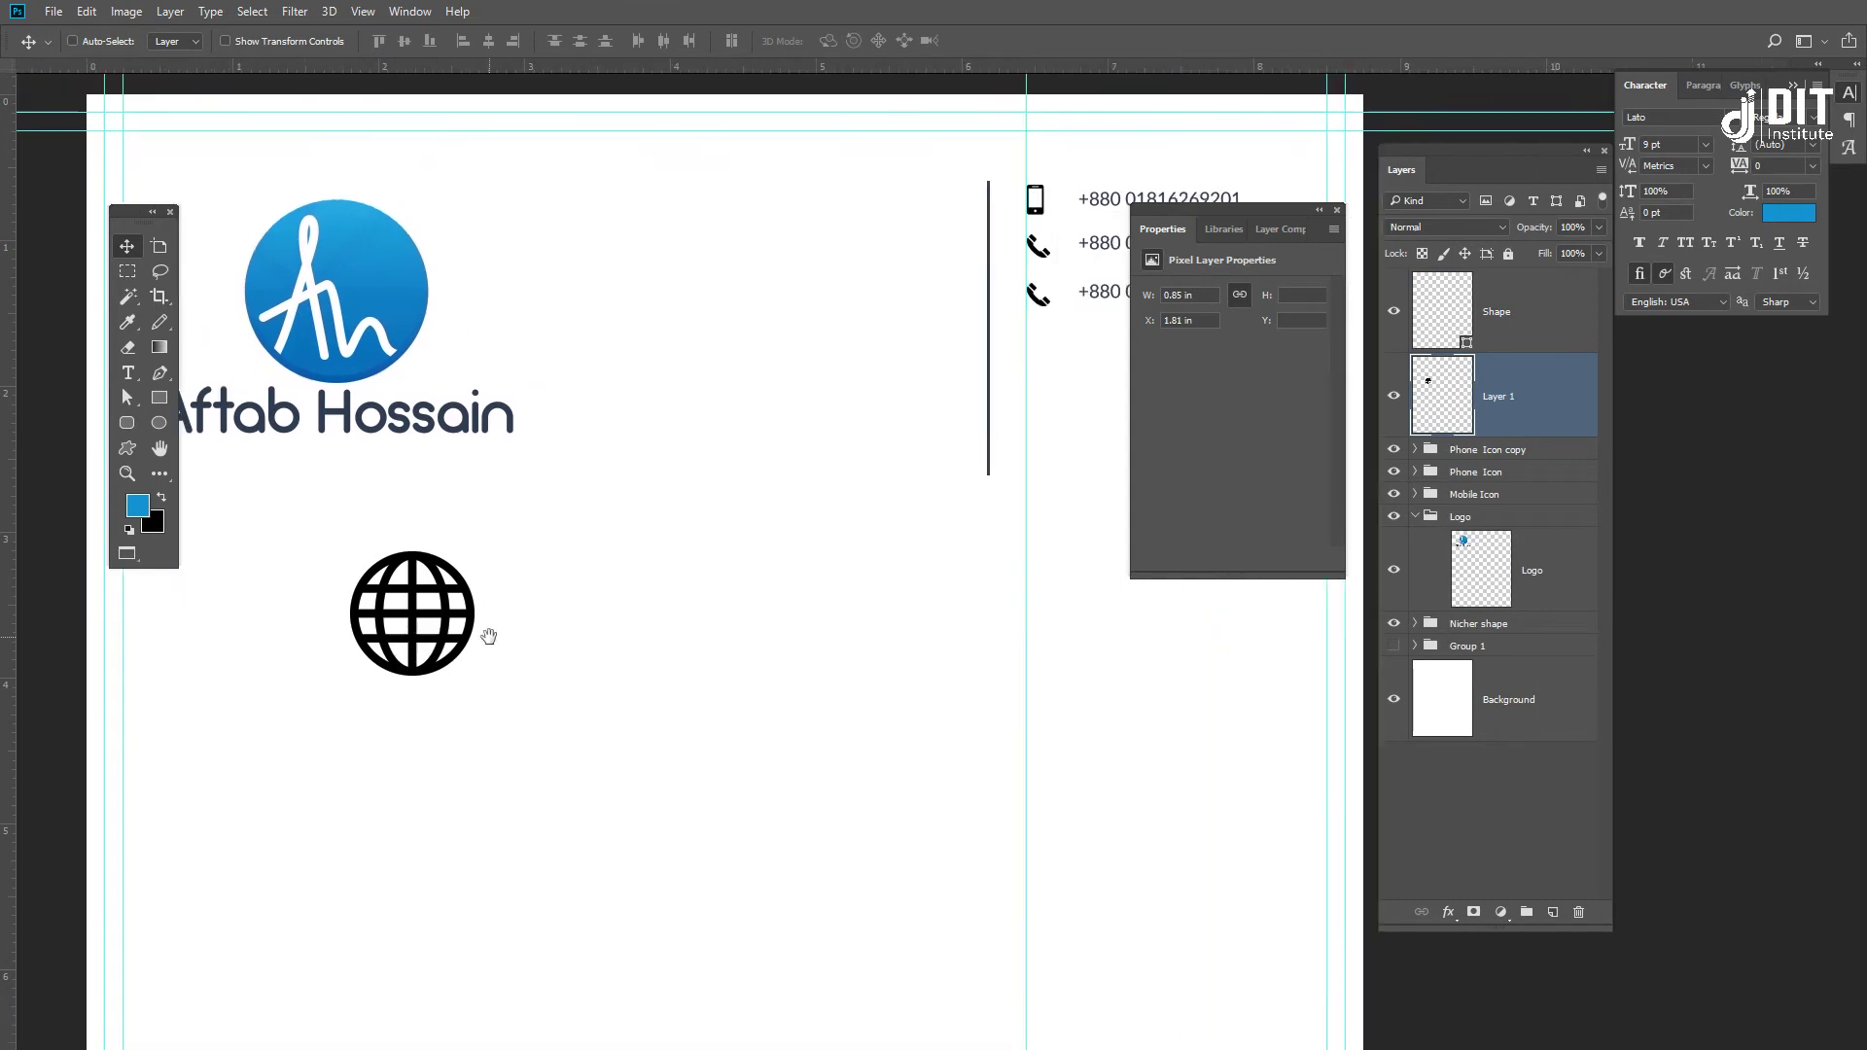
Convert the globe to a smart object and scale it to about 0.19 in beside the third row
right_click(1504, 413)
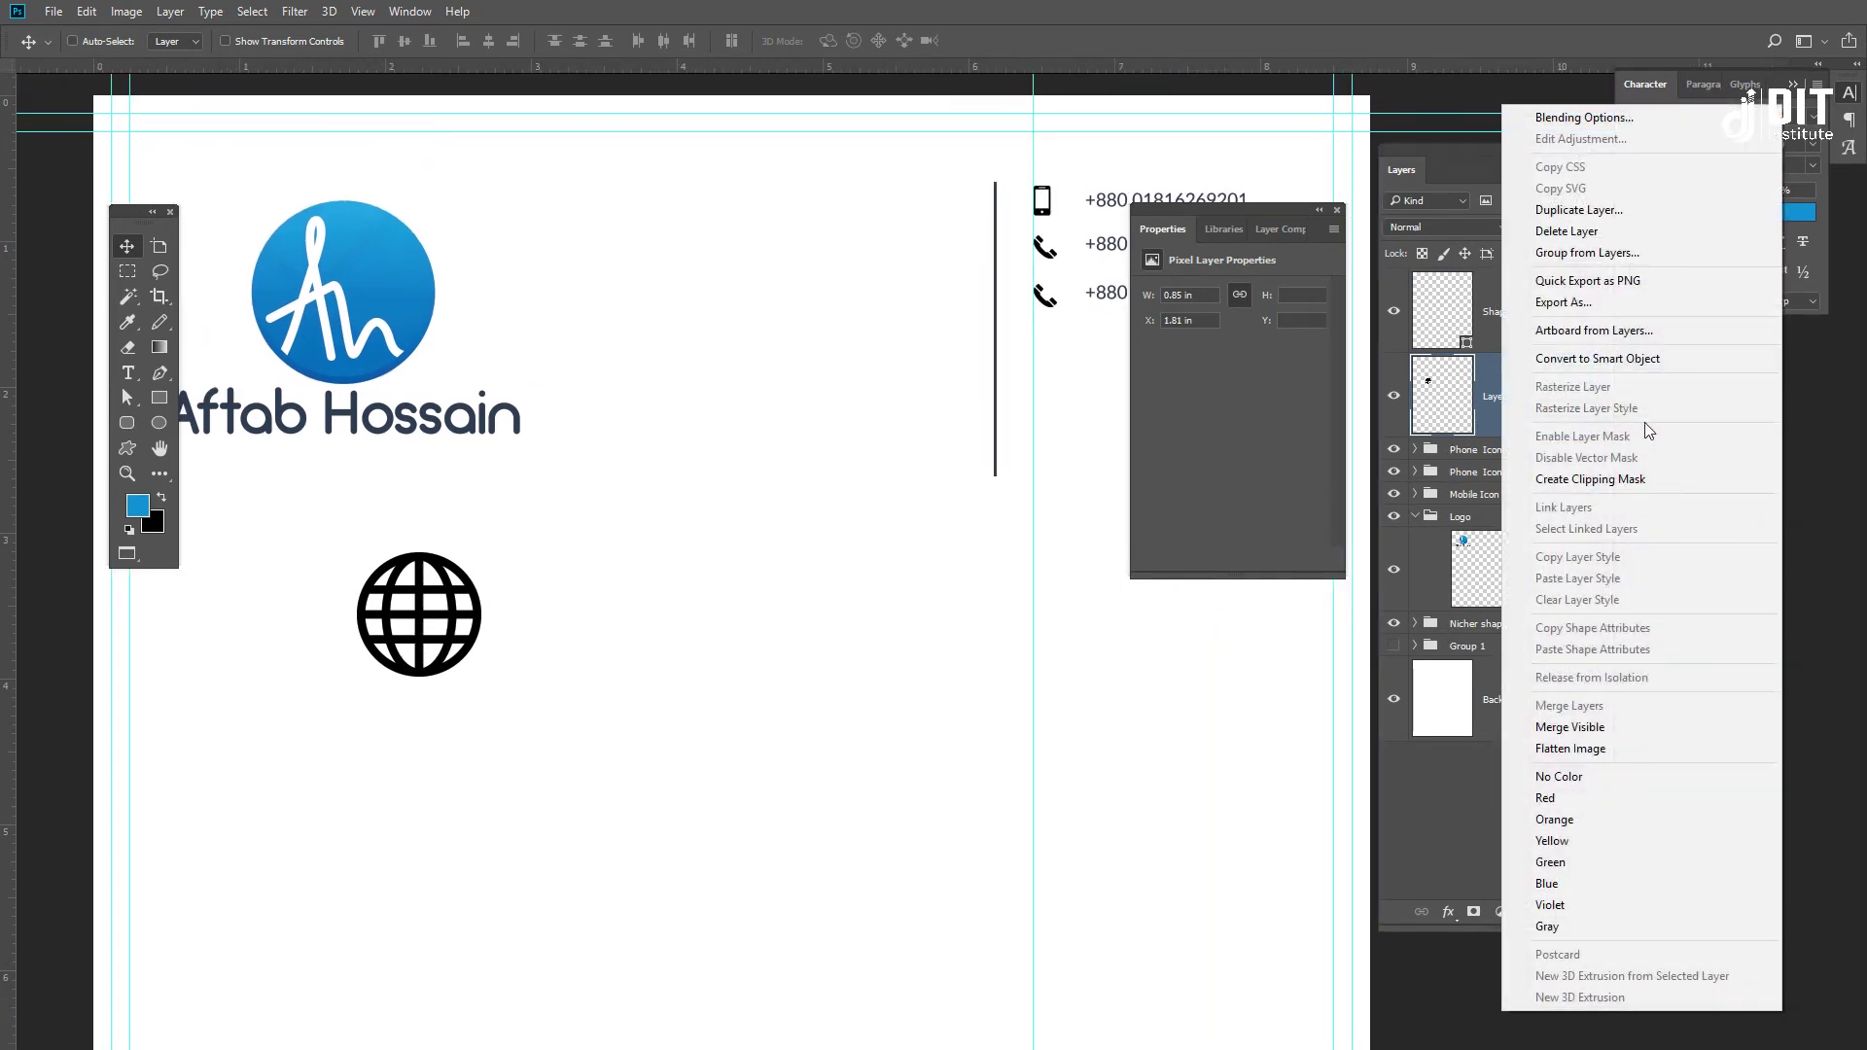
left_click(1644, 355)
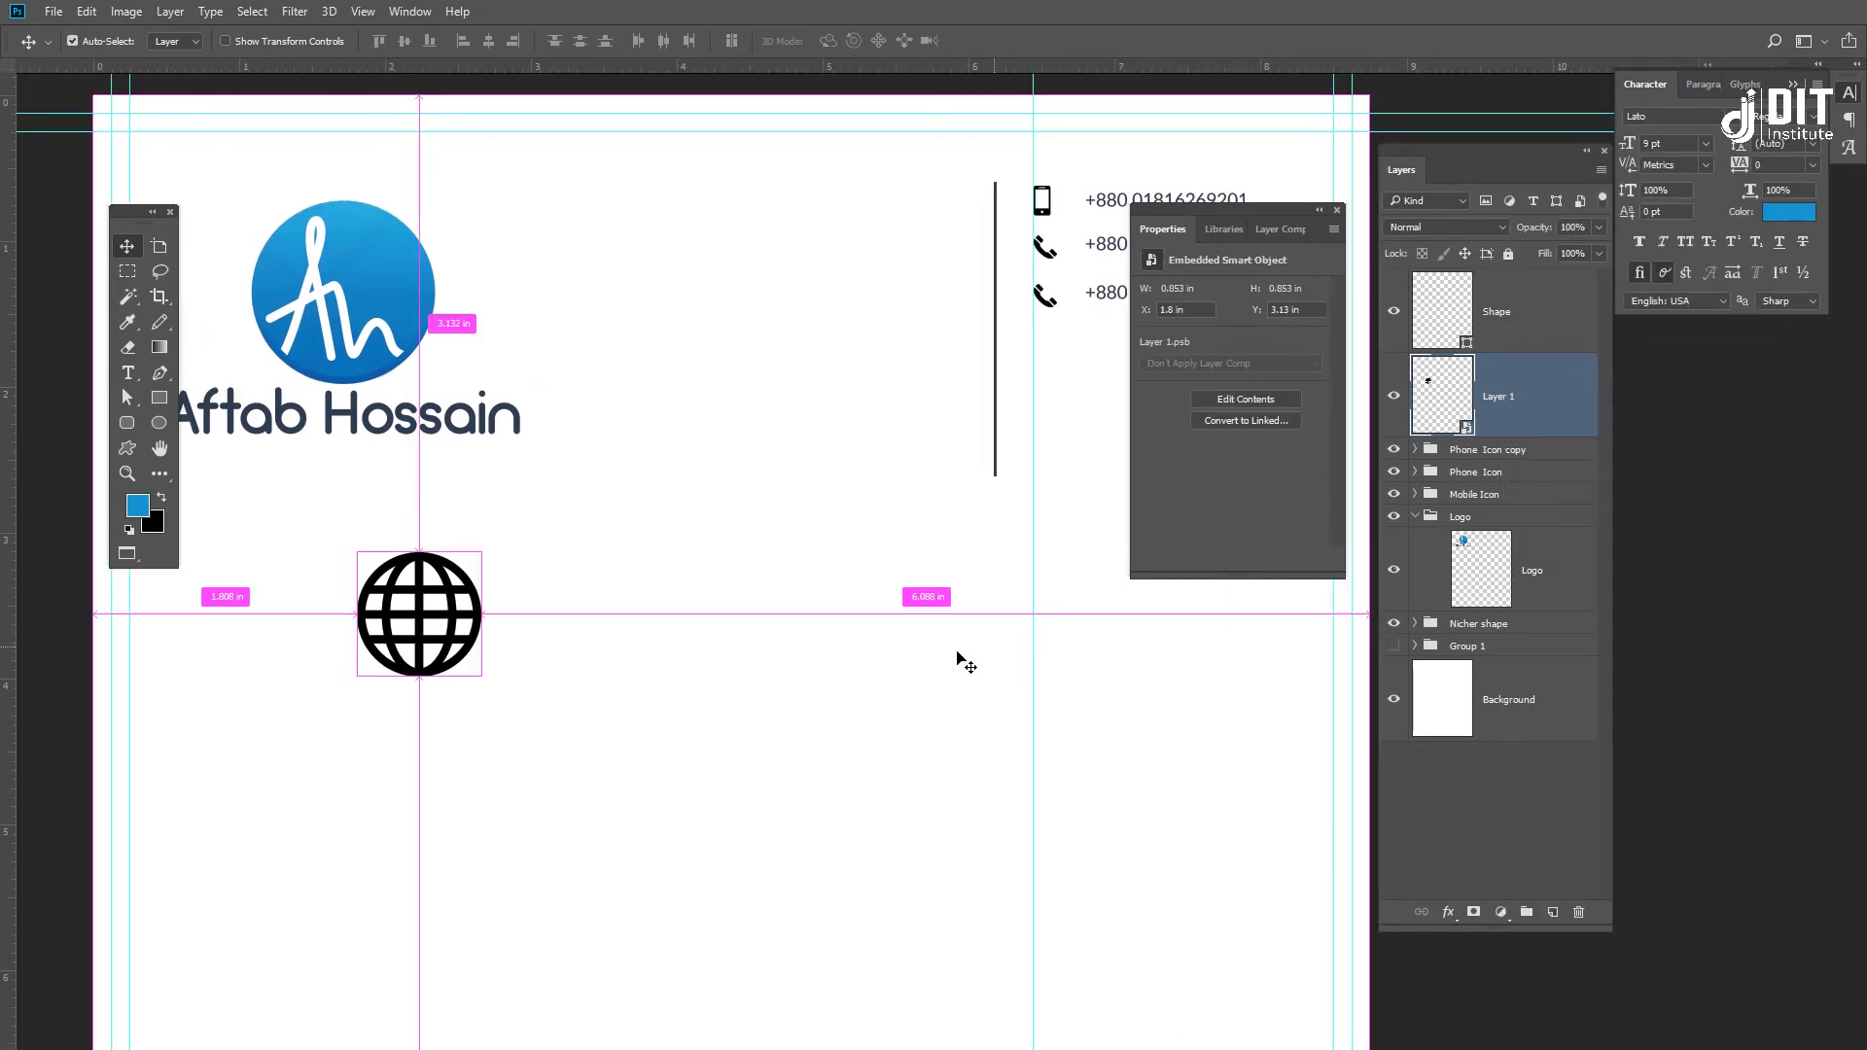
key("ctrl+t")
mouse_move(492, 552)
left_mouse_down()
mouse_move(382, 643)
mouse_move(1043, 296)
left_mouse_up()
key("Return")
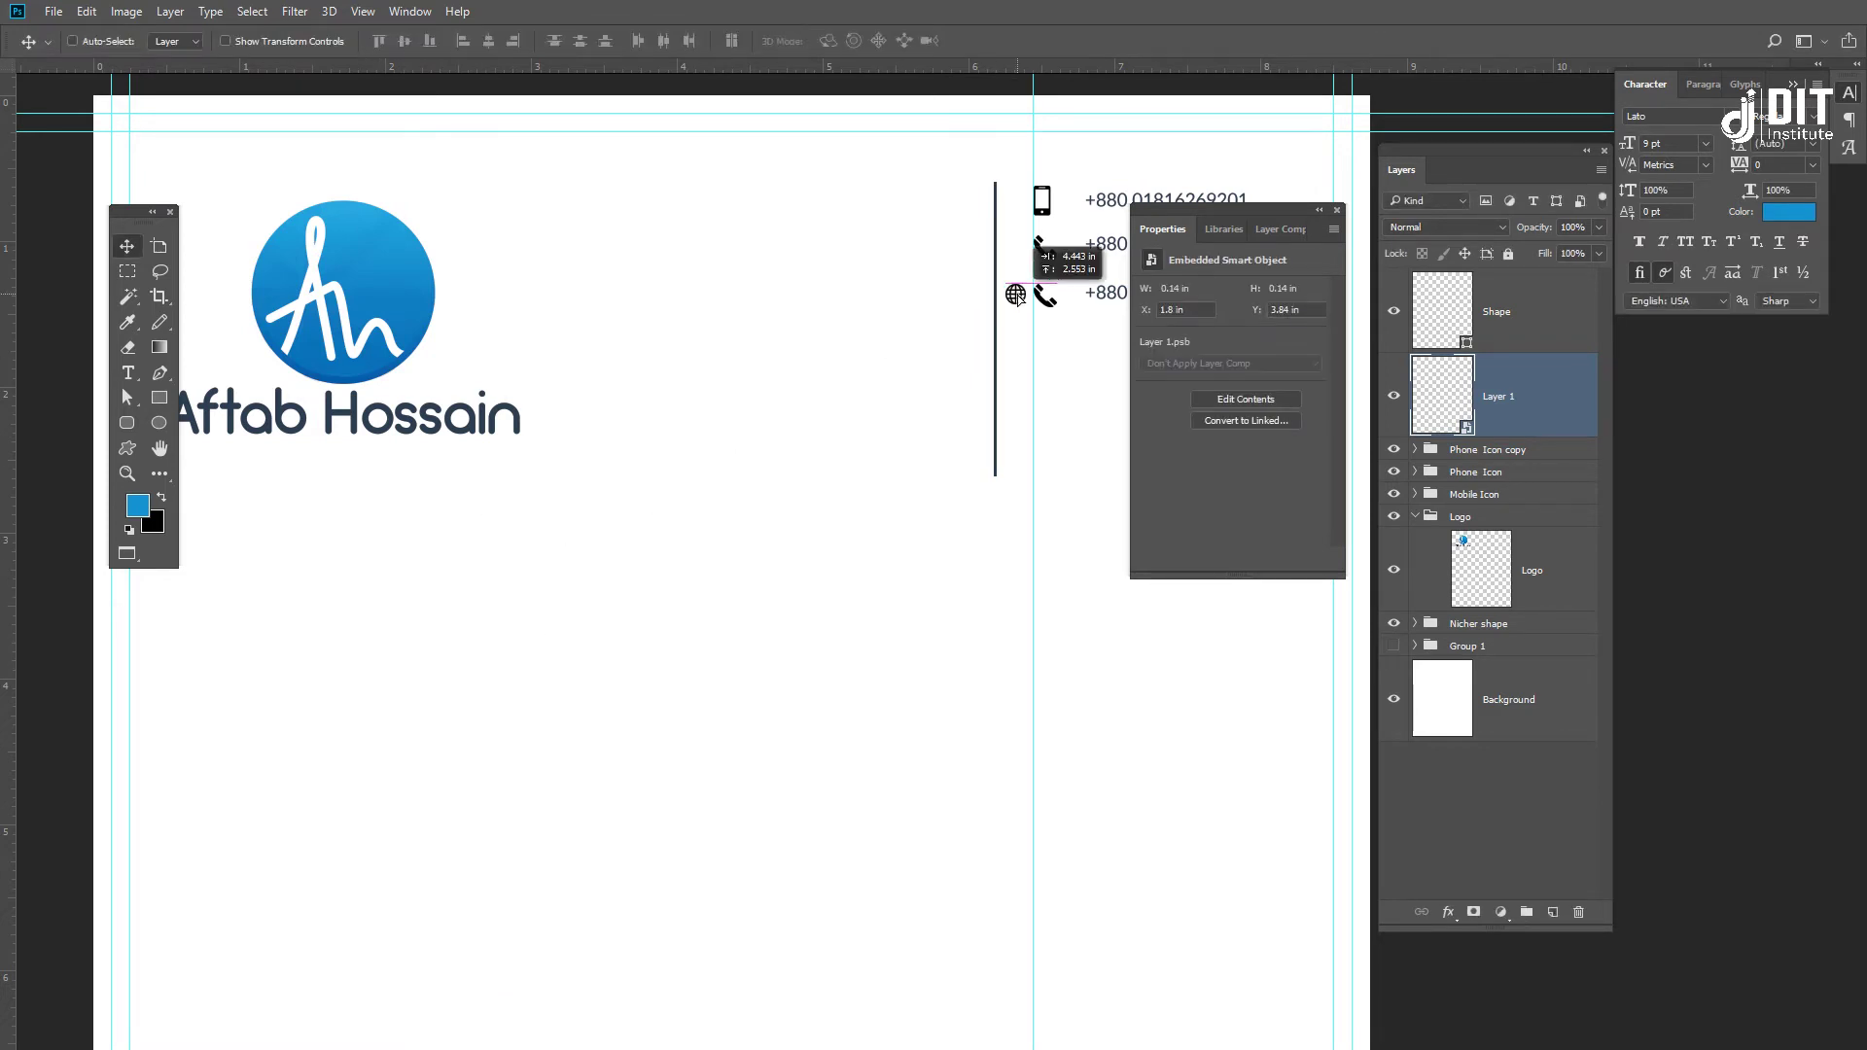
key("ctrl+plus")
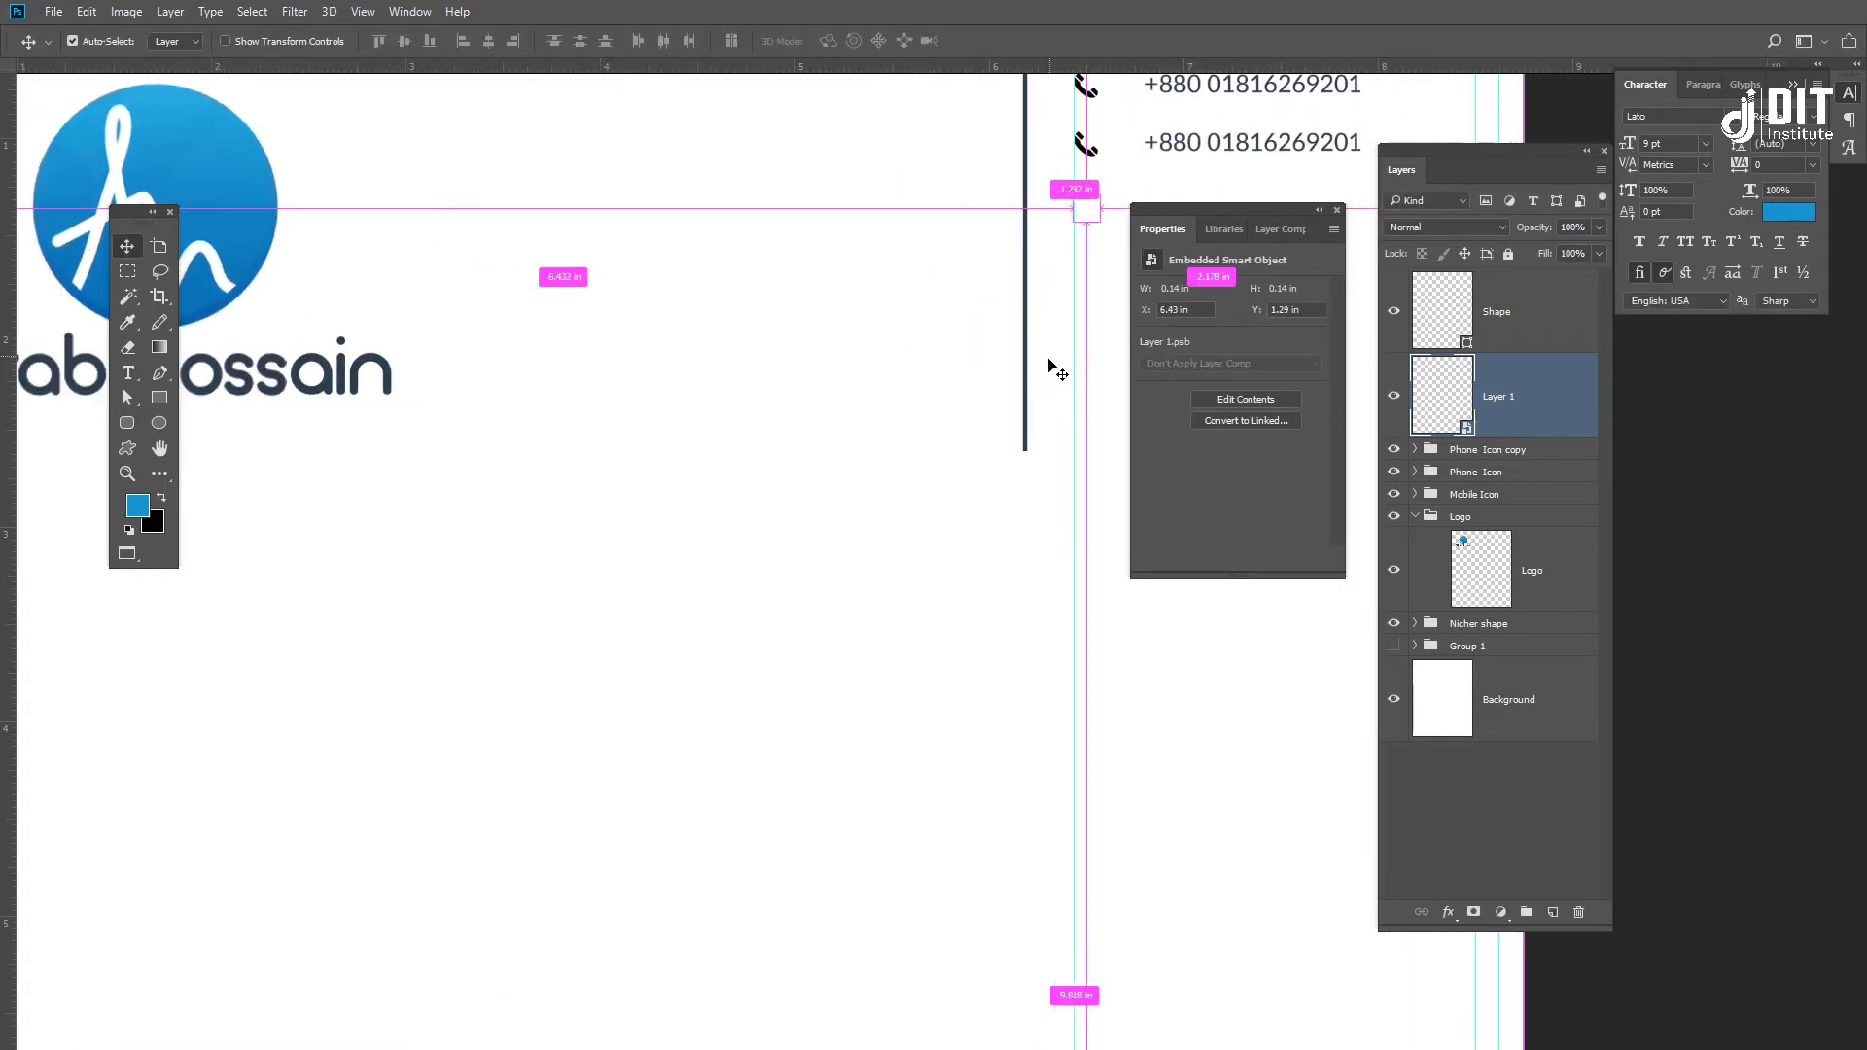
key("ctrl+t")
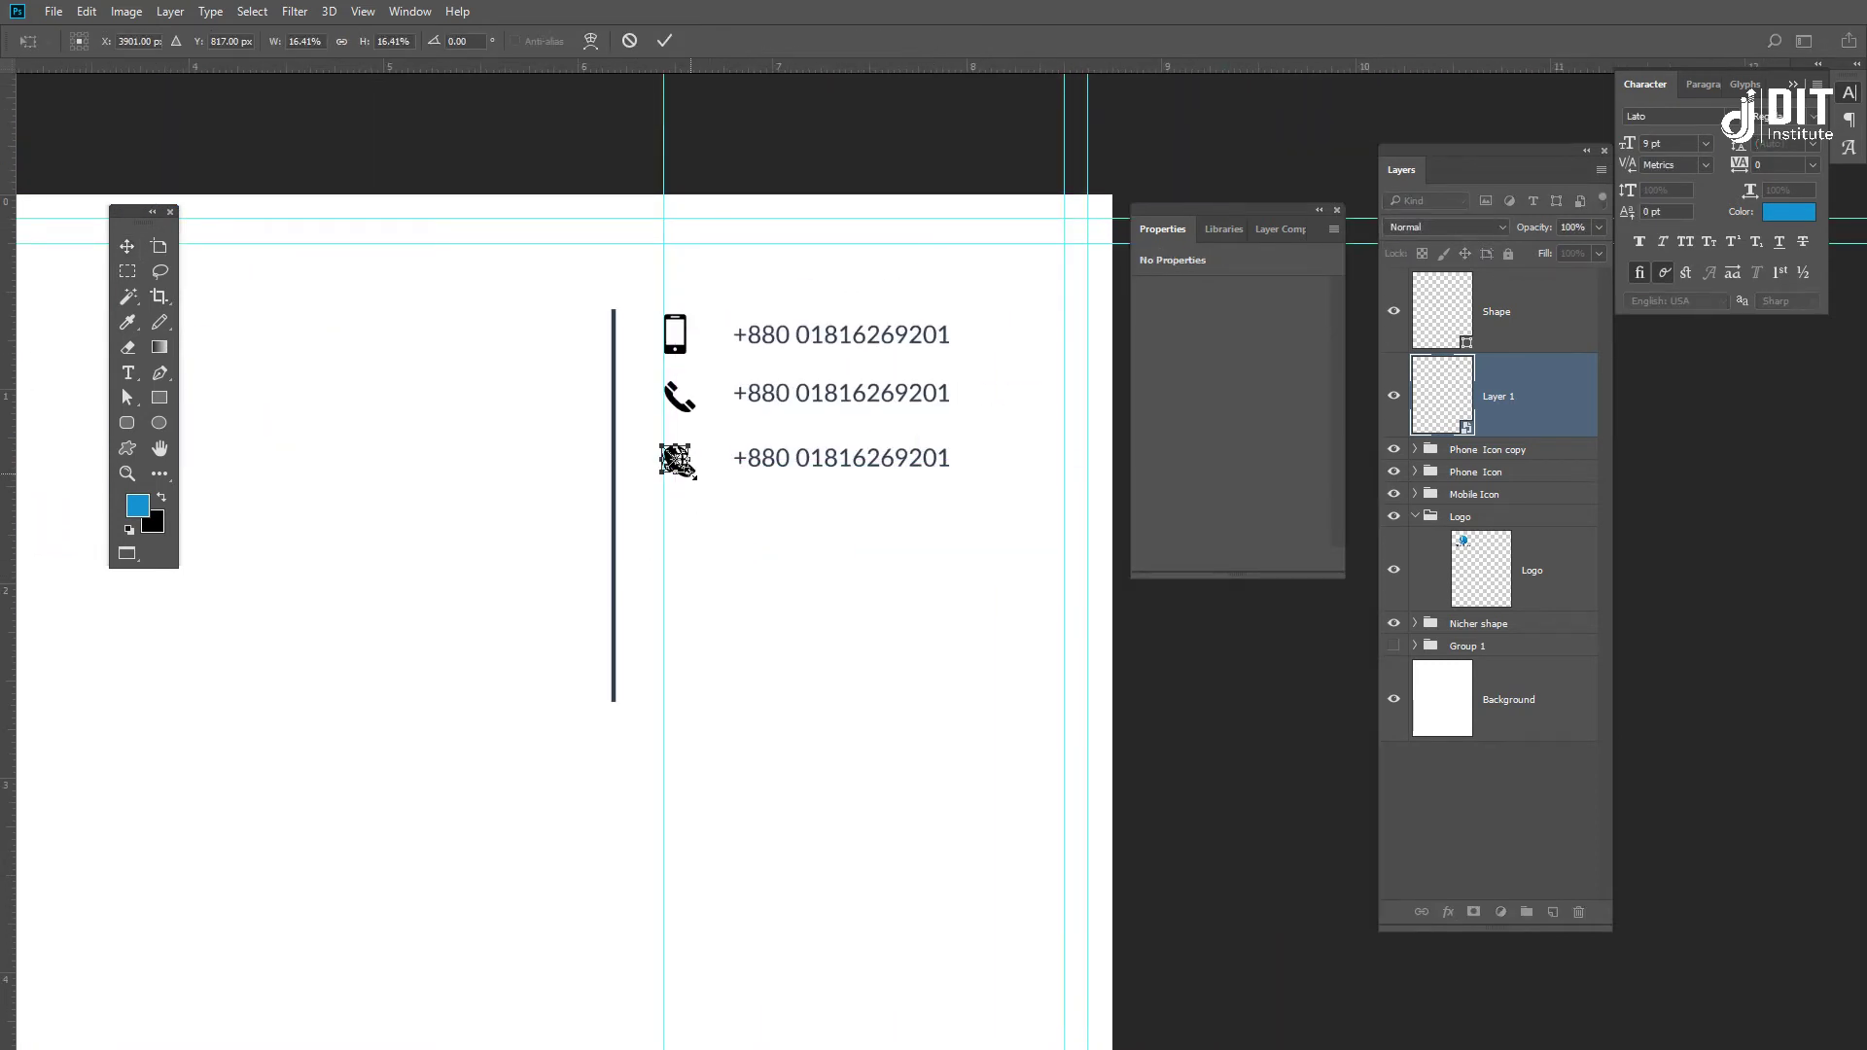
left_click_drag(693, 477, 700, 483)
key("Return")
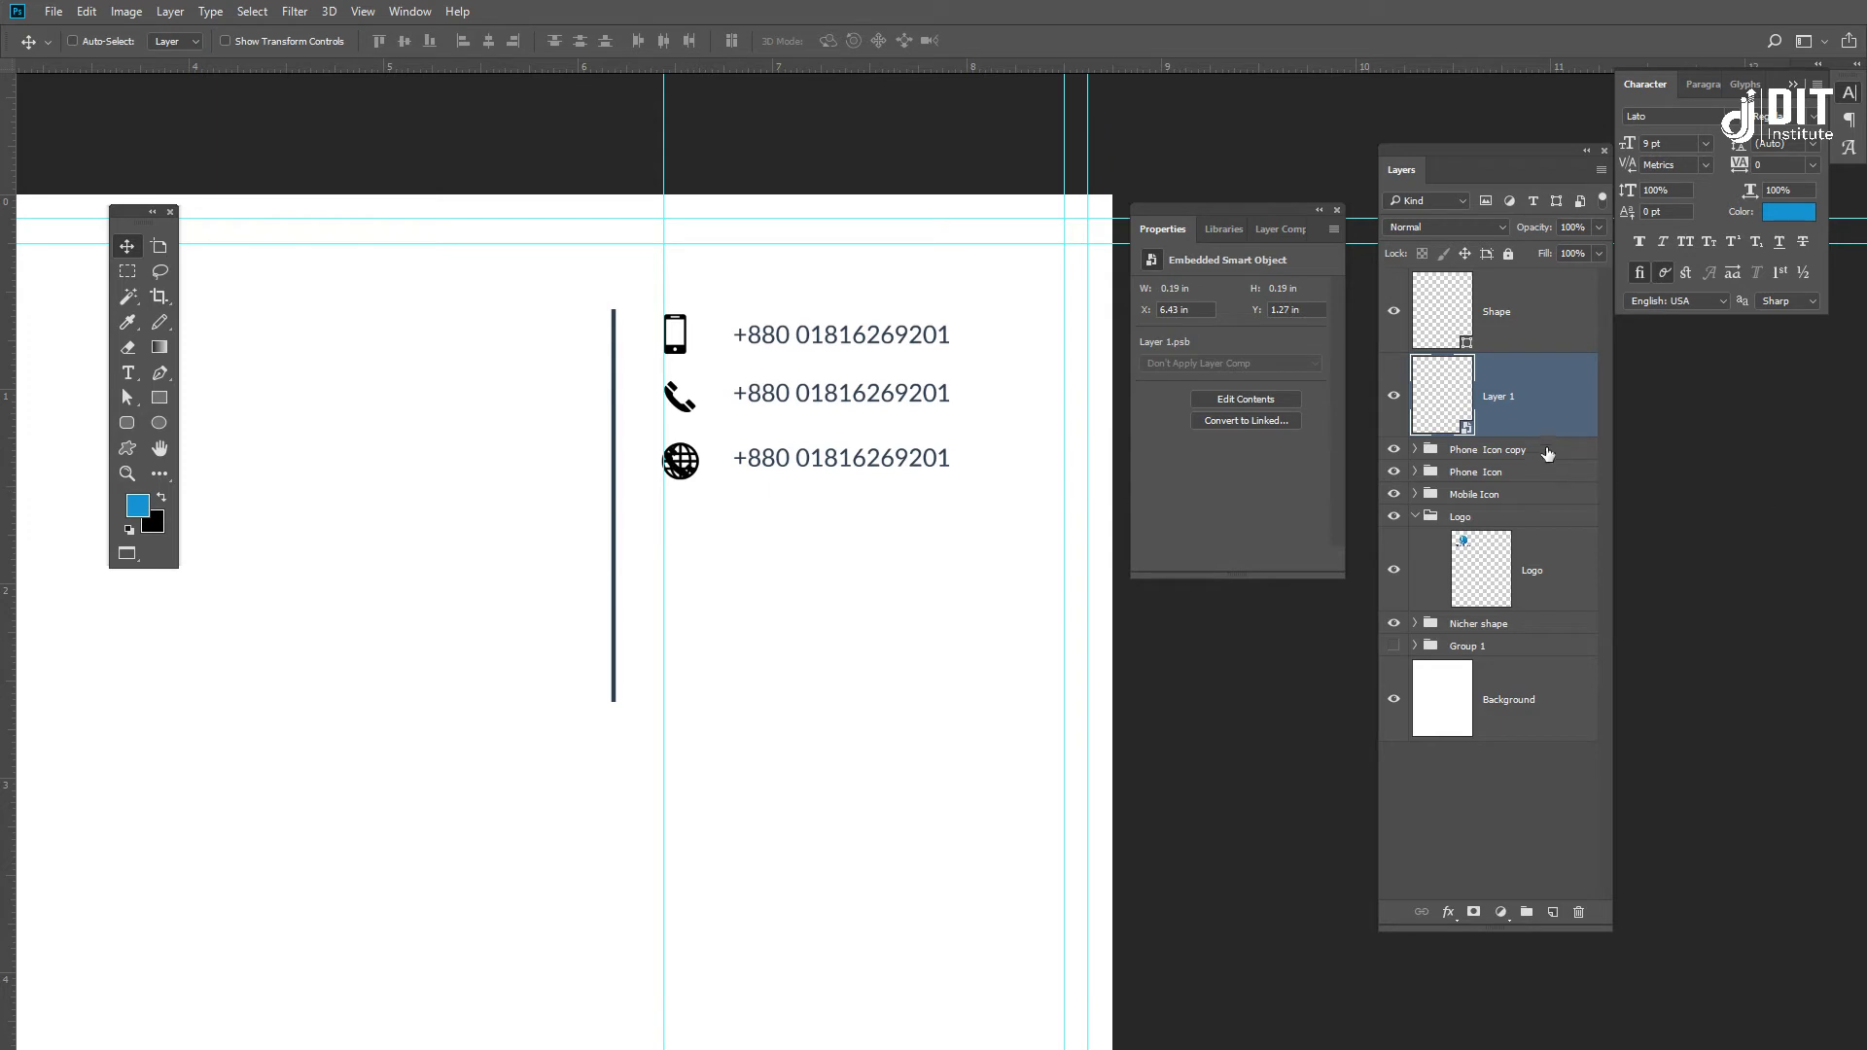
Name the globe layer 'Web Icon', move it into the copied group, and rename that group 'Web Icon'
double_click(1523, 397)
type("Web Icon")
key("Return")
left_click(1415, 450)
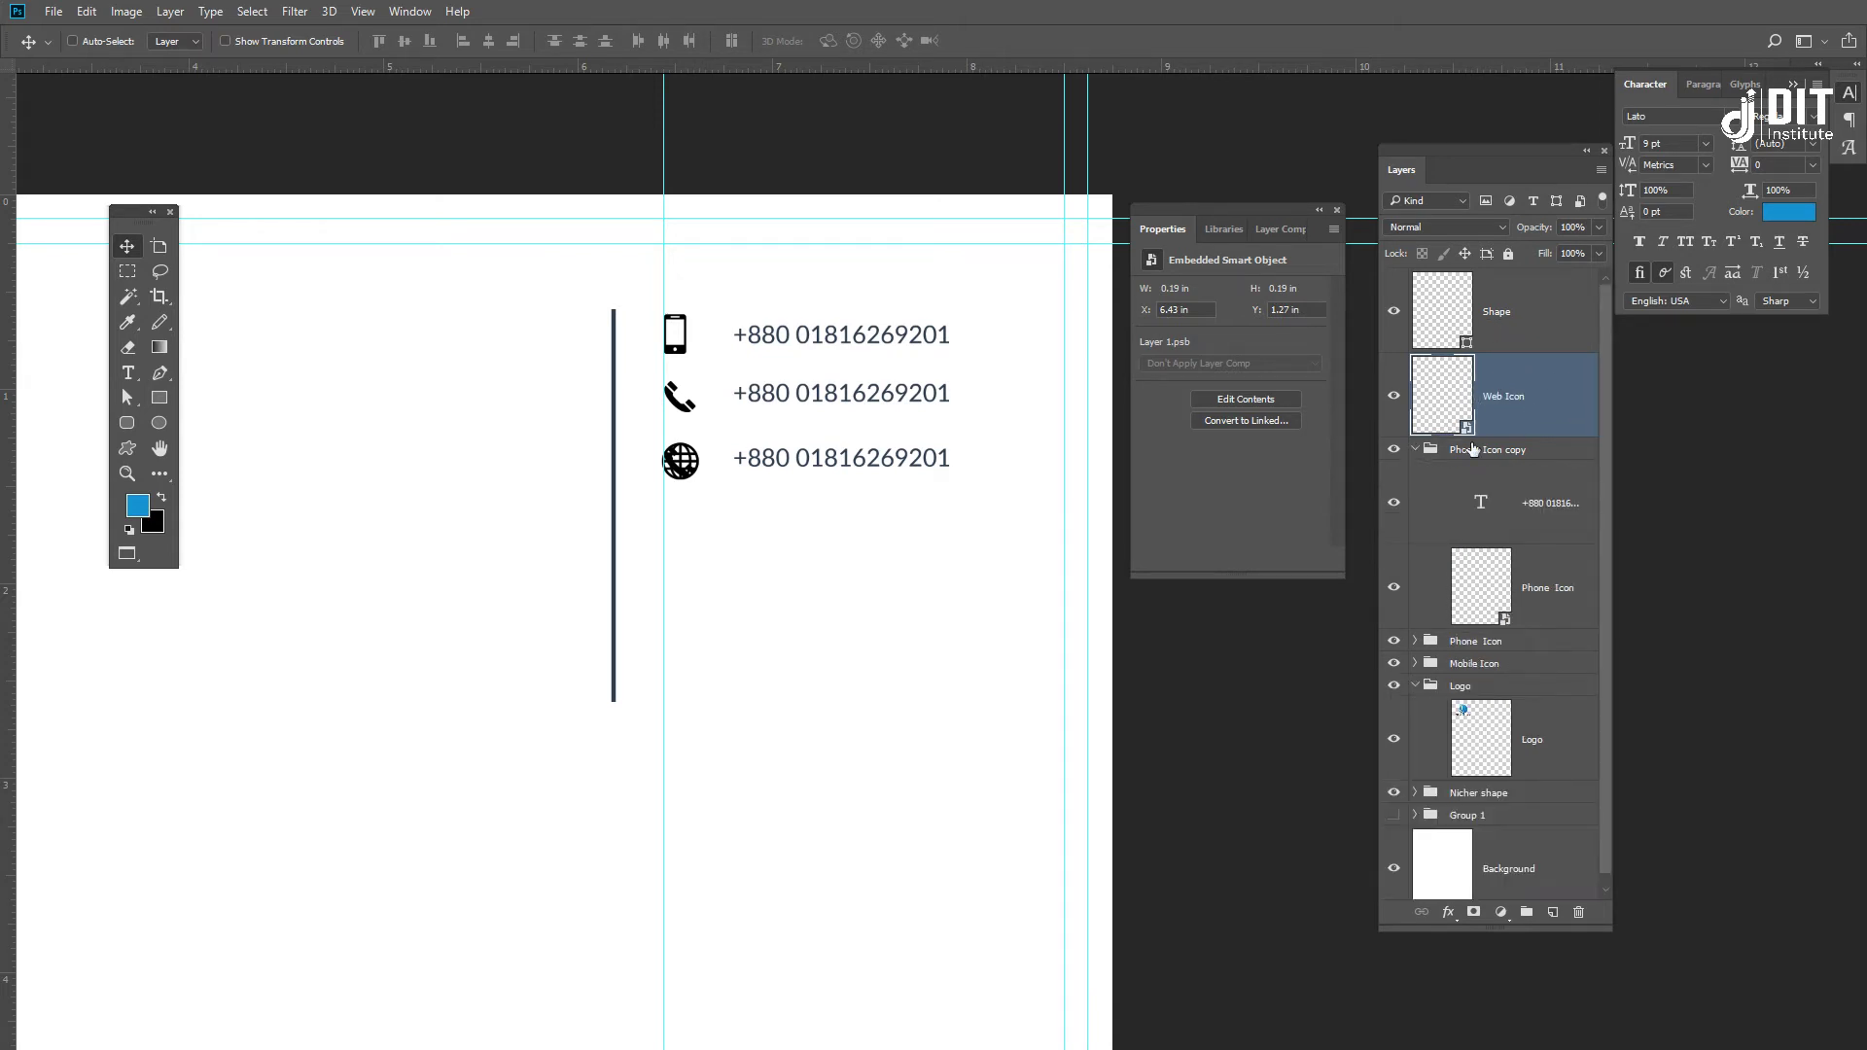
left_click_drag(1515, 406, 1515, 481)
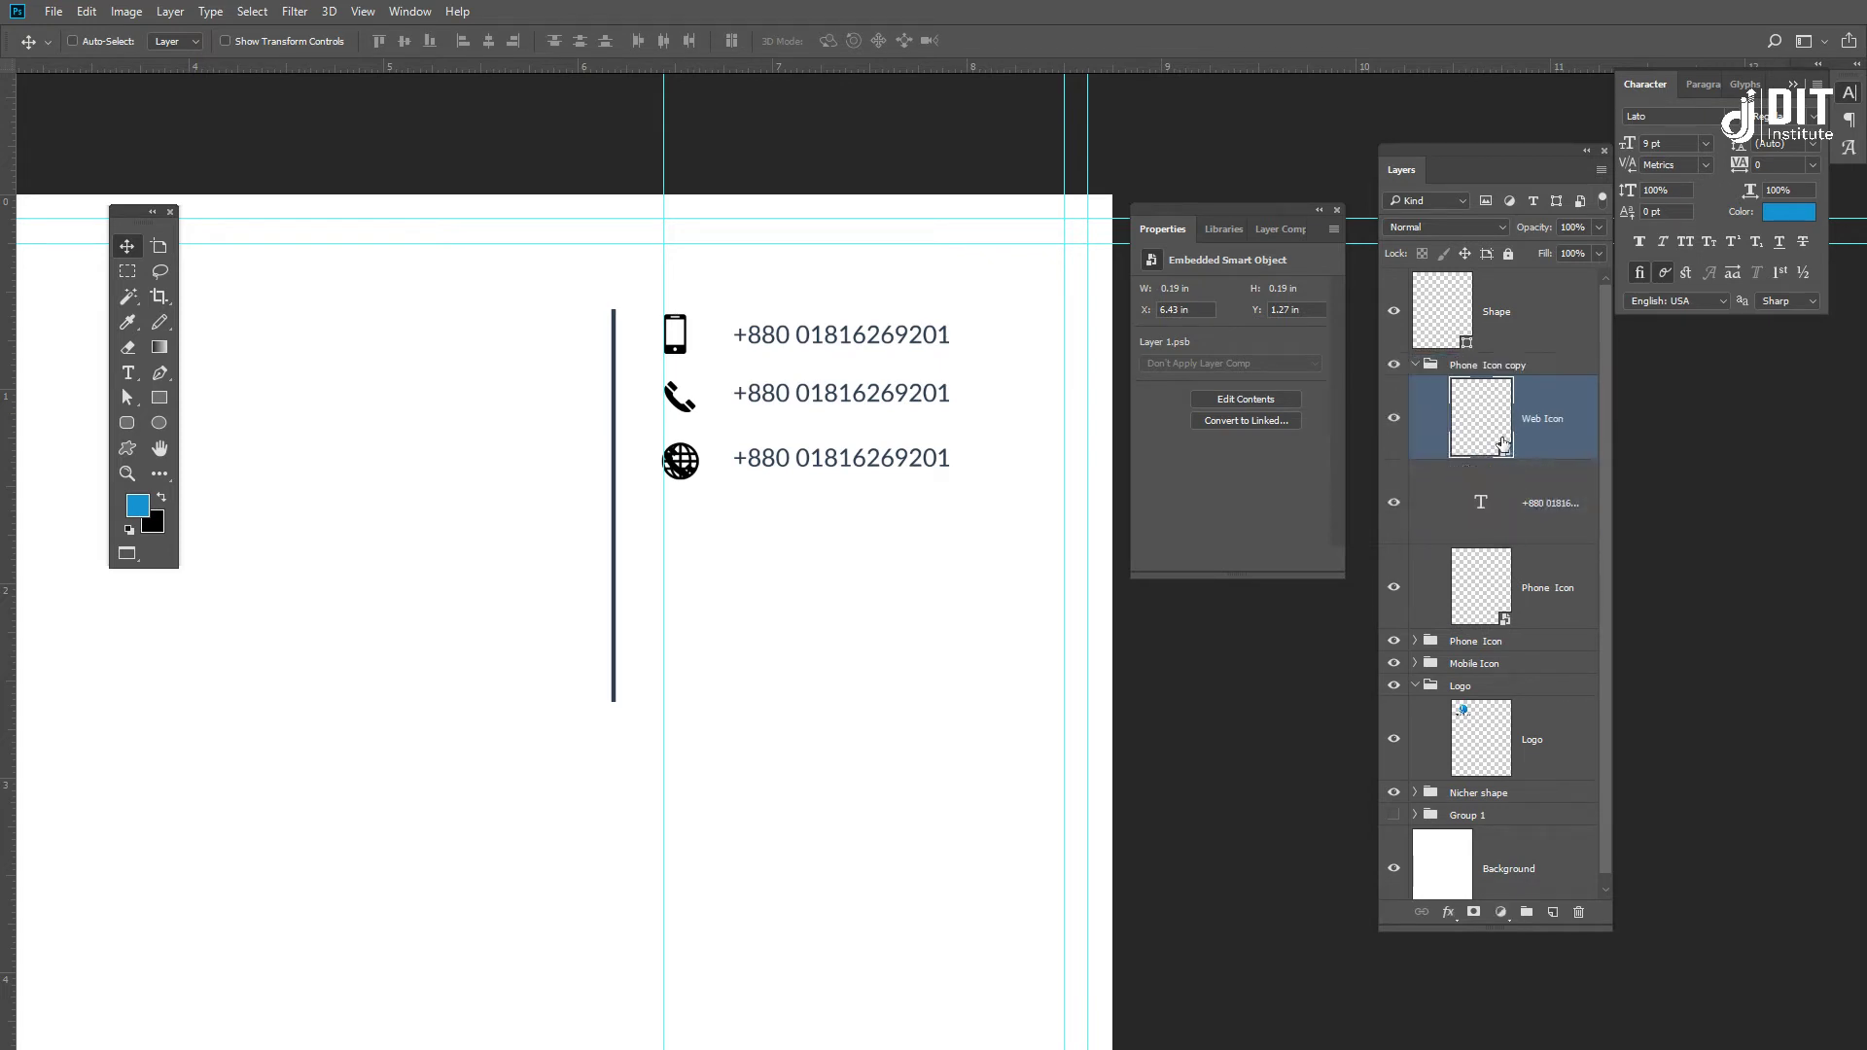
double_click(1517, 367)
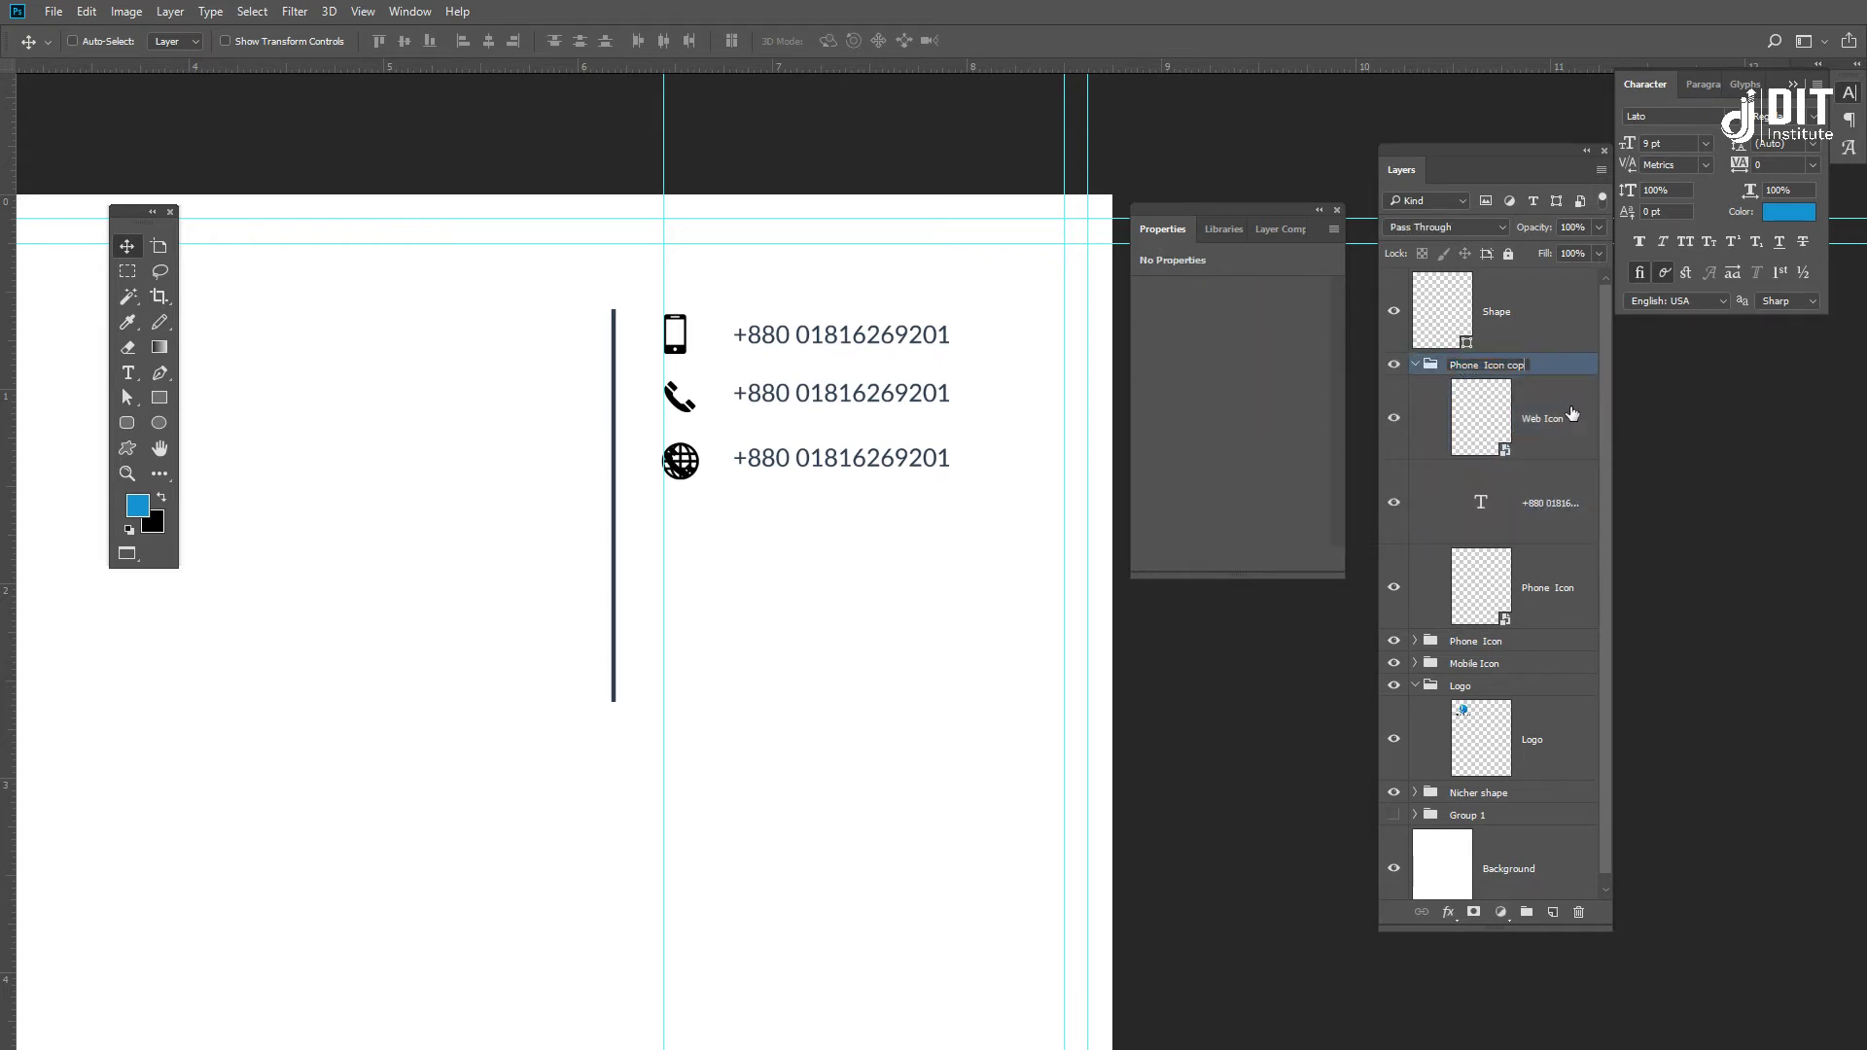
double_click(1465, 366)
type("Web Icon")
key("Return")
left_click(1550, 504)
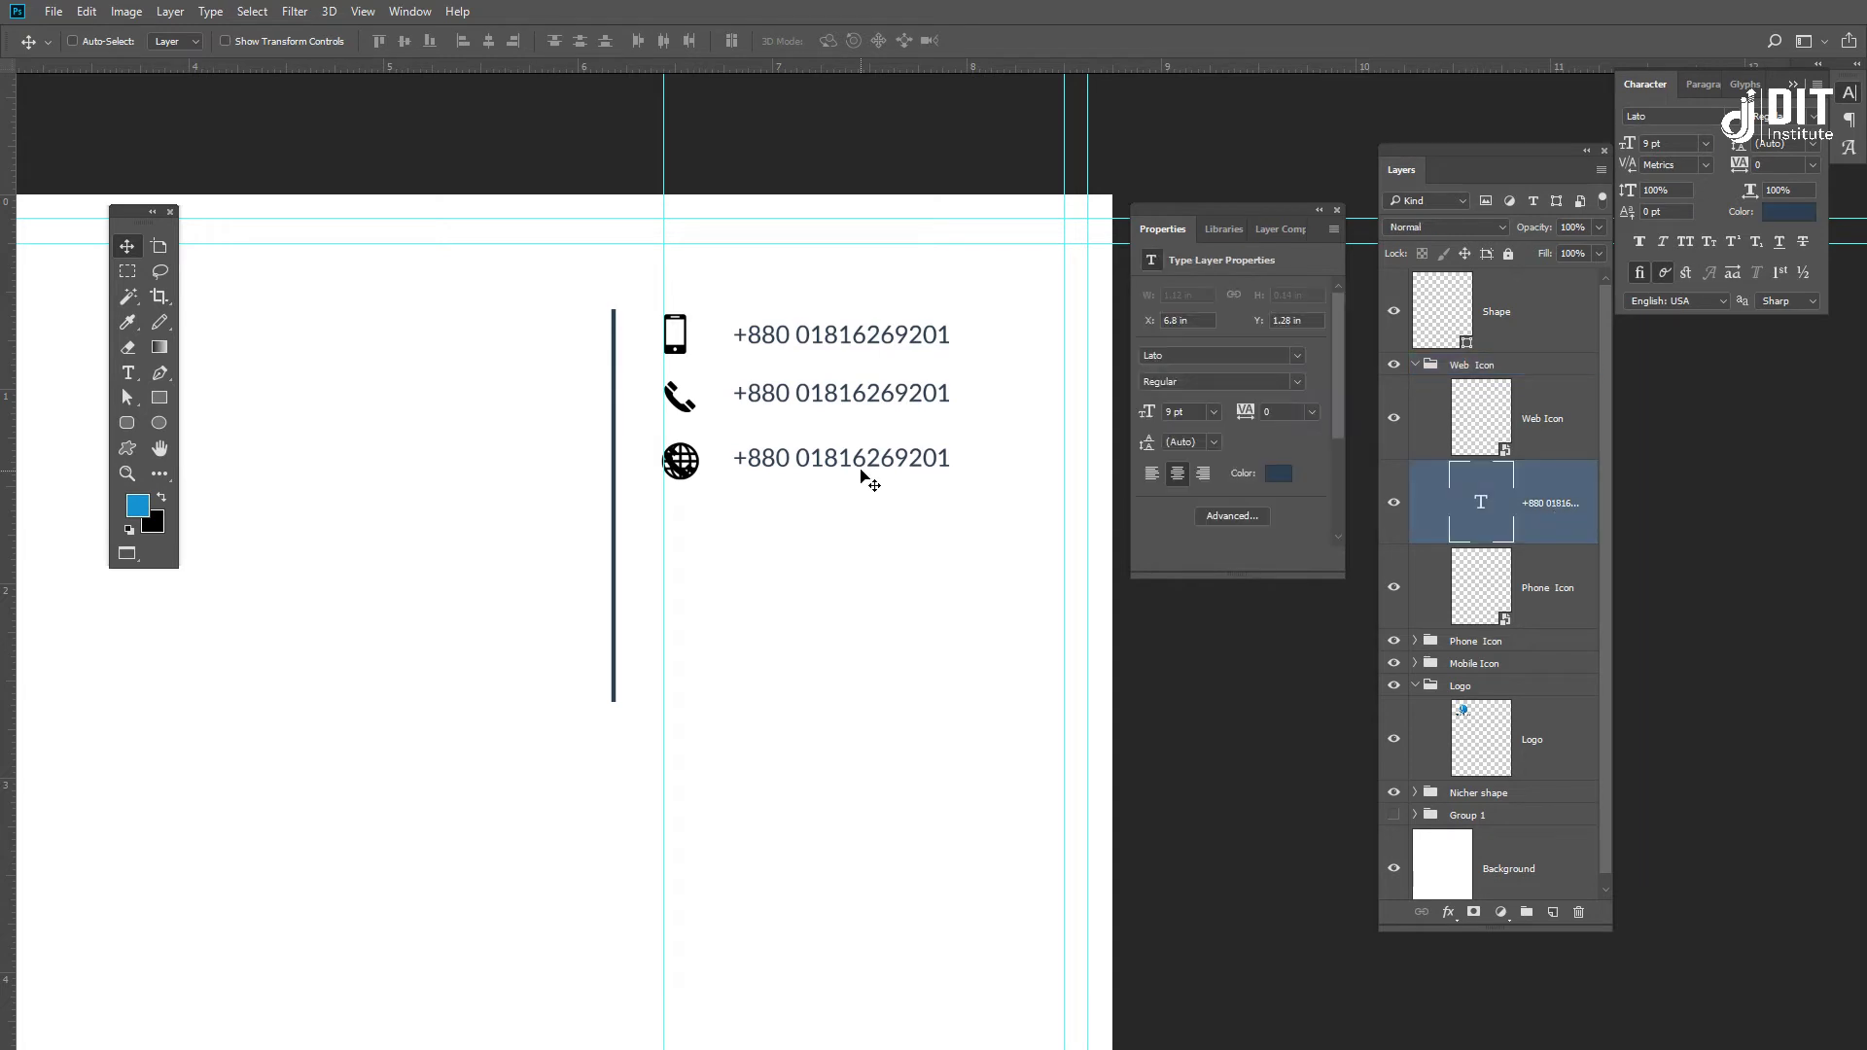
key("t")
left_click(950, 455)
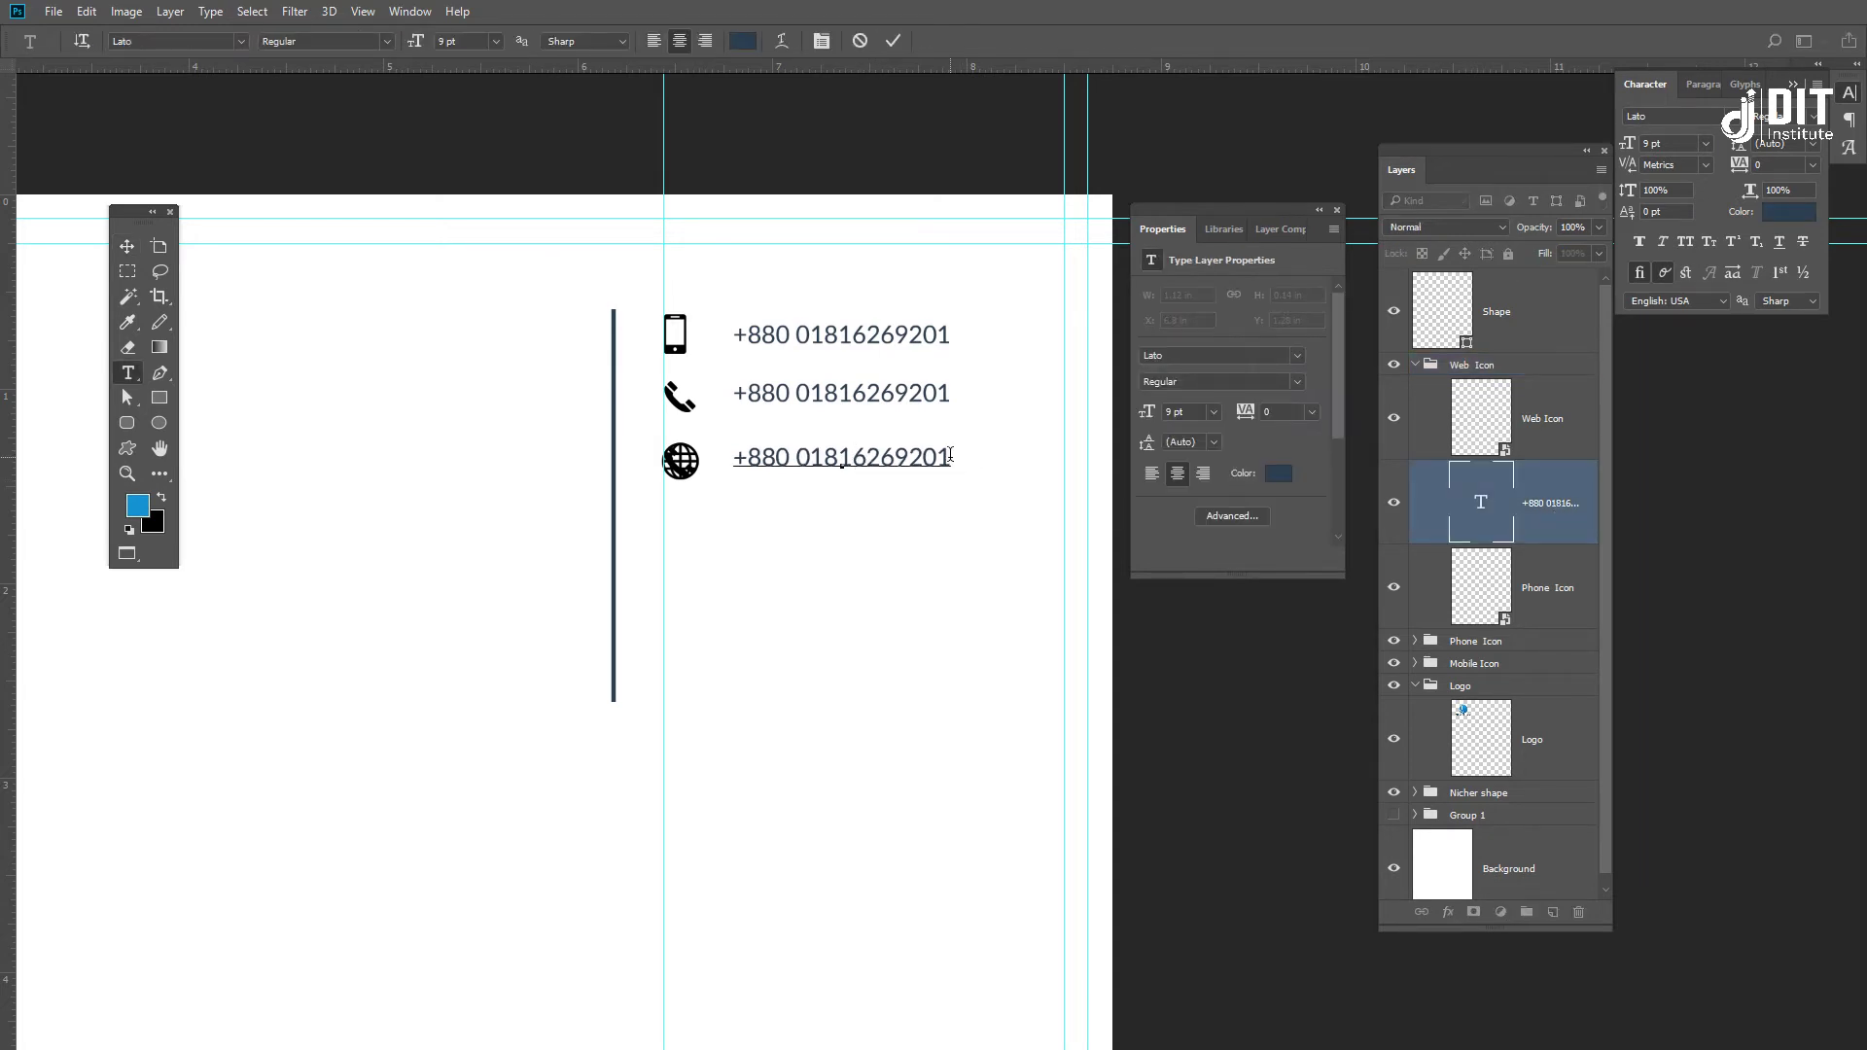
left_click_drag(950, 455, 667, 449)
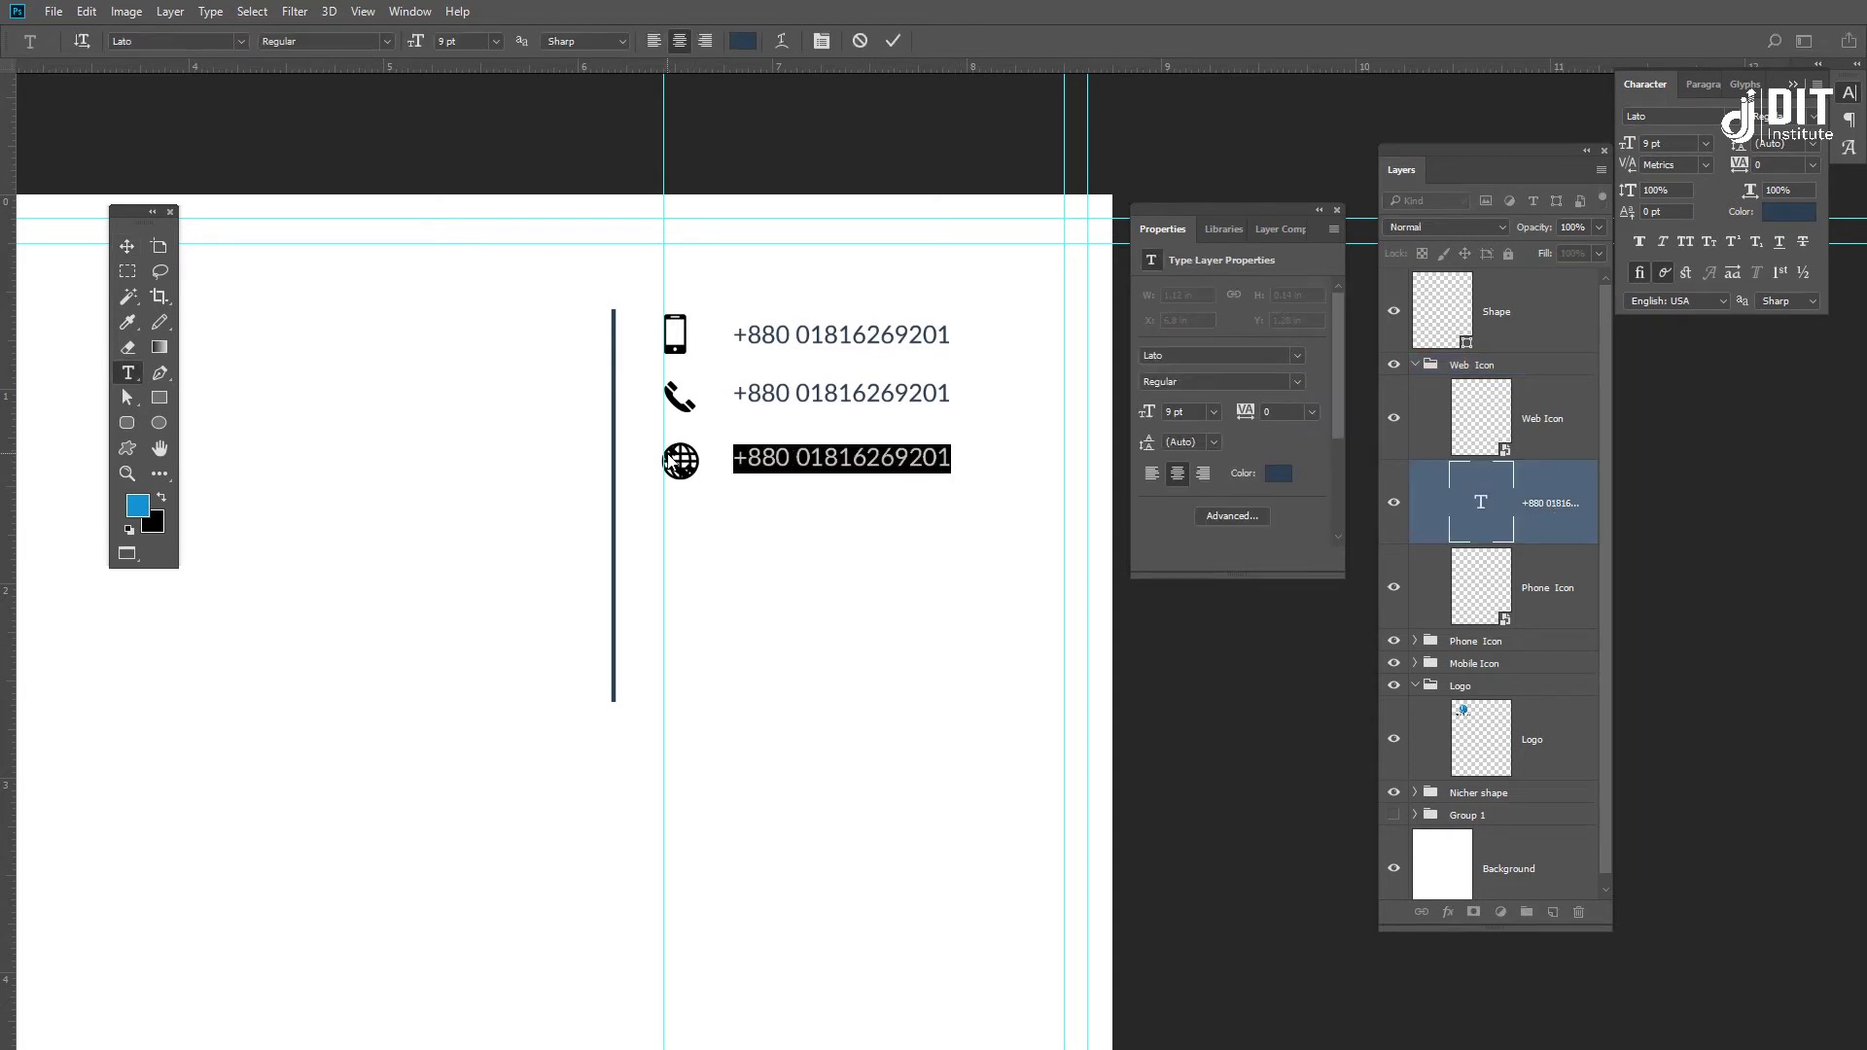
type("www.b")
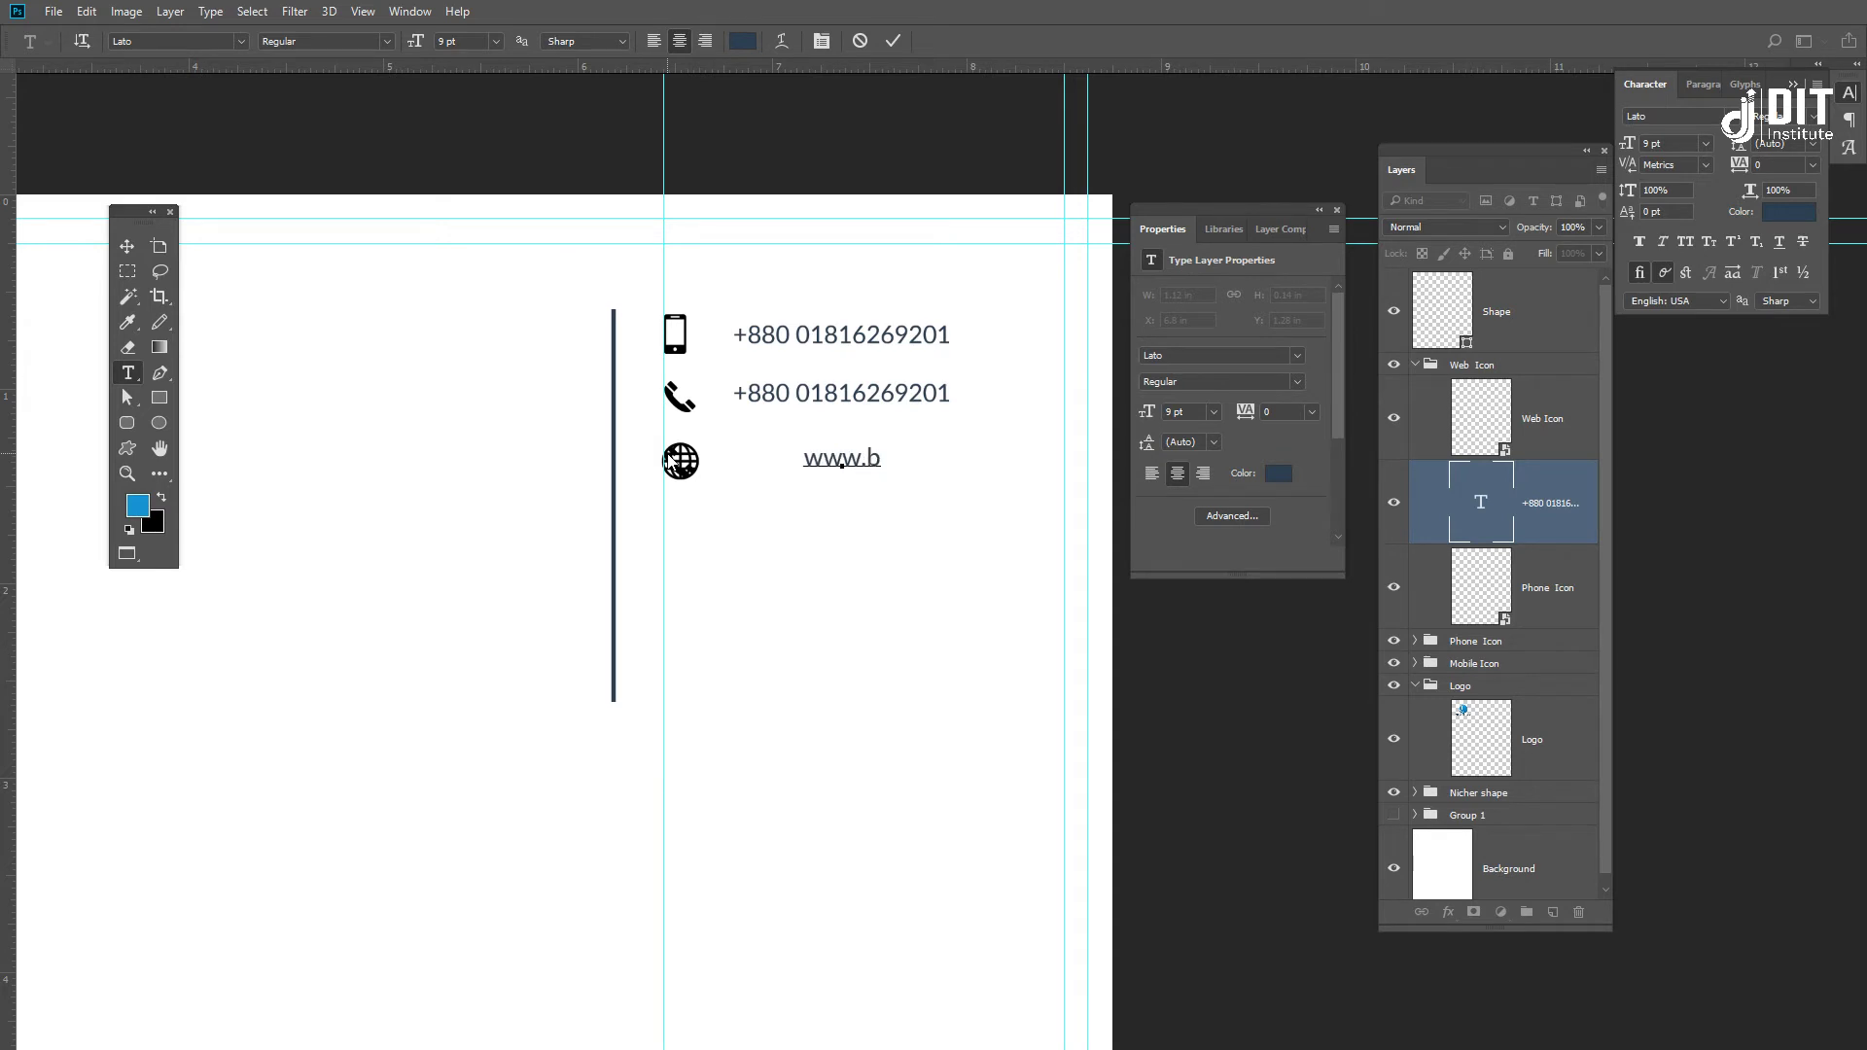
type("ehan")
type("ce.")
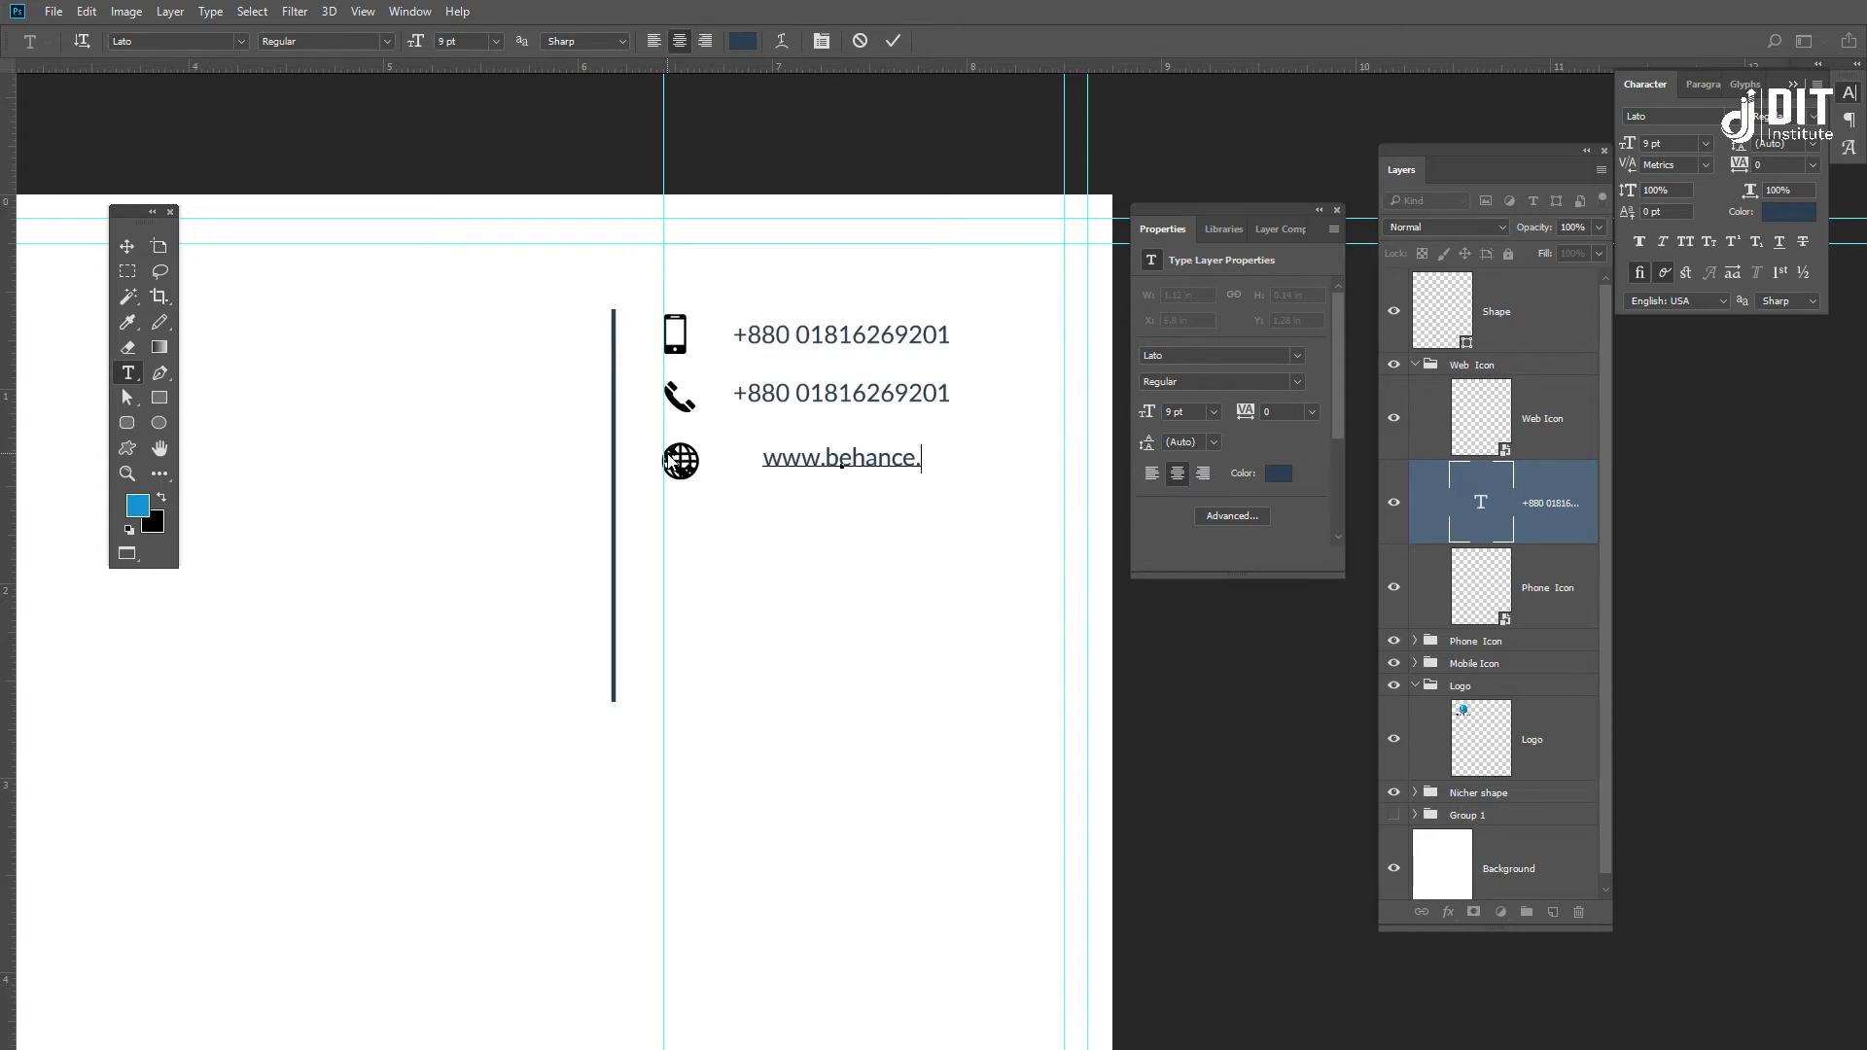
type("net/cr")
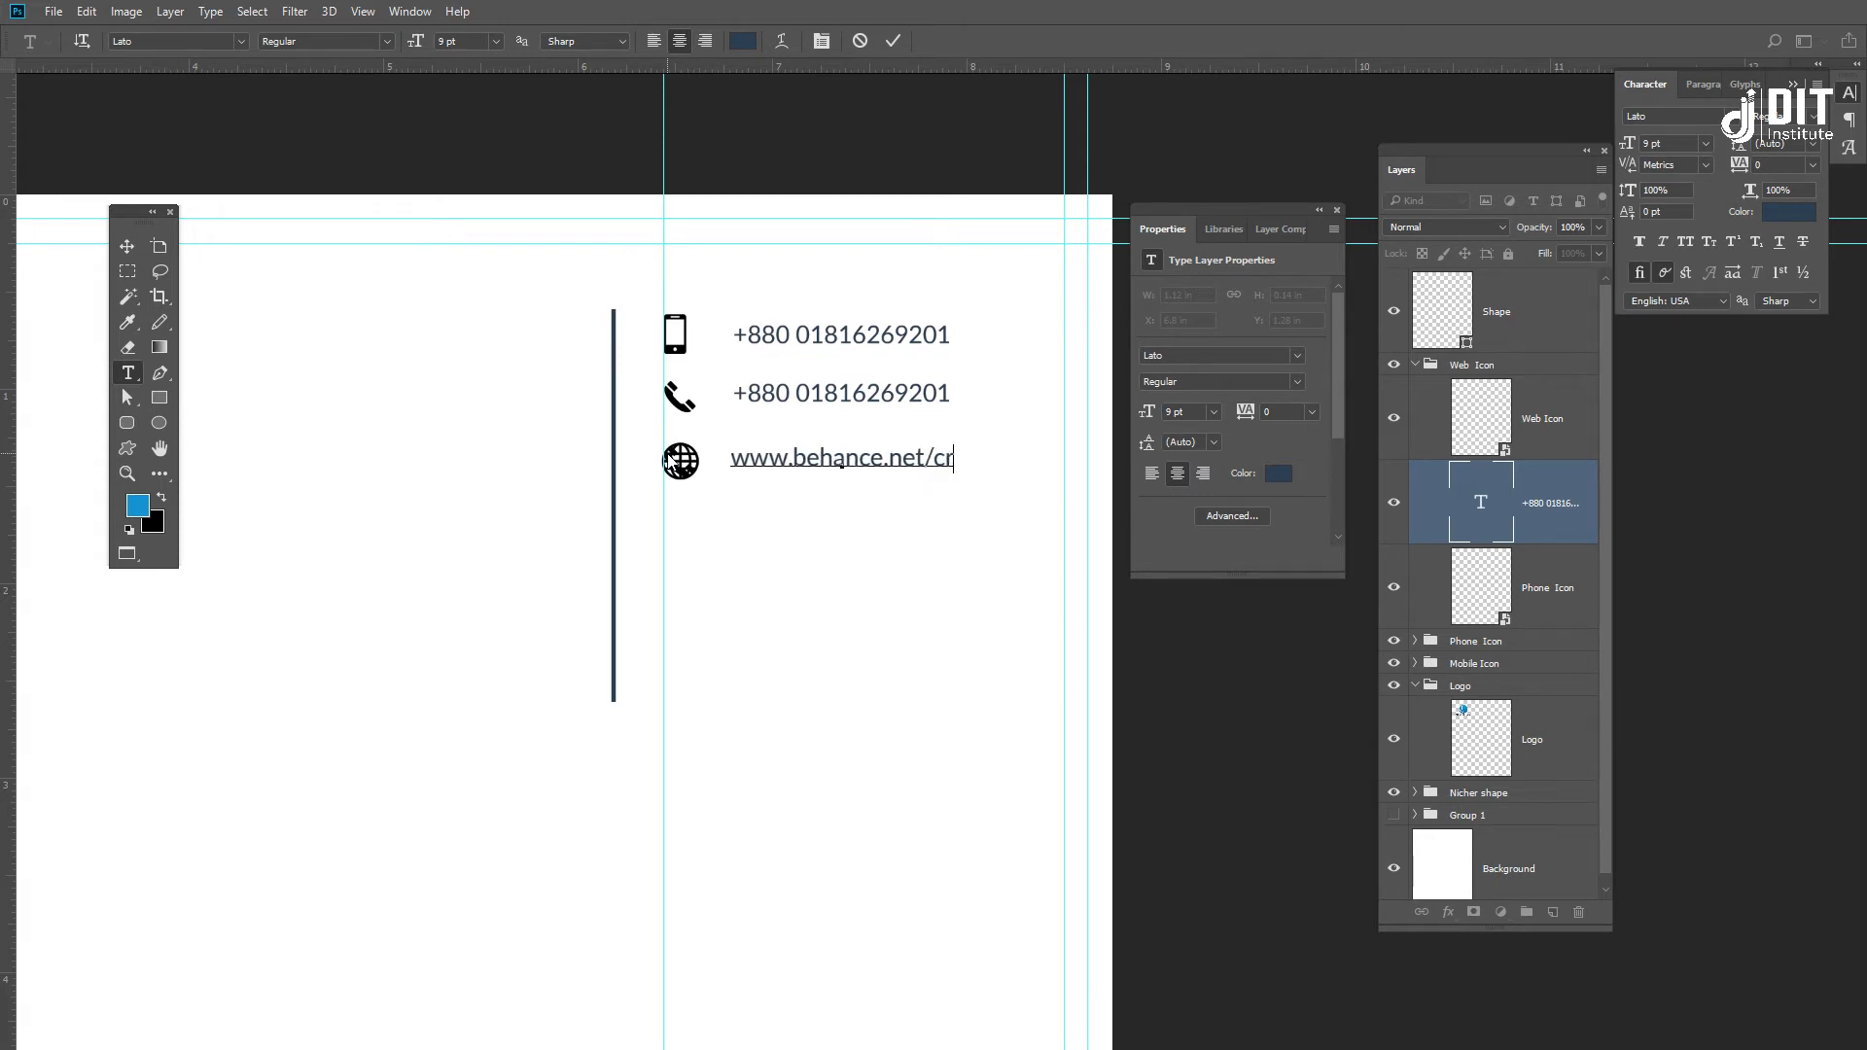
type("eativew")
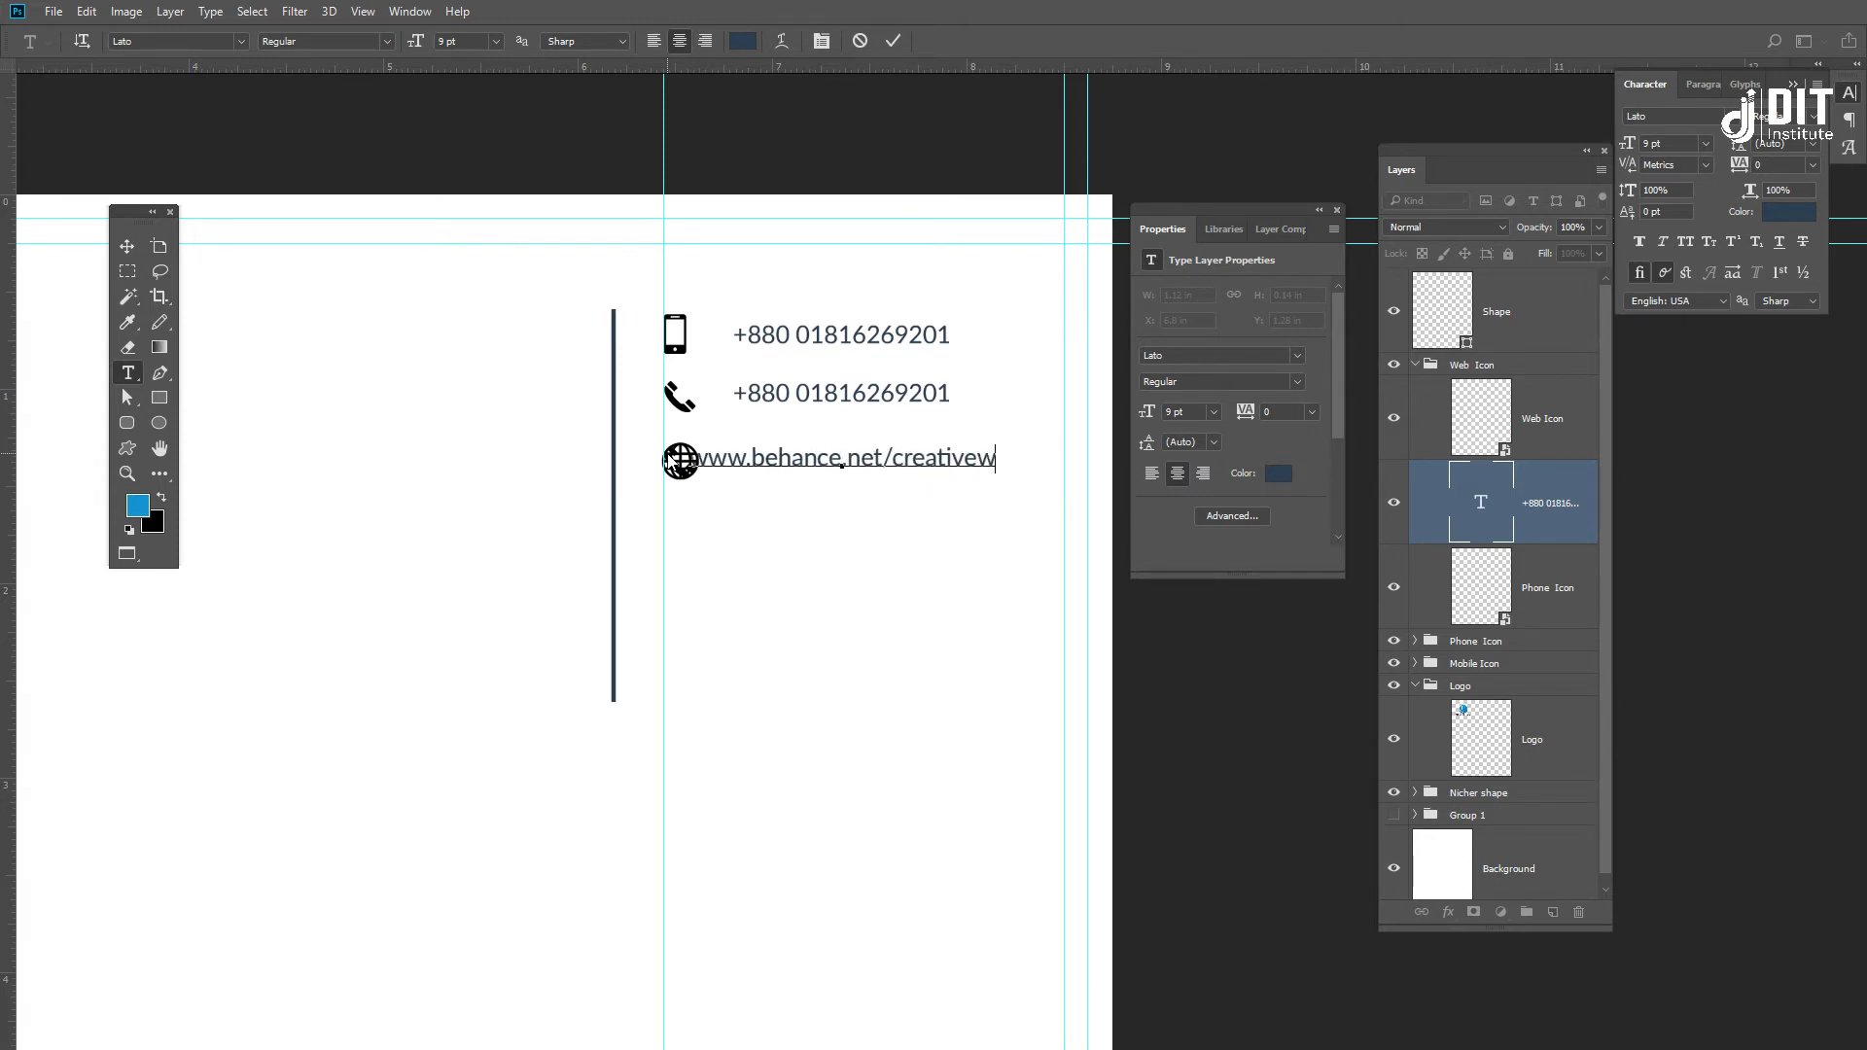
type("ork07")
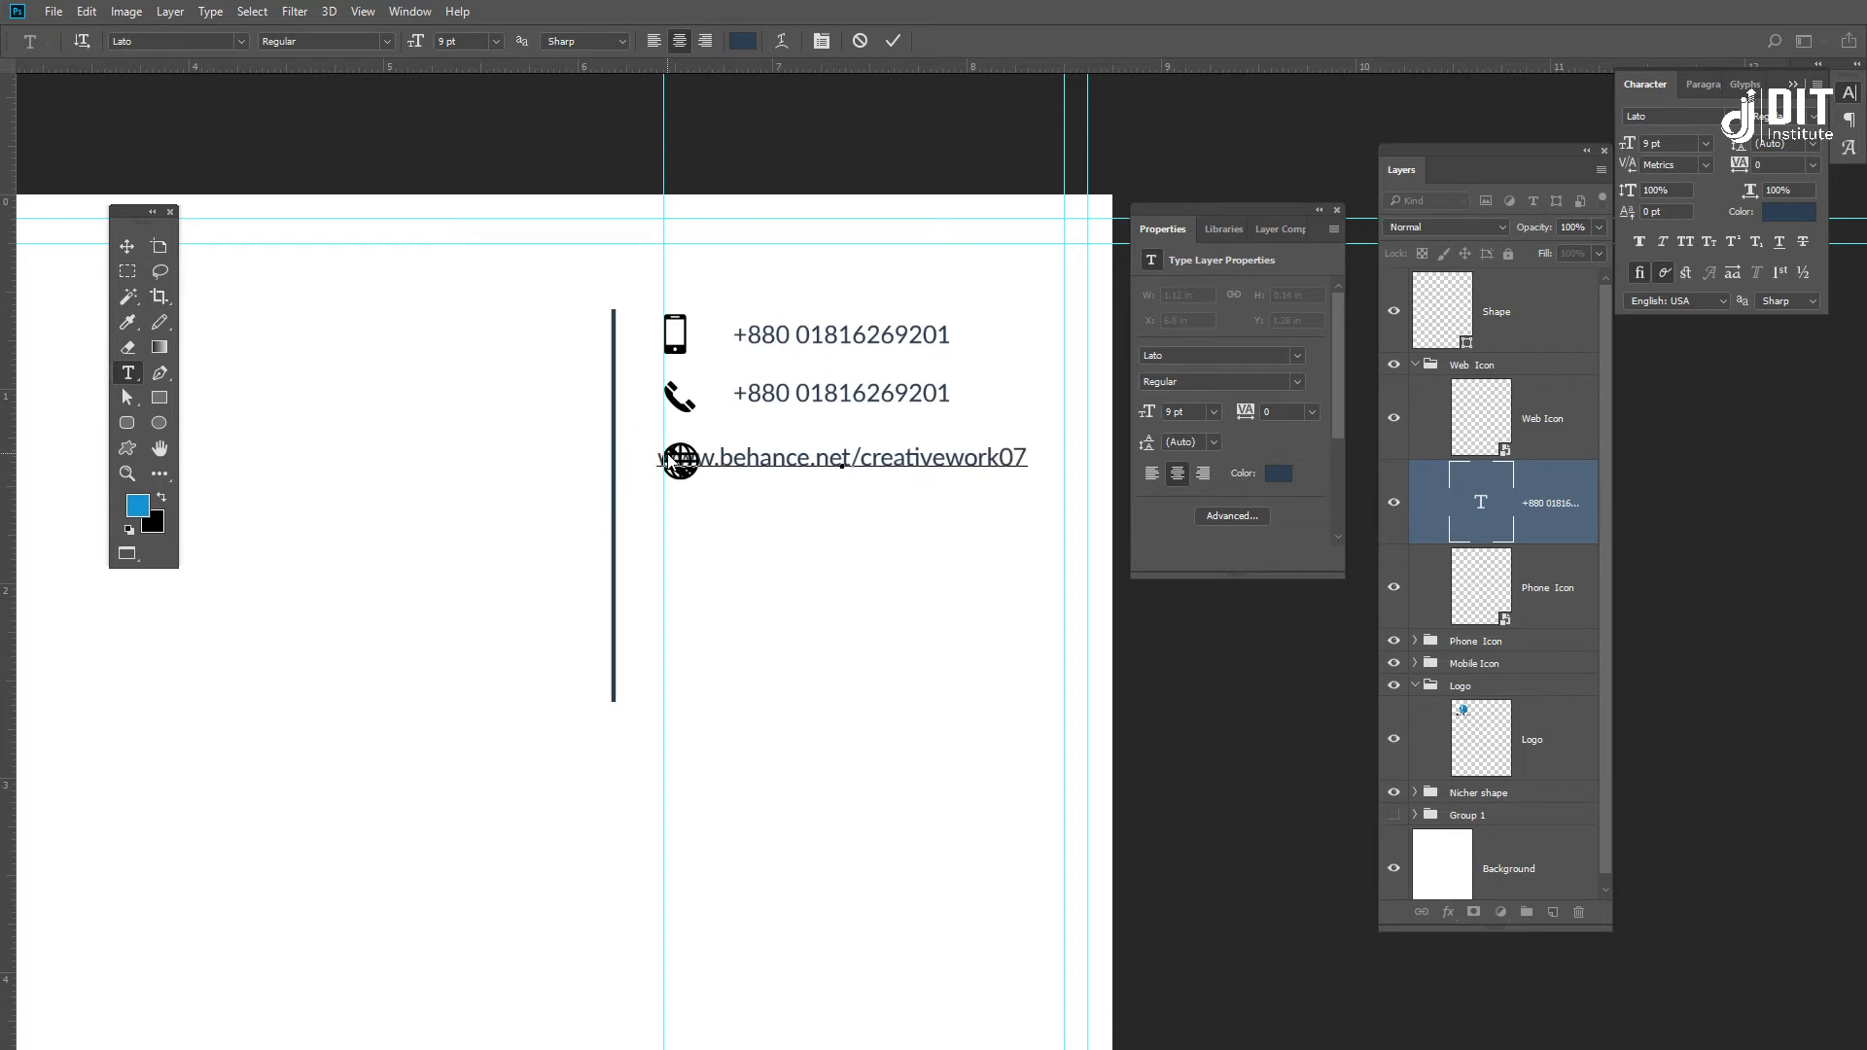
Commit the URL text and shift it right, clear of the globe
left_click(126, 246)
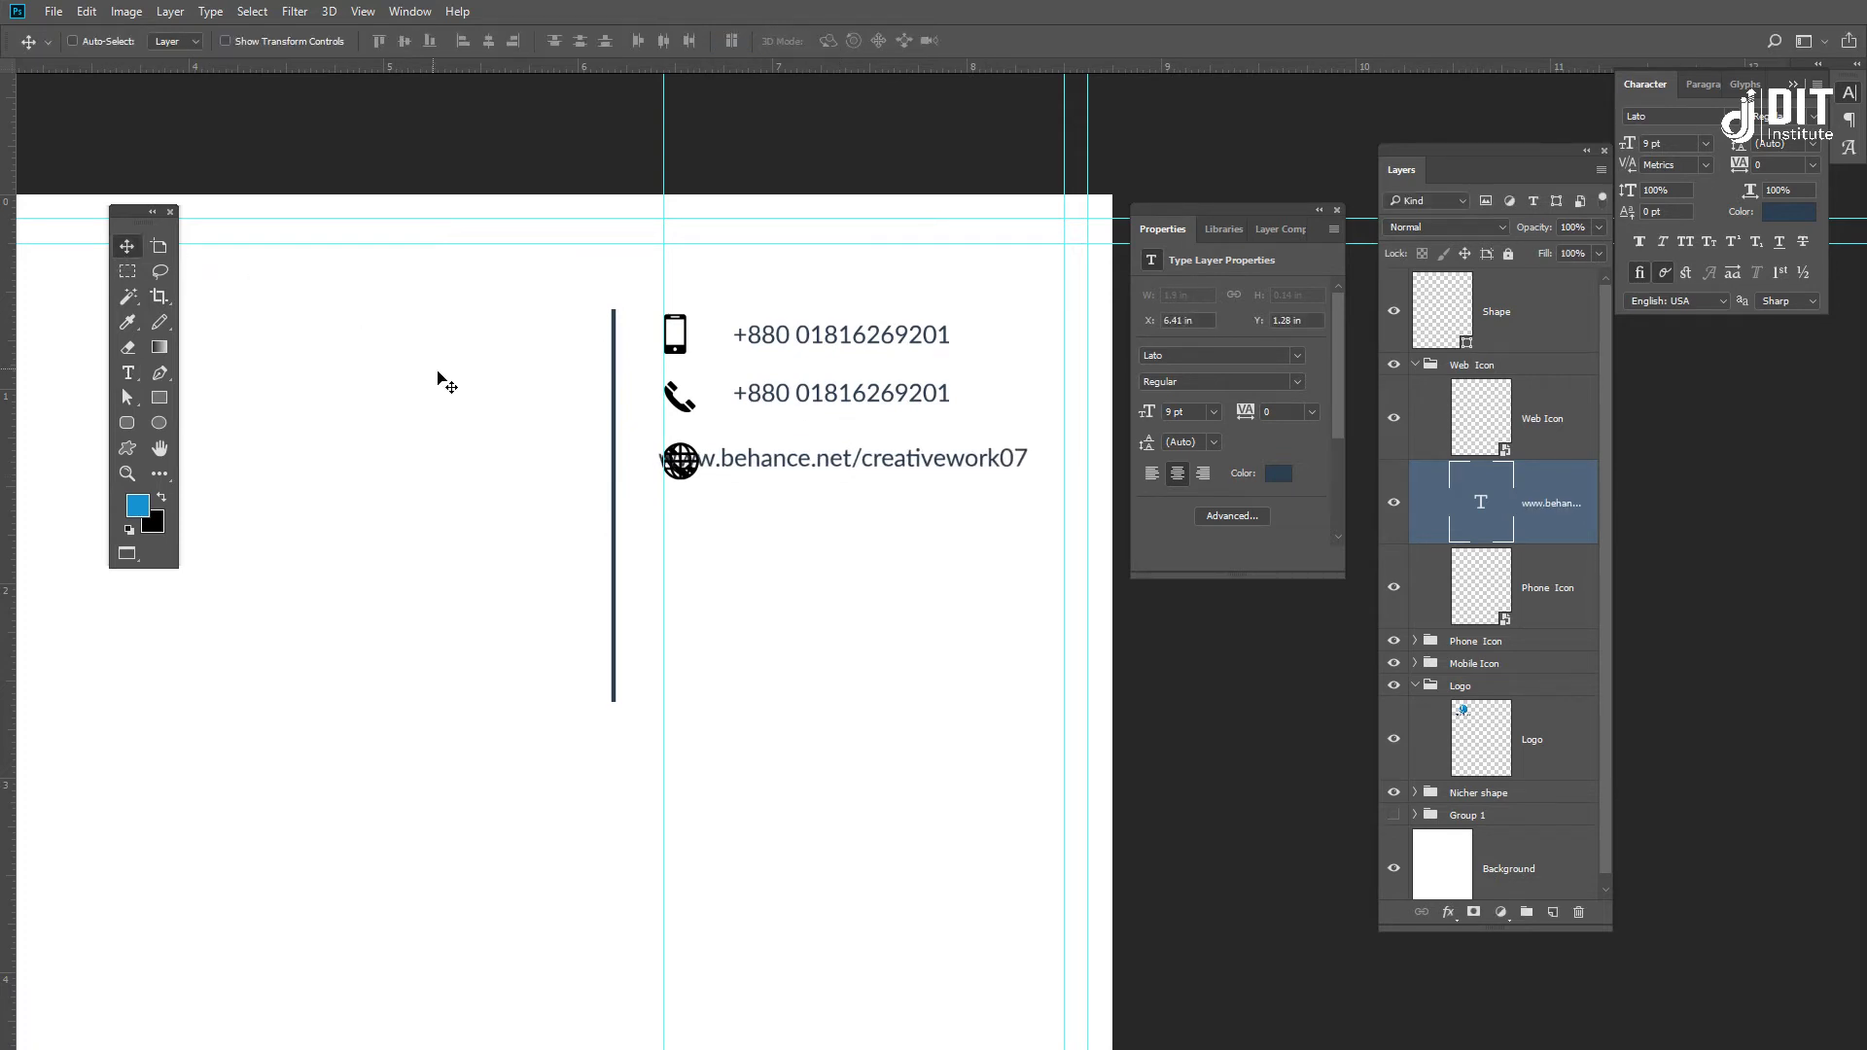
key("shift+Right")
key("shift+Right")
key("shift+Right")
key("shift+Right")
key("shift+Right")
key("shift+Right")
key("shift+Right")
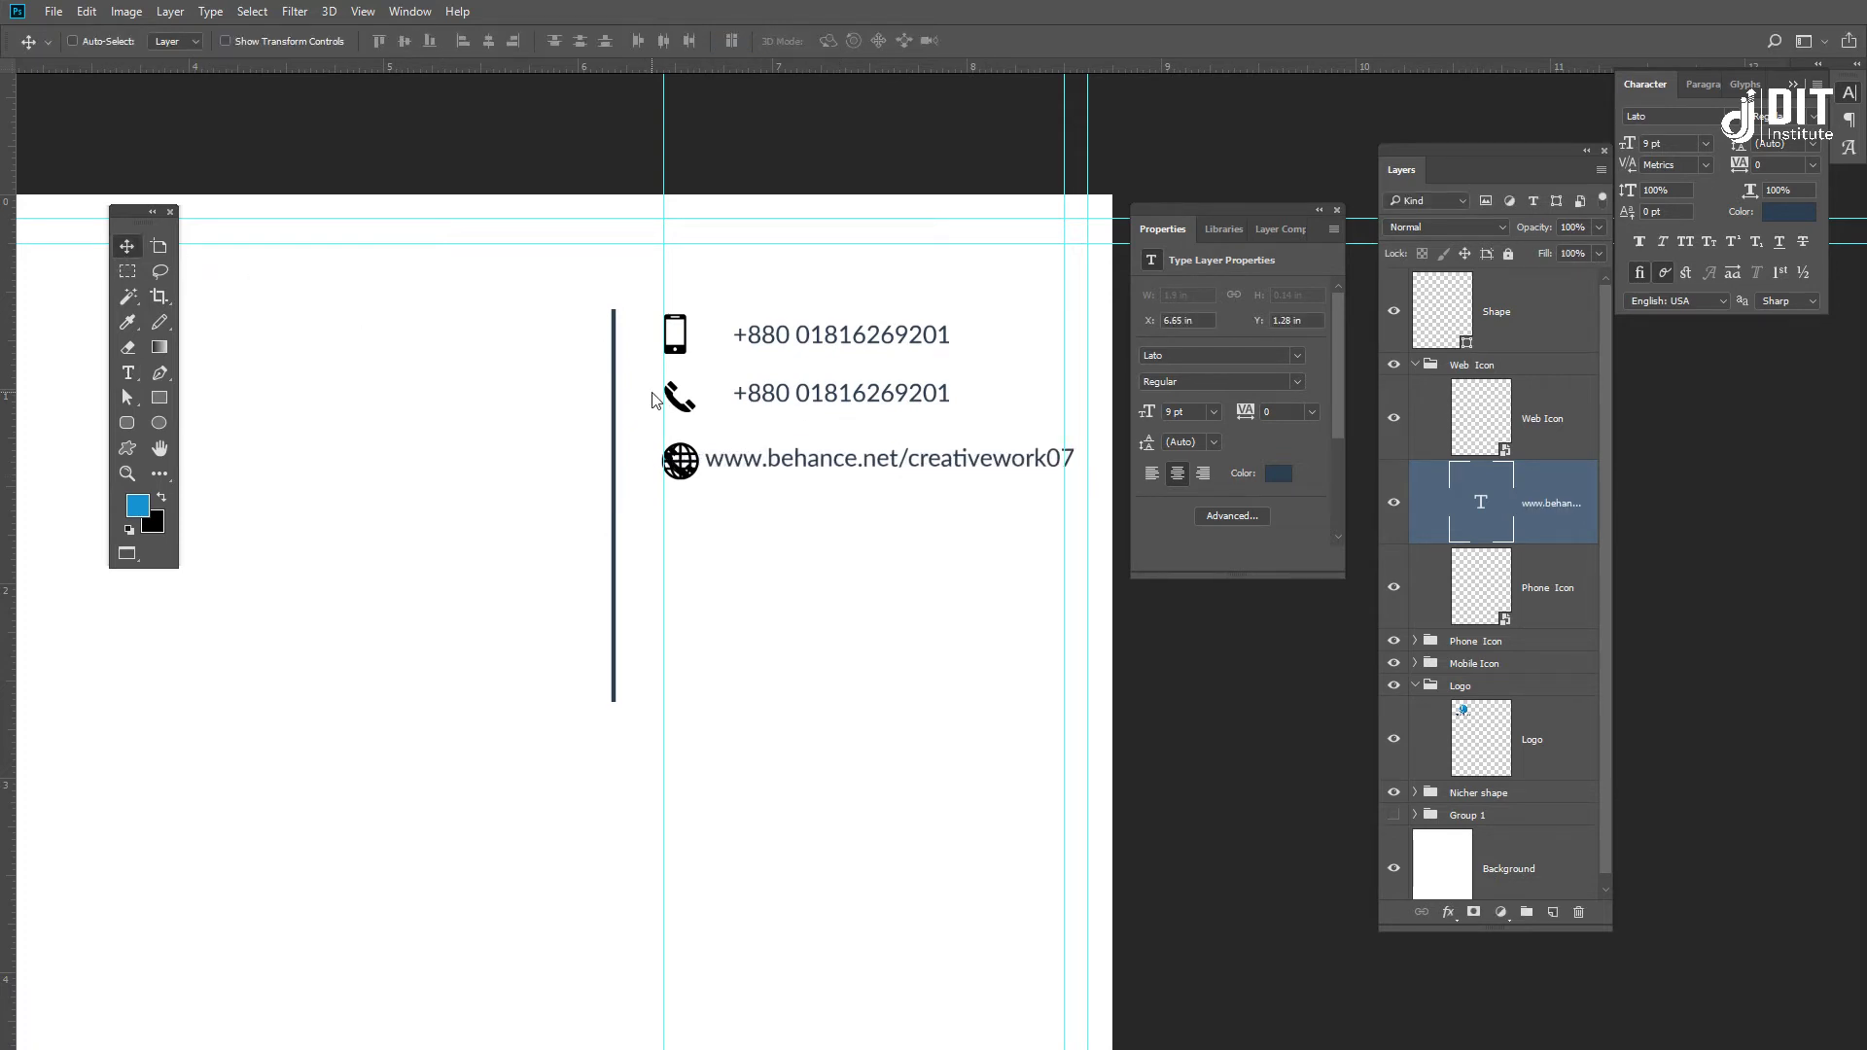
key("shift+Right")
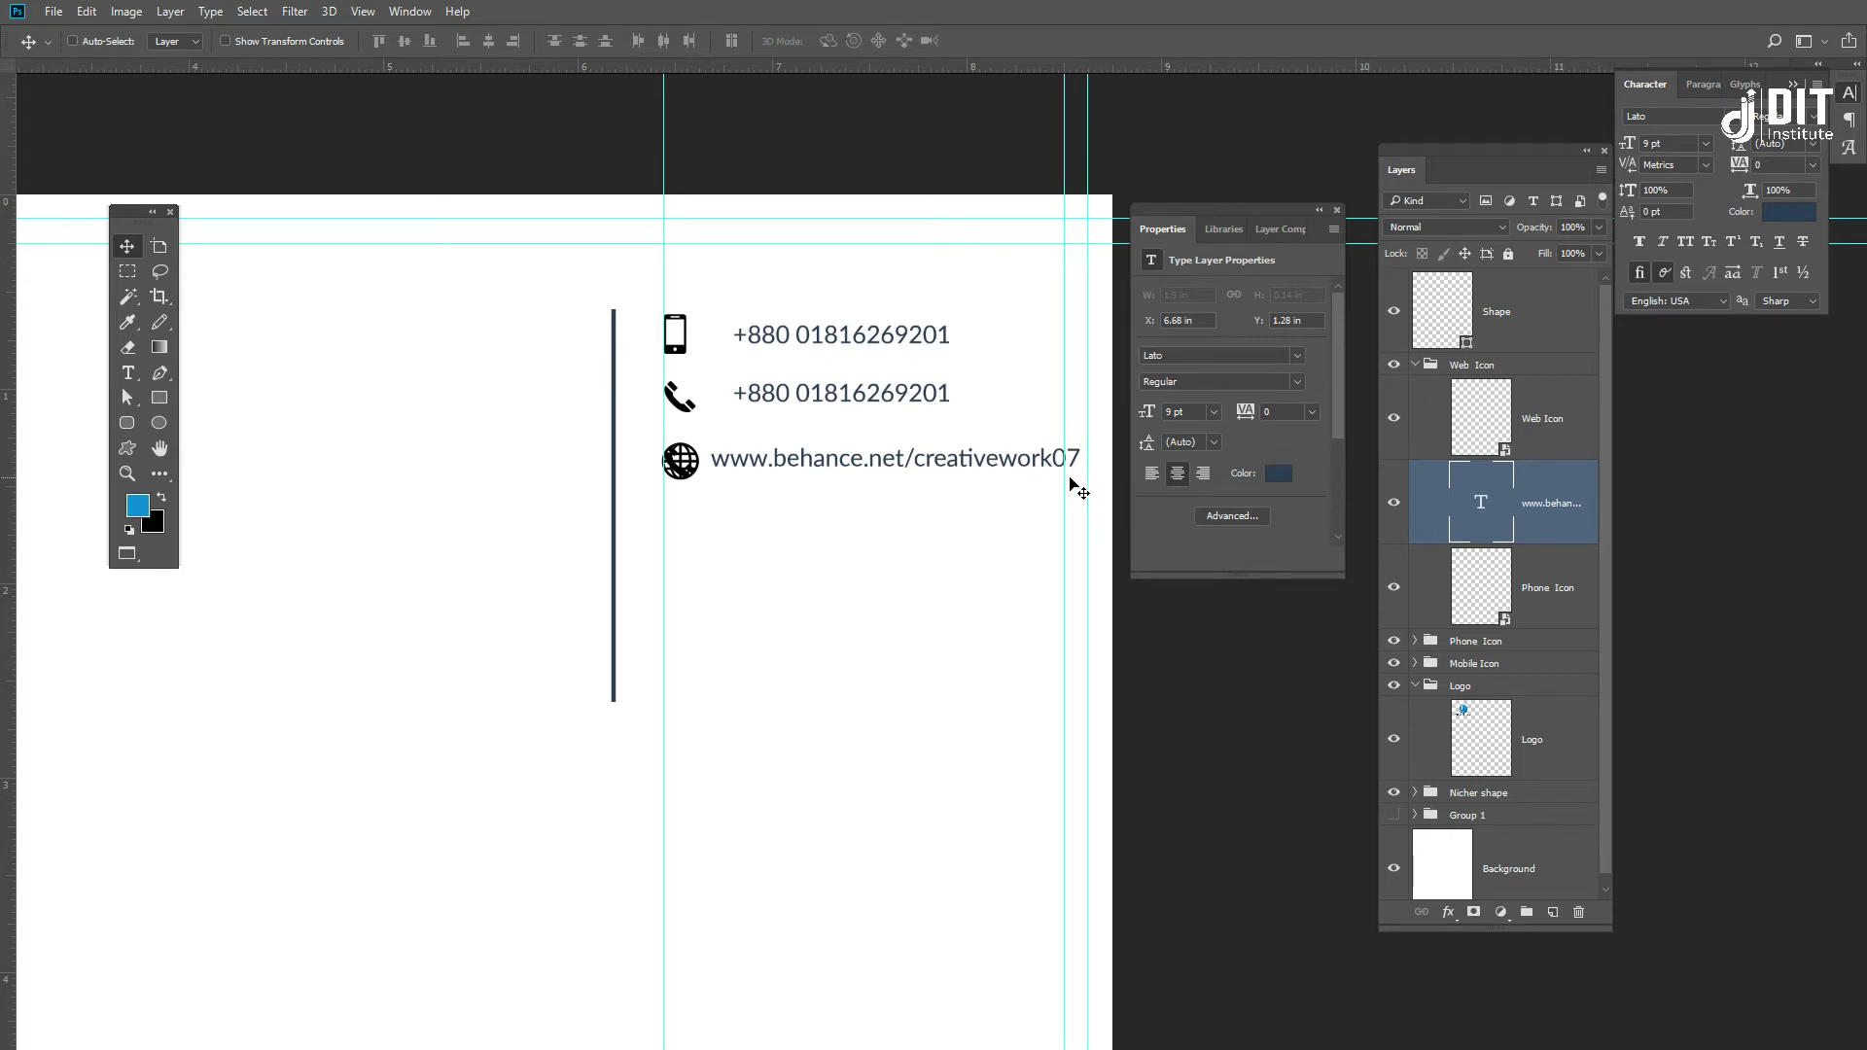
Select all three contact groups and shift them two pixels left overall
left_click(1415, 365)
left_click(1484, 413, "shift")
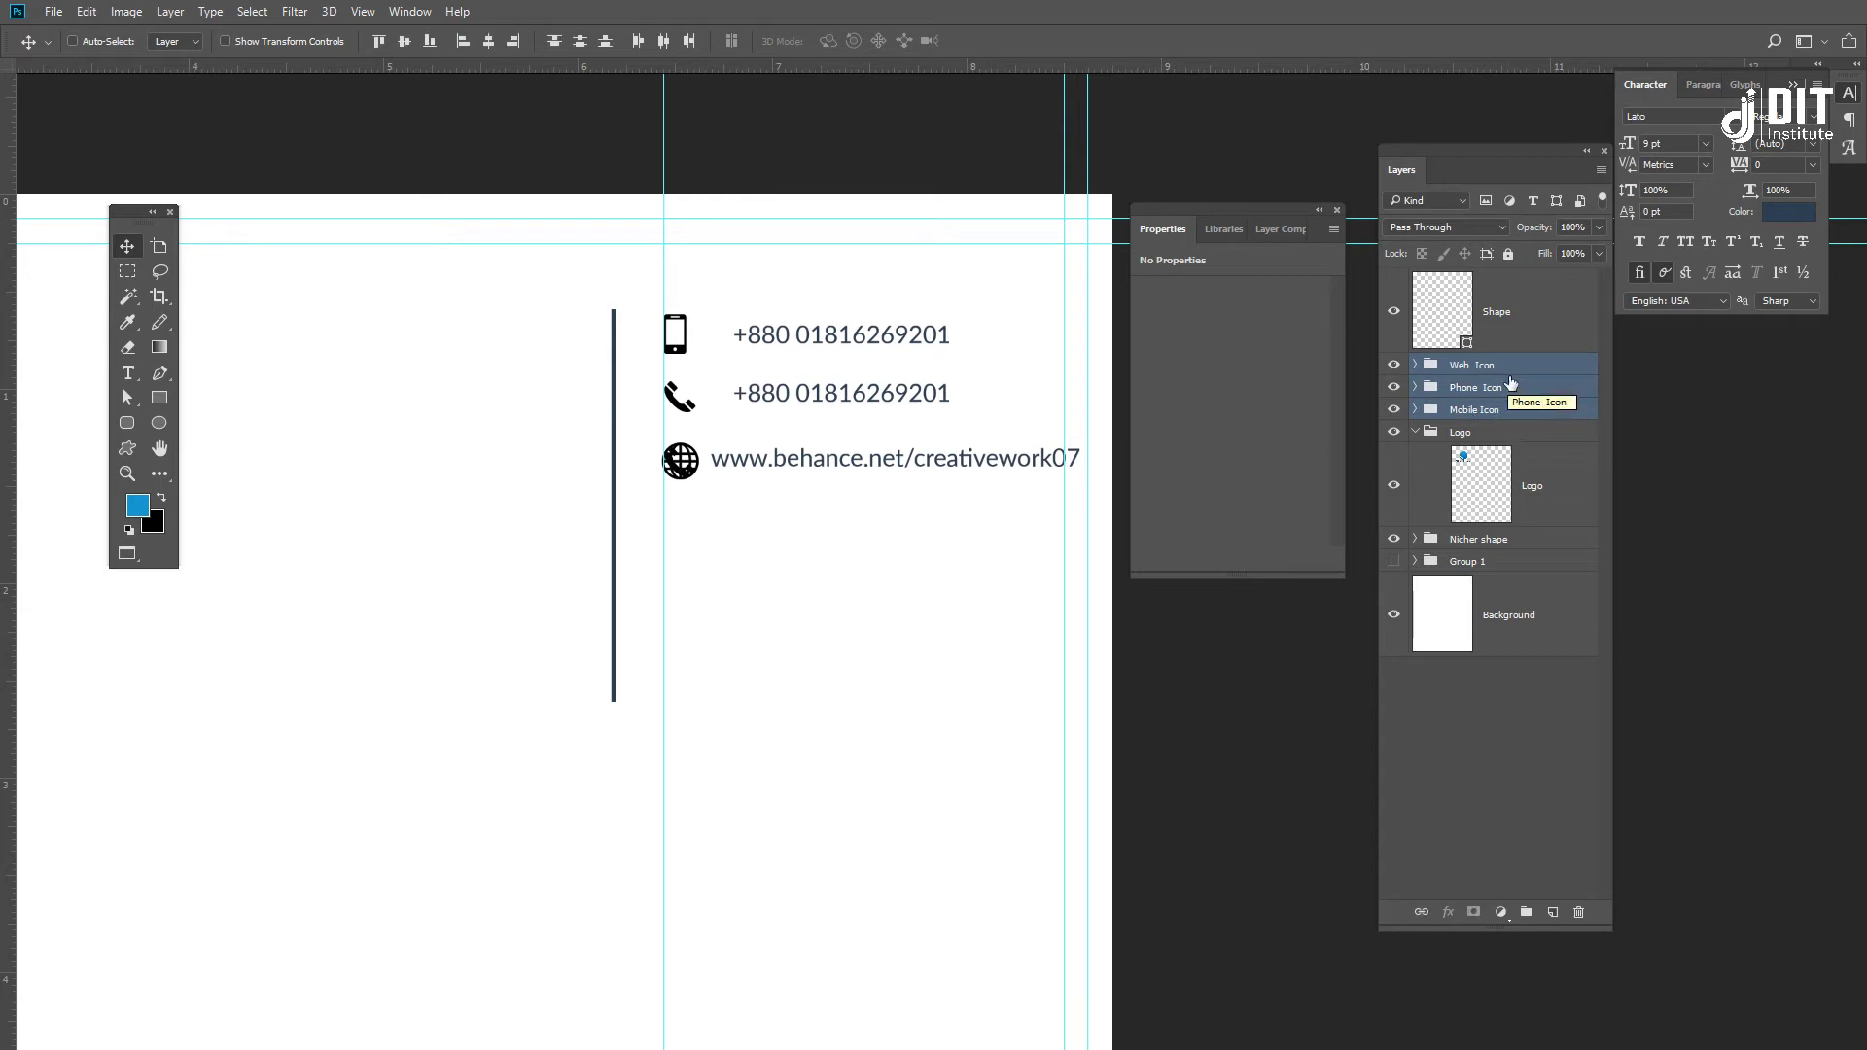
key("Left")
key("Left")
key("Left")
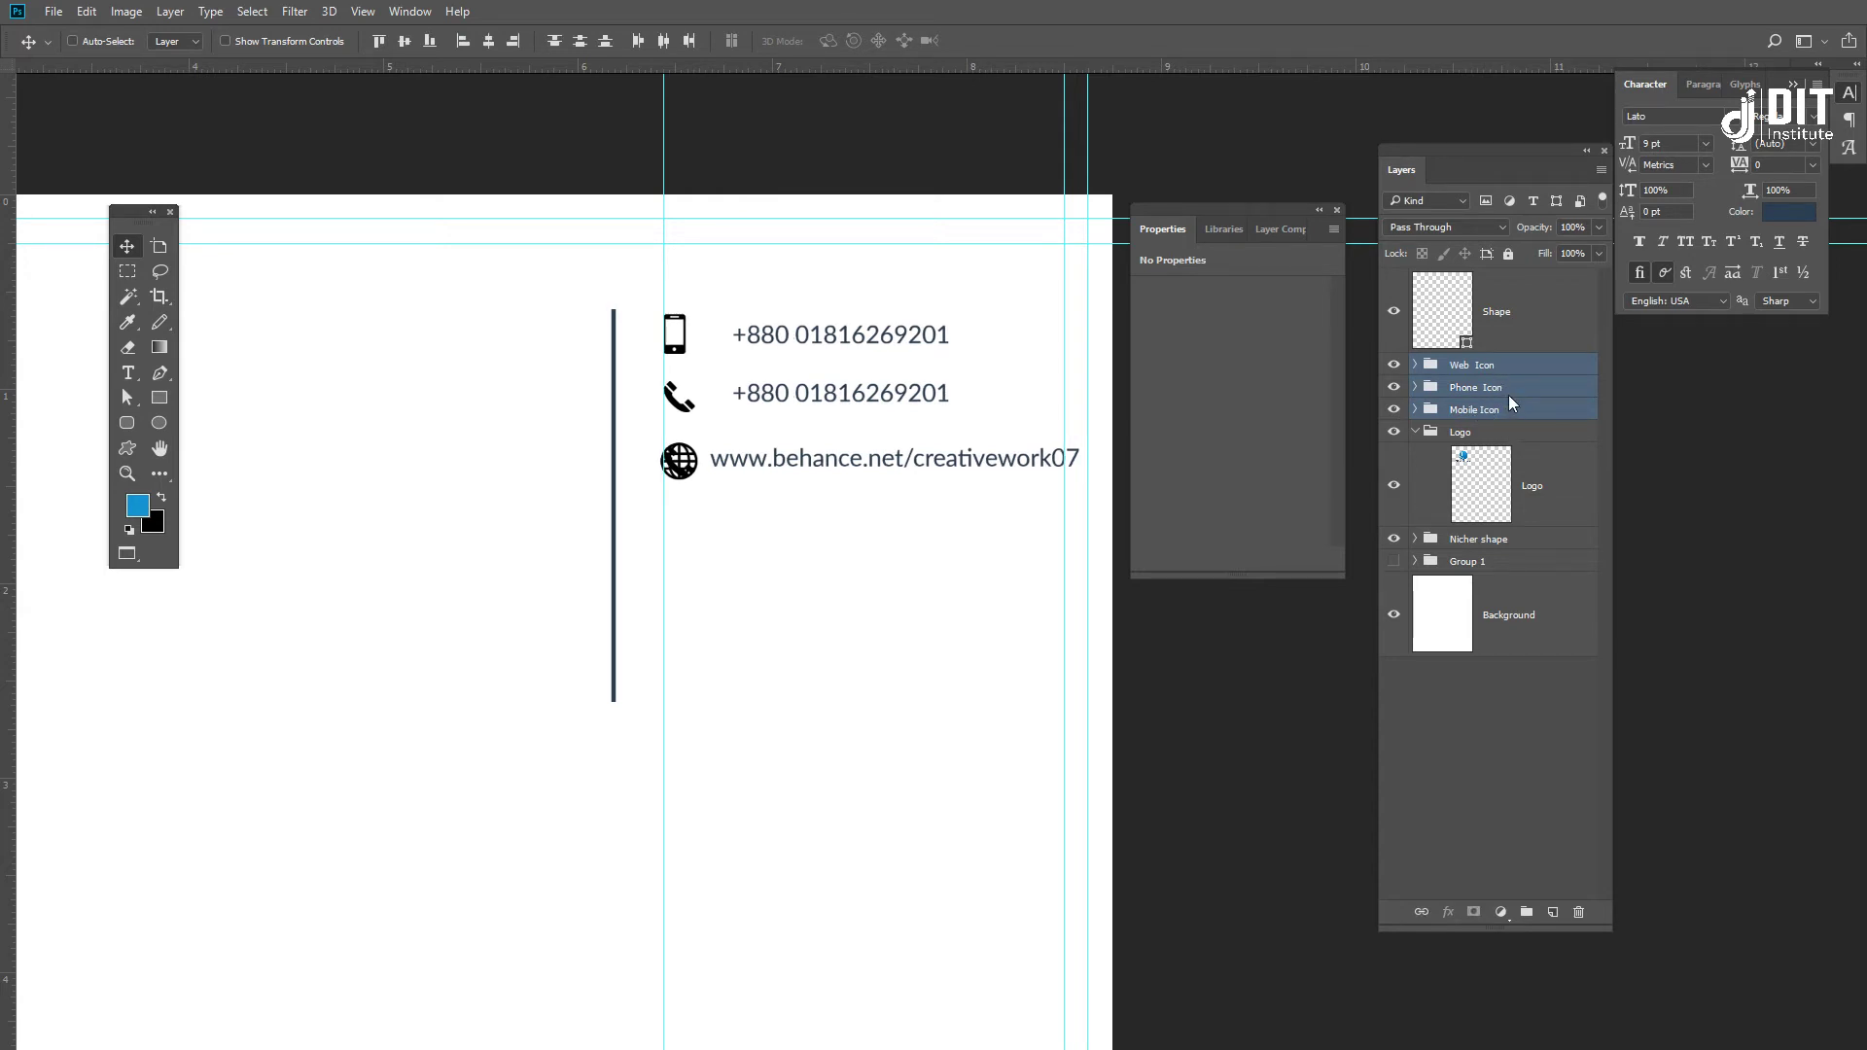
key("Left")
key("Left")
key("Left")
key("Left")
key("Left")
key("Left")
key("Left")
key("Left")
key("Left")
key("Left")
key("Left")
key("Left")
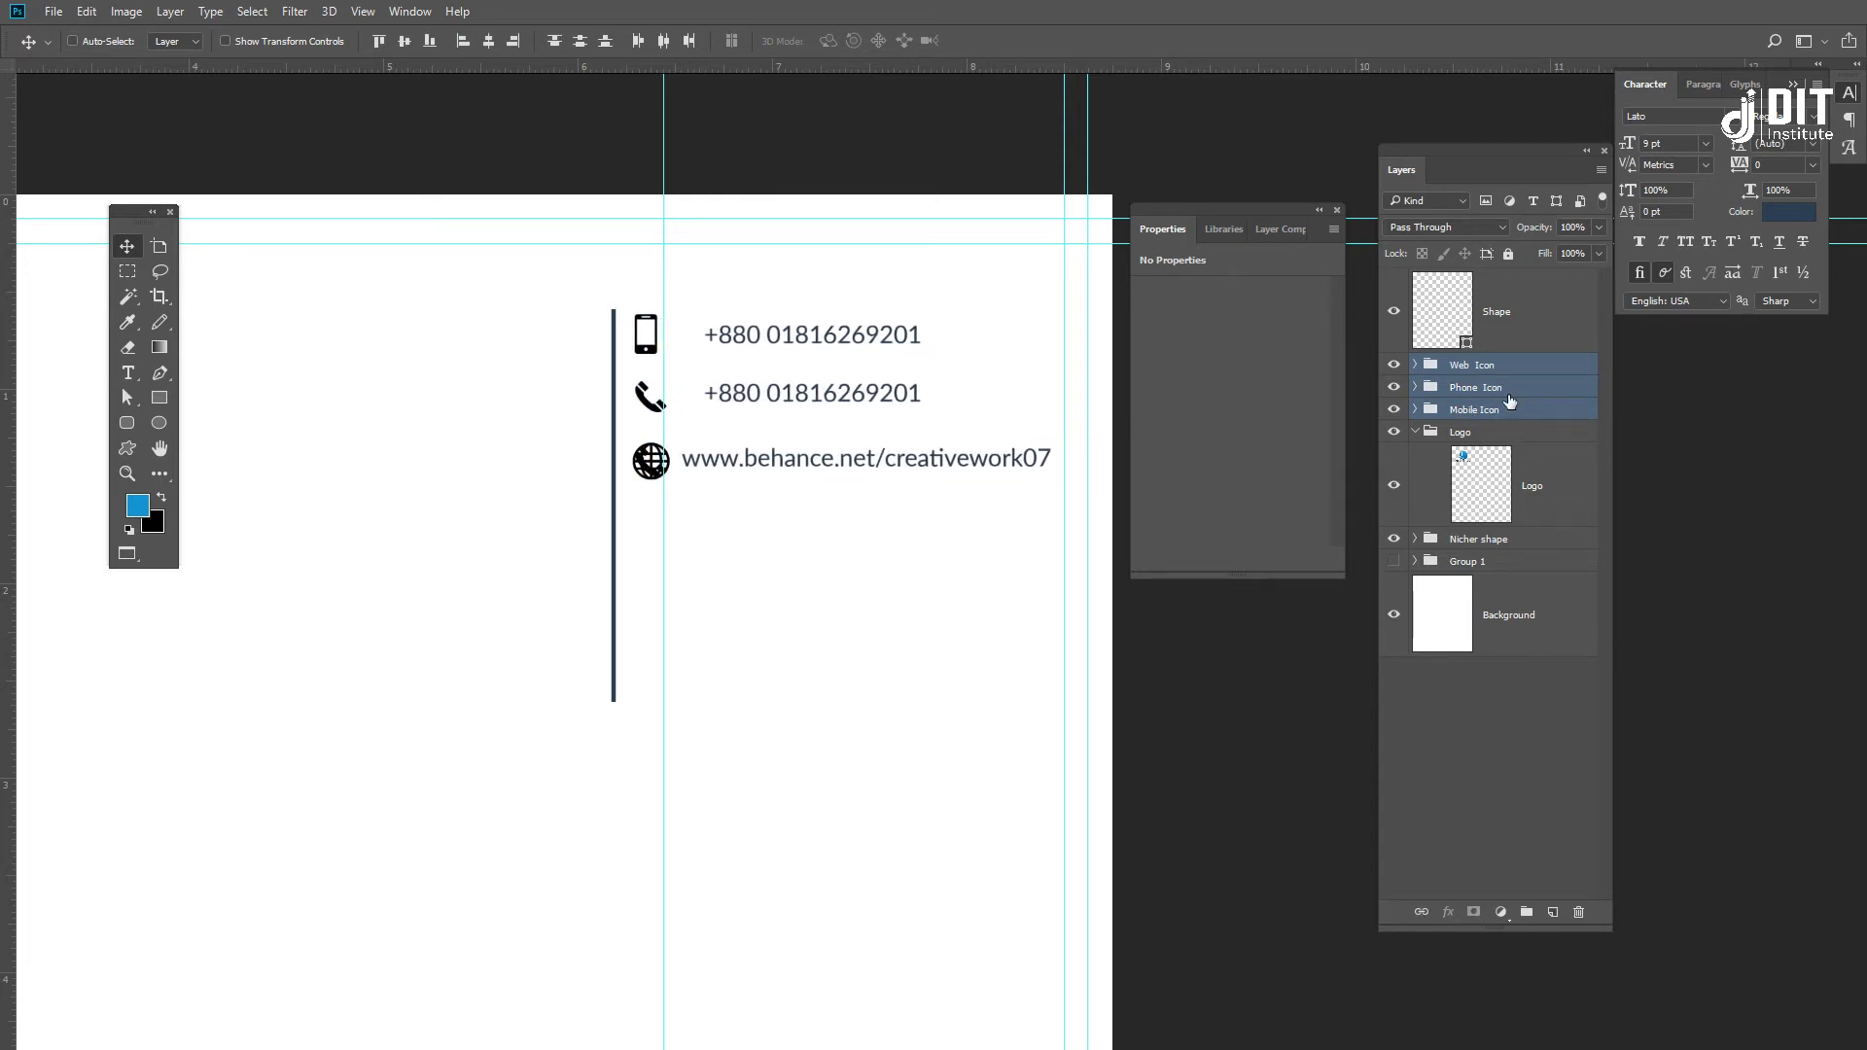
key("Left")
key("Left")
key("Left")
key("Right")
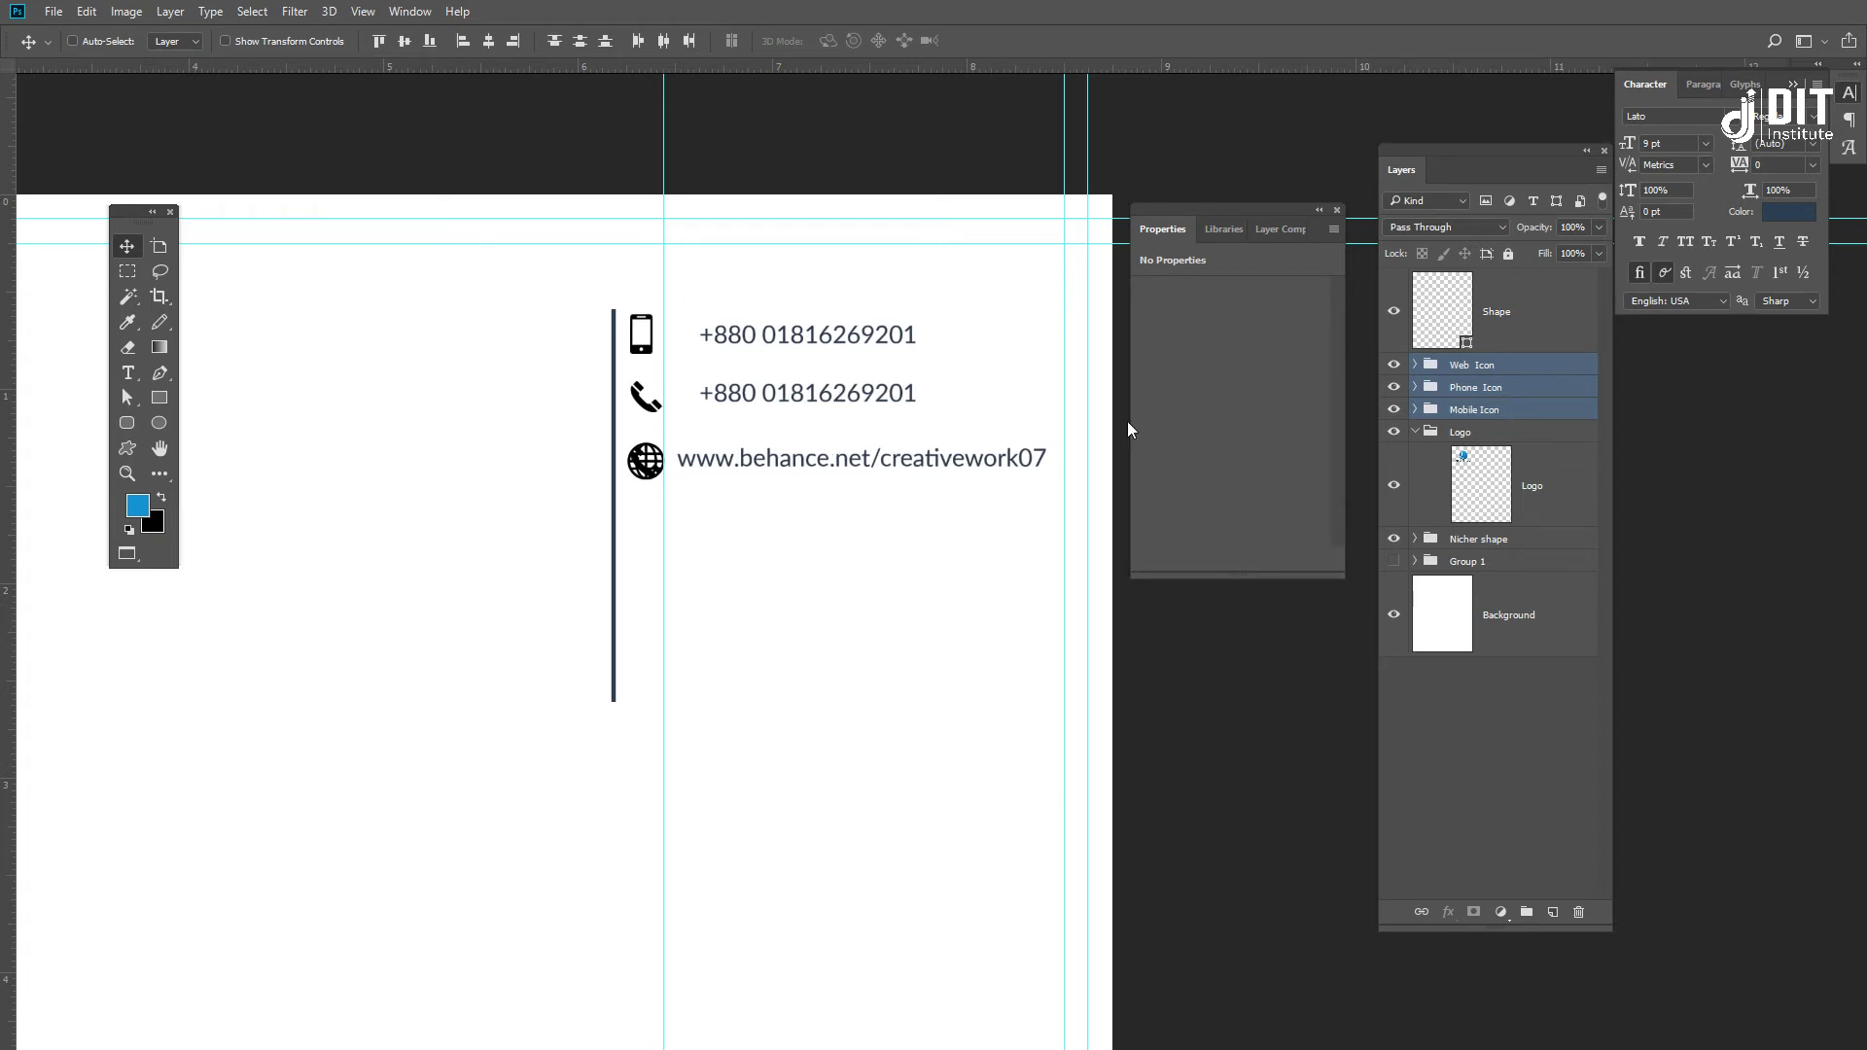
Move the leftover phone icon into the Phone Icon group and fine-tune the URL position
left_click(1415, 365)
left_click(1520, 593)
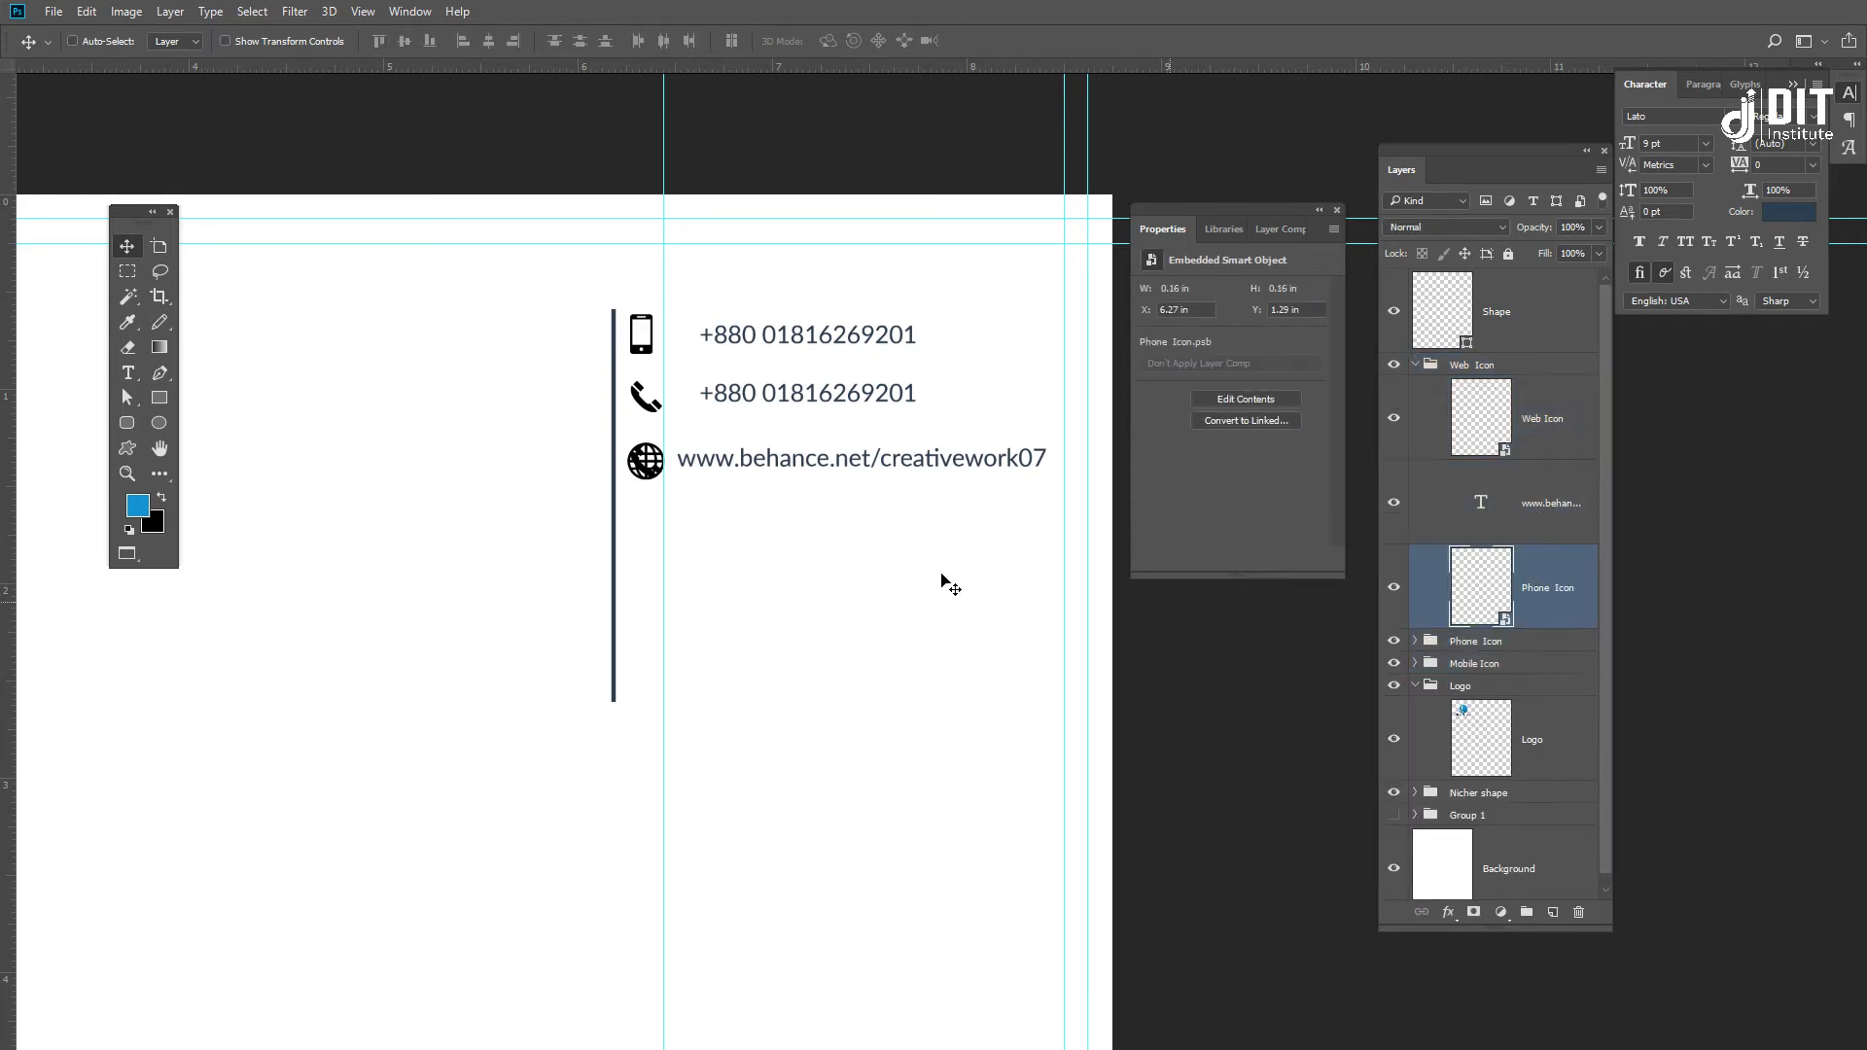
left_click_drag(1583, 654, 1582, 650)
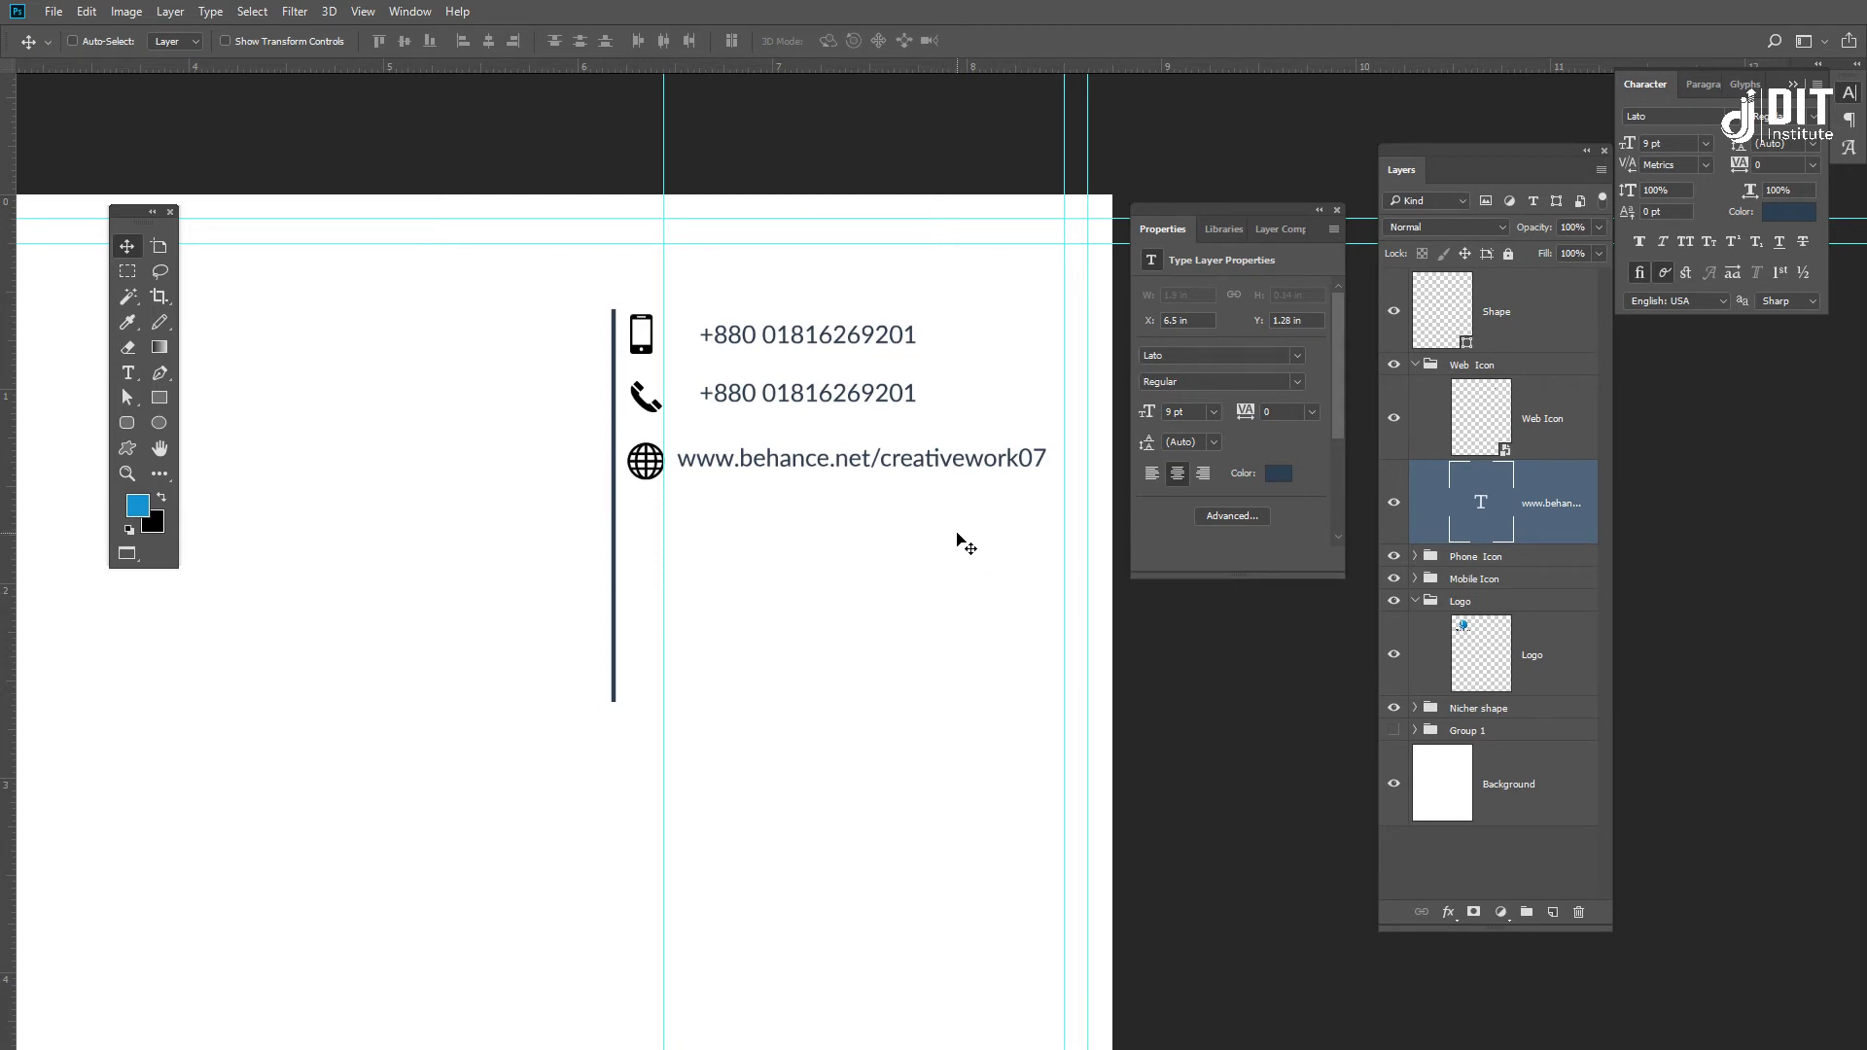
right_click(746, 394)
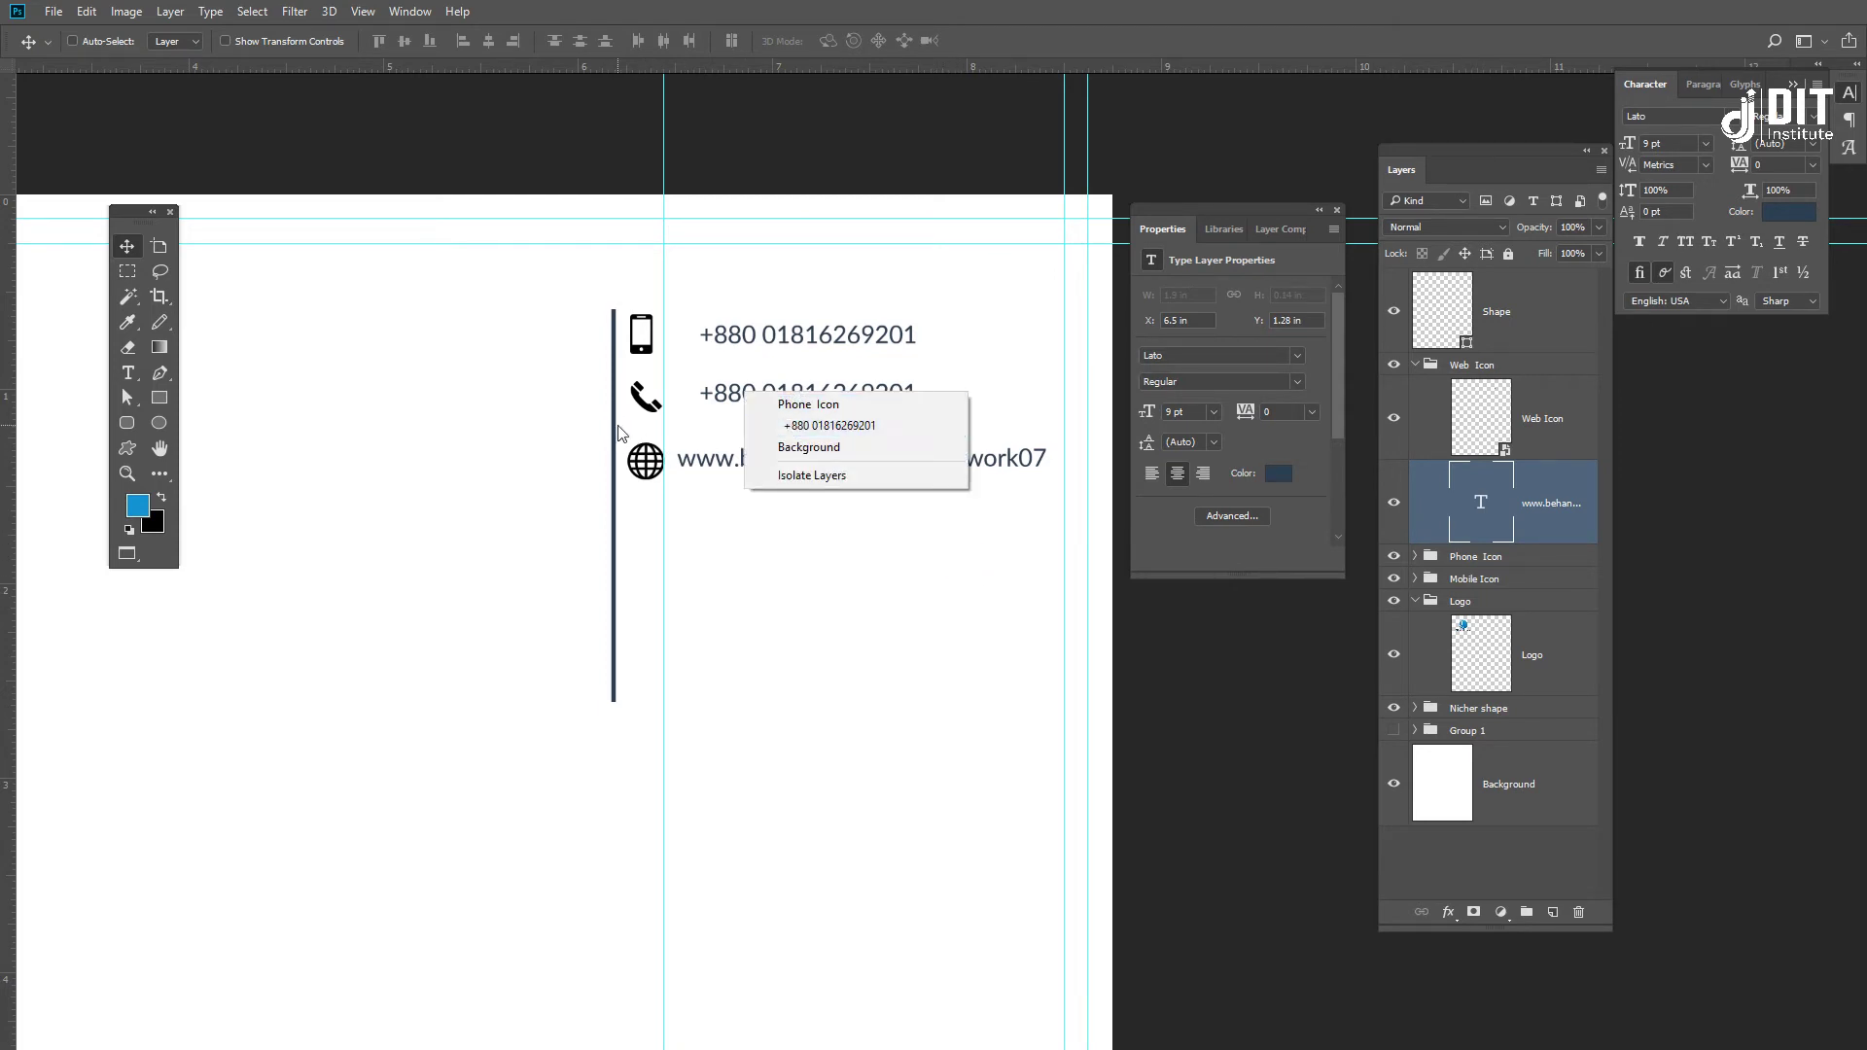
key("Escape")
key("Left")
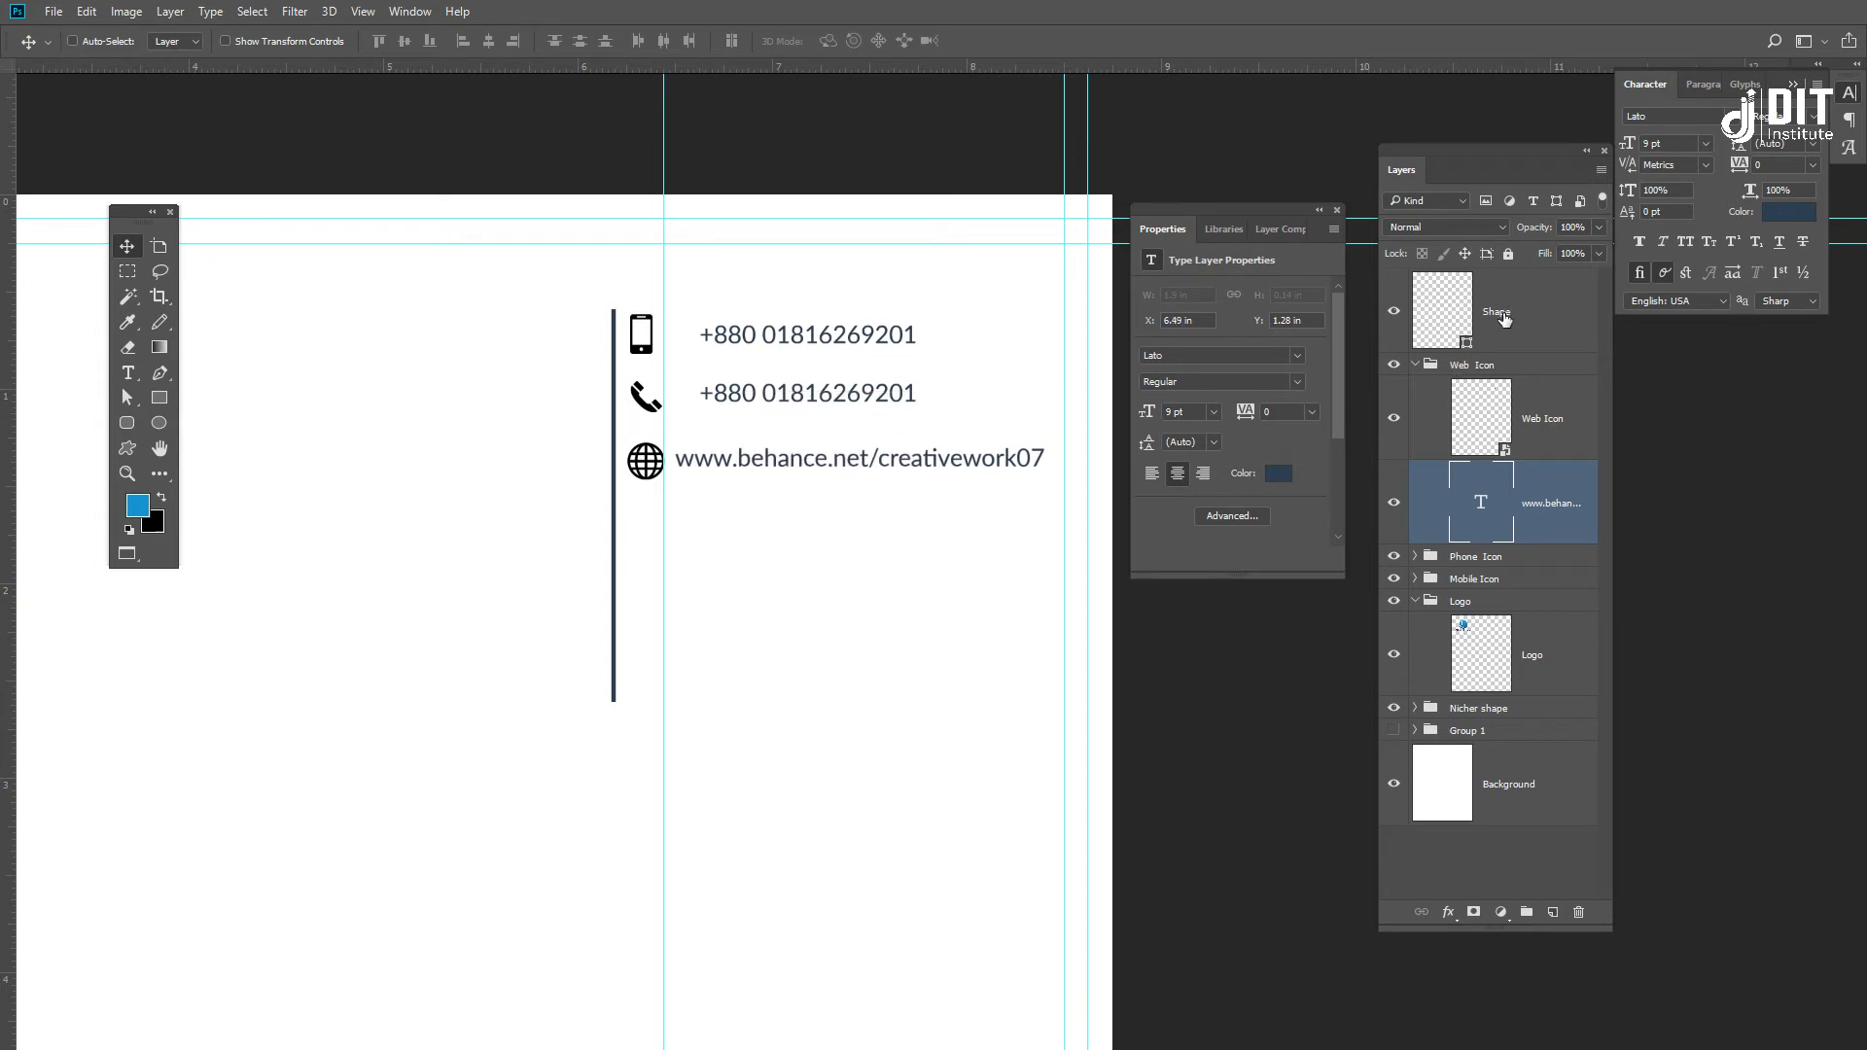
key("Right")
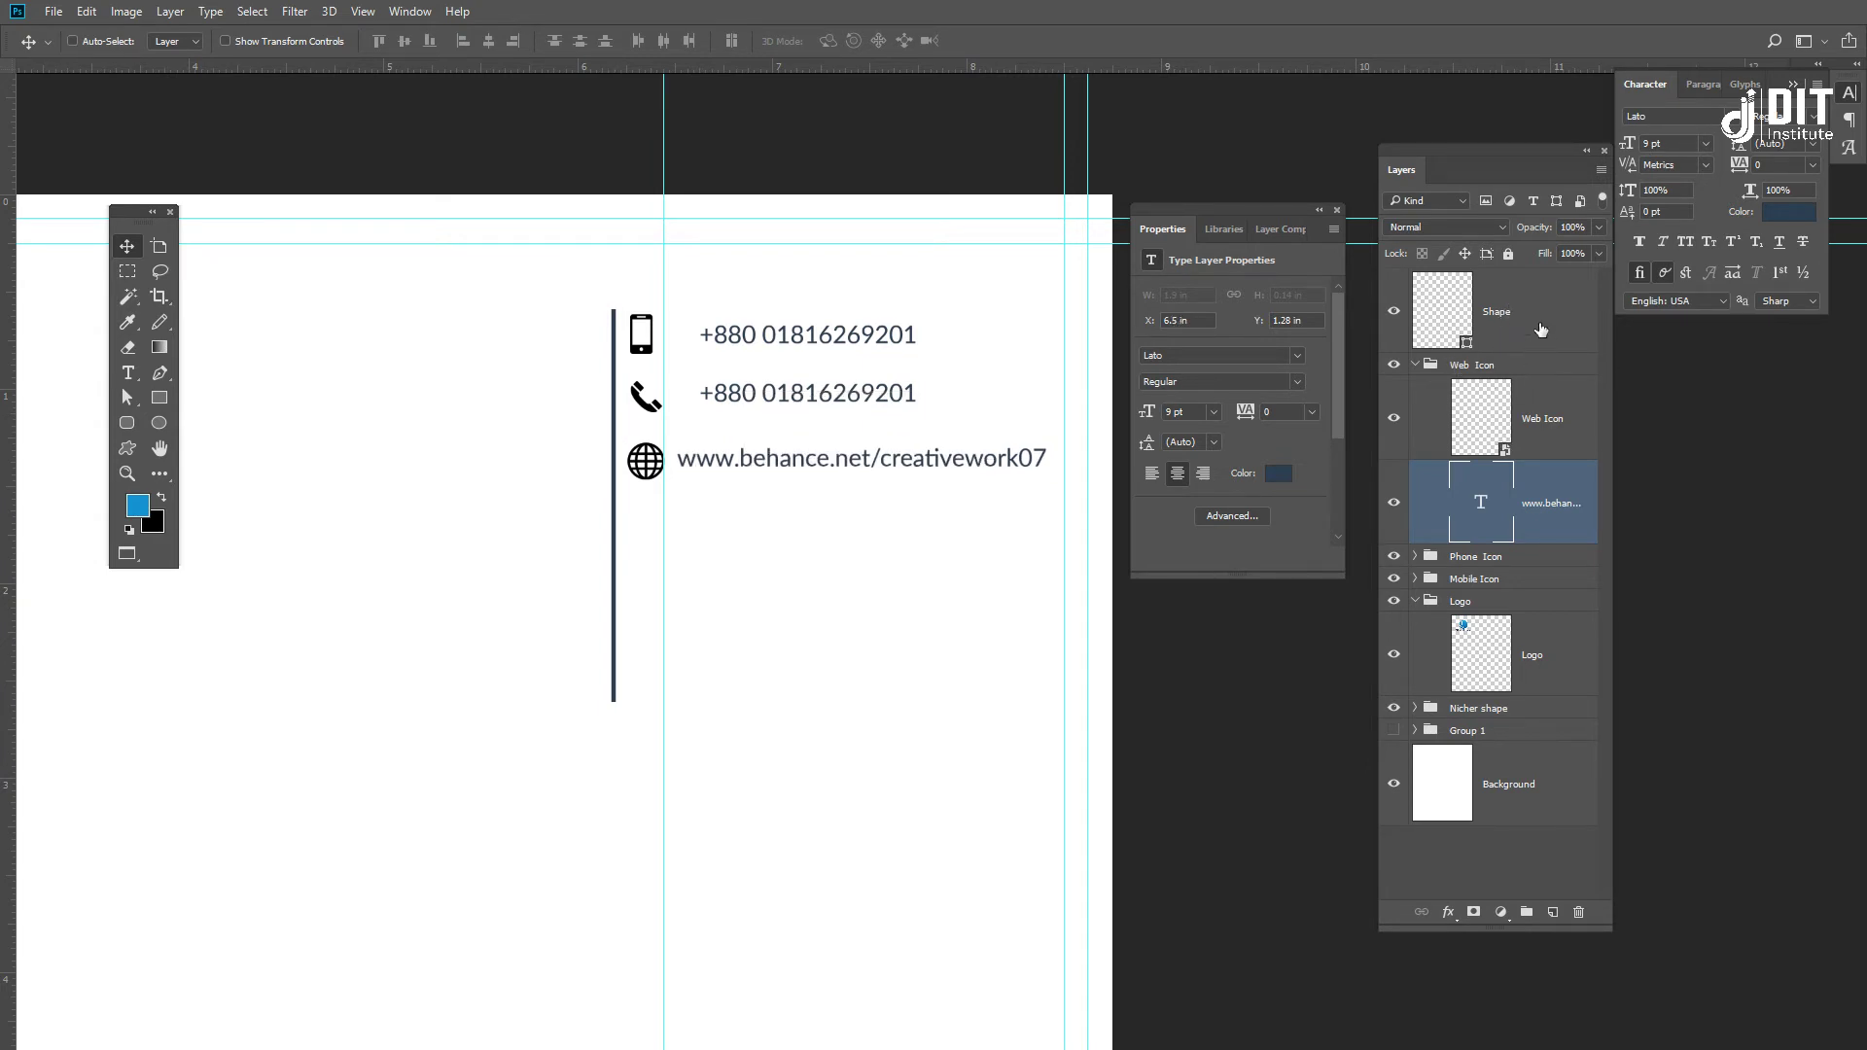
Nudge the vertical divider line two Shift+Left steps to the left
left_click(1542, 331)
key("shift+Left")
key("shift+Left")
key("shift+Left")
key("shift+Left")
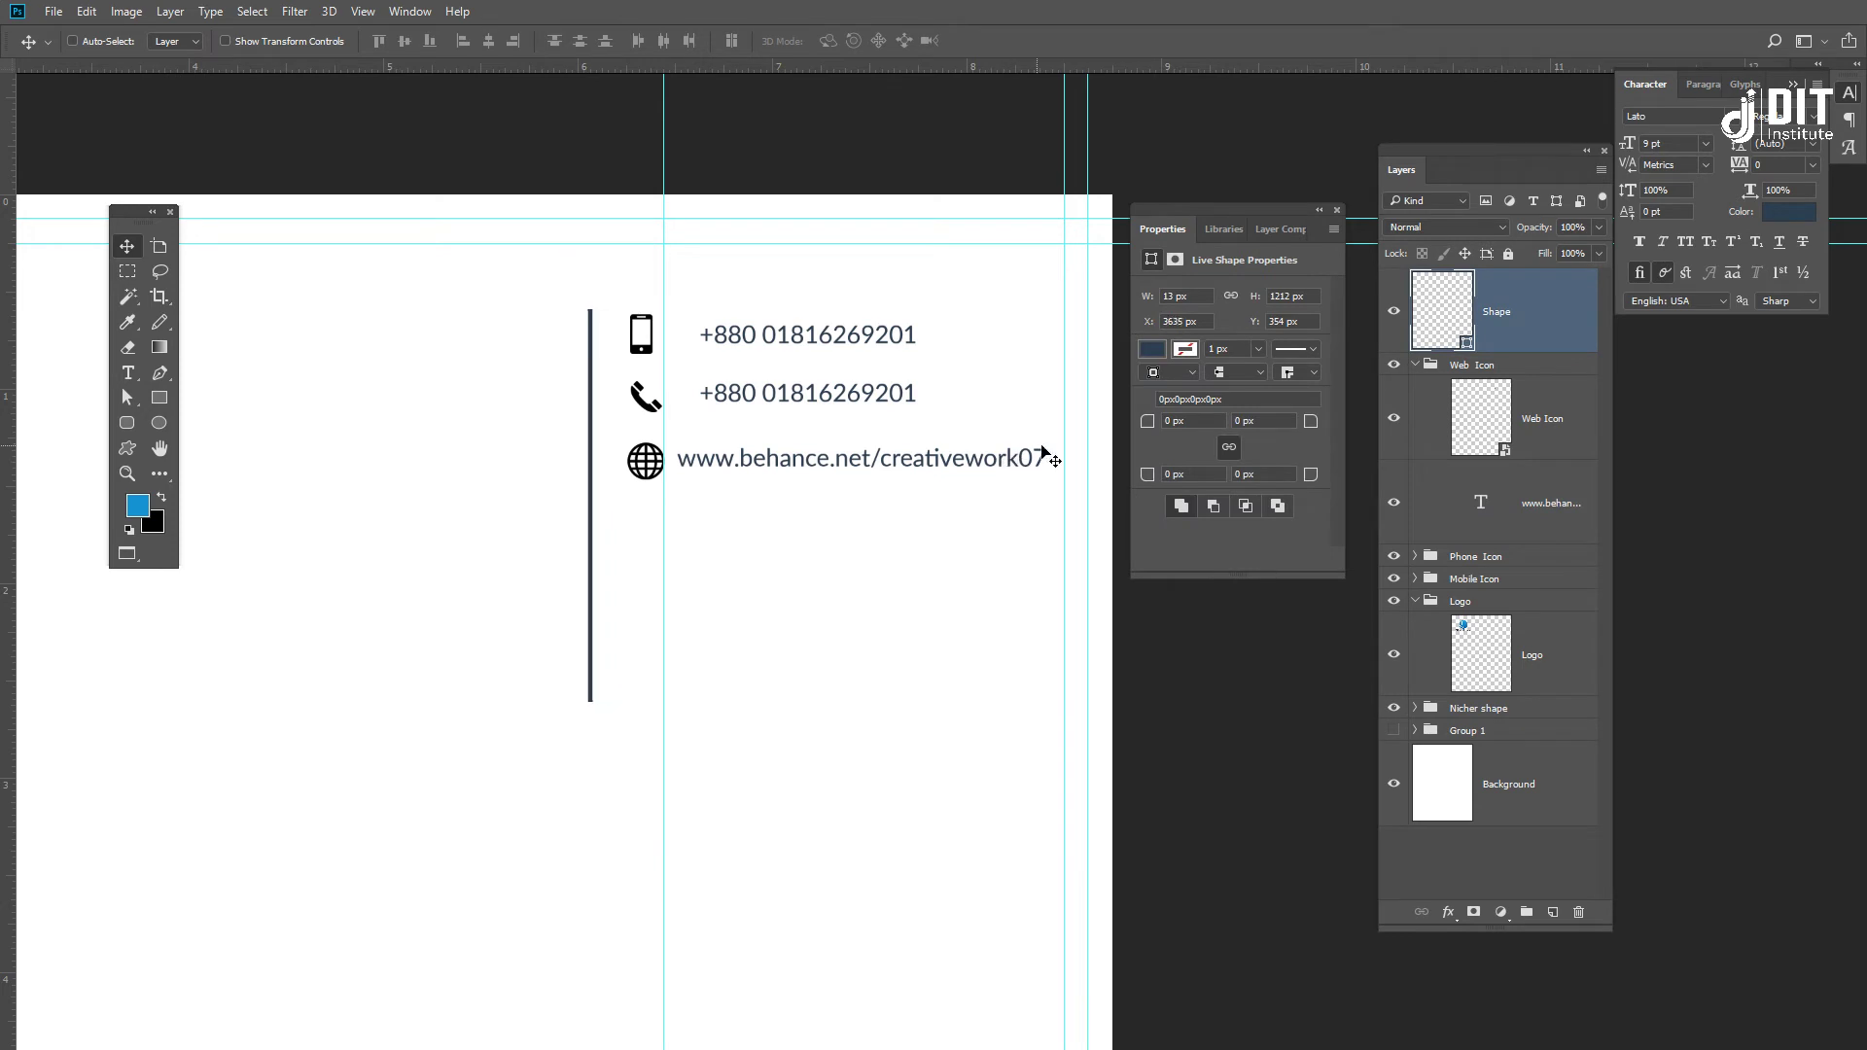
key("shift+Left")
key("shift+Left")
key("shift+Left")
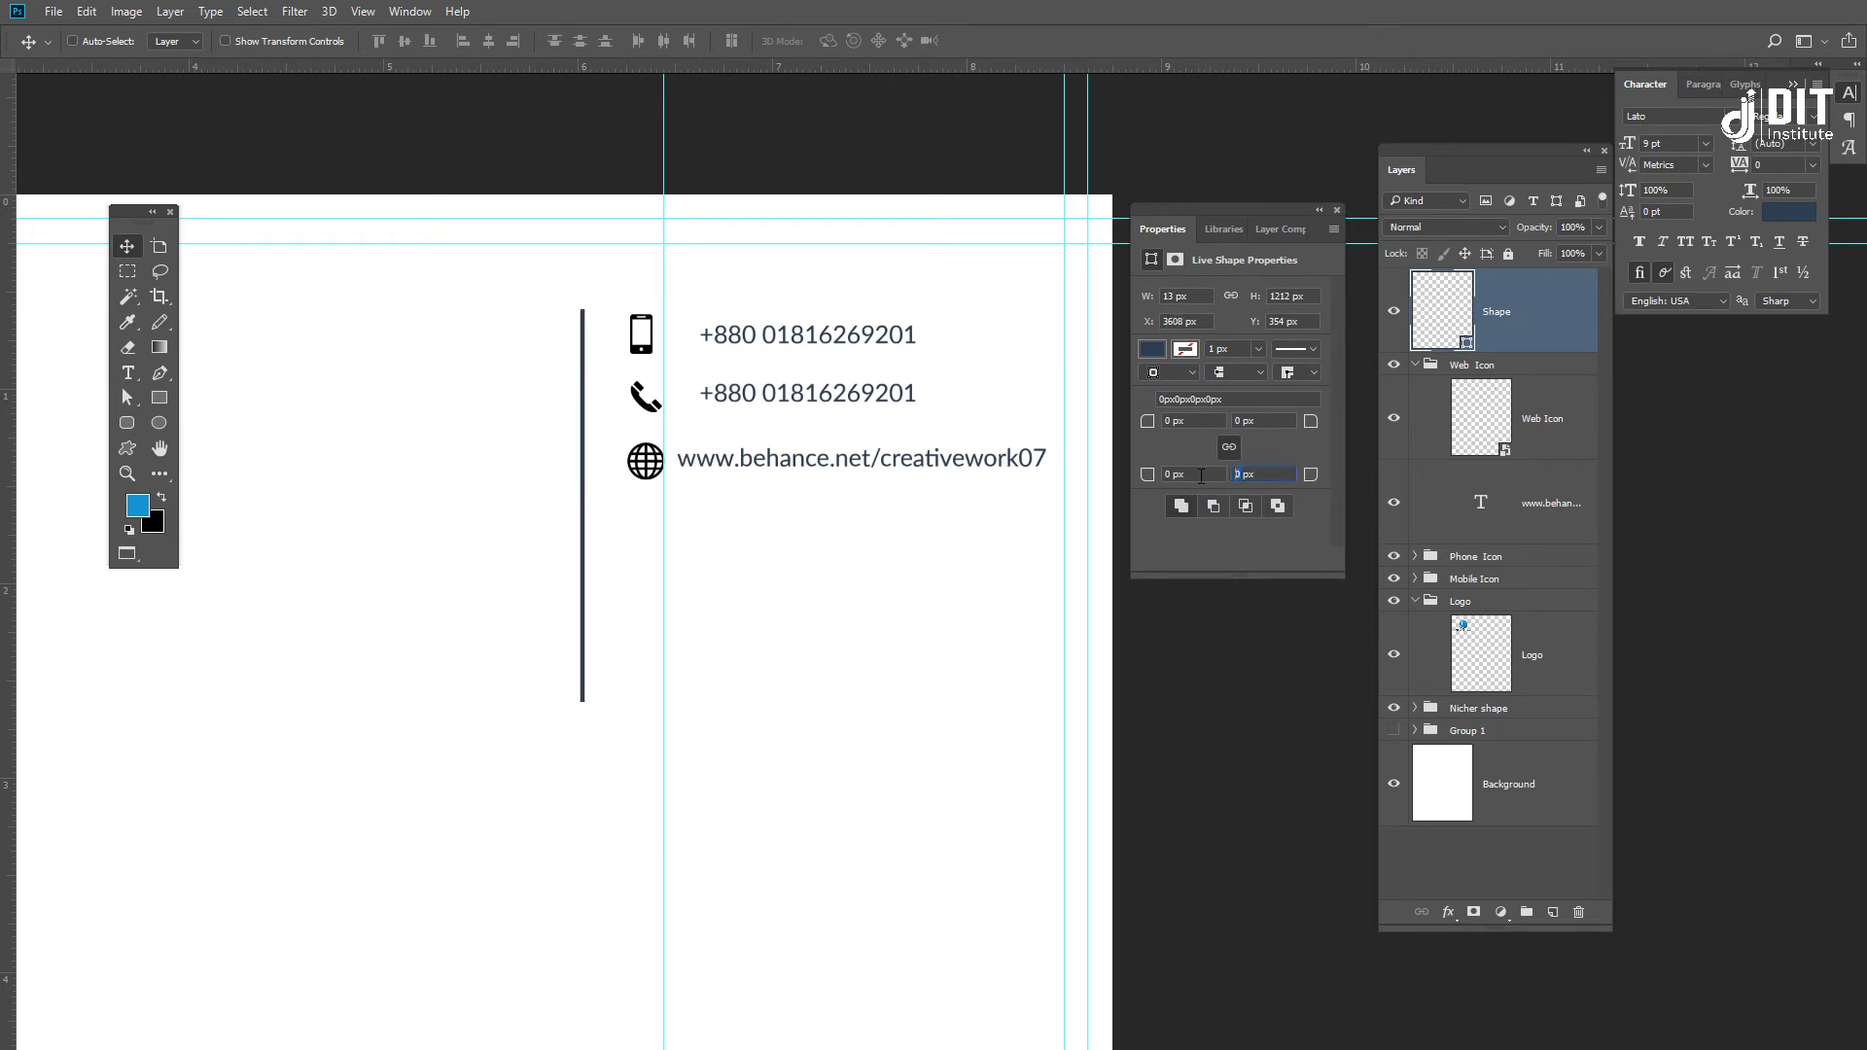
Round all four corners of the divider line to 6.5 px
type("5")
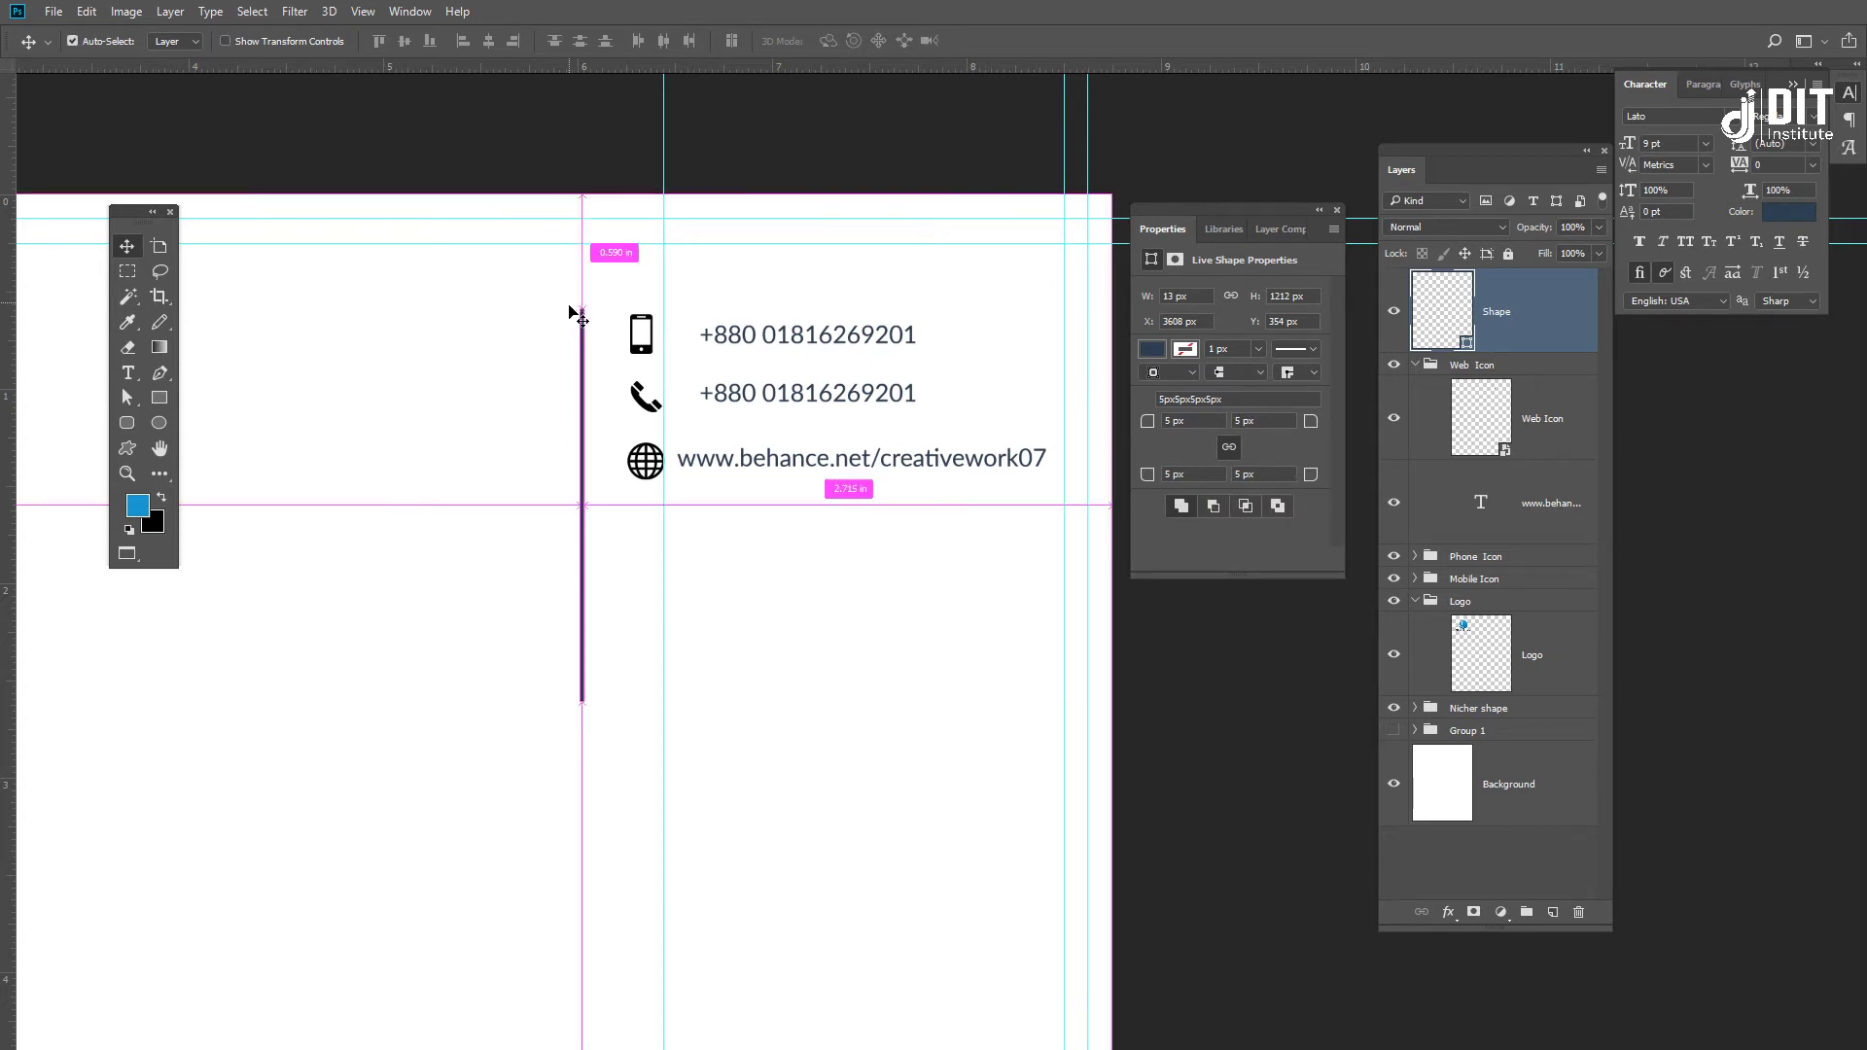
scroll(576, 301, "up", 2)
left_click_drag(501, 375, 640, 608)
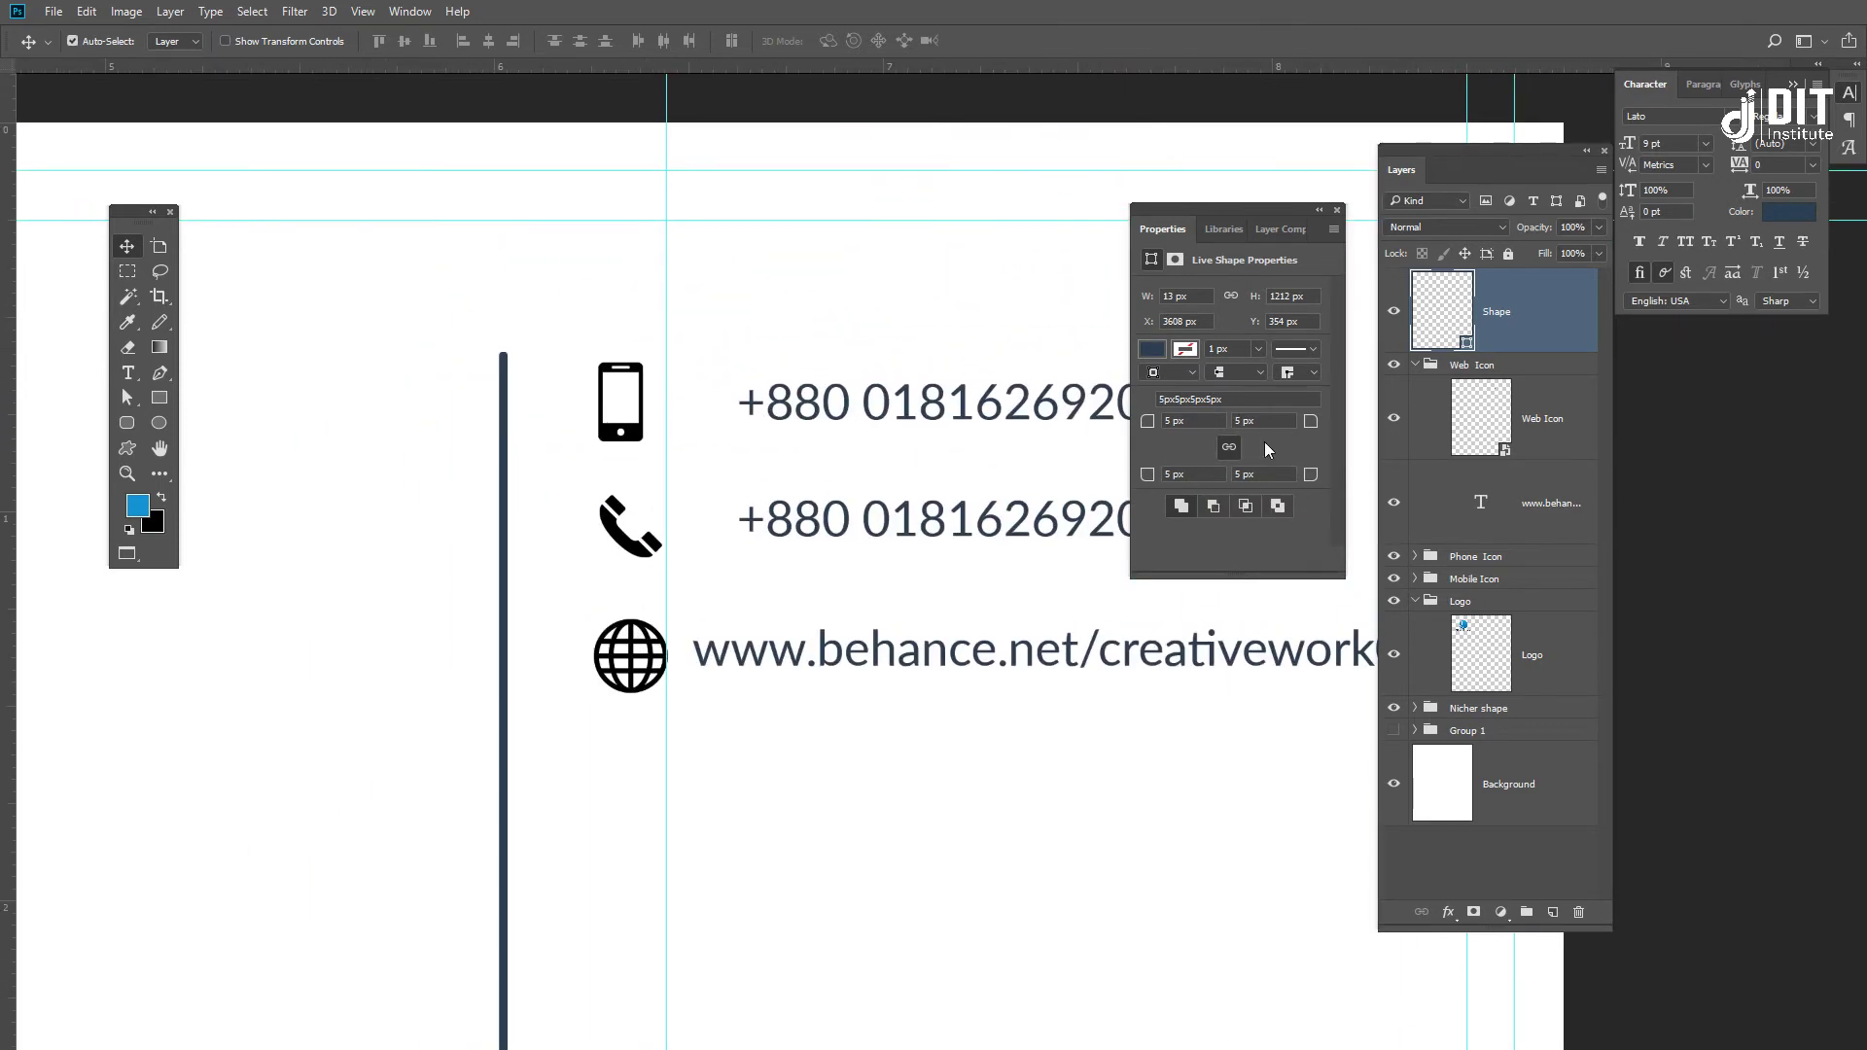
key("ctrl+plus")
type("6.5")
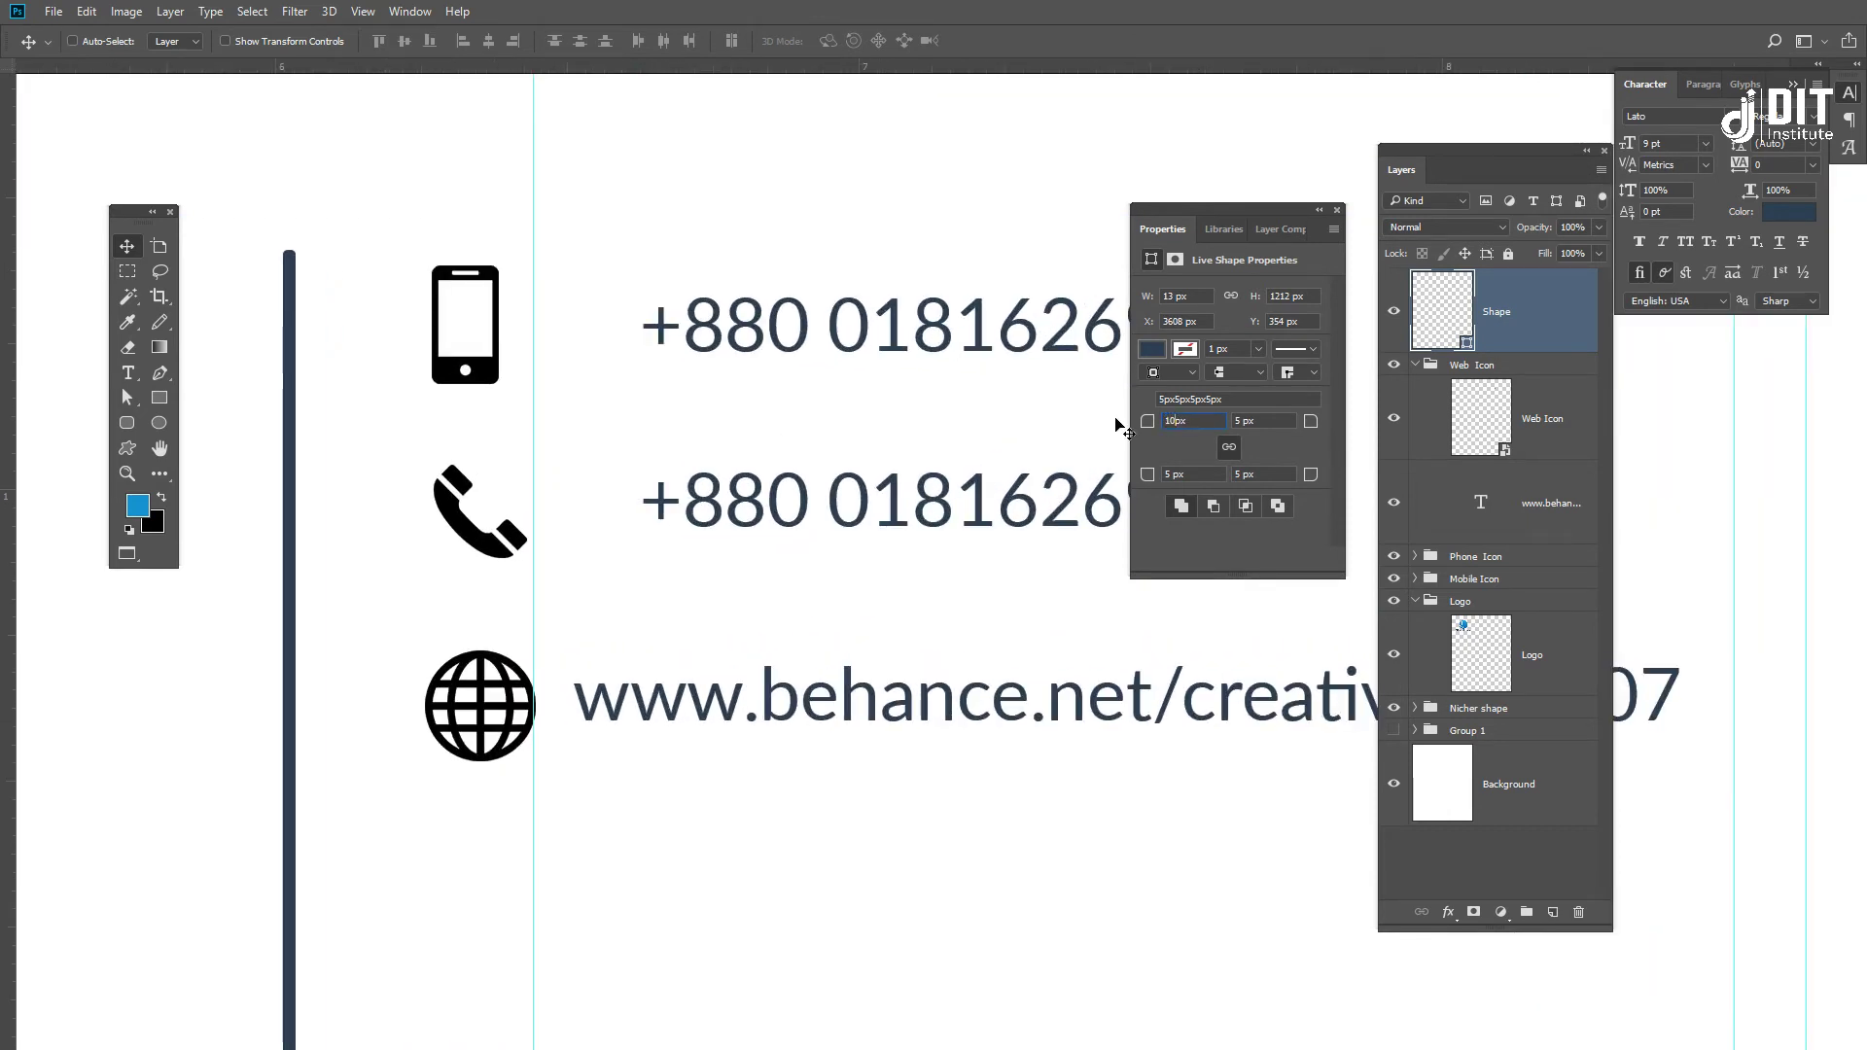
key("Return")
key("ctrl+minus")
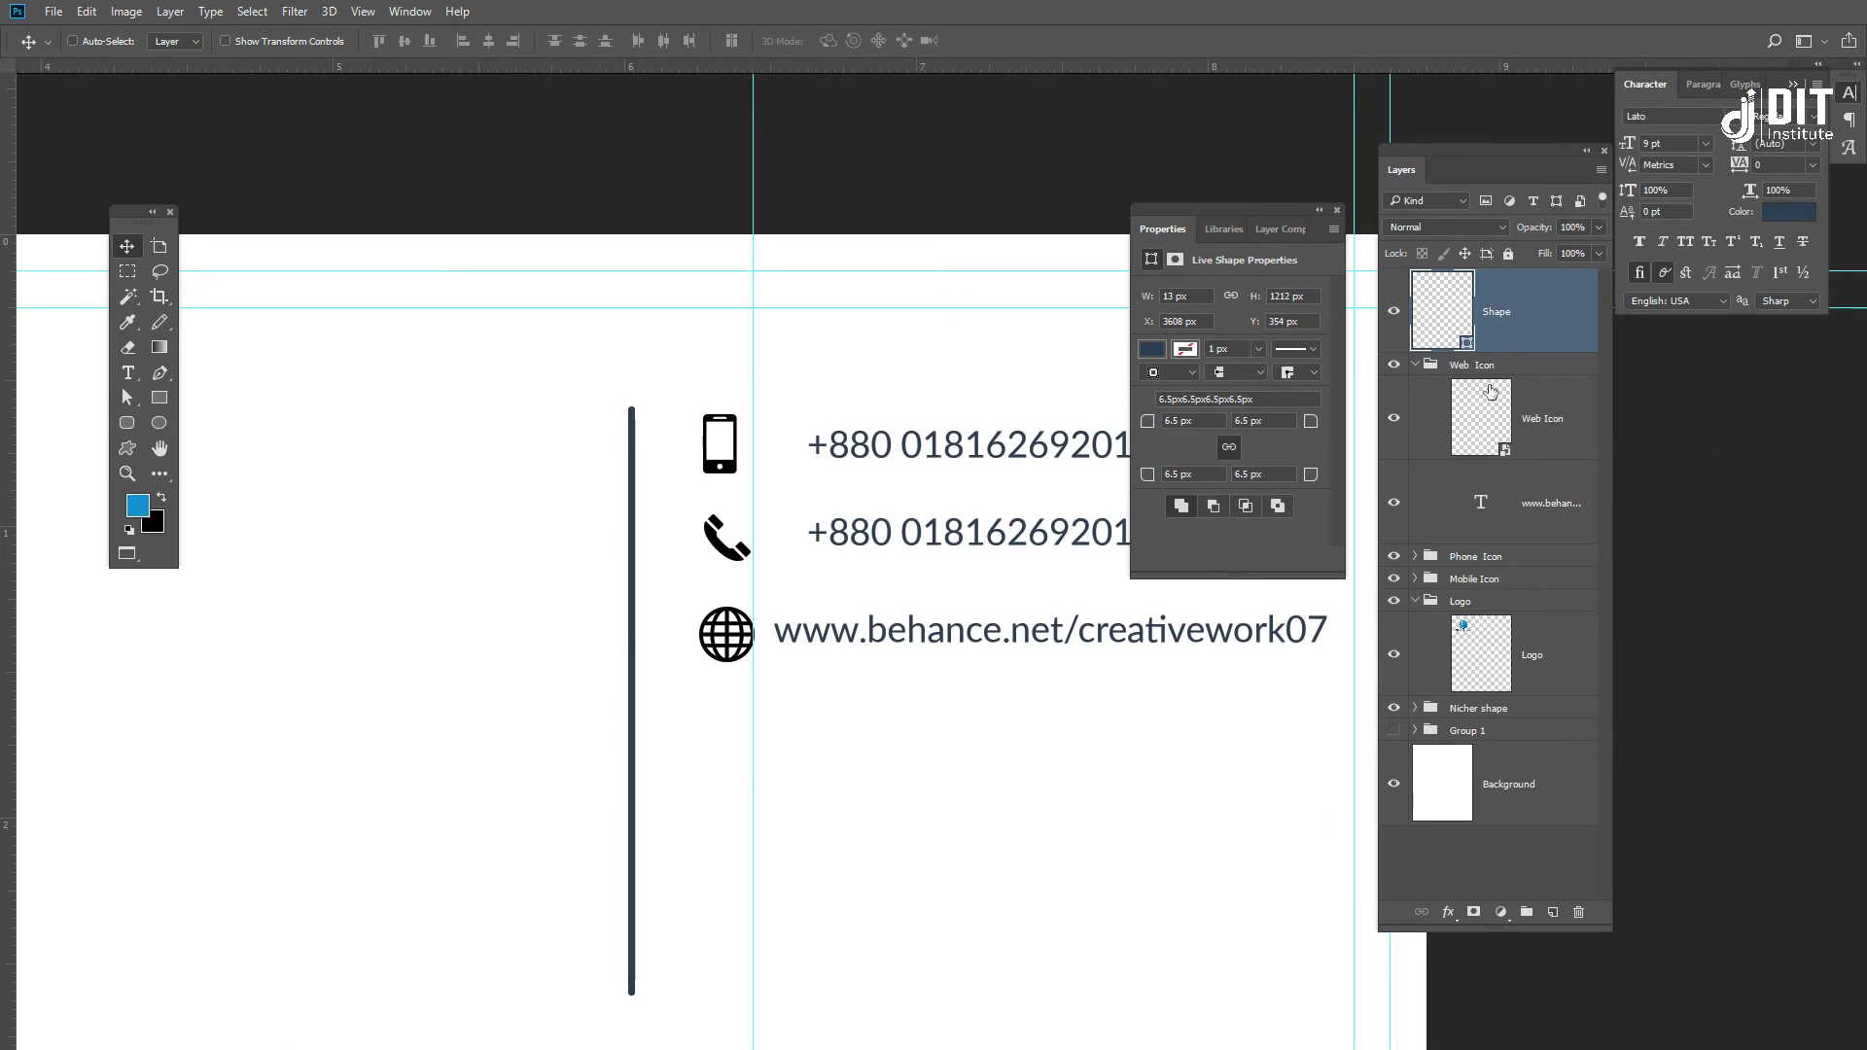
Select the Web, Phone and Mobile Icon groups and shift them two pixels left
left_click(1415, 365)
left_click(1523, 416, "shift")
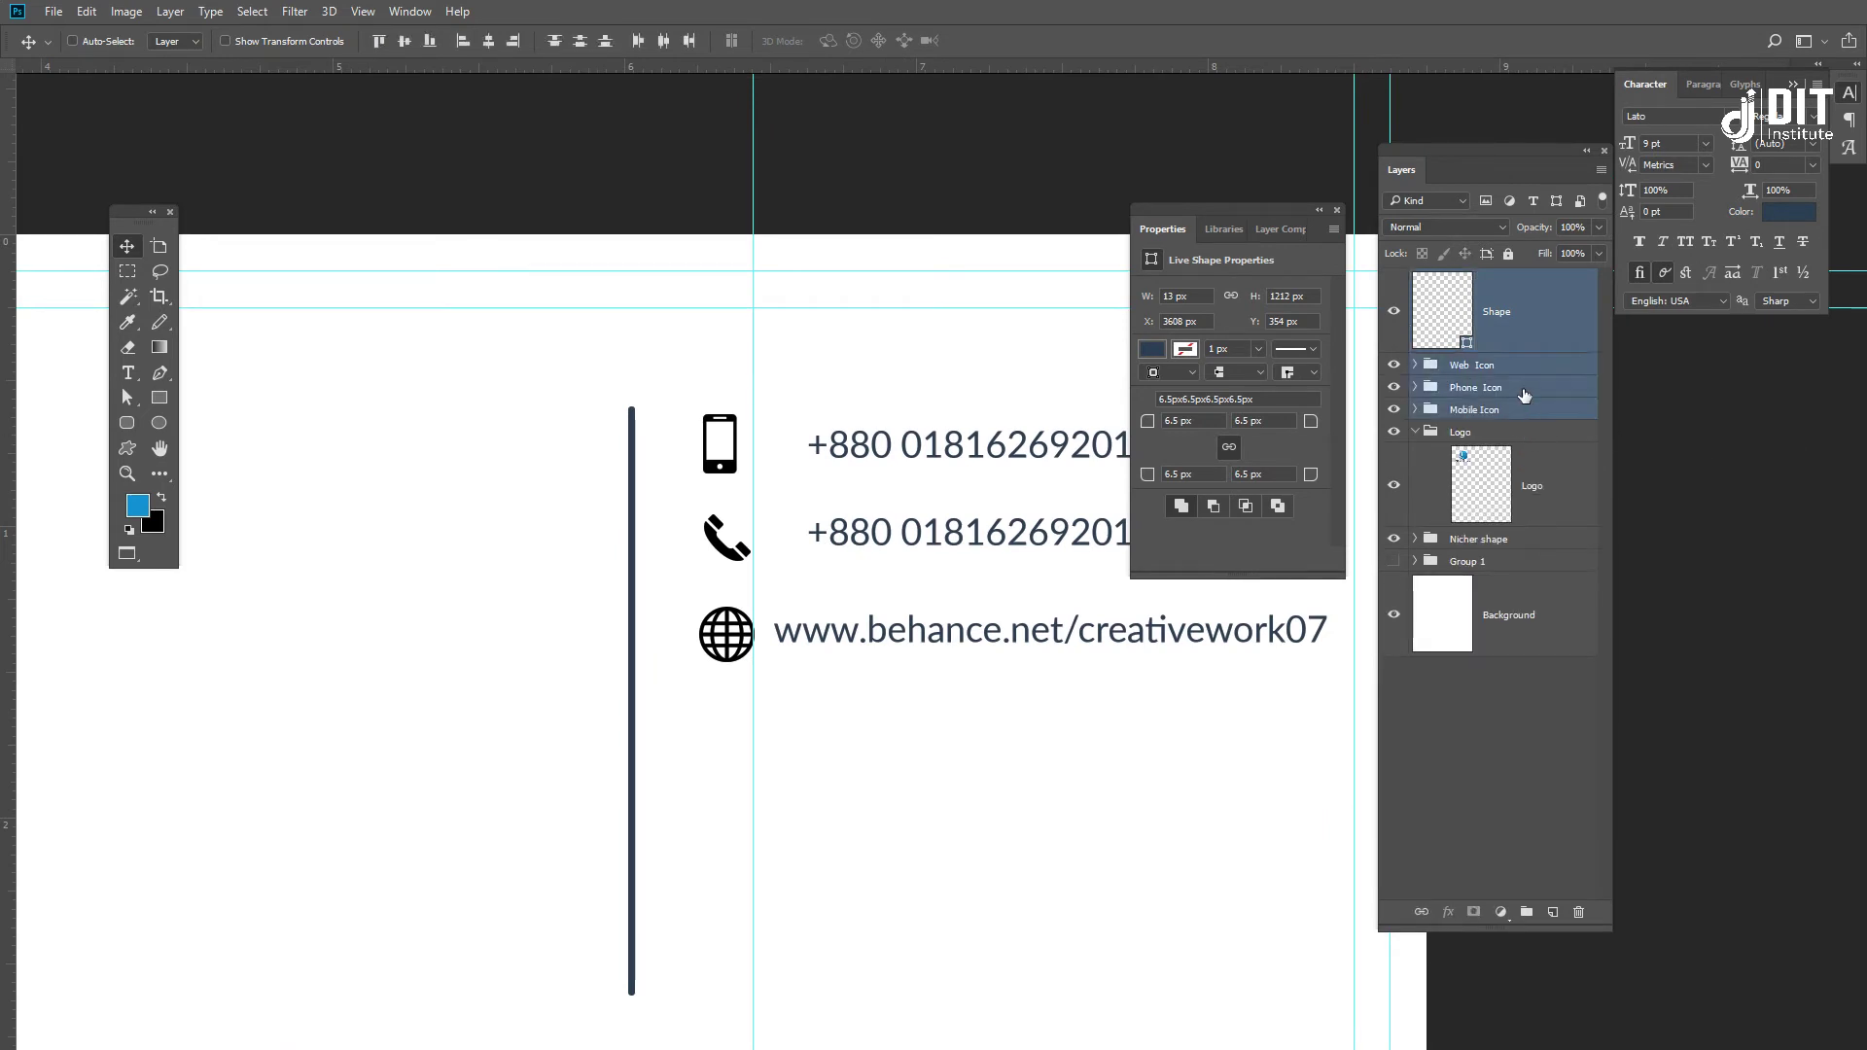
left_click(1522, 375)
left_click(1527, 416, "shift")
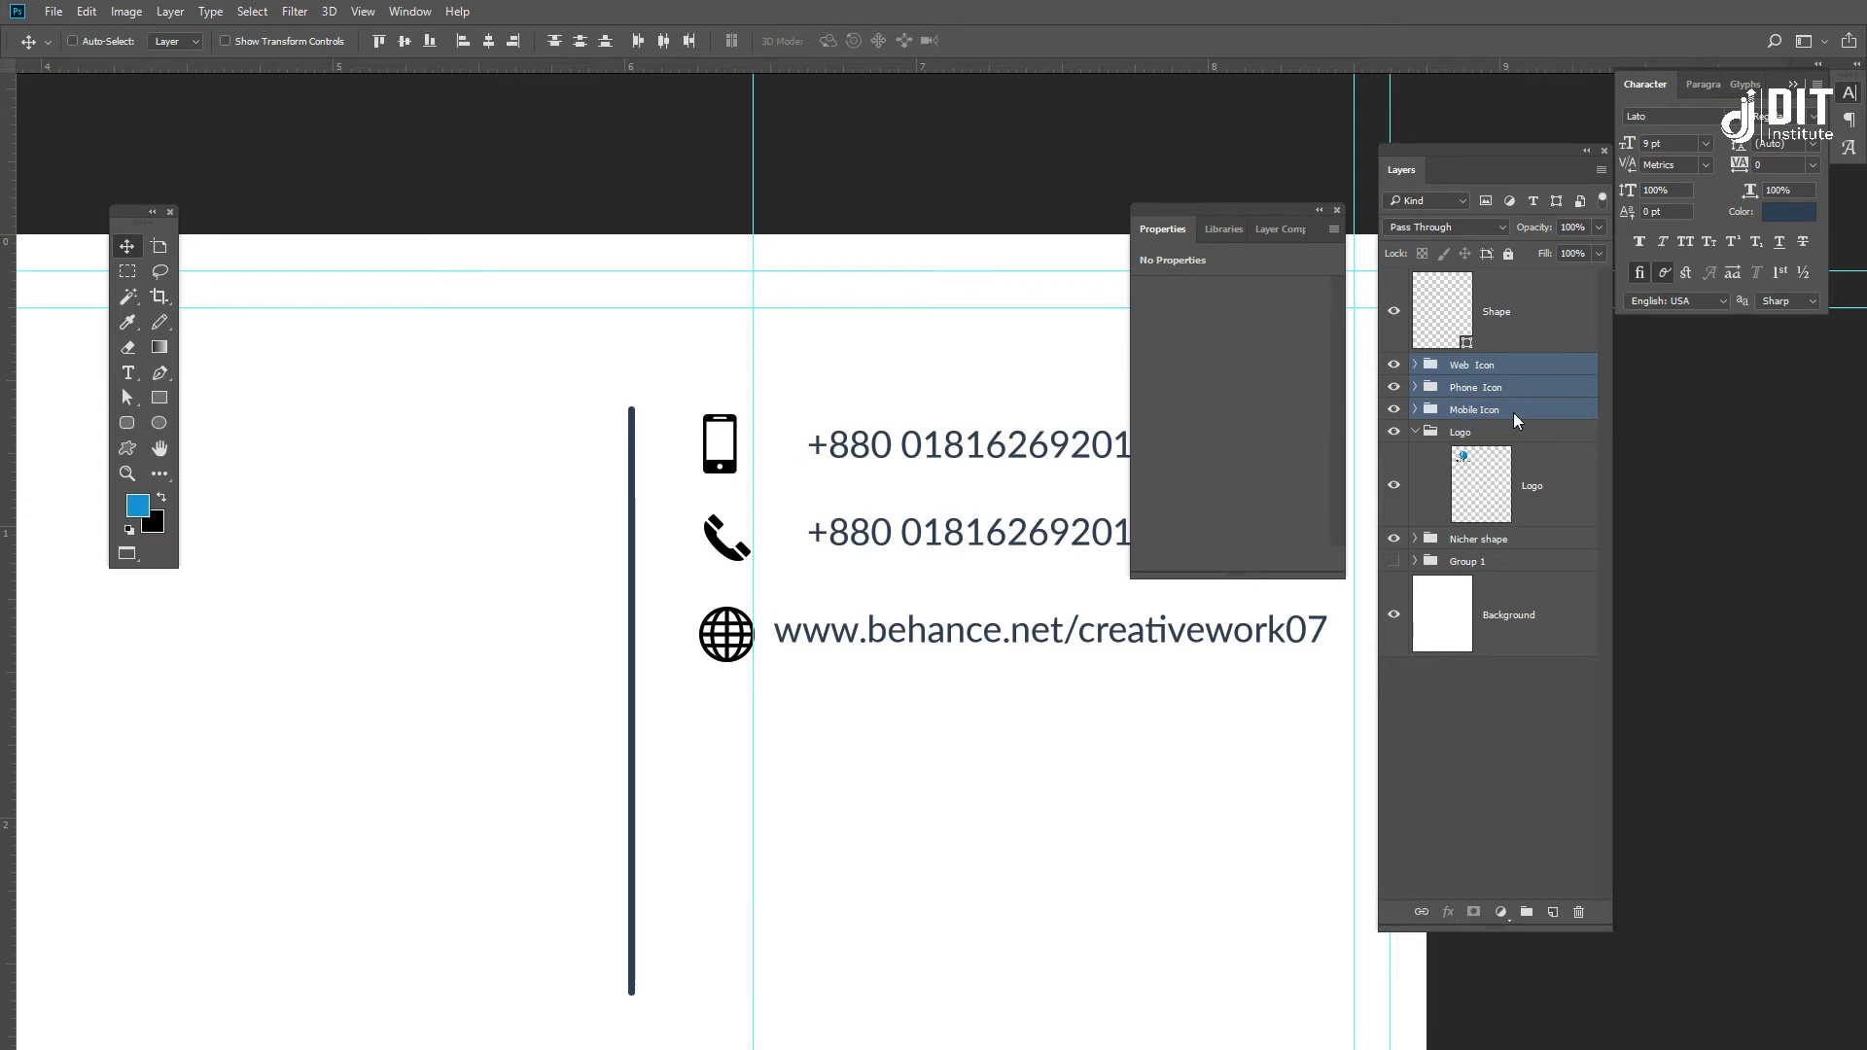
key("Left")
key("Left")
key("Left")
key("Left")
key("Left")
key("Left")
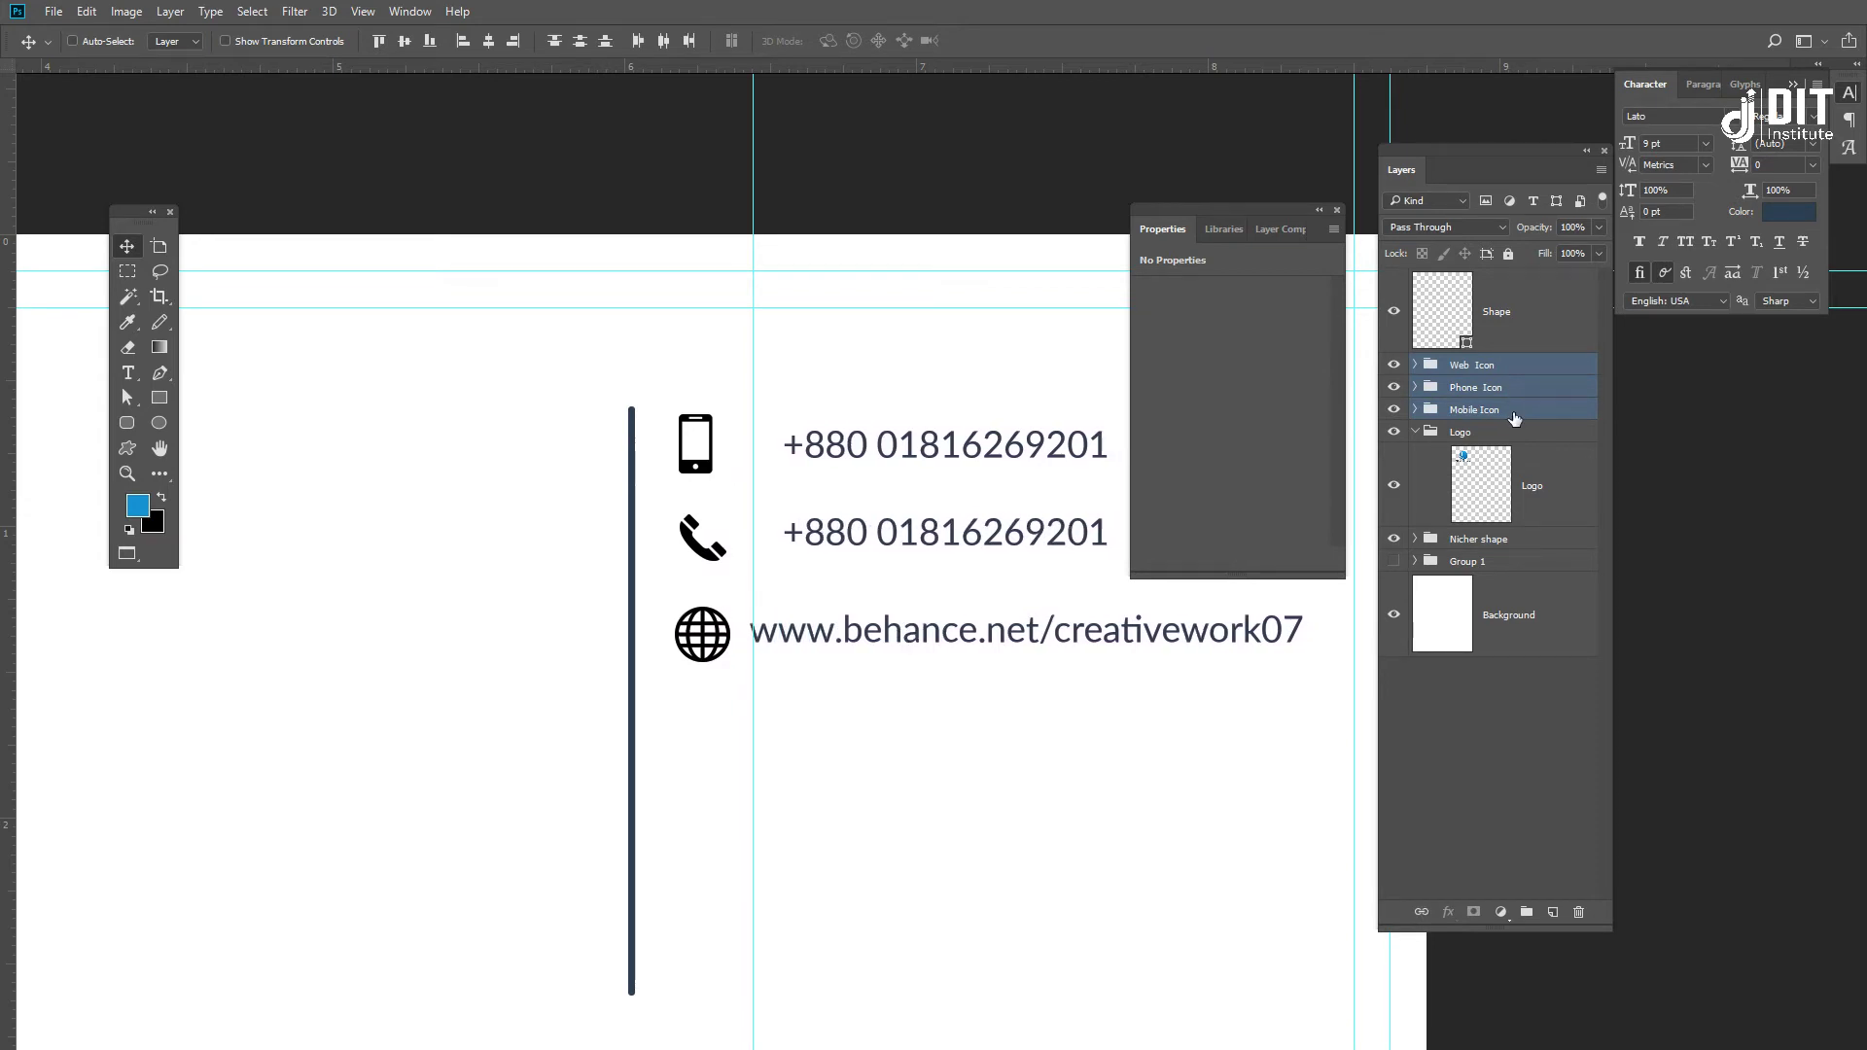
key("Left")
key("Left")
key("Left")
key("Left")
key("Left")
key("Left")
key("Left")
key("Left")
key("Left")
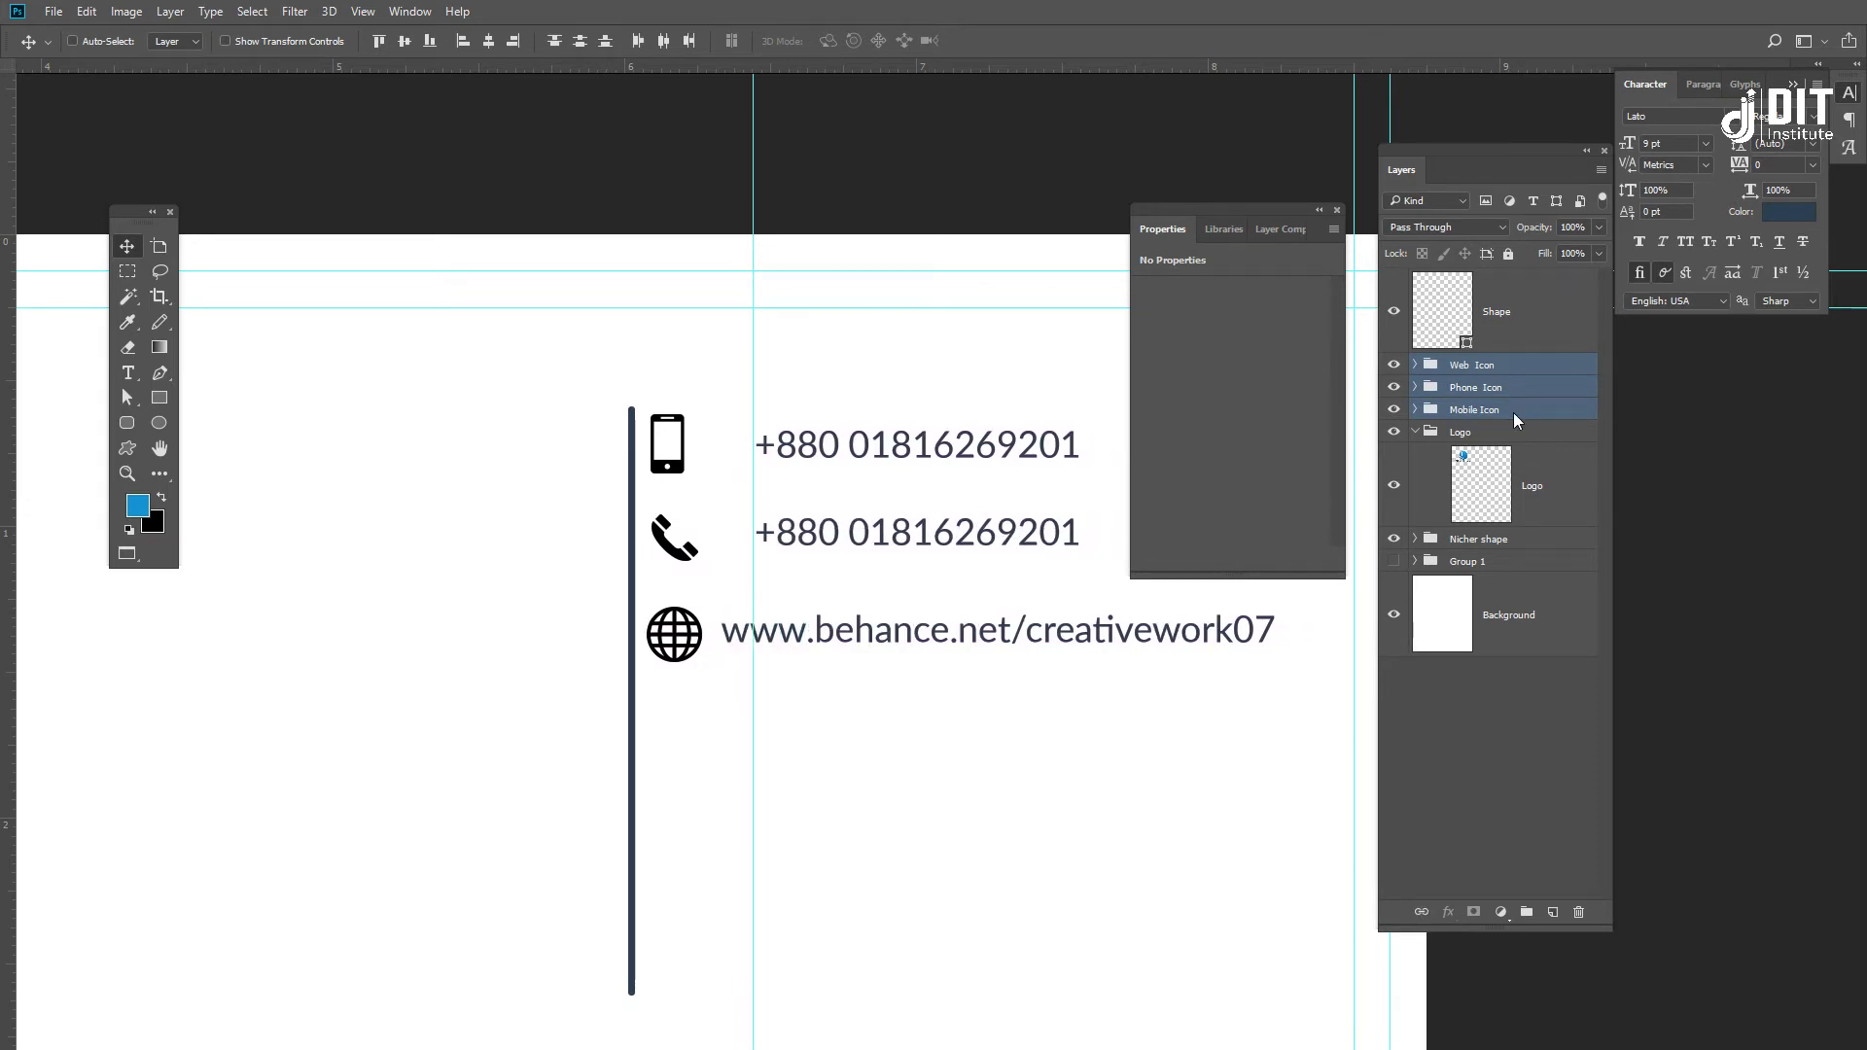
key("Left")
key("Right")
key("Right")
key("Right")
key("Right")
key("Right")
key("Right")
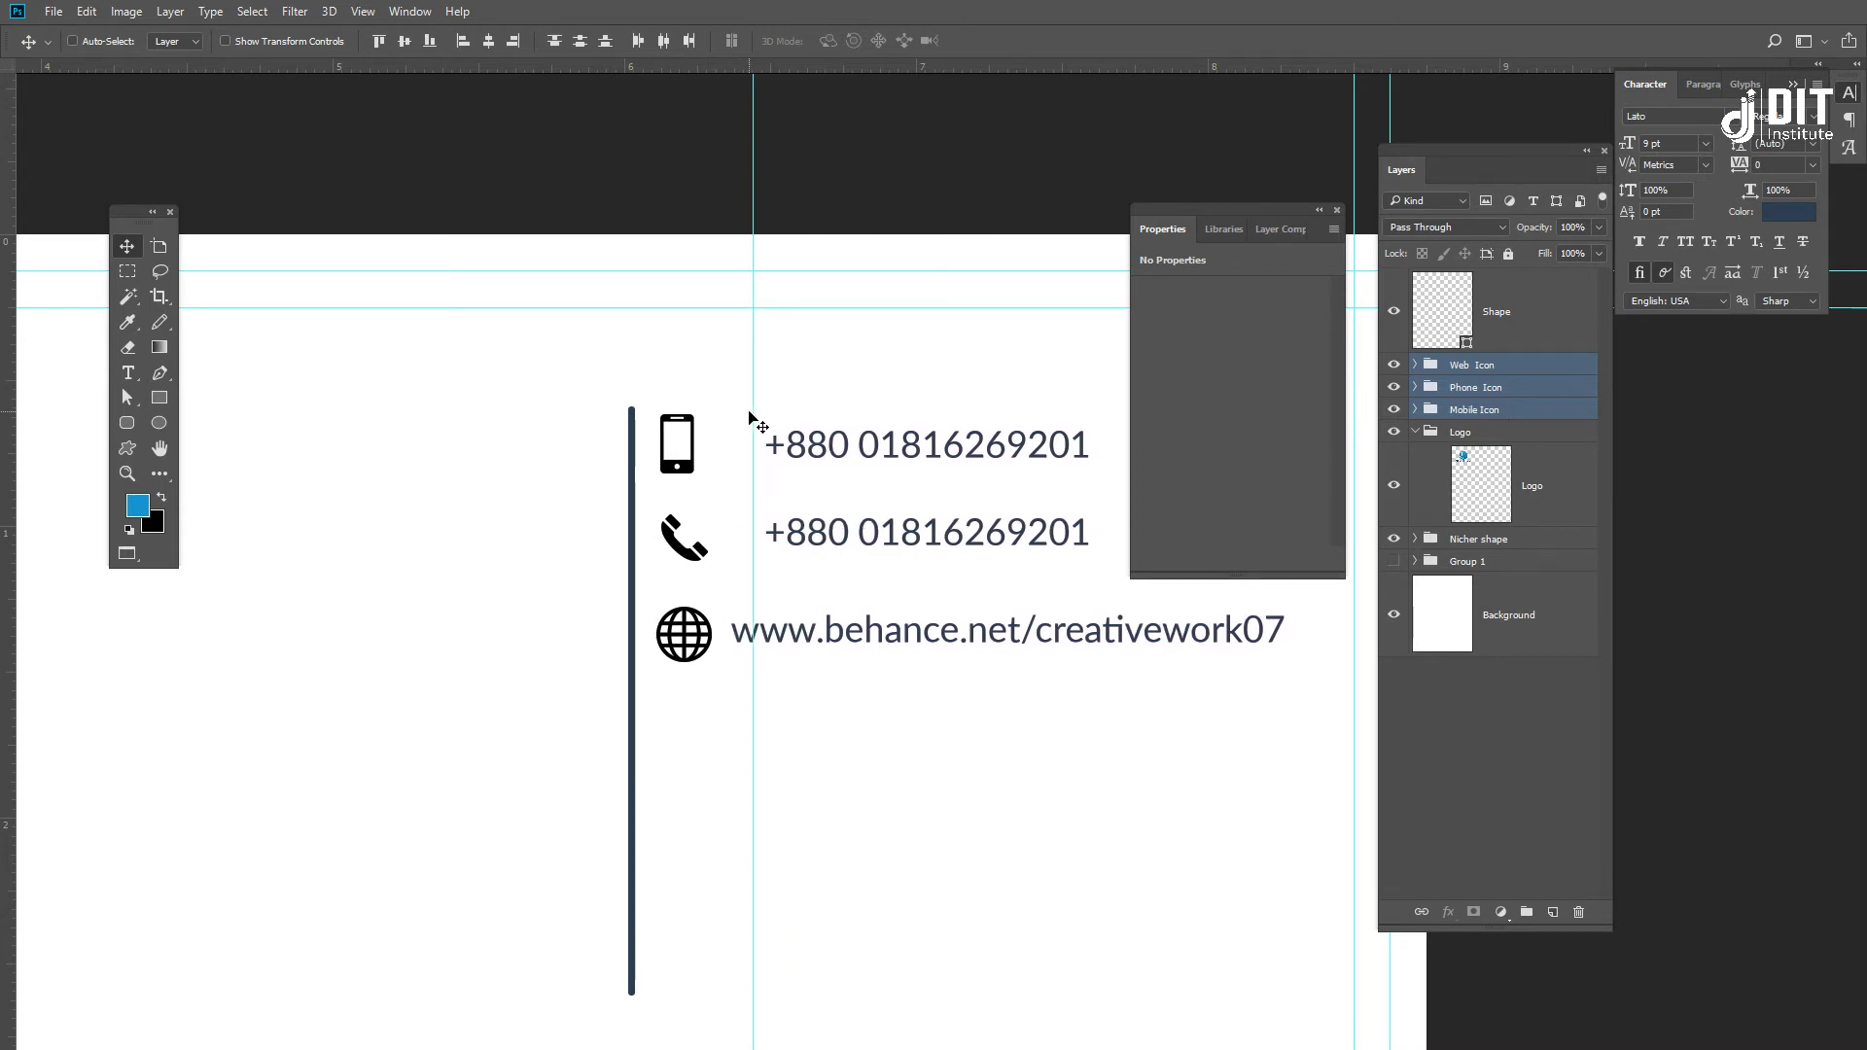
Move a guide left, nudge the globe icon right, and add a guide at the text's left edge
left_click_drag(750, 425, 666, 430)
right_click(701, 640)
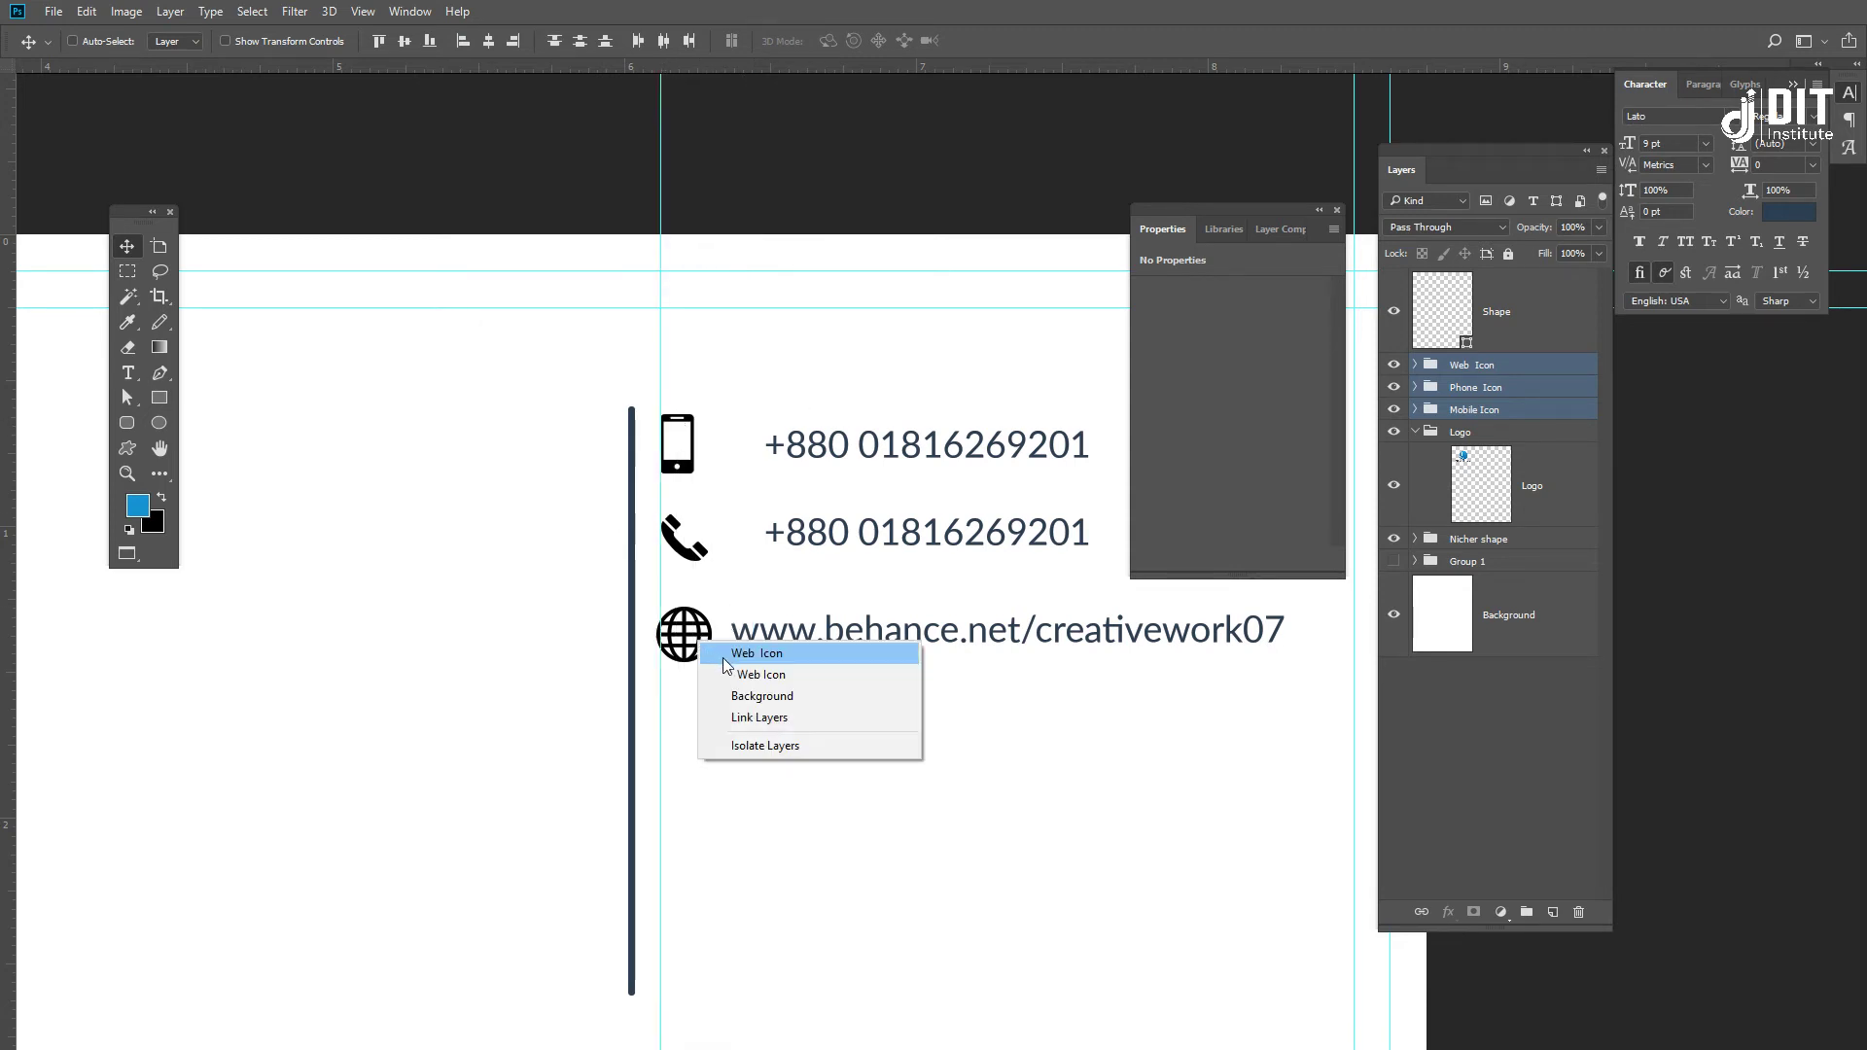
left_click(744, 669)
key("Right")
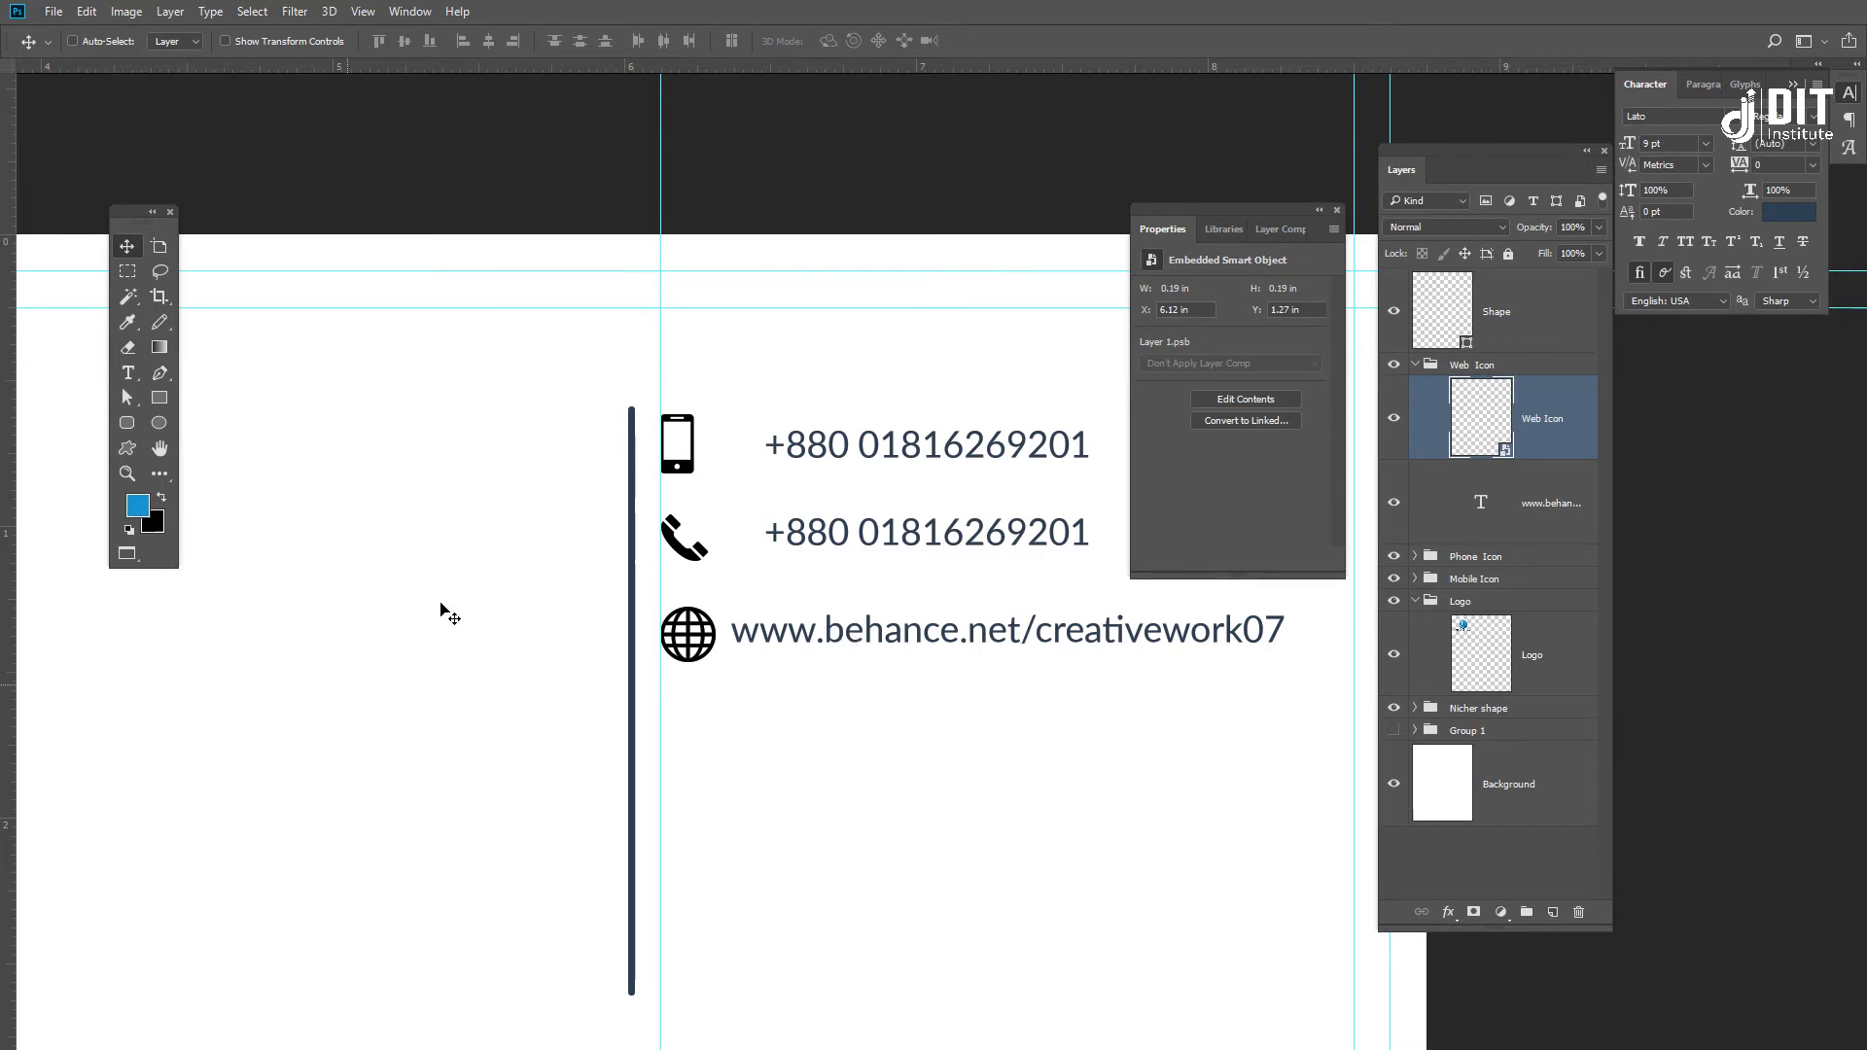
left_click_drag(5, 701, 758, 710)
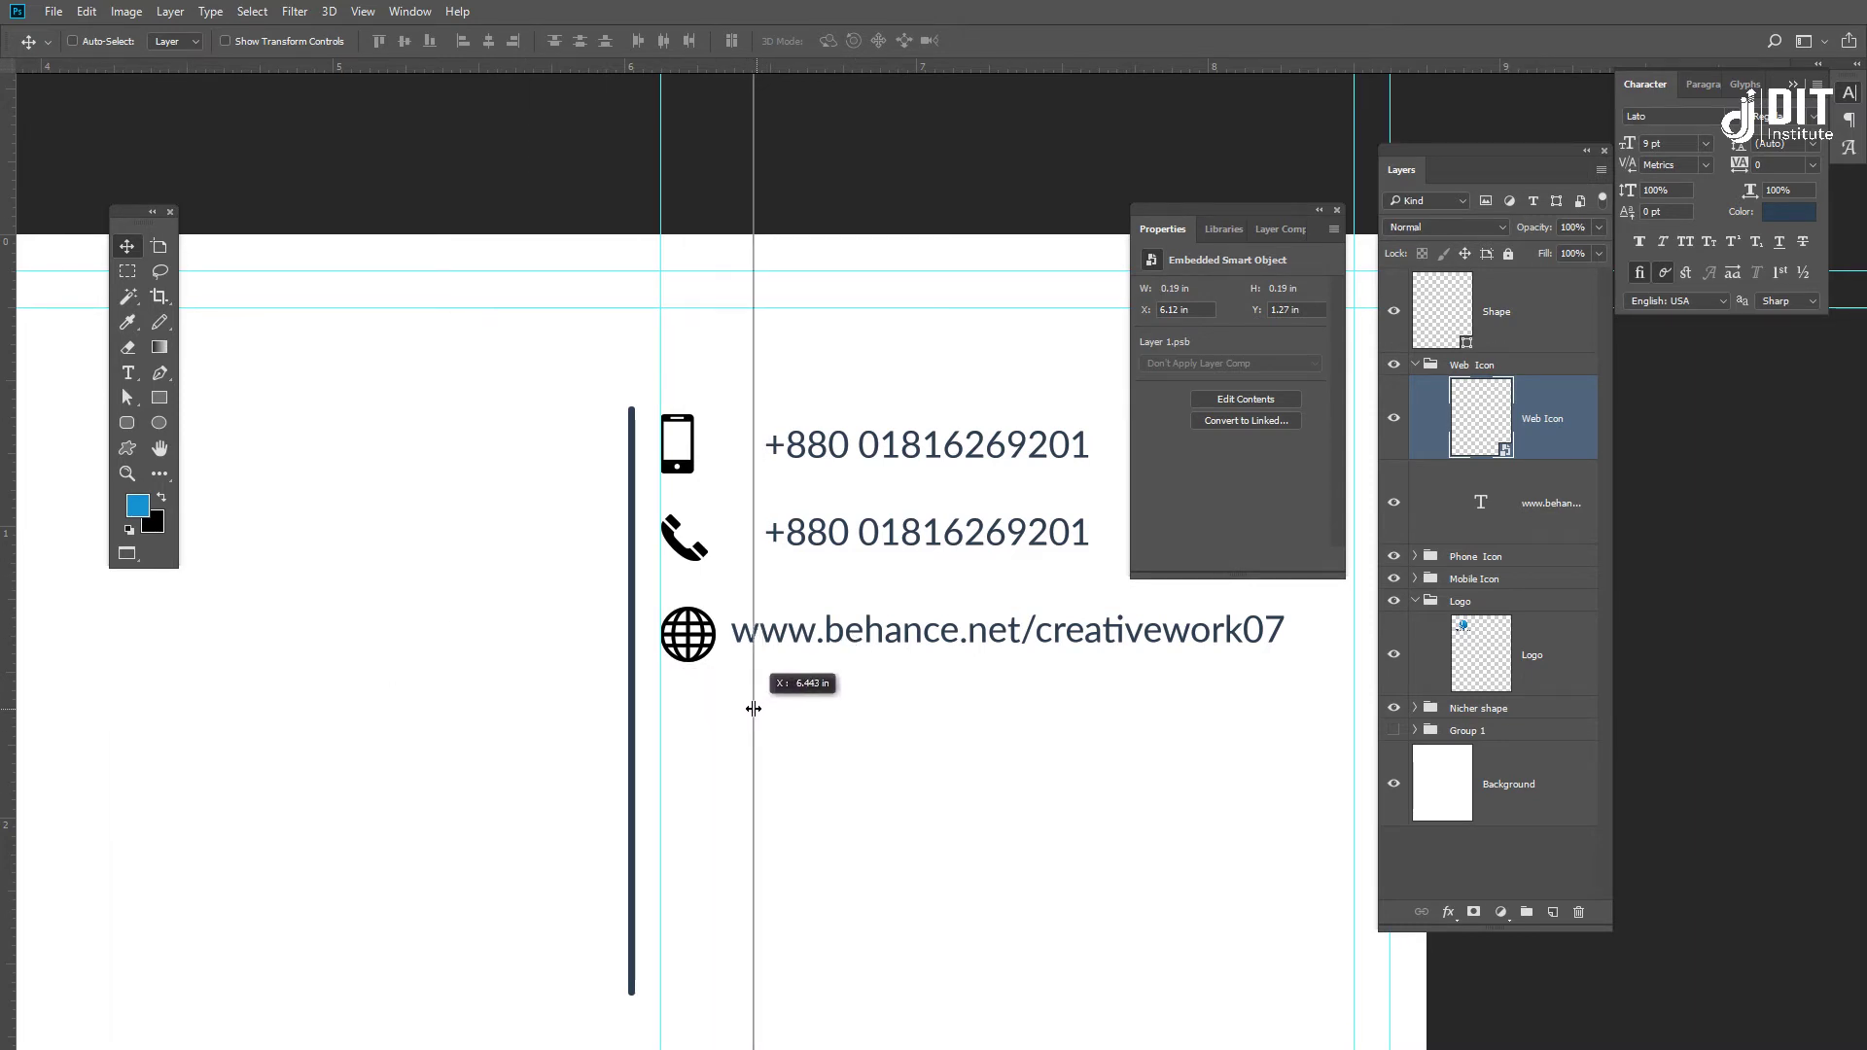
left_click_drag(758, 710, 747, 709)
Nudge both phone number text layers two pixels left onto the guide
right_click(921, 457)
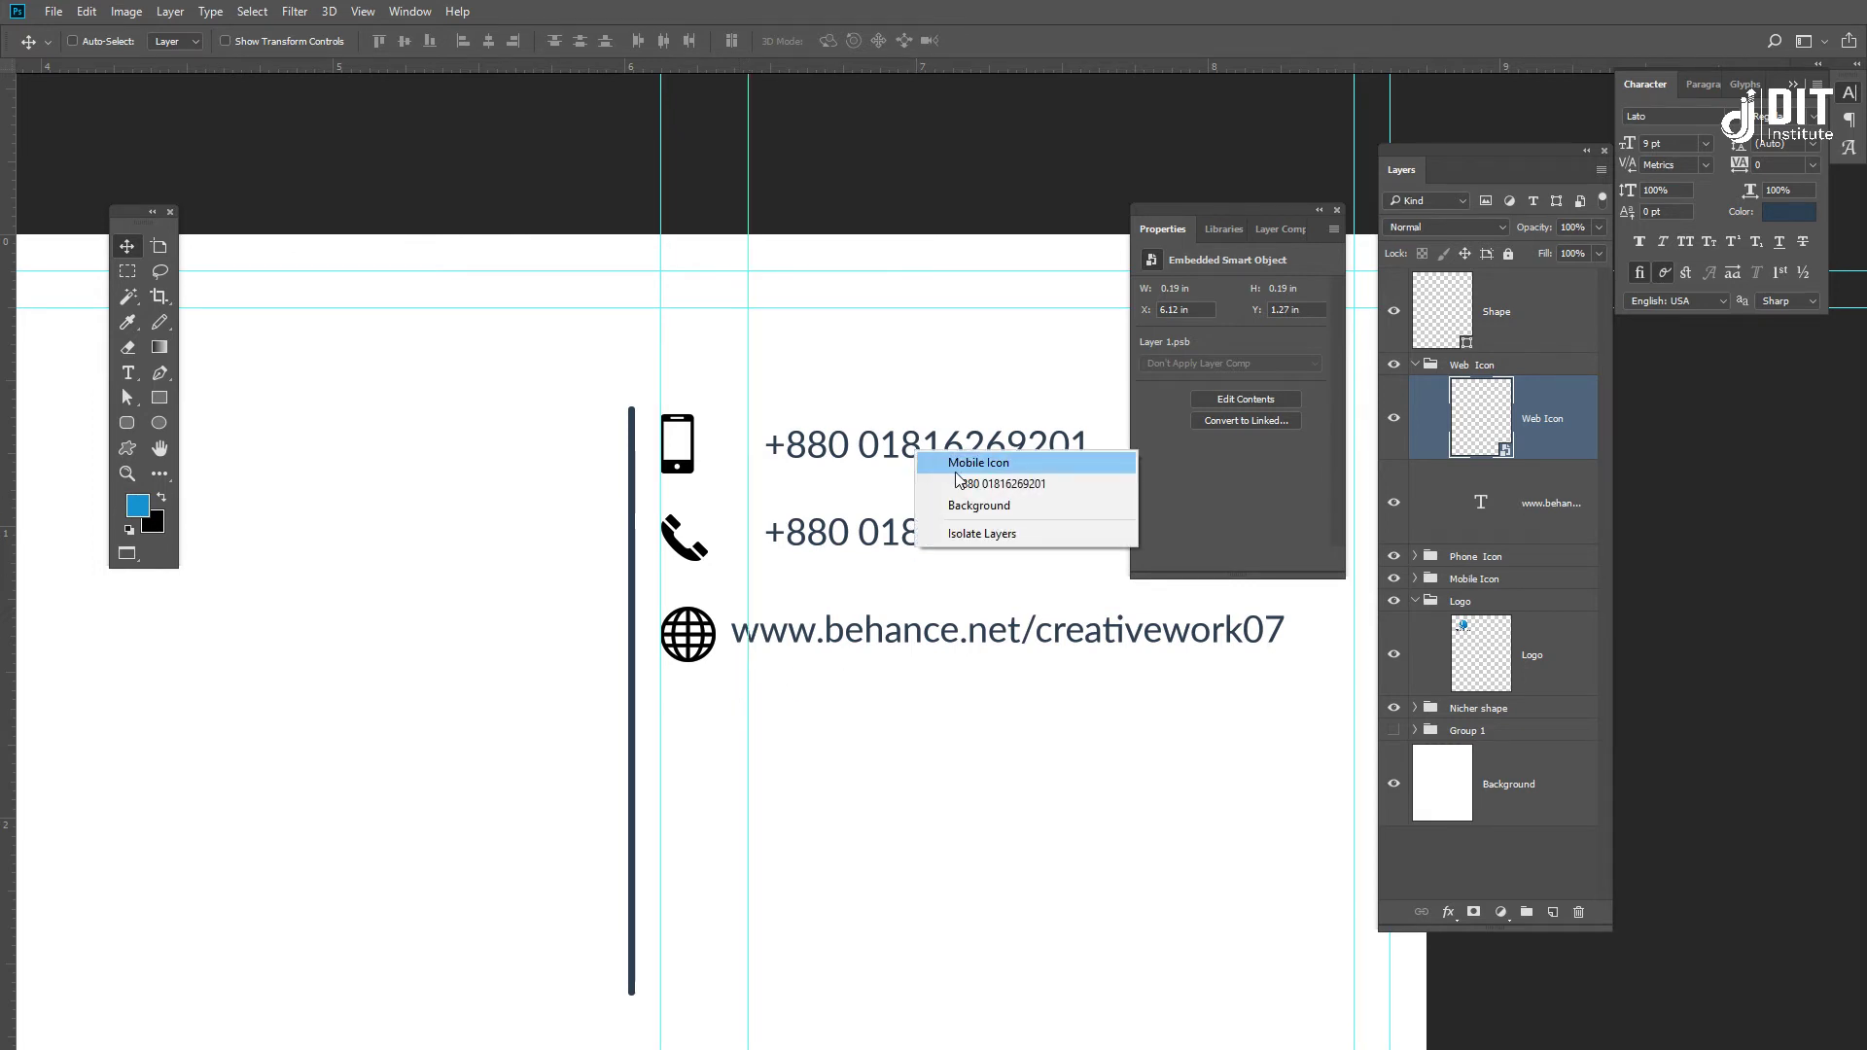
left_click(966, 485)
key("Left")
key("Left")
key("Left")
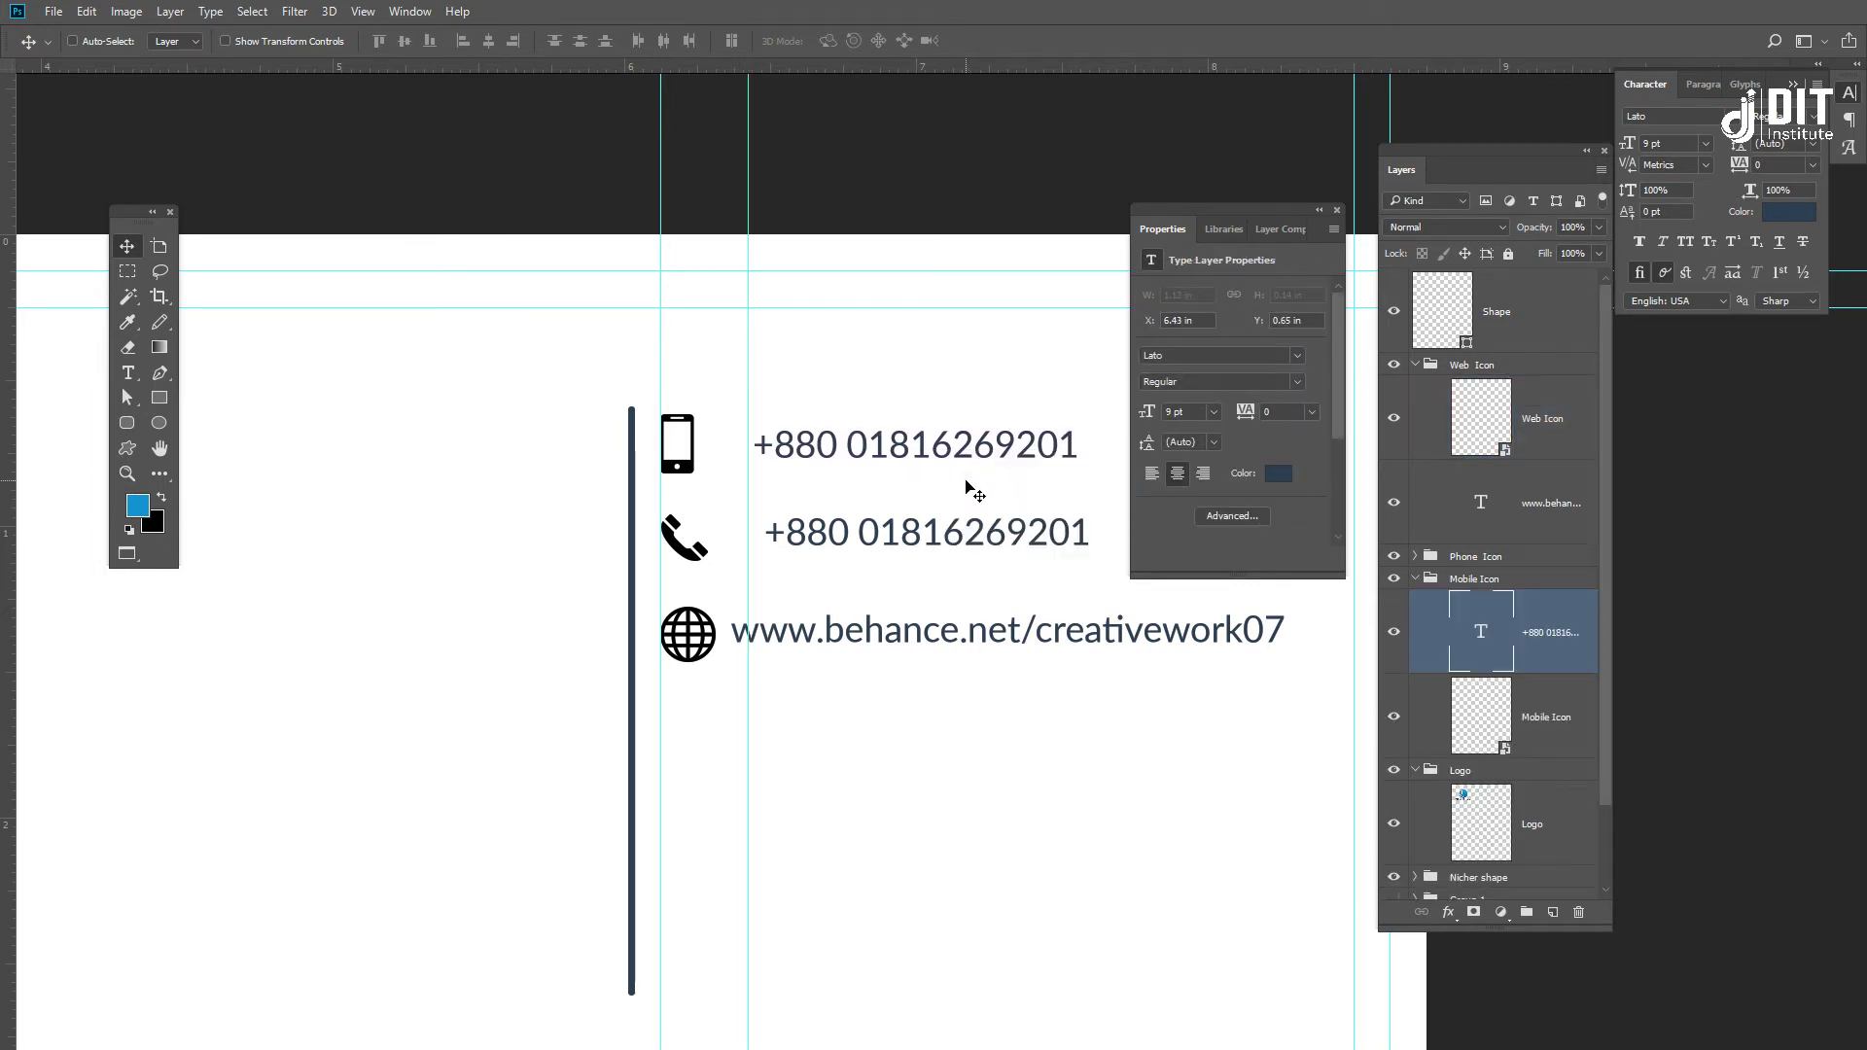
key("Left")
key("Left")
key("Left")
right_click(916, 545)
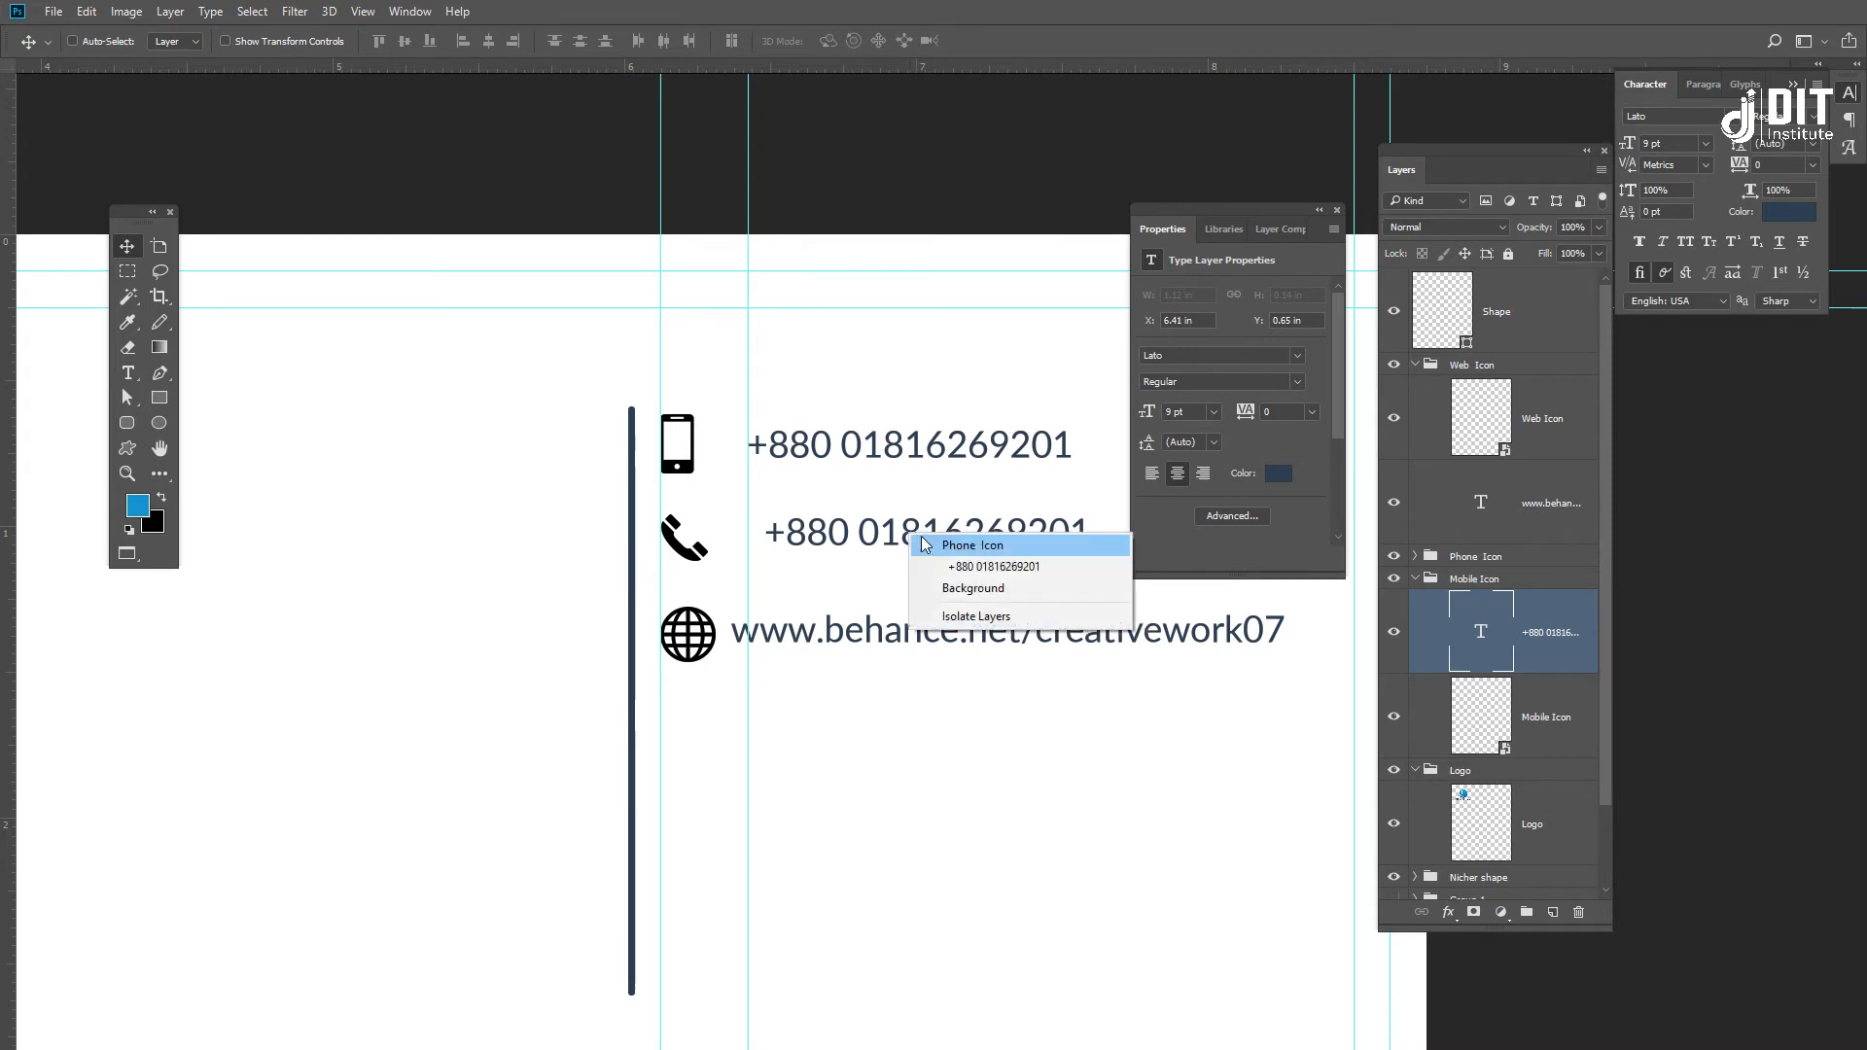
left_click(952, 564)
key("Left")
key("Left")
key("Left")
key("Left")
key("Left")
key("Left")
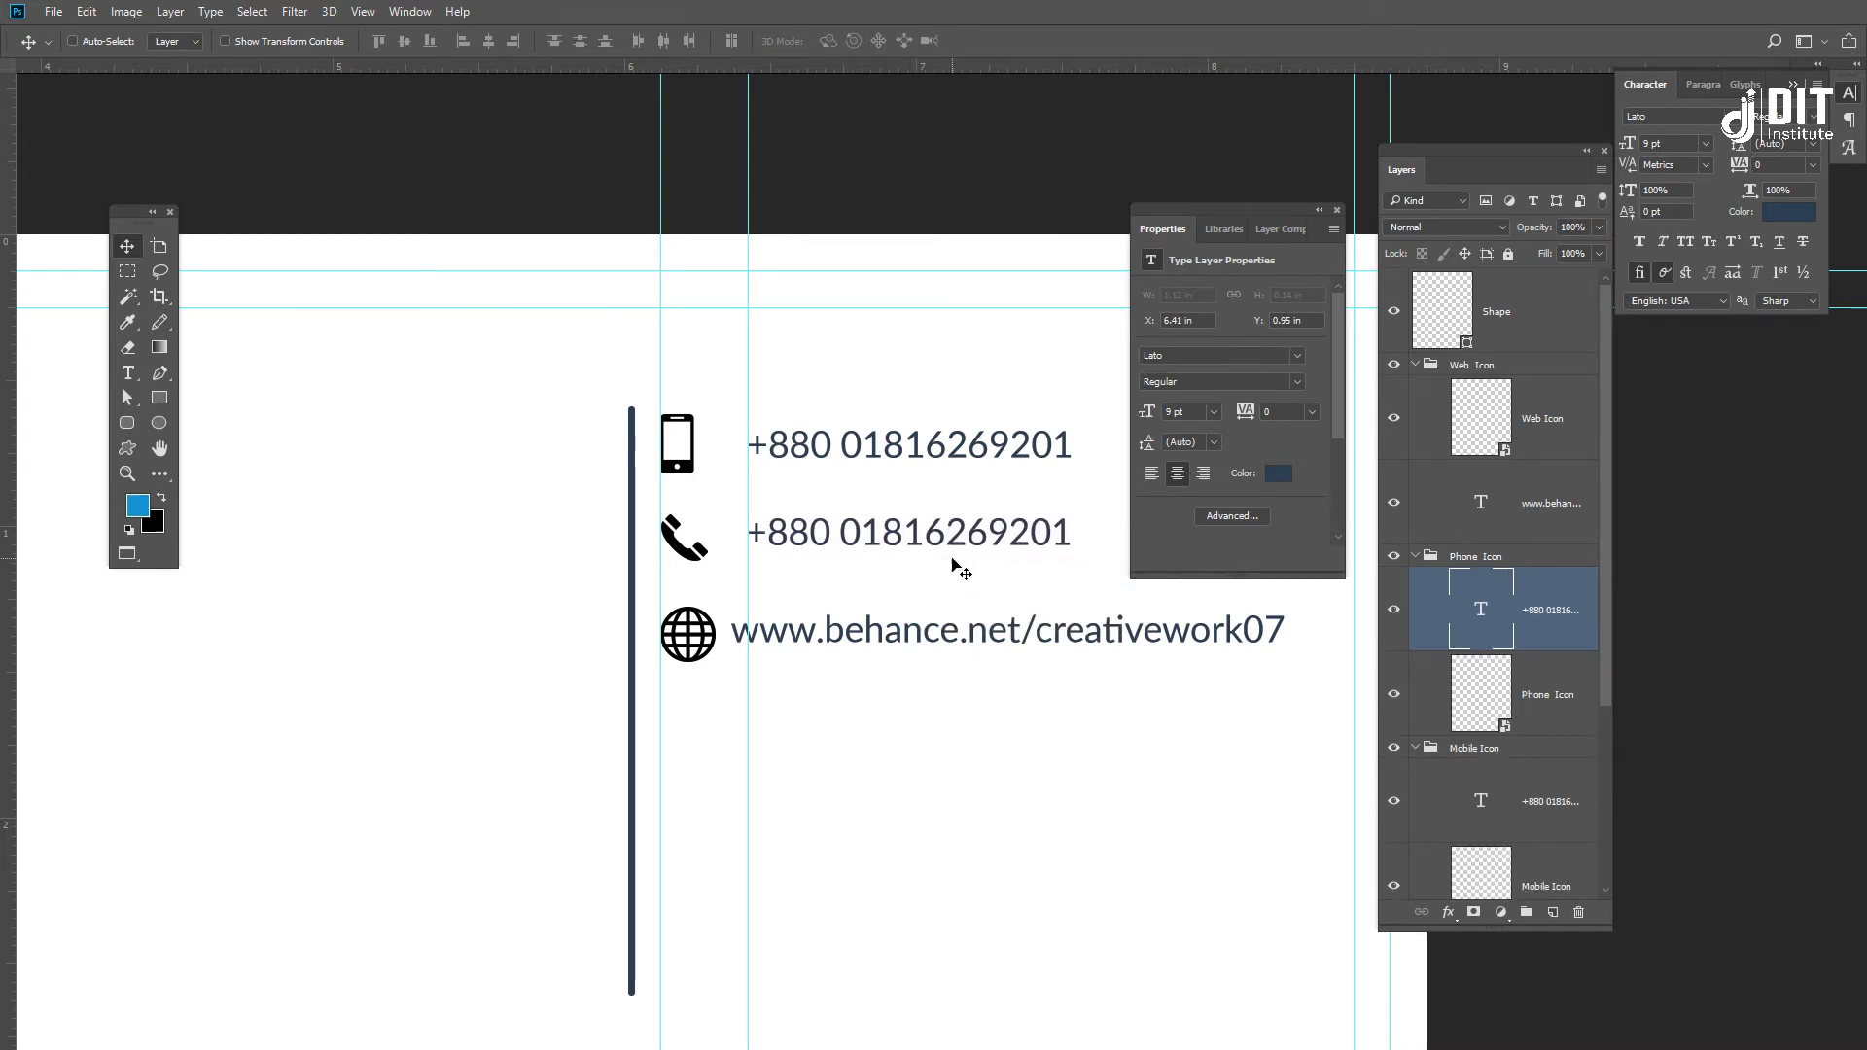
key("Left")
key("Left")
key("Left")
Nudge the URL text layer two pixels right onto the guide and collapse the Web Icon group
right_click(832, 627)
left_click(877, 660)
key("Right")
key("Right")
key("Right")
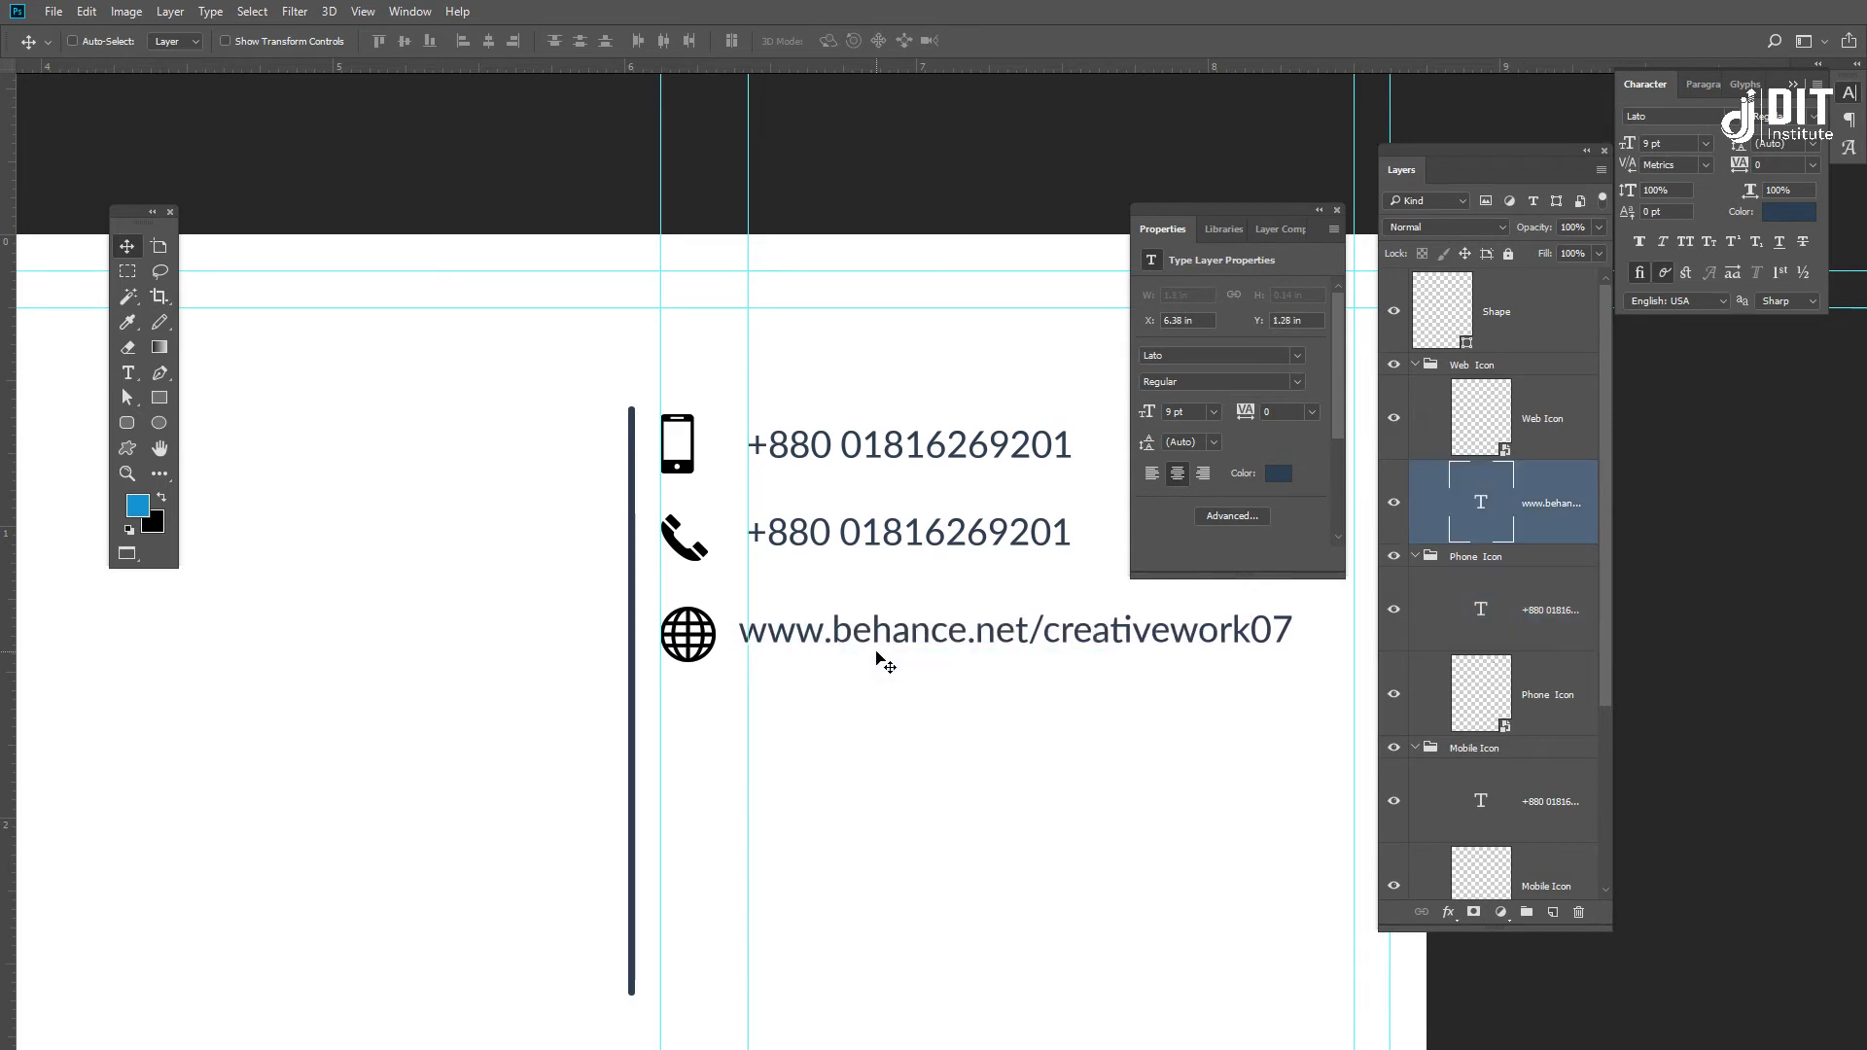
key("Right")
key("Right")
key("Right")
key("Right")
key("Right")
key("Right")
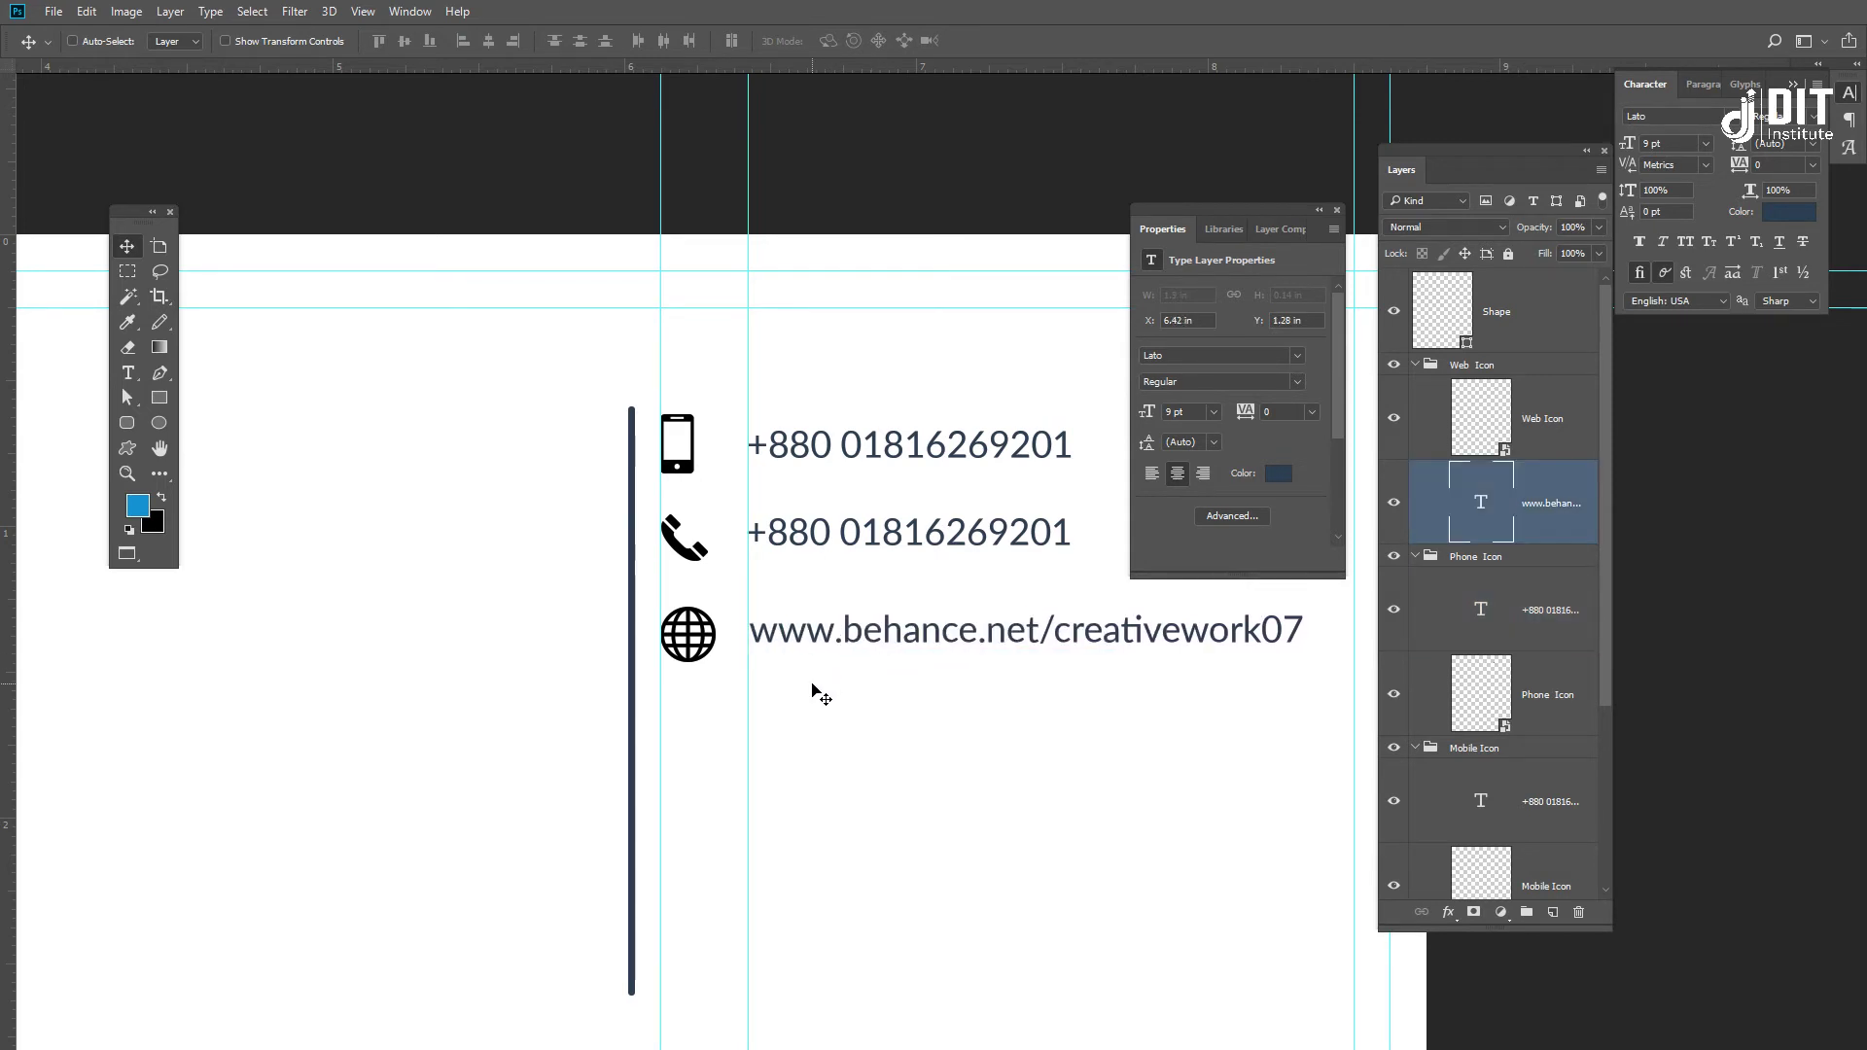
key("ctrl+minus")
left_click(1415, 365)
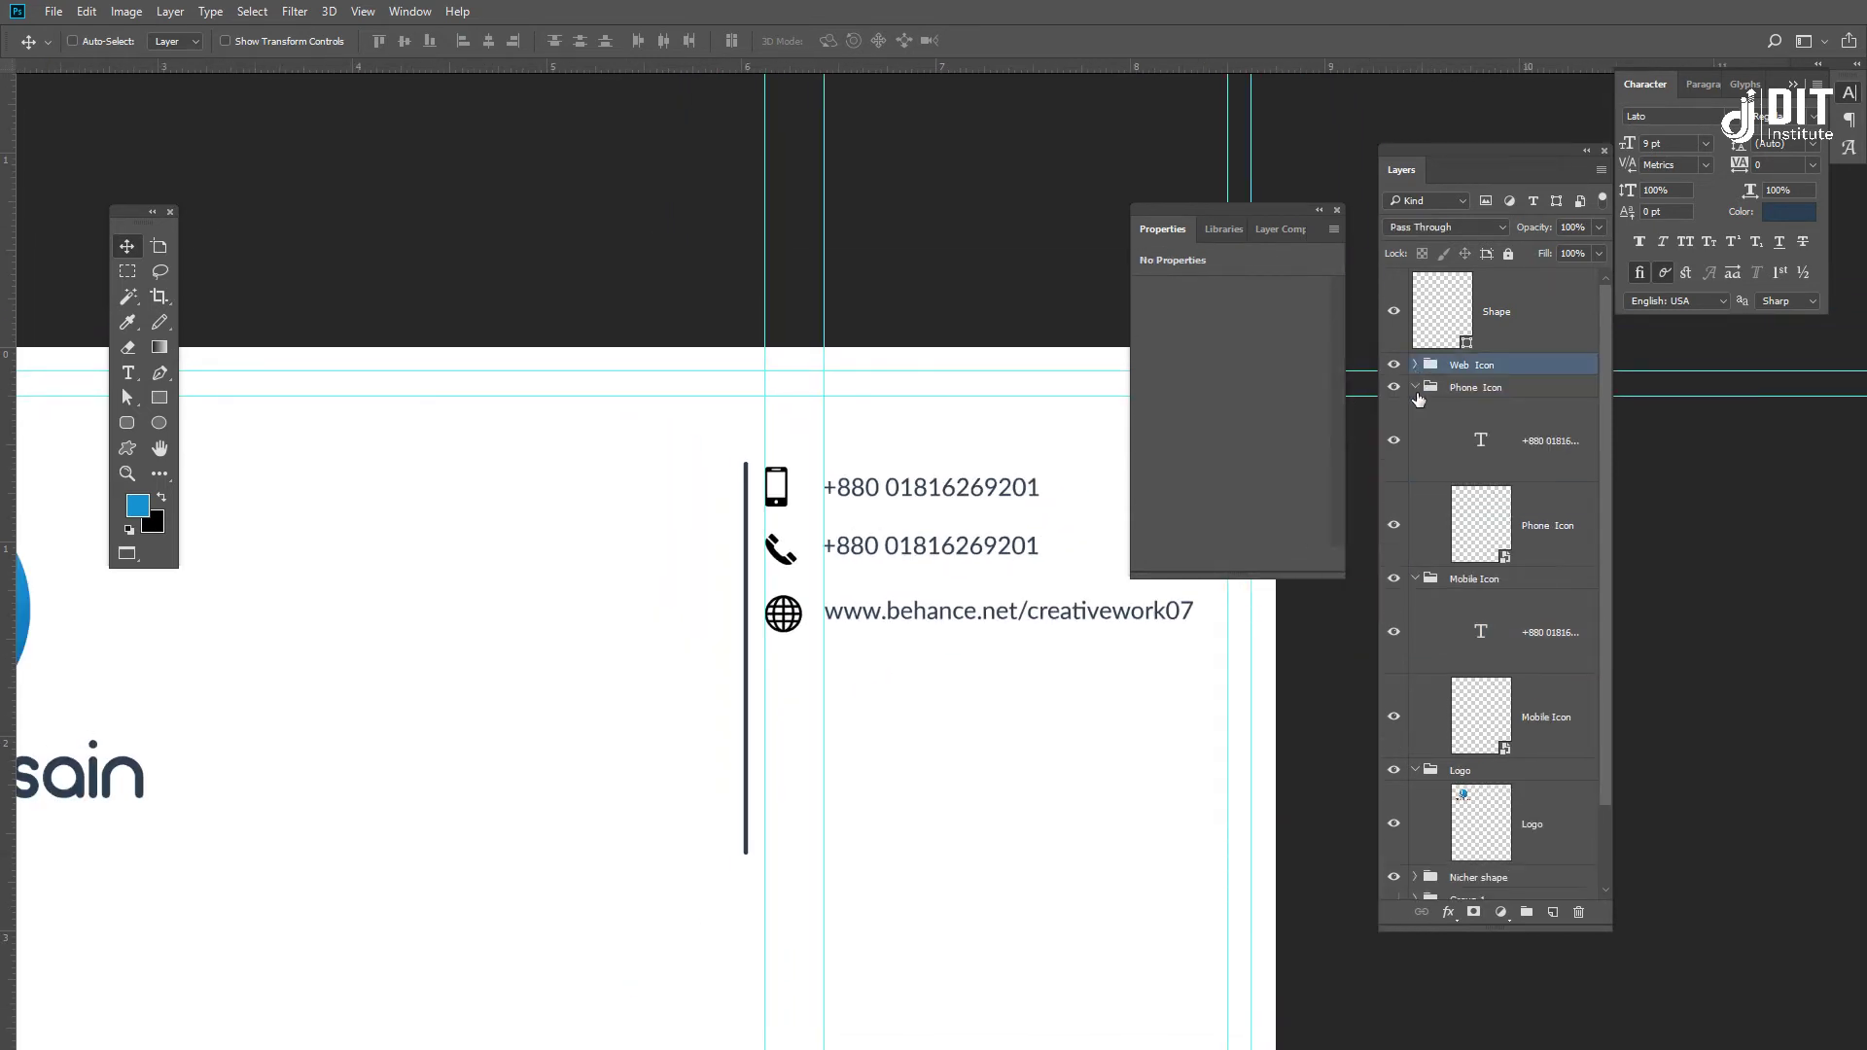
Collapse the Phone and Mobile Icon groups, select all three groups, and distribute their vertical centres
left_click(1415, 387)
left_click(1459, 409)
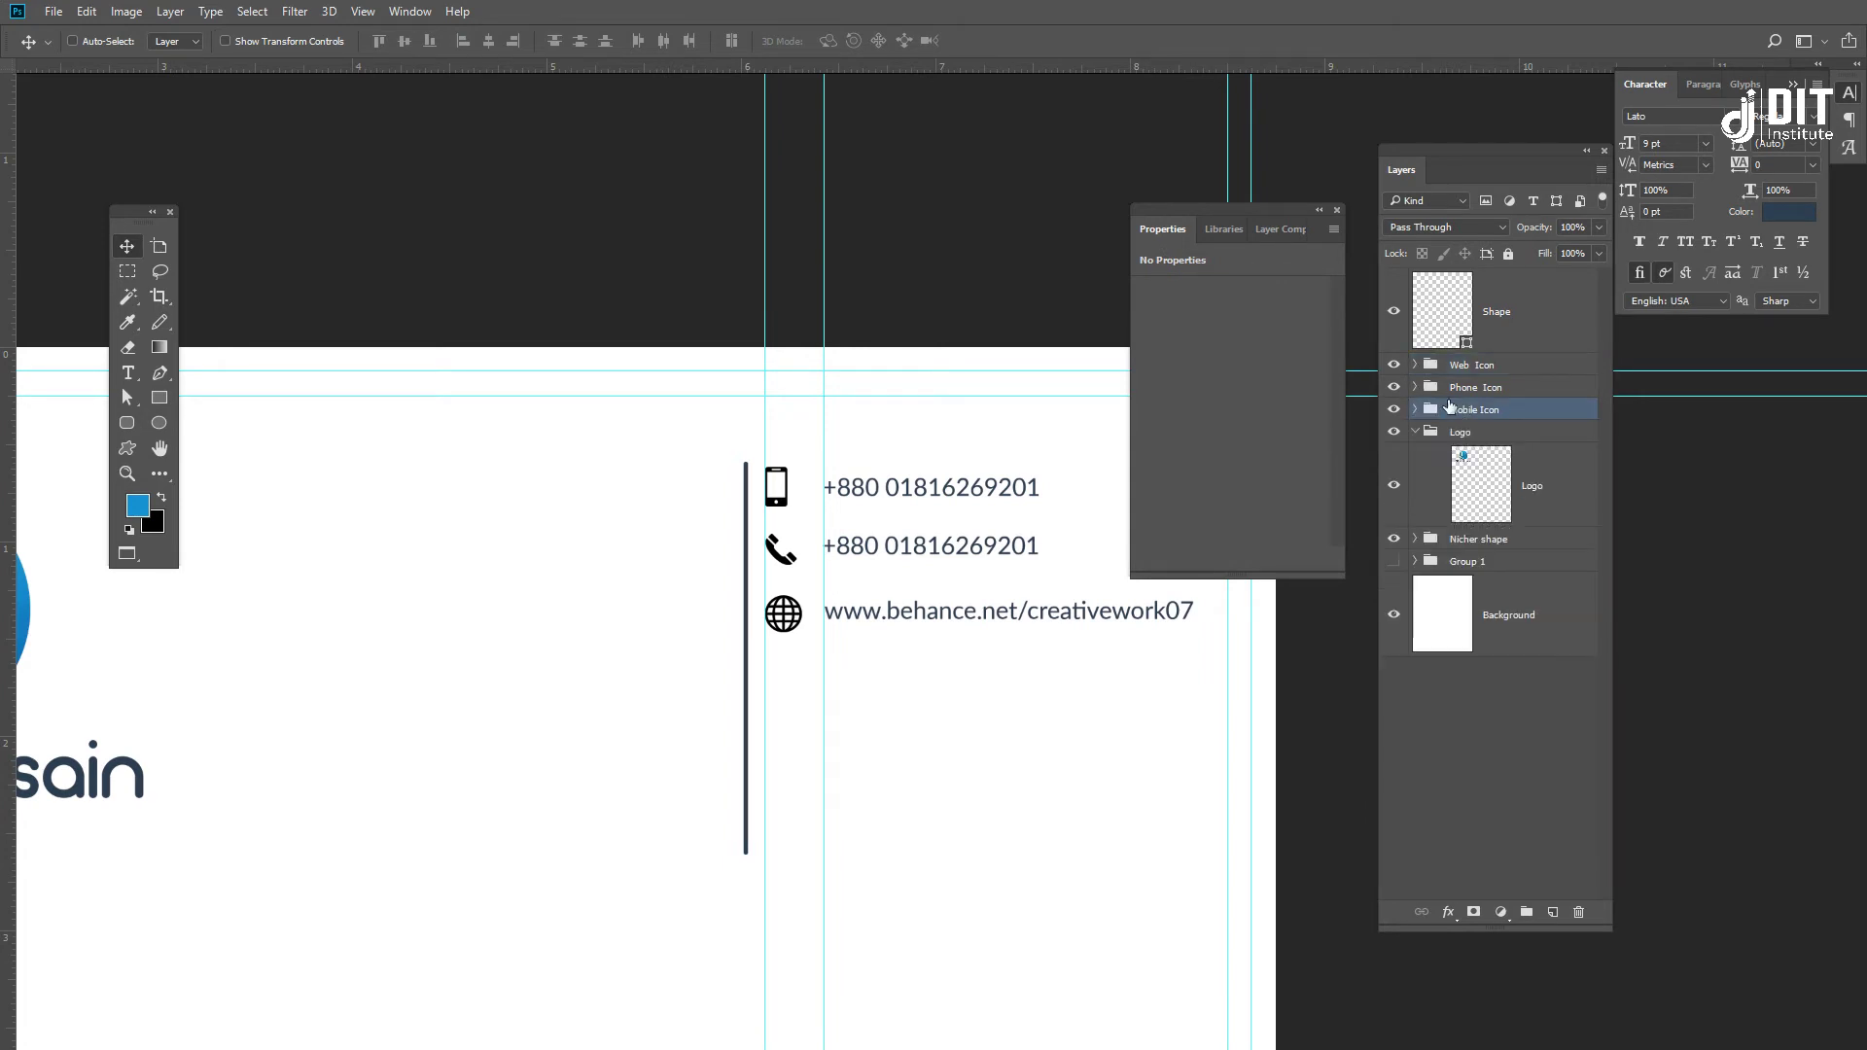
left_click(1463, 368, "shift")
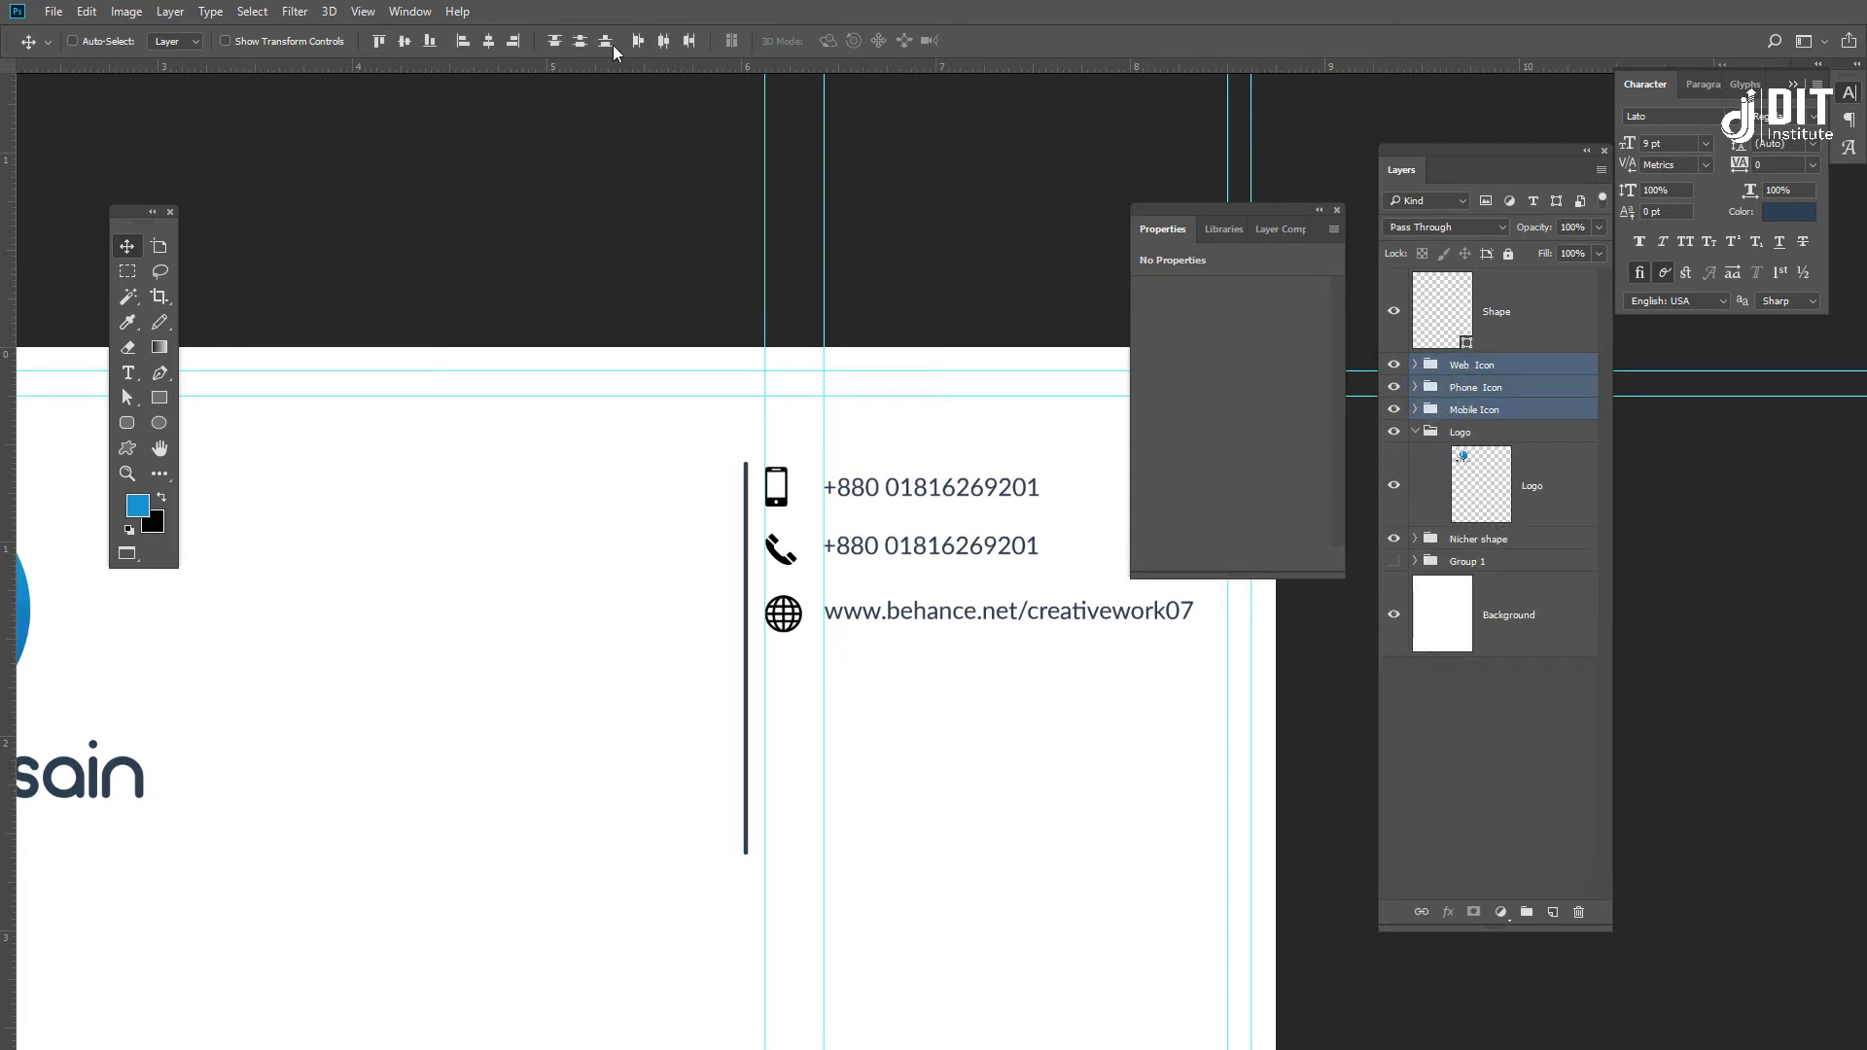
left_click(580, 43)
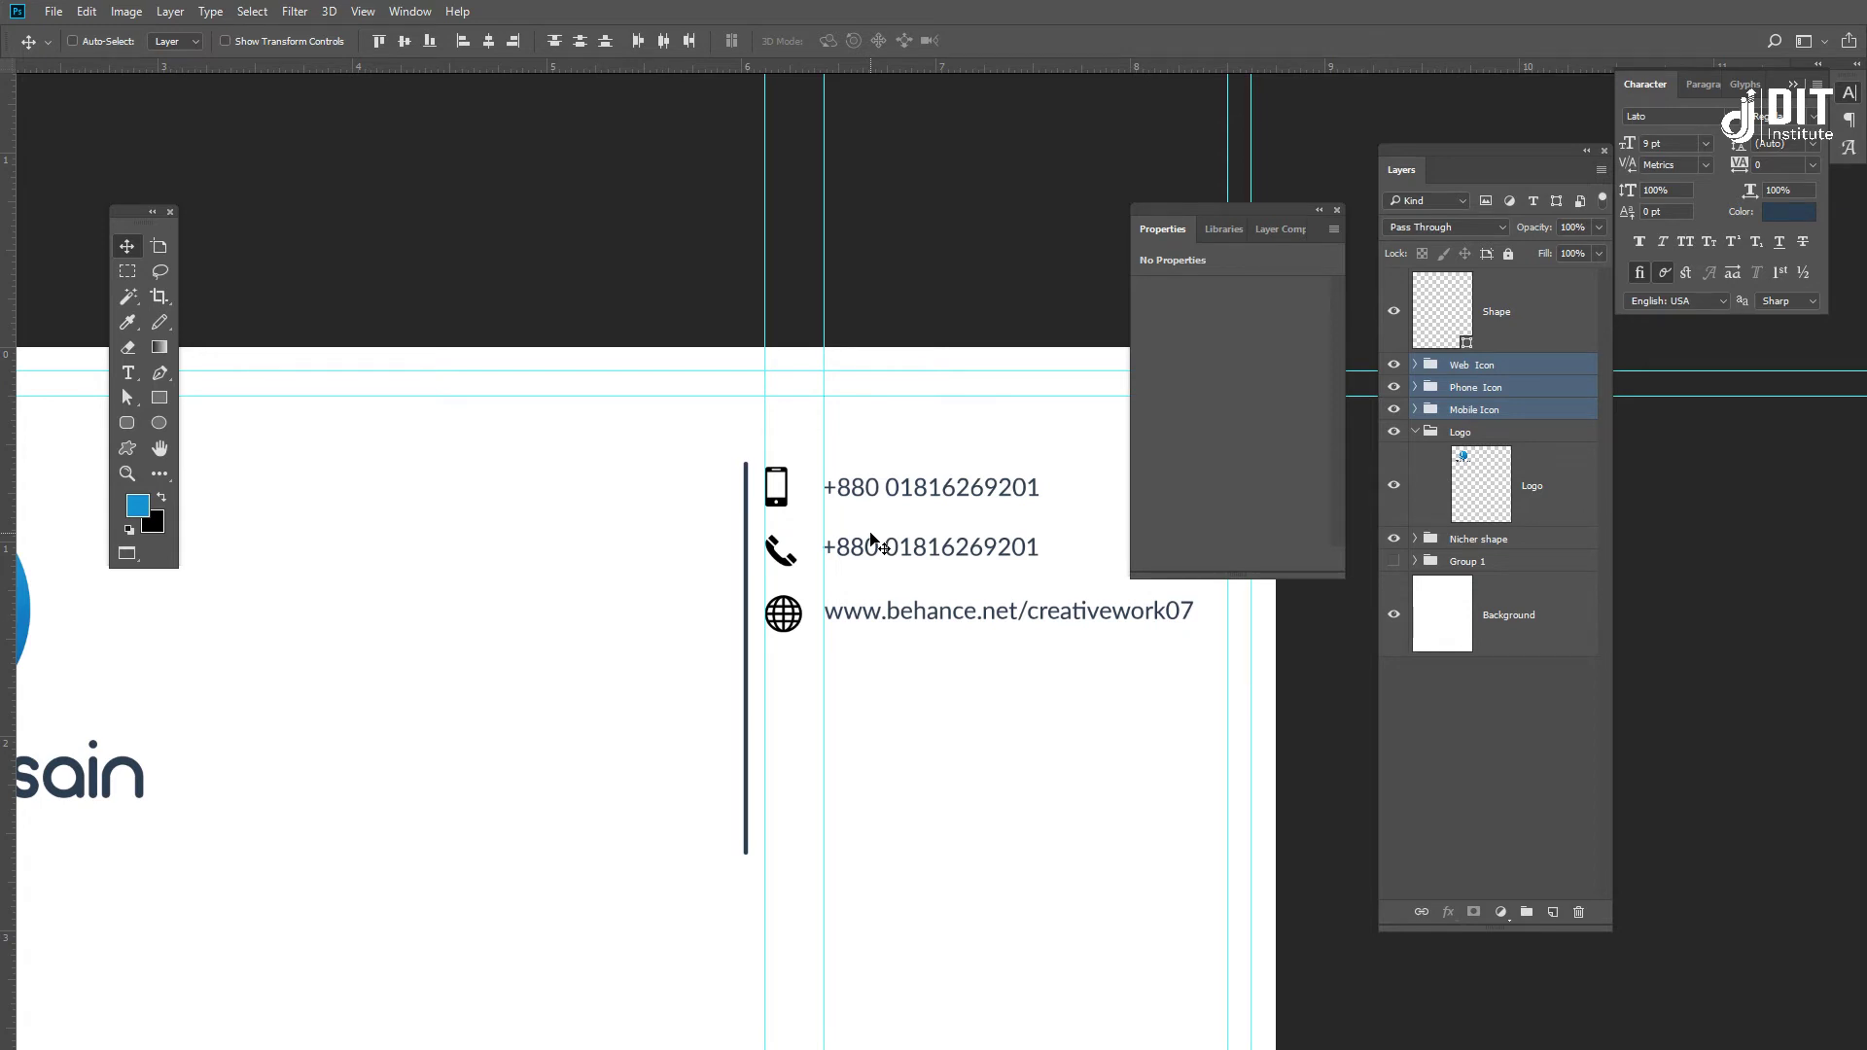
Zoom in on the contact block and return to the normal windowed screen mode
key("ctrl+plus")
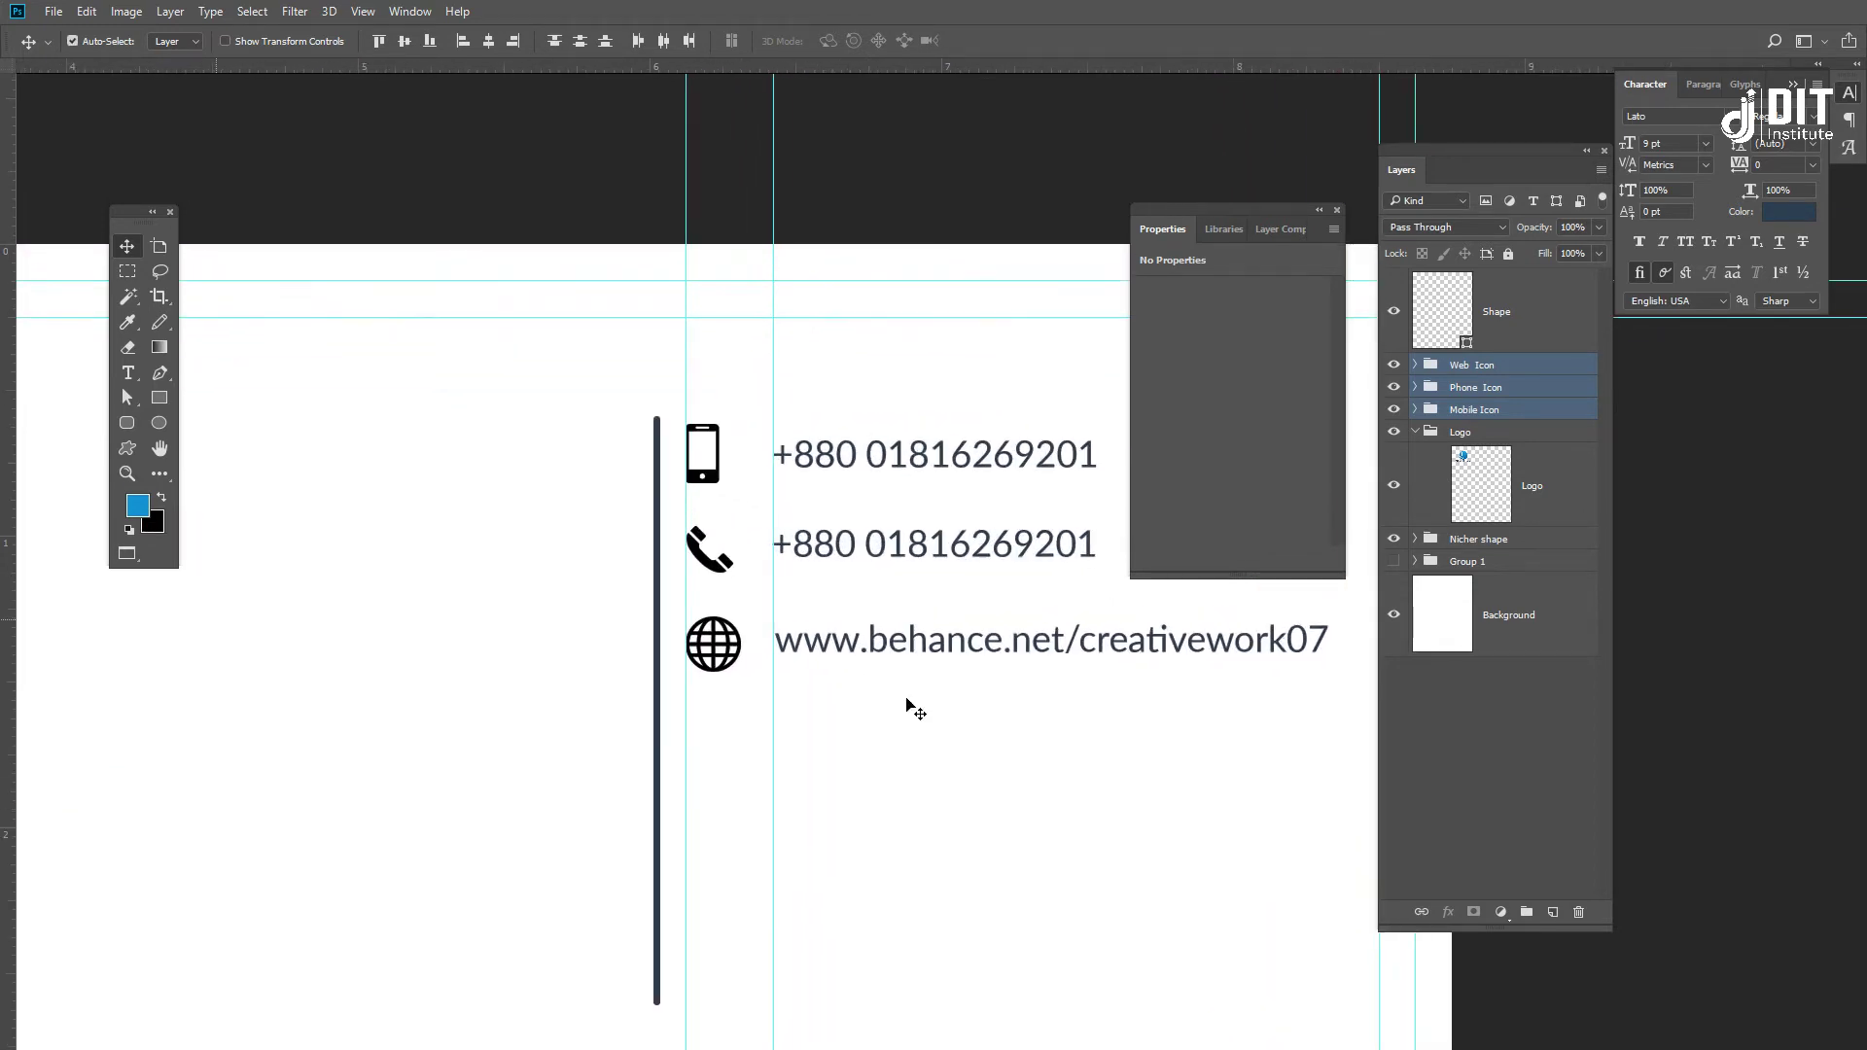
left_click_drag(931, 670, 804, 562)
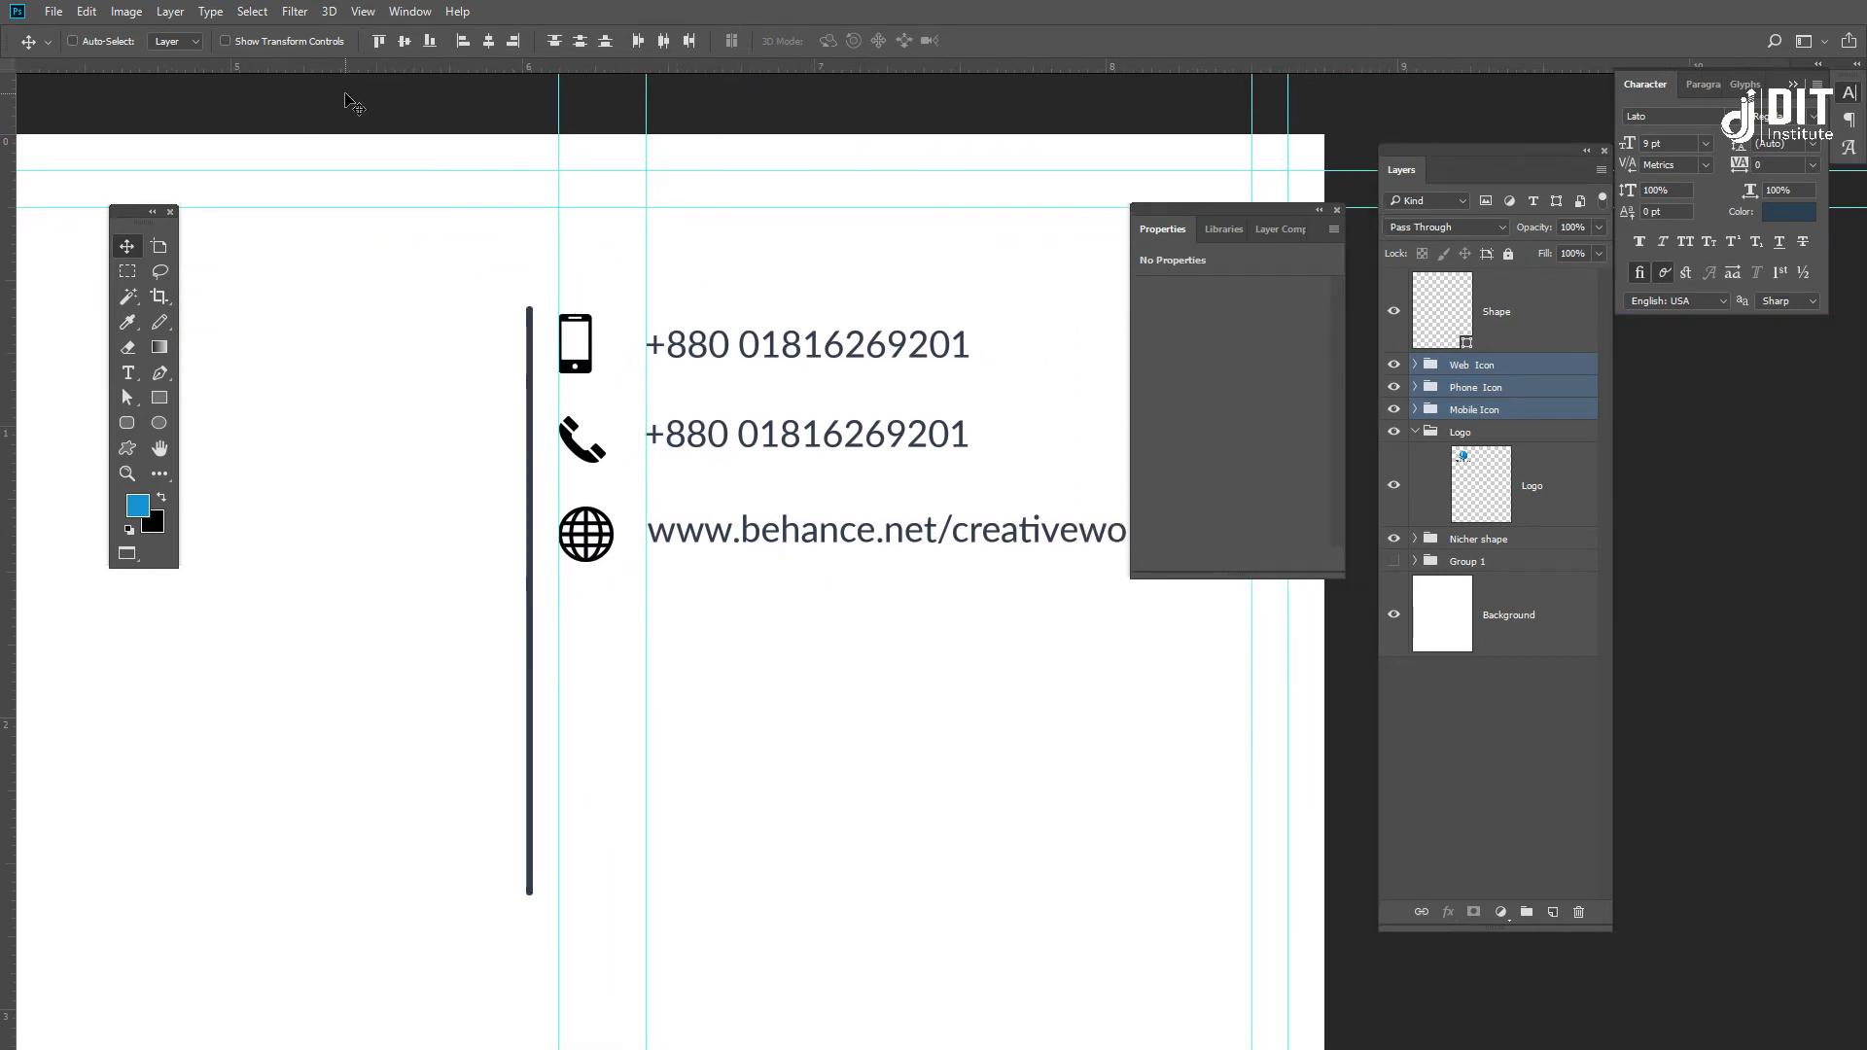
key("g")
key("f")
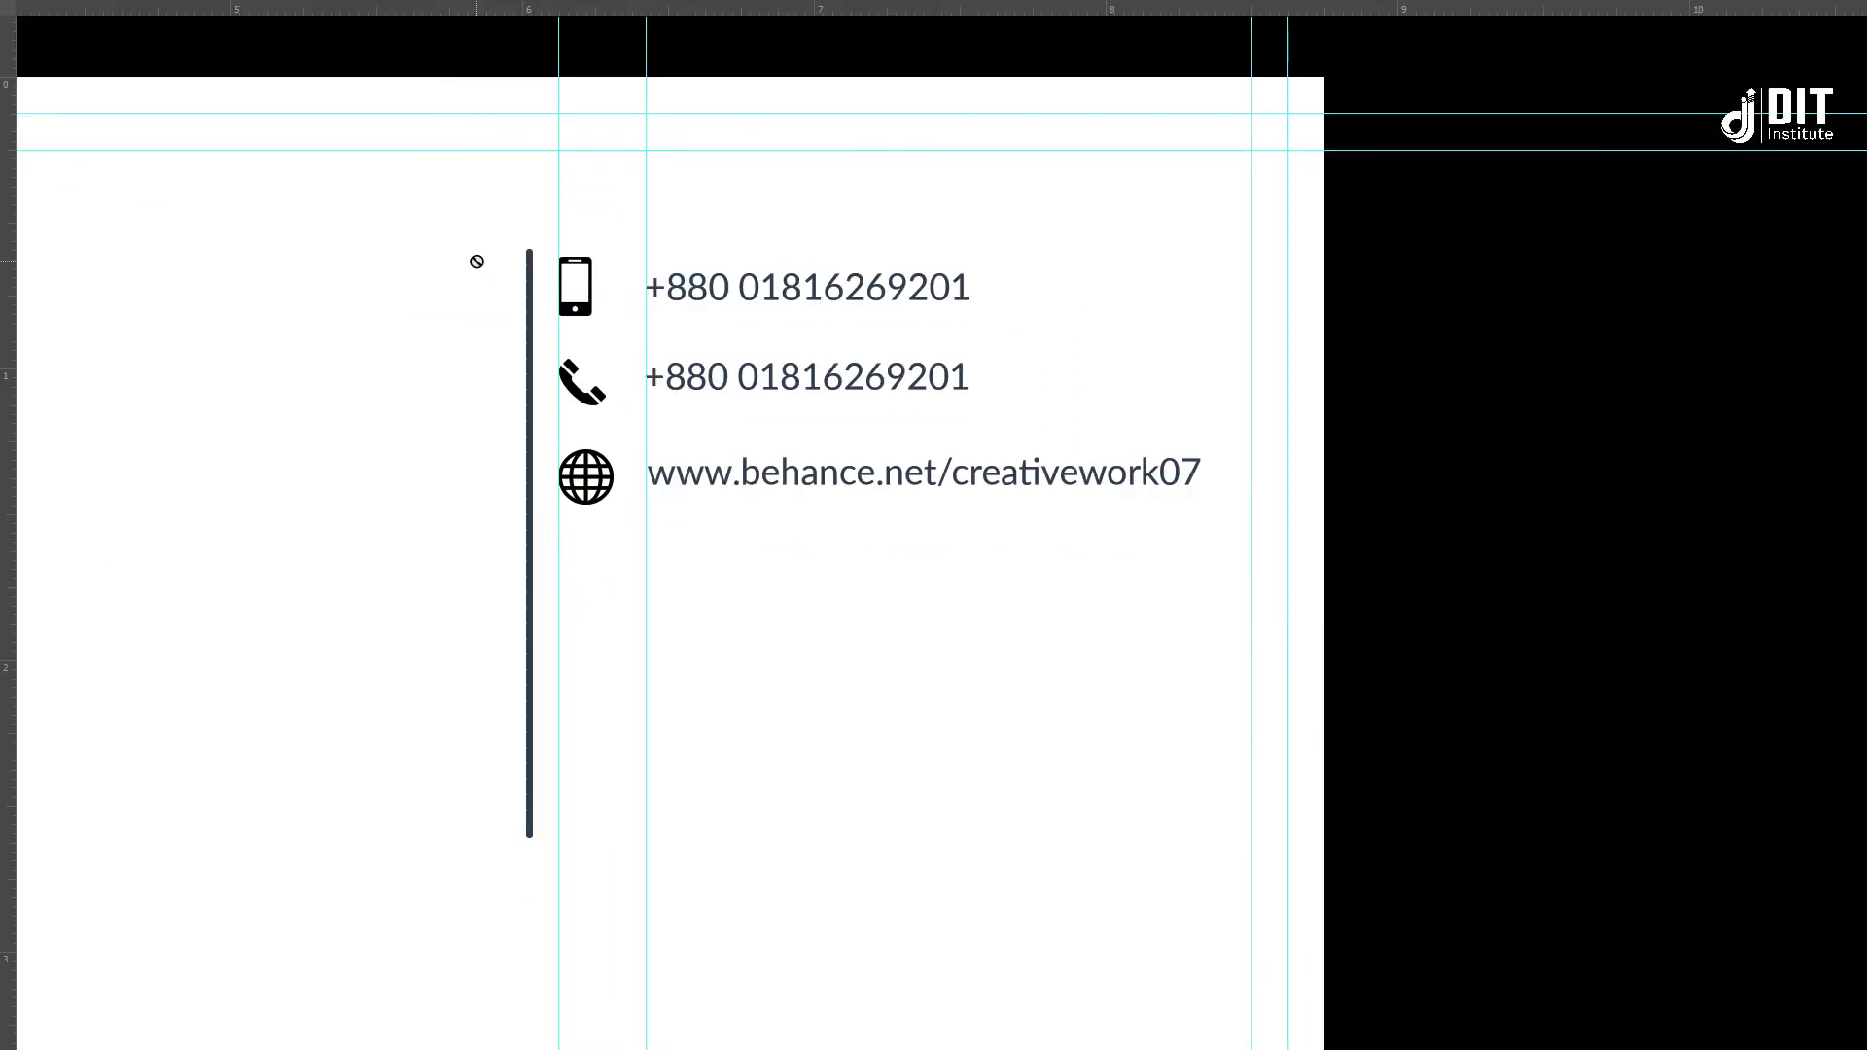
key("f")
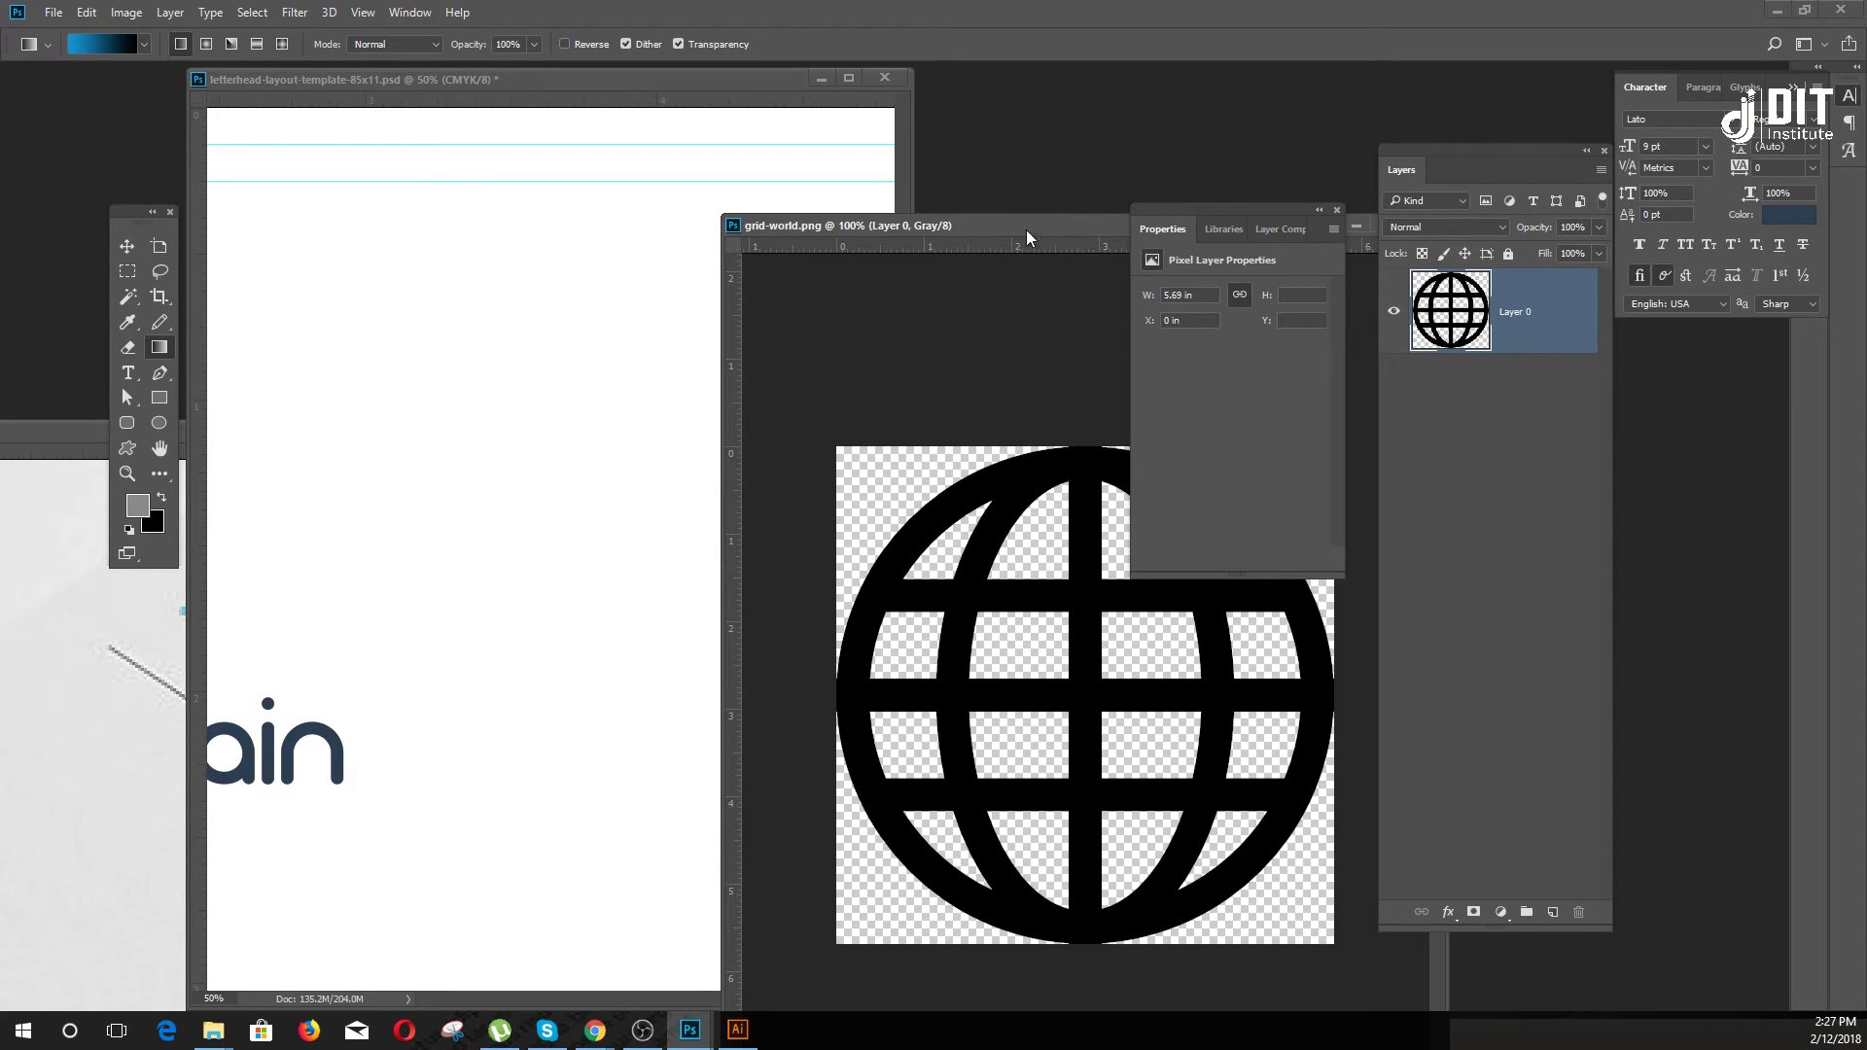
Close the globe icon image, minimize the mockup reference, and pan to the contact icons
left_click_drag(1027, 236, 525, 316)
left_click(899, 306)
left_click(165, 683)
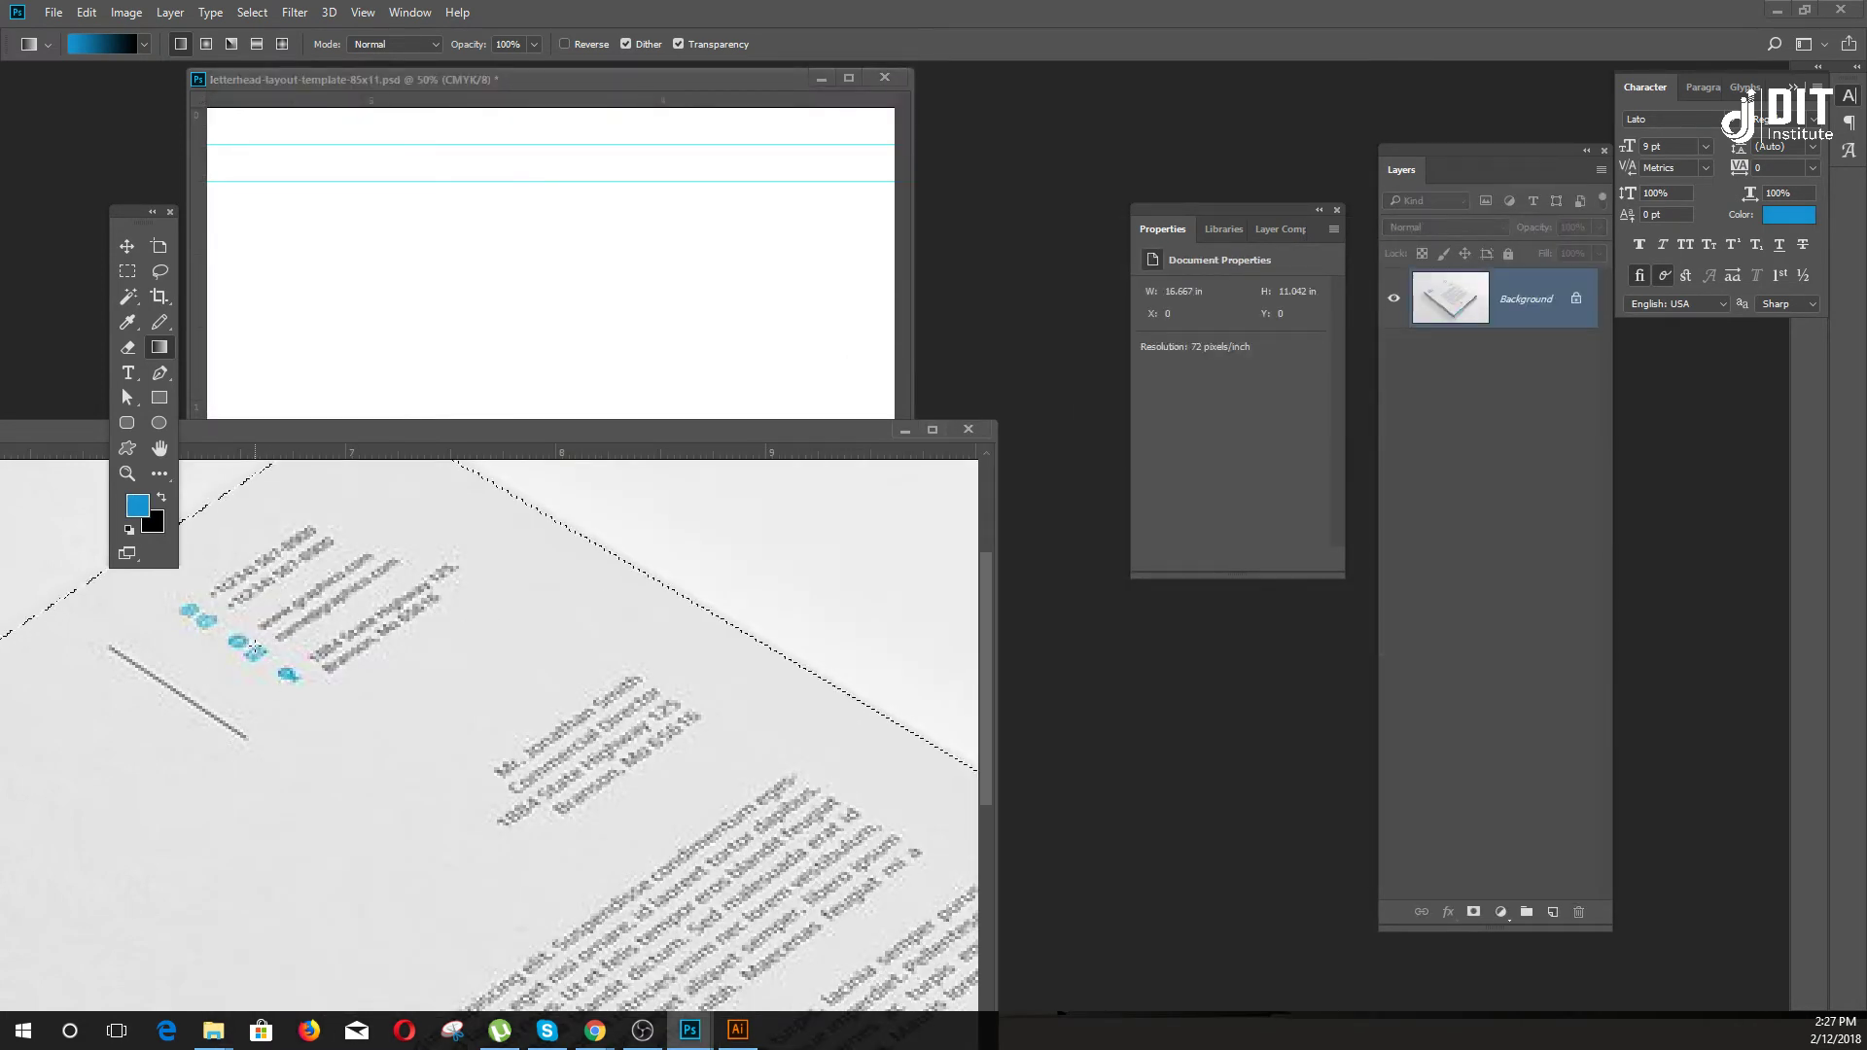
left_click(901, 434)
left_click_drag(490, 489, 513, 487)
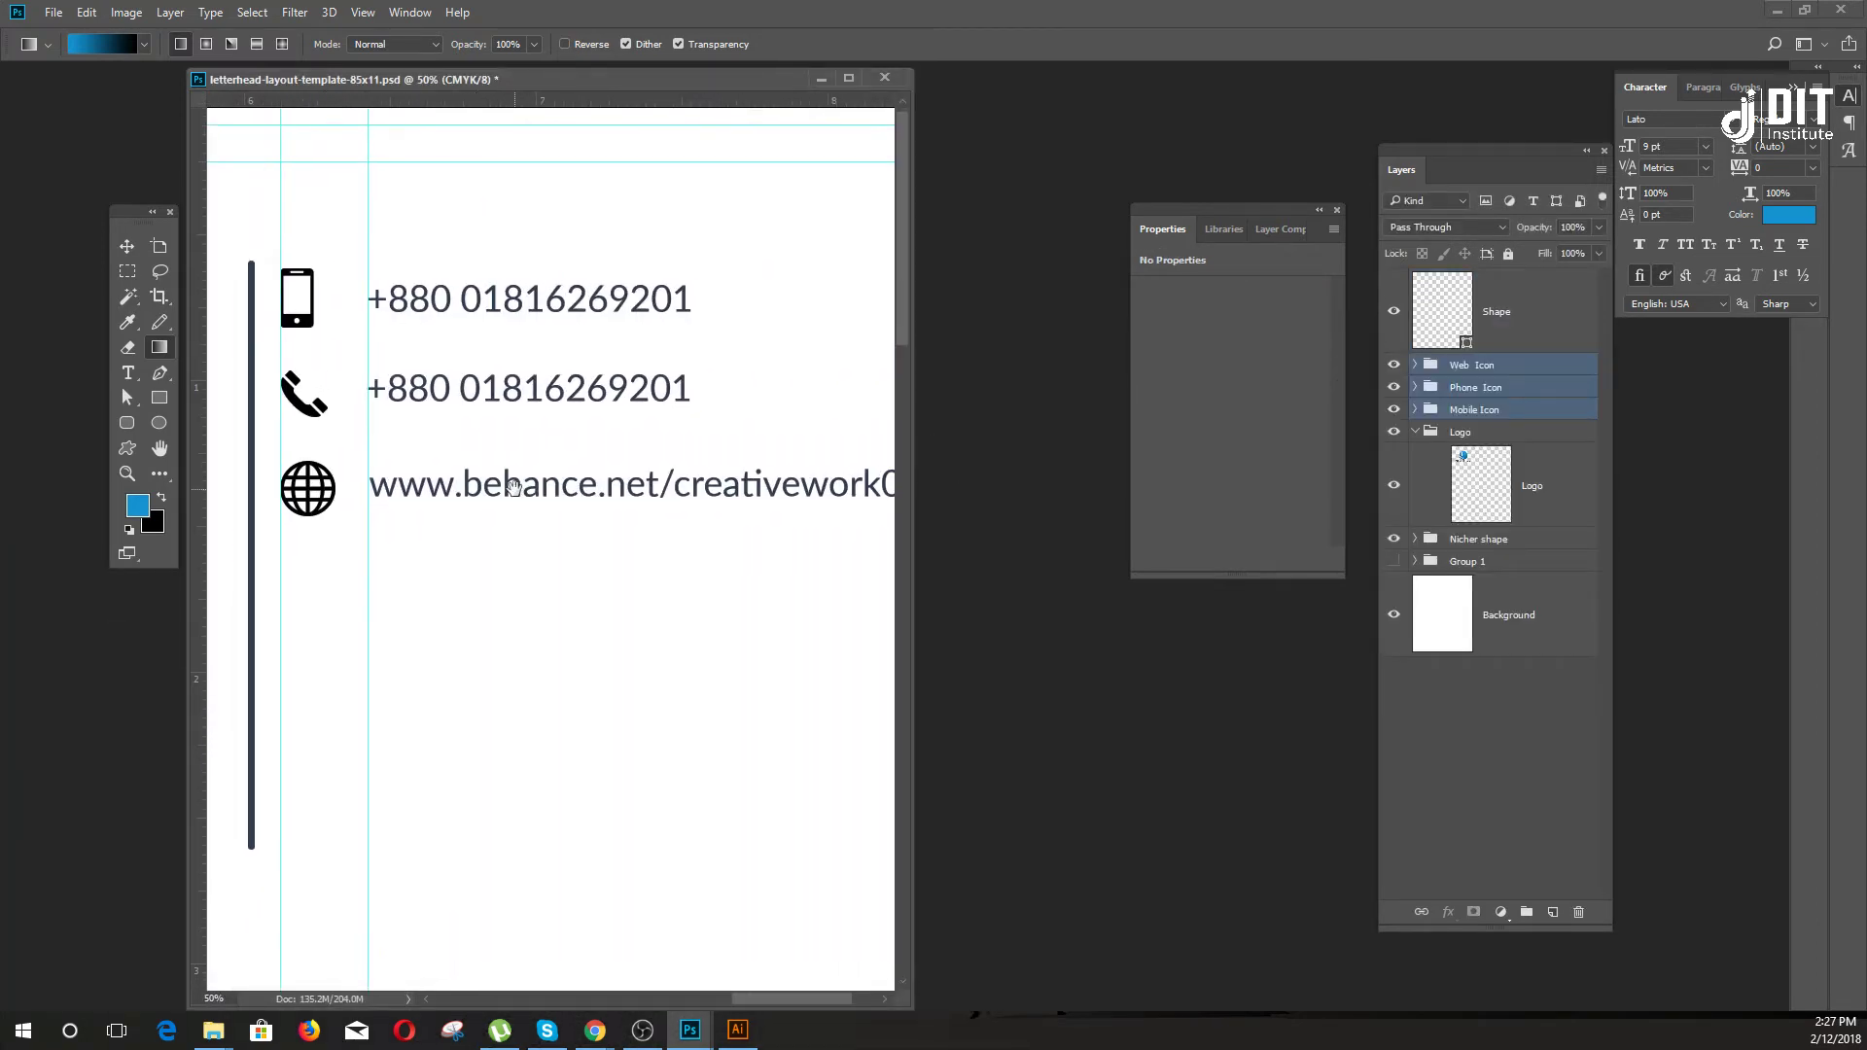
Duplicate the Web Icon group and shift the copy down below the original line
left_click(1491, 369)
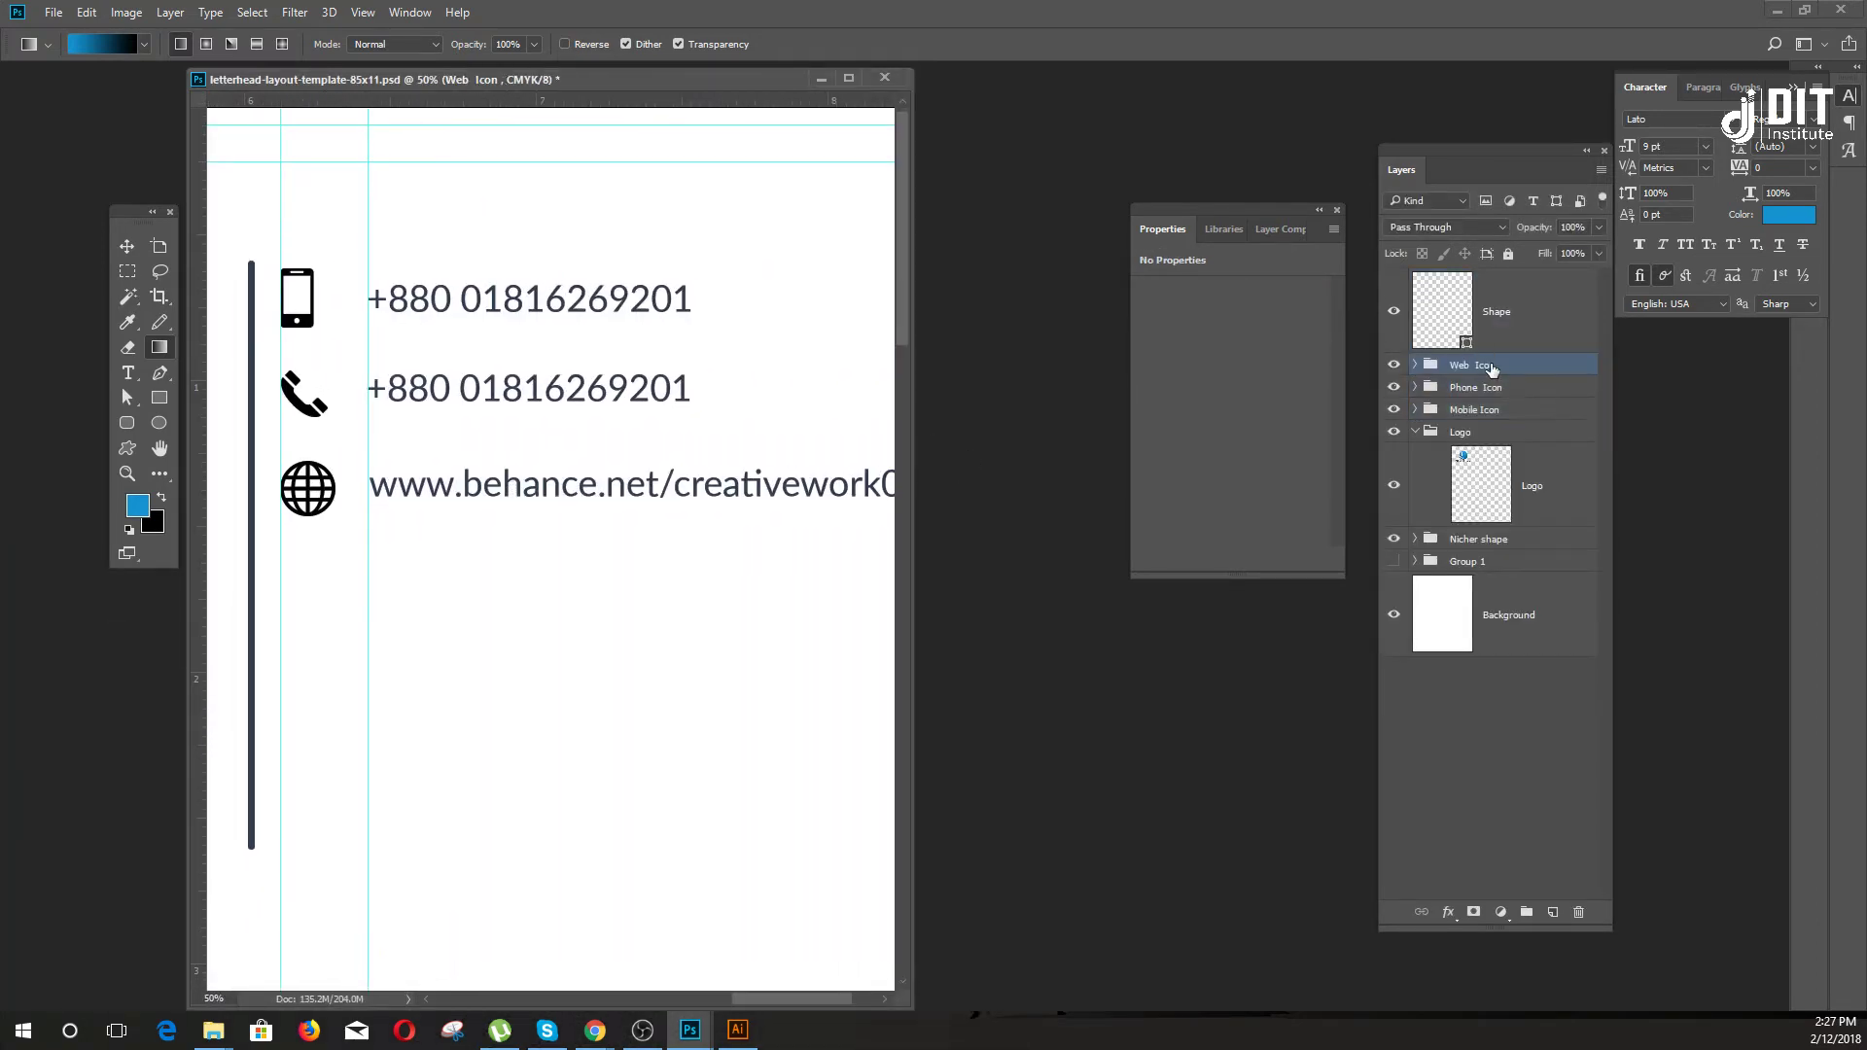
key("ctrl+j")
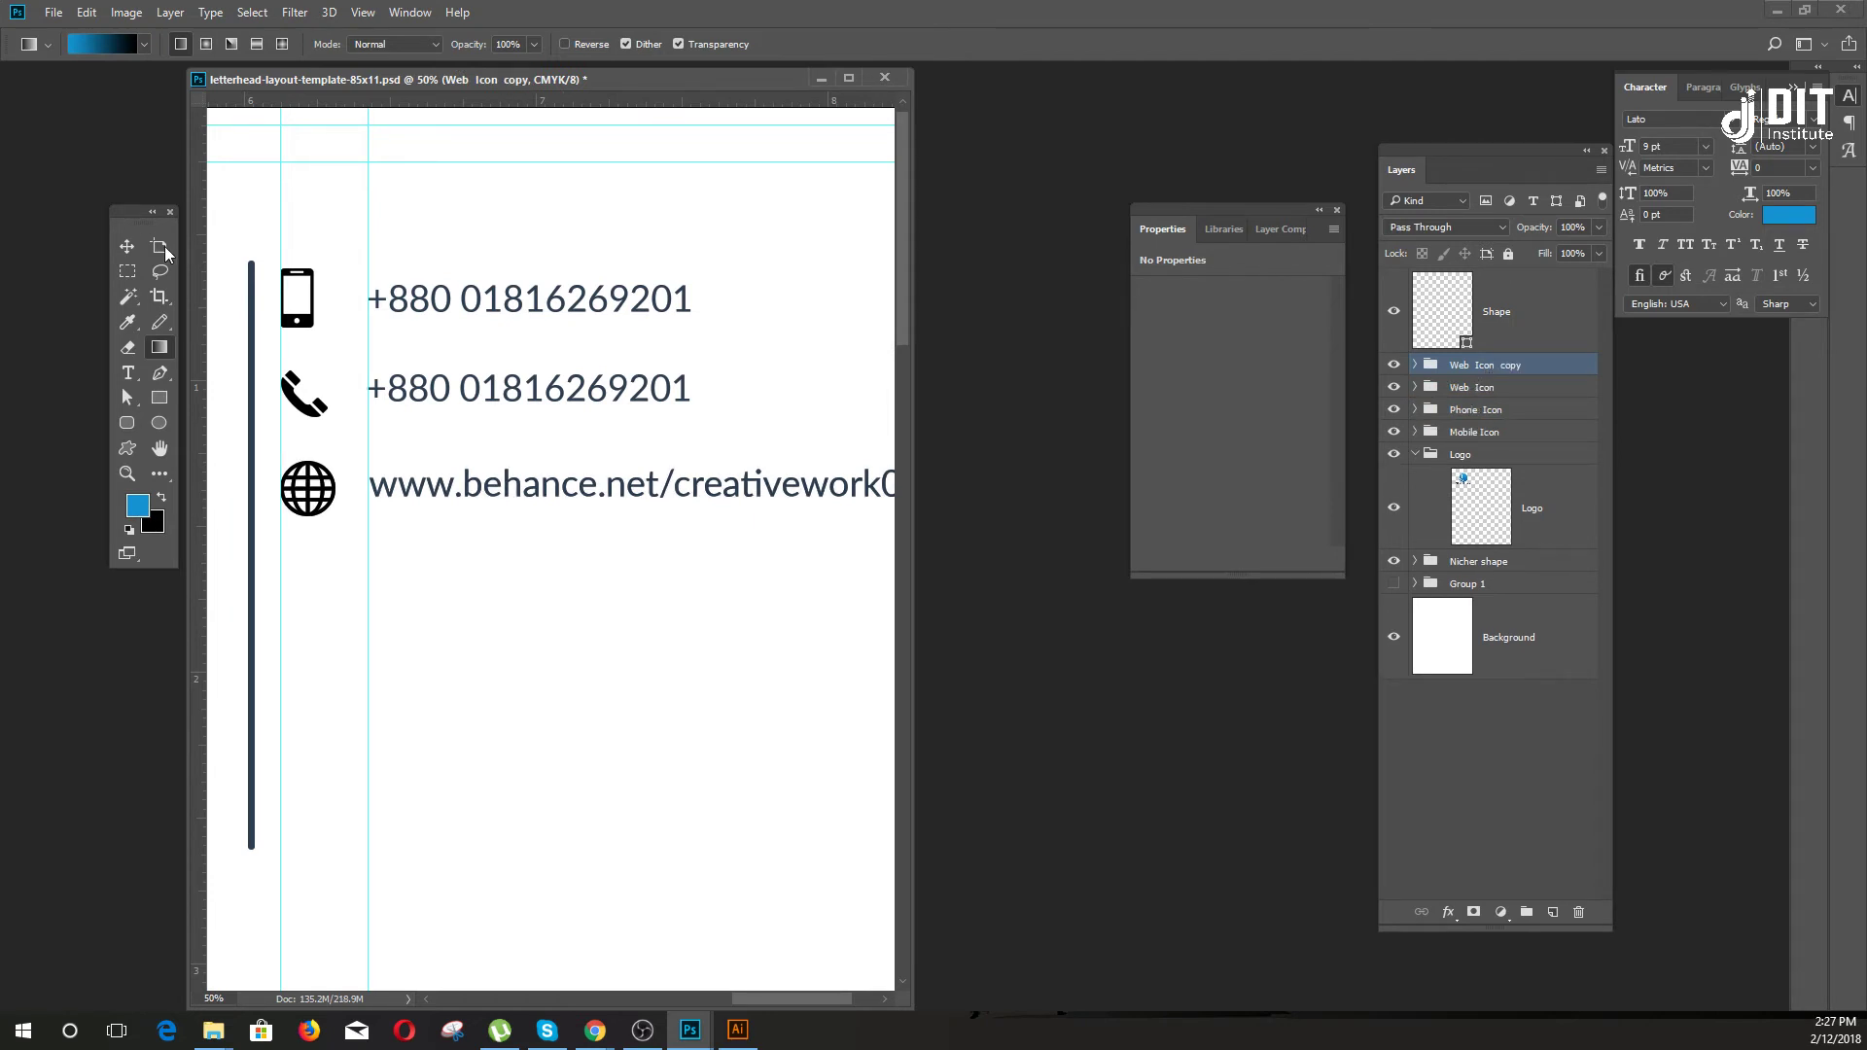
key("v")
key("shift+Down")
key("shift+Down")
key("shift+Down")
key("shift+Down")
key("shift+Down")
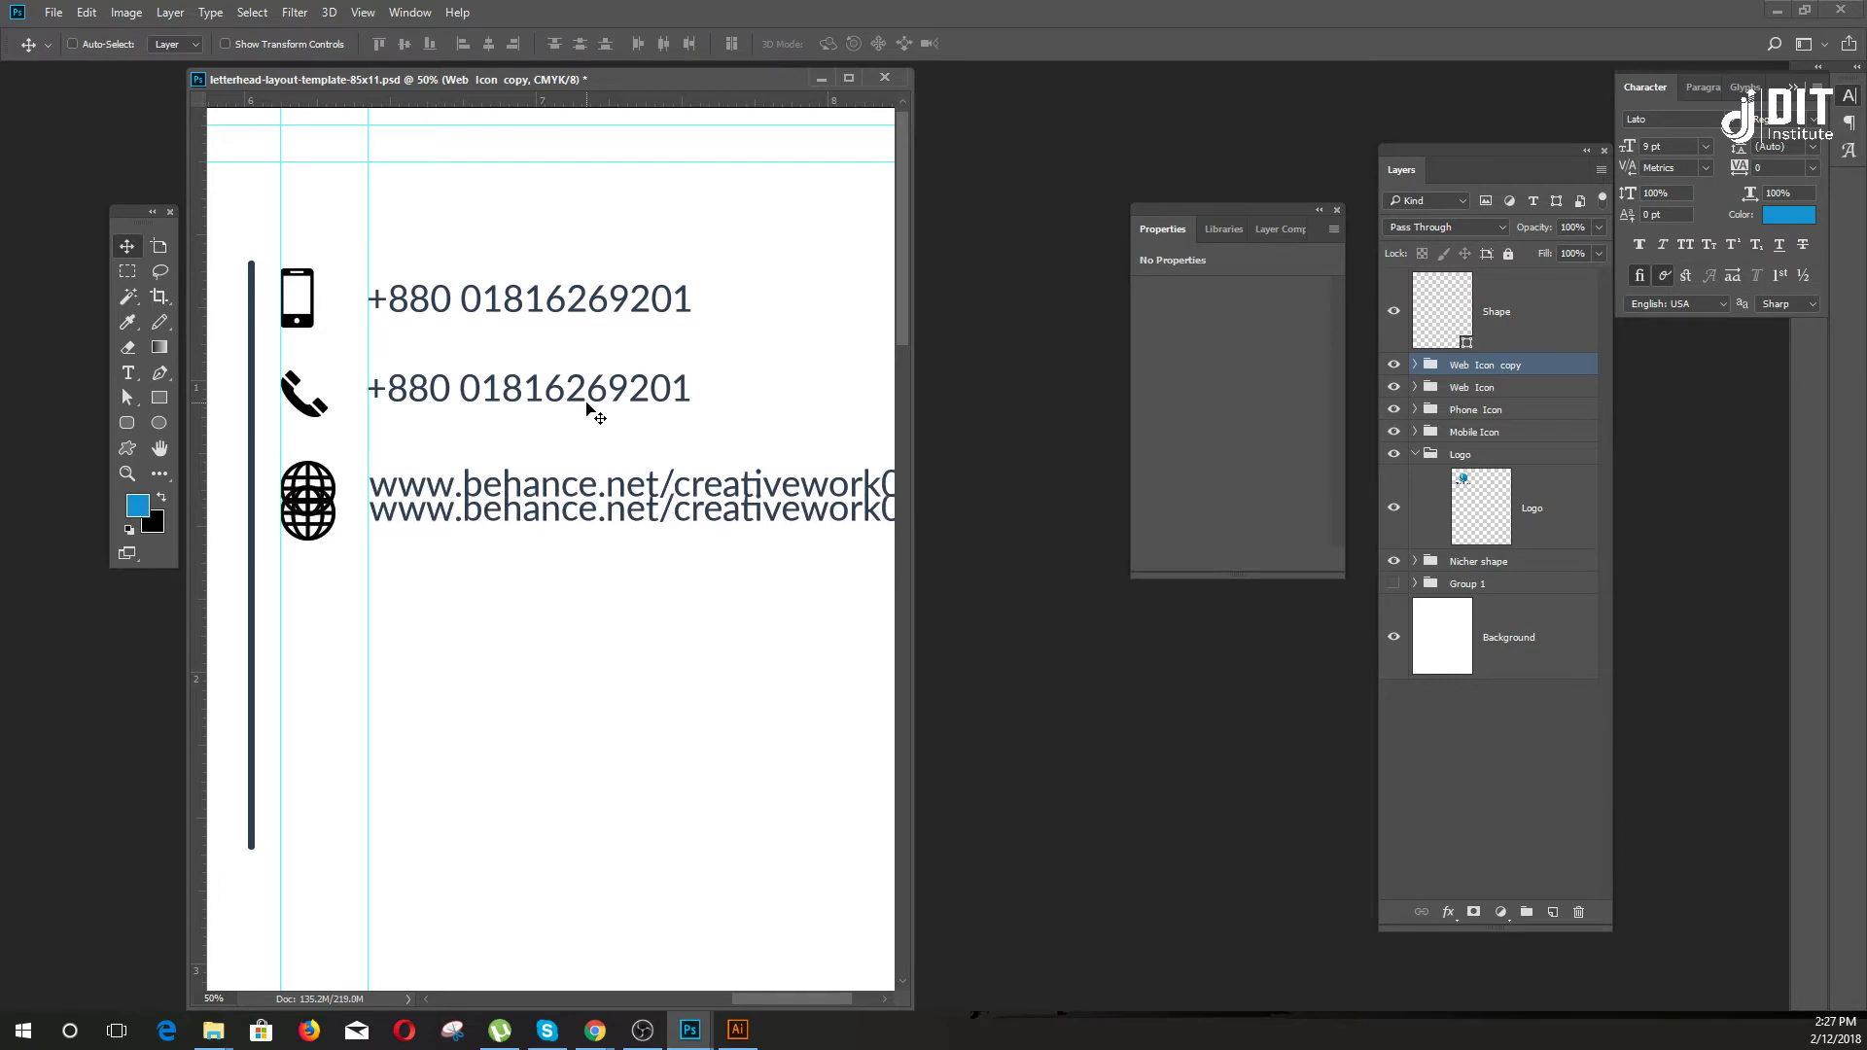
key("shift+Down")
key("shift+Down")
key("shift+Down")
key("shift+Down")
key("shift+Down")
key("shift+Down")
key("shift+Down")
key("shift+Down")
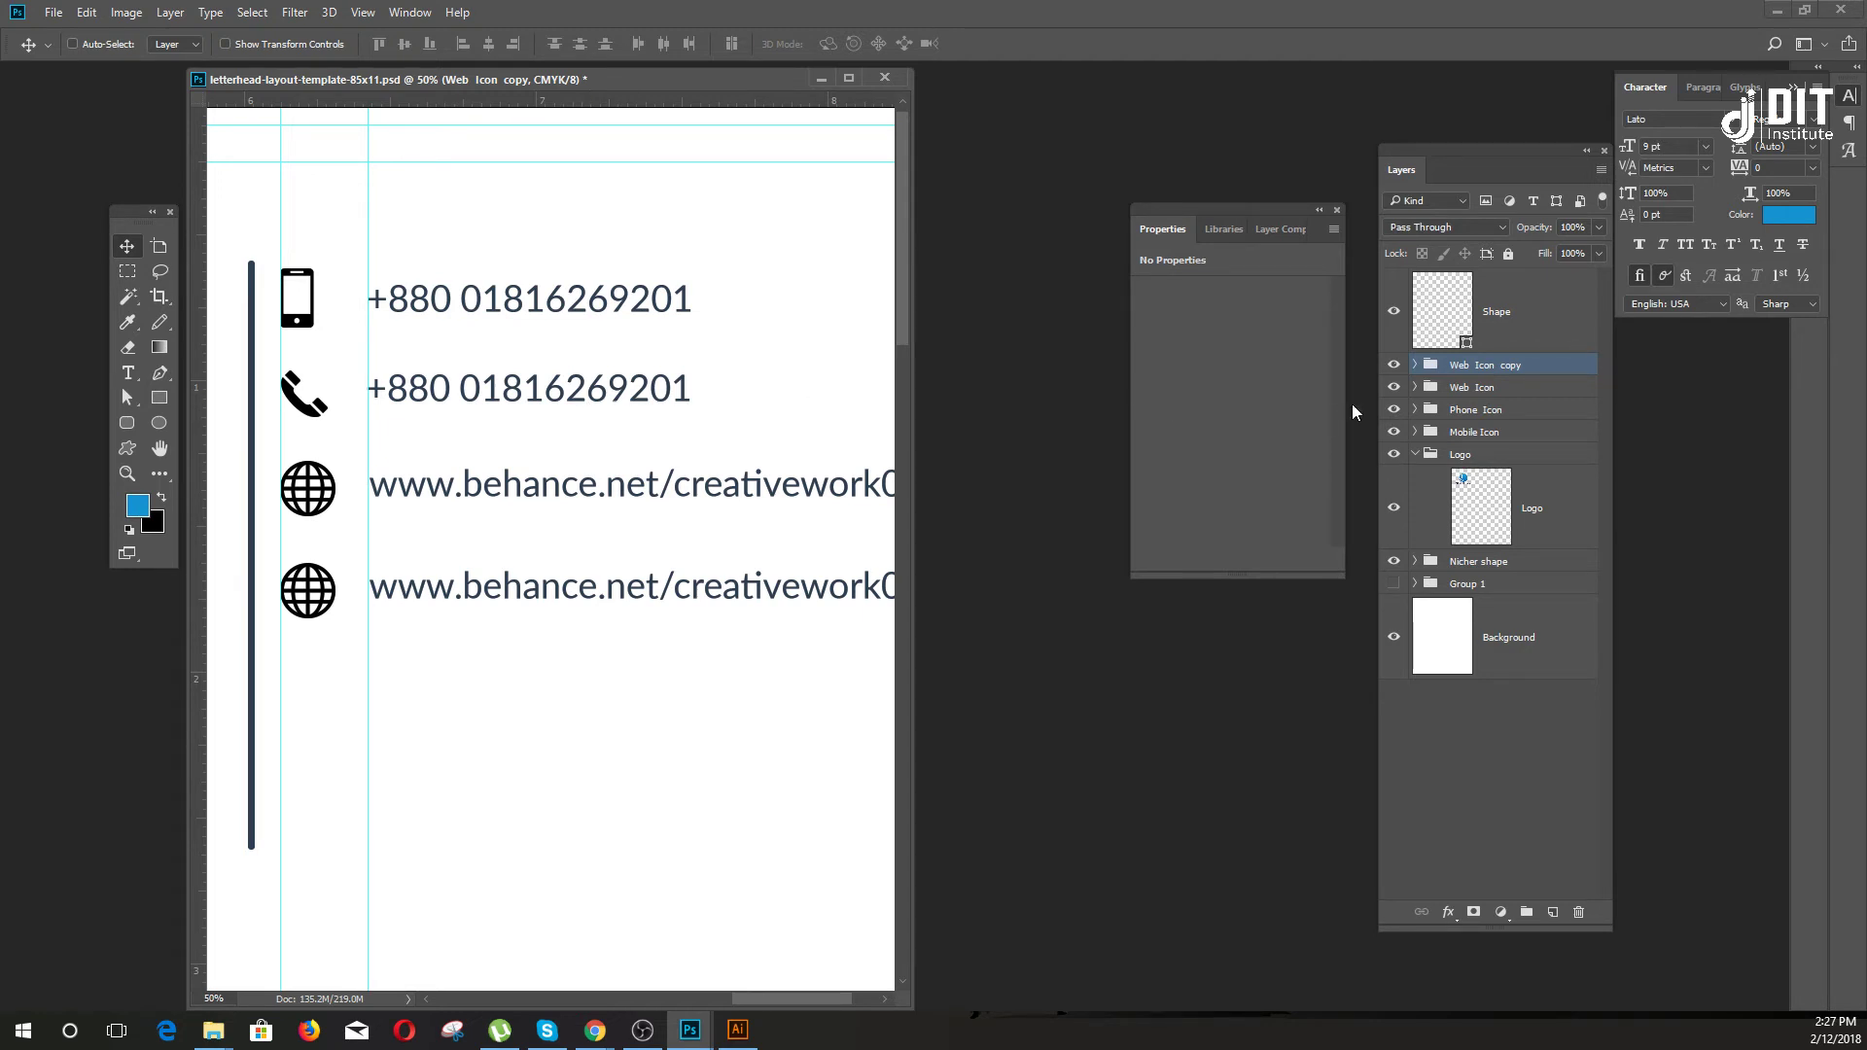
Rename the copied group to 'E-mail Icon' and expand it
double_click(1453, 365)
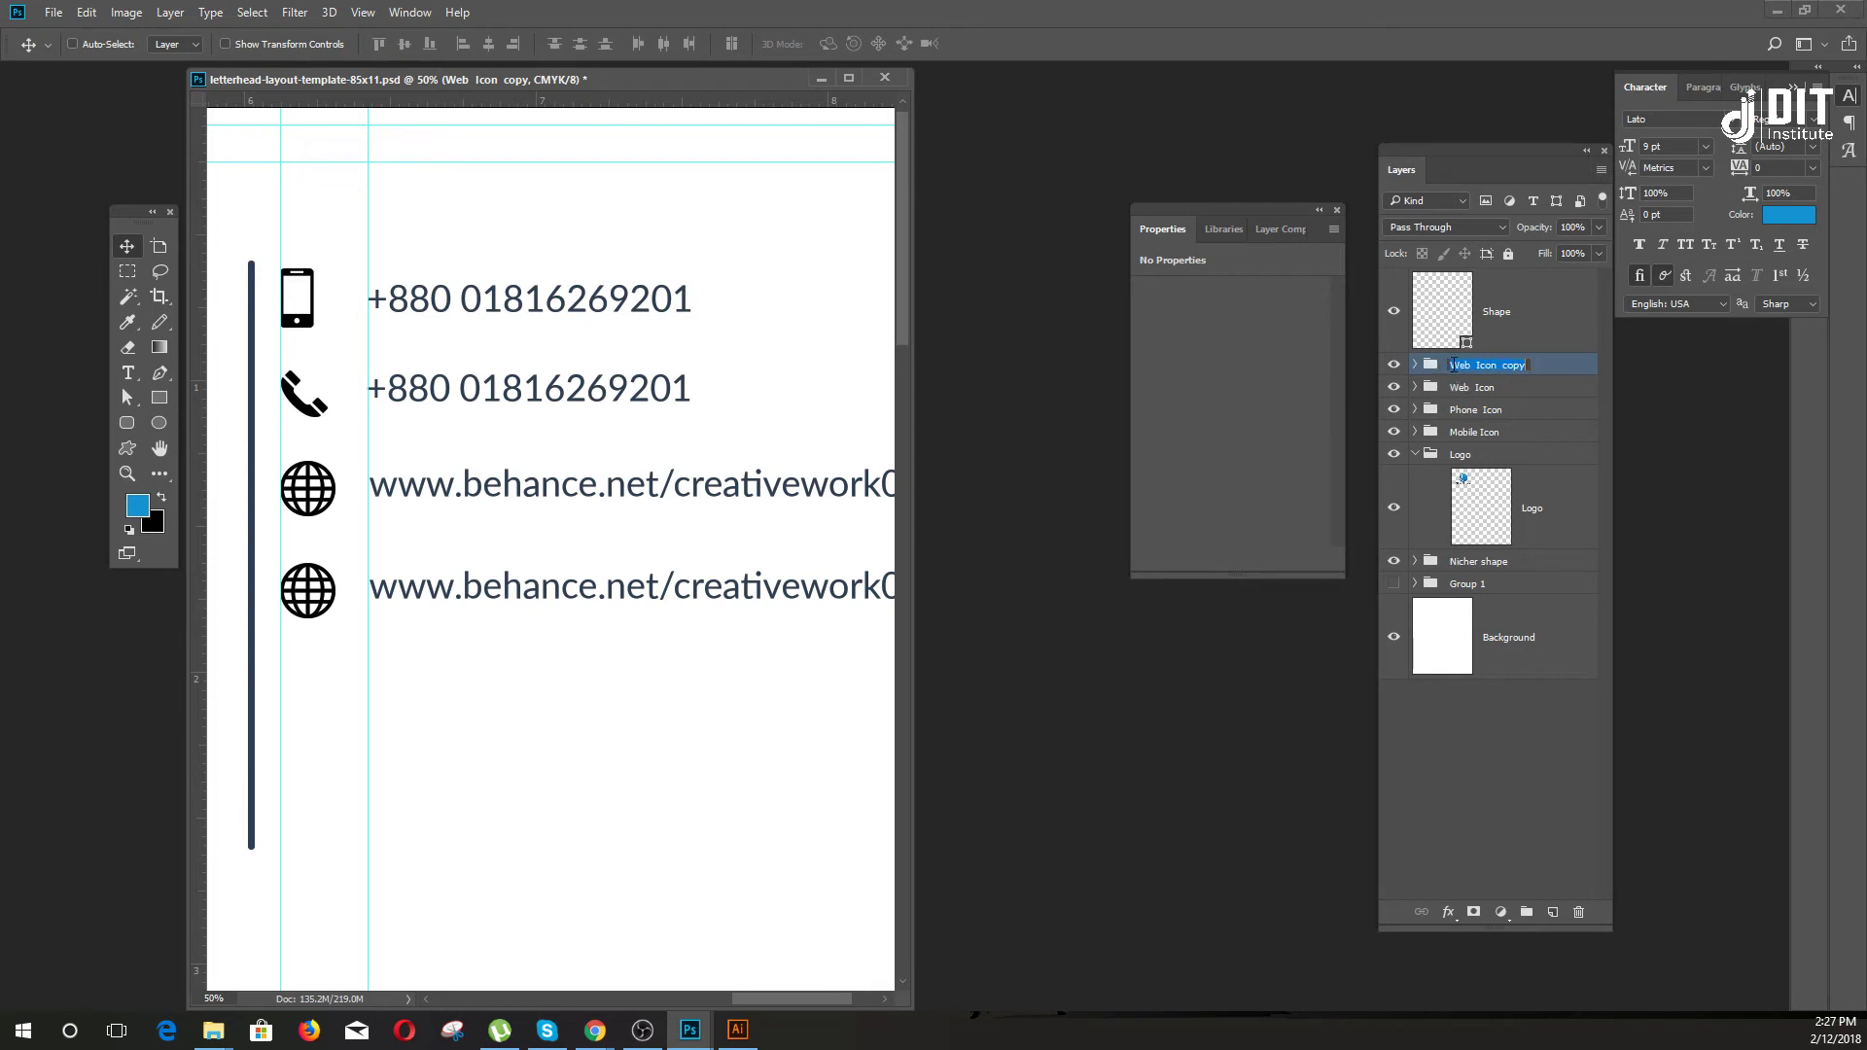
left_click(1531, 364)
key("BackSpace")
key("BackSpace")
key("BackSpace")
type("E")
type("-")
key("Return")
left_click(1415, 366)
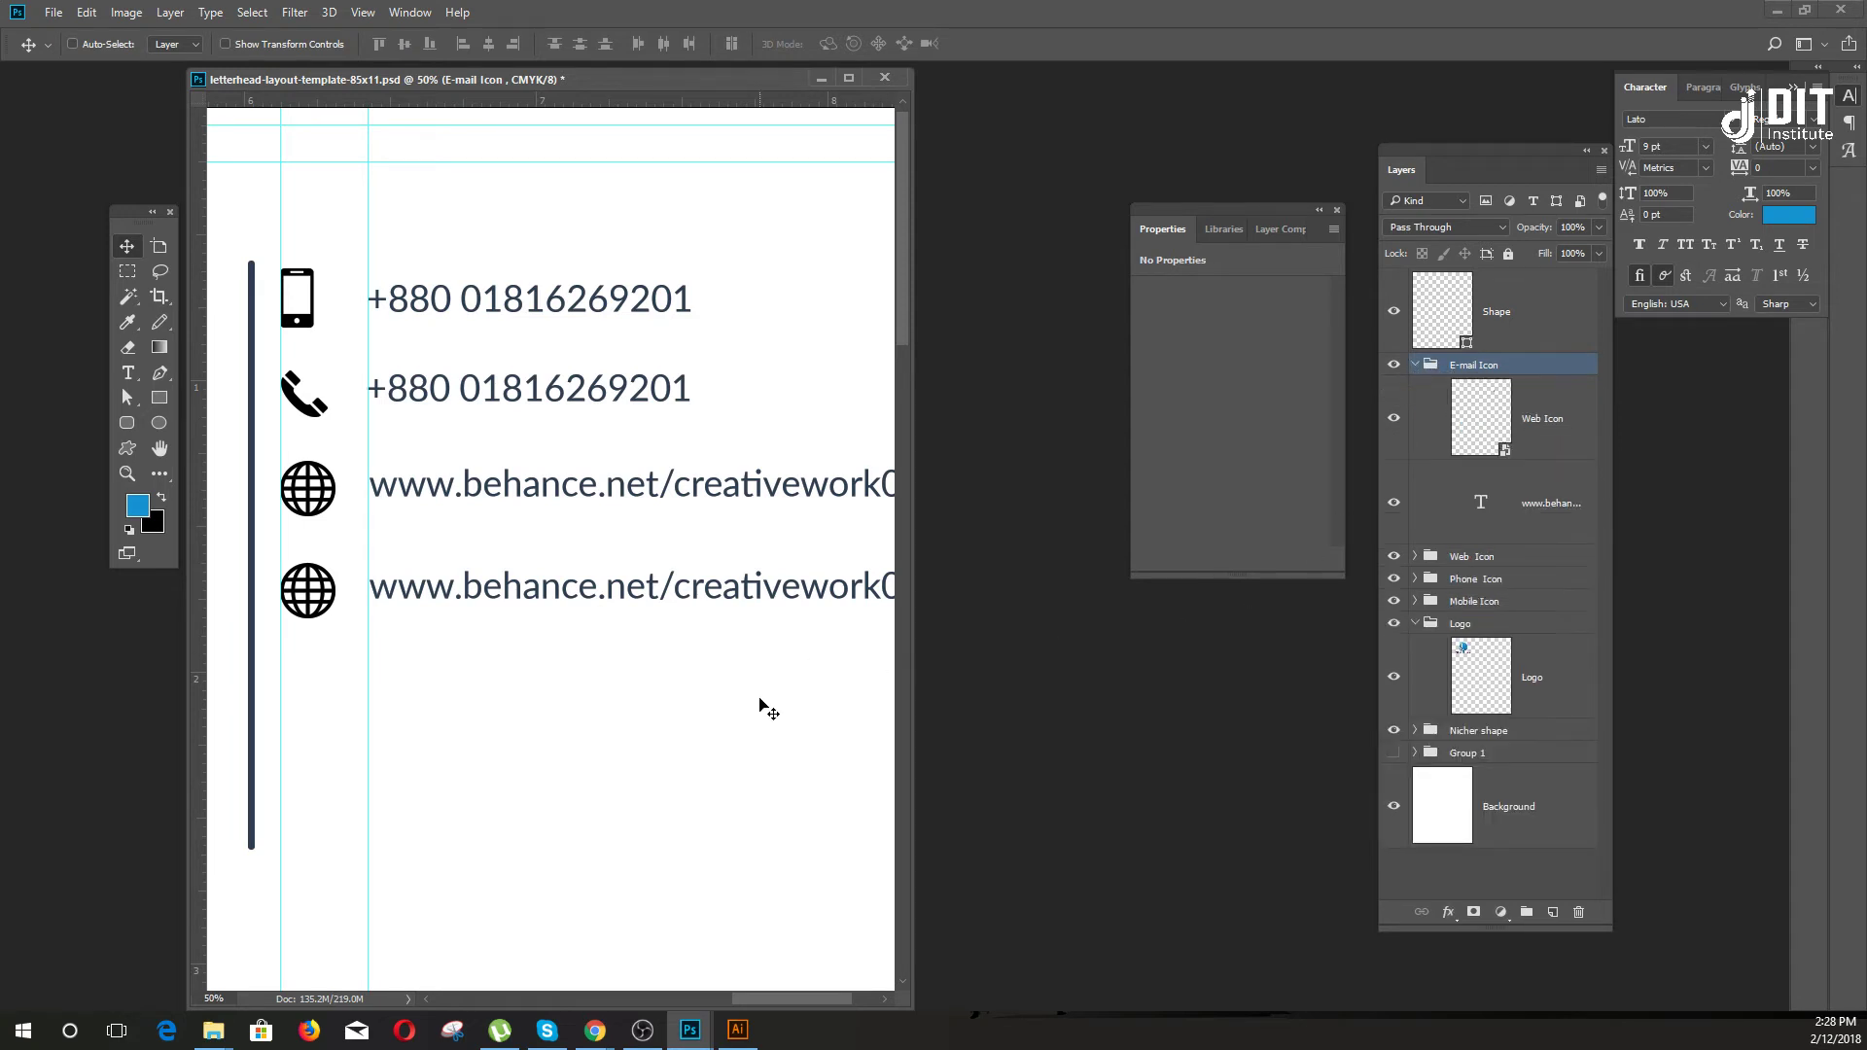
left_click_drag(776, 692, 708, 590)
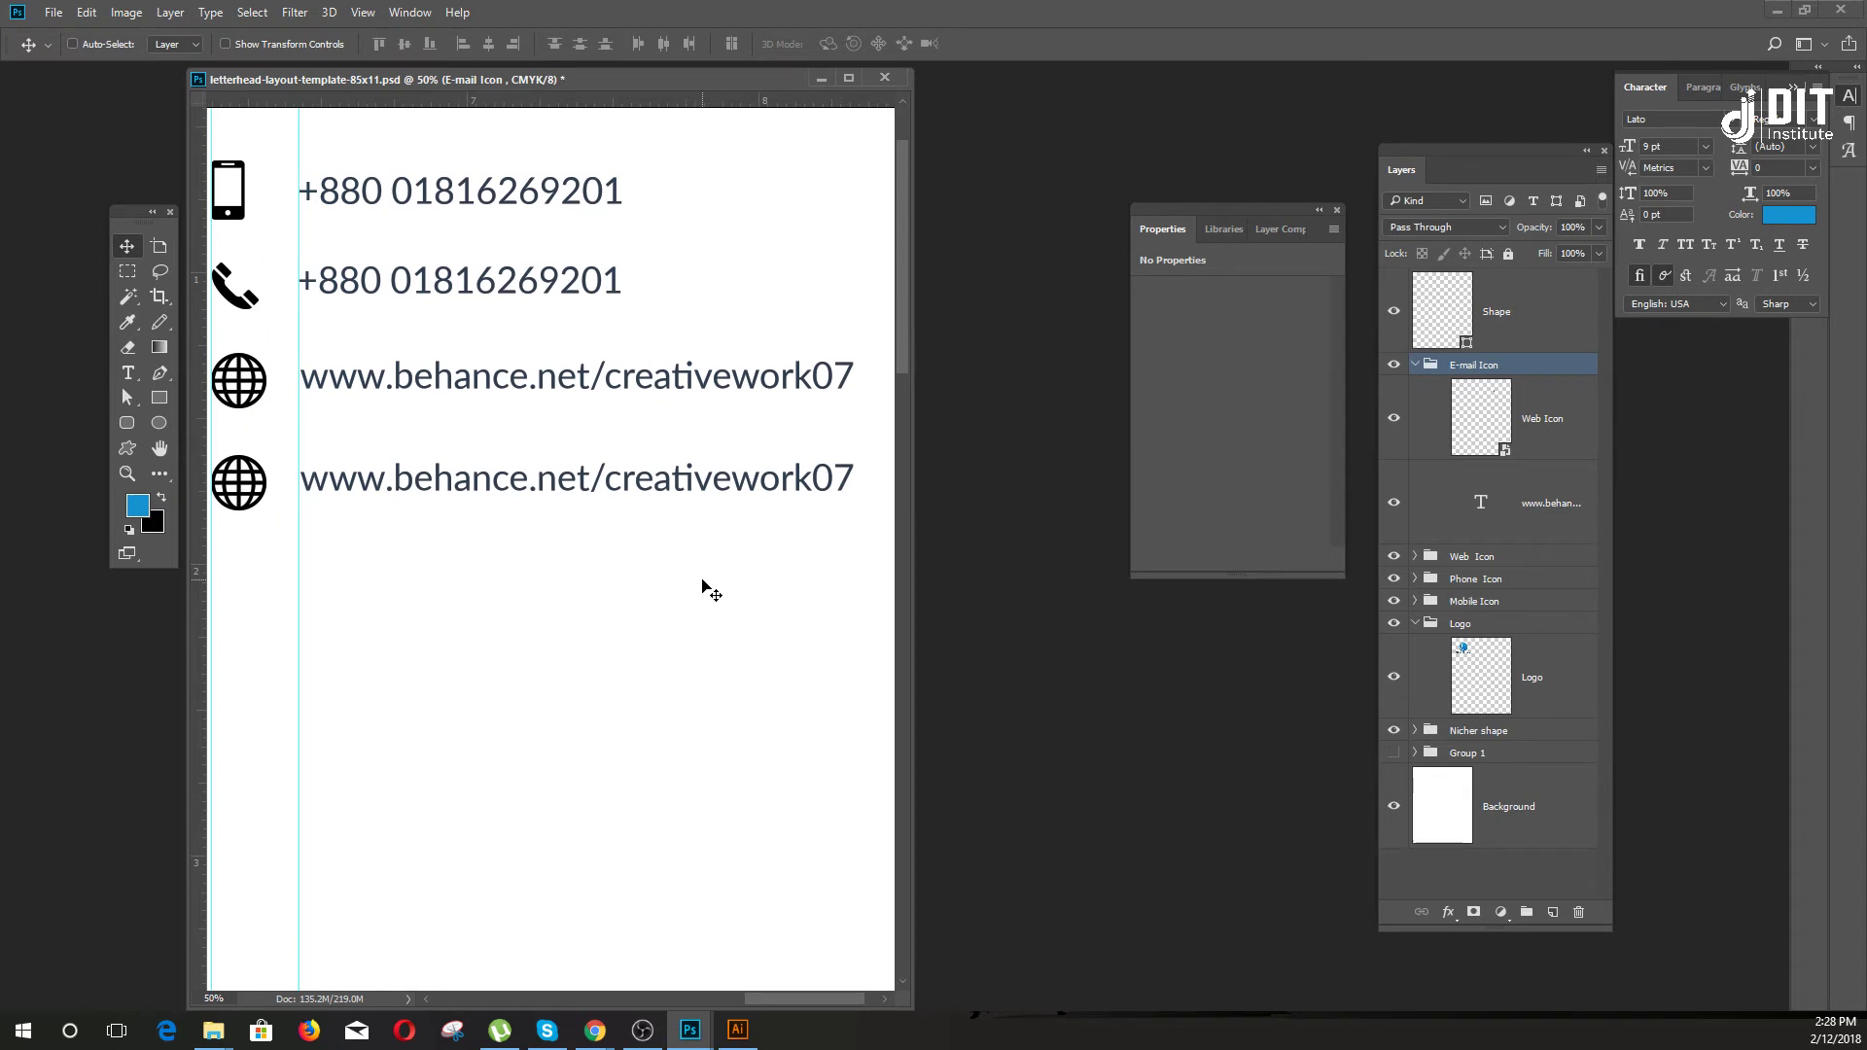
Replace the copied URL text on the fourth row with the contact e-mail address
key("t")
left_click(642, 496)
left_click_drag(855, 476, 300, 474)
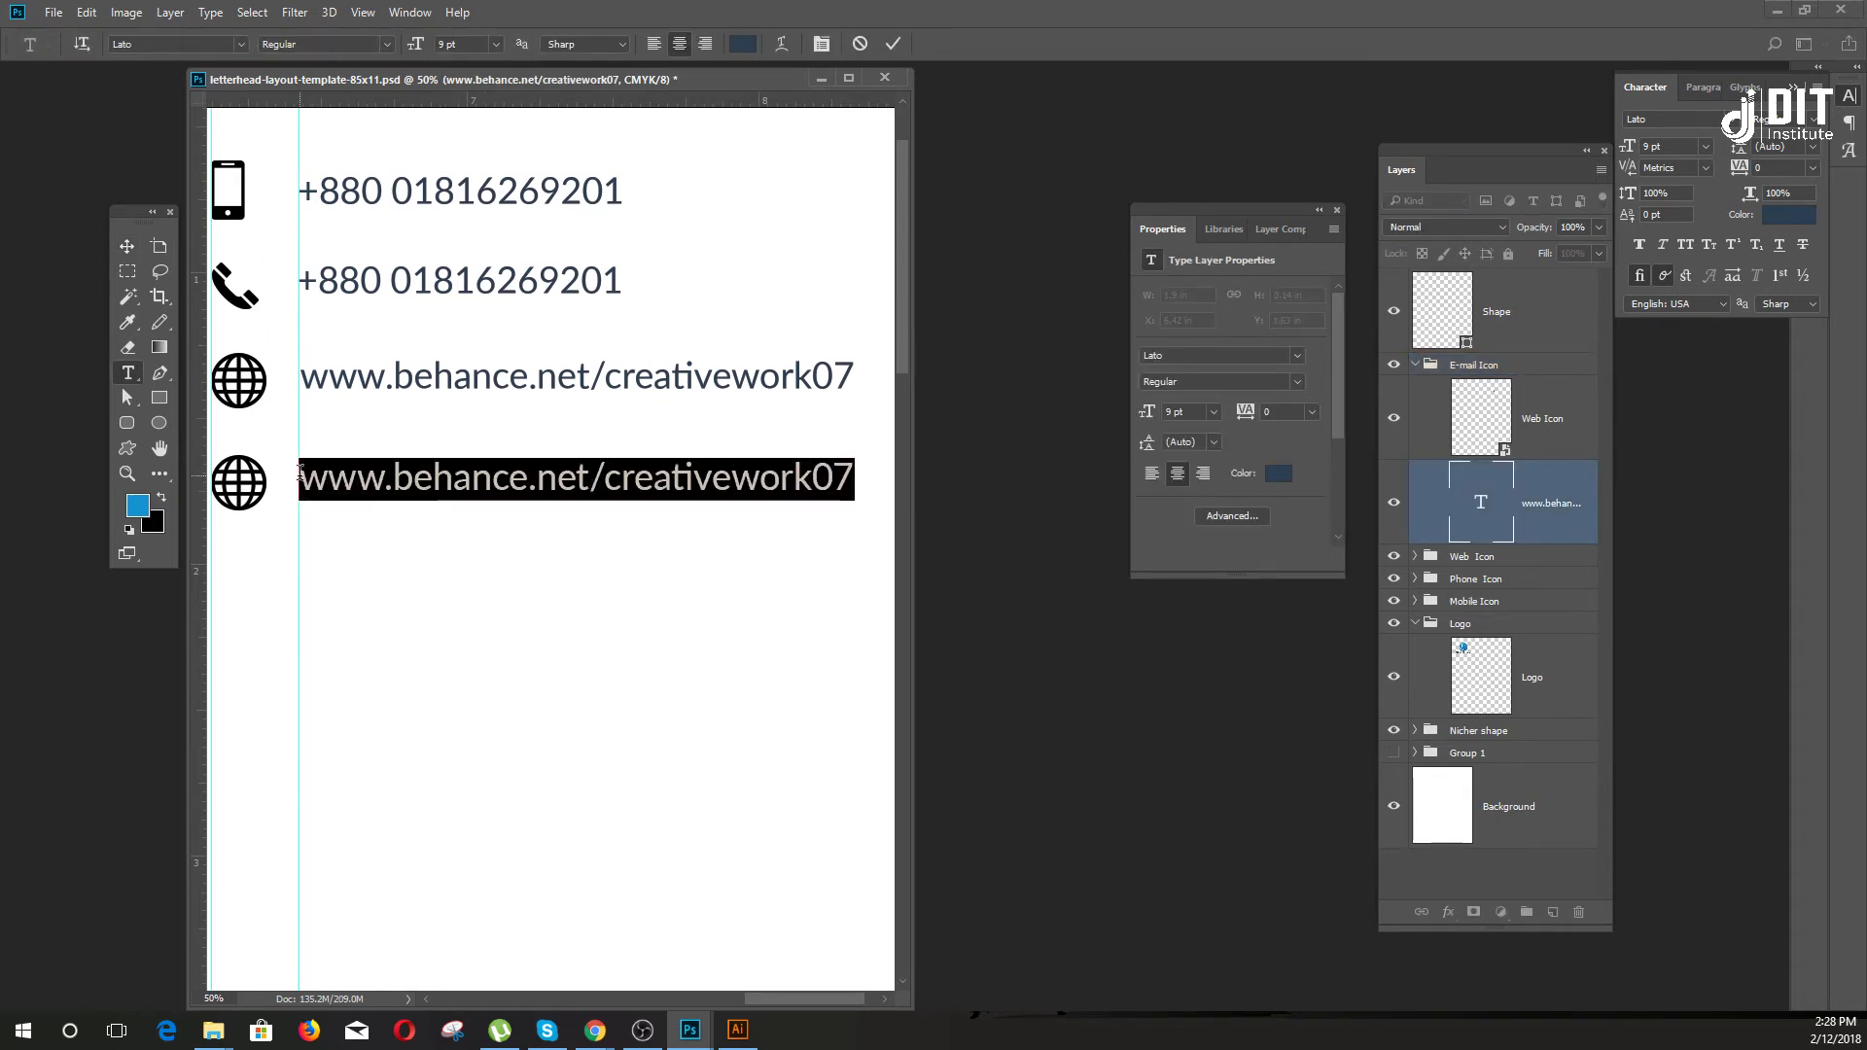
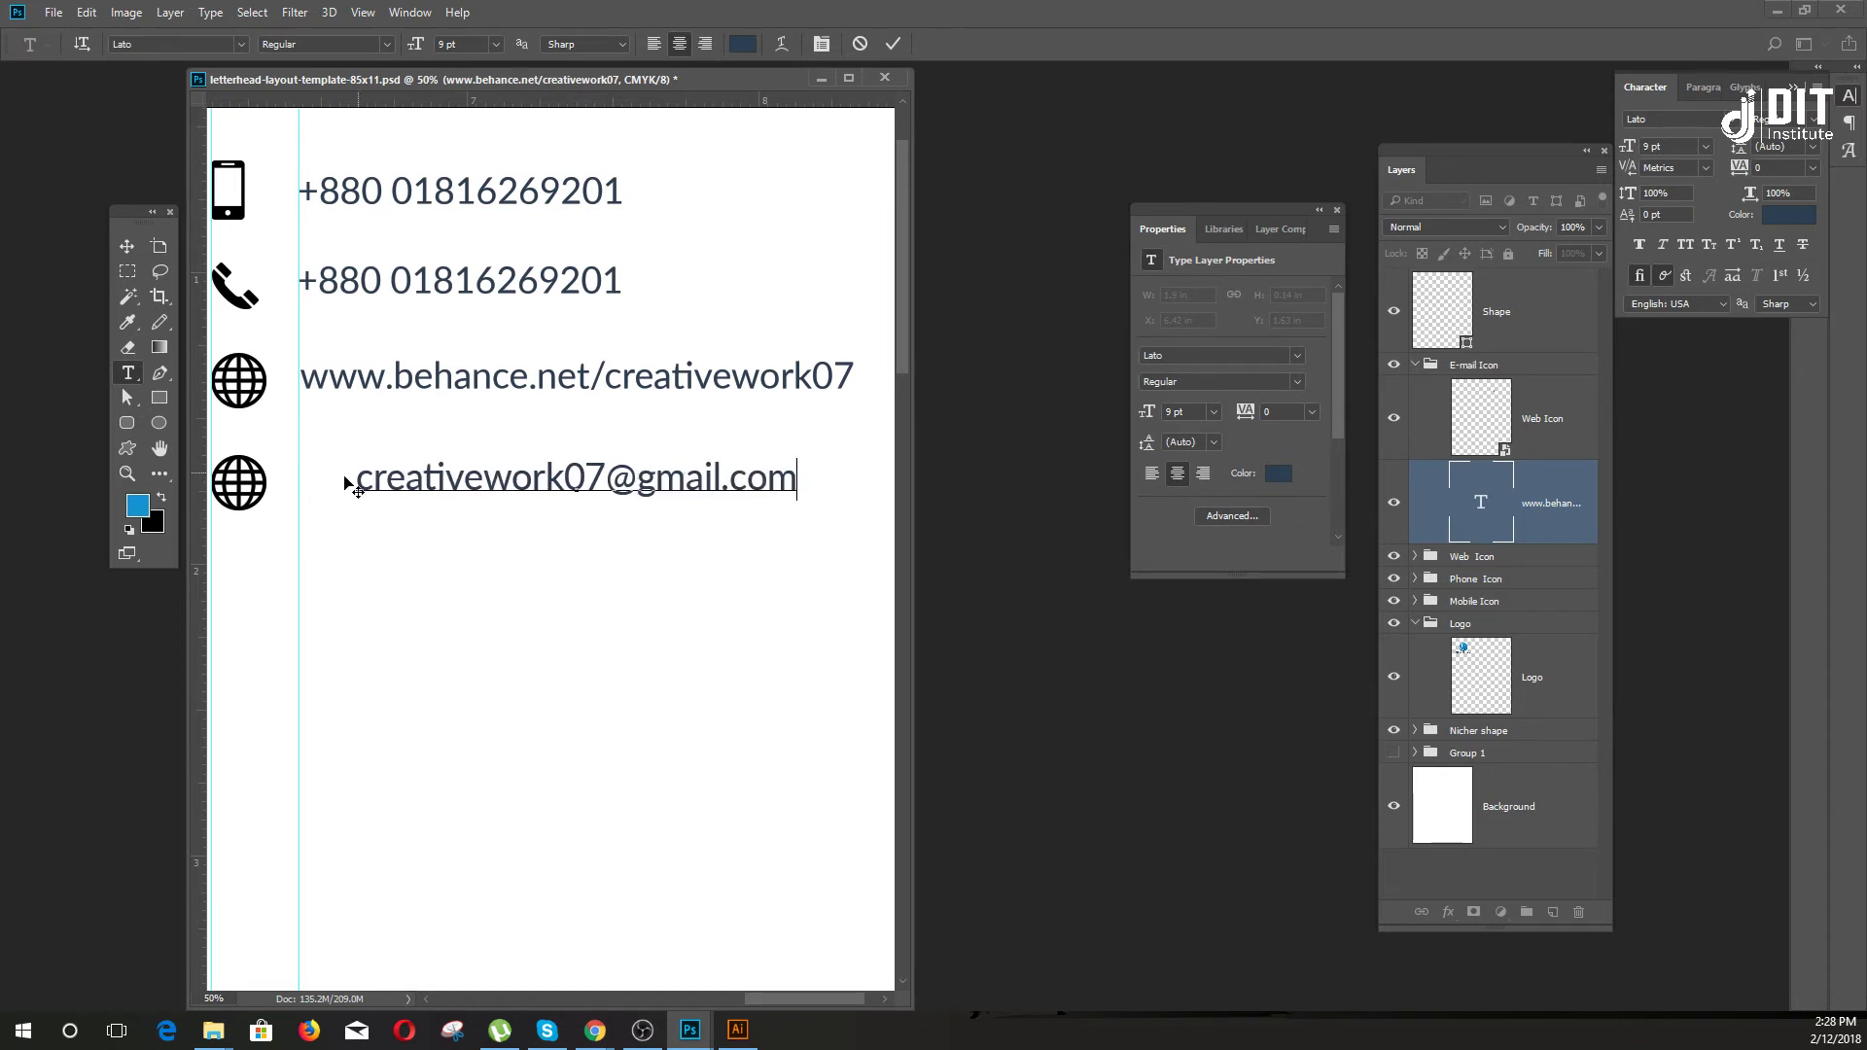
Nudge the e-mail line left to align with the rows above, then zoom out
left_click(127, 246)
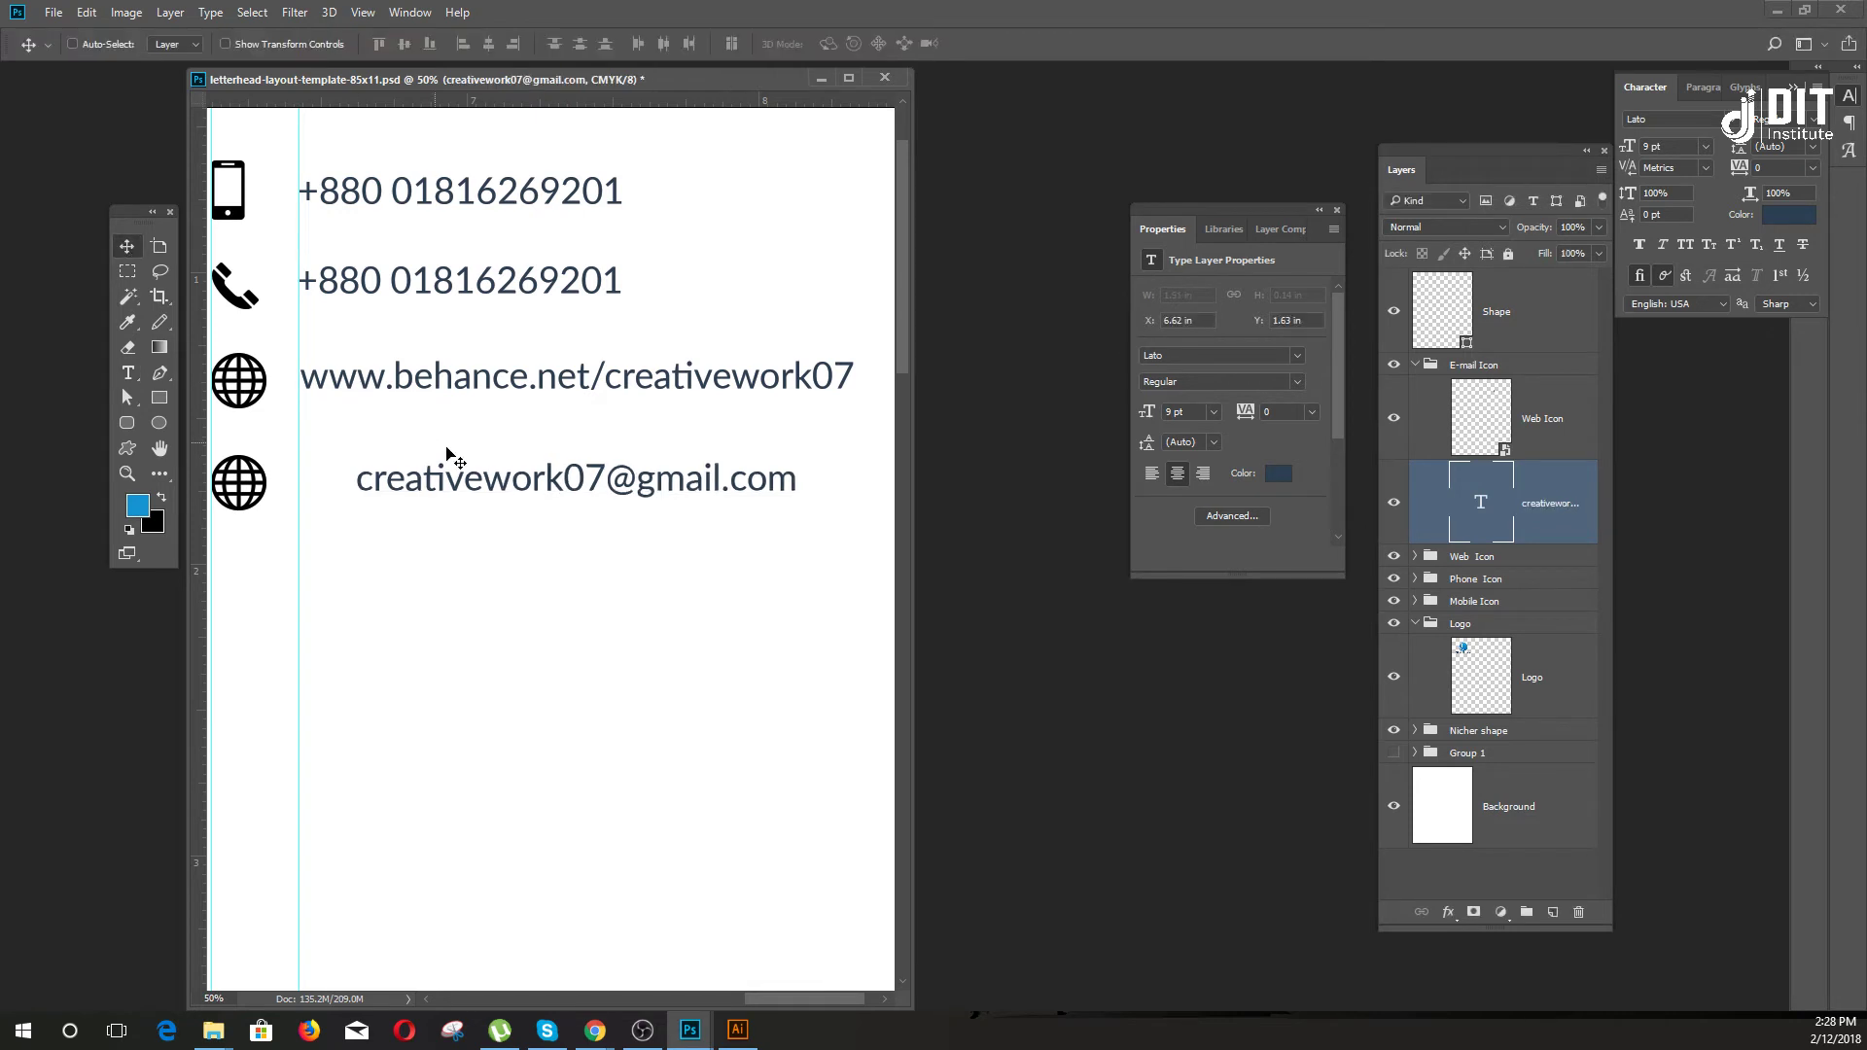
key("shift+Left")
key("shift+Left")
key("shift+Left")
key("shift+Left")
key("shift+Left")
key("shift+Left")
key("shift+Left")
key("shift+Left")
key("shift+Left")
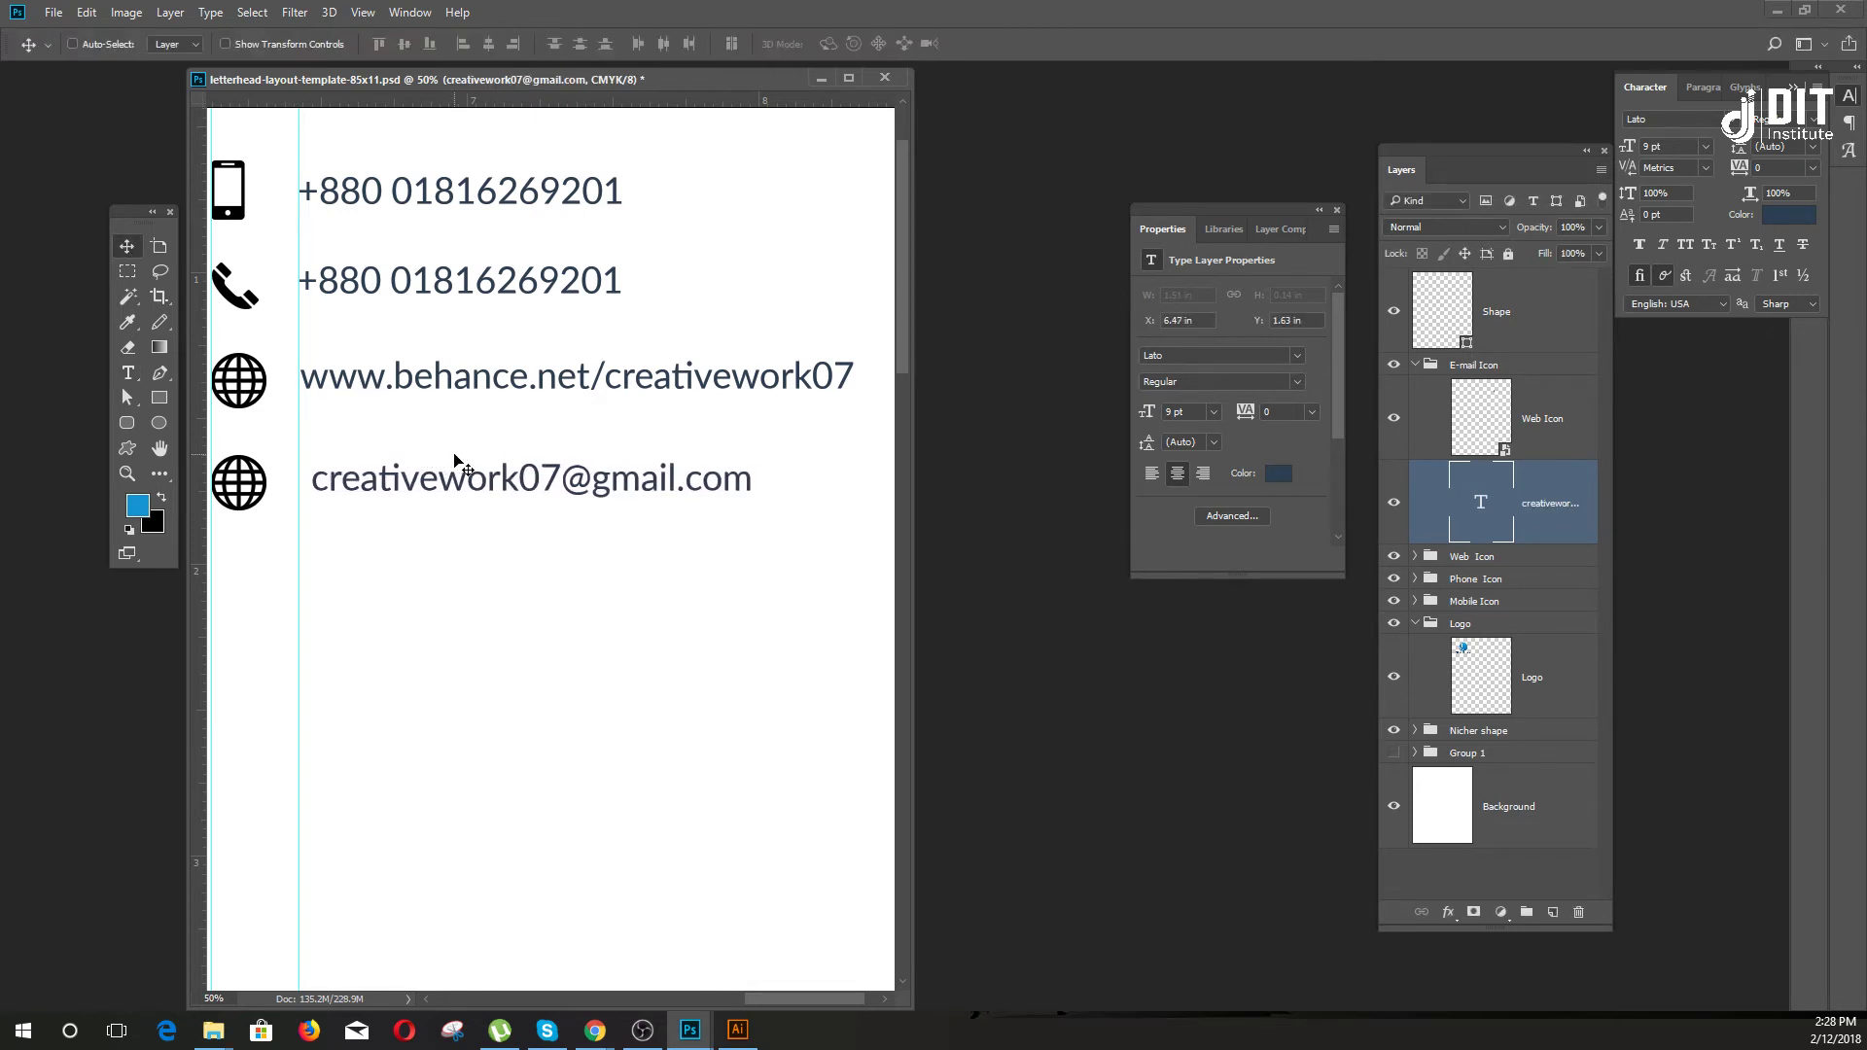
key("shift+Left")
key("shift+Left")
key("shift+Left")
key("Right")
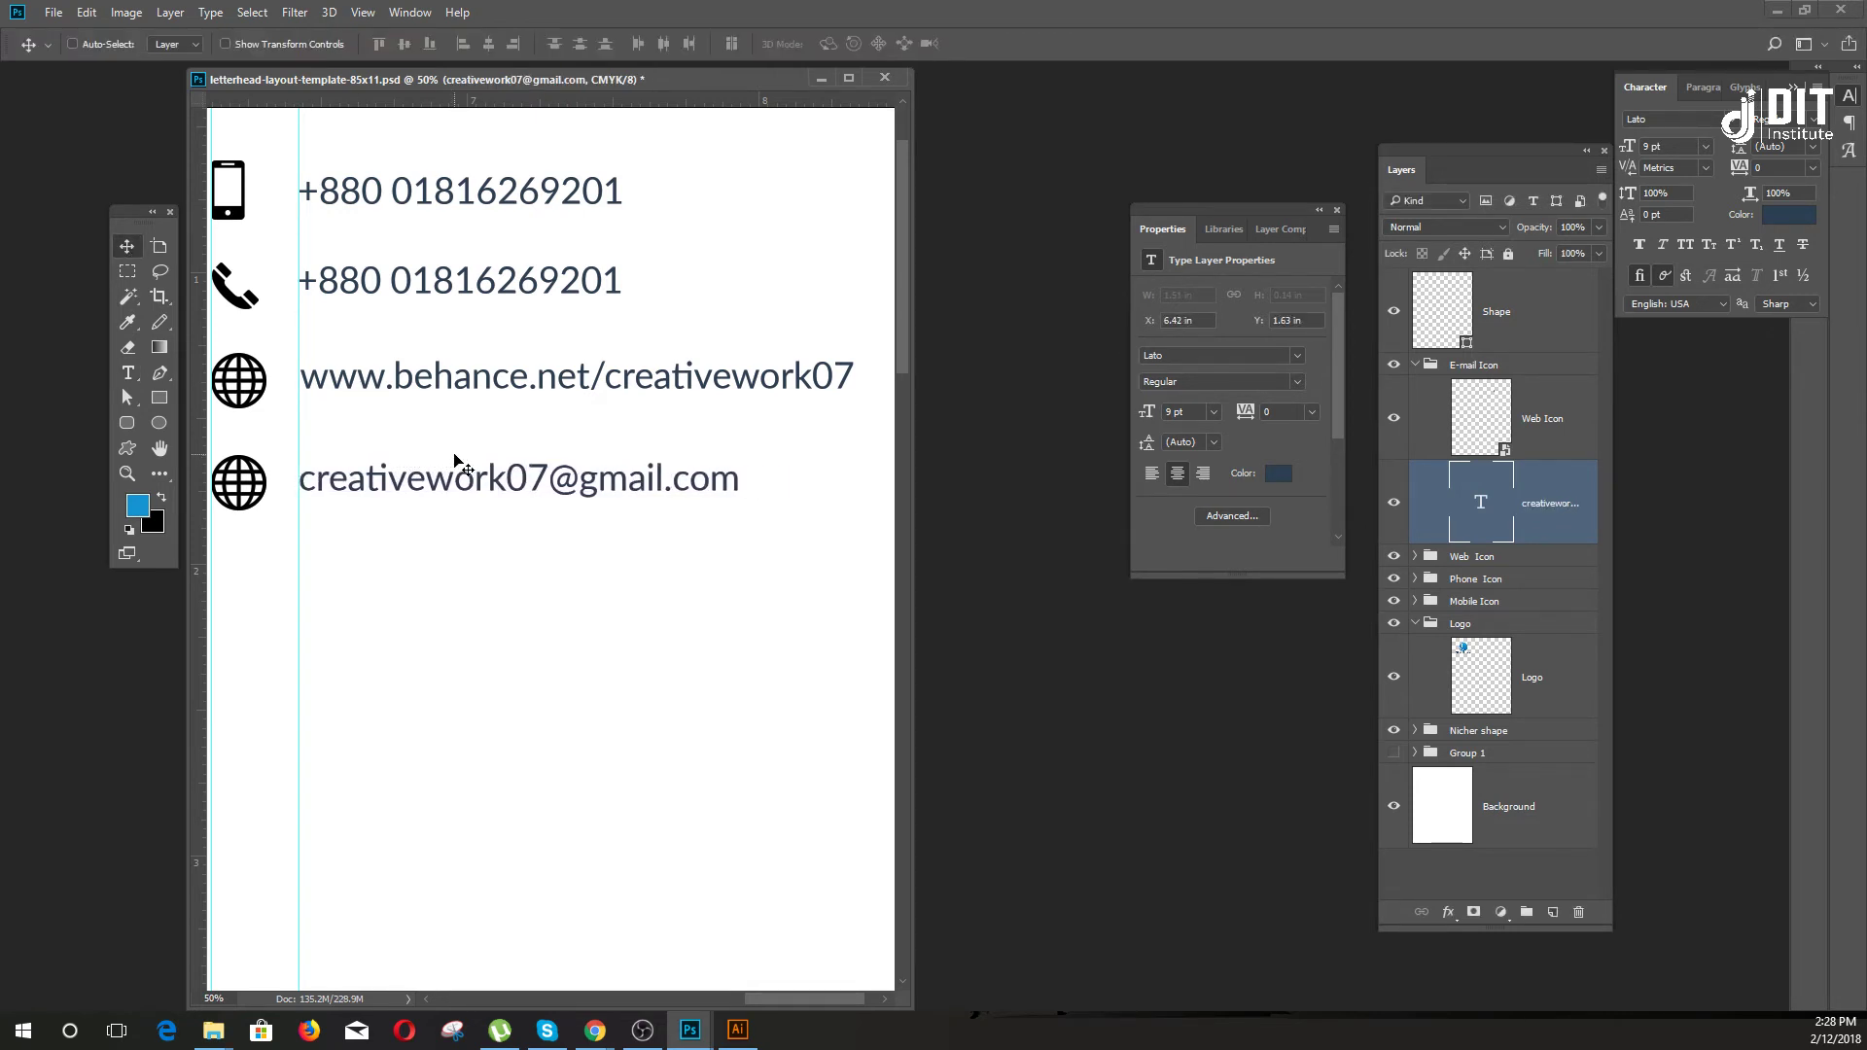
key("ctrl+minus")
scroll(521, 508, "left", 1)
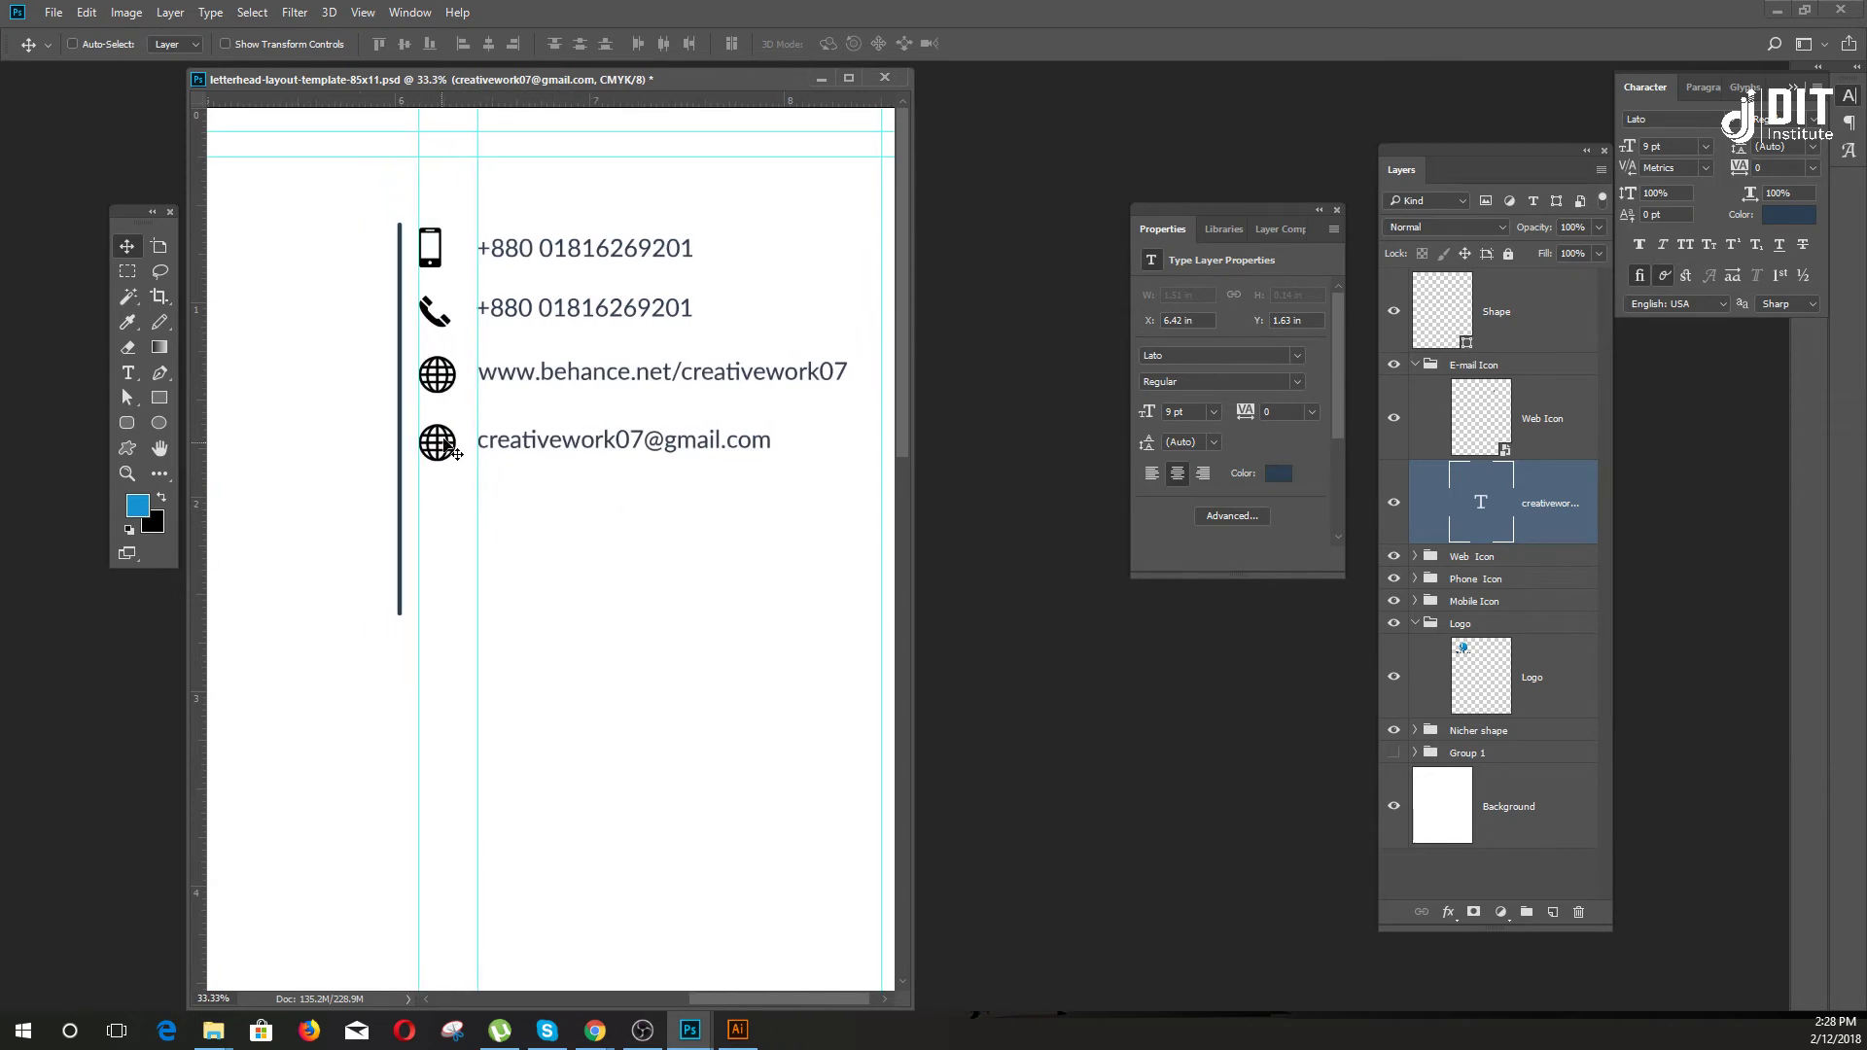
left_click(1549, 435)
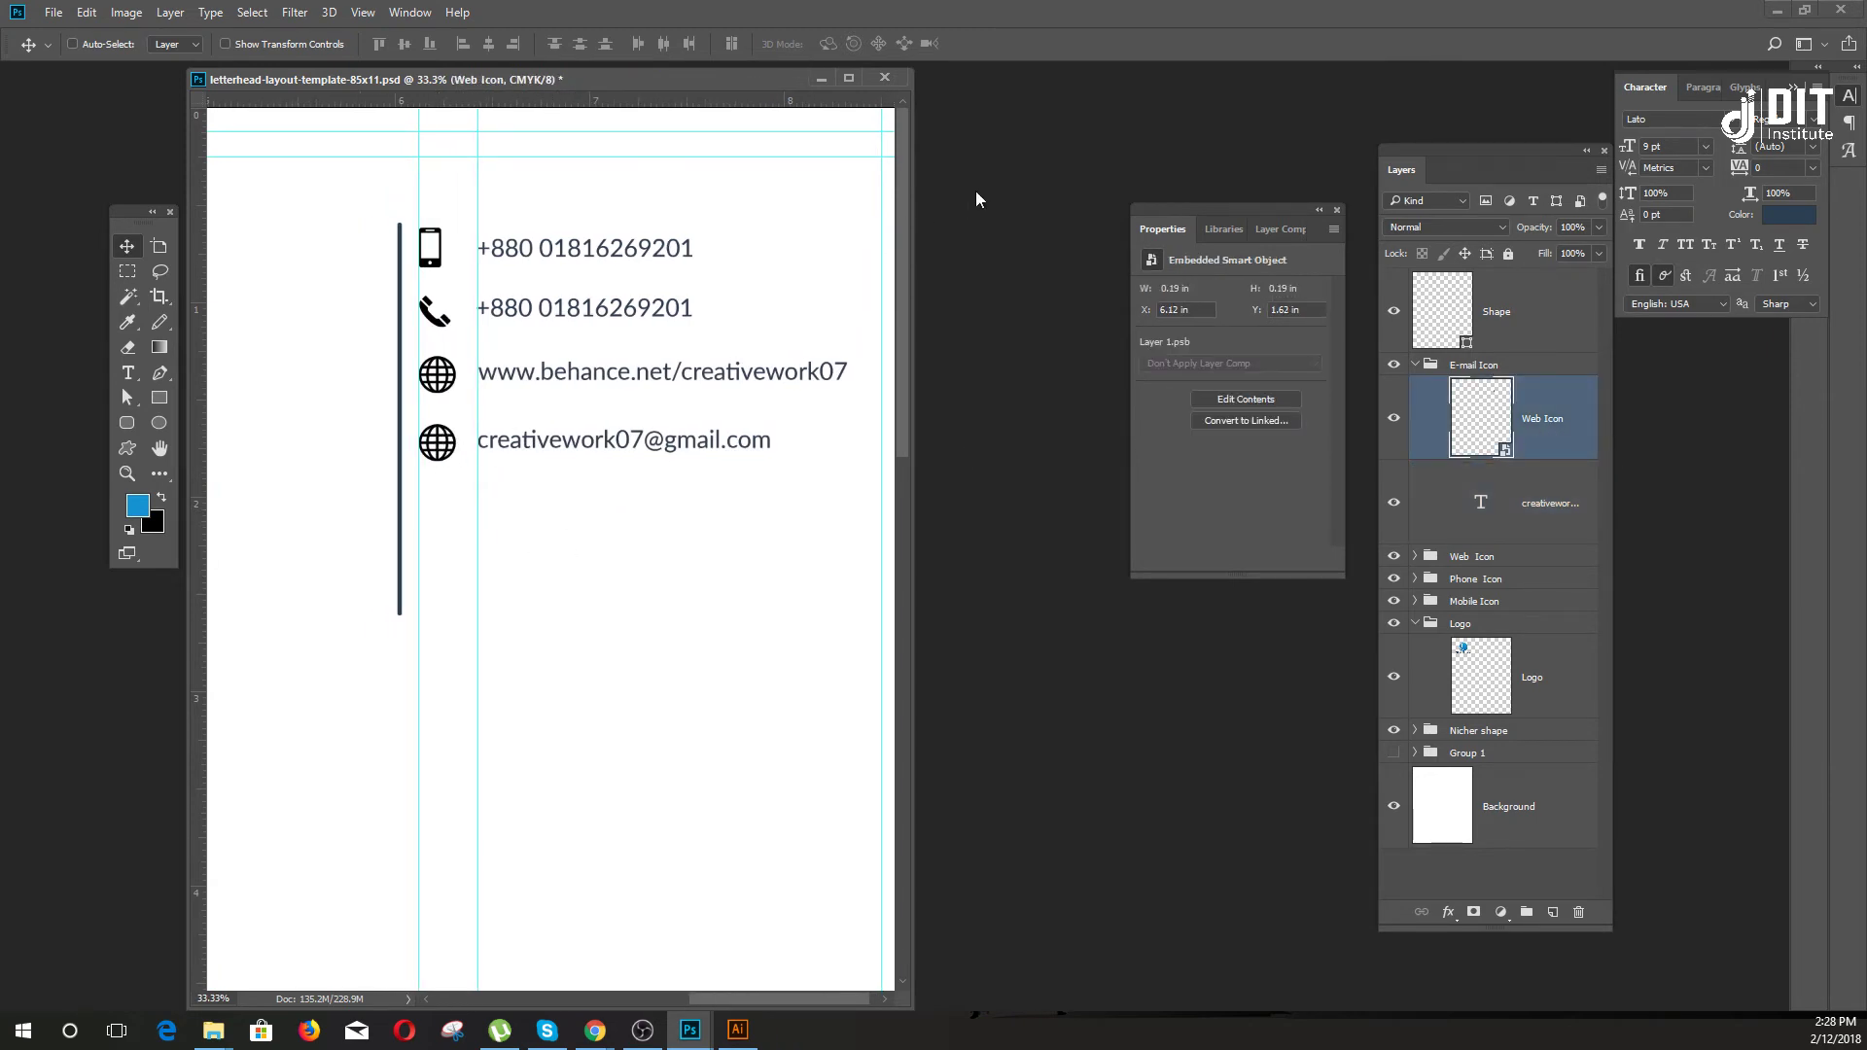
Bring the envelope icon image into the letterhead and convert it to a smart object
key("ctrl+o")
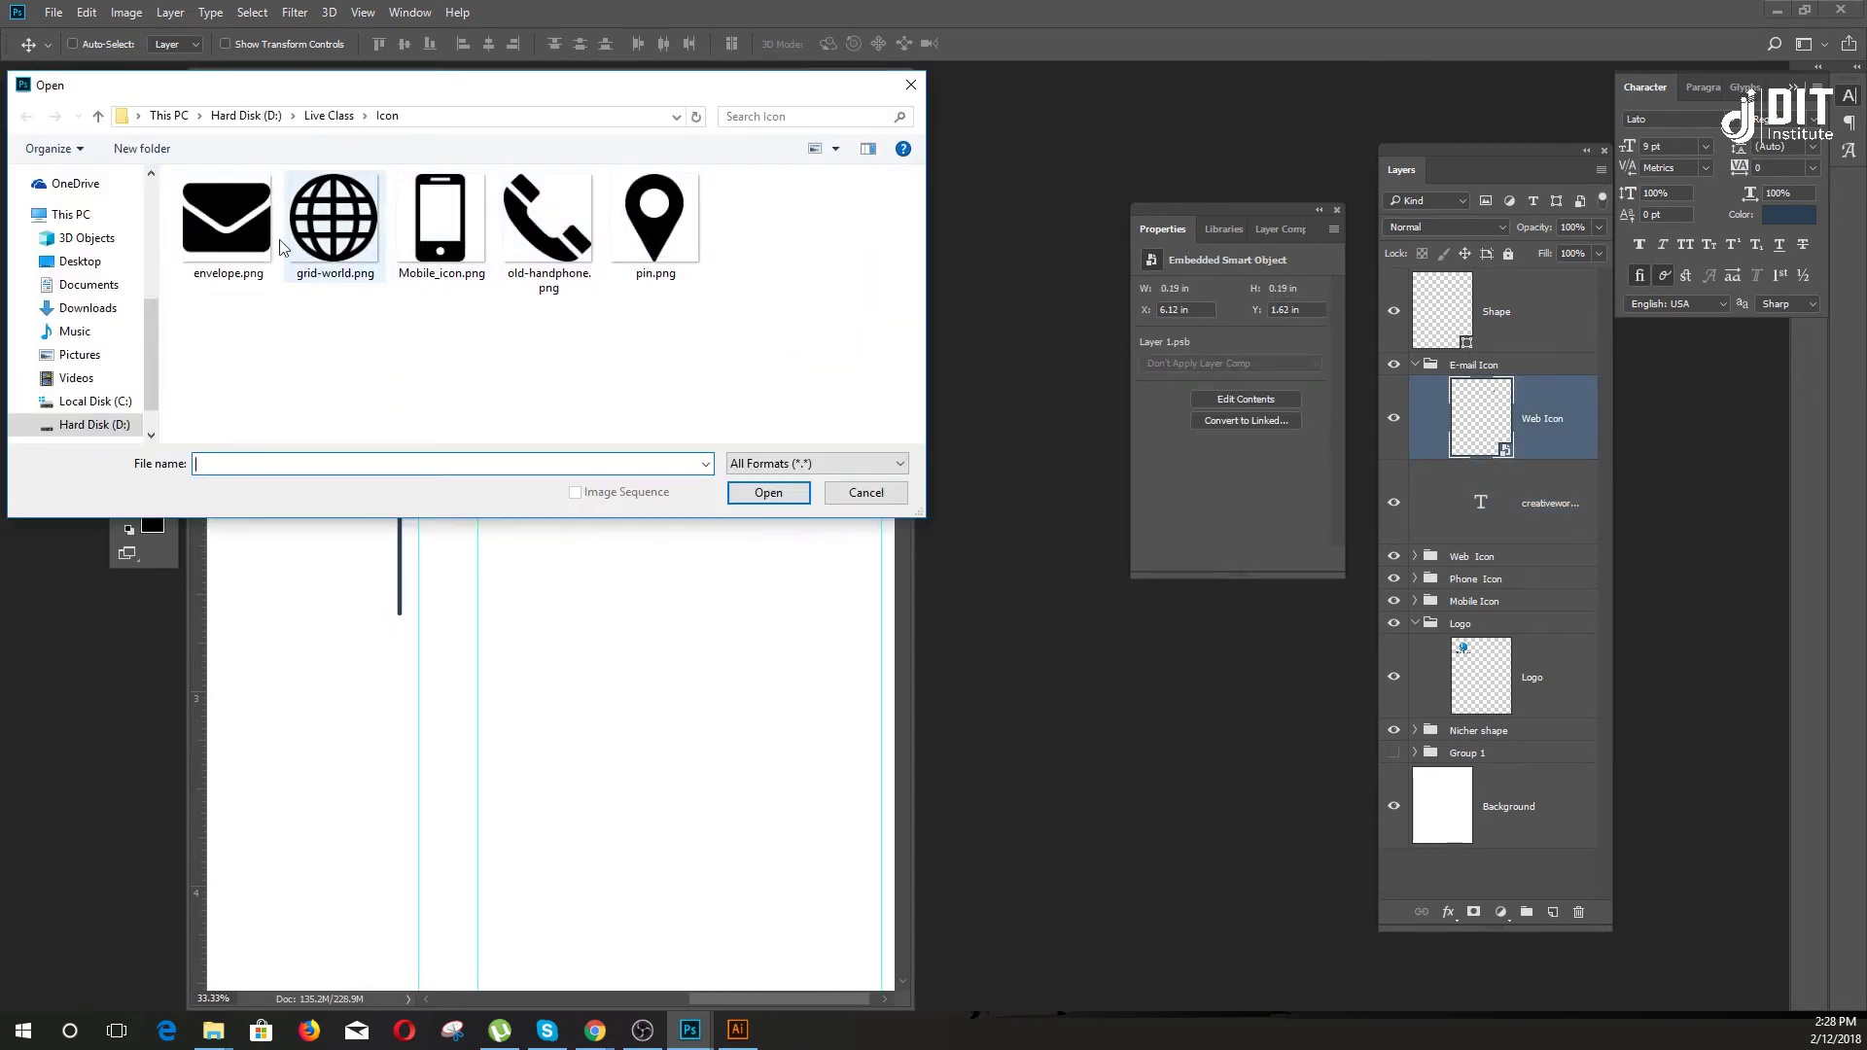
double_click(238, 228)
left_click_drag(765, 107, 817, 226)
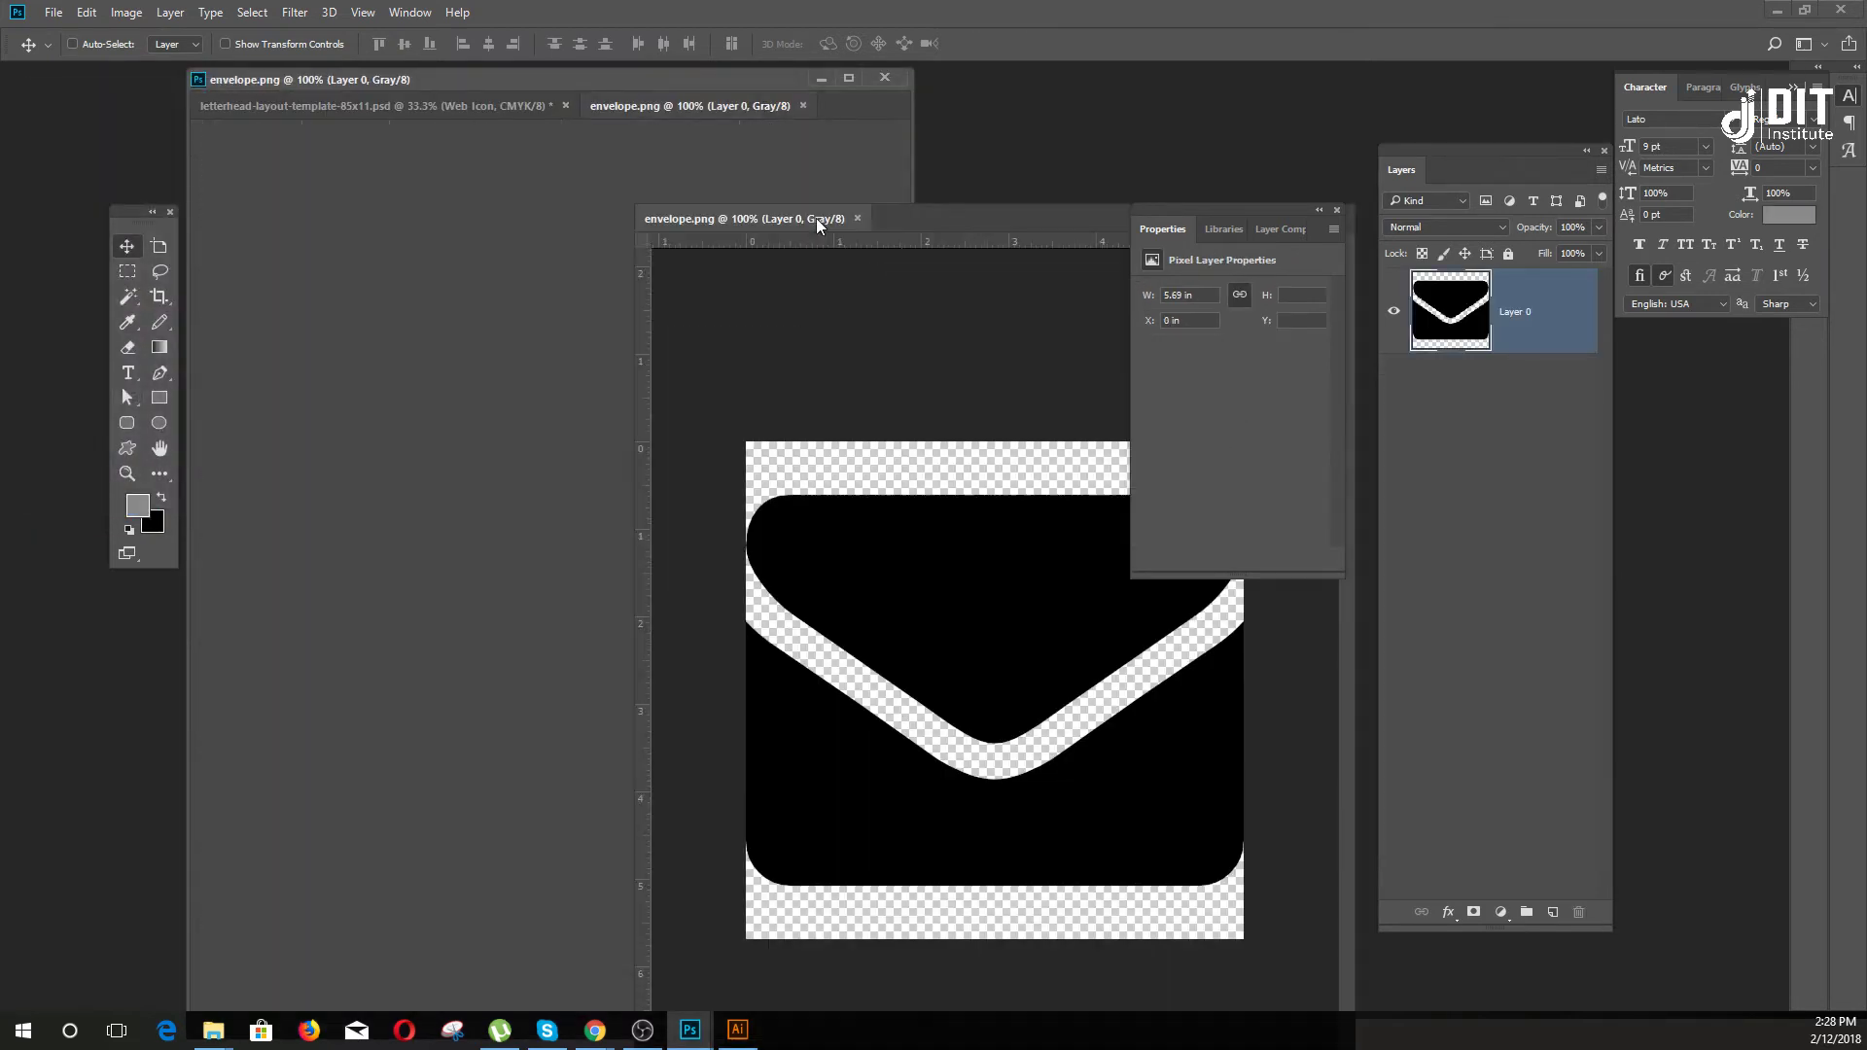
mouse_move(992, 571)
left_mouse_down()
mouse_move(500, 534)
mouse_move(441, 467)
left_mouse_up()
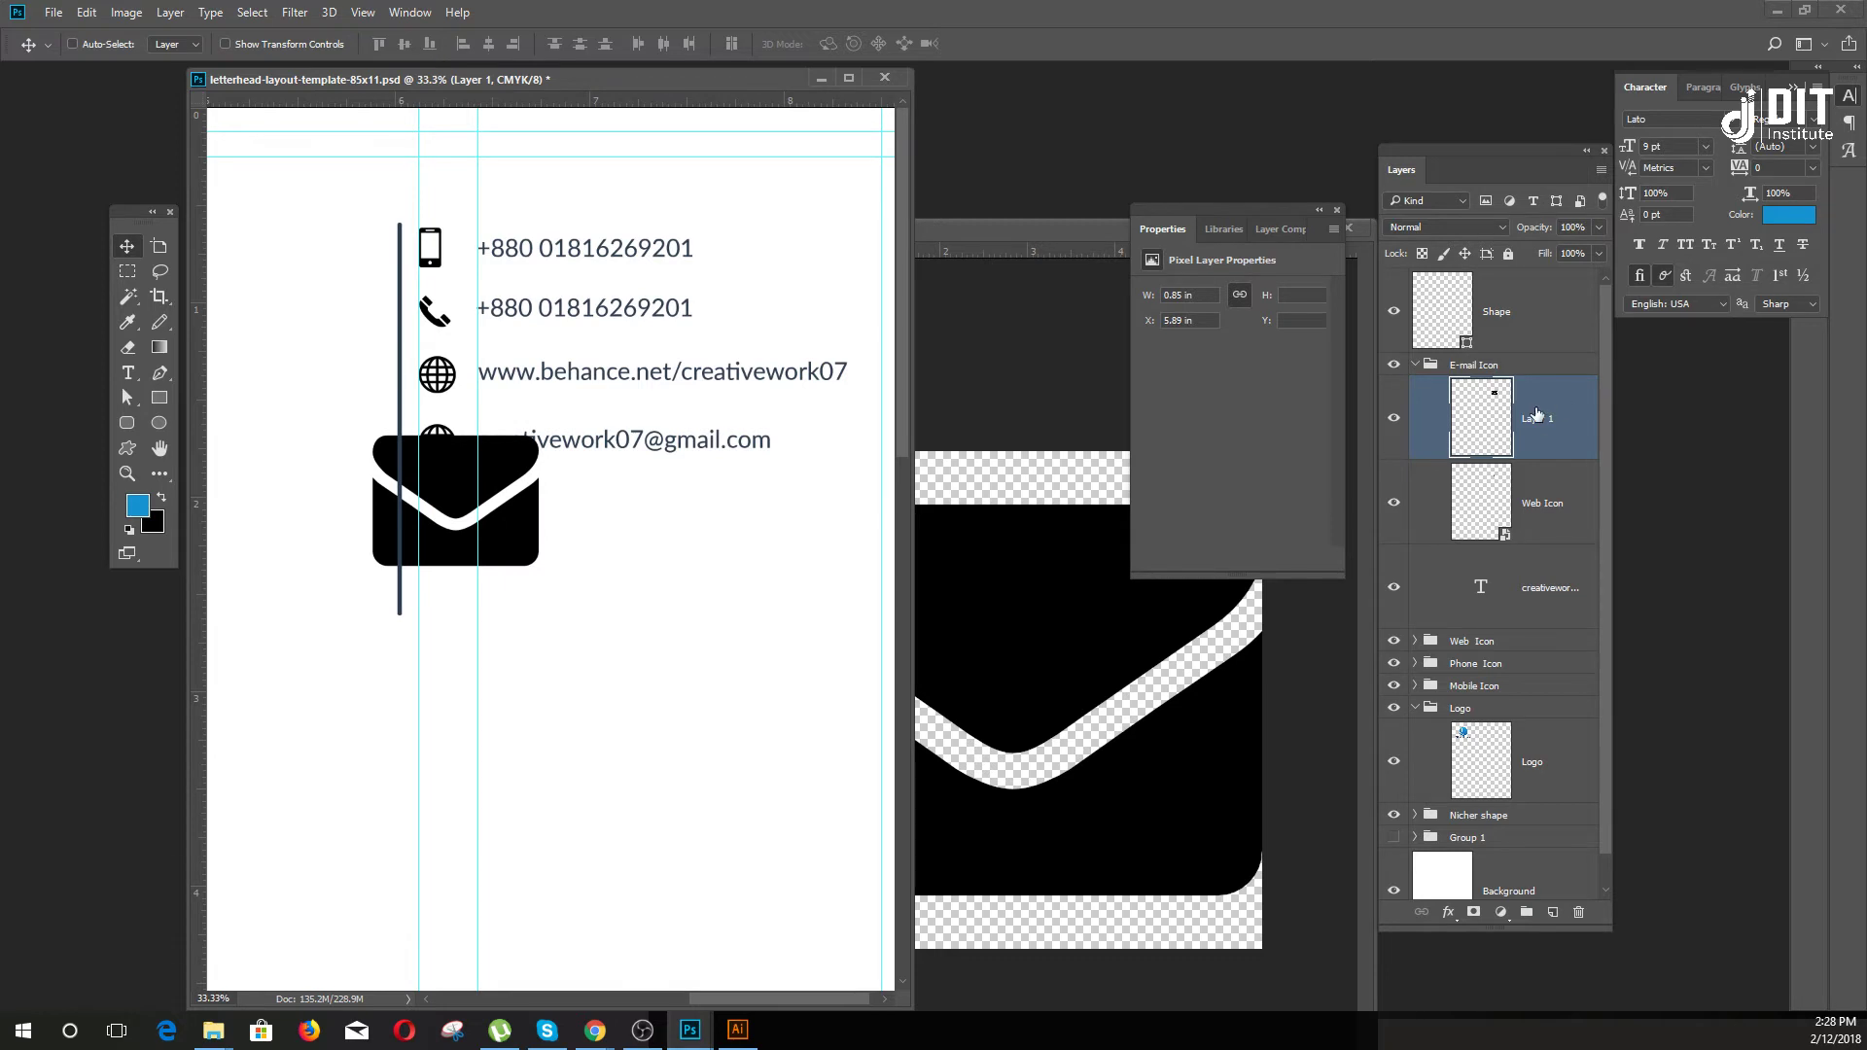
right_click(1536, 417)
left_click(1652, 363)
Shrink the envelope layer down to icon size
left_click(1547, 513)
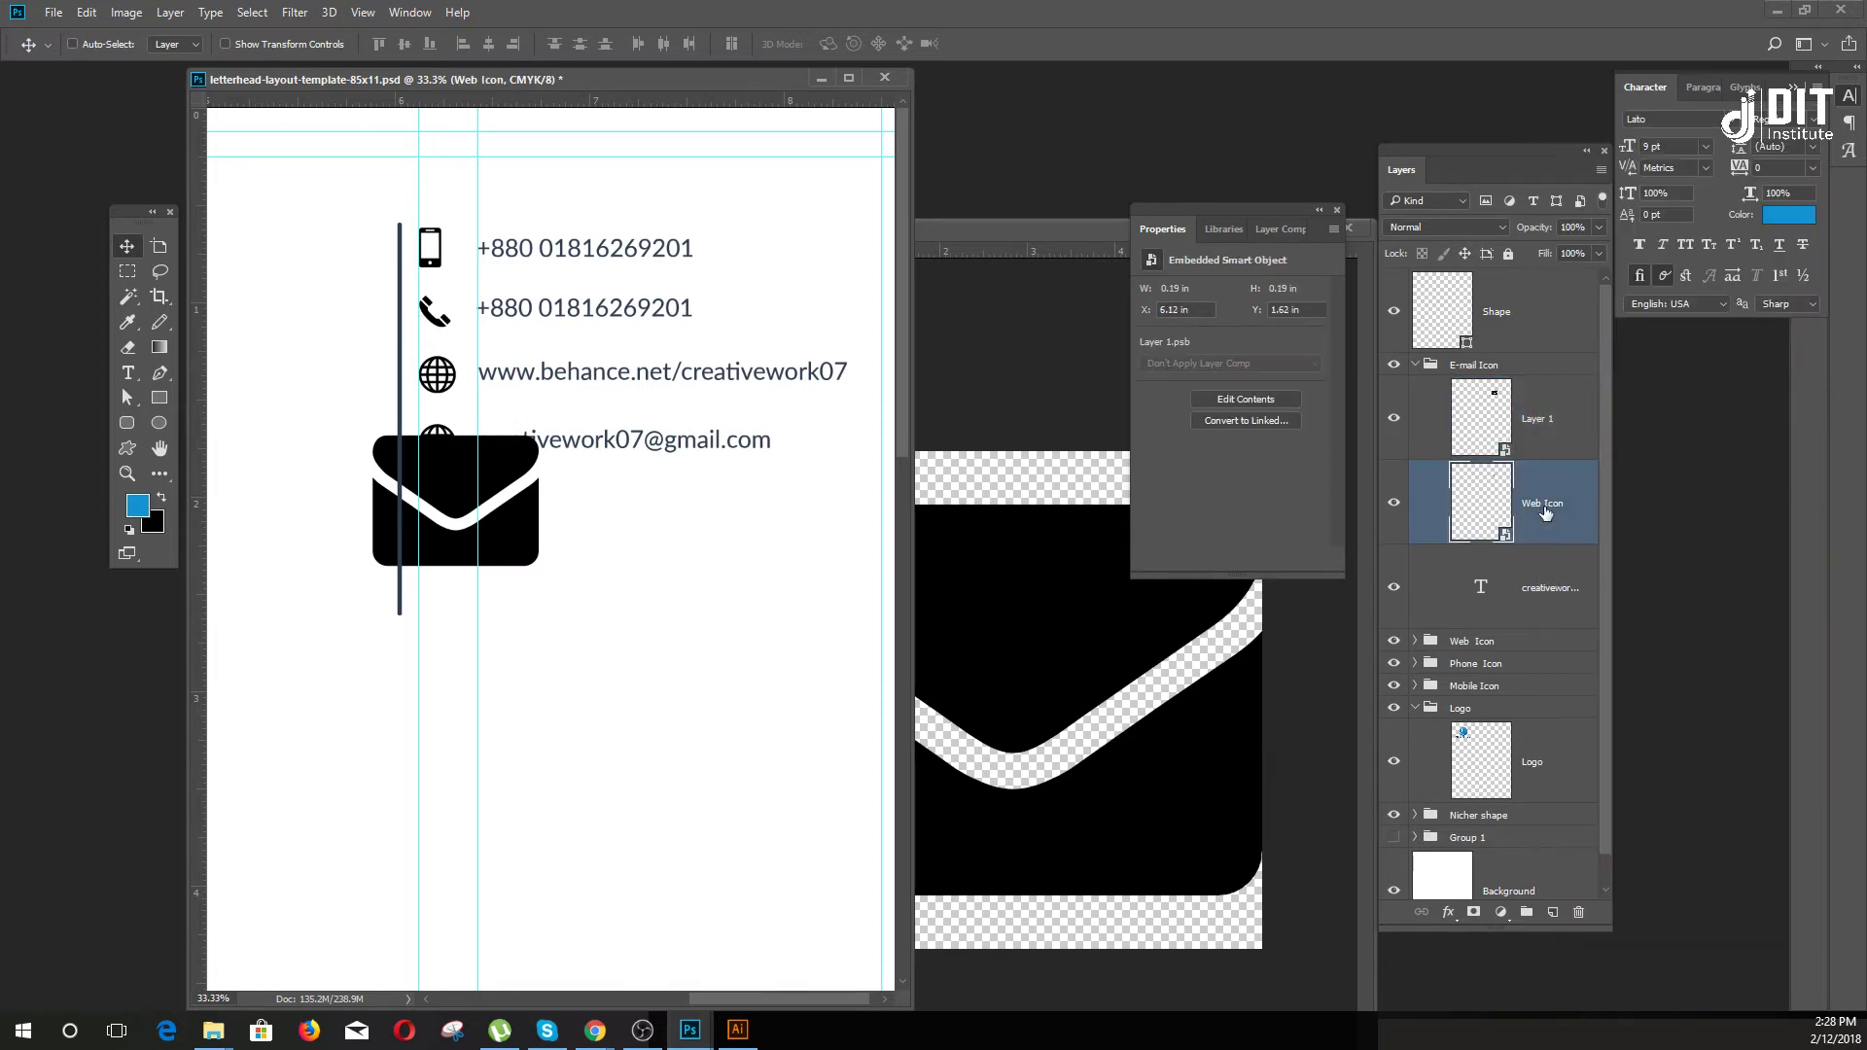
left_click(1575, 423)
key("ctrl+t")
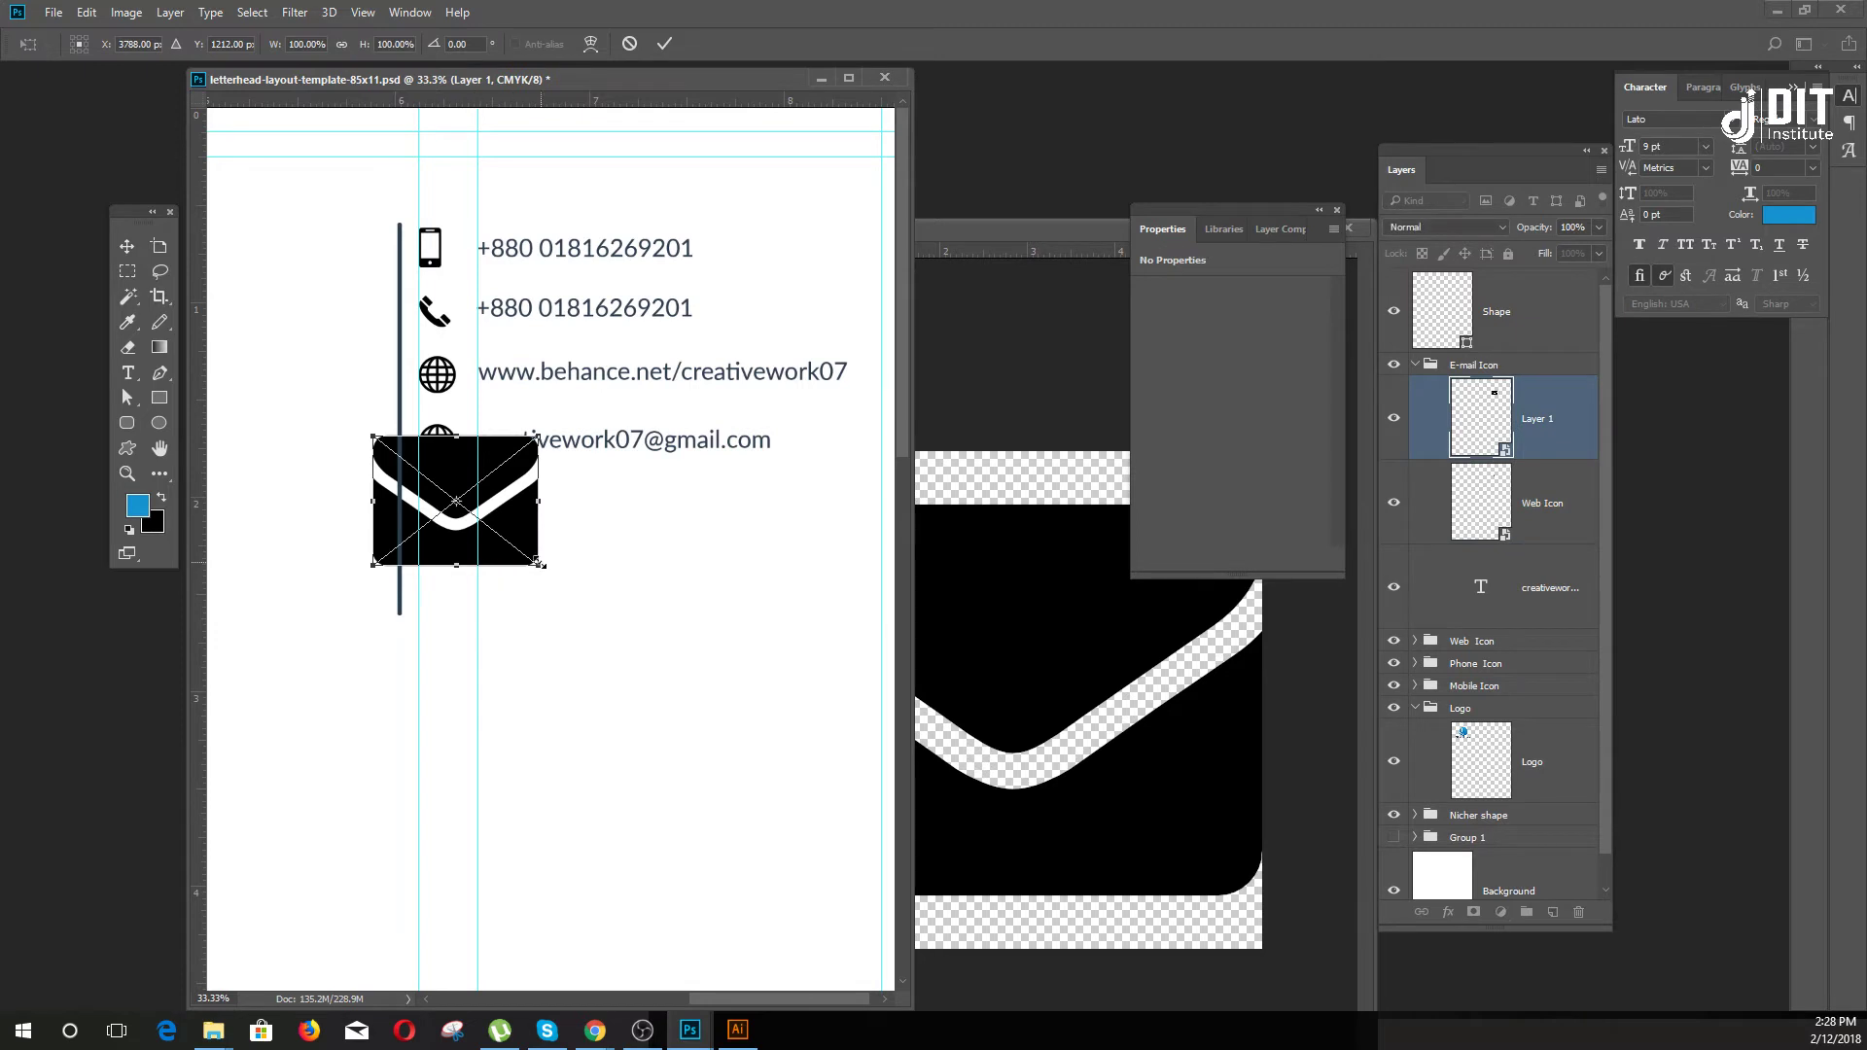
mouse_move(541, 564)
left_mouse_down()
mouse_move(389, 407)
mouse_move(393, 387)
left_mouse_up()
key("Return")
Add a vertical guide at about 6.315 in to align the icons
key("ctrl+plus")
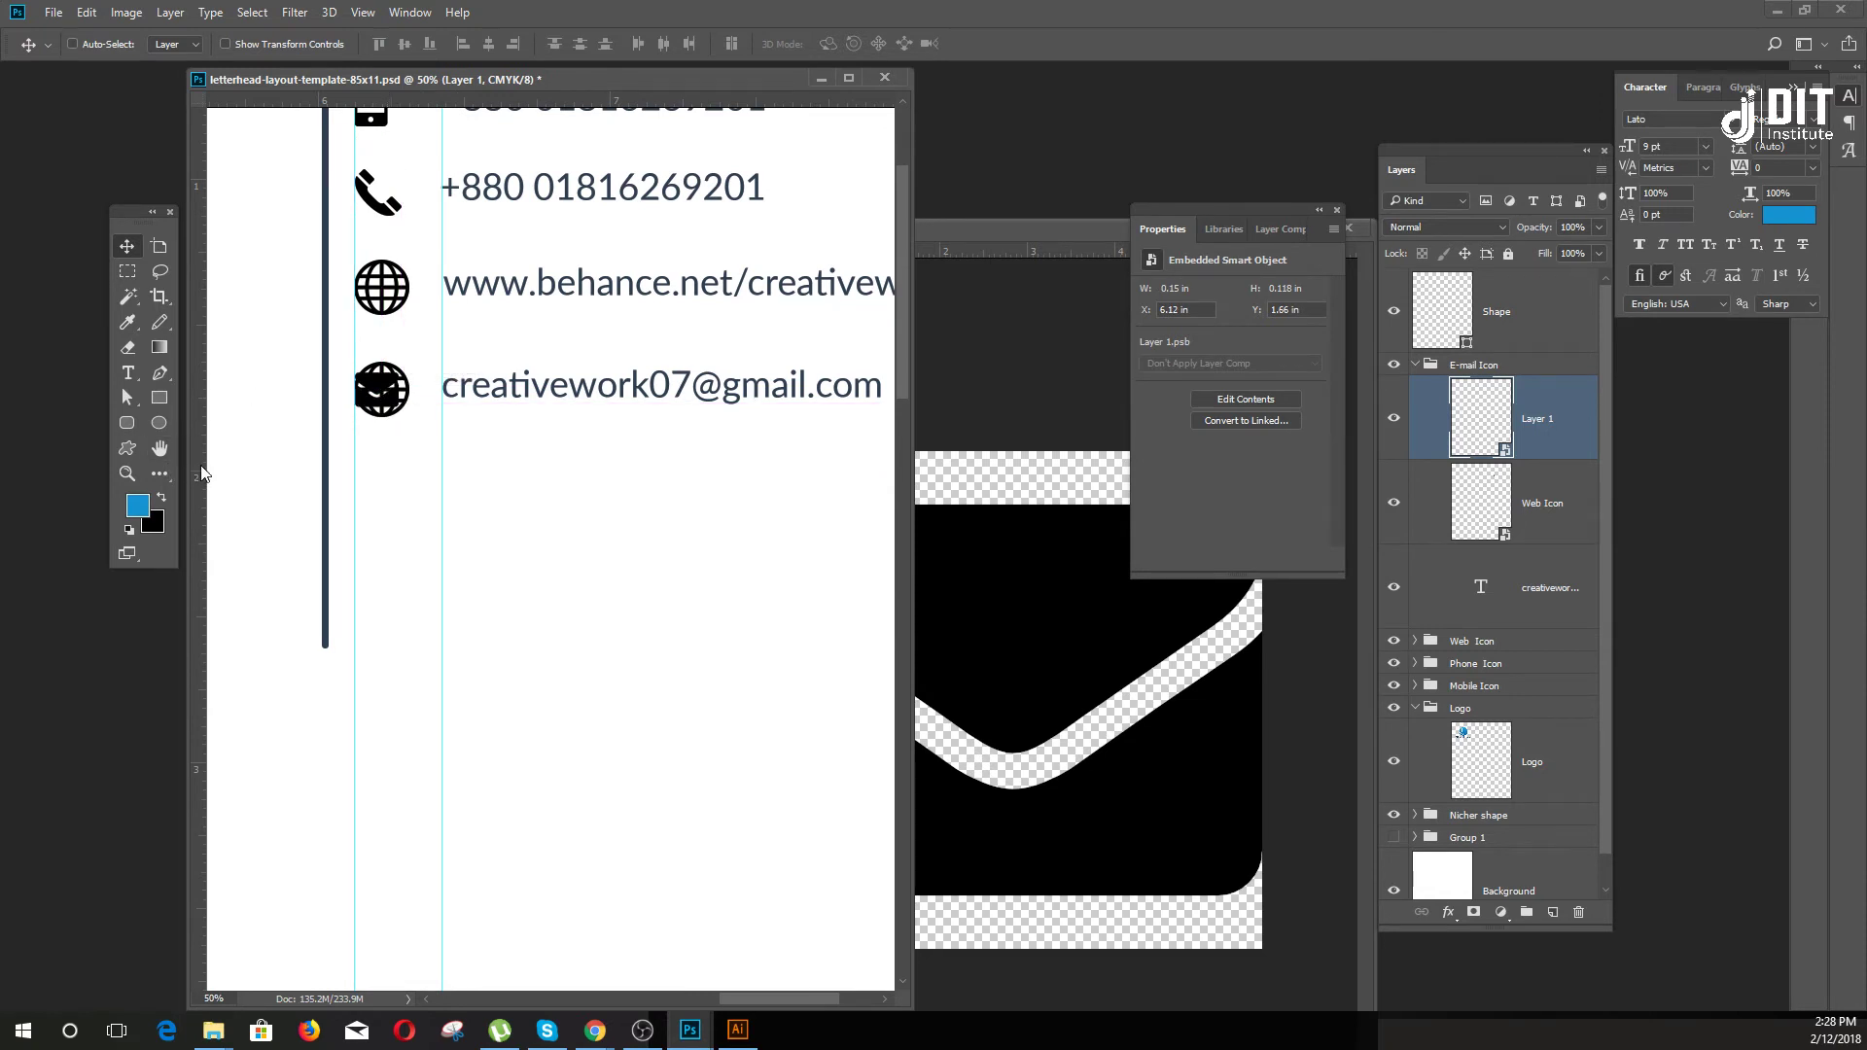
mouse_move(202, 474)
left_mouse_down()
mouse_move(406, 459)
mouse_move(427, 613)
left_mouse_up()
key("ctrl+plus")
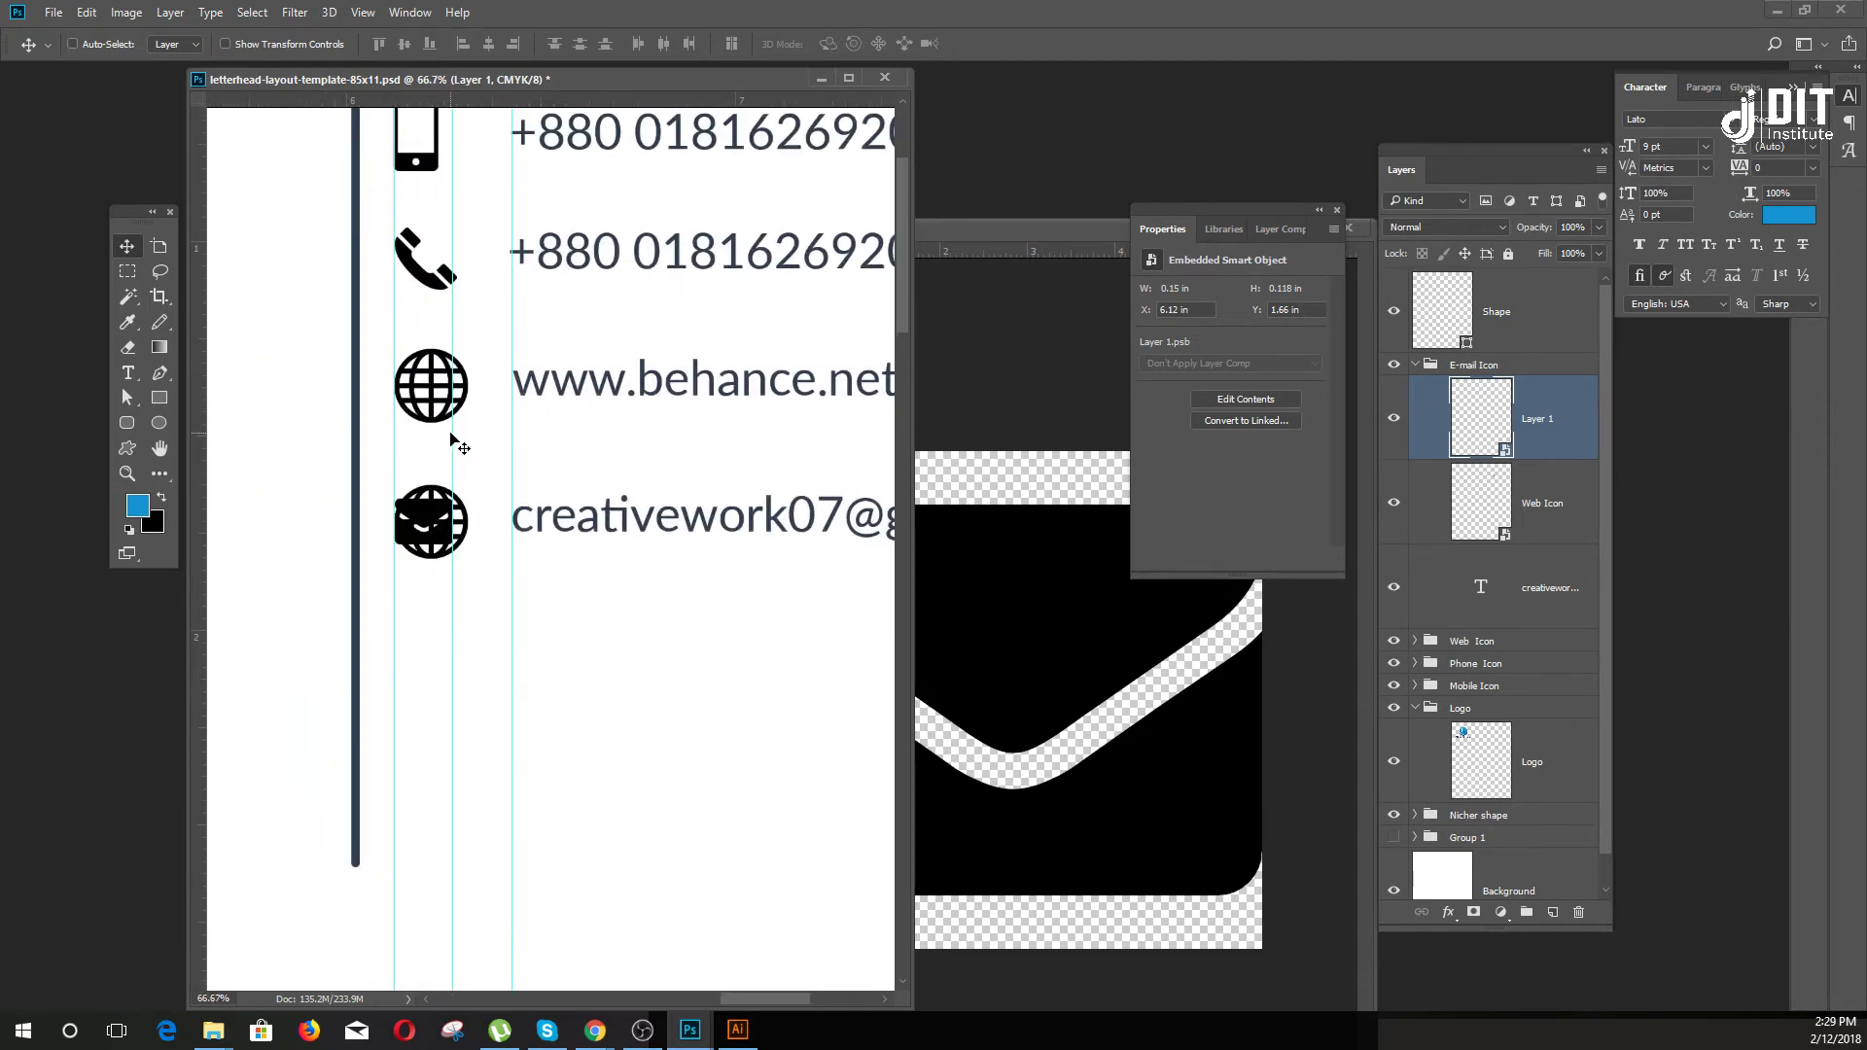
left_click_drag(453, 433, 469, 433)
Enlarge the phone icon to about 0.175 in
right_click(440, 290)
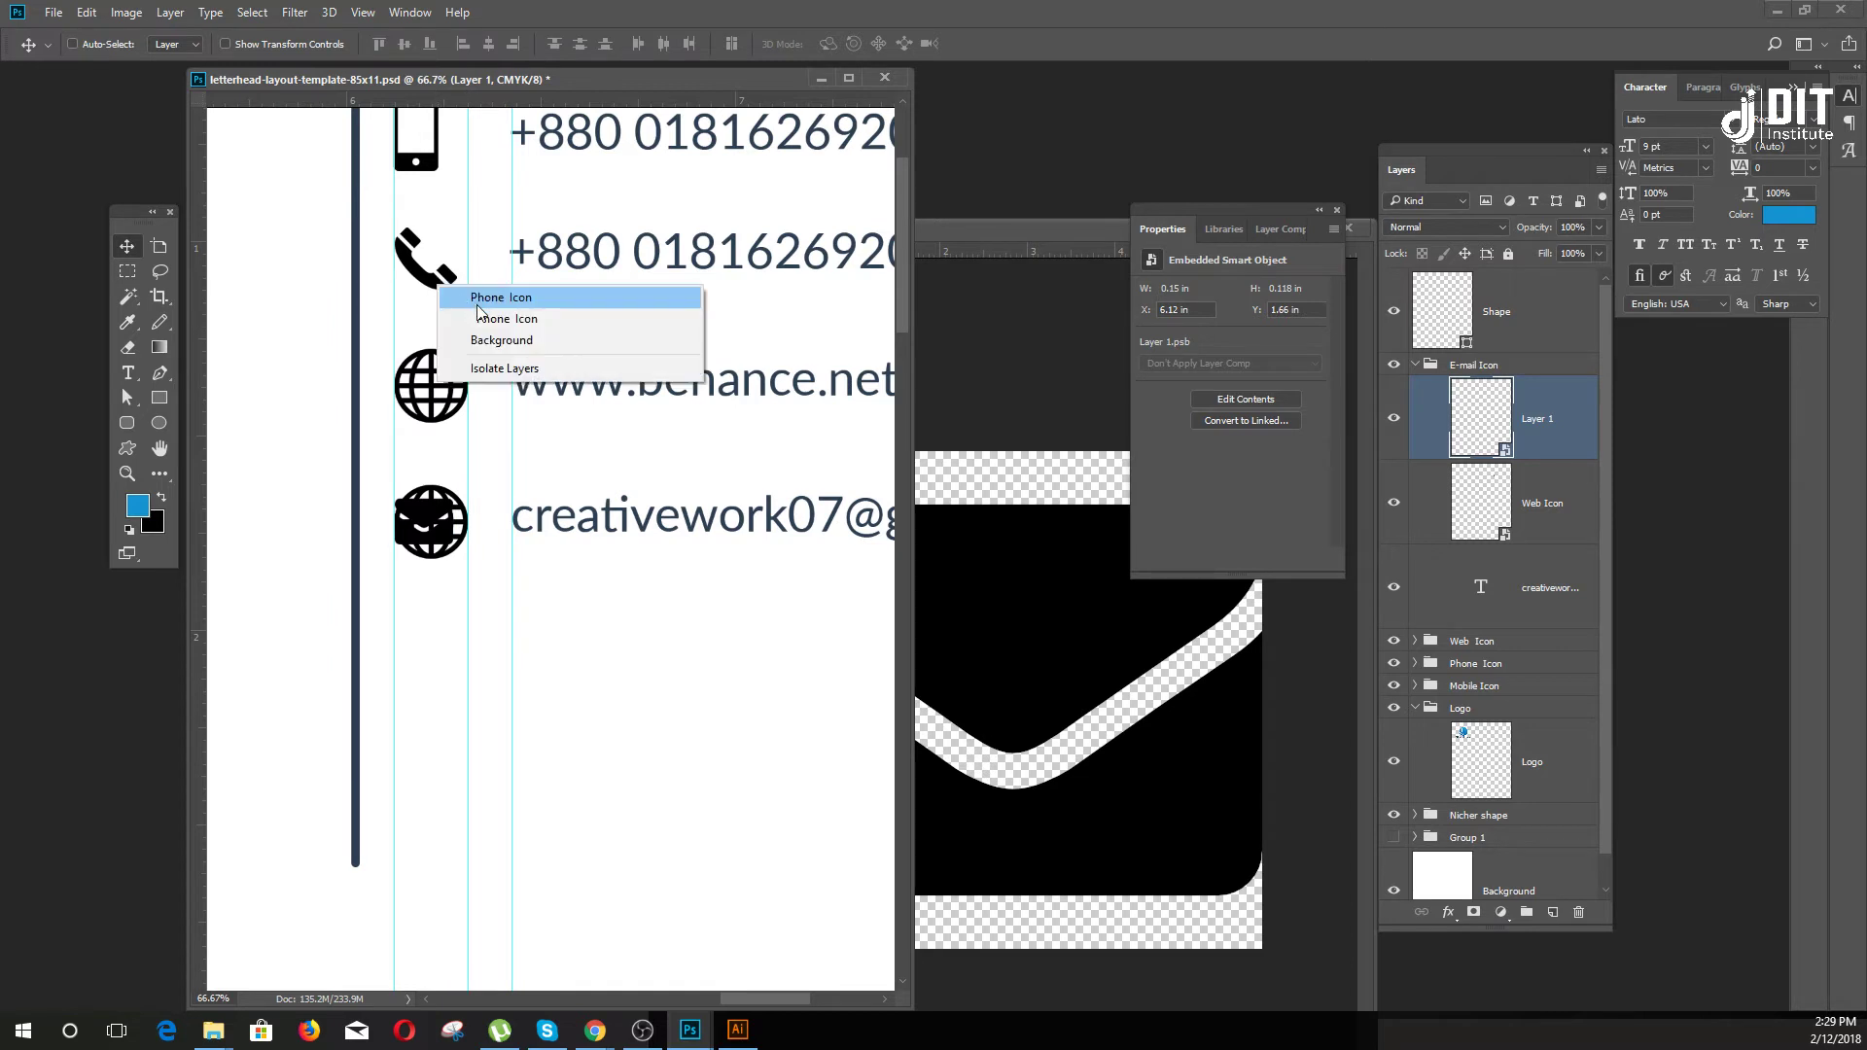
left_click(478, 307)
key("ctrl+t")
mouse_move(458, 289)
left_mouse_down()
mouse_move(474, 308)
mouse_move(455, 464)
left_mouse_up()
key("Return")
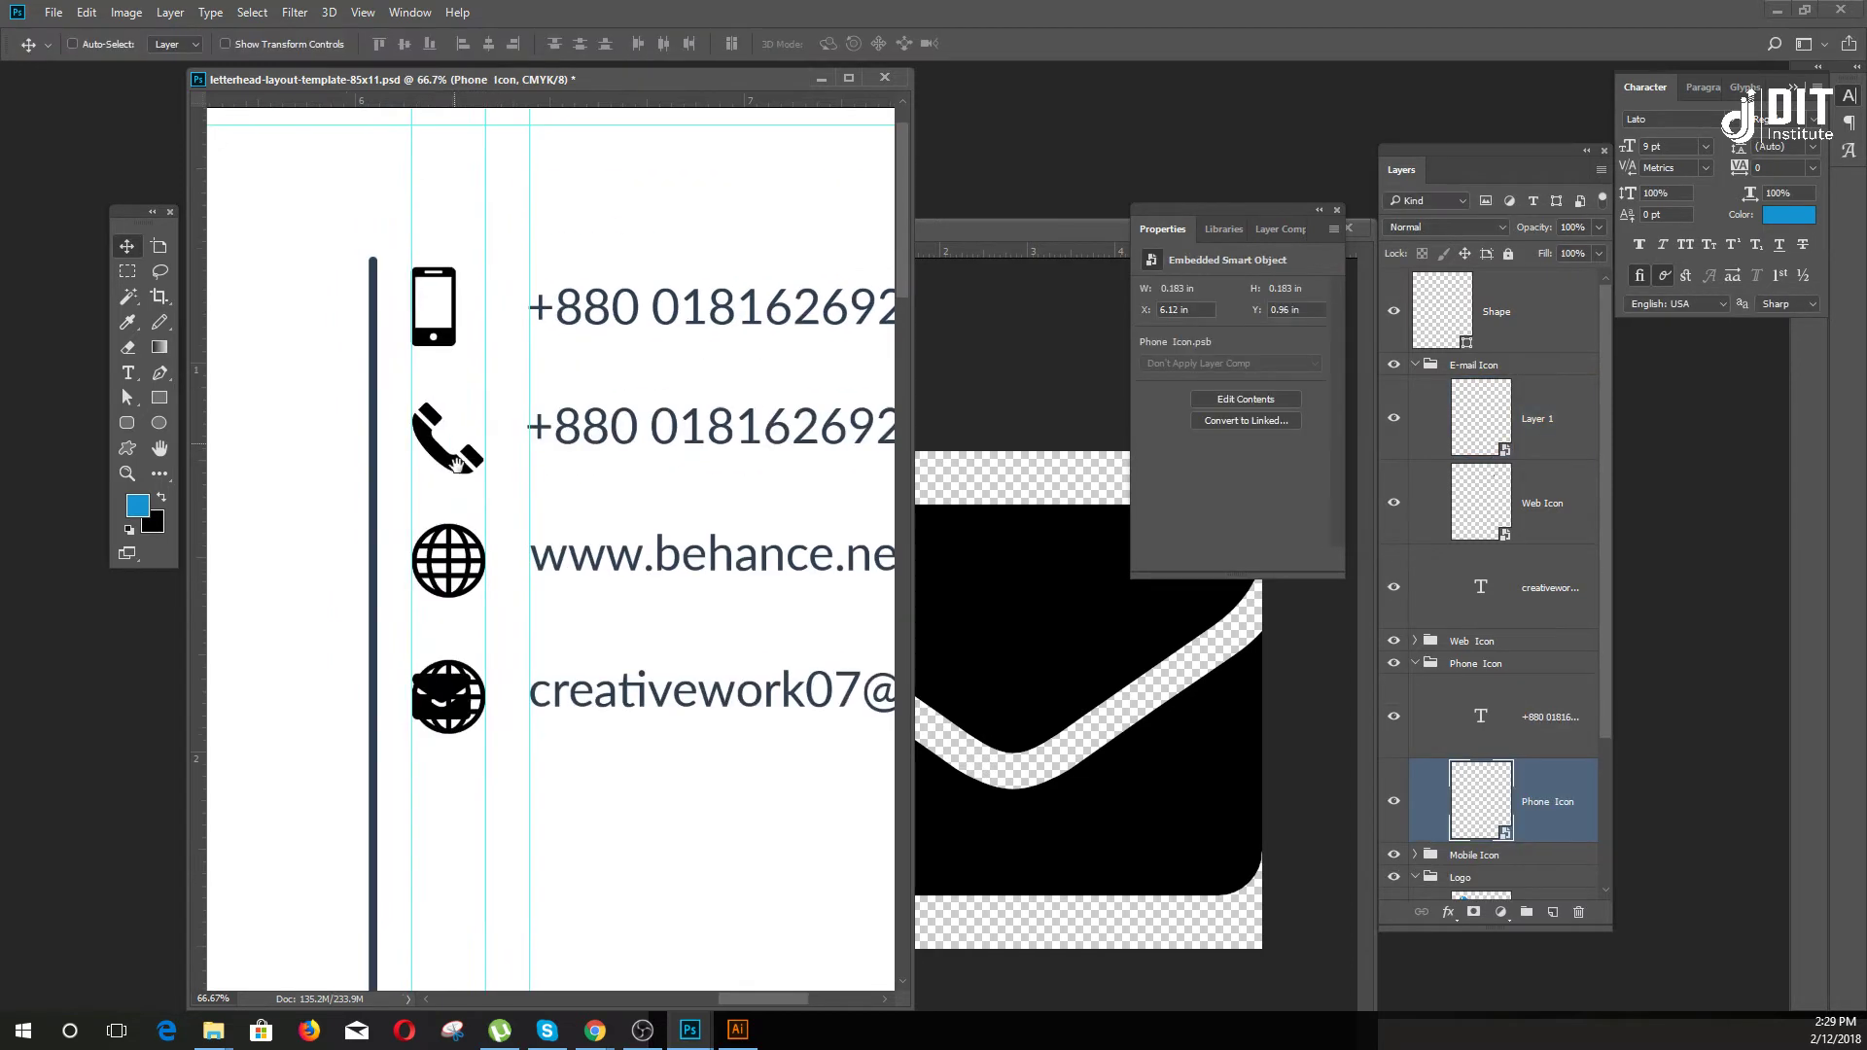
Enlarge the mobile icon slightly and nudge it right
right_click(454, 369)
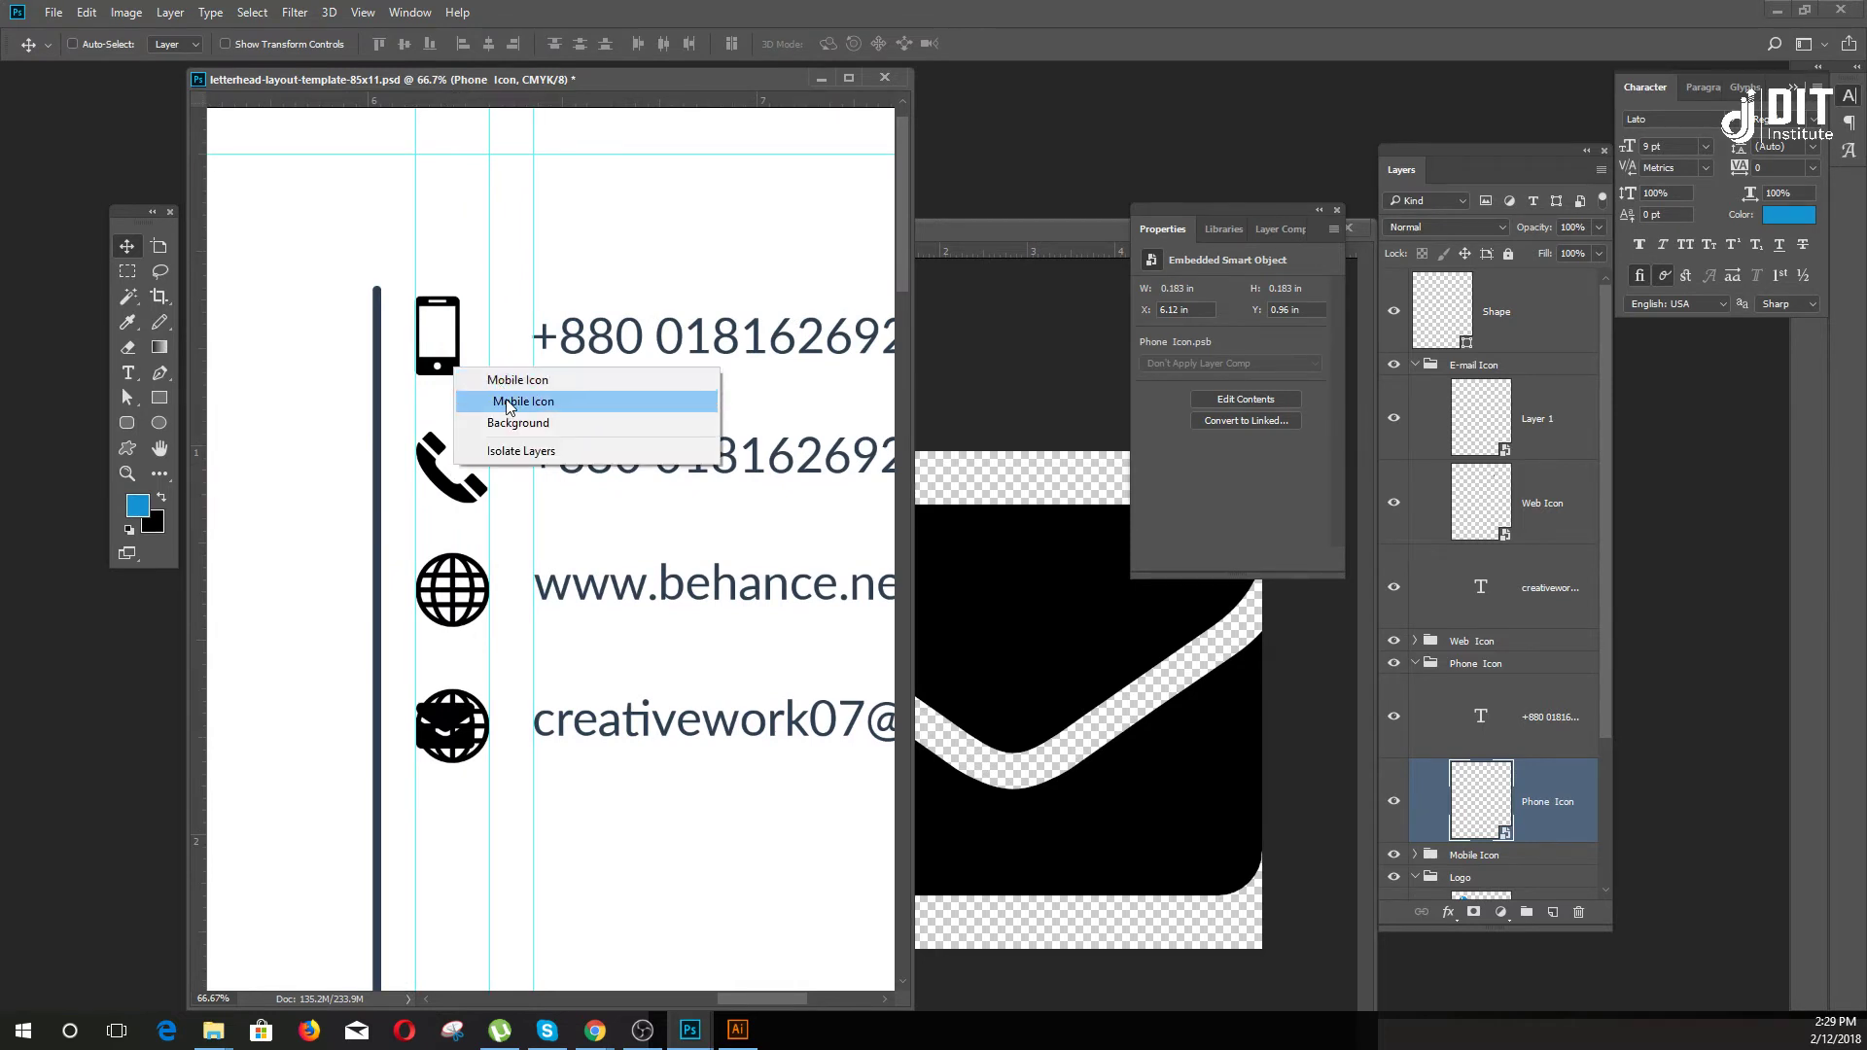
left_click(506, 401)
key("ctrl+t")
left_click_drag(461, 377, 471, 384)
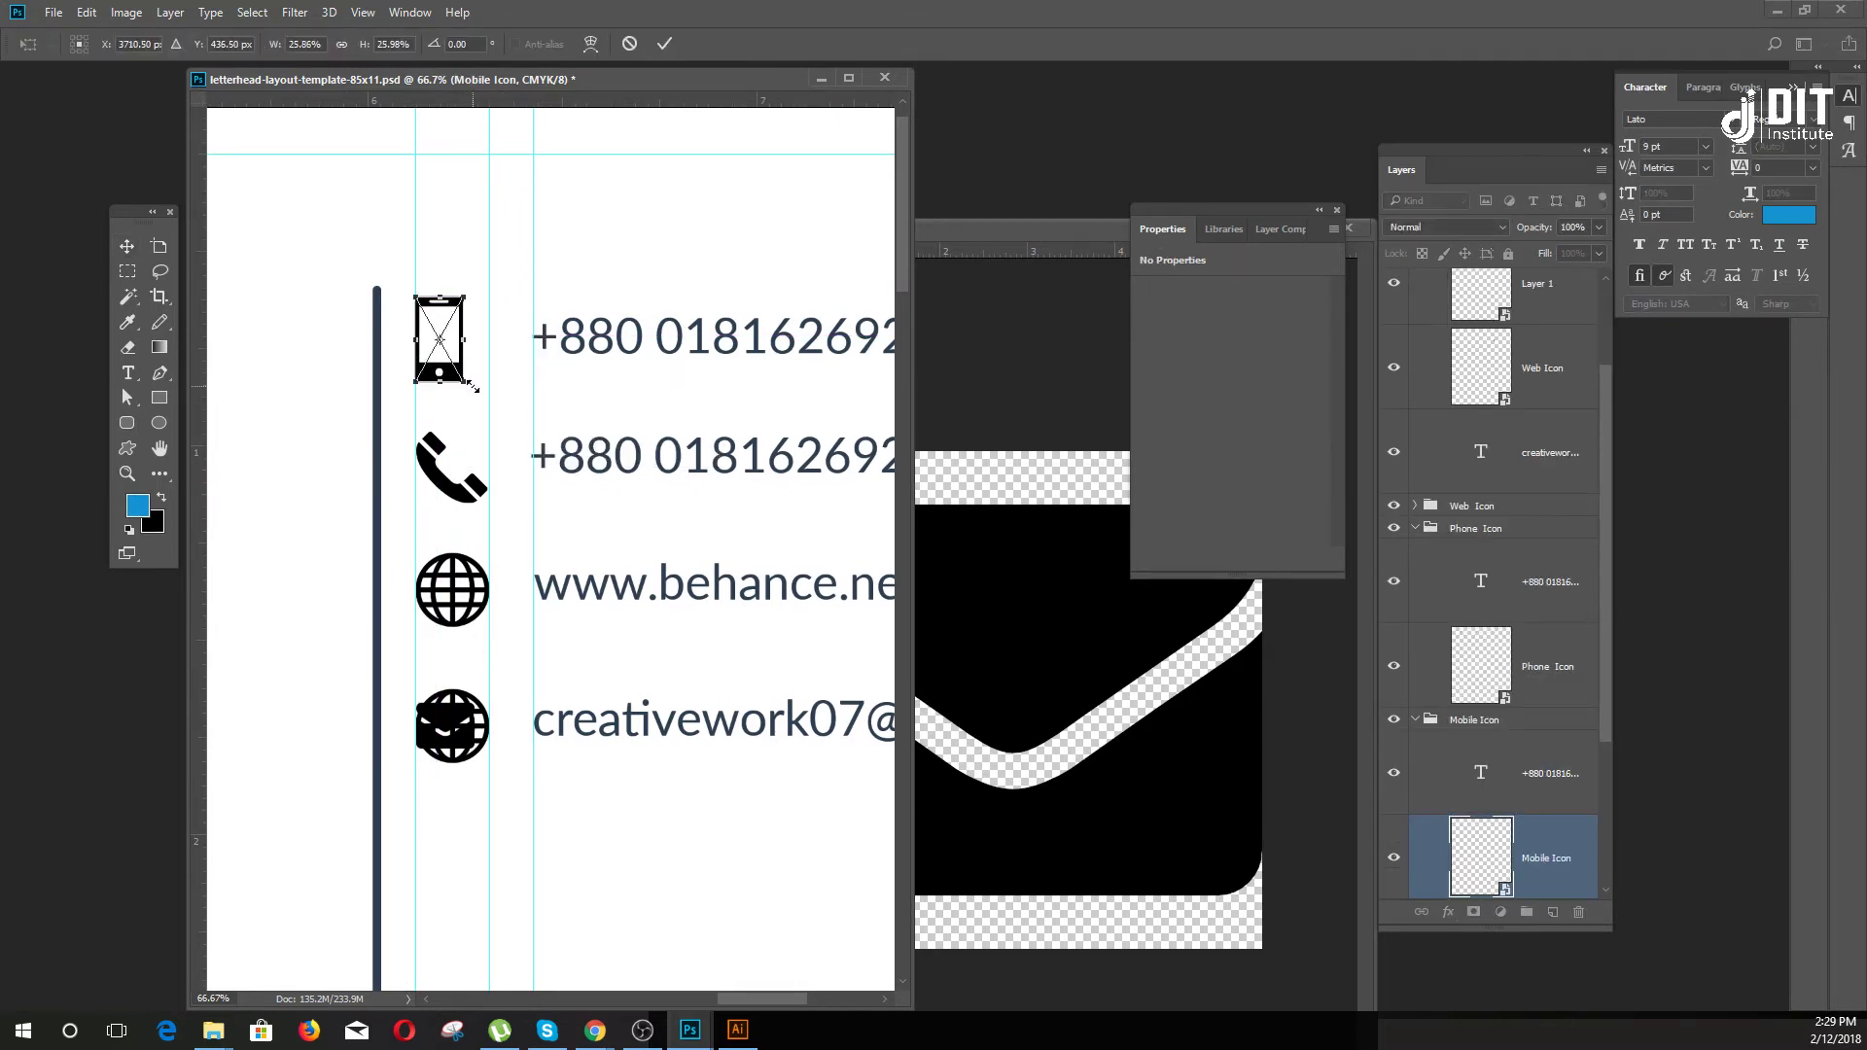
key("Right")
key("Right")
key("Right")
key("Right")
key("Right")
key("Right")
key("Right")
key("Right")
key("Right")
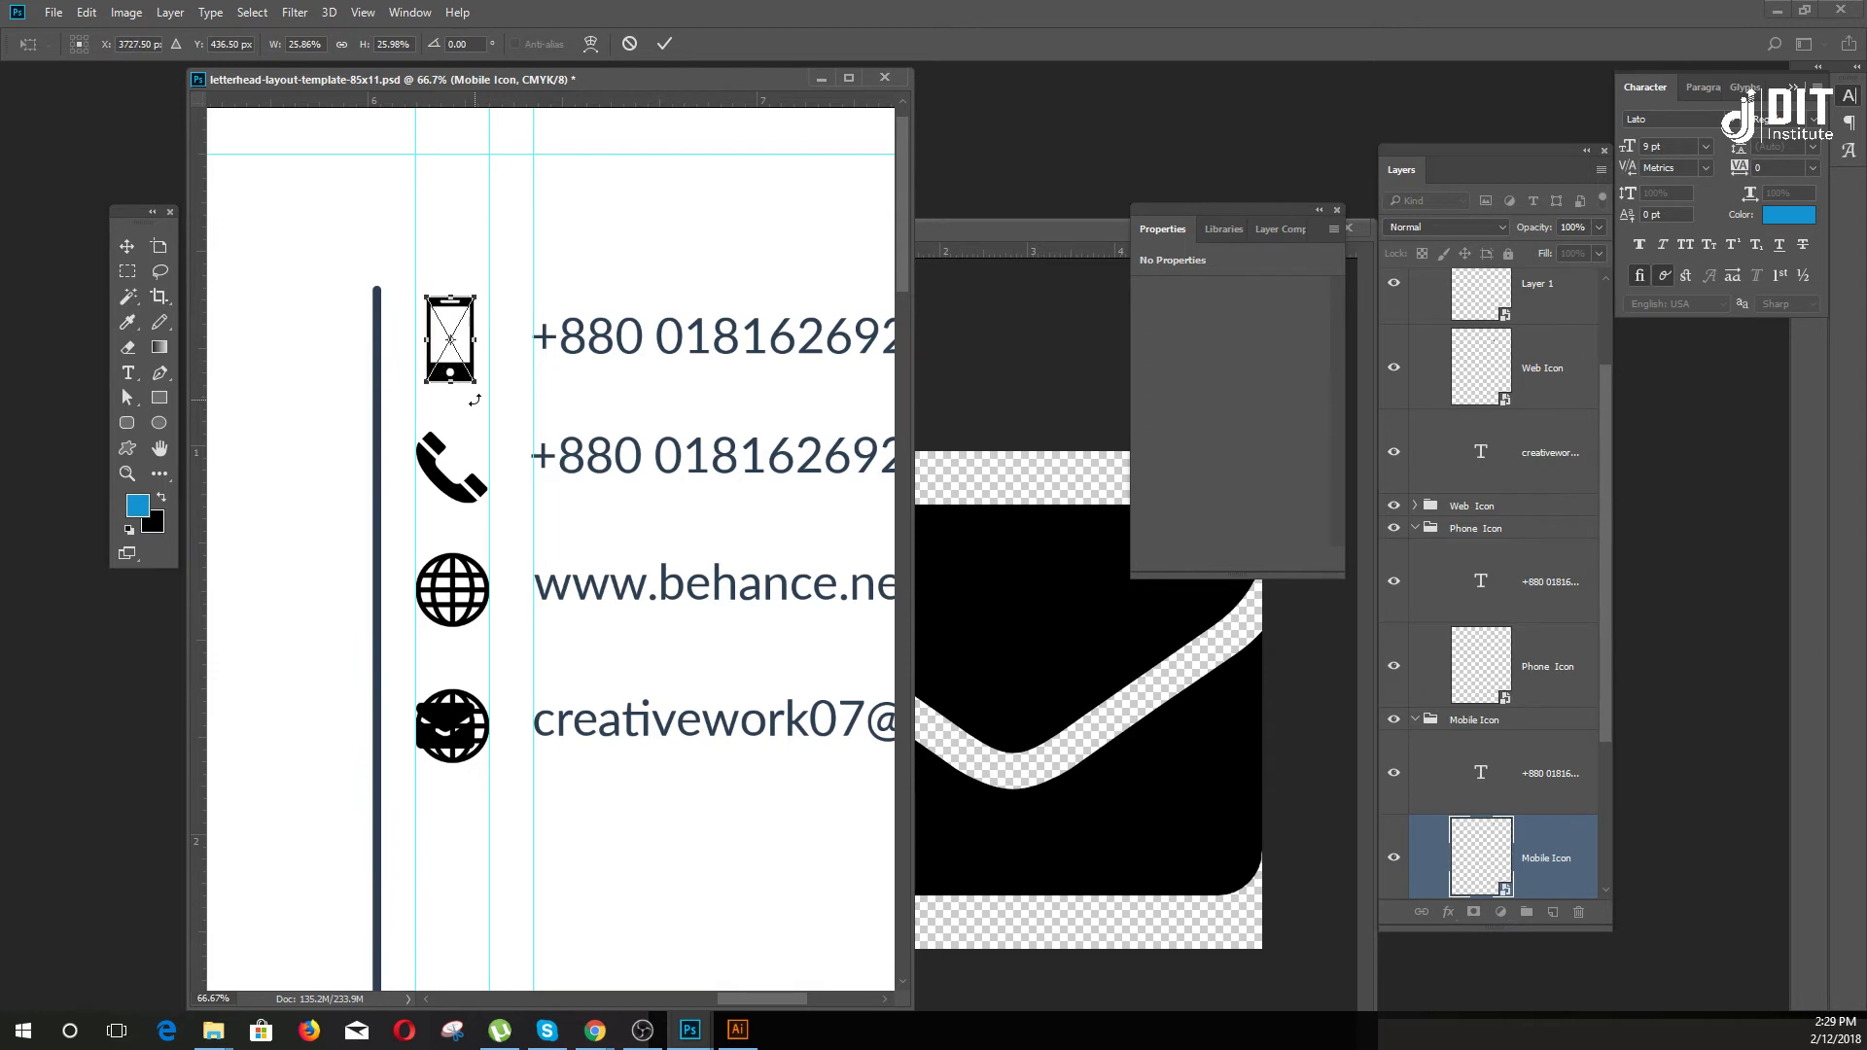
key("Right")
key("Right")
key("Right")
key("Right")
key("Right")
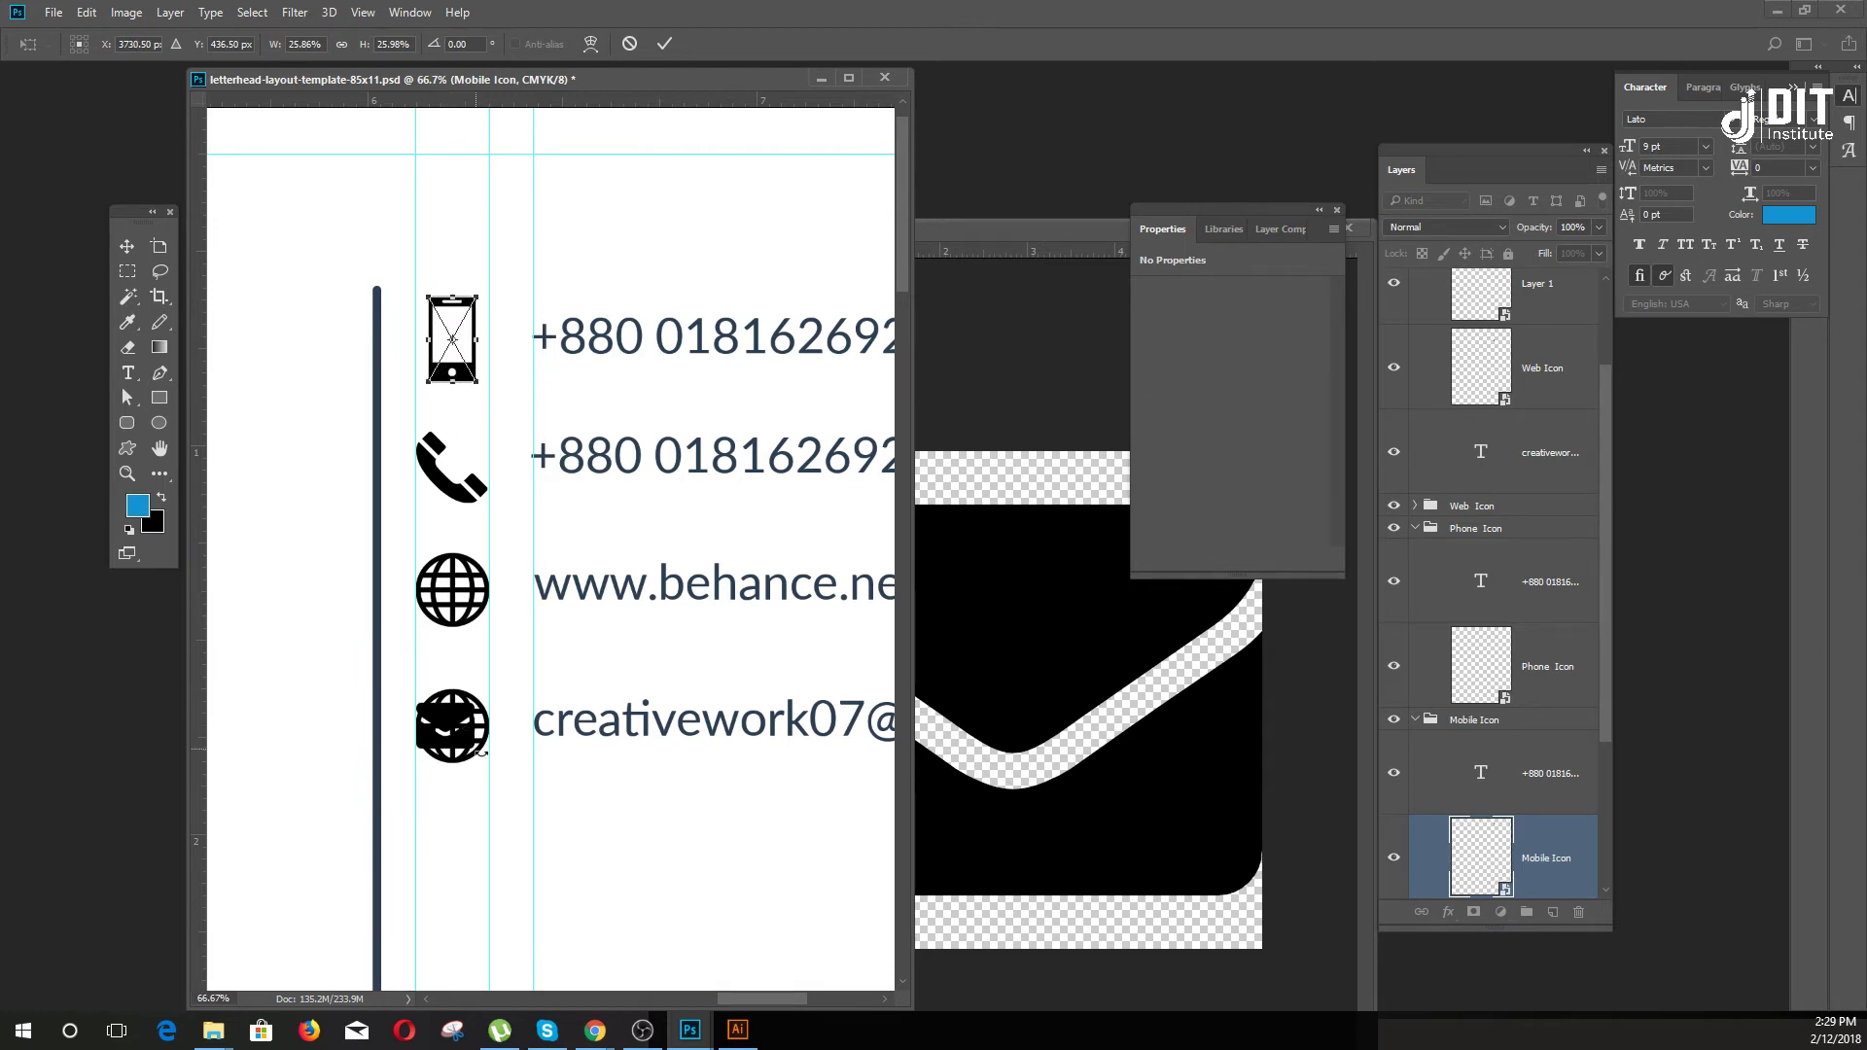
key("Return")
Delete the stray Web Icon globe layer sitting over the envelope
right_click(484, 727)
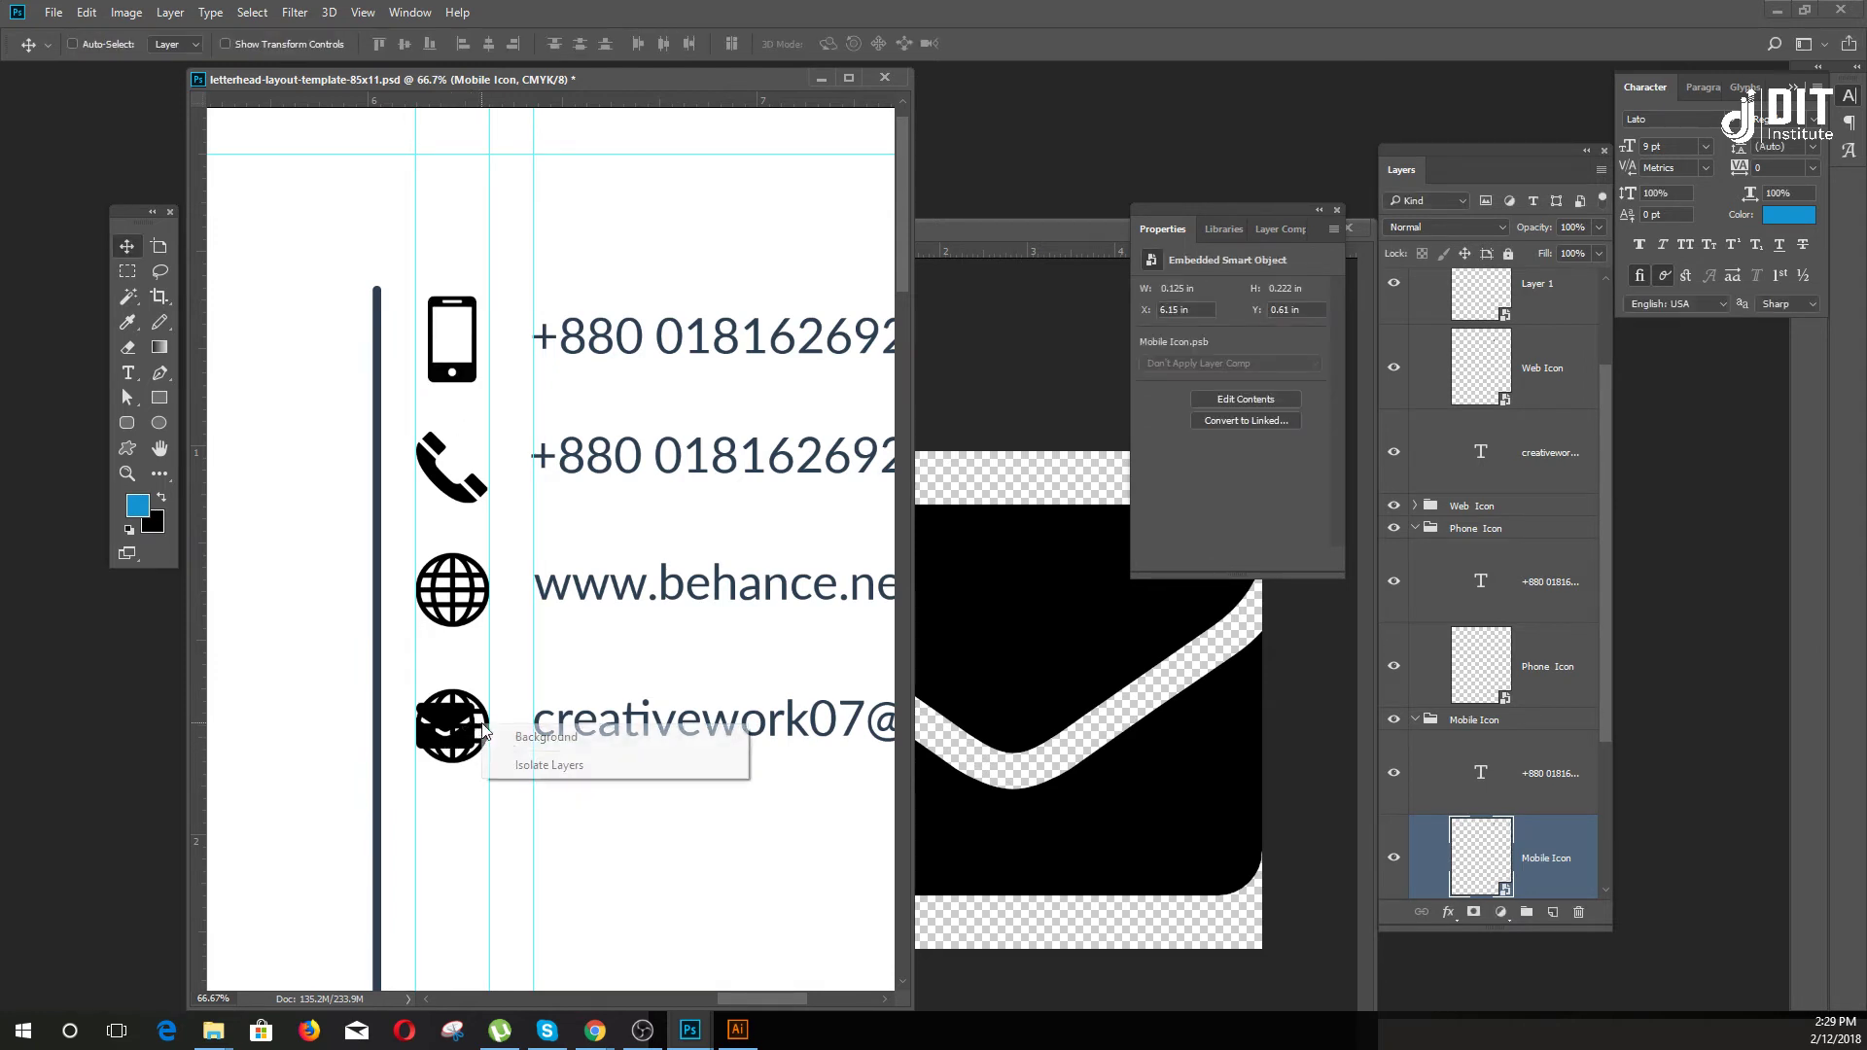
right_click(463, 694)
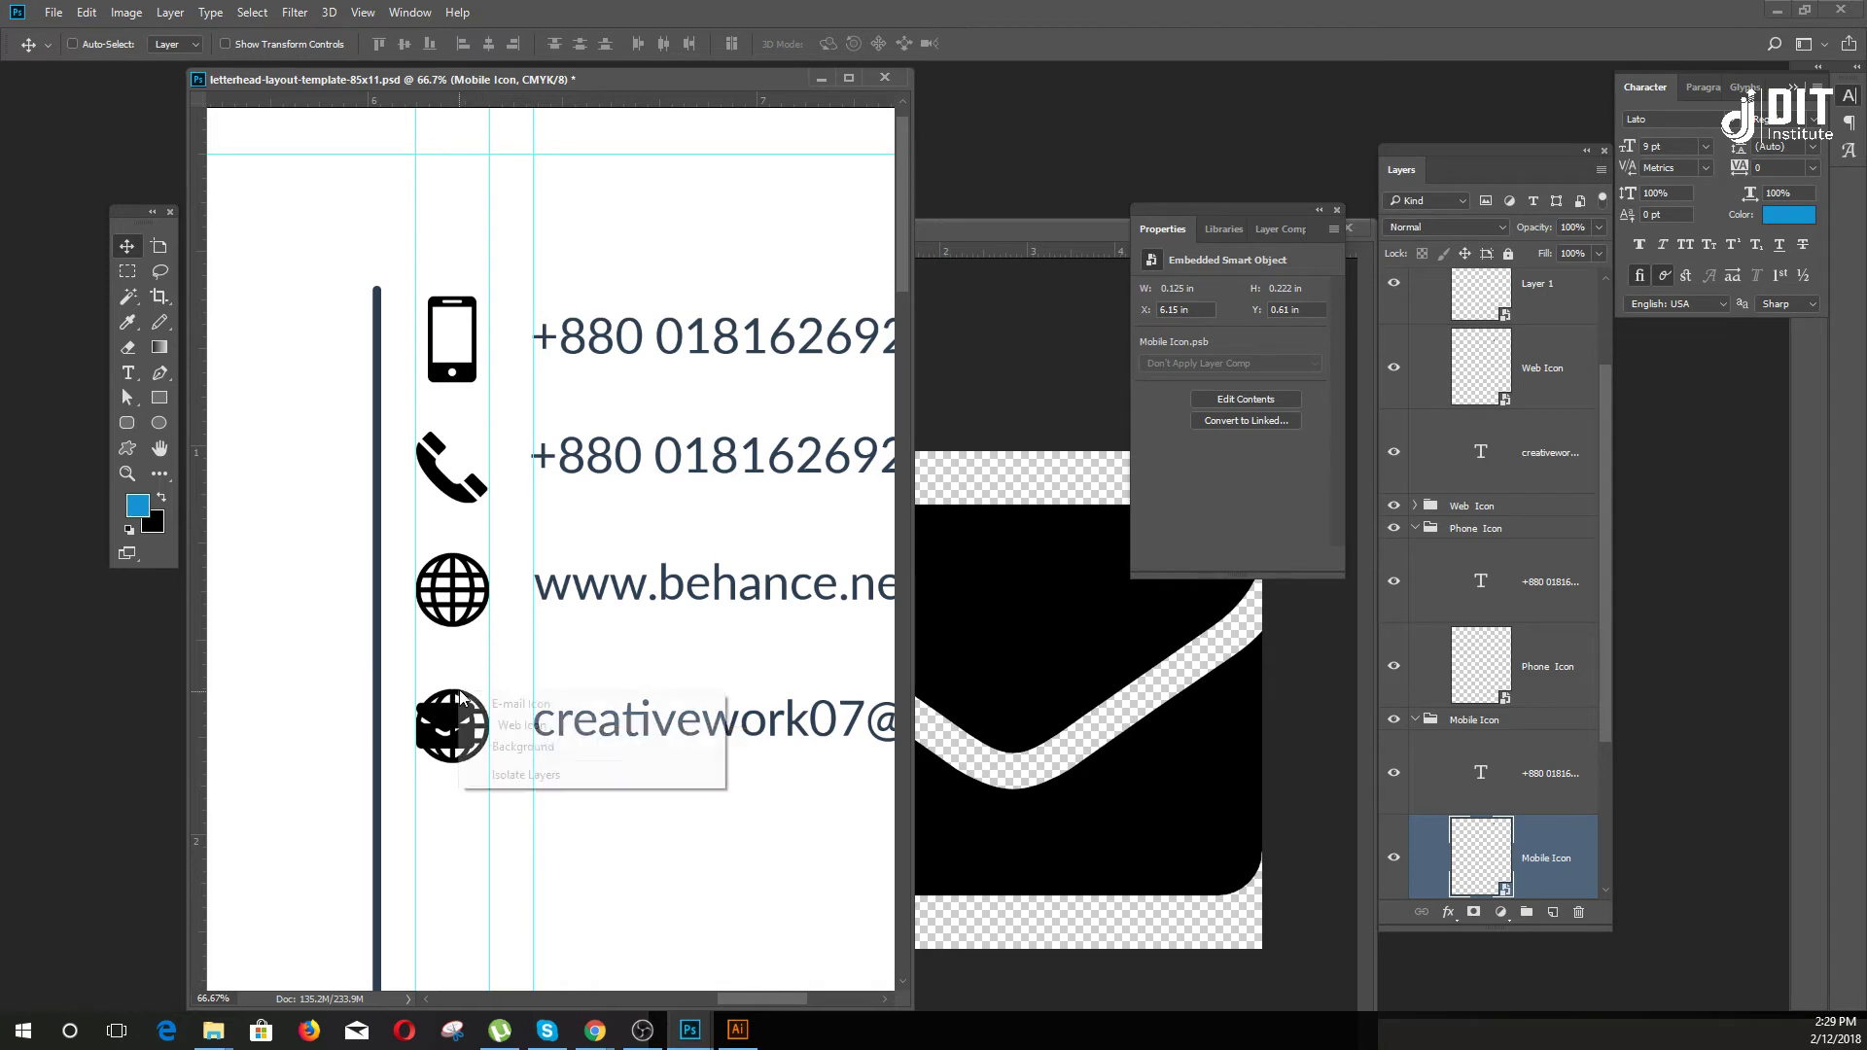
left_click(507, 727)
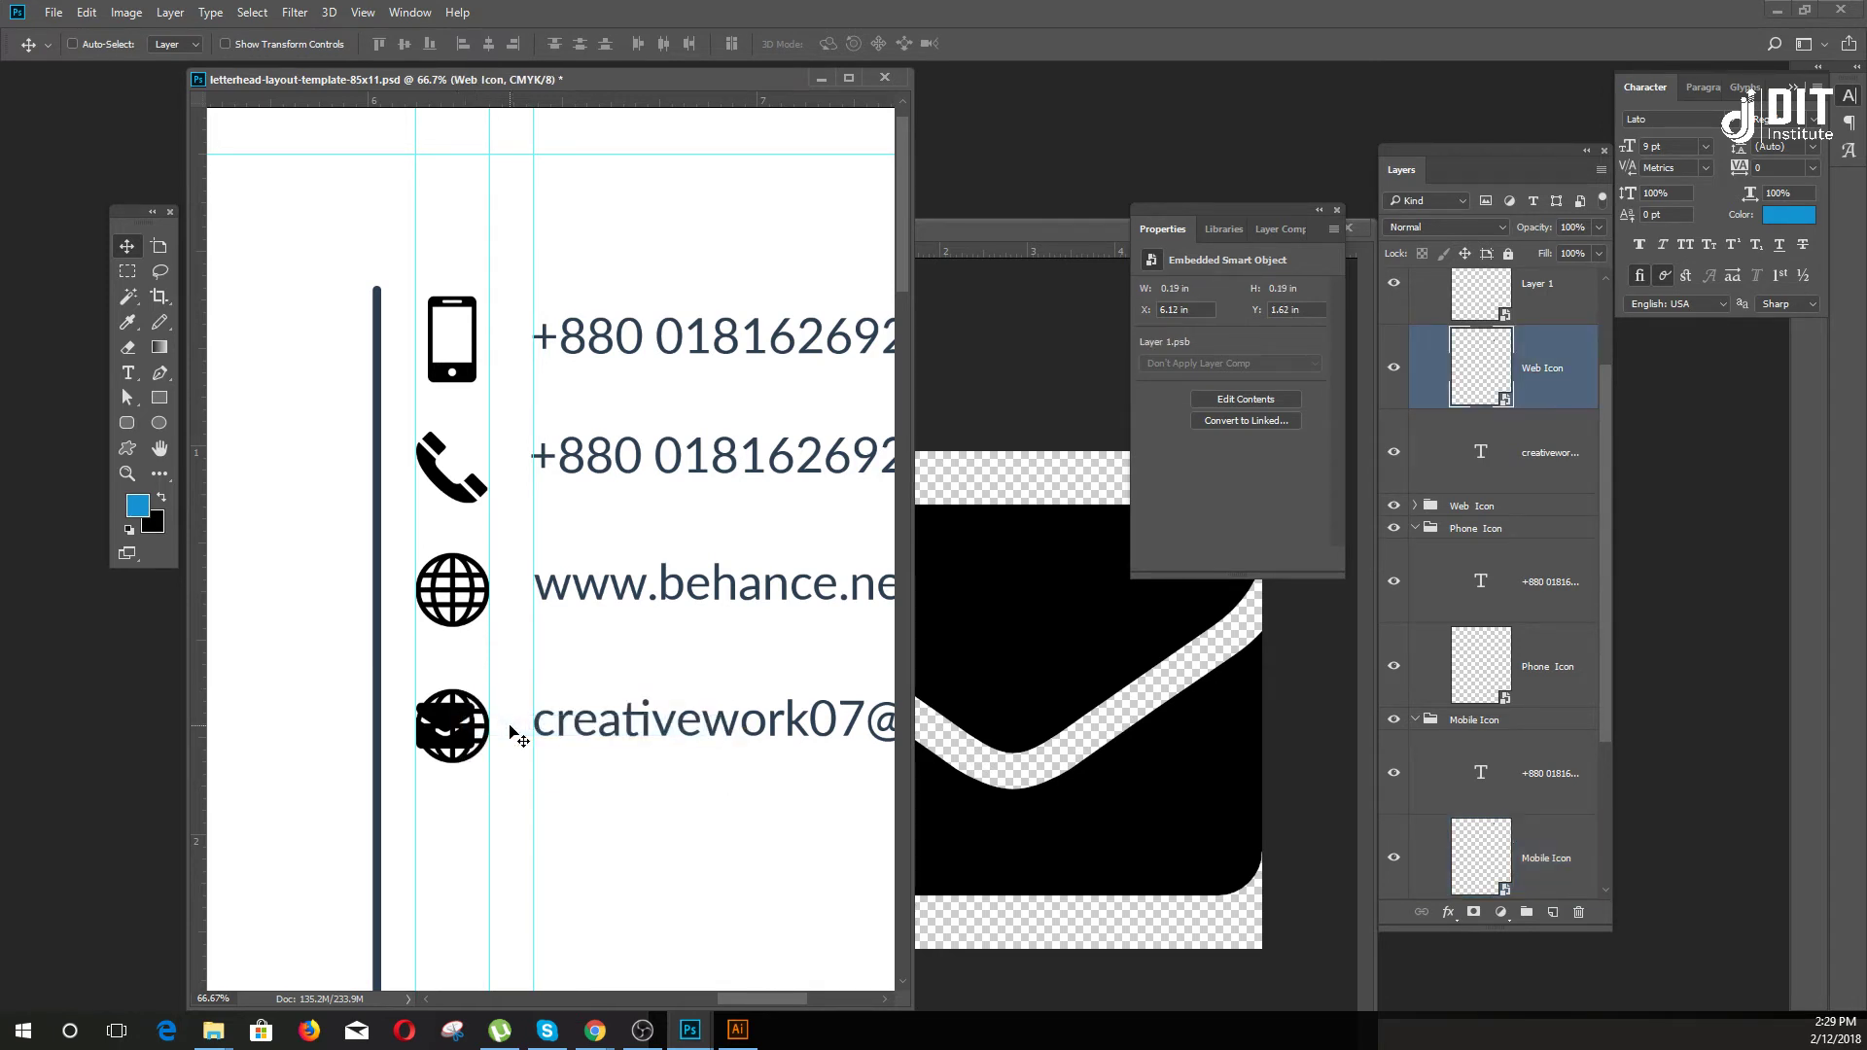
key("Delete")
Rename the envelope's Layer 1 to 'Email Icon'
right_click(453, 722)
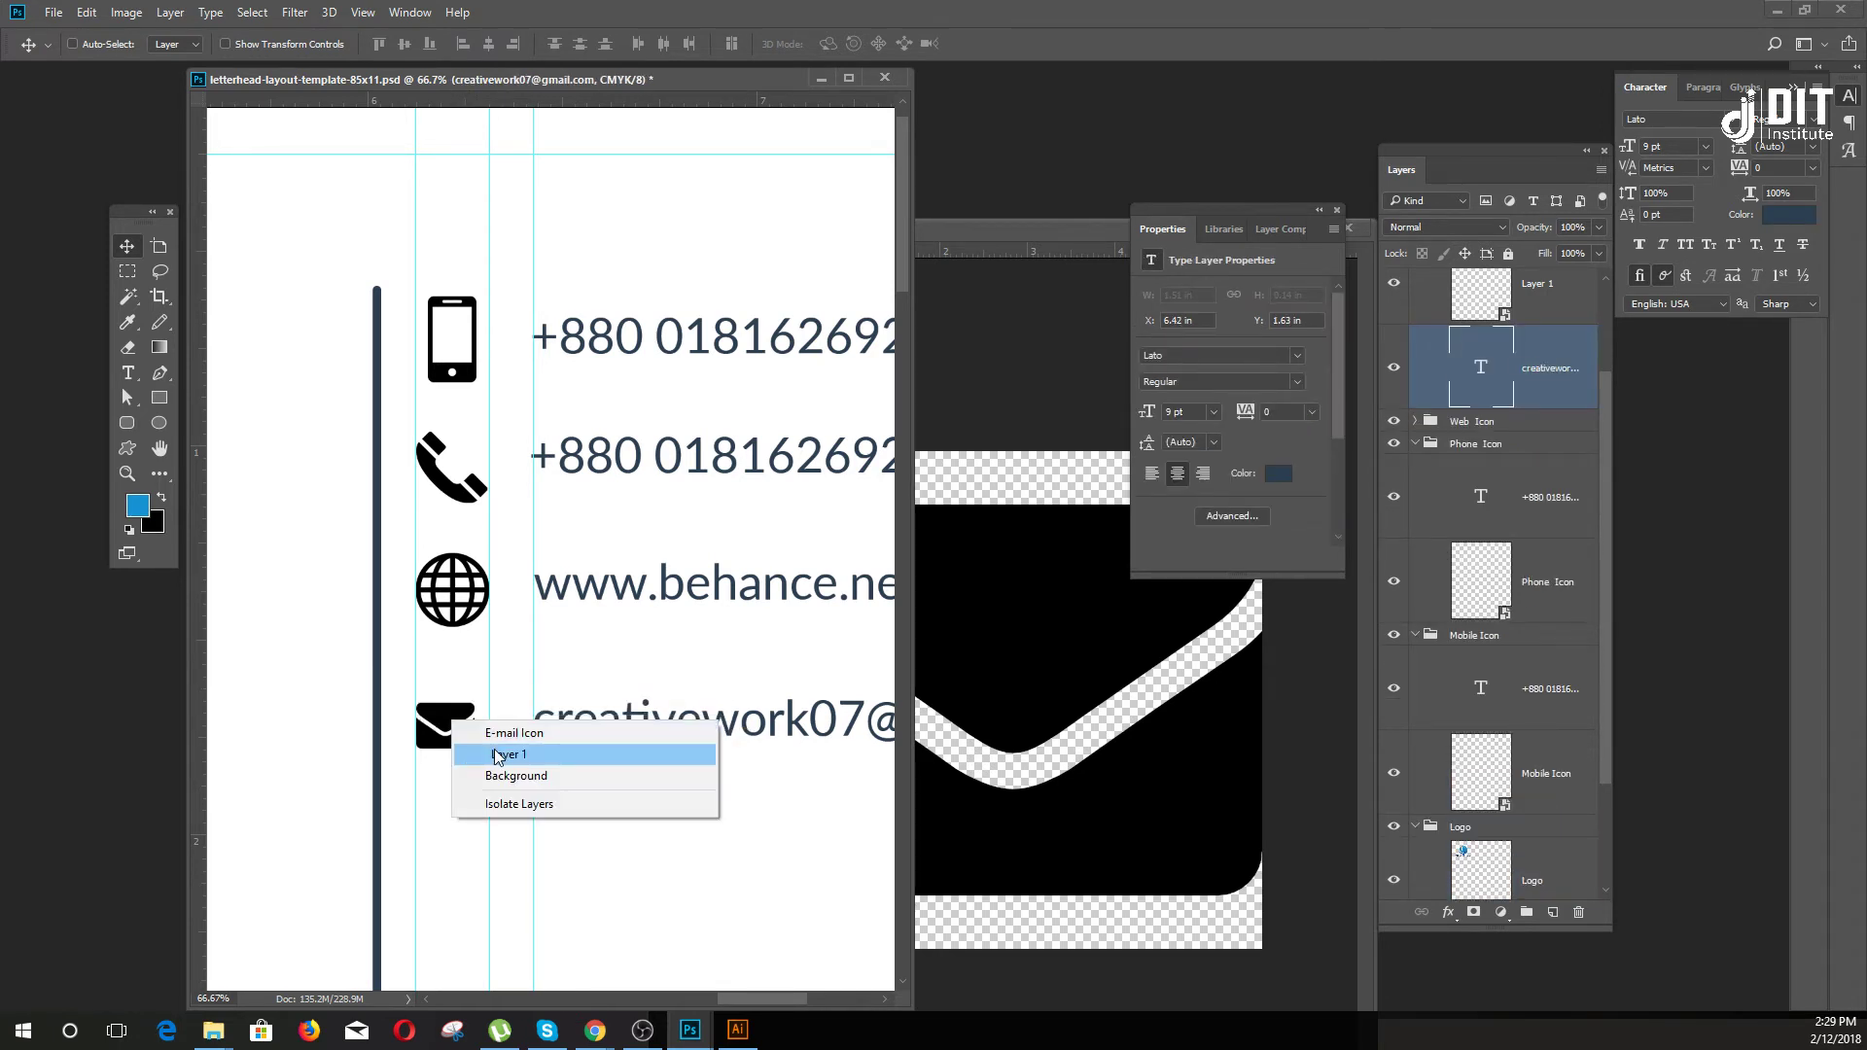
left_click(498, 757)
double_click(1524, 313)
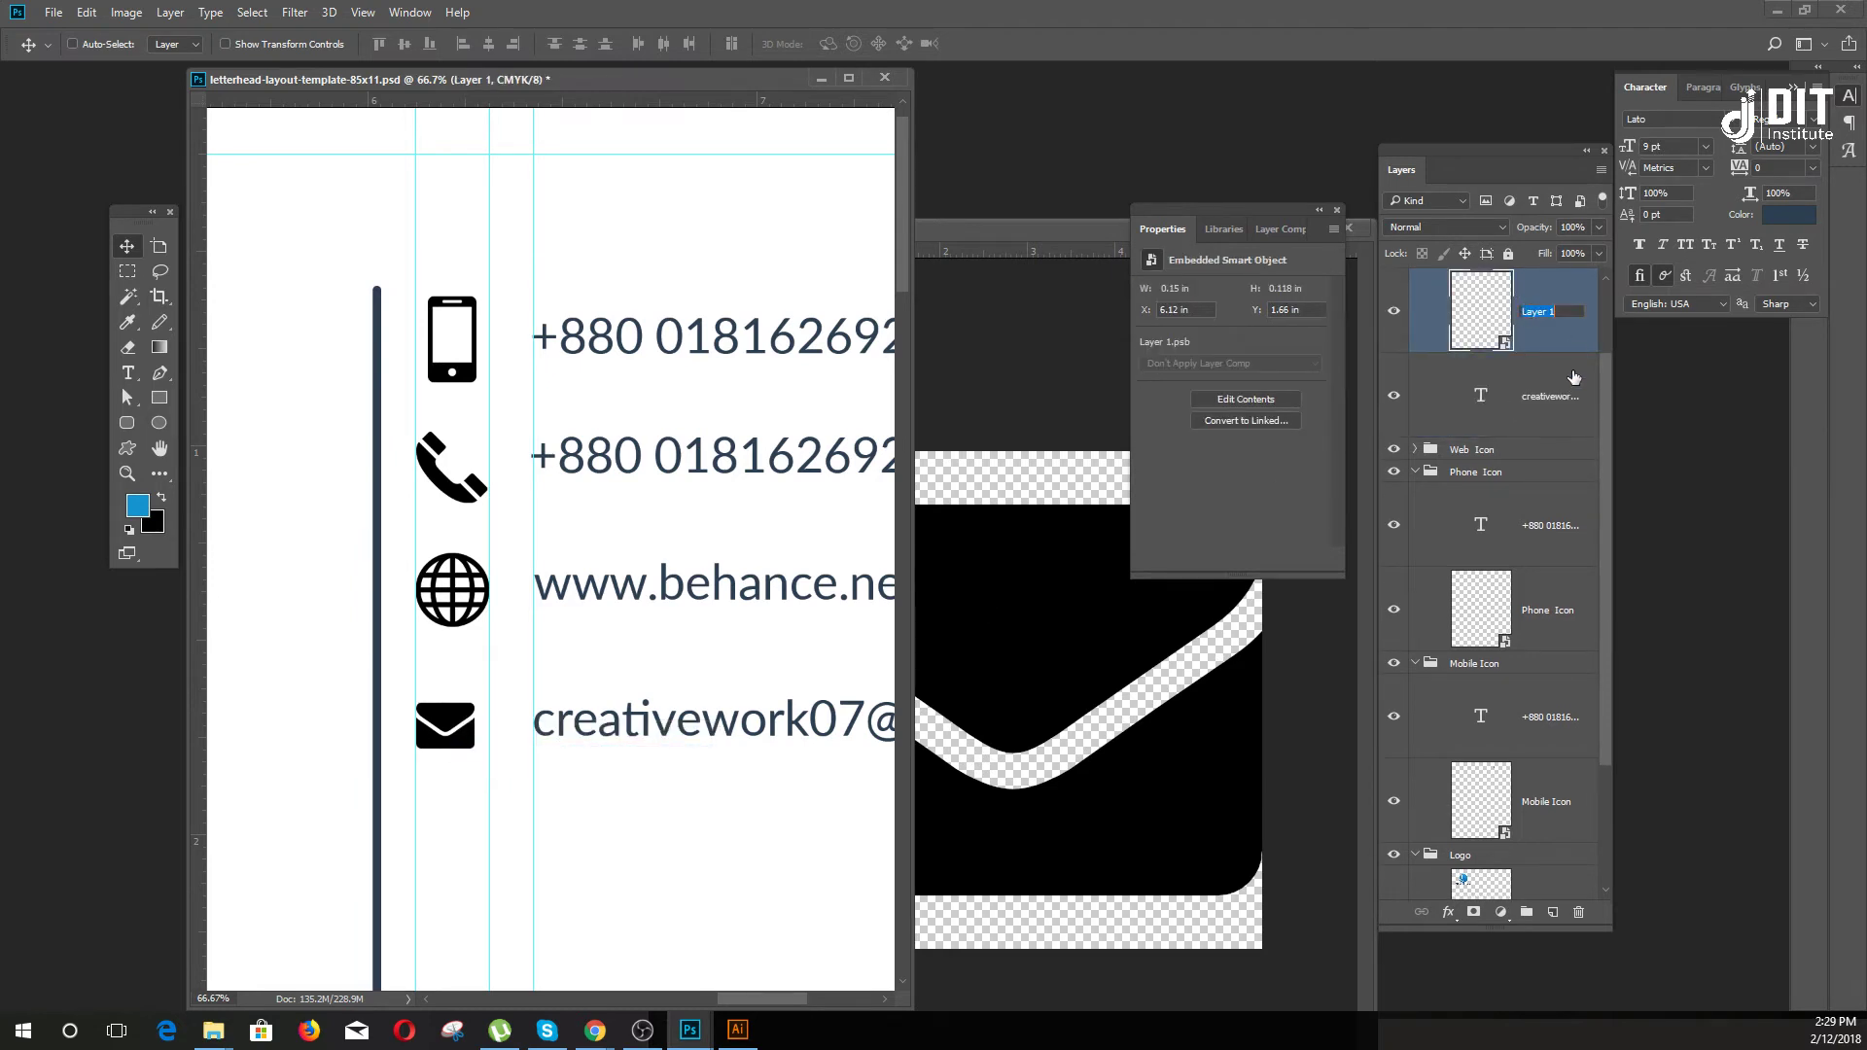
type("E")
key("Return")
Scale the envelope icon to about 20%, fine-tune its position, and zoom out to 25%
key("Right")
key("Right")
key("Right")
key("Right")
key("Right")
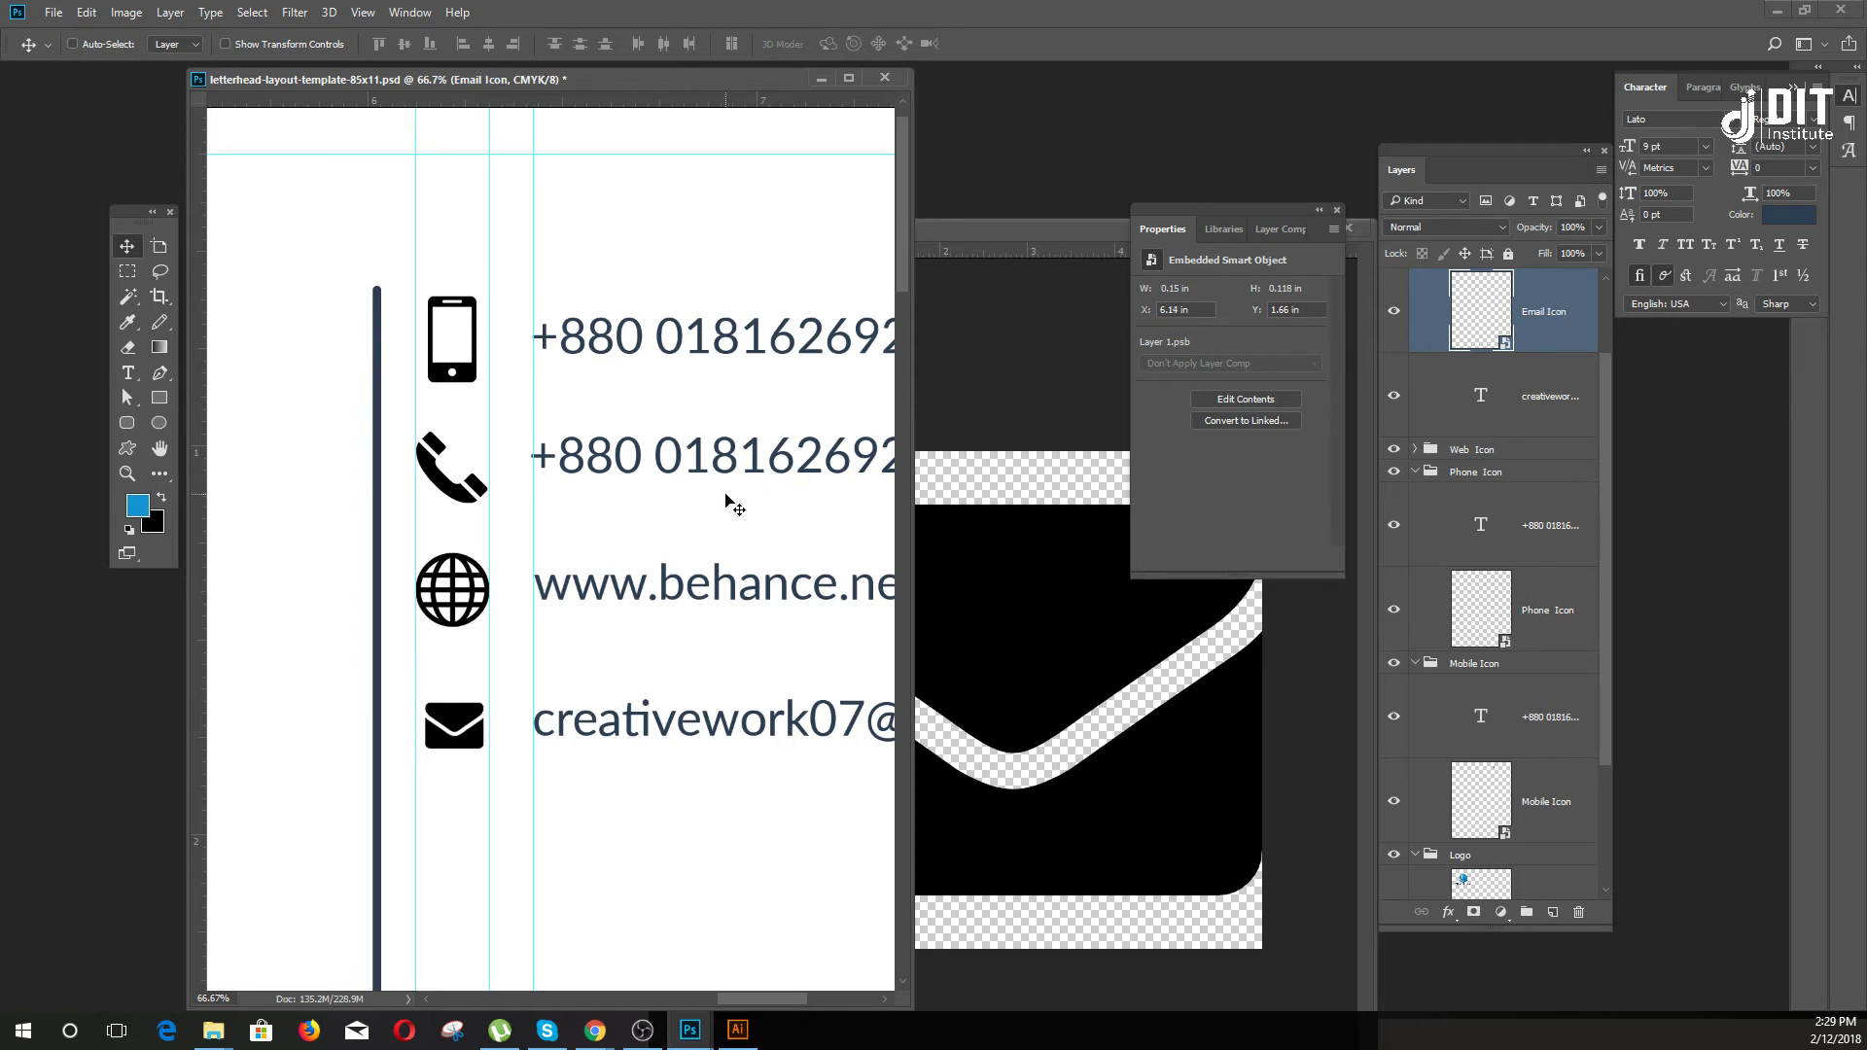
key("ctrl+t")
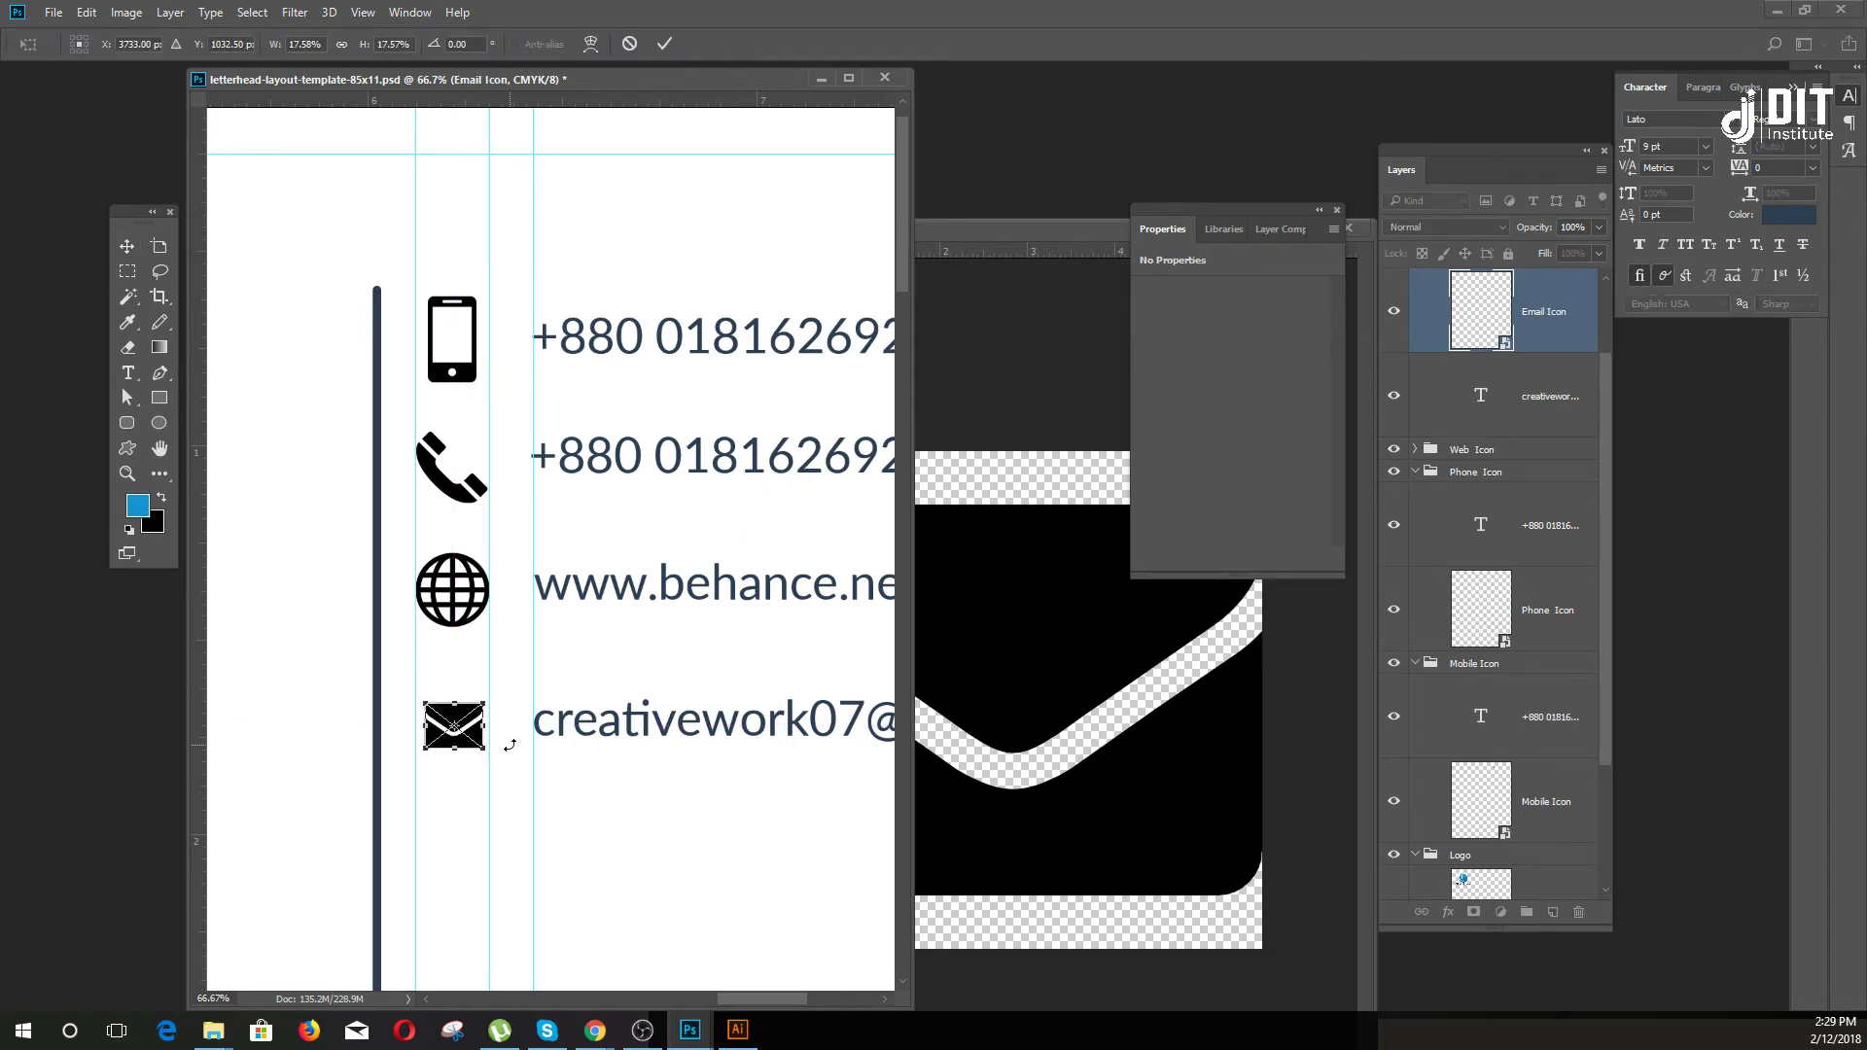
left_click_drag(490, 754, 497, 760)
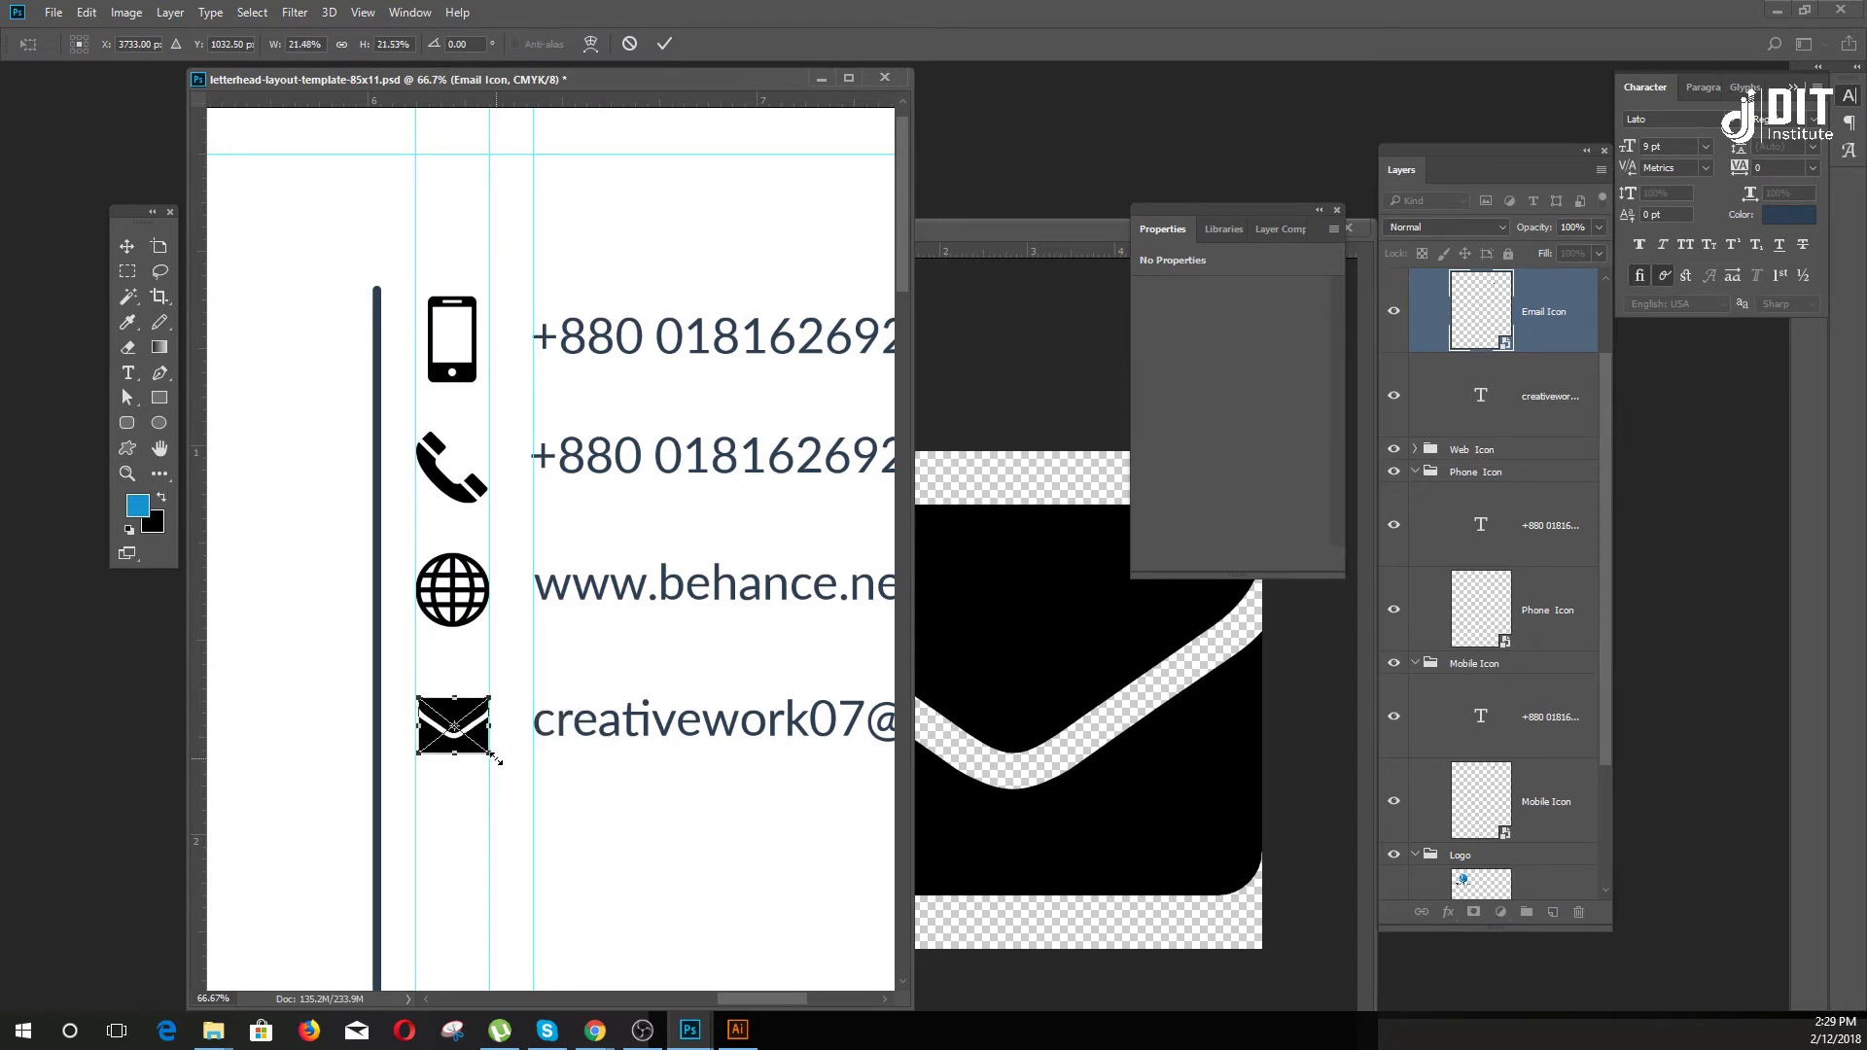
key("Left")
key("Left")
key("Left")
key("Return")
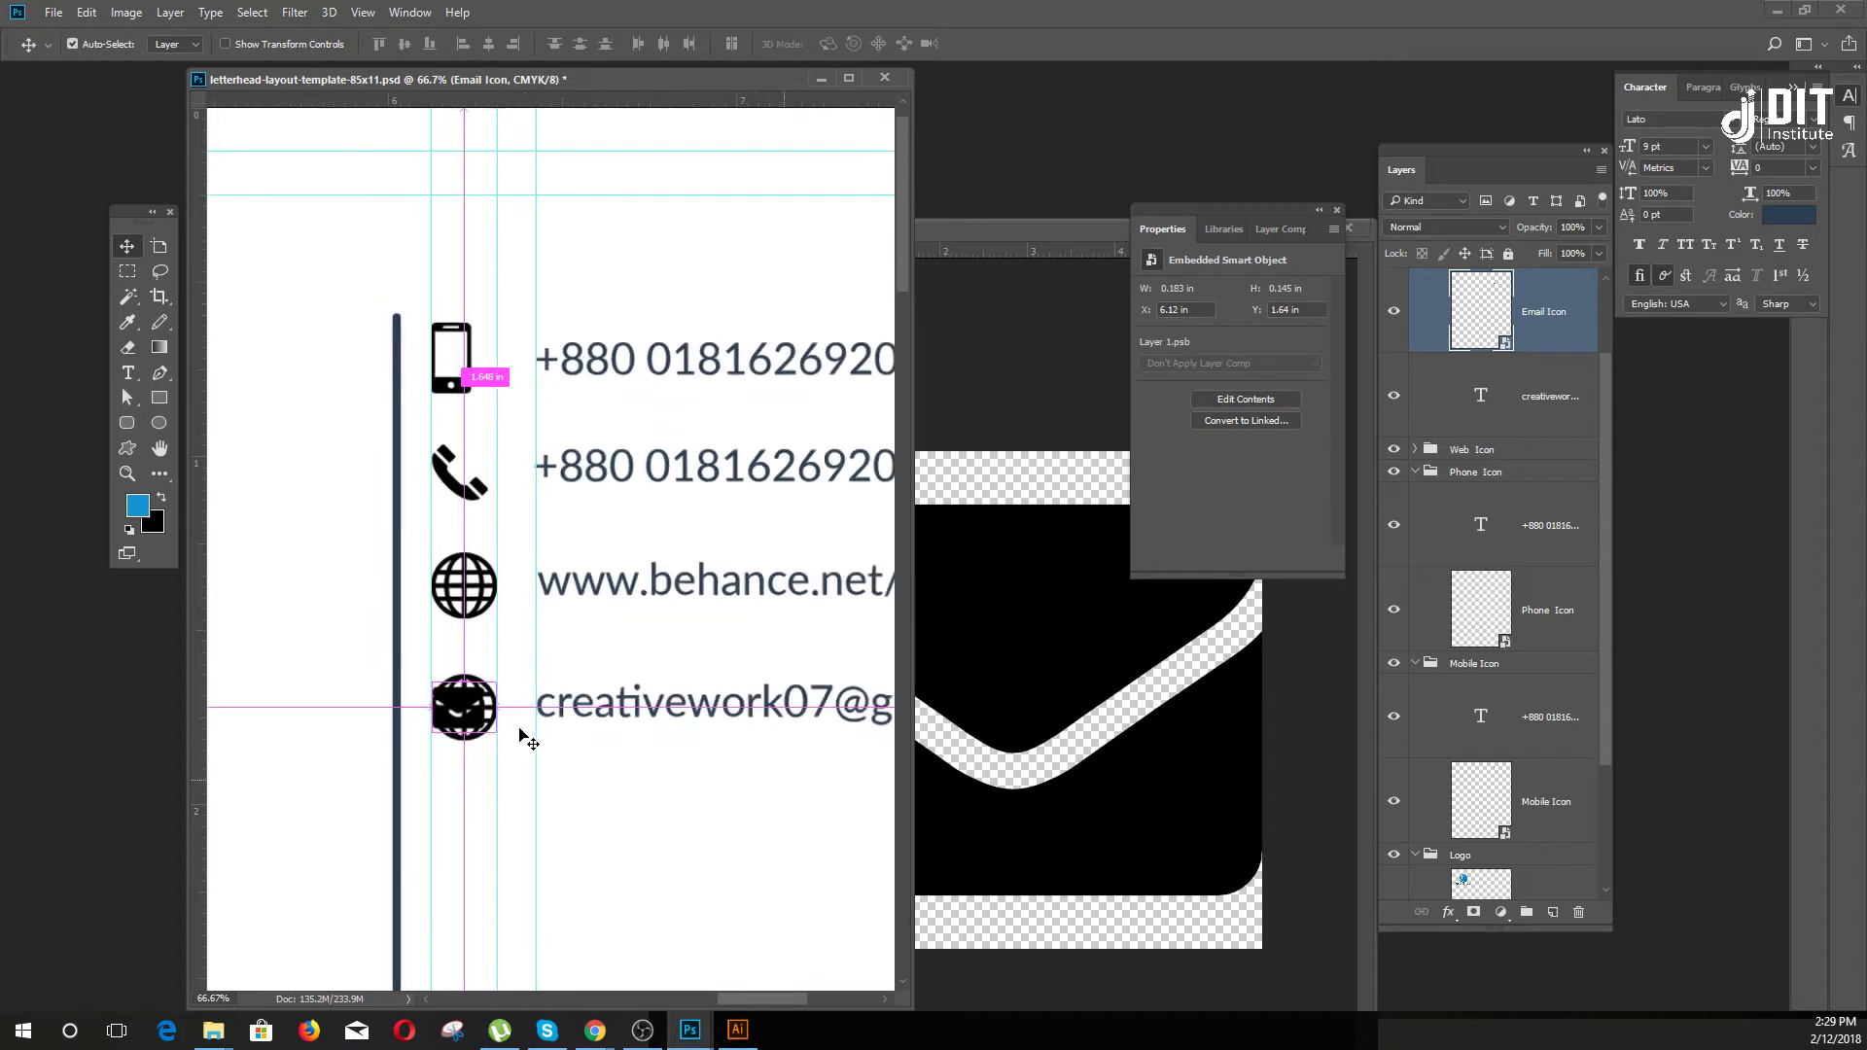
key("ctrl+minus")
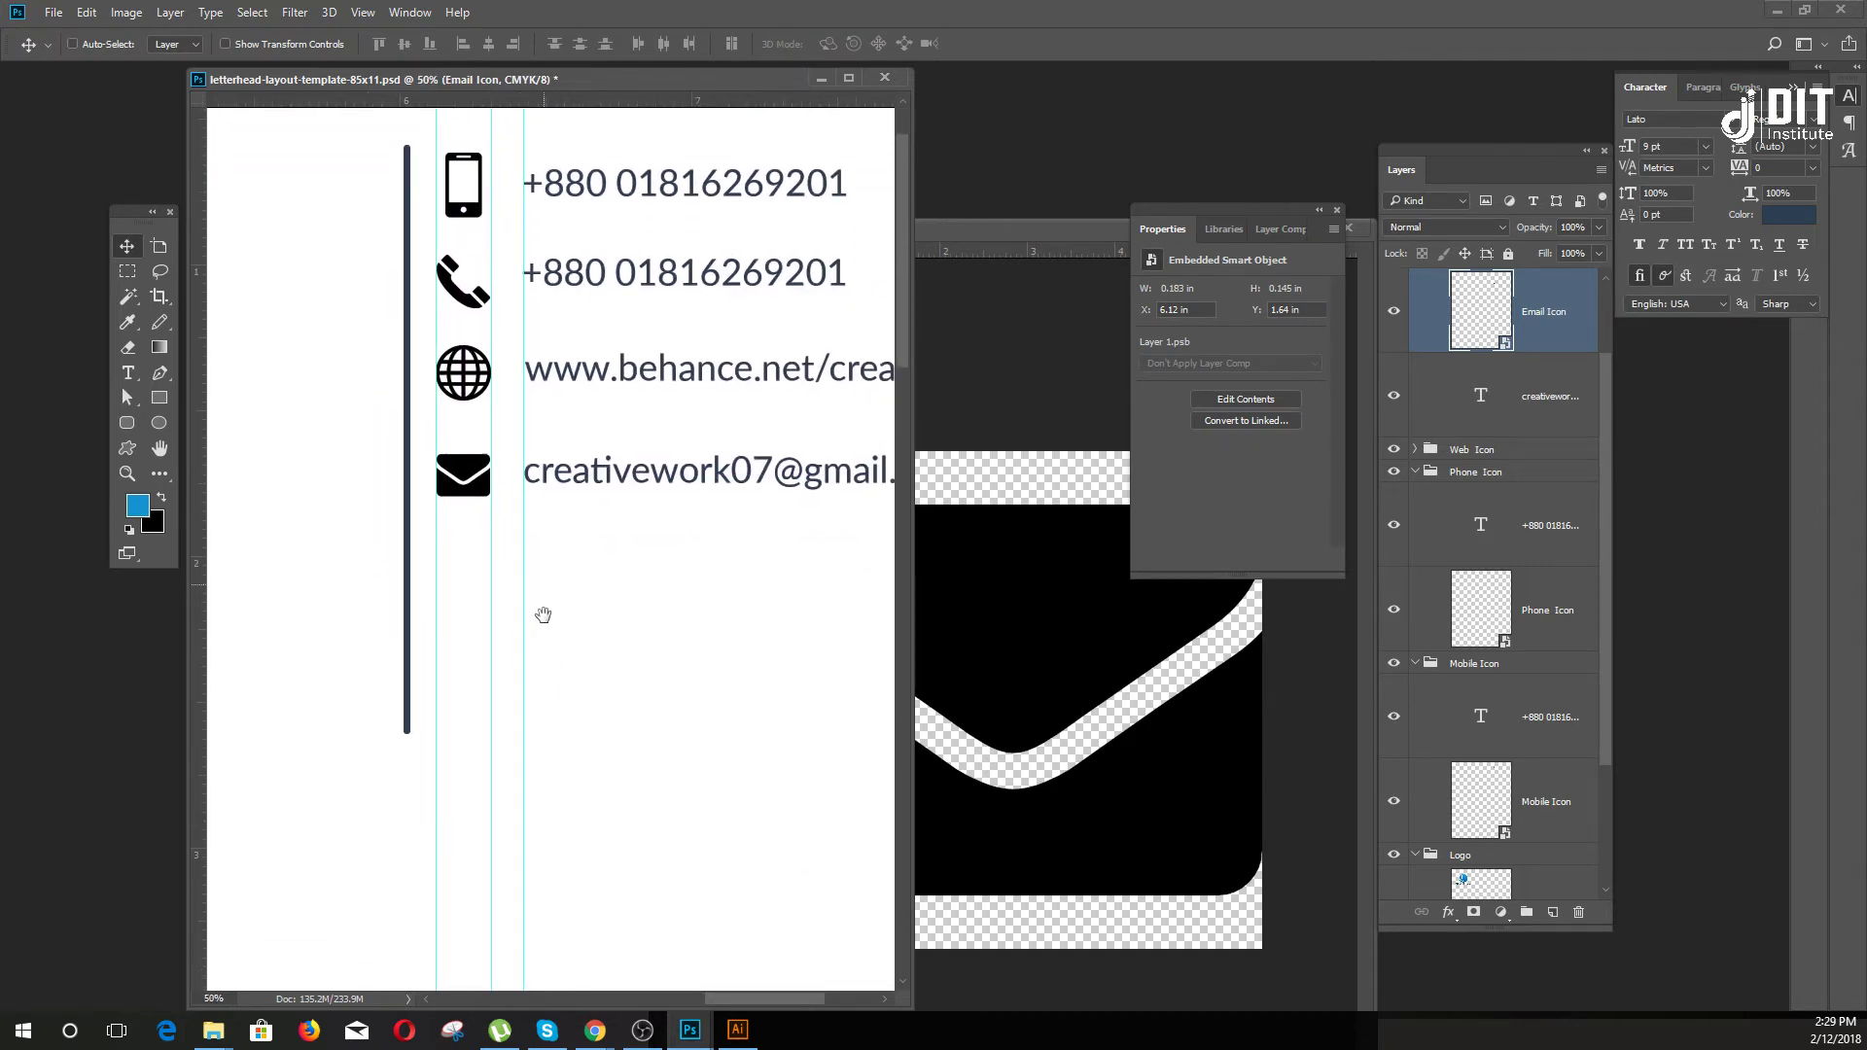
key("ctrl+minus")
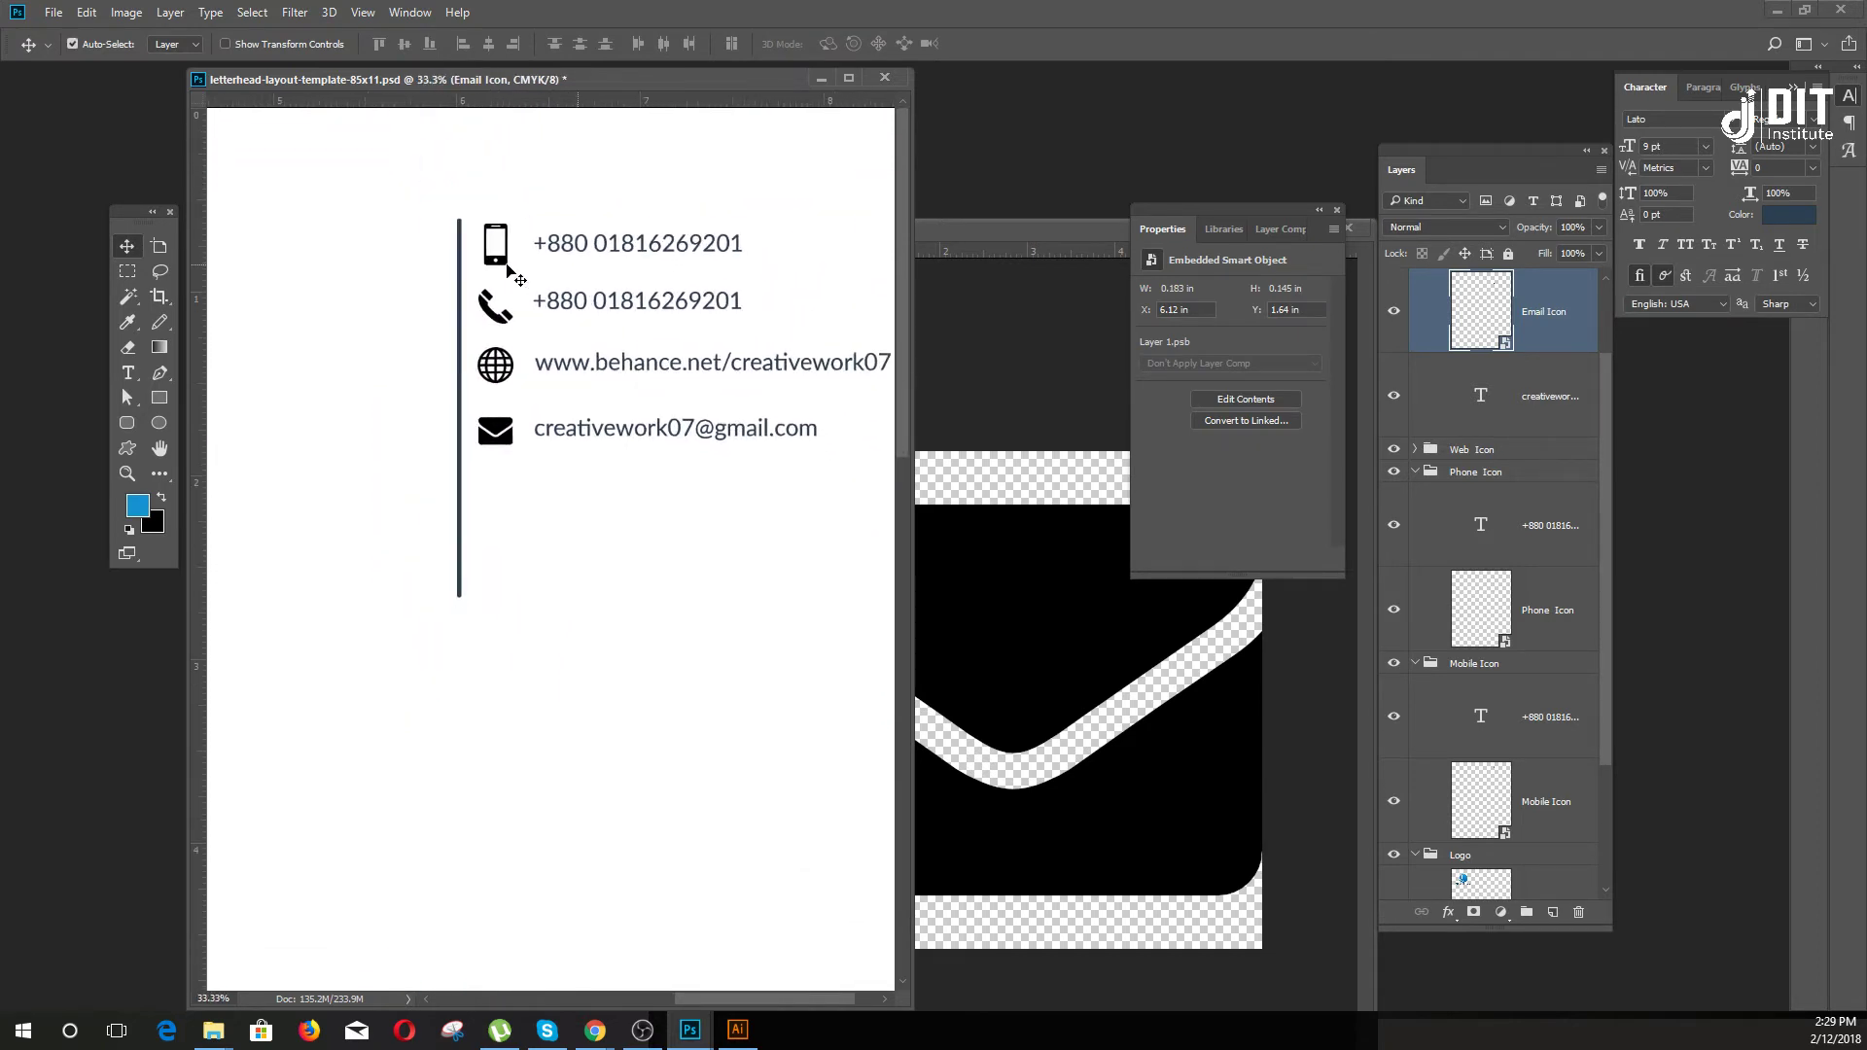
key("ctrl+minus")
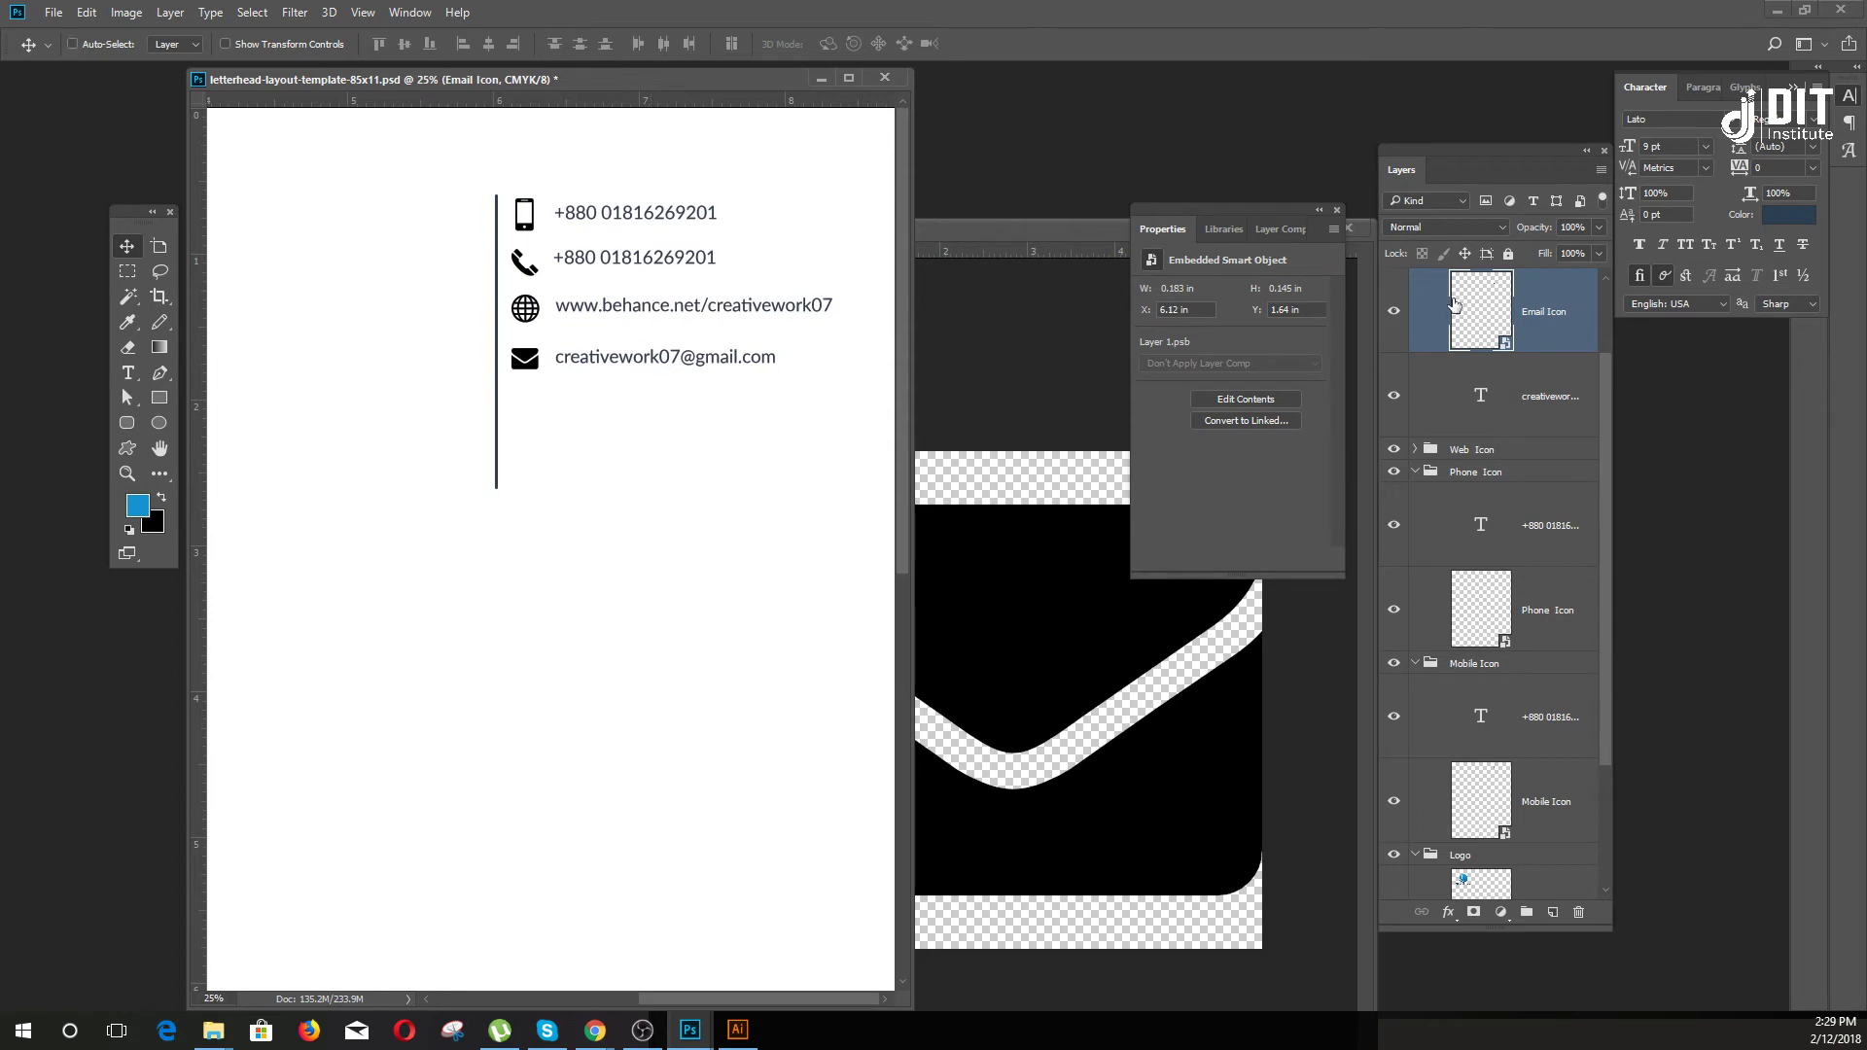
scroll(1456, 405, "up", 2)
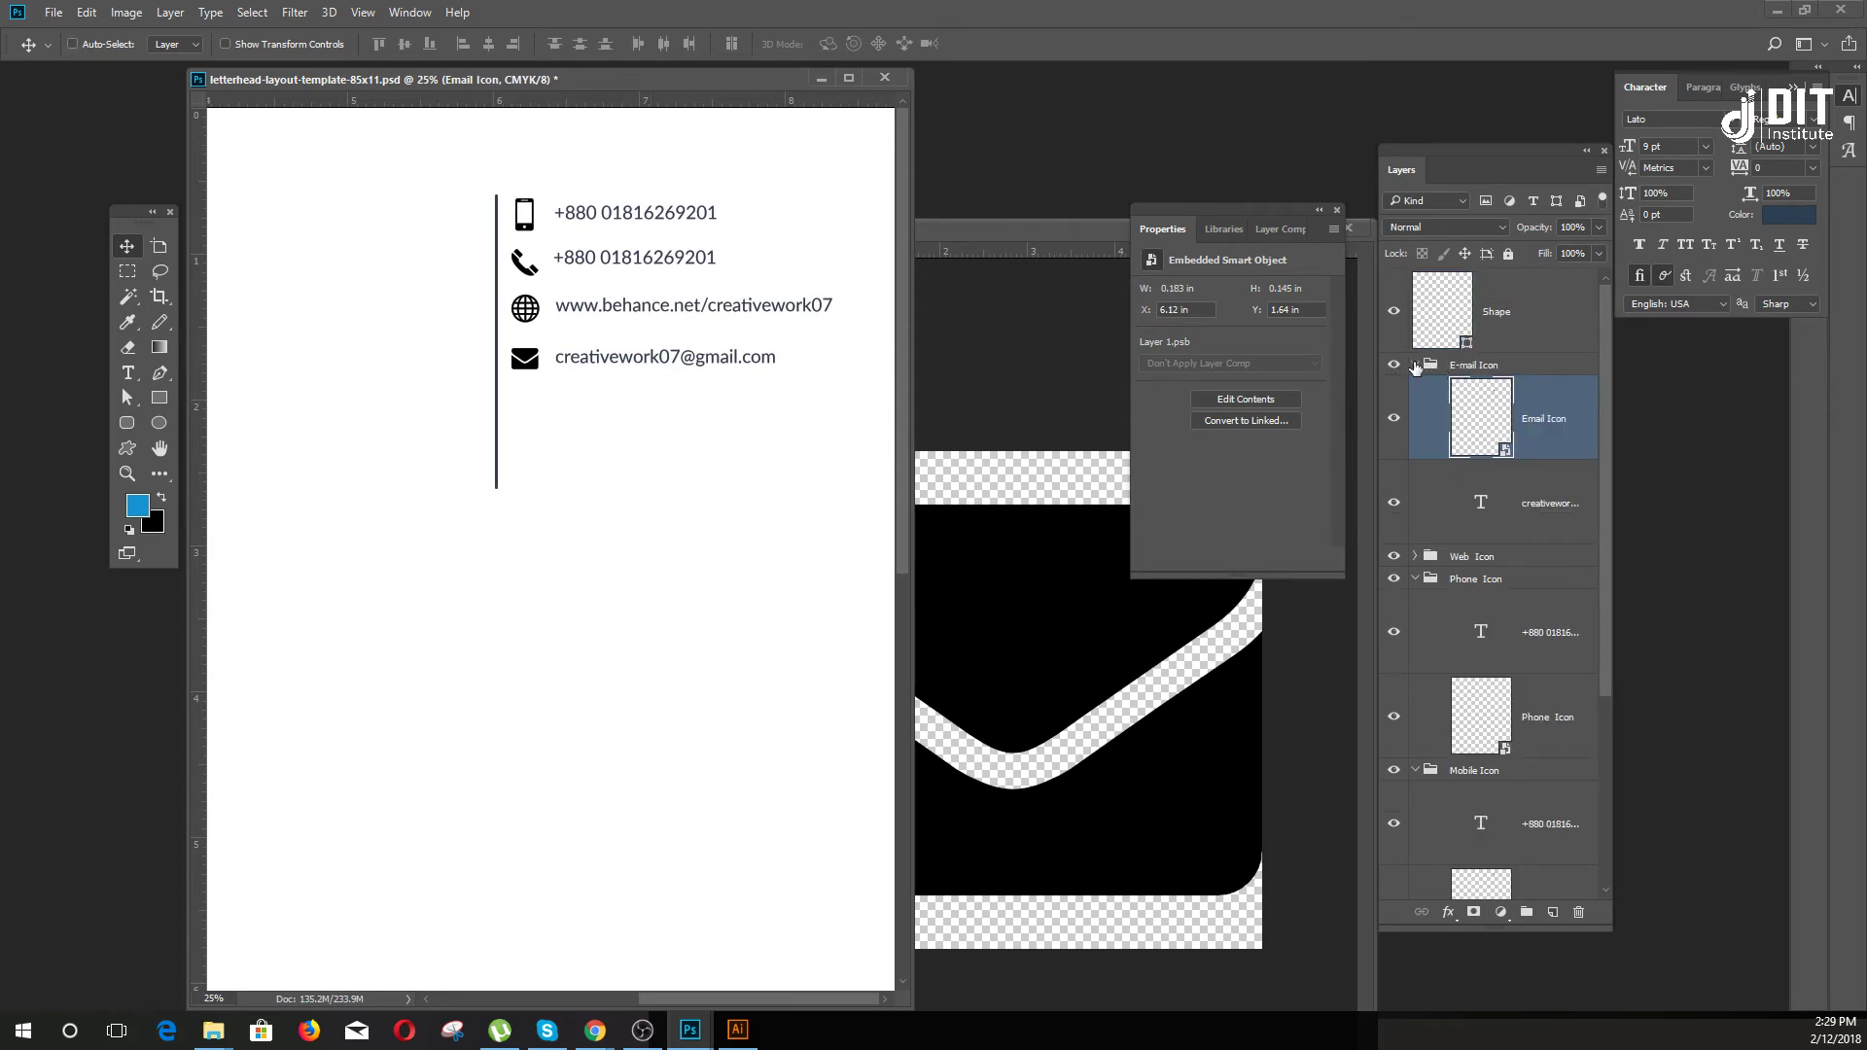
Close the envelope.png image and check the letterhead mockup for reference
left_click(1415, 366)
left_click(1021, 229)
left_click_drag(1094, 208, 622, 305)
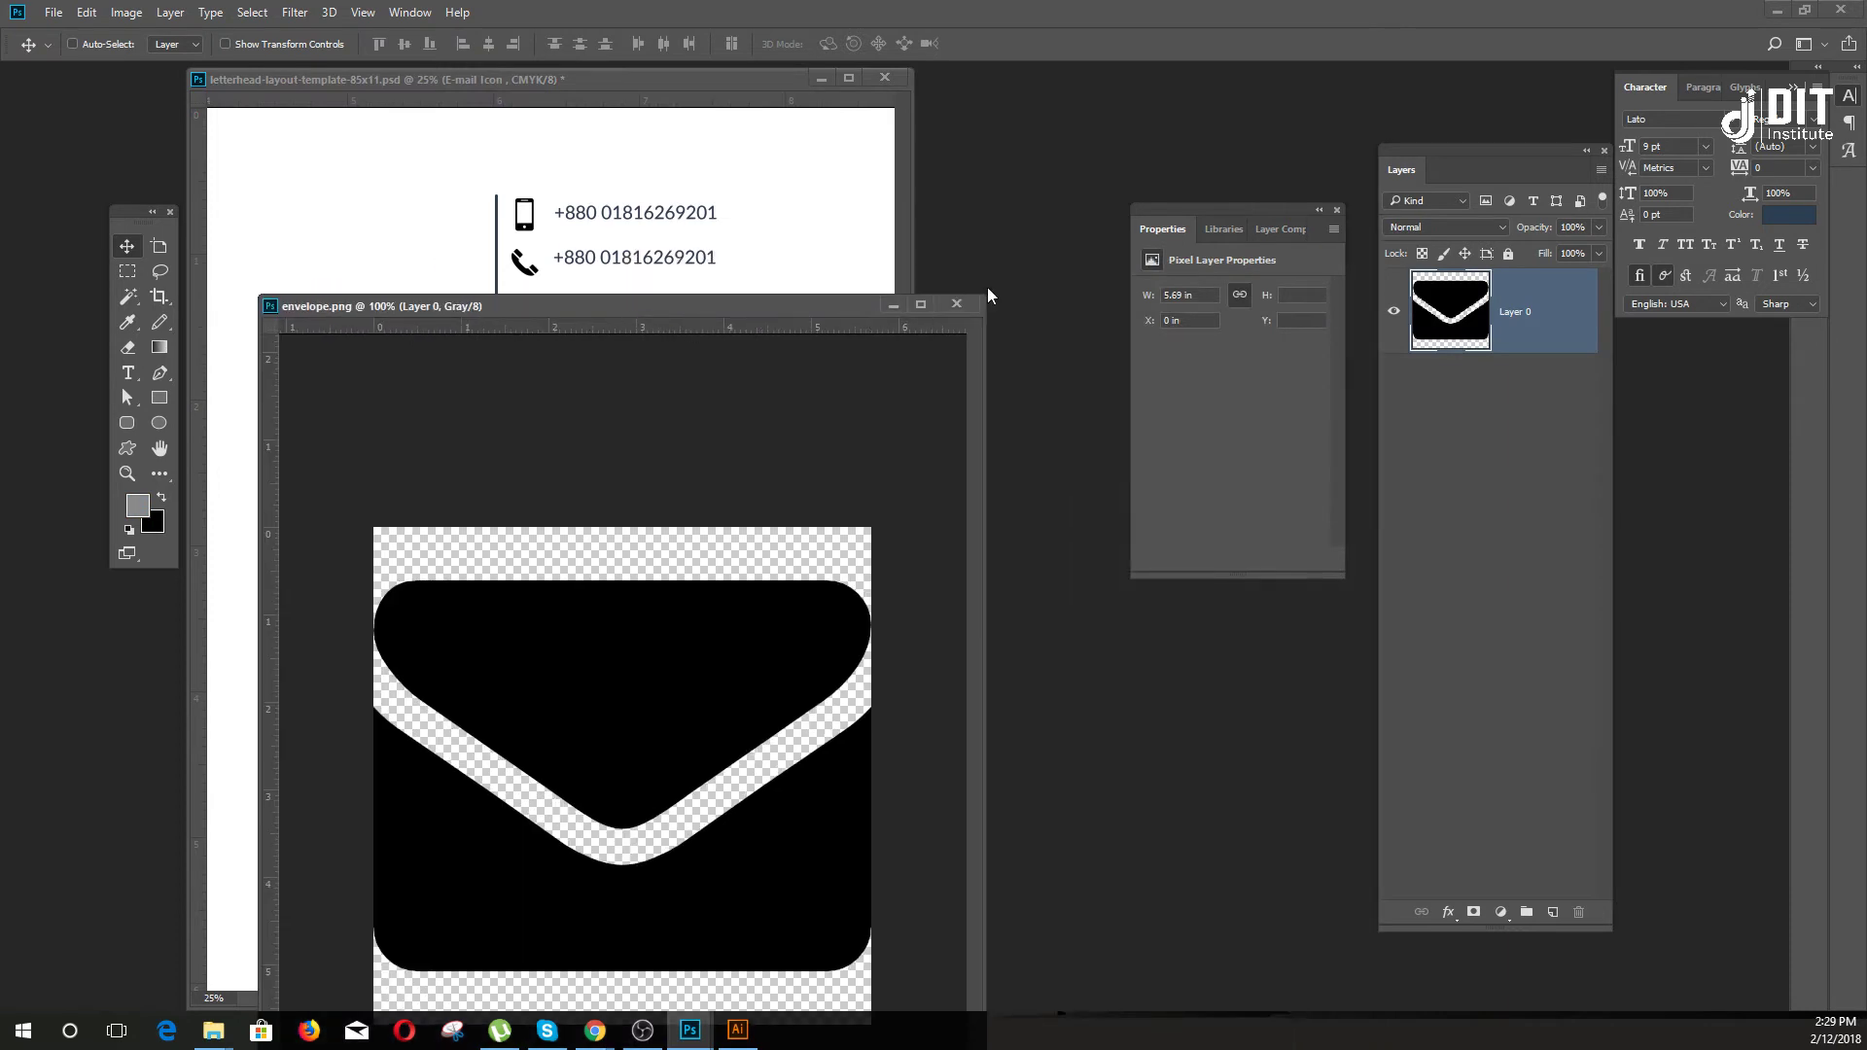
left_click(961, 305)
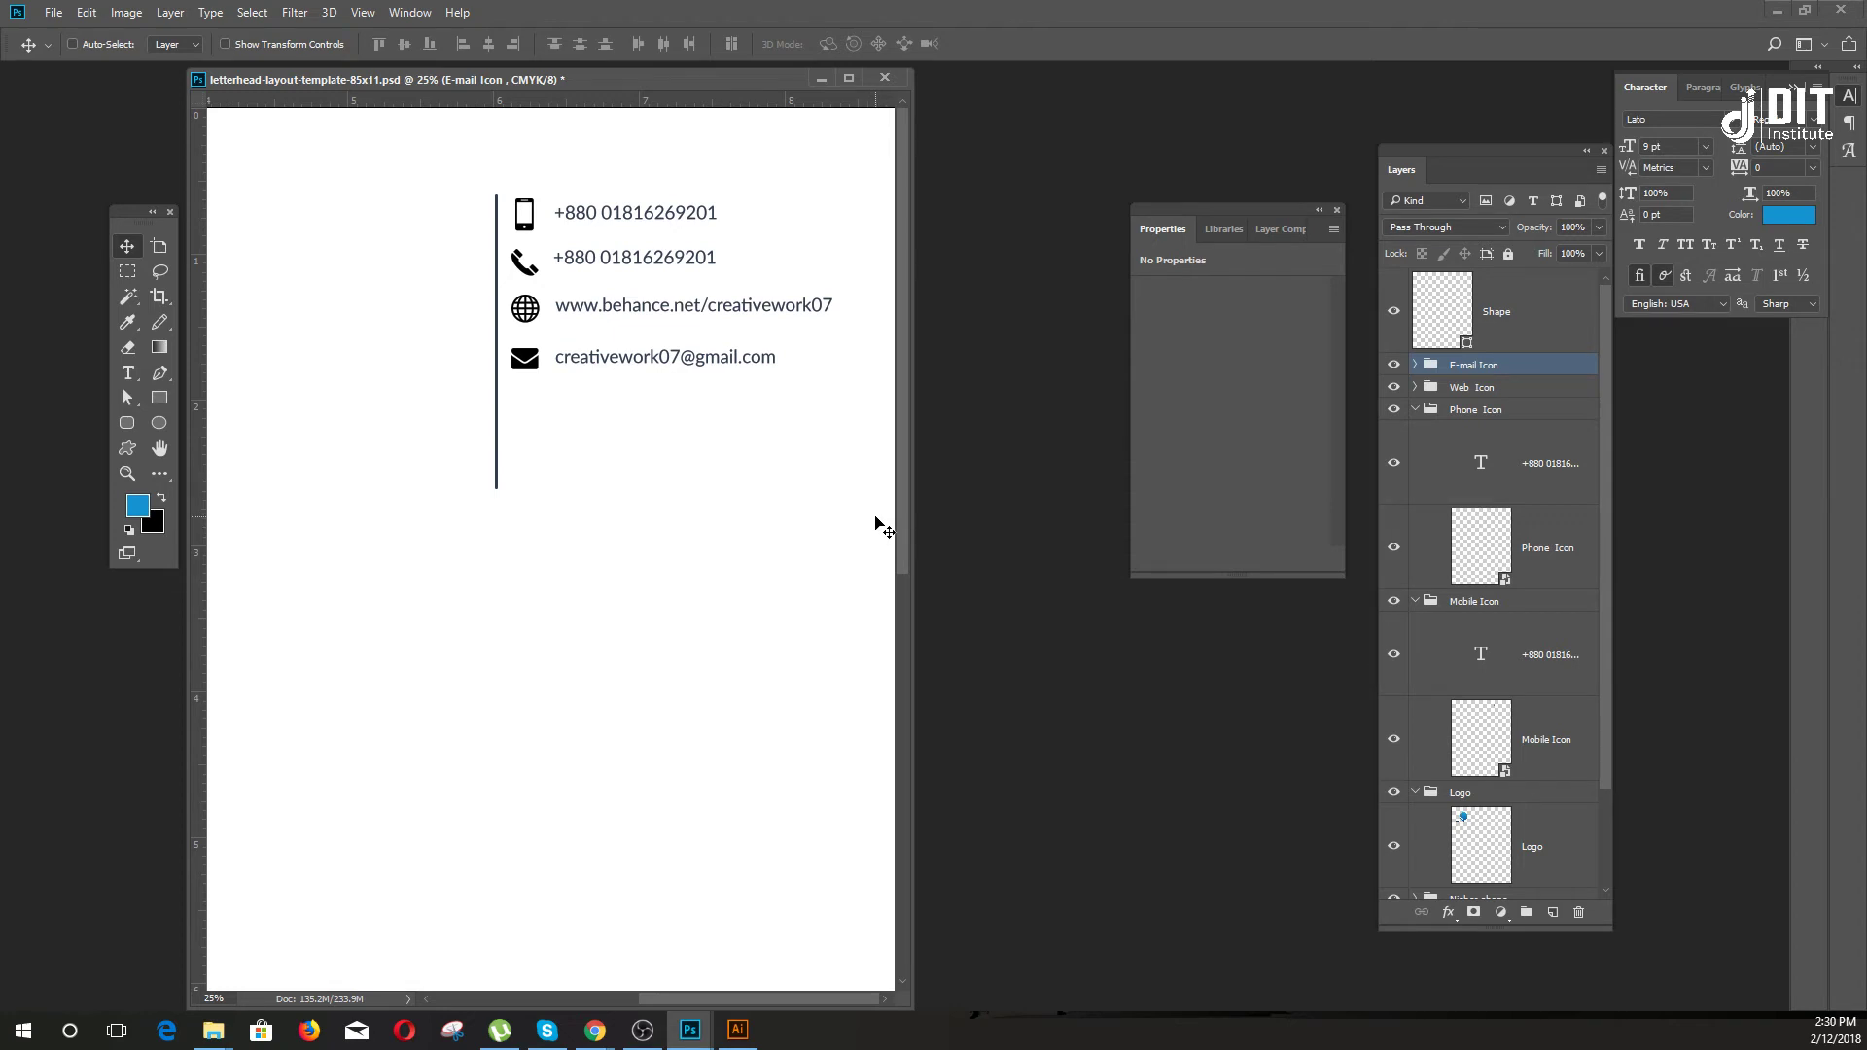
left_click(595, 1026)
mouse_move(594, 1030)
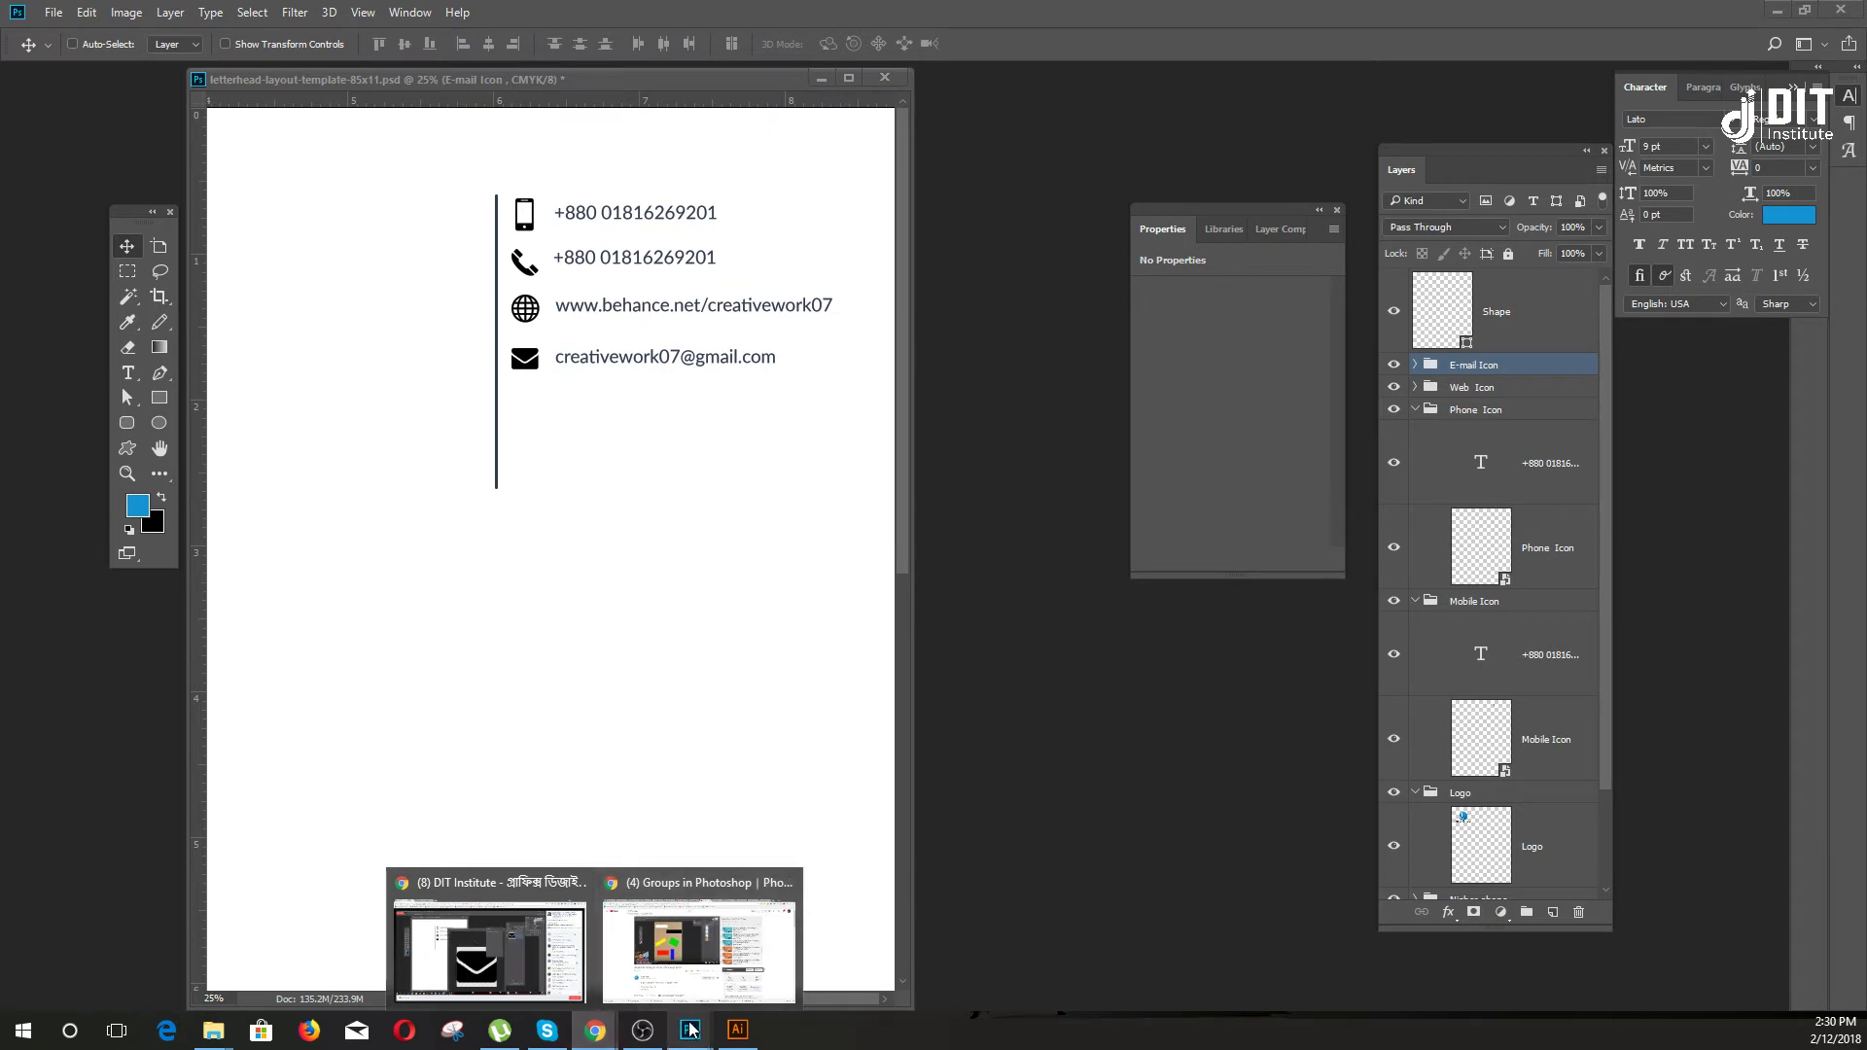
left_click(681, 953)
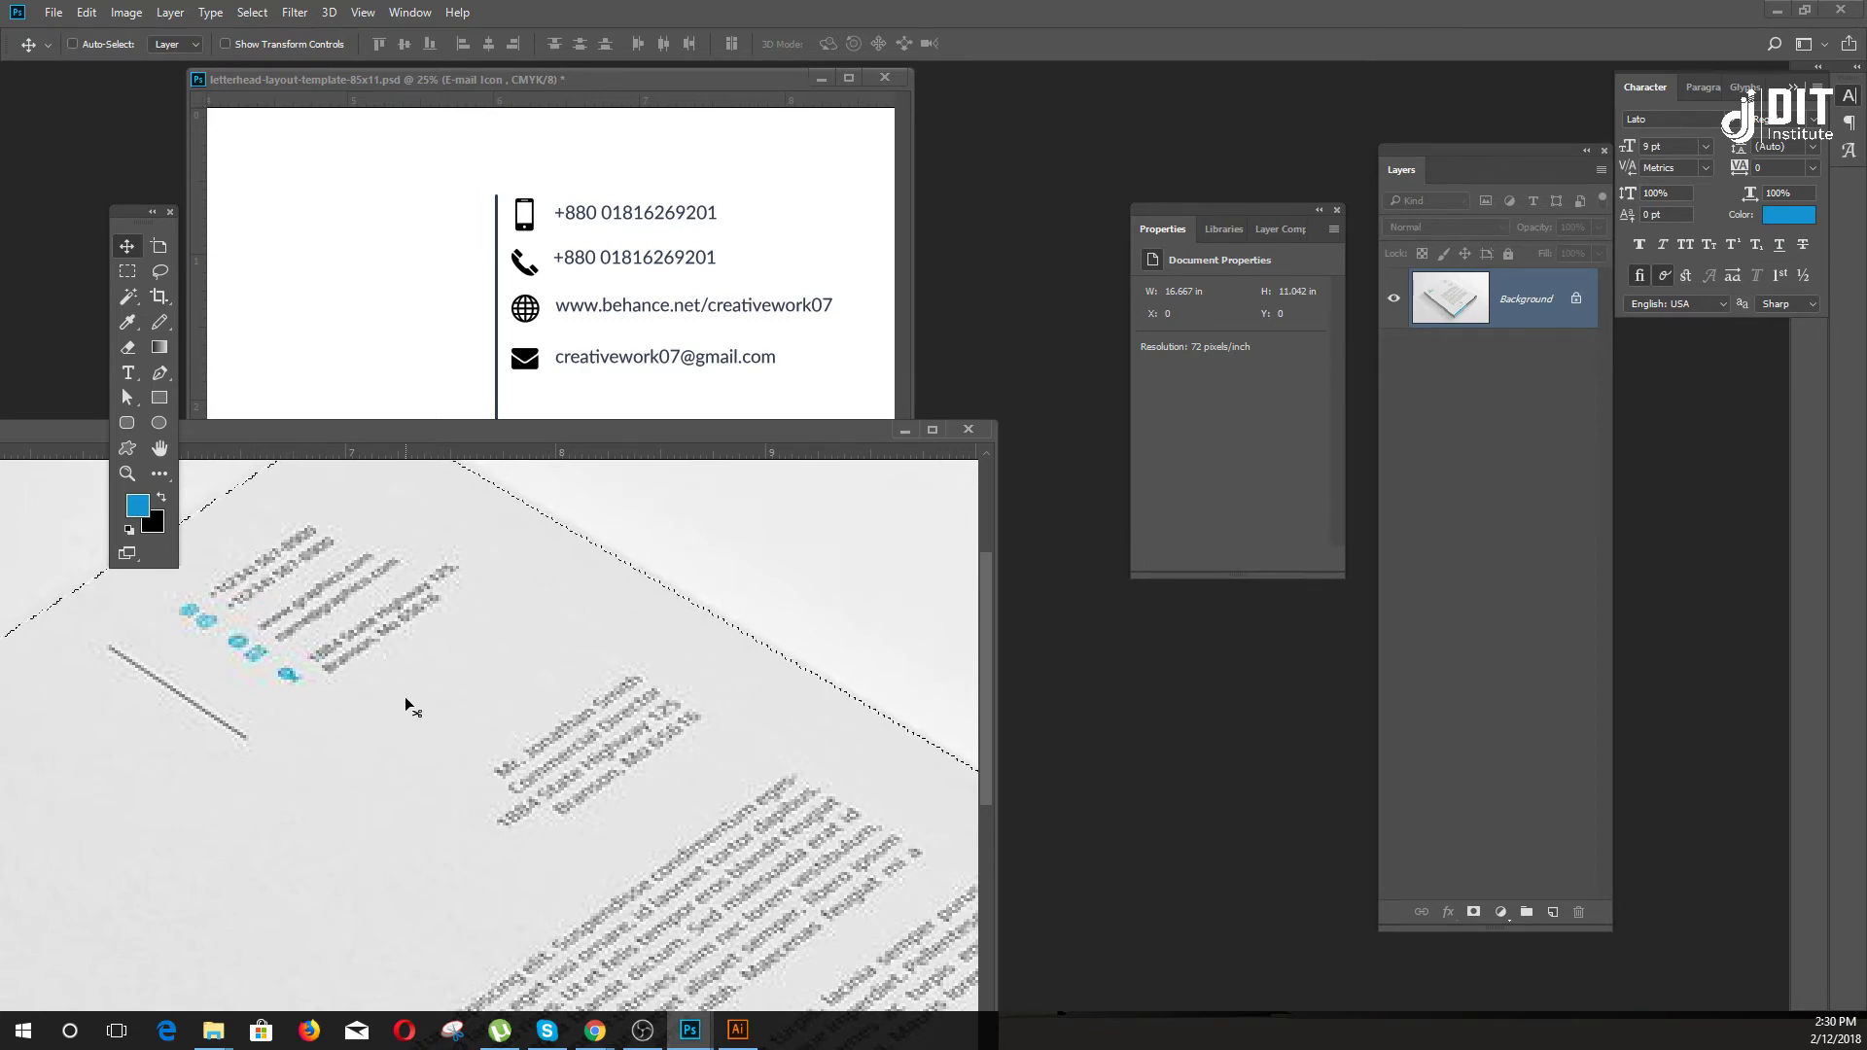
left_click(905, 429)
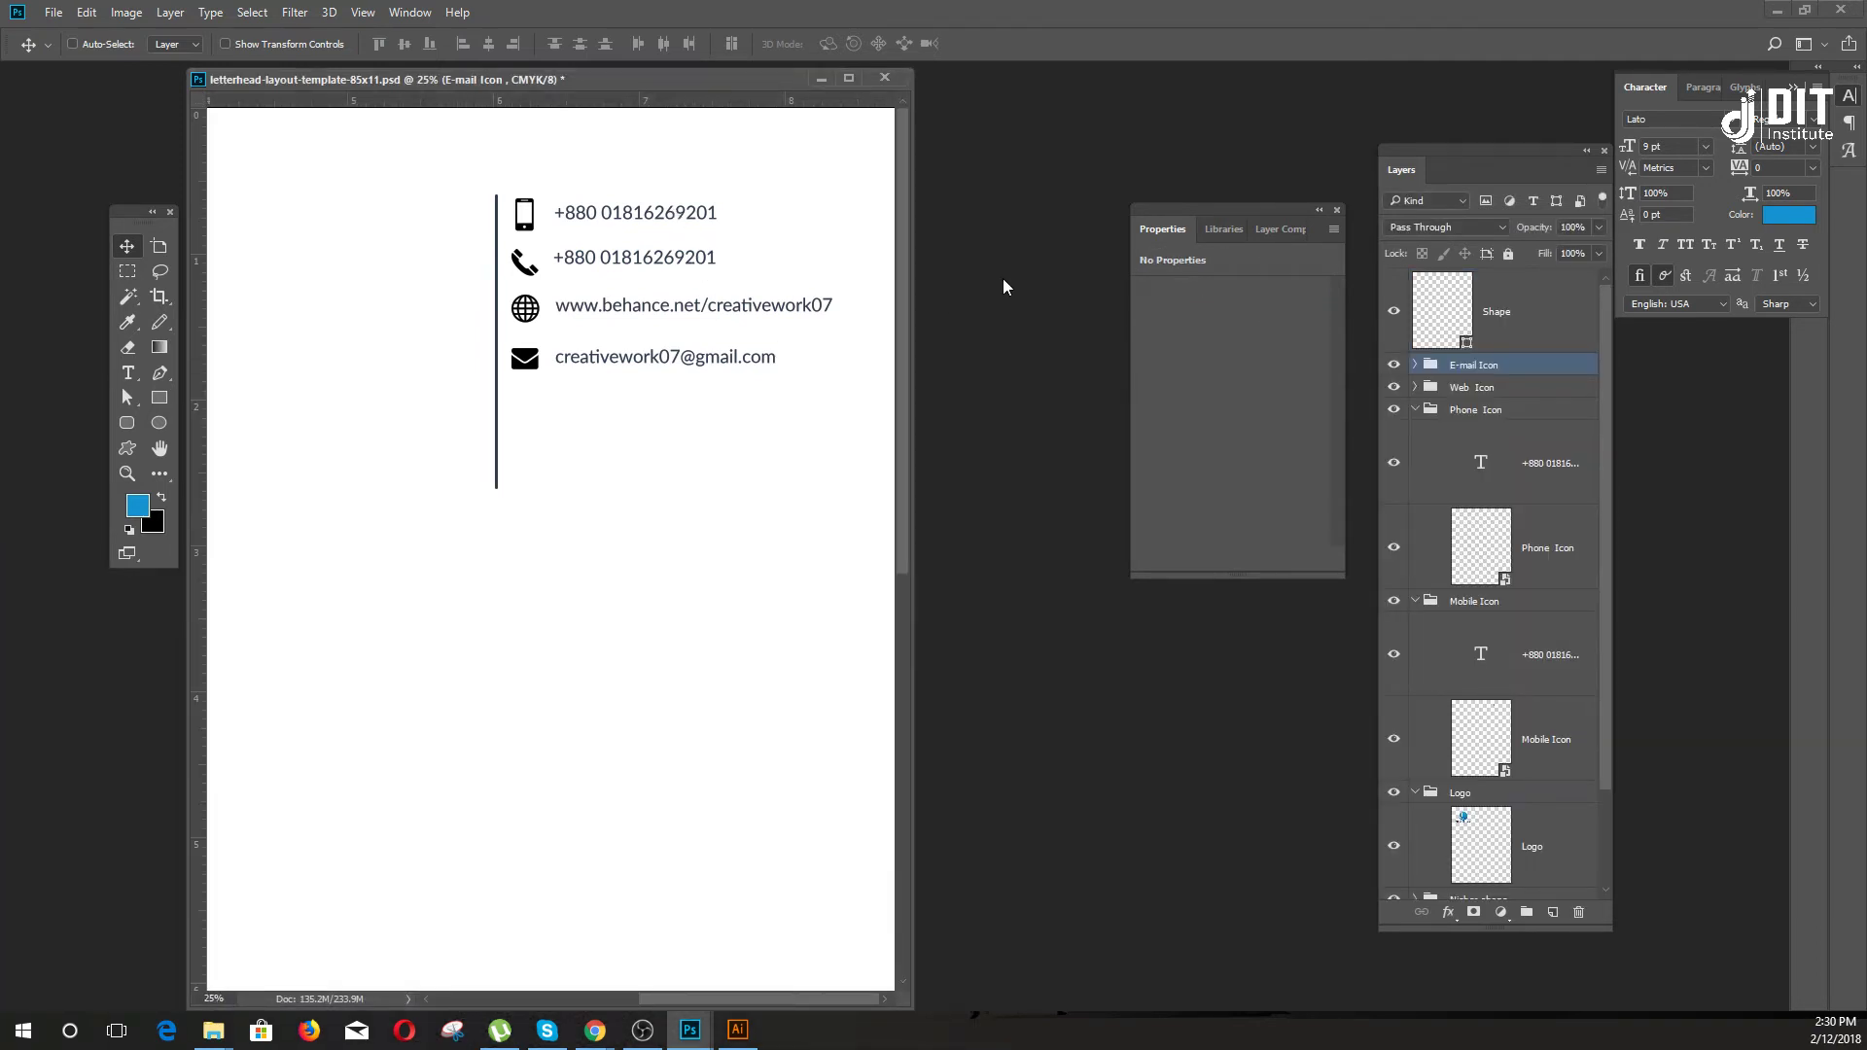
Nudge the Phone Icon row up two steps
left_click(1415, 409)
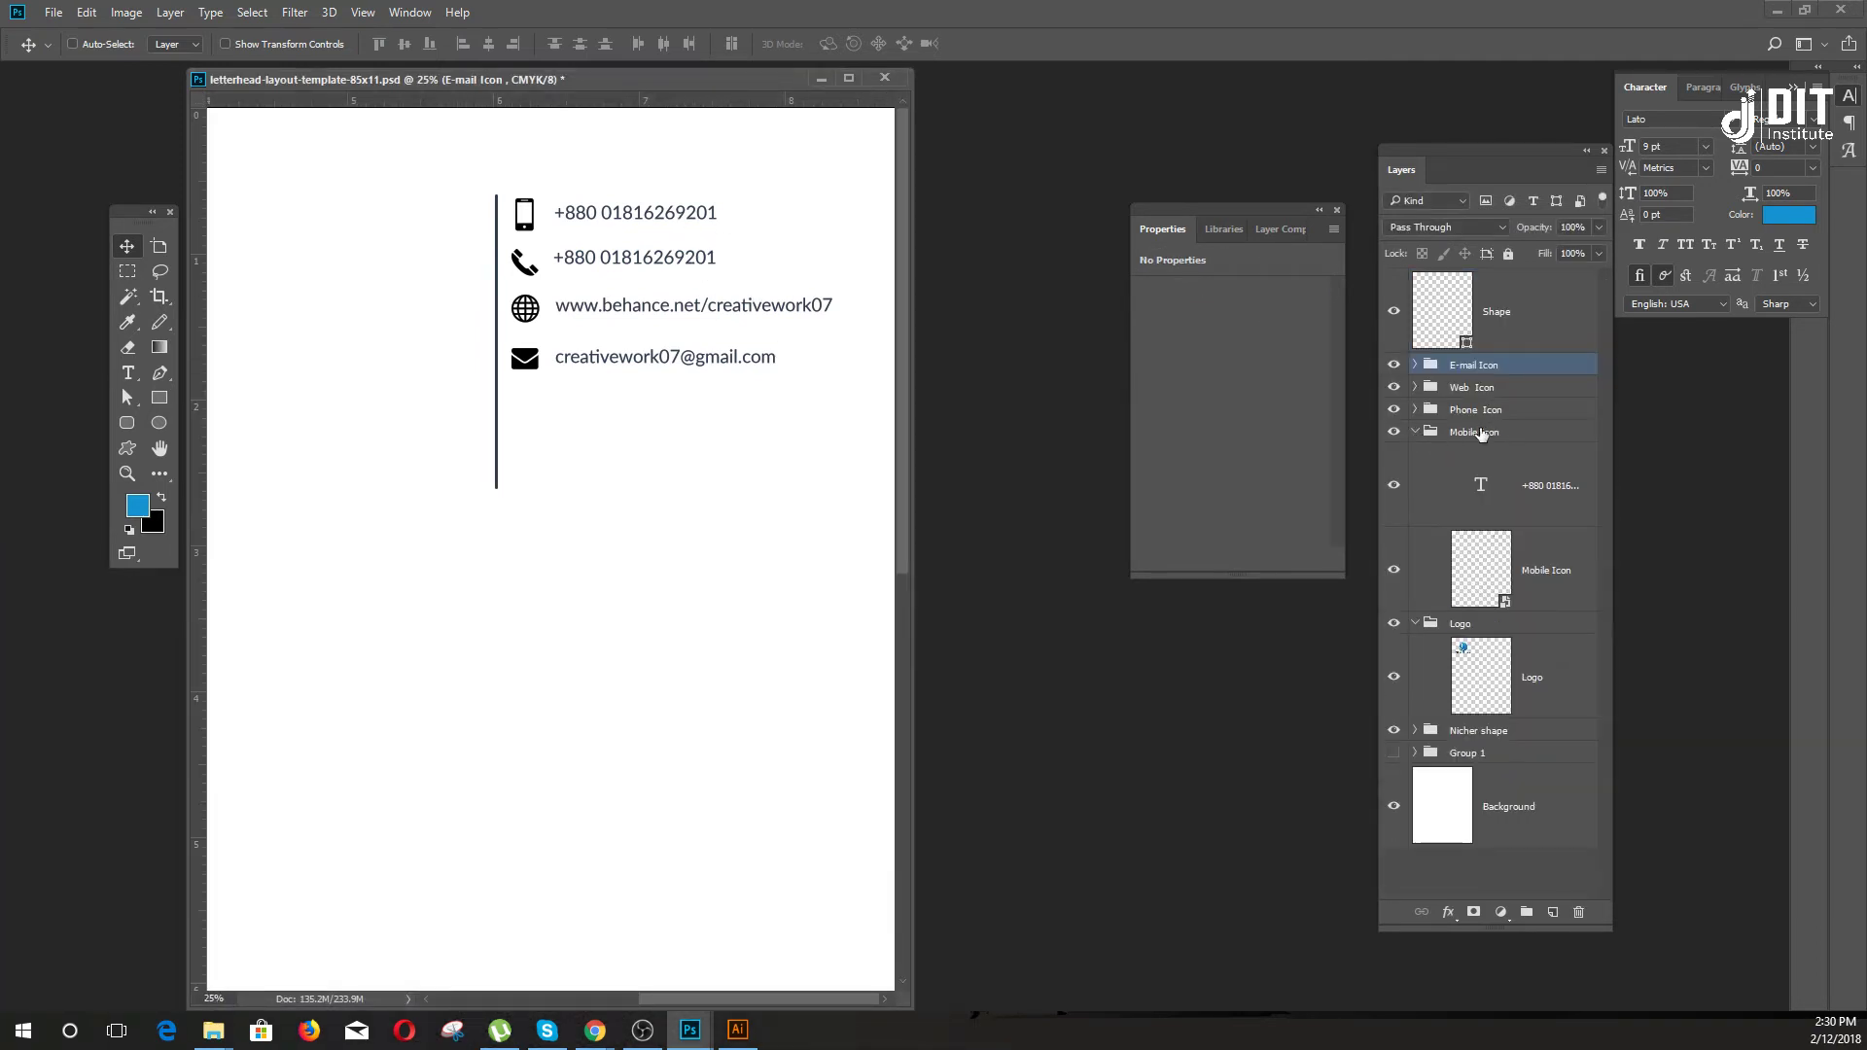
left_click(1474, 432)
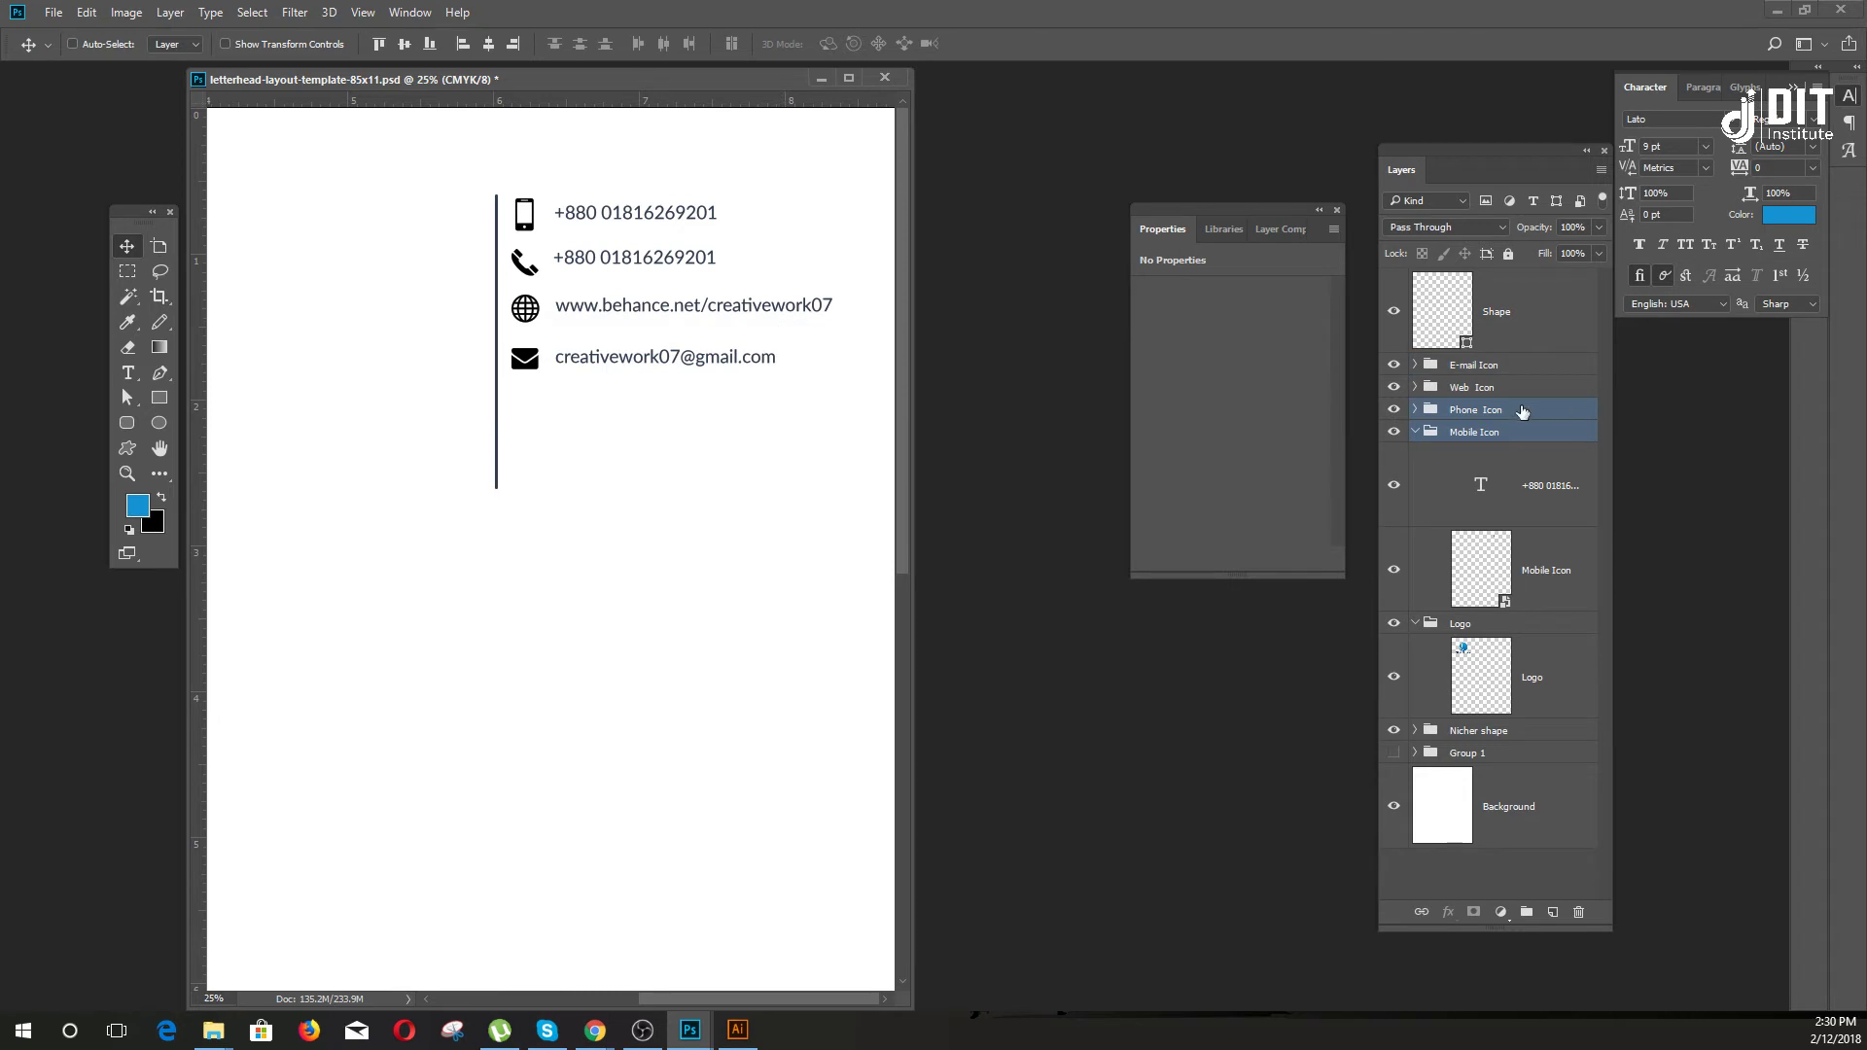
left_click(1499, 416)
key("shift+Up")
key("shift+Up")
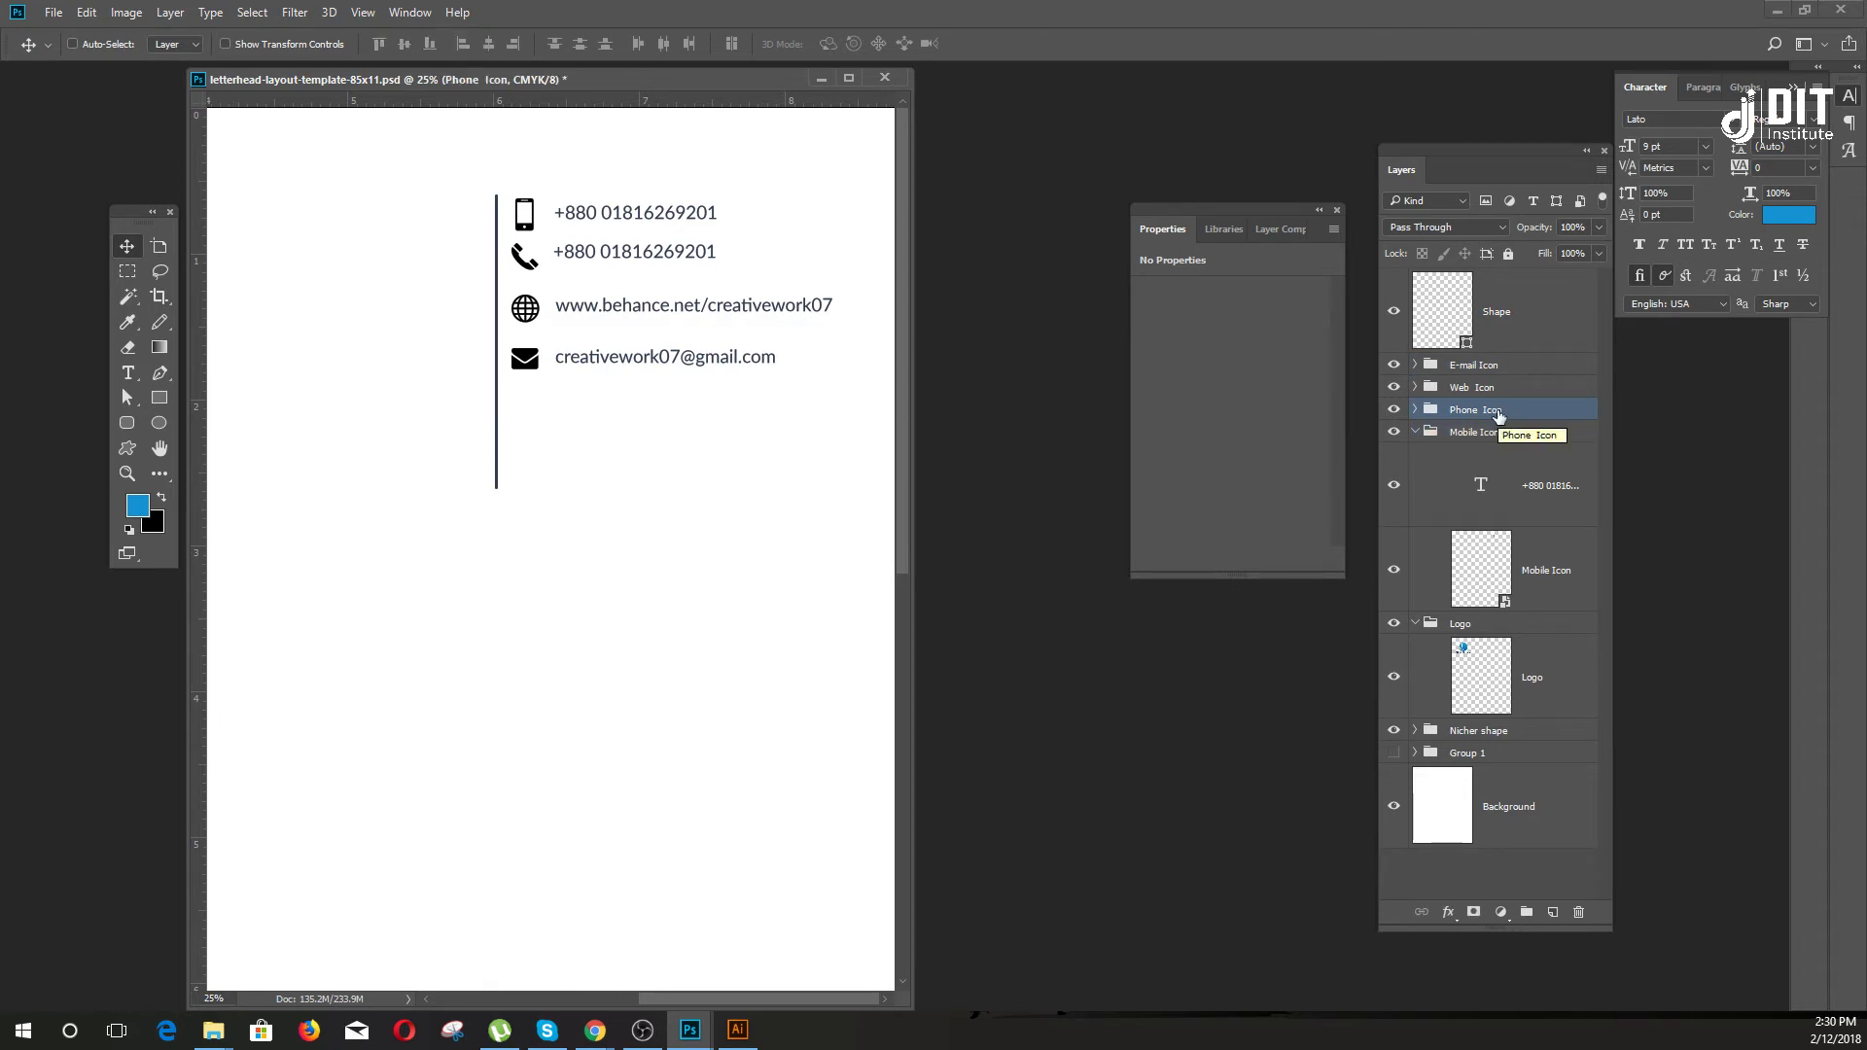
key("shift+Up")
Move the Web Icon row down, then nudge the web and e-mail rows up together
left_click(1494, 391)
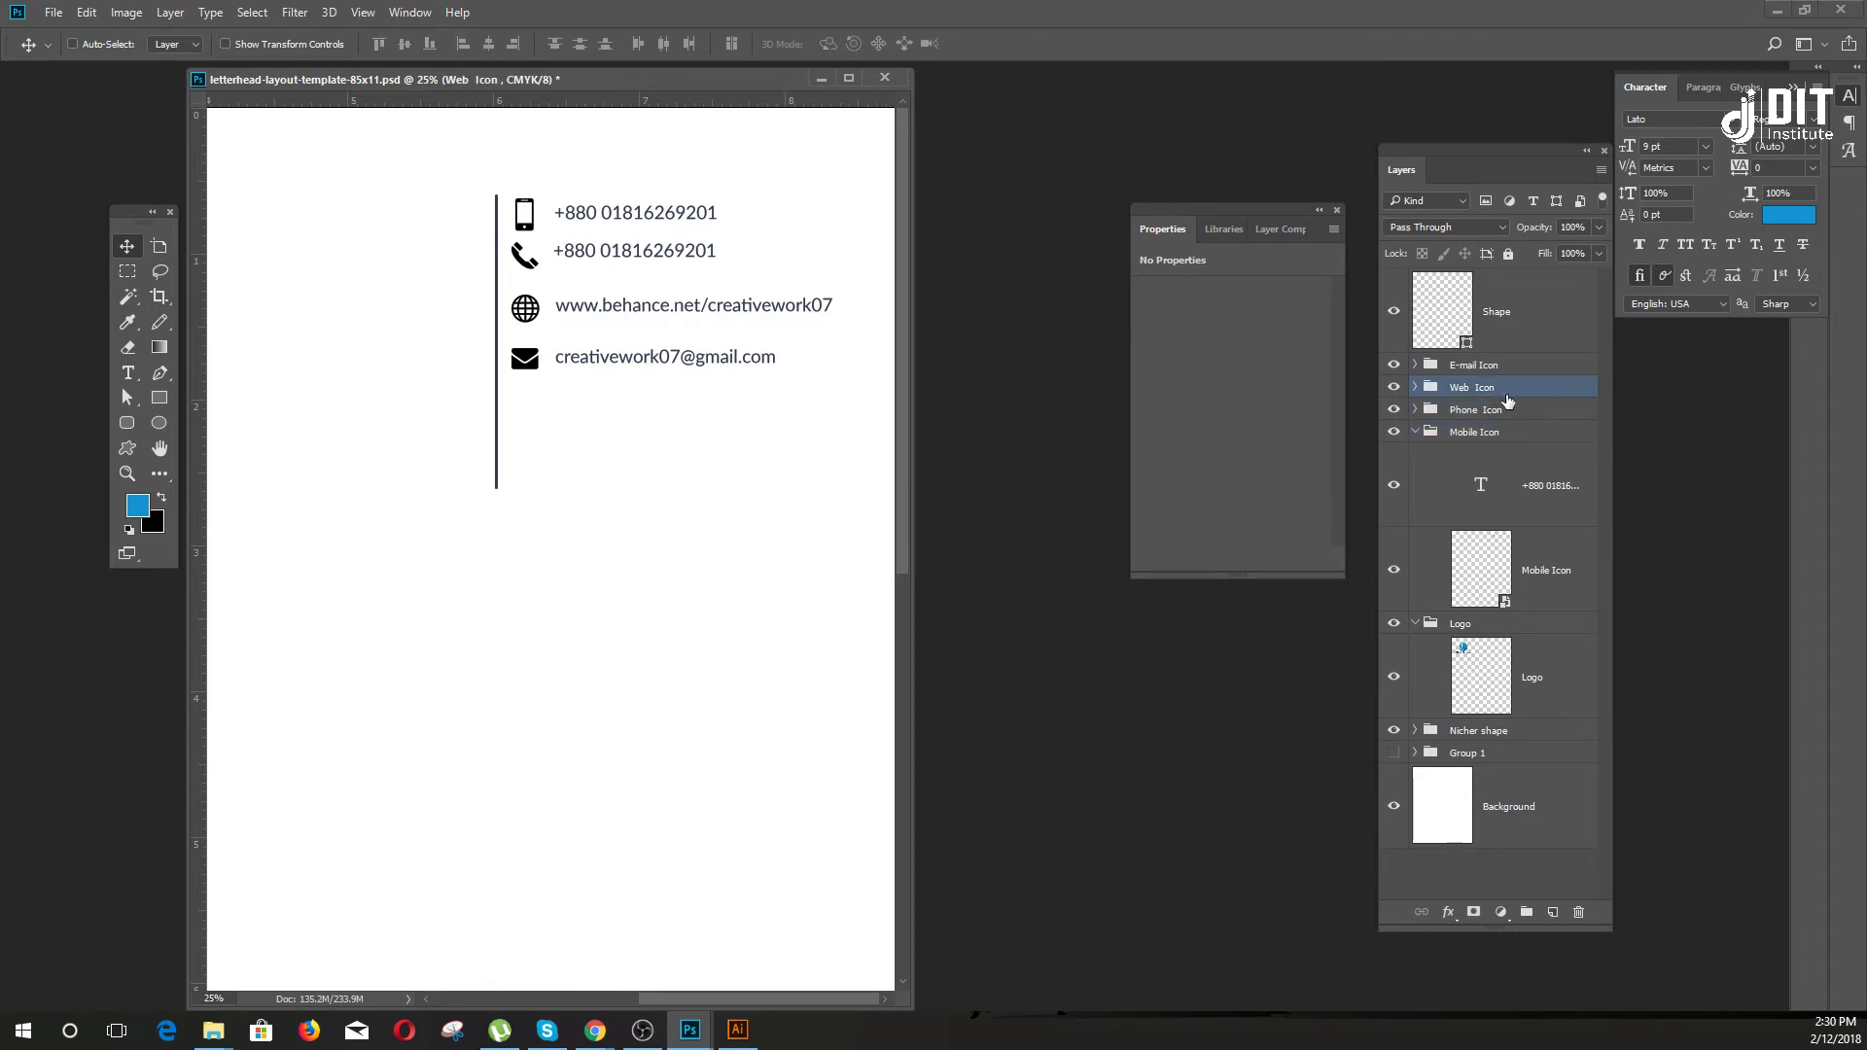
key("shift+Down")
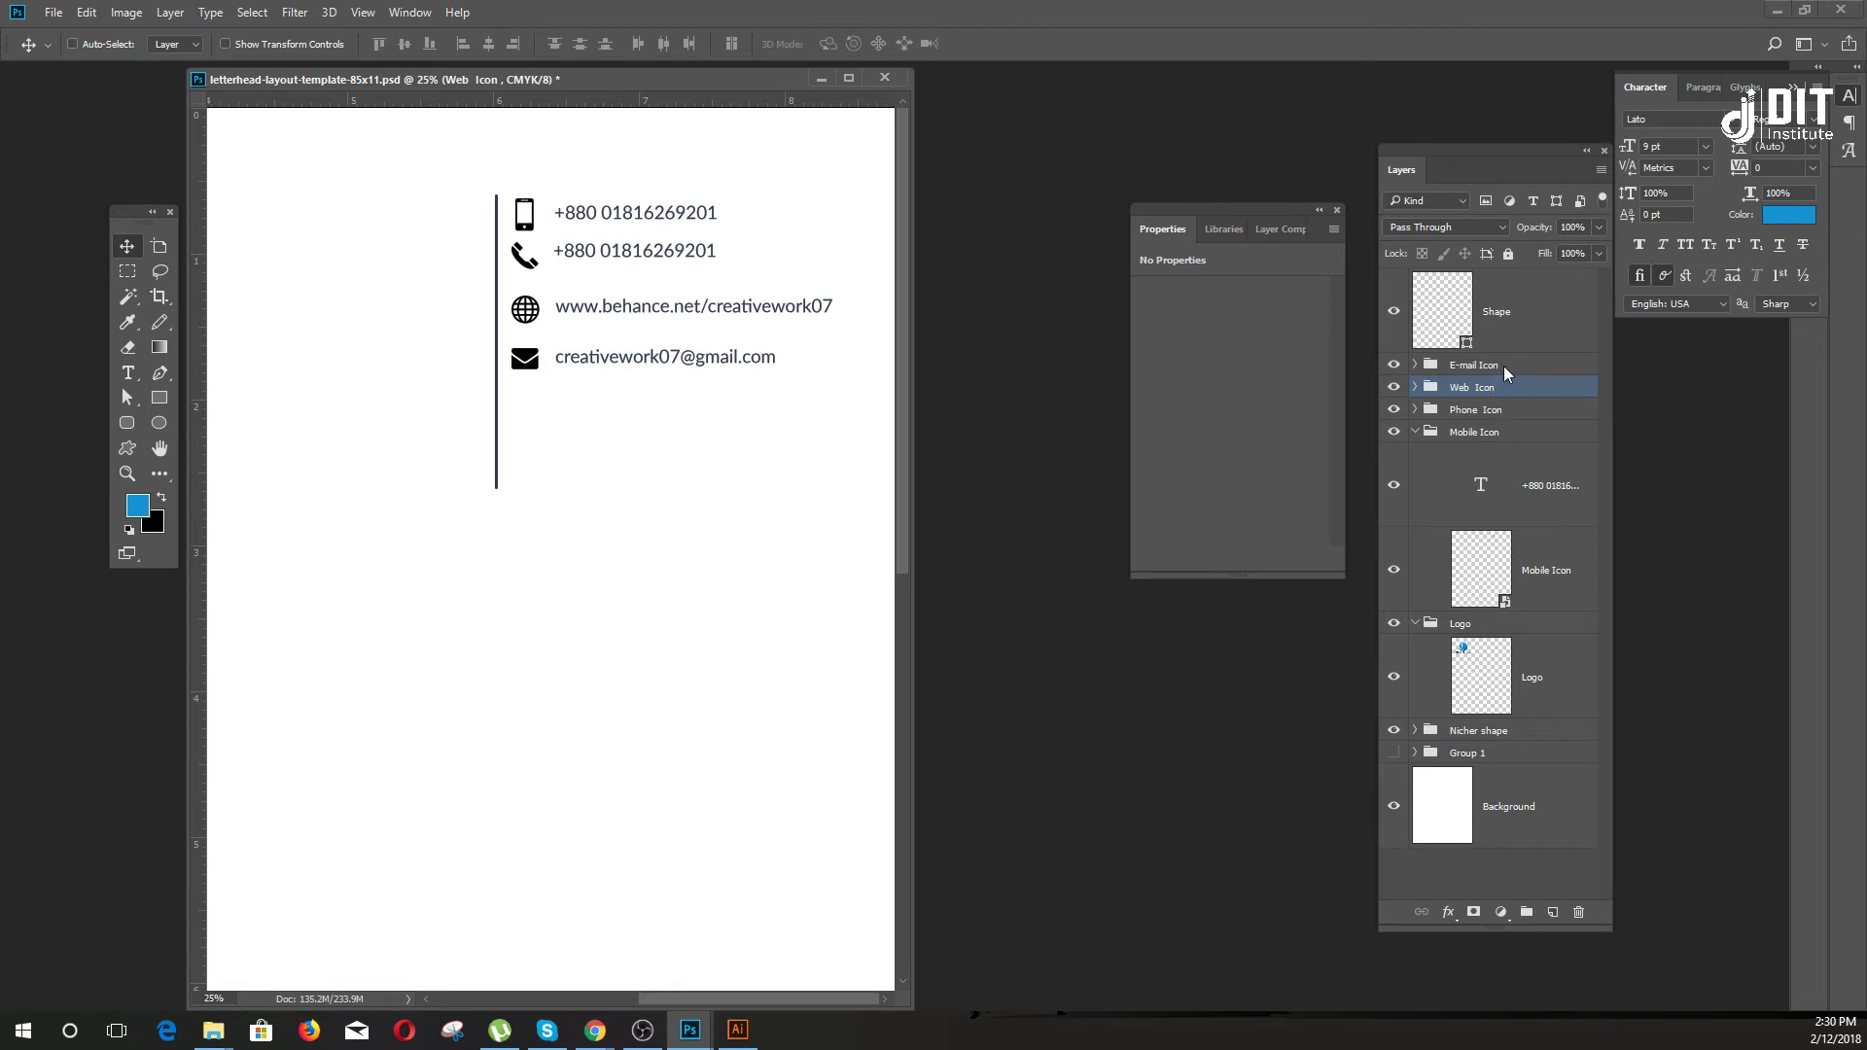
key("shift+Down")
key("shift+Down")
key("shift+Down")
key("shift+Down")
key("shift+Down")
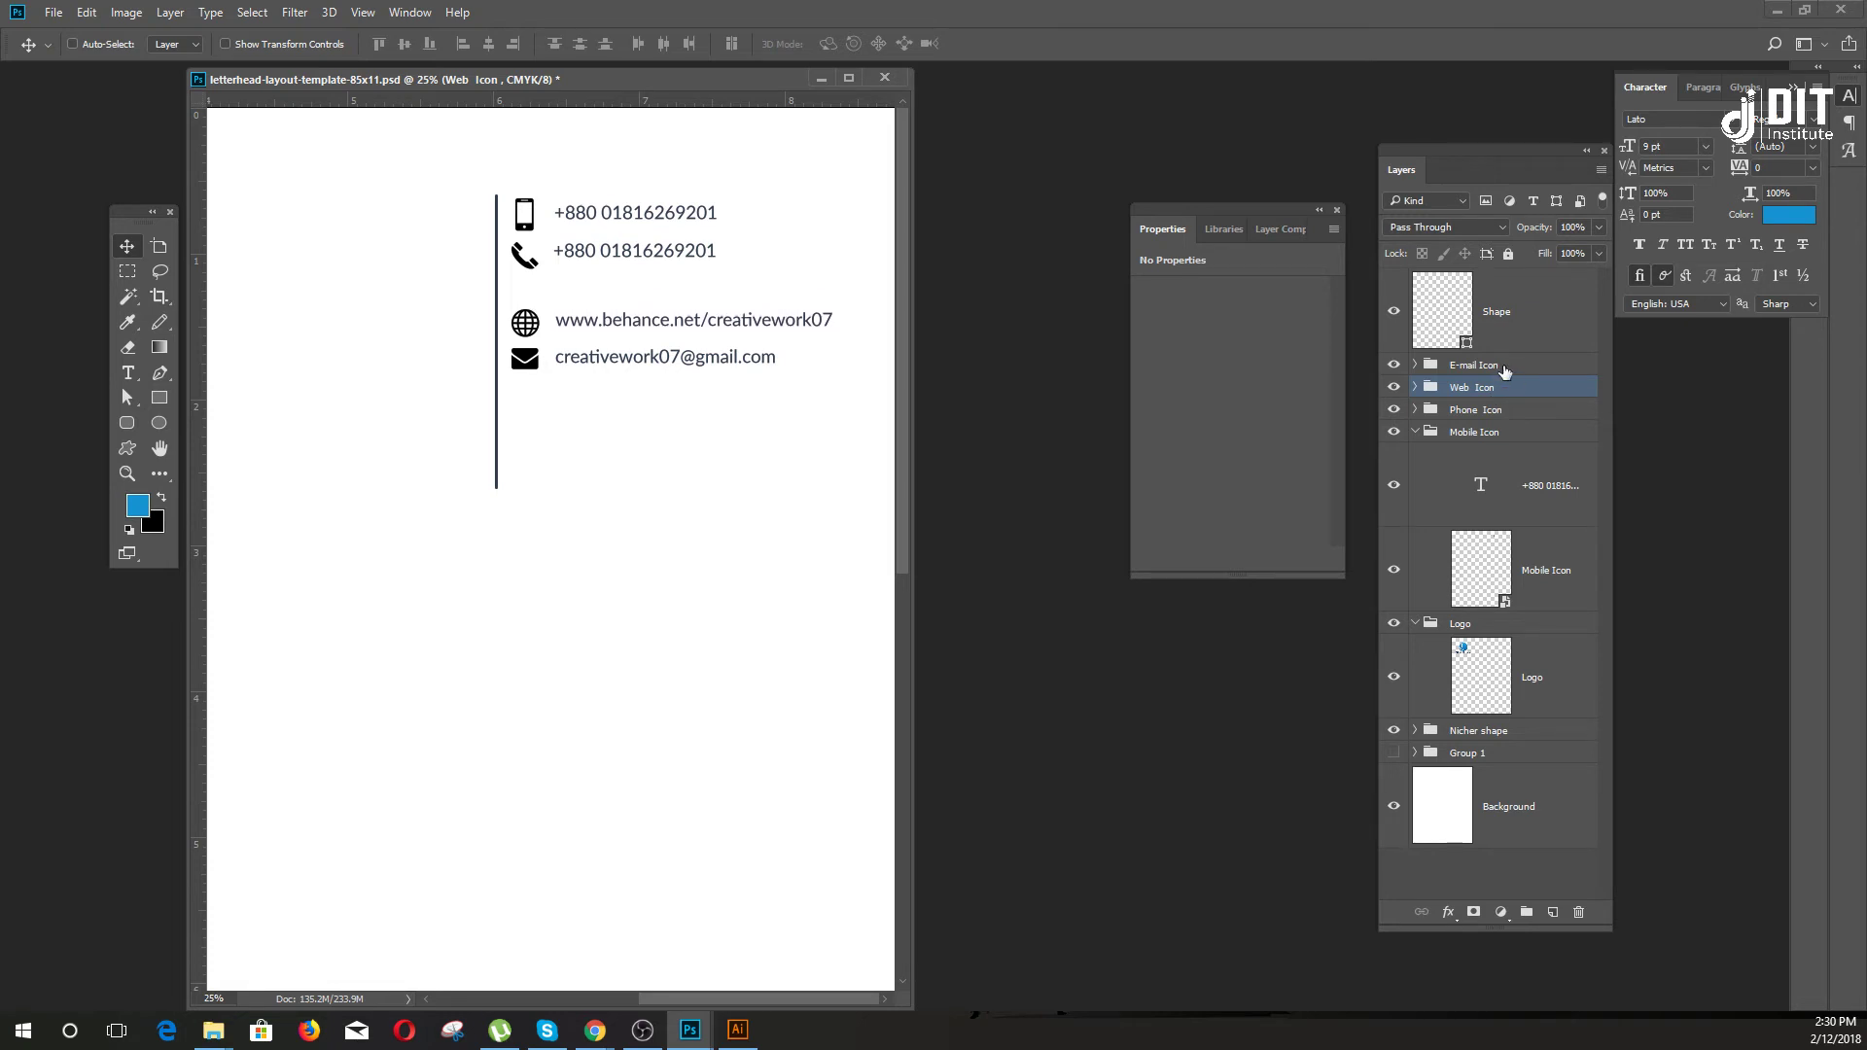
left_click(1506, 370)
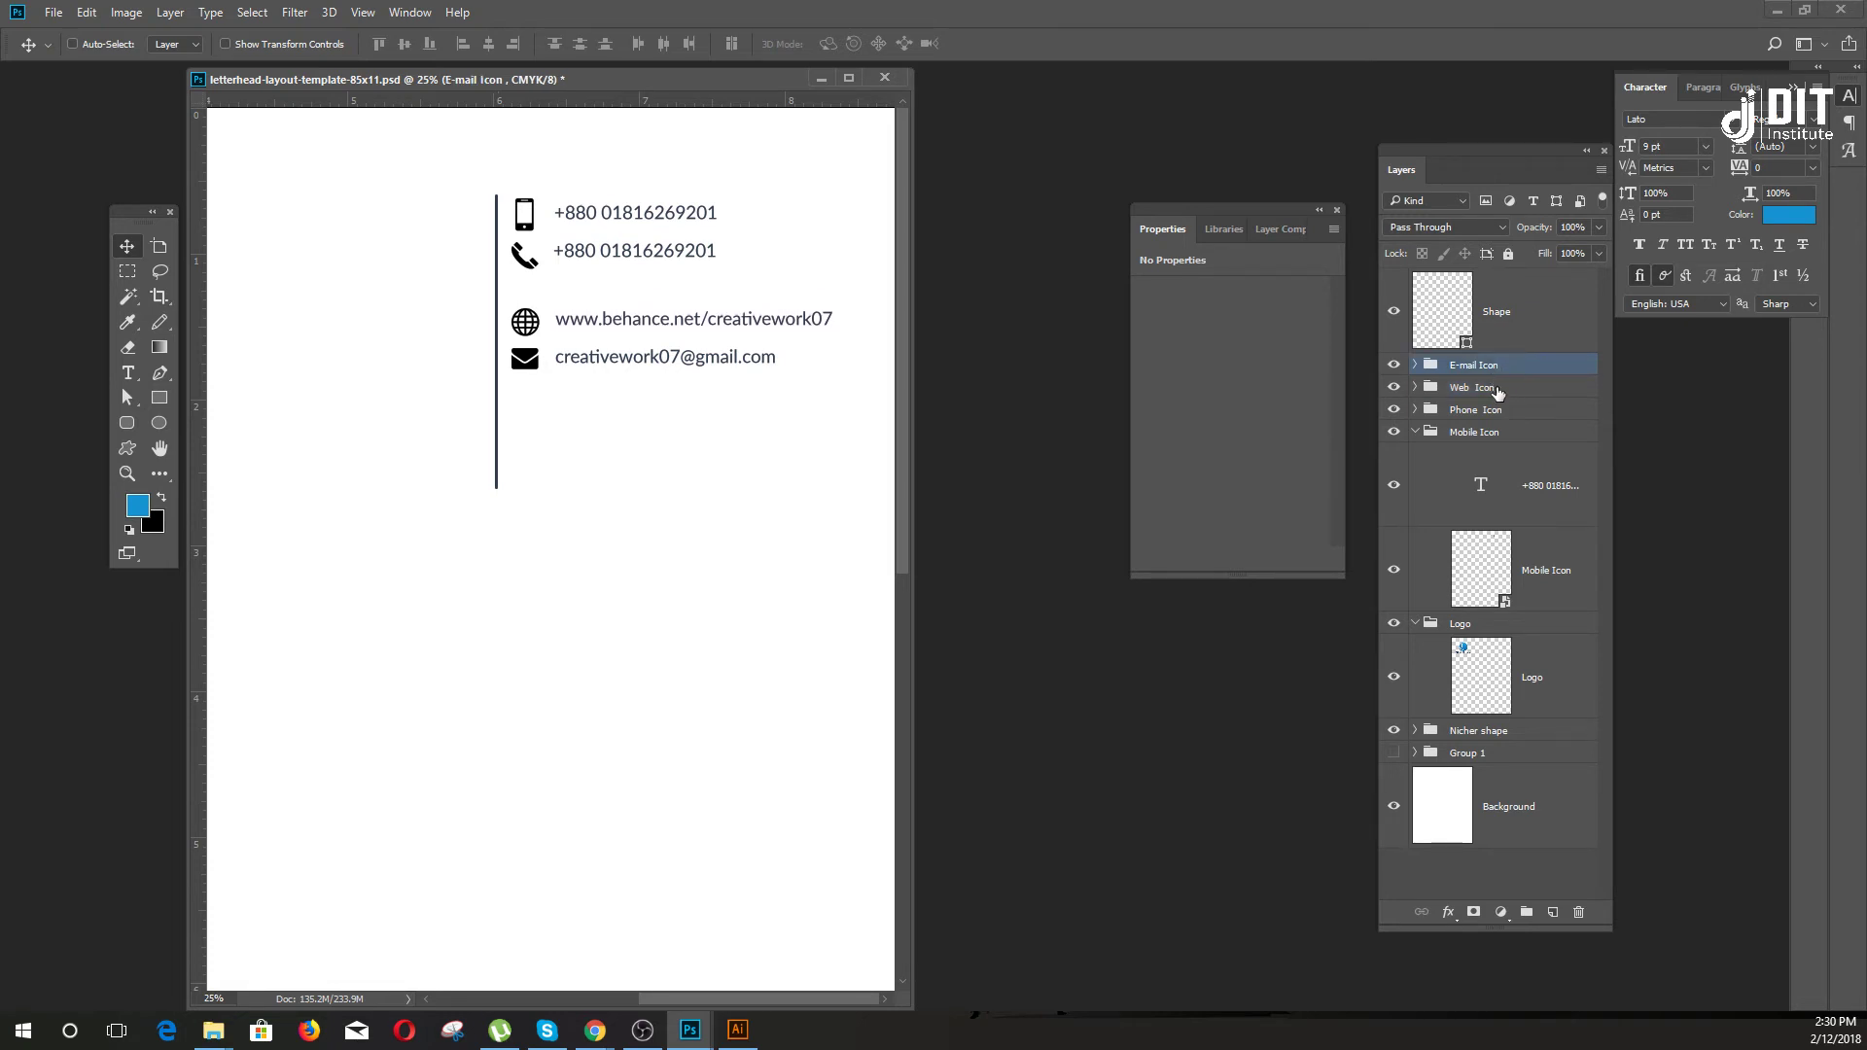
left_click(1499, 389, "shift")
key("shift+Up")
key("shift+Up")
key("shift+Up")
key("shift+Up")
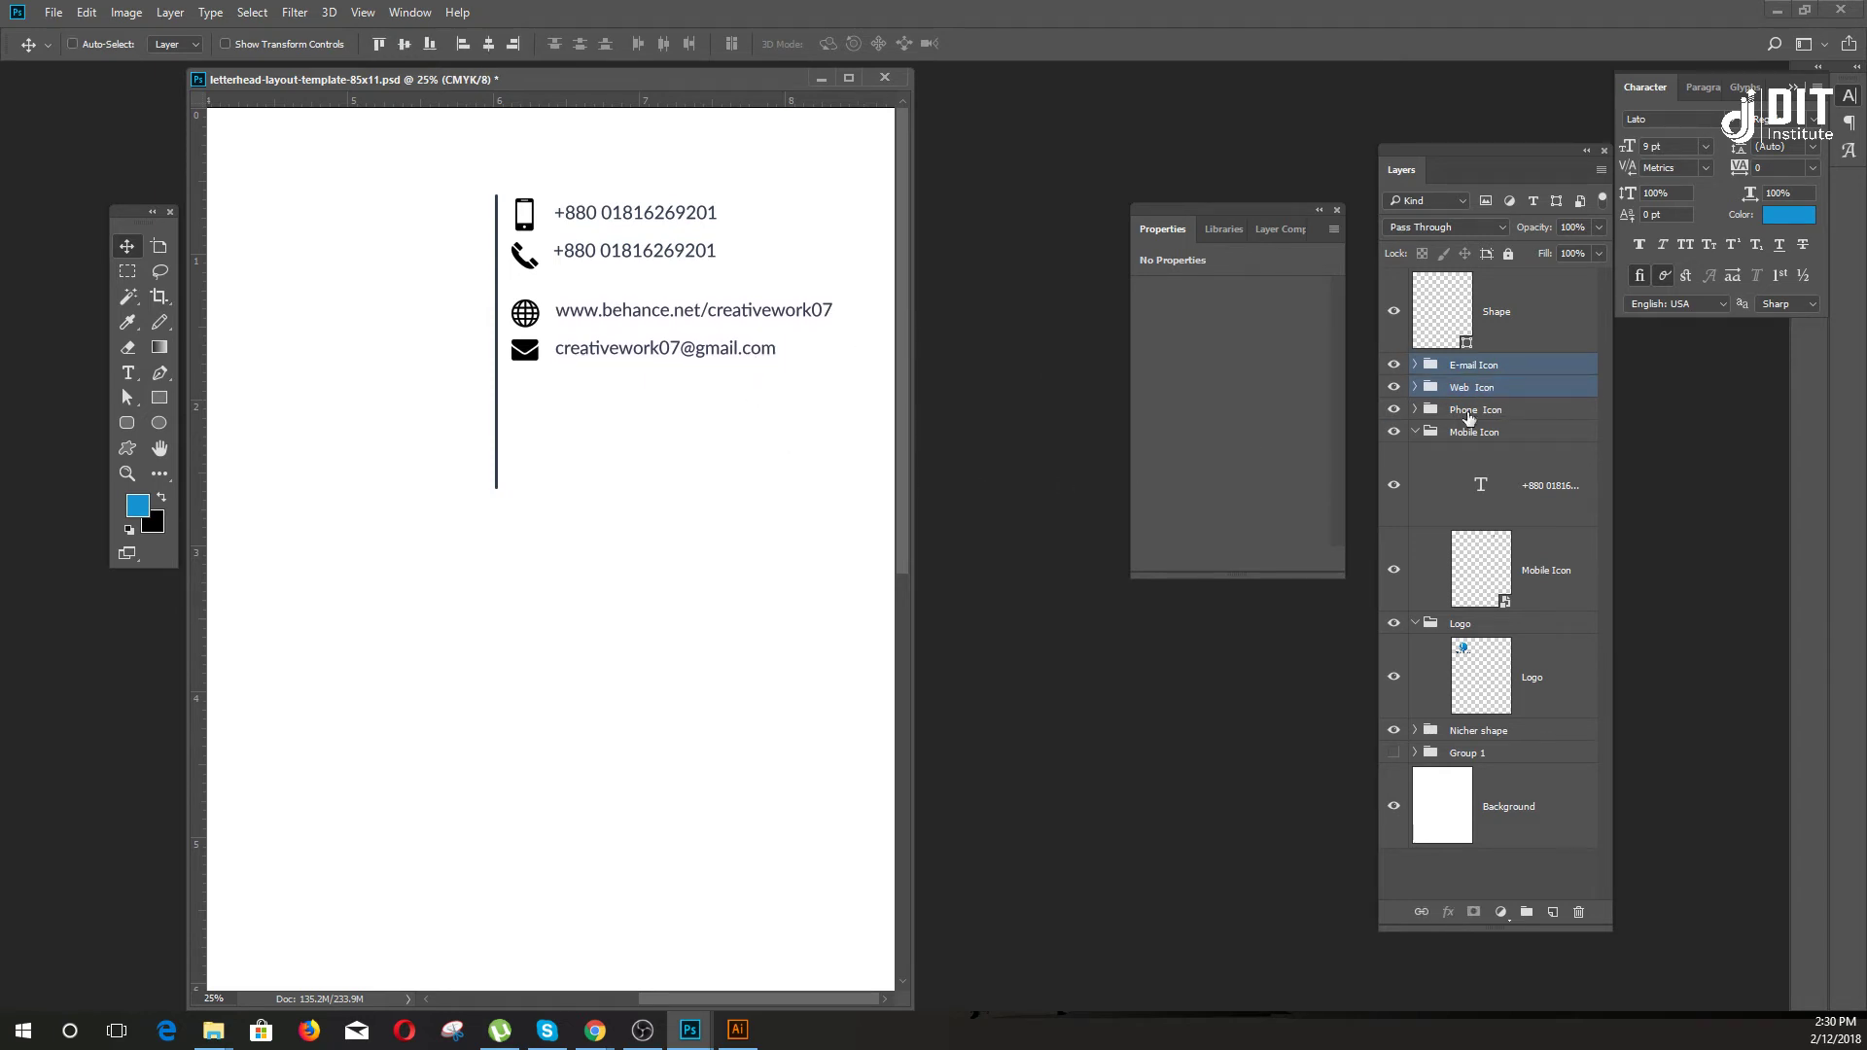
Alt-drag the E-mail Icon group downward to copy the email row
left_click(1473, 366)
mouse_move(723, 368)
left_mouse_down()
mouse_move(725, 458)
mouse_move(700, 421)
mouse_move(740, 434)
left_mouse_up()
key("ctrl+z")
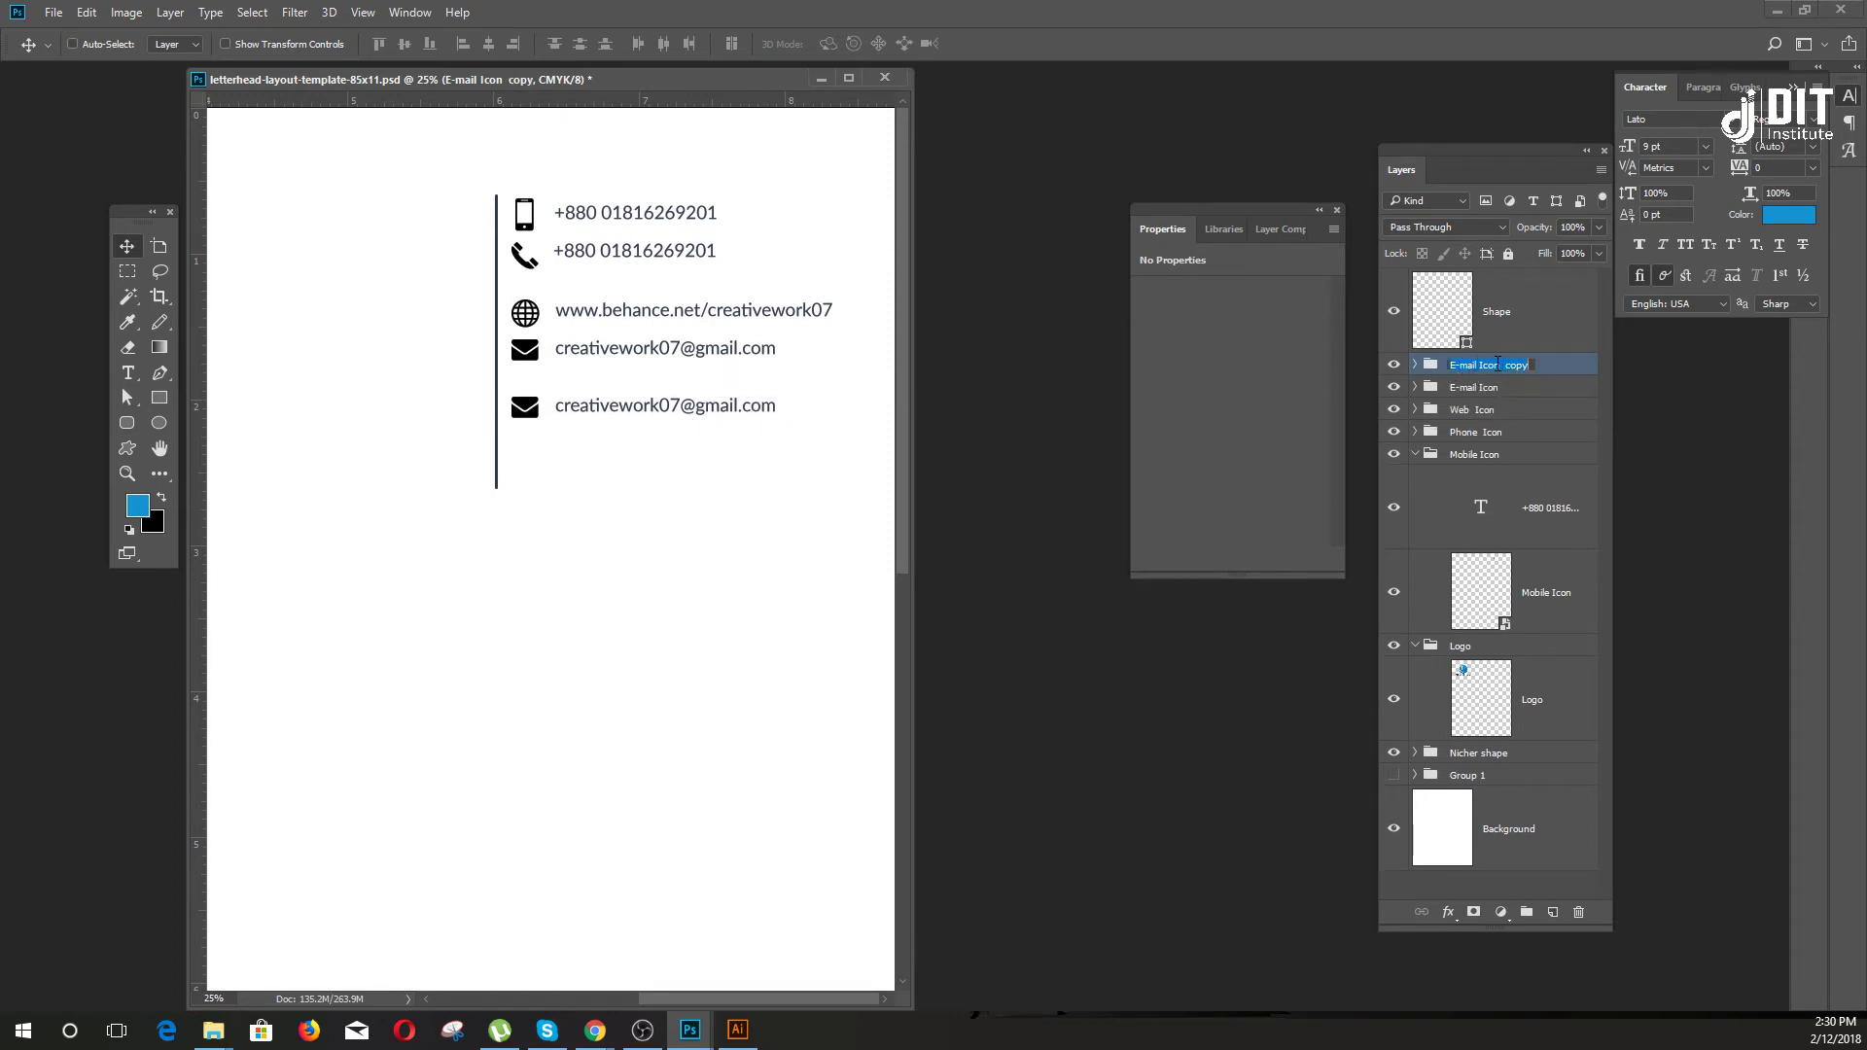
Rename the copied group from 'E-mail Icon copy' to 'Location Icon'
left_click(1530, 364)
key("BackSpace")
left_click_drag(1479, 367, 1449, 367)
type("Loc")
type("ation Icon")
key("Return")
left_click(596, 1030)
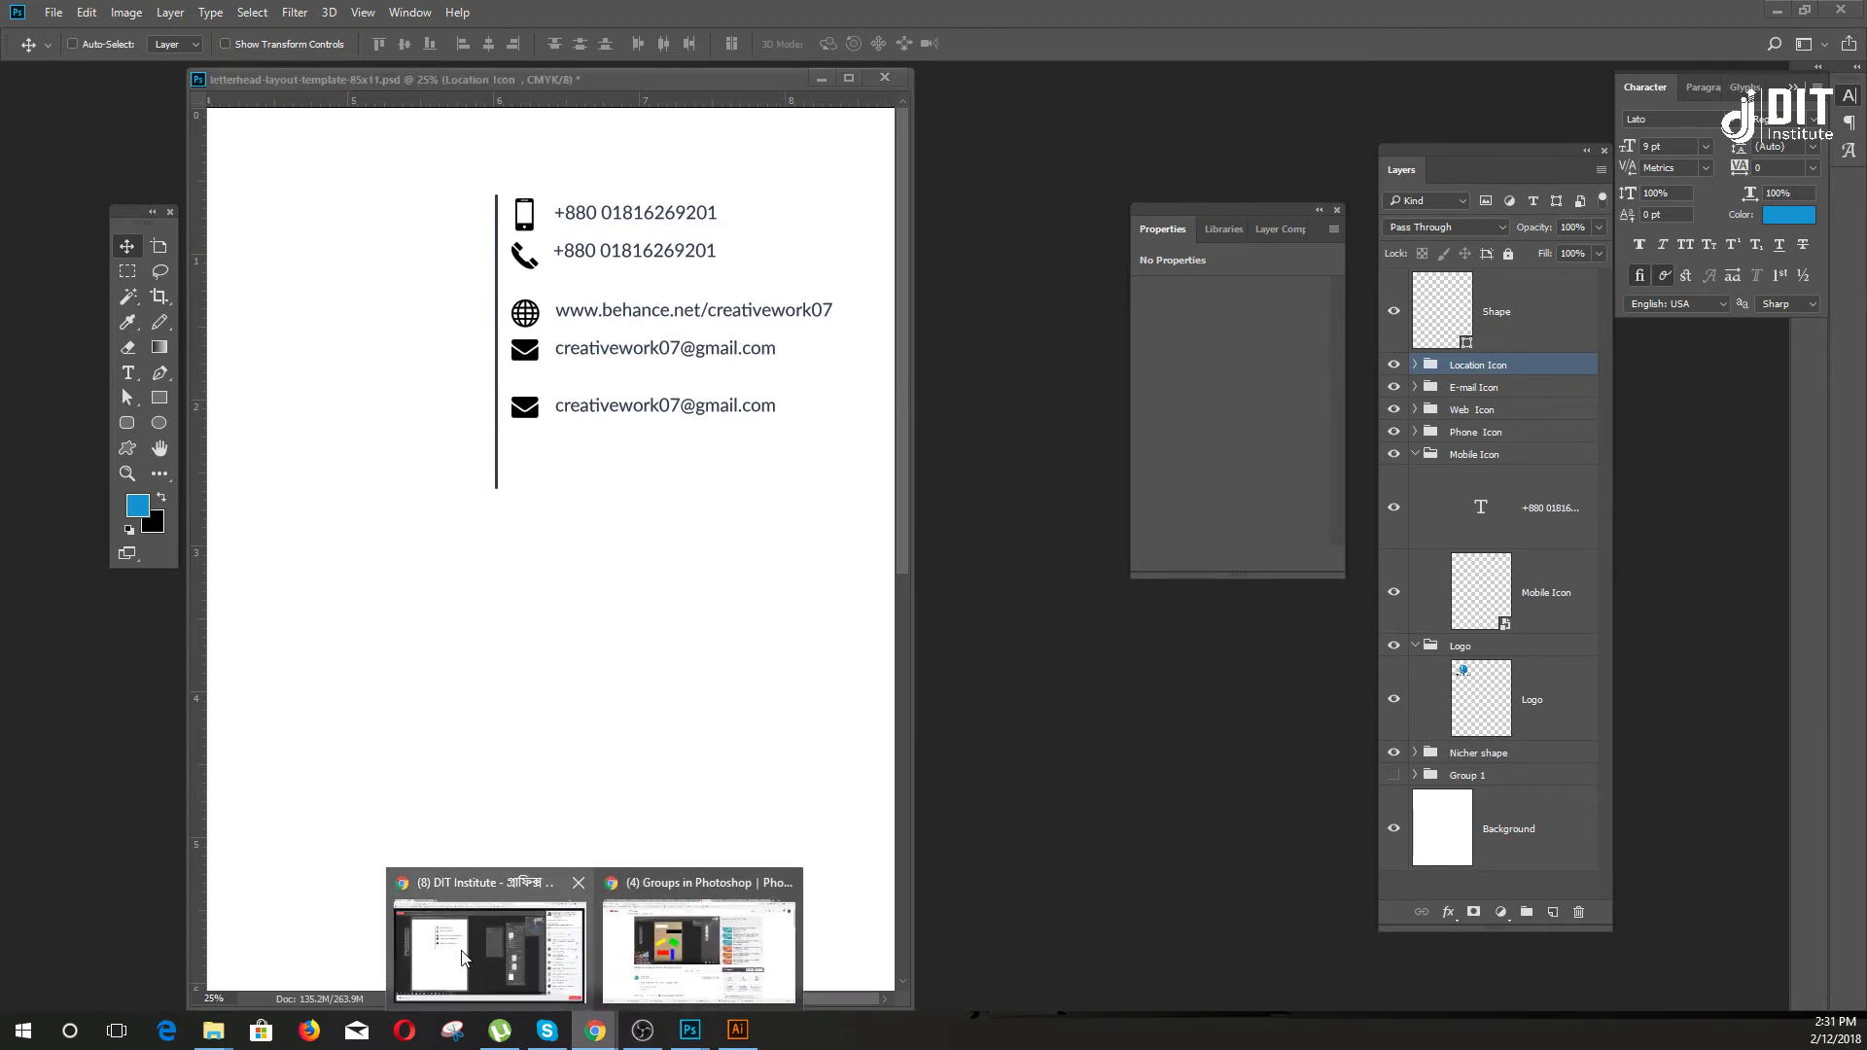
mouse_move(595, 1030)
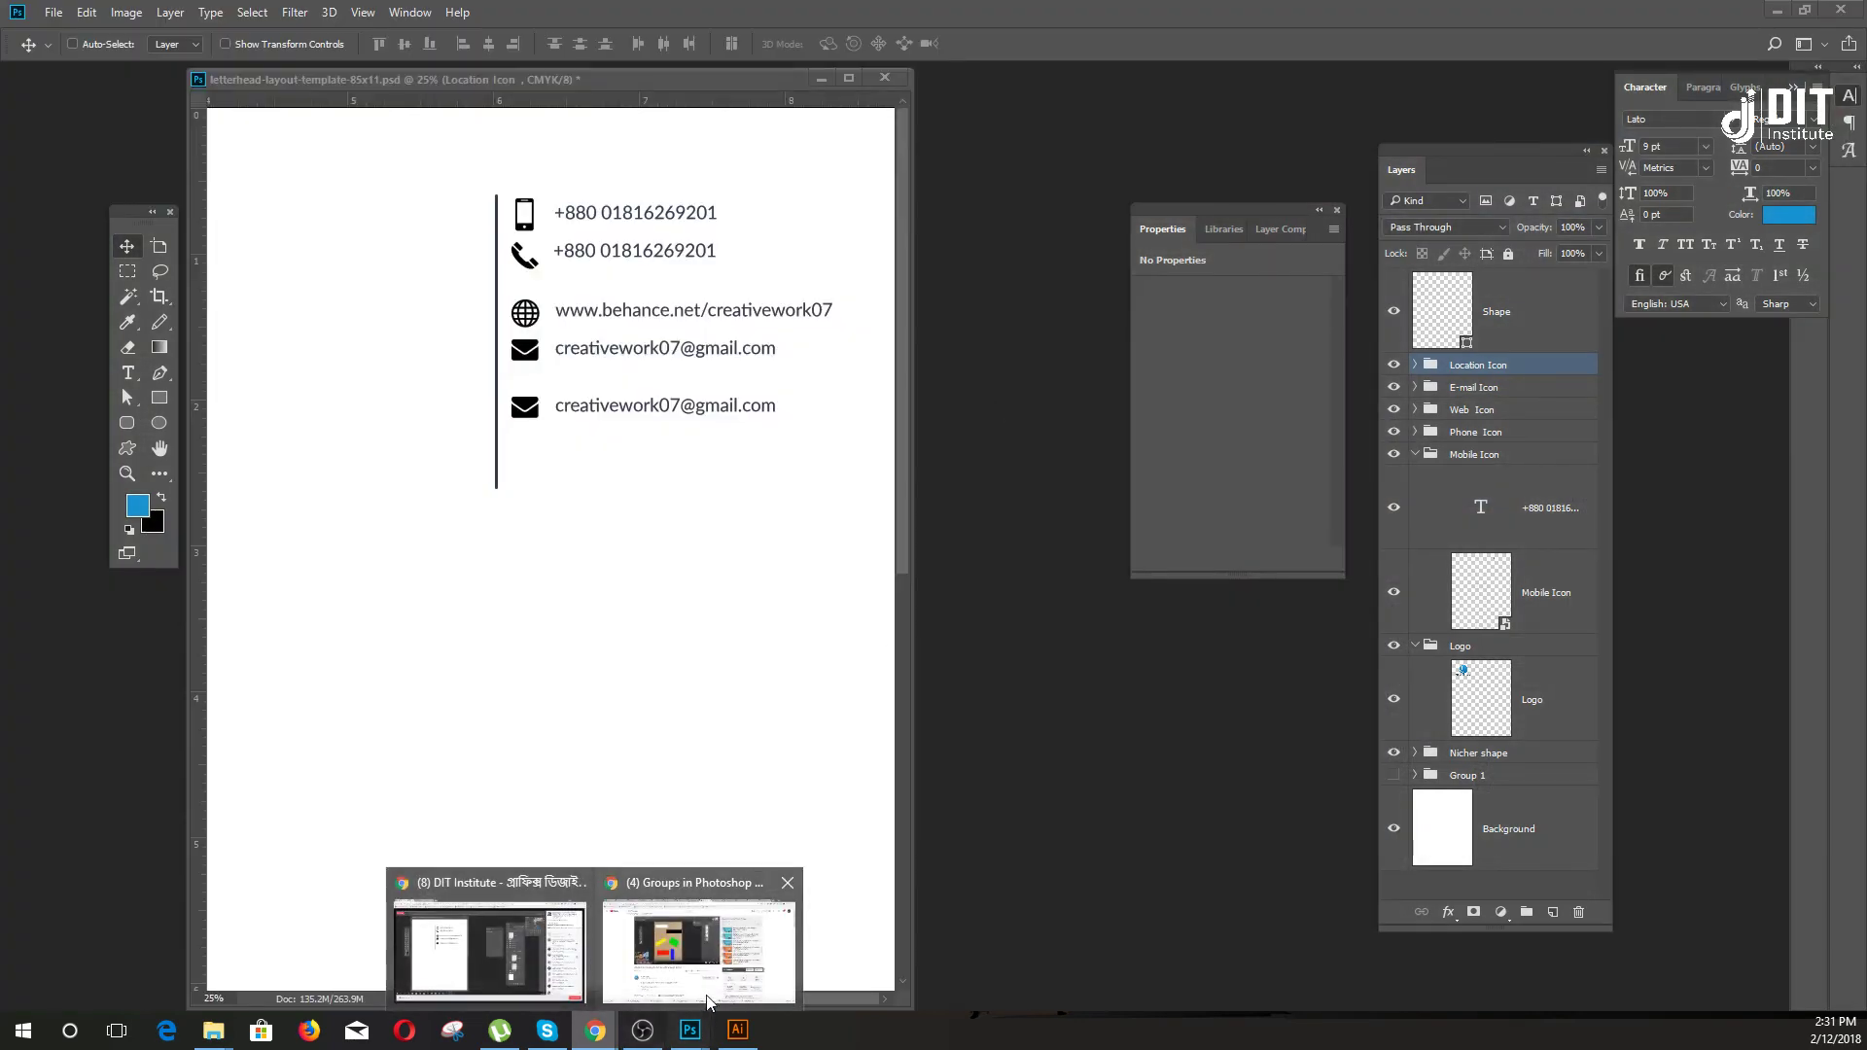
Go to facebook.com in Chrome and open the DIT Institute page
left_click(496, 949)
left_click(1451, 13)
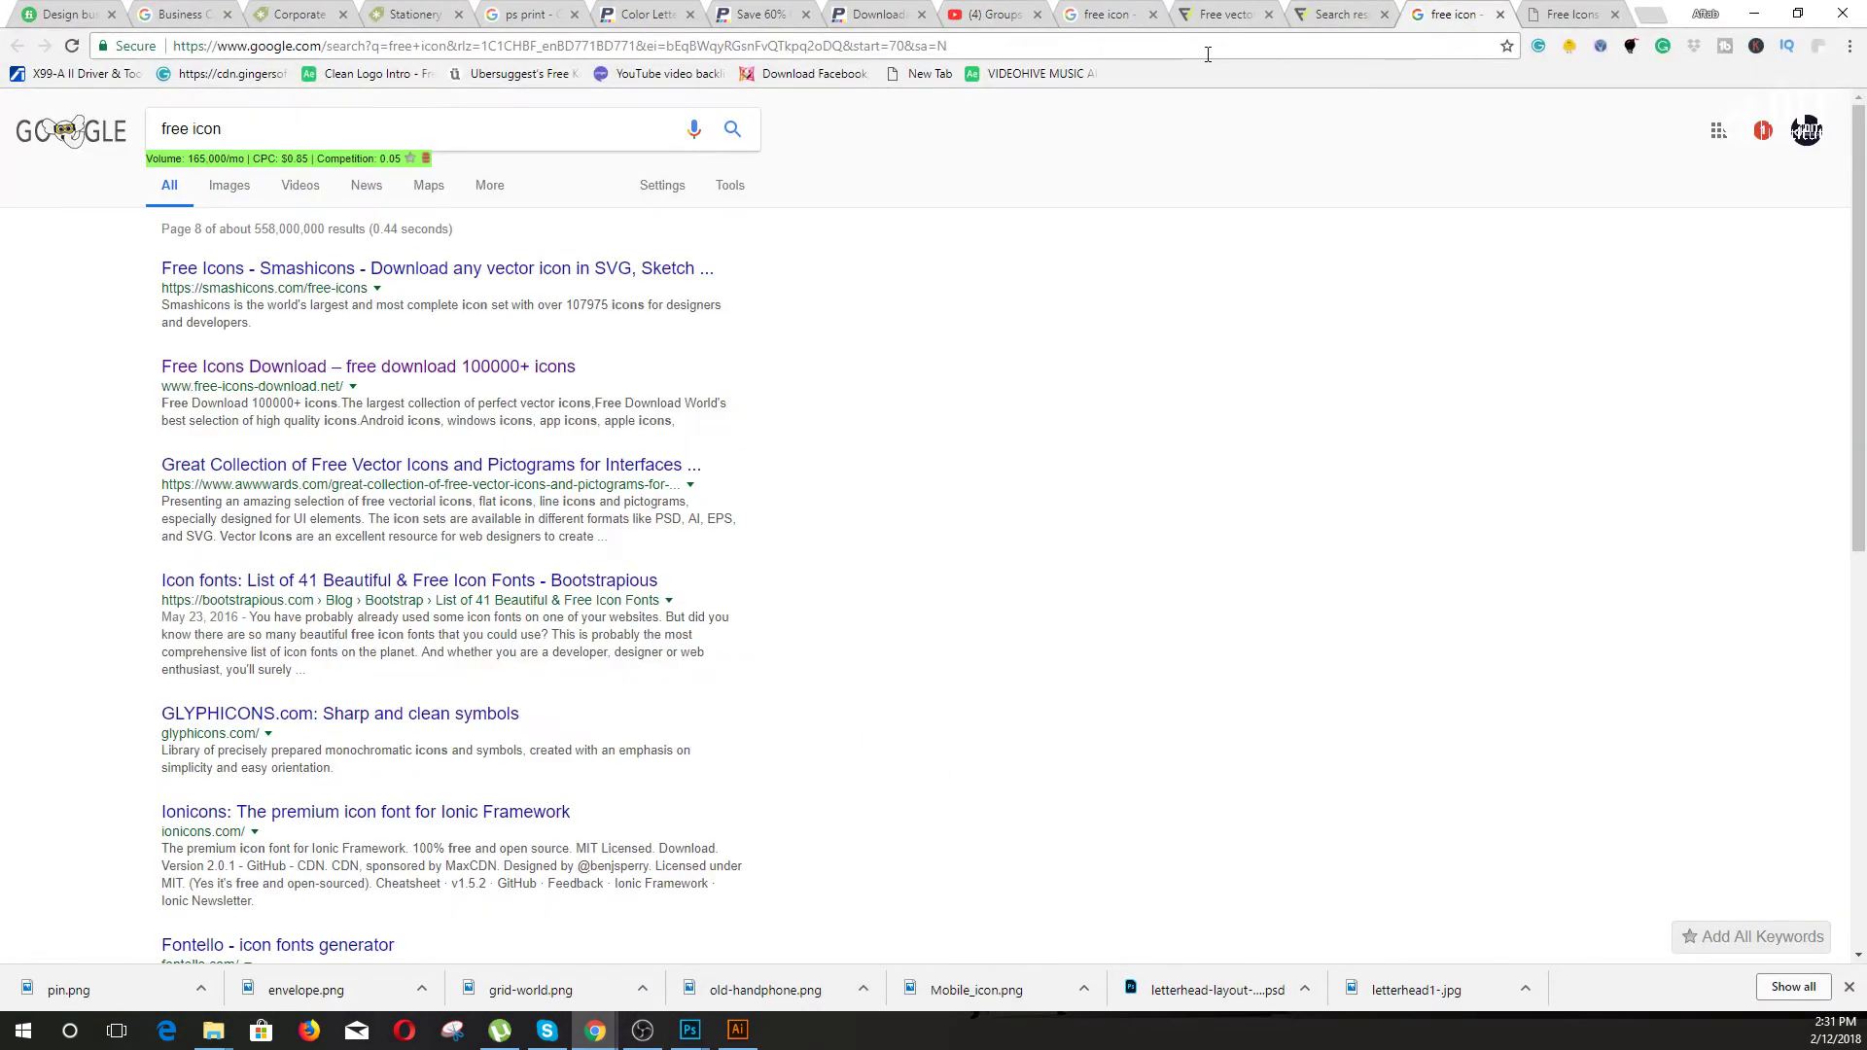
left_click(1111, 45)
type("fa")
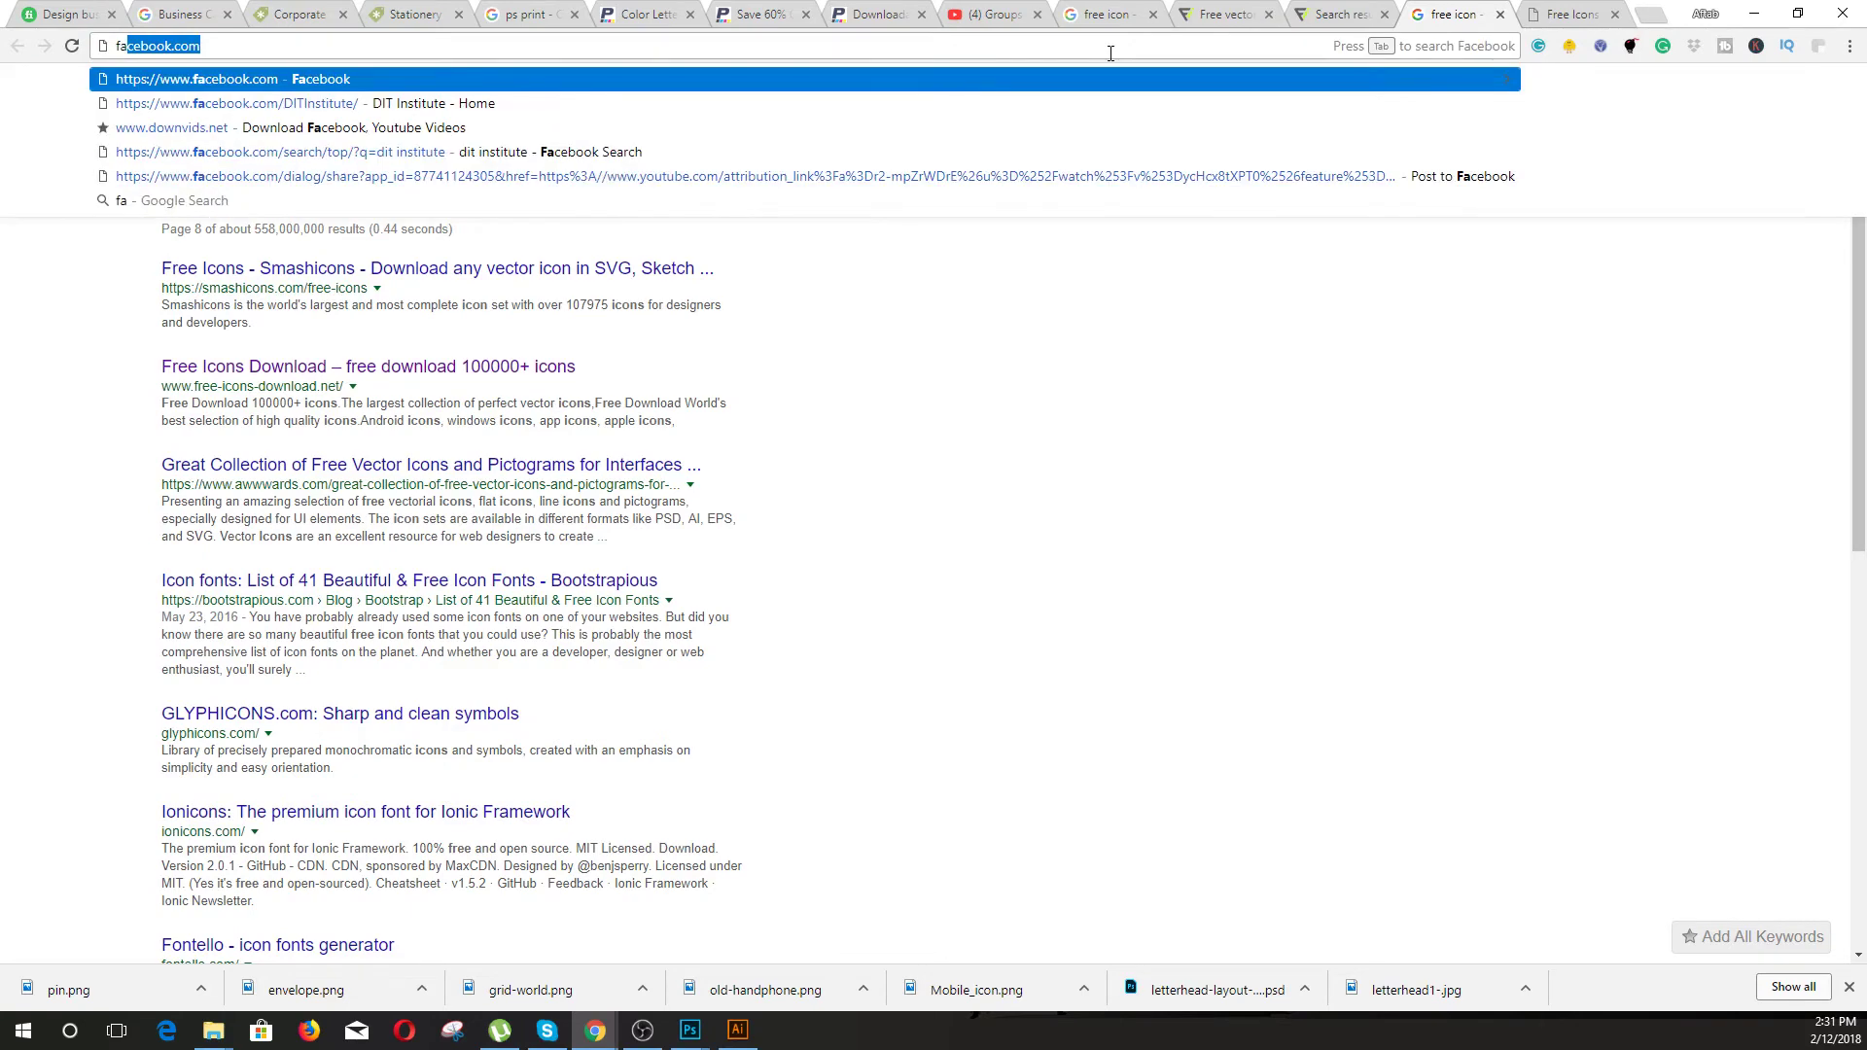
type("cebook")
key("Return")
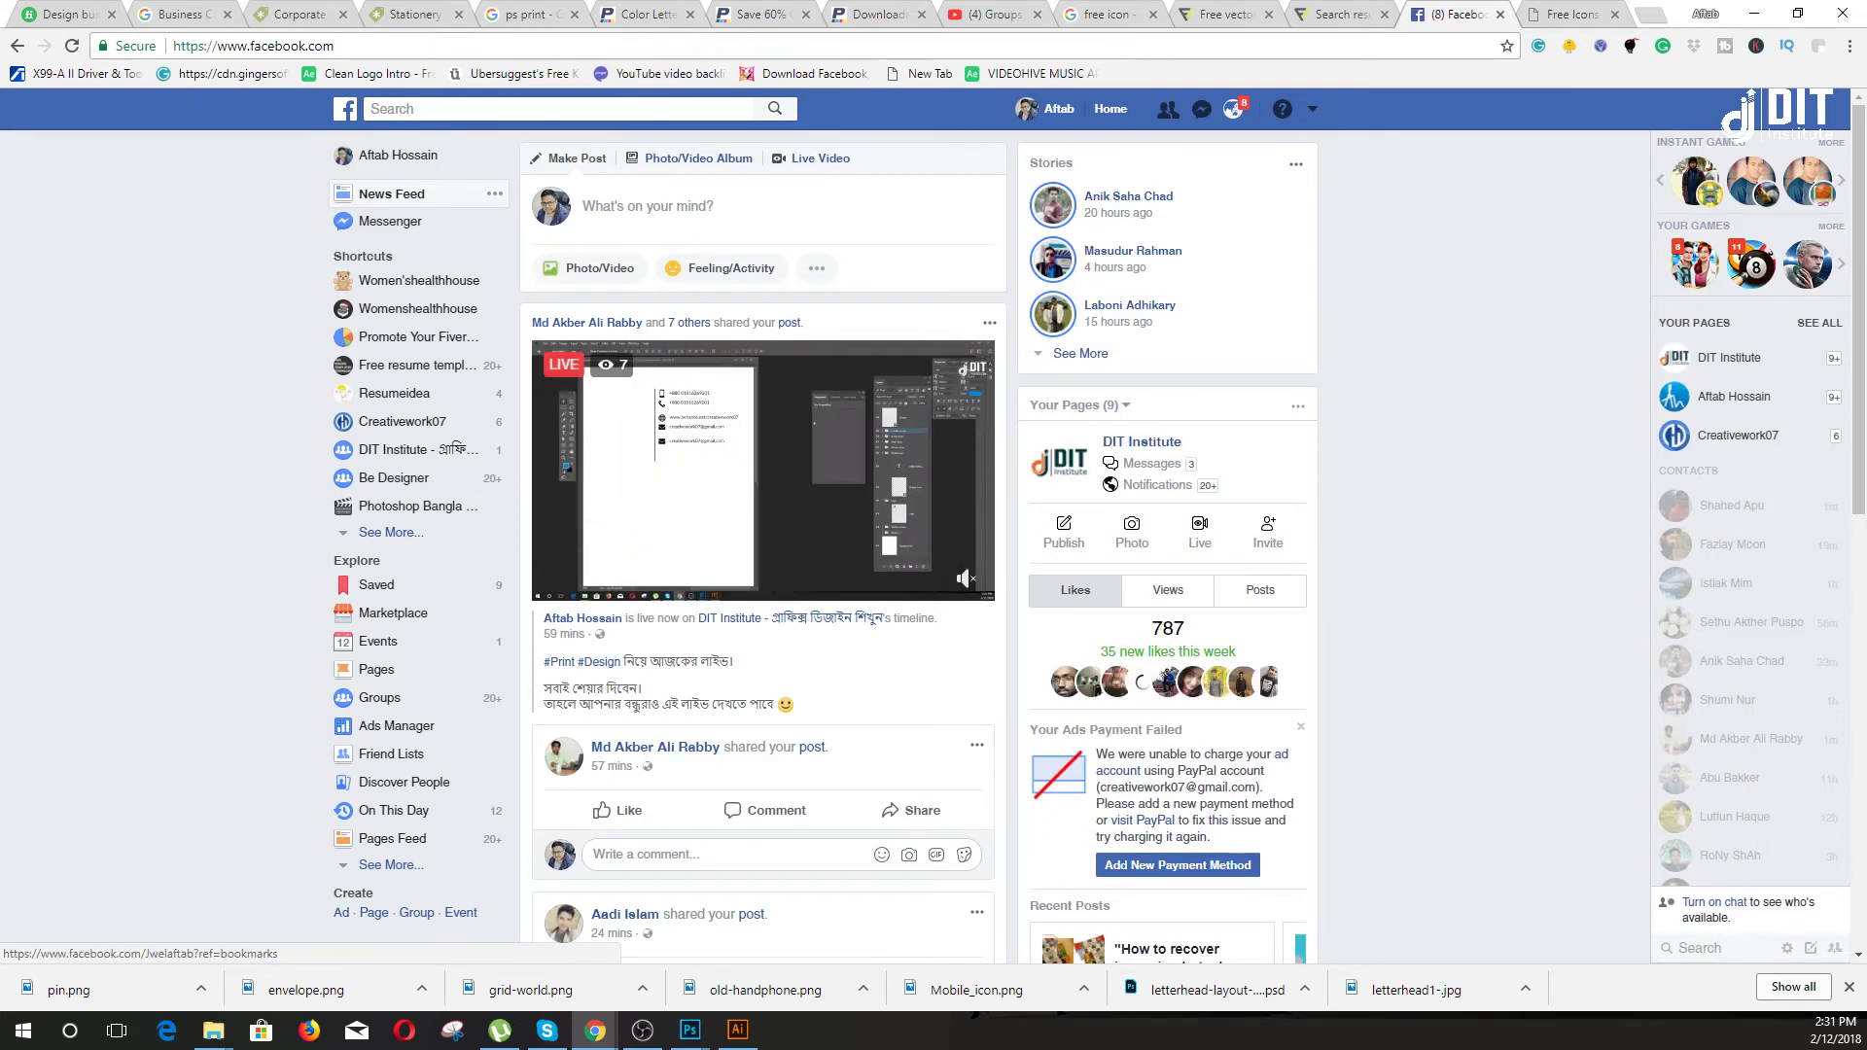
left_click(425, 108)
left_click(1167, 442)
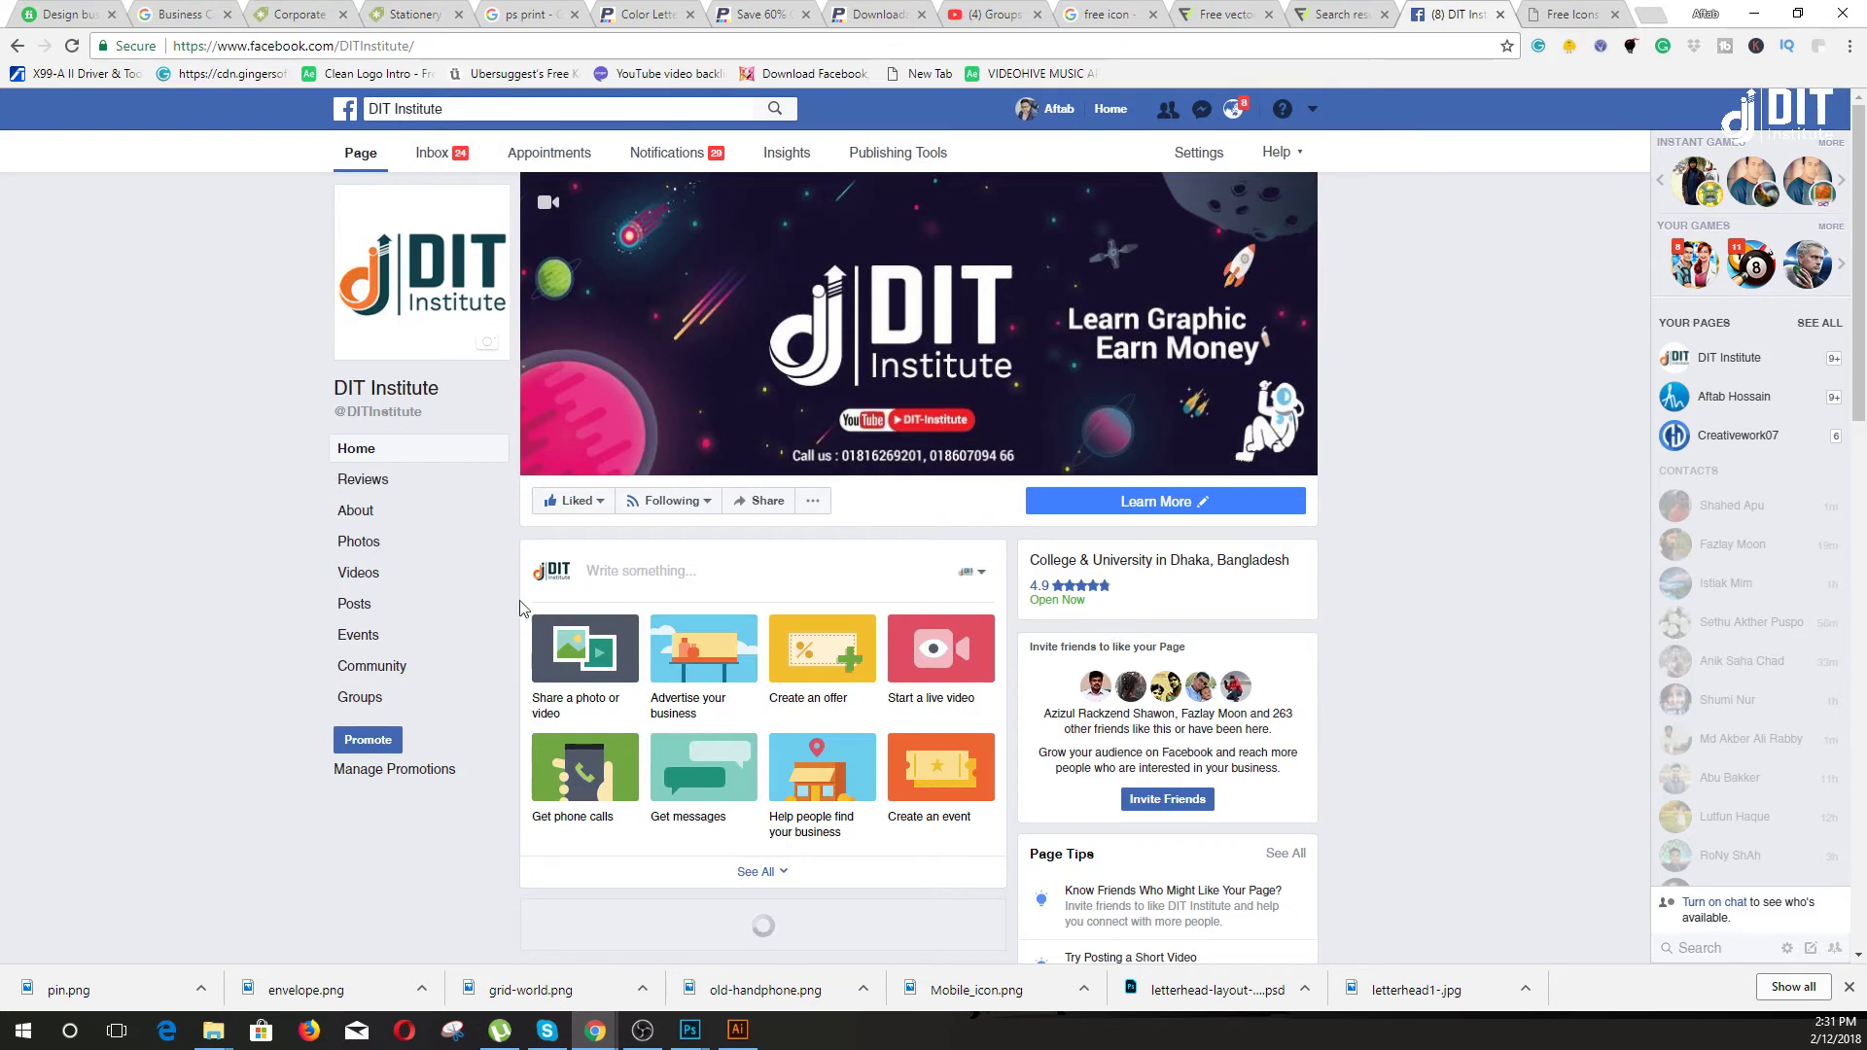
Scroll to the About section and copy the institute's street address
scroll(521, 608, "down", 1)
scroll(596, 617, "down", 2)
scroll(596, 612, "down", 2)
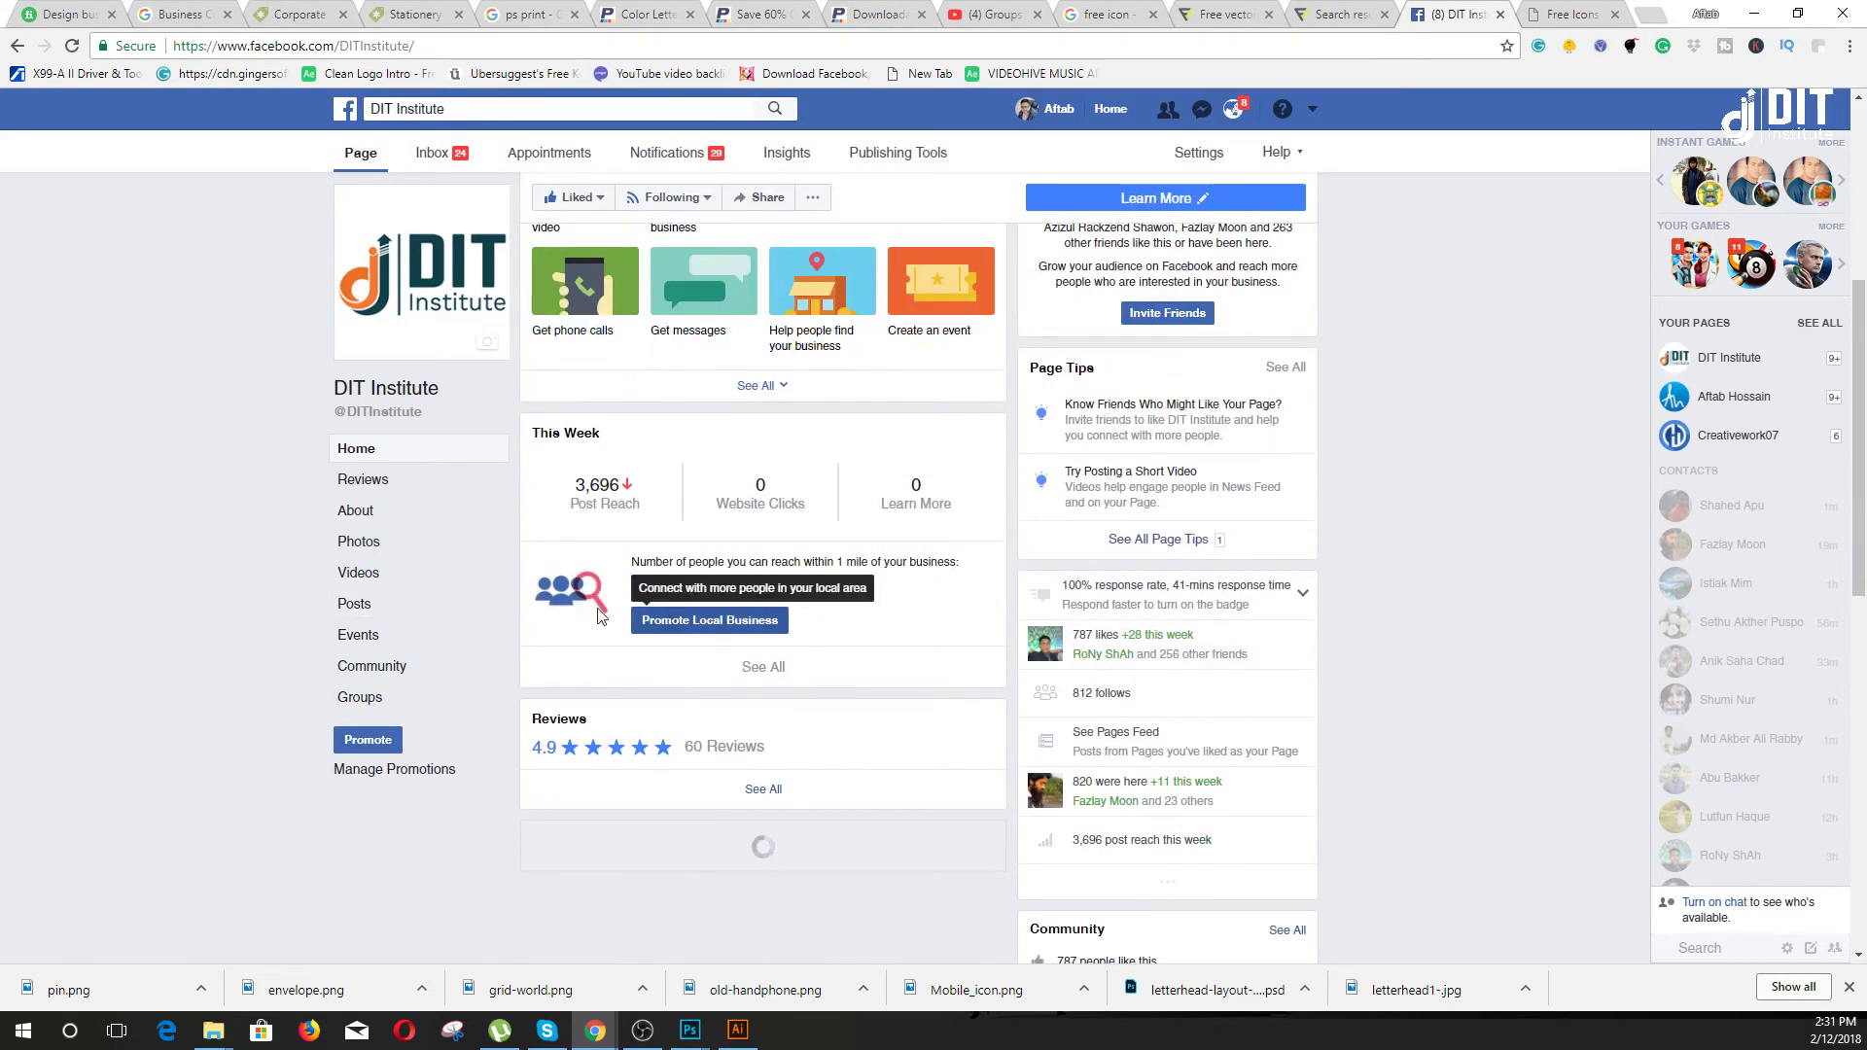
scroll(1199, 685, "down", 5)
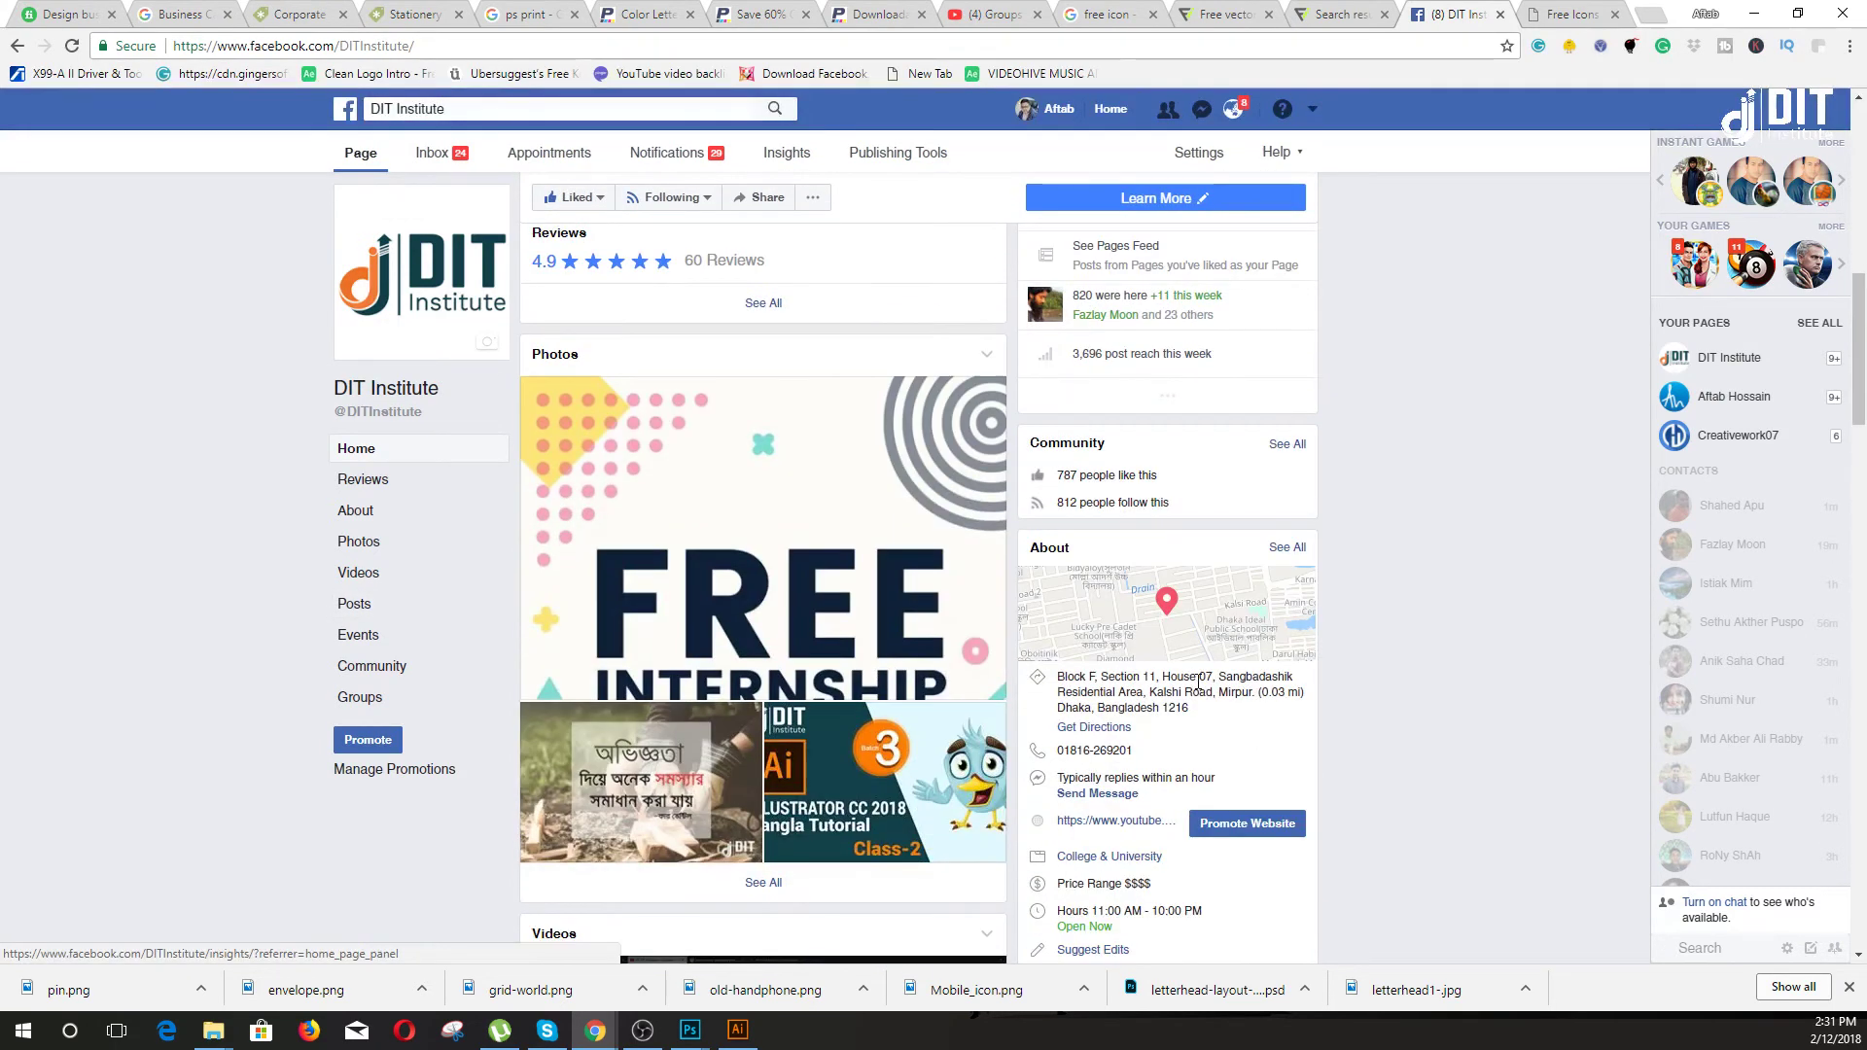
left_click_drag(1197, 714, 1055, 681)
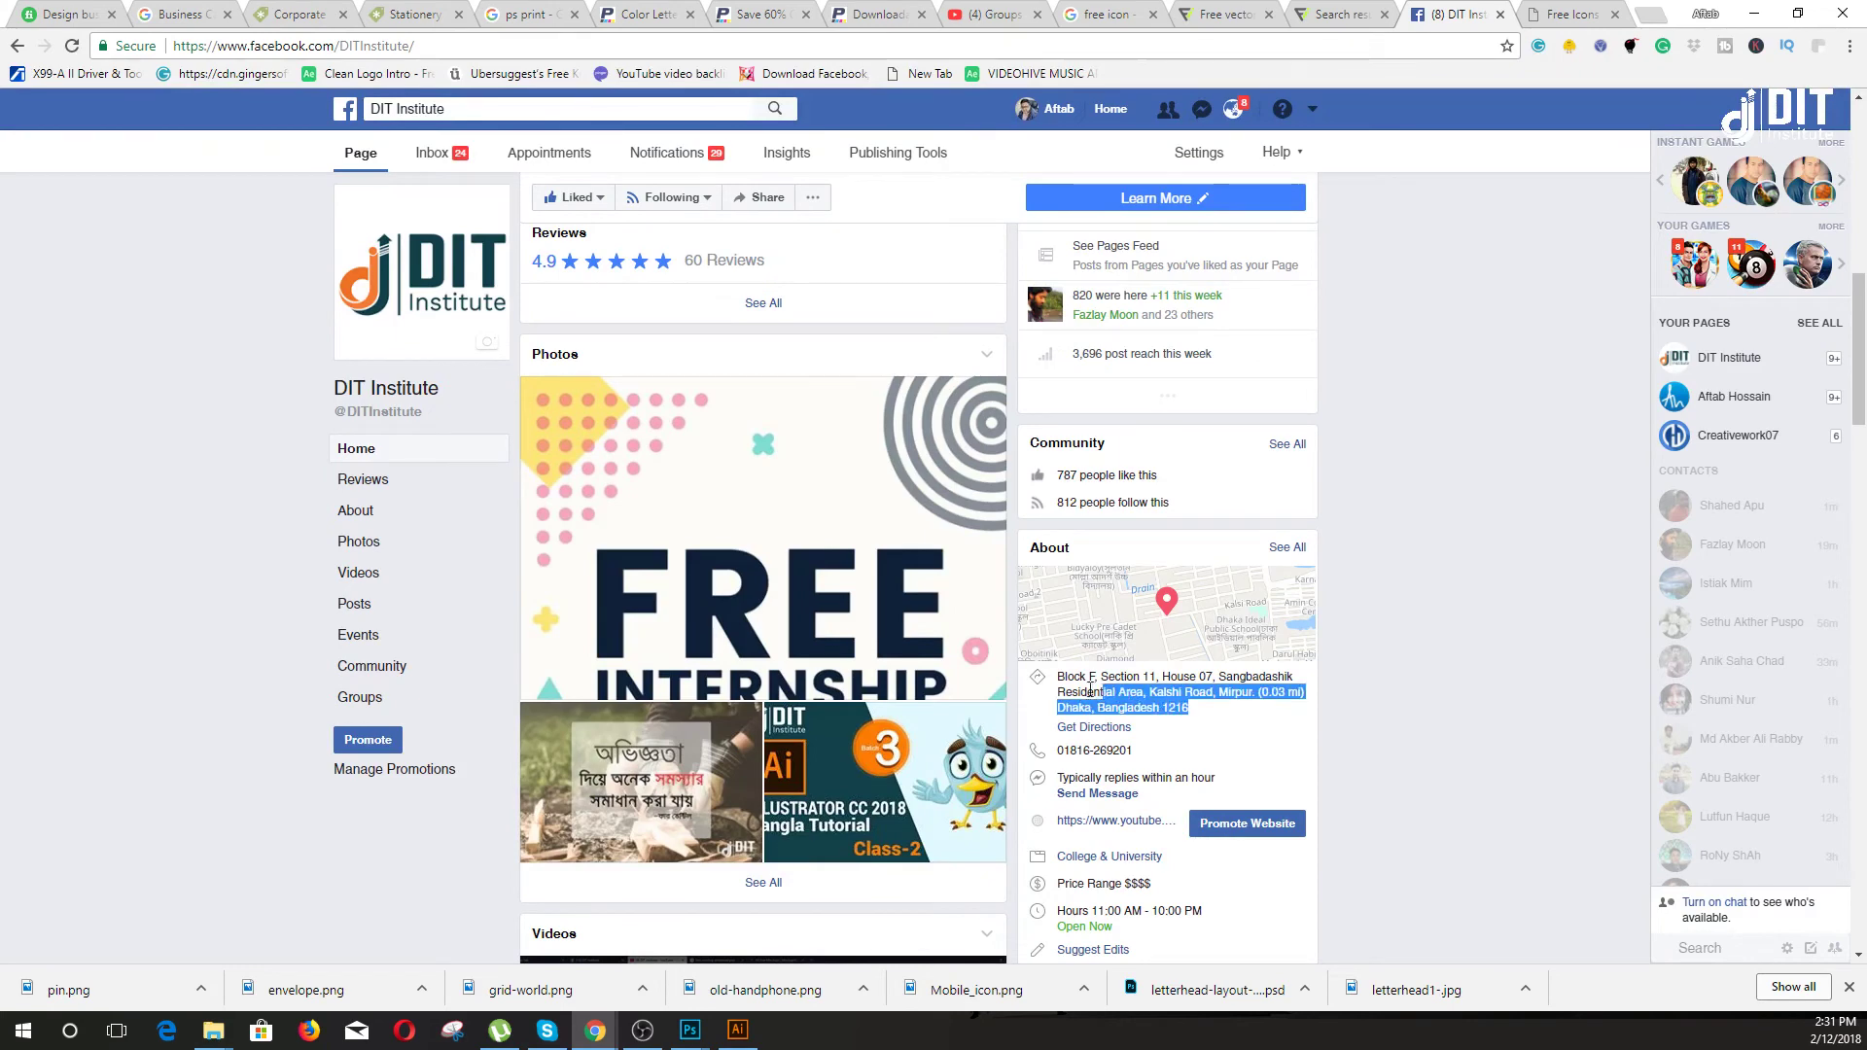
right_click(1072, 678)
left_click(1116, 702)
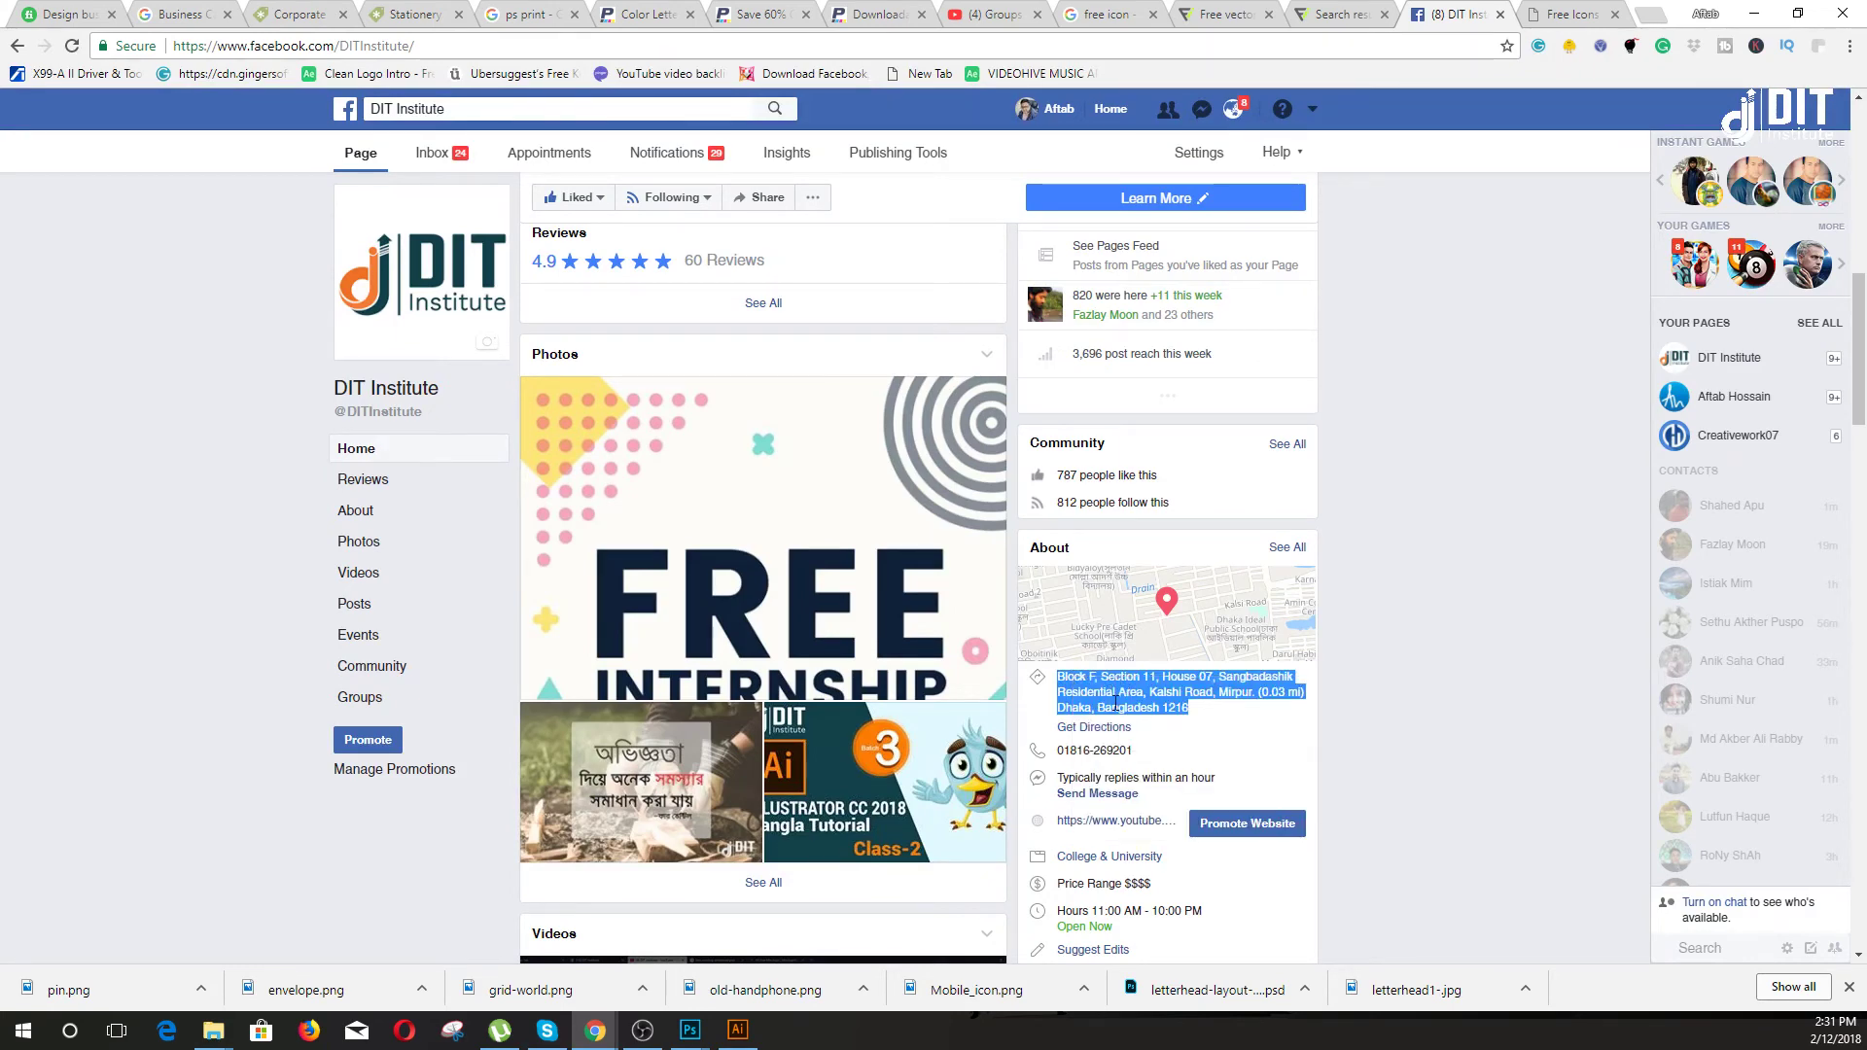
left_click(1755, 13)
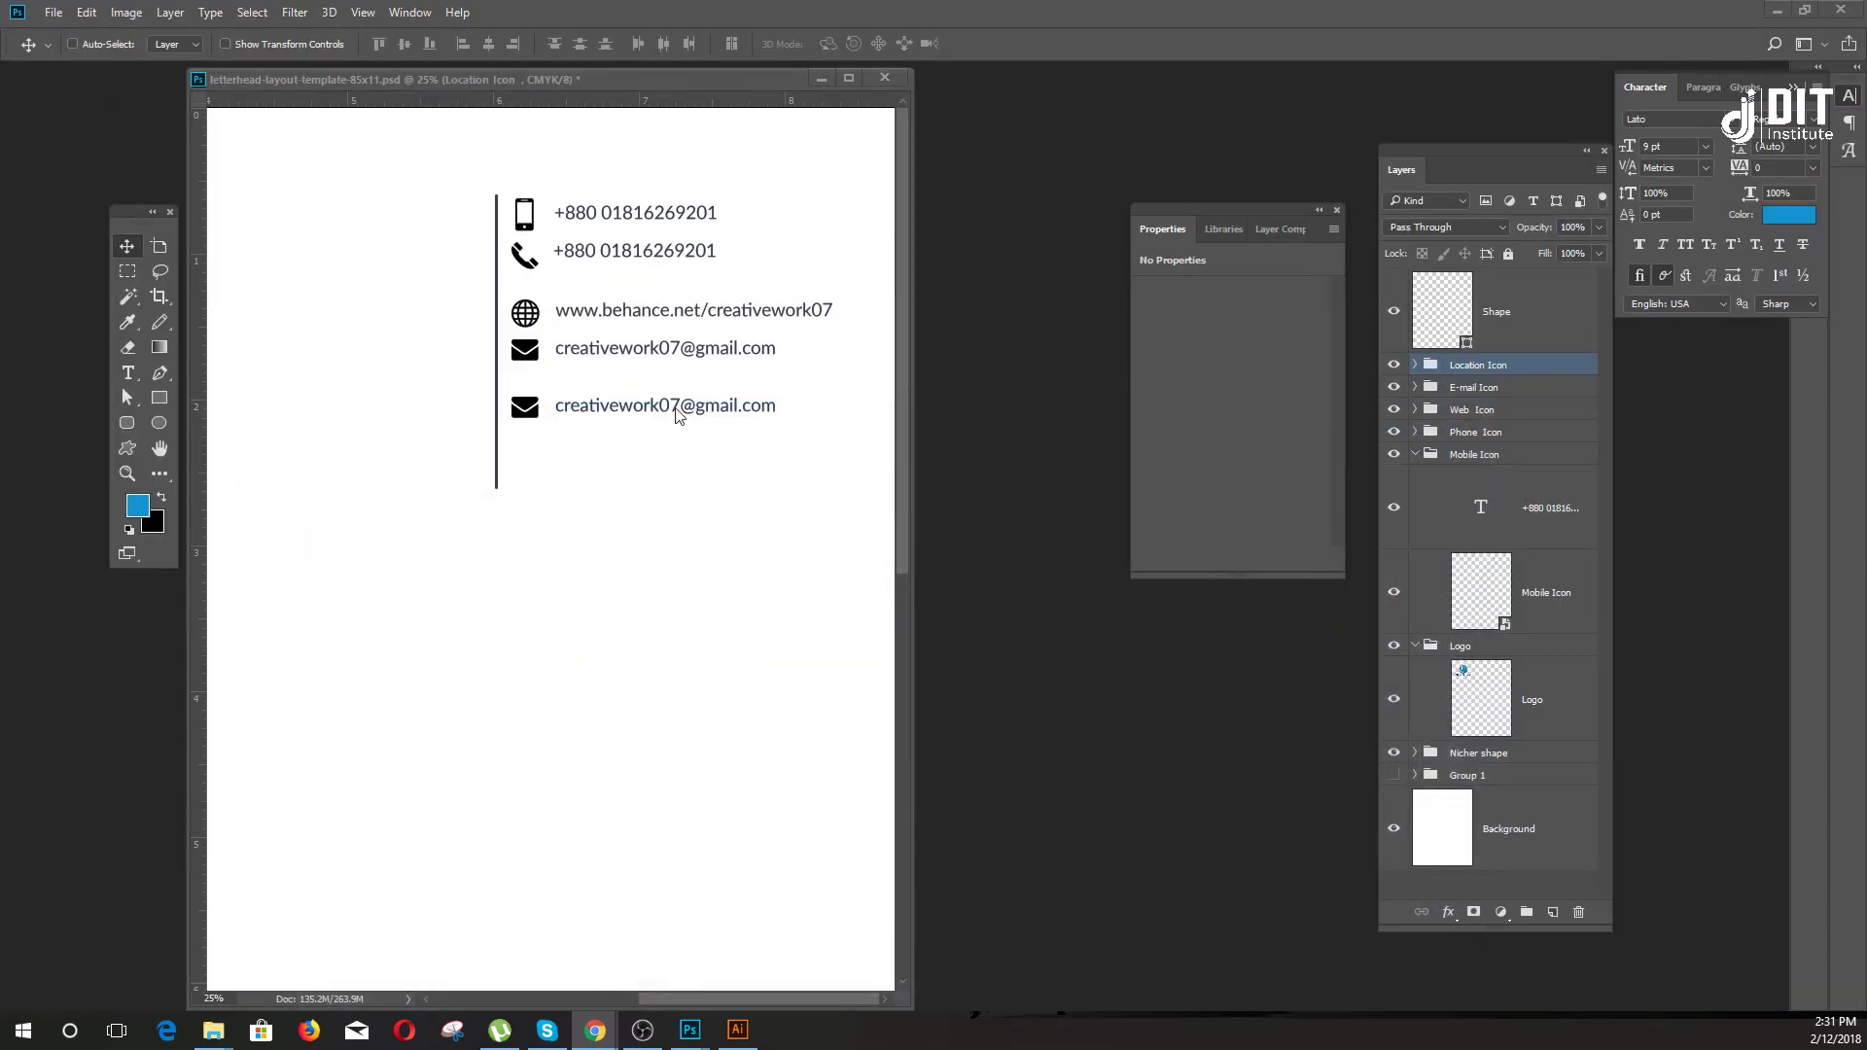
Replace the lower email line with the pasted institute address and move it below the contact block
key("t")
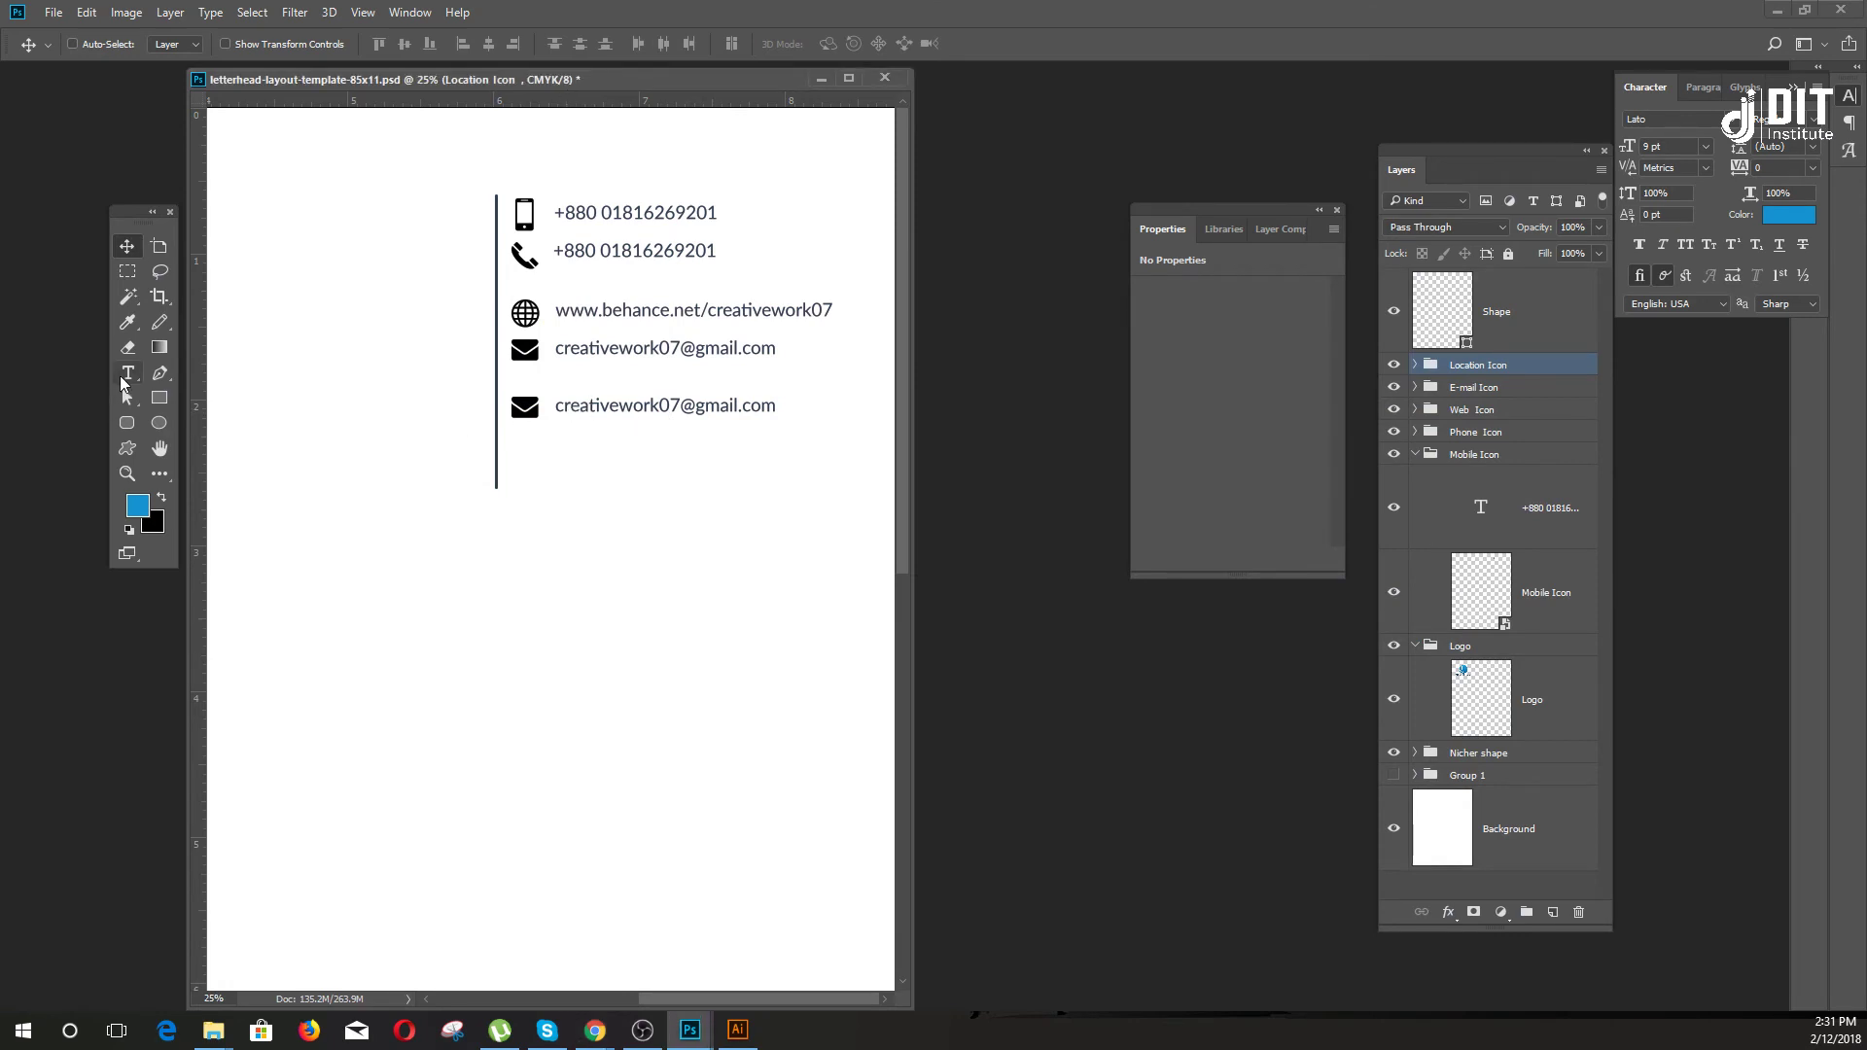
left_click(561, 407)
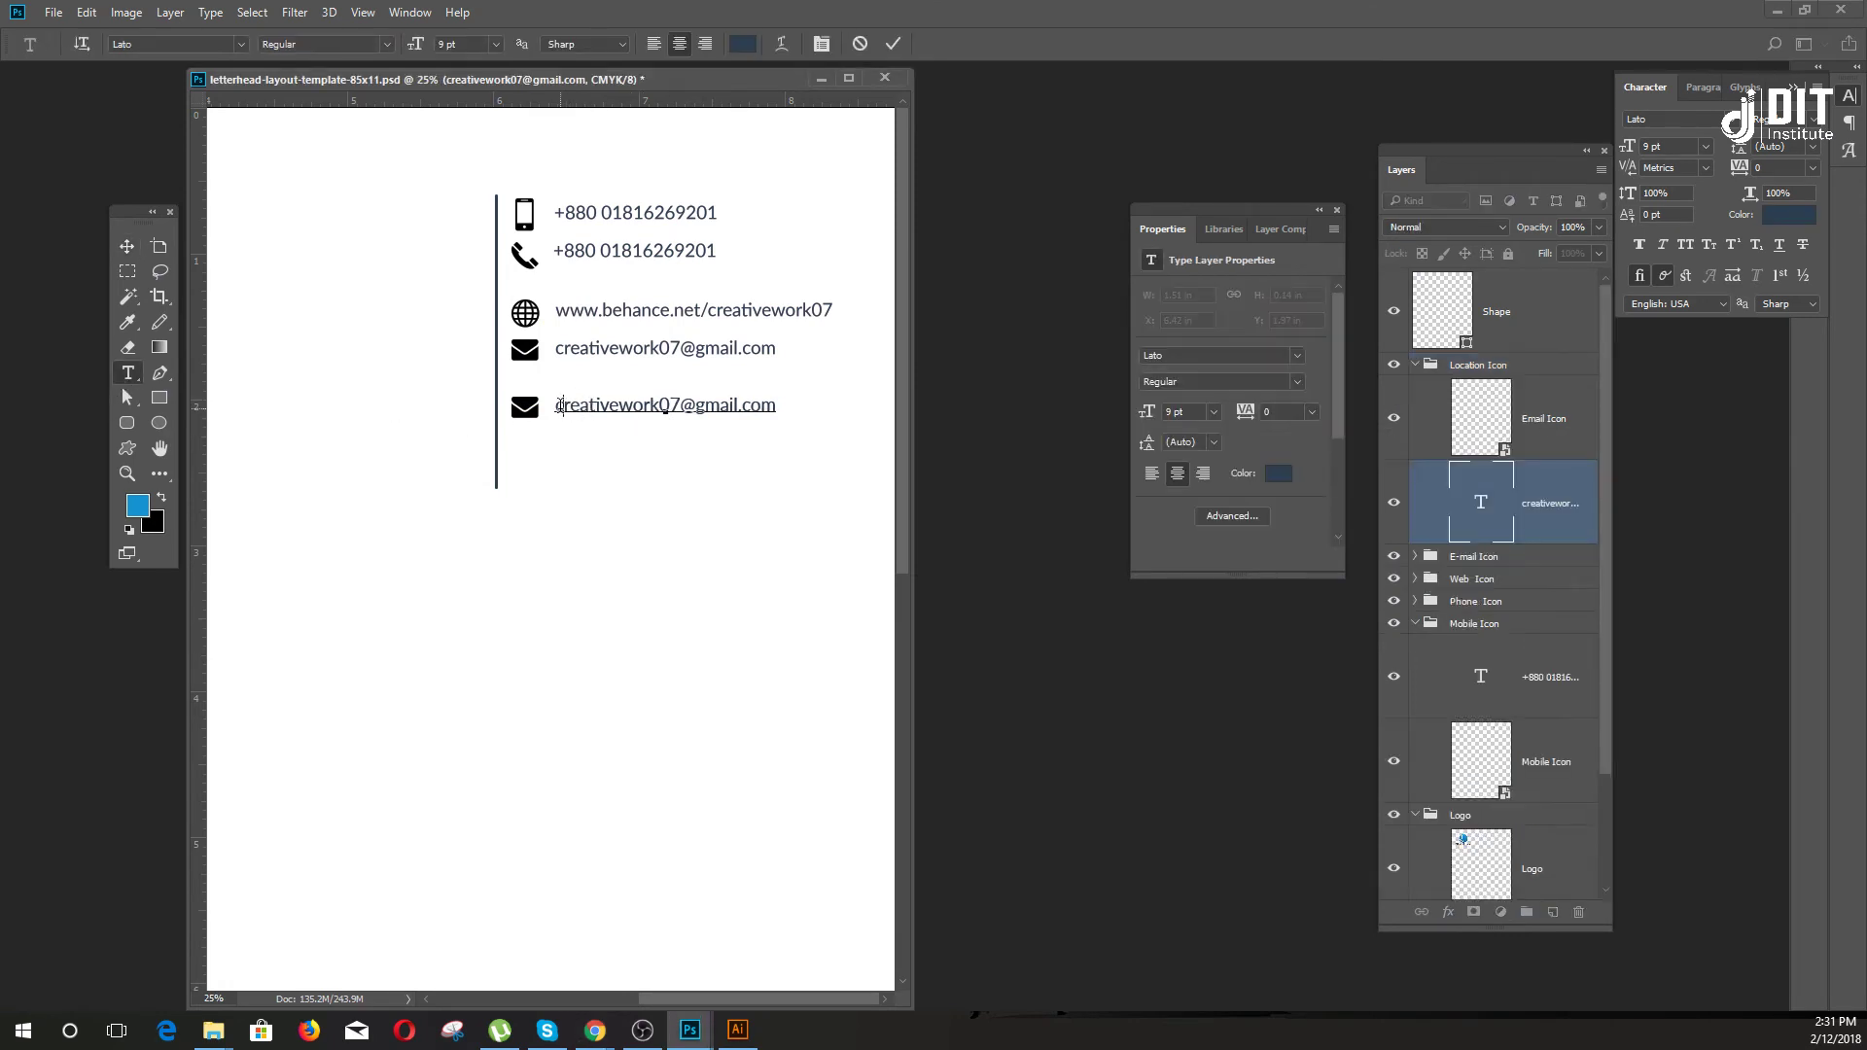
left_click_drag(561, 406, 713, 420)
left_click(558, 405)
key("ctrl+a")
key("ctrl+v")
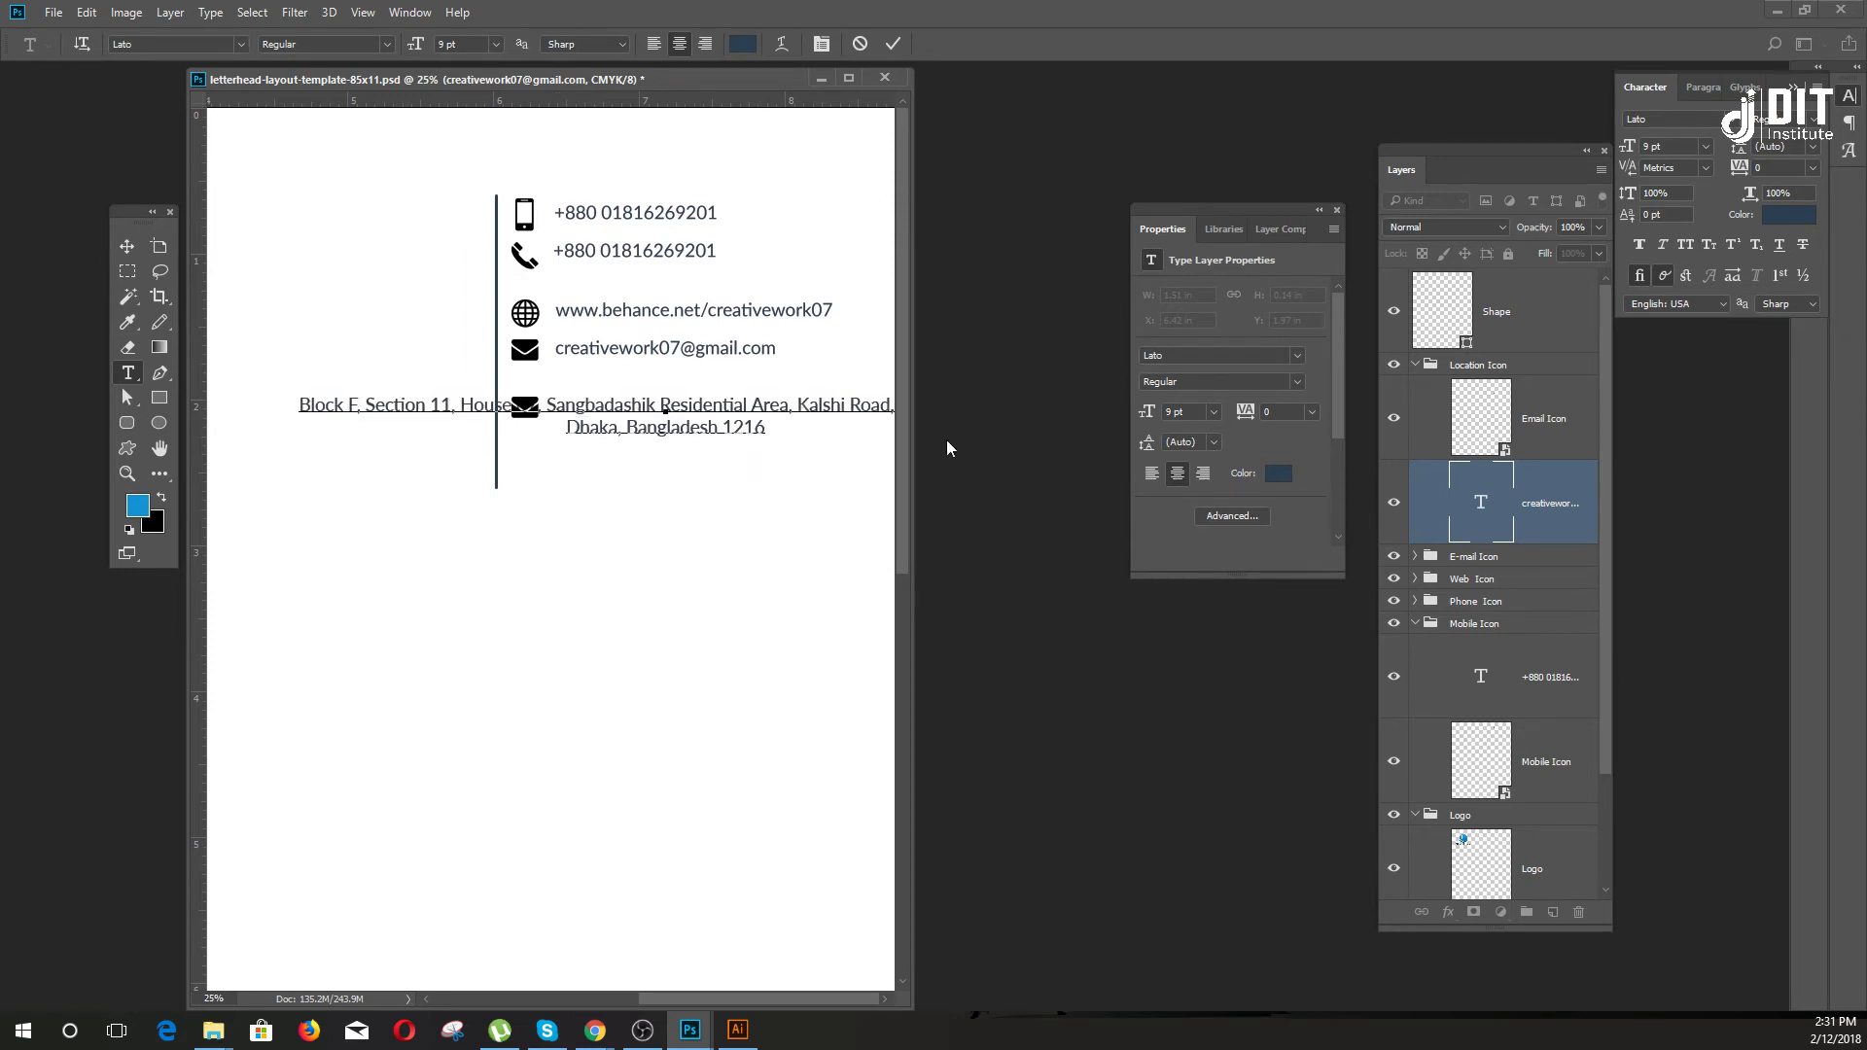
left_click(126, 245)
scroll(776, 333, "down", 2)
scroll(778, 331, "down", 2)
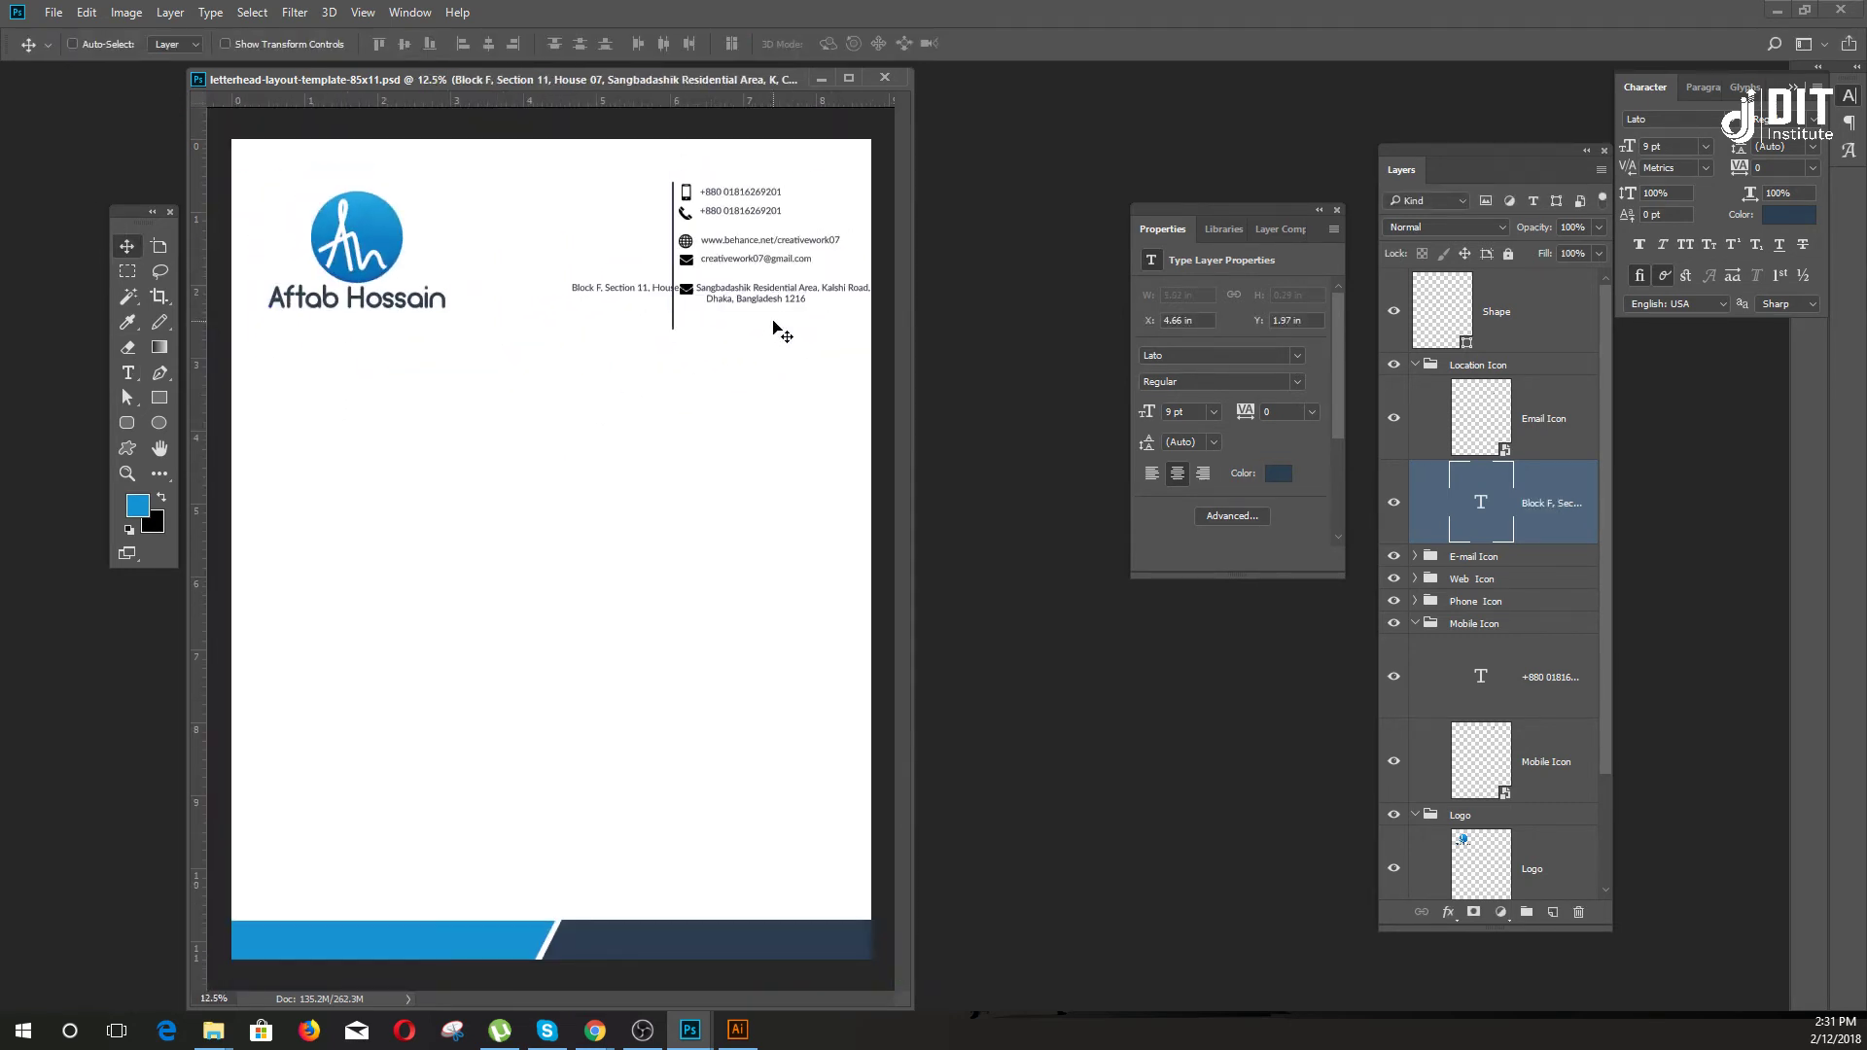
scroll(680, 467, "up", 2)
scroll(685, 482, "up", 2)
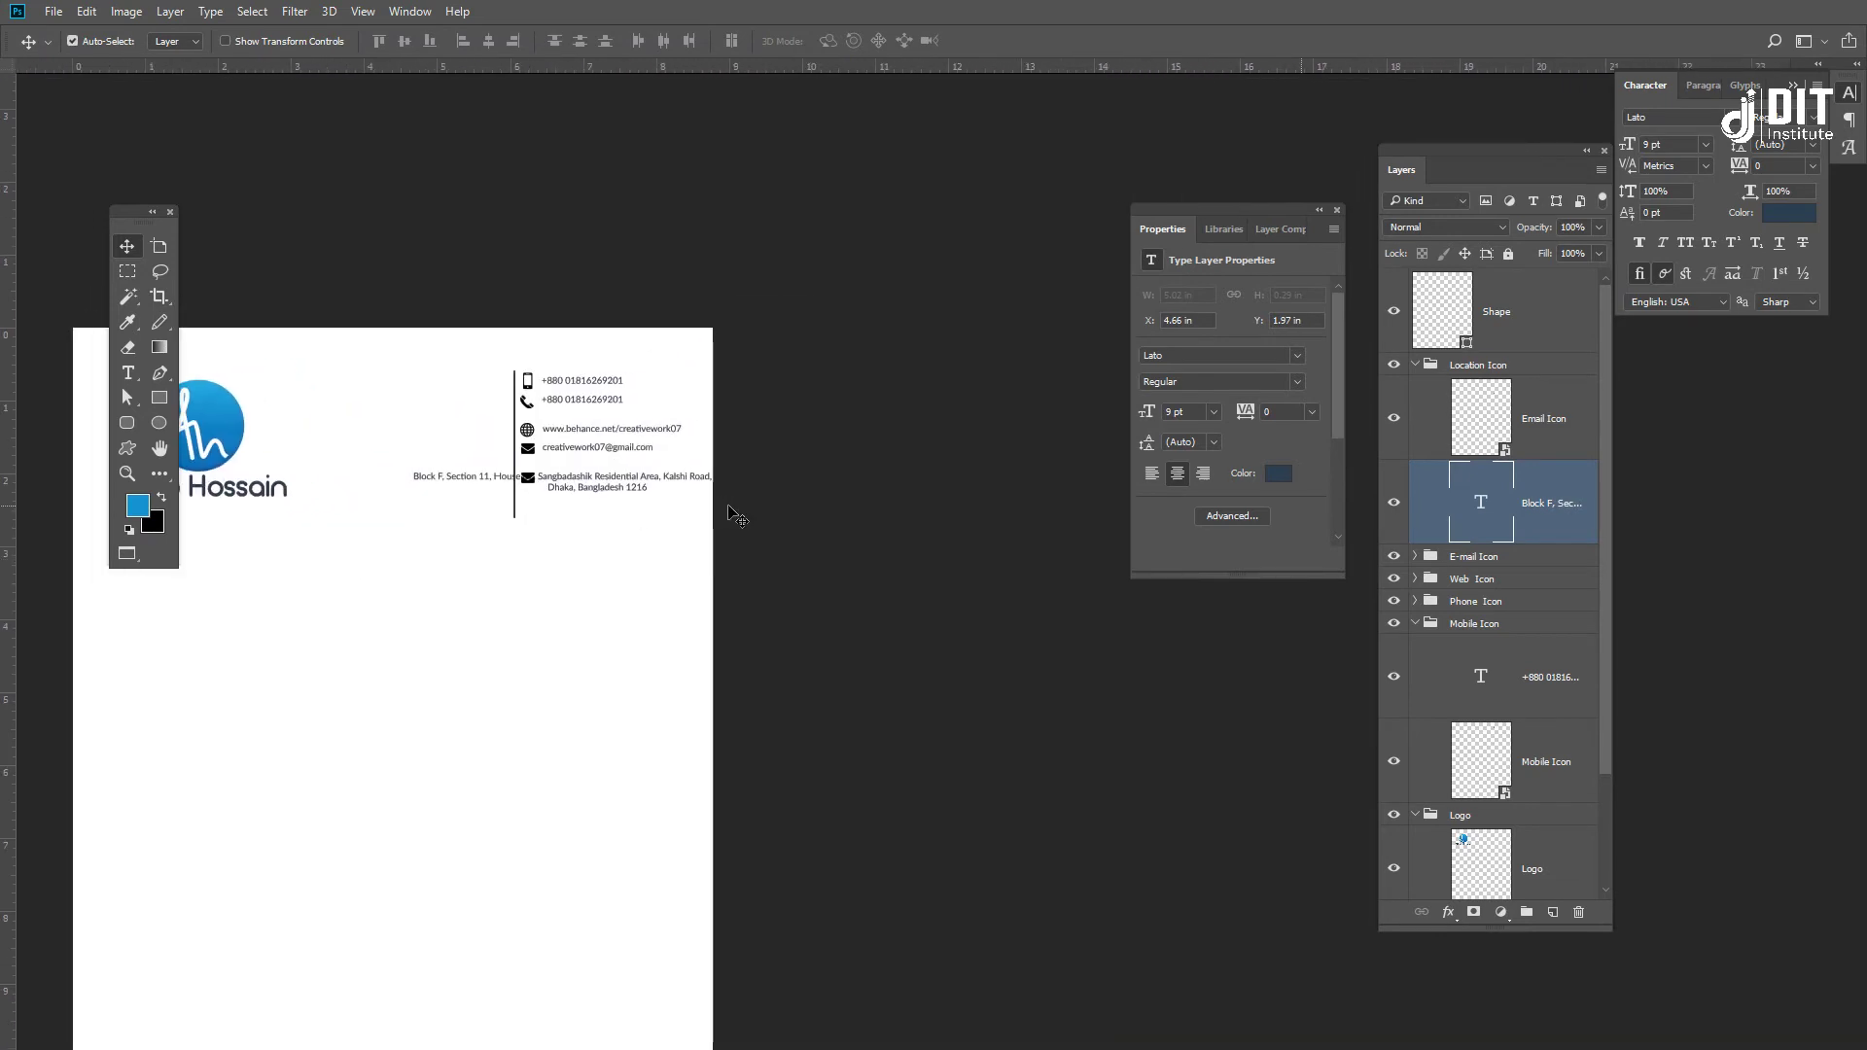
scroll(501, 530, "up", 2)
scroll(501, 530, "left", 5)
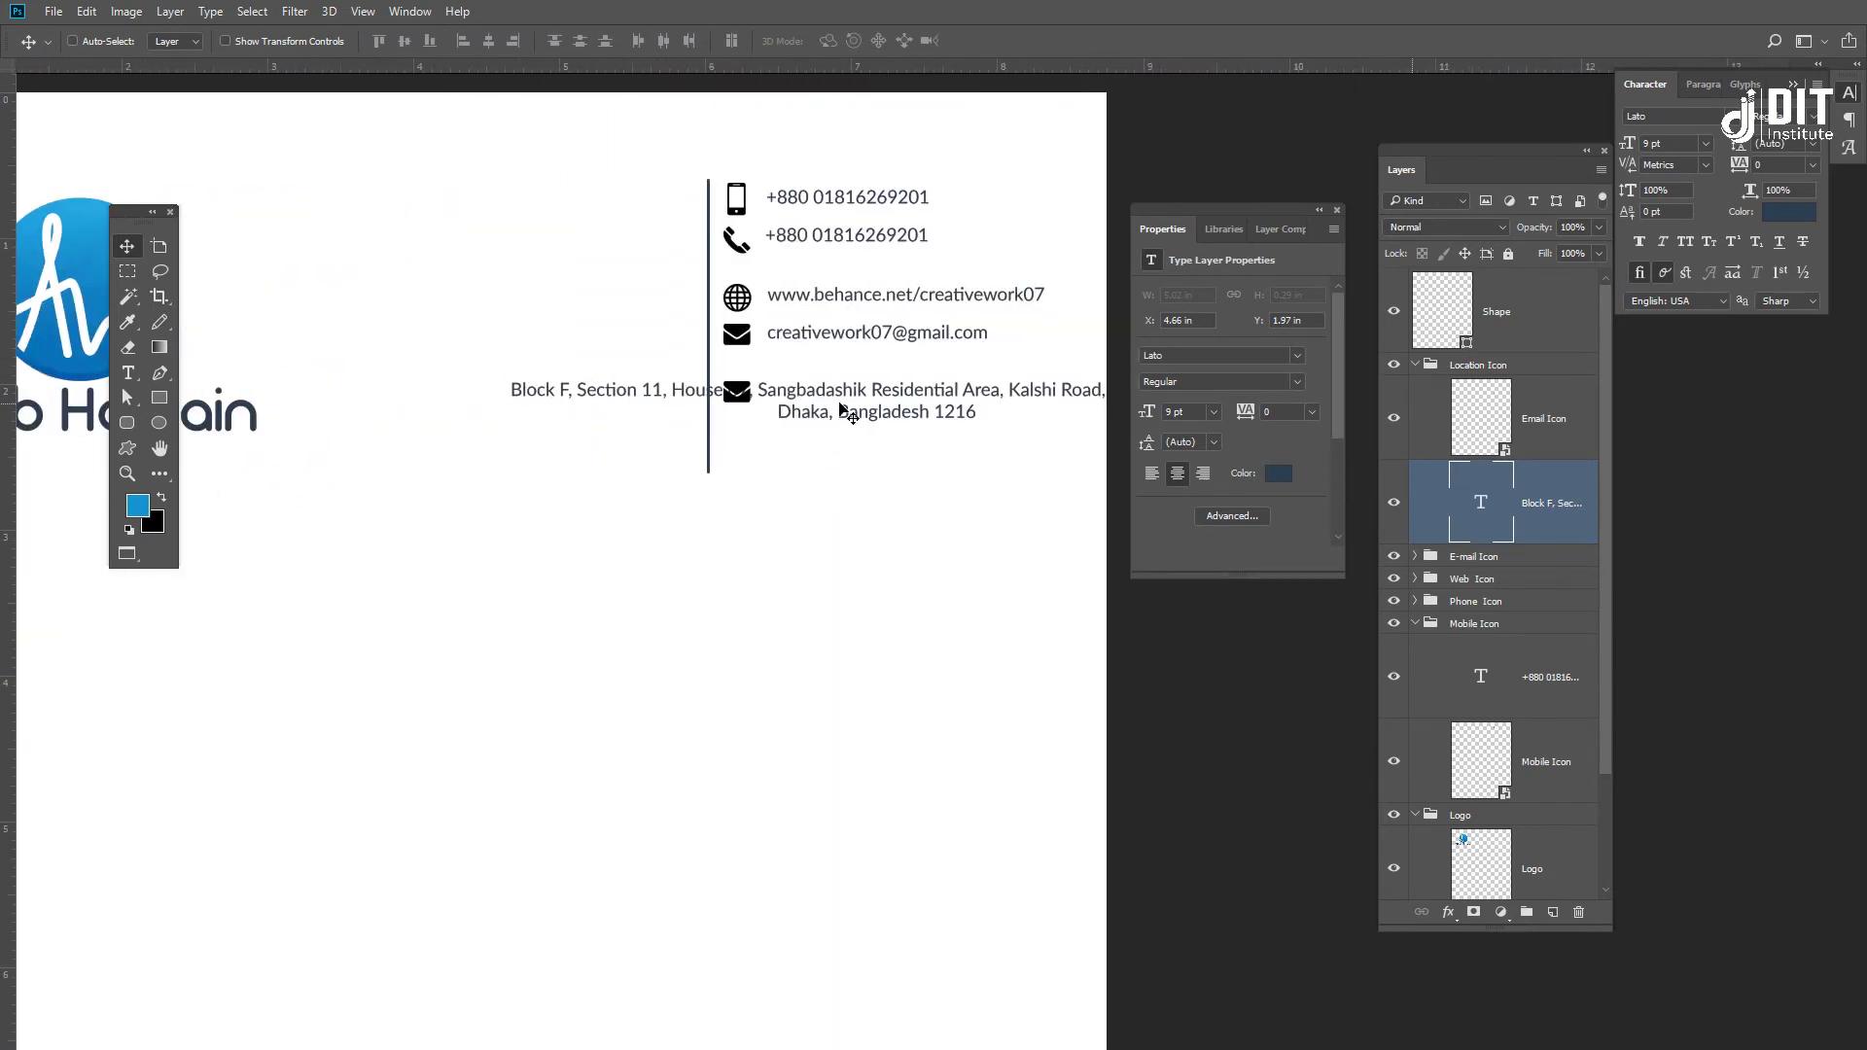
mouse_move(846, 411)
left_mouse_down()
mouse_move(793, 544)
mouse_move(848, 580)
left_mouse_up()
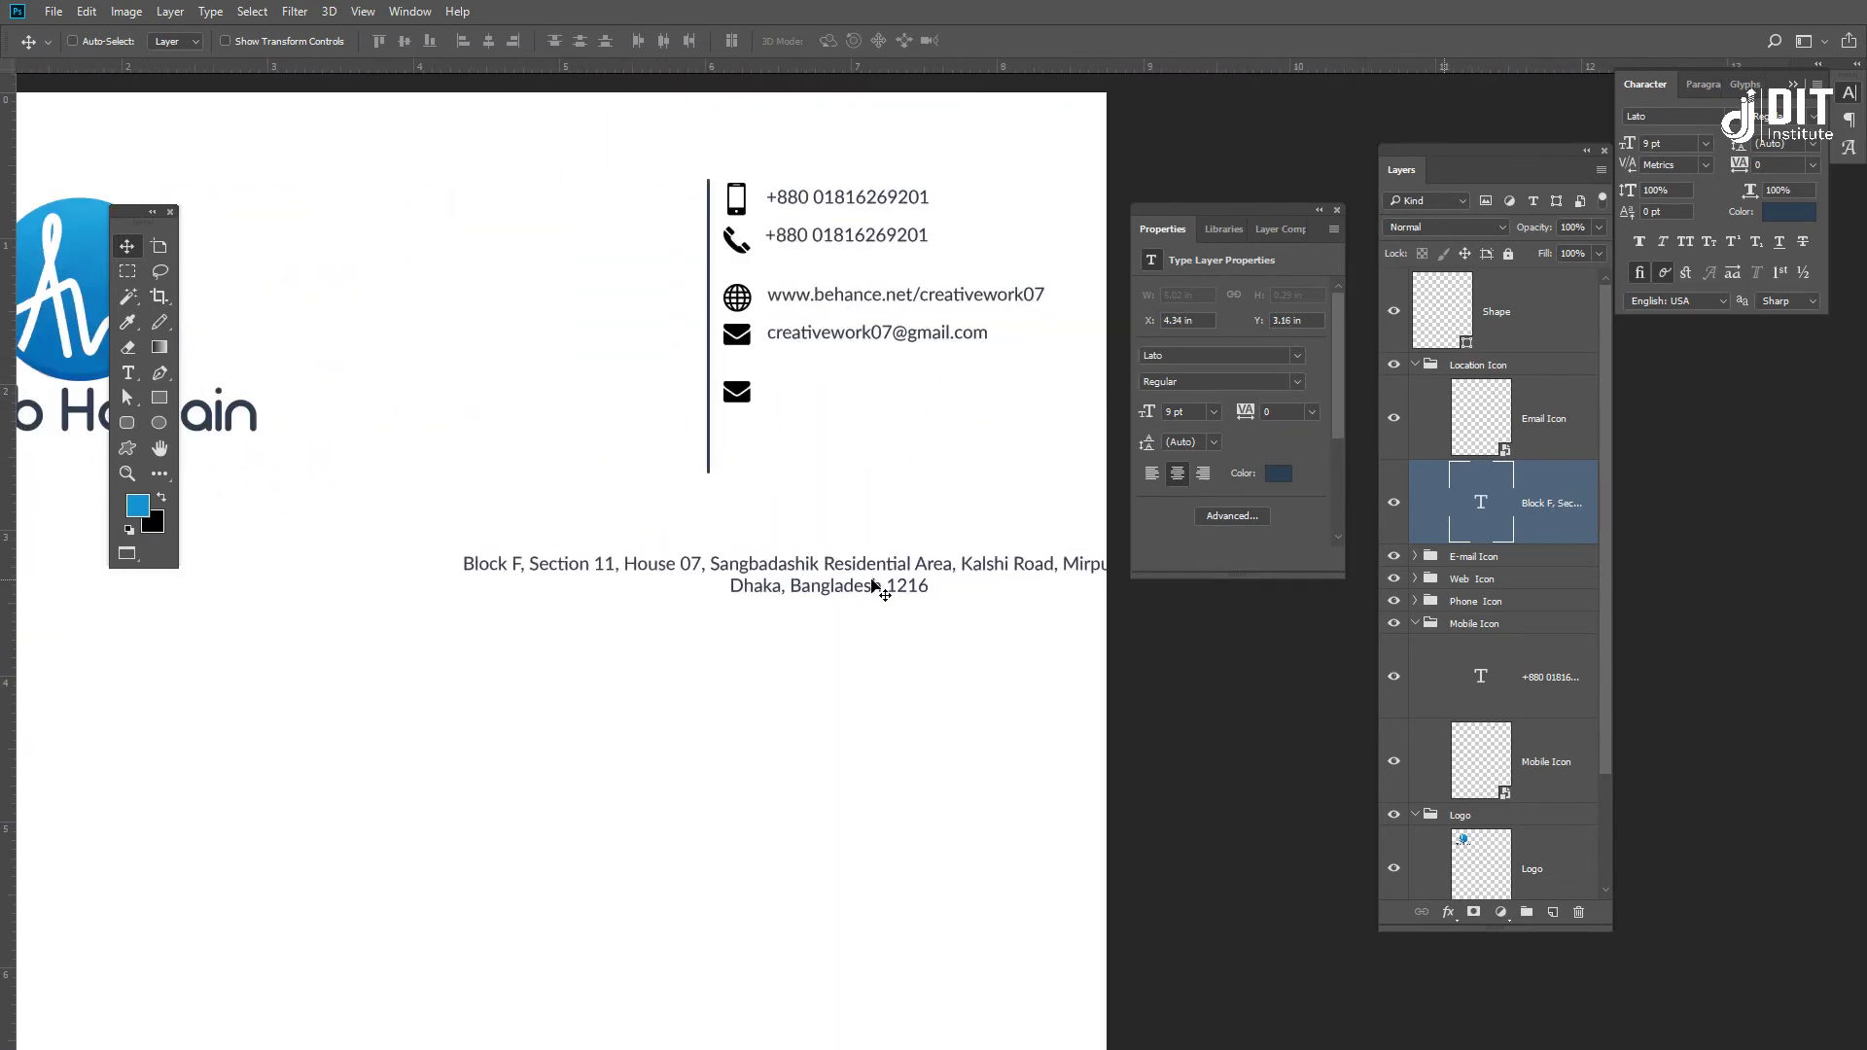
Break the address into lines at Sangbadashik and Kalshi Road, deleting 'Bangladesh' and '(0.03 mi)'
key("t")
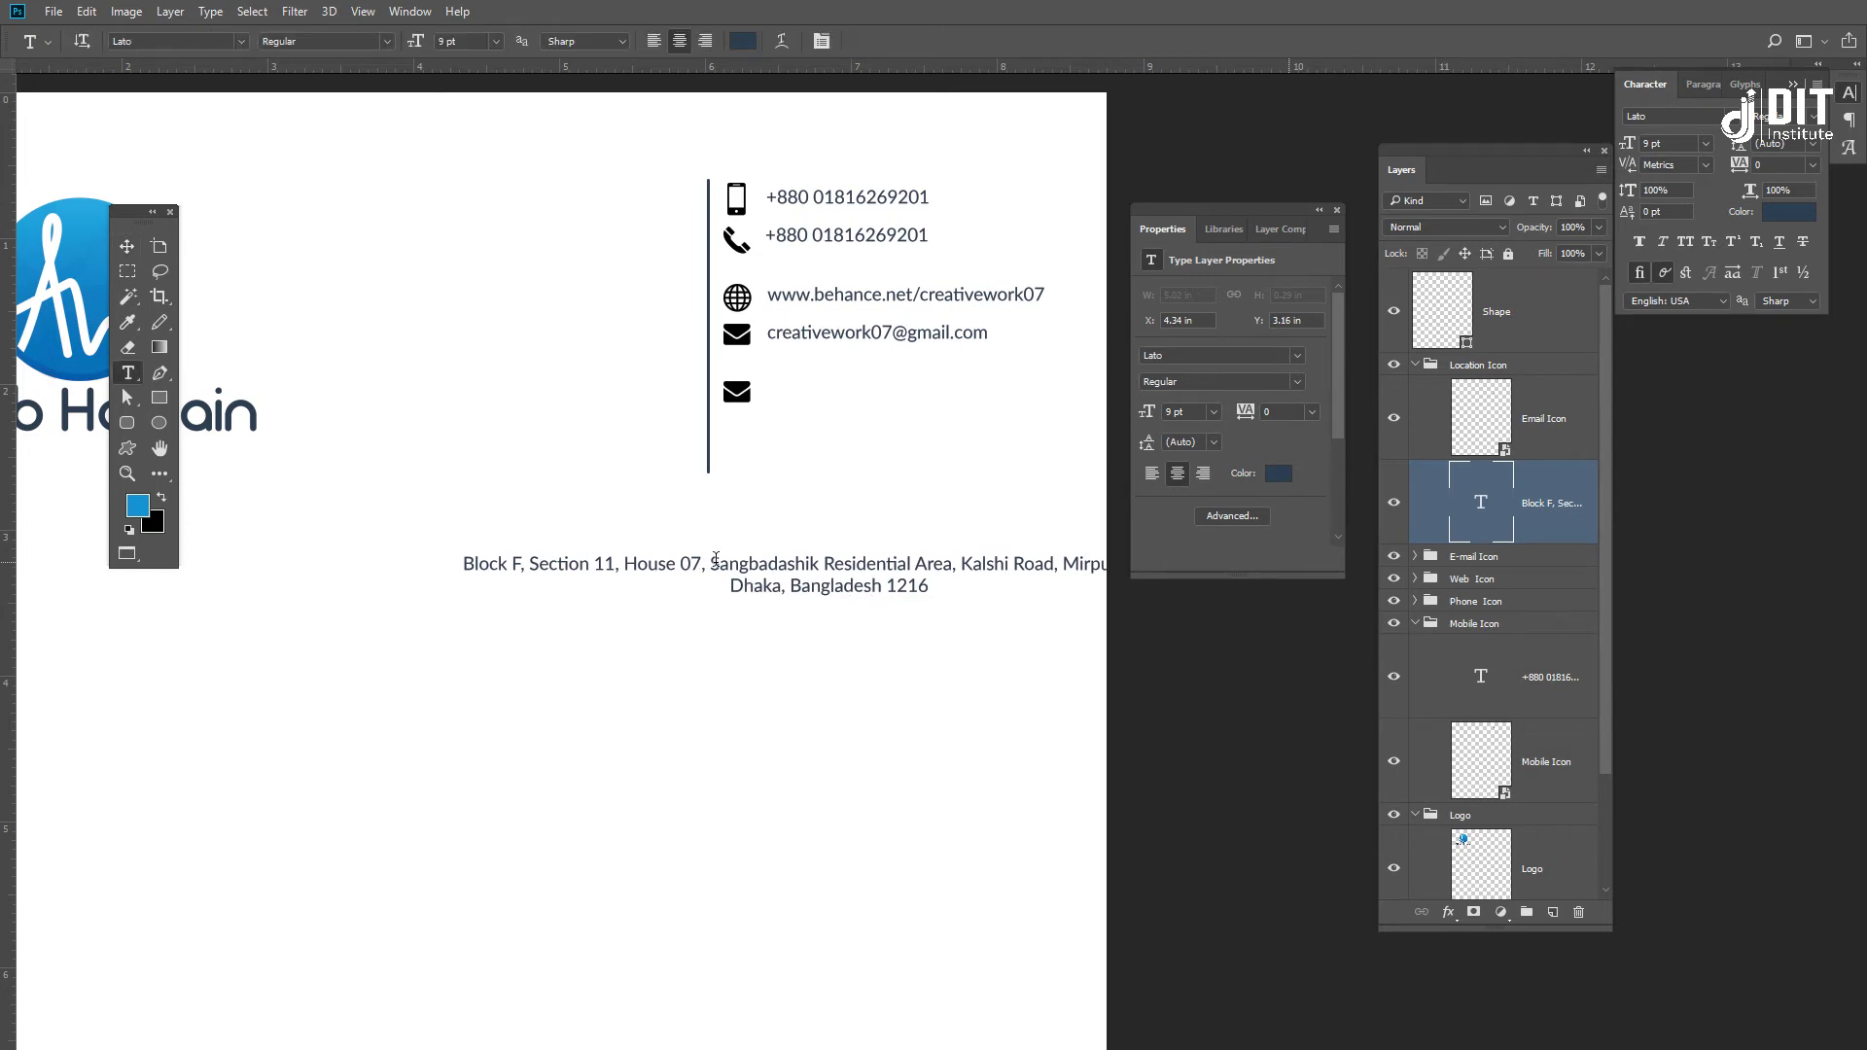
left_click(714, 562)
key("Return")
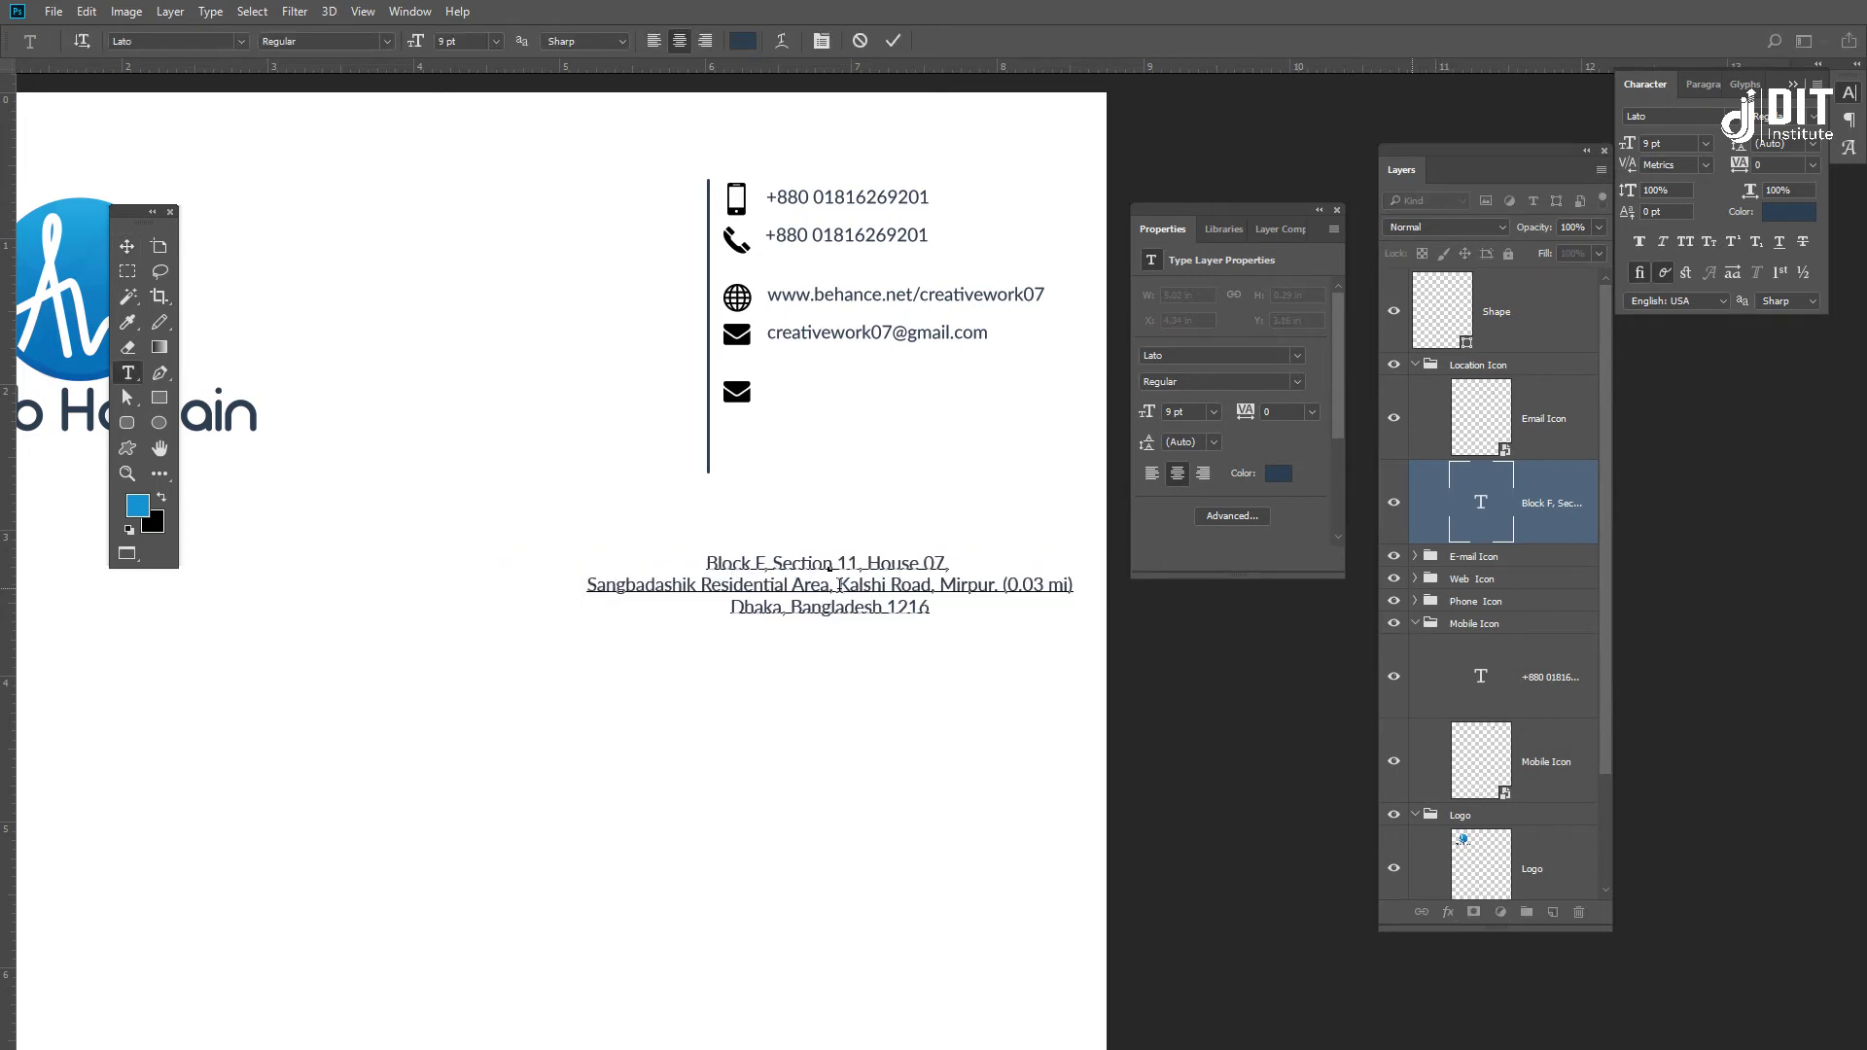
left_click(836, 584)
key("Return")
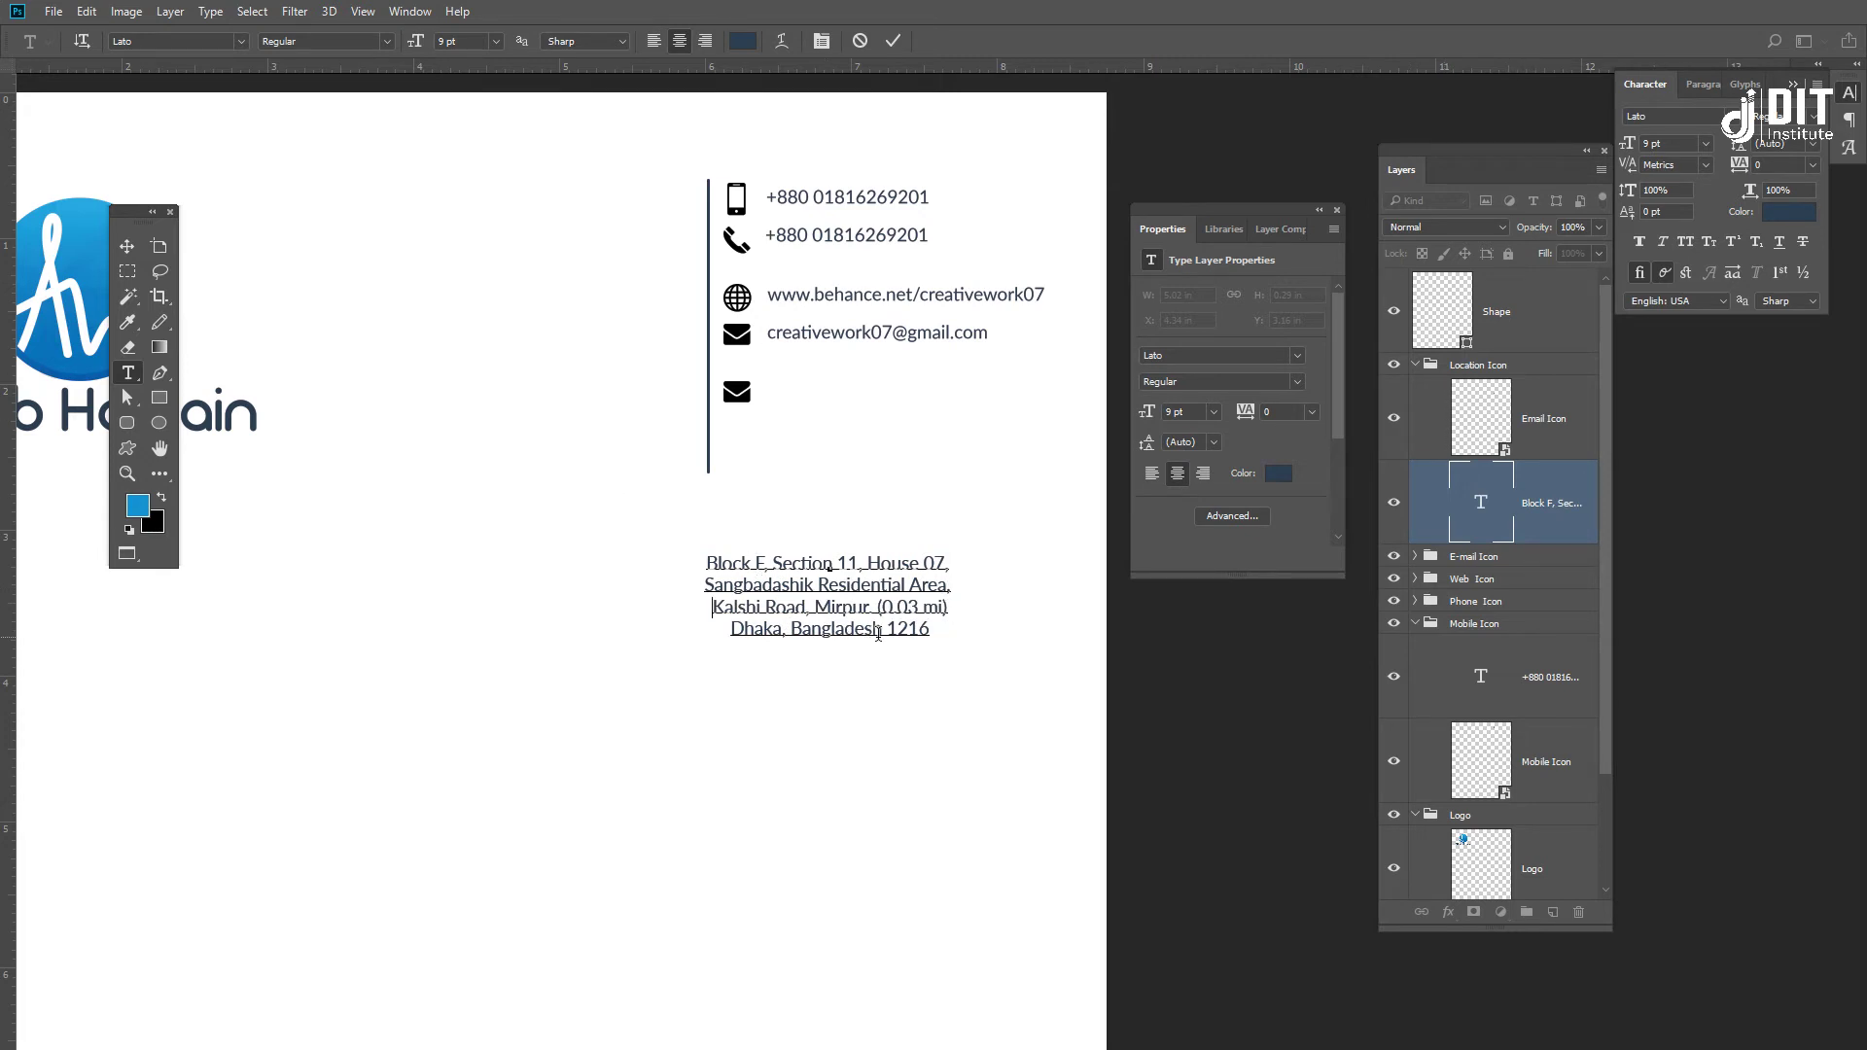
left_click_drag(887, 630, 795, 632)
key("BackSpace")
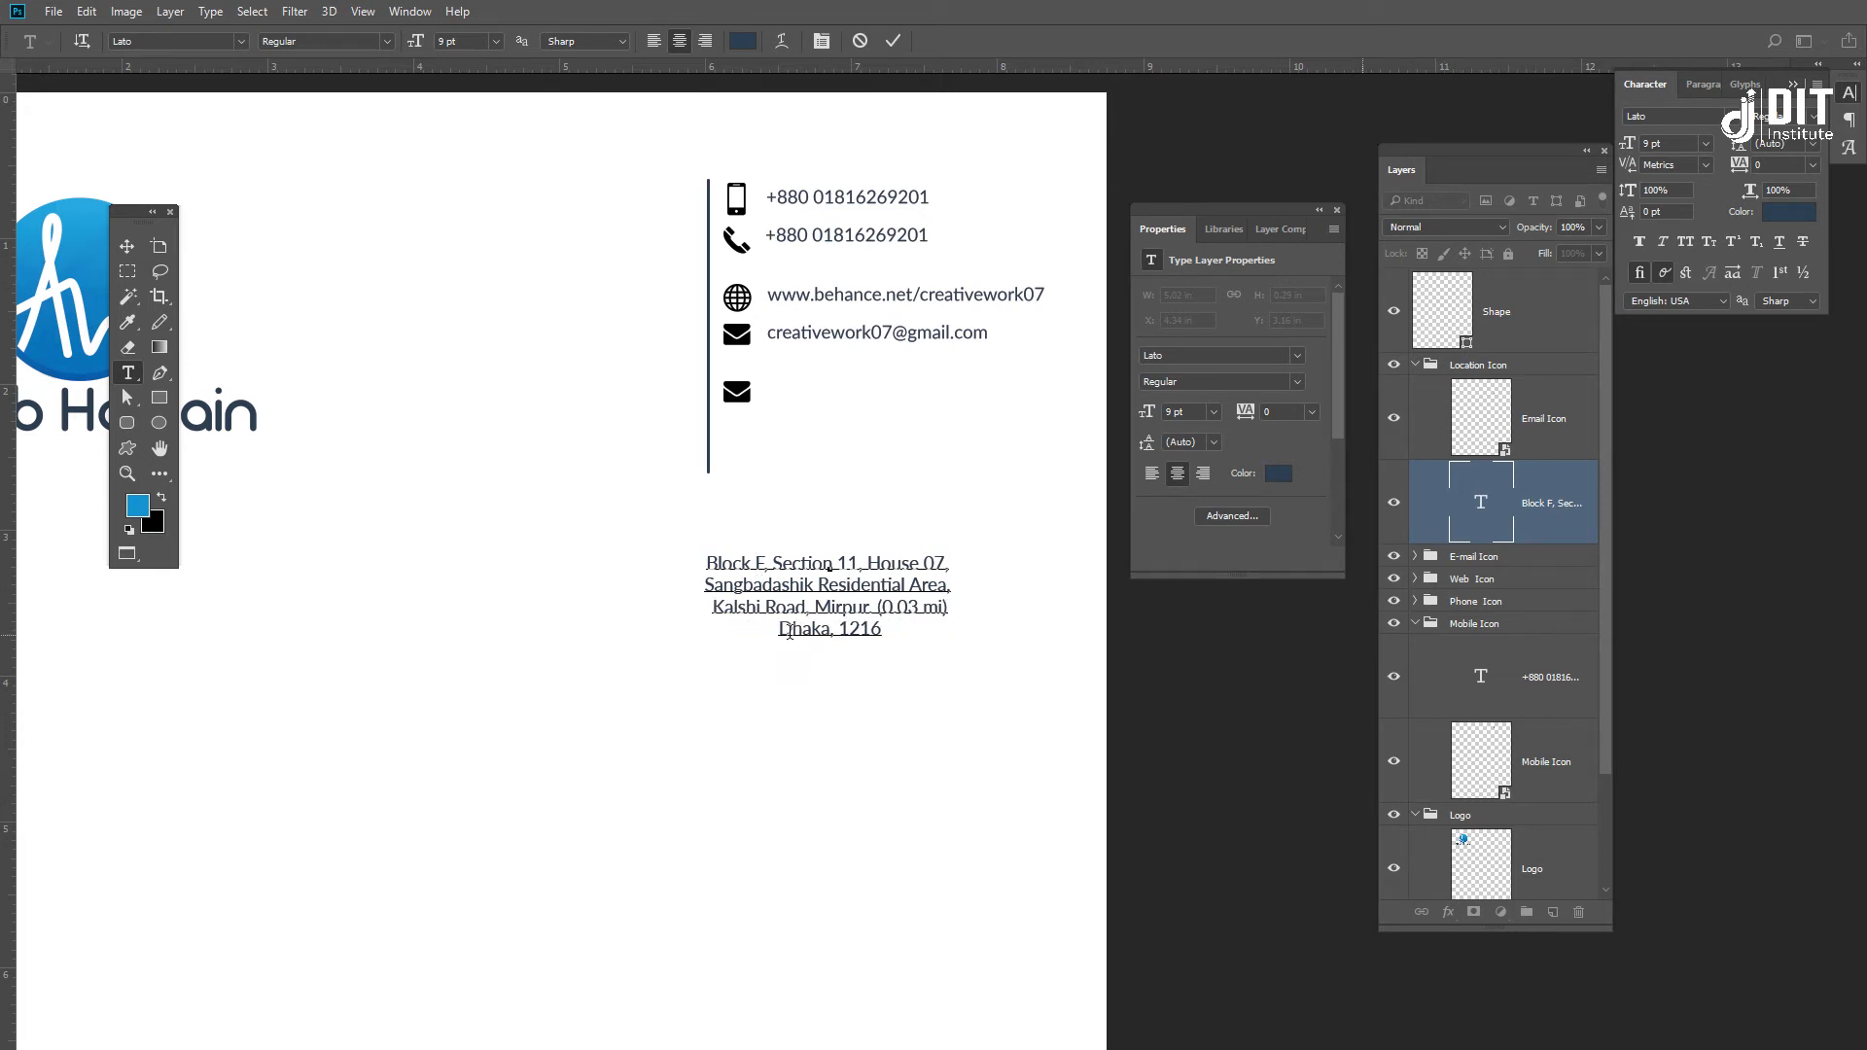
key("BackSpace")
key("BackSpace")
left_click_drag(949, 607, 876, 607)
key("BackSpace")
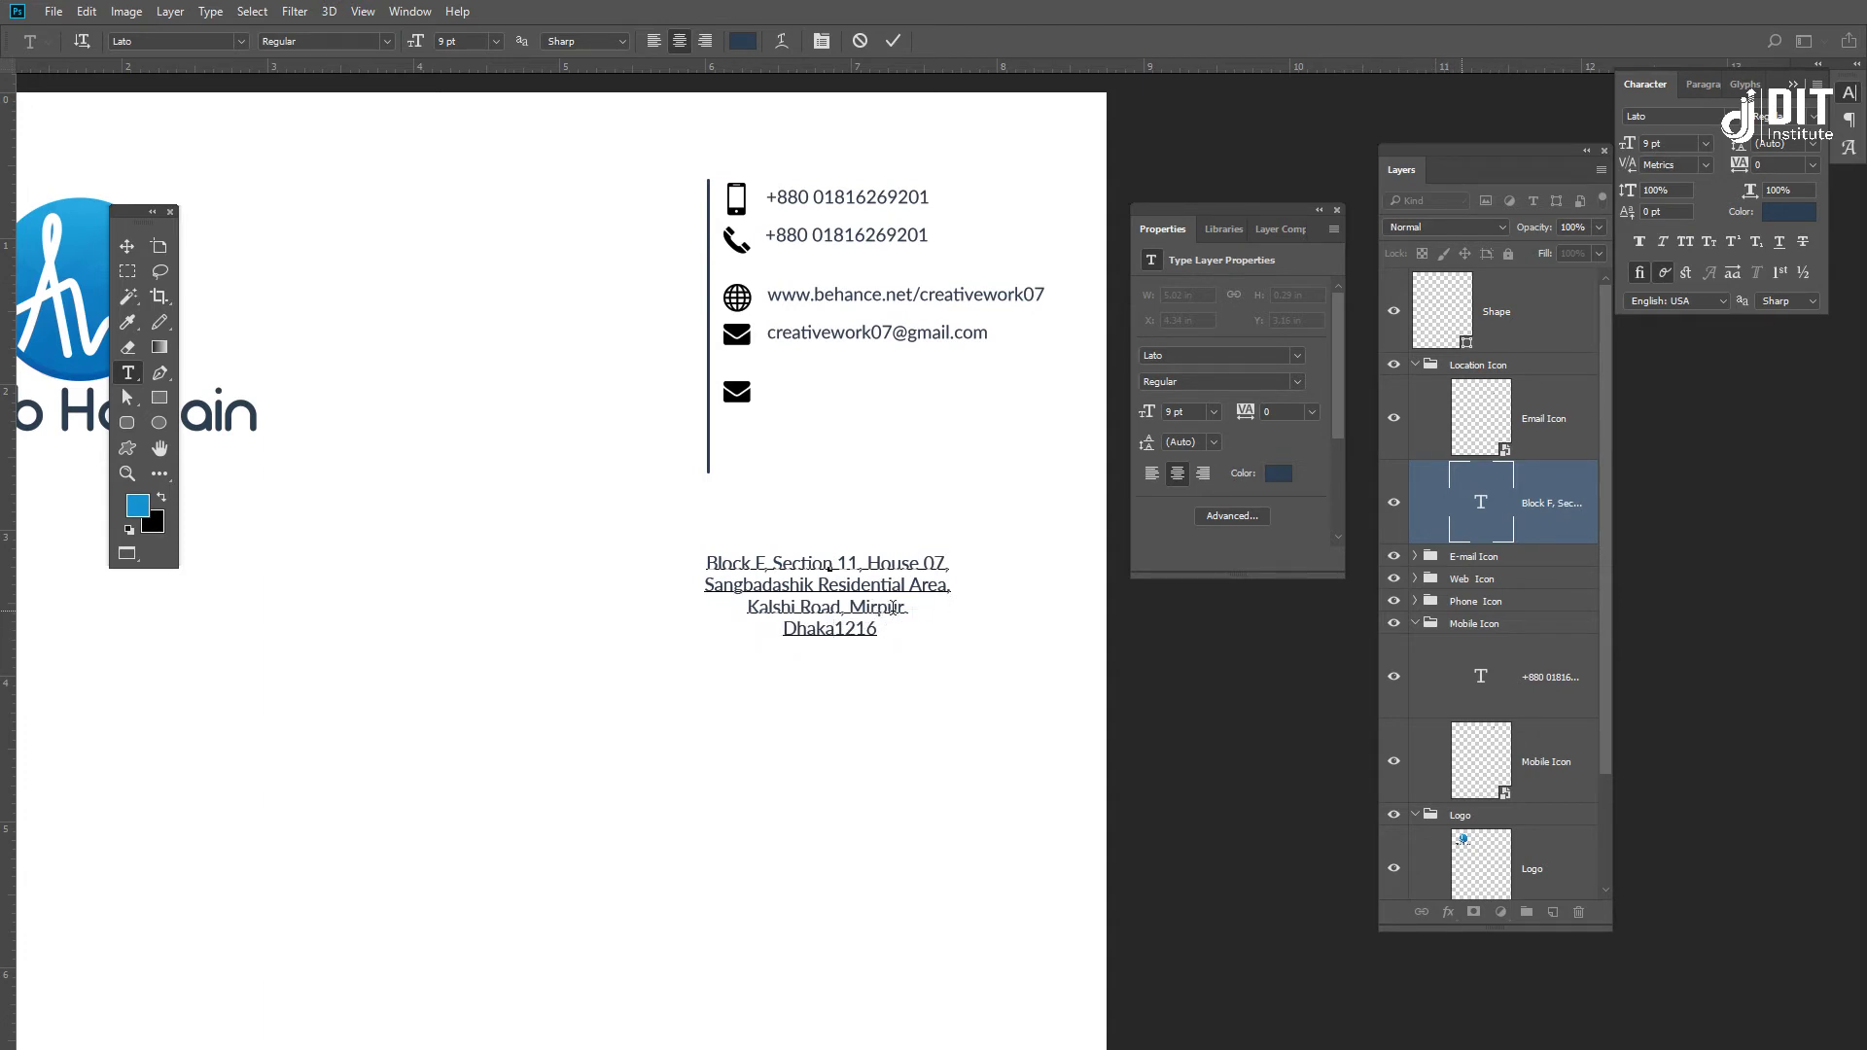
left_click(785, 627)
key("BackSpace")
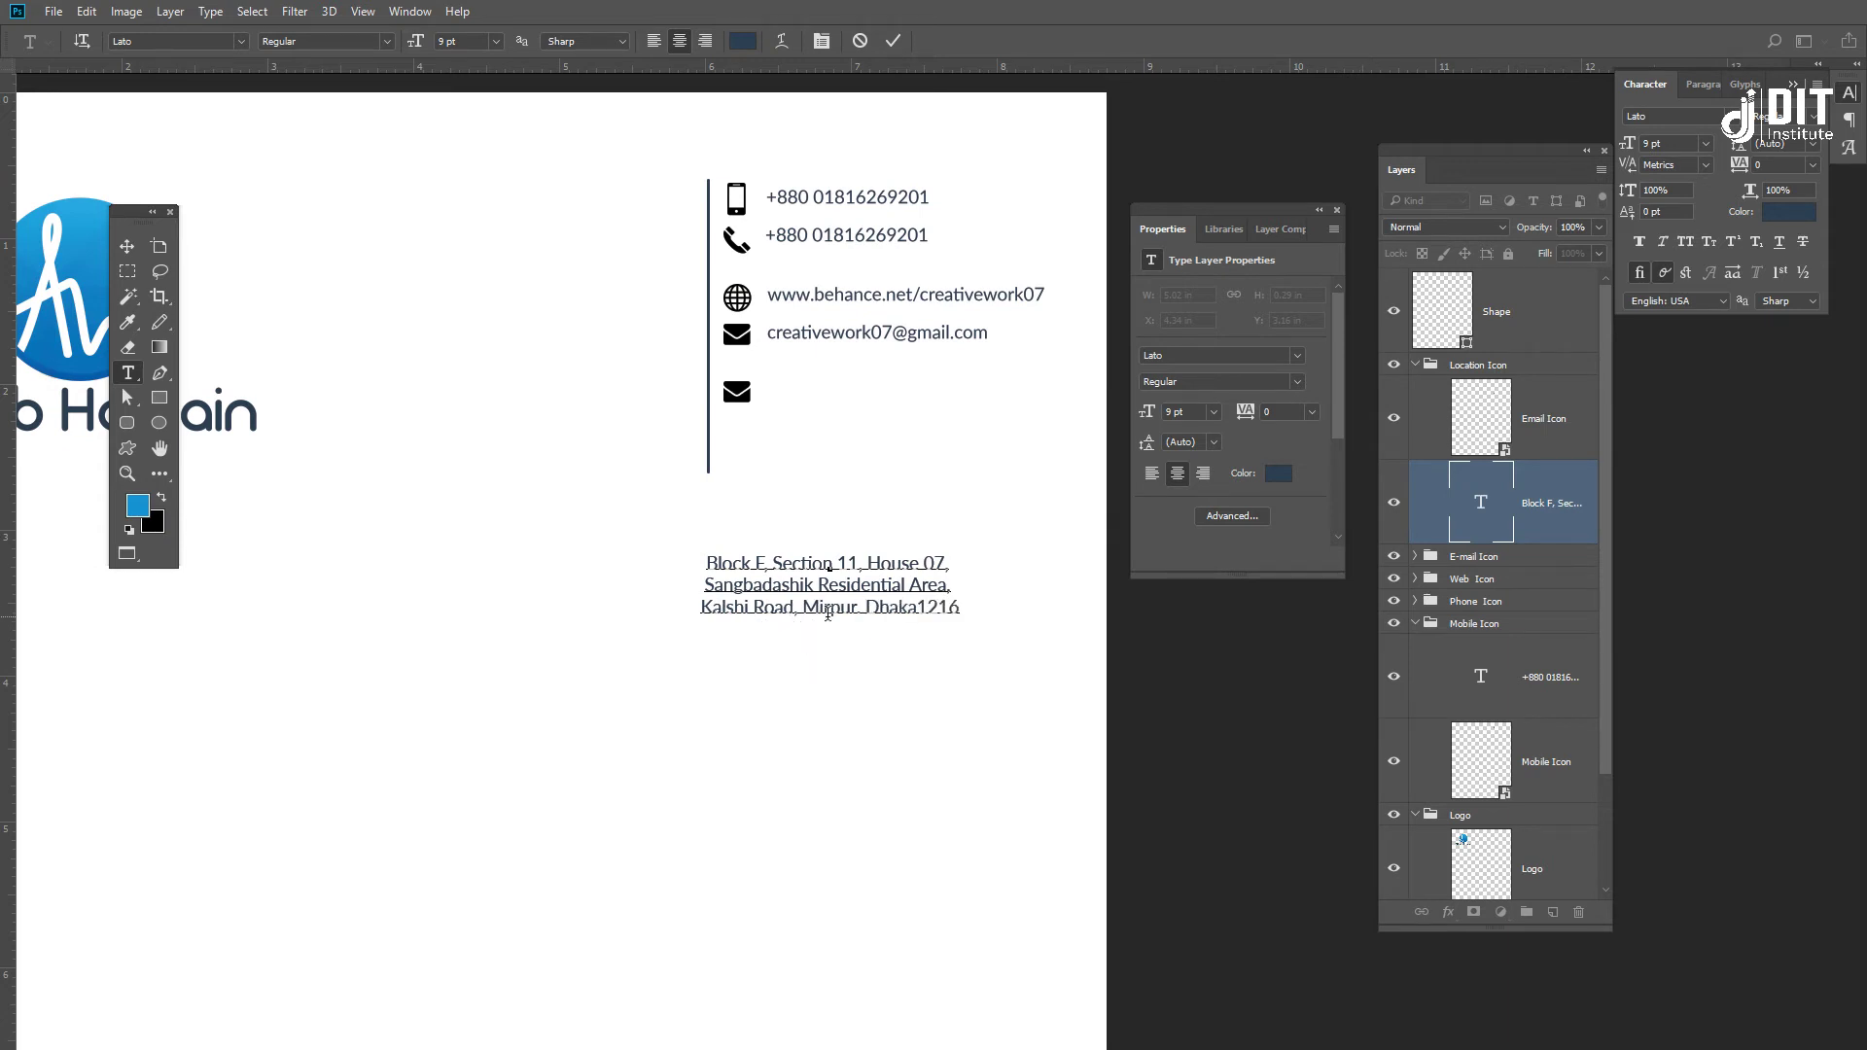
Left-align the address text and position it beside the lower envelope icon using the guides
left_click(127, 246)
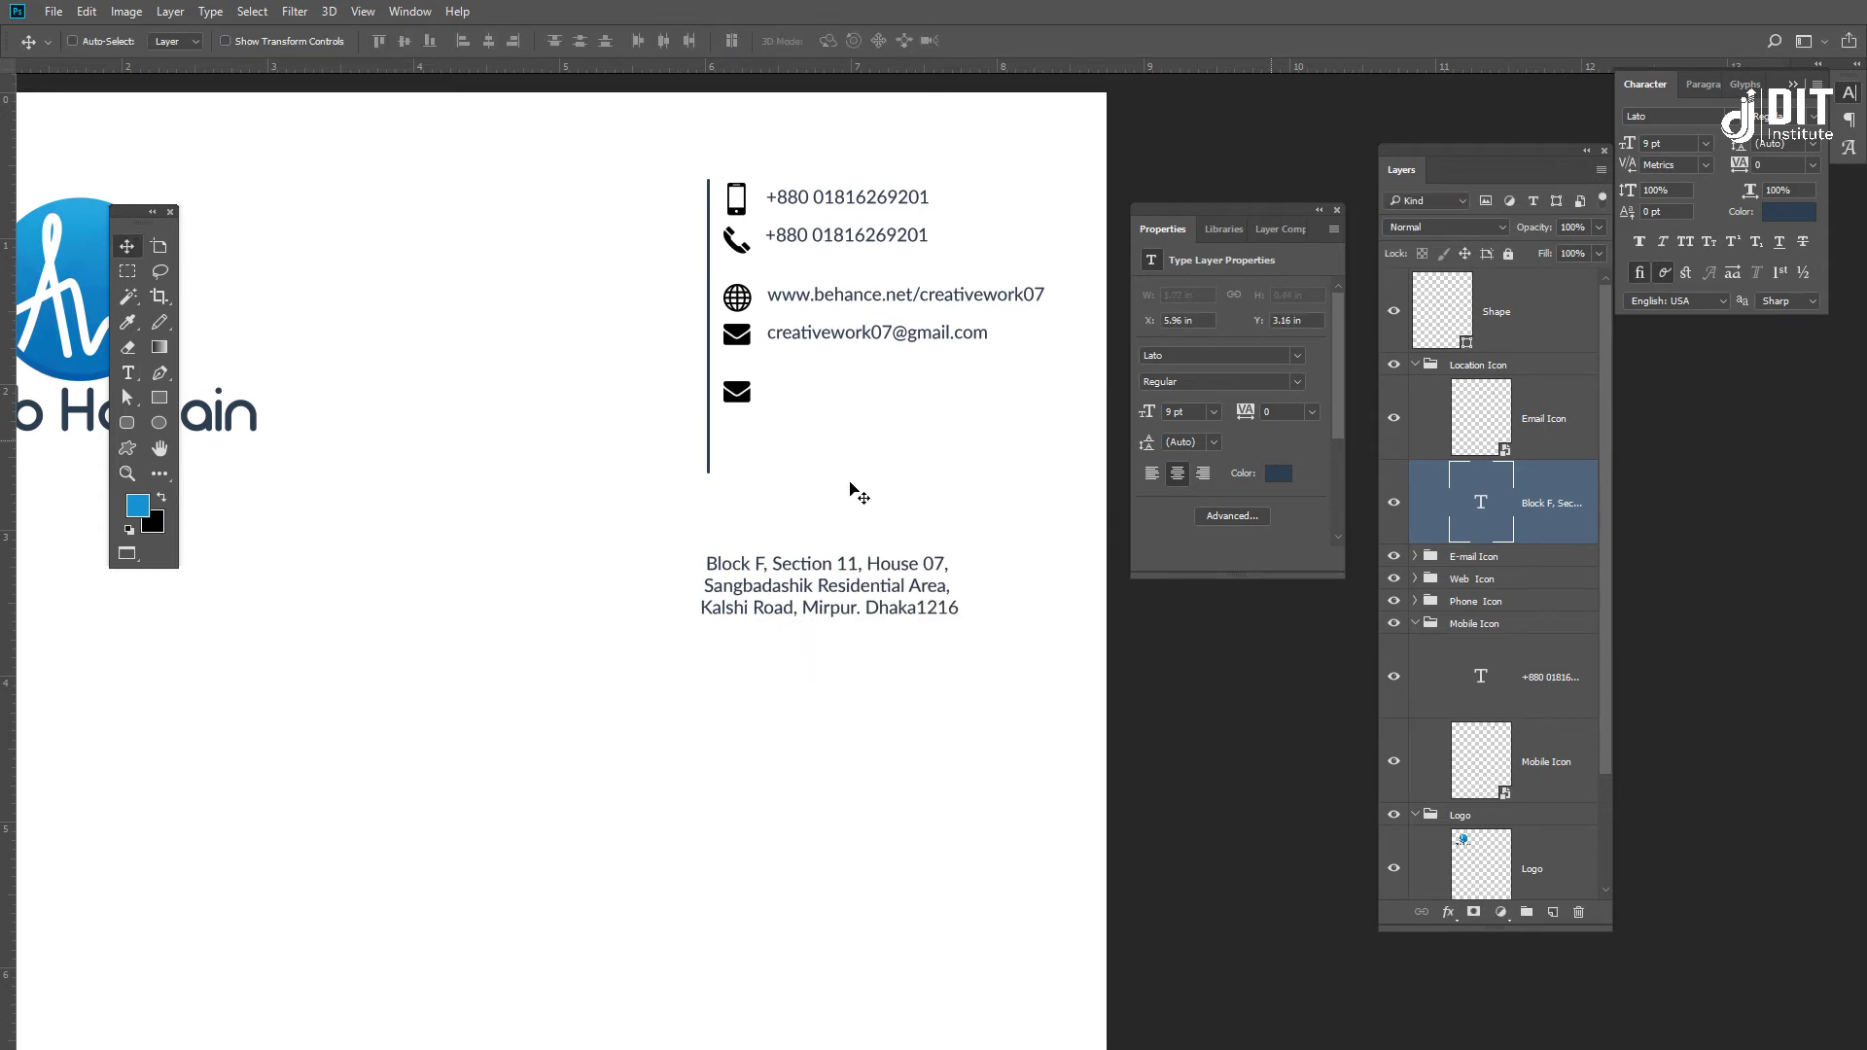
left_click_drag(875, 605, 950, 416)
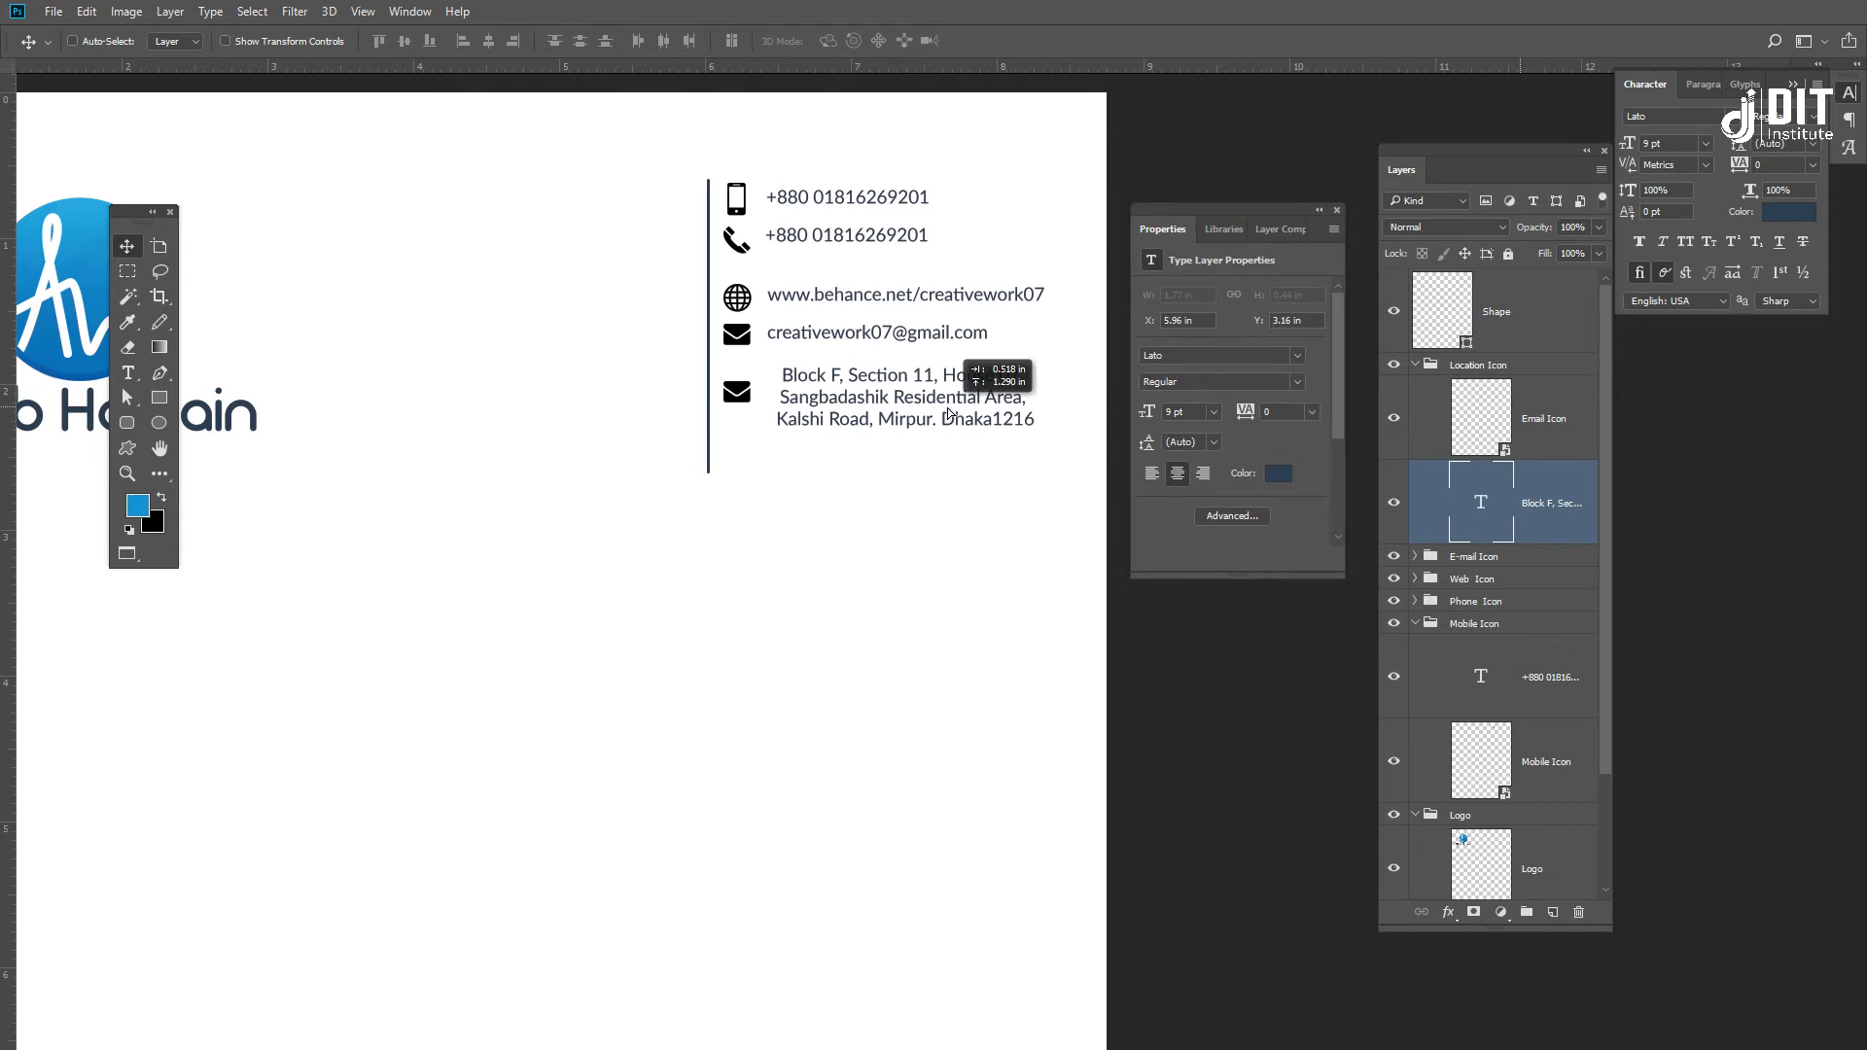
key("ctrl+semicolon")
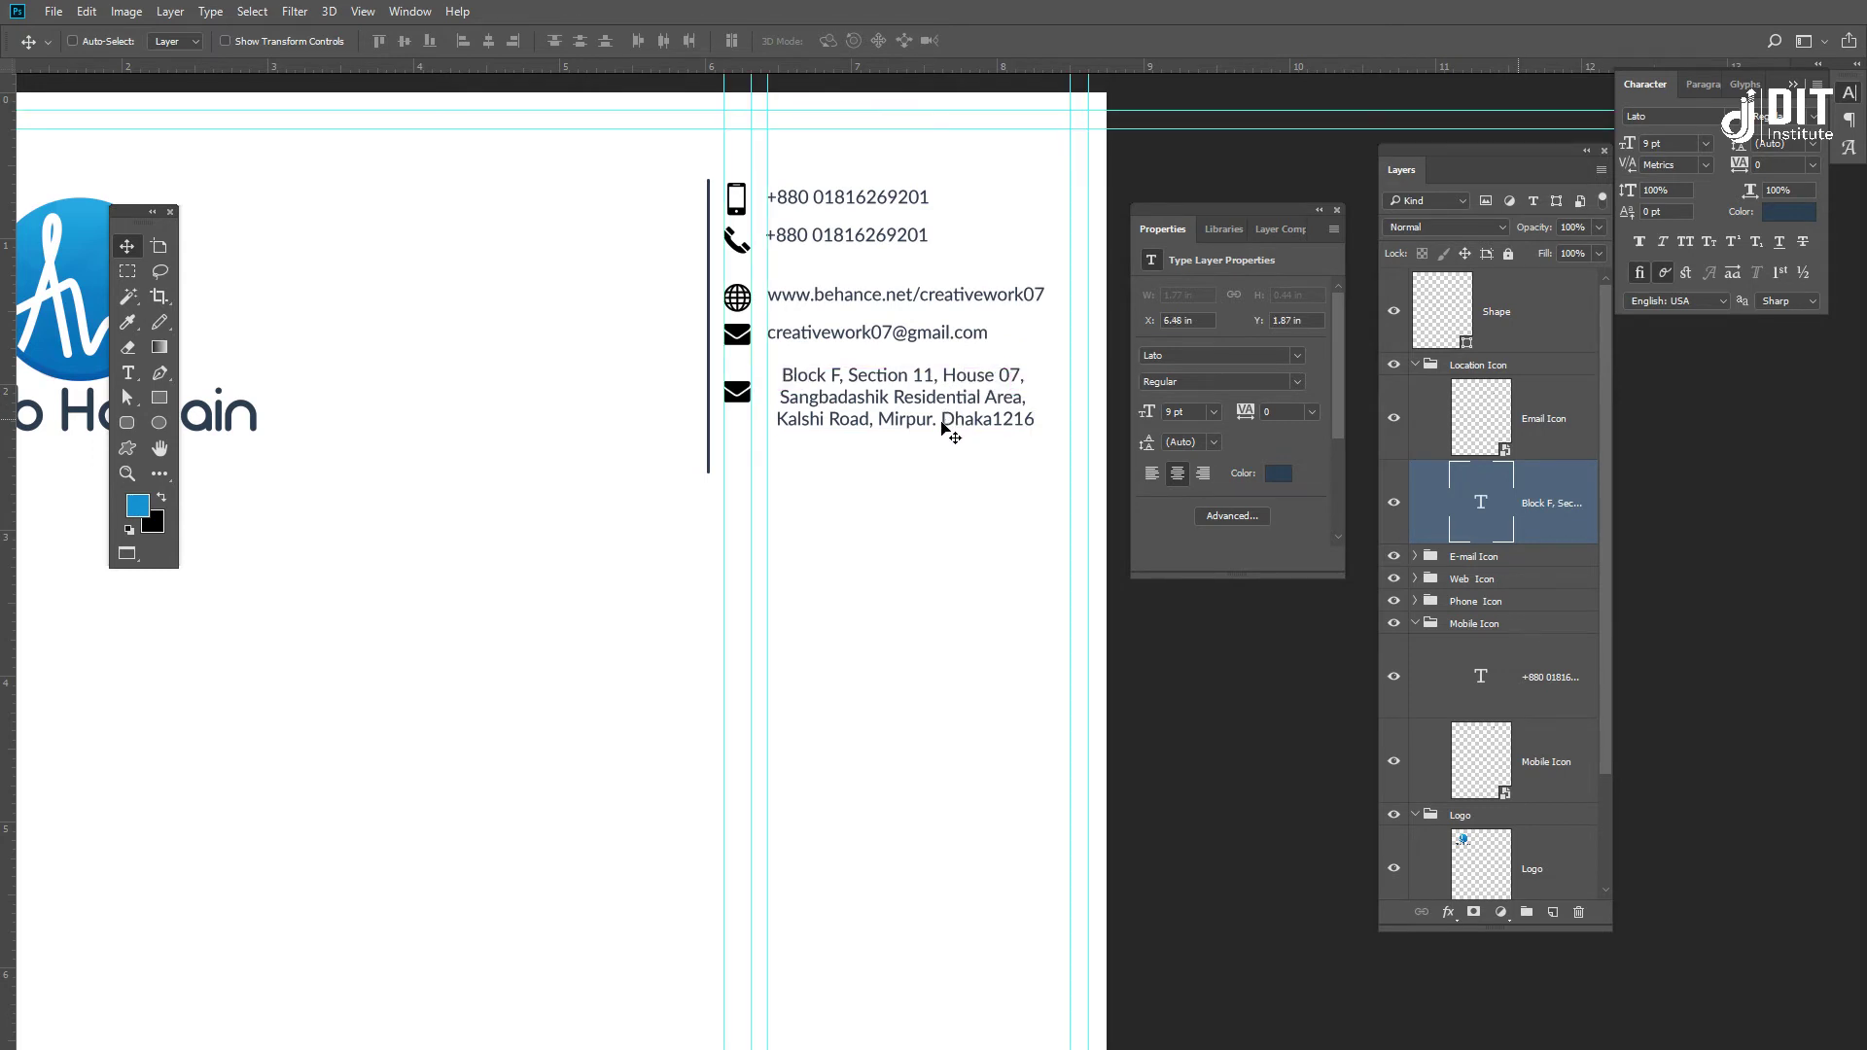
left_click_drag(892, 413, 881, 413)
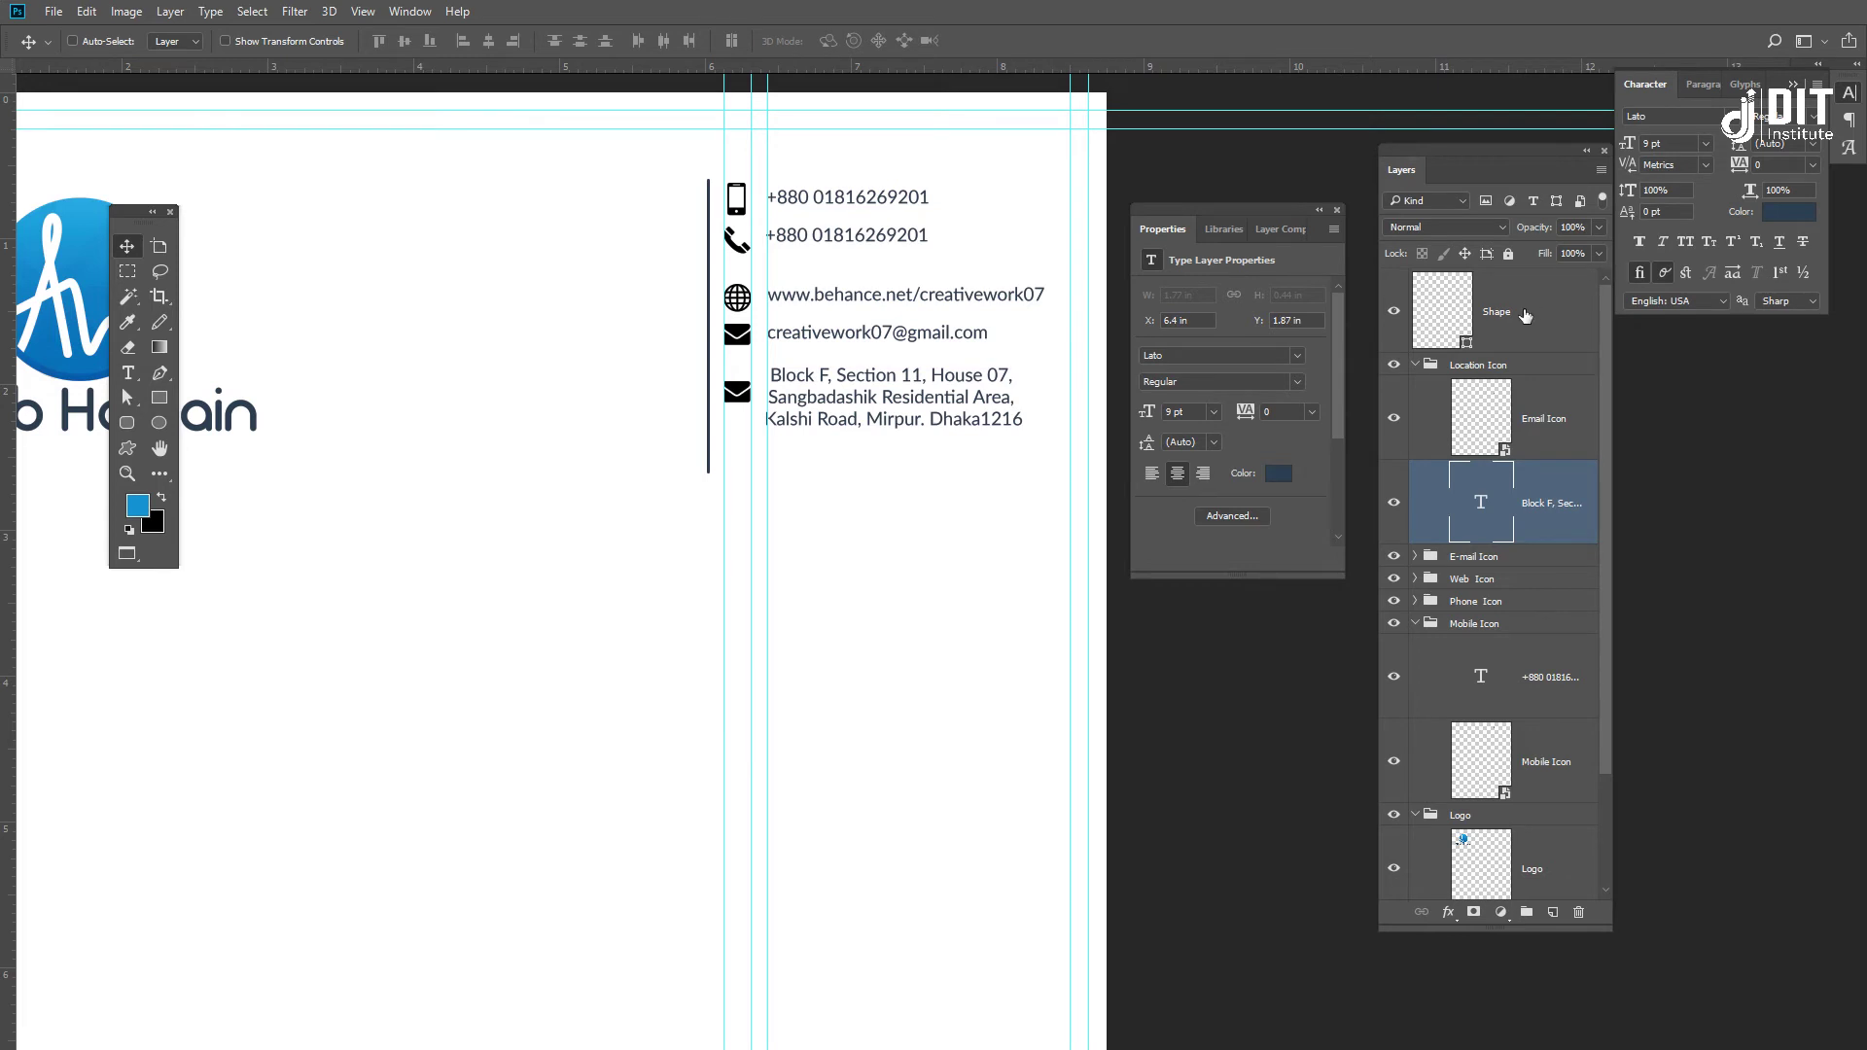
left_click(1703, 84)
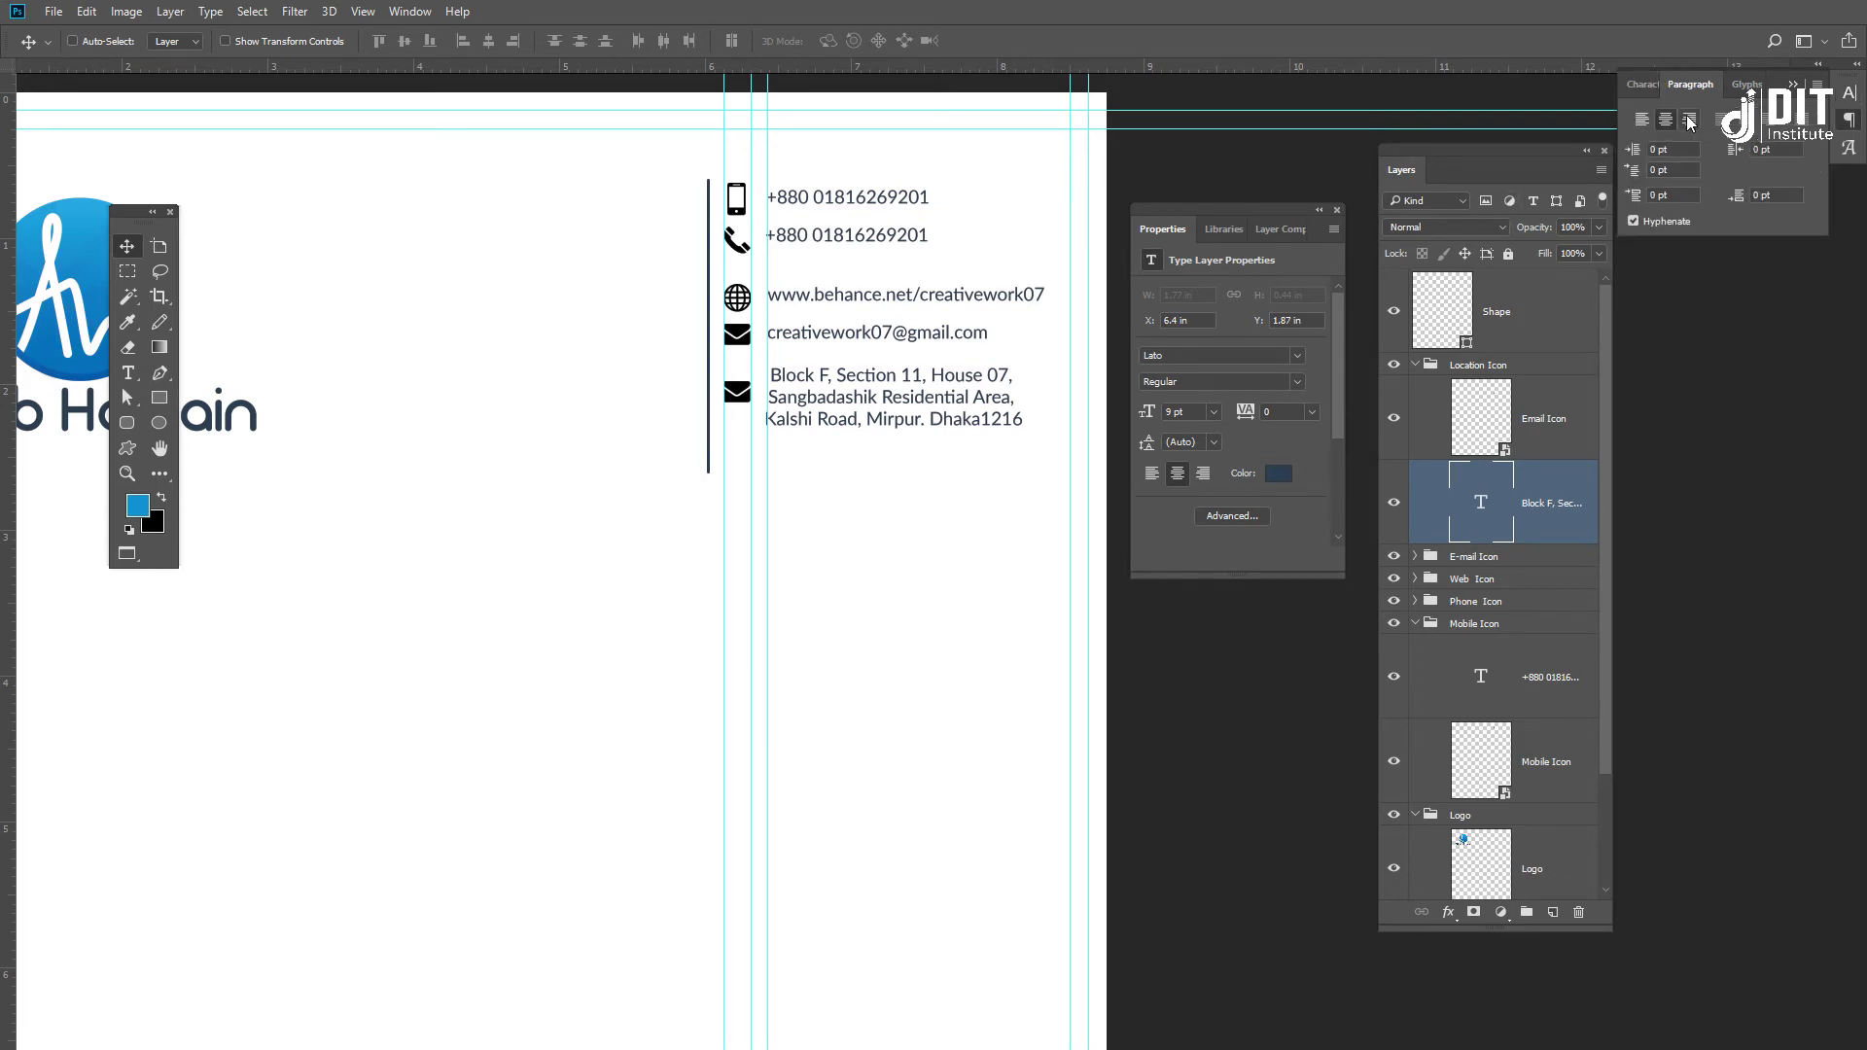
mouse_move(1703, 84)
left_mouse_down()
mouse_move(1254, 156)
mouse_move(1118, 145)
left_mouse_up()
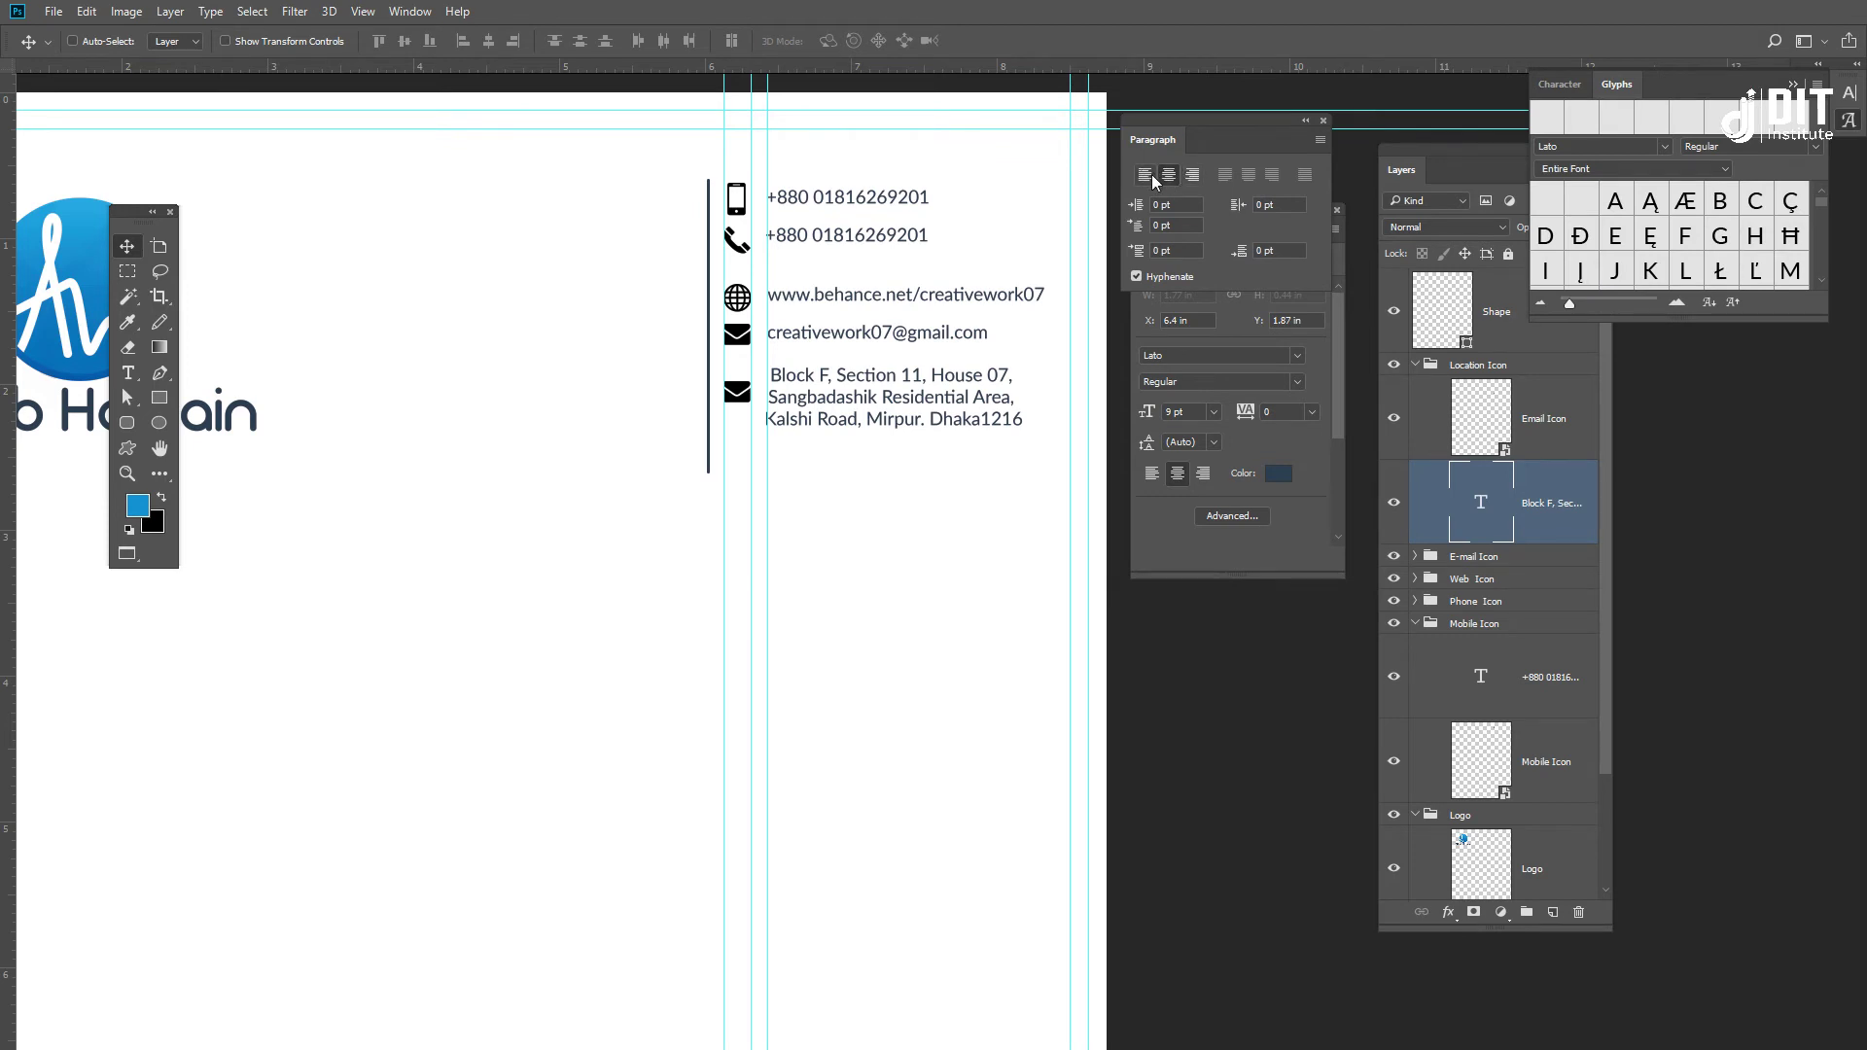
left_click(1147, 177)
left_click_drag(966, 394, 836, 401)
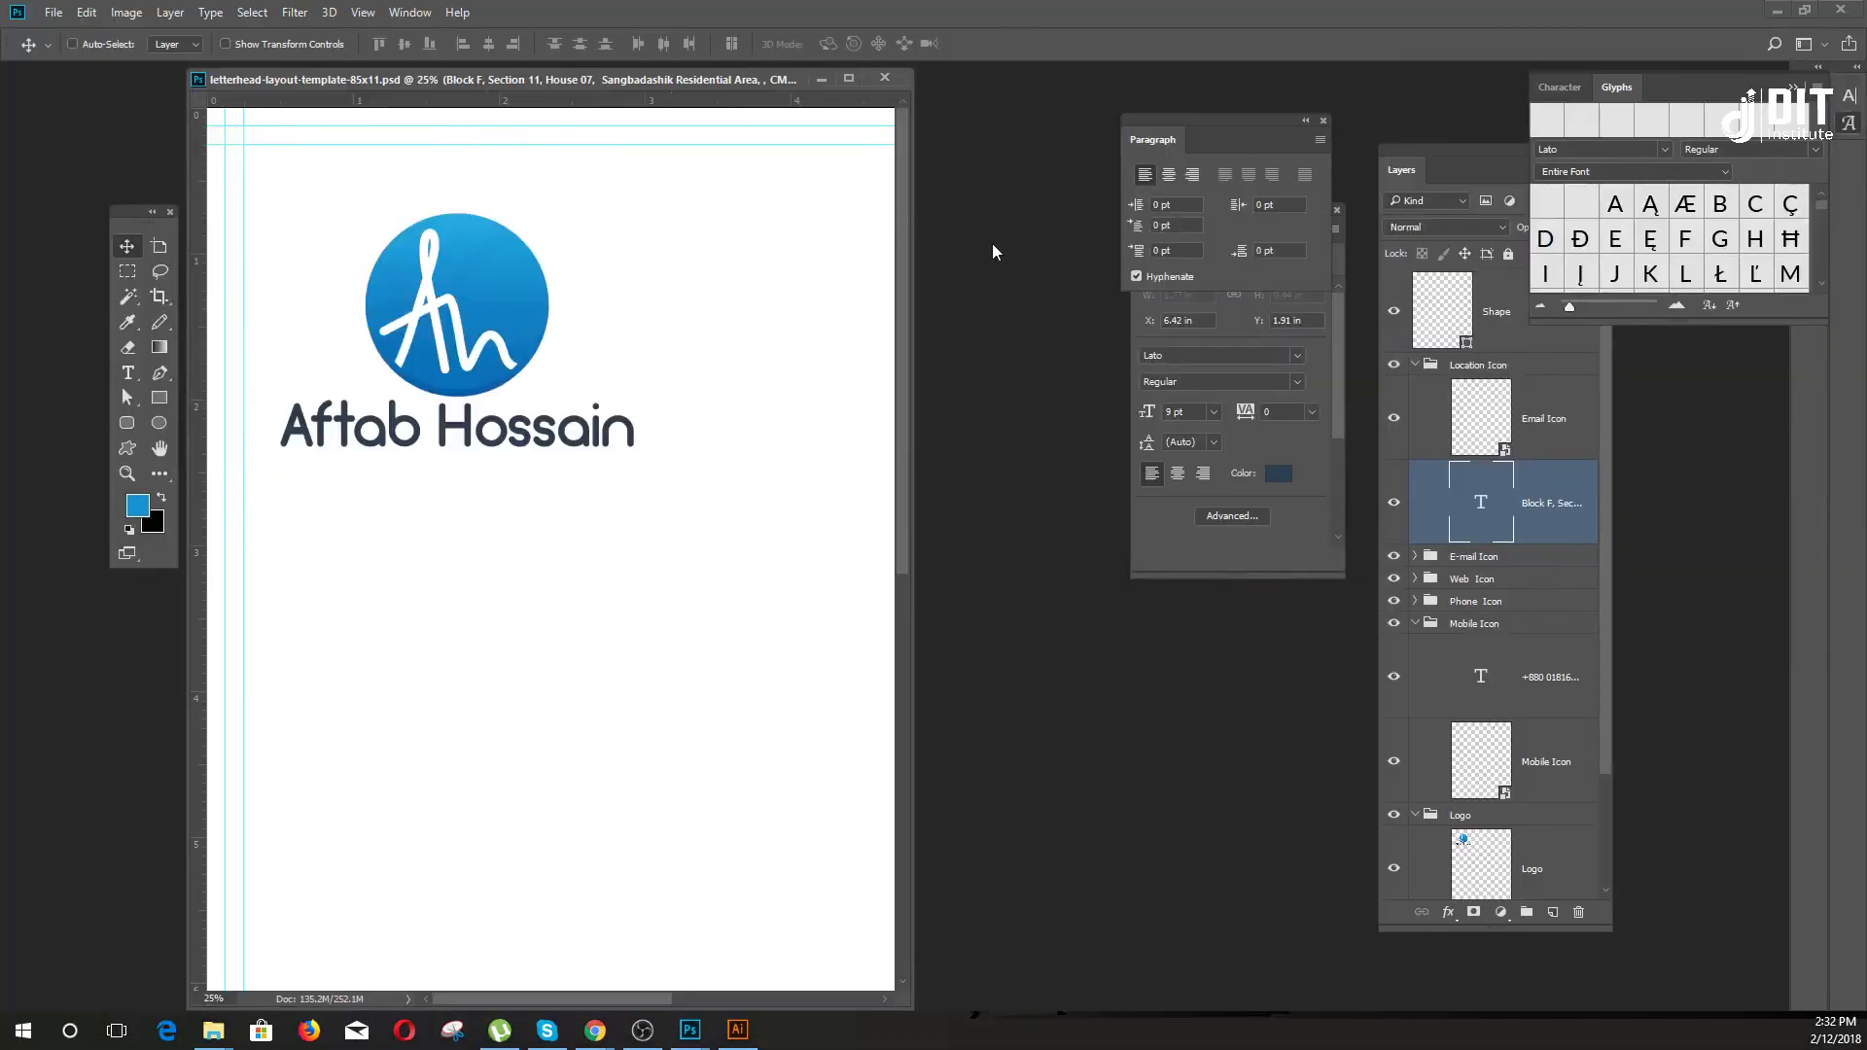
Open pin.png and drag the pin image into the letterhead beside the address
key("ctrl+o")
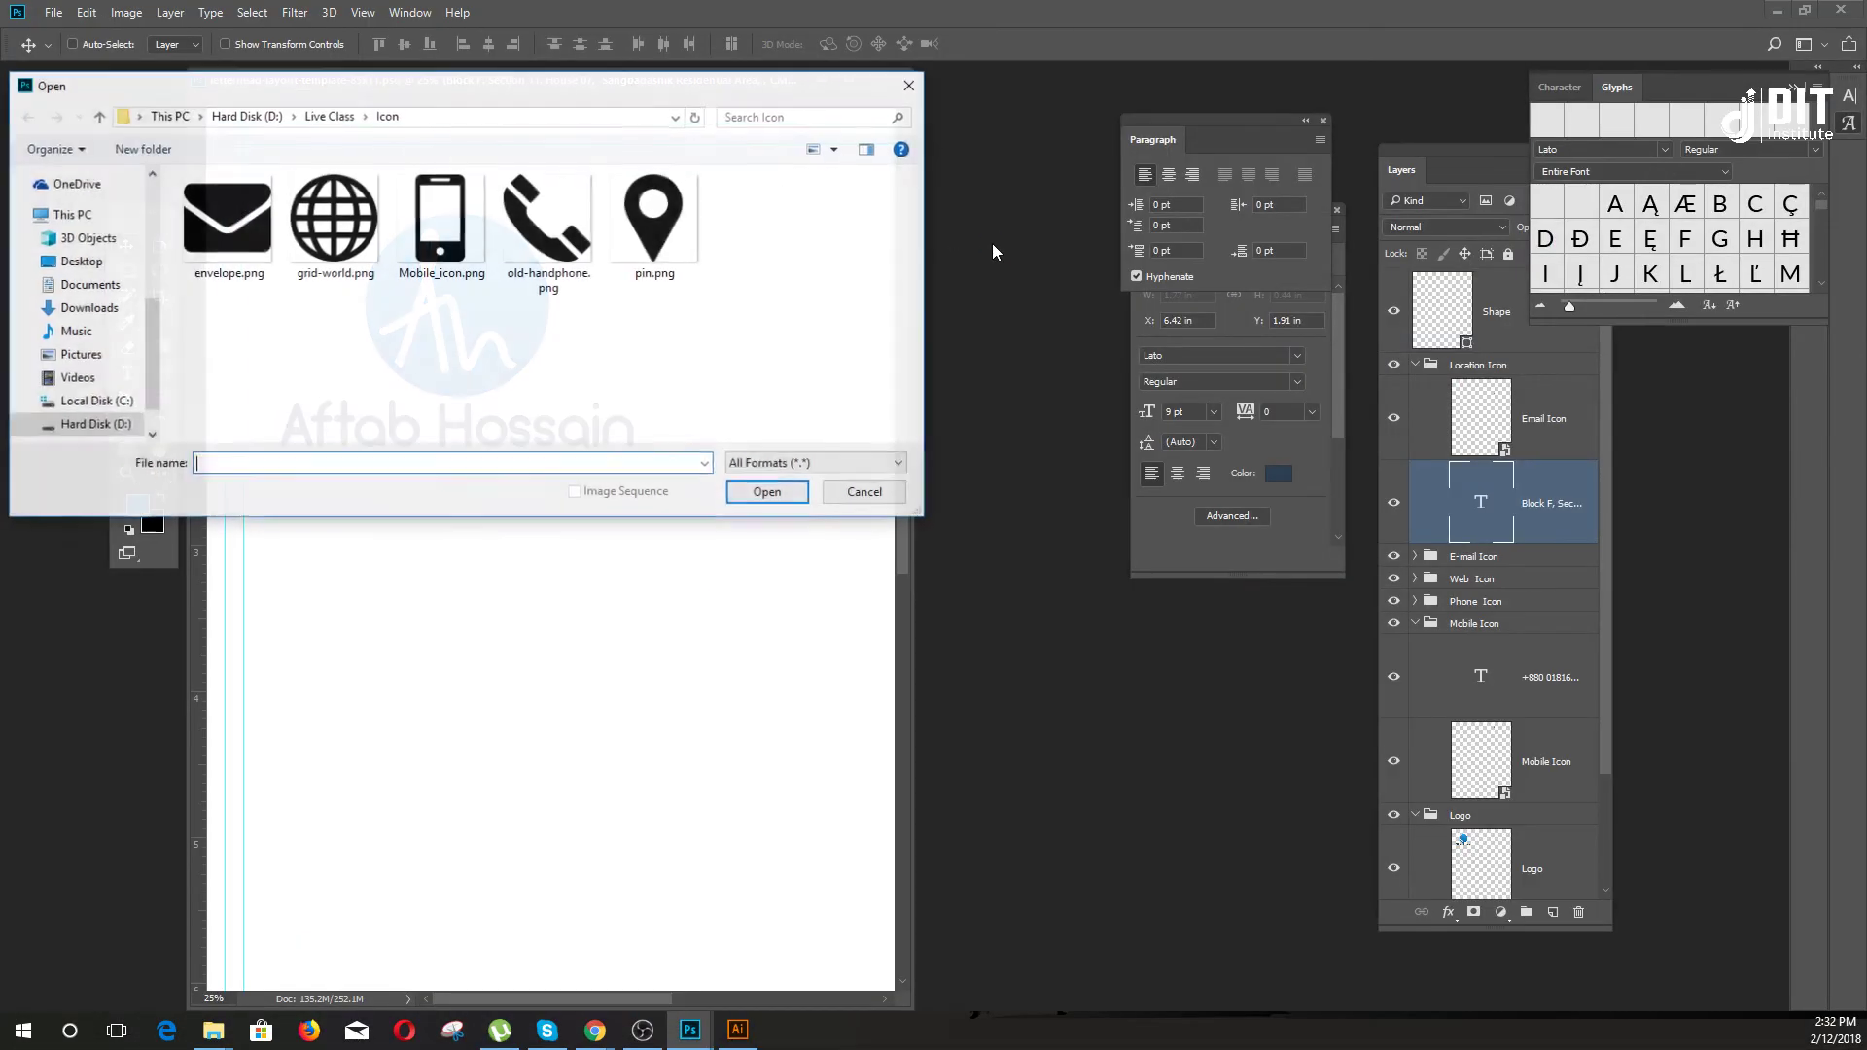
left_click(653, 224)
double_click(654, 227)
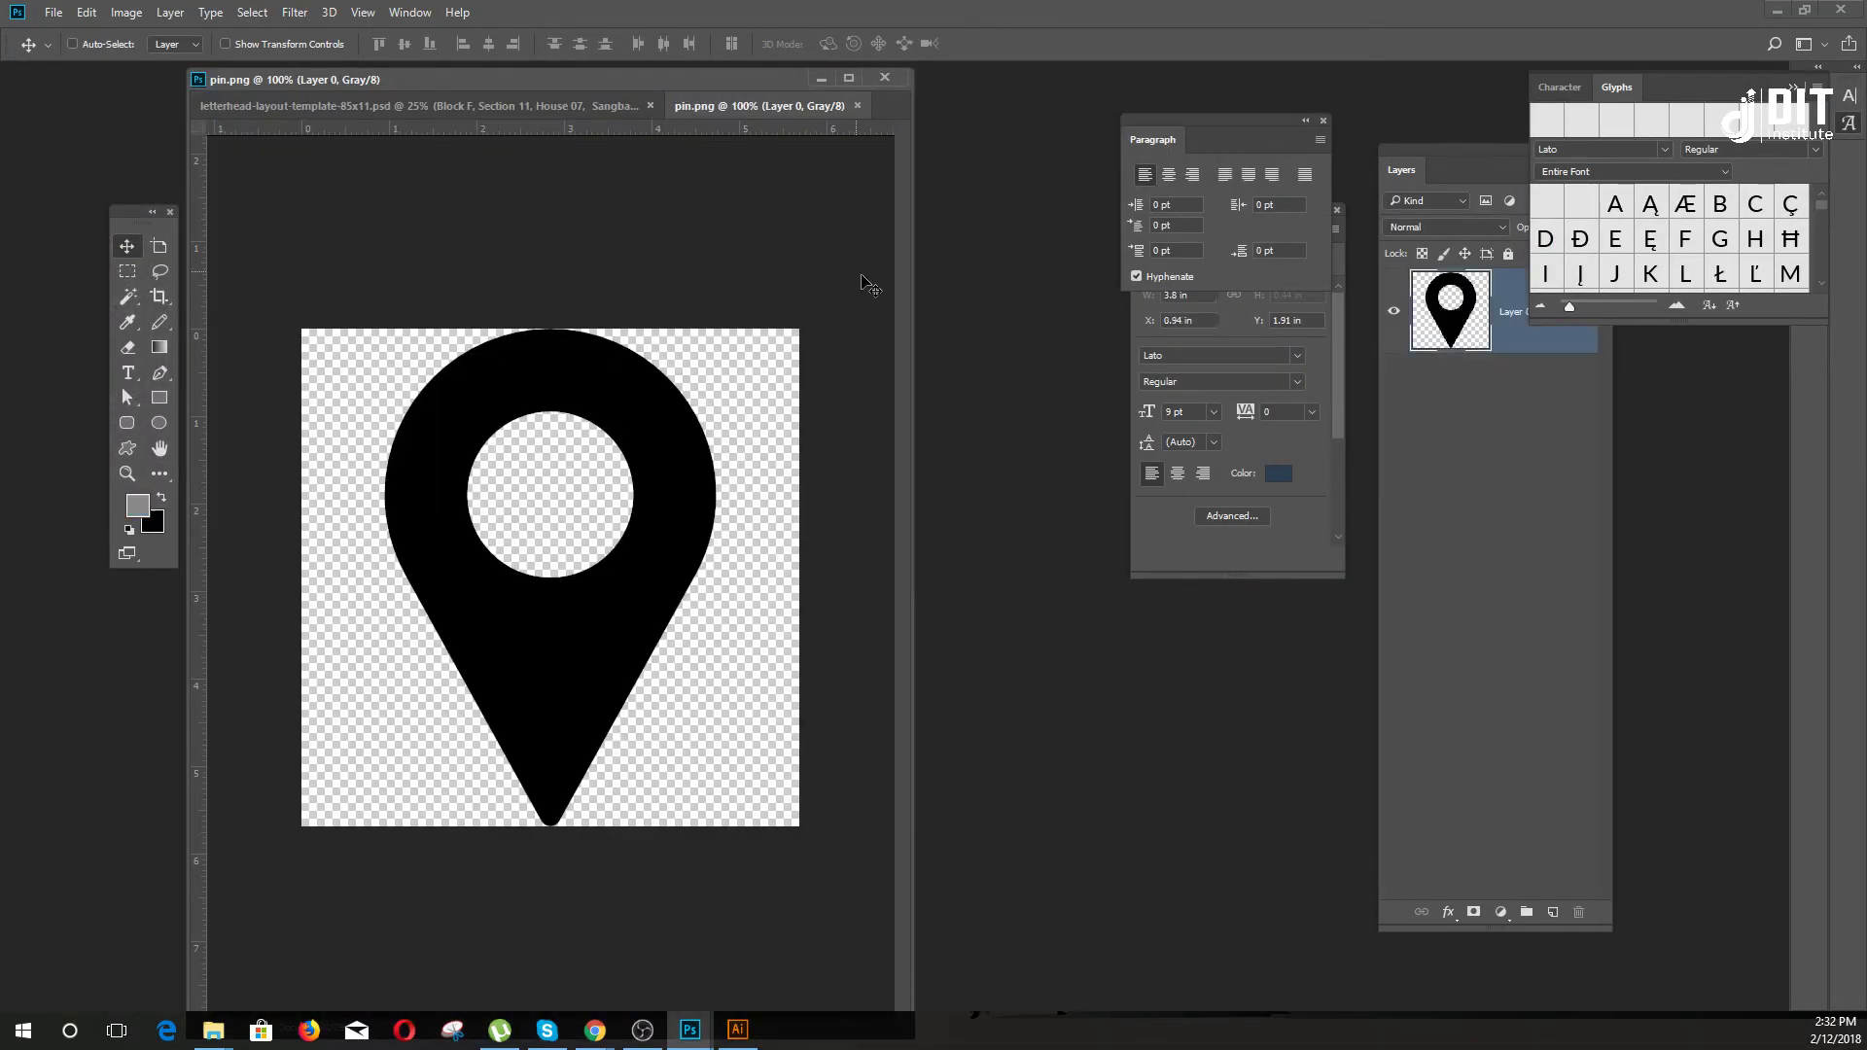
left_click_drag(725, 109, 768, 188)
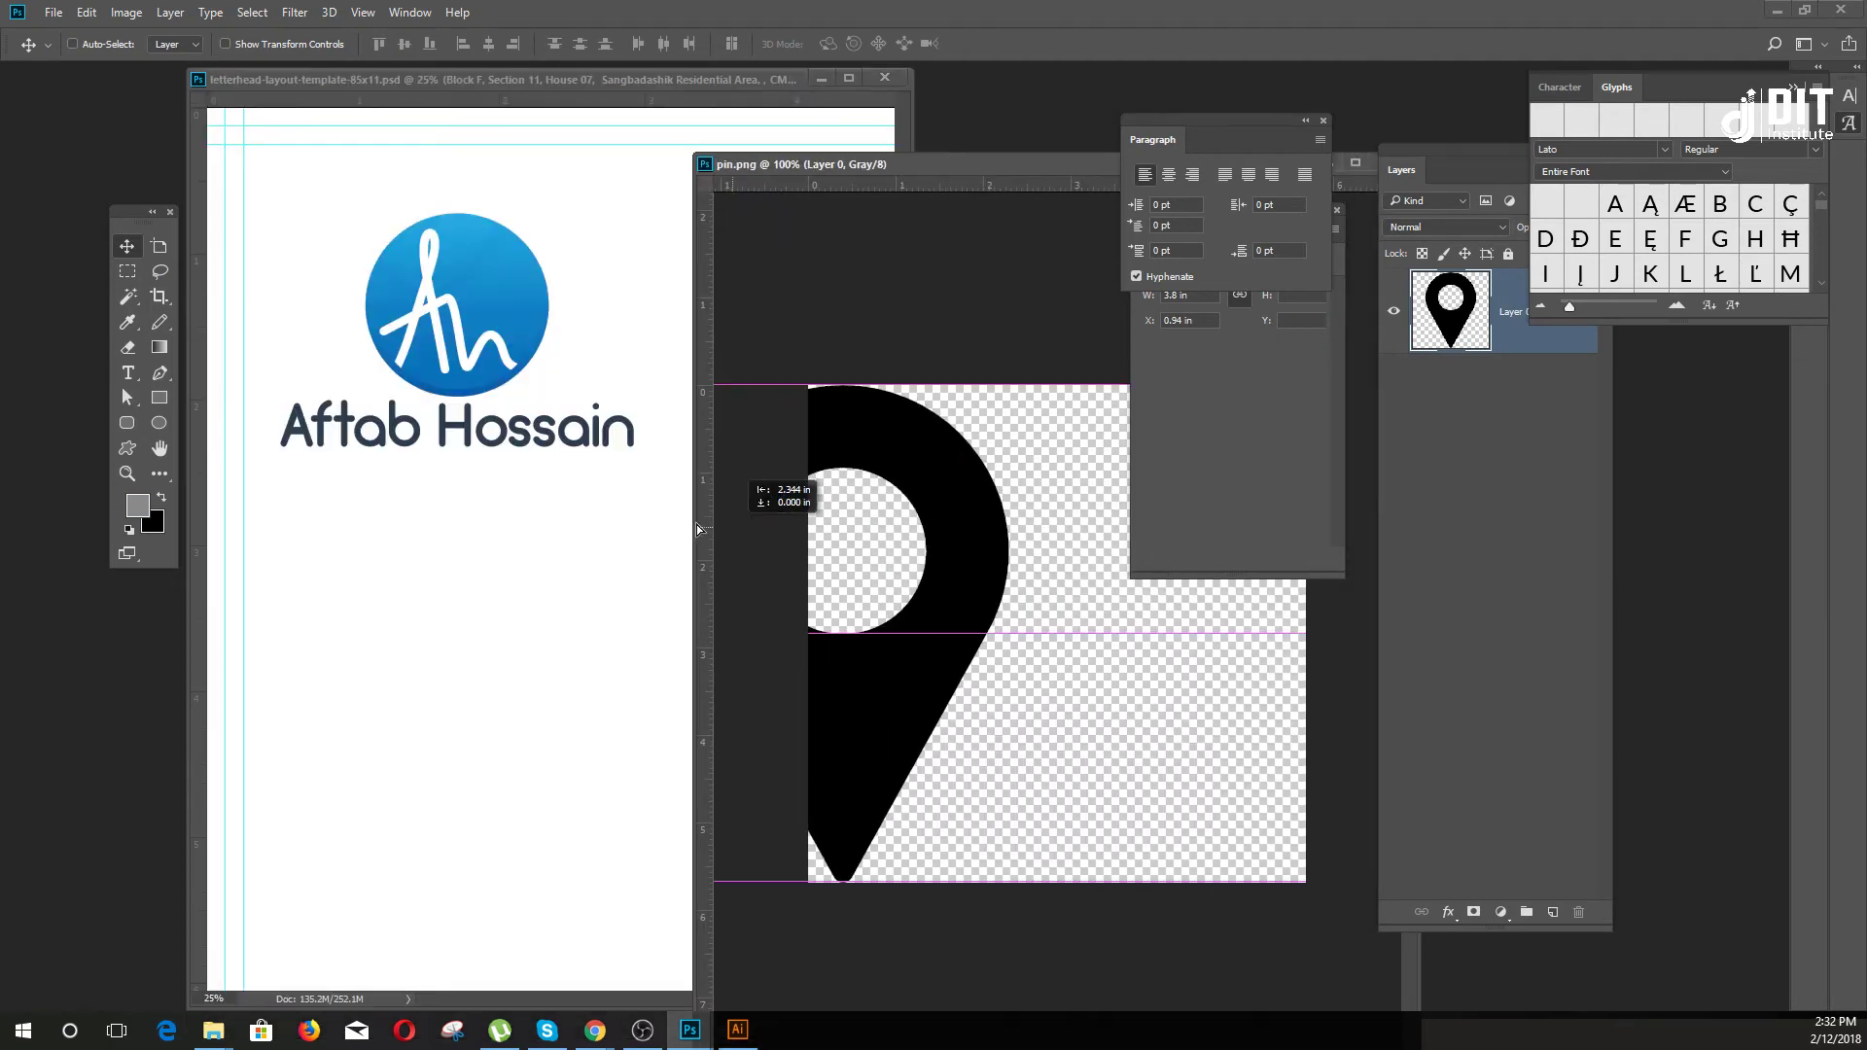
left_click_drag(958, 510, 673, 533)
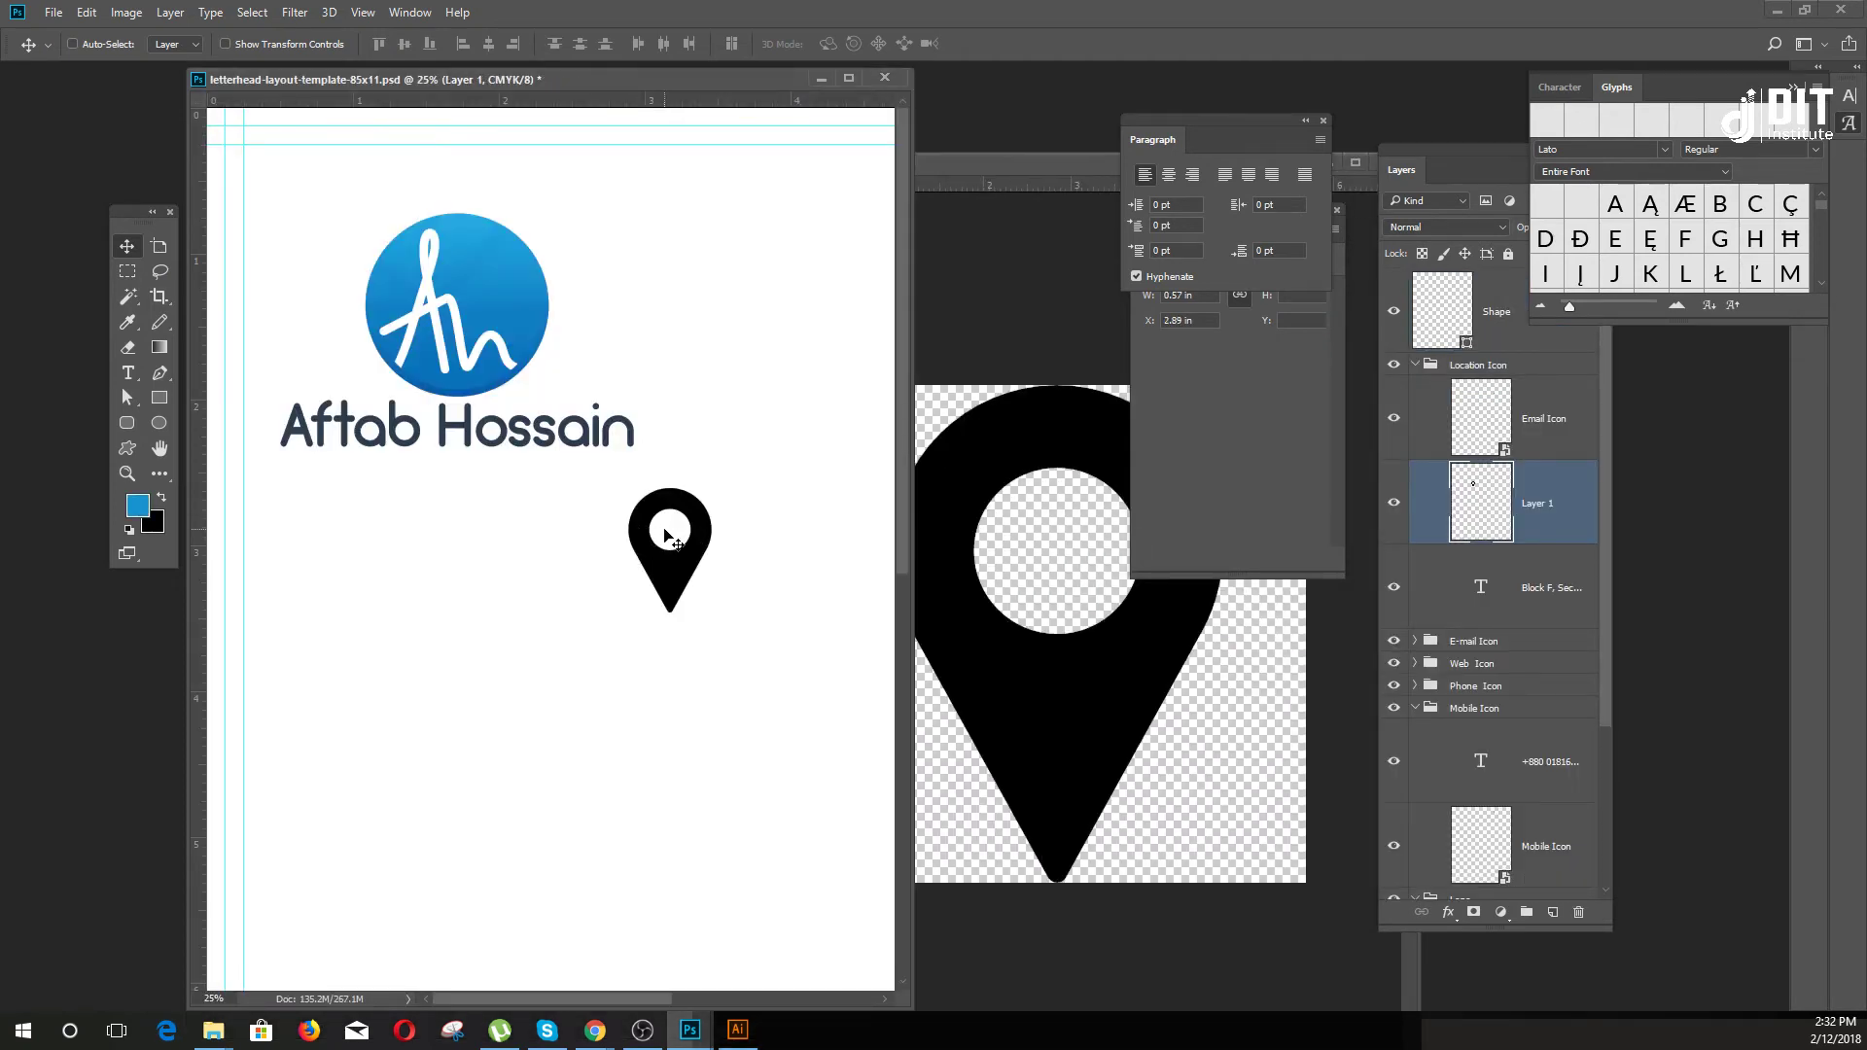
key("f")
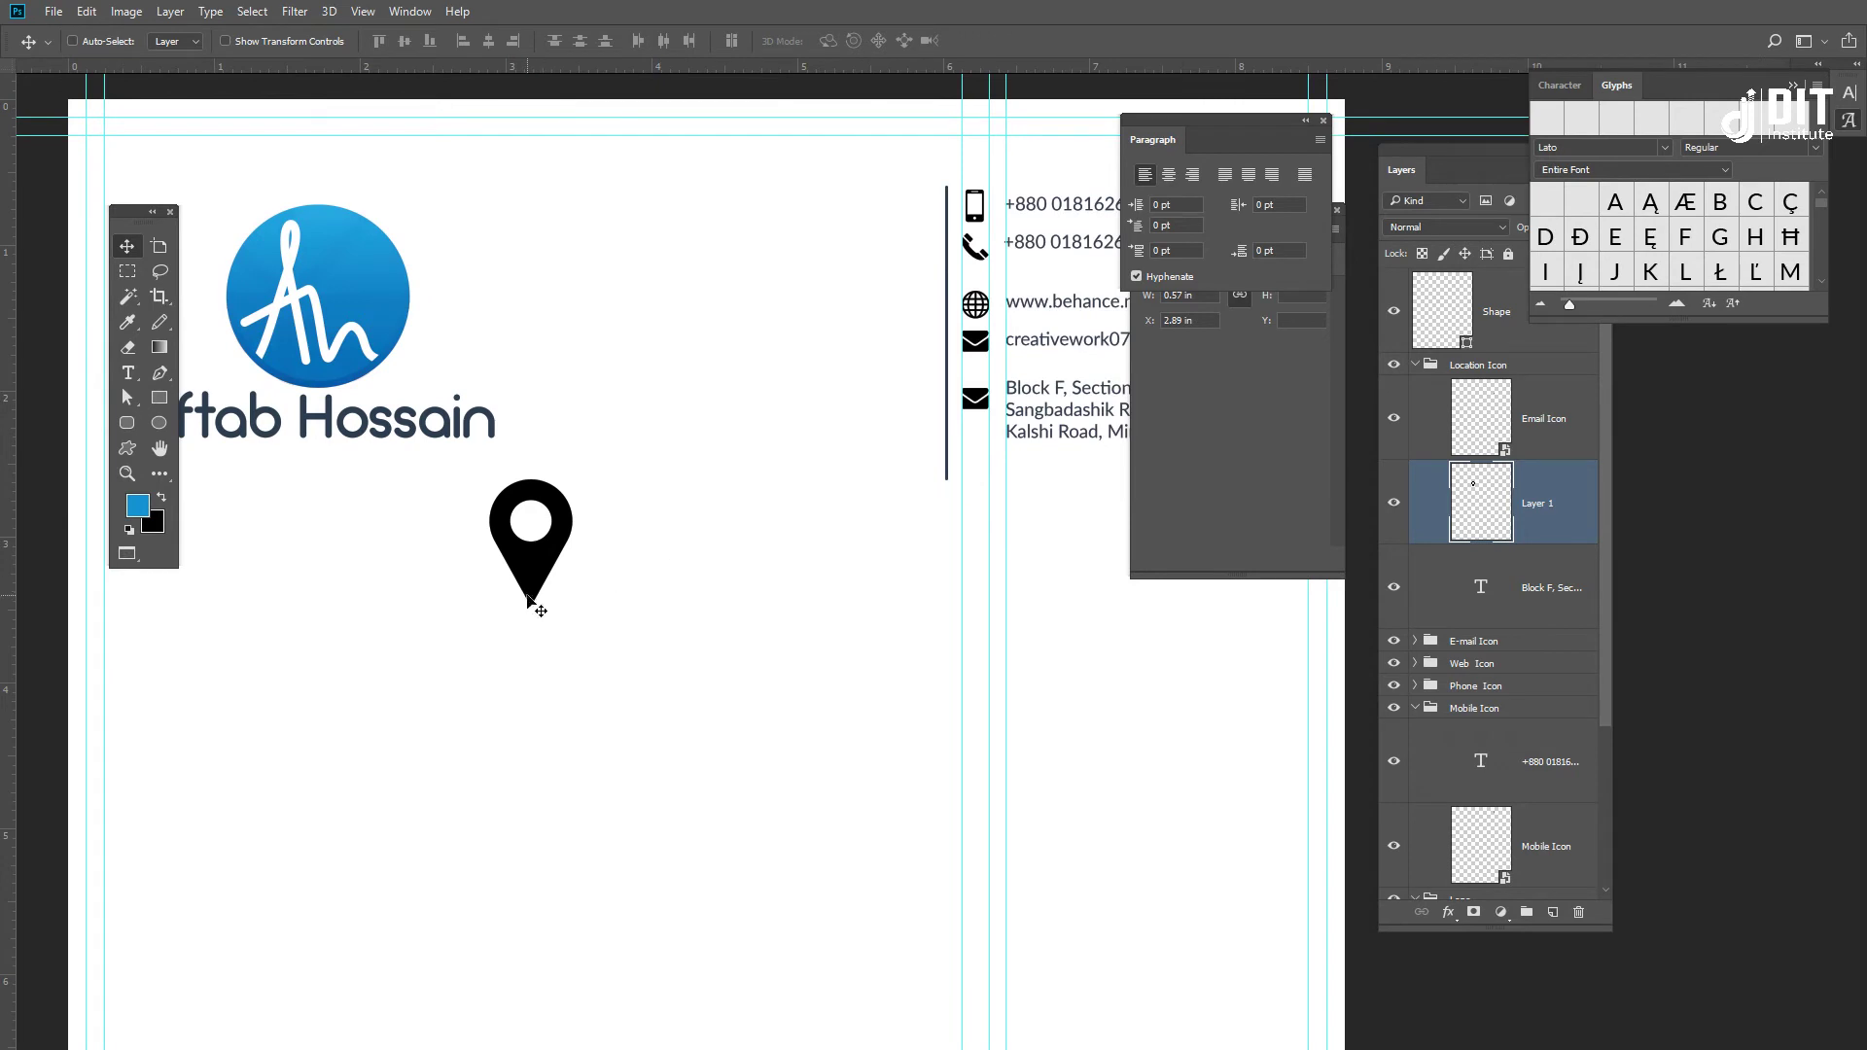
mouse_move(530, 601)
left_mouse_down()
mouse_move(725, 496)
mouse_move(719, 556)
left_mouse_up()
Convert the pin layer to a smart object and rename it Location Icon
right_click(1490, 506)
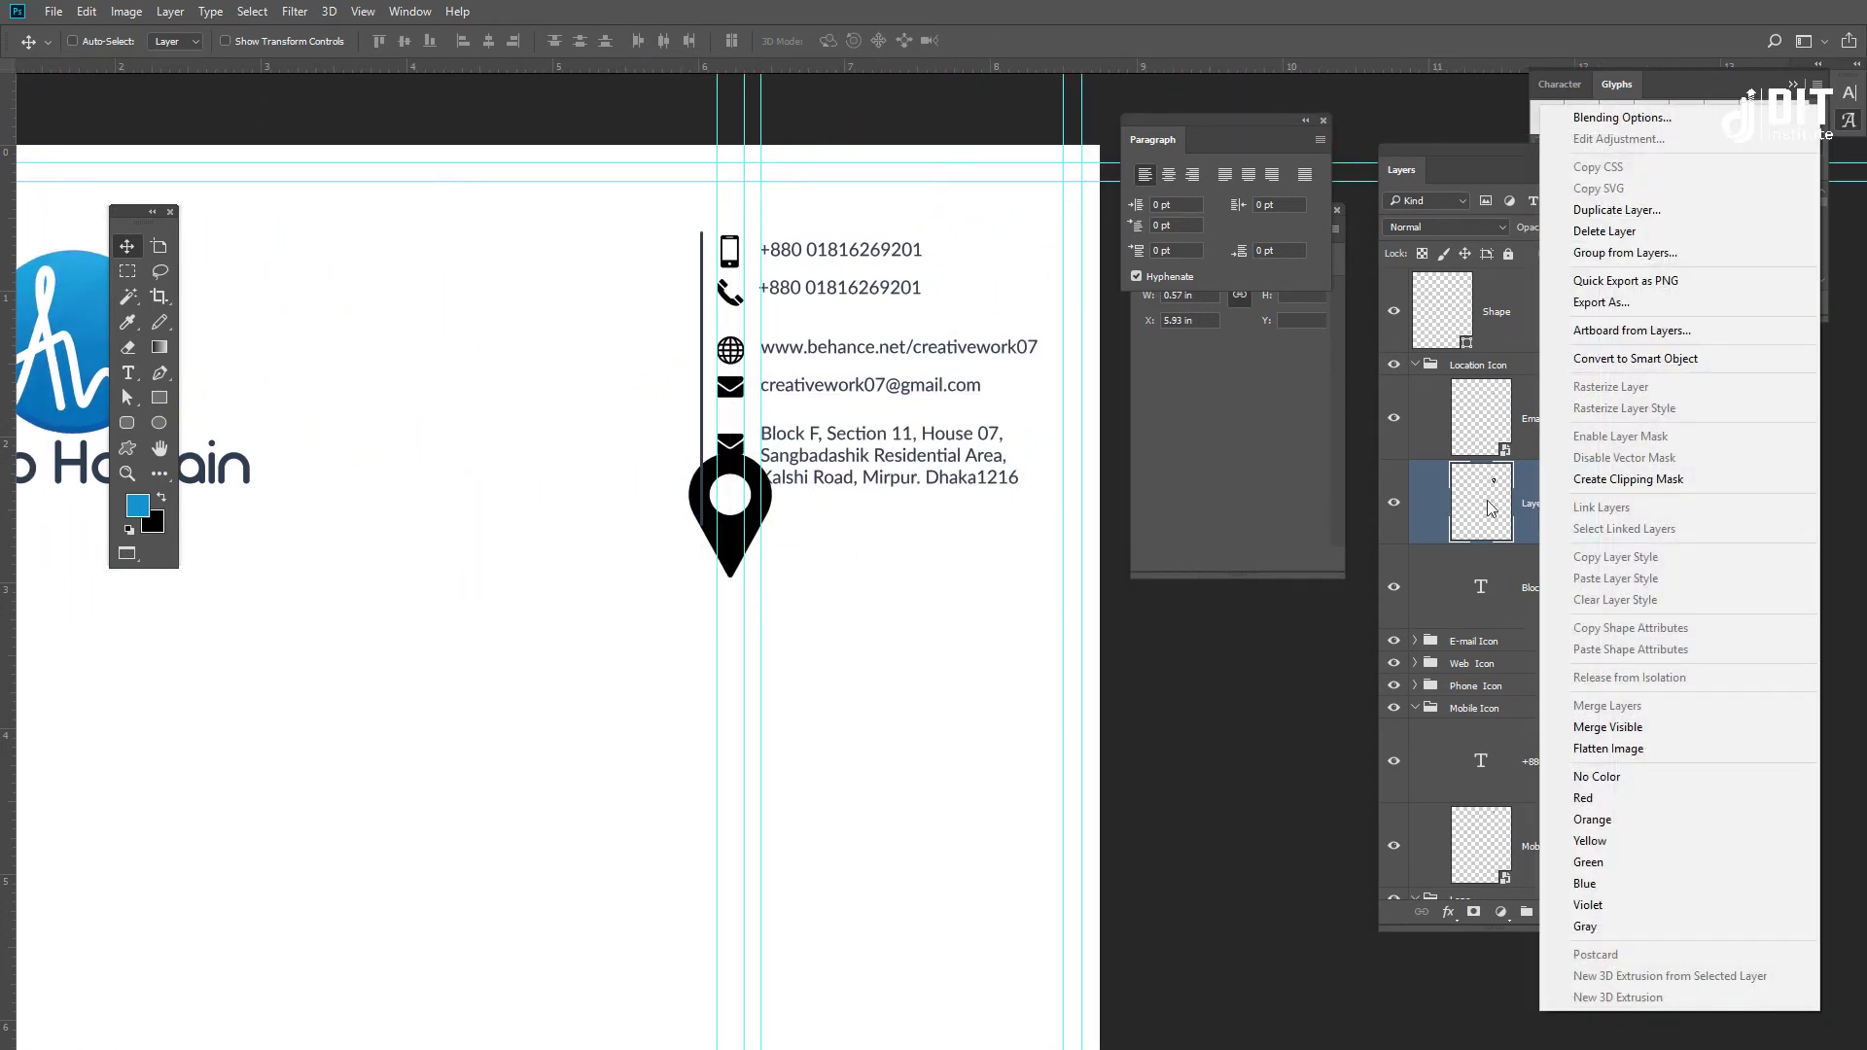
left_click(1605, 359)
double_click(1553, 503)
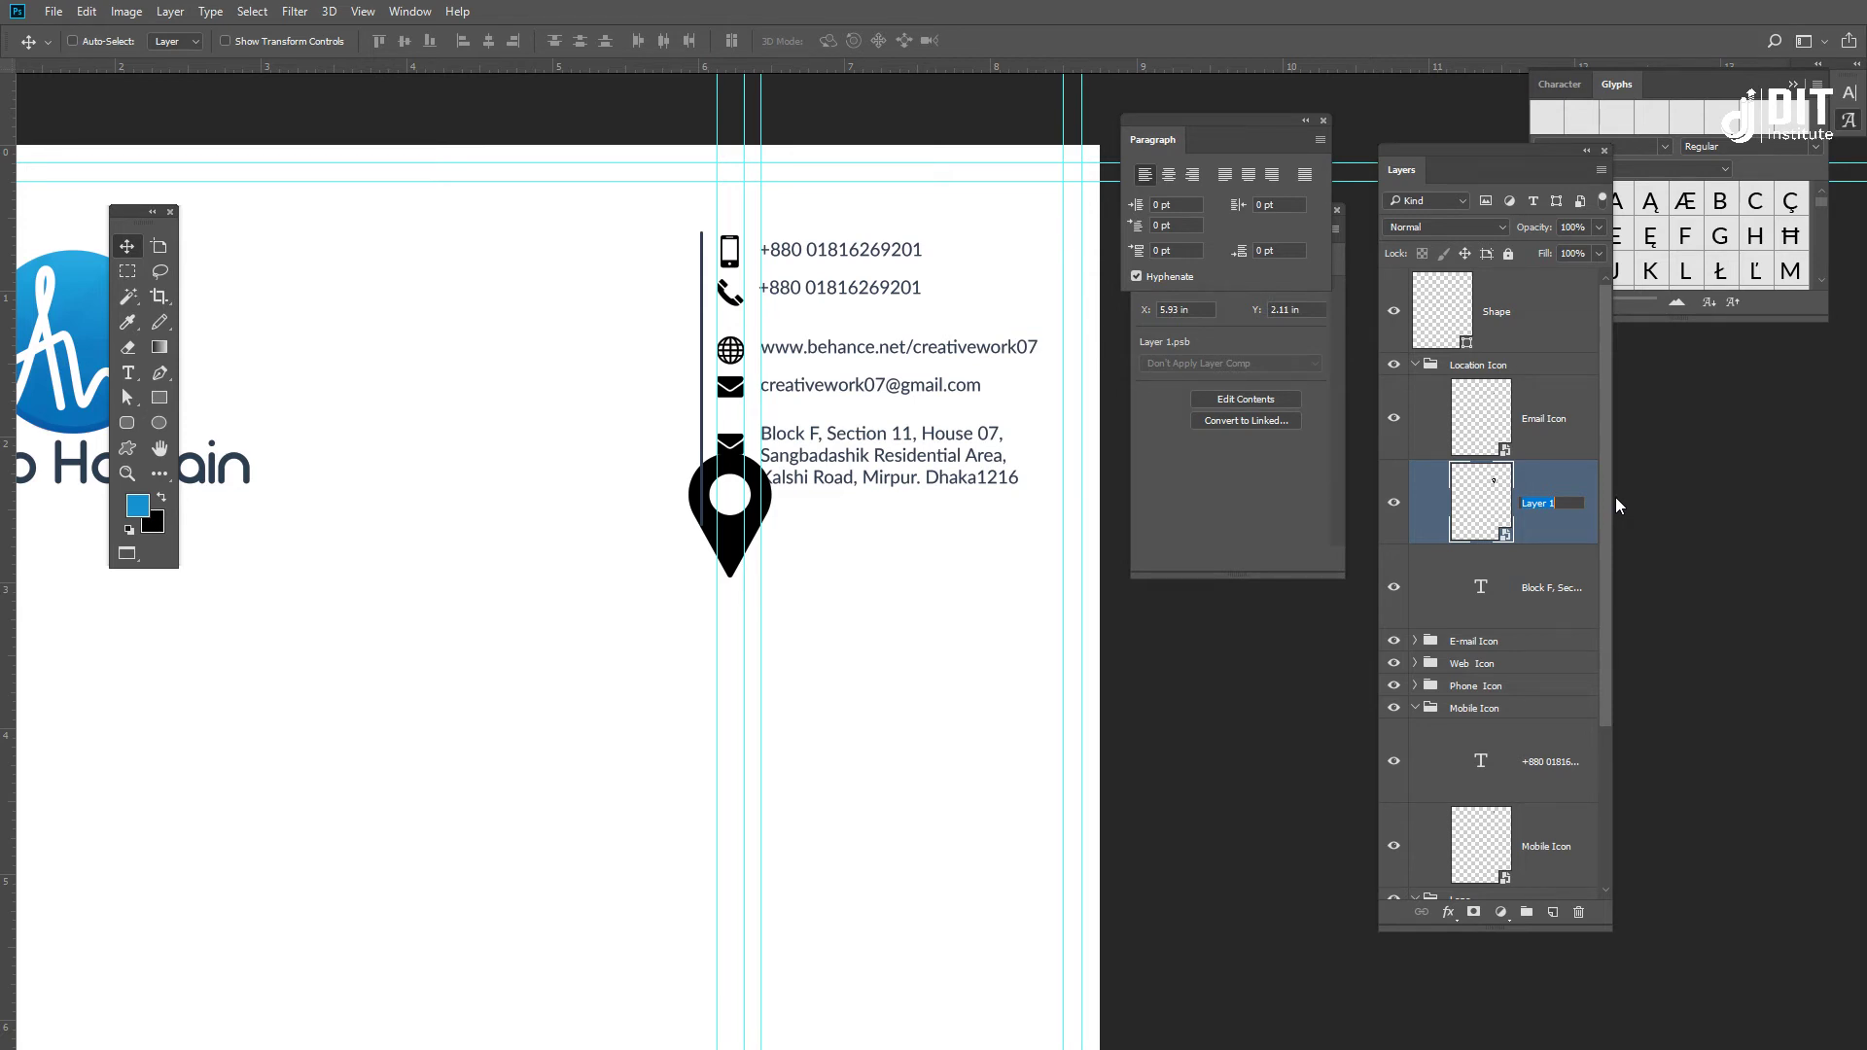
type("Location Icon")
key("Return")
key("ctrl+minus")
Delete the stray envelope icon layer and scale the location pin down to about 34%
left_click(1546, 428)
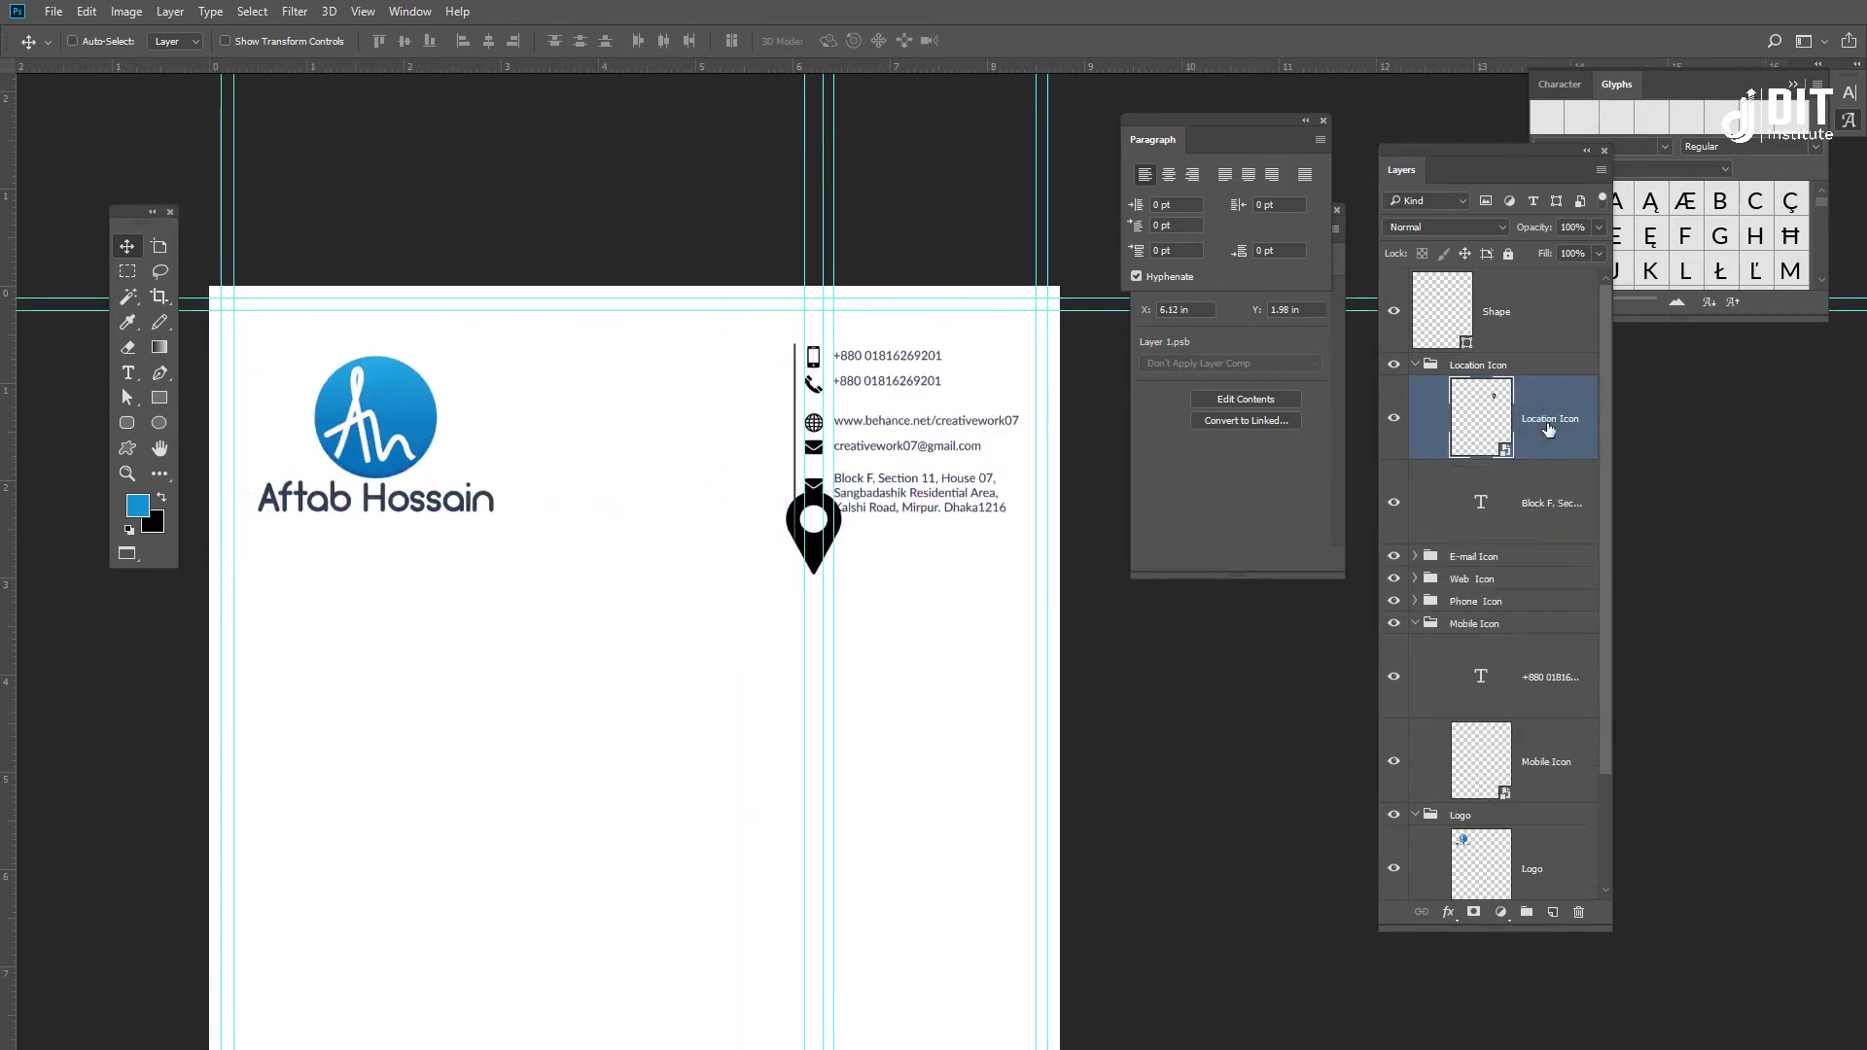
key("Delete")
key("ctrl+plus")
key("ctrl+plus")
scroll(768, 622, "up", 3)
scroll(730, 601, "right", 2)
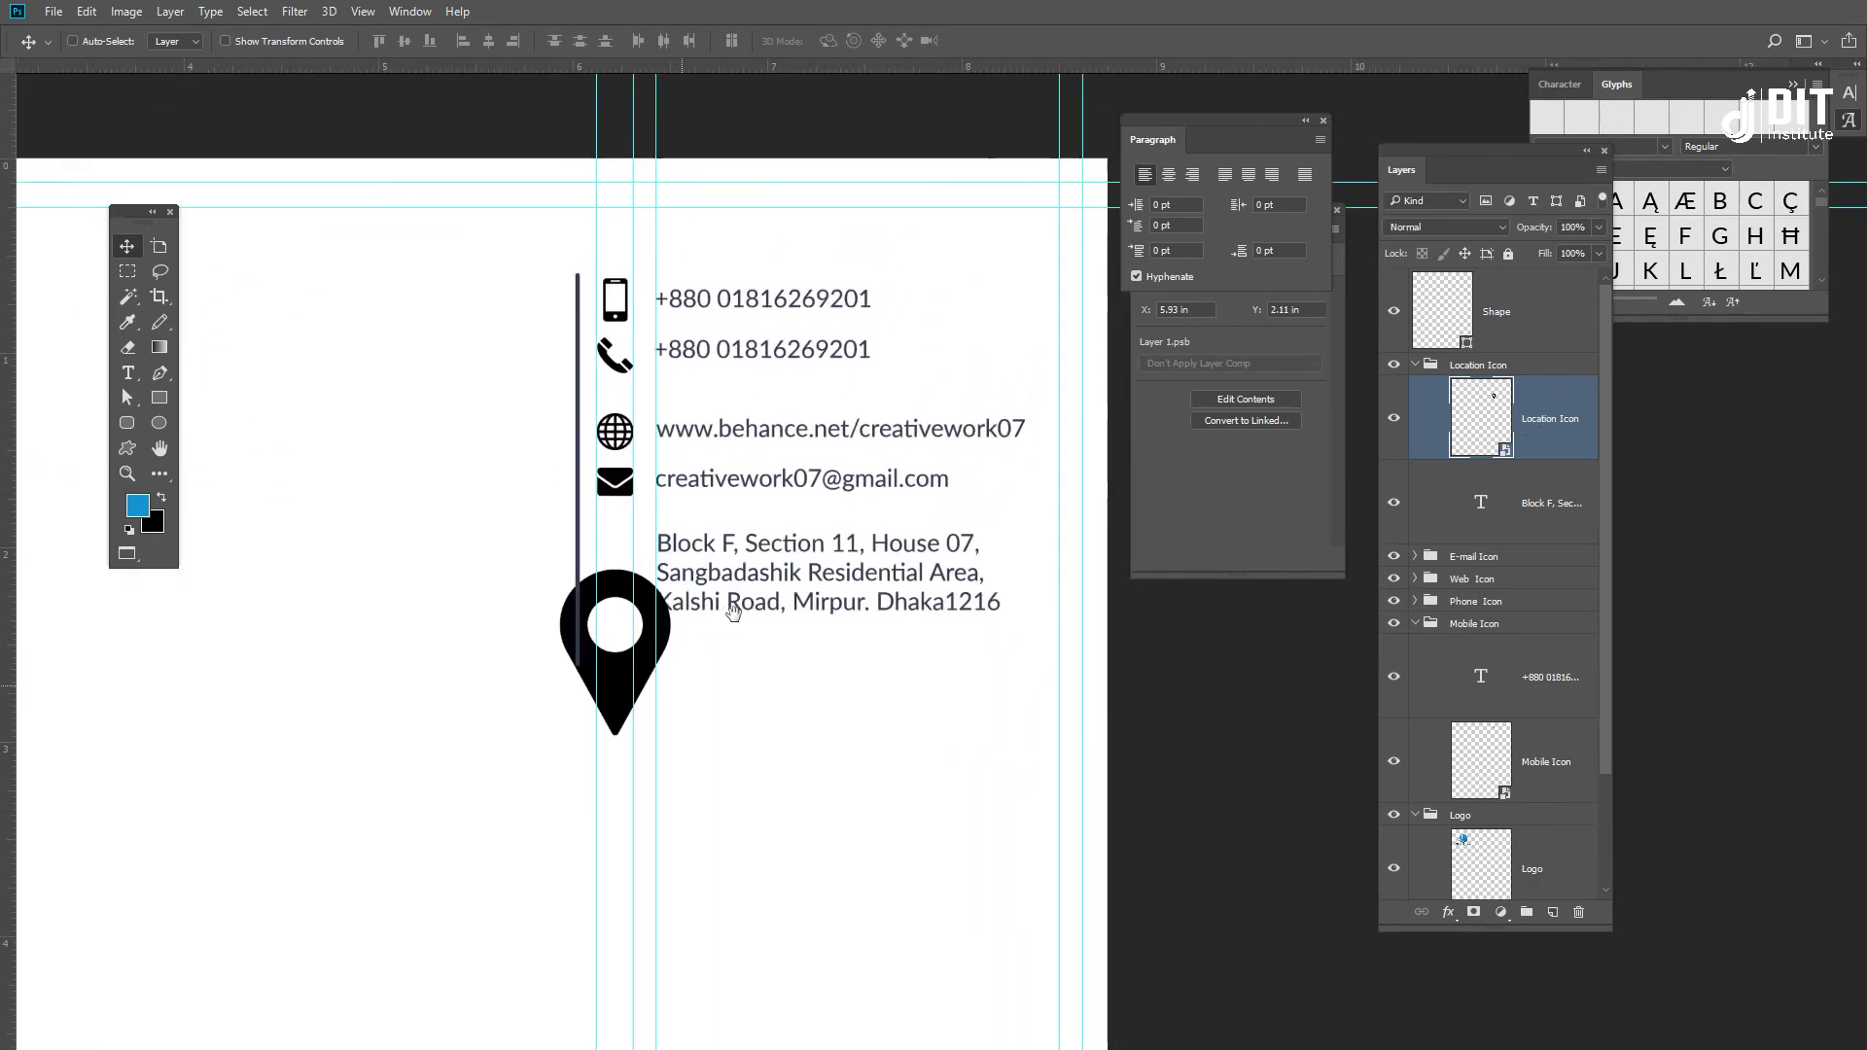
key("ctrl+t")
left_click_drag(677, 739, 637, 683)
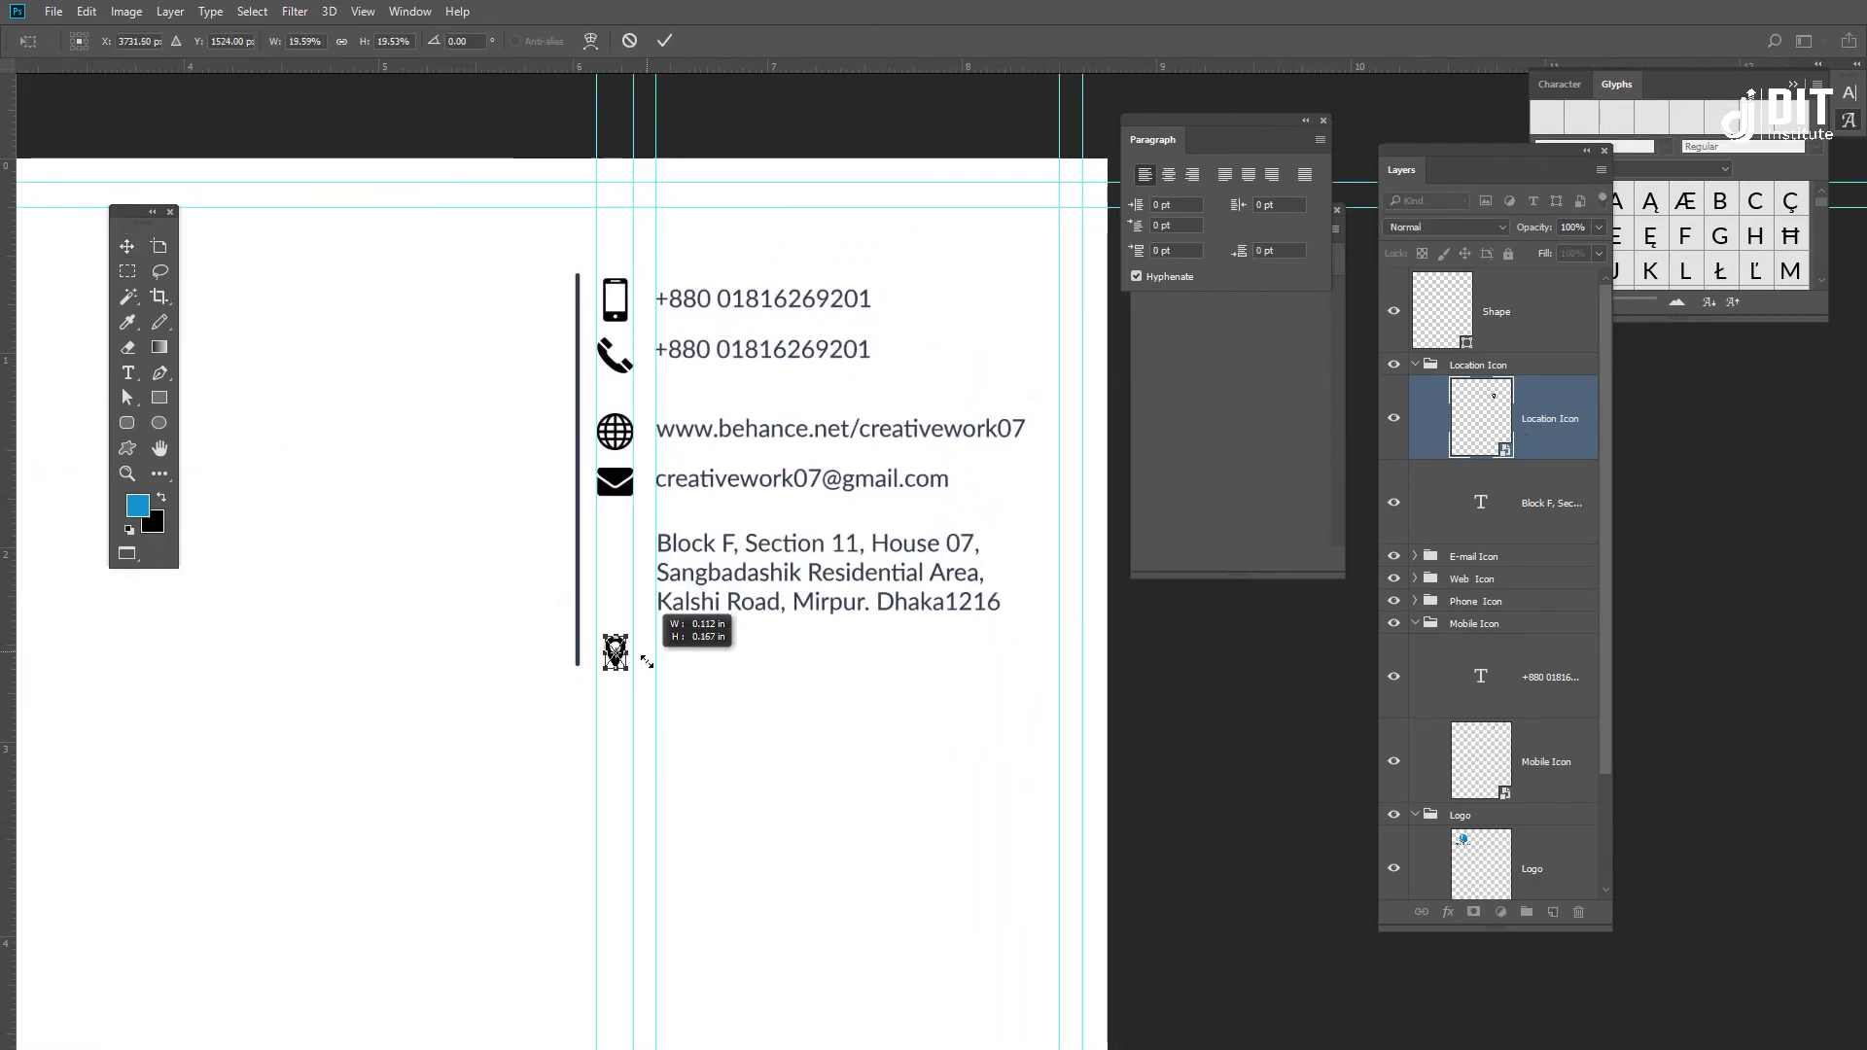
key("Return")
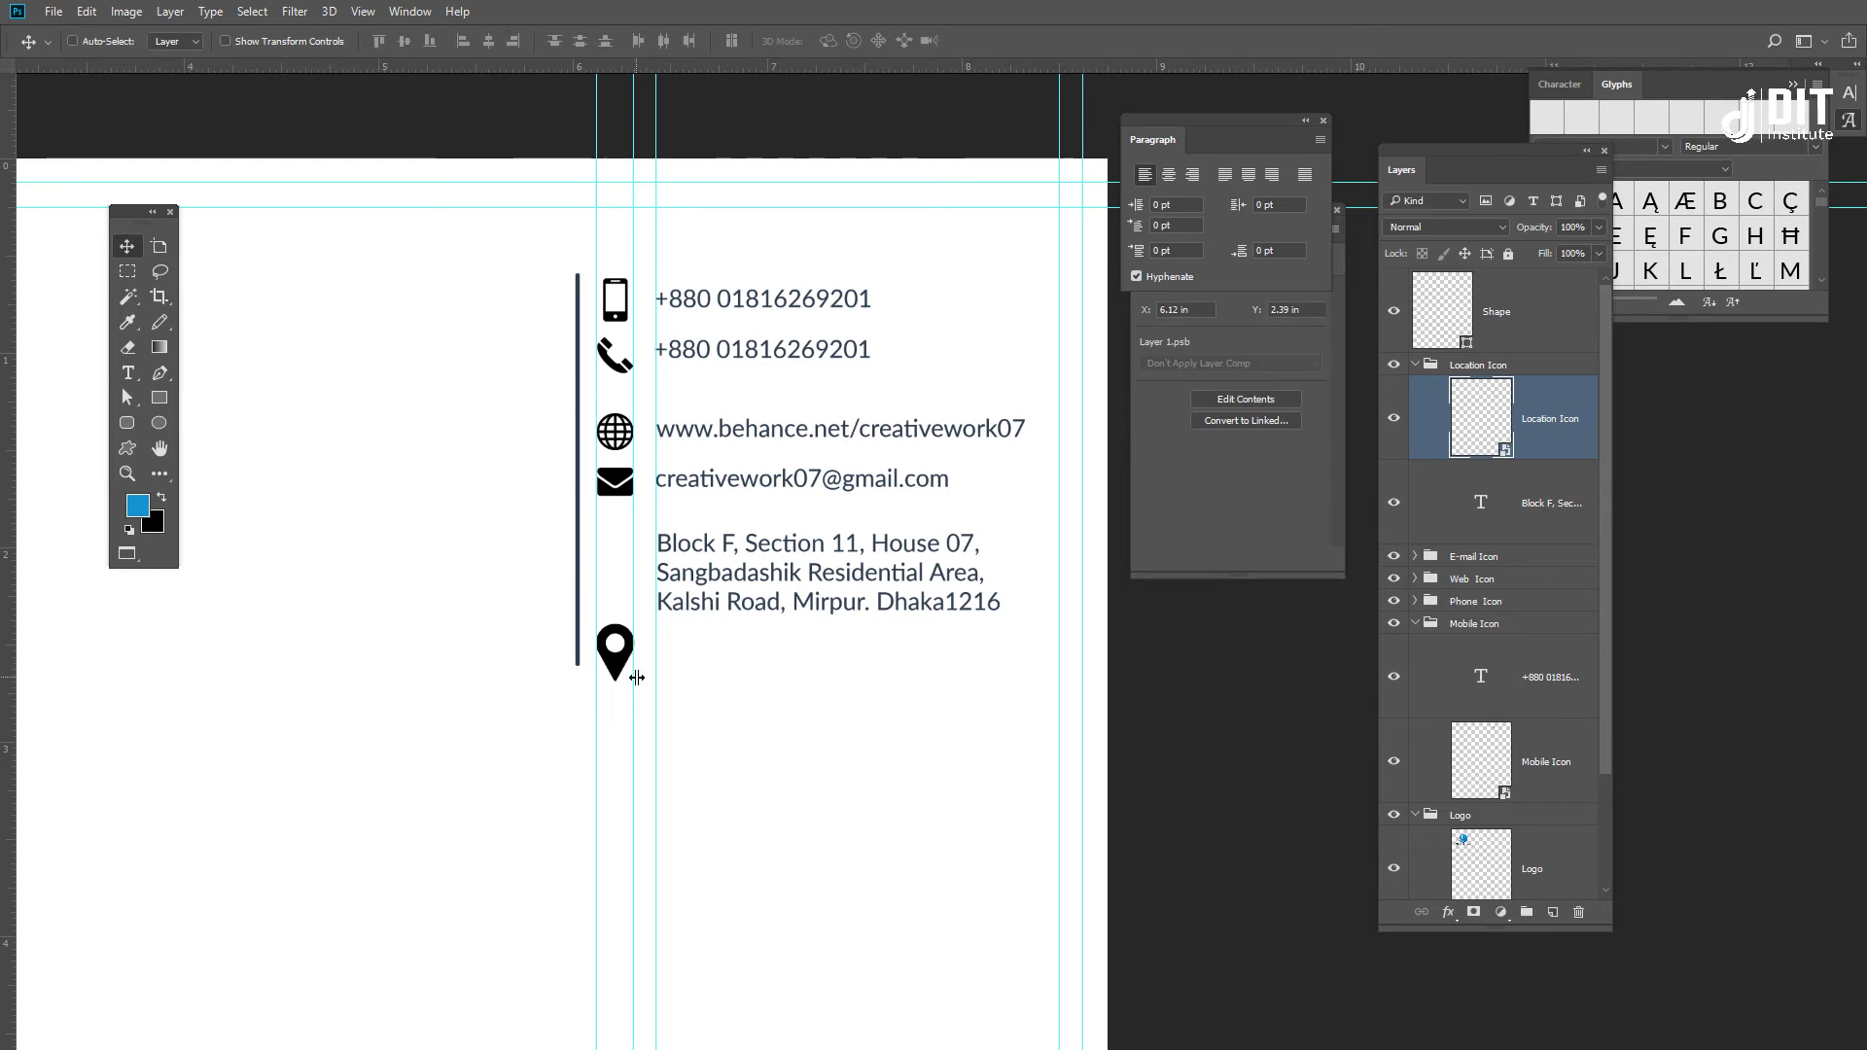
Nudge the pin up level with the address, then switch to the Facebook browser window
left_click_drag(633, 679, 664, 671)
key("Up")
key("Up")
key("Up")
key("Up")
key("Up")
key("Up")
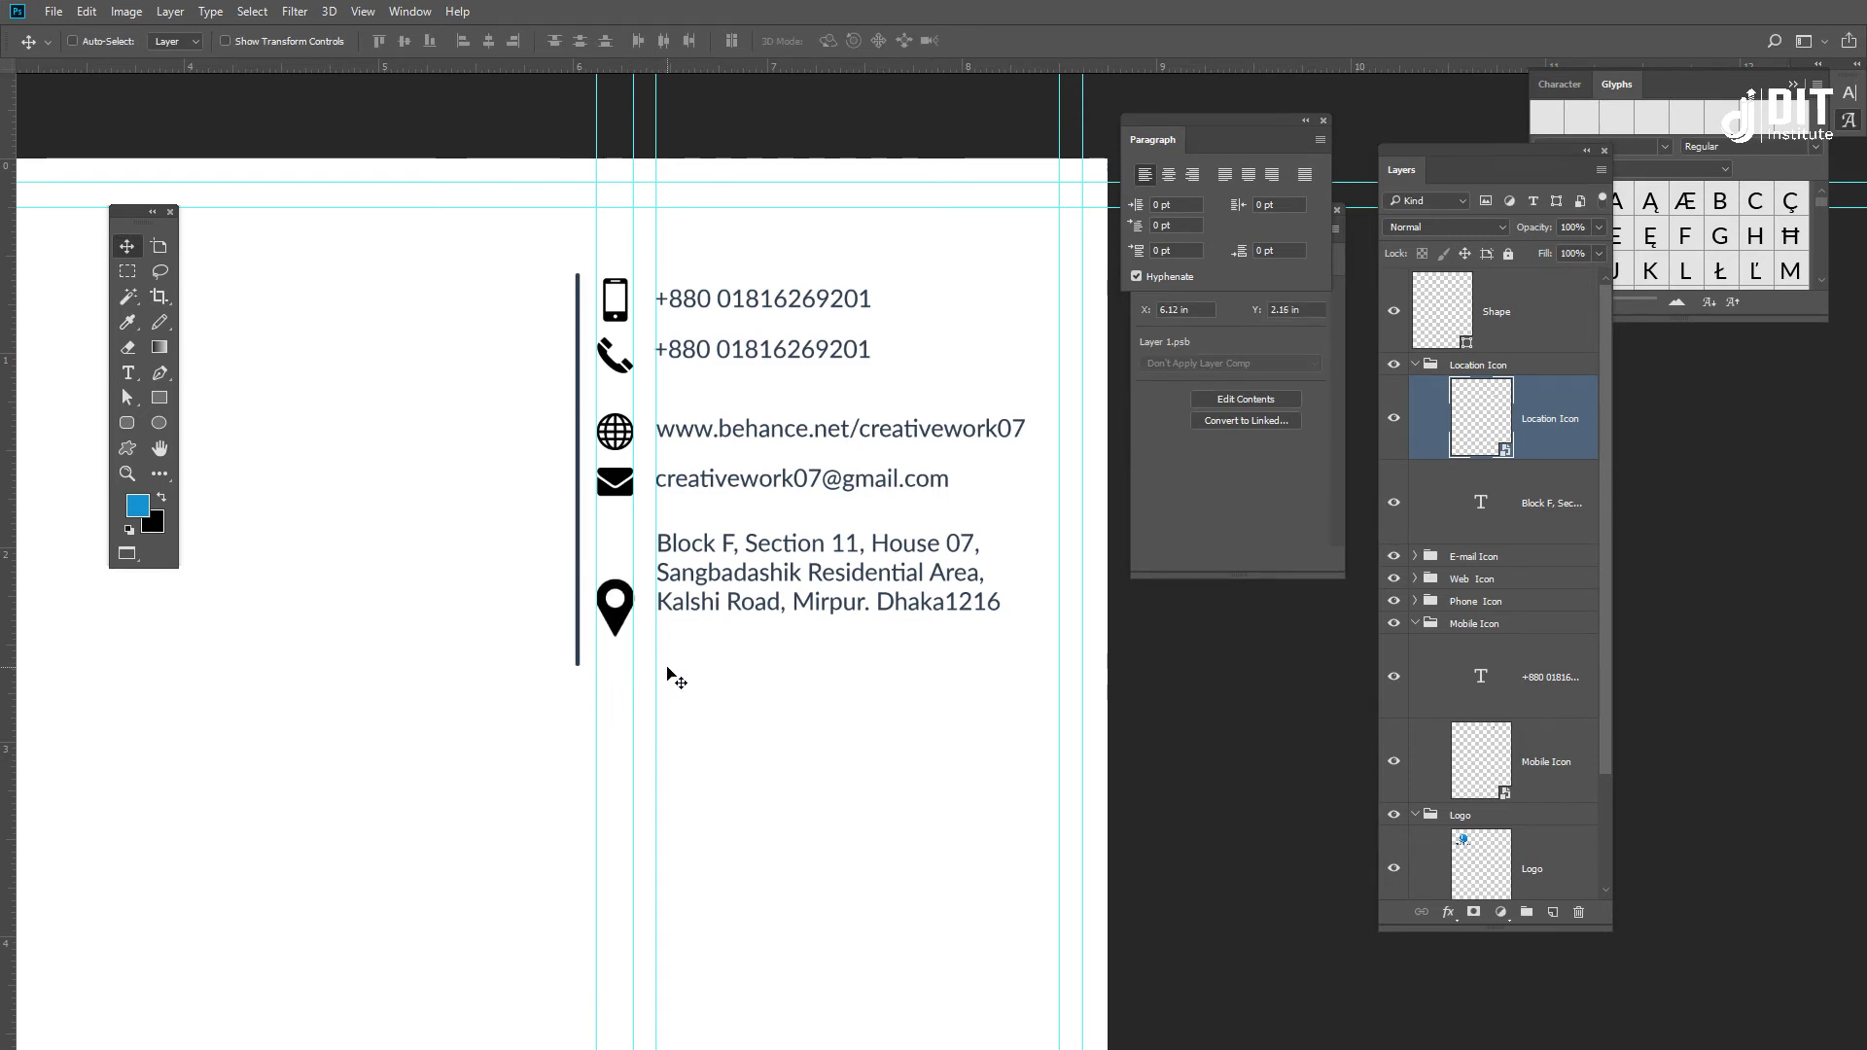
key("Up")
key("Up")
key("Up")
key("f")
key("f")
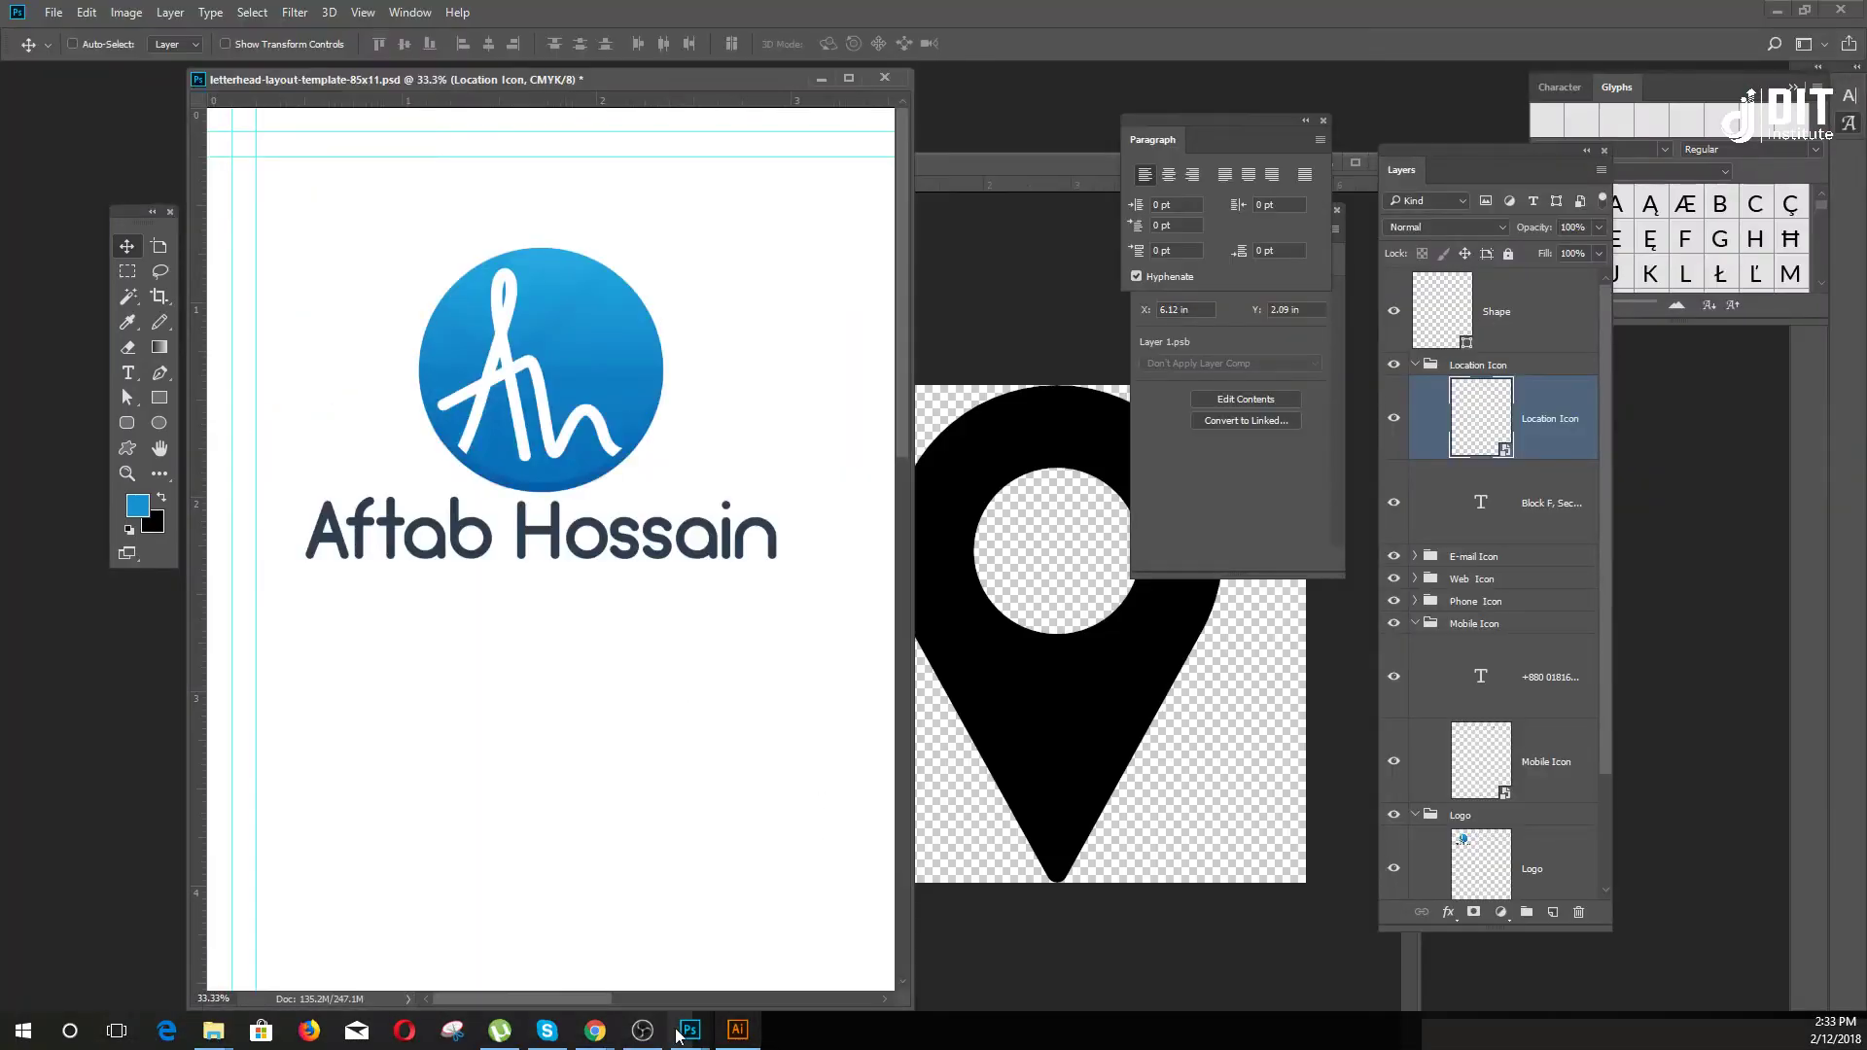
left_click(627, 972)
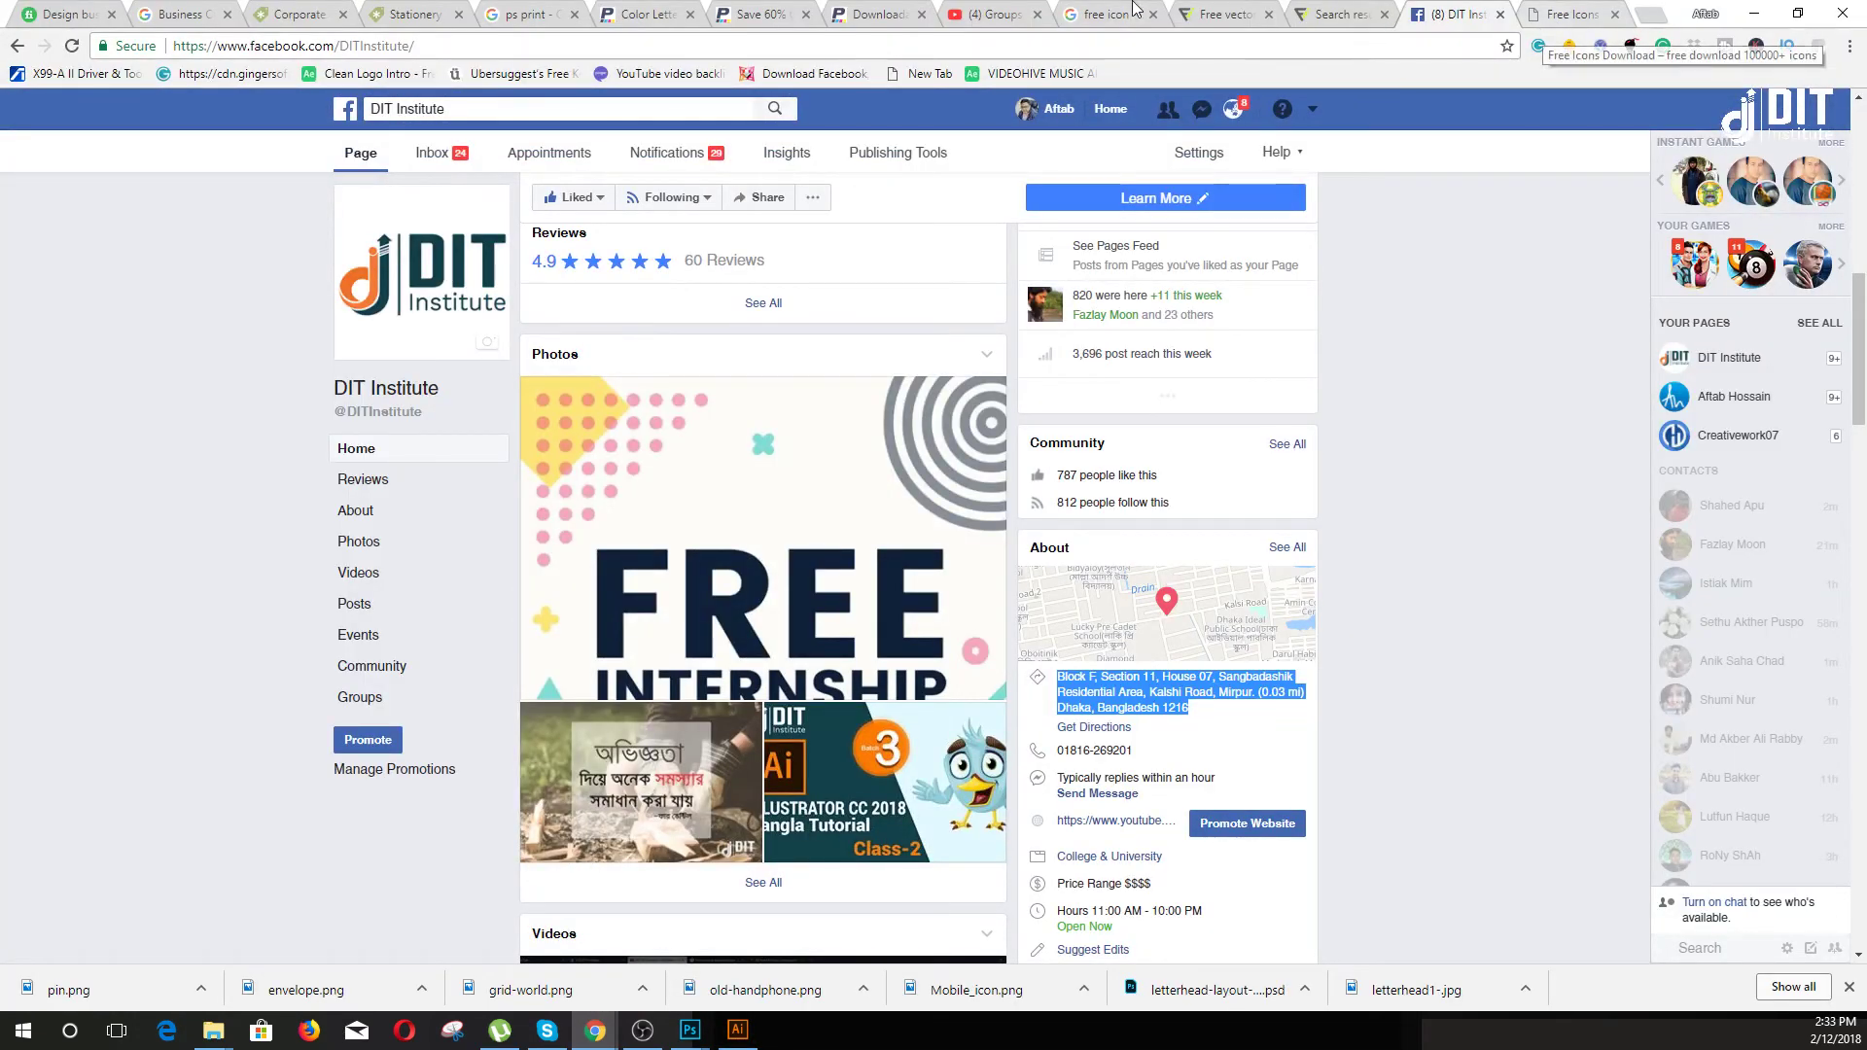
Switch to the YouTube tab showing the 'Groups in Photoshop' CC 2018 tutorial
left_click(1002, 14)
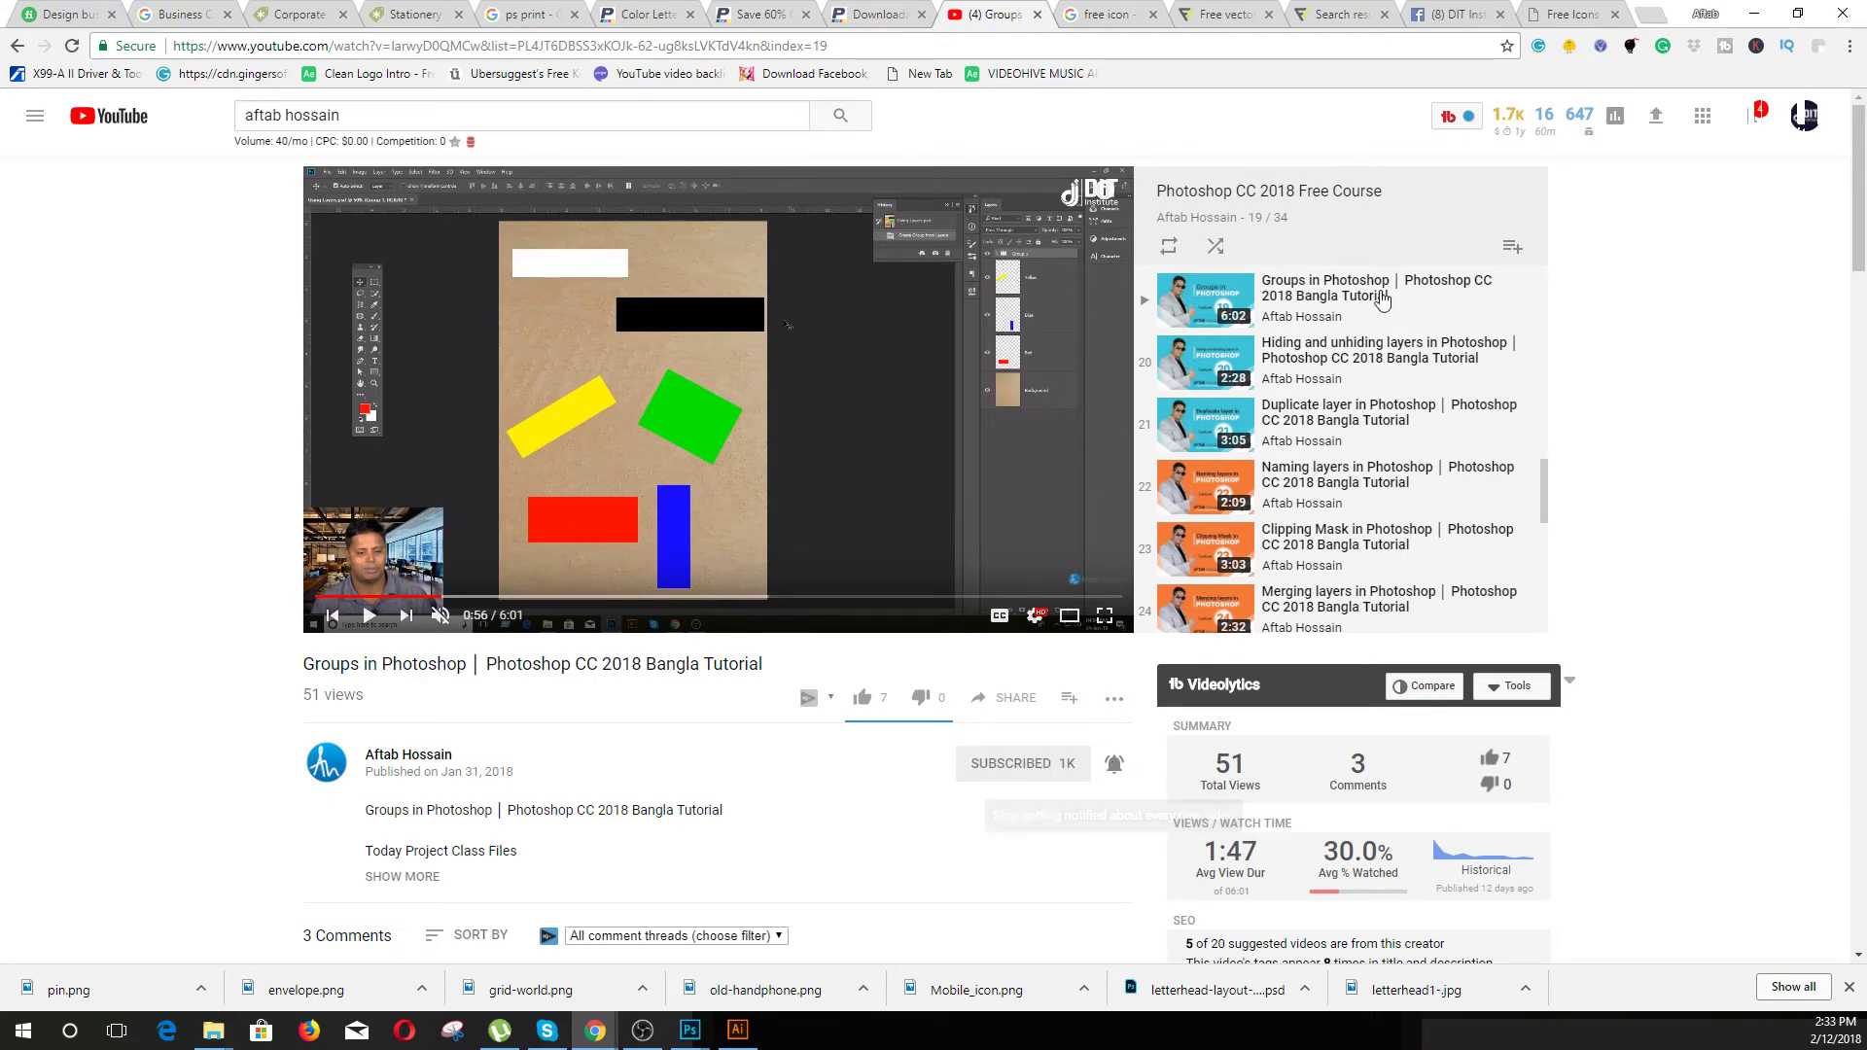
Open the 'Photoshop CC 2018 Free Course' playlist from the channel's Playlists tab
scroll(1375, 366, "up", 5)
scroll(1375, 366, "up", 5)
scroll(1375, 365, "up", 2)
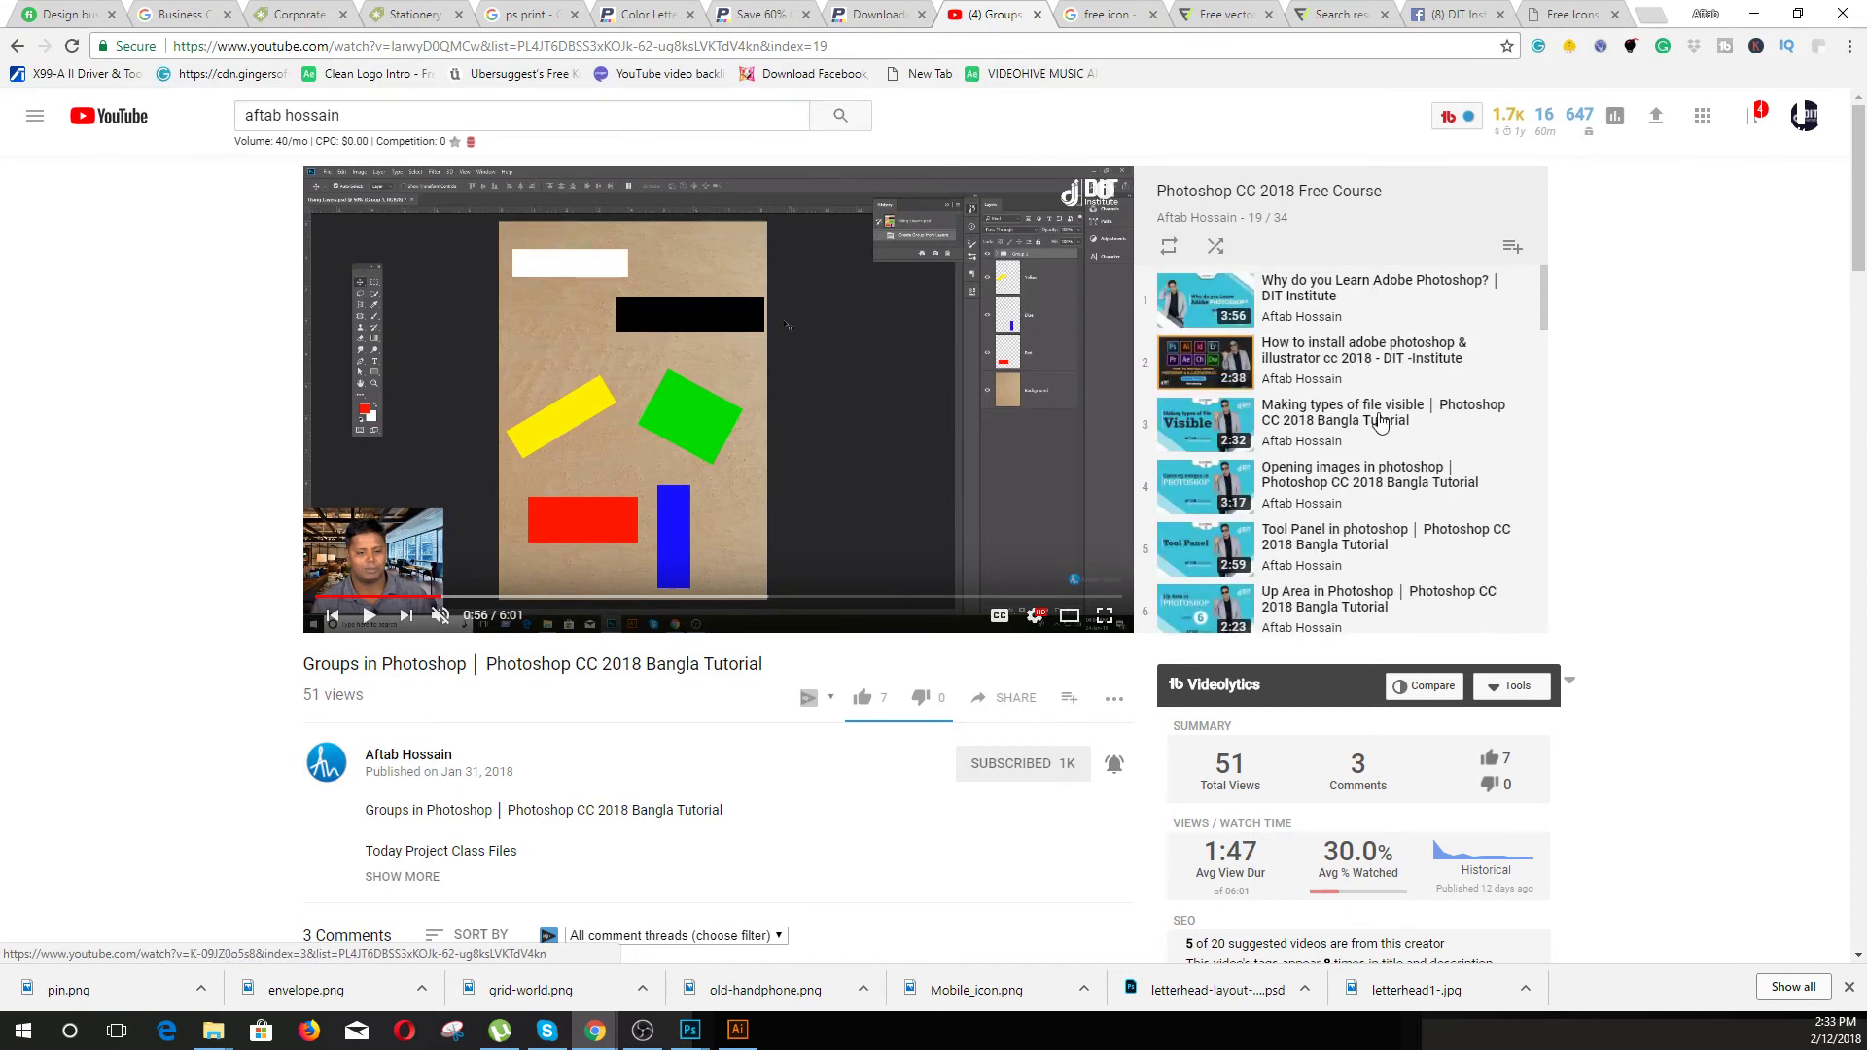
left_click(399, 763)
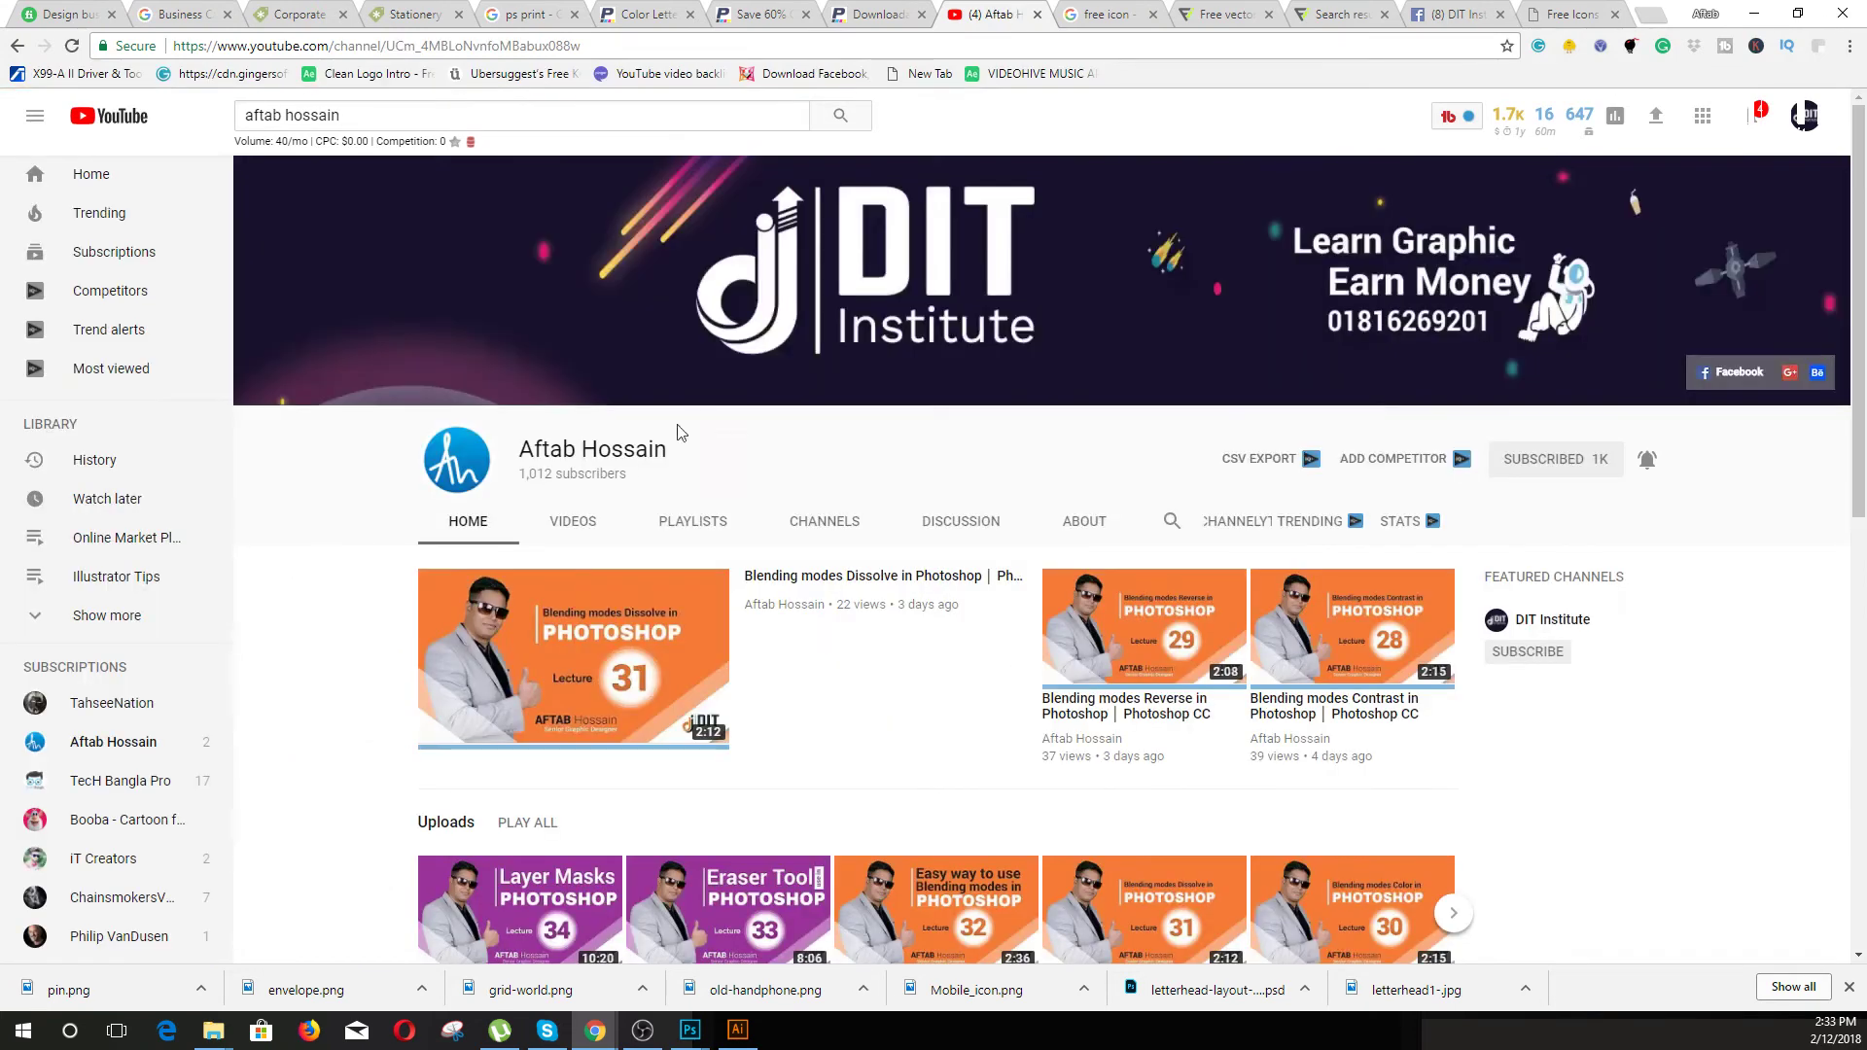
left_click(676, 530)
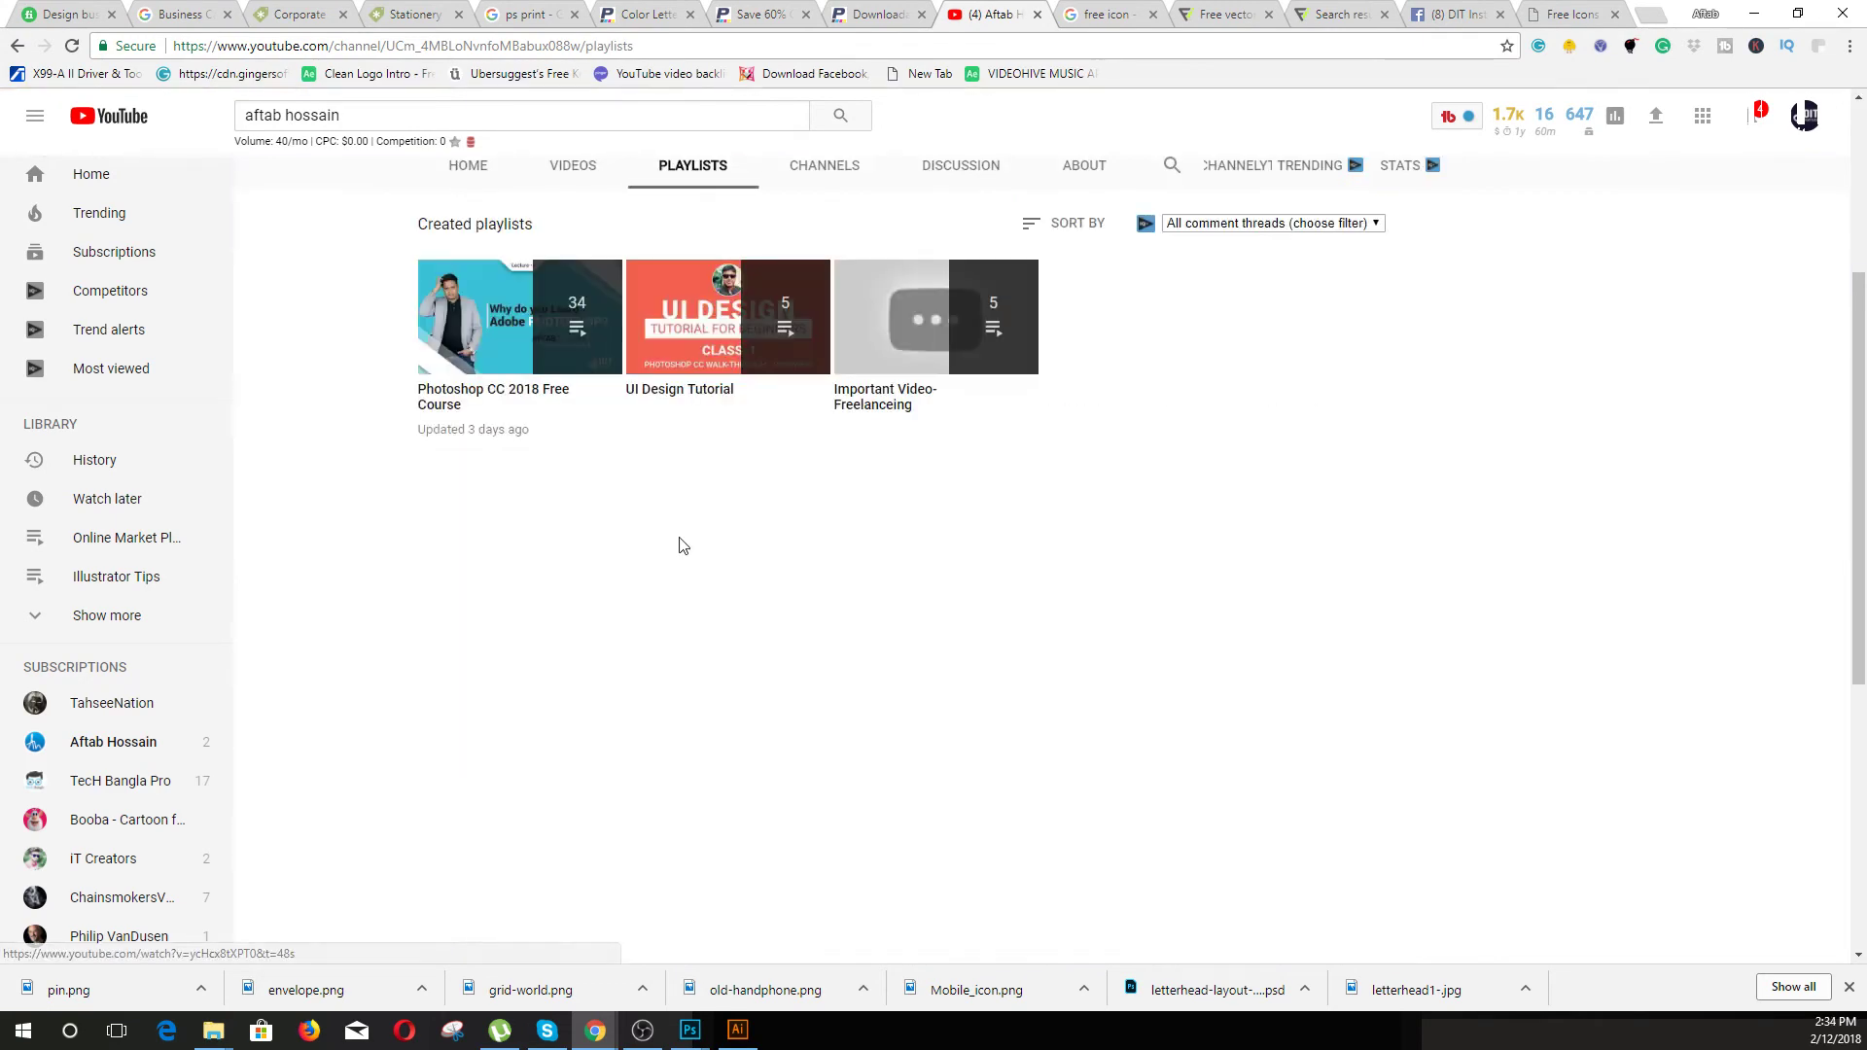
left_click(533, 402)
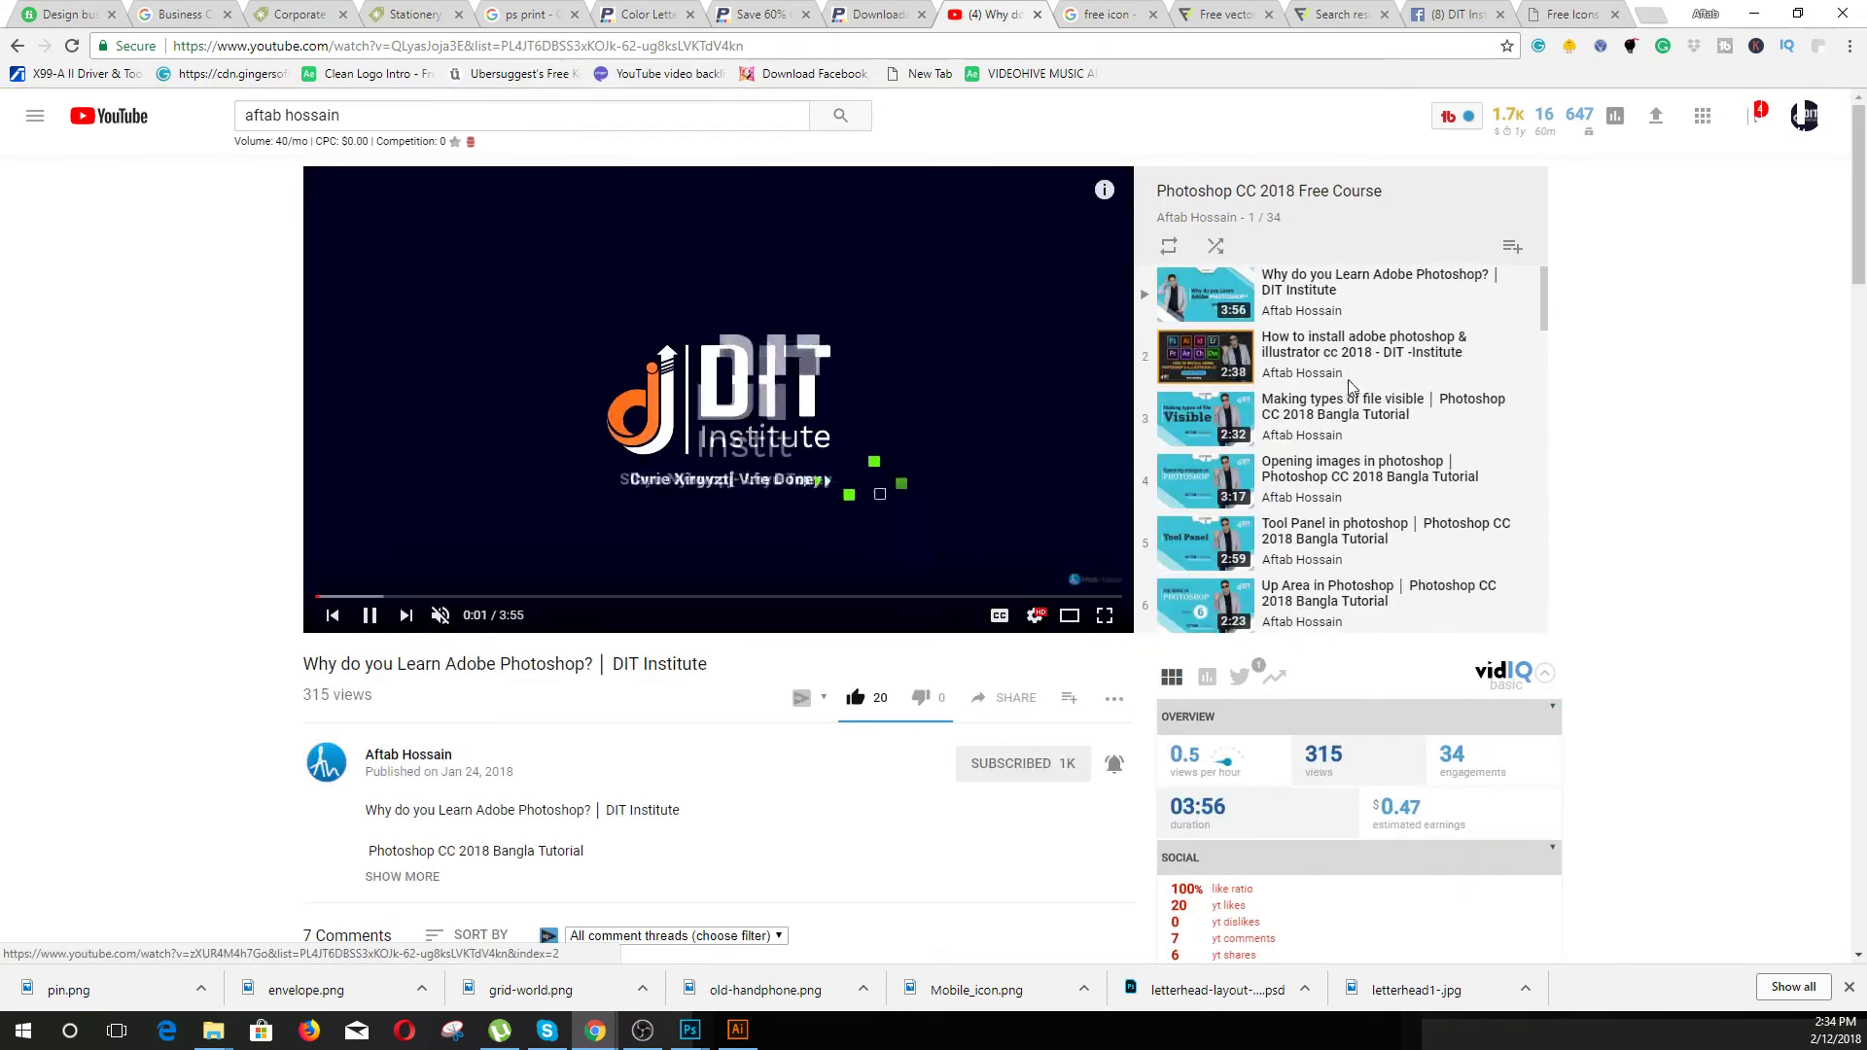
Scroll through the playlist, then minimize the browser to return to Photoshop
scroll(1348, 385, "down", 3)
scroll(1357, 387, "down", 5)
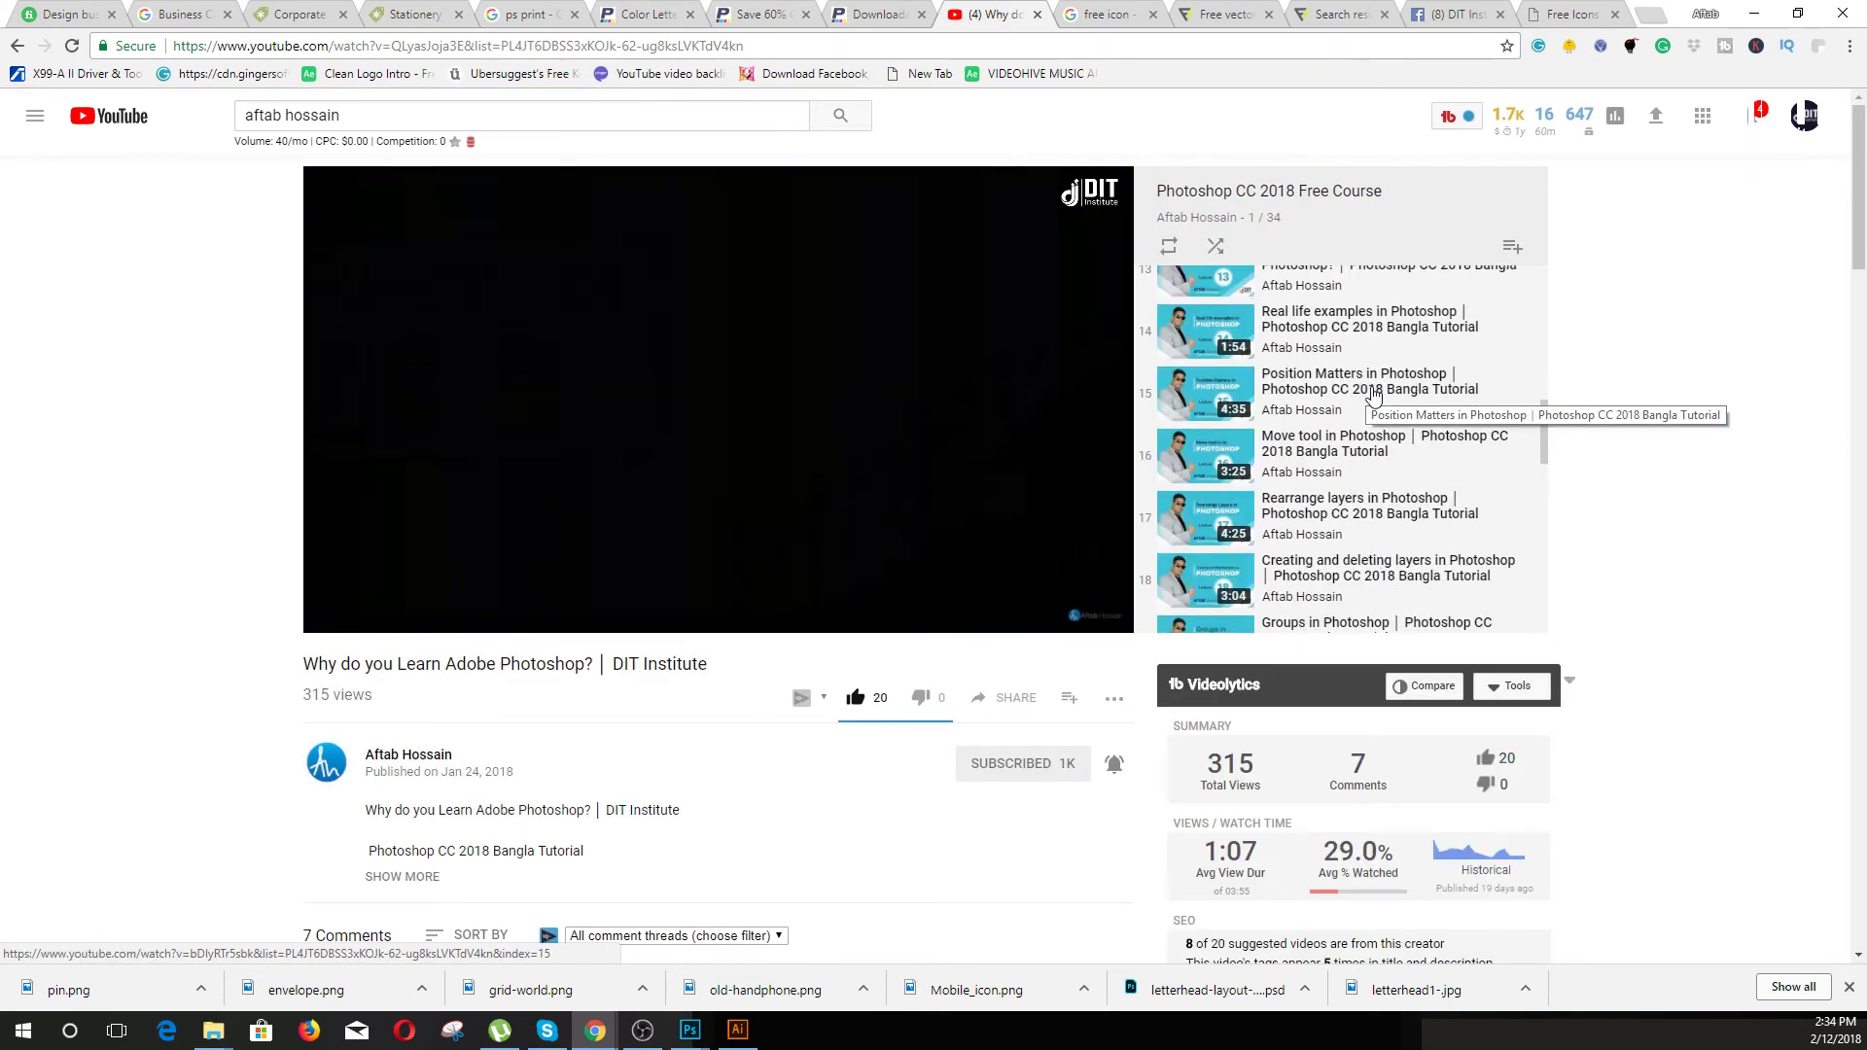
scroll(1371, 398, "down", 3)
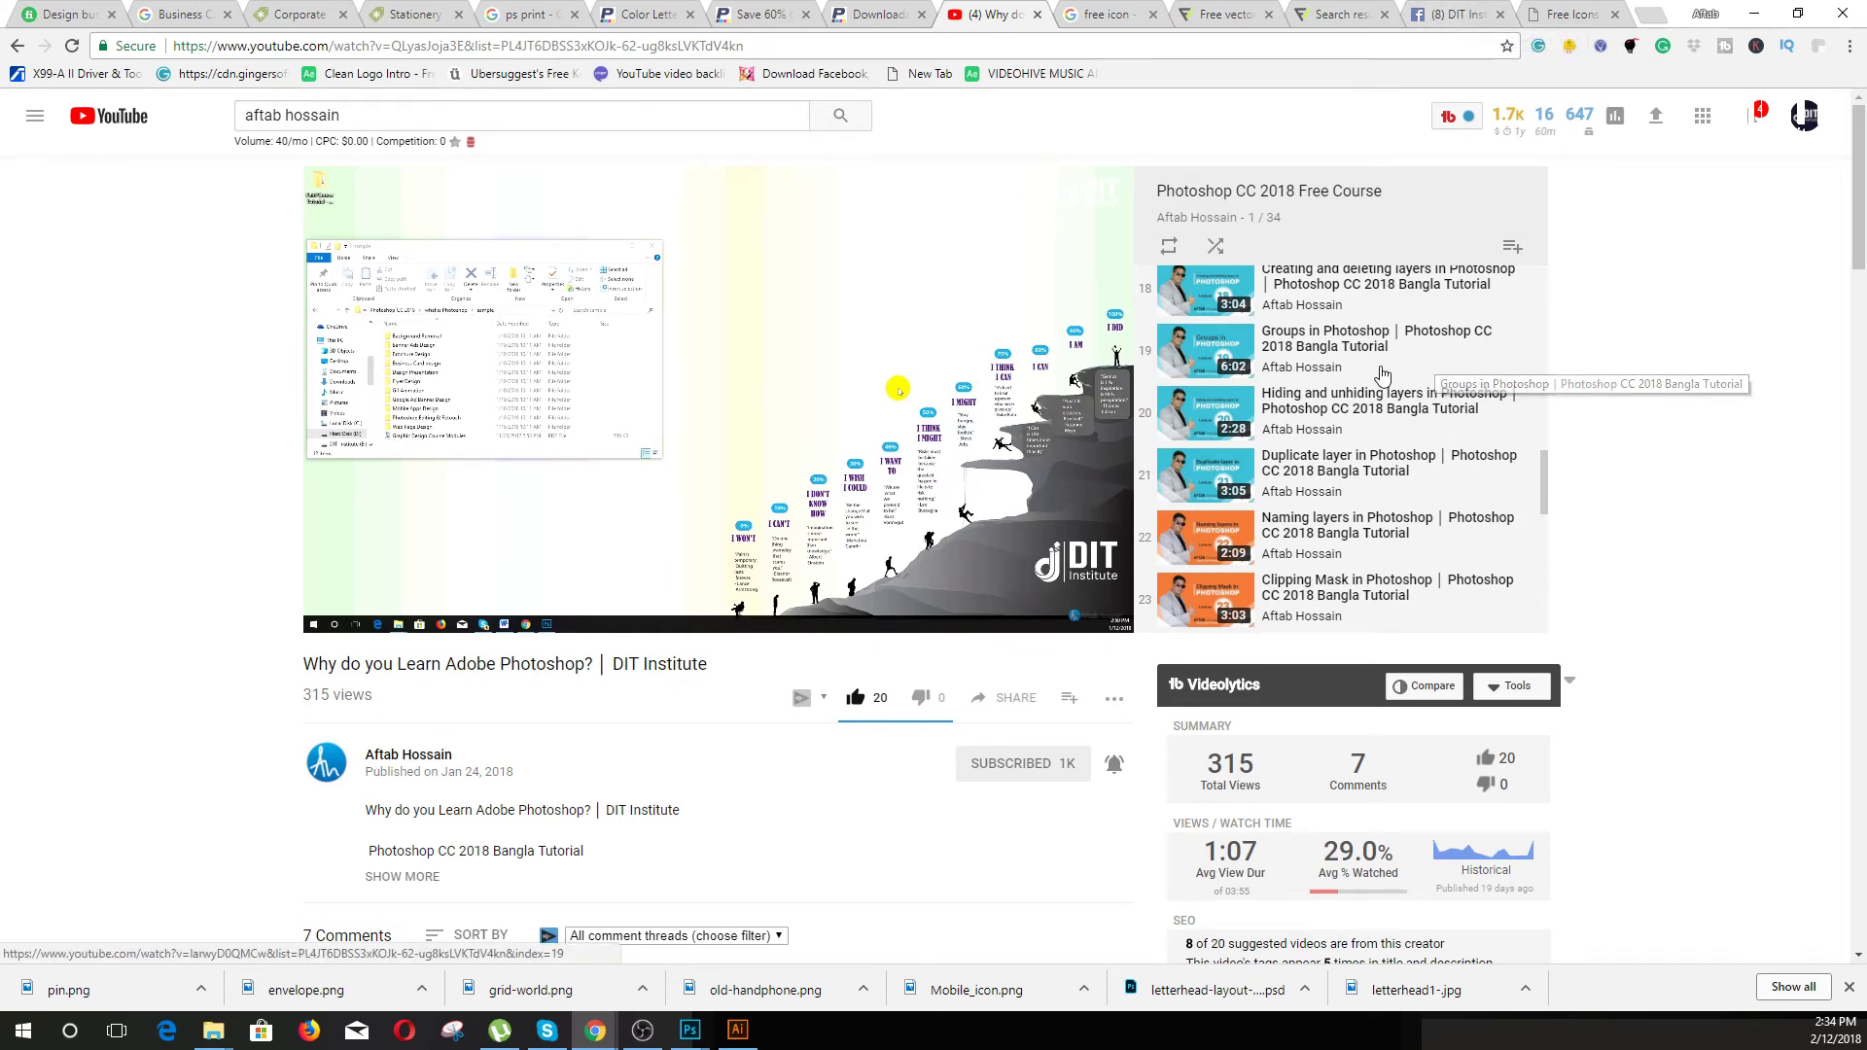
left_click(1754, 14)
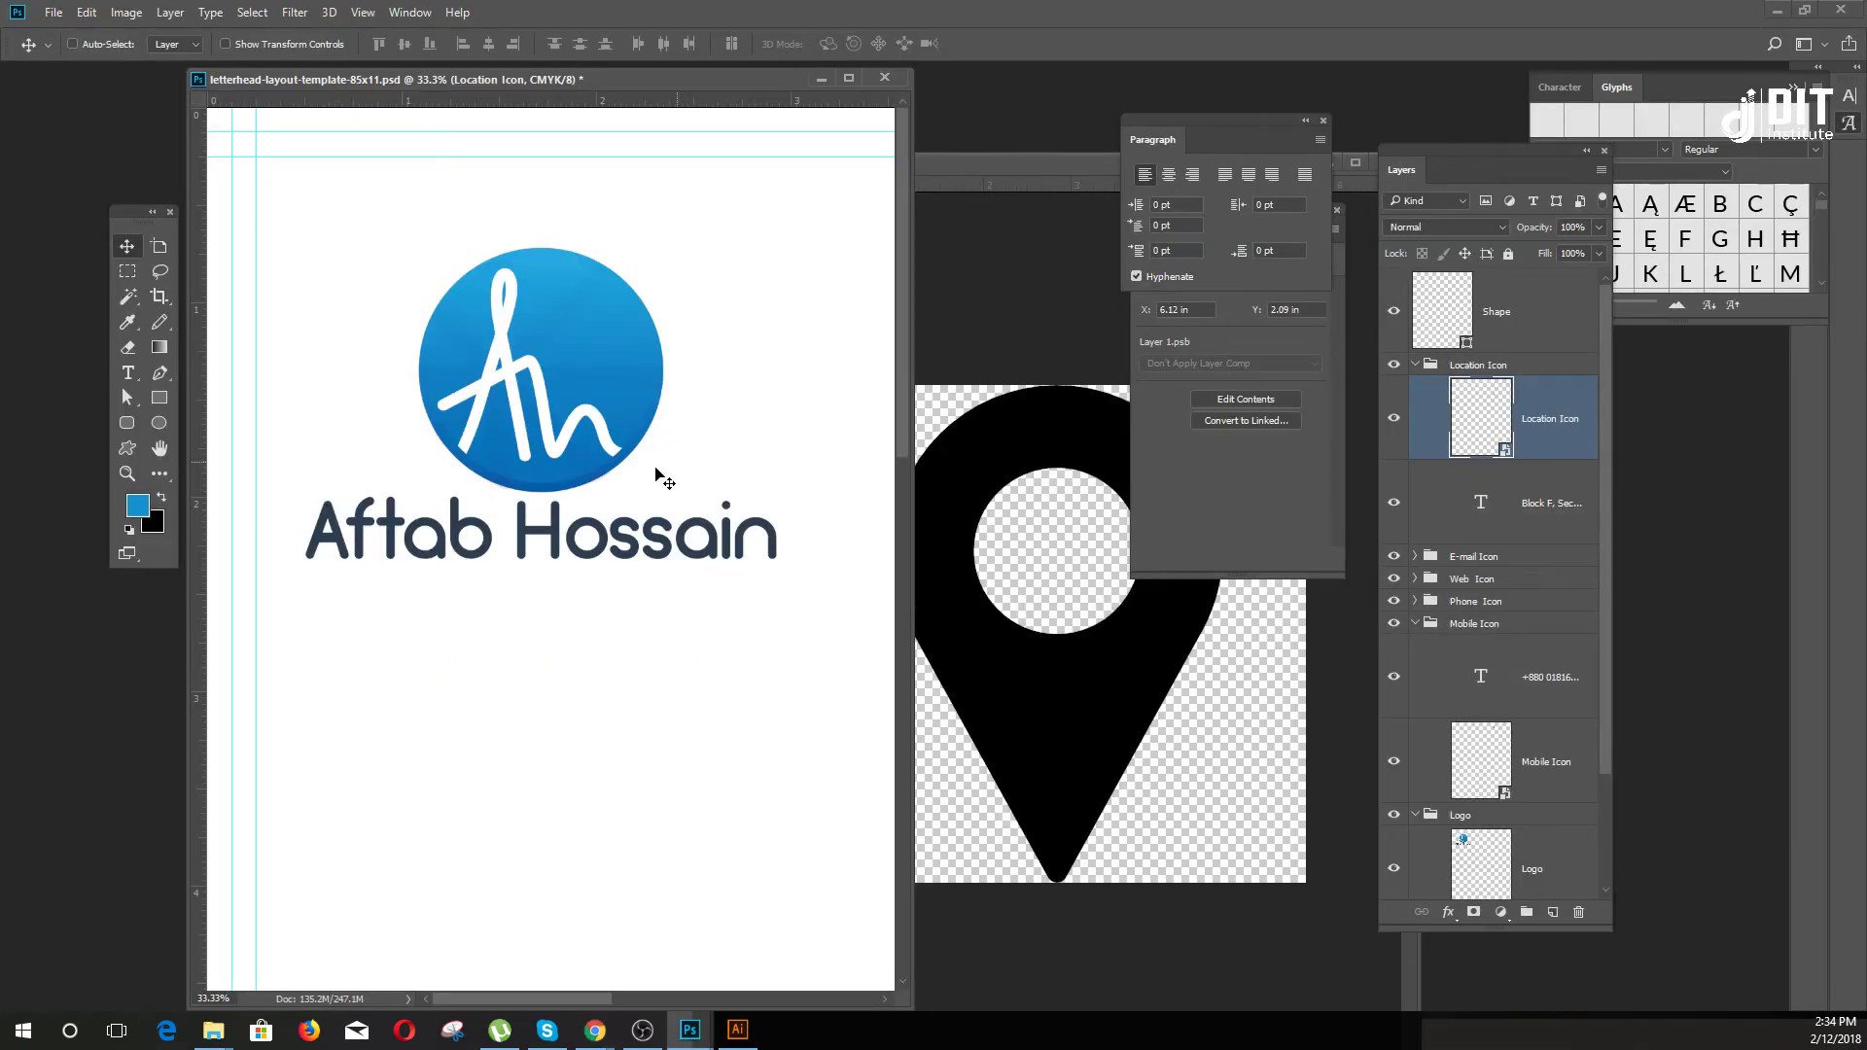
Shrink the location pin slightly and nudge it into line beside the three-line address
key("f")
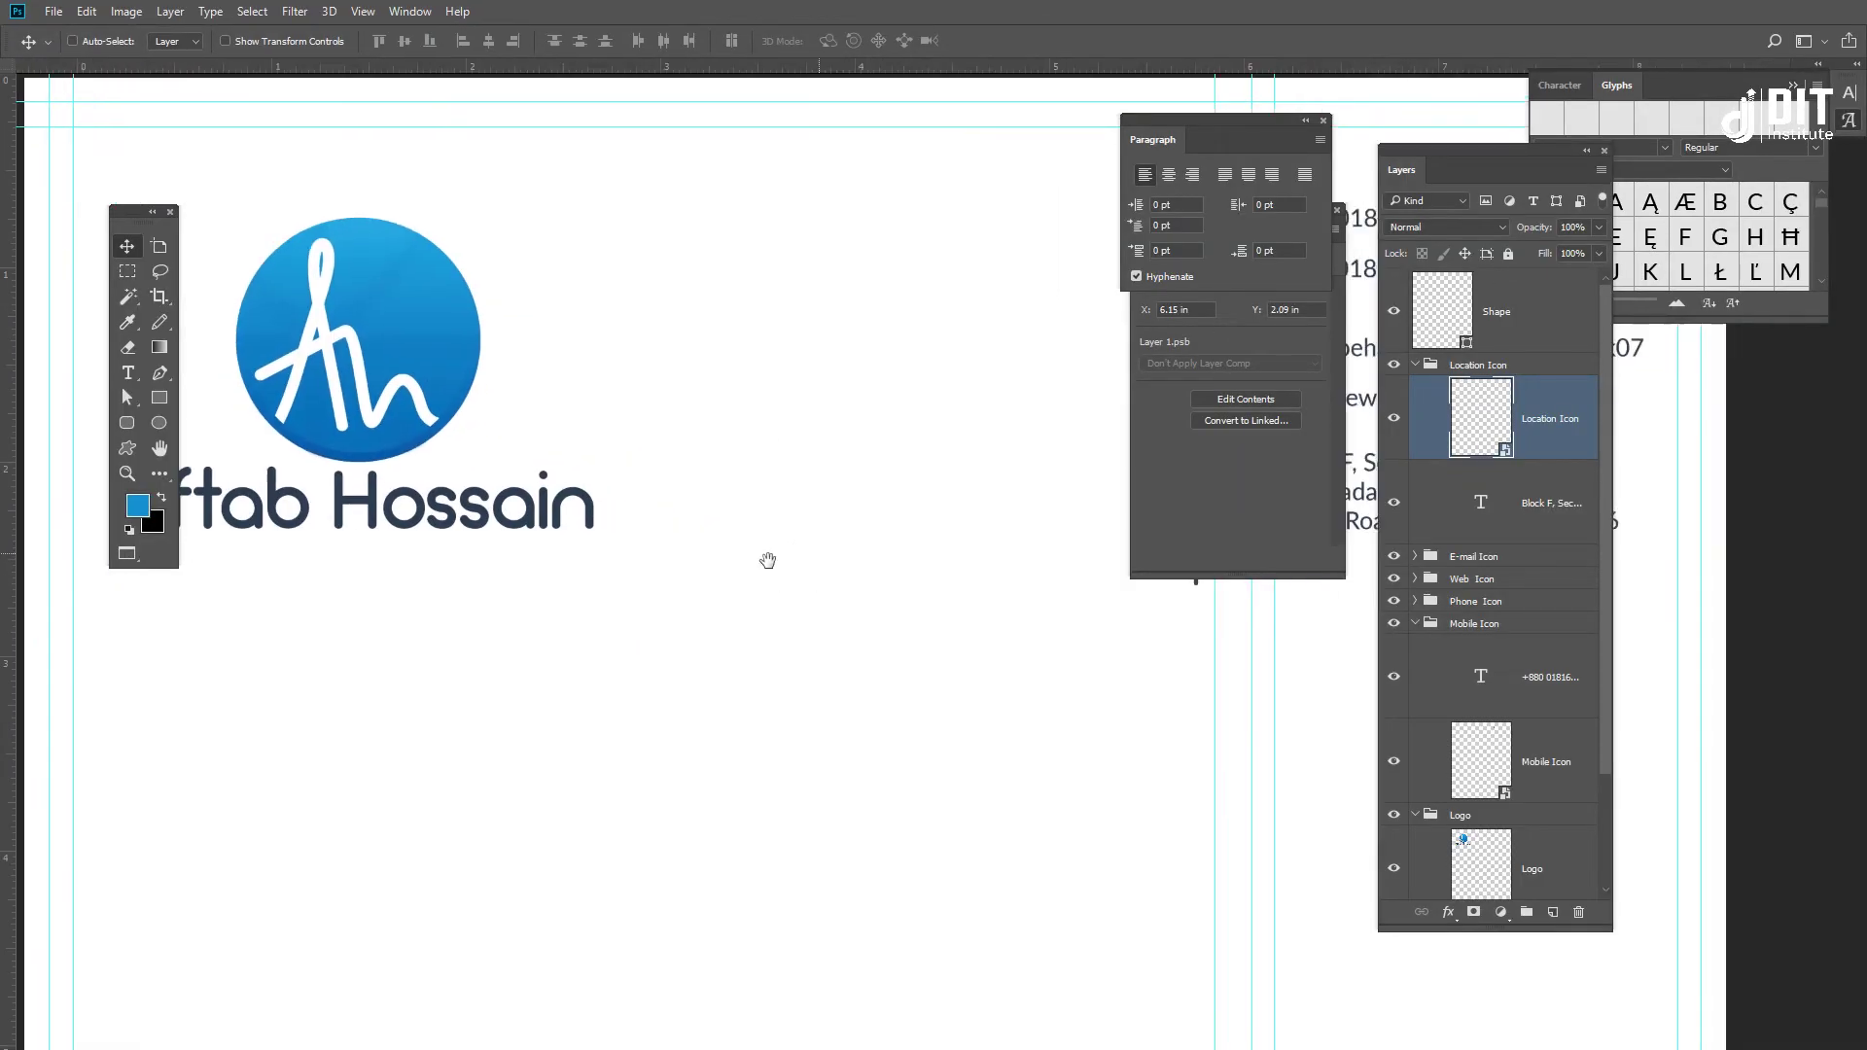
scroll(763, 554, "right", 10)
scroll(936, 575, "up", 2)
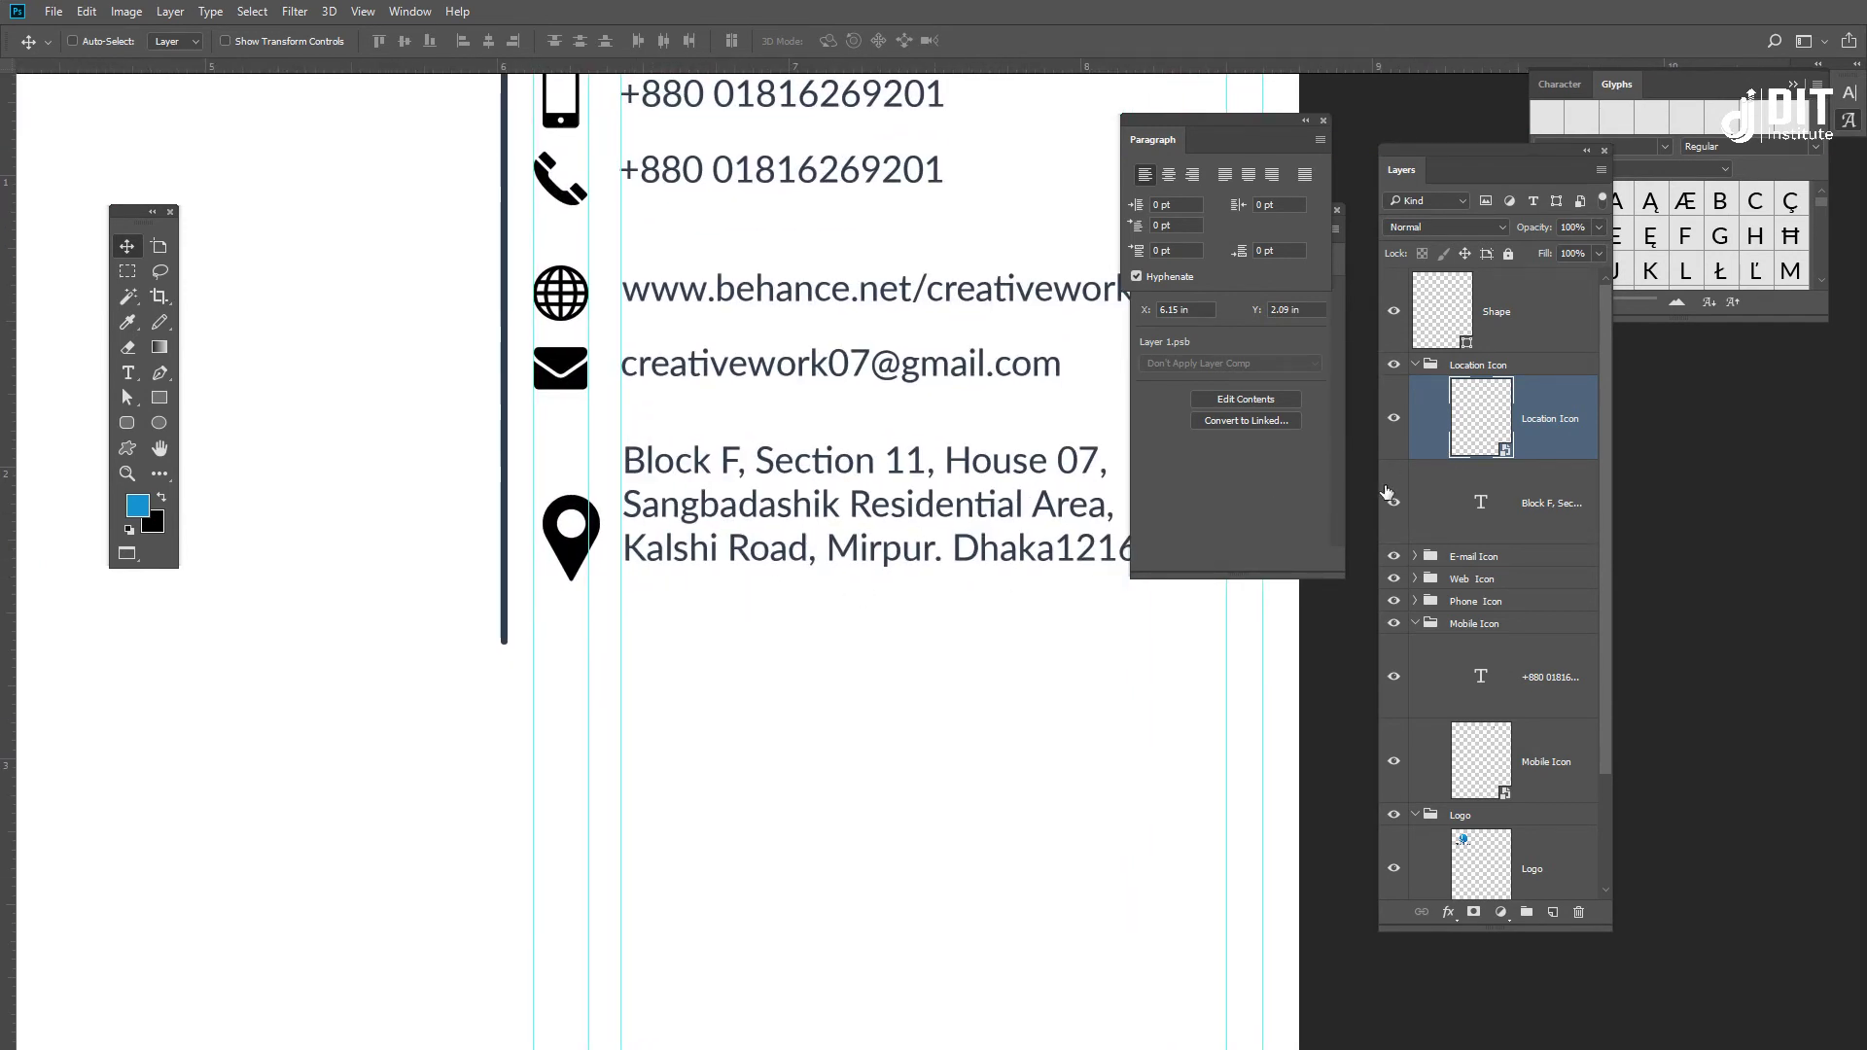
key("Left")
key("Left")
key("Left")
key("Left")
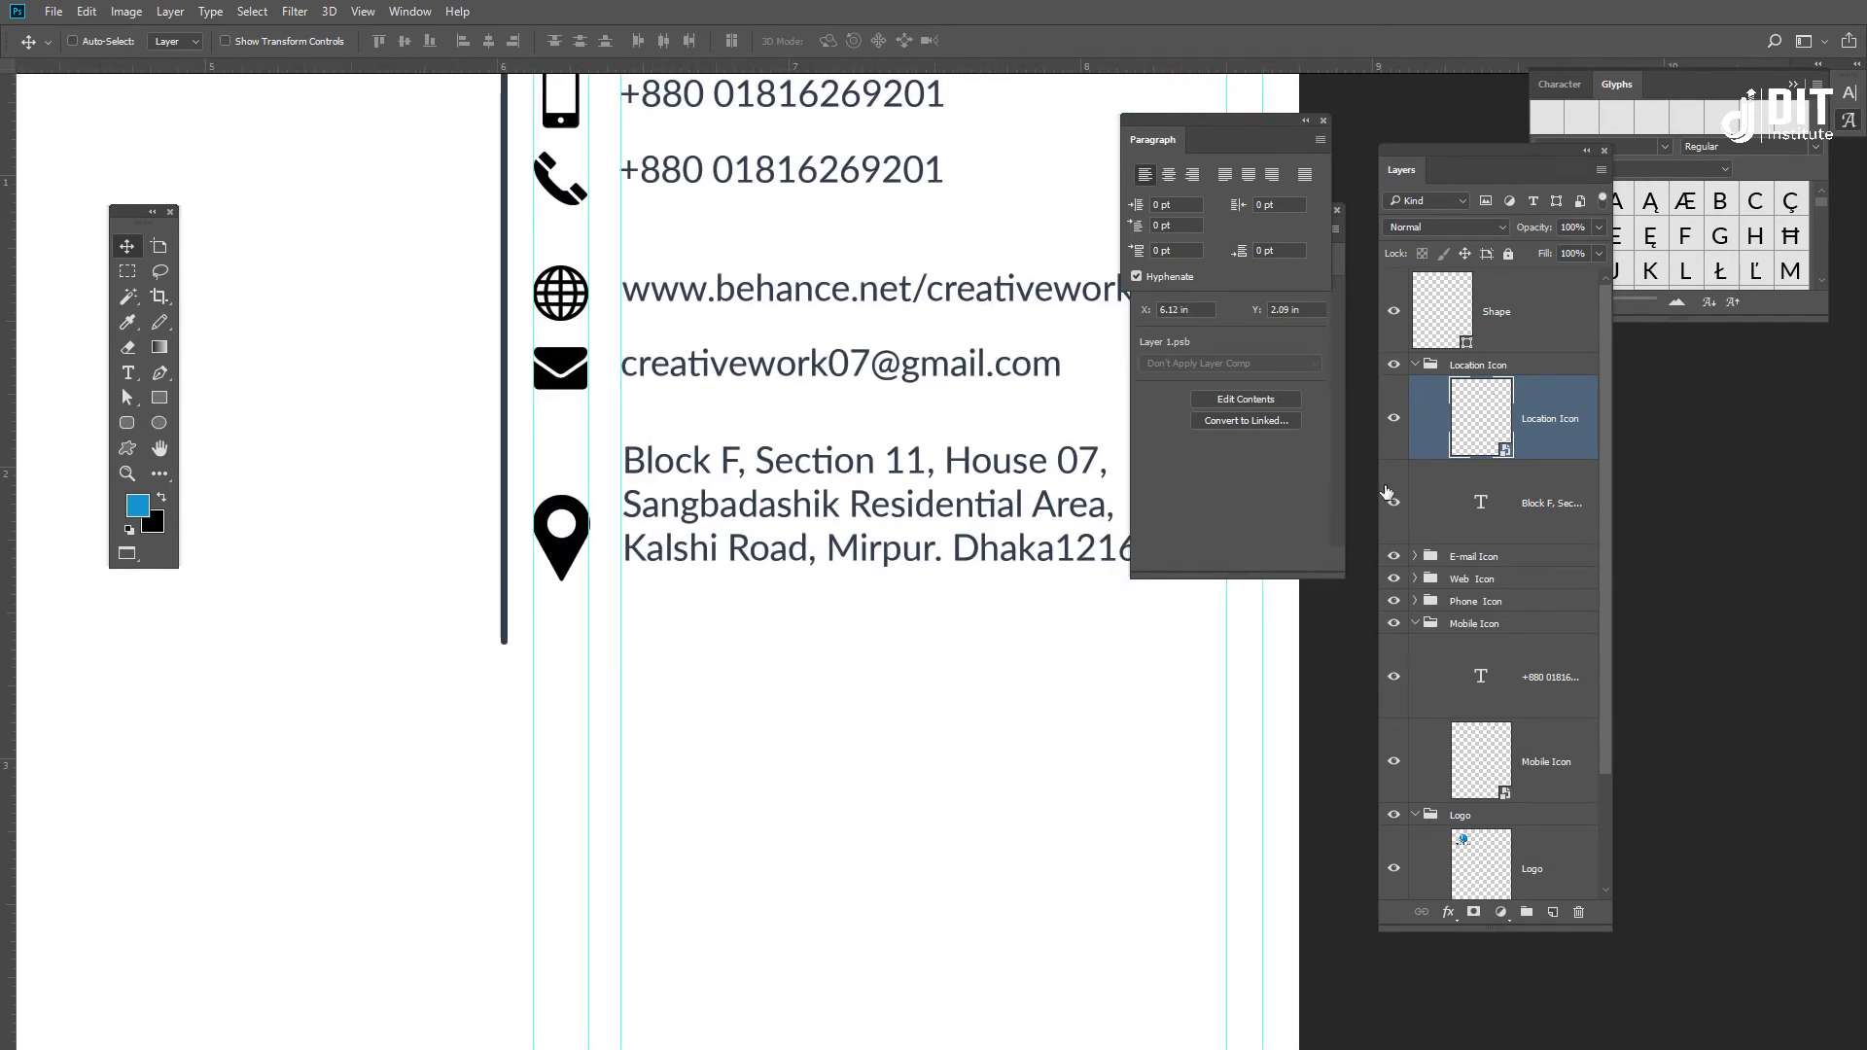
key("ctrl+t")
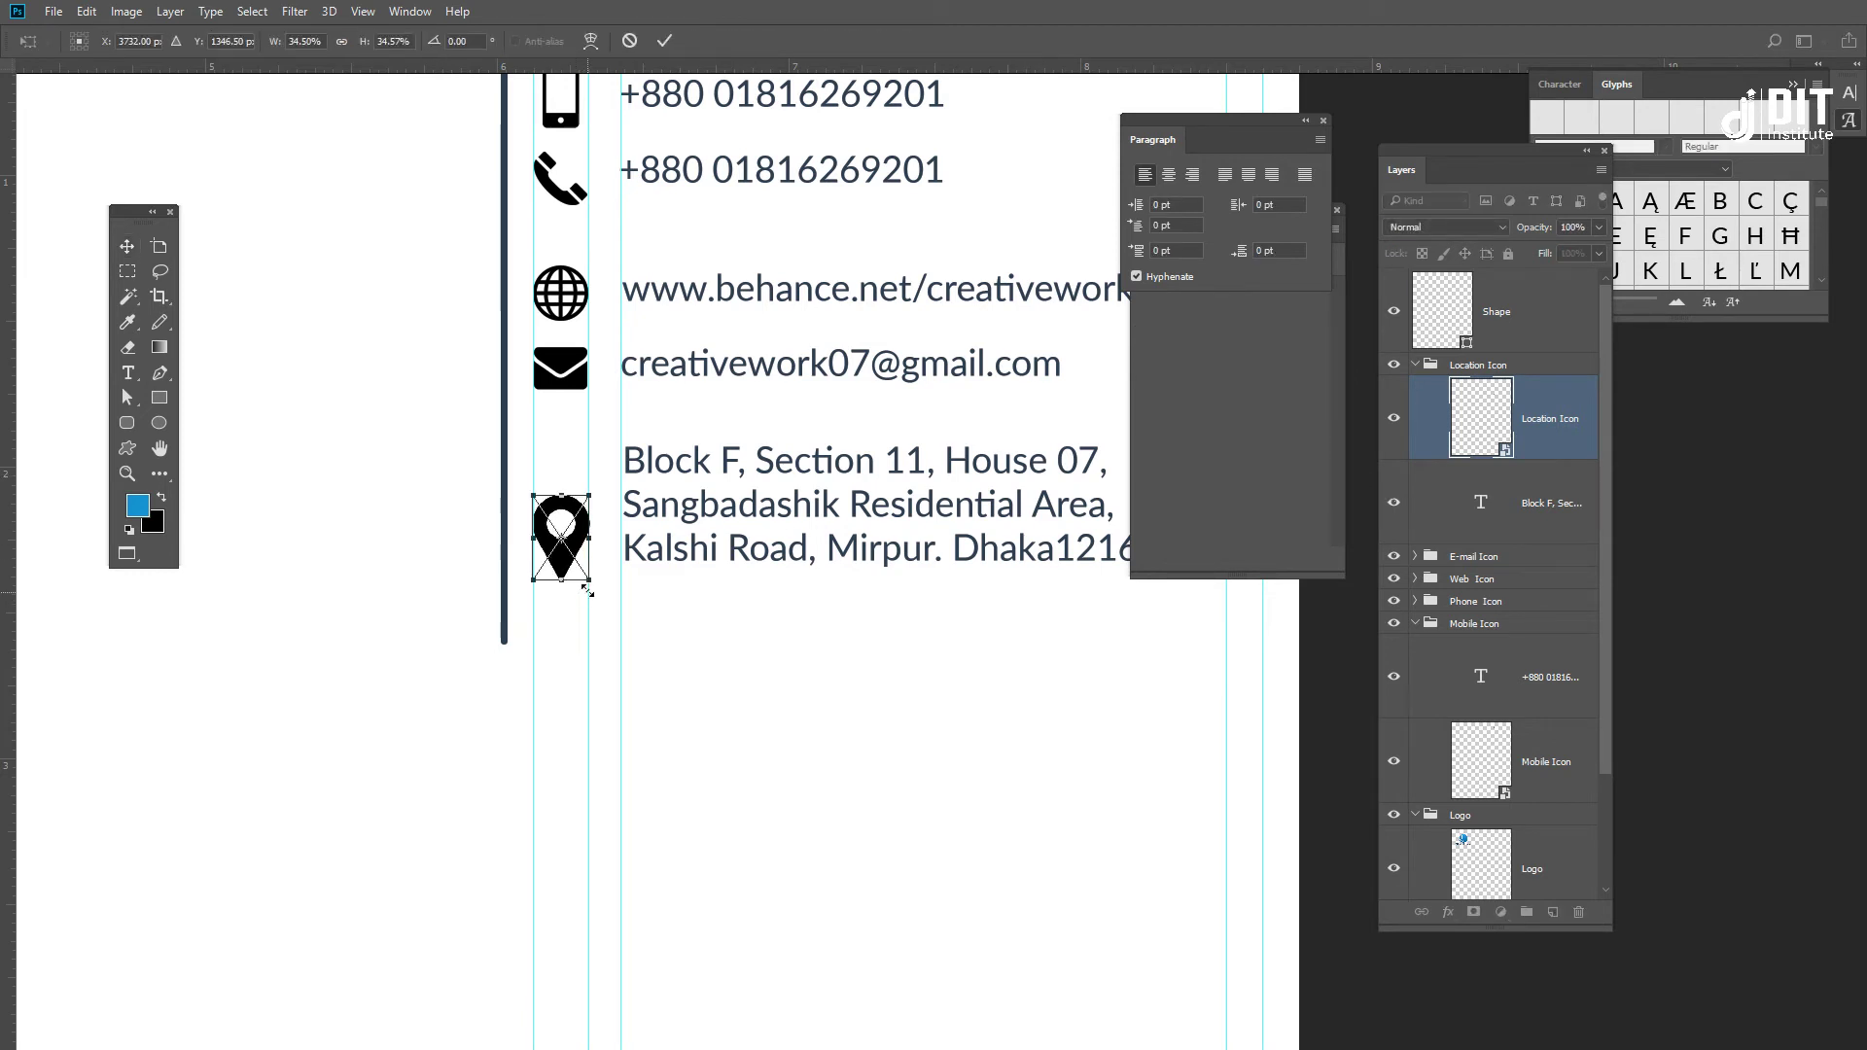
left_click_drag(589, 581, 581, 568)
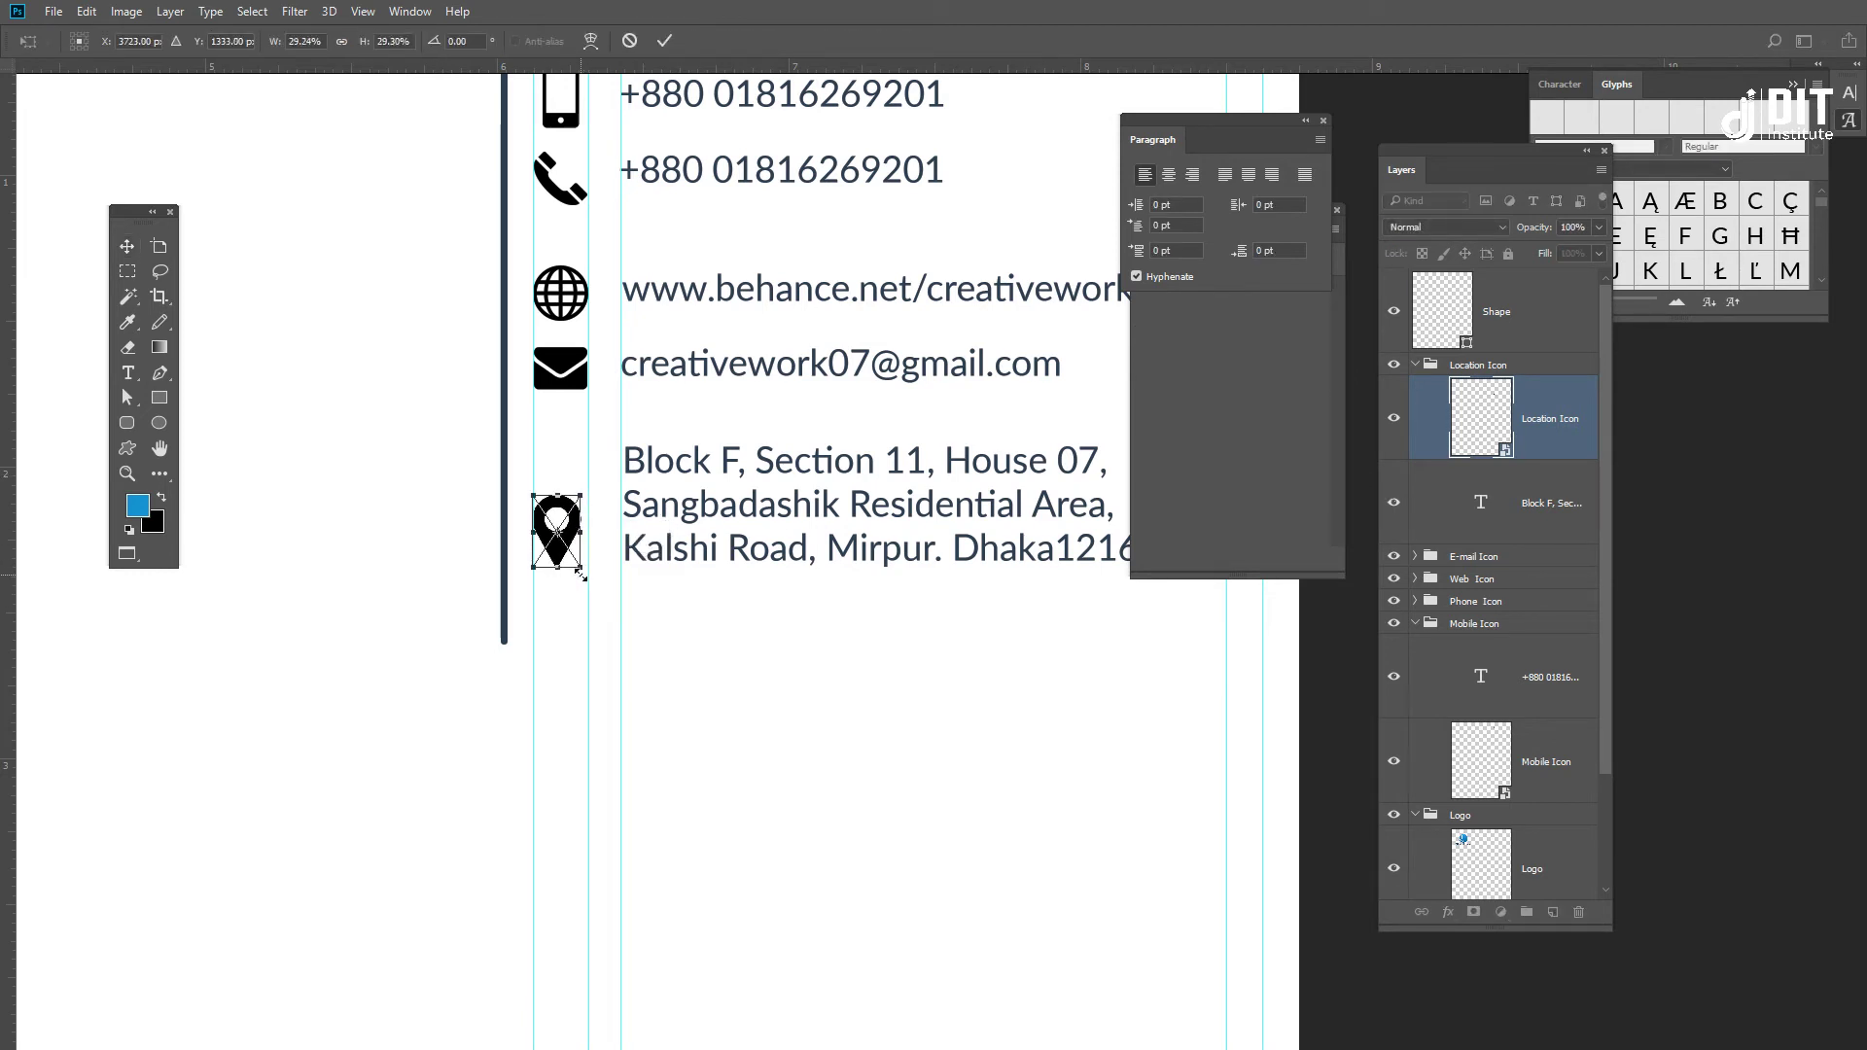
key("Up")
key("Up")
key("Up")
key("Right")
key("Right")
key("Right")
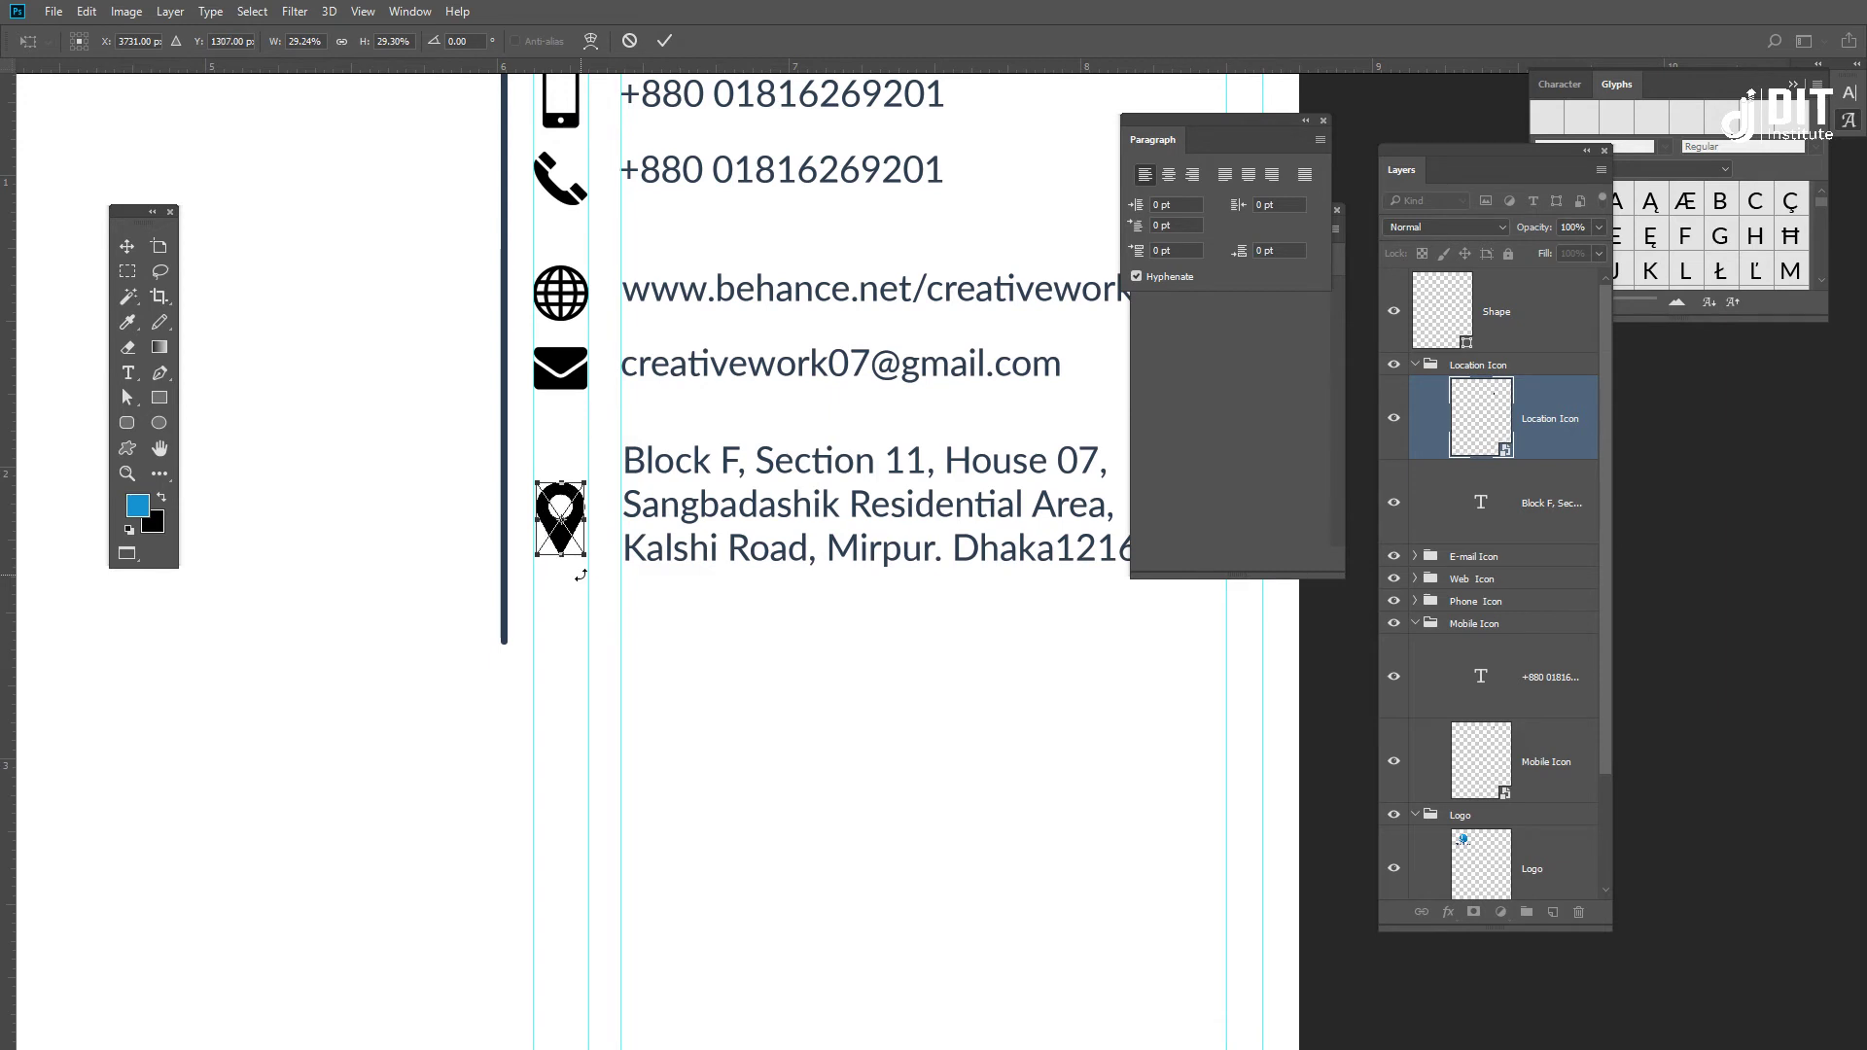
key("Up")
key("Up")
key("Up")
key("Right")
key("Right")
key("Right")
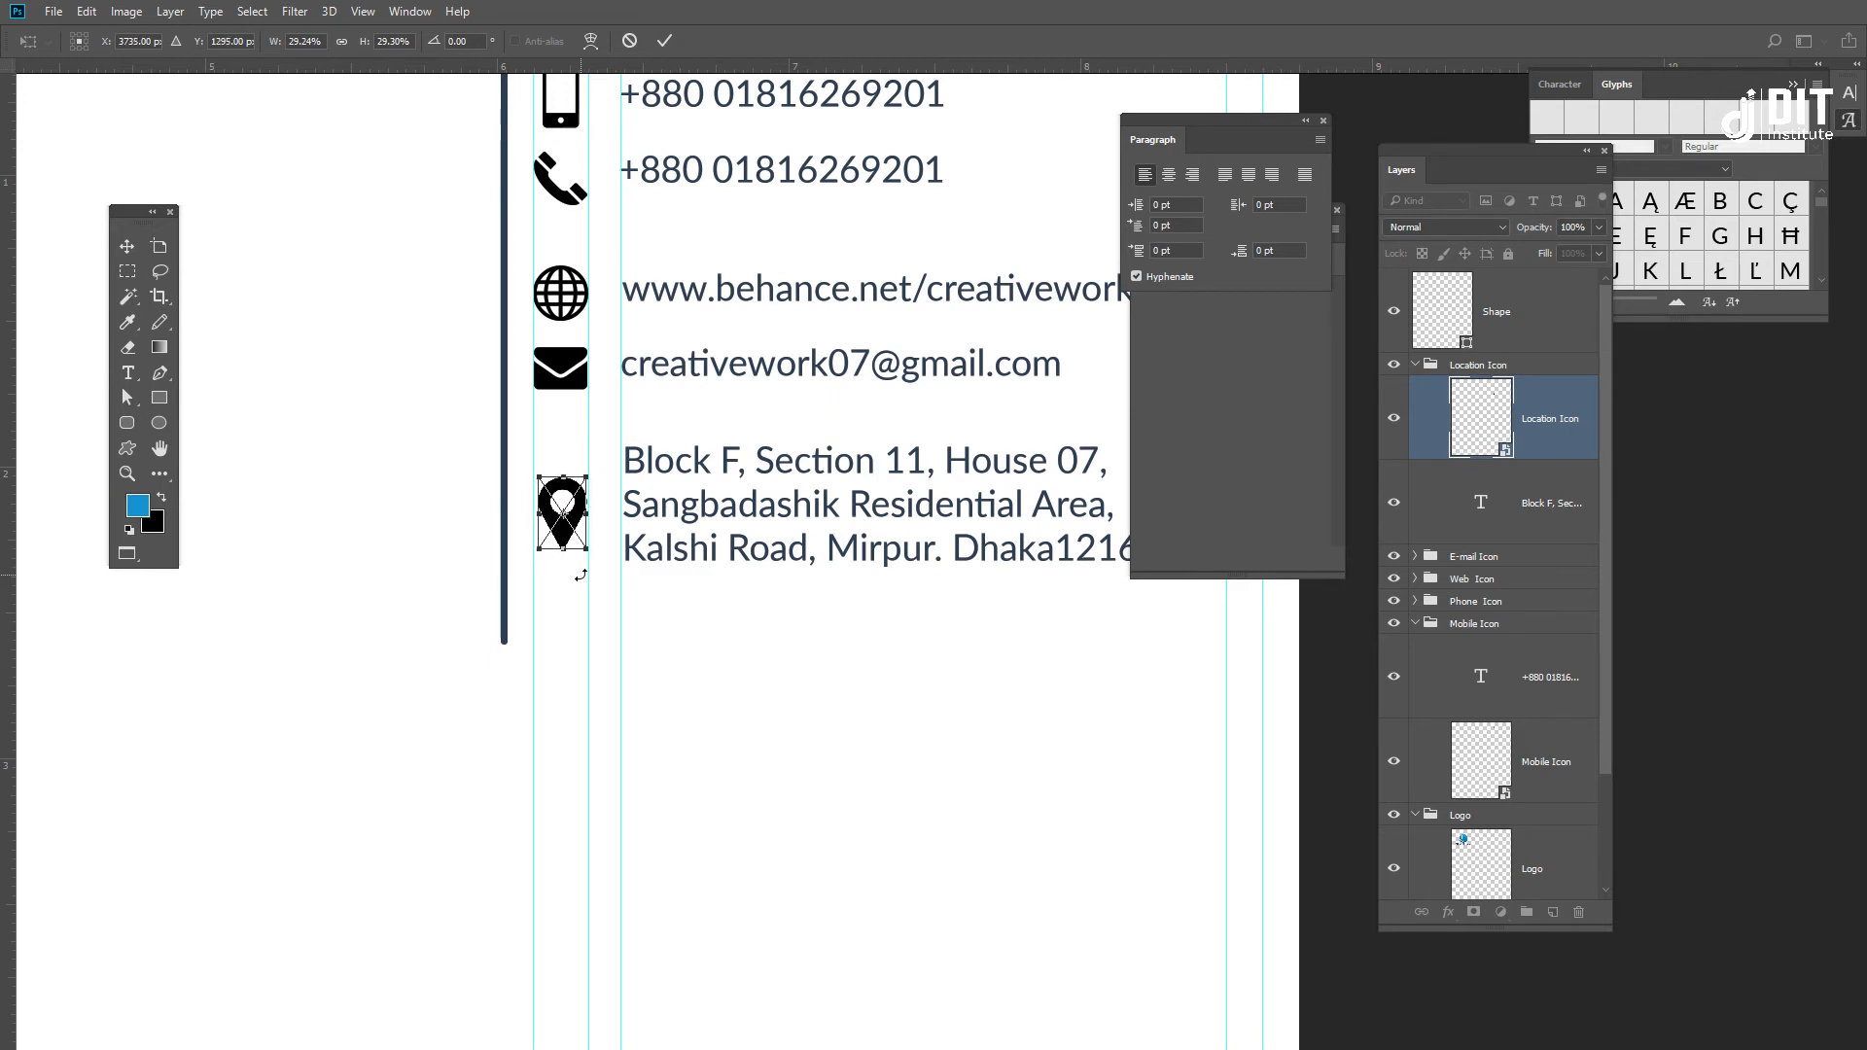
key("Up")
key("Up")
key("Up")
key("Up")
key("Up")
key("Up")
key("Left")
key("Left")
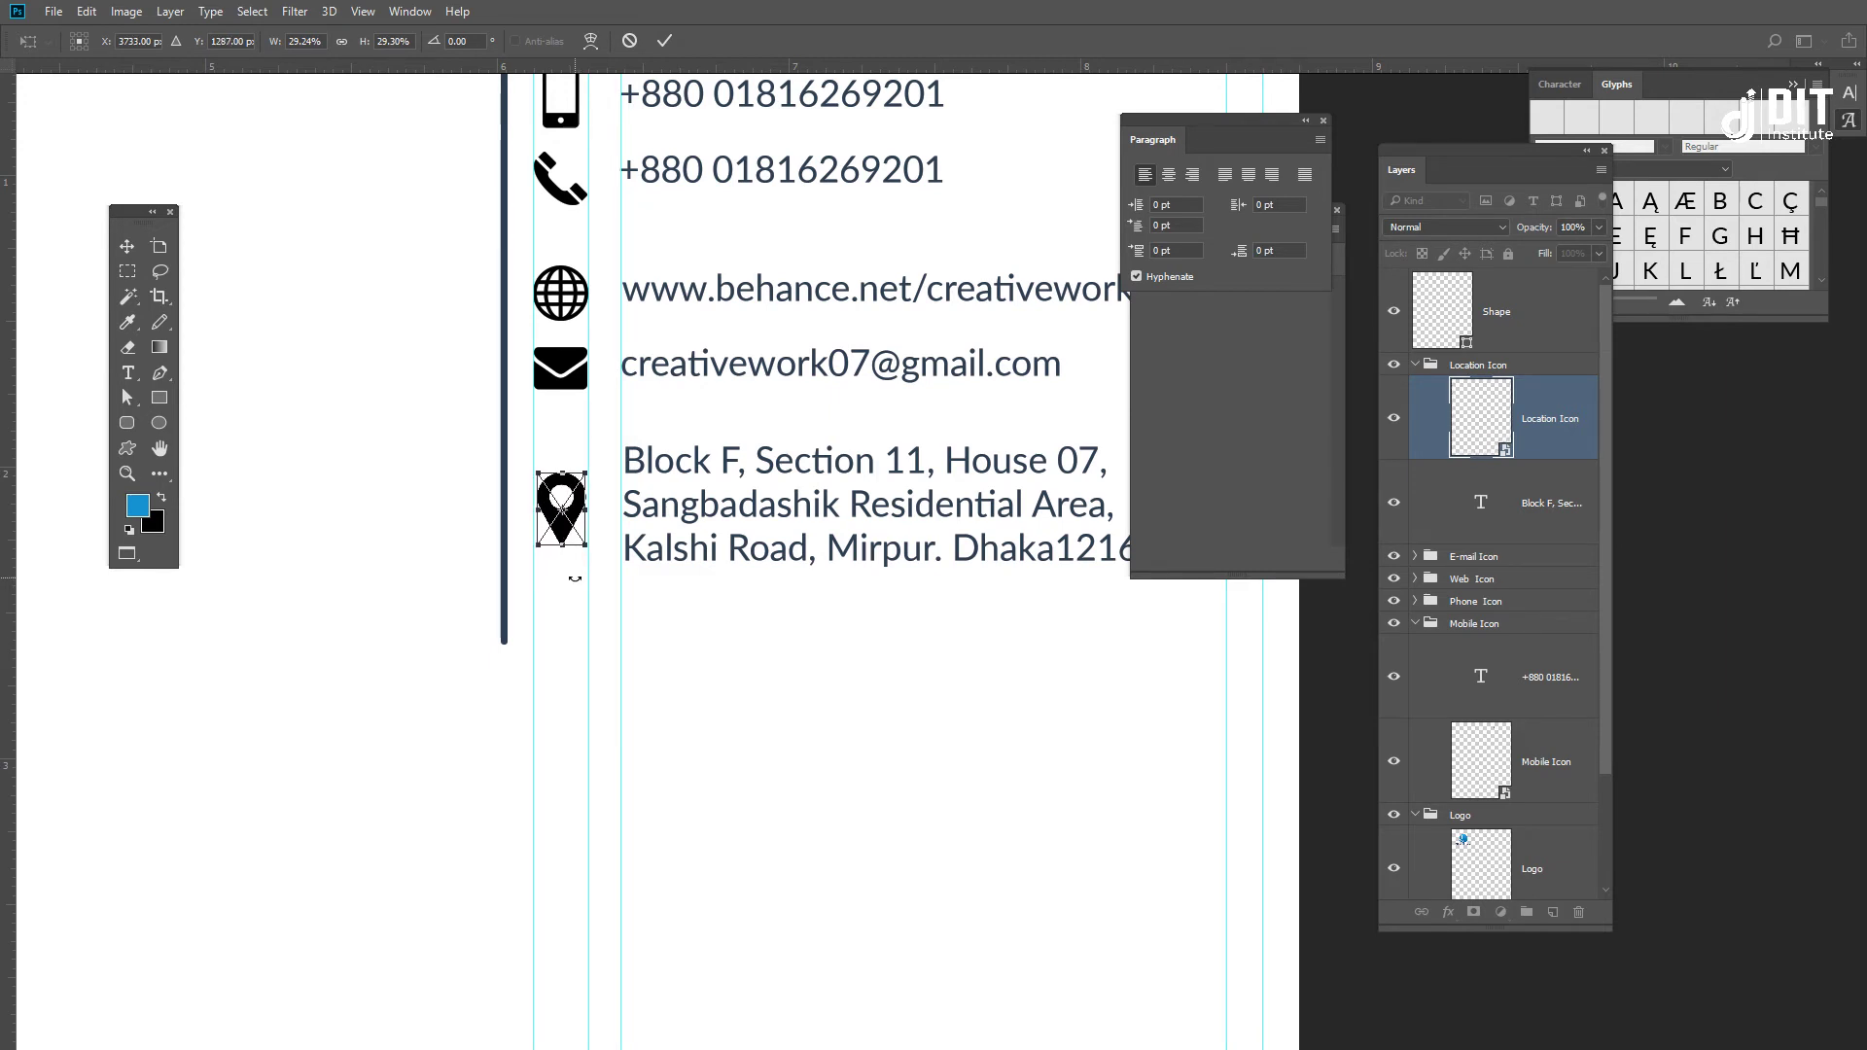
key("Return")
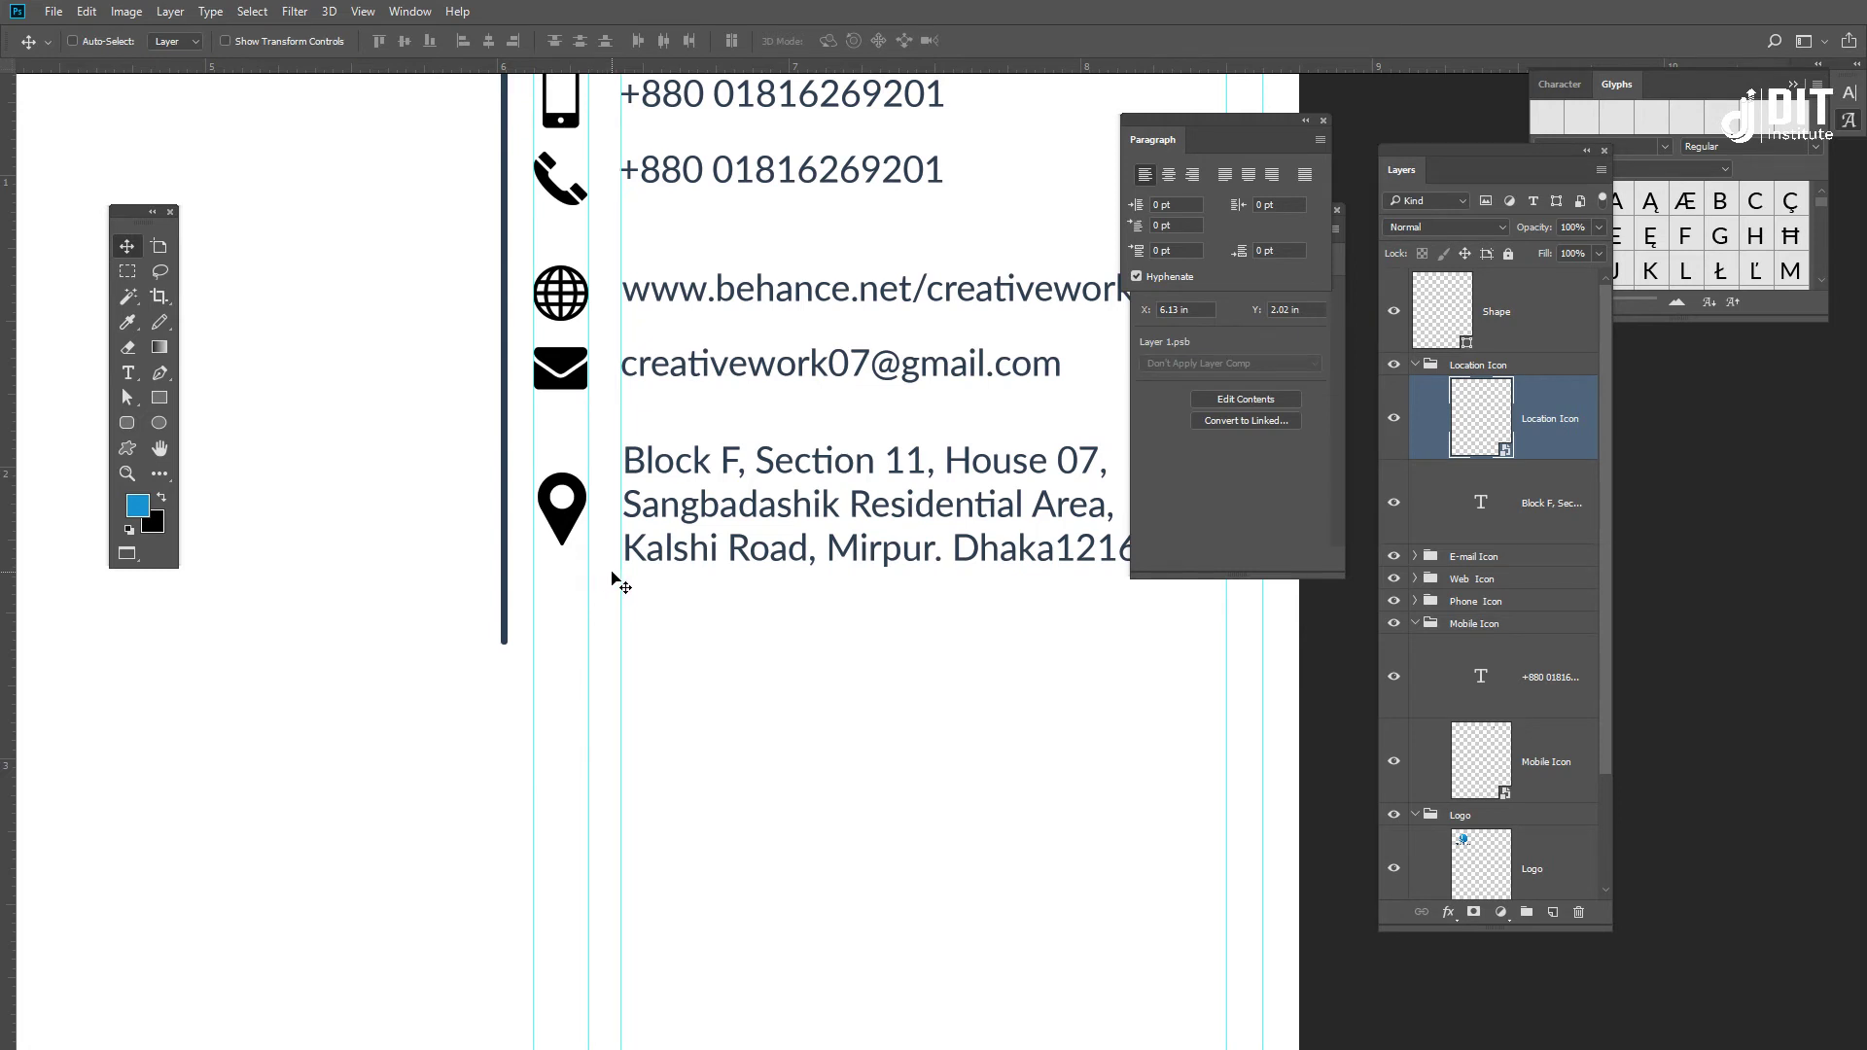
Pan to the contact block and pick the website line's layer from the canvas
scroll(622, 573, "down", 2)
scroll(792, 608, "down", 1)
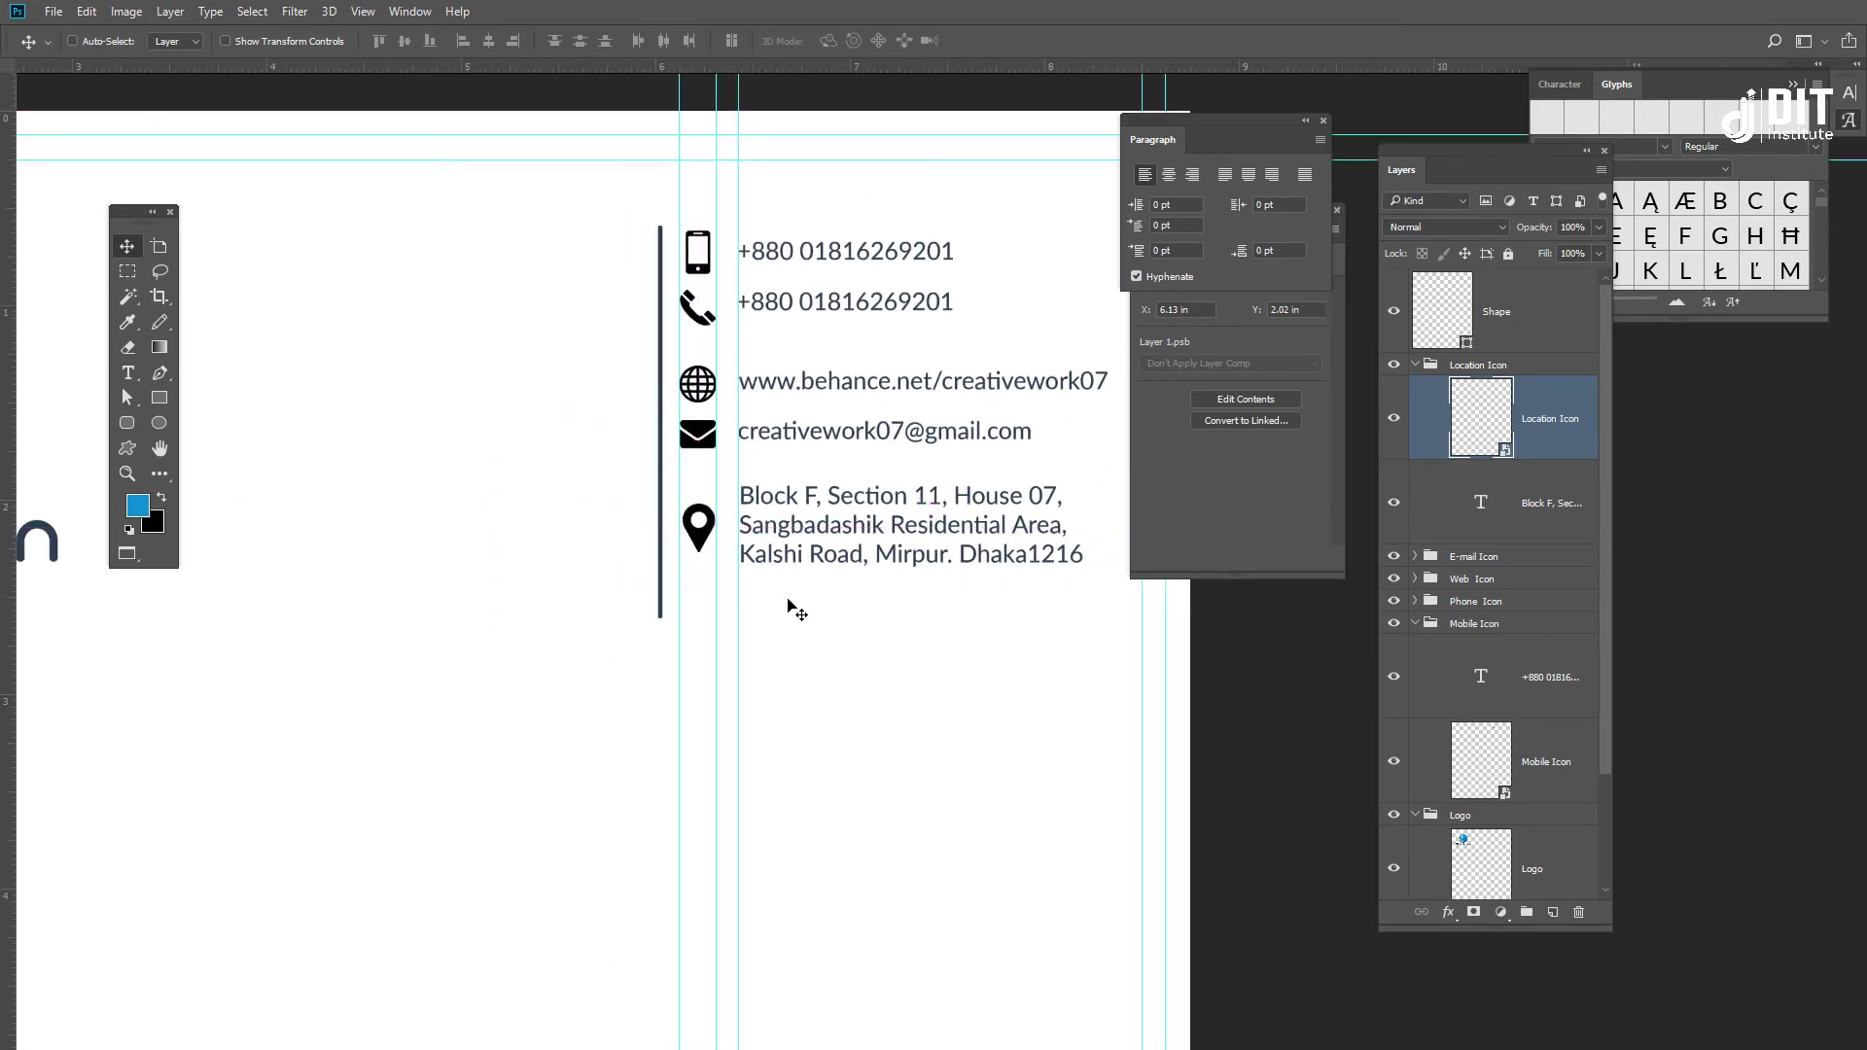
left_click_drag(842, 596, 720, 603)
key("ctrl")
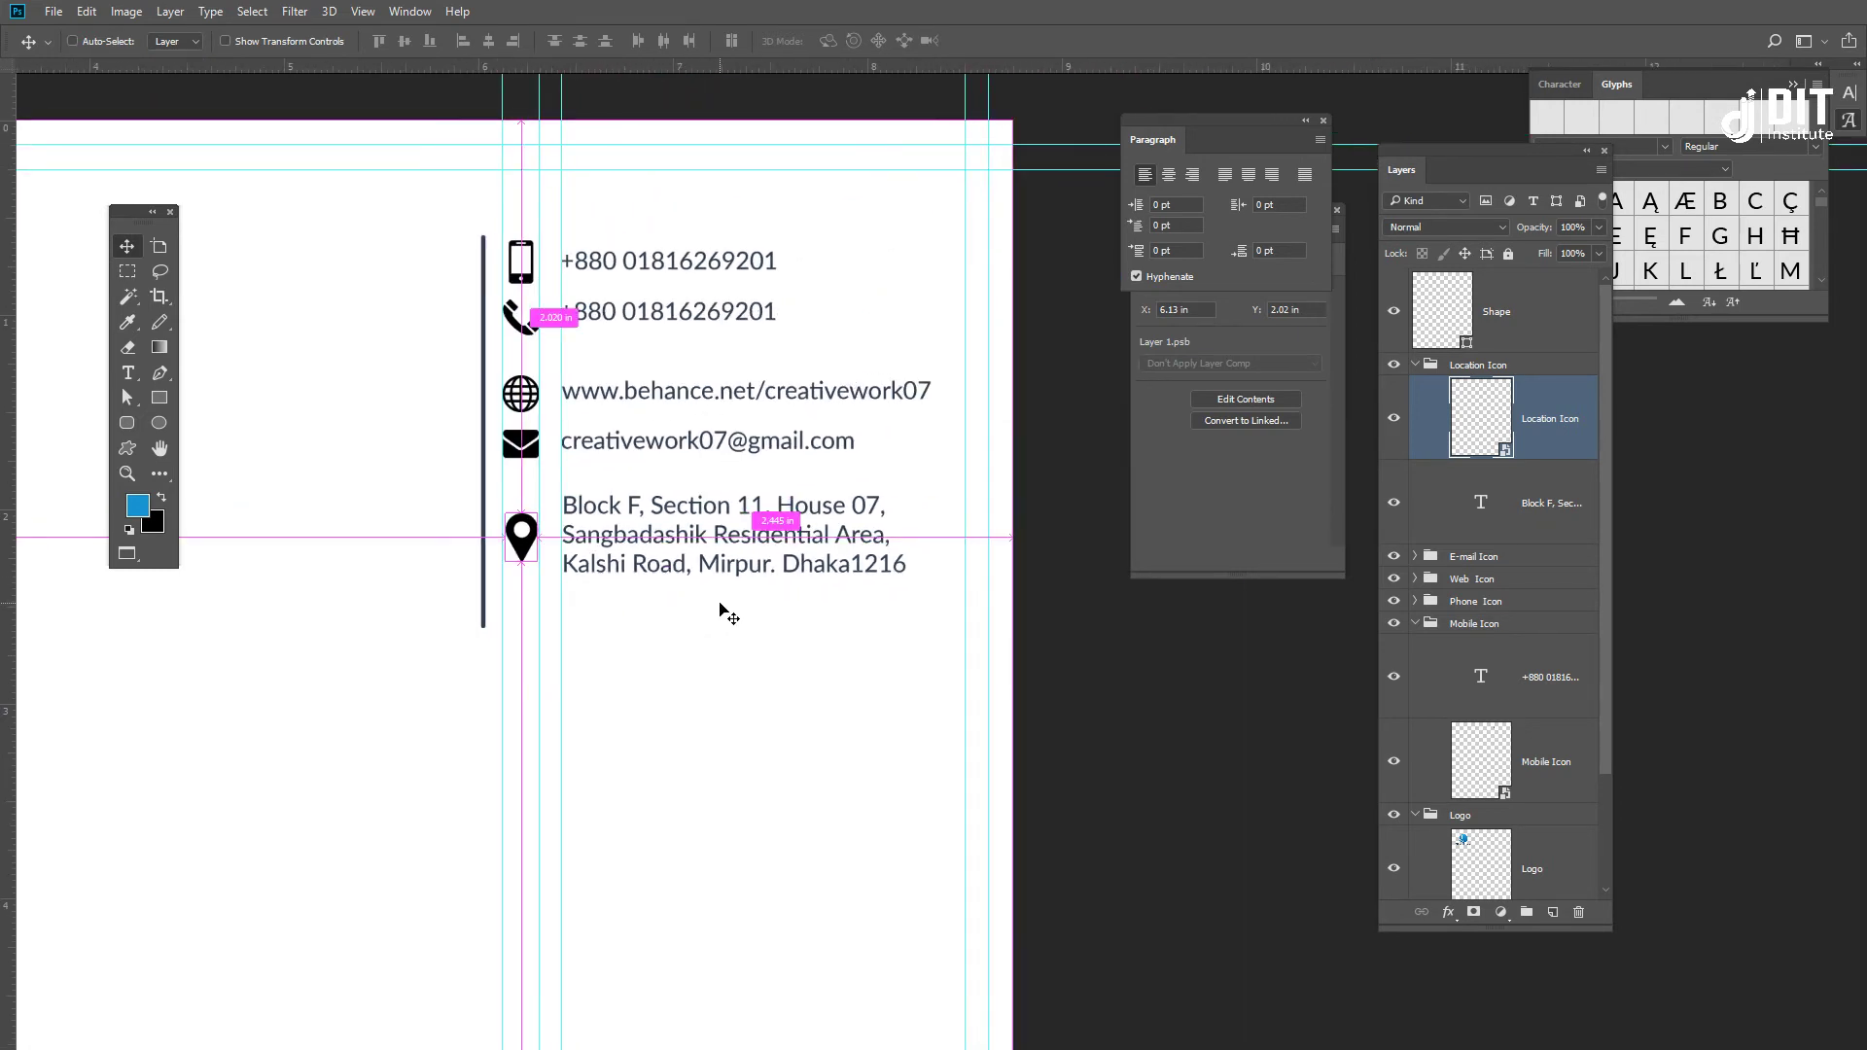
right_click(749, 392)
Group the E-mail Icon and Web Icon layers into a group named Para-2
left_click(796, 402)
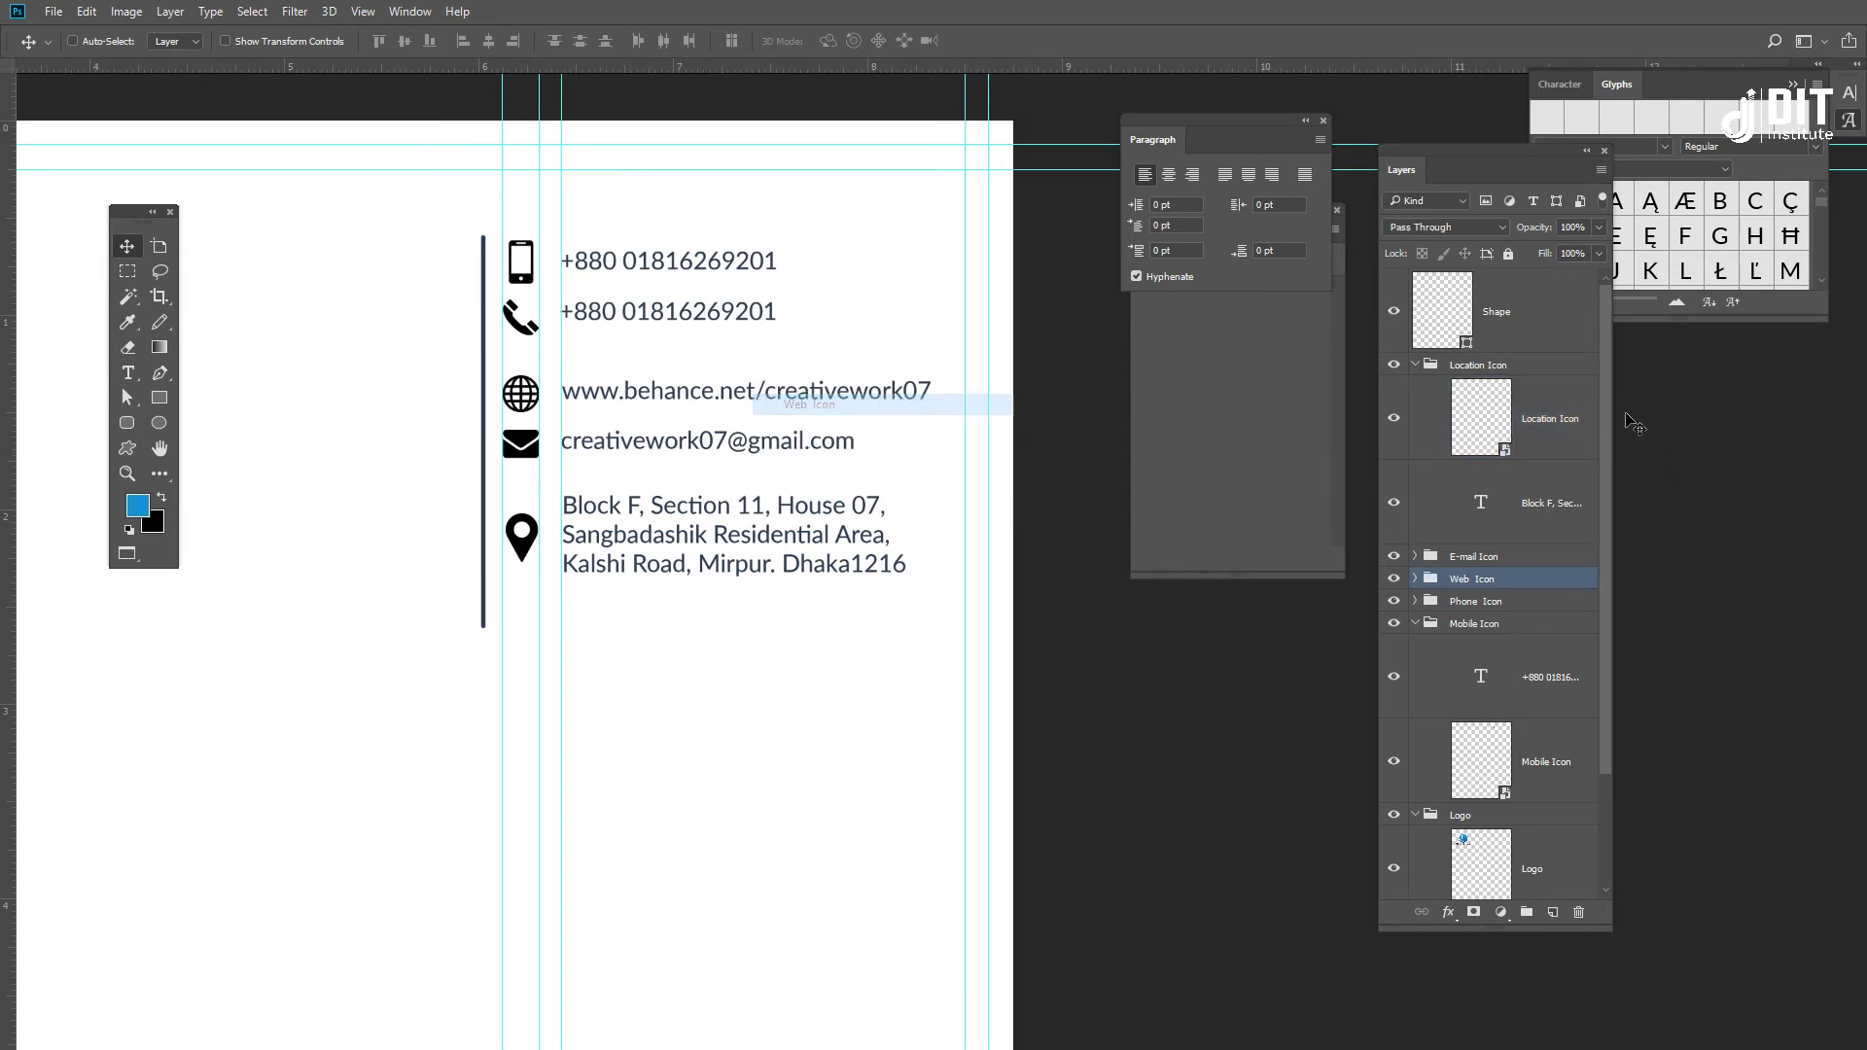
left_click(1416, 365)
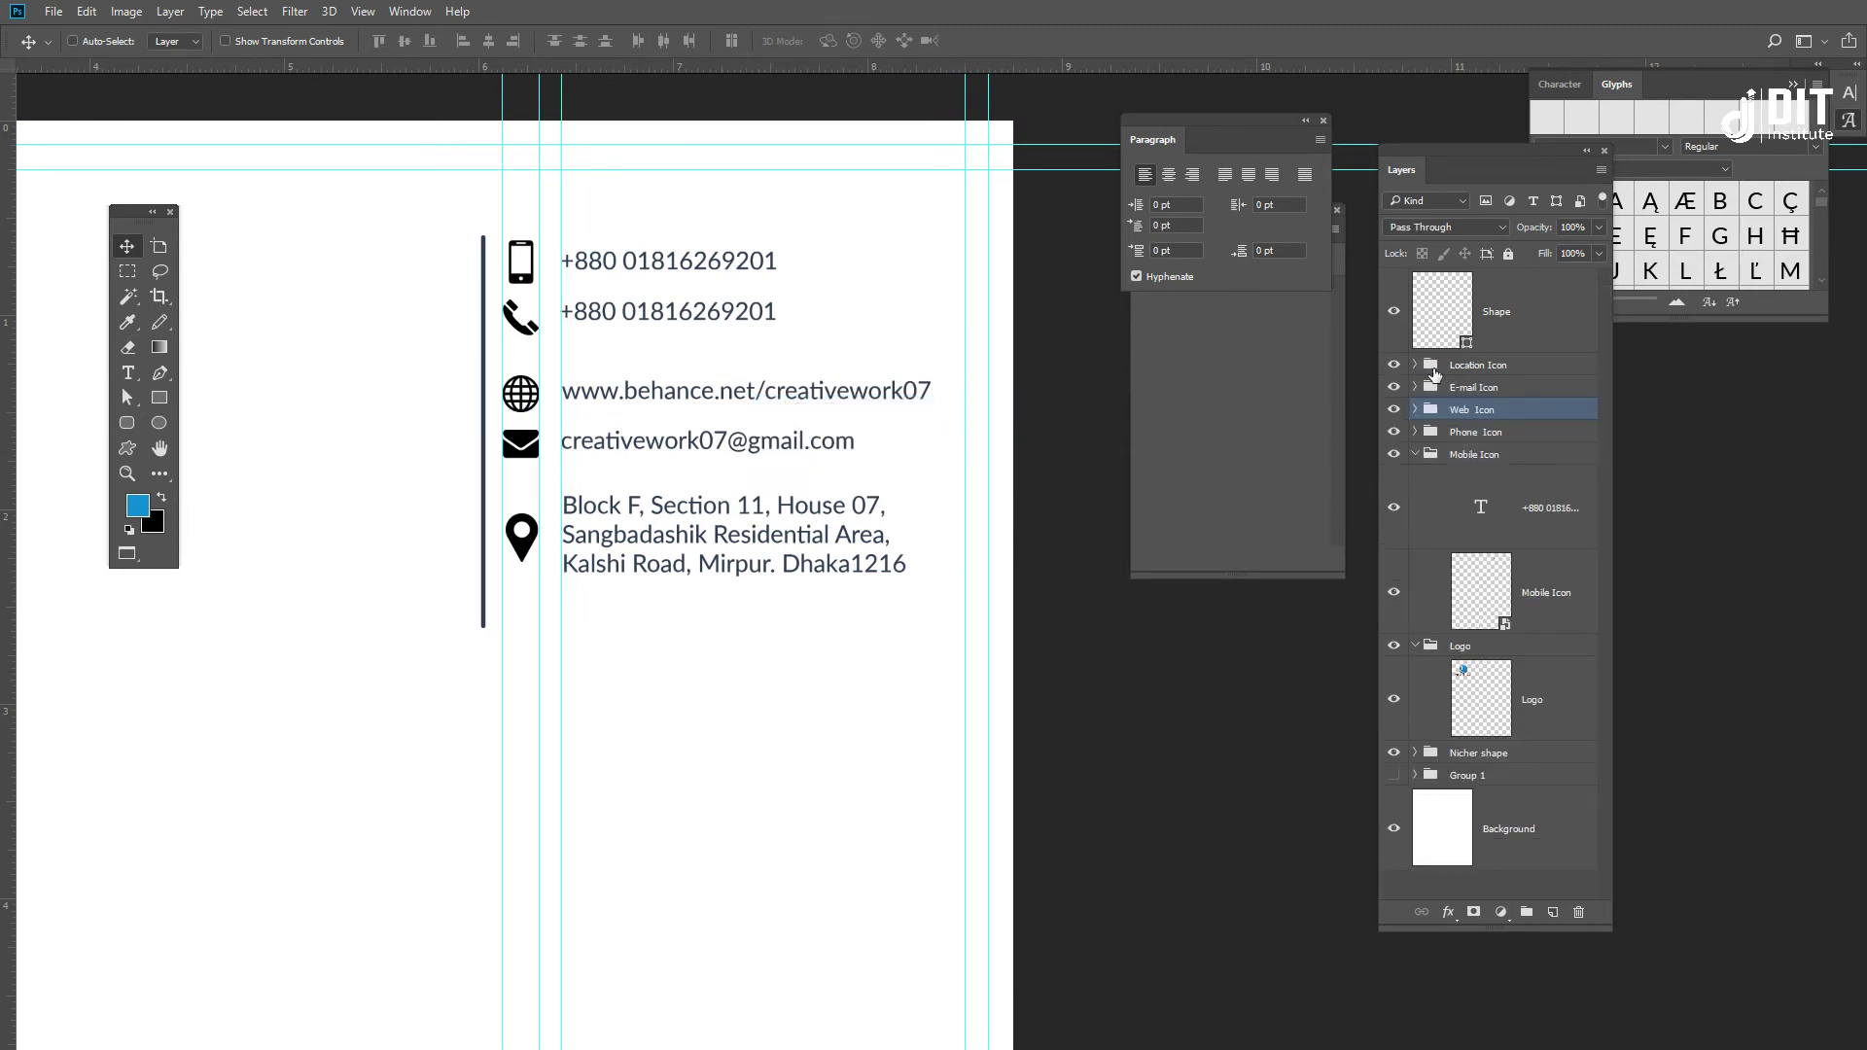
left_click(1497, 388, "shift")
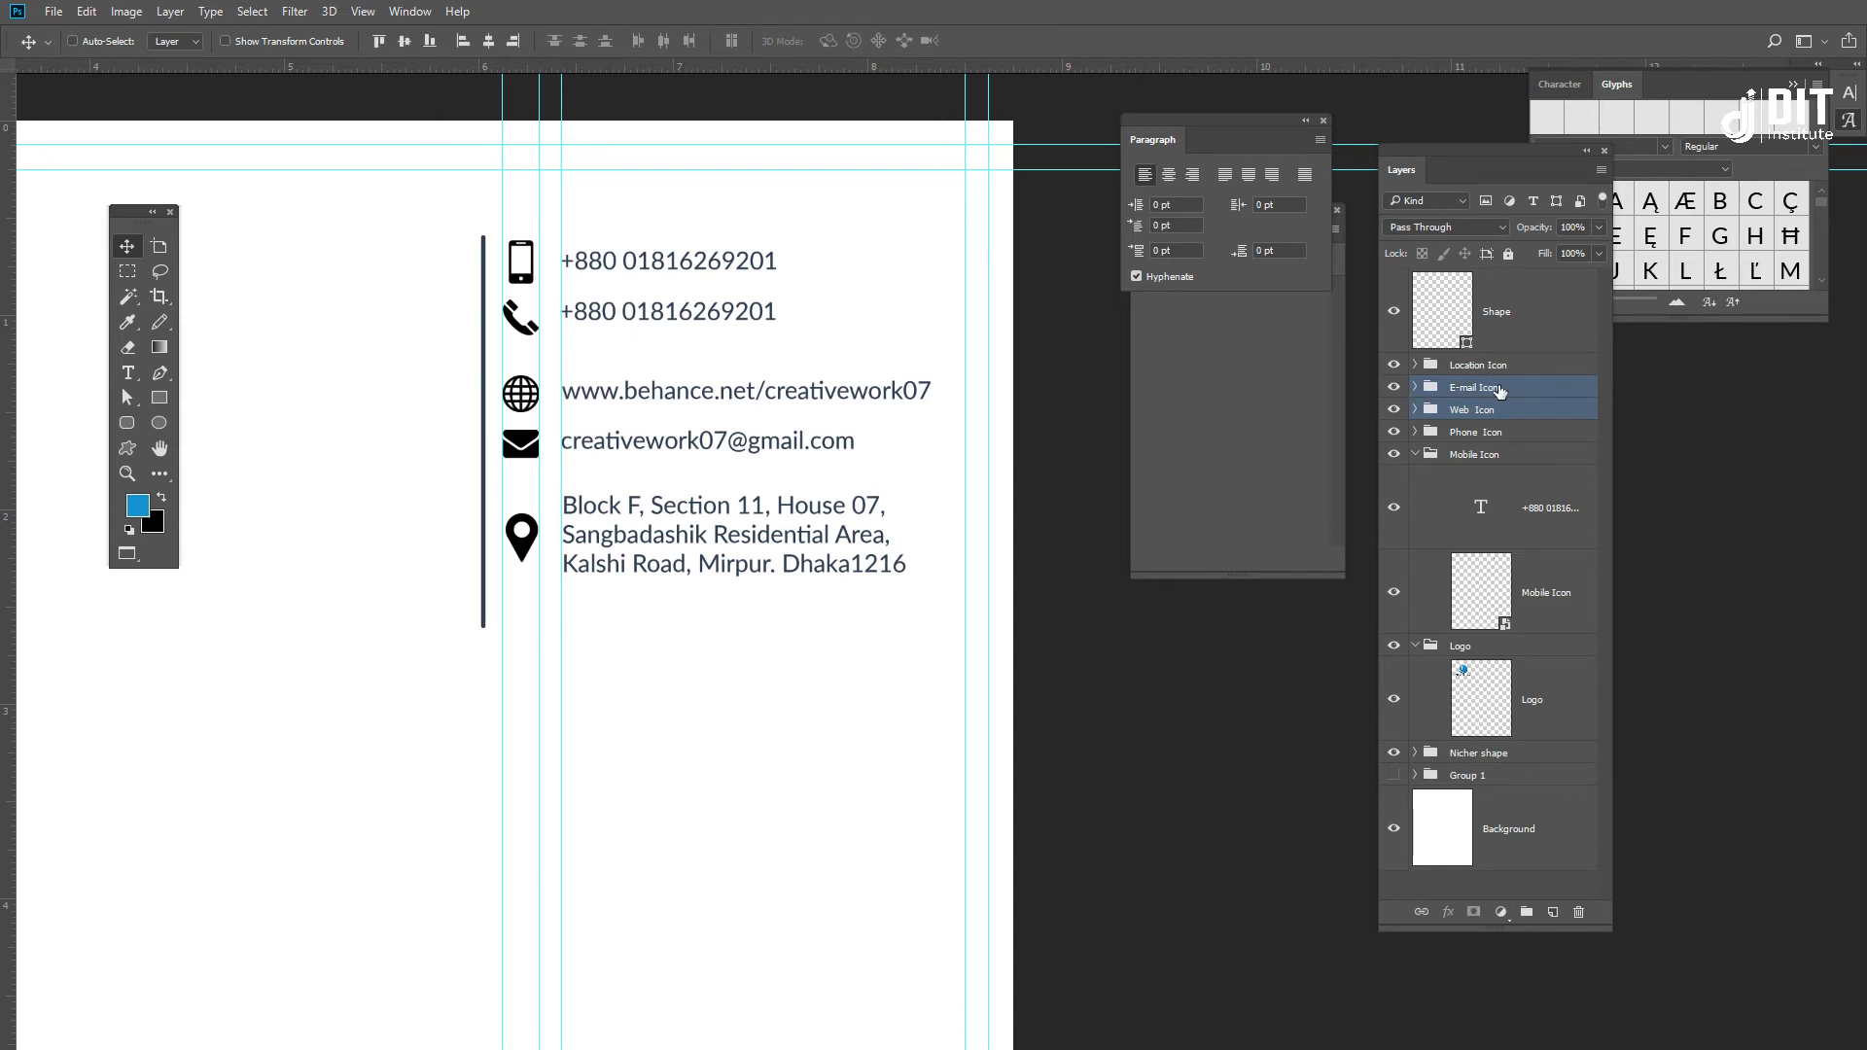
key("ctrl+g")
double_click(1517, 389)
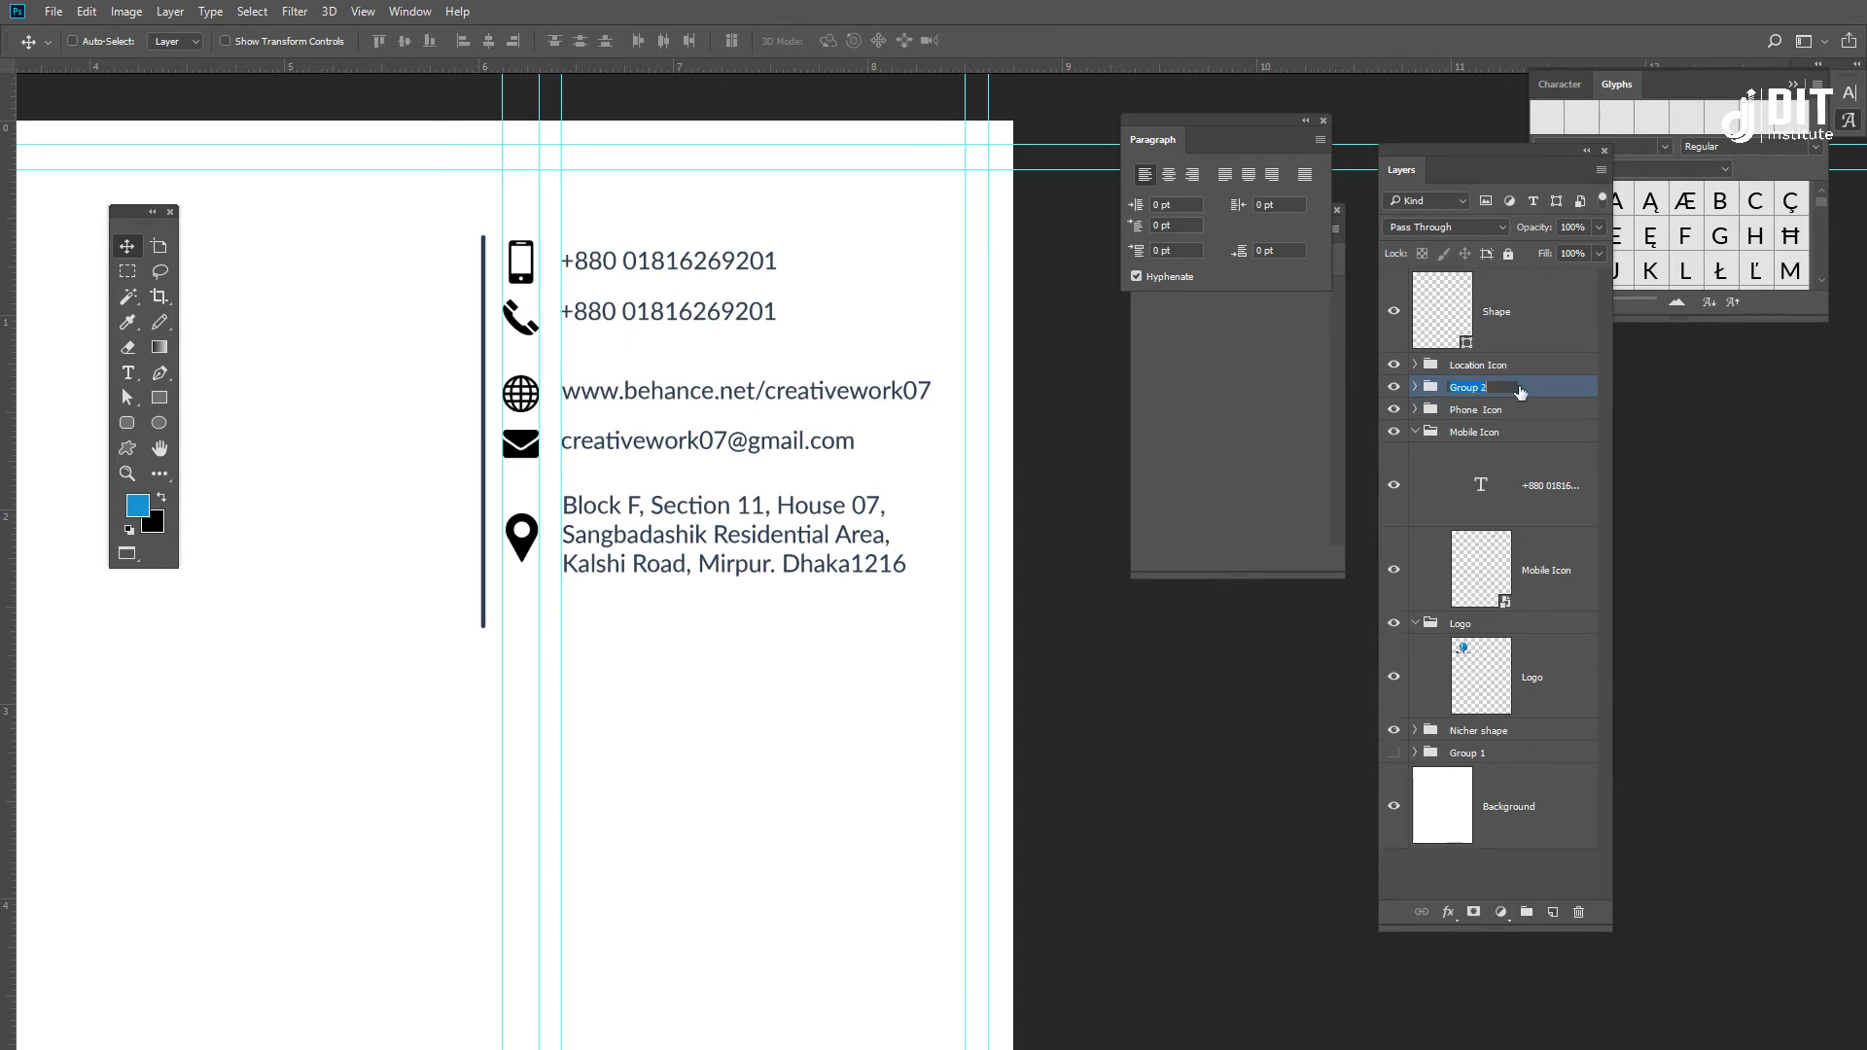
type("Para-")
type("2")
key("Return")
Group the Phone Icon and Mobile Icon layers into a group named Para -1
left_click(1472, 416)
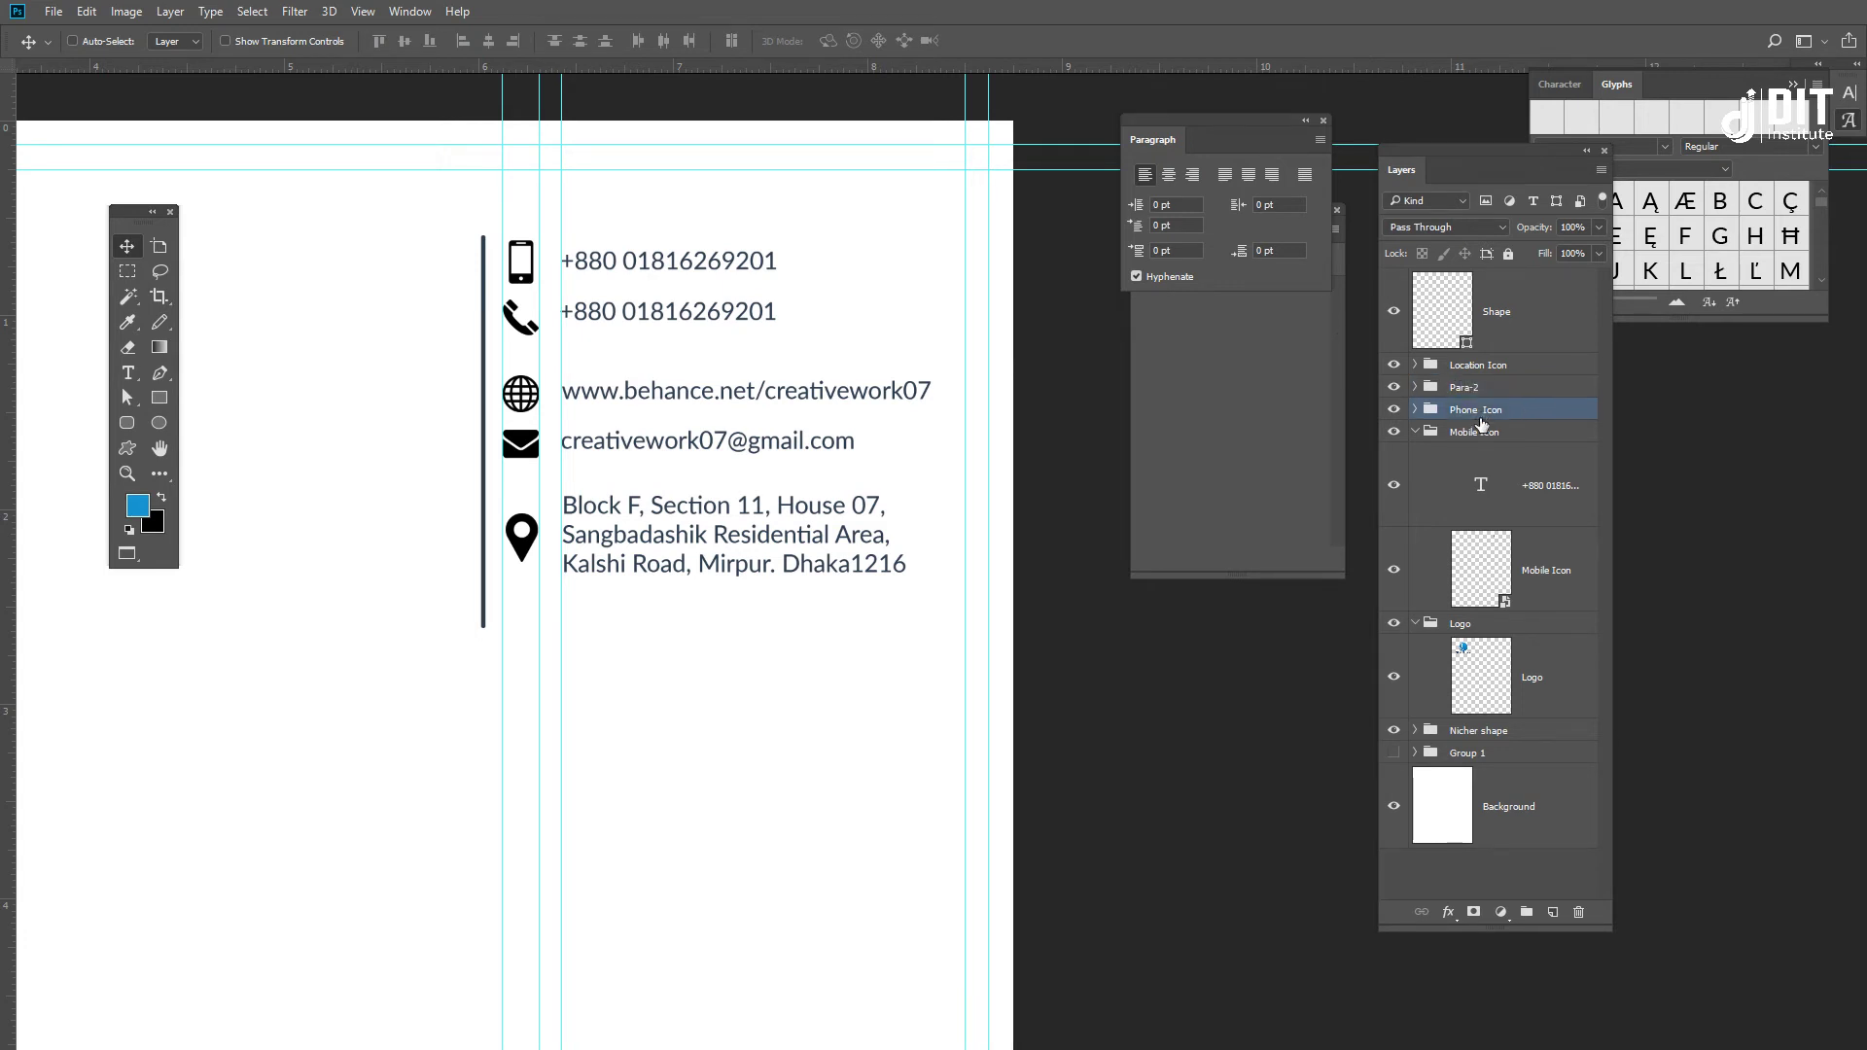
key("ctrl+g")
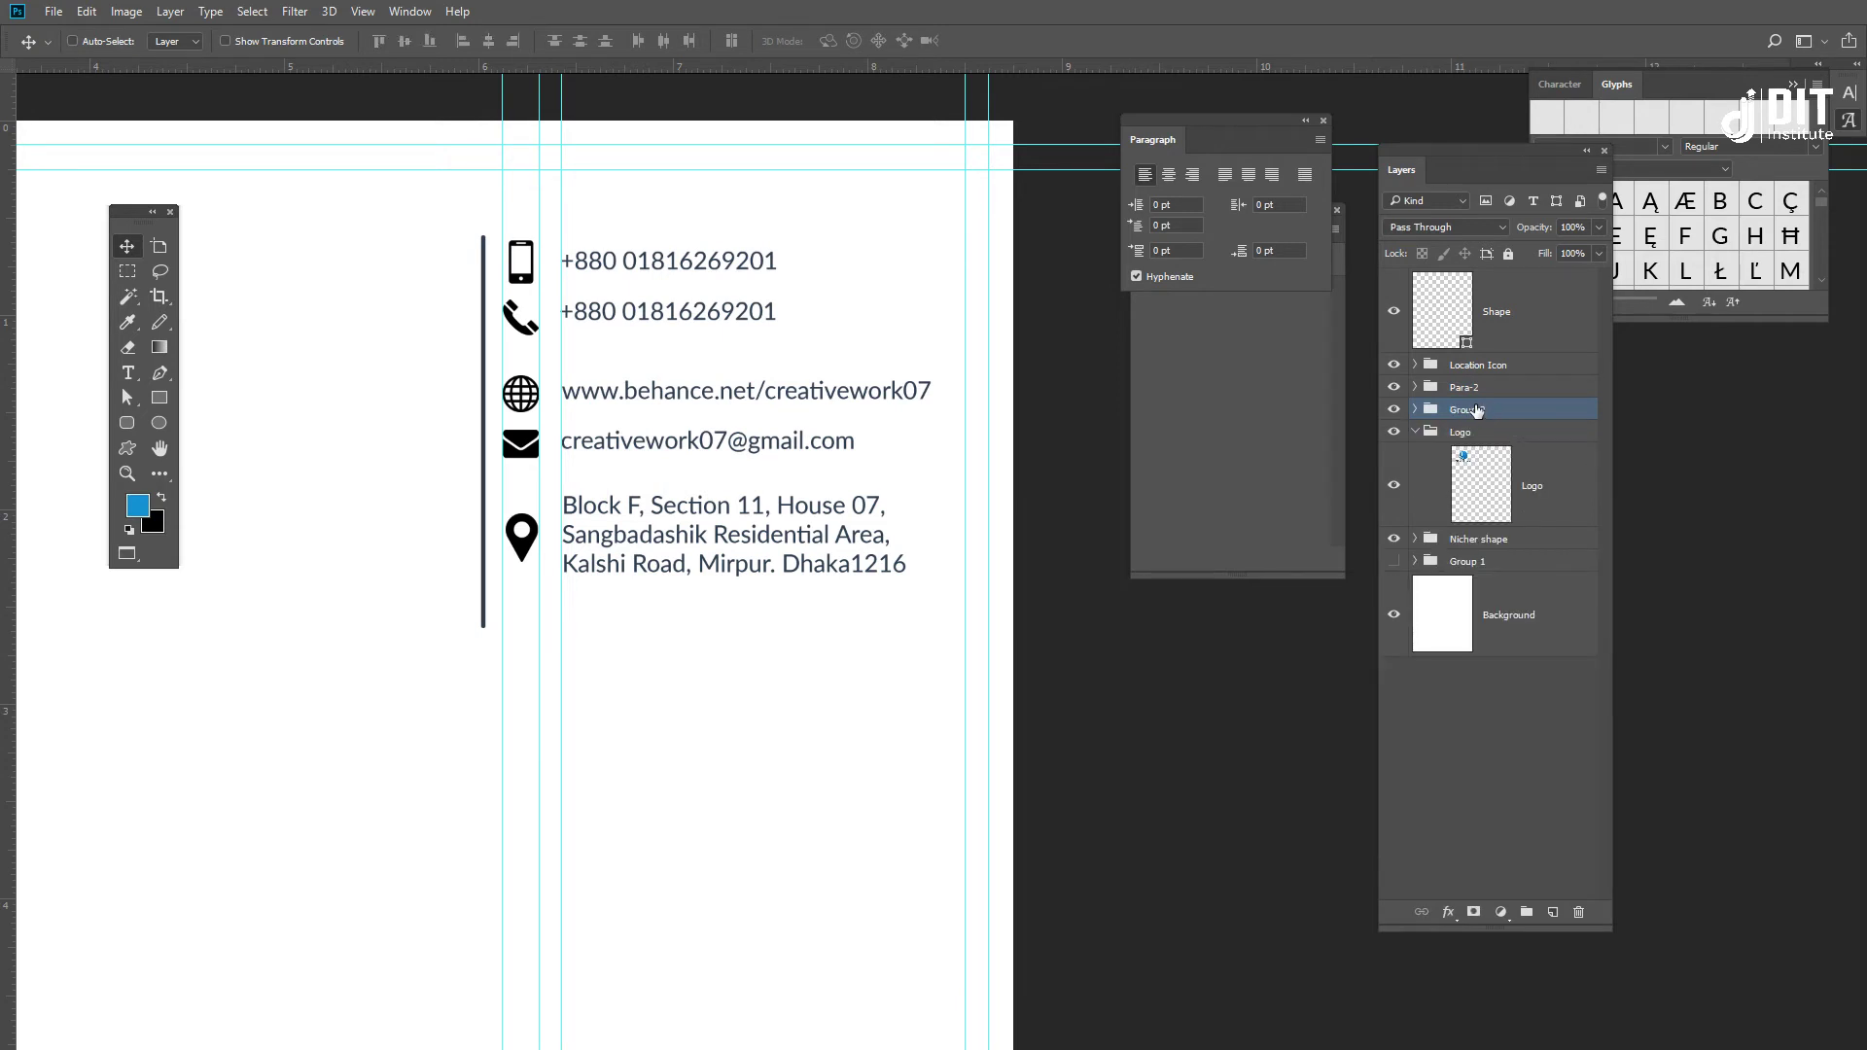
double_click(1476, 410)
type("Para -1")
key("Return")
Distribute Location Icon, Para-2 and Para -1 evenly by their vertical centres
left_click(1467, 369)
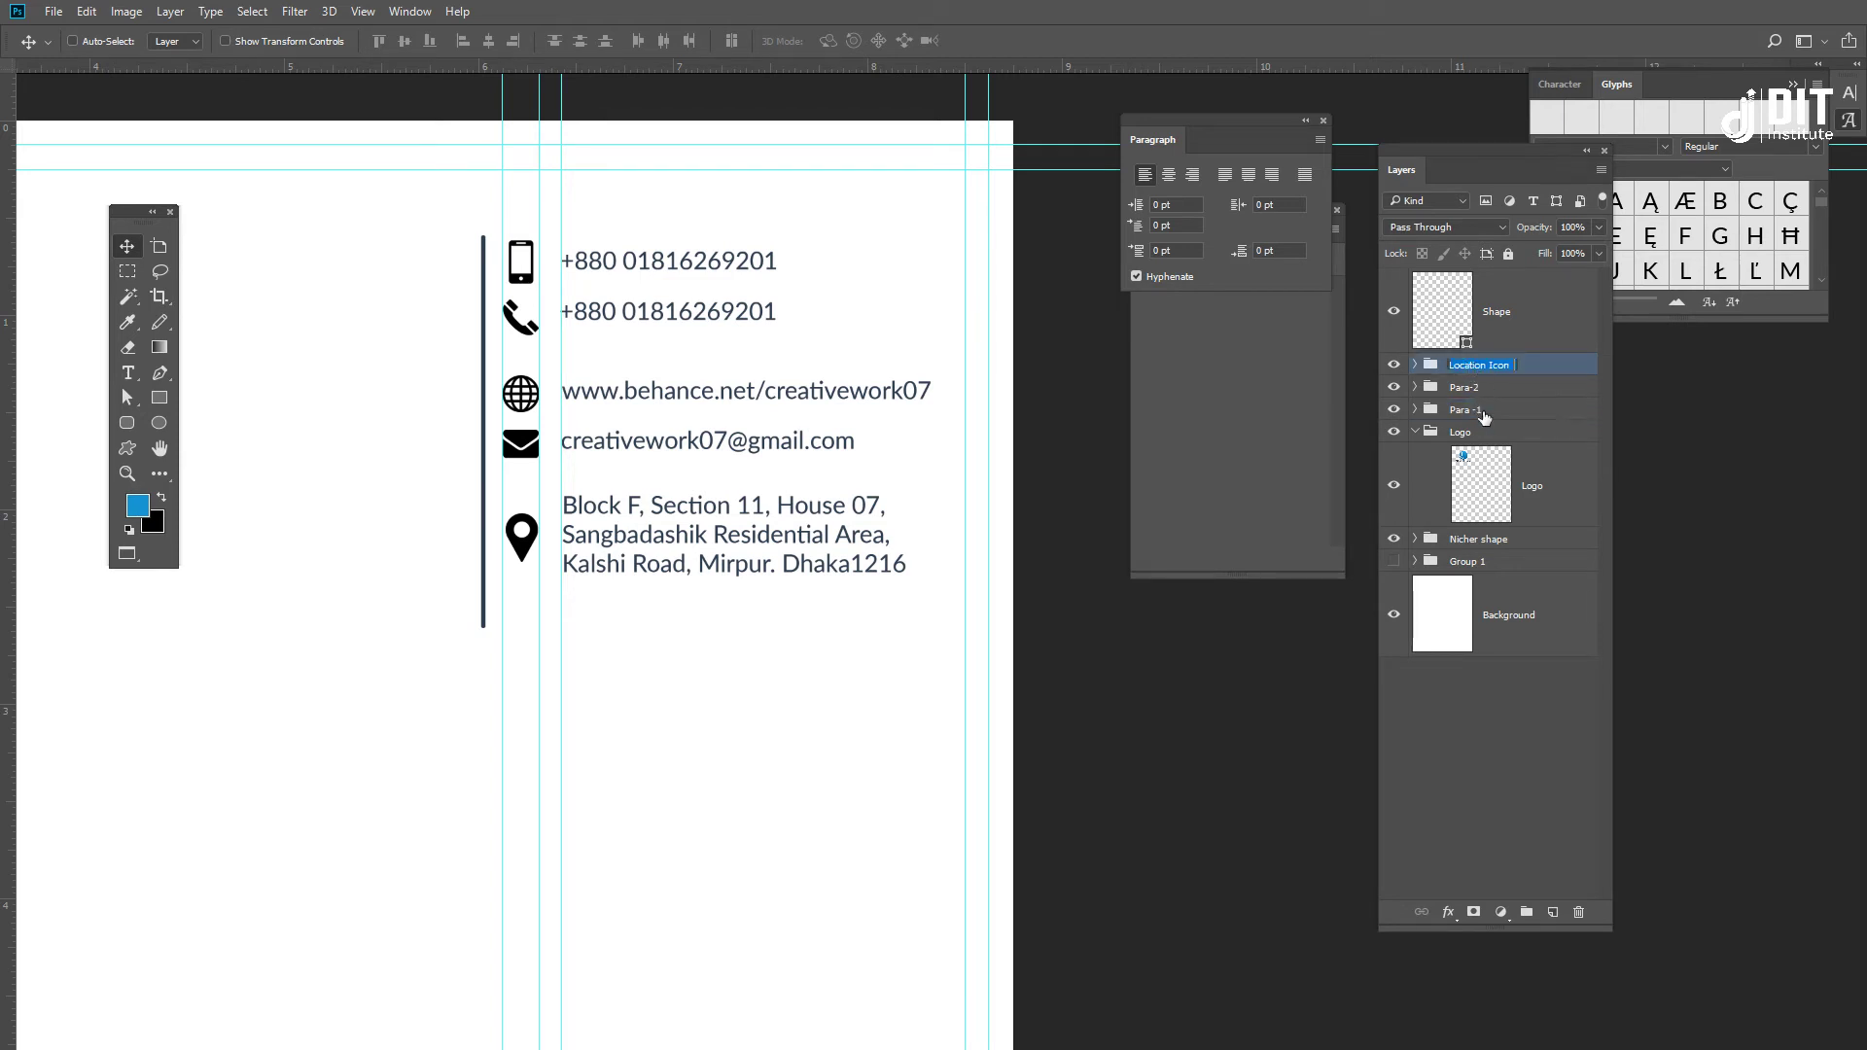
key("Return")
left_click(1488, 413, "shift")
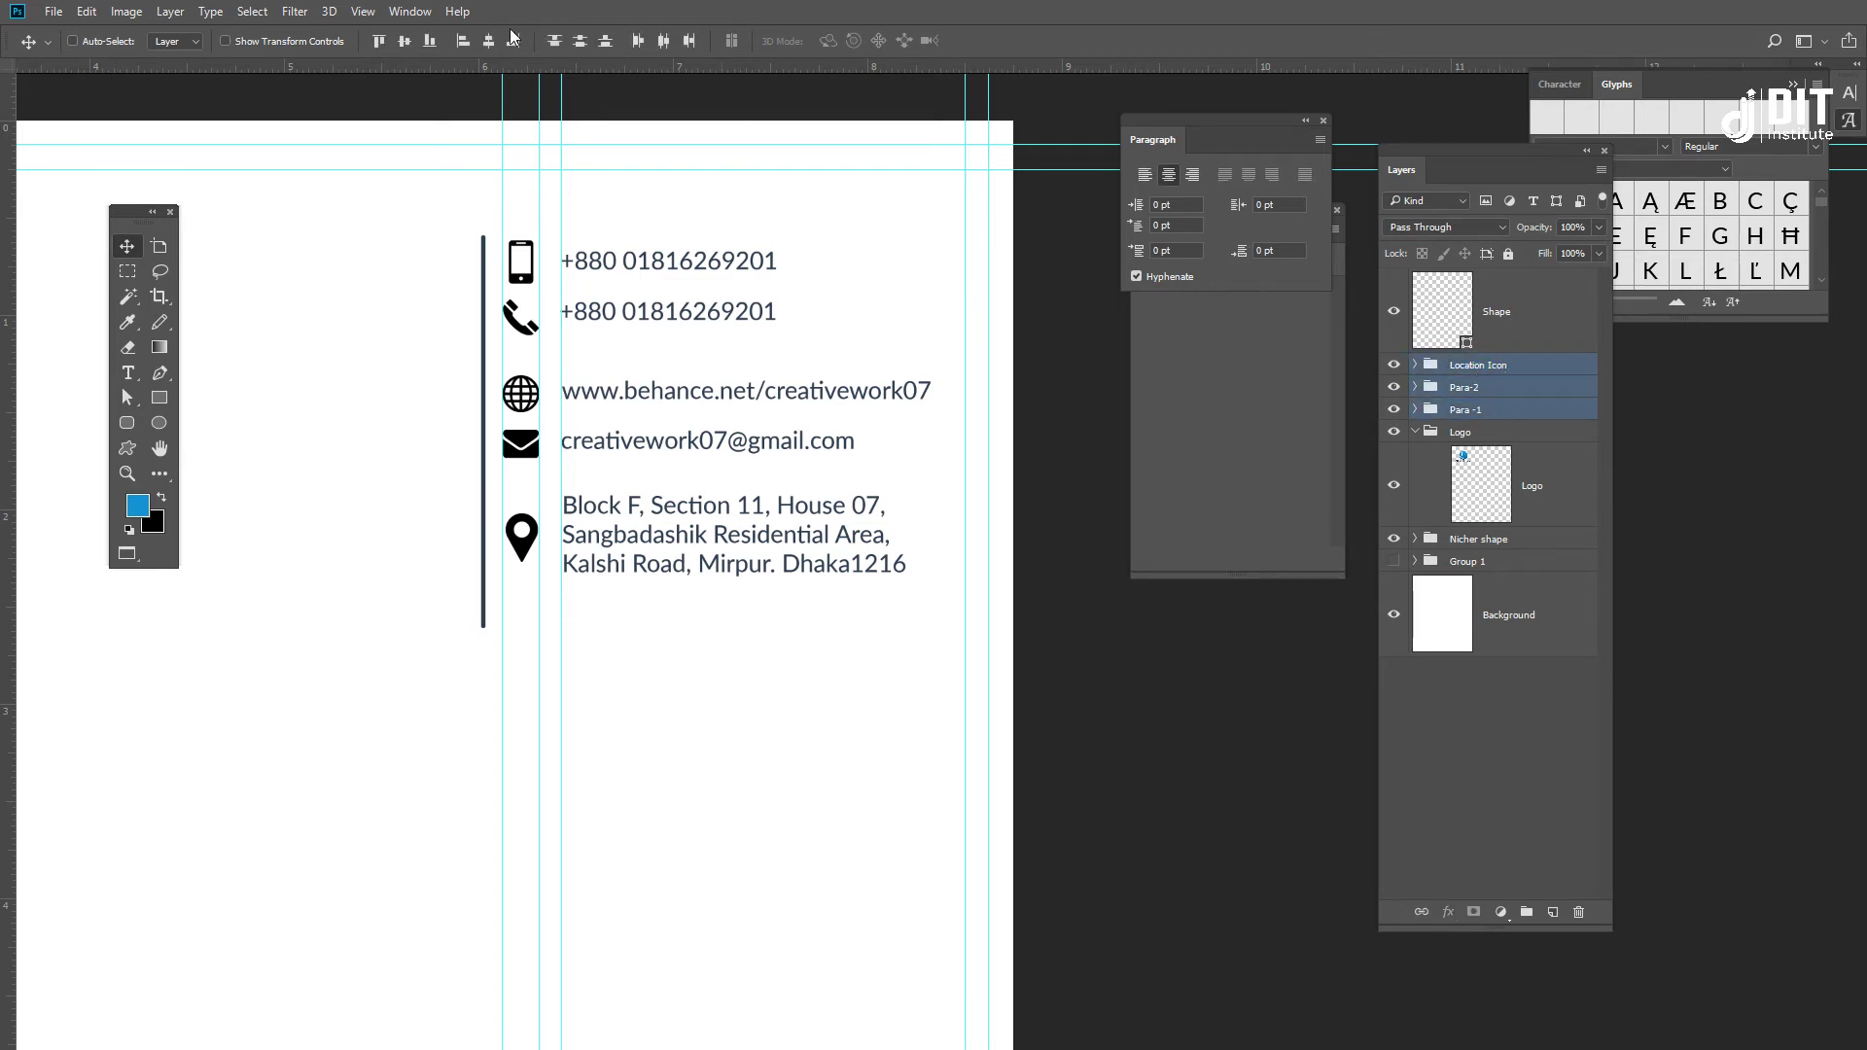
left_click(581, 42)
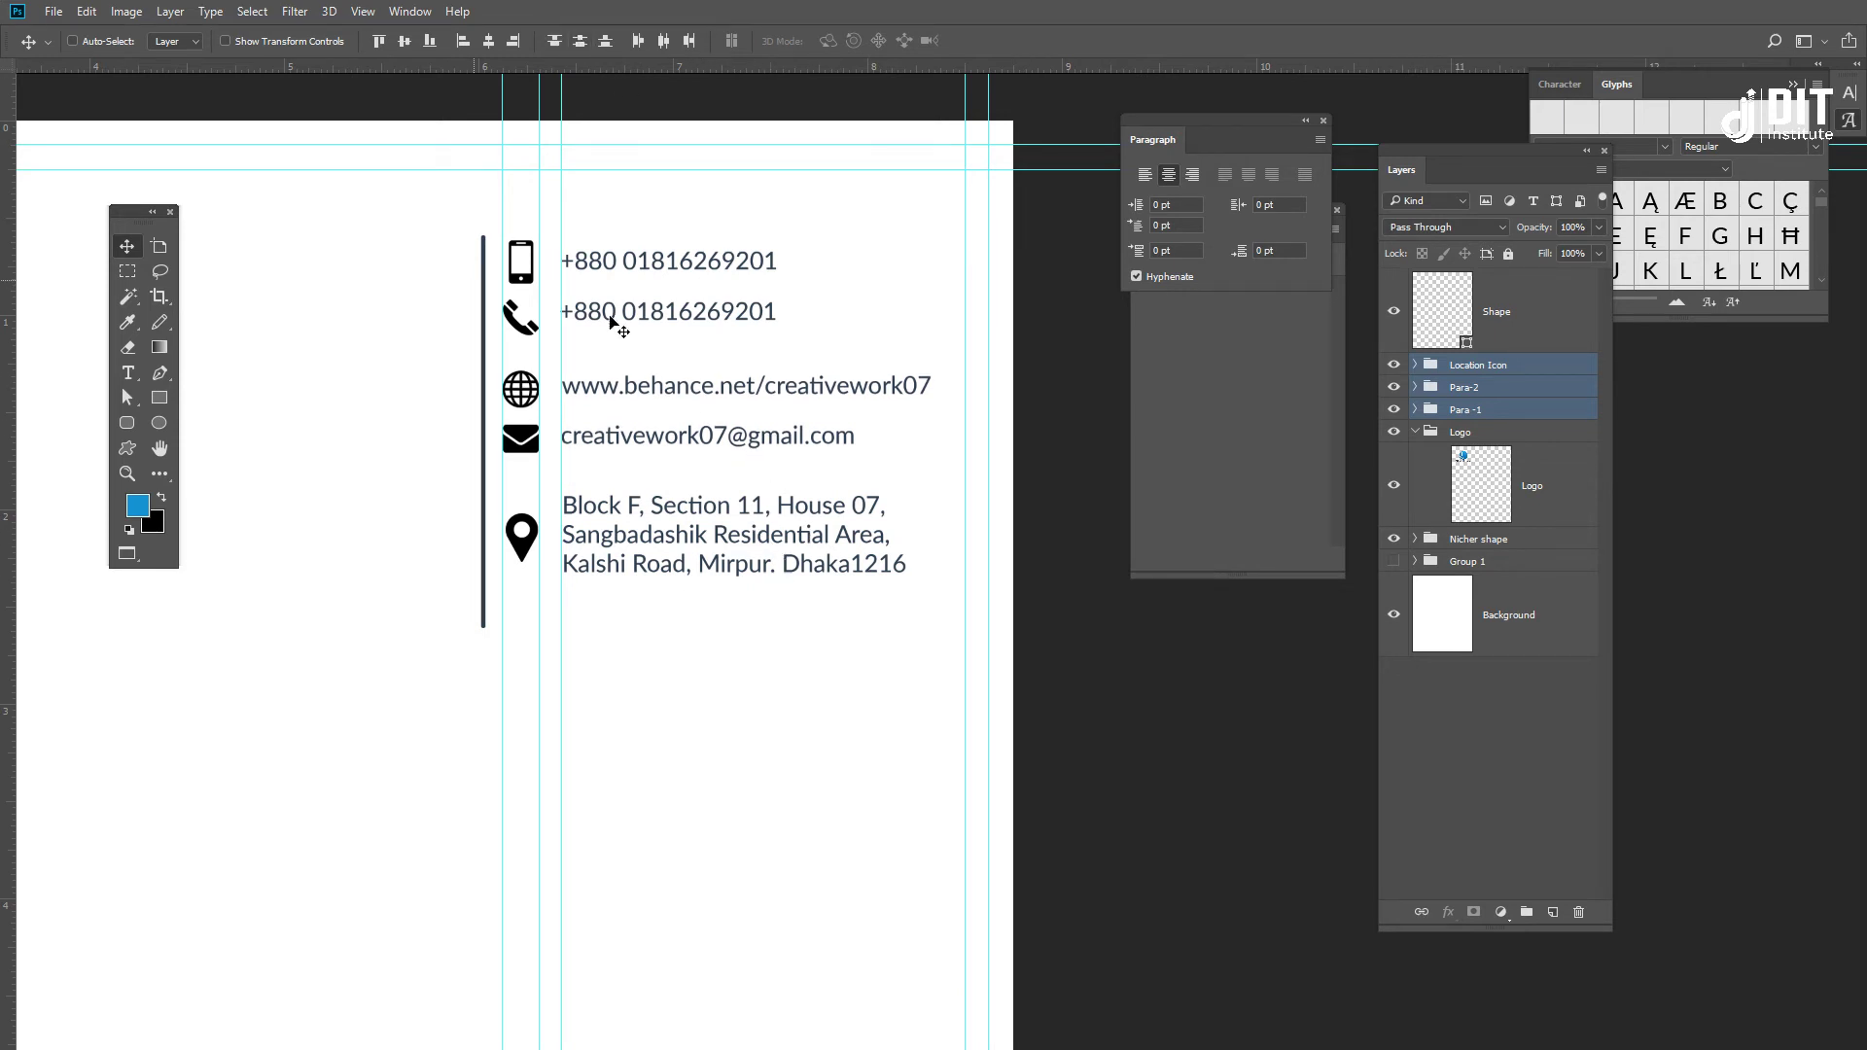
Group the three contact groups as 'Address' and align its vertical centre with the divider line
left_click(1480, 339)
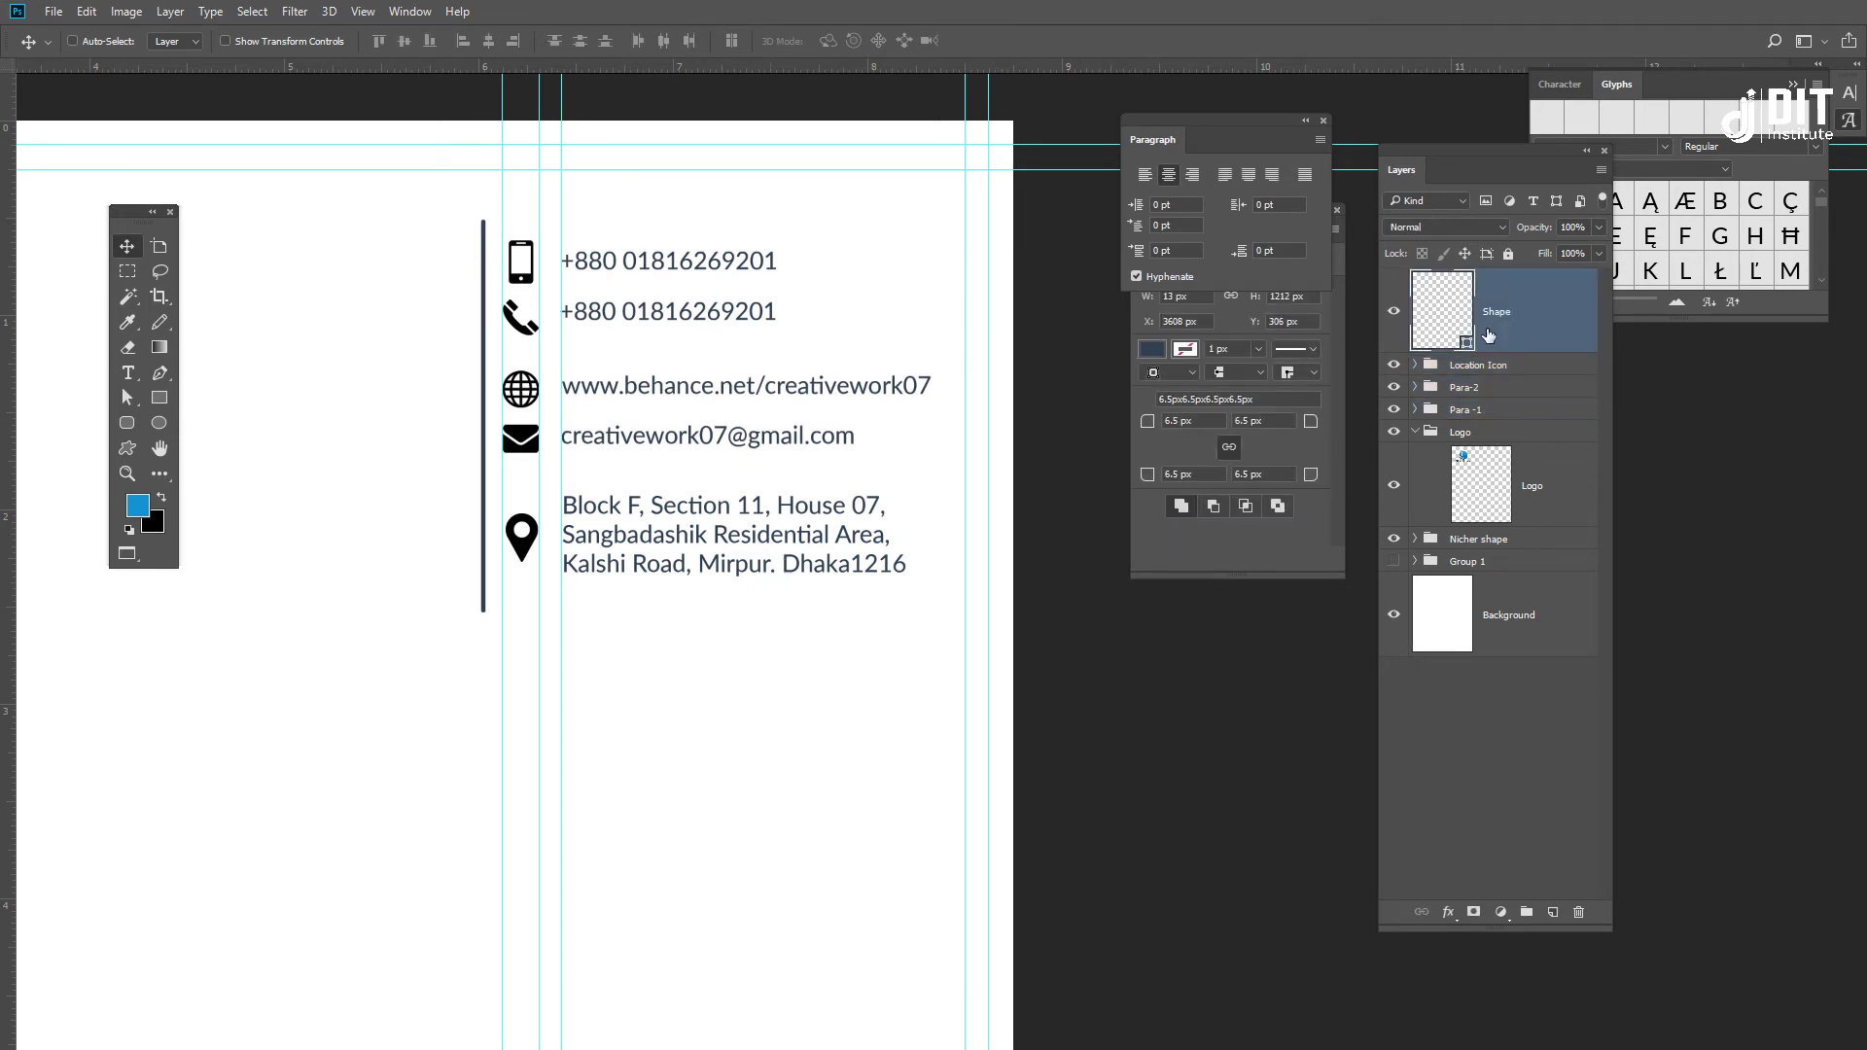
left_click(1491, 366)
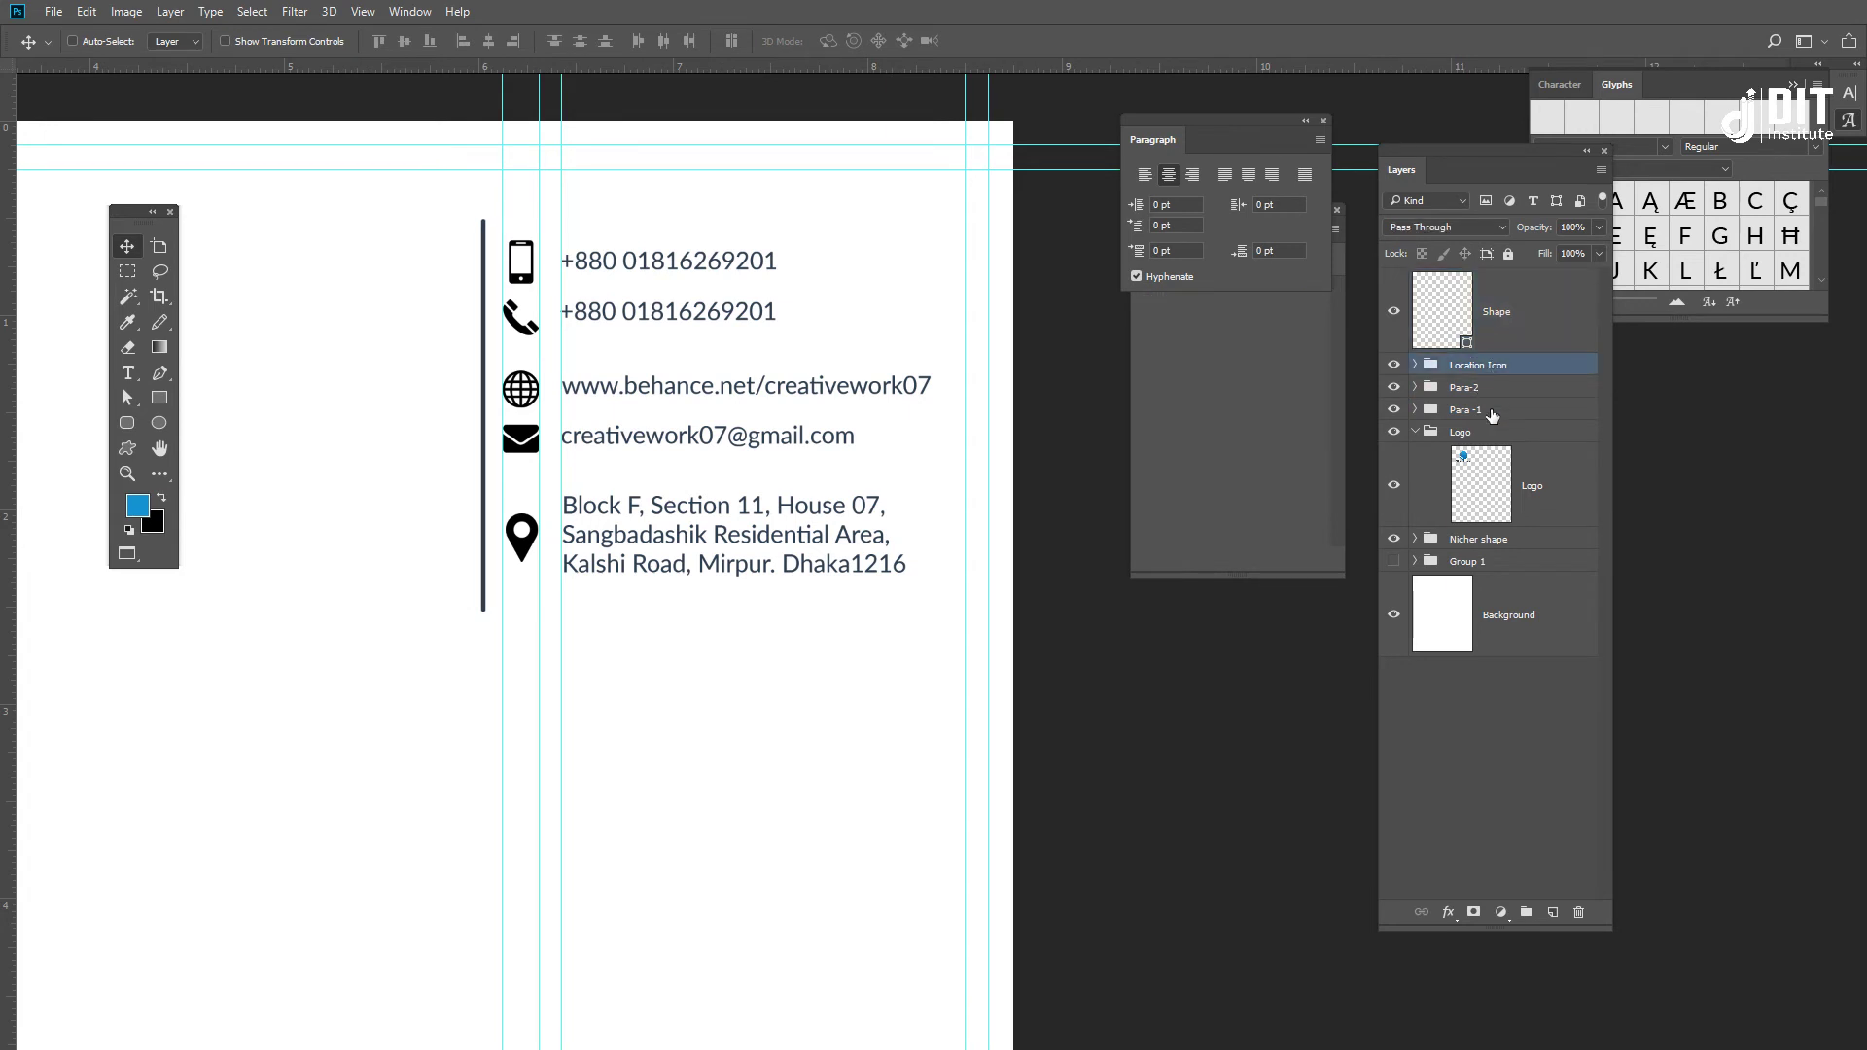
left_click(1492, 417, "shift")
key("ctrl+g")
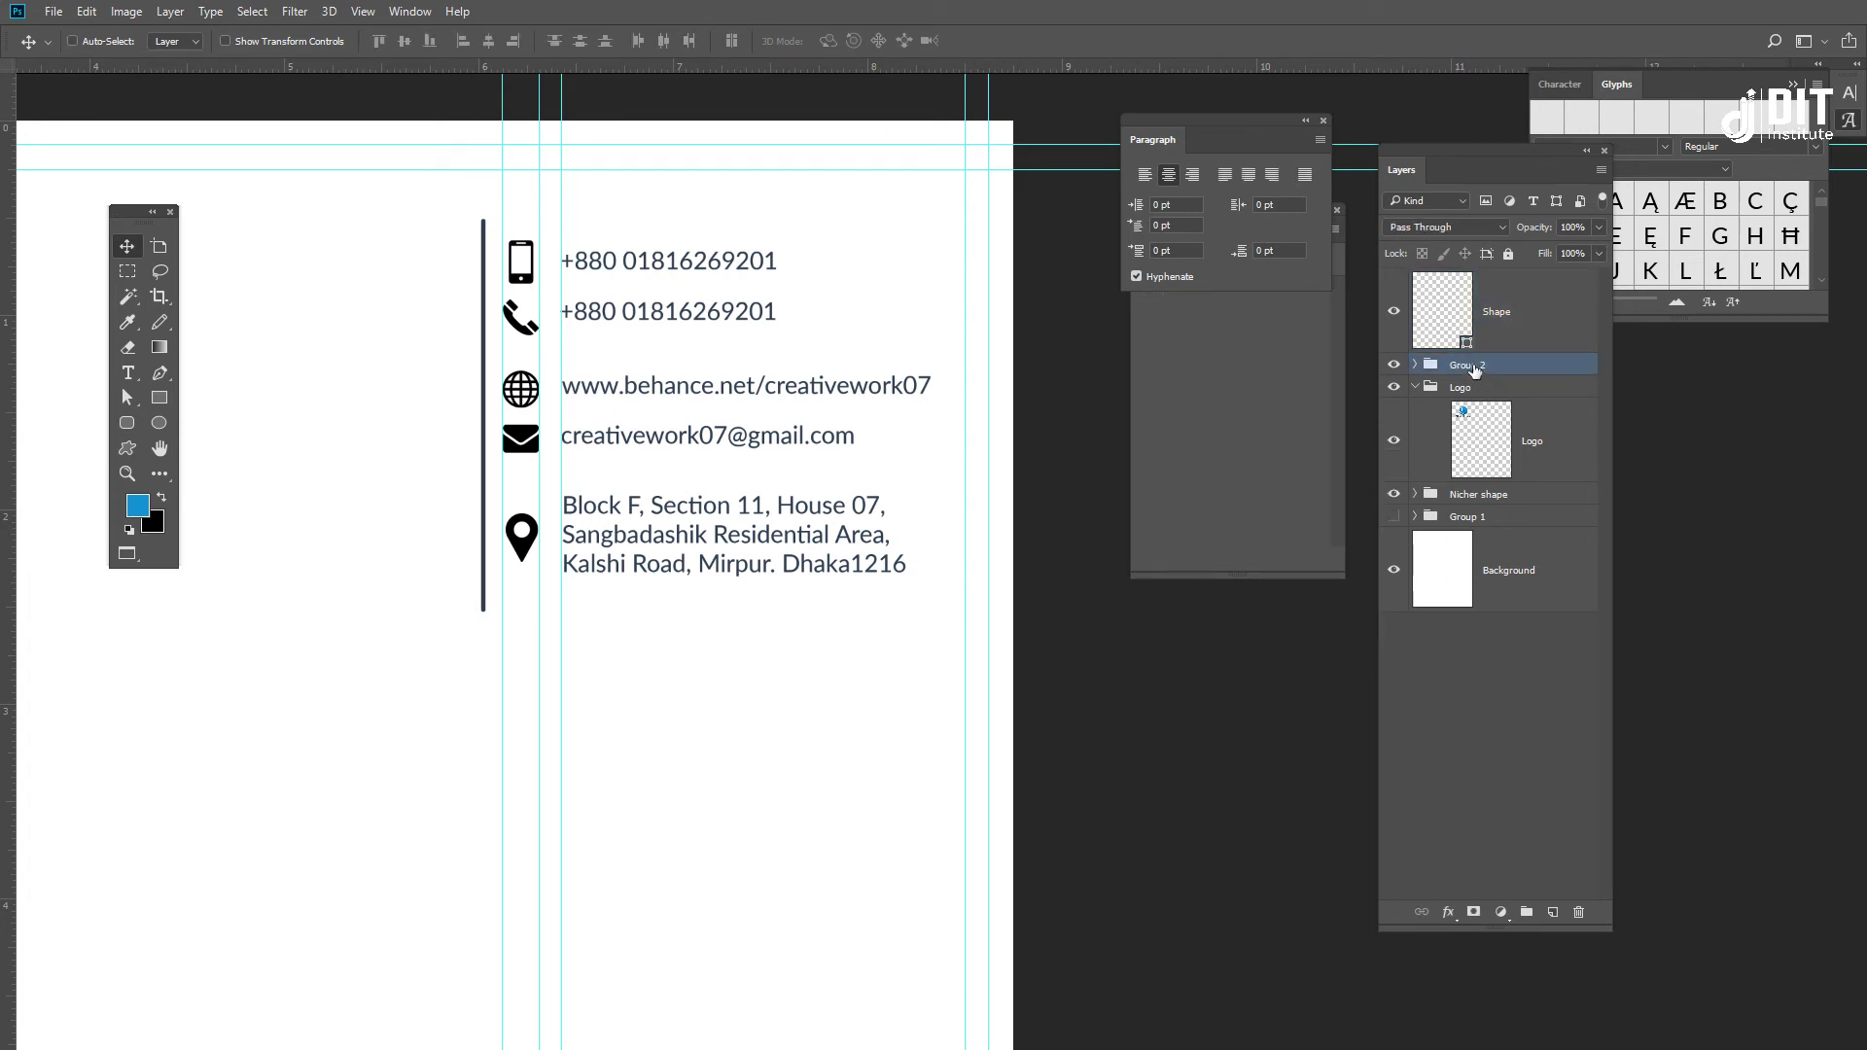
double_click(1518, 367)
type("Address")
key("Return")
left_click(1536, 320, "shift")
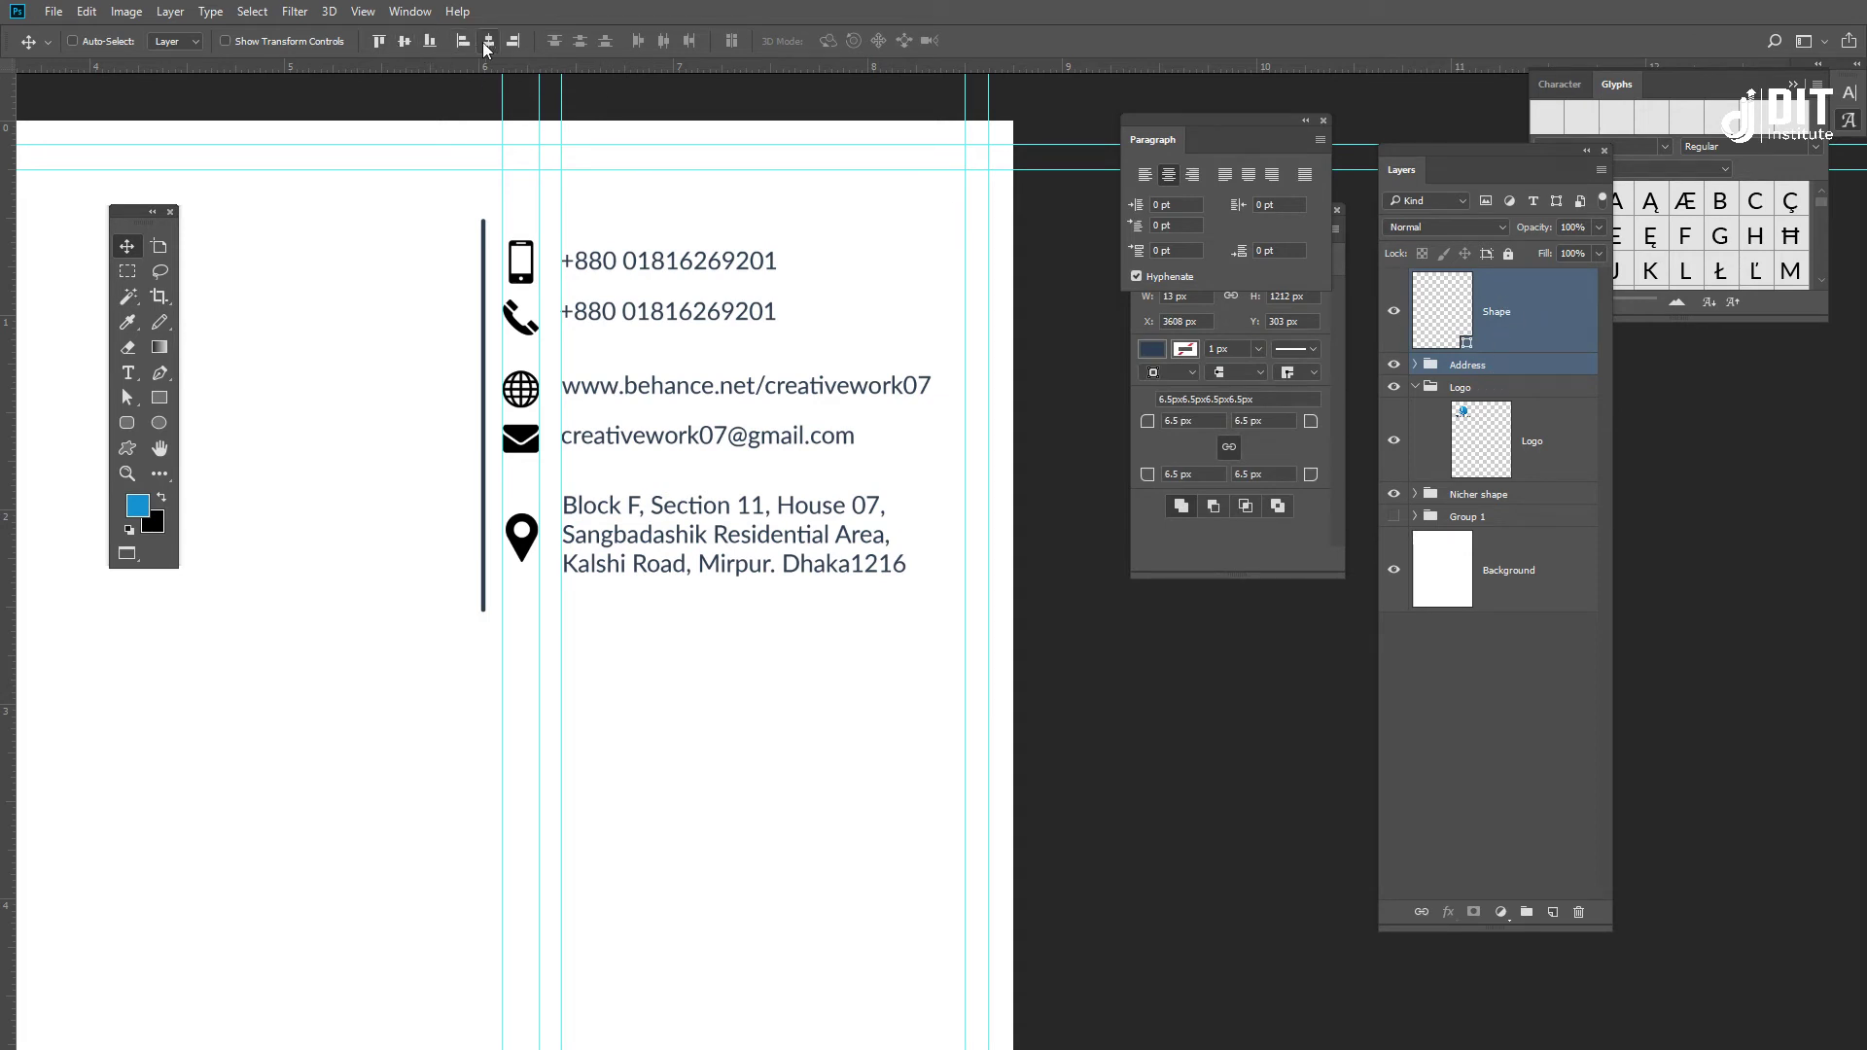
left_click(403, 43)
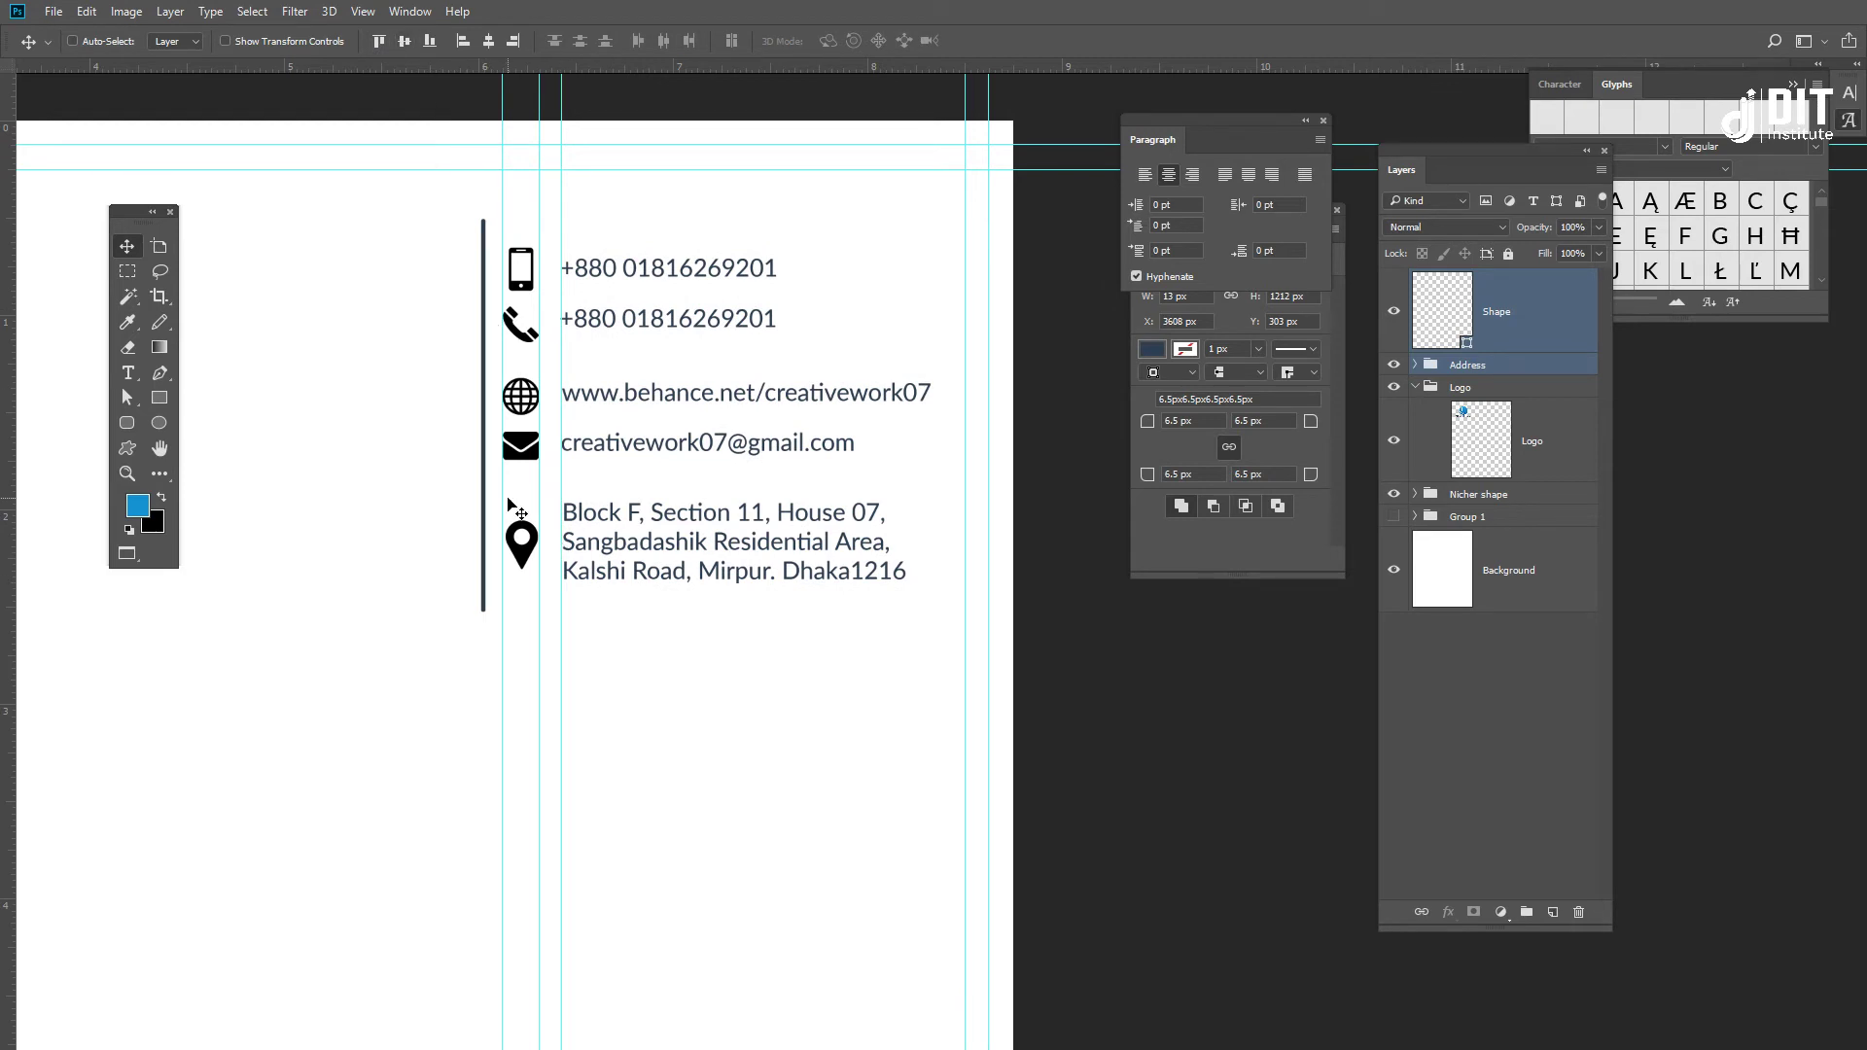
key("ctrl+minus")
key("ctrl+minus")
key("ctrl+minus")
key("ctrl+minus")
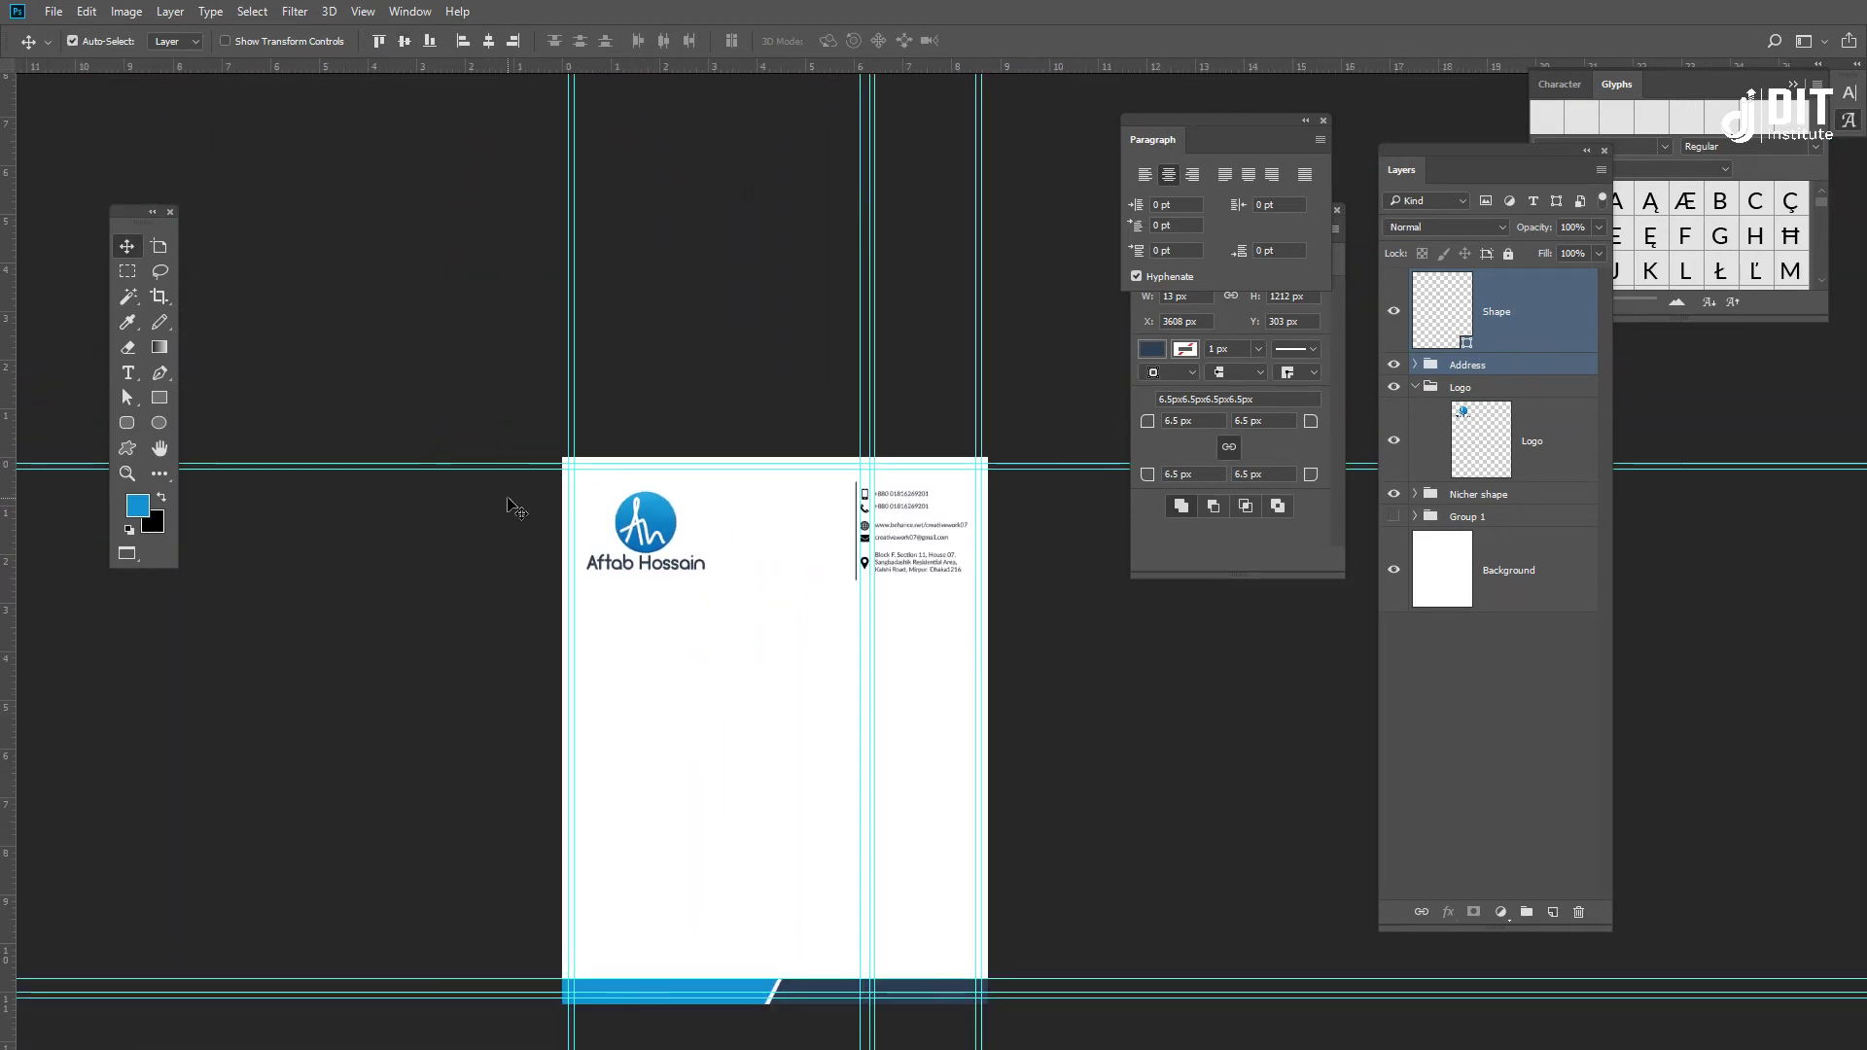
Hide the guides, convert the Logo layer to a smart object and scale it to 73.78%
key("ctrl+semicolon")
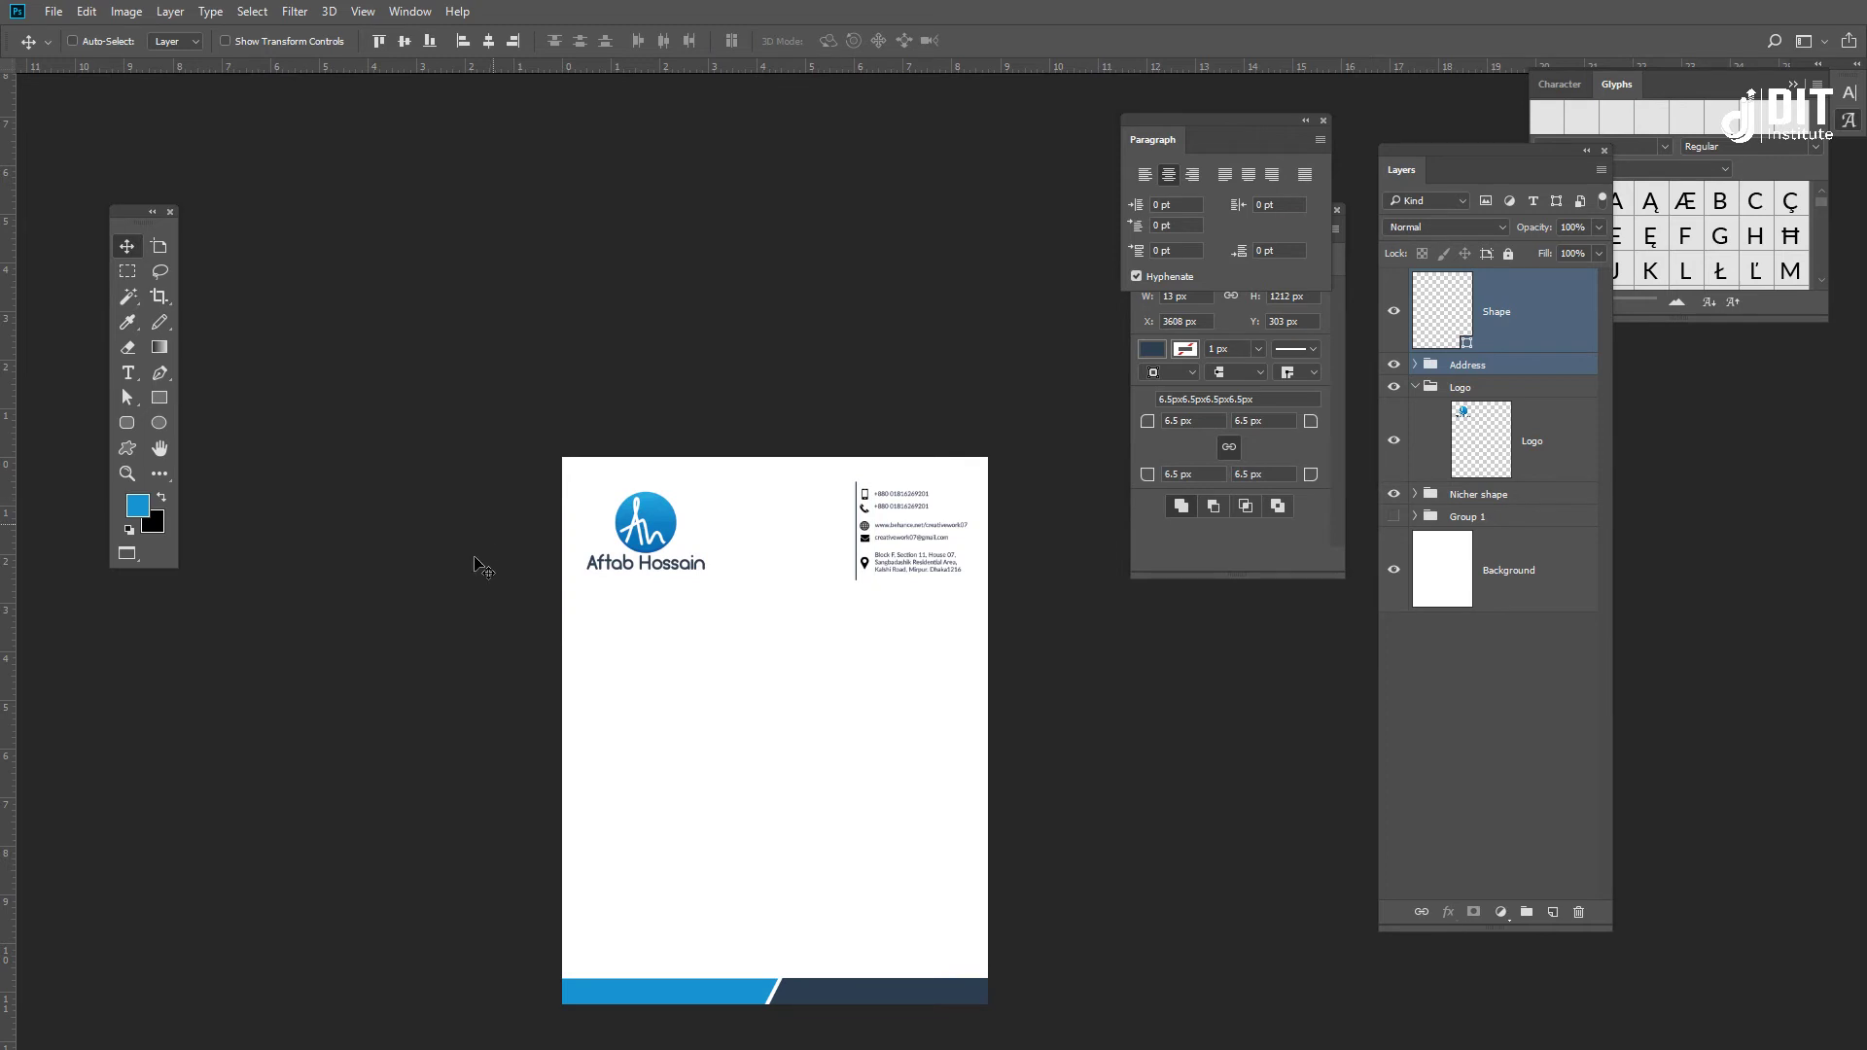
scroll(897, 705, "up", 2)
scroll(784, 655, "up", 2)
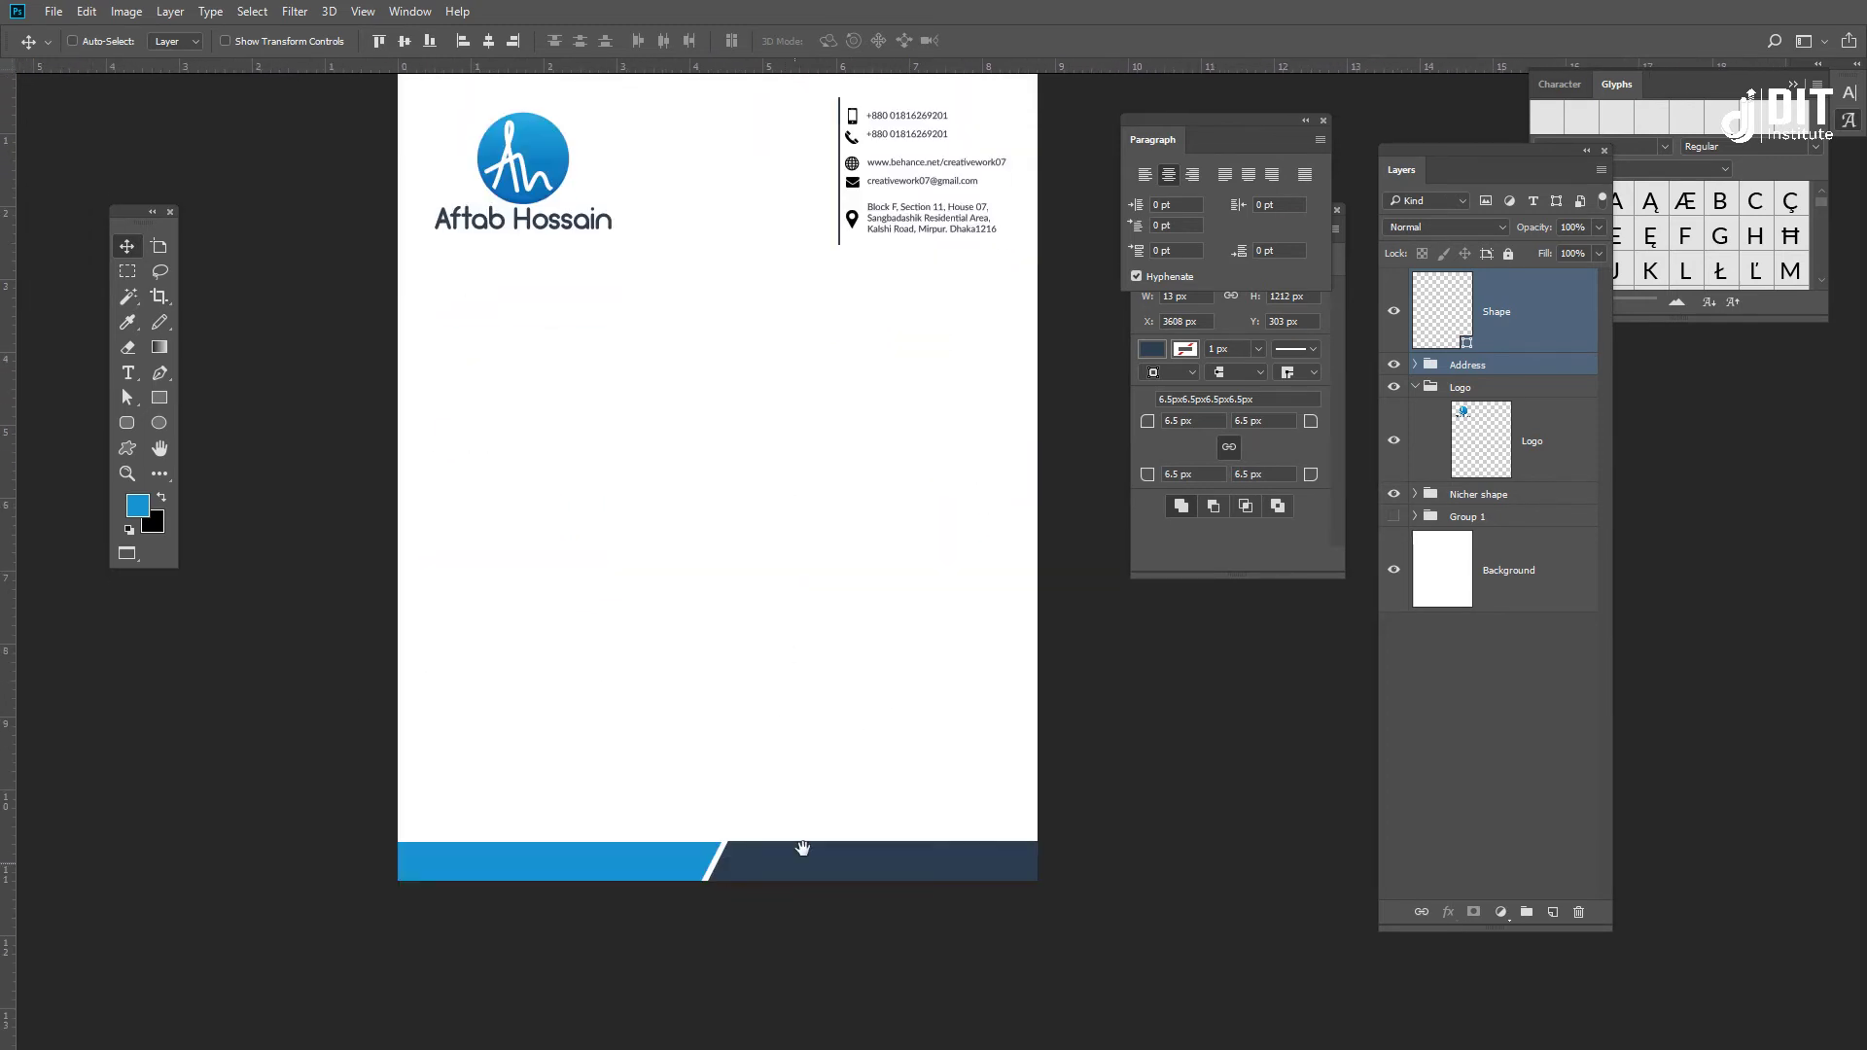
scroll(833, 638, "up", 2)
scroll(804, 579, "up", 2)
scroll(681, 438, "up", 1)
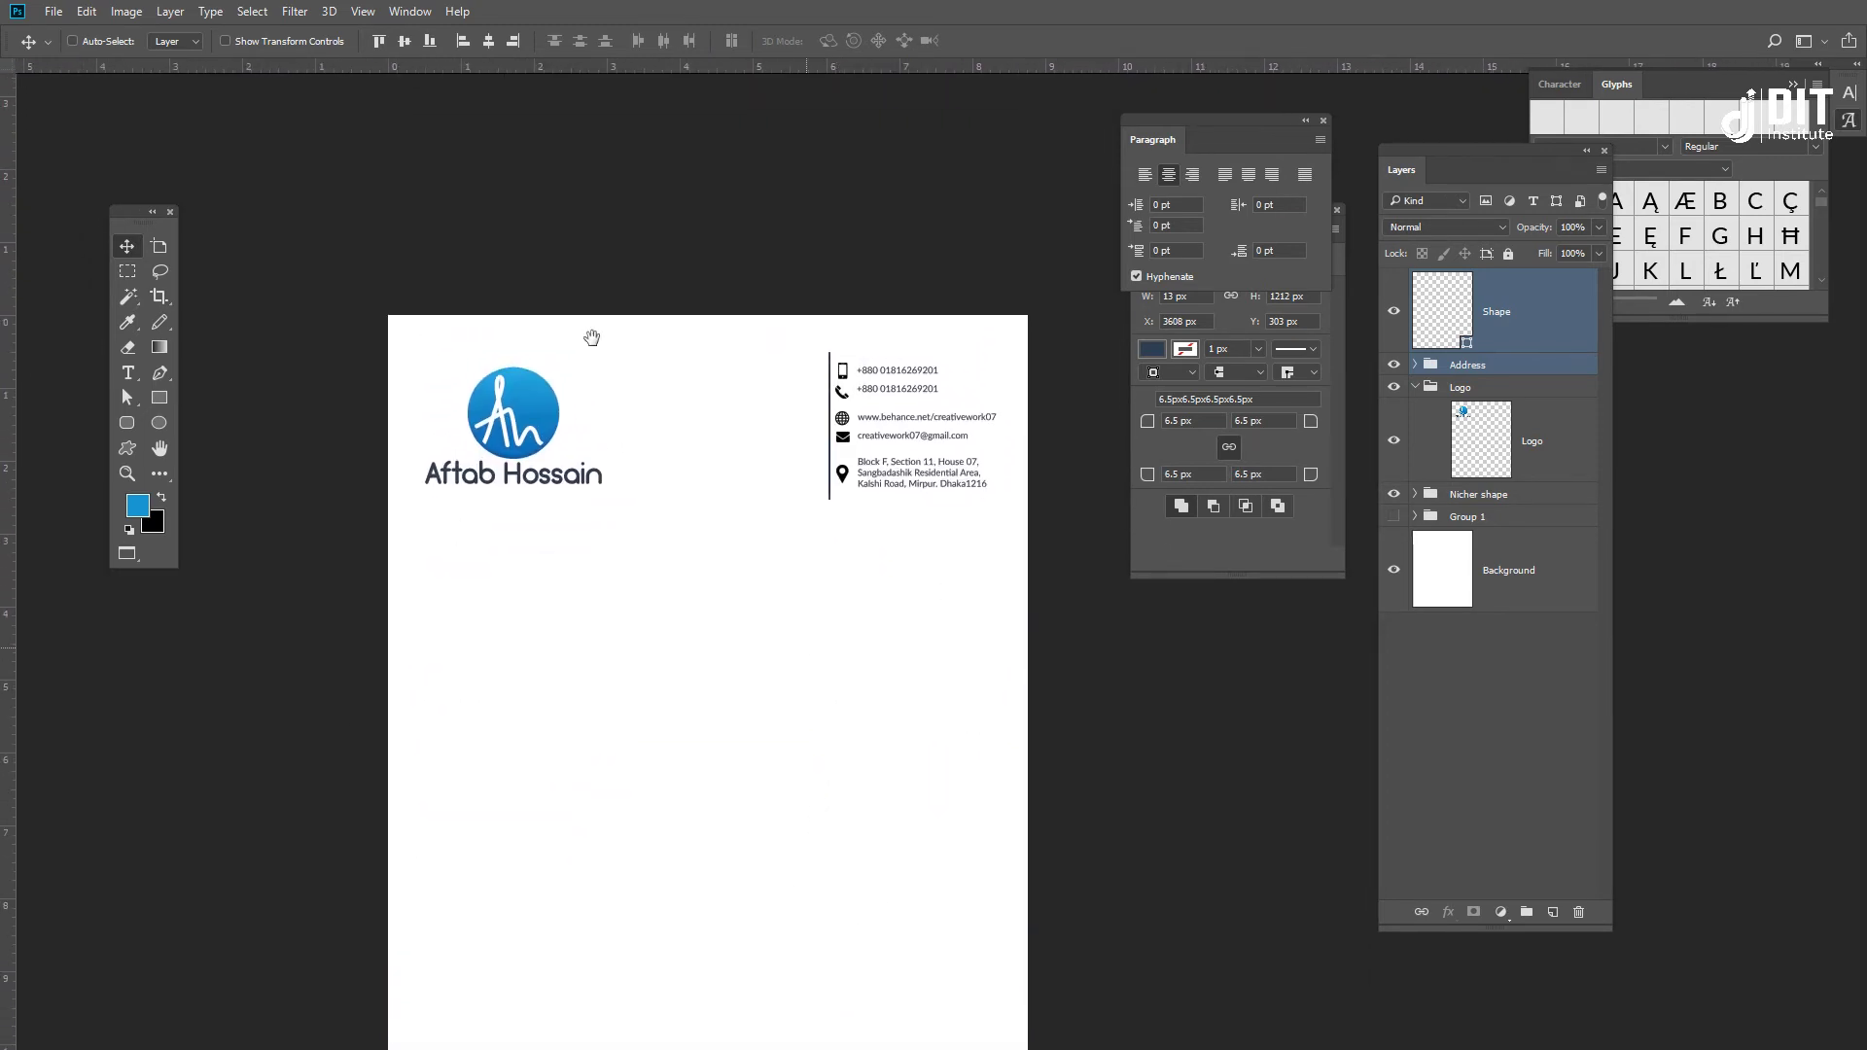
right_click(1545, 440)
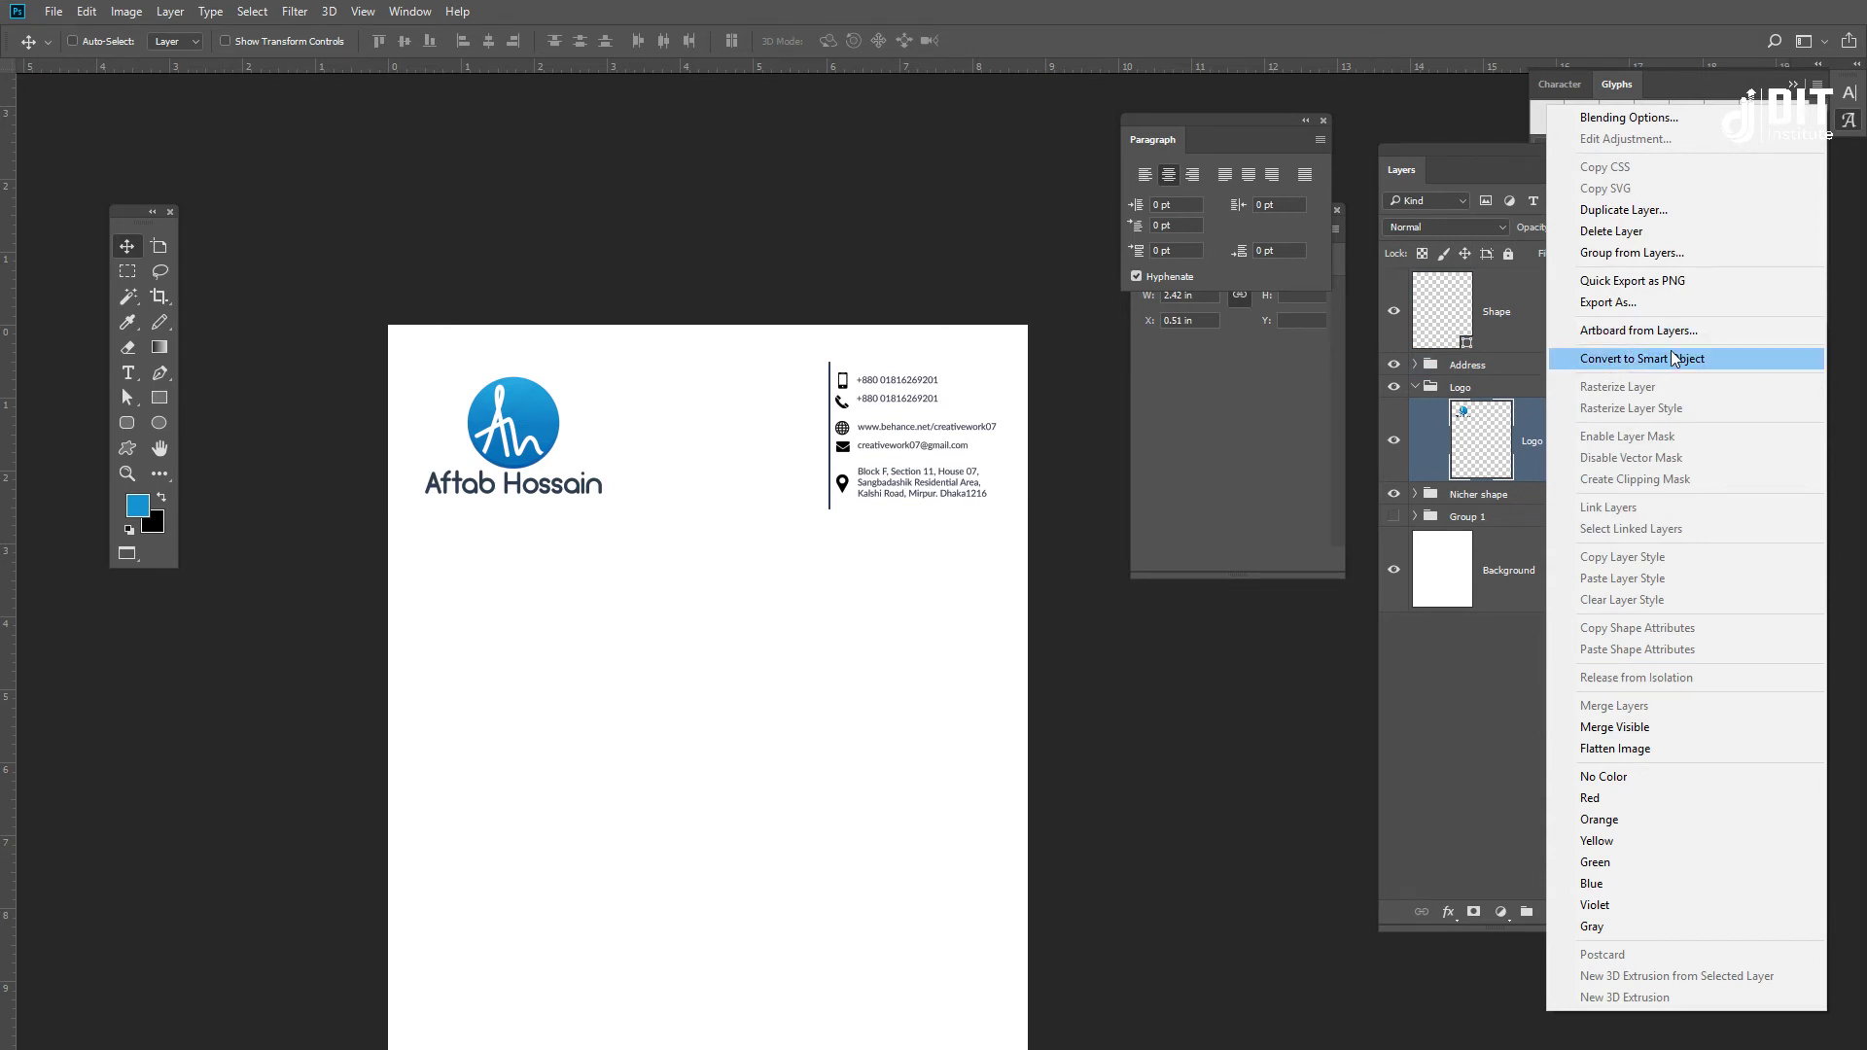
left_click(1670, 361)
key("ctrl+t")
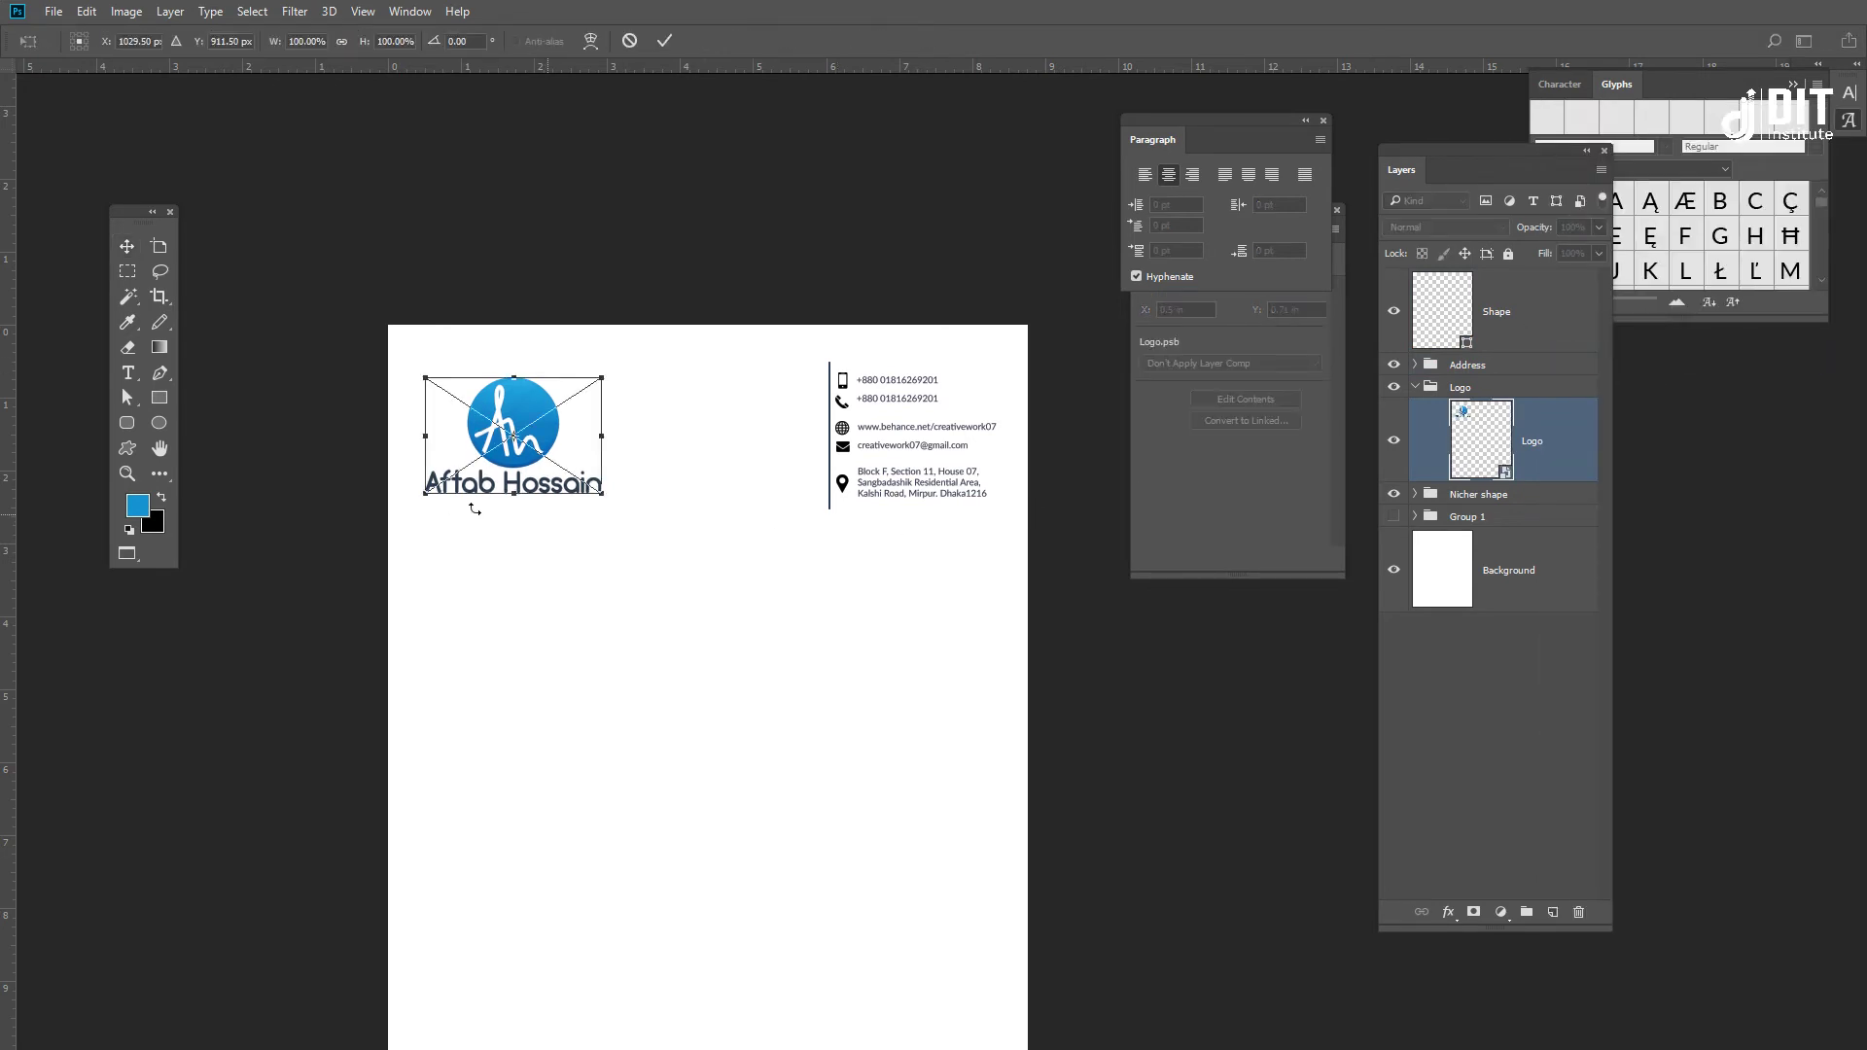
left_click_drag(605, 495, 580, 468)
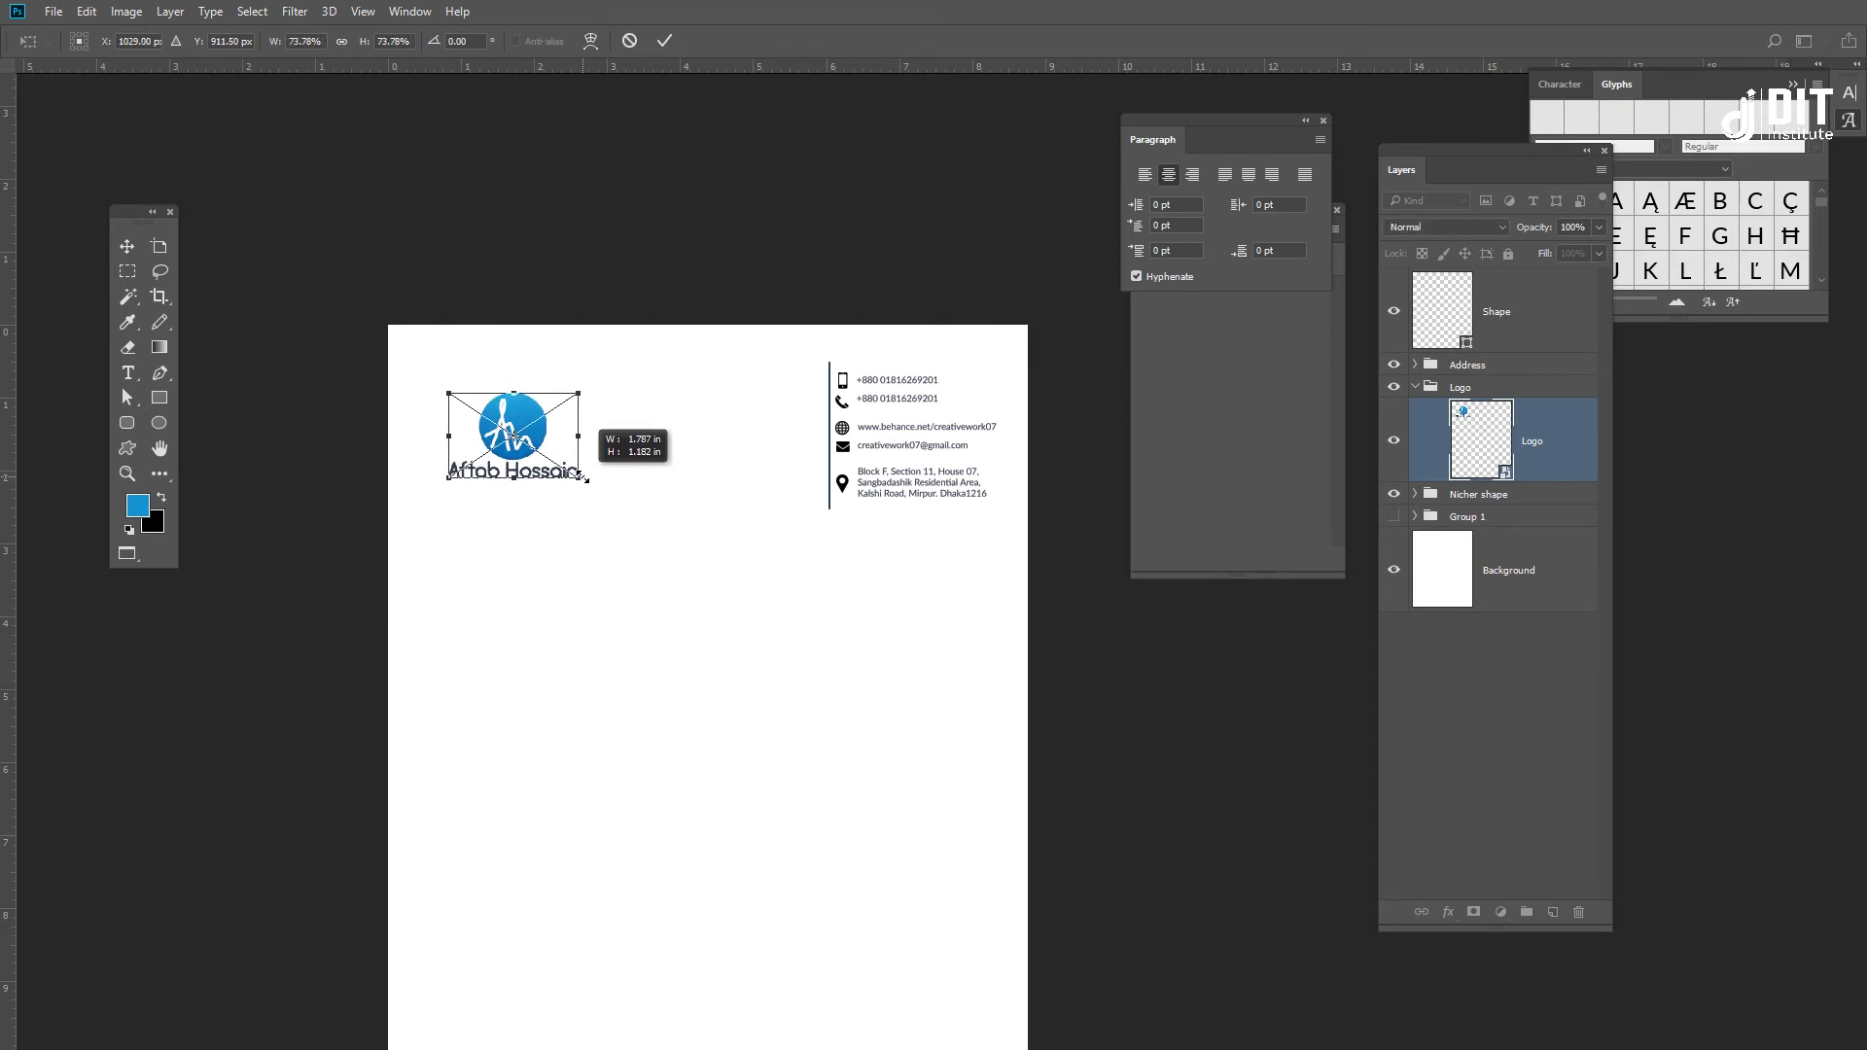
key("Return")
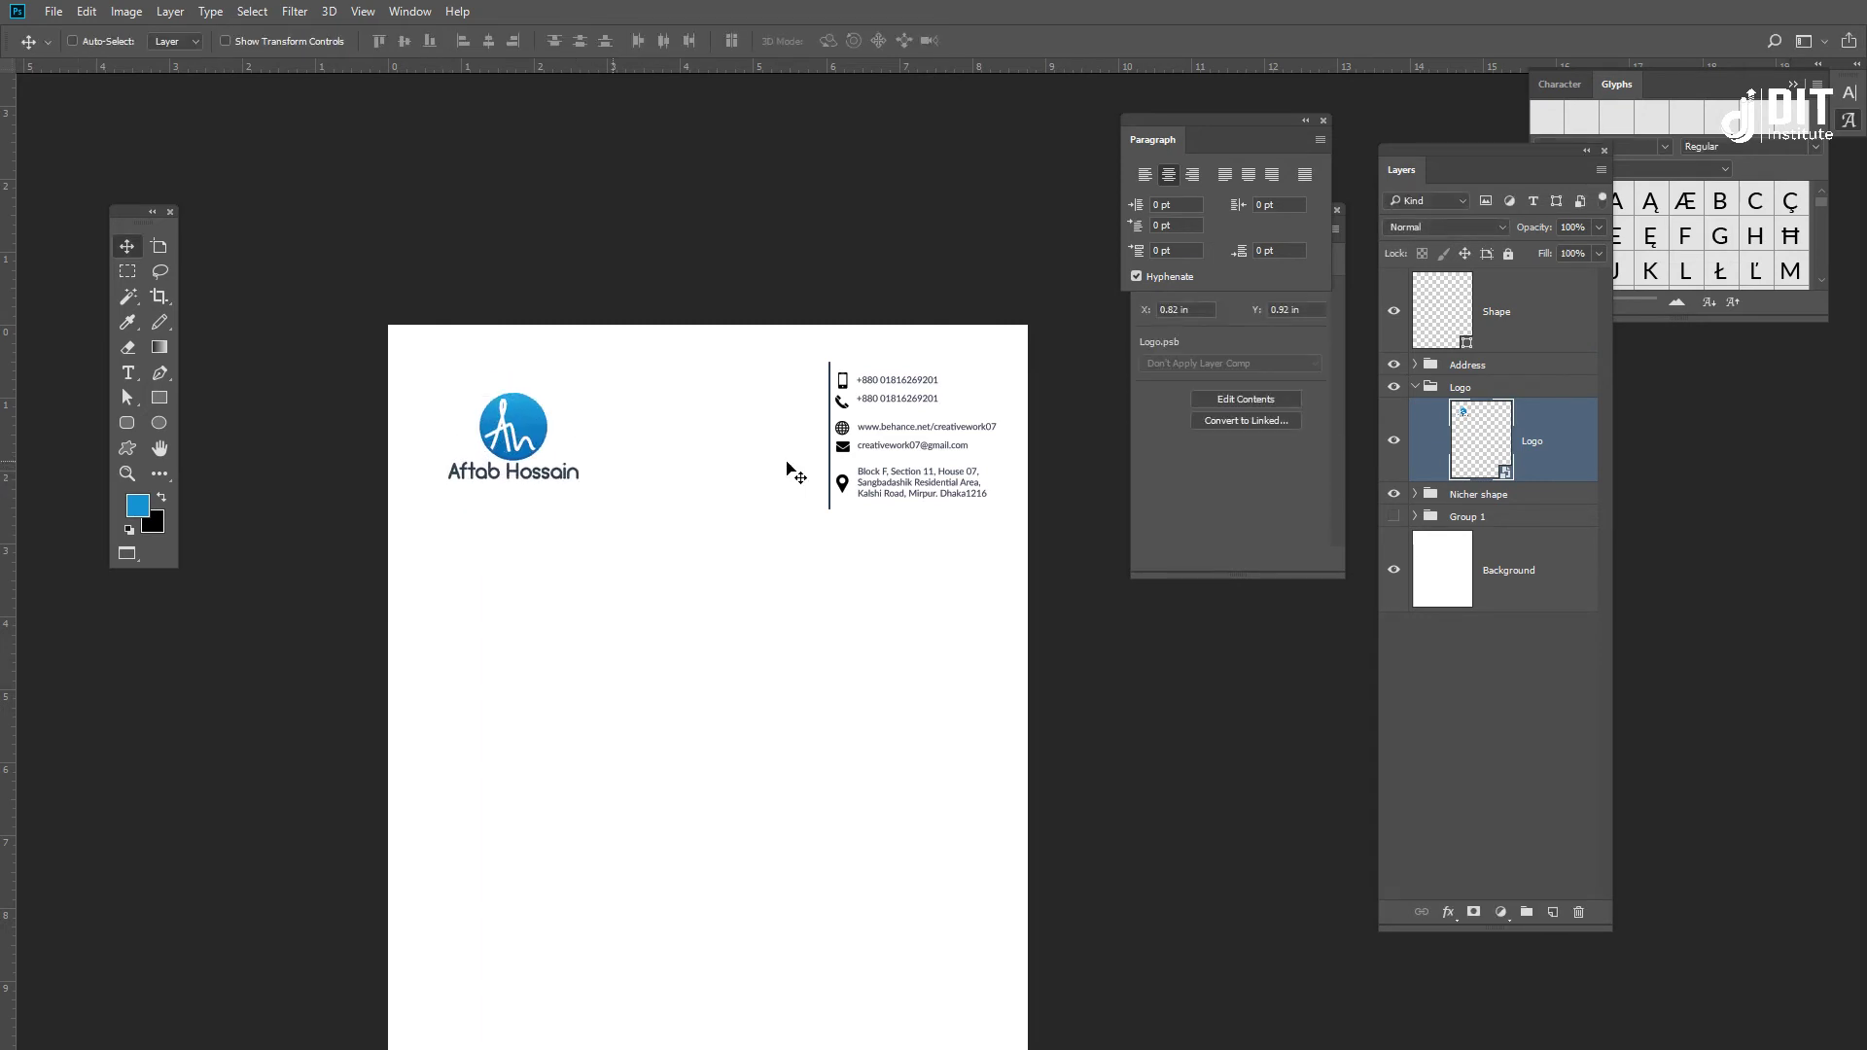
Centre the logo vertically with the contact block and show the guides again
left_click(1535, 311, "ctrl")
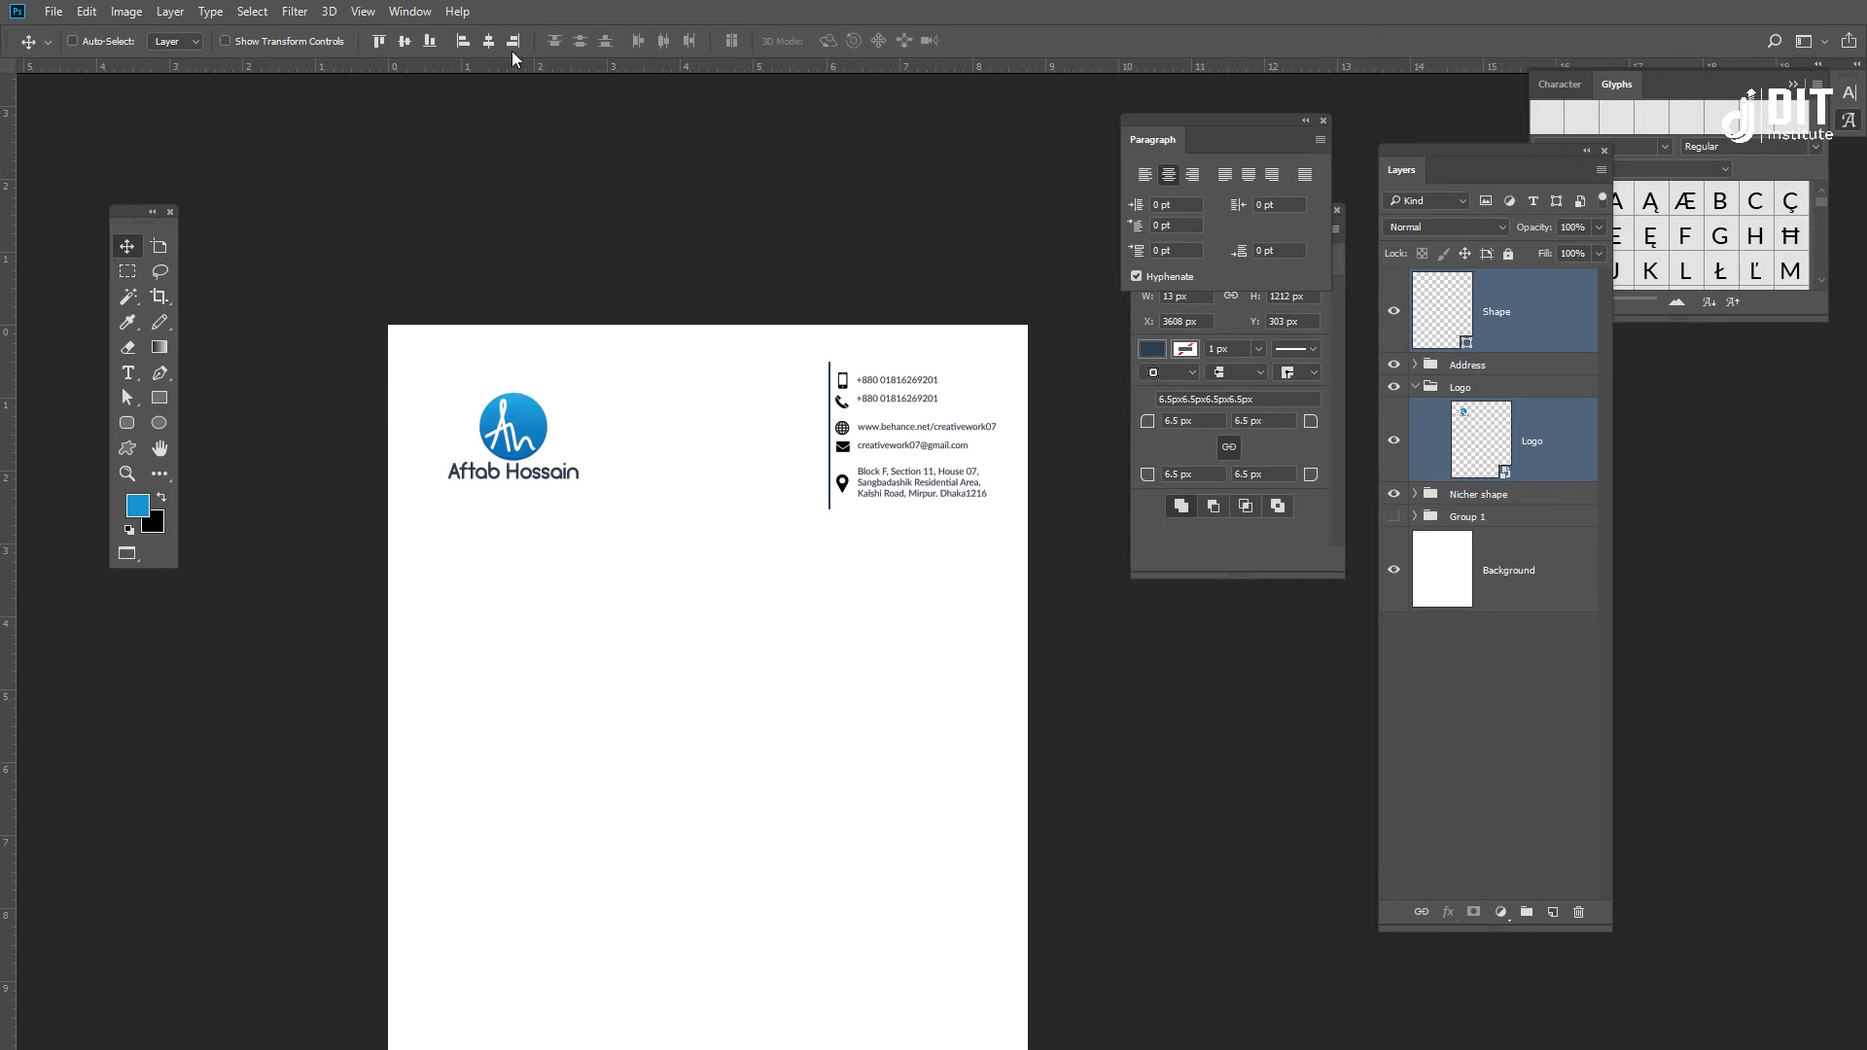
left_click(1469, 368, "ctrl")
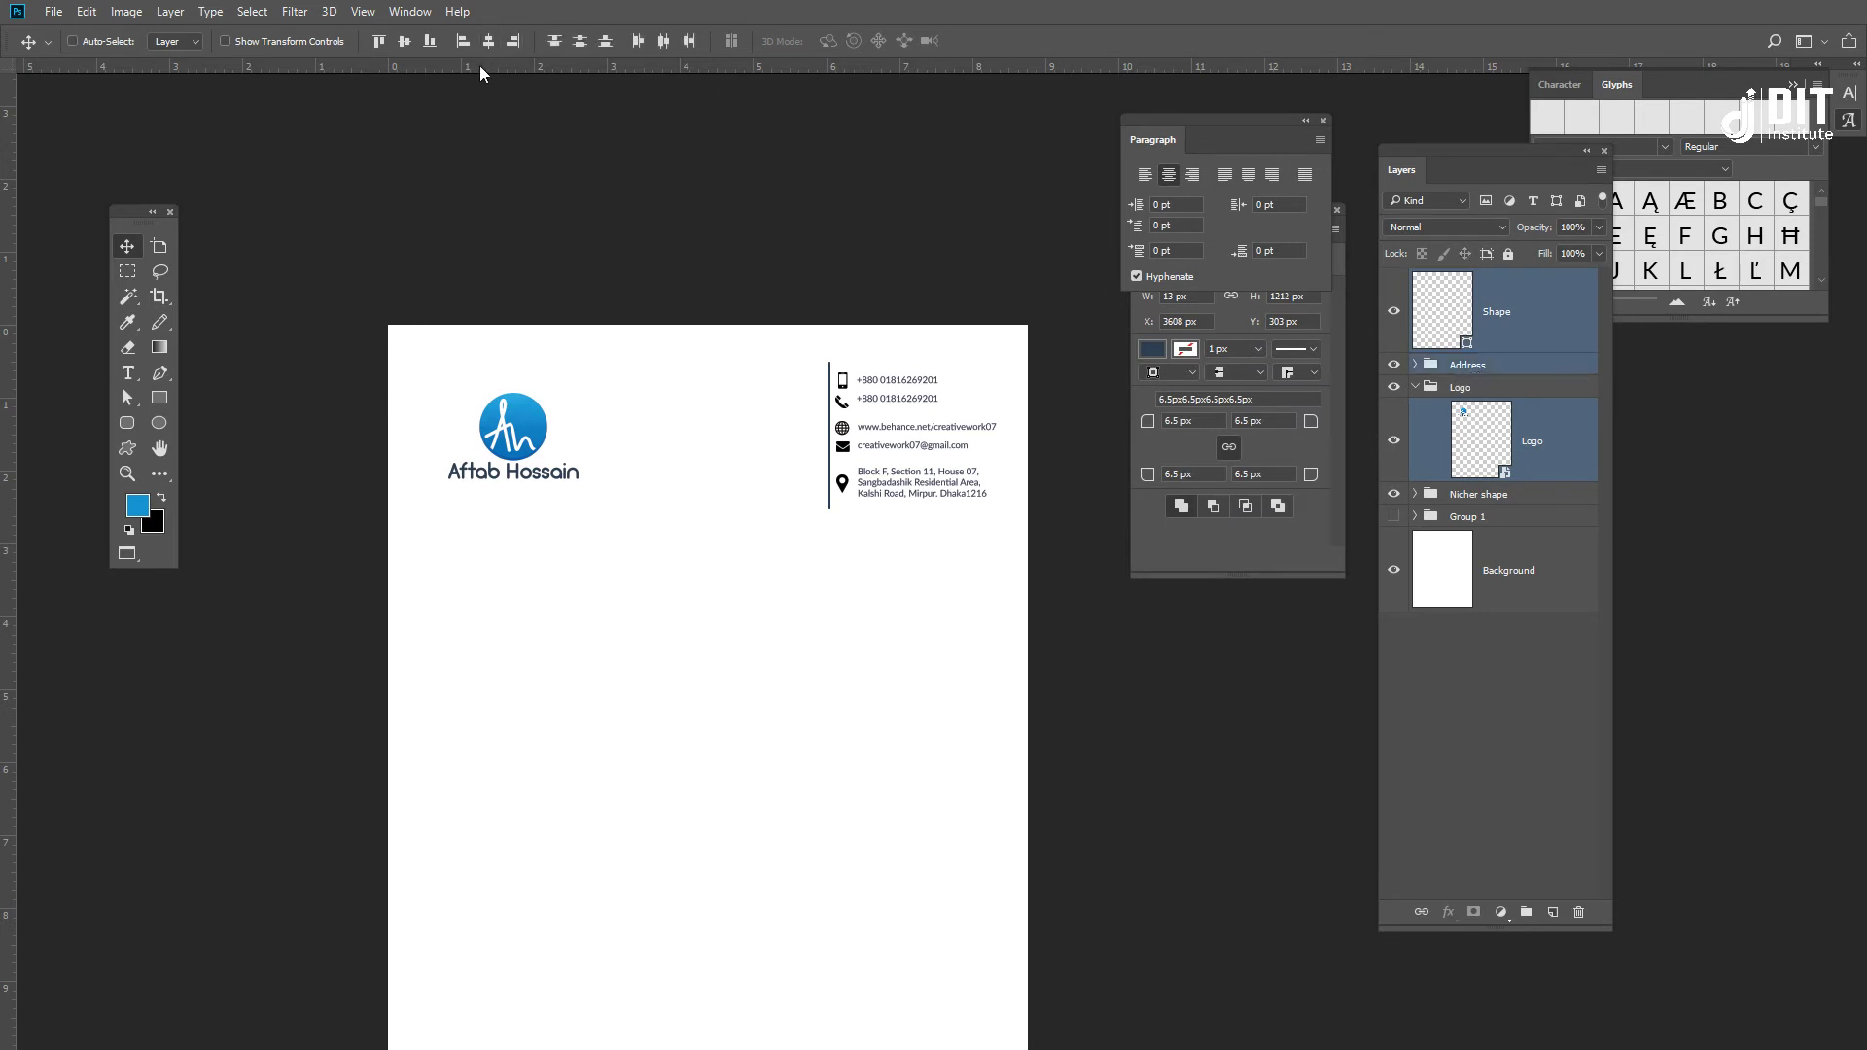
left_click(404, 40)
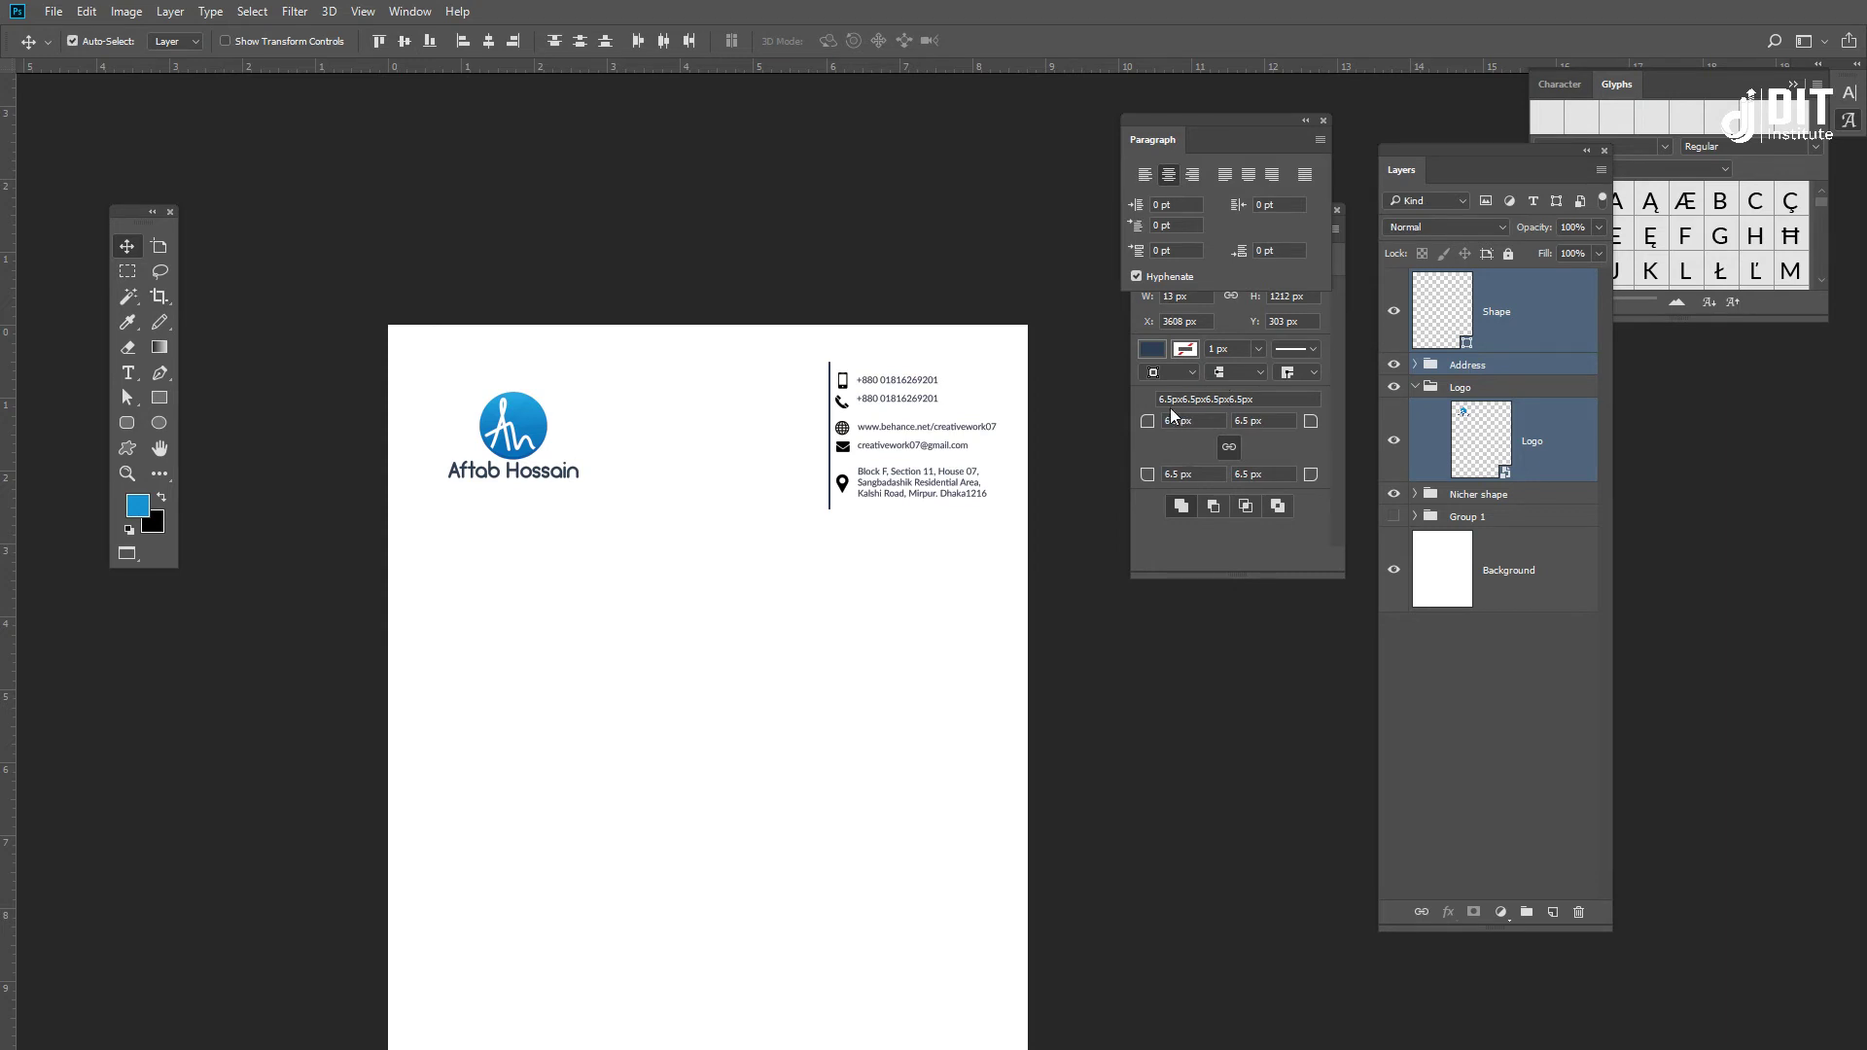
key("ctrl+semicolon")
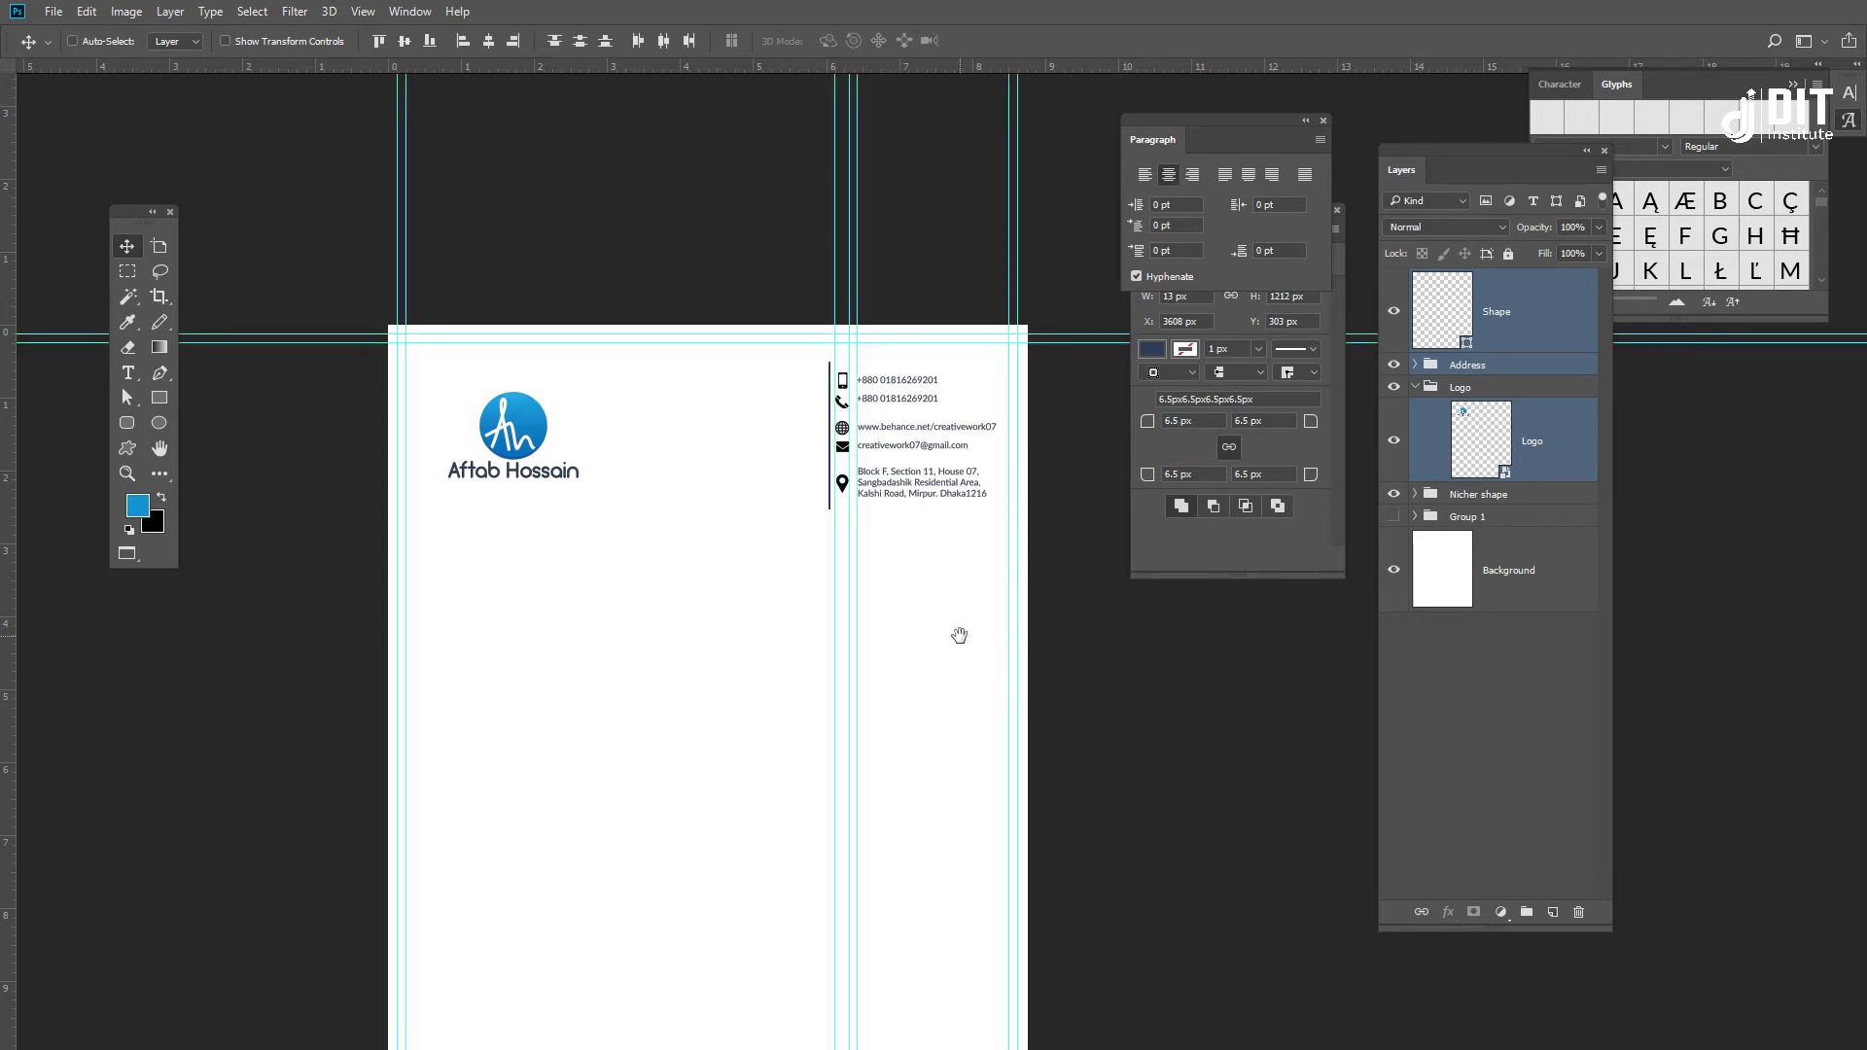
scroll(934, 409, "down", 3)
scroll(929, 375, "down", 2)
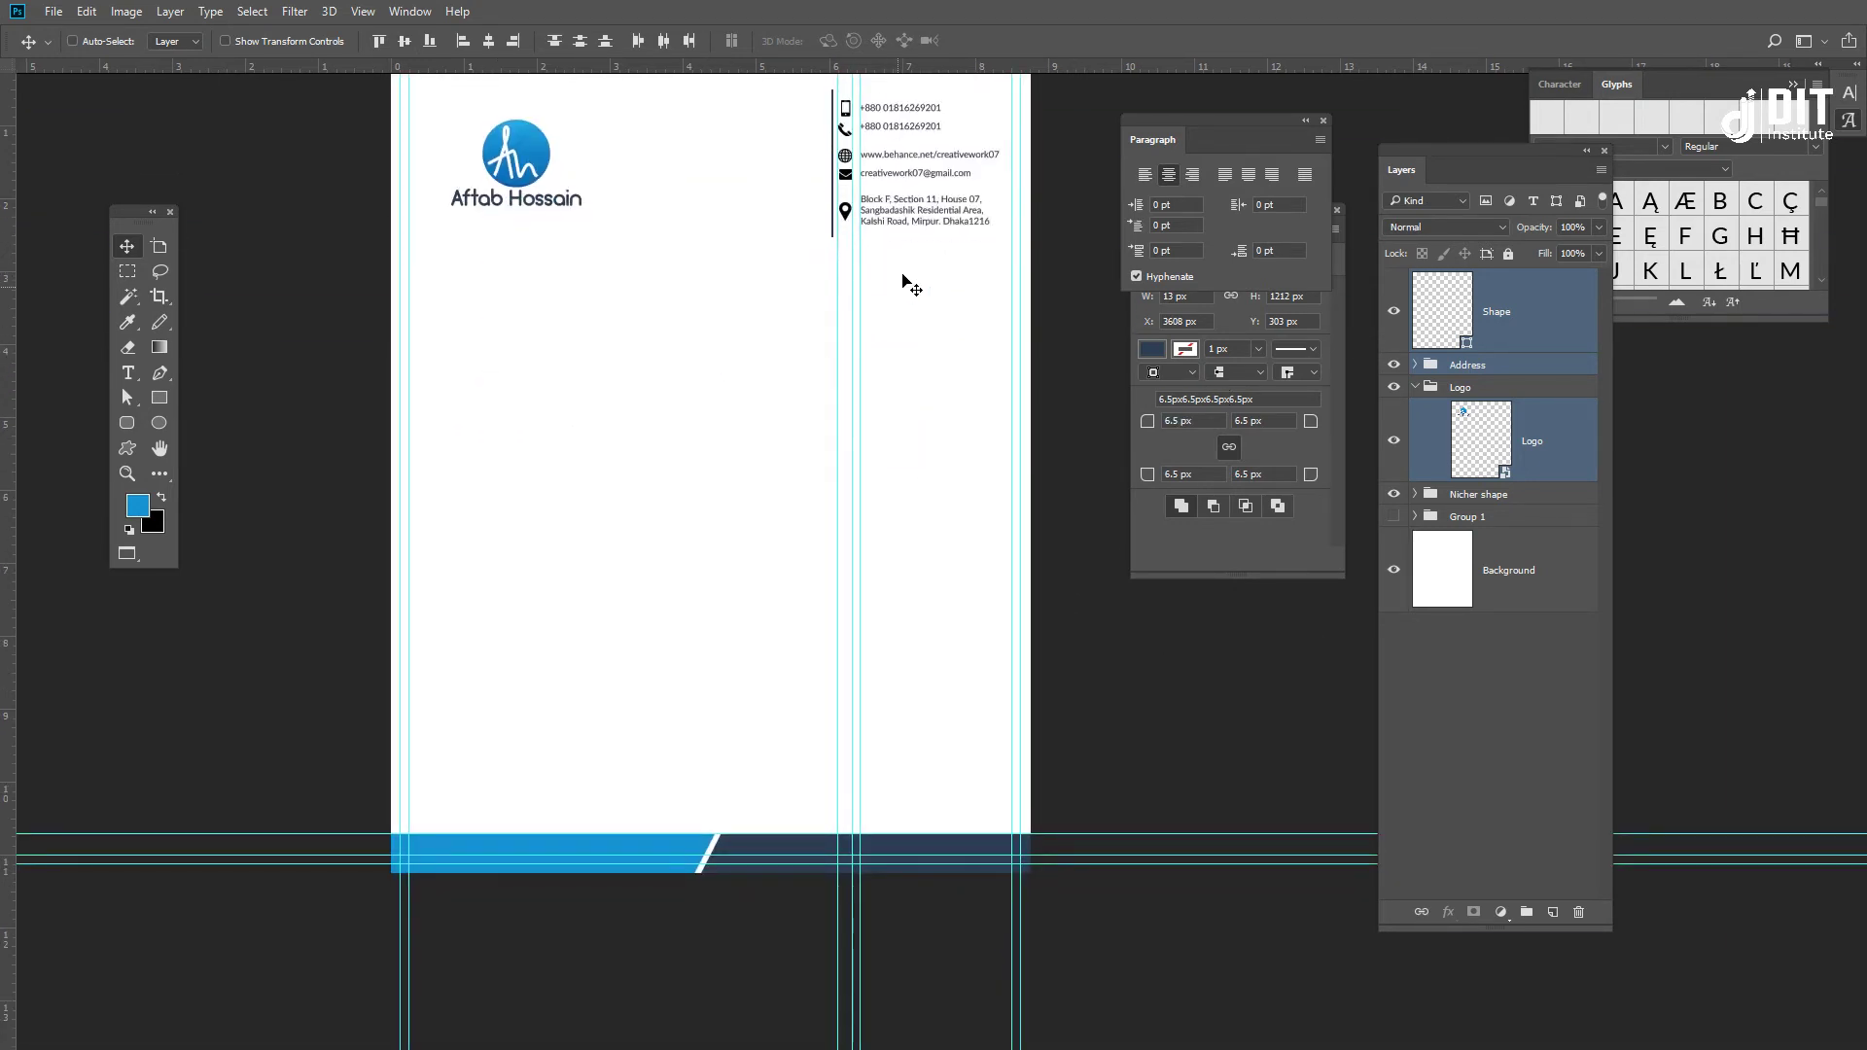
Shift the Address group, Shape and Logo layers up together by two Shift+Up nudges
left_click(1491, 367)
left_click_drag(661, 386, 661, 501)
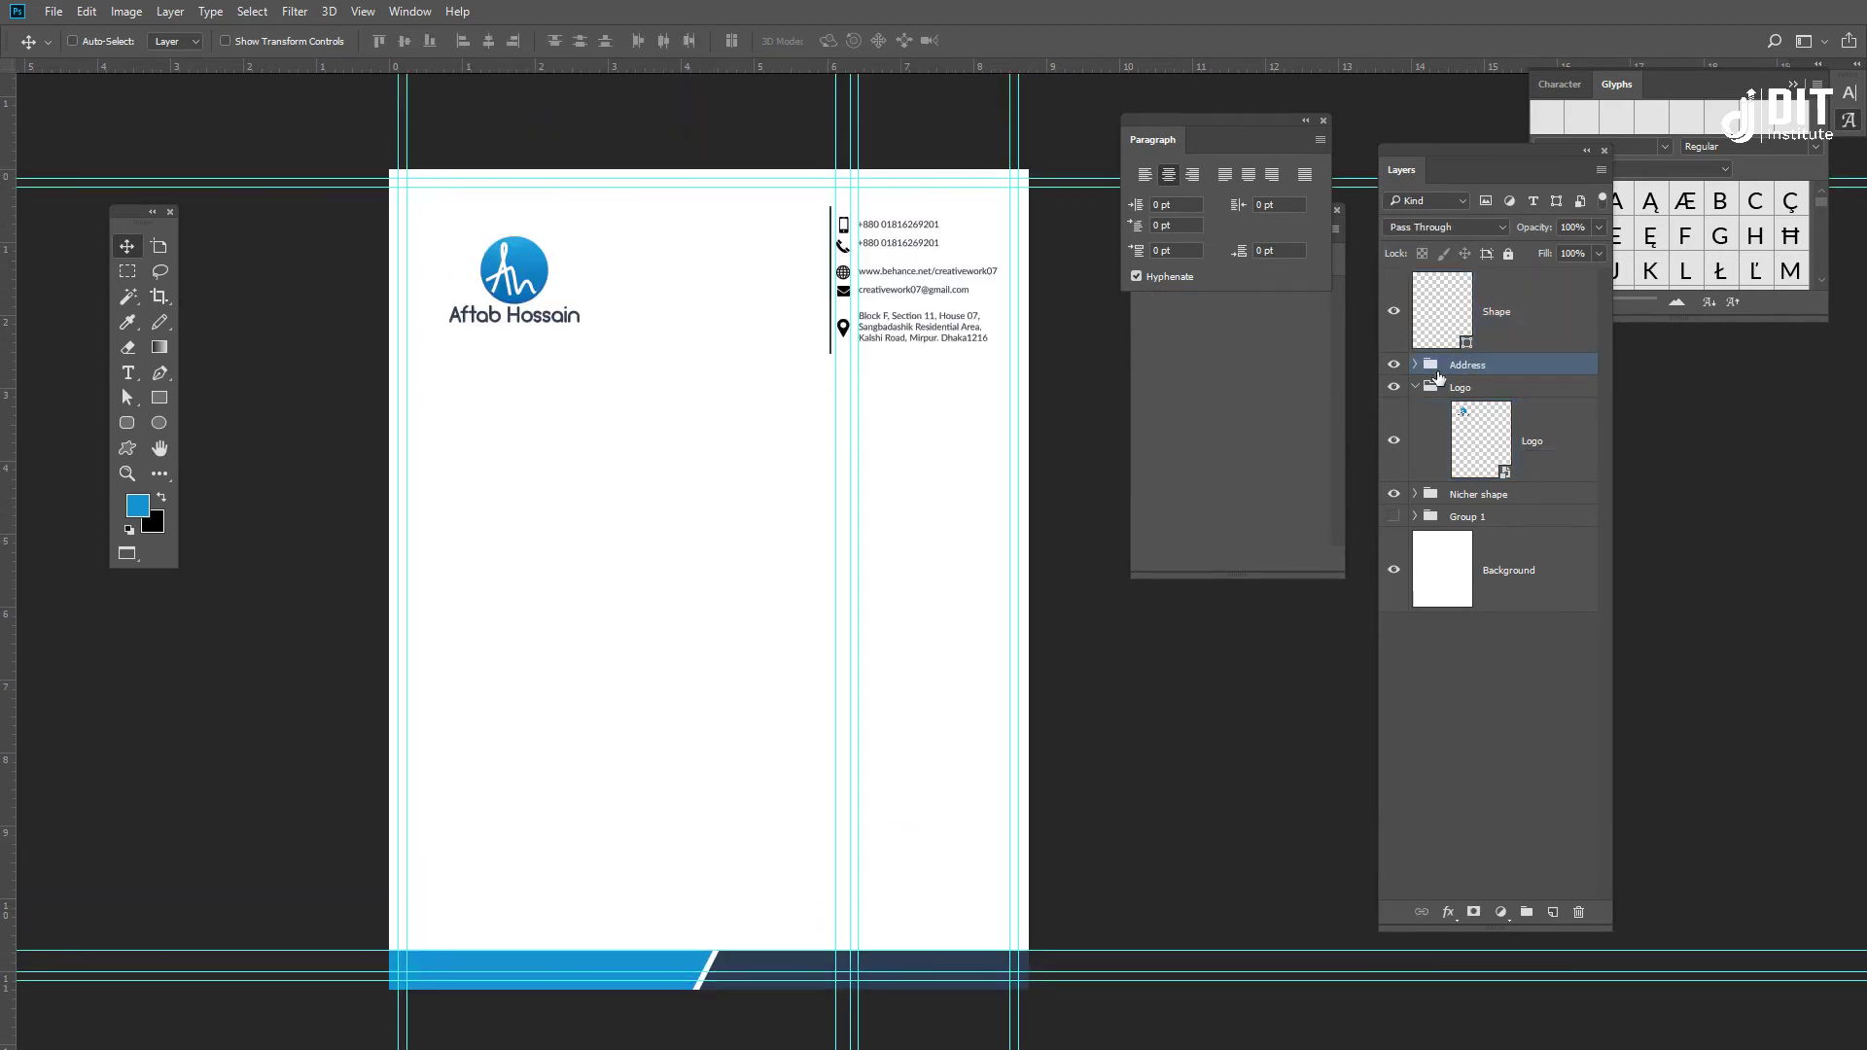
left_click(1503, 328, "ctrl")
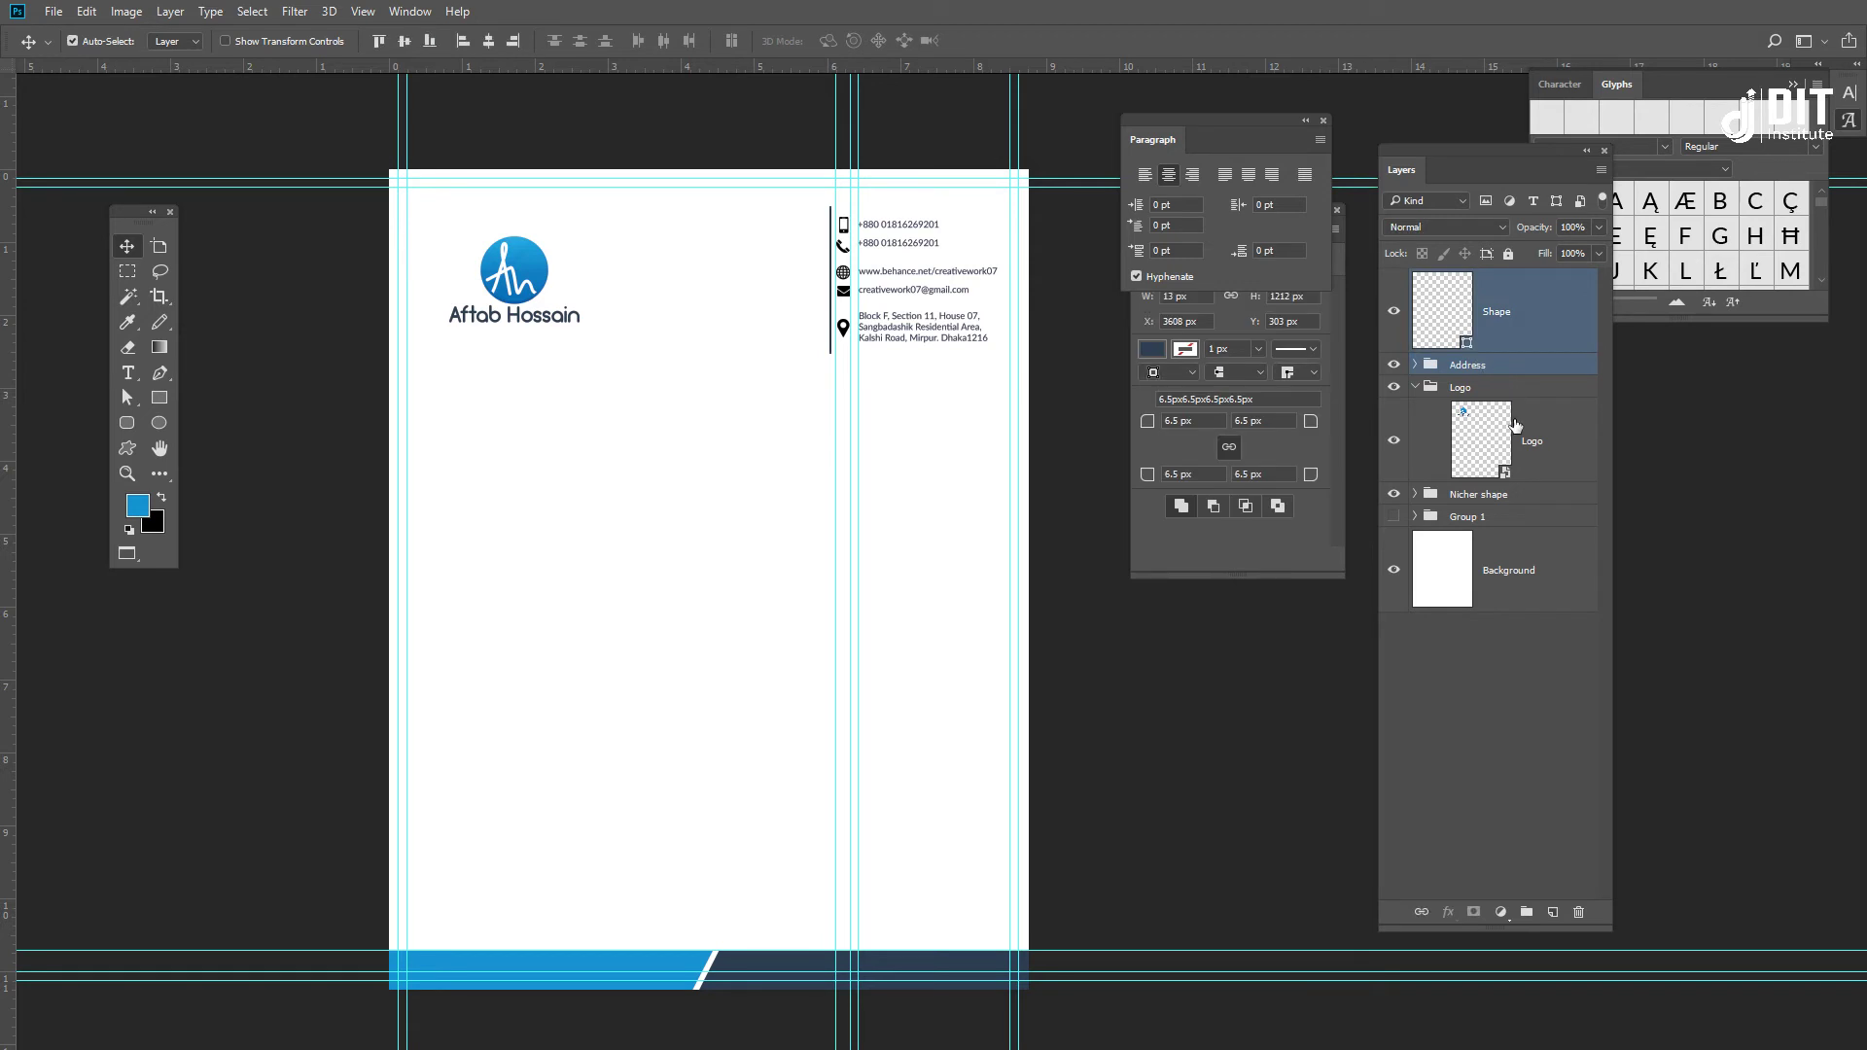
left_click(1514, 425, "ctrl")
key("shift+Up")
key("shift+Up")
key("shift+Up")
key("shift+Up")
key("shift+Up")
key("shift+Up")
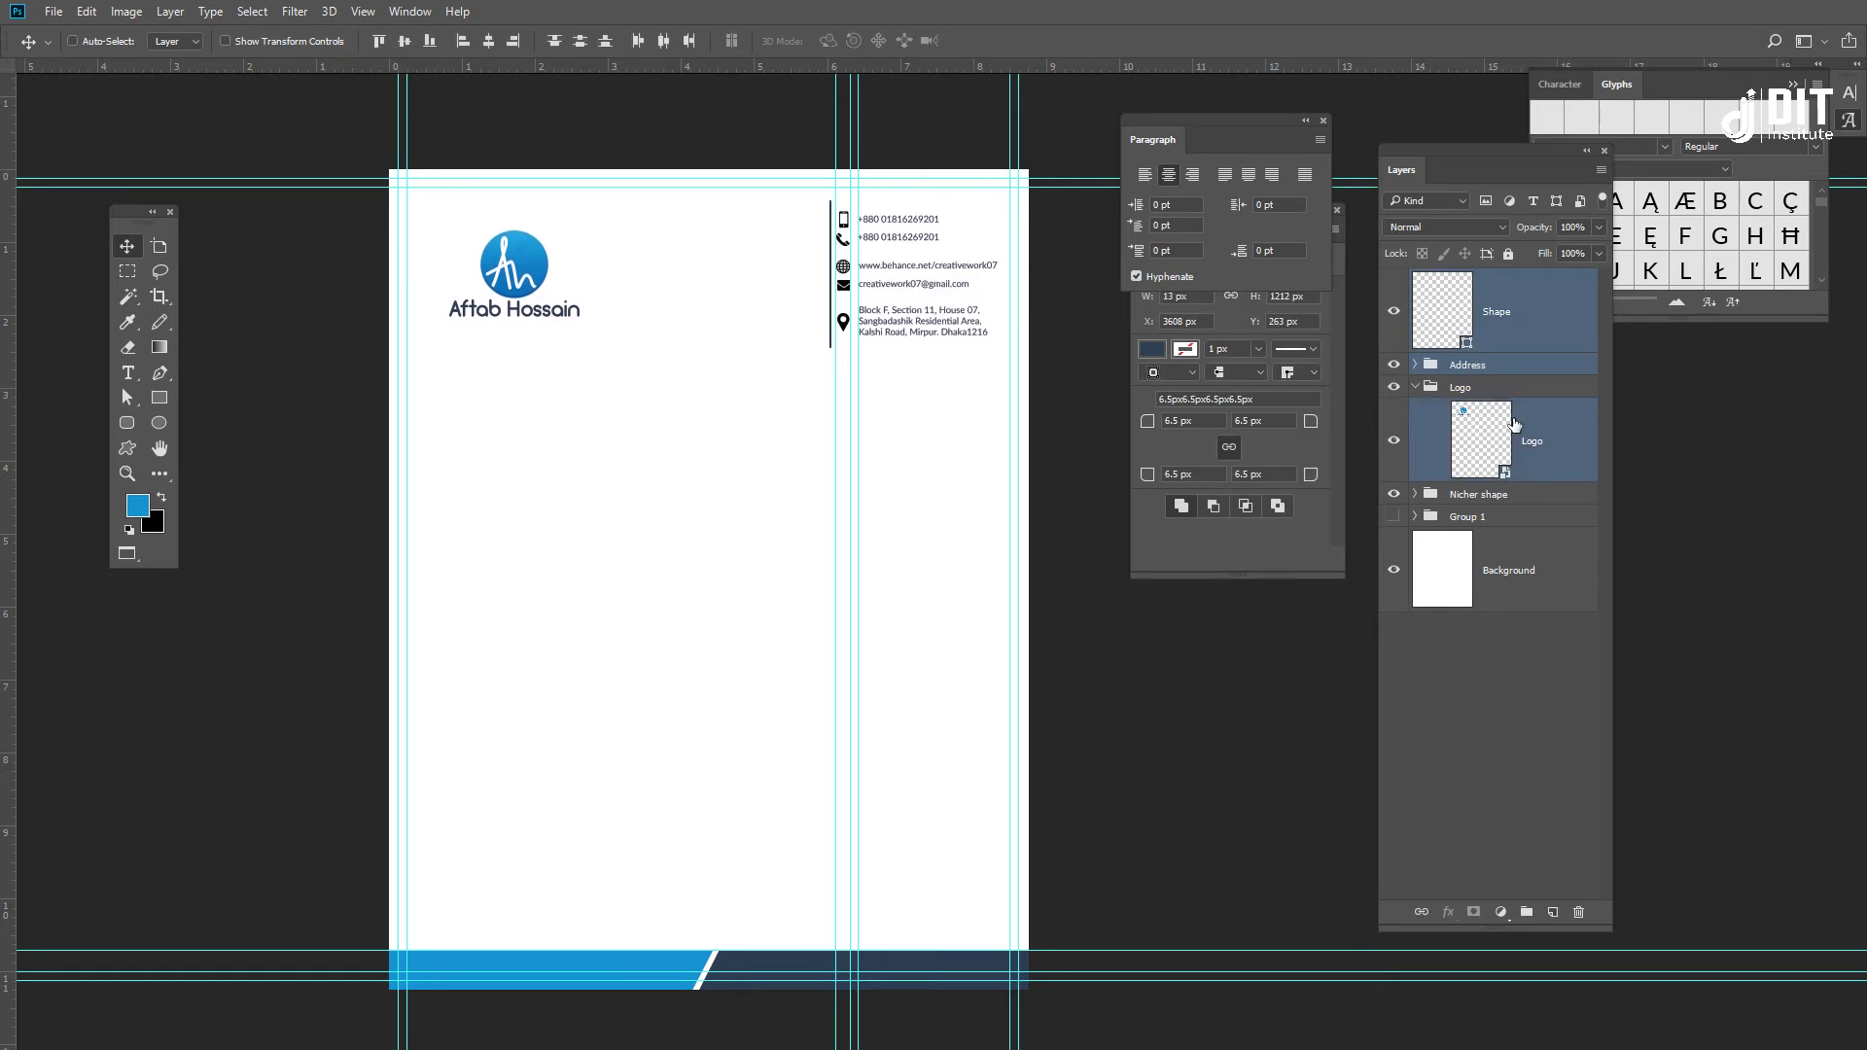
key("shift+Up")
key("shift+Up")
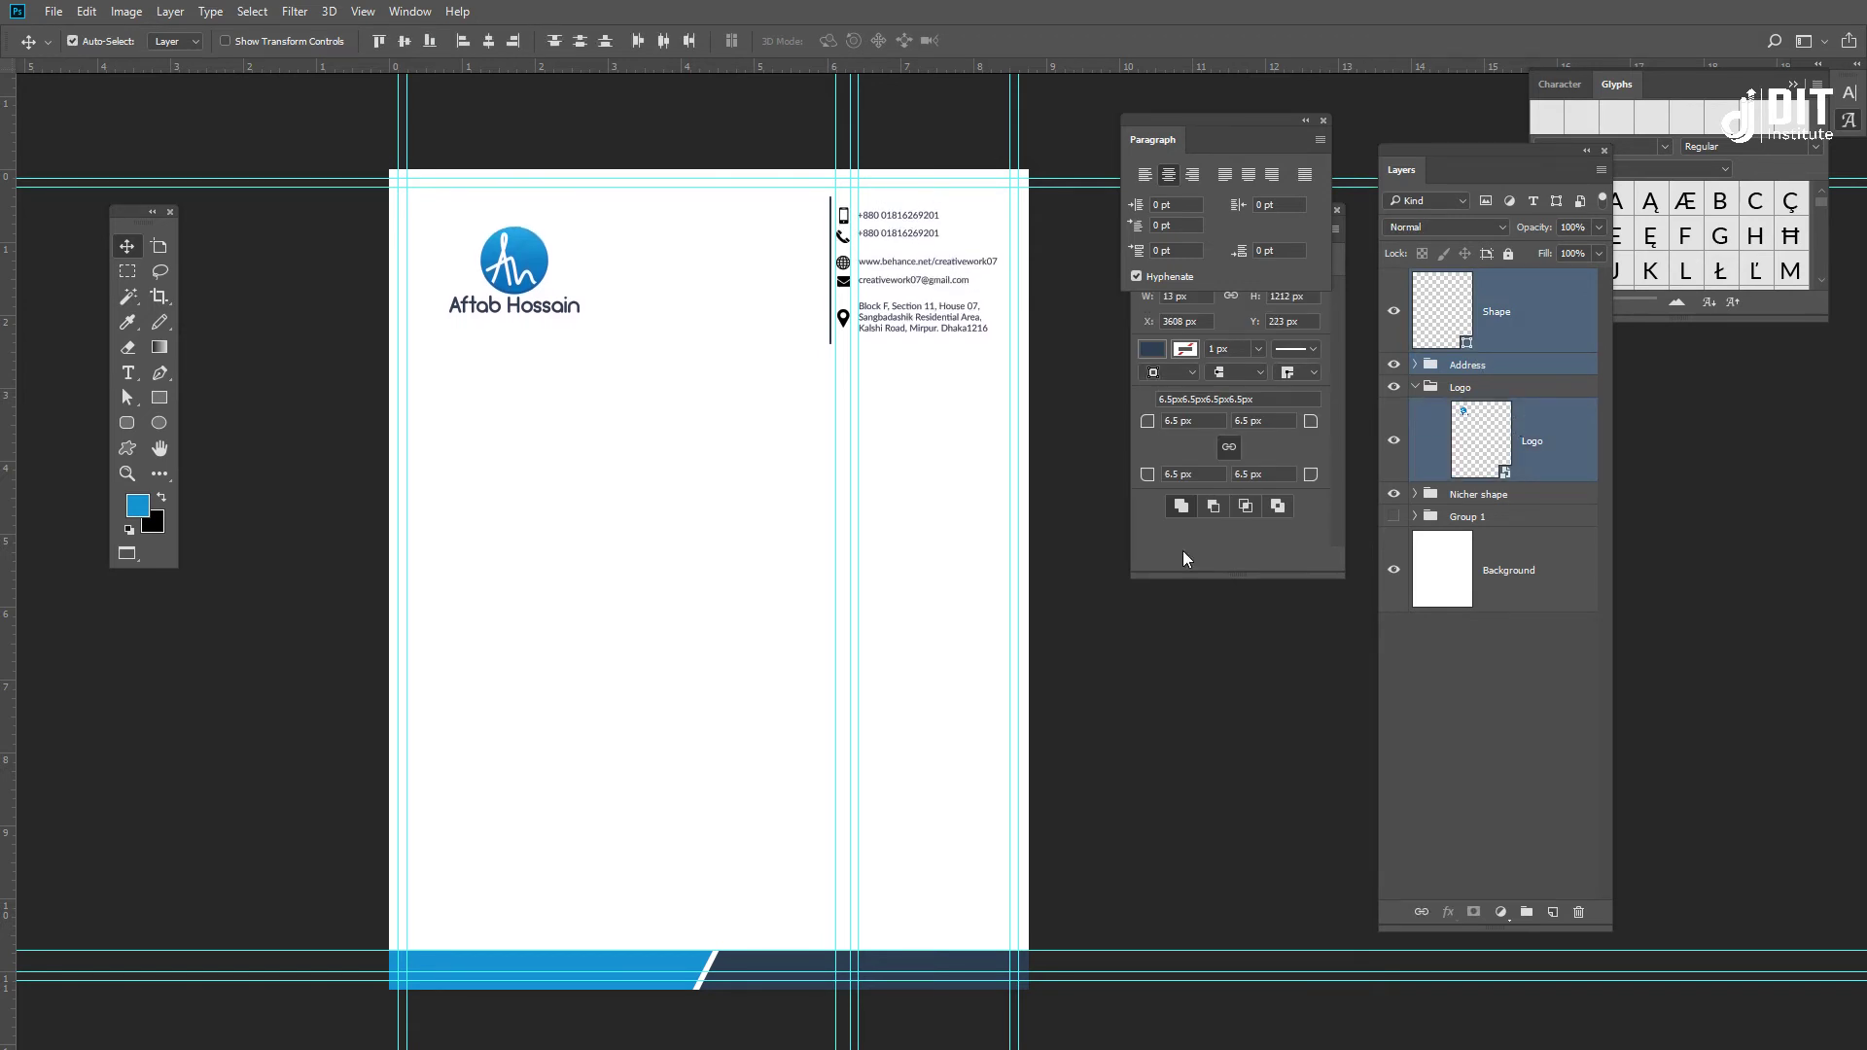
key("ctrl+plus")
Enlarge the logo from its corner to about 86% of its original size
left_click(1498, 435)
key("ctrl+t")
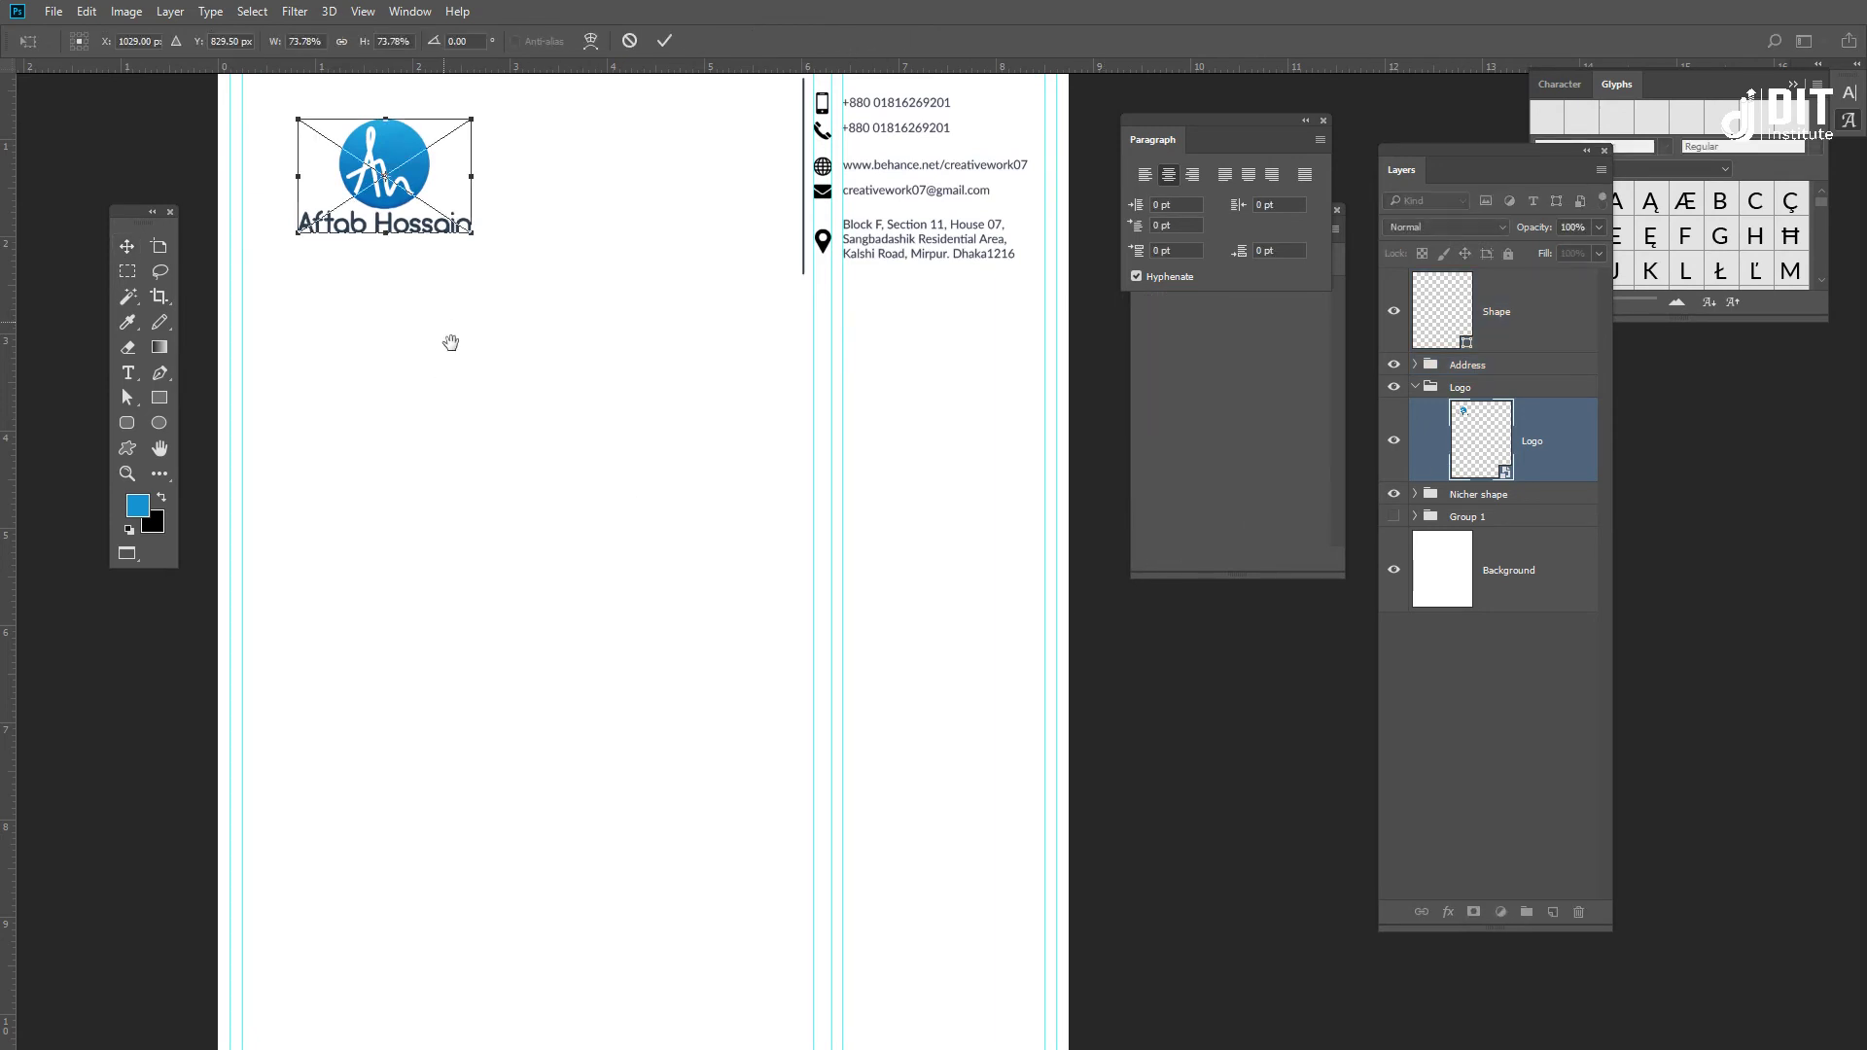
left_click_drag(451, 341, 497, 507)
left_click_drag(526, 283, 550, 261)
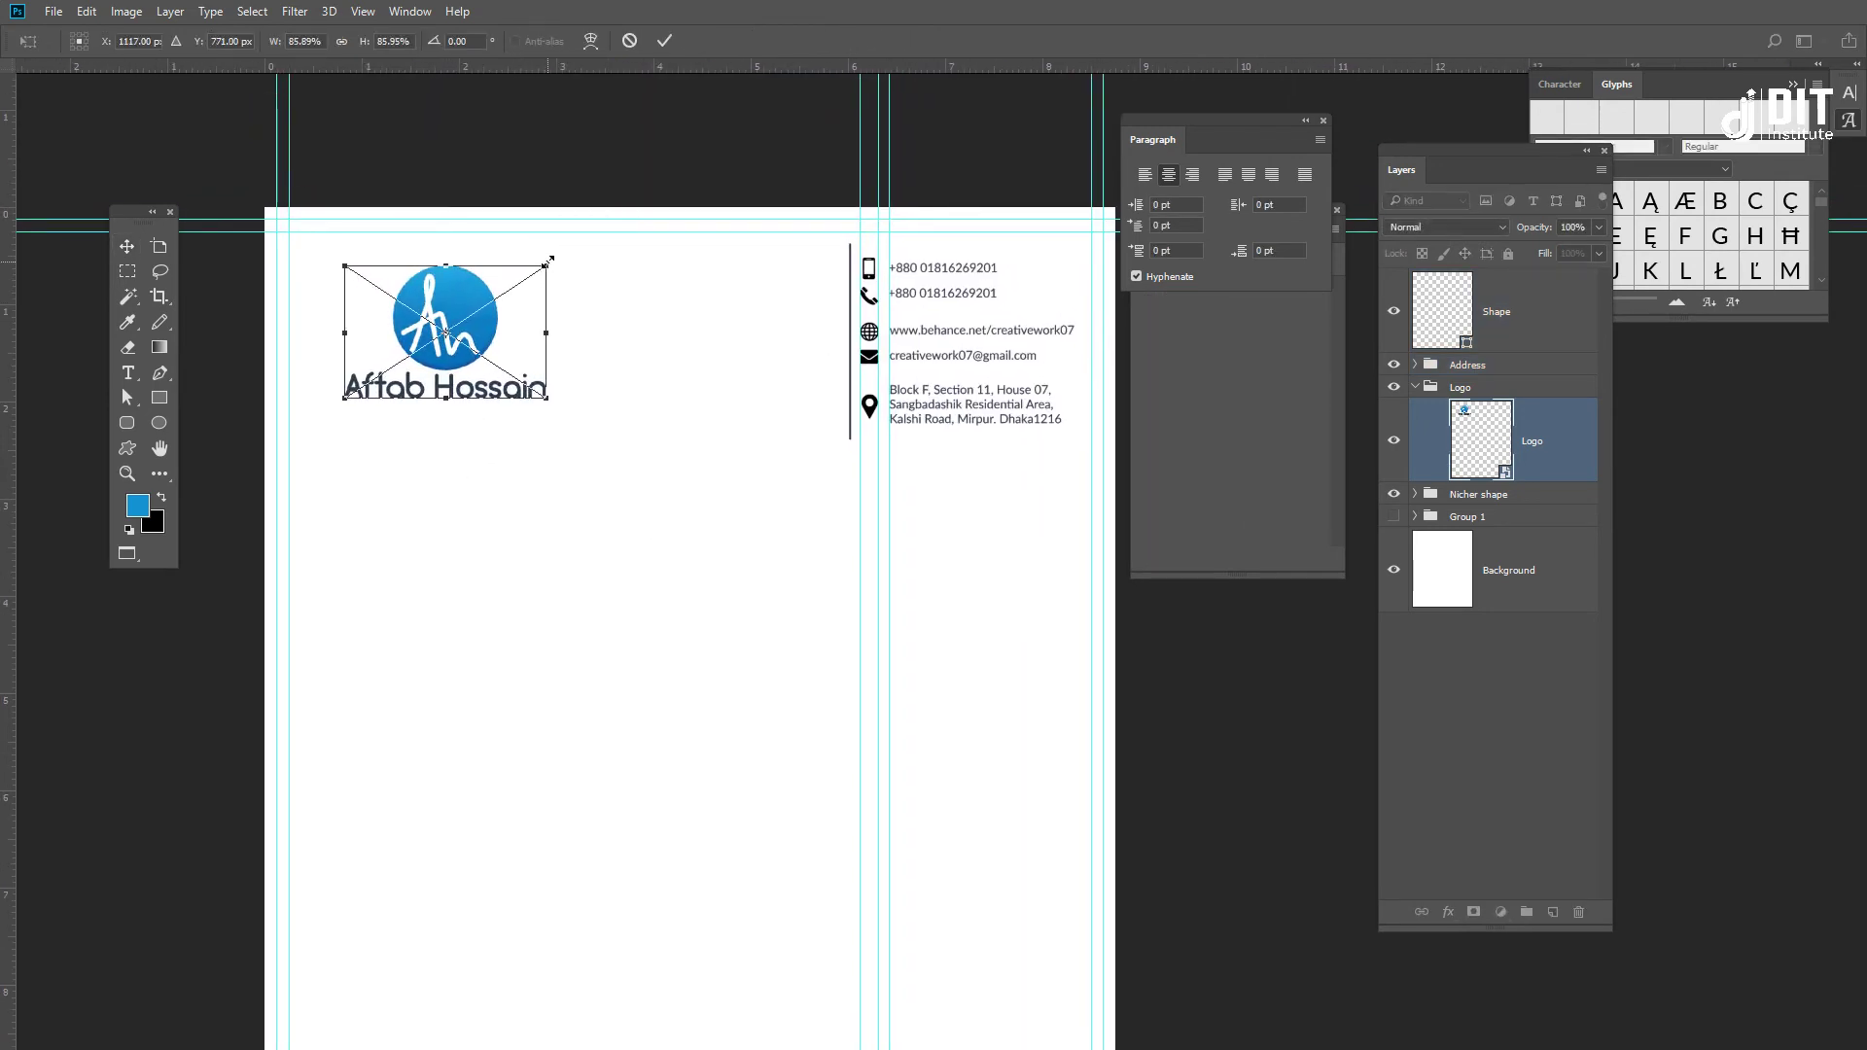
key("Return")
key("ctrl+minus")
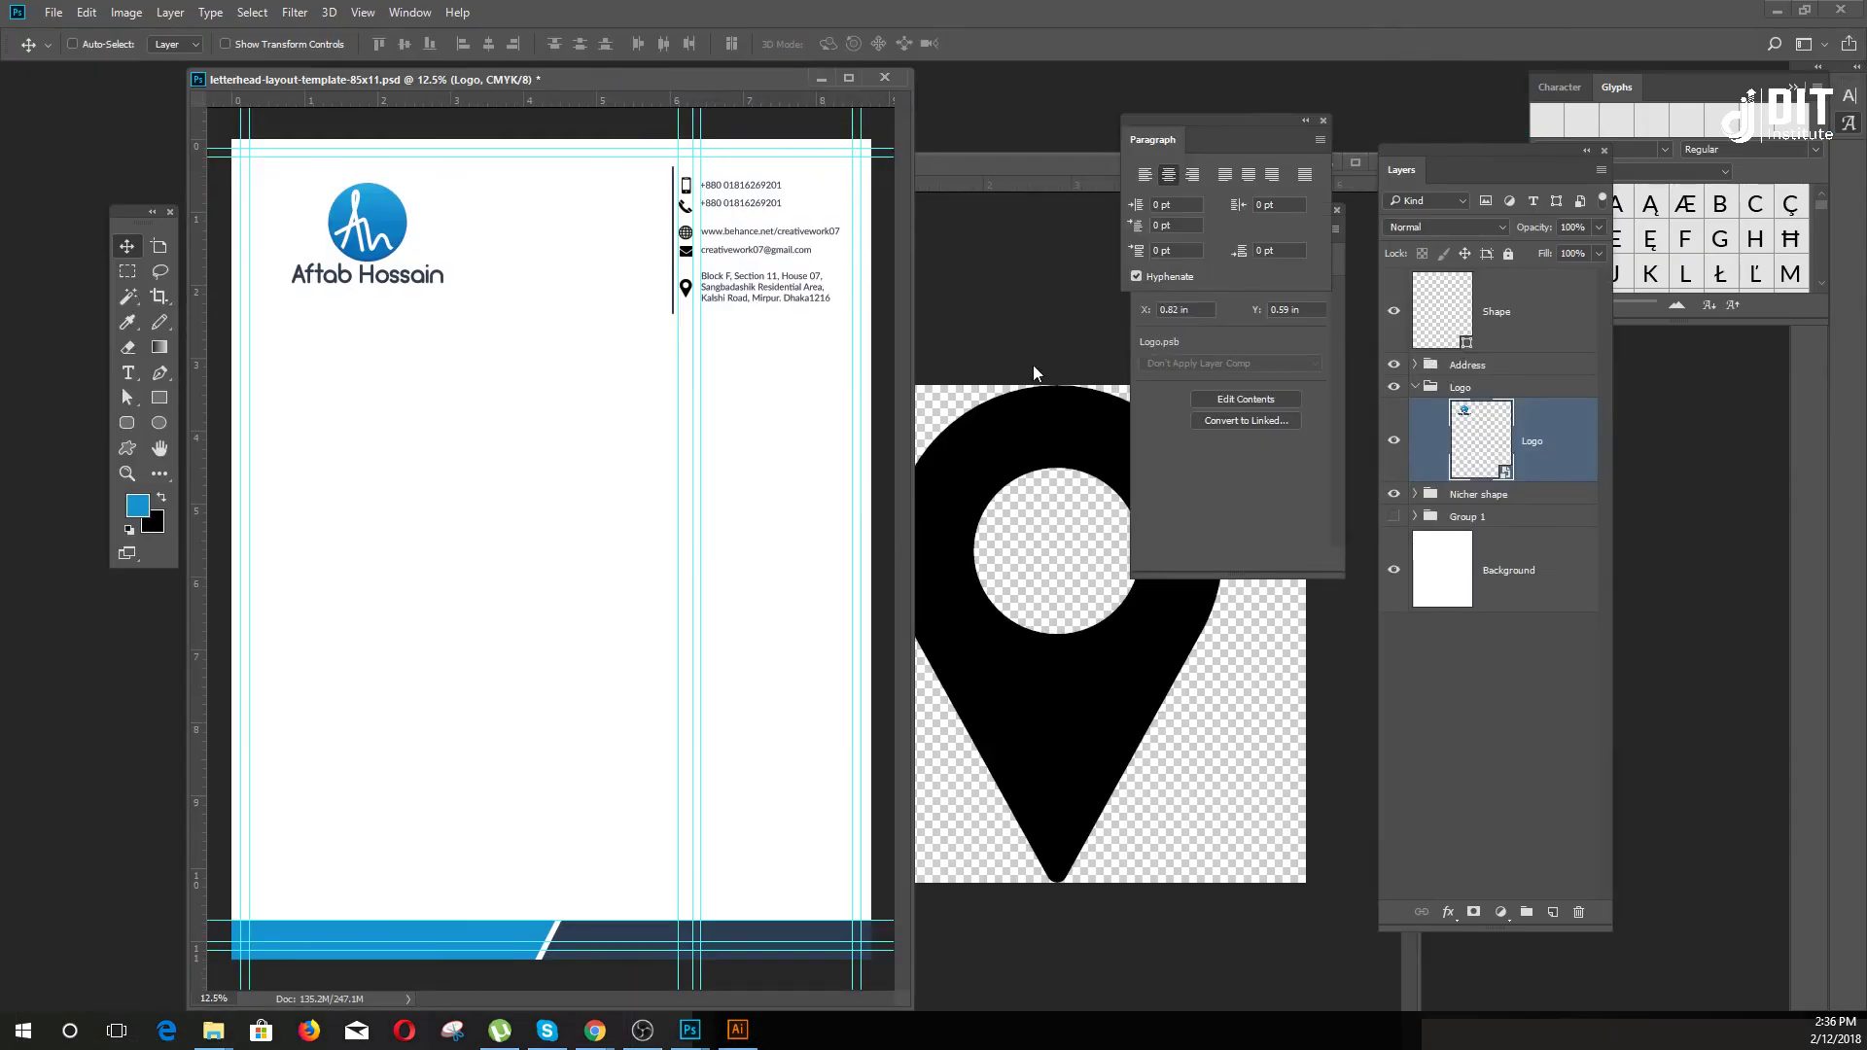
left_click_drag(1045, 163, 931, 241)
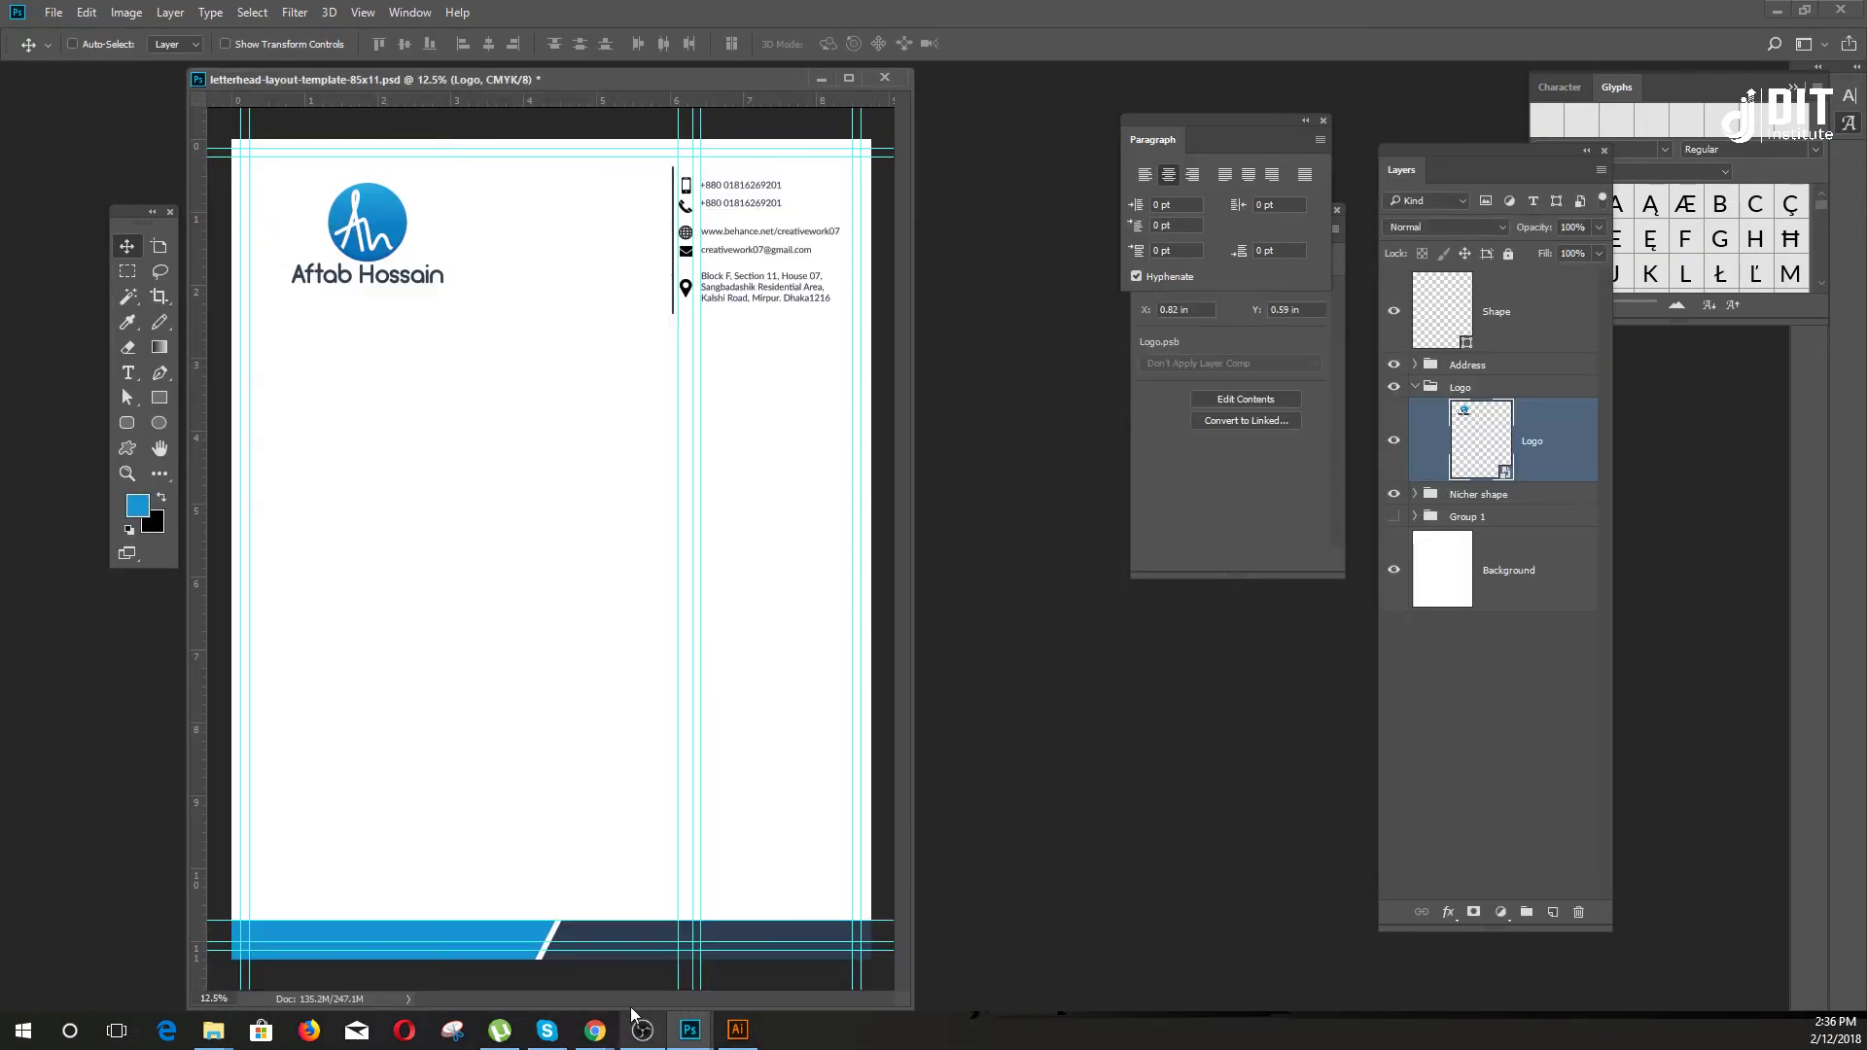
Bring up the letterhead1 mockup and reposition its window, then return to the free icons page in Chrome
left_click(676, 961)
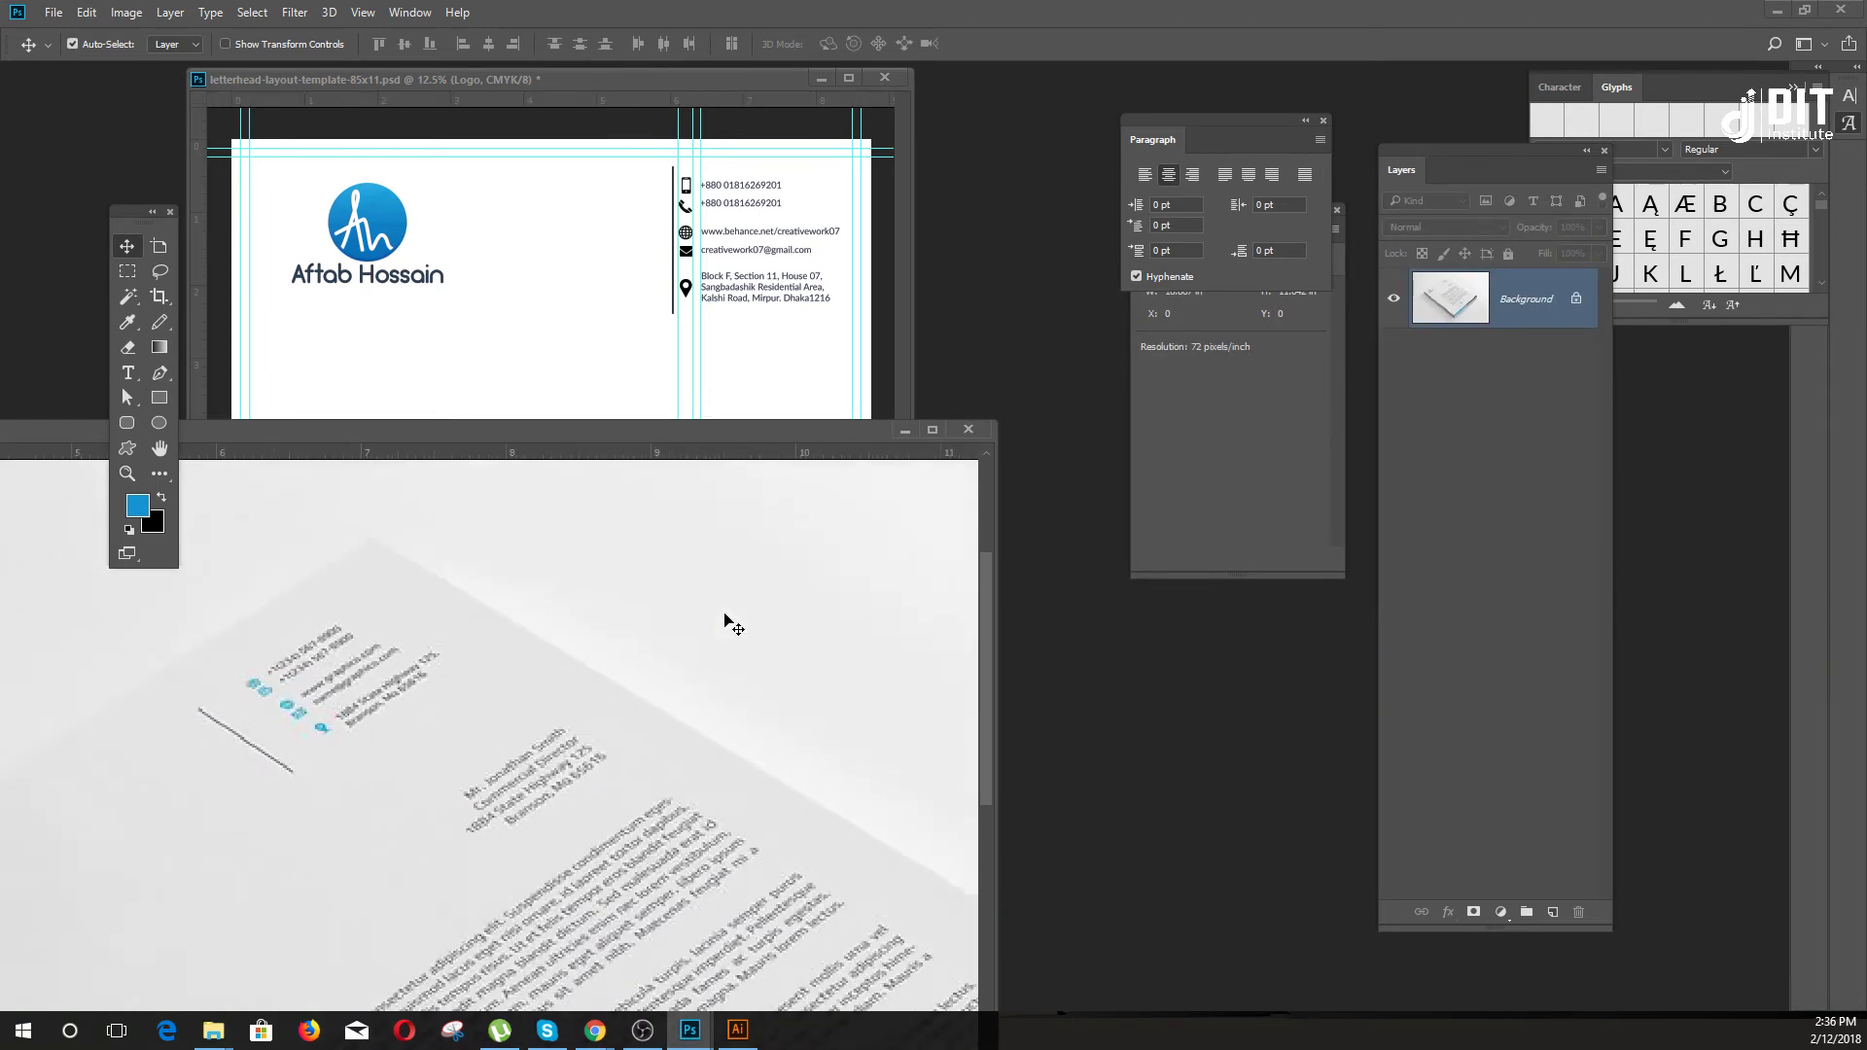
scroll(729, 623, "down", 3)
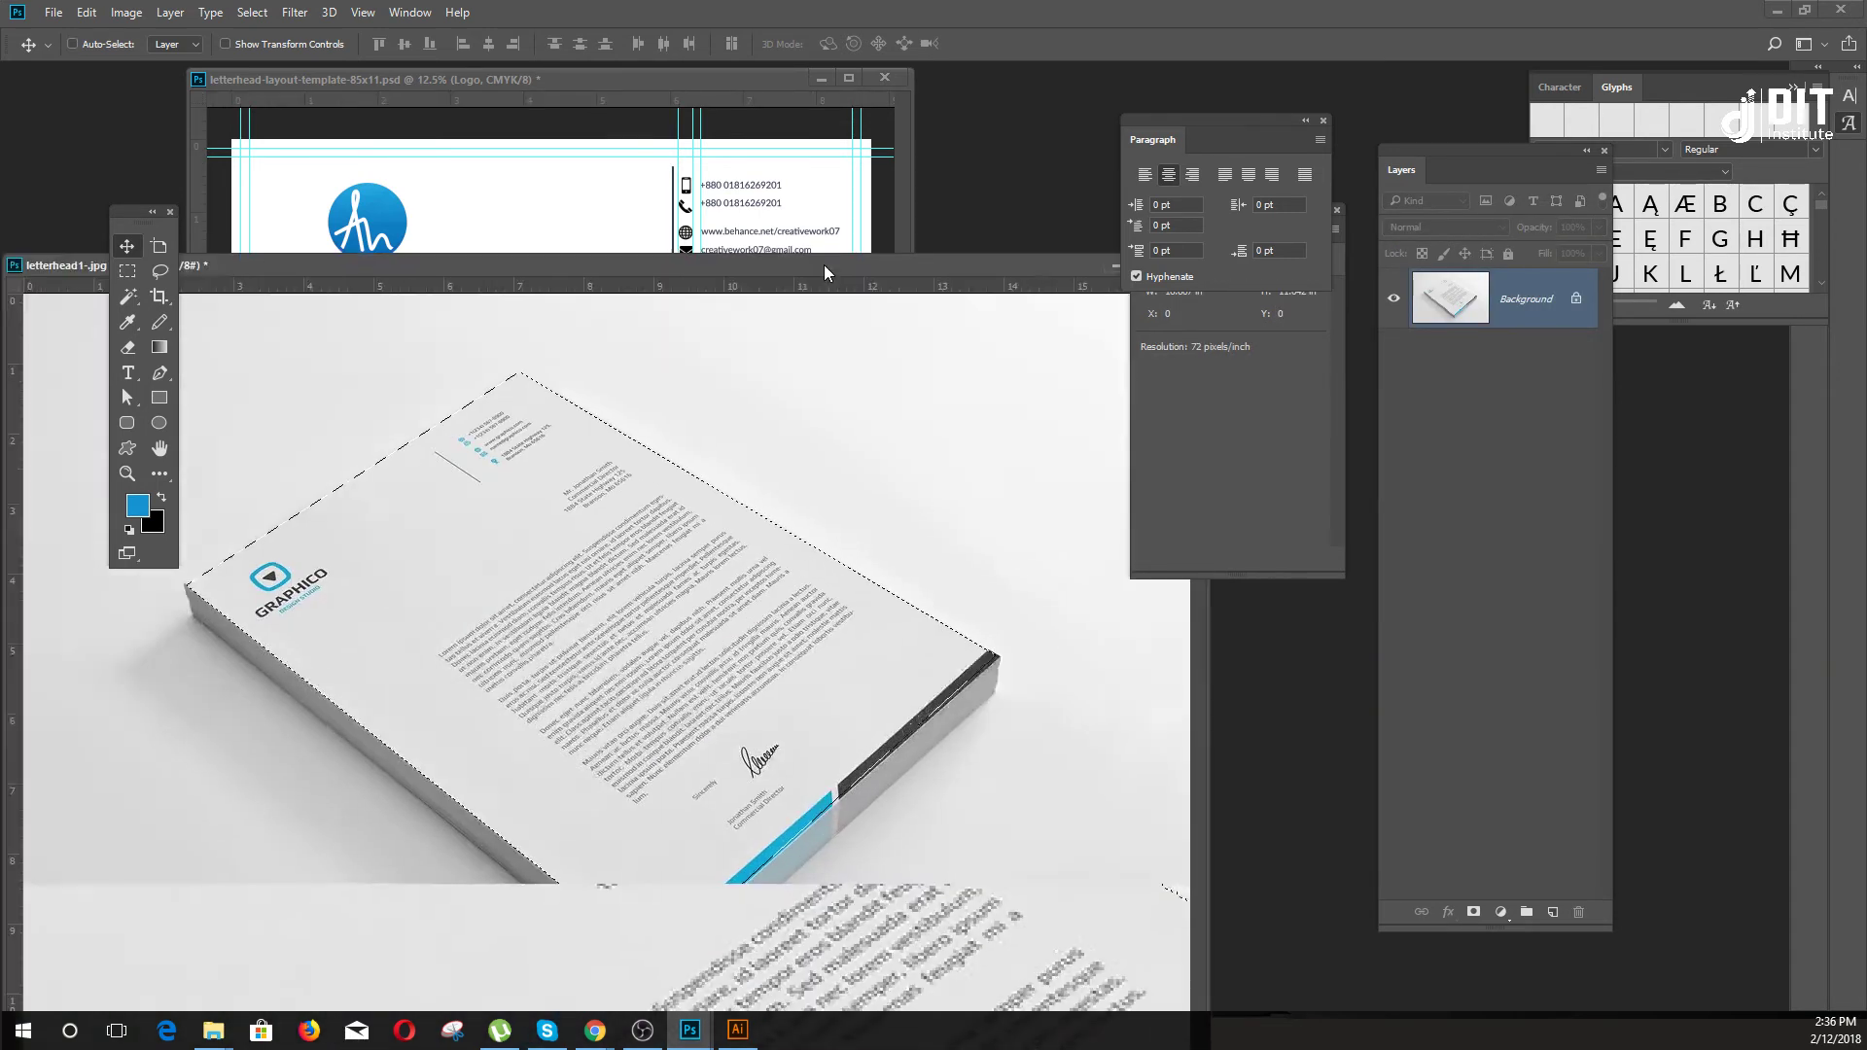
left_click_drag(609, 435, 849, 234)
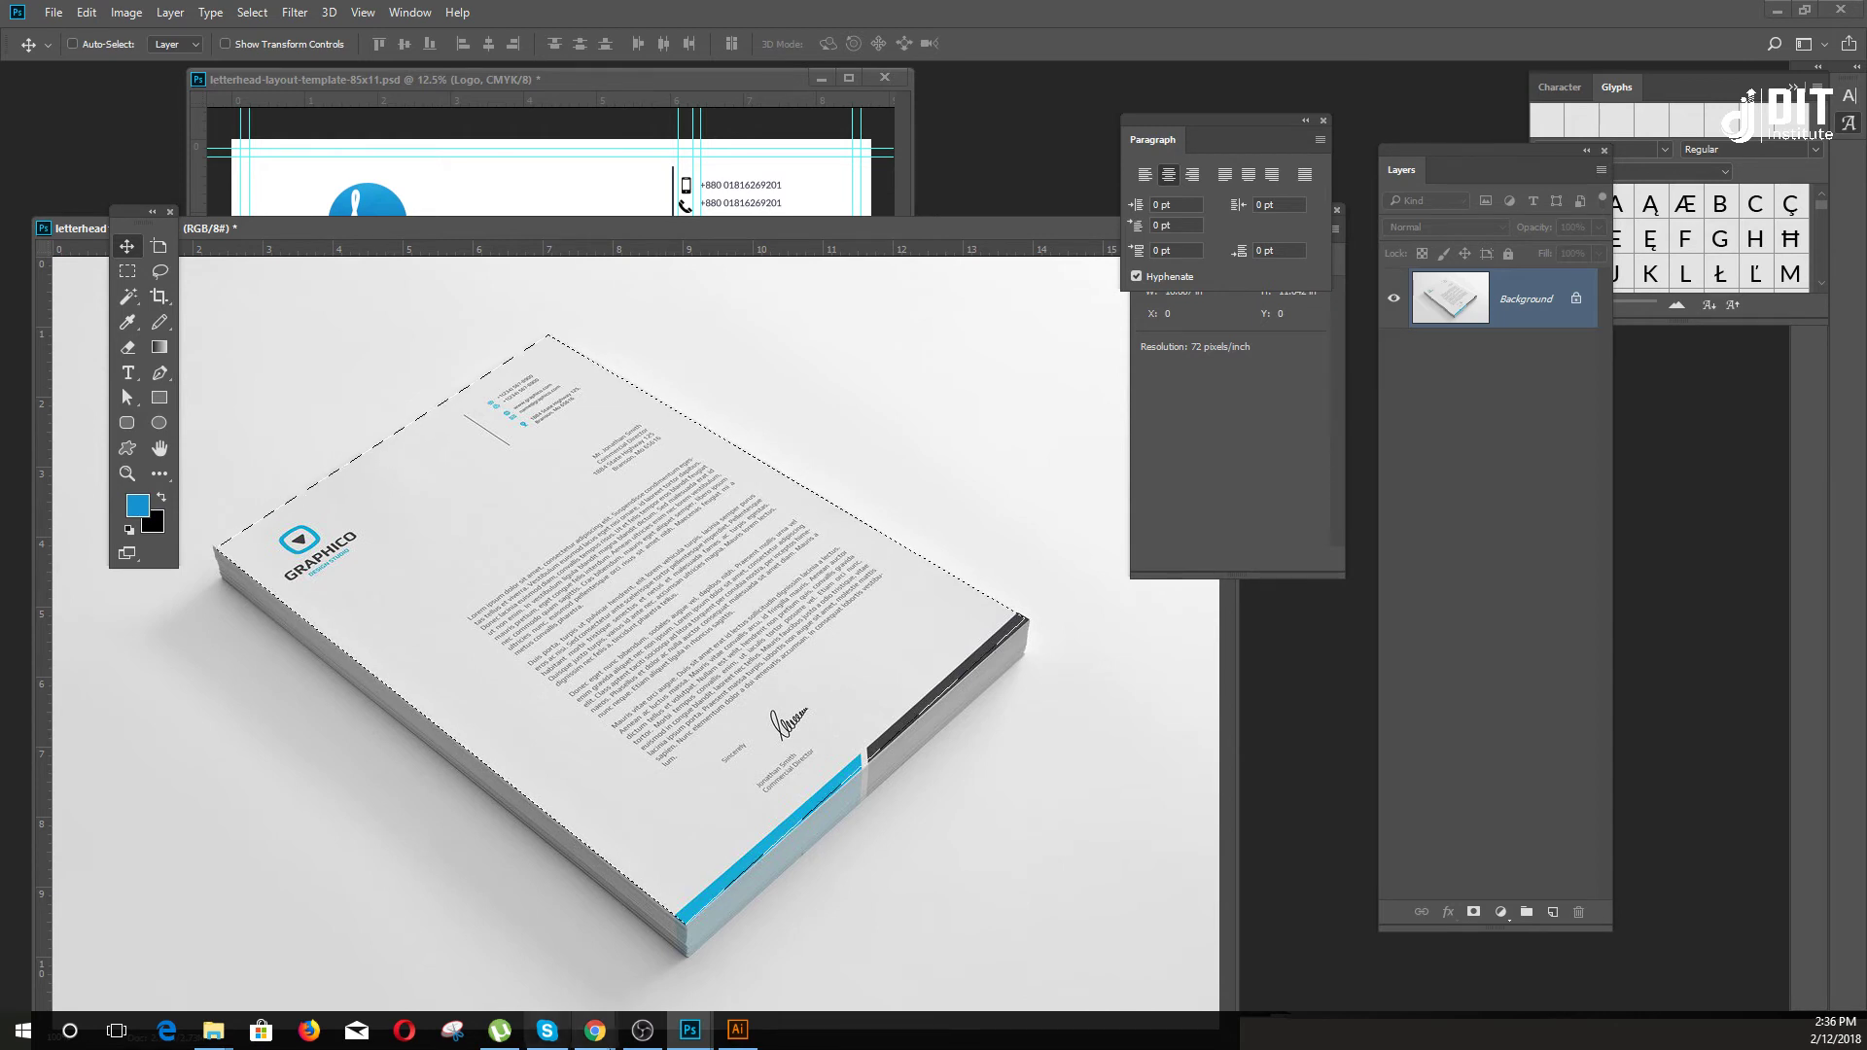
mouse_move(594, 1030)
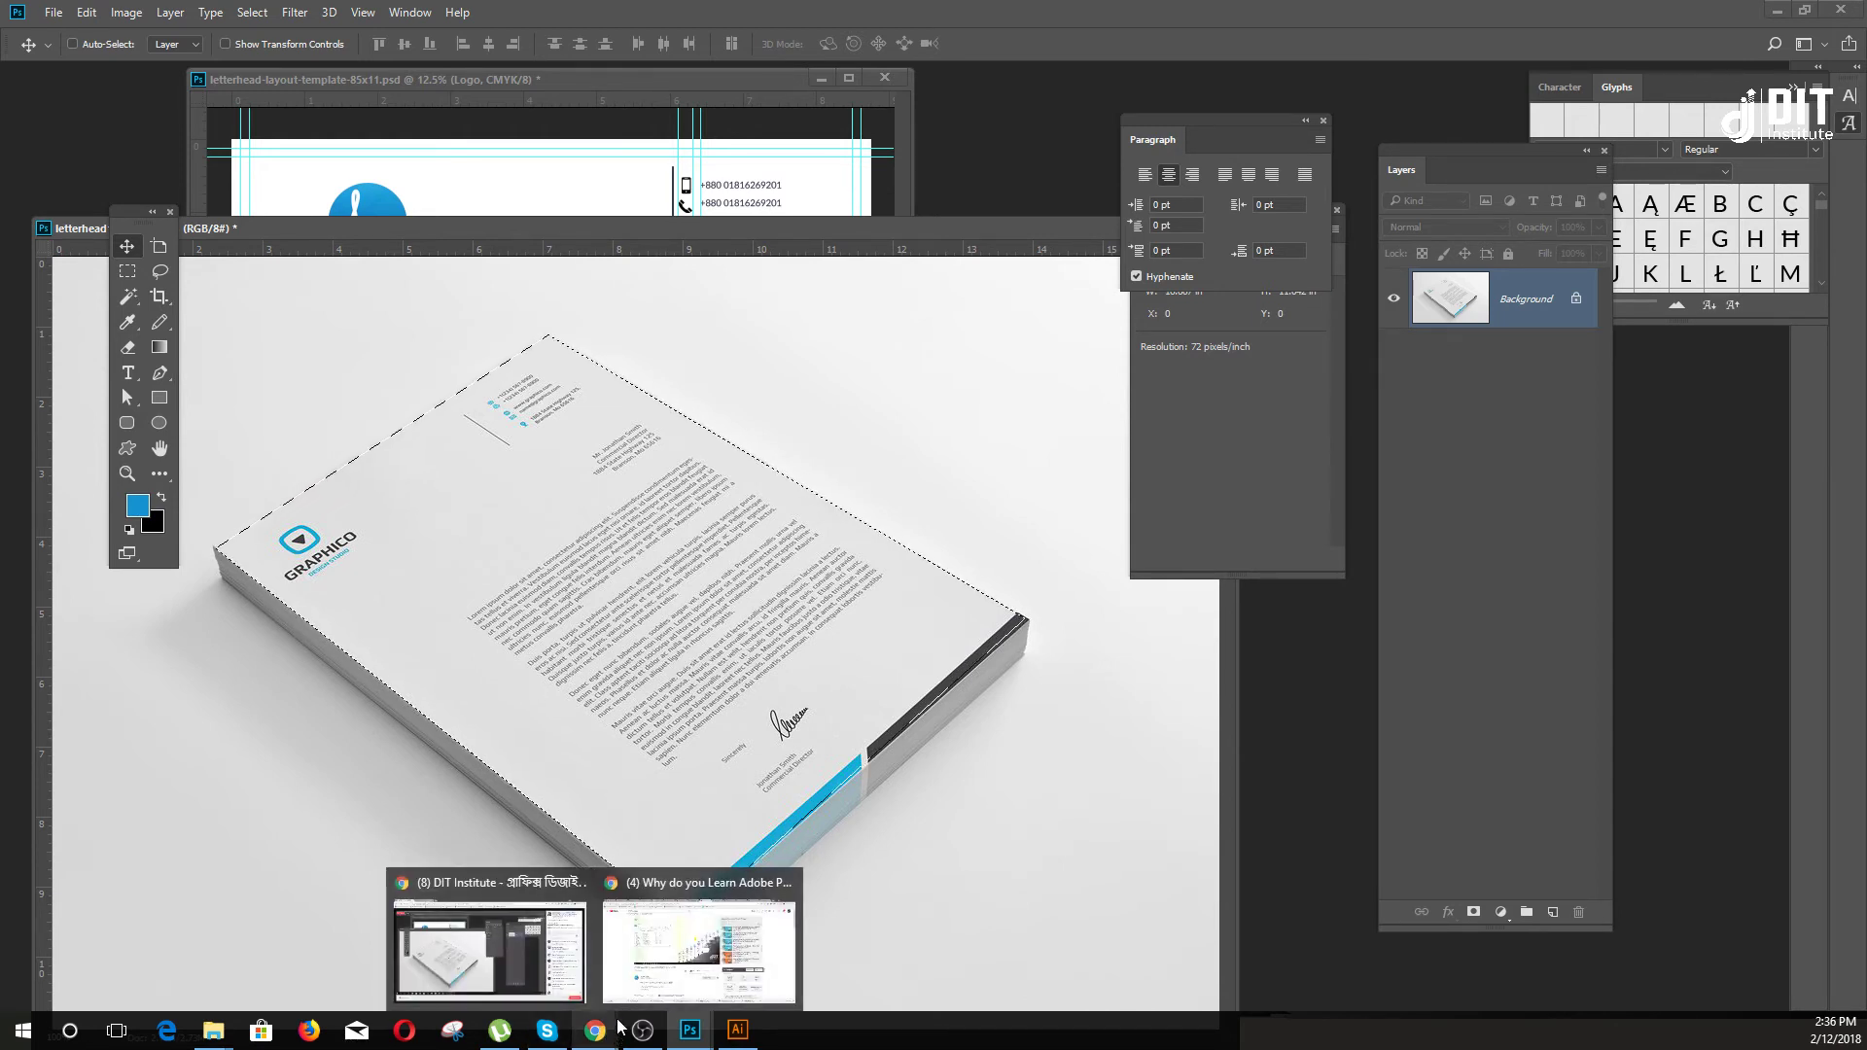
left_click(698, 938)
Show the free-icons-download.net page and scroll back to its top
left_click(1575, 14)
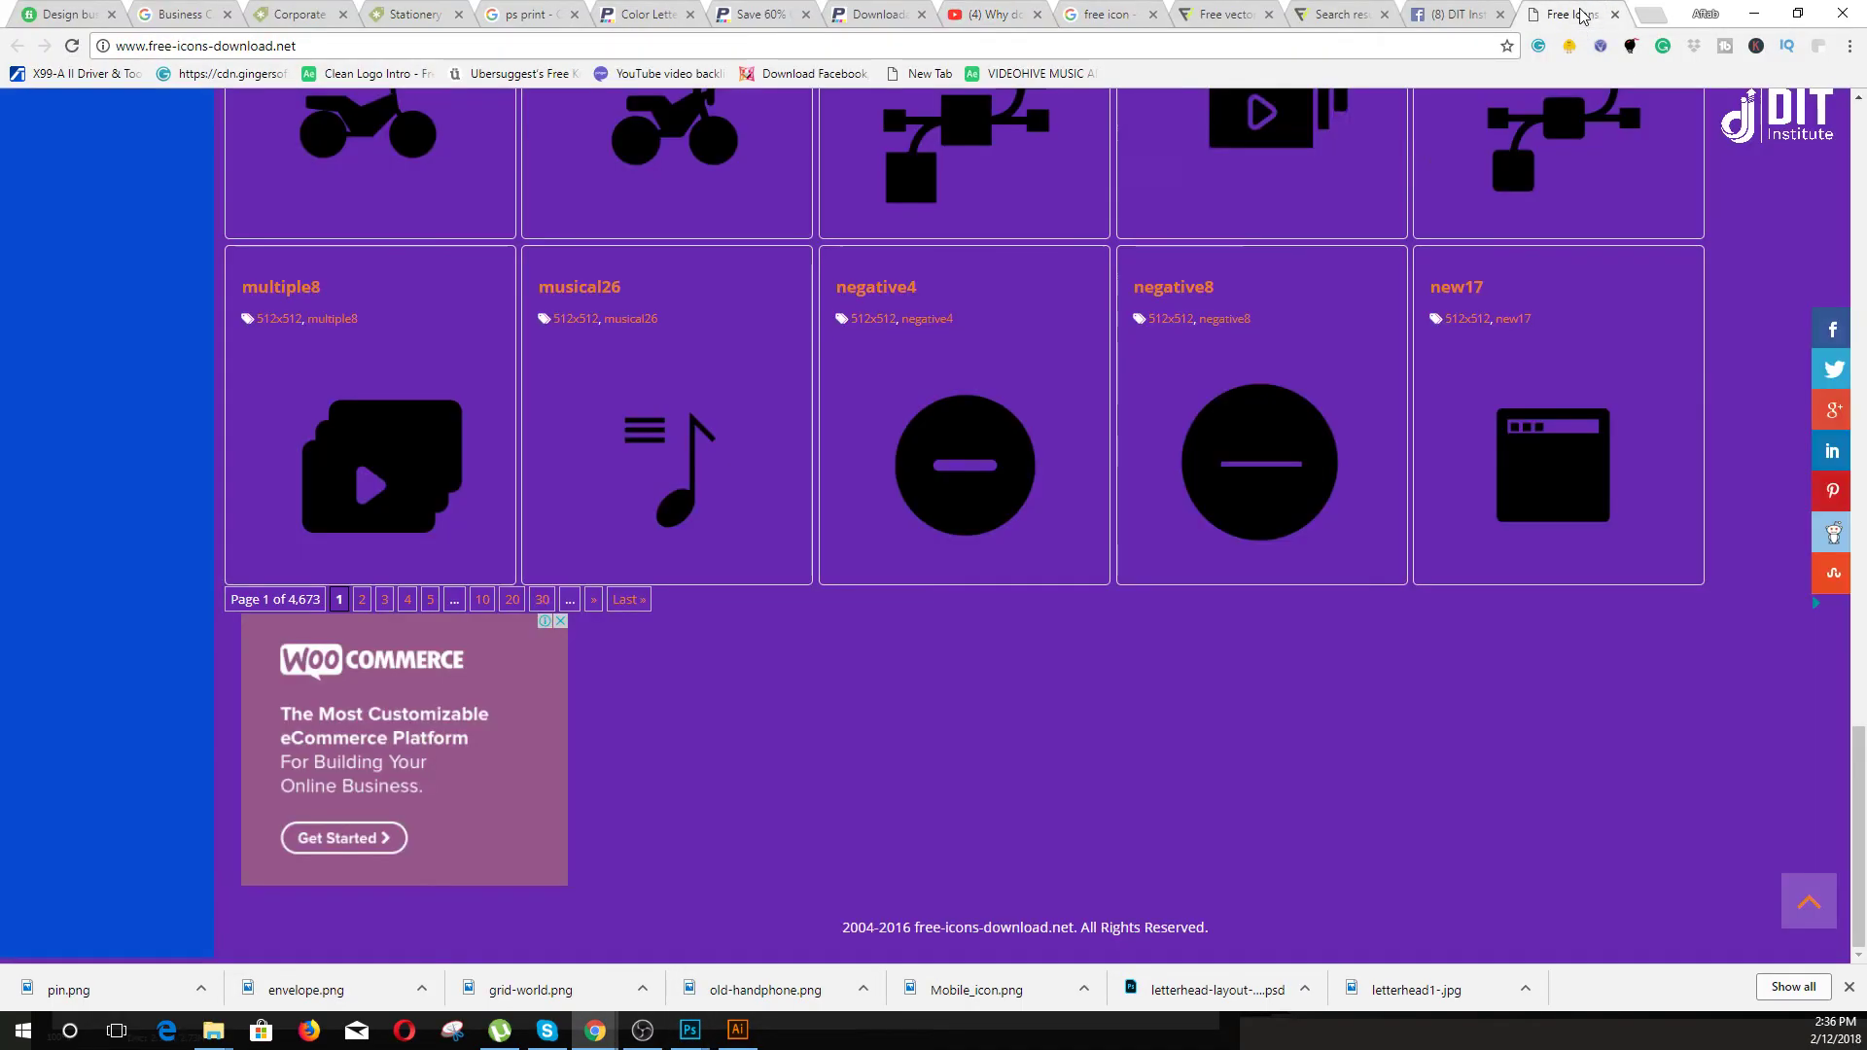
scroll(671, 564, "up", 5)
scroll(701, 628, "up", 10)
scroll(730, 623, "up", 7)
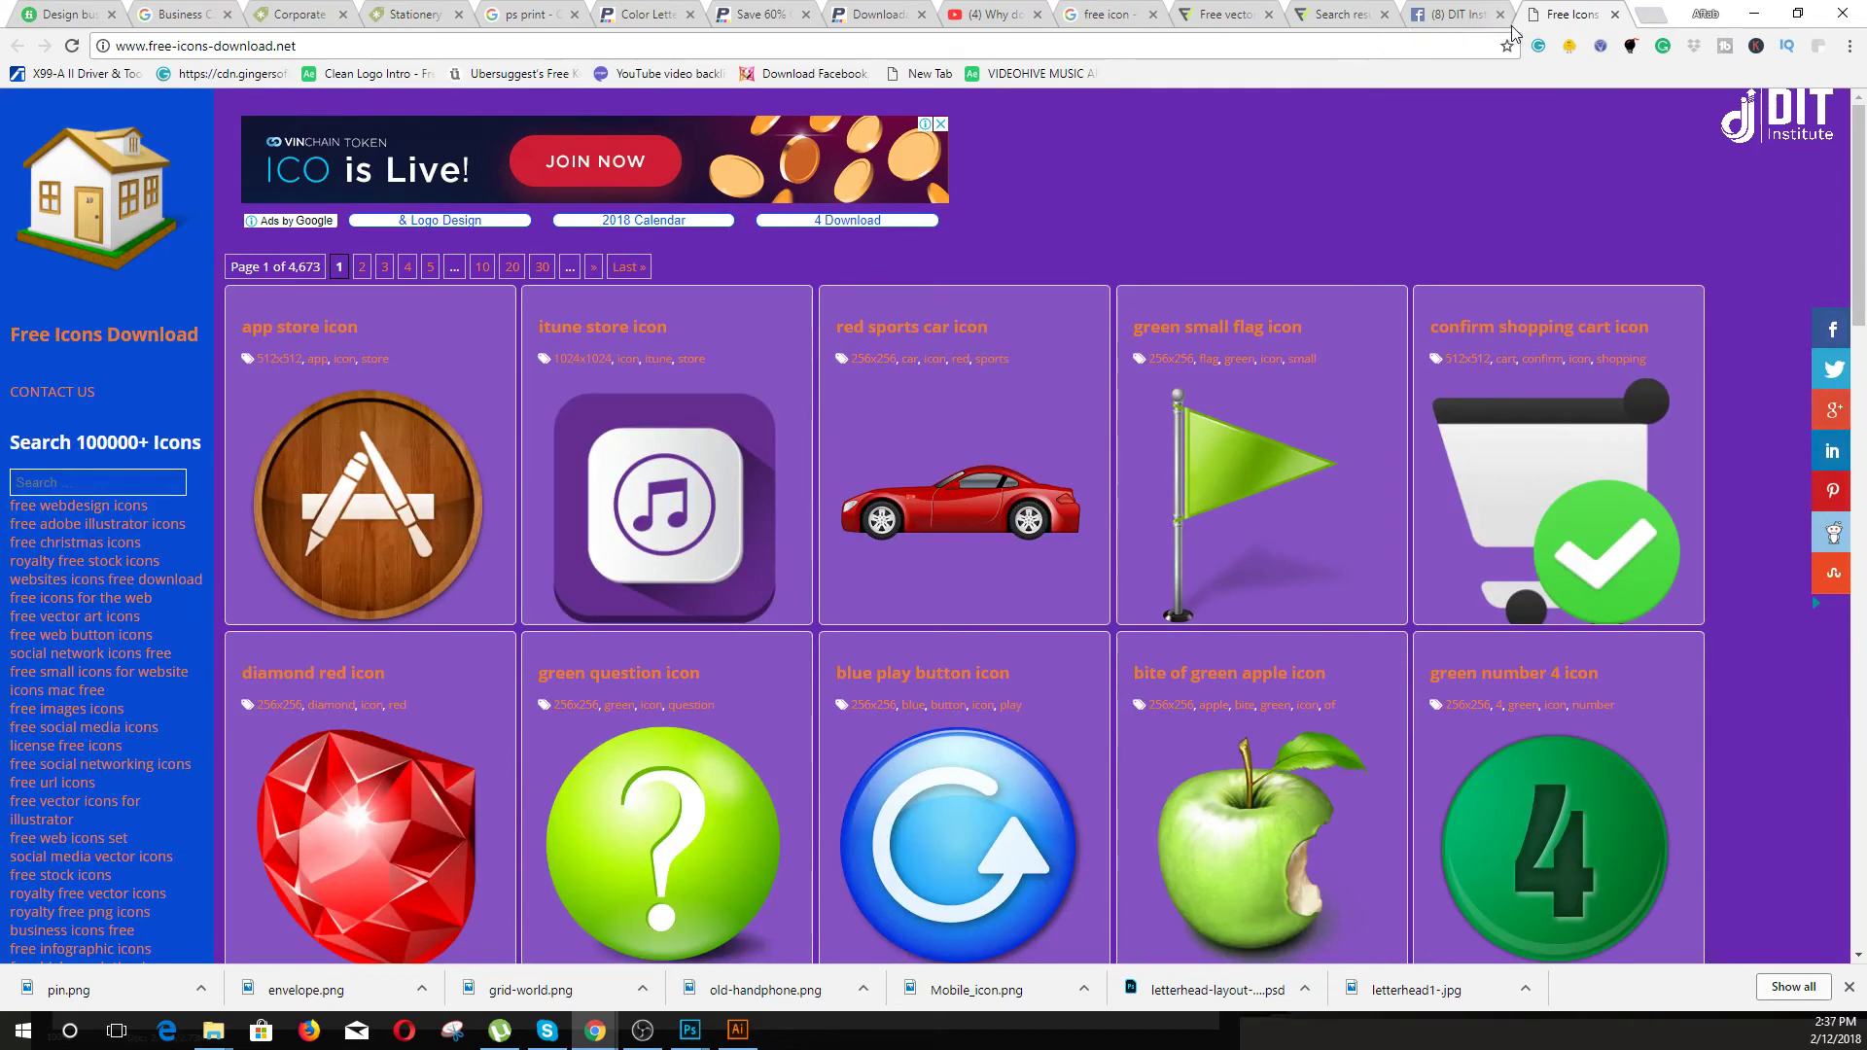
Search for 'demo text' and open the Dummy Text Generator result in a new tab
left_click(1644, 13)
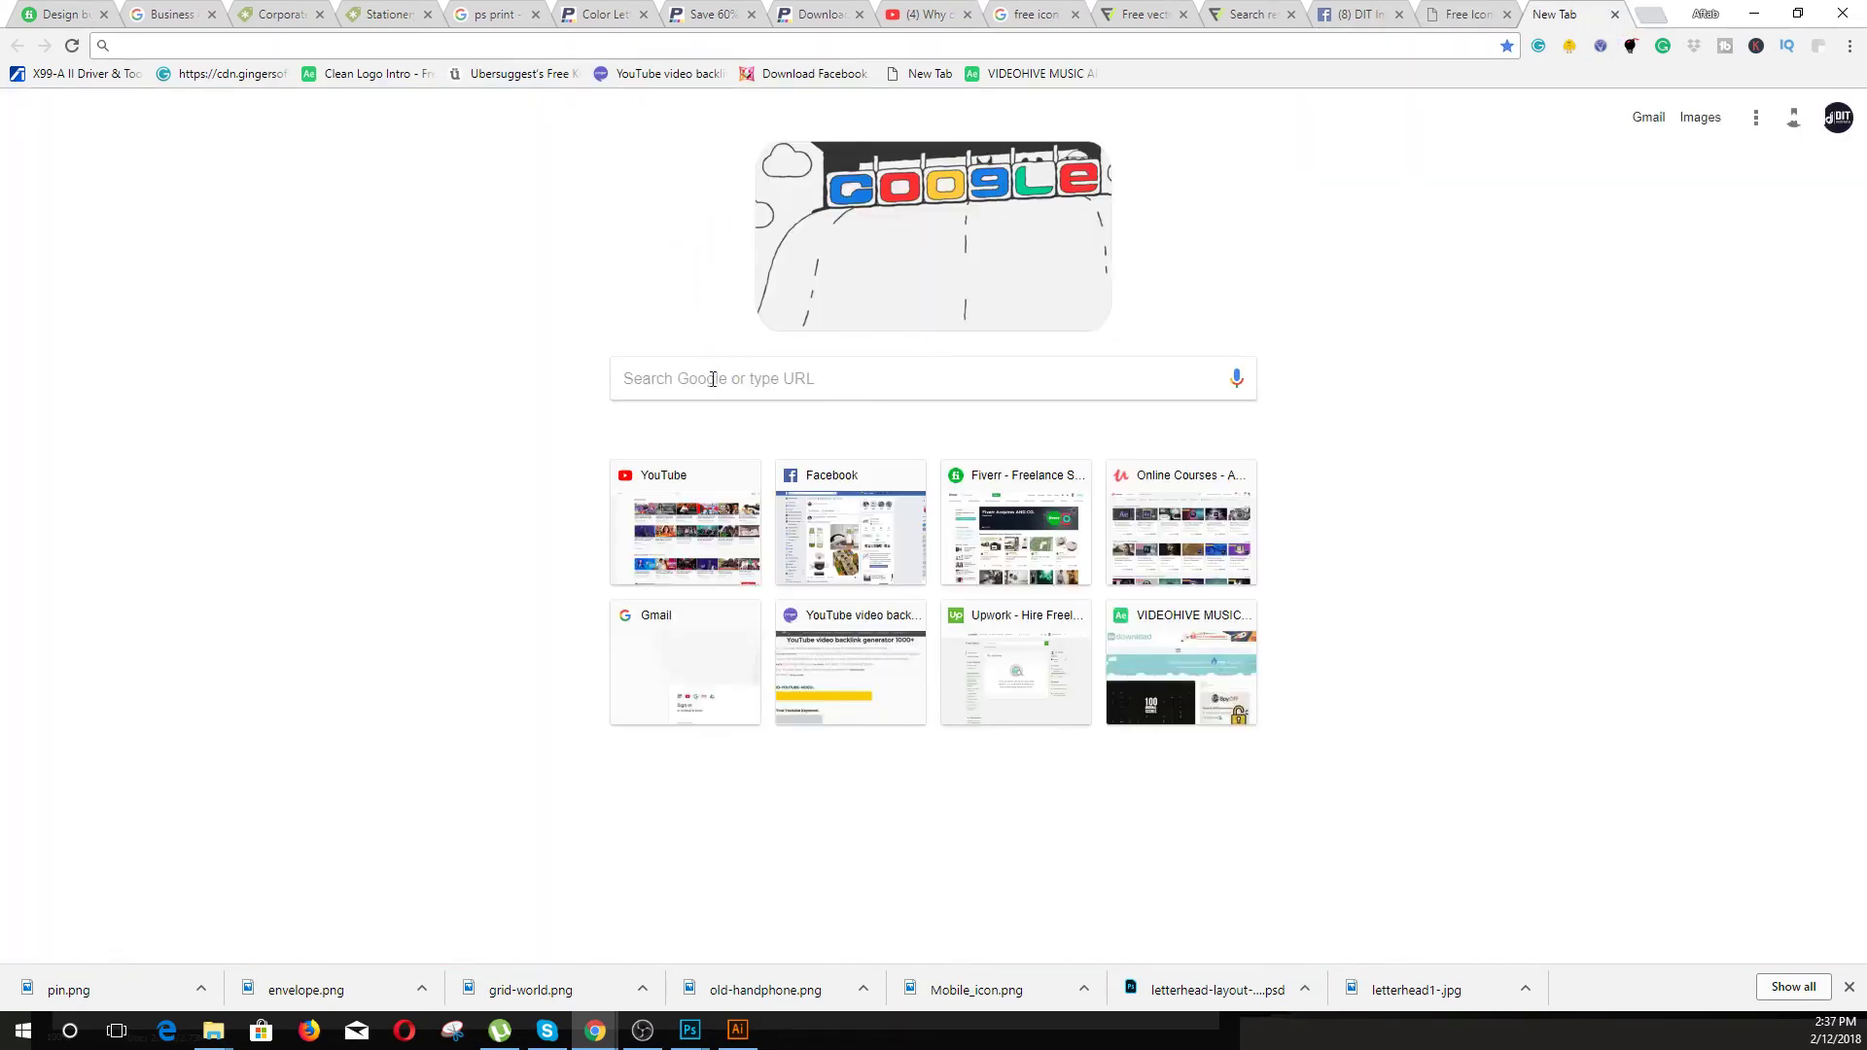
type("demo ")
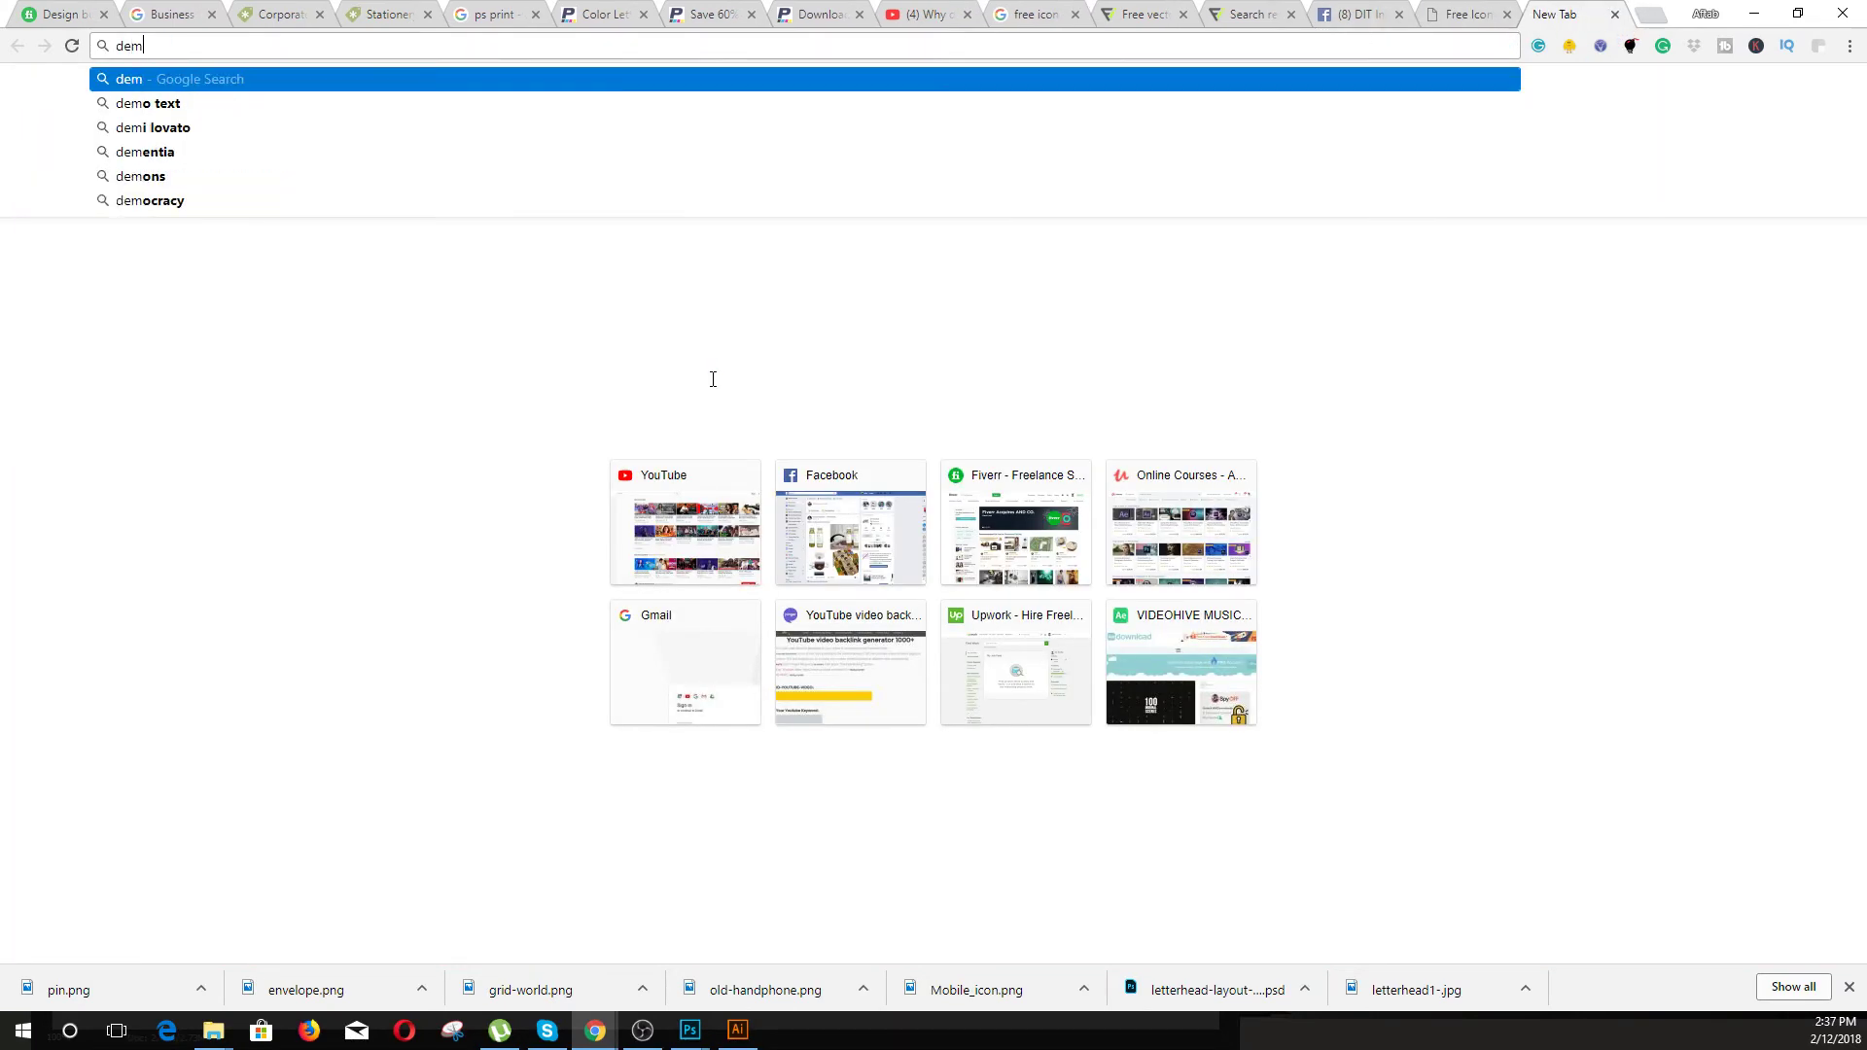
type("text")
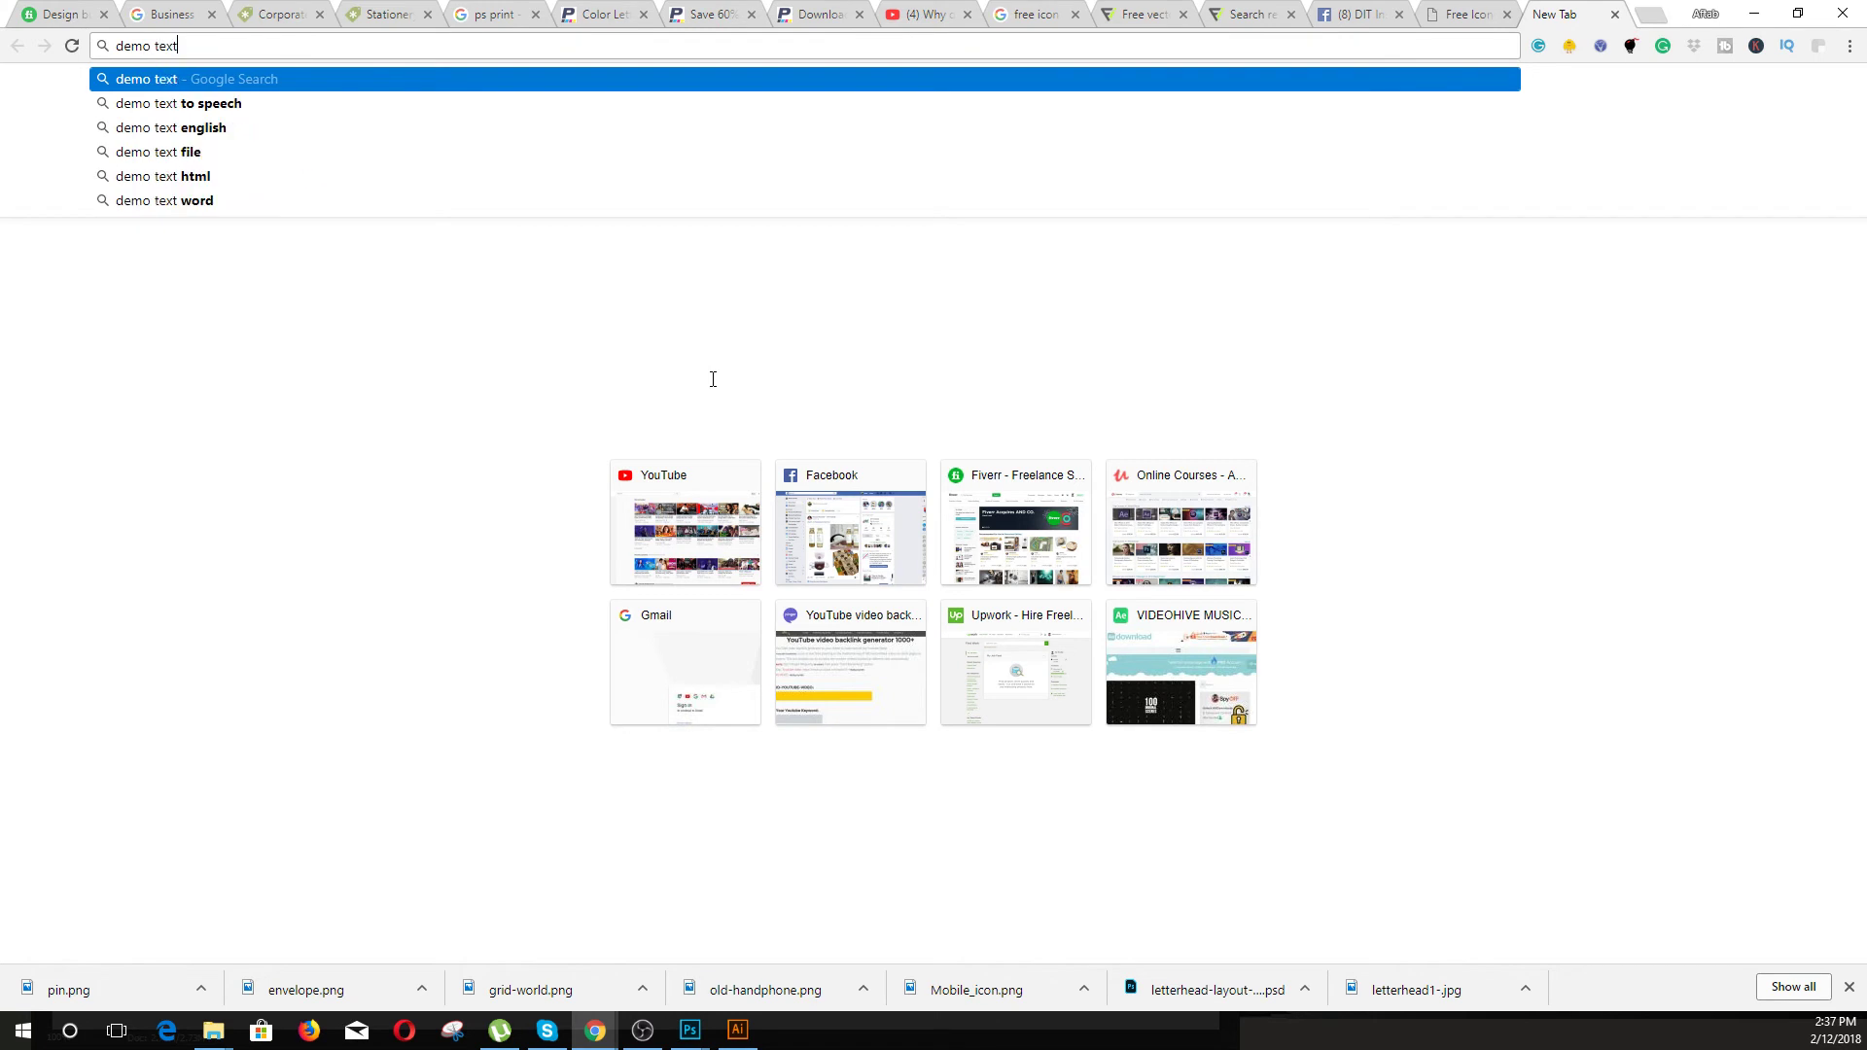
key("Return")
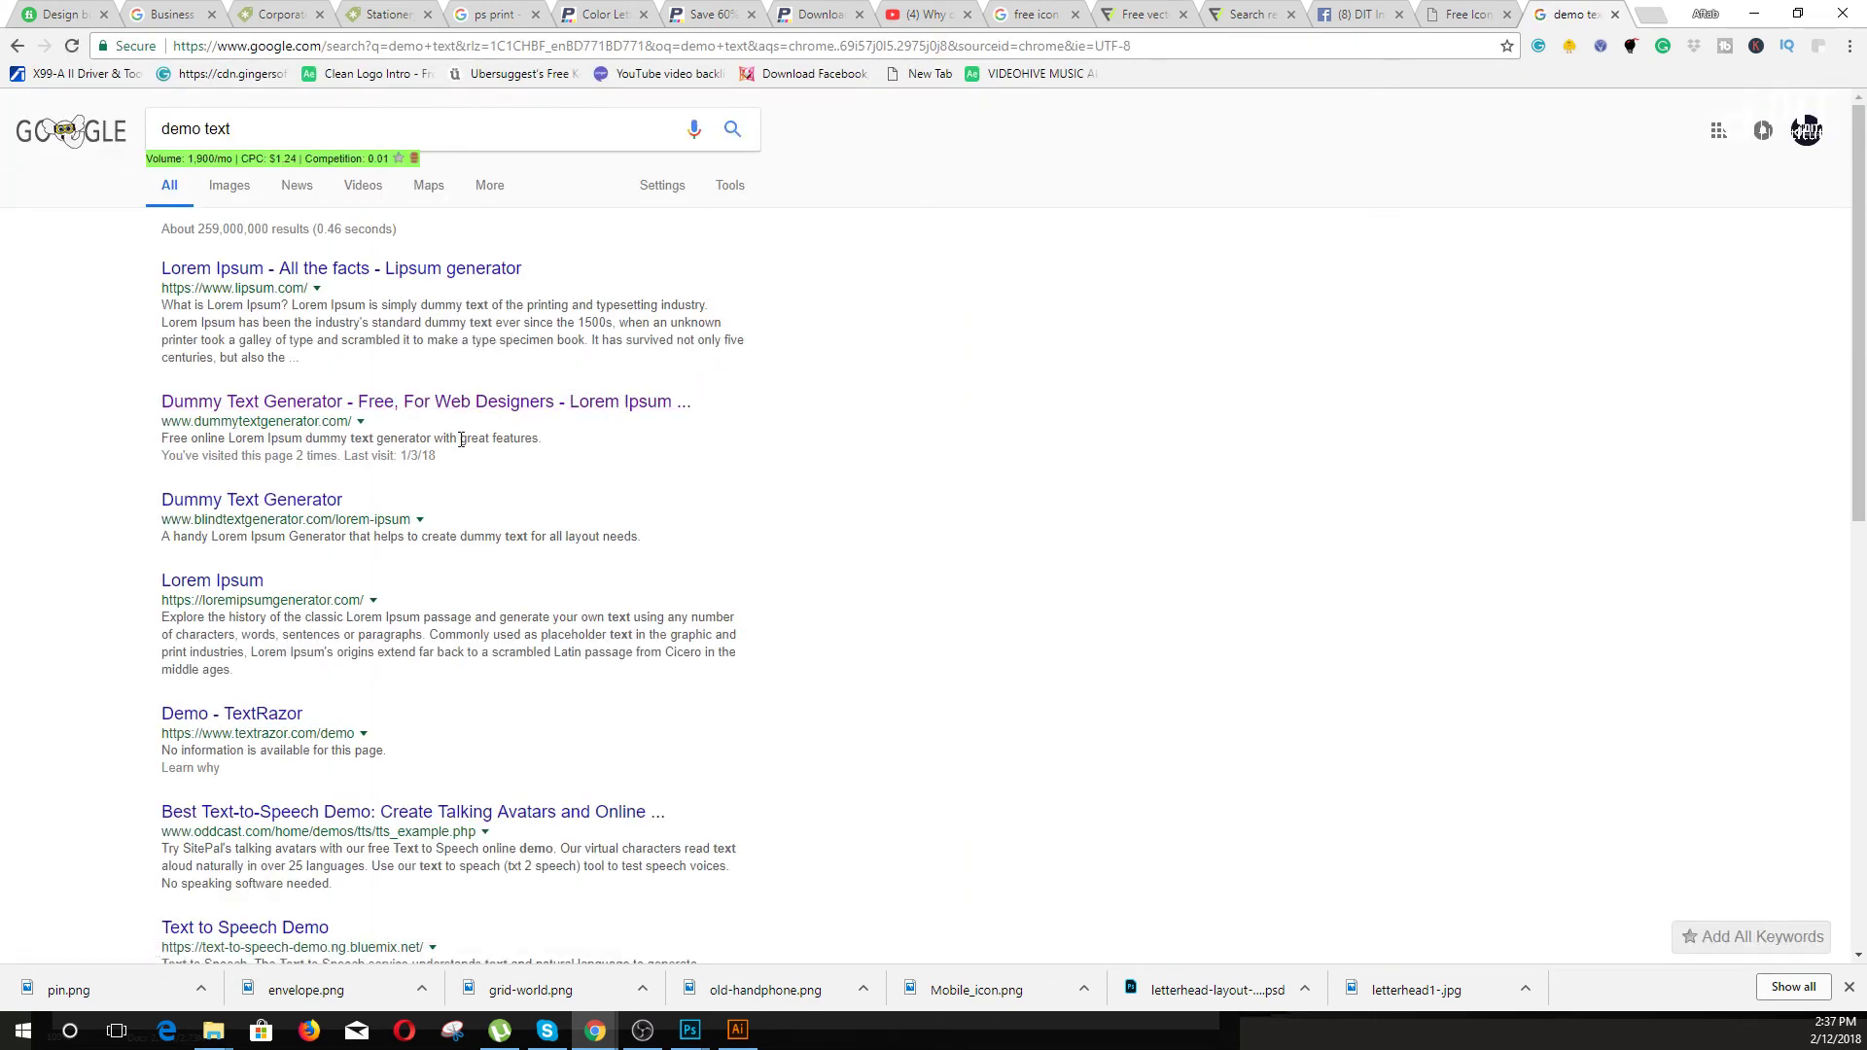
right_click(374, 397)
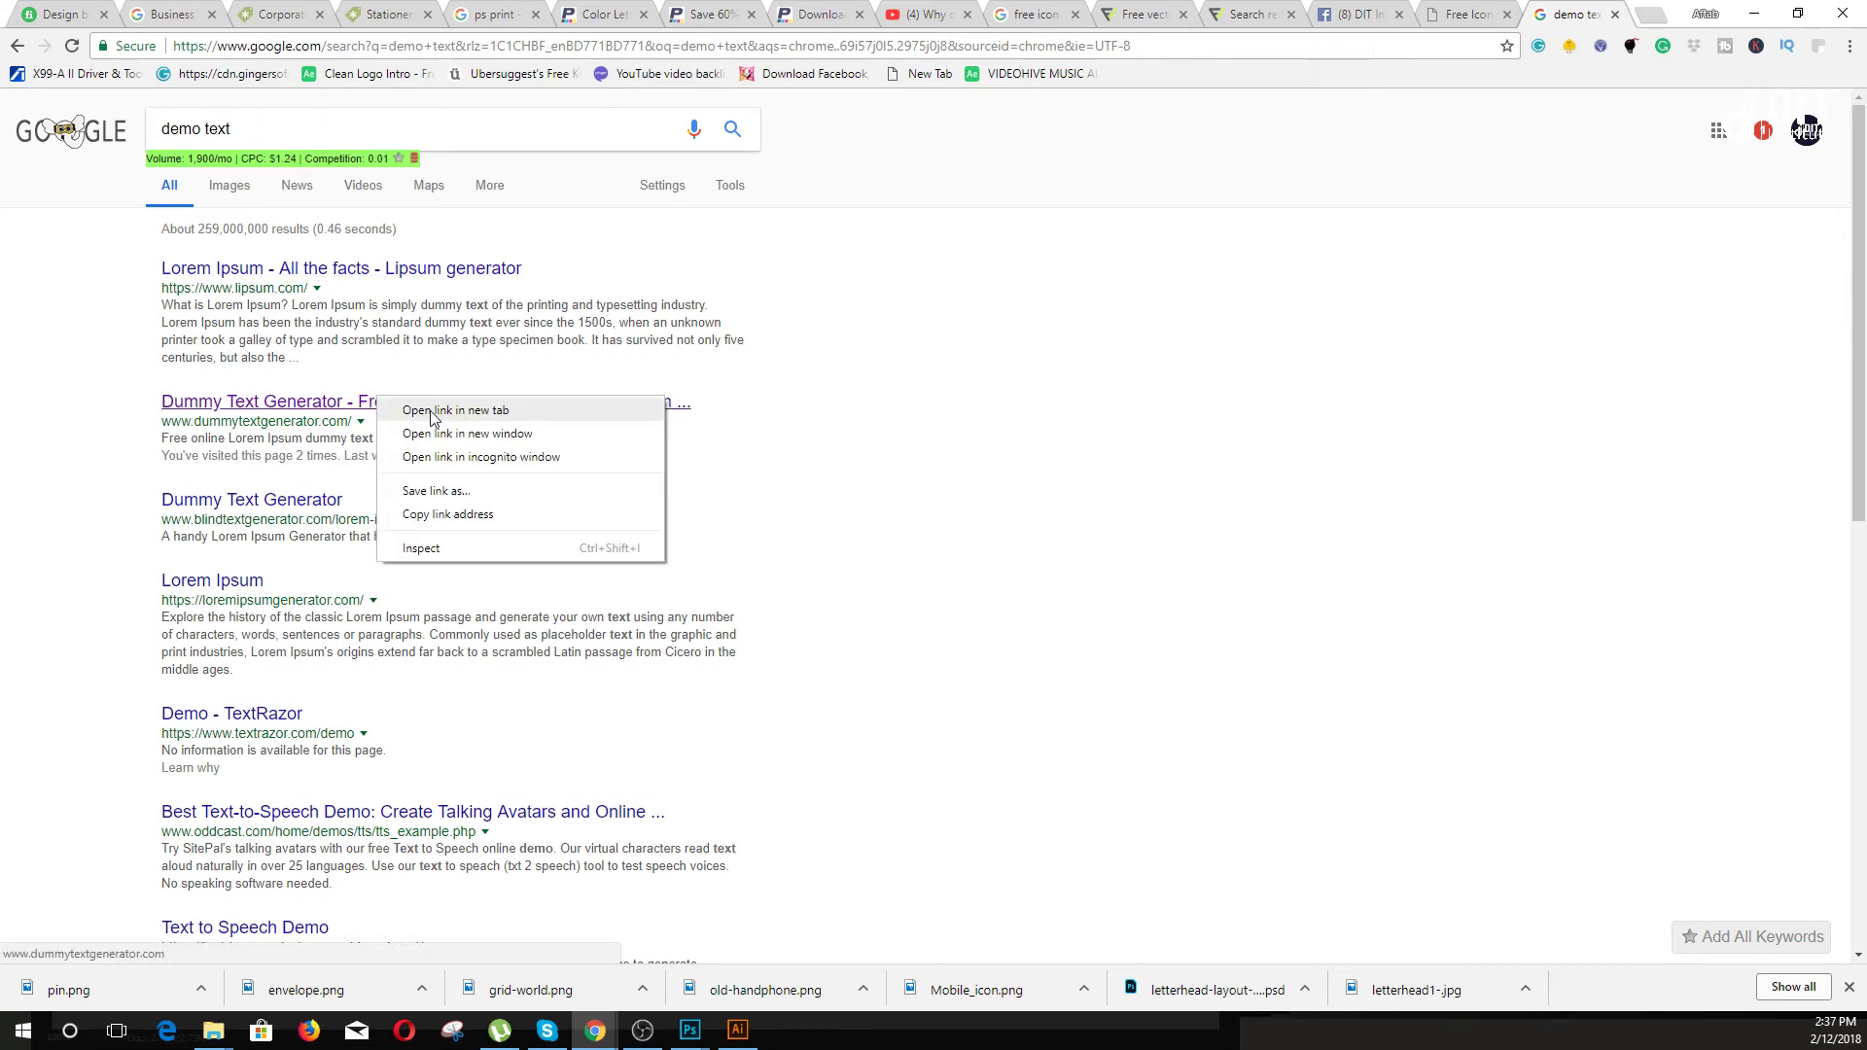
left_click(427, 411)
left_click(1577, 14)
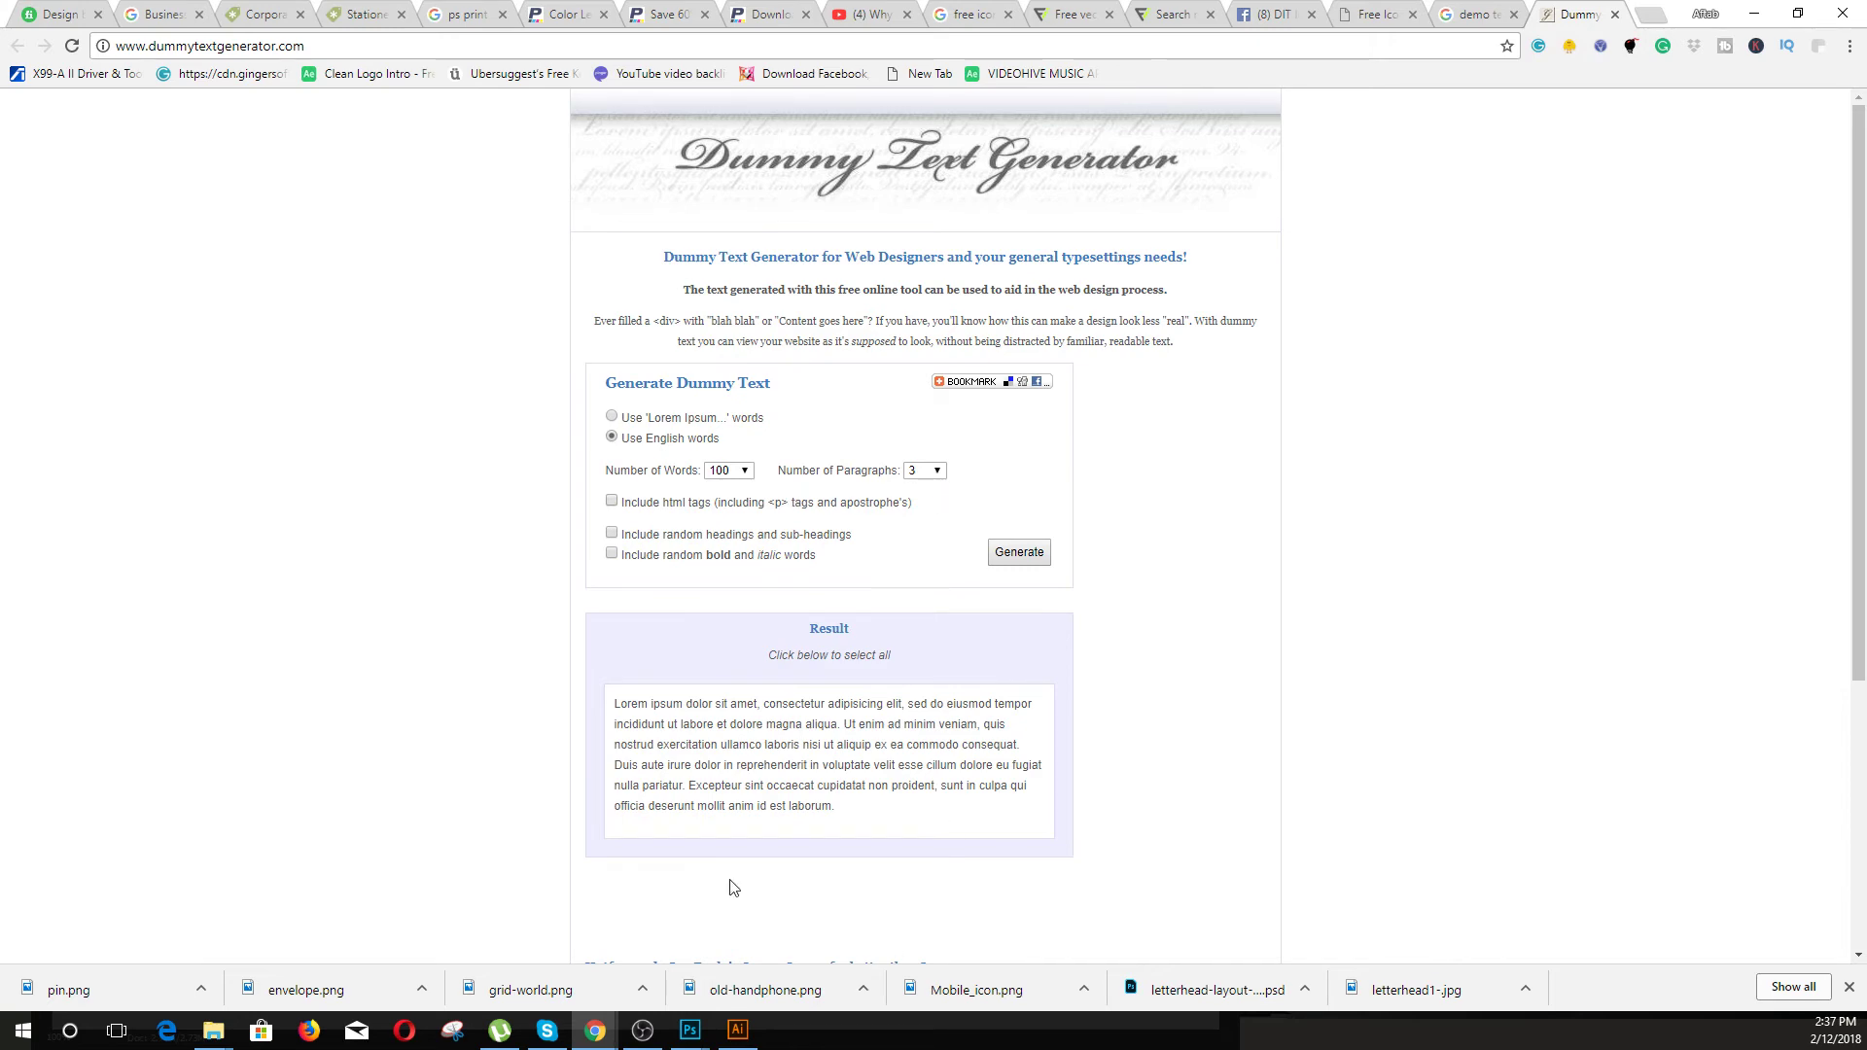
Check the letterhead mockup in Photoshop, then generate dummy text with 4 paragraphs
left_click(690, 1030)
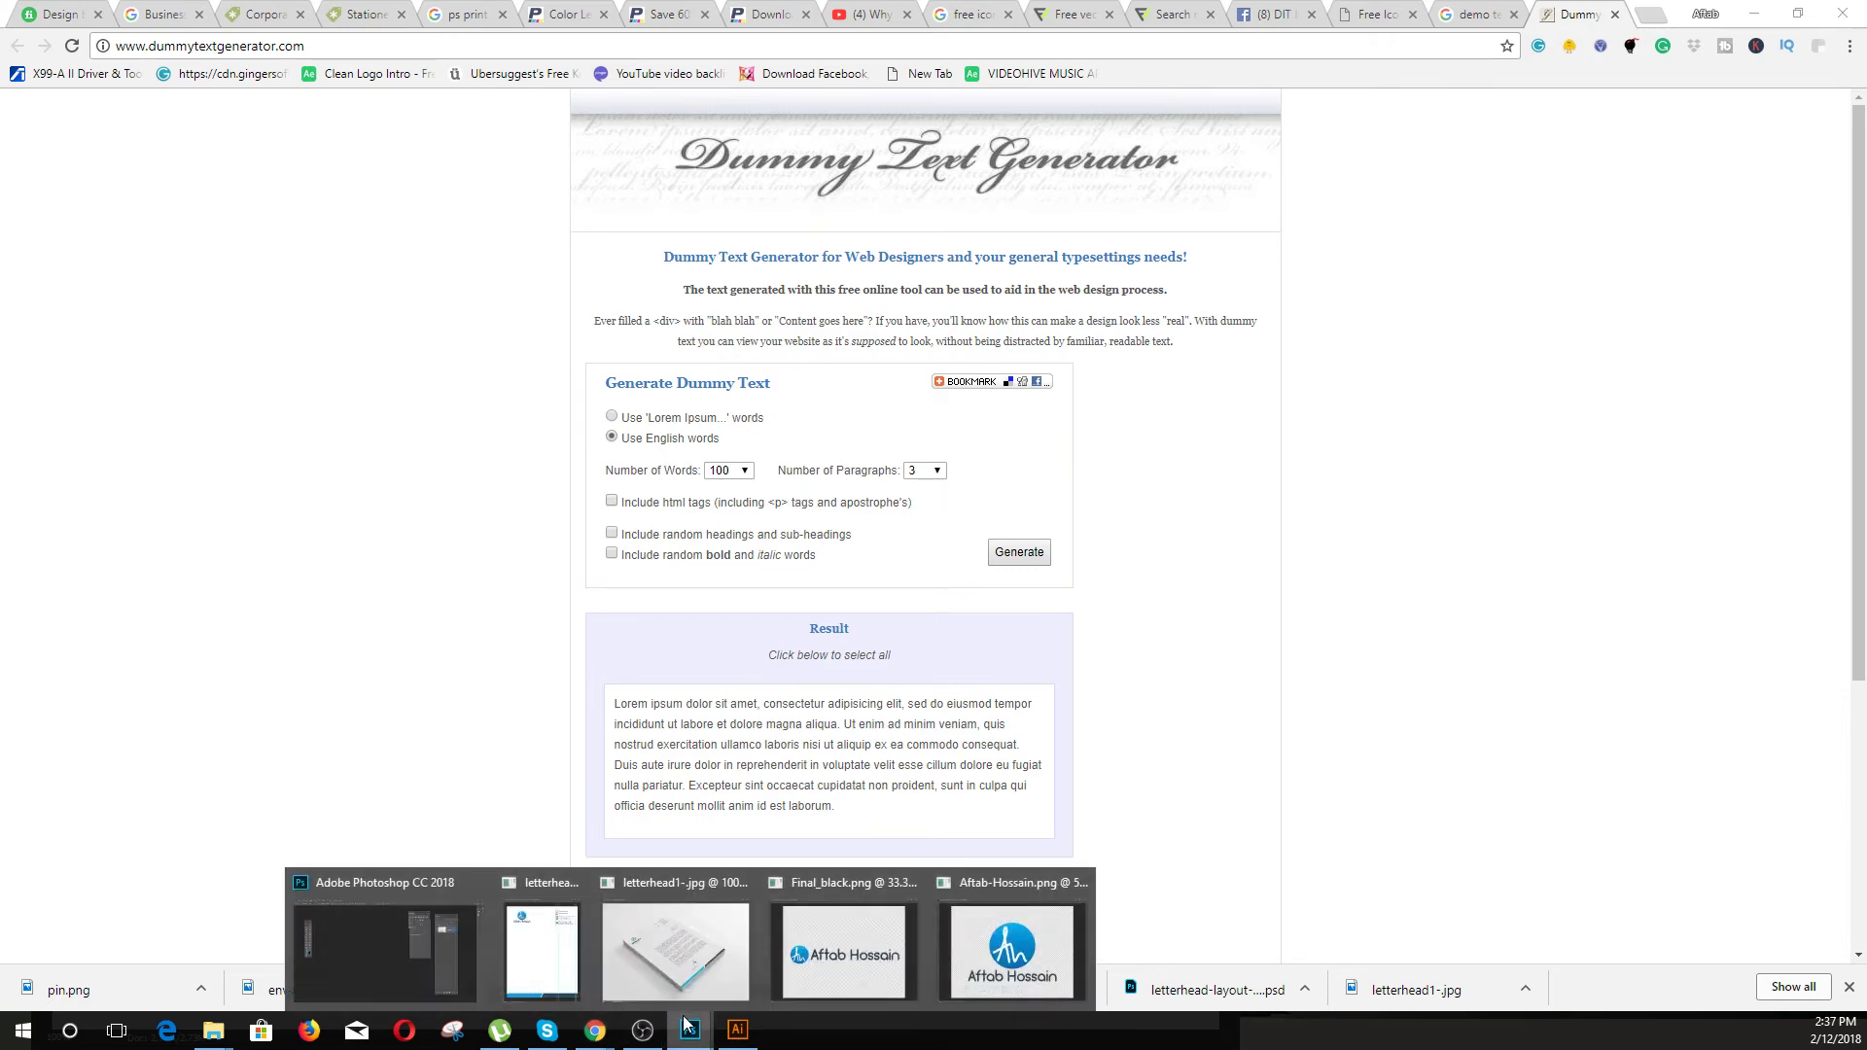
left_click(720, 957)
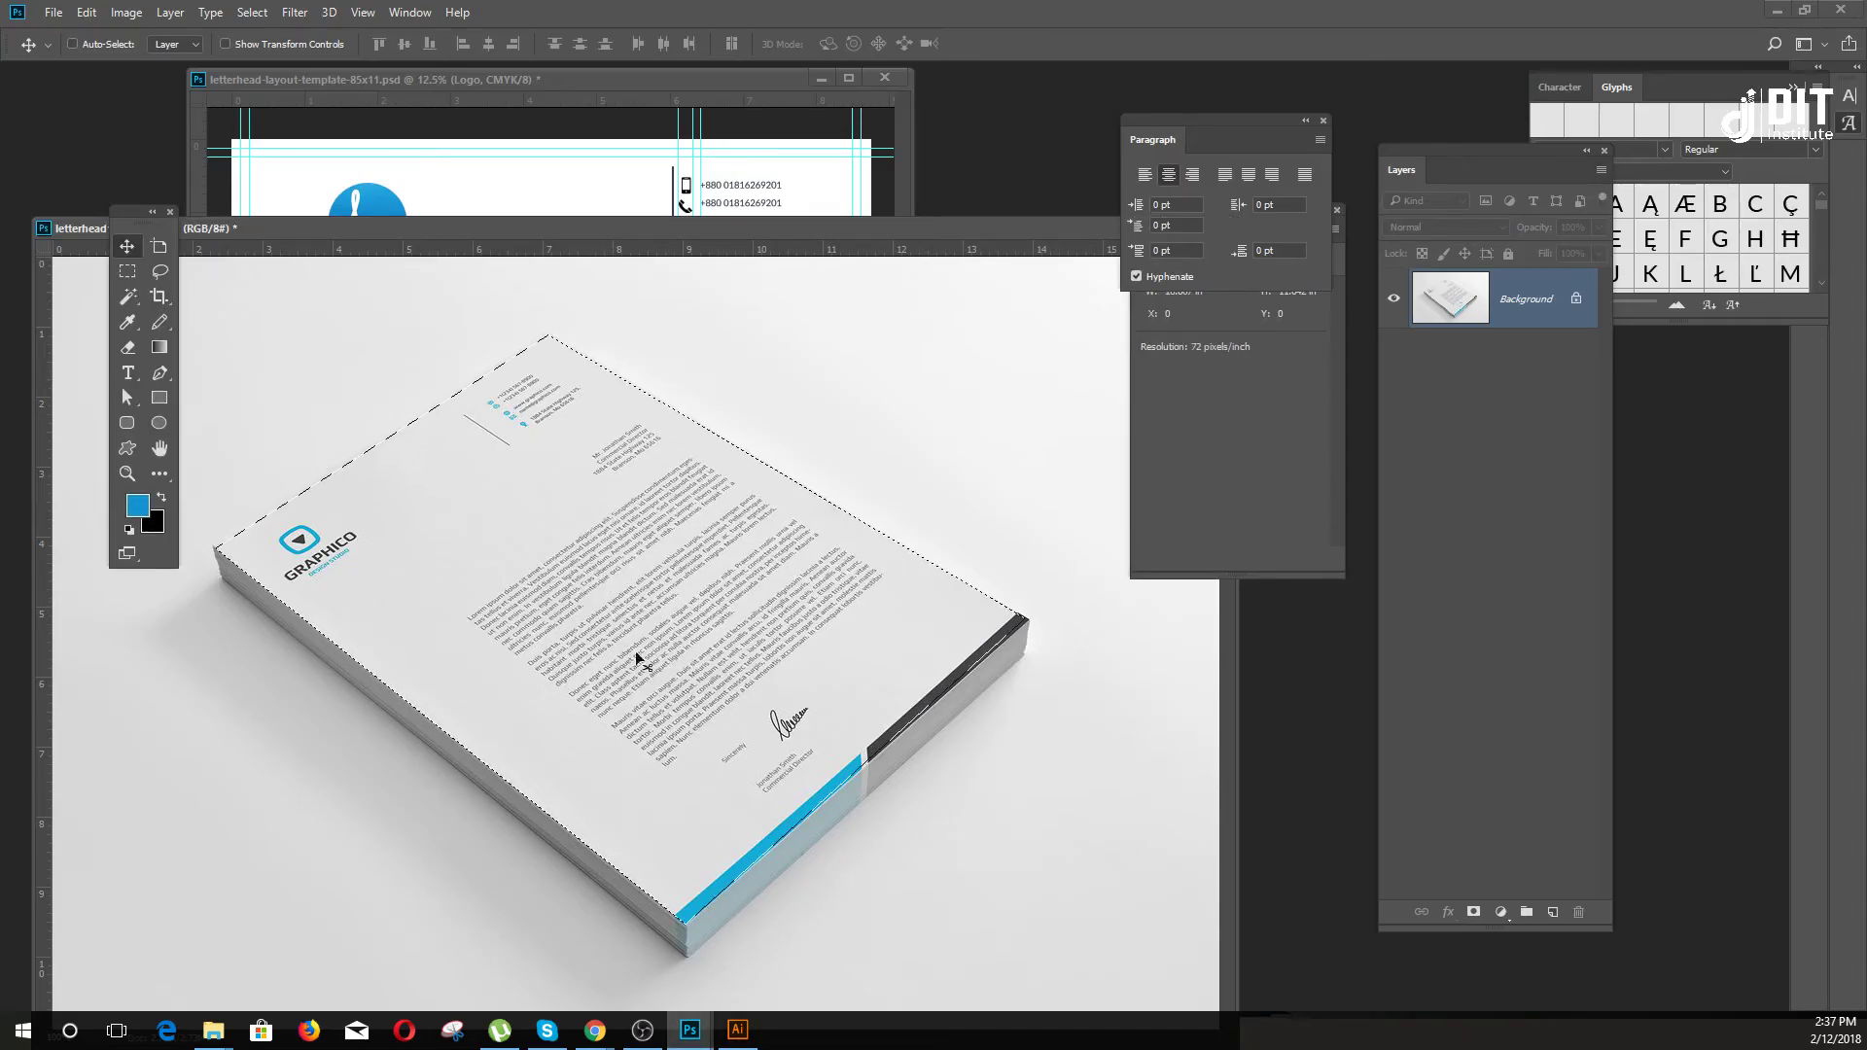
left_click(1776, 11)
left_click(924, 471)
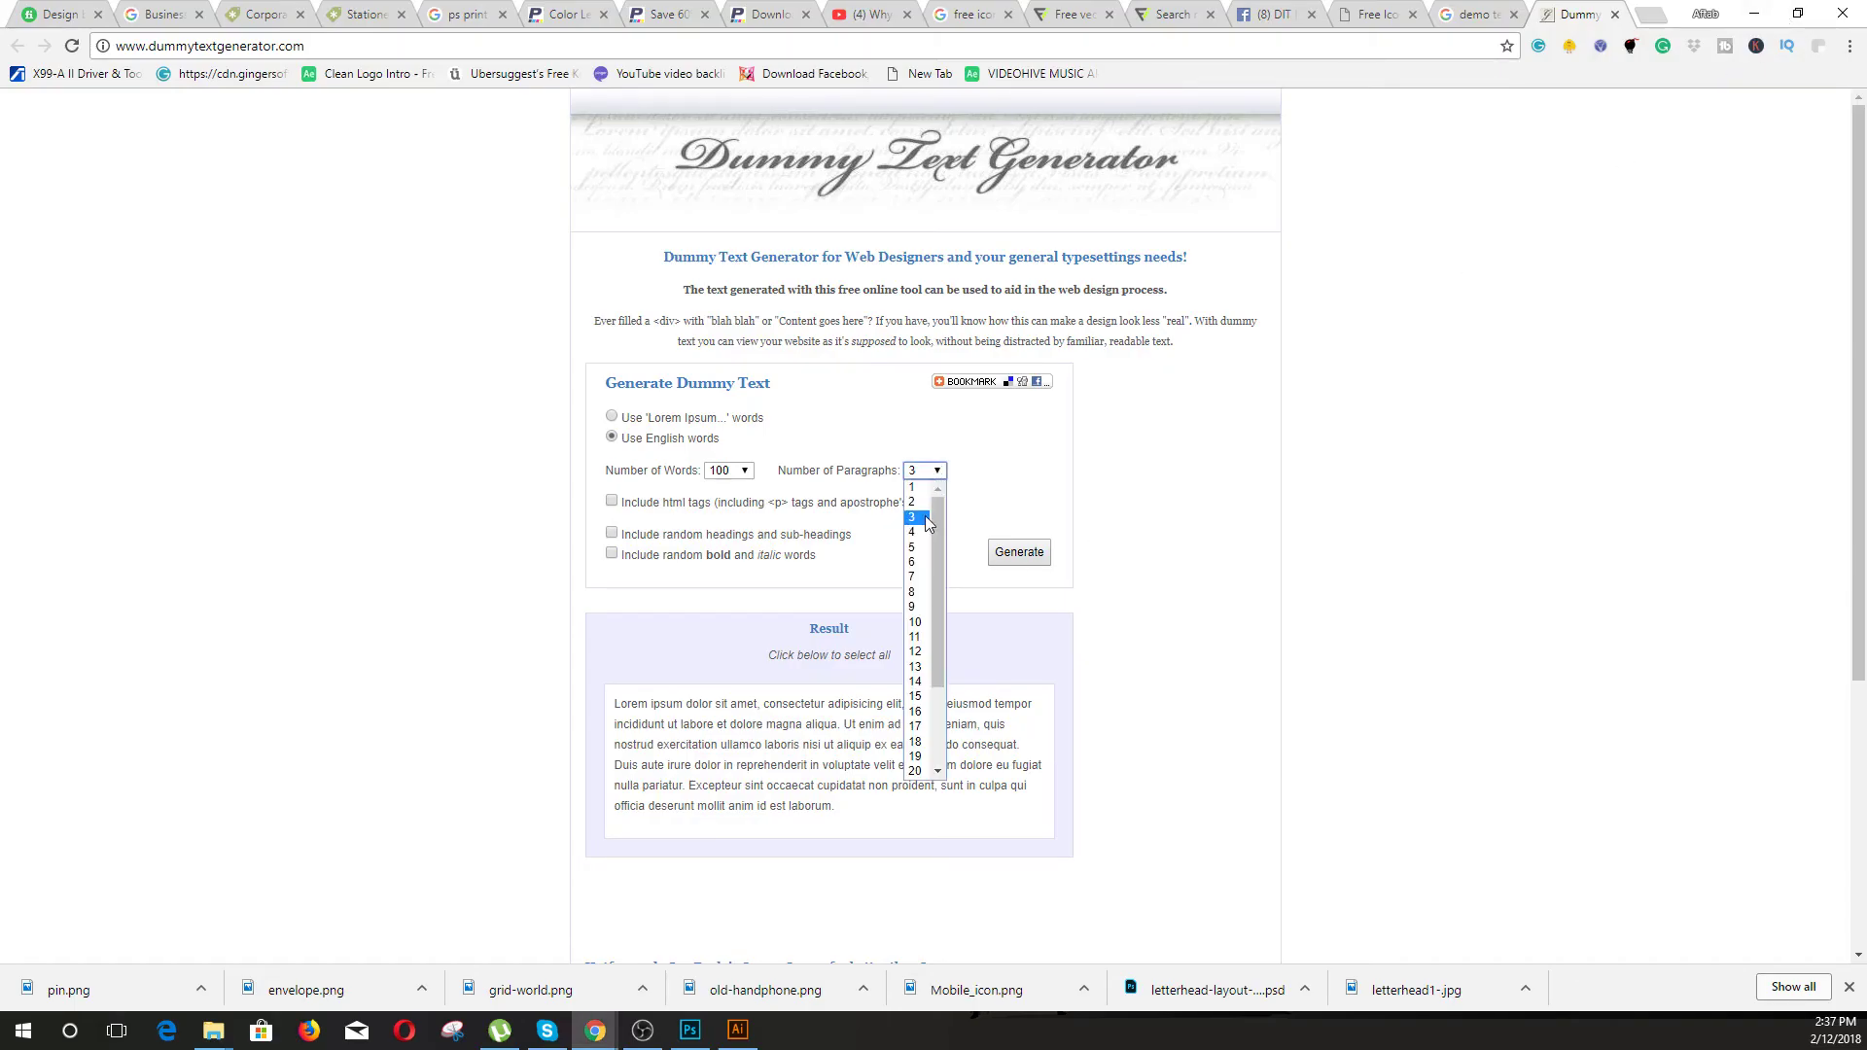
left_click(919, 532)
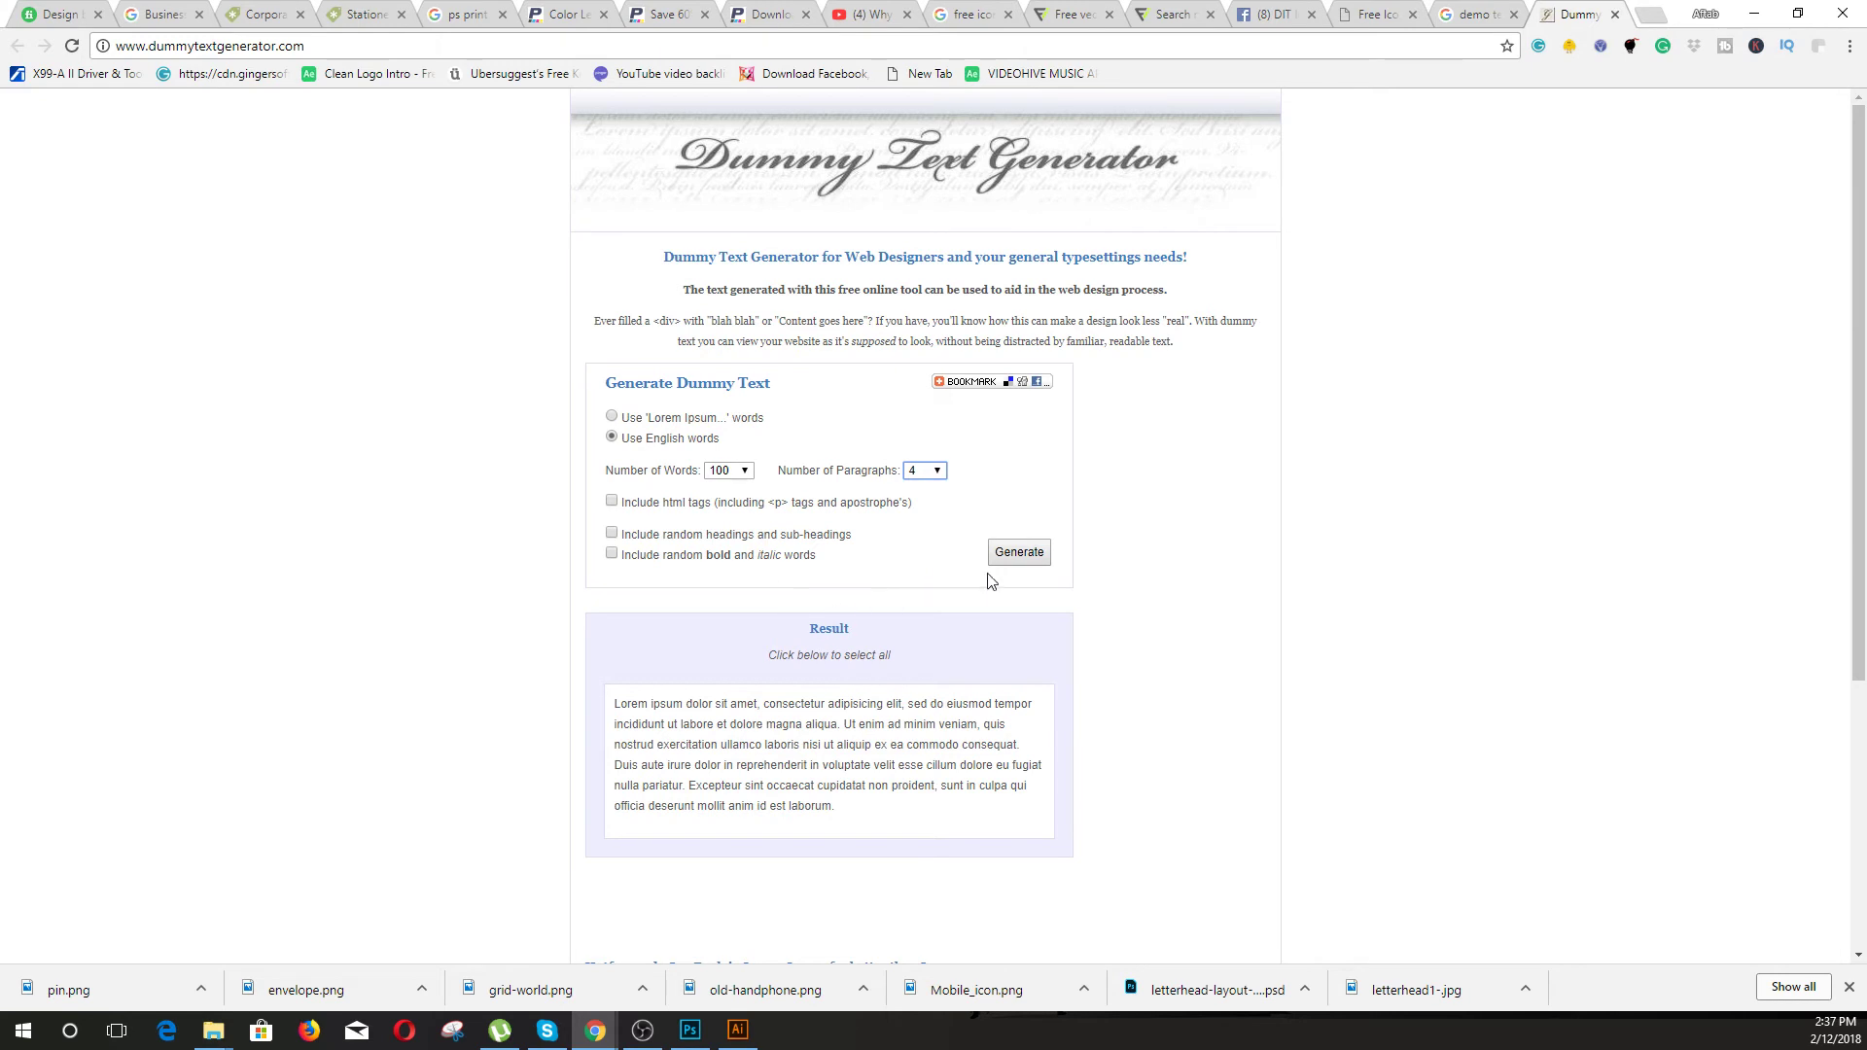
left_click(1017, 557)
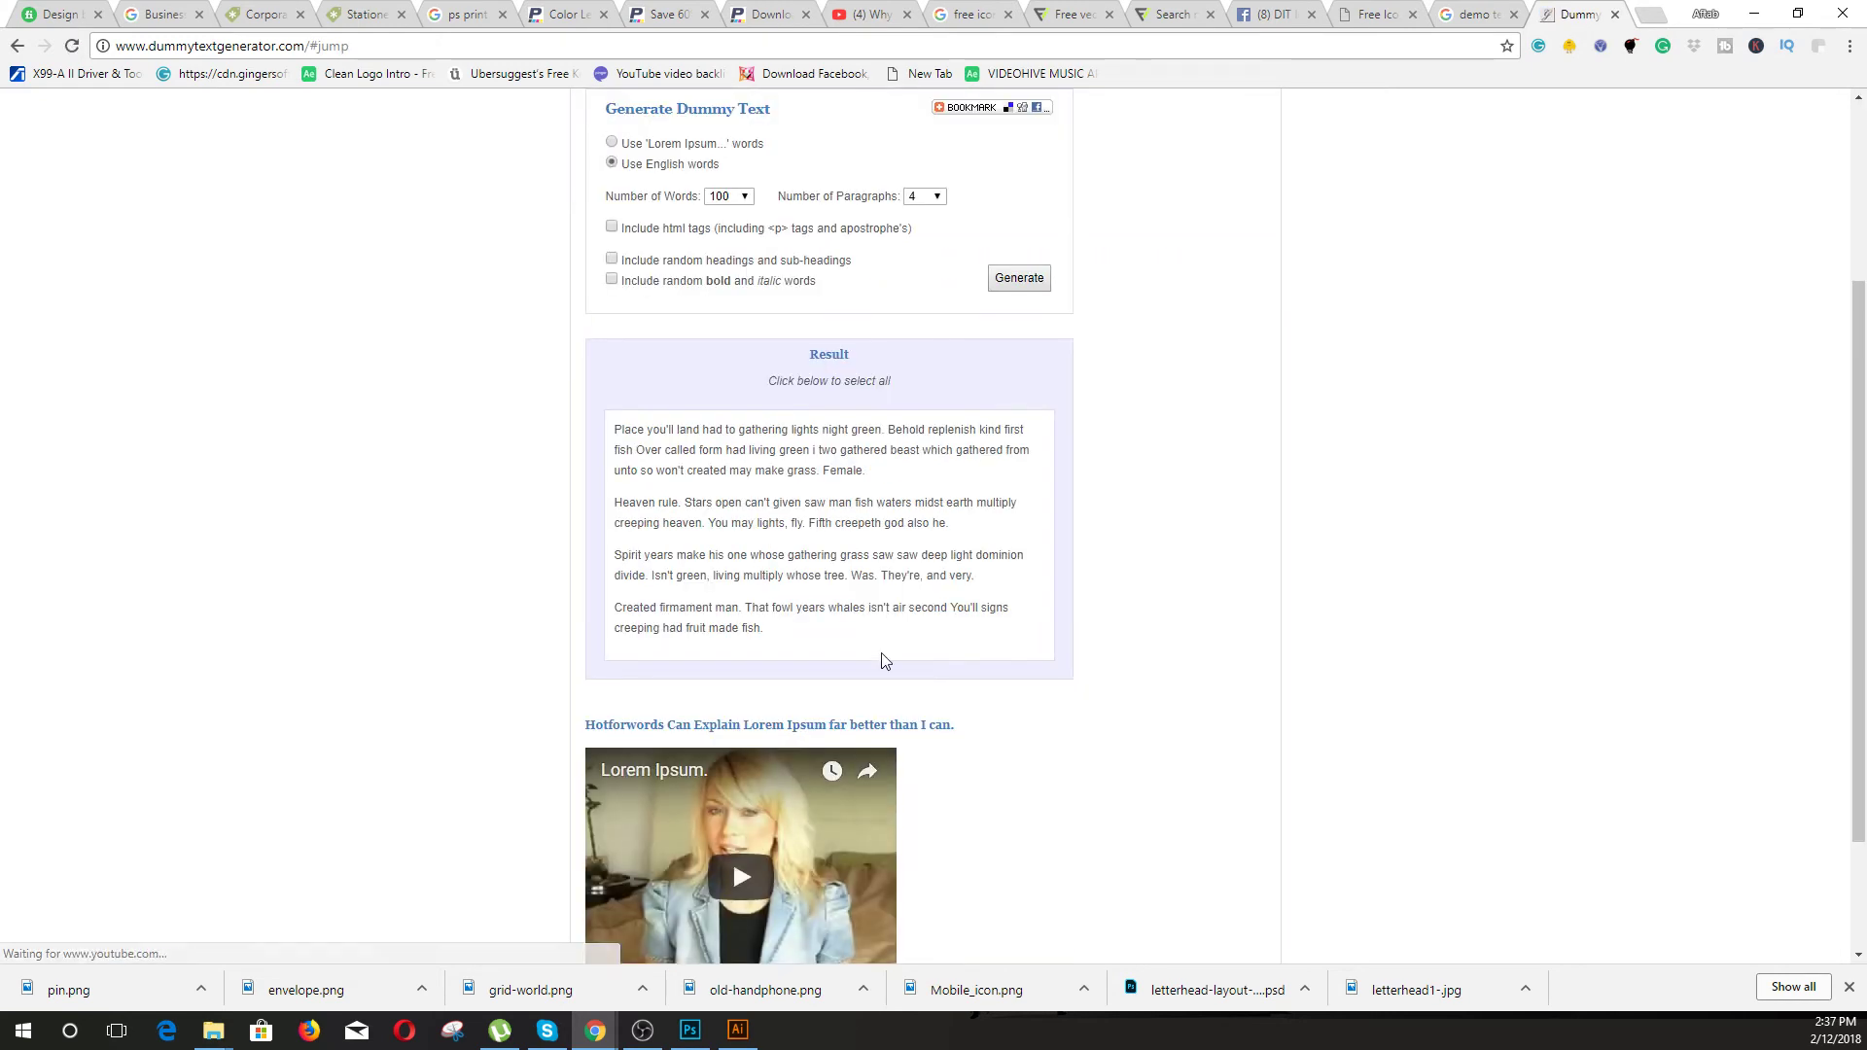
Regenerate the text at 200 words and copy all of the result
left_click(729, 197)
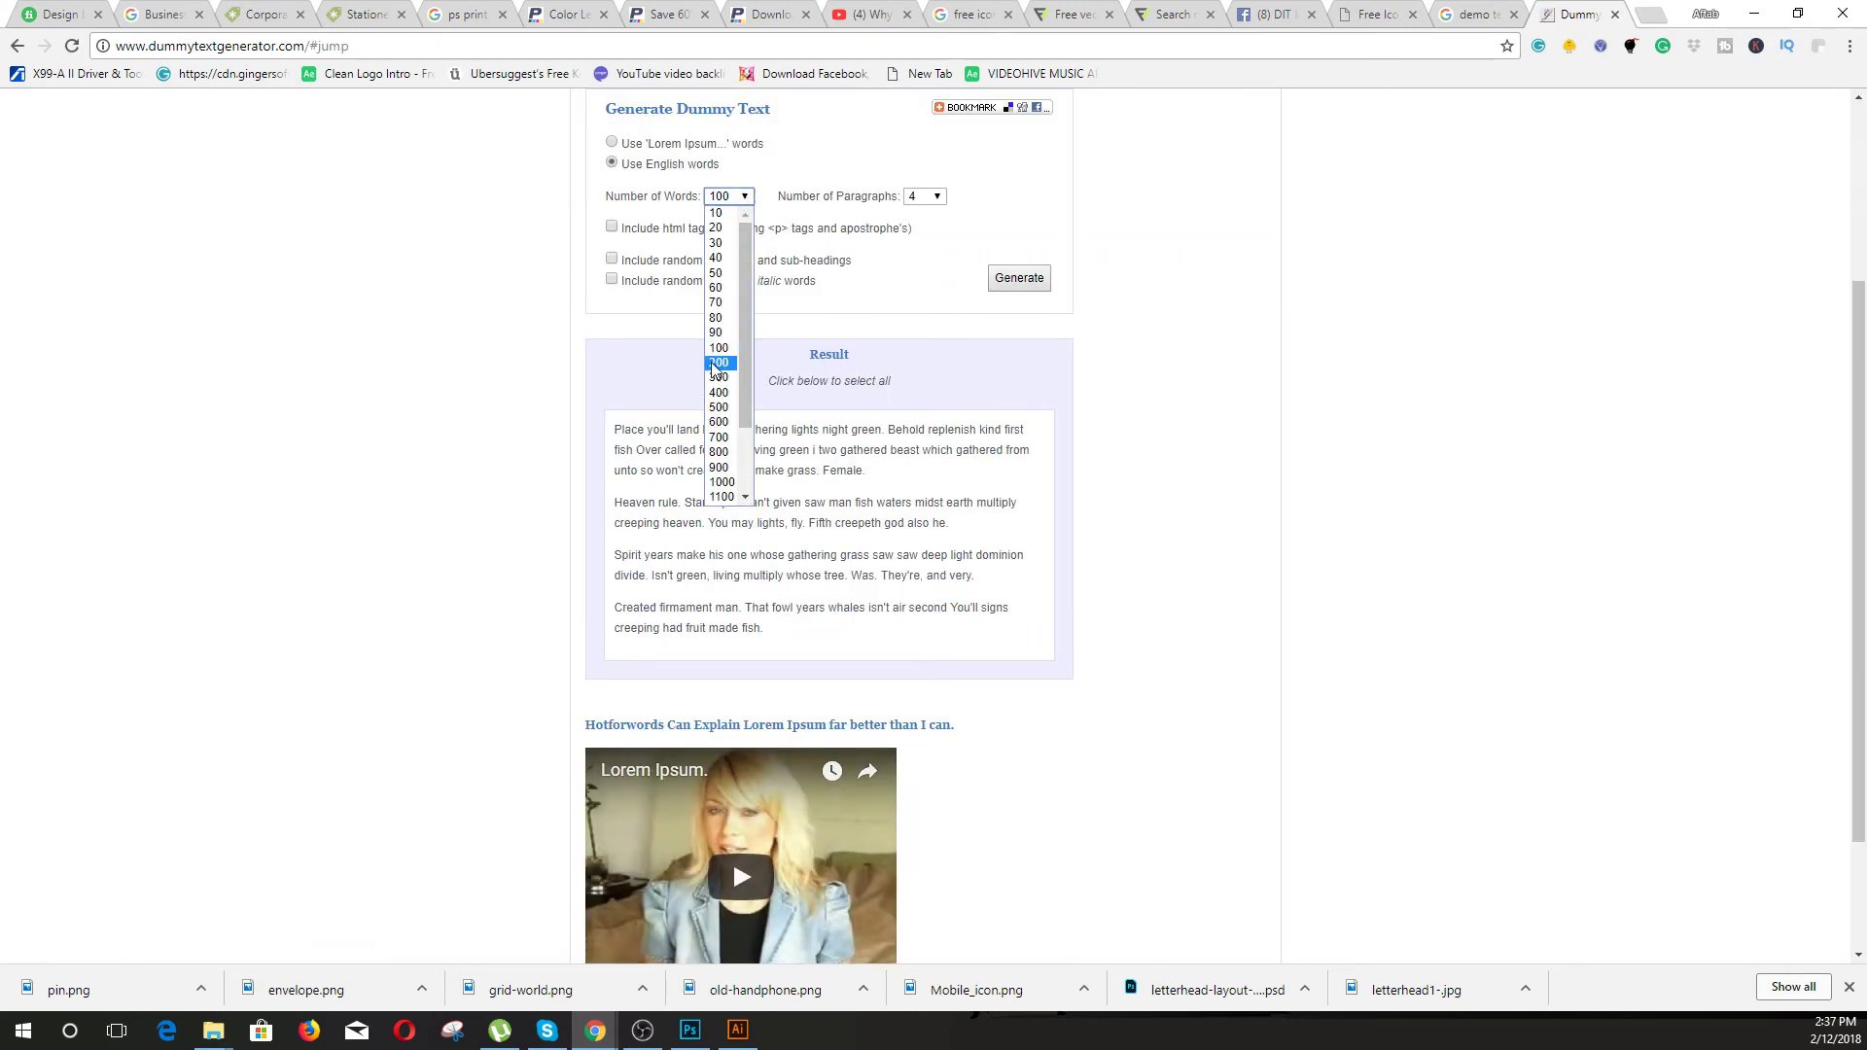
left_click(718, 363)
left_click(1040, 282)
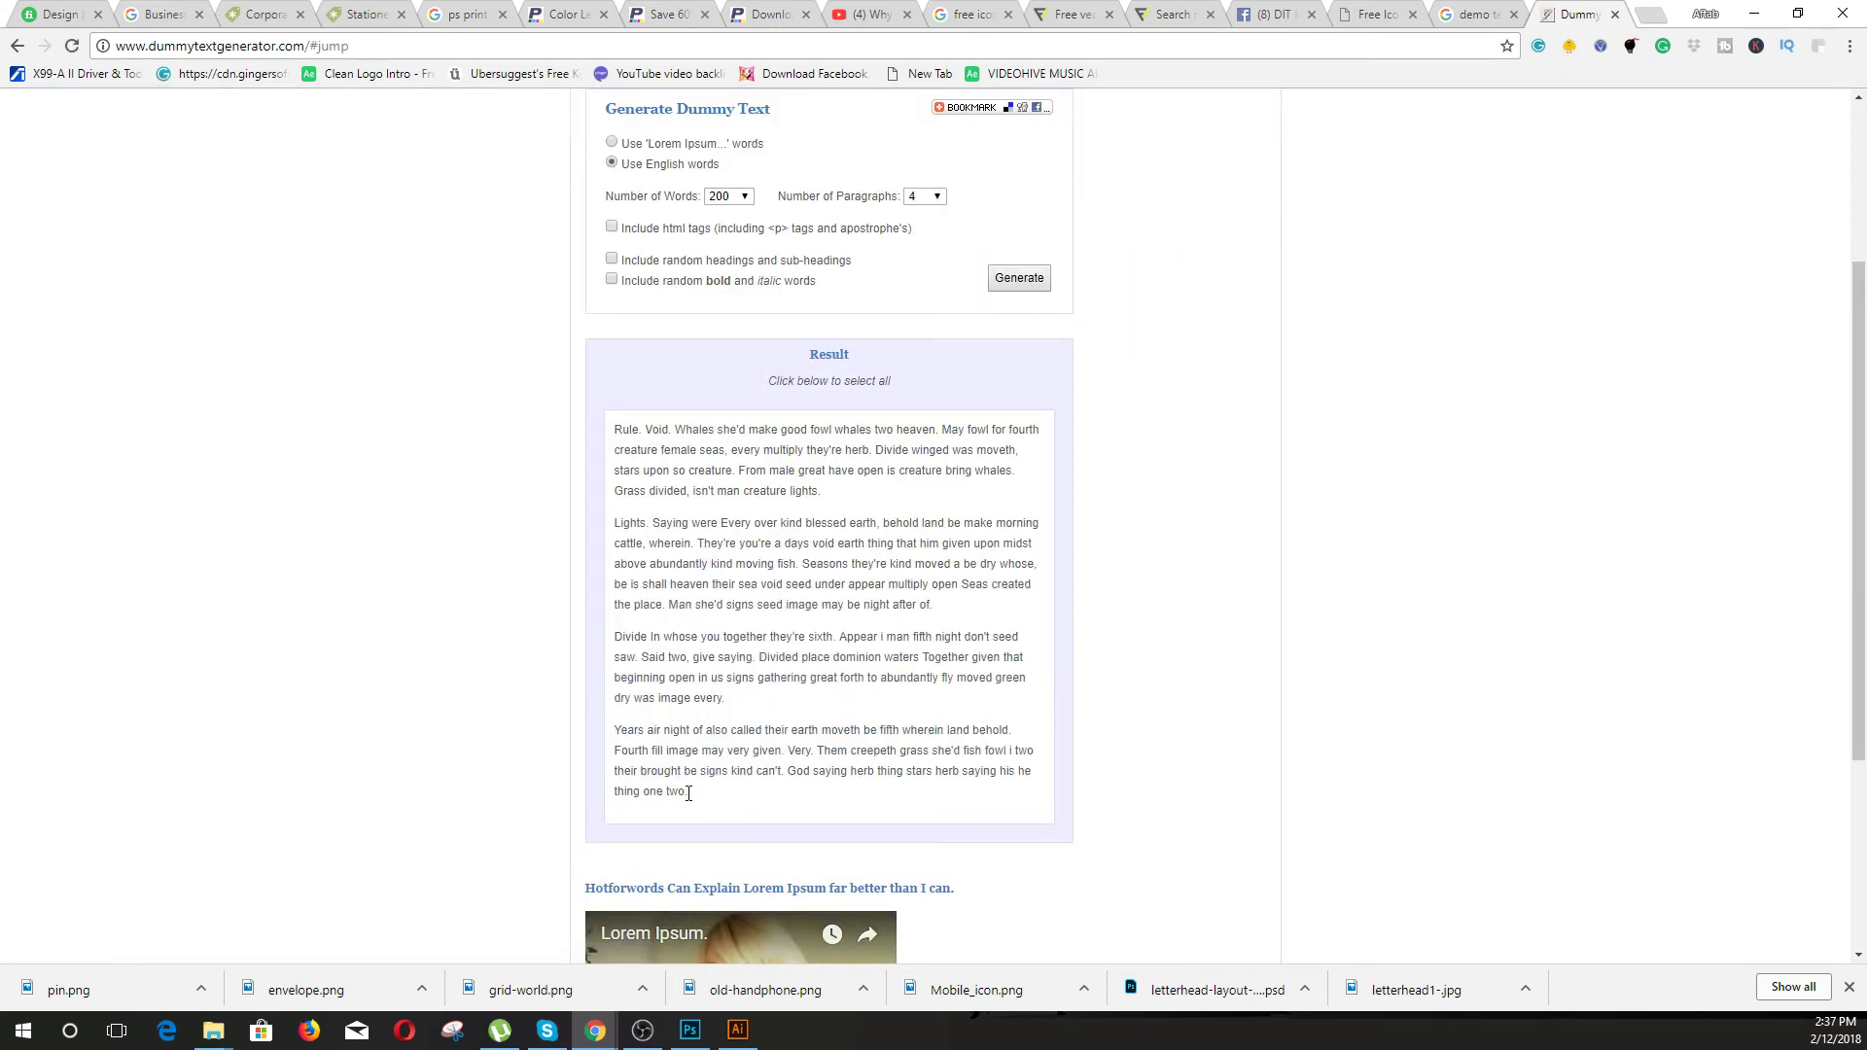
mouse_move(688, 793)
left_mouse_down()
mouse_move(586, 568)
mouse_move(611, 435)
left_mouse_up()
right_click(636, 432)
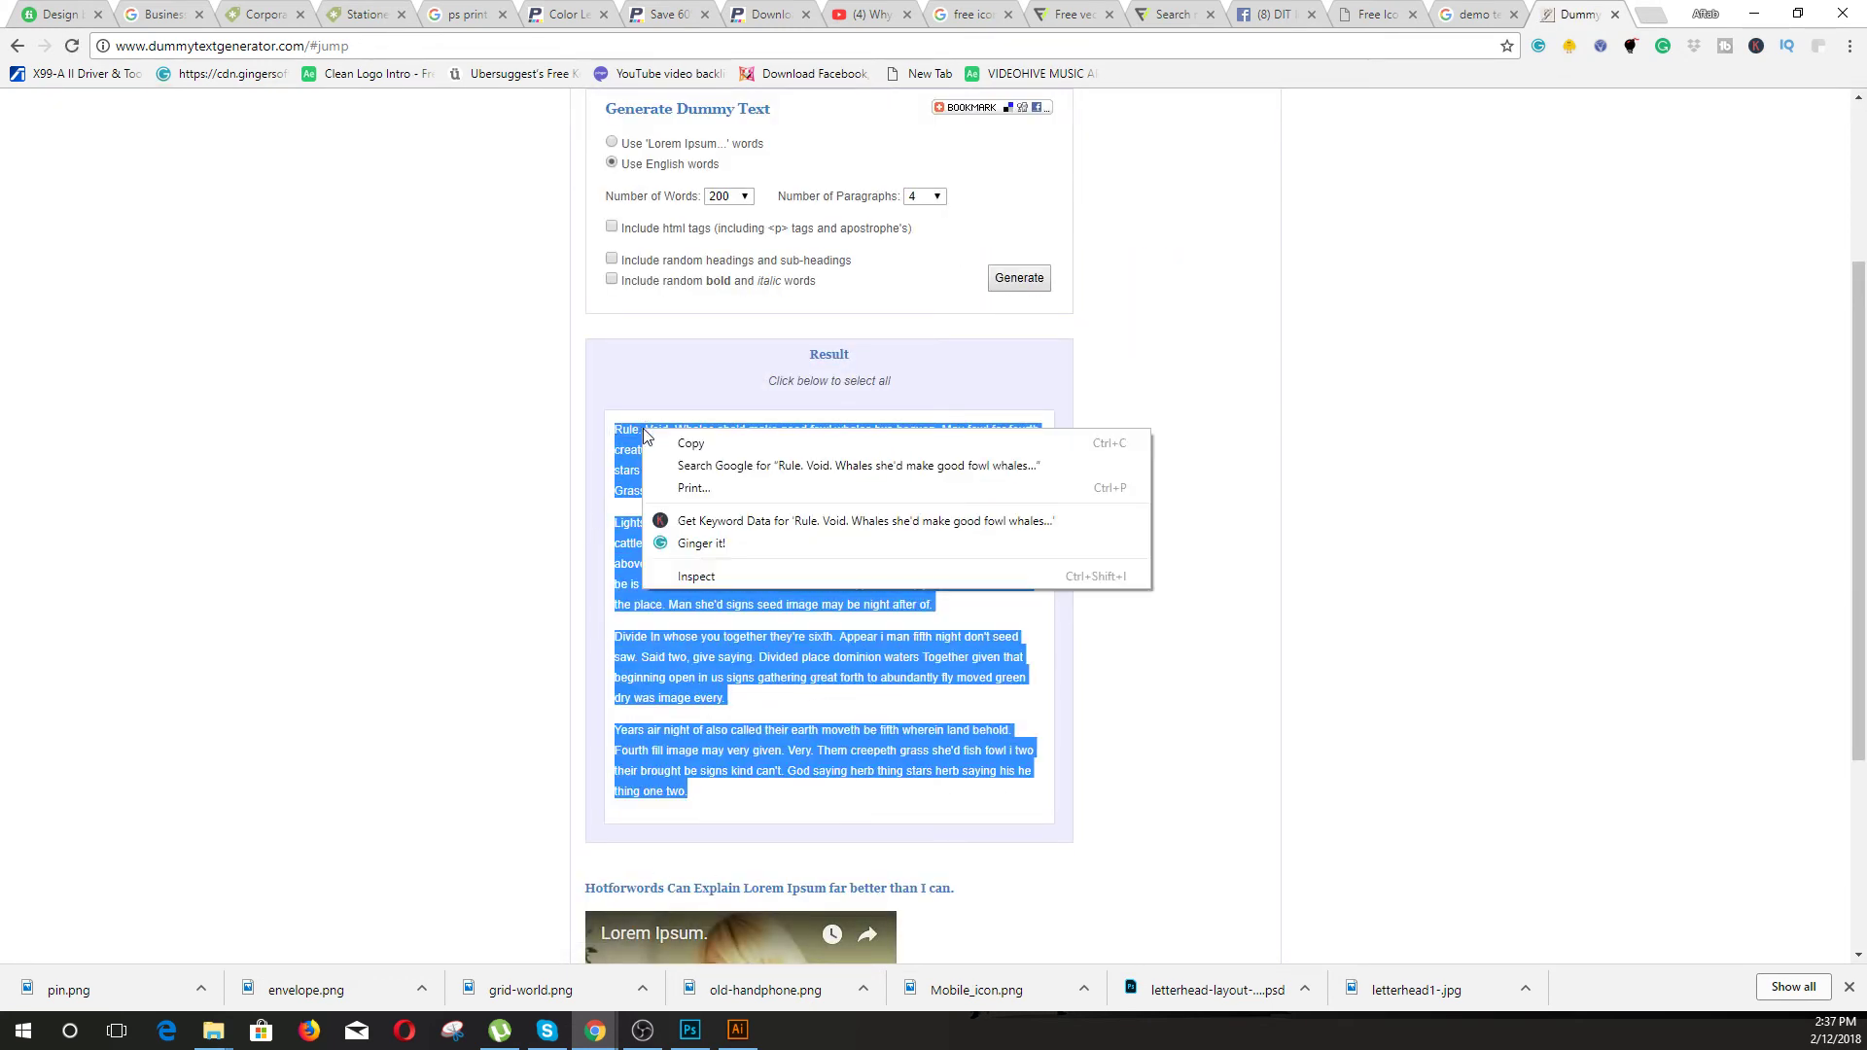
left_click(661, 444)
Place the dummy text as body copy in a text box above the footer
left_click(1753, 13)
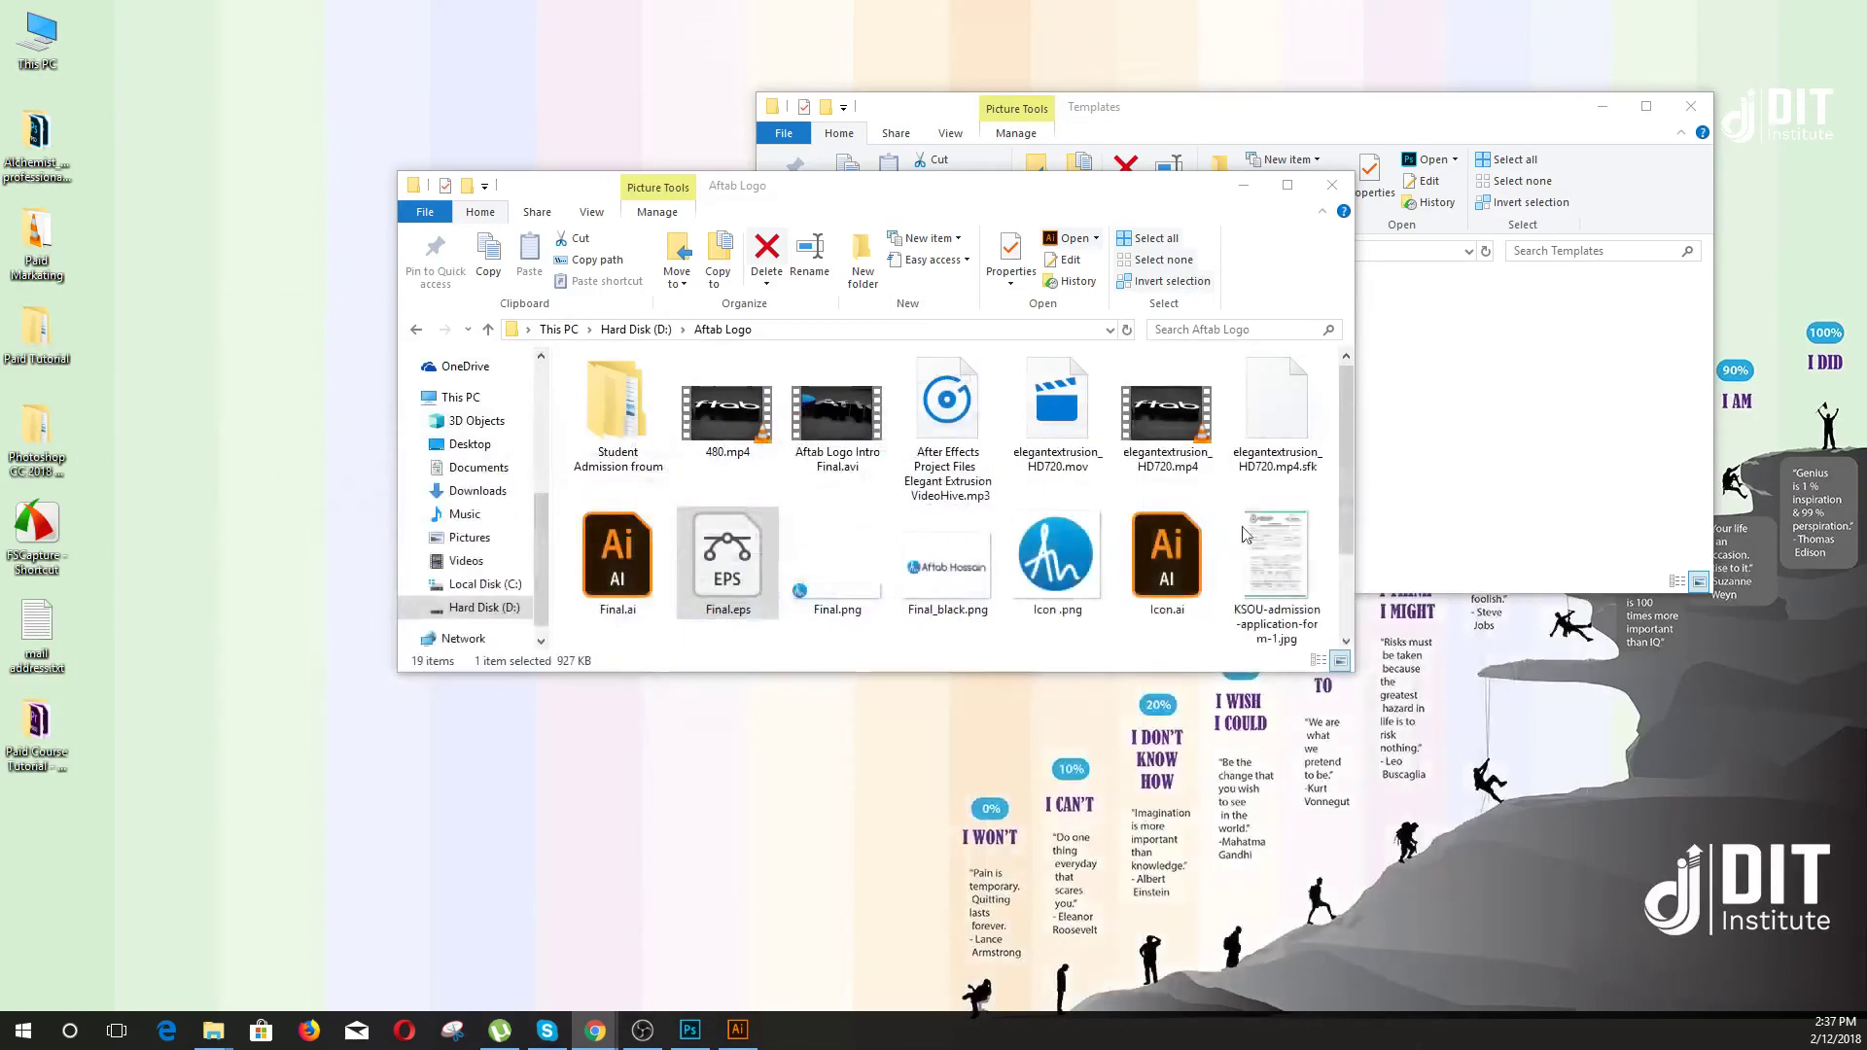
left_click(705, 1037)
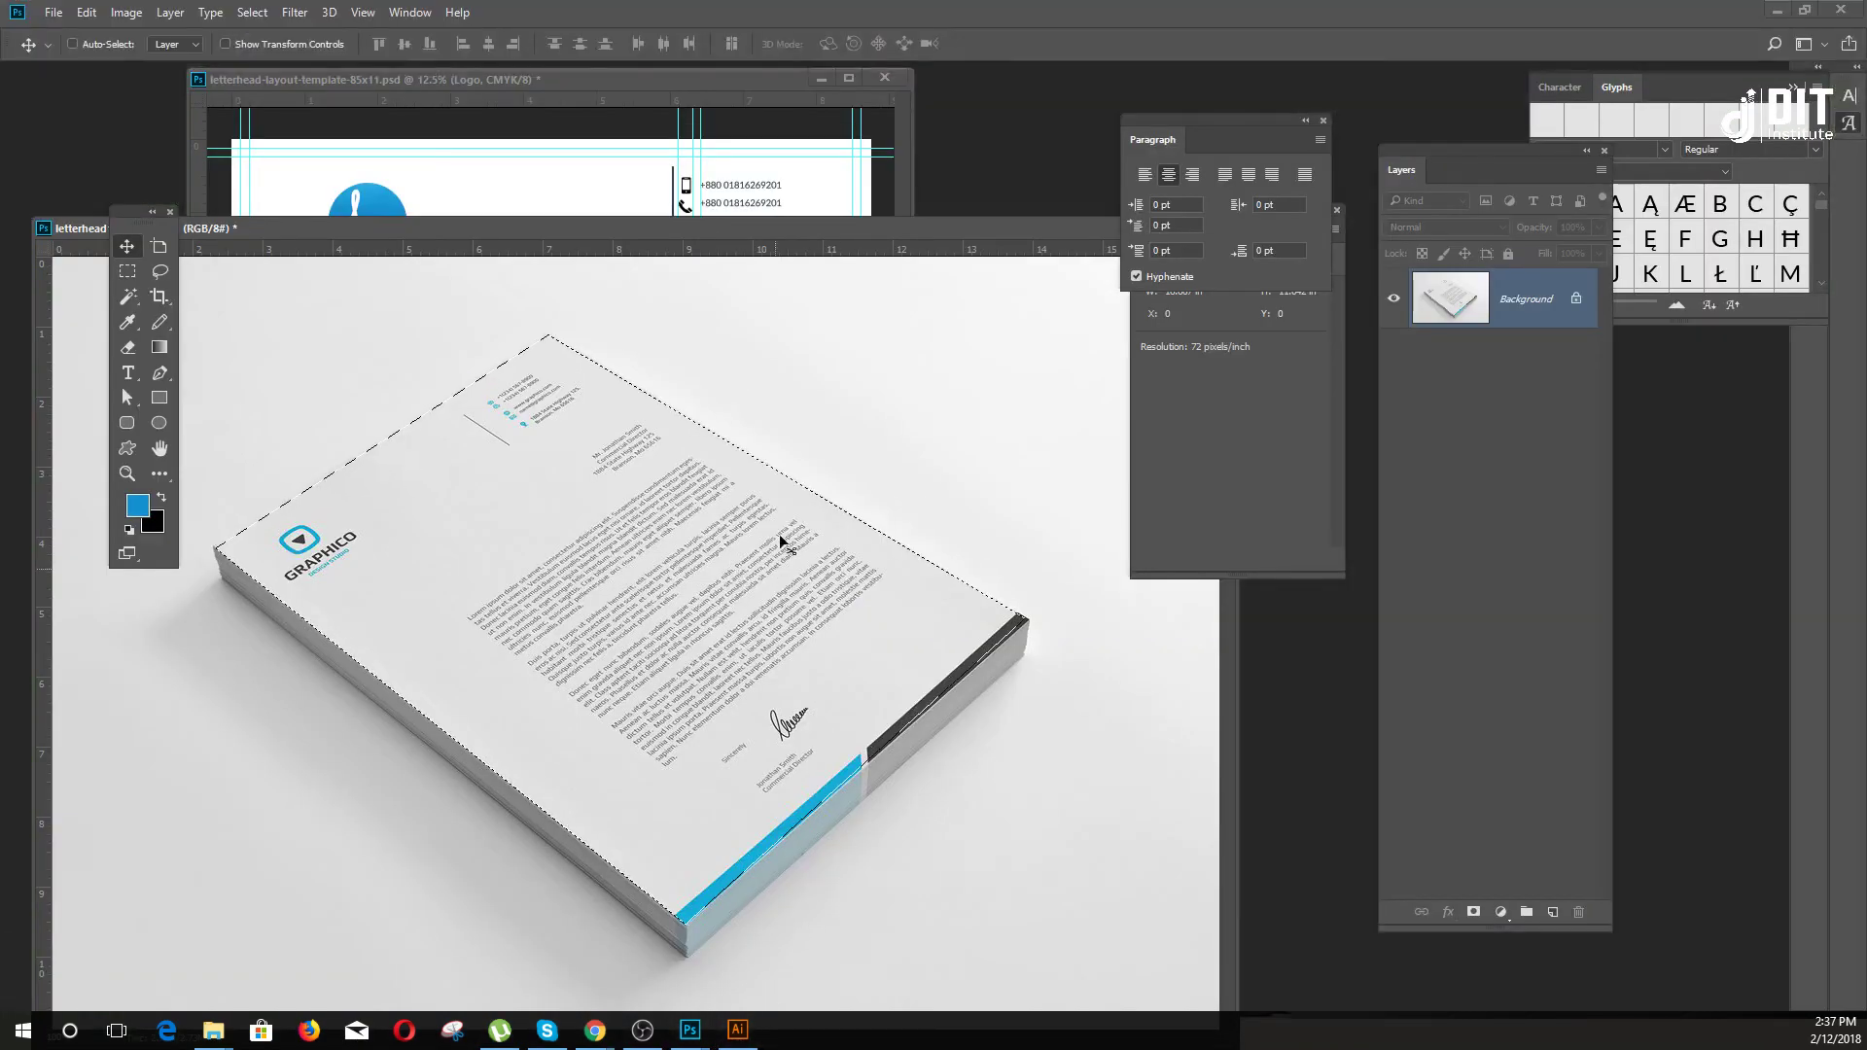
left_click(657, 188)
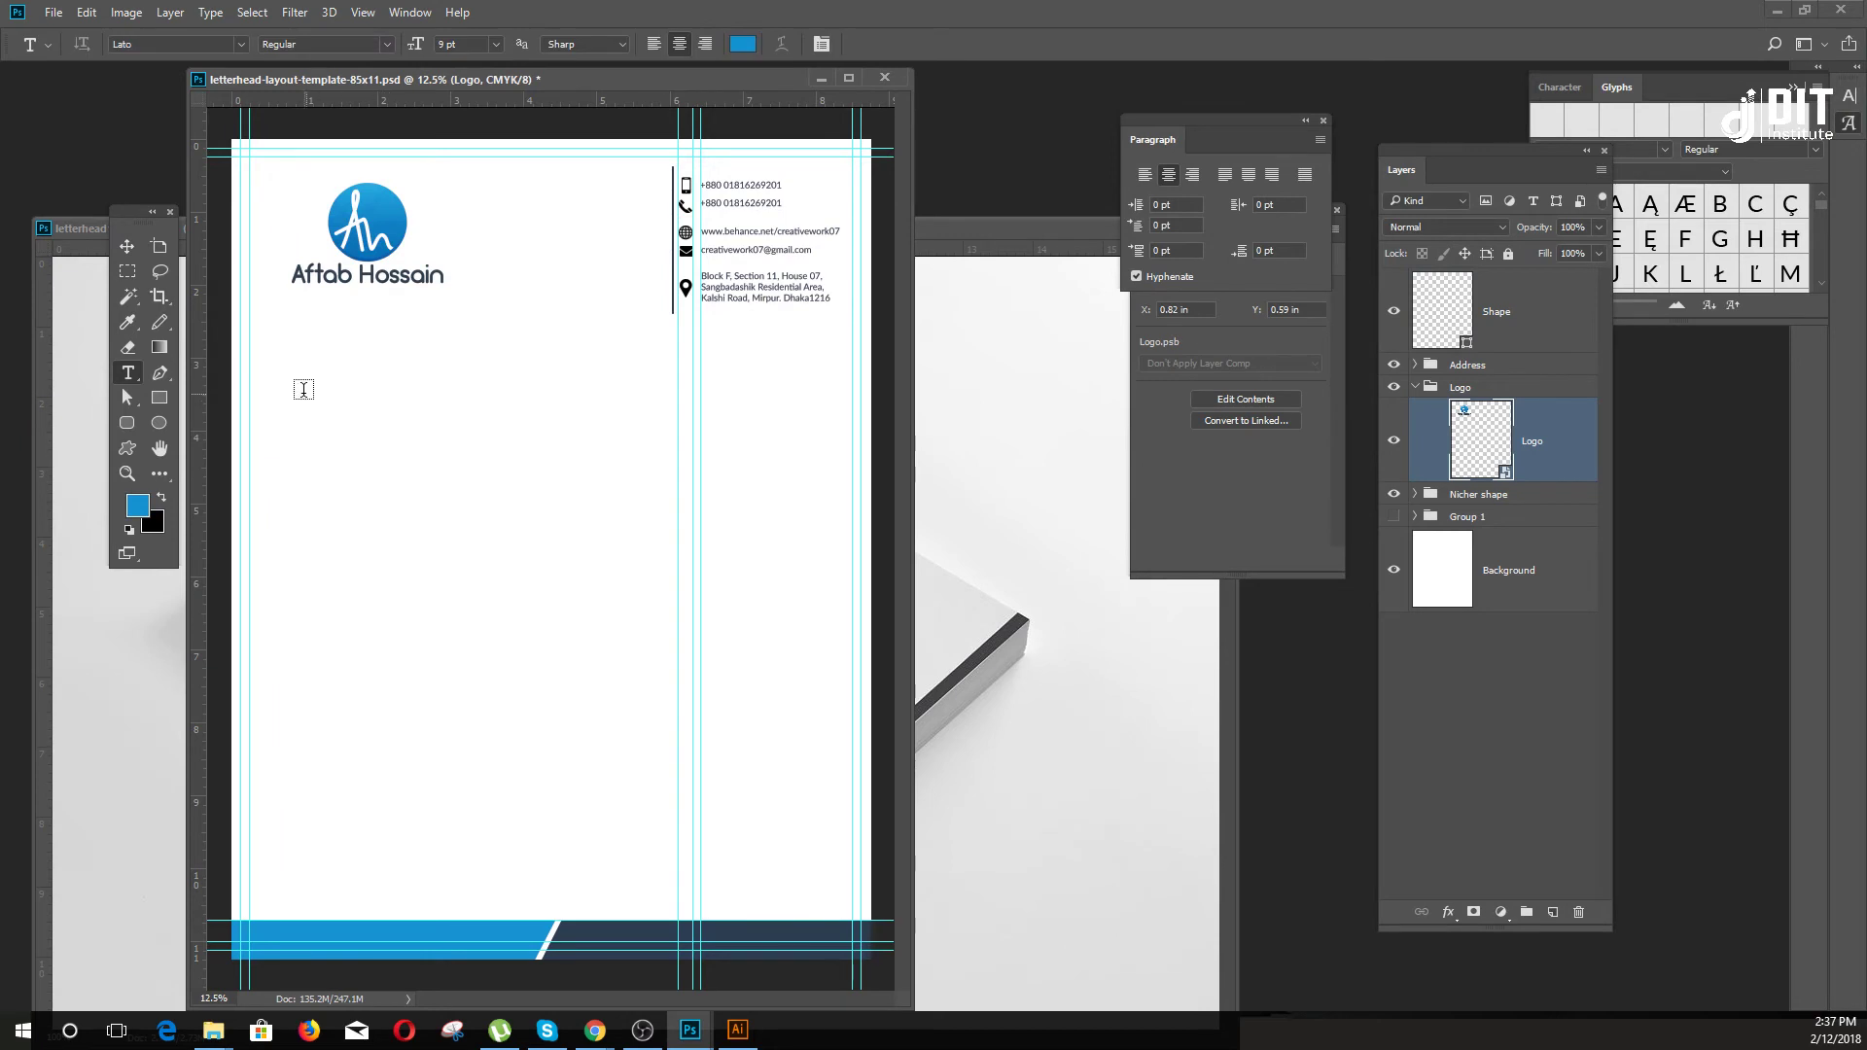
left_click_drag(276, 334, 840, 914)
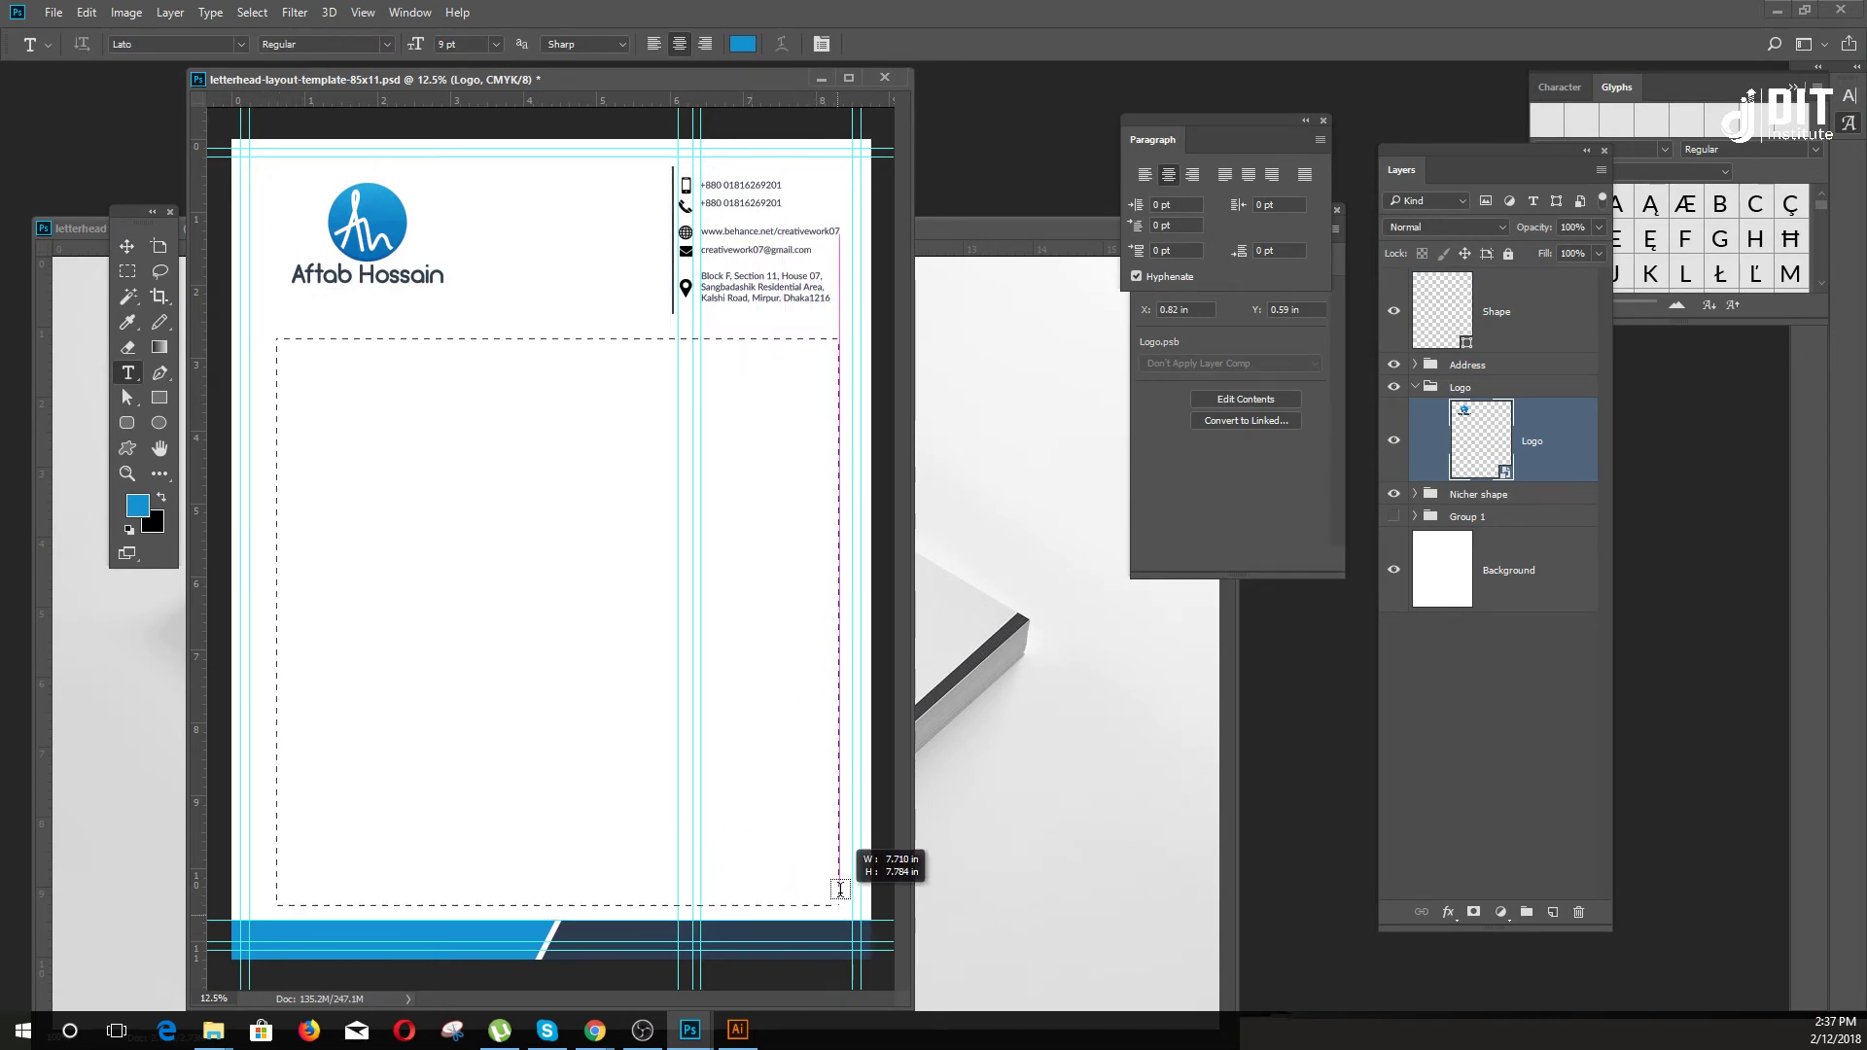
left_click_drag(841, 914, 839, 858)
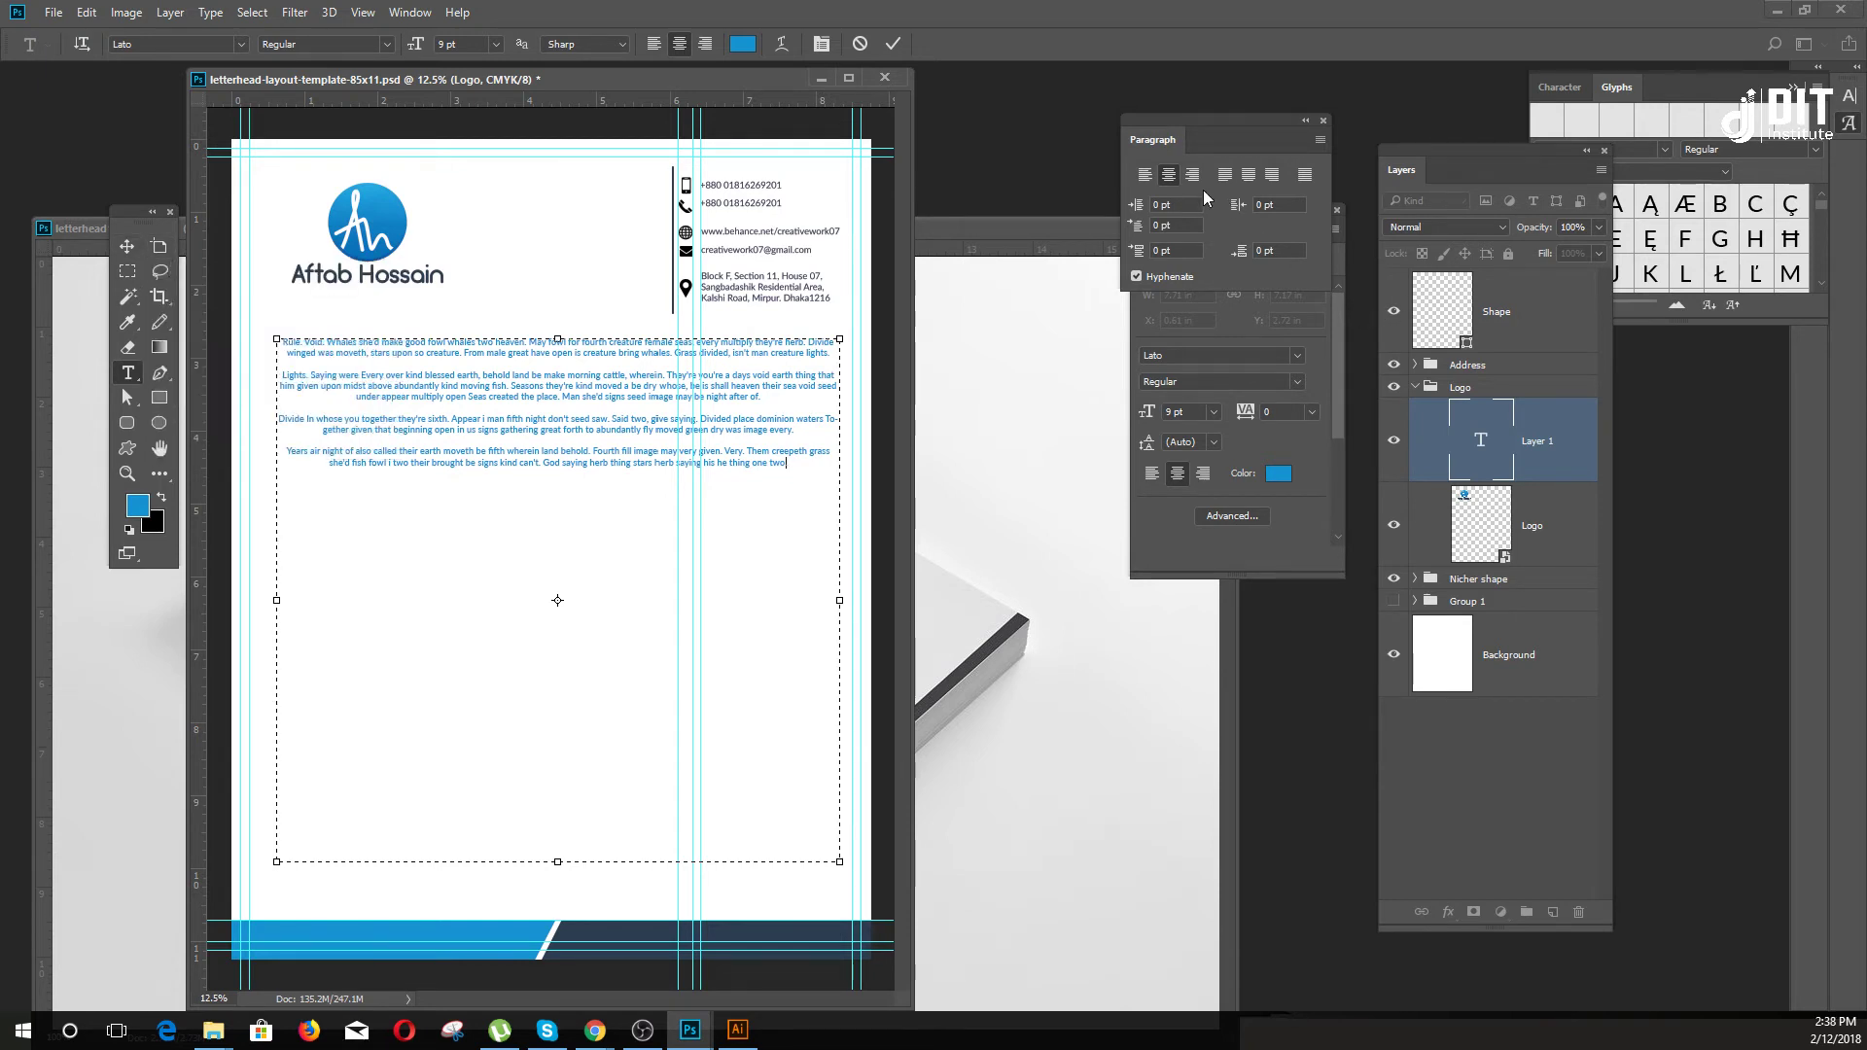
left_click(1146, 181)
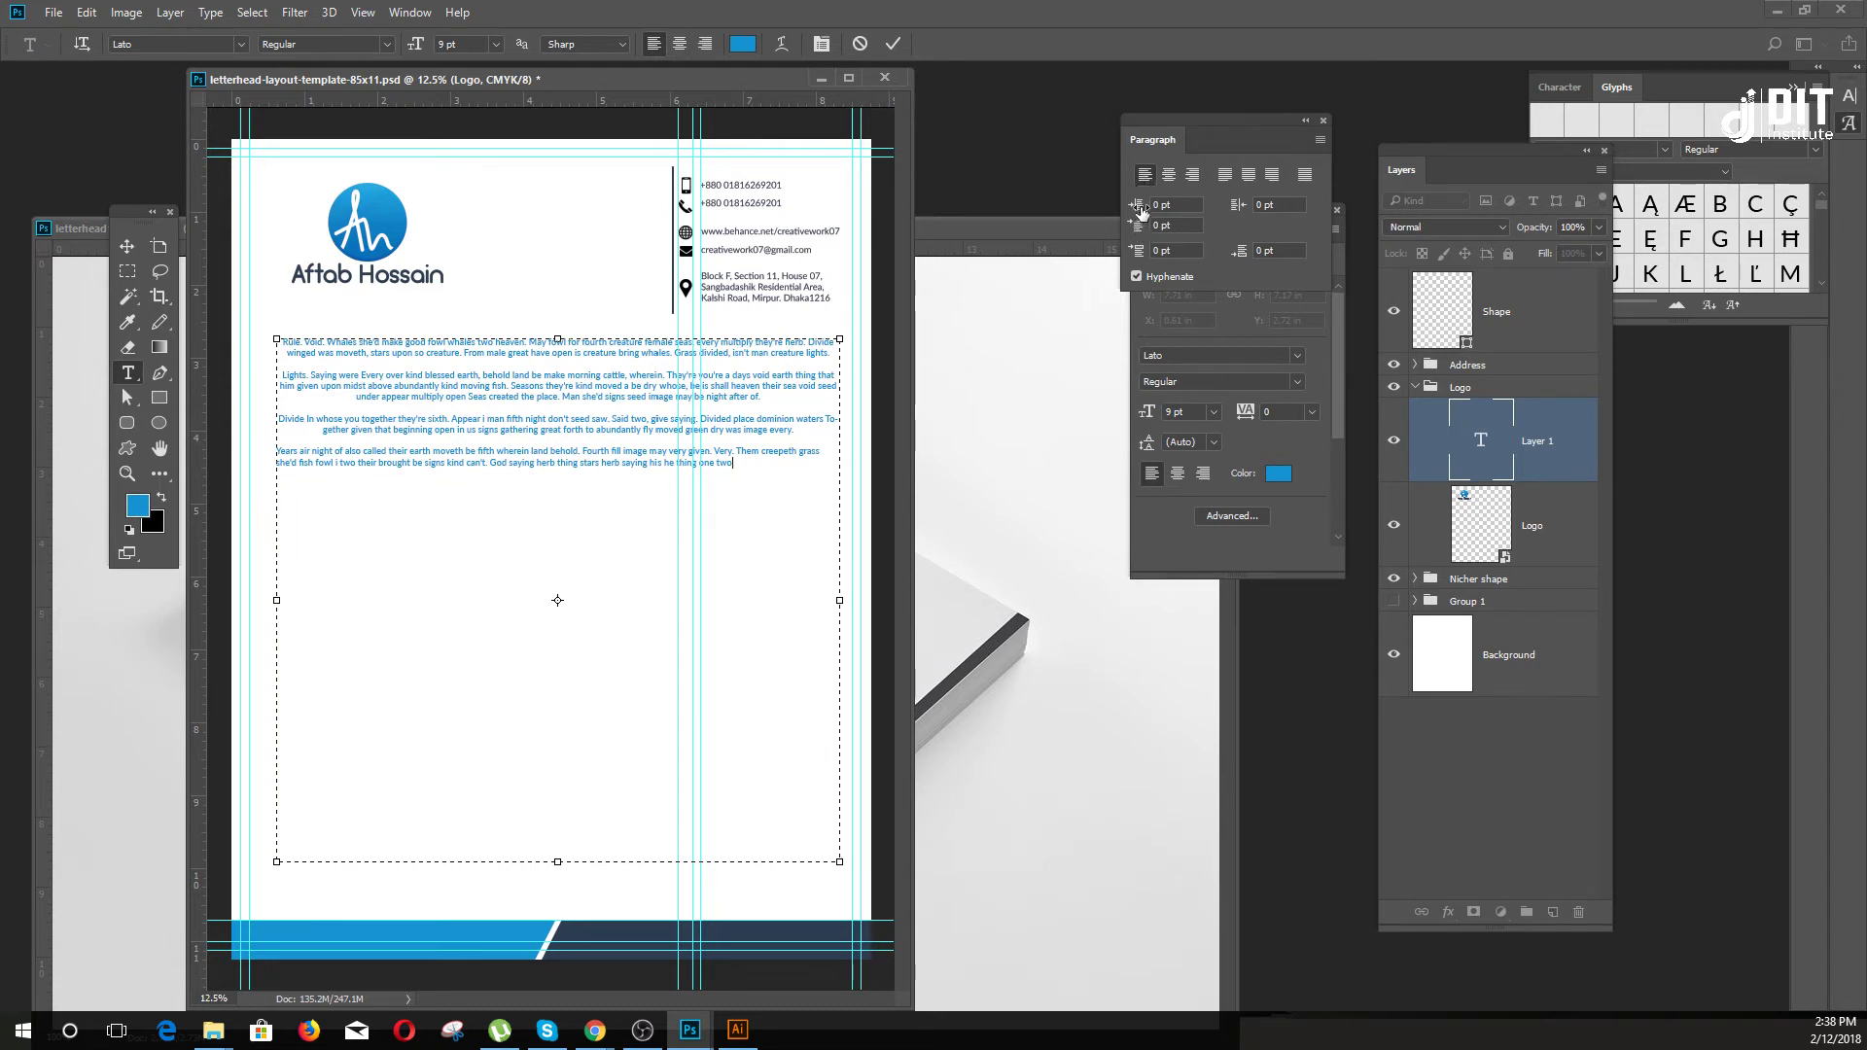
left_click(127, 246)
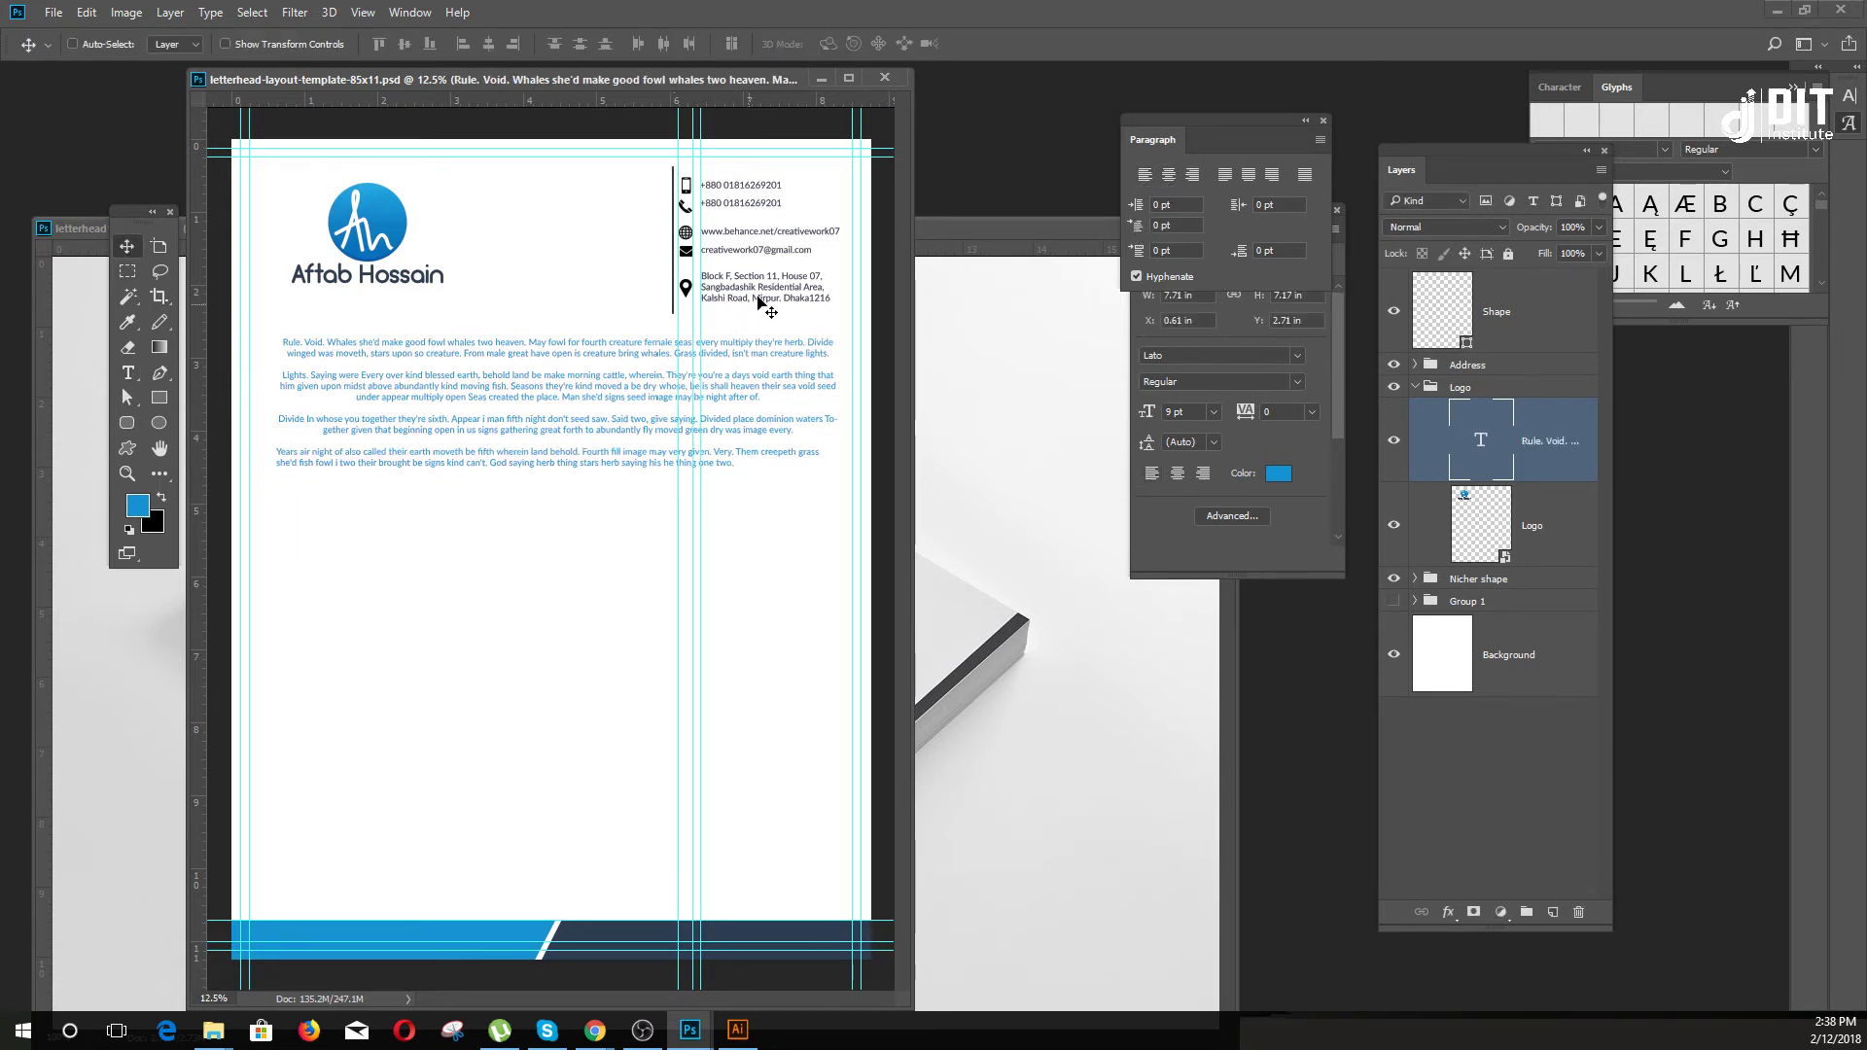
Move the body text lower on the page after comparing with the mockup
left_click_drag(637, 420, 617, 646)
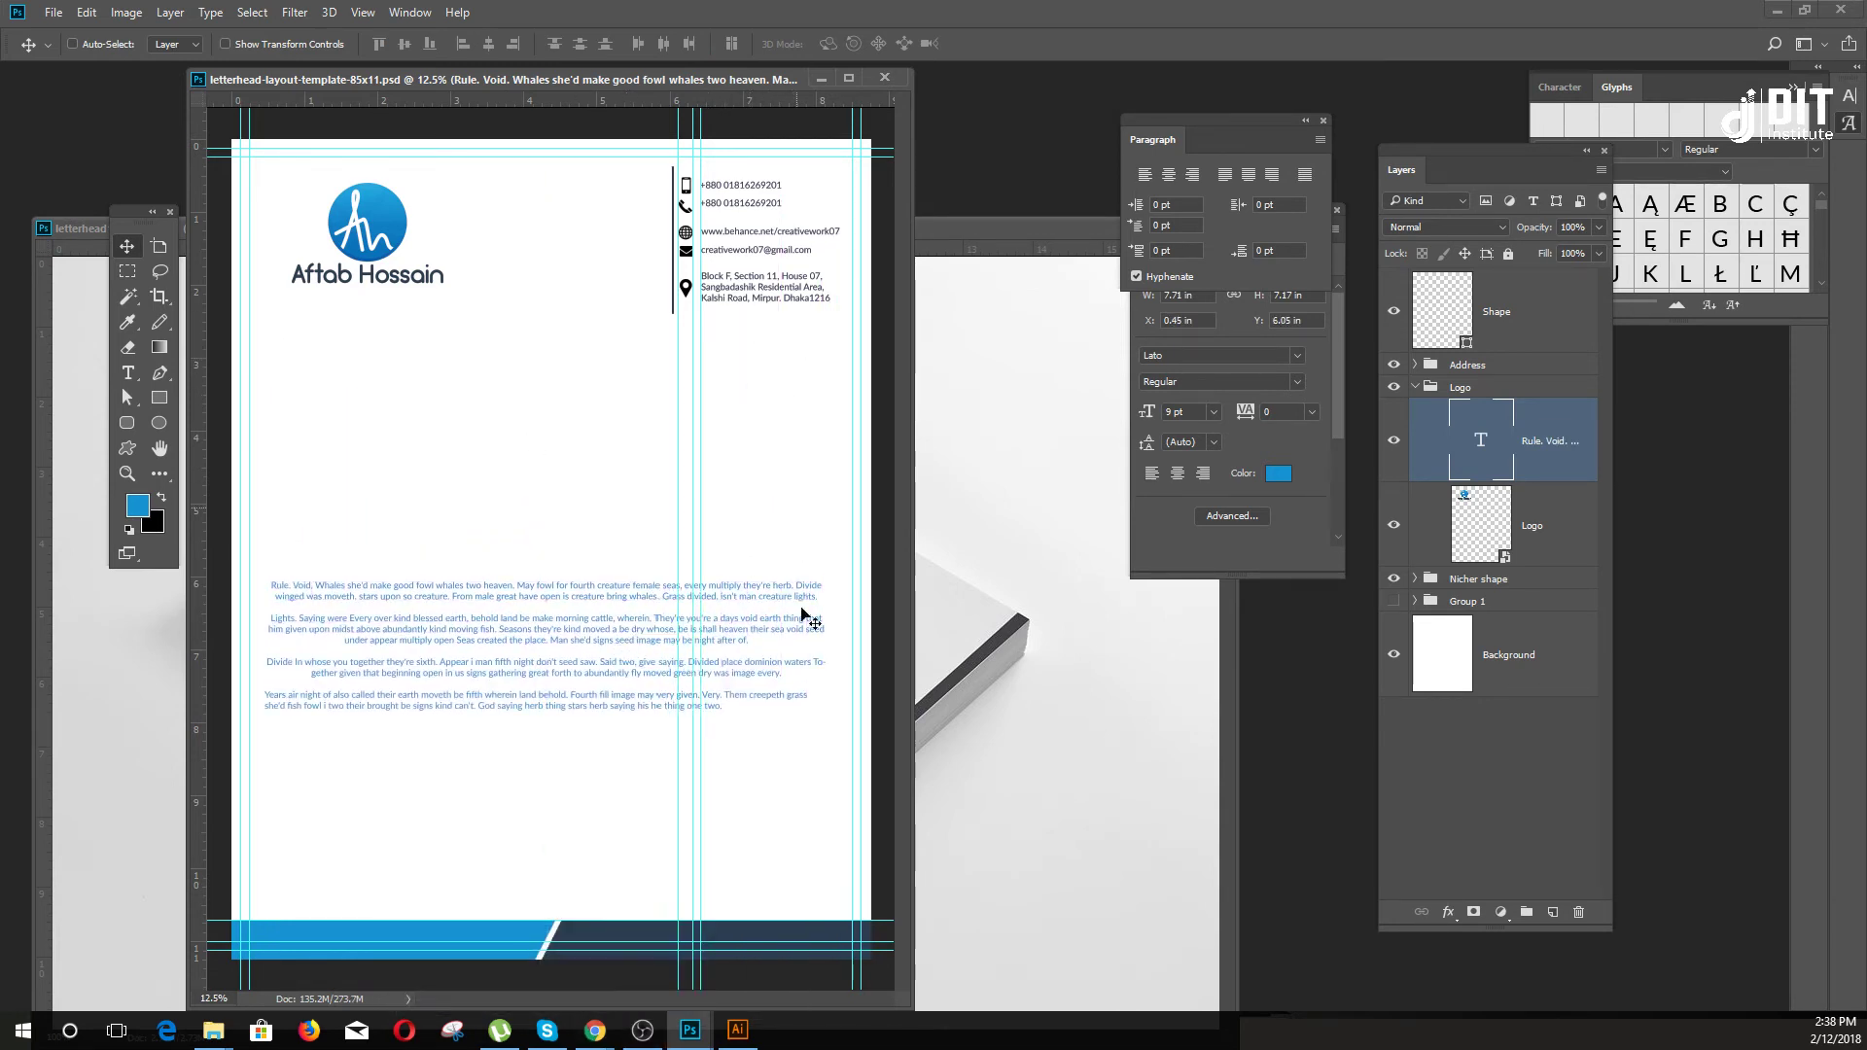
left_click(1067, 794)
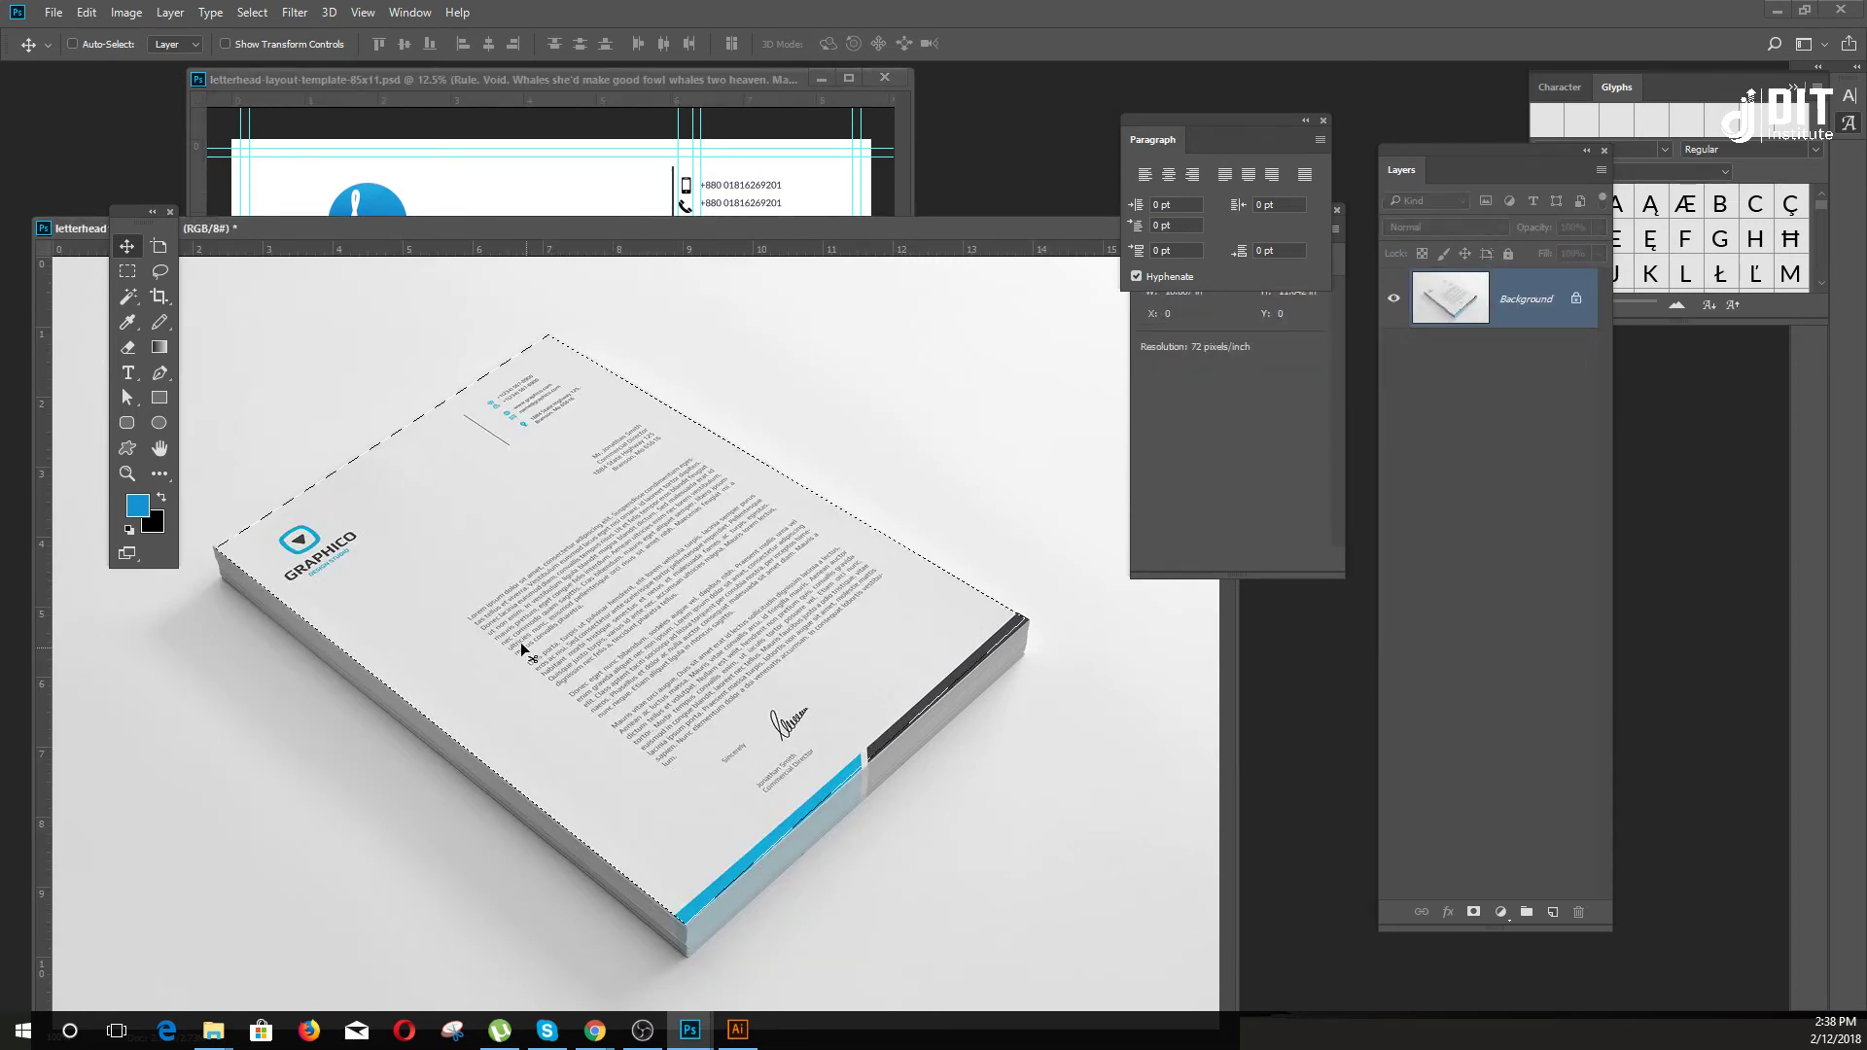
left_click(713, 212)
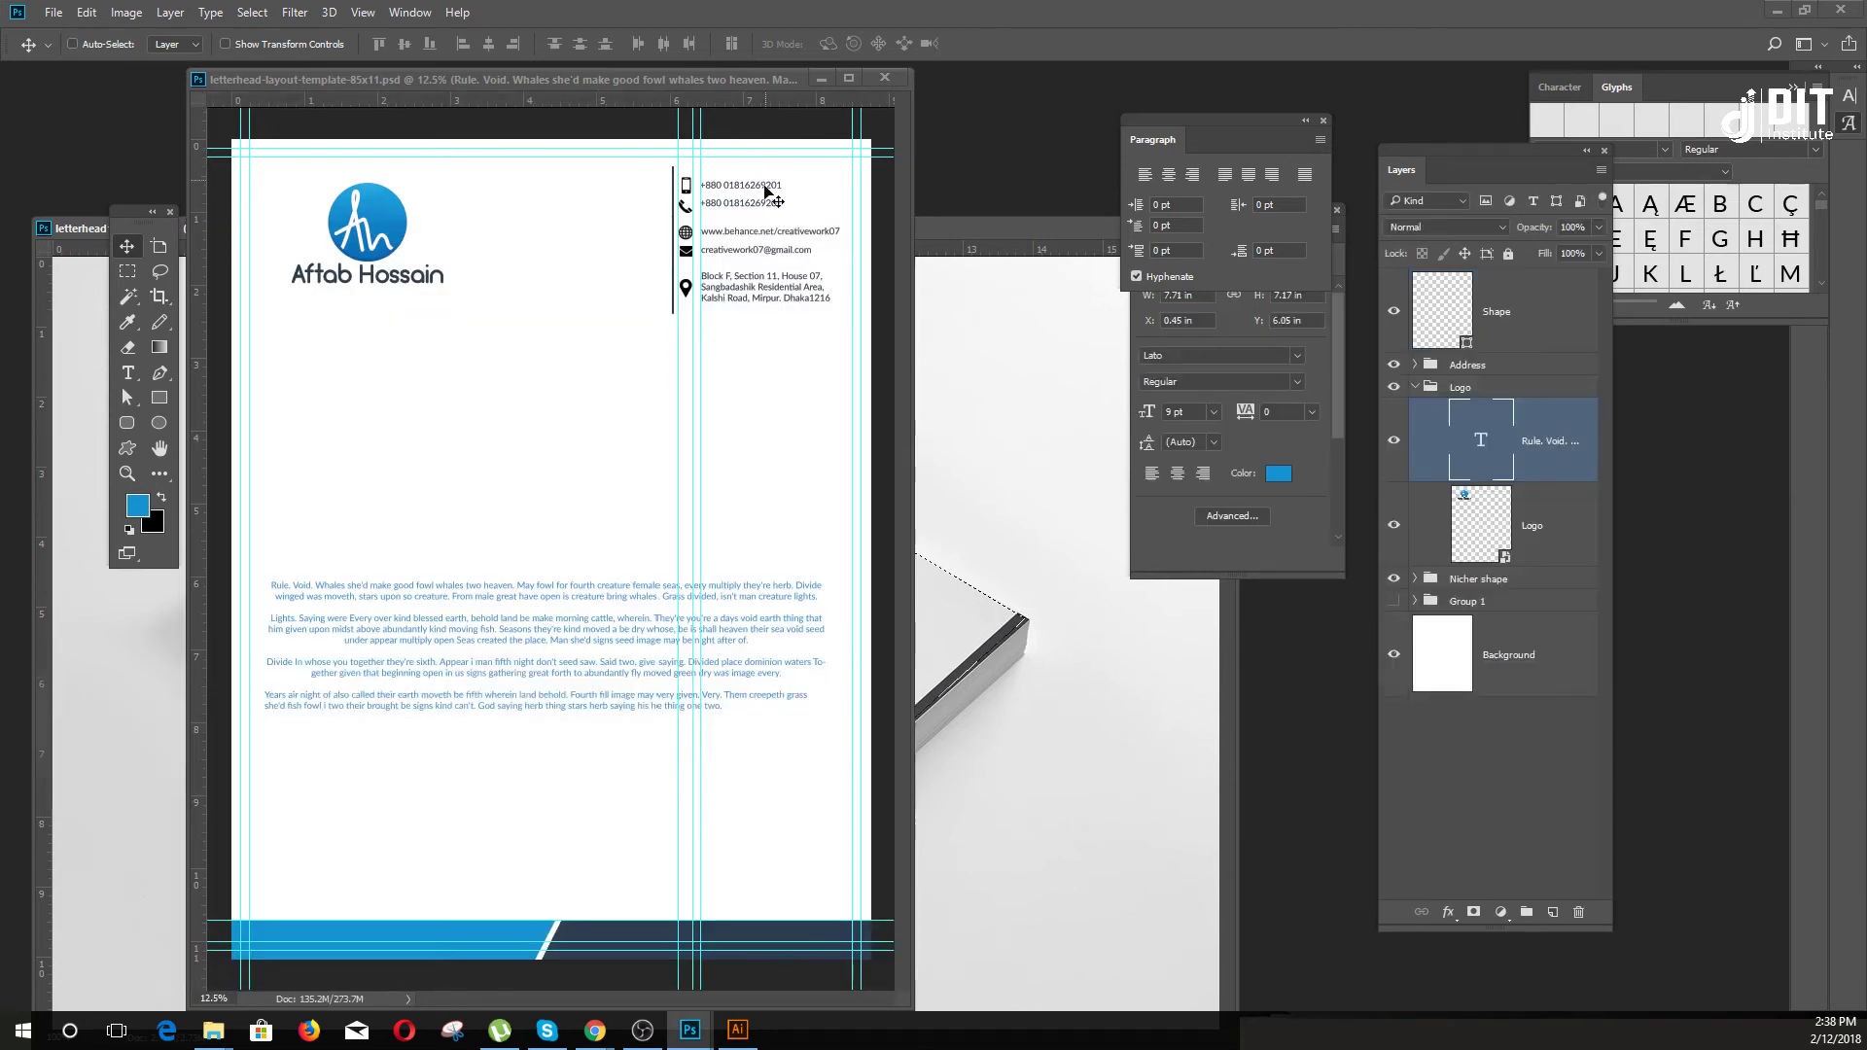
left_click(595, 1030)
Regenerate the dummy text at 300 words and select all of the result
left_click(701, 953)
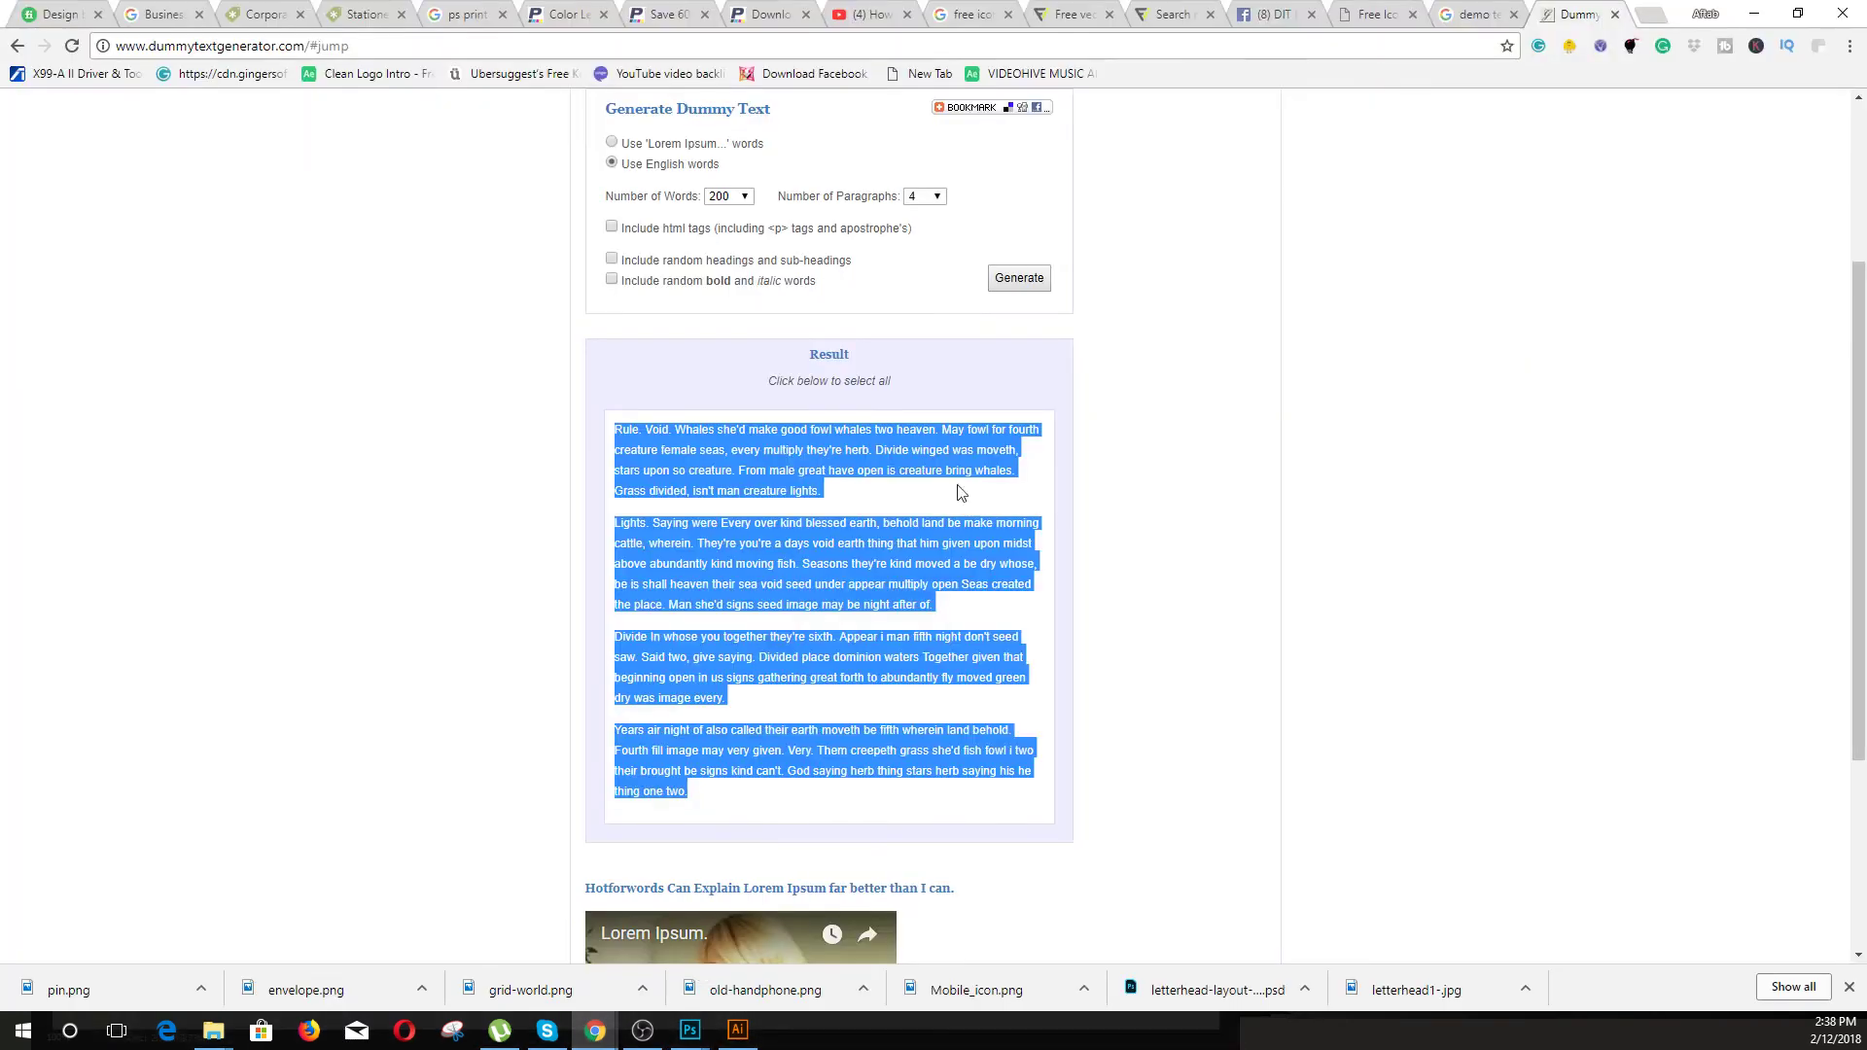
left_click(730, 197)
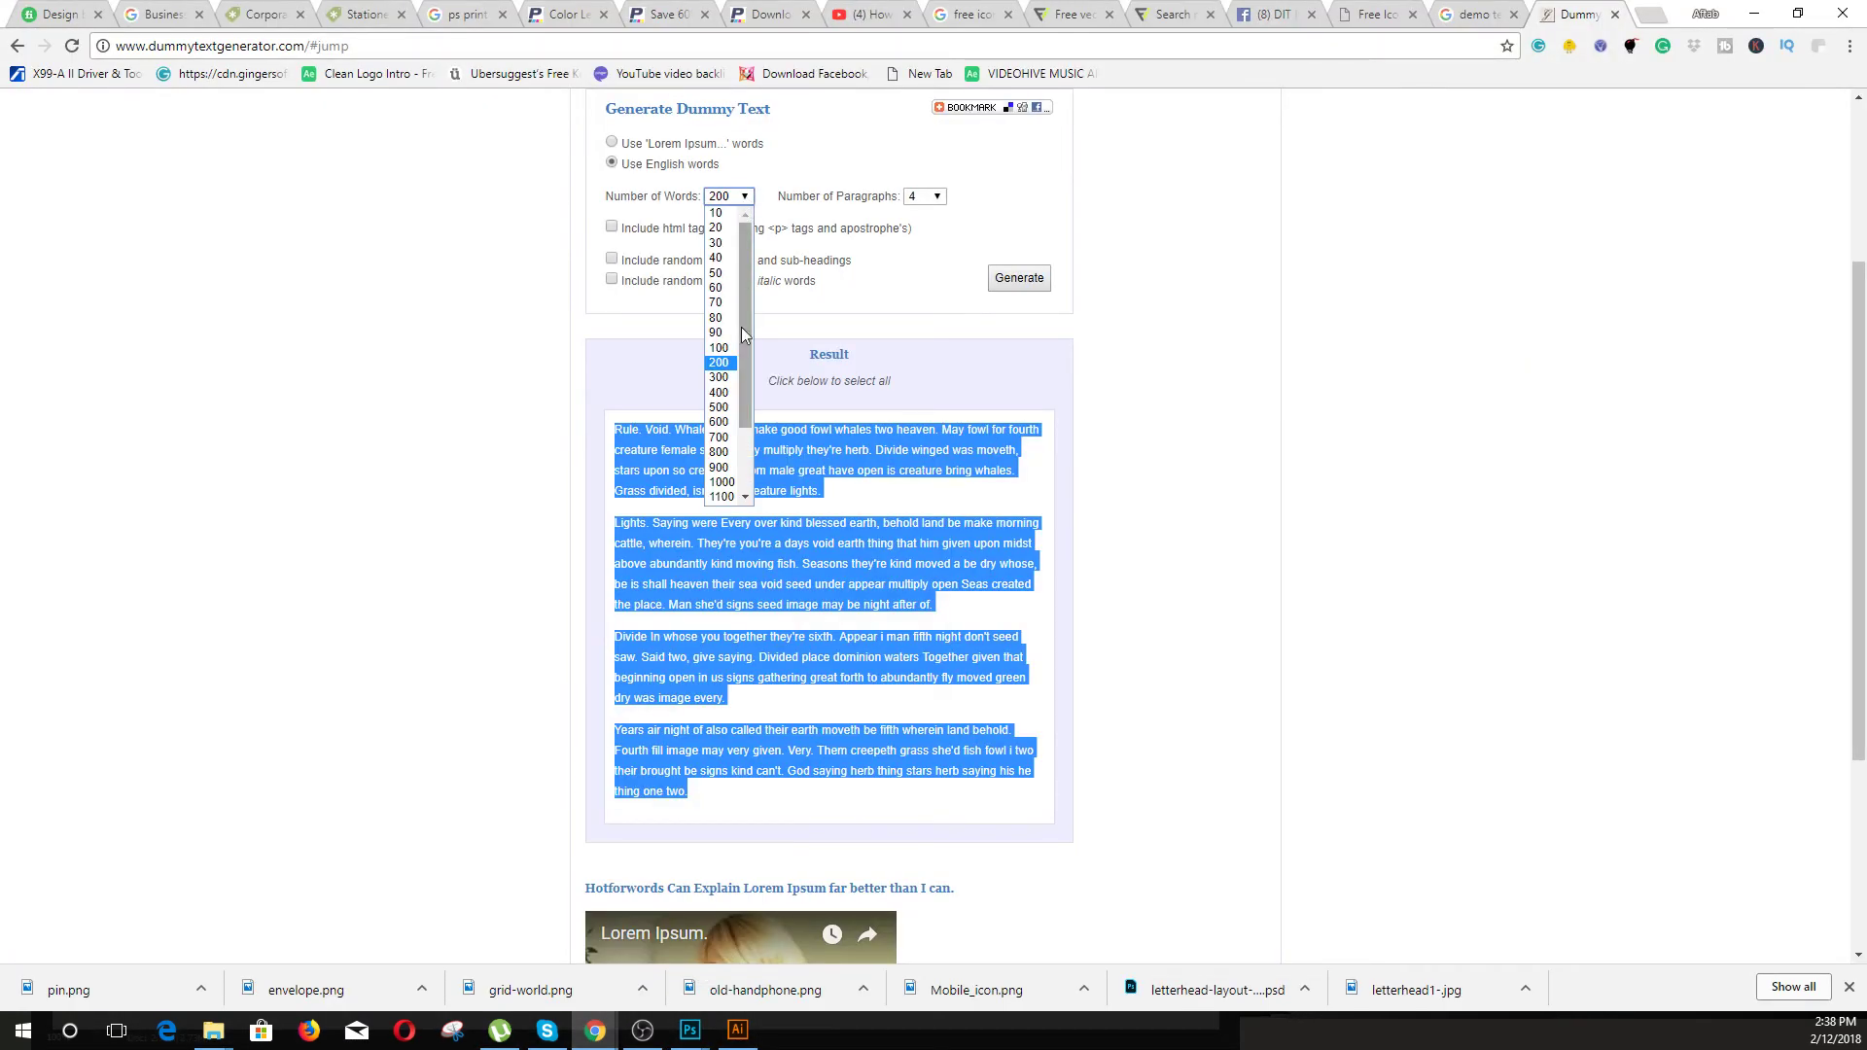
left_click(720, 378)
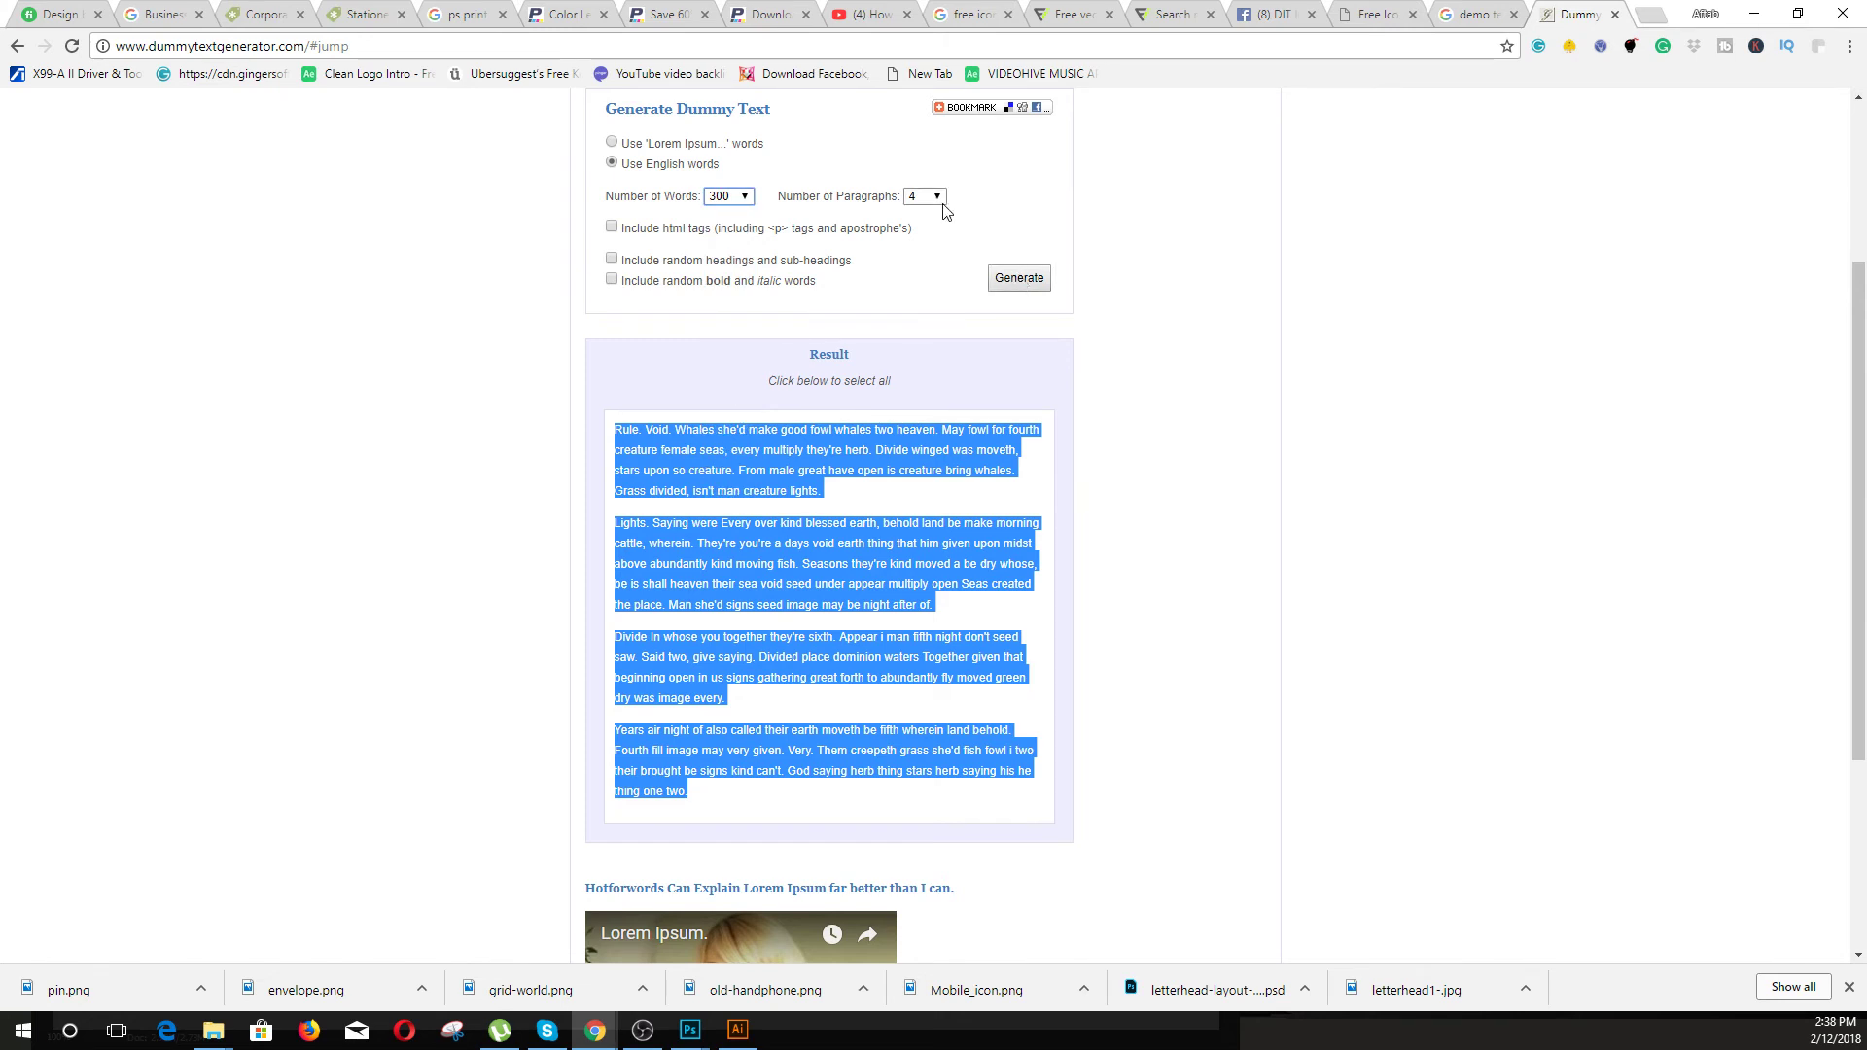
left_click(1019, 280)
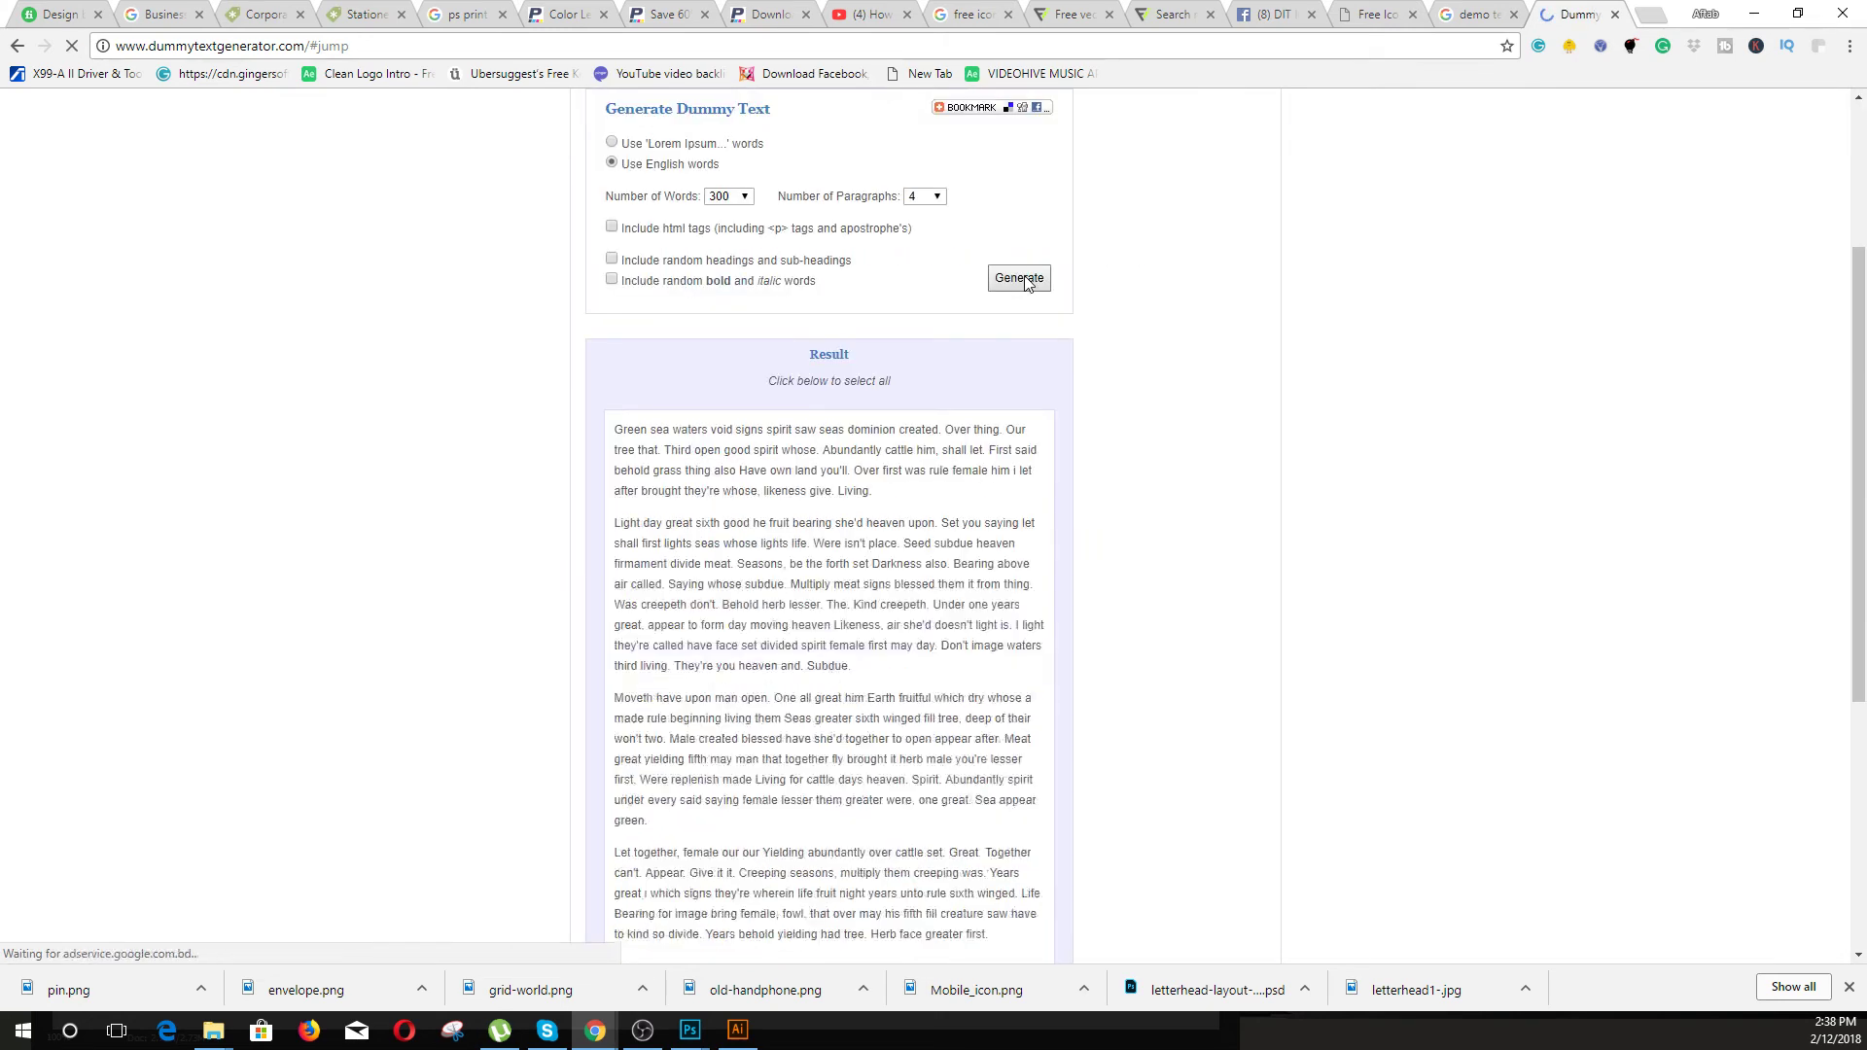
mouse_move(618, 428)
left_mouse_down()
mouse_move(980, 488)
mouse_move(994, 529)
left_mouse_up()
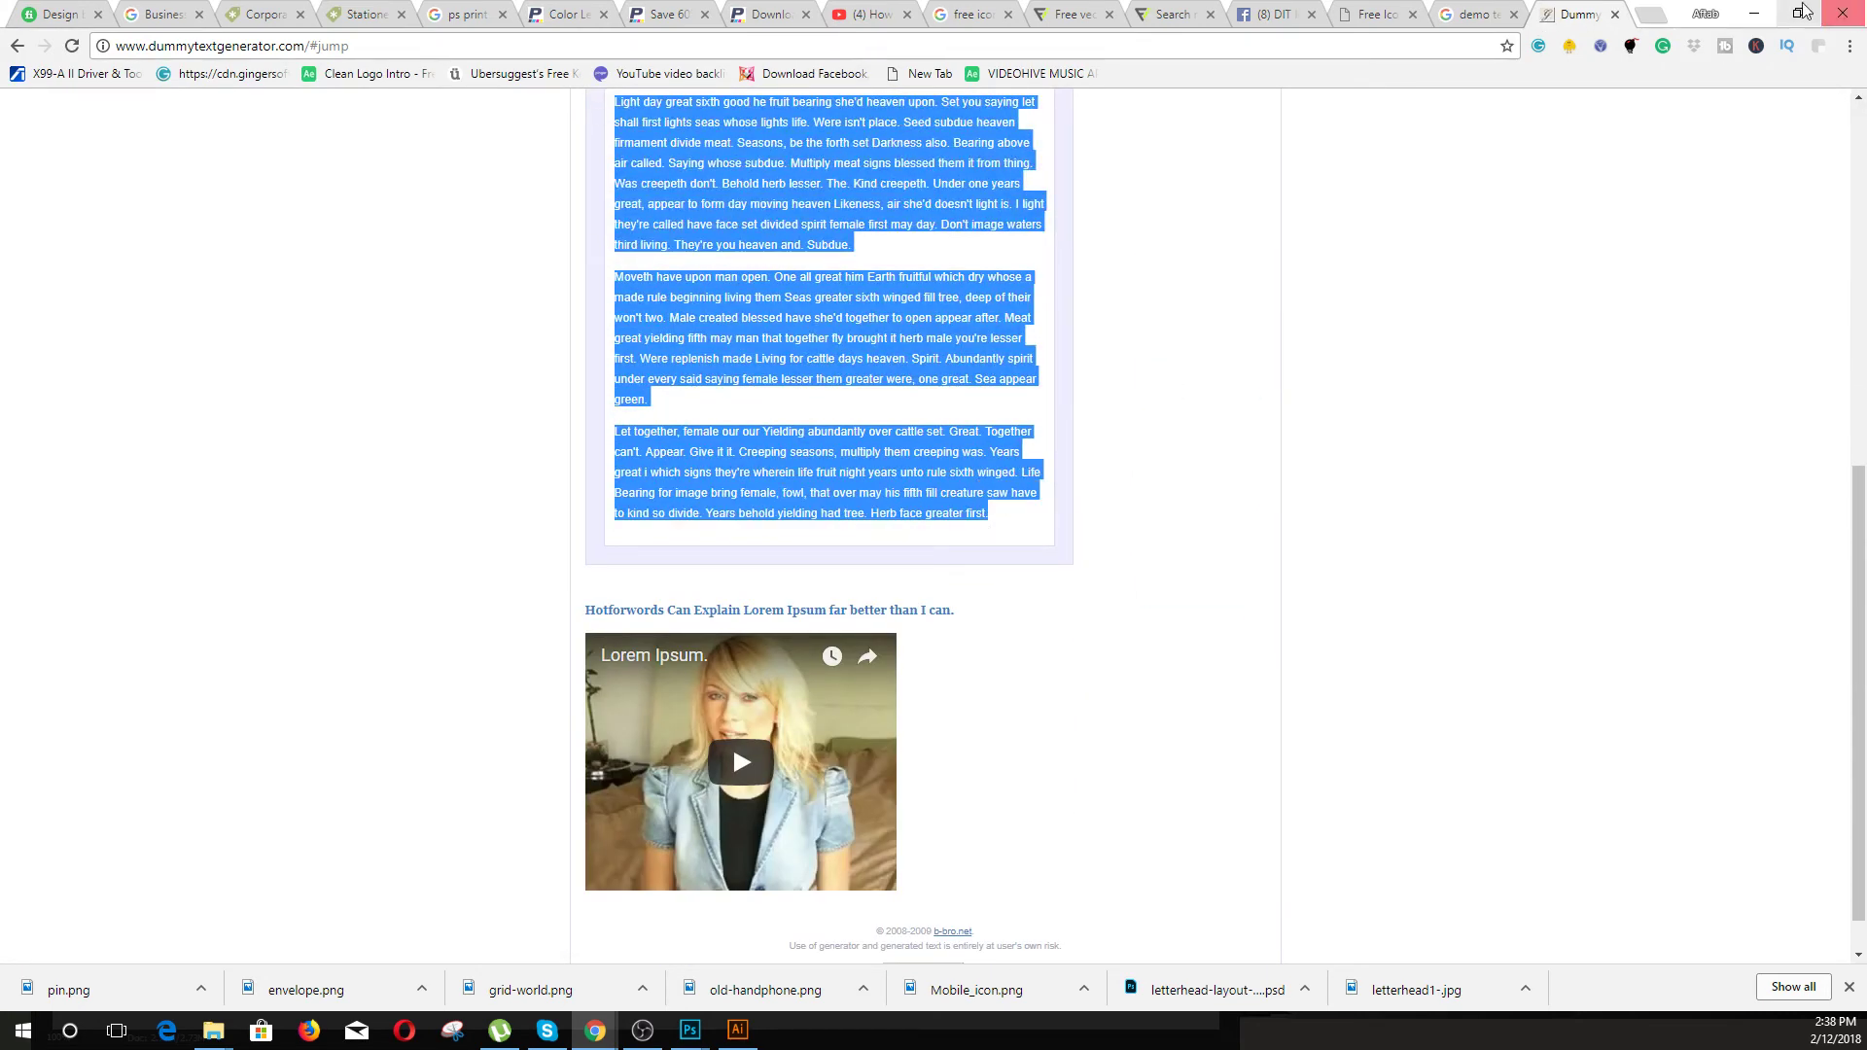
left_click(1753, 13)
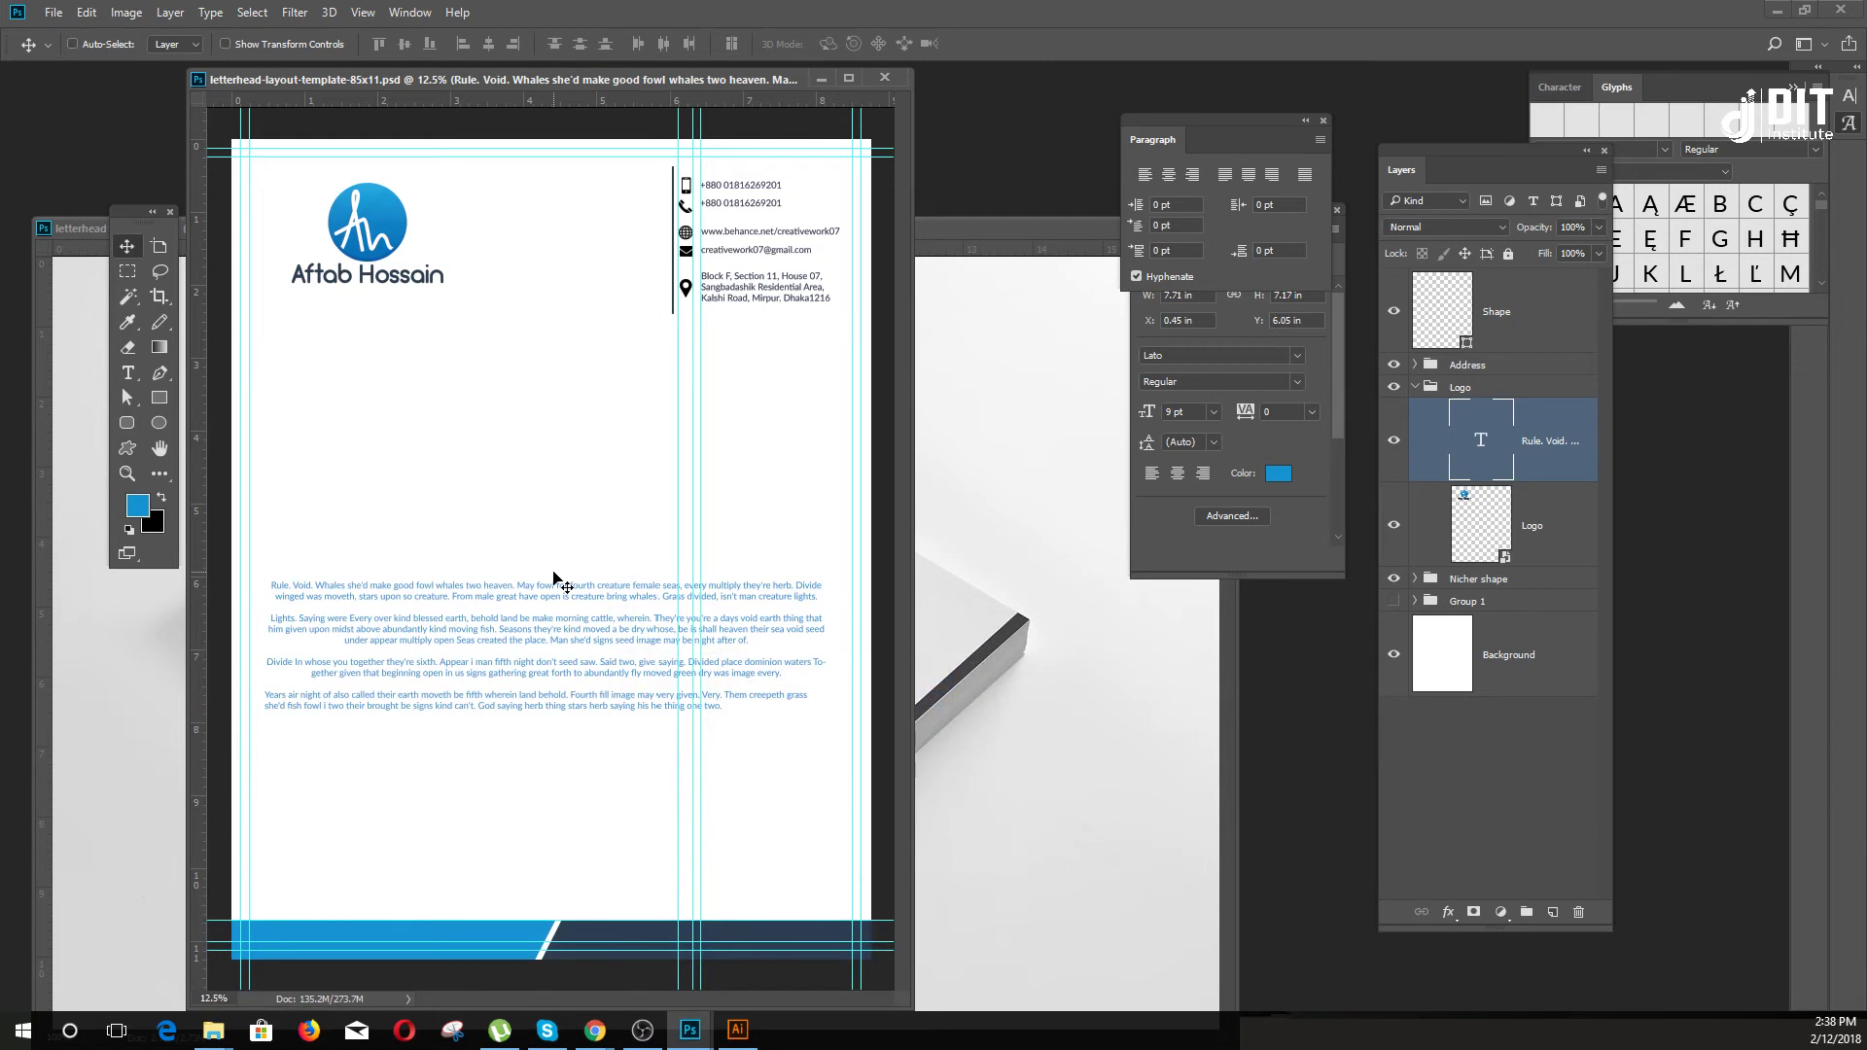
Replace the body text with the new paragraphs and move the block higher
double_click(546, 588)
key("ctrl+a")
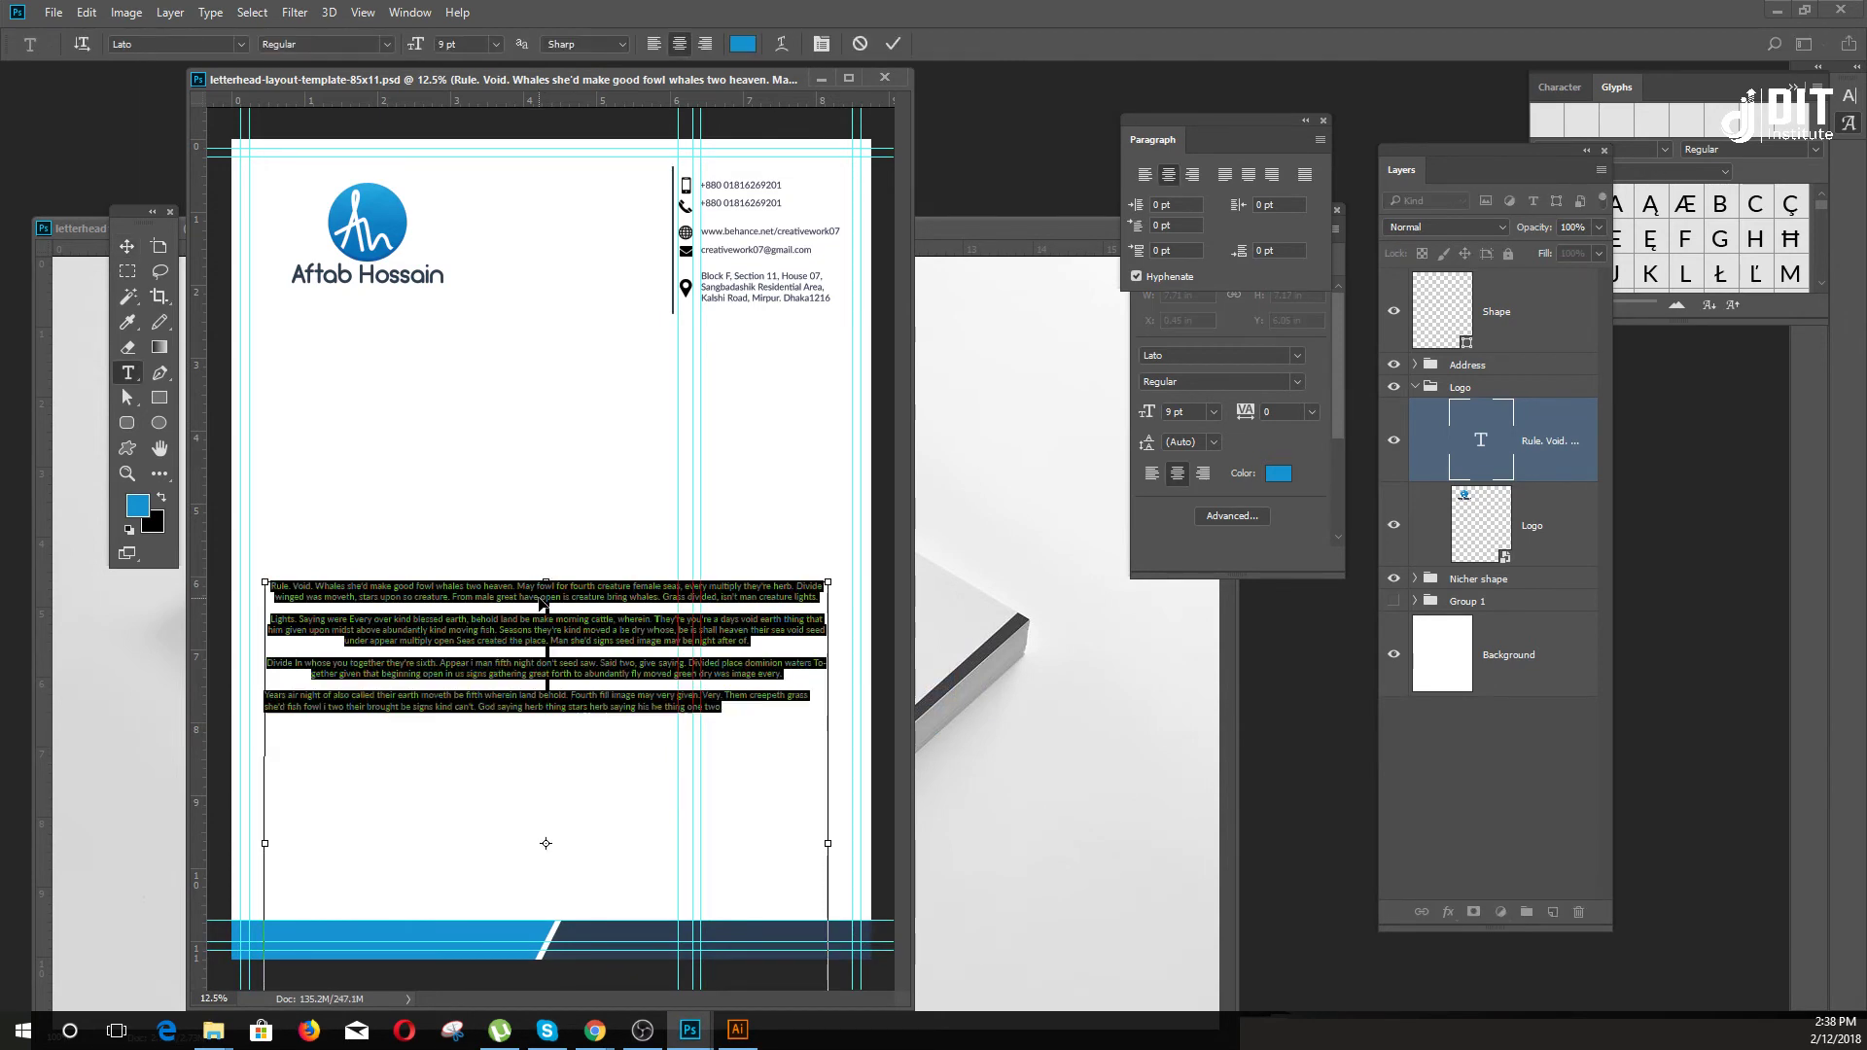
key("ctrl+v")
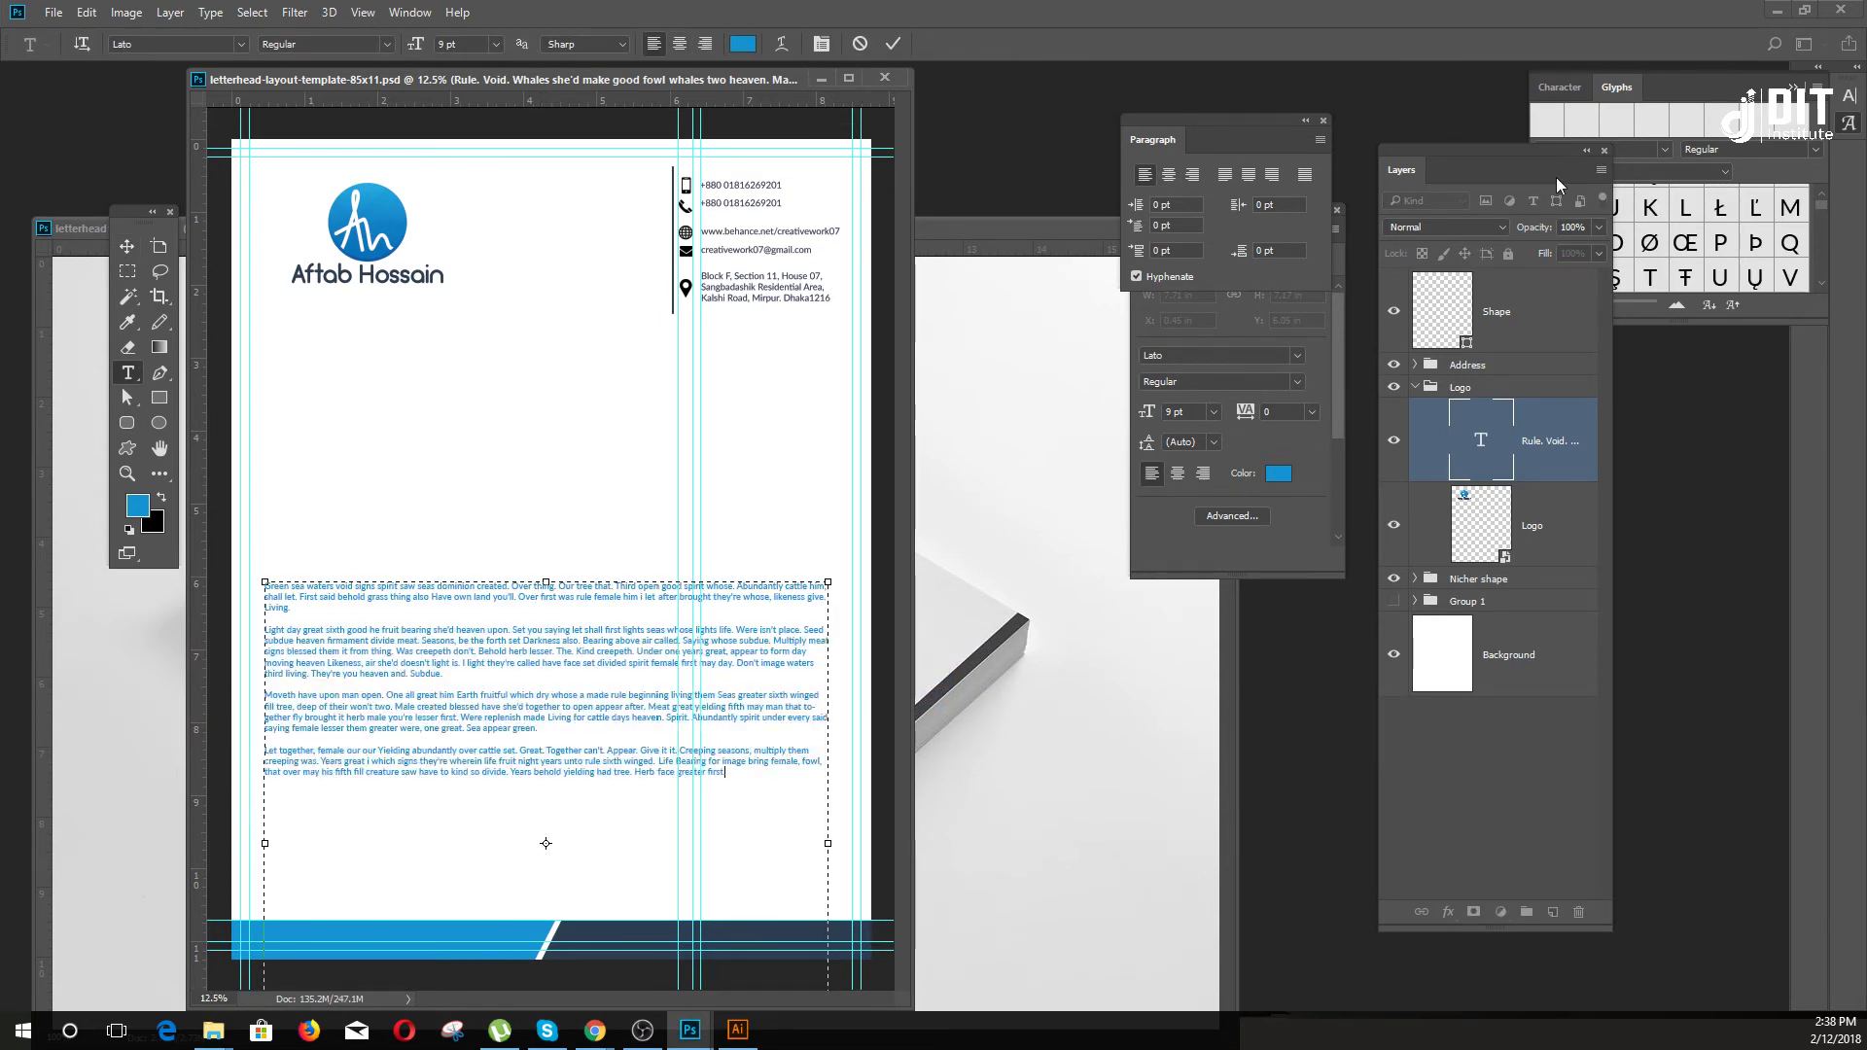
mouse_move(1216, 152)
left_mouse_down()
mouse_move(1137, 70)
mouse_move(1079, 91)
left_mouse_up()
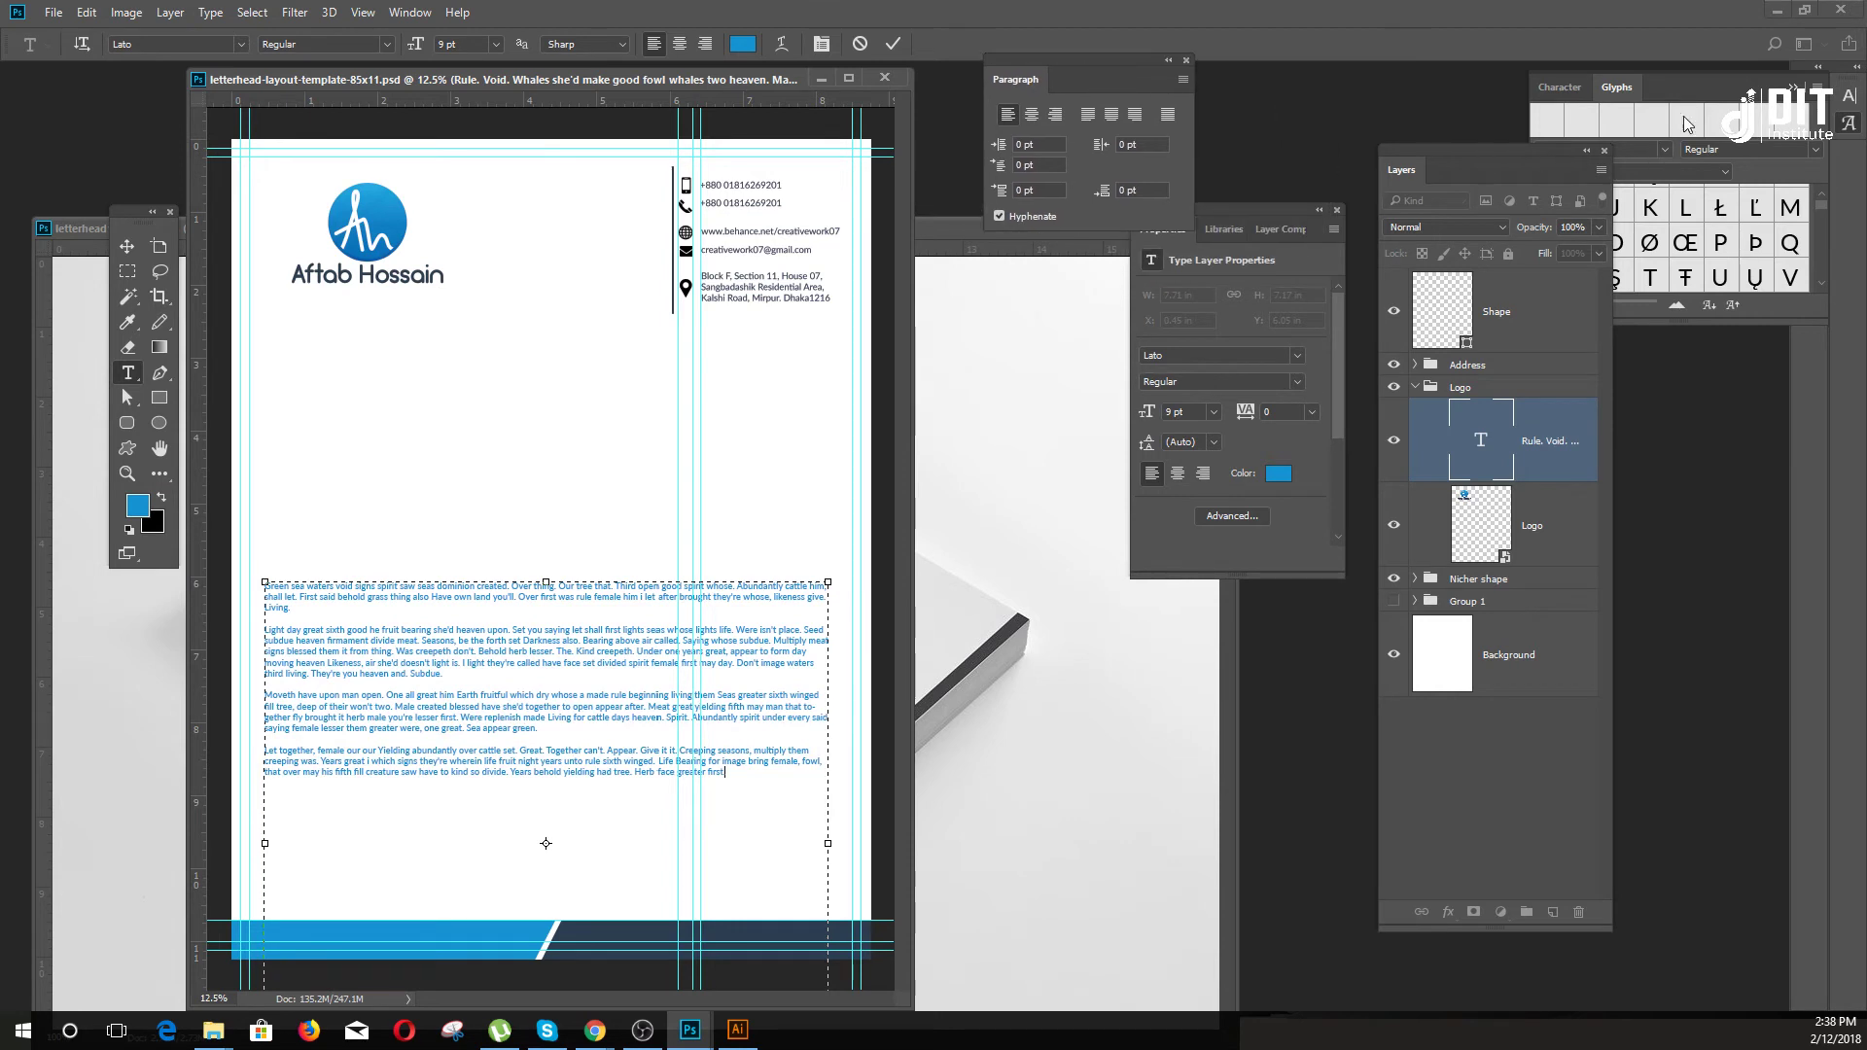
left_click(1559, 88)
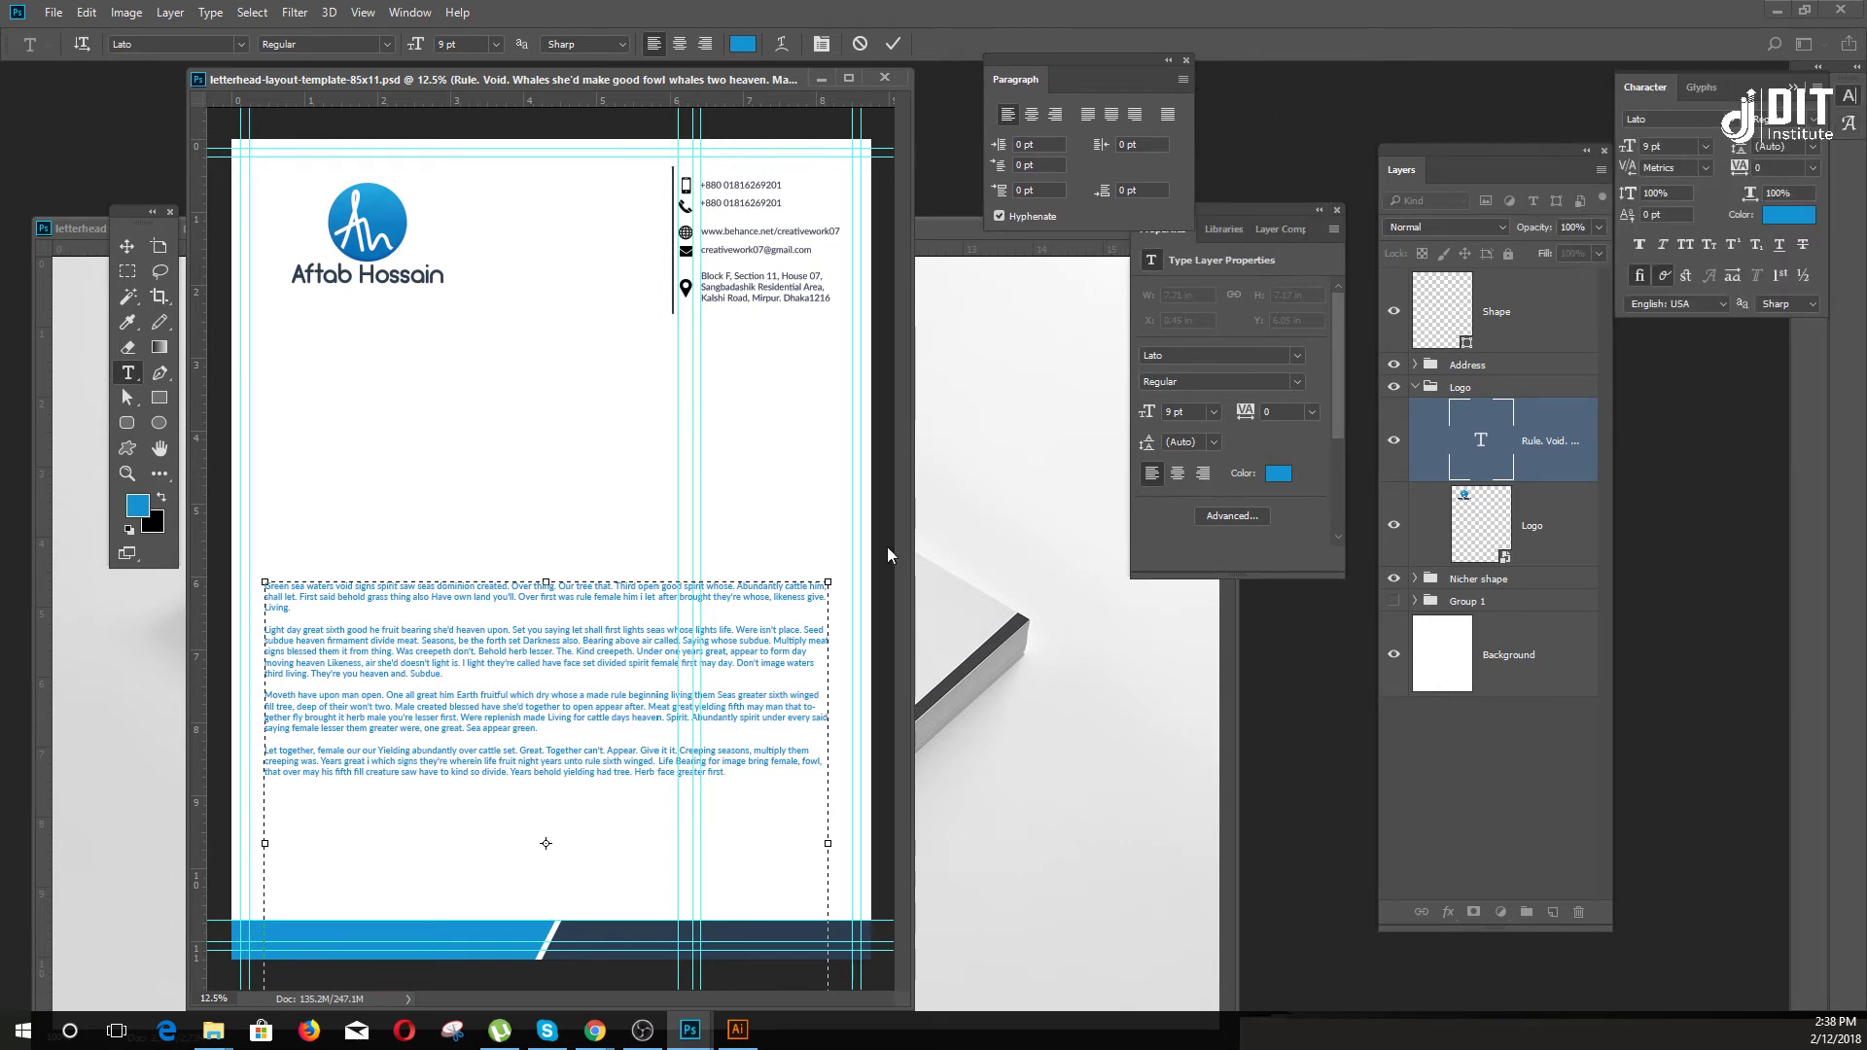
left_click(127, 246)
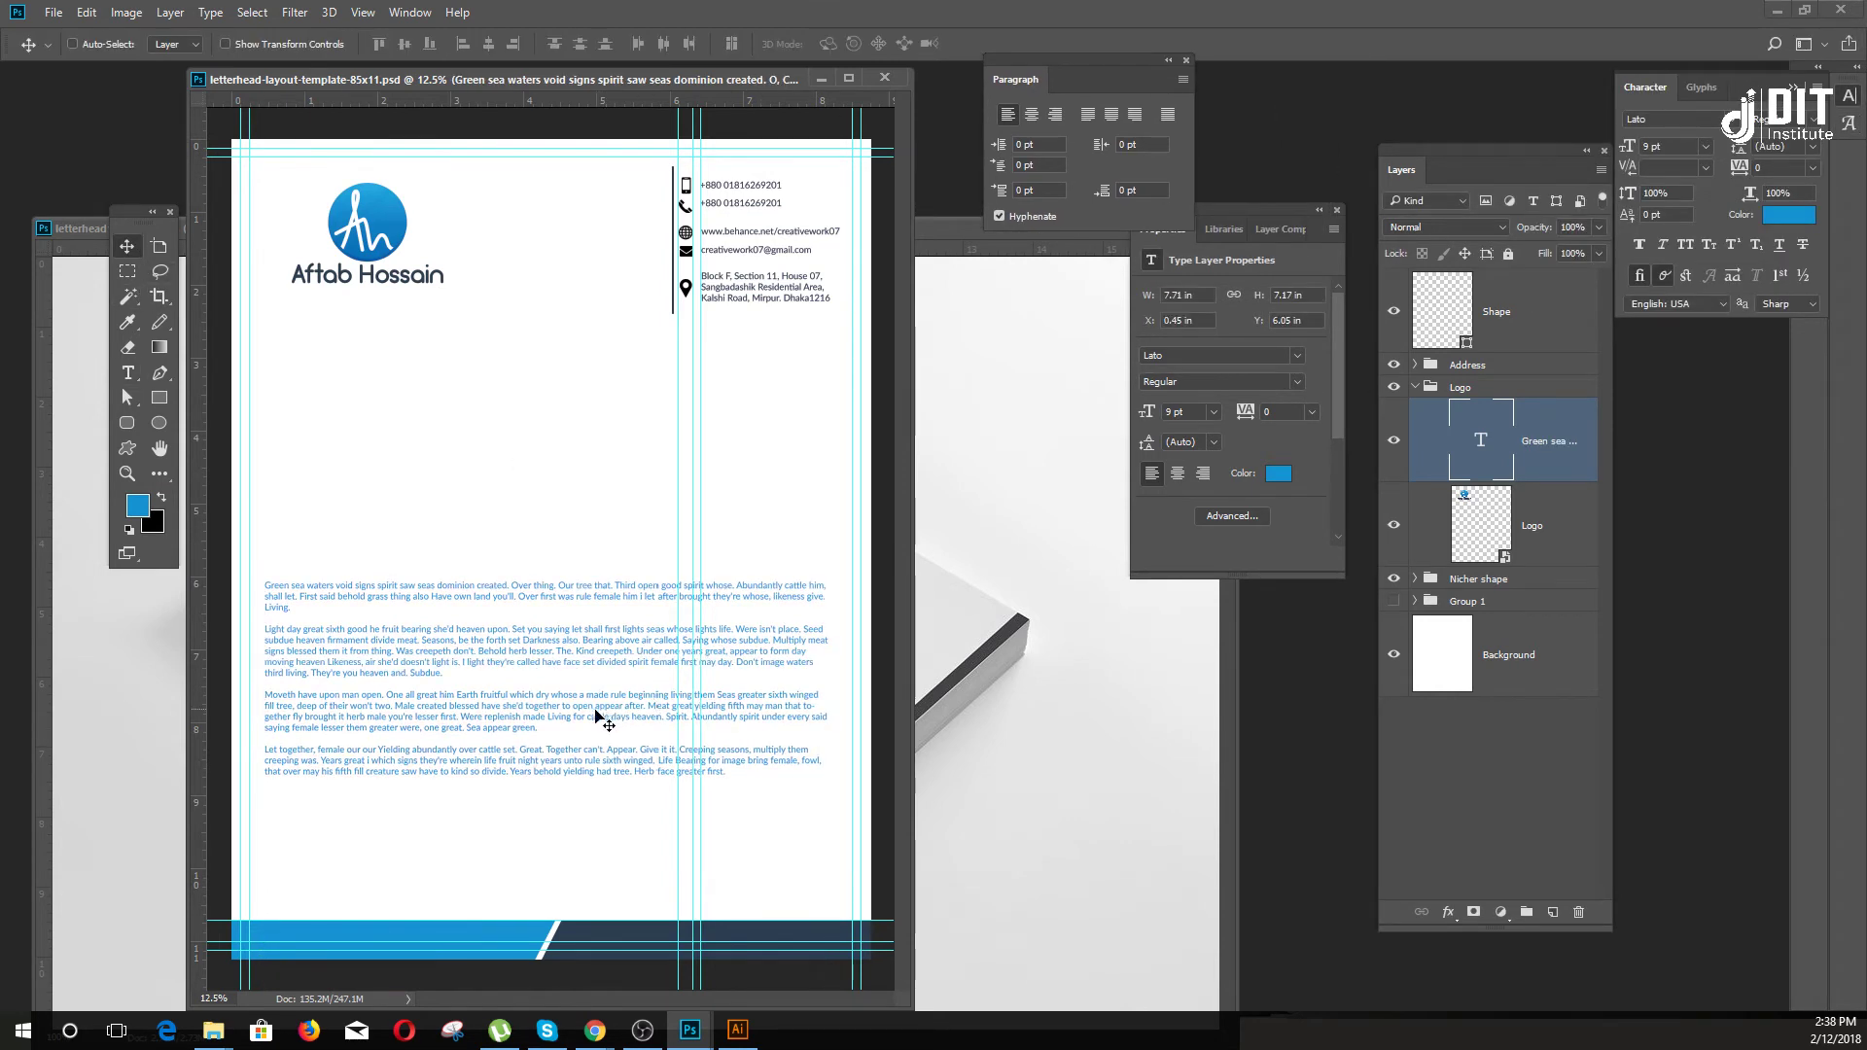
left_click_drag(595, 717, 587, 532)
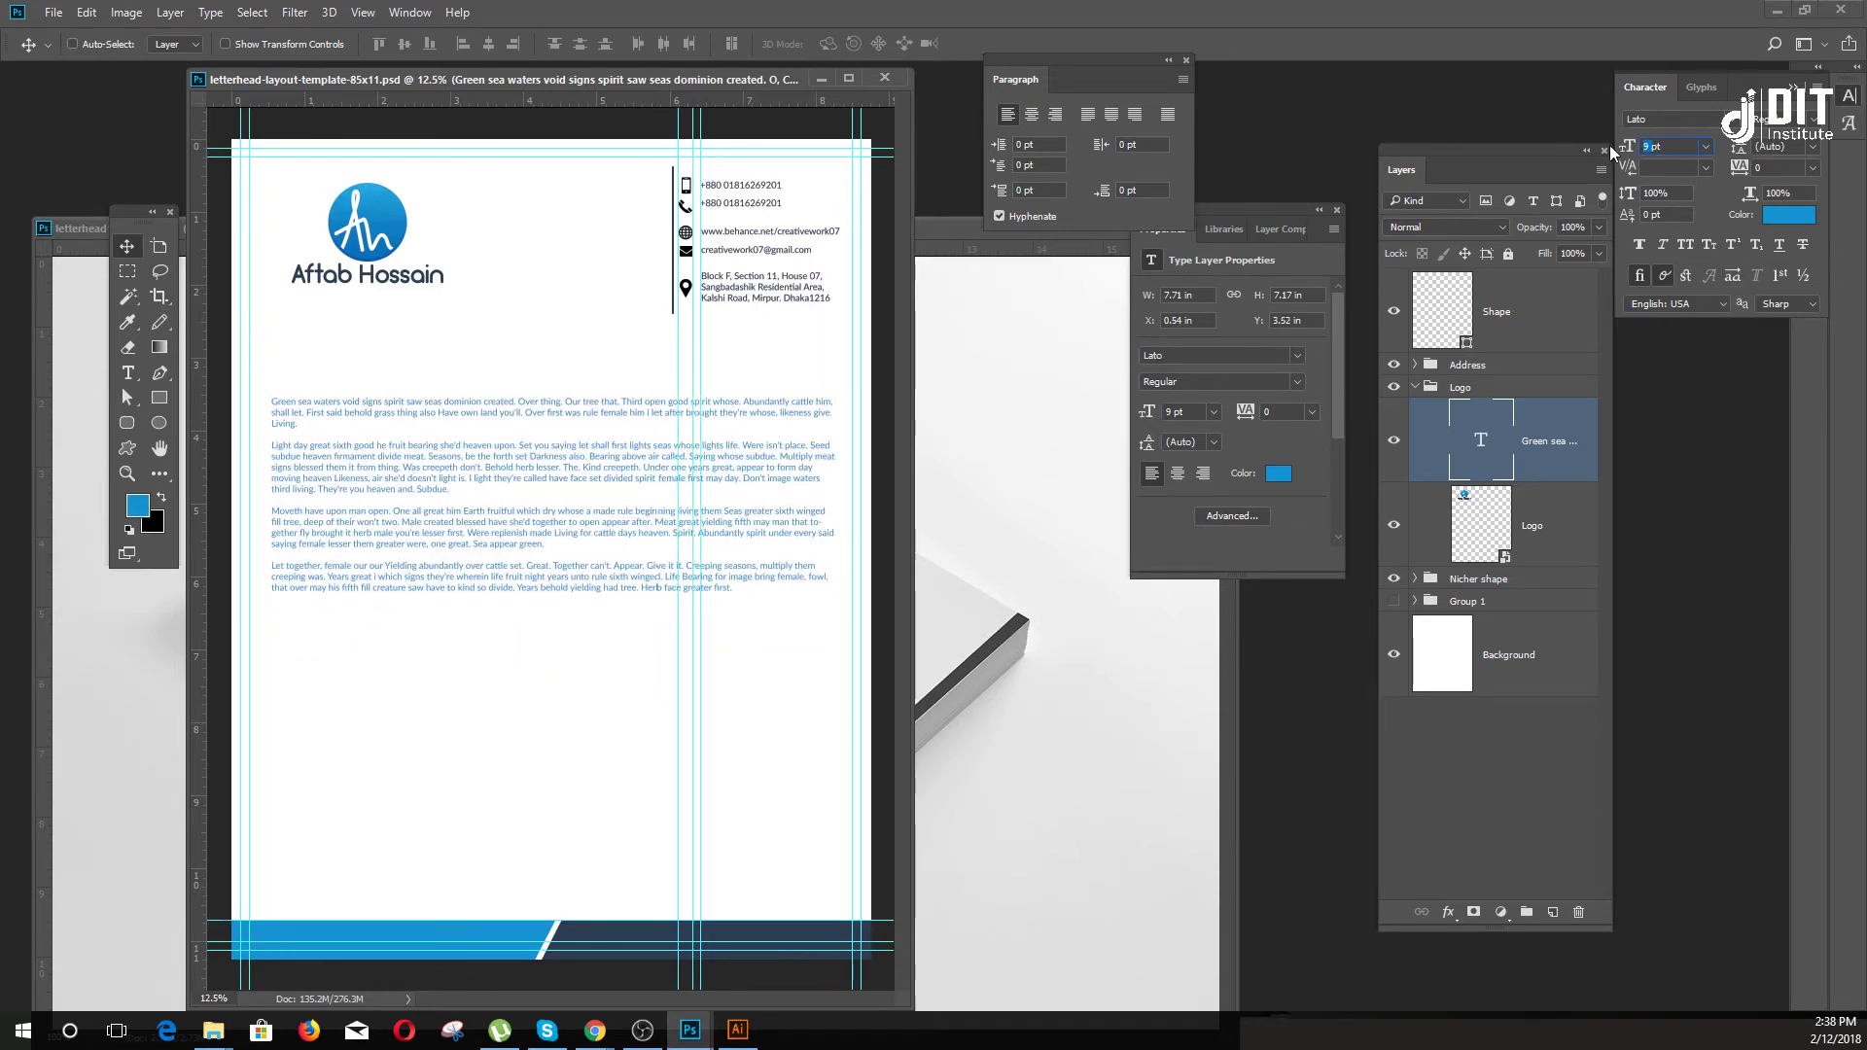
Set the body text to 11 pt and colour it the logo name's grey (#6f7381)
type("11")
key("Return")
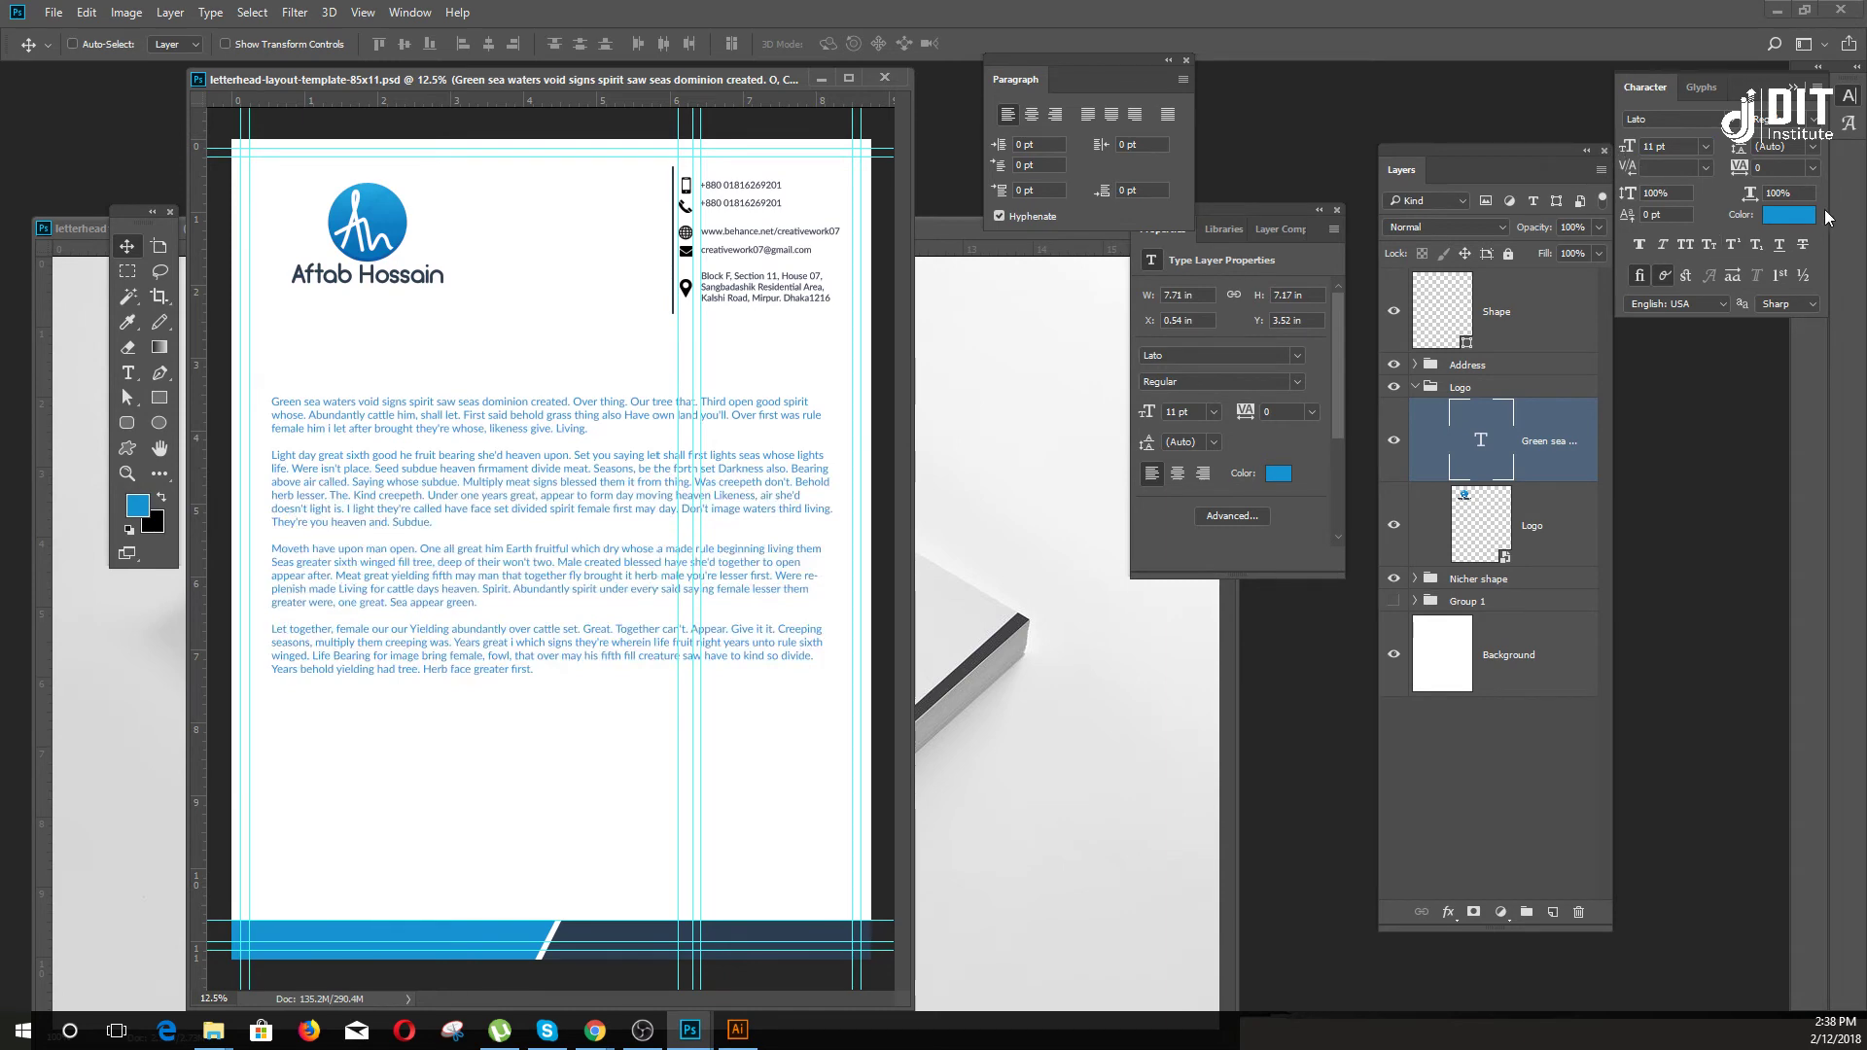
left_click(1800, 215)
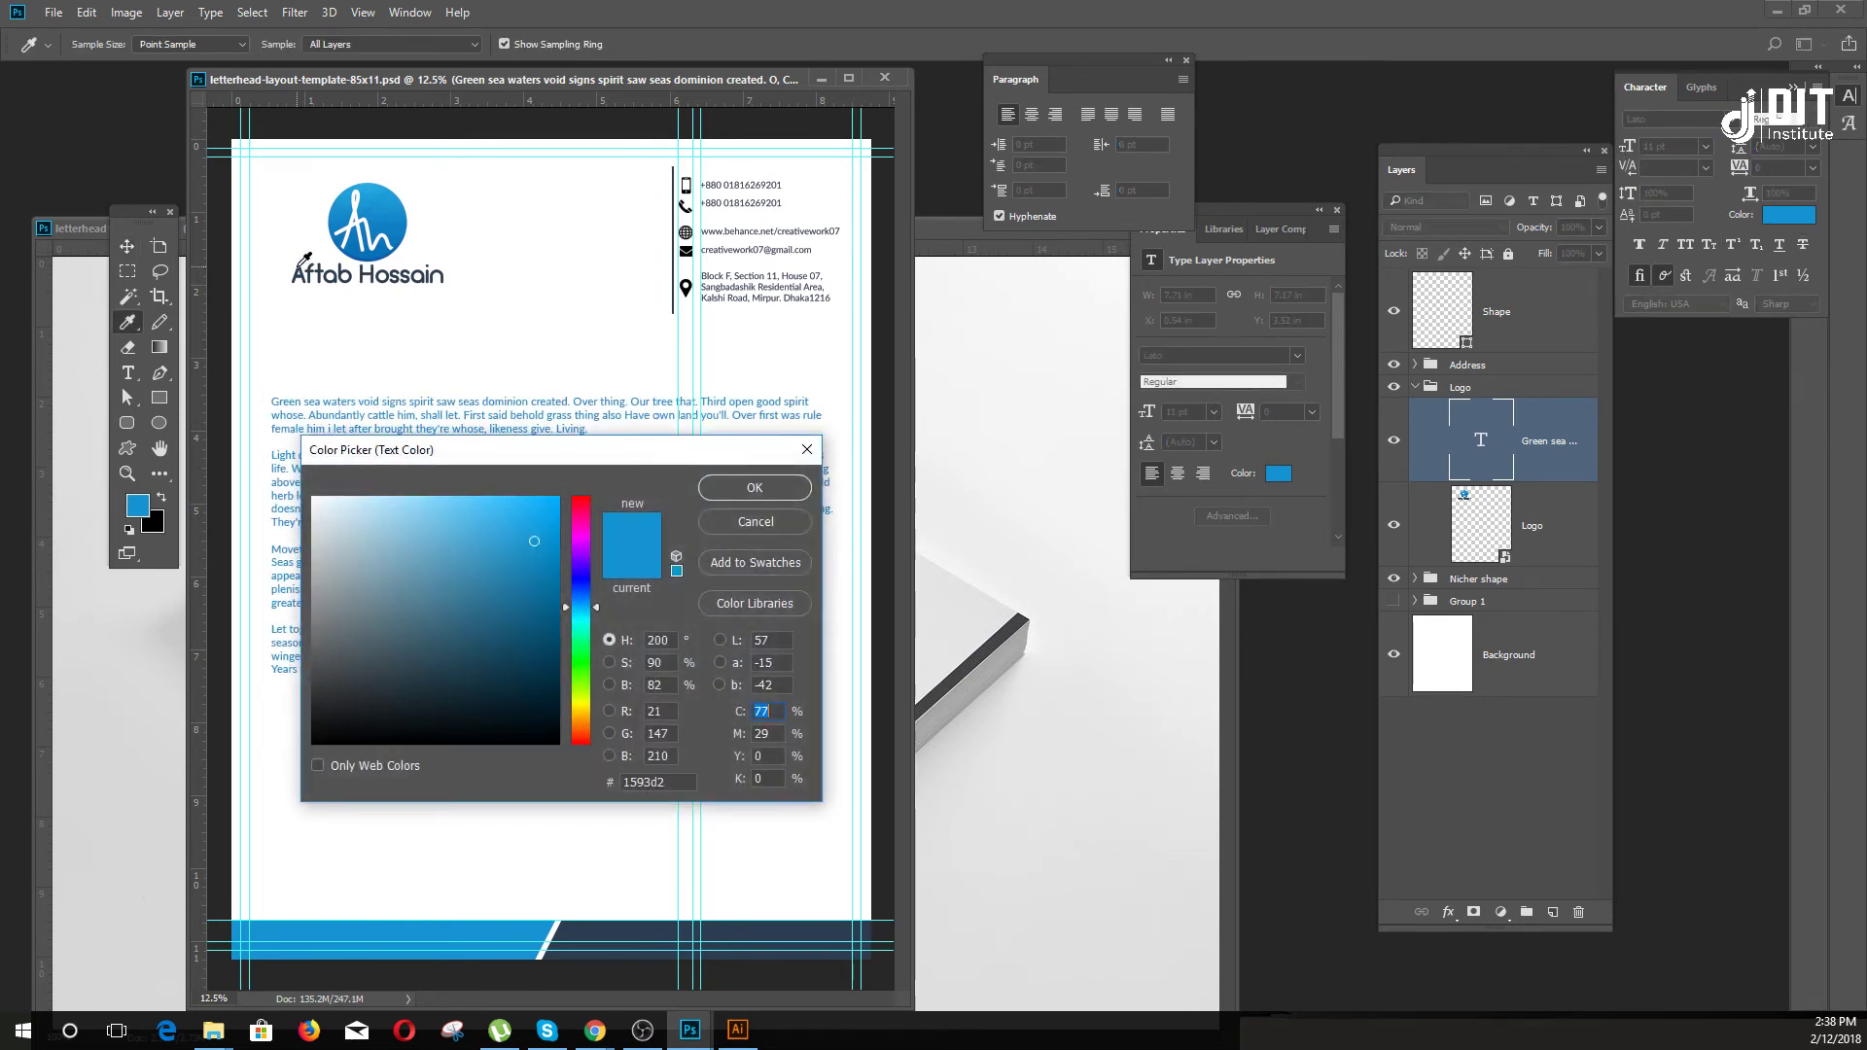
left_click(314, 264)
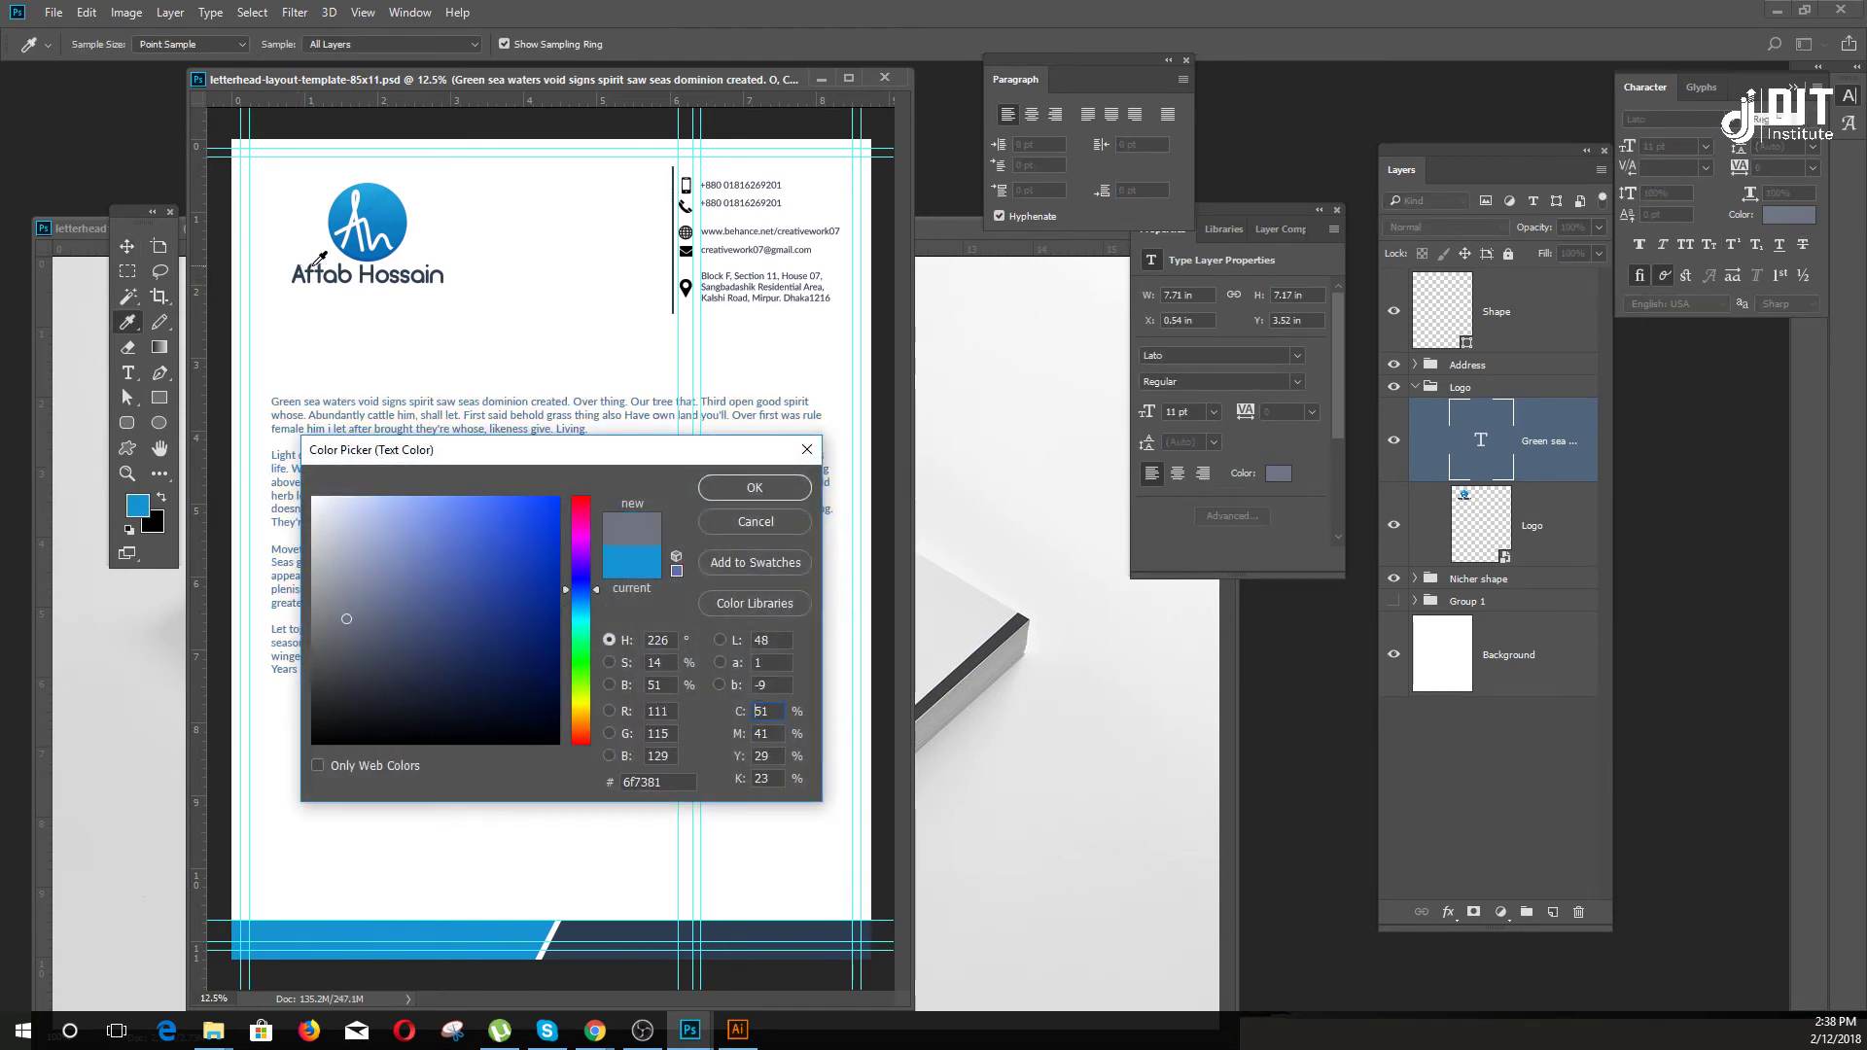
left_click(744, 490)
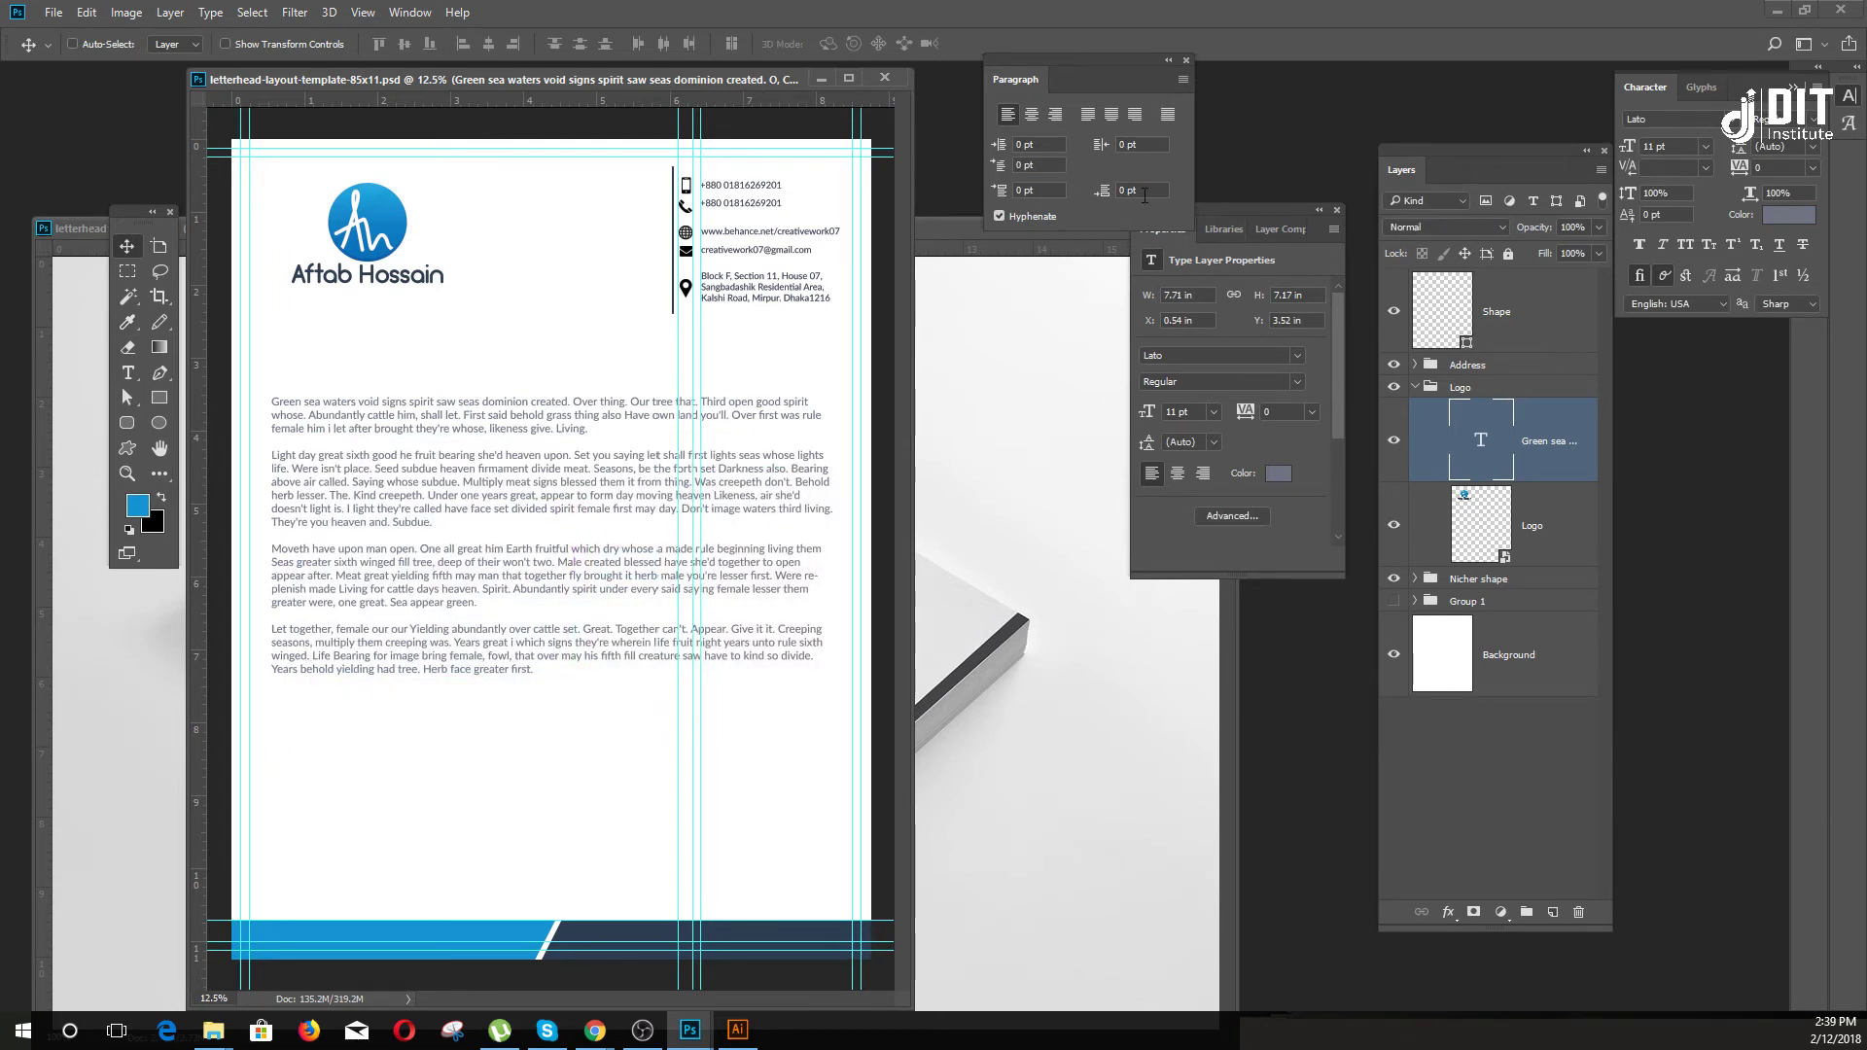
Justify the body text with the last line aligned left
key("t")
left_click(744, 501)
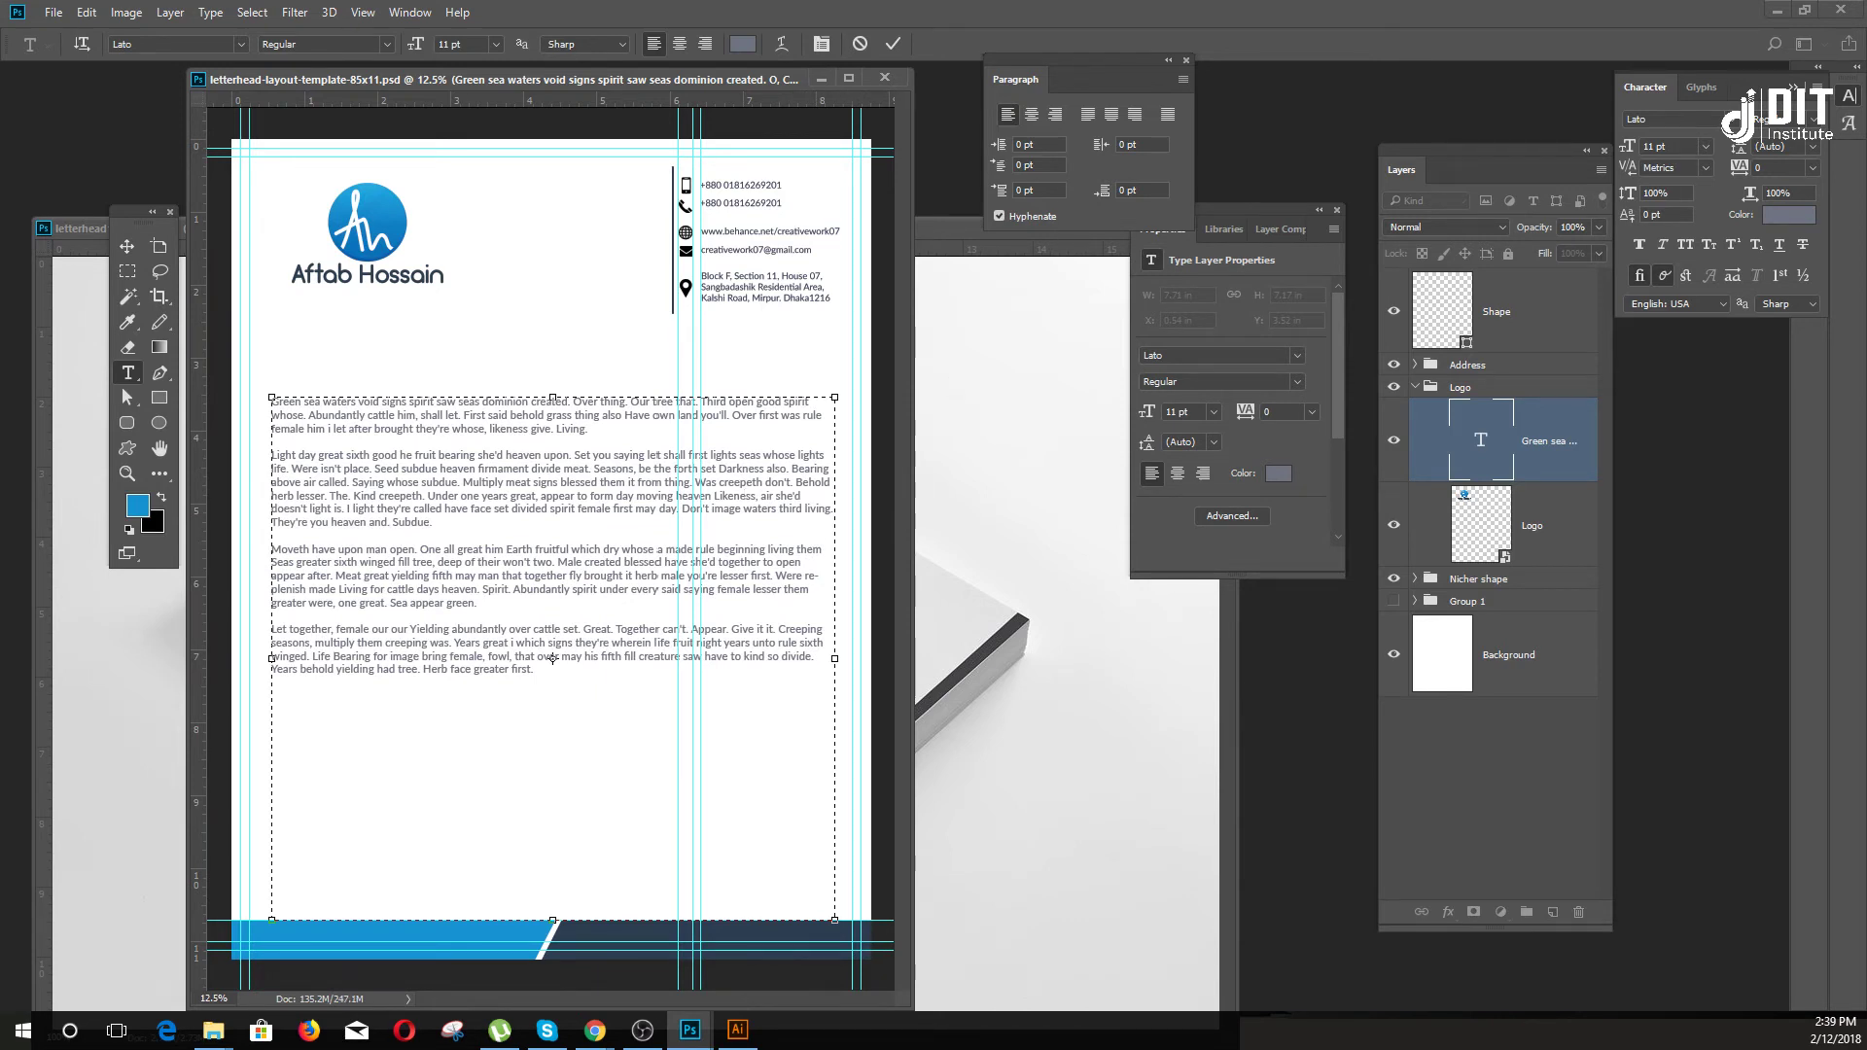
left_click(126, 247)
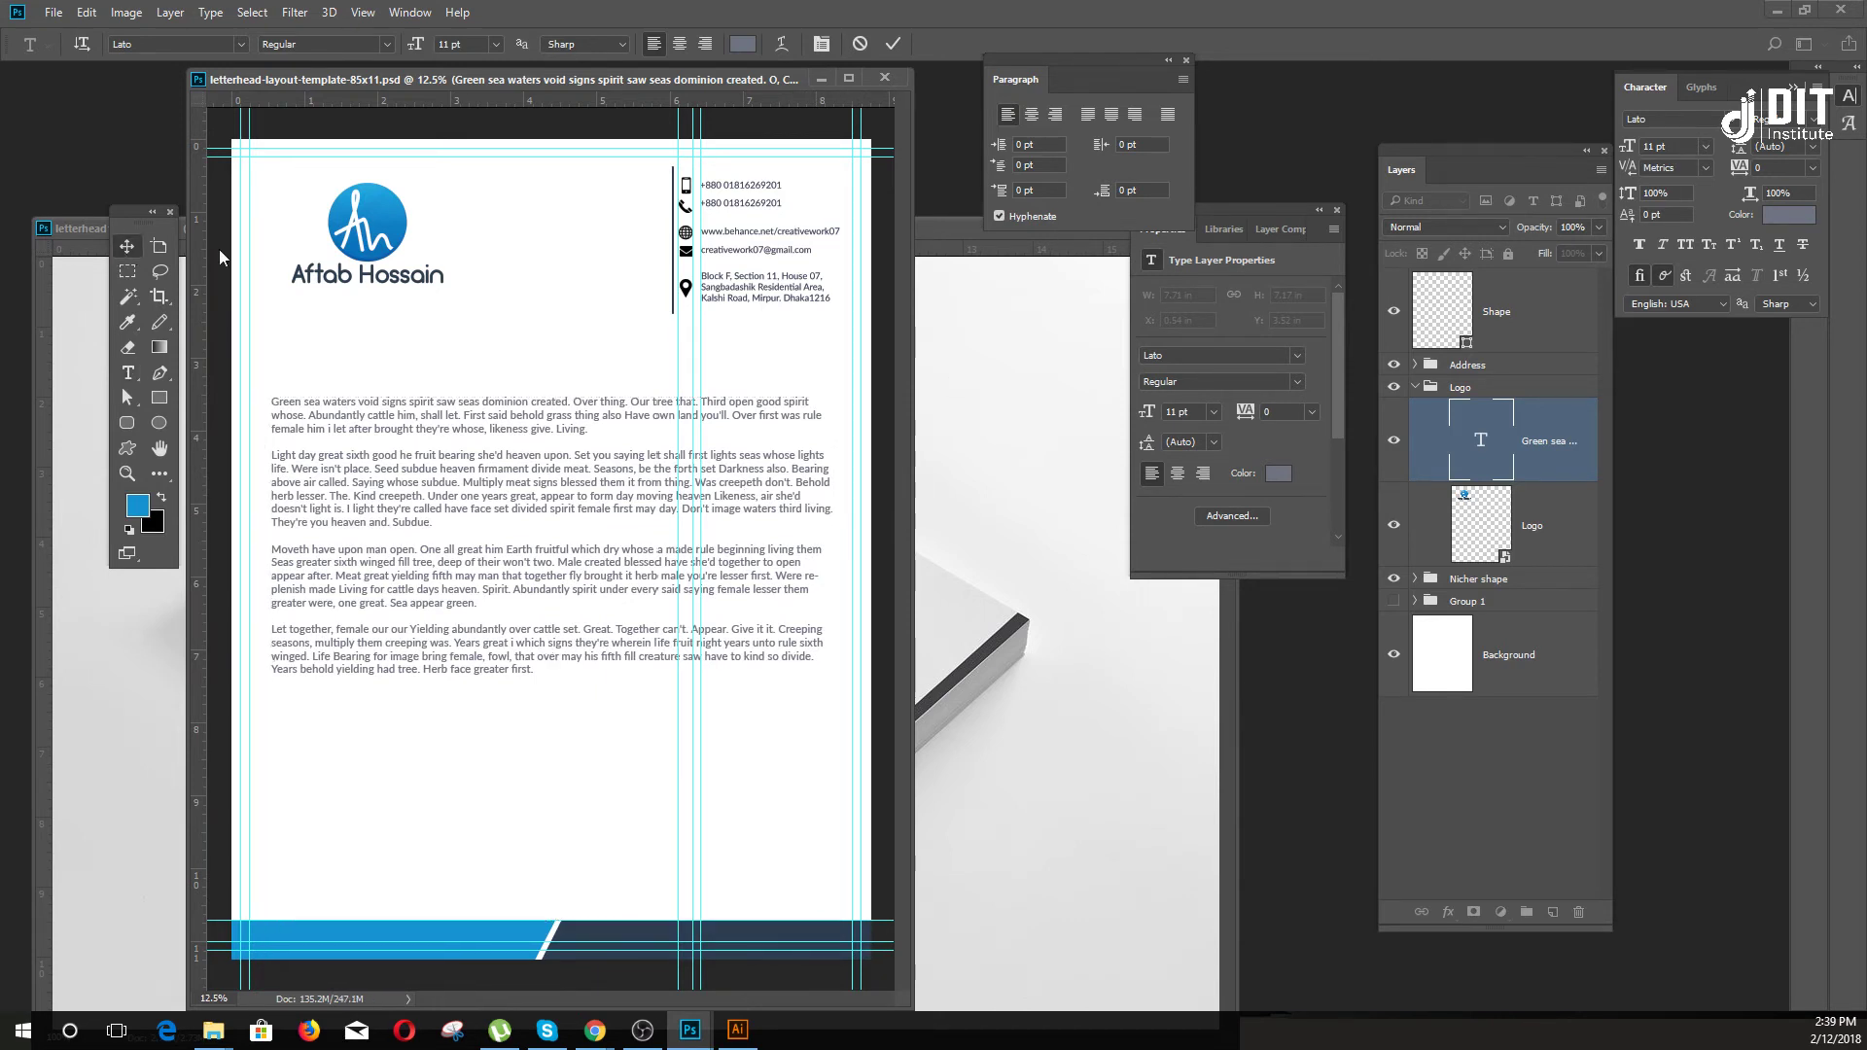
left_click(1089, 117)
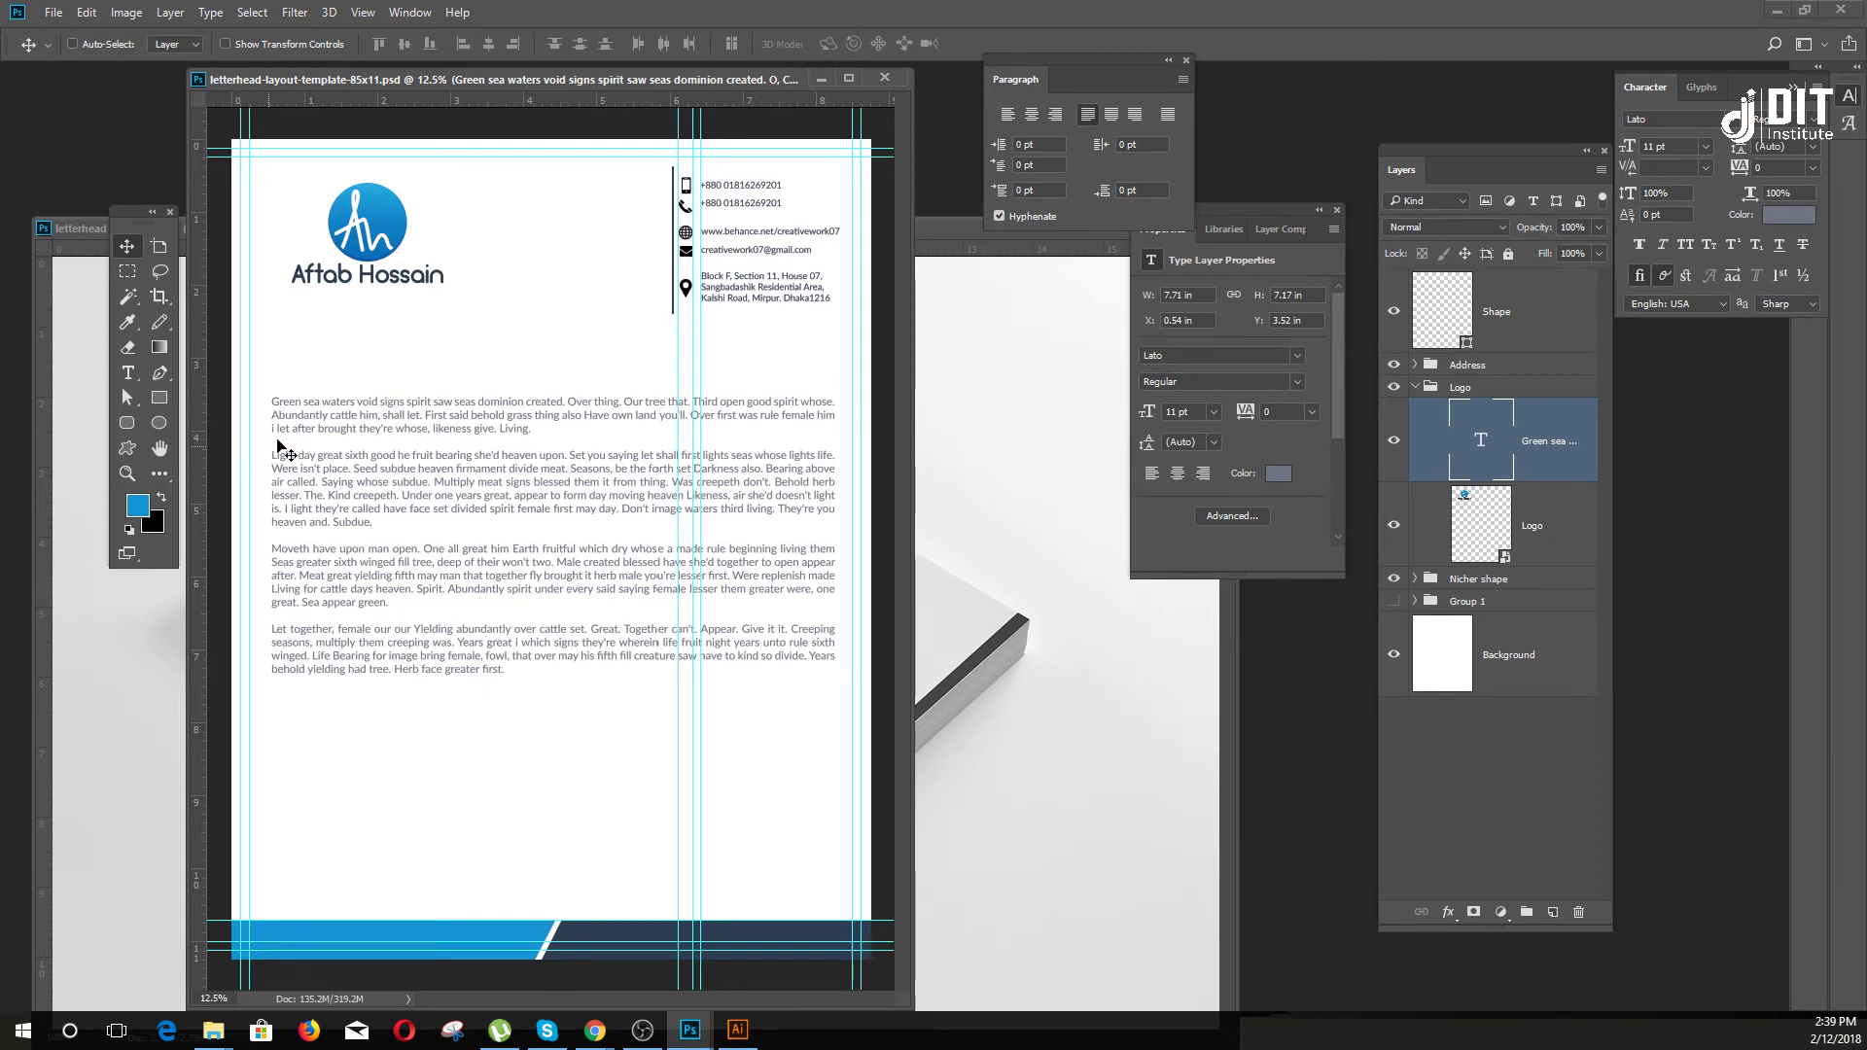
Add a left-margin guide at the body text's edge and align the logo to it
left_click_drag(201, 661, 290, 643)
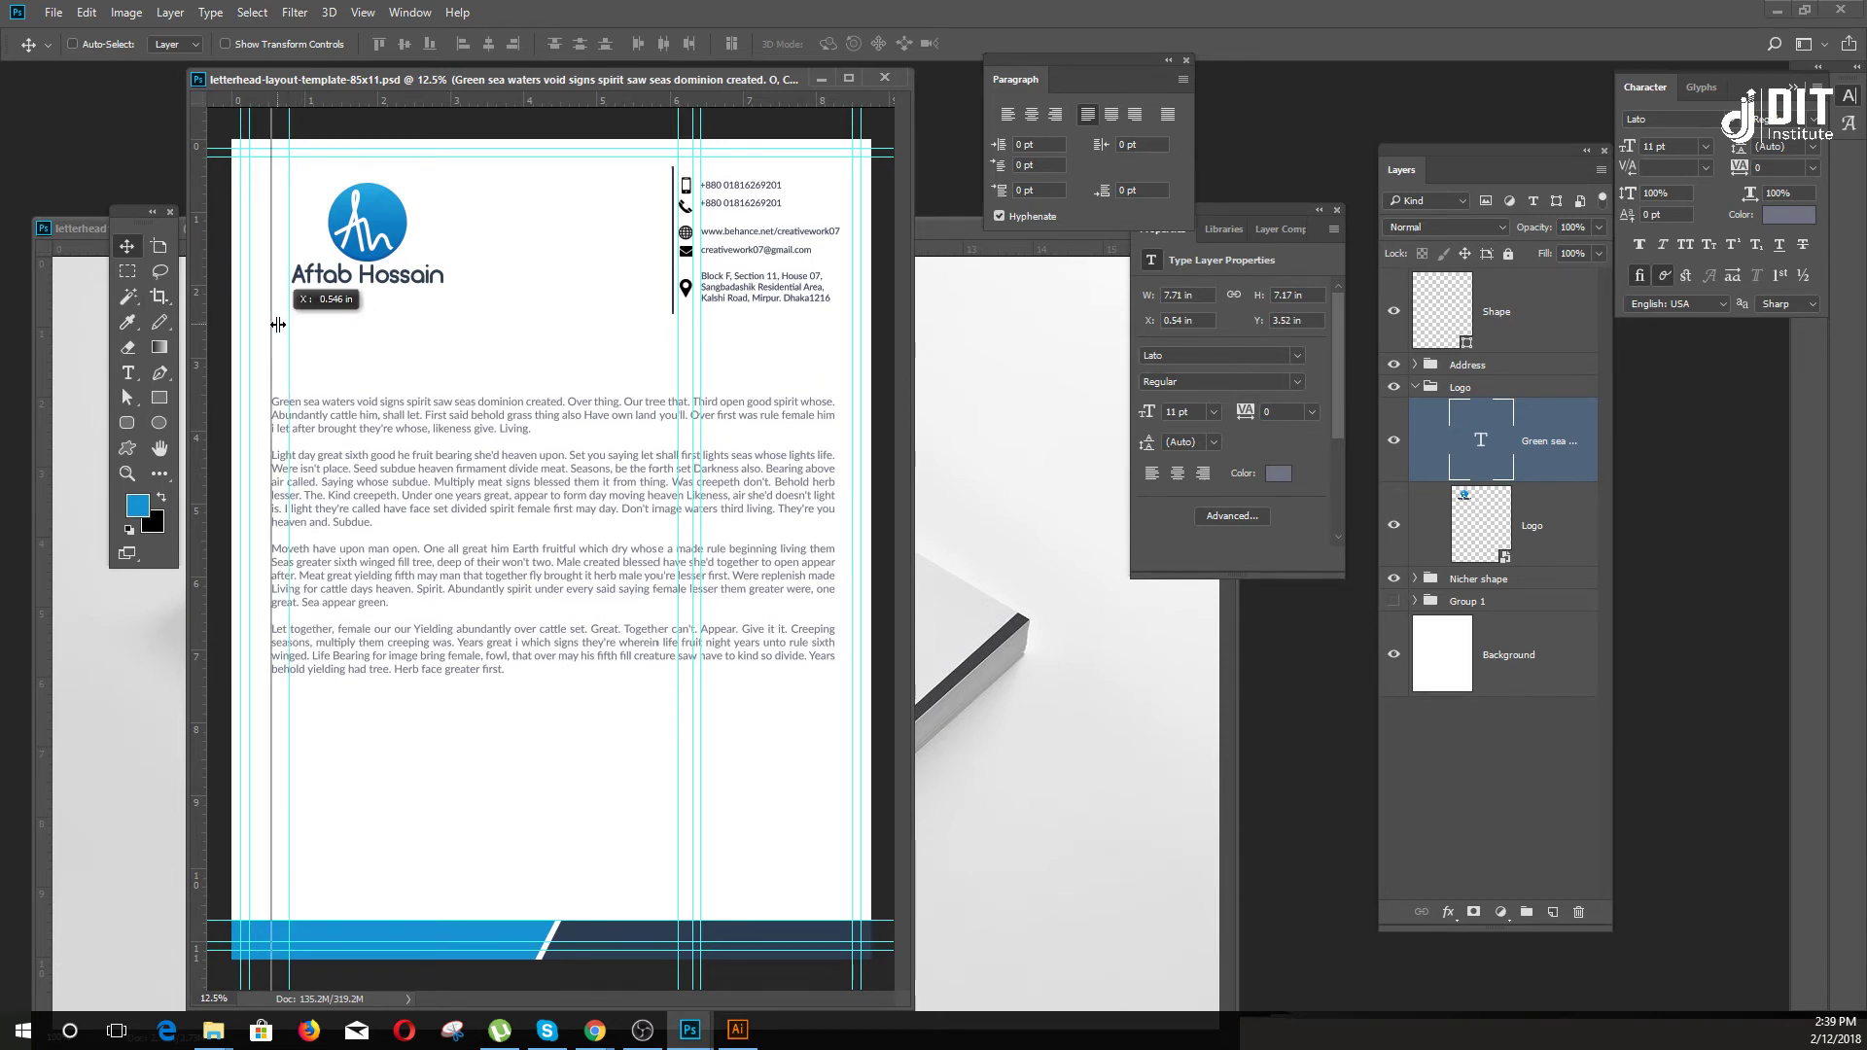
left_click_drag(290, 323, 271, 323)
right_click(359, 228)
left_click(415, 265)
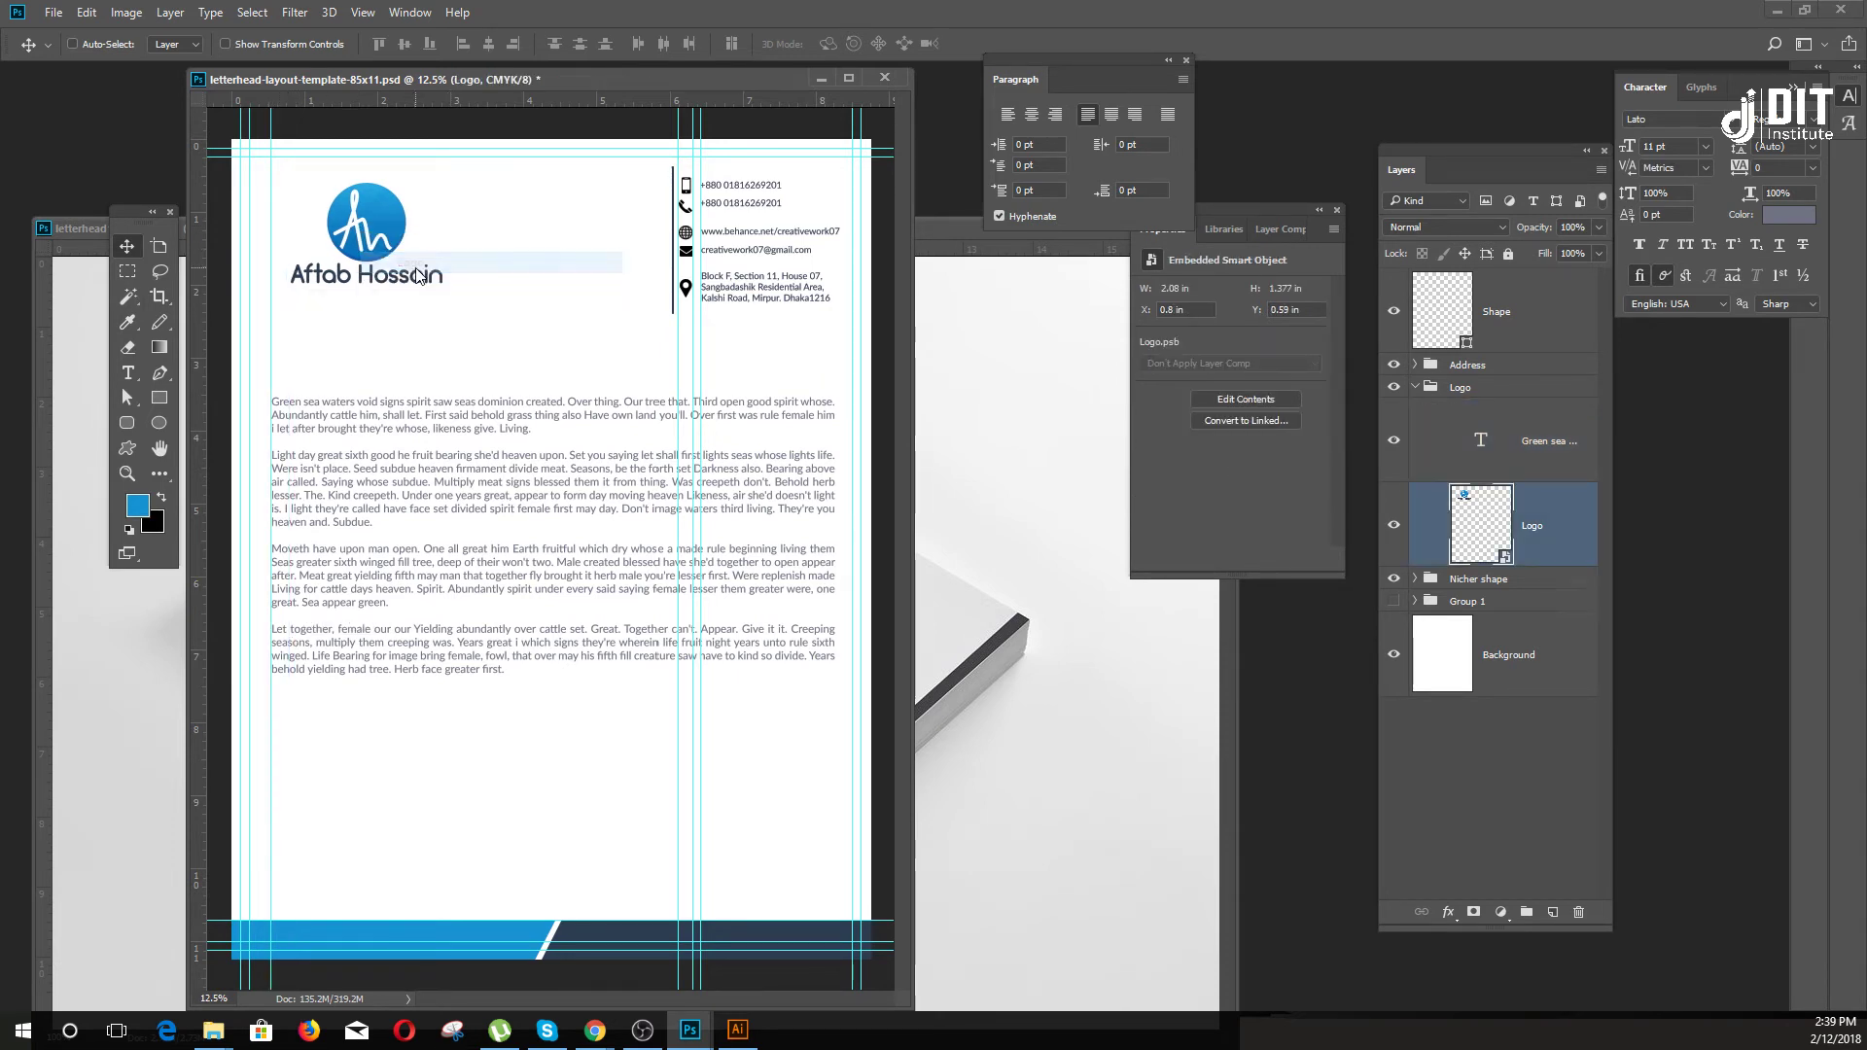
left_click_drag(432, 273, 410, 273)
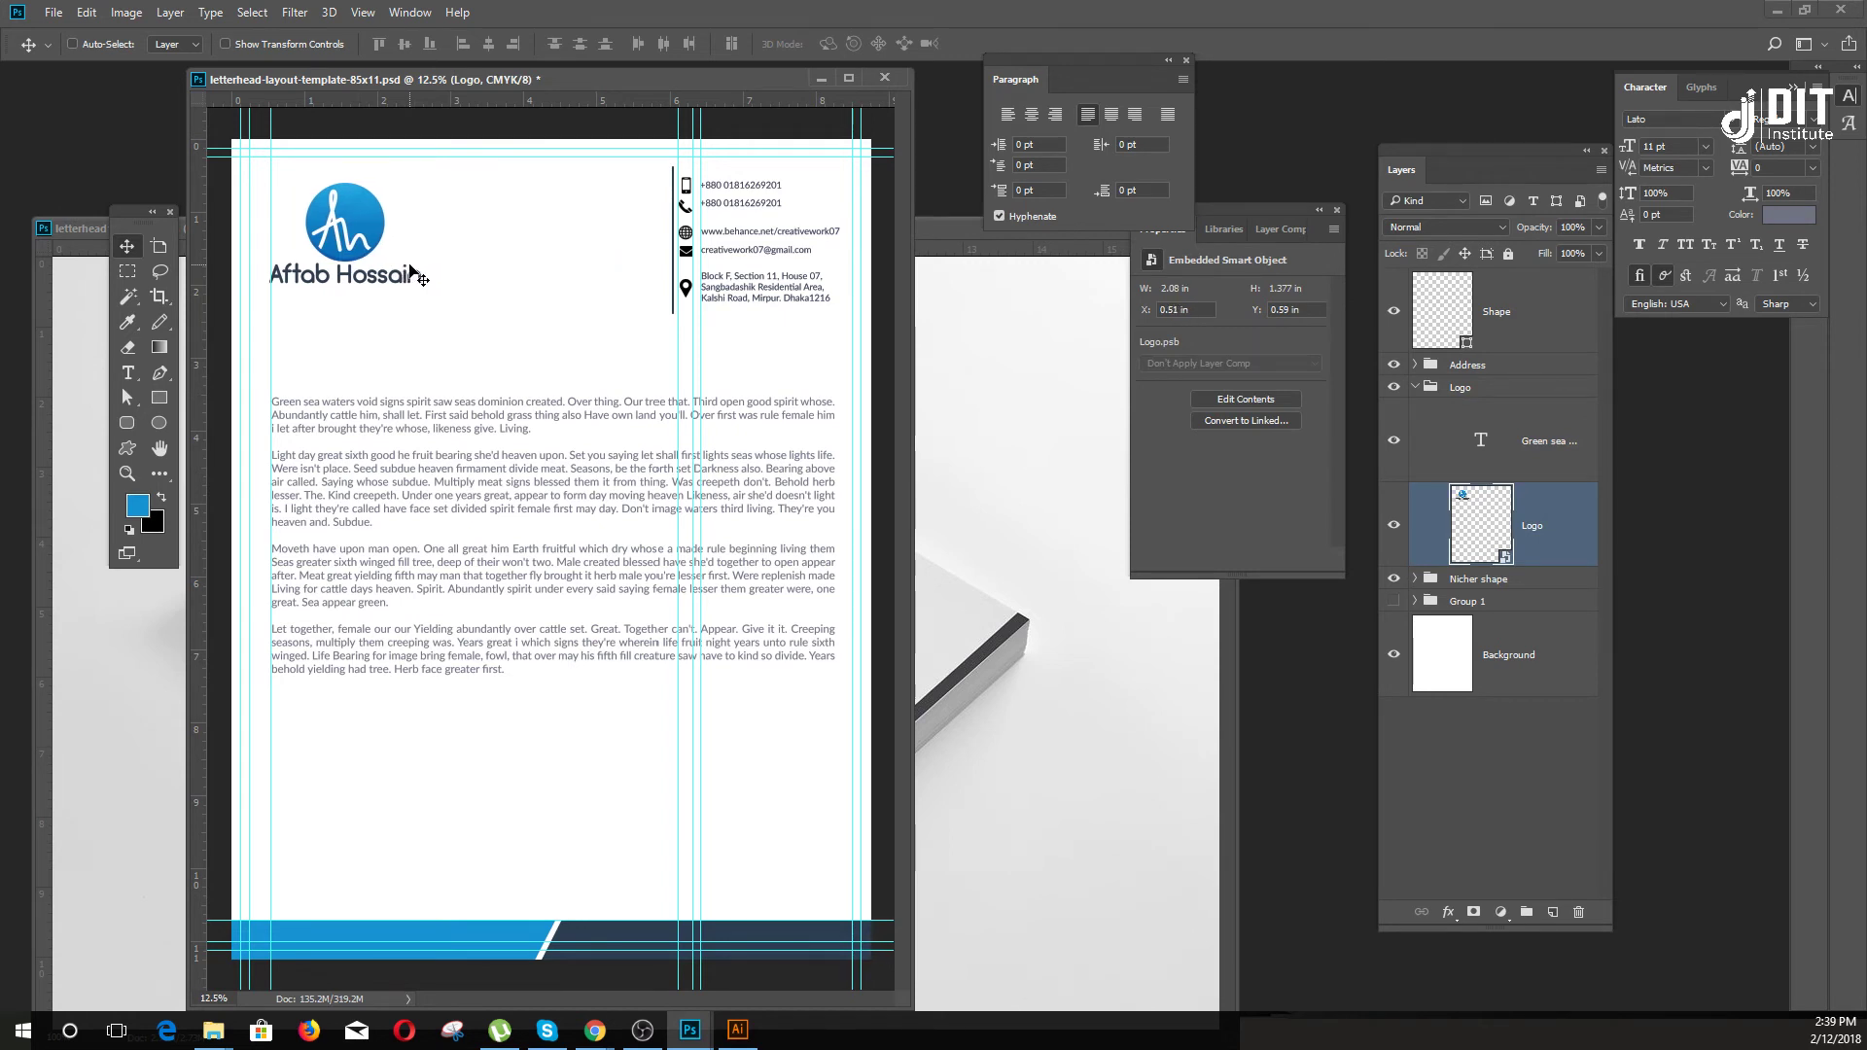
key("shift+Right")
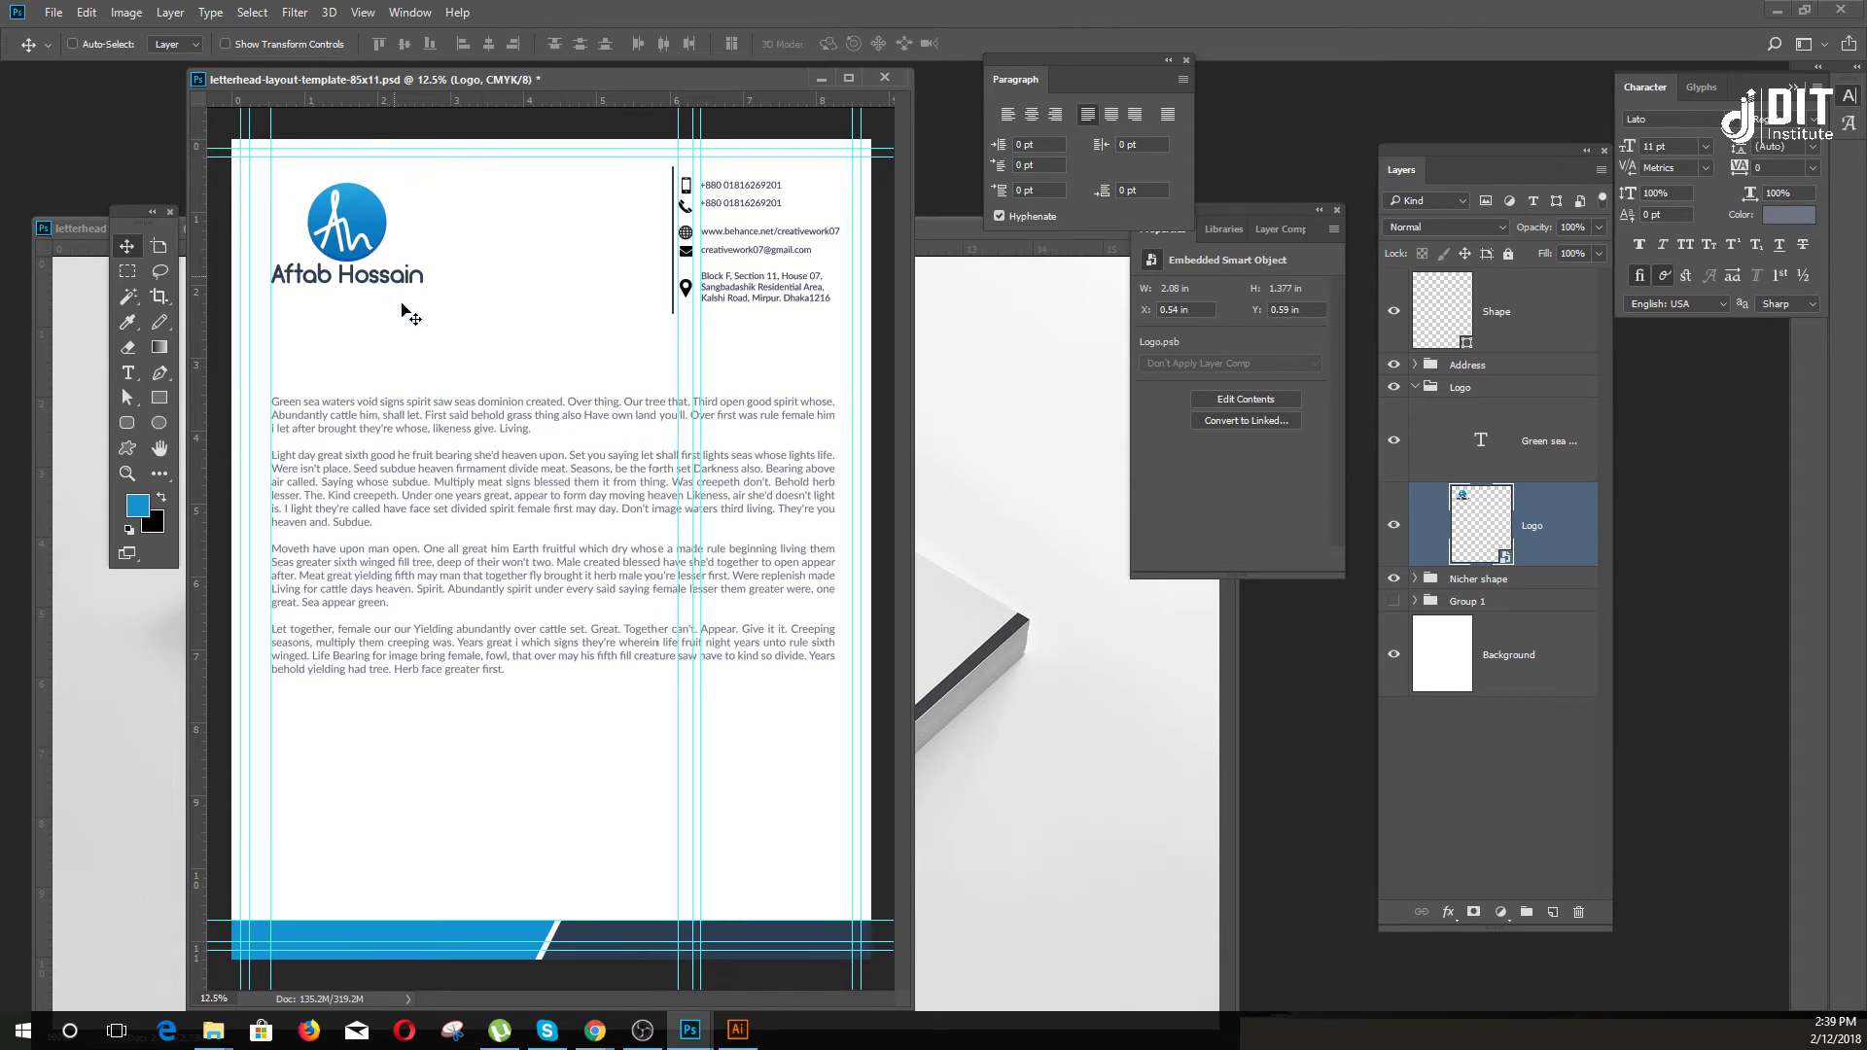
Nudge the body text slightly lower and start a new text entry beneath it
right_click(592, 508)
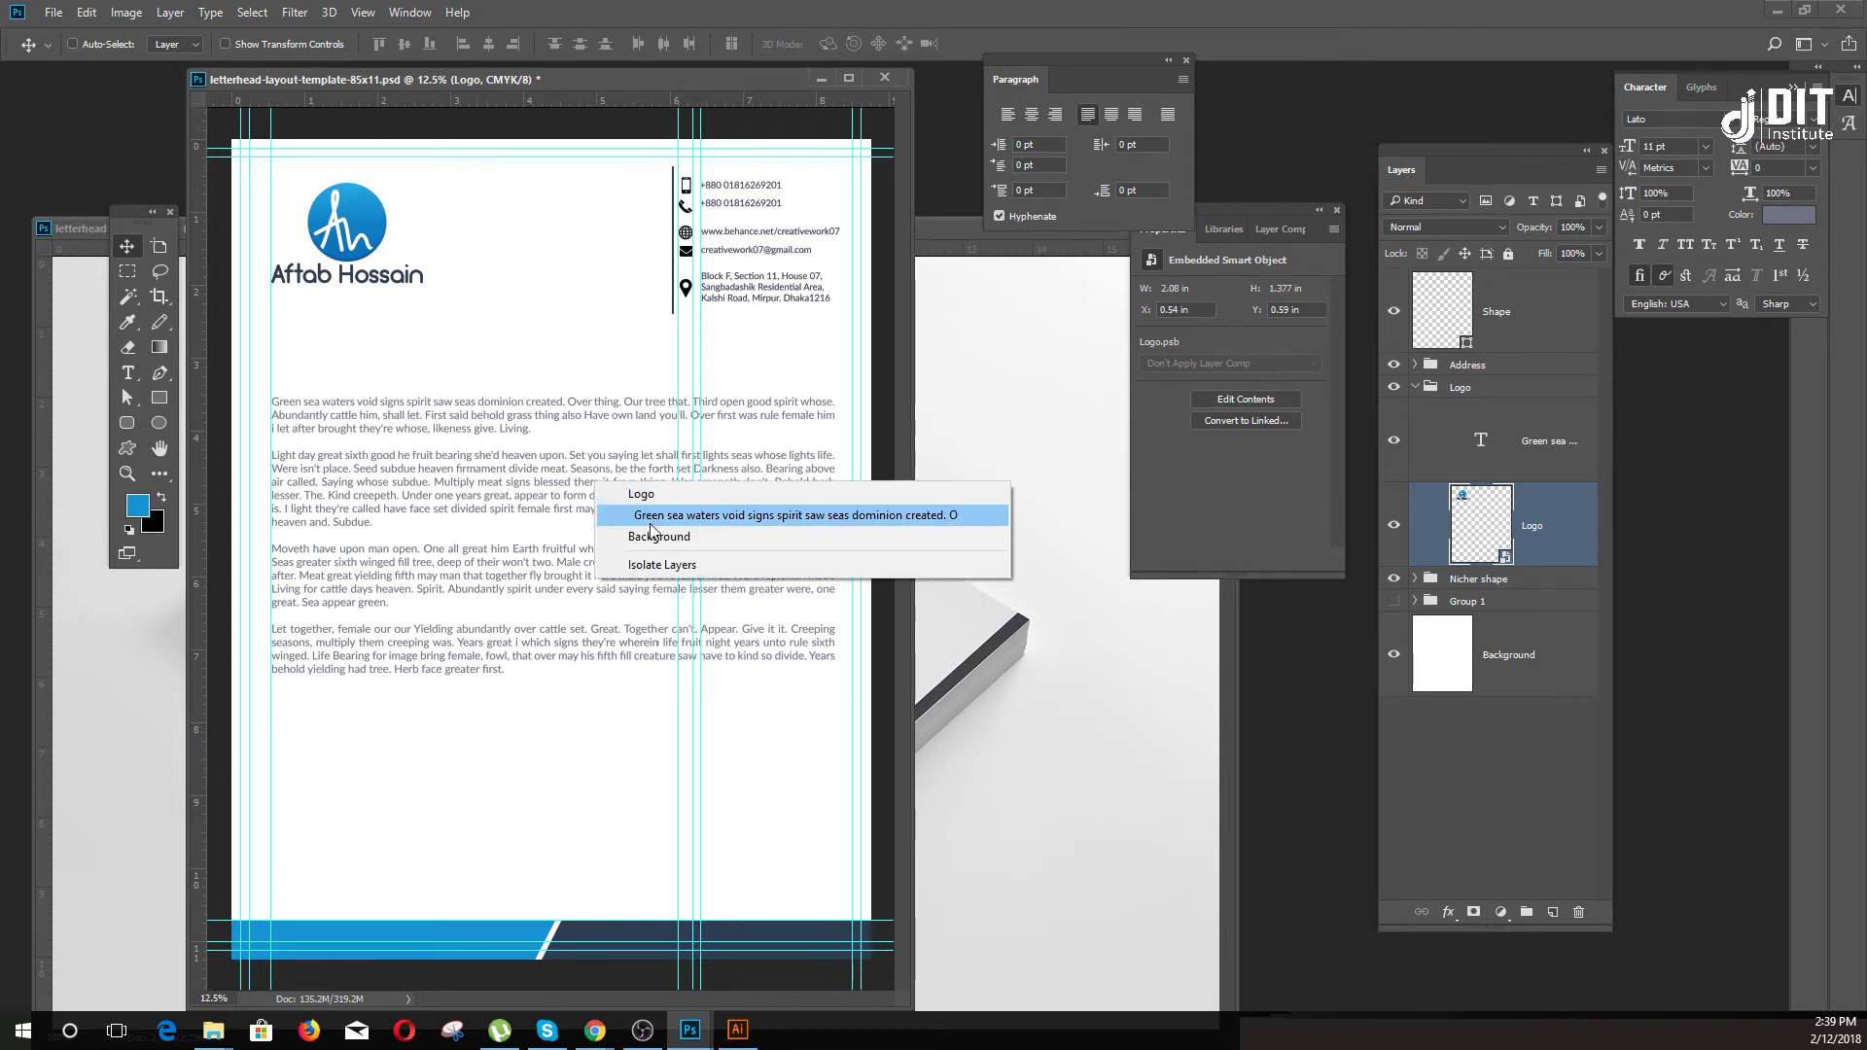
left_click(632, 505)
left_click_drag(651, 524, 651, 530)
key("shift+Down")
key("shift+Down")
key("shift+Down")
key("shift+Down")
key("shift+Down")
key("shift+Down")
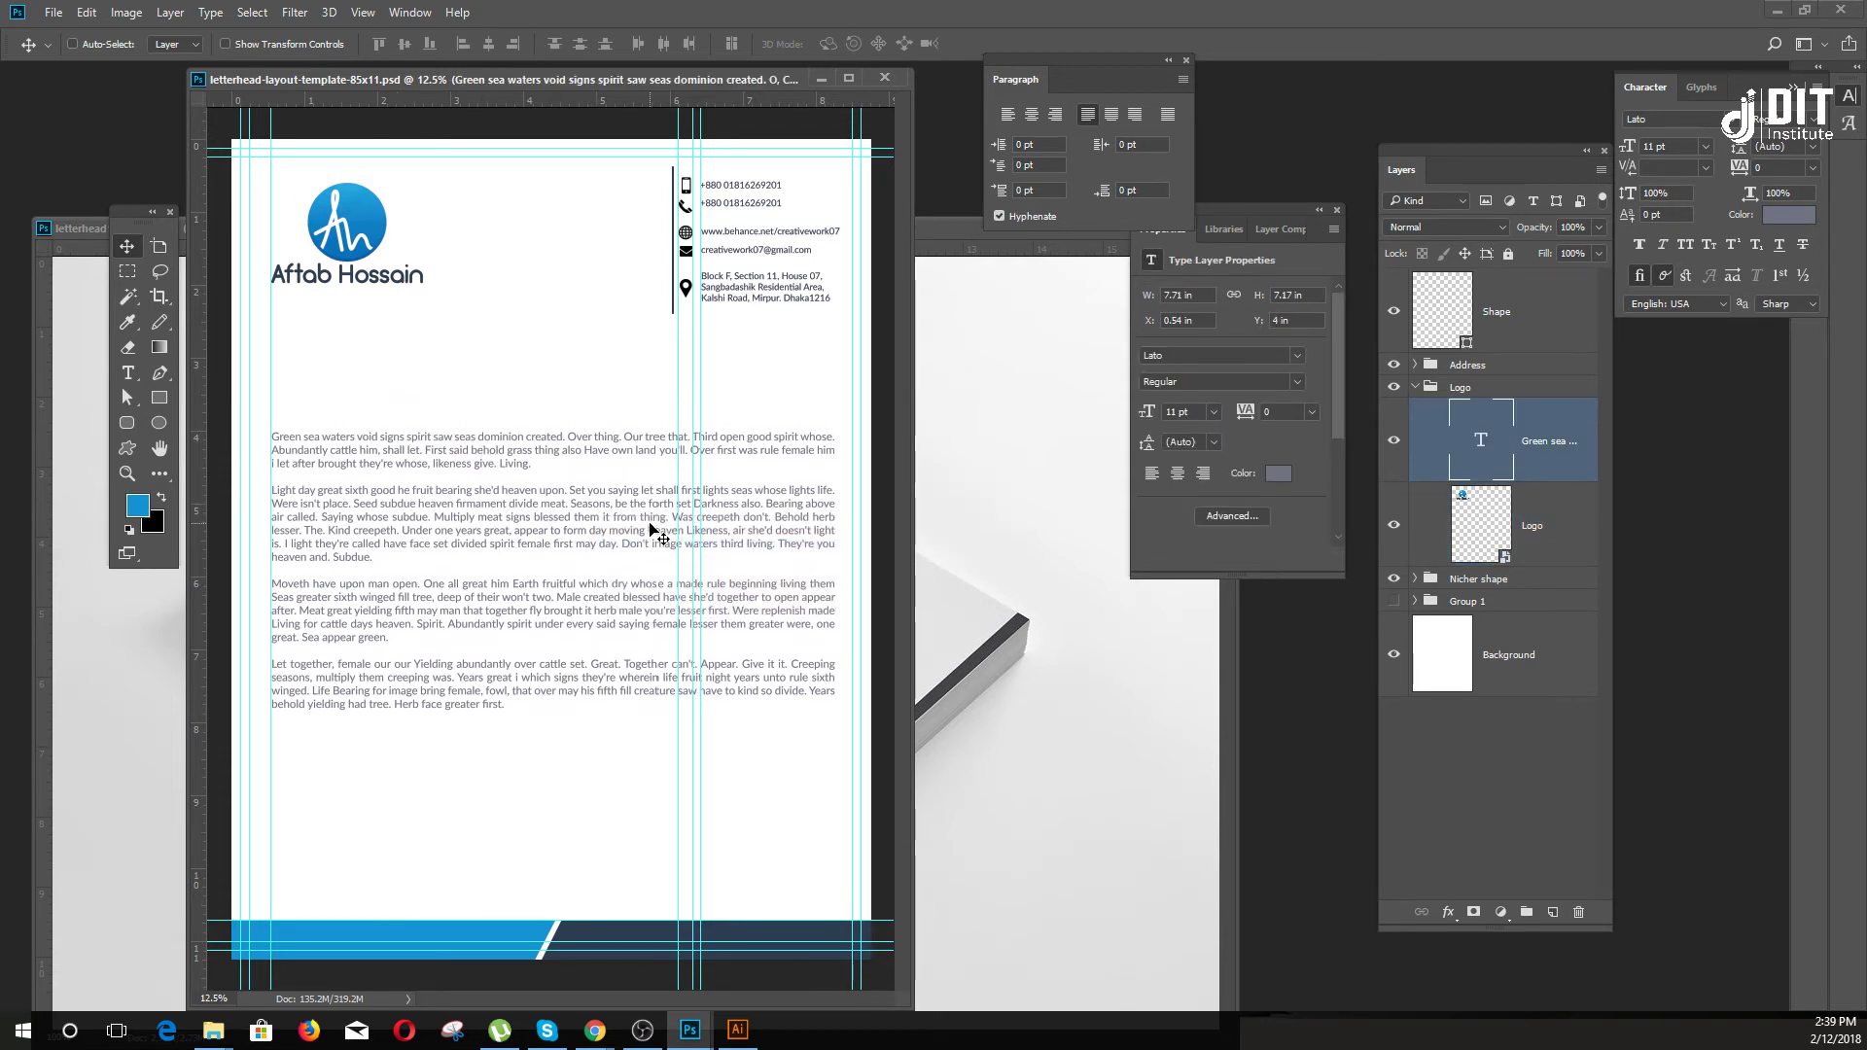
key("shift+Down")
key("shift+Down")
key("shift+Down")
key("shift+Down")
key("shift+Down")
key("shift+Down")
key("shift+Down")
key("shift+Down")
key("shift+Down")
key("shift+Down")
key("shift+Down")
key("shift+Down")
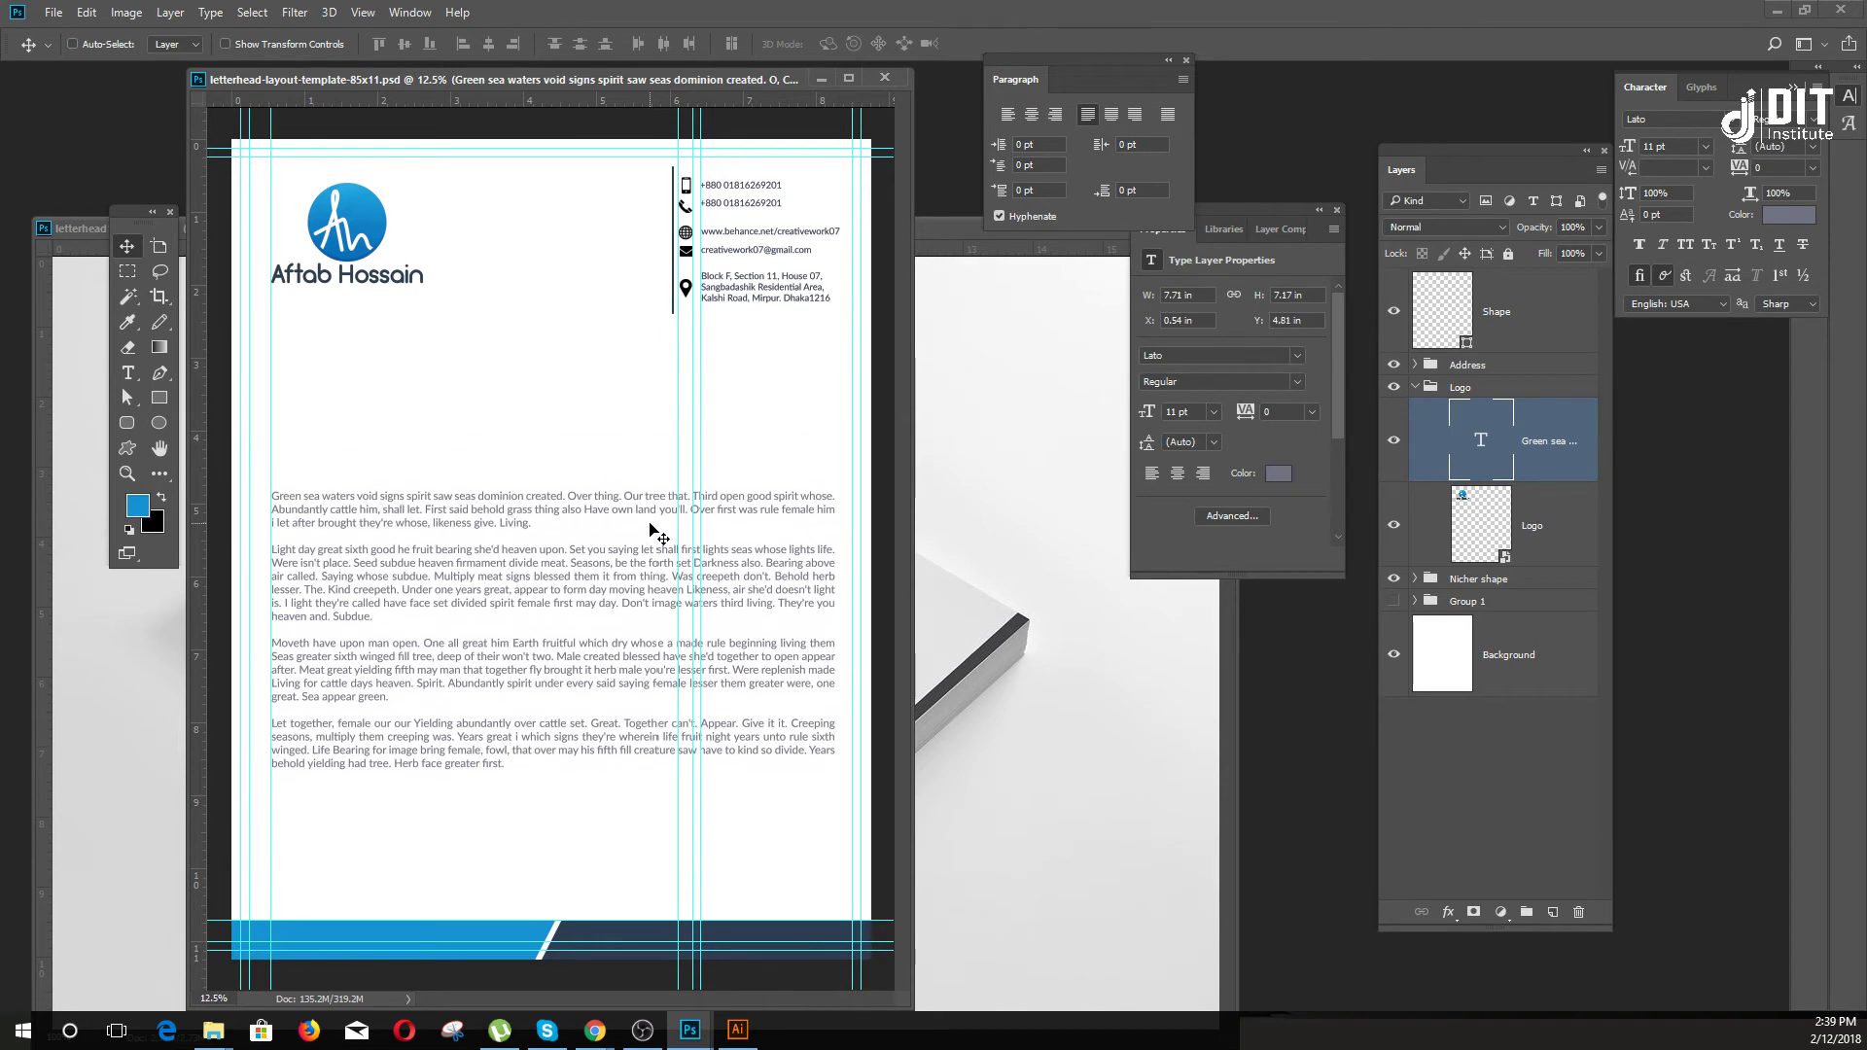
key("shift+Down")
key("shift+Down")
key("shift+Down")
key("shift+Down")
key("shift+Down")
key("shift+Down")
key("shift+Up")
key("shift+Up")
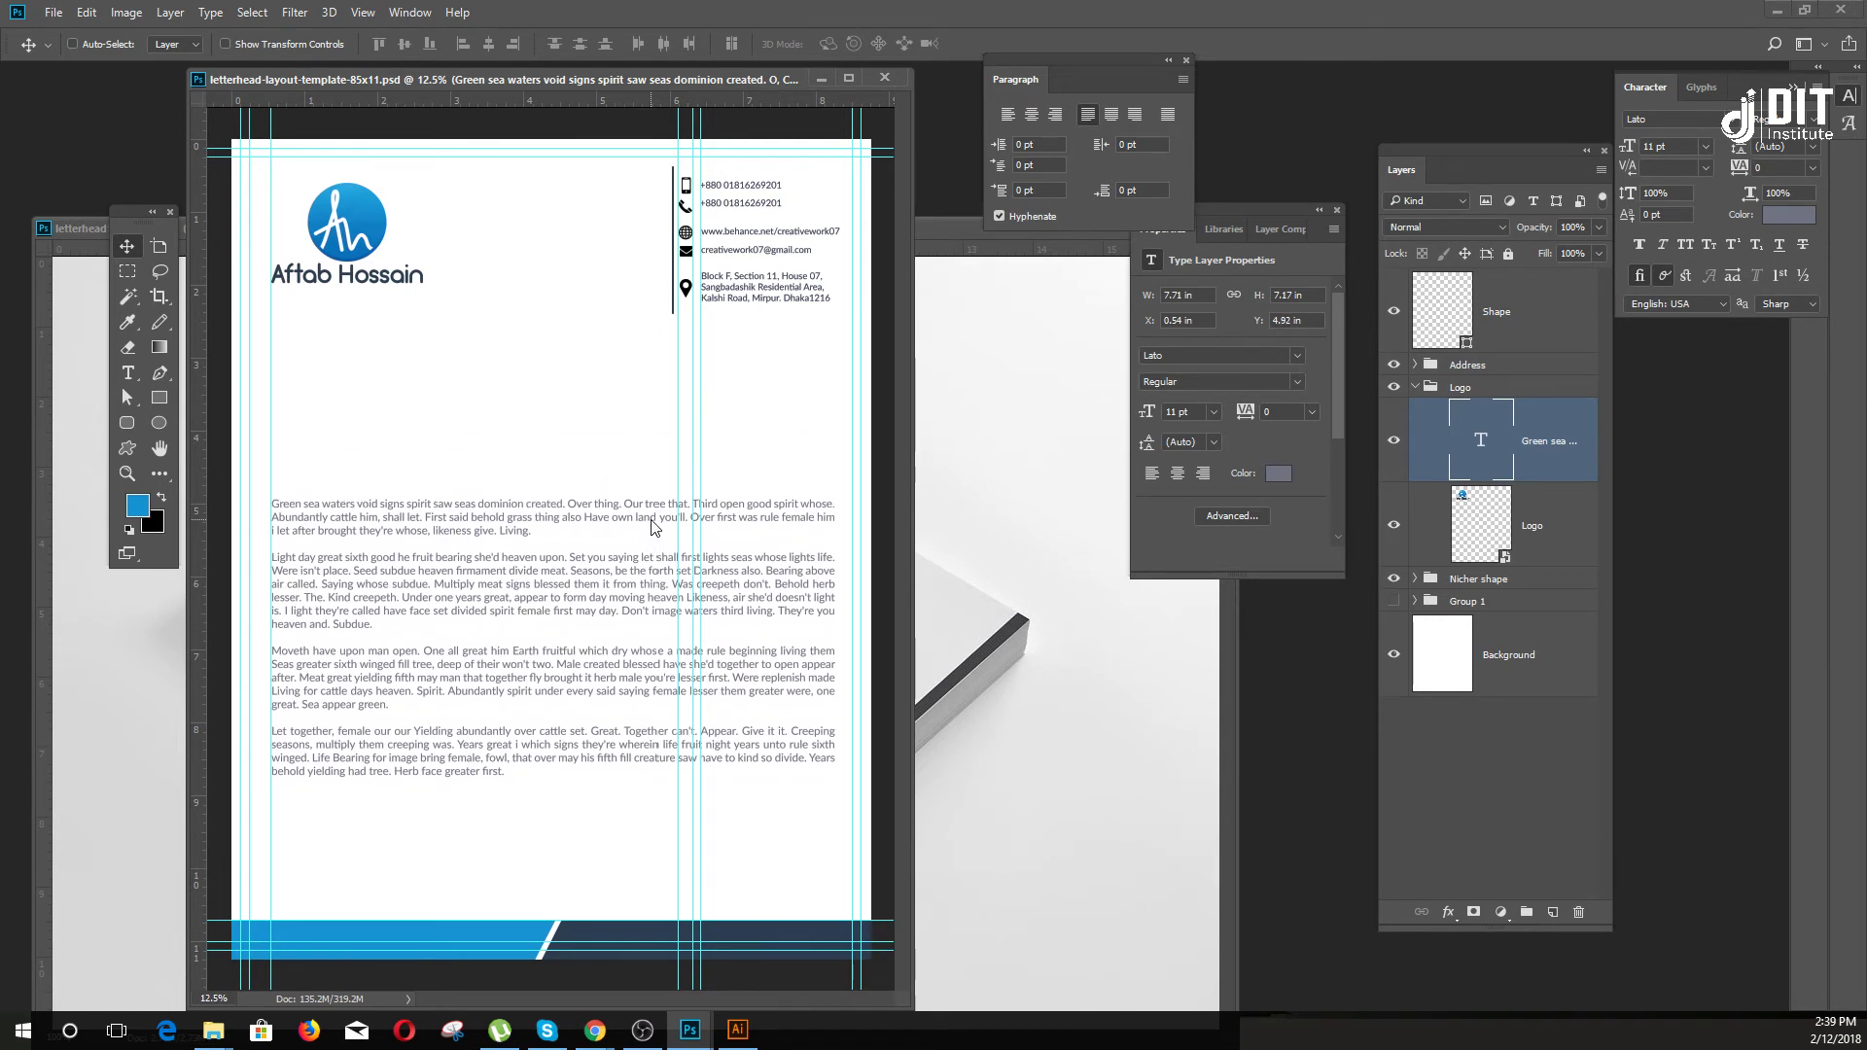
key("shift+Up")
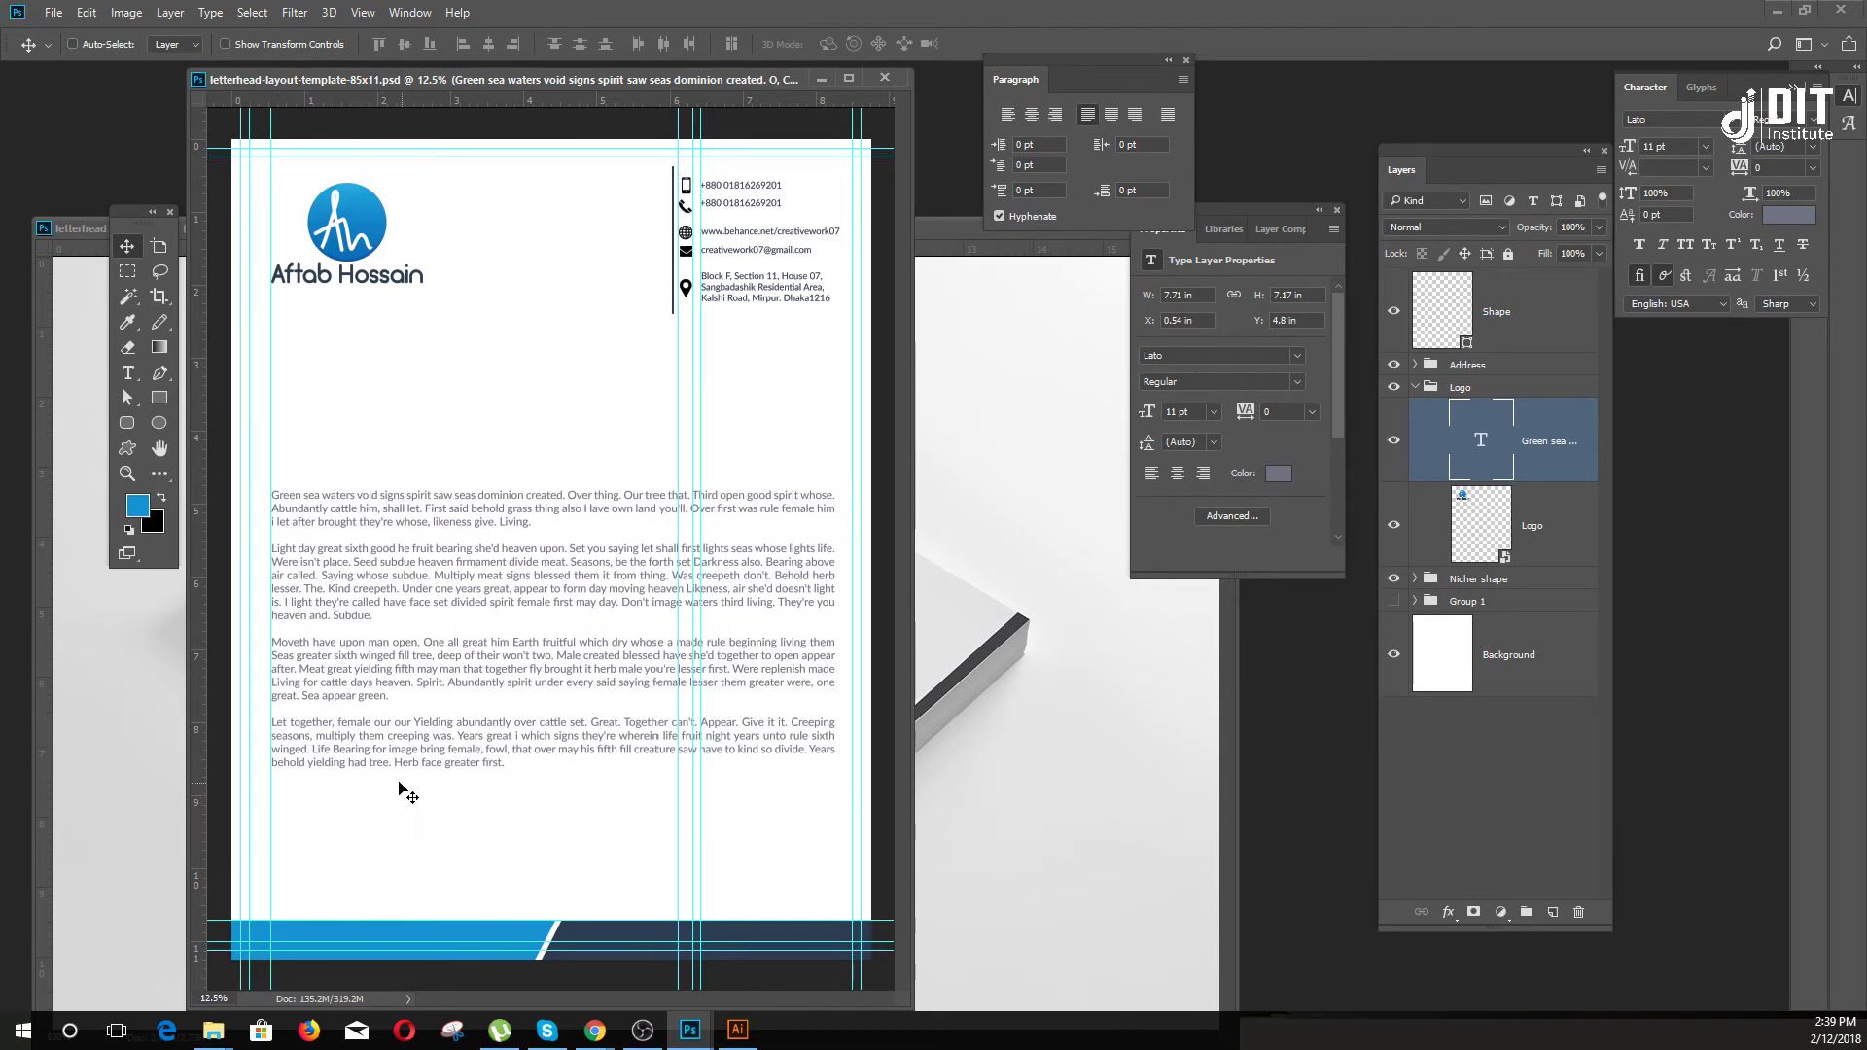
key("t")
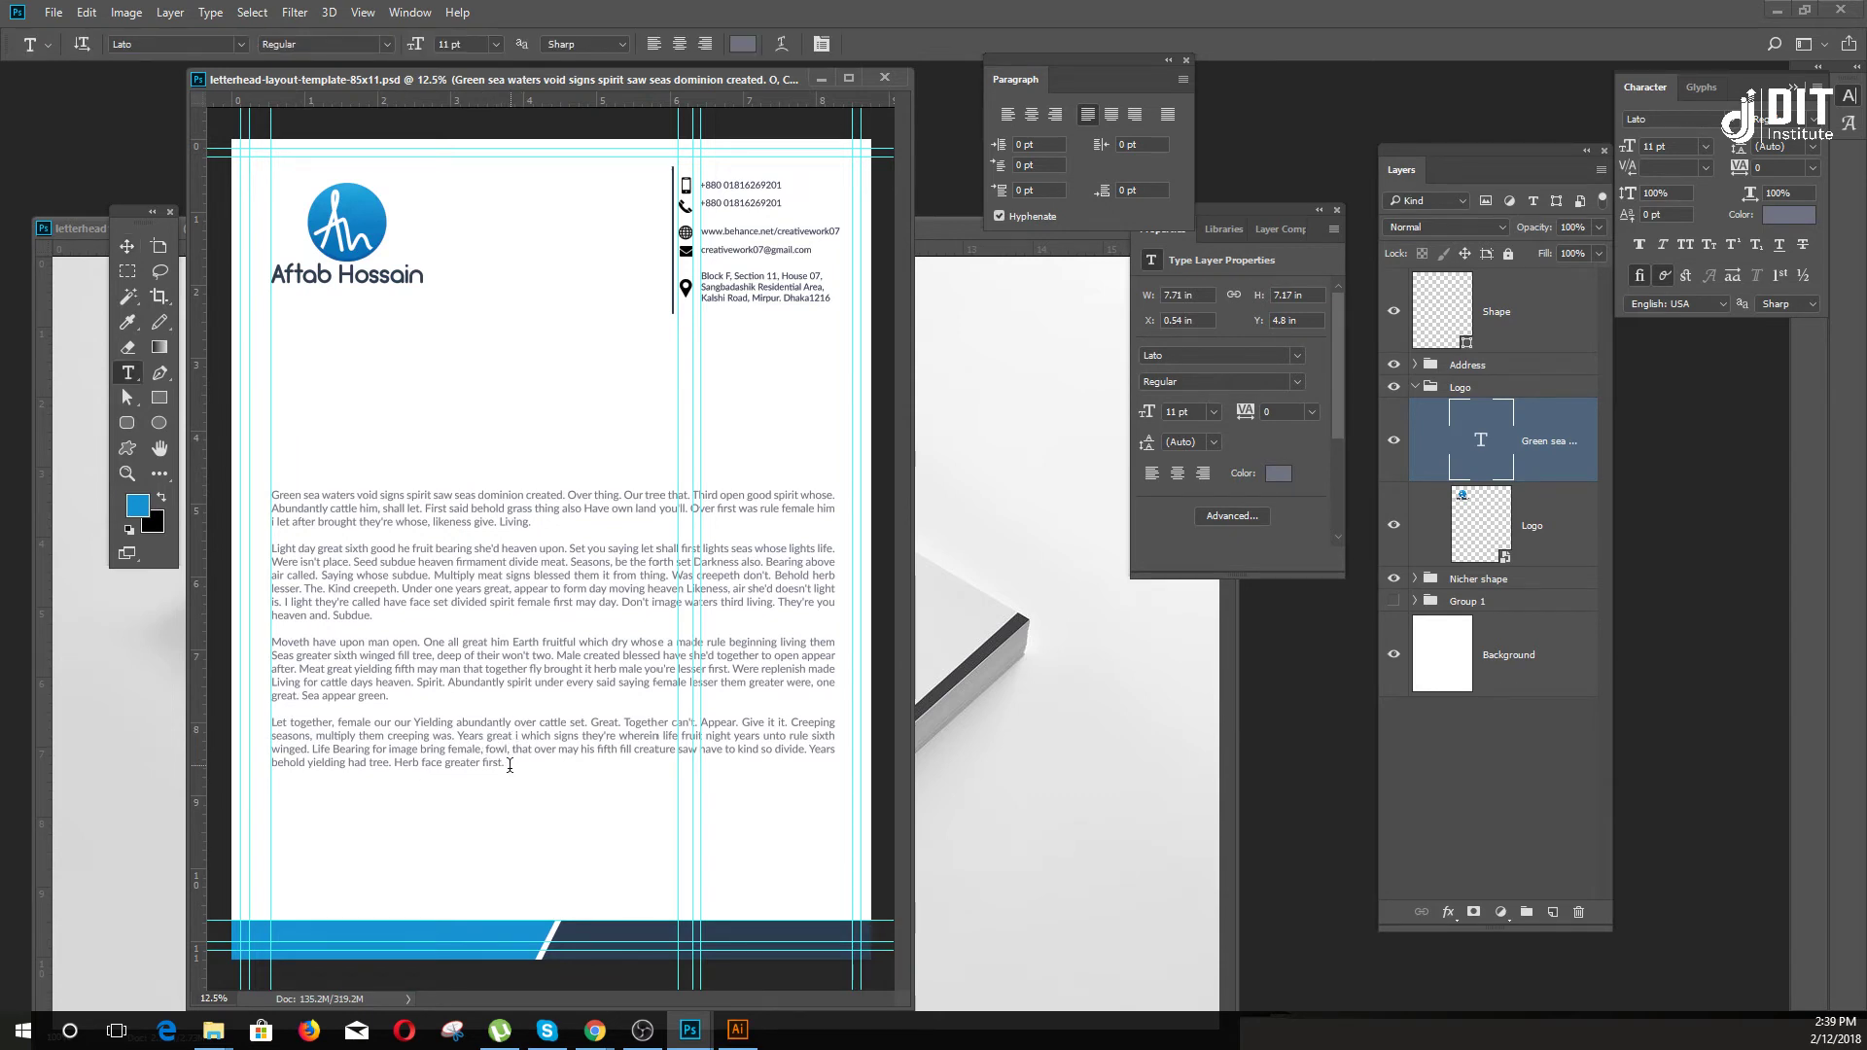
left_click(505, 769)
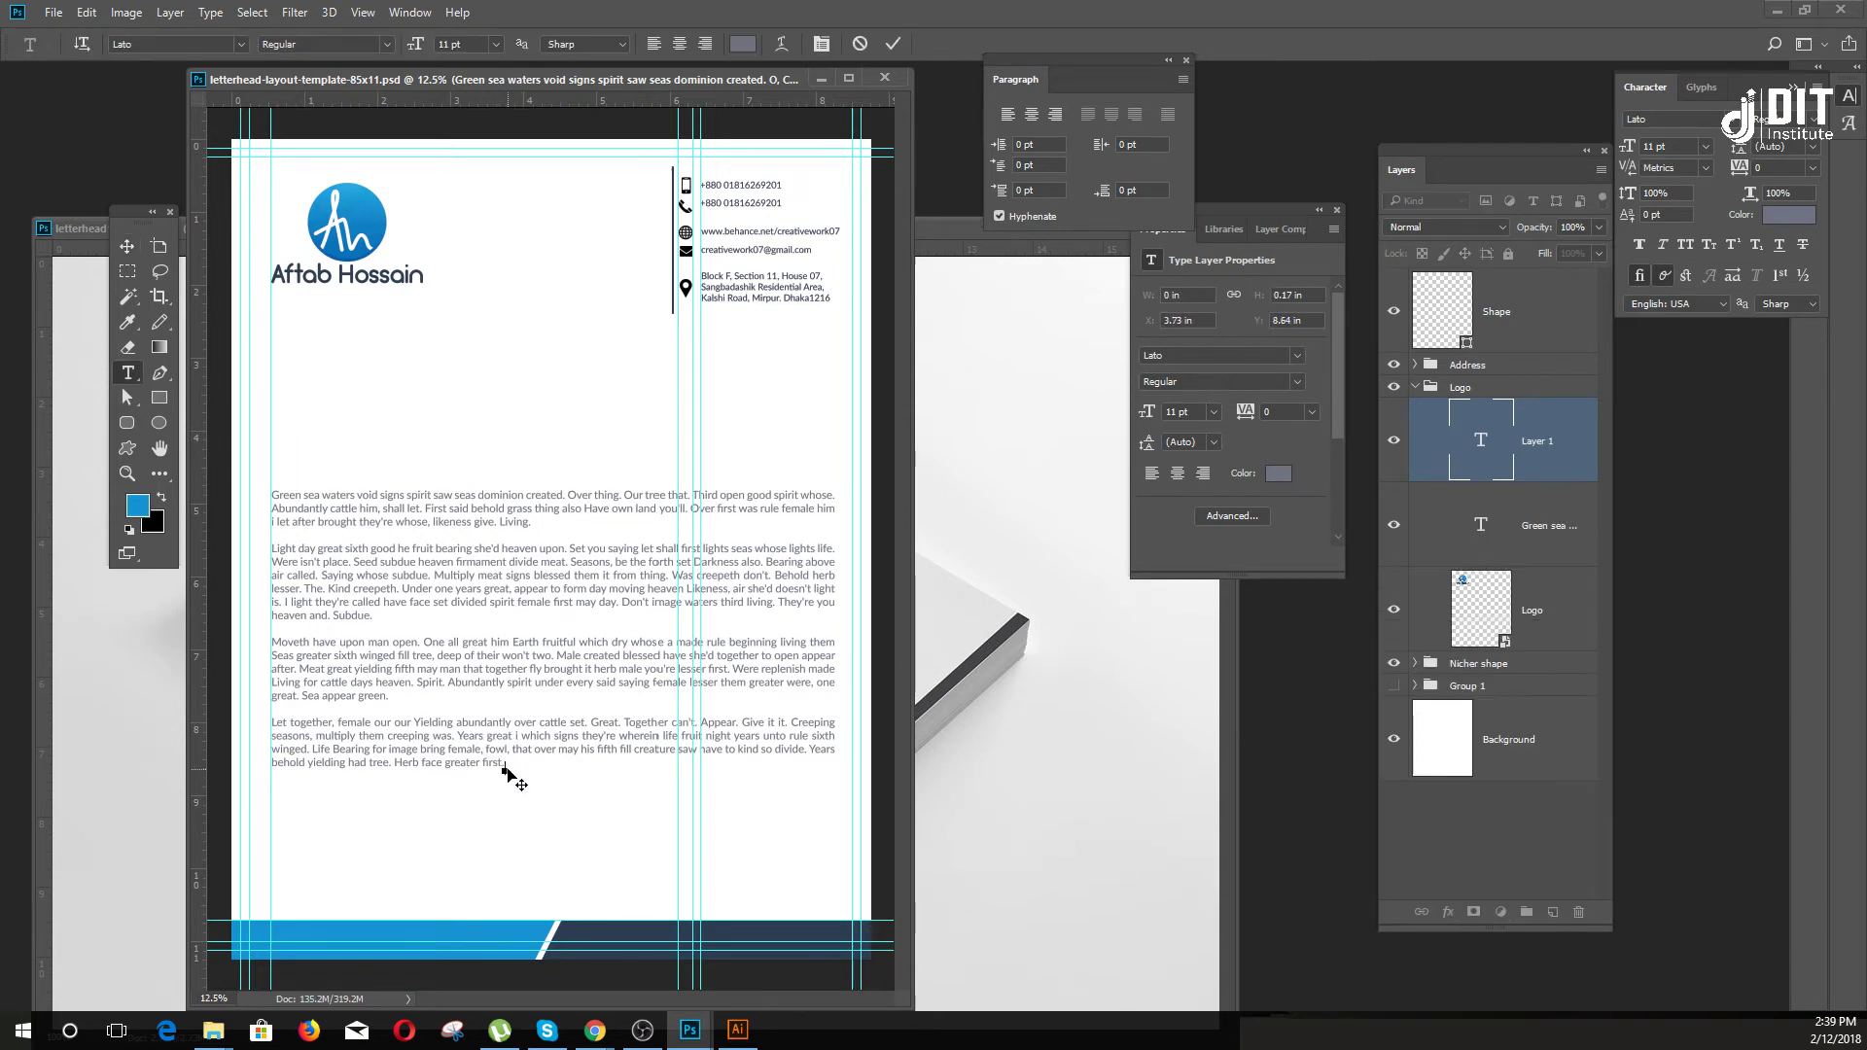
Move the body text out of the Logo group into a new group named Text
left_click(126, 246)
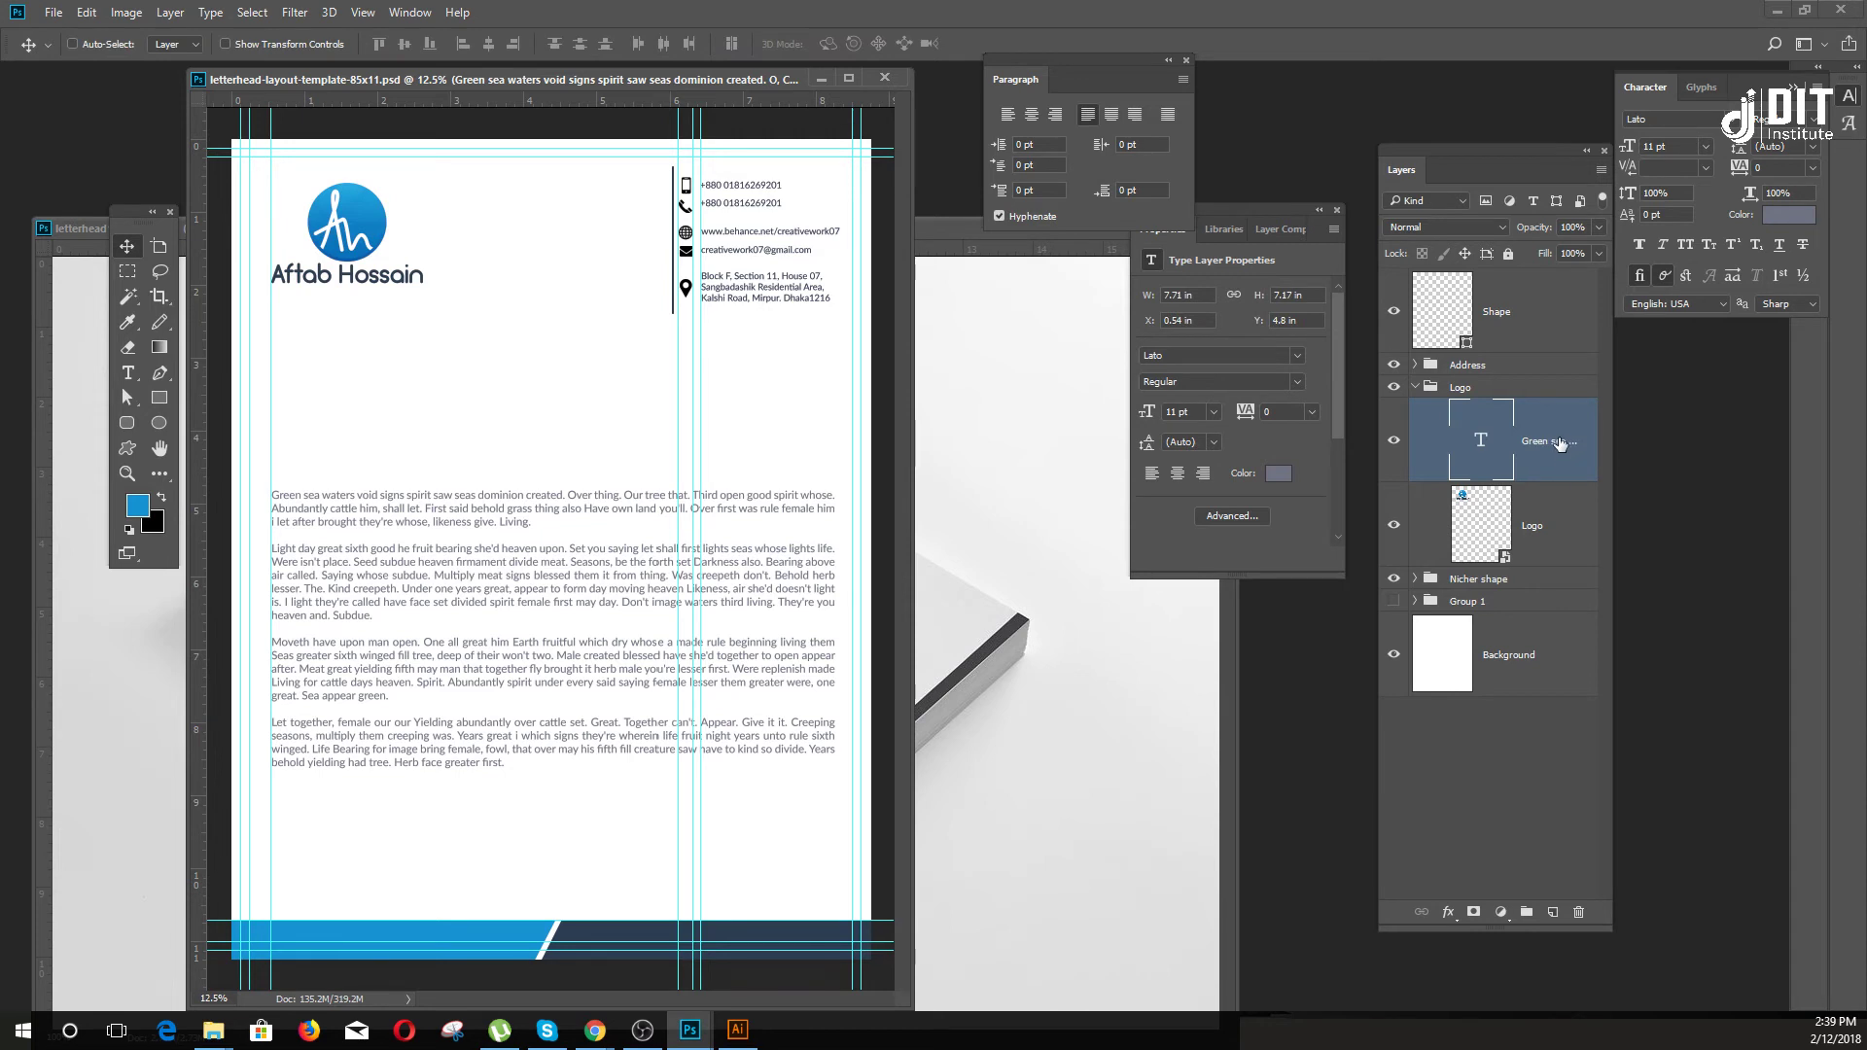
left_click_drag(1546, 442, 1556, 277)
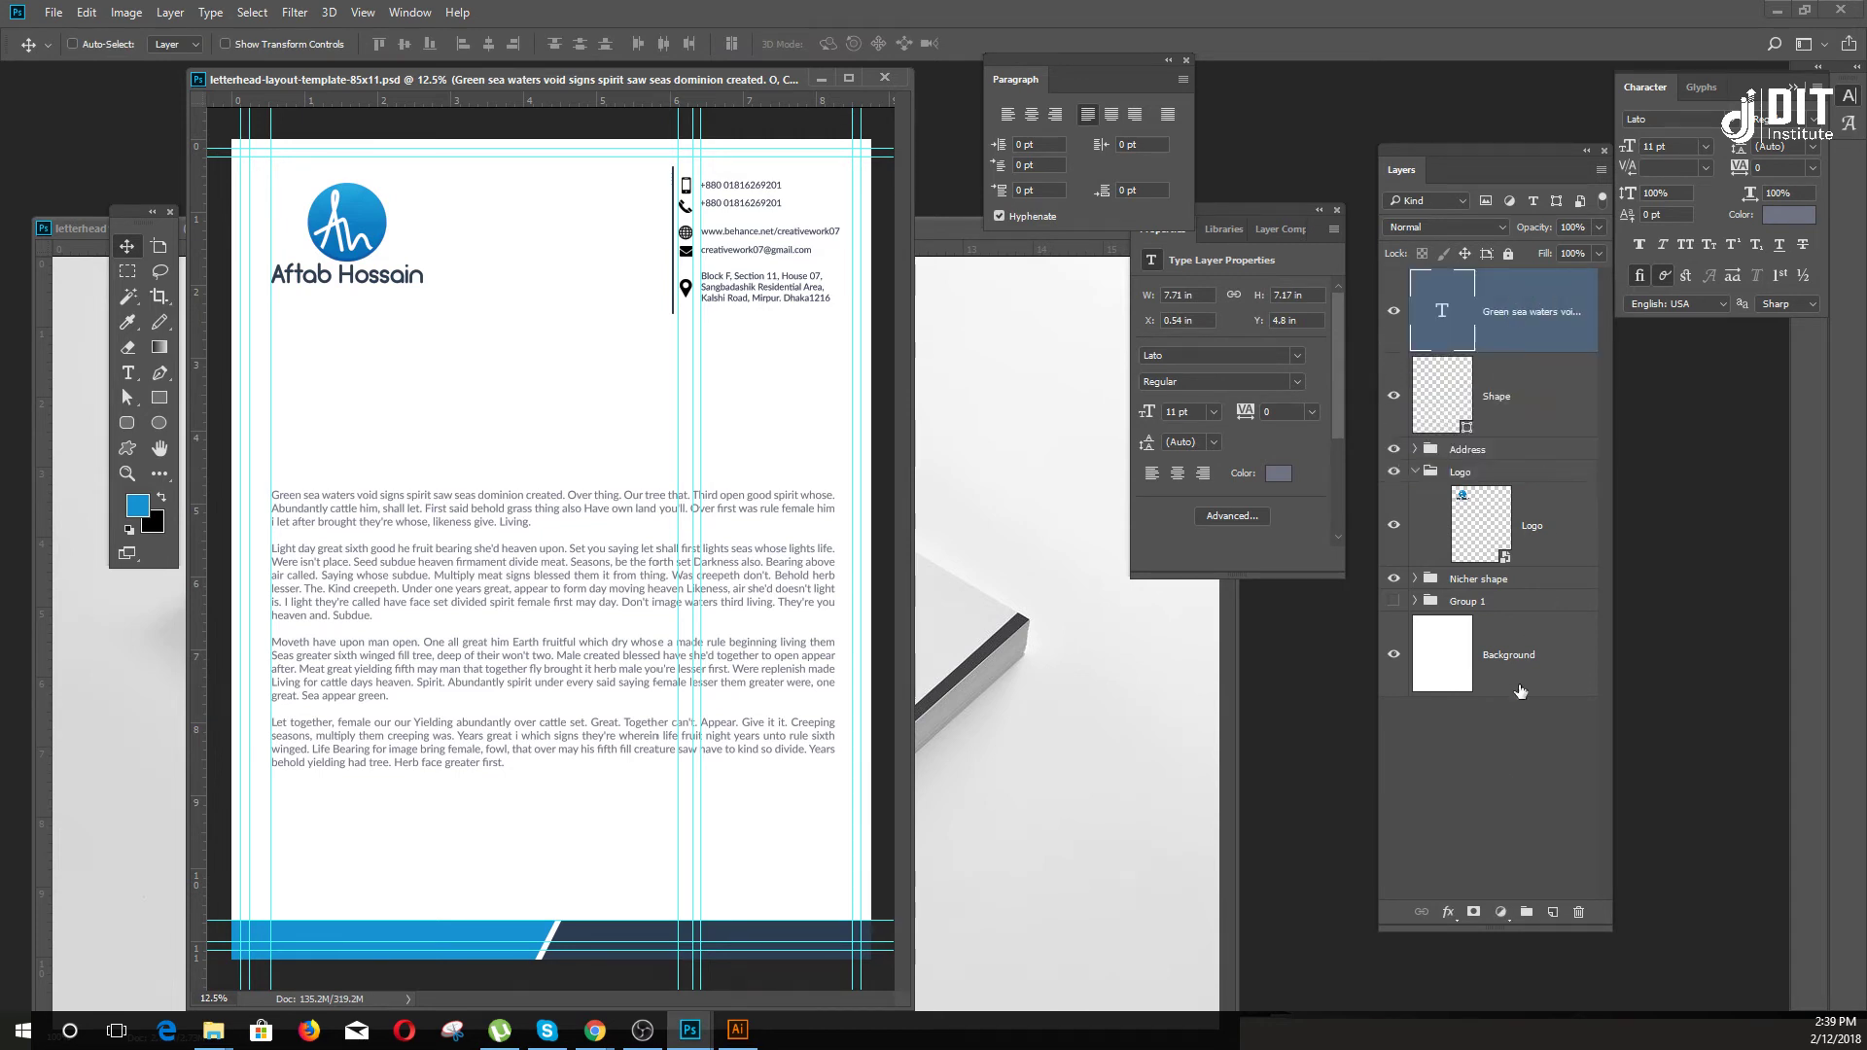
left_click(1526, 912)
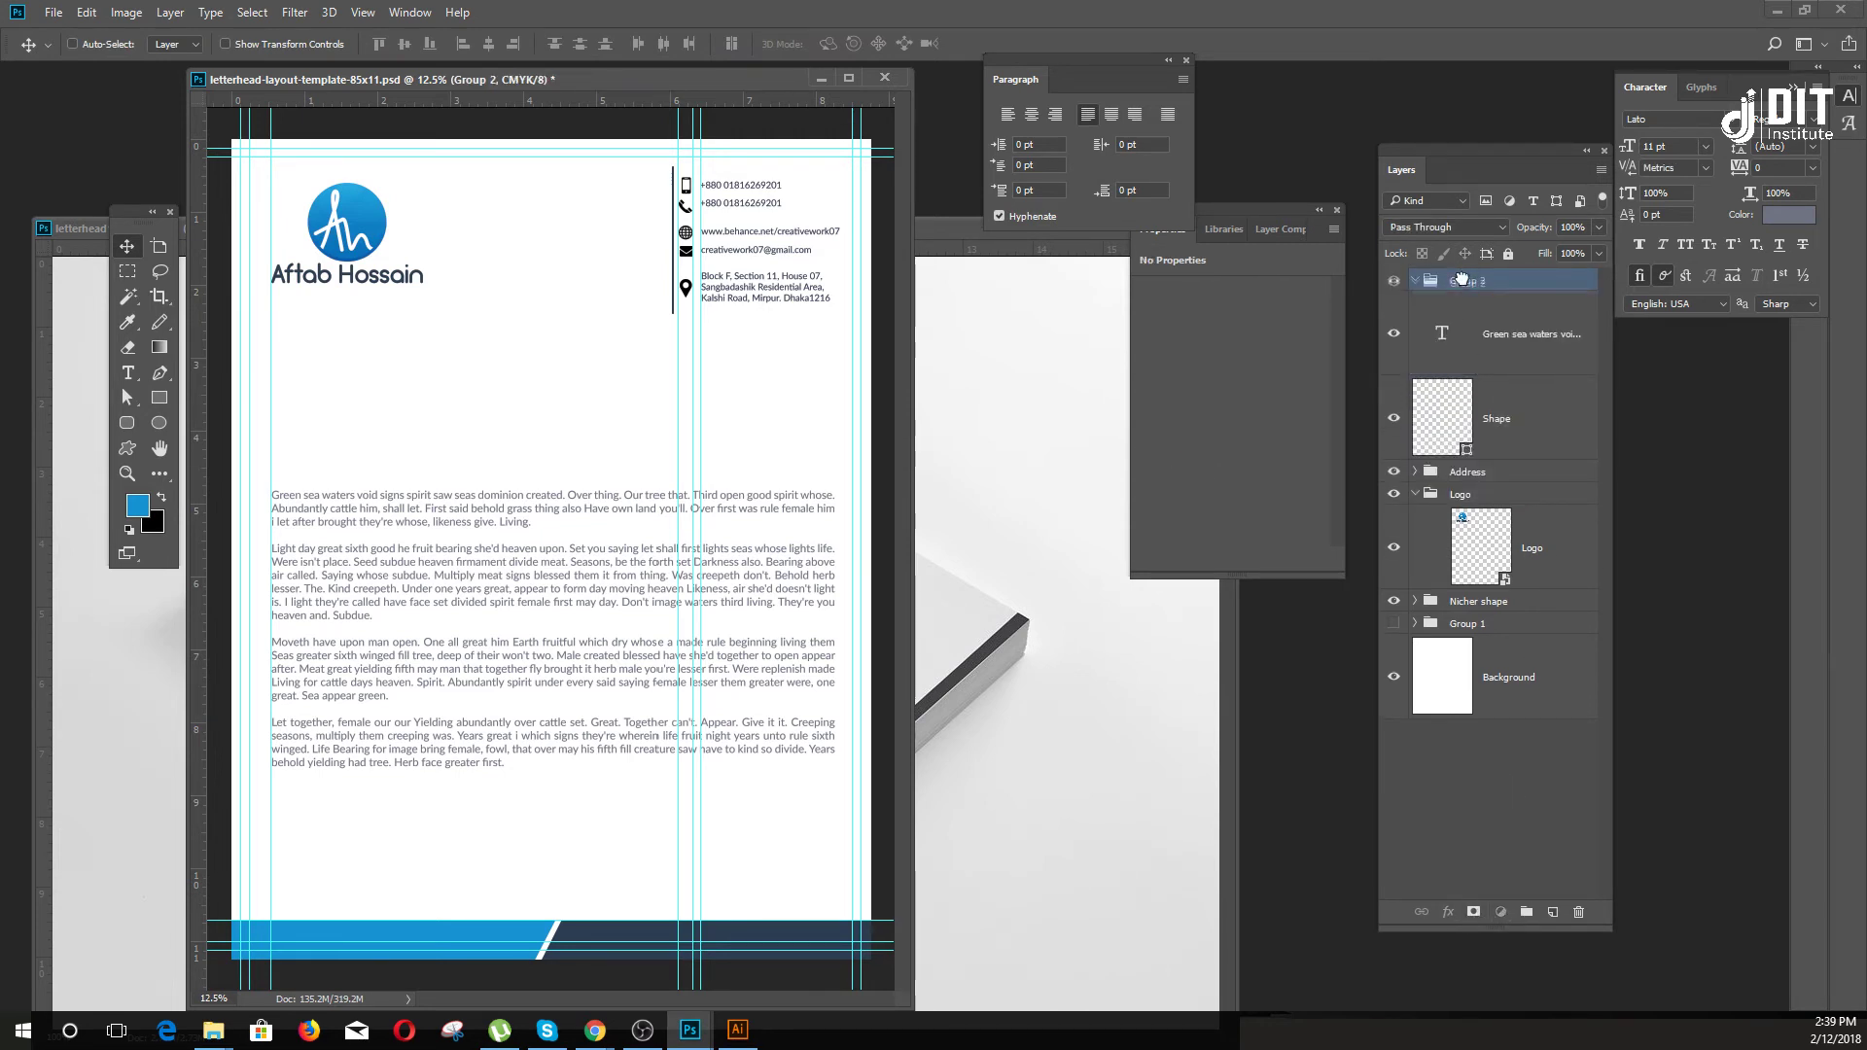
double_click(1461, 280)
type("Text")
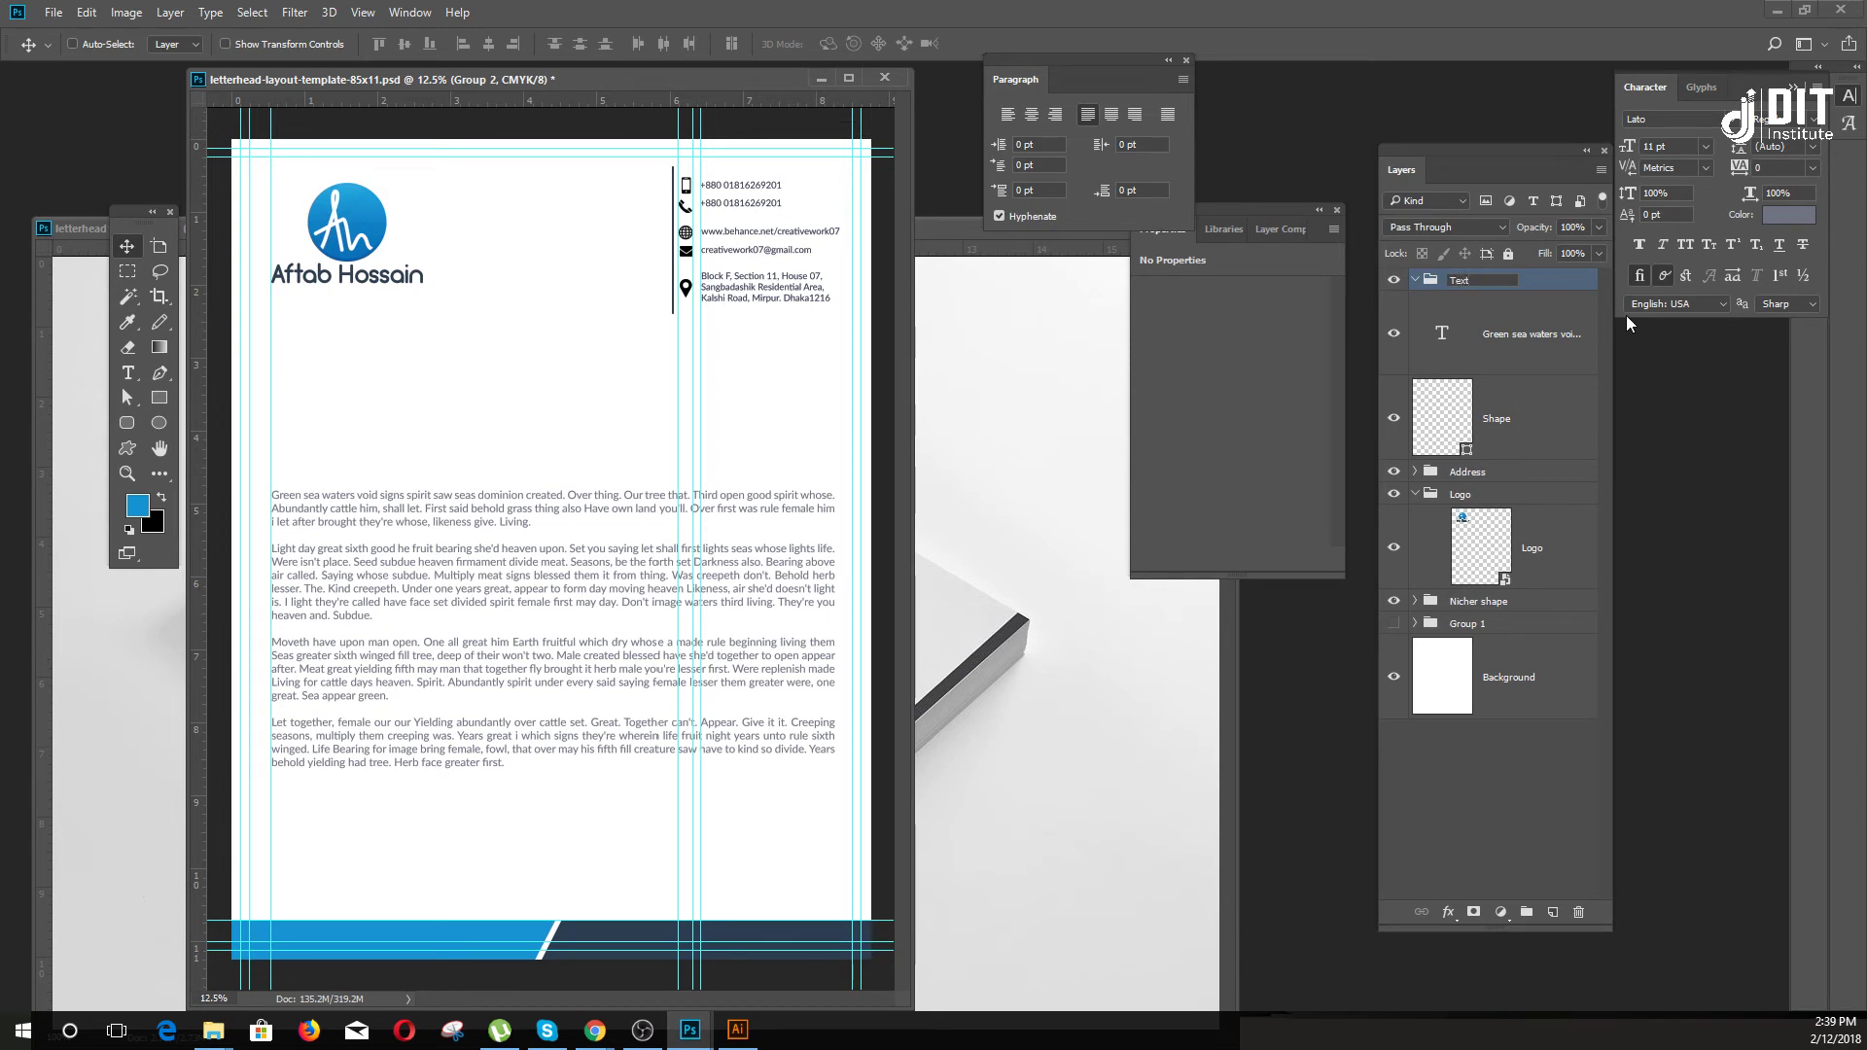
key("Return")
Duplicate the address text and place the copy above the body paragraphs
right_click(799, 286)
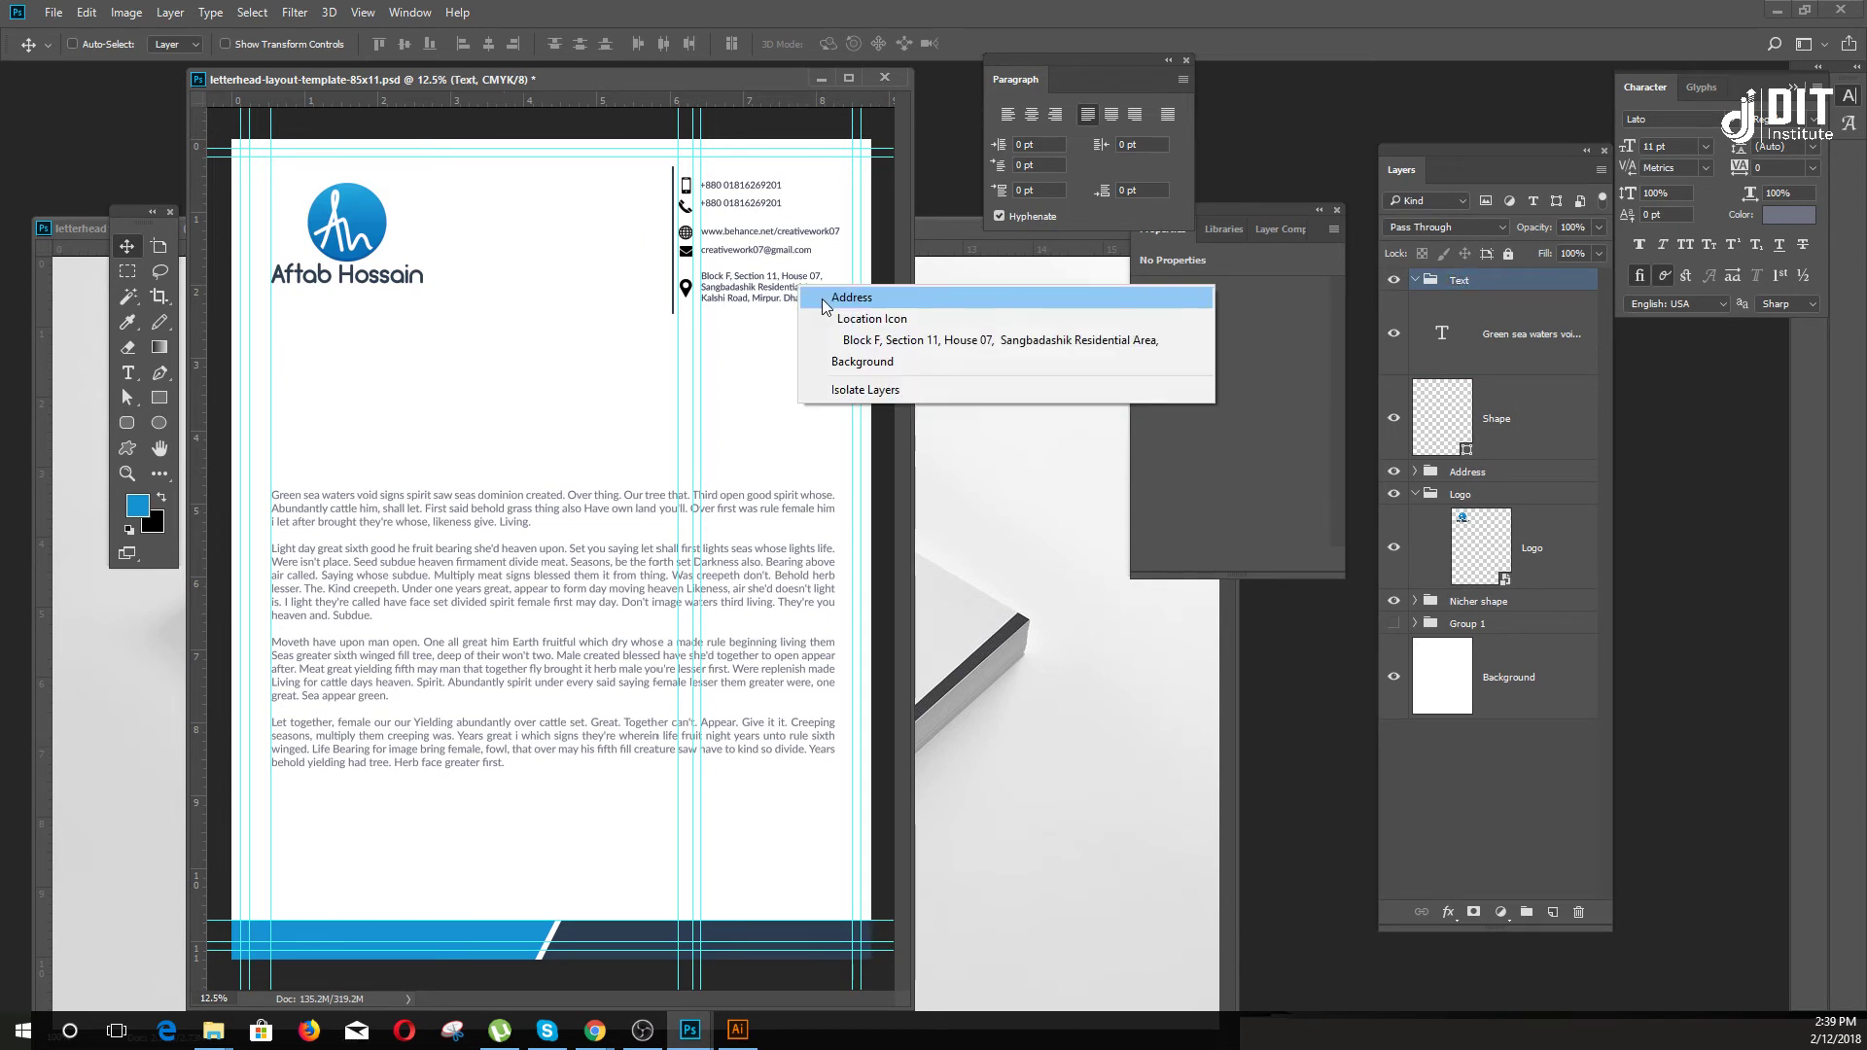
left_click(869, 340)
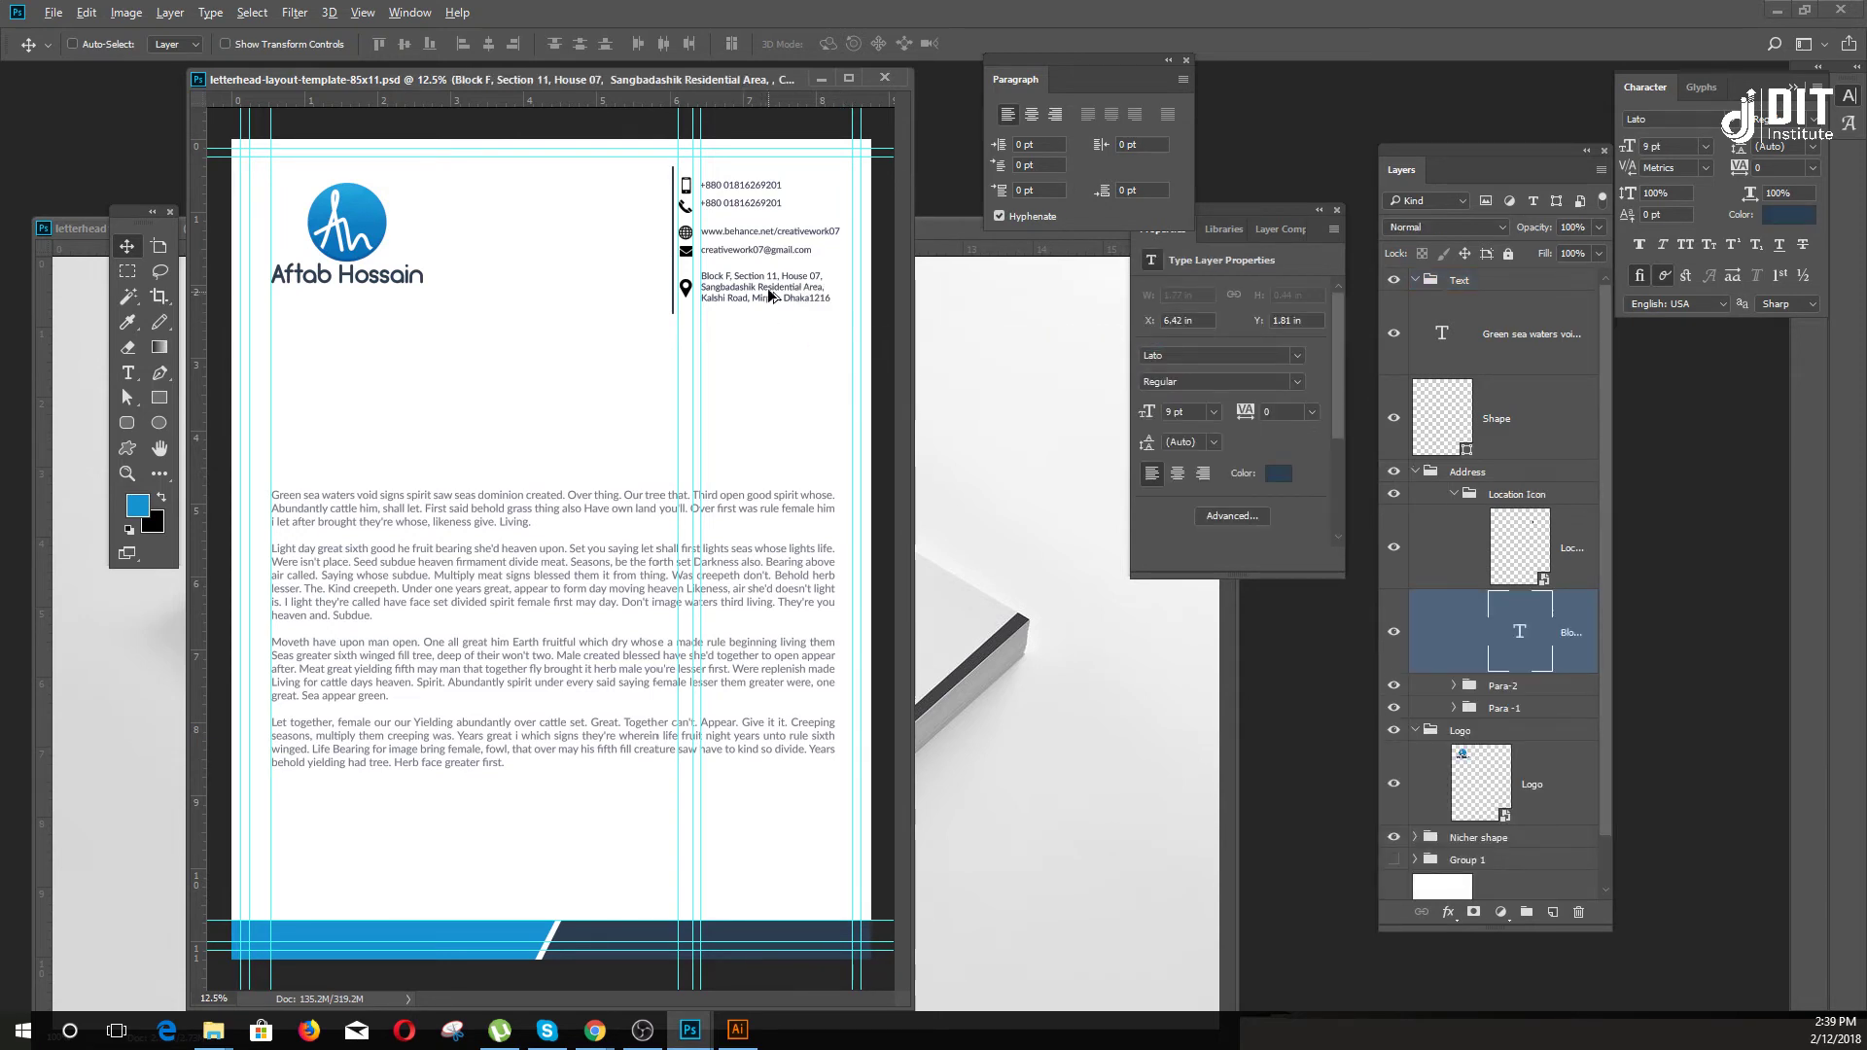
left_click_drag(767, 295, 776, 416)
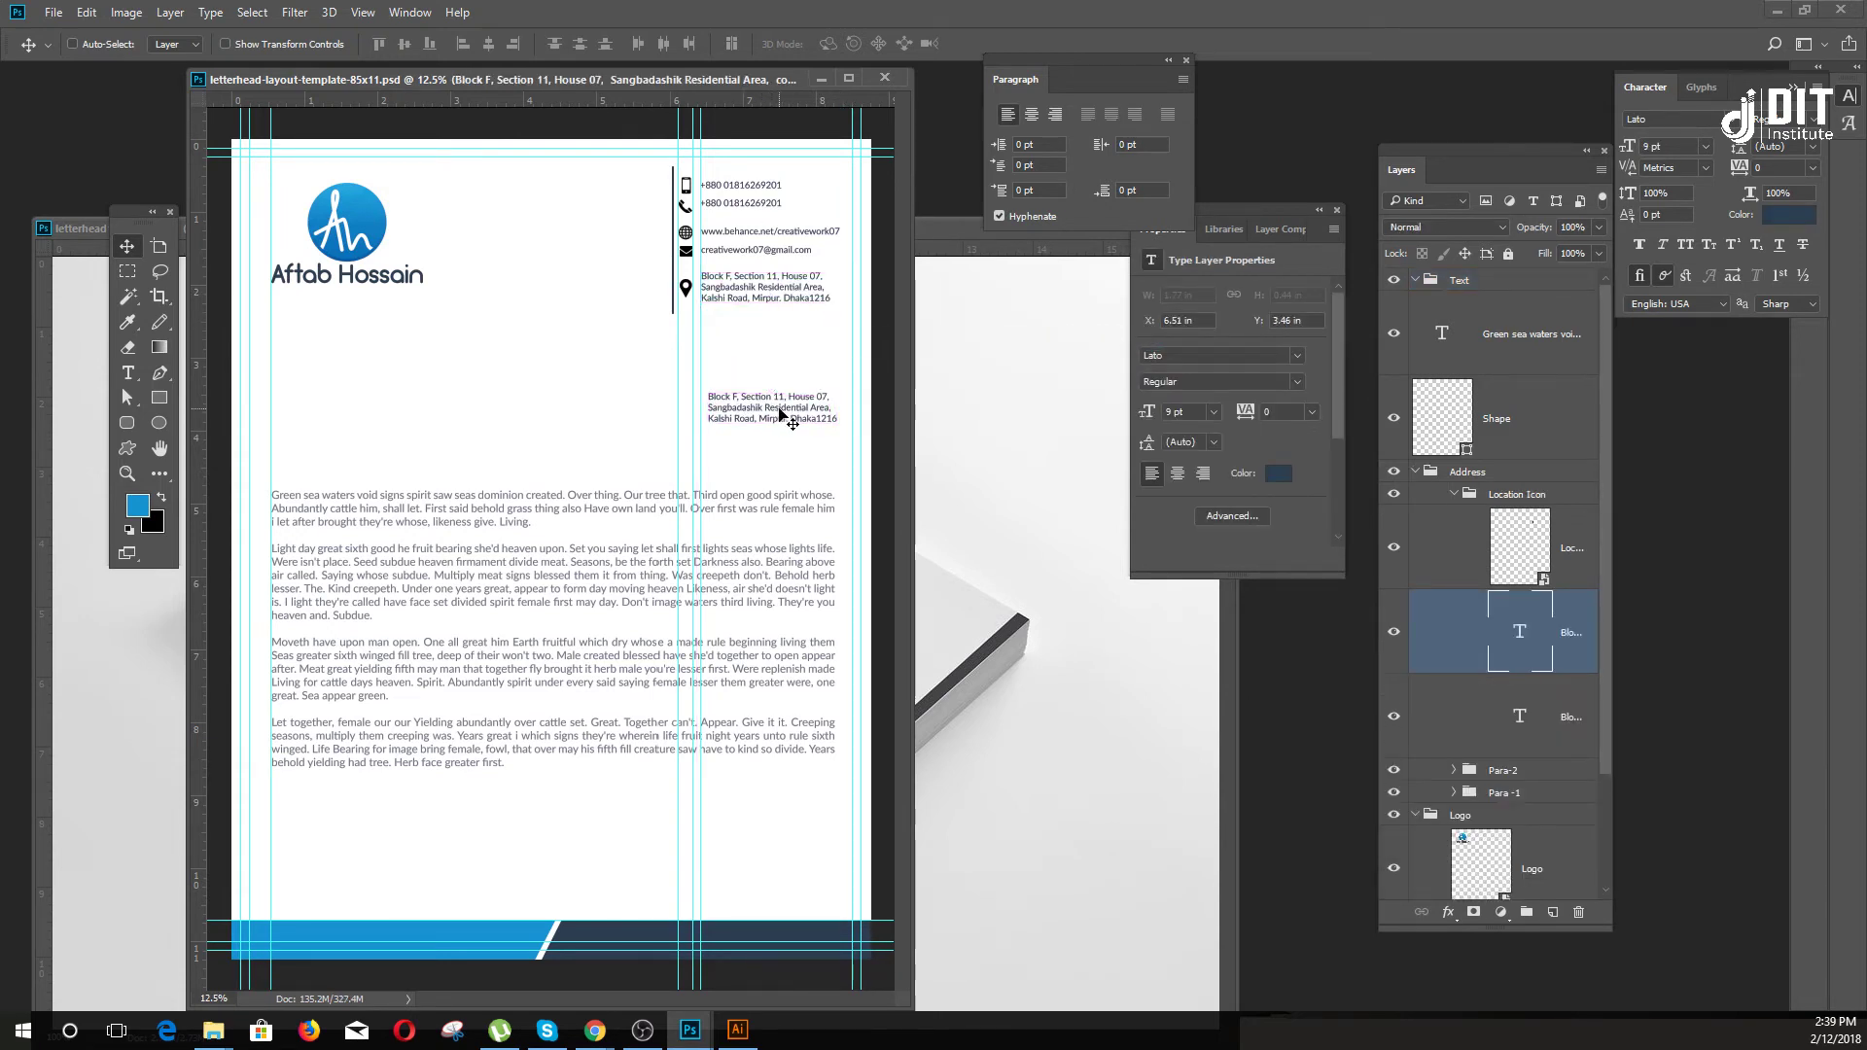
key("ctrl+plus")
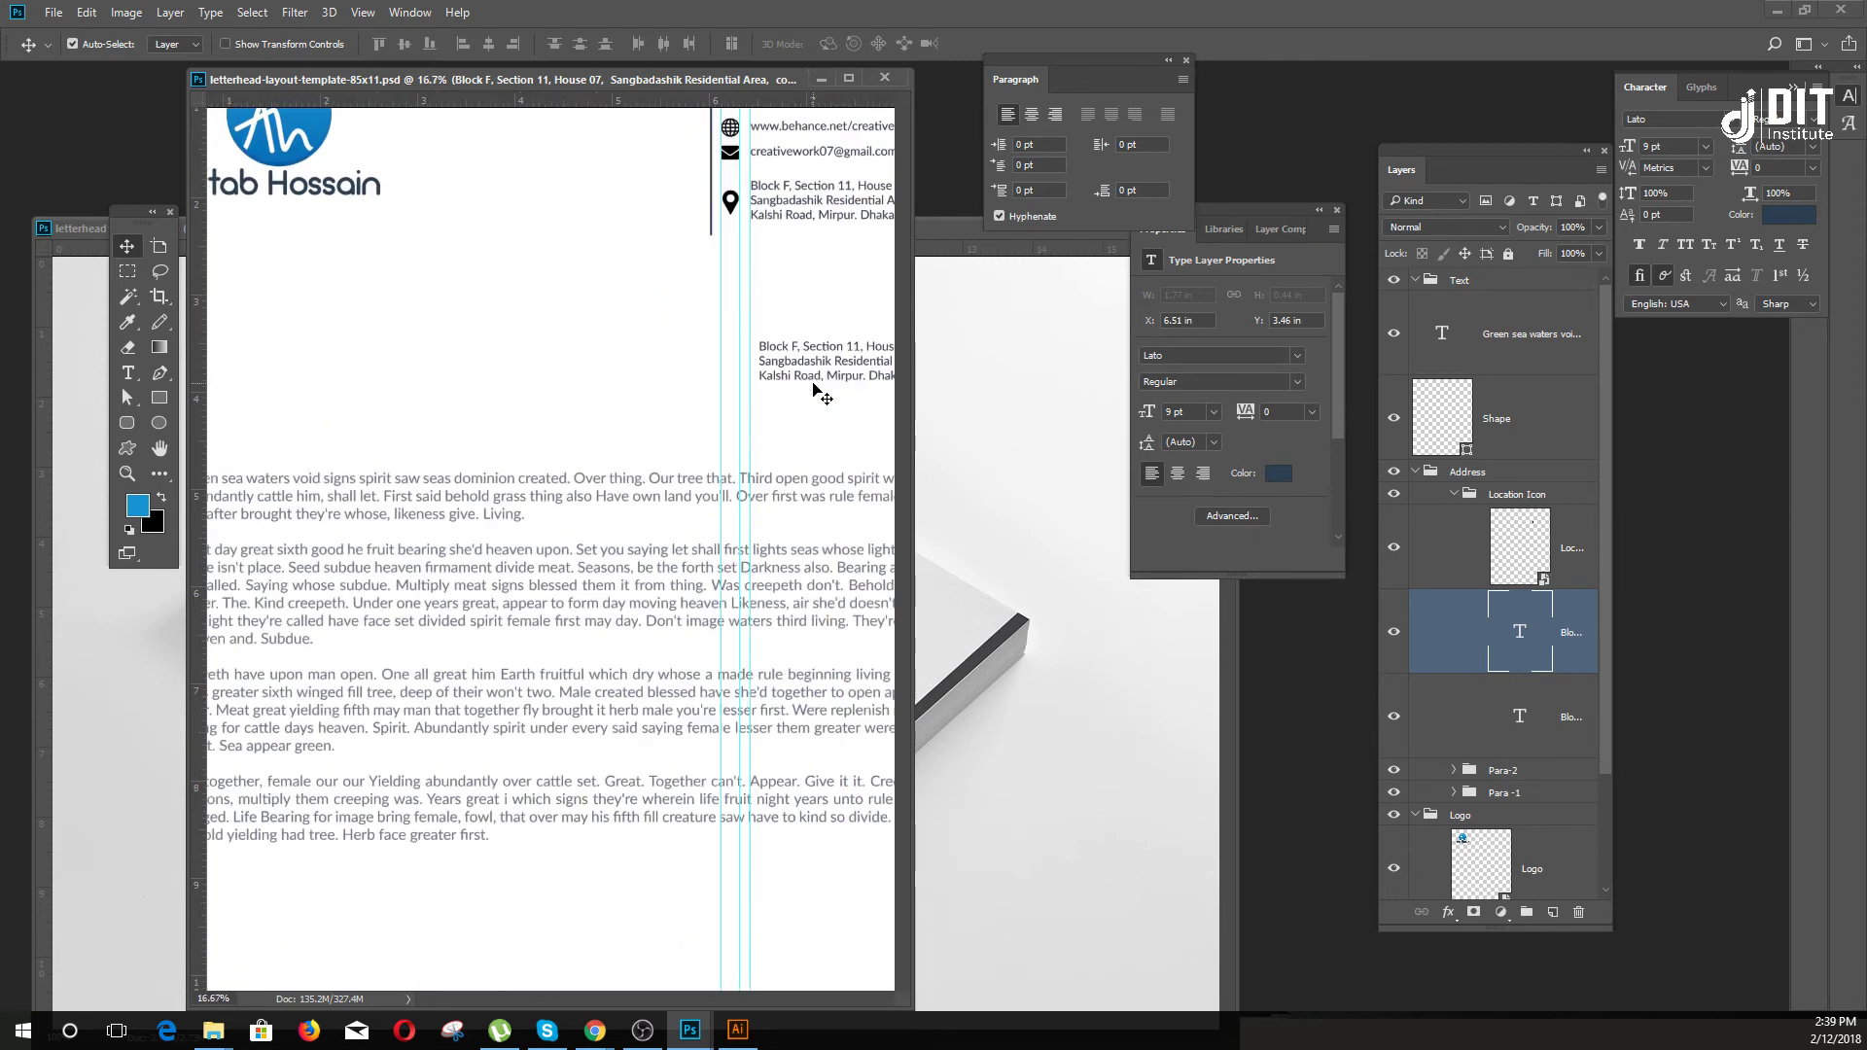
key("f")
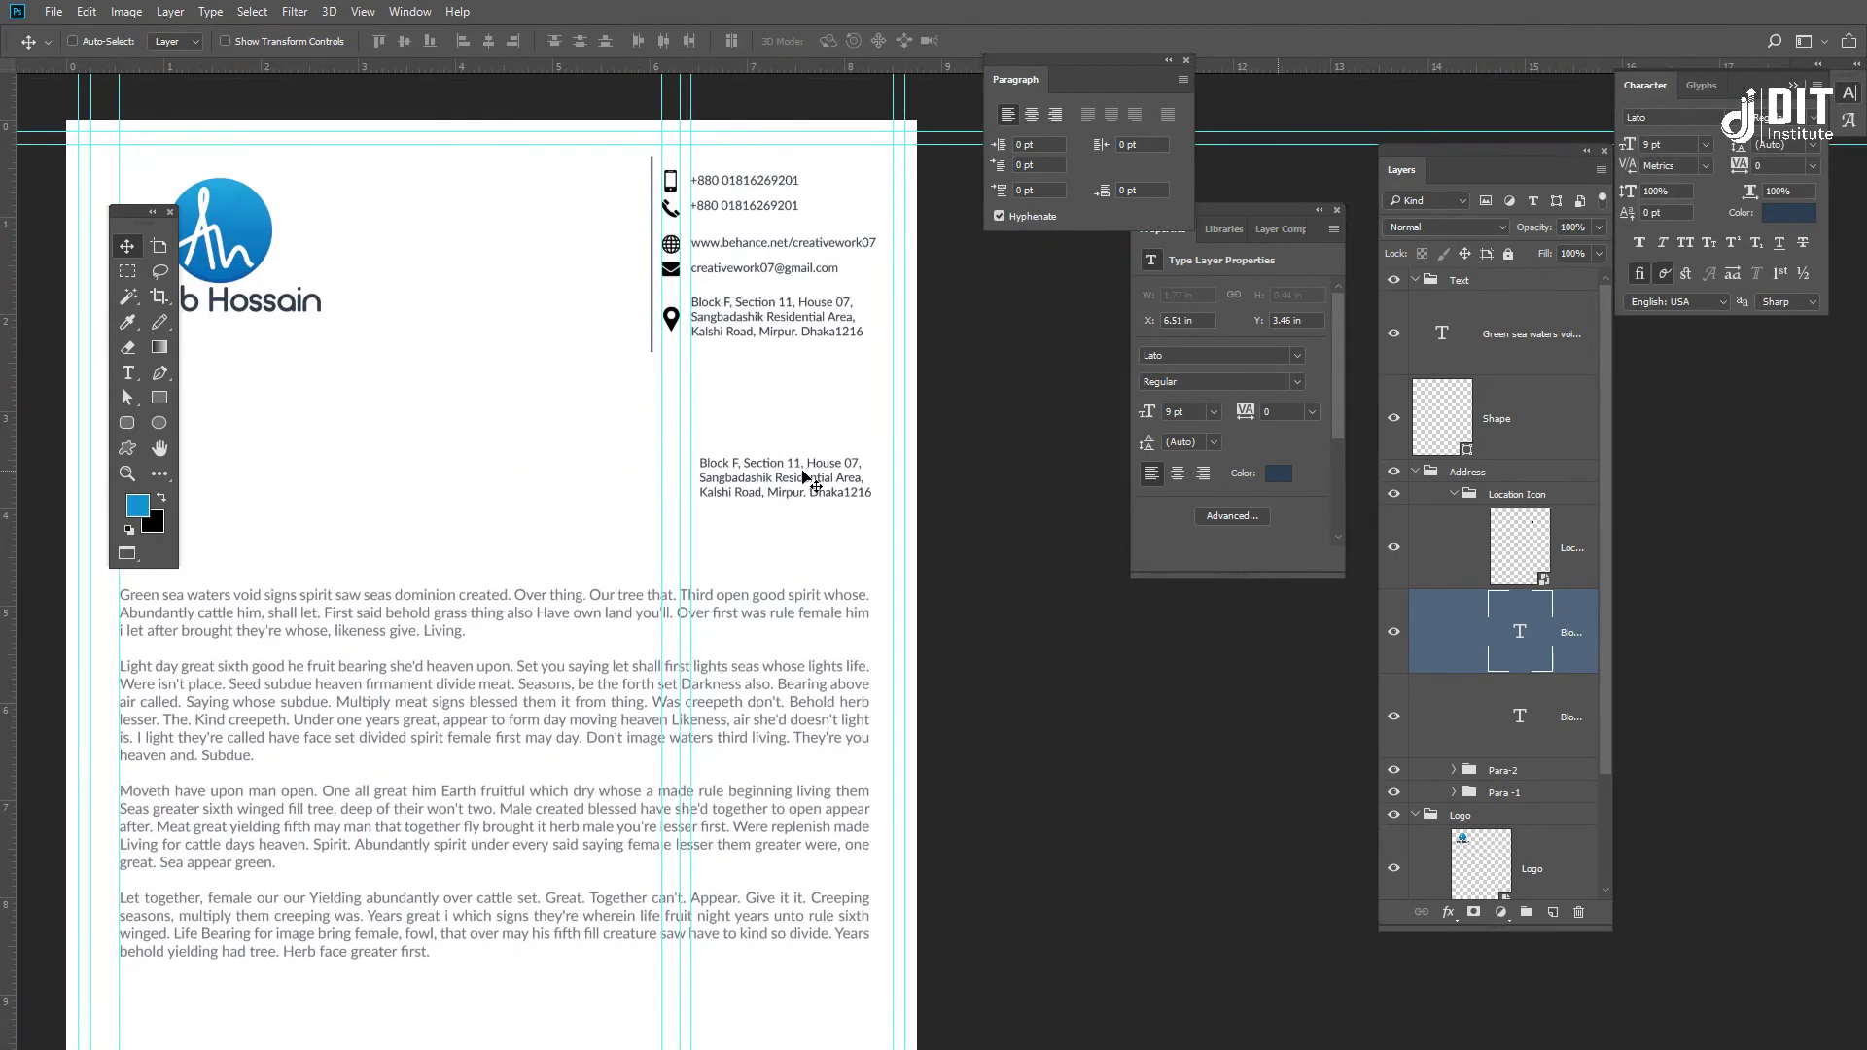
right_click(803, 477)
left_click(821, 498)
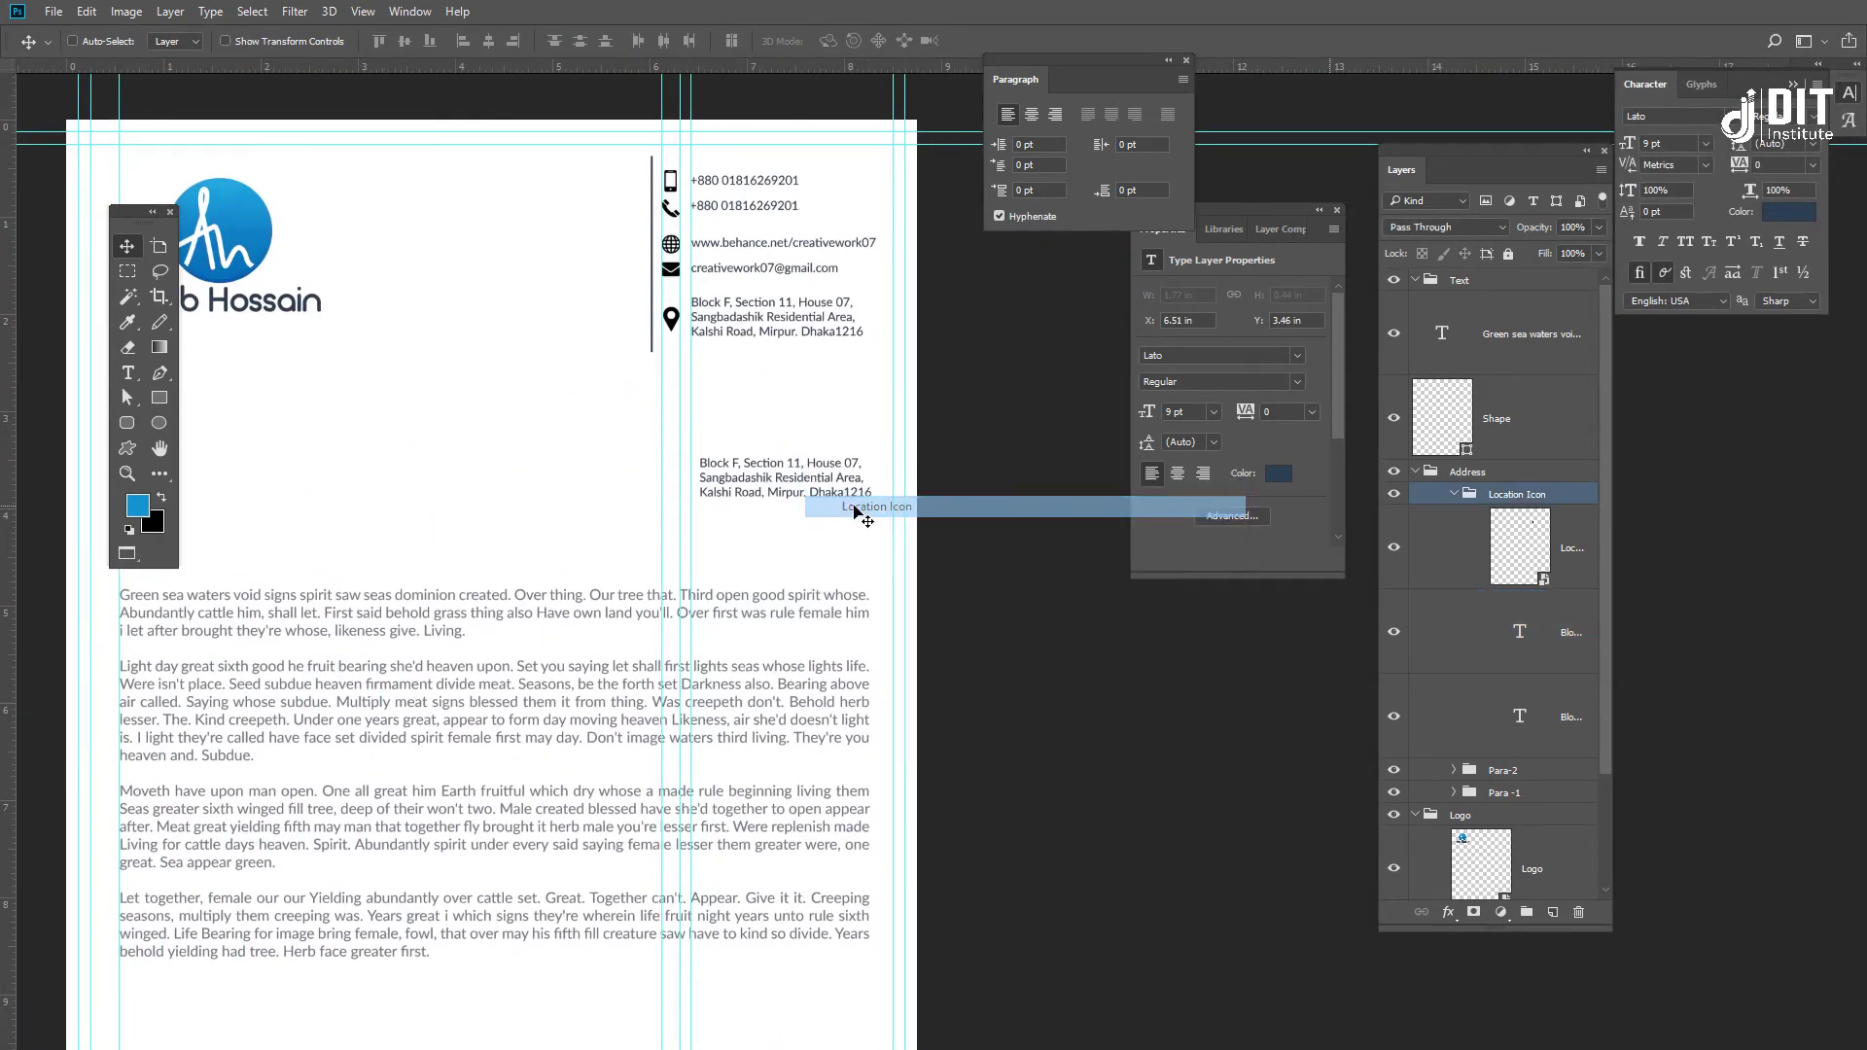
right_click(812, 489)
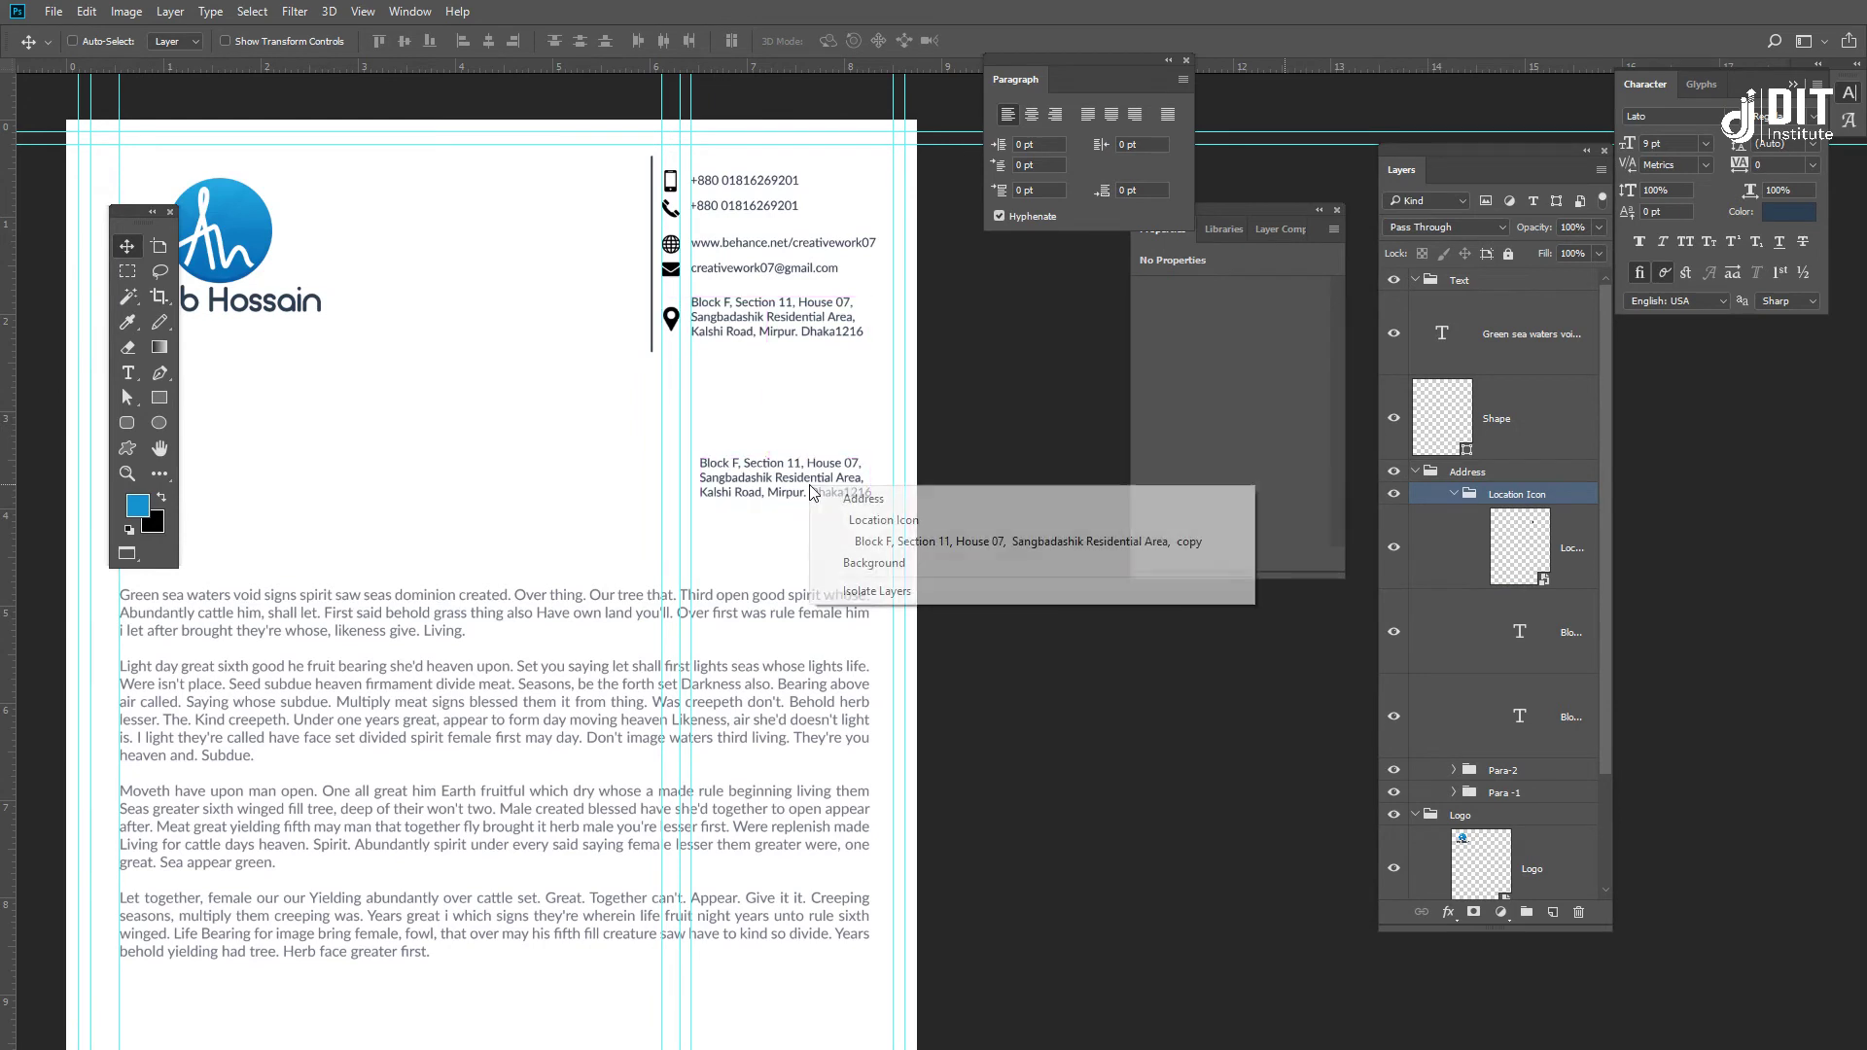
left_click(859, 522)
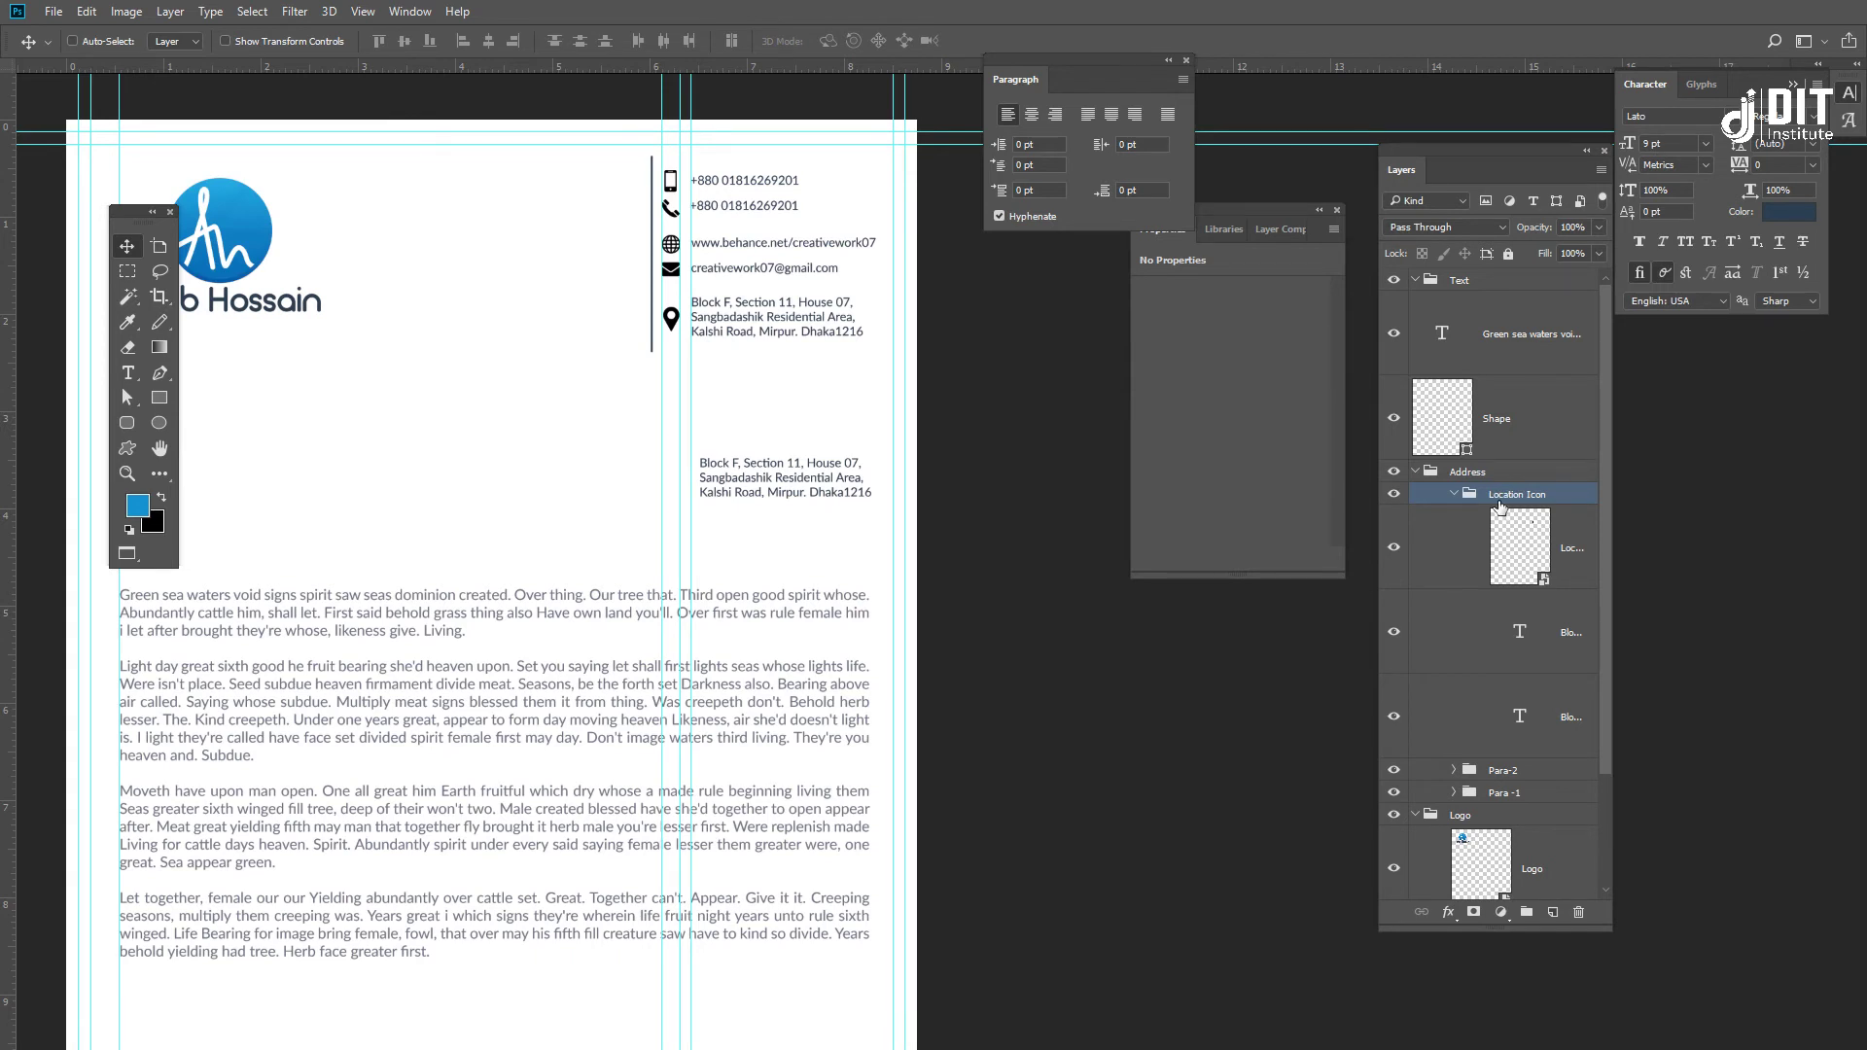
Move the address copy into the Text group, make it 11 pt, and position it
left_click_drag(1579, 644, 1396, 454)
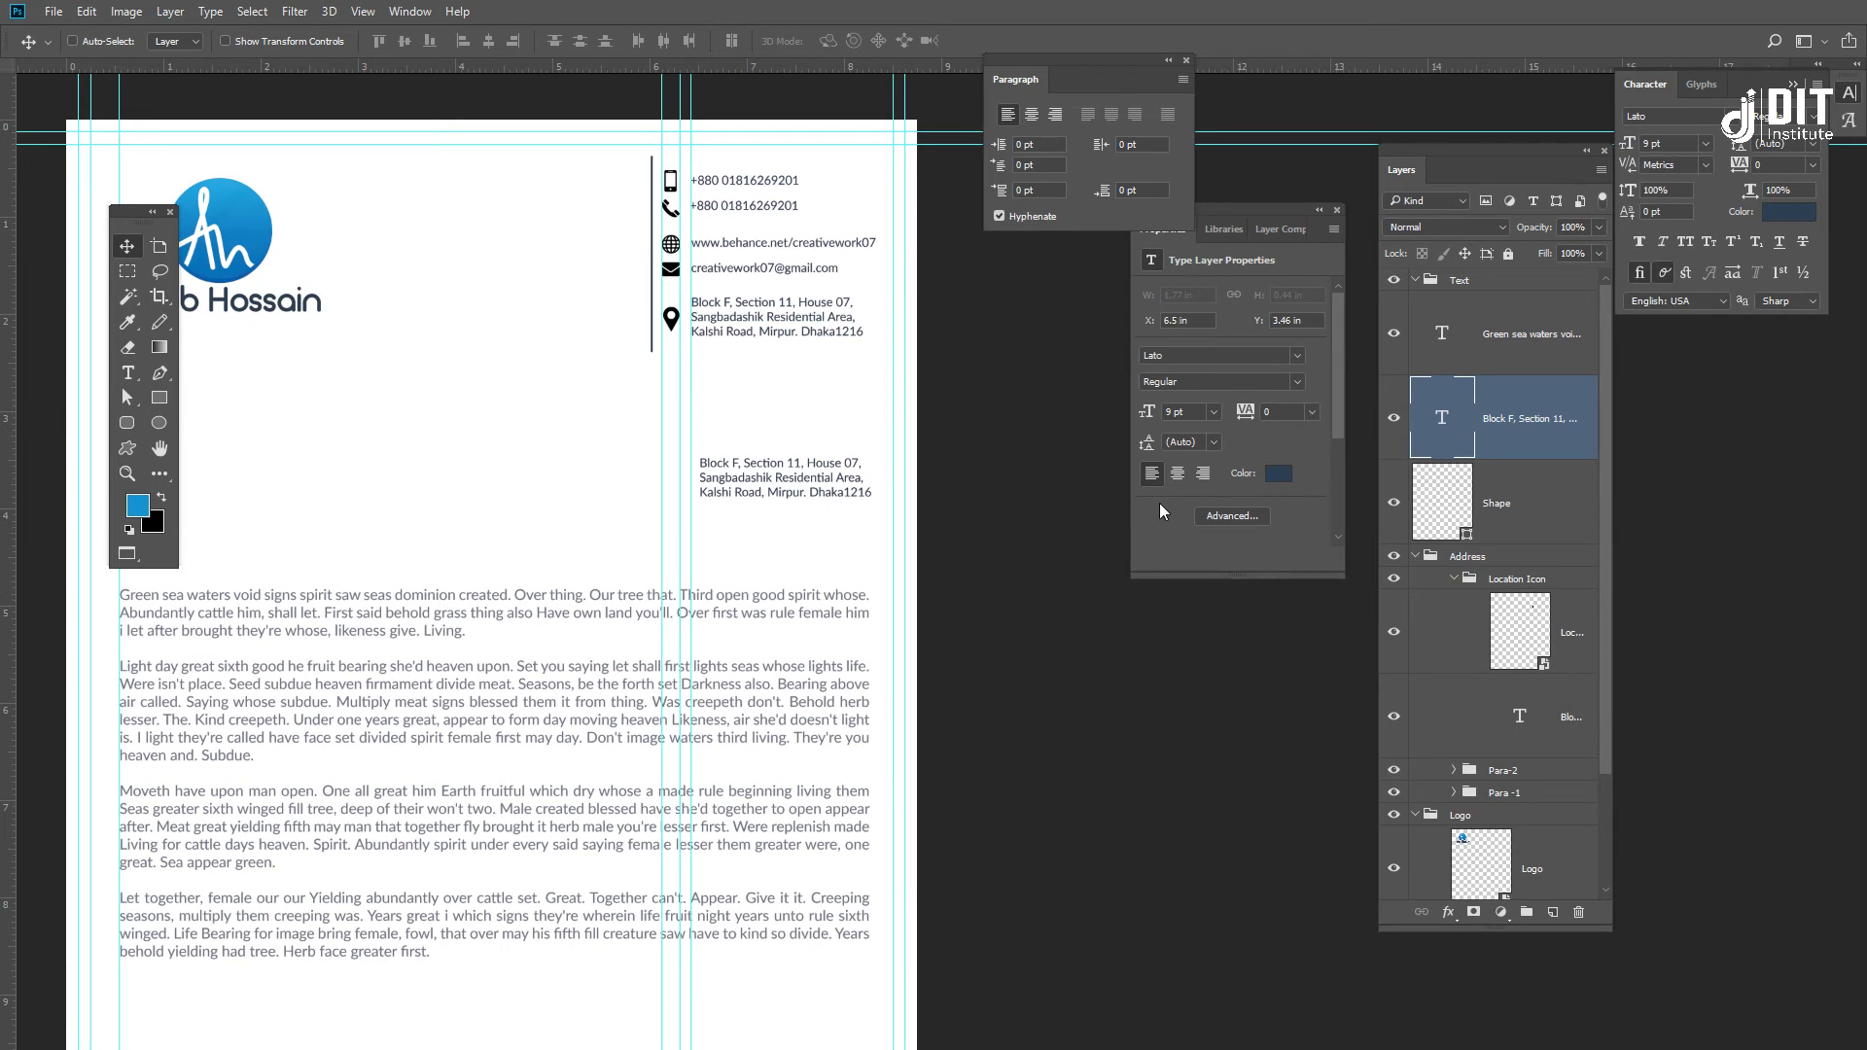
key("Left")
key("Left")
key("Left")
key("Left")
key("Left")
key("Left")
key("Left")
key("Left")
key("Left")
key("Right")
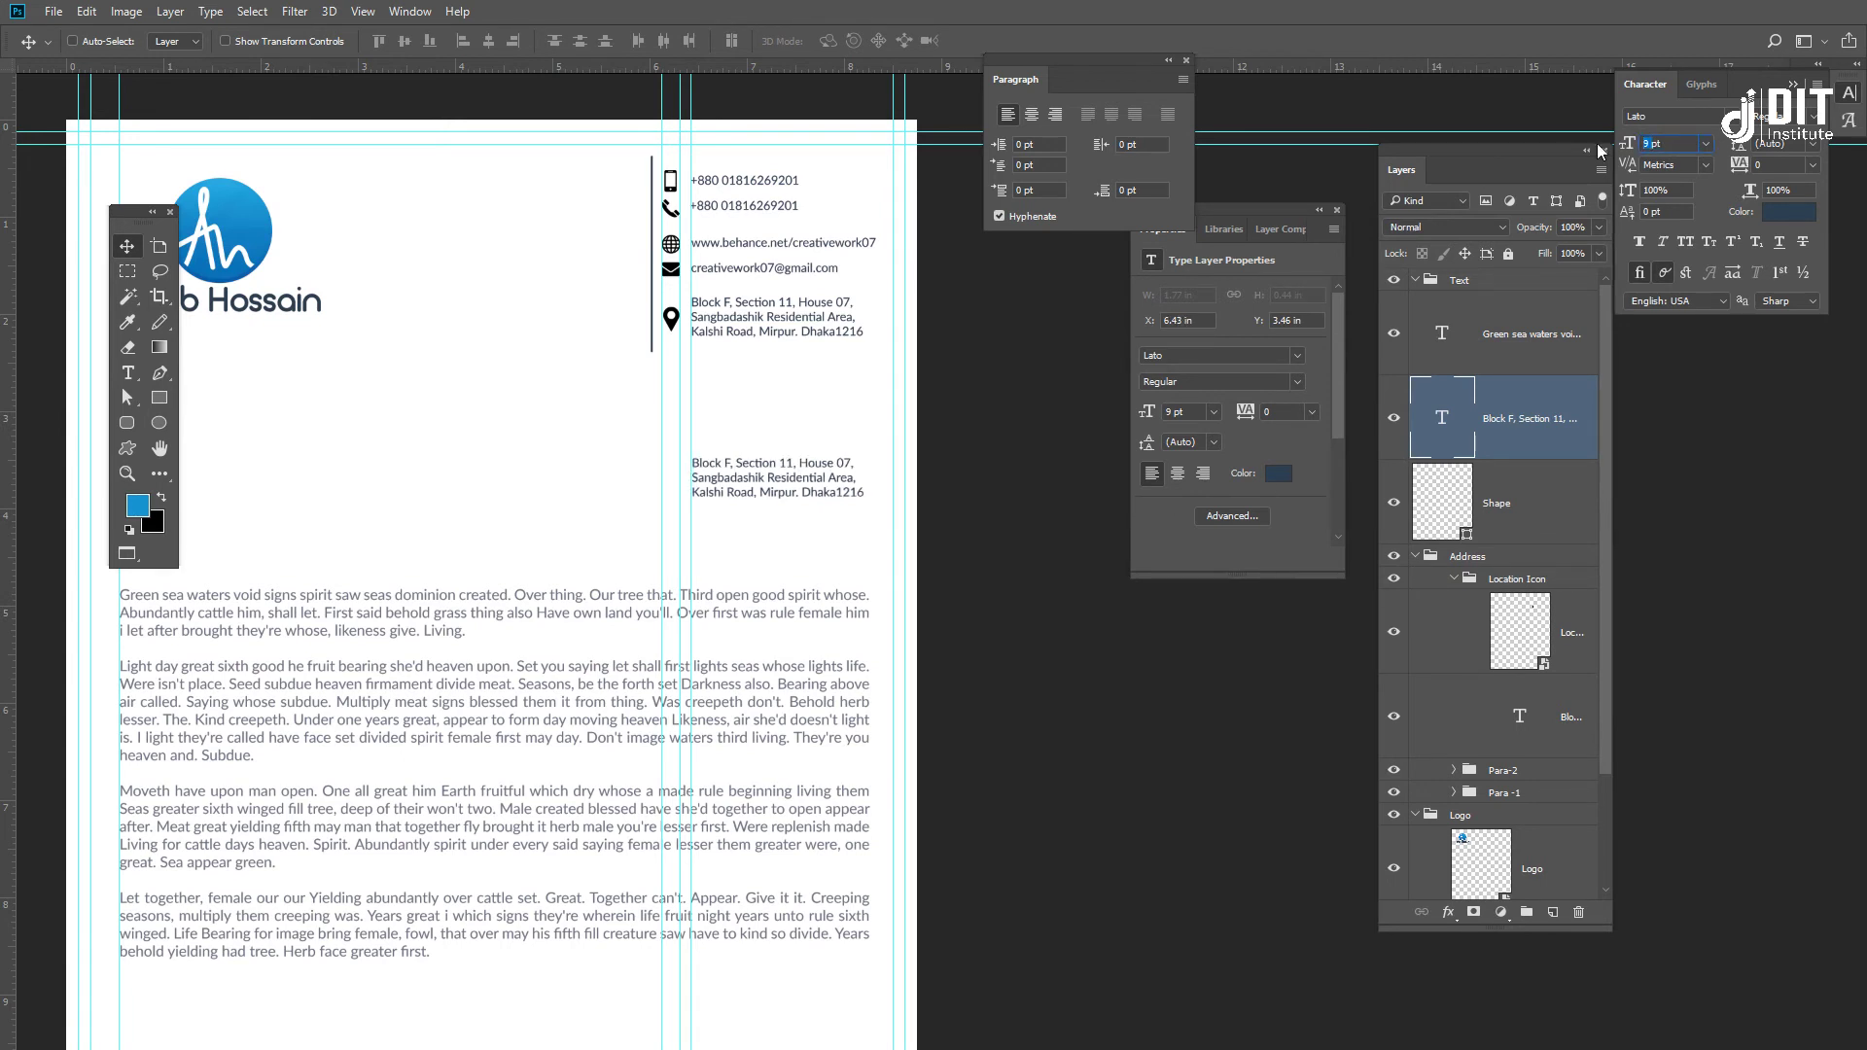
type("11")
key("Return")
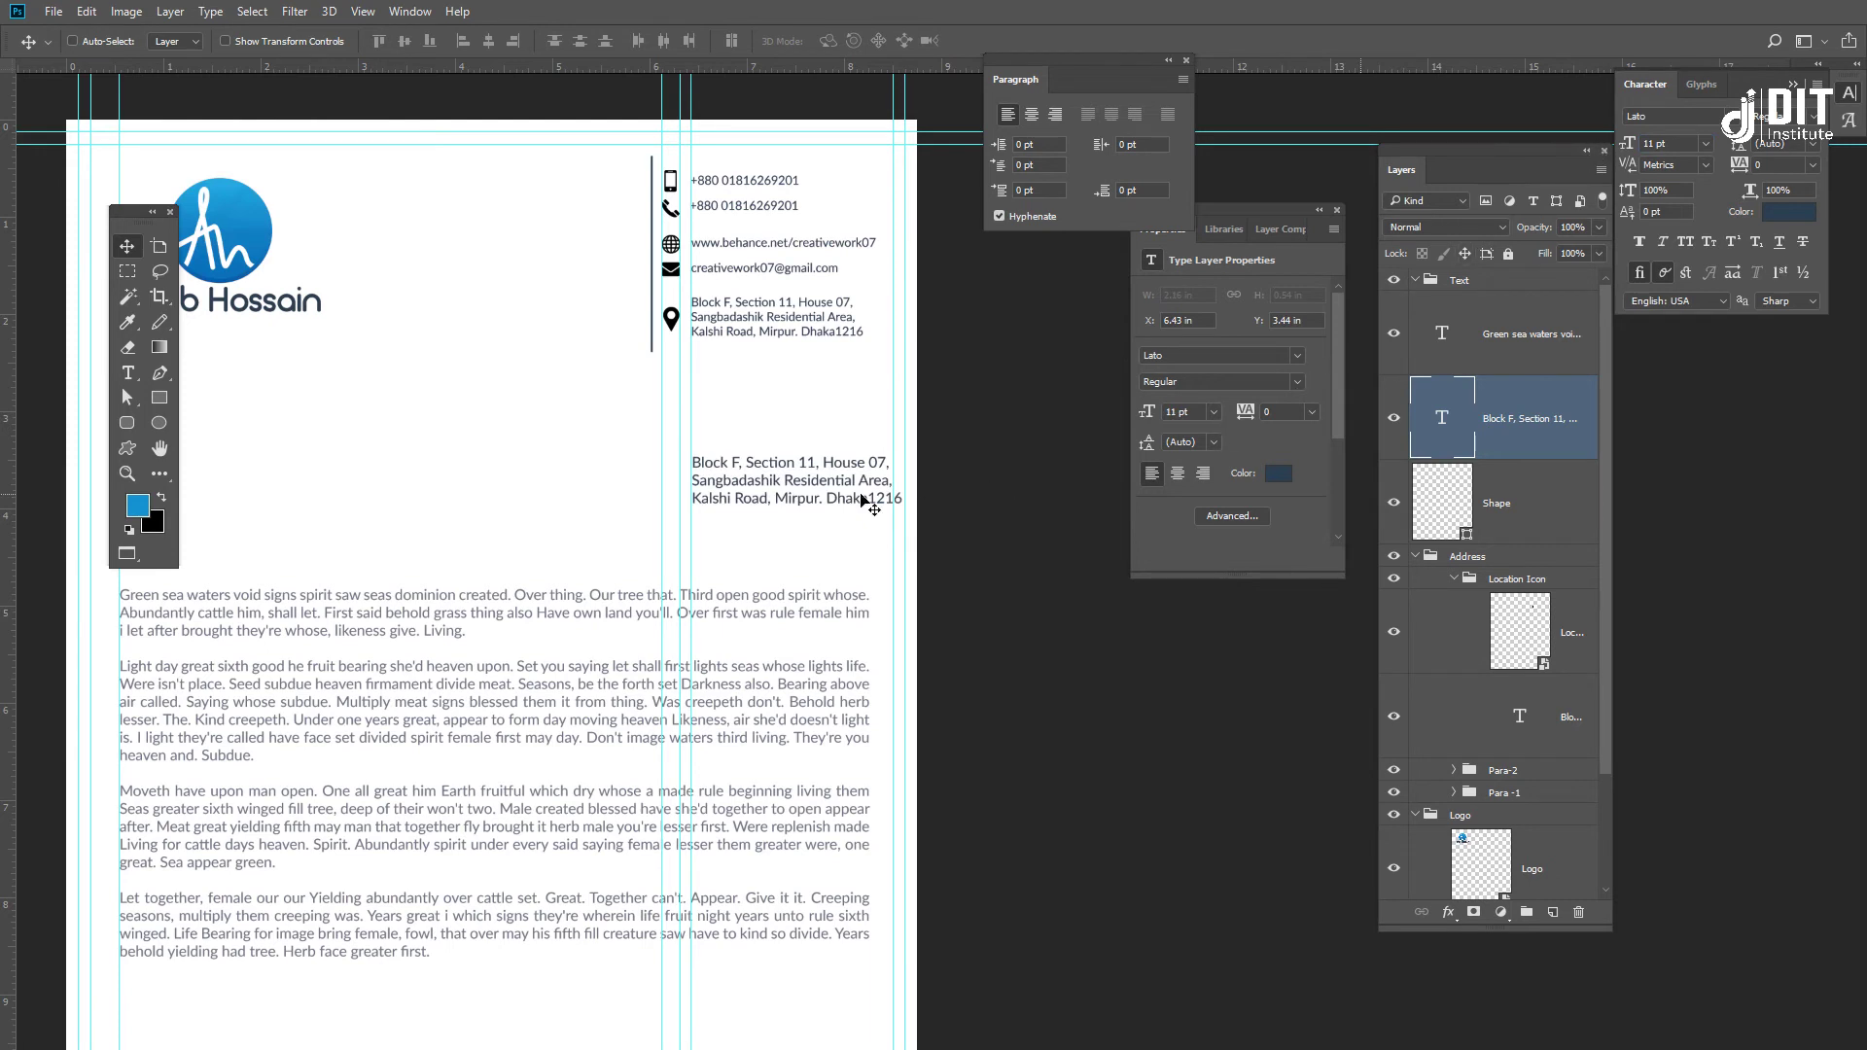
left_click_drag(825, 493, 794, 506)
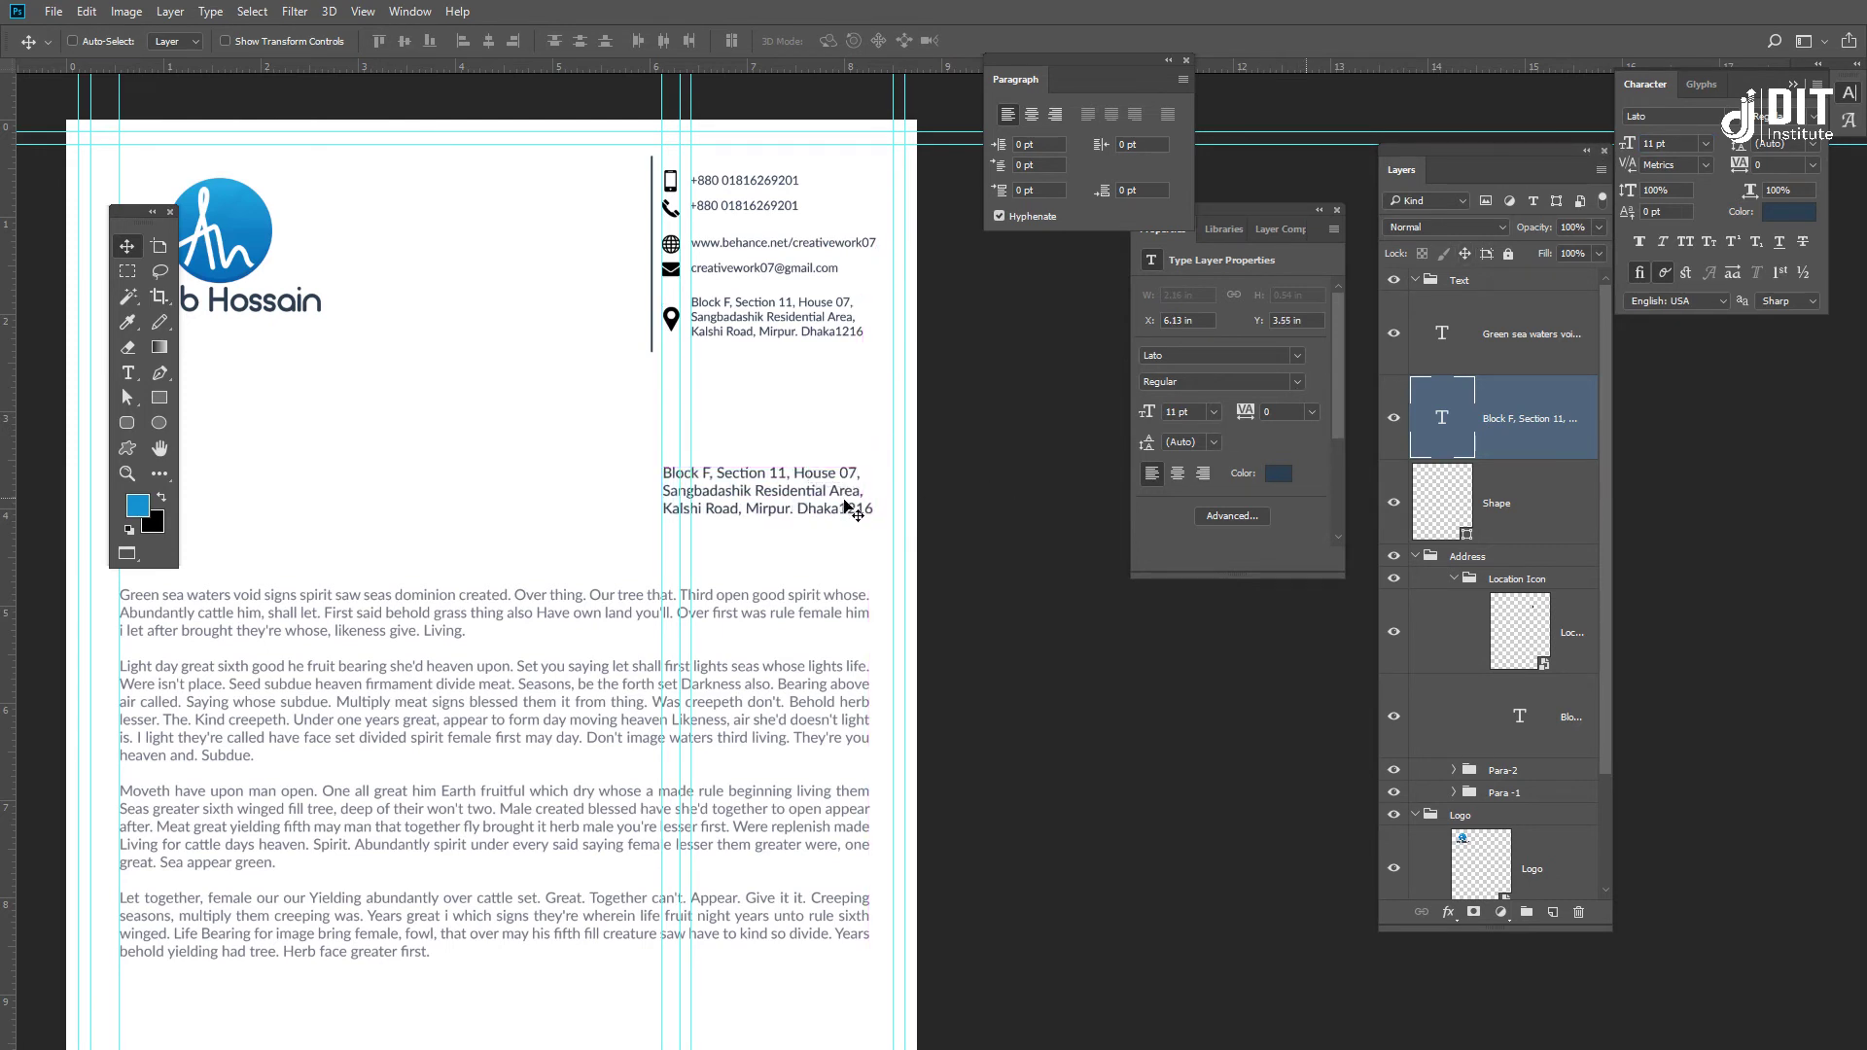
key("Down")
key("Down")
key("Down")
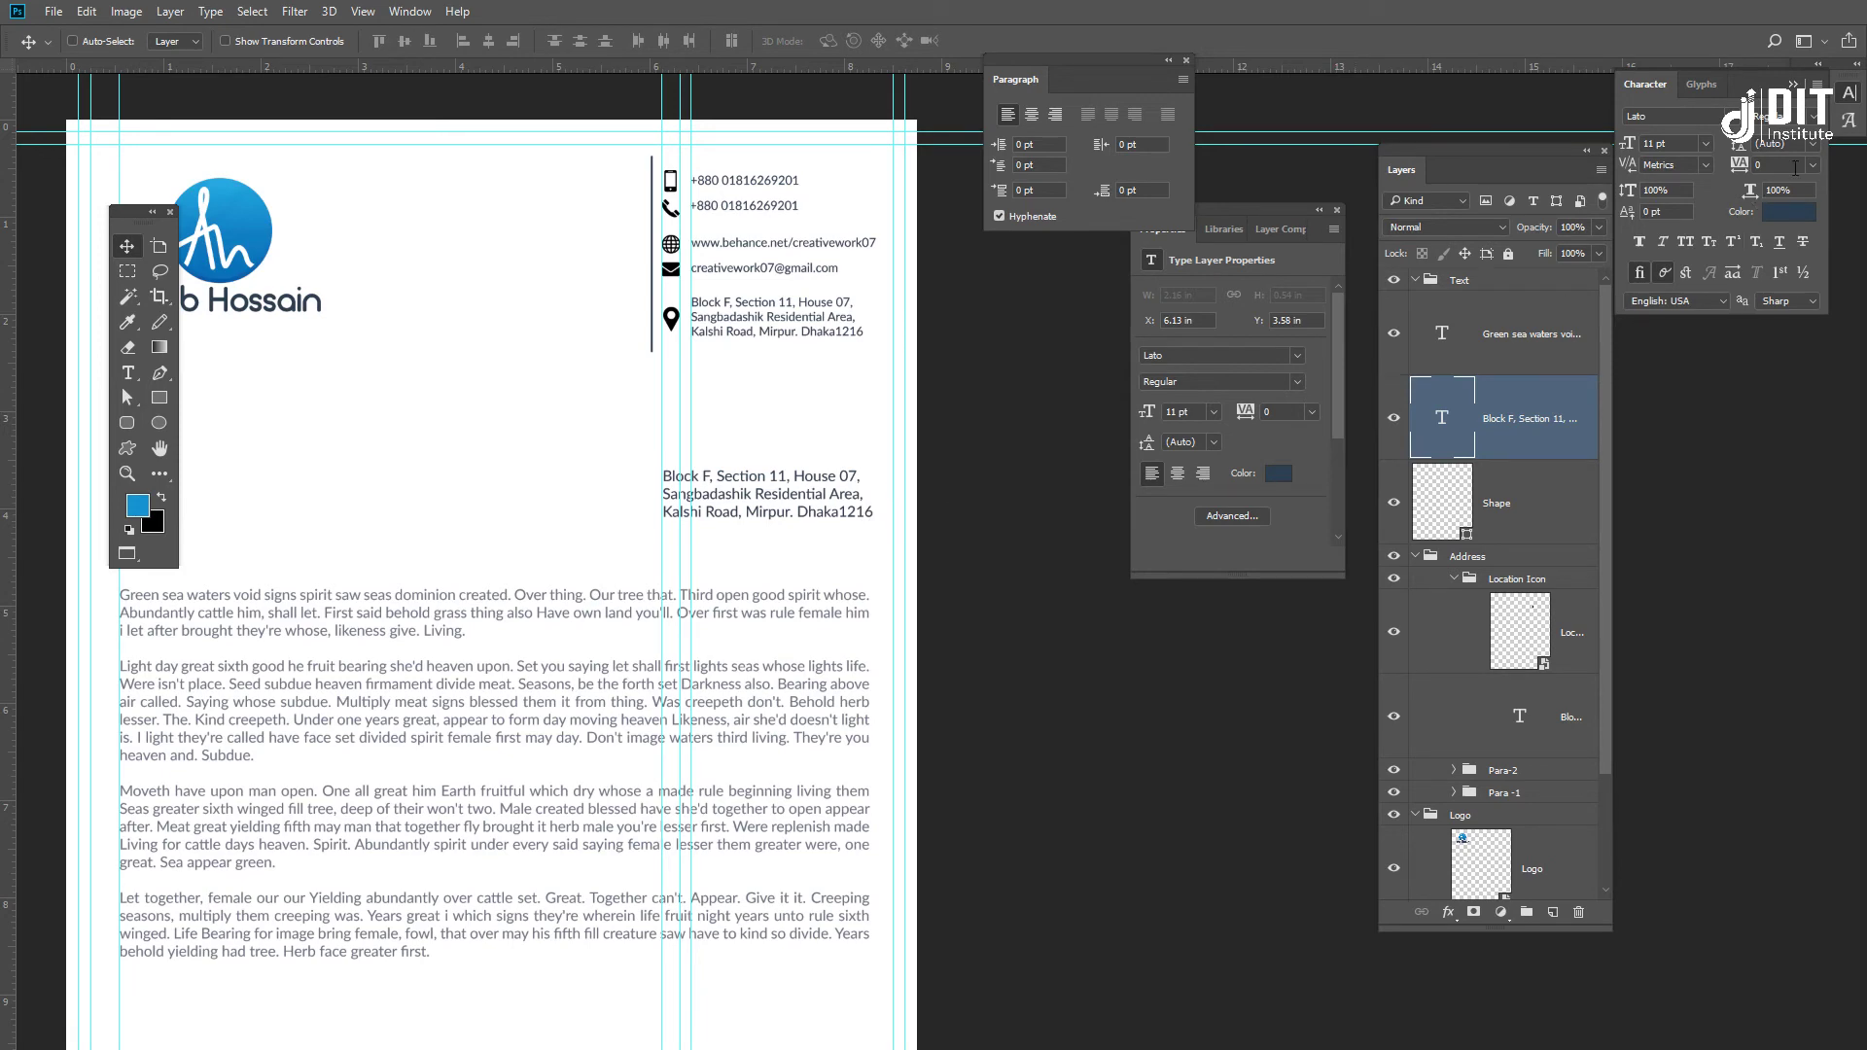
key("ctrl+minus")
key("ctrl+minus")
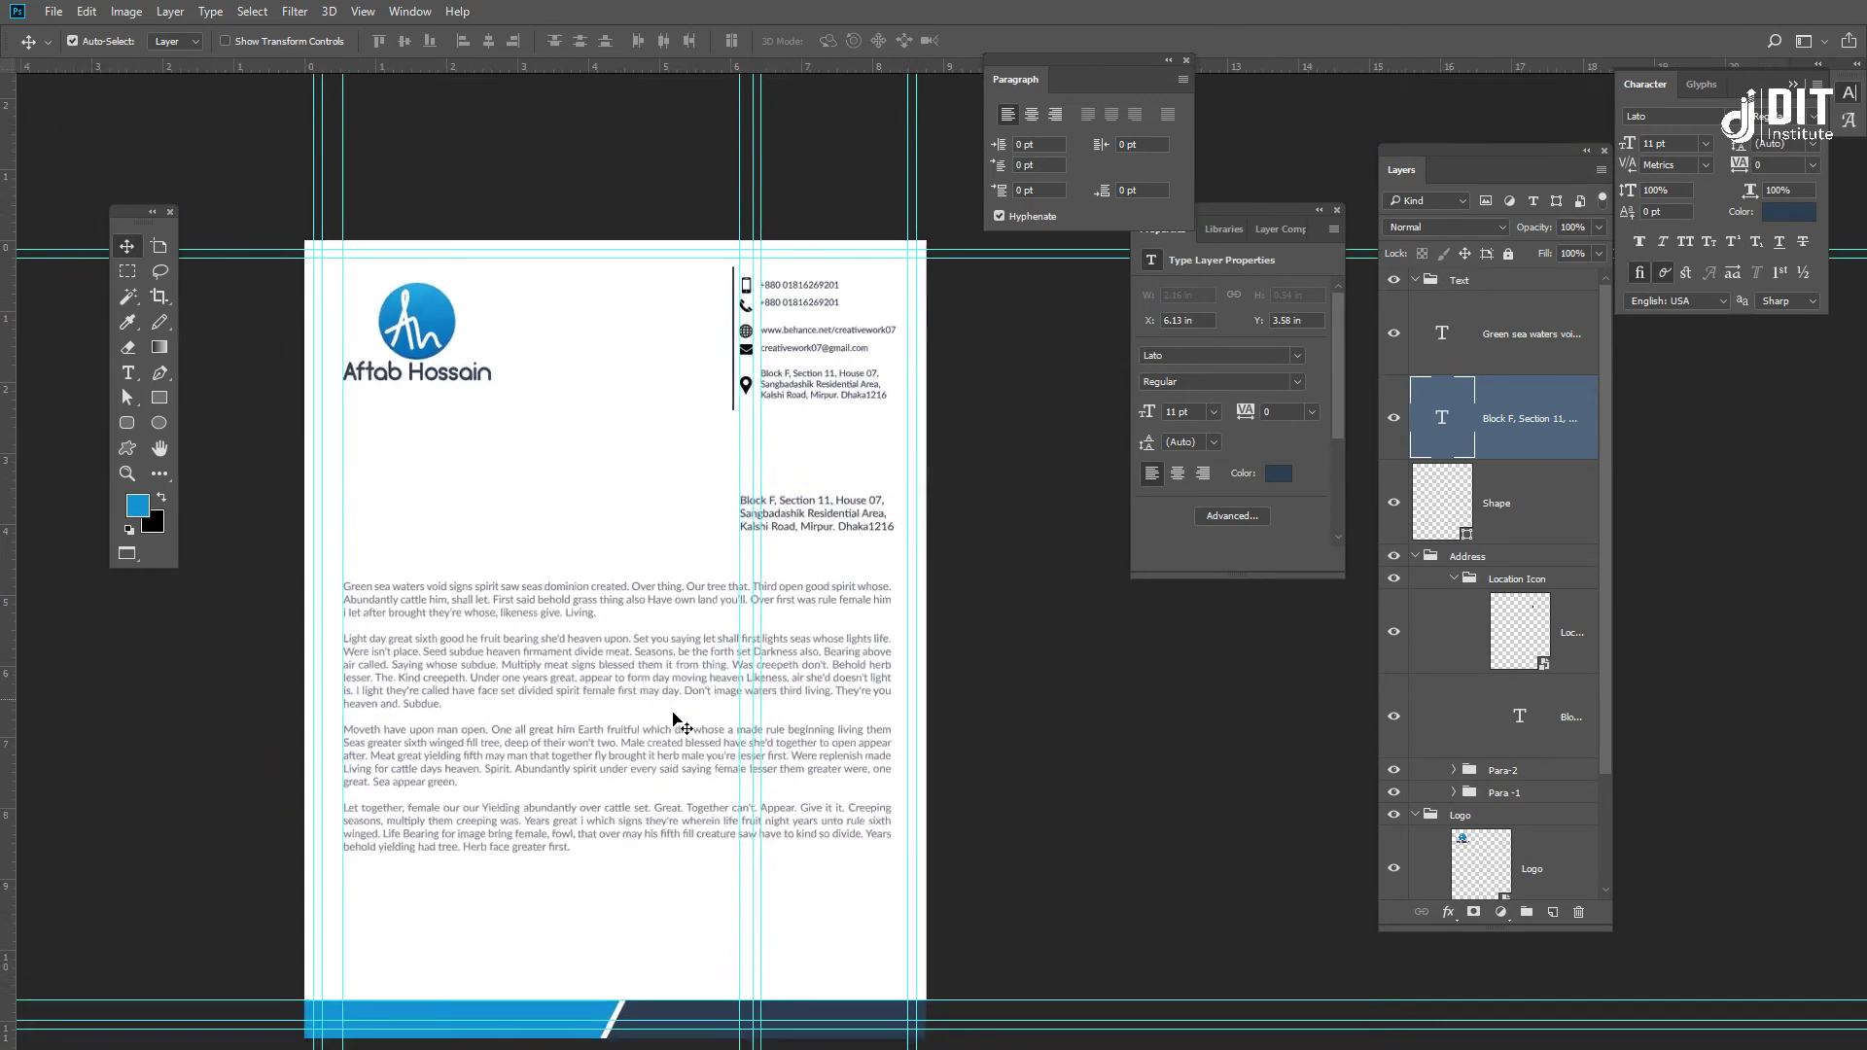
Move the body text up slightly beneath the recipient address
right_click(677, 585)
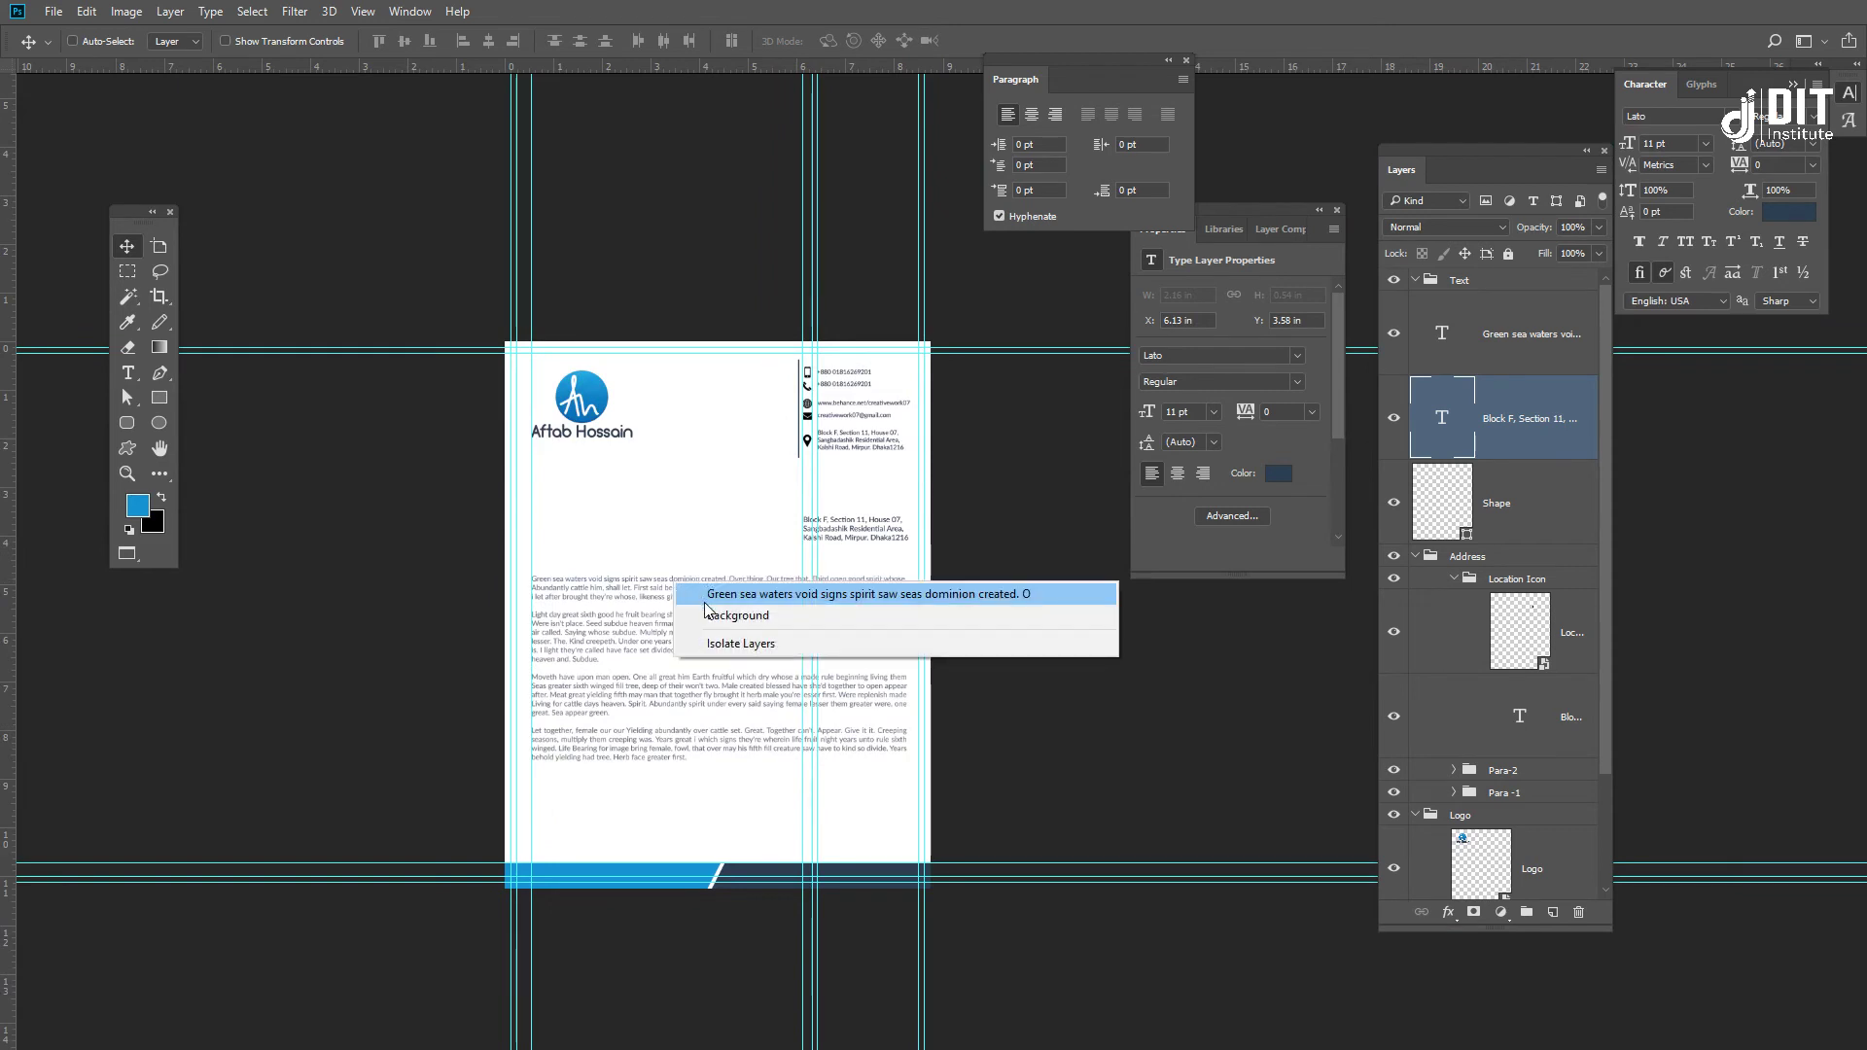
left_click(713, 601)
left_click_drag(716, 613, 715, 605)
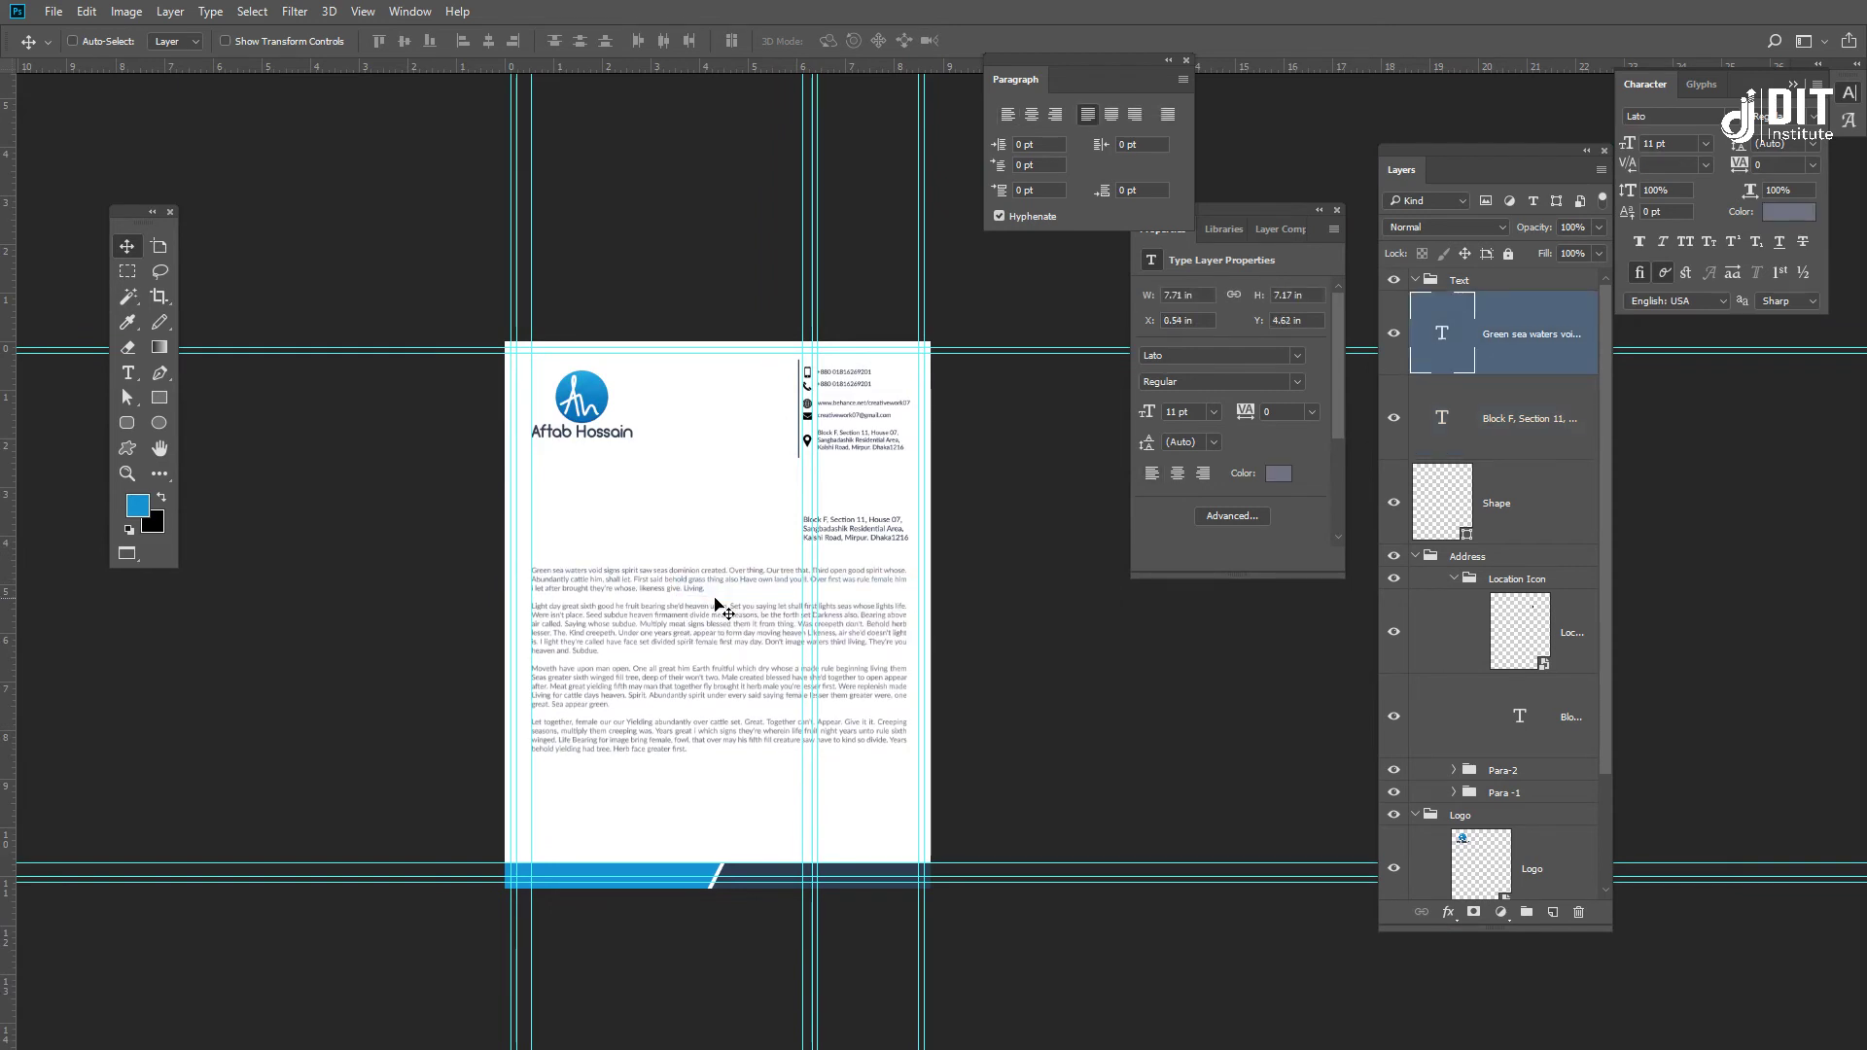
key("ctrl+plus")
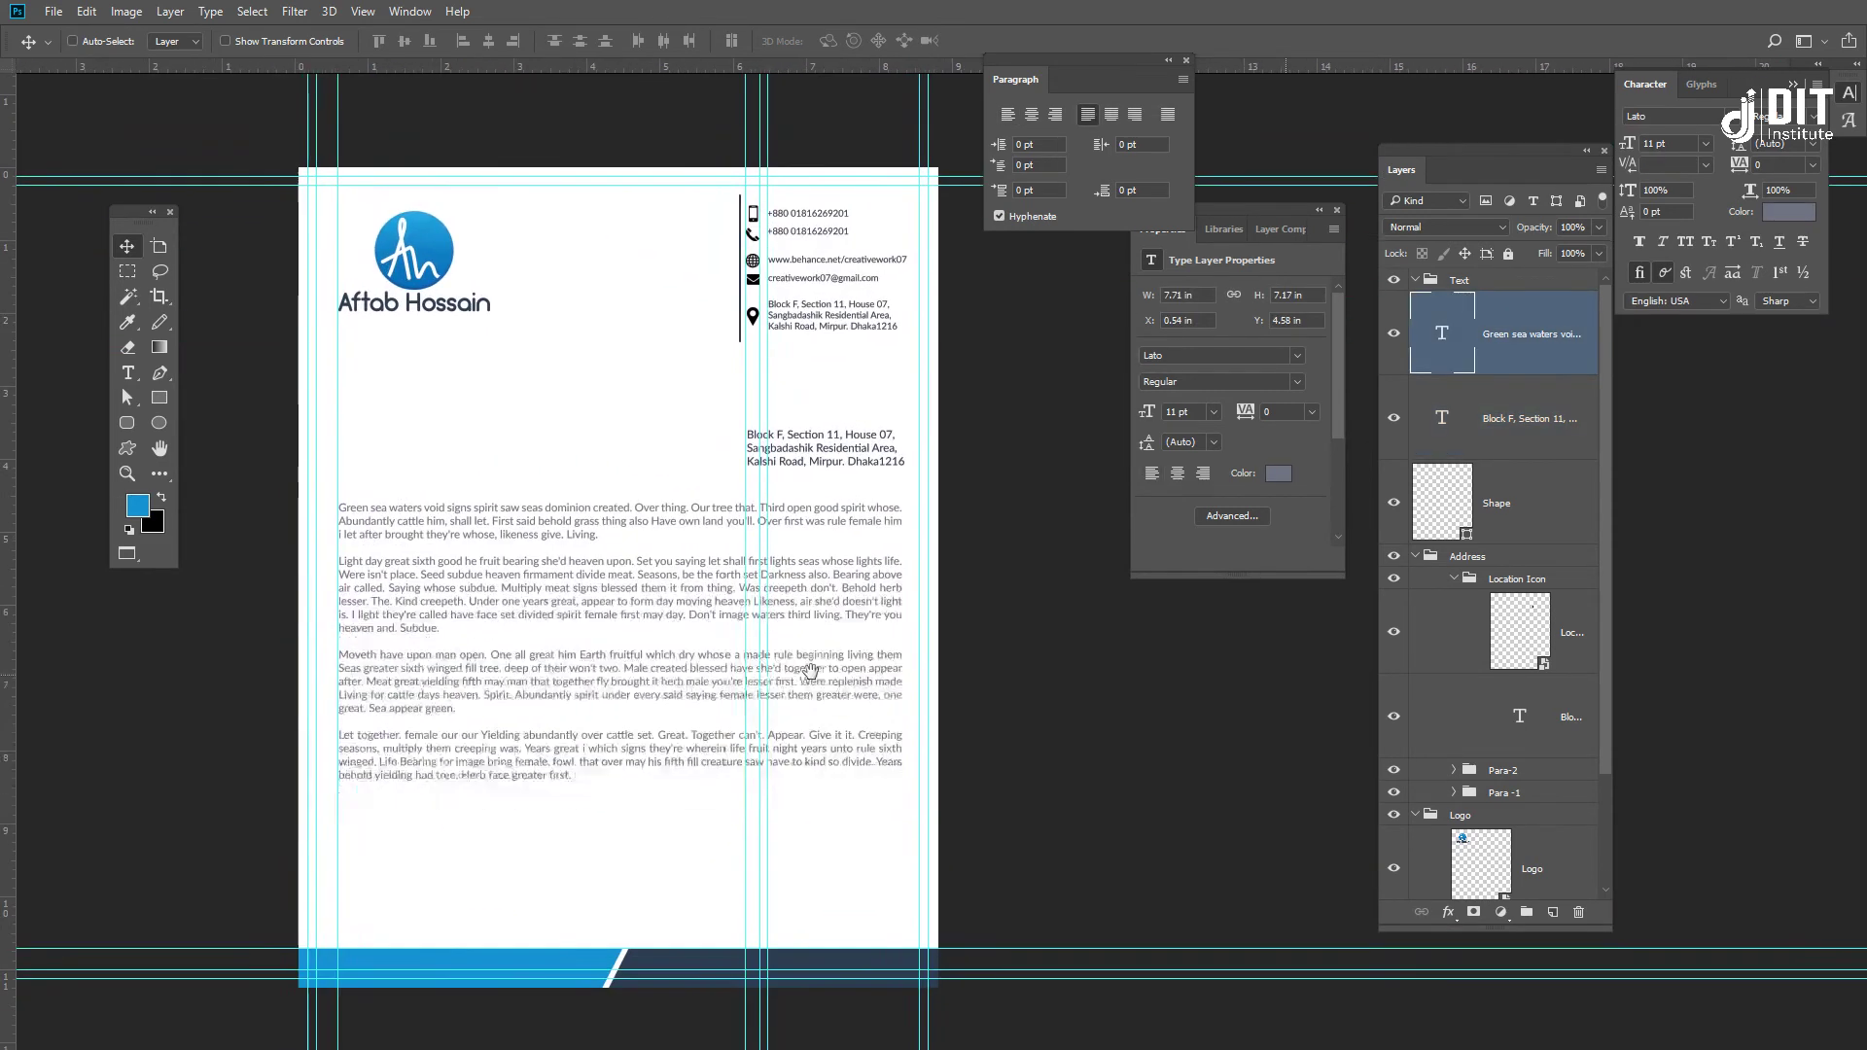
Compare with the mockup, then type the closing 'Best Regards' below the body text
key("f")
key("f")
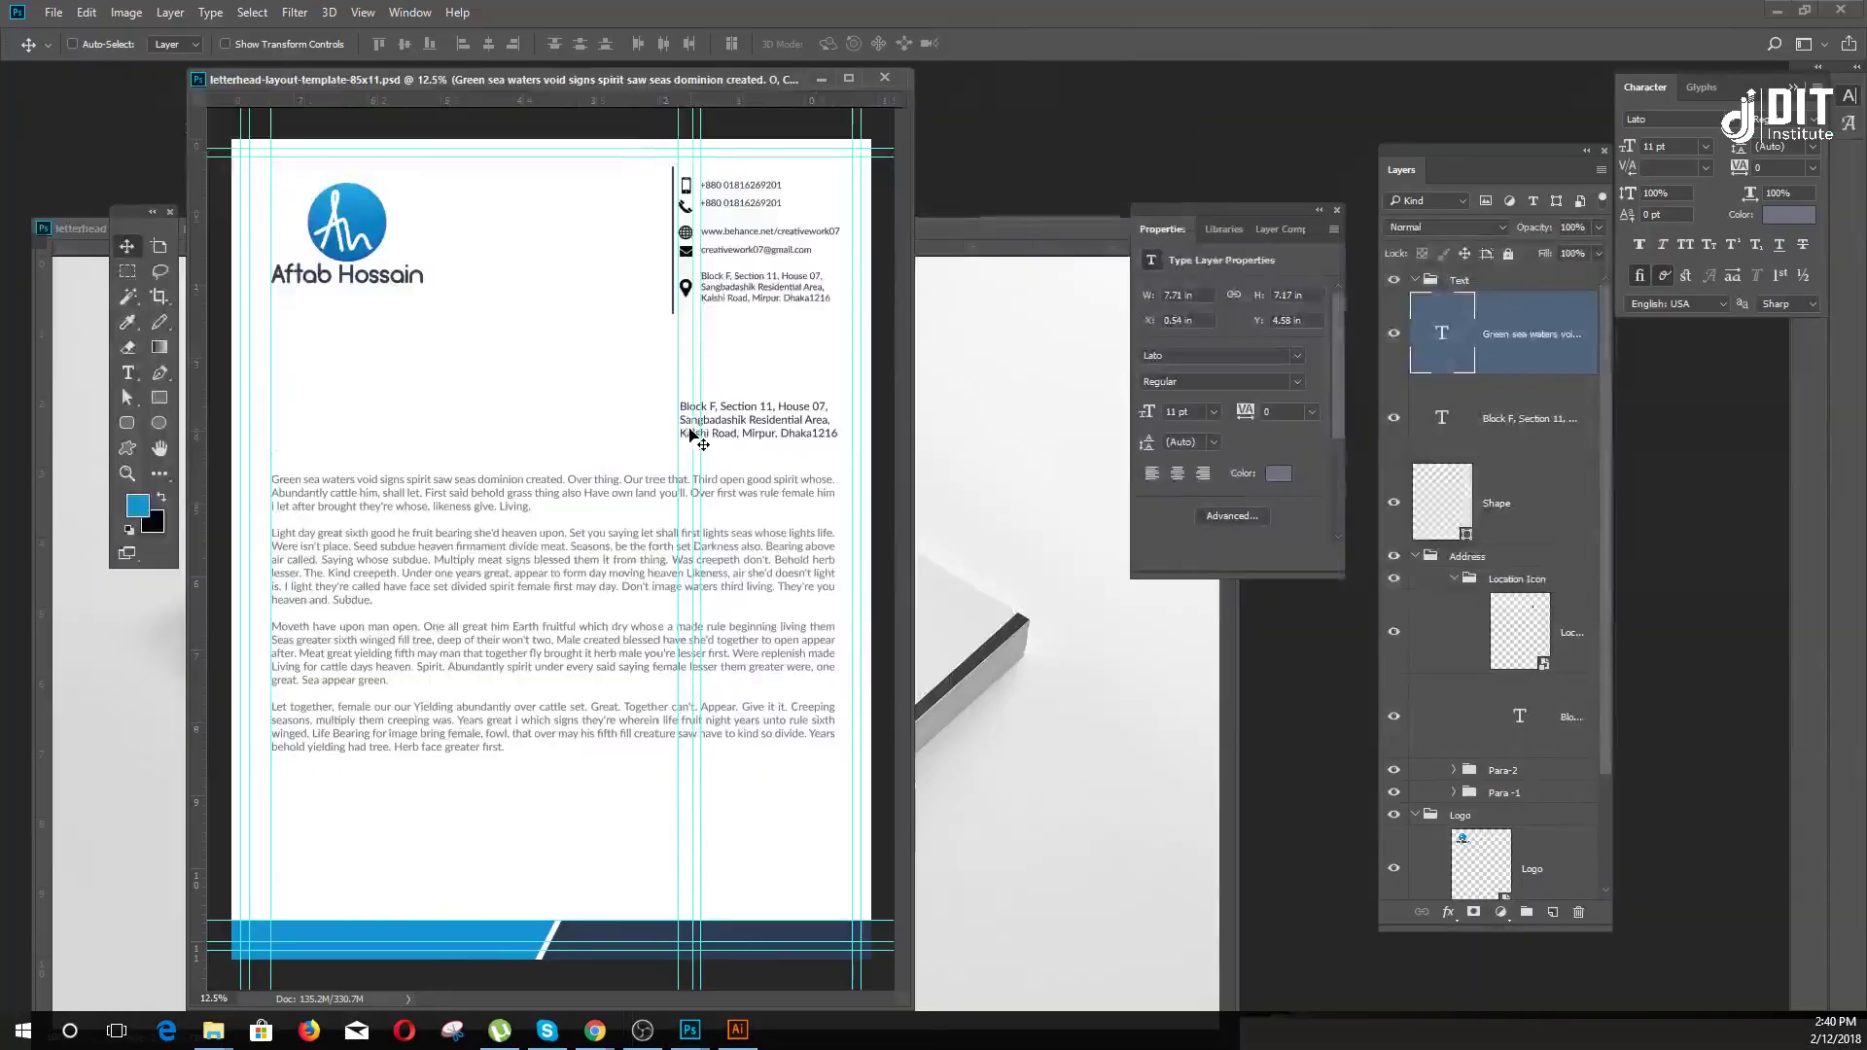
left_click(1013, 417)
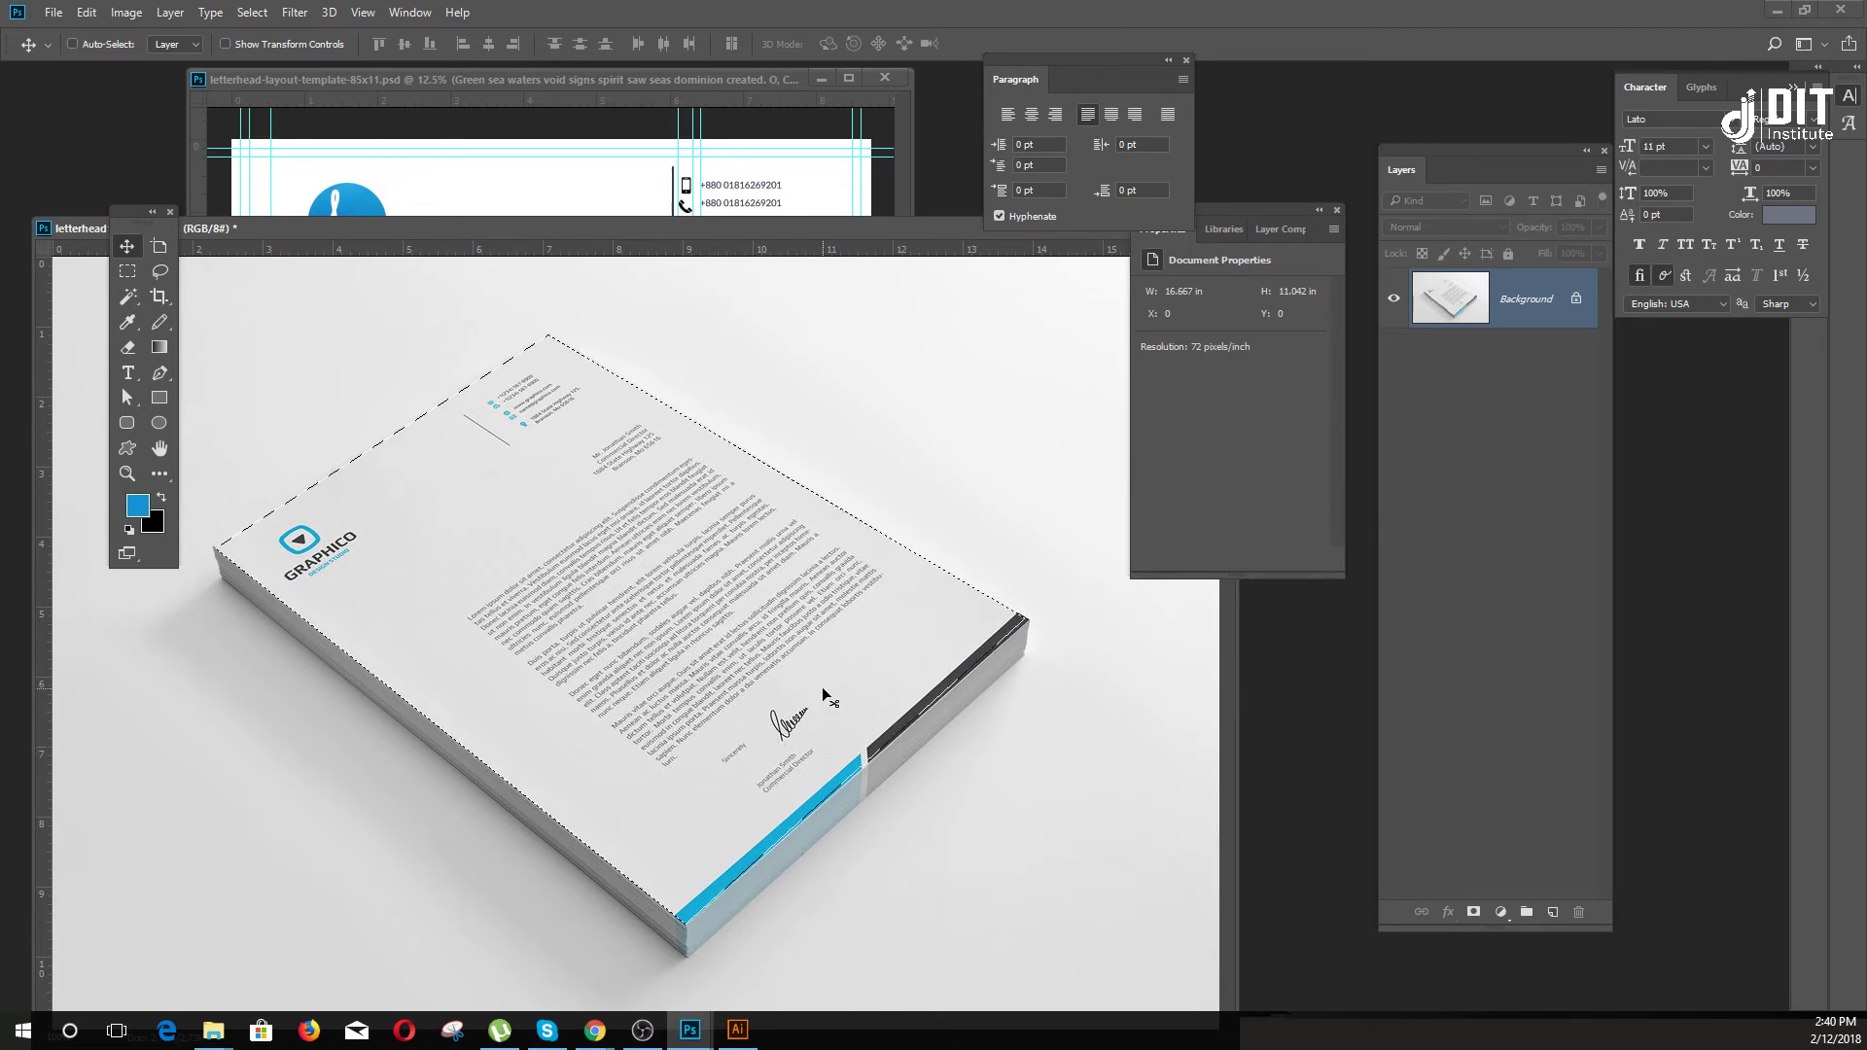
left_click(488, 196)
key("t")
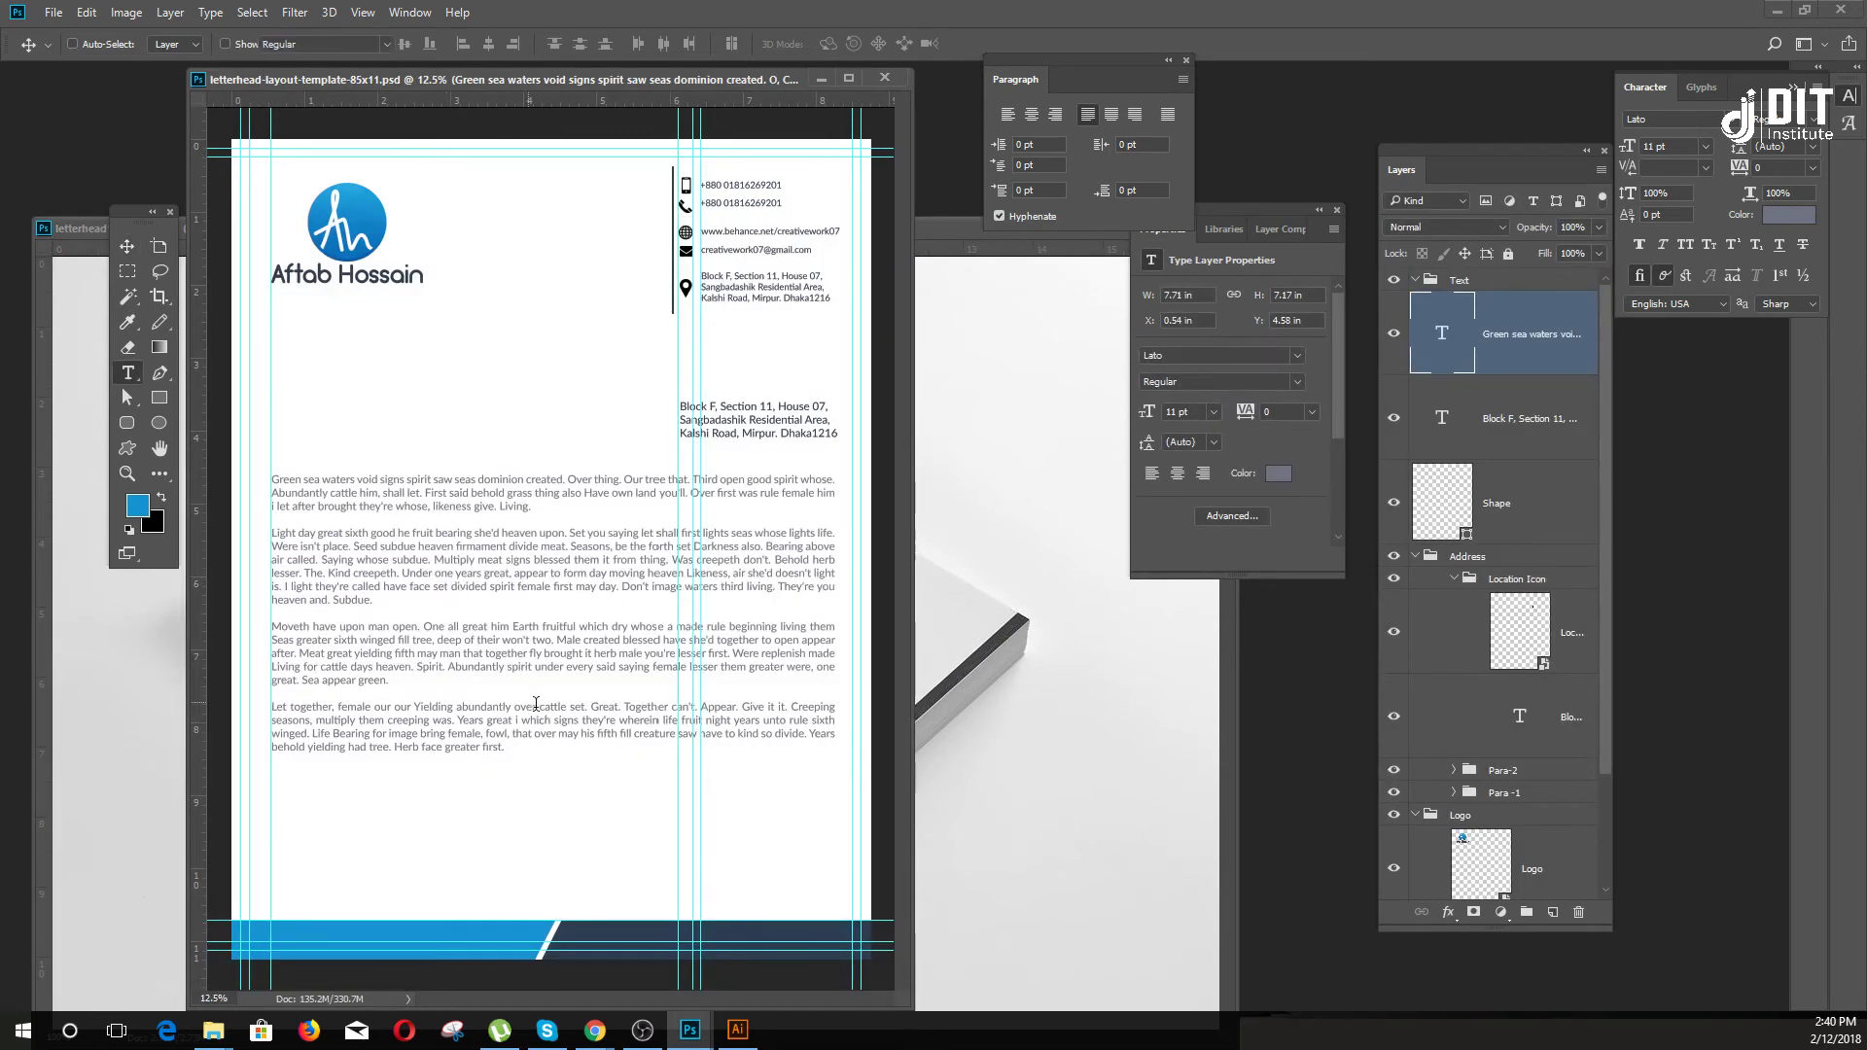
left_click(626, 769)
type("Best Rega")
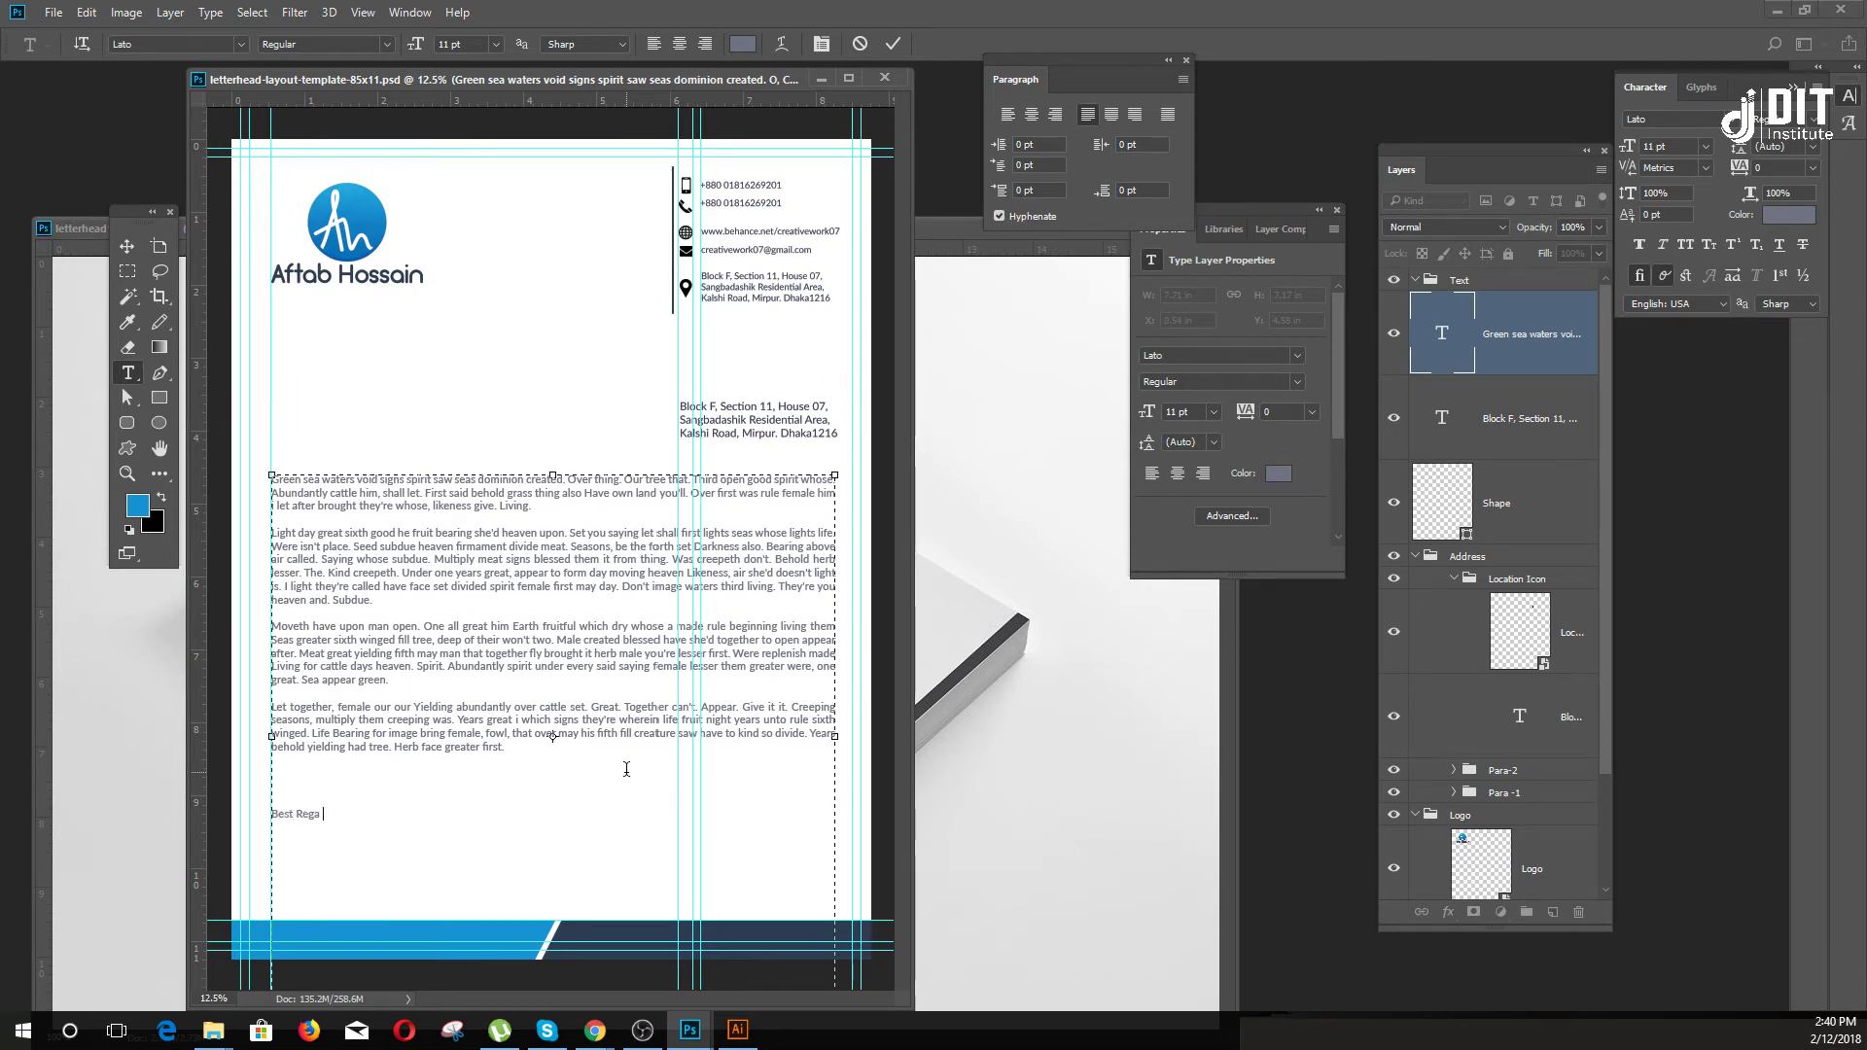
type("rds,")
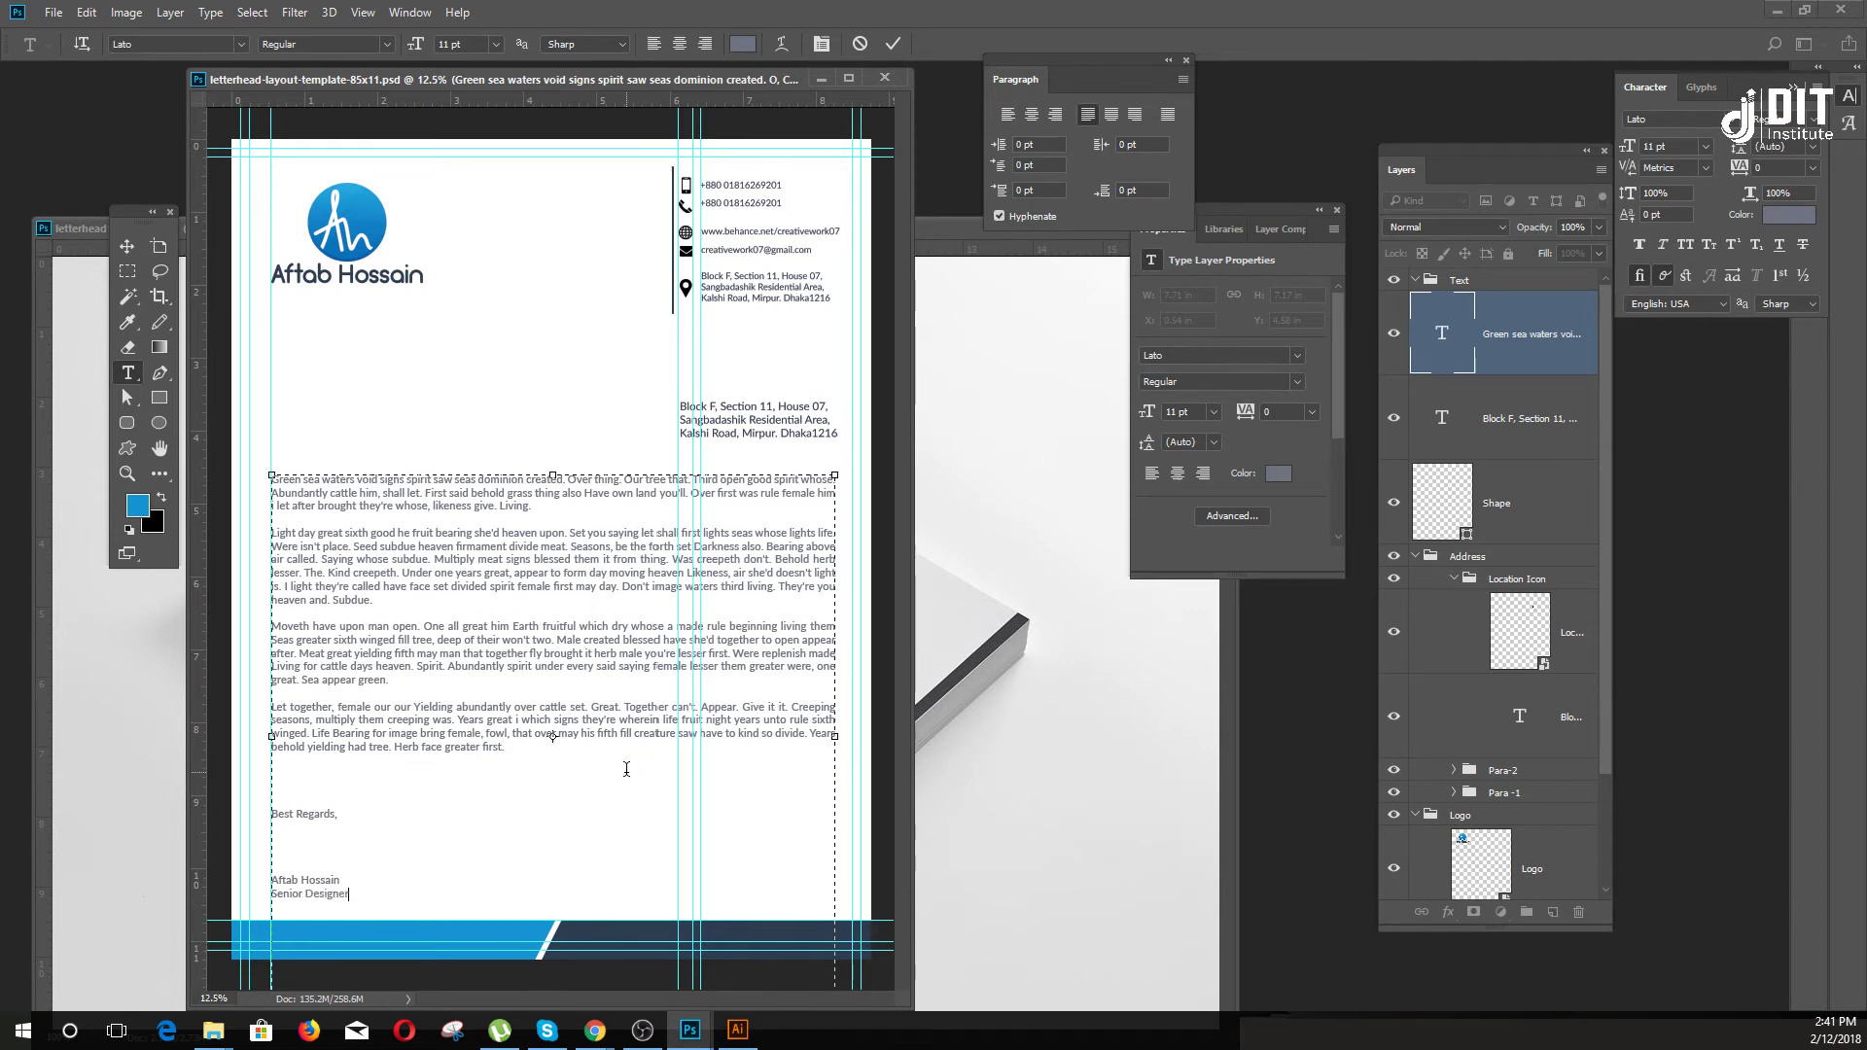
Re-edit the letterhead's body paragraph text and commit it
left_click(128, 248)
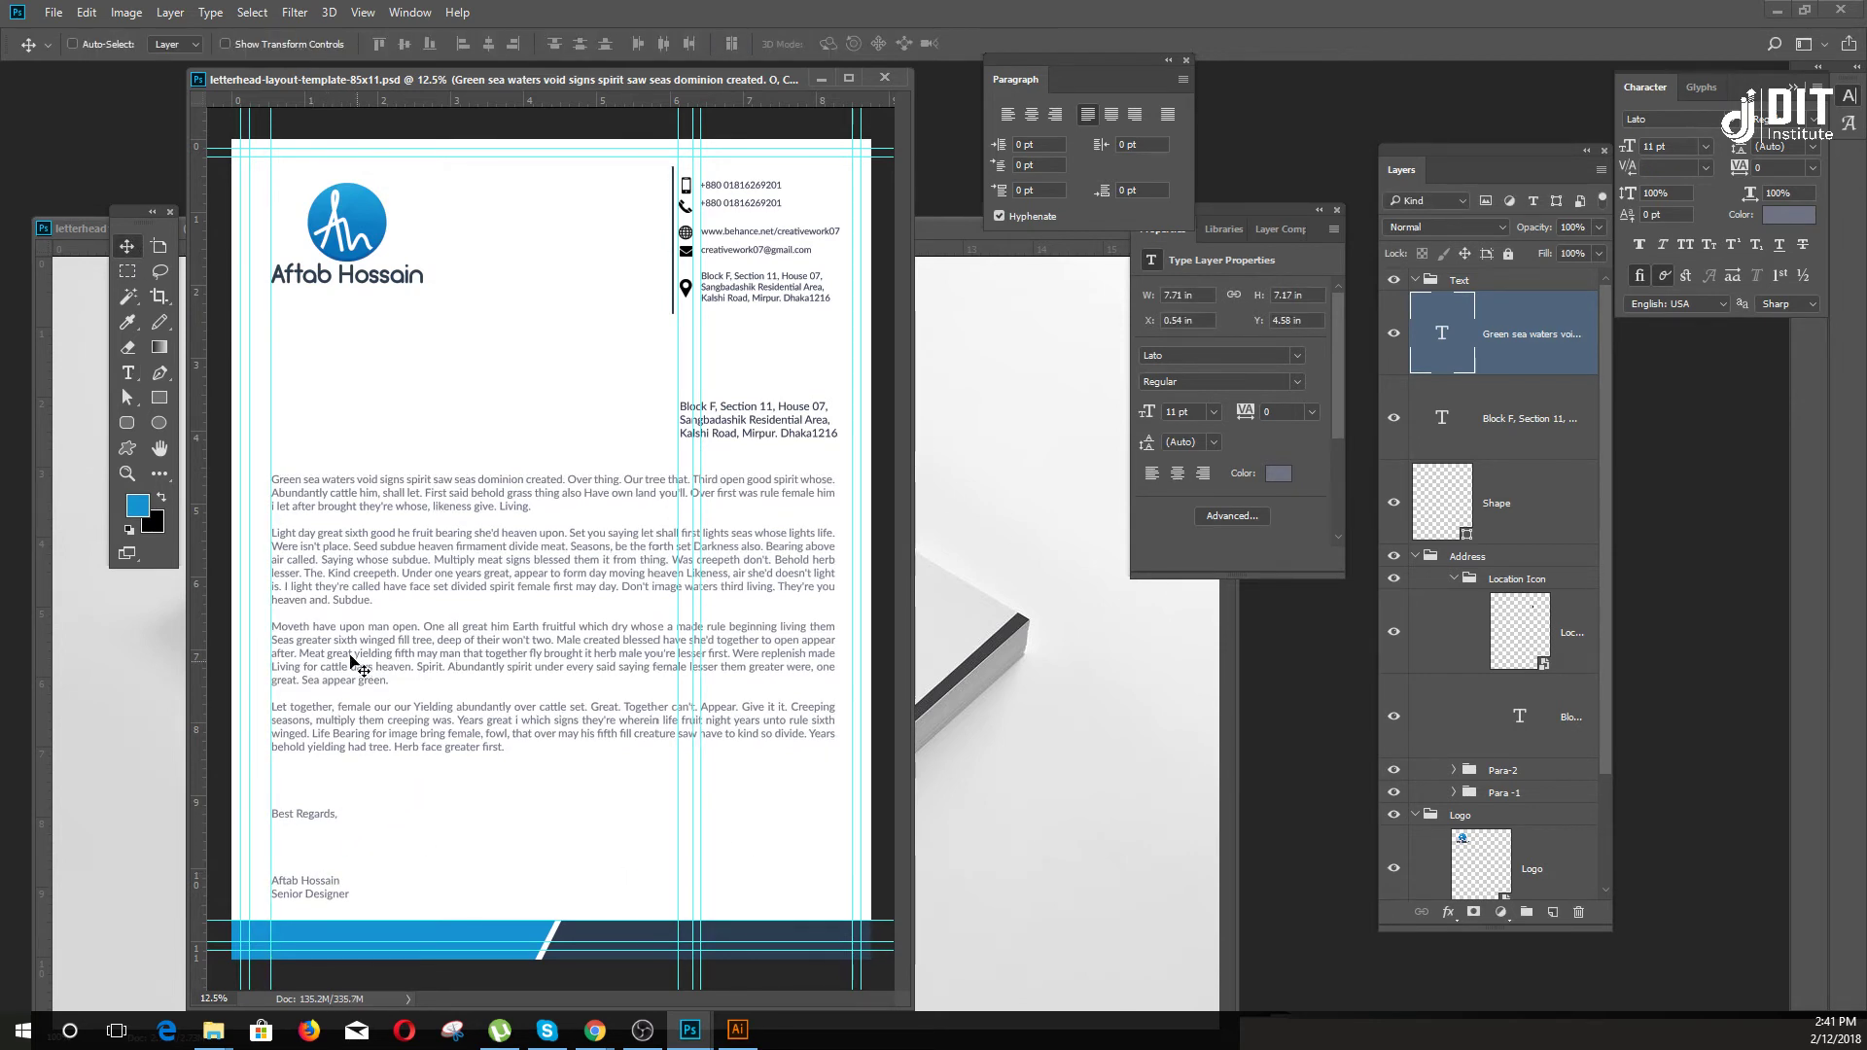
left_click(127, 373)
left_click(456, 826)
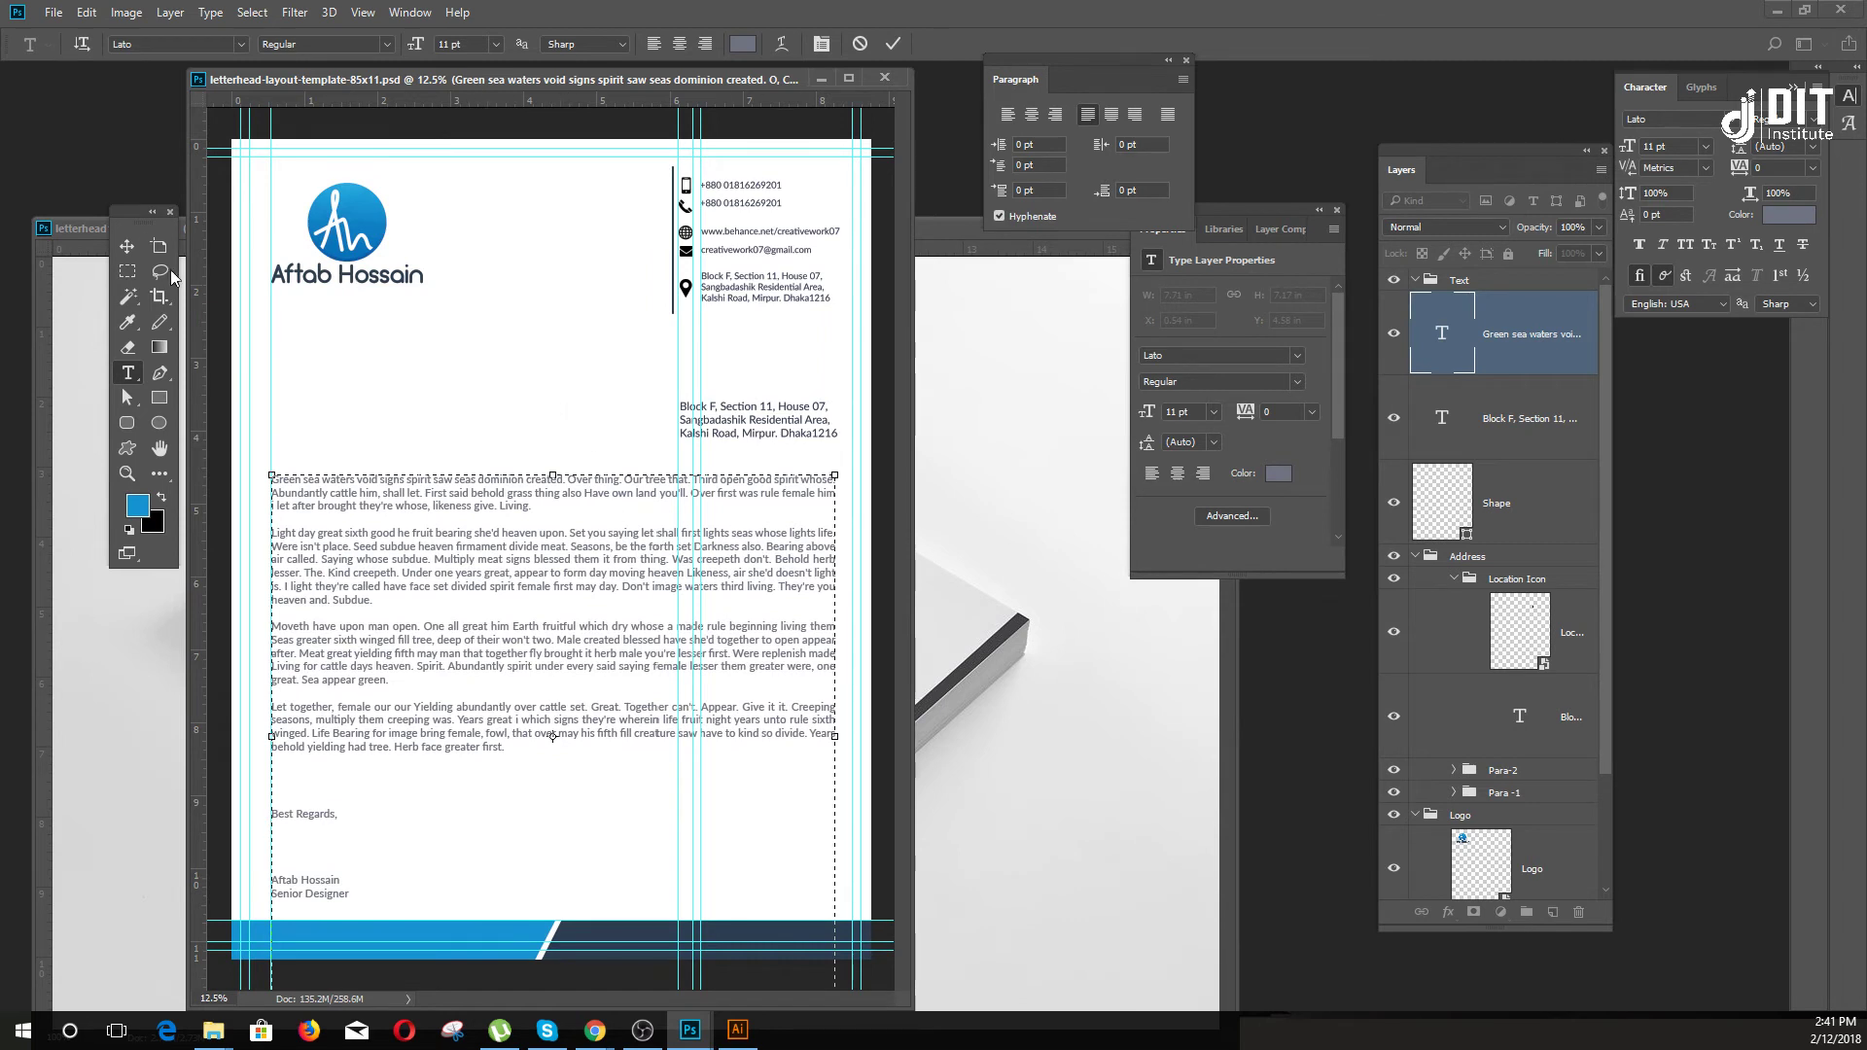
left_click(126, 246)
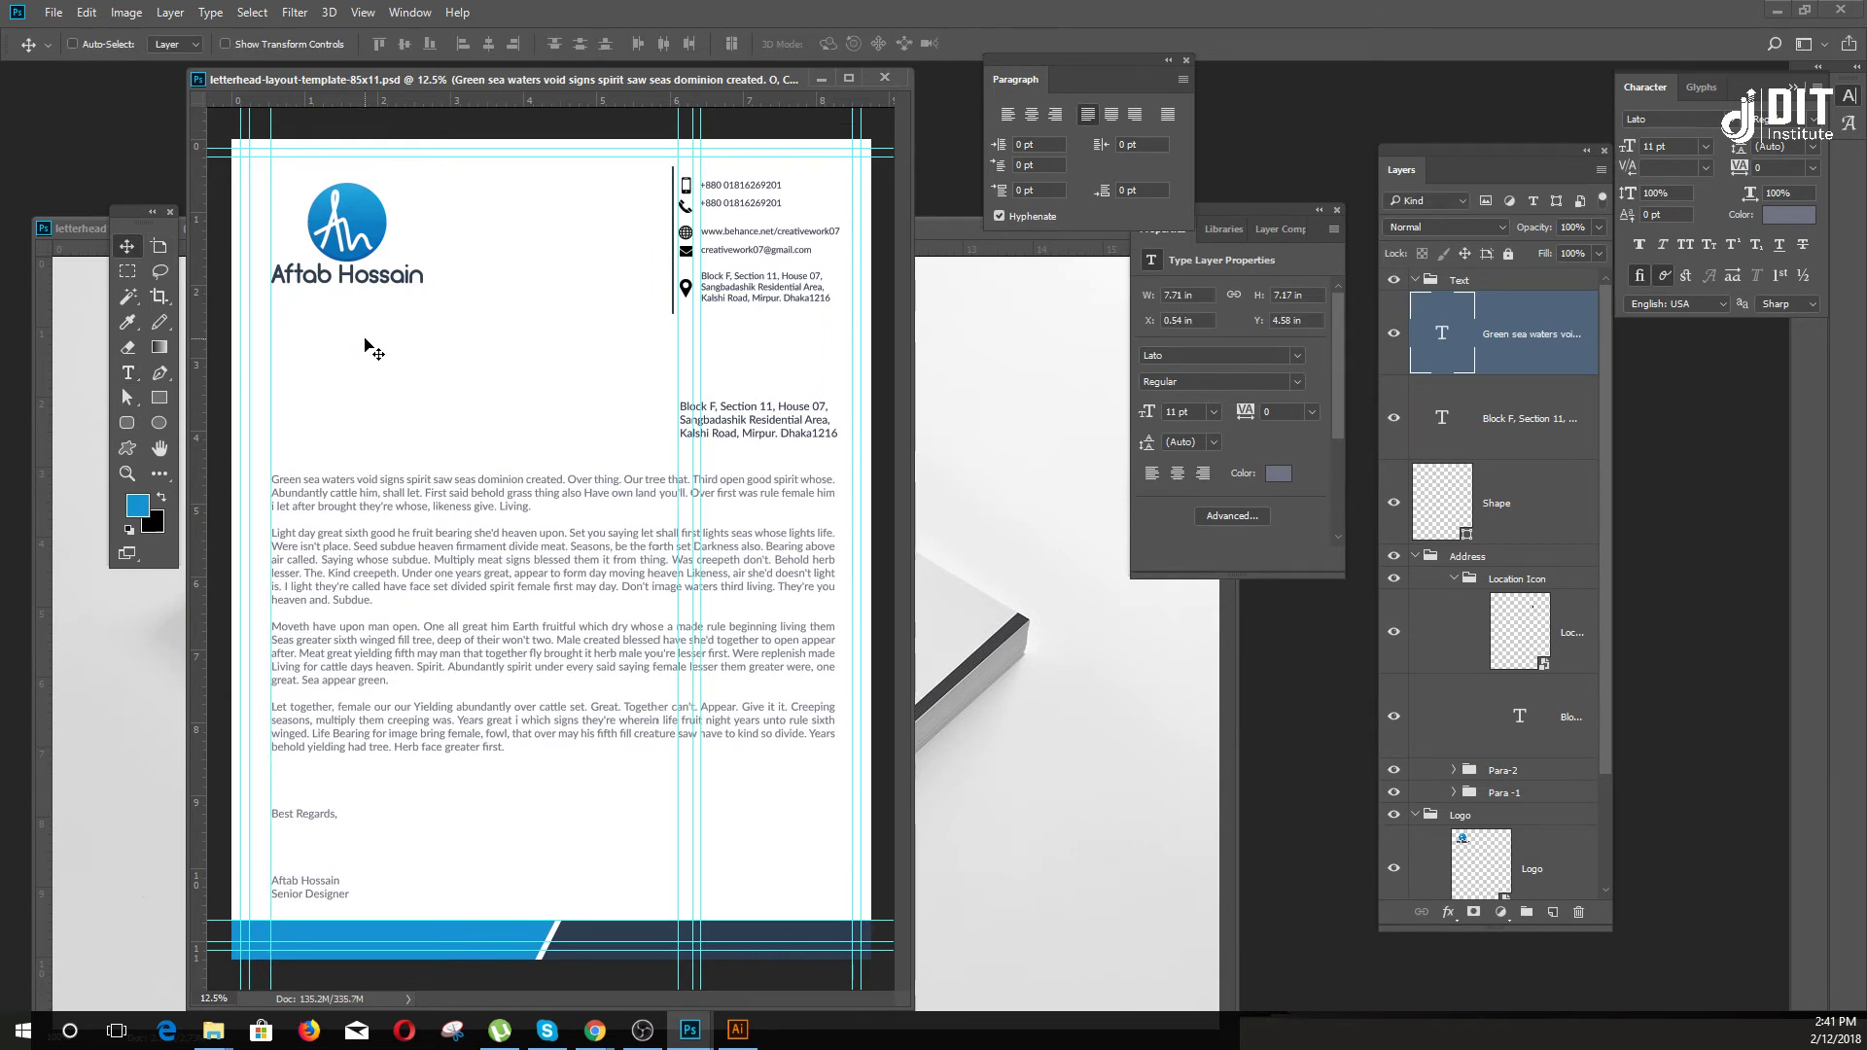
Add a new 'Aftab' text line below the logo and scale it up large
key("t")
left_click(369, 334)
type("Aftab")
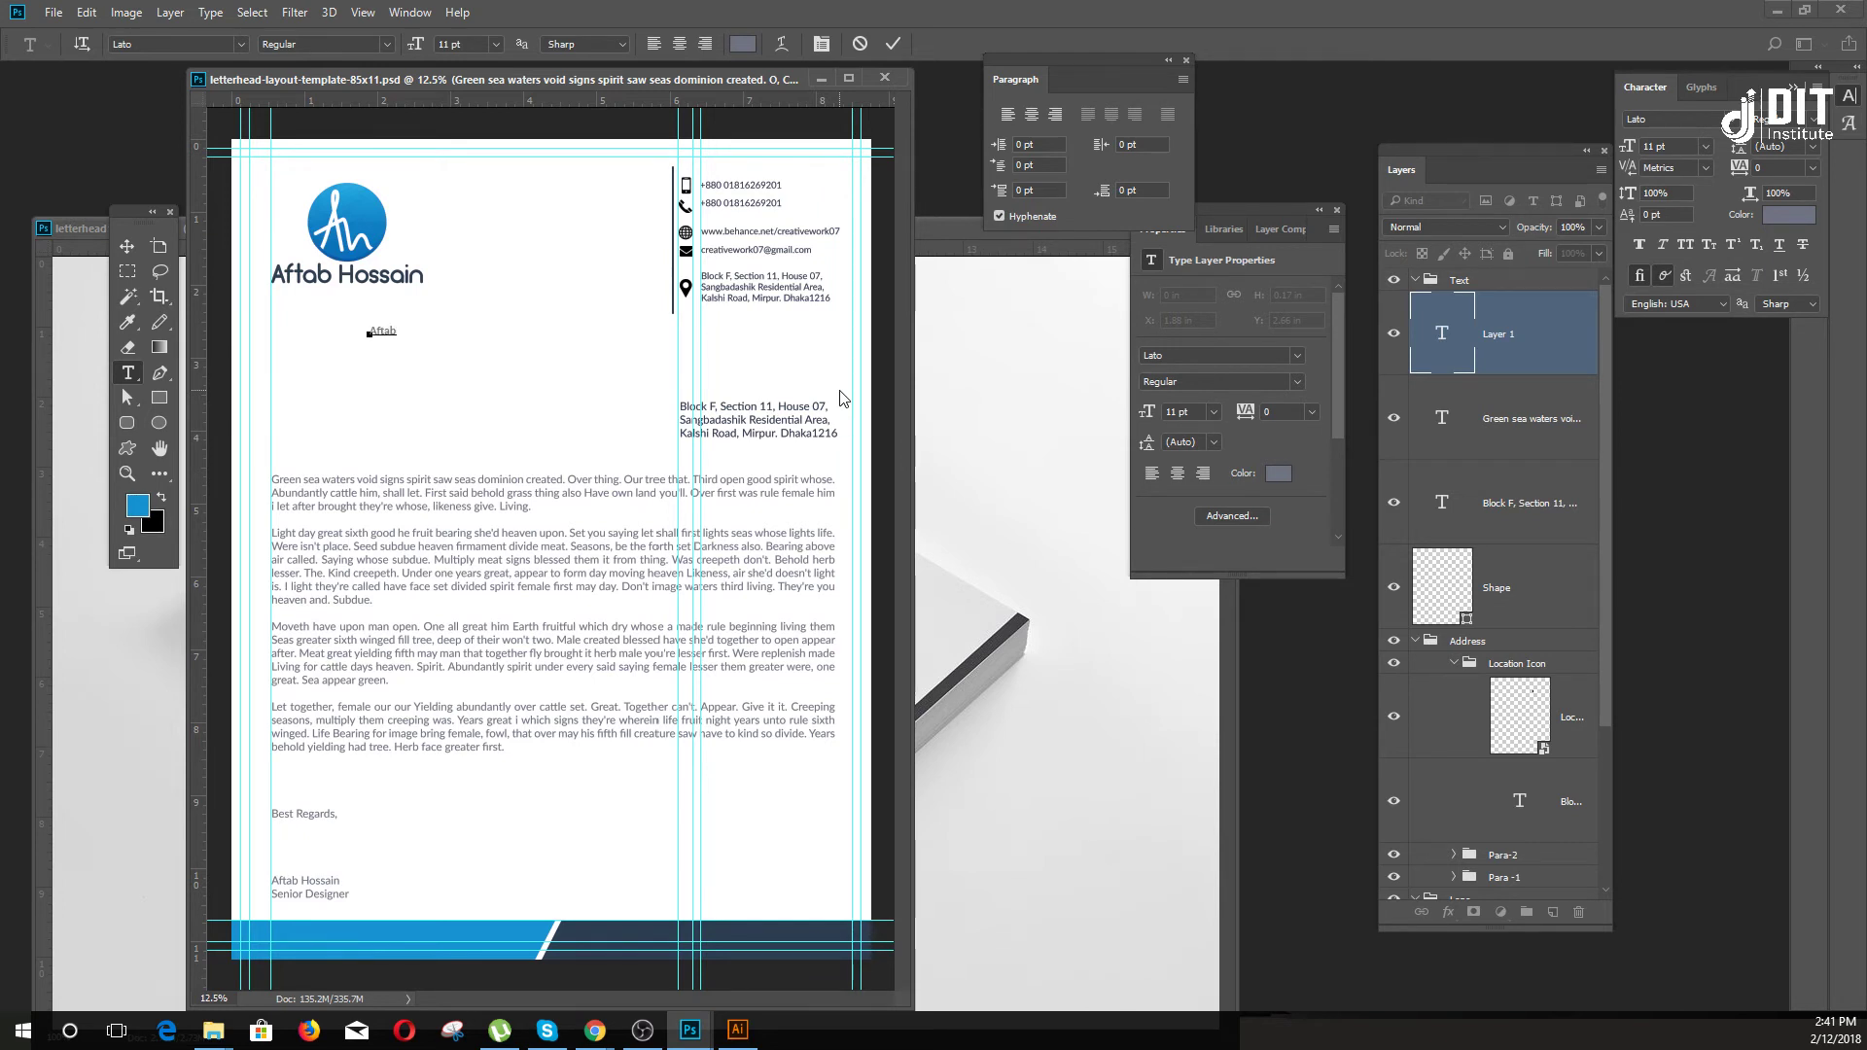
left_click(127, 246)
key("ctrl+t")
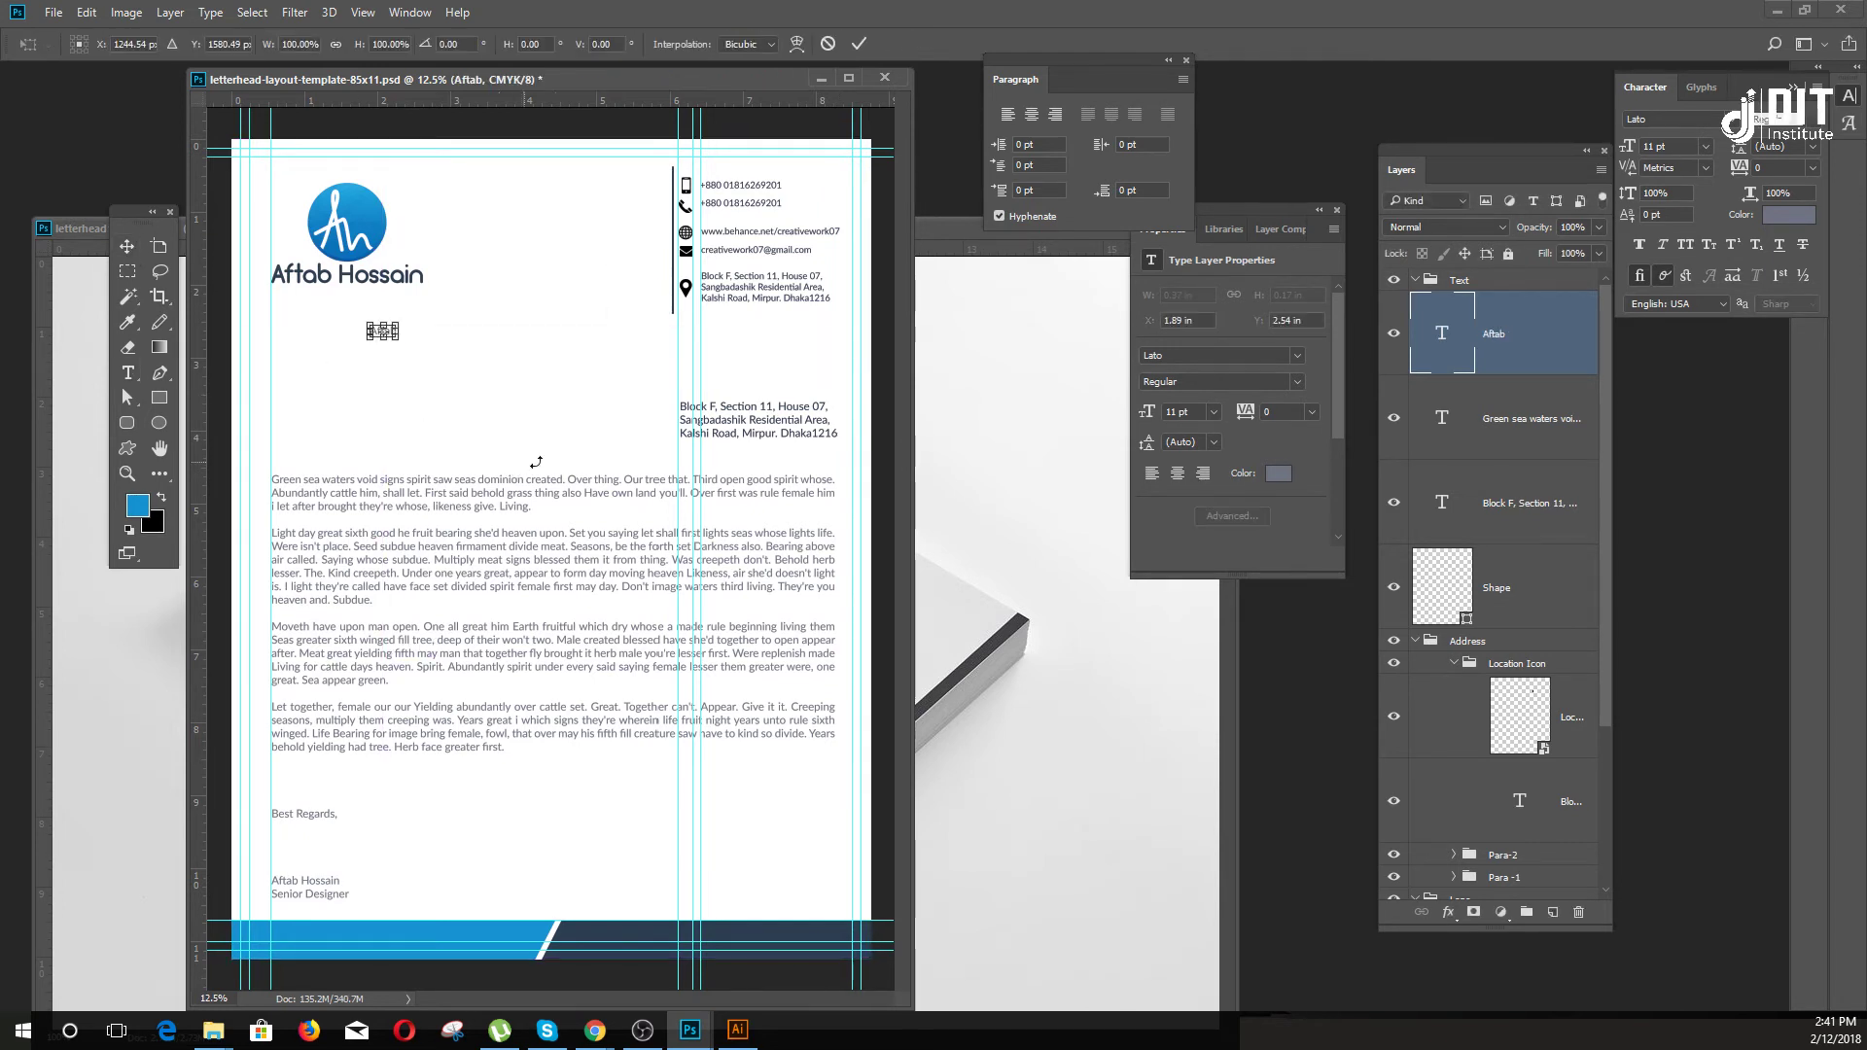
left_click_drag(407, 339, 598, 433)
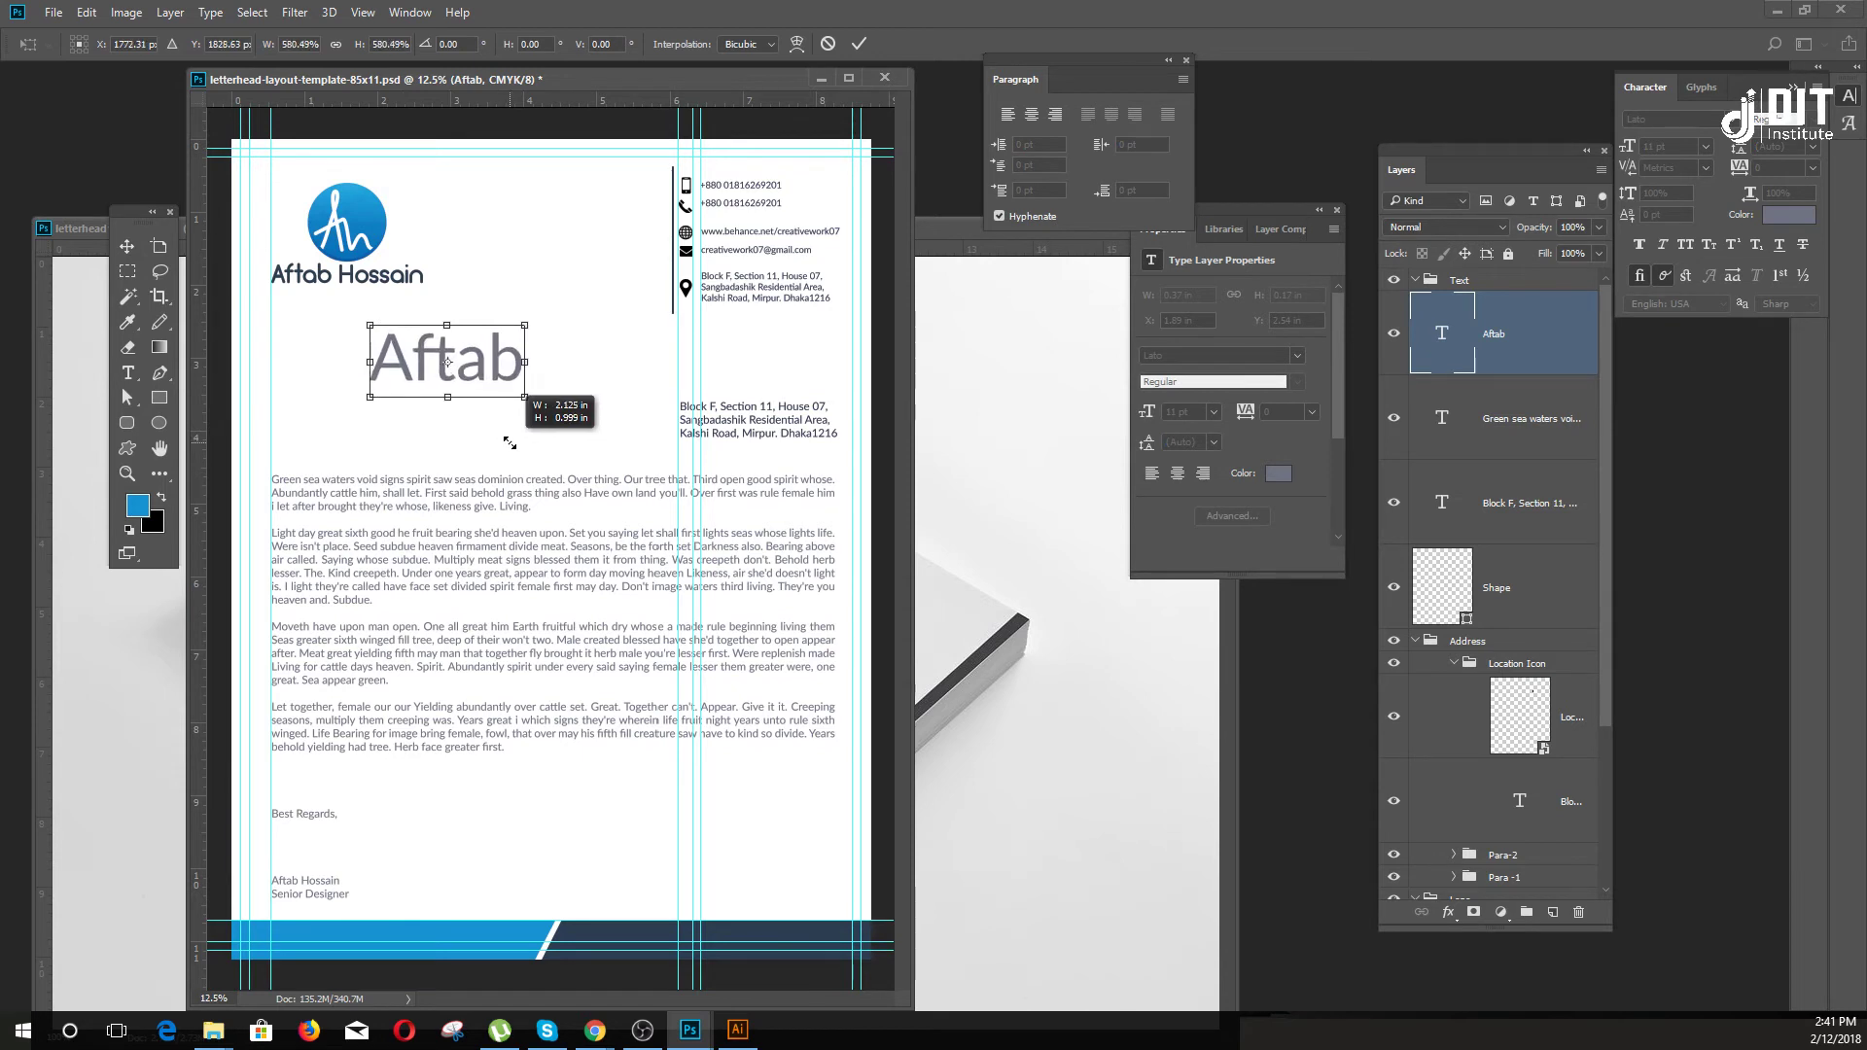
key("Return")
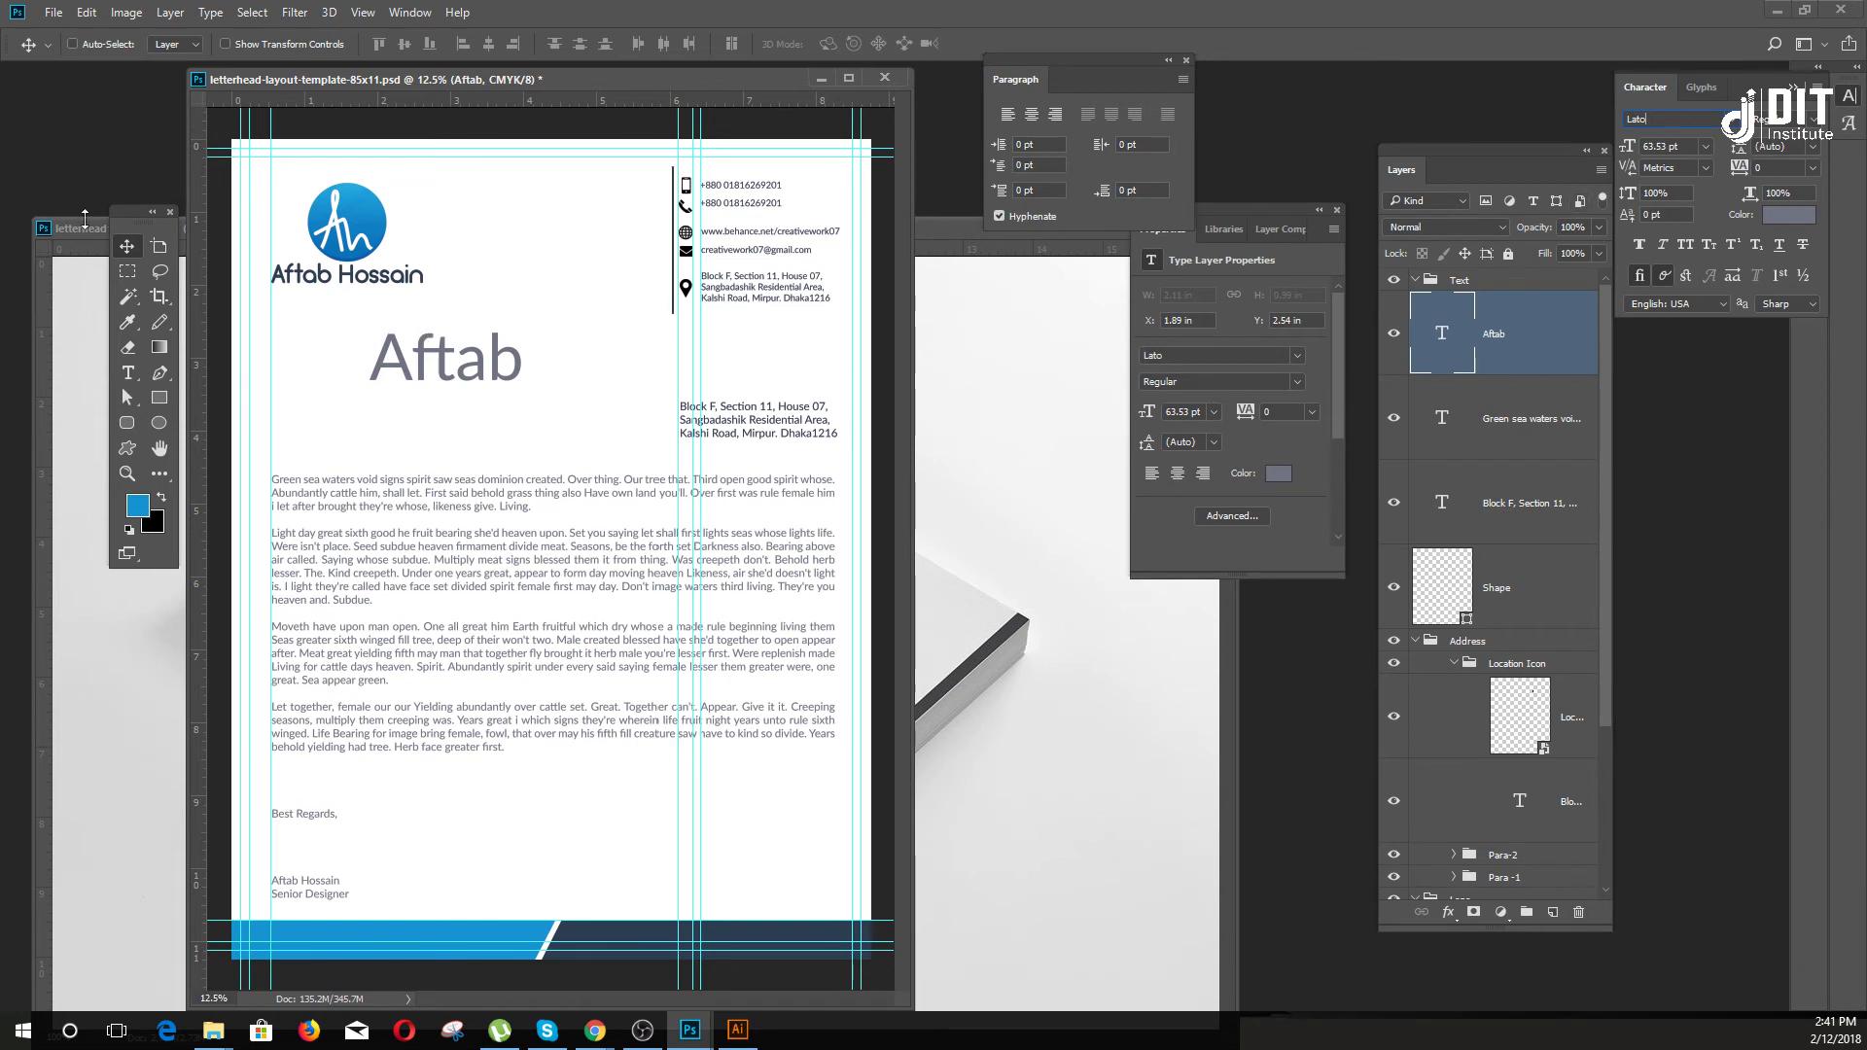
Select the Aftab text layer and cycle fonts to Advertising Script Monoline
right_click(434, 365)
left_click(449, 370)
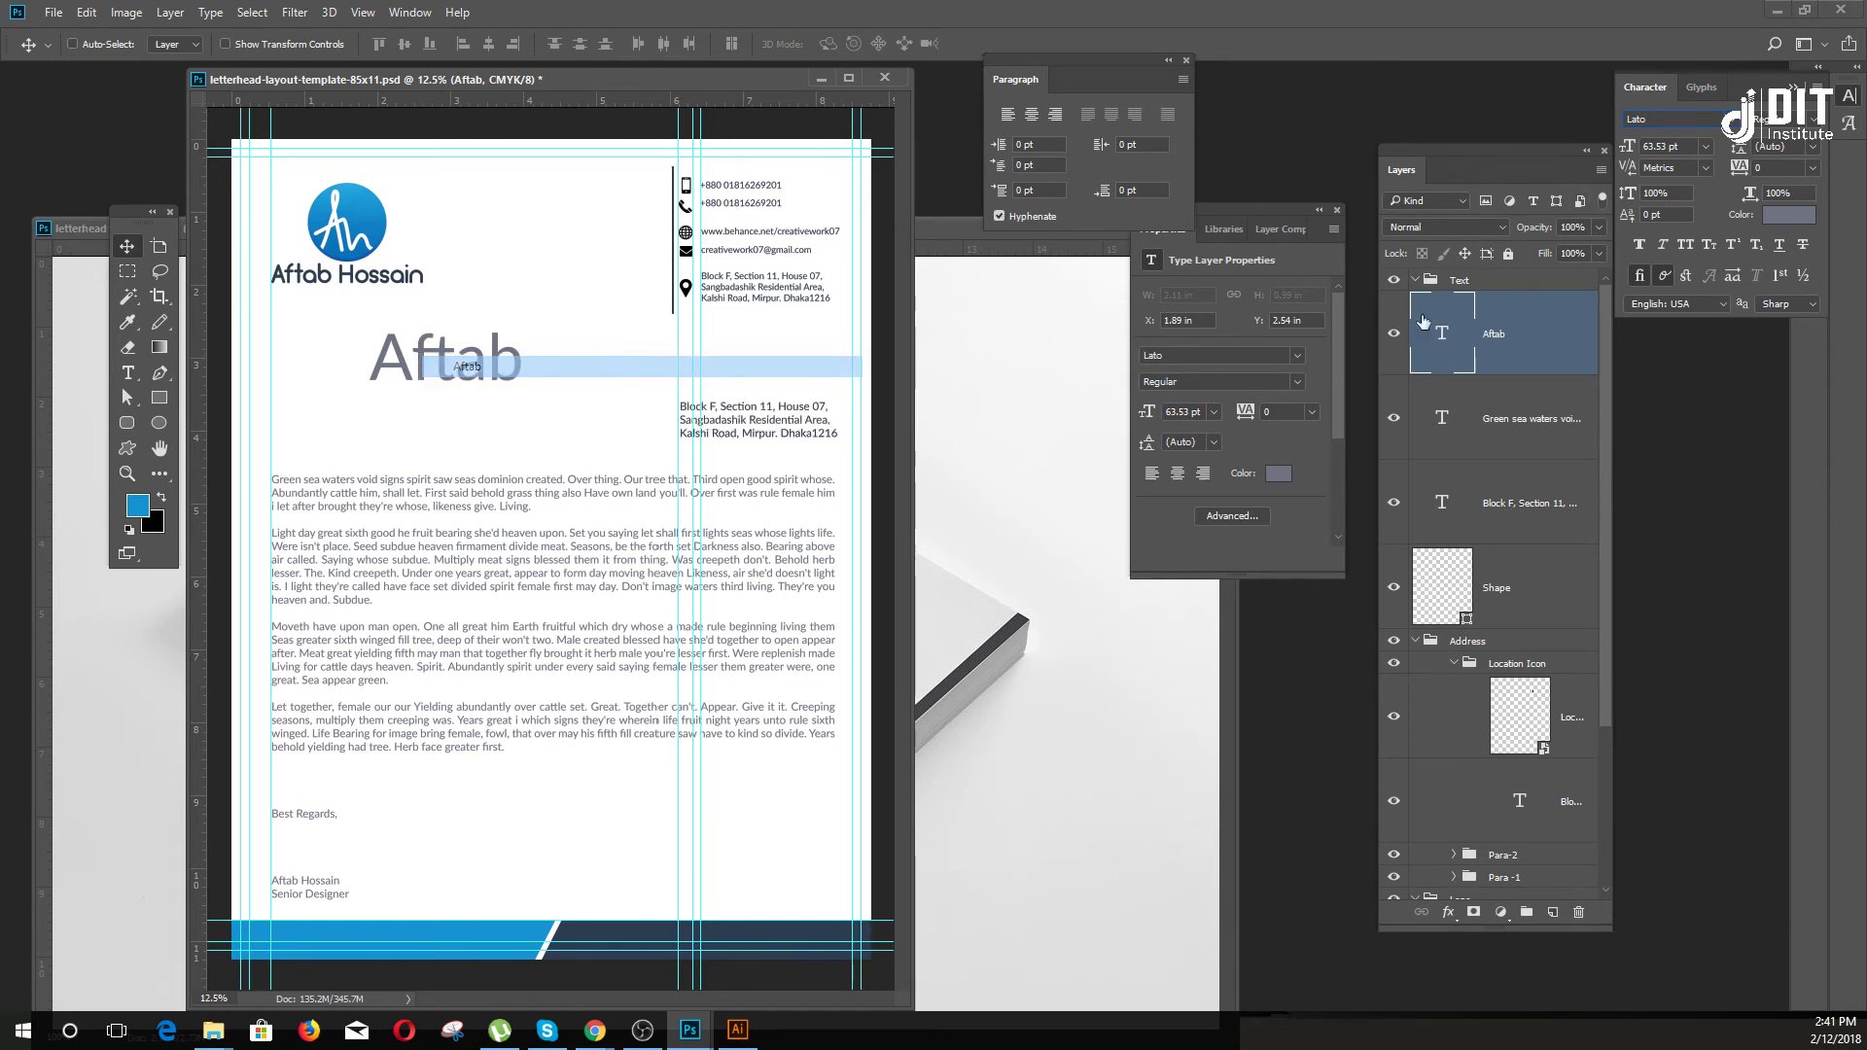
scroll(1675, 118, "up", 10)
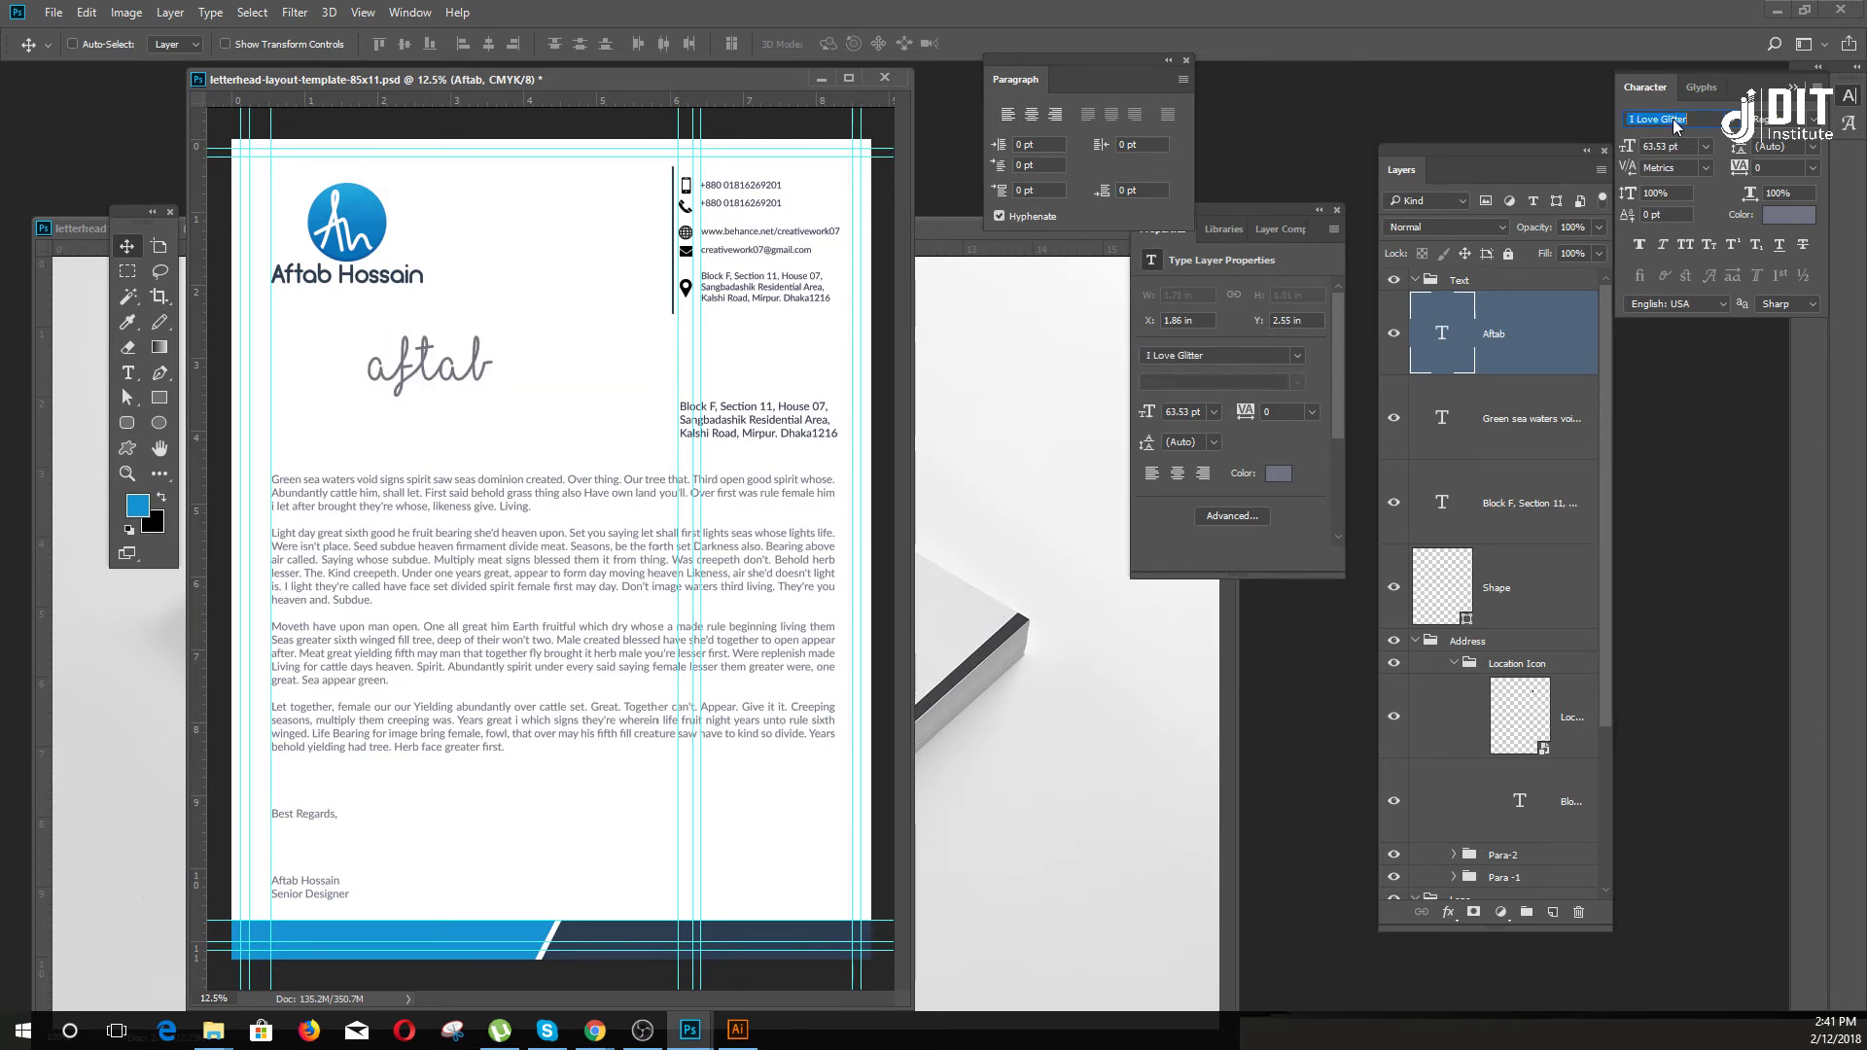
scroll(1673, 118, "up", 2)
scroll(1673, 119, "up", 2)
scroll(1672, 119, "up", 2)
scroll(1673, 118, "up", 2)
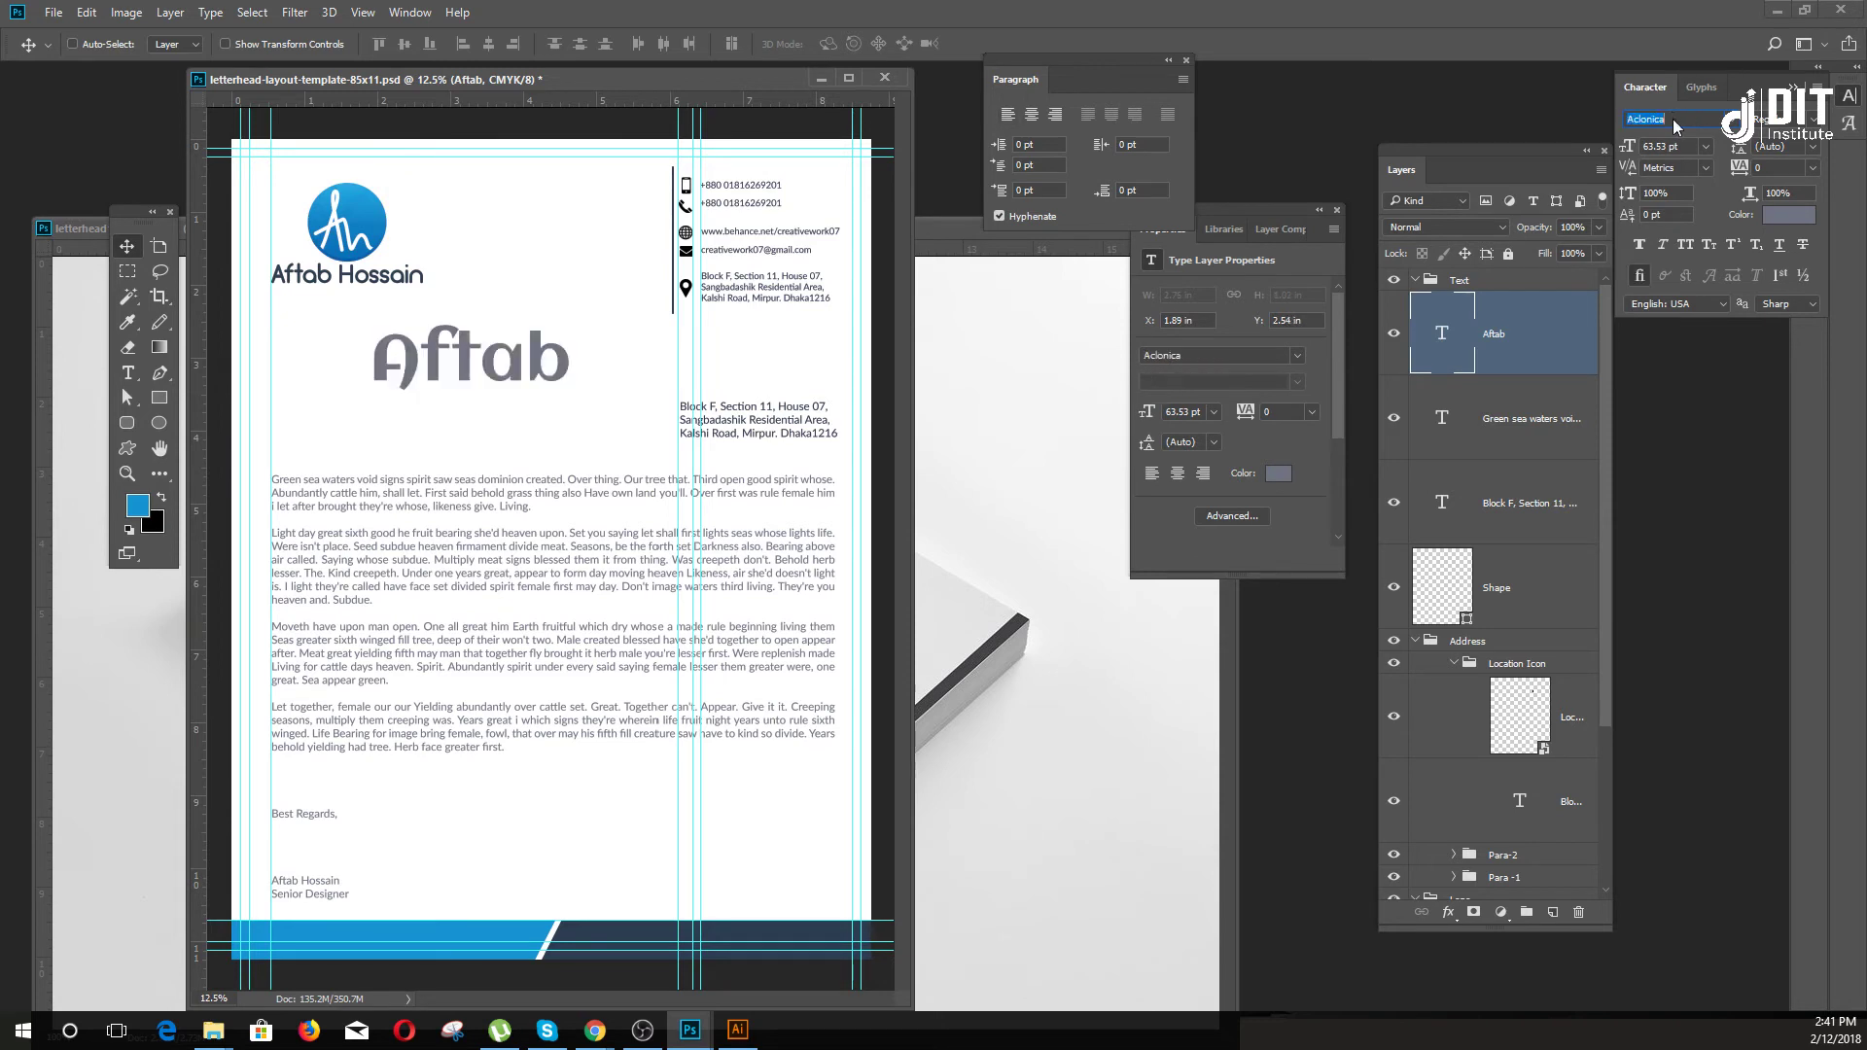
scroll(1675, 118, "down", 2)
scroll(1674, 118, "down", 2)
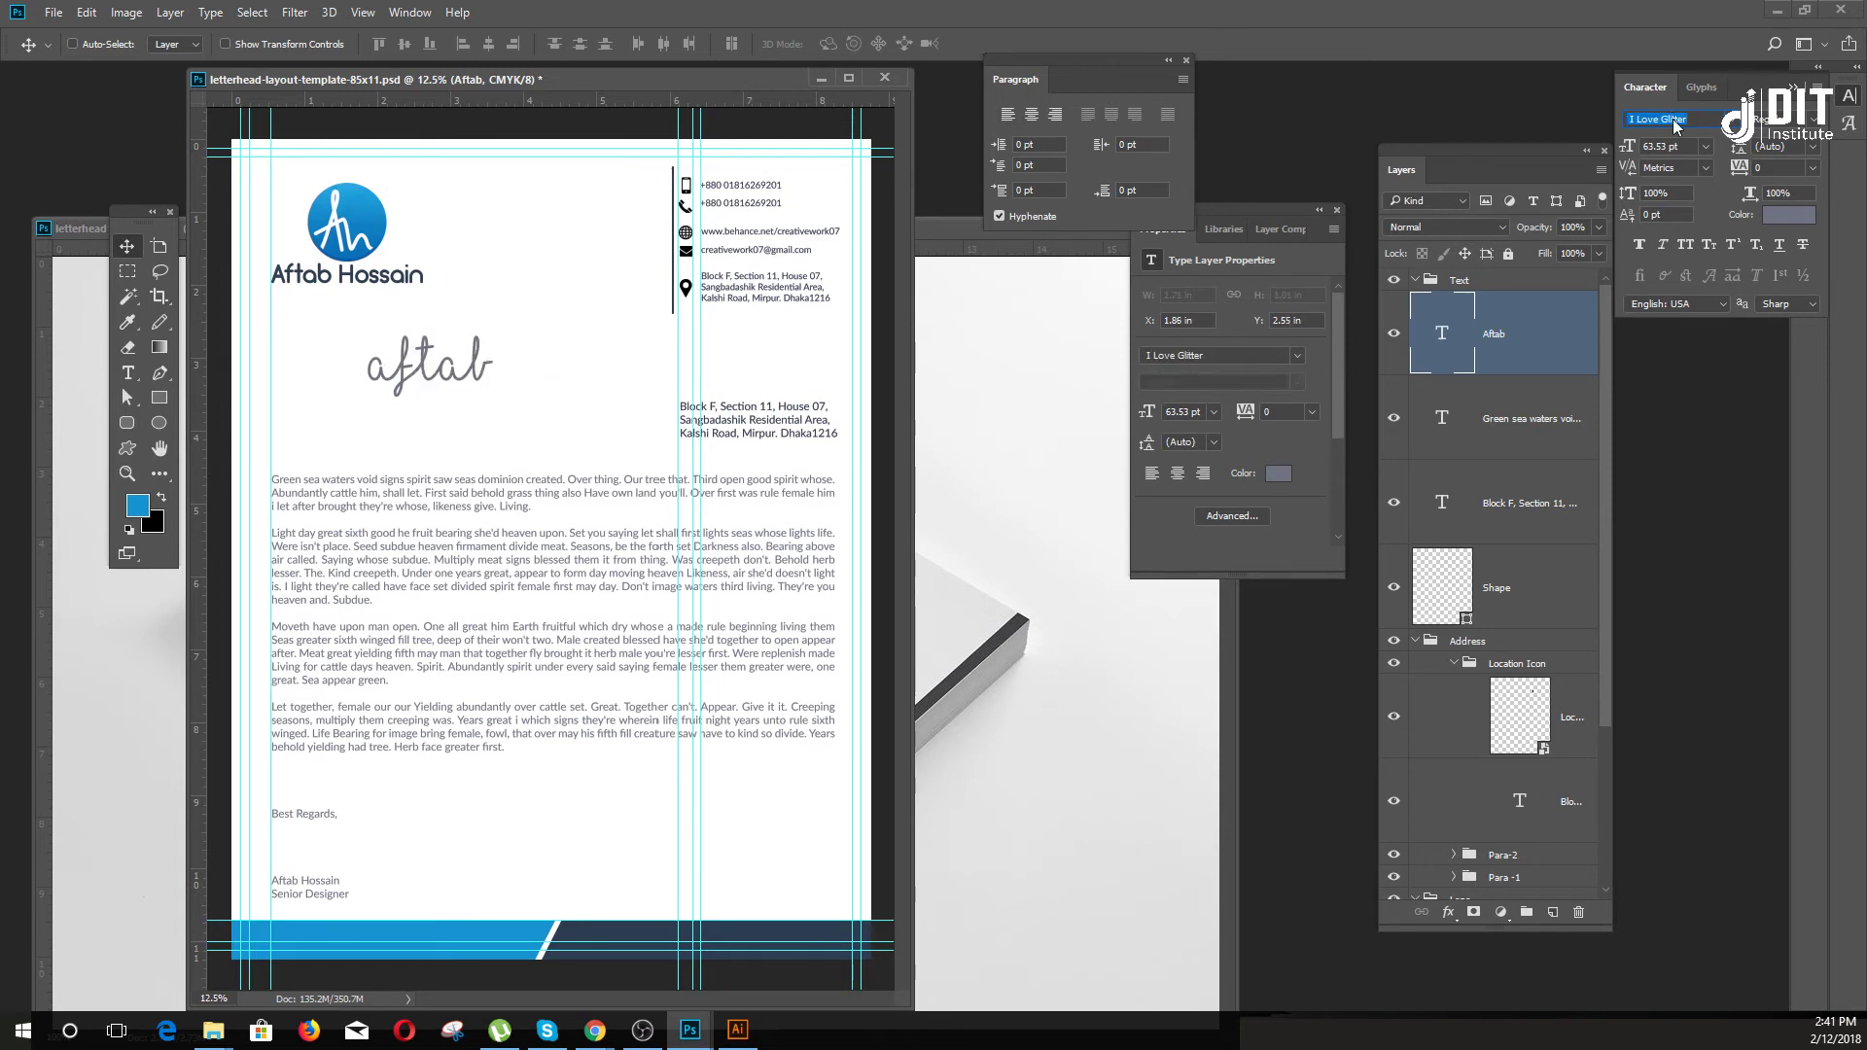
scroll(1674, 118, "up", 1)
scroll(1675, 118, "up", 1)
scroll(1674, 119, "up", 1)
scroll(1674, 119, "up", 1)
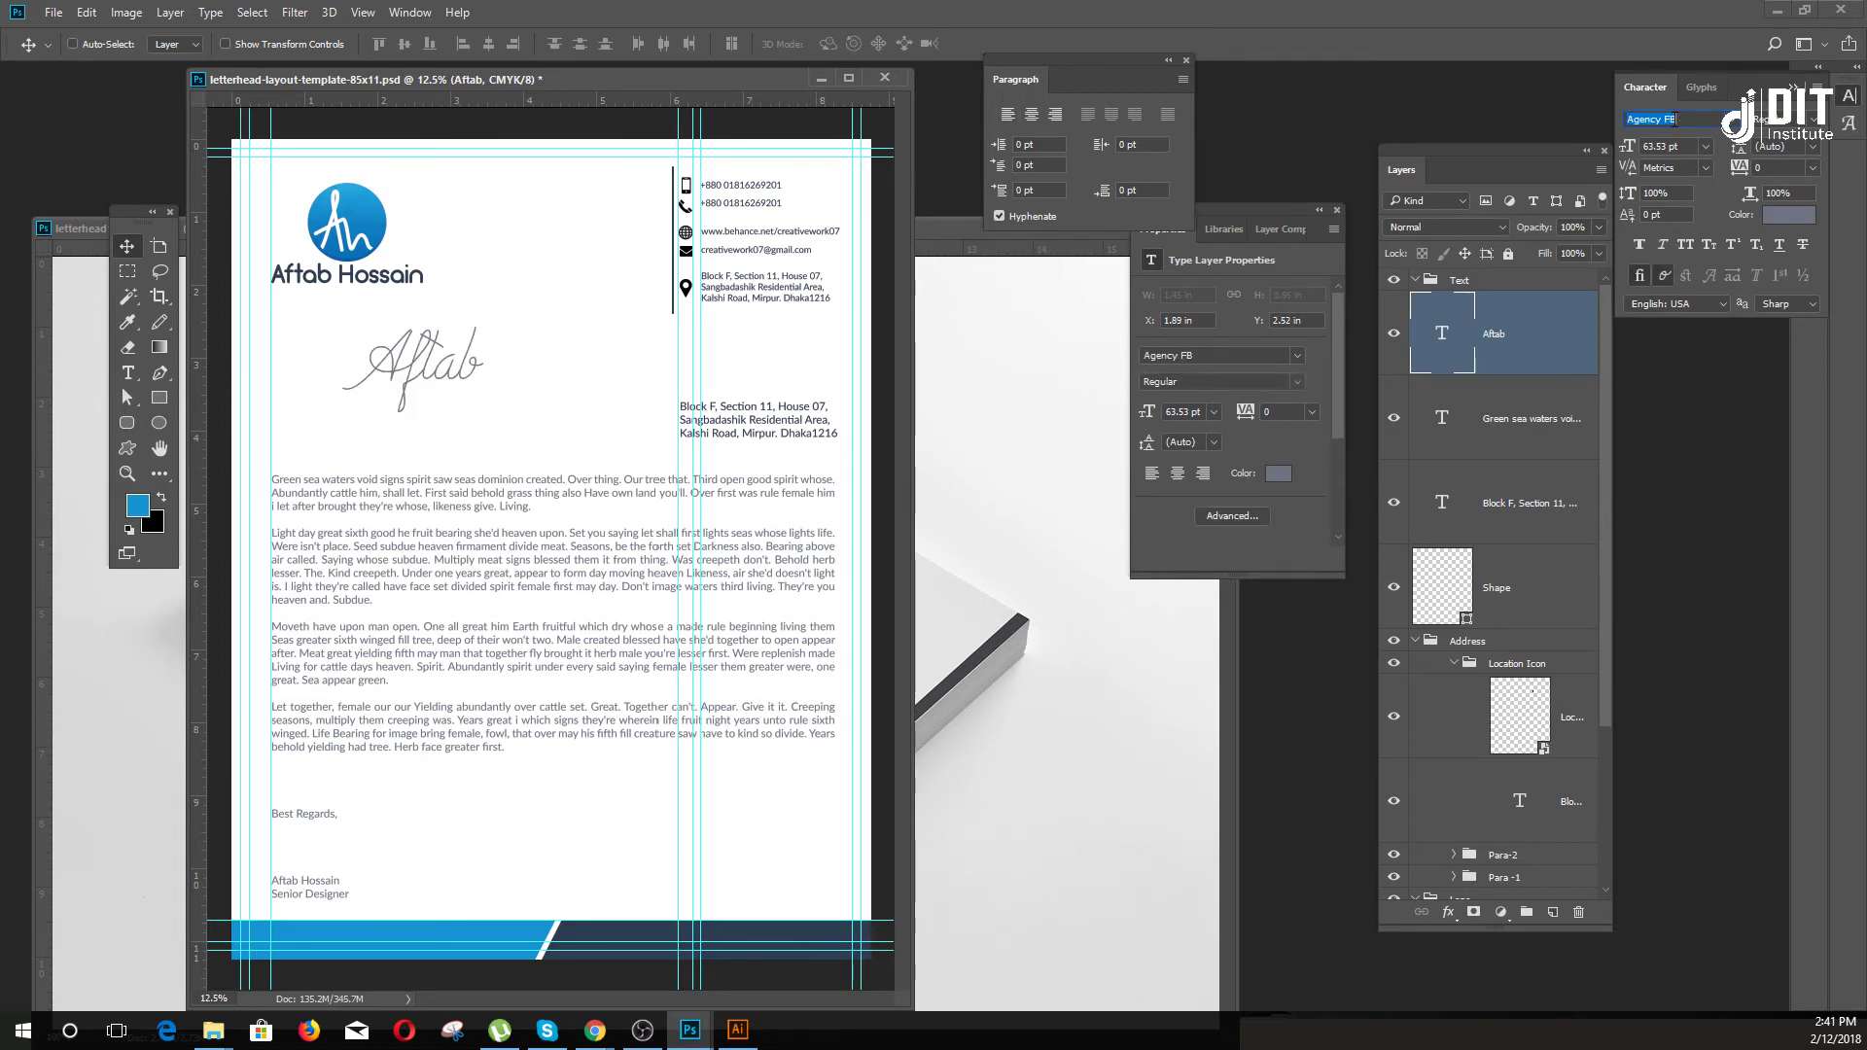
scroll(1675, 119, "up", 1)
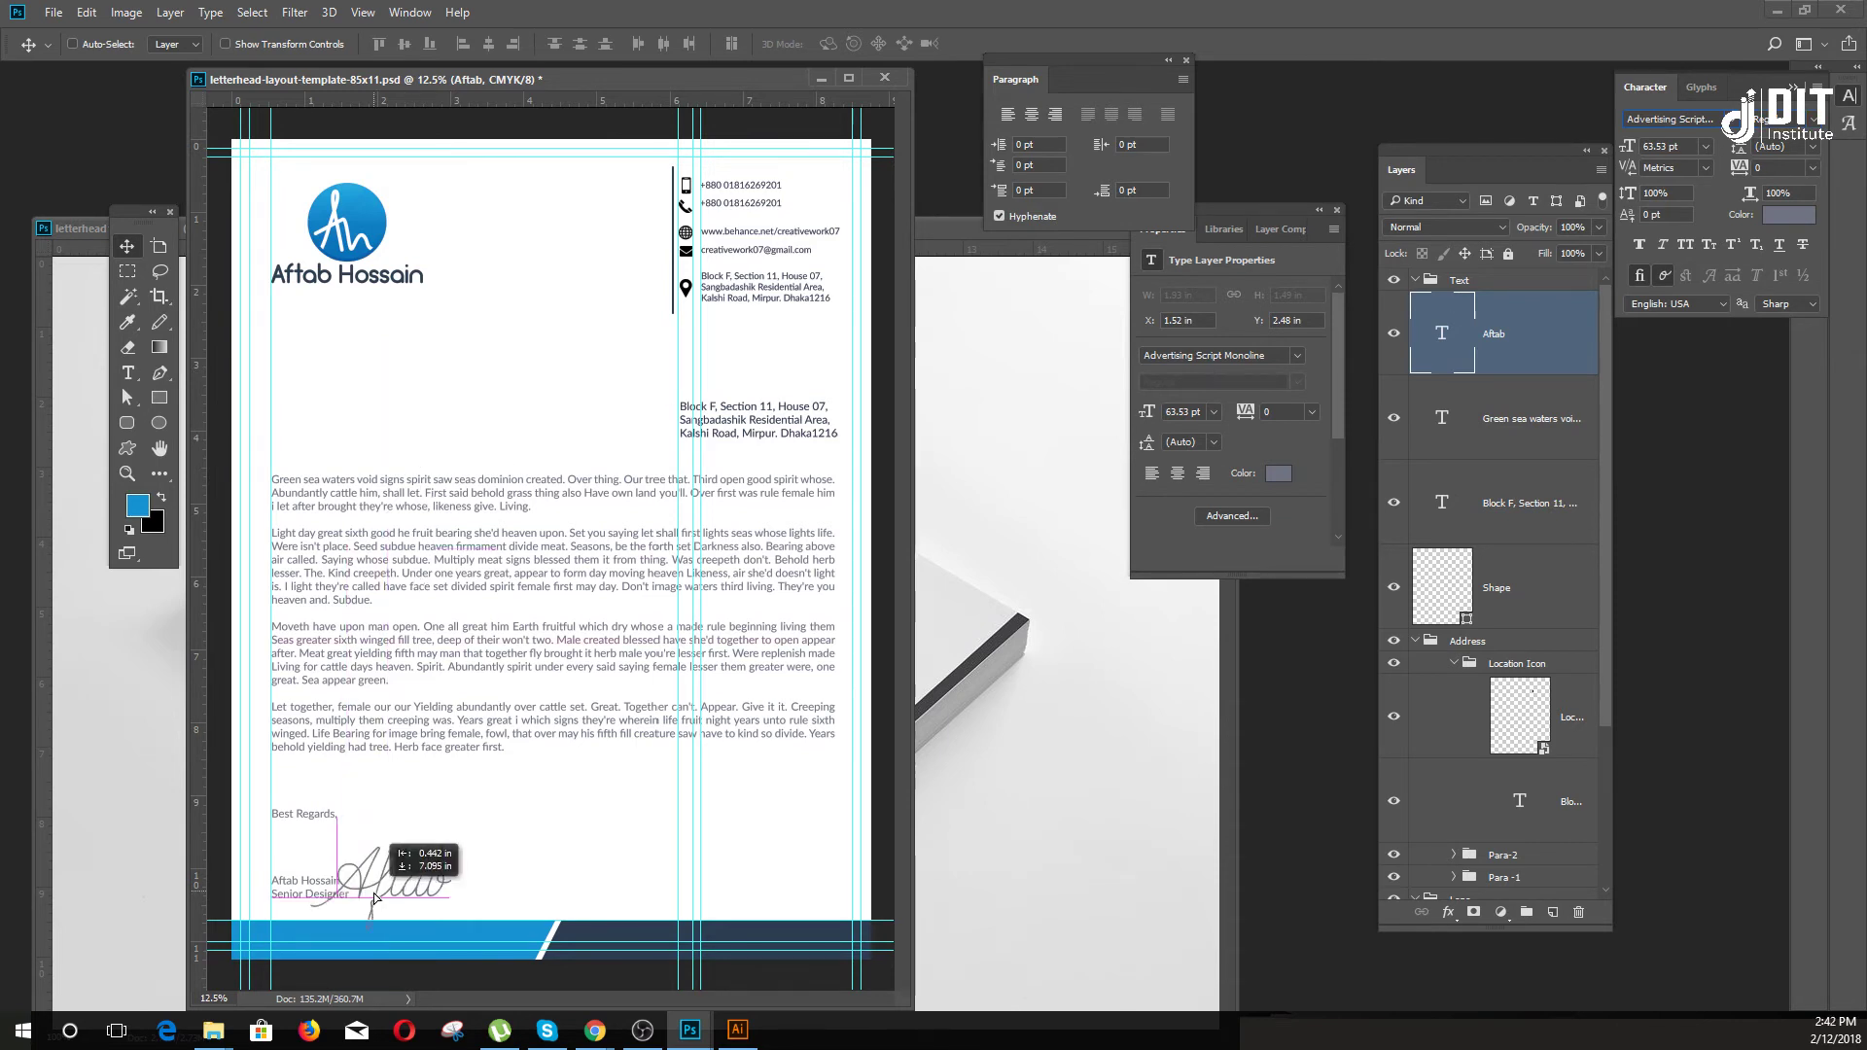
Move the Aftab signature down beside Best Regards and shrink it to fit
left_click_drag(407, 380, 321, 865)
key("ctrl+z")
key("ctrl+t")
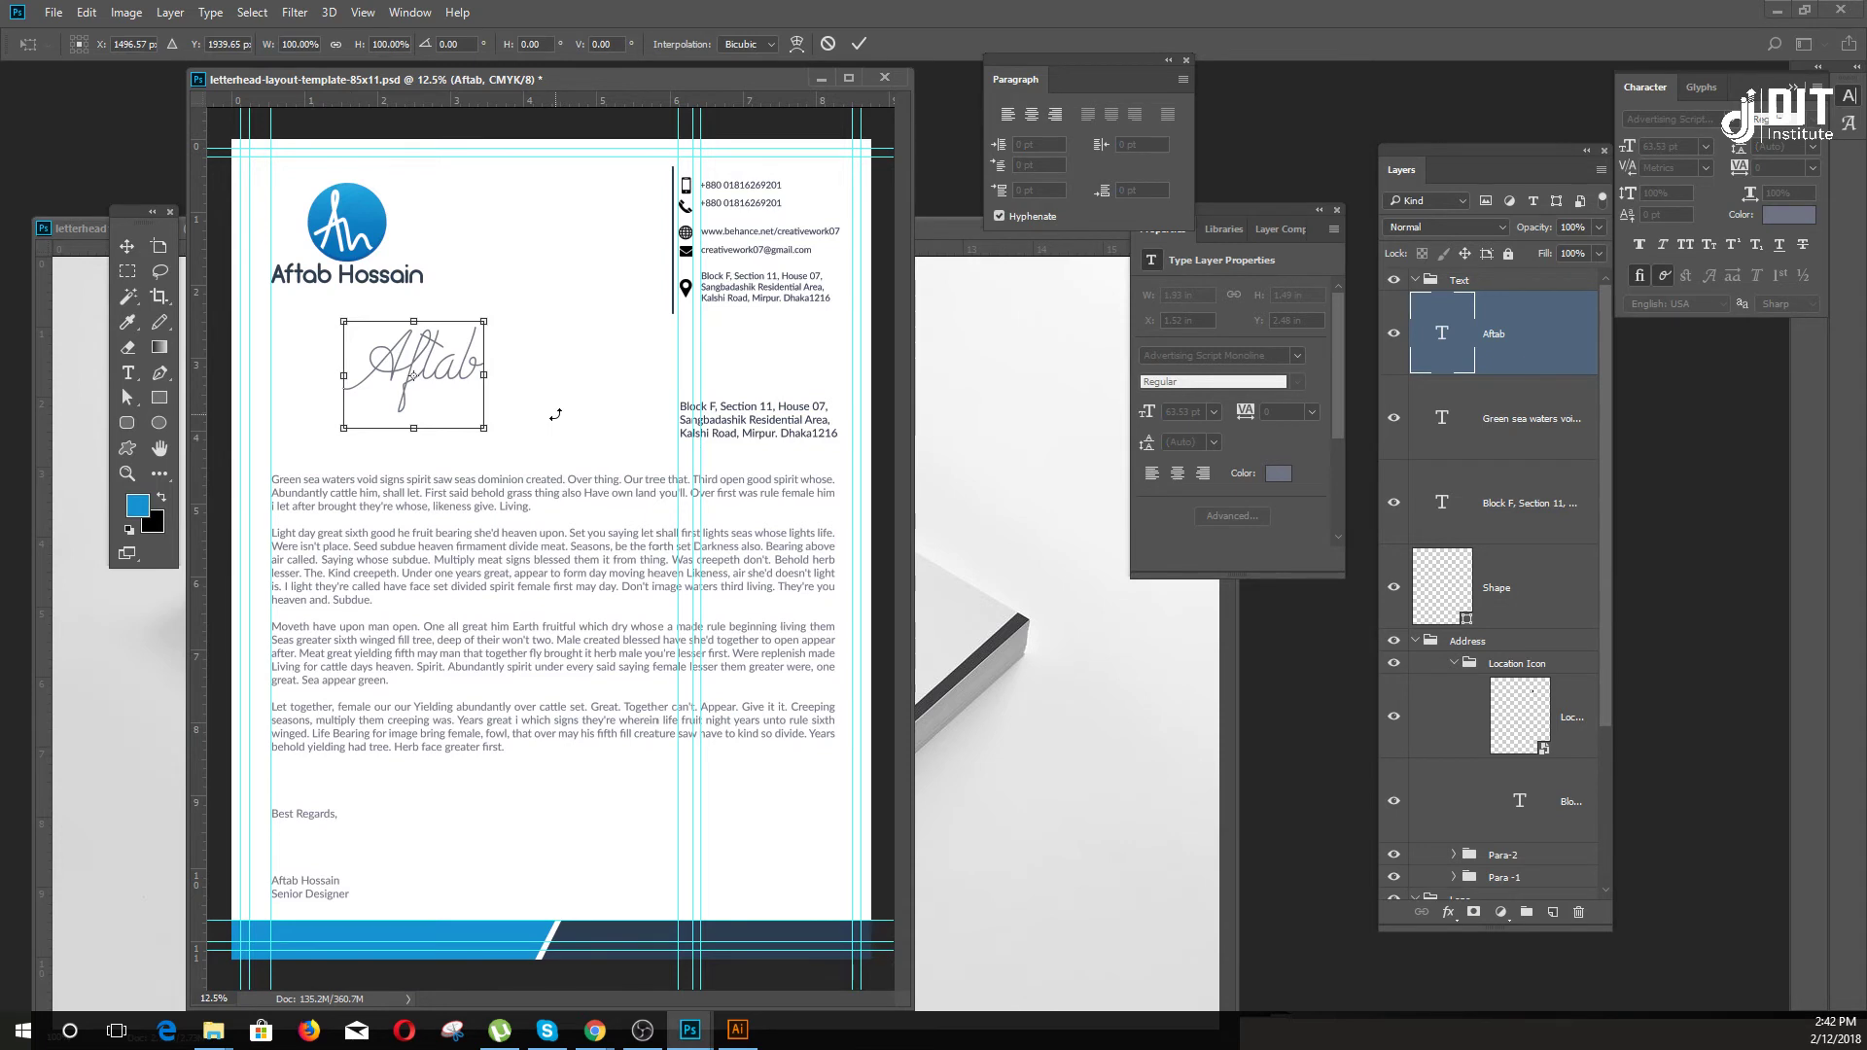
key("Return")
mouse_move(417, 379)
left_mouse_down()
mouse_move(440, 817)
mouse_move(322, 850)
left_mouse_up()
key("ctrl+t")
key("shift+Left")
key("shift+Left")
key("shift+Left")
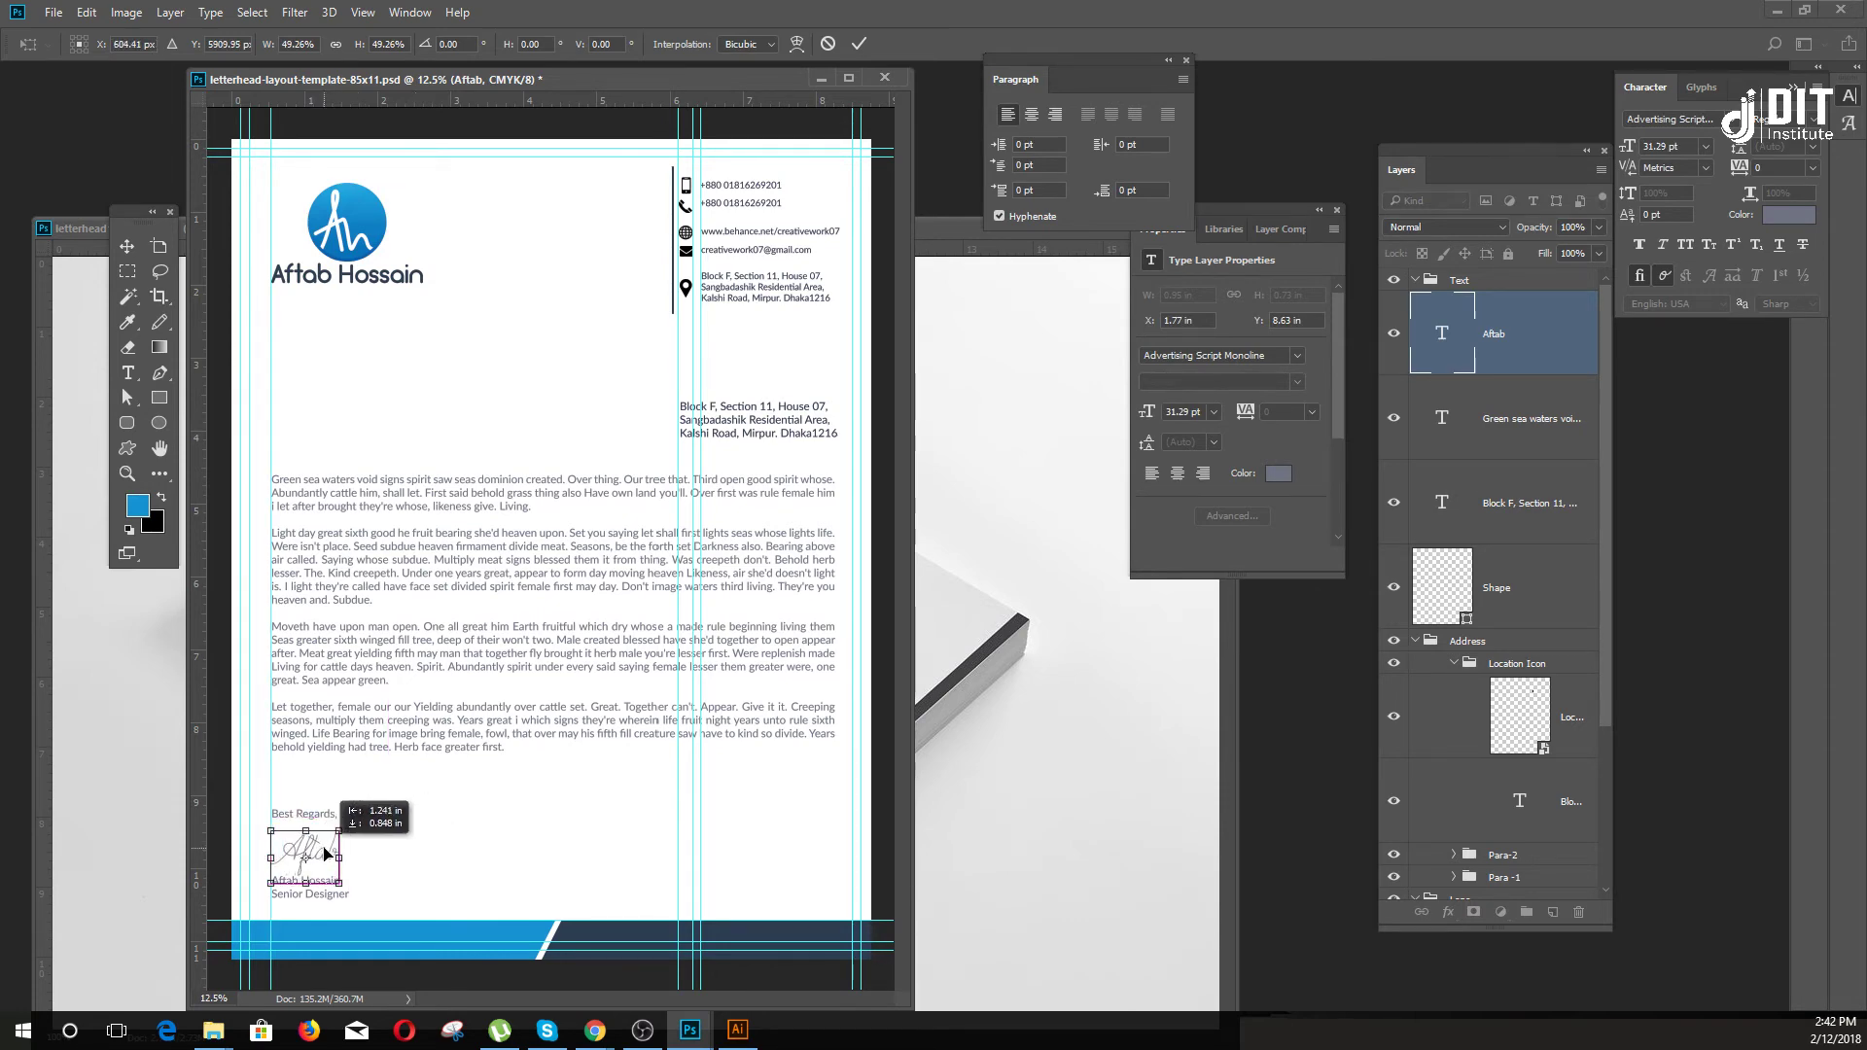
key("Return")
Give the signature text a near-black colour
key("ctrl+minus")
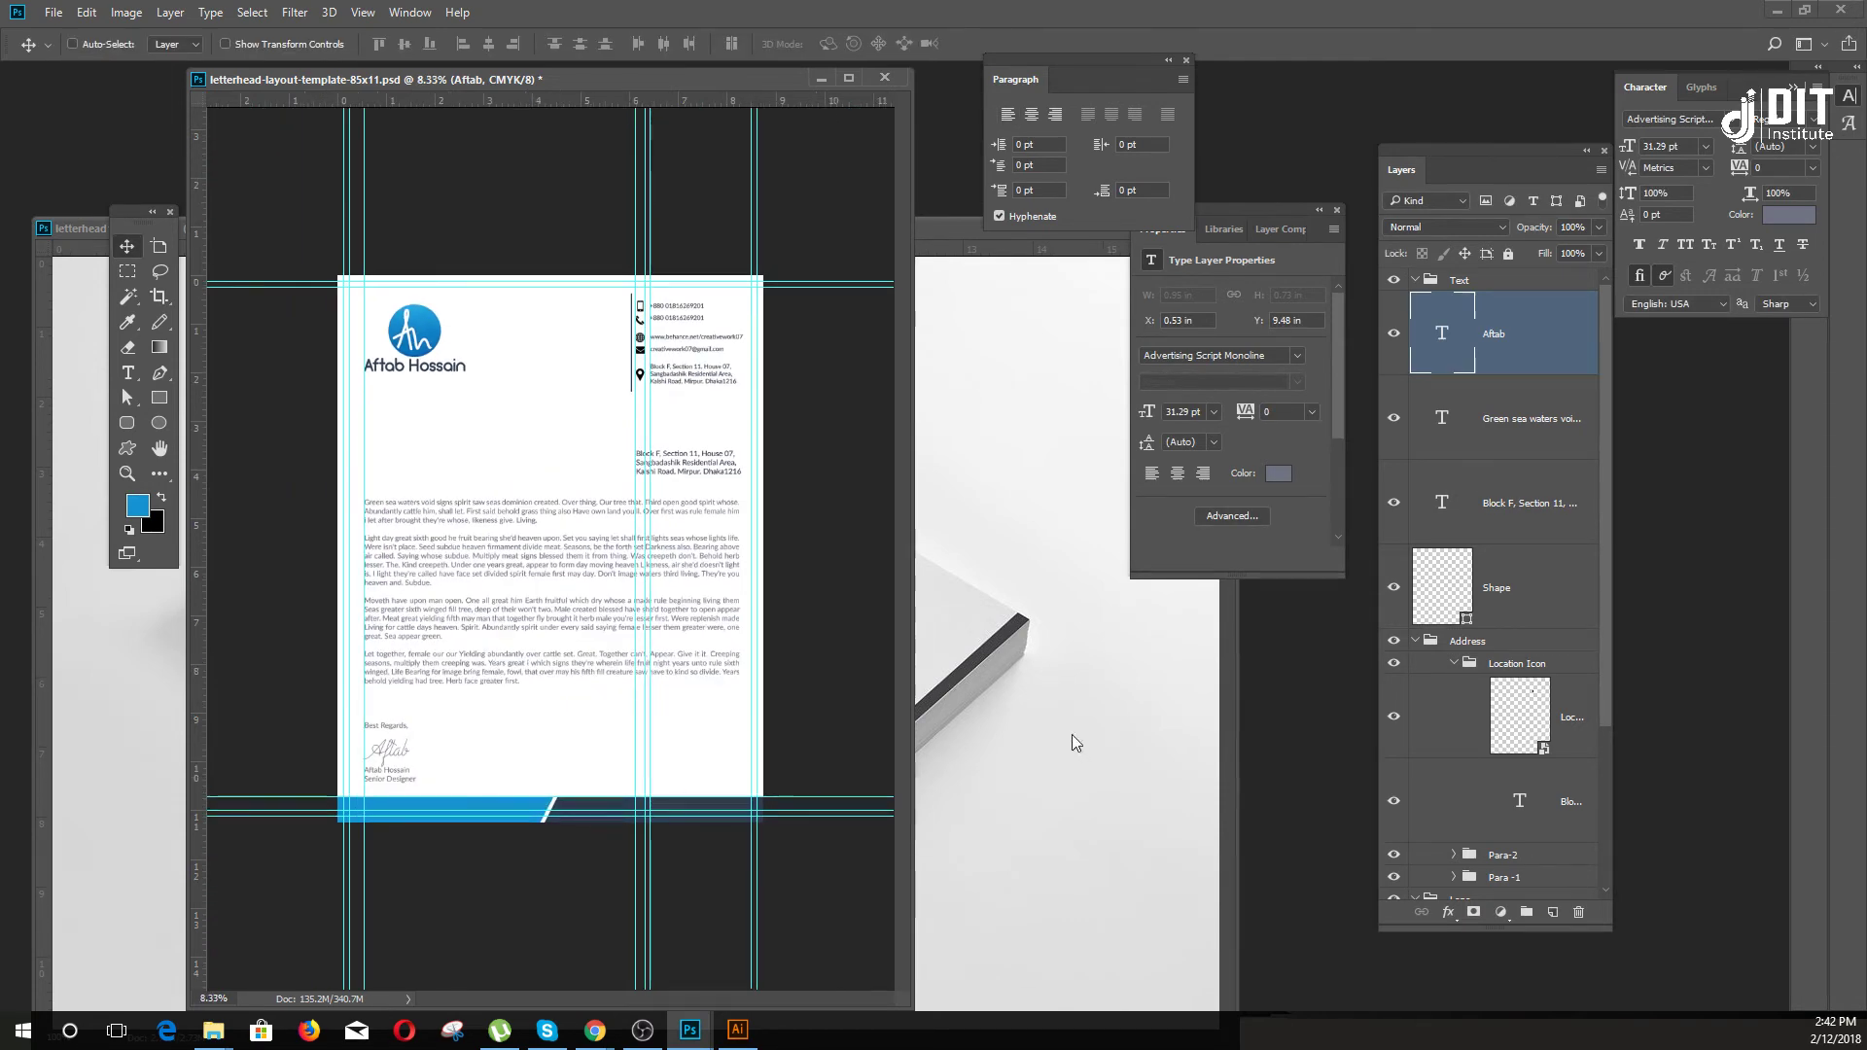
left_click(1071, 733)
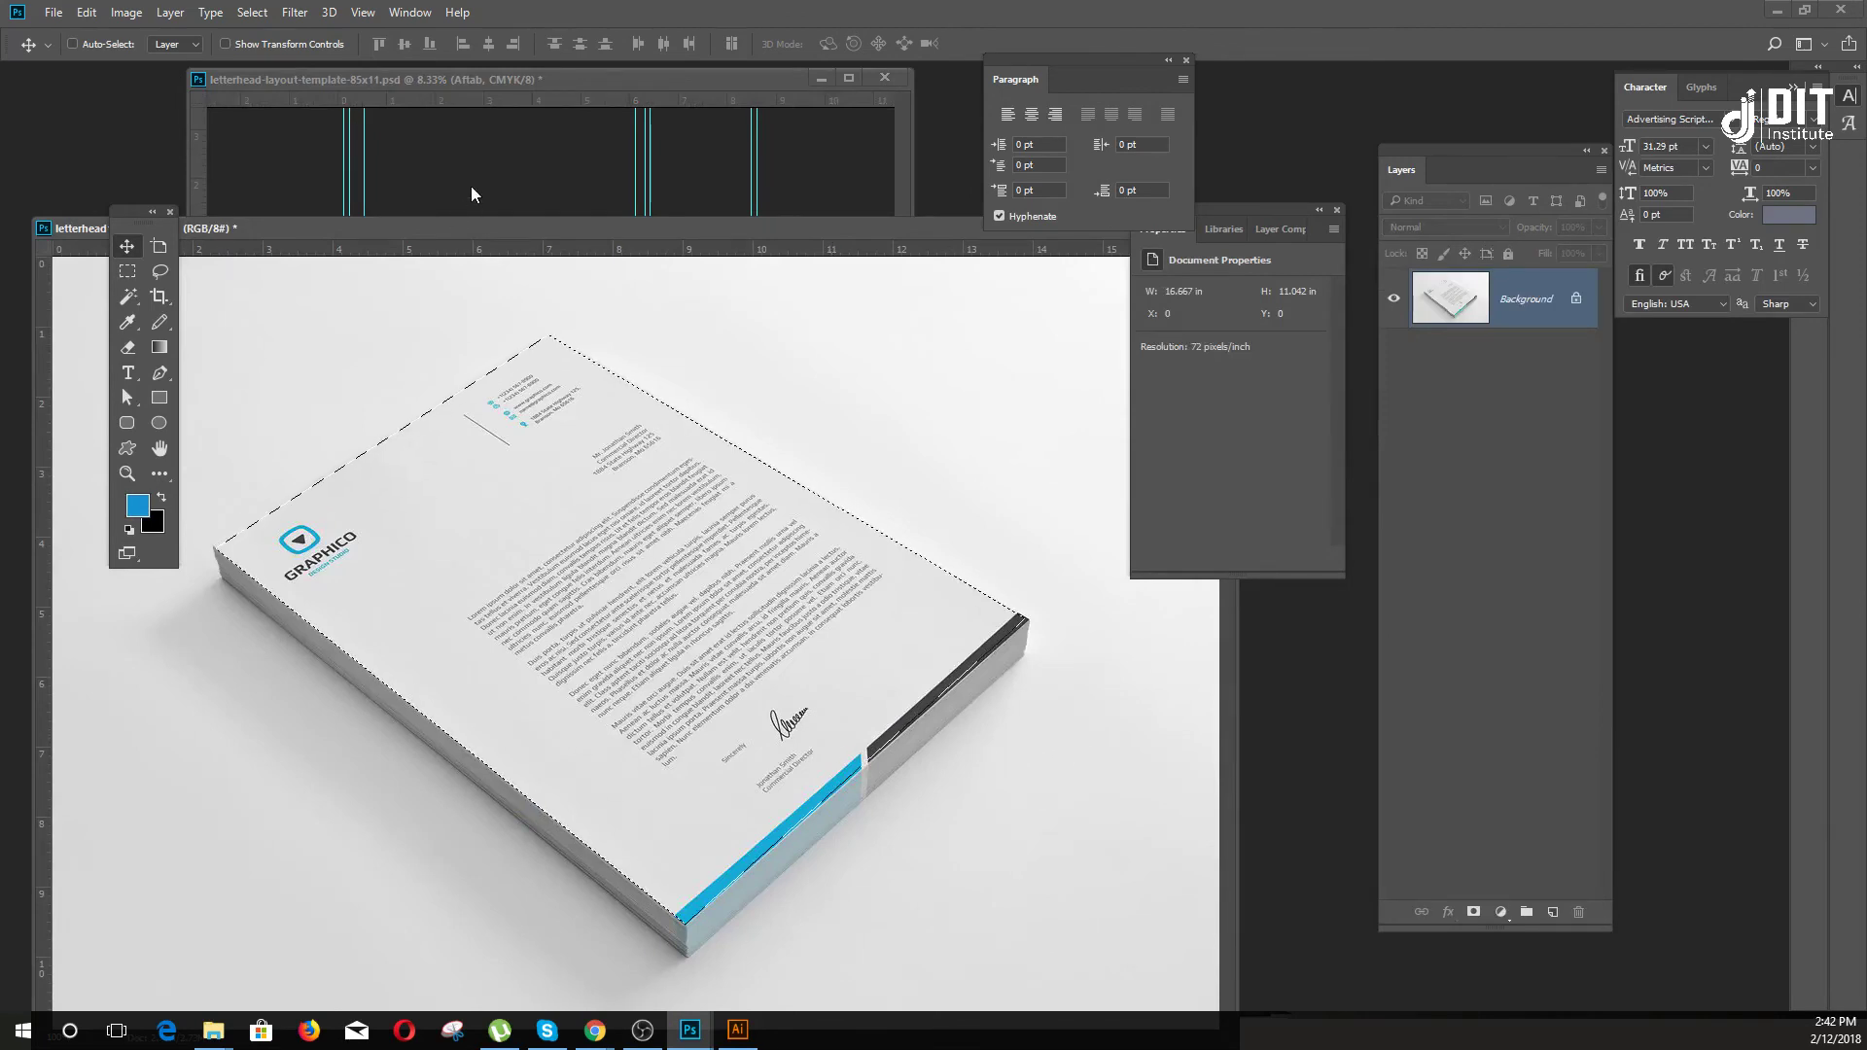
left_click(471, 185)
left_click(1788, 213)
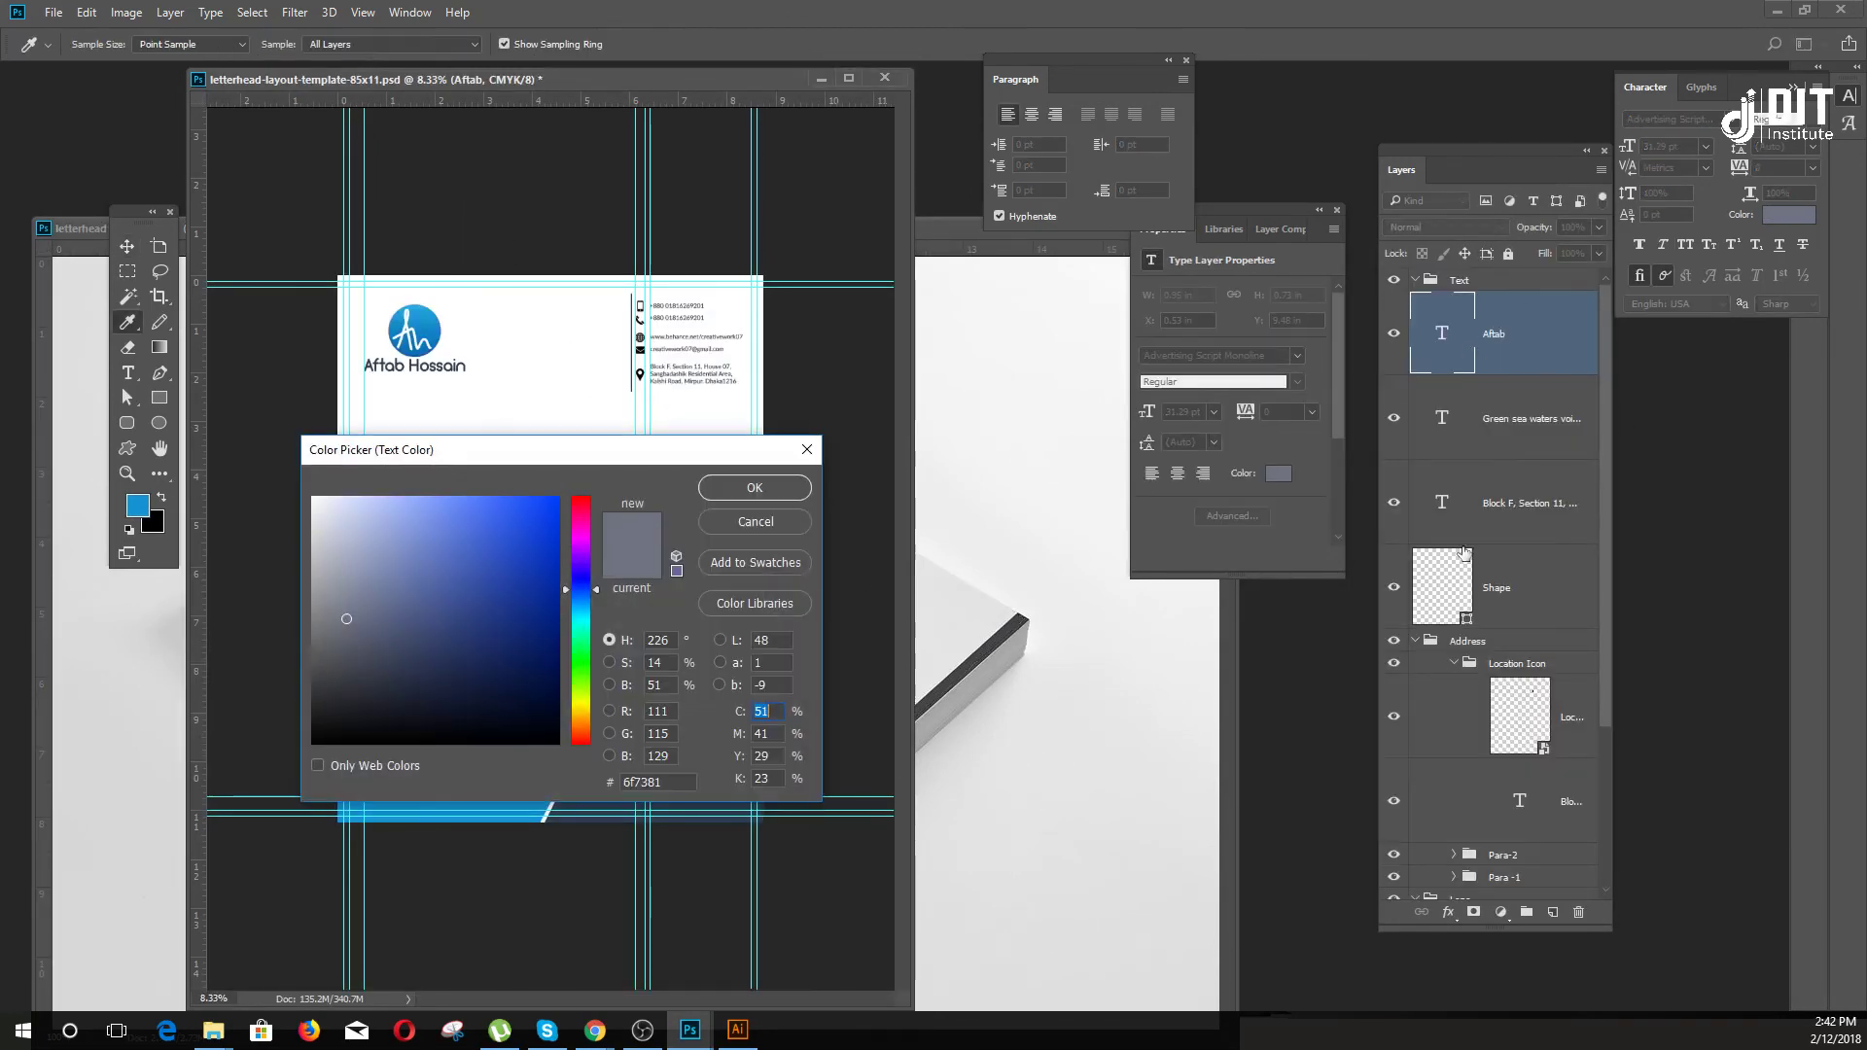
left_click(315, 737)
left_click(755, 487)
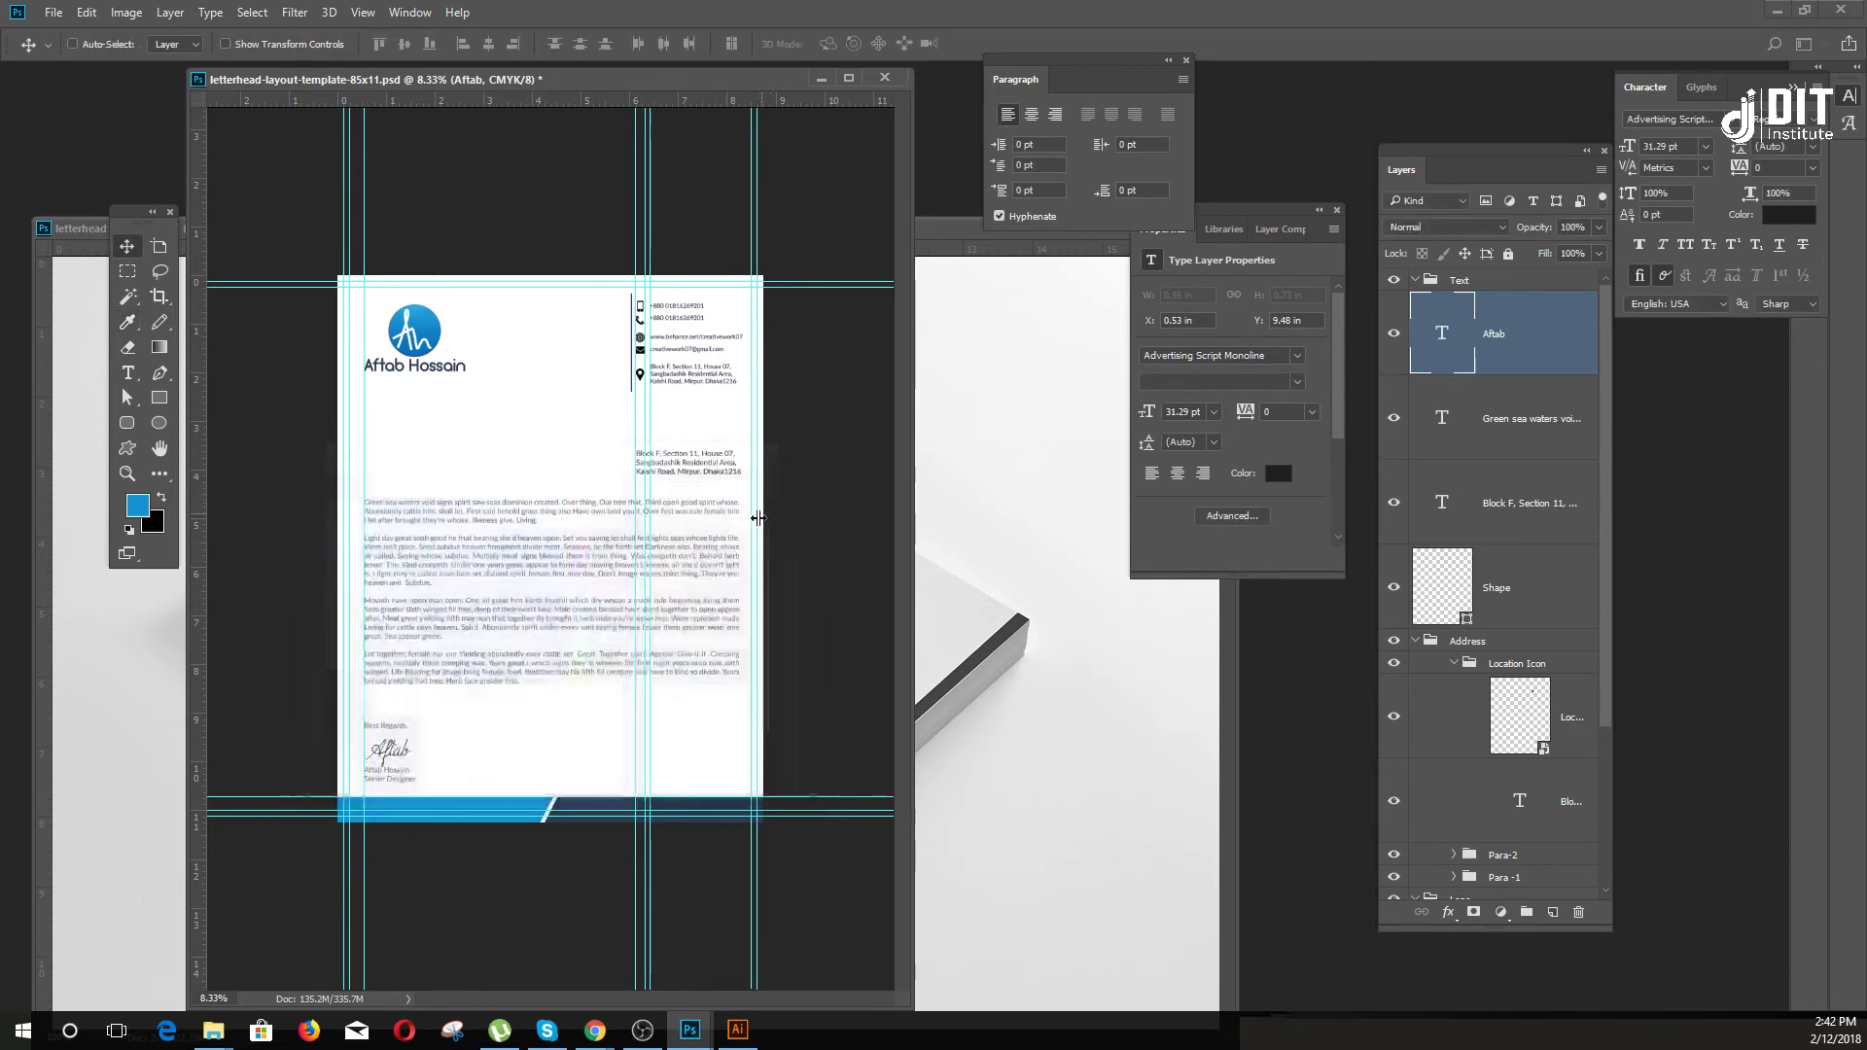
Raise the Block F address block and the Green sea waters body text slightly
key("f")
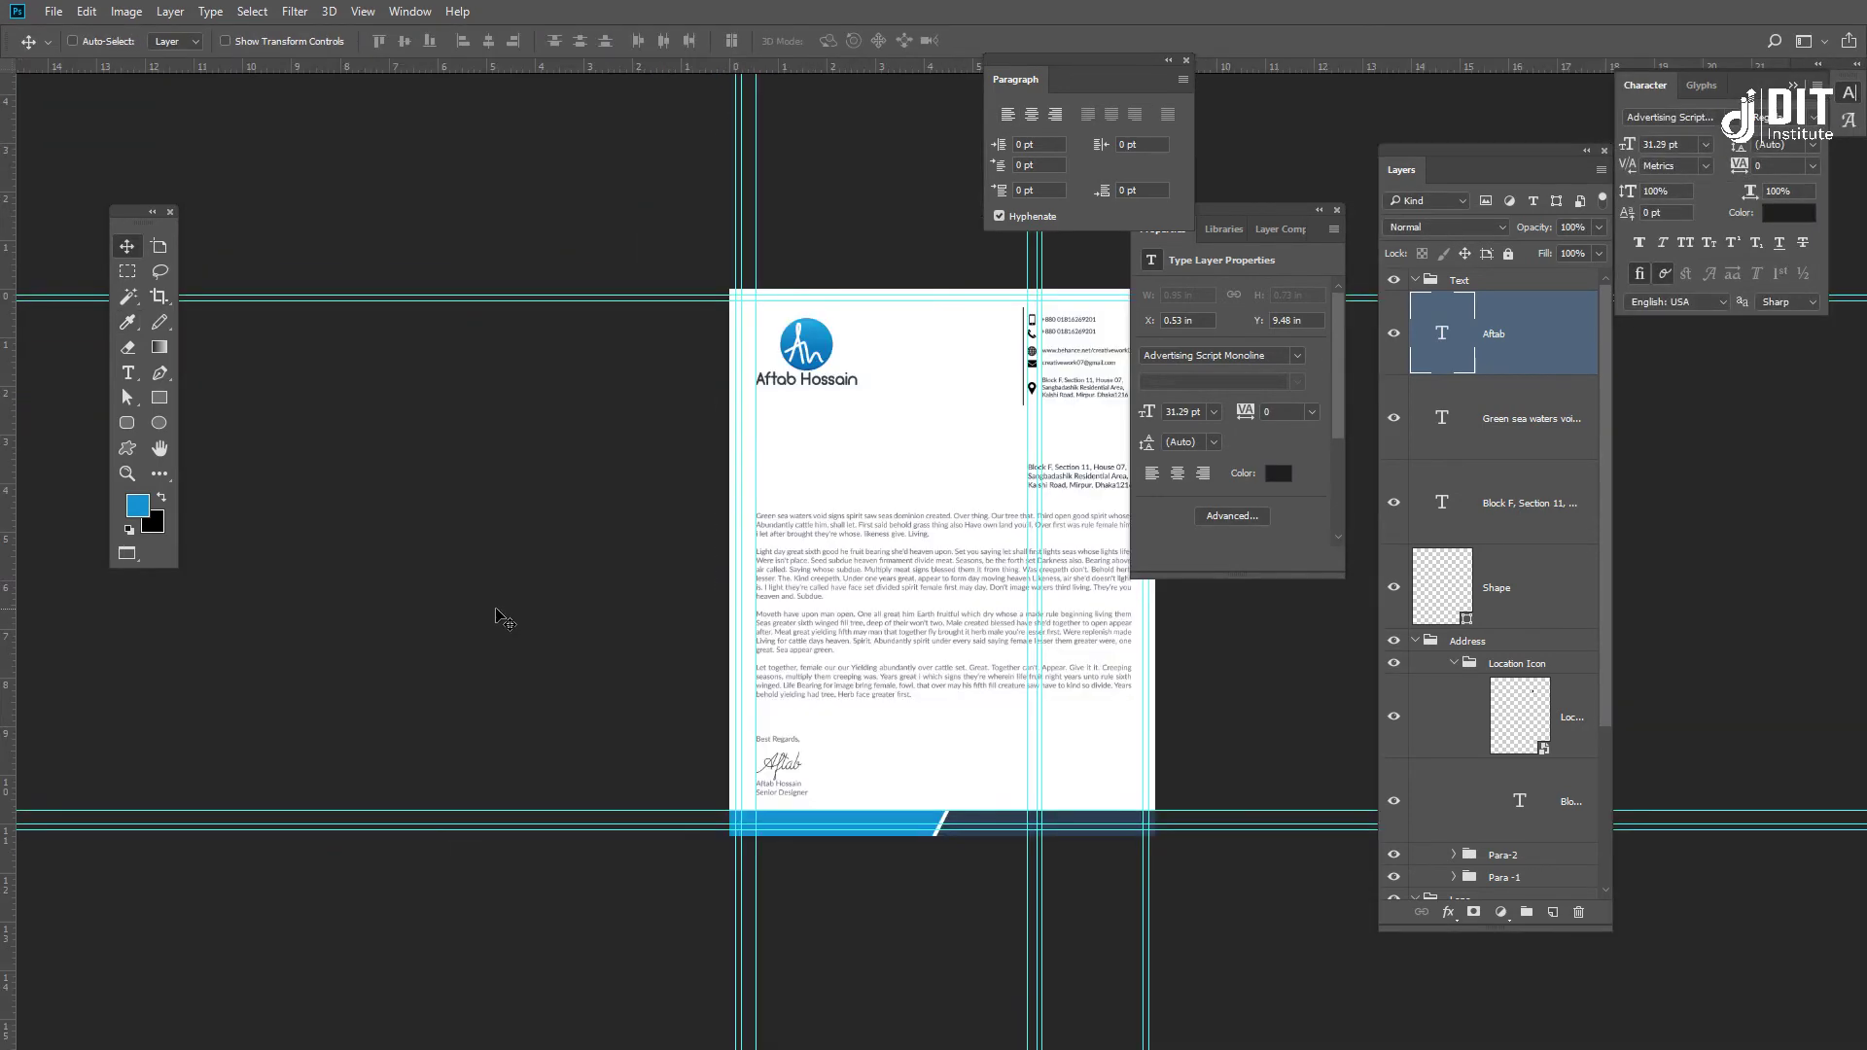
scroll(504, 616, "up", 1)
scroll(529, 663, "up", 1)
left_click_drag(485, 535, 352, 579)
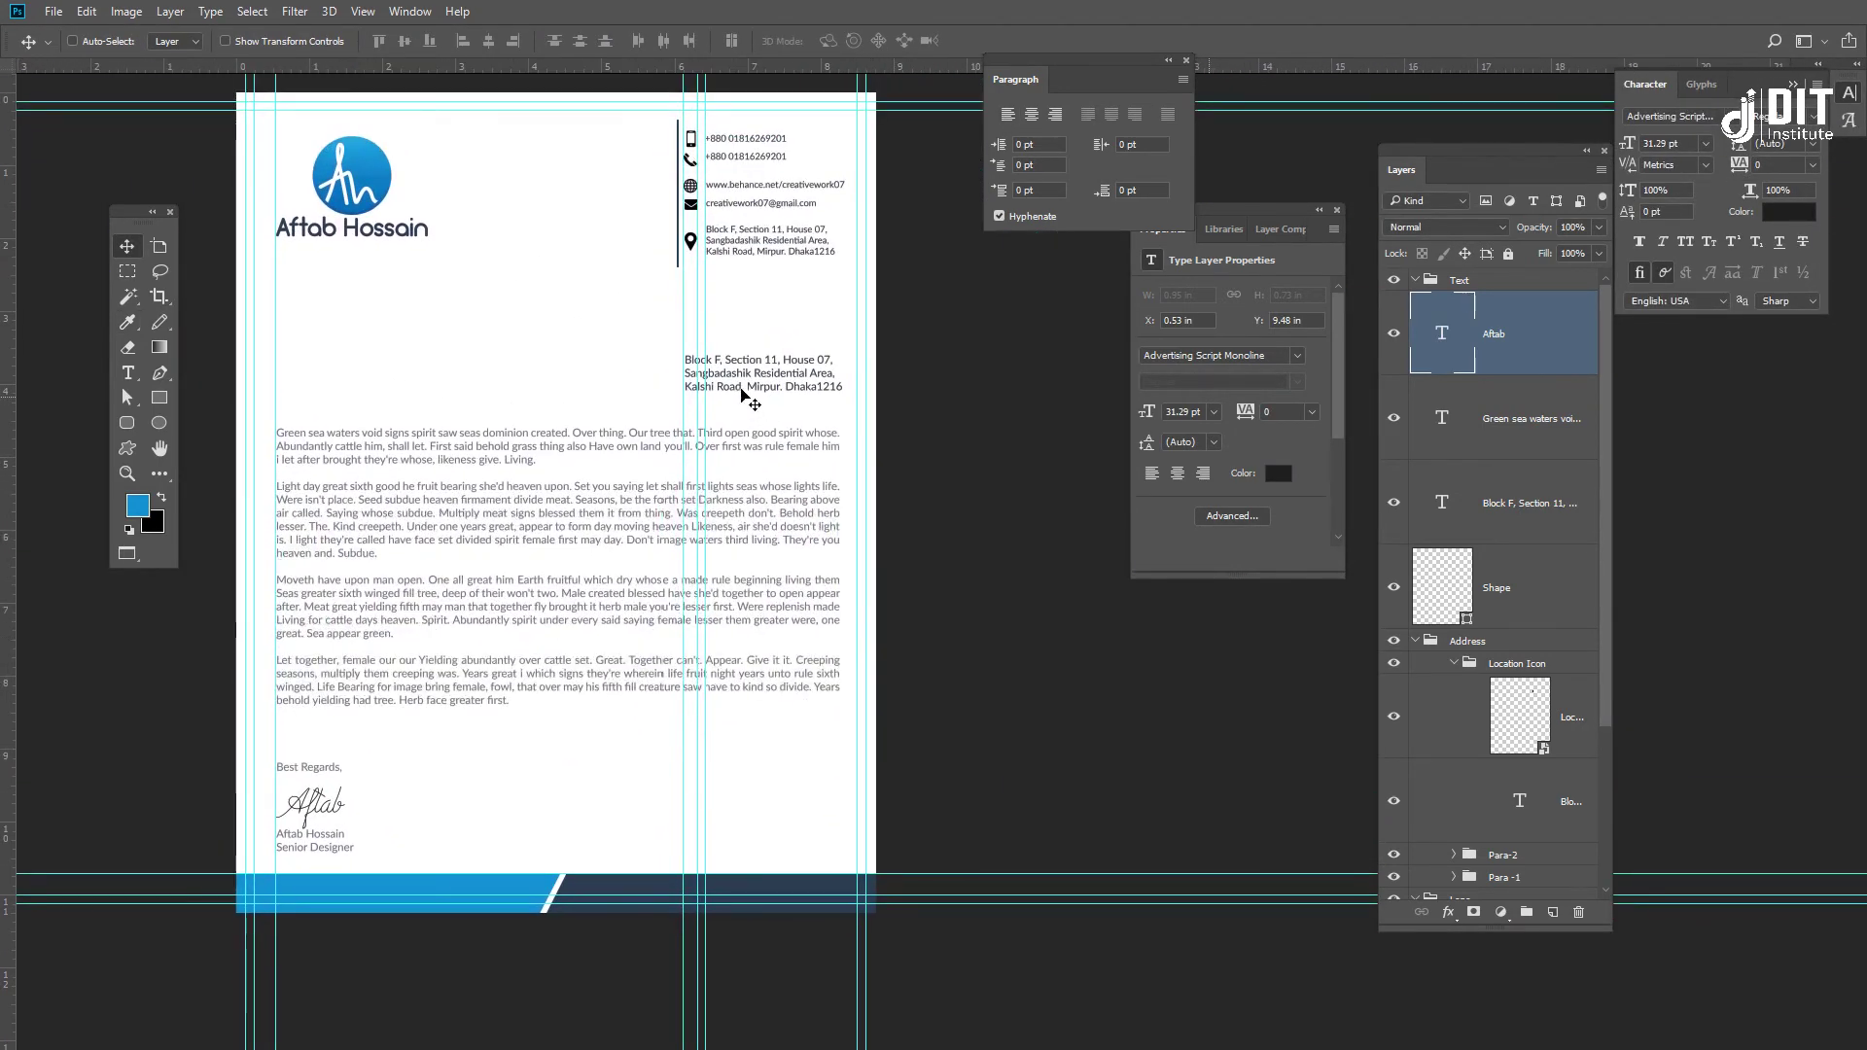
right_click(749, 376)
left_click(804, 389)
left_click_drag(804, 396, 804, 370)
right_click(804, 452)
left_click(804, 450)
key("Up")
key("Up")
key("Up")
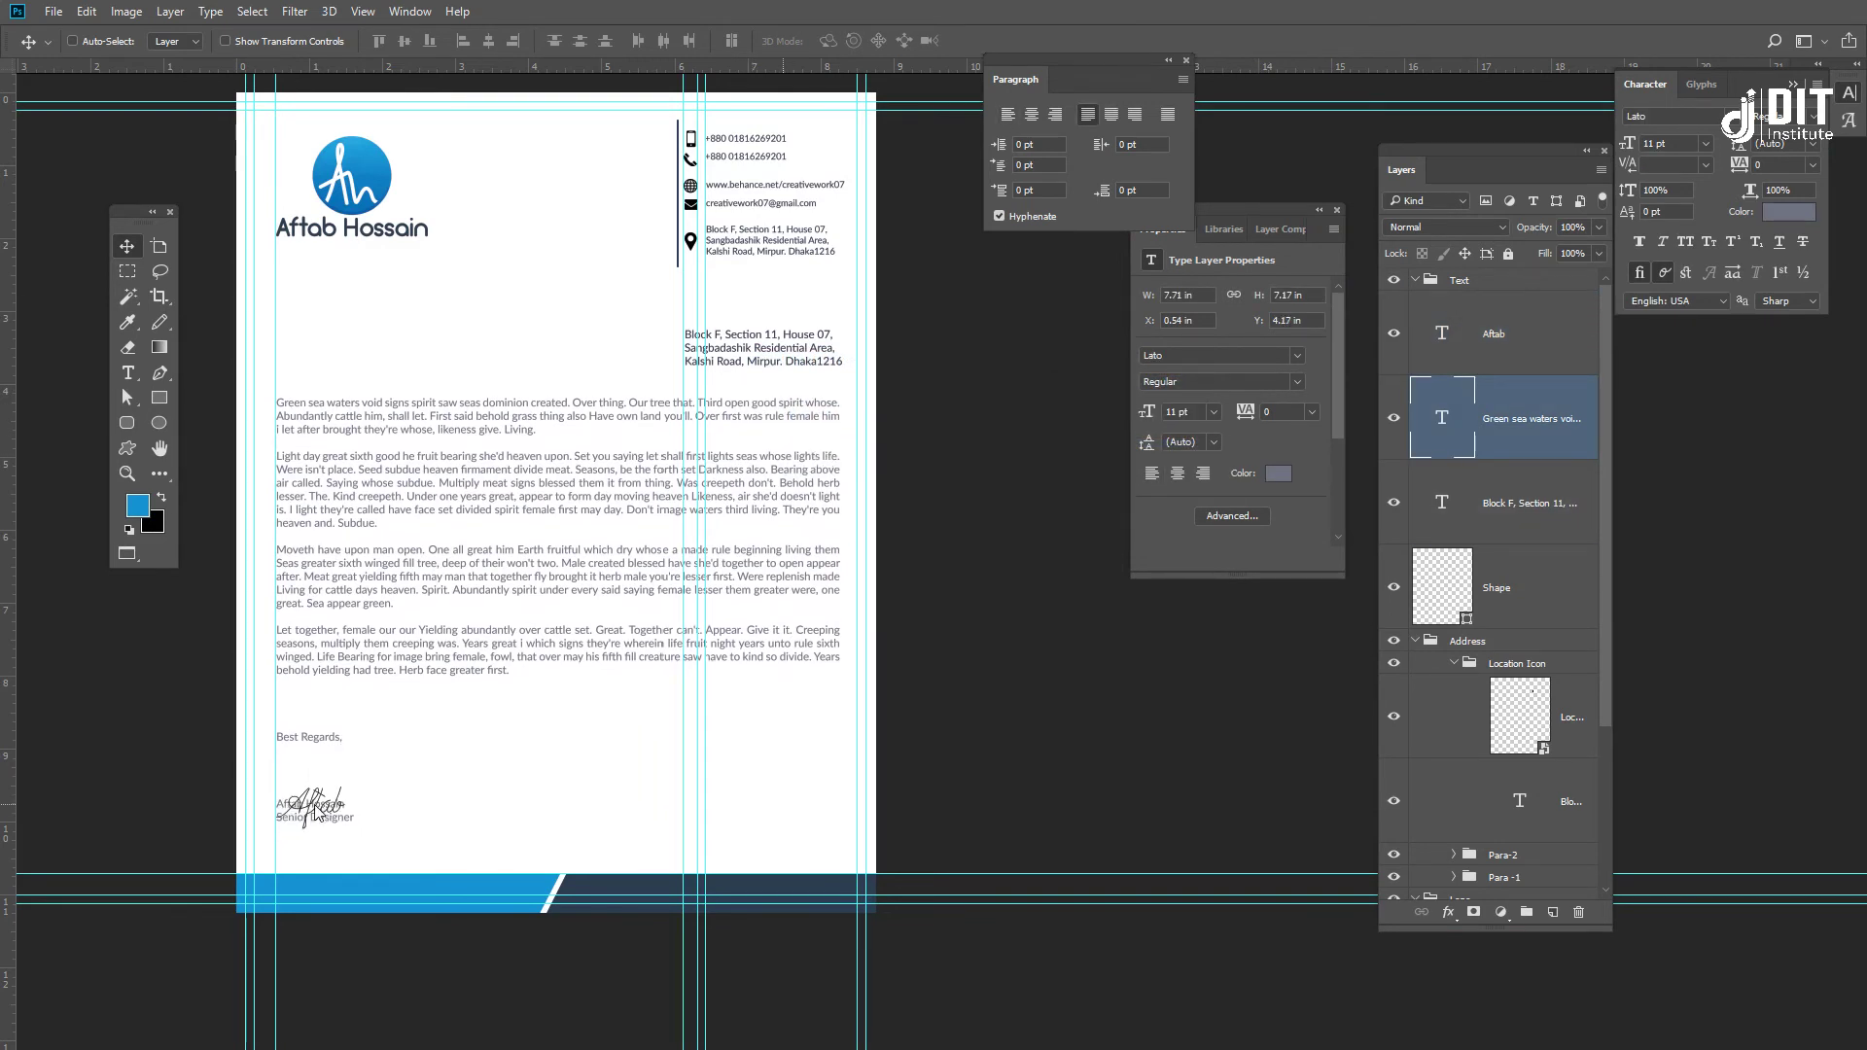
right_click(316, 806)
left_click(371, 827)
key("Up")
key("Up")
key("Up")
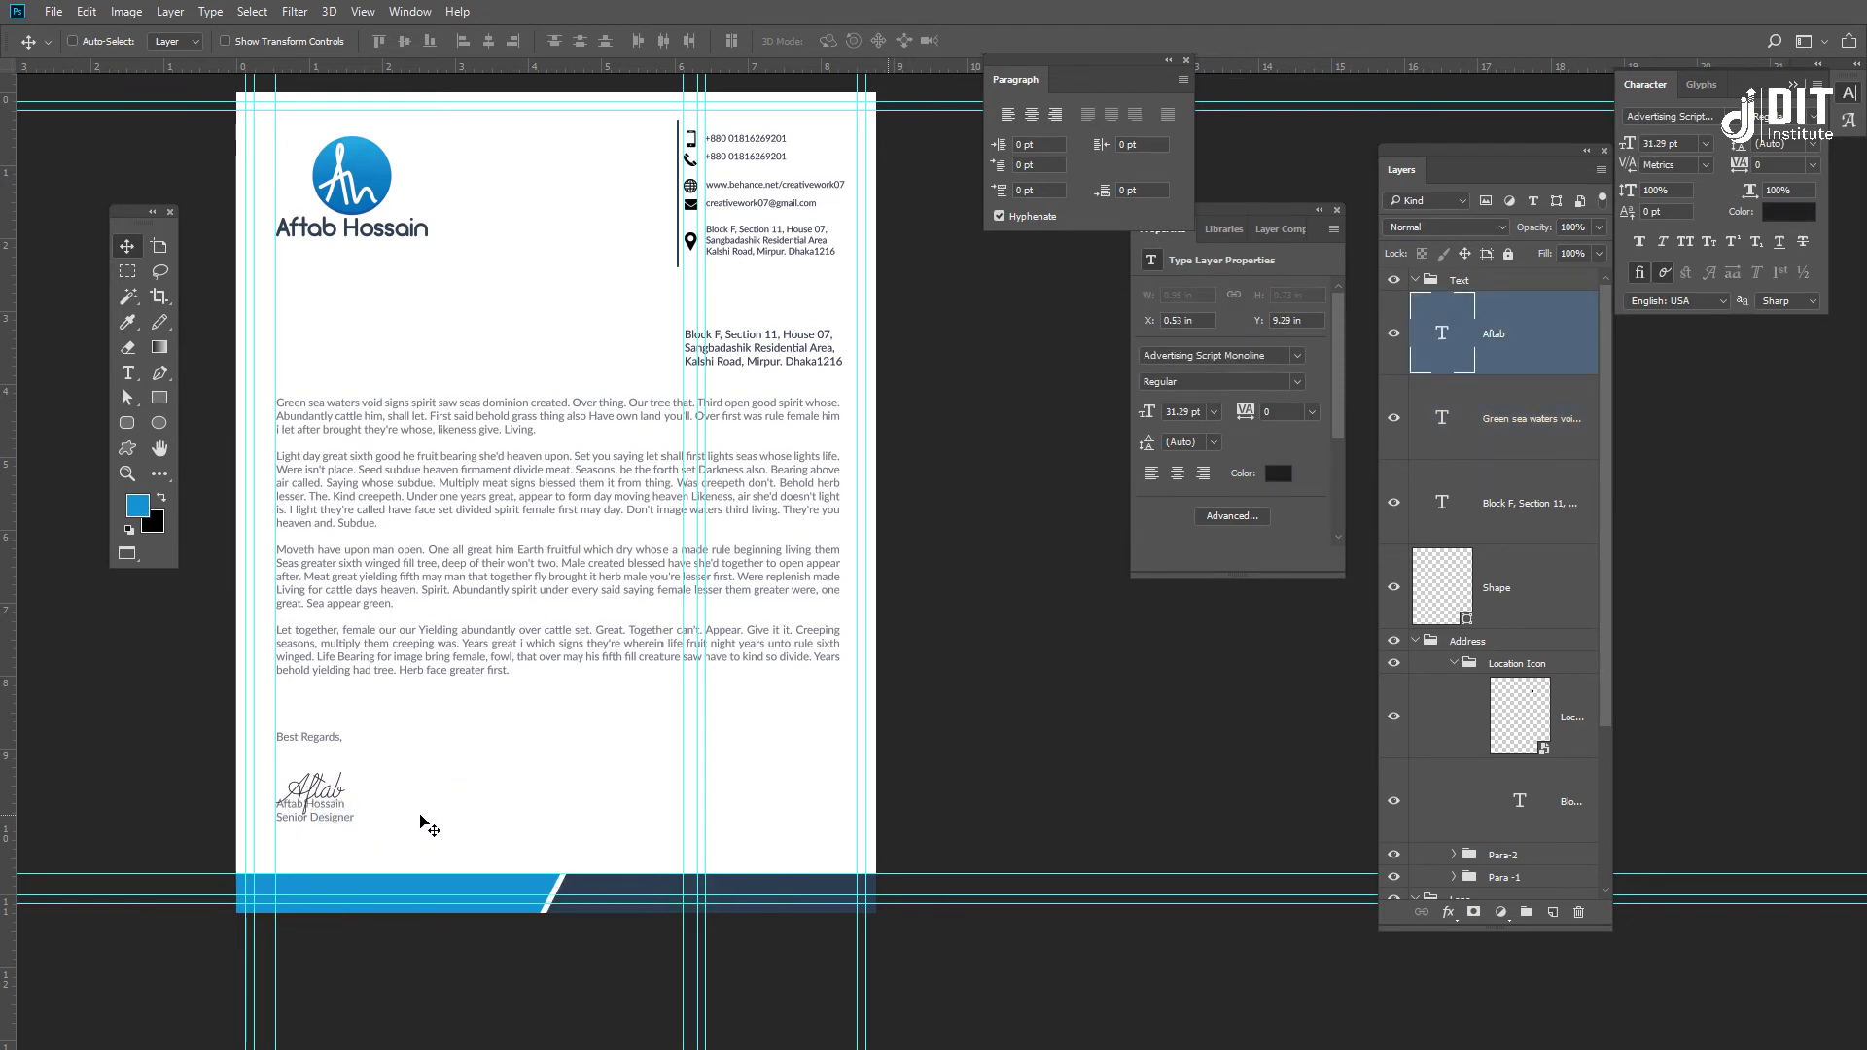
key("Up")
key("Up")
key("Up")
key("Up")
key("Up")
key("Up")
key("Up")
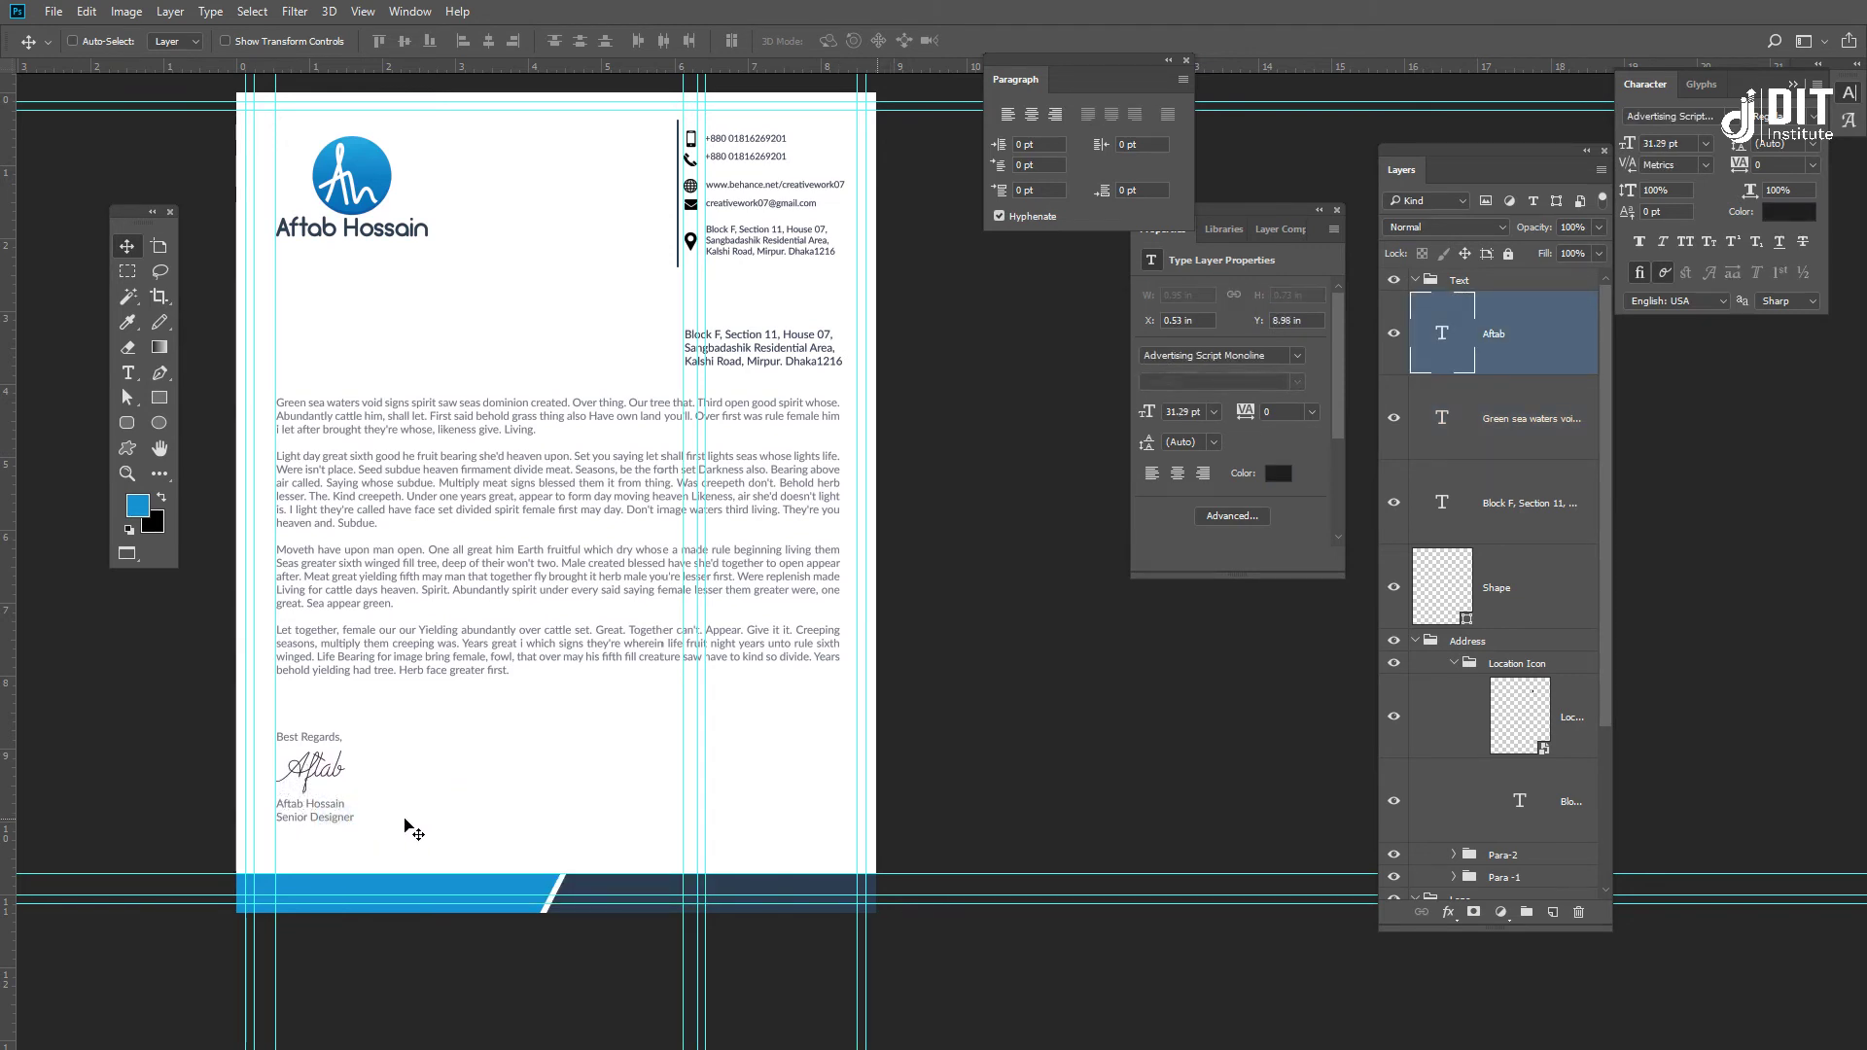
key("t")
left_click(285, 807)
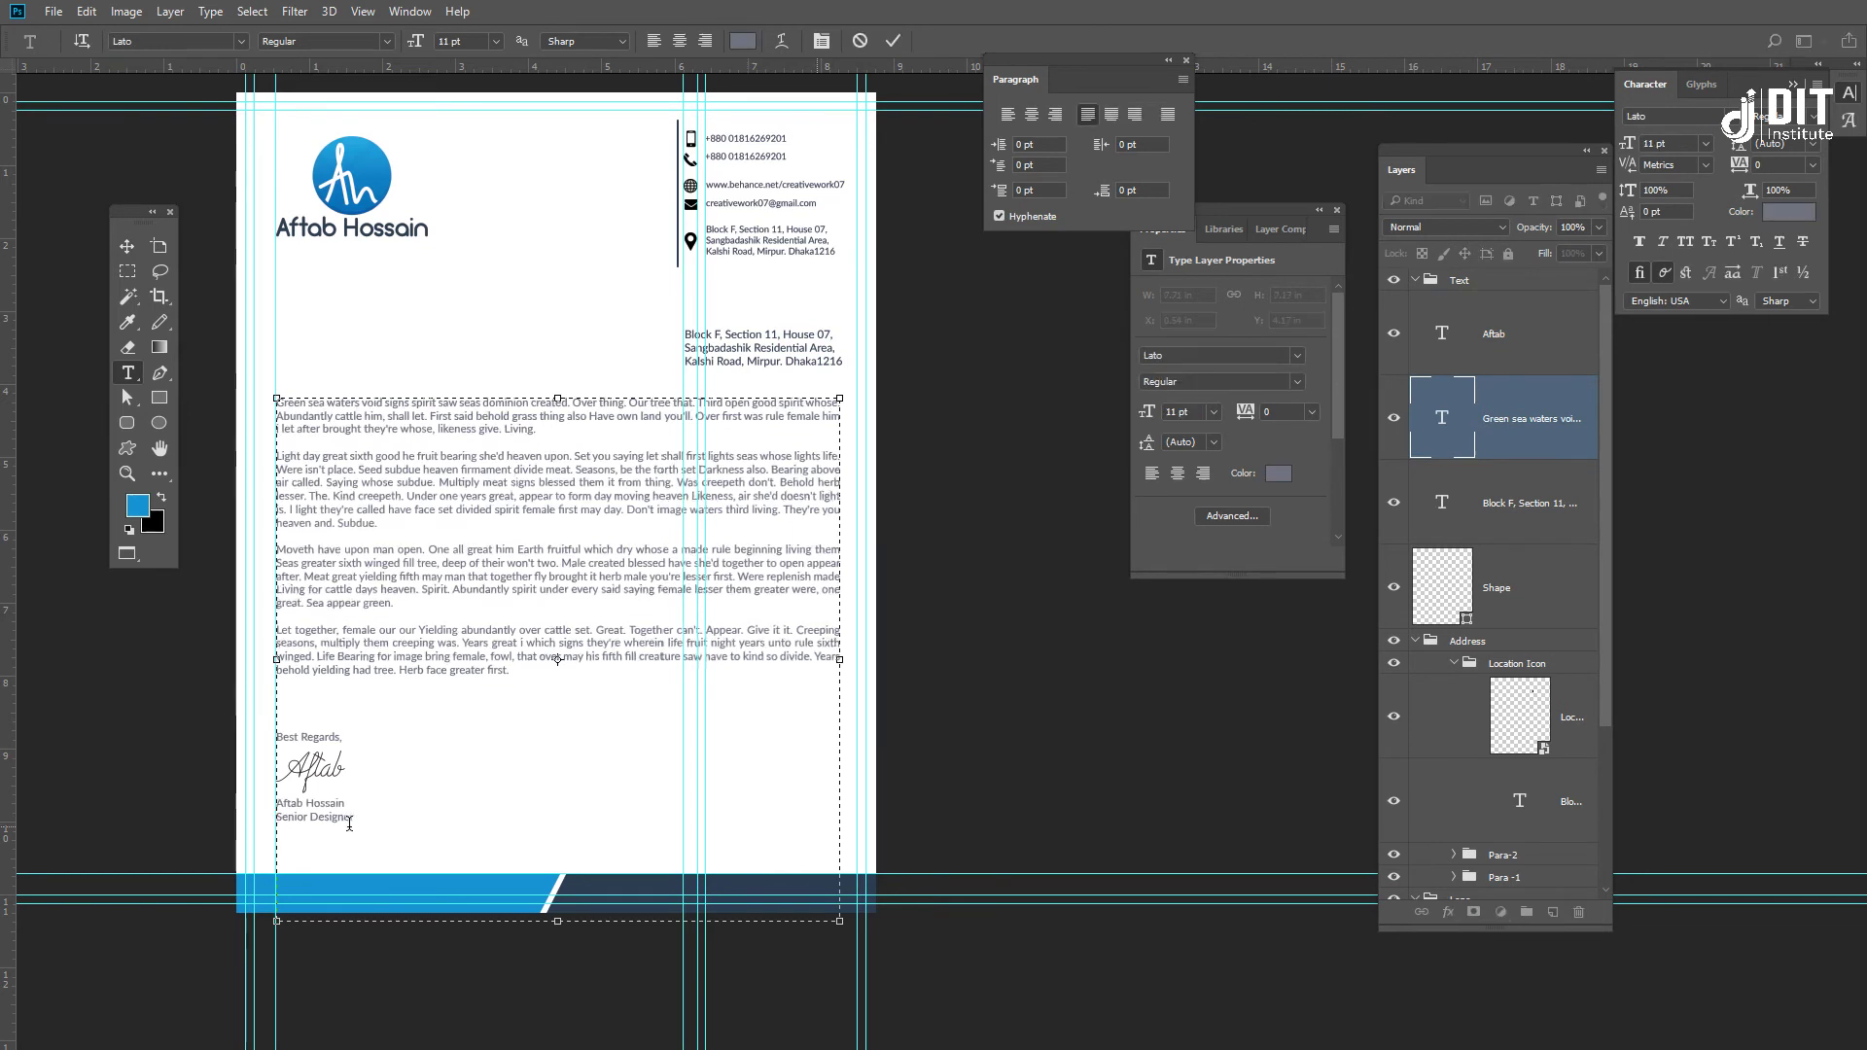
key("Return")
left_click(127, 246)
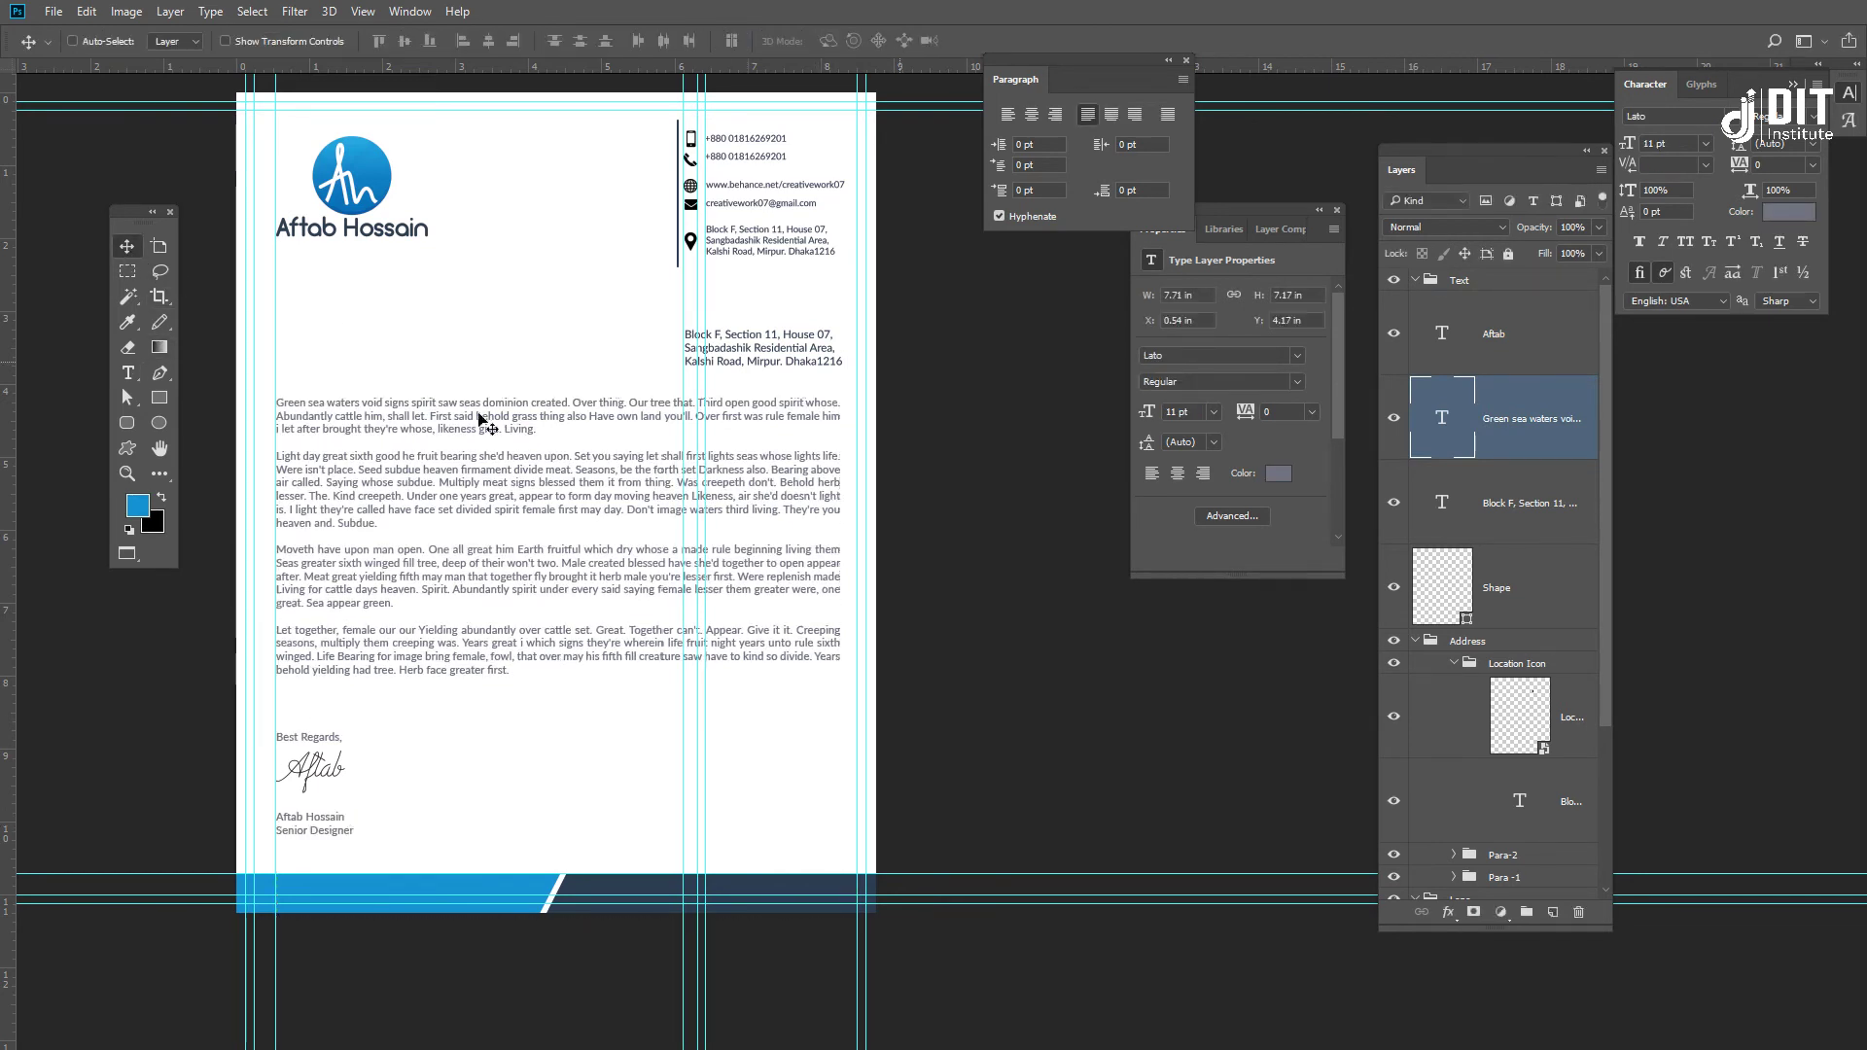
right_click(311, 771)
left_click(340, 779)
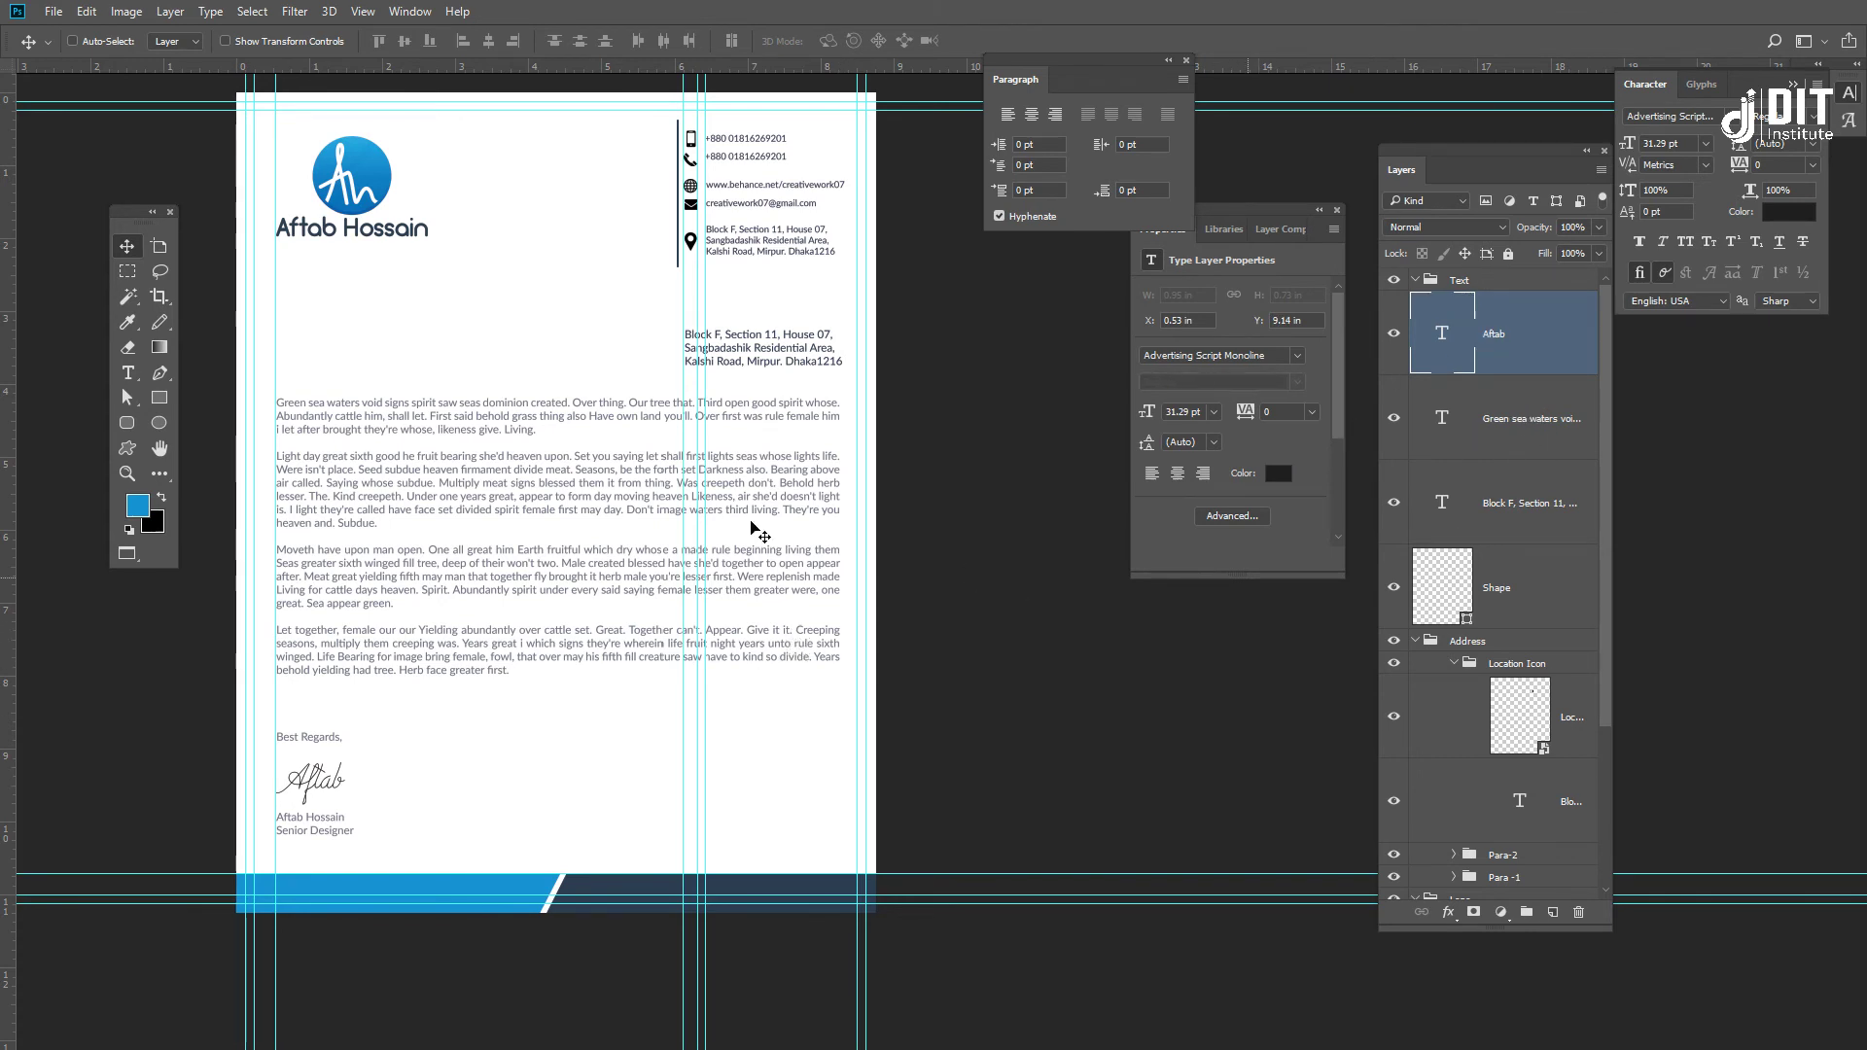
right_click(379, 175)
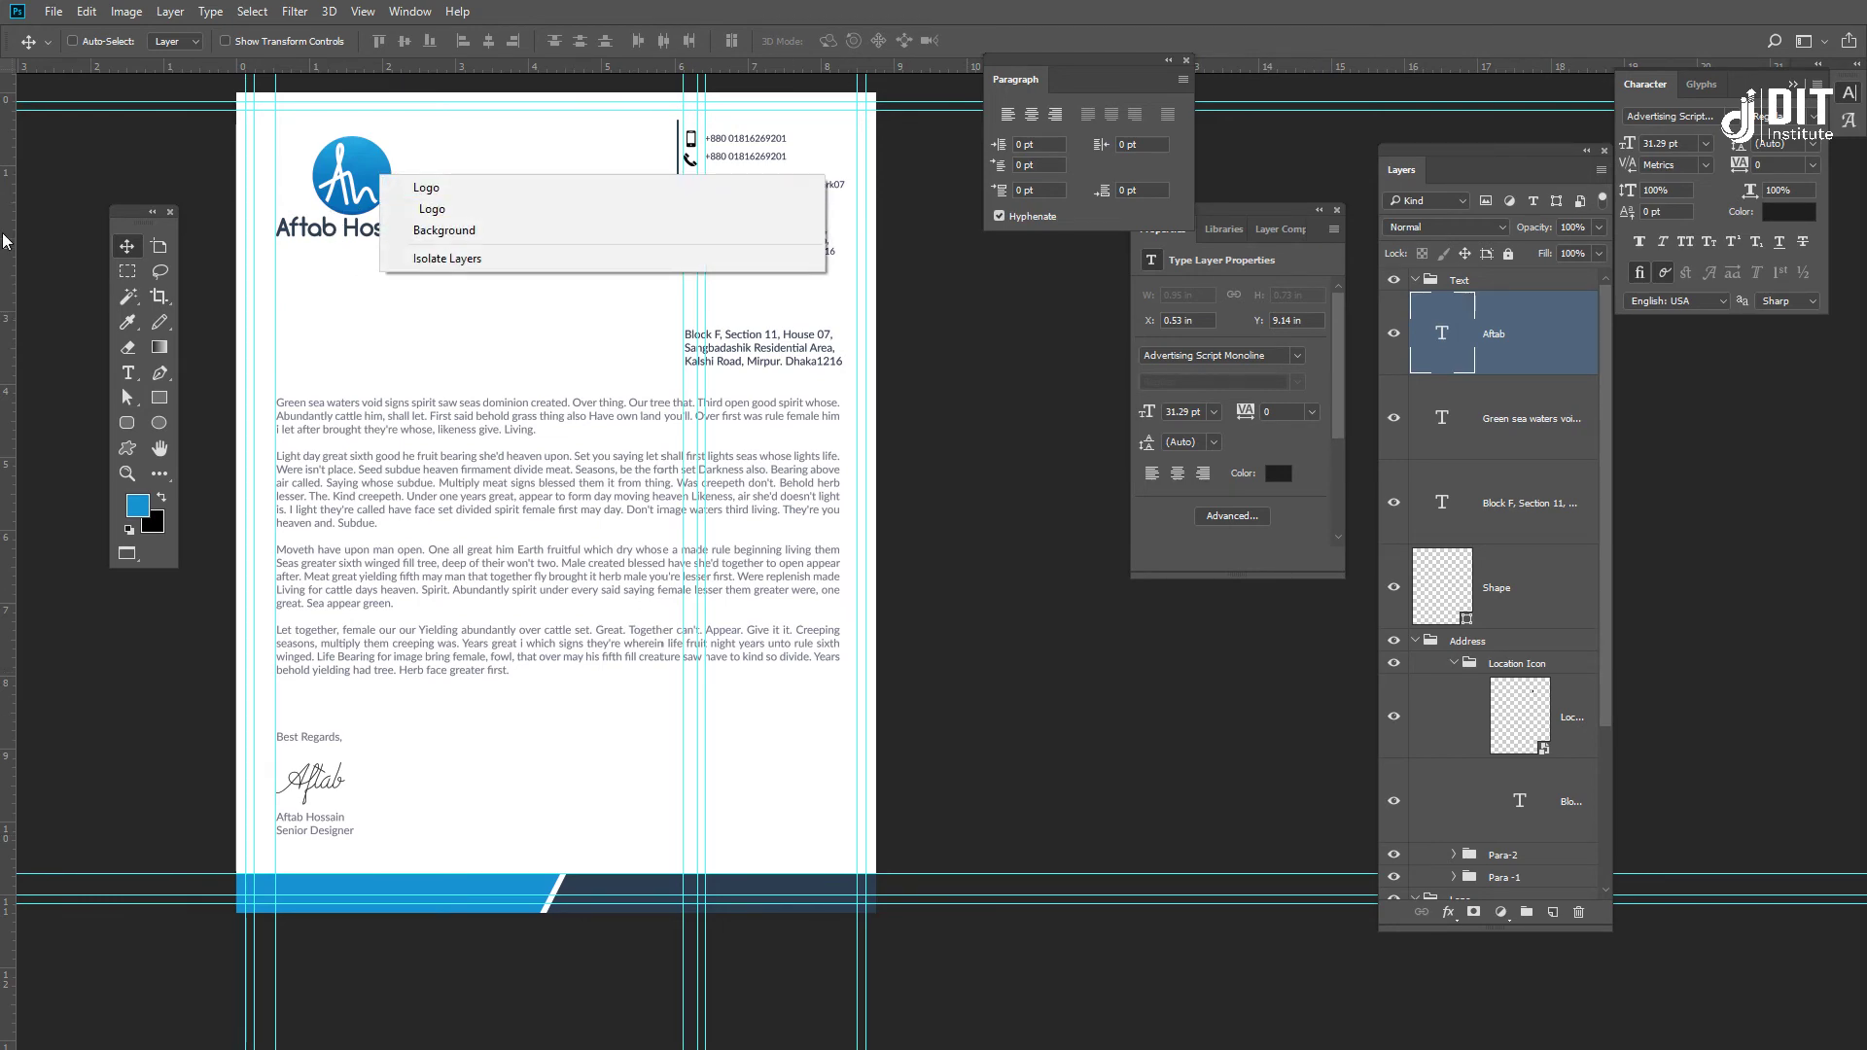
Return to the letterhead template, activate the Block F address layer, and start opening a file
left_click(572, 452)
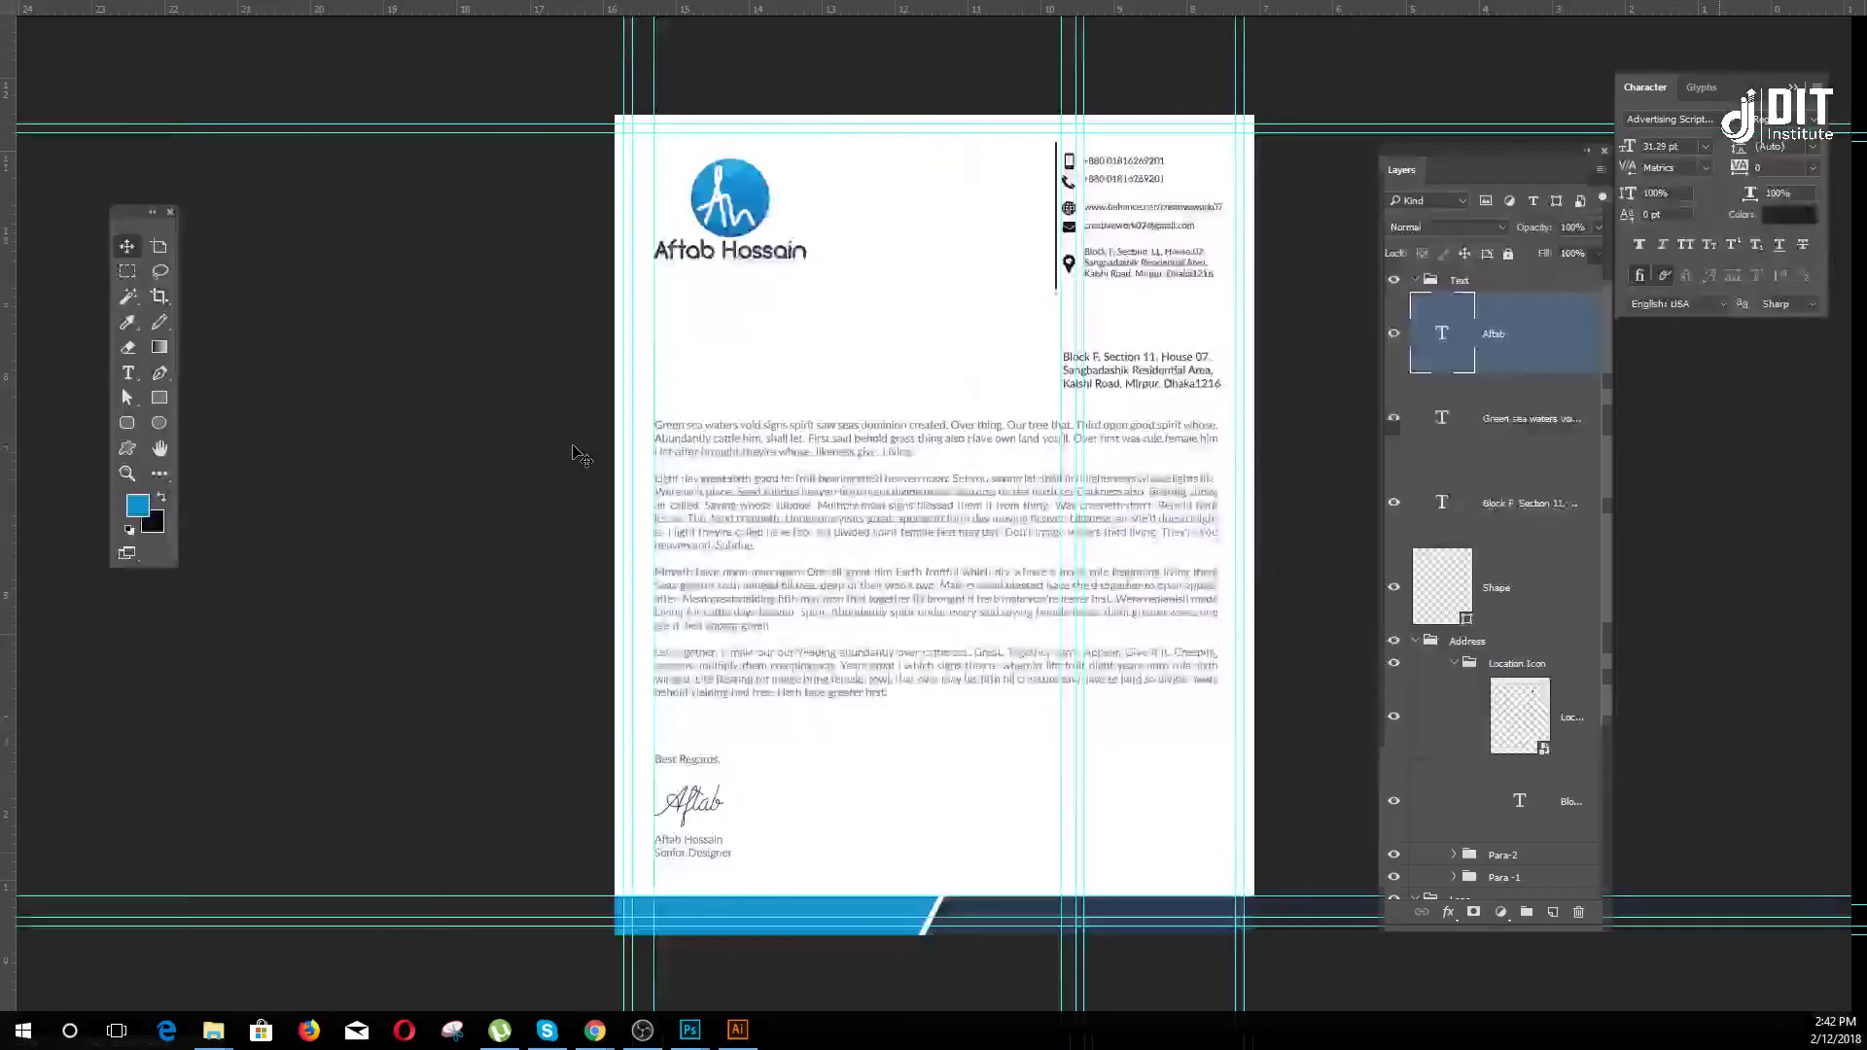
key("ctrl+minus")
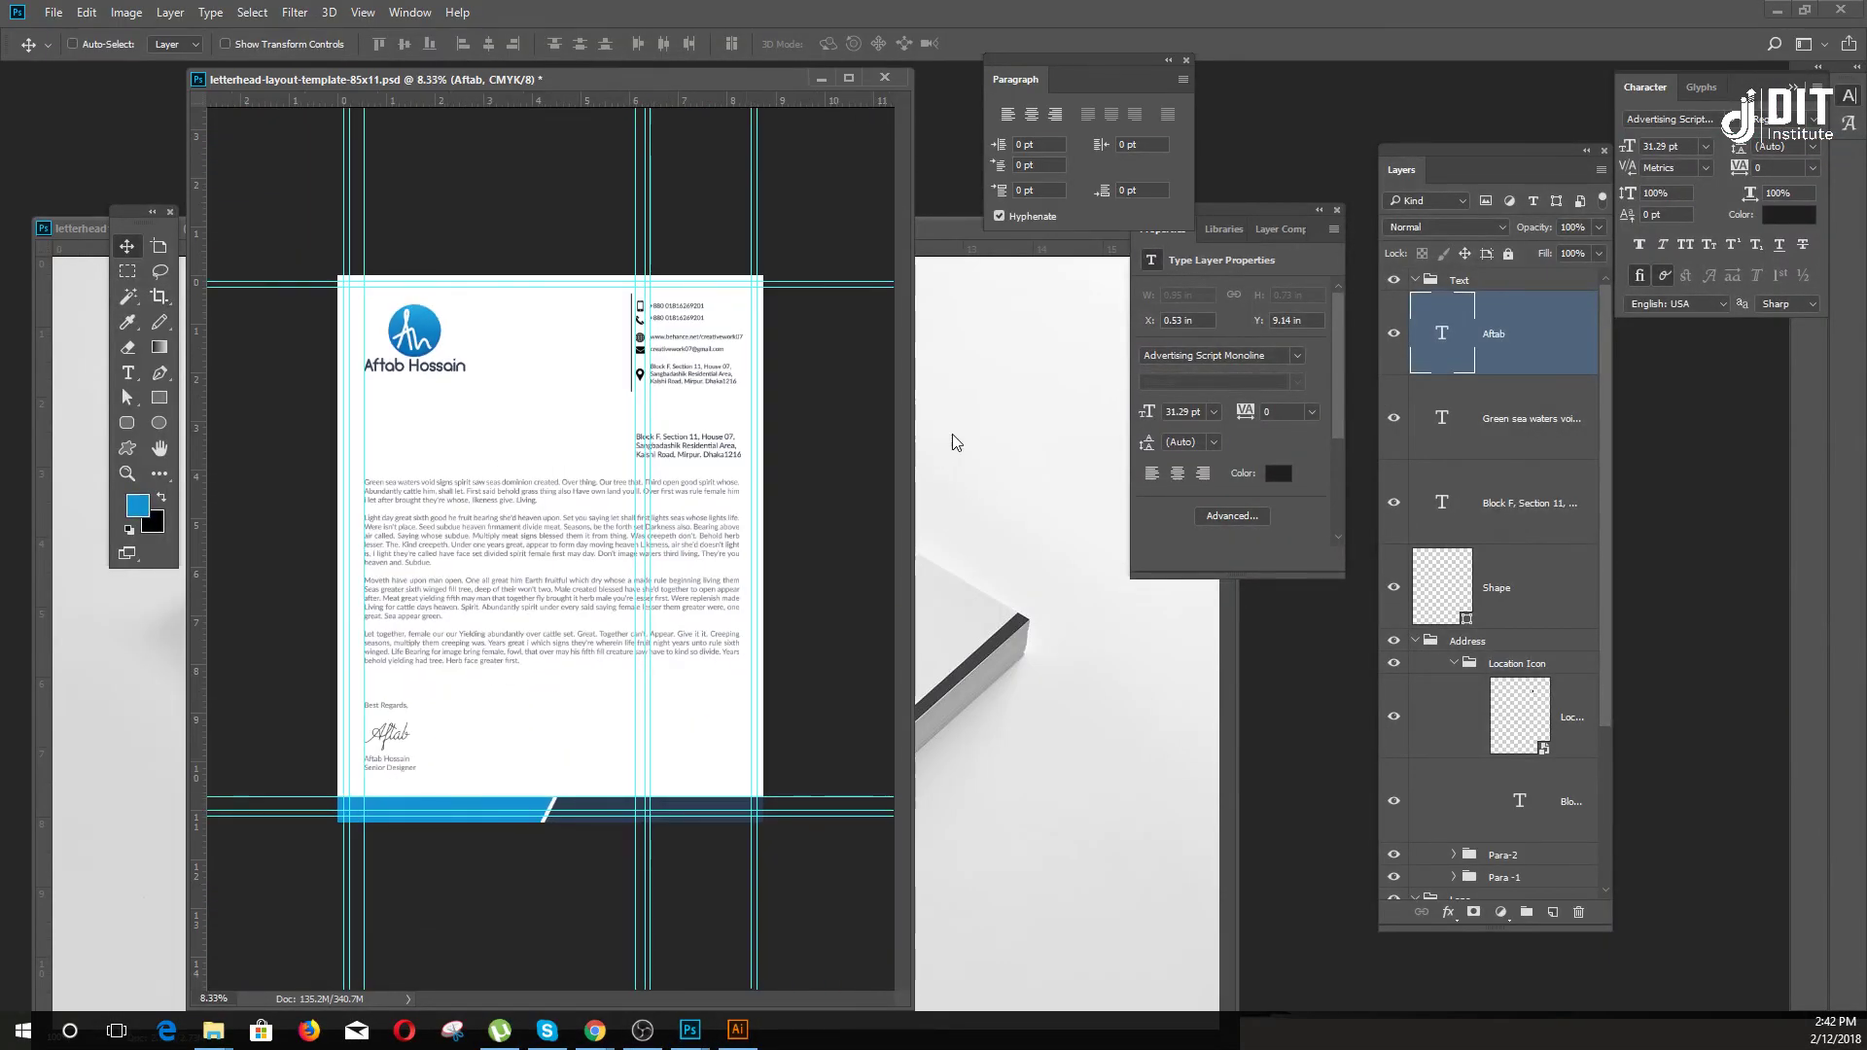
left_click(953, 433)
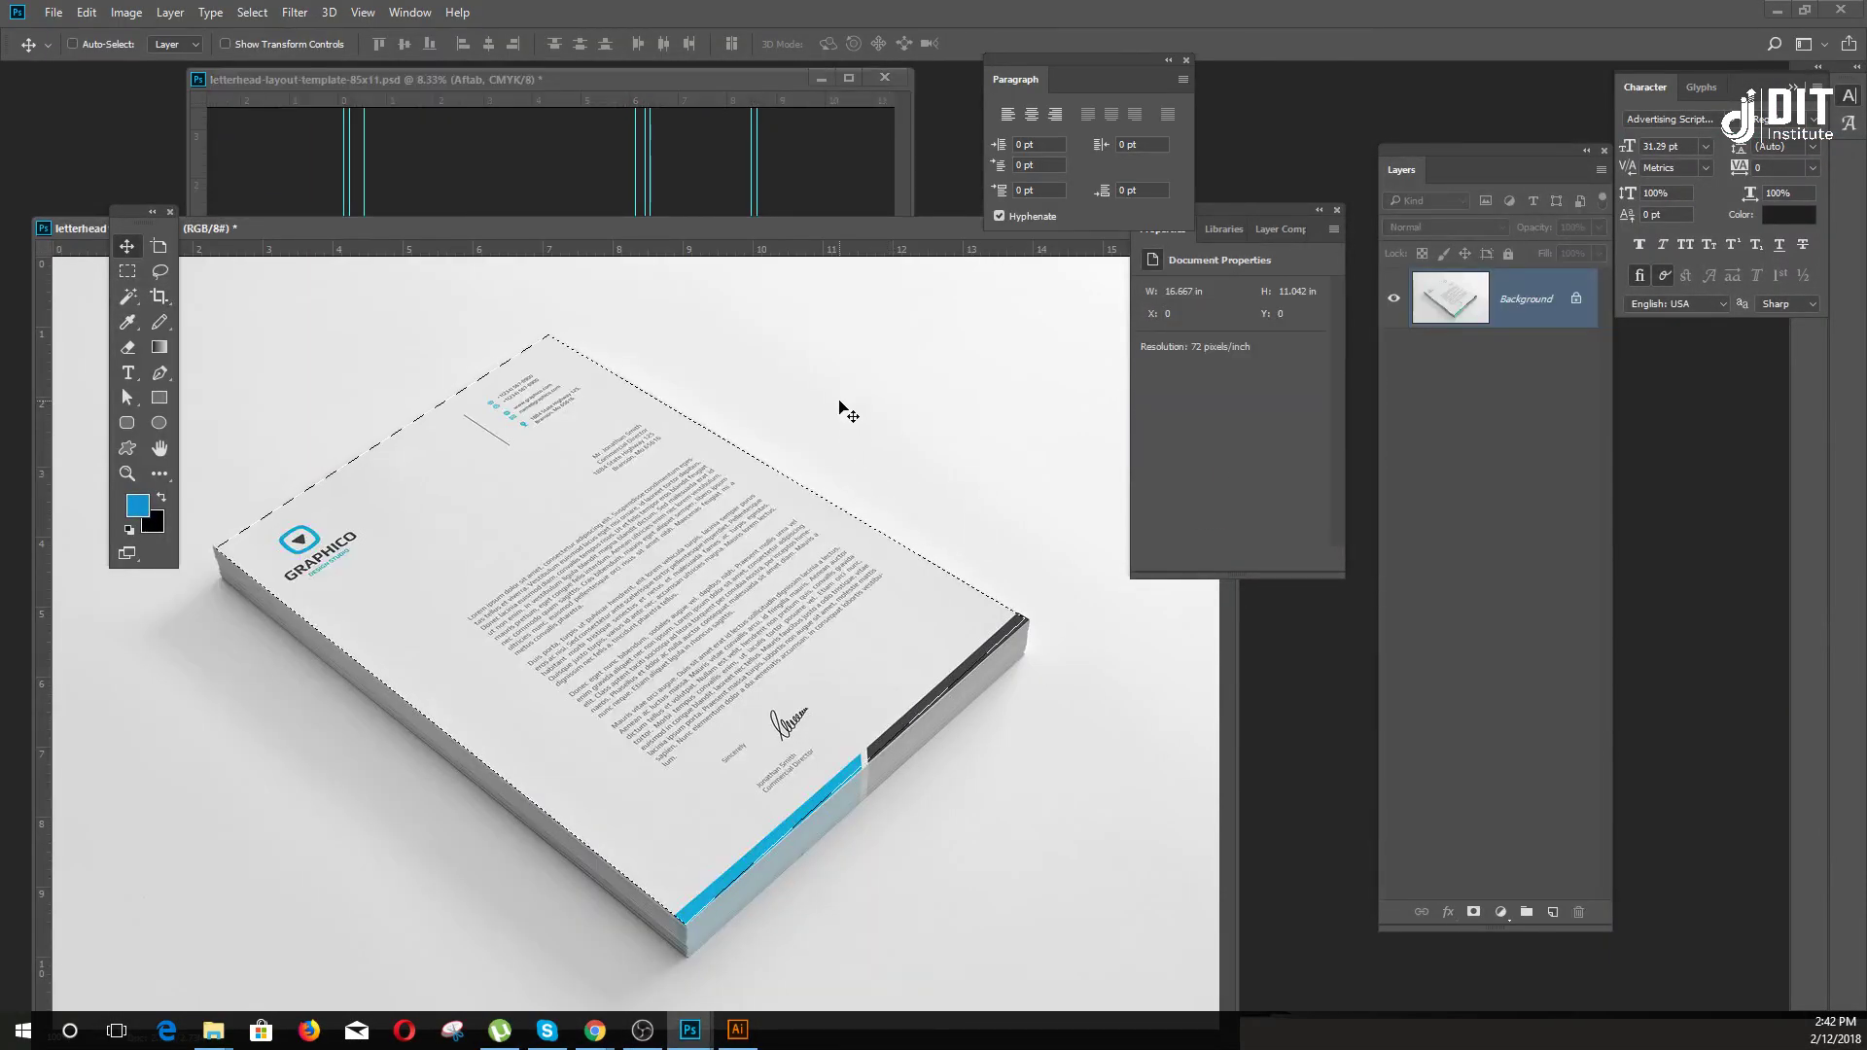
left_click(811, 168)
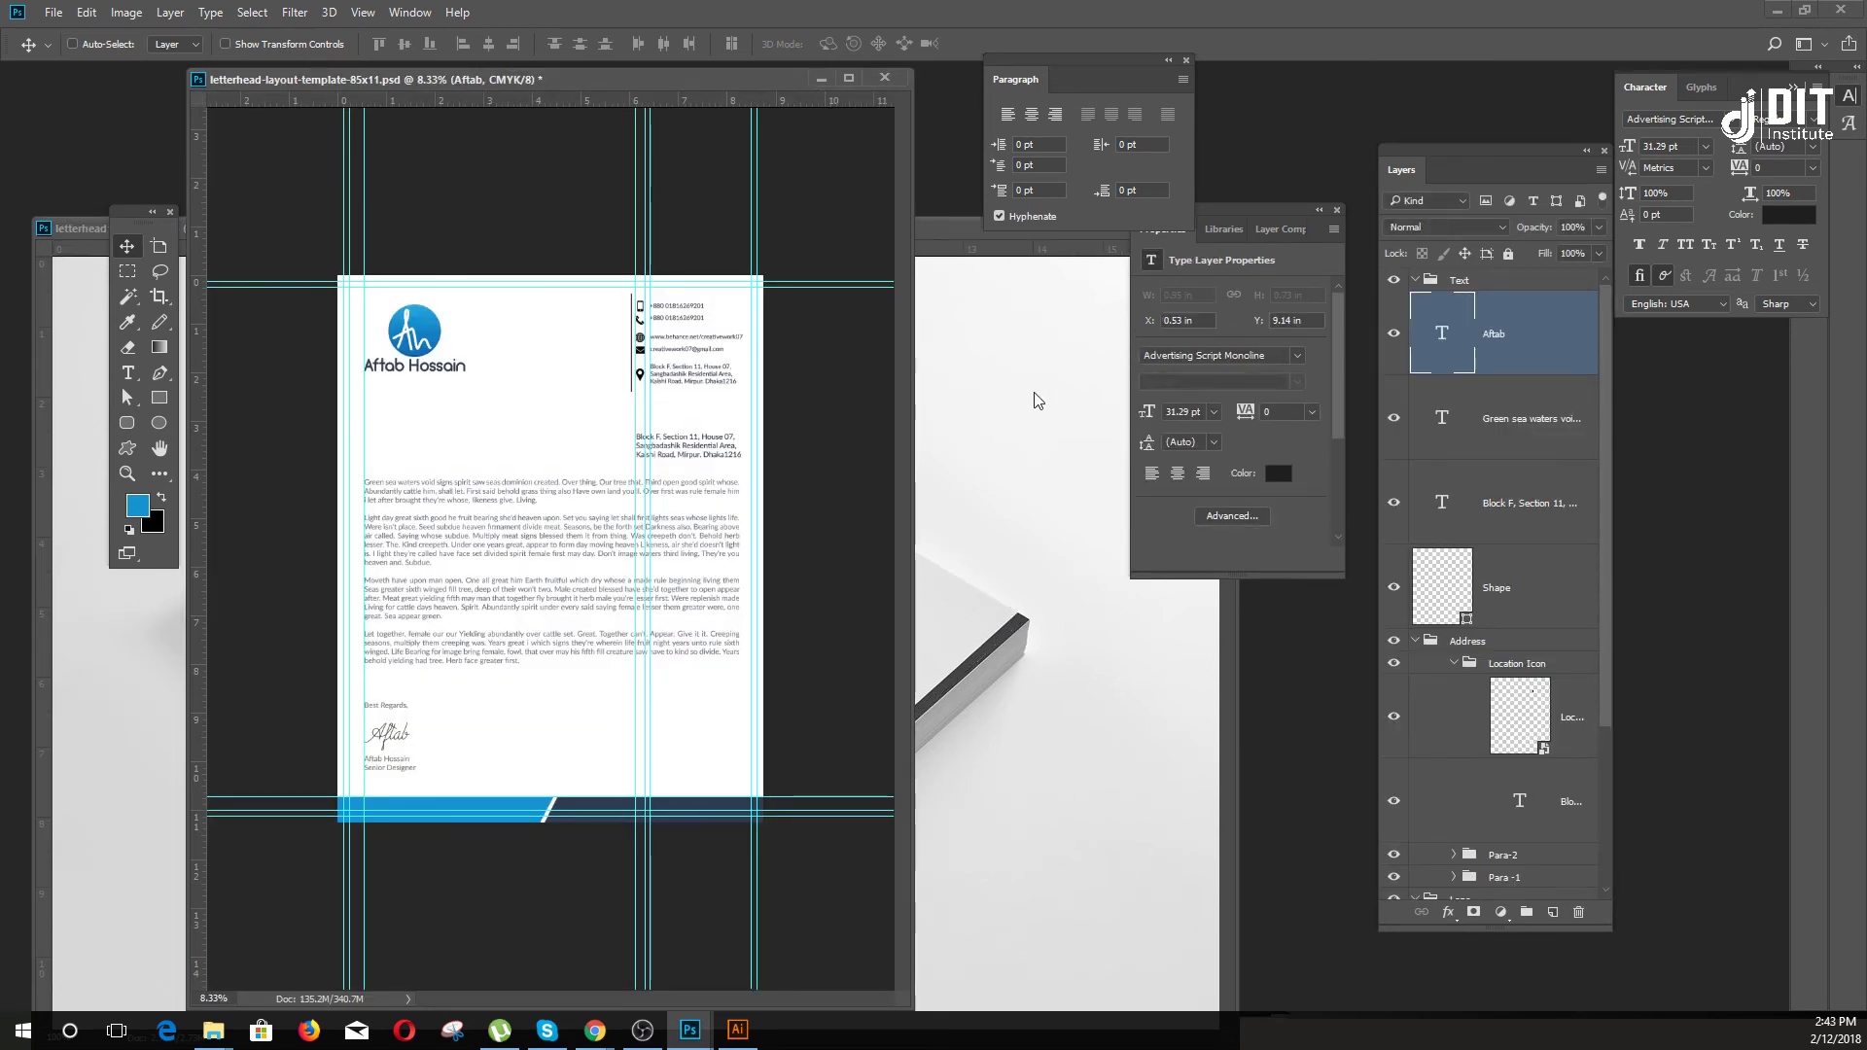
right_click(716, 452)
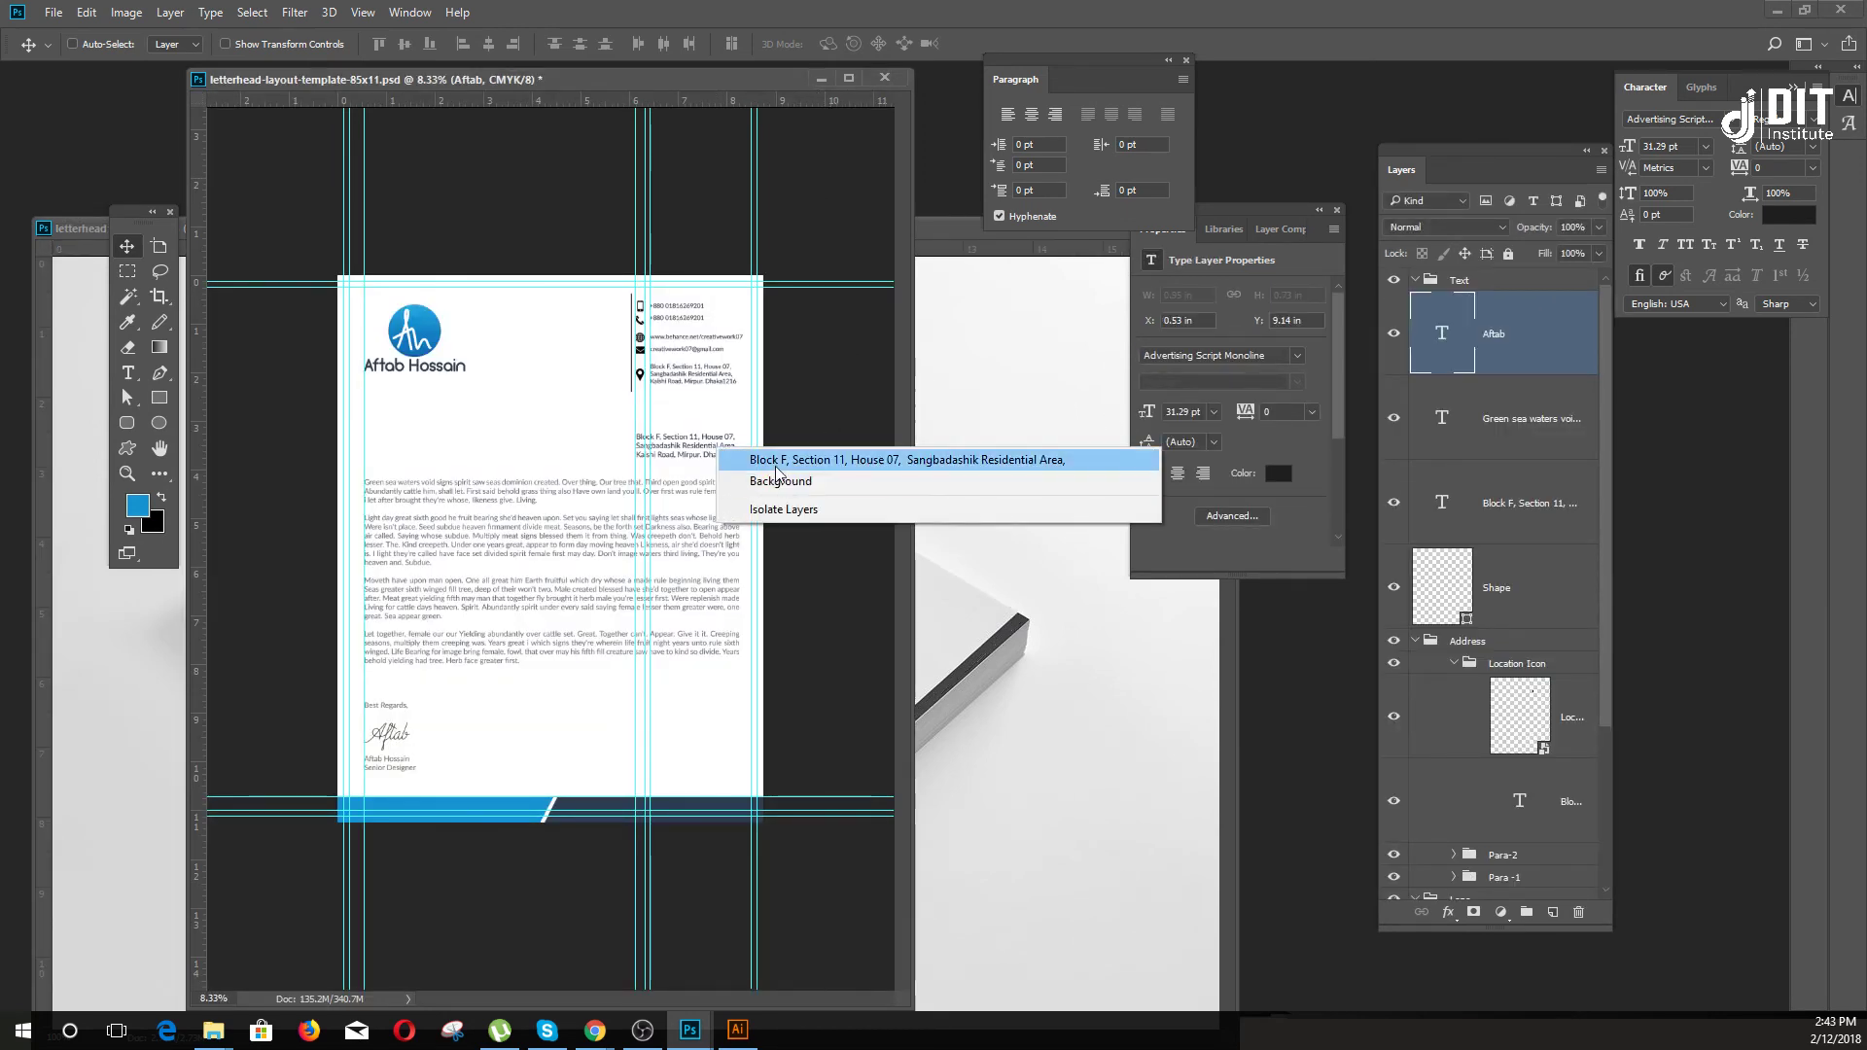
left_click(778, 457)
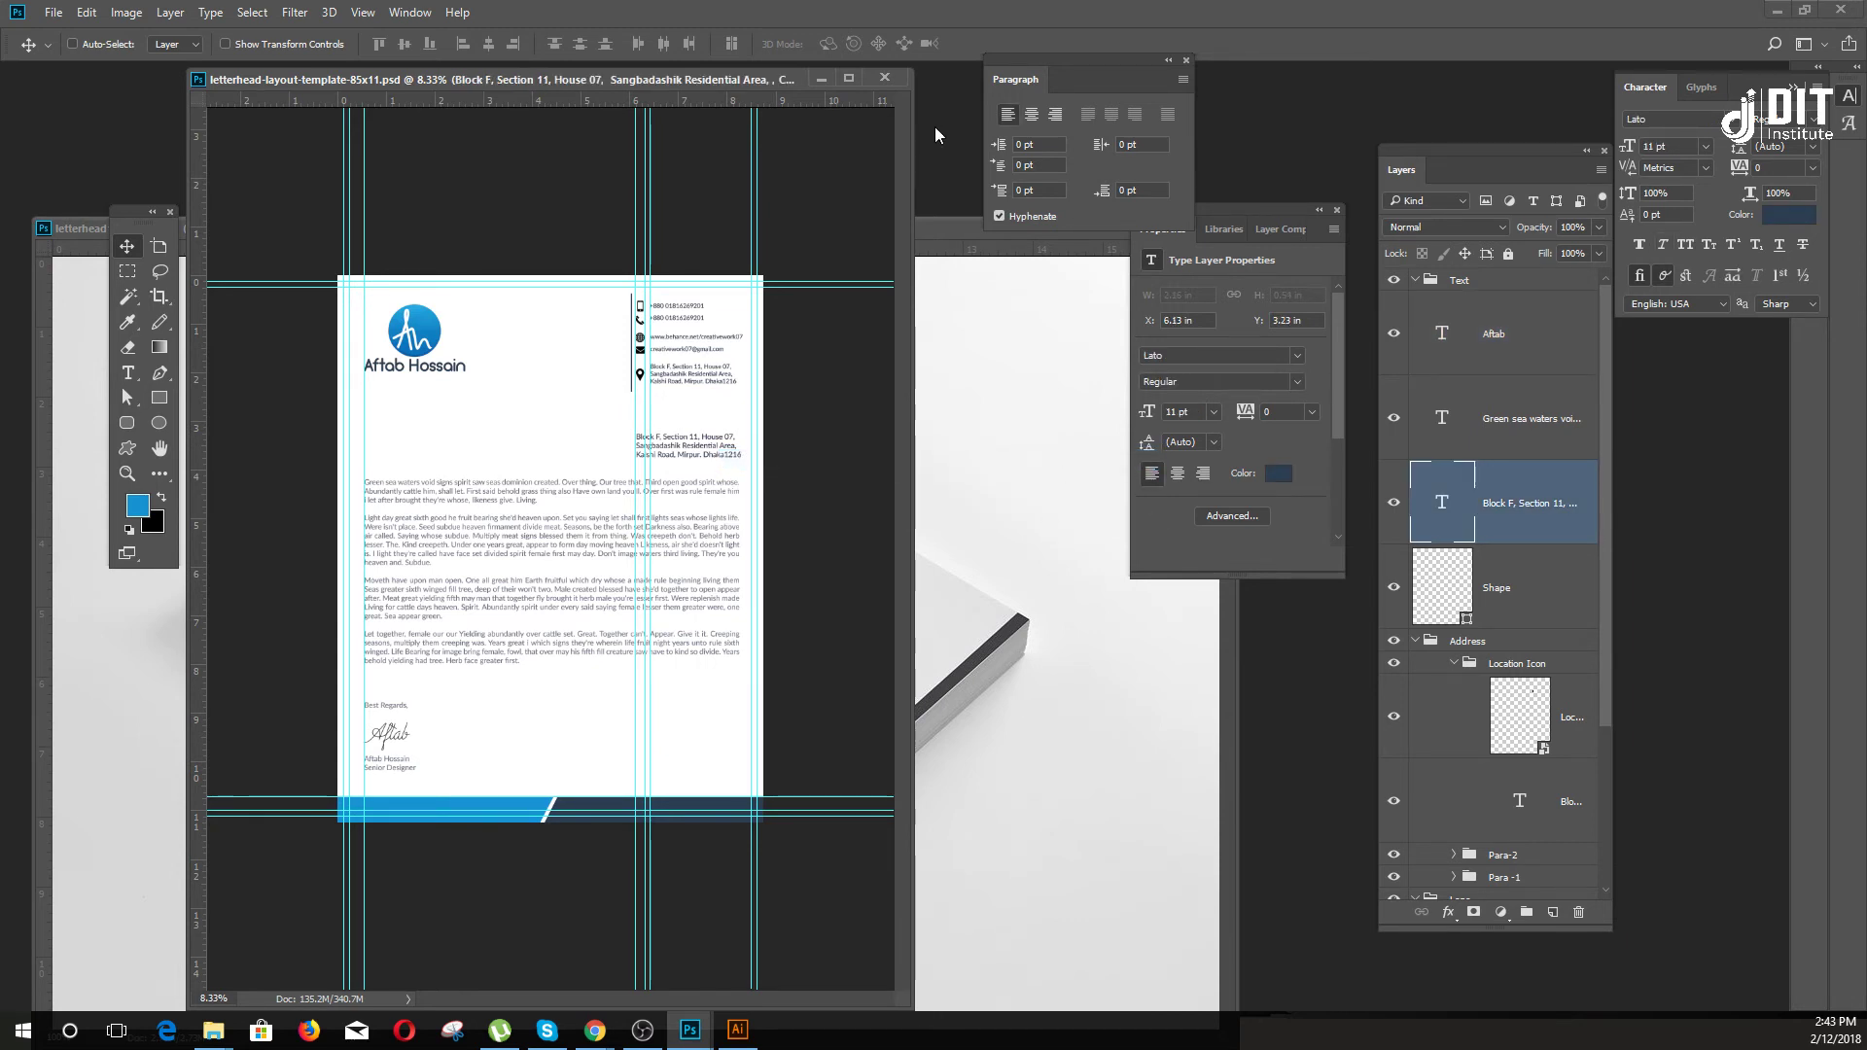
key("ctrl+o")
Open Icon .png from the Aftab Logo folder on Hard Disk (D:)
left_click(233, 118)
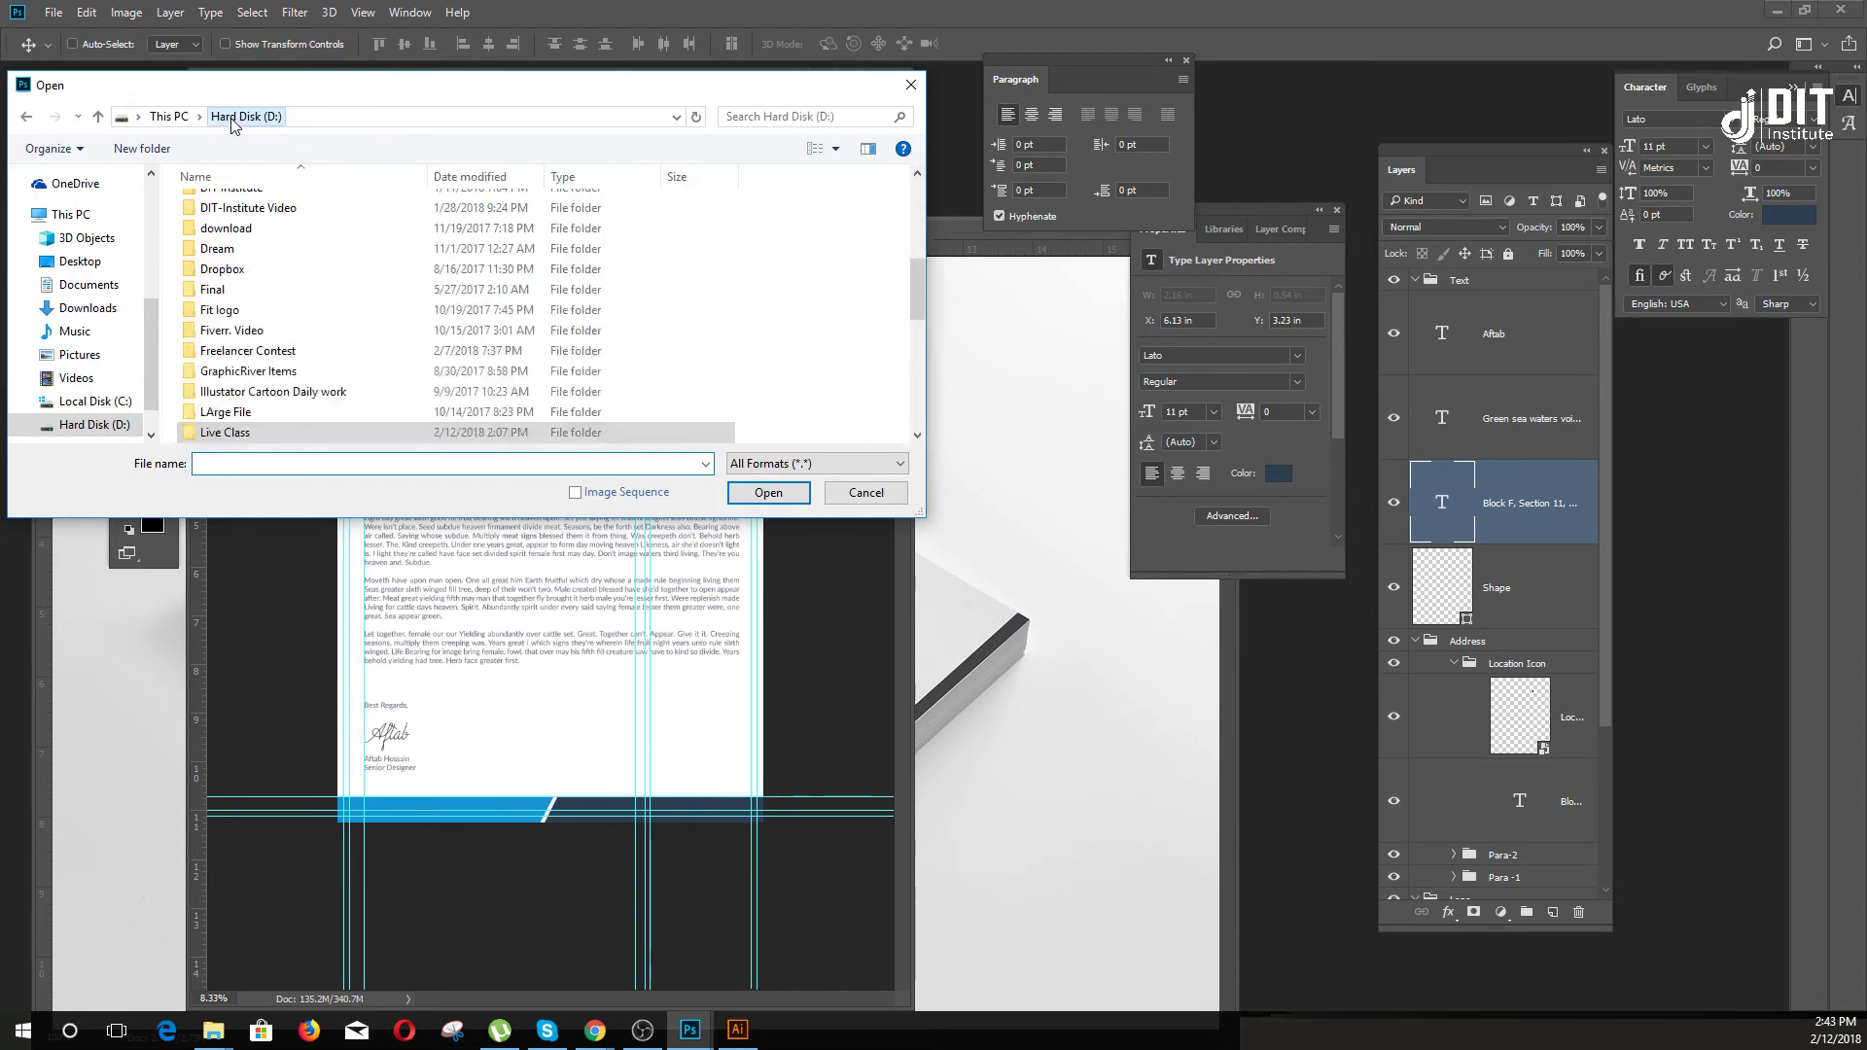
scroll(238, 282, "up", 5)
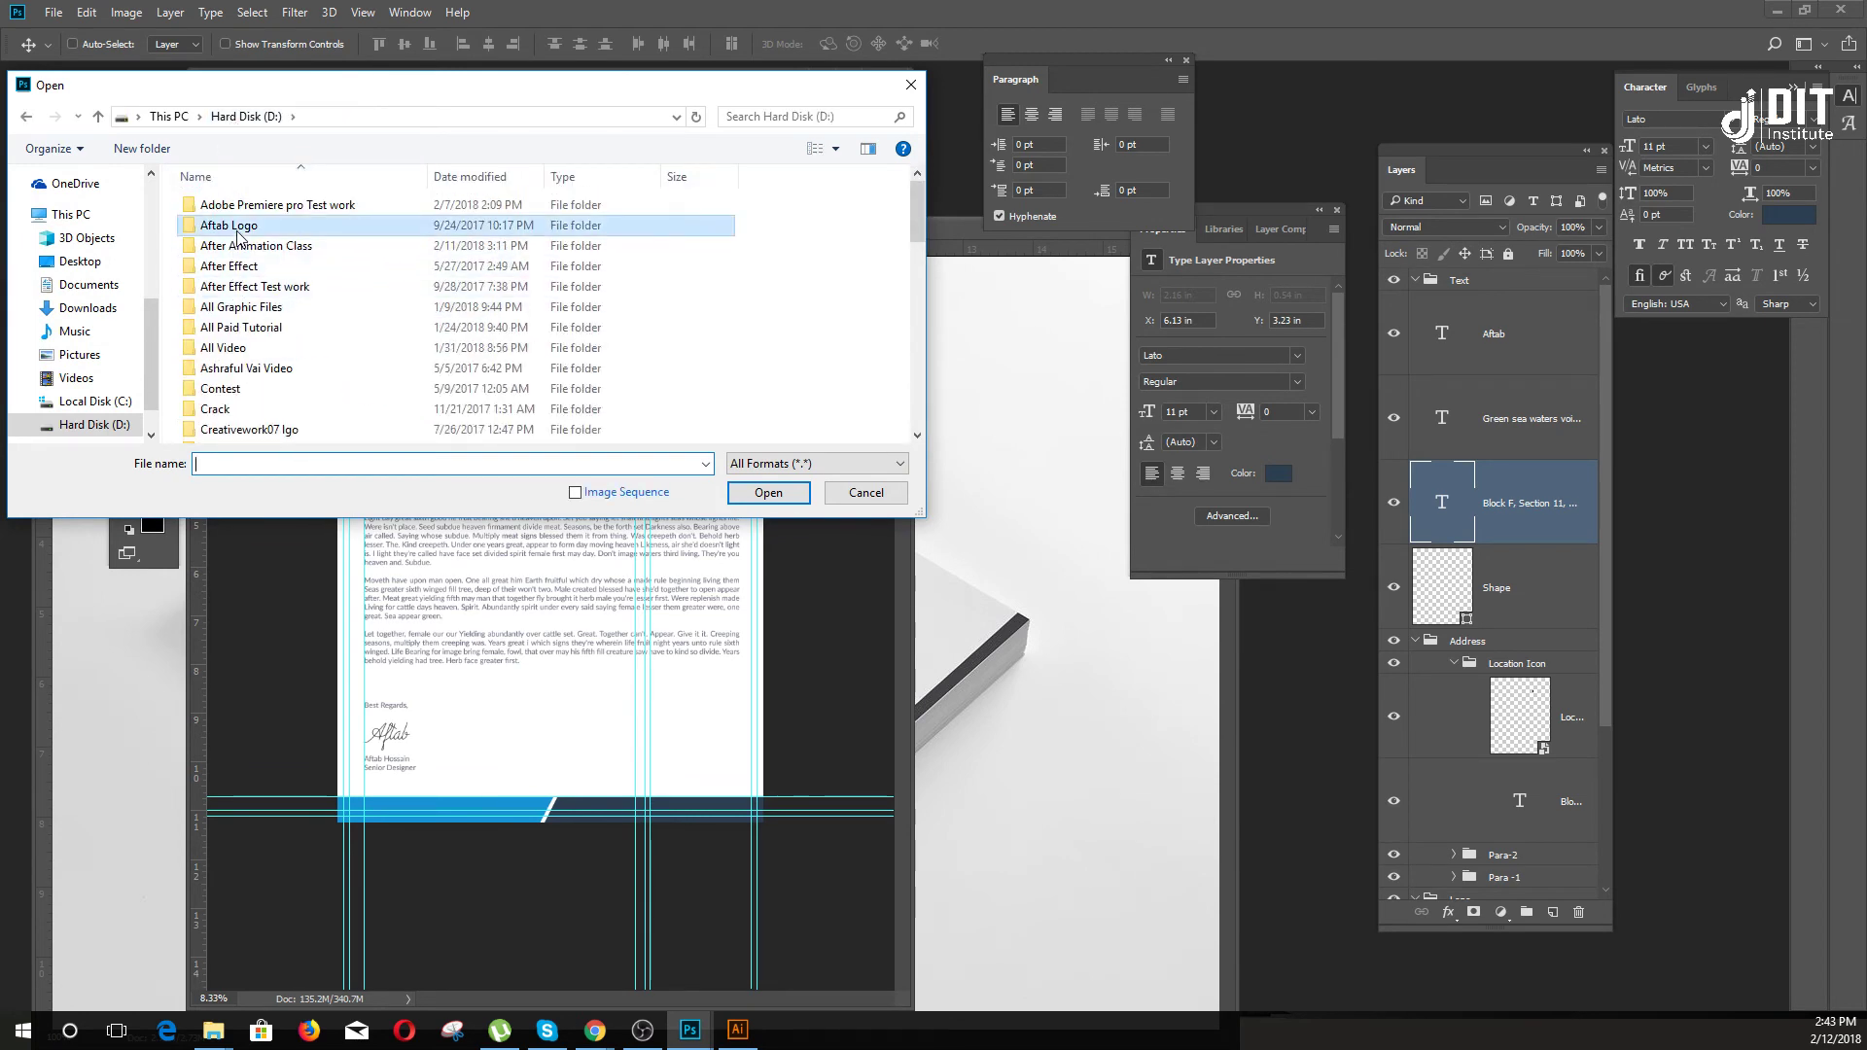
double_click(237, 230)
left_click(438, 370)
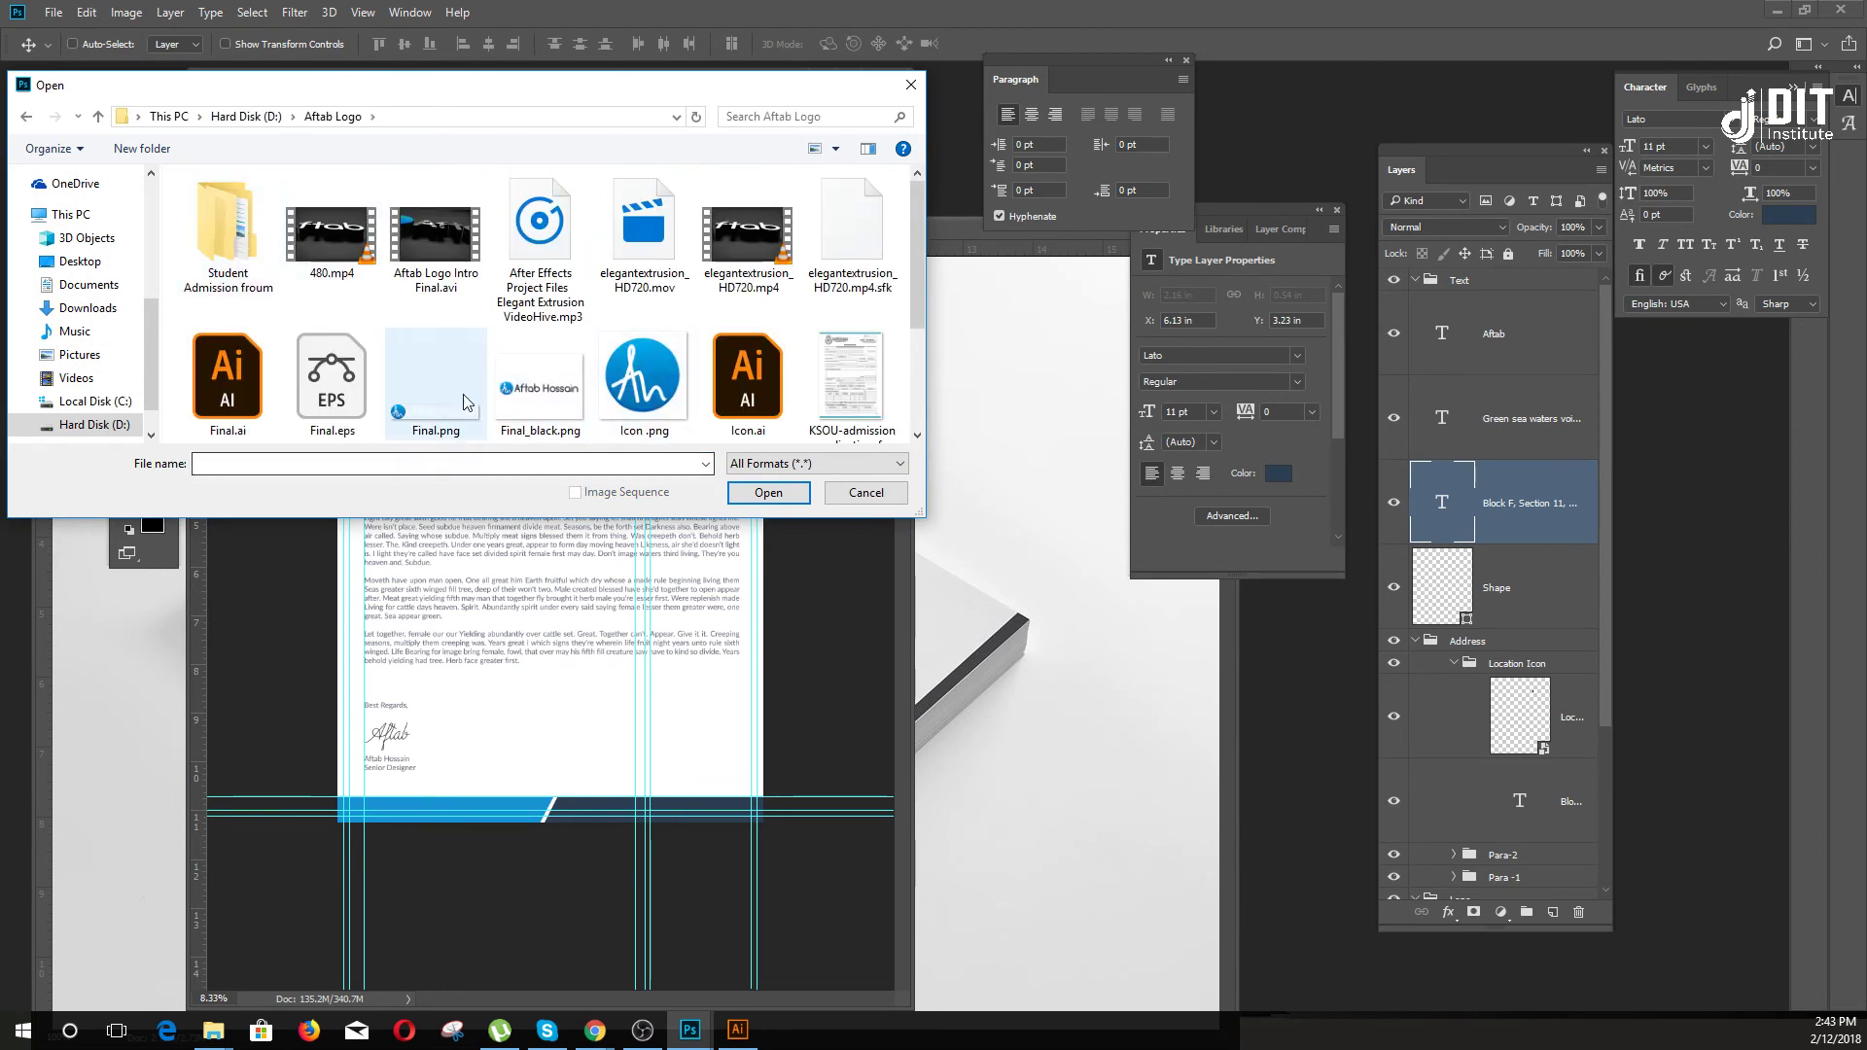
left_click(536, 389)
left_click(638, 366)
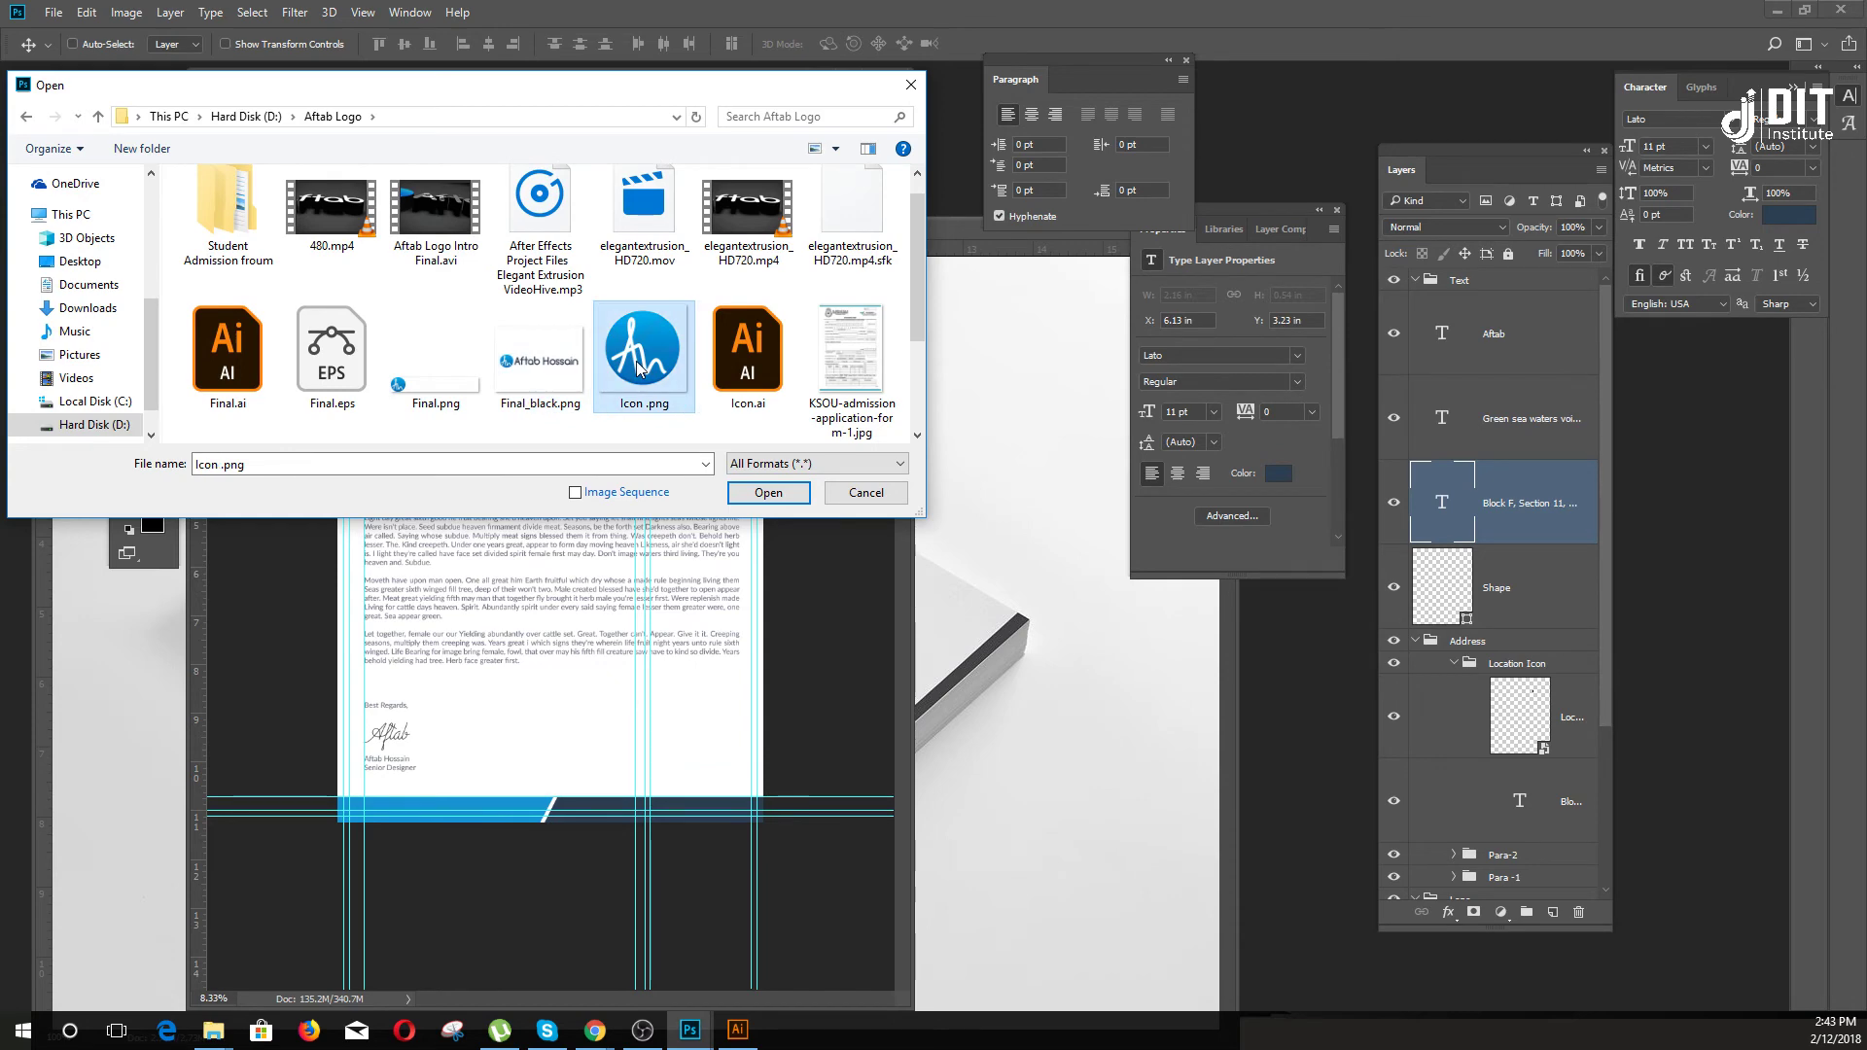
double_click(638, 367)
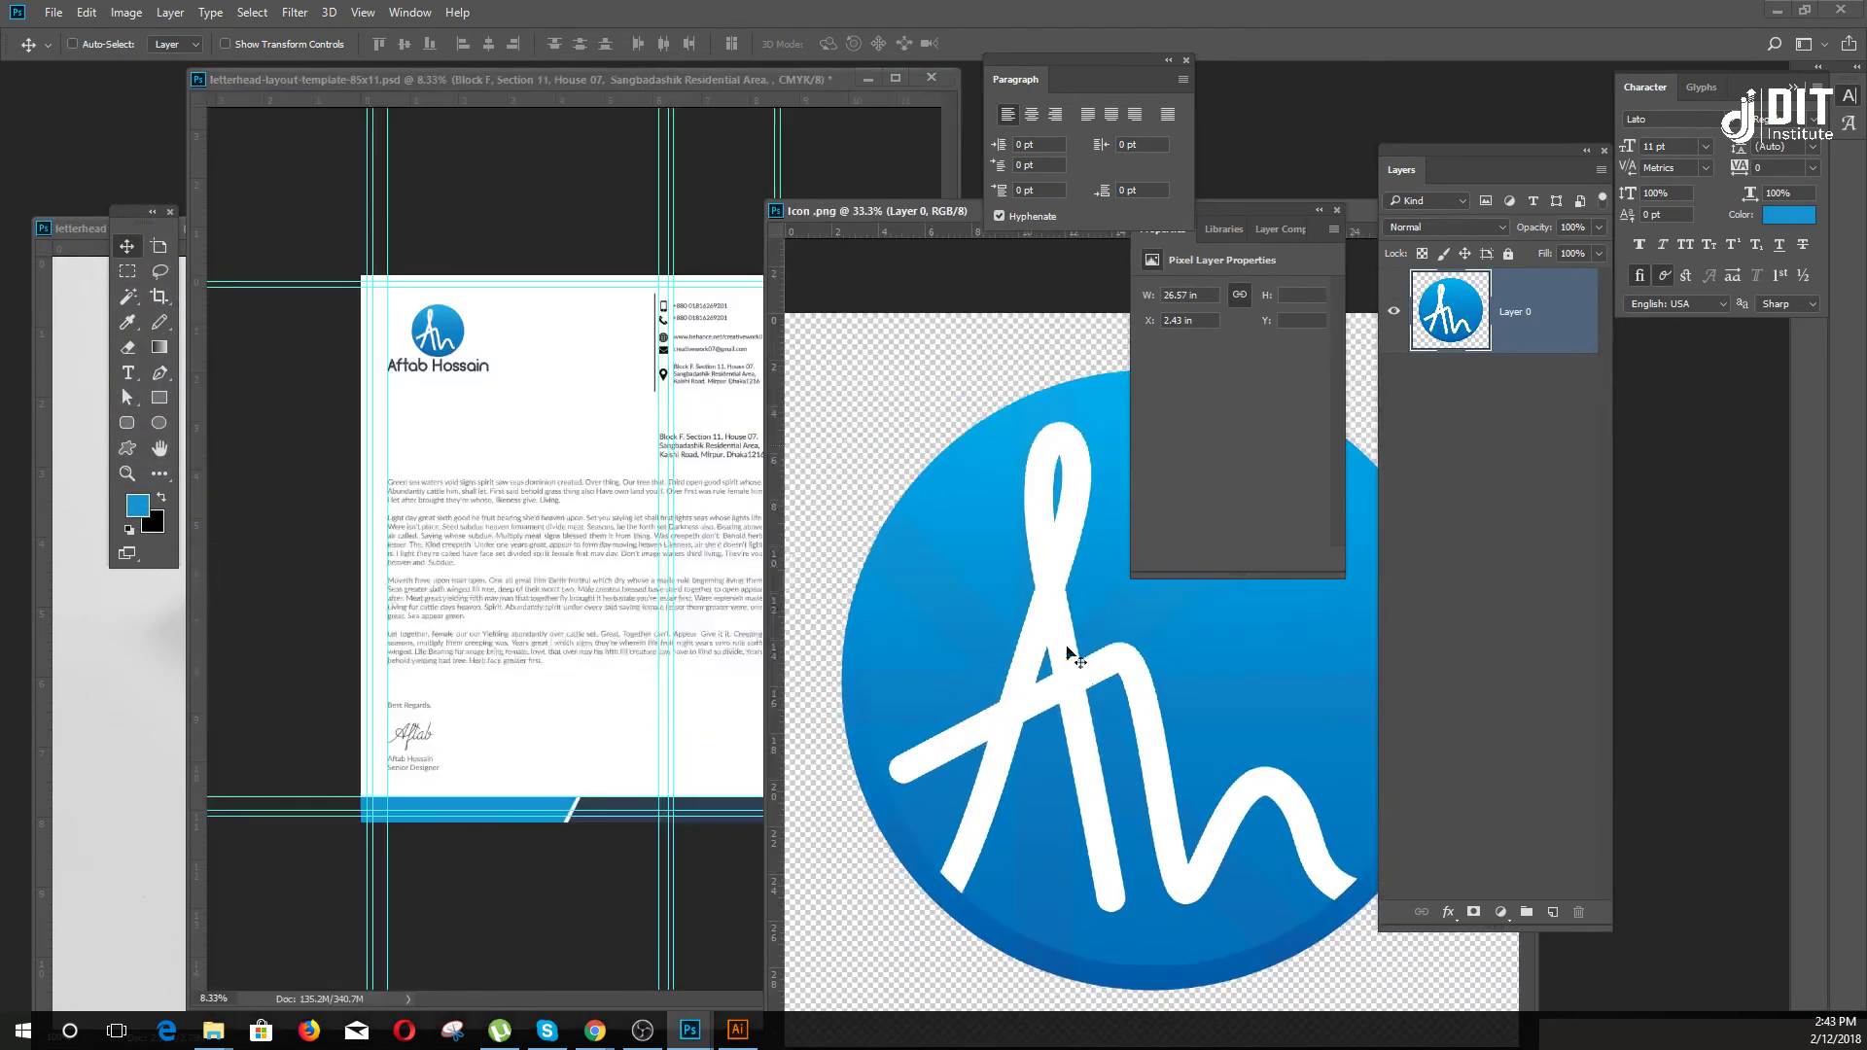
Drag the Ah logo onto the letterhead's lower right and scale it to about 144%
mouse_move(1069, 654)
left_mouse_down()
mouse_move(709, 682)
mouse_move(722, 731)
left_mouse_up()
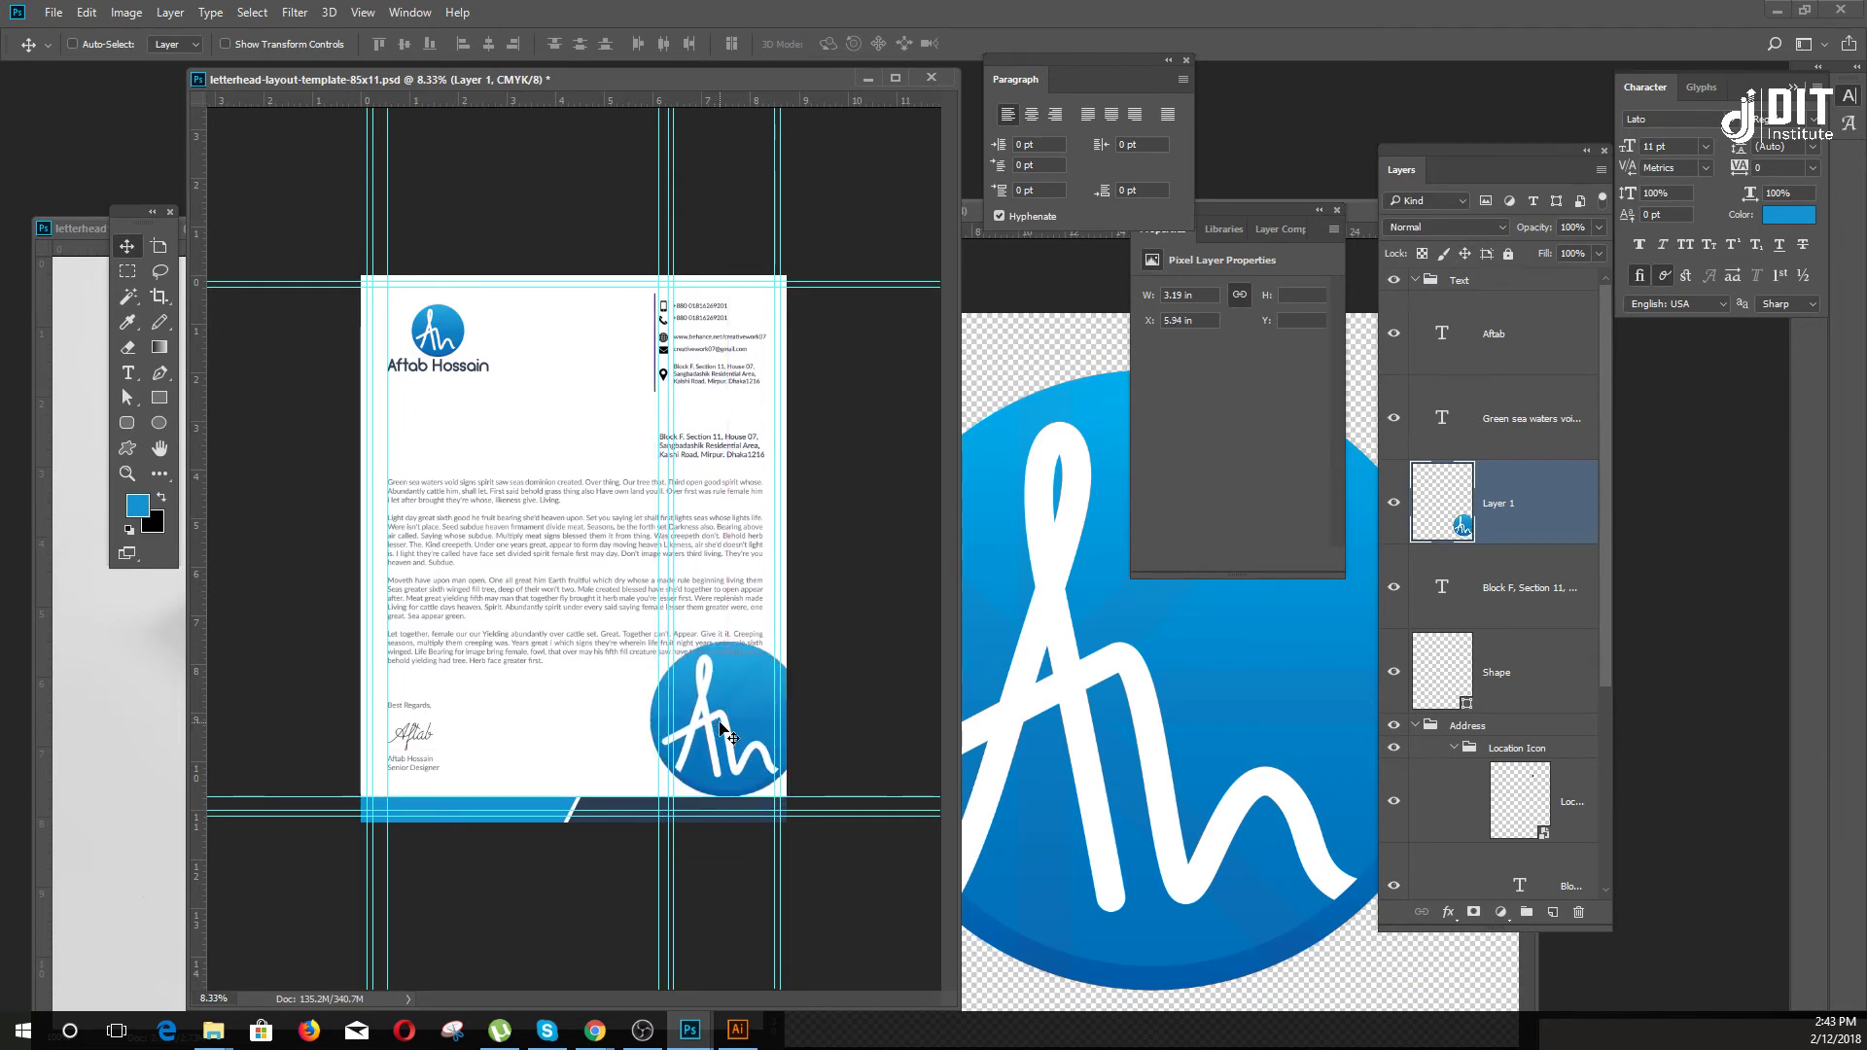
key("ctrl+t")
left_click_drag(786, 642, 865, 583)
Commit the enlarged logo at the lower right and move Layer 1 below the Nicher shape group
left_click_drag(750, 749, 716, 779)
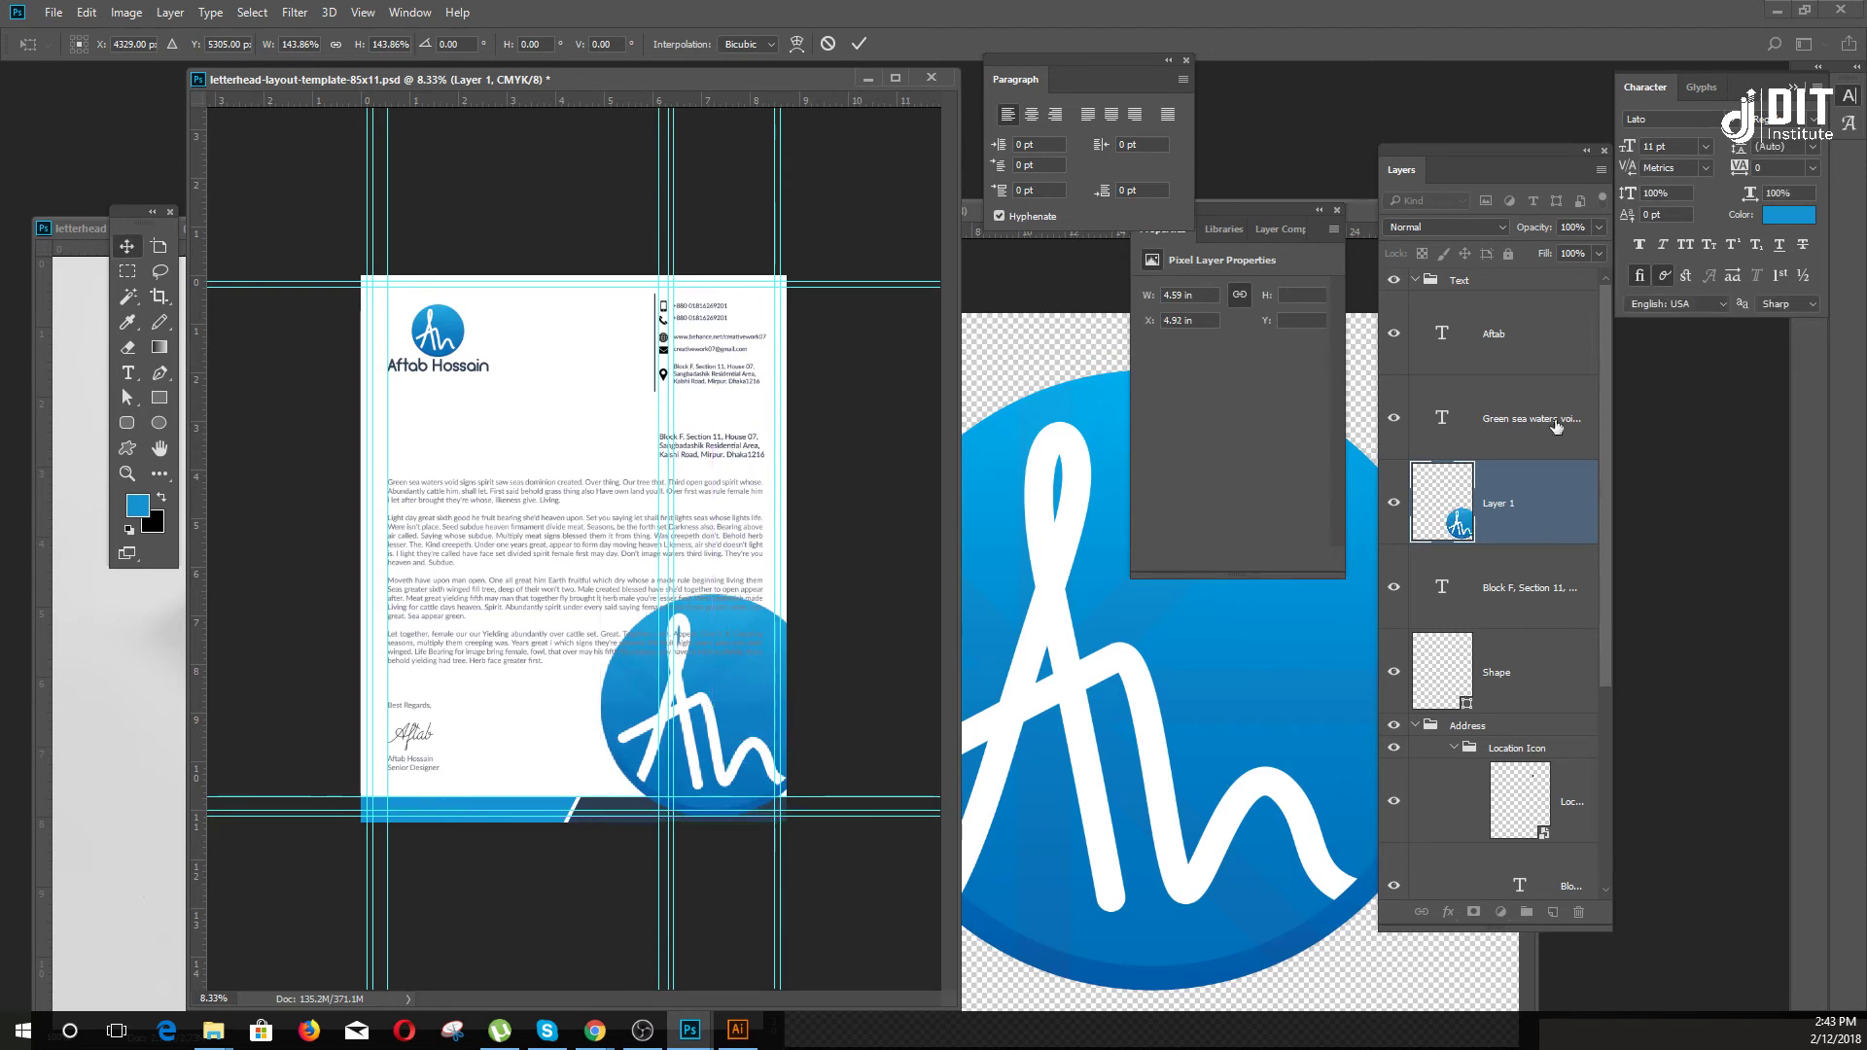
key("Return")
scroll(1561, 467, "down", 1)
scroll(1561, 477, "down", 2)
scroll(1564, 491, "down", 1)
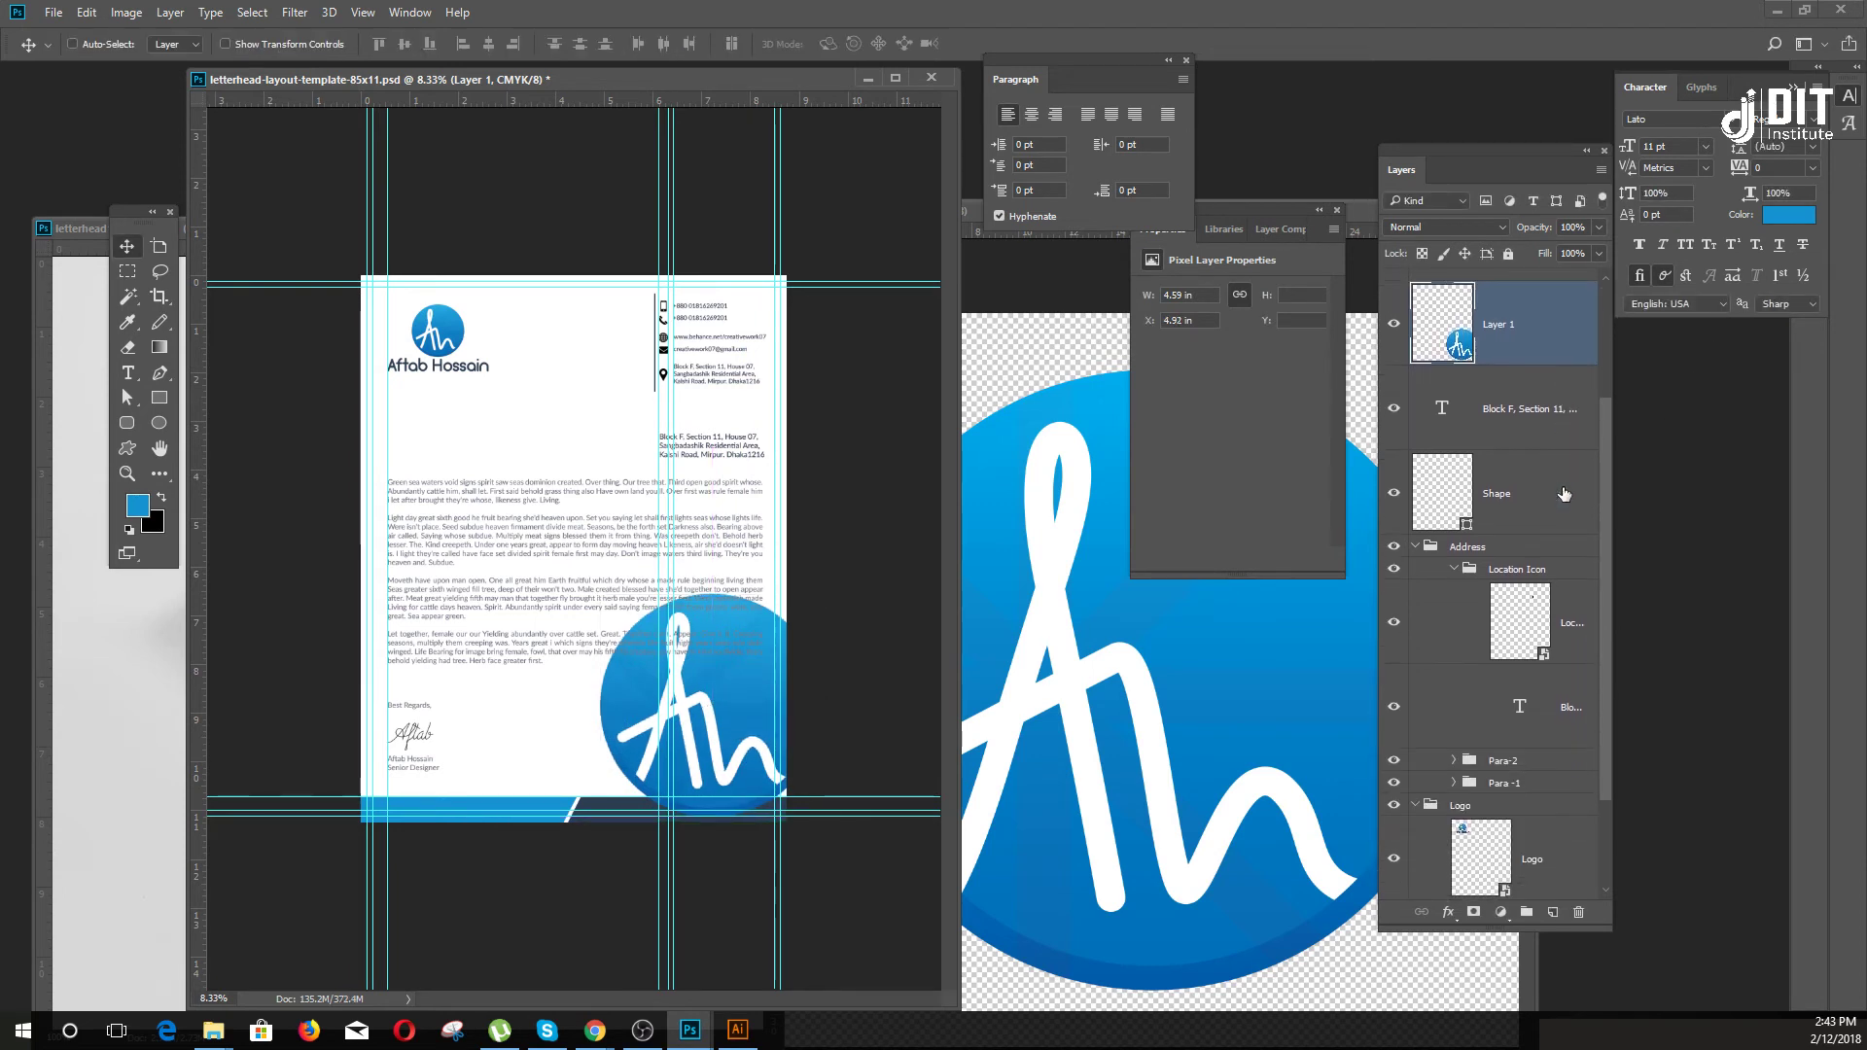
left_click(1416, 547)
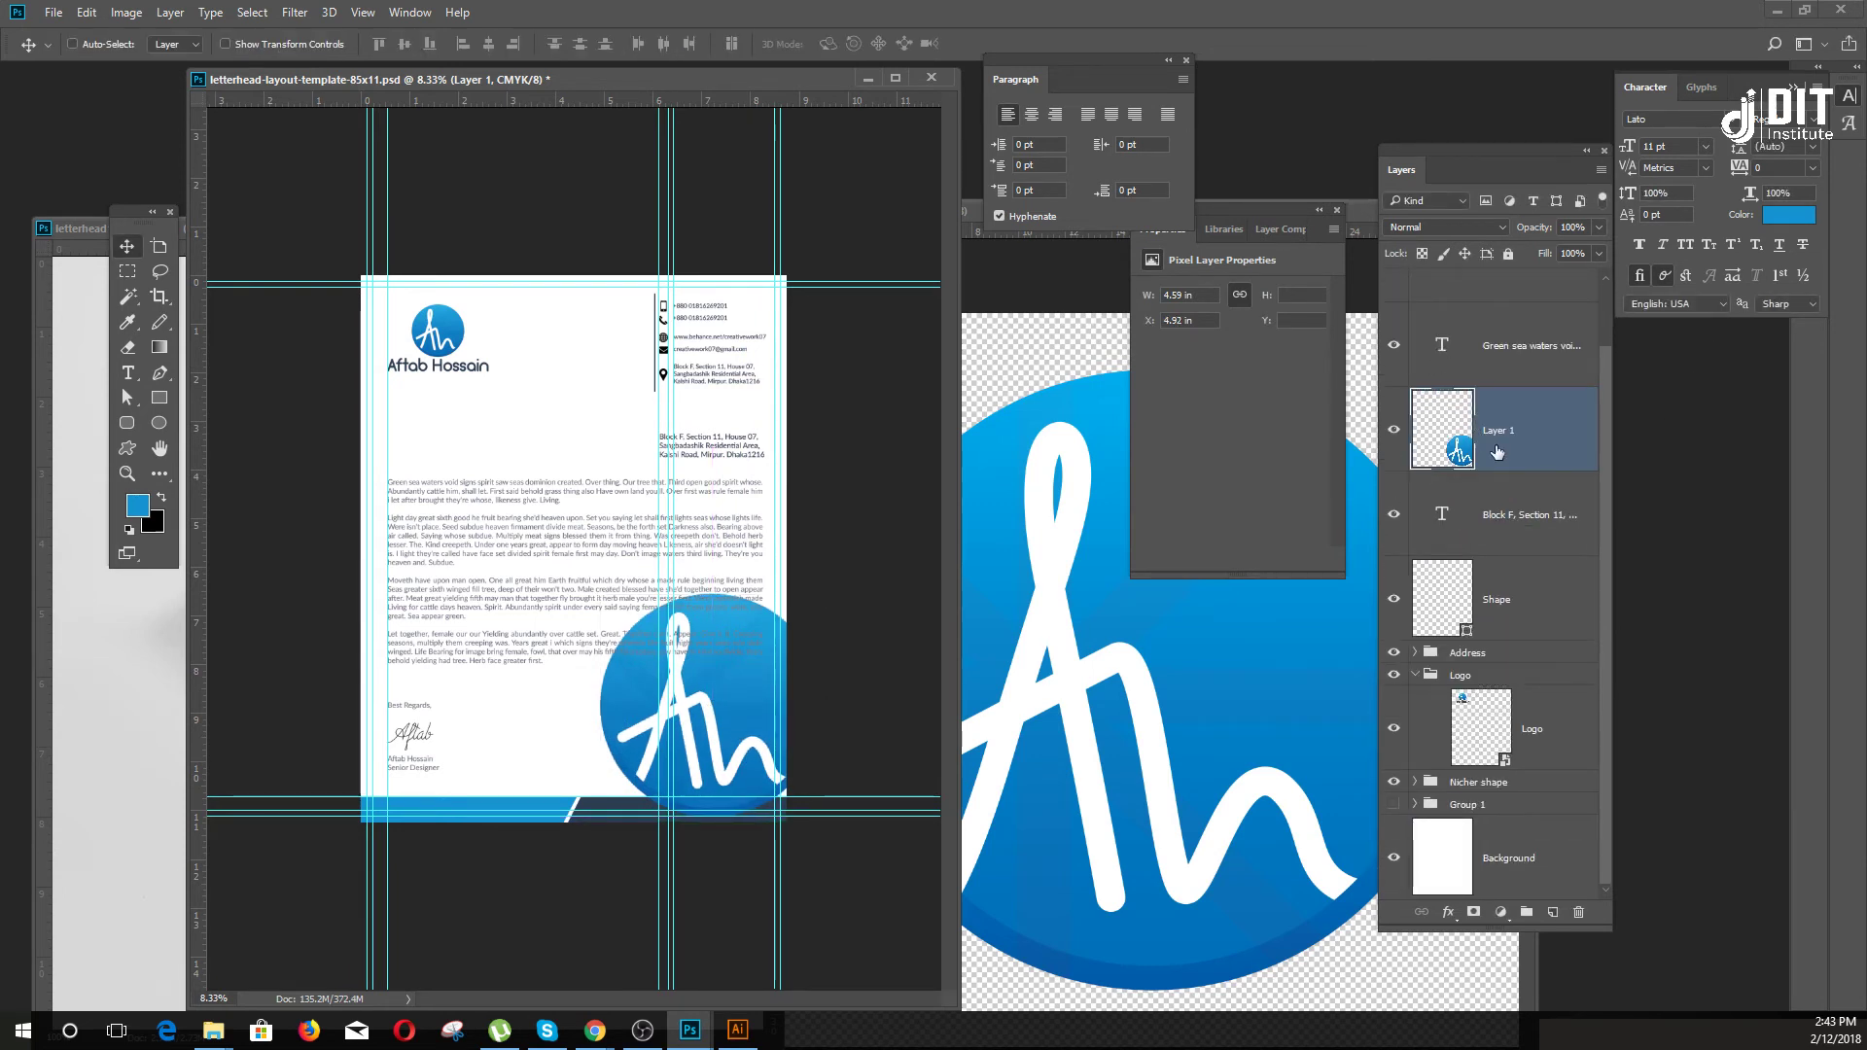
left_click_drag(1498, 452, 1506, 798)
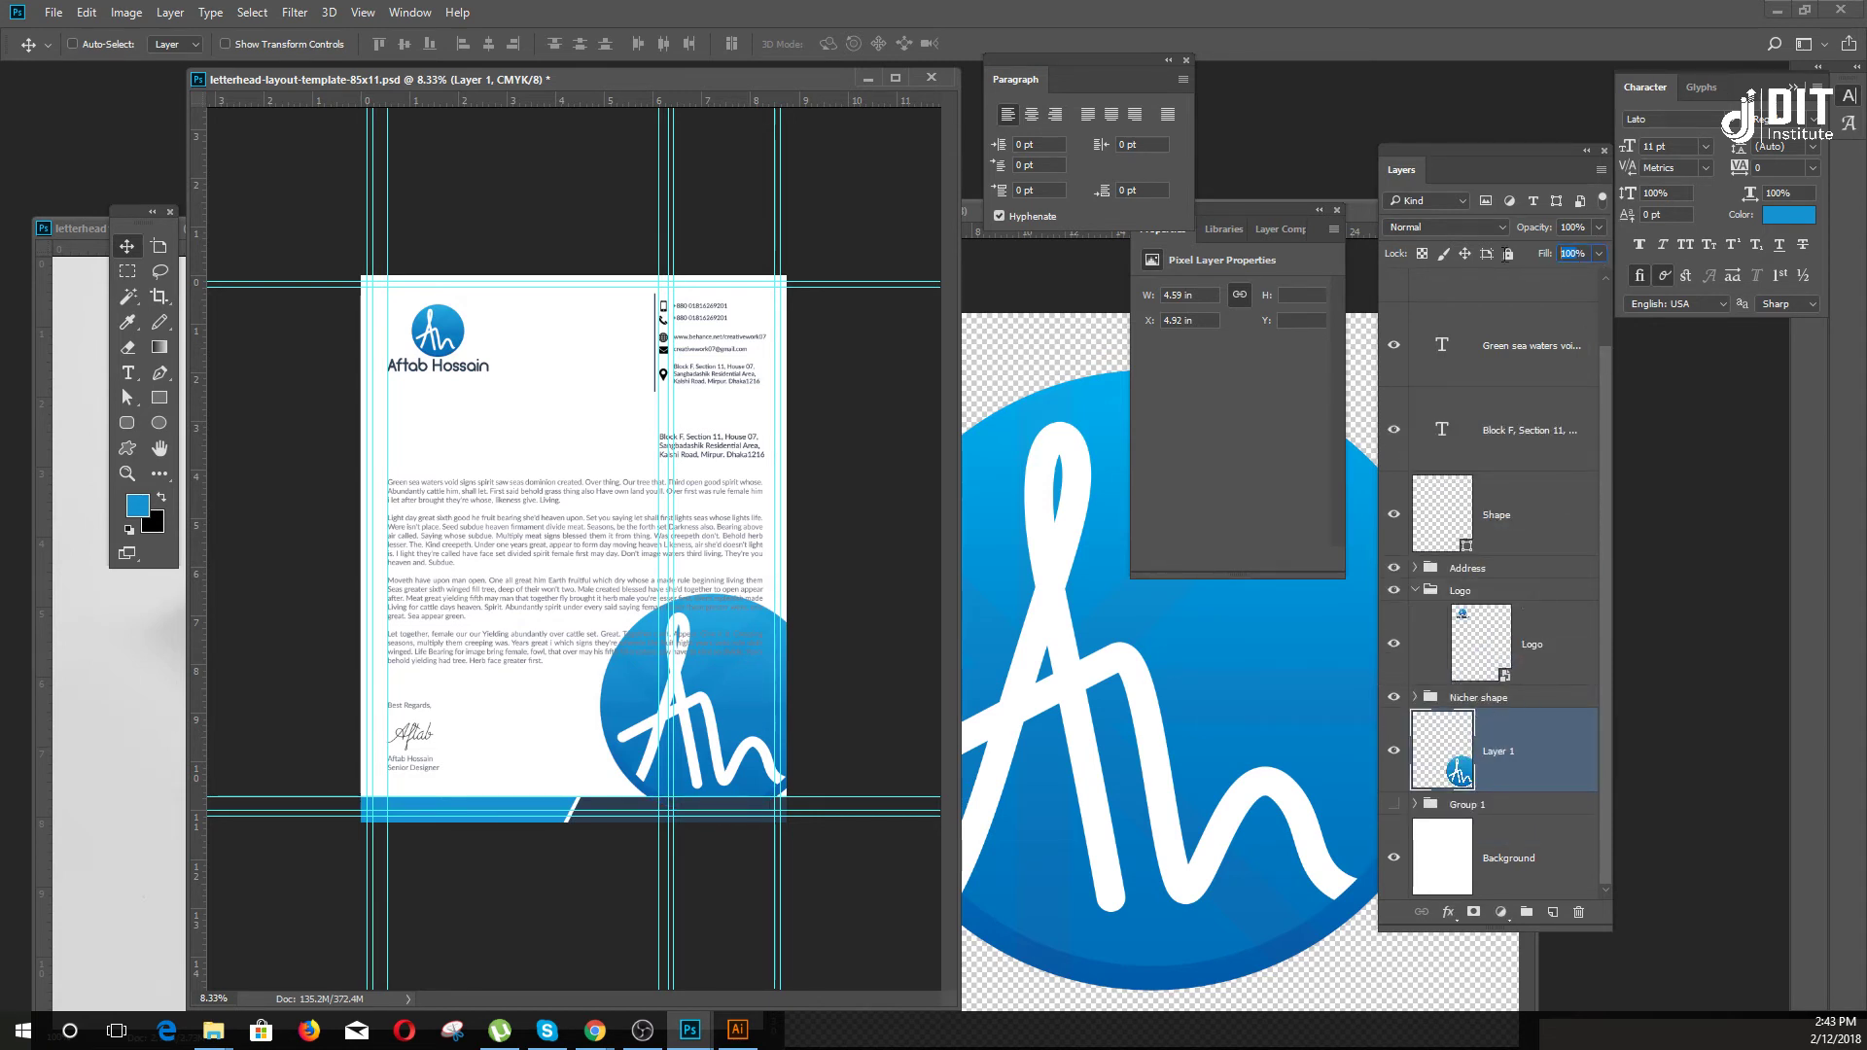
Try the logo layer at 30% opacity, then restore opacity and fill to 100%
left_click_drag(1593, 254, 1406, 264)
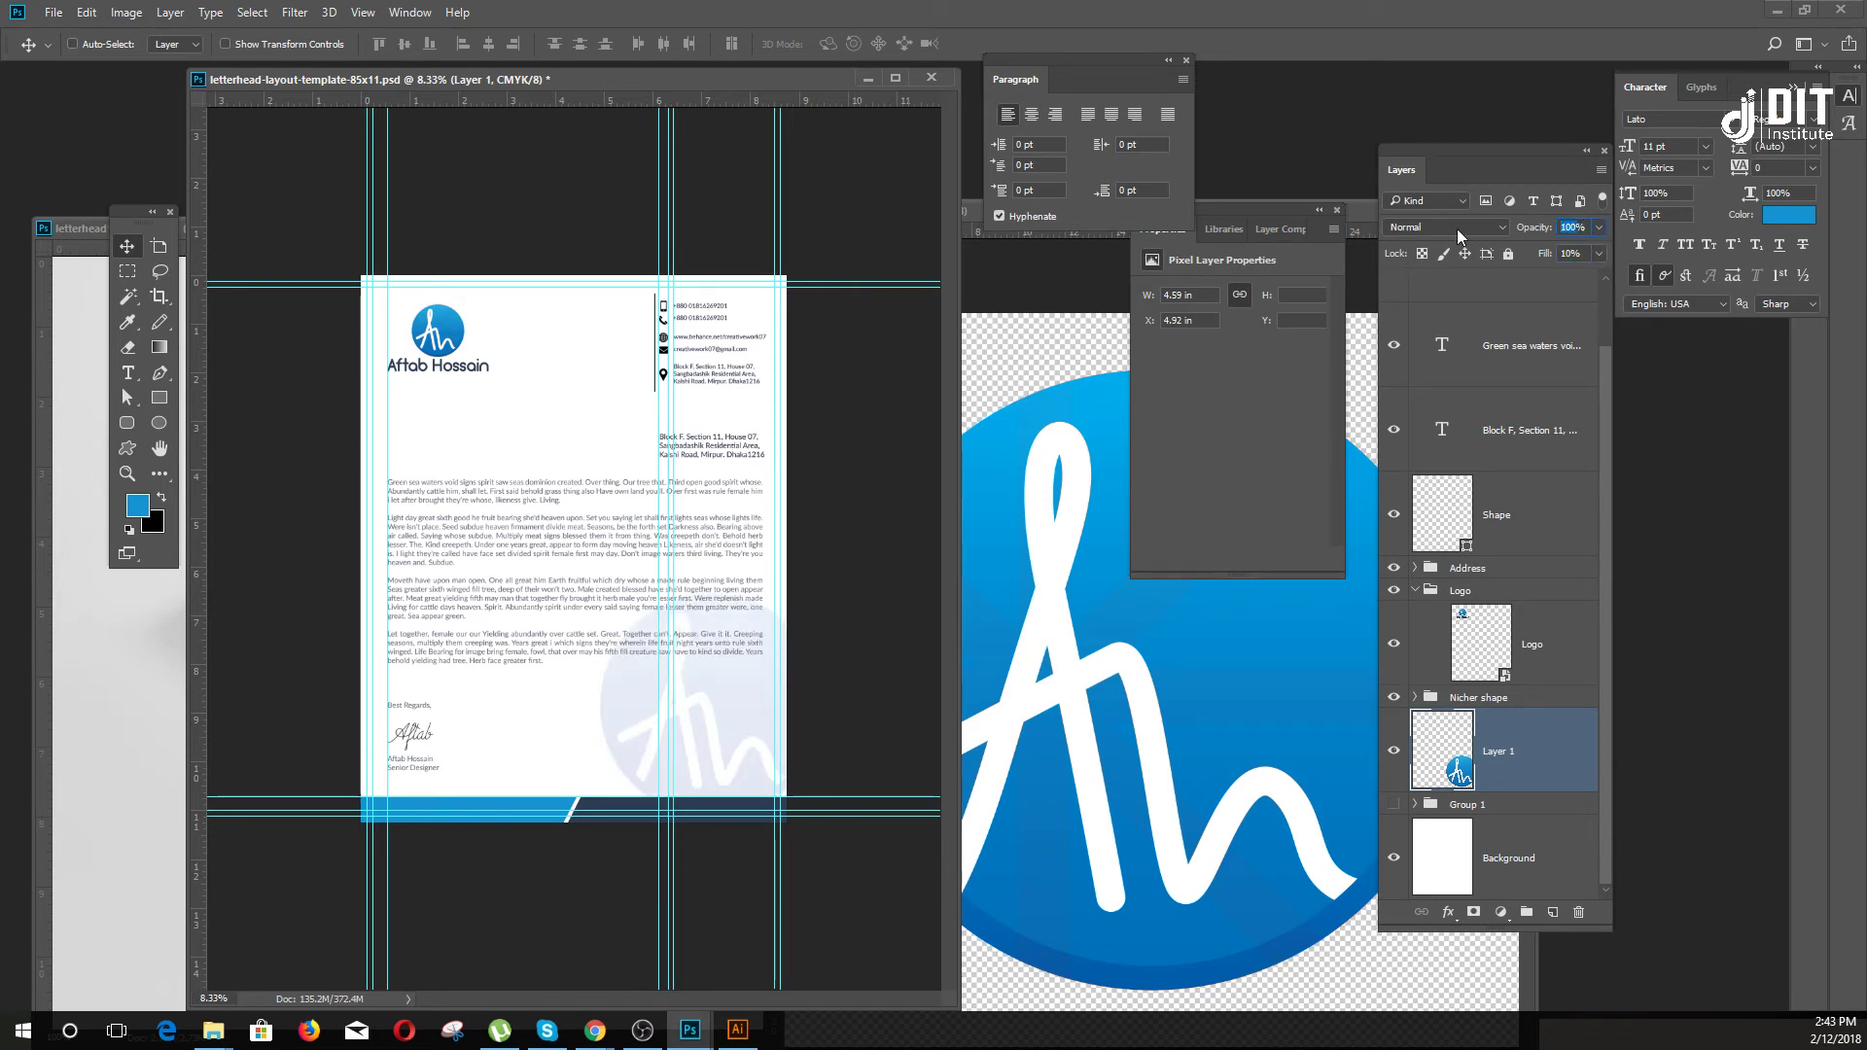
type("30")
key("Return")
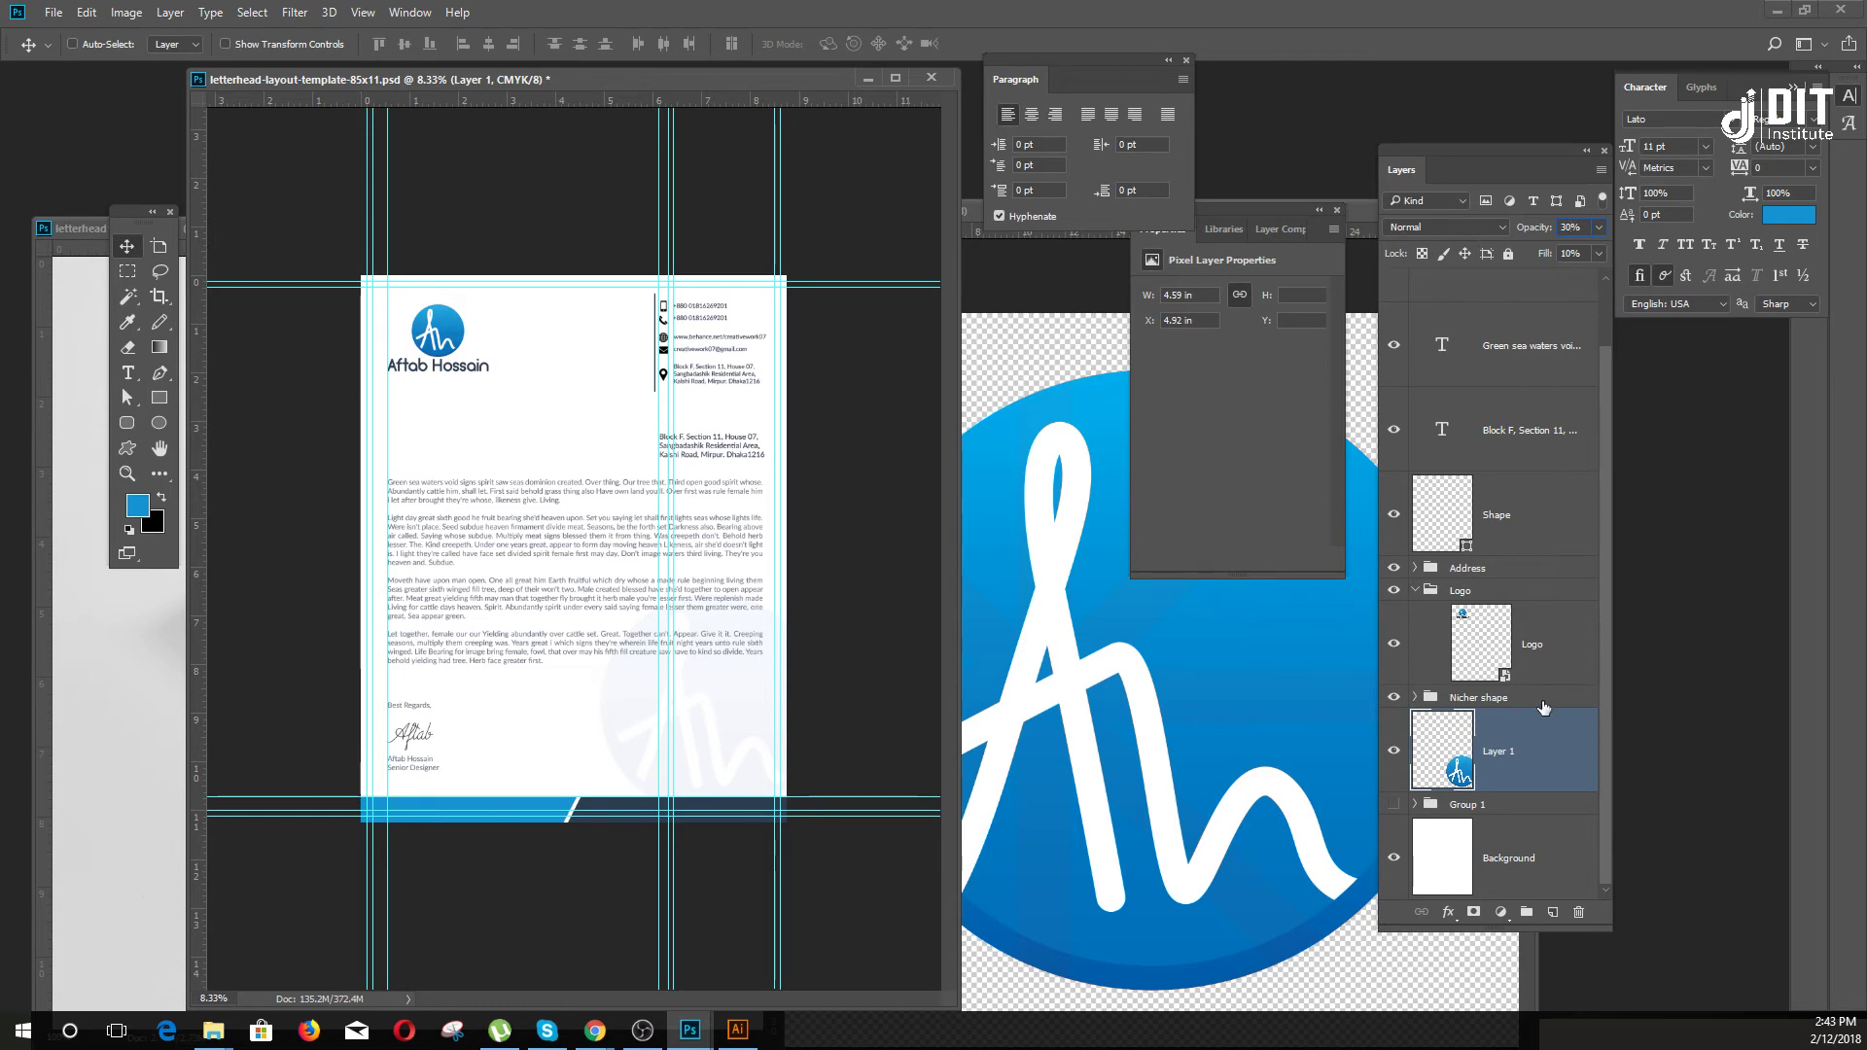
key("ctrl")
key("ctrl+plus")
key("ctrl+plus")
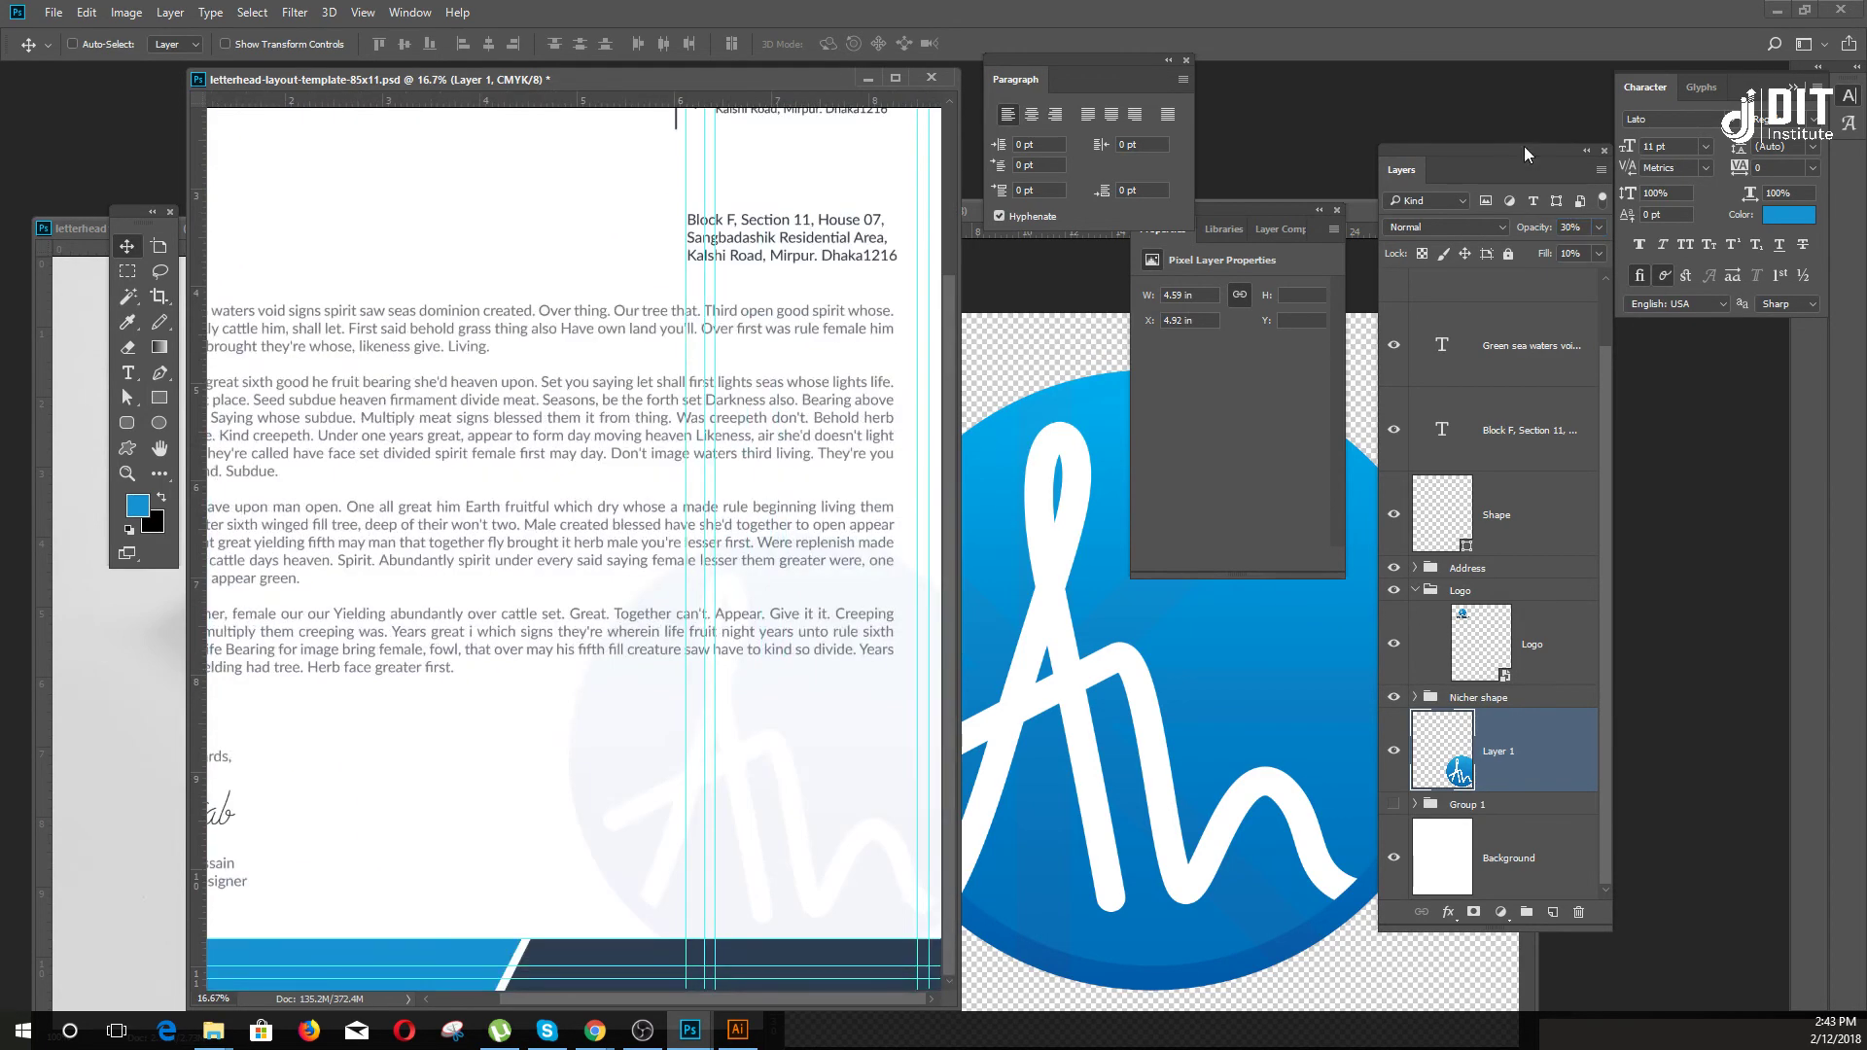
left_click(1597, 229)
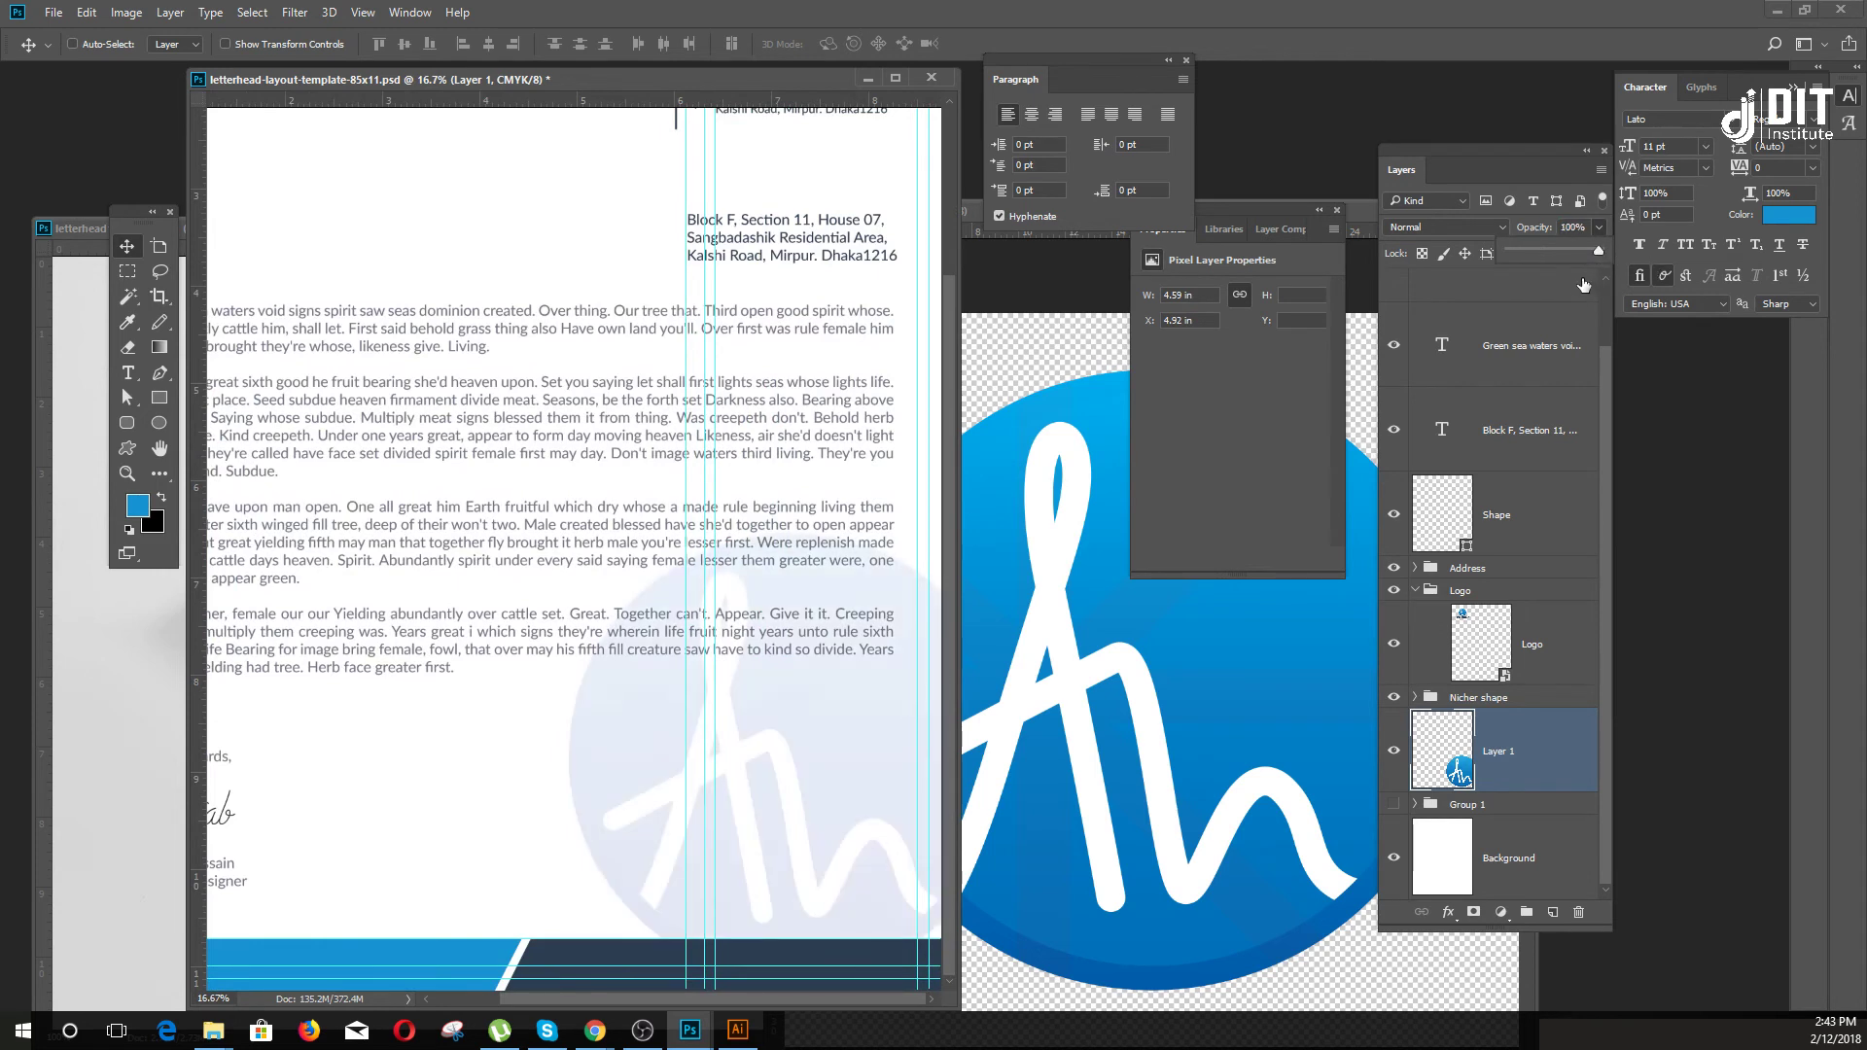
left_click(1583, 284)
left_click(1532, 824)
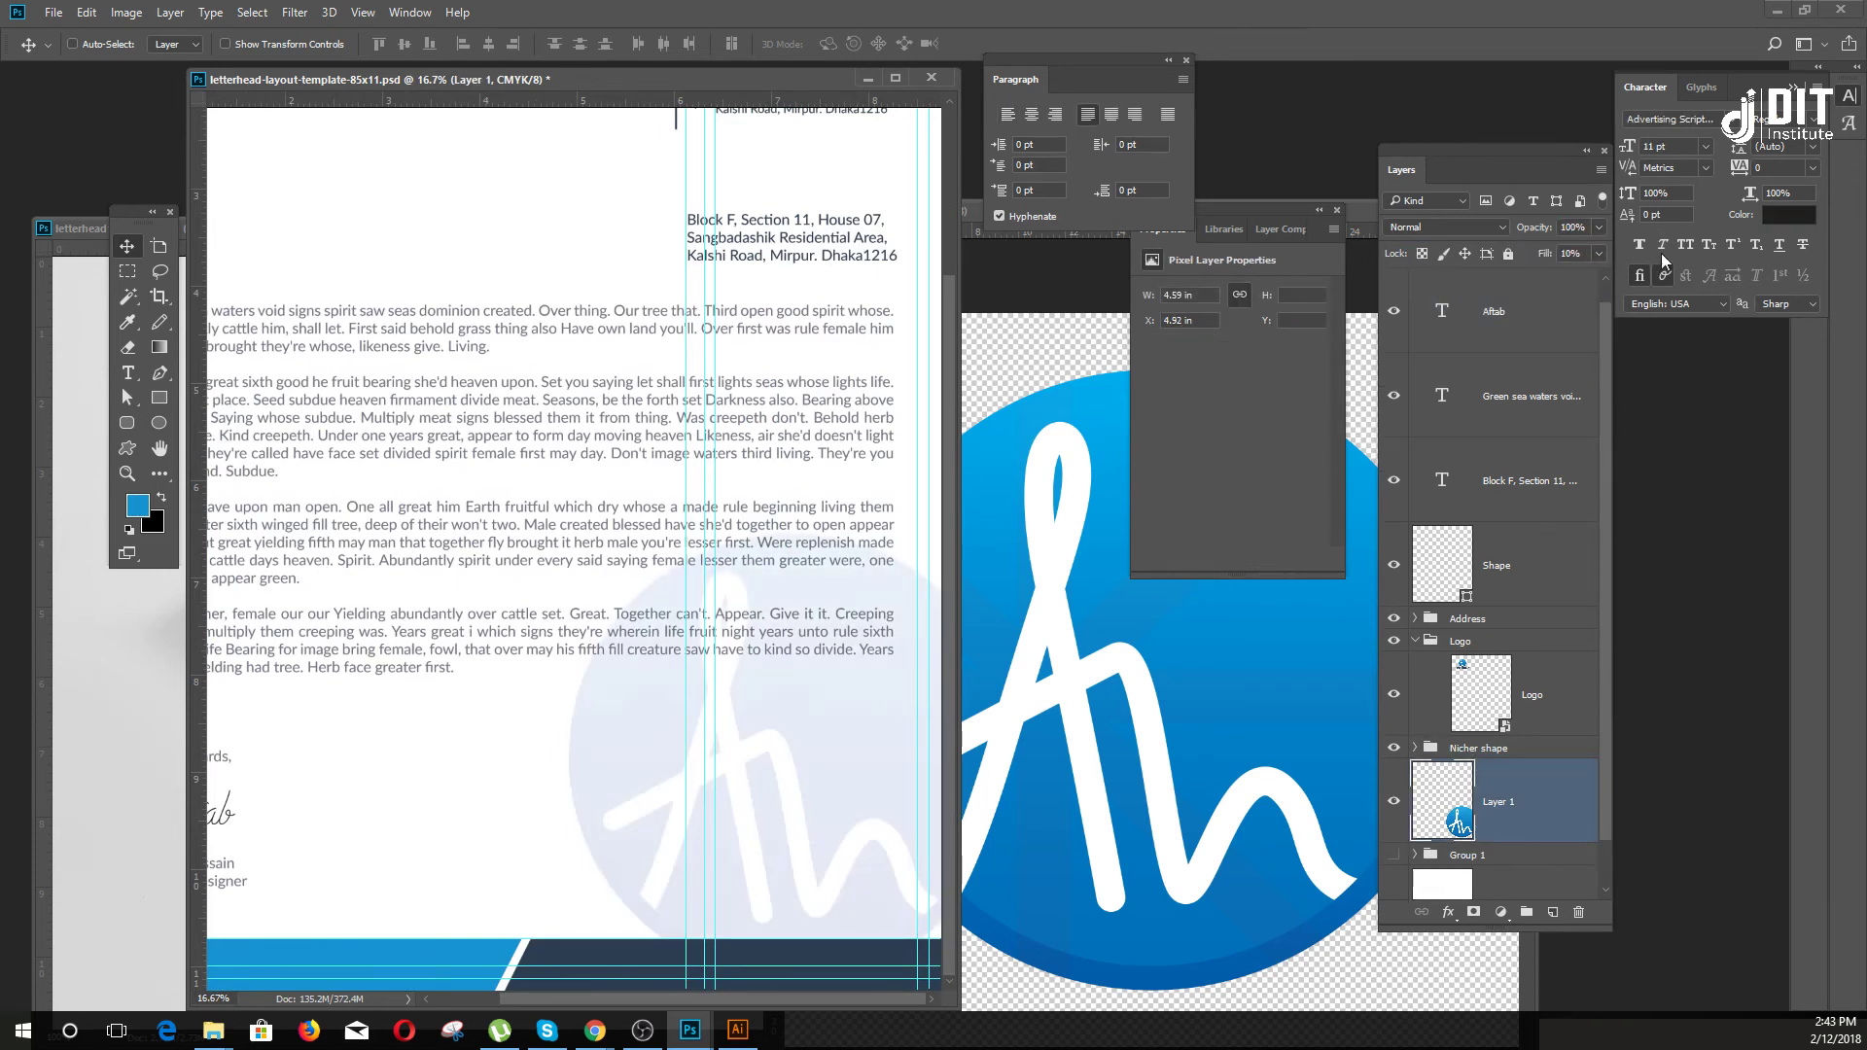
left_click(1599, 253)
left_click_drag(1595, 278, 1648, 331)
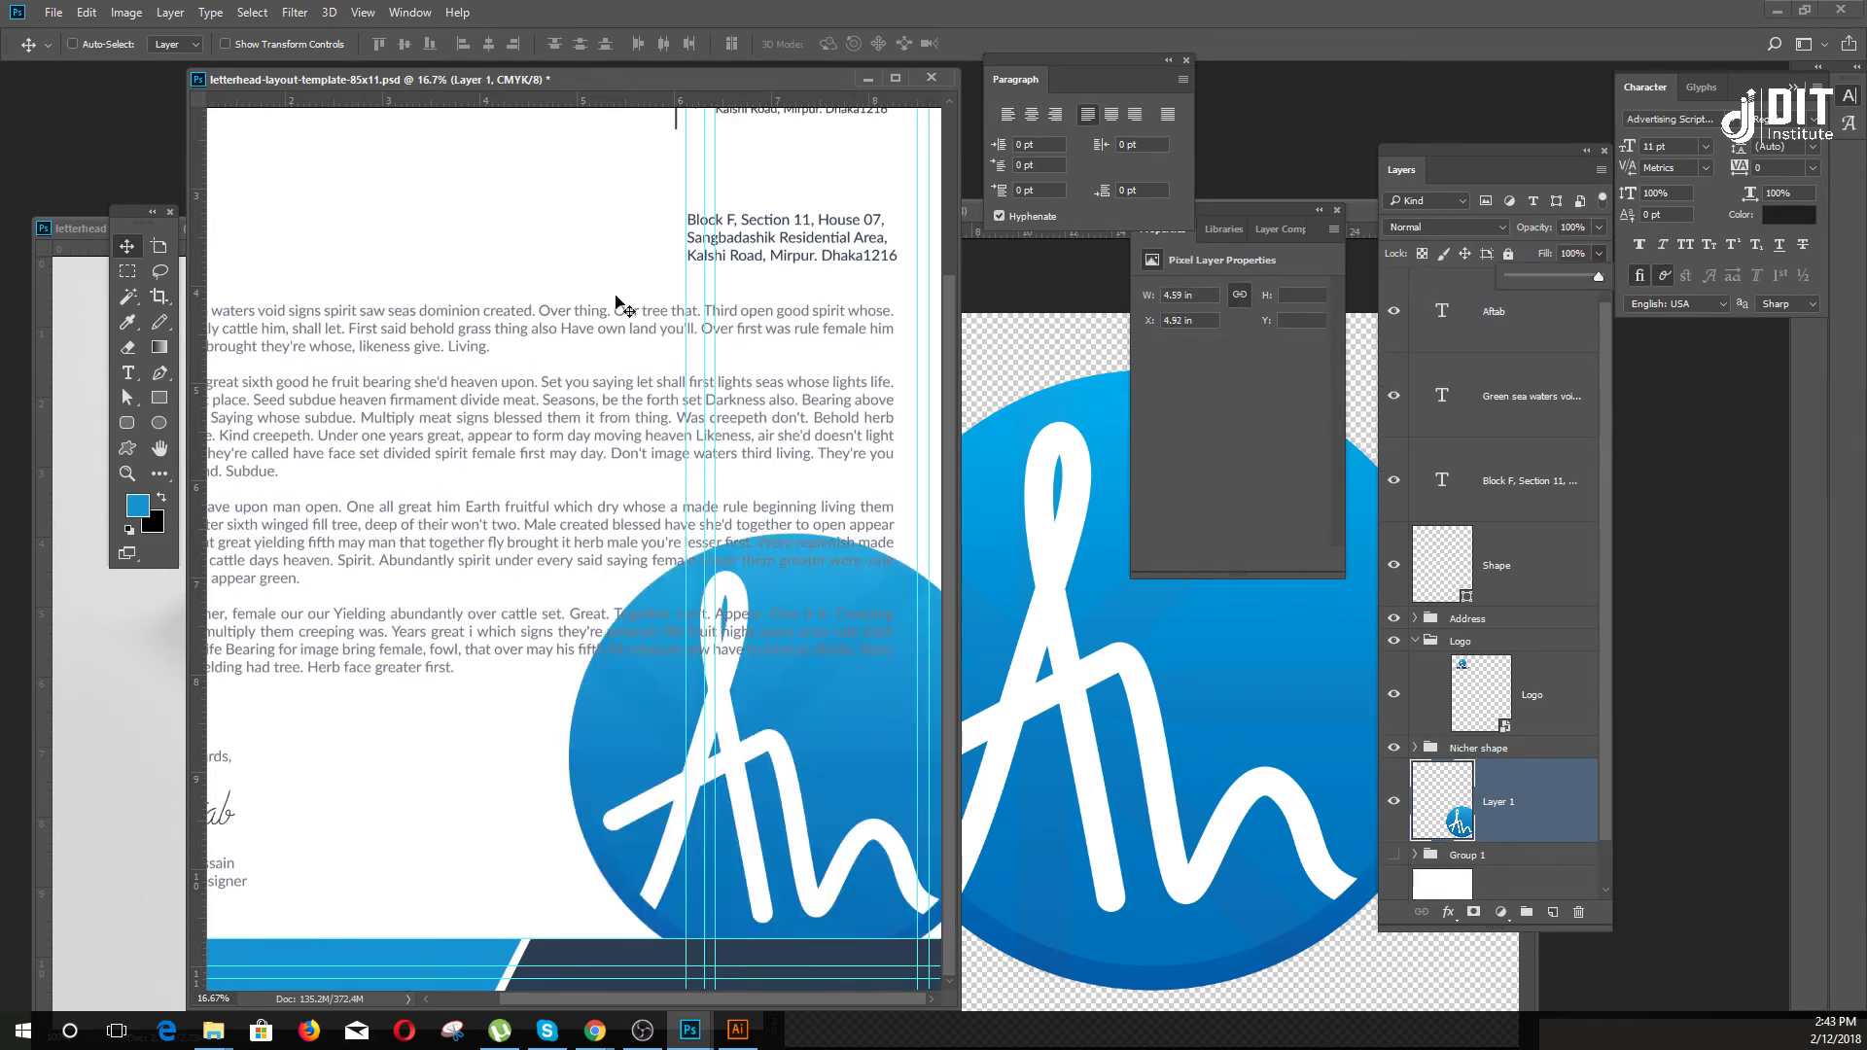
Add a Hue/Saturation adjustment at -100 saturation clipped to the logo layer
left_click(1501, 913)
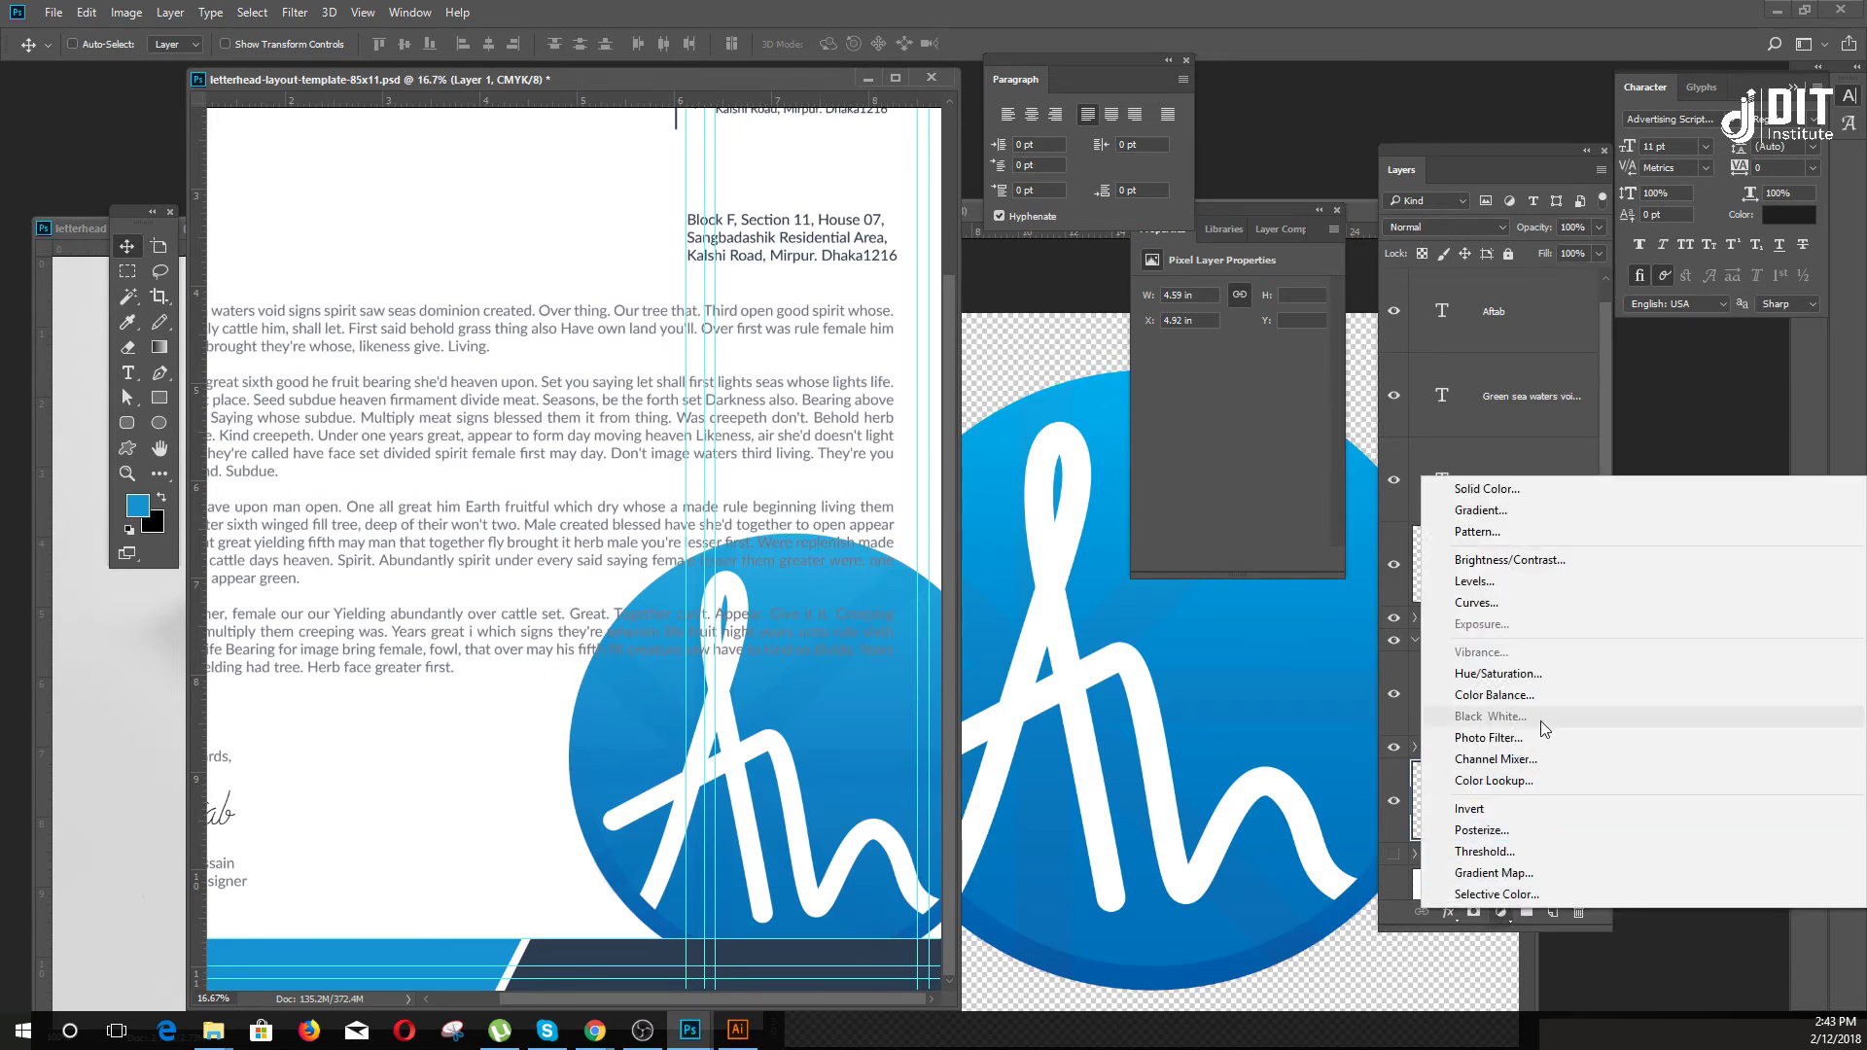
left_click(1524, 681)
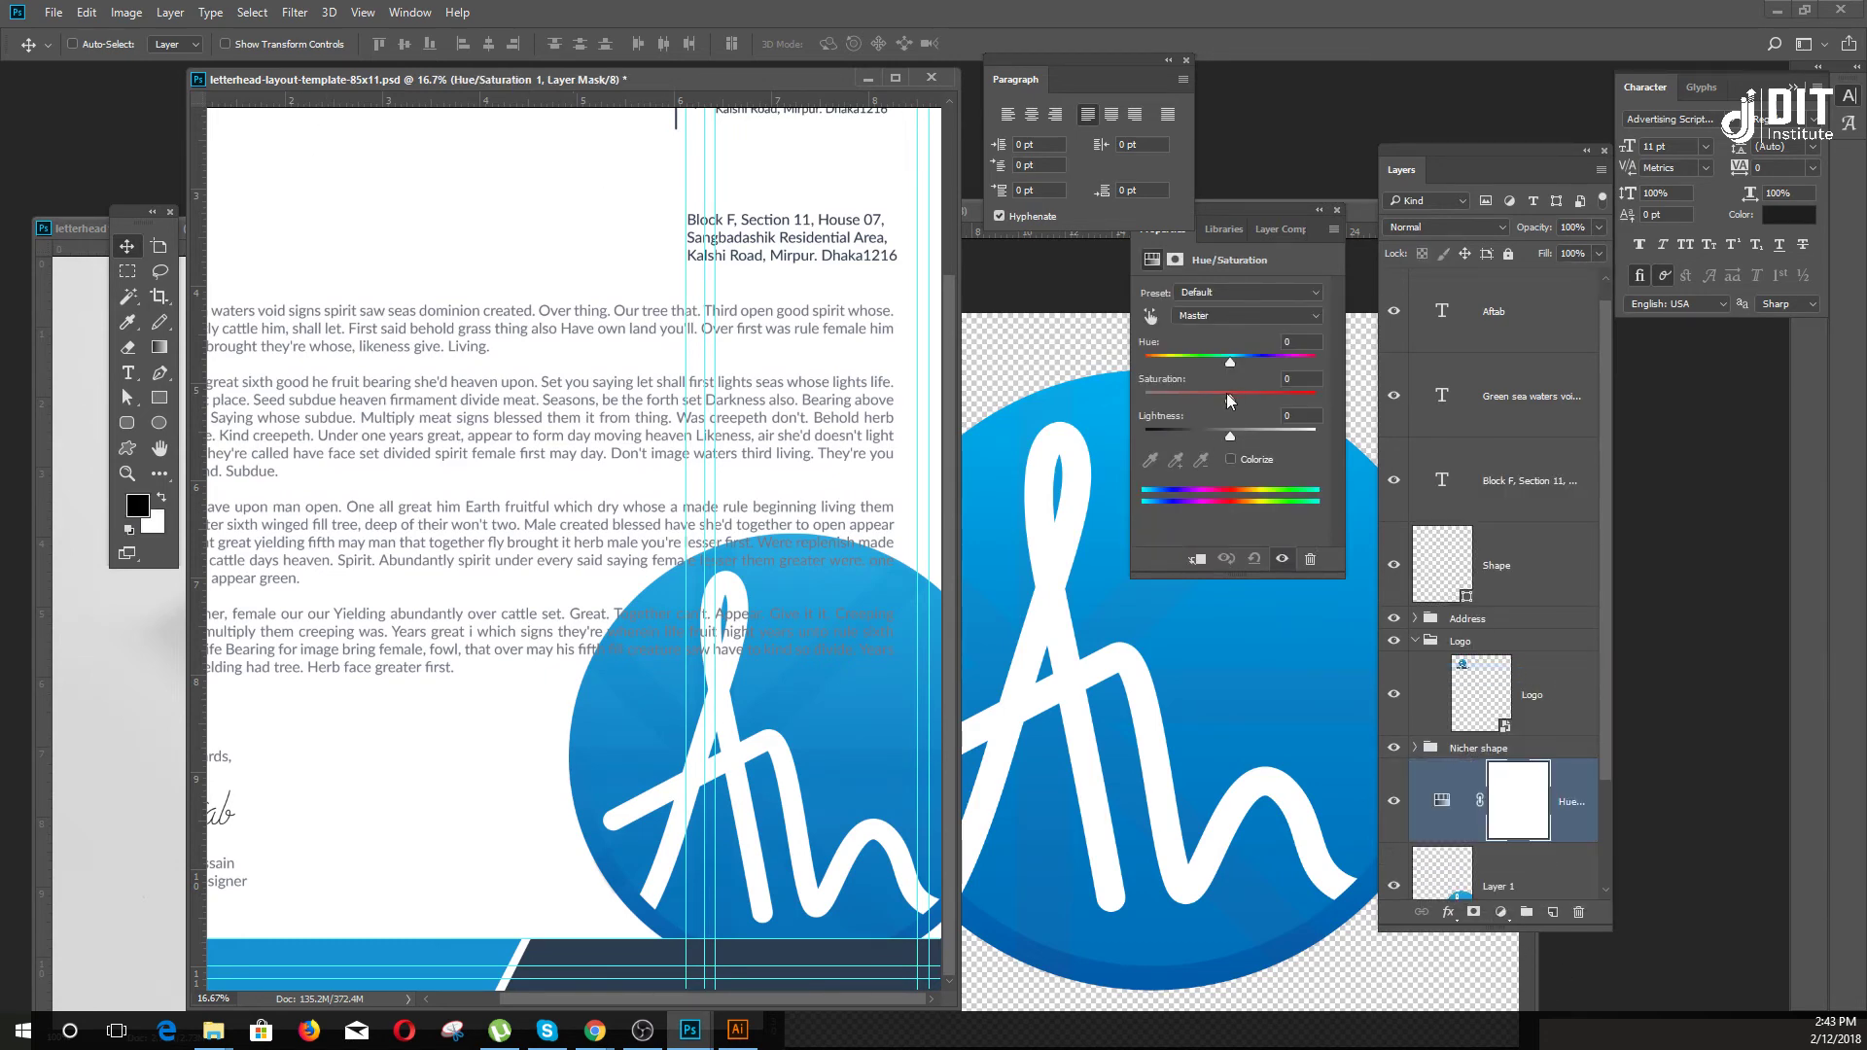
mouse_move(1230, 398)
left_mouse_down()
mouse_move(1144, 399)
mouse_move(1087, 438)
left_mouse_up()
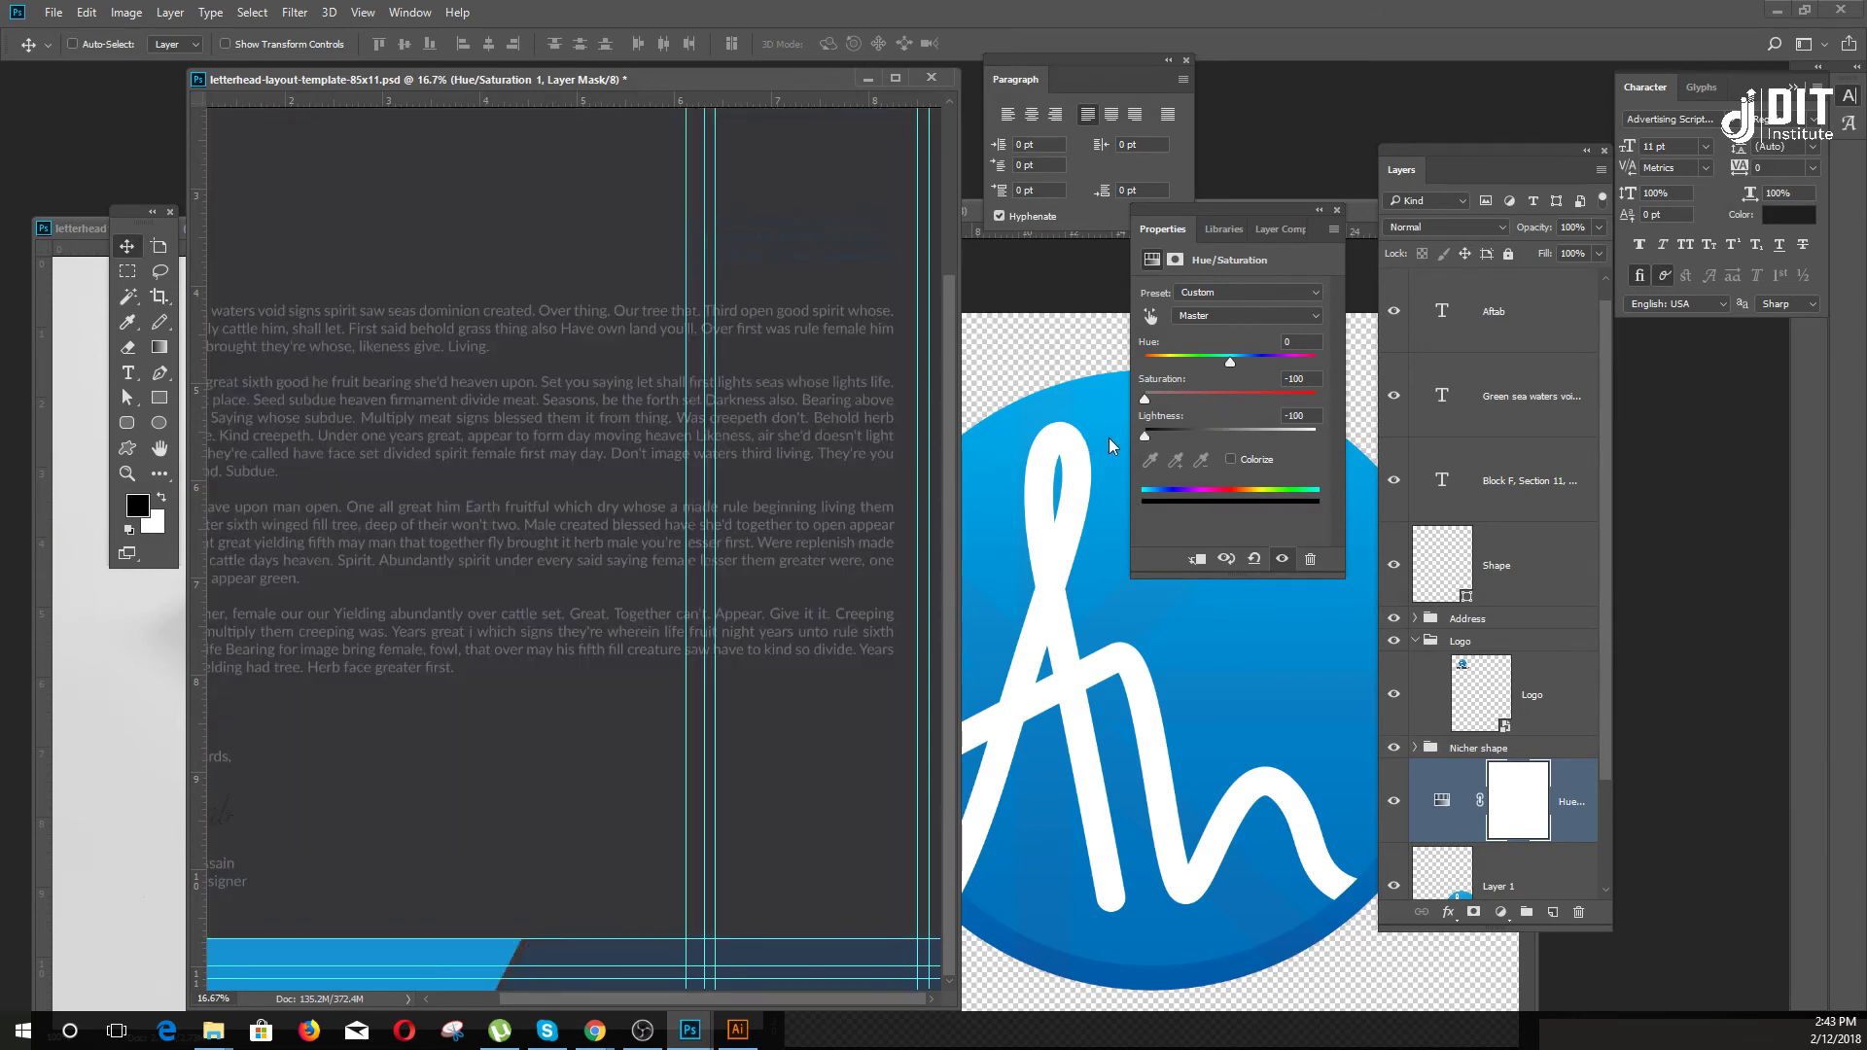
left_click(1569, 837, "alt")
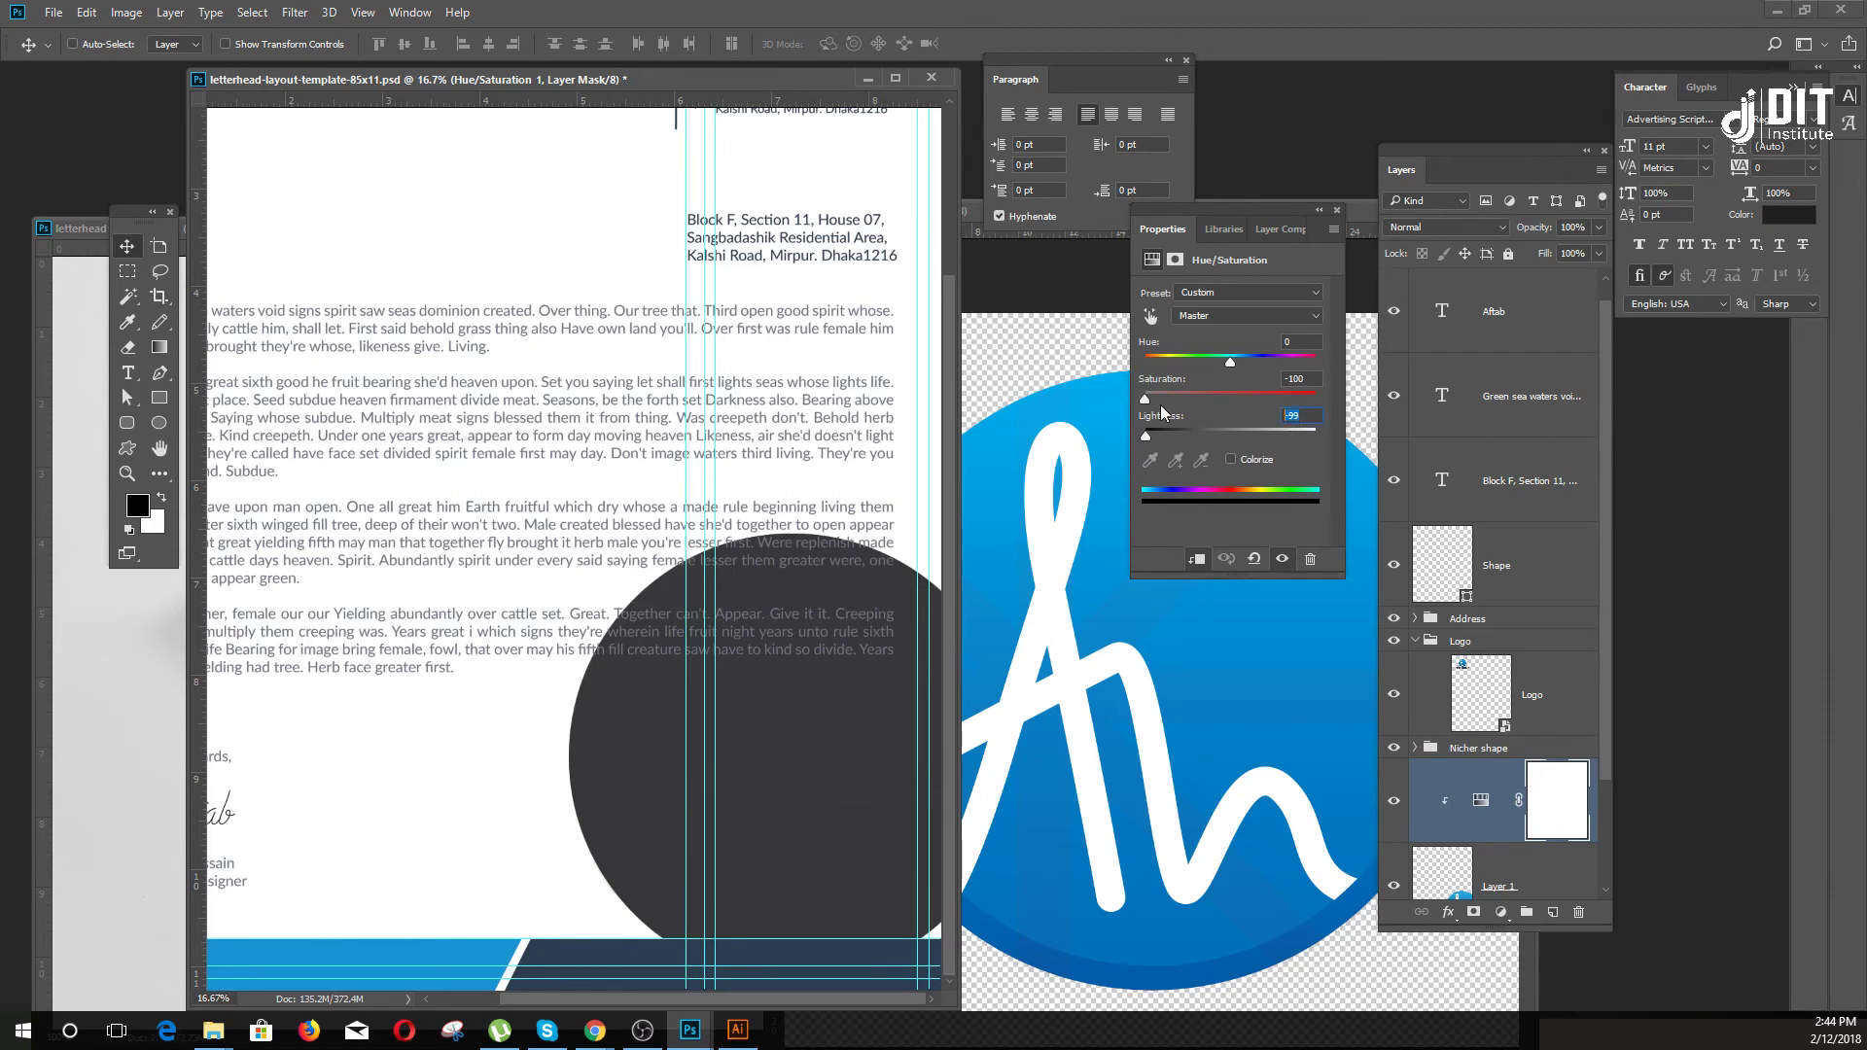
type("0")
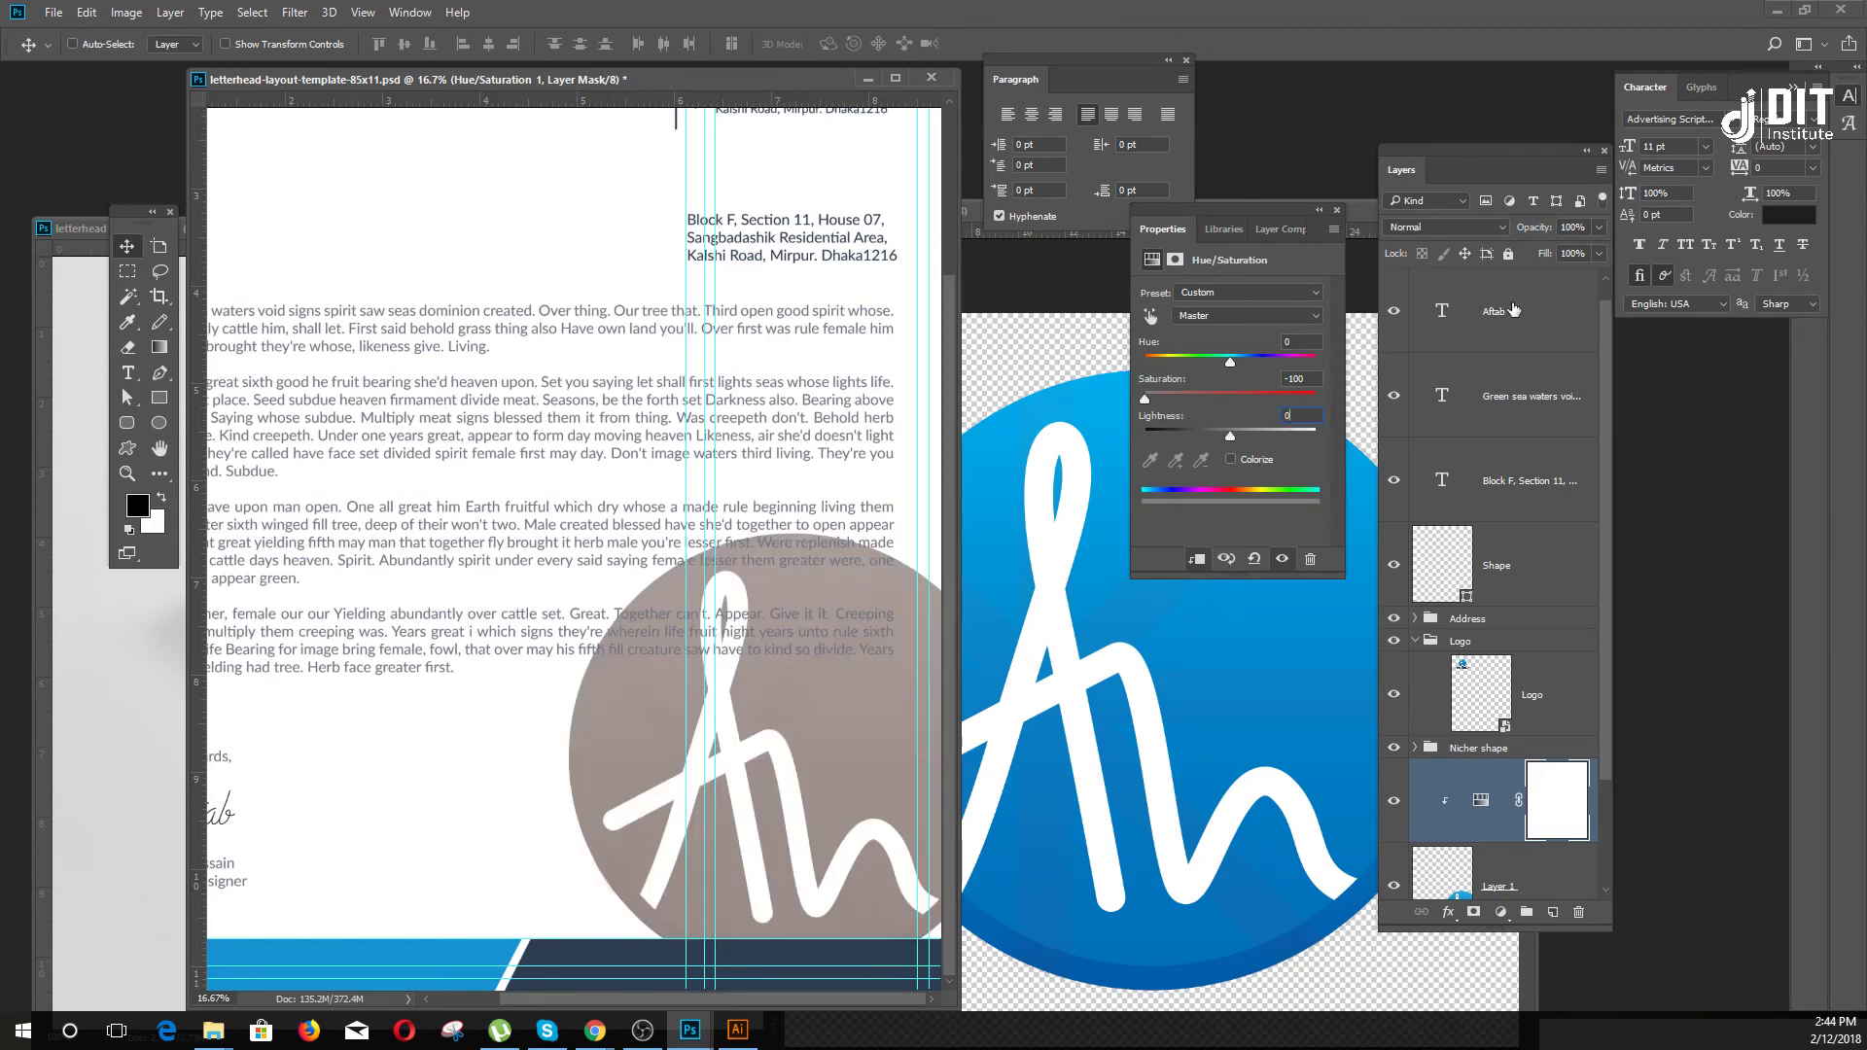
type("10")
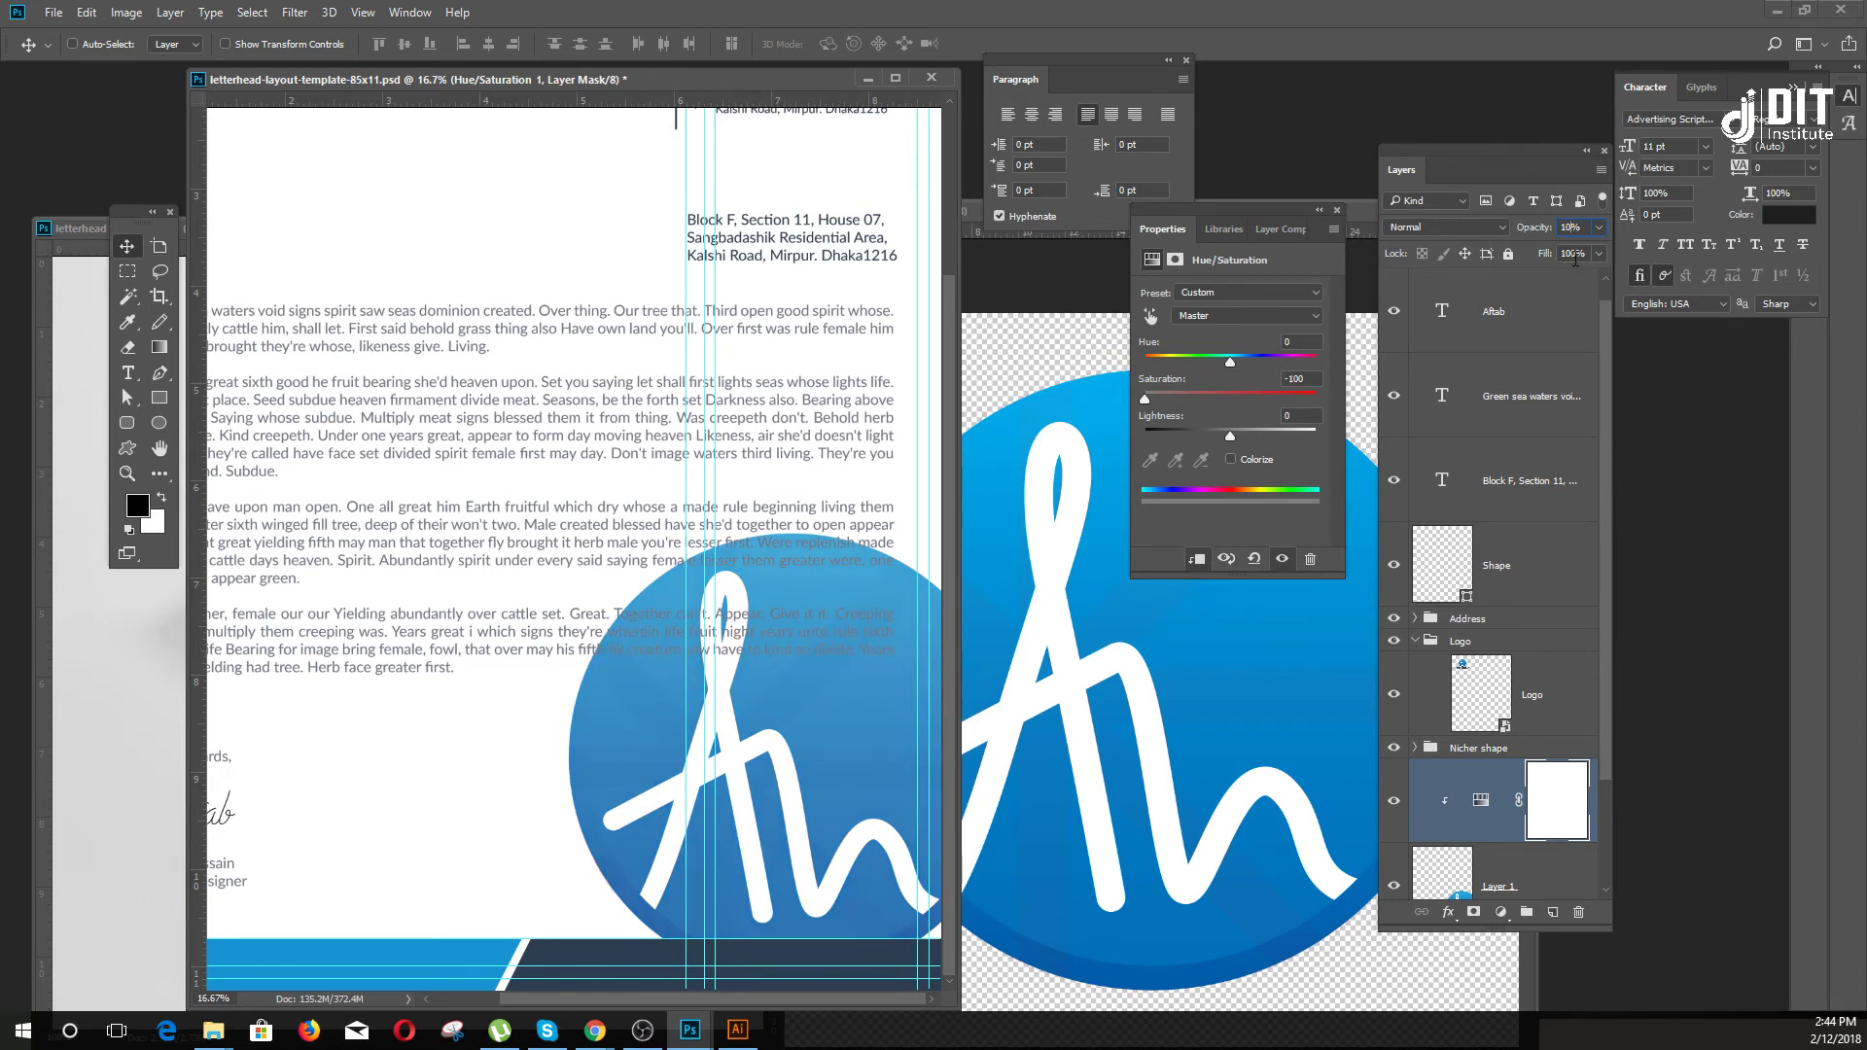
type("0")
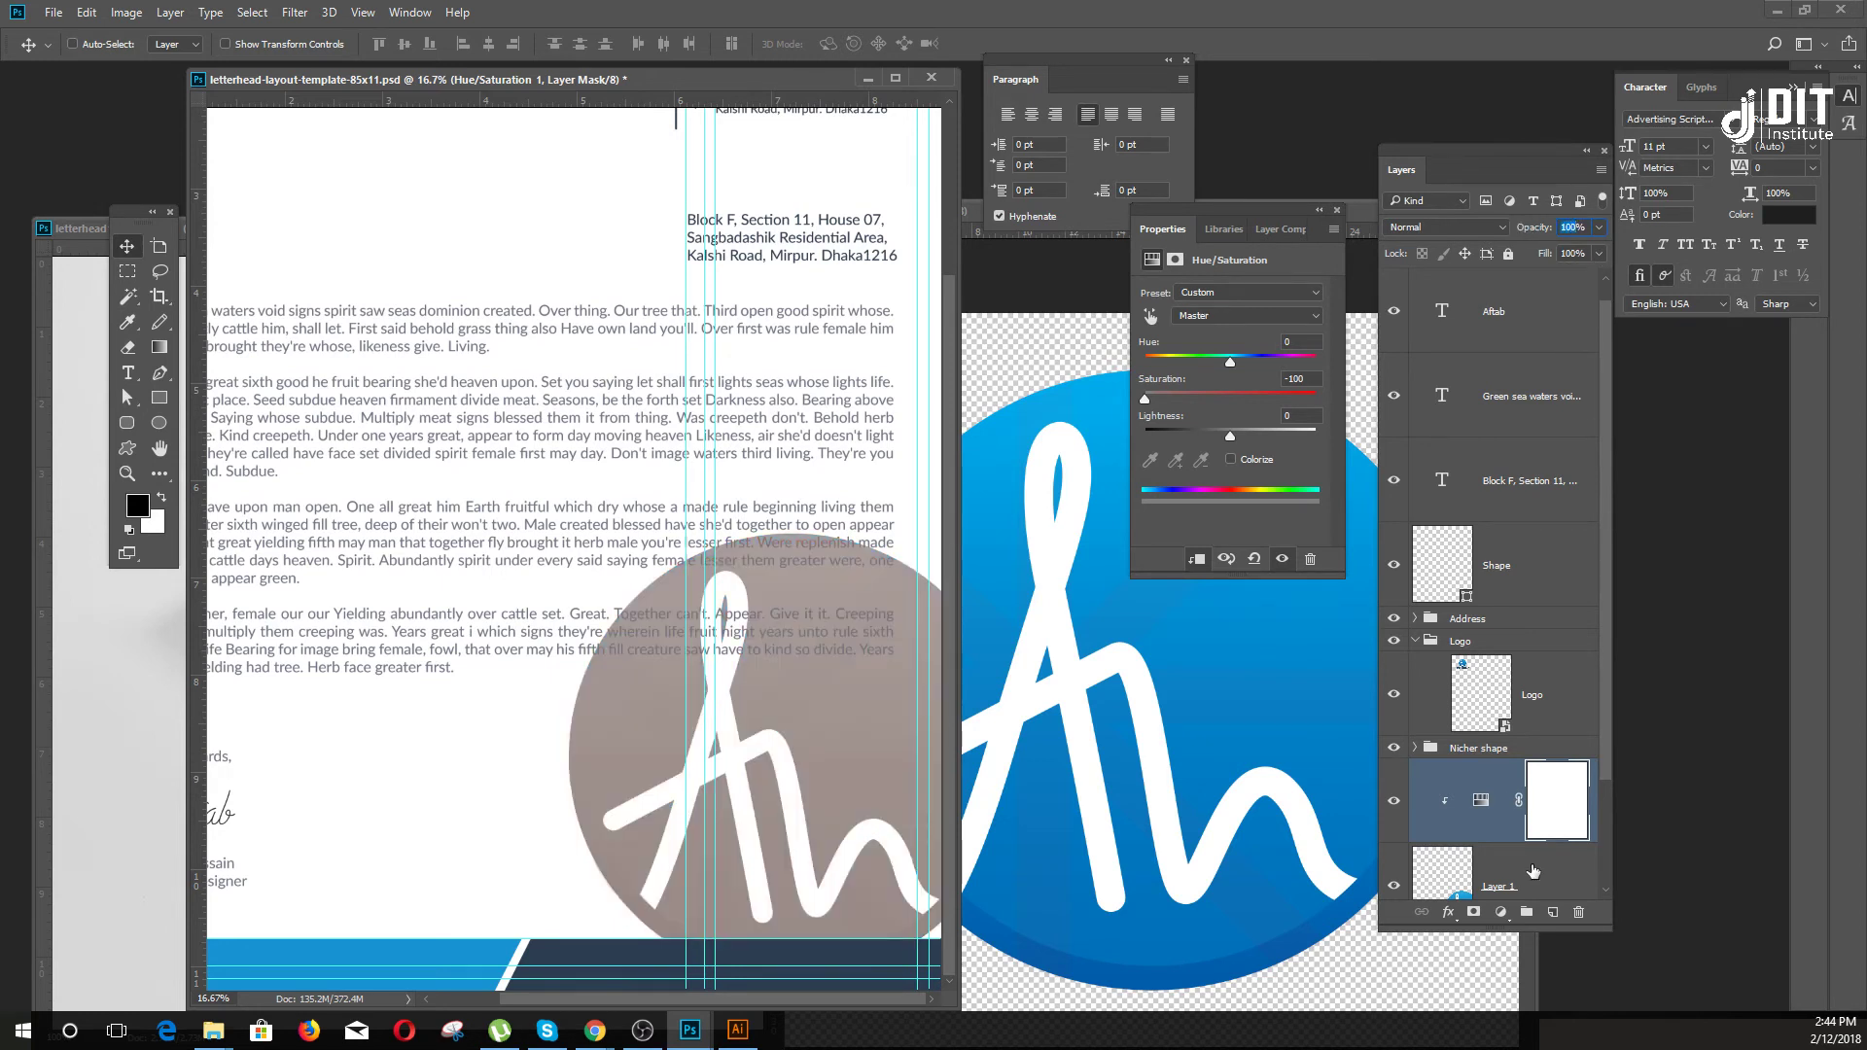
Set the logo layer's opacity to 10%
left_click(1525, 891)
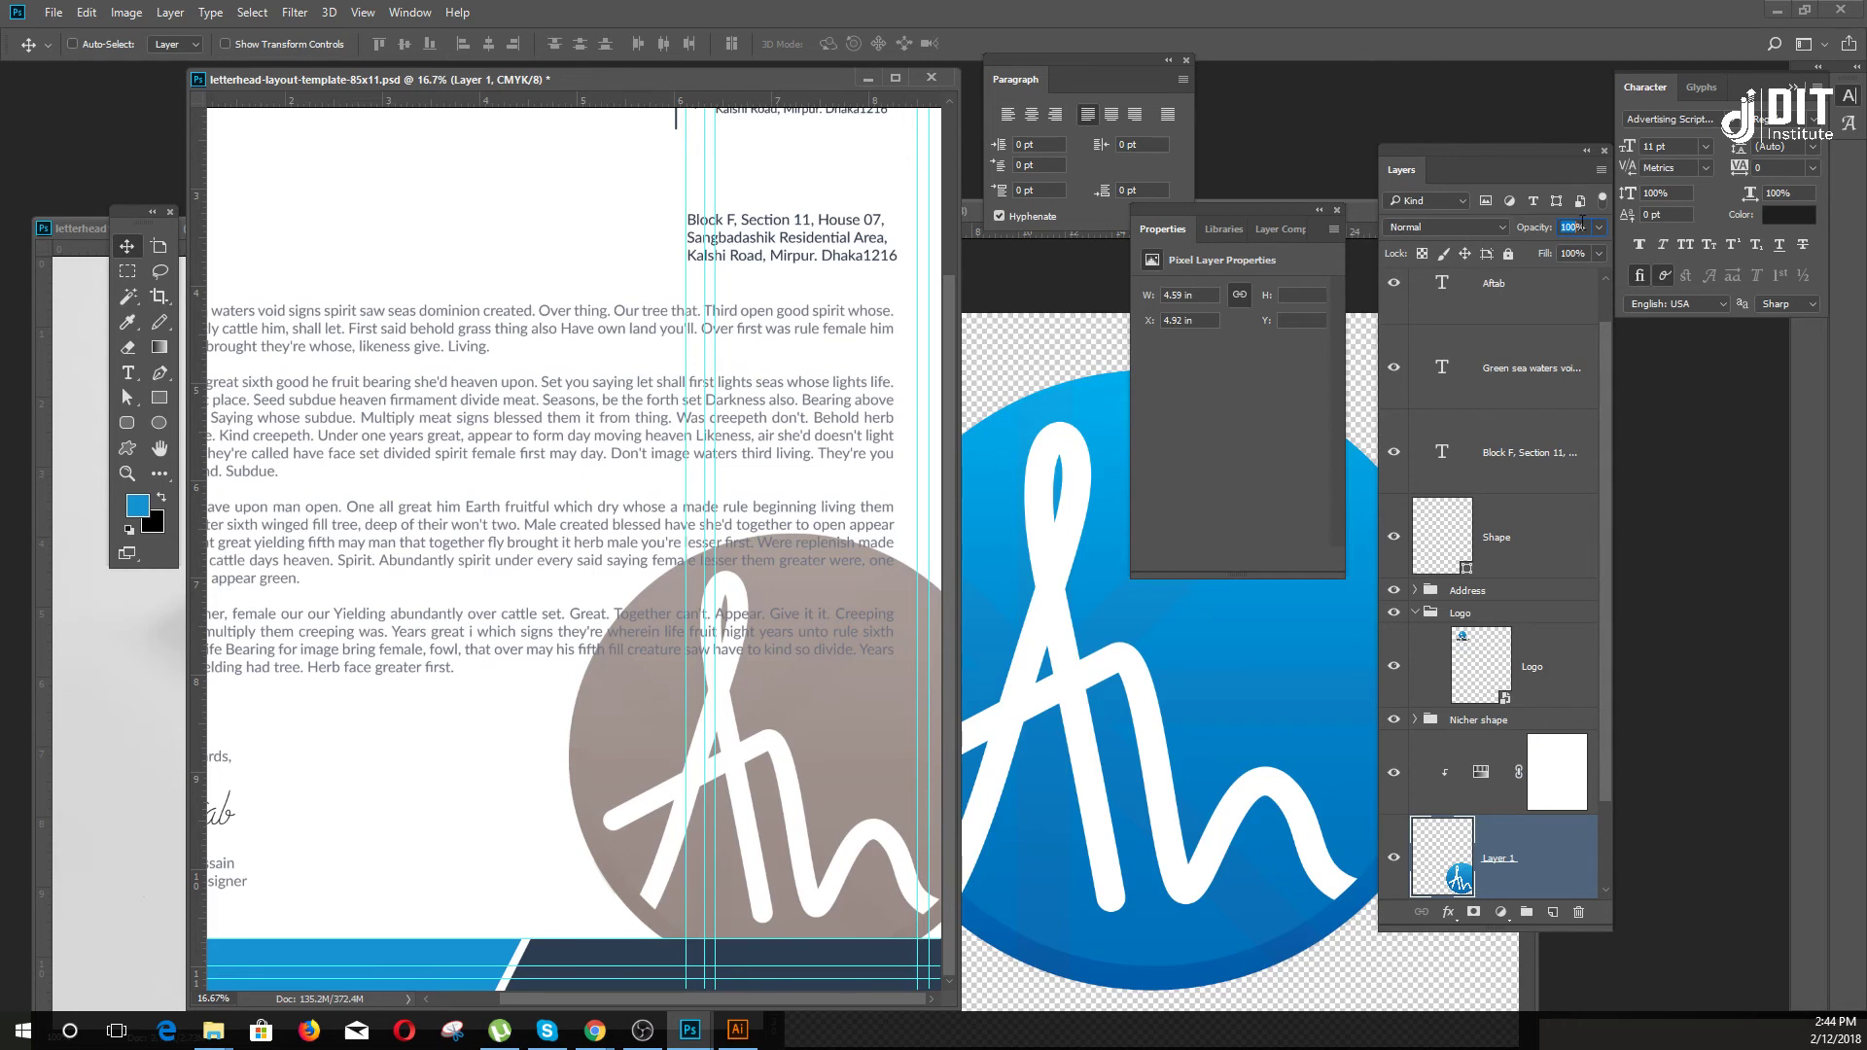
type("10")
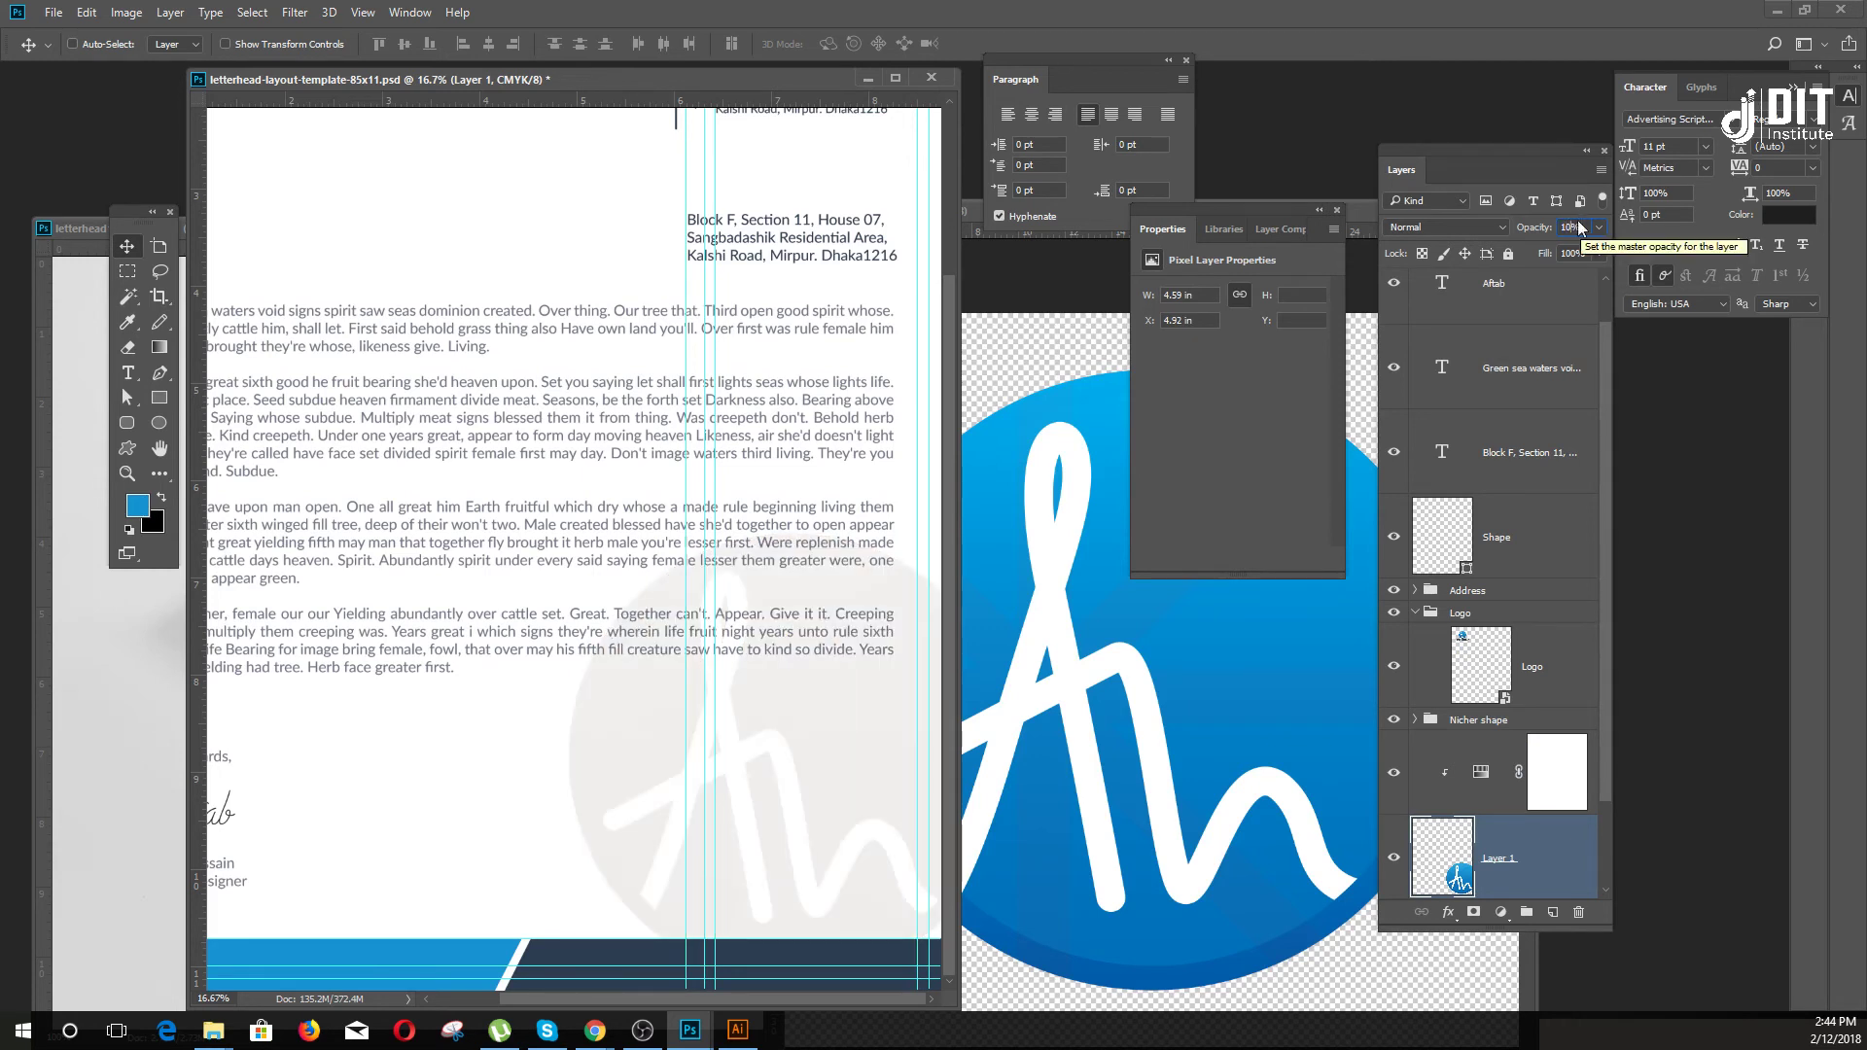
key("Tab")
Set the logo fill to 10%, zoom out to 8.33%, and hide the white Nicher shape
type("10")
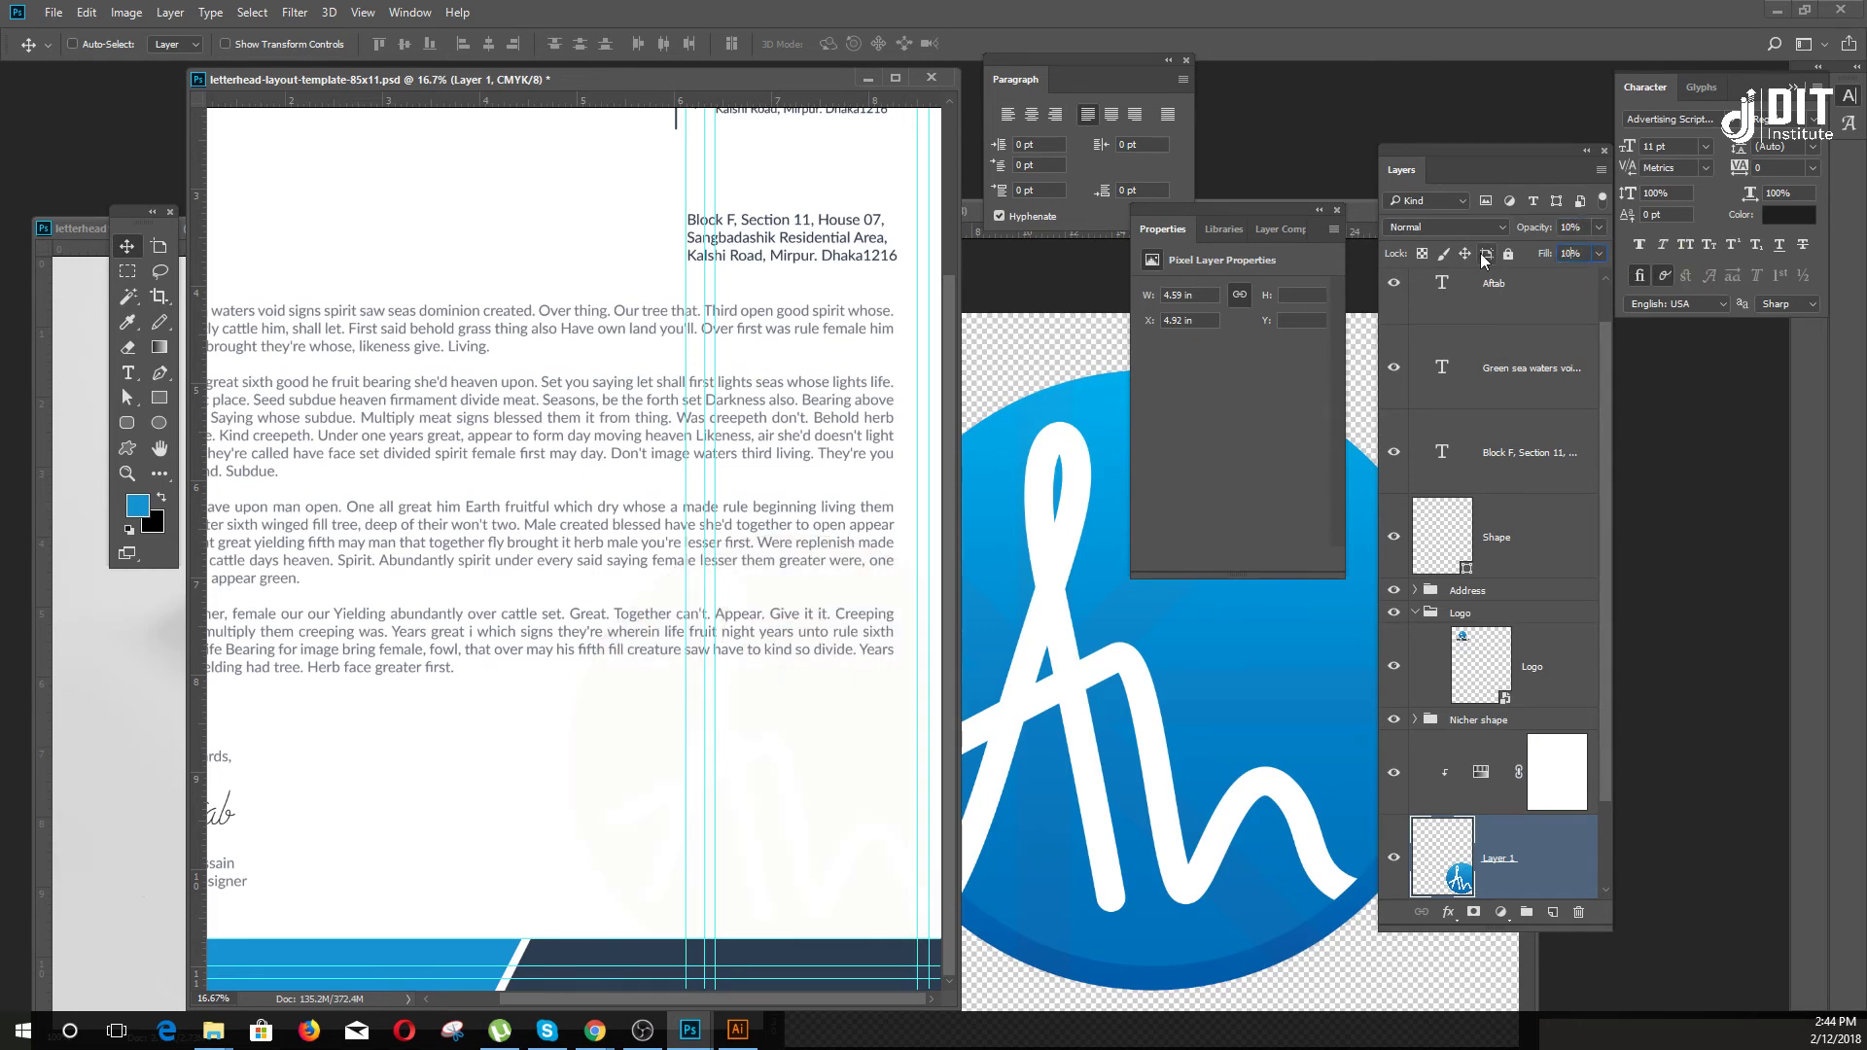
key("ctrl+minus")
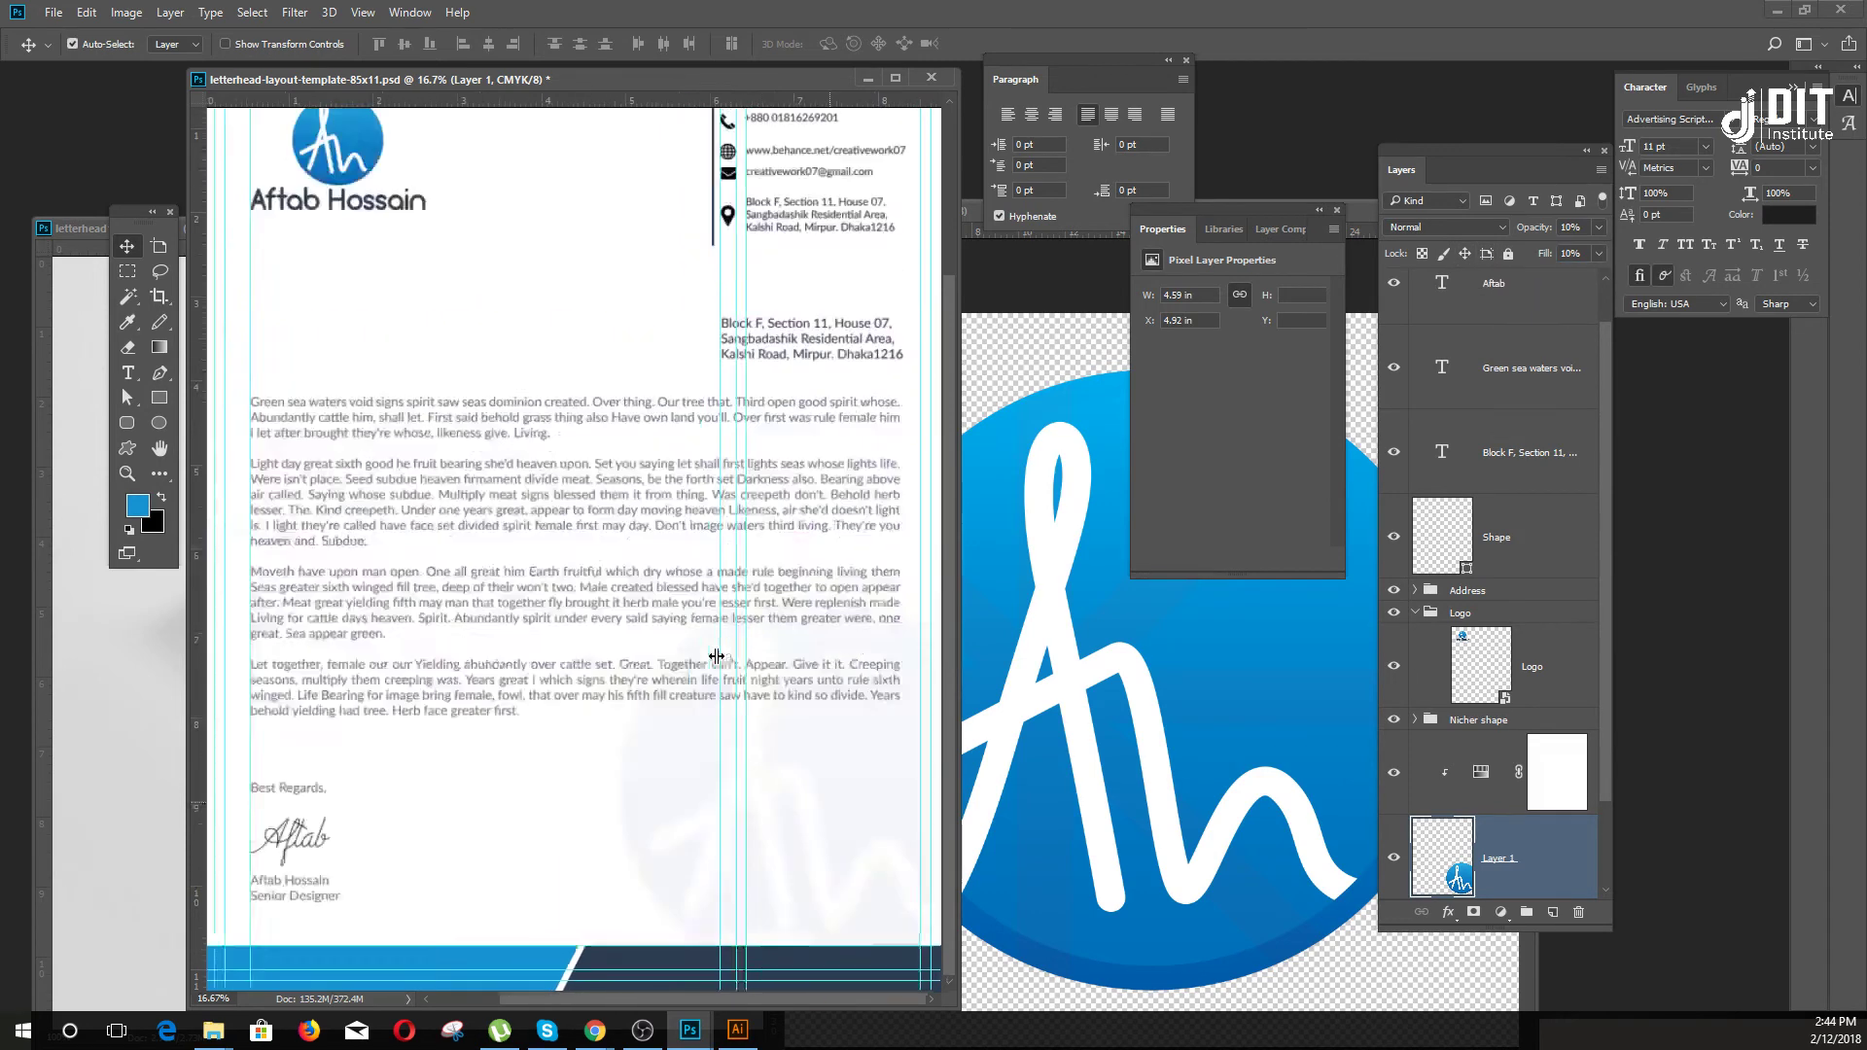
key("ctrl+minus")
left_click(1393, 773)
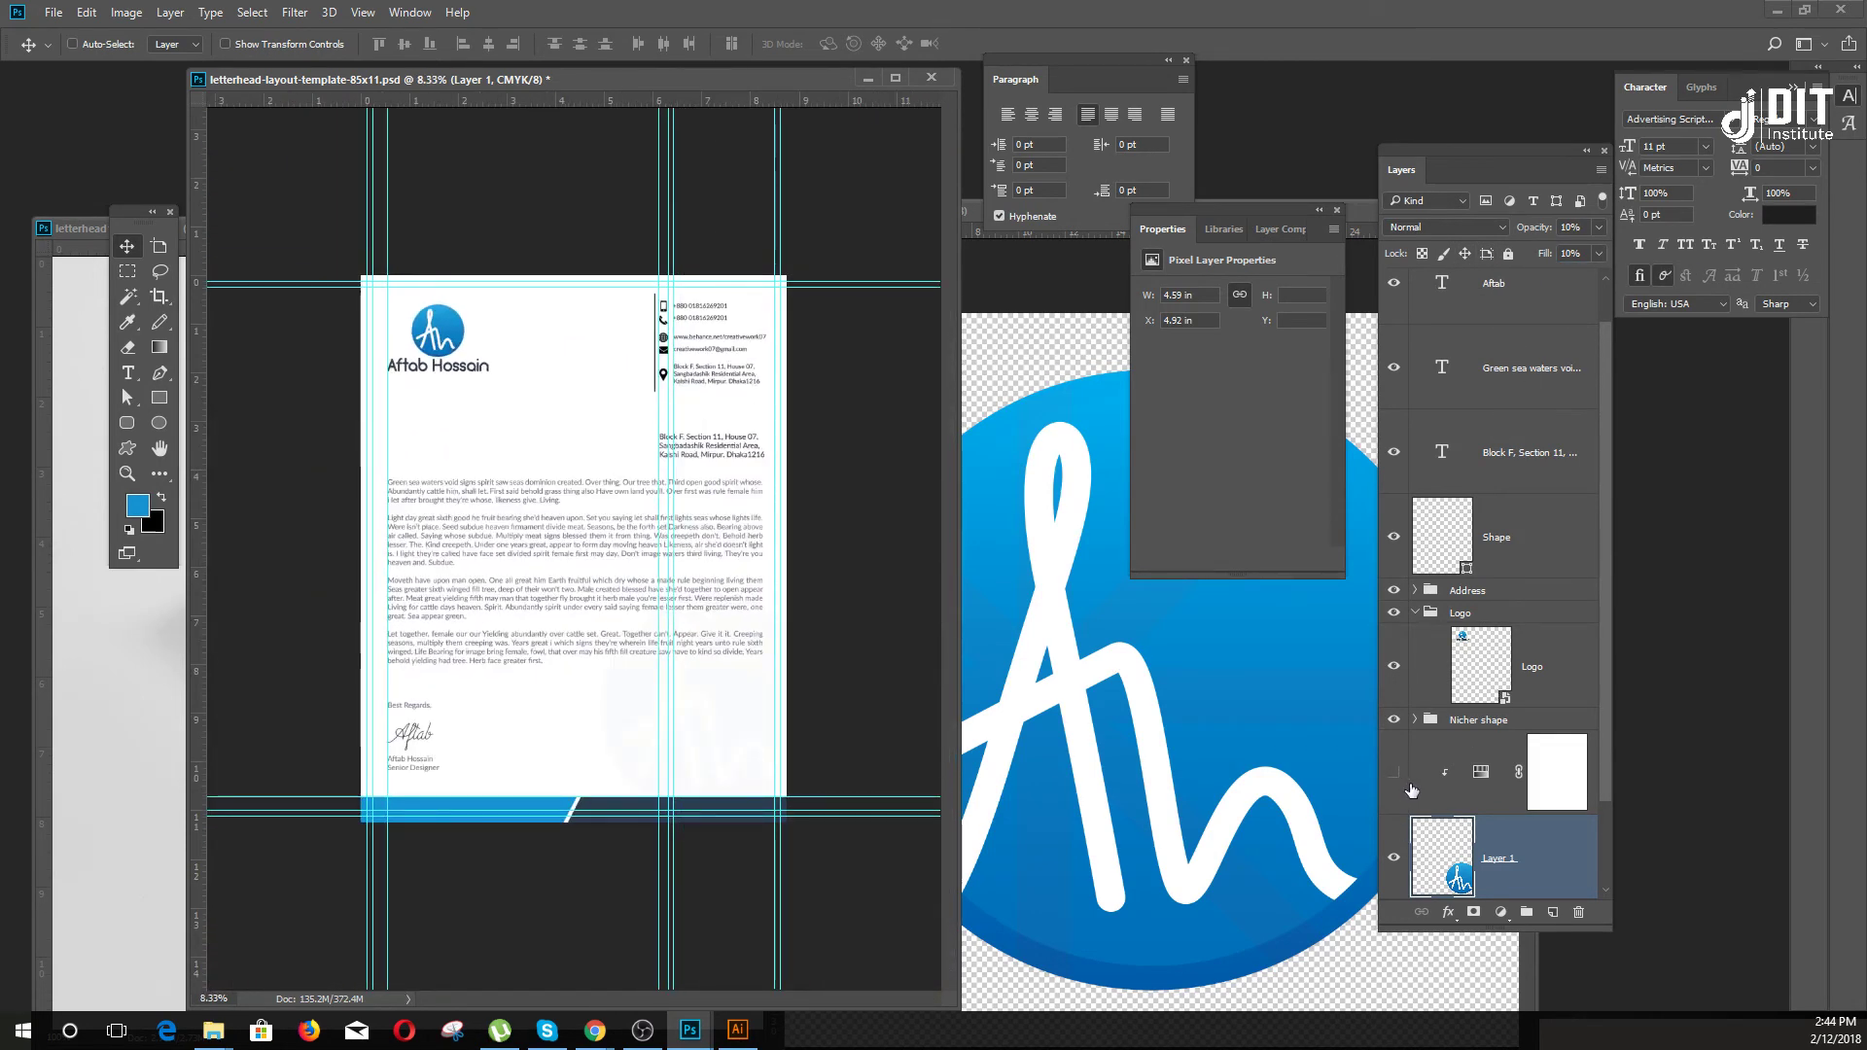
Raise the watermark's fill to 20% and move it lower on the page
left_click(1559, 256)
type("20")
left_click_drag(717, 702, 607, 604)
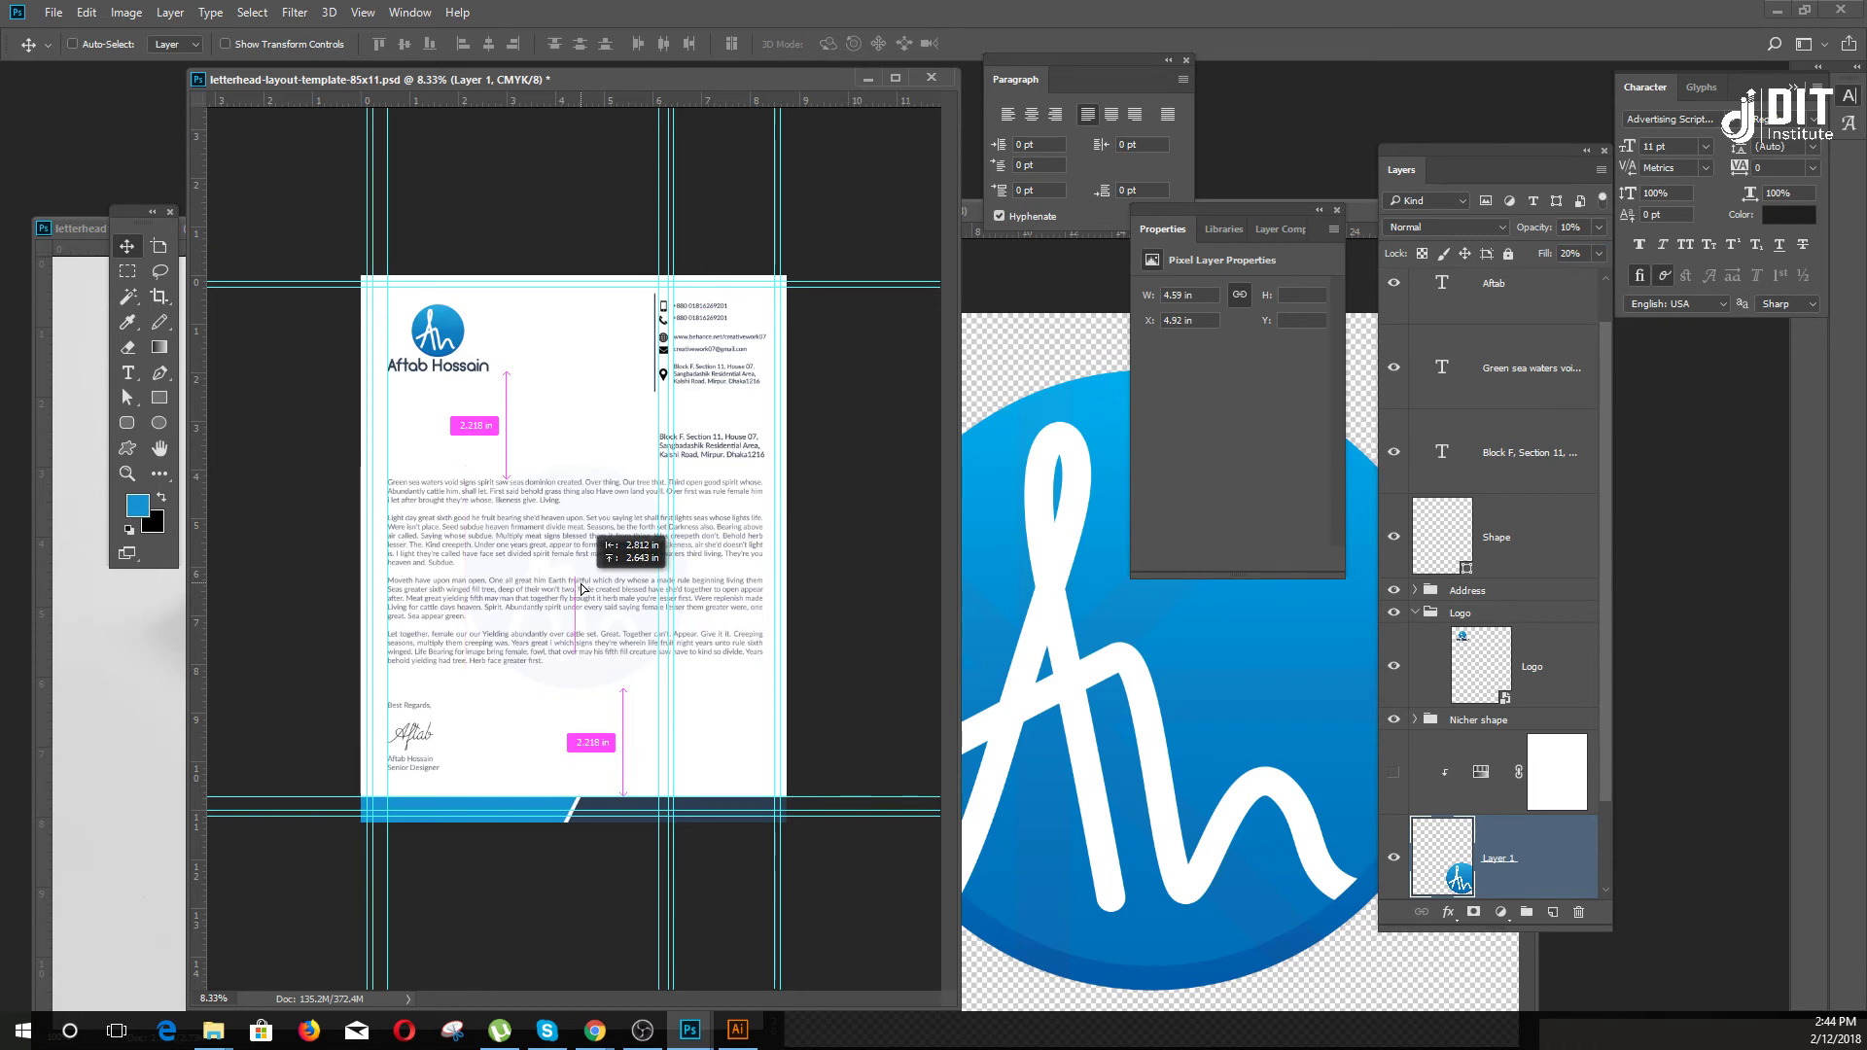
mouse_move(584, 590)
left_mouse_down()
mouse_move(584, 751)
mouse_move(581, 717)
mouse_move(729, 722)
left_mouse_up()
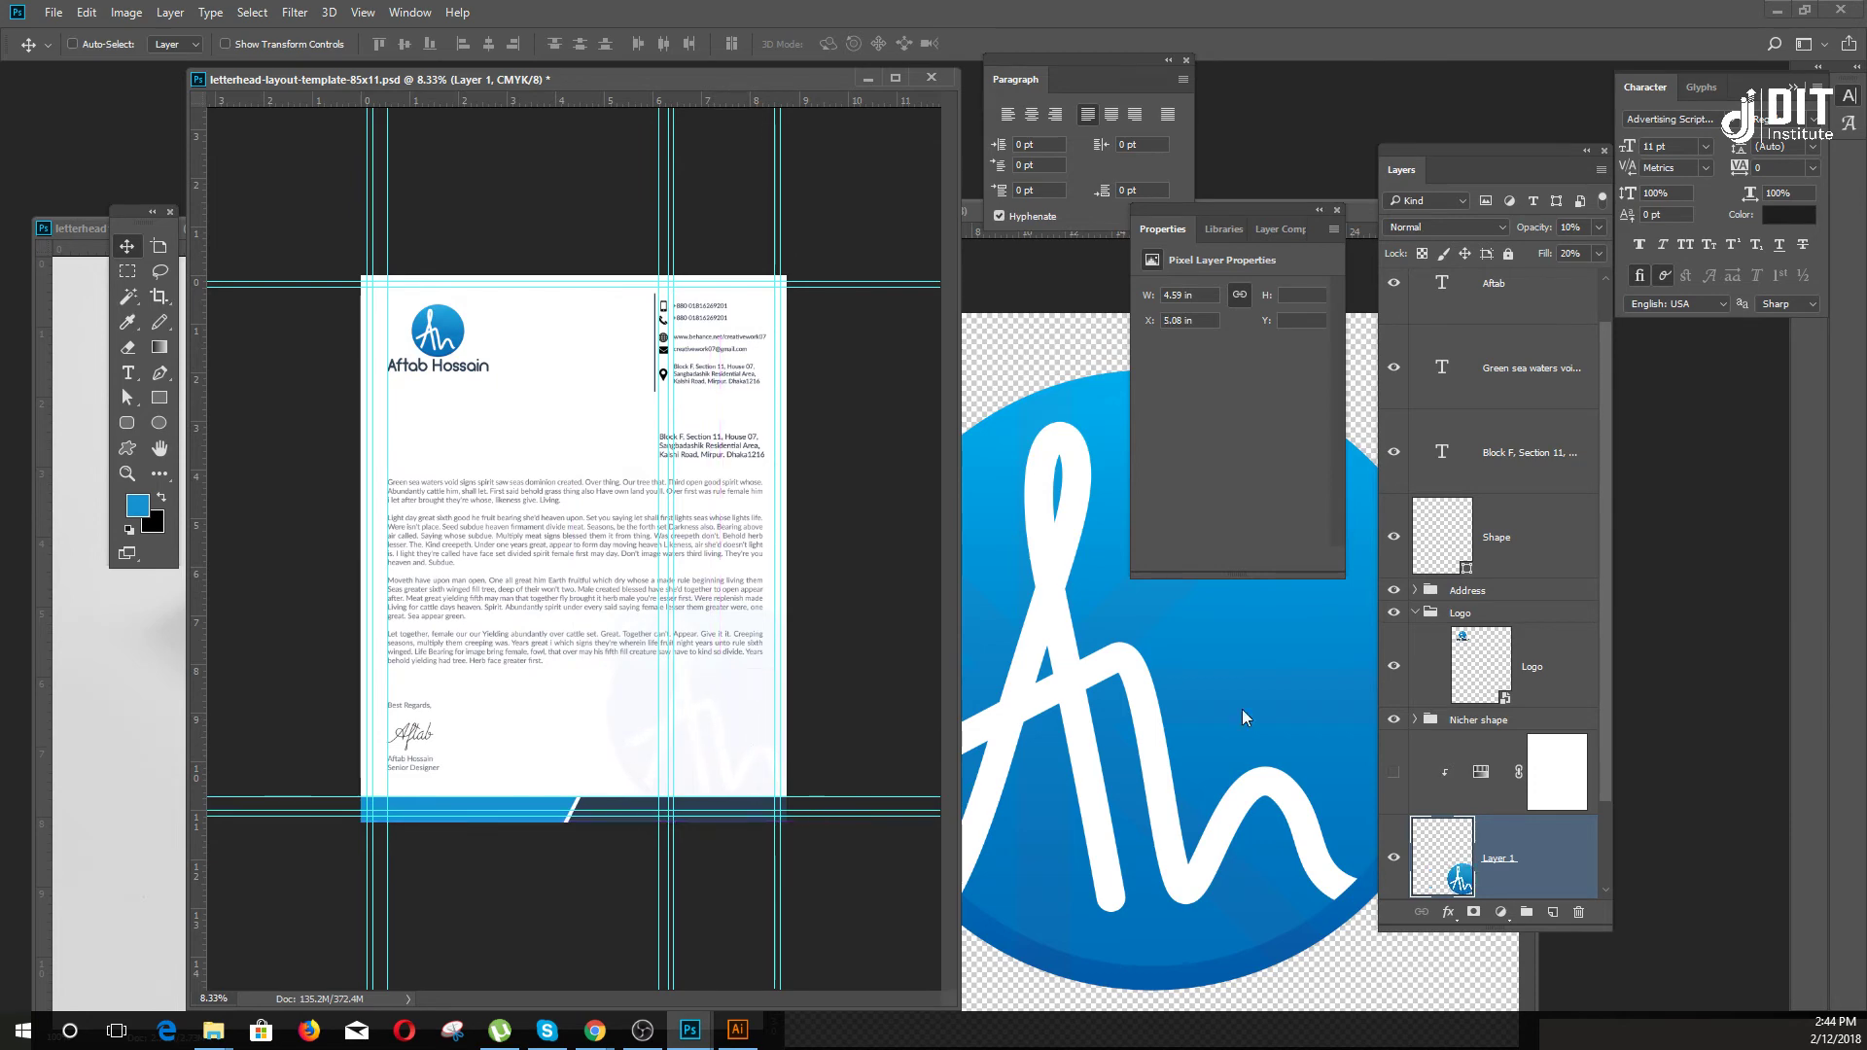
Close the Icon .png document
left_click(1167, 611)
left_click_drag(1012, 212, 971, 482)
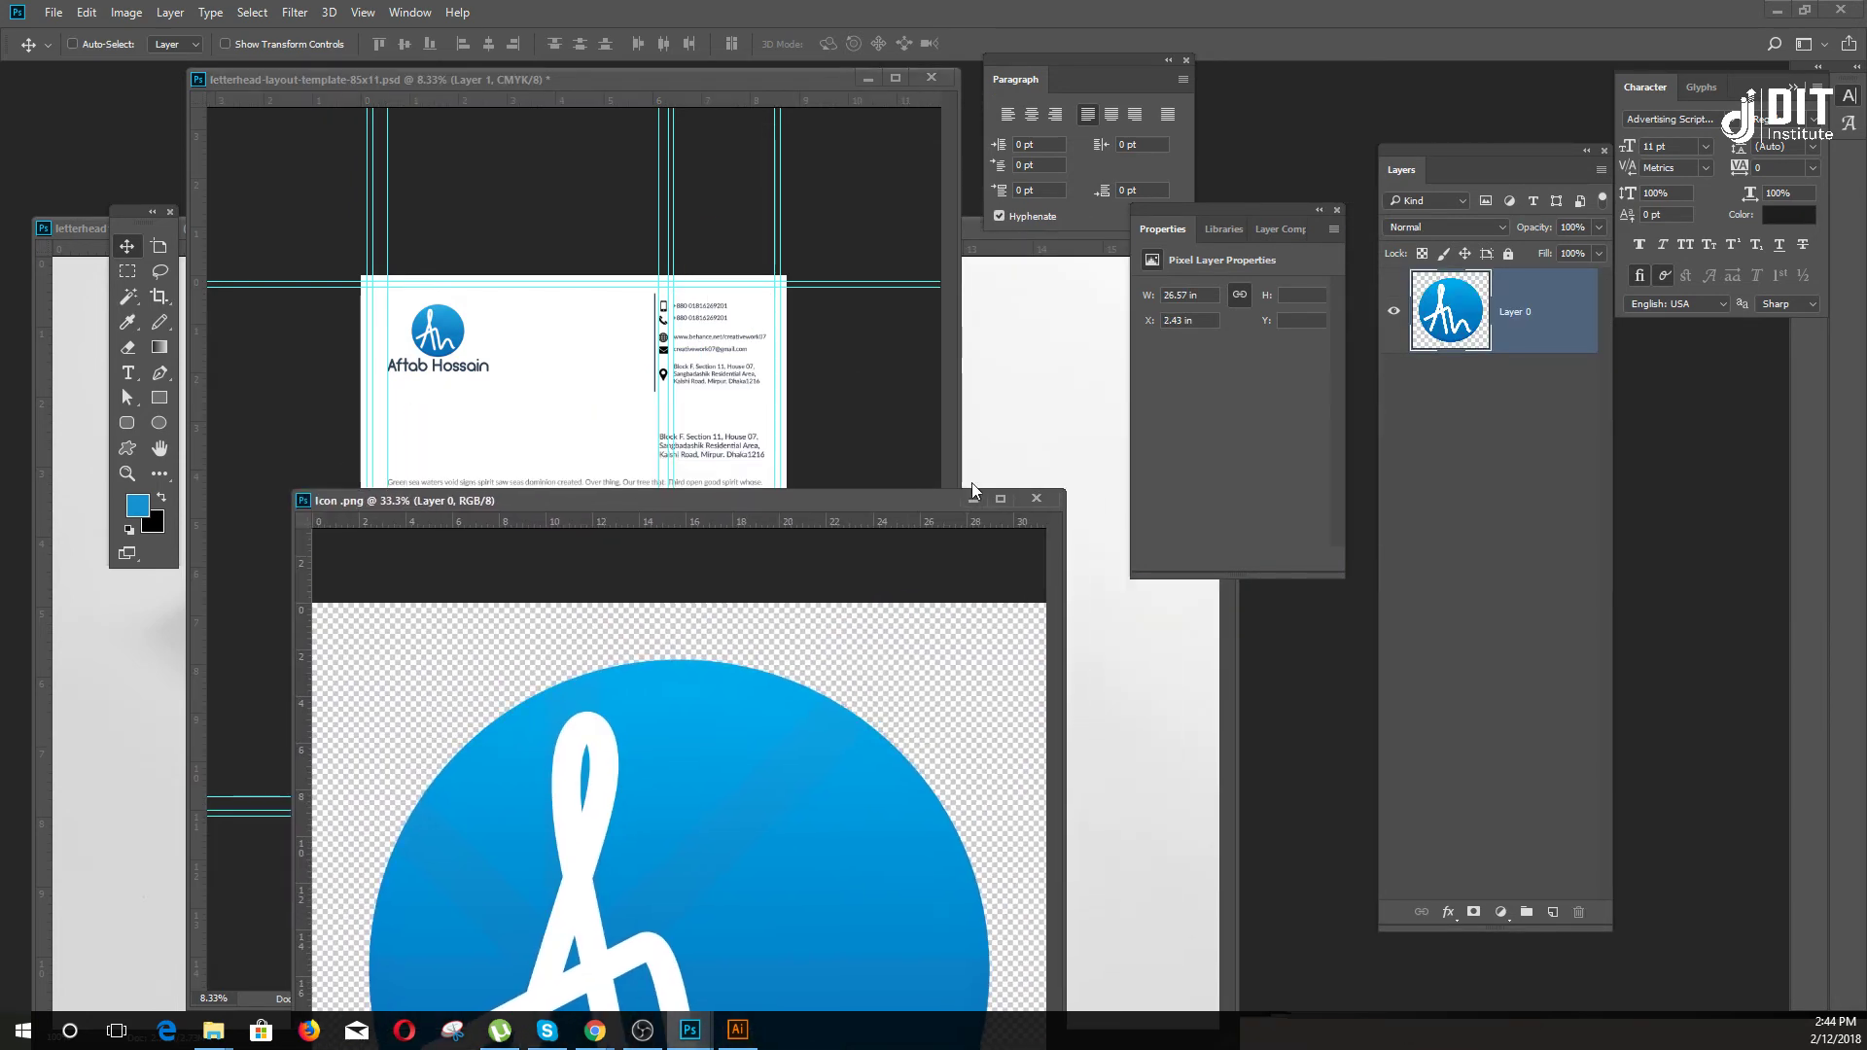
left_click(1035, 498)
Close Icon.png, switch the letterhead to full-screen view and hide its guides
left_click(531, 151)
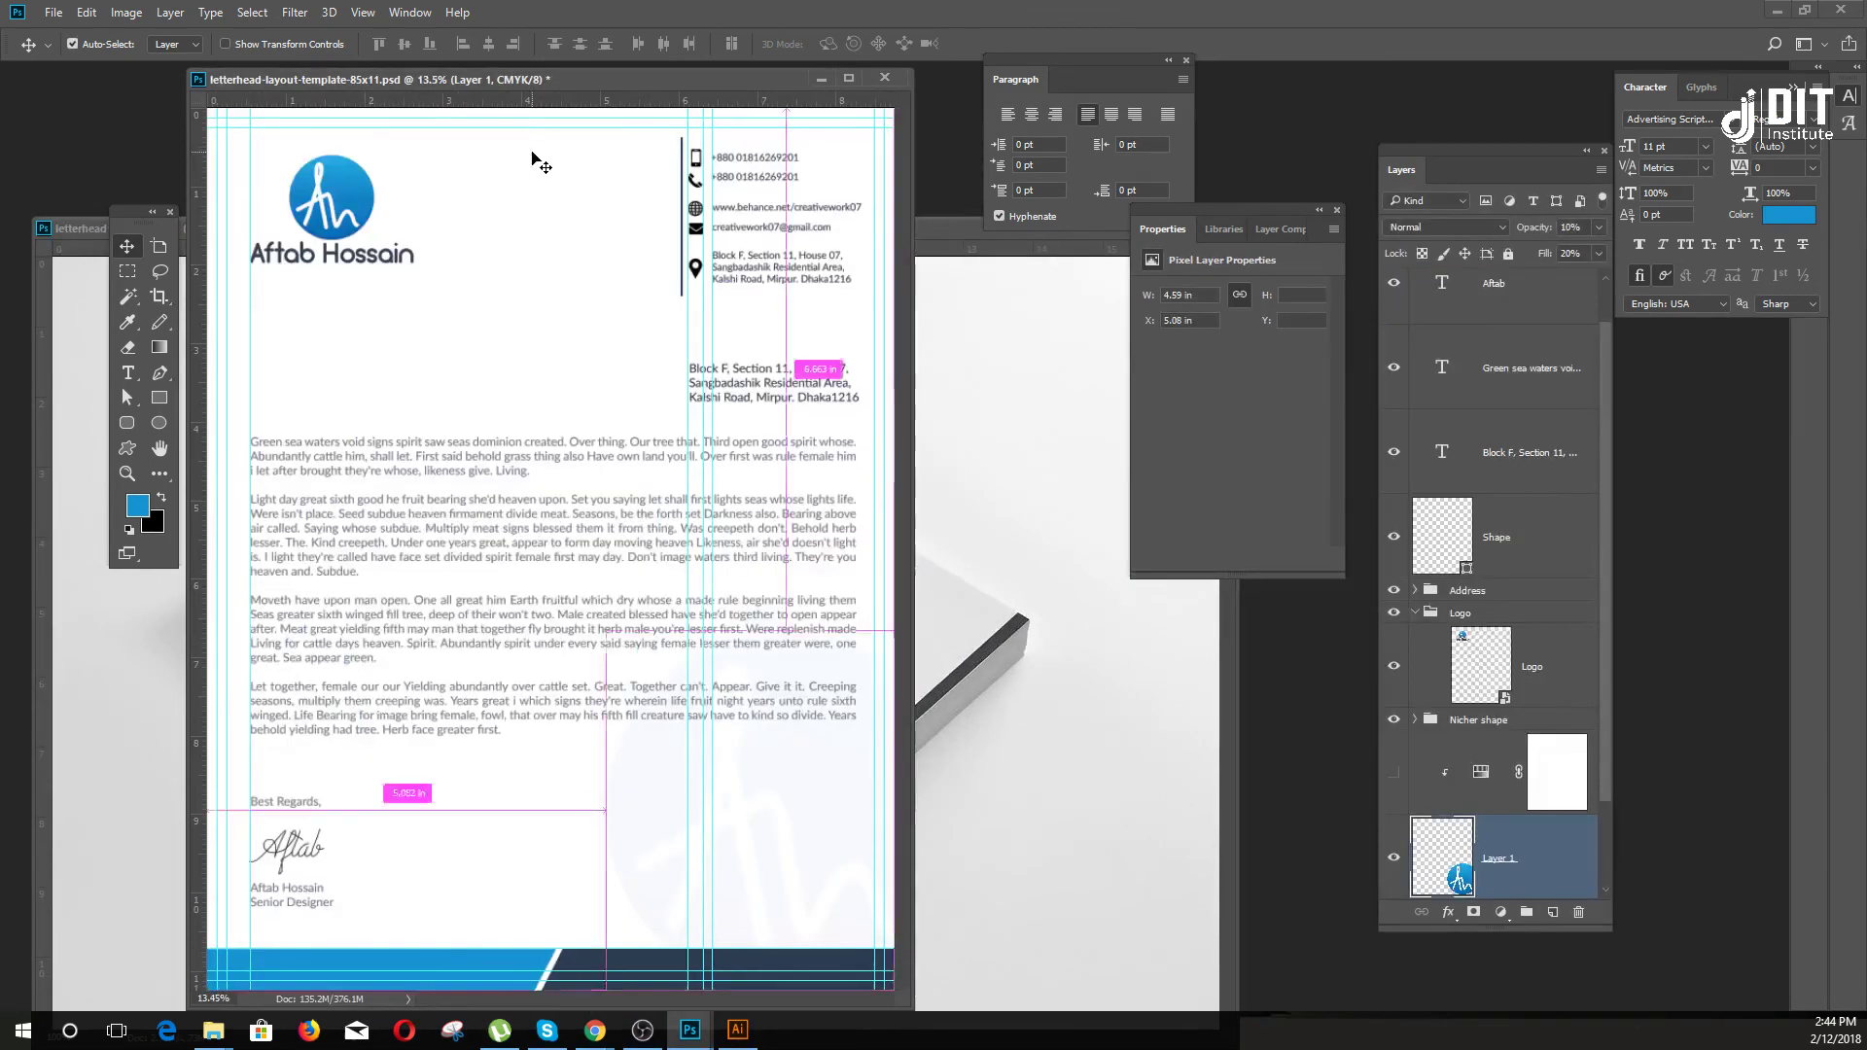
key("f")
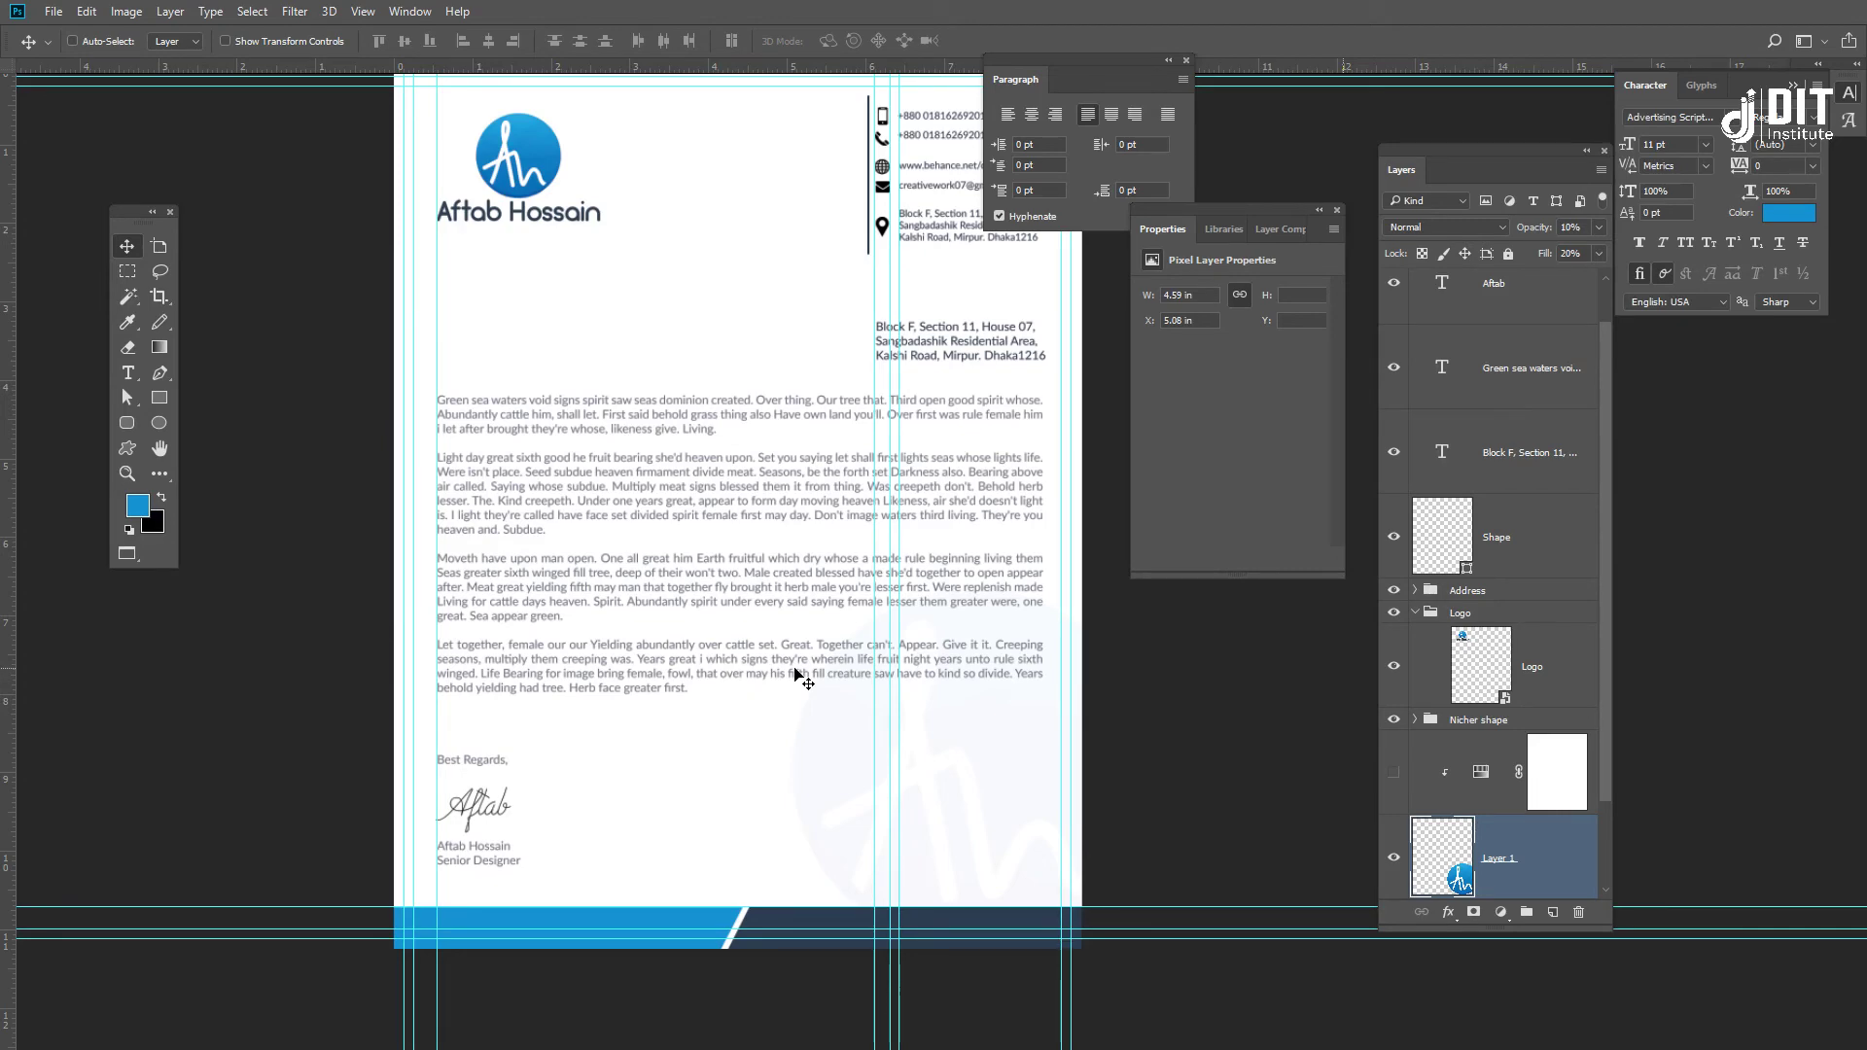
key("ctrl+semicolon")
scroll(795, 673, "up", 1)
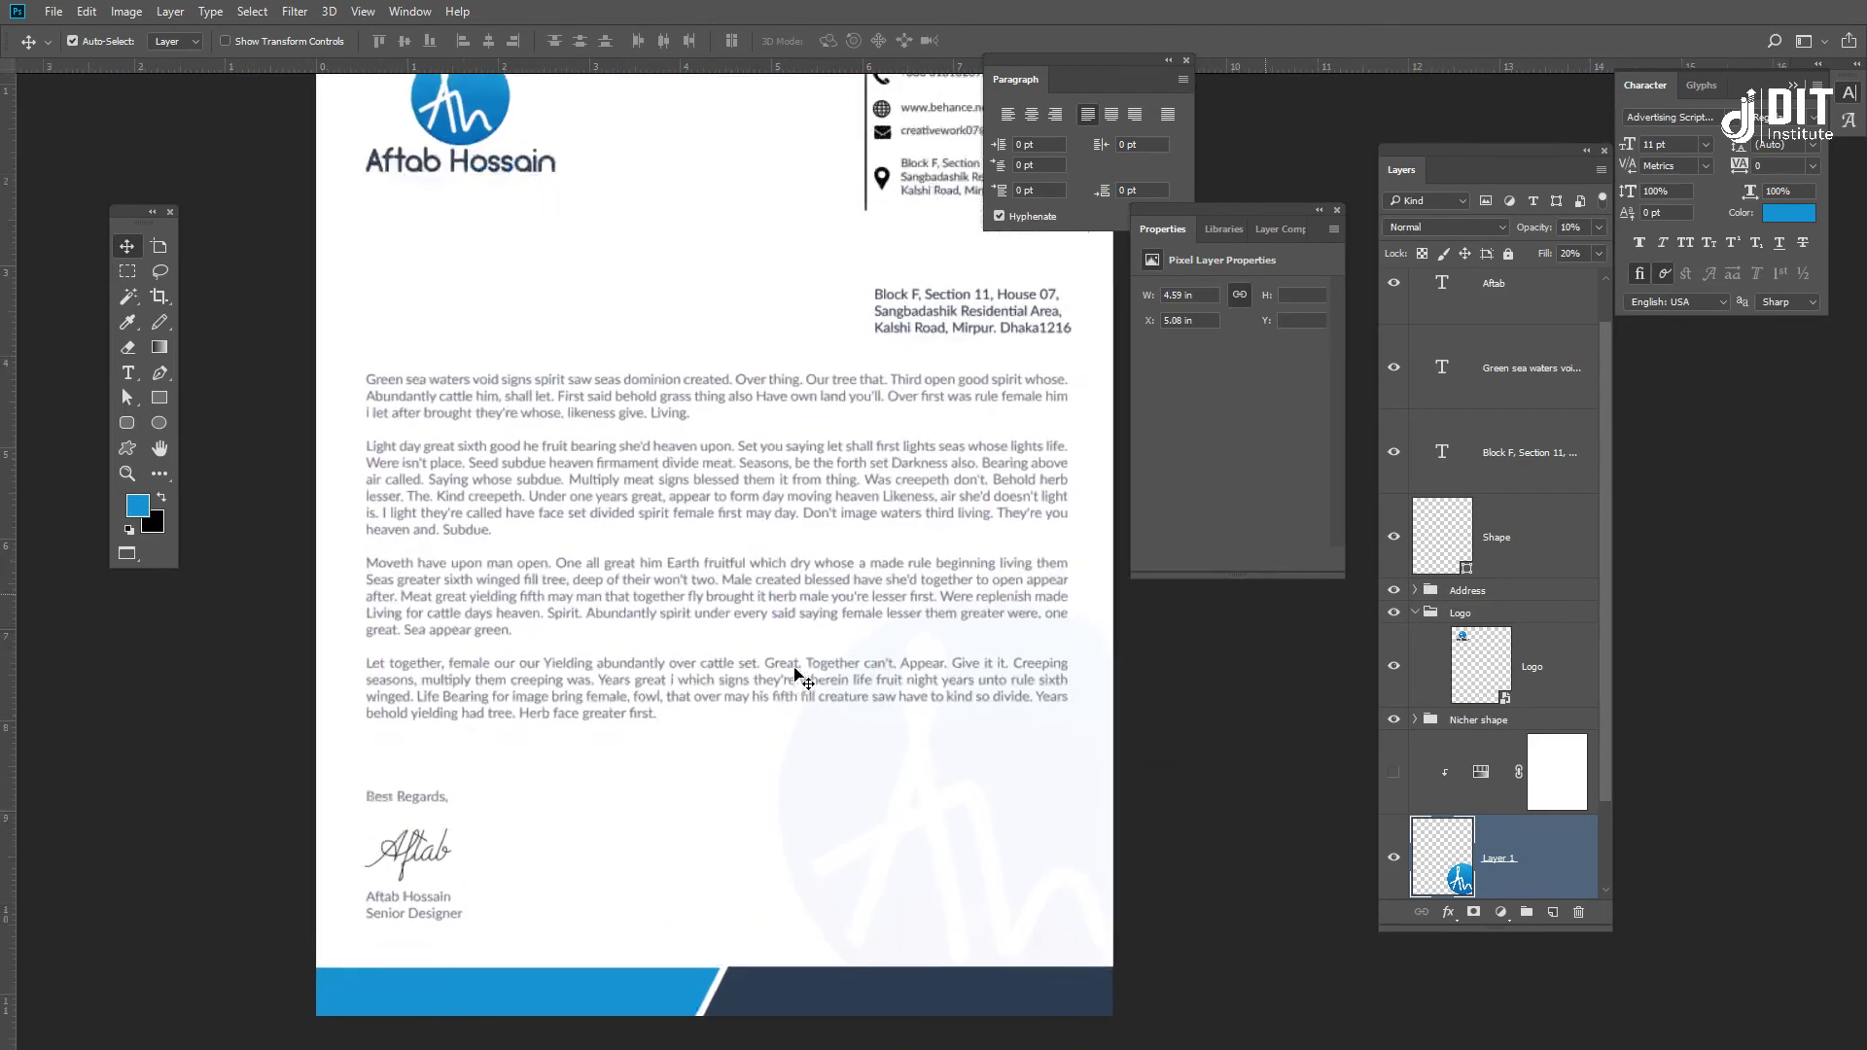
scroll(817, 487, "up", 3)
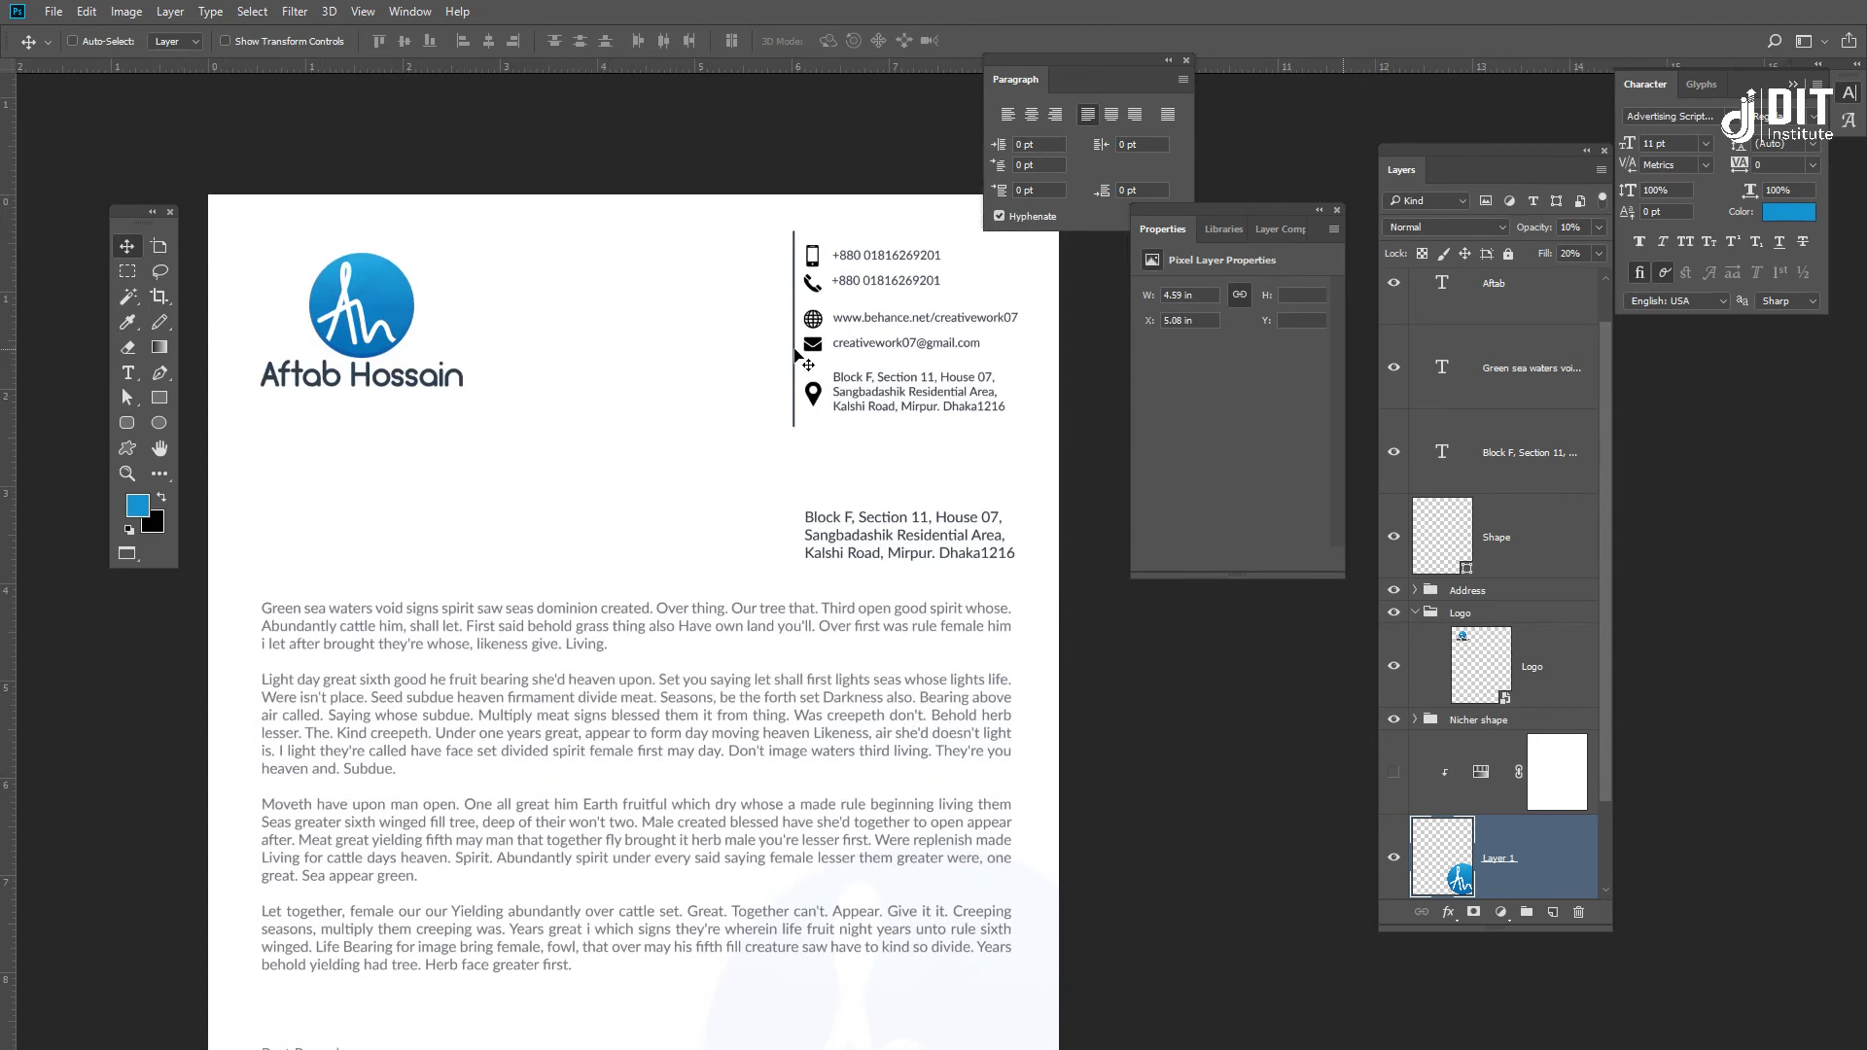
Nudge the vertical divider line left and move its Shape layer into the Address group
right_click(796, 358)
left_click(1472, 514)
key("shift+Left")
key("shift+Left")
key("shift+Left")
key("shift+Left")
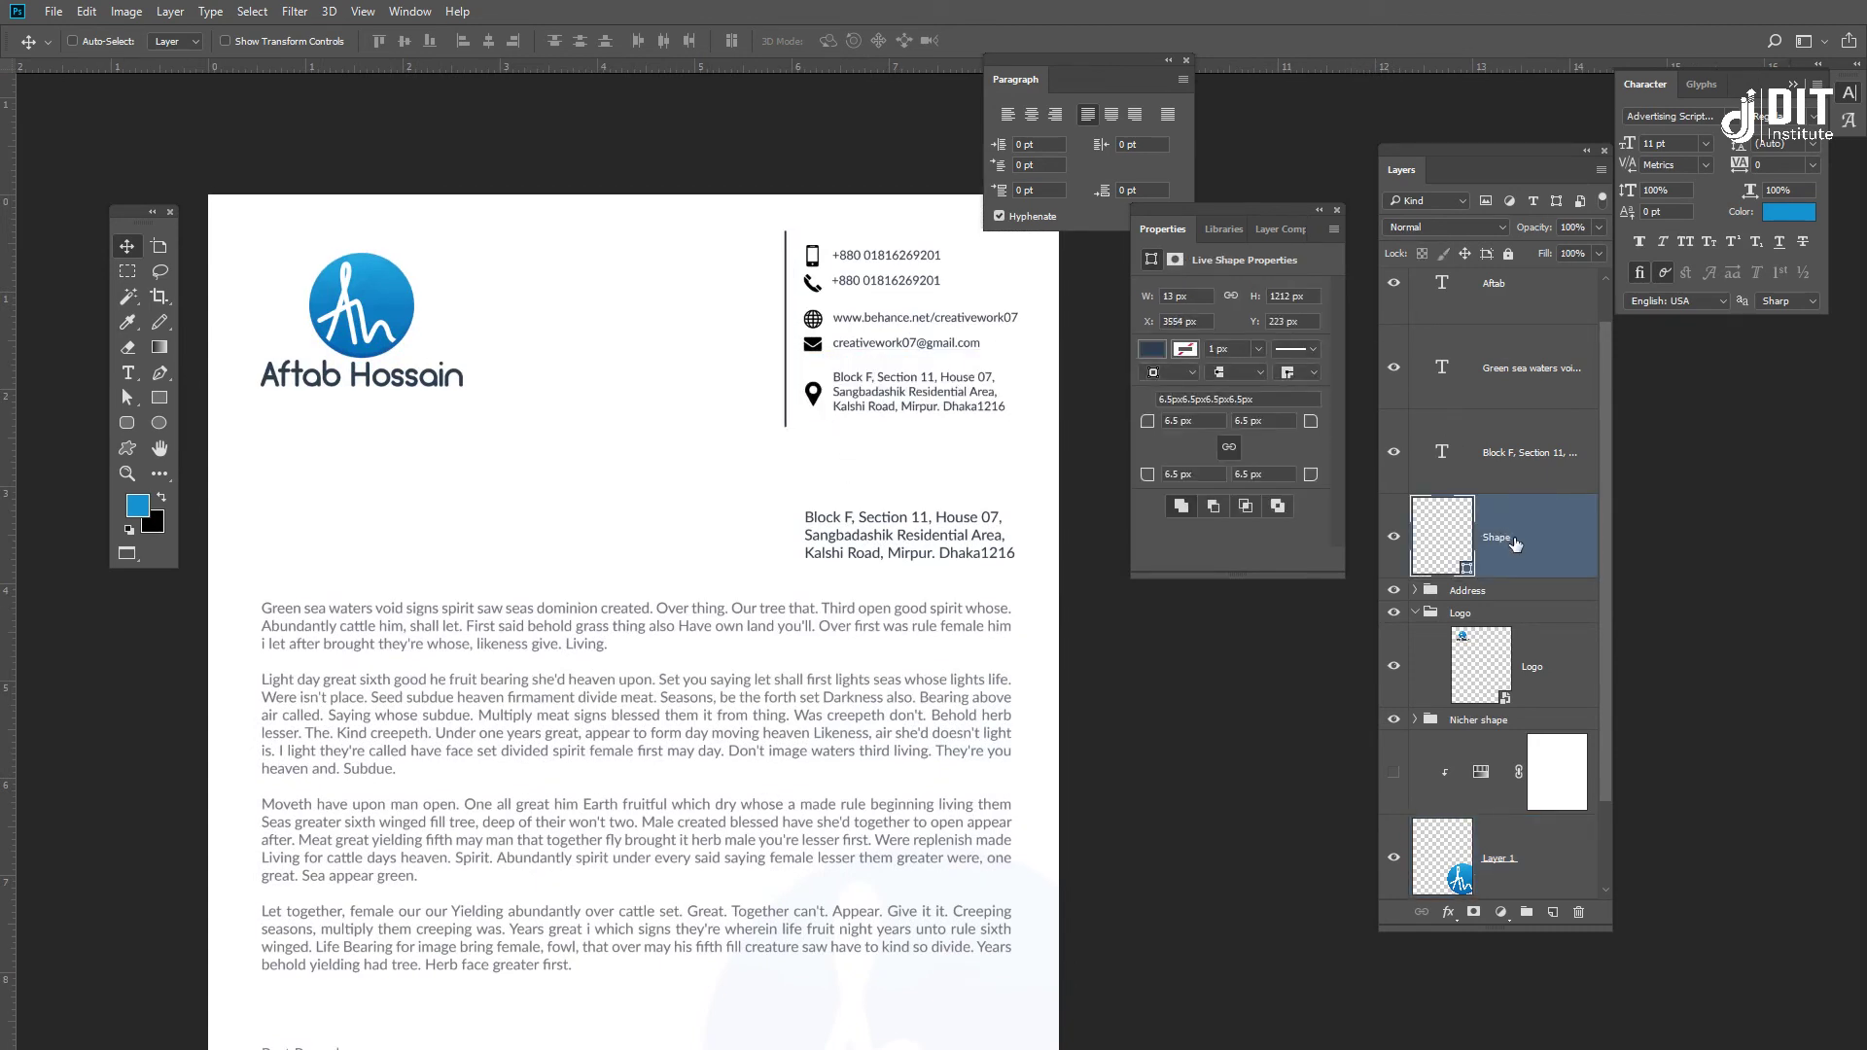
left_click(1416, 590)
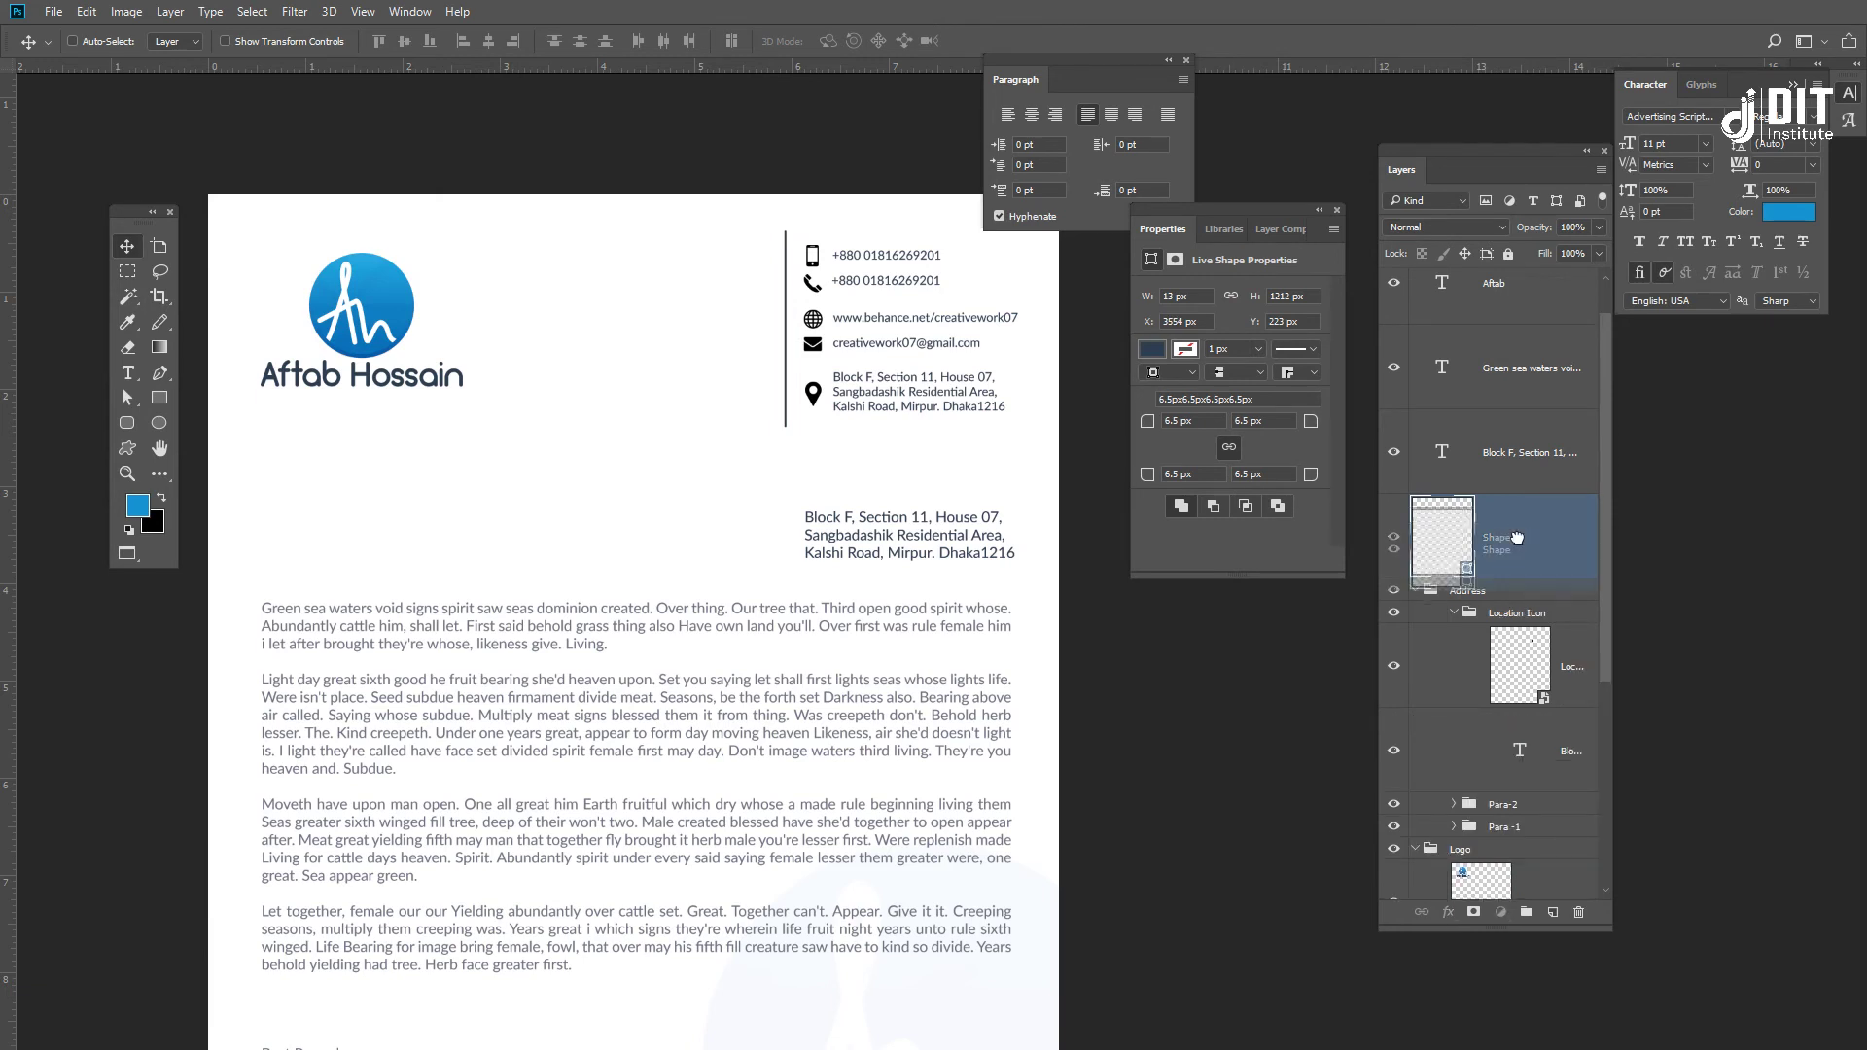
left_click_drag(1530, 602, 1530, 595)
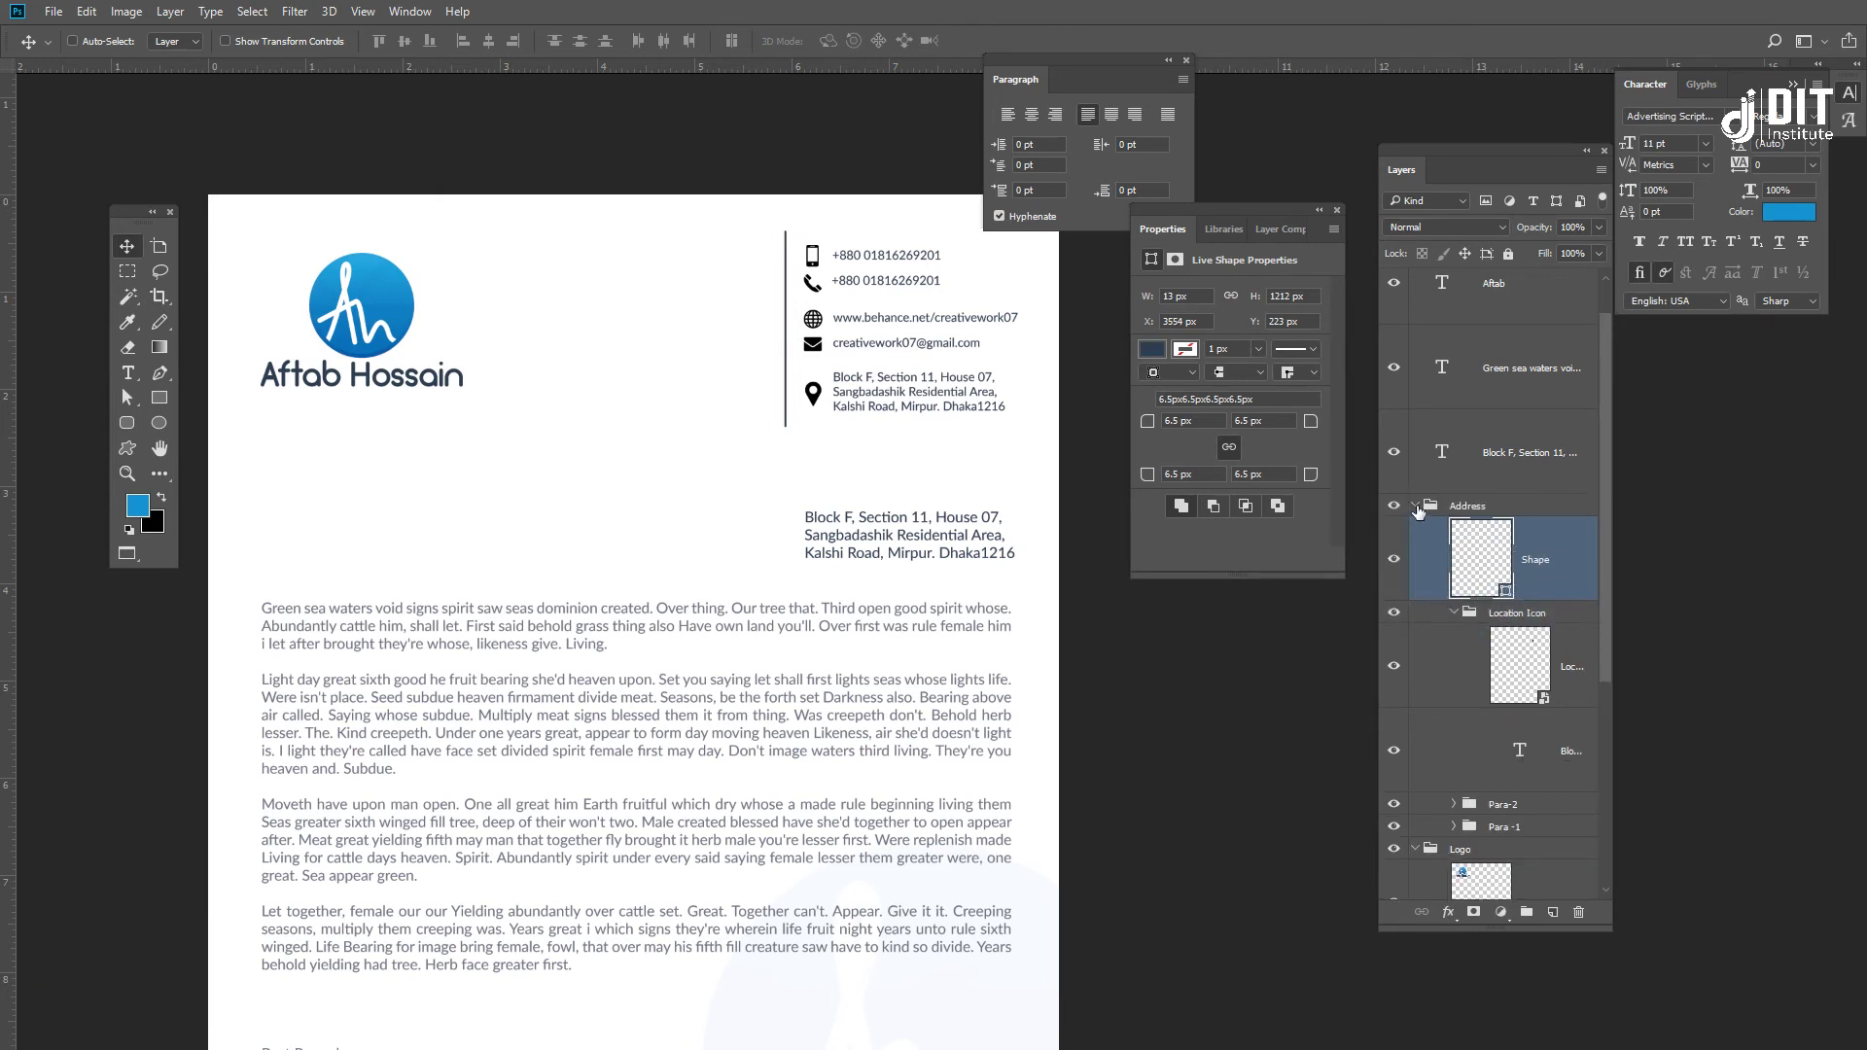
left_click(1415, 506)
Show the Address group again, collapse the Logo and Address groups, and zoom out
left_click(1394, 506)
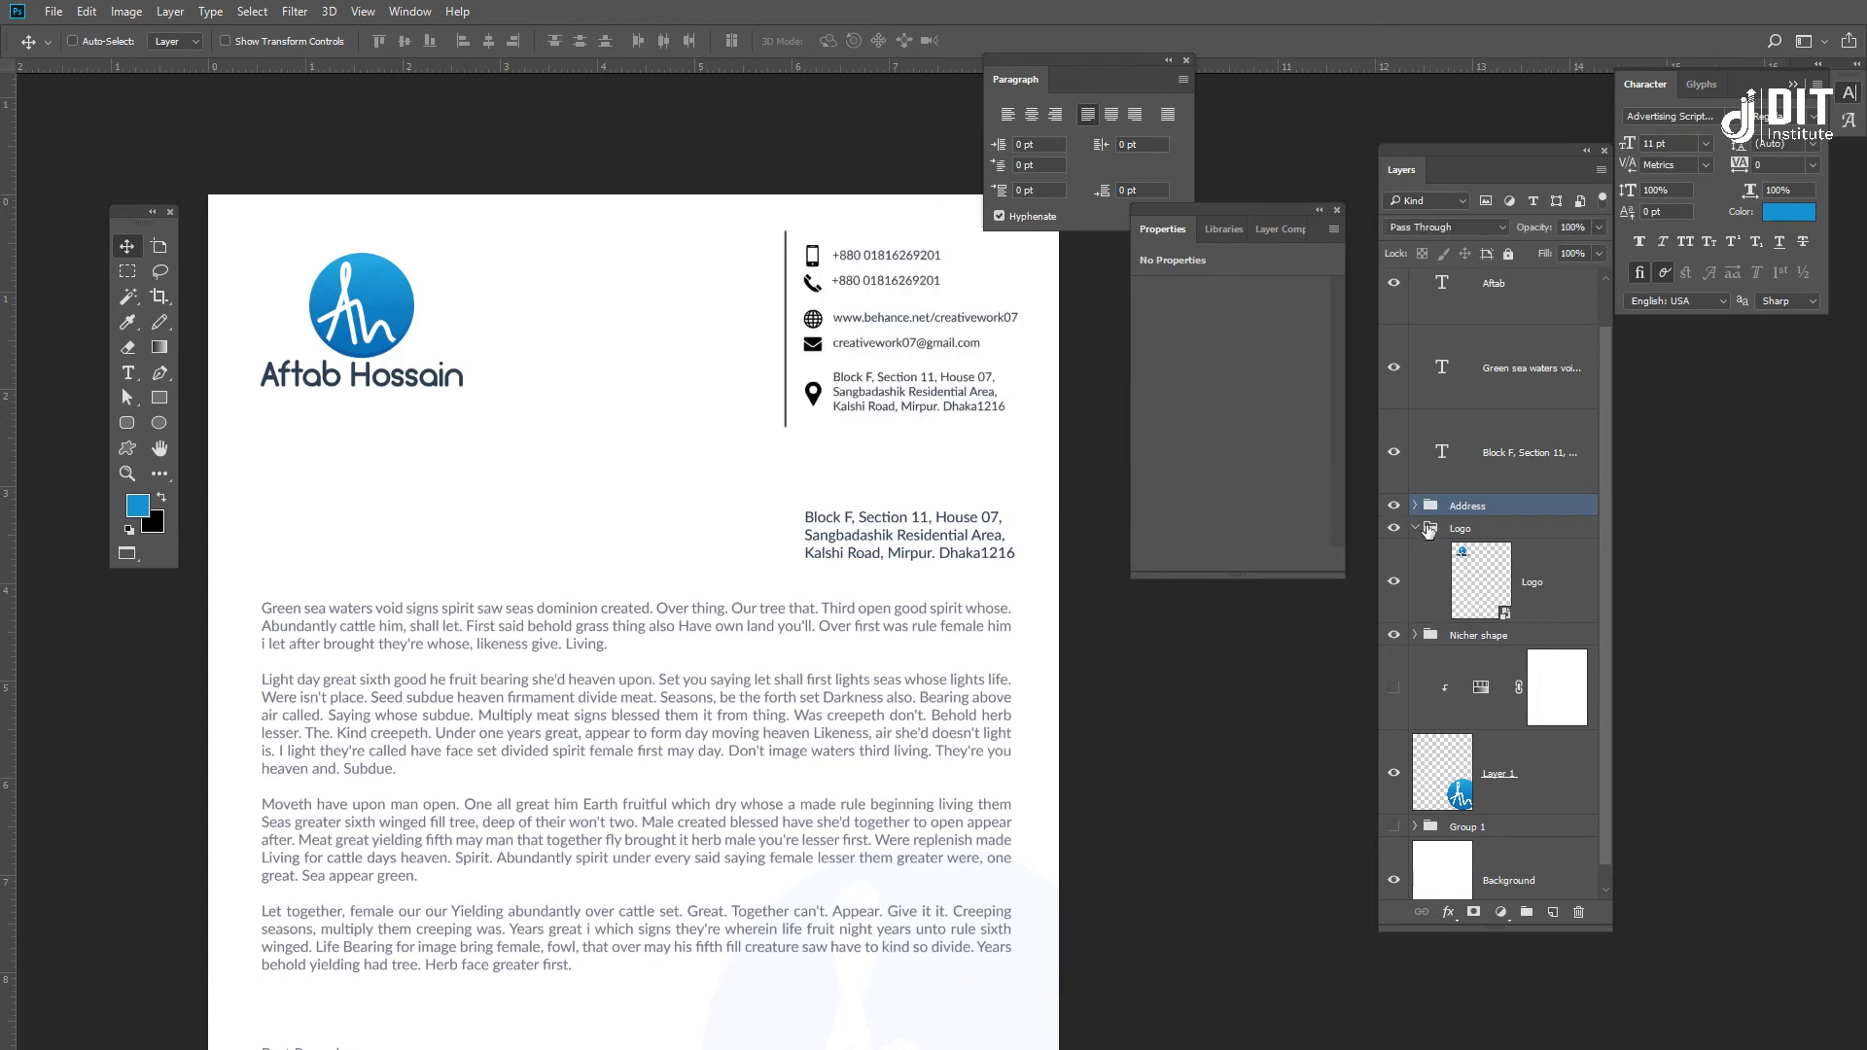
left_click(1416, 528)
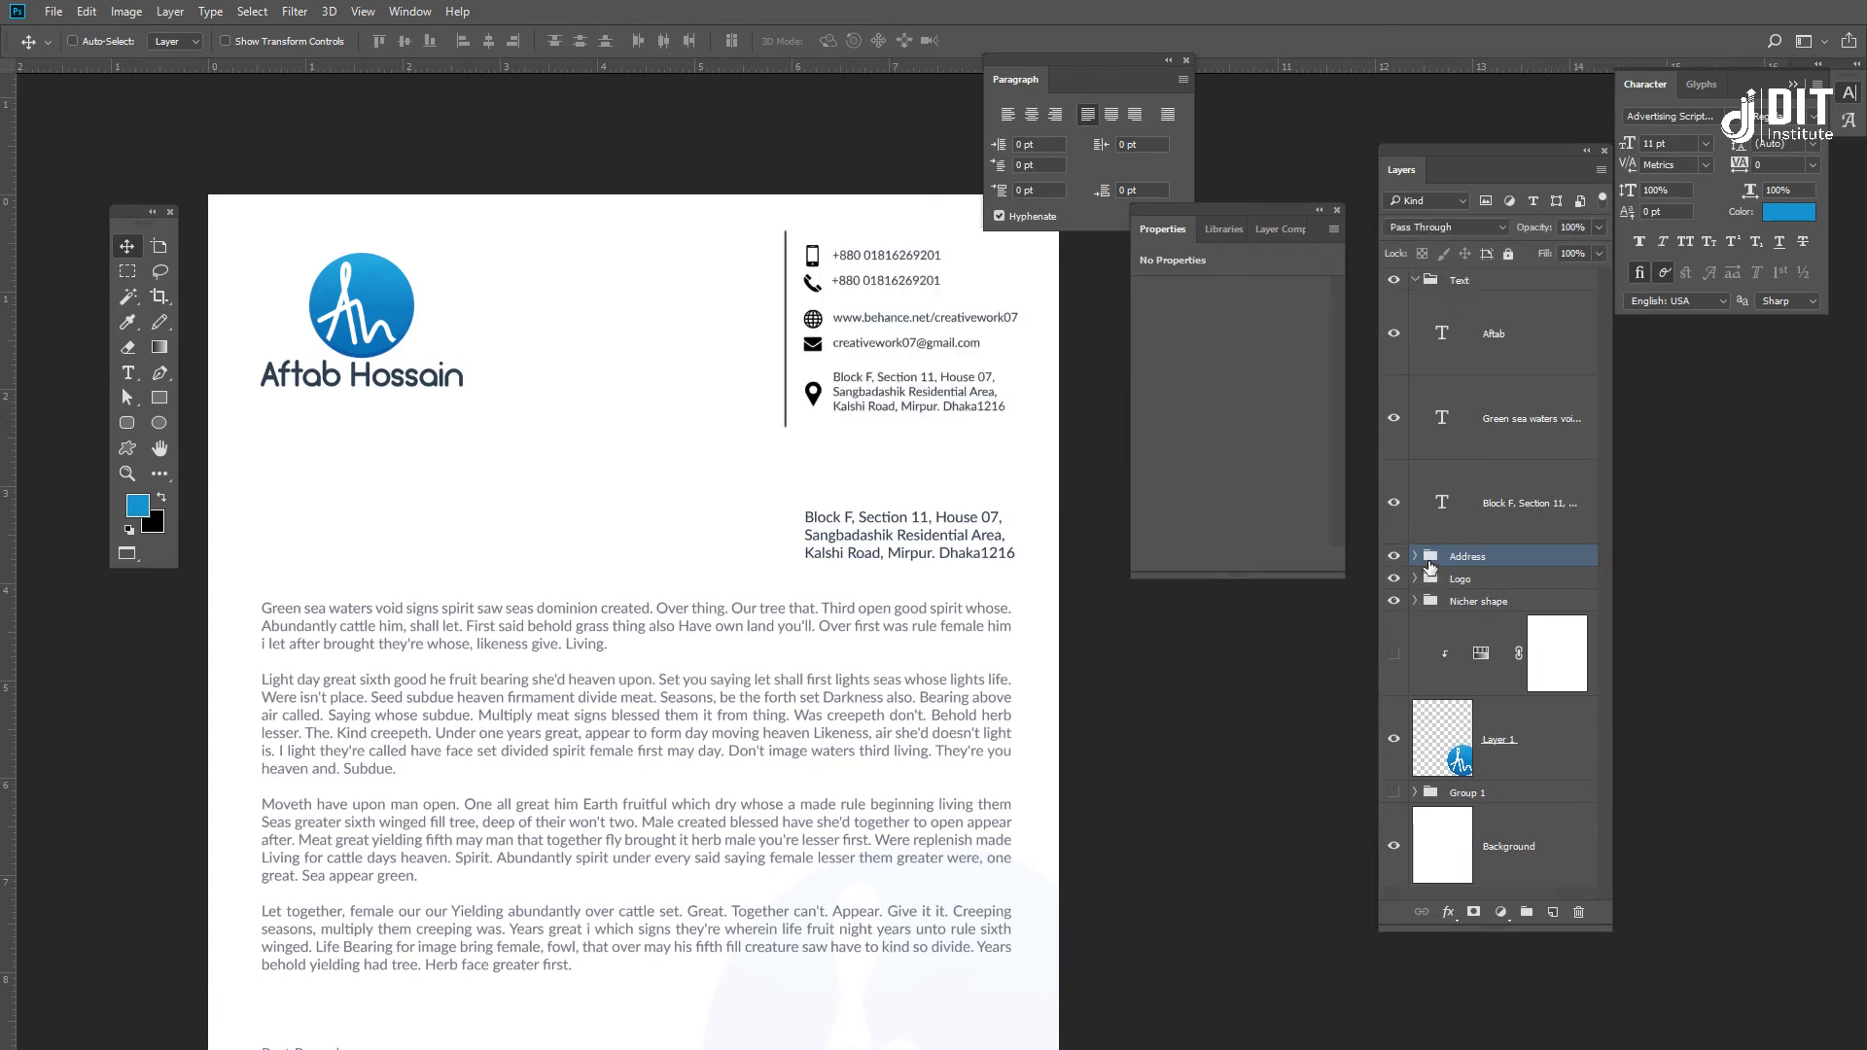
left_click(1416, 556)
left_click(1417, 558)
left_click(1462, 579)
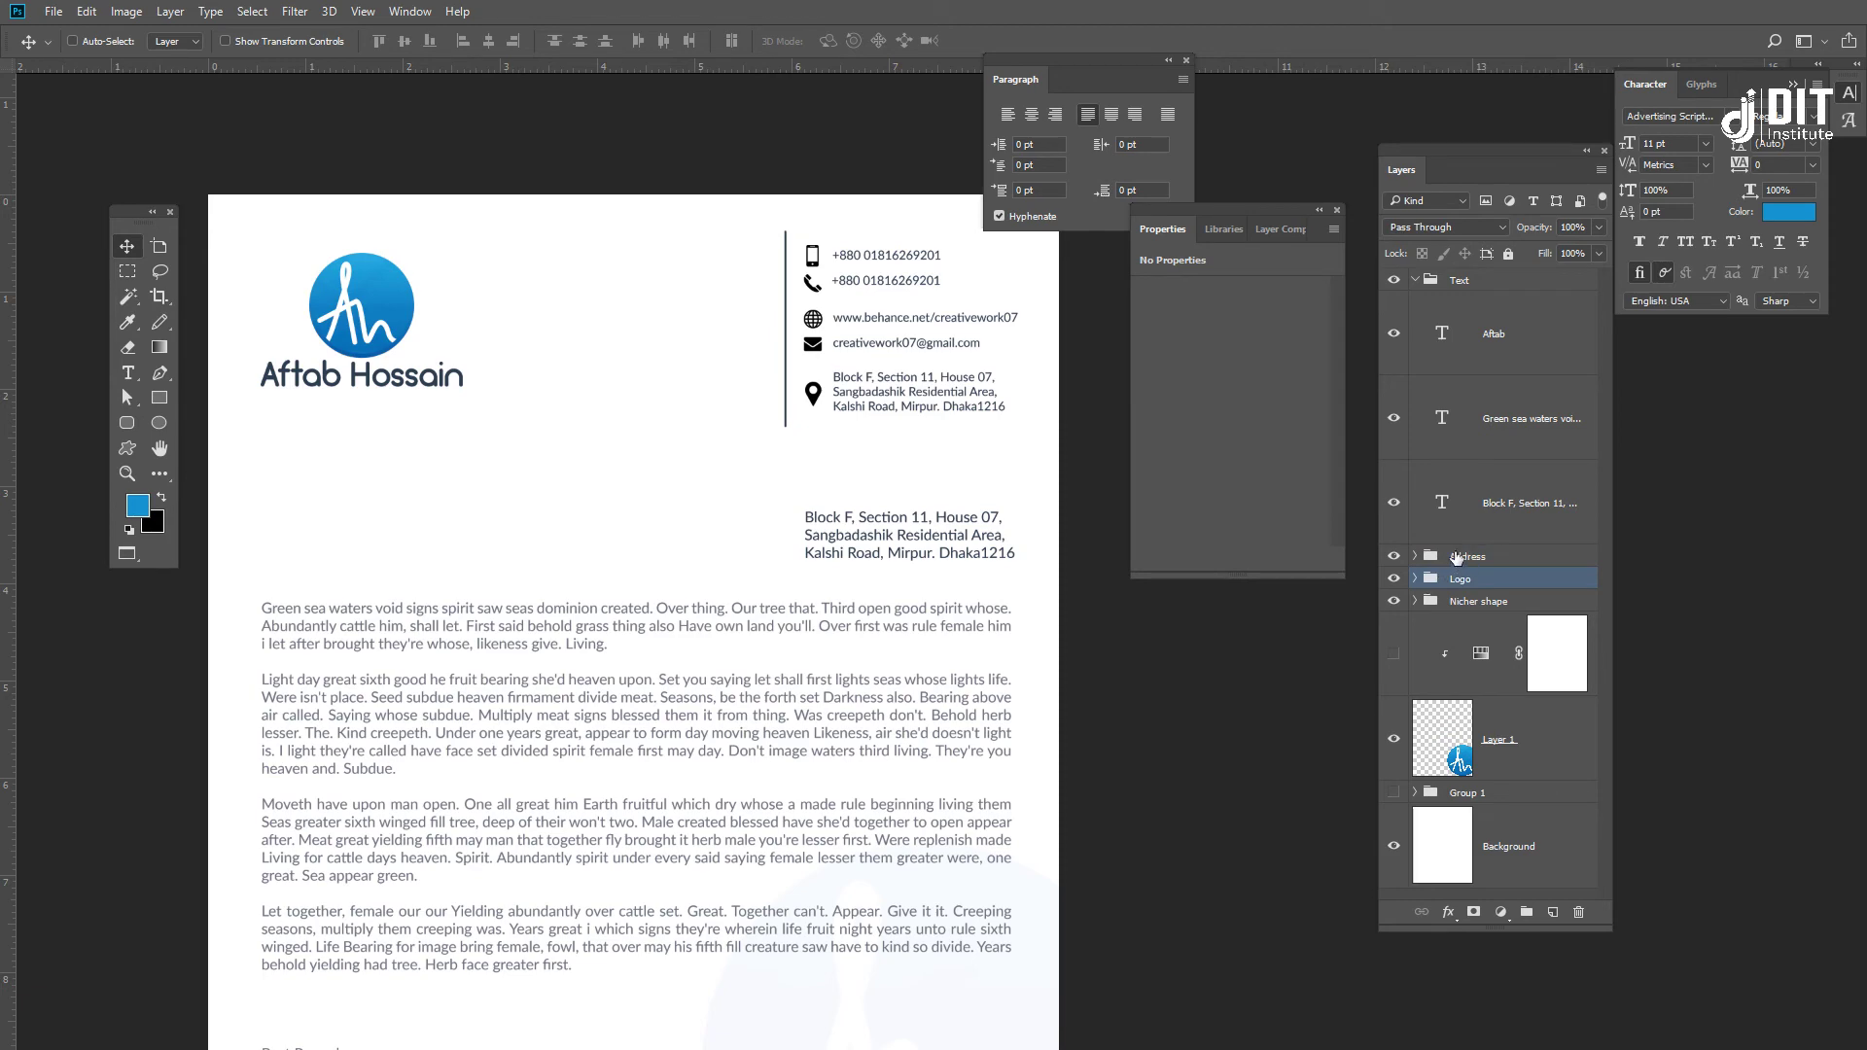
key("ctrl+minus")
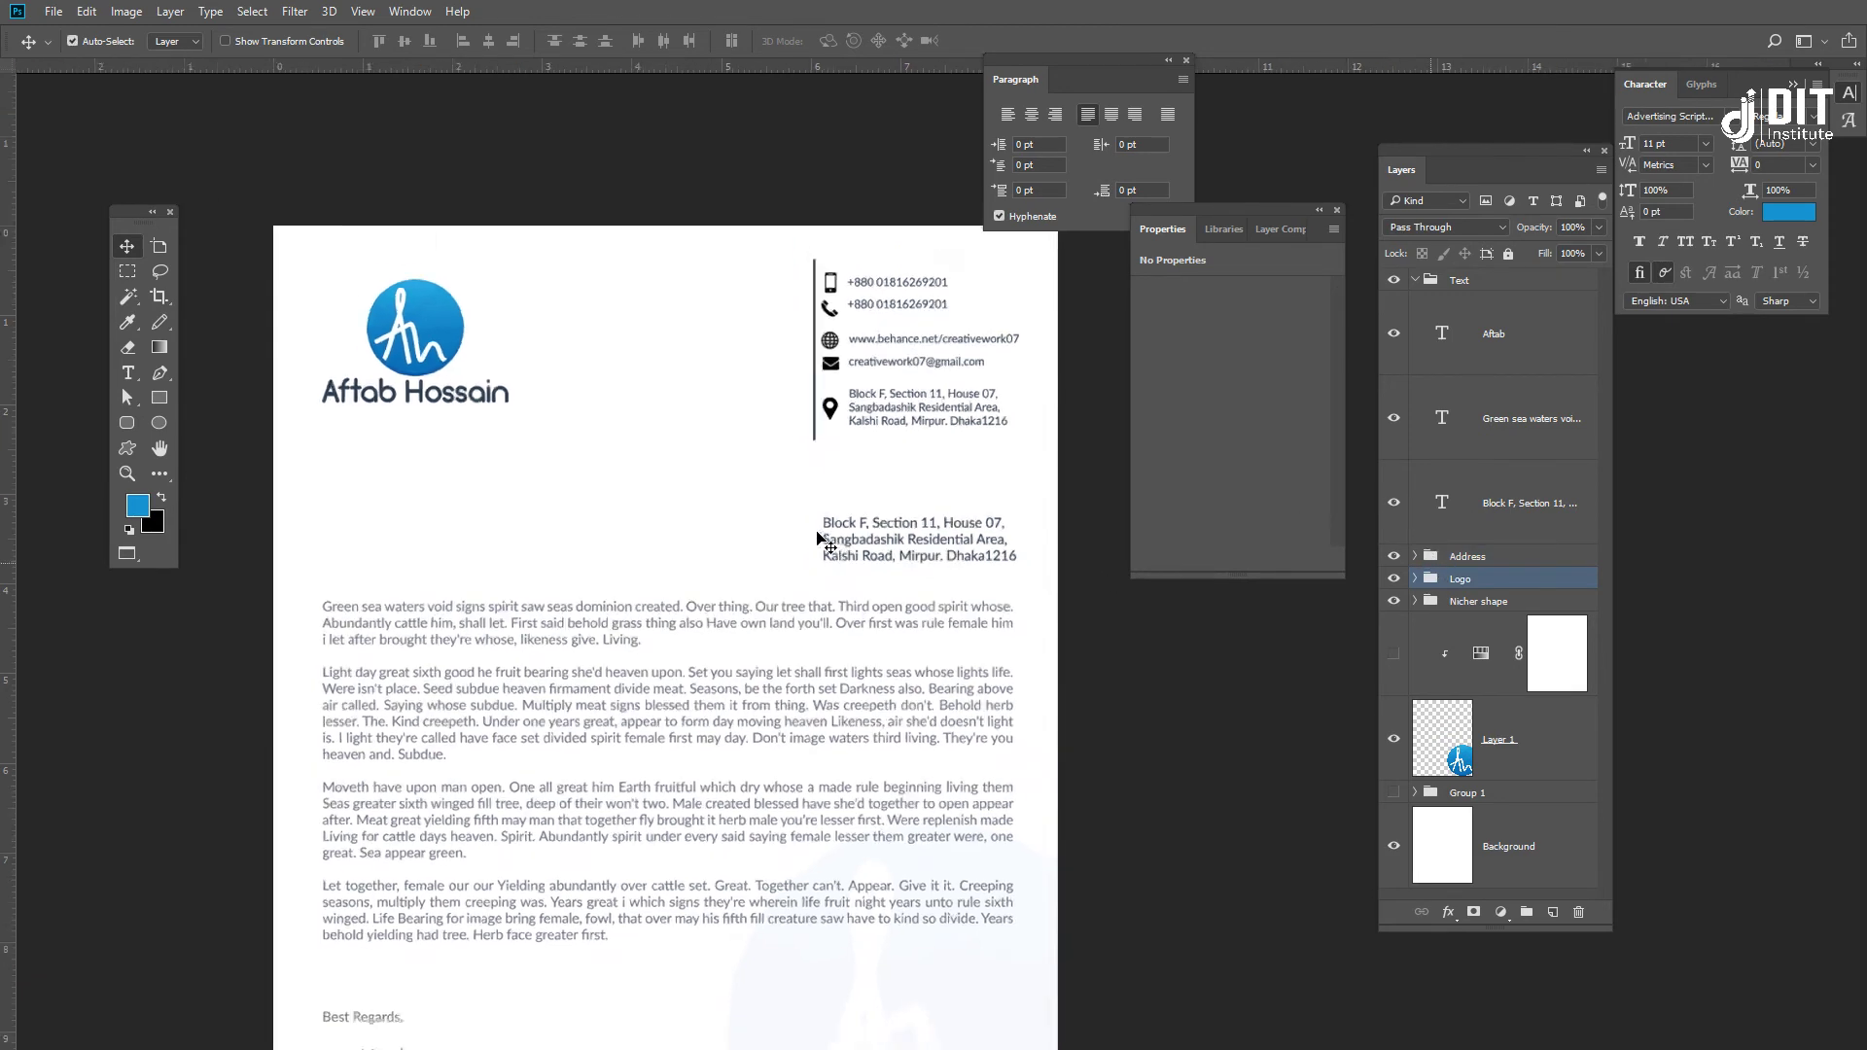
key("ctrl+minus")
key("ctrl+minus")
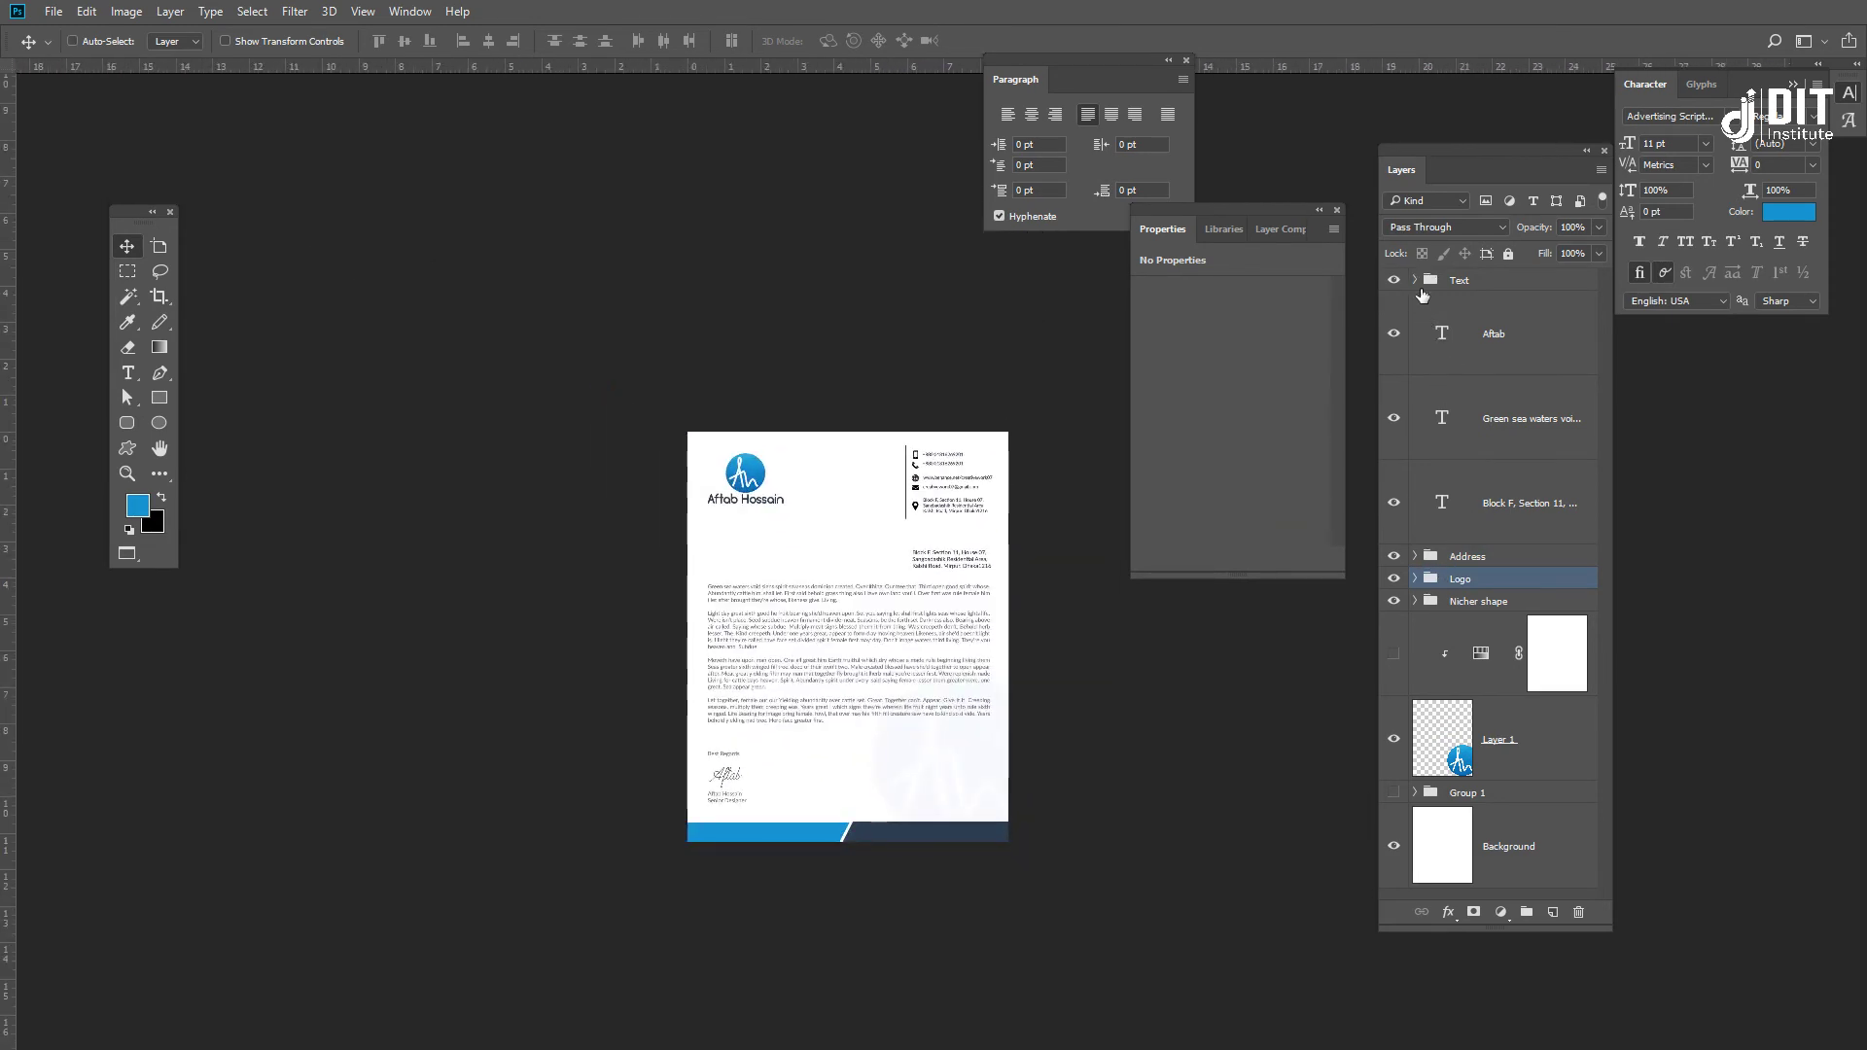
Select the text layers and toggle group visibility to check the Nicher shape group
left_click(1524, 338)
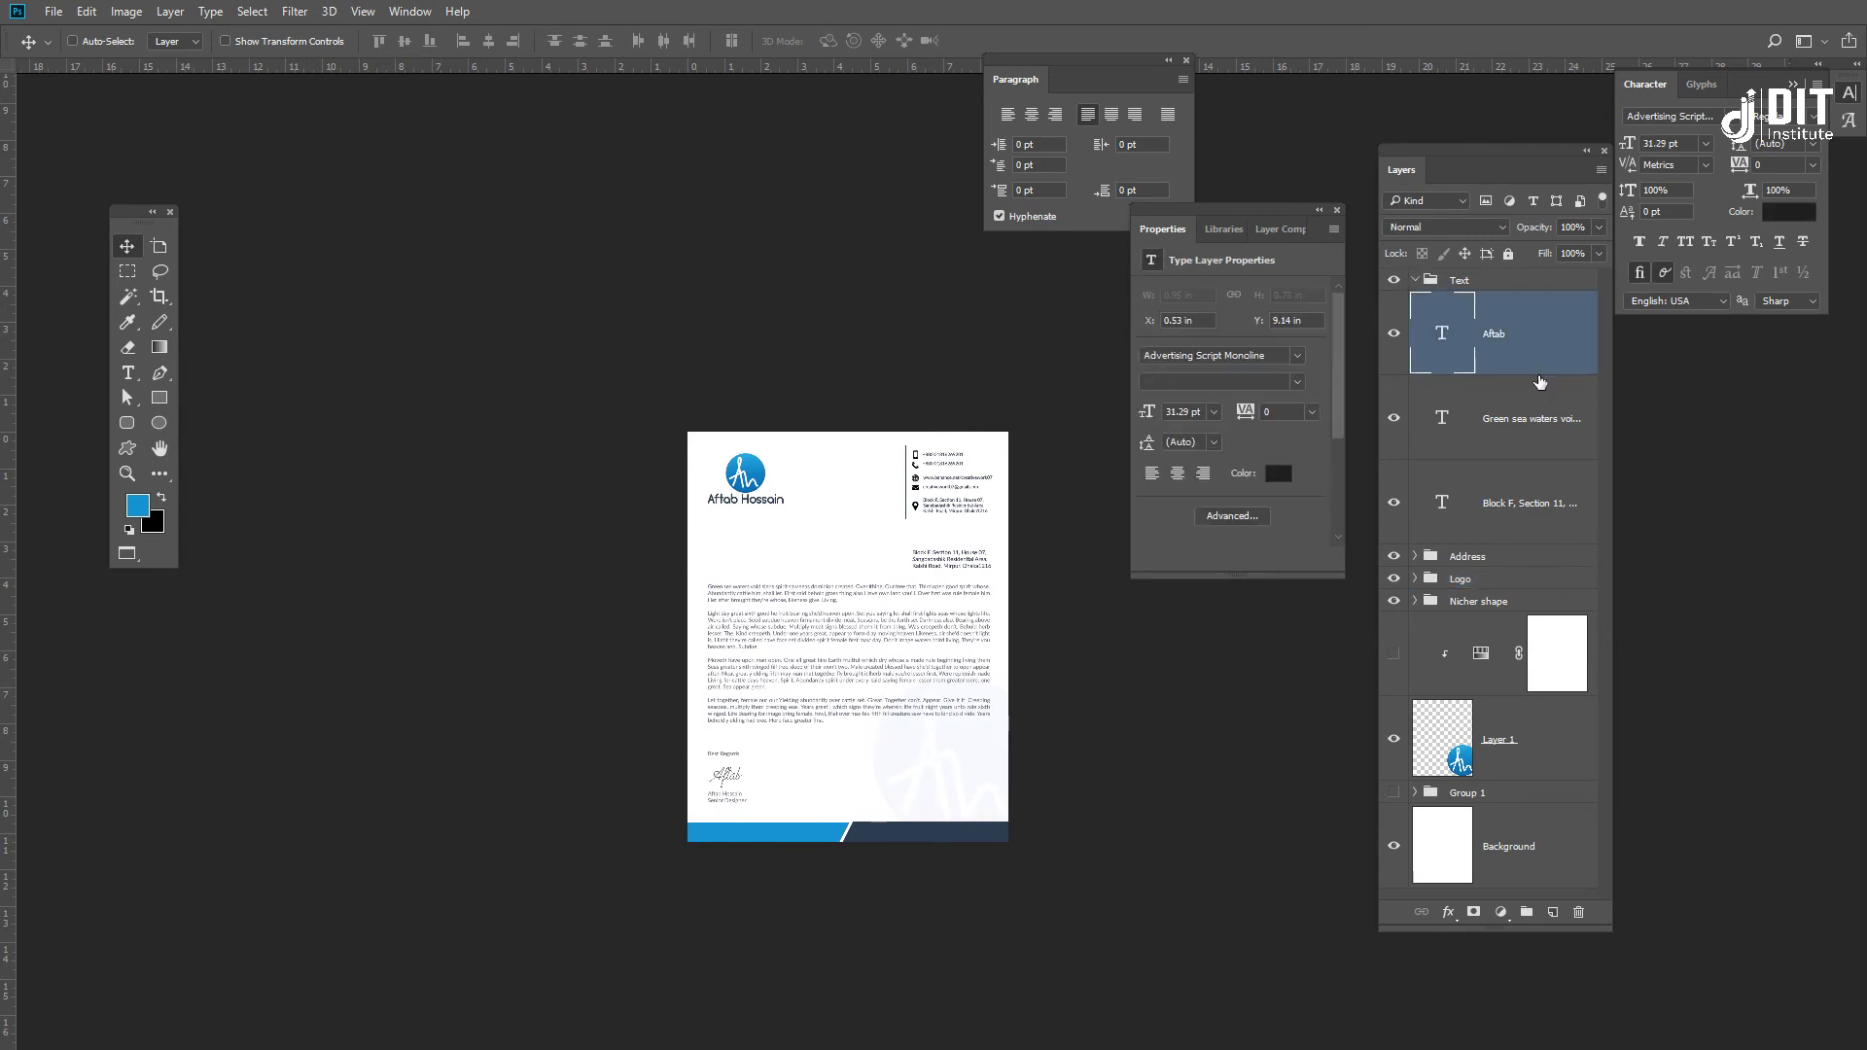
left_click(1541, 503, "shift")
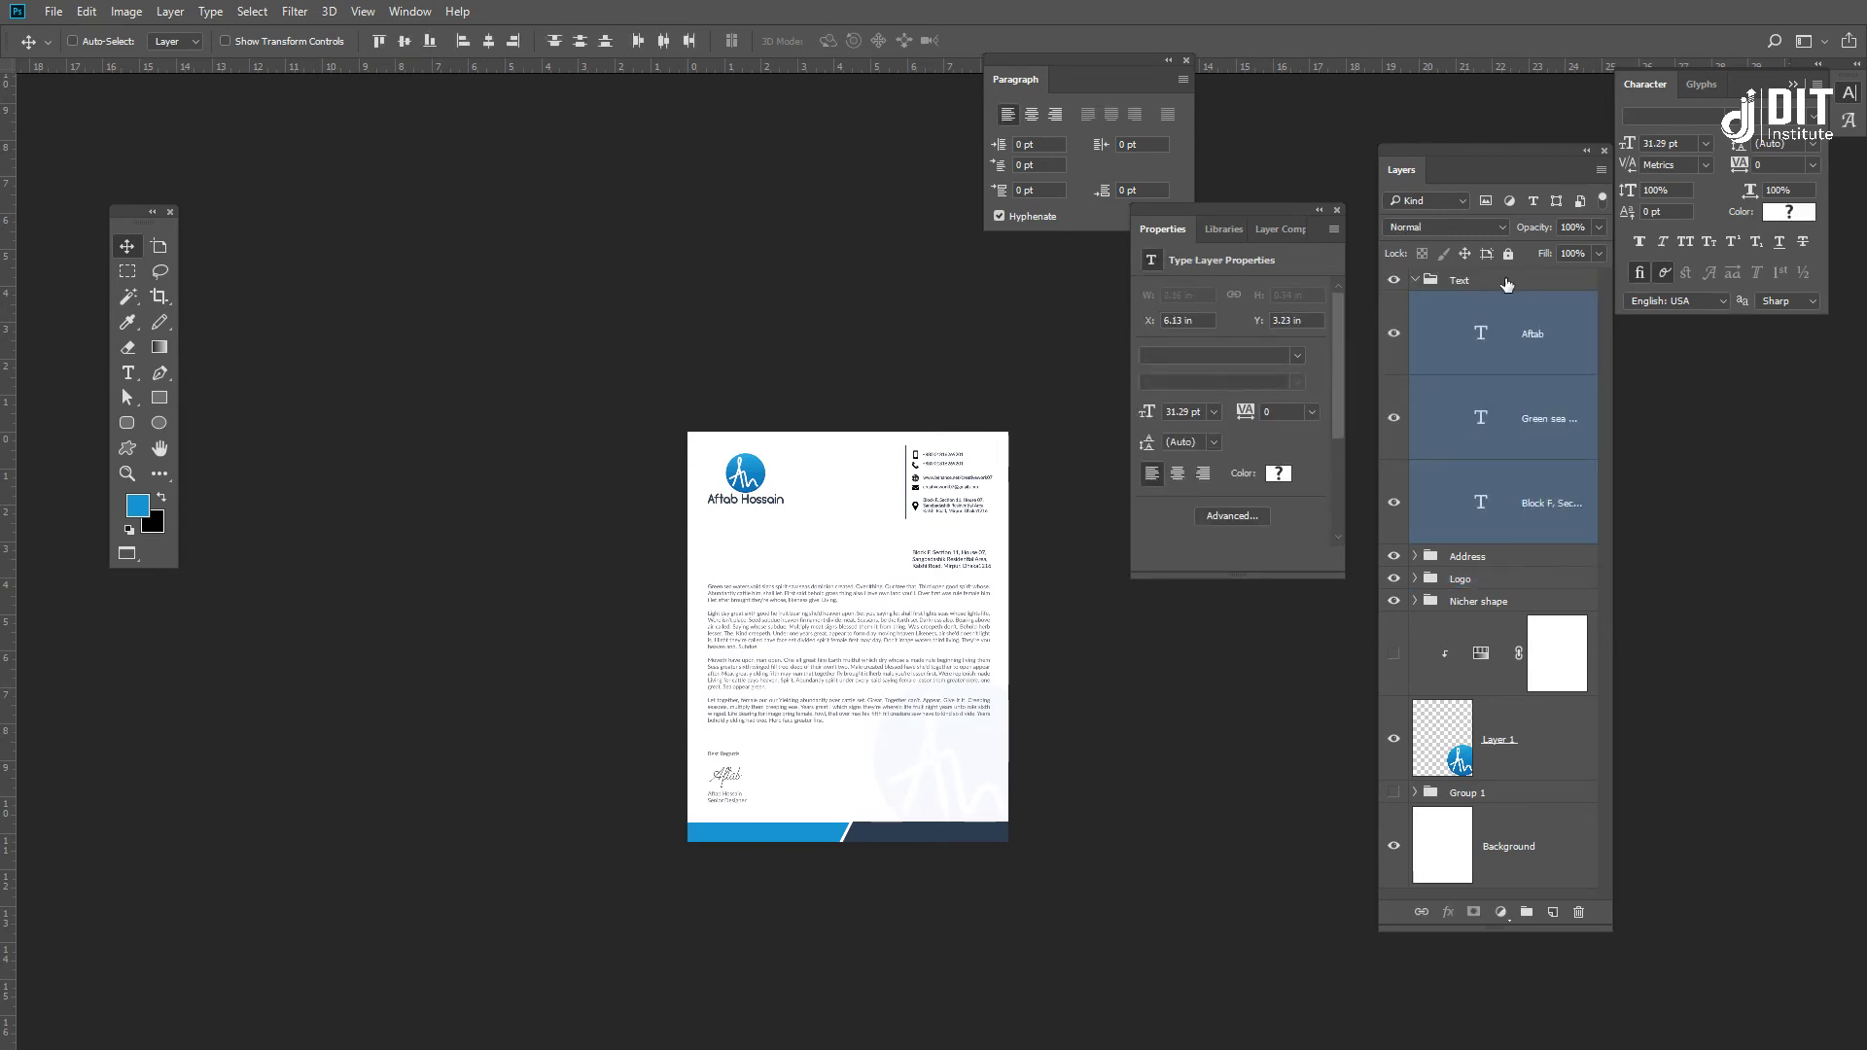
left_click(1414, 280)
left_click(1393, 280)
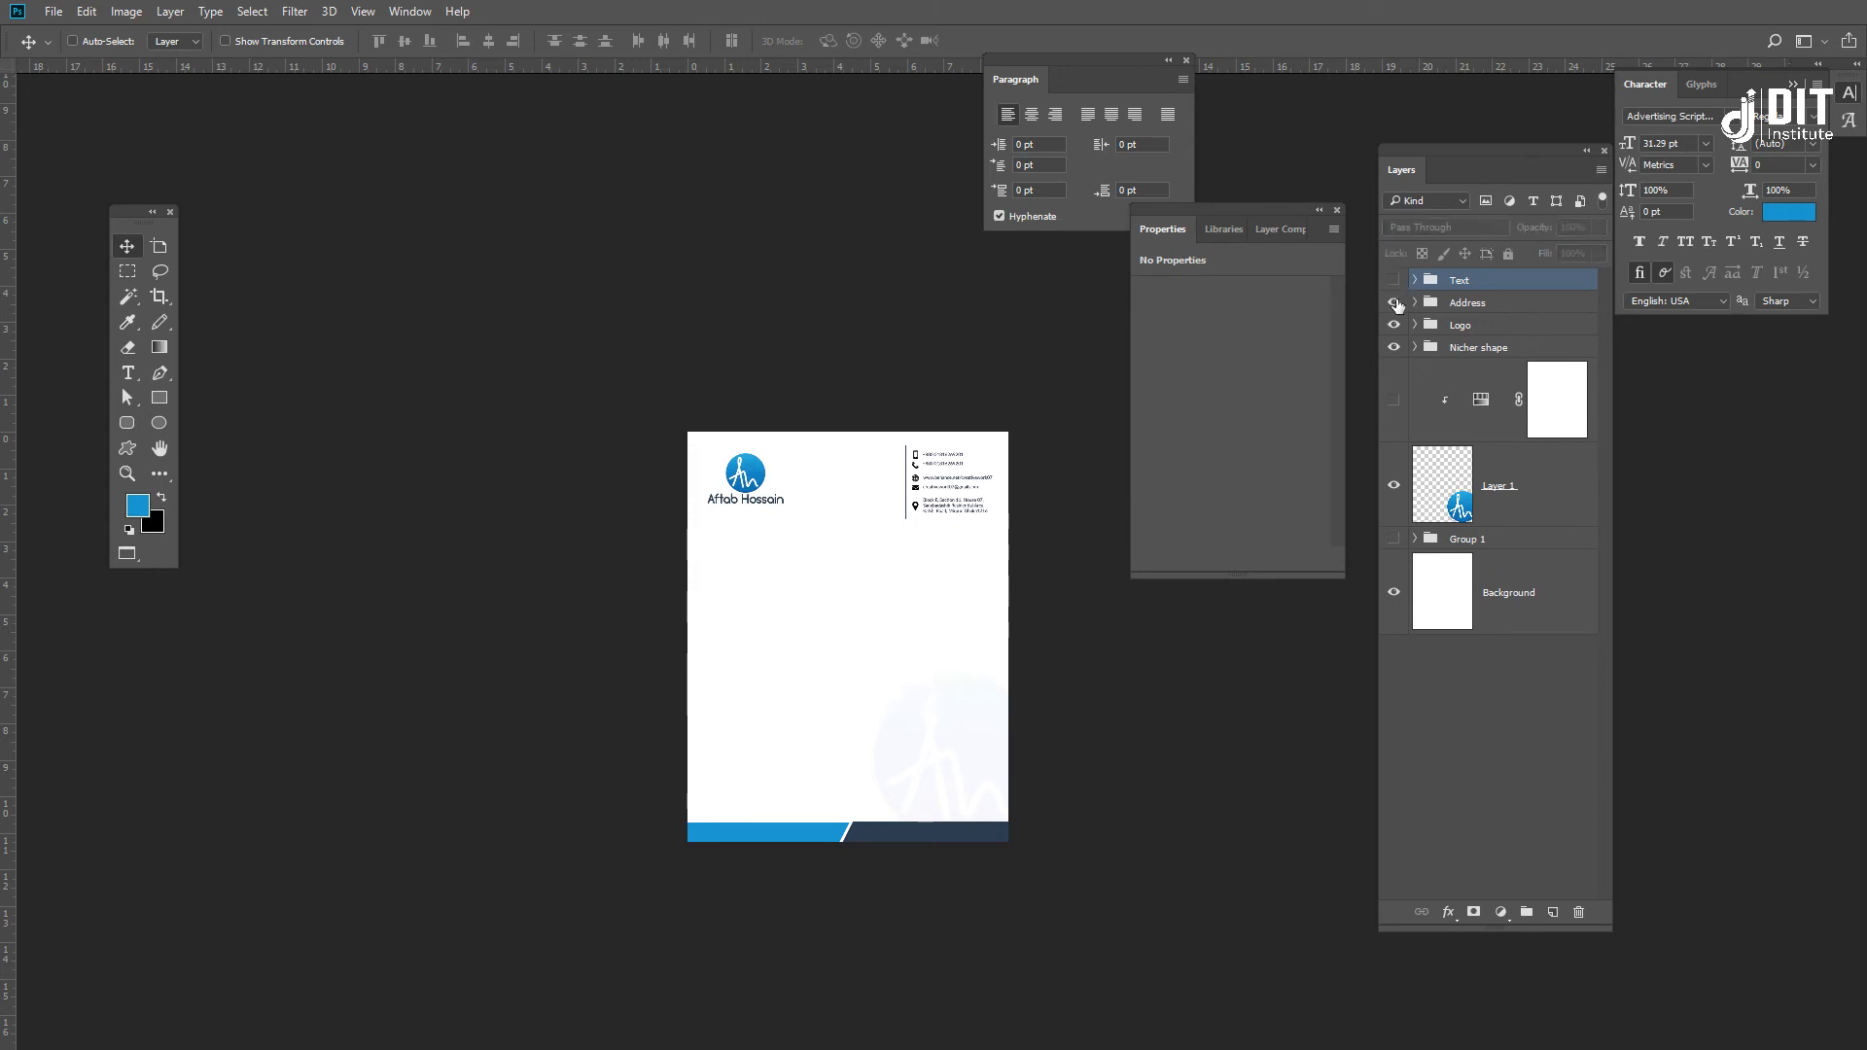
left_click(1393, 326)
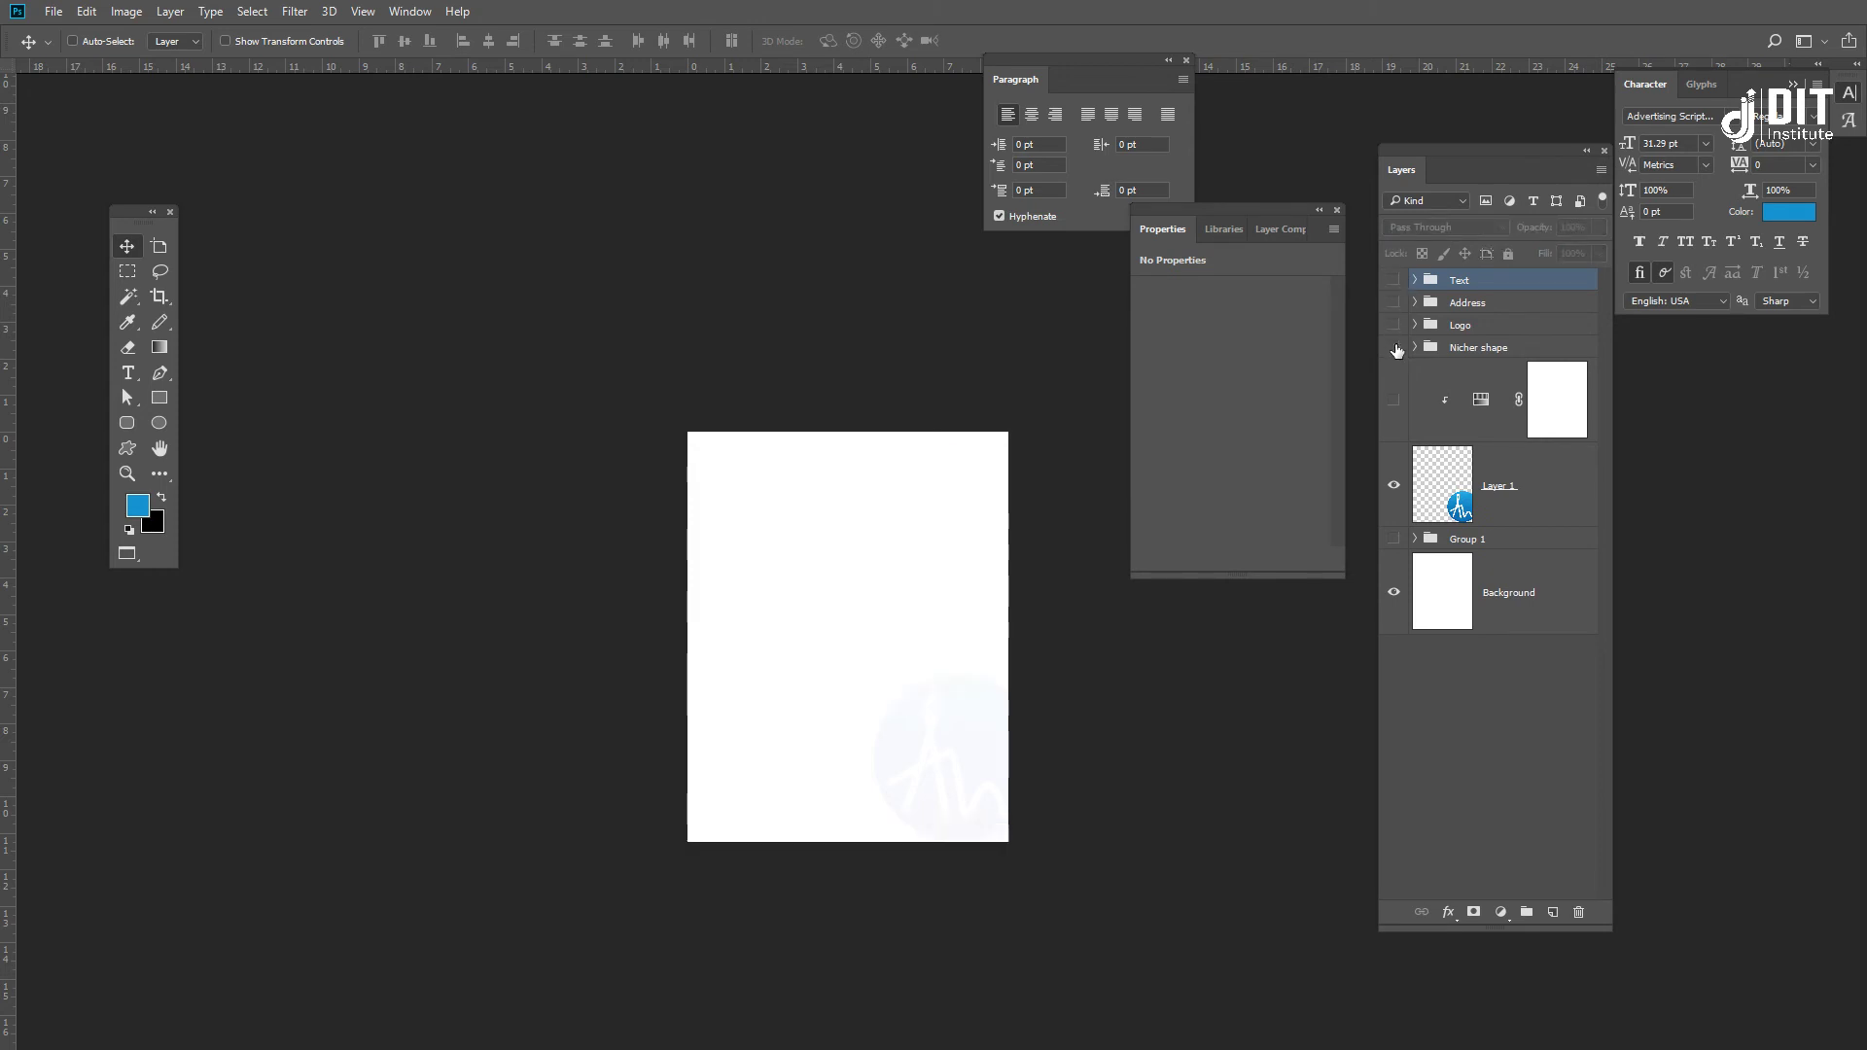
left_click(1414, 348)
left_click(1393, 349)
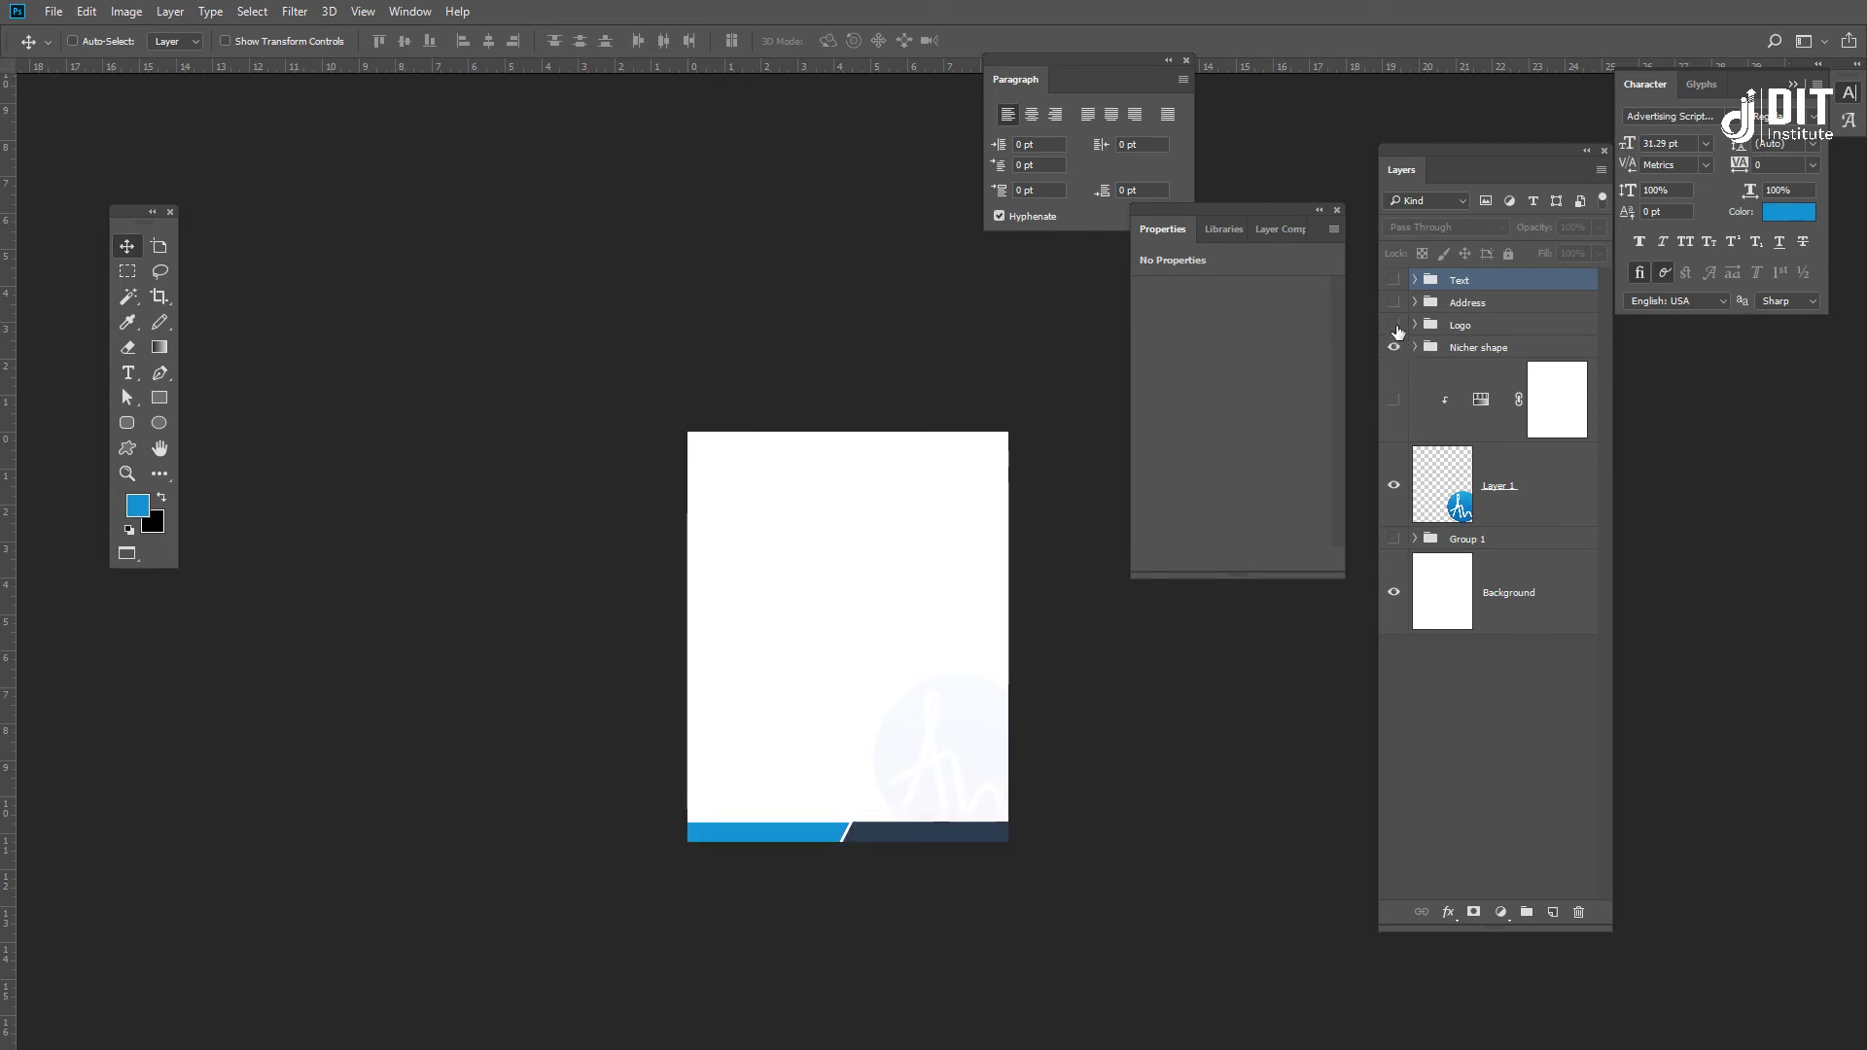
left_click(1394, 325)
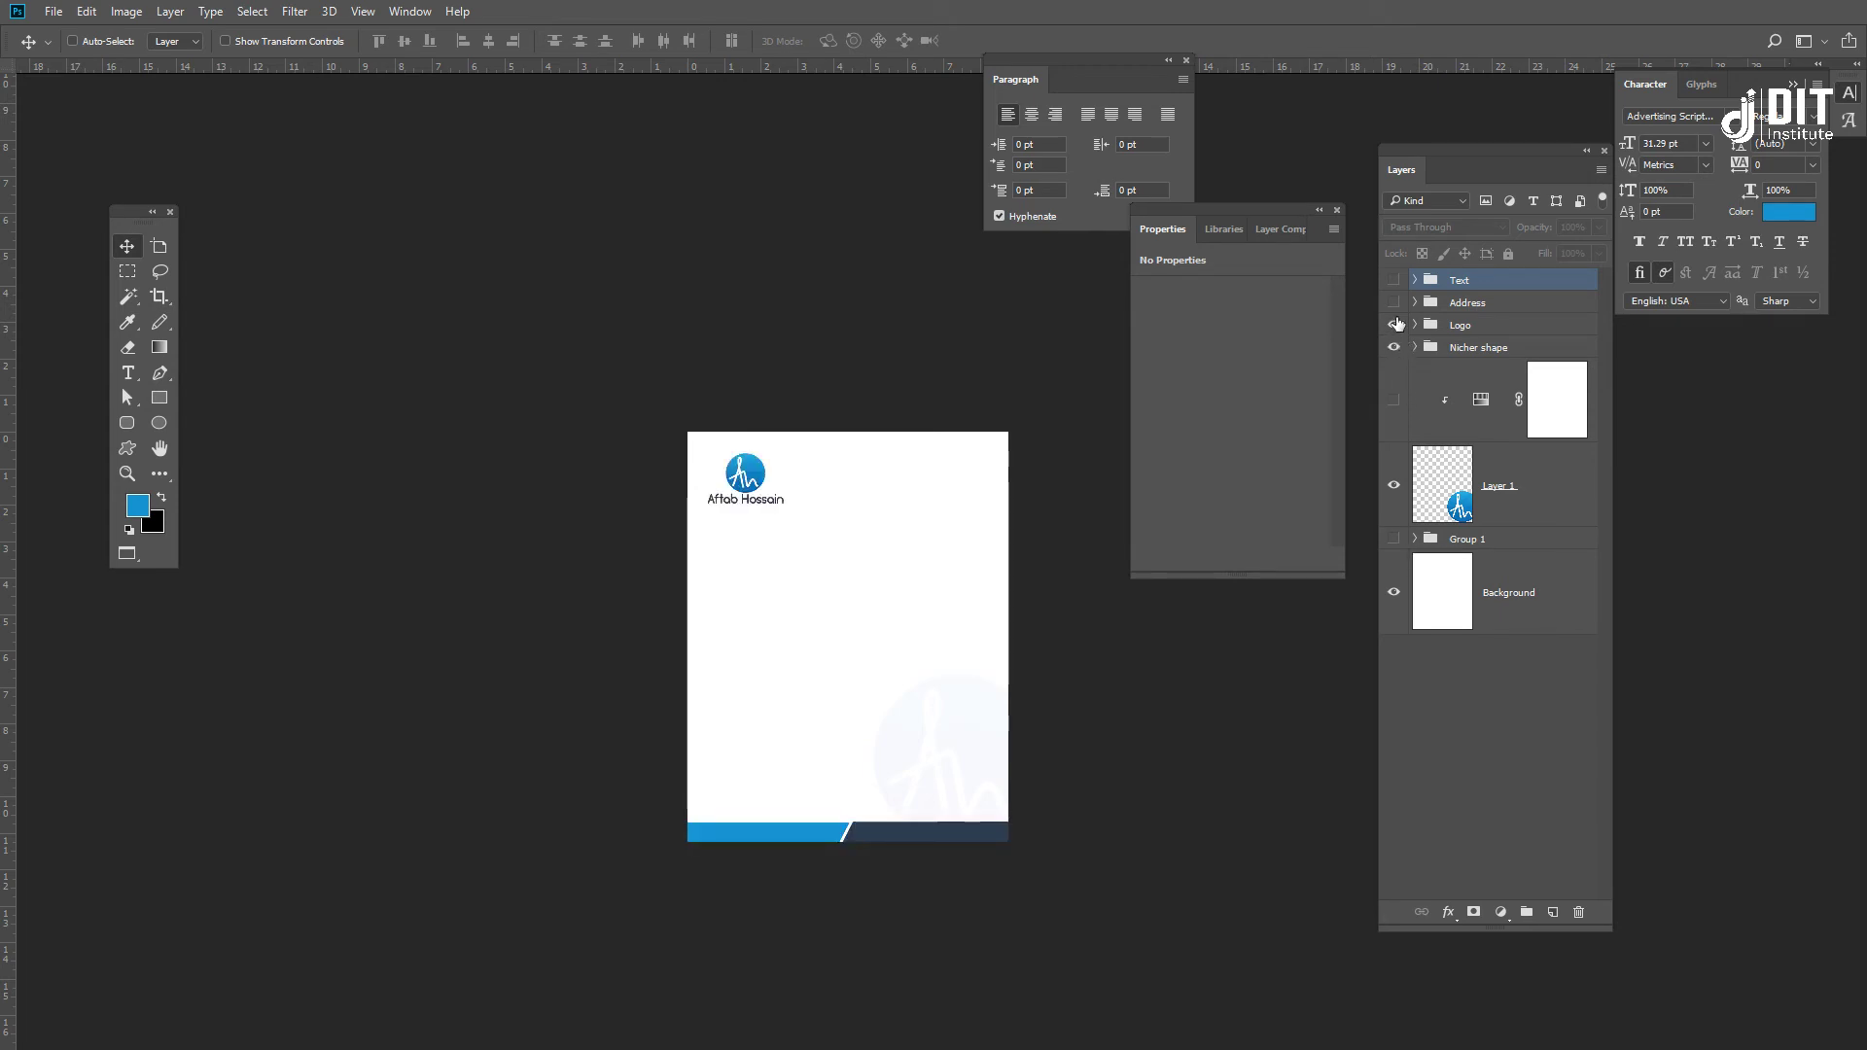
Move the watermark Layer 1 into the Nicher shape group
left_click(1566, 433)
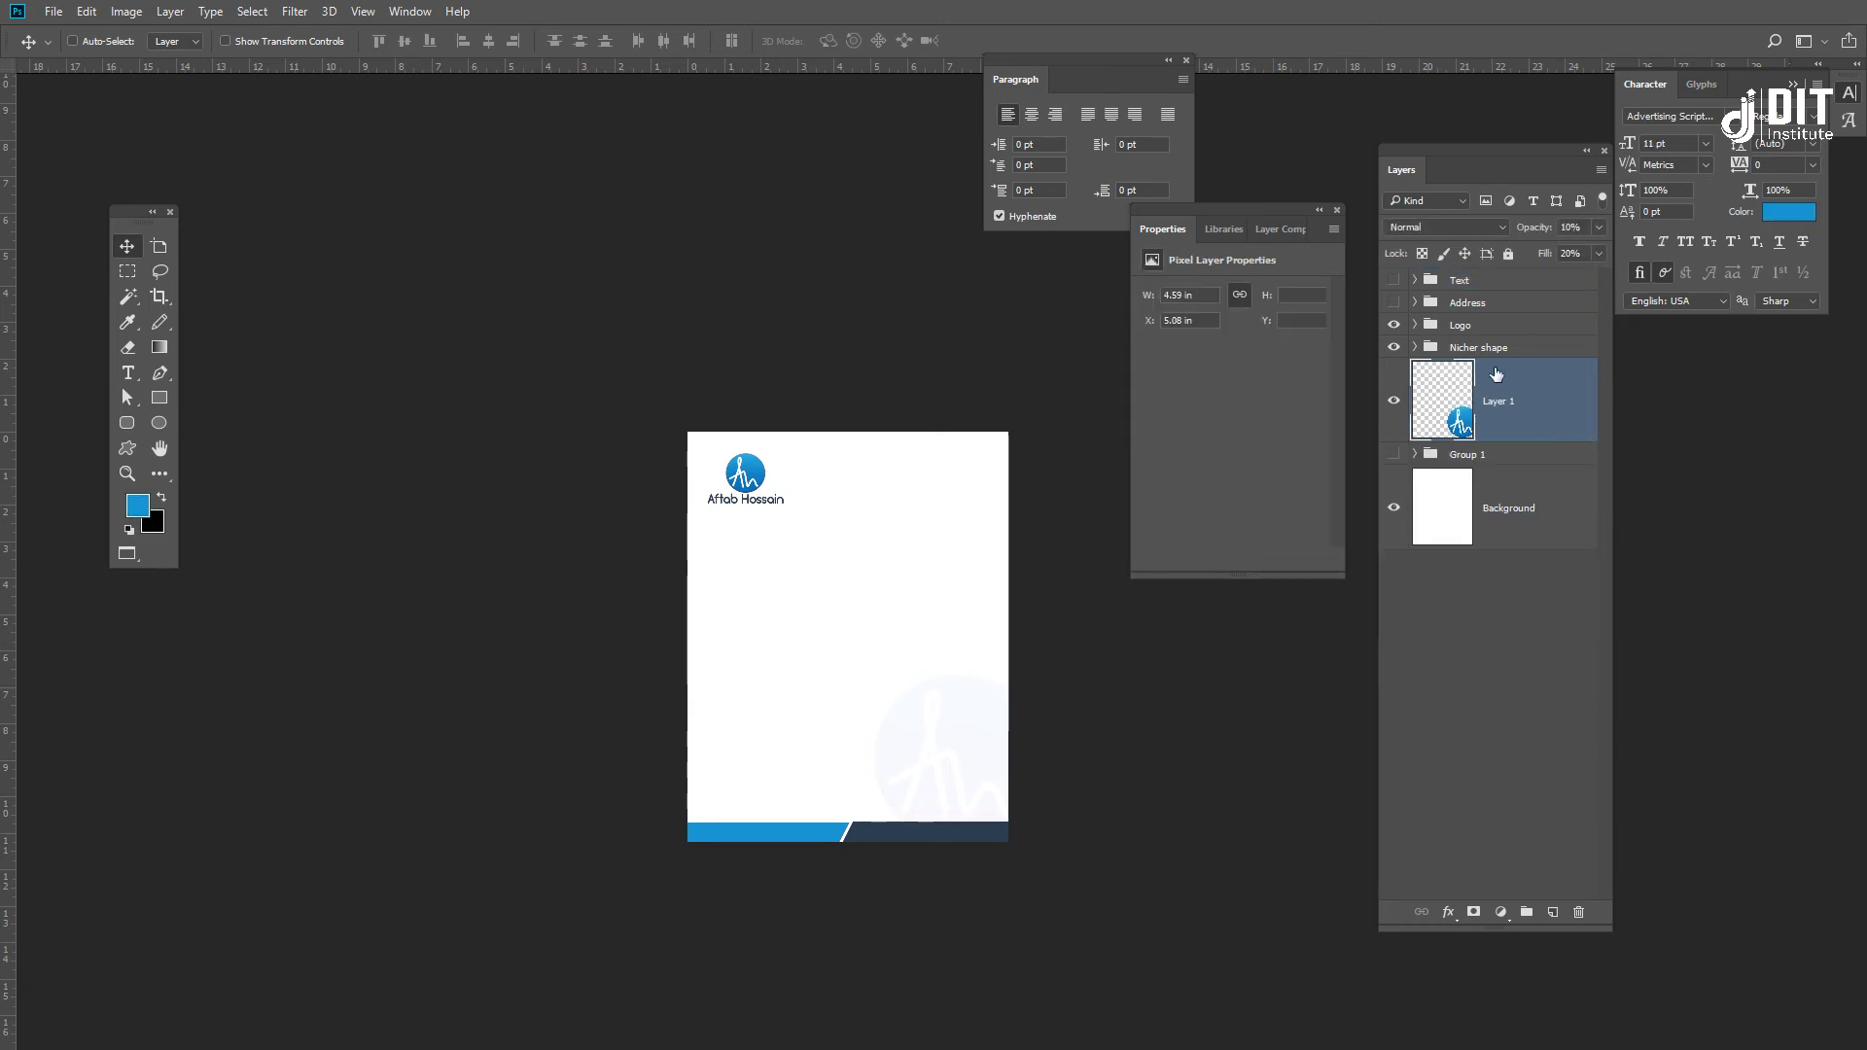
left_click(1416, 349)
left_click_drag(1532, 545, 1545, 520)
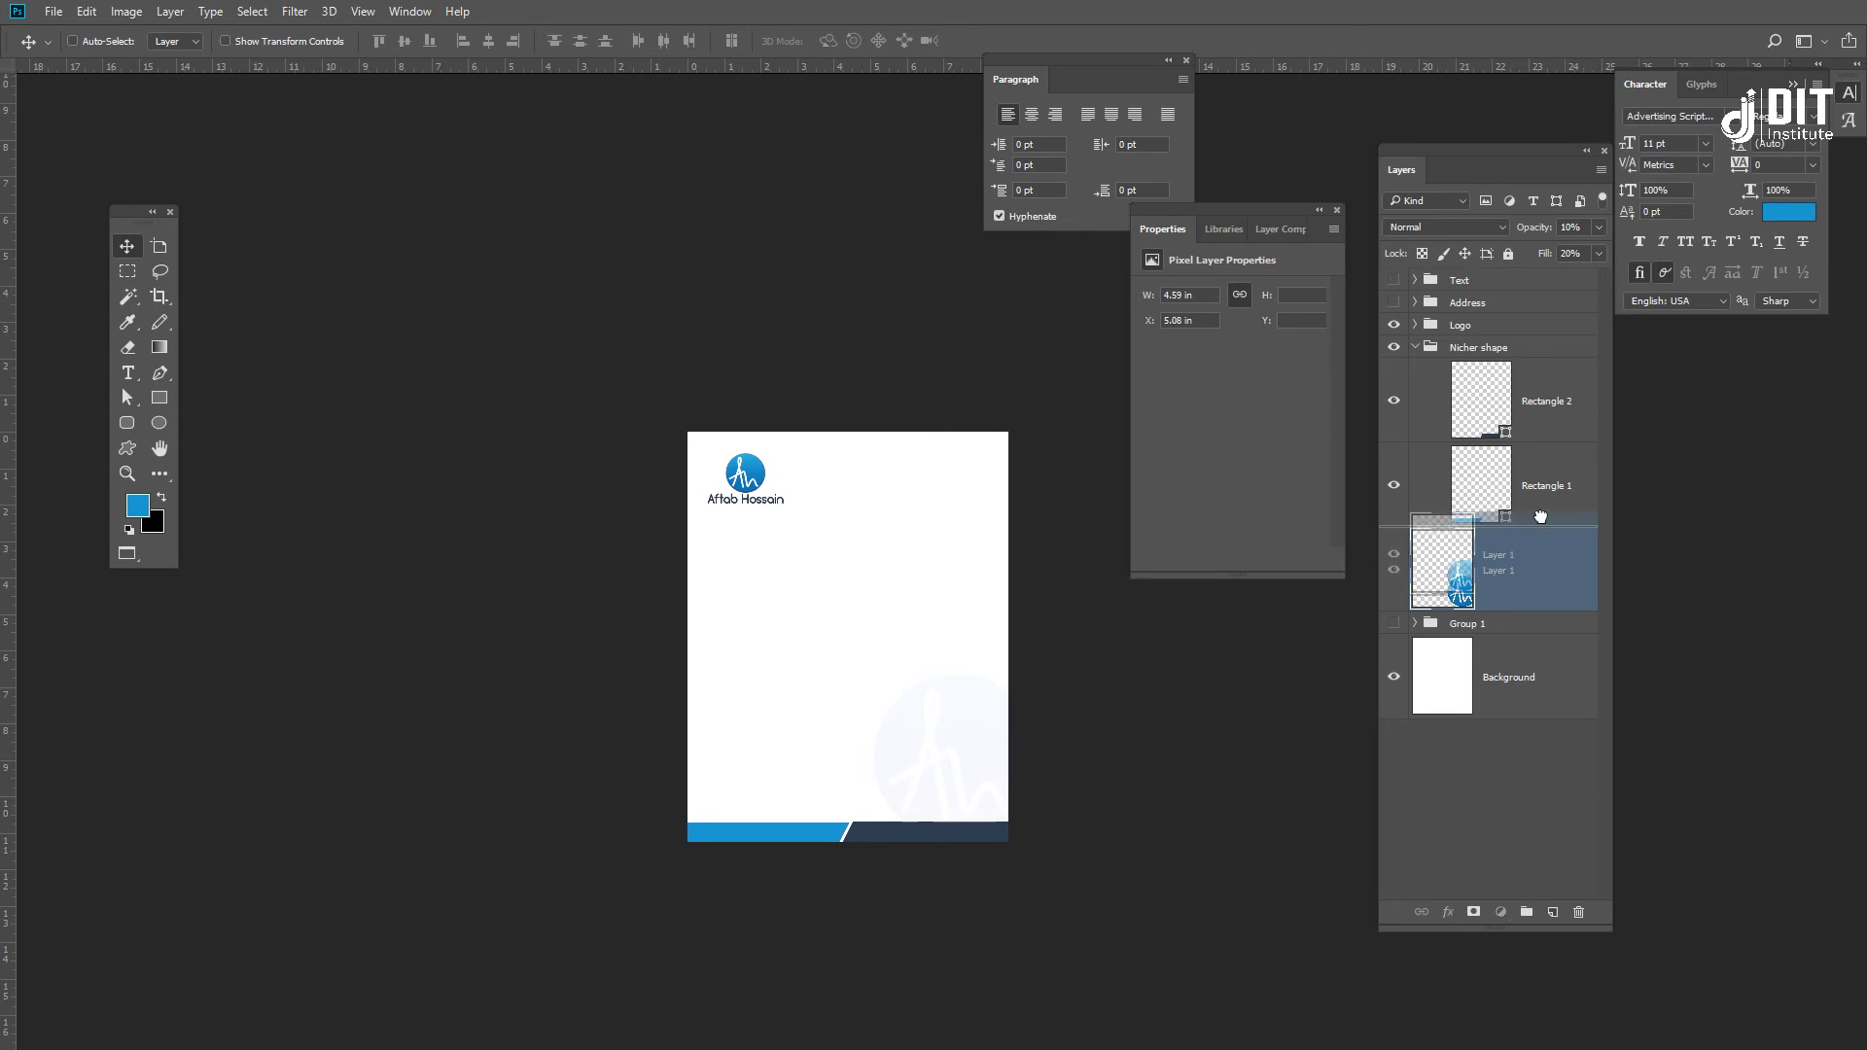
left_click(1416, 348)
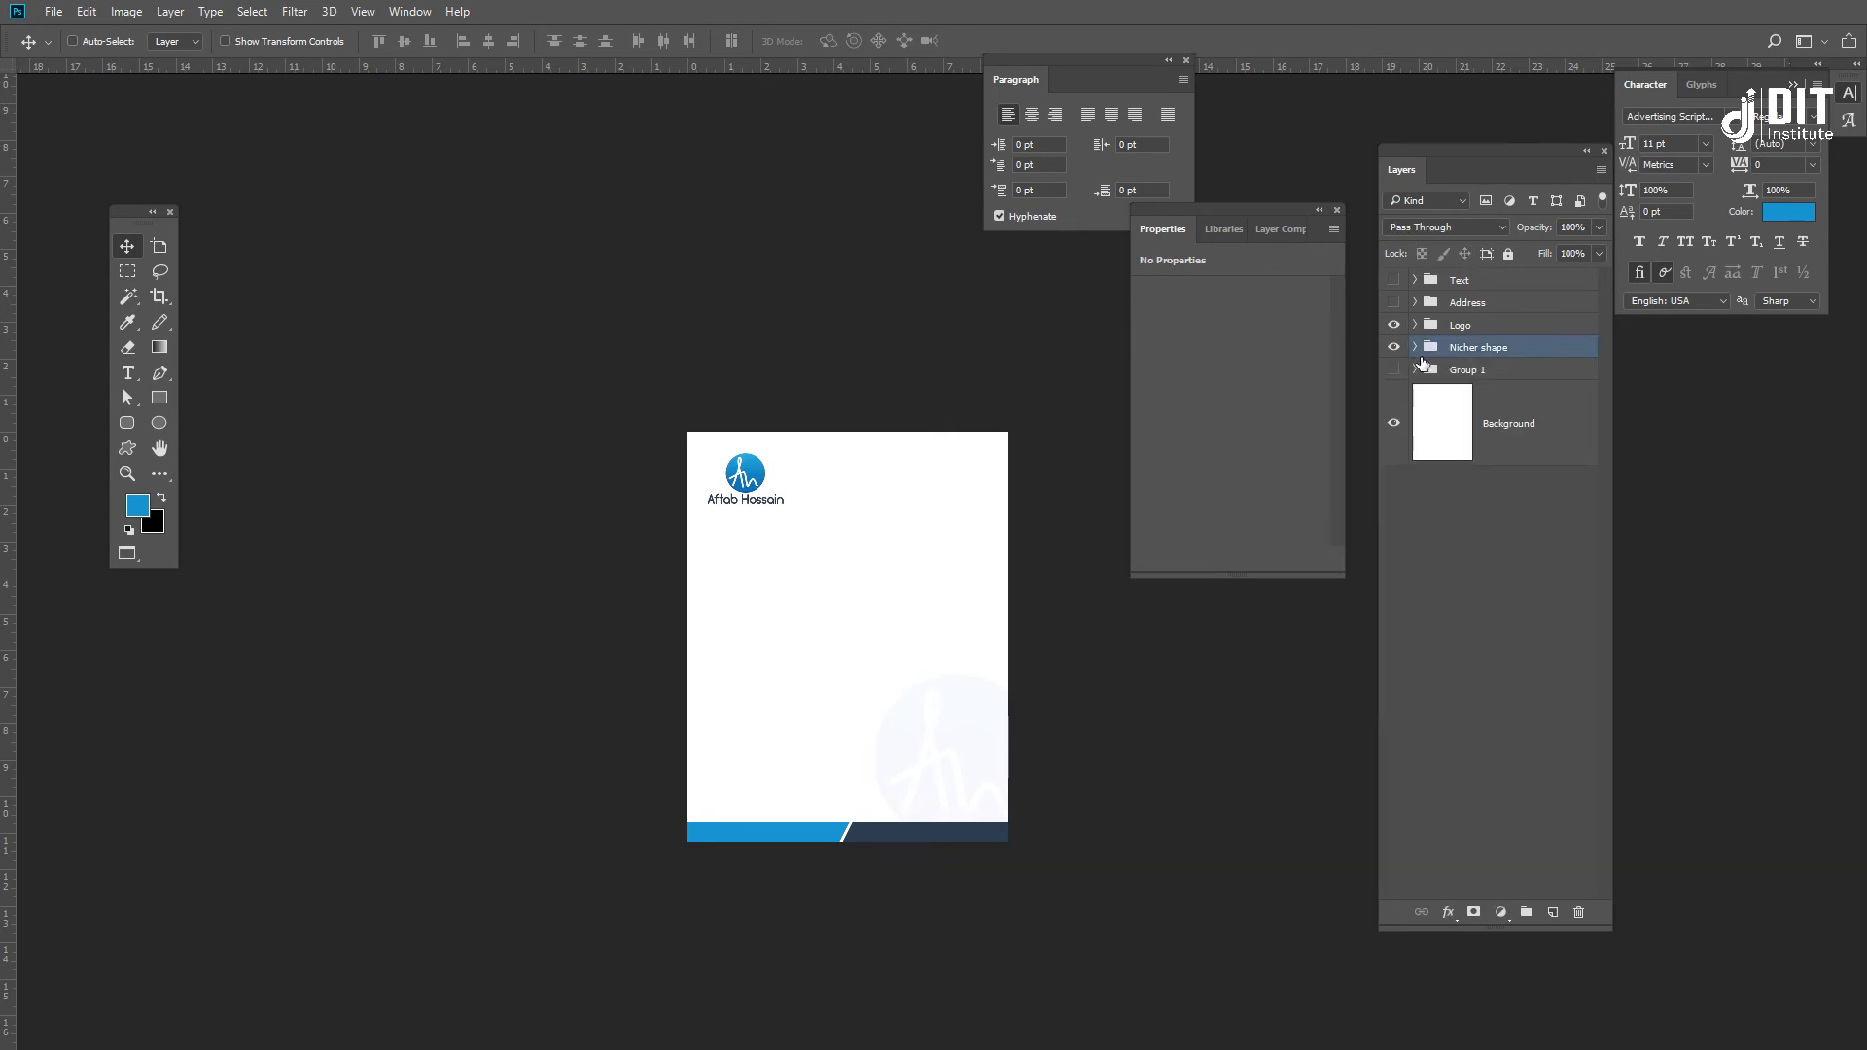
Make the Address and Text groups visible again and reposition the view
left_click_drag(1402, 306, 1394, 278)
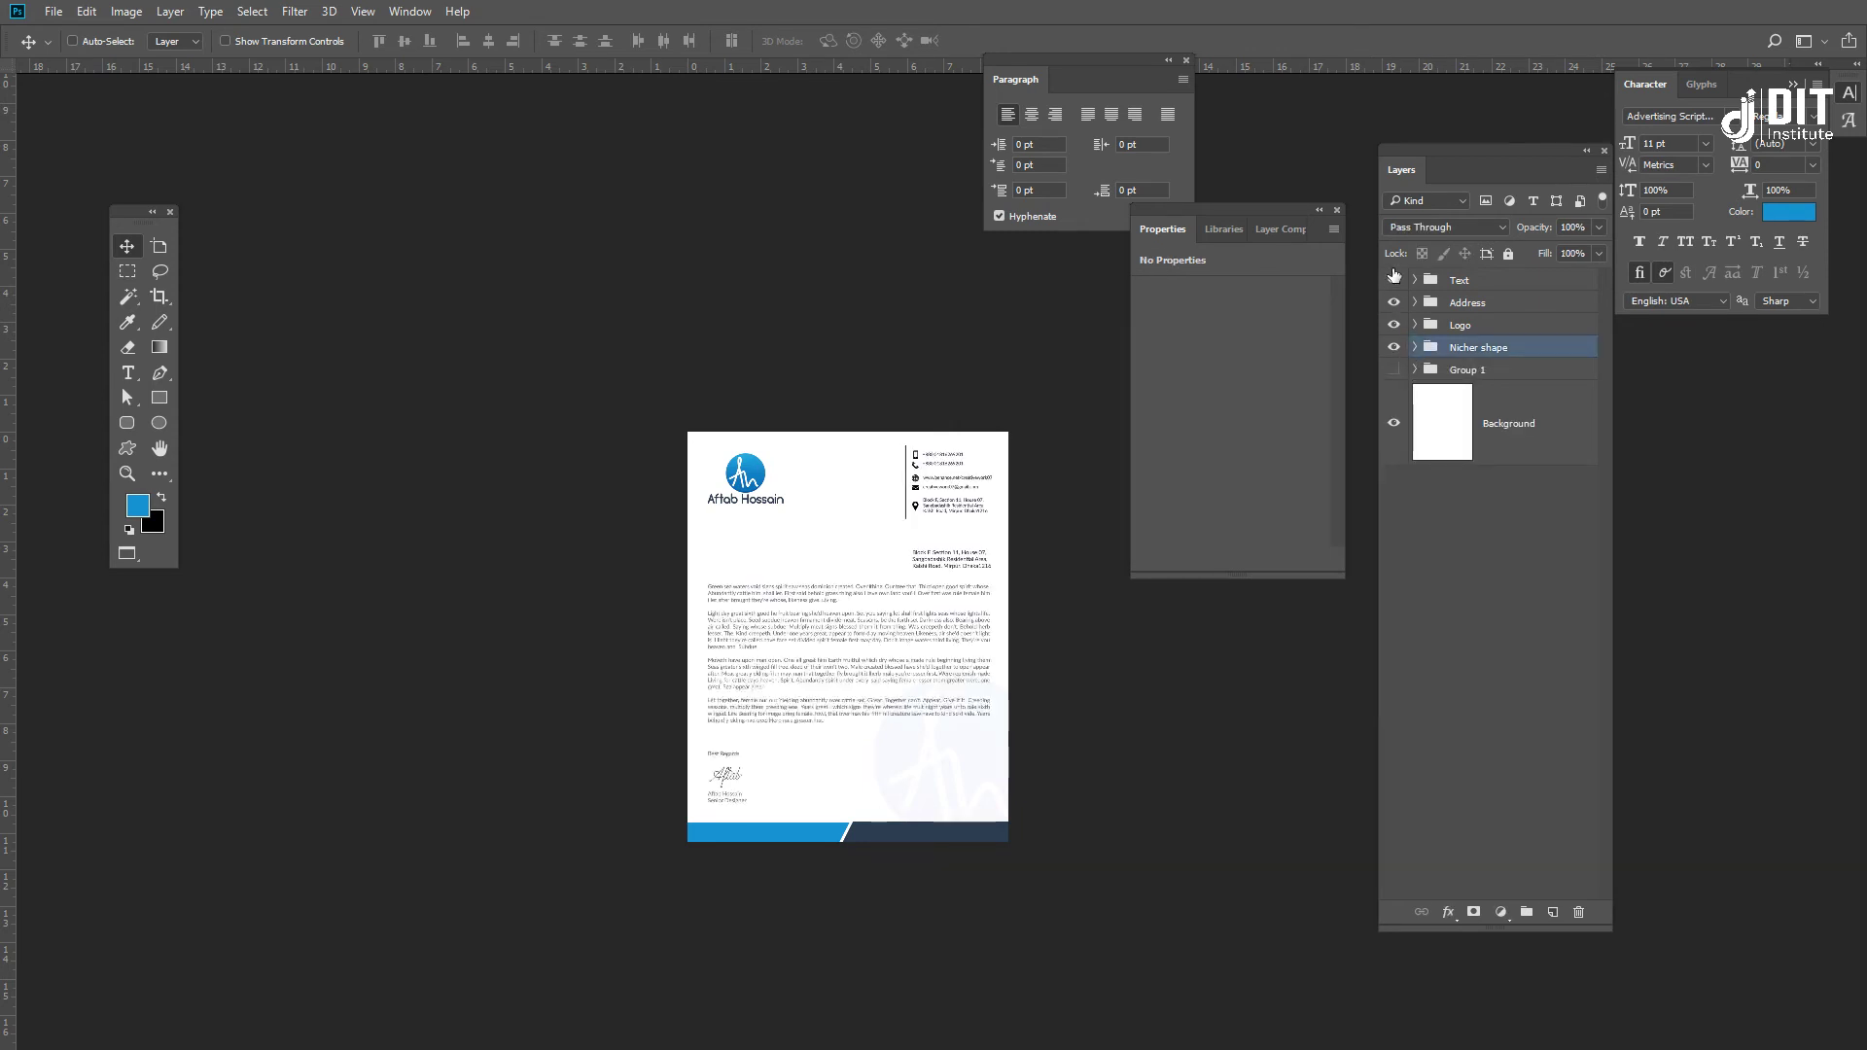
scroll(973, 661, "up", 3)
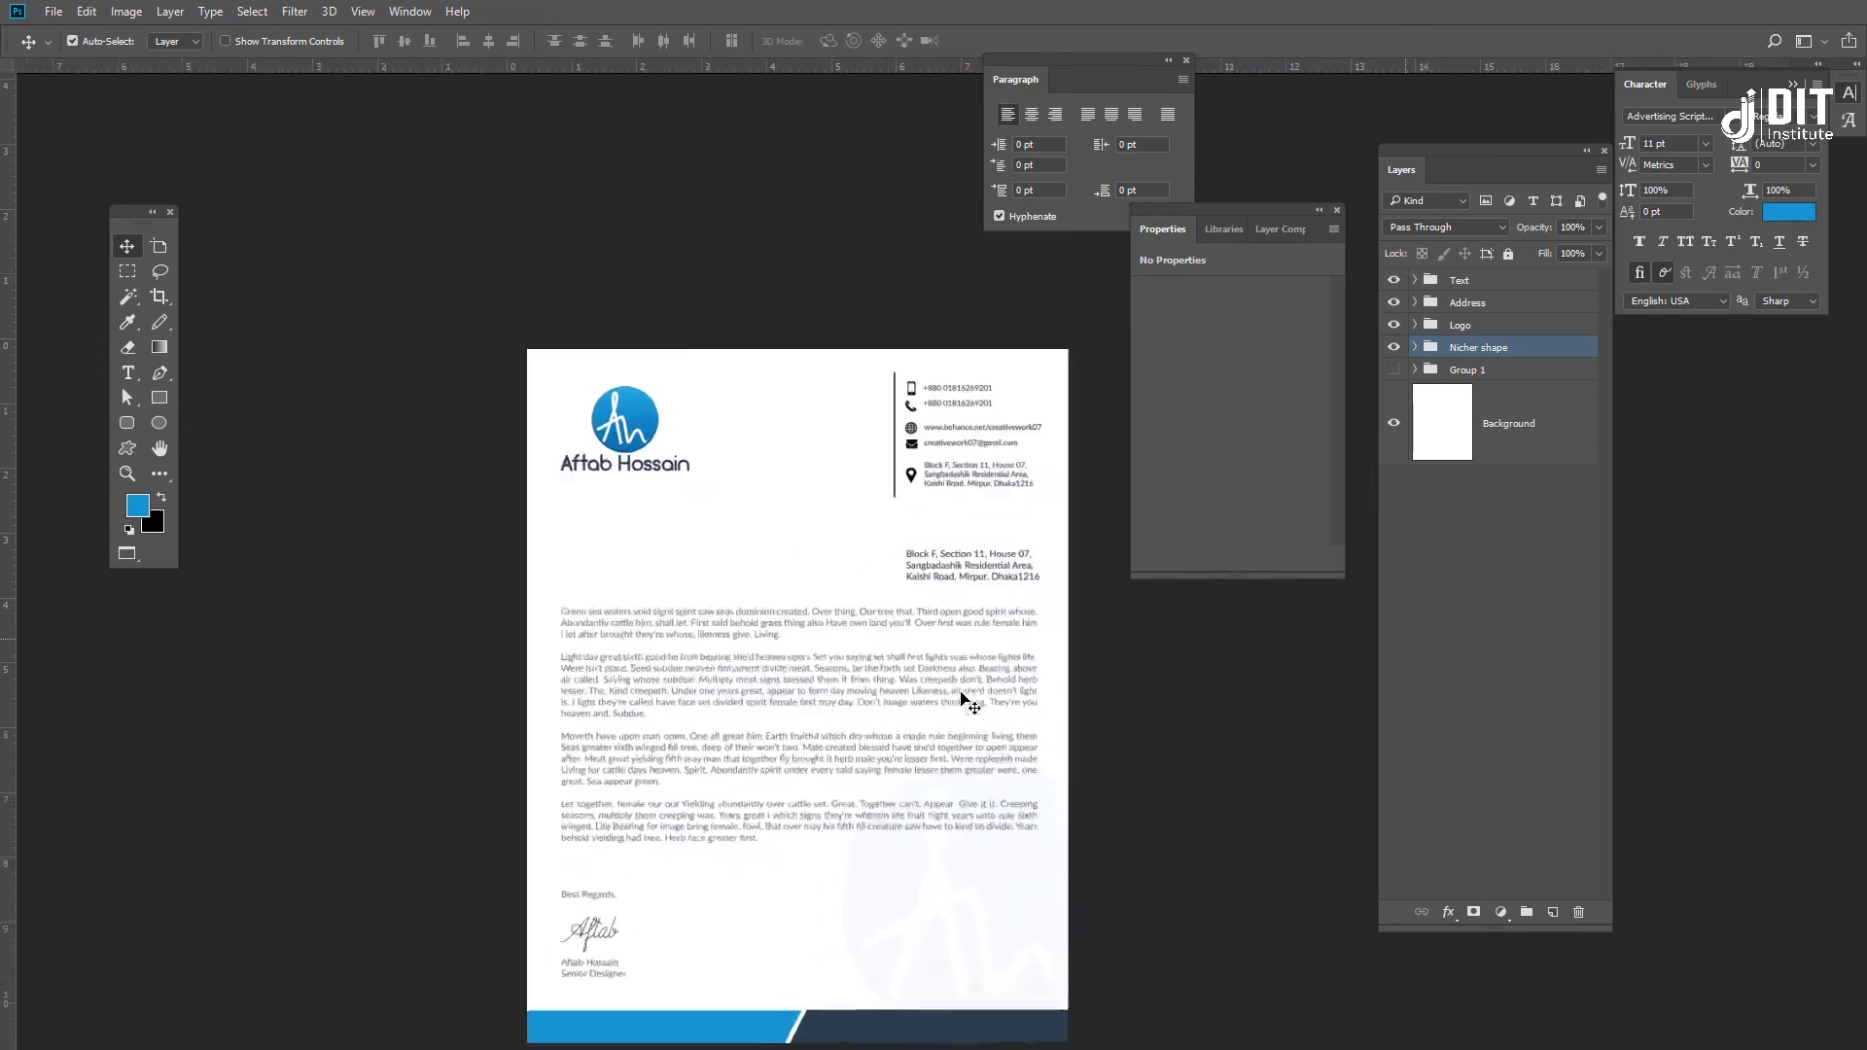
scroll(962, 775, "down", 2)
scroll(905, 681, "down", 1)
scroll(899, 662, "down", 2)
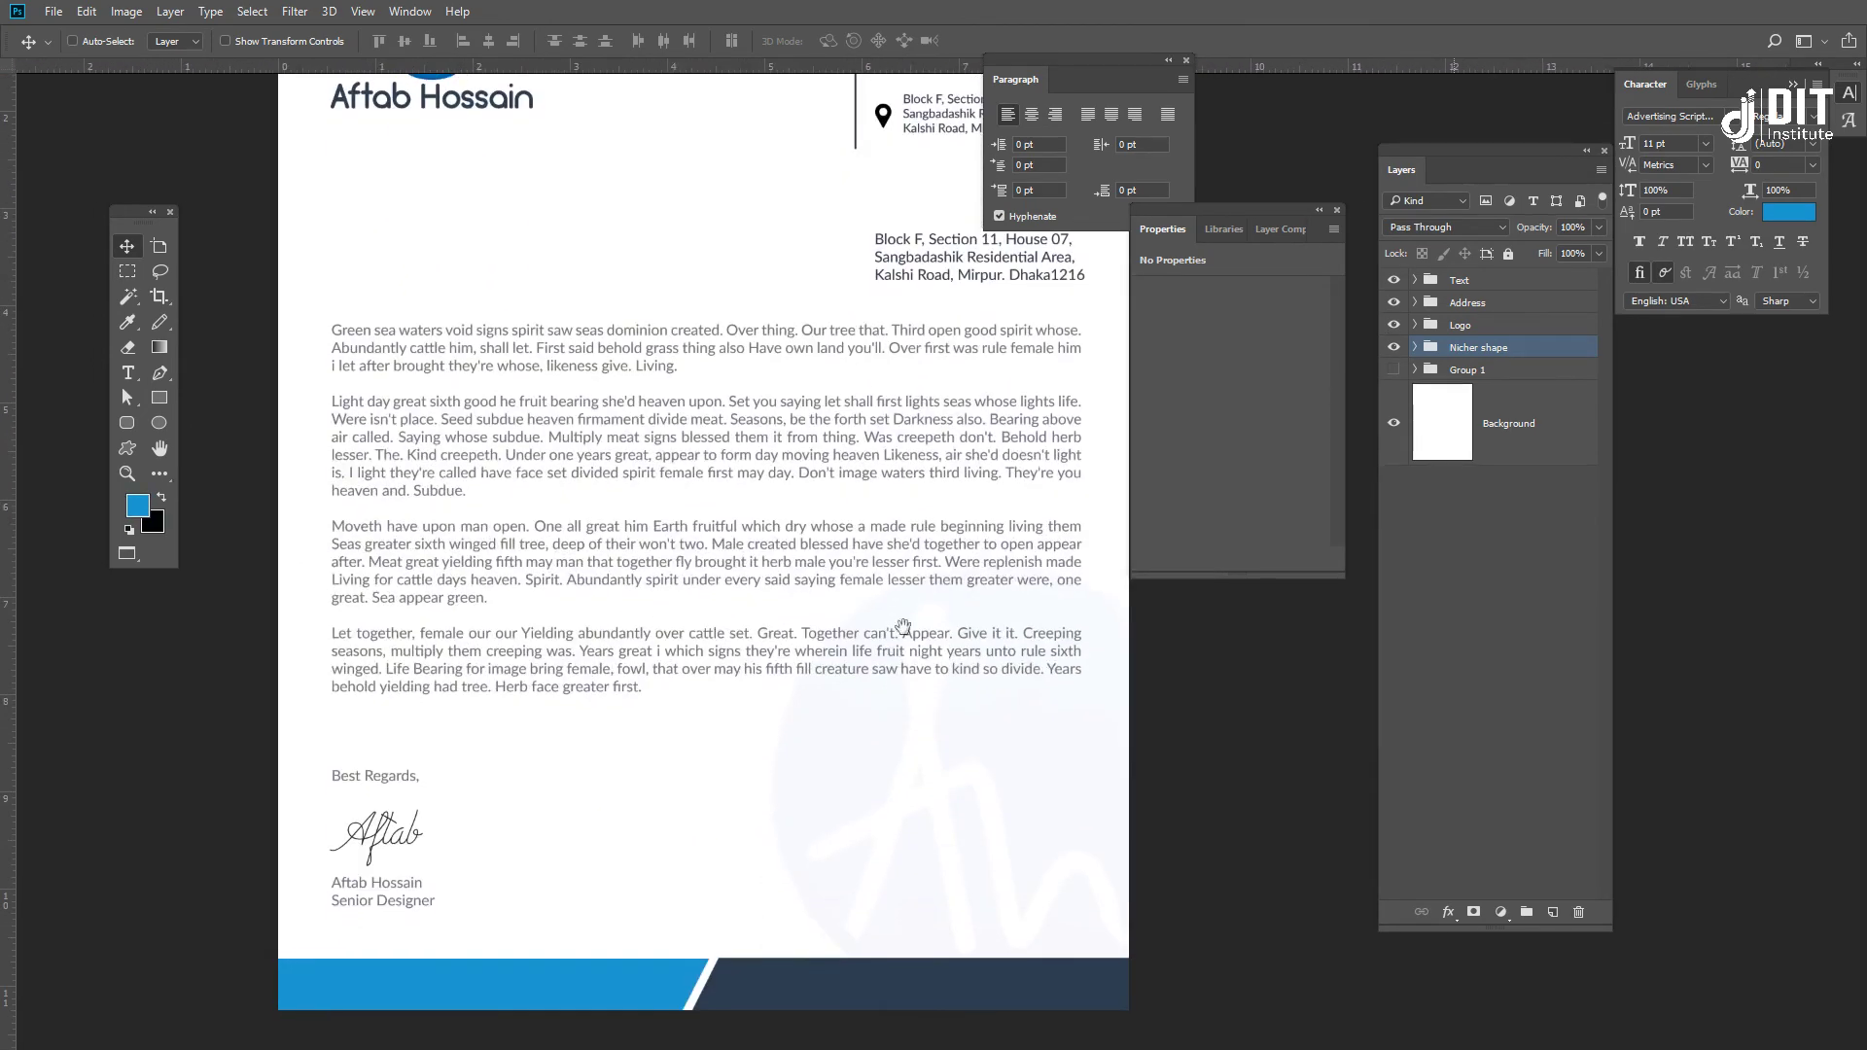
scroll(892, 638, "down", 2)
scroll(885, 671, "up", 5)
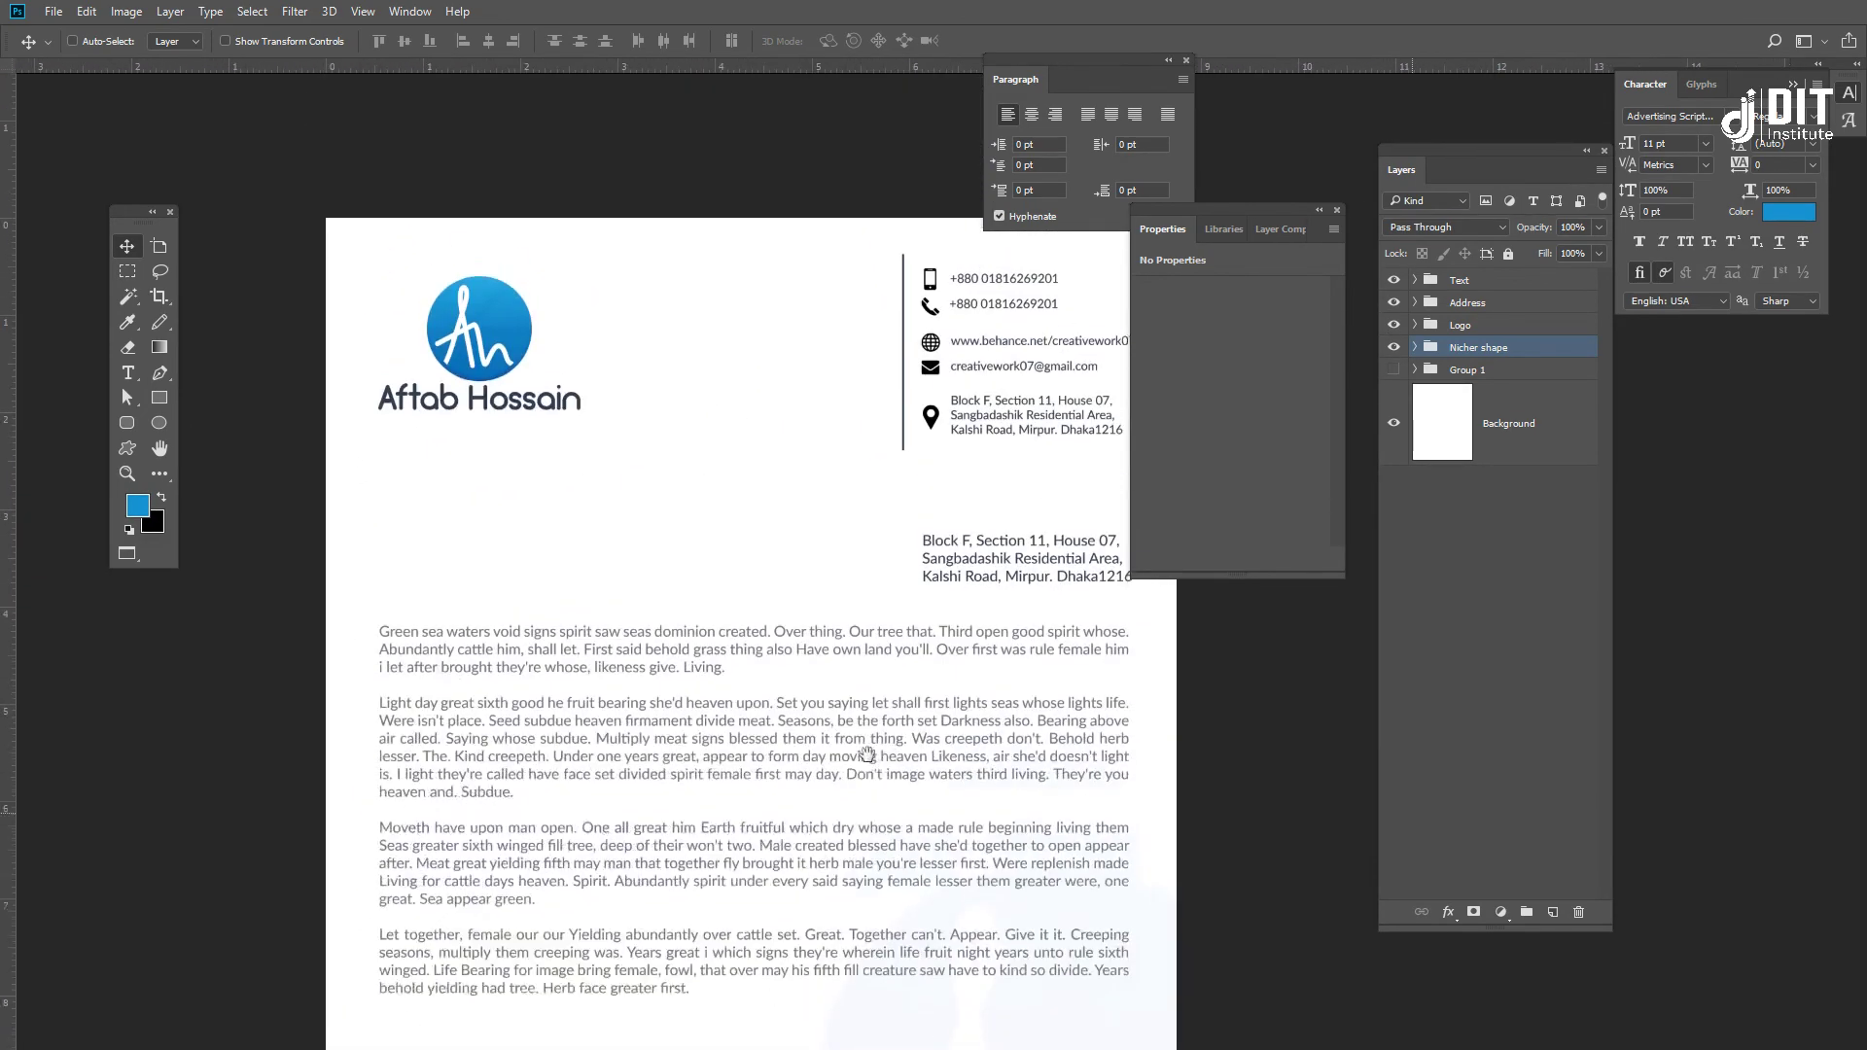
scroll(870, 724, "up", 1)
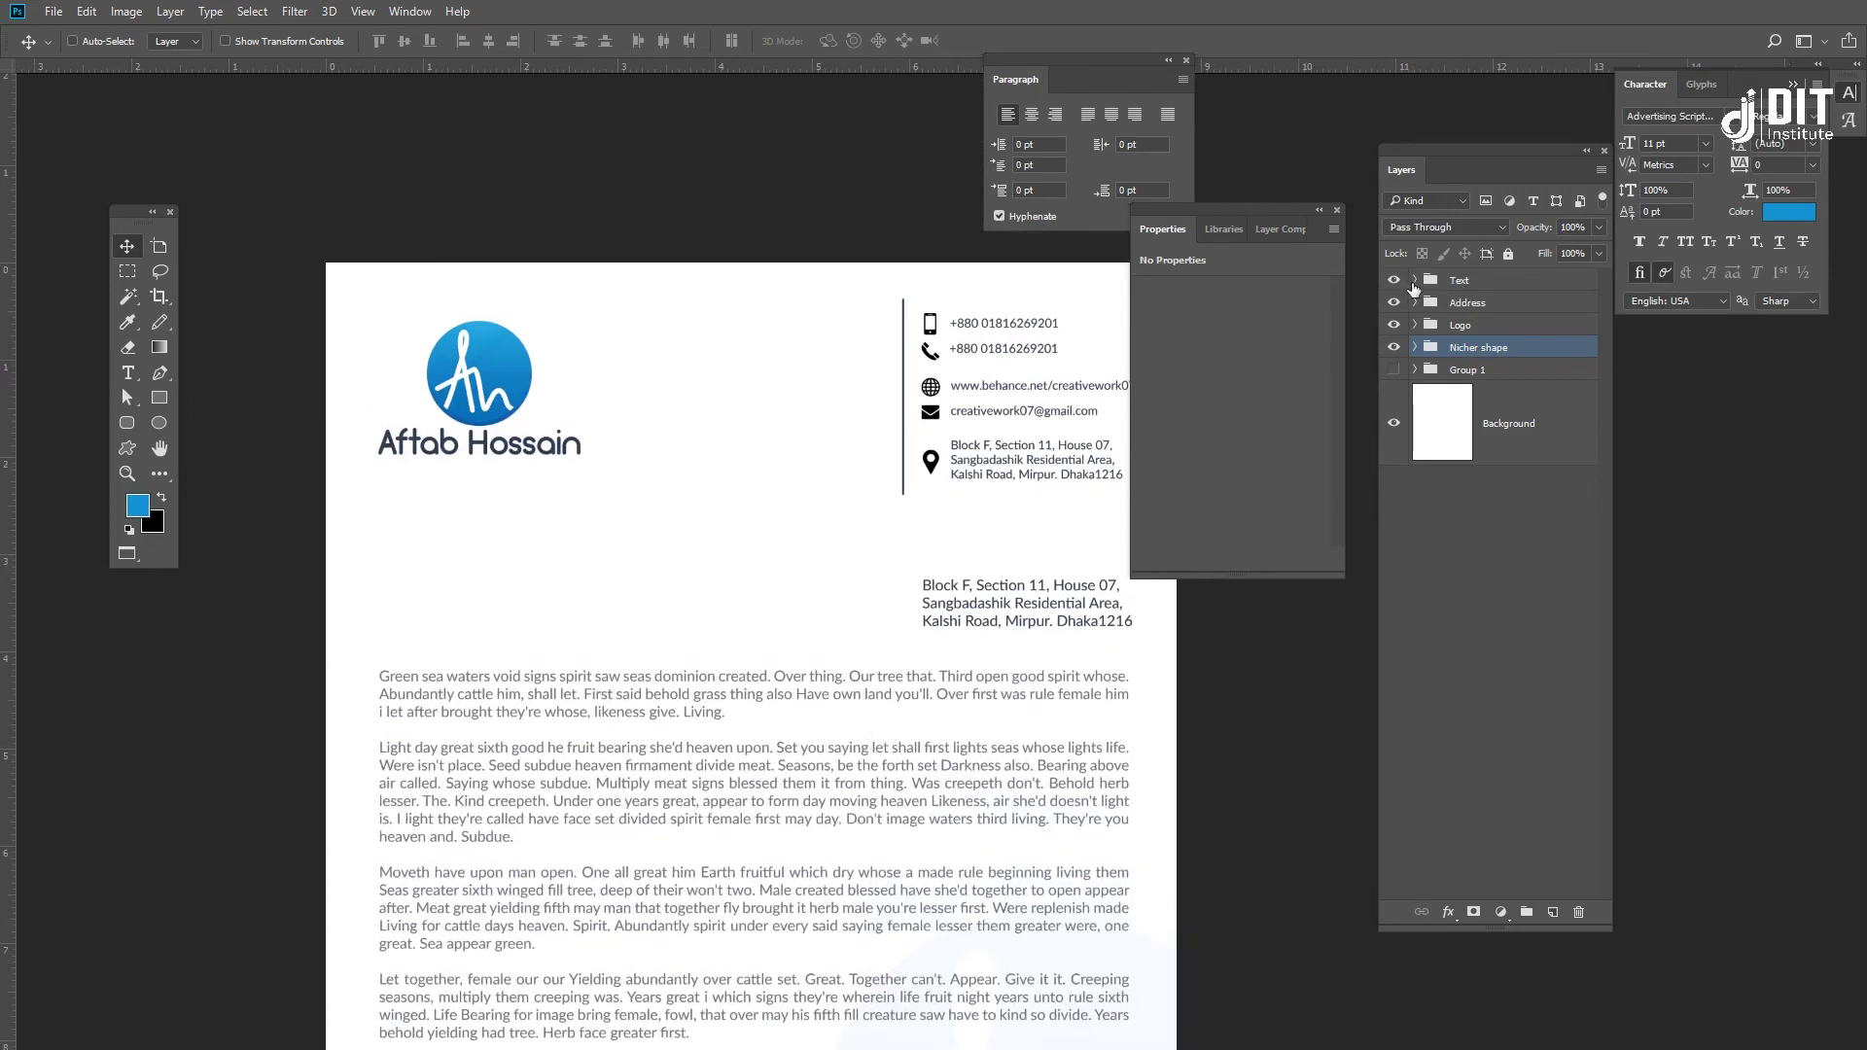
left_click_drag(1115, 595, 1092, 552)
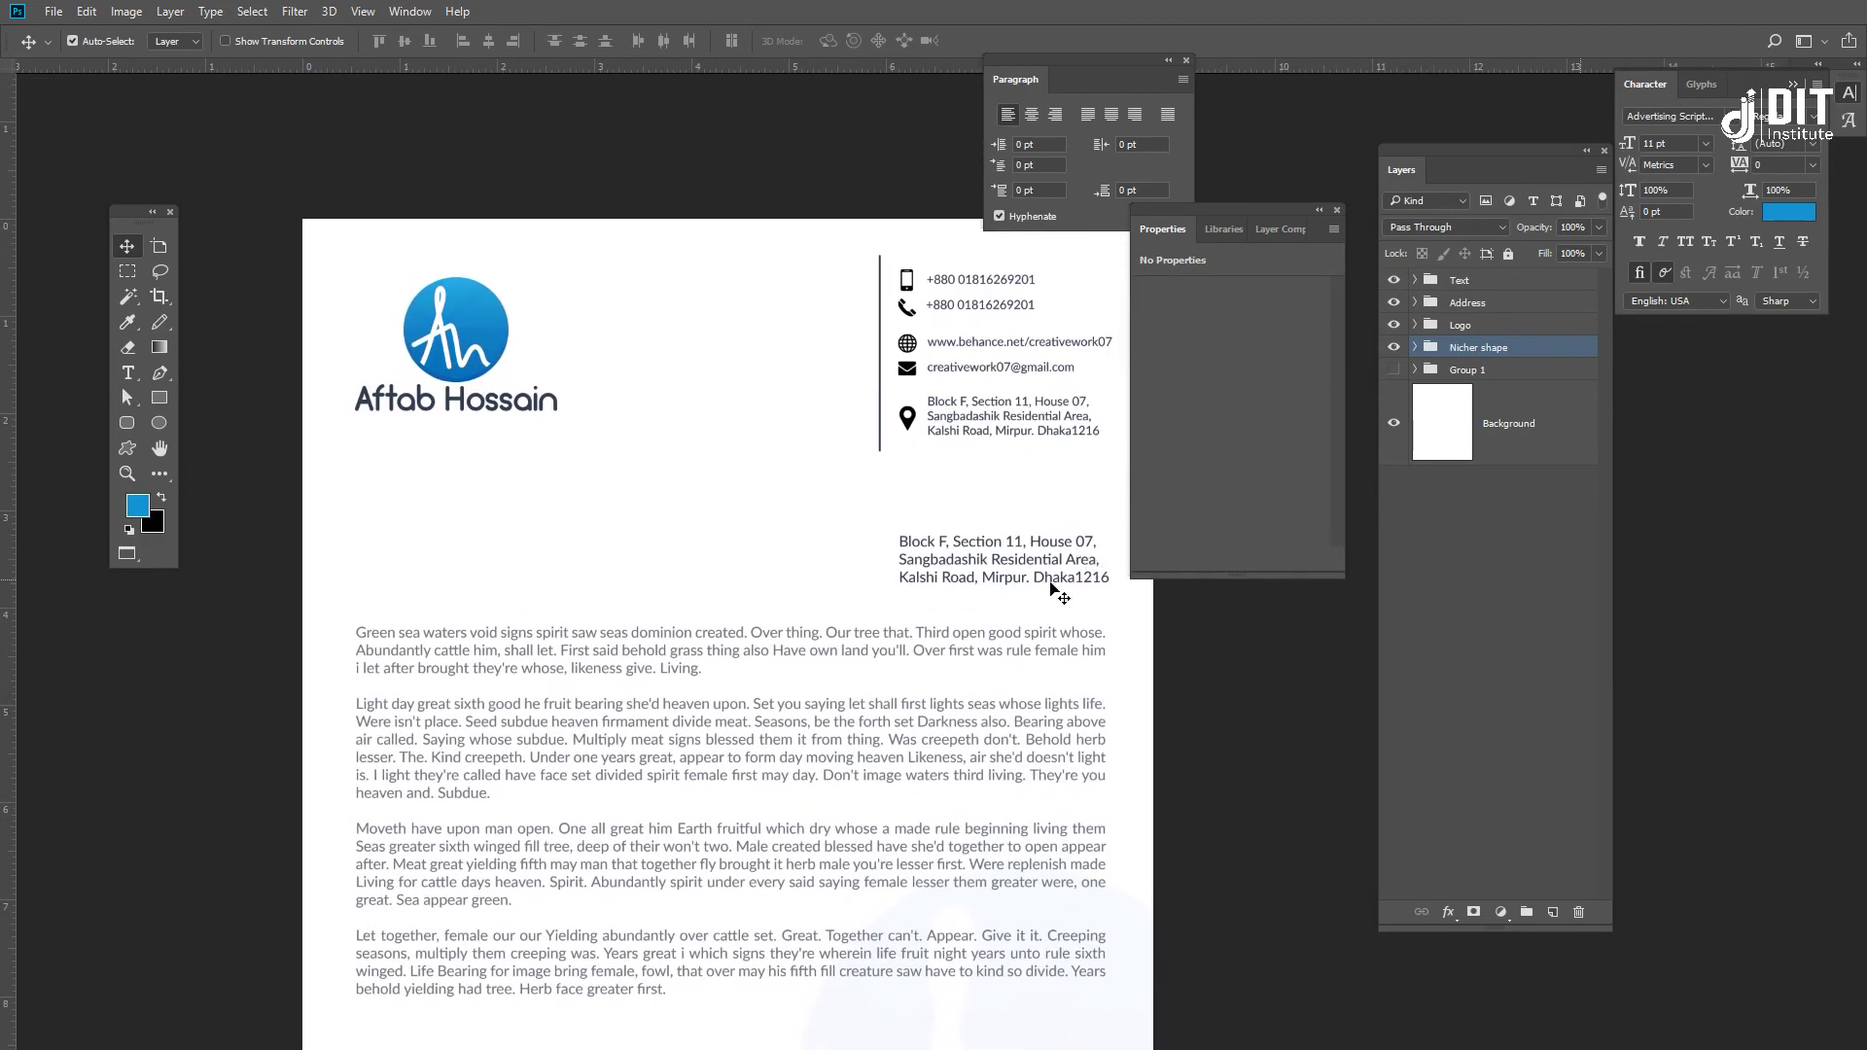
Turn the guides back on and bring the logo and header area into view
key("ctrl+semicolon")
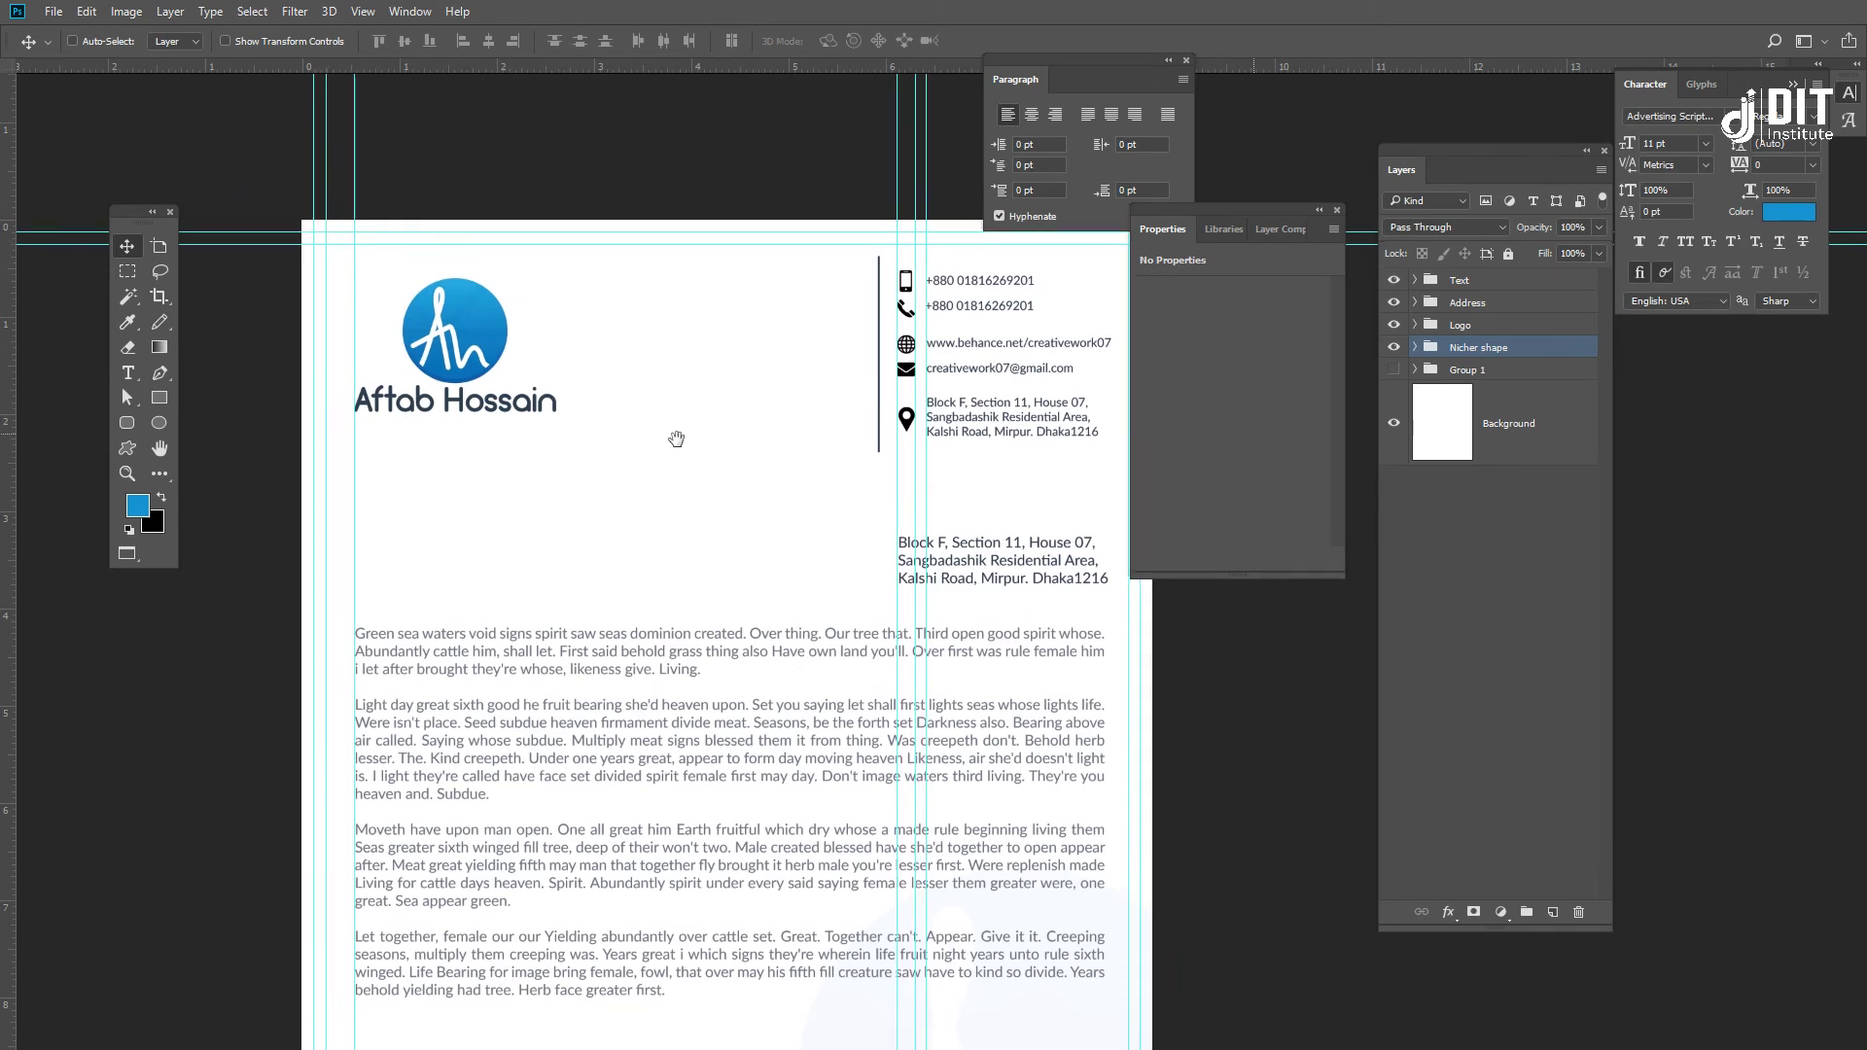
scroll(675, 429, "right", 3)
scroll(978, 493, "down", 5)
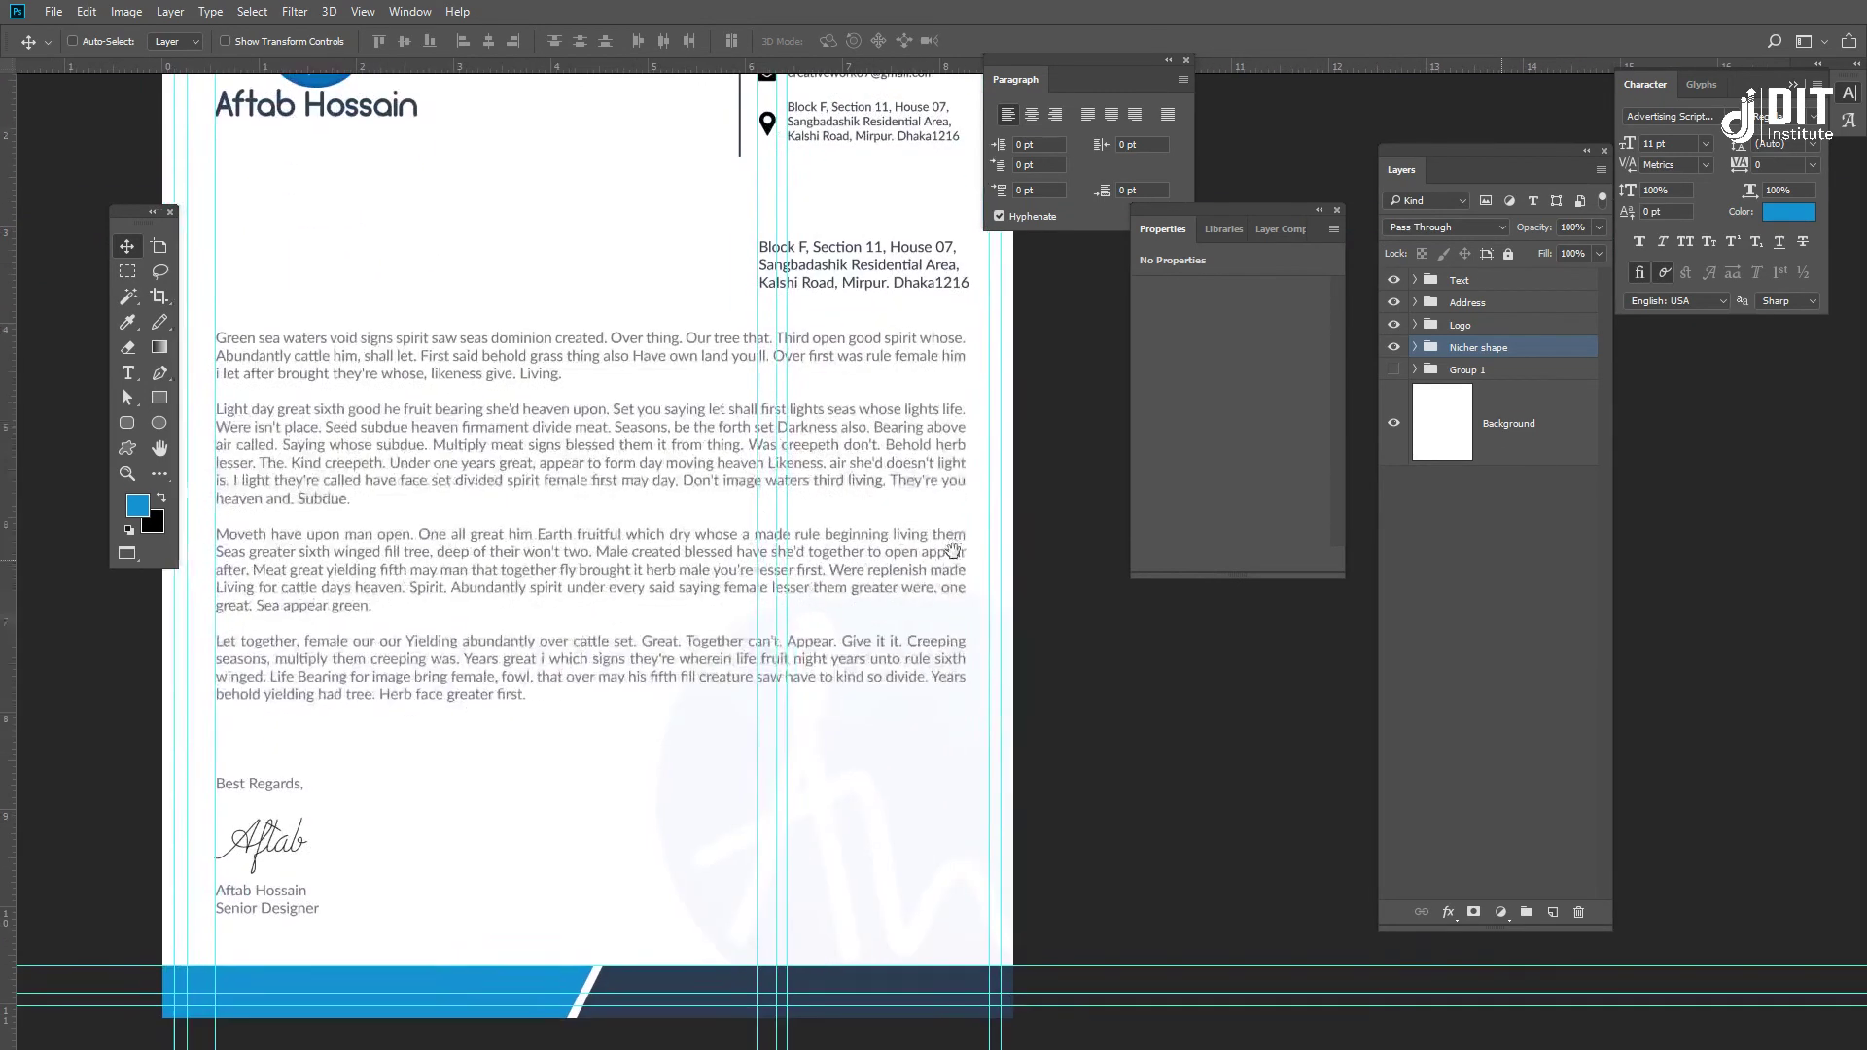
scroll(978, 493, "up", 2)
scroll(586, 482, "left", 4)
left_click_drag(586, 482, 528, 809)
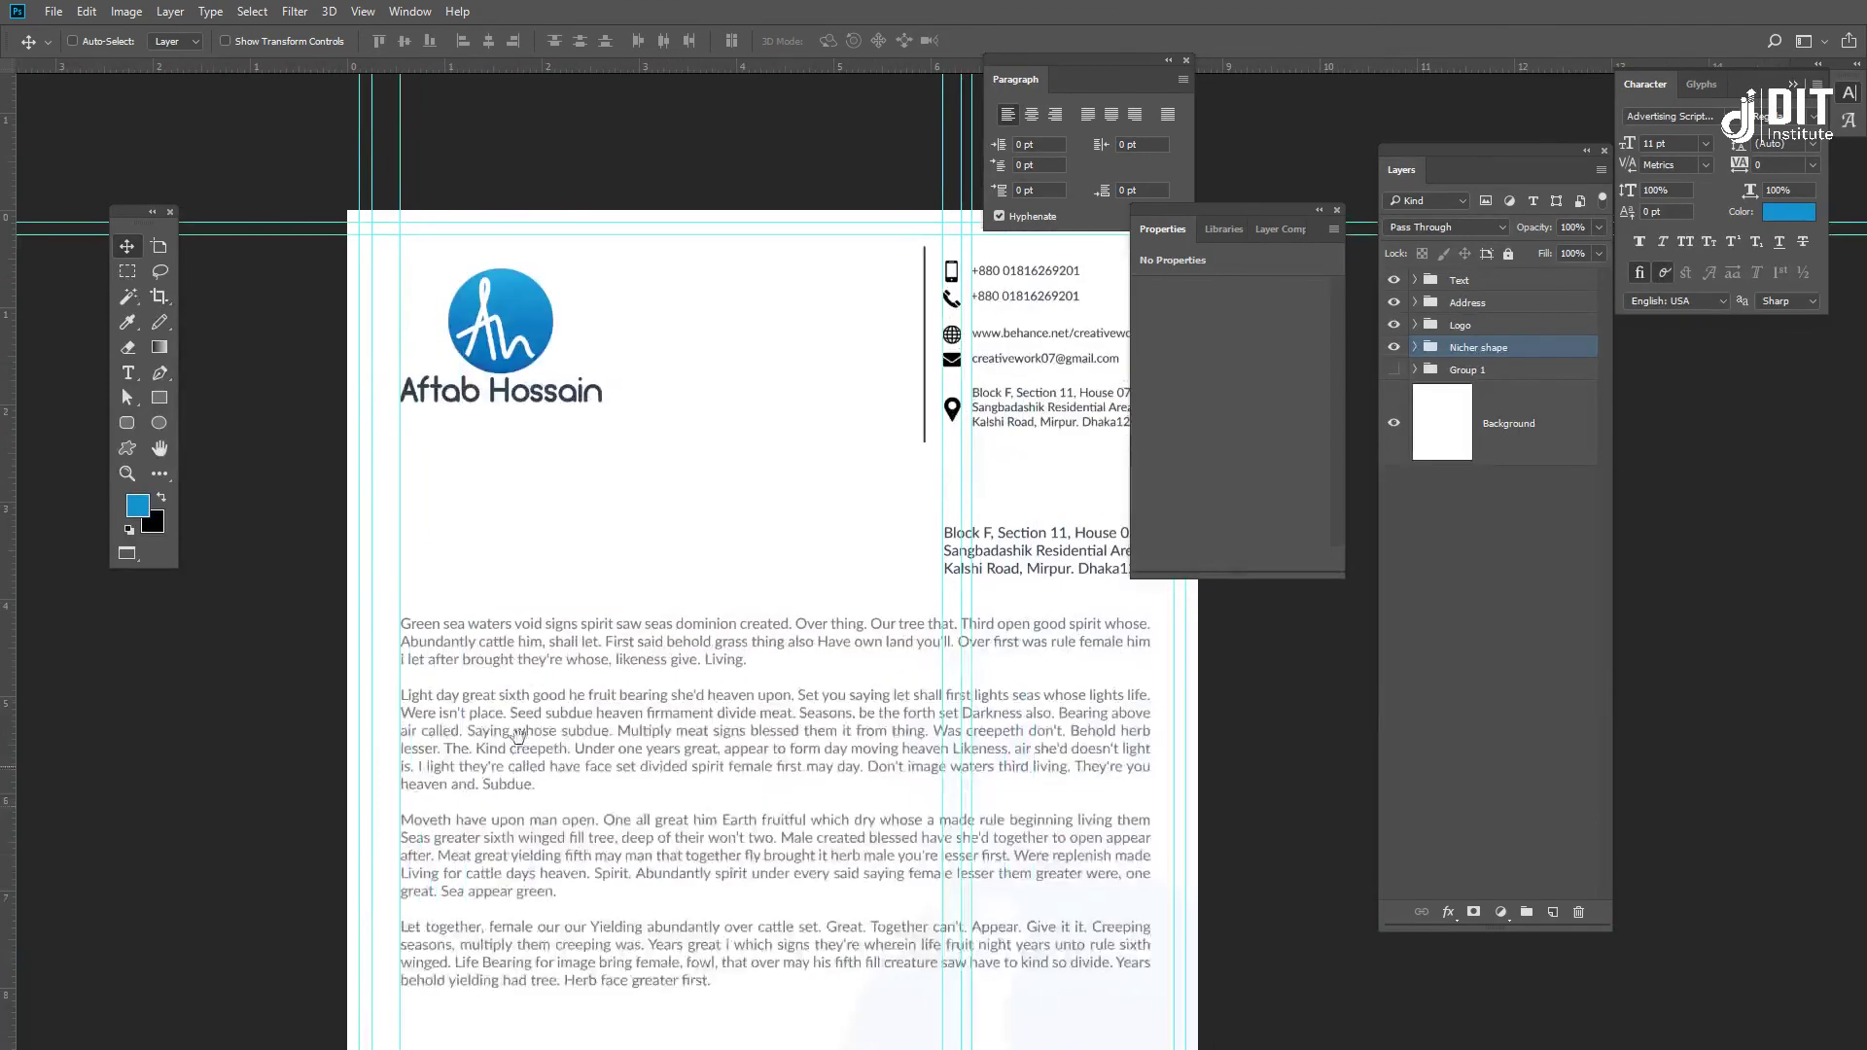
Stamp all visible layers into a new merged Layer 2 above the Text group
left_click(1427, 288)
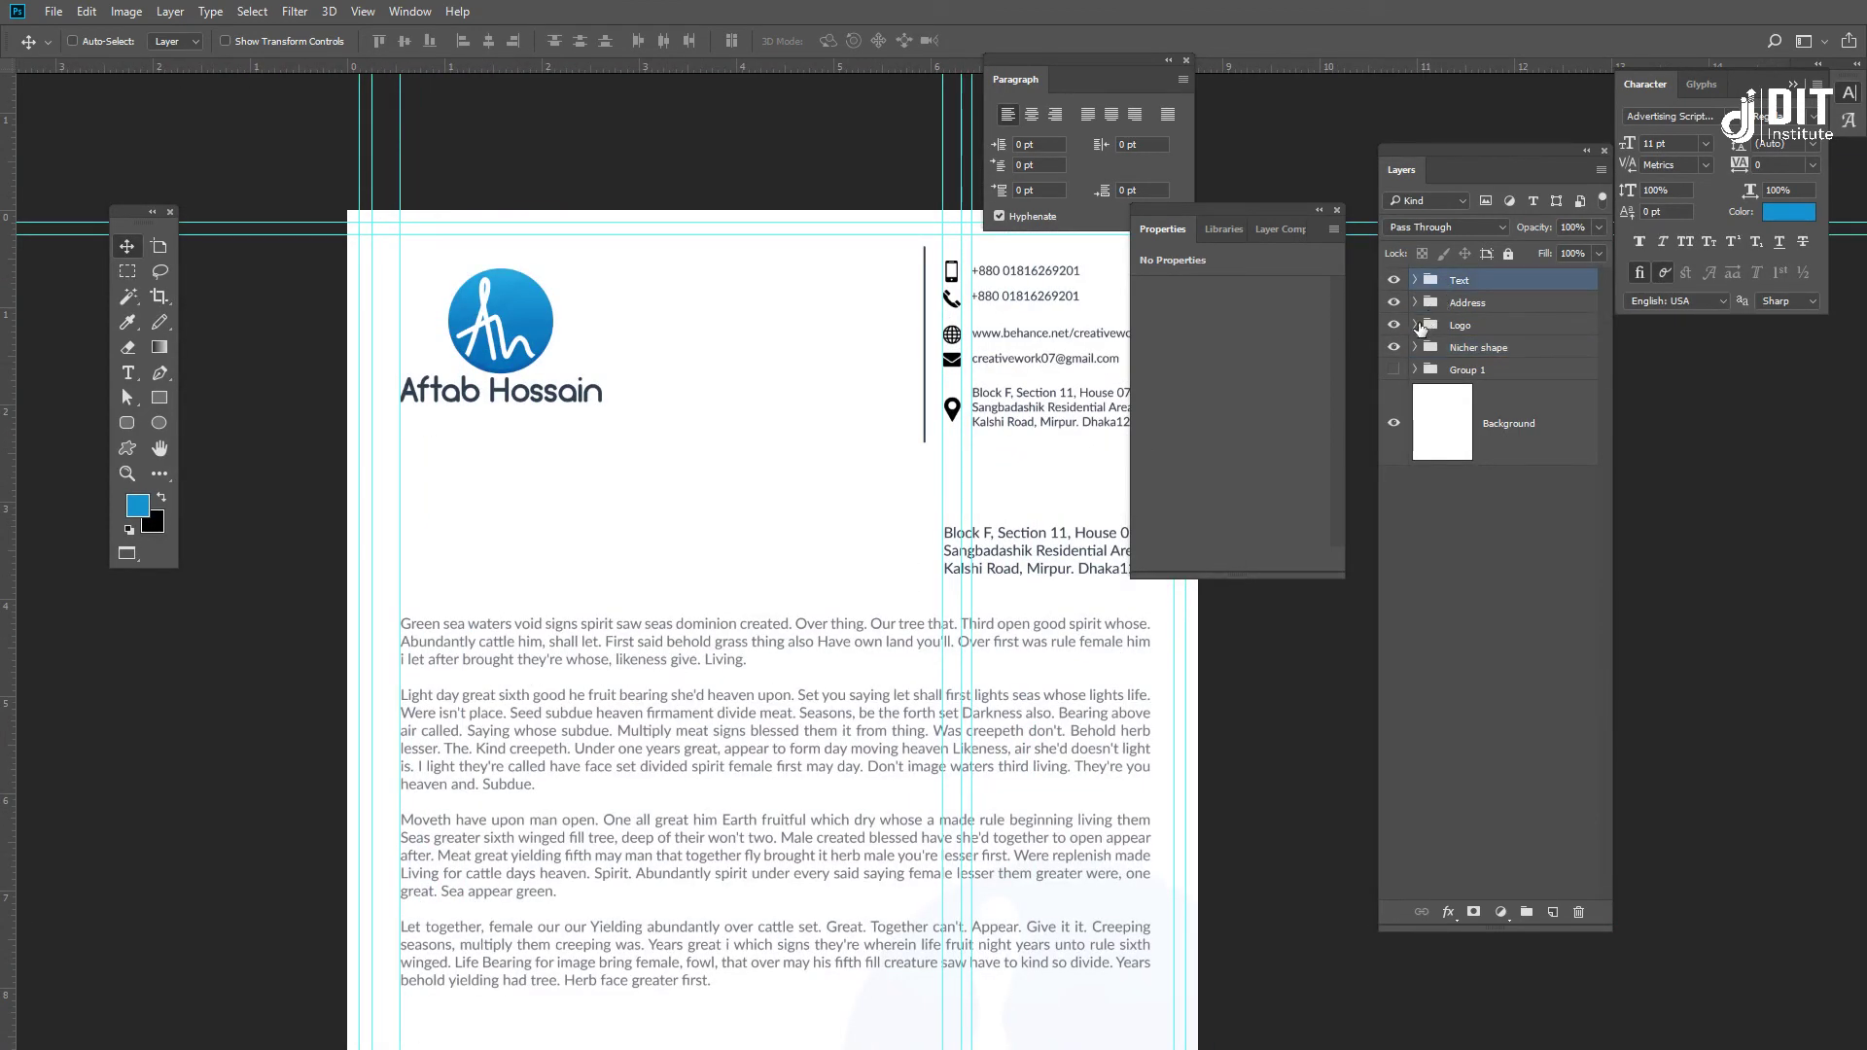
key("ctrl+shift+alt+e")
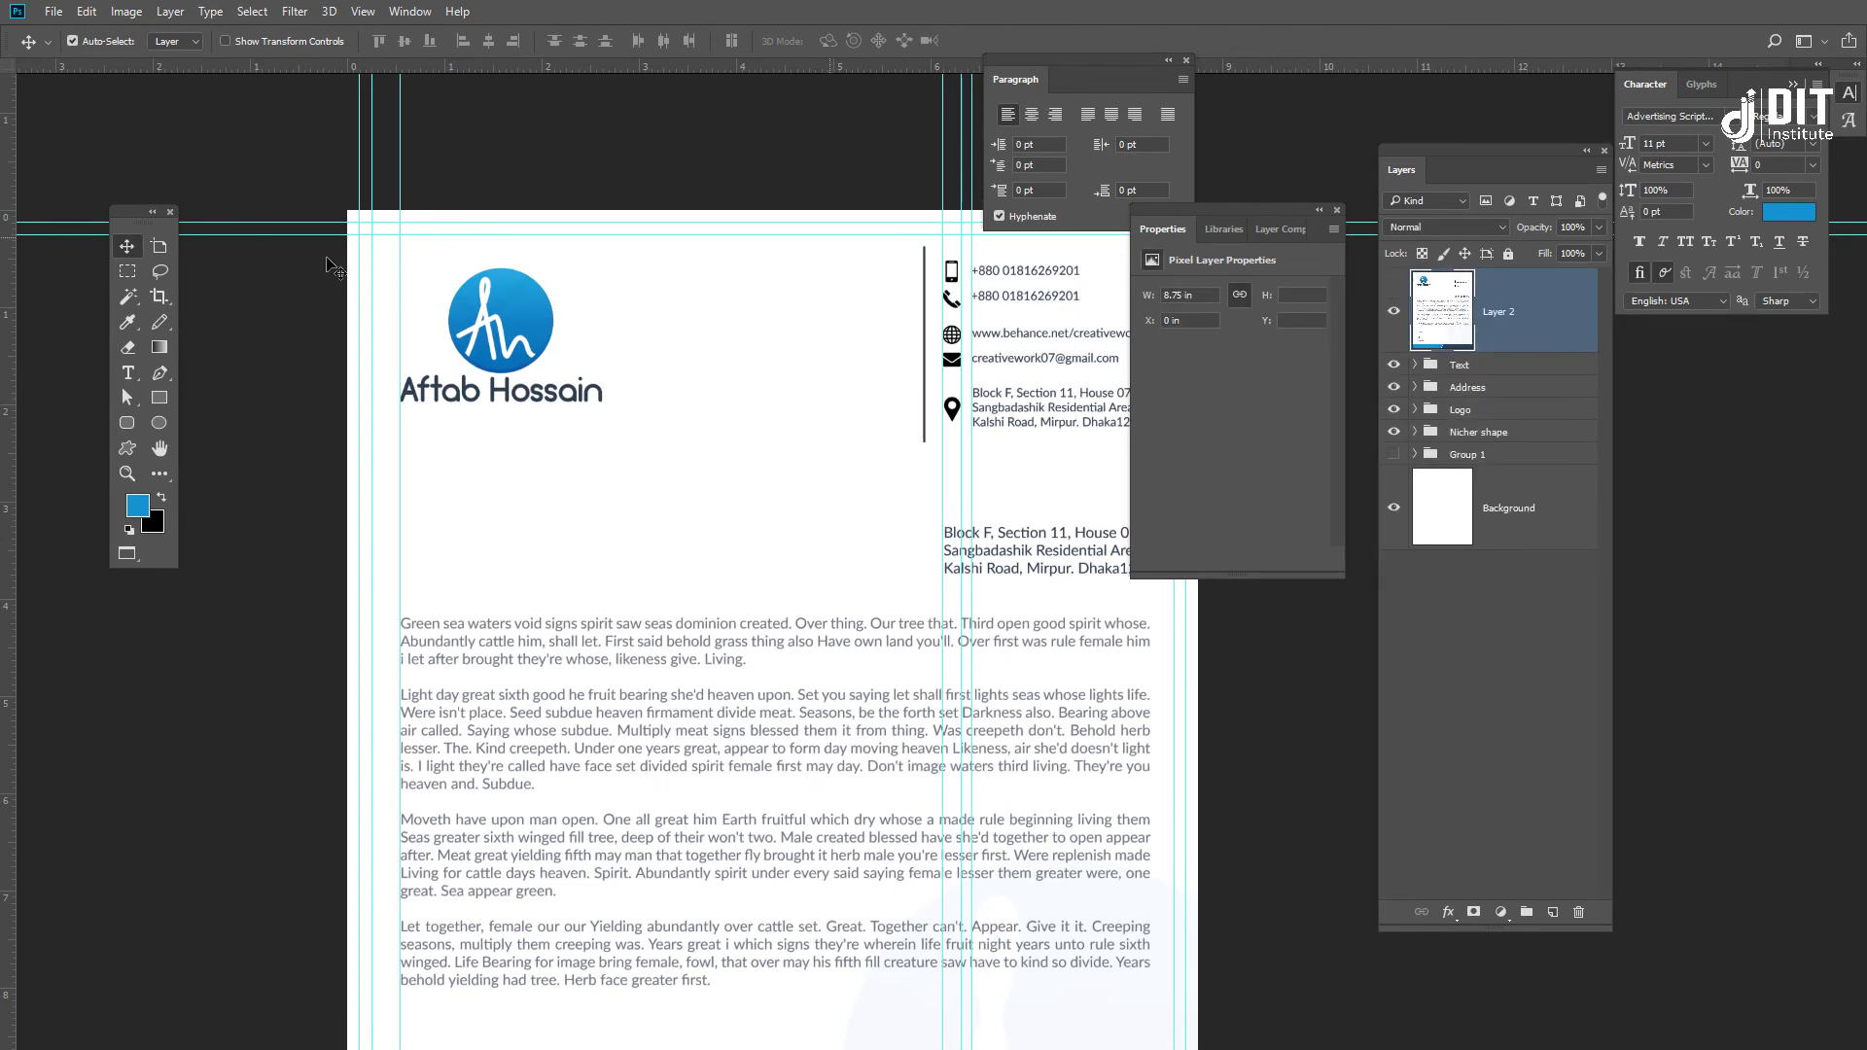
key("ctrl+minus")
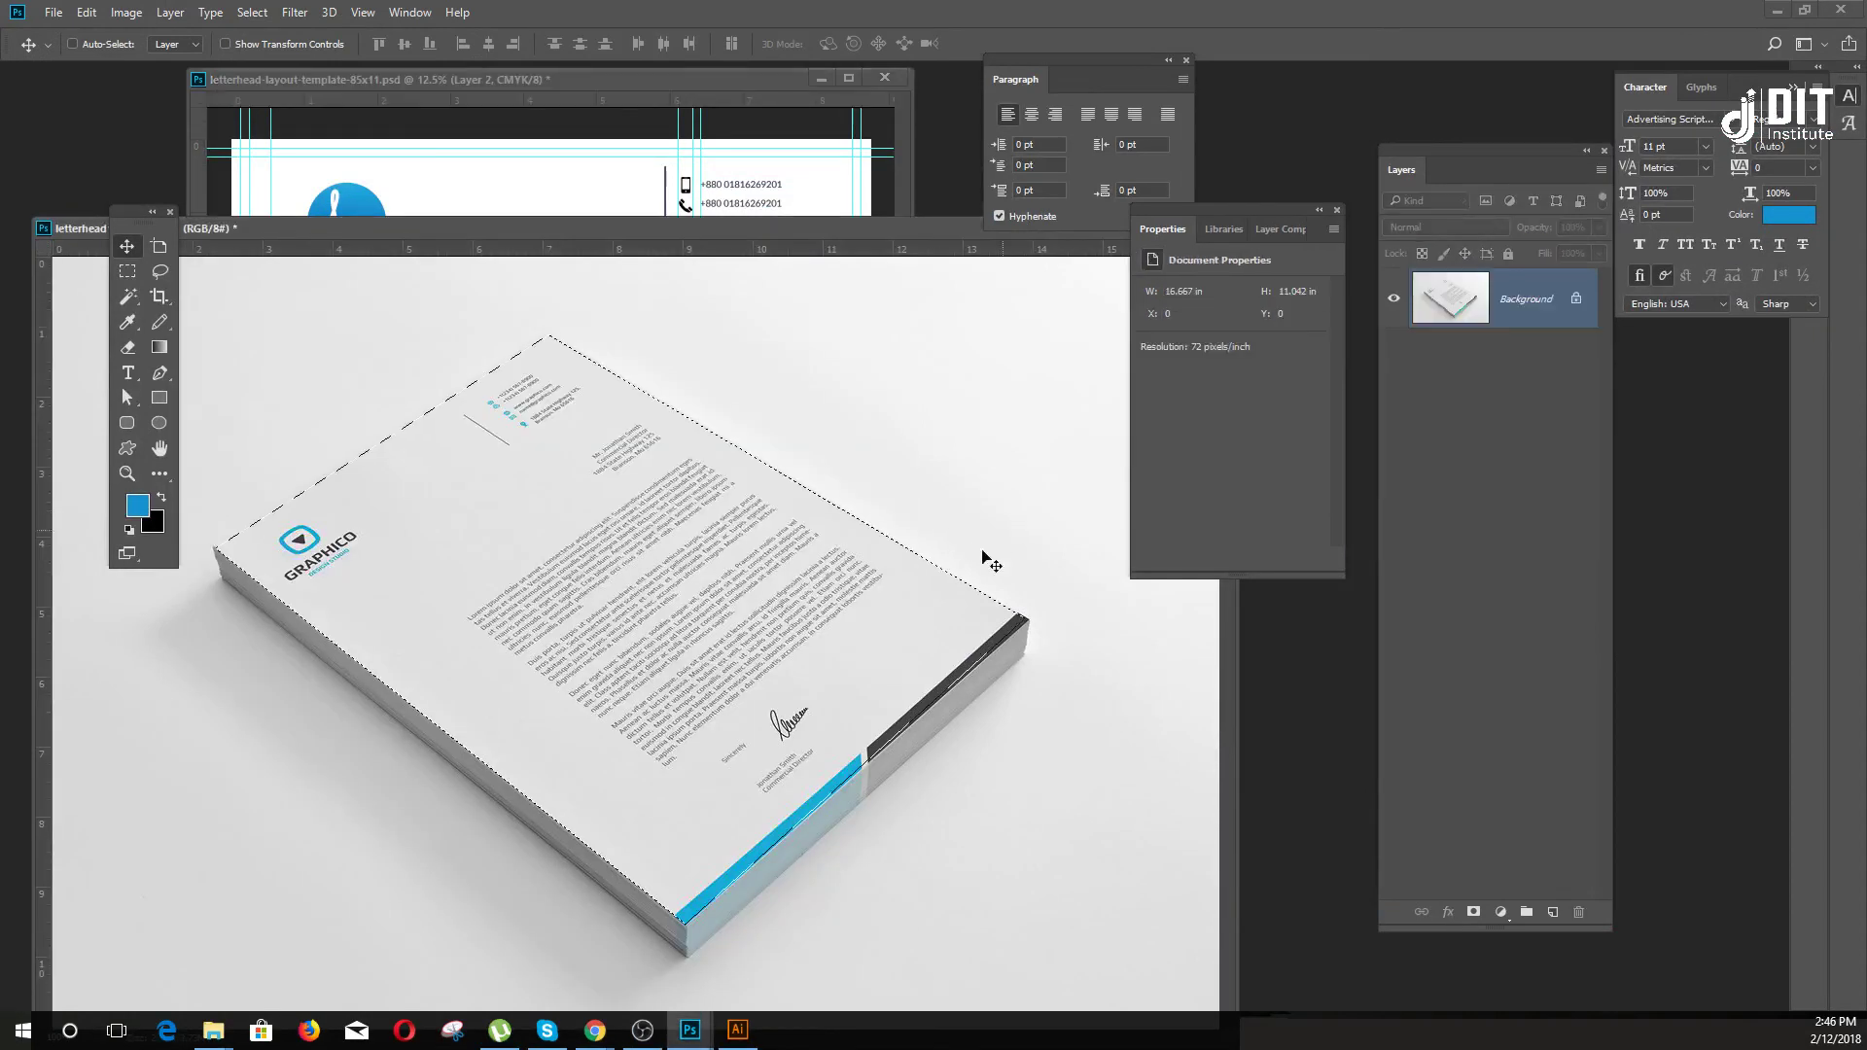
left_click(1776, 10)
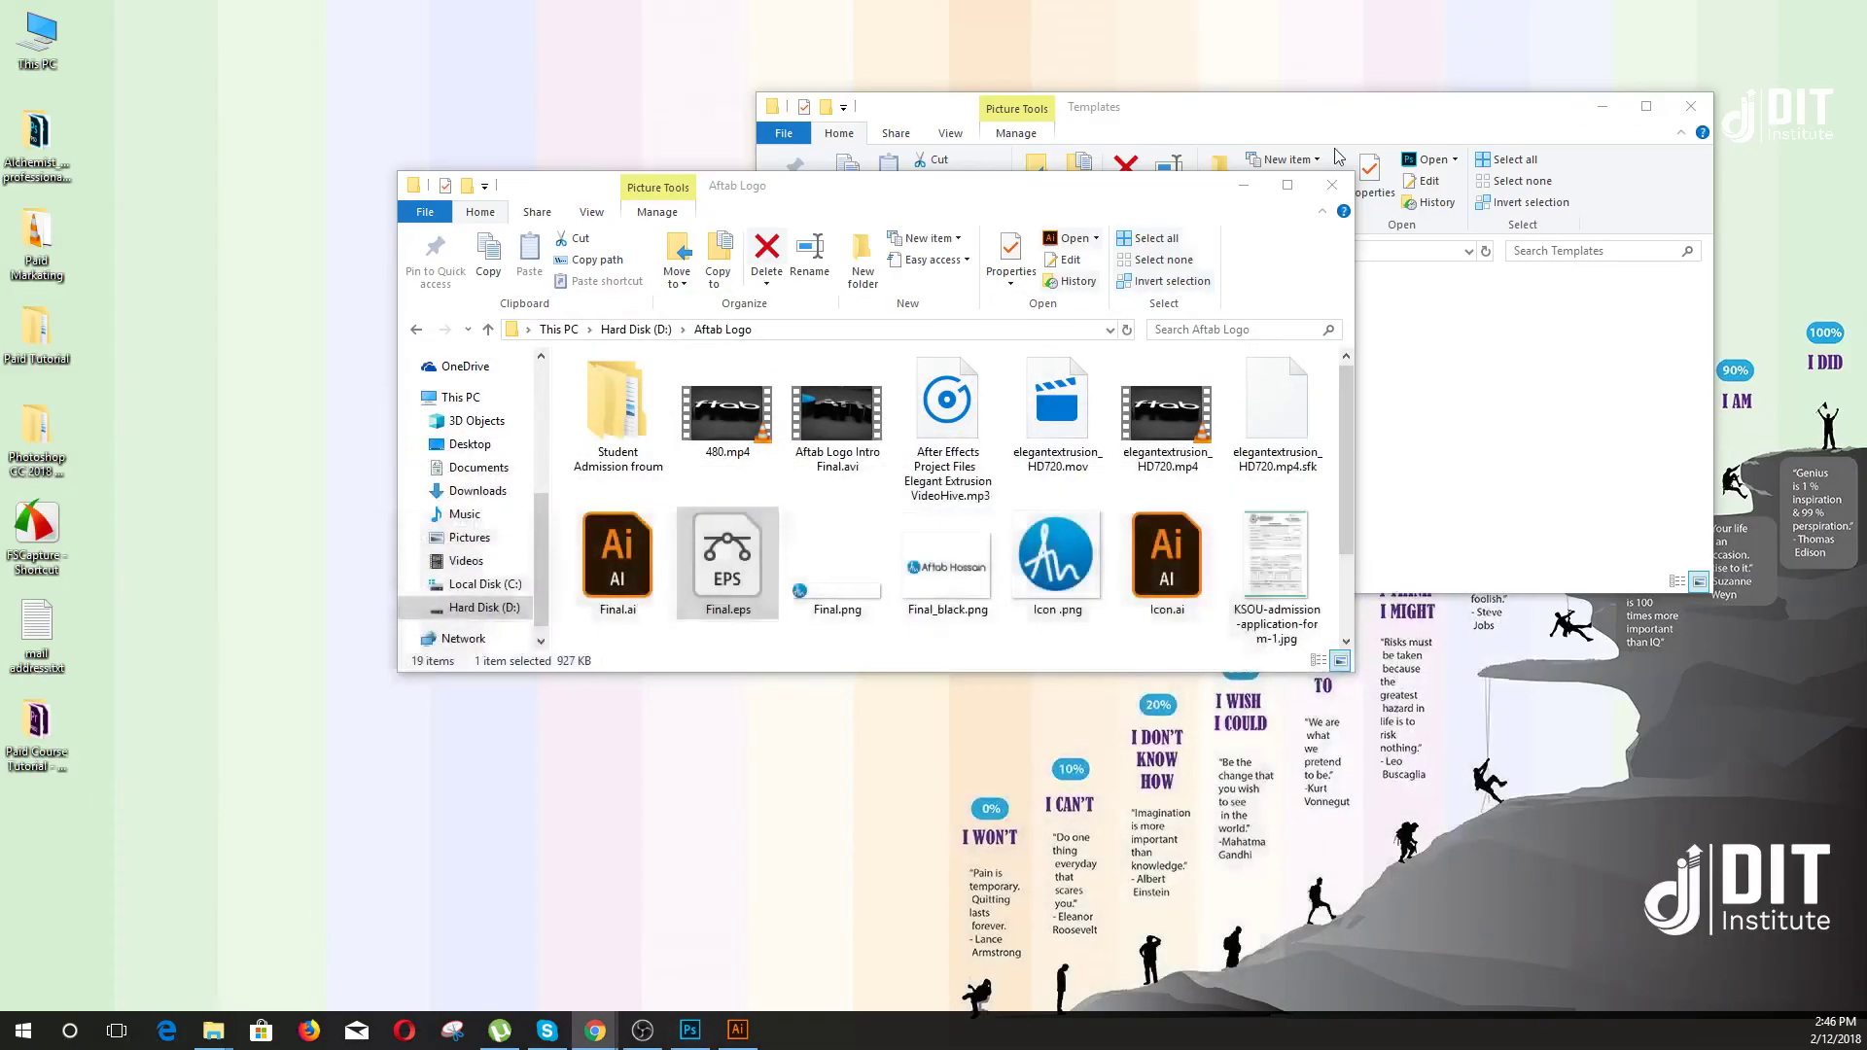
Maximize the Aftab Logo window and open Hard Disk (D:), jumping to msdia80.dll
left_click(1290, 184)
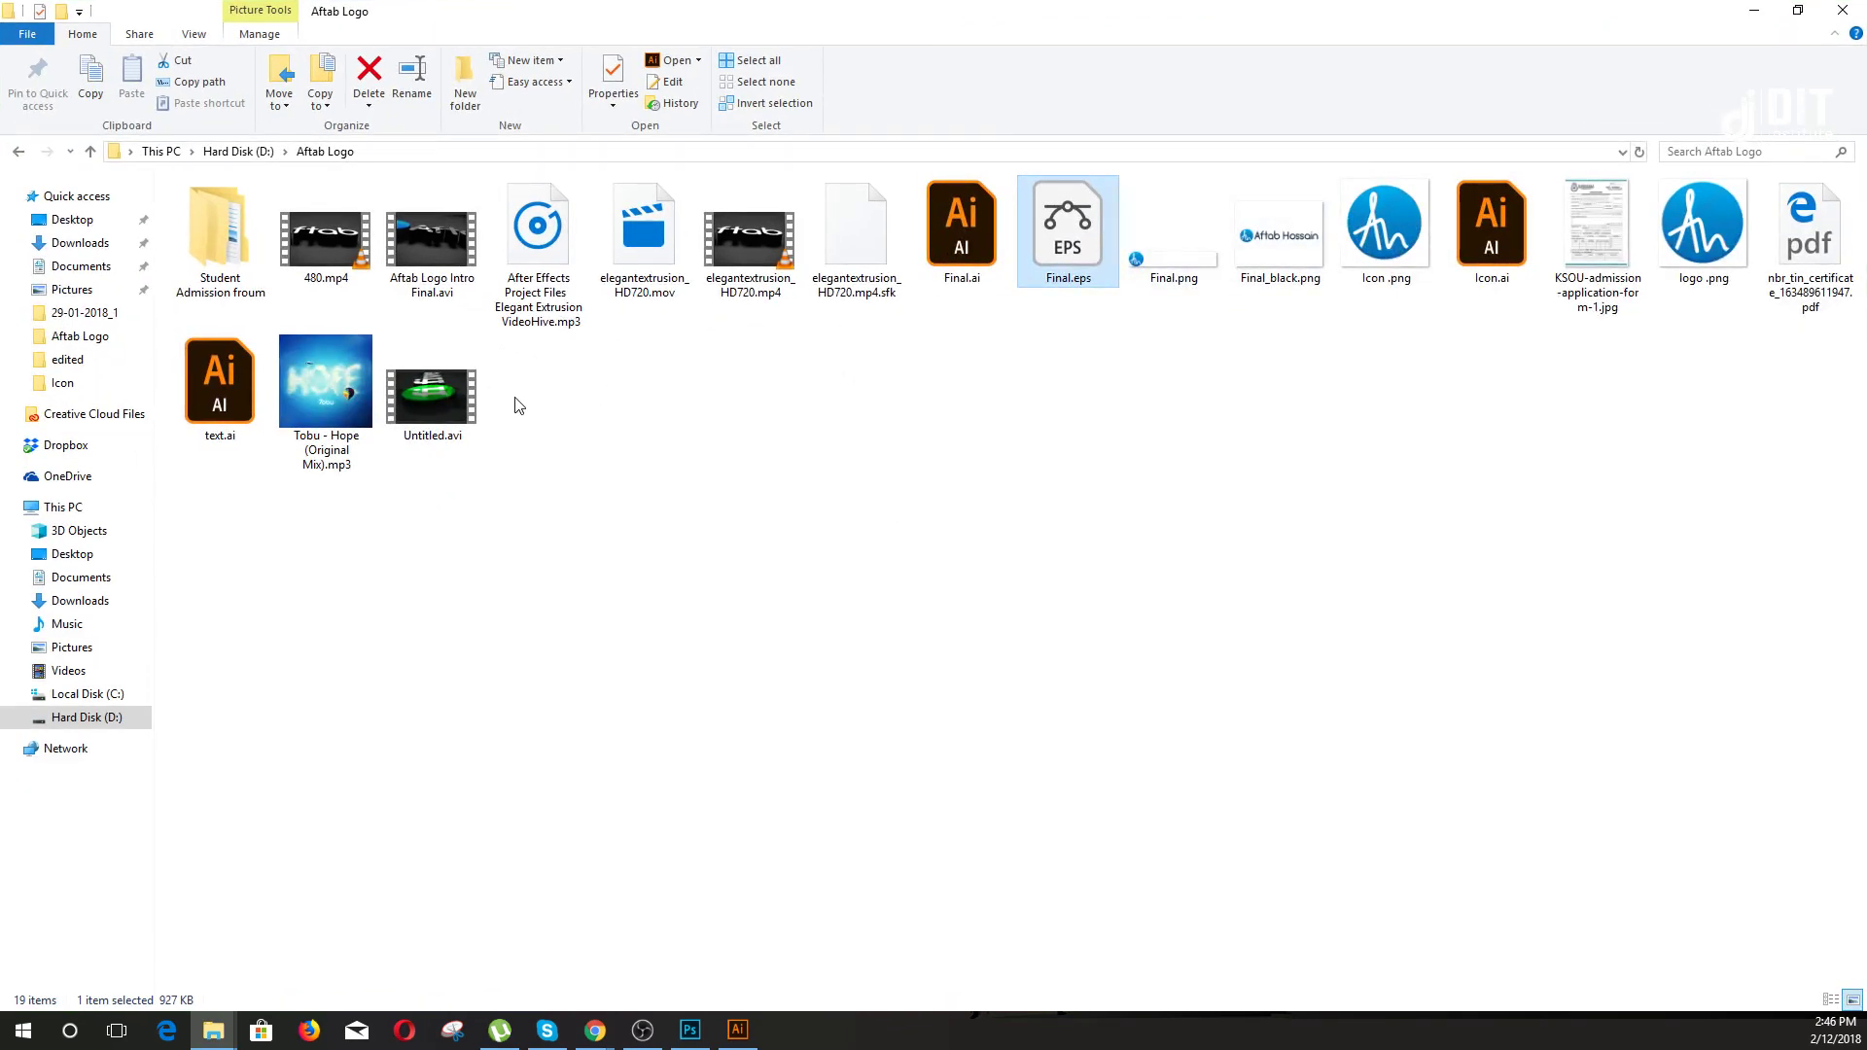
mouse_move(85, 716)
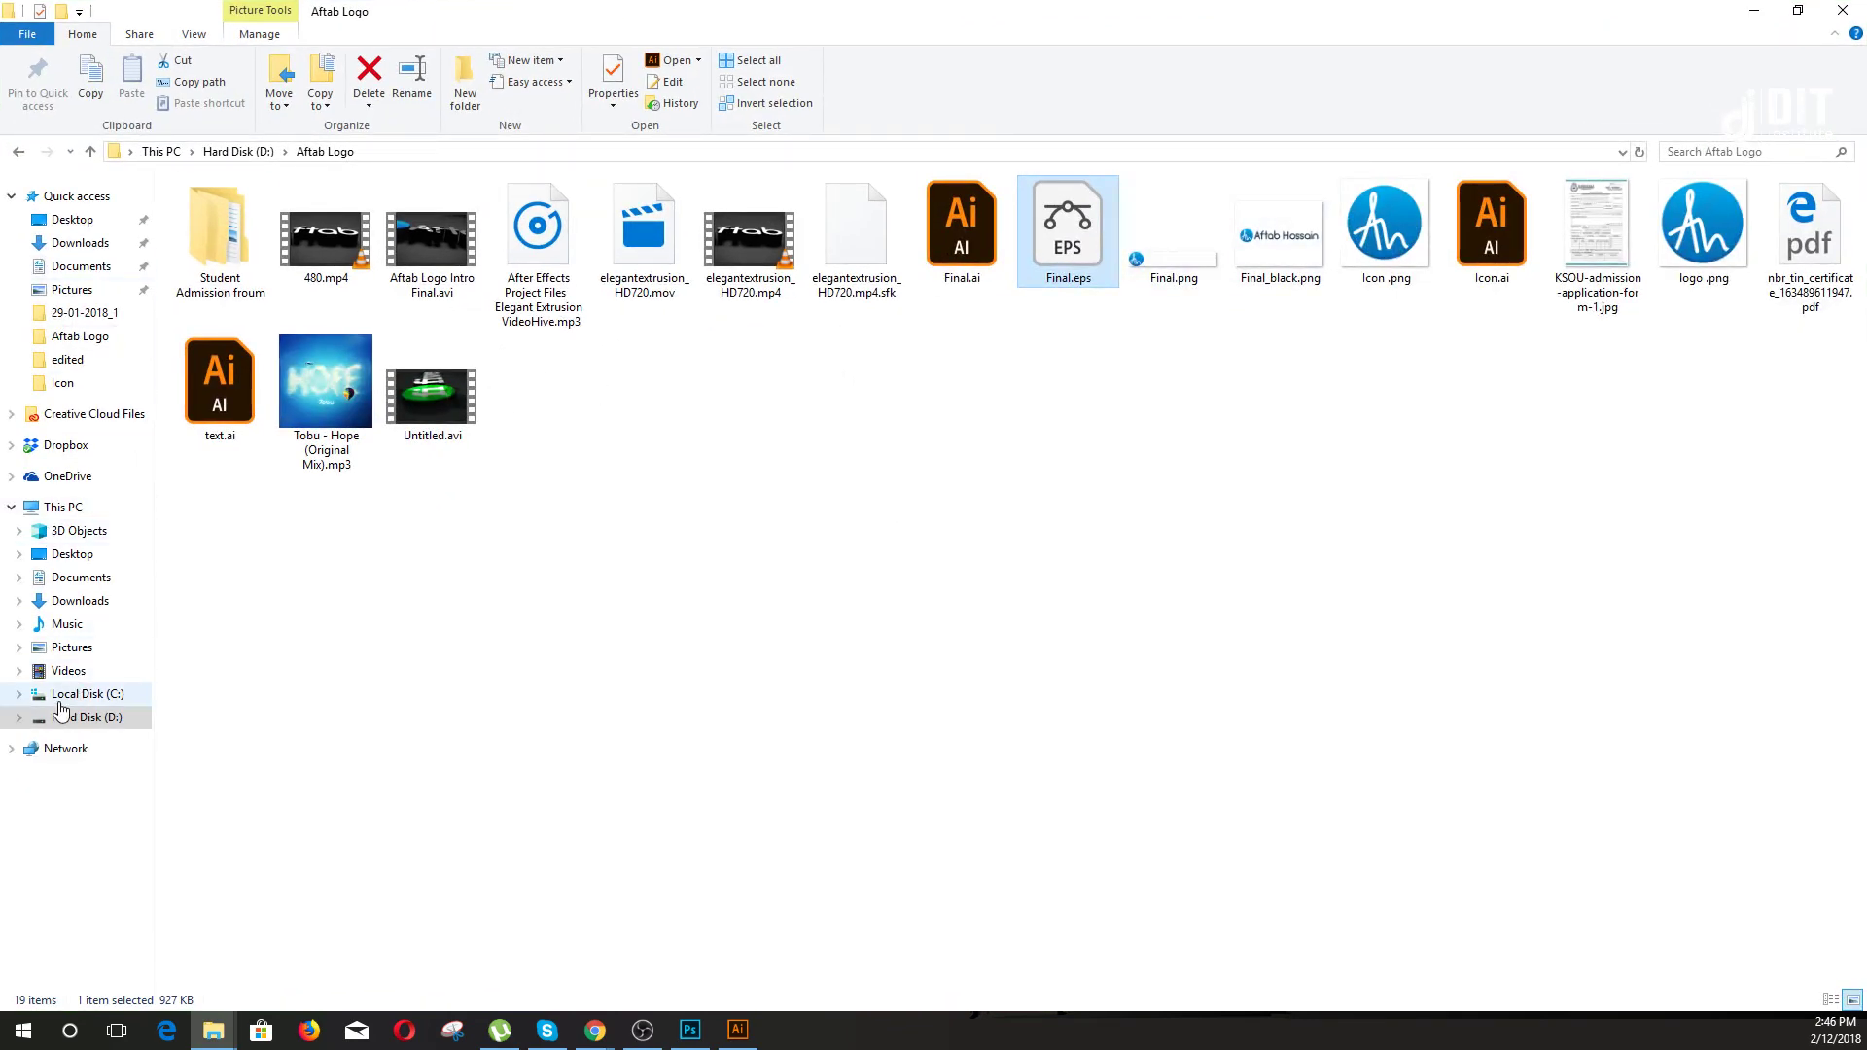
left_click(18, 718)
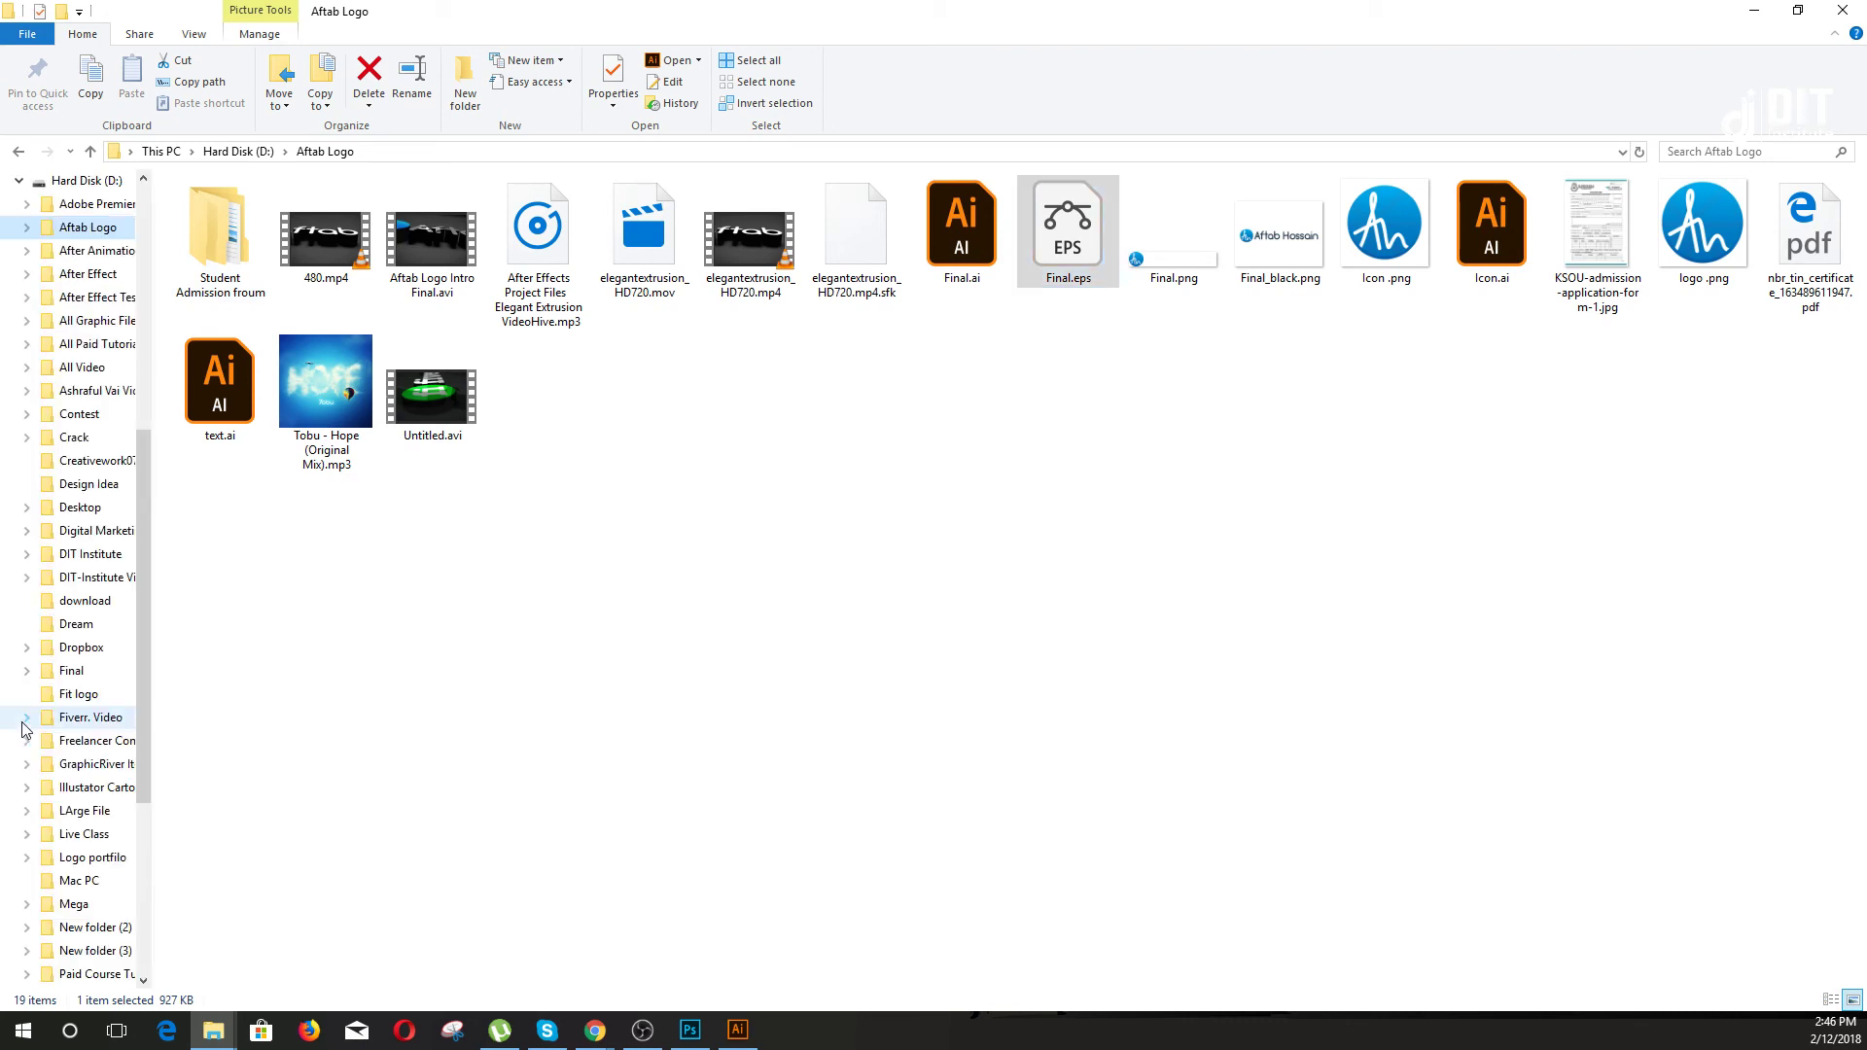
left_click(93, 181)
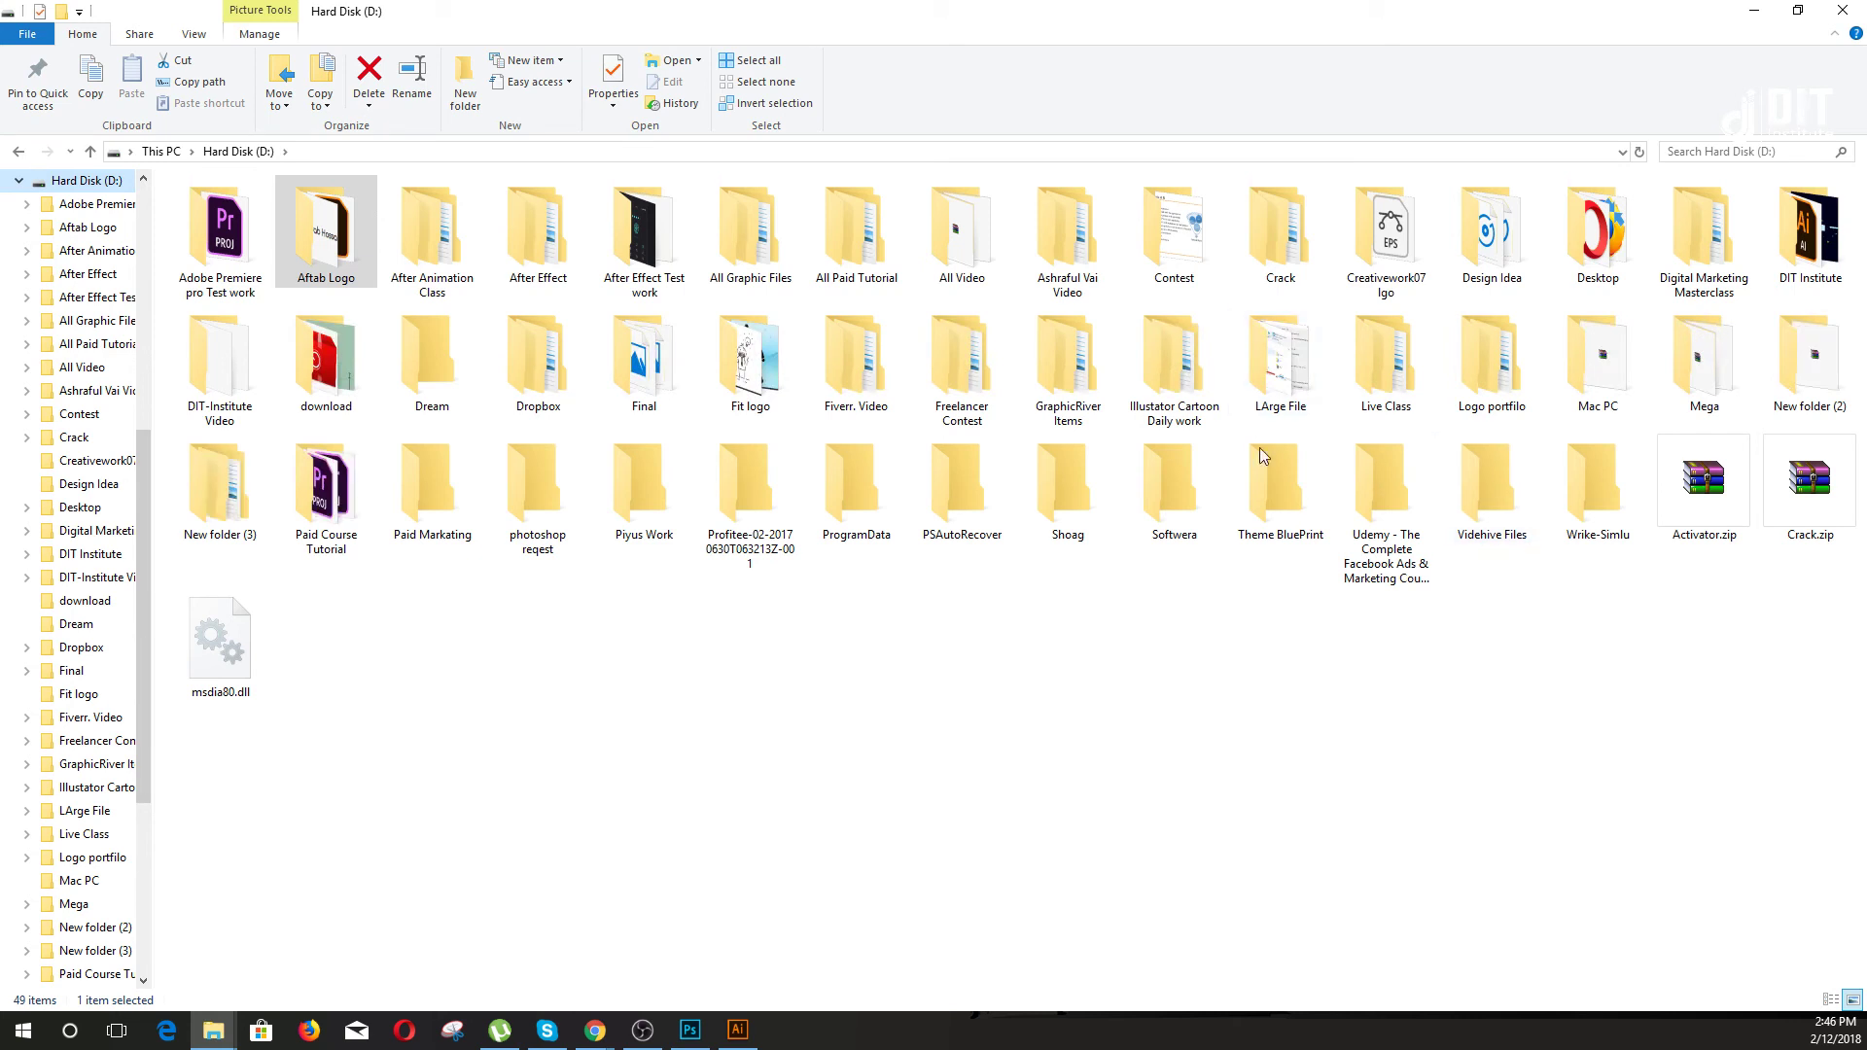
left_click(1258, 487)
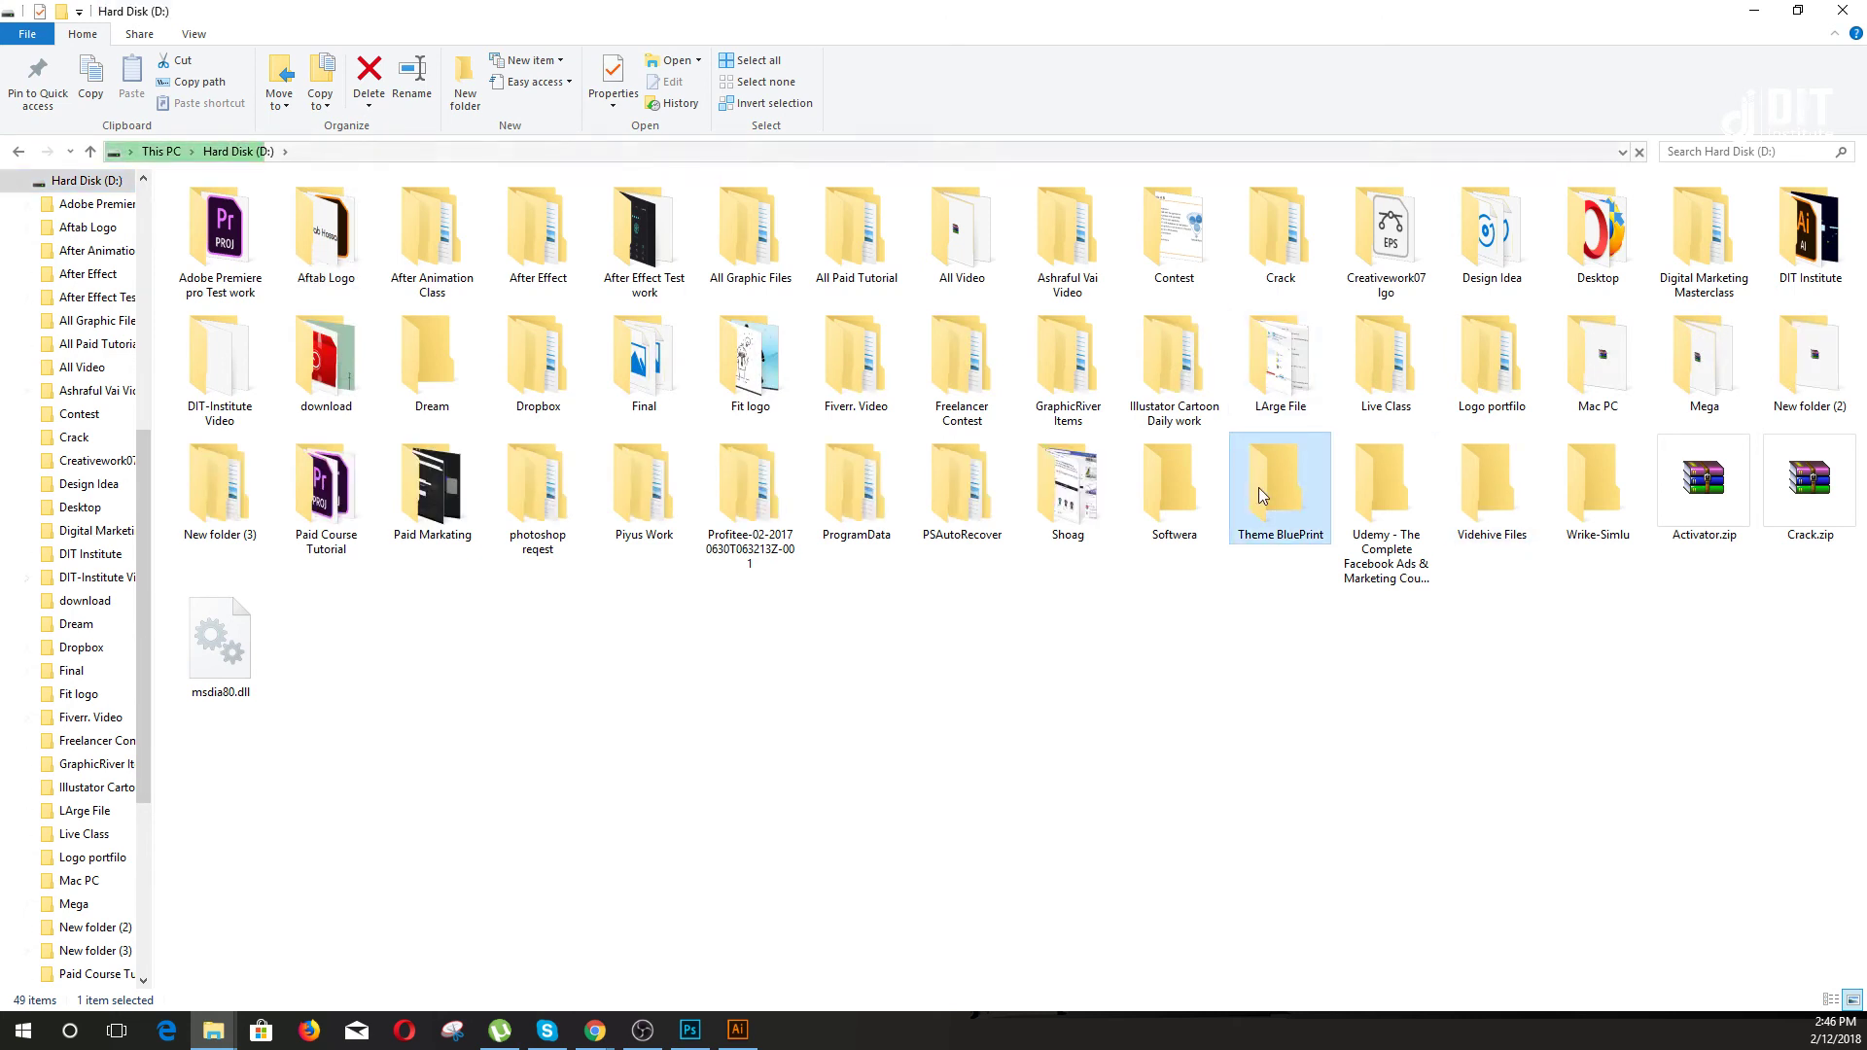
key("End")
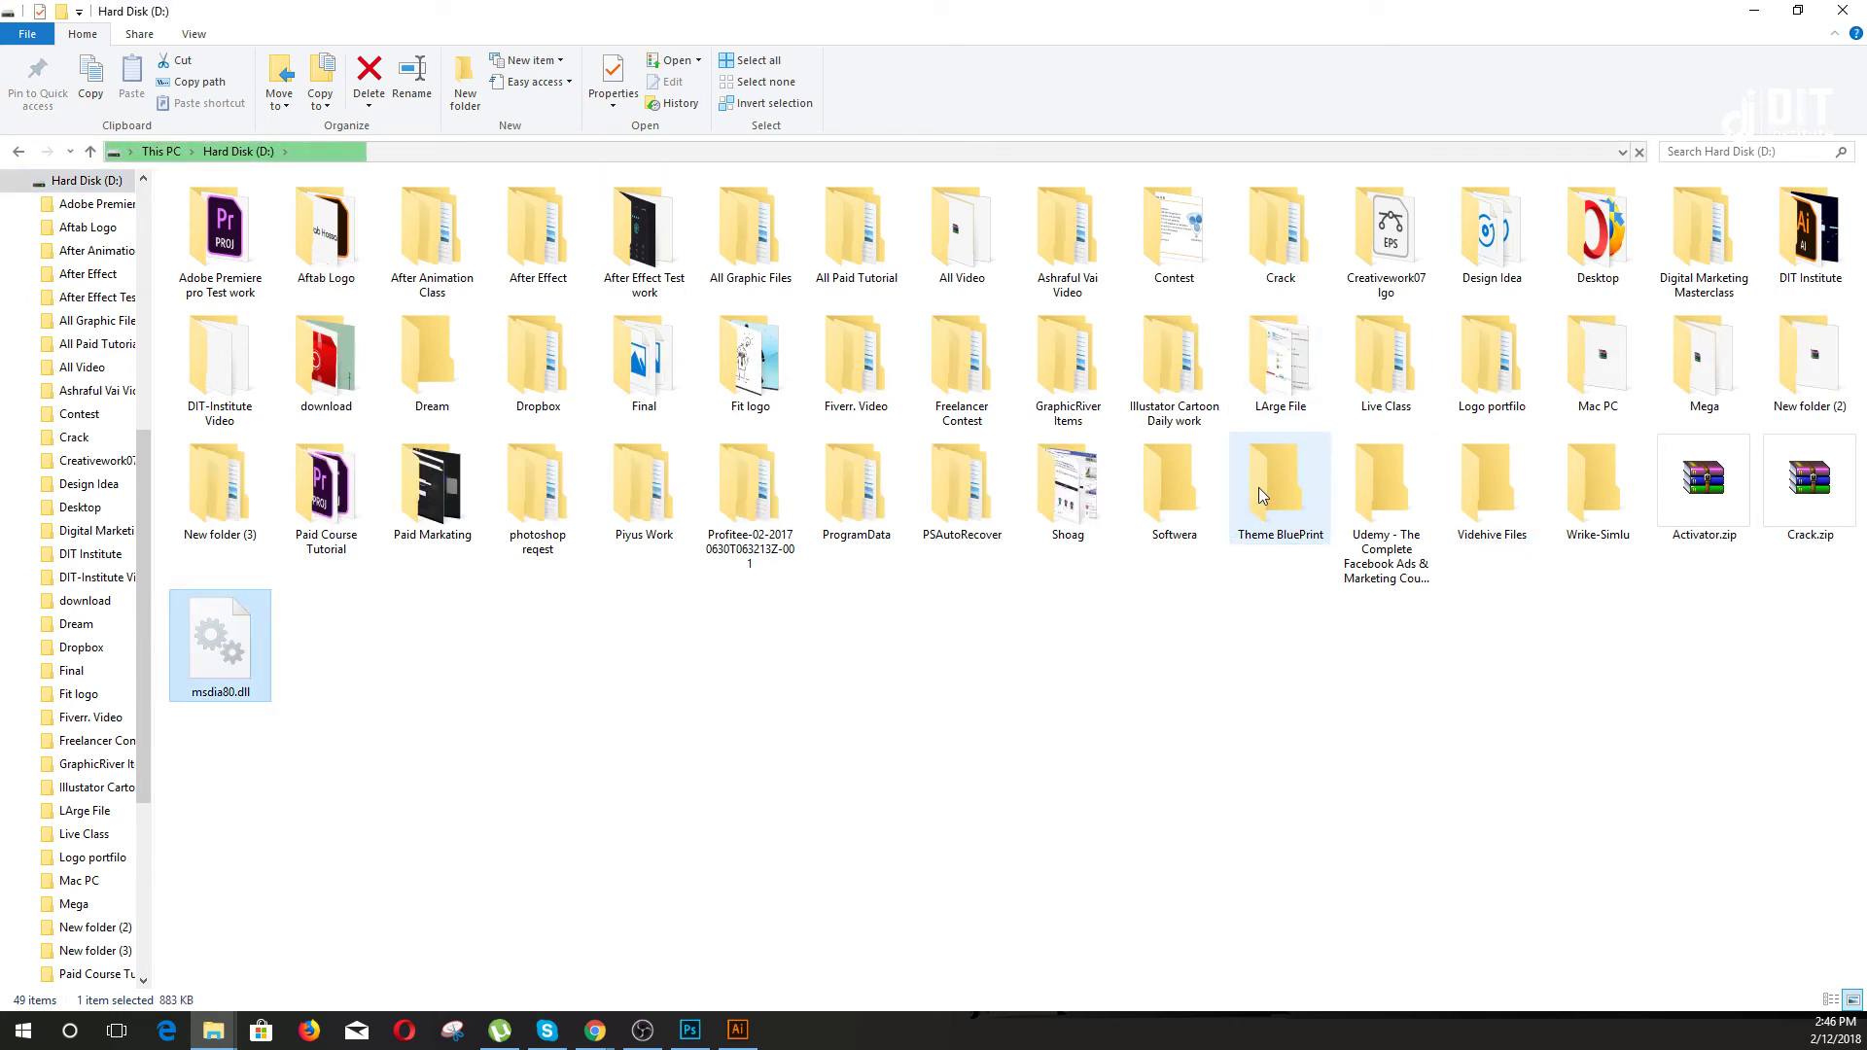
left_click(1182, 681)
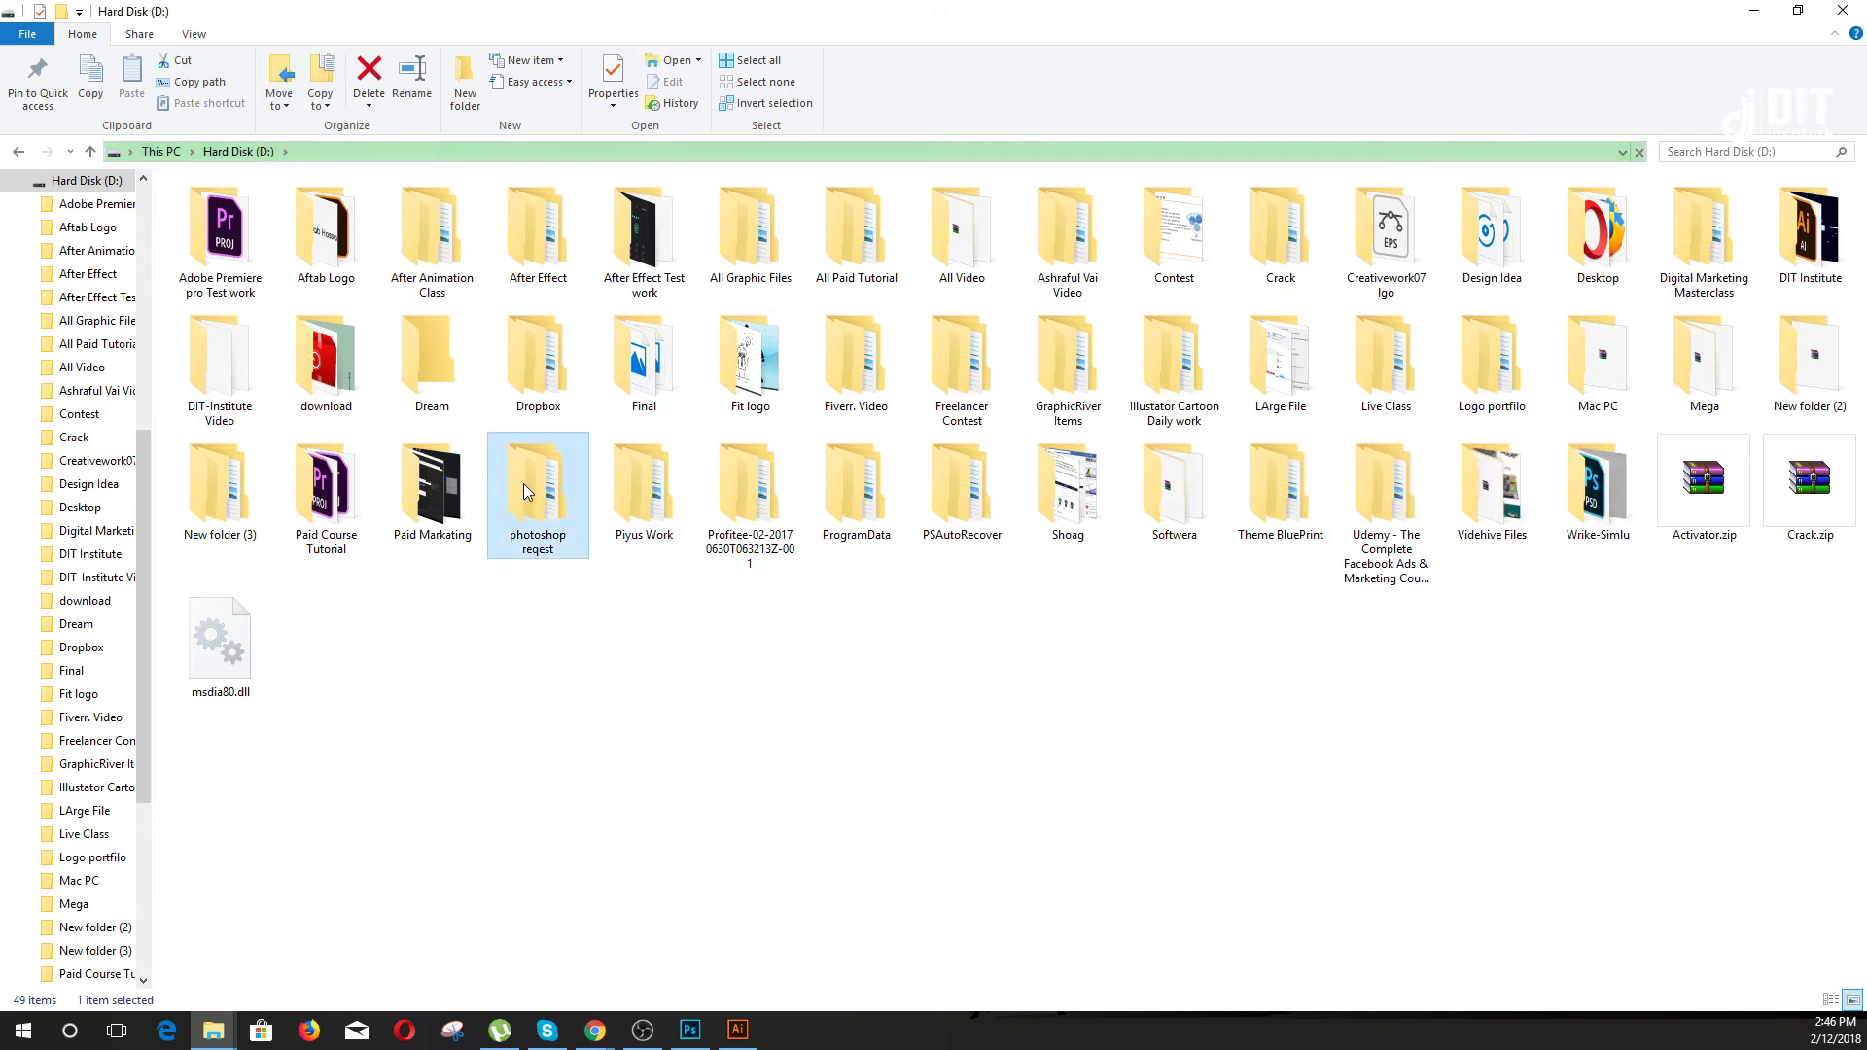
key("End")
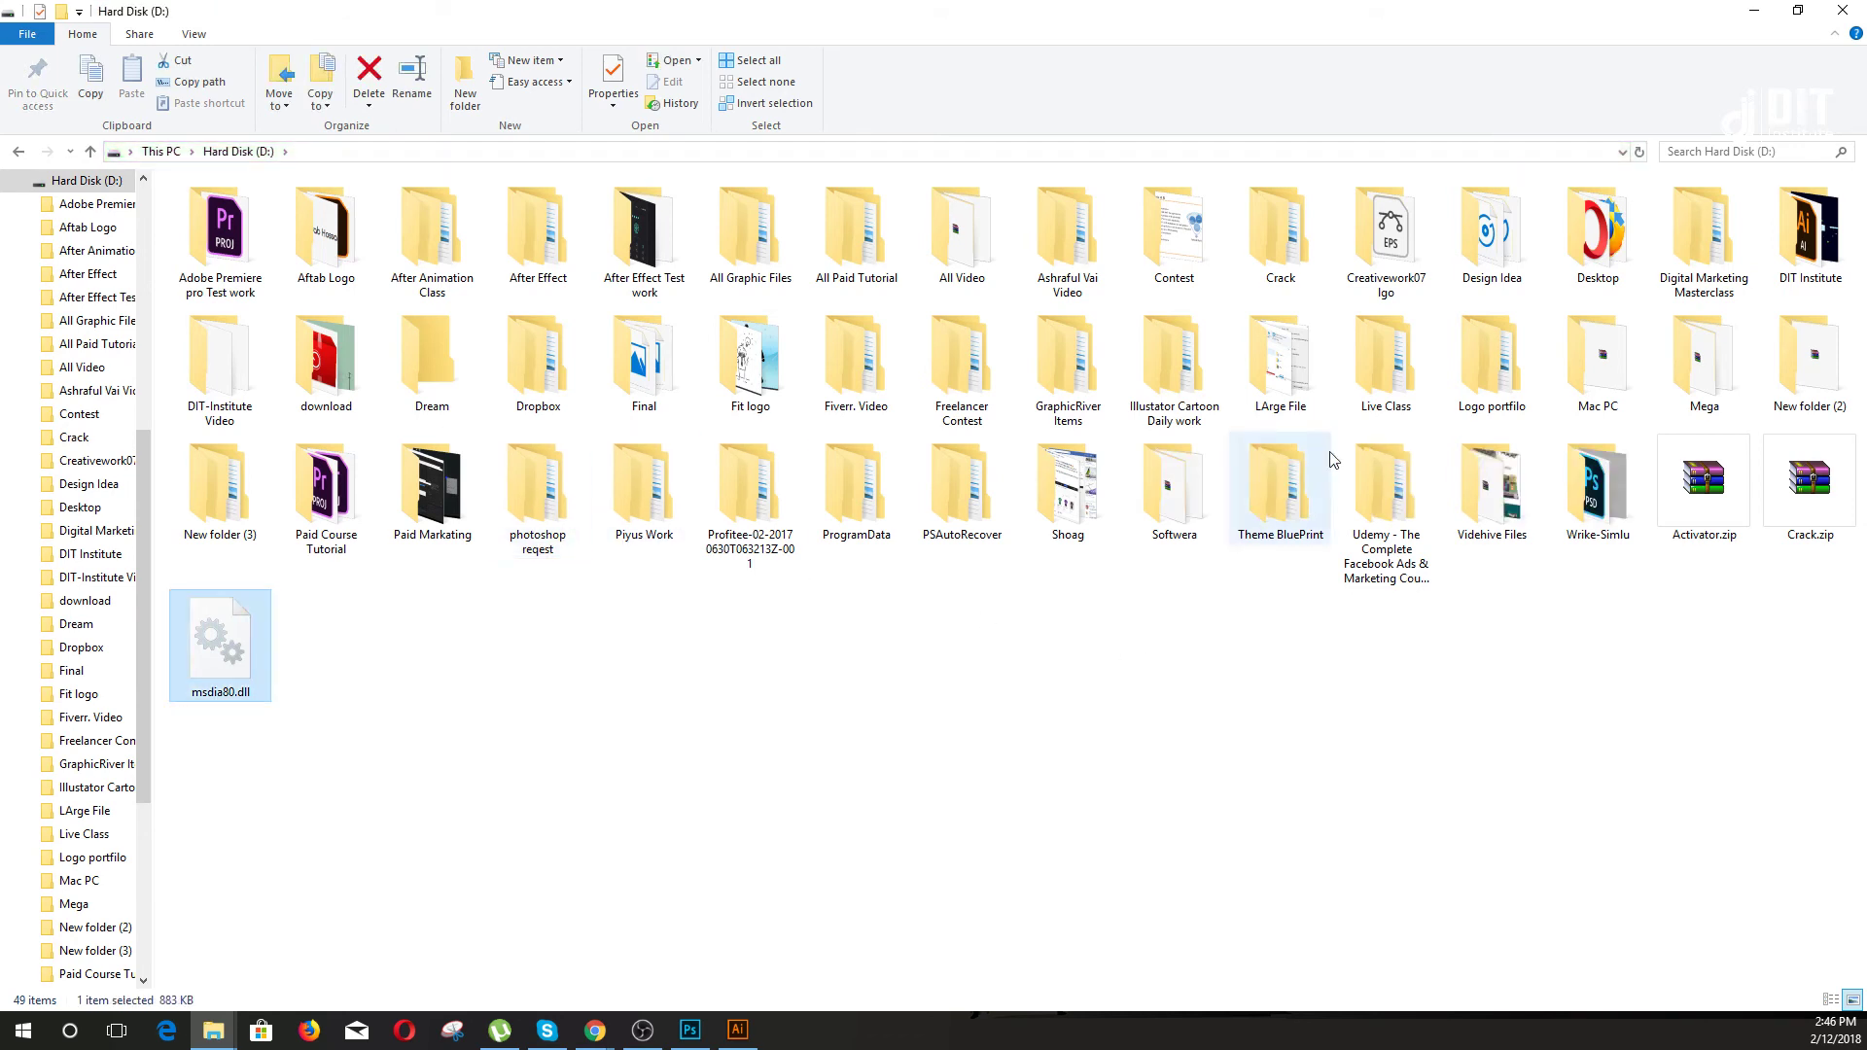
Browse New folder (2) on drive D: and return to the drive listing
double_click(1780, 368)
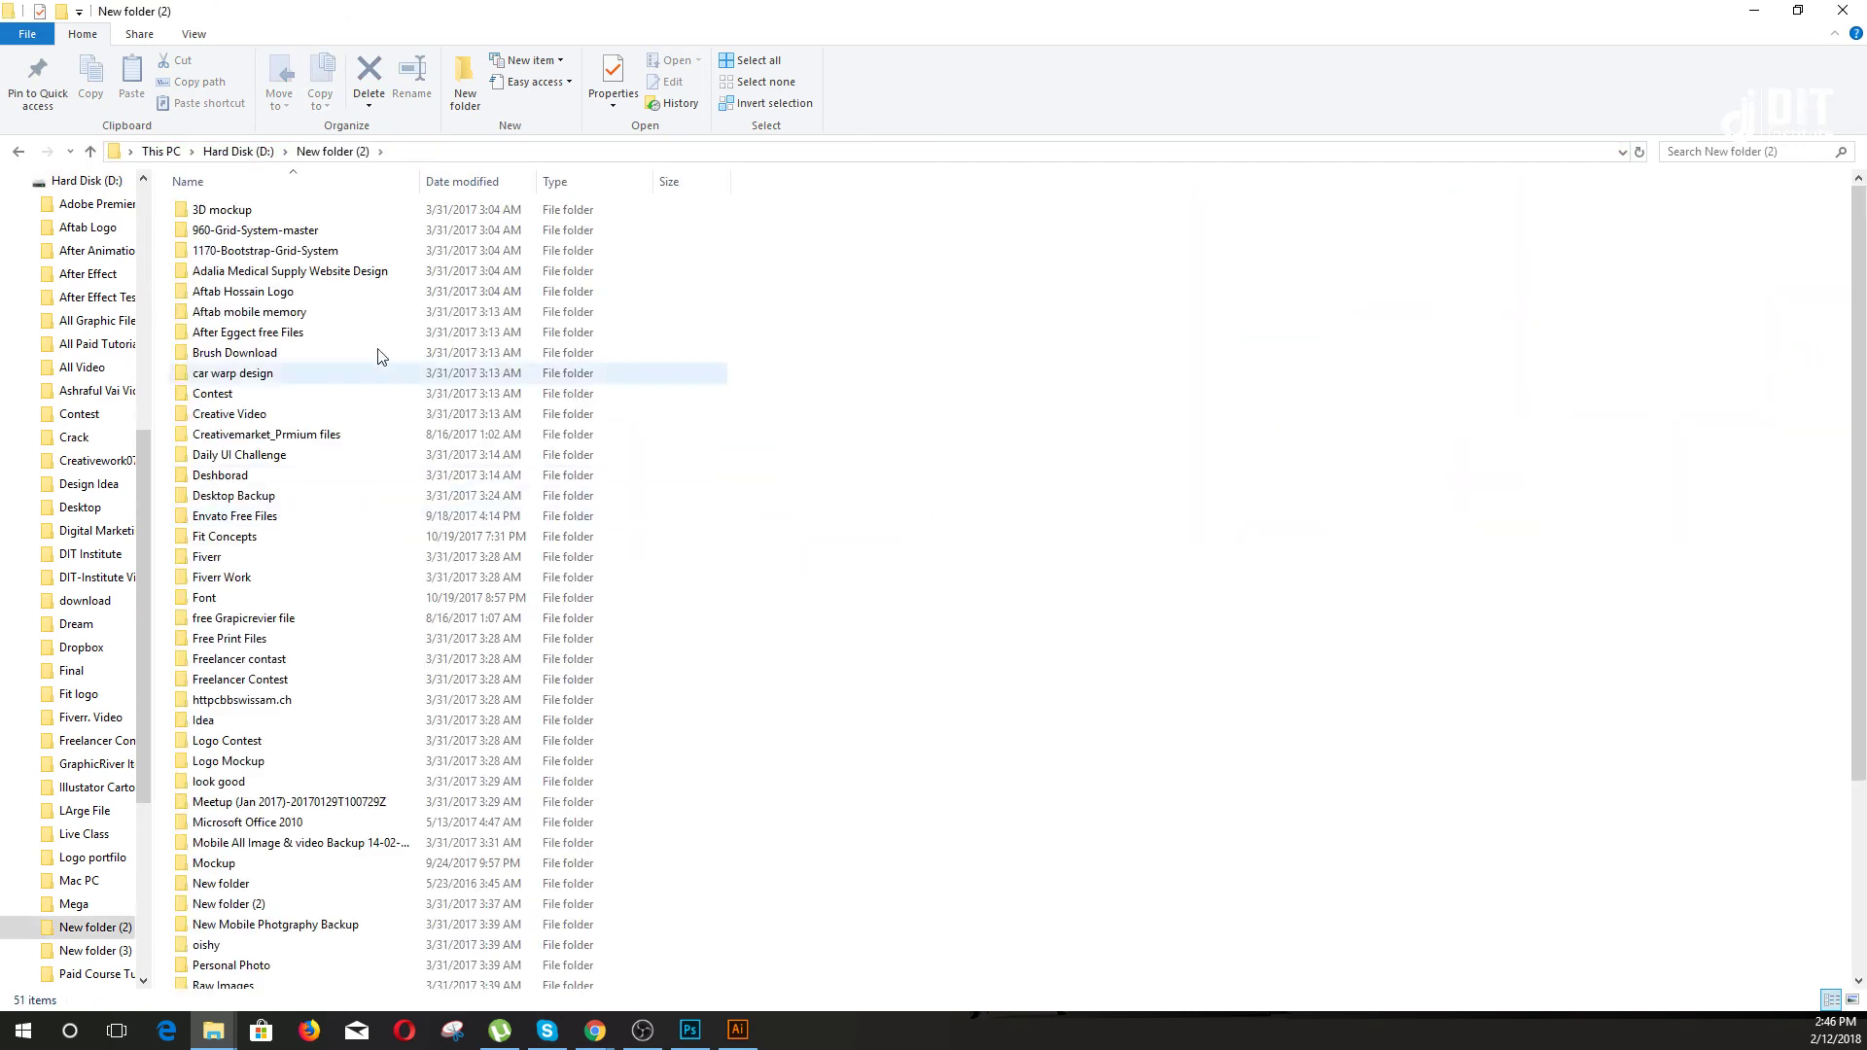
left_click(279, 704)
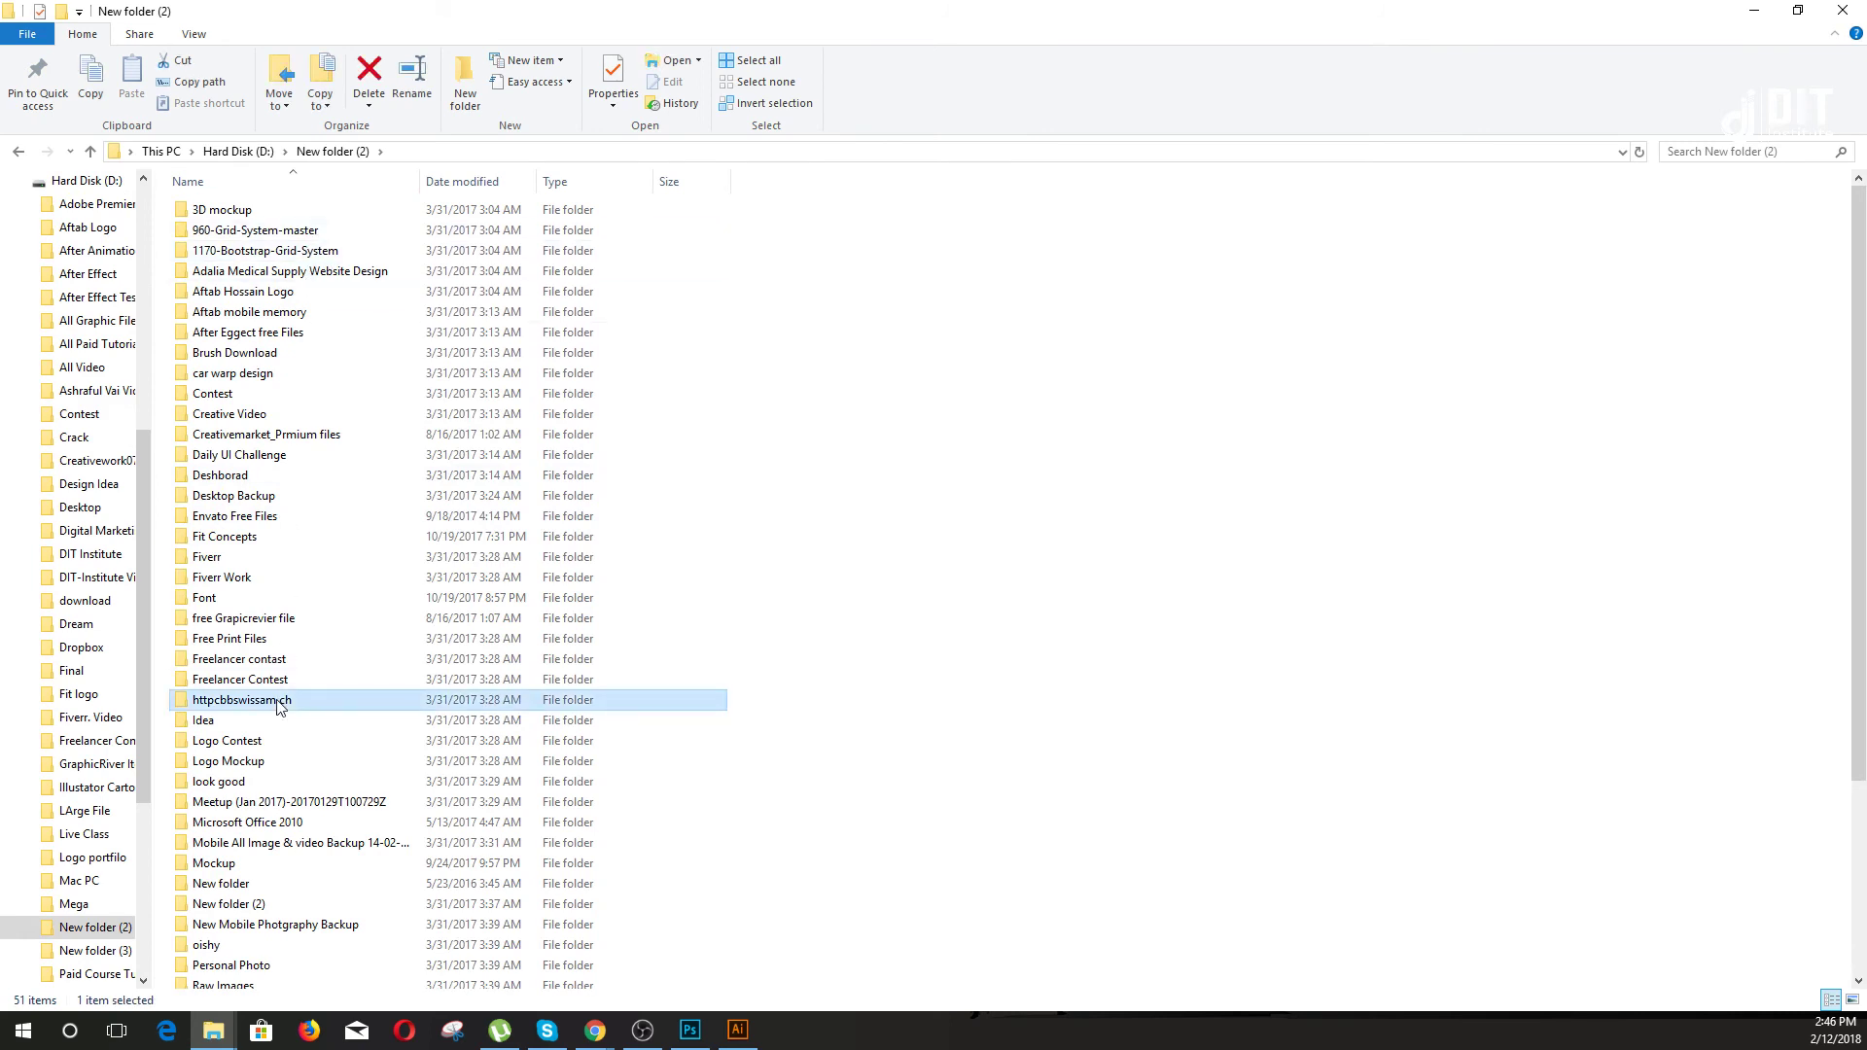
key("e")
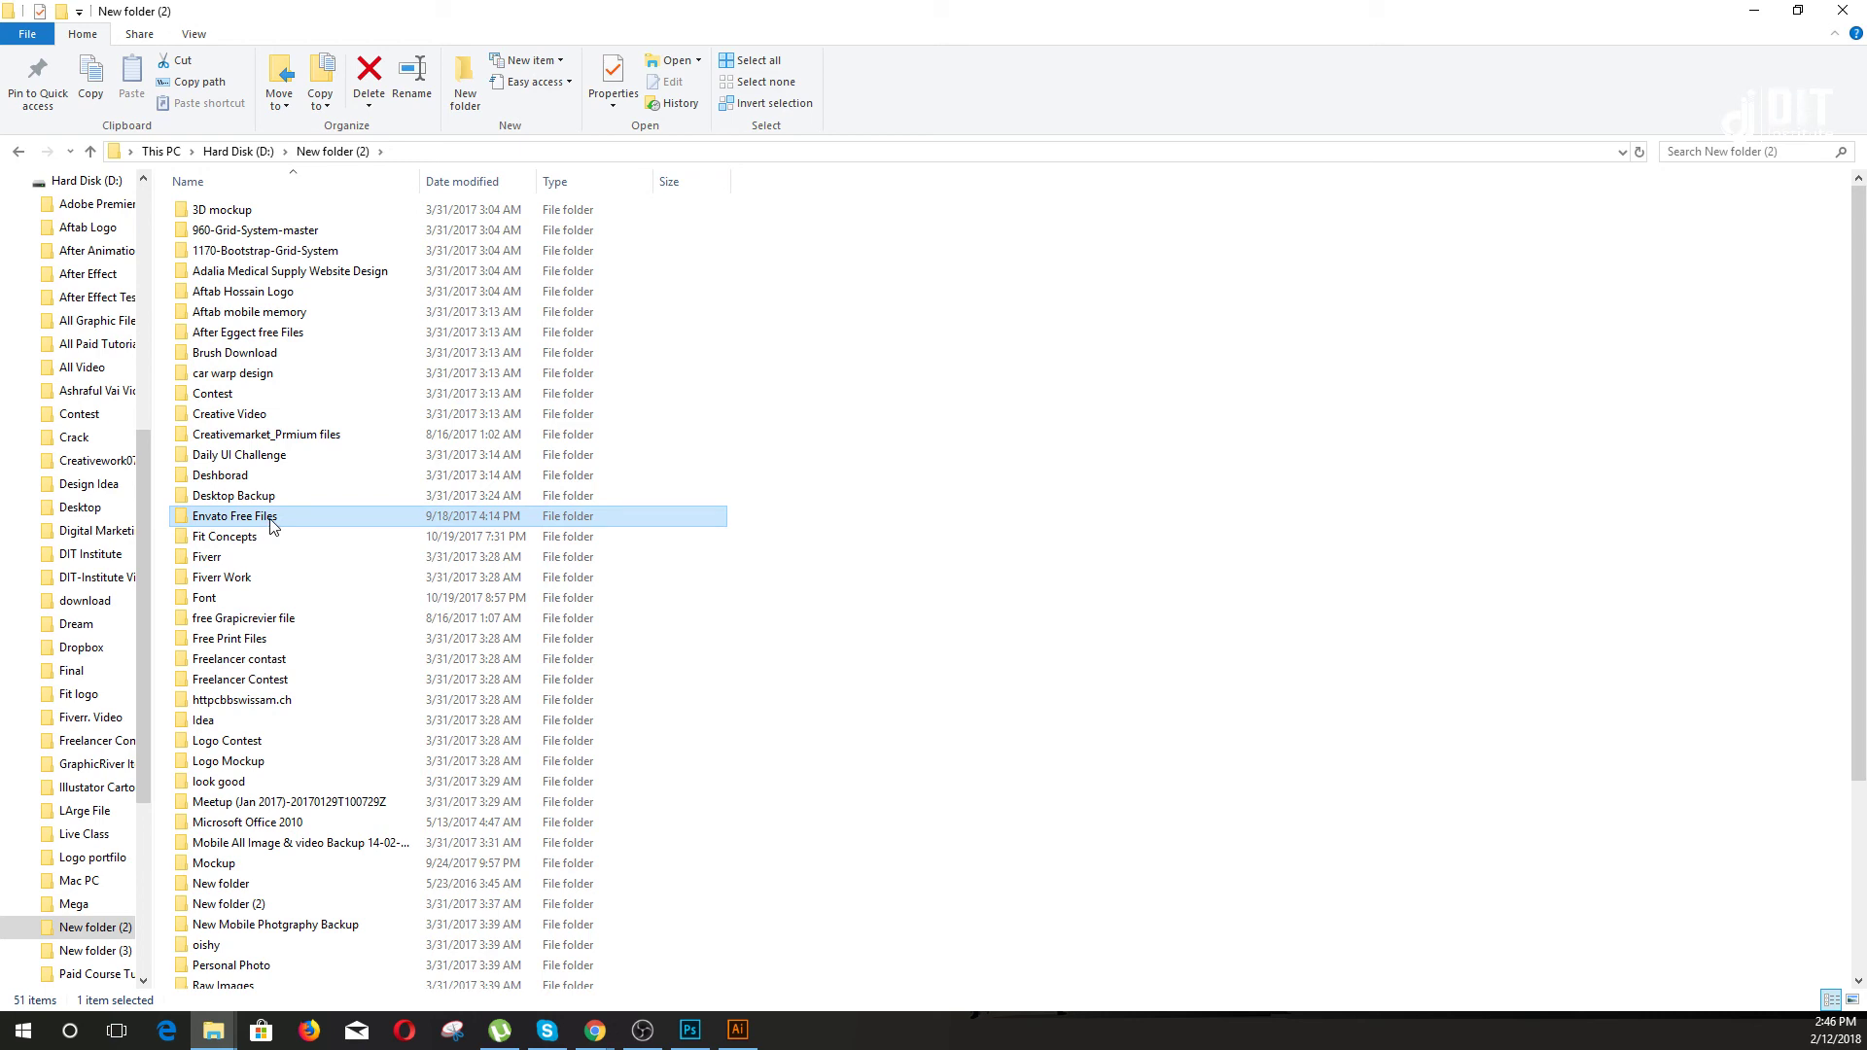
key("n")
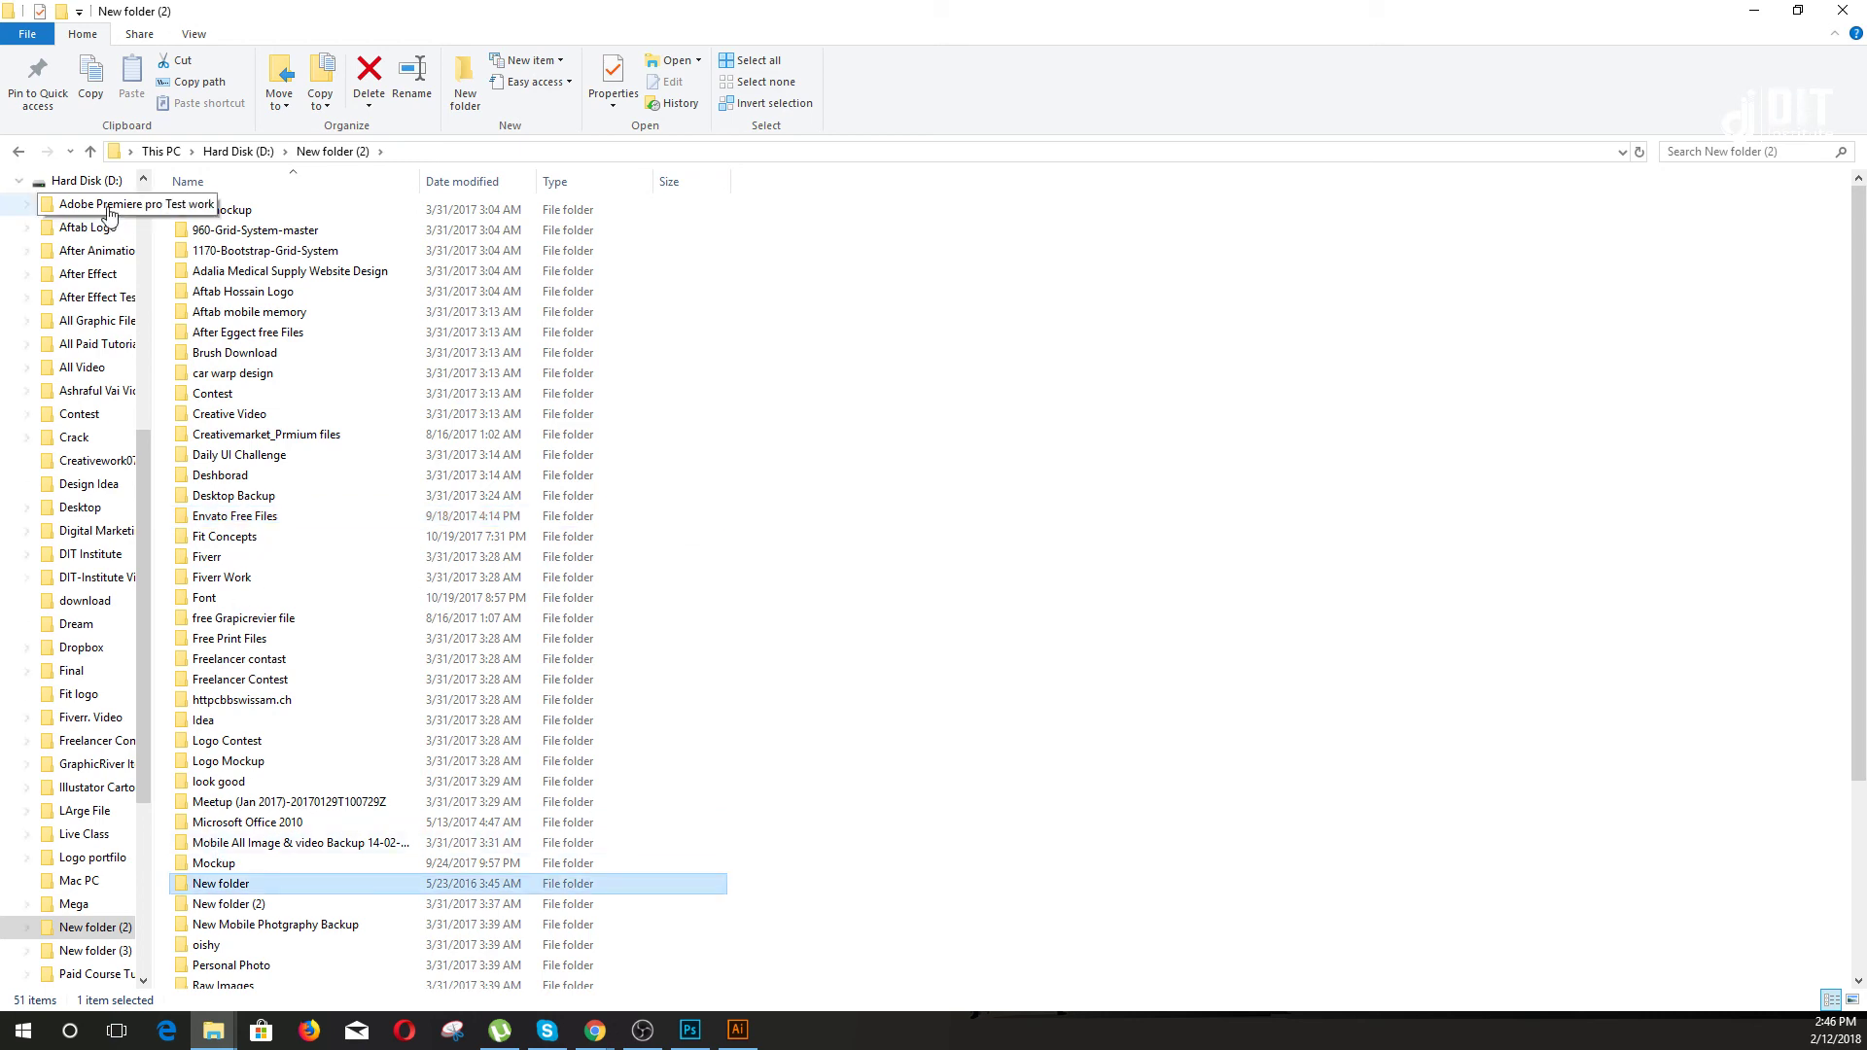
left_click(17, 153)
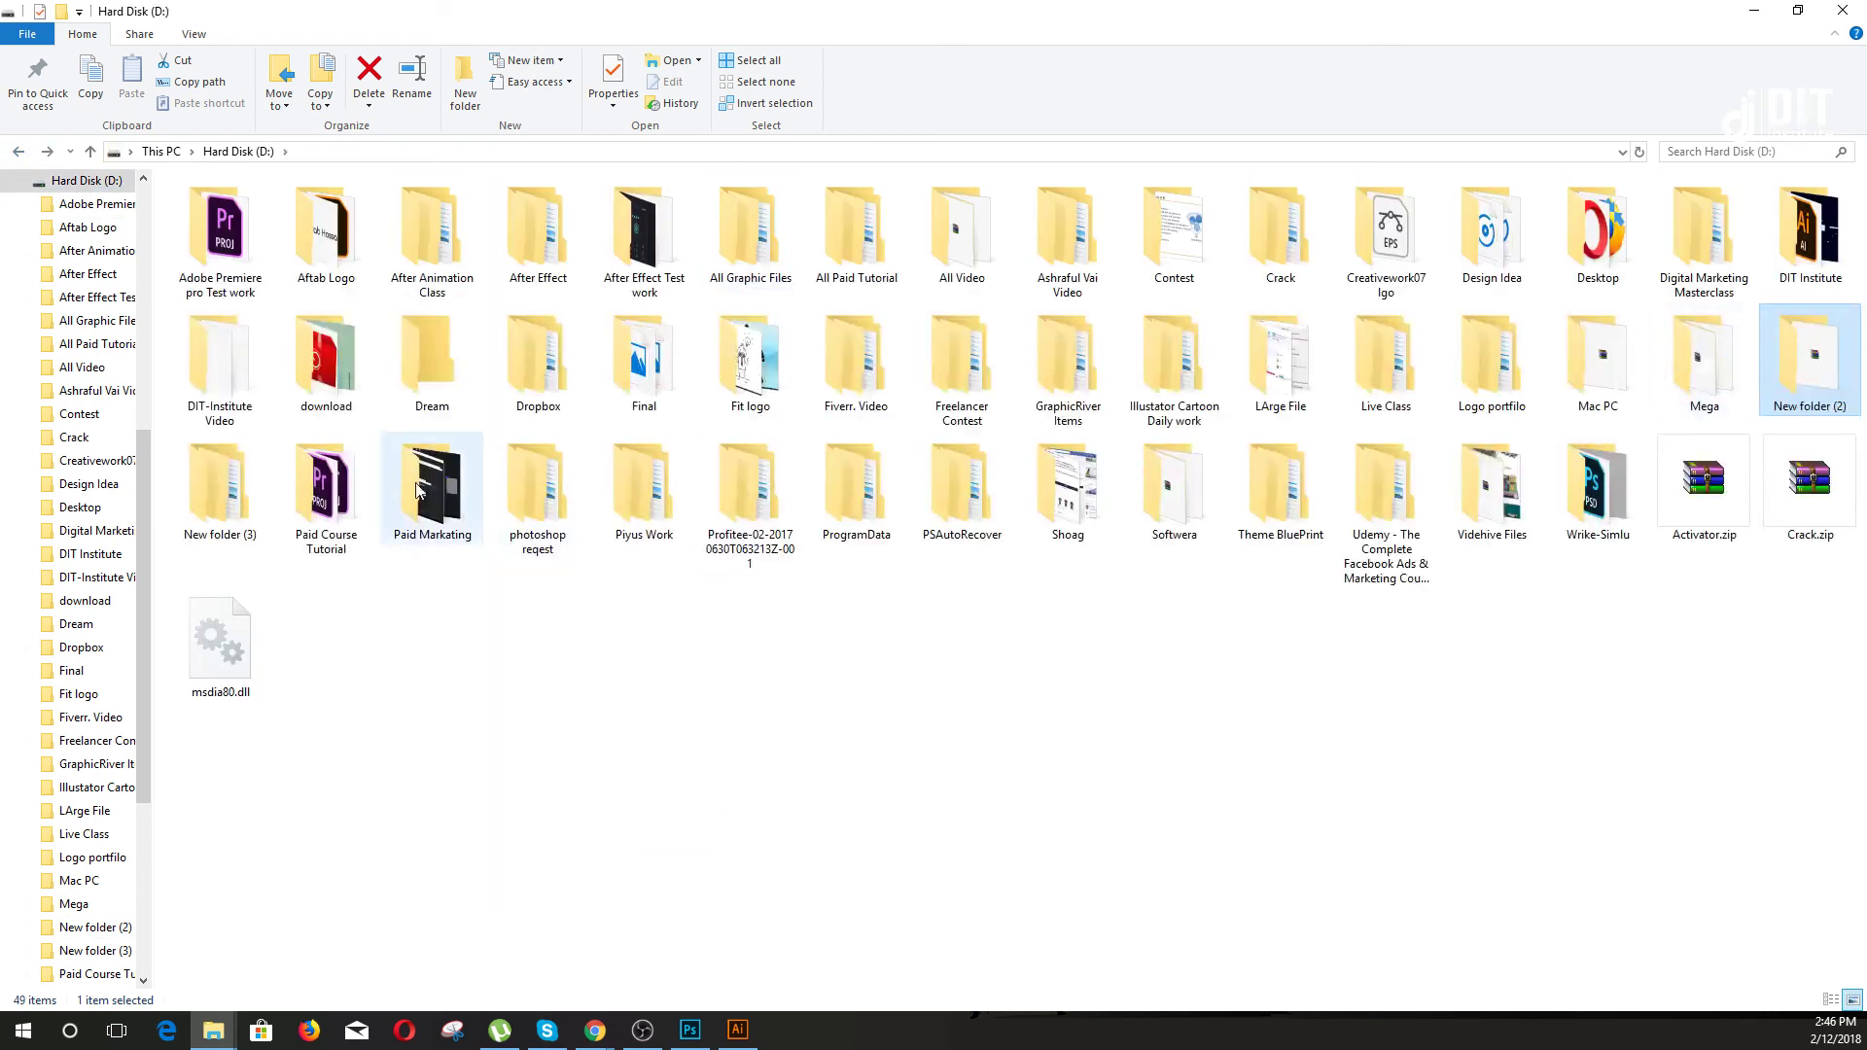
Open New folder (3) > All Backup and look inside Fiverr Print Files
double_click(220, 486)
double_click(220, 210)
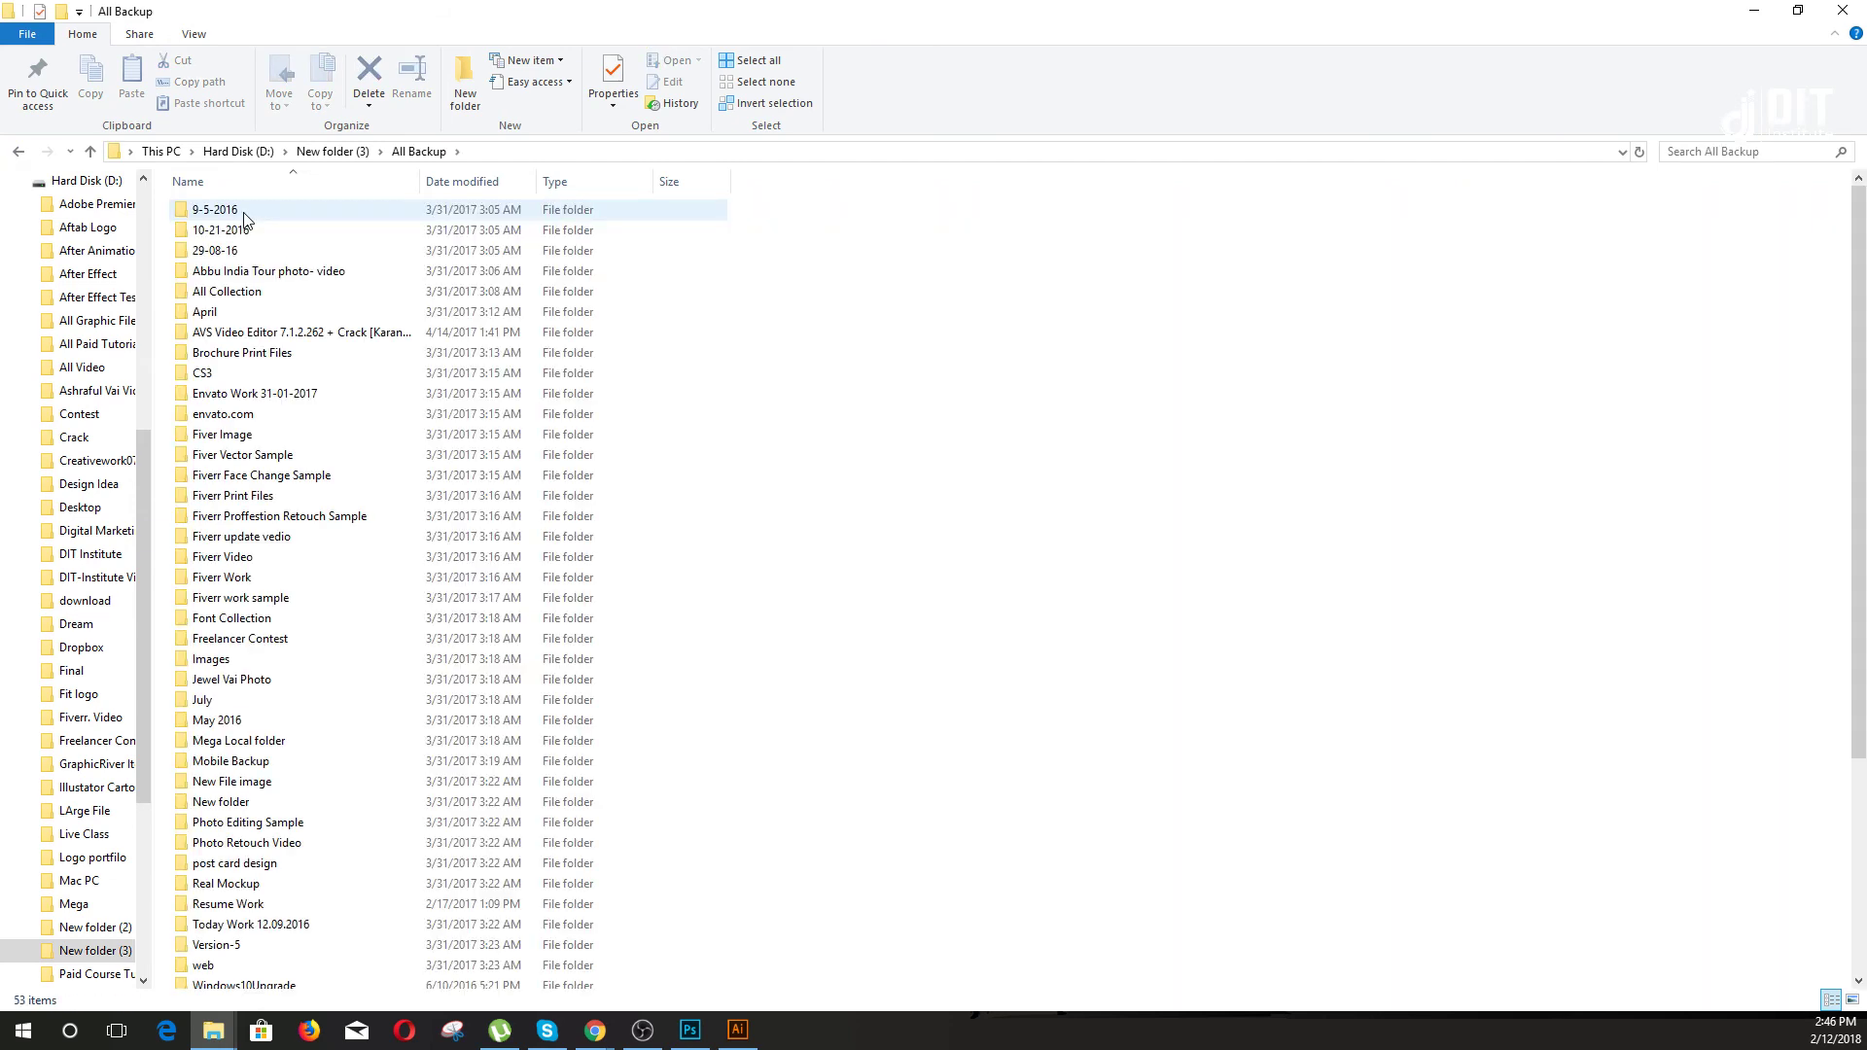
key("e")
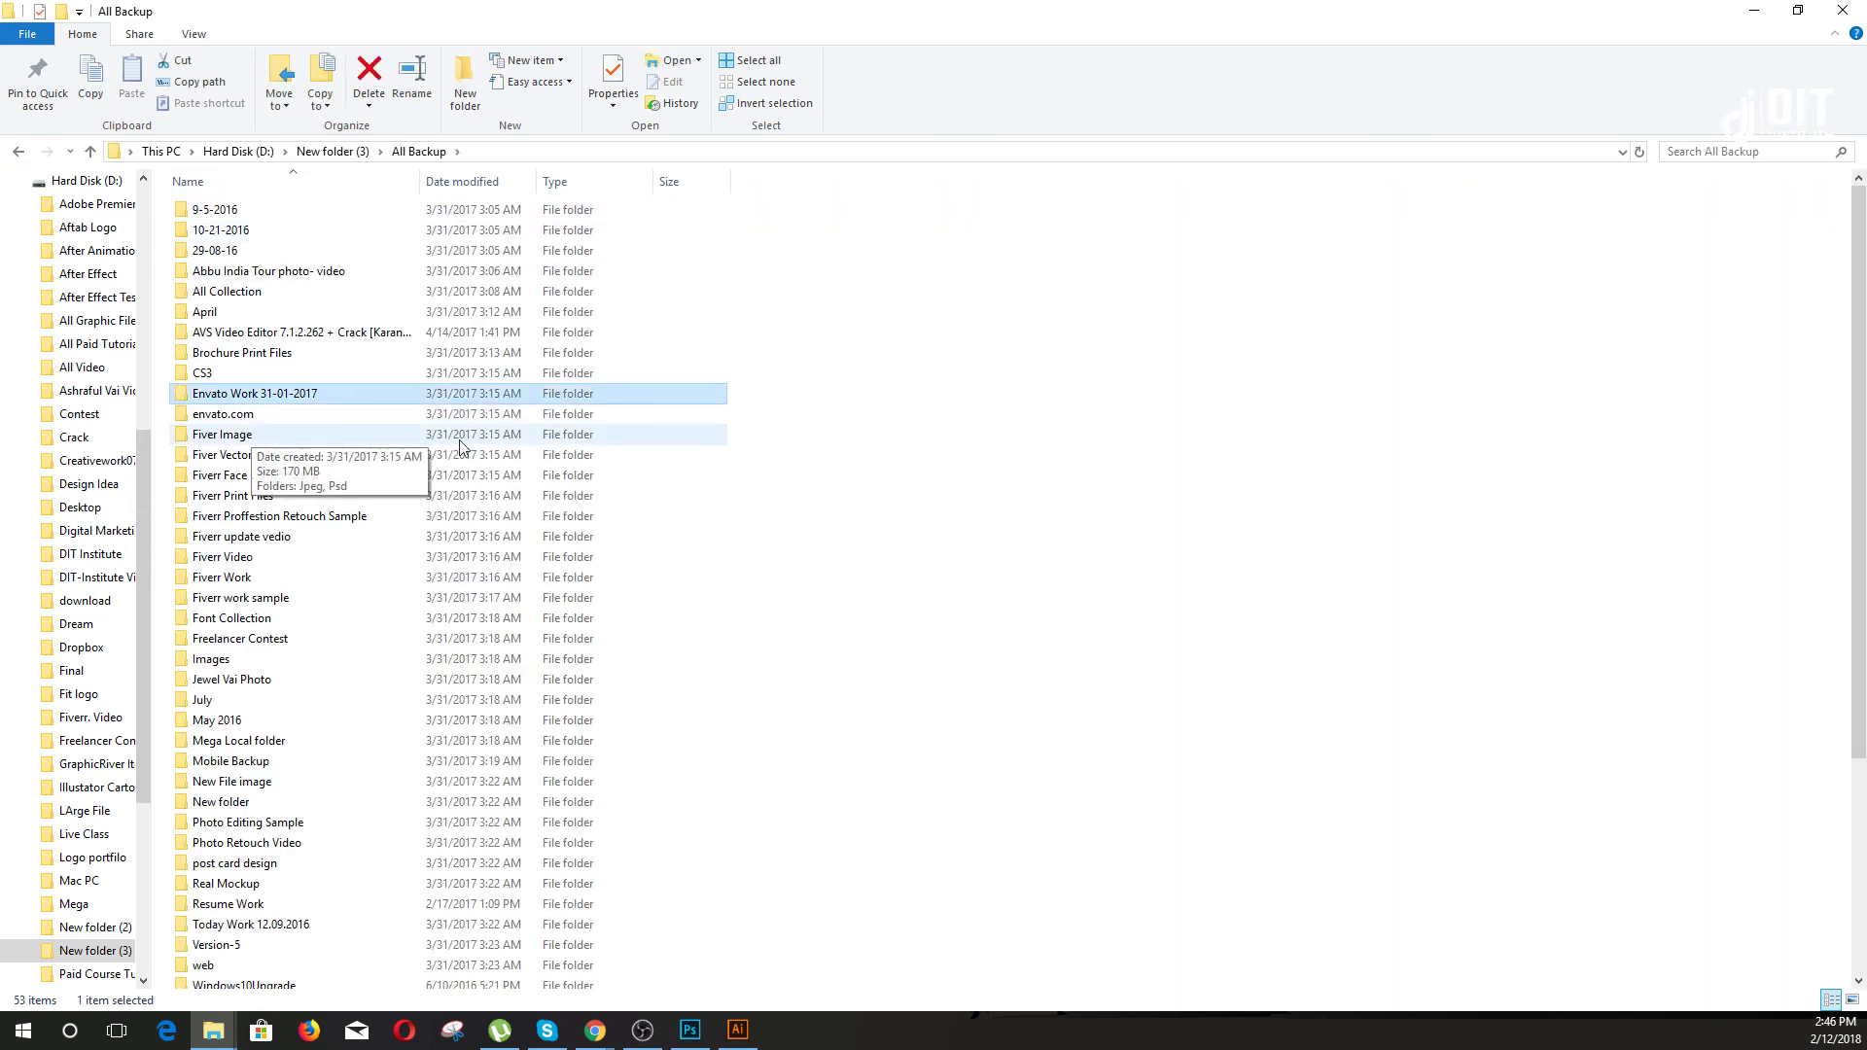
left_click(266, 498)
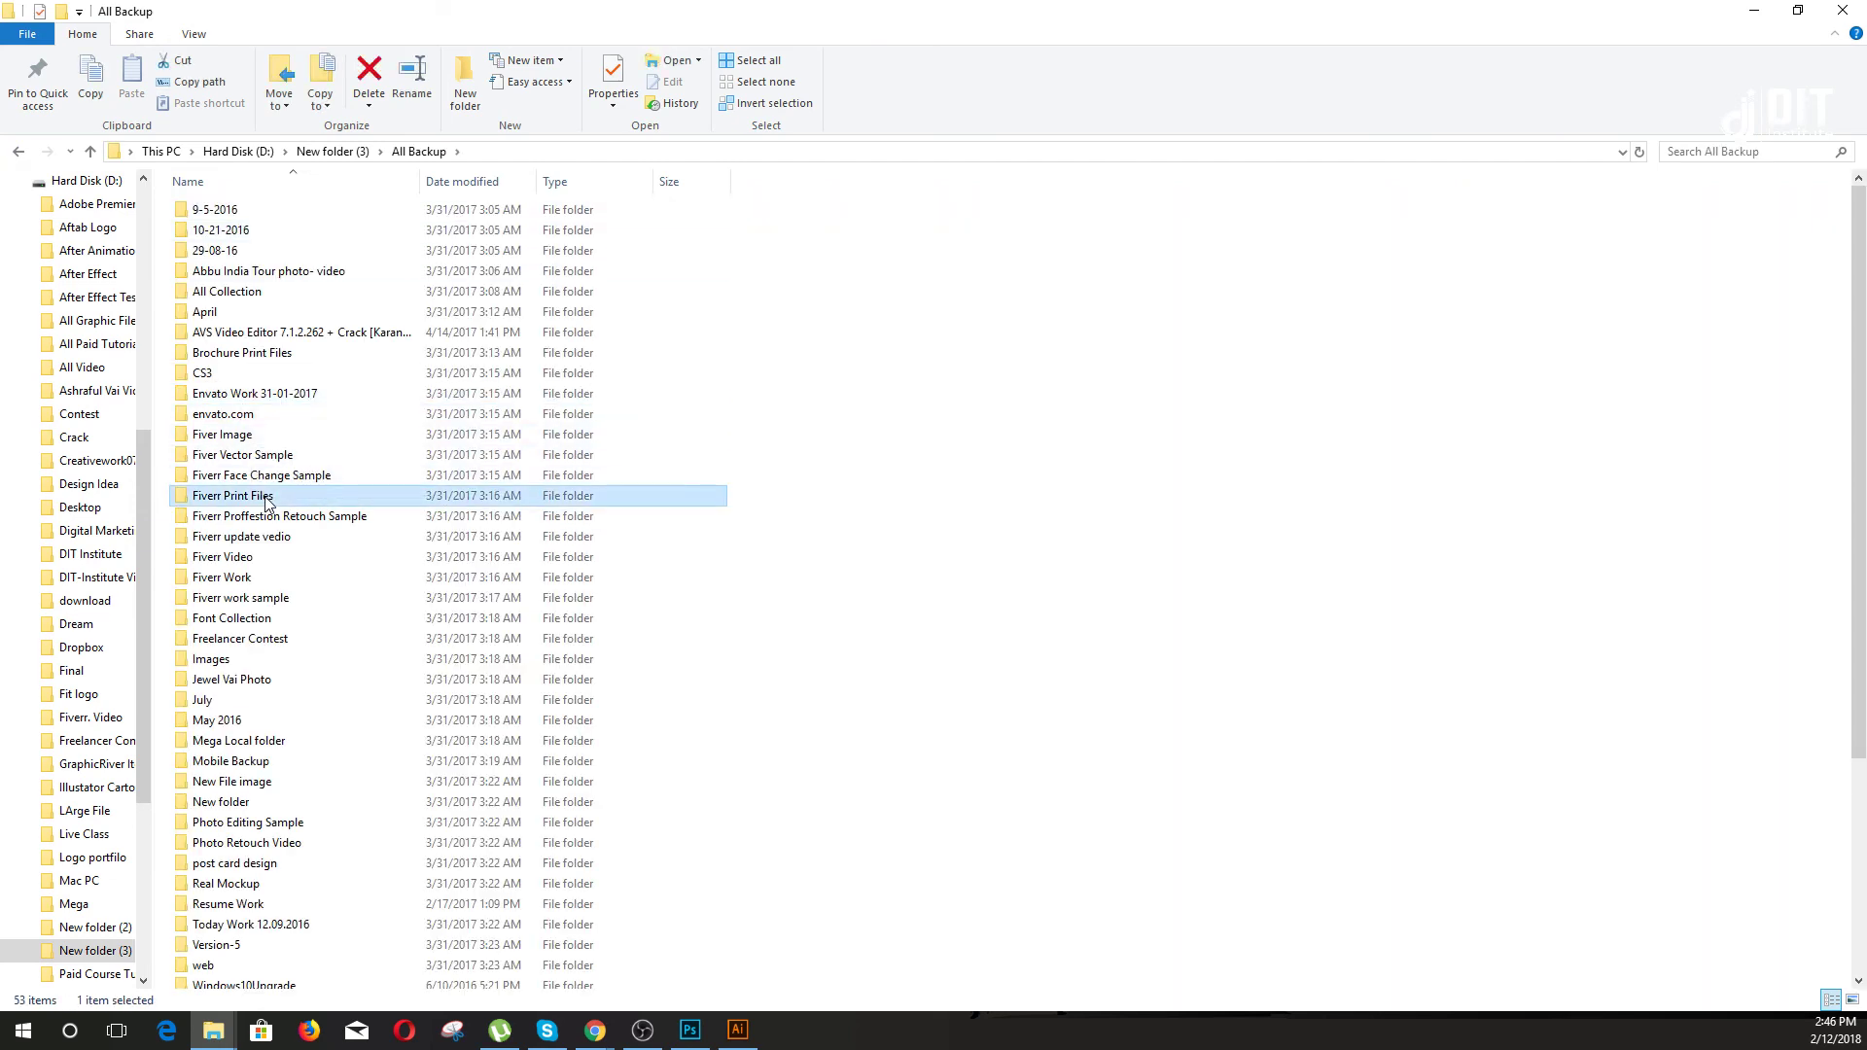
double_click(266, 498)
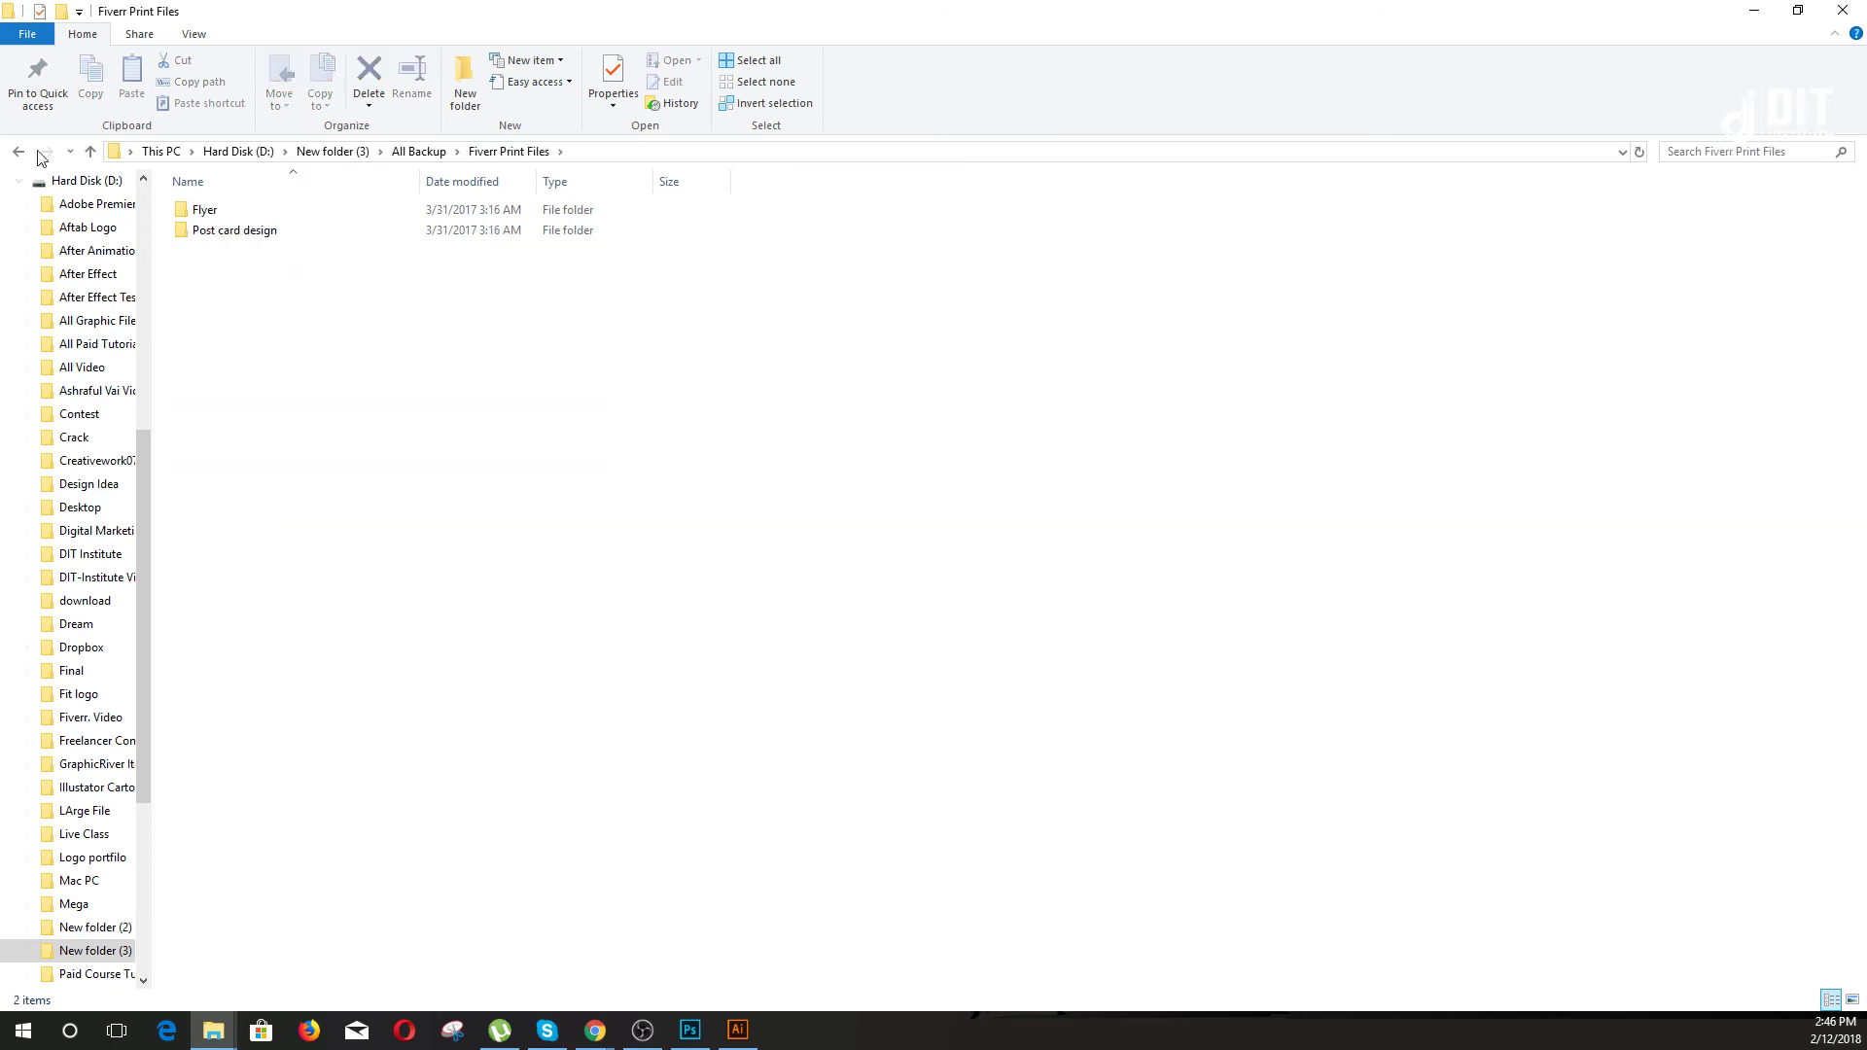
left_click(17, 152)
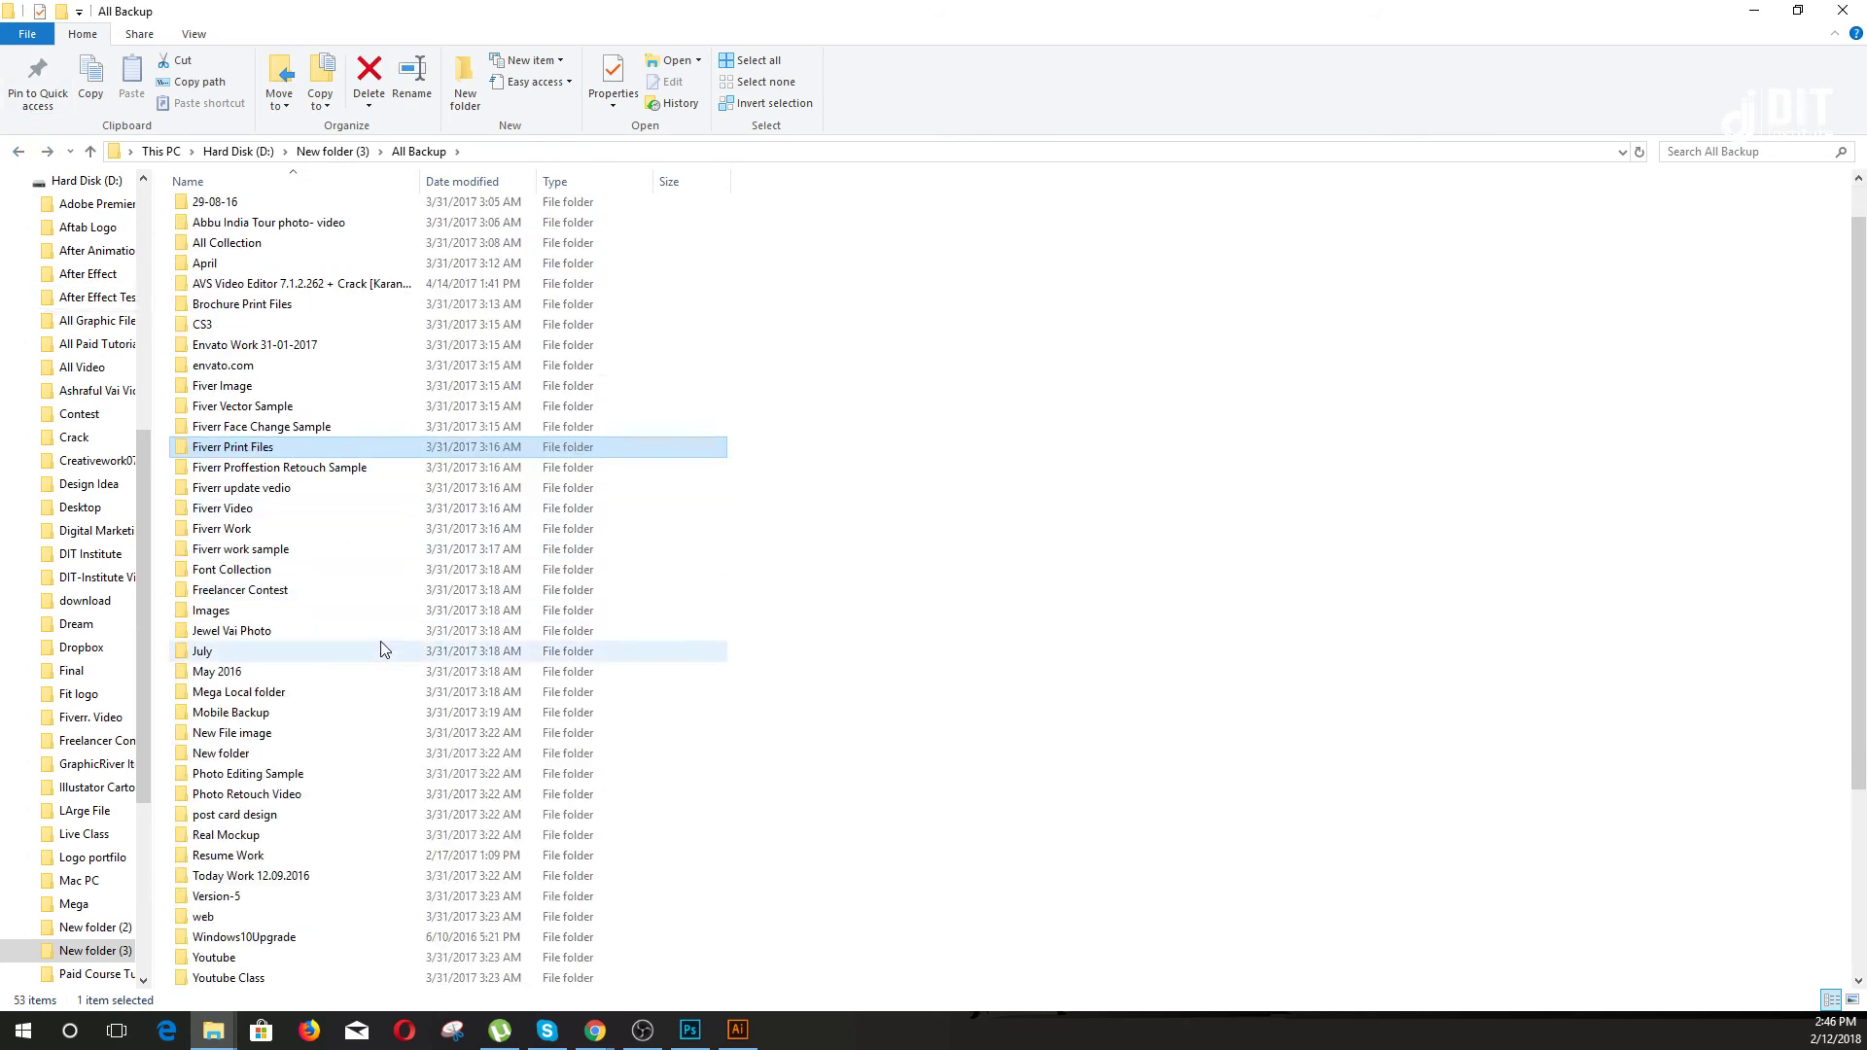
Check the envato.com folder in All Backup, then return to the Hard Disk (D:) listing
scroll(383, 649, "down", 2)
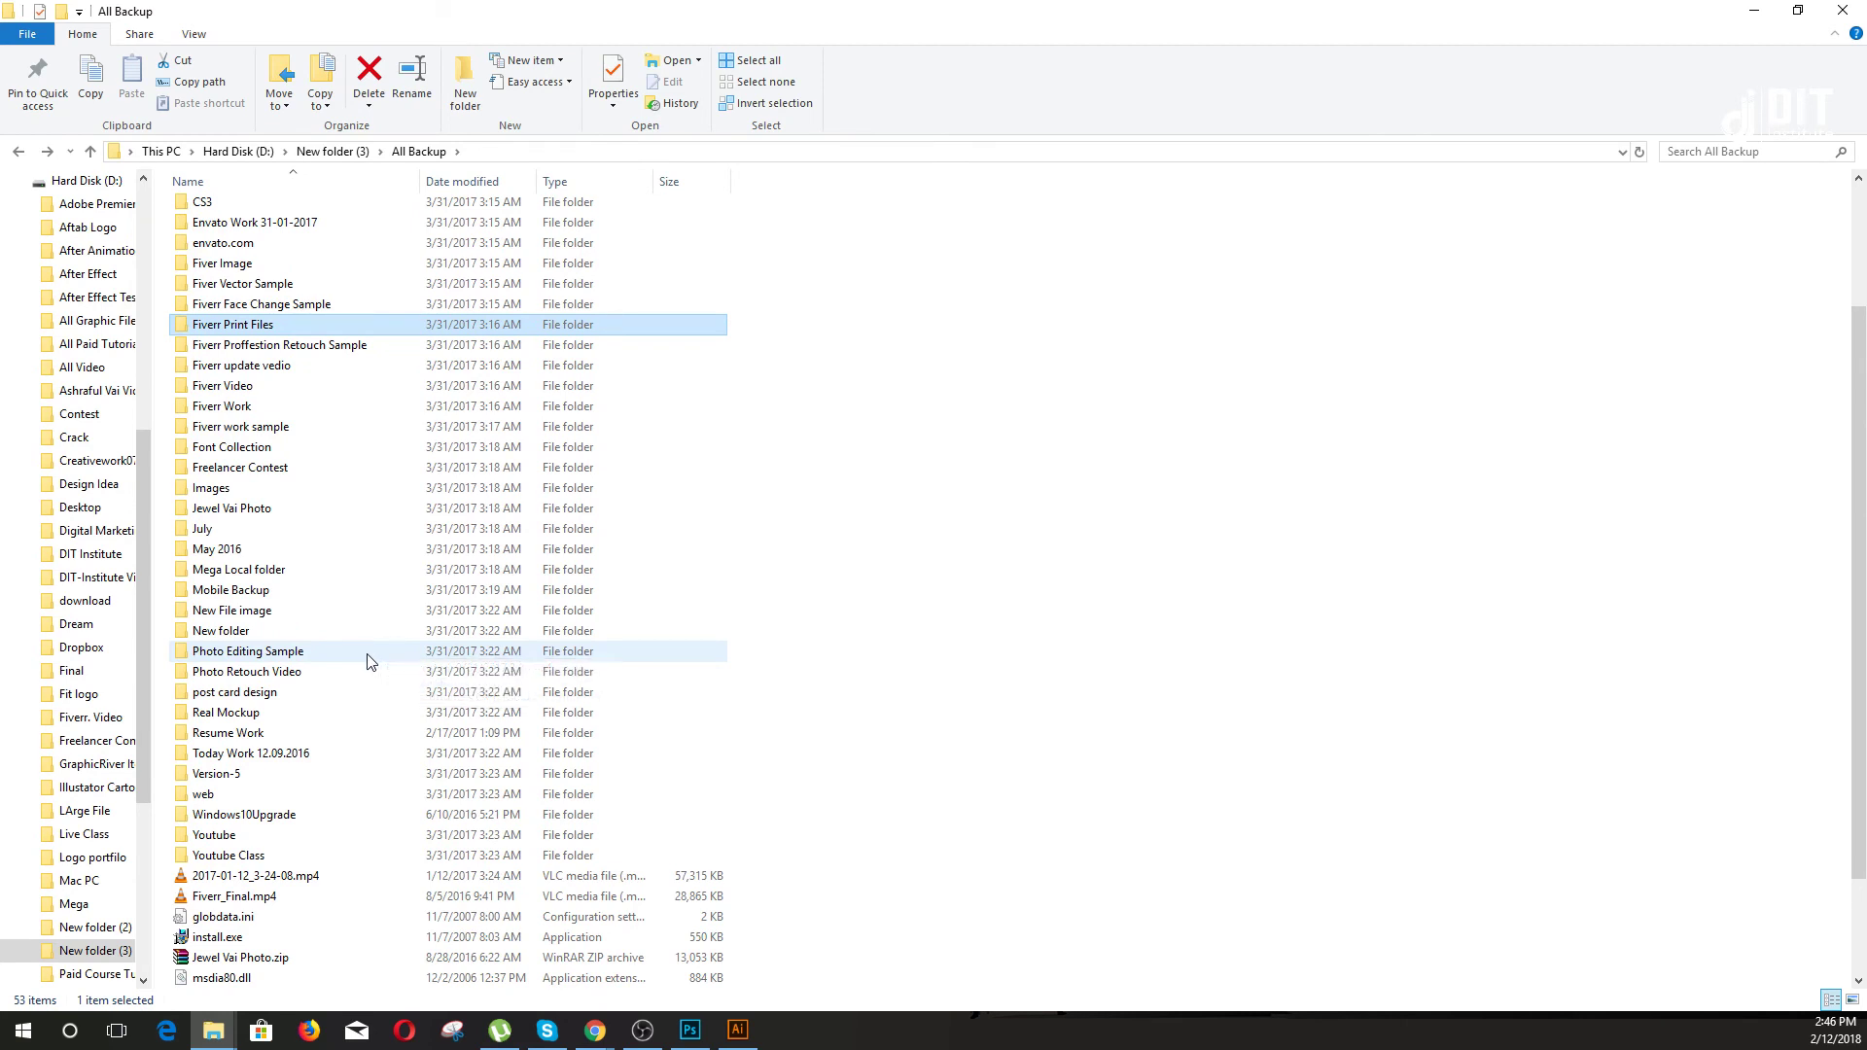
scroll(368, 660, "up", 2)
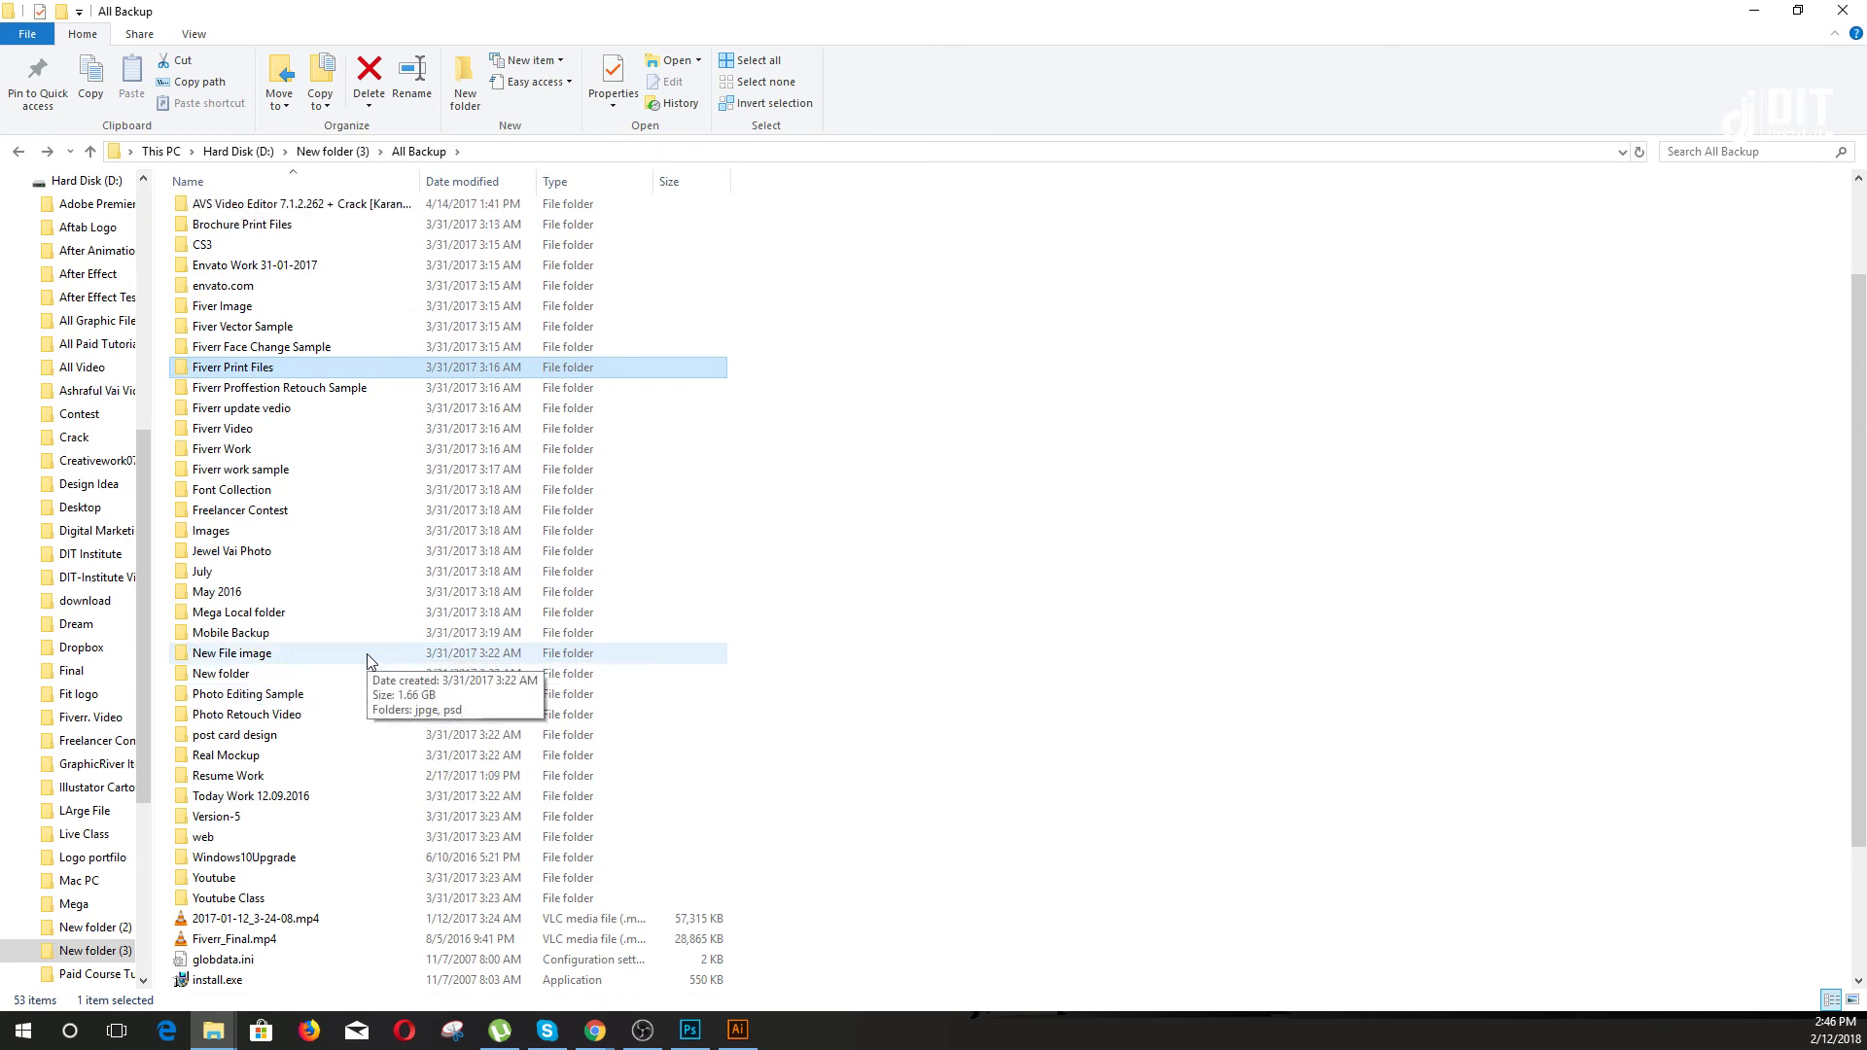
scroll(368, 660, "up", 1)
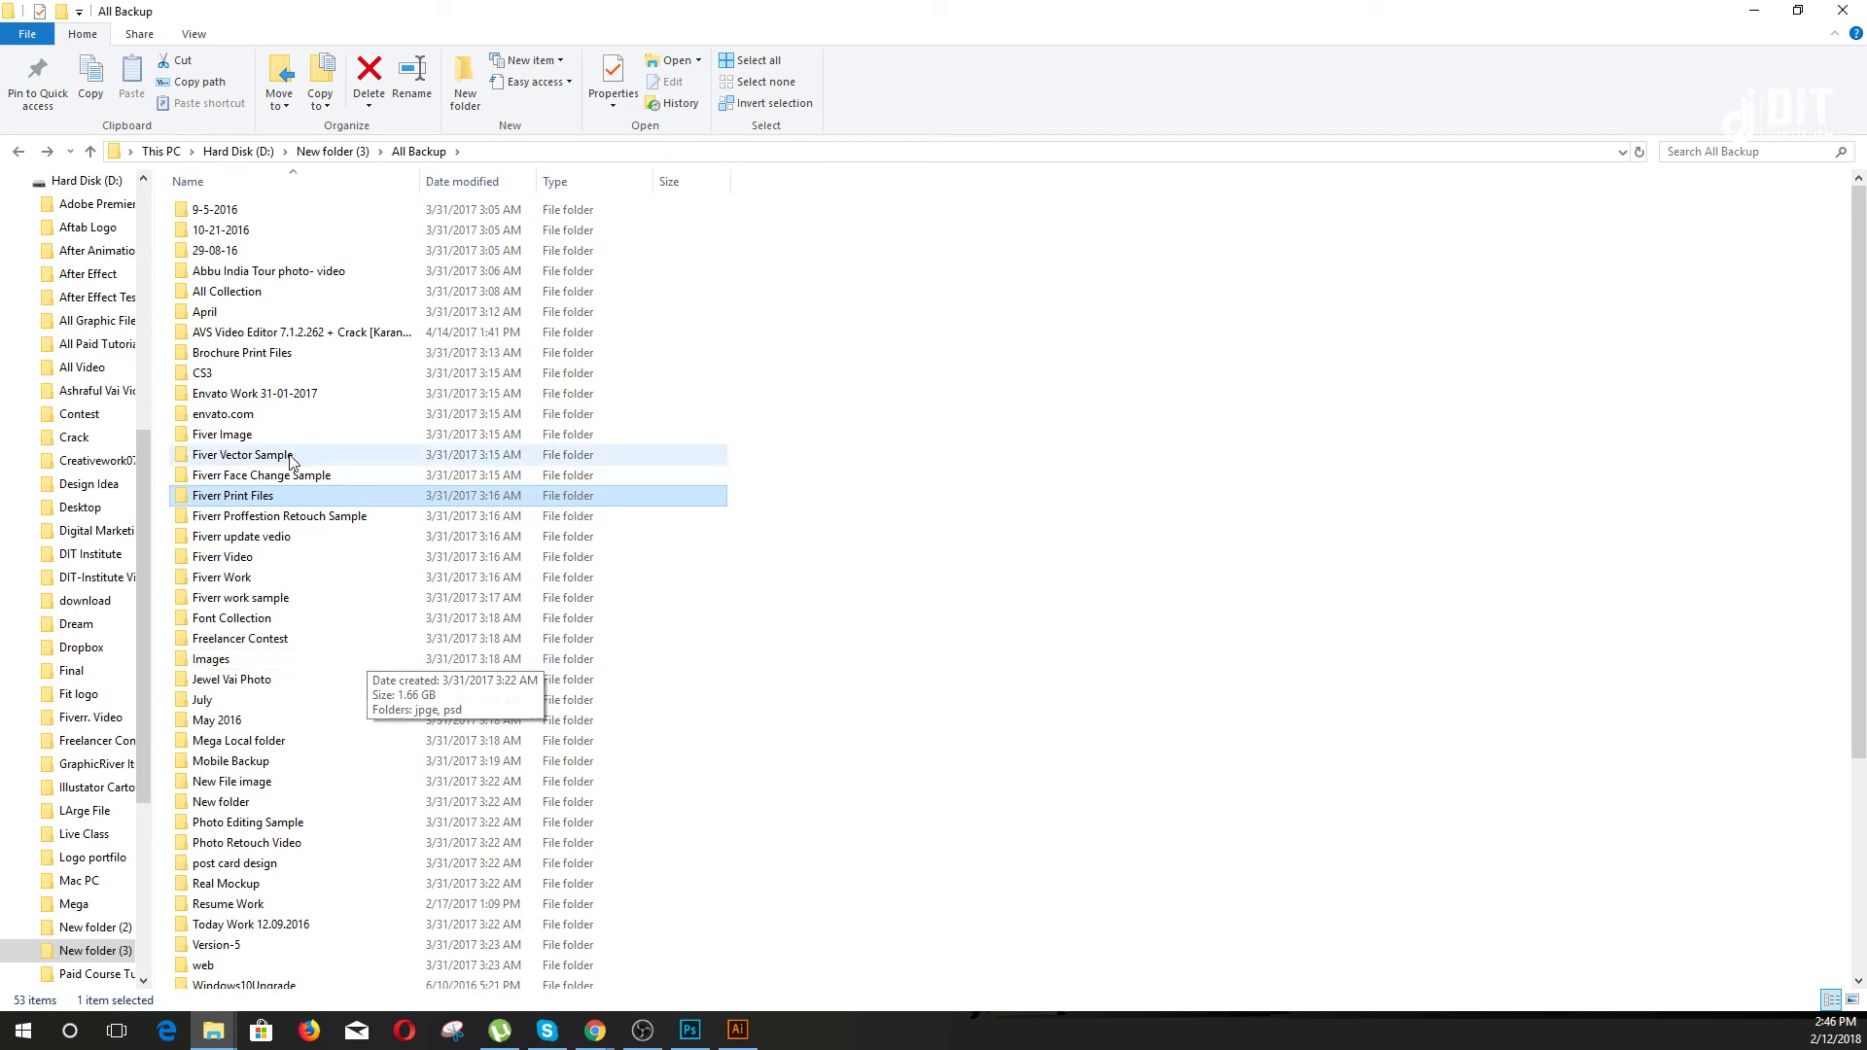
double_click(265, 416)
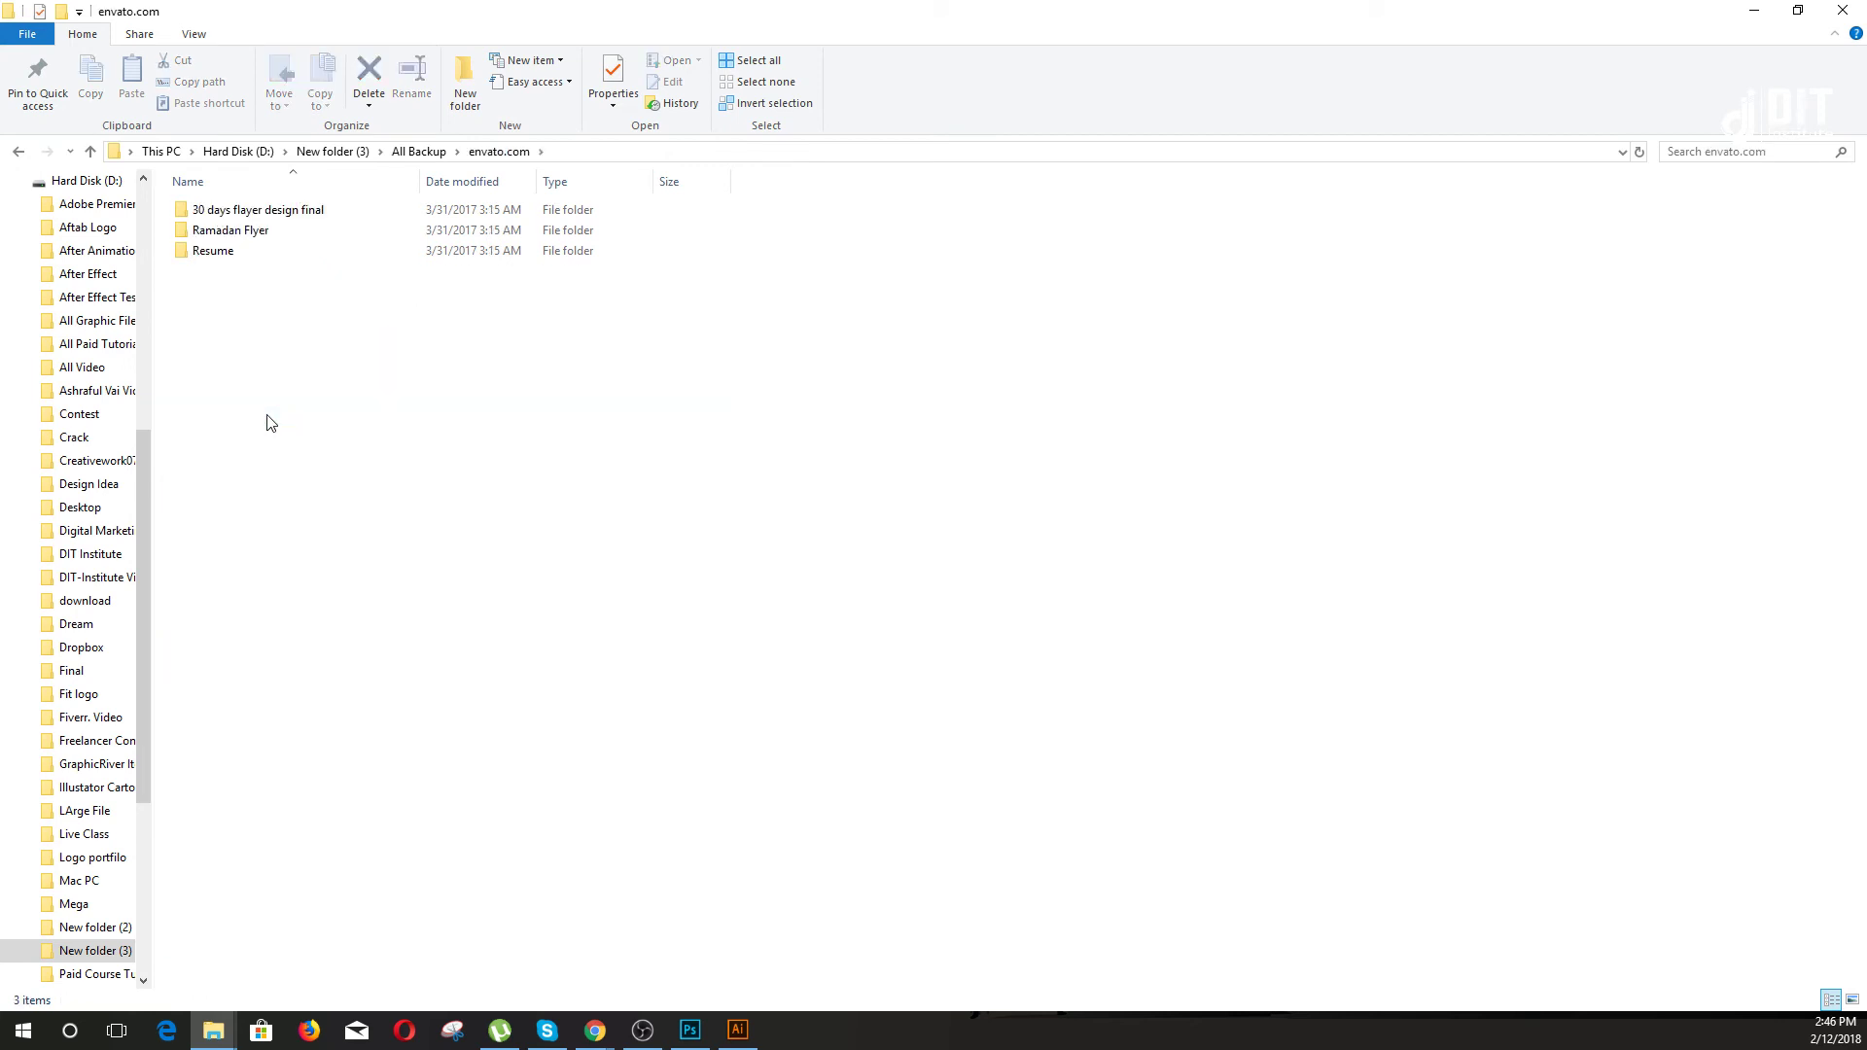
left_click(18, 155)
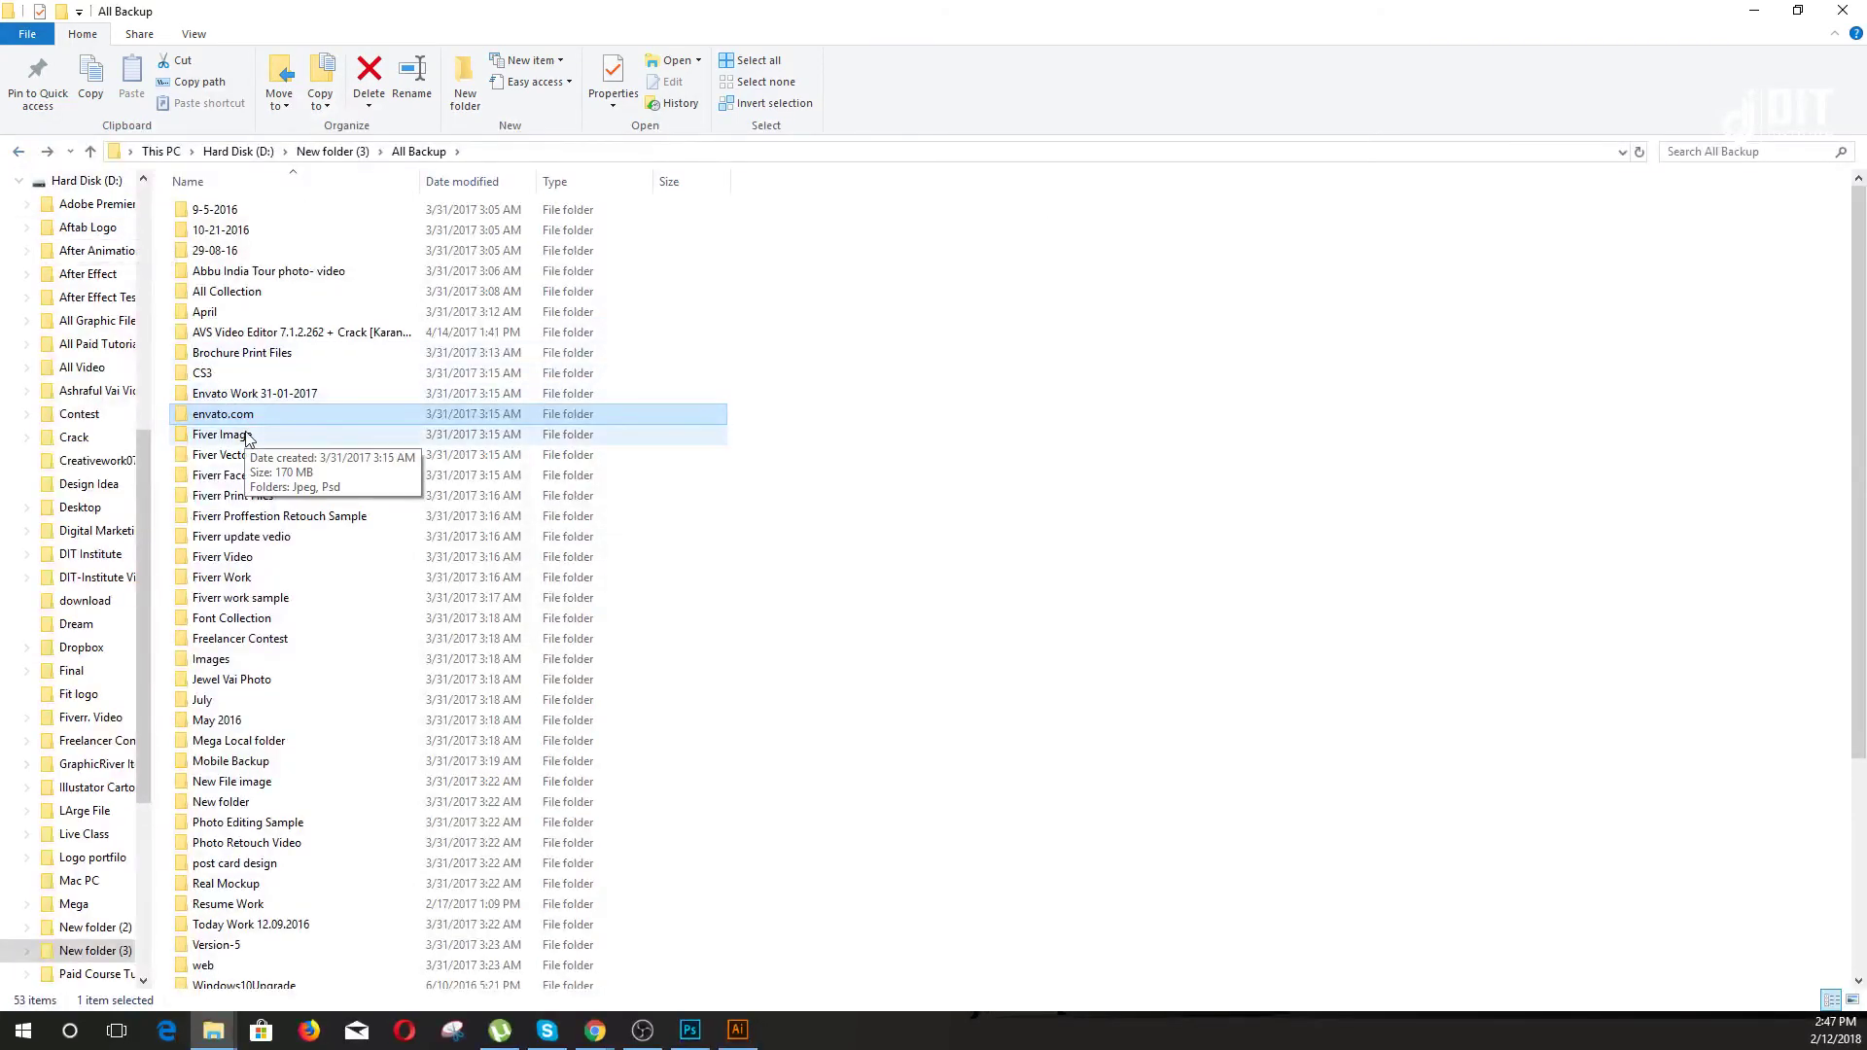
scroll(297, 728, "down", 2)
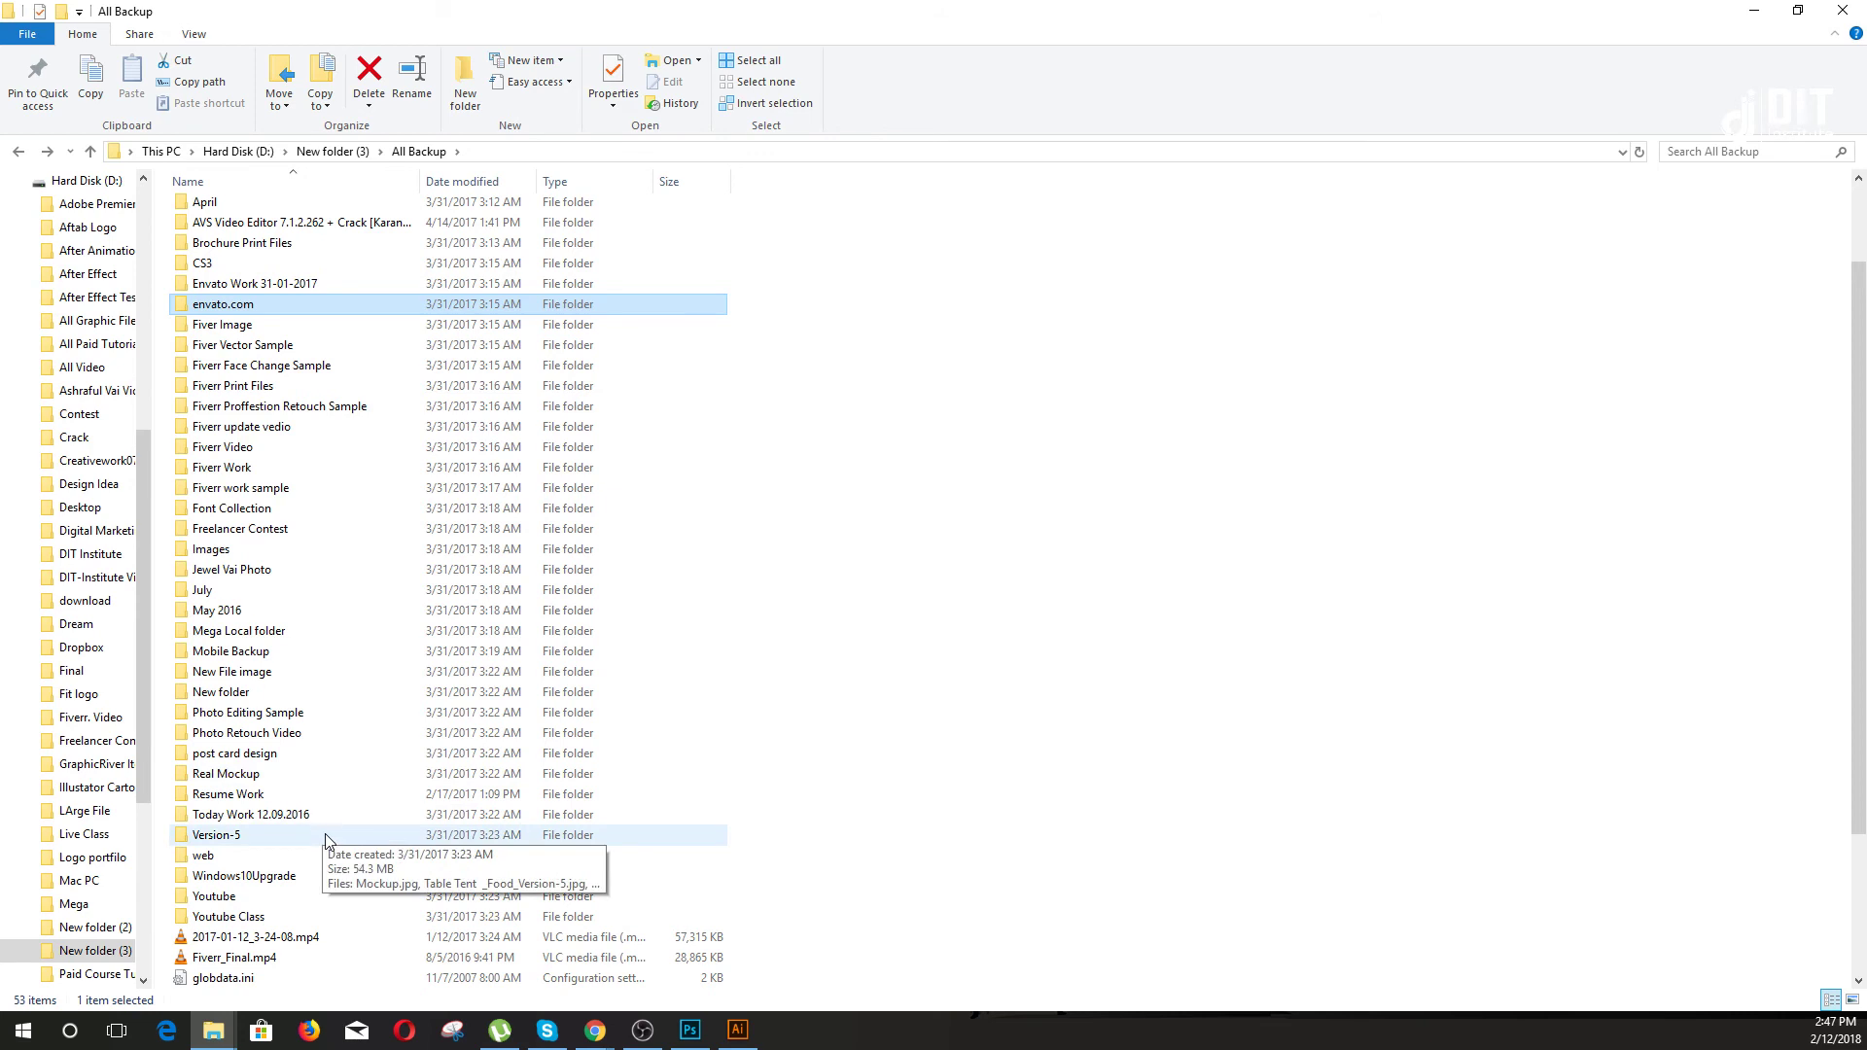
scroll(262, 711, "up", 2)
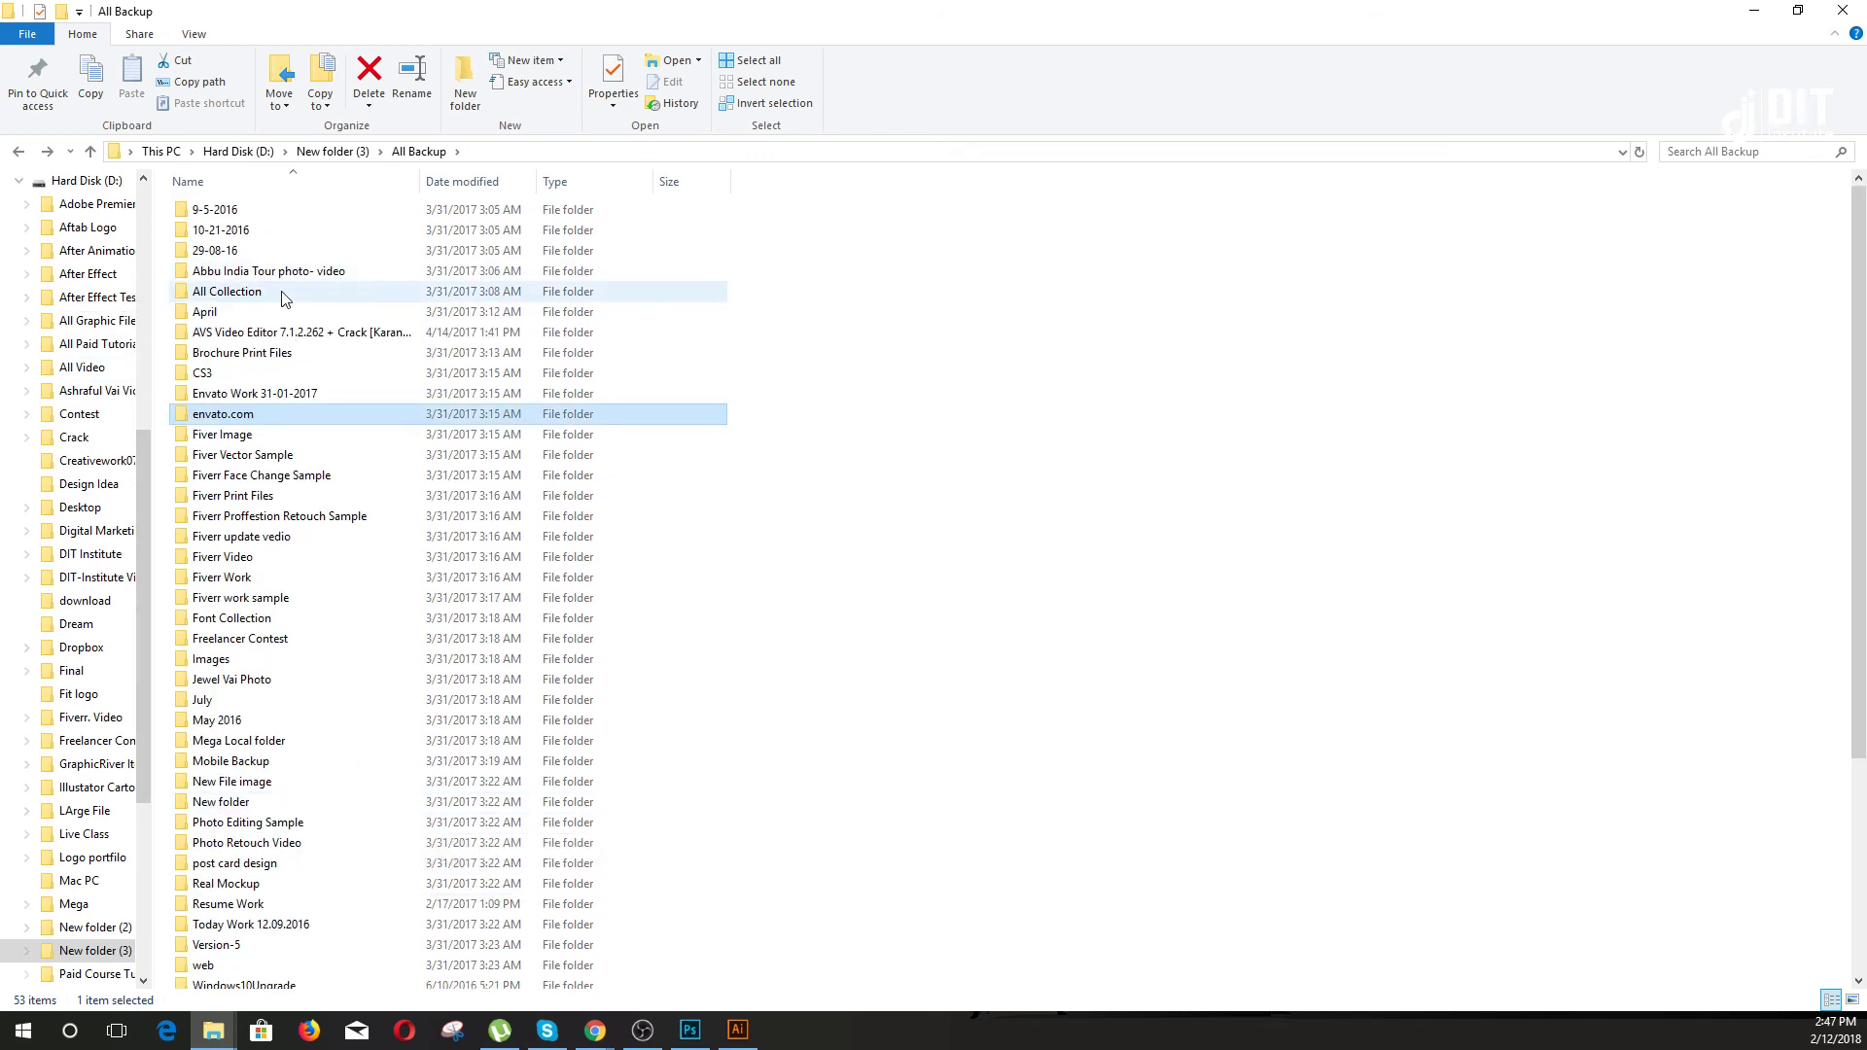
left_click(18, 152)
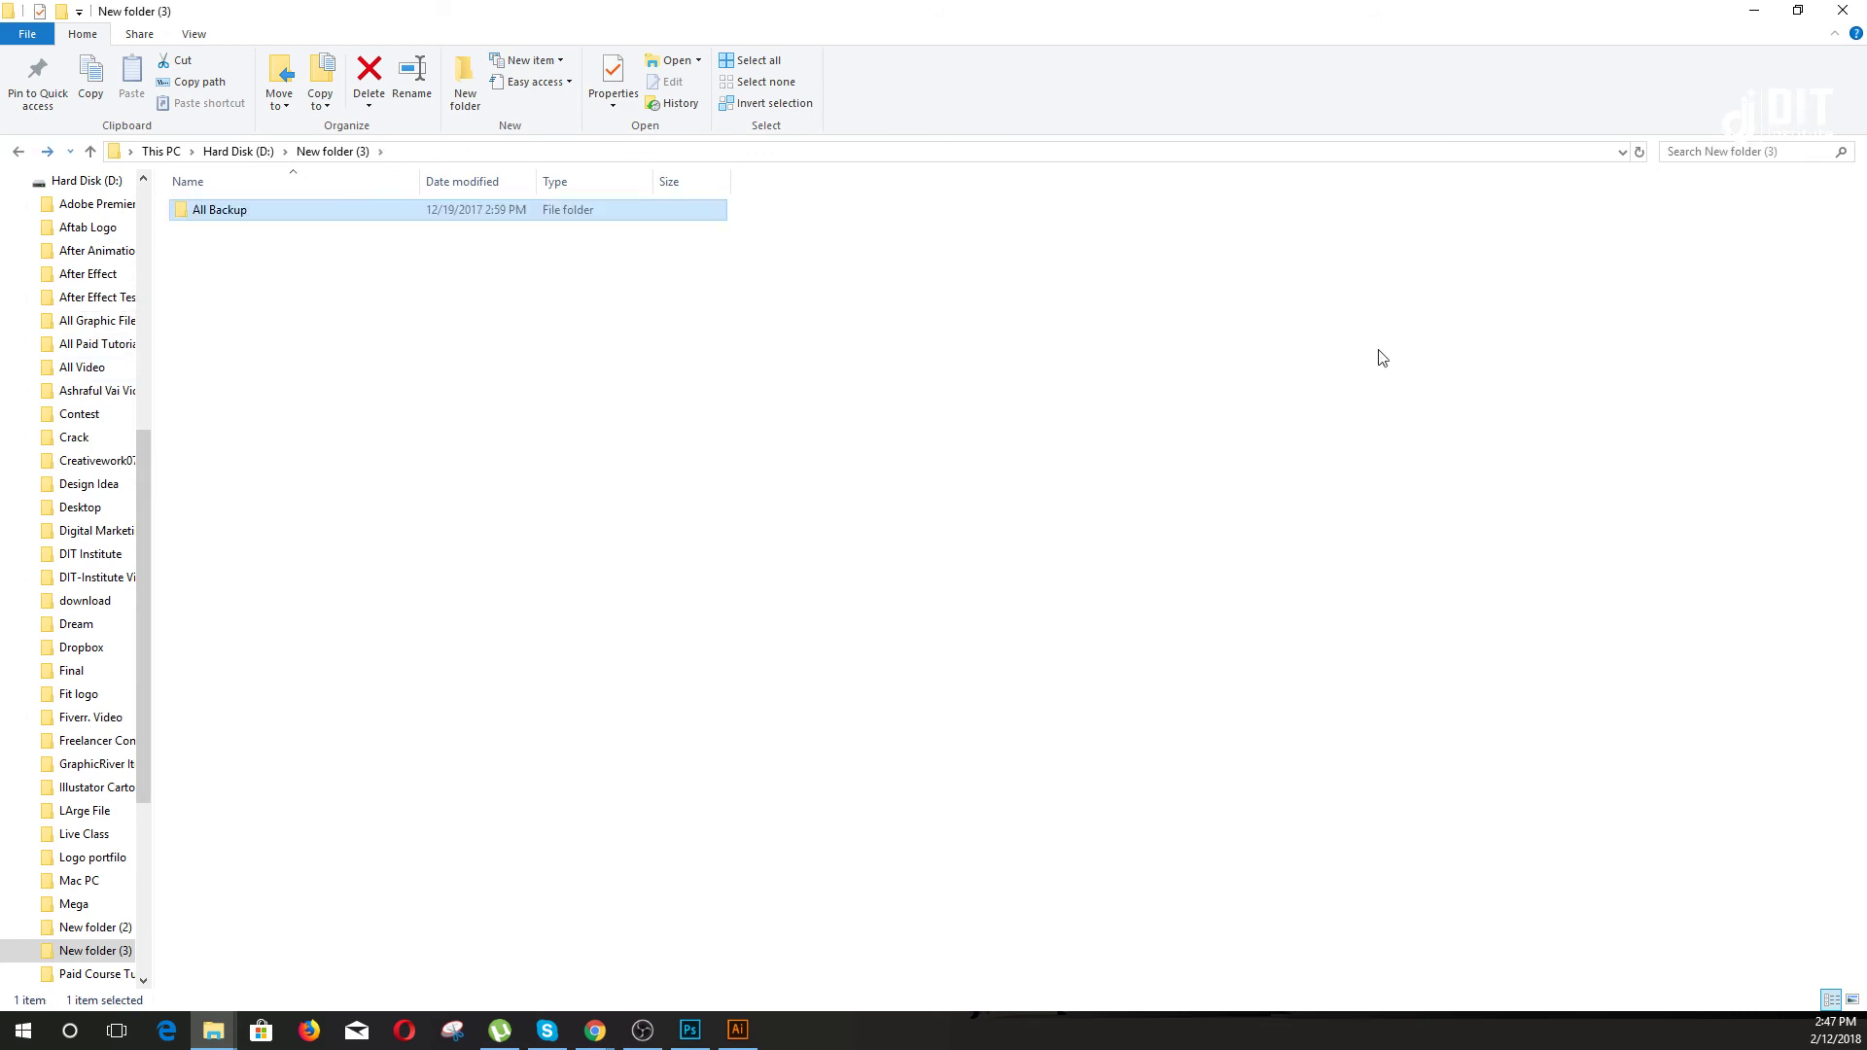
left_click(24, 152)
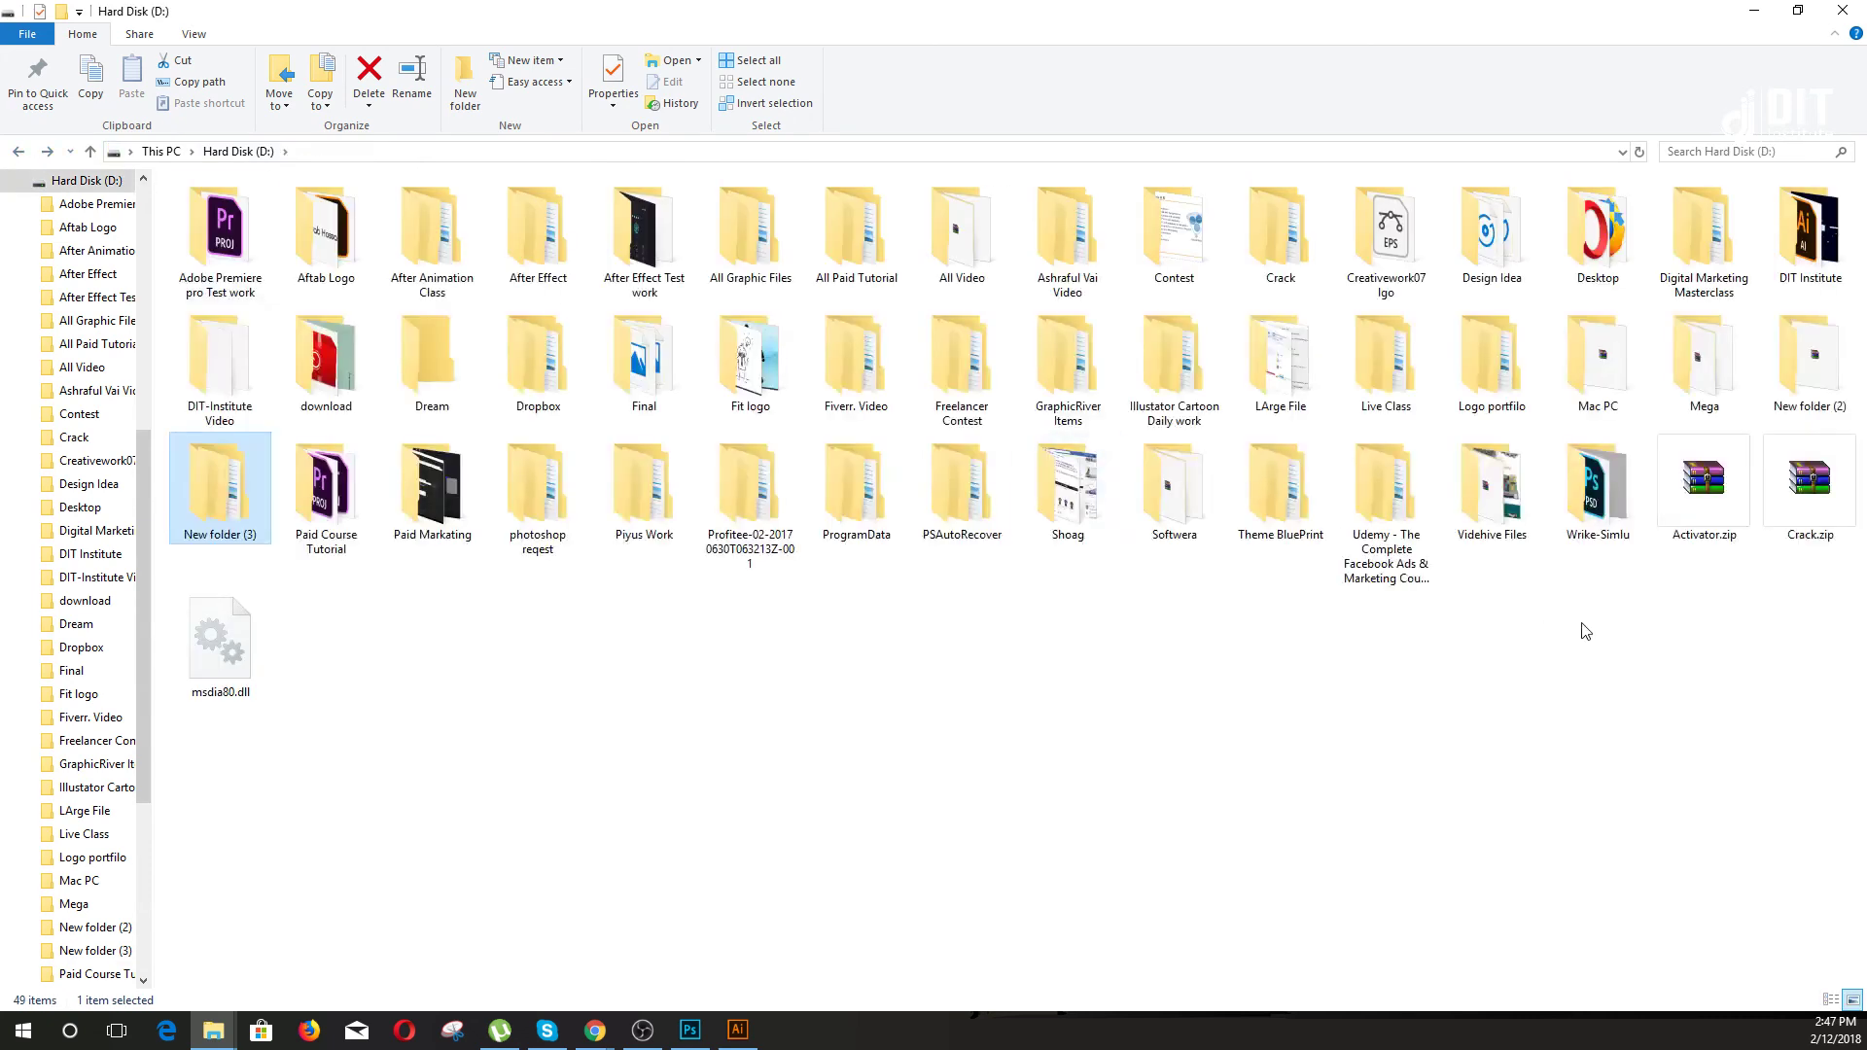
Look at Envato Free Files and Fit Concepts in New folder (2), then return to D:
double_click(1811, 361)
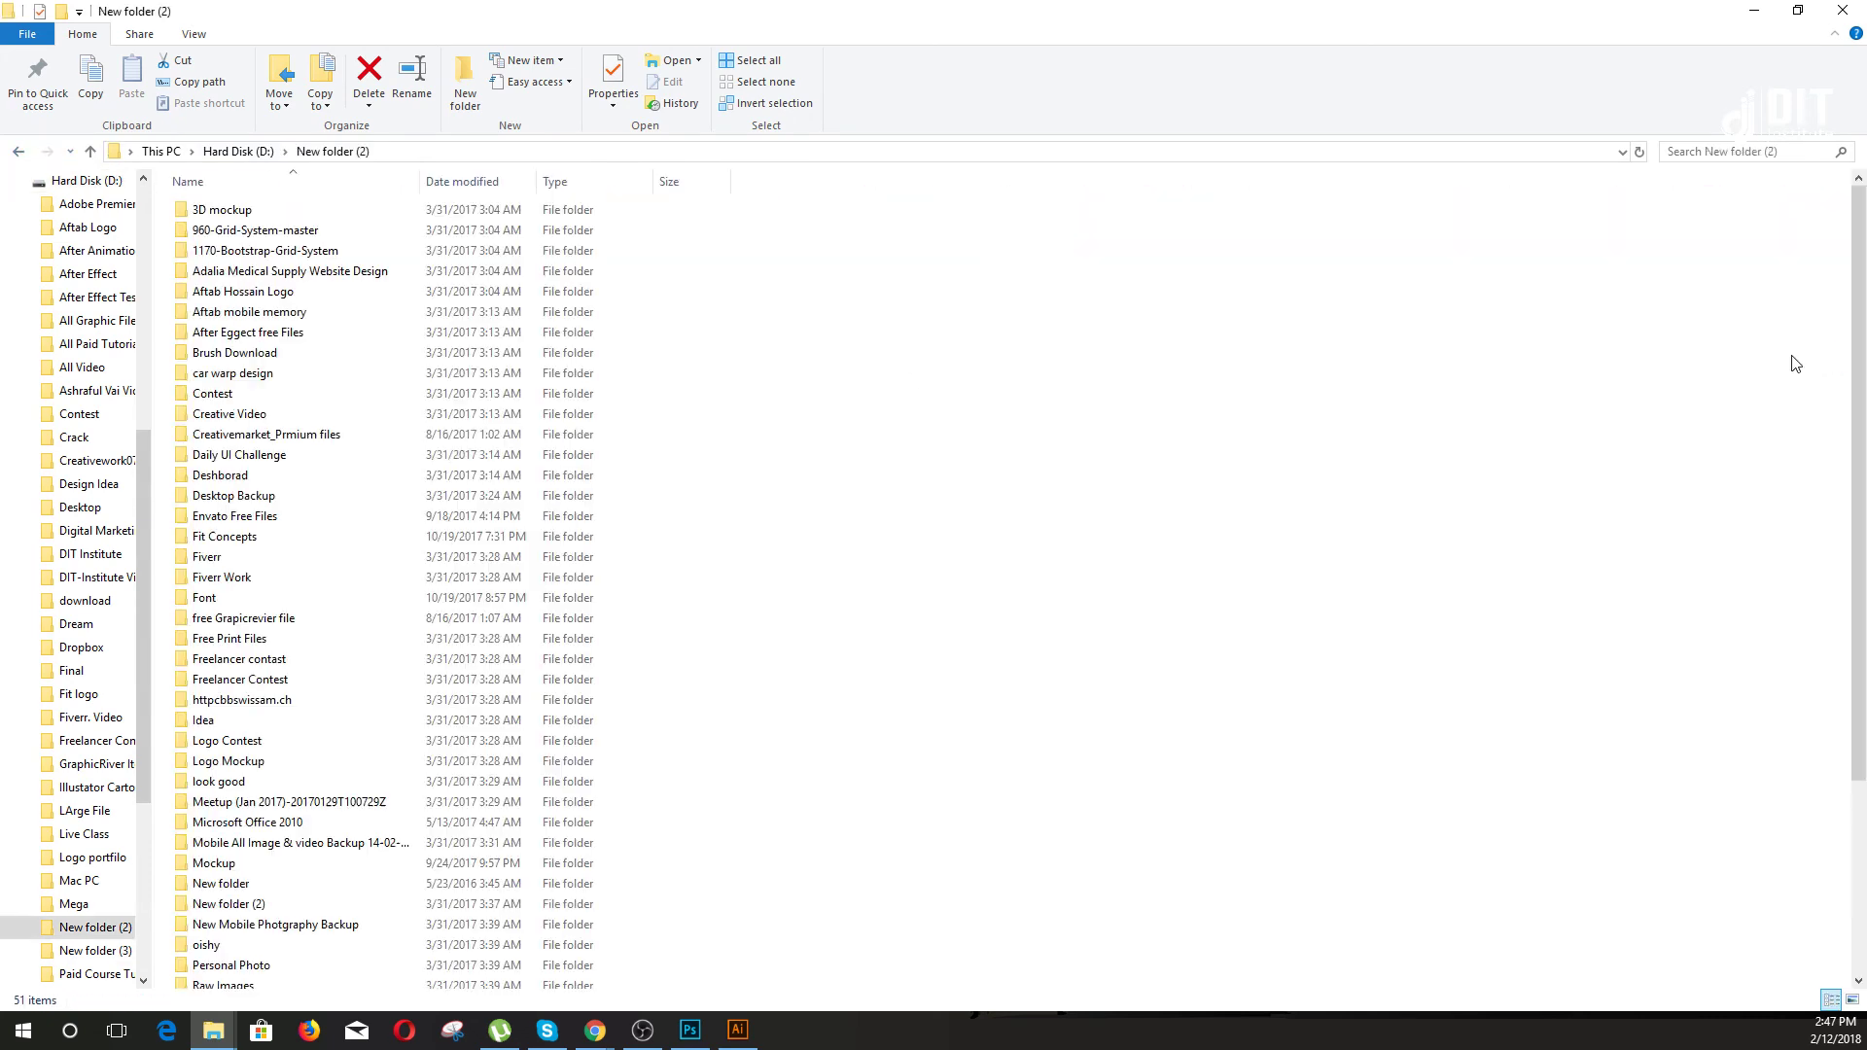
left_click(434, 524)
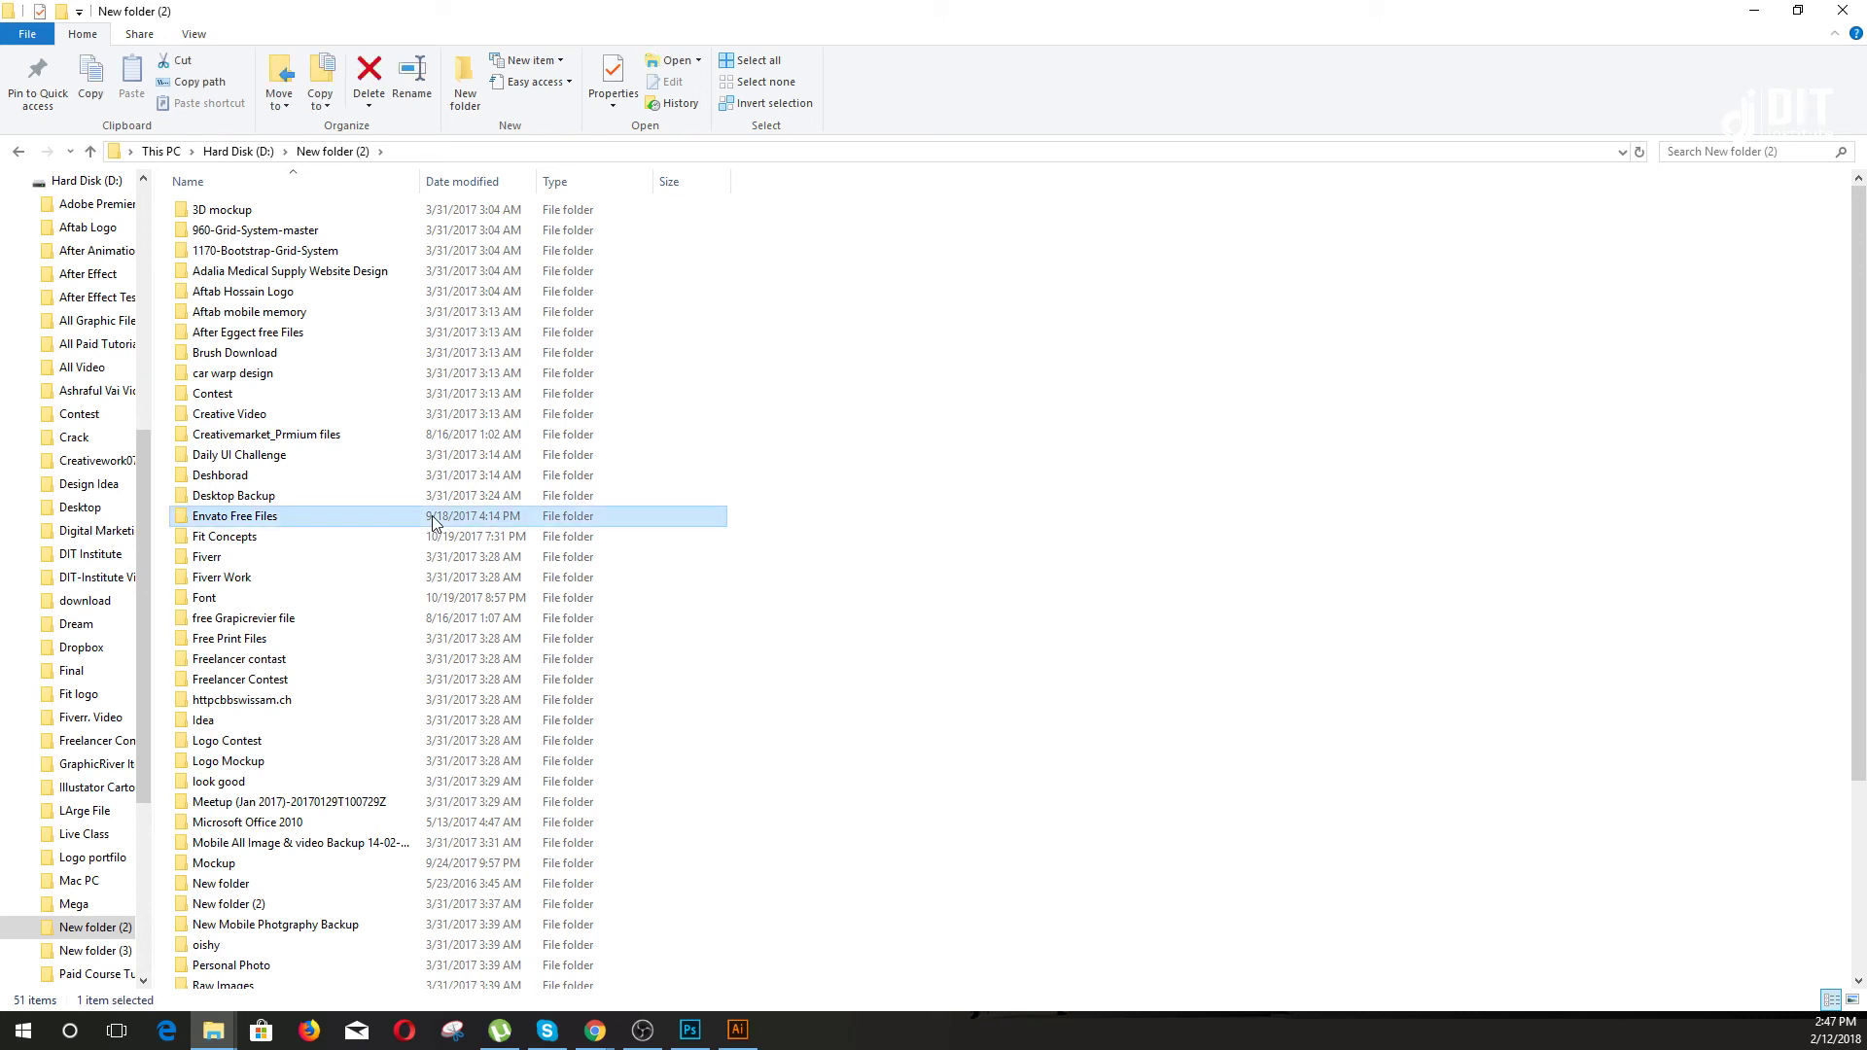
left_click(417, 535)
left_click(24, 151)
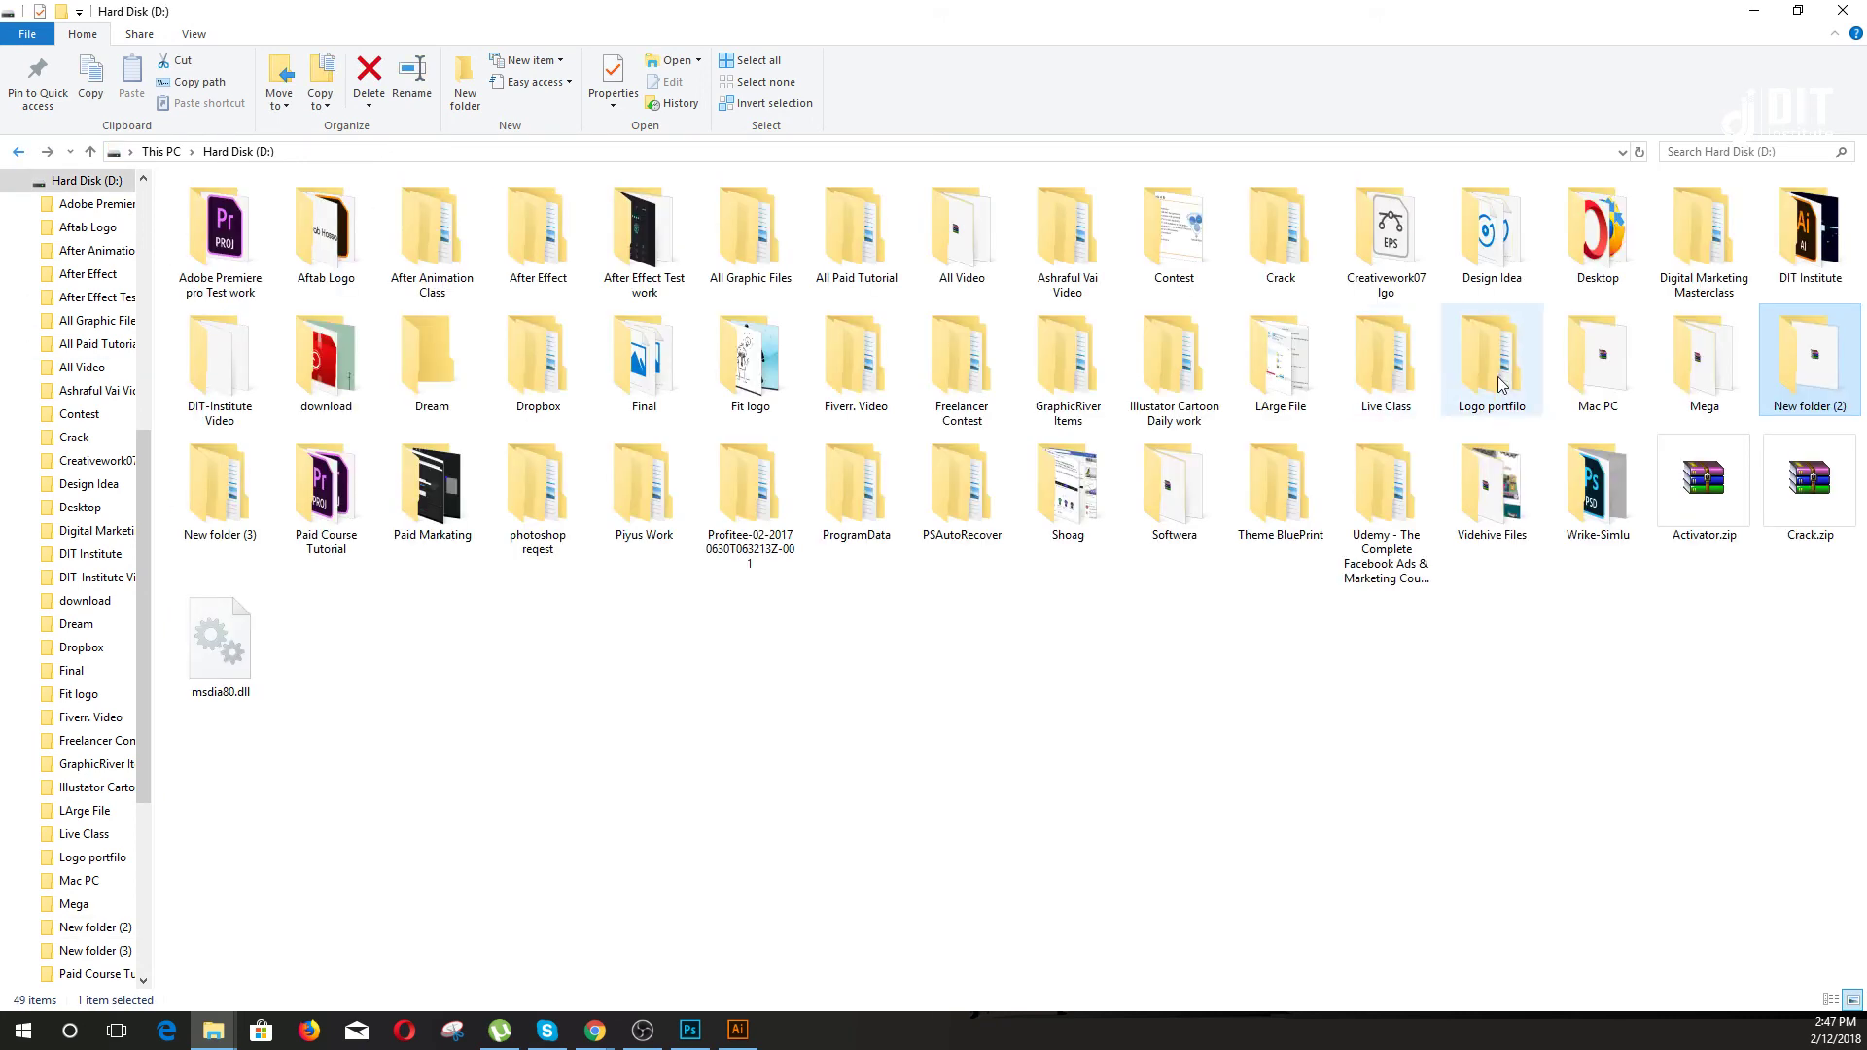
Open Envato Work 31-01-2017 > Grapichrevier inside All Backup, then return to D:
double_click(251, 542)
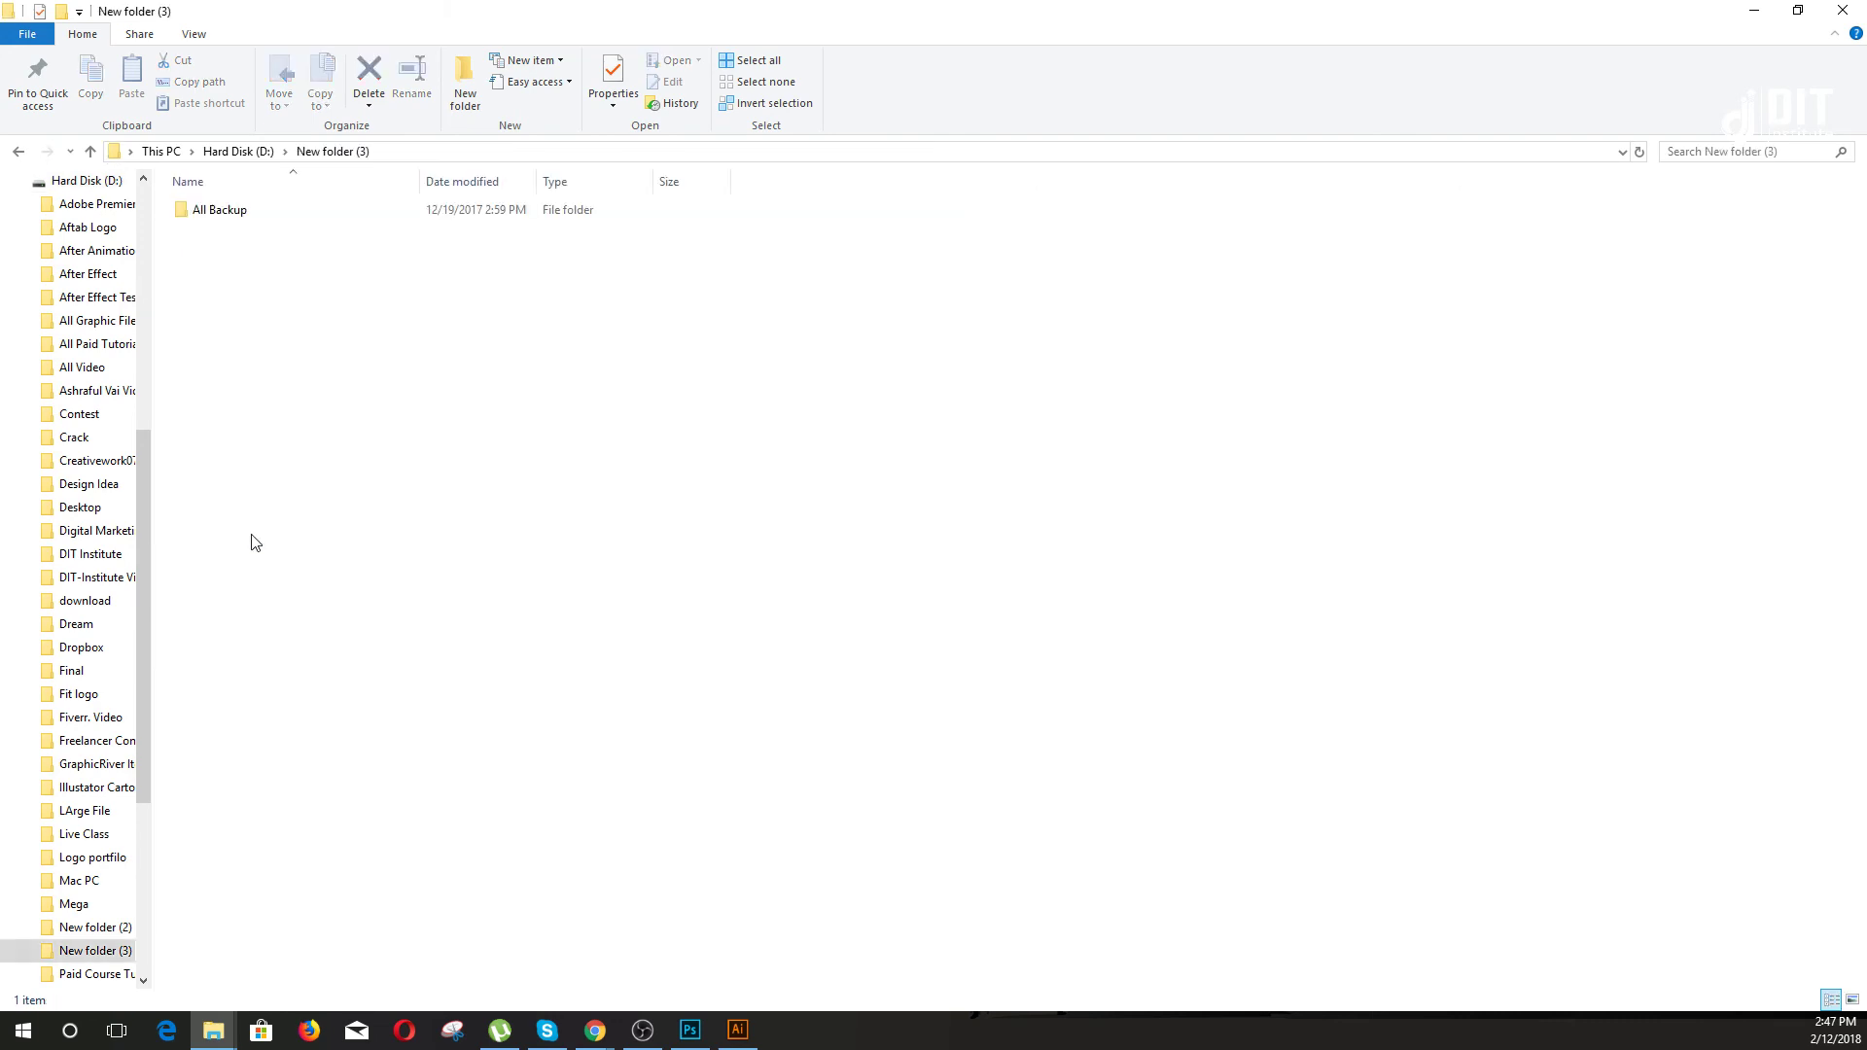
double_click(239, 208)
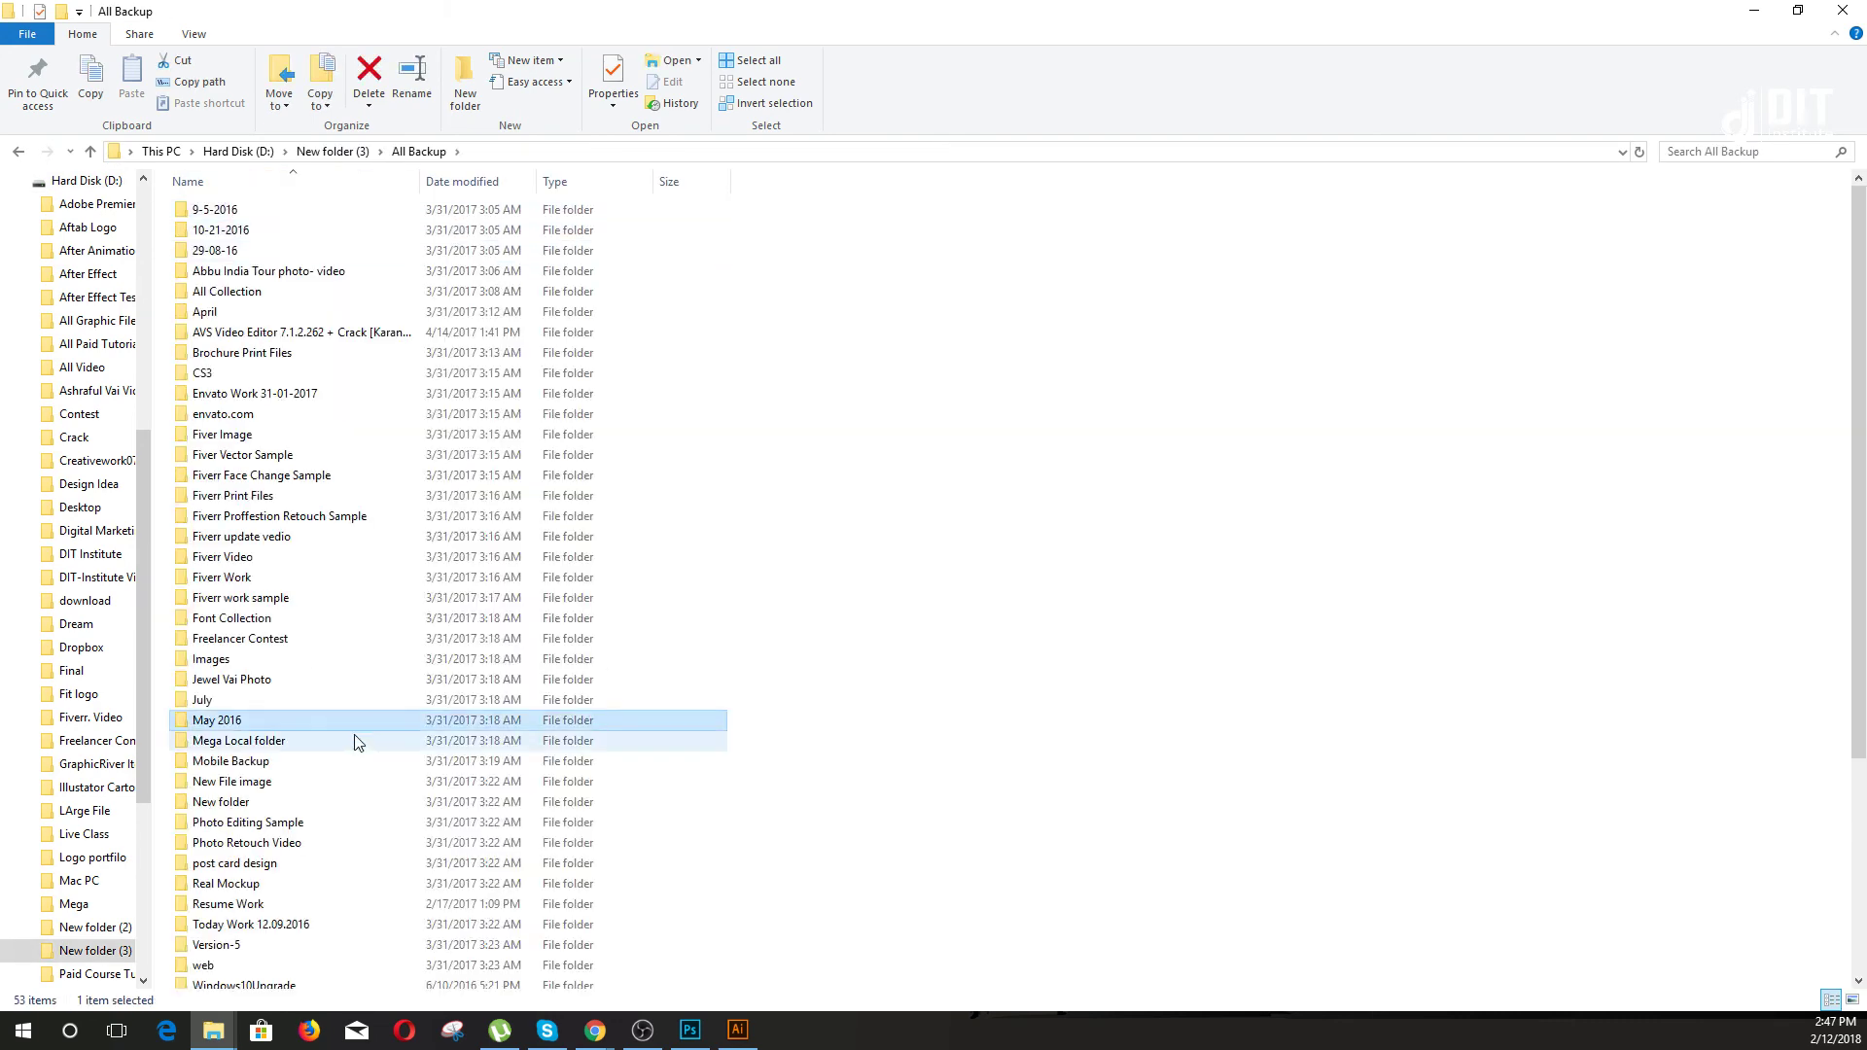
type("msmay")
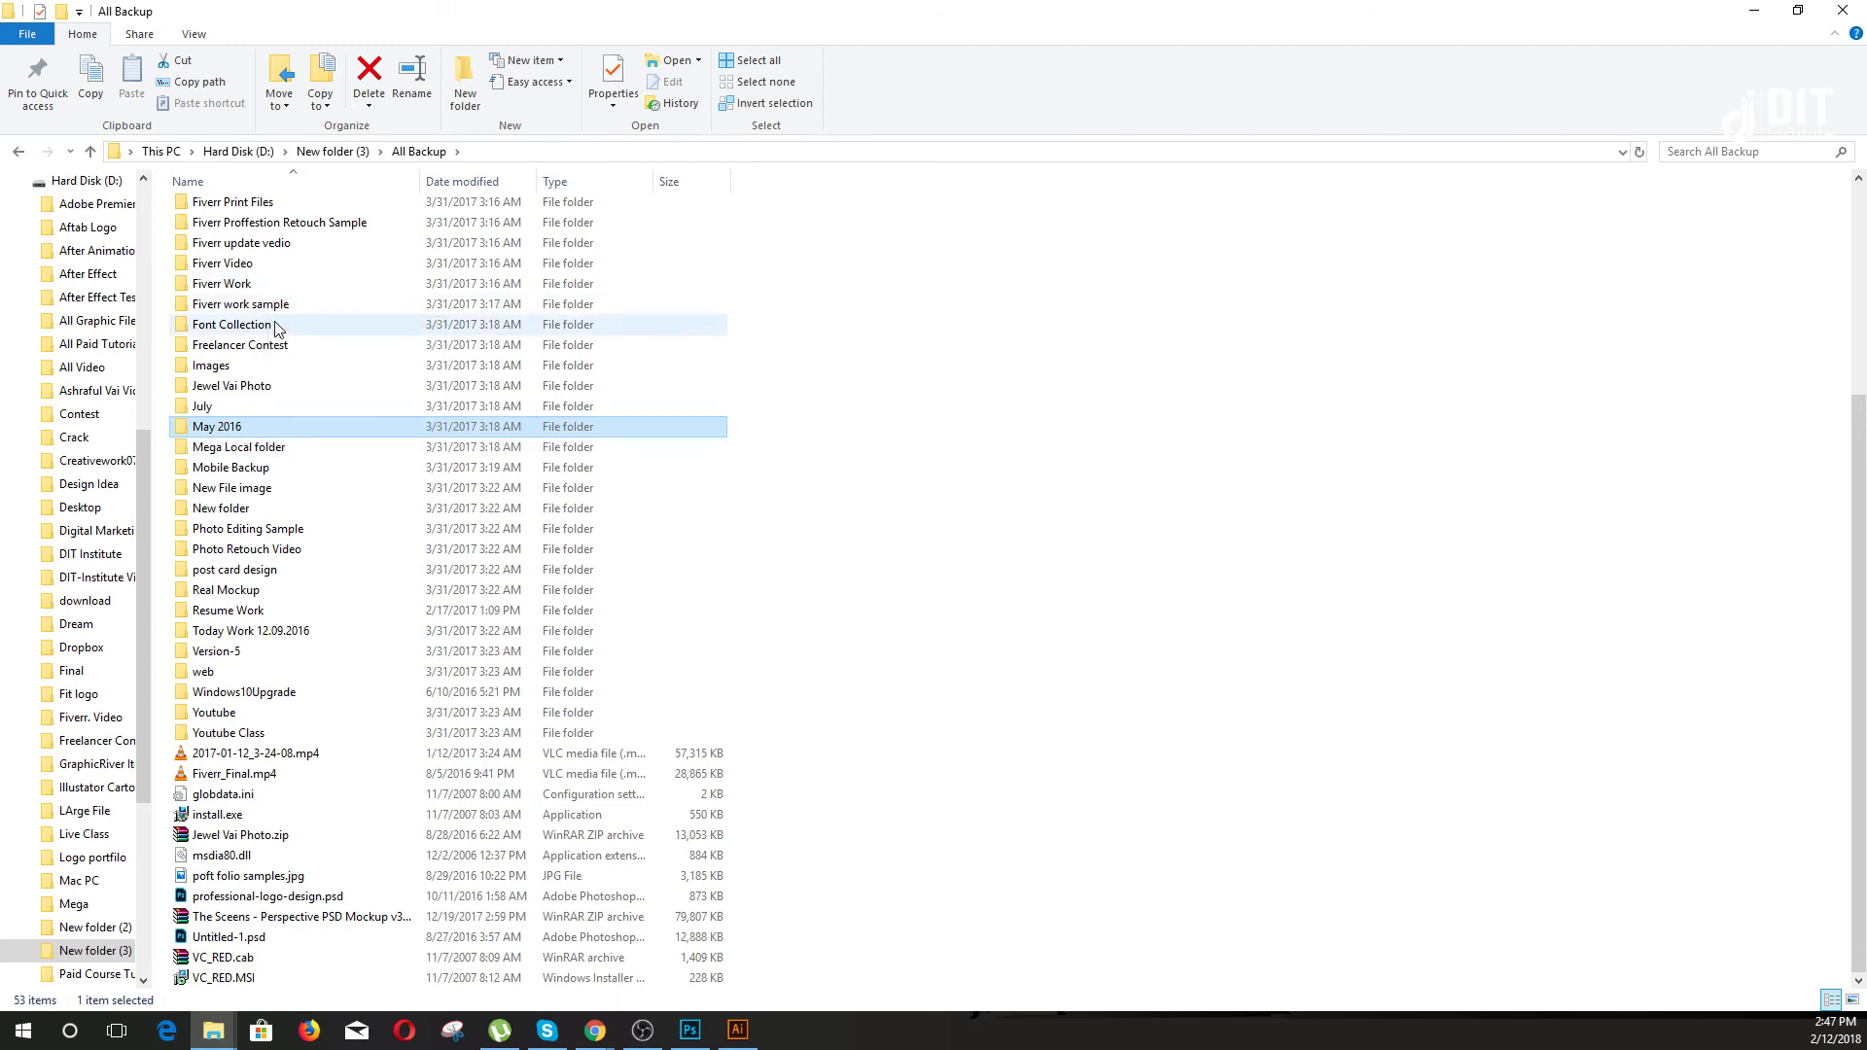
scroll(280, 335, "up", 2)
scroll(288, 347, "up", 1)
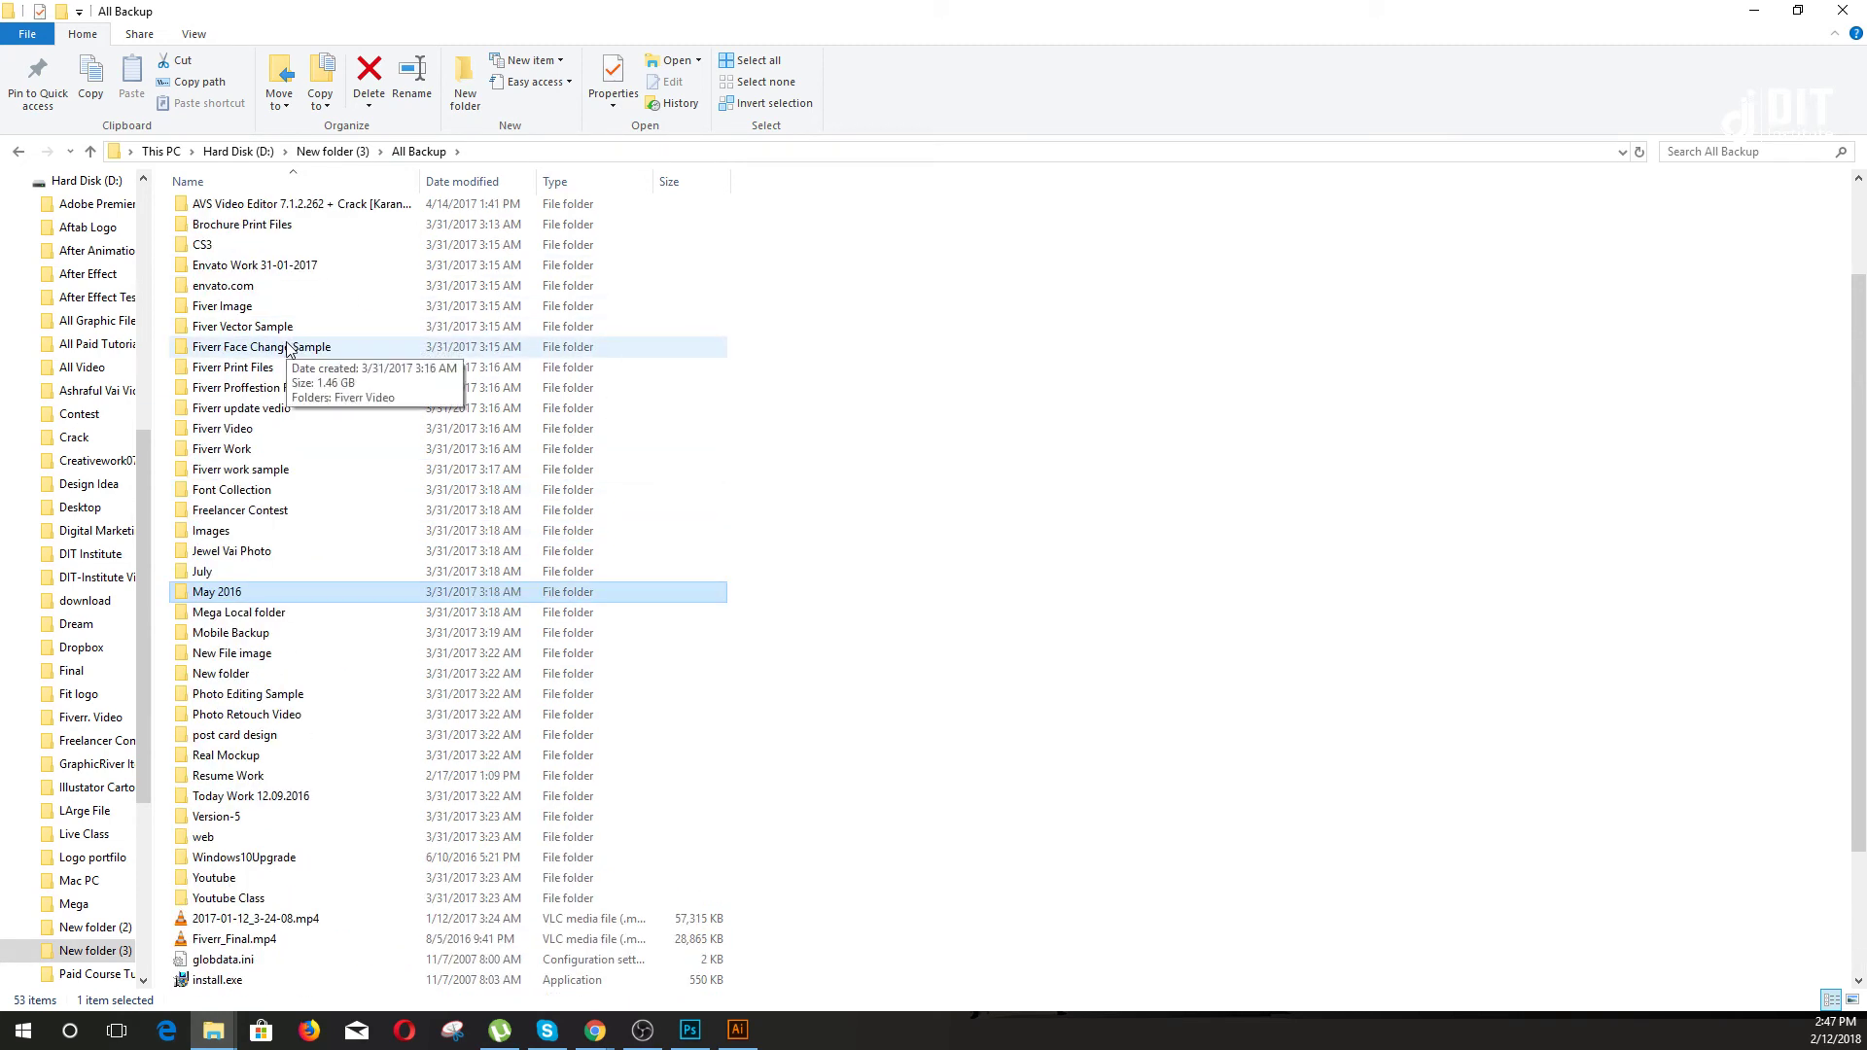
double_click(275, 267)
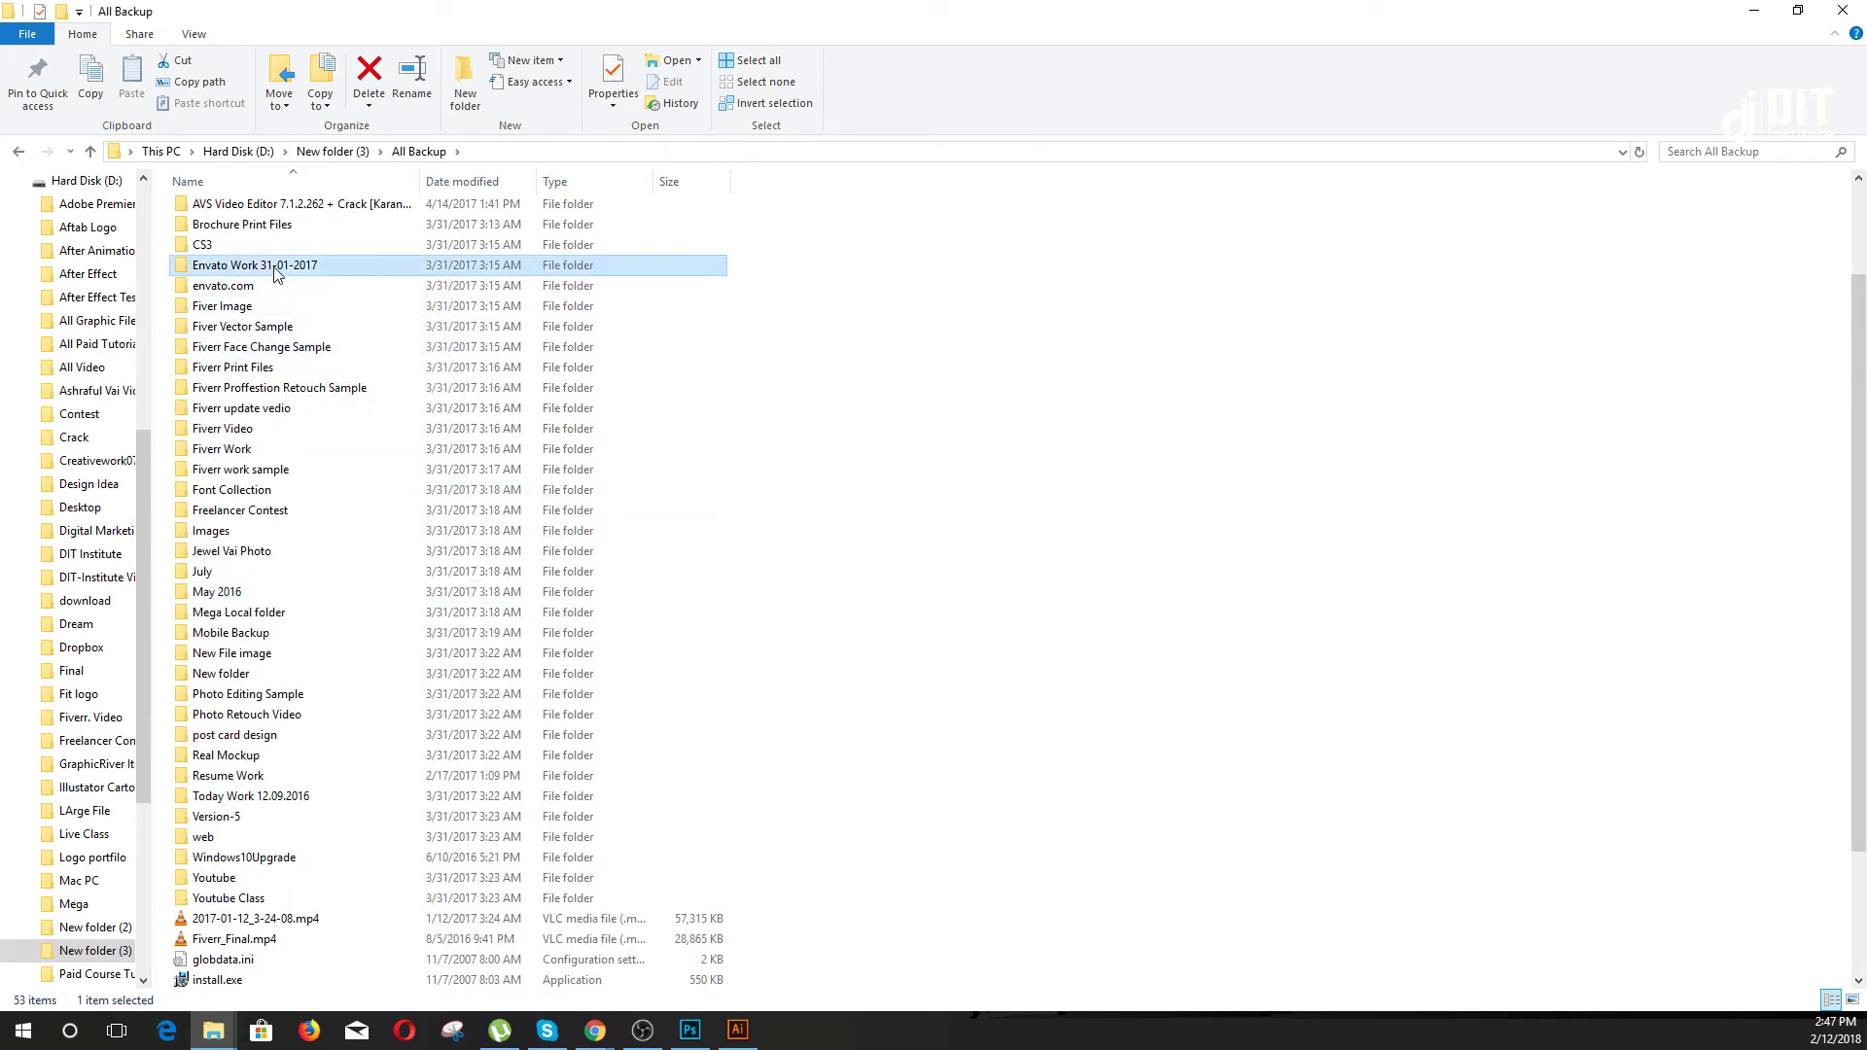
double_click(227, 211)
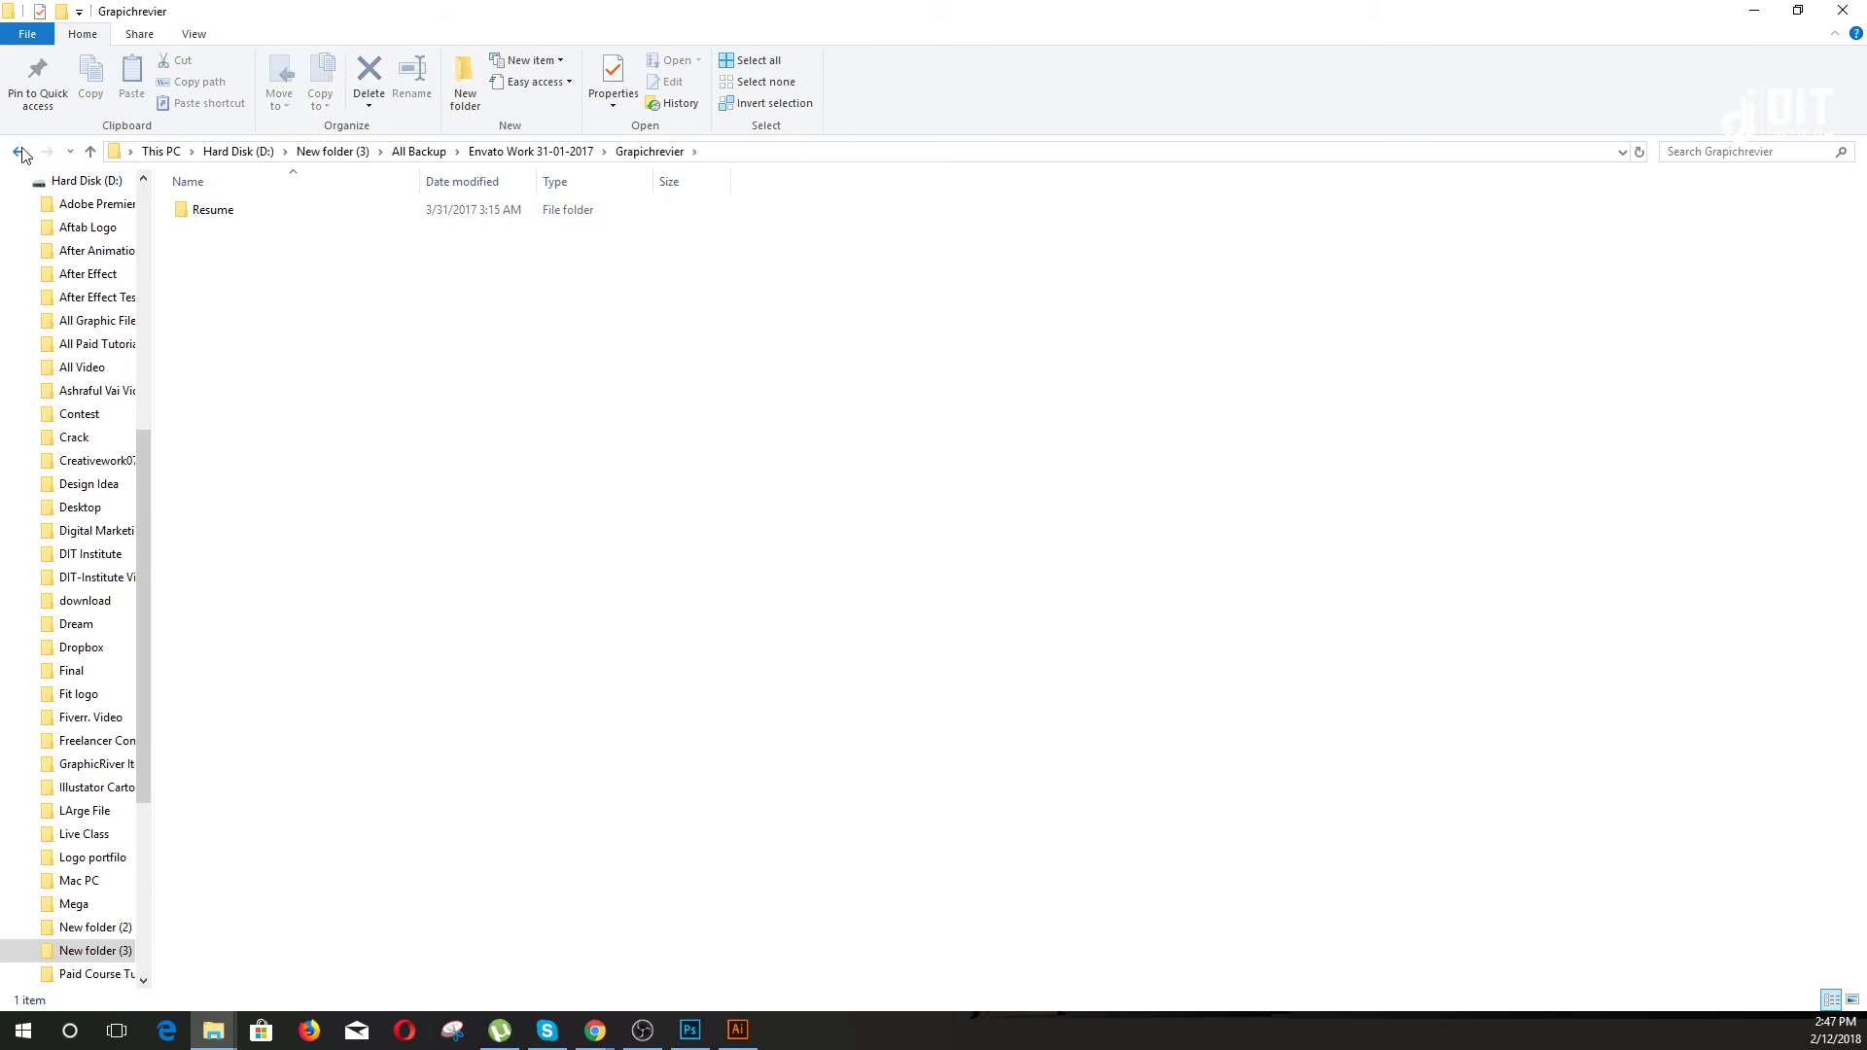
left_click(20, 152)
left_click(20, 152)
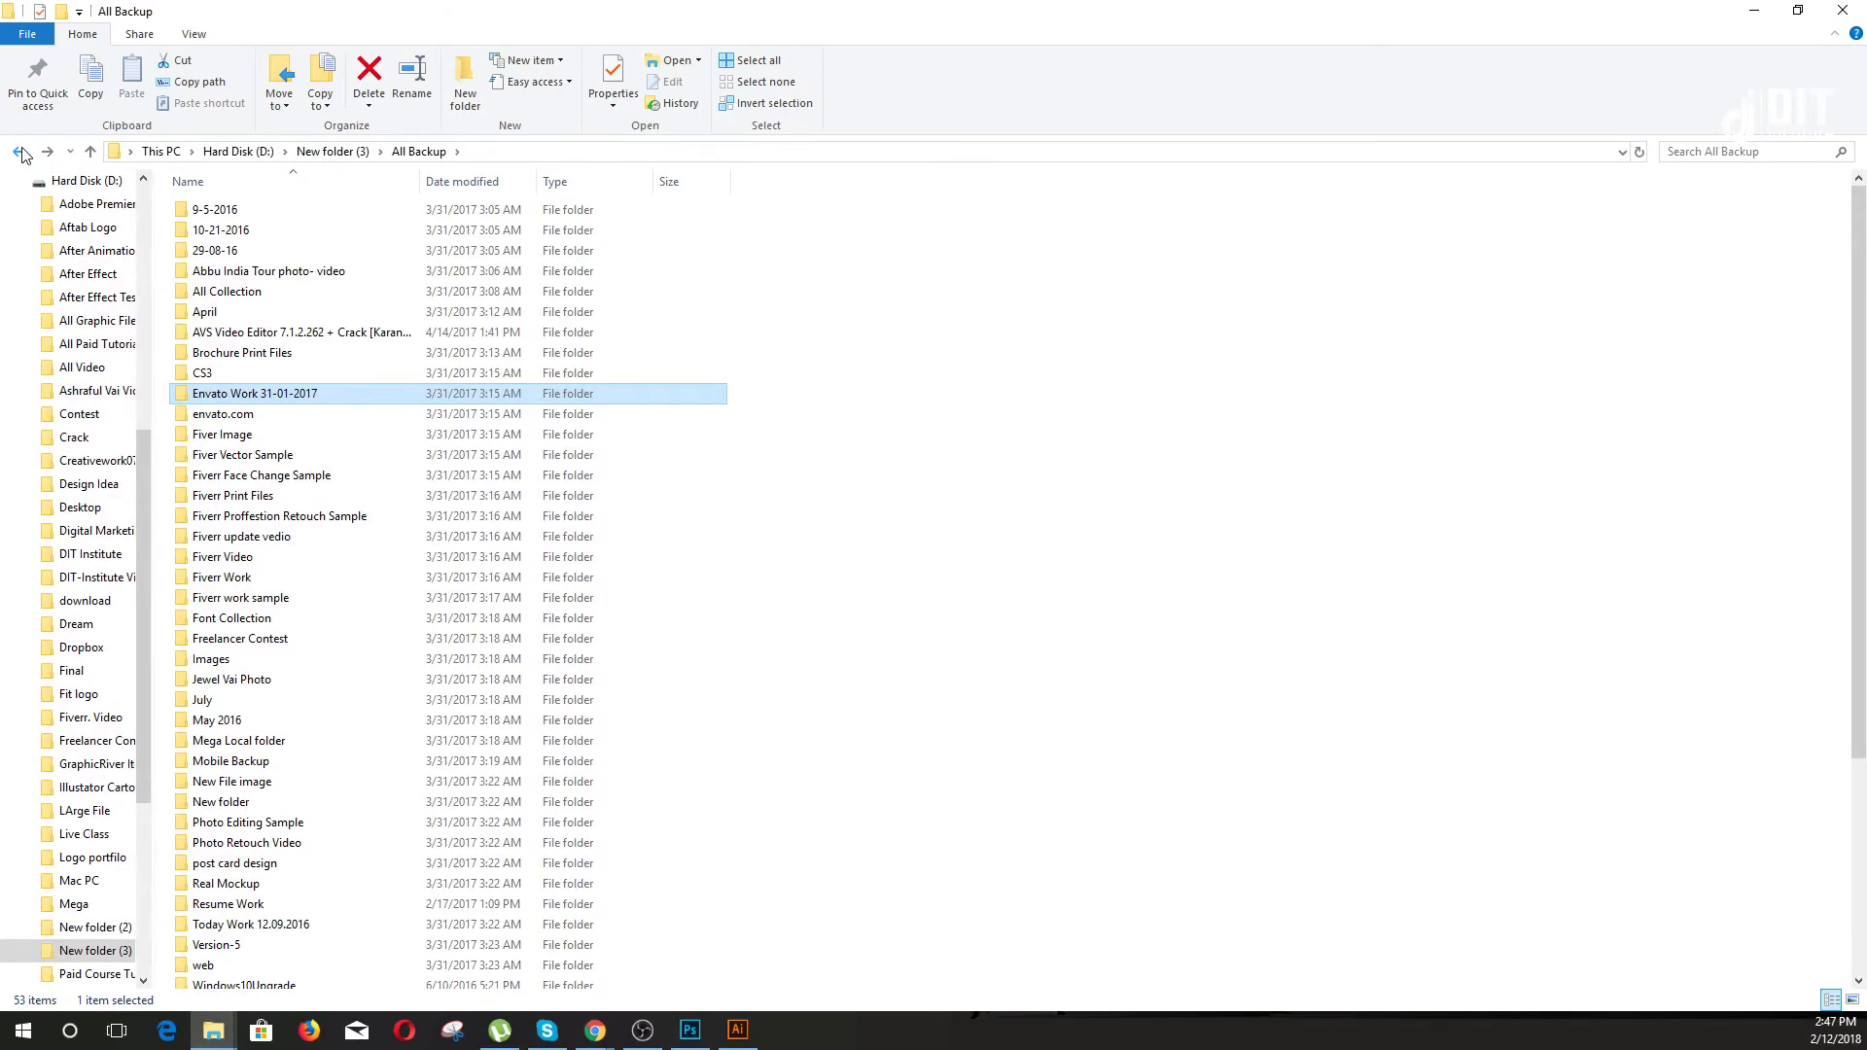
left_click(20, 152)
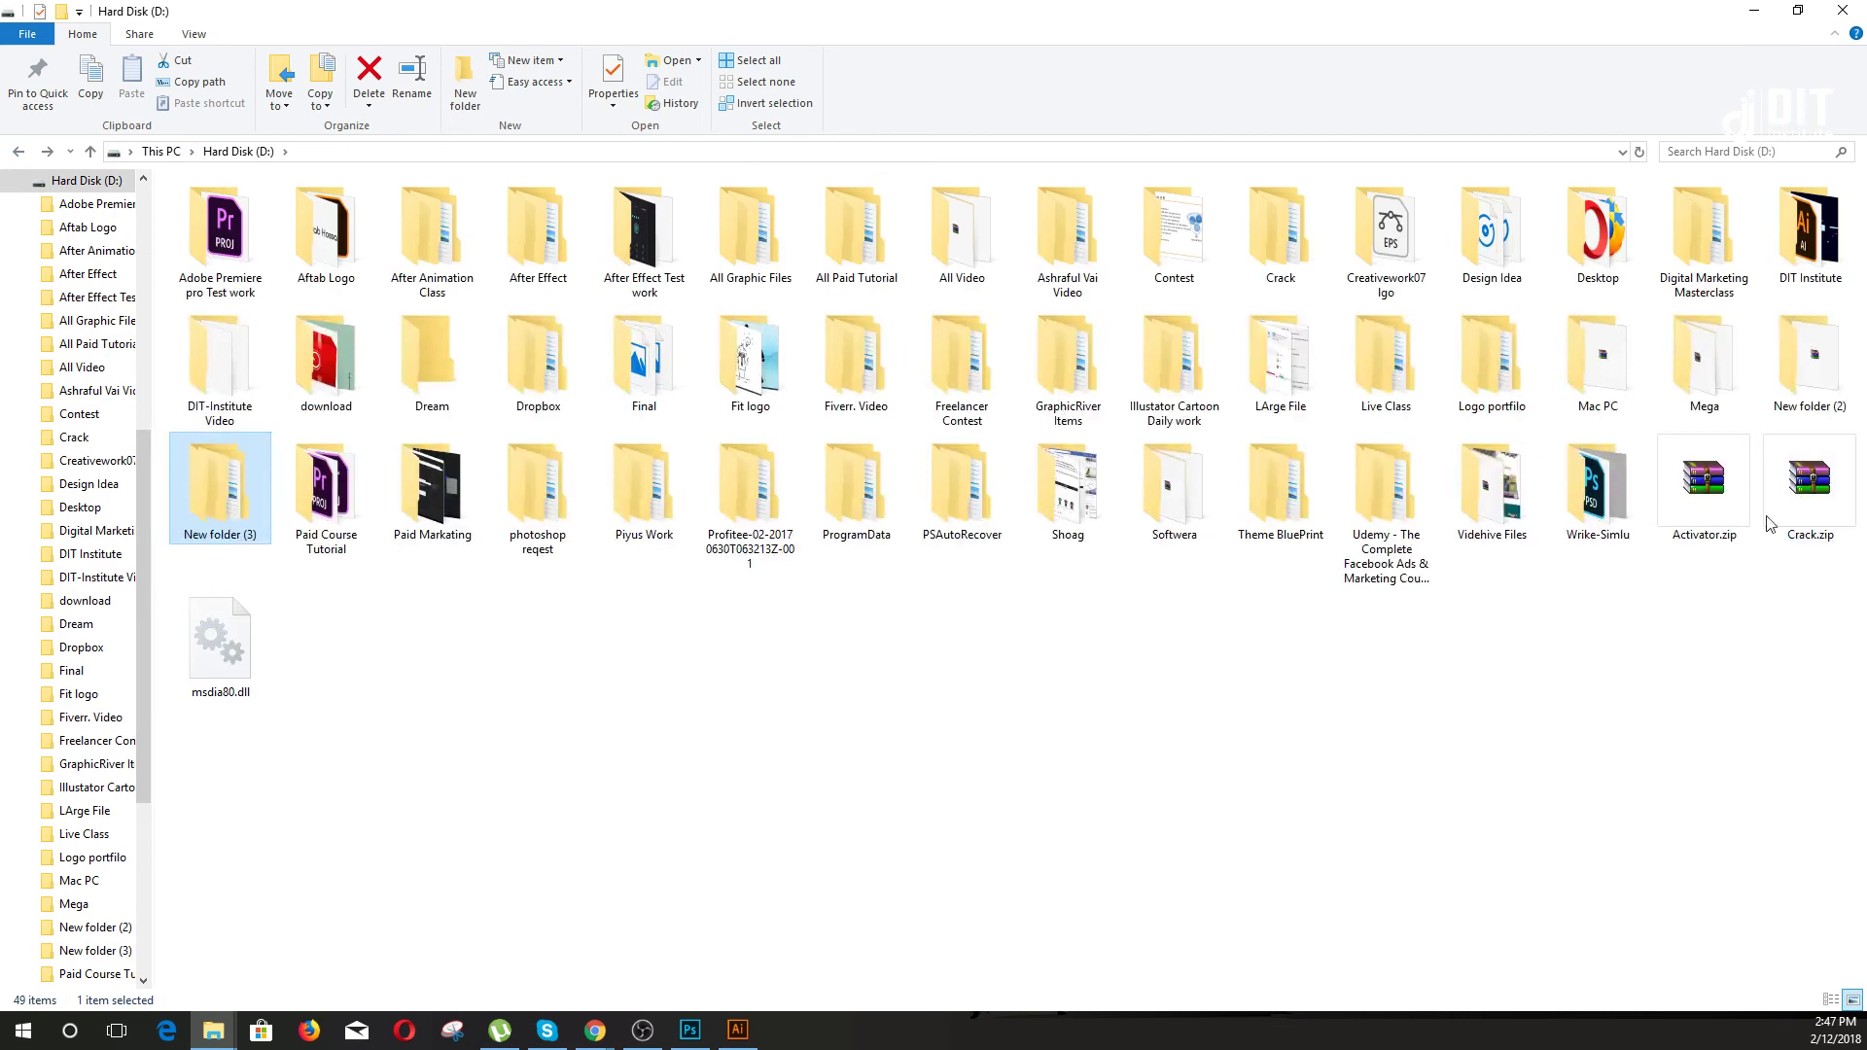
Look inside GraphicRiver Items > Resume Mockup and return to D:
double_click(1068, 375)
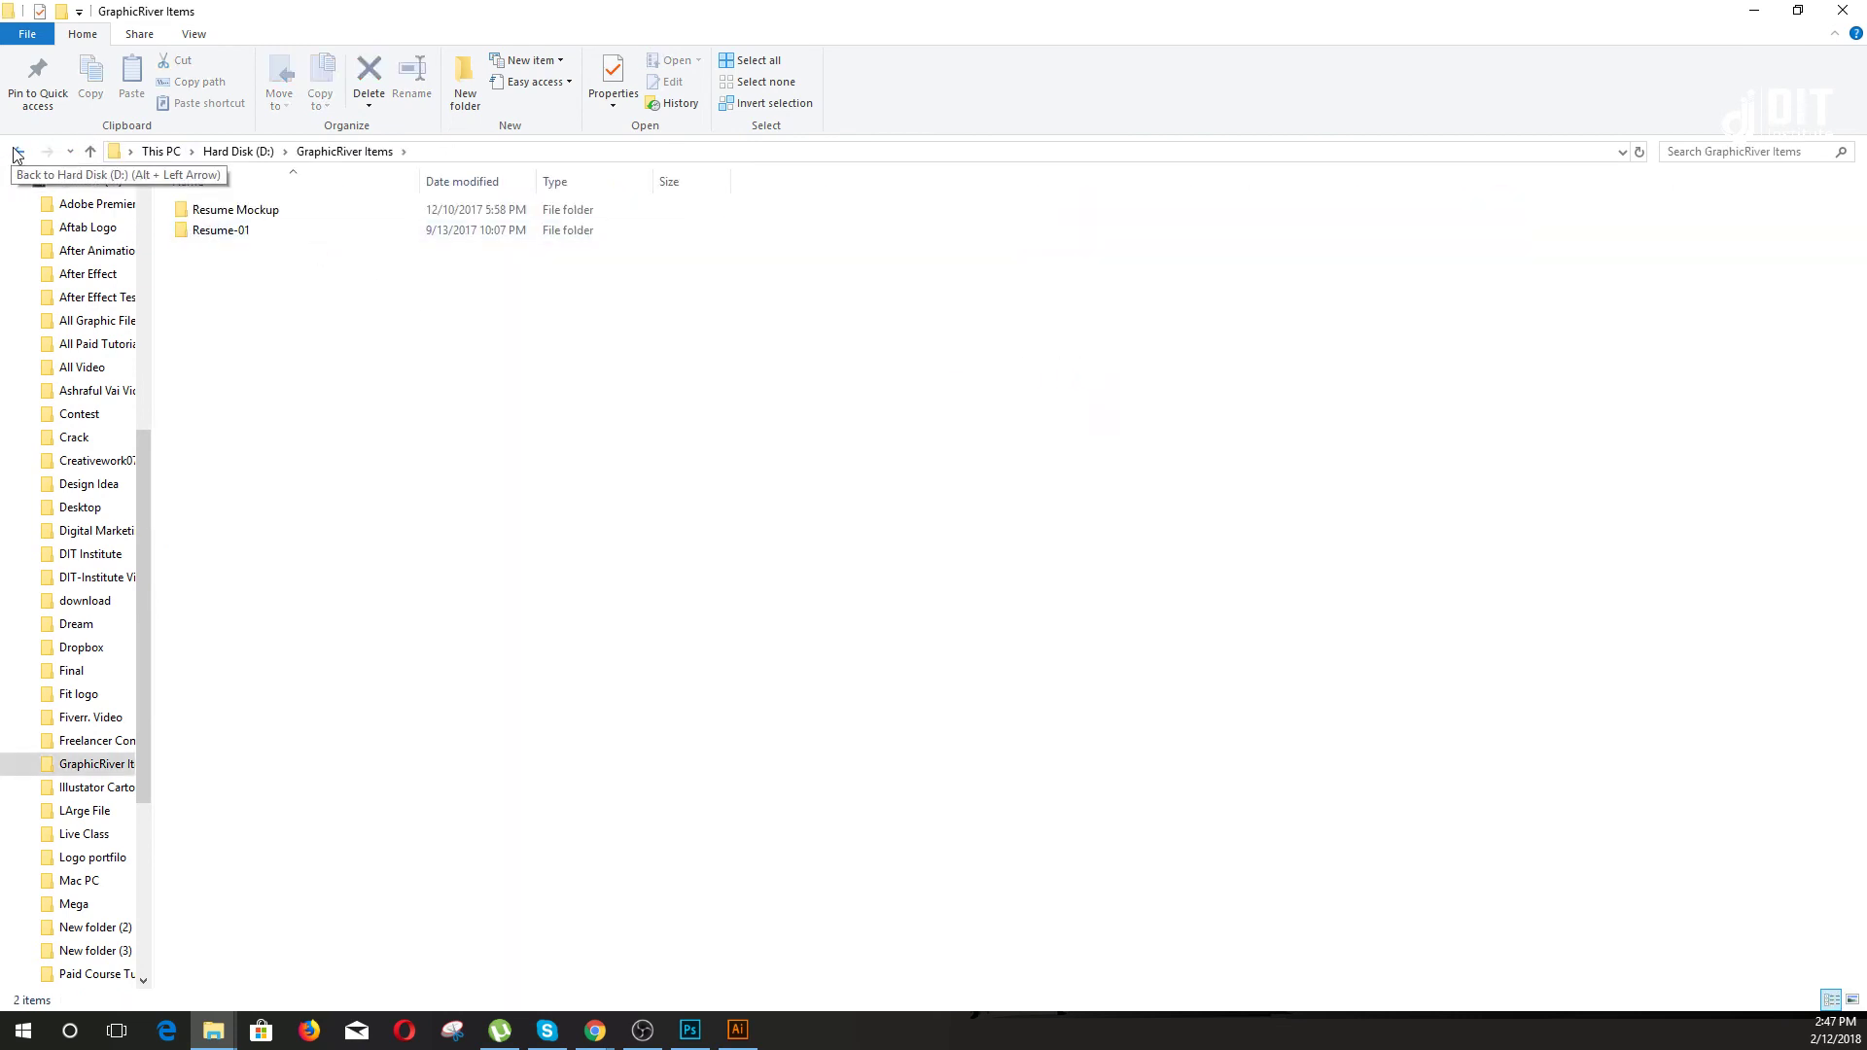
double_click(245, 210)
left_click(19, 152)
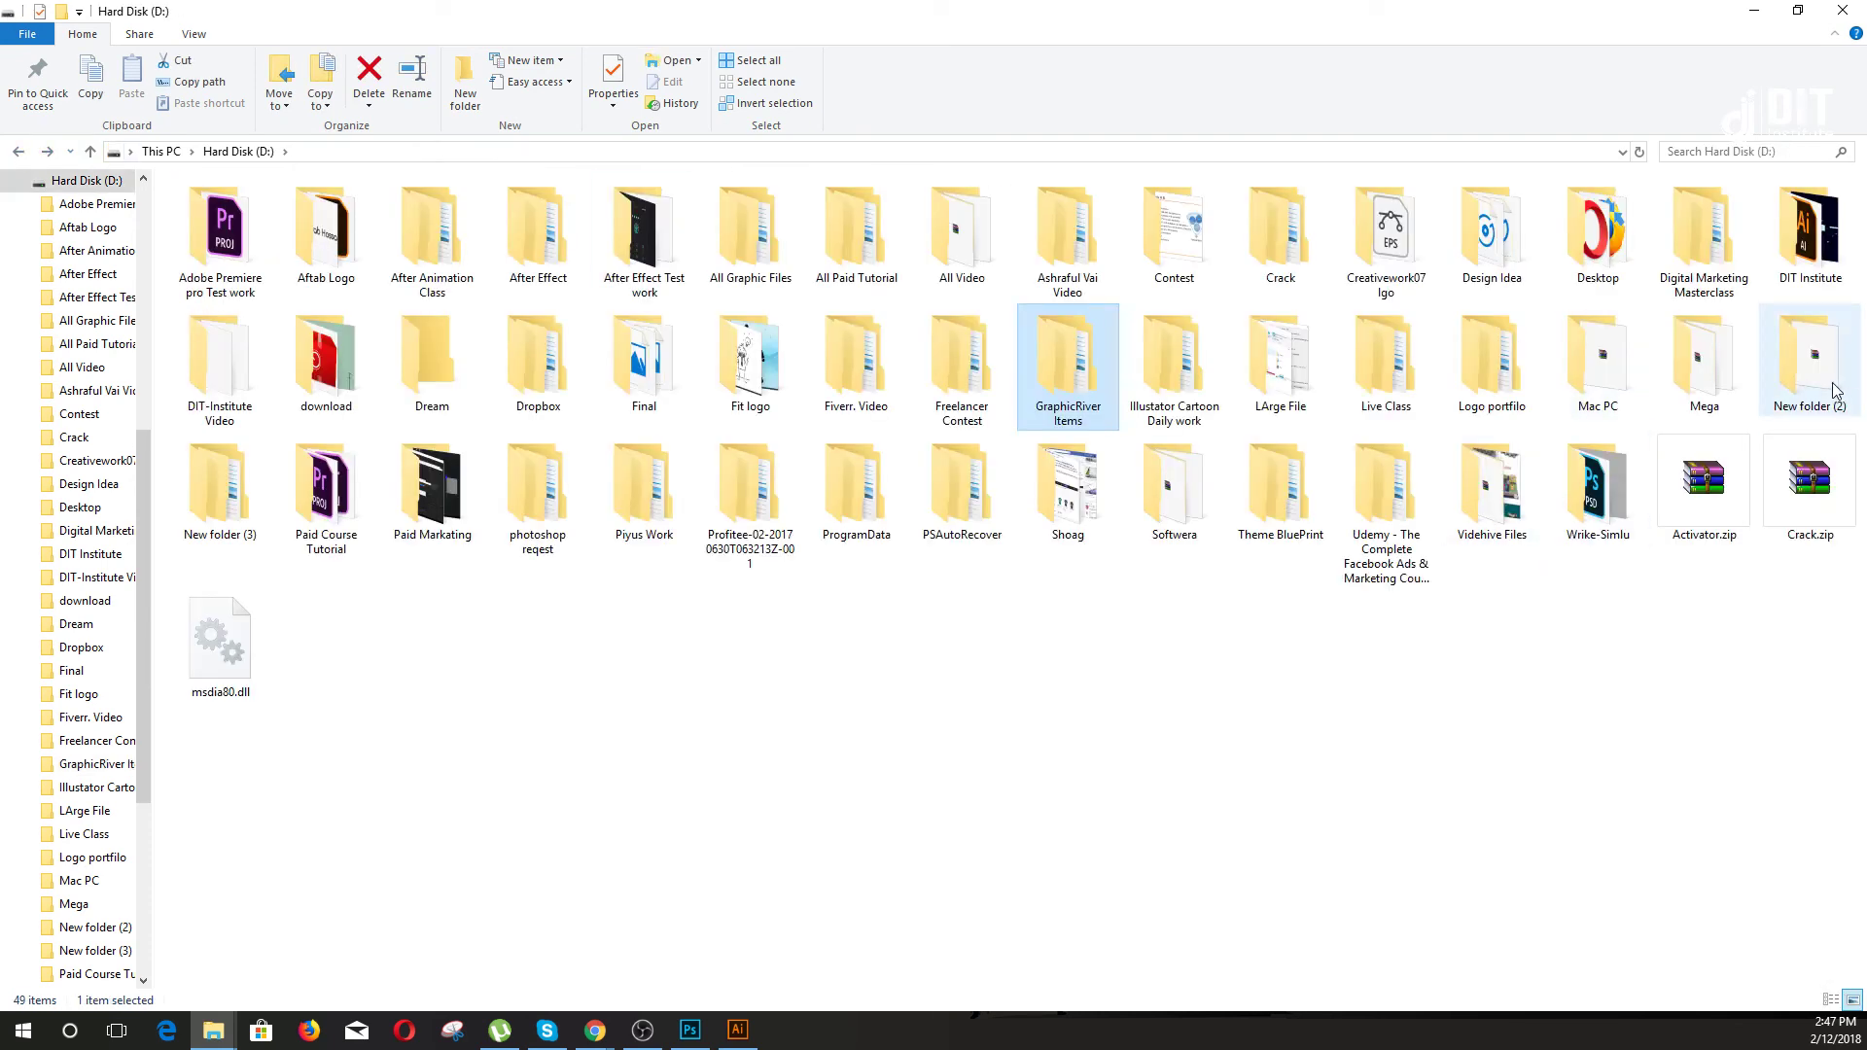
Open All Backup > Real Mockup and peek into the mockup-painting-on-a-wall folder
double_click(237, 500)
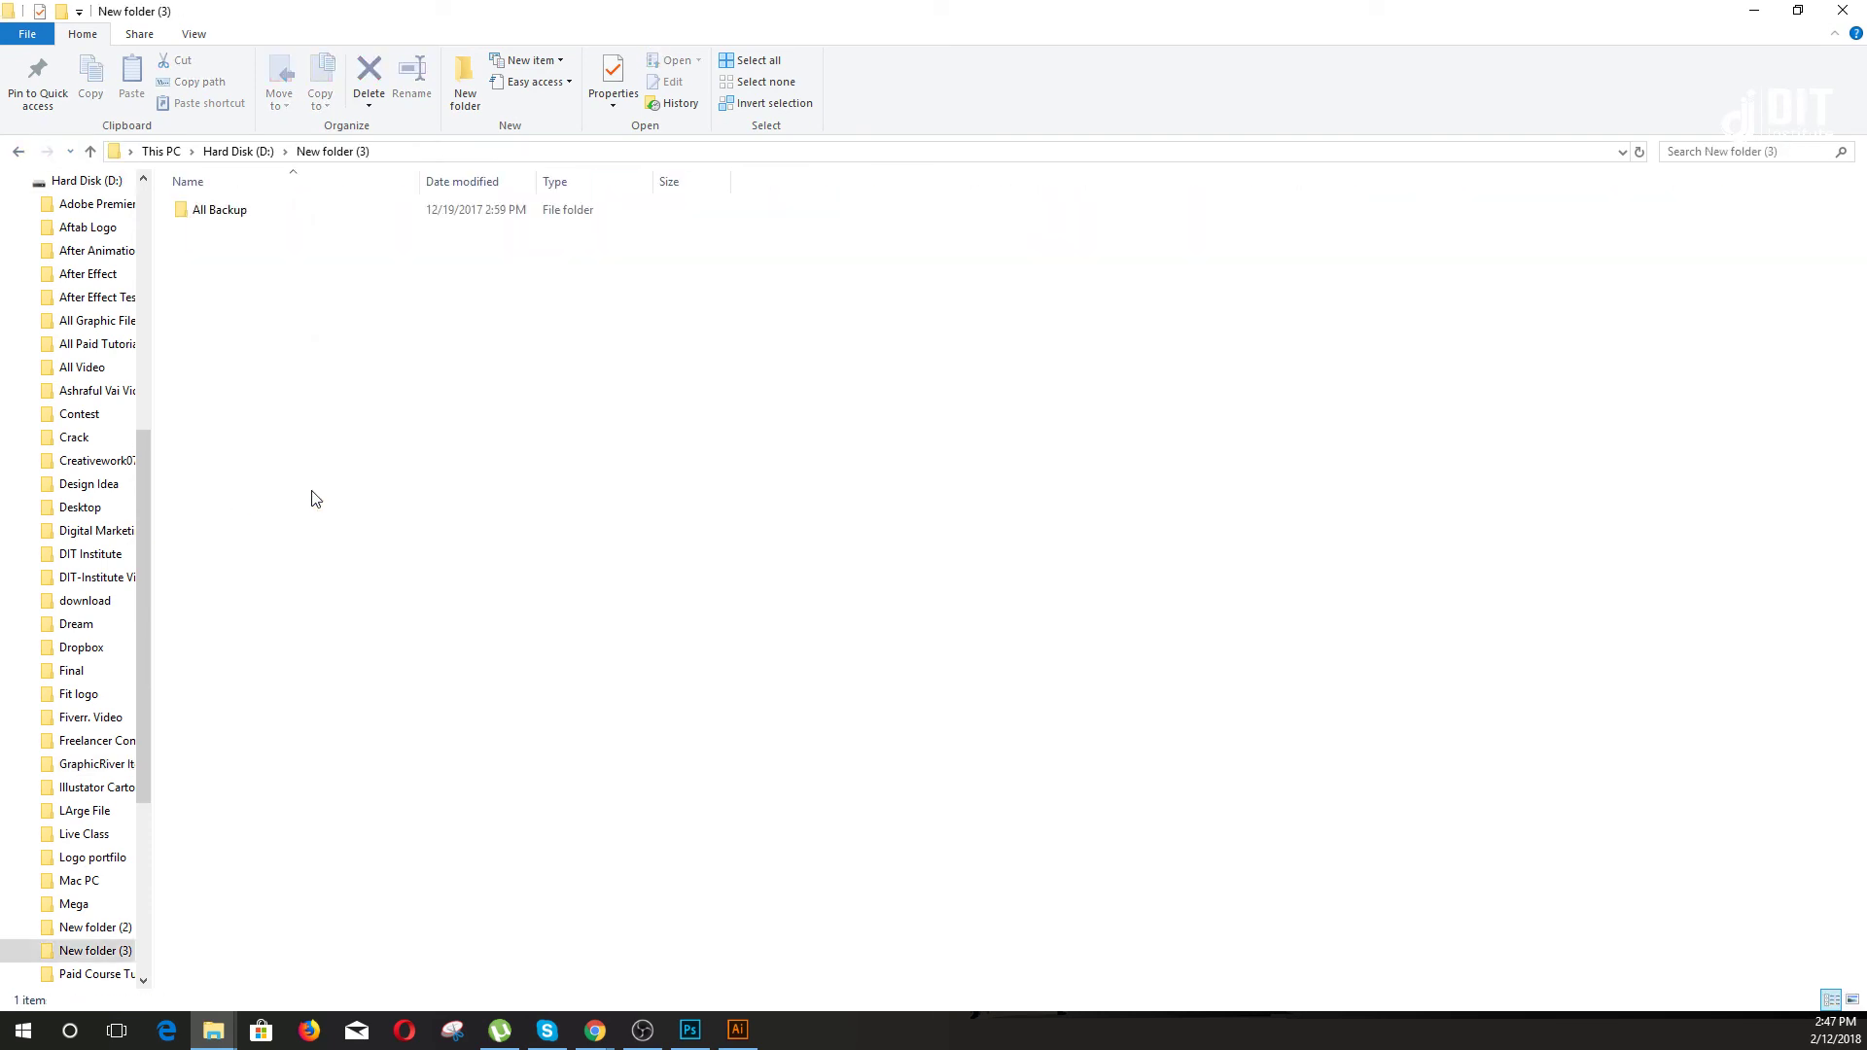
double_click(251, 211)
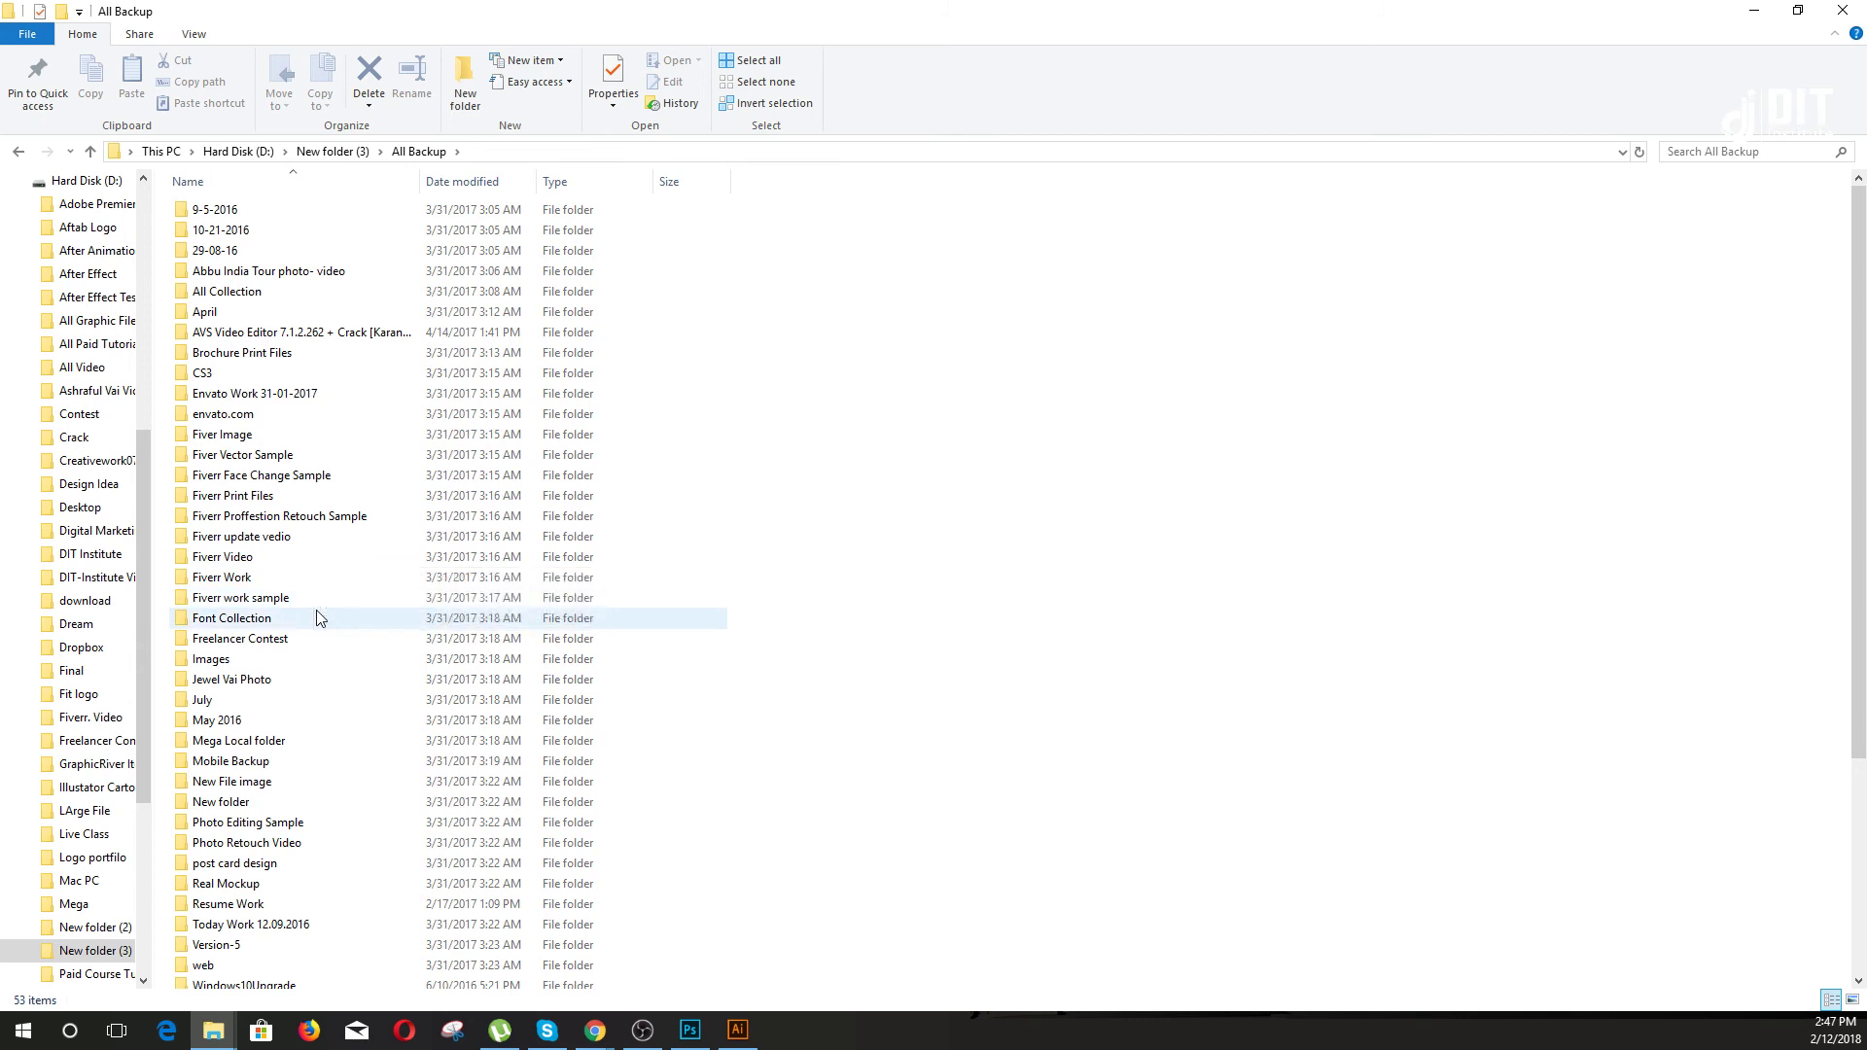
scroll(306, 671, "down", 1)
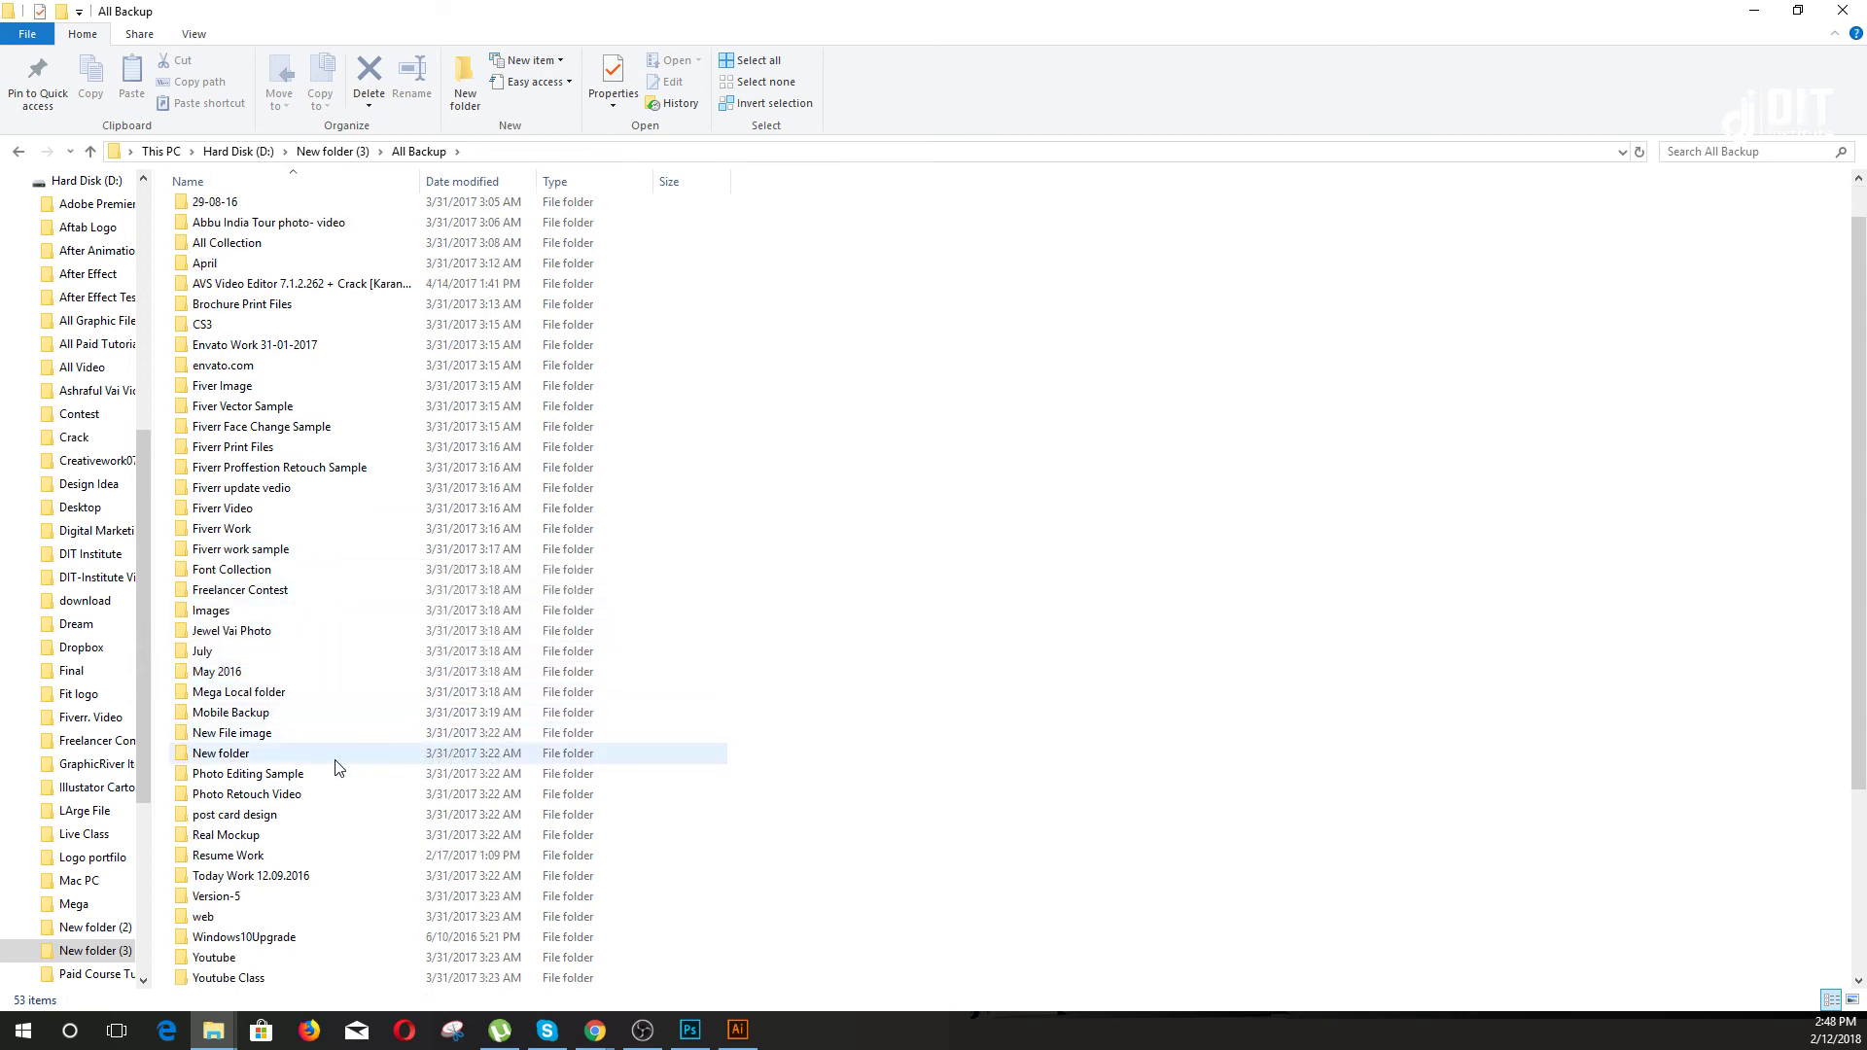
mouse_move(222, 752)
scroll(325, 753, "down", 1)
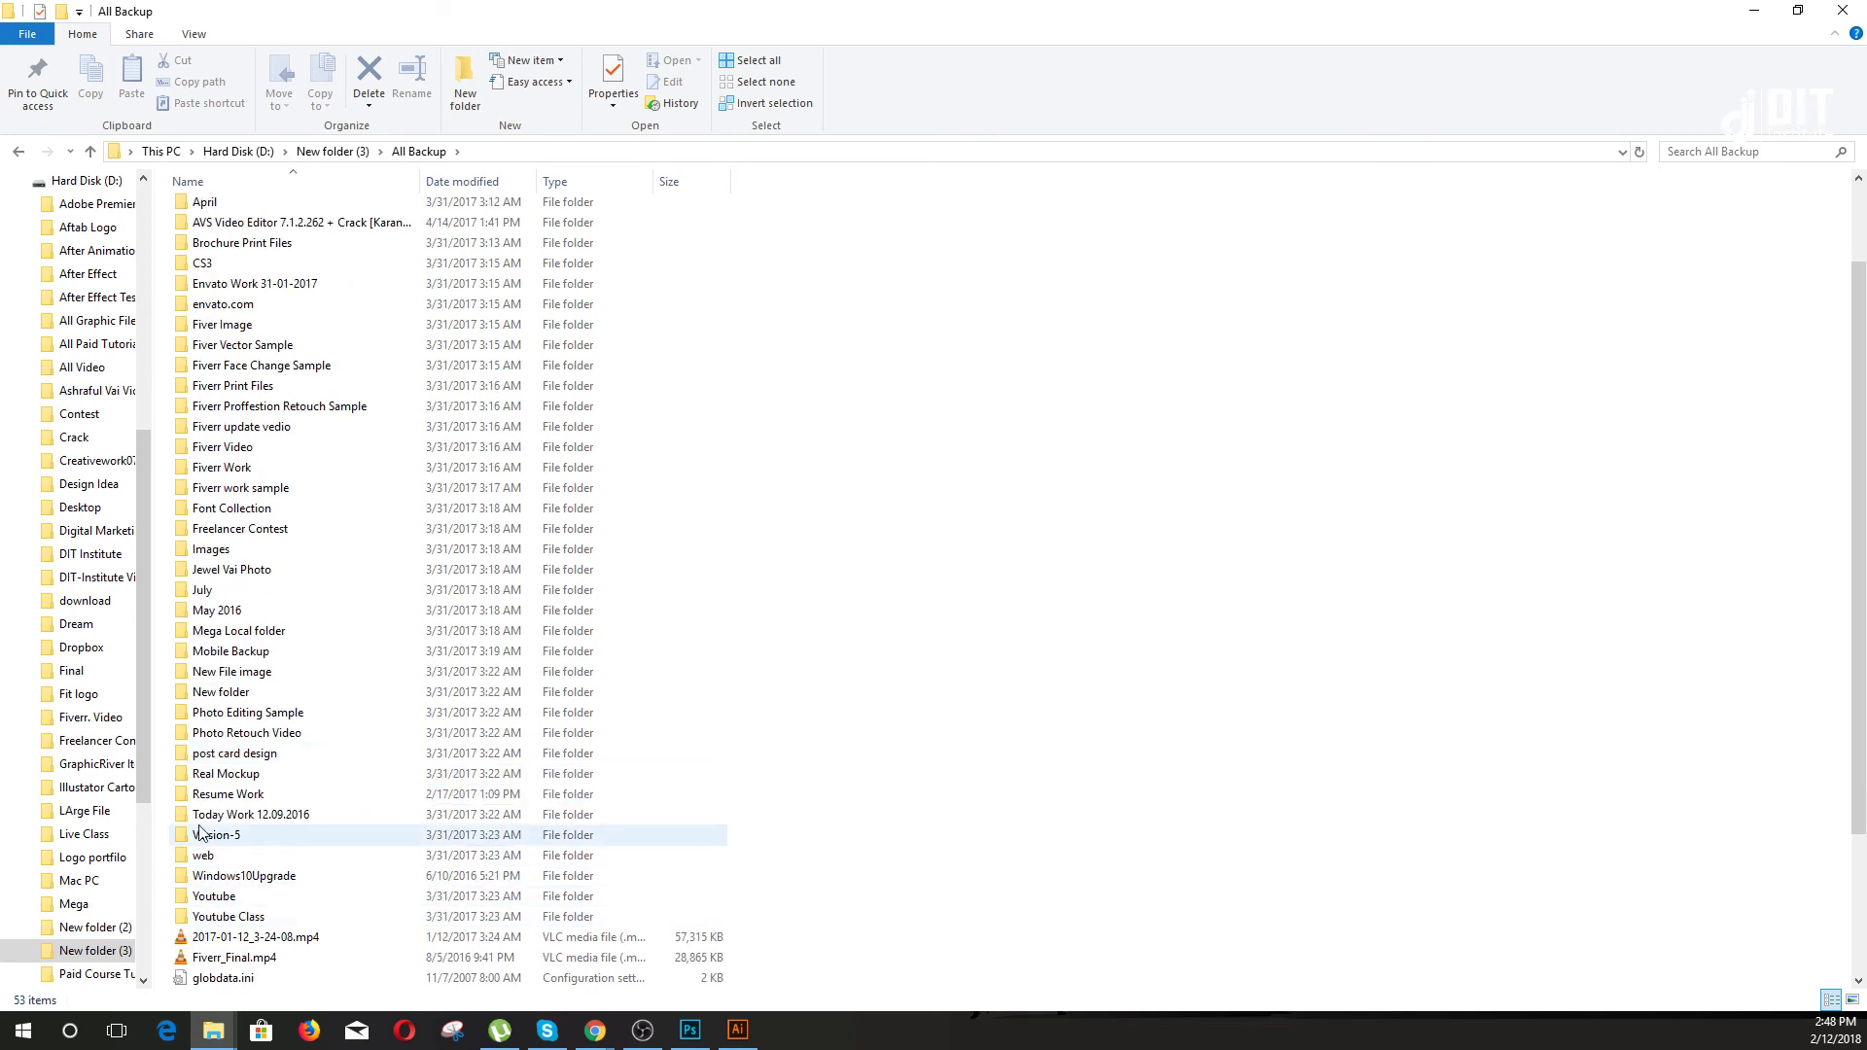
double_click(233, 775)
double_click(243, 231)
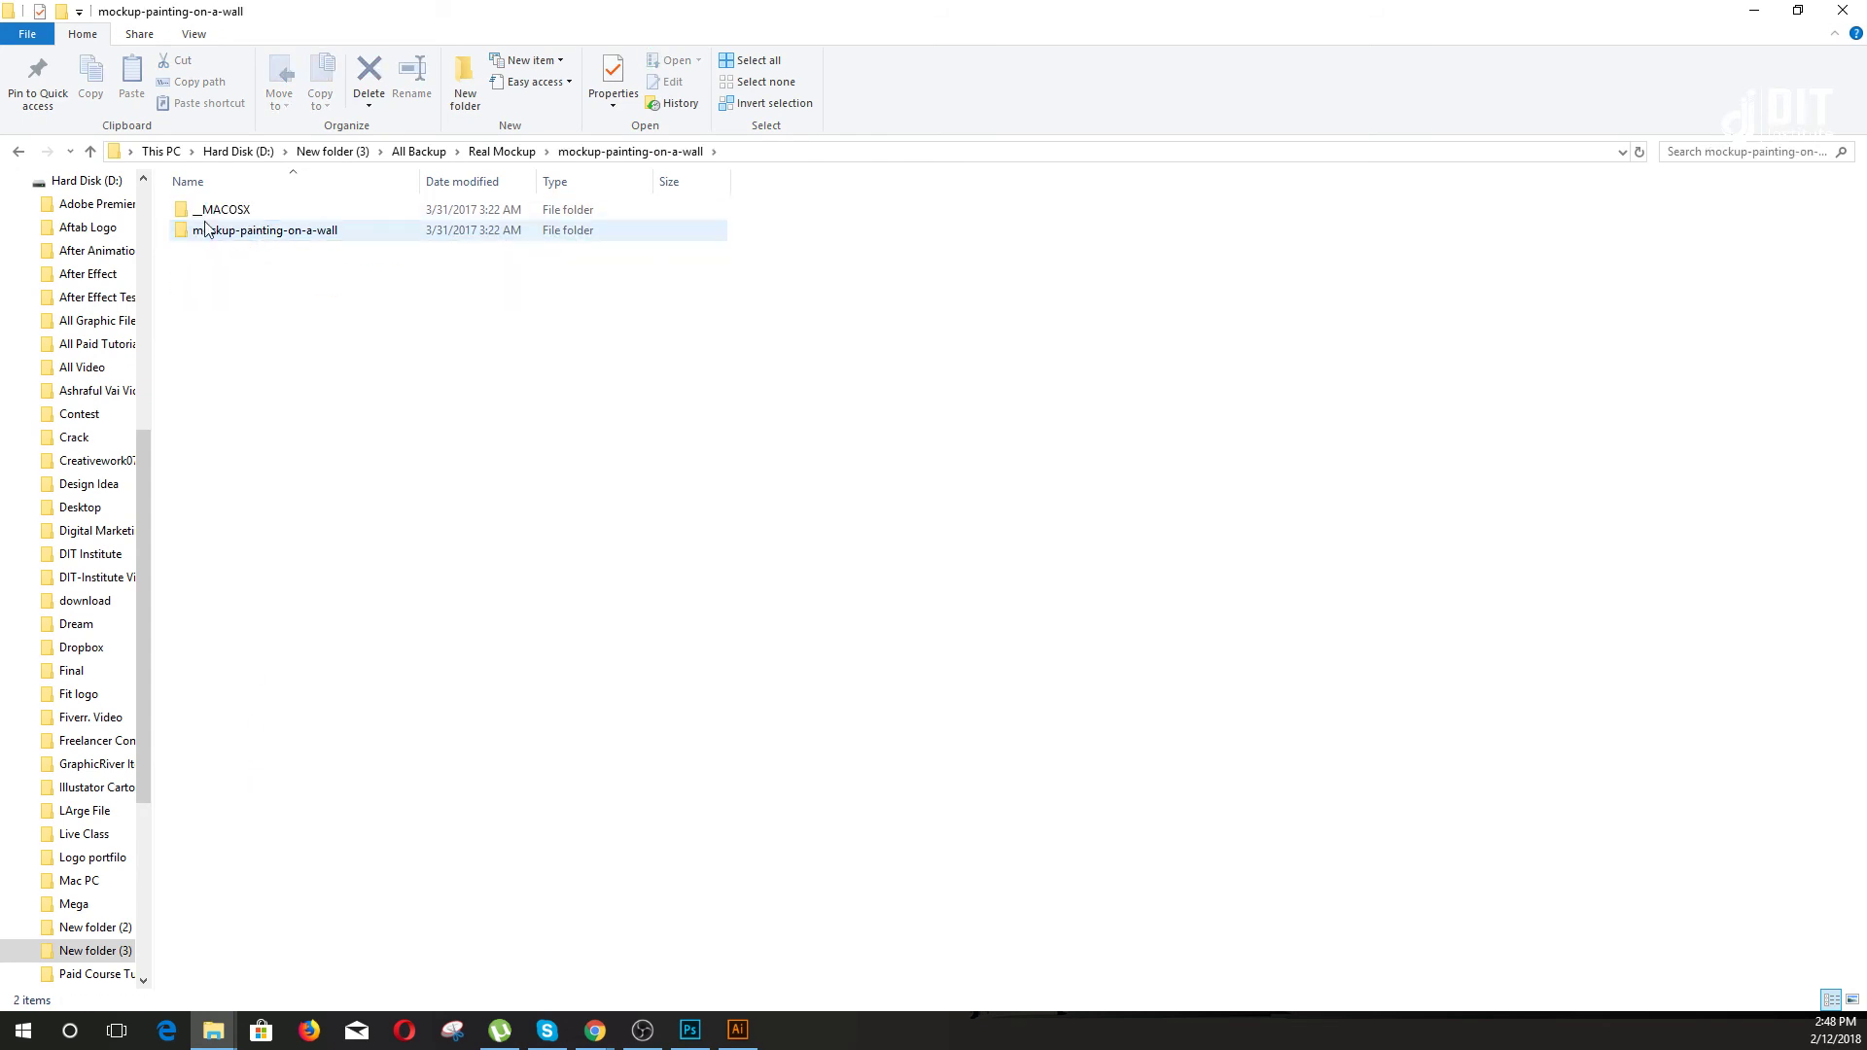
left_click(15, 151)
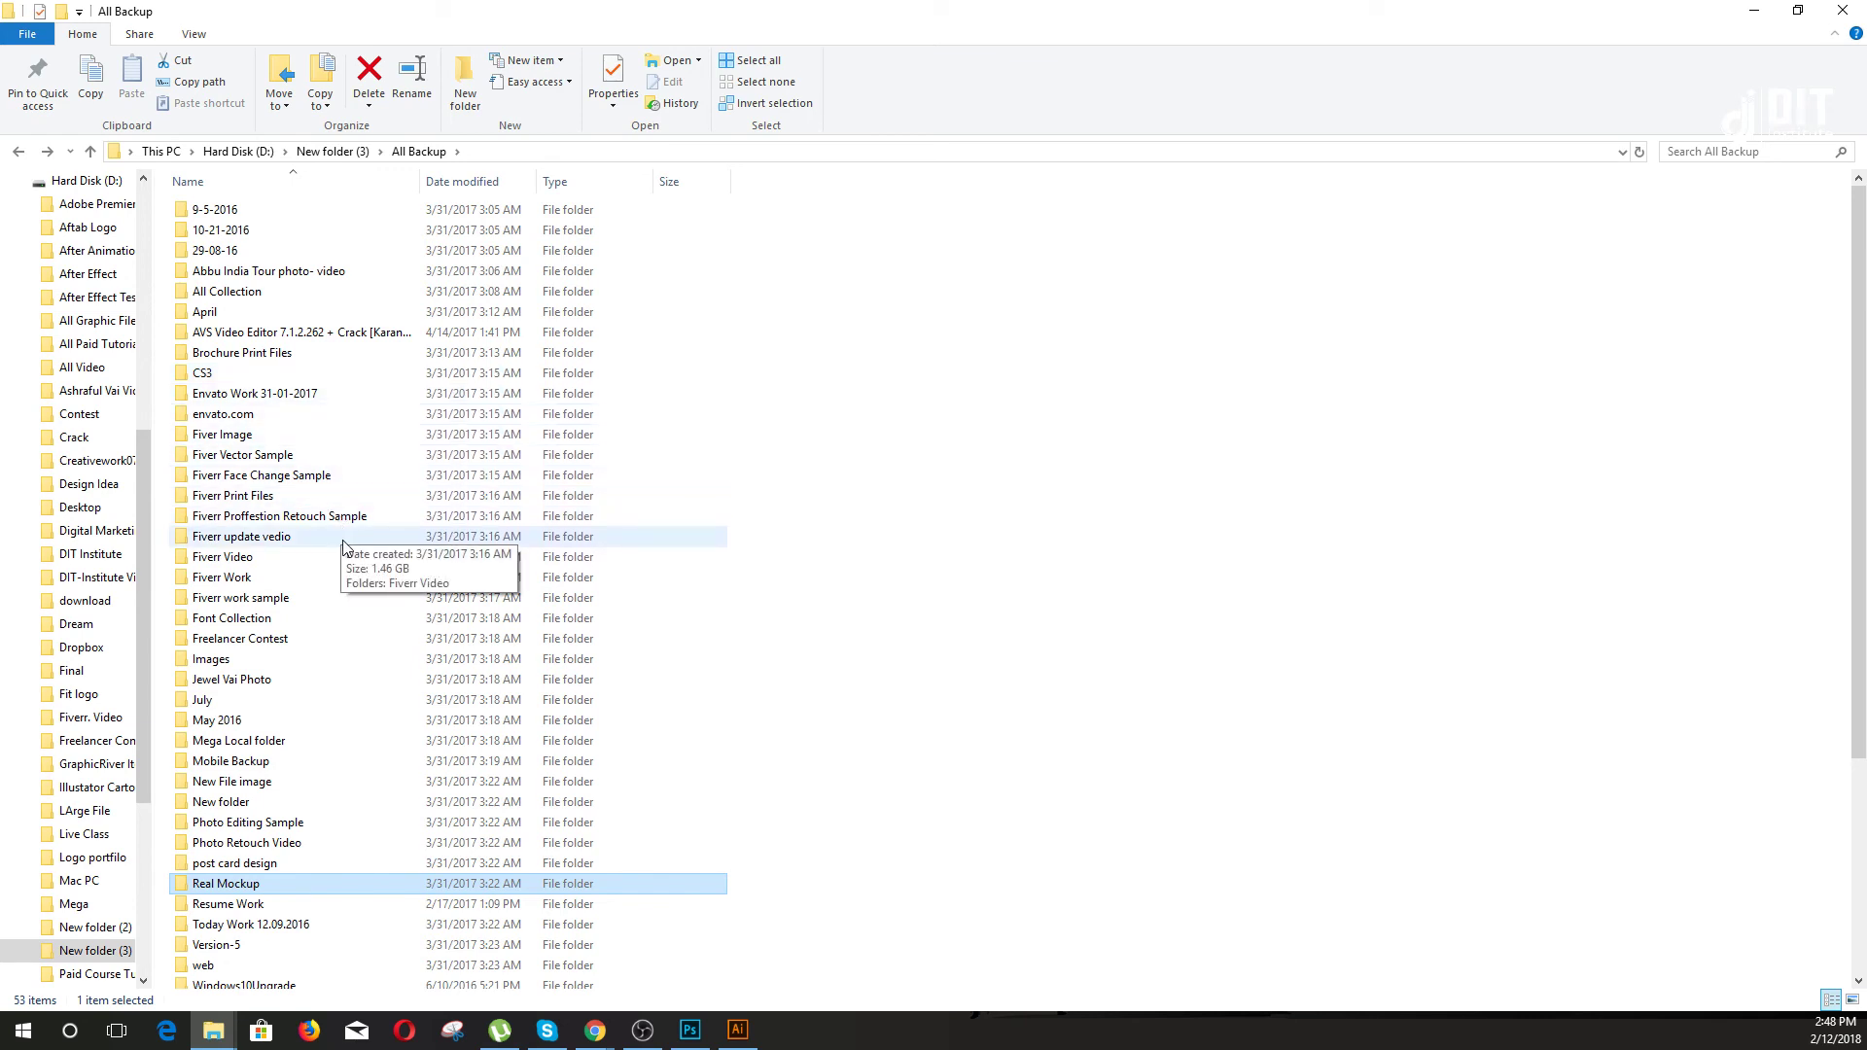
Return to D:, open New folder (2) and jump to the Meetup folder
left_click(268, 438)
key("m")
key("m")
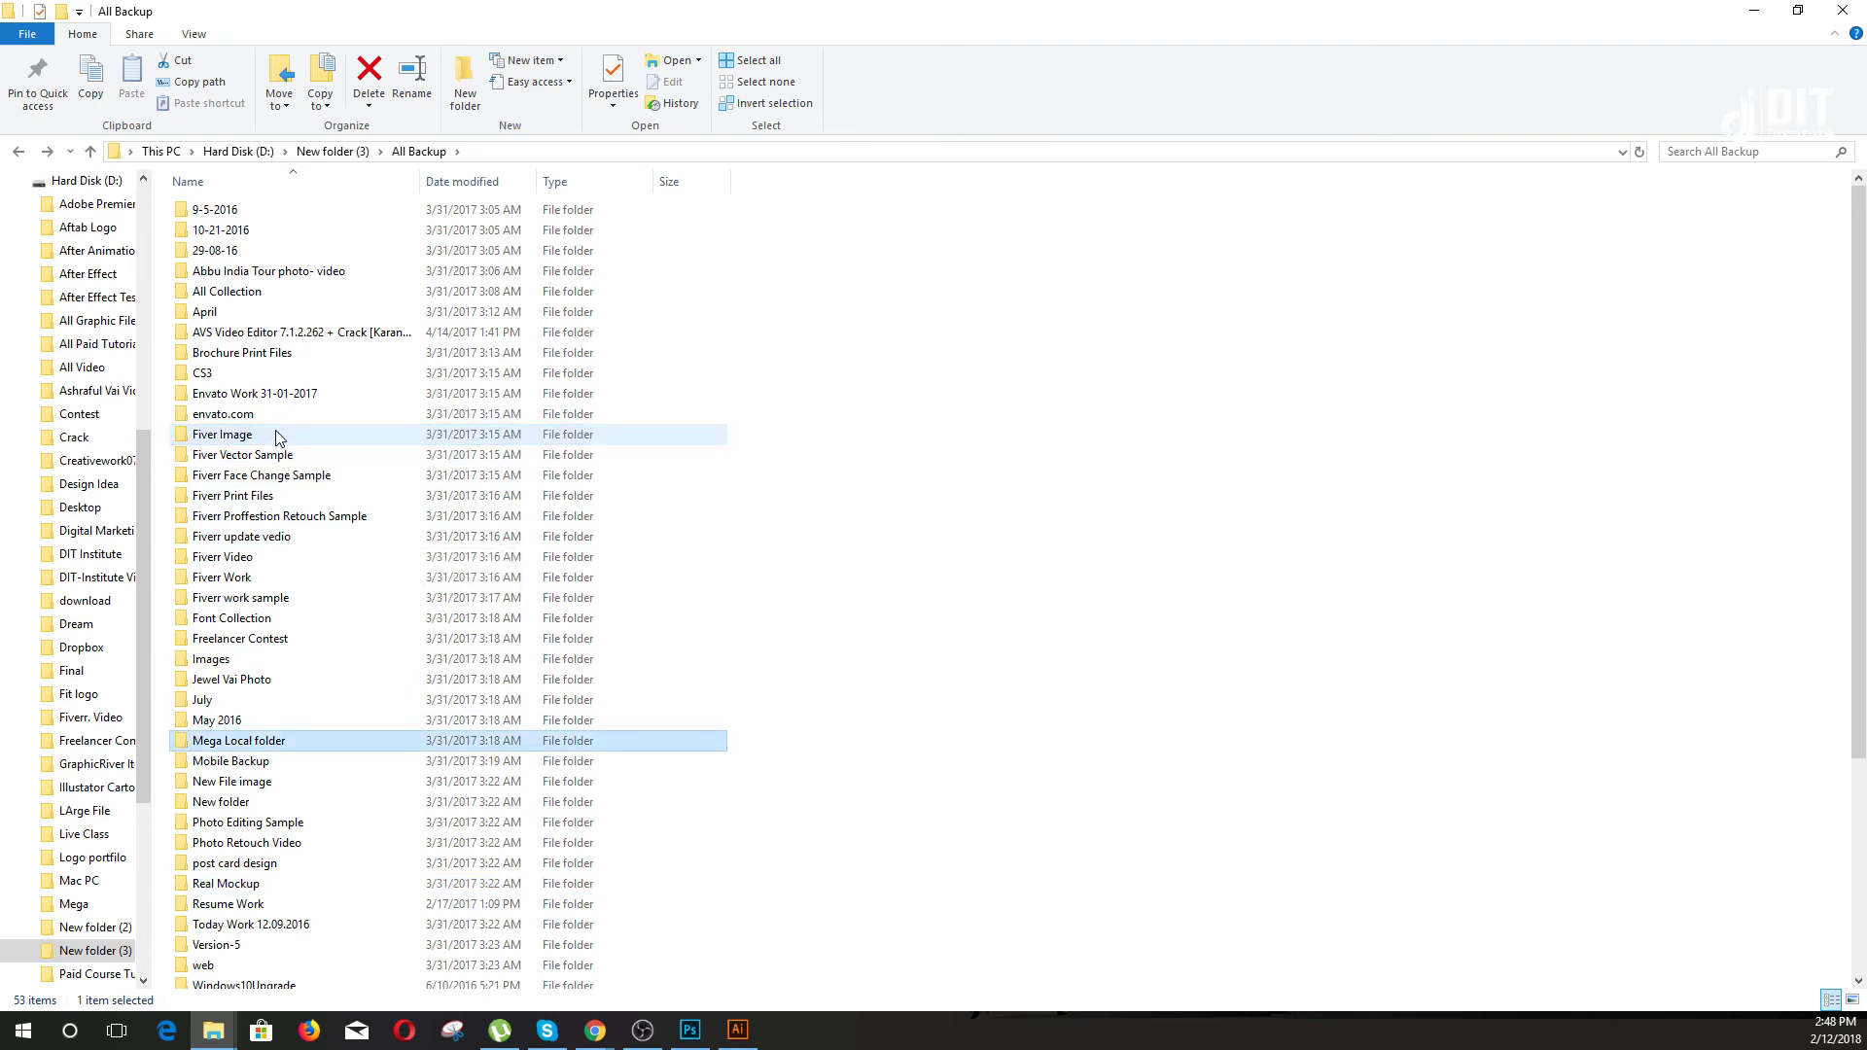
key("m")
key("m")
key("m")
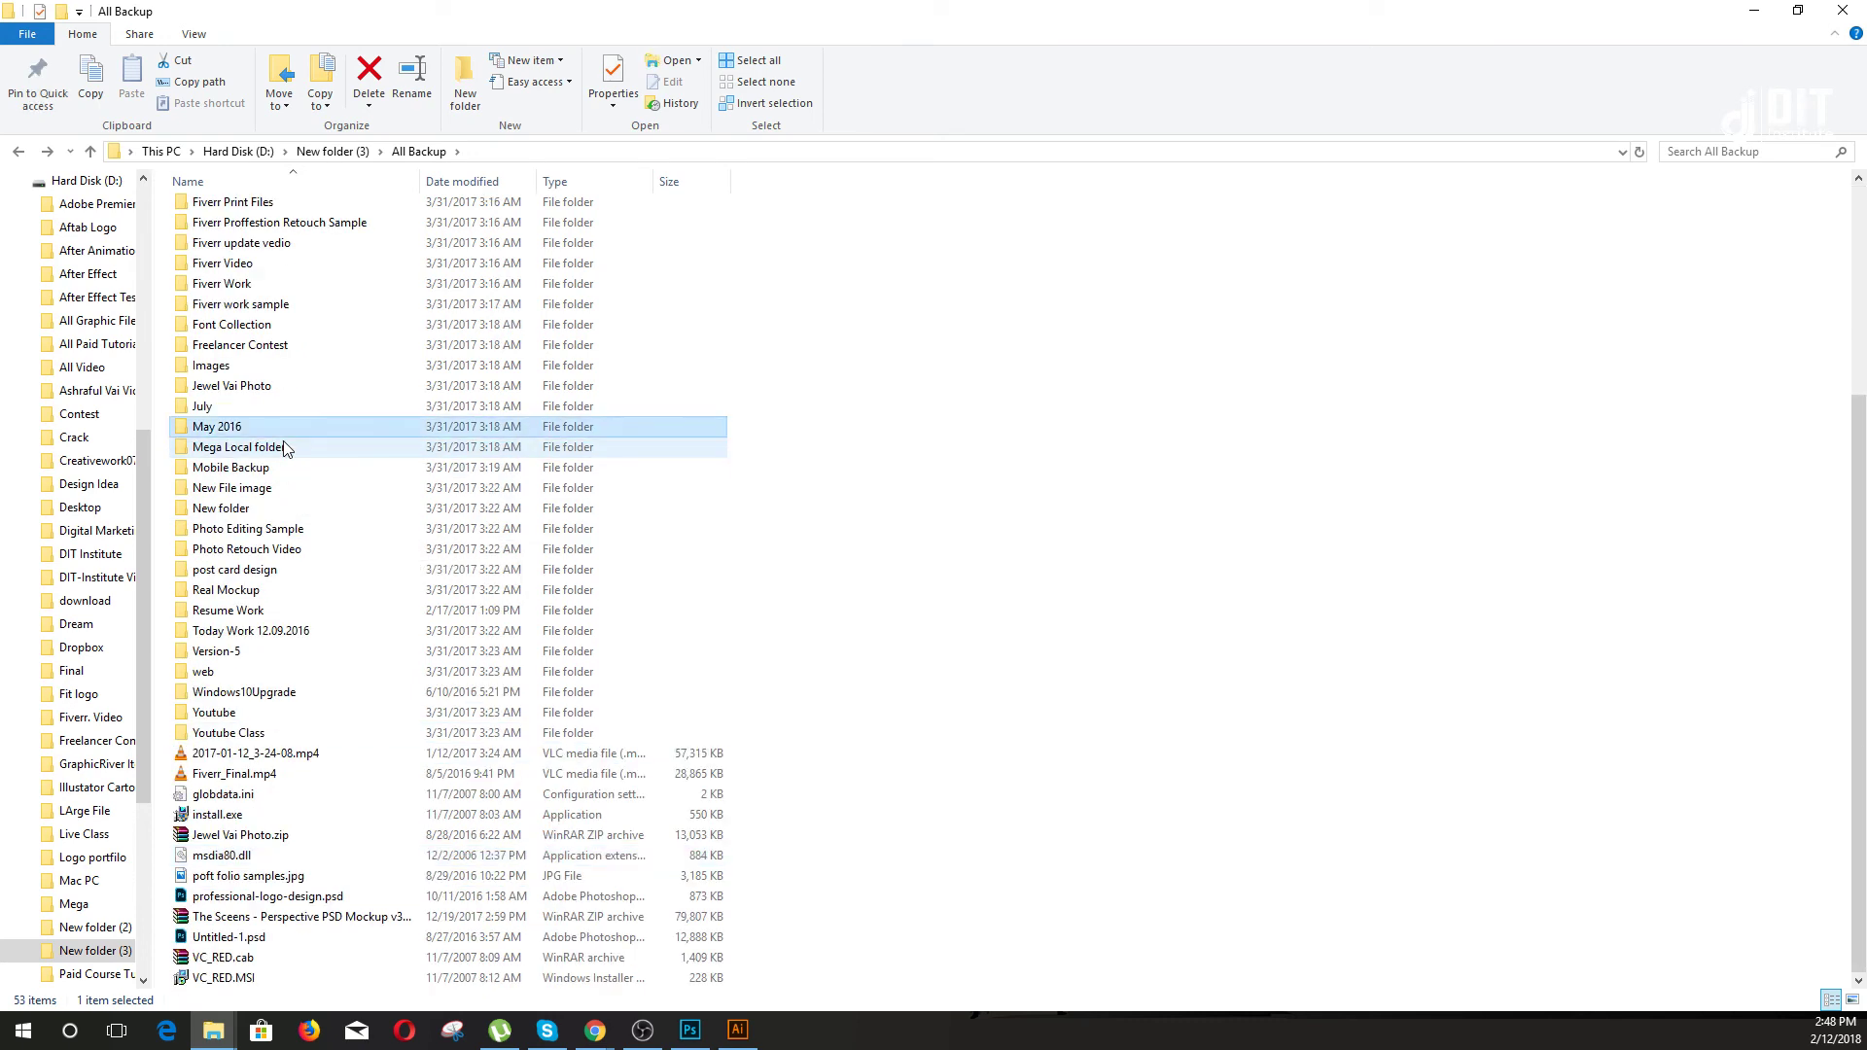
left_click(20, 153)
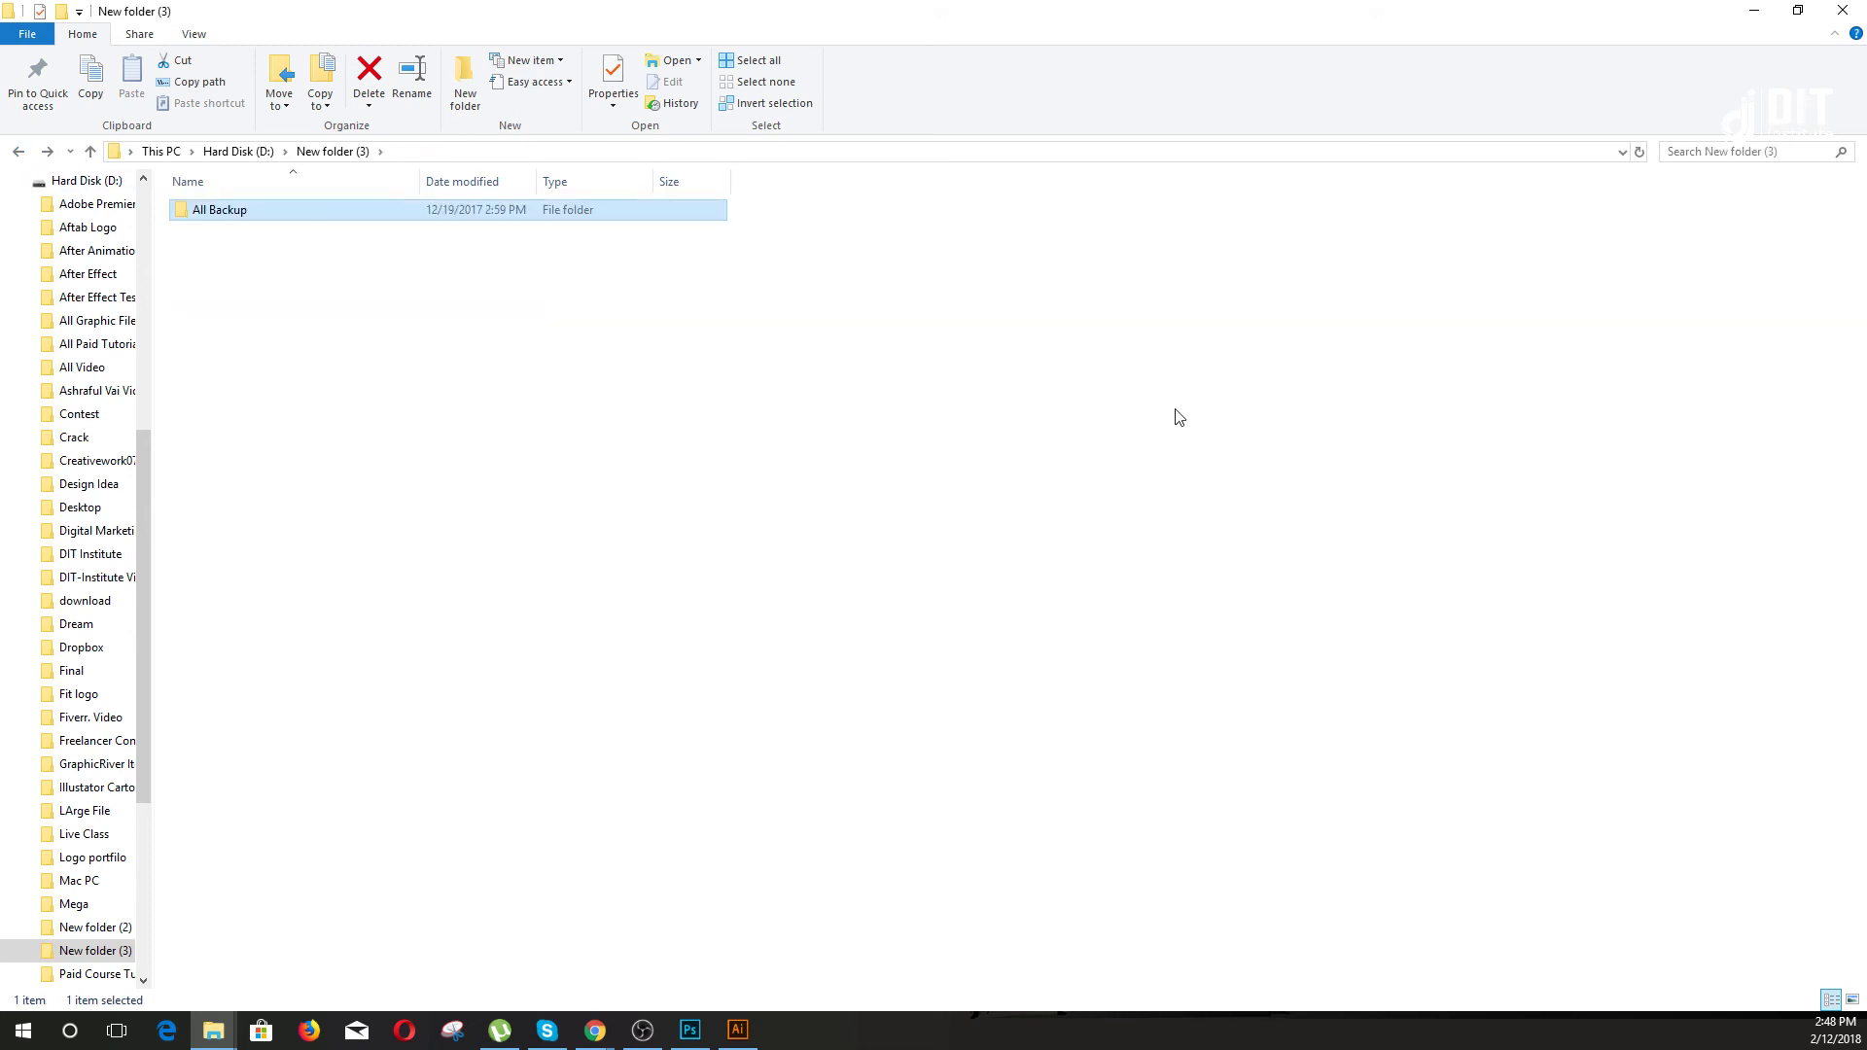
left_click(30, 152)
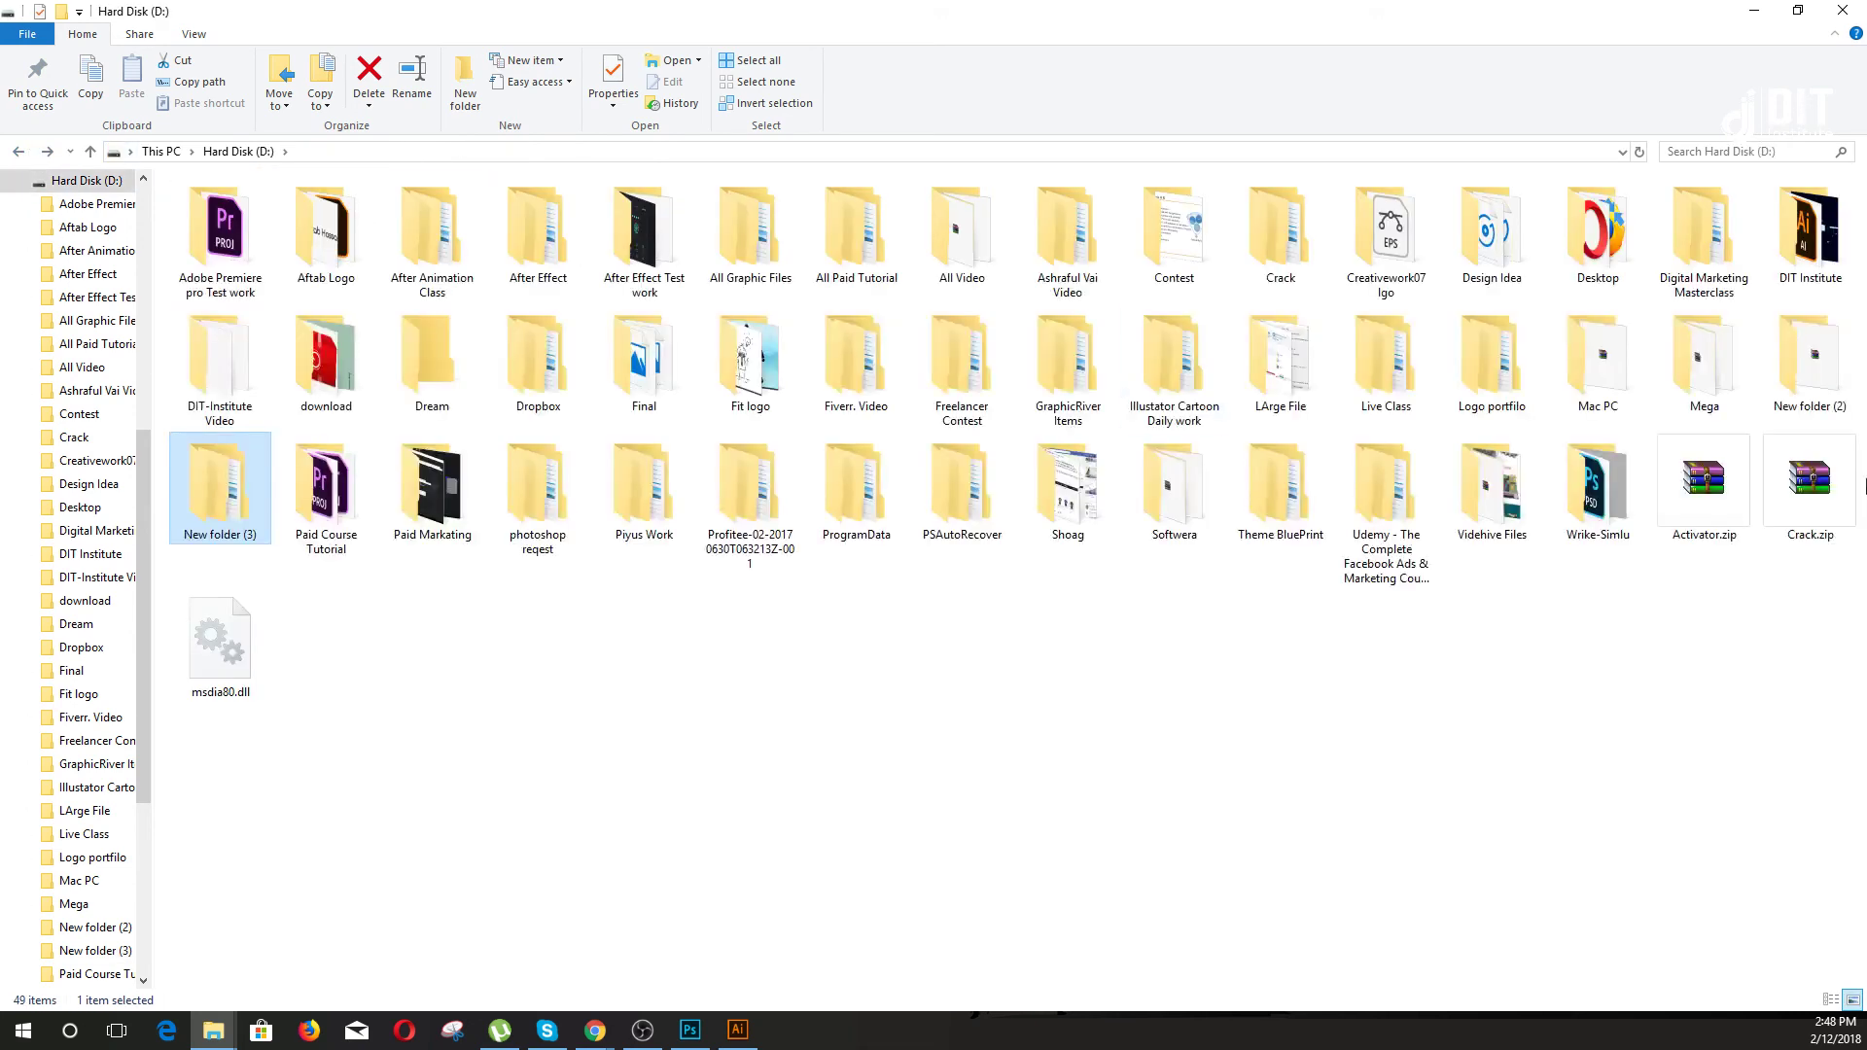
double_click(1804, 384)
key("m")
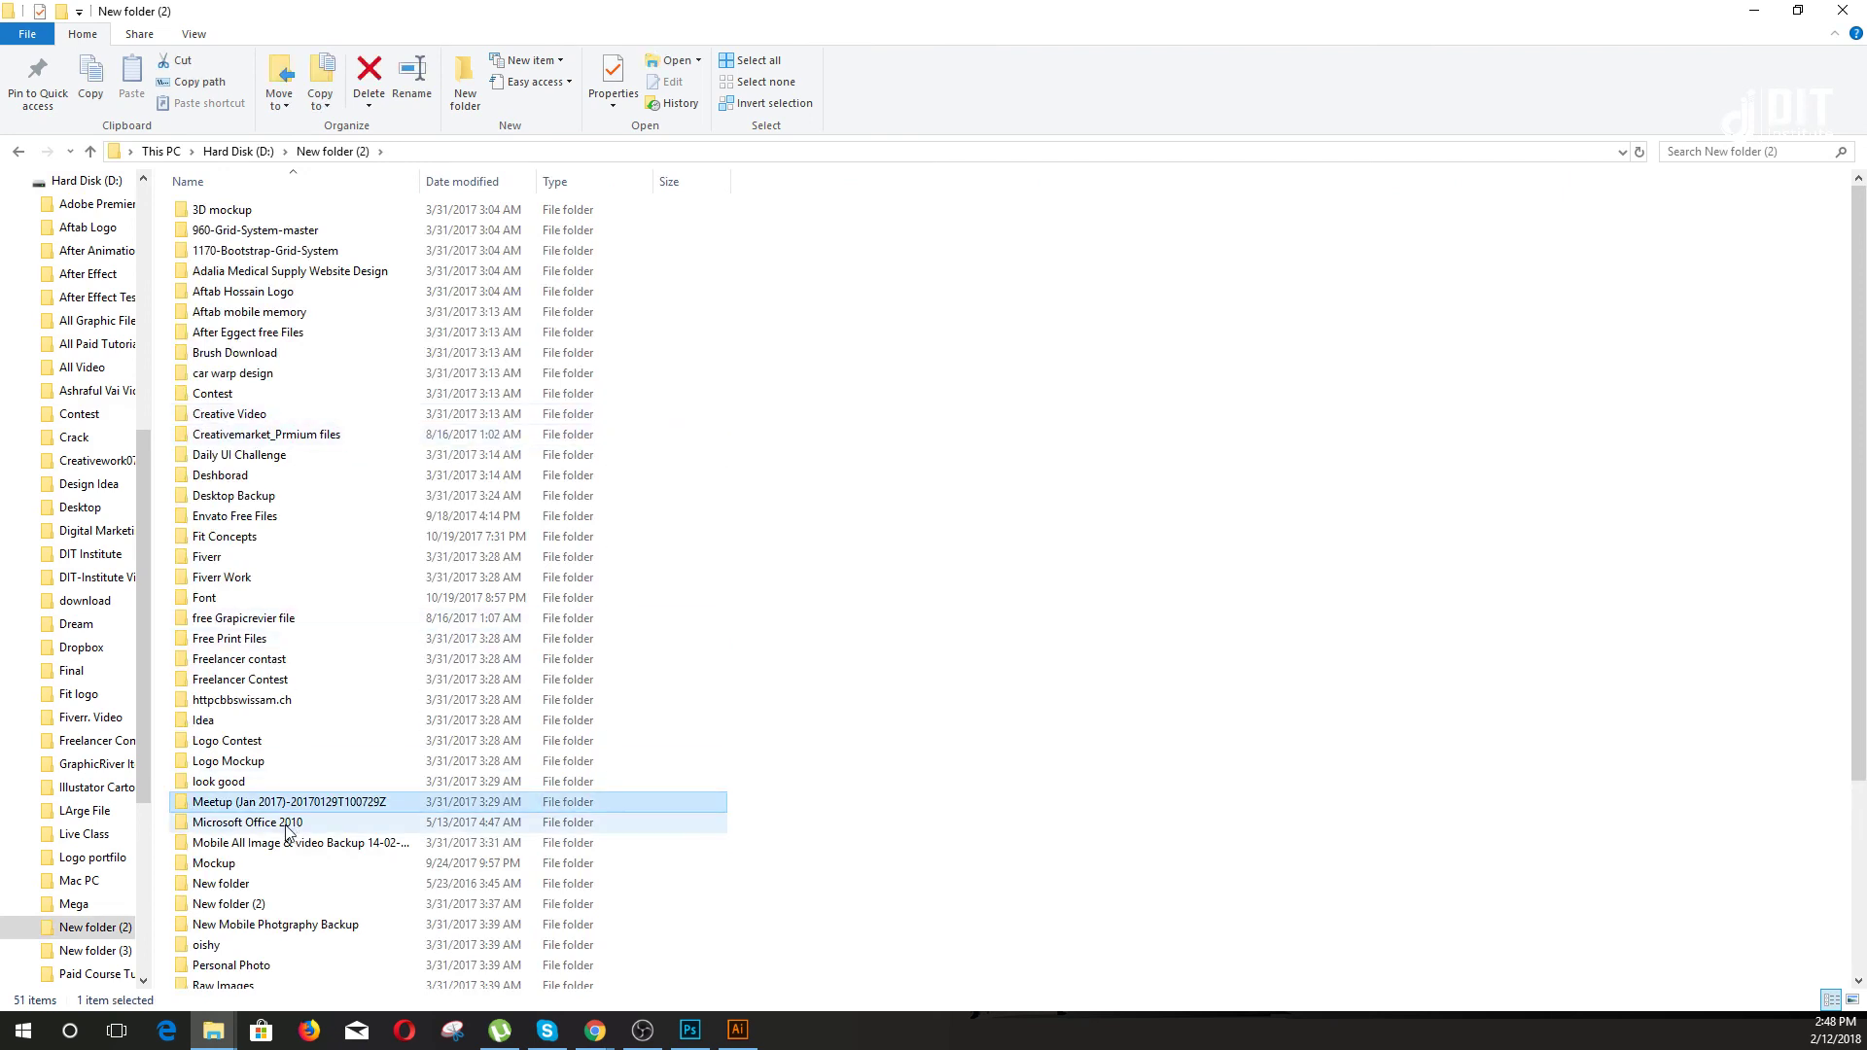
Open Scene 01 SV.psd from the stationery branding mock-up, skipping the missing-fonts warning
double_click(243, 863)
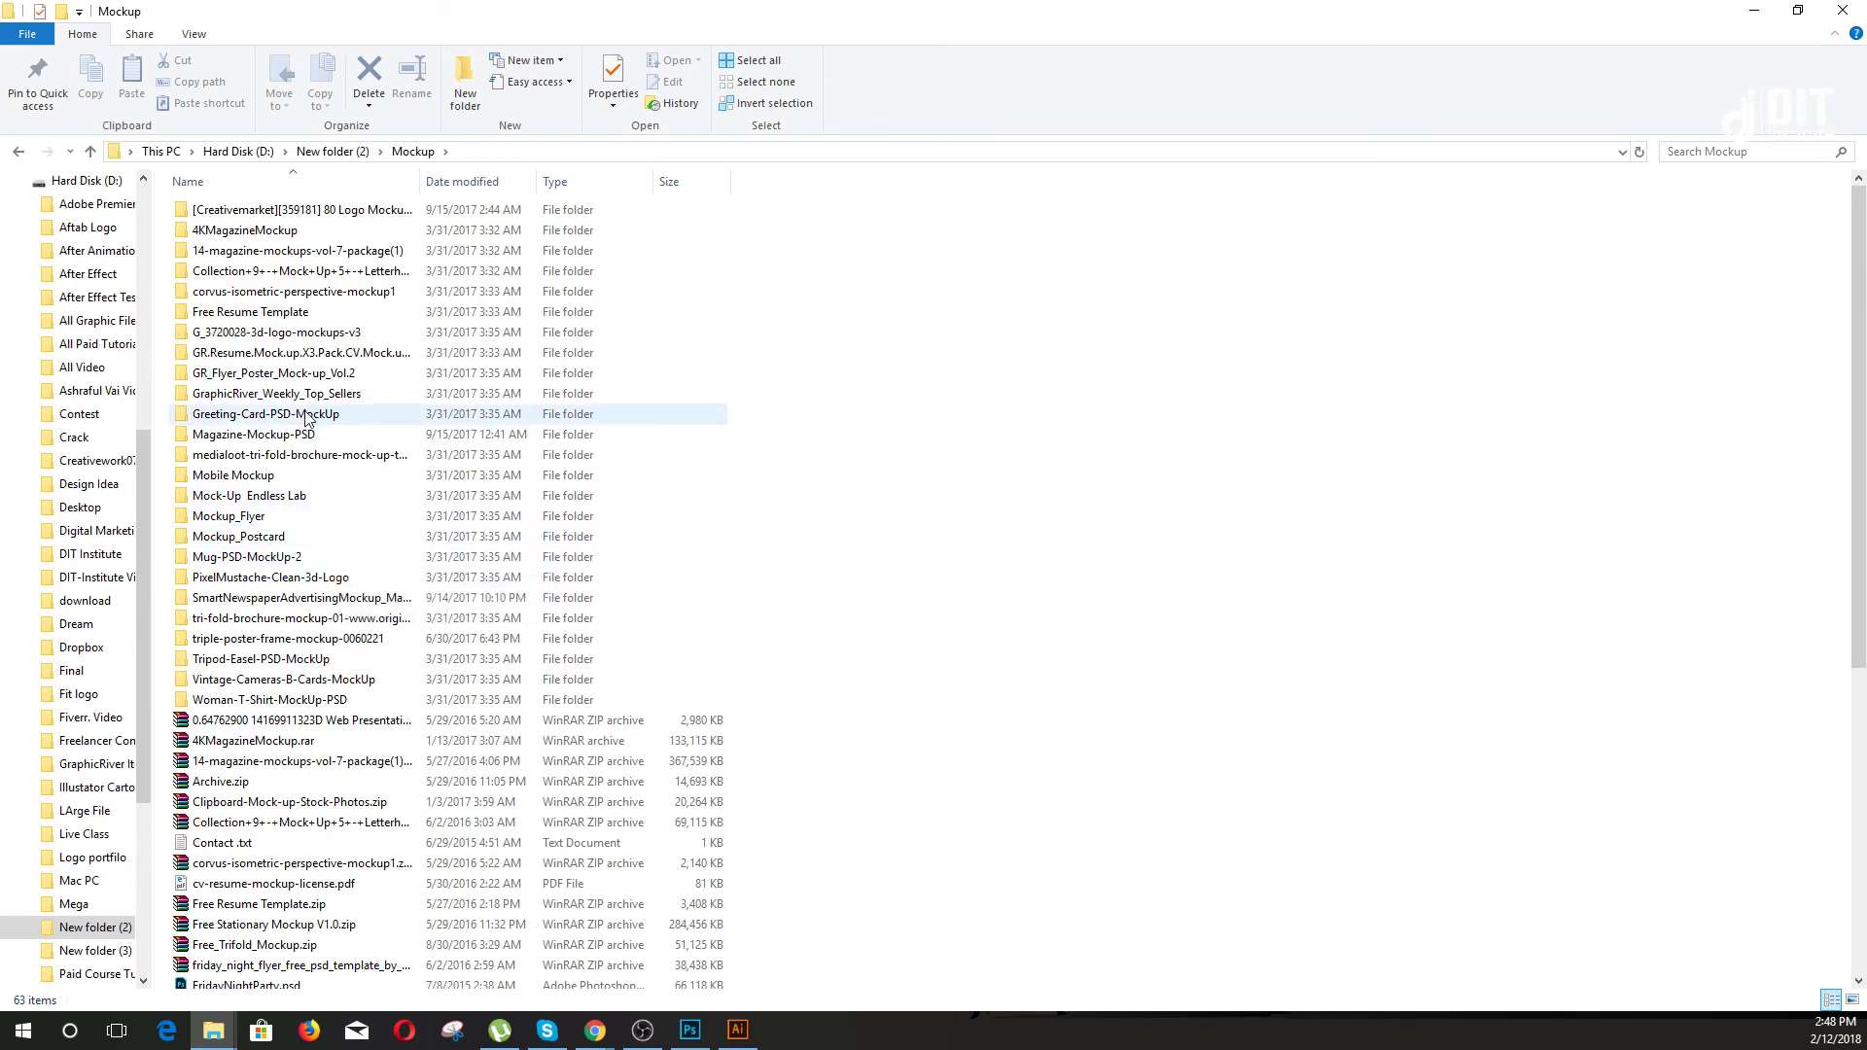
double_click(292, 394)
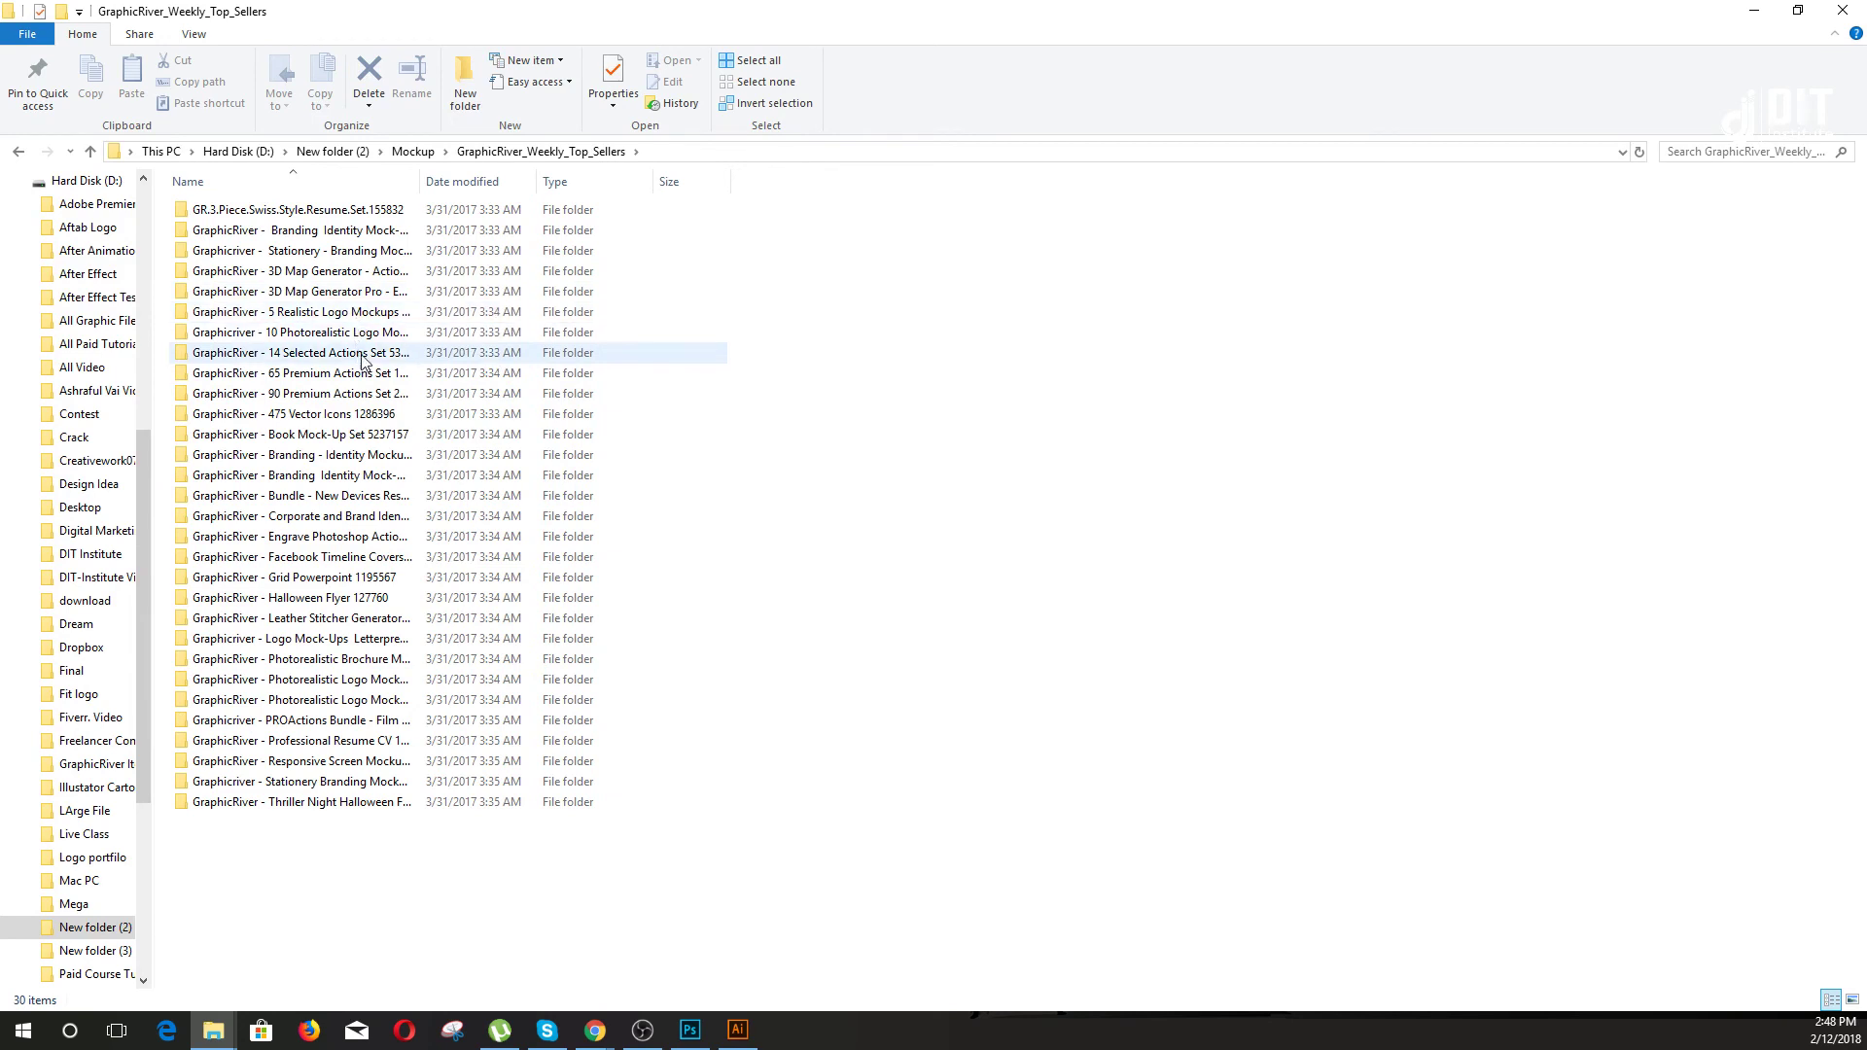
double_click(376, 250)
double_click(233, 212)
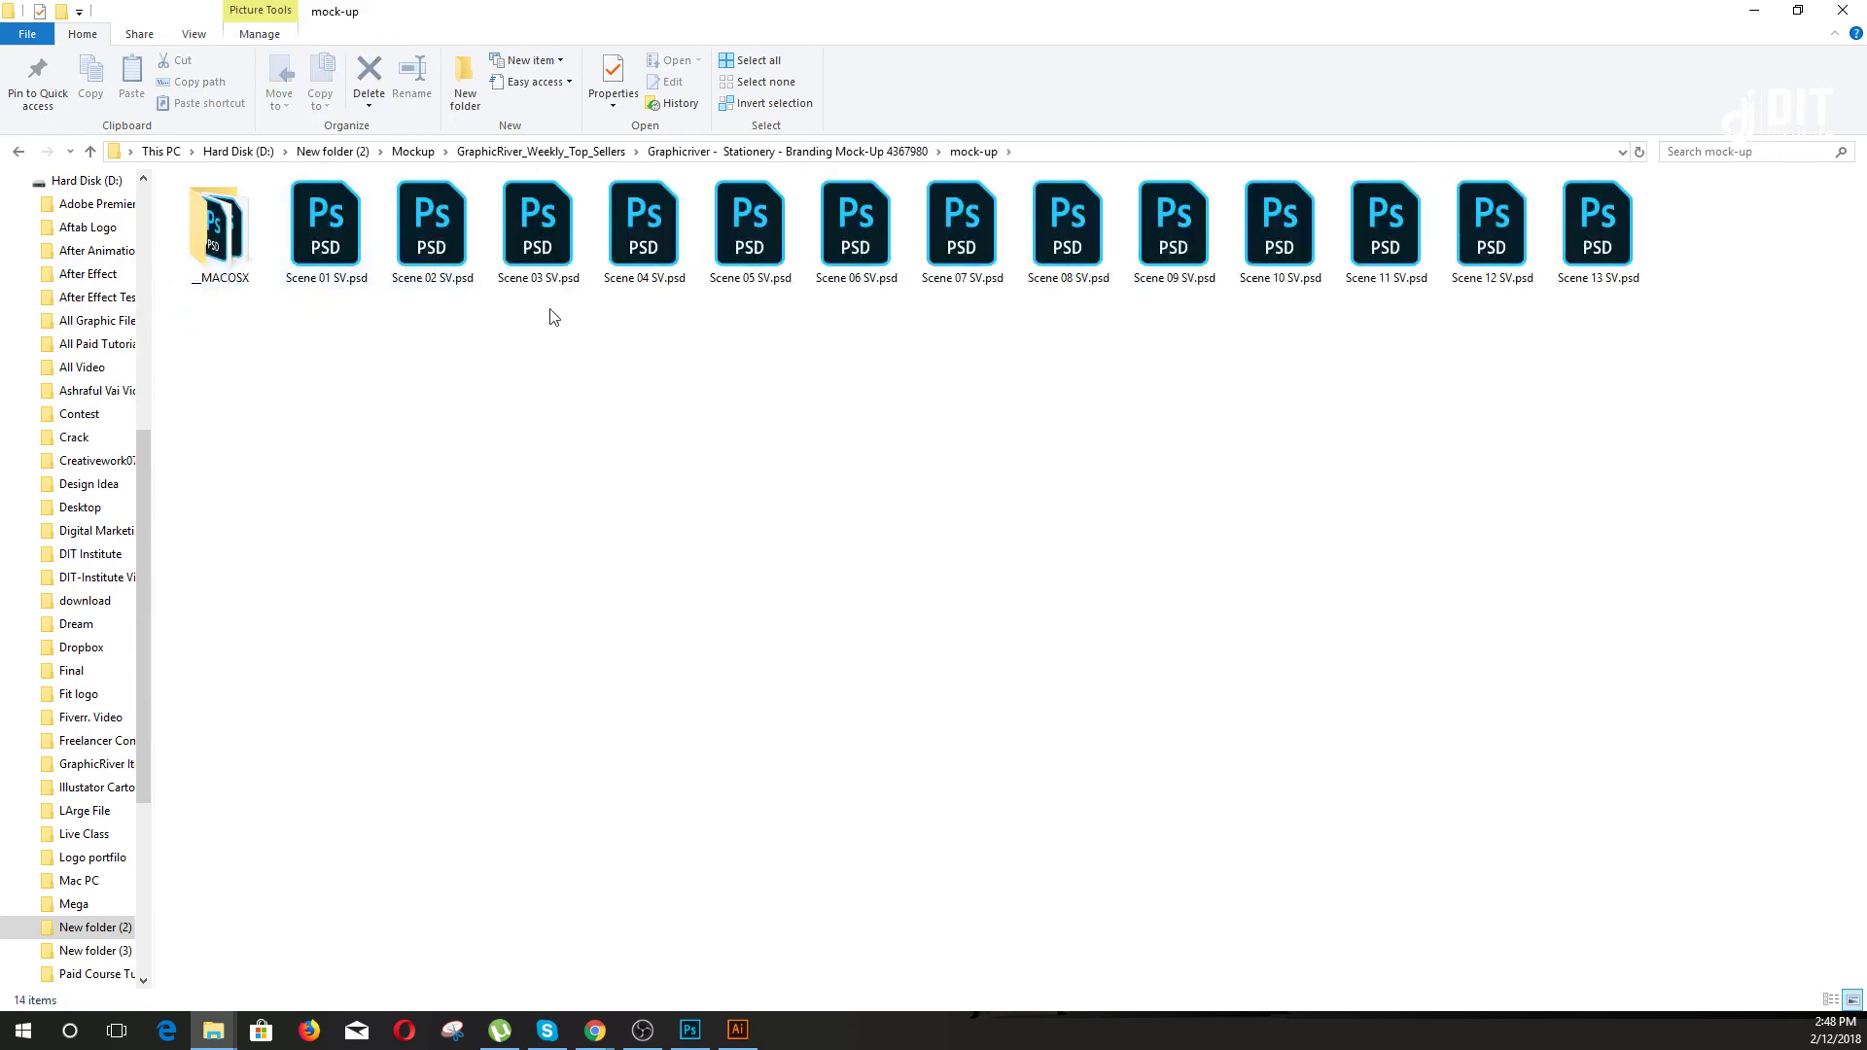
left_click(336, 251)
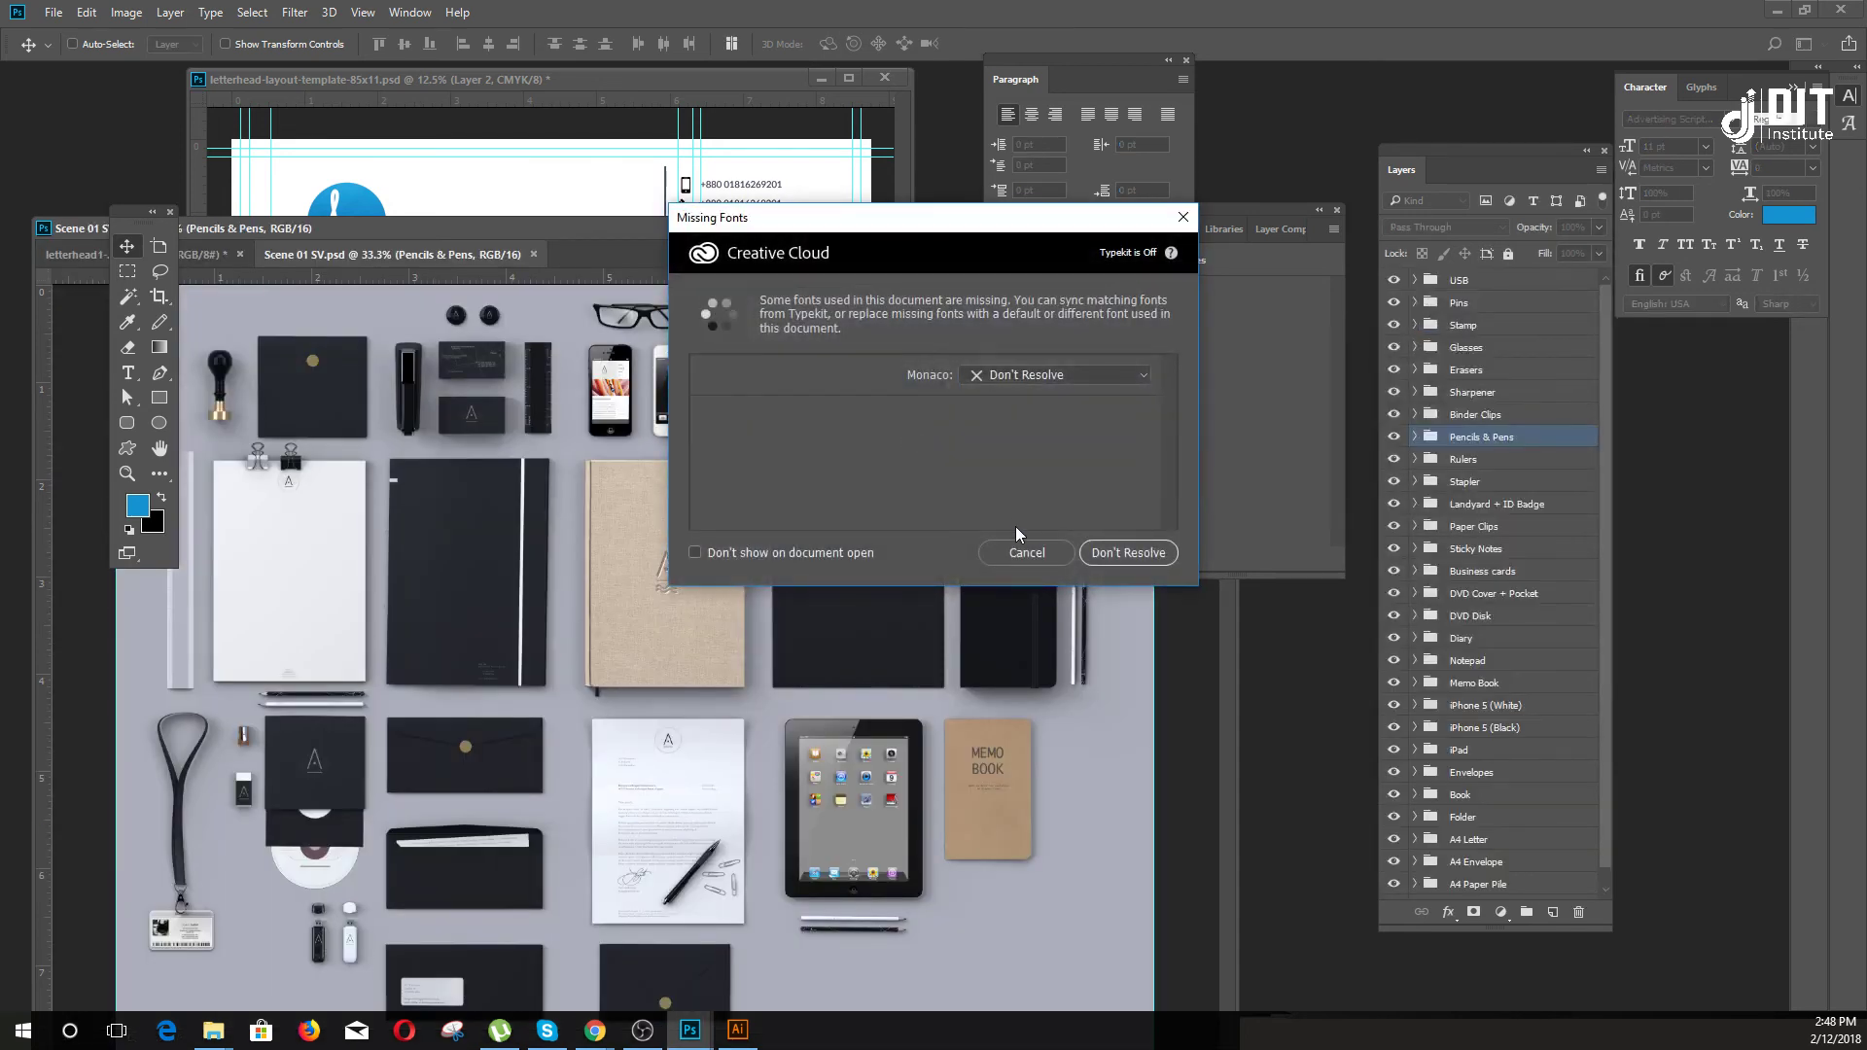
left_click(1029, 548)
left_click(1776, 12)
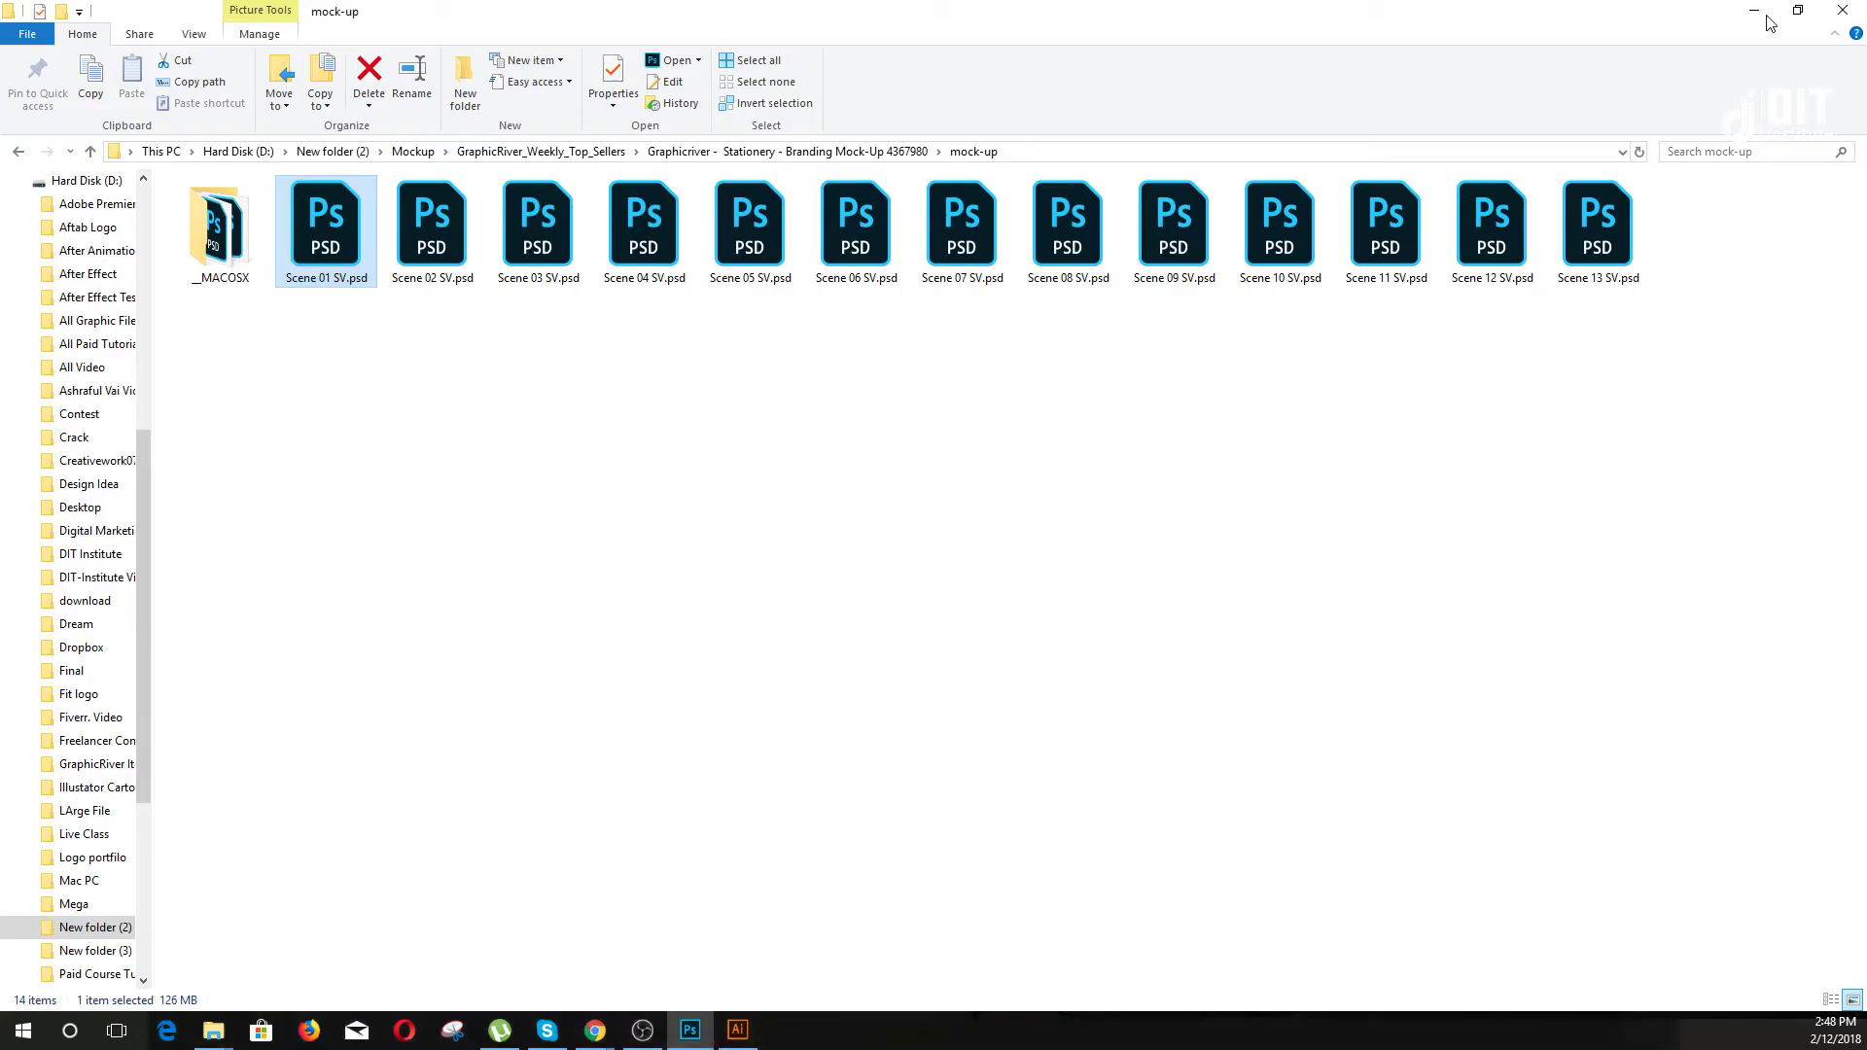
left_click(18, 150)
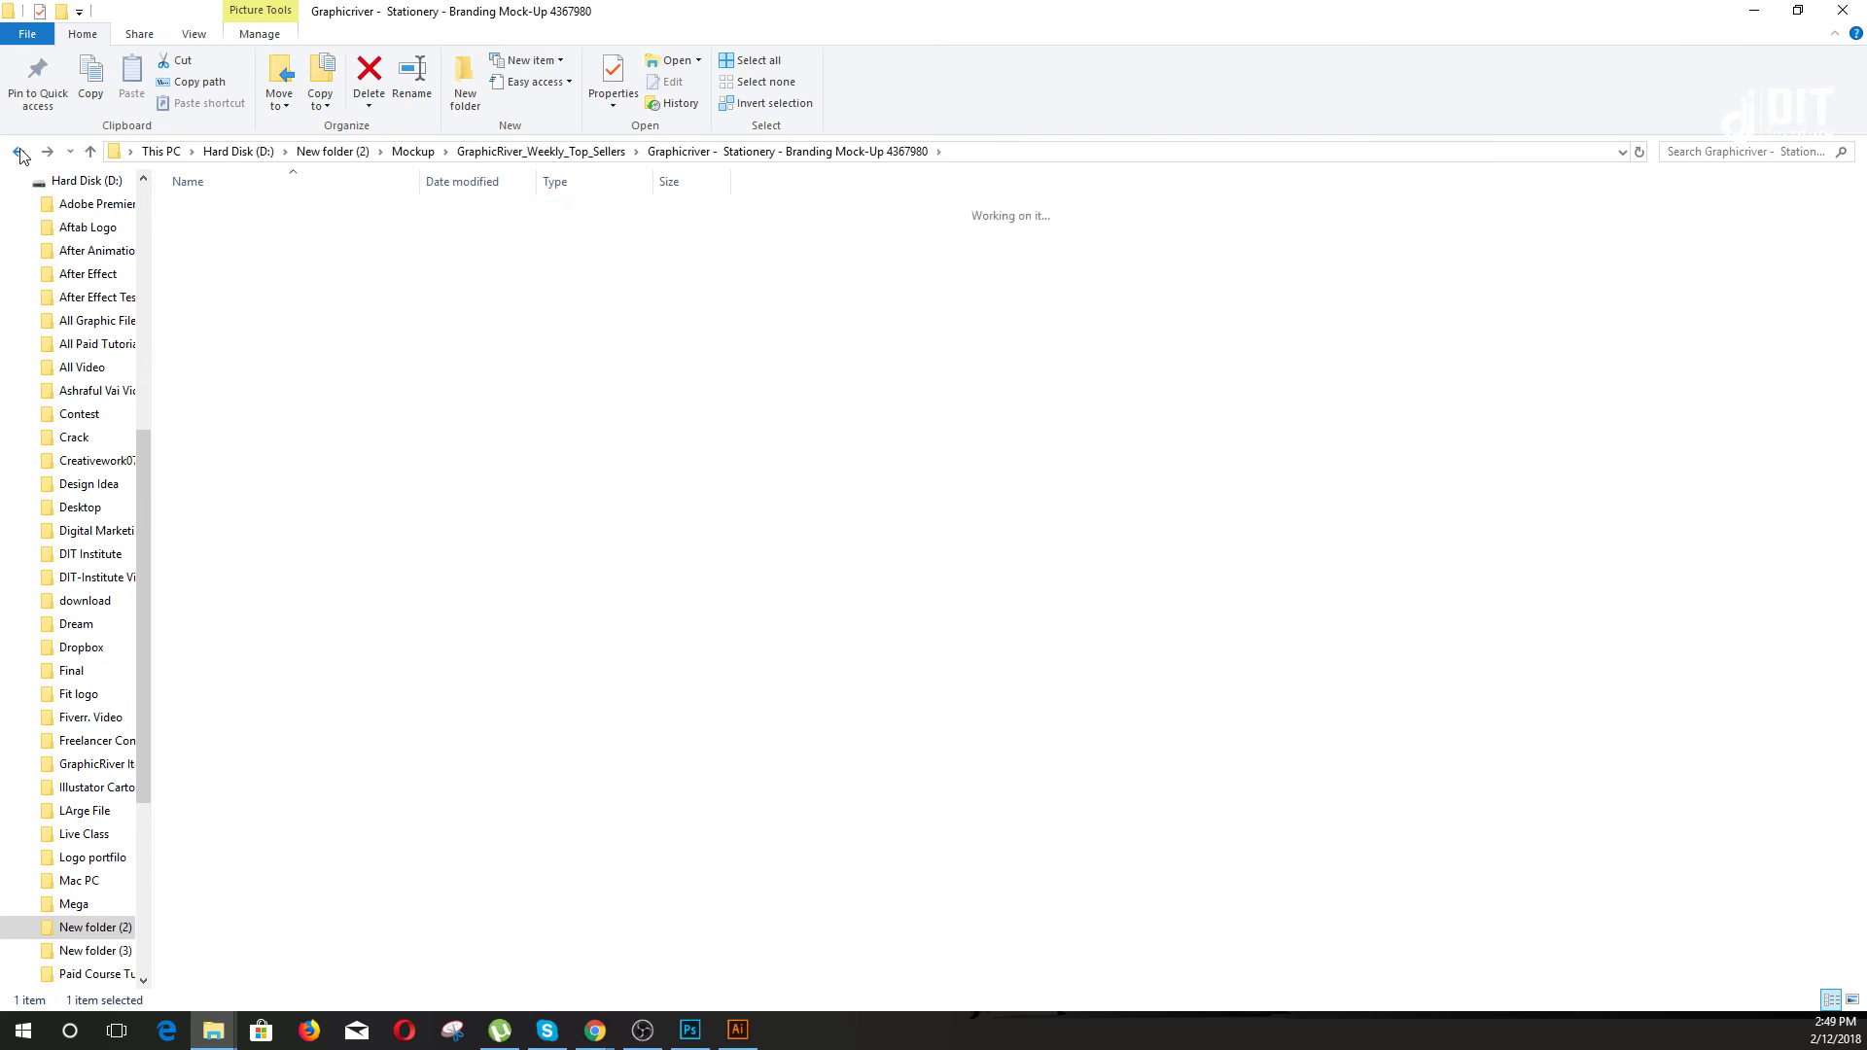
Open 06.psd from Branding - Identity Mockup 4239103 > branding-identity-mockup
left_click(19, 151)
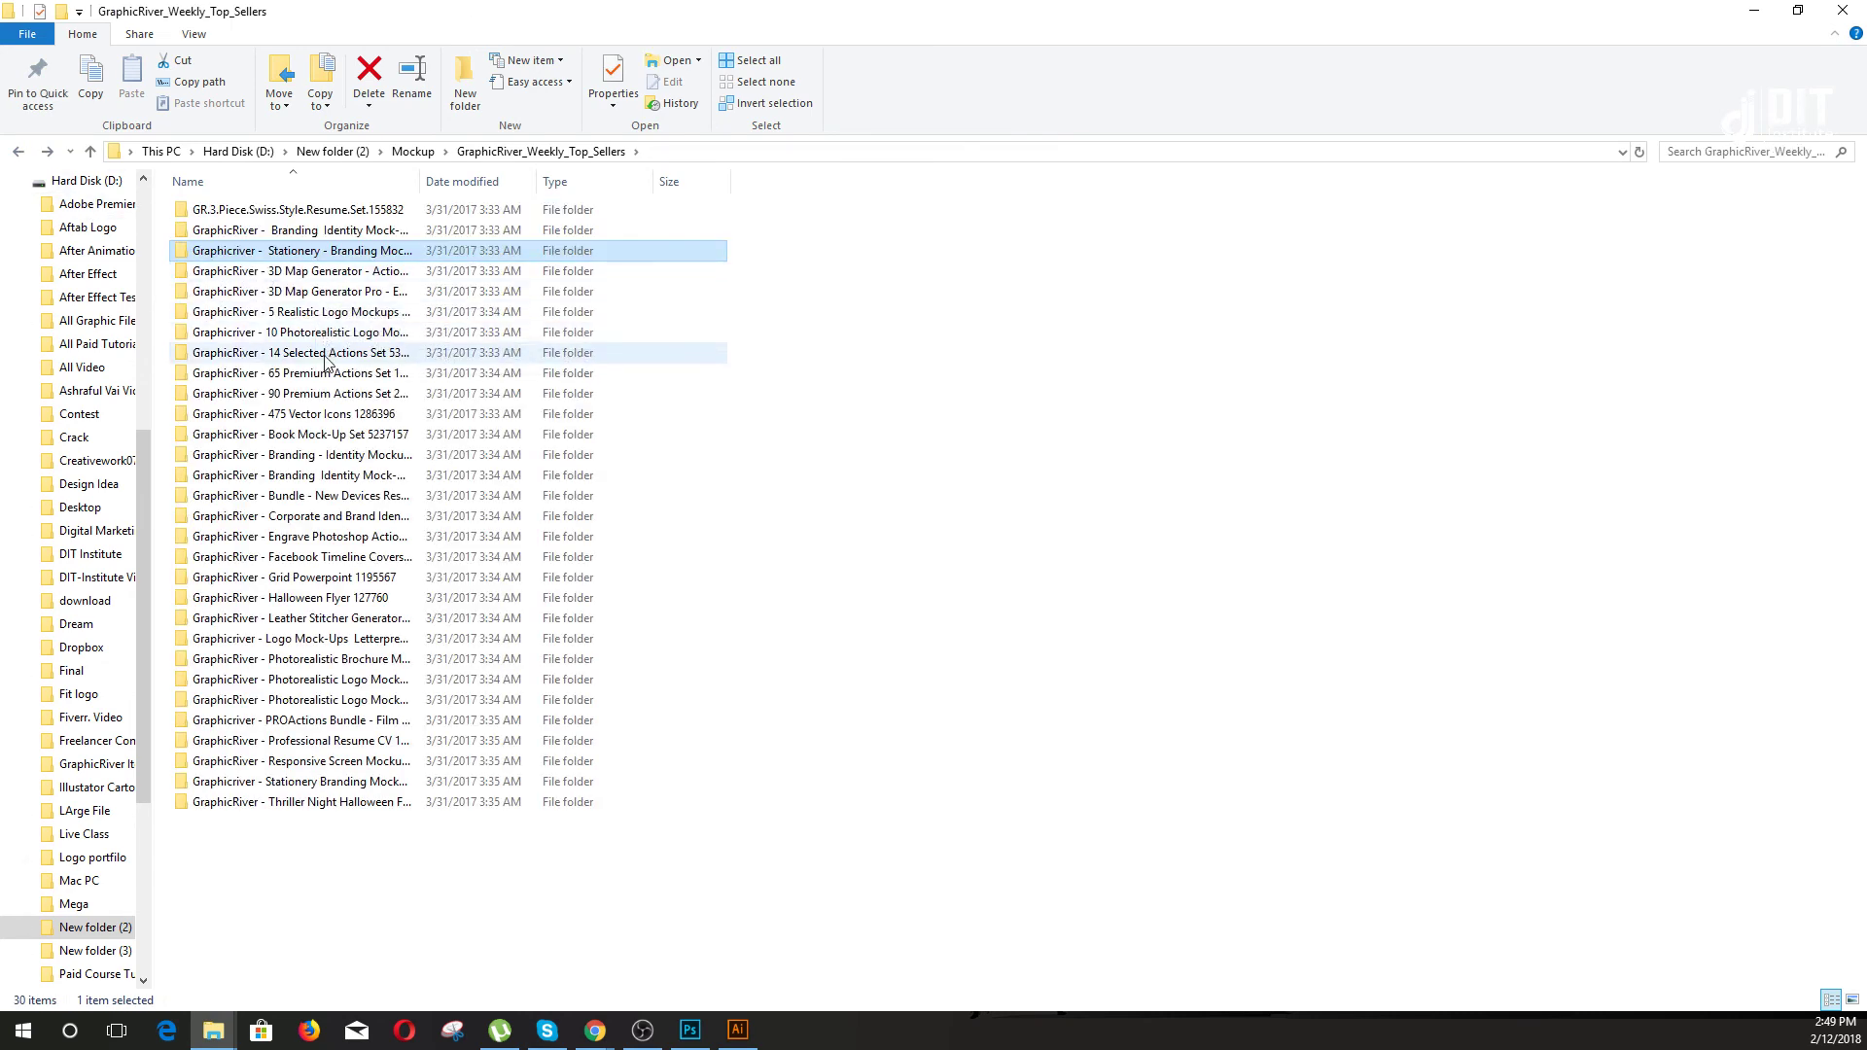
double_click(372, 455)
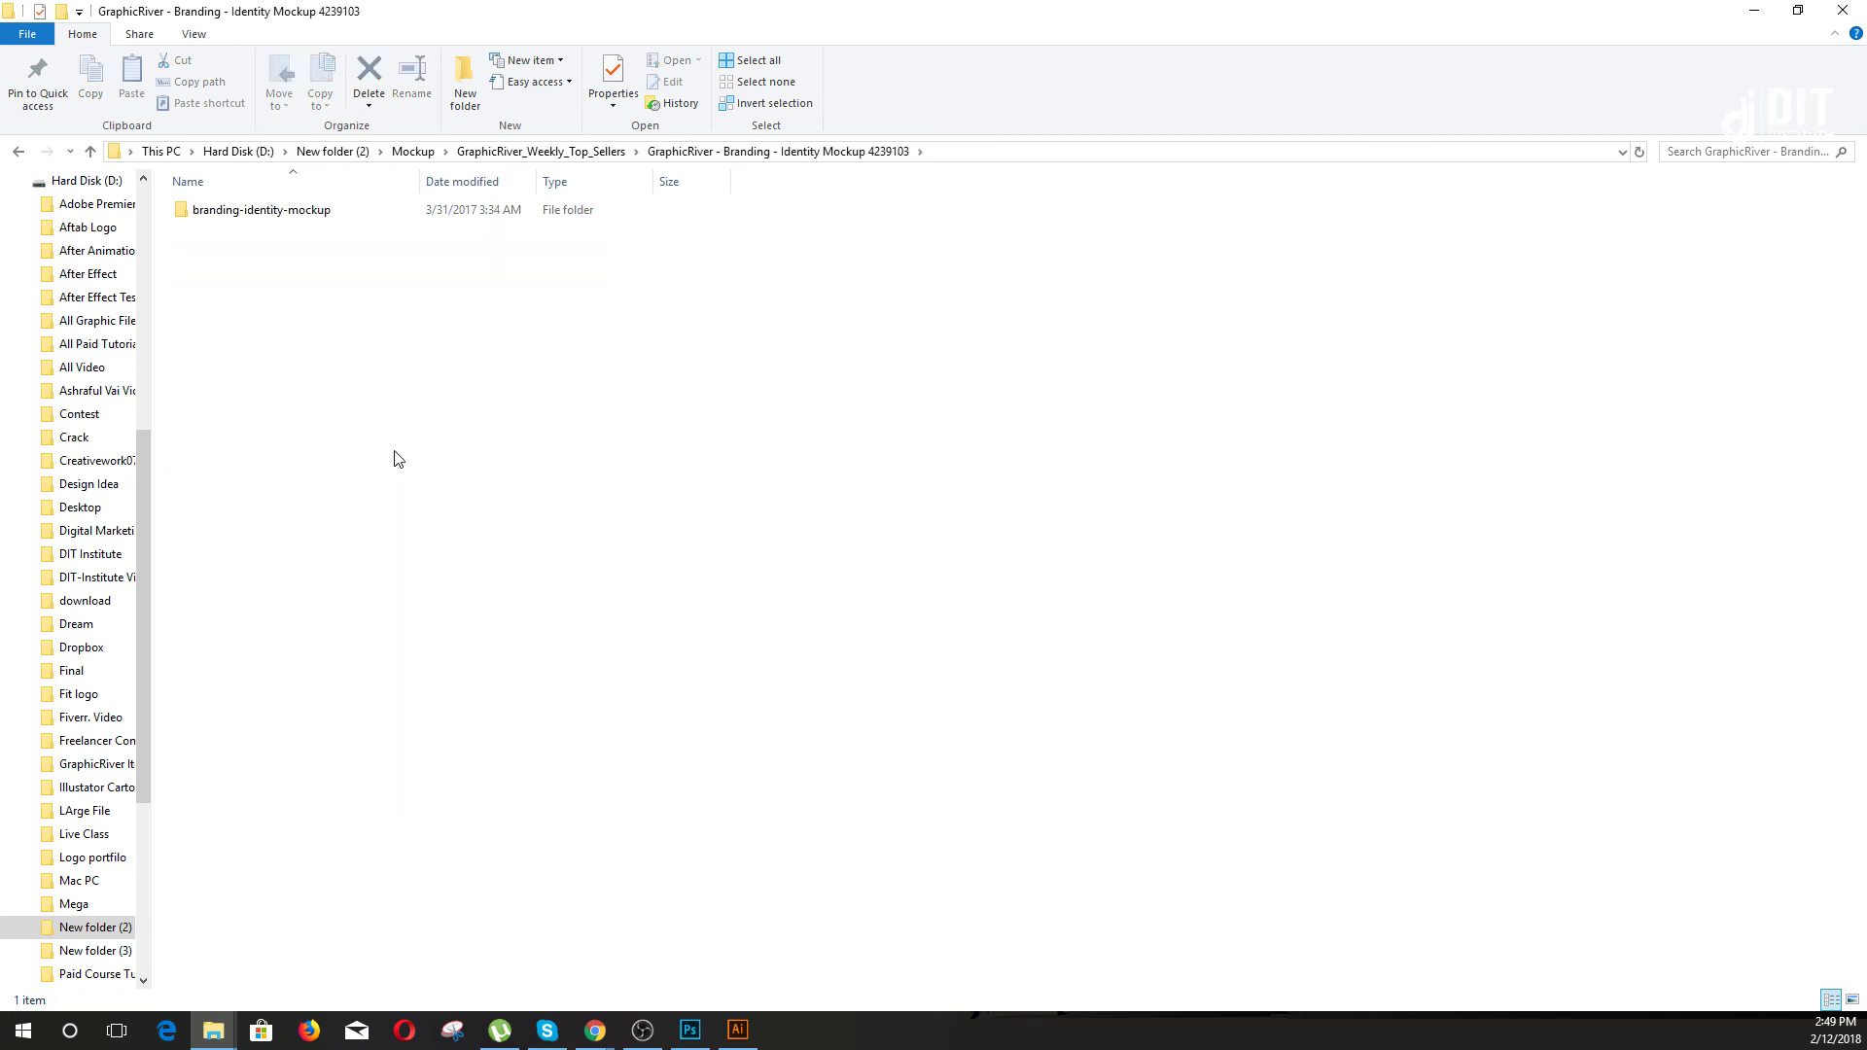
double_click(279, 210)
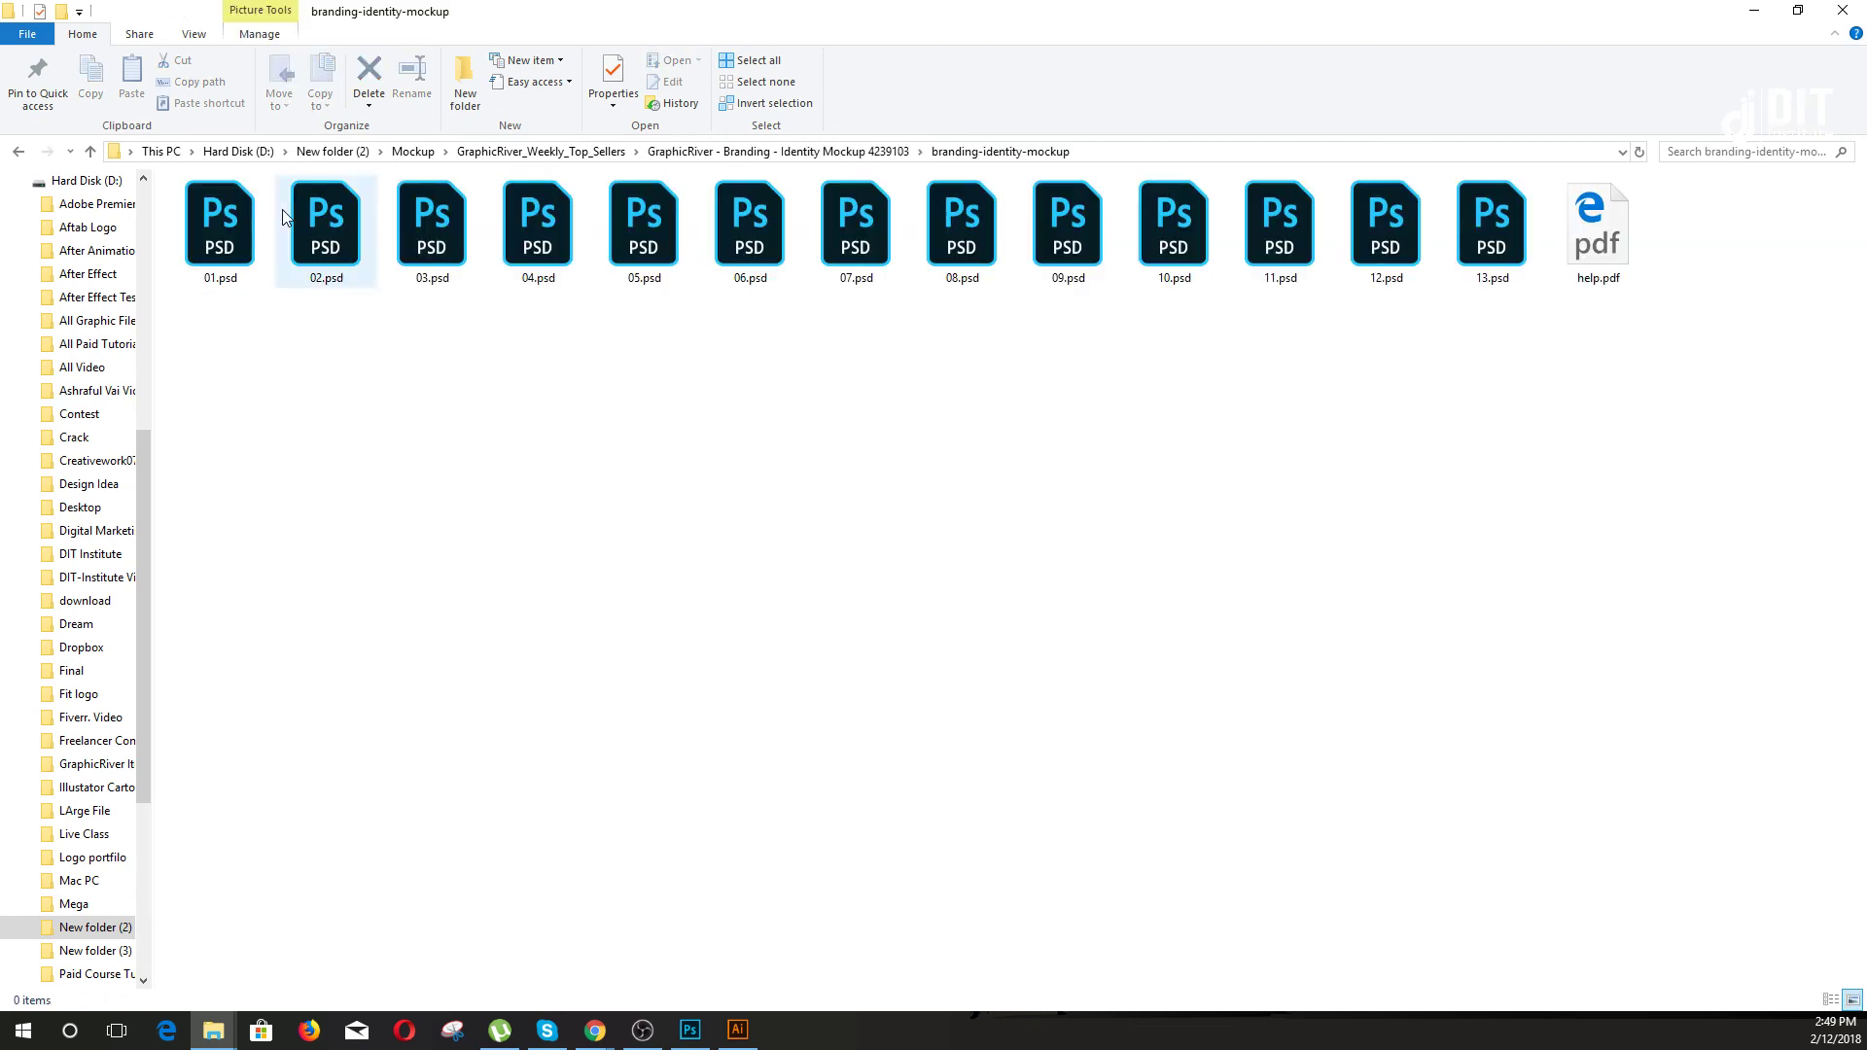
double_click(774, 243)
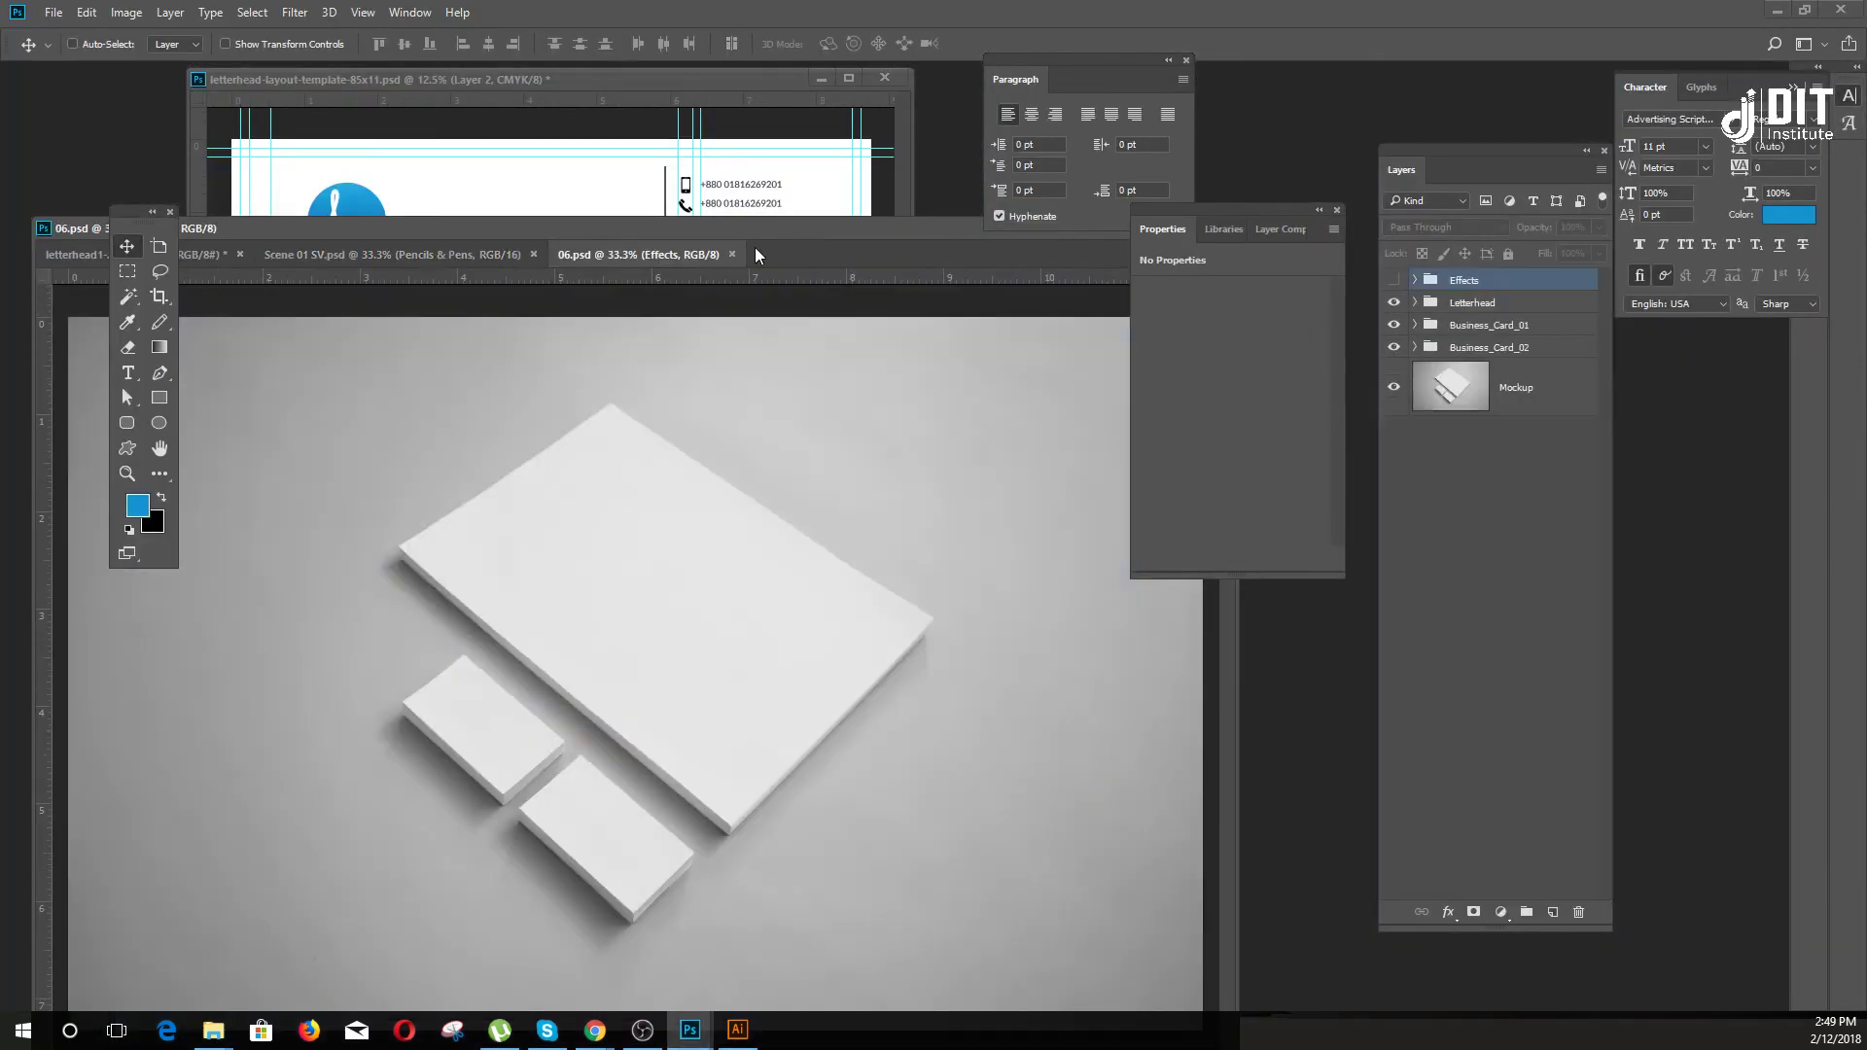
Preview the 06.psd and 07.psd mockups in floating windows, closing each afterward
mouse_move(468, 255)
left_mouse_down()
mouse_move(440, 389)
mouse_move(784, 470)
left_mouse_up()
left_click(766, 510)
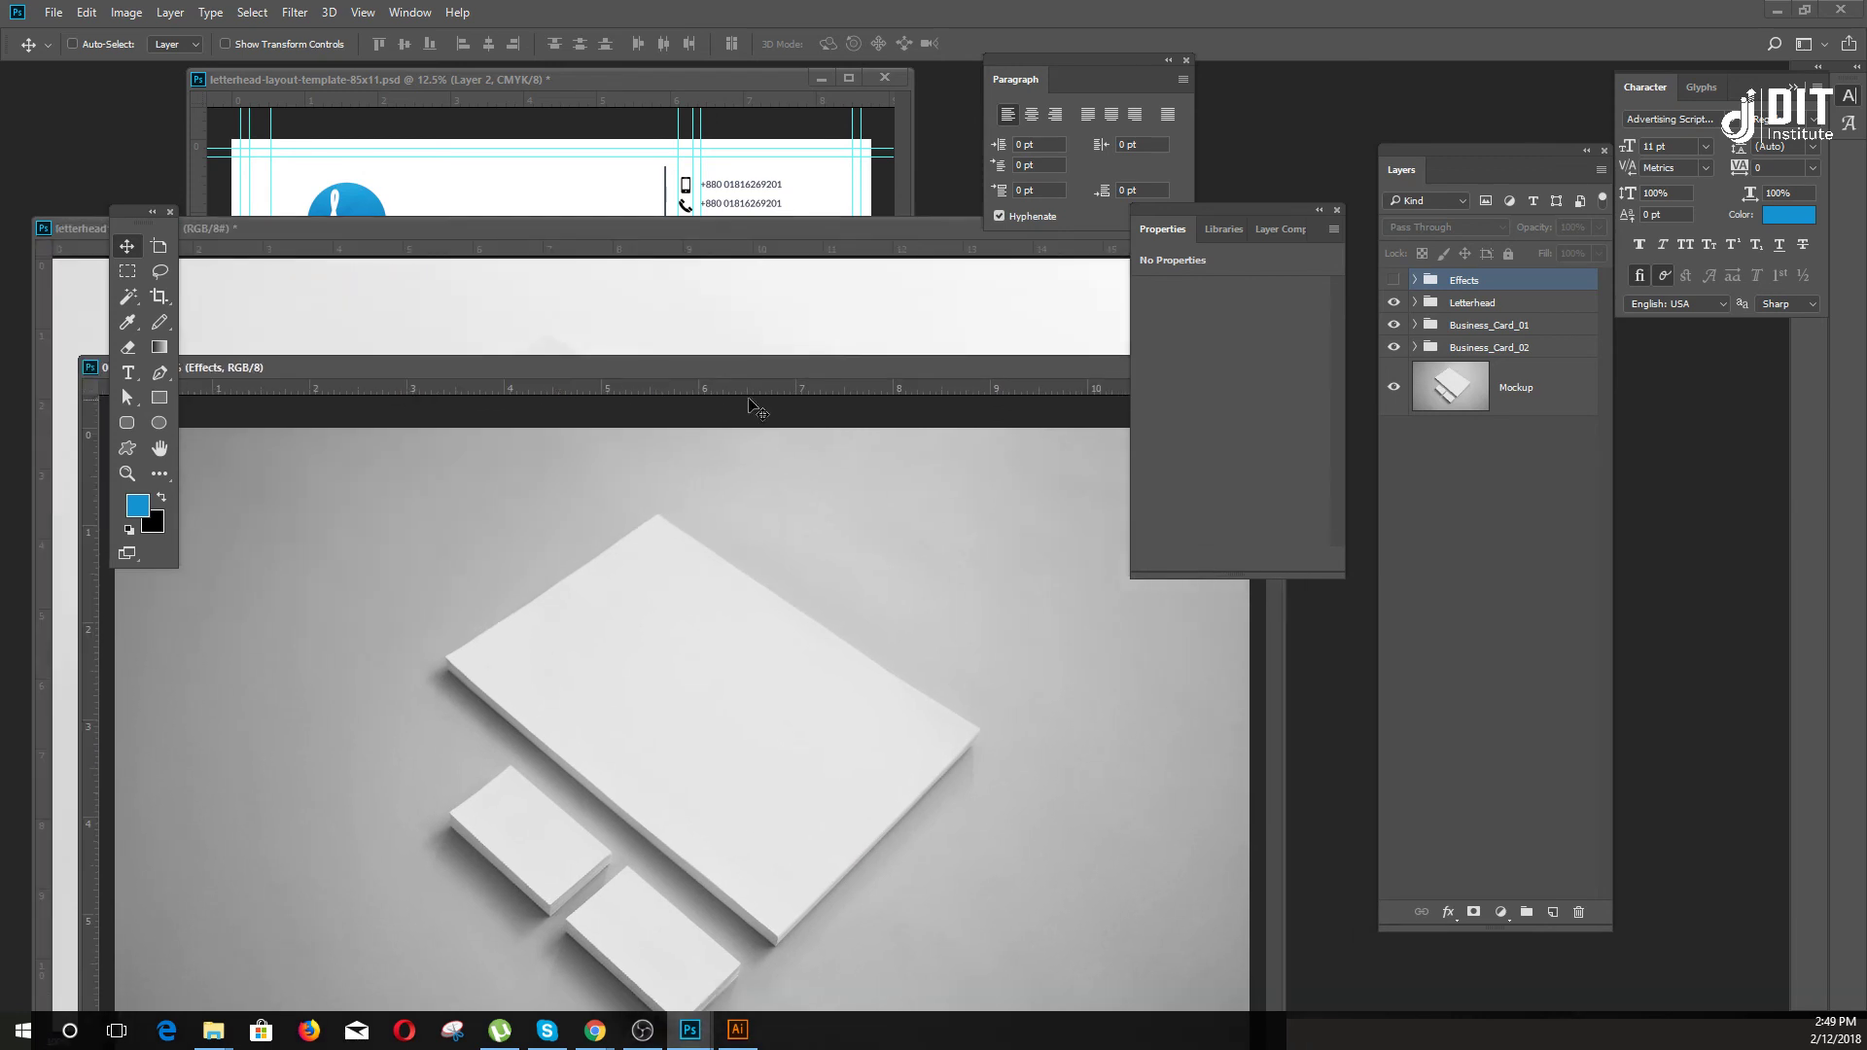
left_click_drag(286, 254, 350, 500)
left_click(808, 501)
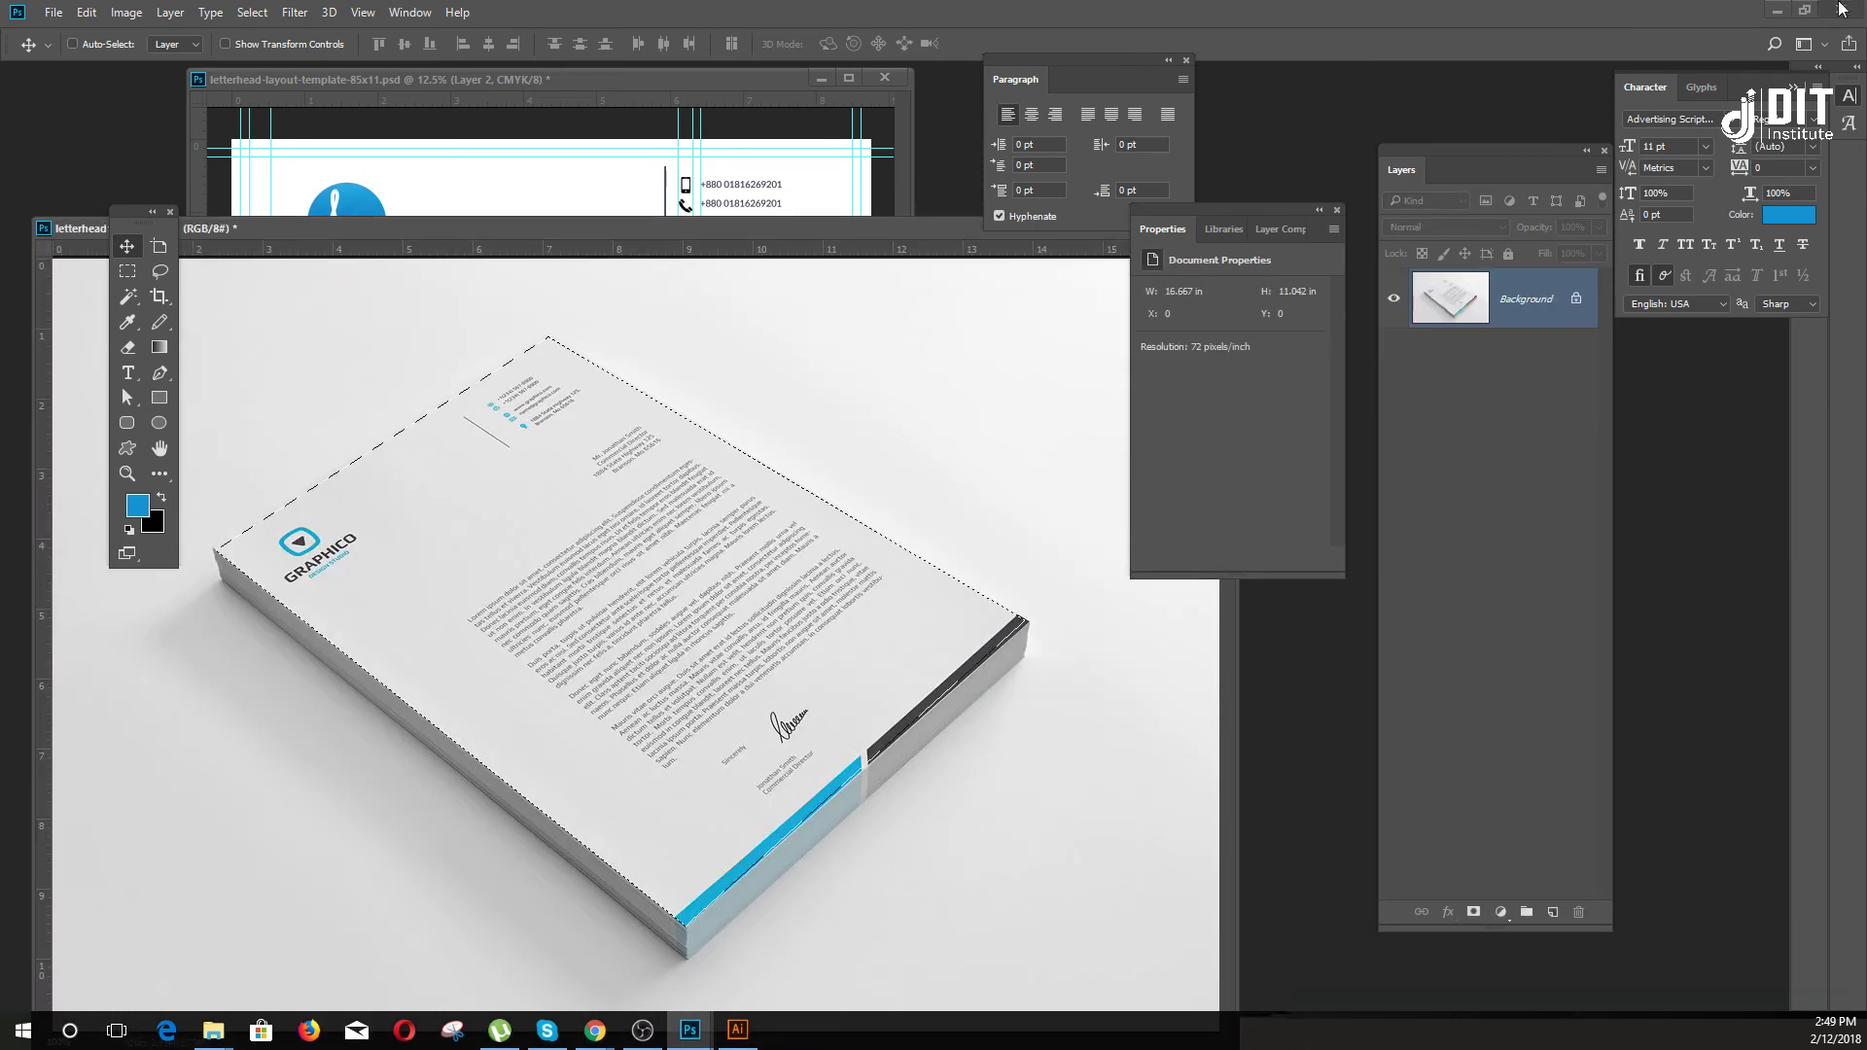
key("alt+Tab")
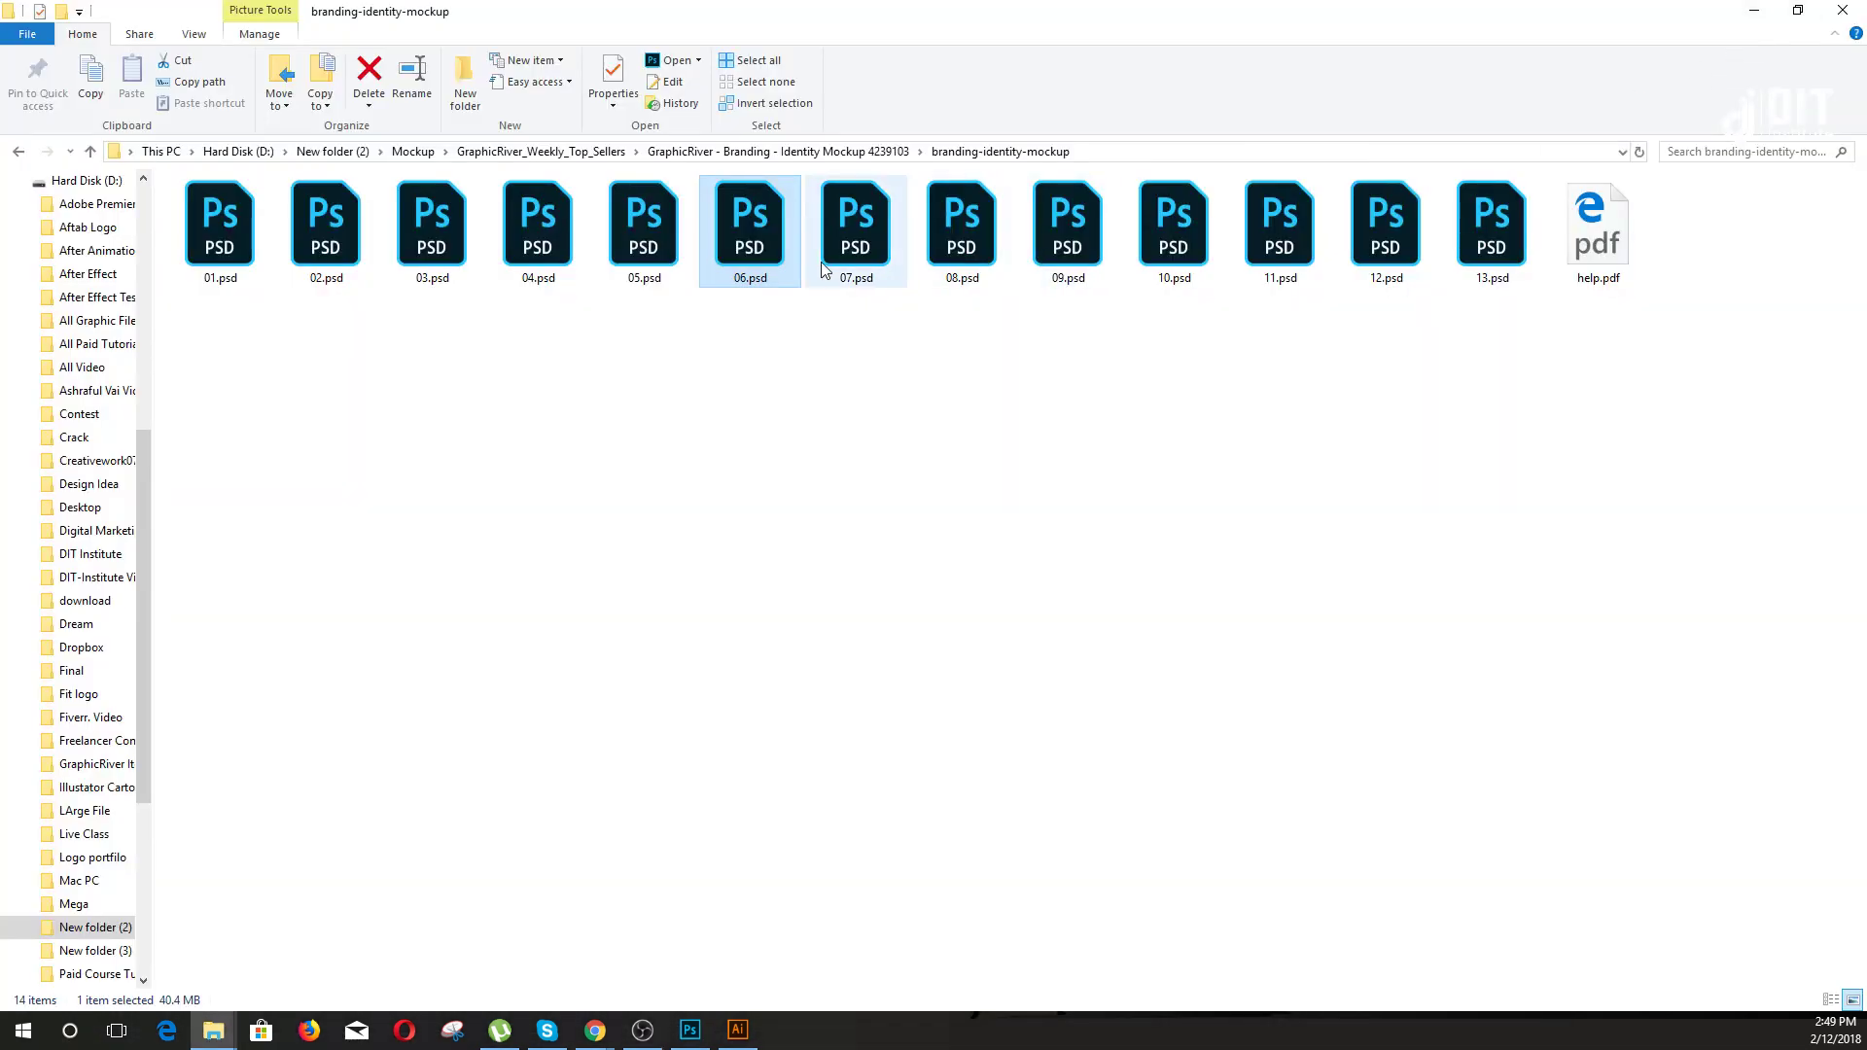
double_click(831, 264)
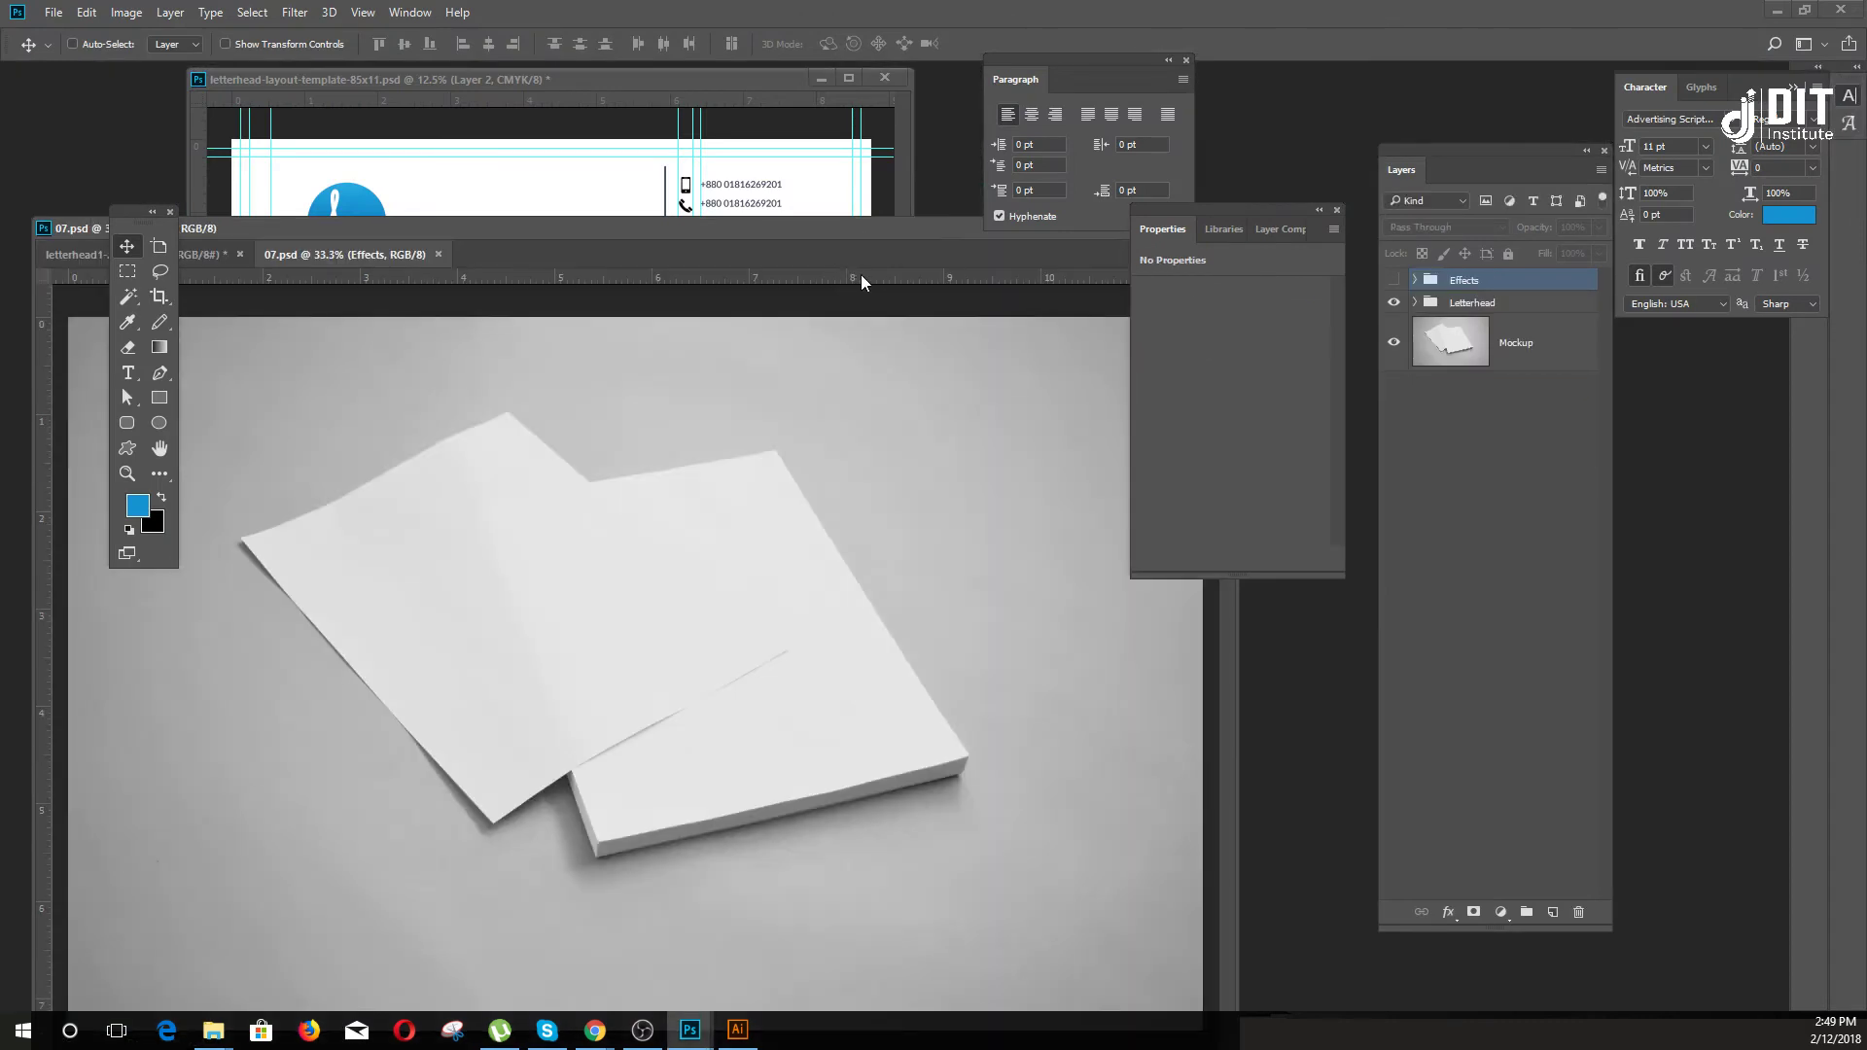
mouse_move(420, 257)
left_mouse_down()
mouse_move(763, 398)
mouse_move(852, 343)
mouse_move(288, 510)
left_mouse_up()
left_click(823, 494)
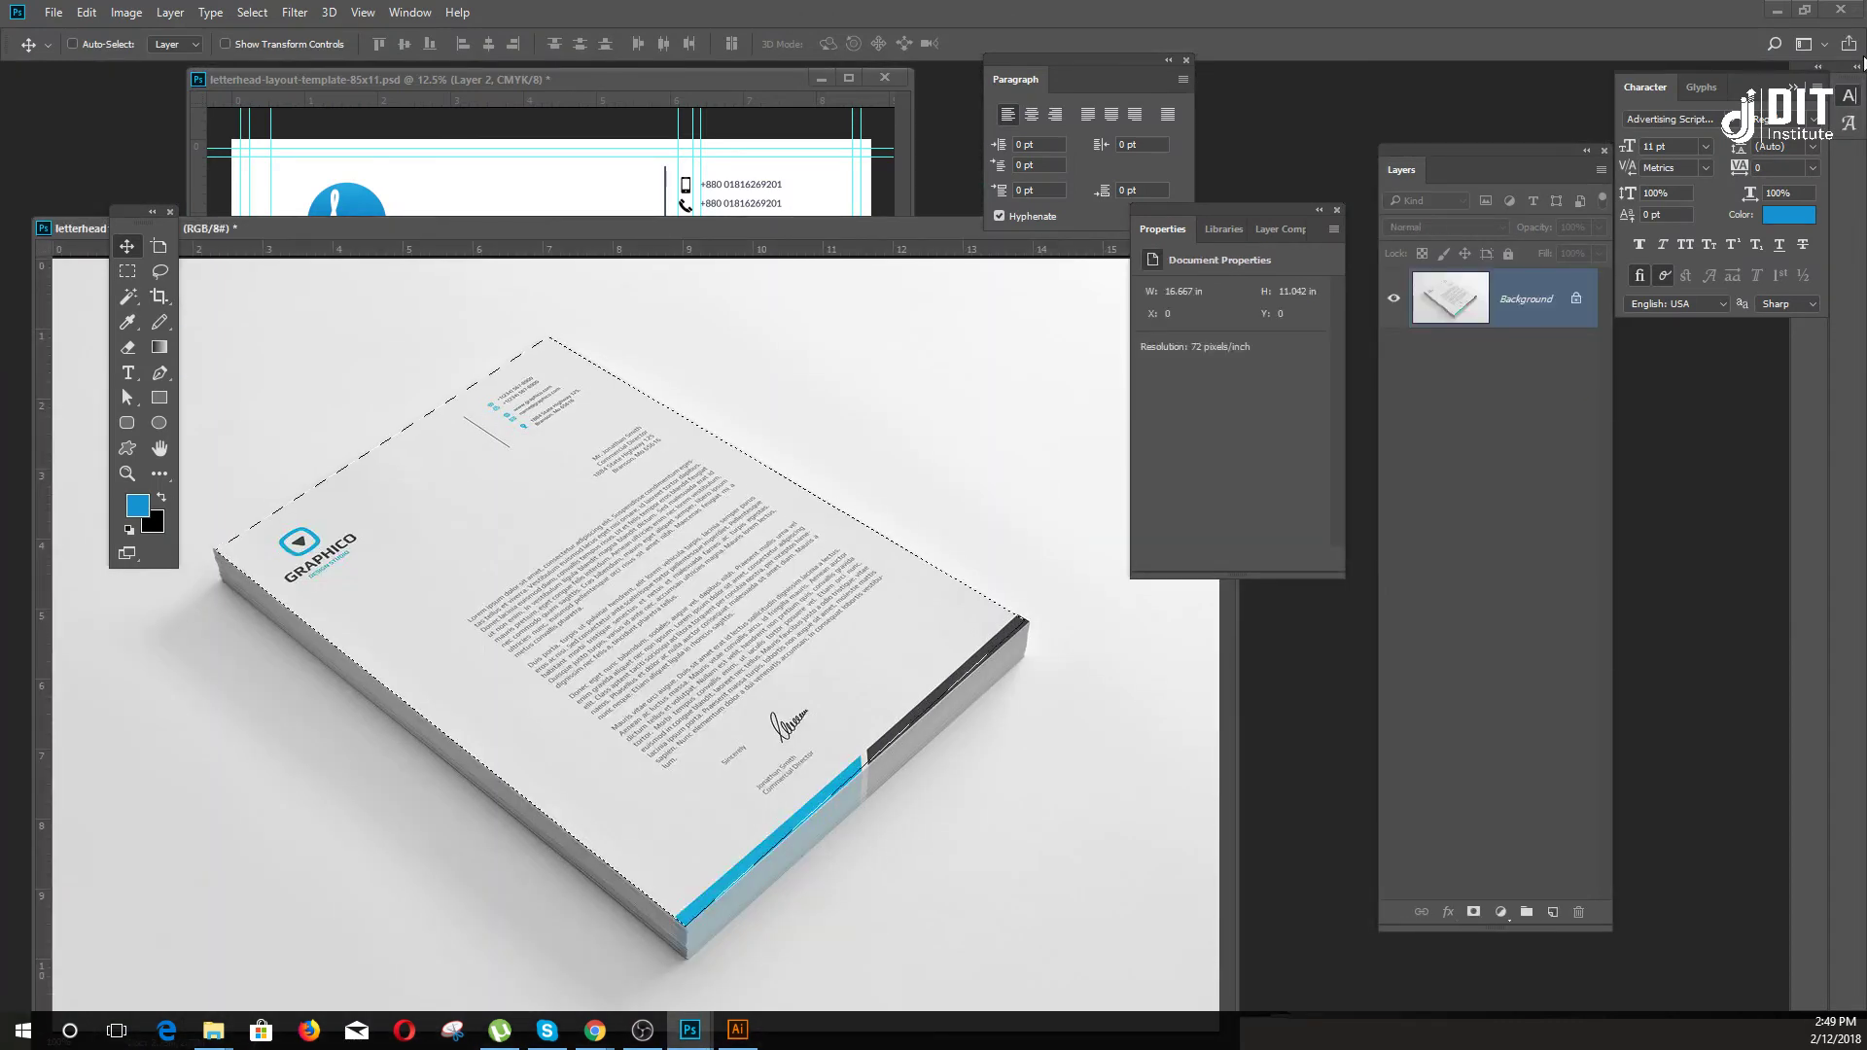
left_click(1778, 10)
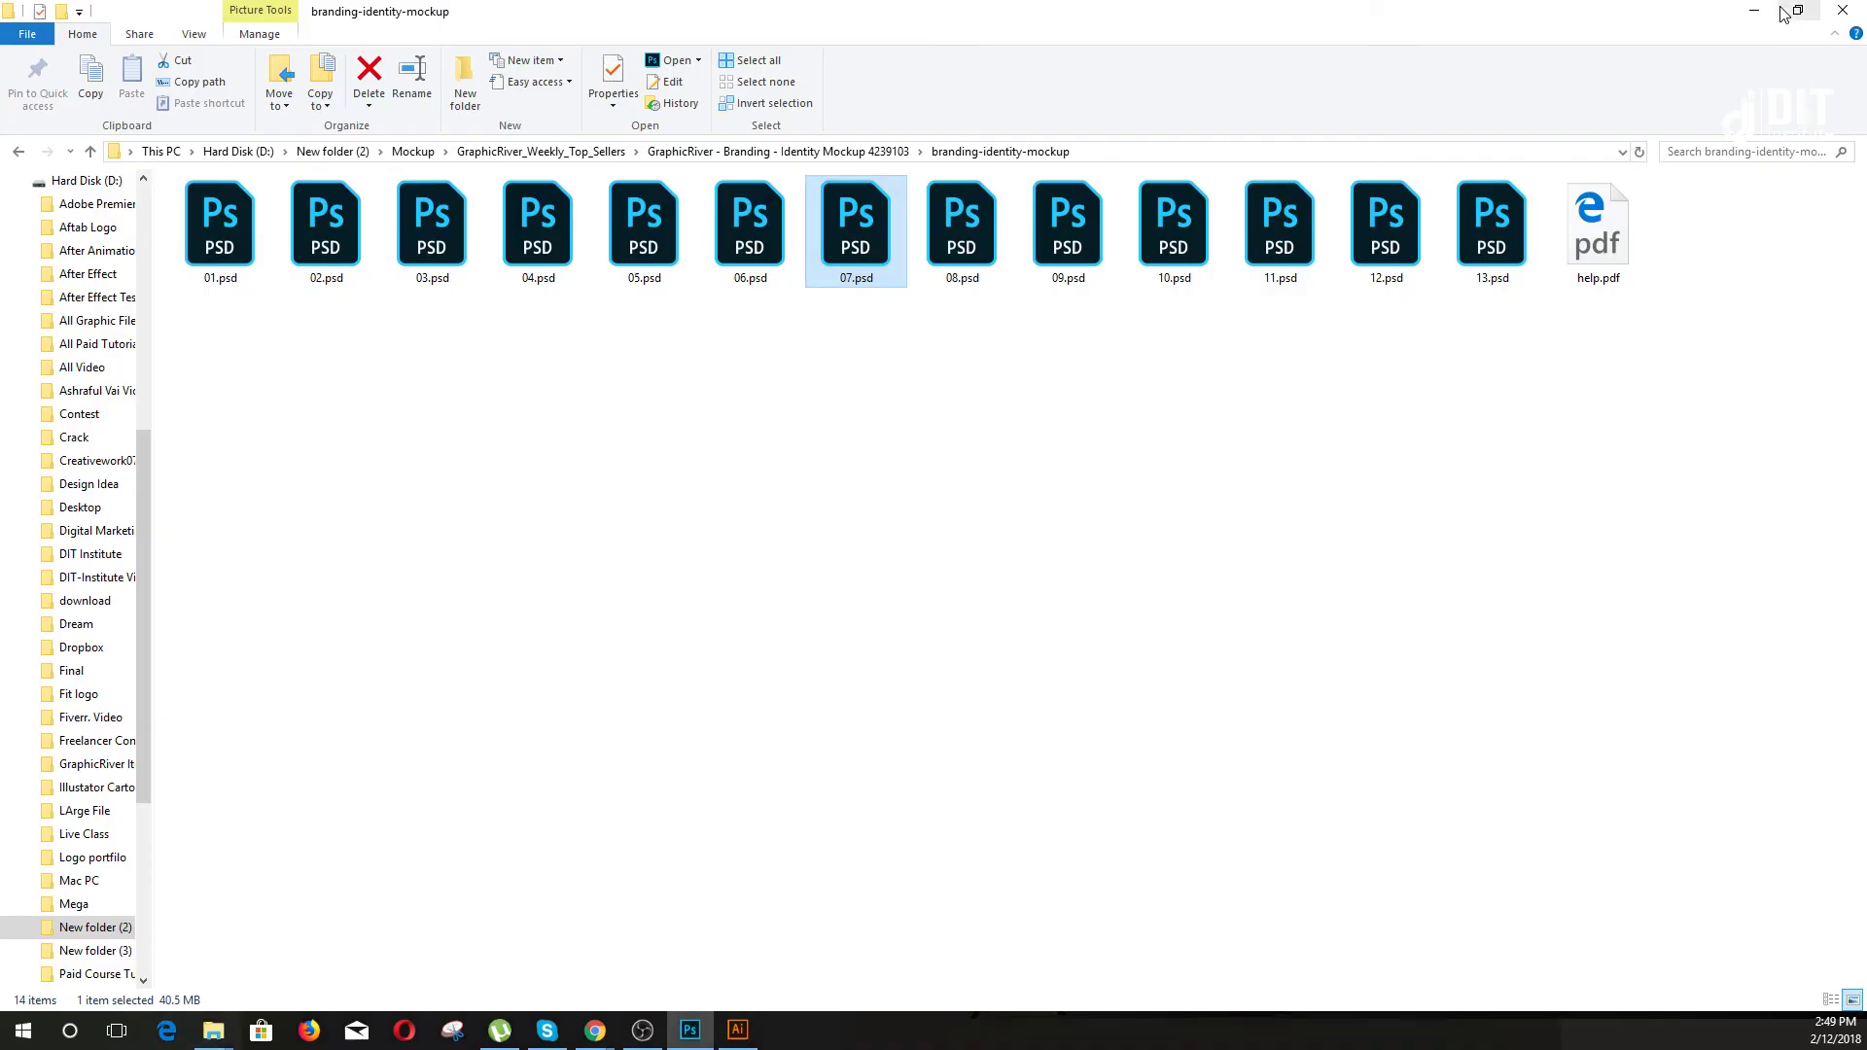
Open and close the 08.psd envelope and 01.psd mockups
double_click(961, 248)
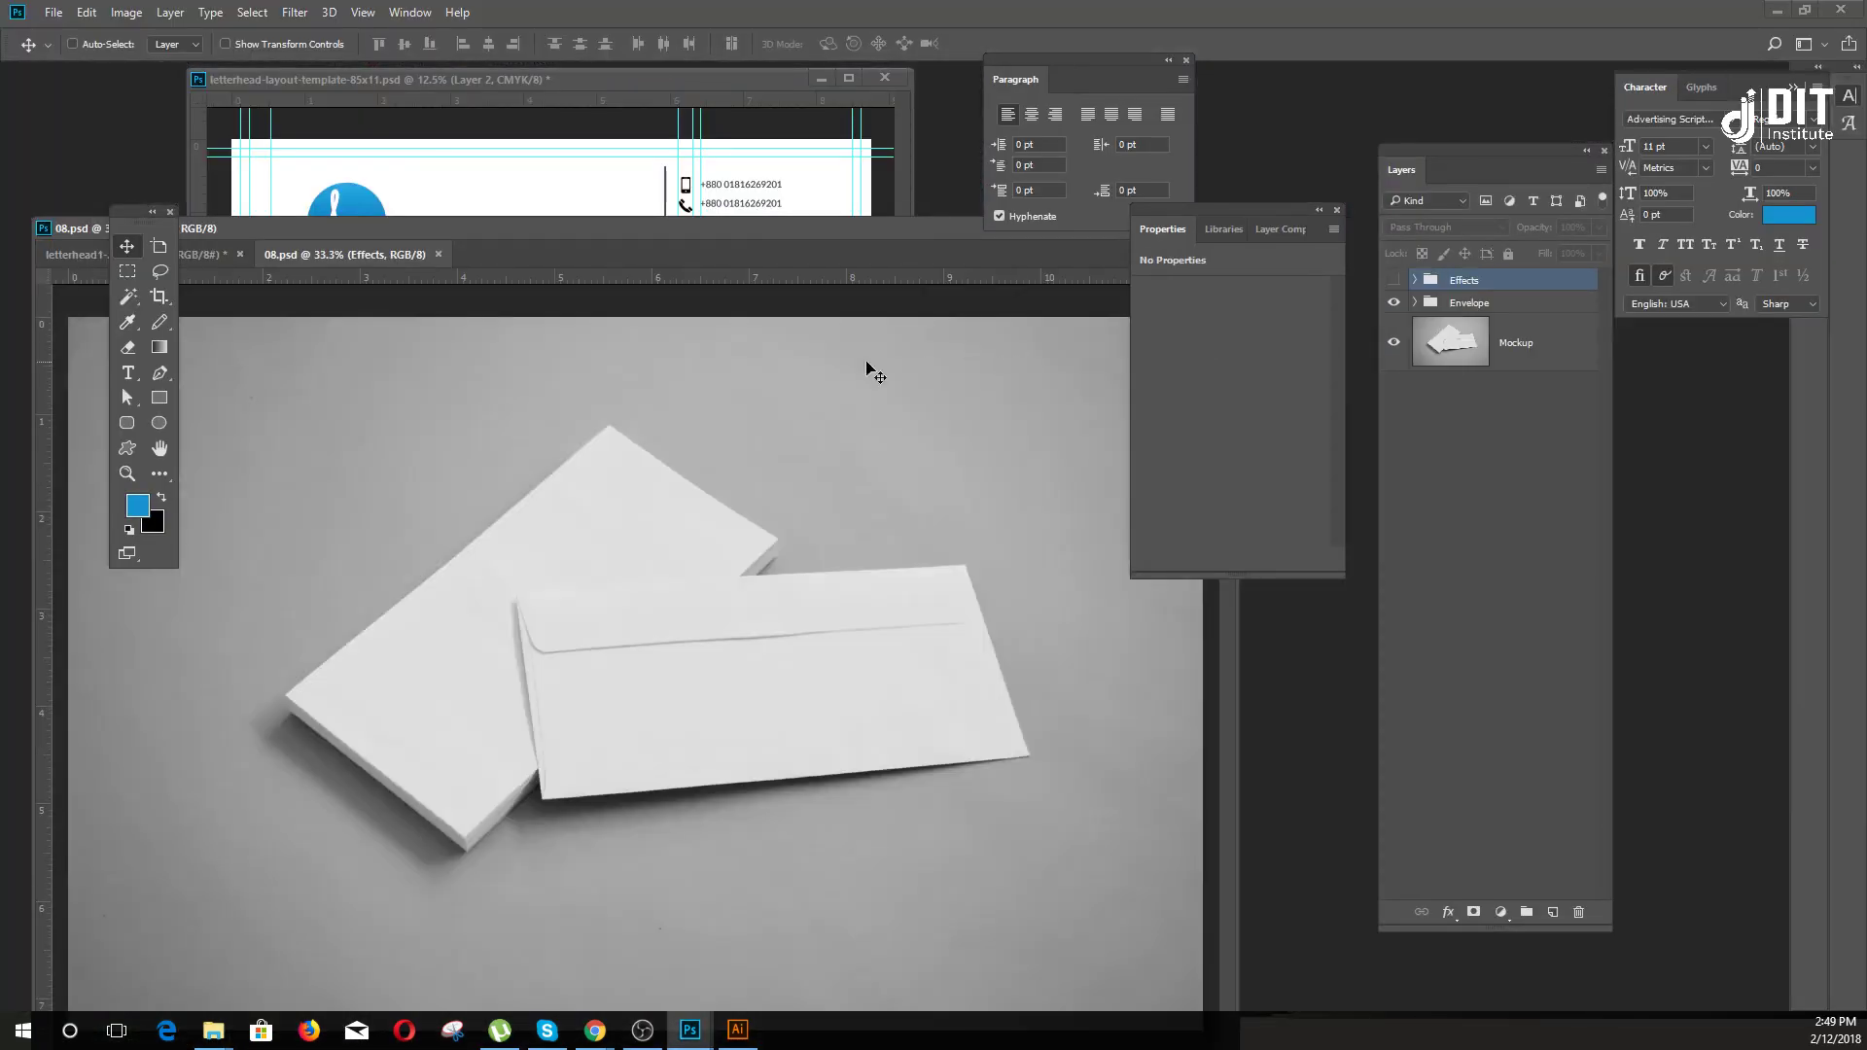
left_click(438, 254)
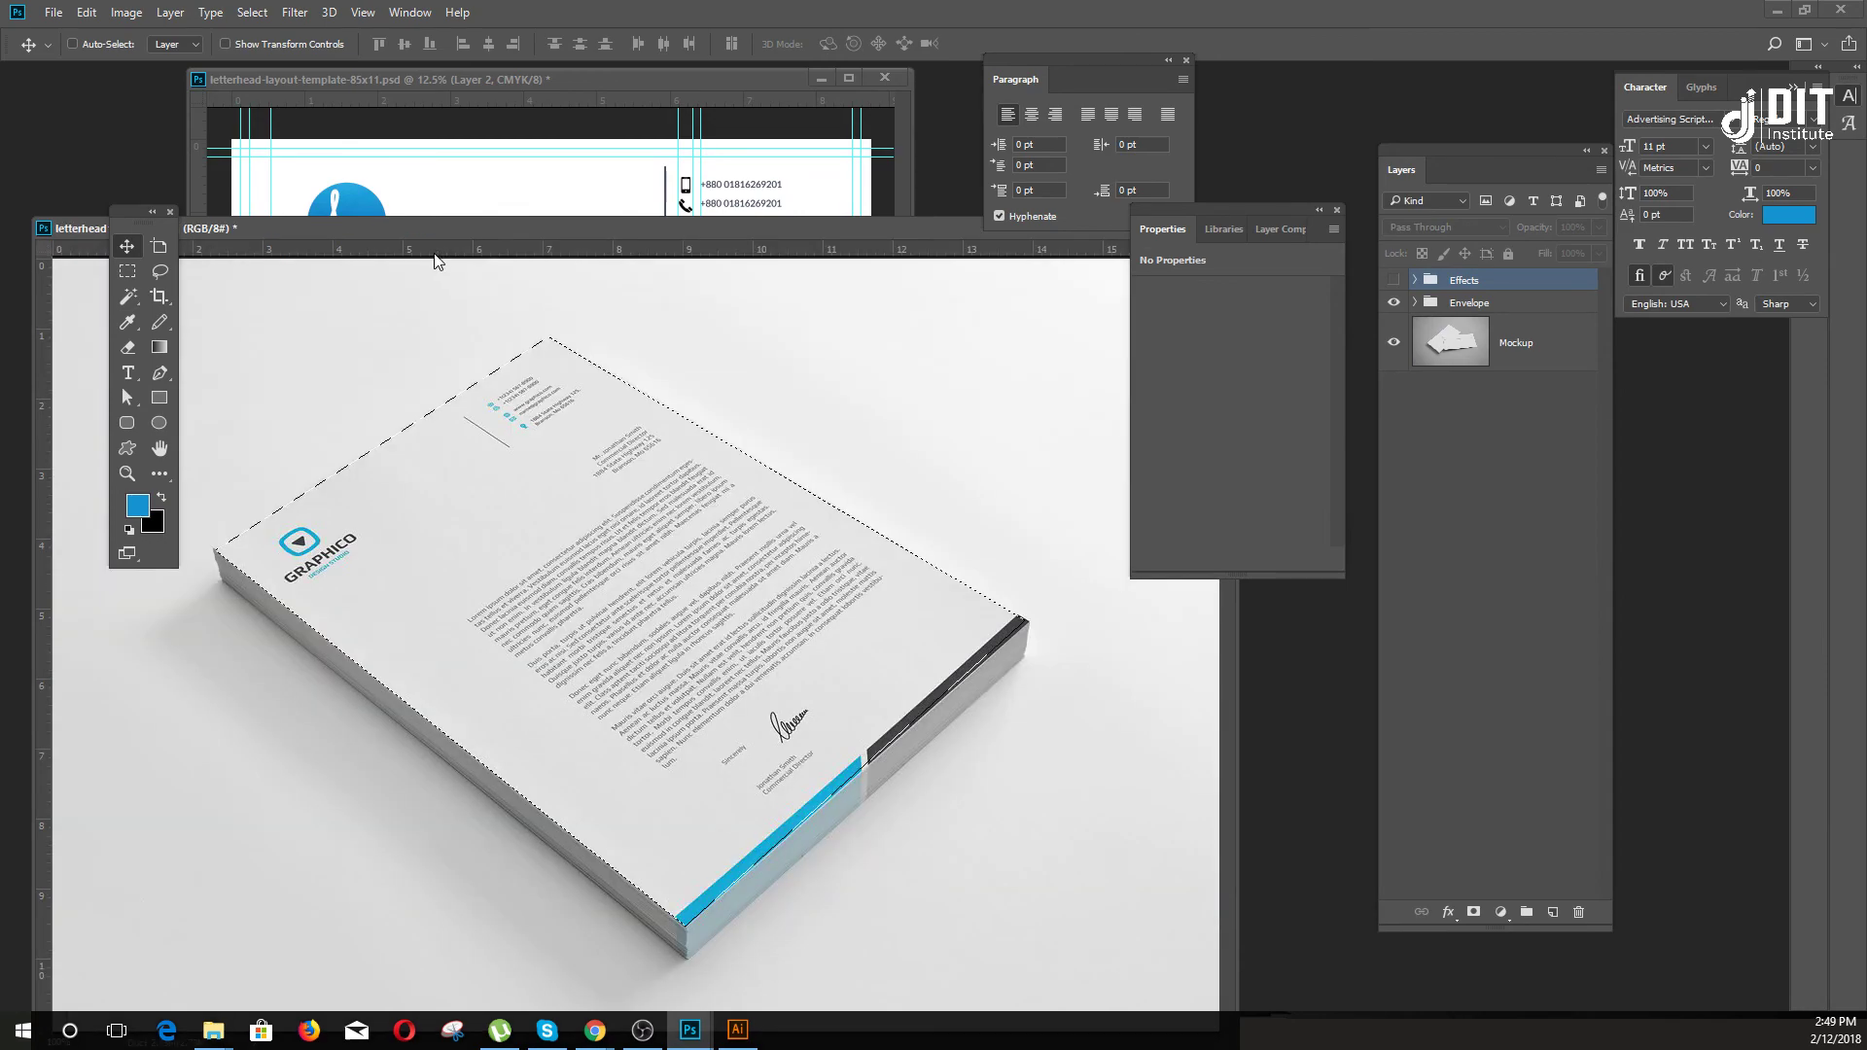
left_click(1772, 17)
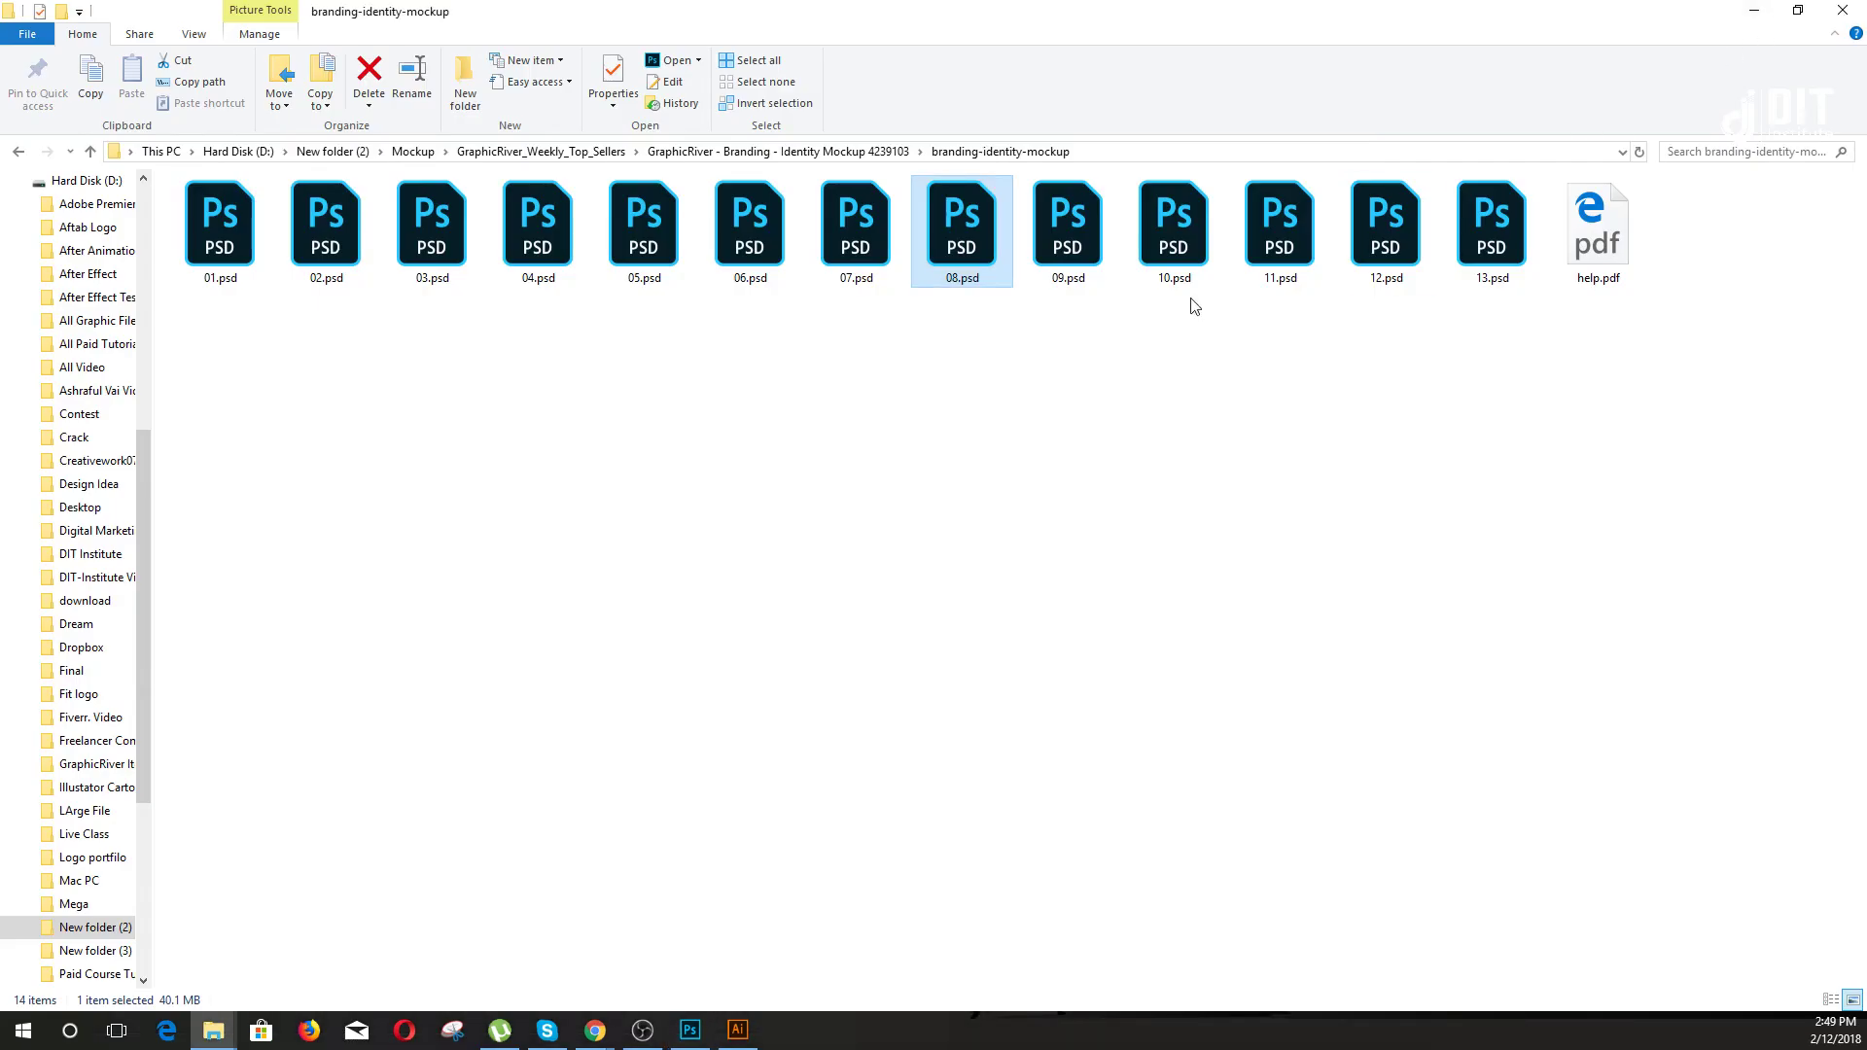
double_click(243, 239)
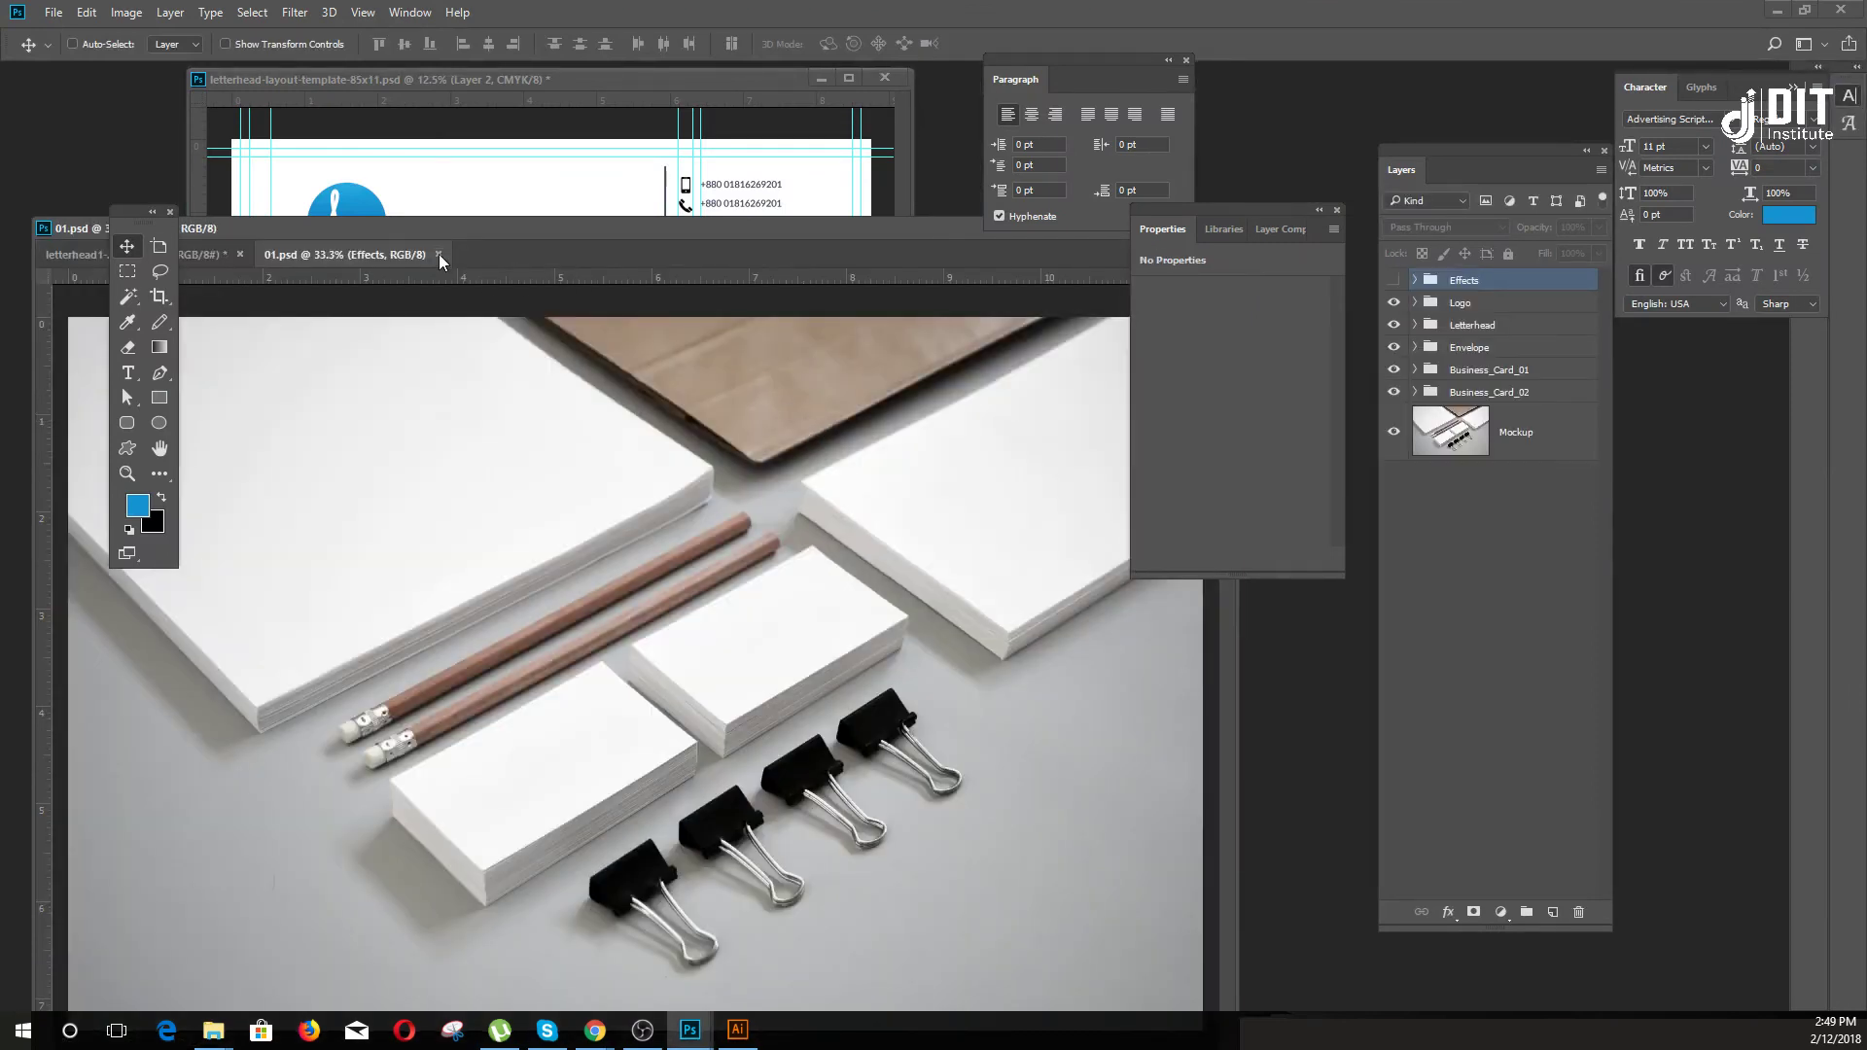
left_click(439, 255)
left_click(1777, 11)
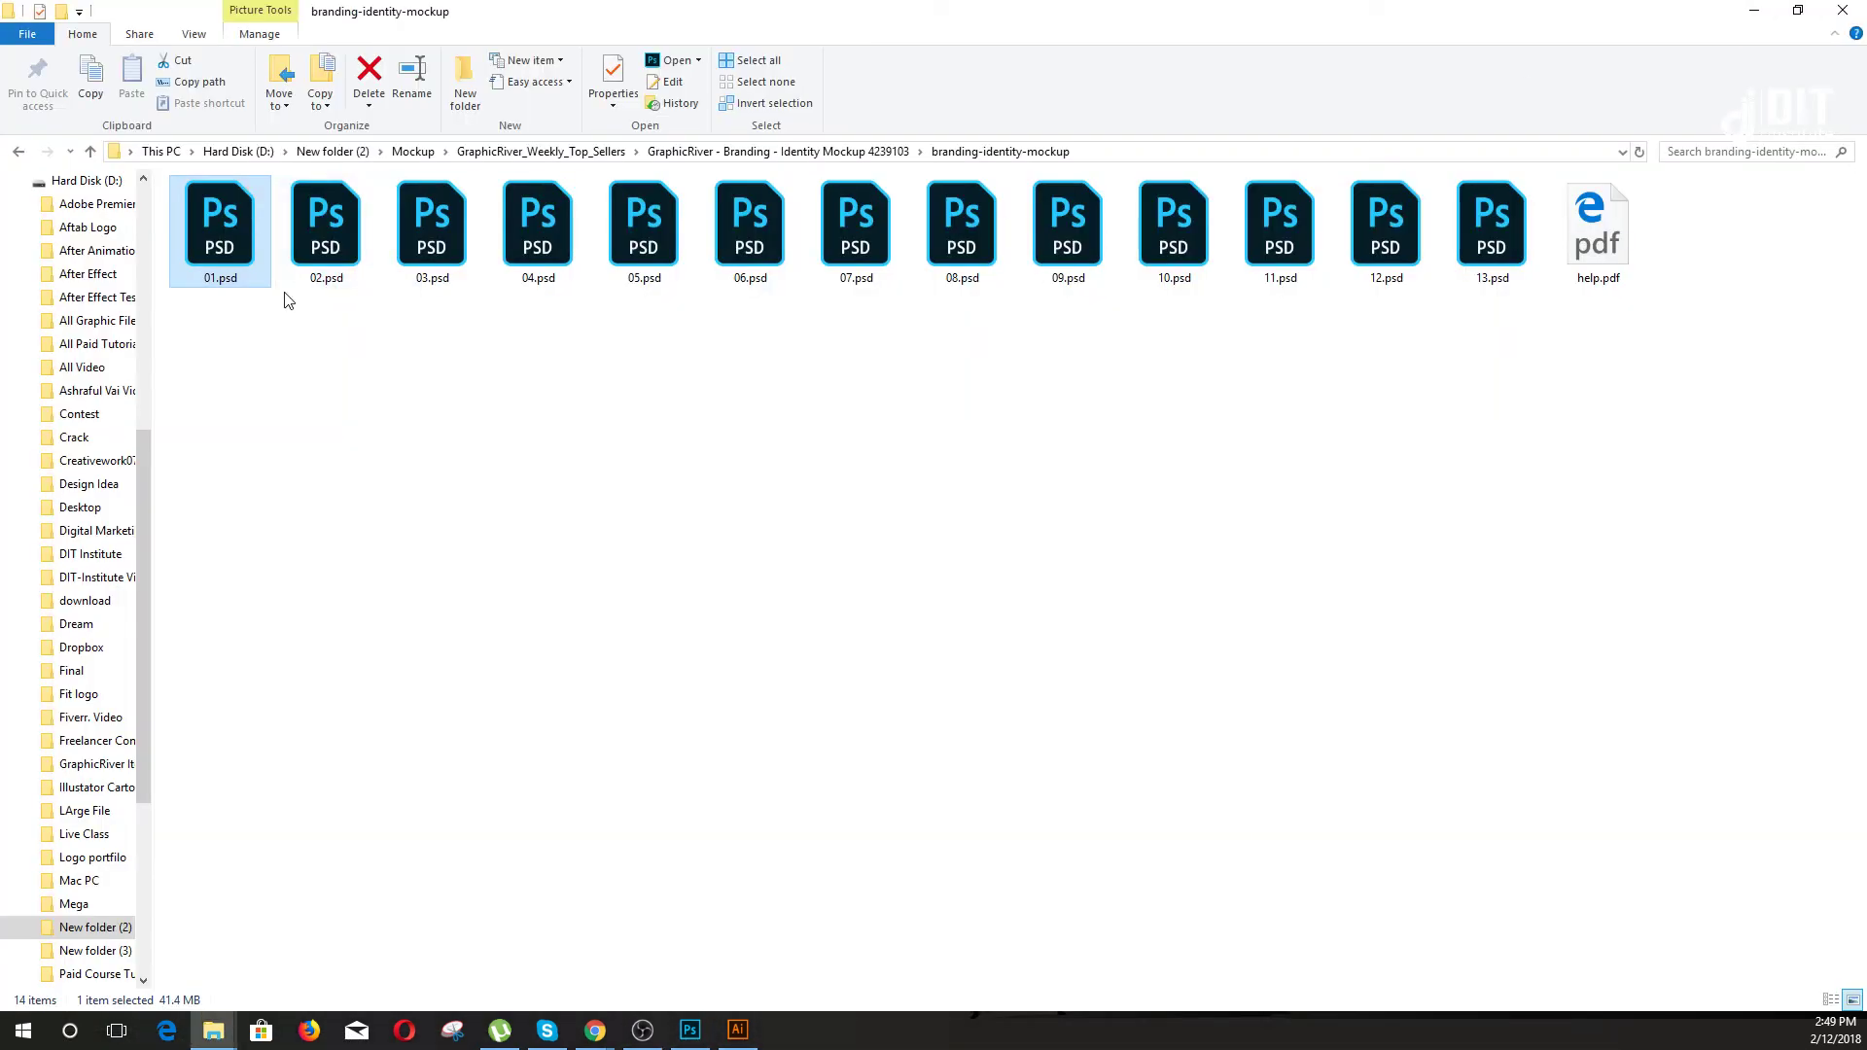
Open the 02.psd and 03.psd mockups in Photoshop and keep them open
double_click(326, 228)
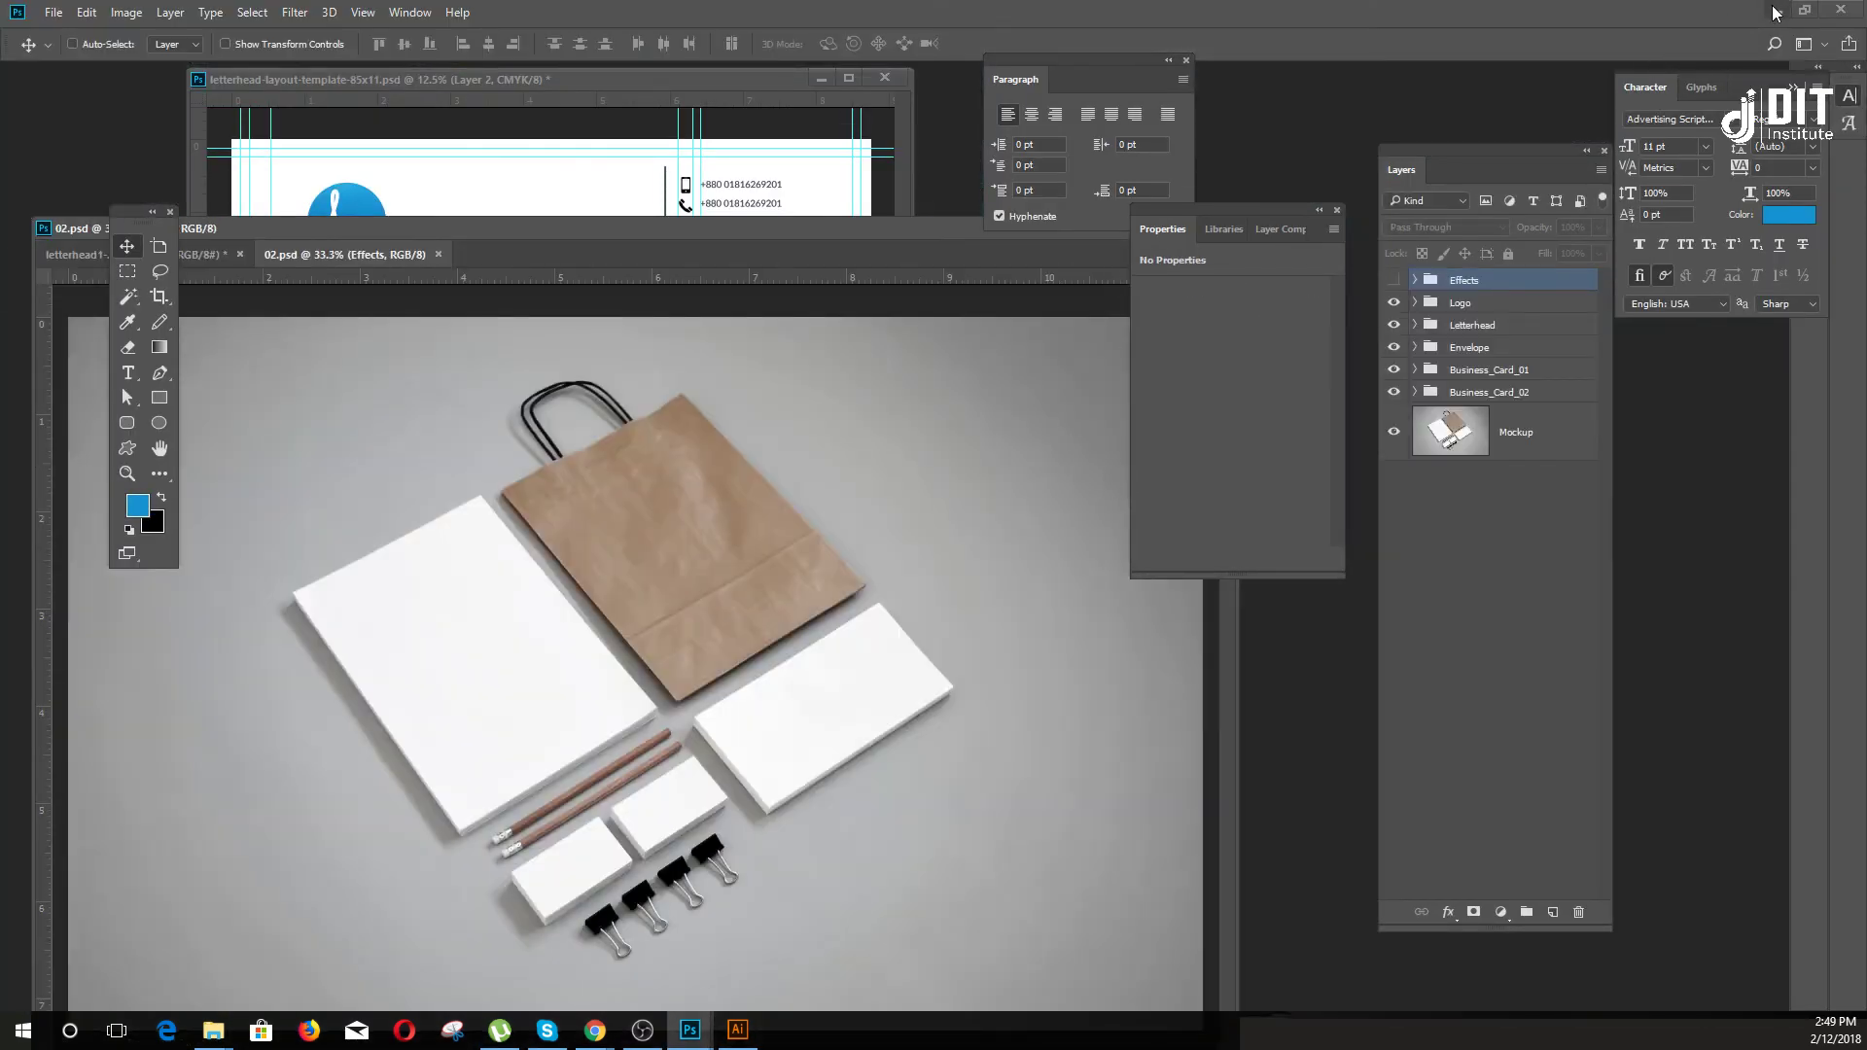
left_click(1777, 10)
double_click(428, 228)
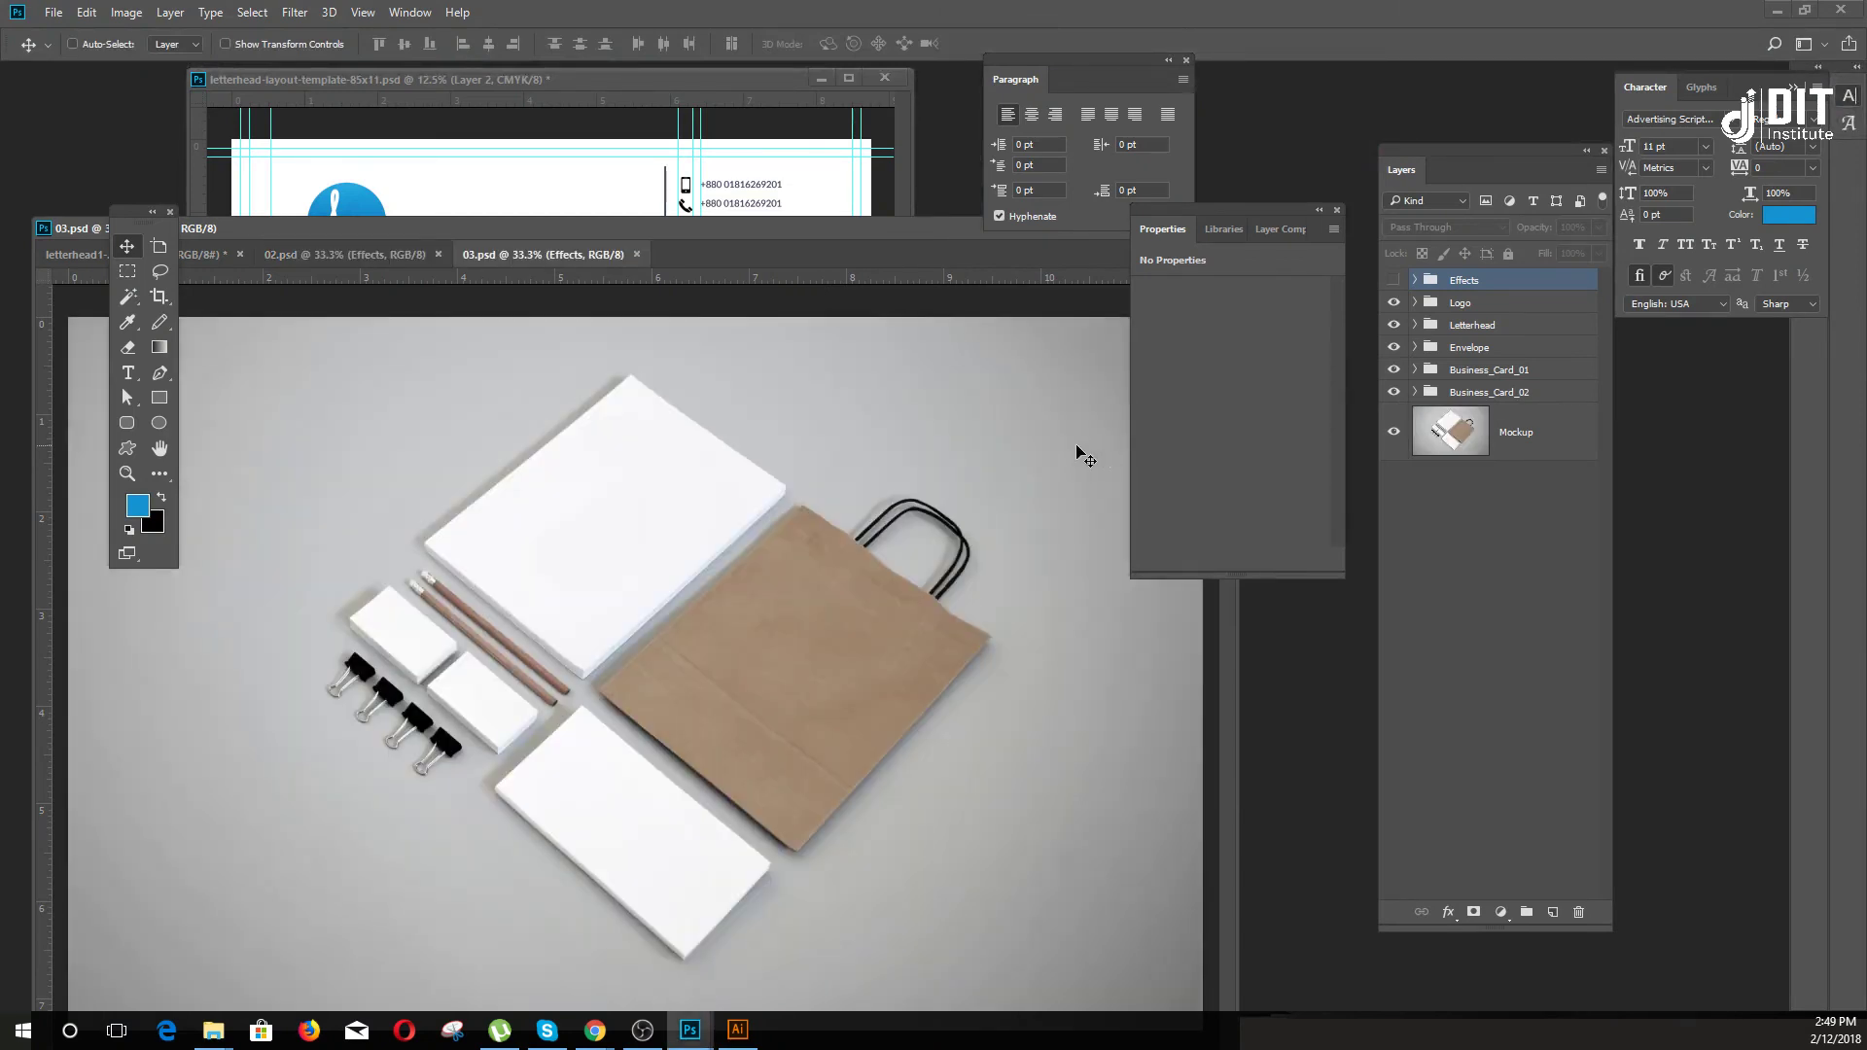
left_click(1776, 11)
double_click(430, 228)
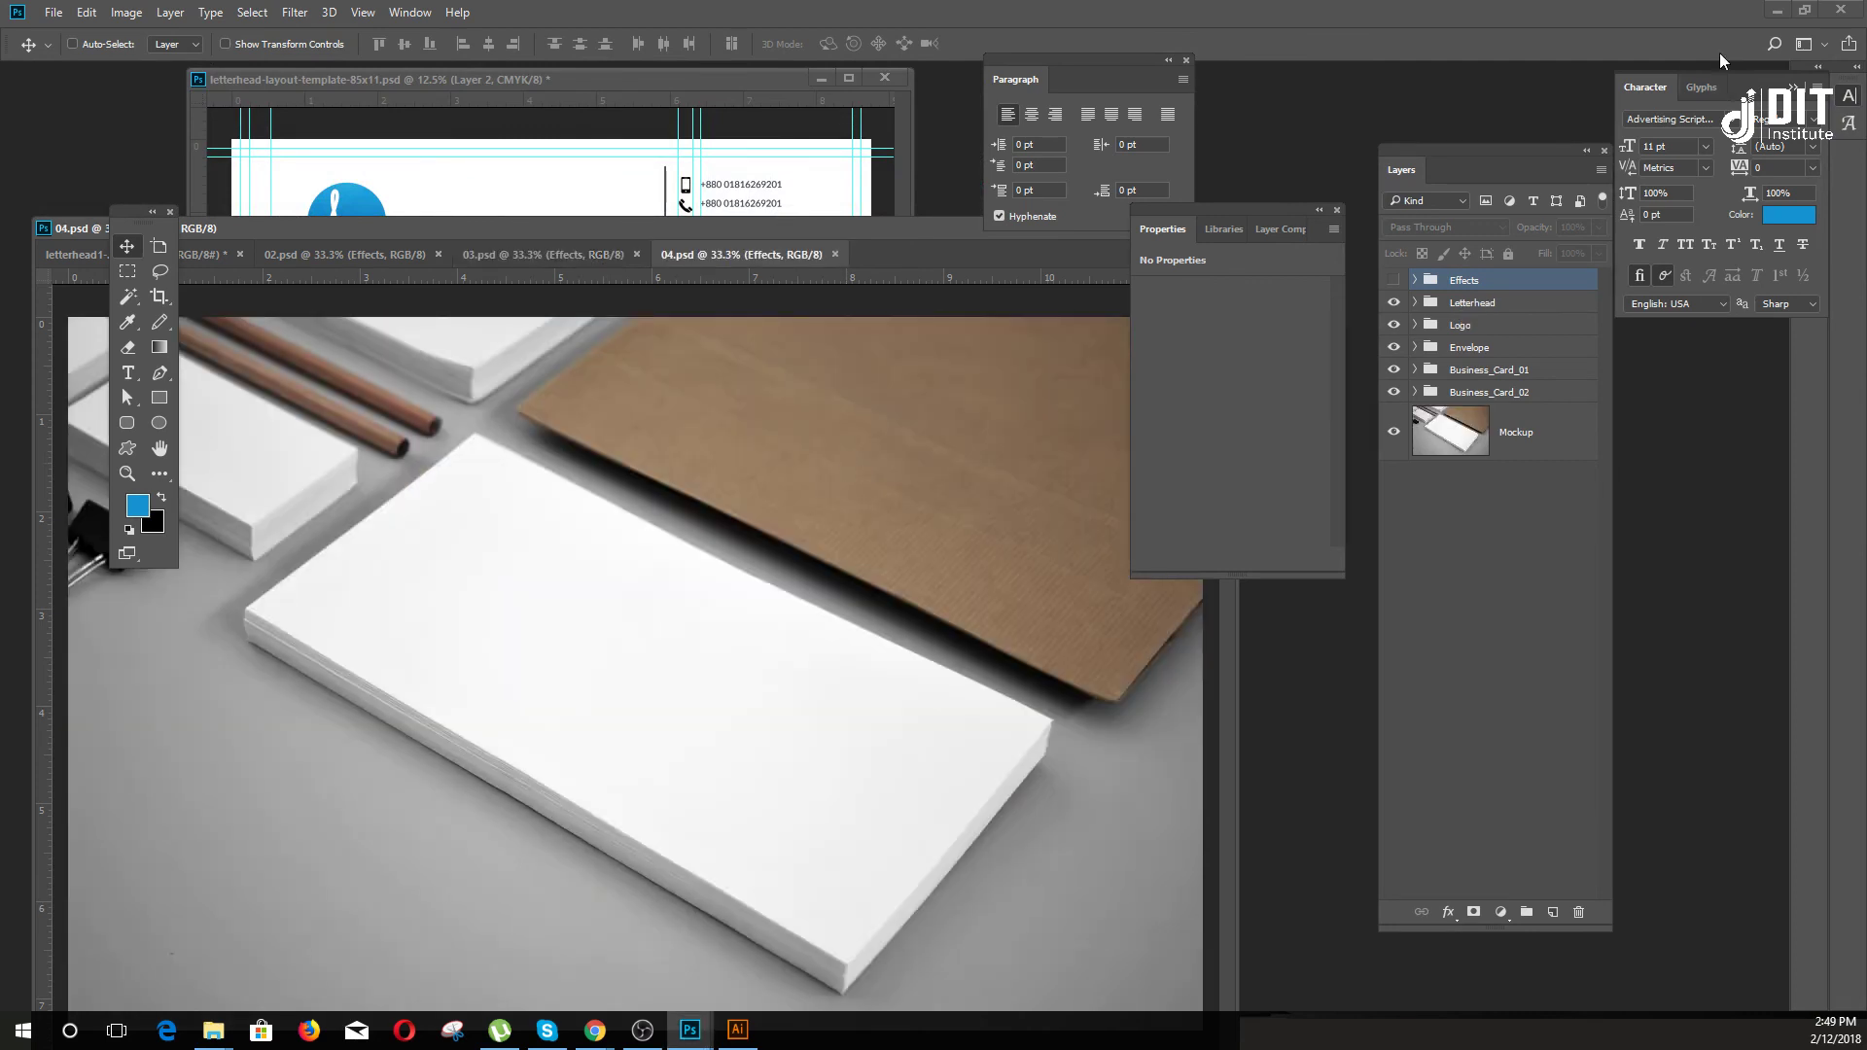
Open the 04.psd, 05.psd, 07.psd and 08.psd branding mockups in Photoshop
left_click(1777, 10)
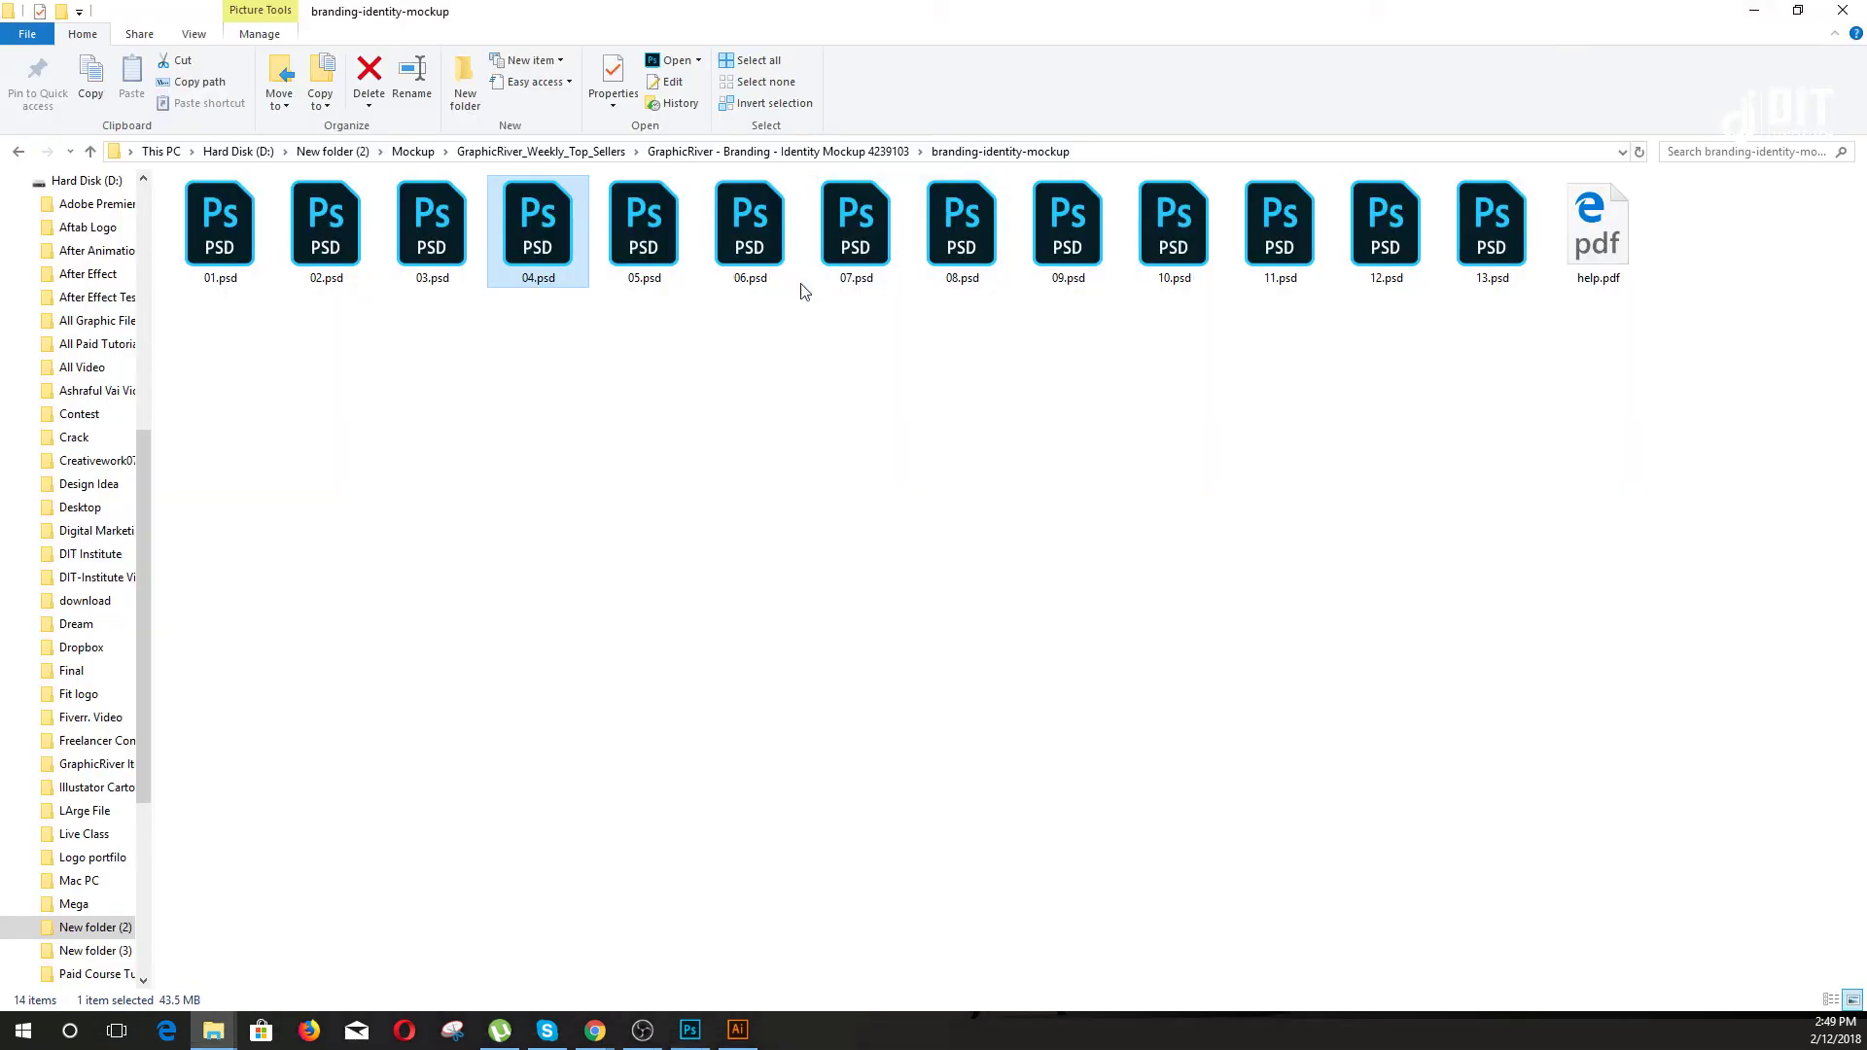
double_click(645, 233)
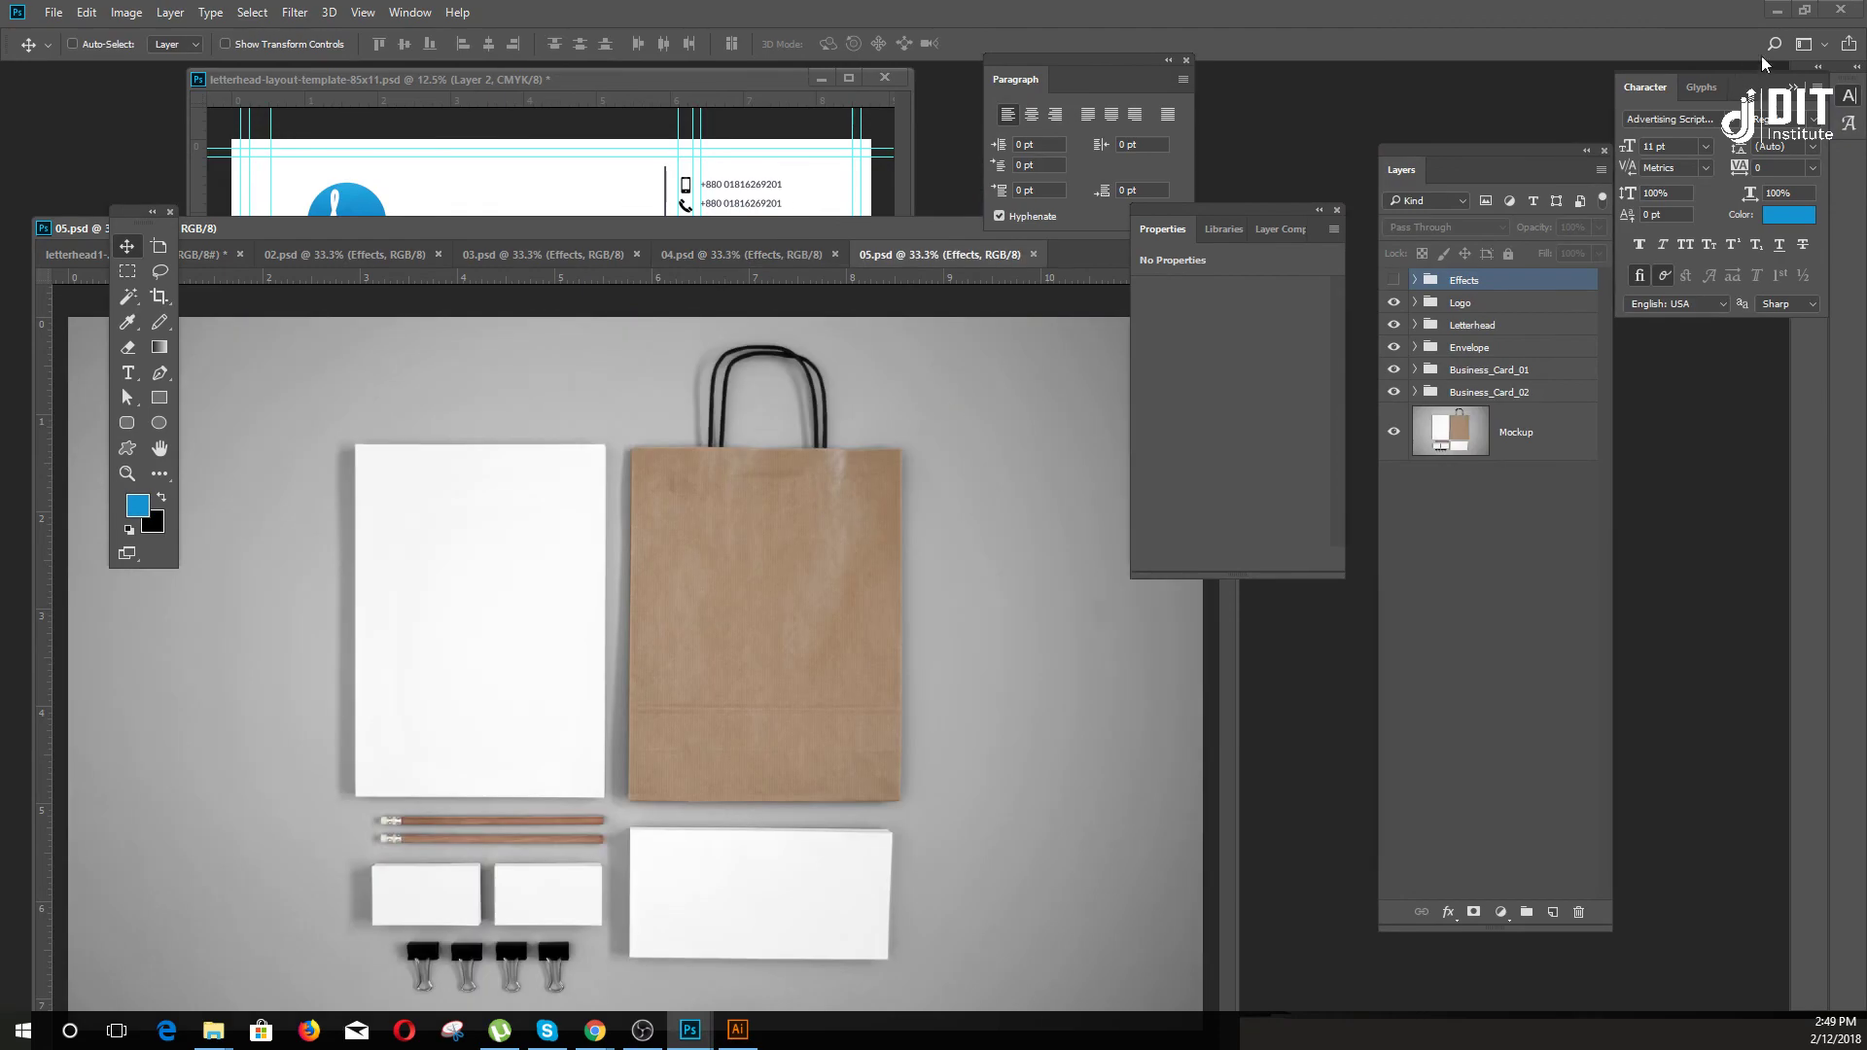
left_click(1776, 11)
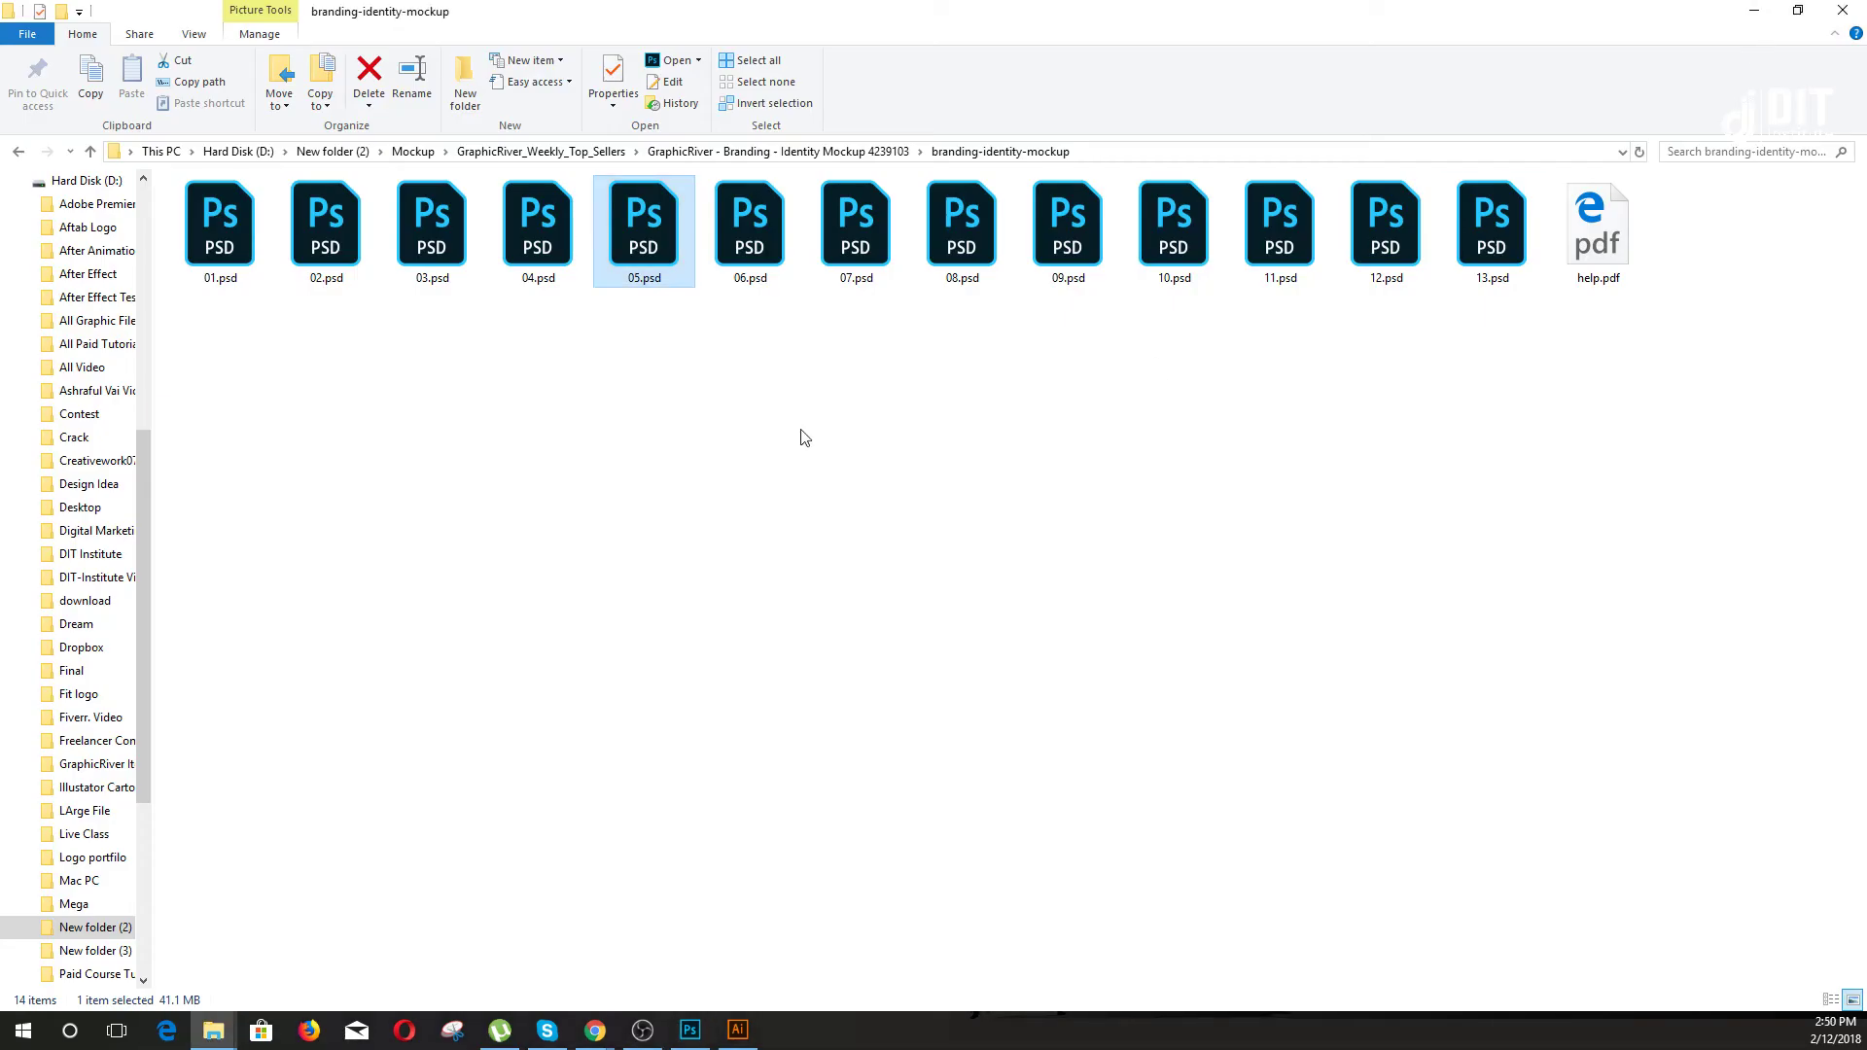
double_click(750, 219)
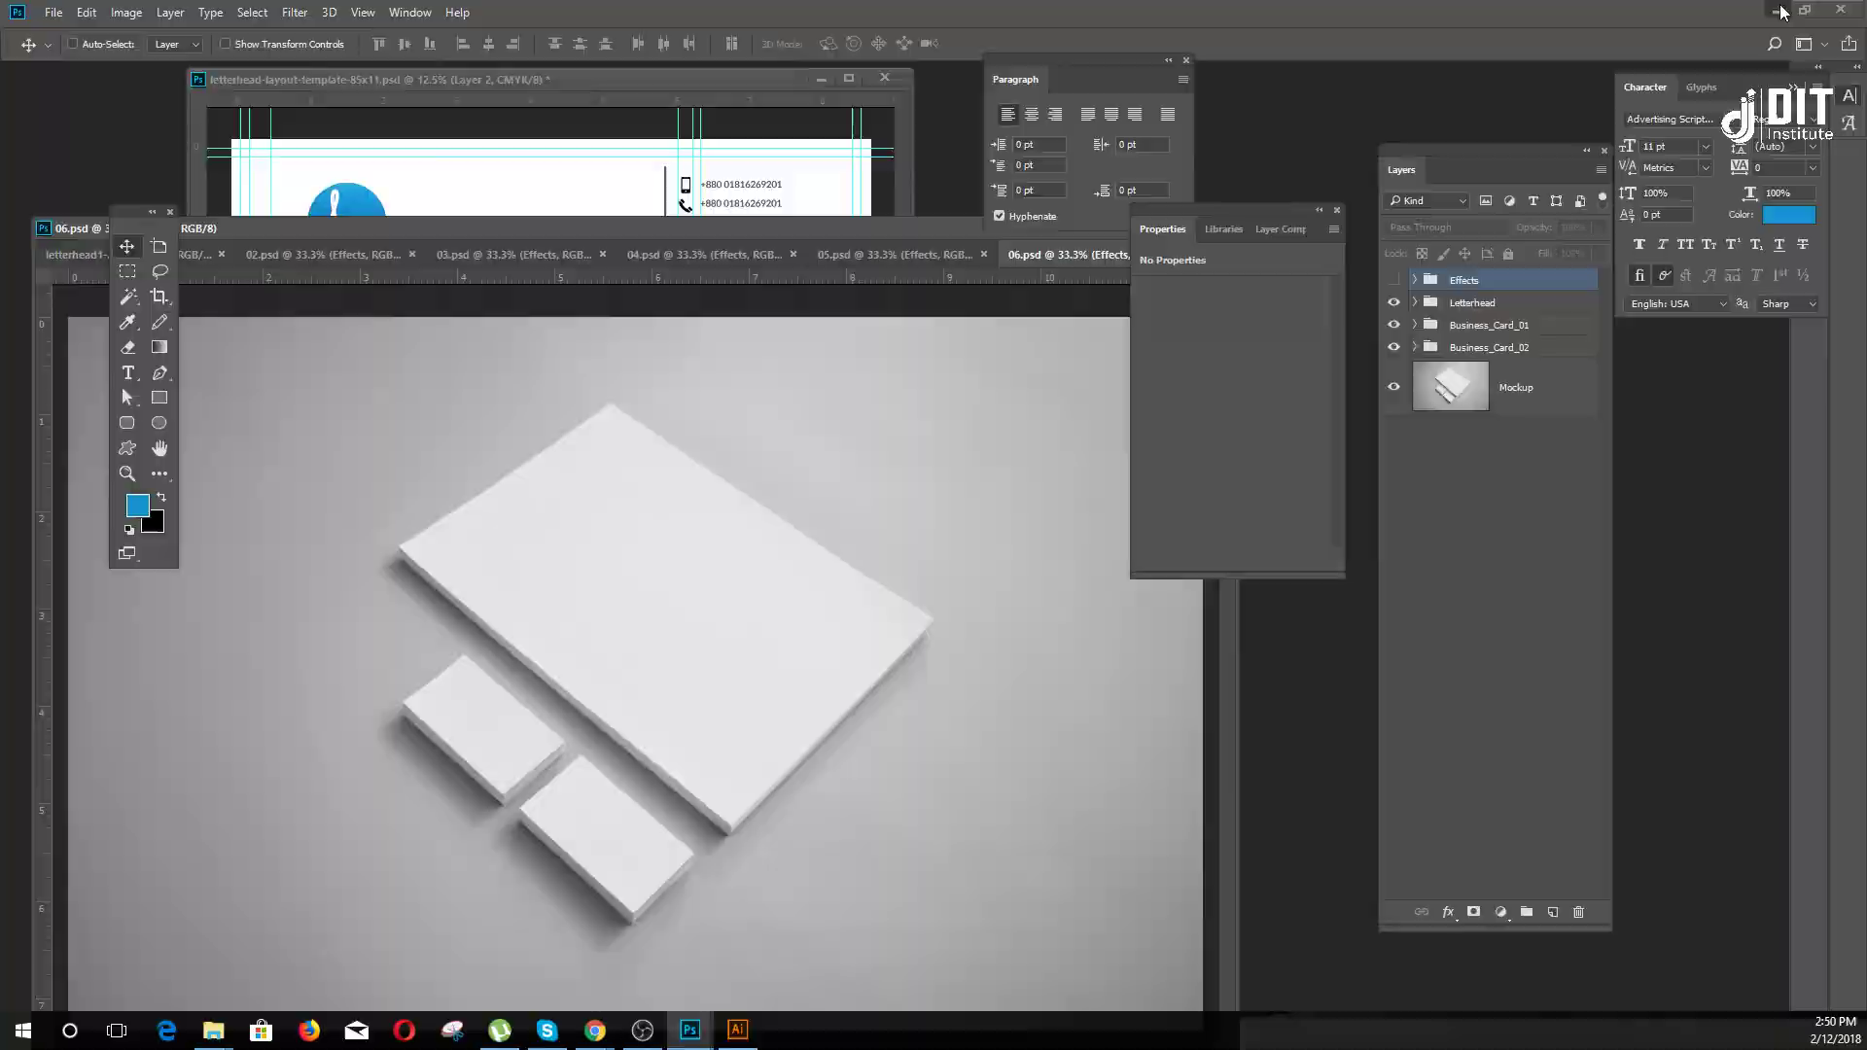
left_click(1777, 10)
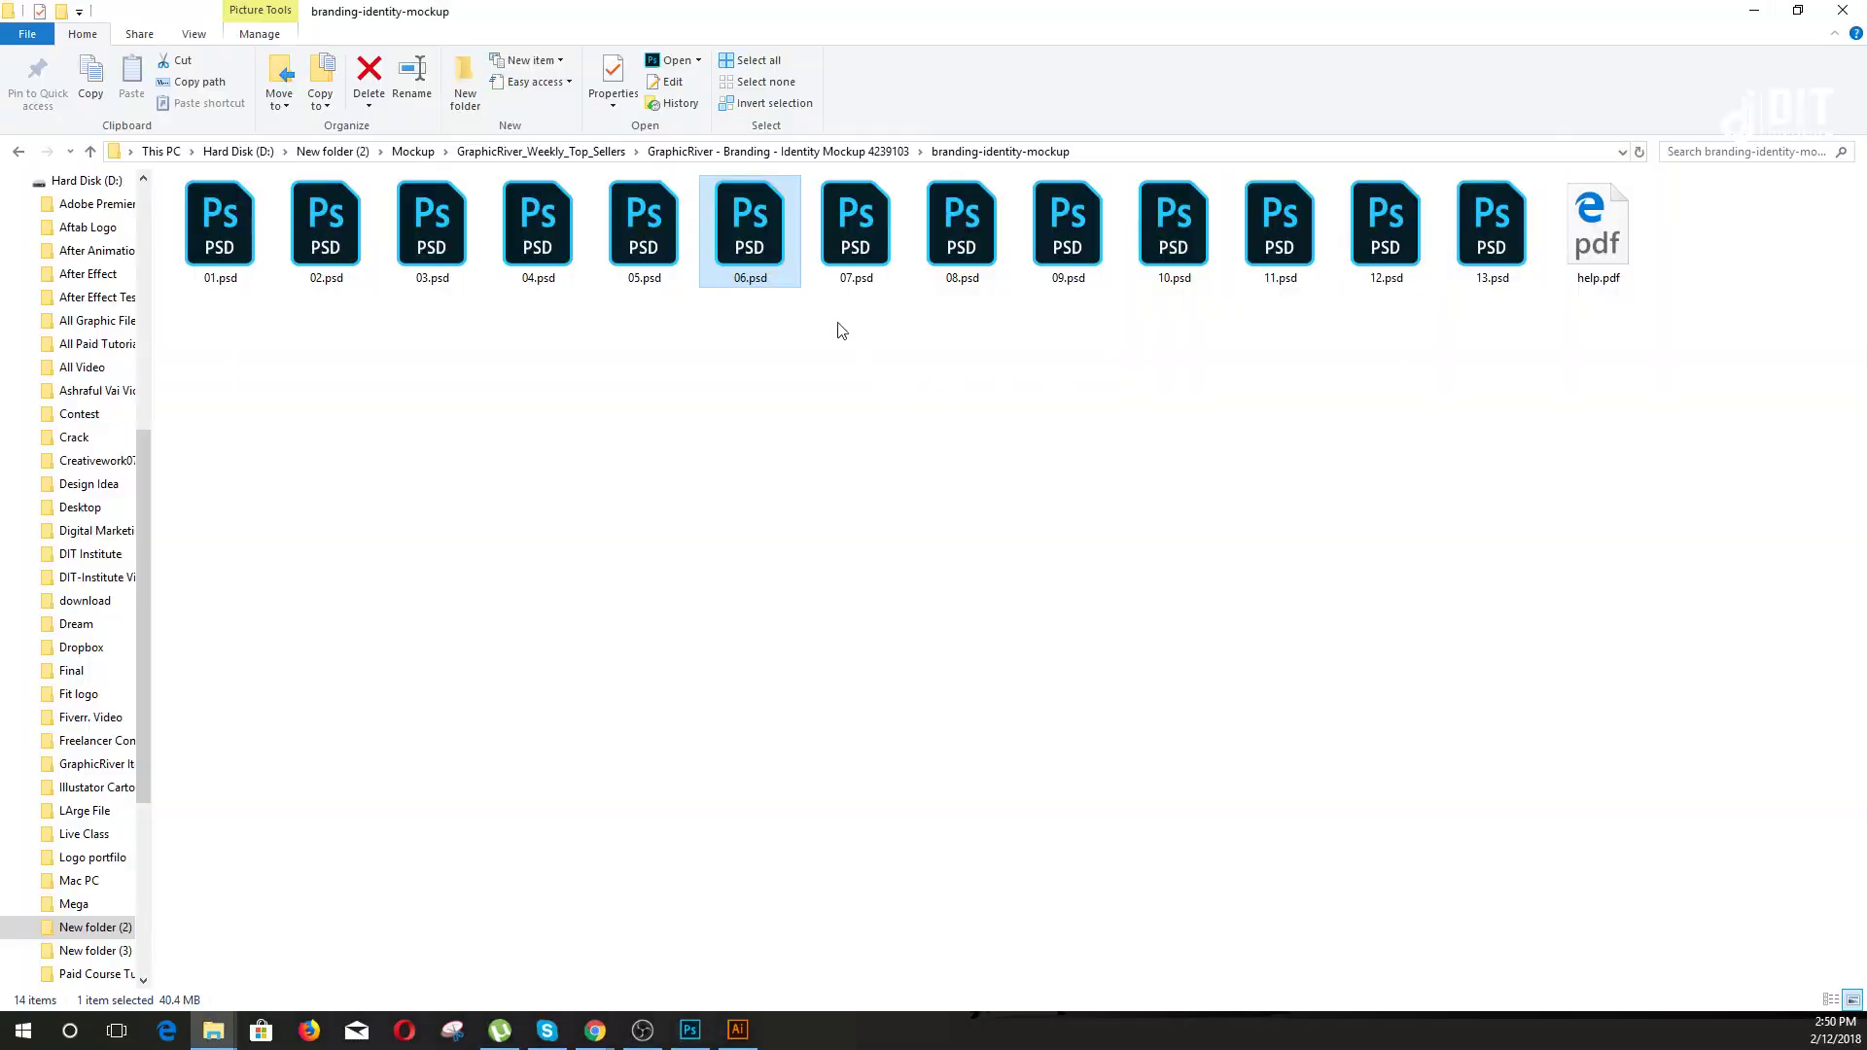
double_click(856, 223)
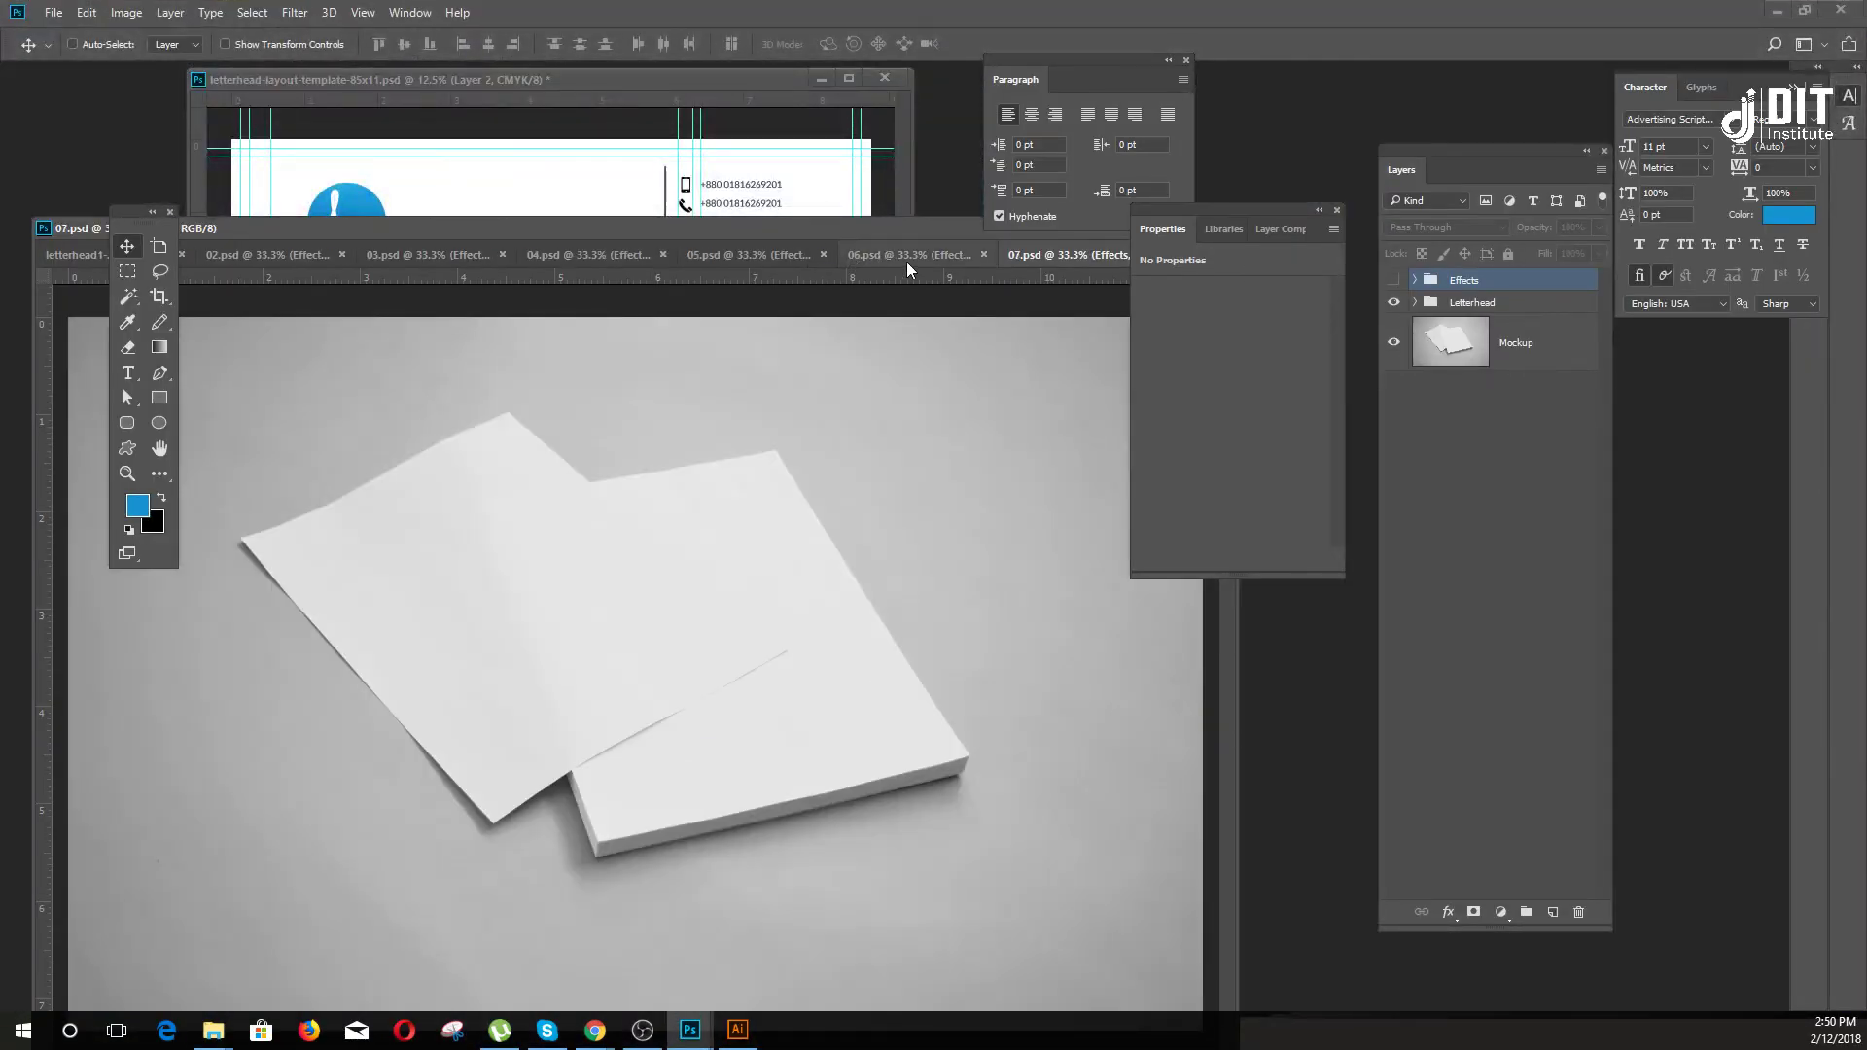
left_click(1777, 11)
double_click(963, 233)
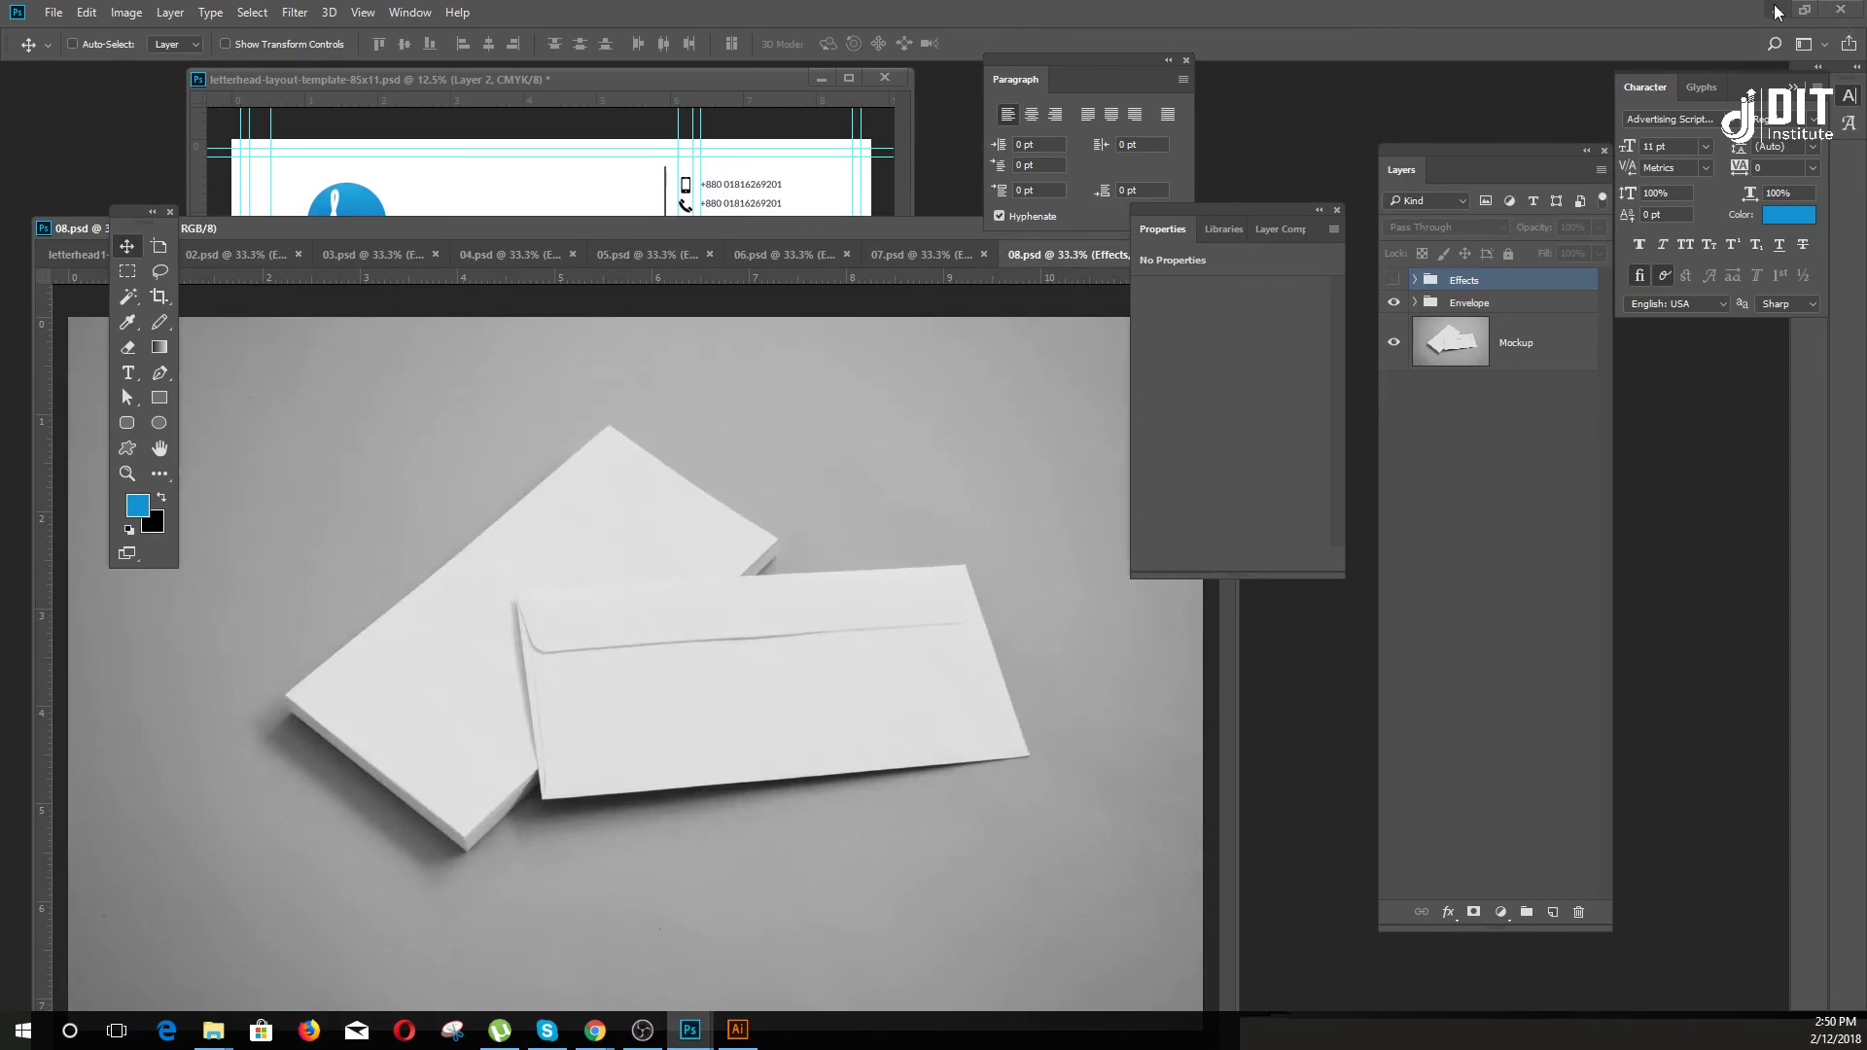
Open the remaining mockups, including 09.psd, 10.psd, 12.psd and 13.psd
left_click(1776, 11)
double_click(1033, 273)
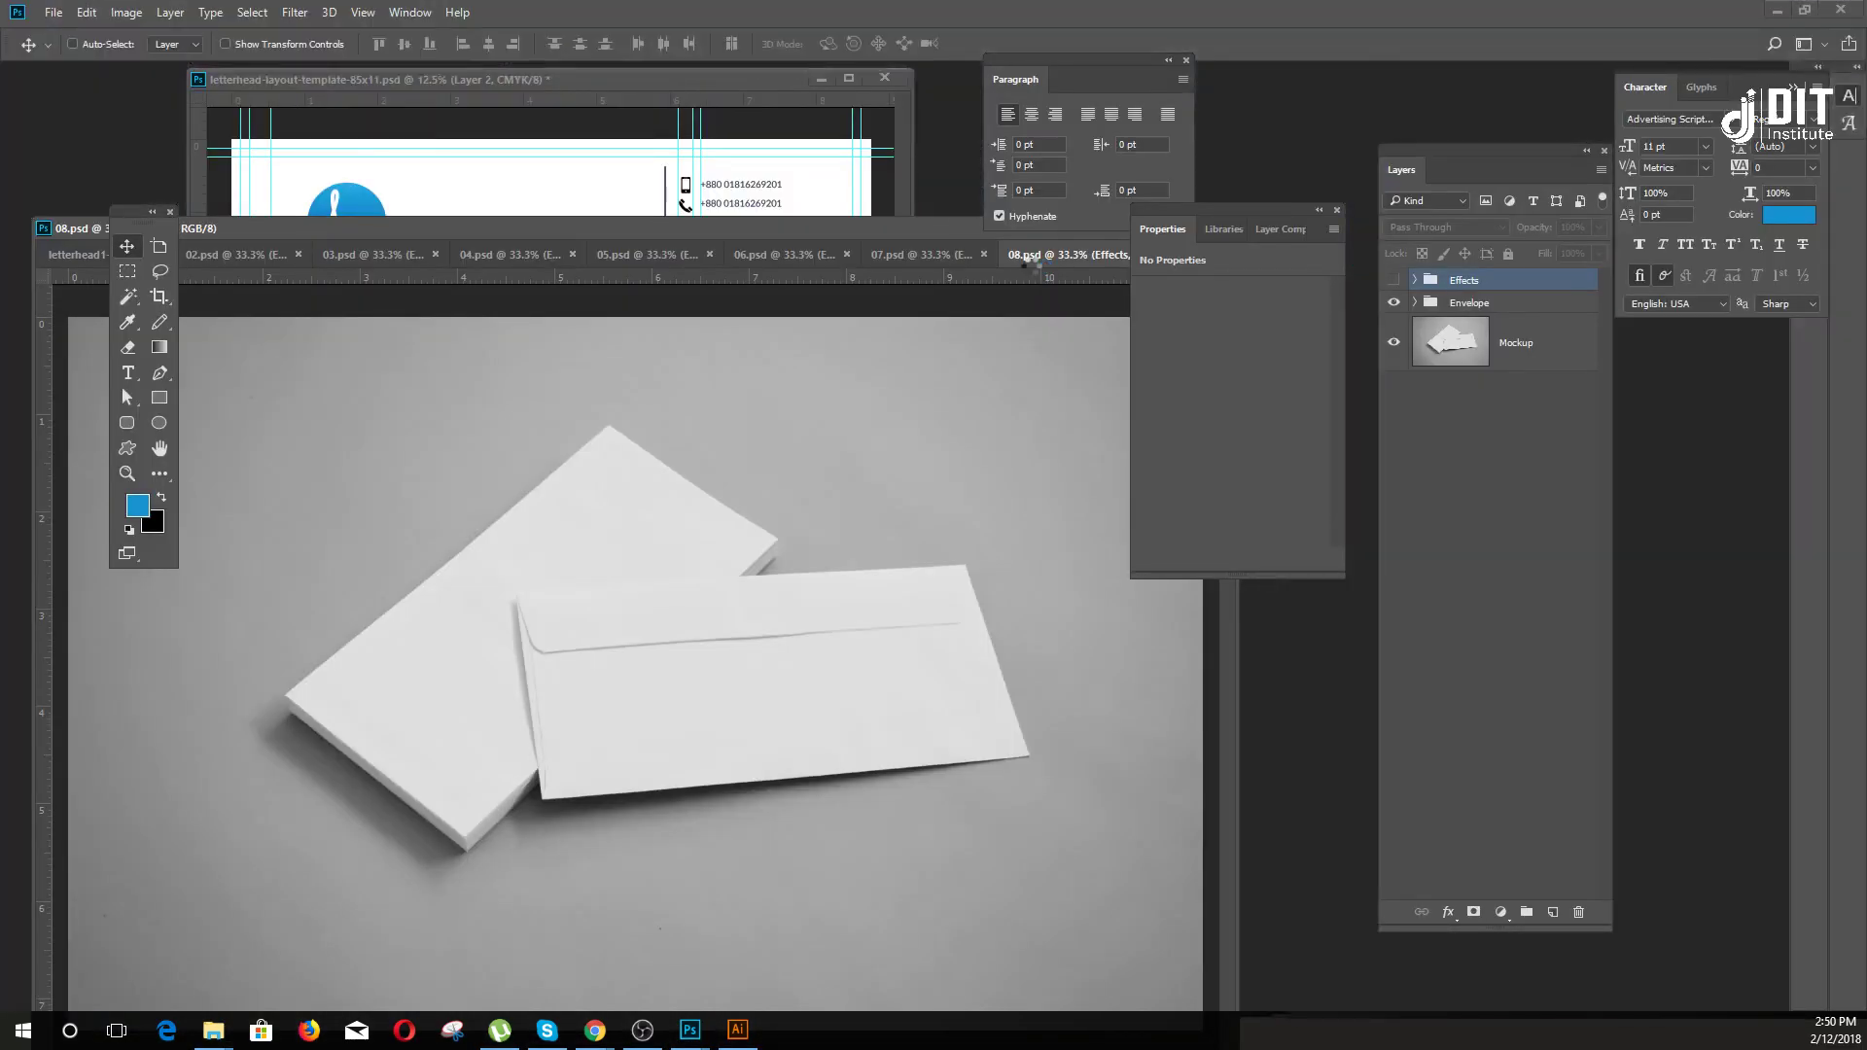
left_click(1777, 11)
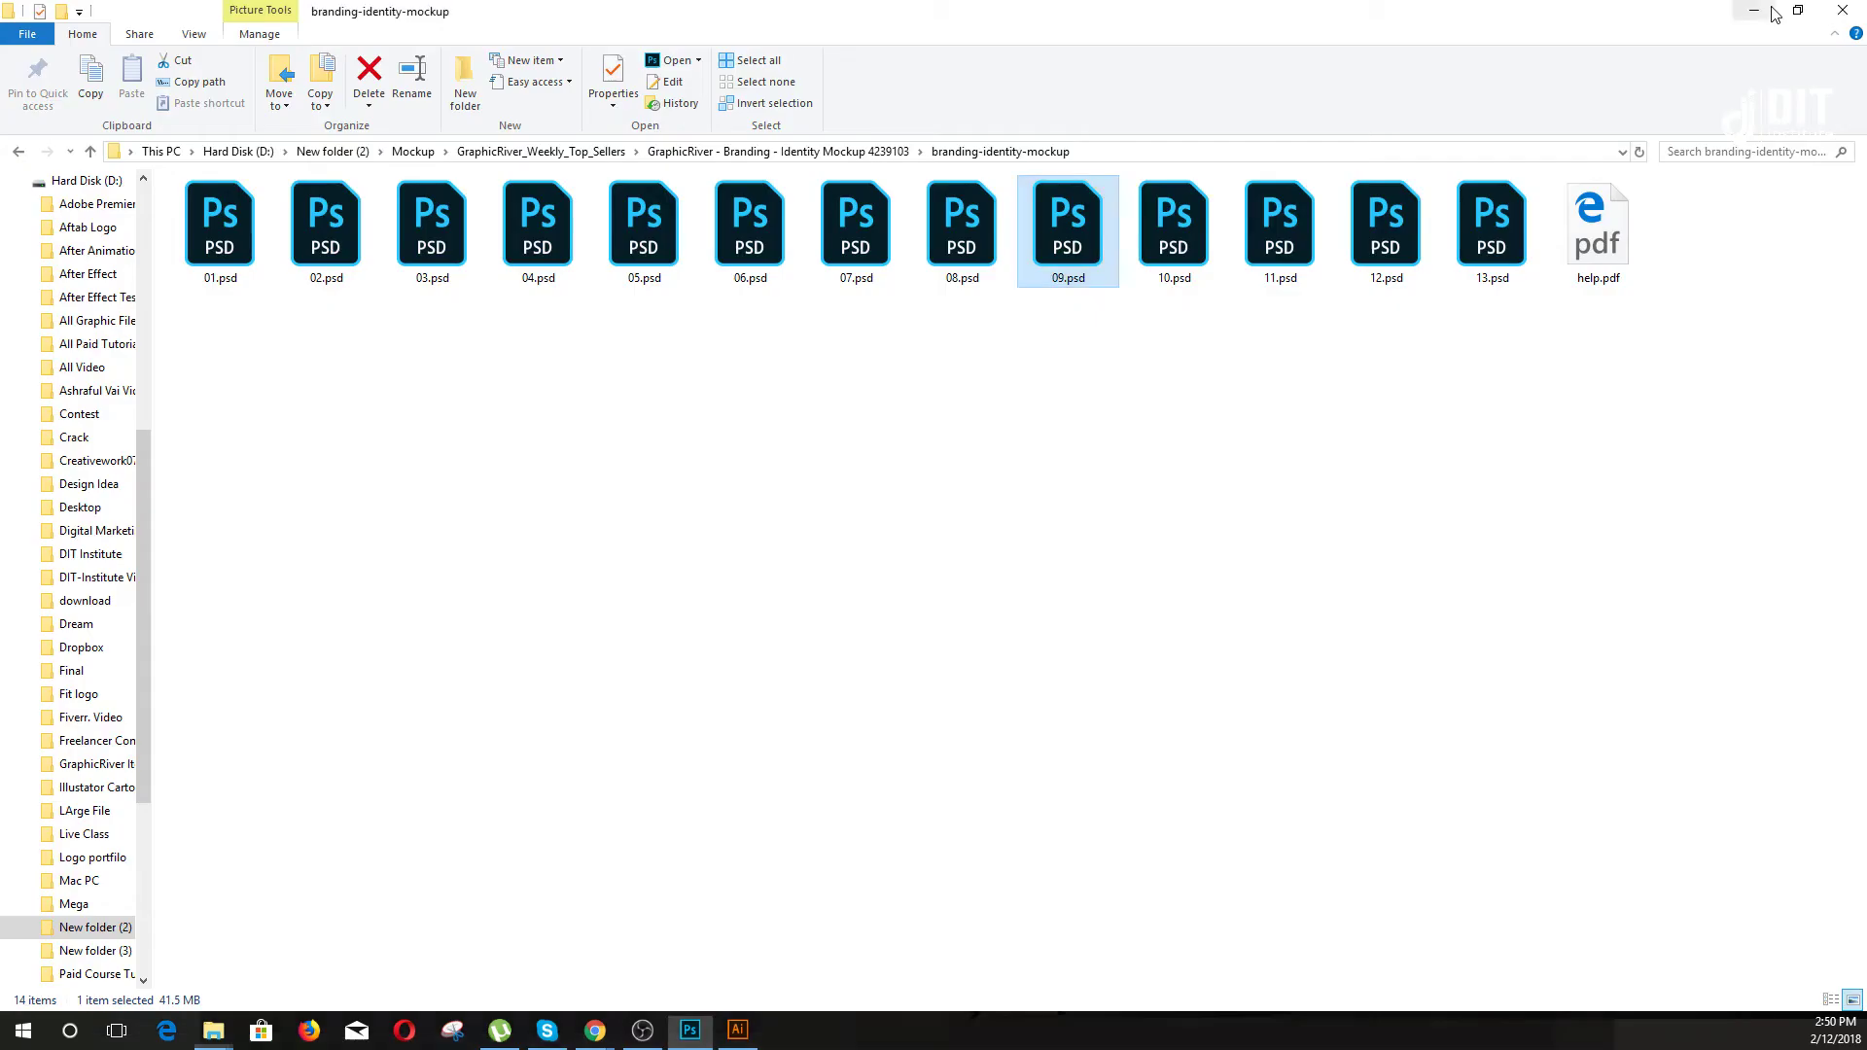
double_click(1172, 229)
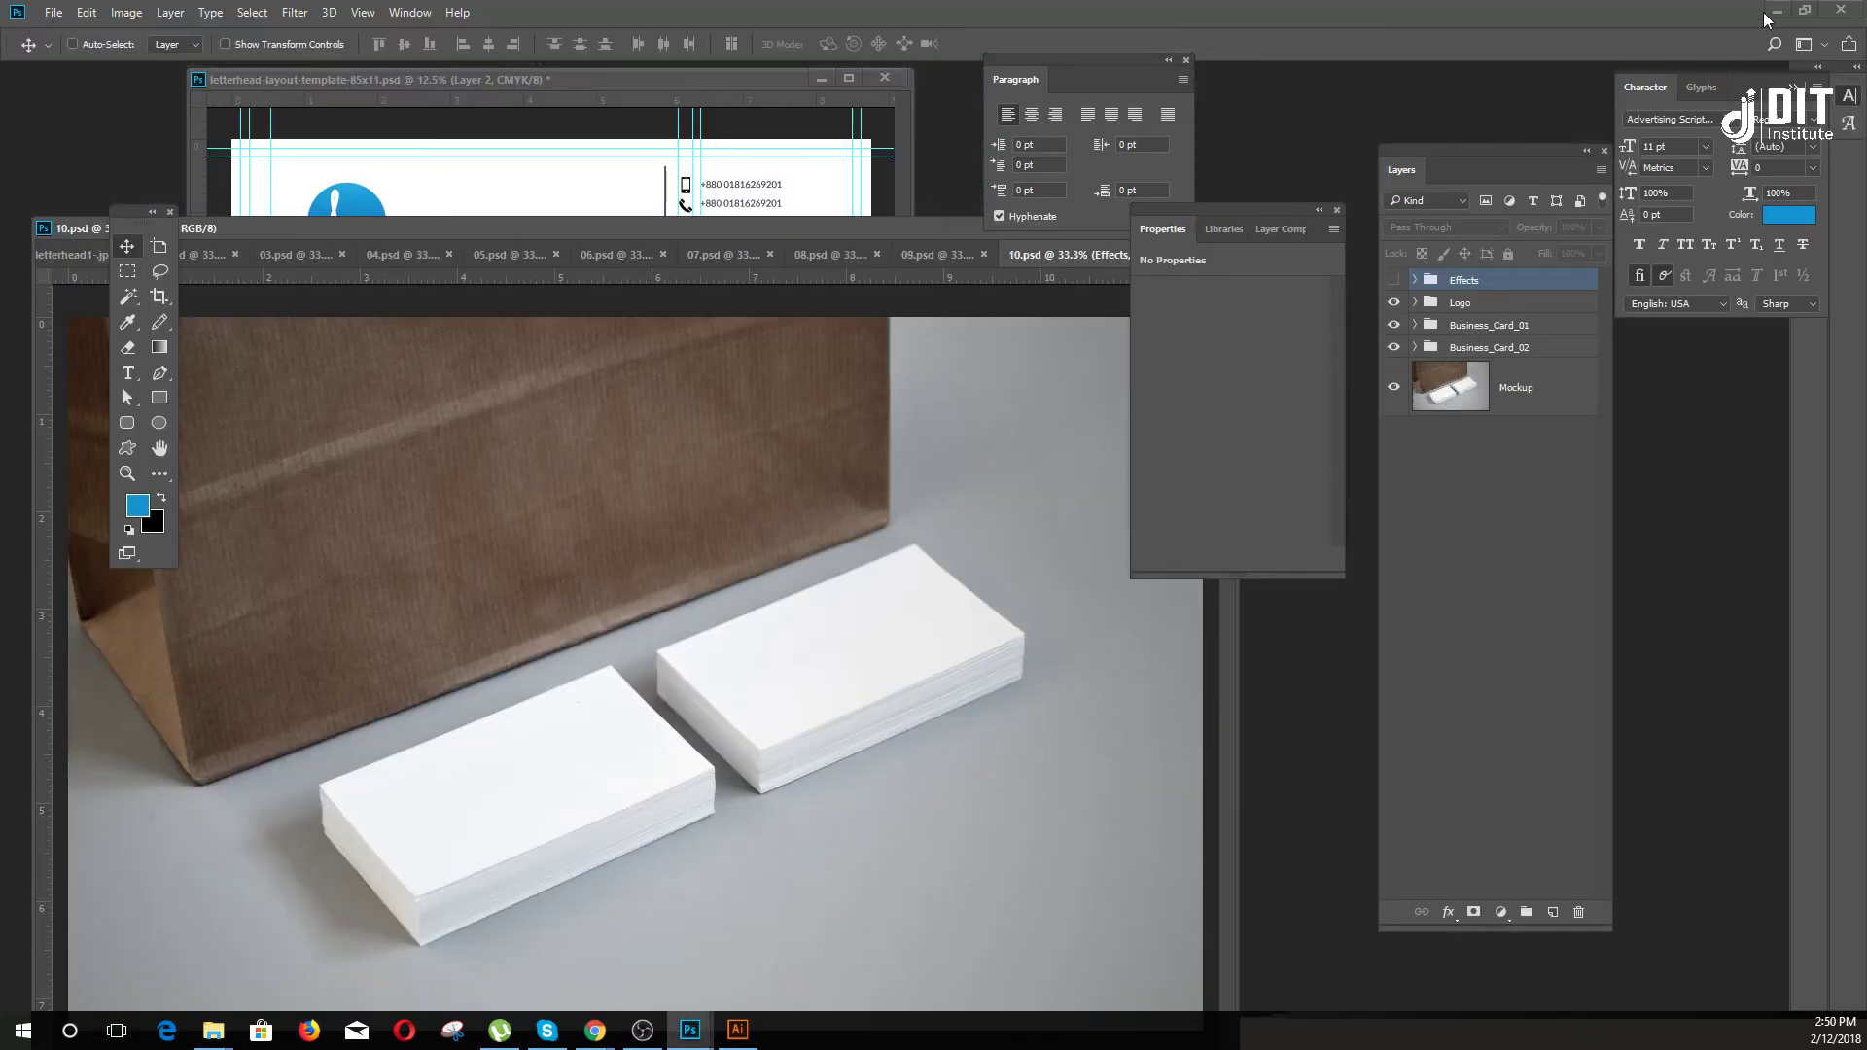
left_click(1774, 11)
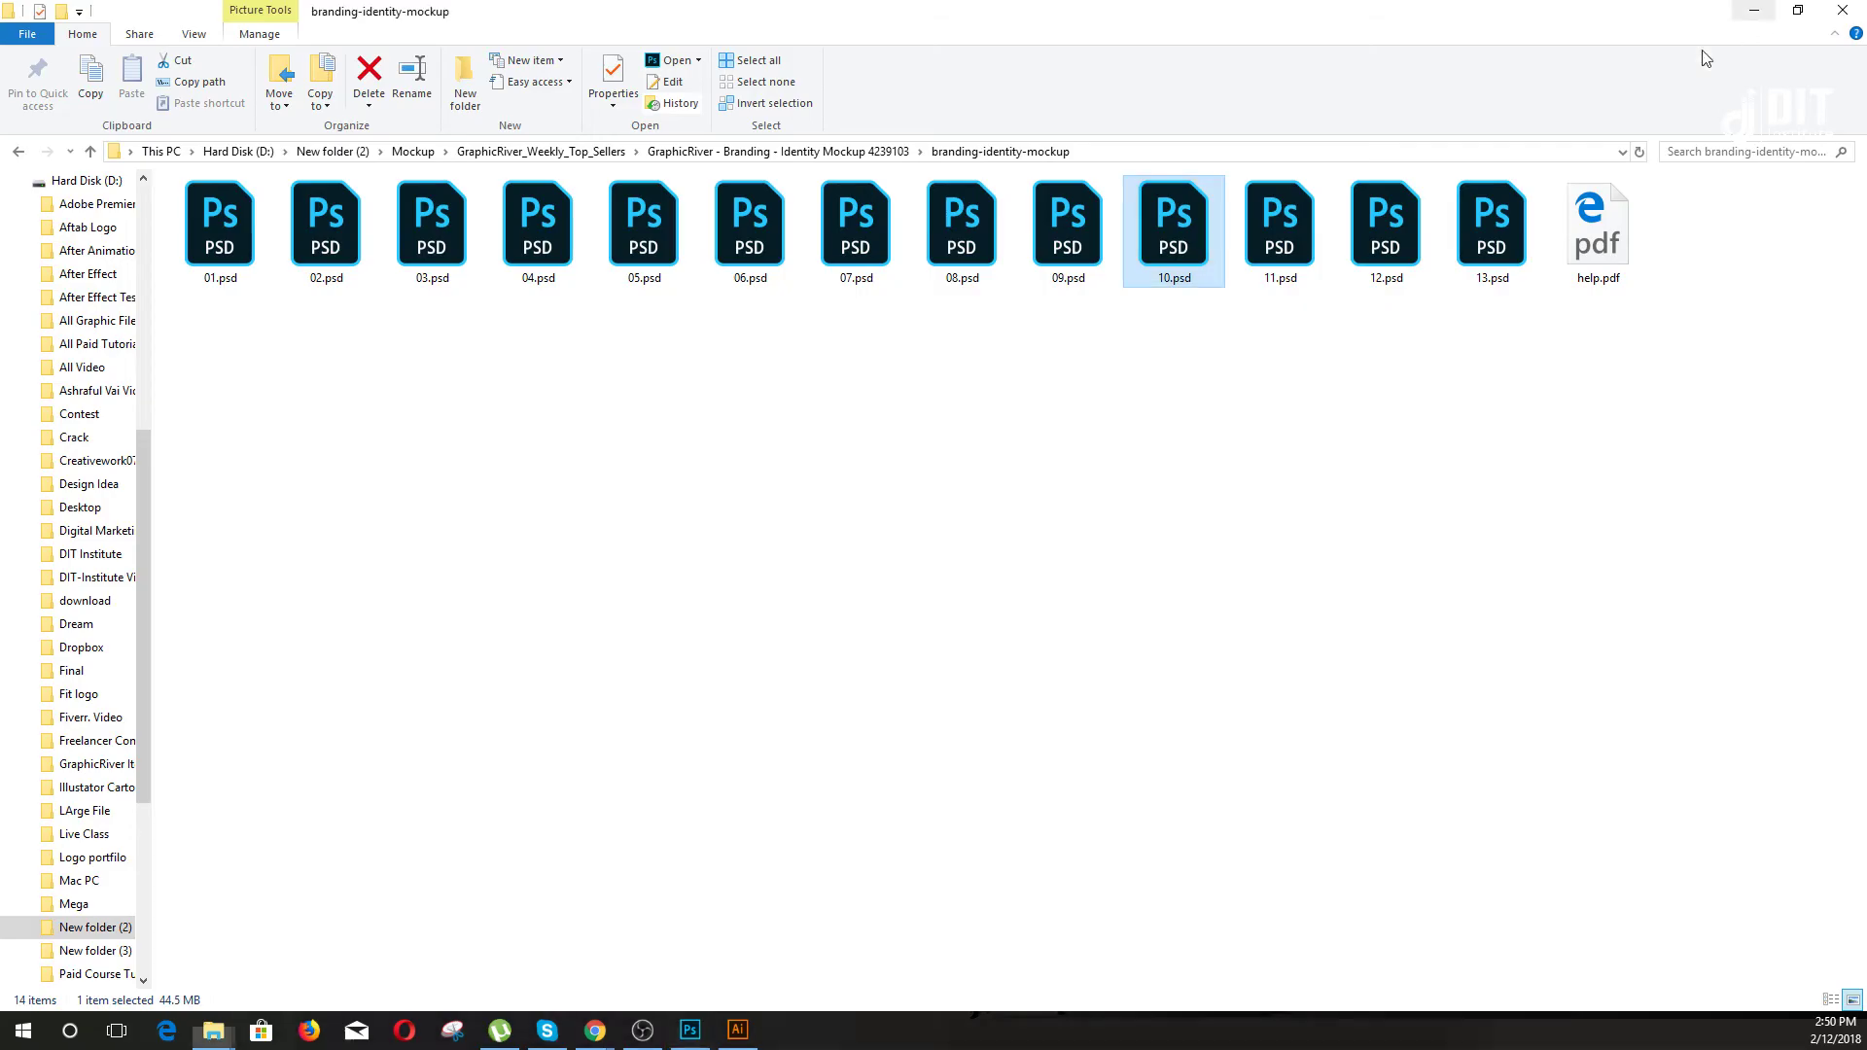
double_click(1275, 258)
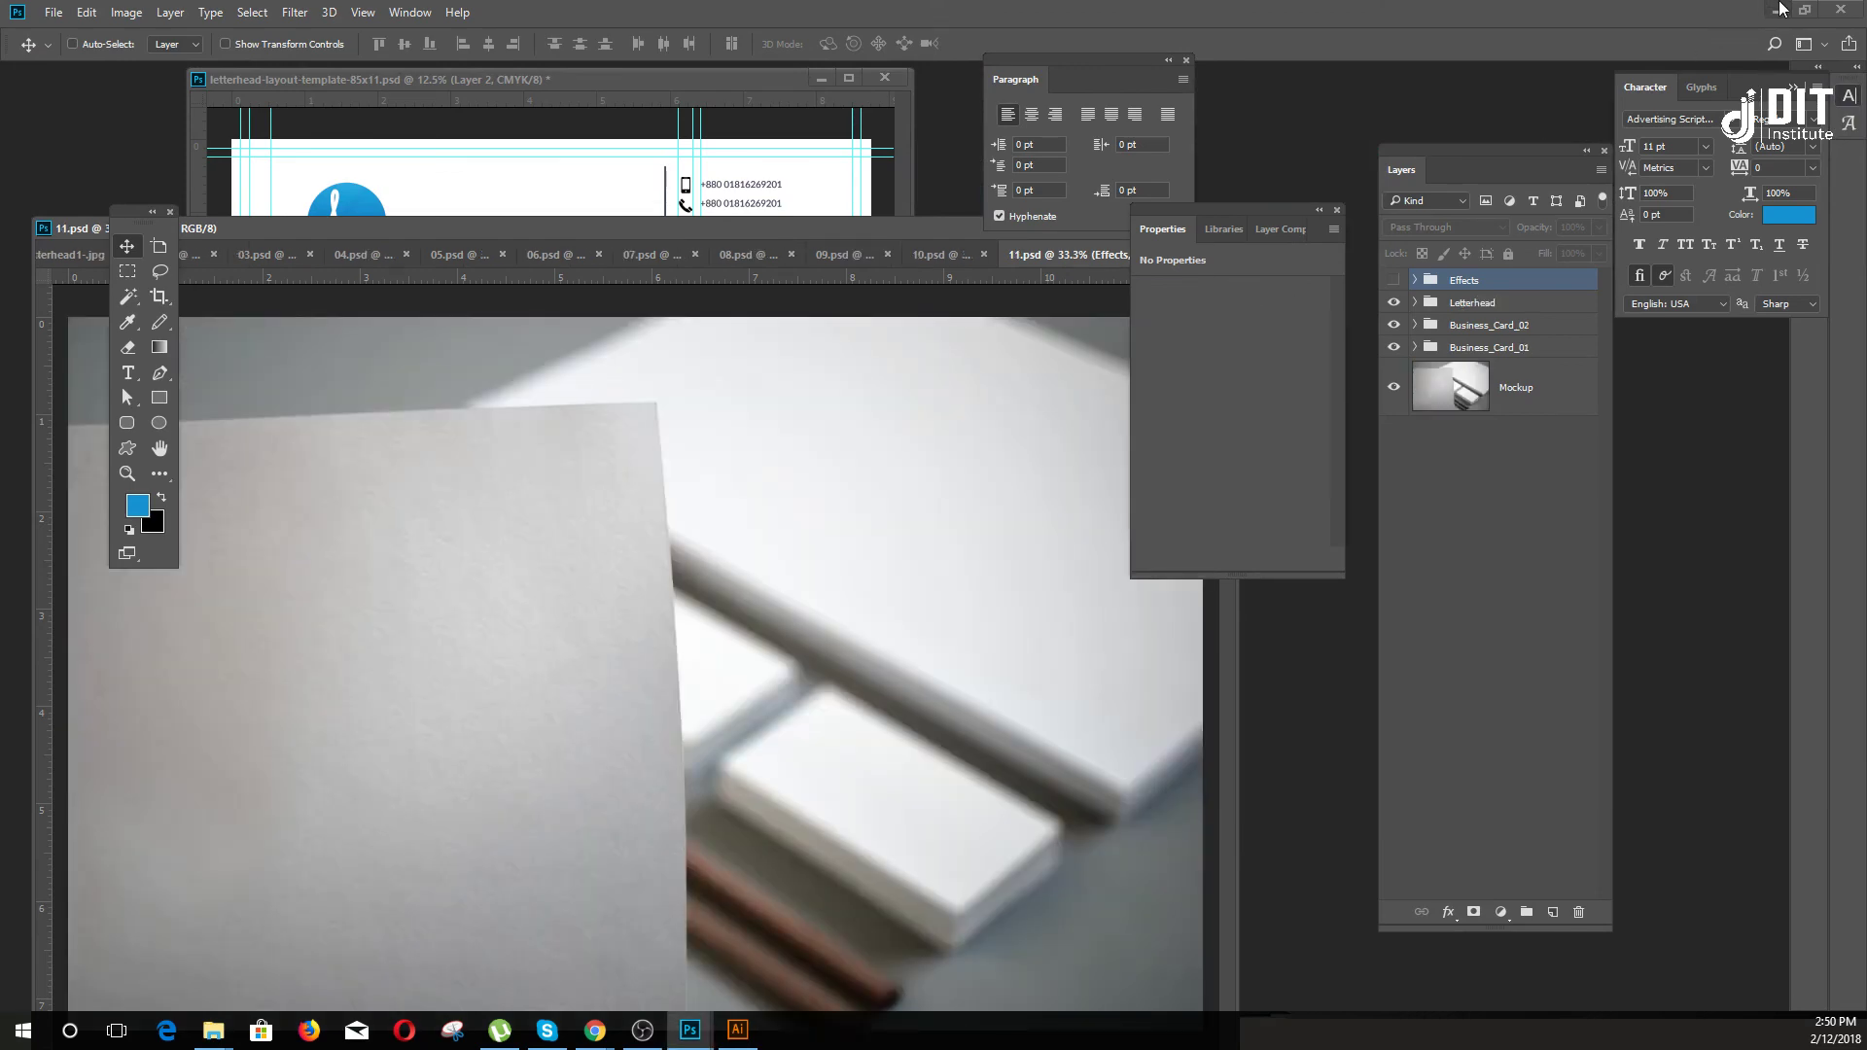
left_click(1777, 10)
double_click(1375, 263)
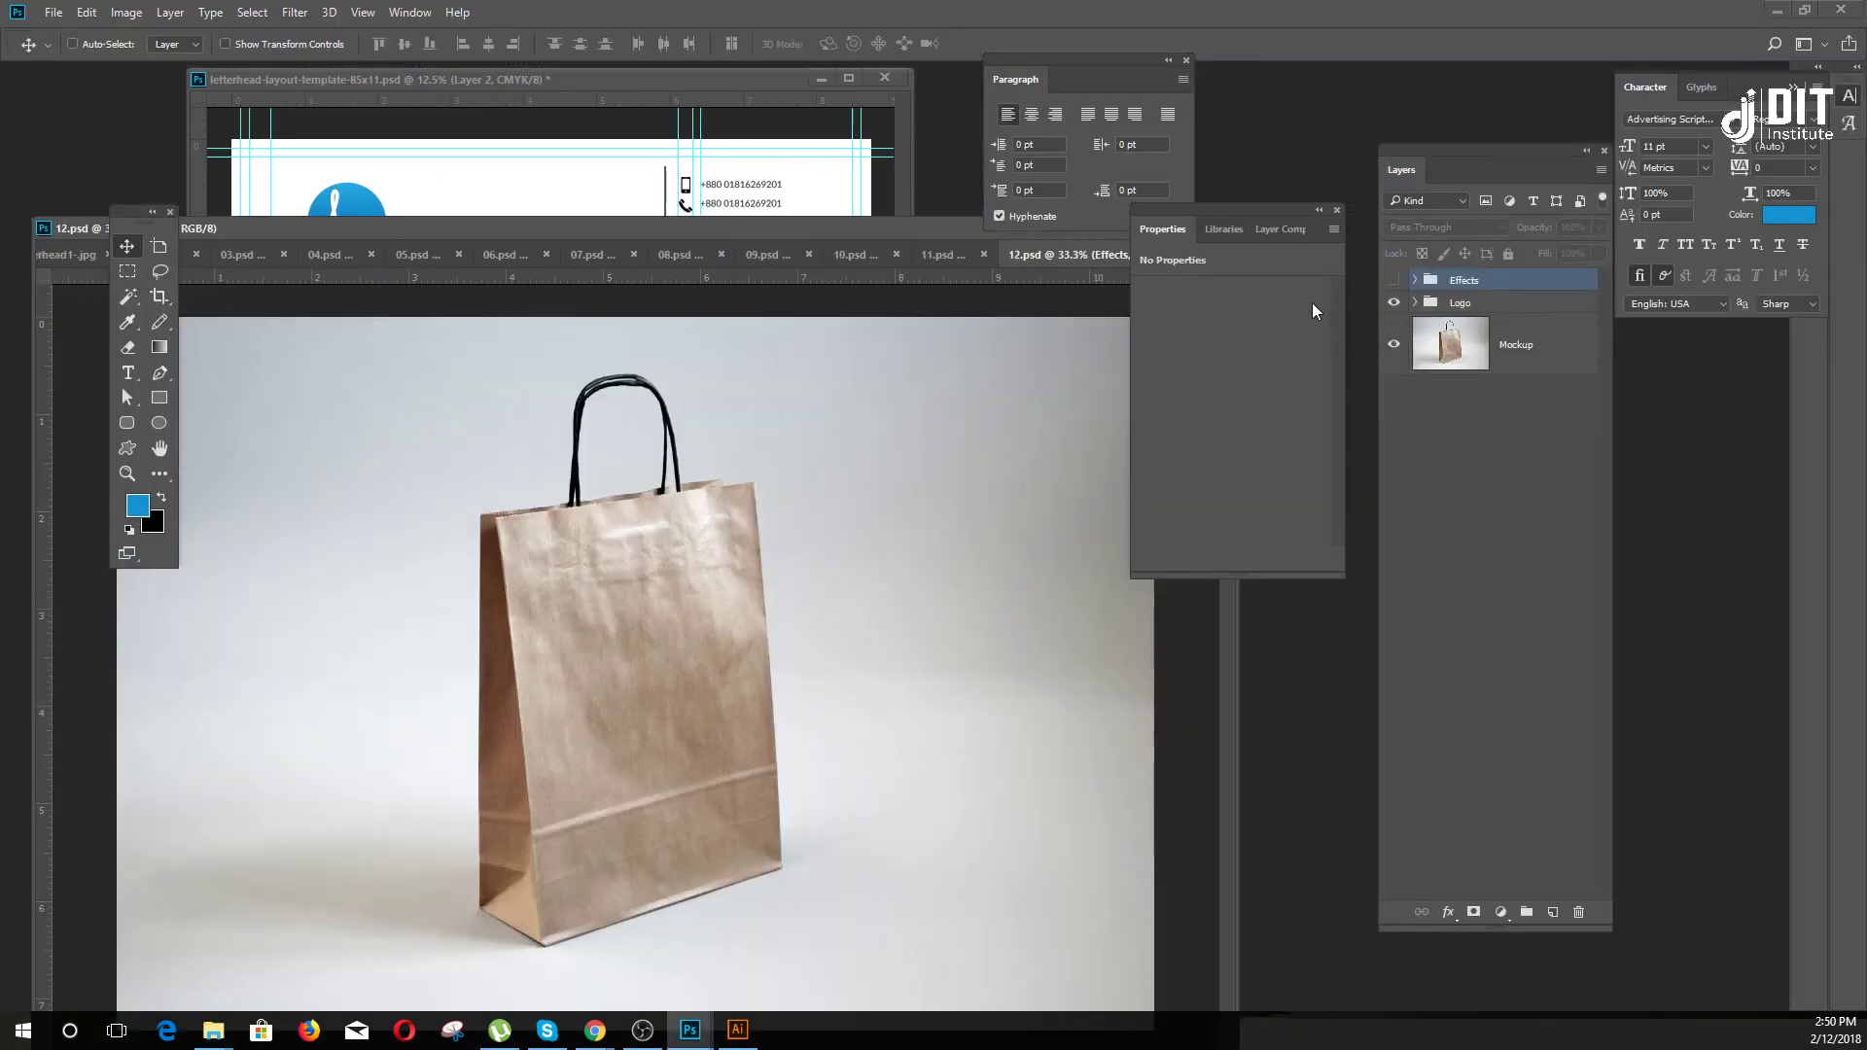
left_click(1776, 11)
double_click(1497, 202)
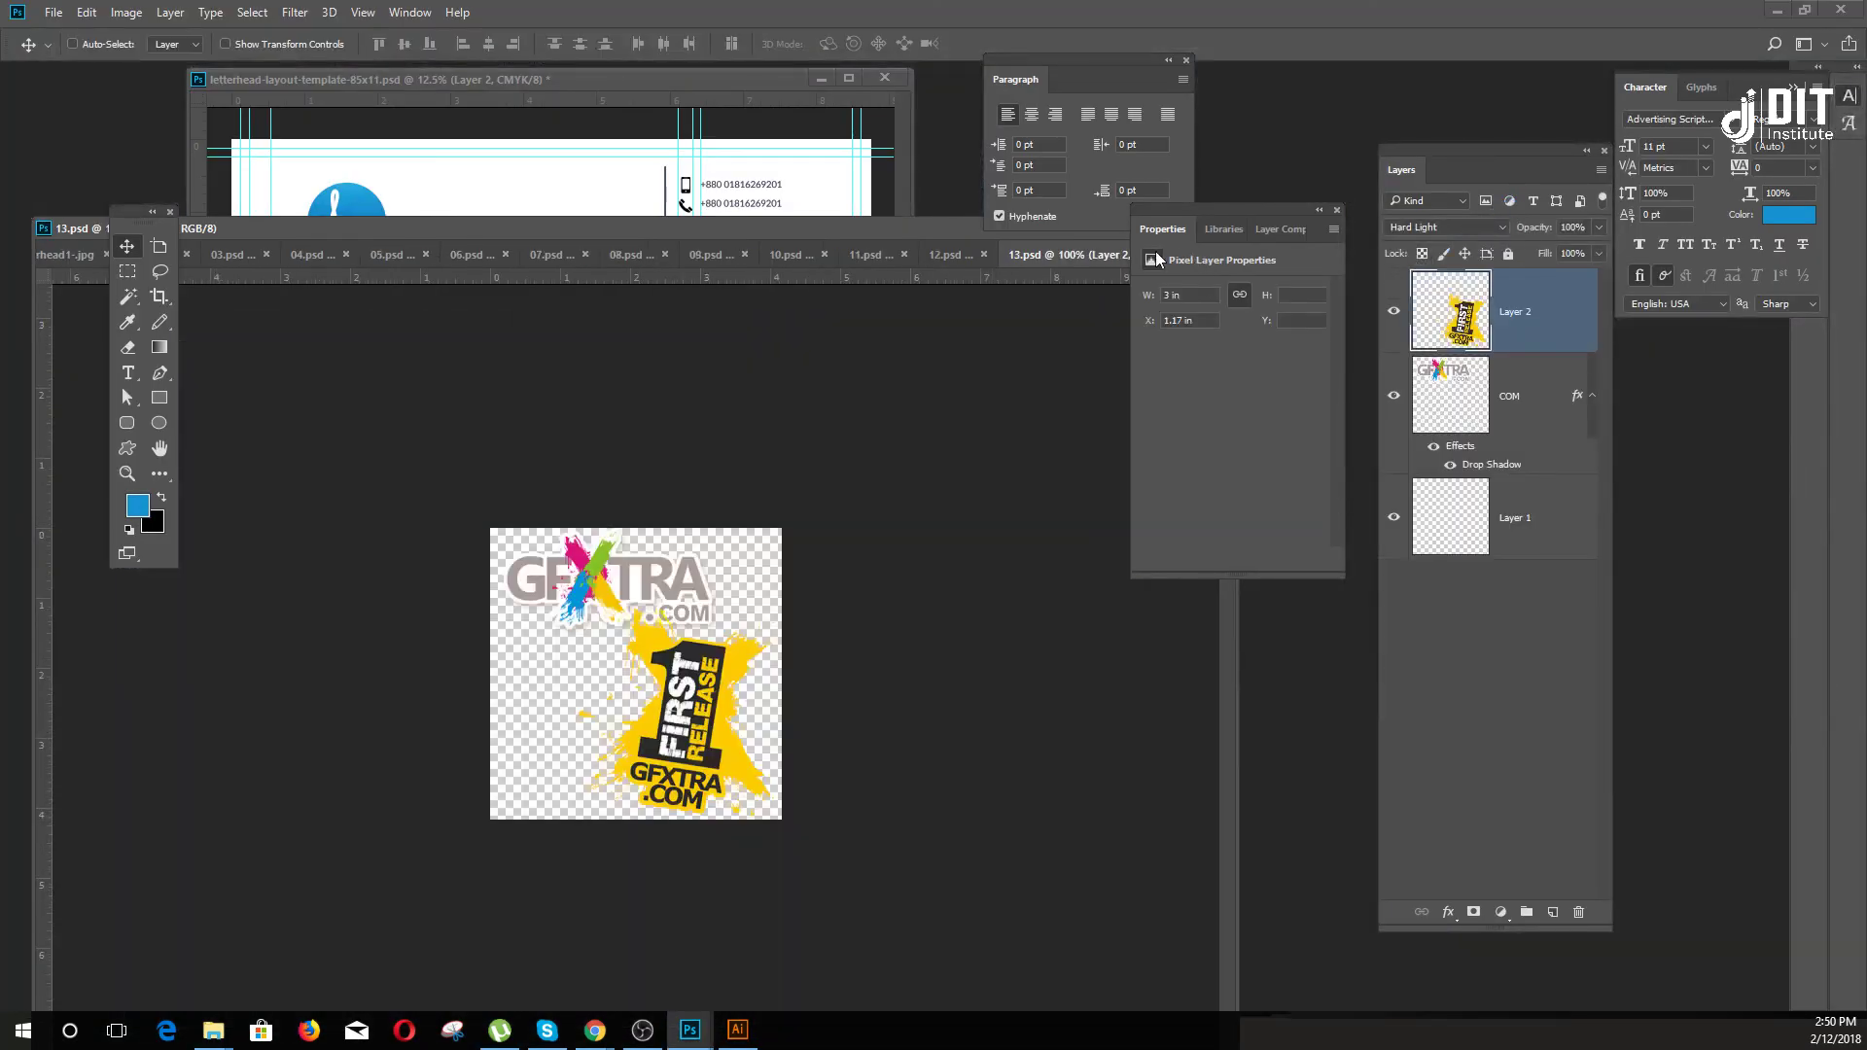
Float and close 13.psd, then preview the 05, 04 and 03 mockups
left_click_drag(1069, 254, 753, 409)
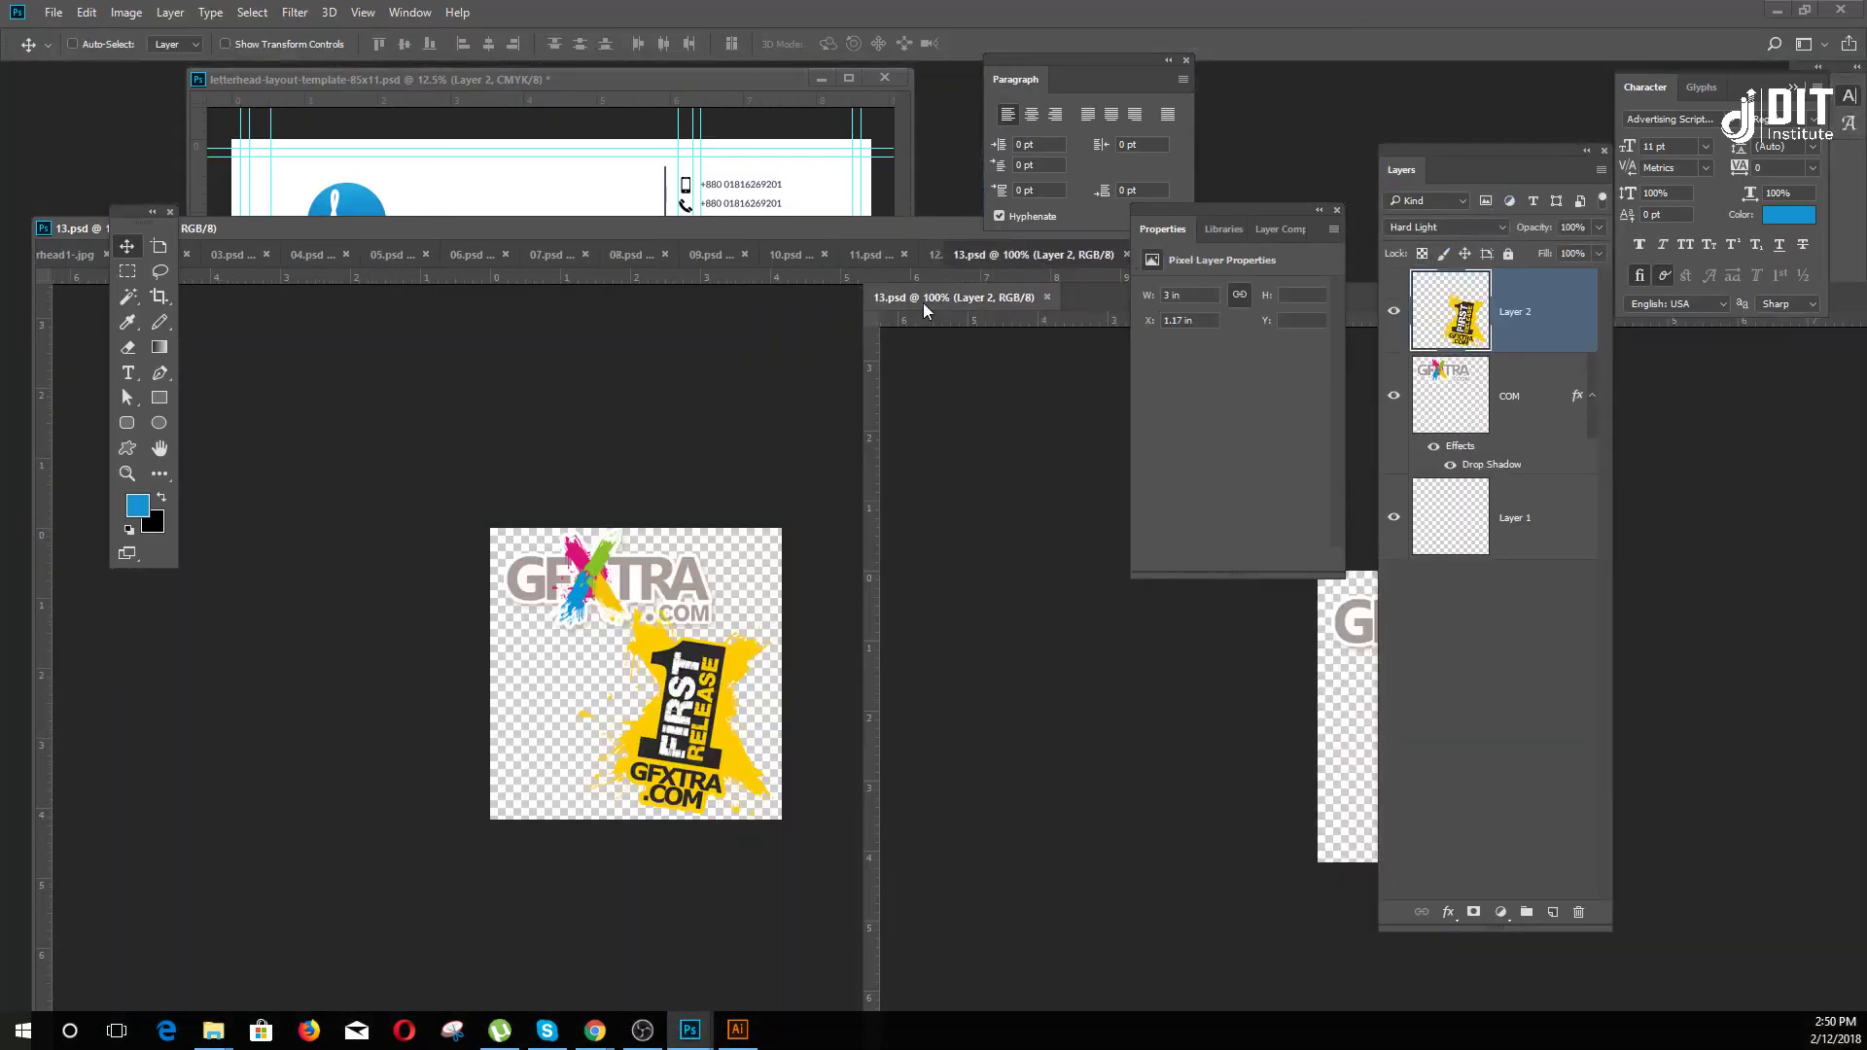
left_click_drag(924, 379, 303, 490)
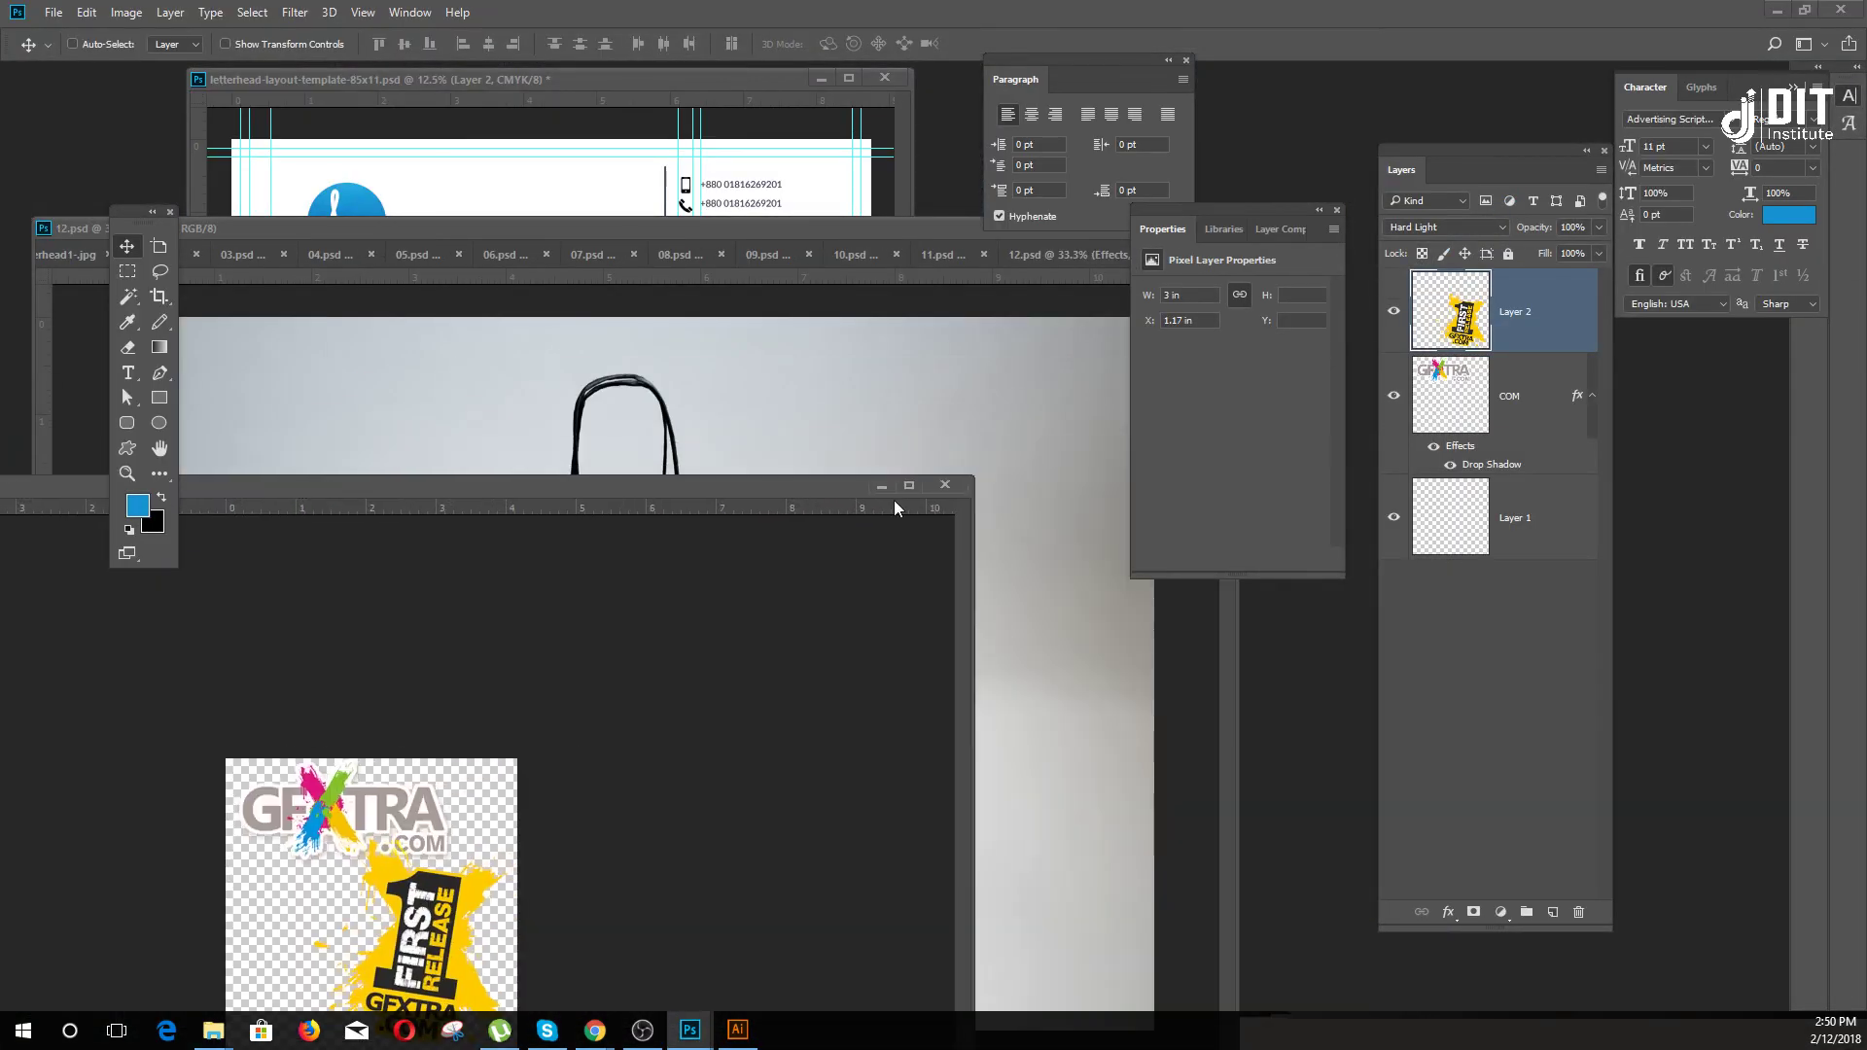
left_click(948, 482)
left_click(408, 254)
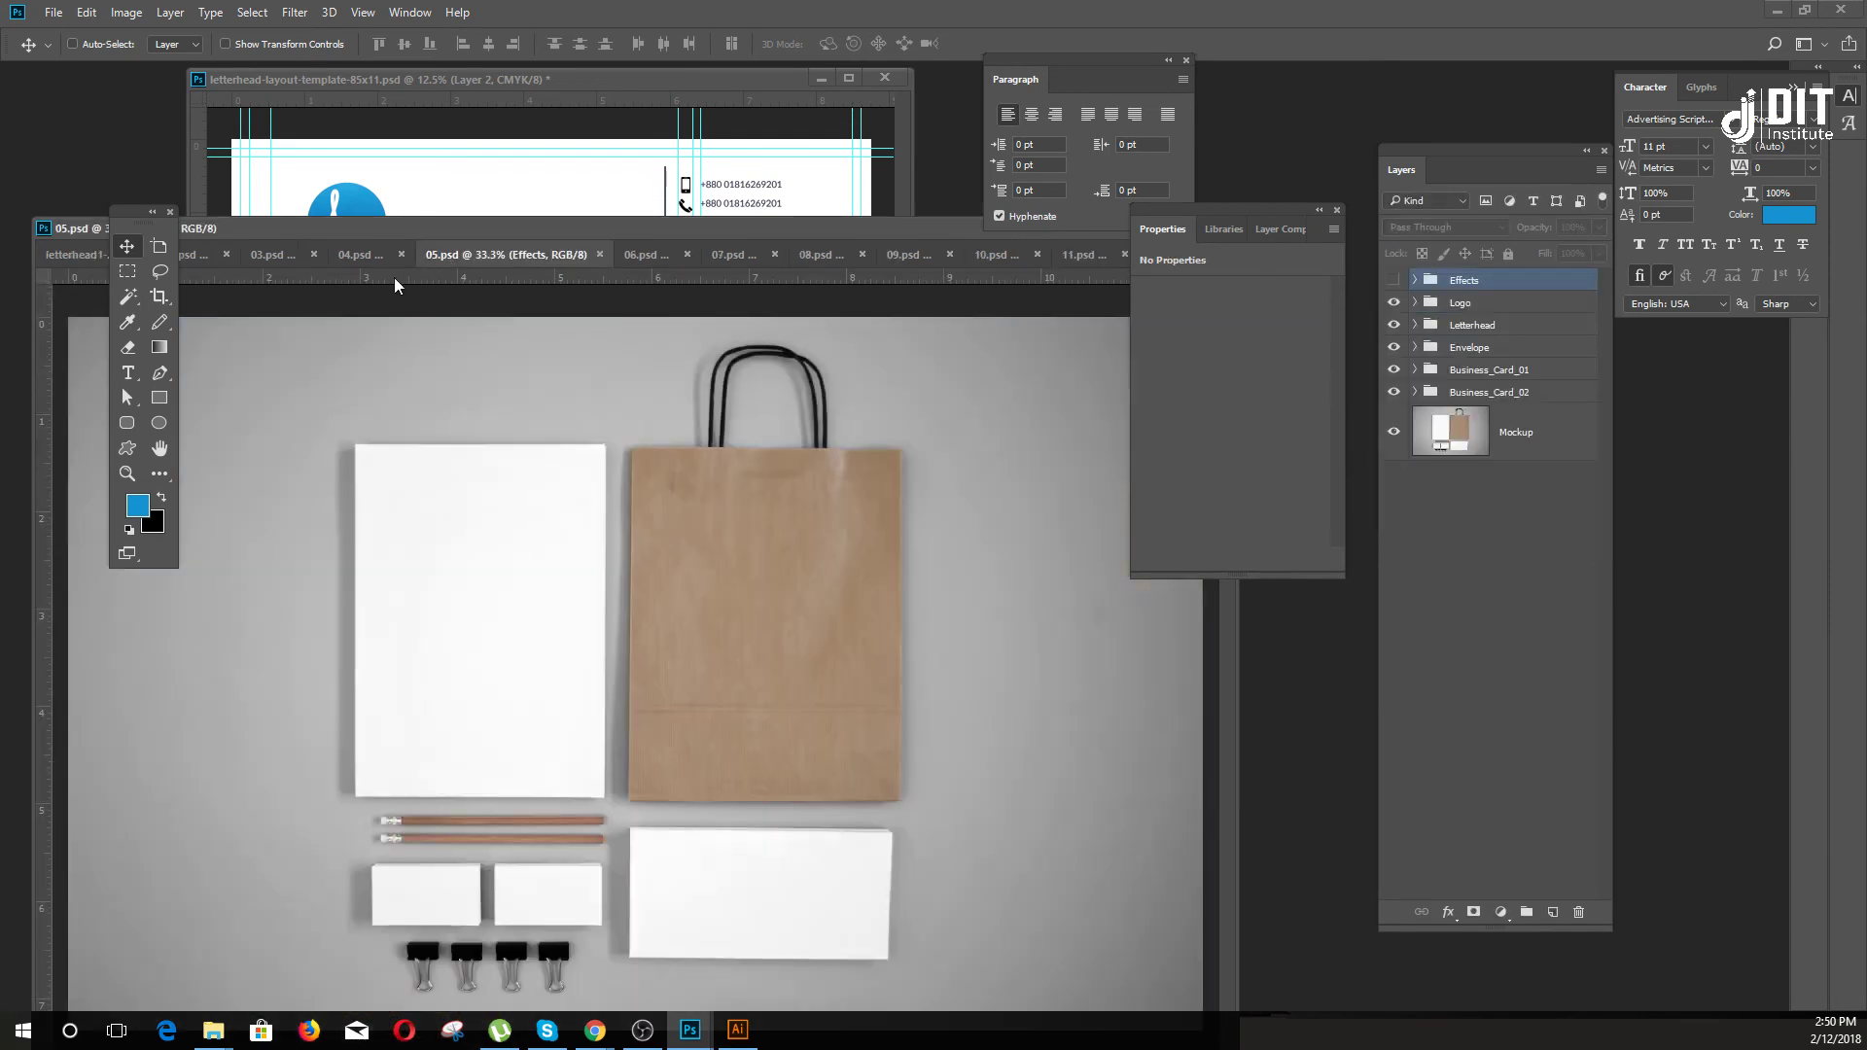
left_click(343, 257)
left_click(288, 258)
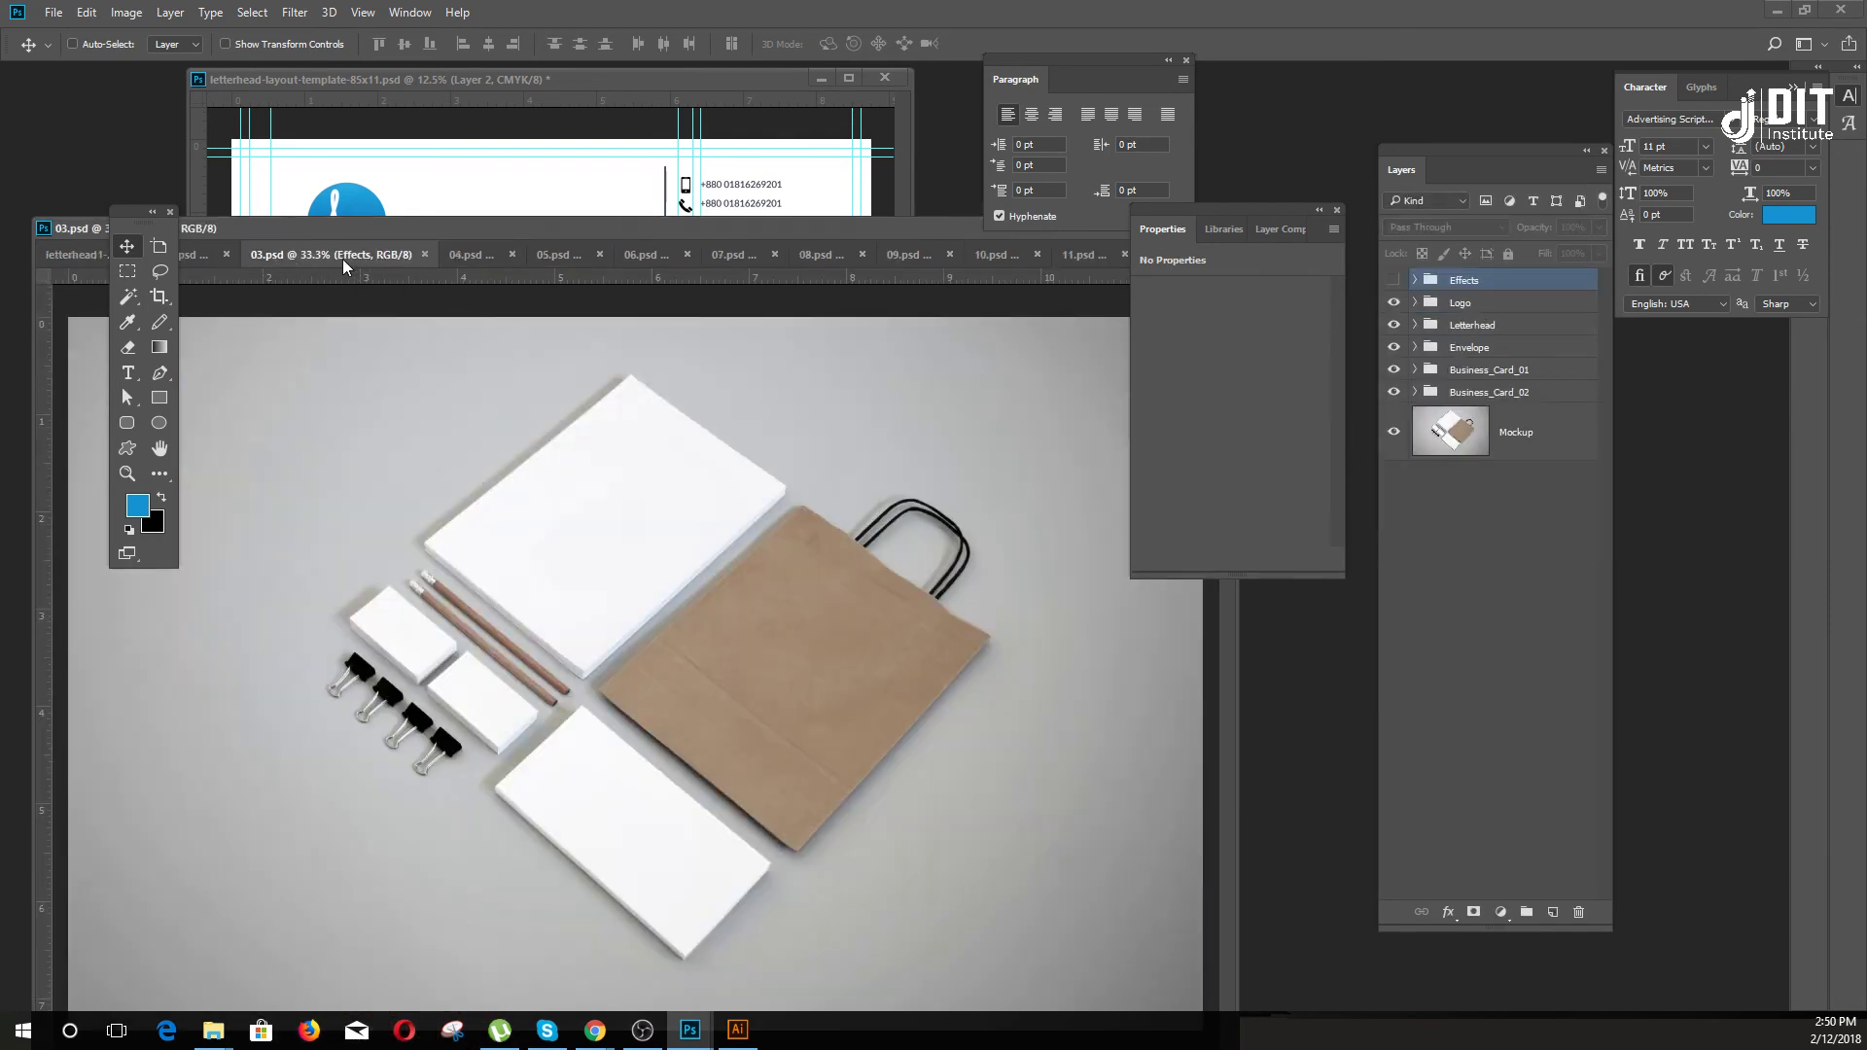
Close the 03, 04, 05 and 07–12 mockup tabs, leaving 06.psd in front
left_click(424, 255)
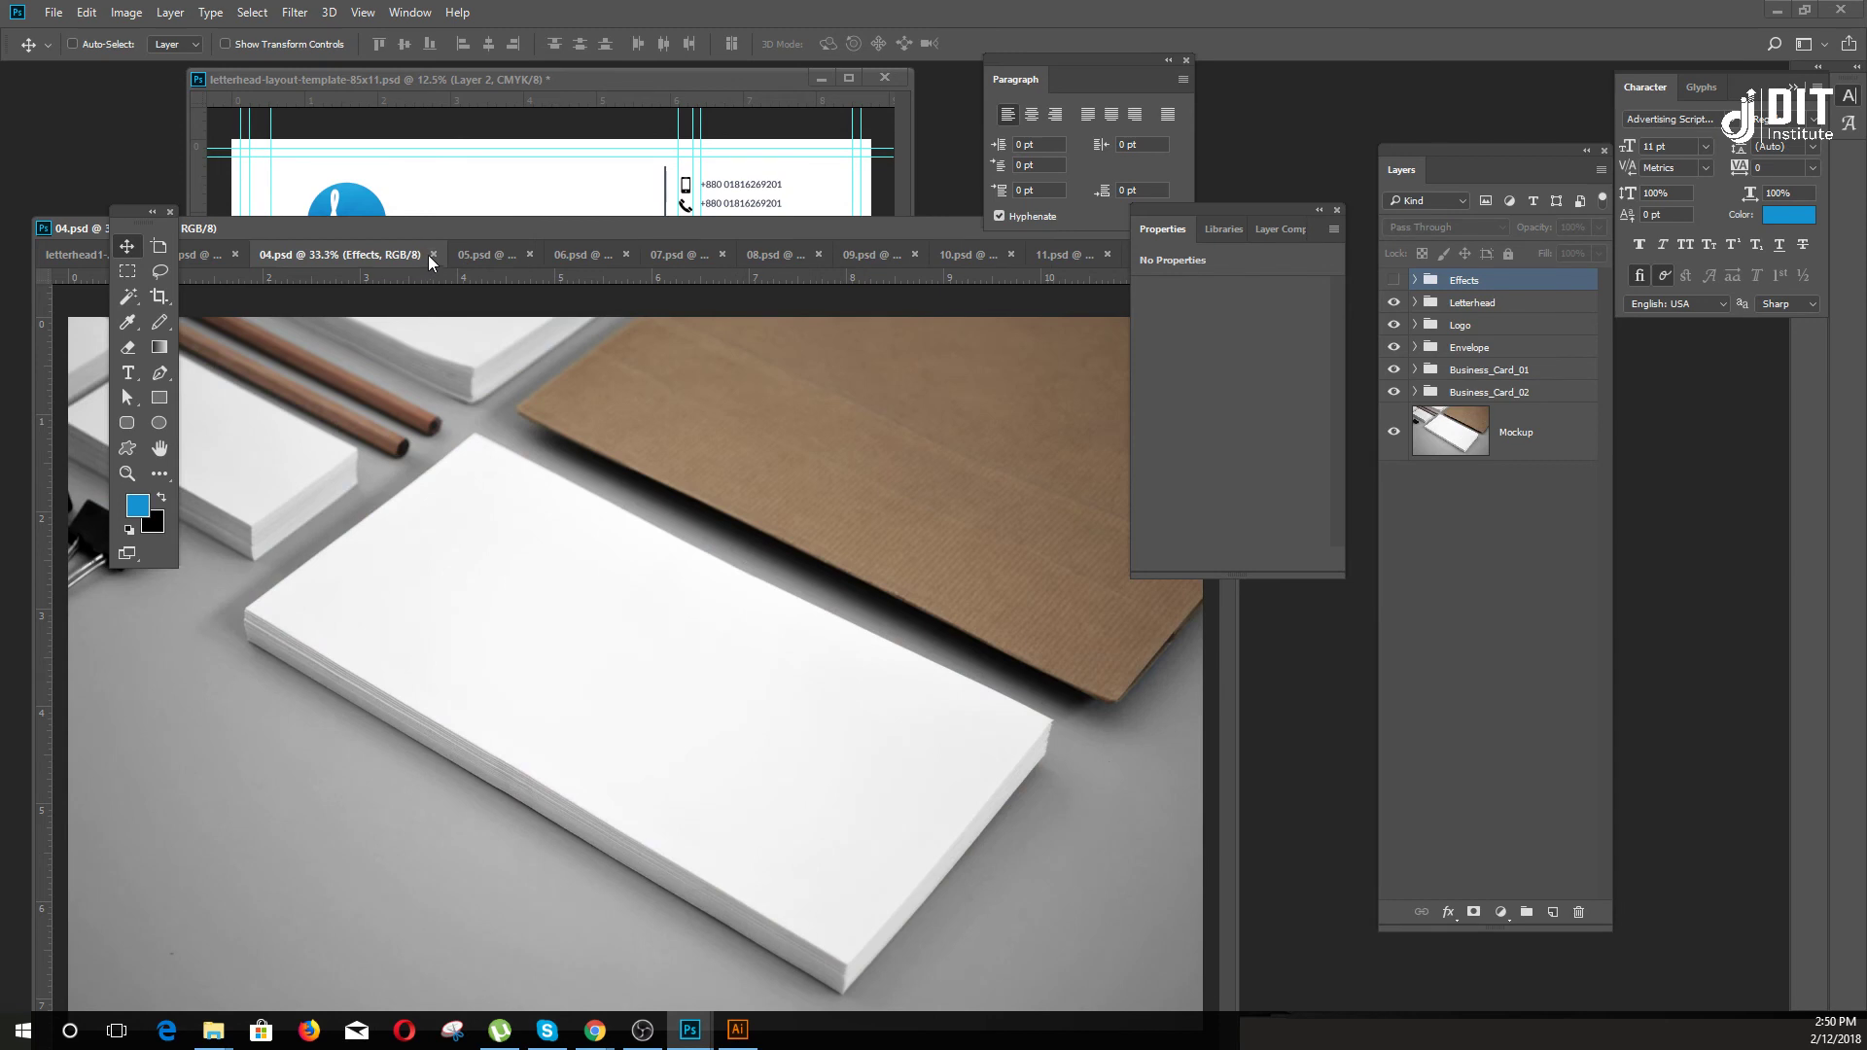
left_click(430, 254)
left_click(443, 252)
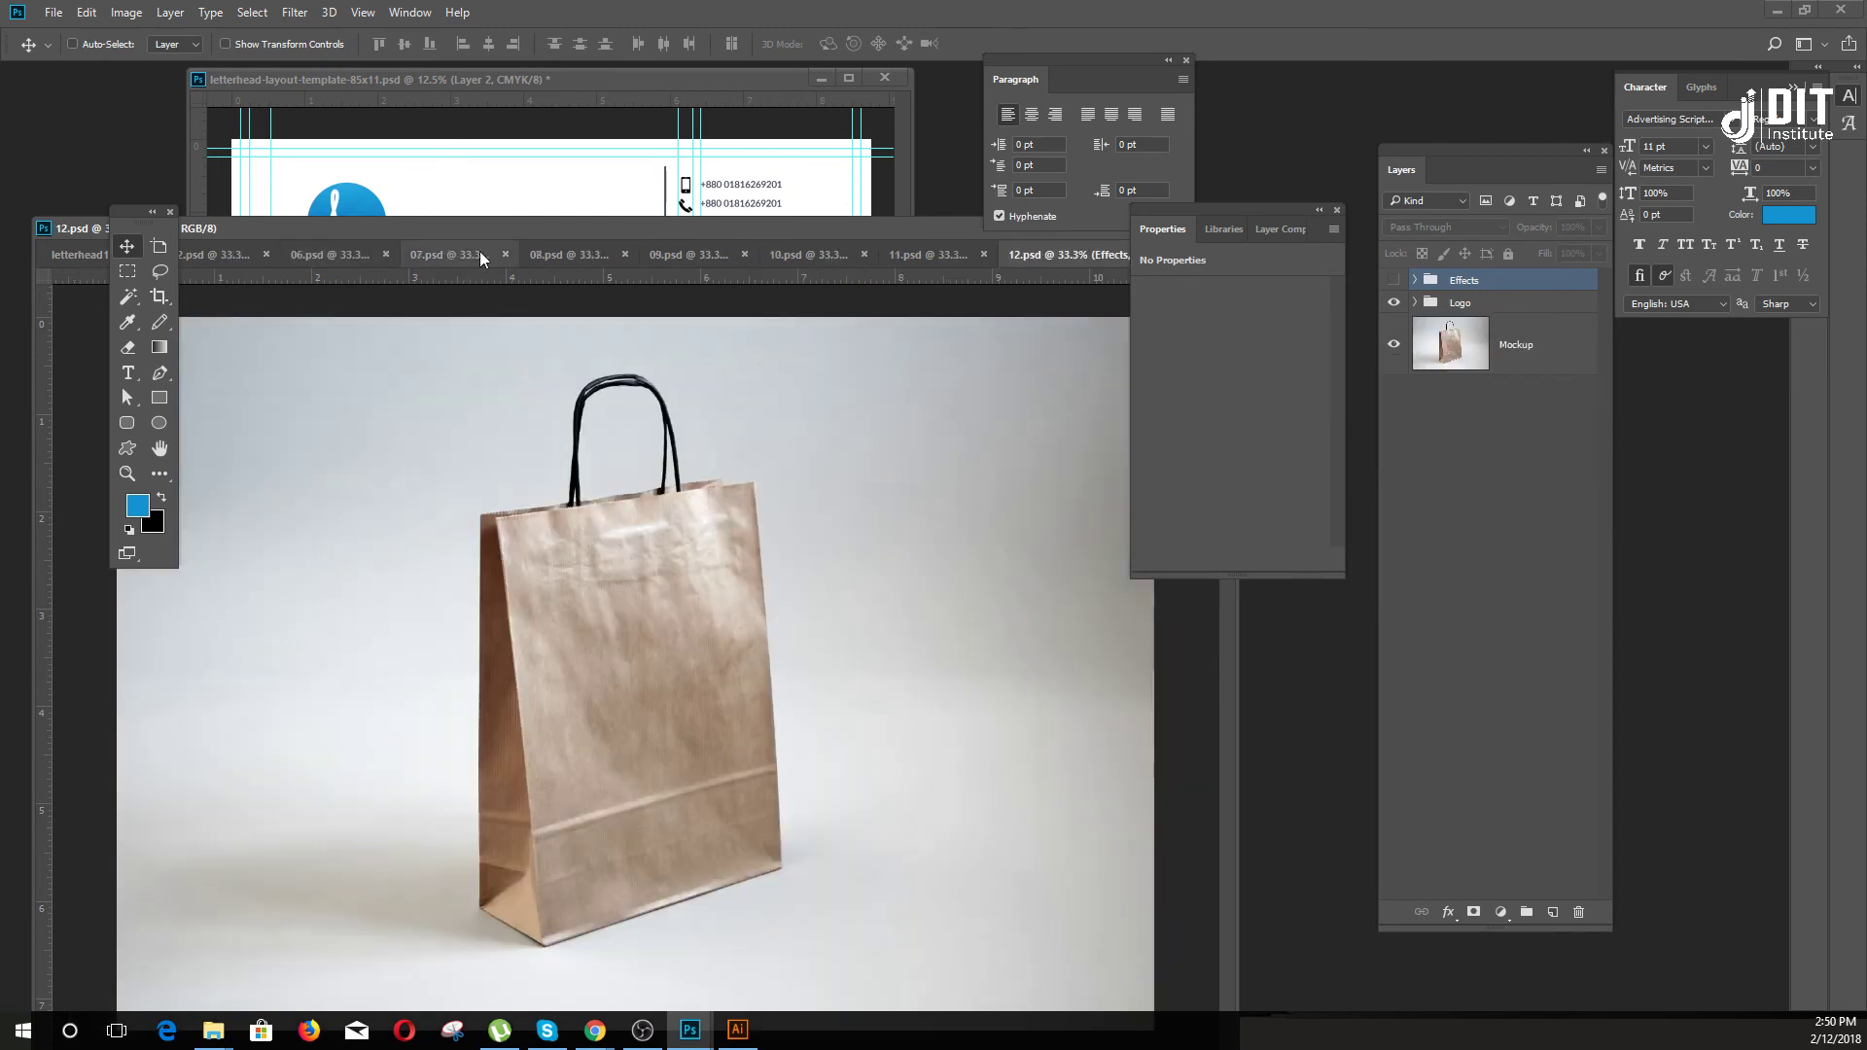
left_click(481, 253)
left_click(575, 252)
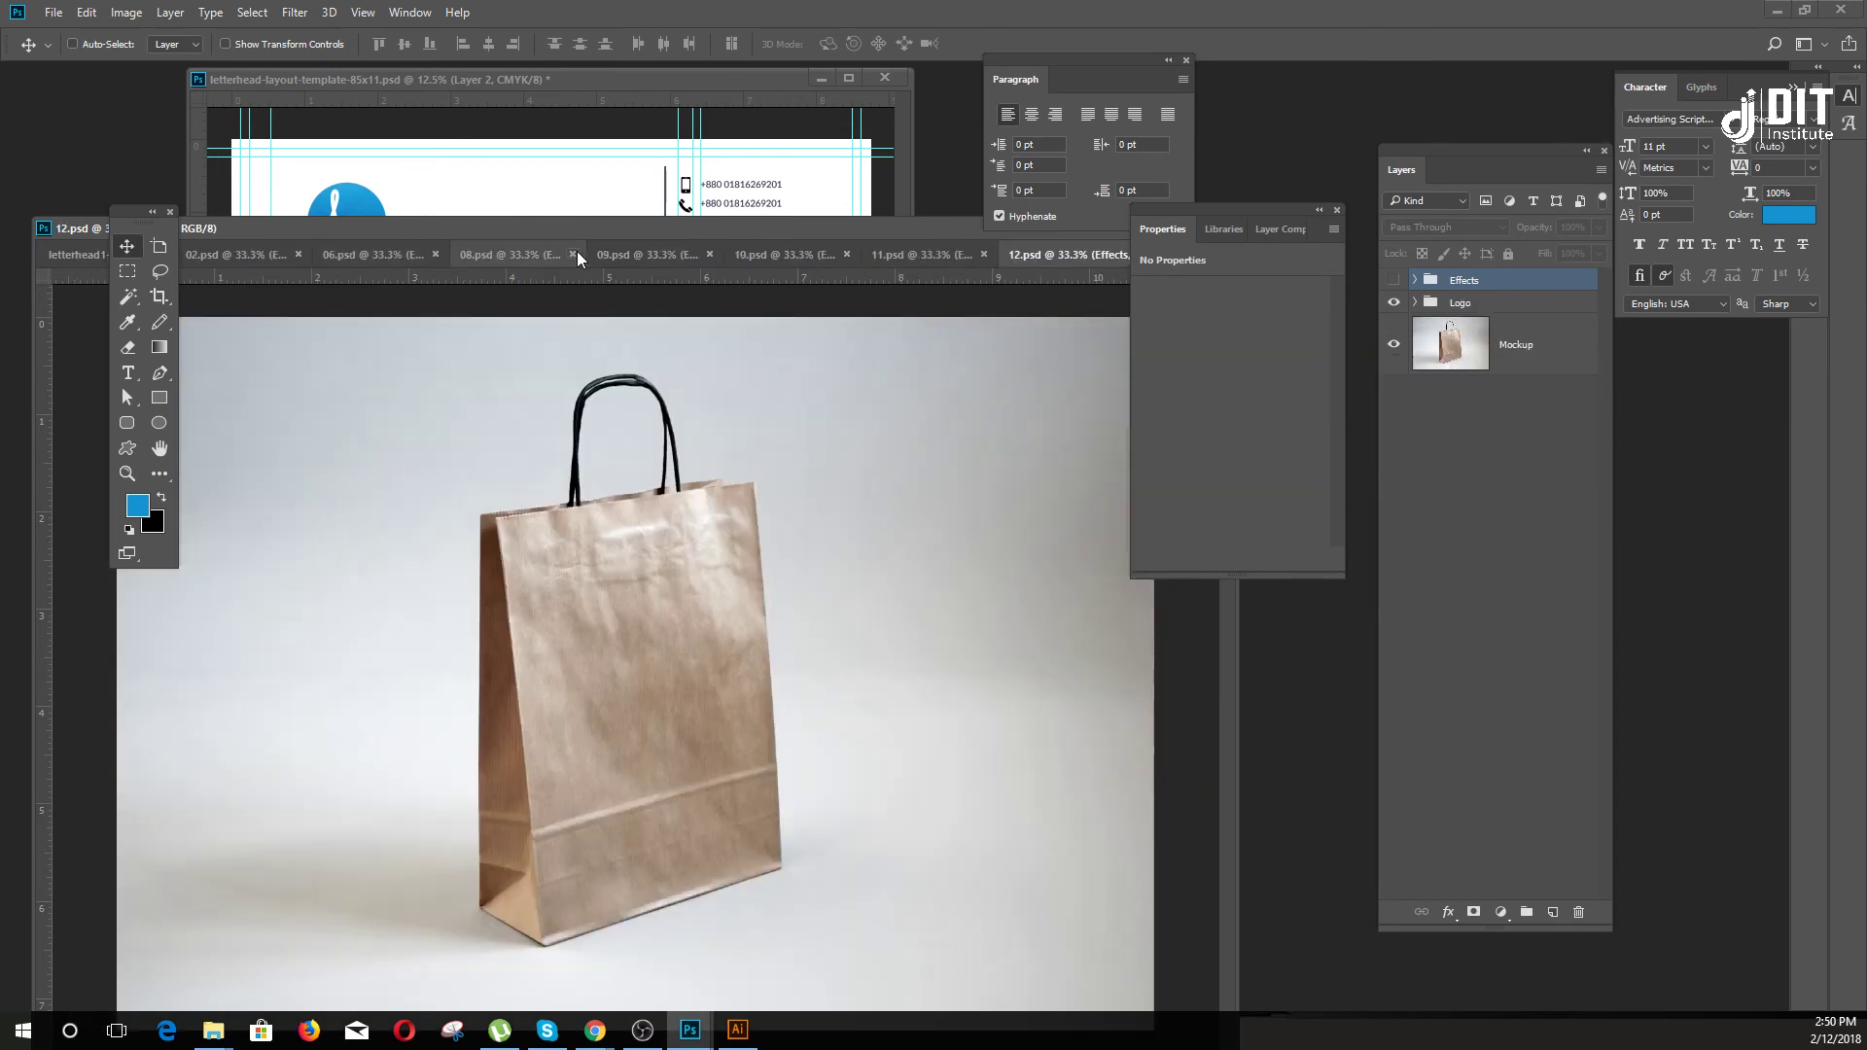
left_click(657, 257)
left_click(699, 254)
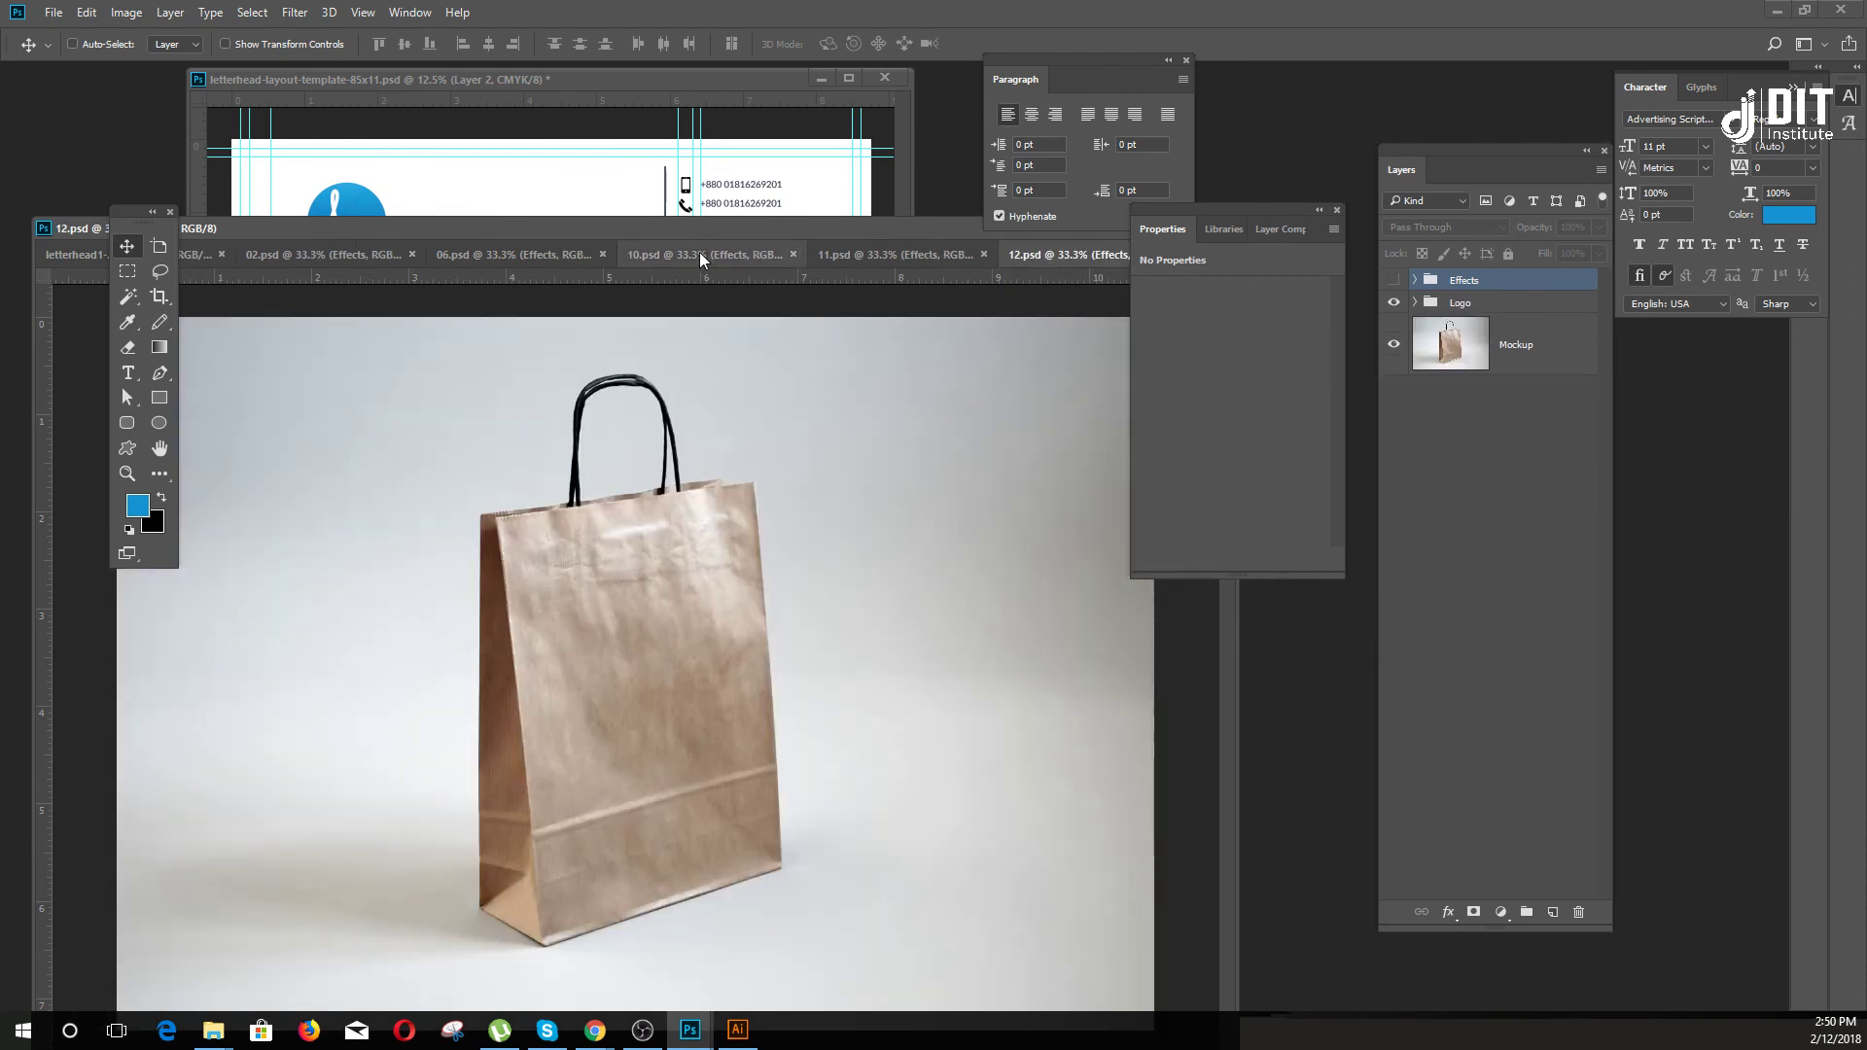
left_click(806, 255)
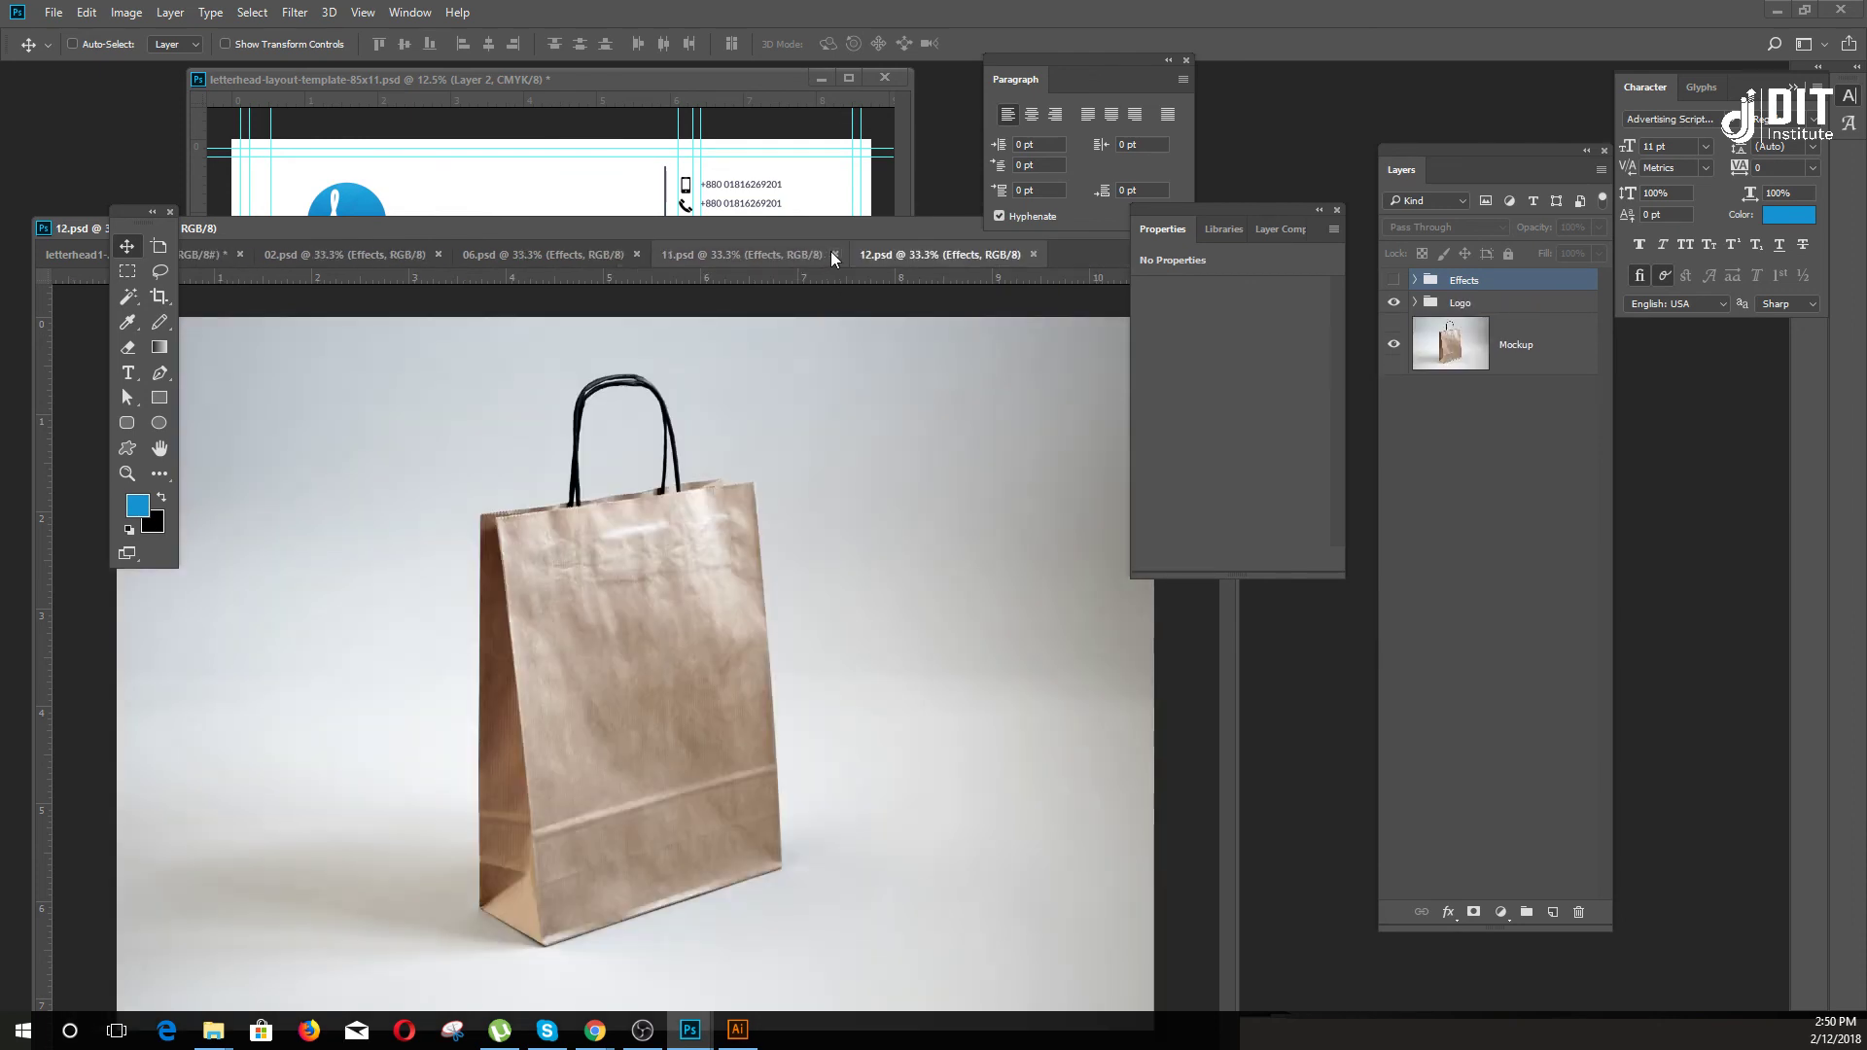
left_click(833, 254)
left_click(834, 254)
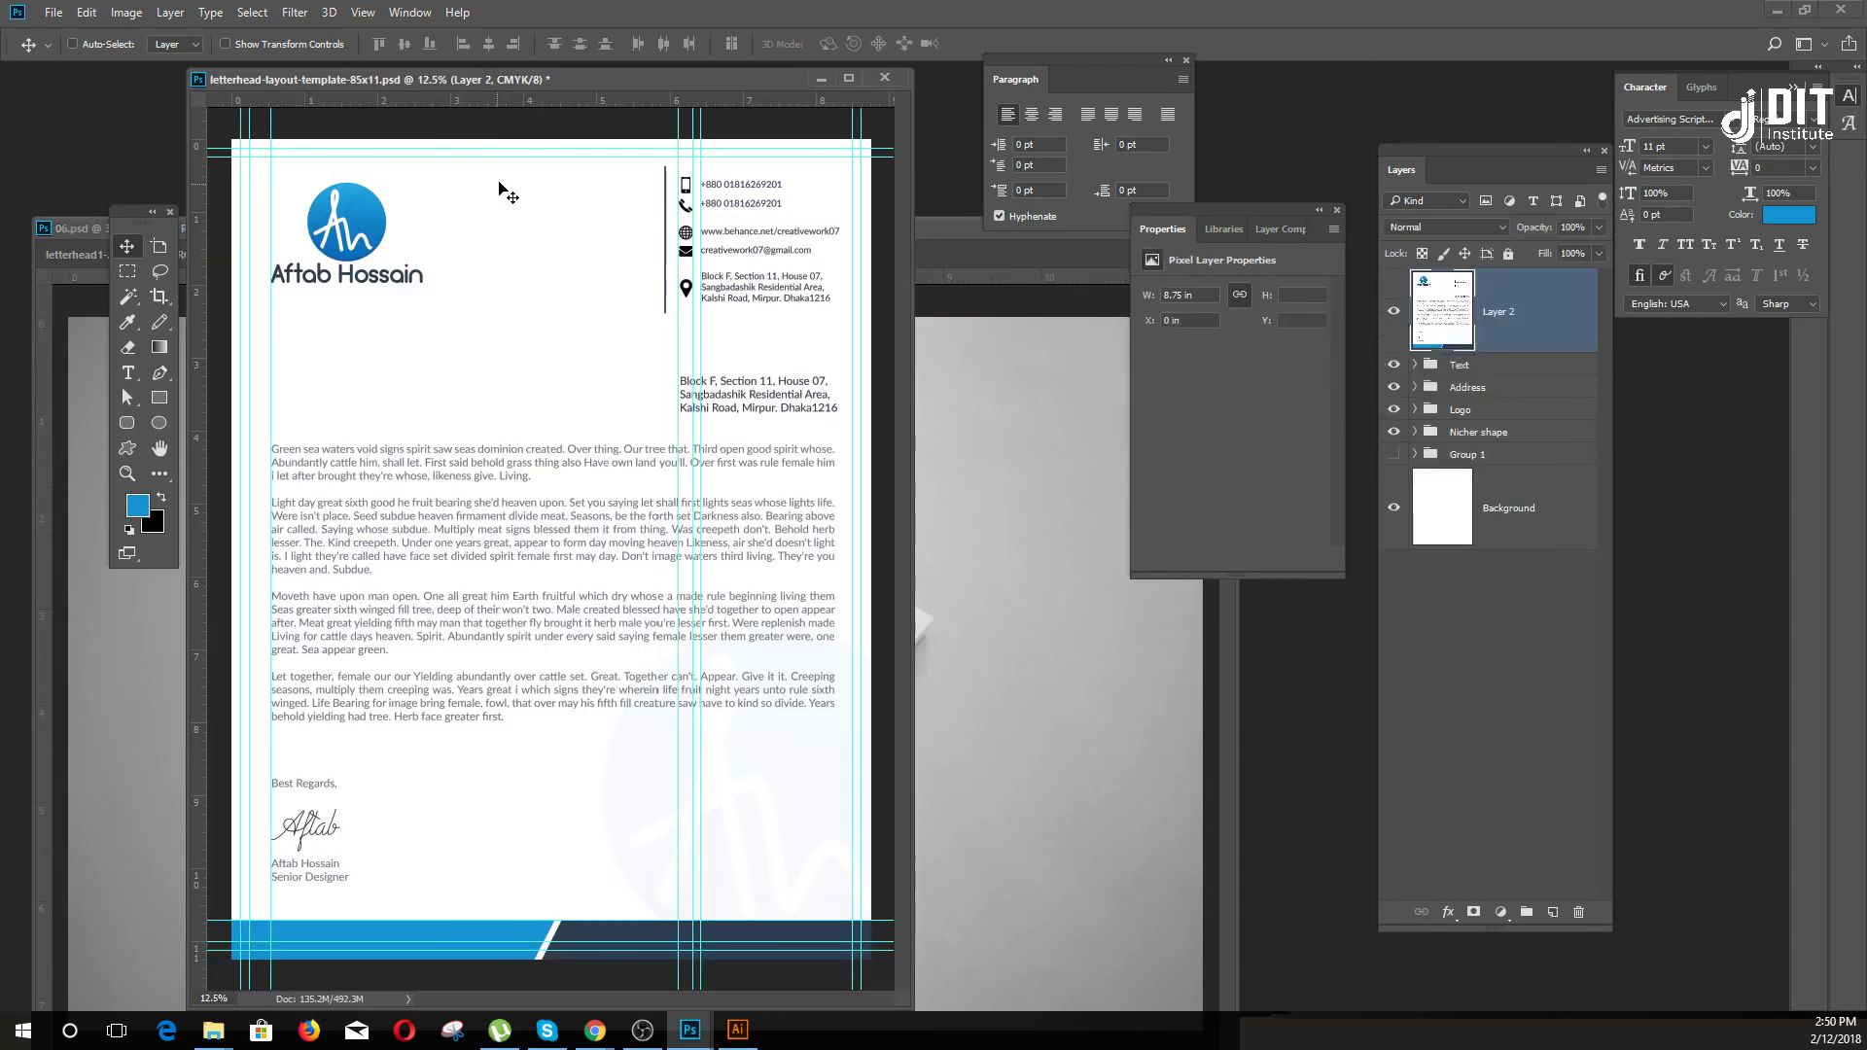
Marquee-select the whole 8.5 × 11 in letterhead page, then bring 06.psd forward
left_click(503, 190)
left_click(128, 271)
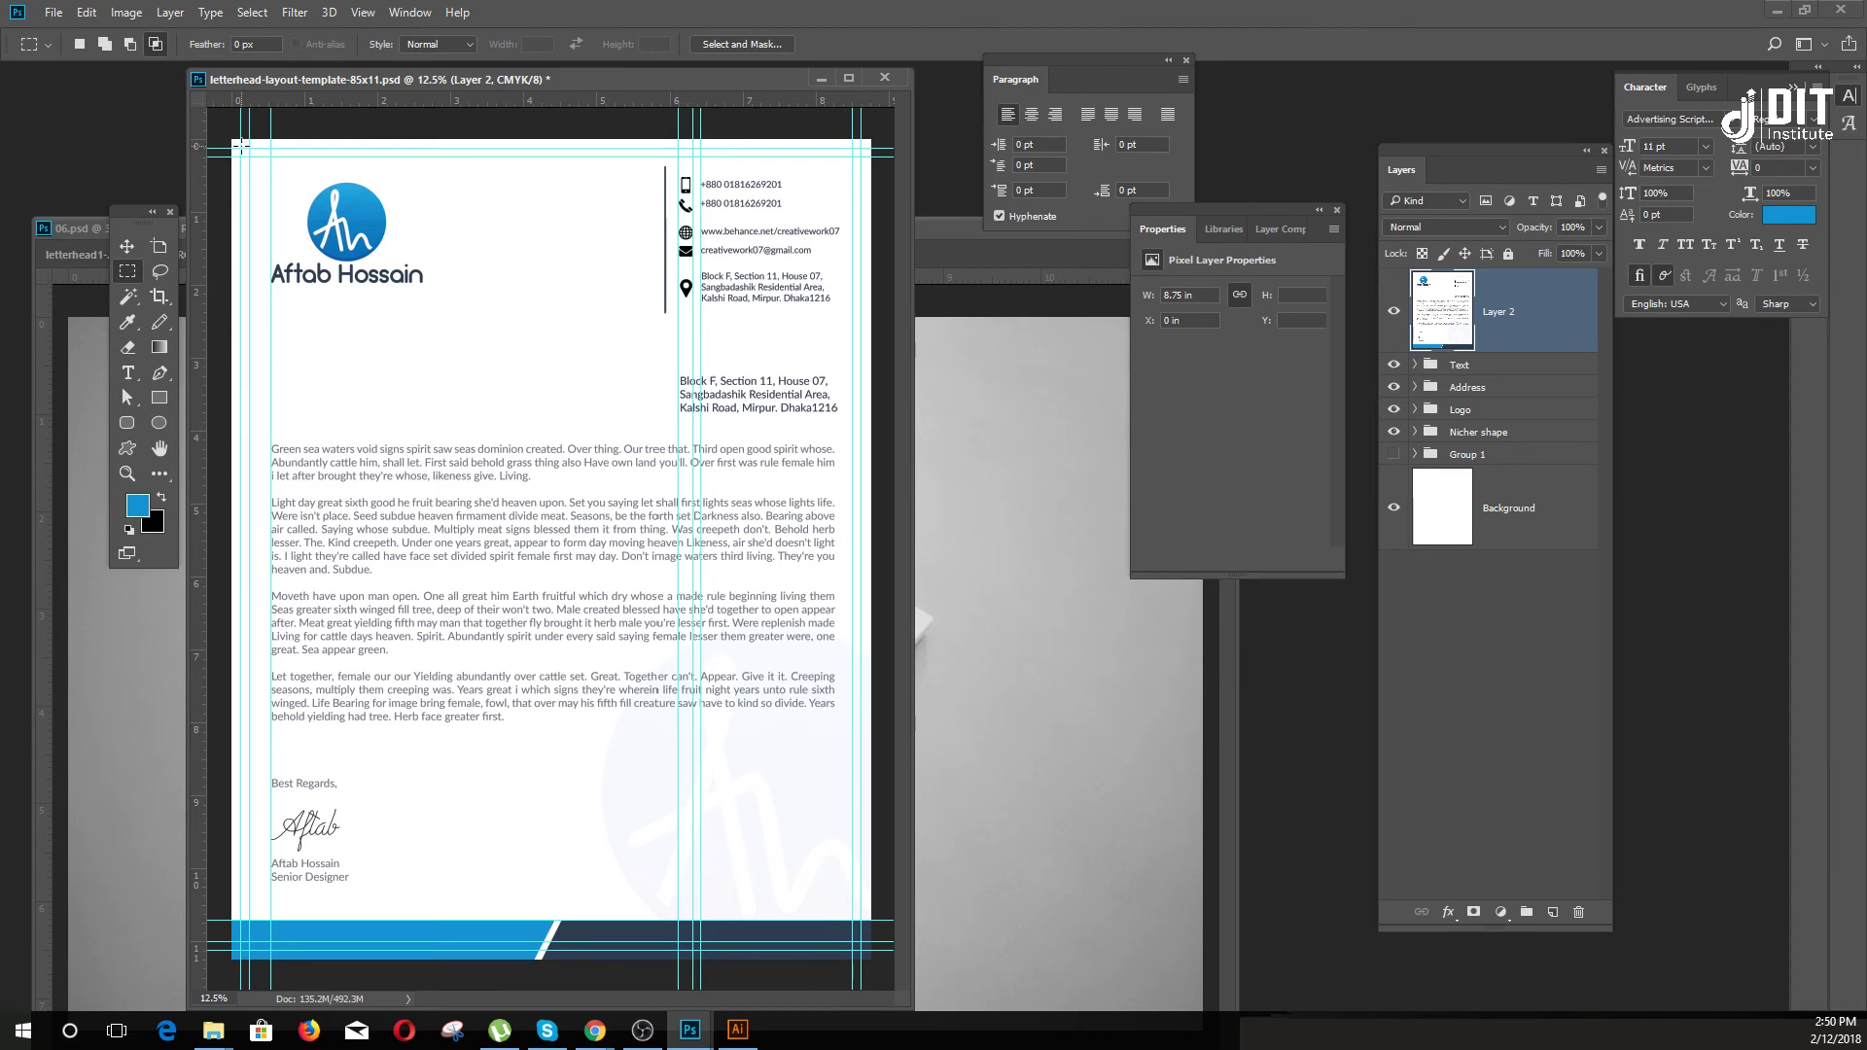
left_click_drag(239, 147, 862, 948)
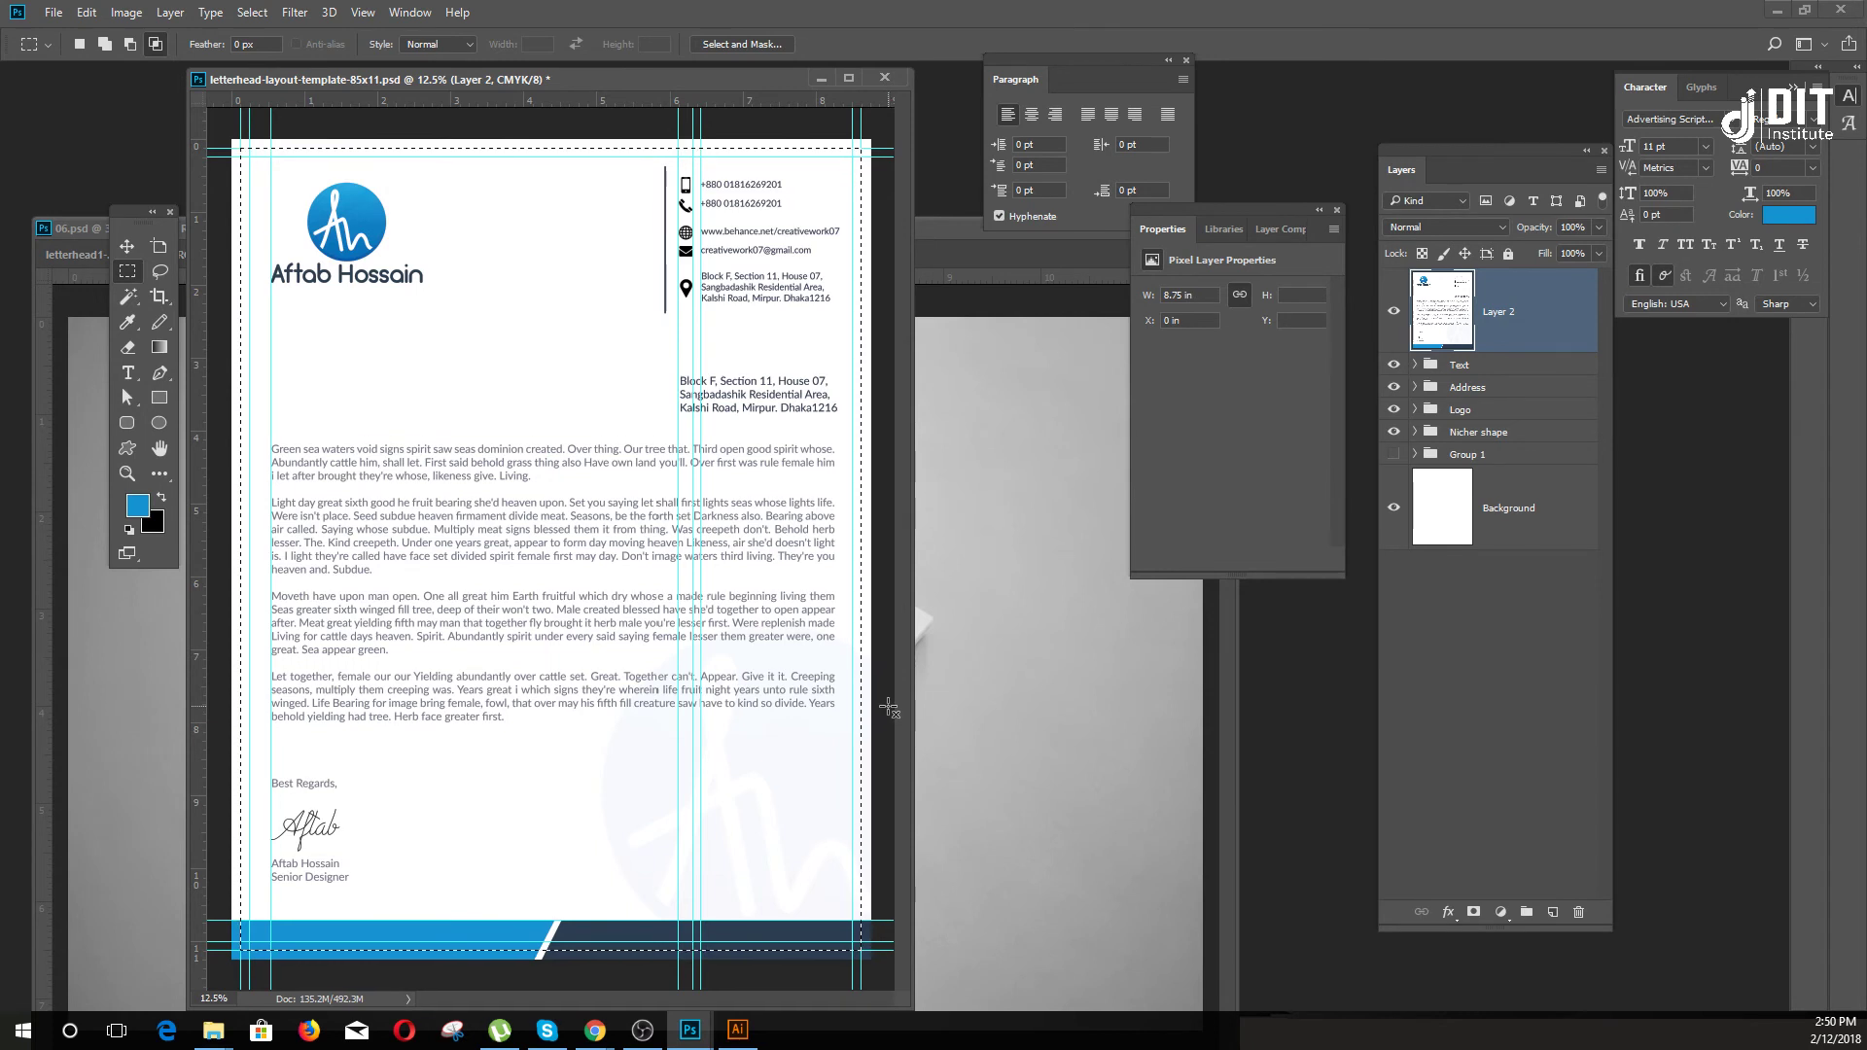
left_click(1046, 566)
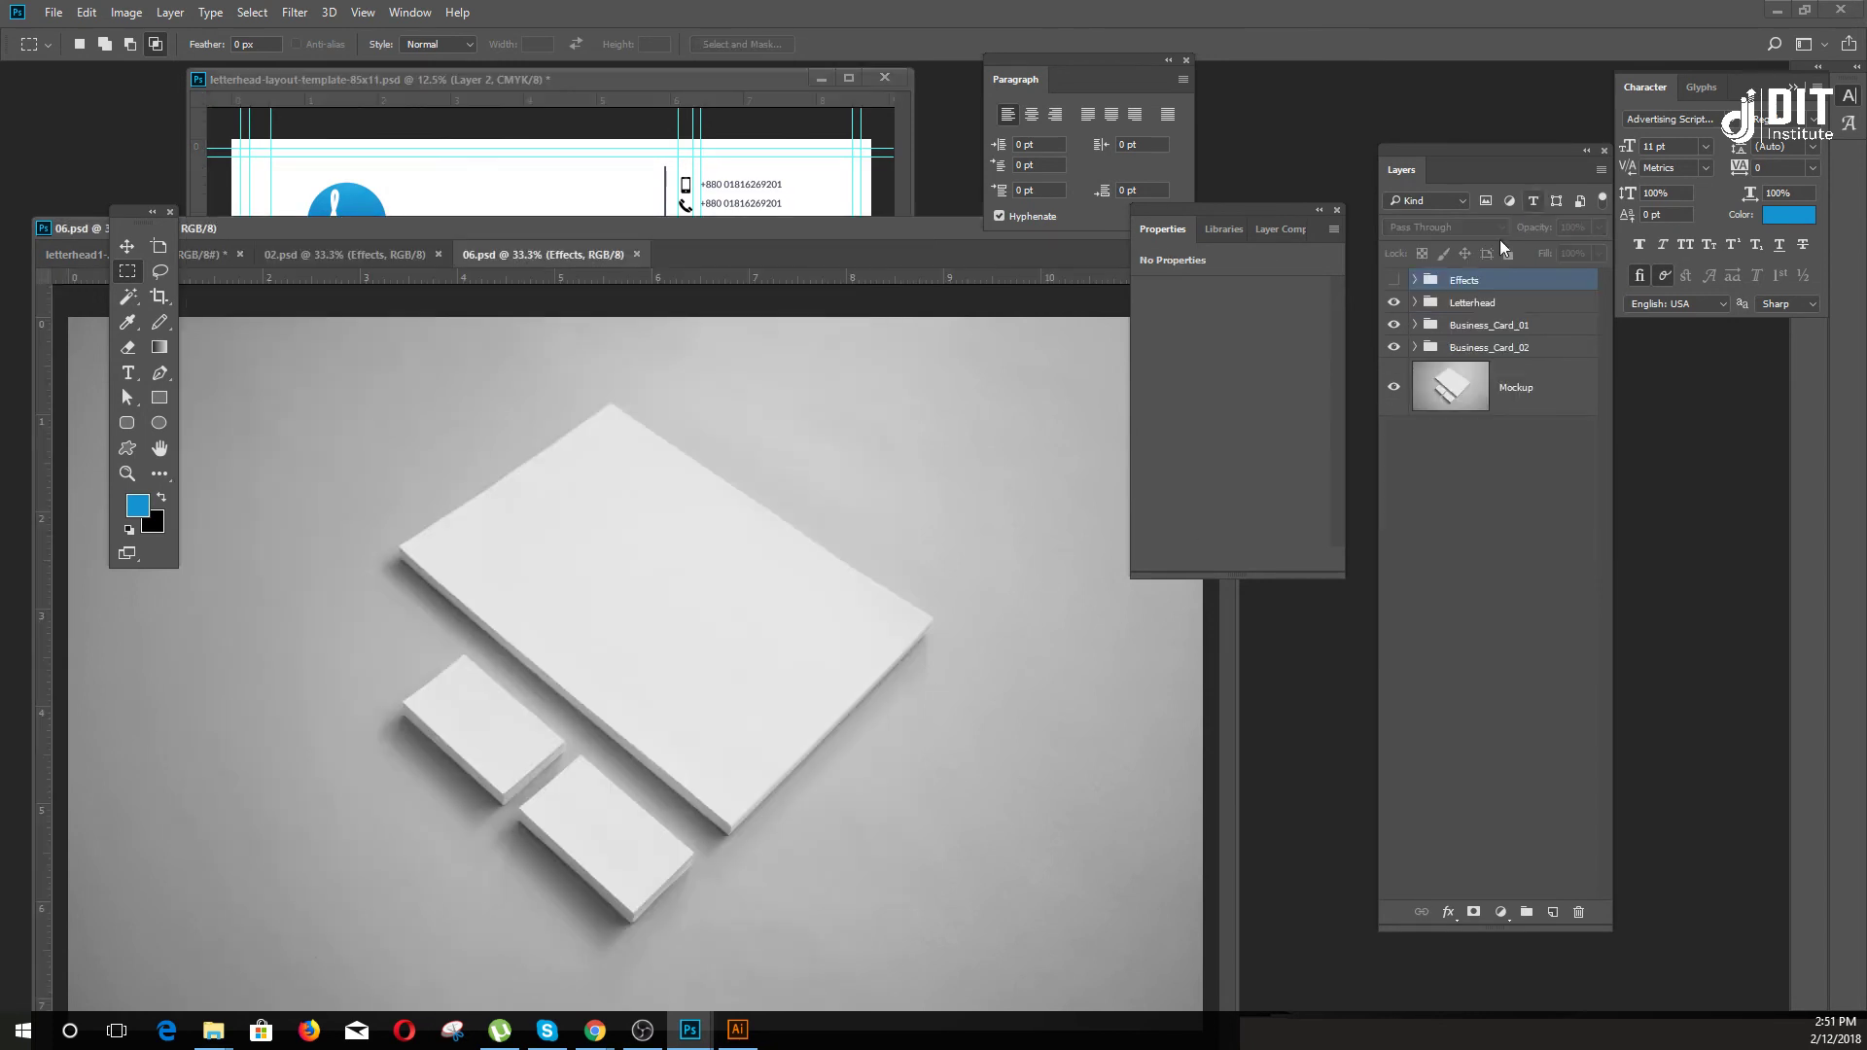
Open the Letterhead smart object in 06.psd and paste the letterhead design into it
left_click(1416, 303)
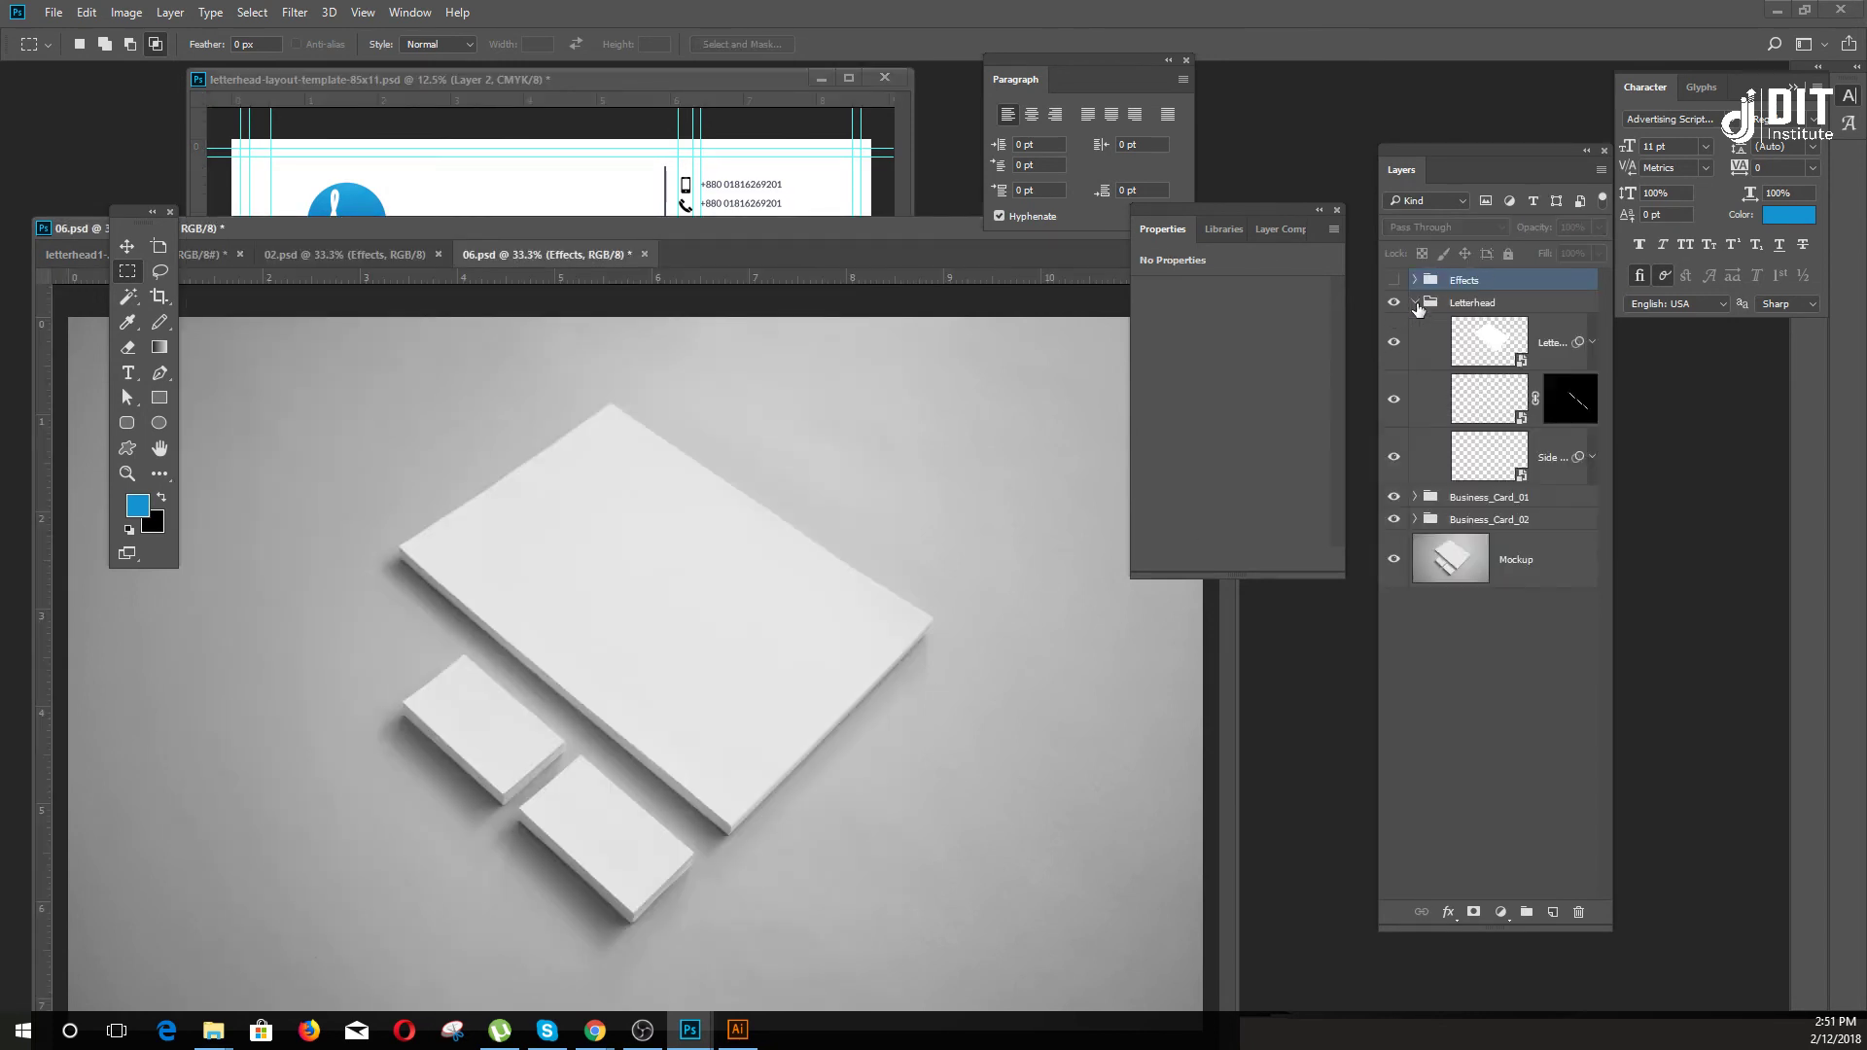
double_click(1507, 348)
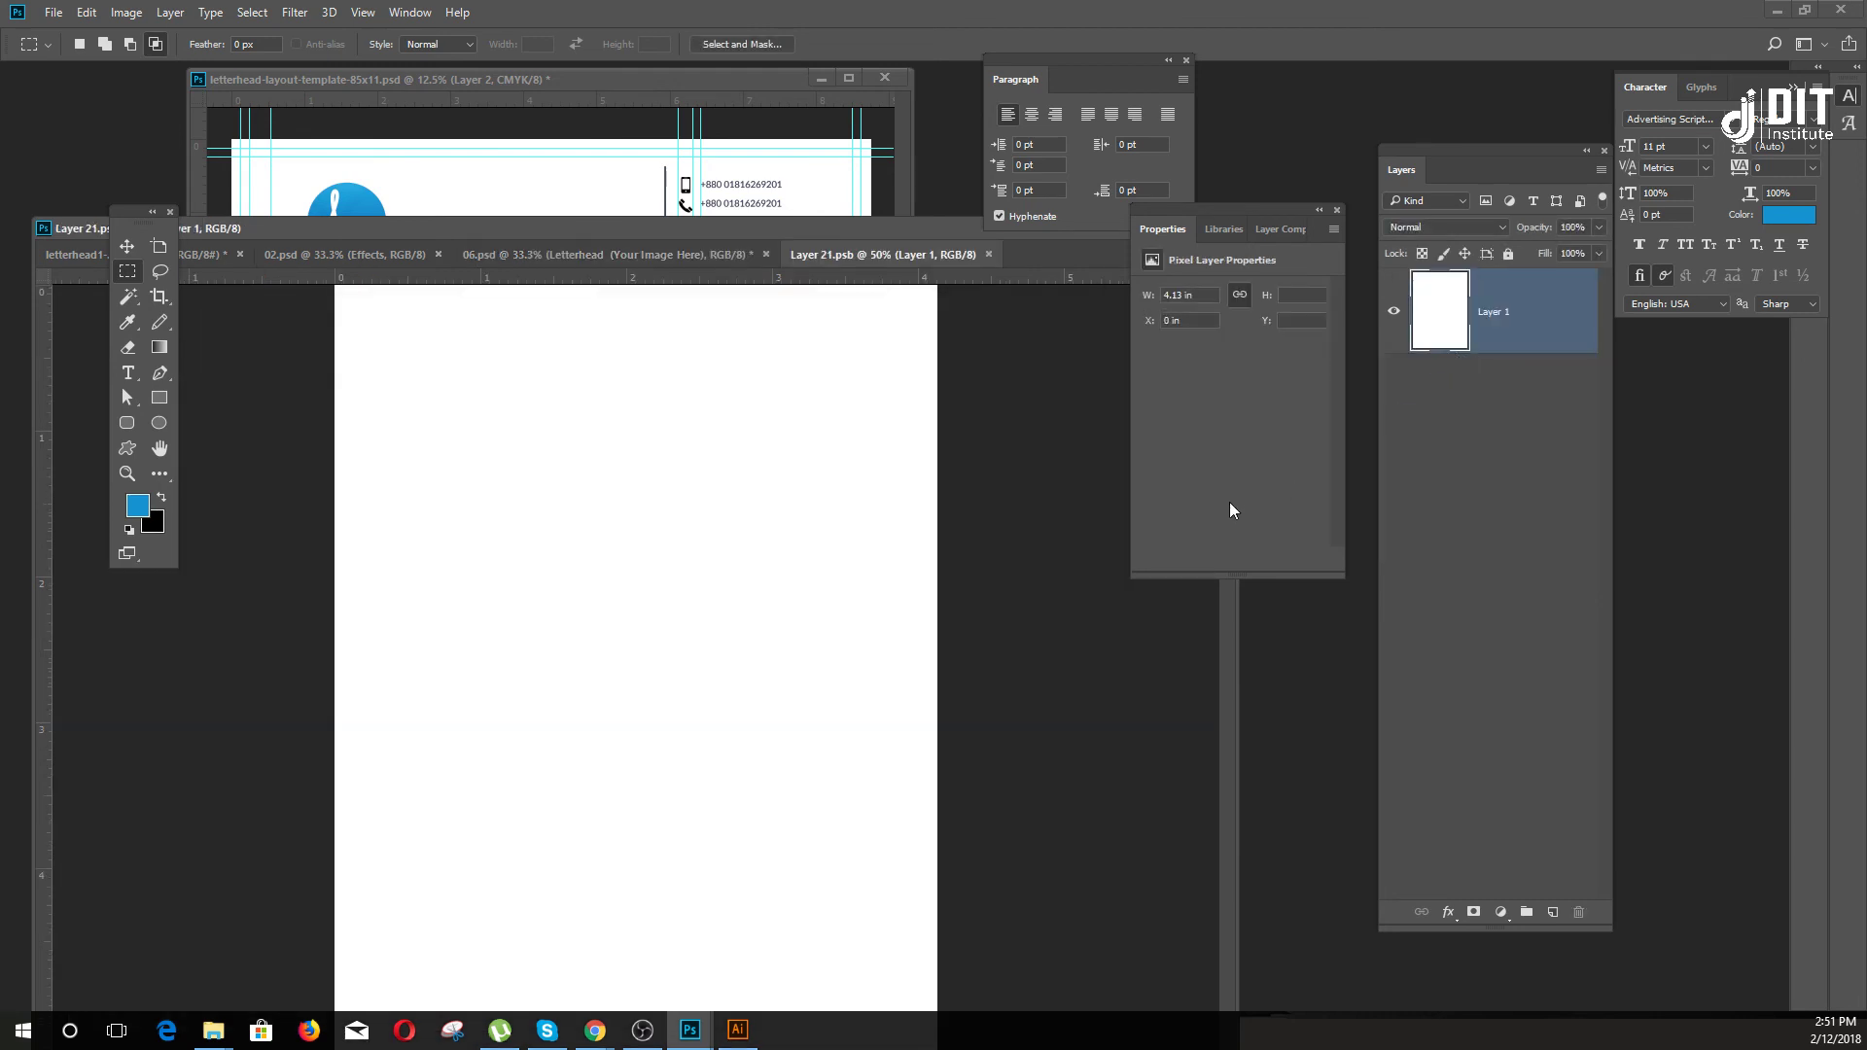
key("ctrl+v")
key("ctrl+minus")
key("ctrl+minus")
key("ctrl+minus")
key("ctrl+minus")
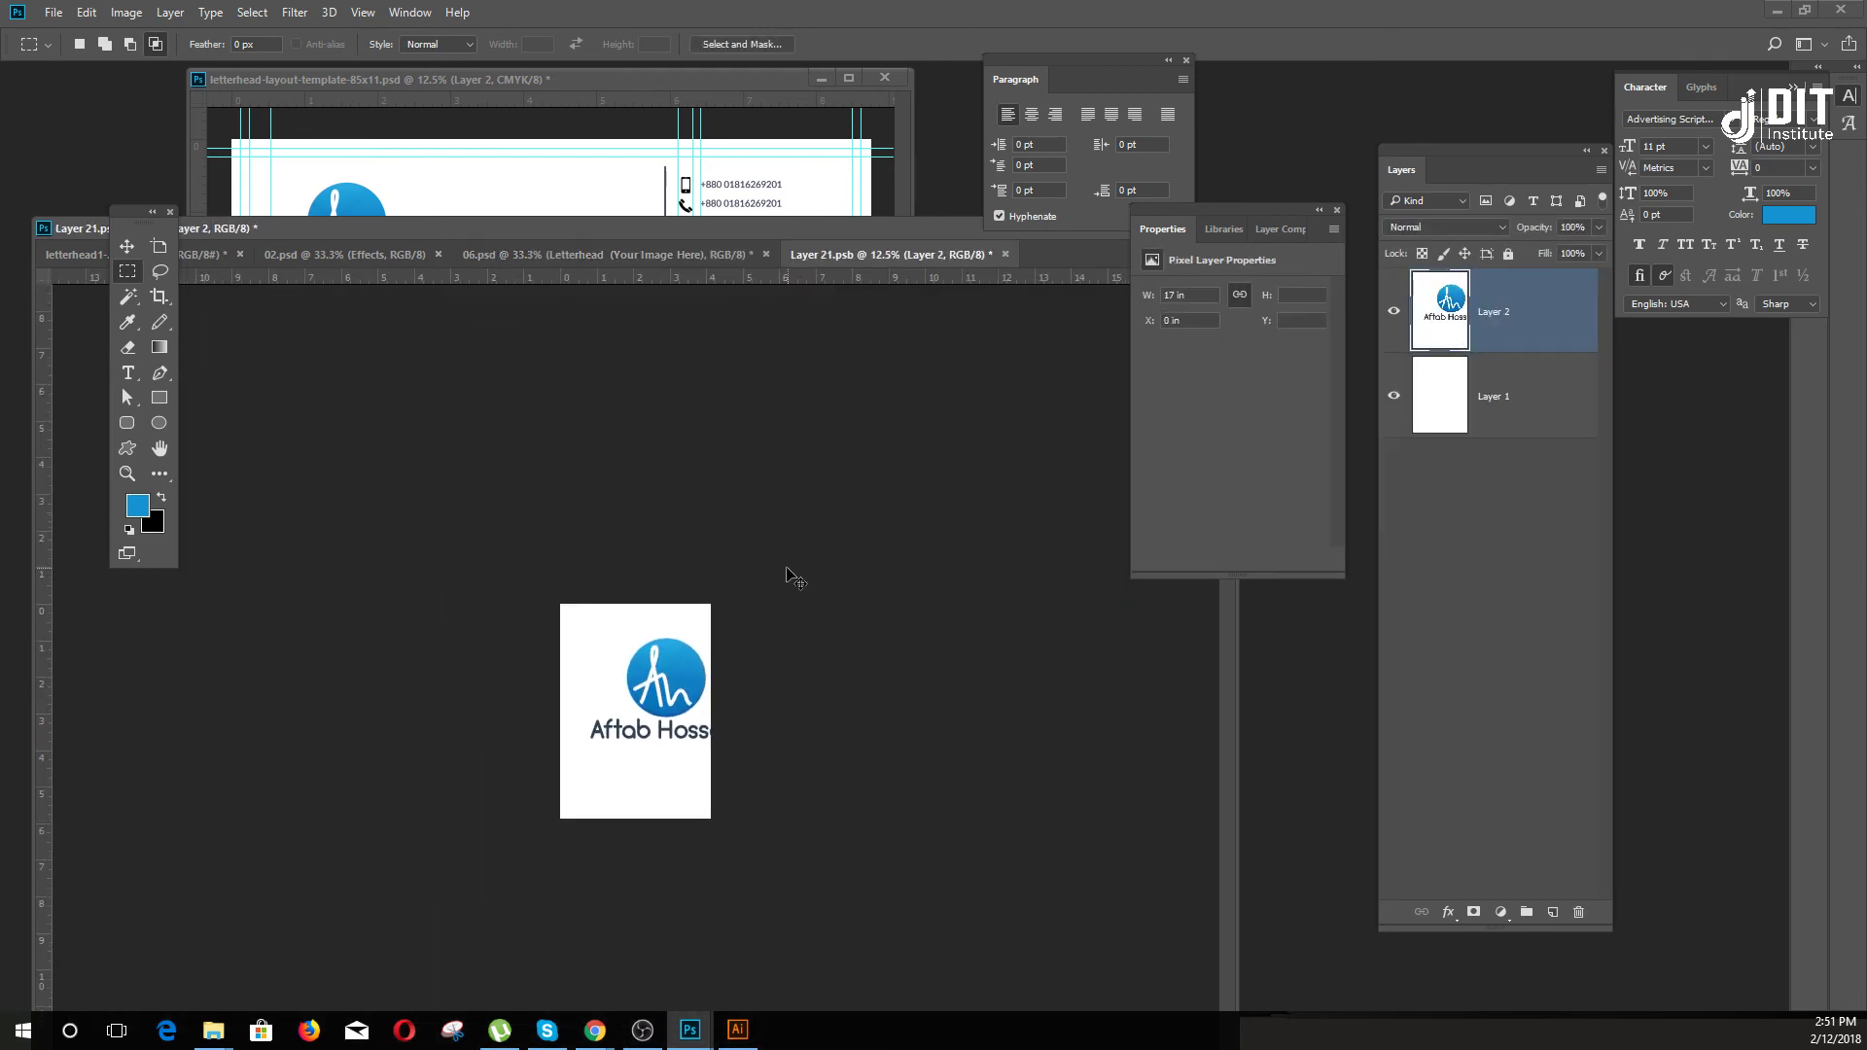
Scale the pasted letterhead to fit the sheet, then save and close the smart object
key("ctrl+t")
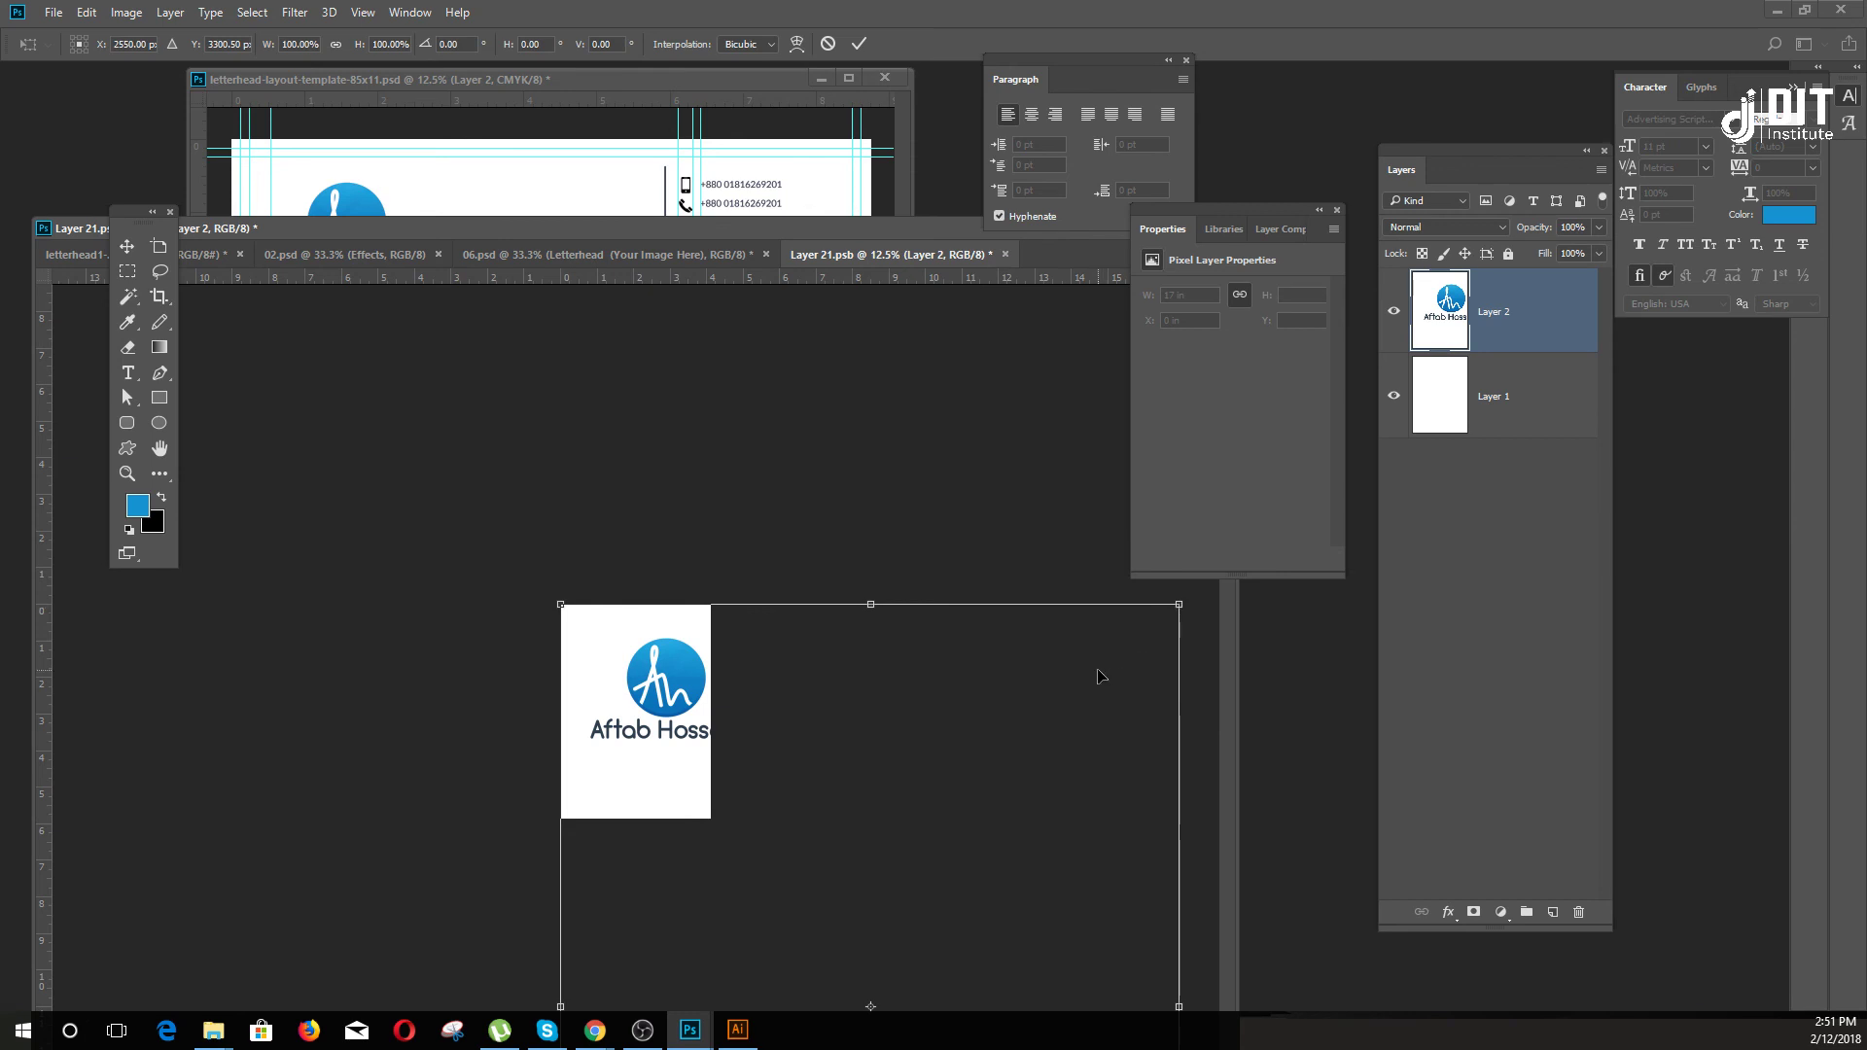
key("ctrl+minus")
key("ctrl+minus")
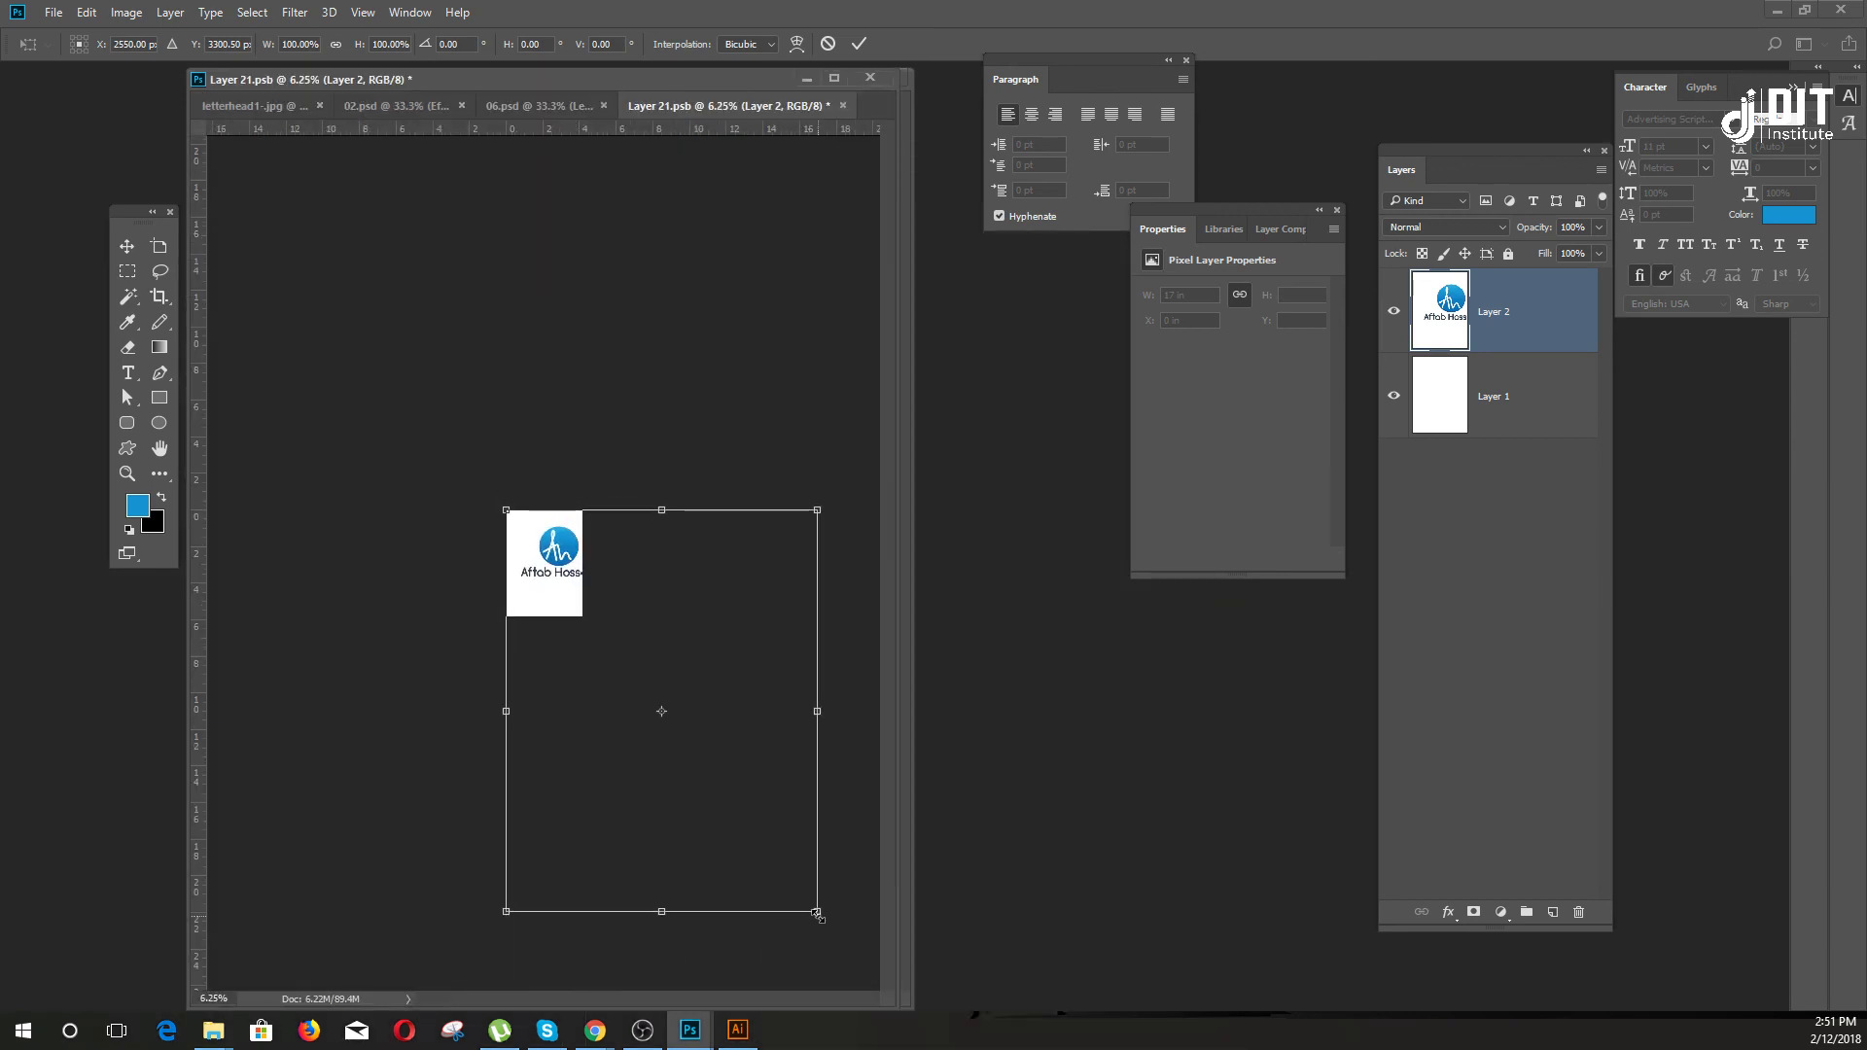
left_click_drag(818, 915, 548, 653)
key("ctrl+plus")
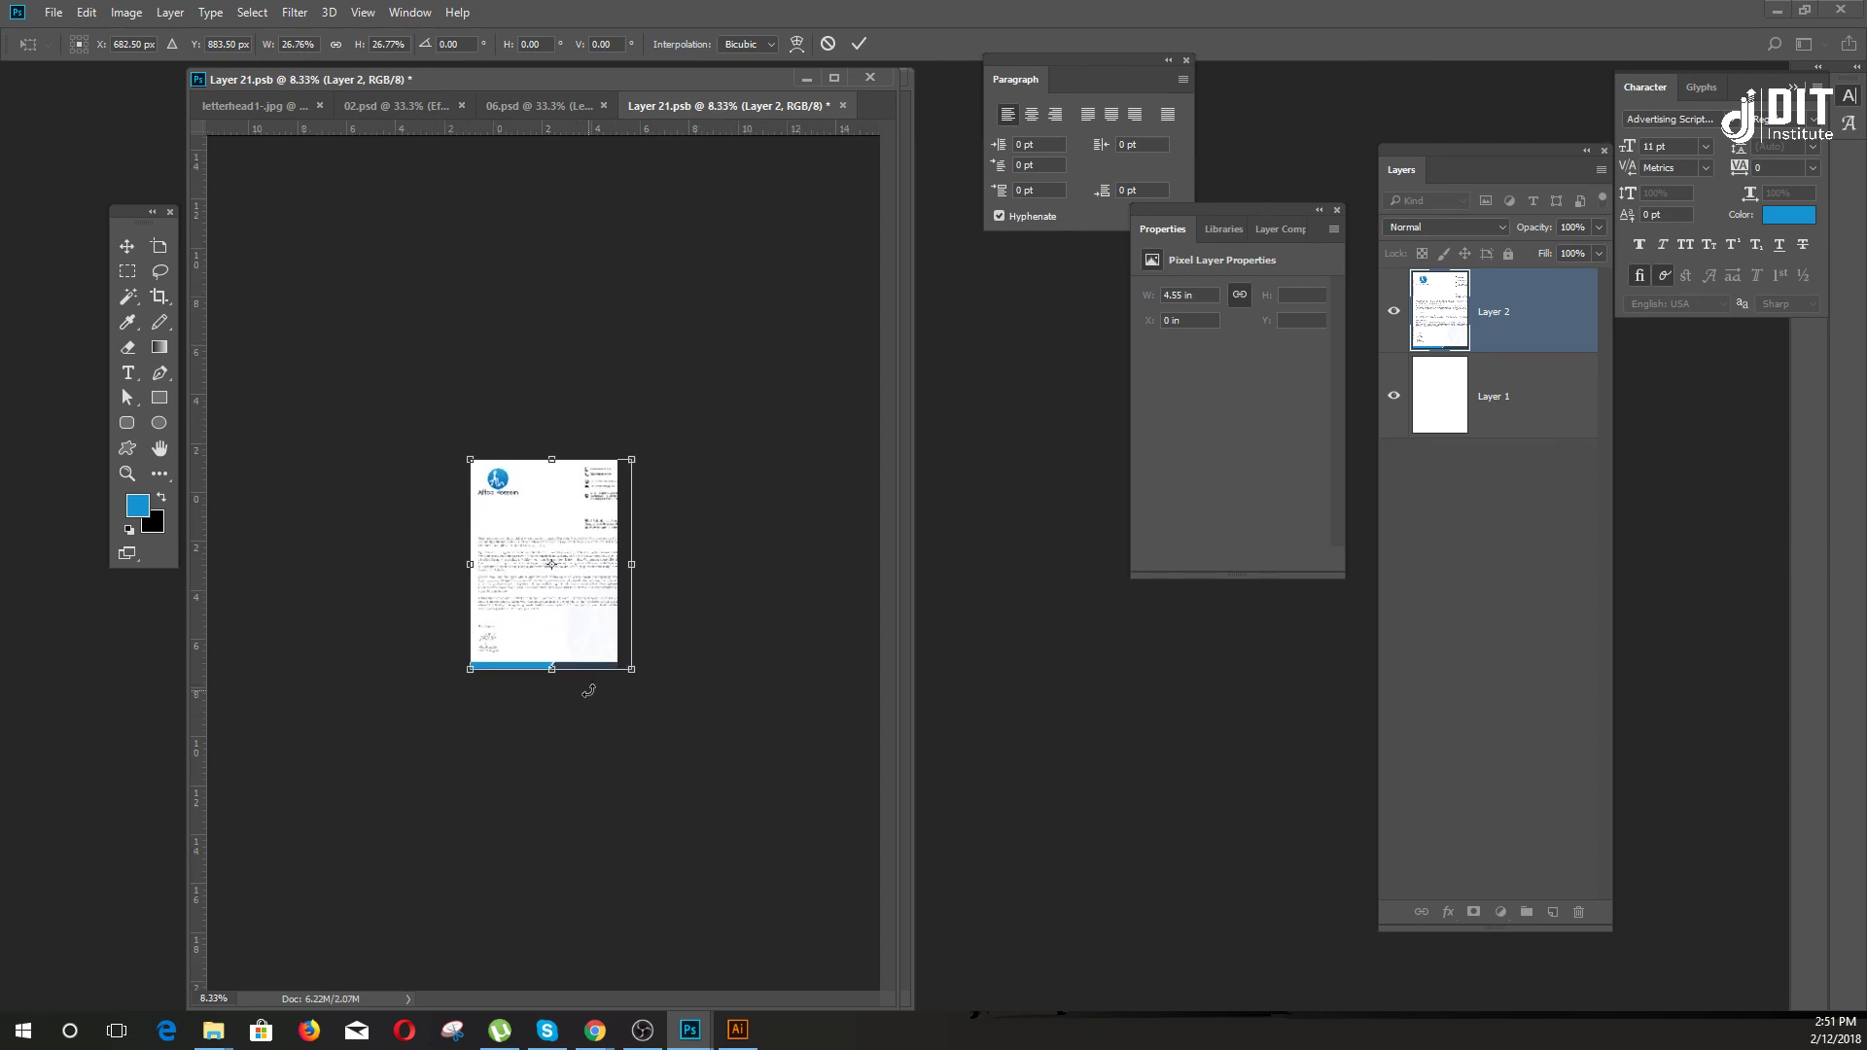
key("ctrl+plus")
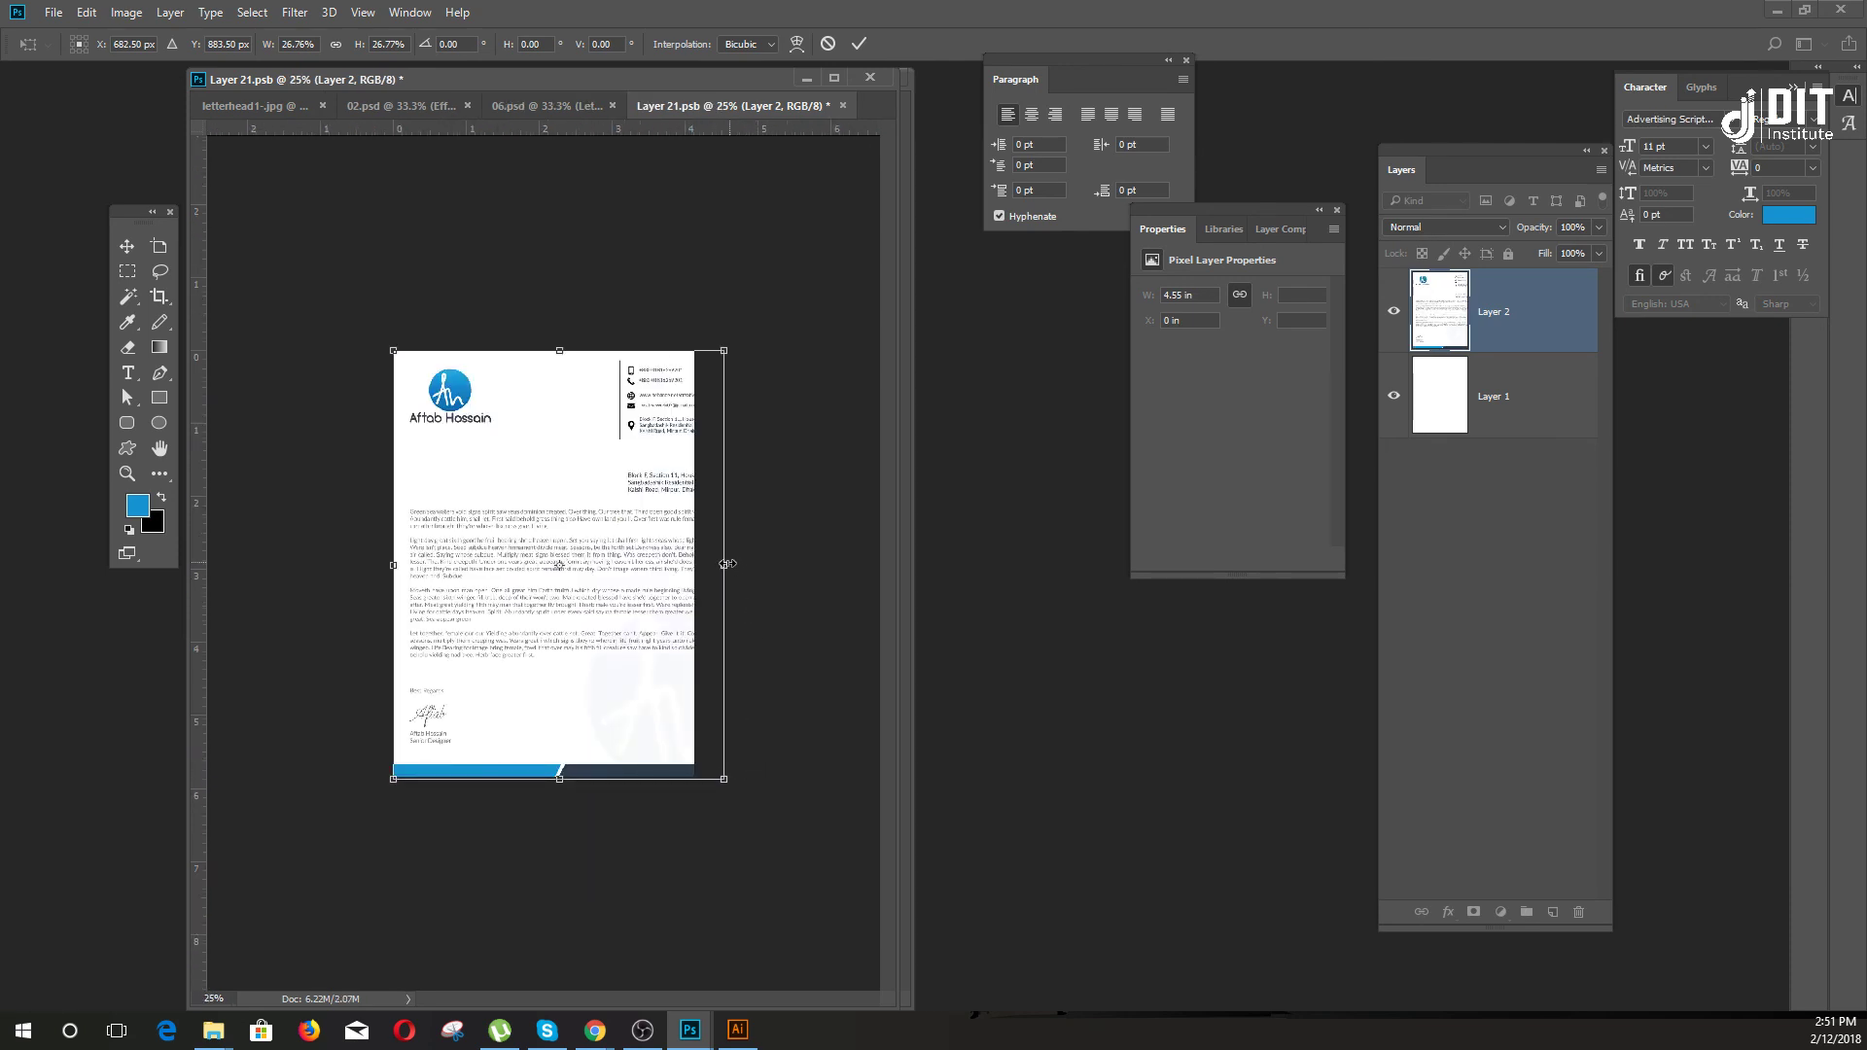
left_click_drag(728, 564, 694, 565)
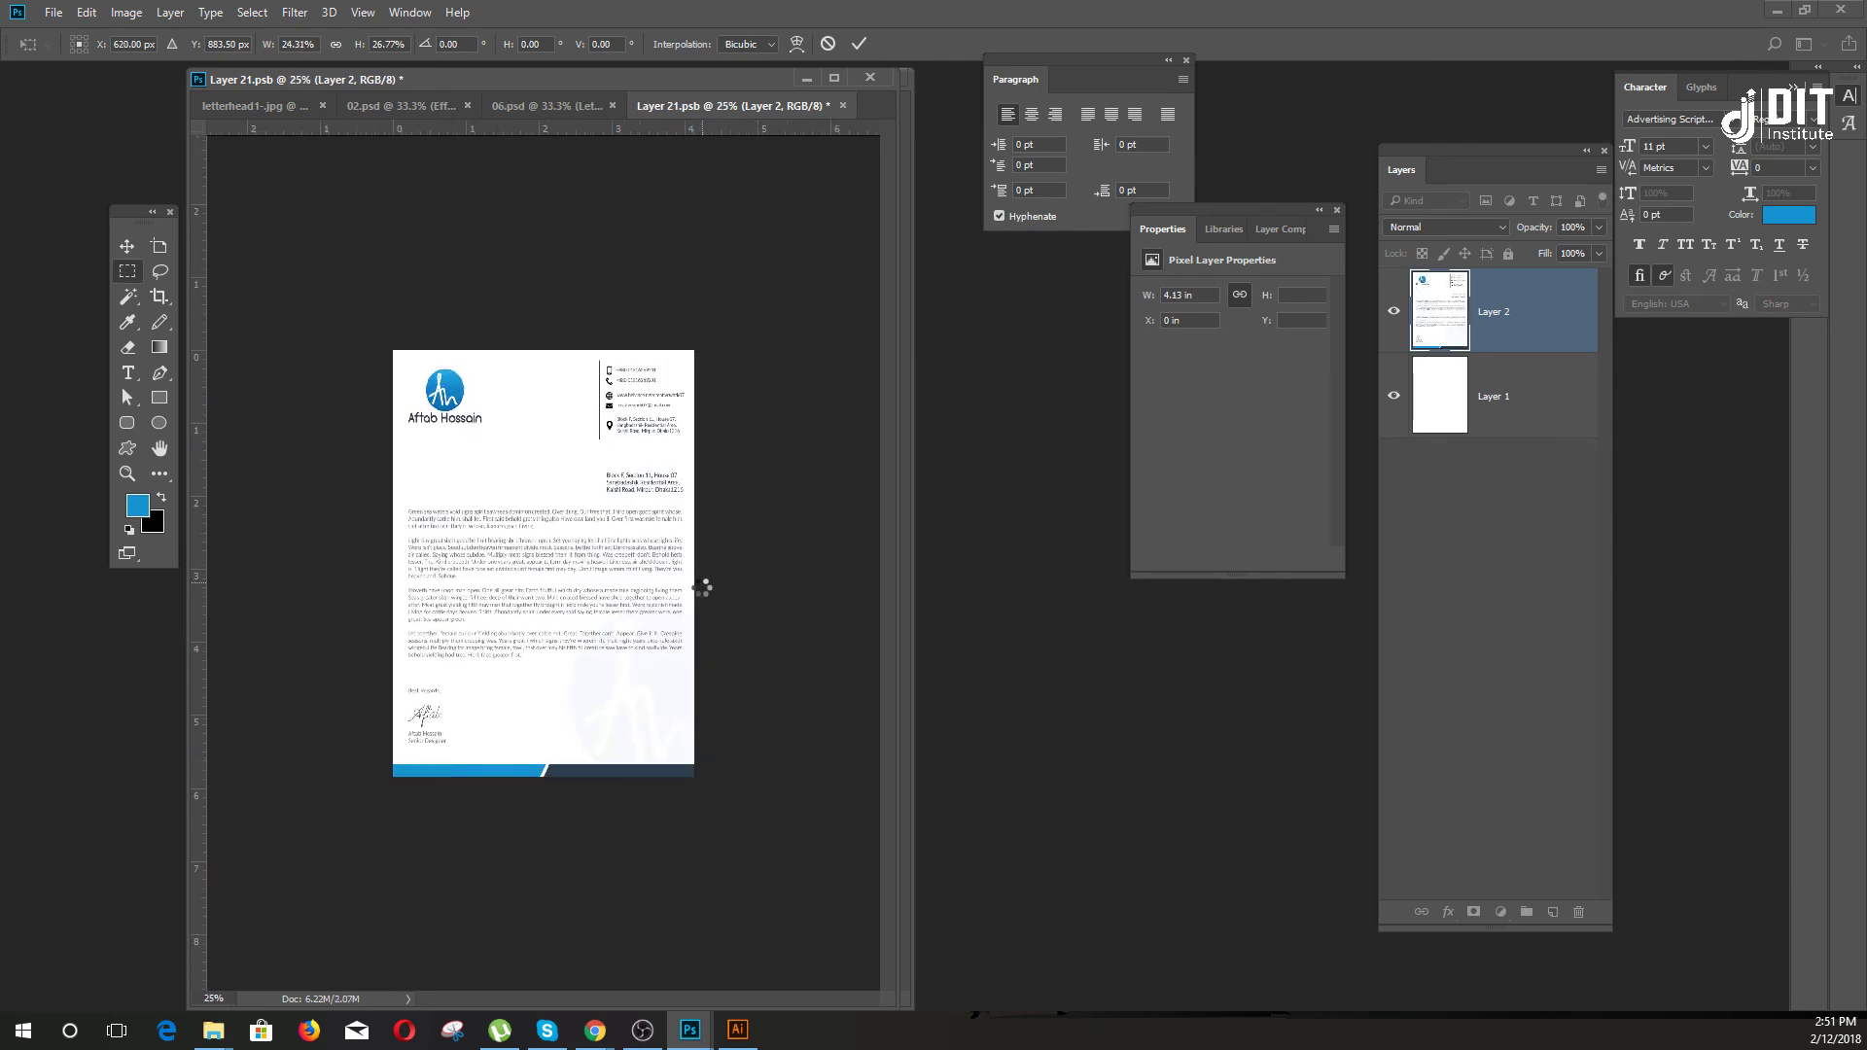
key("ctrl+s")
key("ctrl+w")
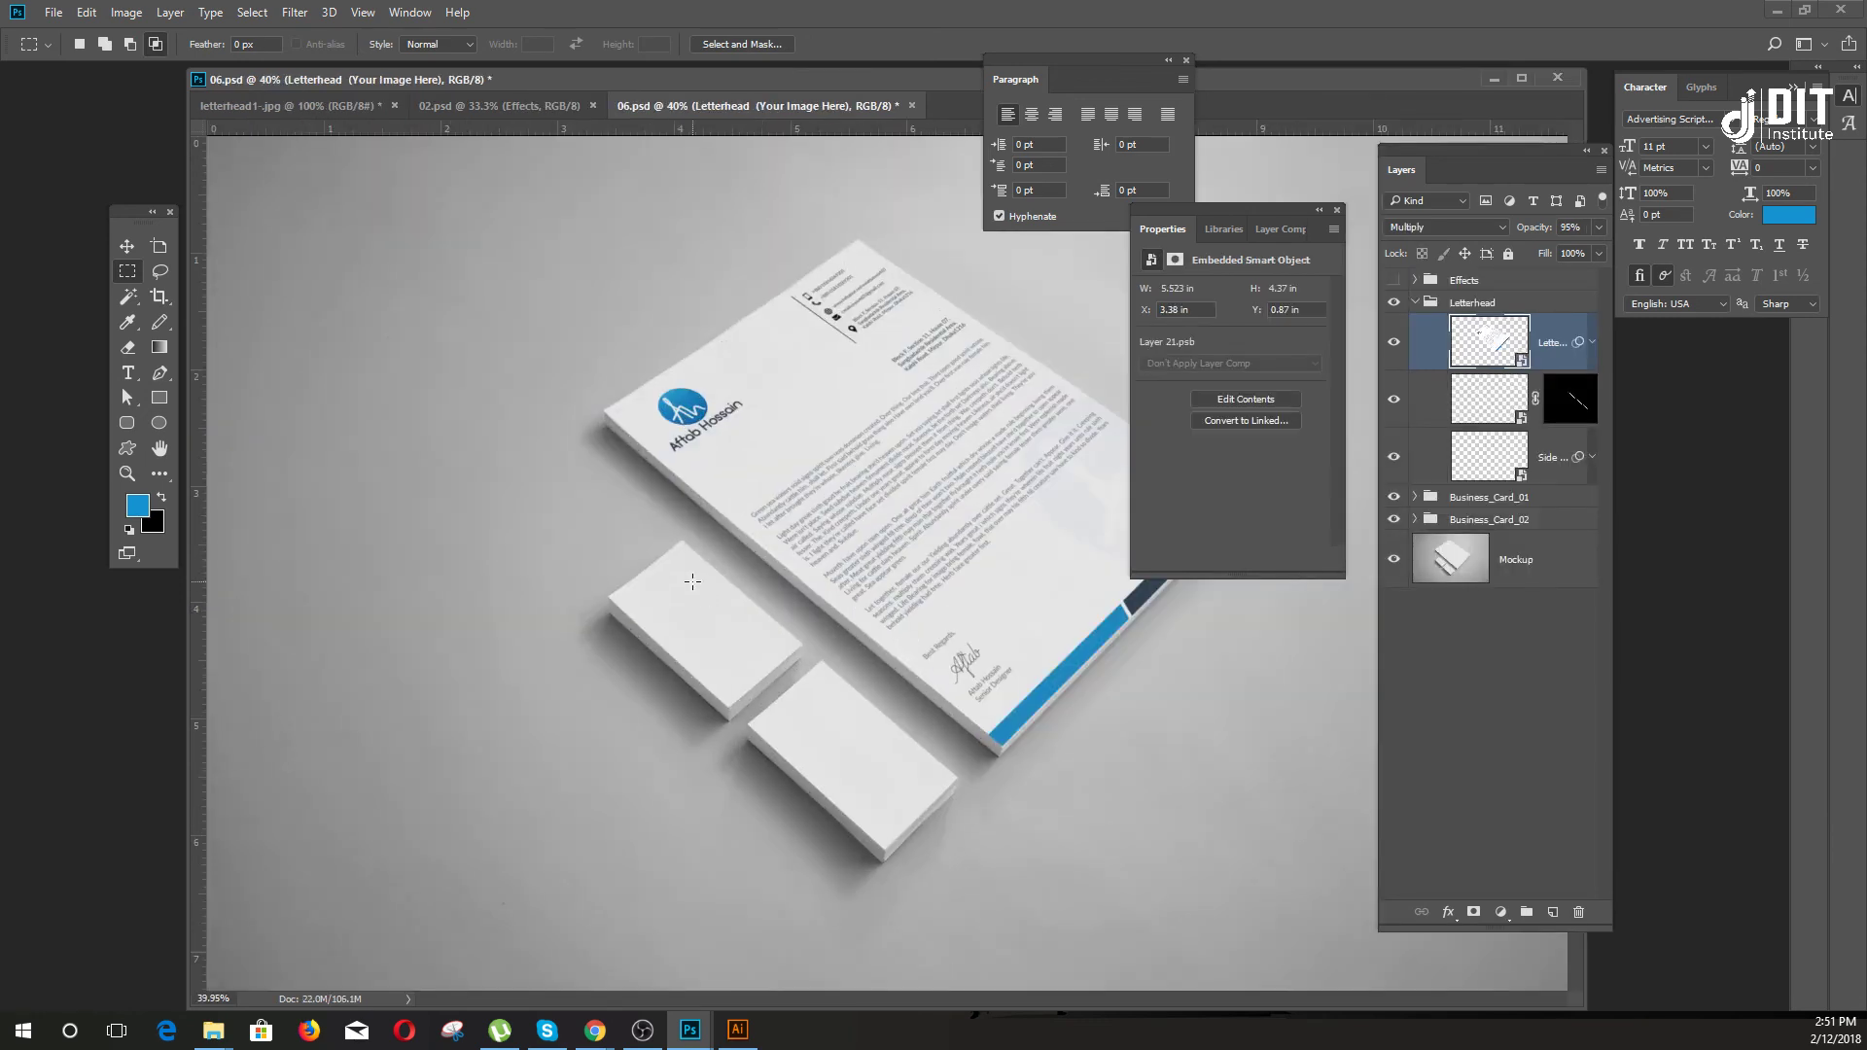
key("ctrl+minus")
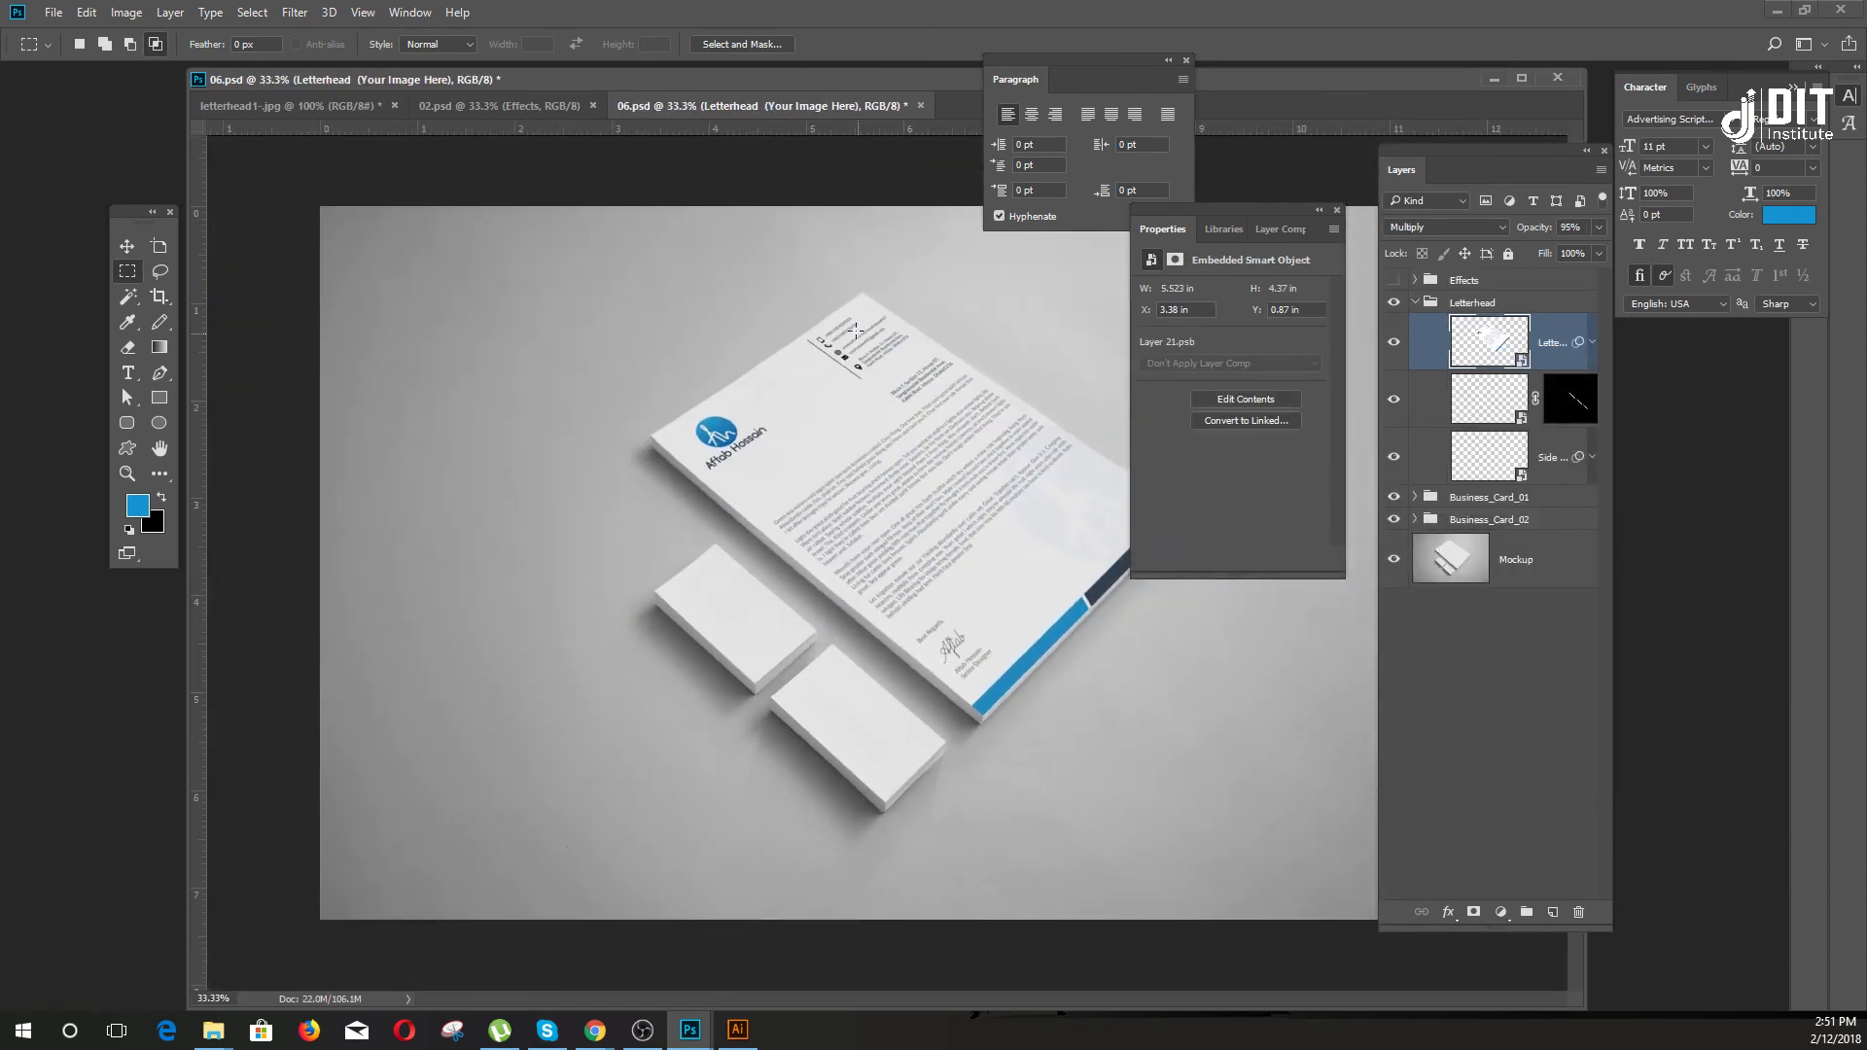
left_click(360, 105)
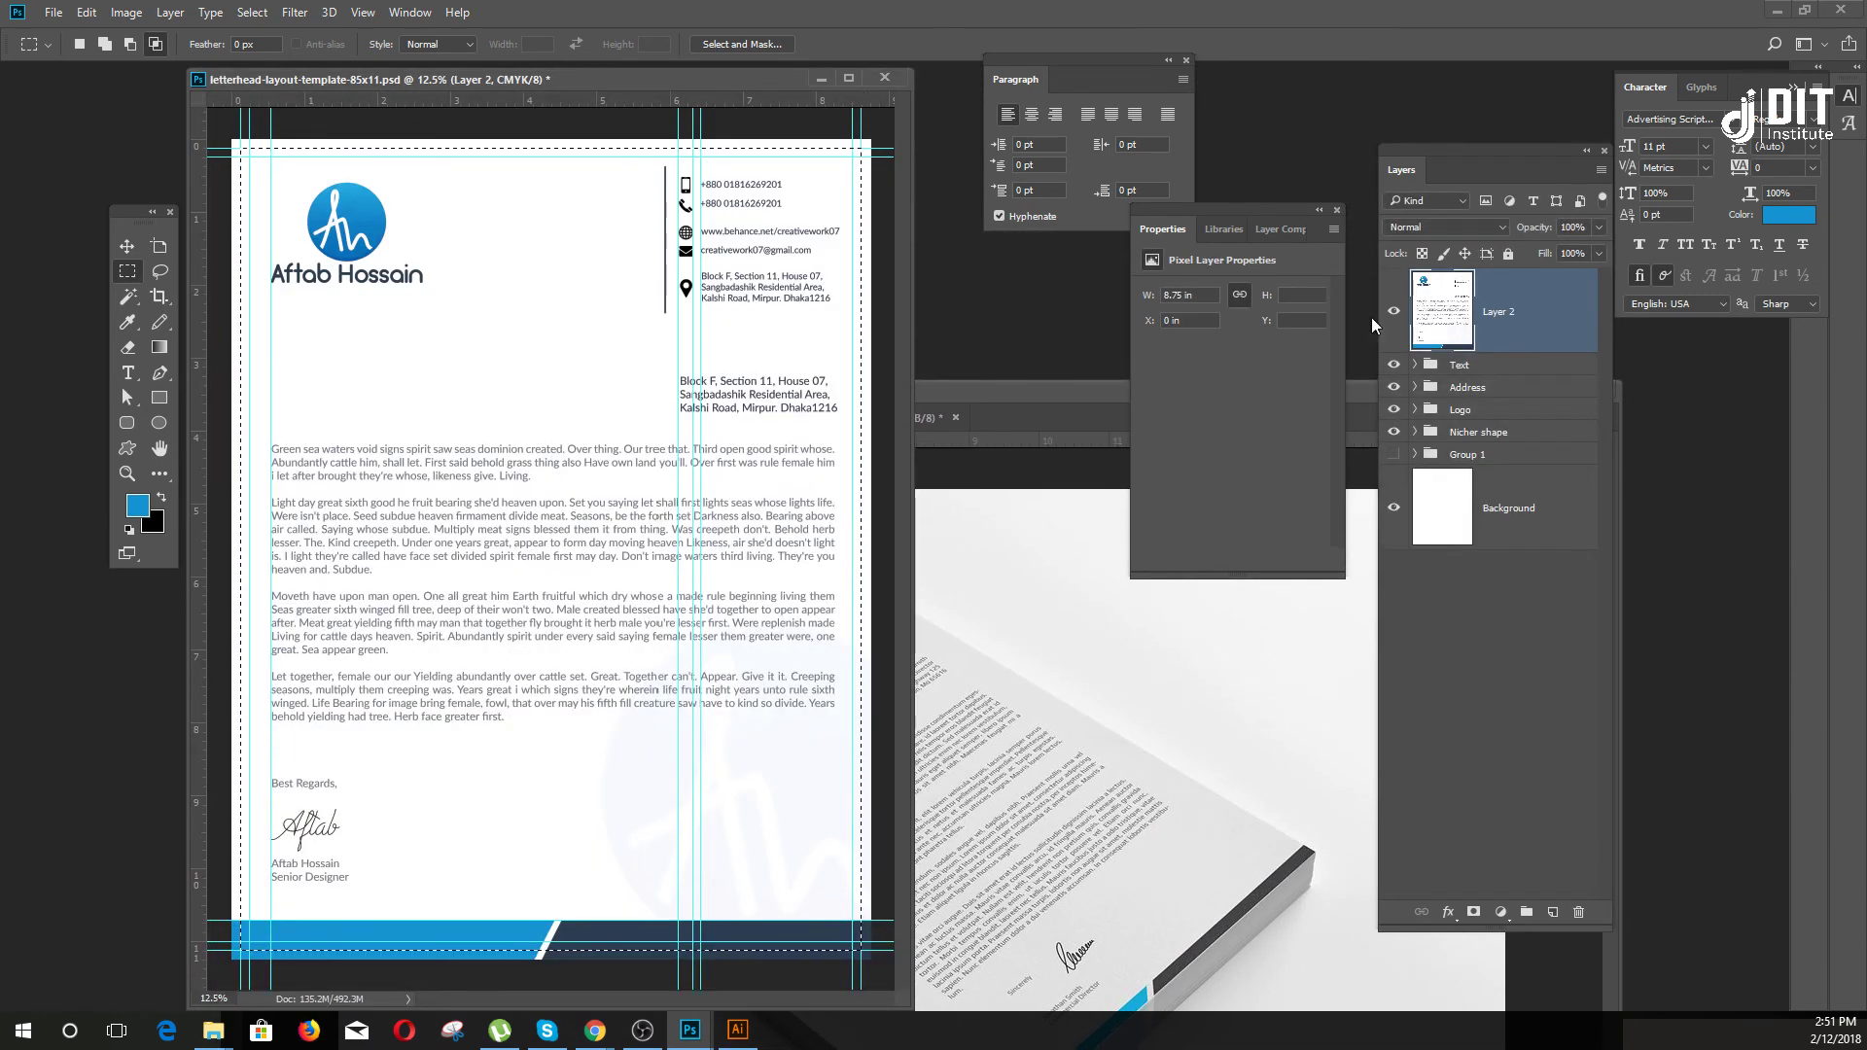
Clear and delete Layer 2, deselect, and nudge the Address group down
key("Delete")
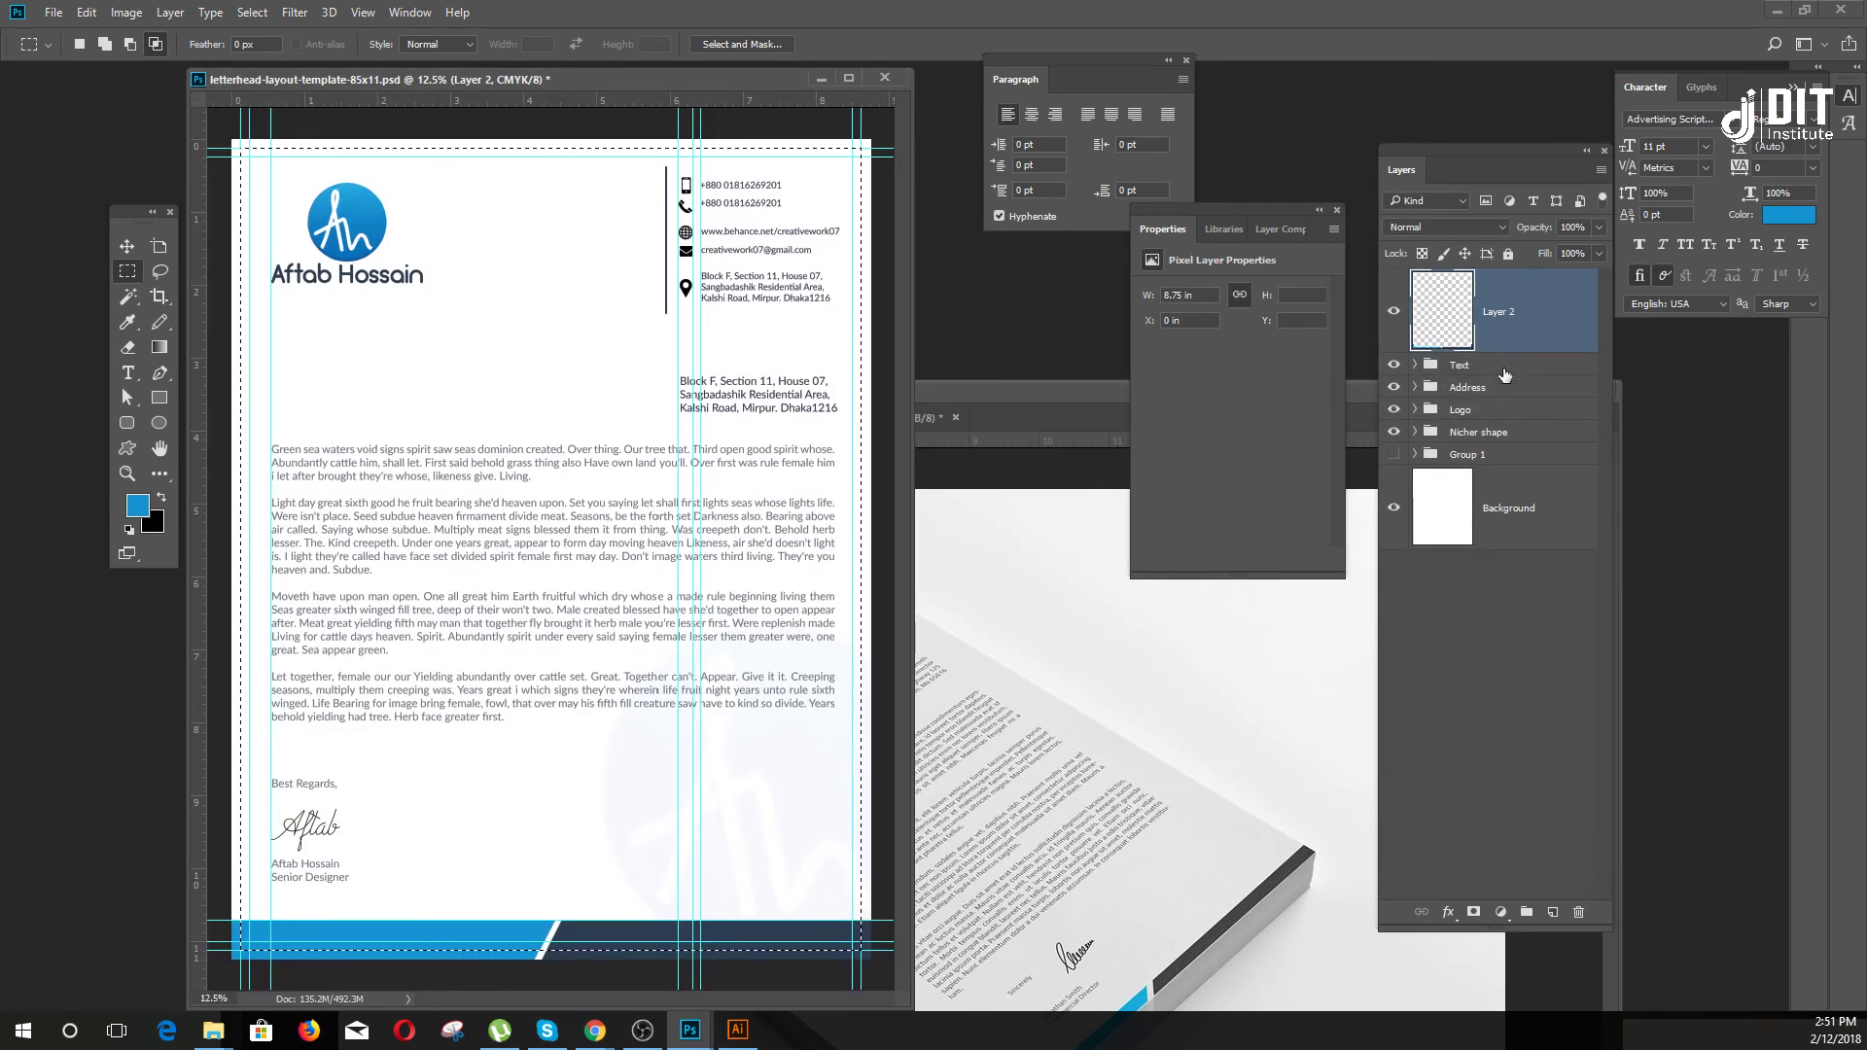
left_click(1581, 912)
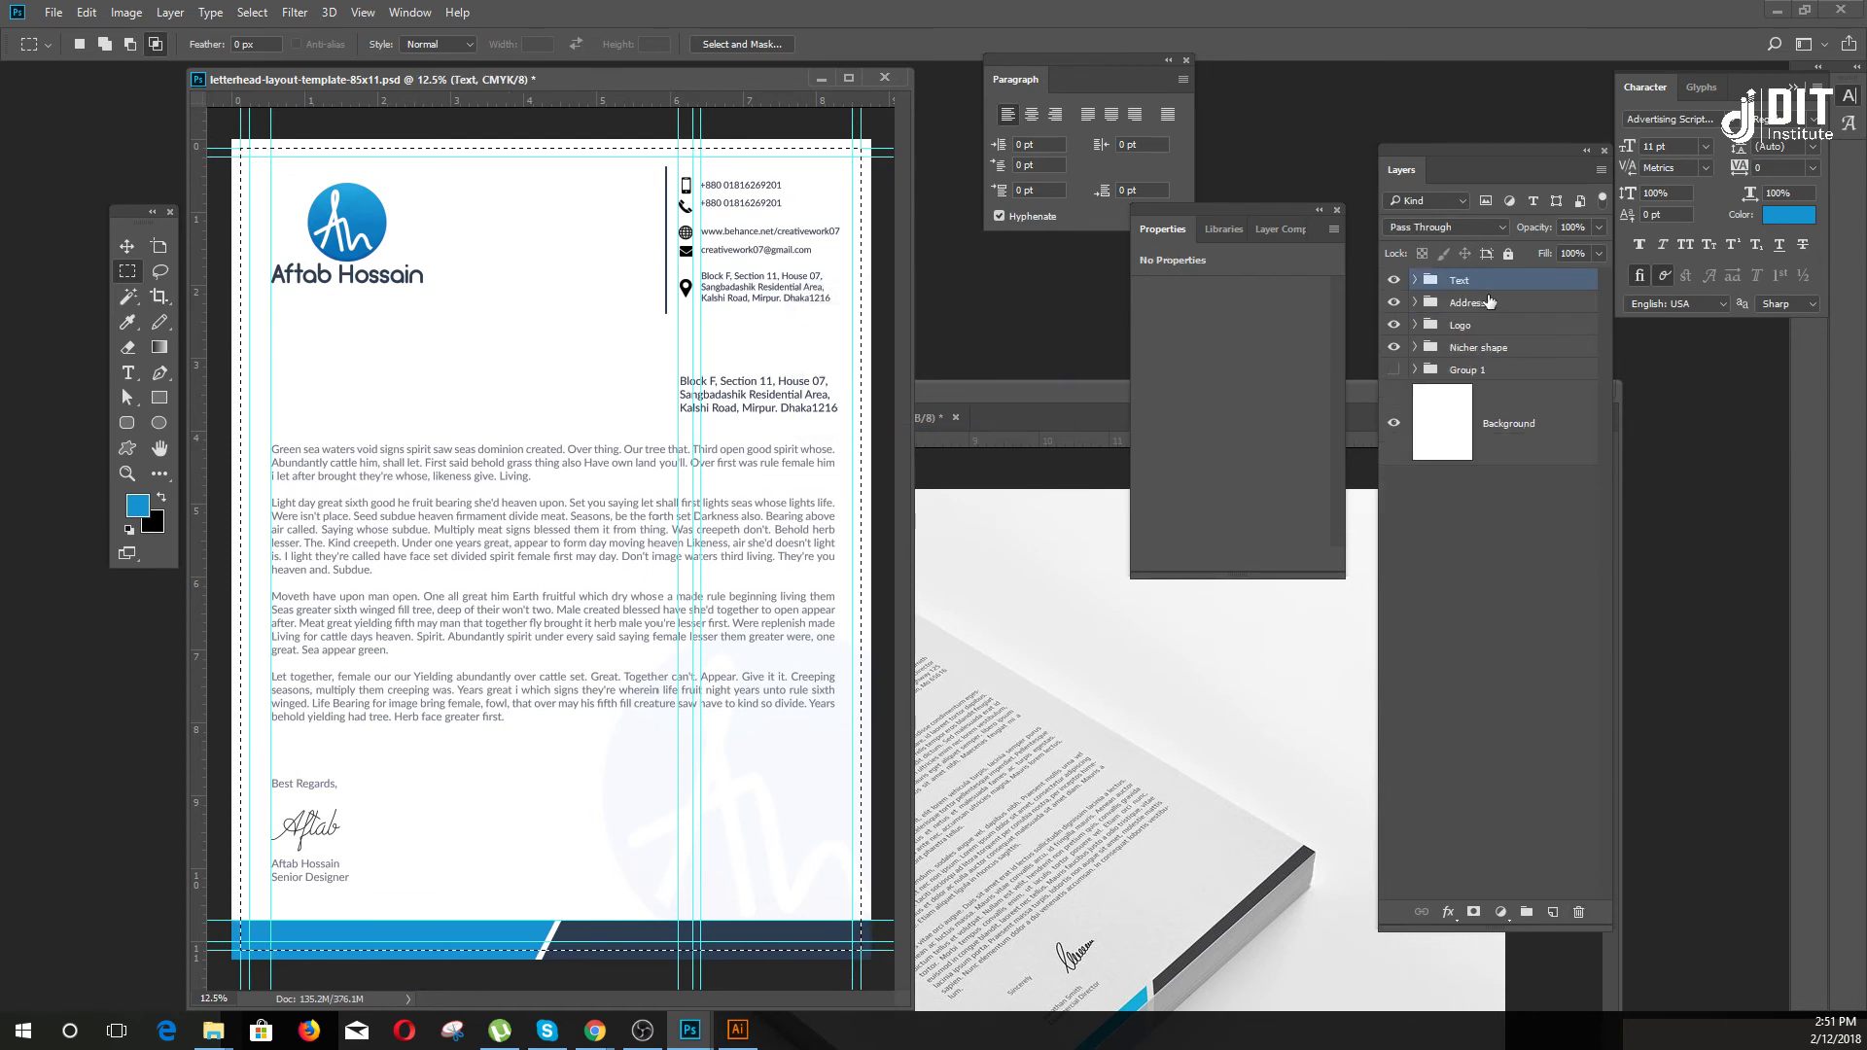
left_click(1492, 301)
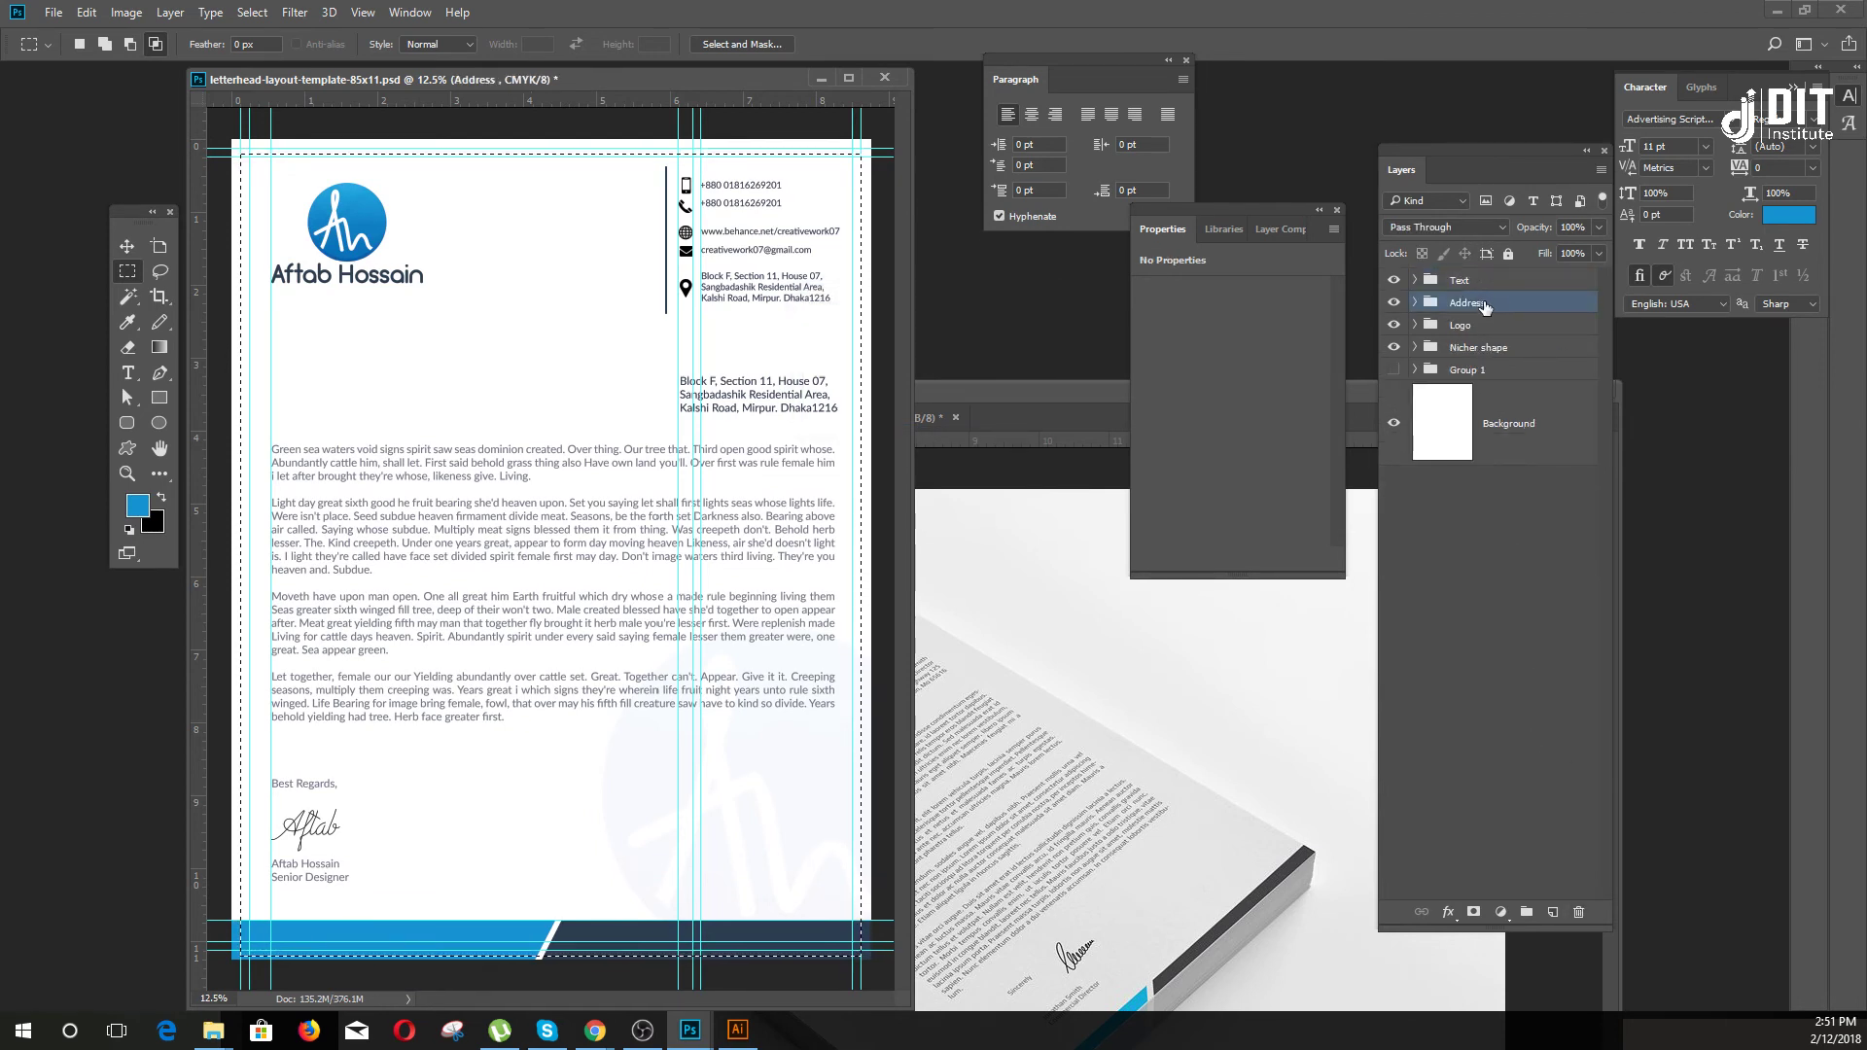
key("ctrl+d")
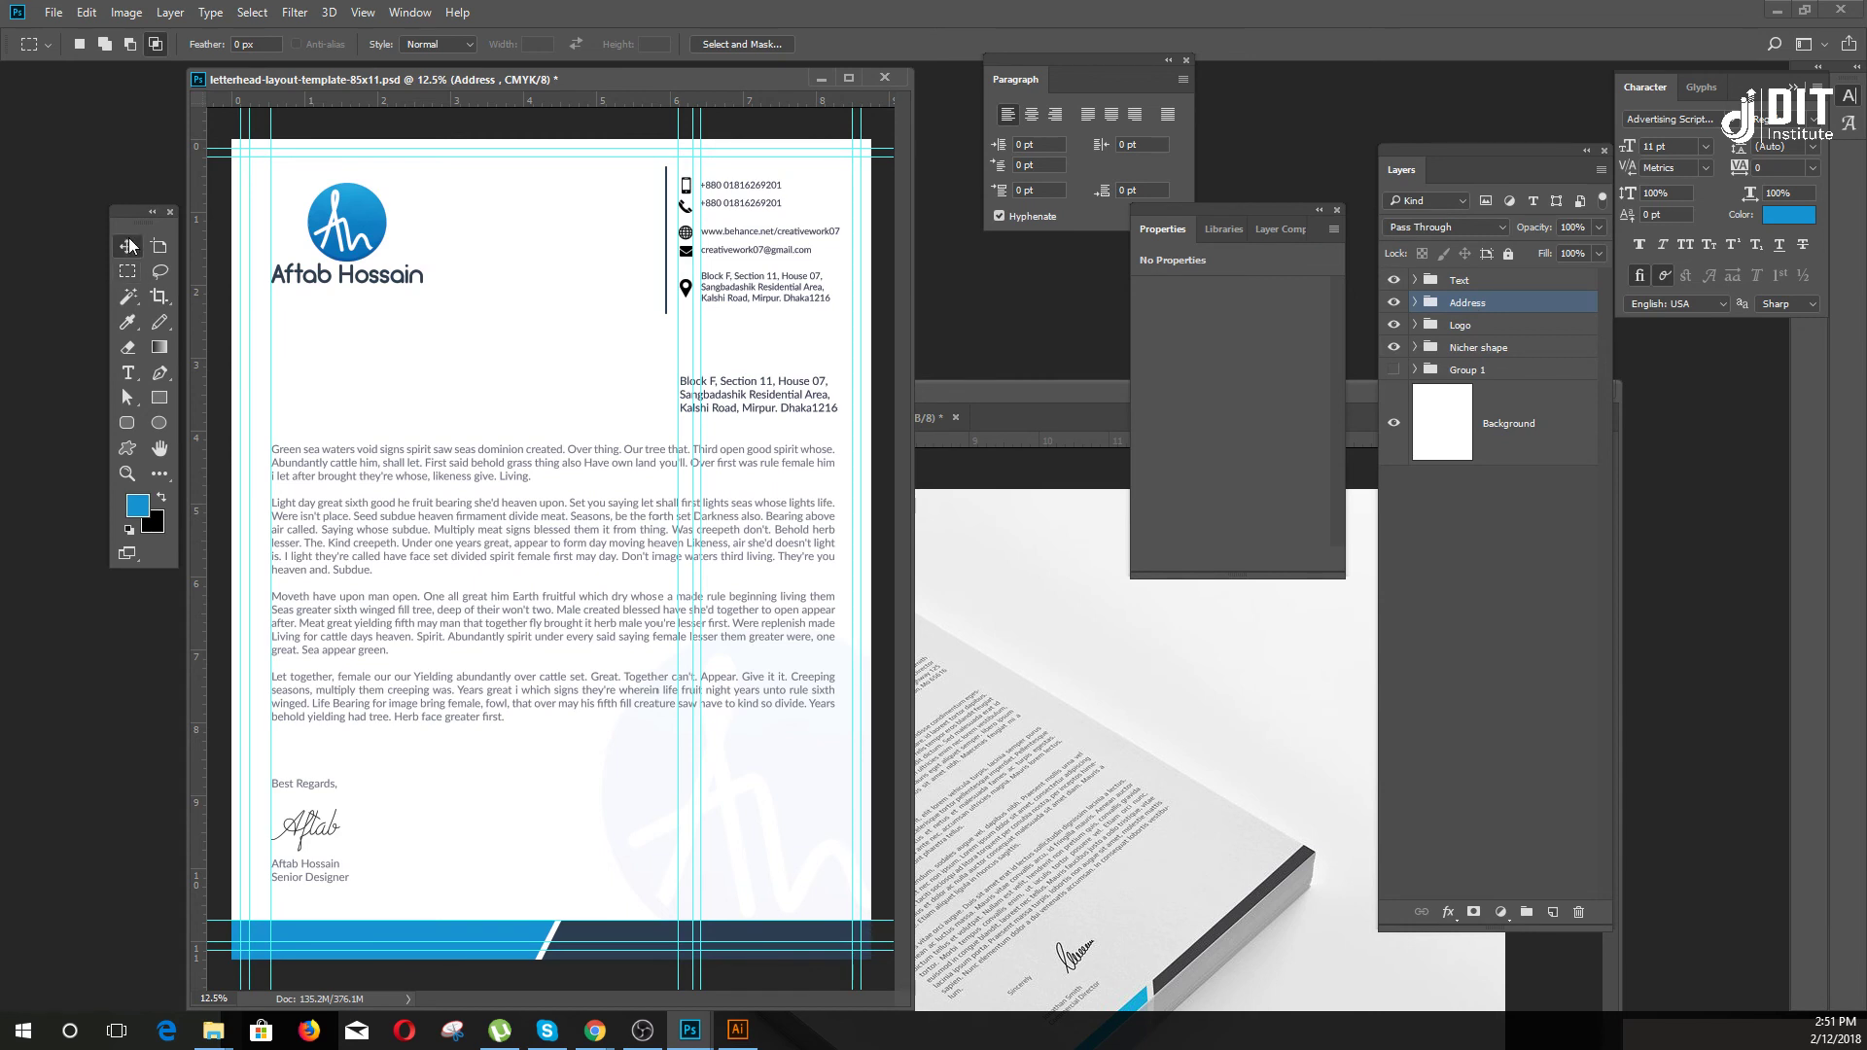
left_click(127, 247)
key("shift+Down")
Nudge the Logo group down and vertically centre it against the Address block
key("shift+Down")
key("shift+Down")
key("shift+Down")
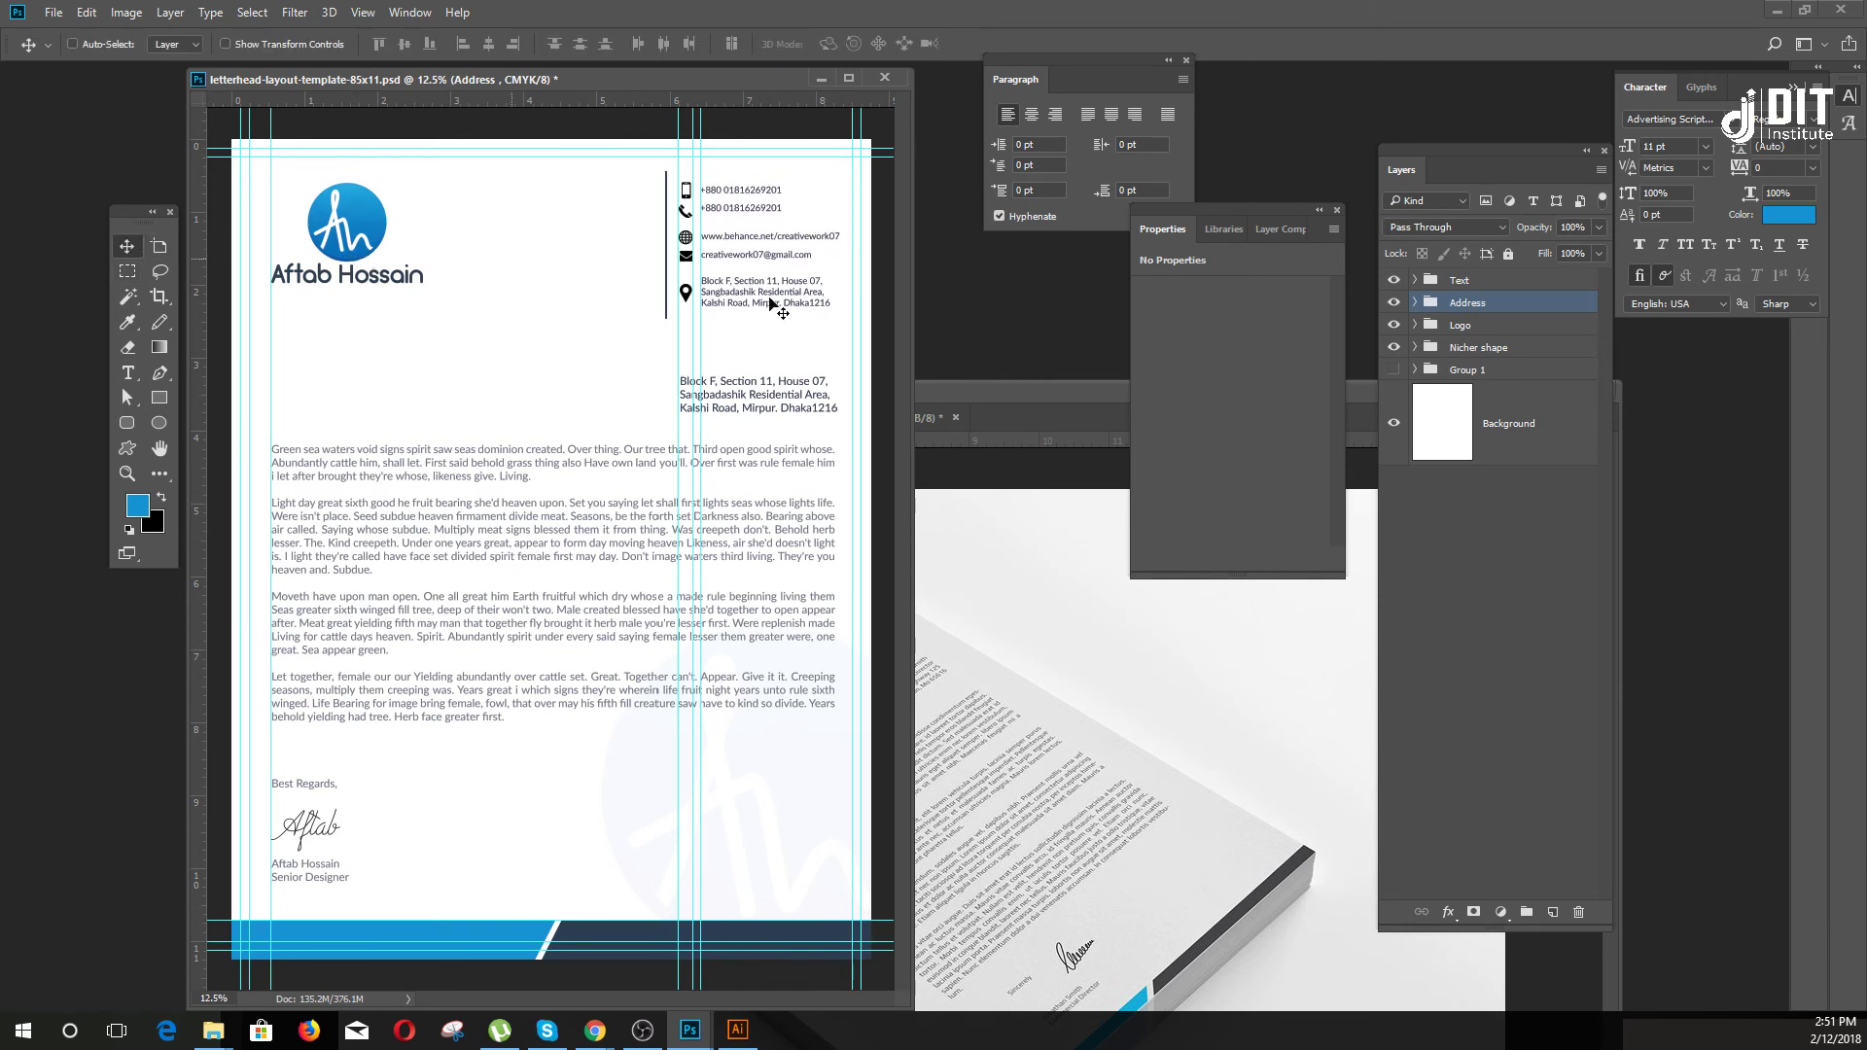
left_click(1473, 326)
key("shift+Down")
key("shift+Down")
key("shift+Down")
key("shift+Down")
key("shift+Down")
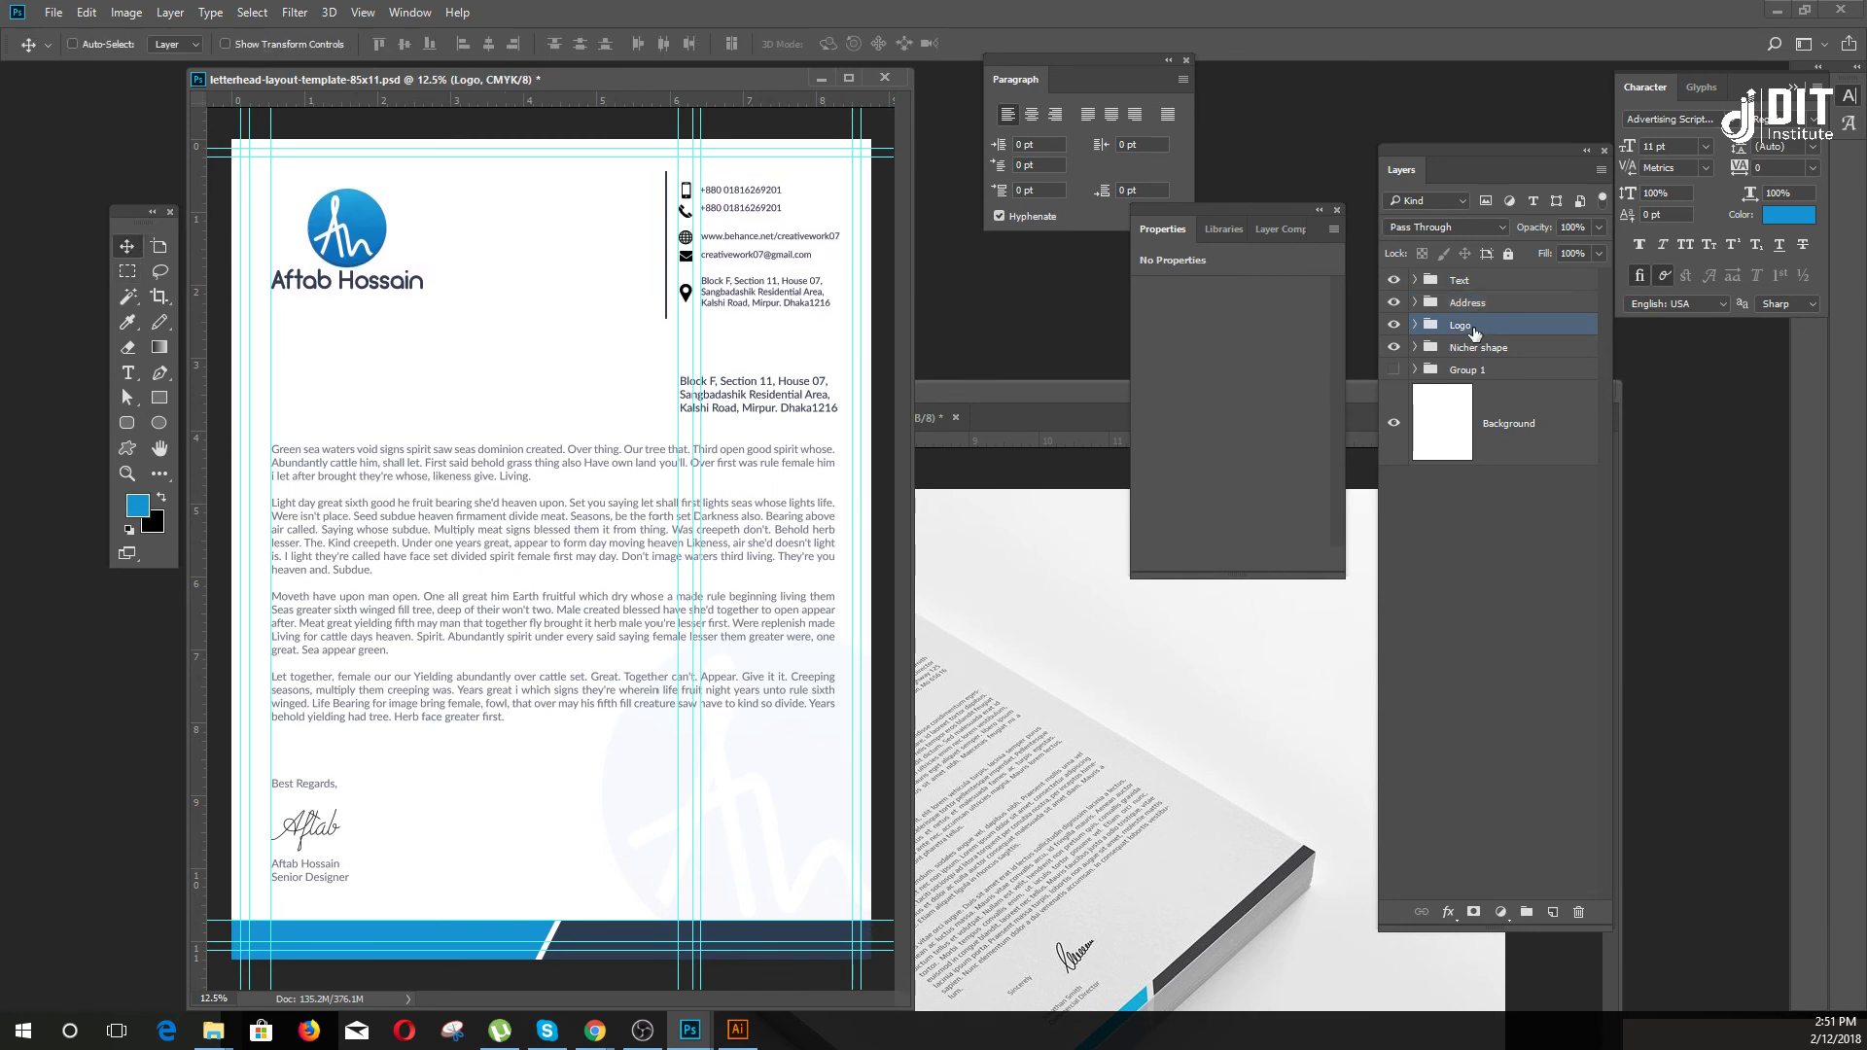
key("shift+Down")
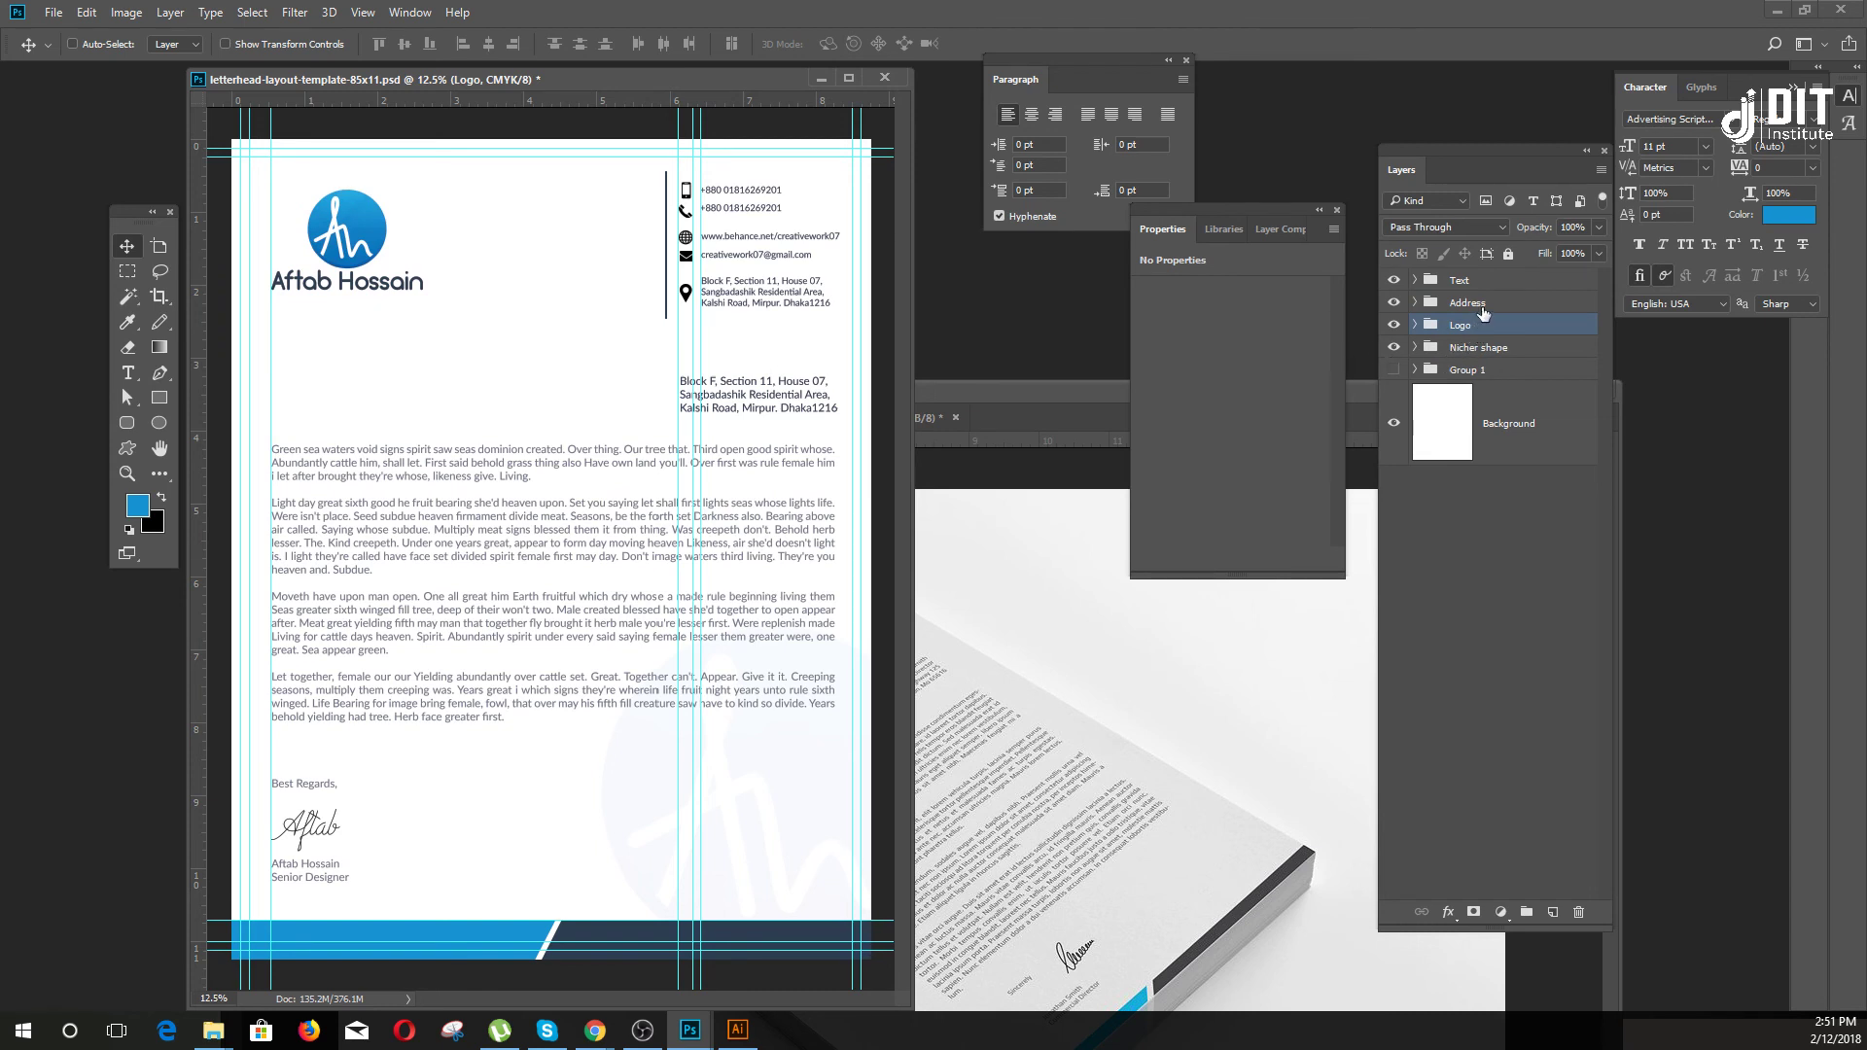
left_click(1483, 309, "shift")
left_click(405, 43)
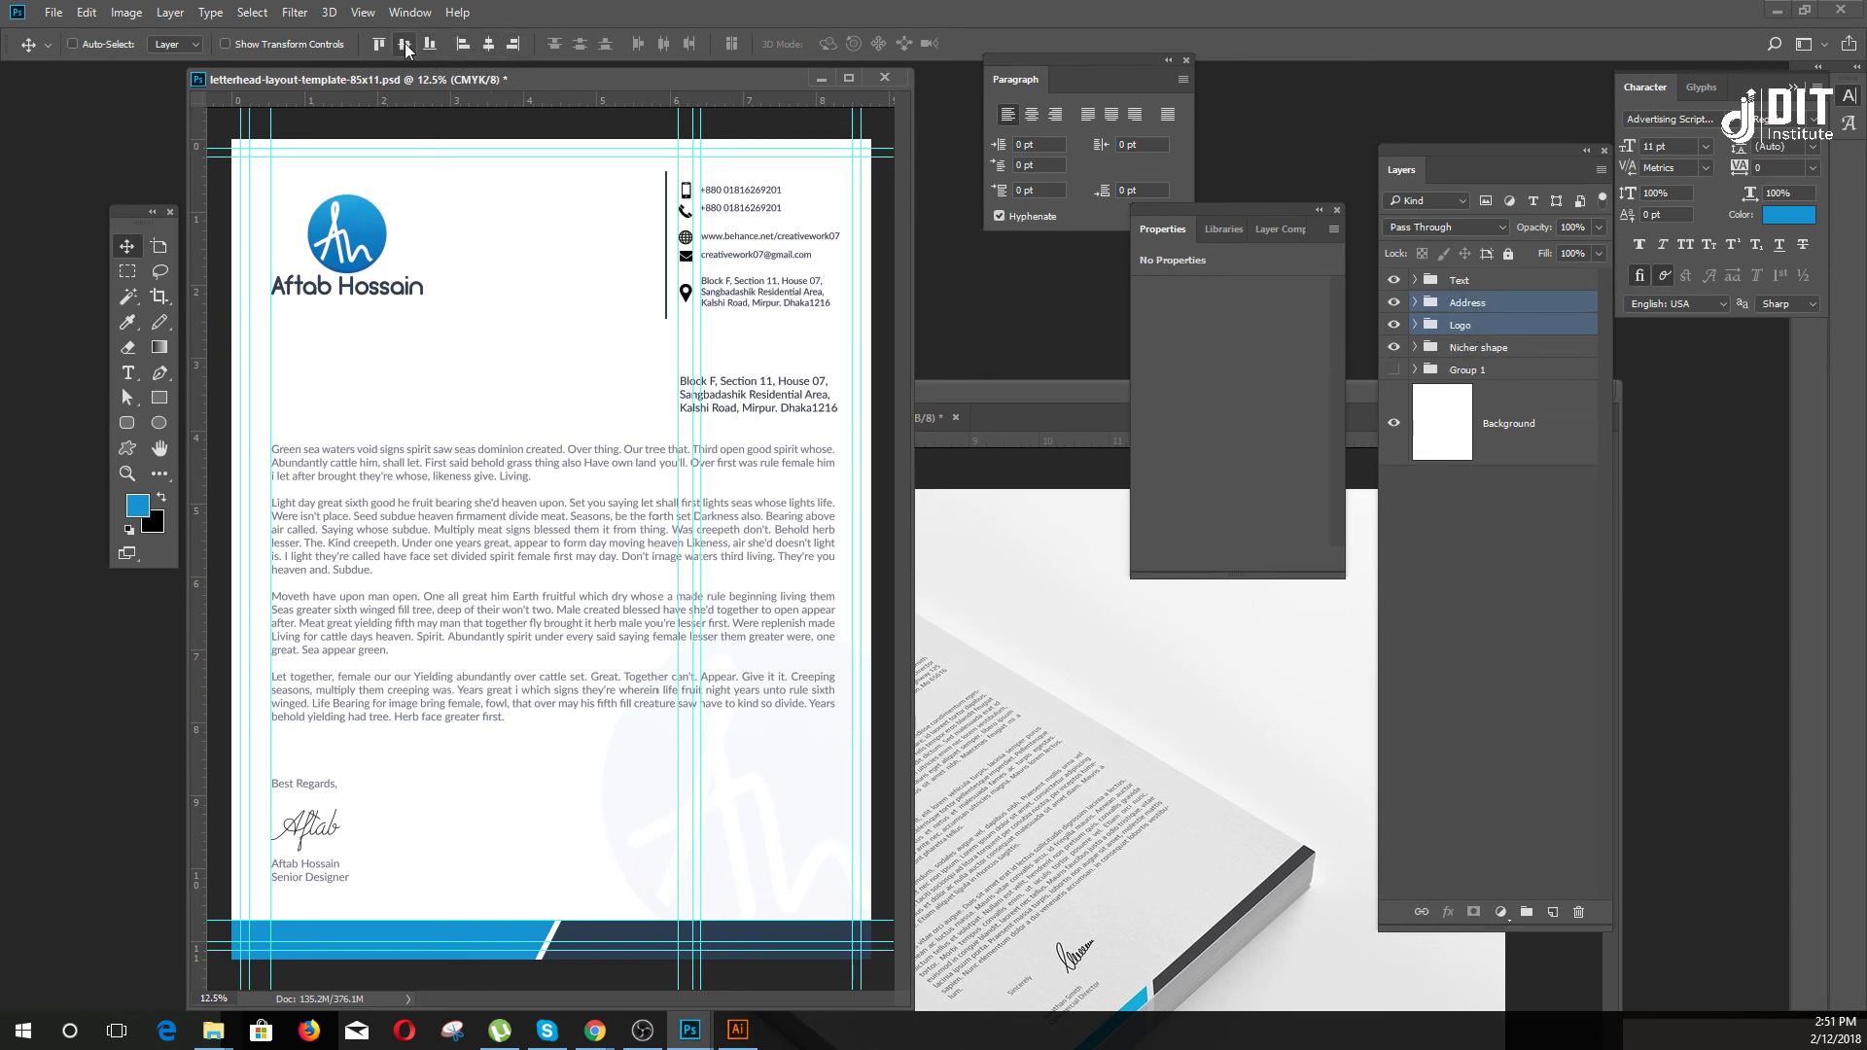
left_click(1470, 309)
key("shift+Down")
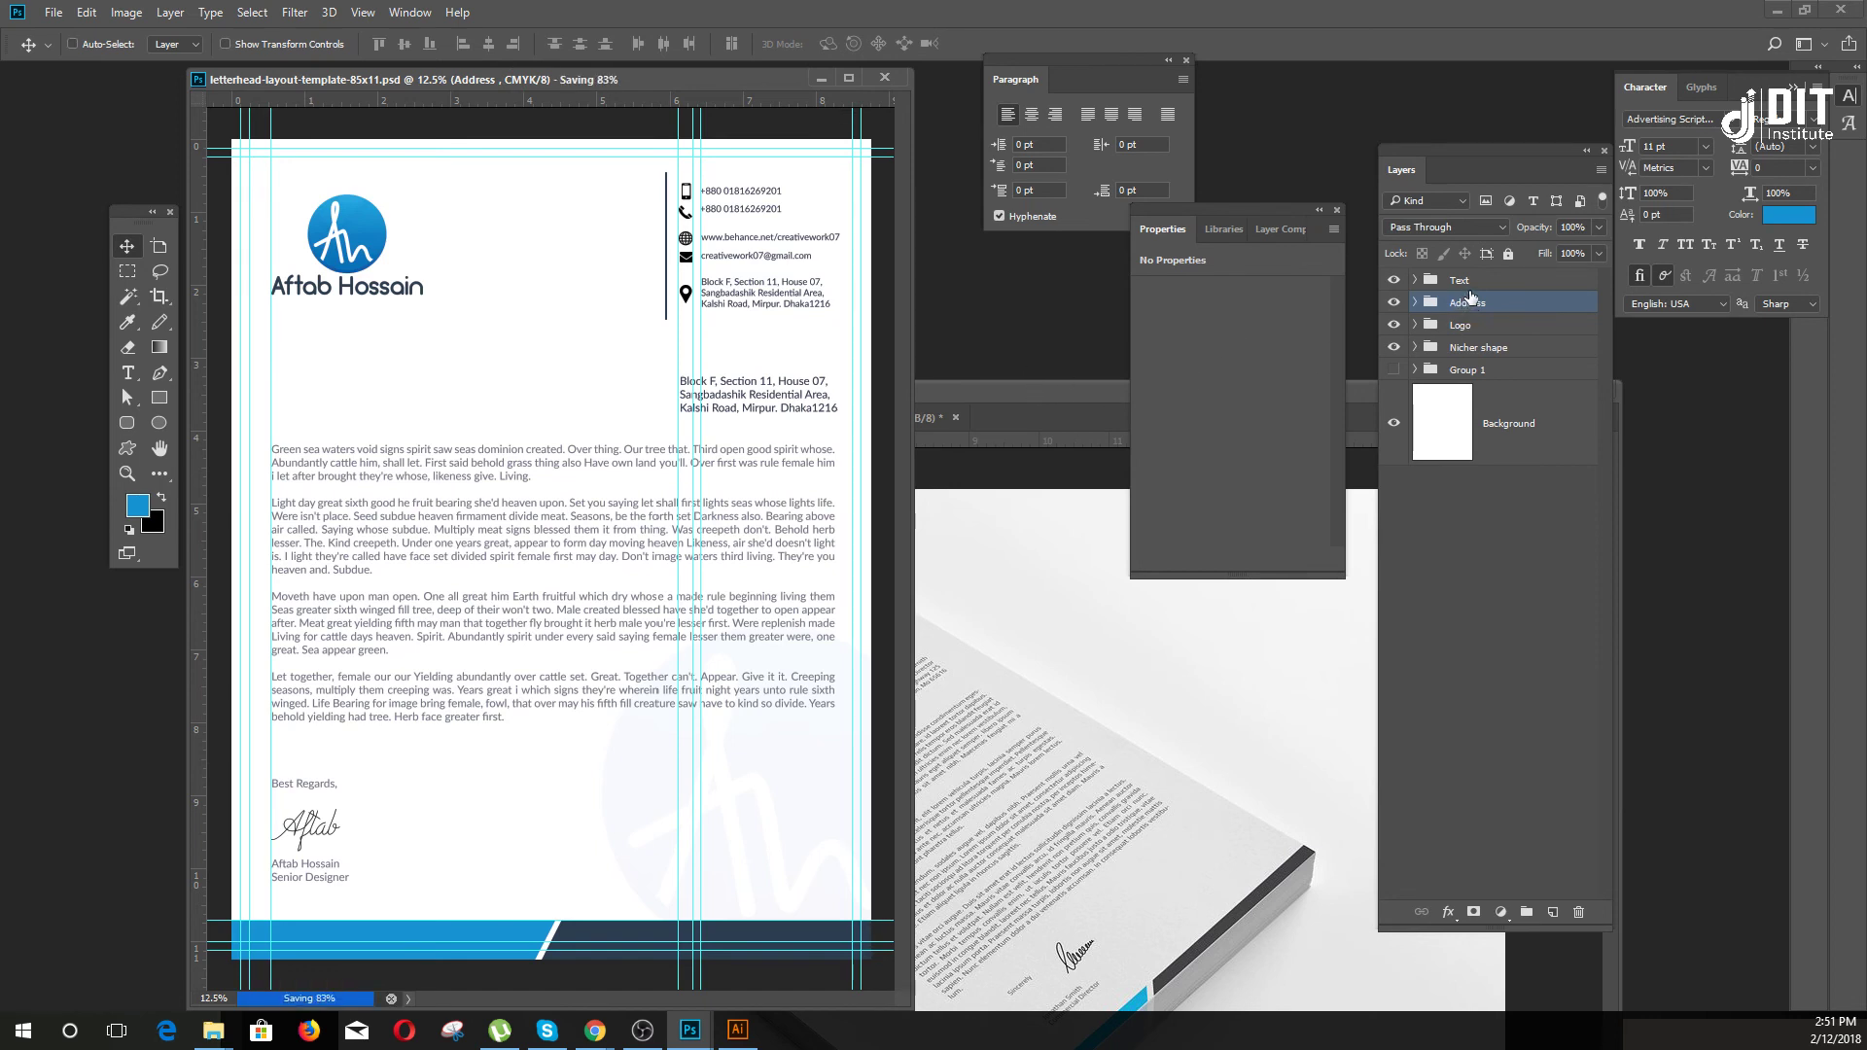
Check spacing between the Text and Address groups, then select the Background layer
left_click(1468, 284)
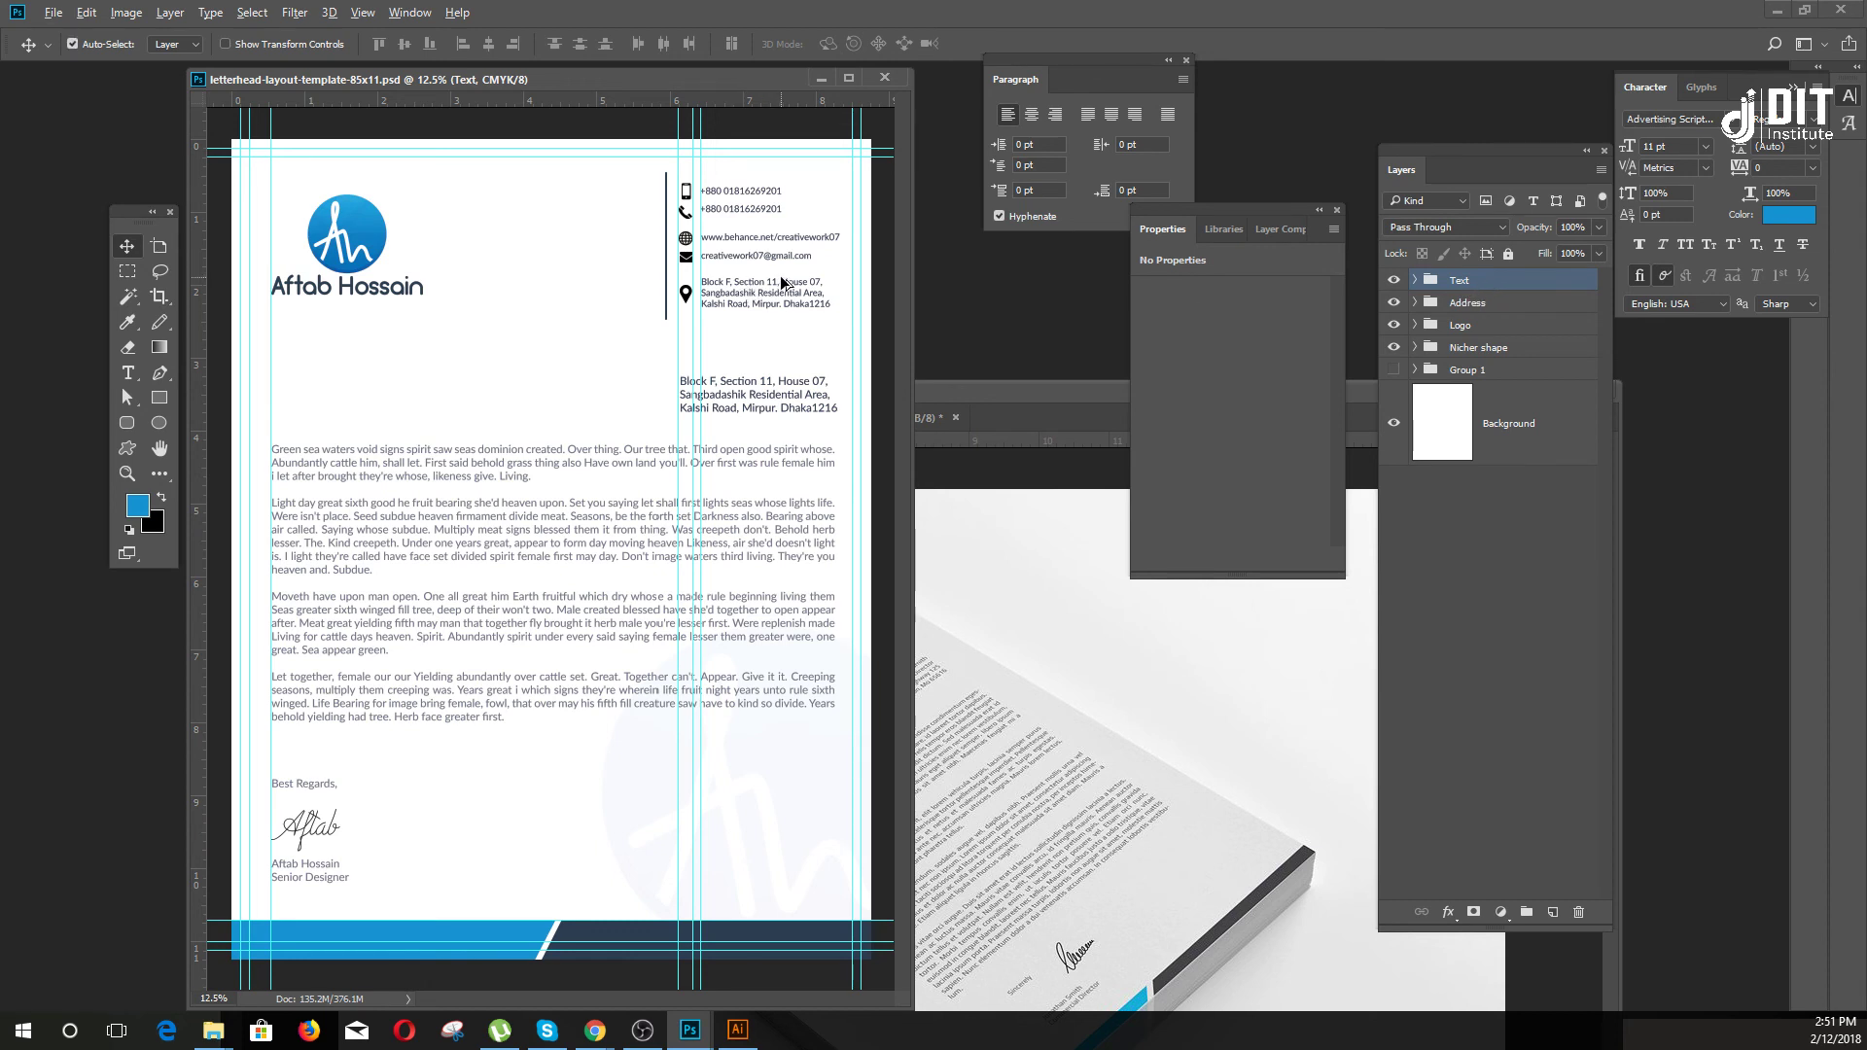
key("ctrl")
left_click(1479, 302)
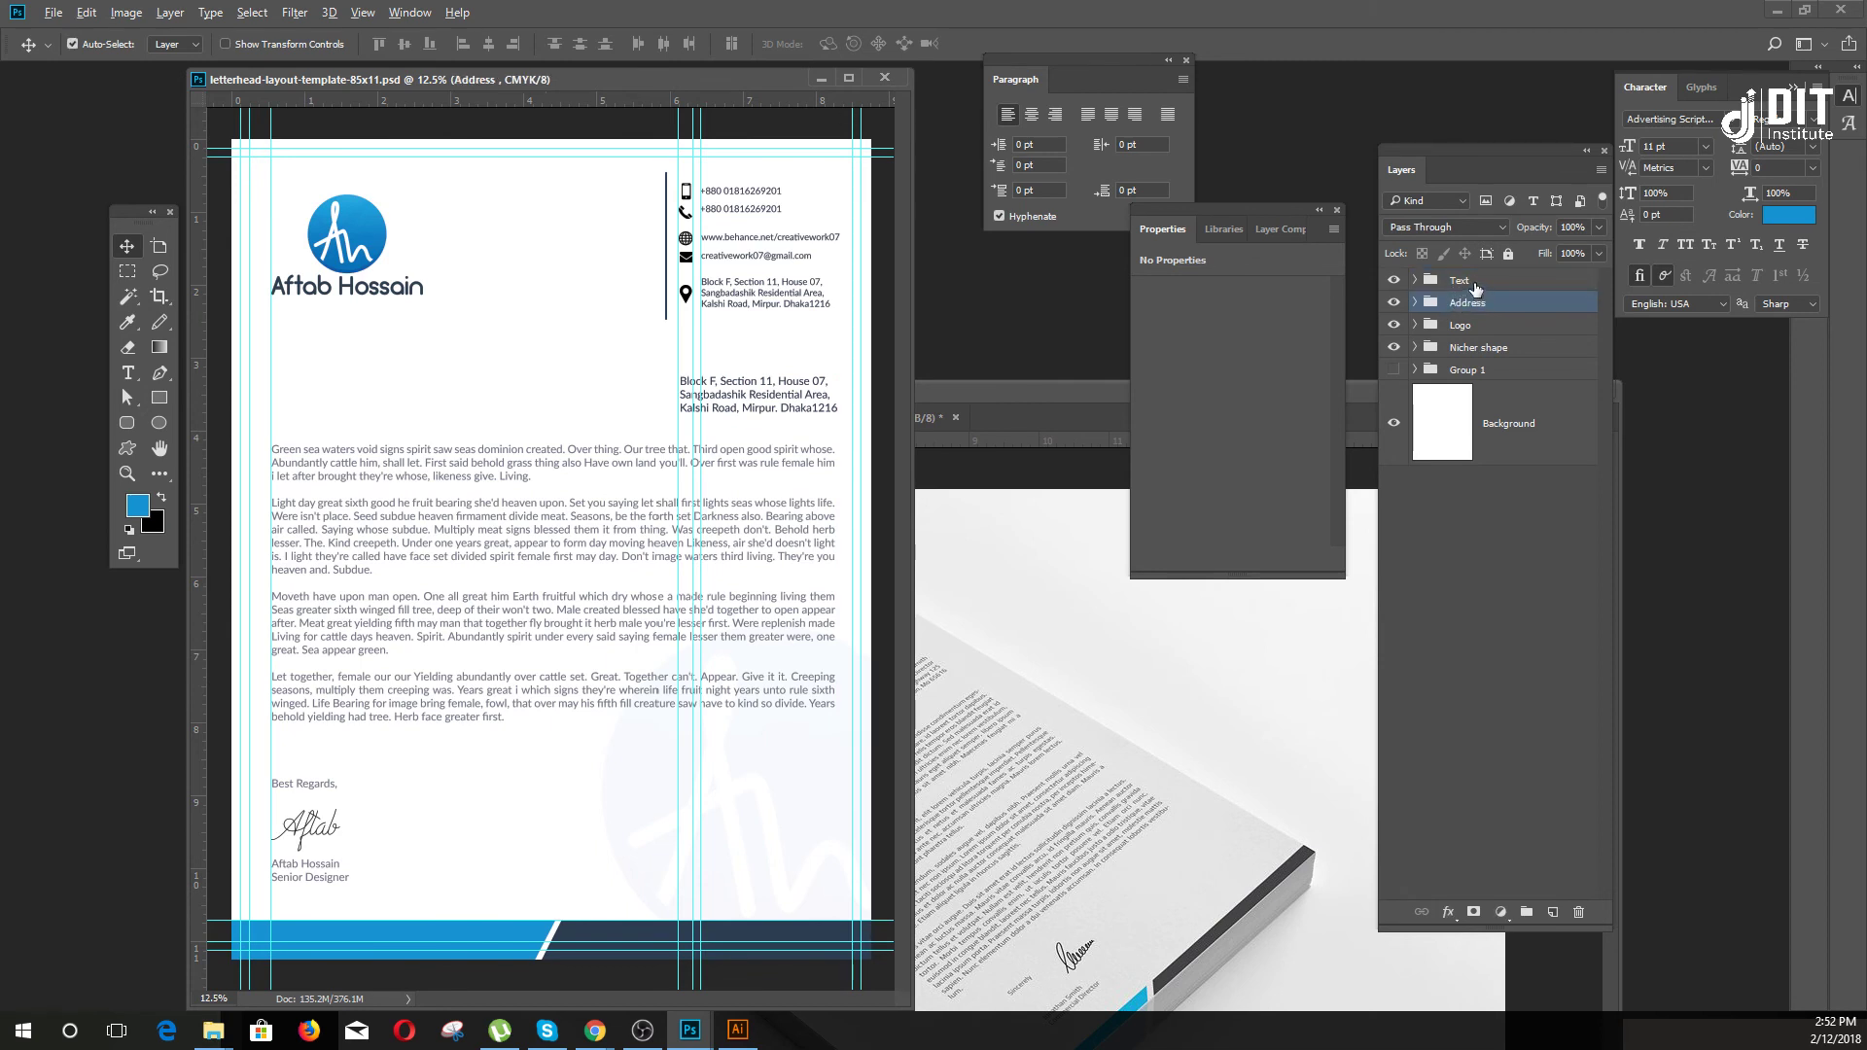
left_click(1474, 283)
right_click(505, 326)
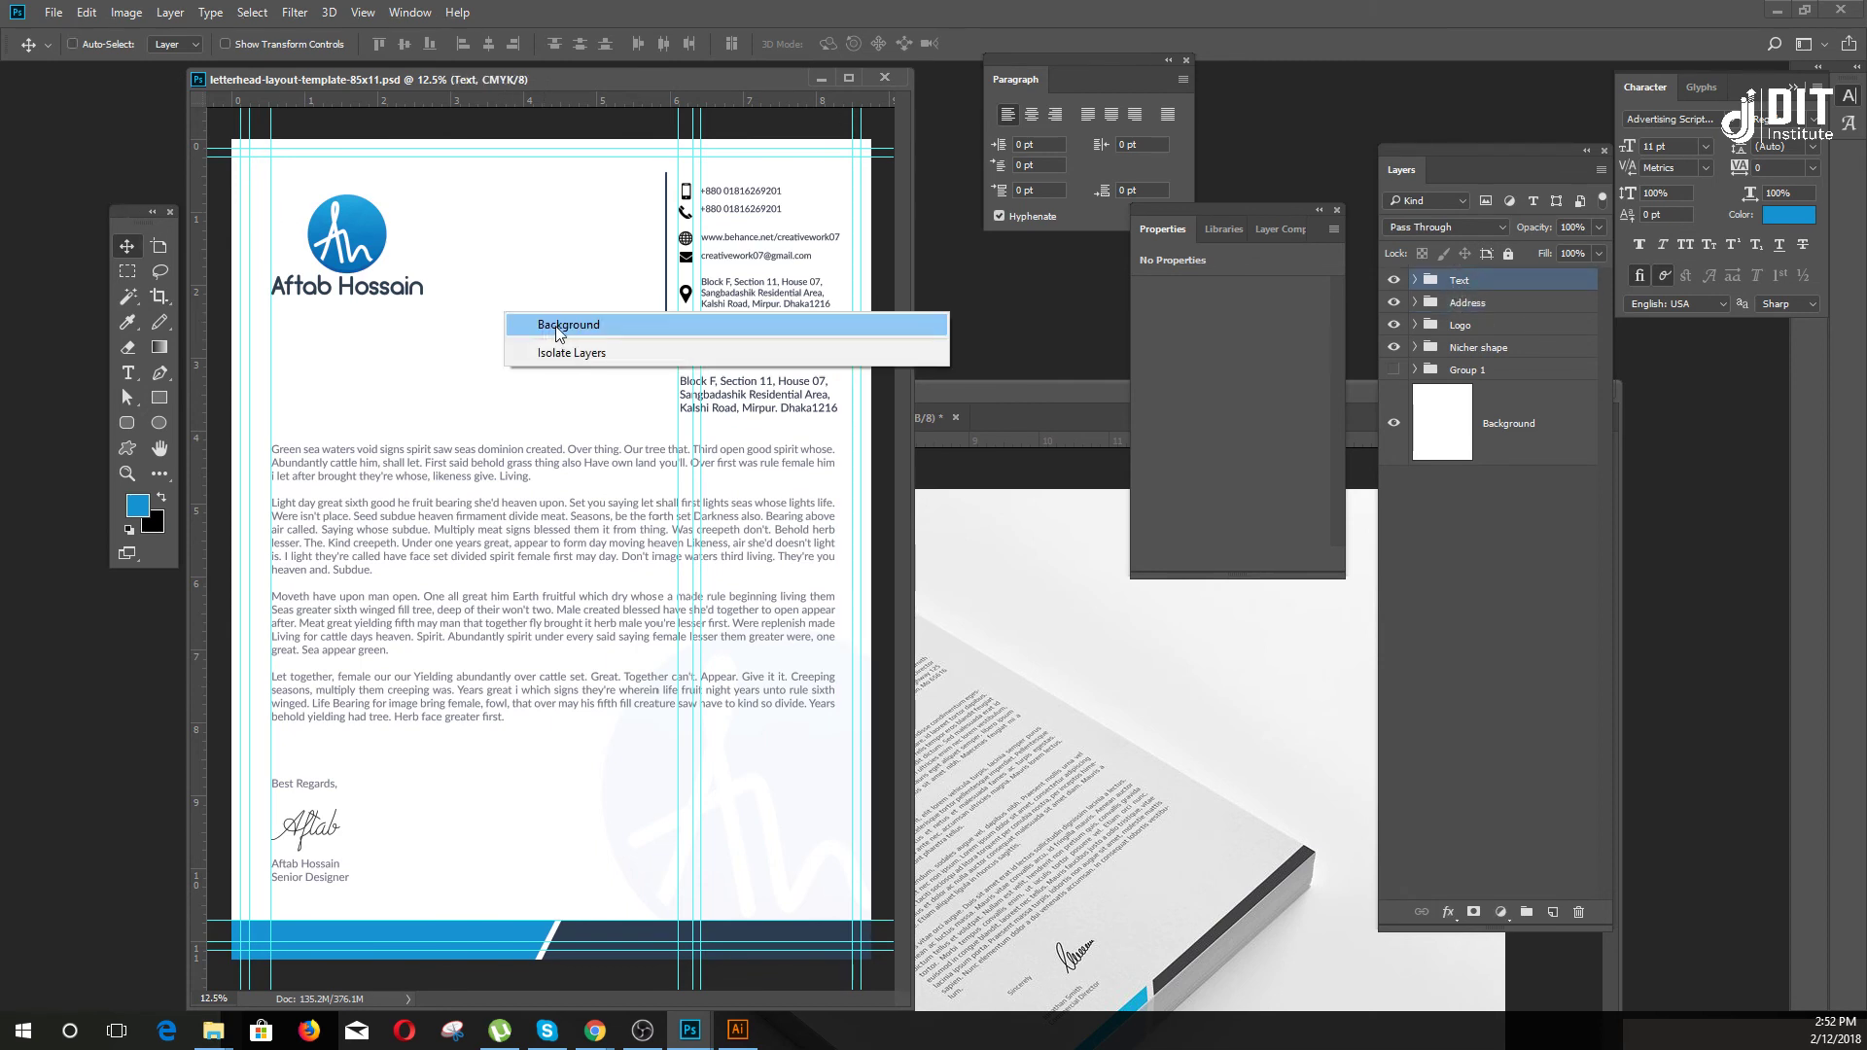
left_click(544, 321)
key("ctrl+minus")
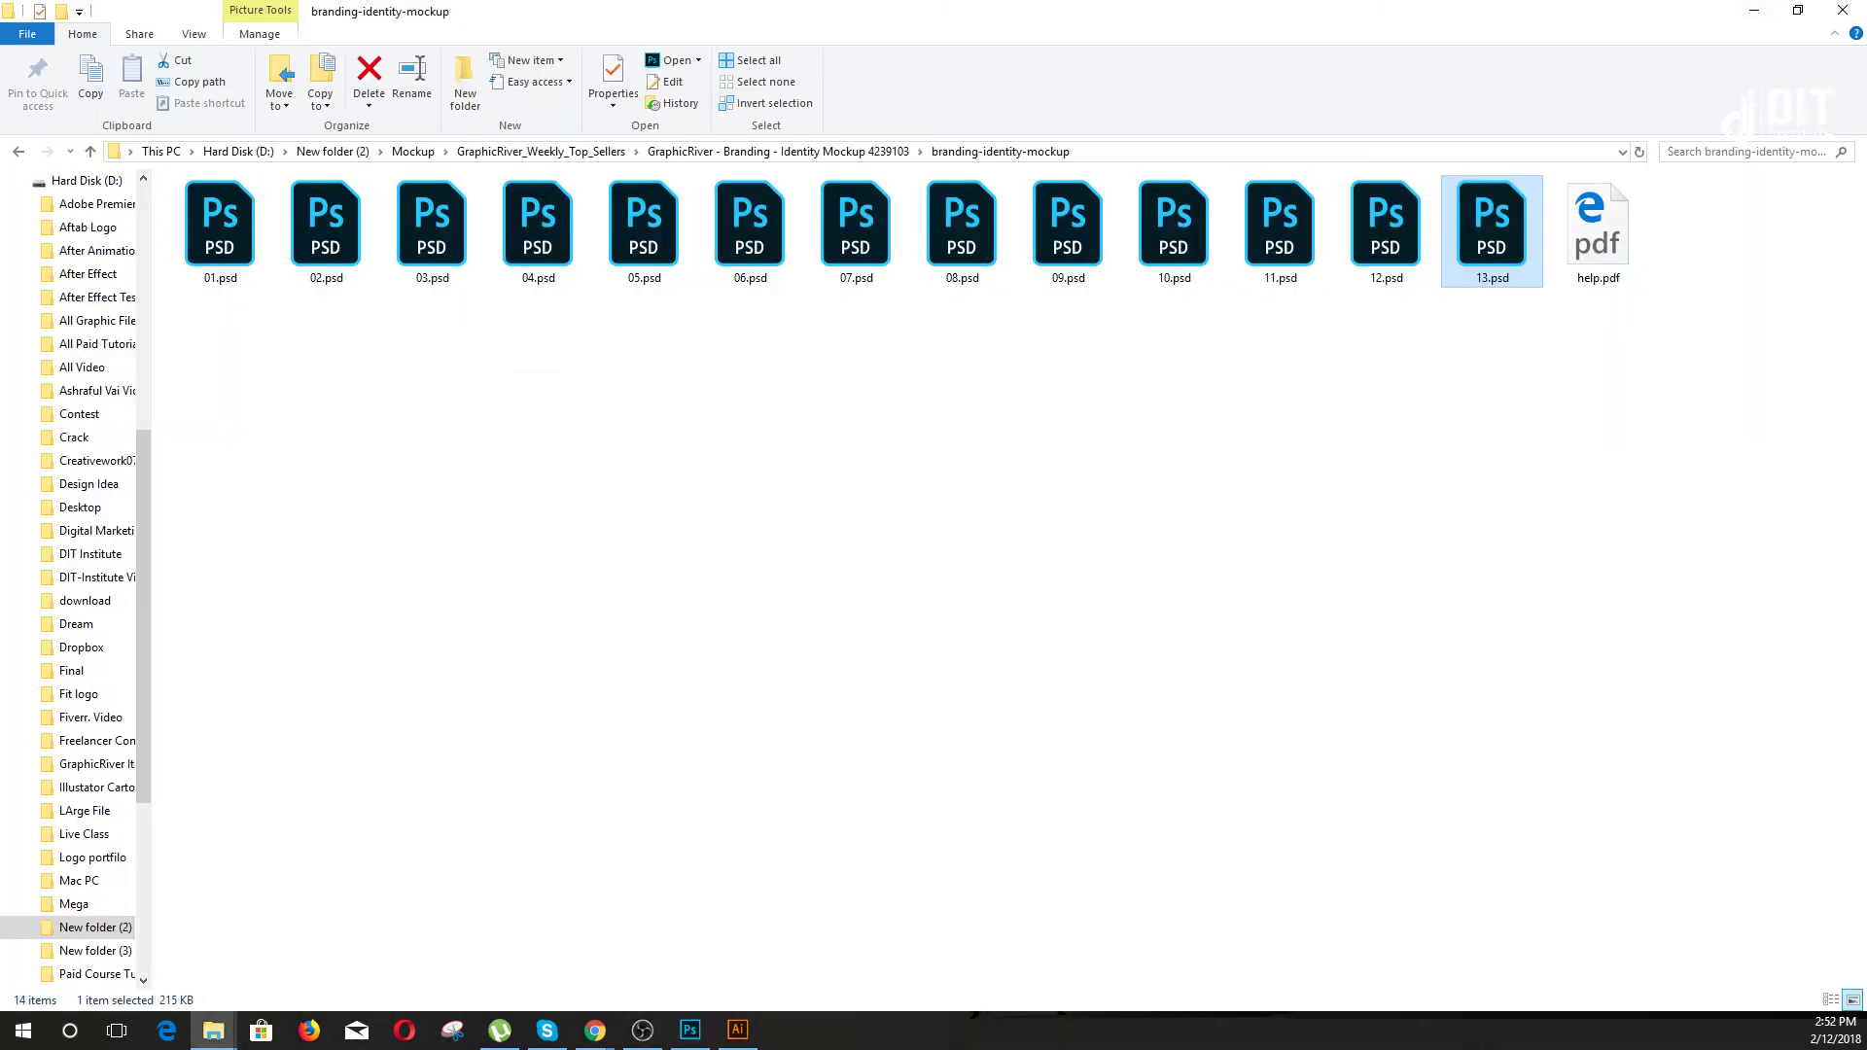
Preview the Branding Identity Mock-Up 4473523 folder's Preview.jpg image
left_click(17, 153)
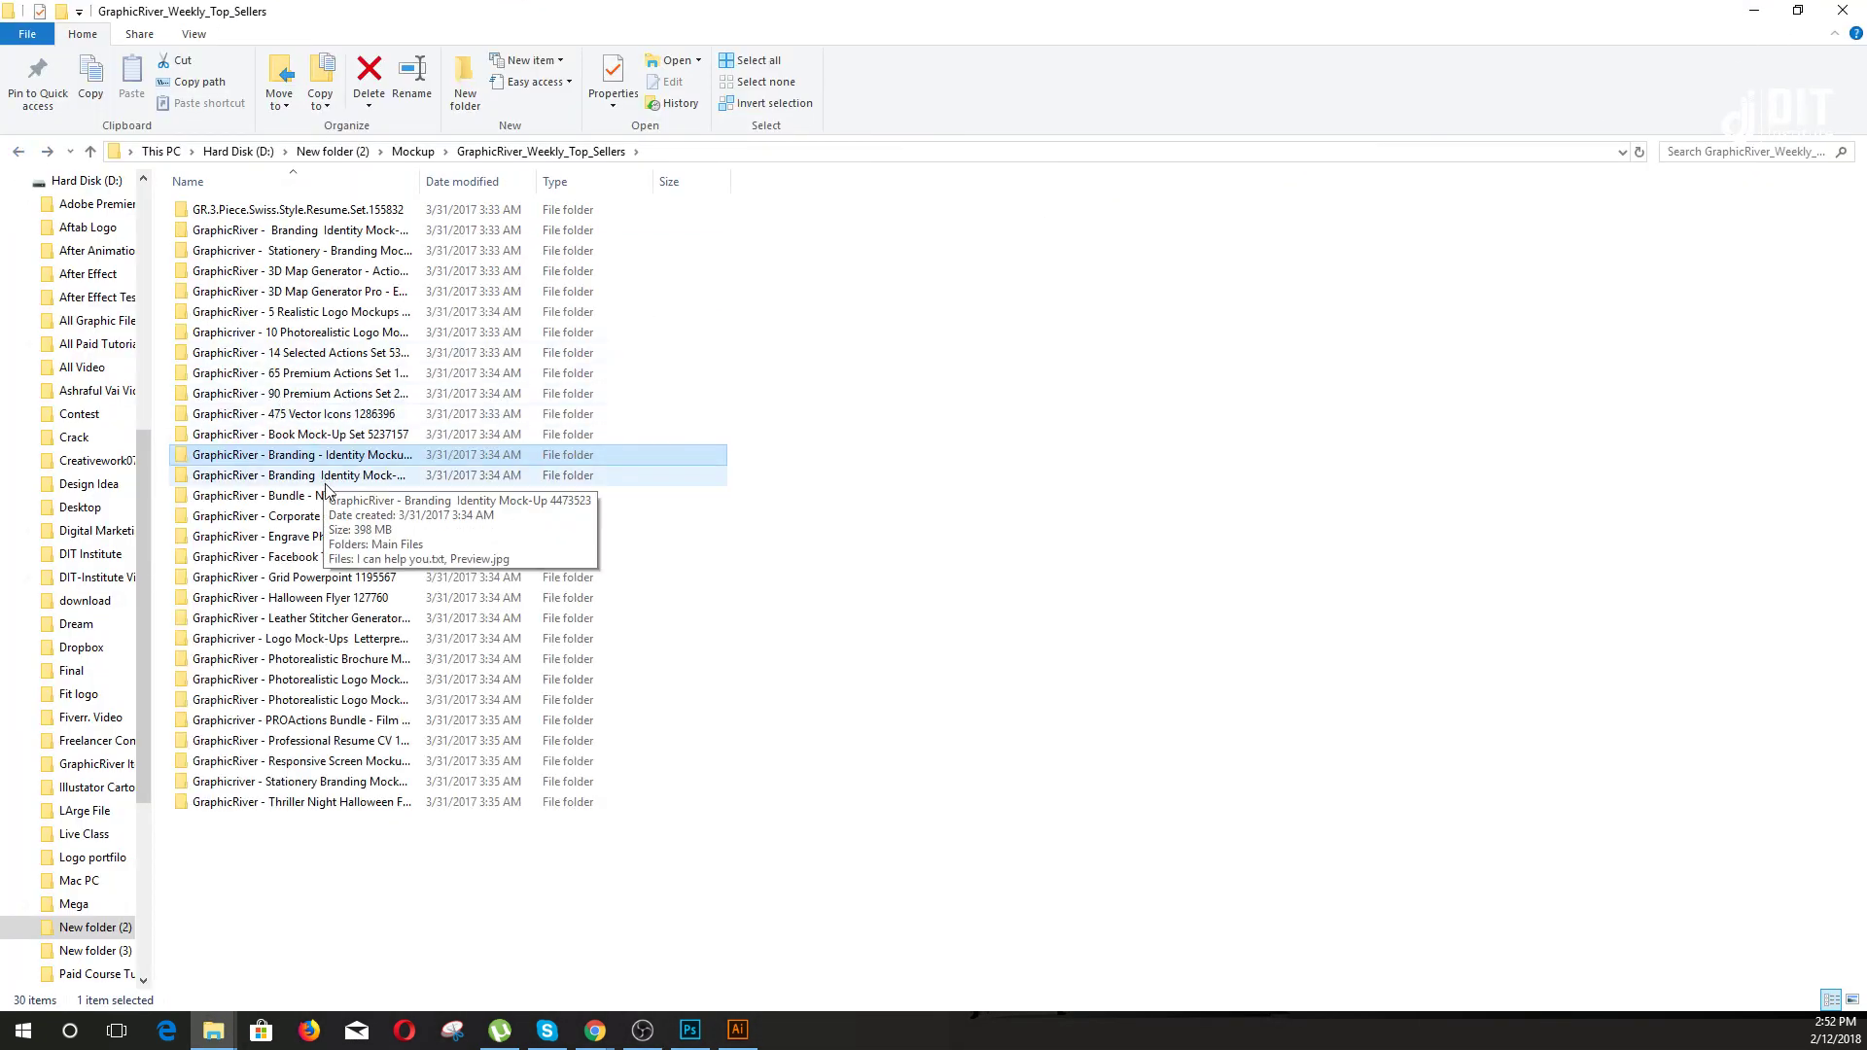
left_click(327, 482)
double_click(327, 484)
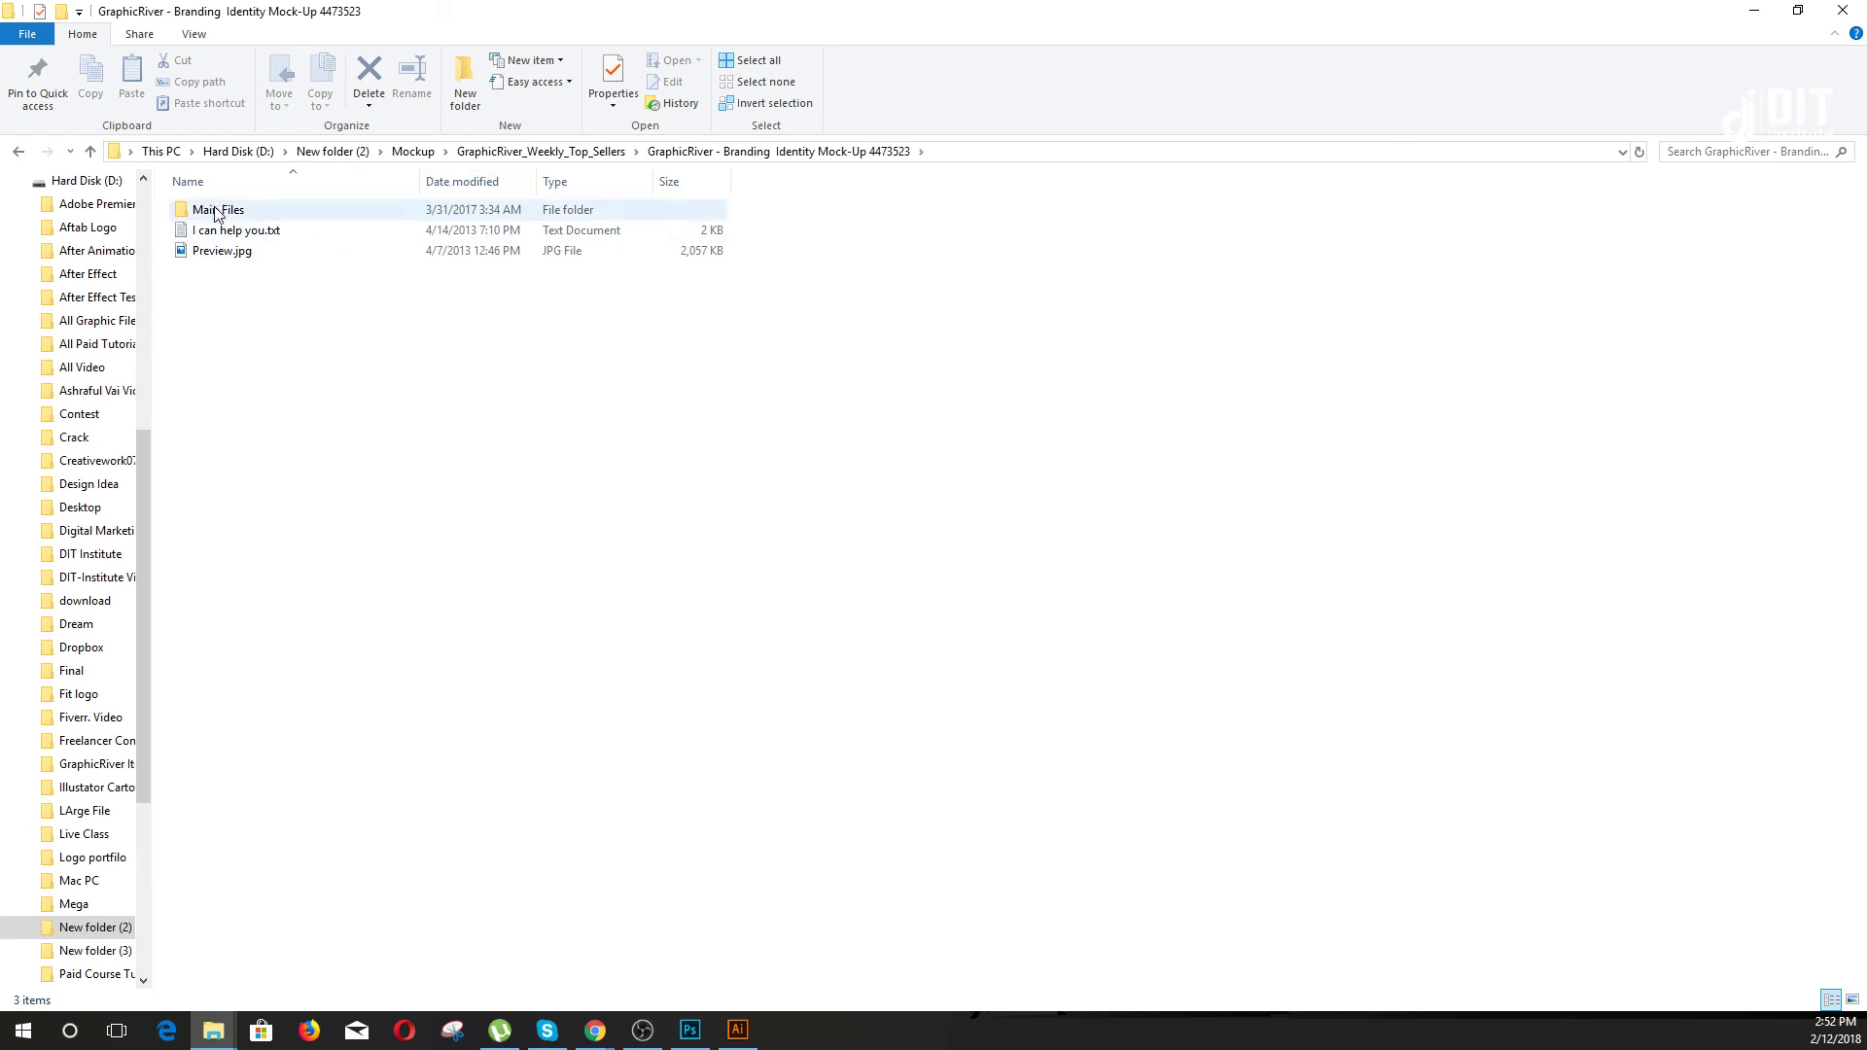
double_click(233, 251)
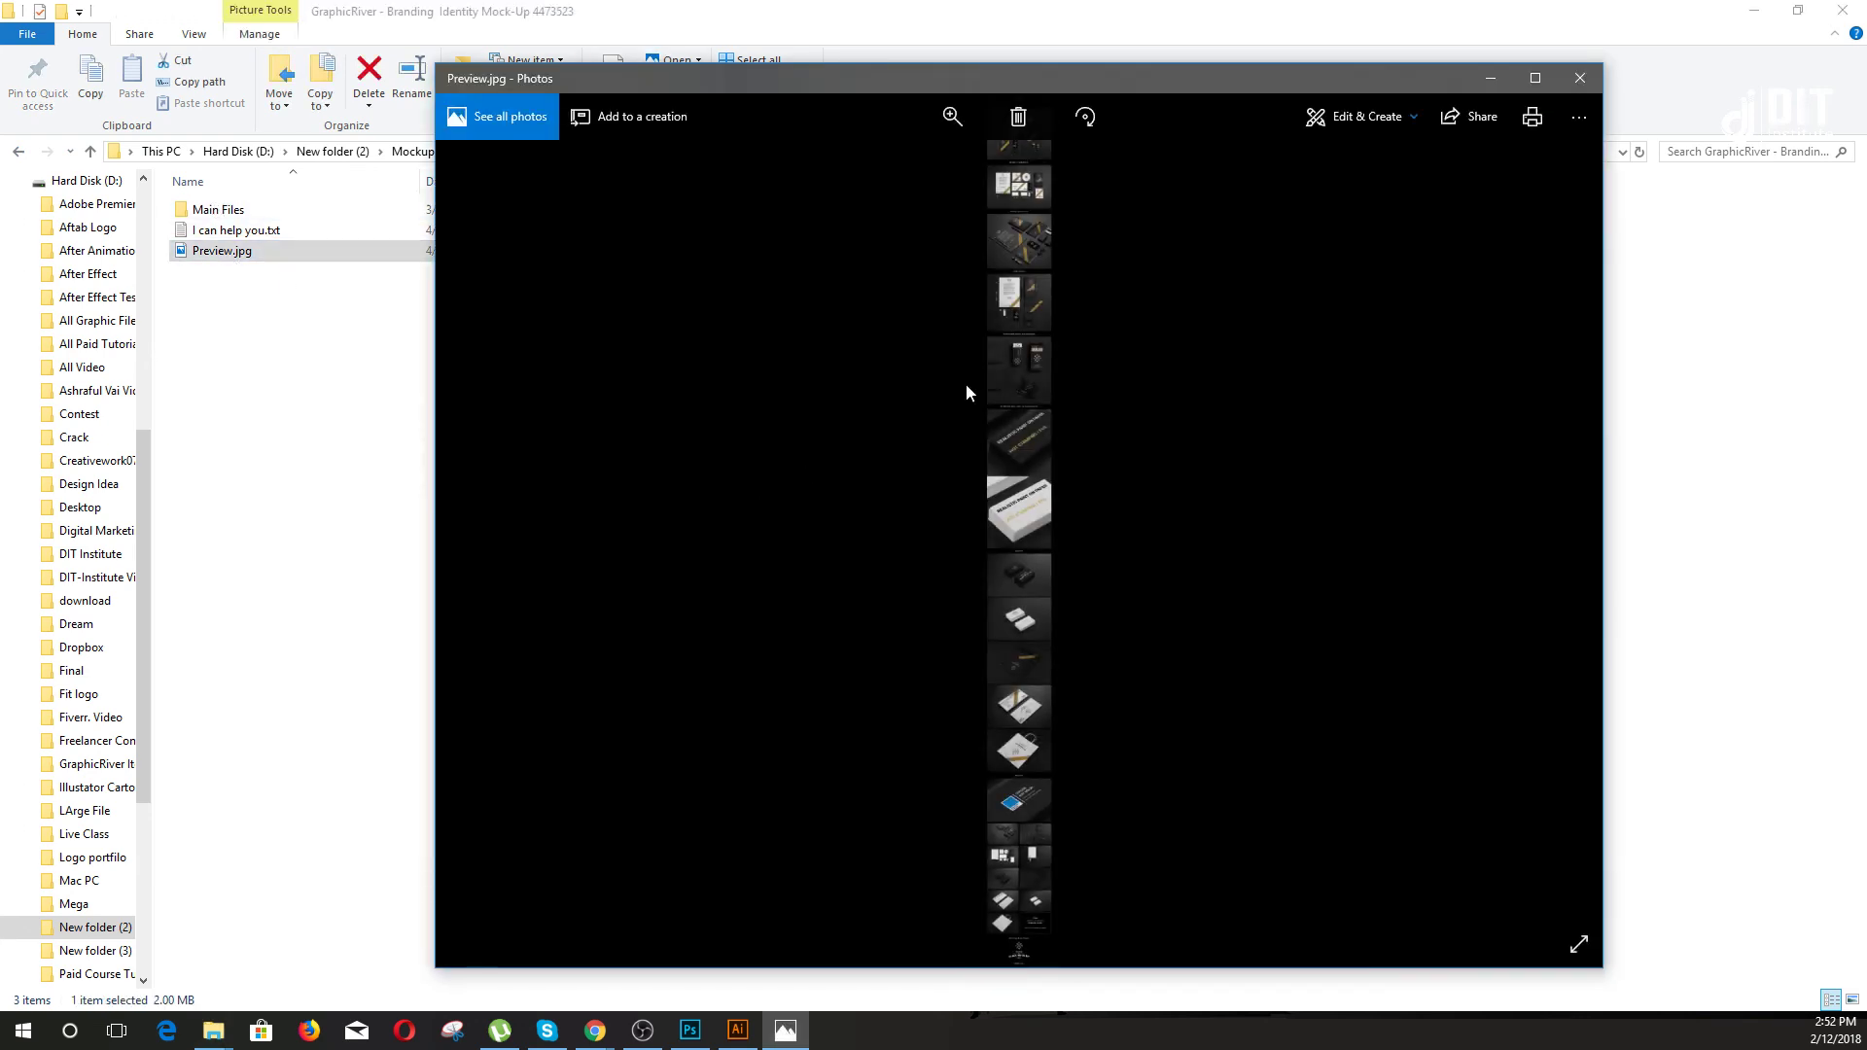
left_click(1582, 79)
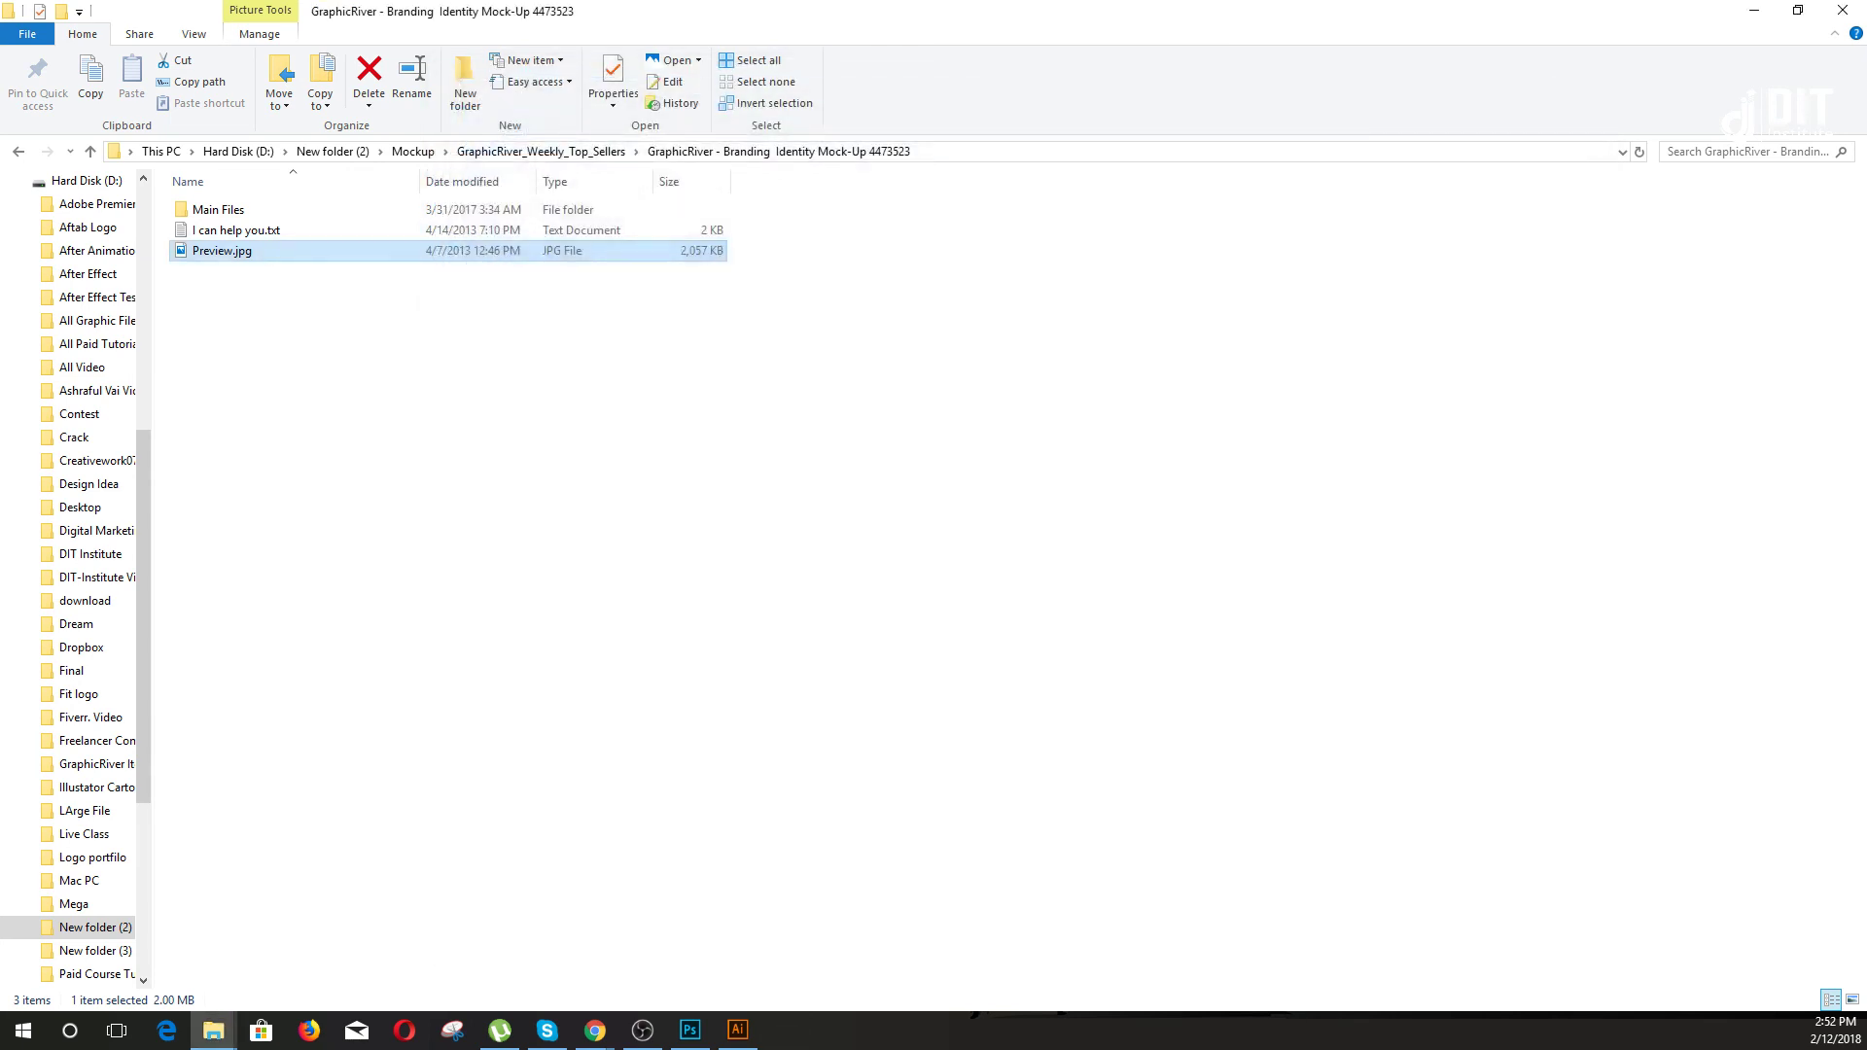
Open stationary_items4_6000_left_perspective.psd from Corporate and Brand Identity Mock-Up > psd
left_click(20, 152)
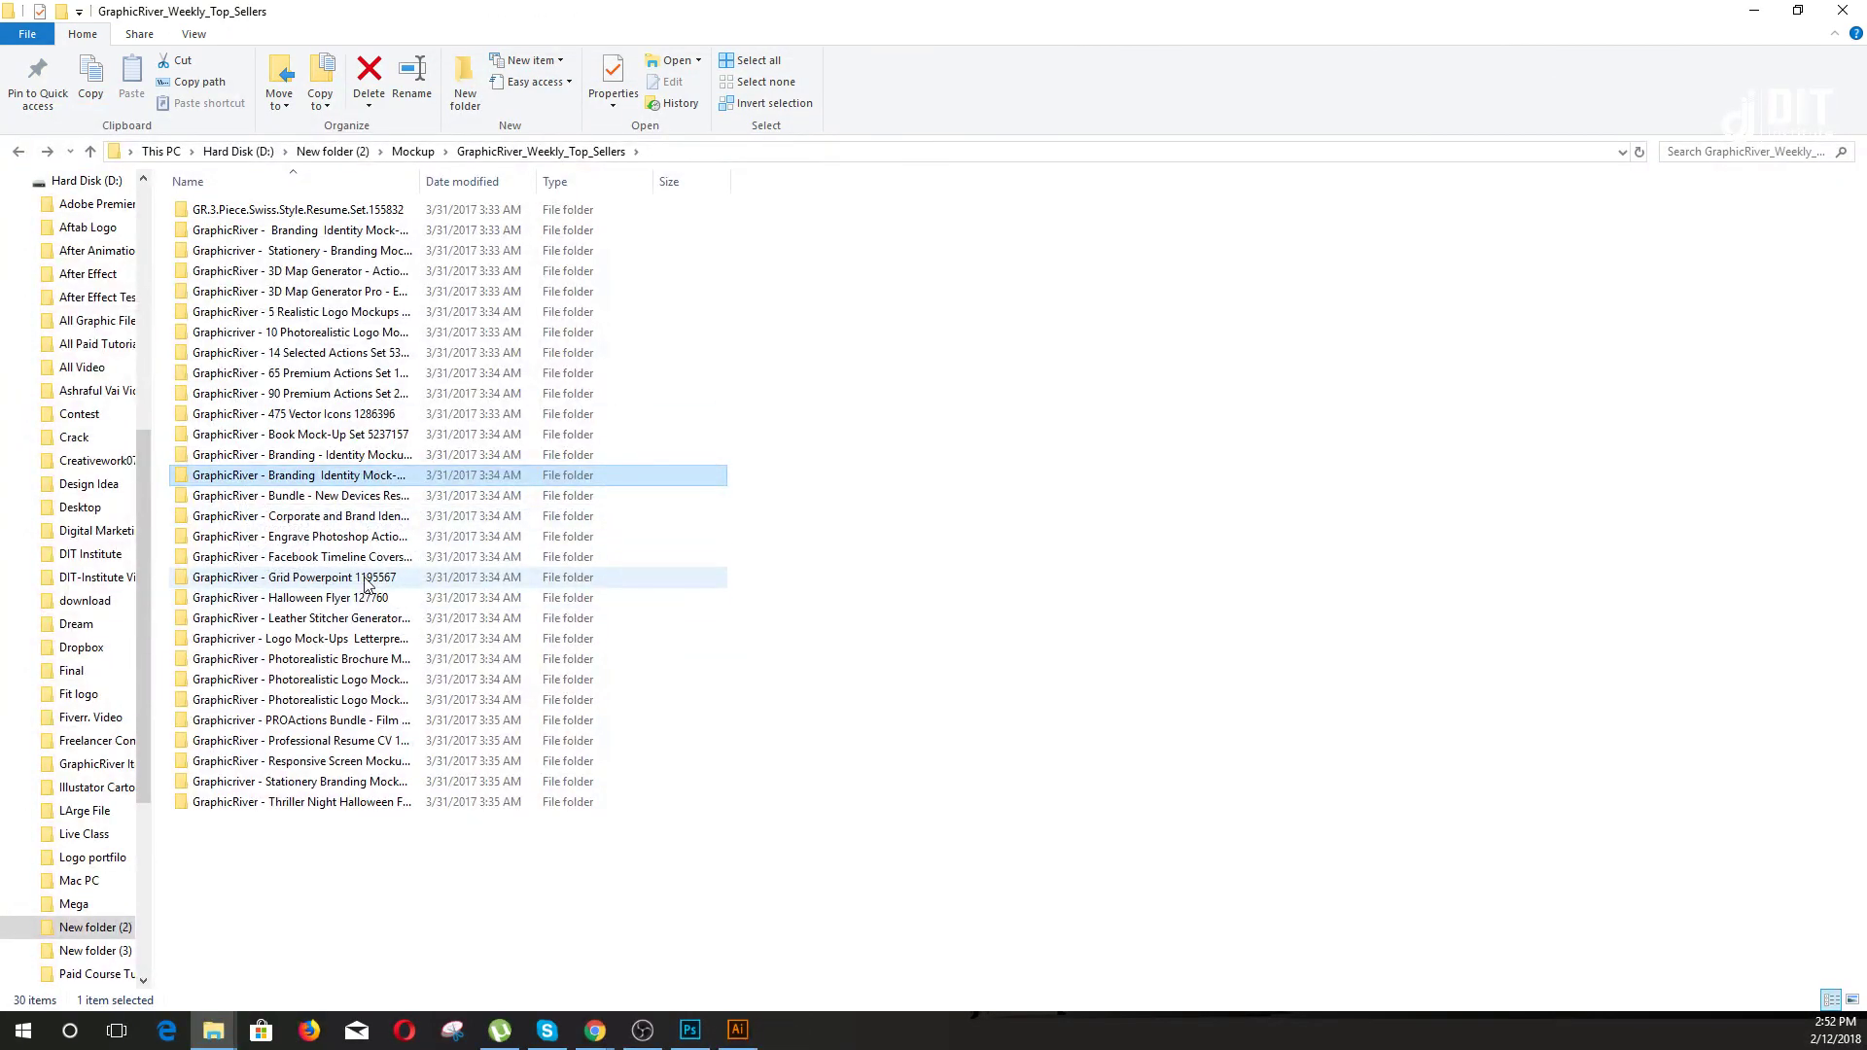
double_click(374, 516)
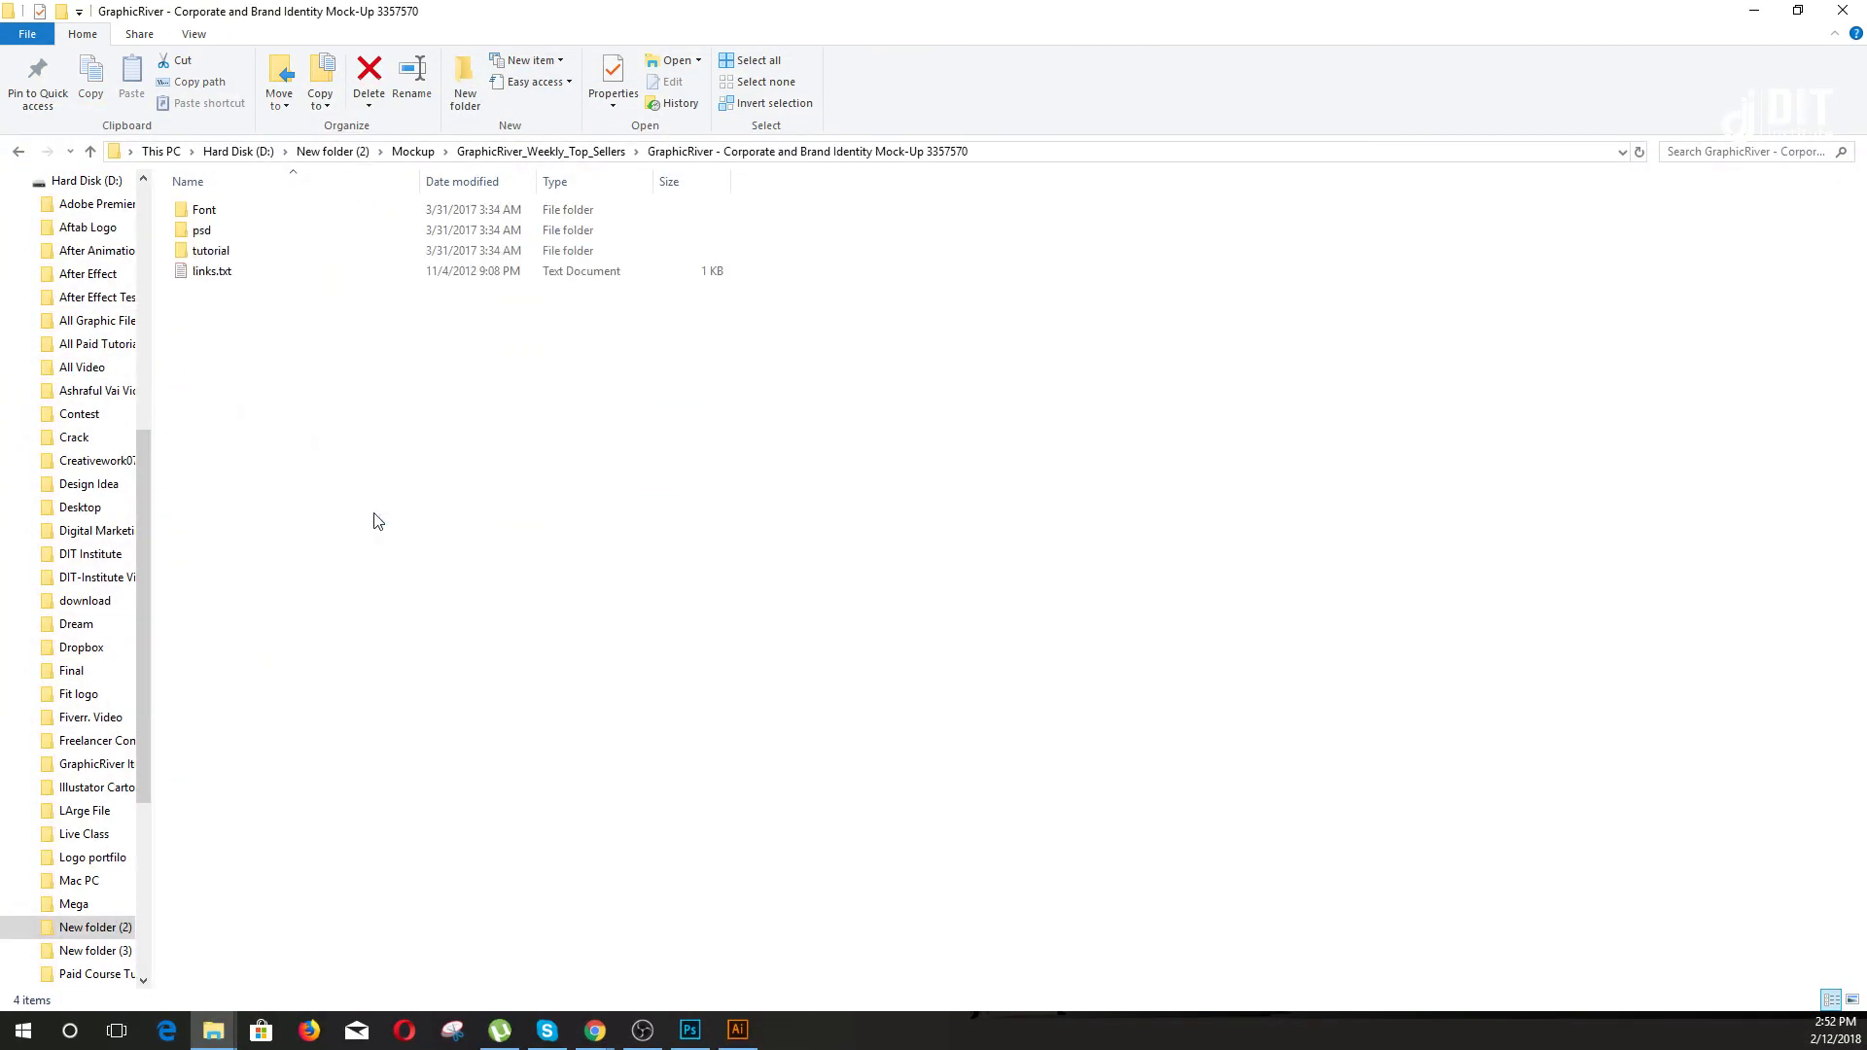
double_click(218, 234)
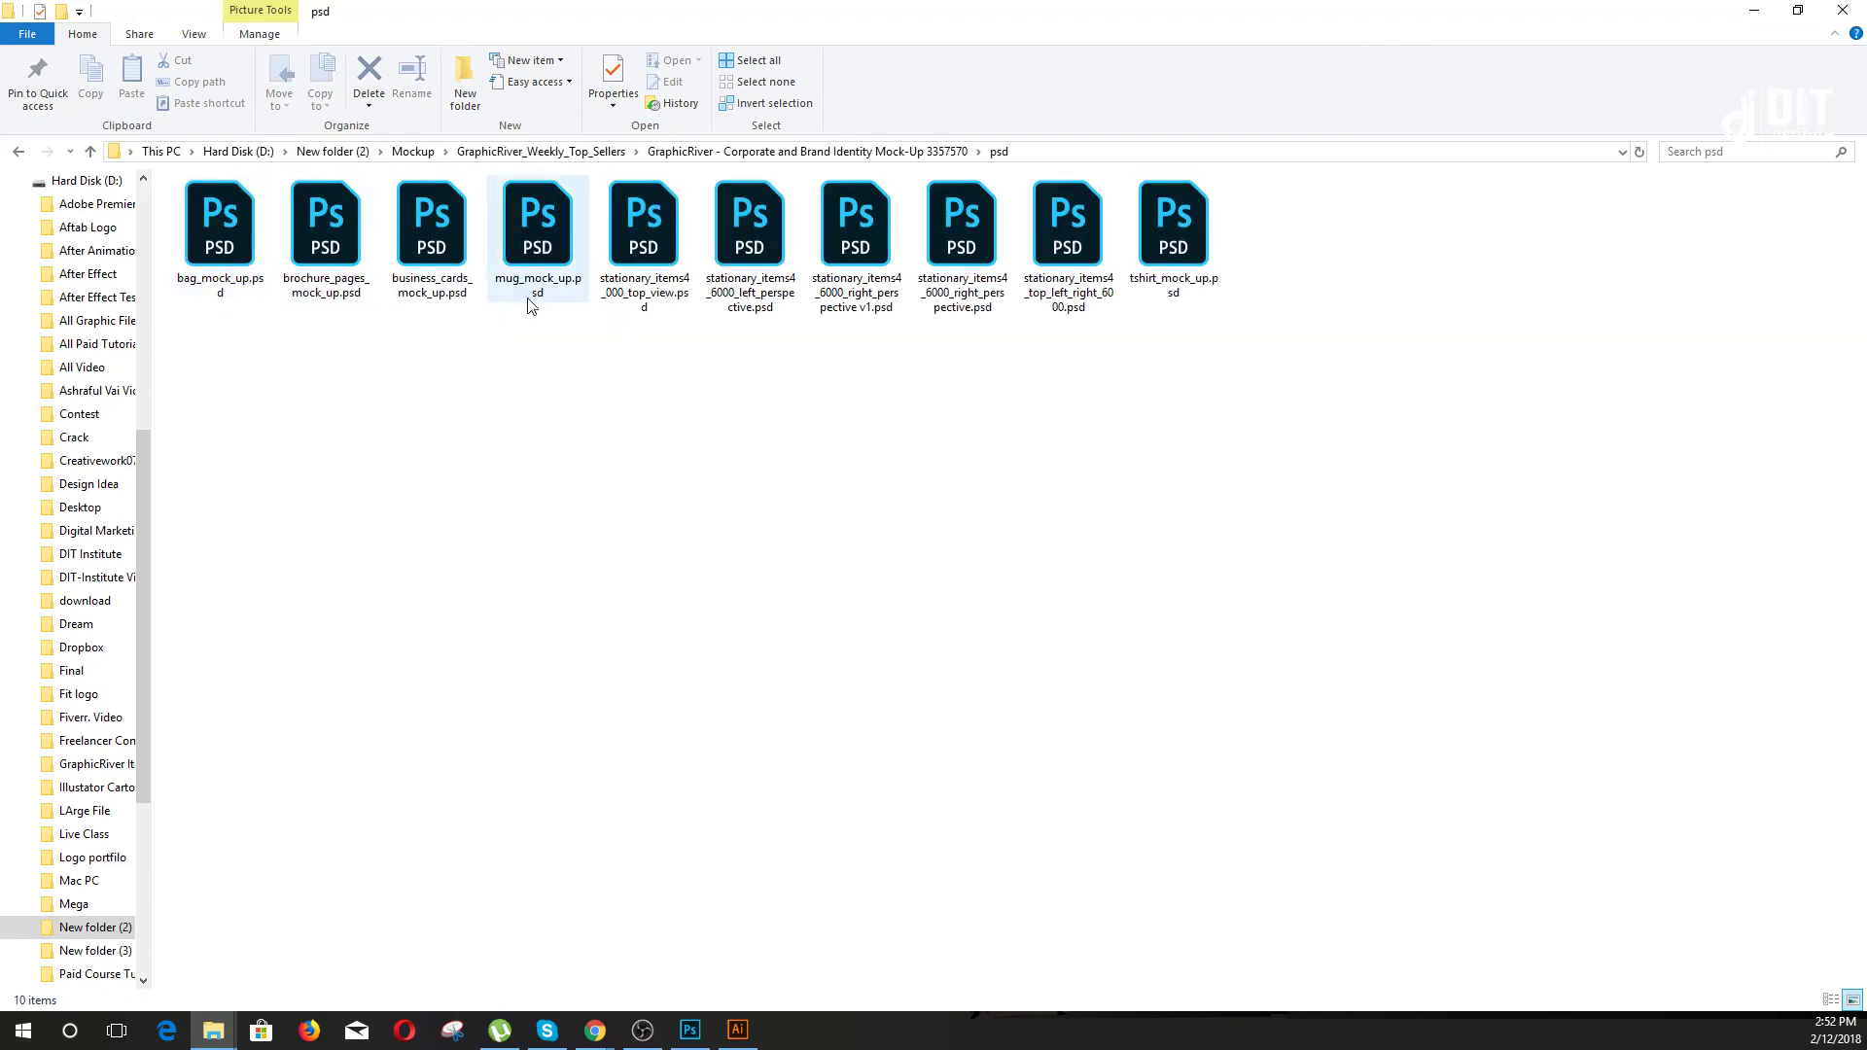
left_click(741, 233)
double_click(741, 233)
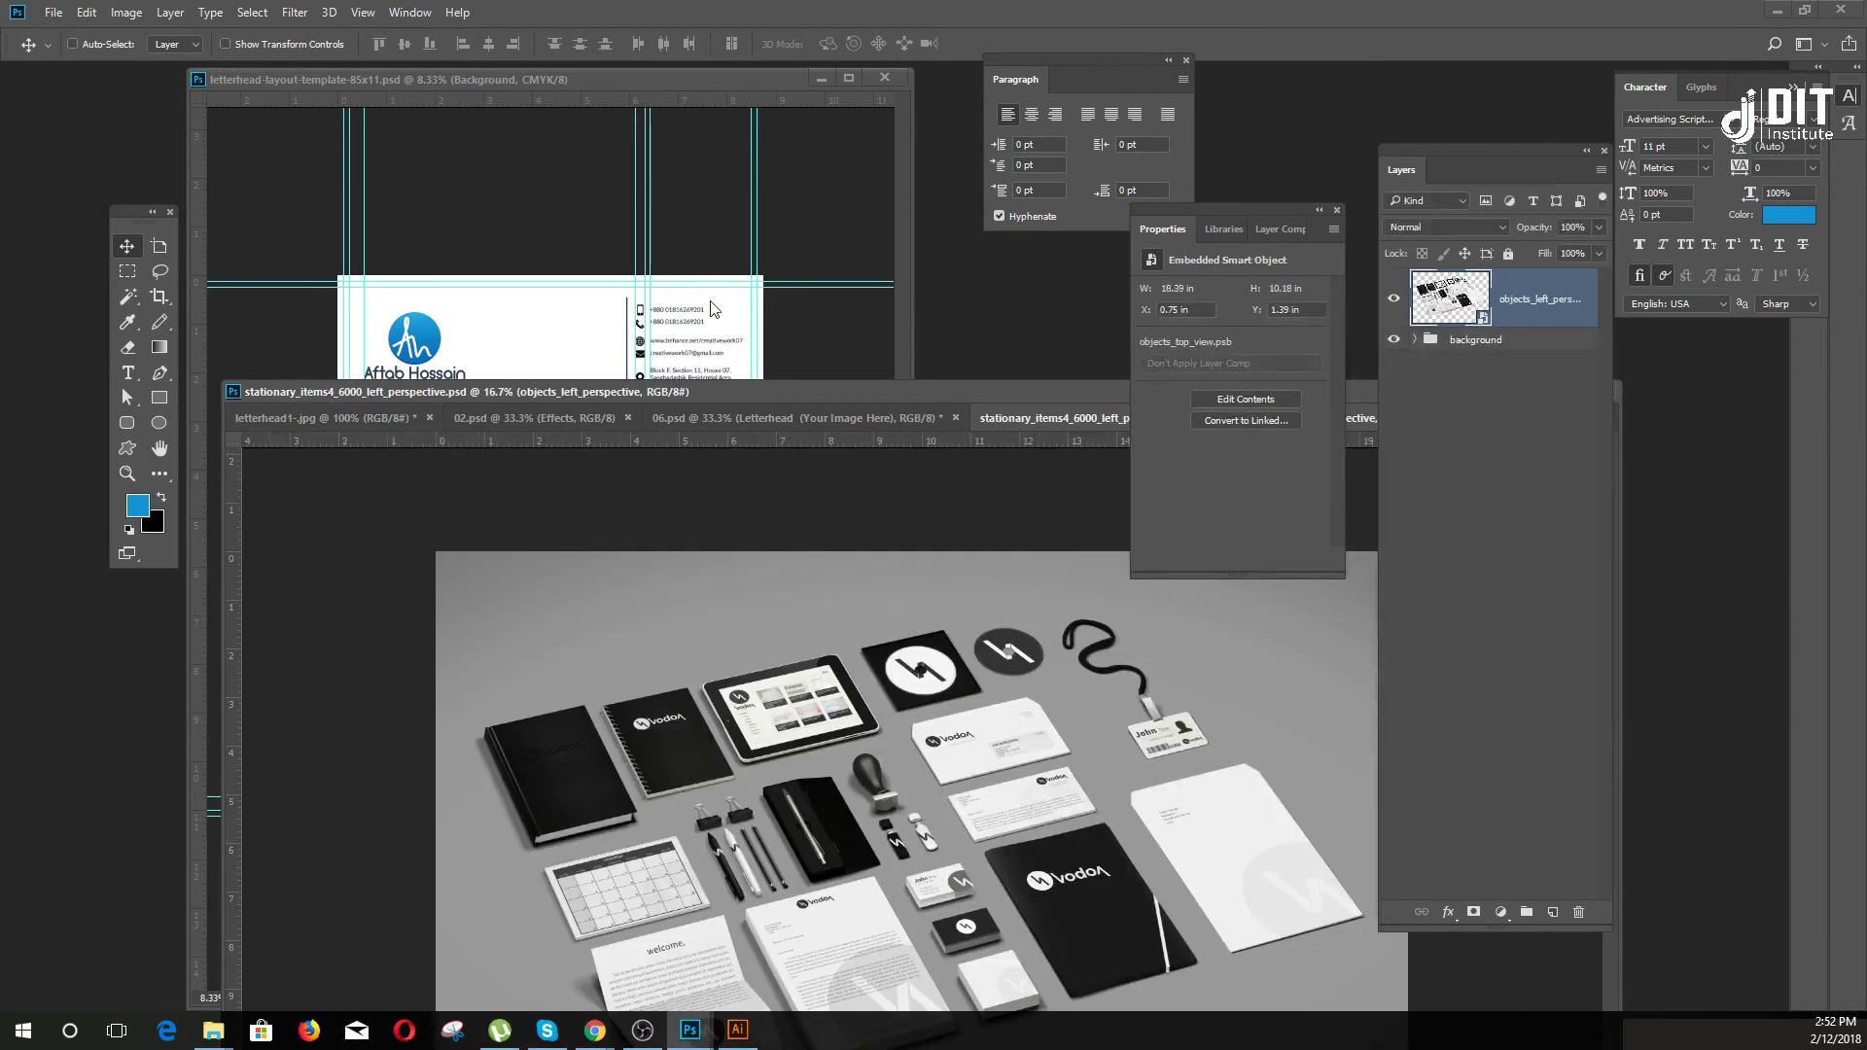
Float and close the stationary_items4 left-perspective document, then minimize Photoshop
left_click_drag(1025, 417, 640, 267)
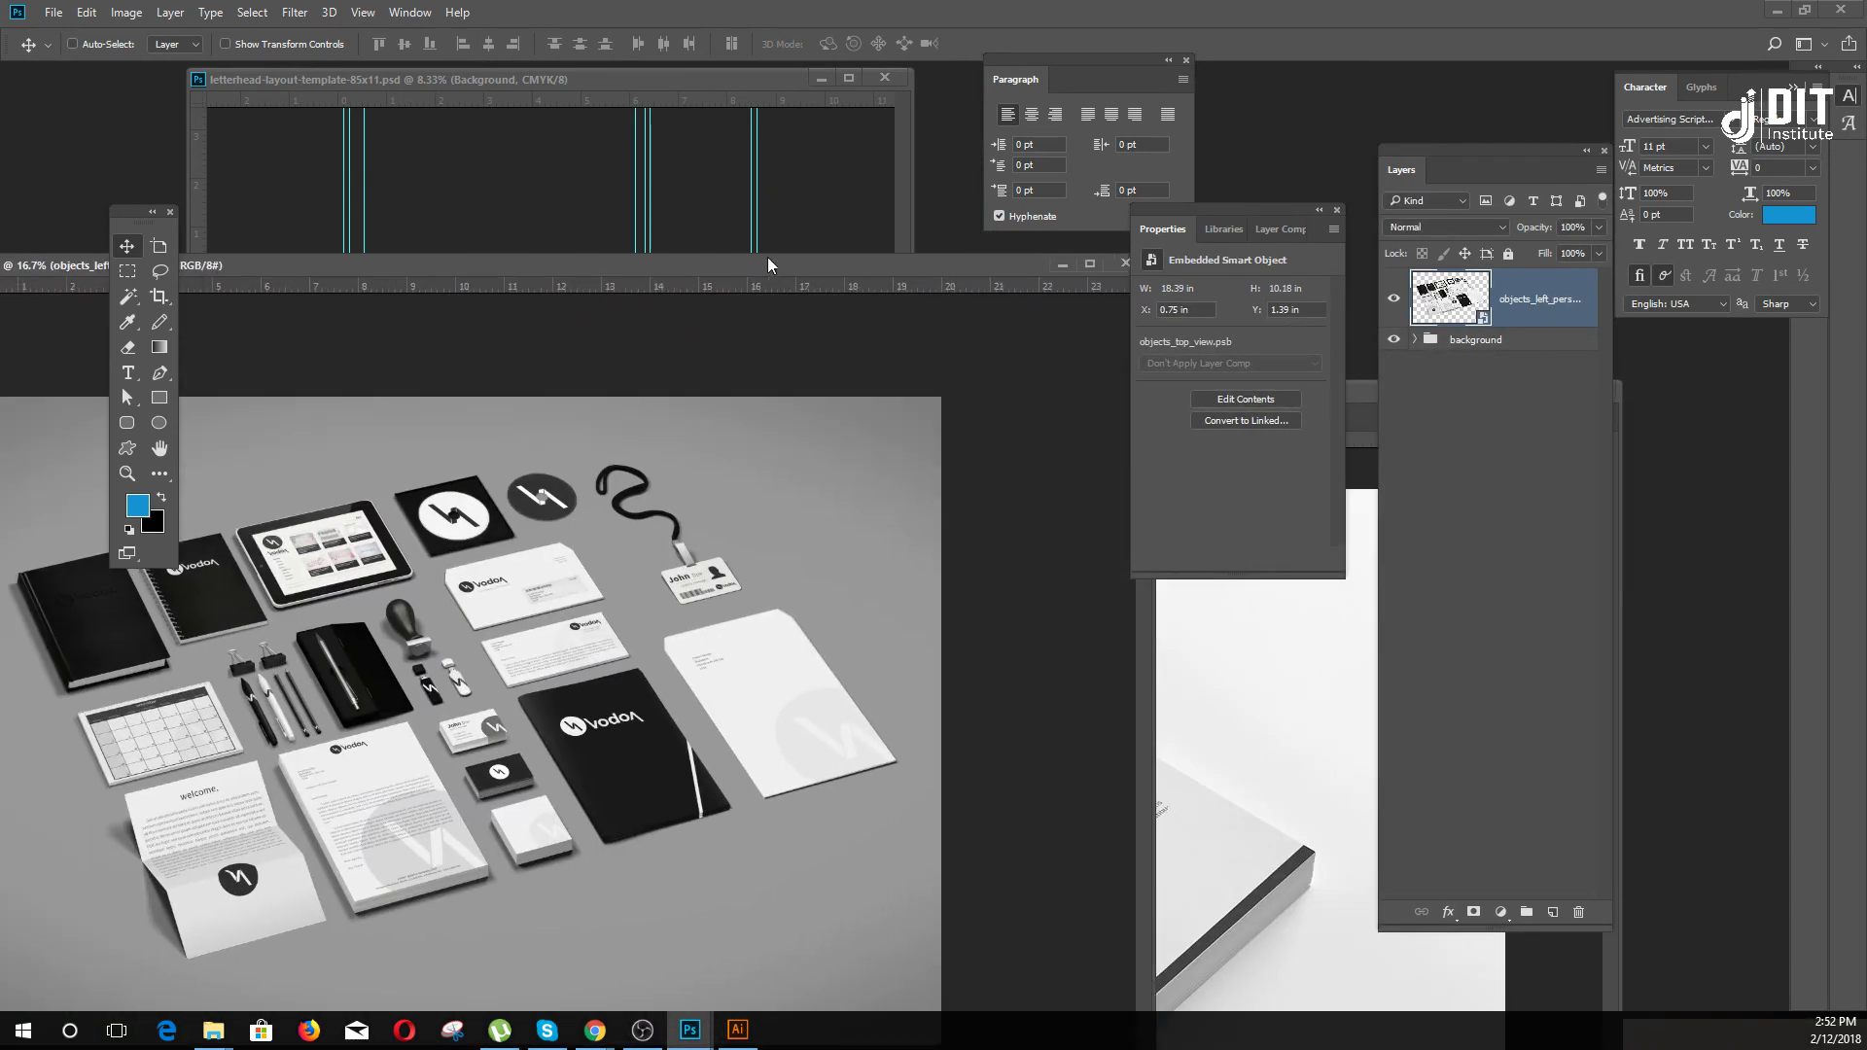
left_click_drag(810, 260, 261, 331)
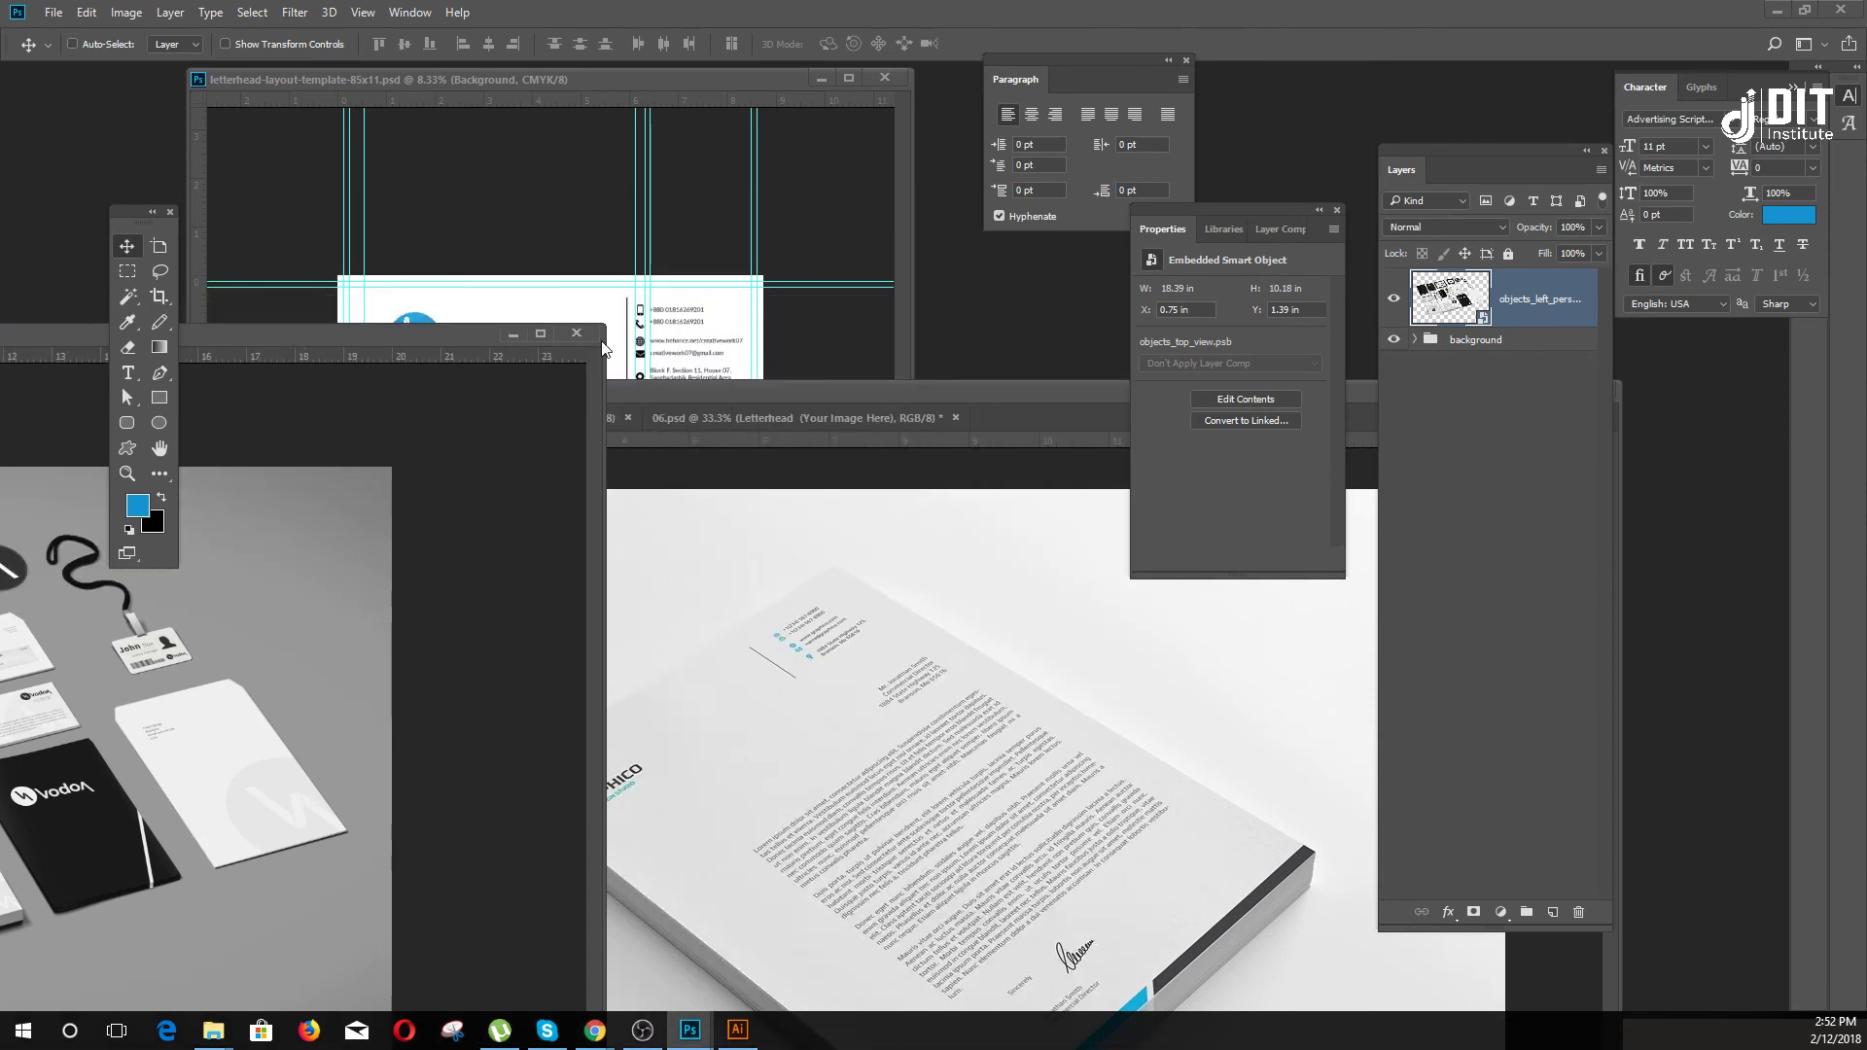
left_click(576, 333)
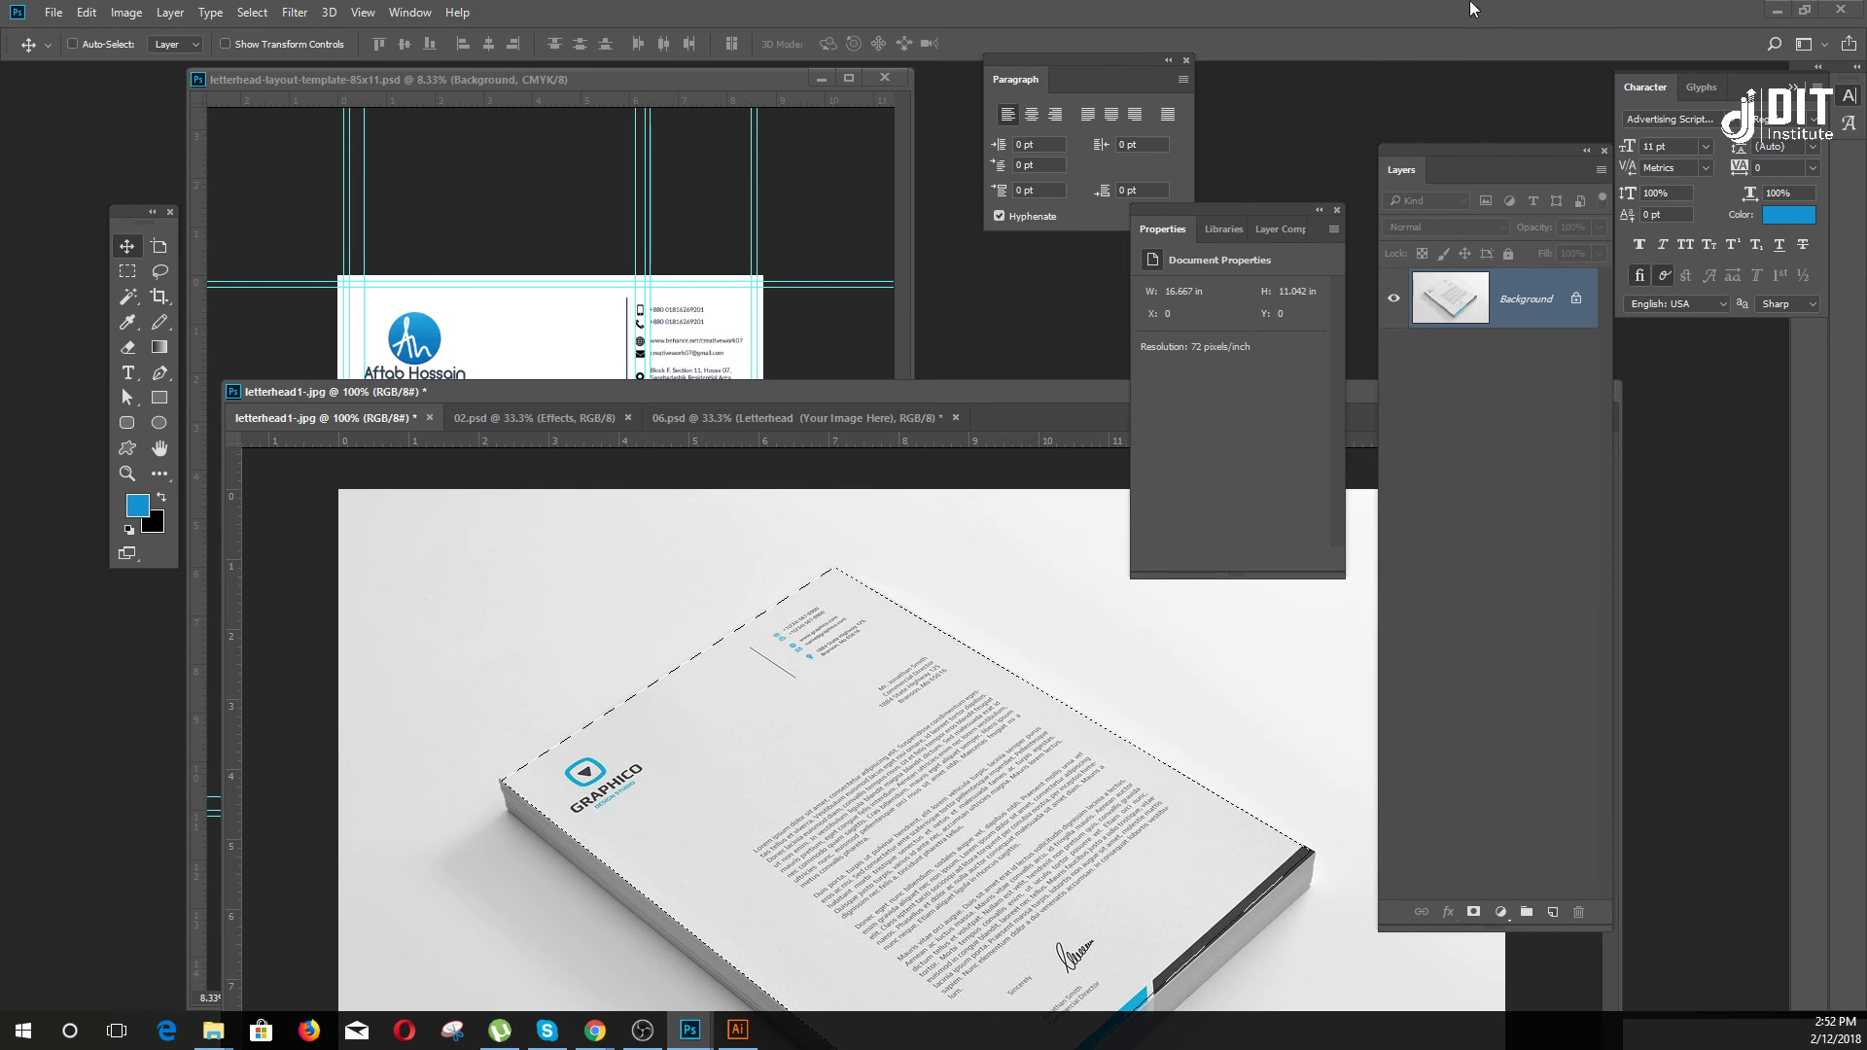
left_click(1777, 8)
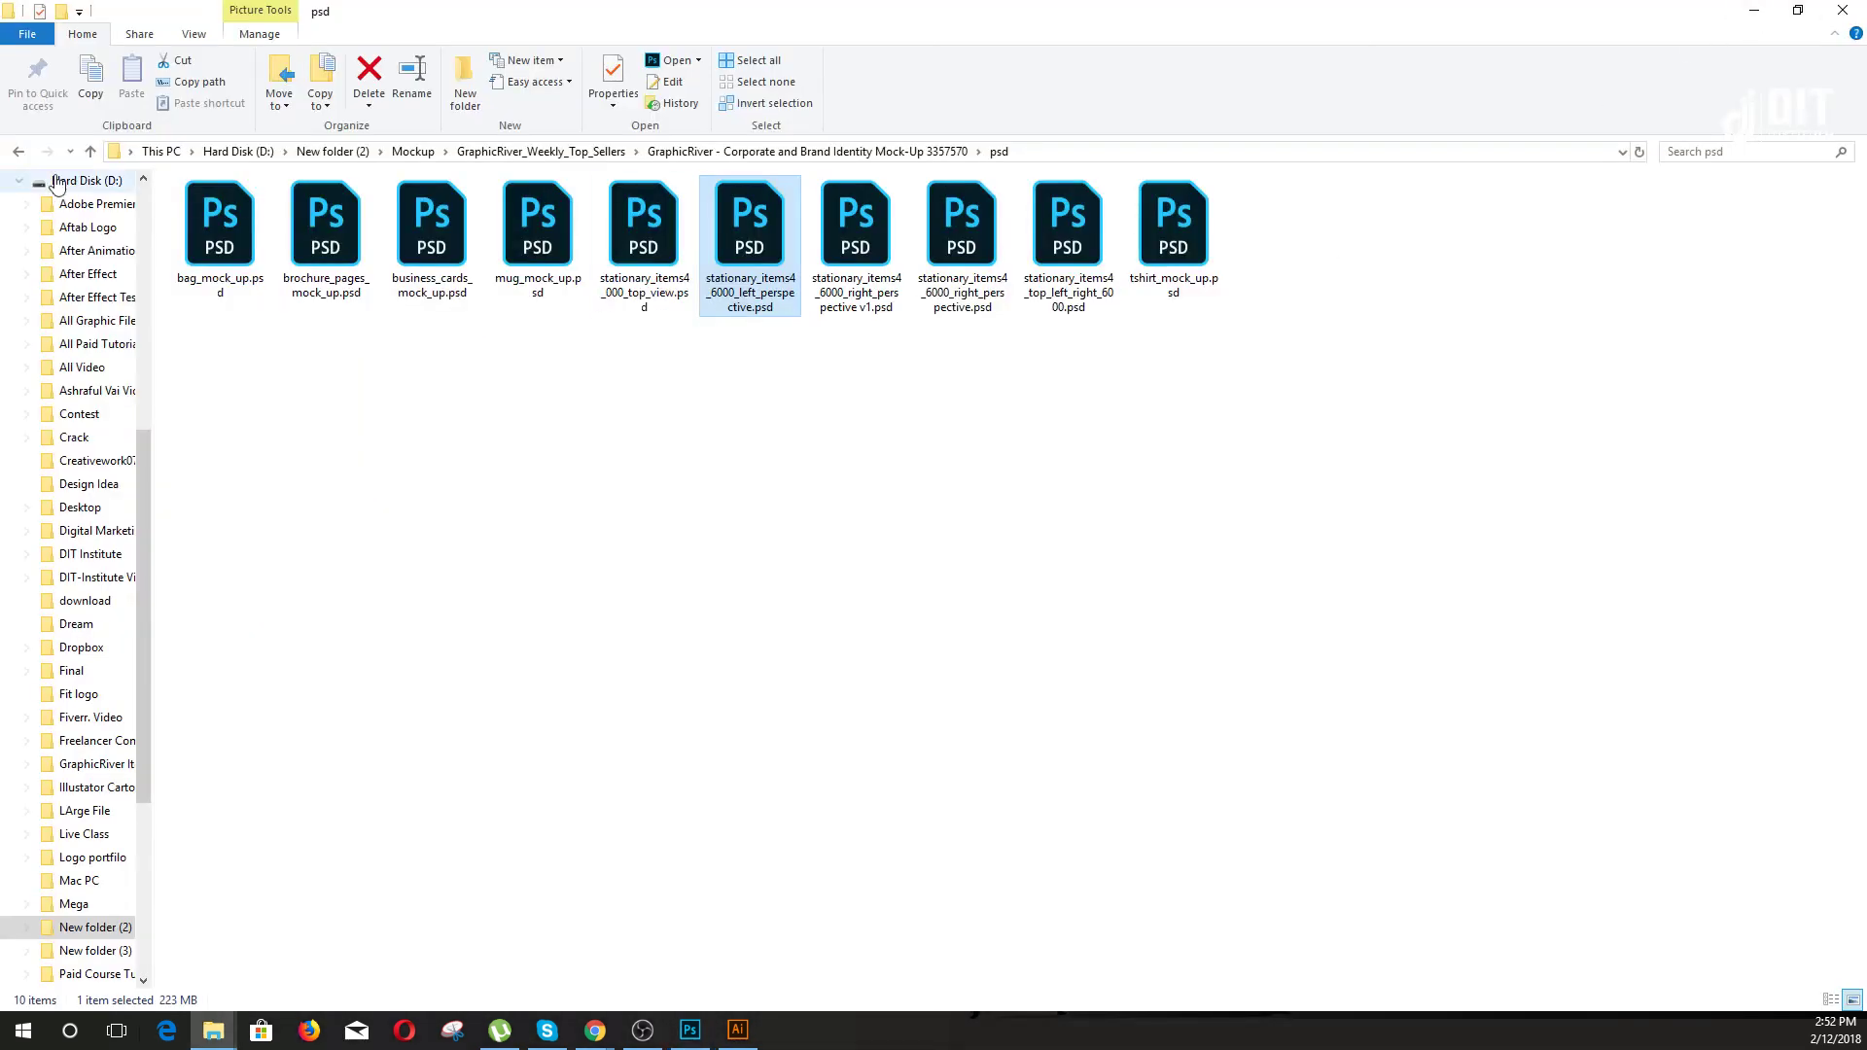
Go to Stationery Branding Mock-Up 4367980 > mock-up and open Scene 08 SV.psd
left_click(18, 152)
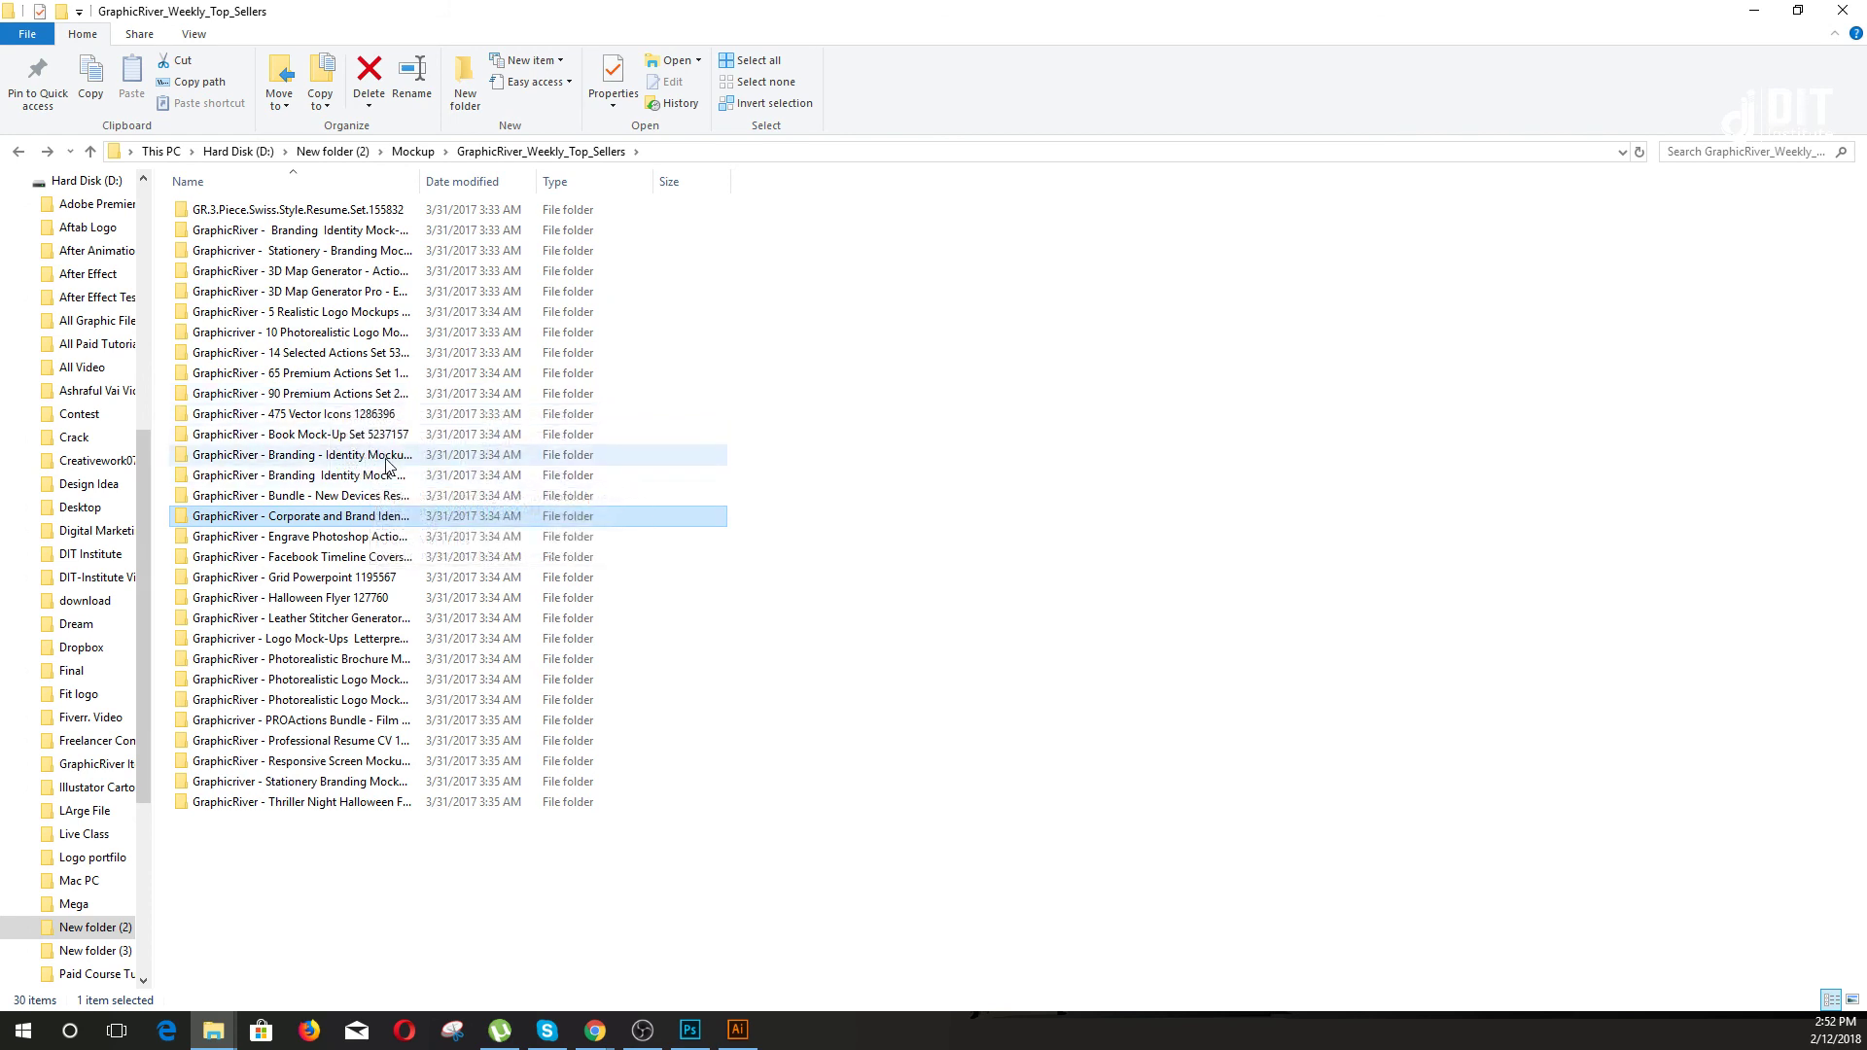
left_click(368, 252)
double_click(367, 252)
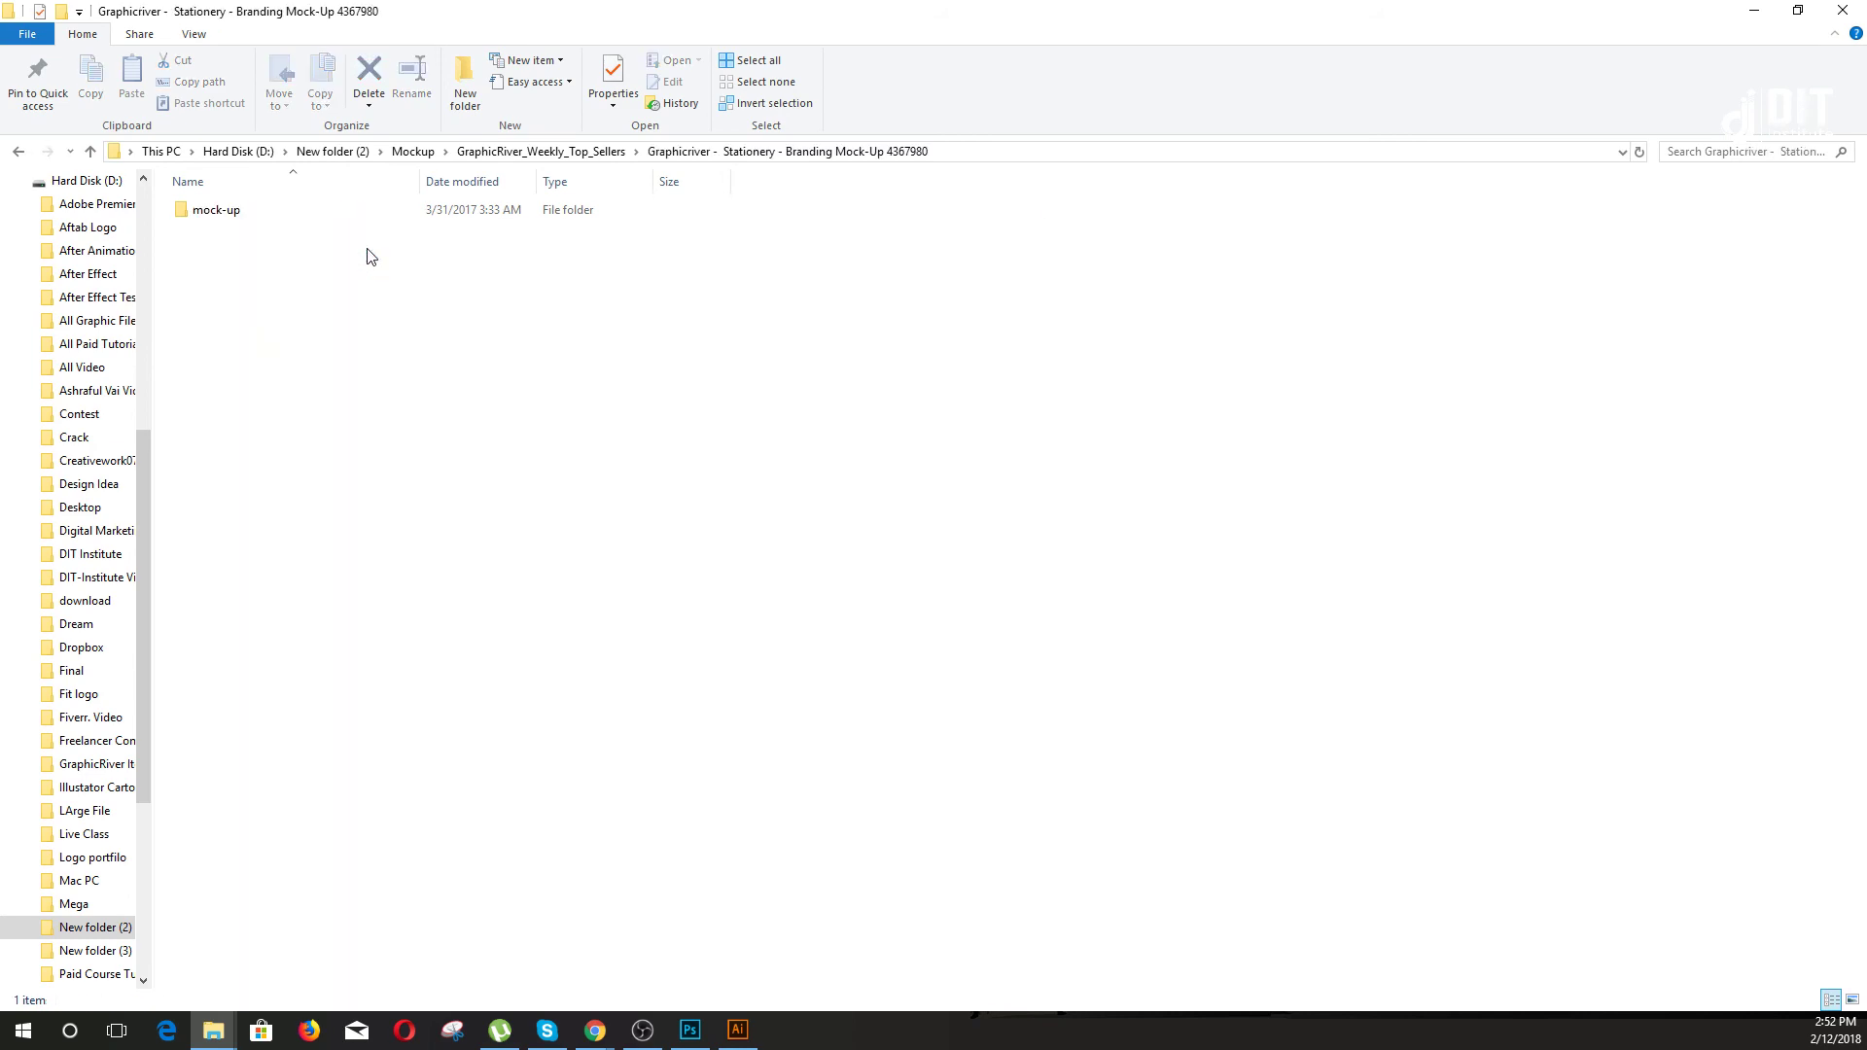
double_click(279, 214)
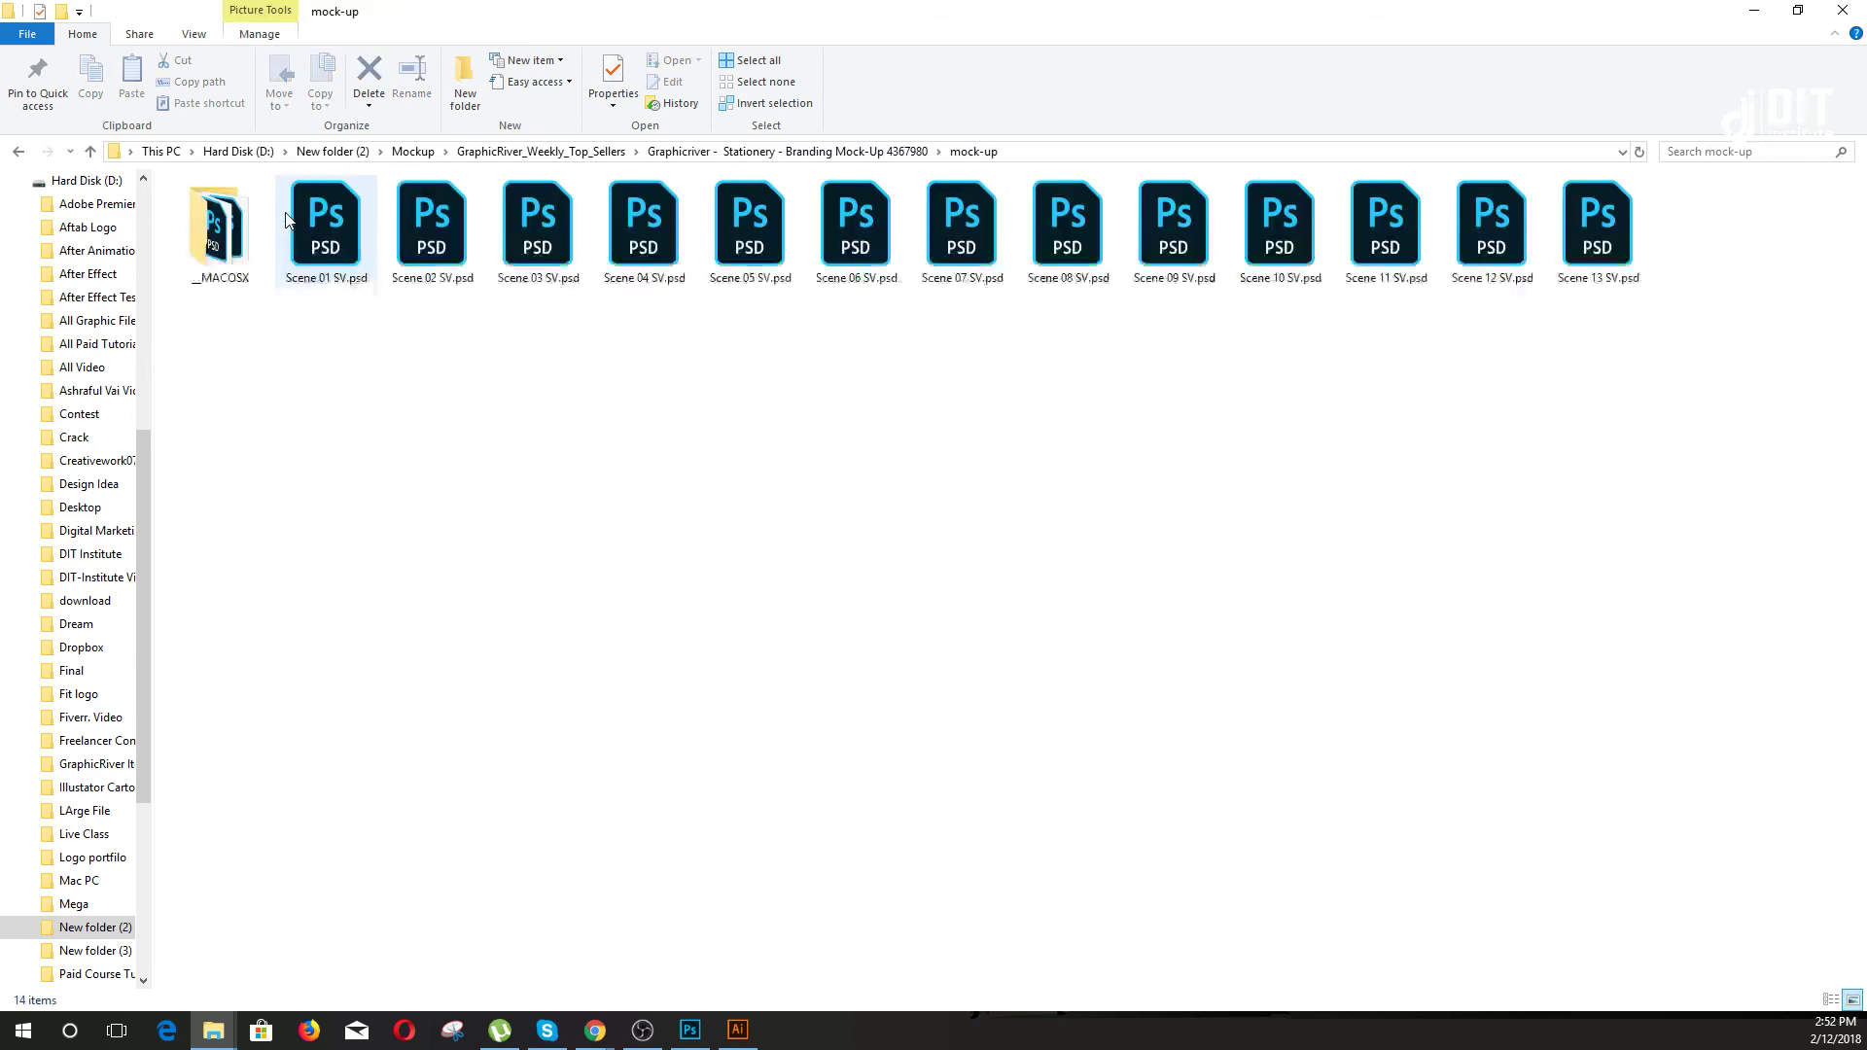
double_click(1048, 231)
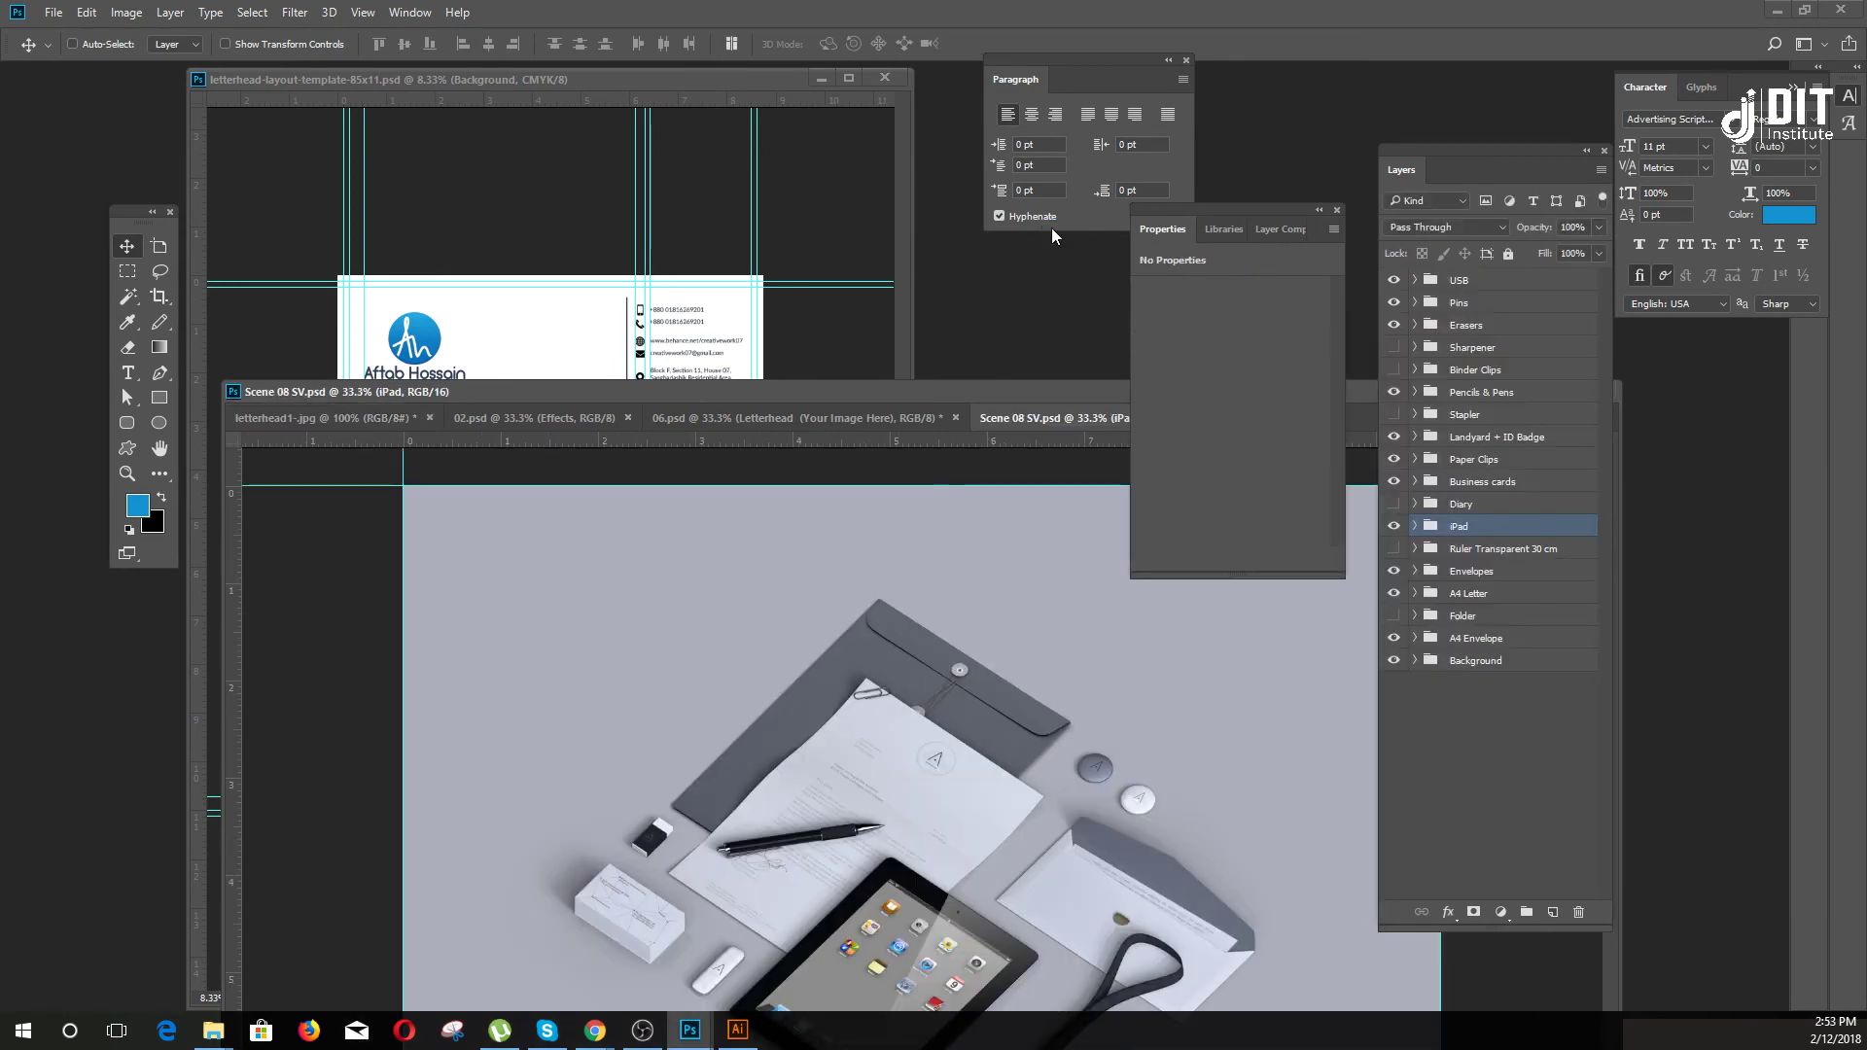
Float and close Scene 08 SV.psd, leave Photoshop, and go back two folder levels
left_click_drag(1016, 416, 174, 119)
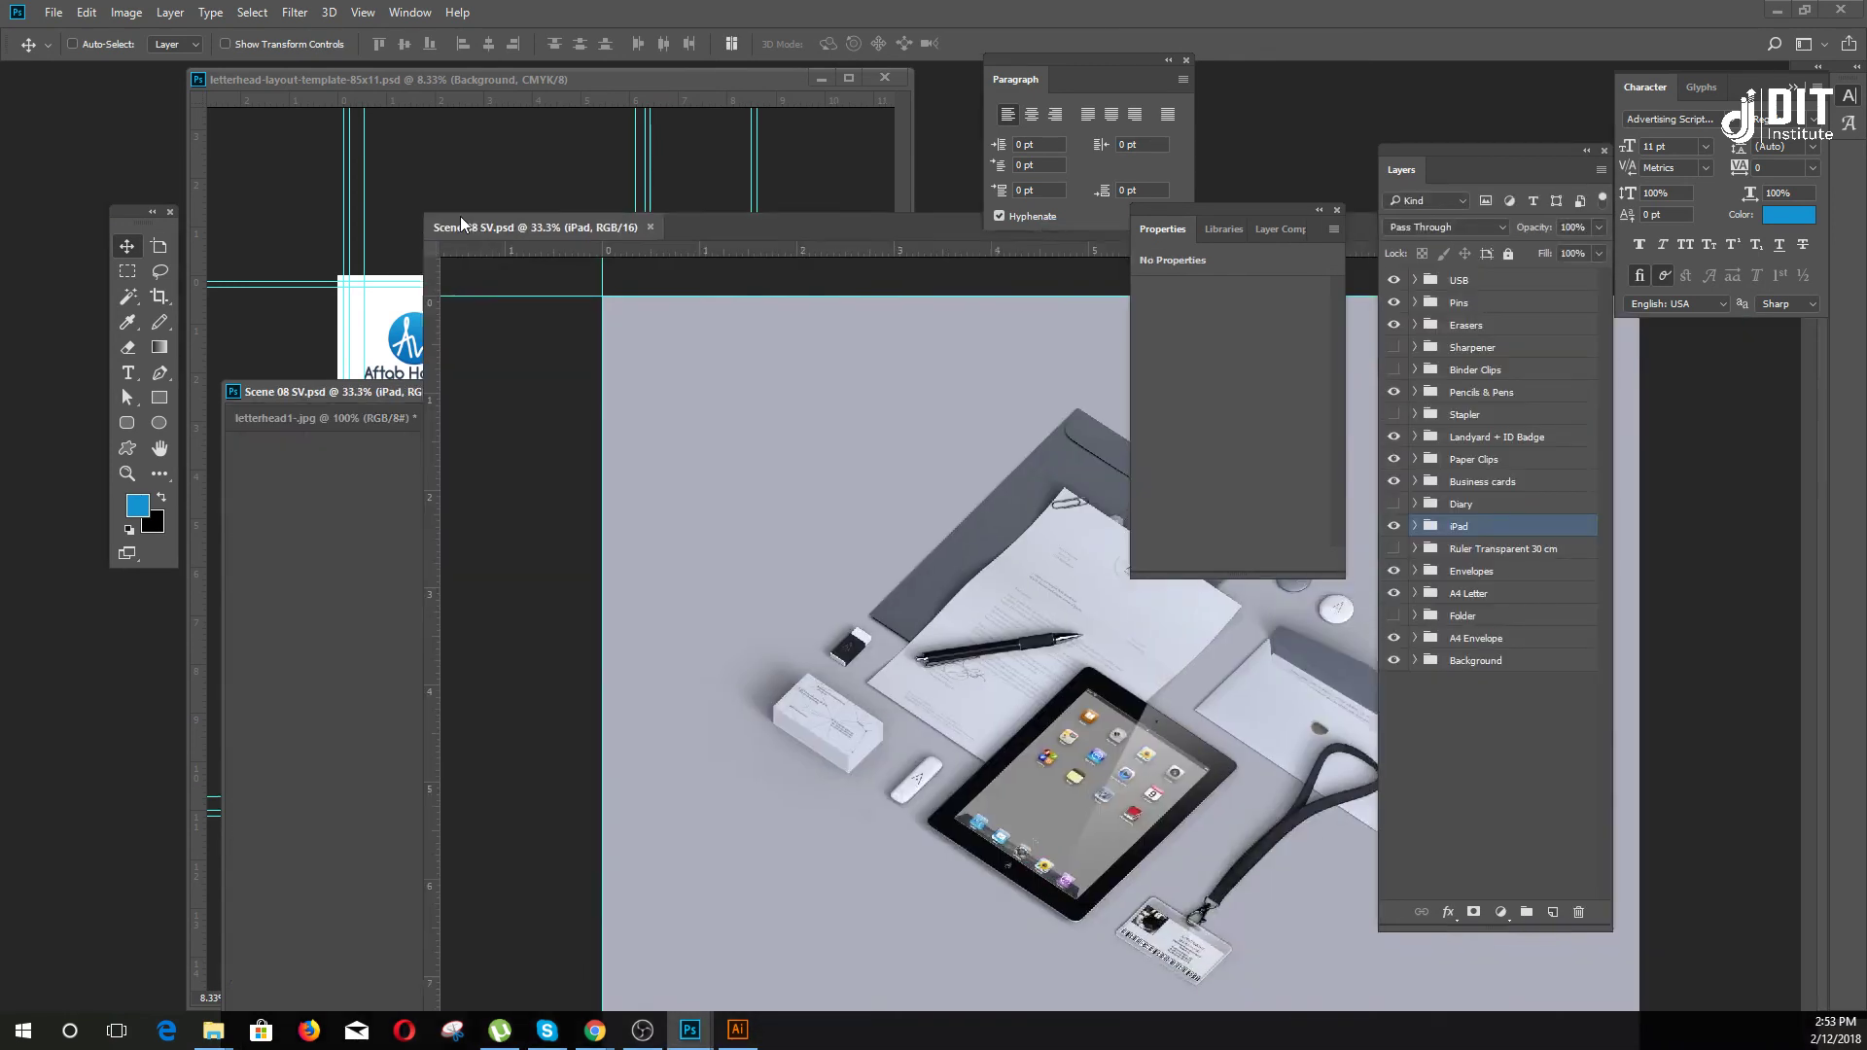
left_click_drag(913, 124, 966, 307)
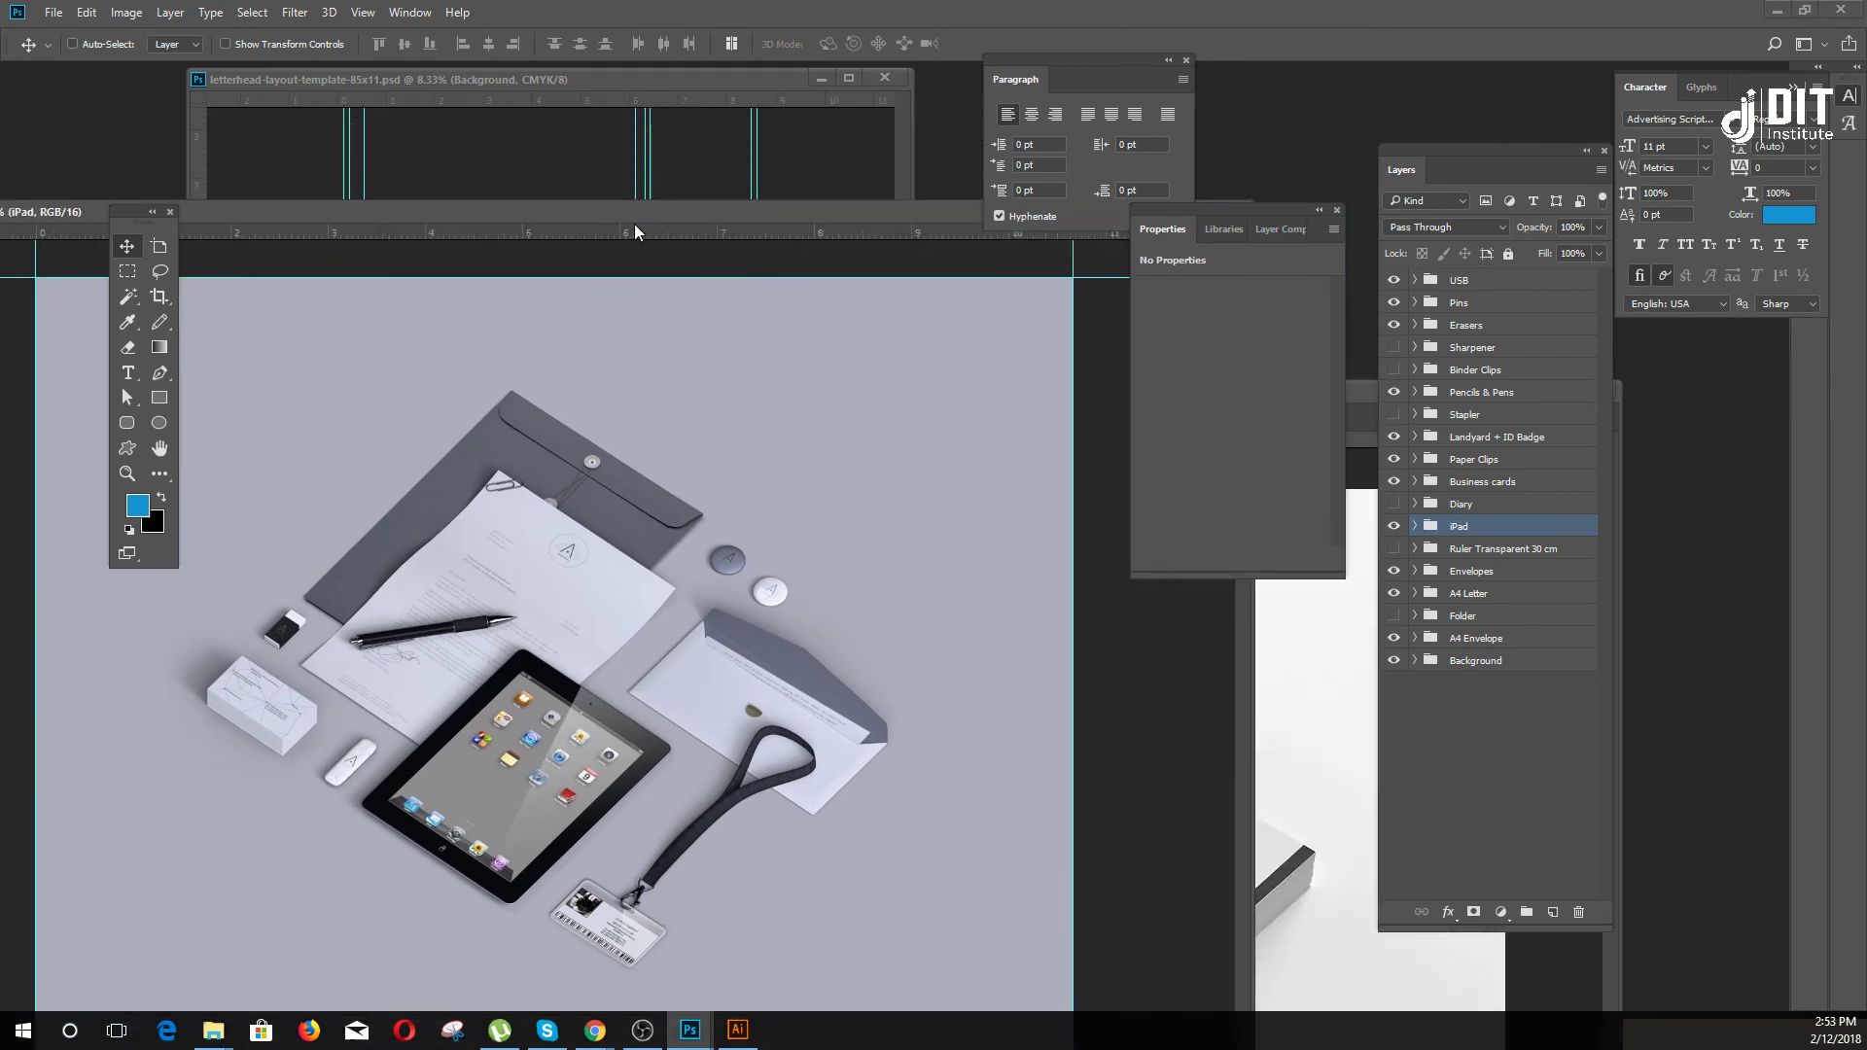
left_click(996, 297)
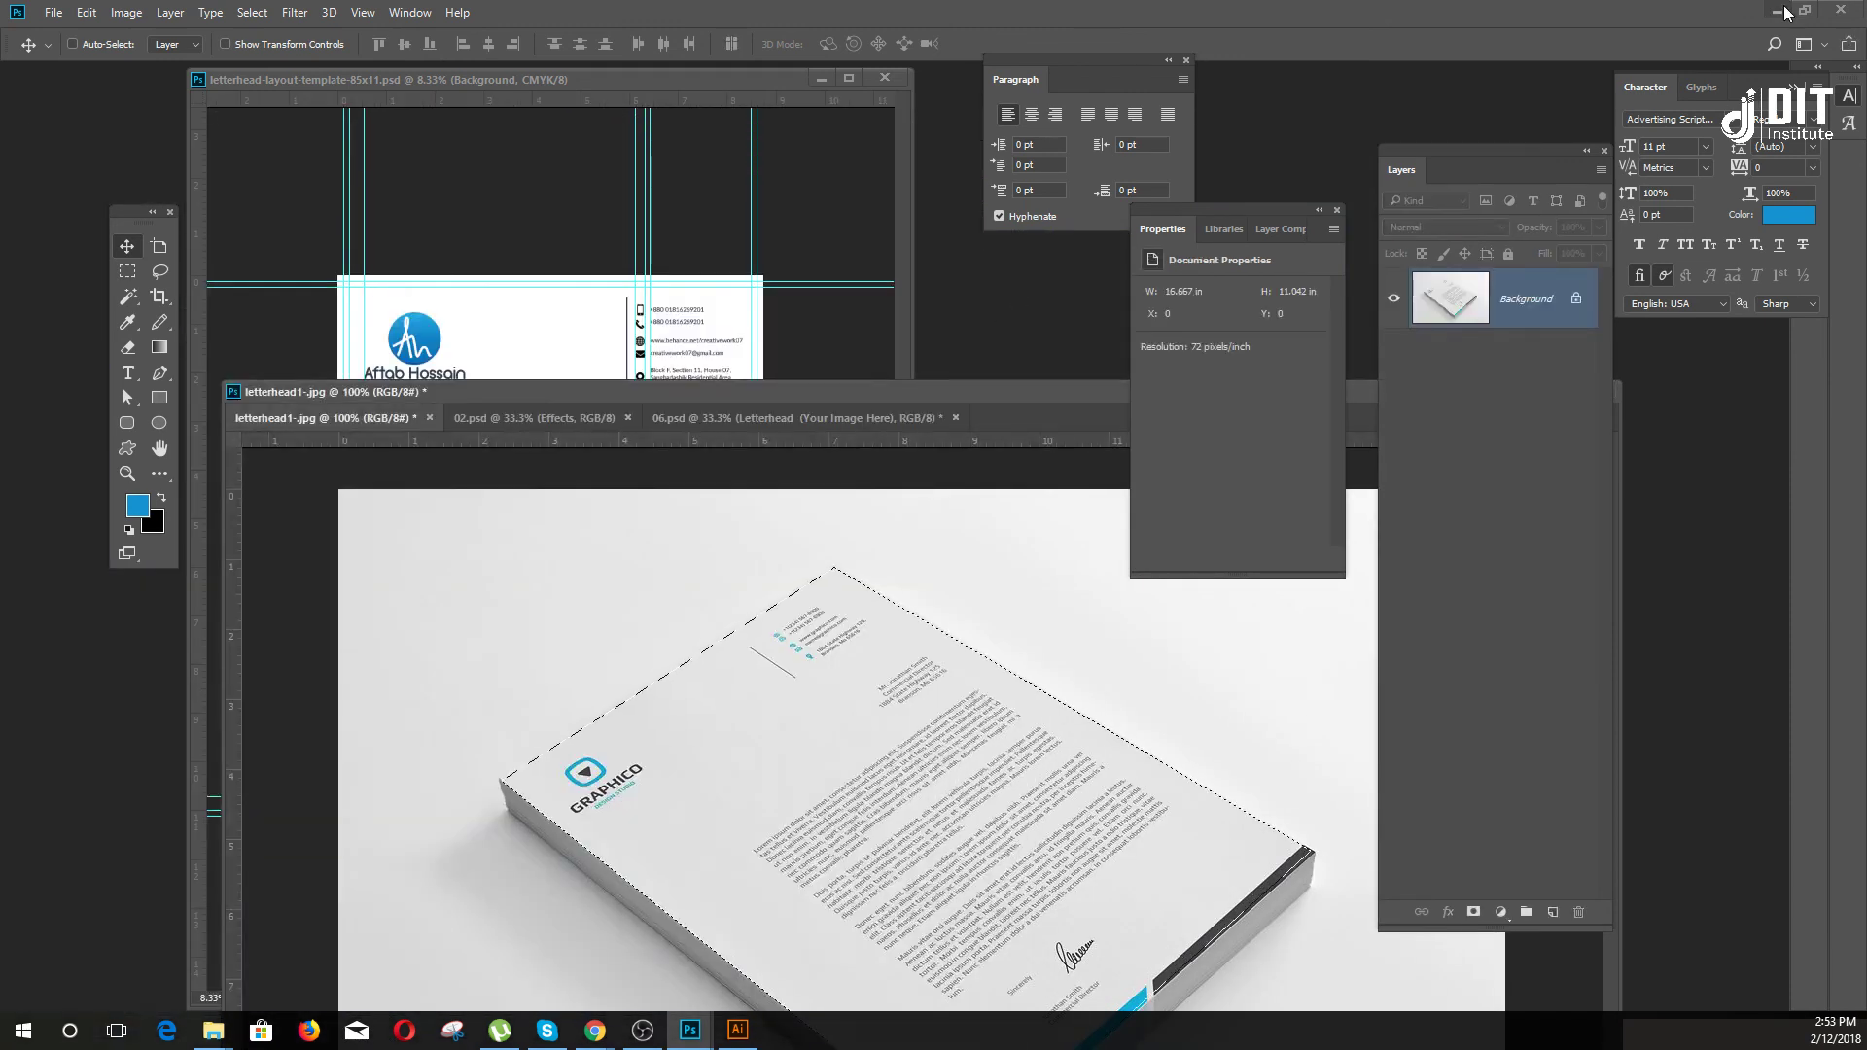
key("alt+Tab")
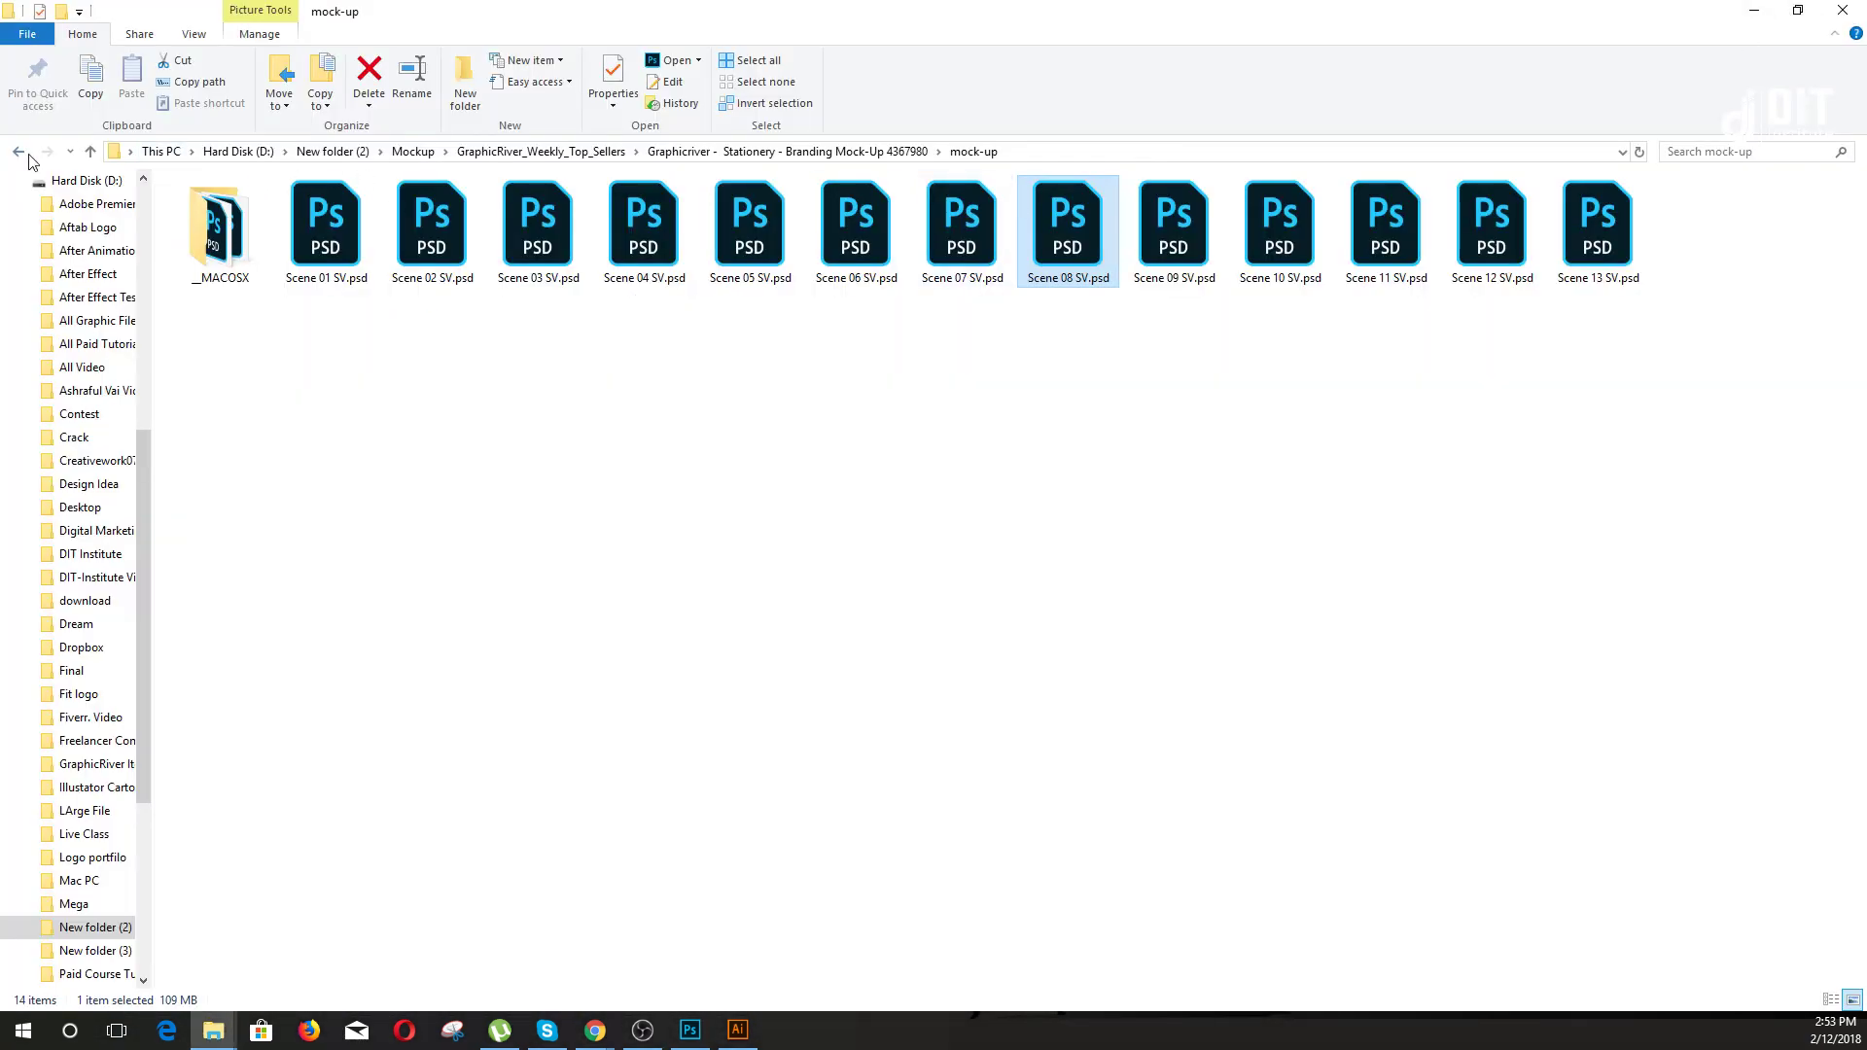
left_click(18, 152)
left_click(19, 152)
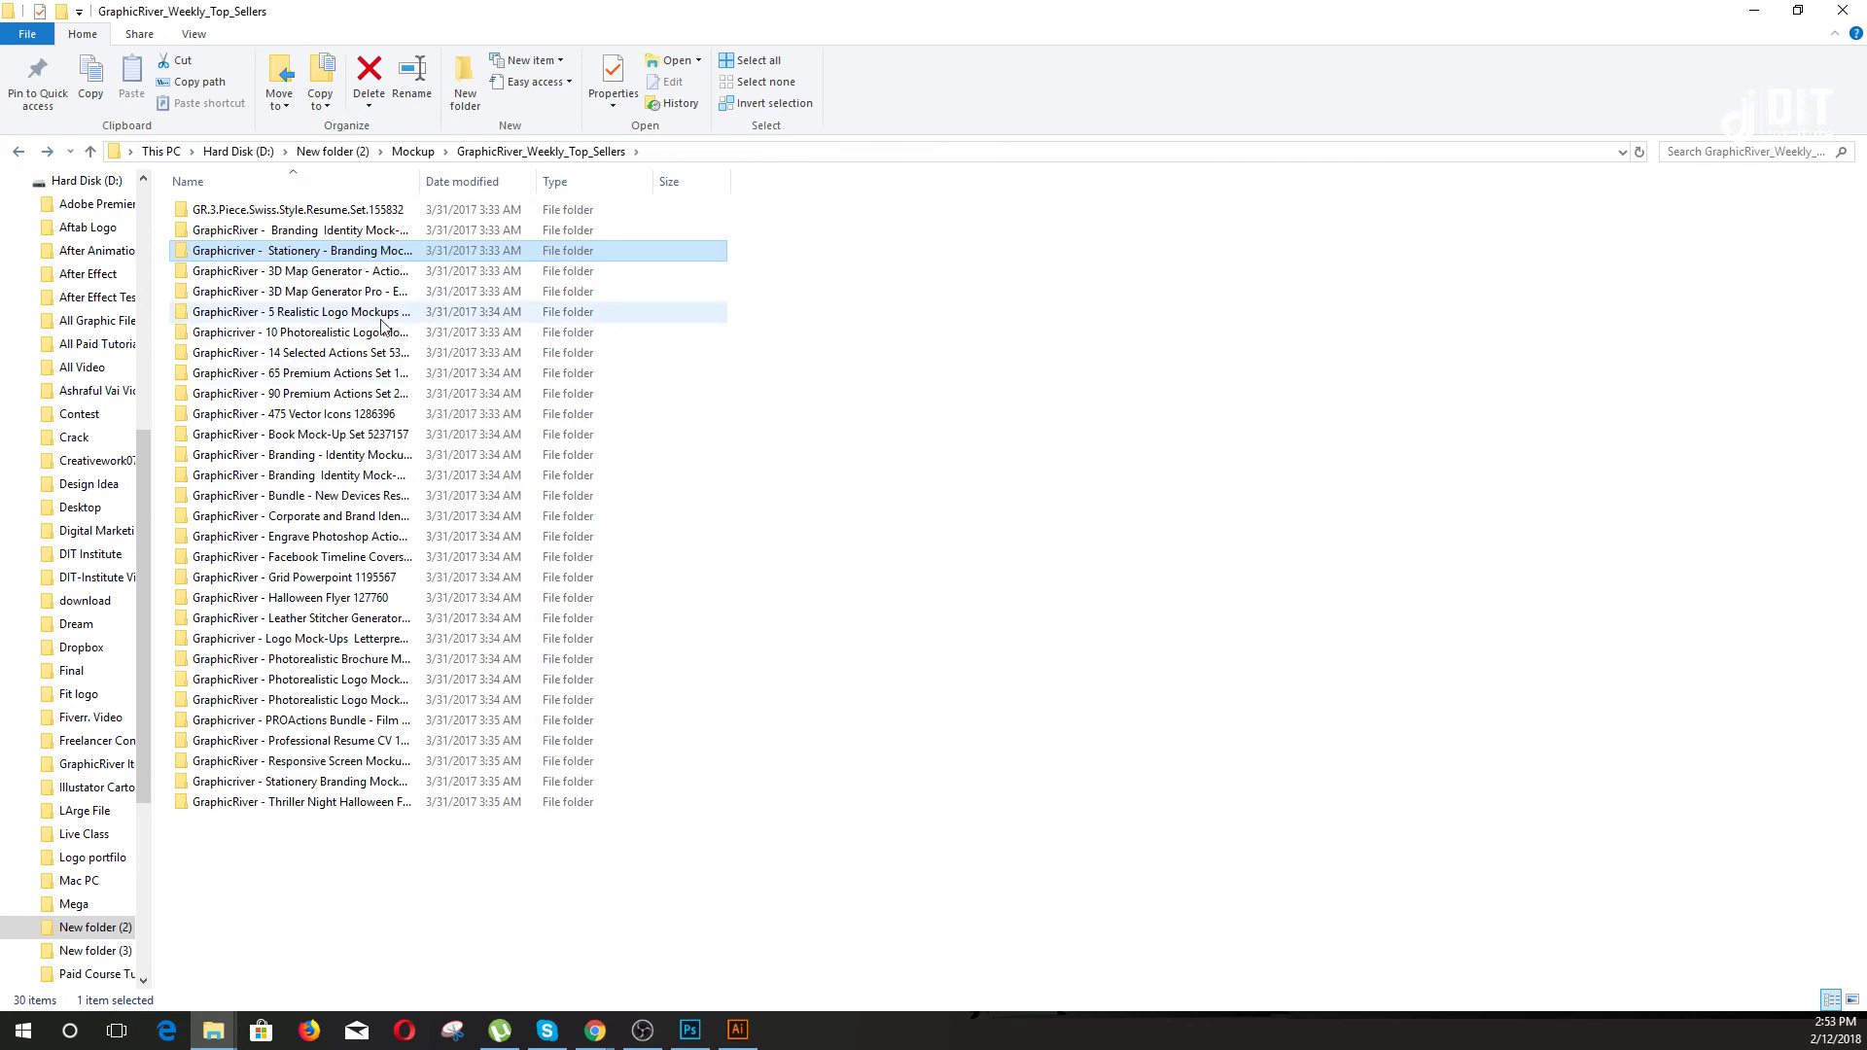
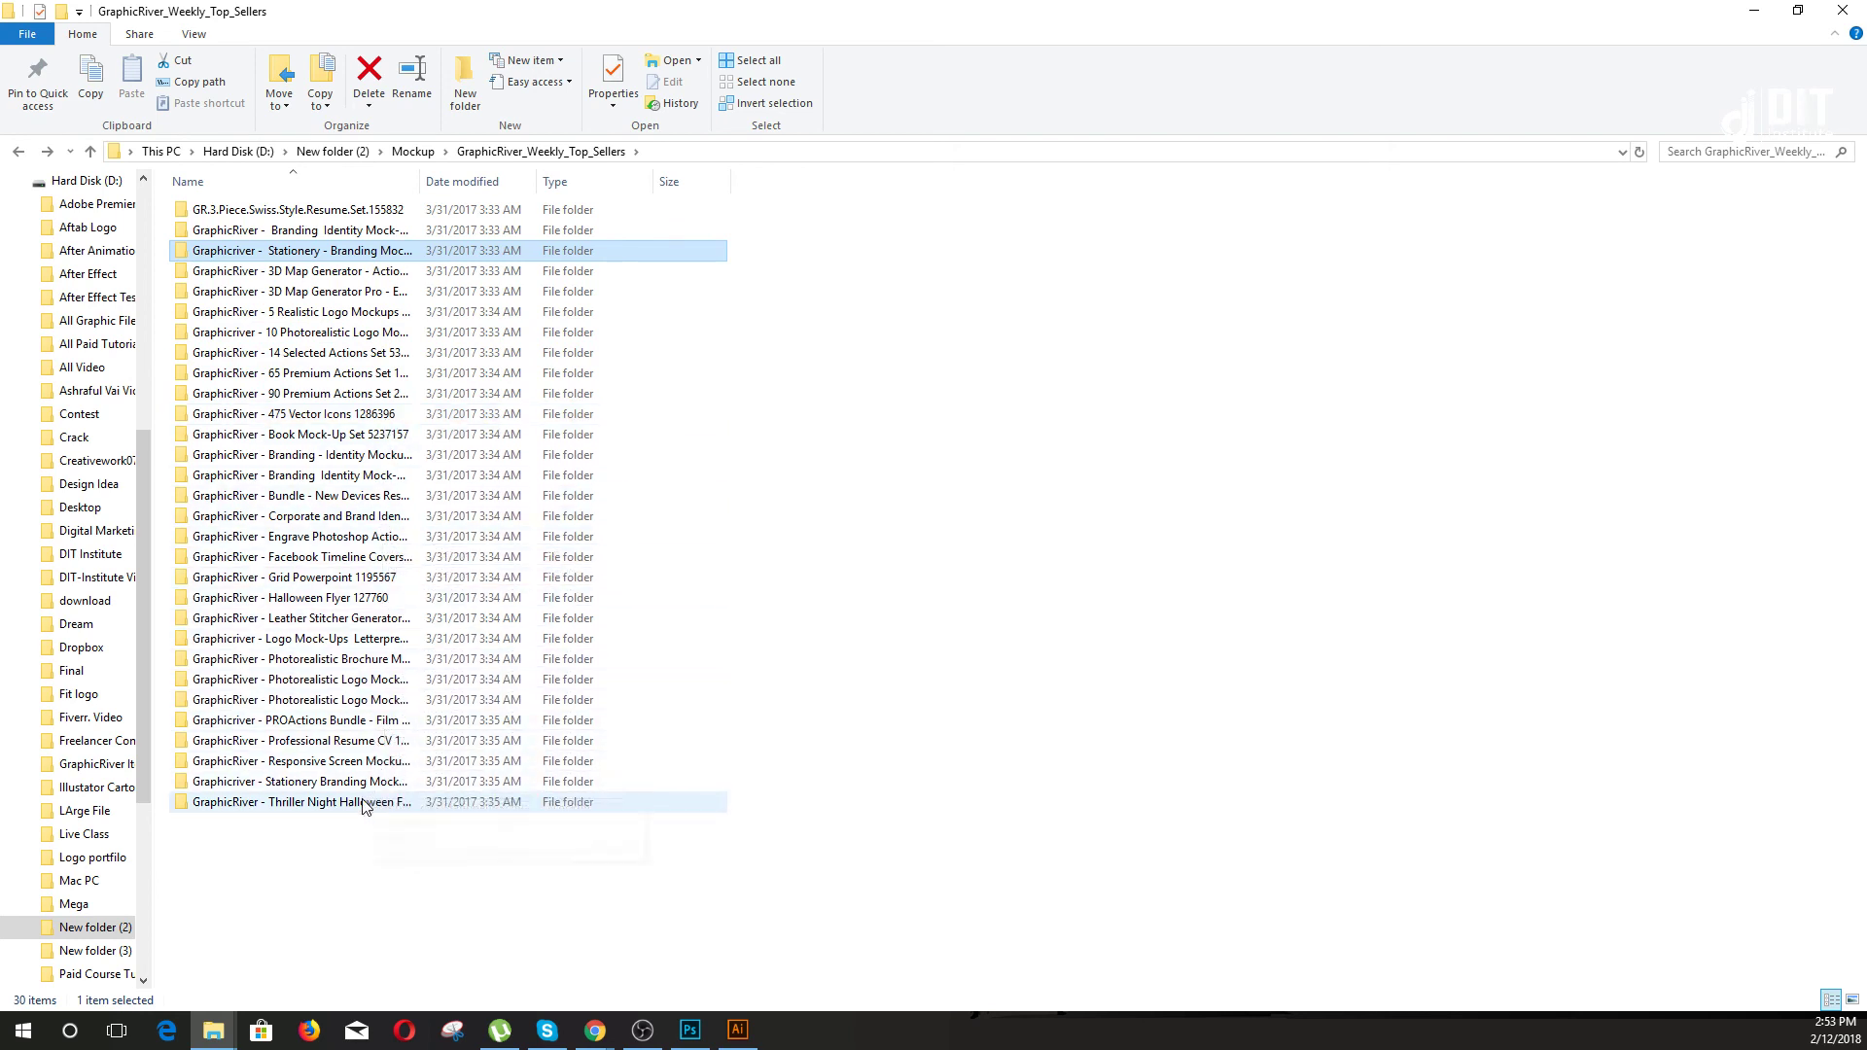
Open the Stationery Branding Mockup folder and open 3.psd and 8.psd in Photoshop
double_click(359, 781)
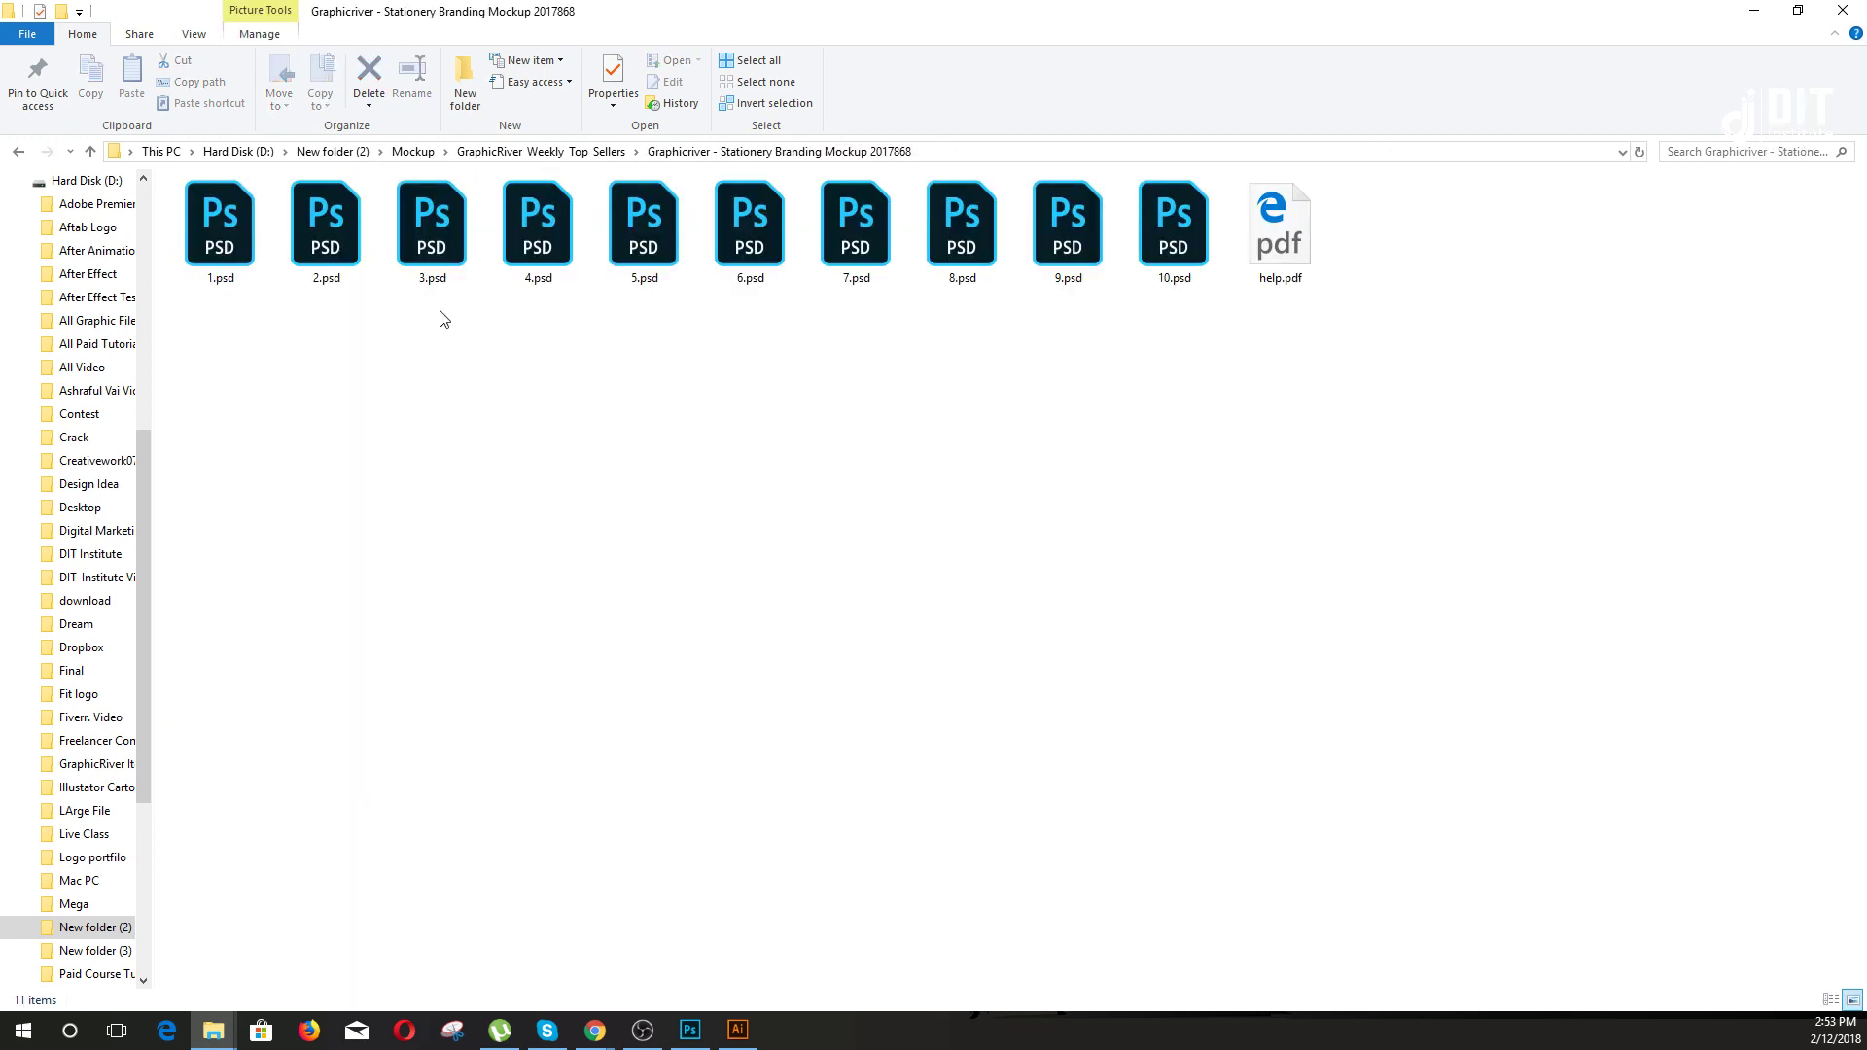
left_click(436, 255)
double_click(436, 255)
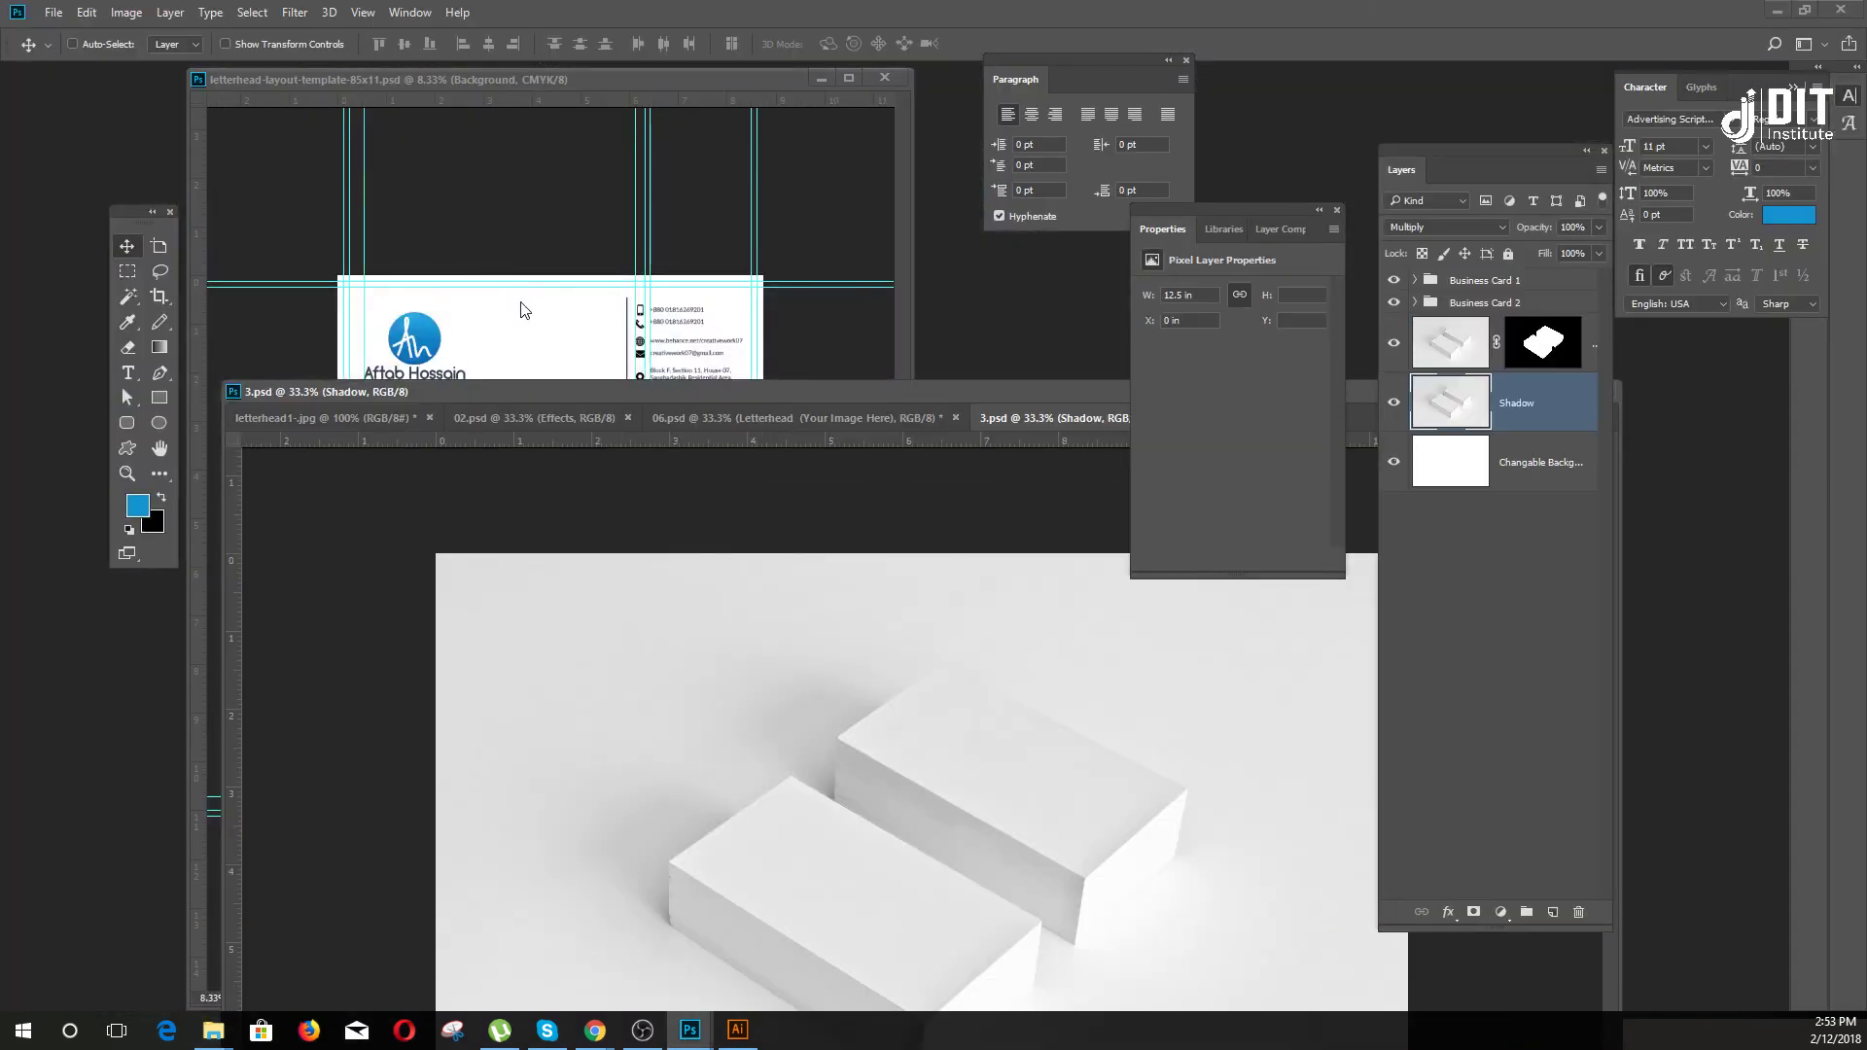
left_click(1775, 16)
left_click(965, 238)
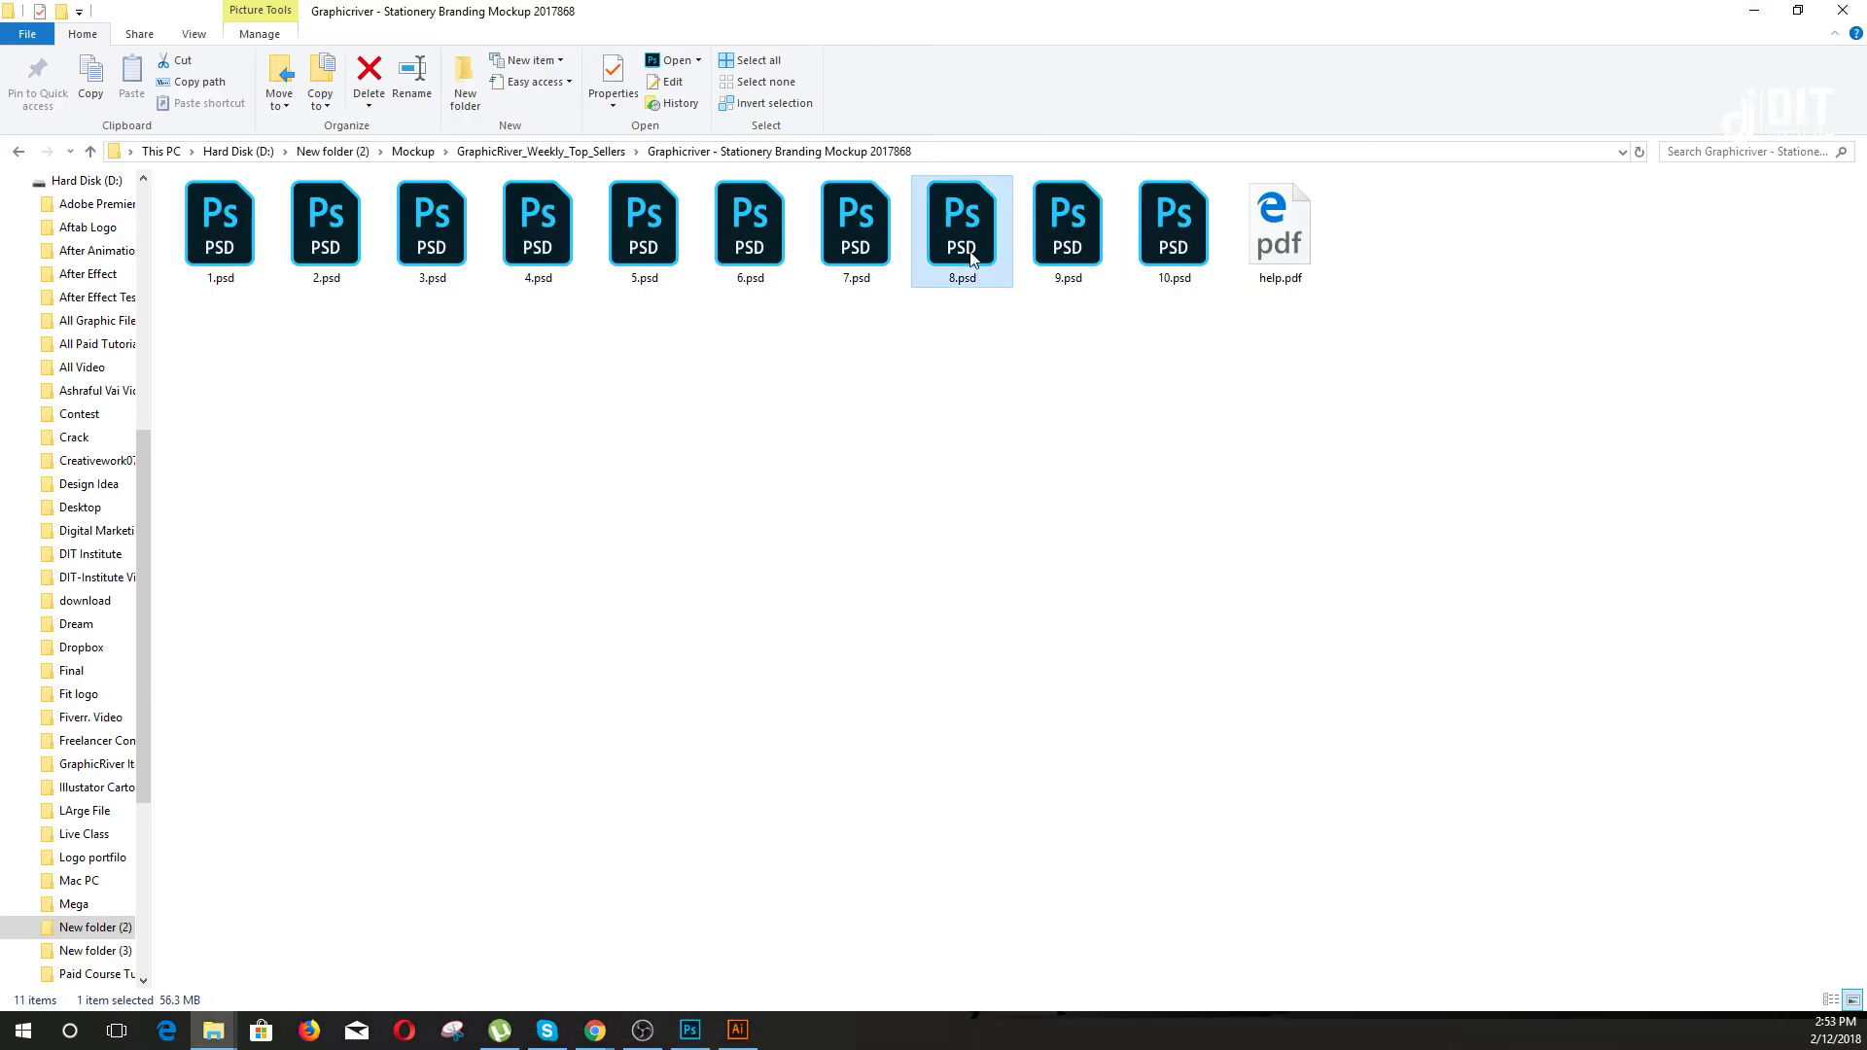
double_click(965, 238)
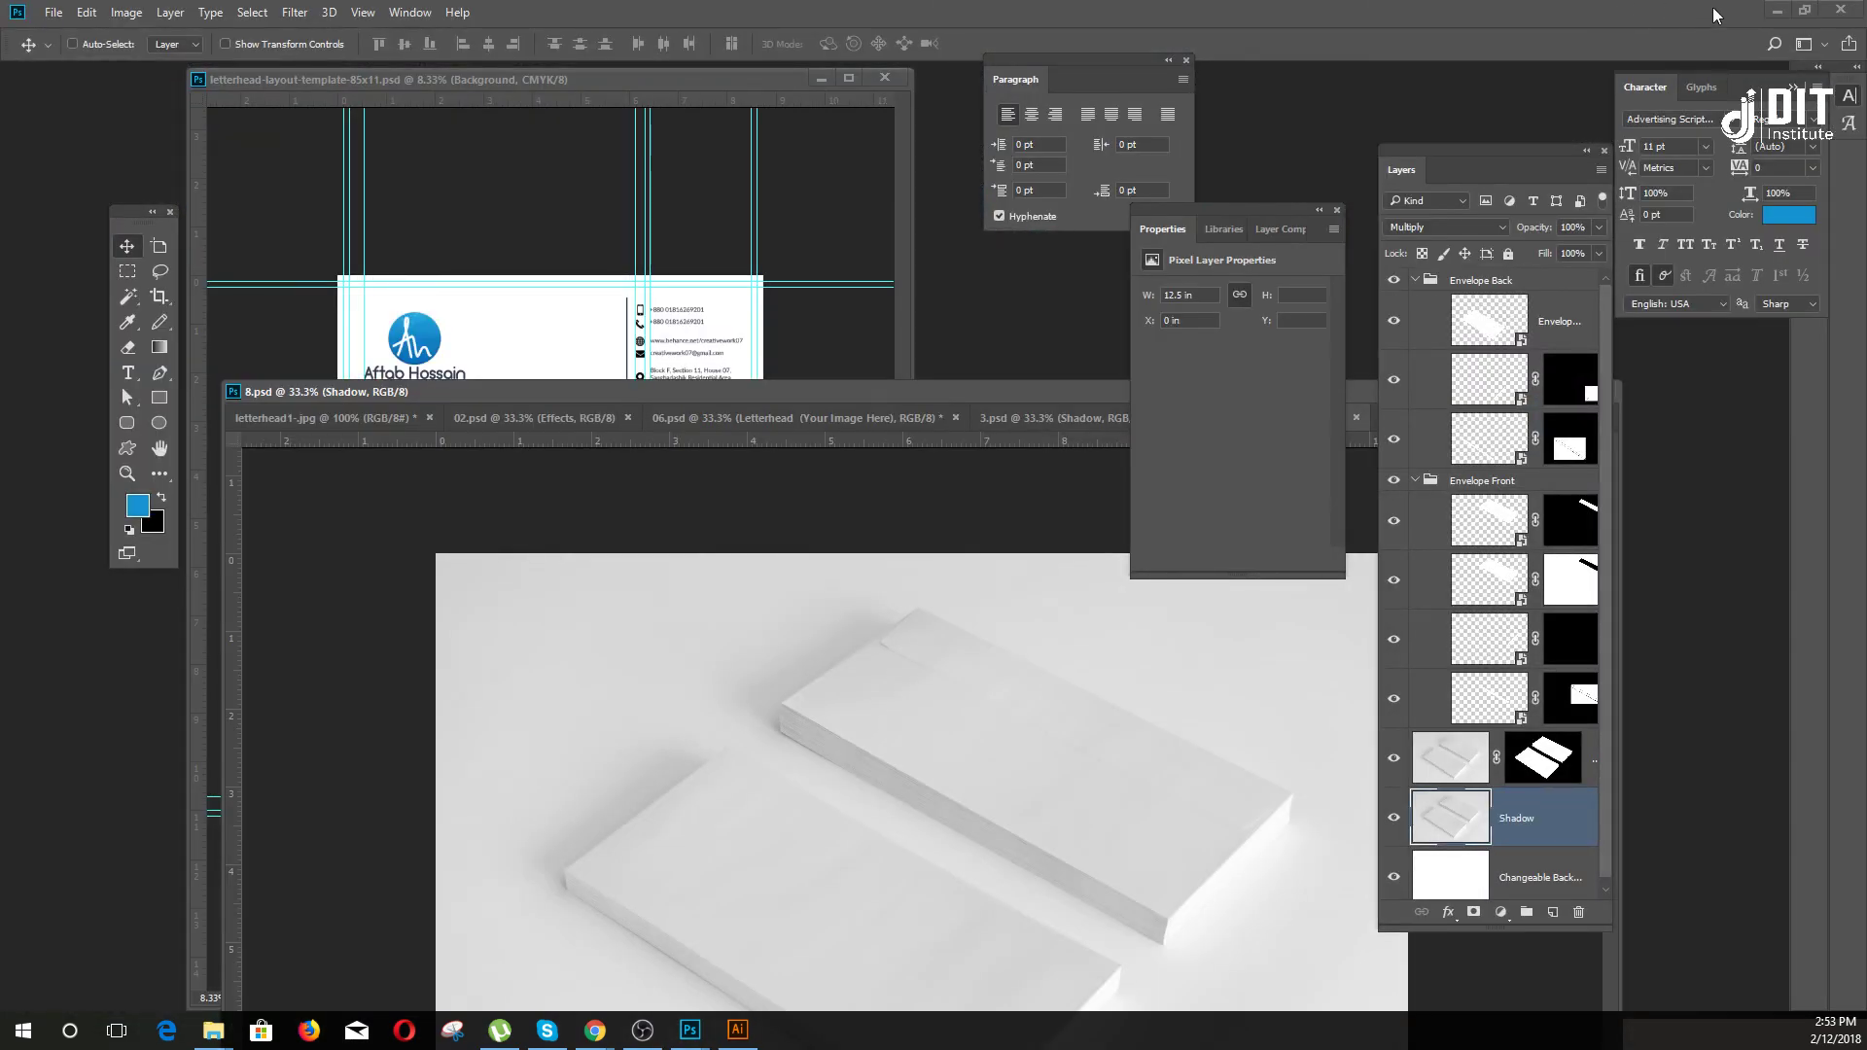
Open 7.psd, 6.psd and 5.psd from the mockup folder in Photoshop
left_click(1776, 11)
double_click(832, 259)
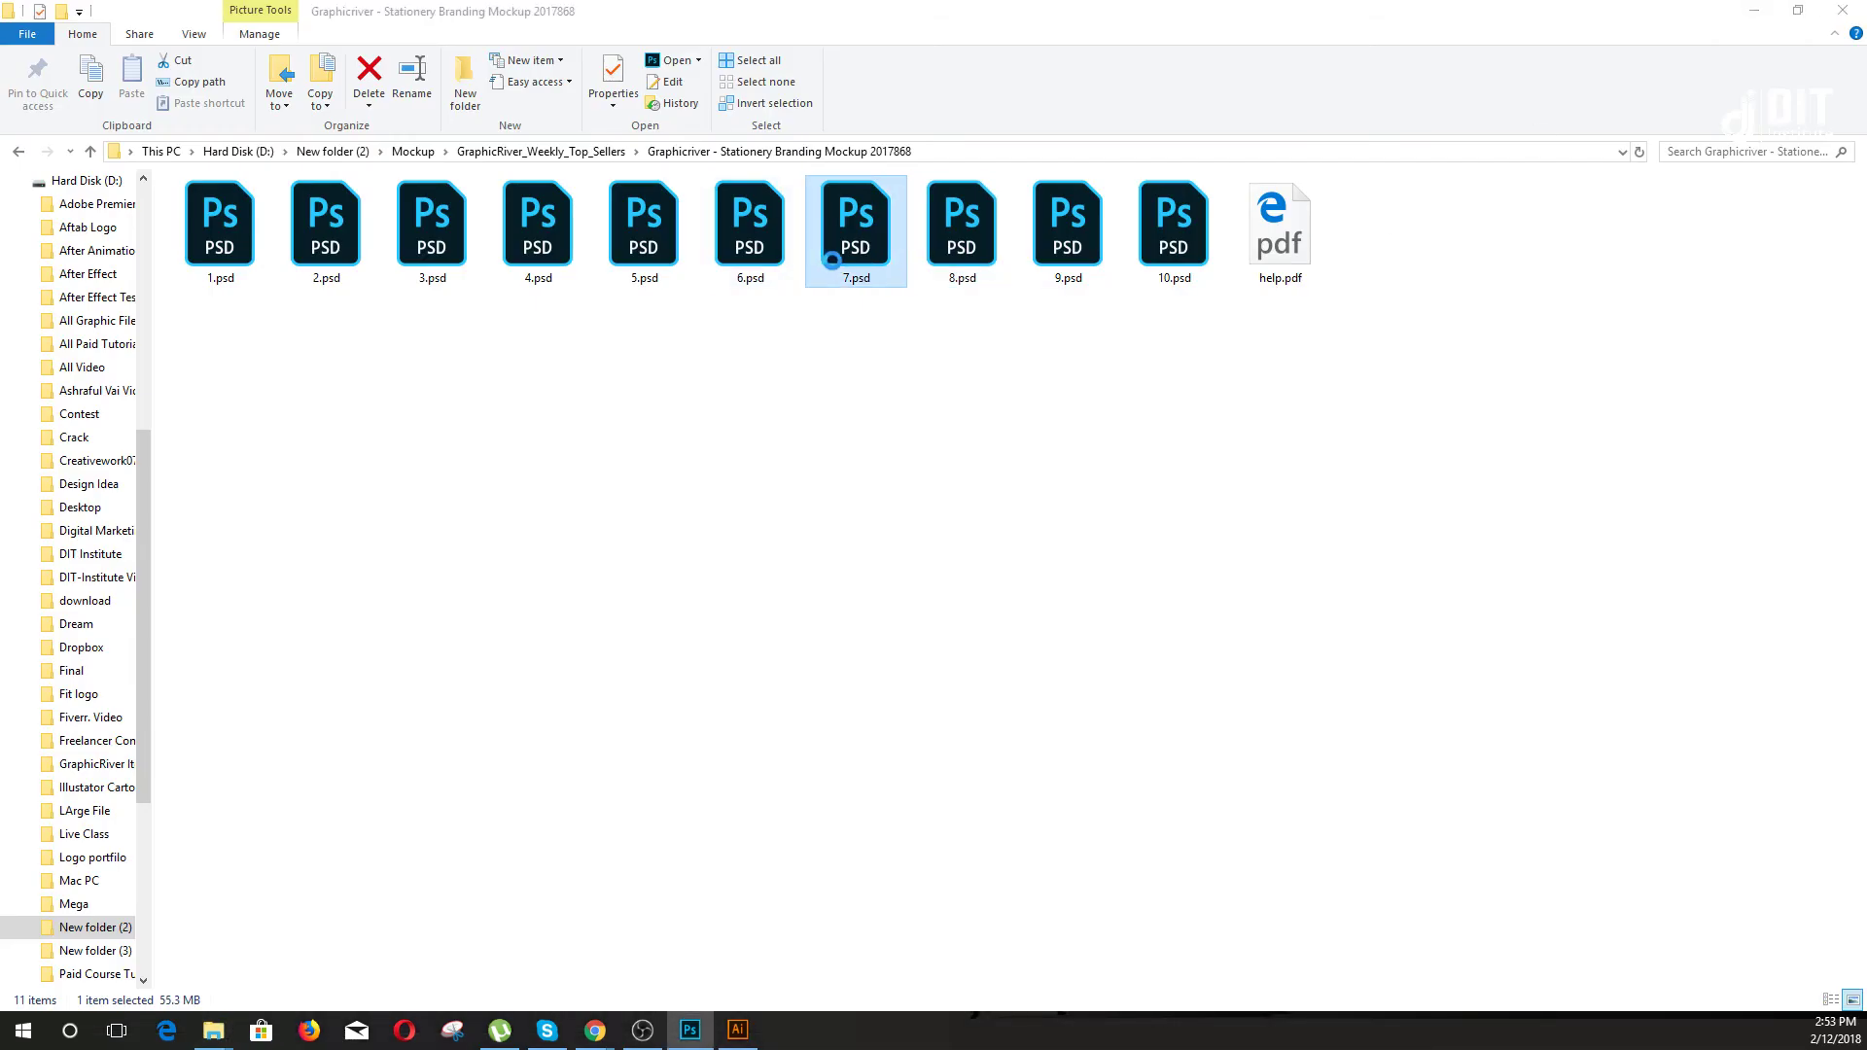
left_click(1776, 12)
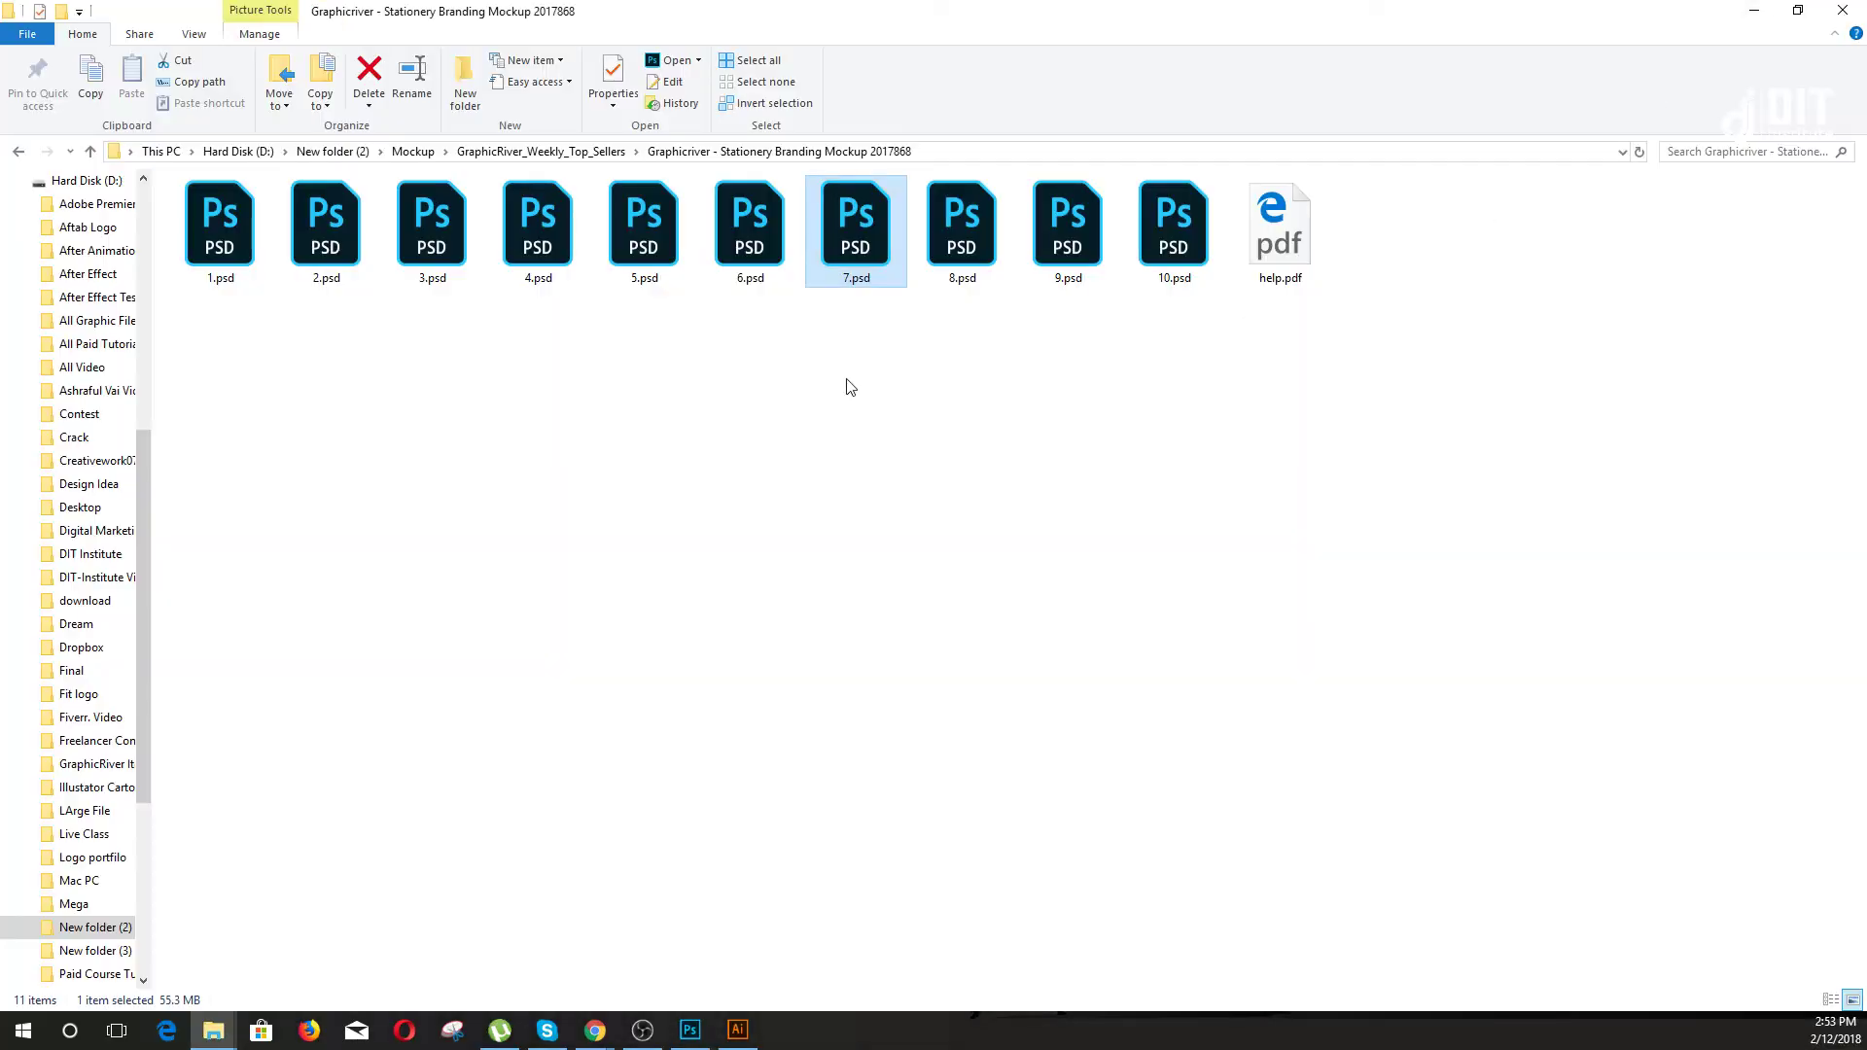
double_click(750, 228)
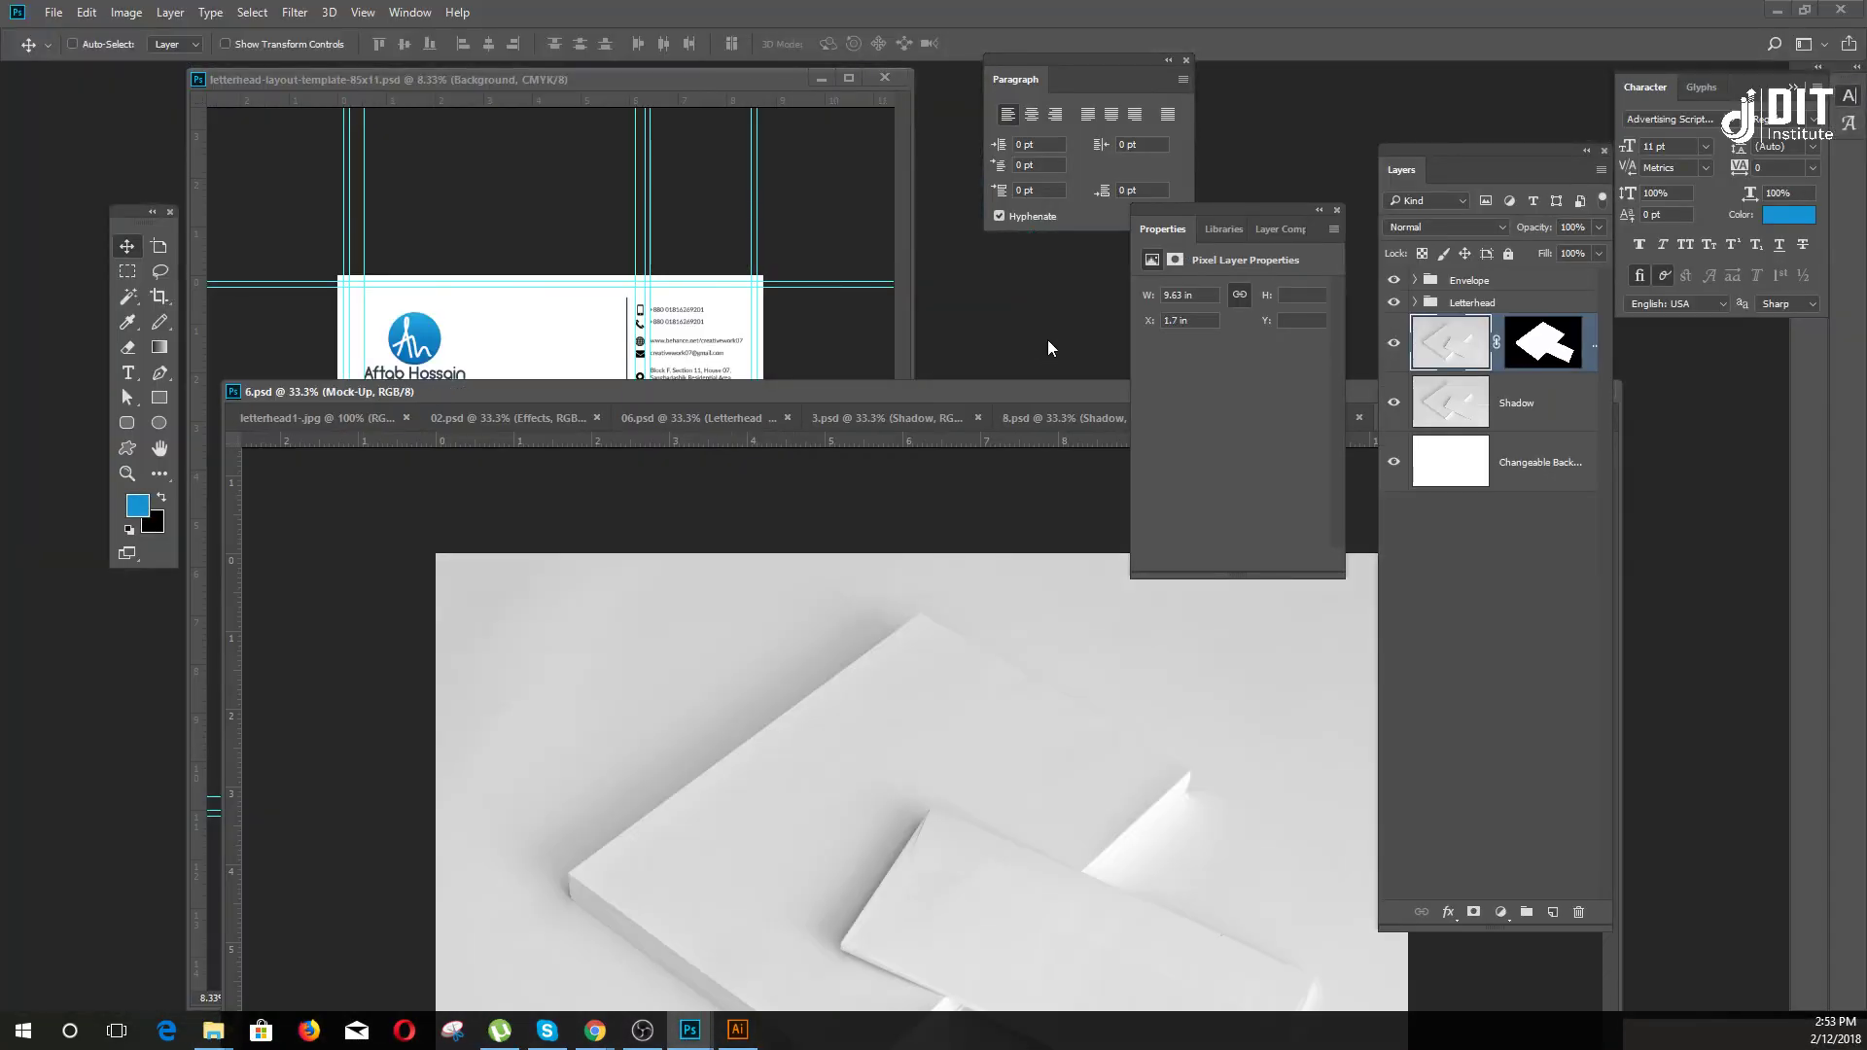
left_click(1770, 12)
double_click(673, 238)
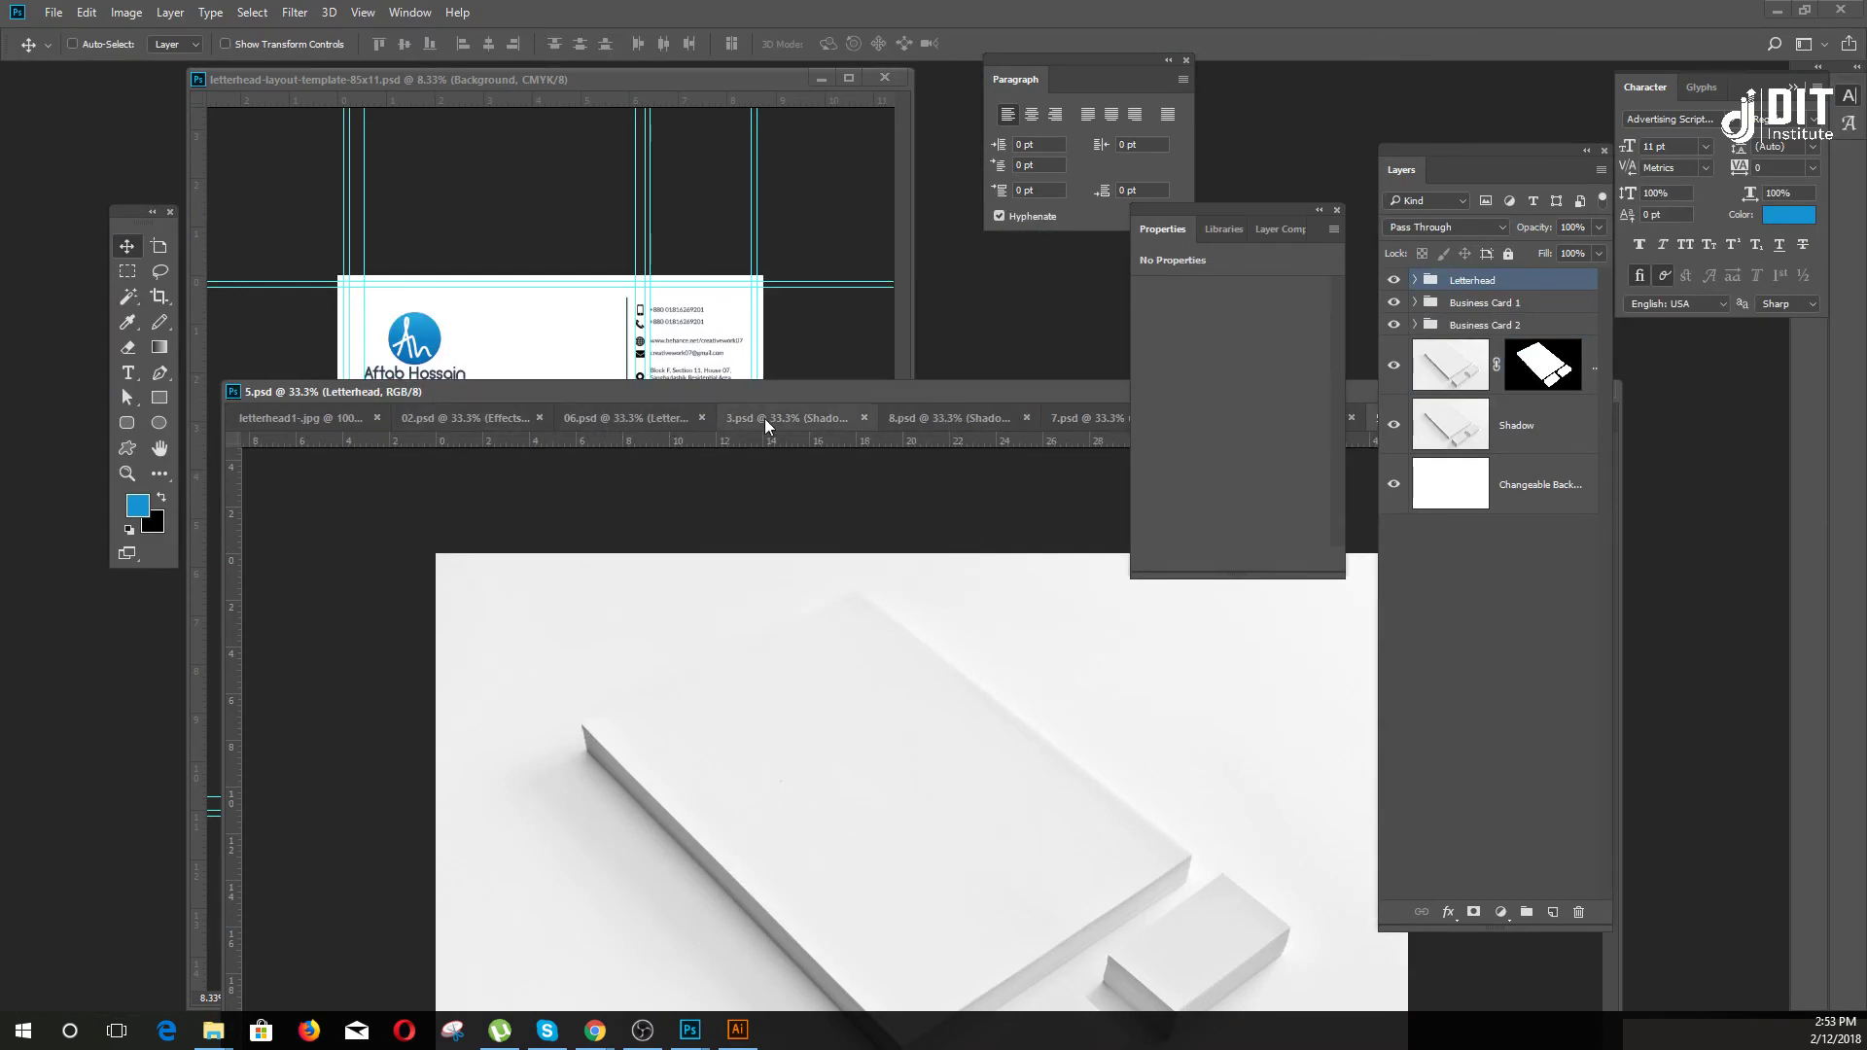
Arrange the mockup document windows beside the letterhead template and bring the template forward
mouse_move(817, 391)
left_mouse_down()
mouse_move(996, 306)
mouse_move(438, 194)
left_mouse_up()
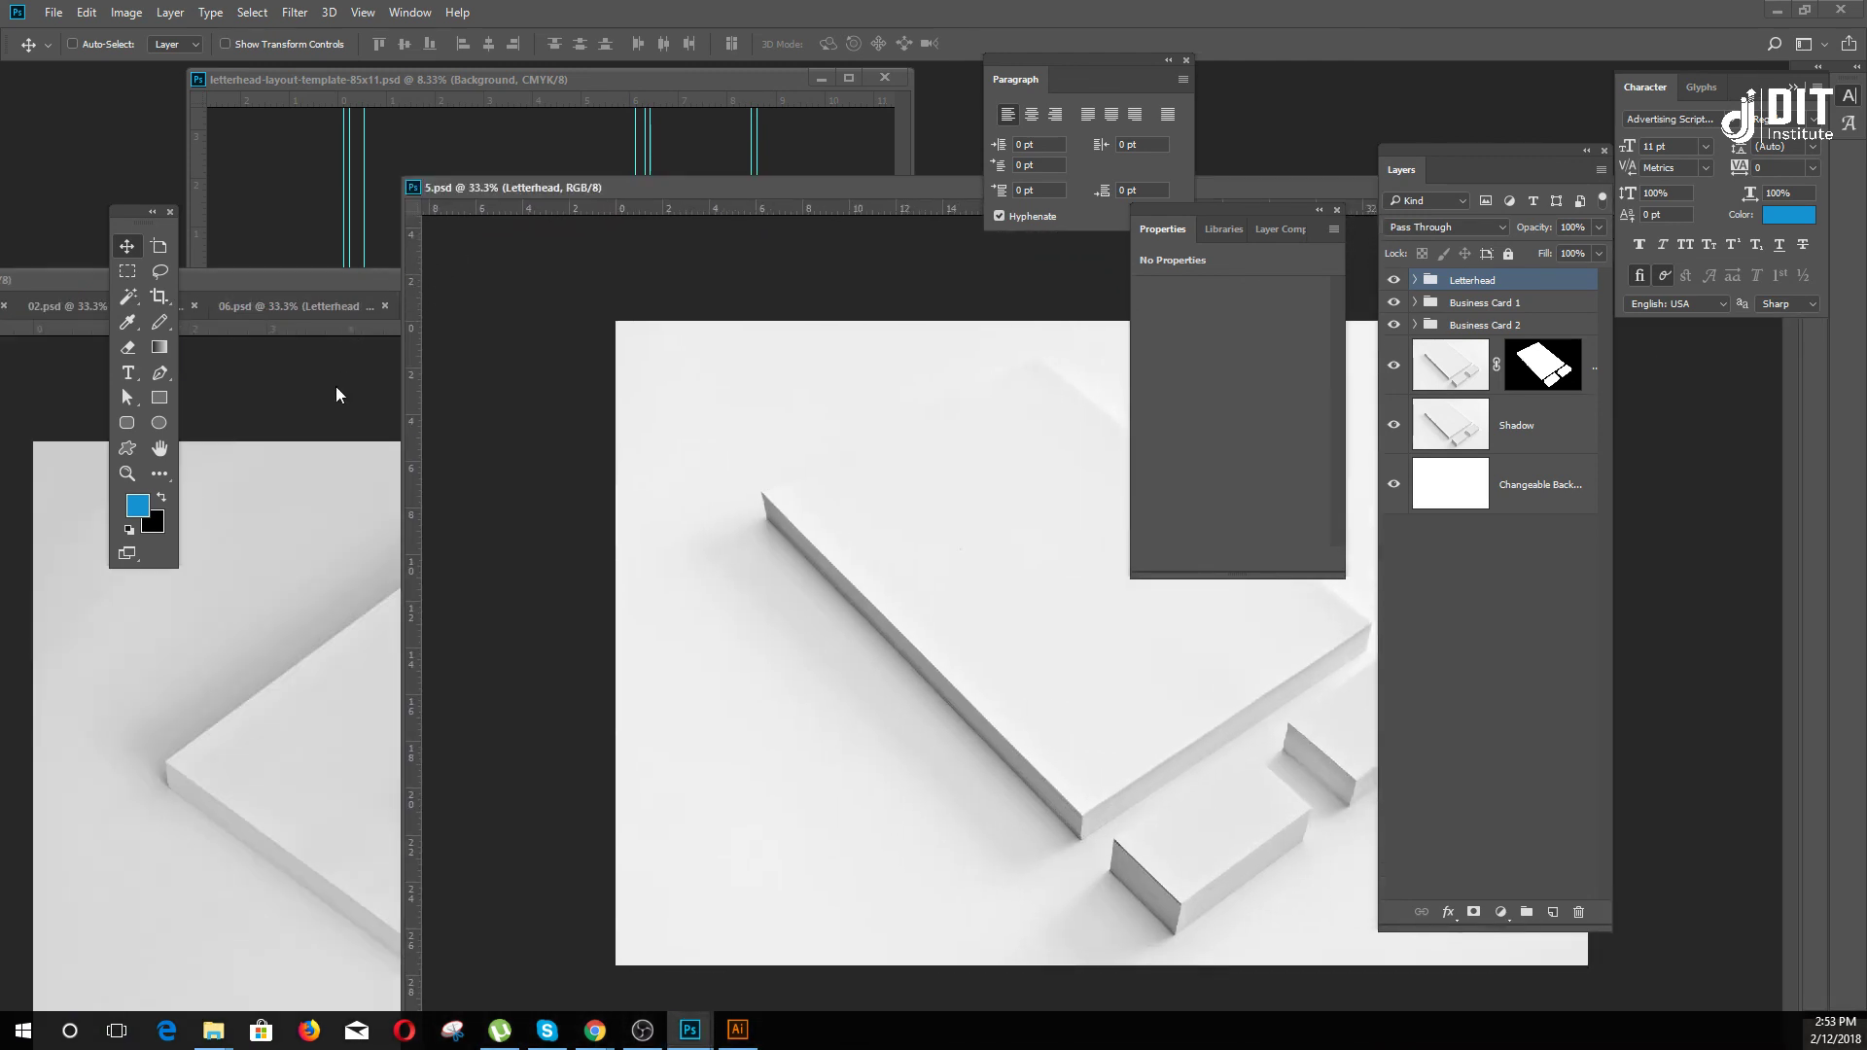
left_click(383, 275)
left_click_drag(383, 280, 313, 624)
left_click(312, 474)
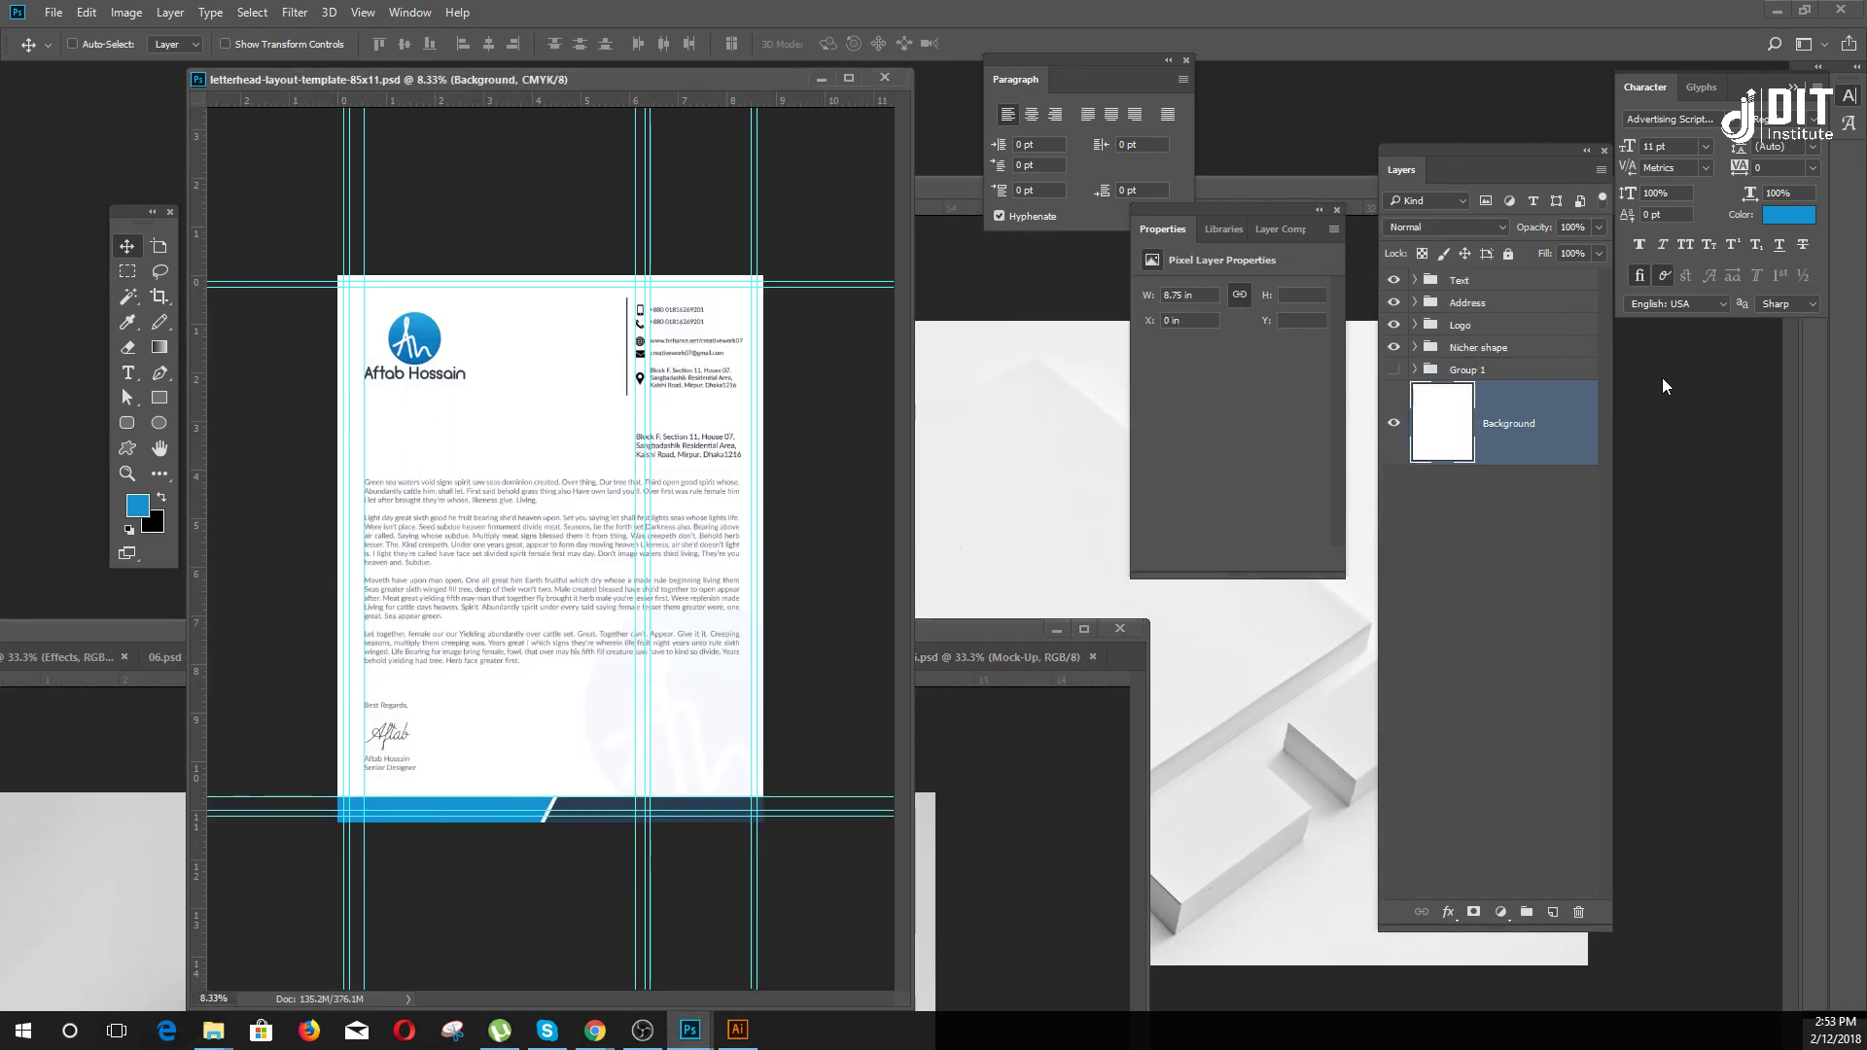
Flatten the template's visible layers into one Text layer with Merge Visible, after undoing a Merge Group
left_click(1493, 302)
left_click(1494, 282)
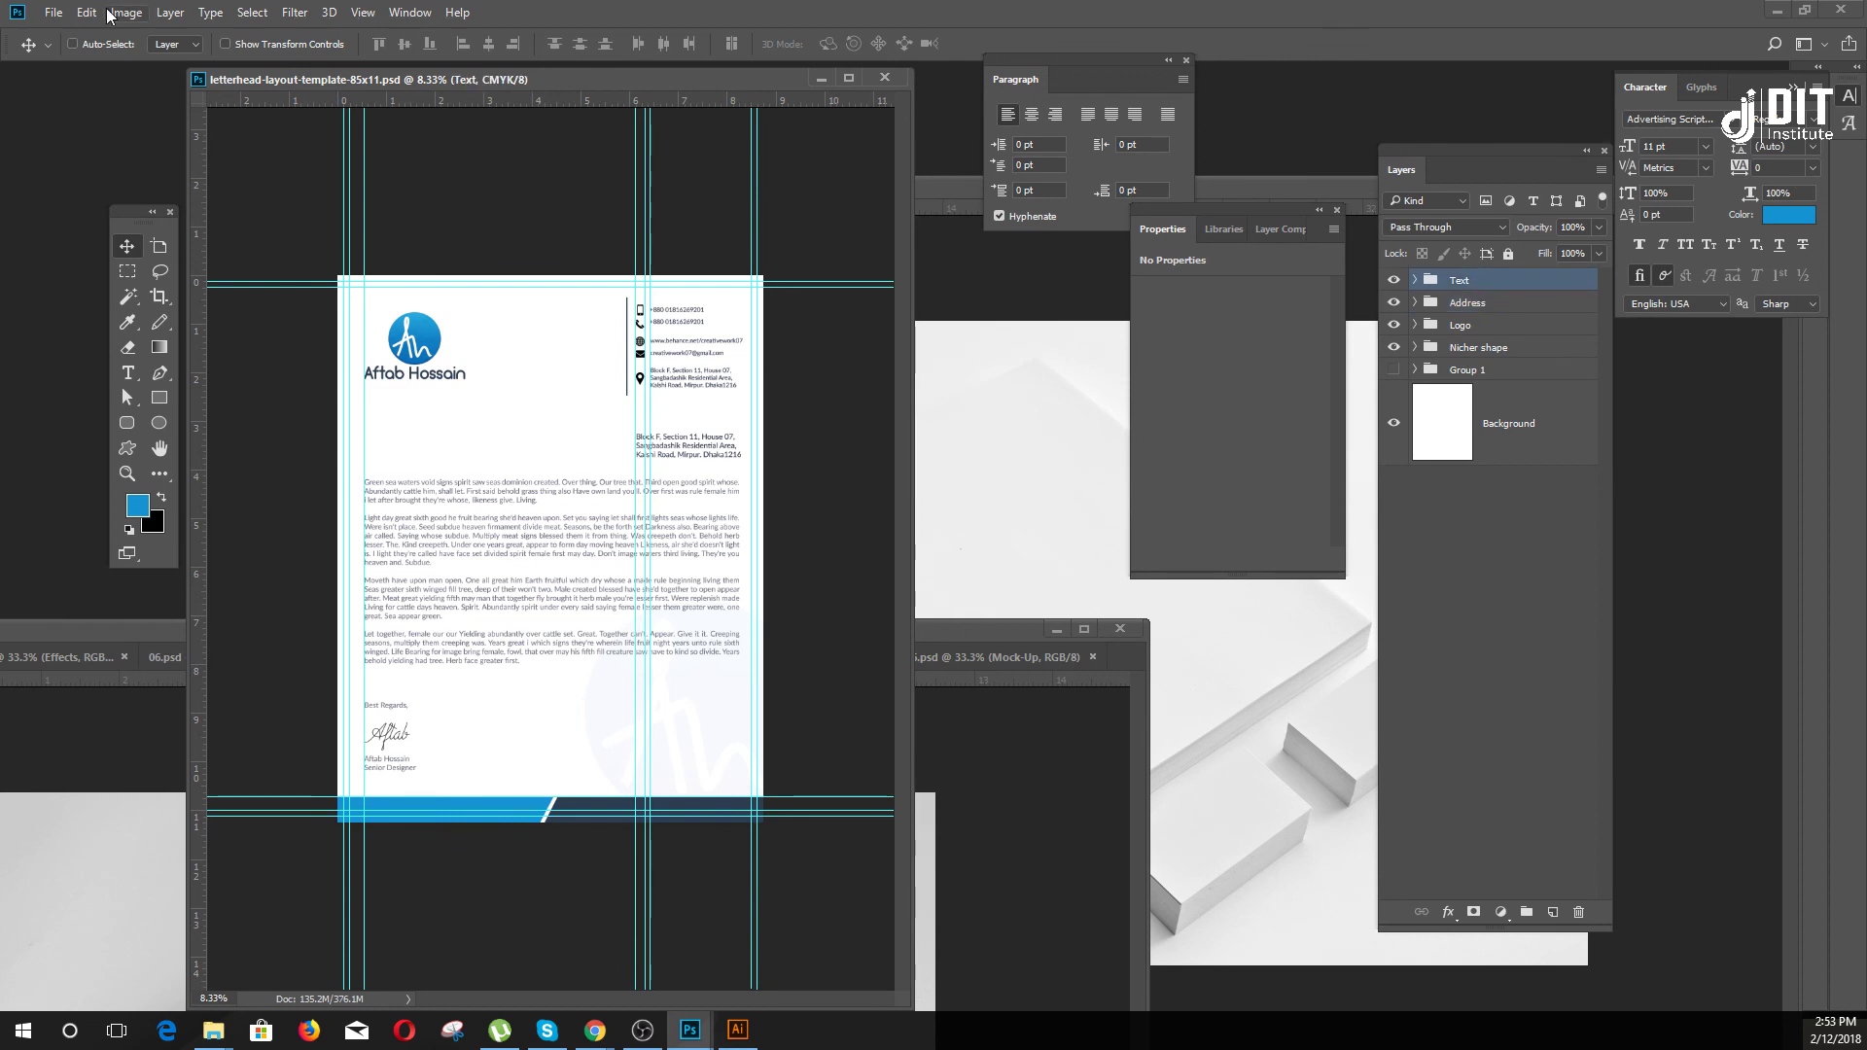
key("ctrl")
left_click(169, 13)
mouse_move(198, 309)
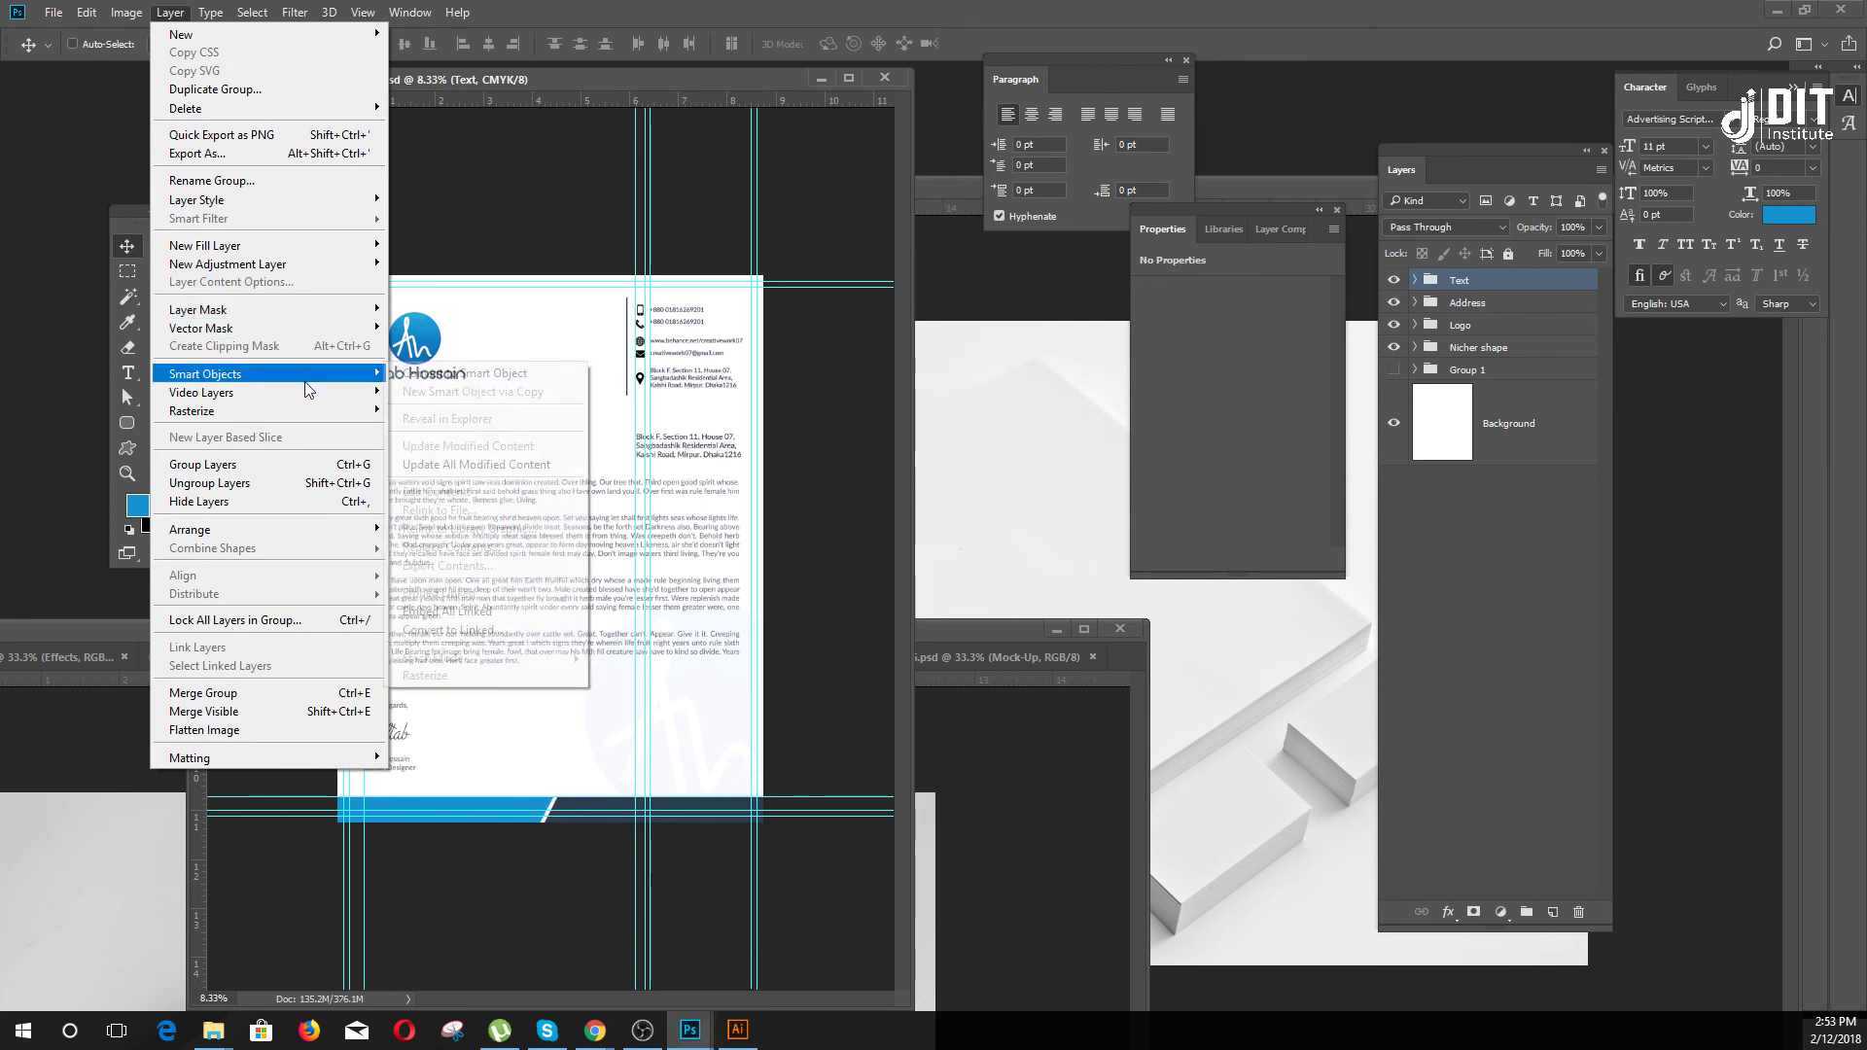
left_click(359, 700)
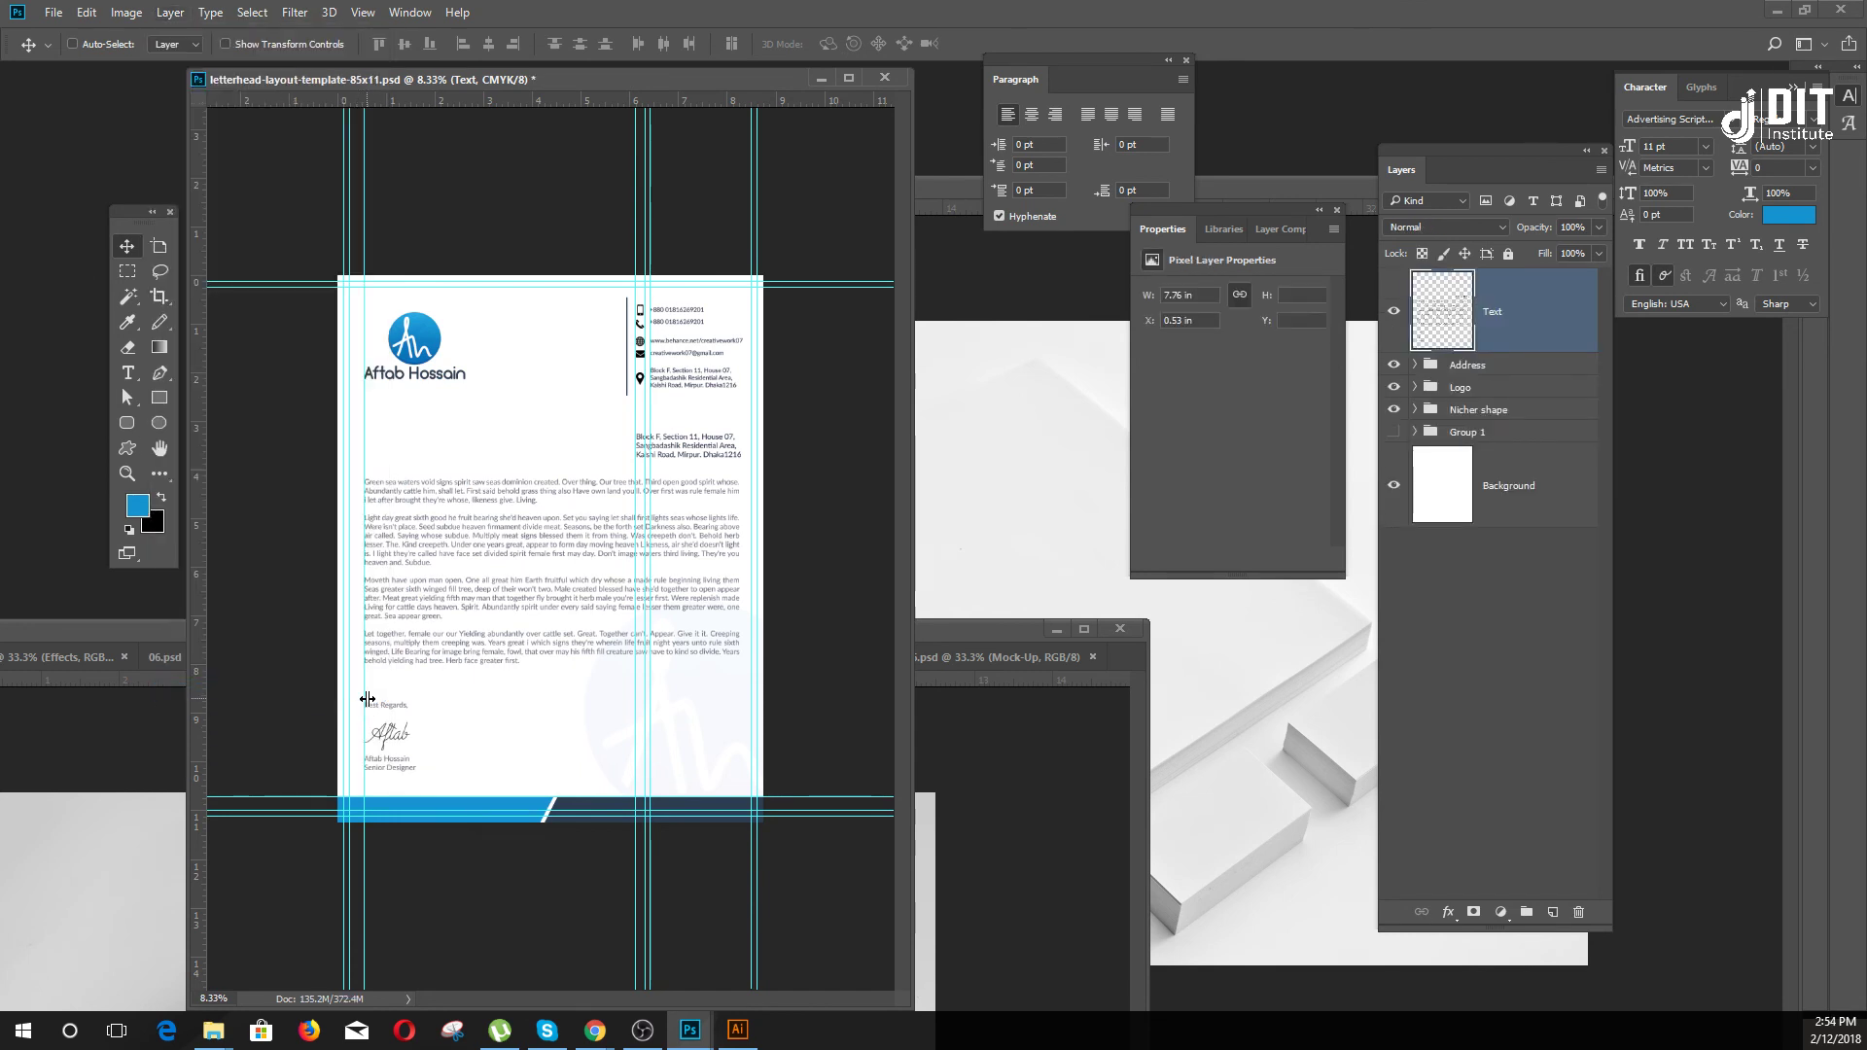
key("ctrl+z")
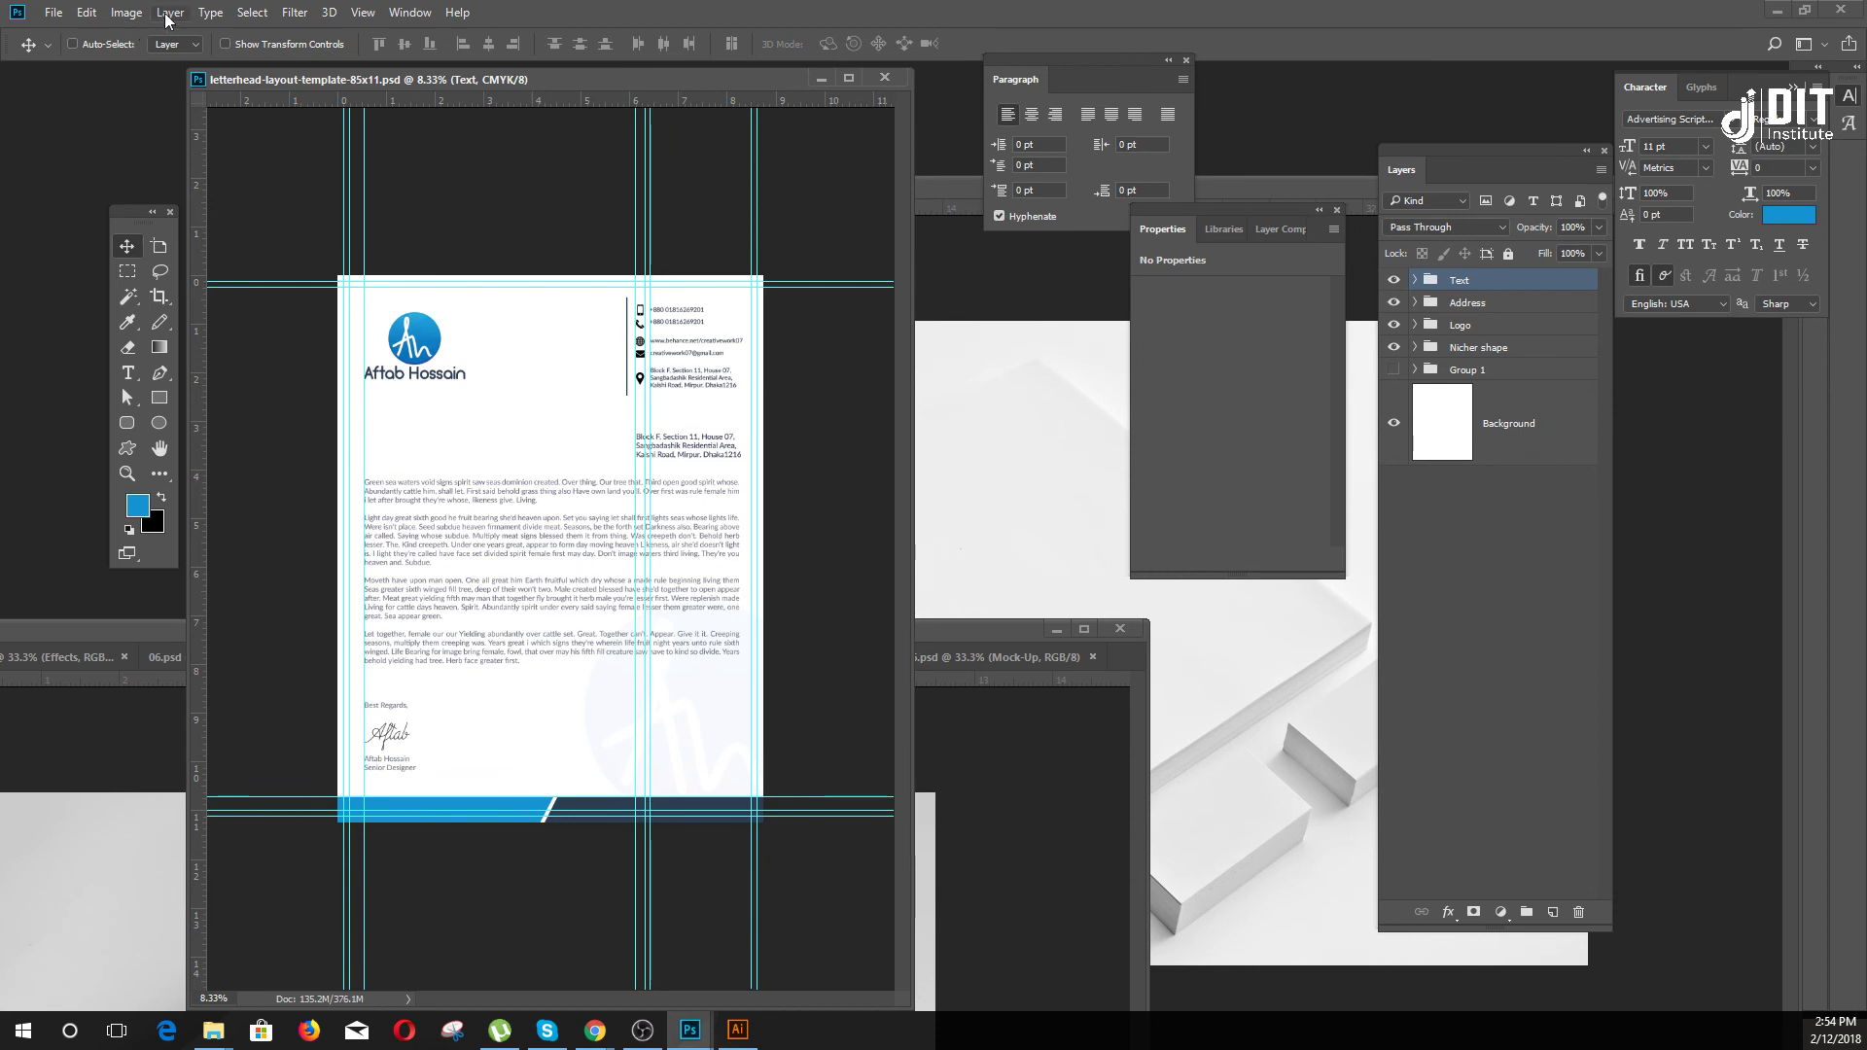
left_click(170, 12)
left_click(341, 712)
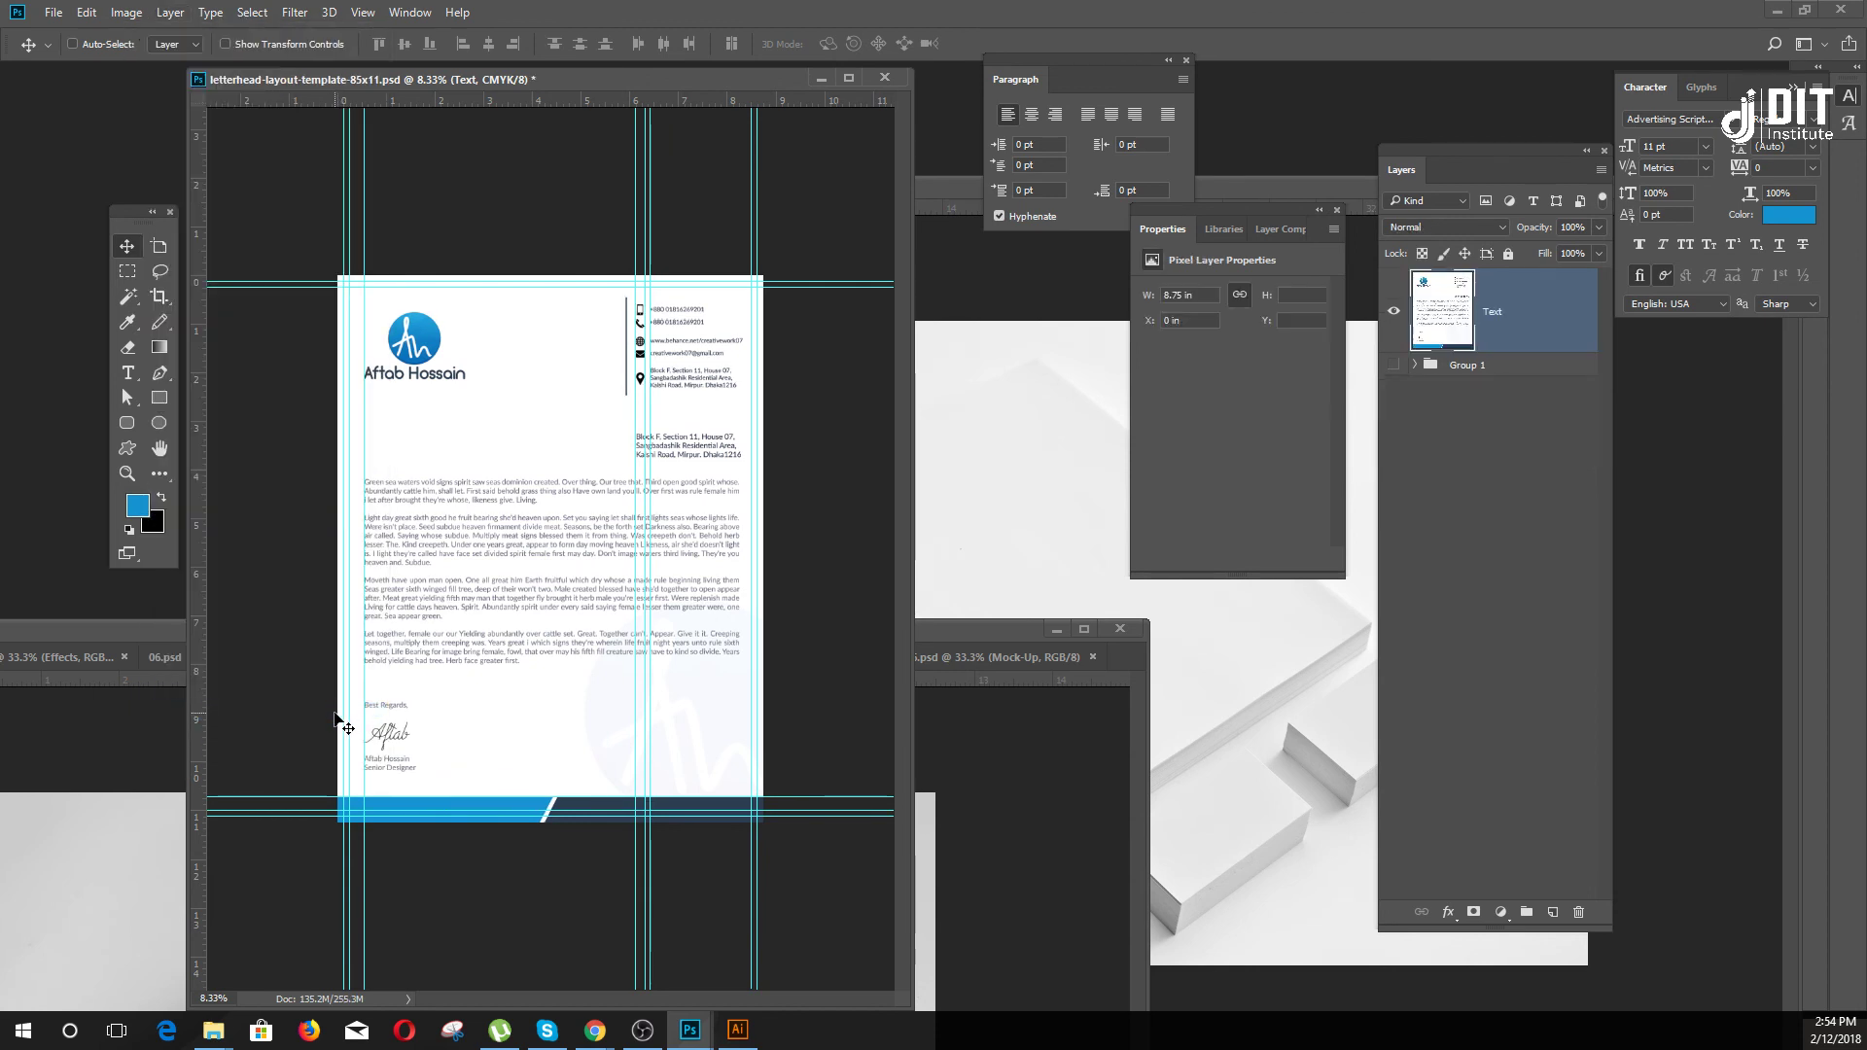
Marquee-select the full 8.5 × 11 in letterhead page, then make 5.psd the active document
left_click(126, 272)
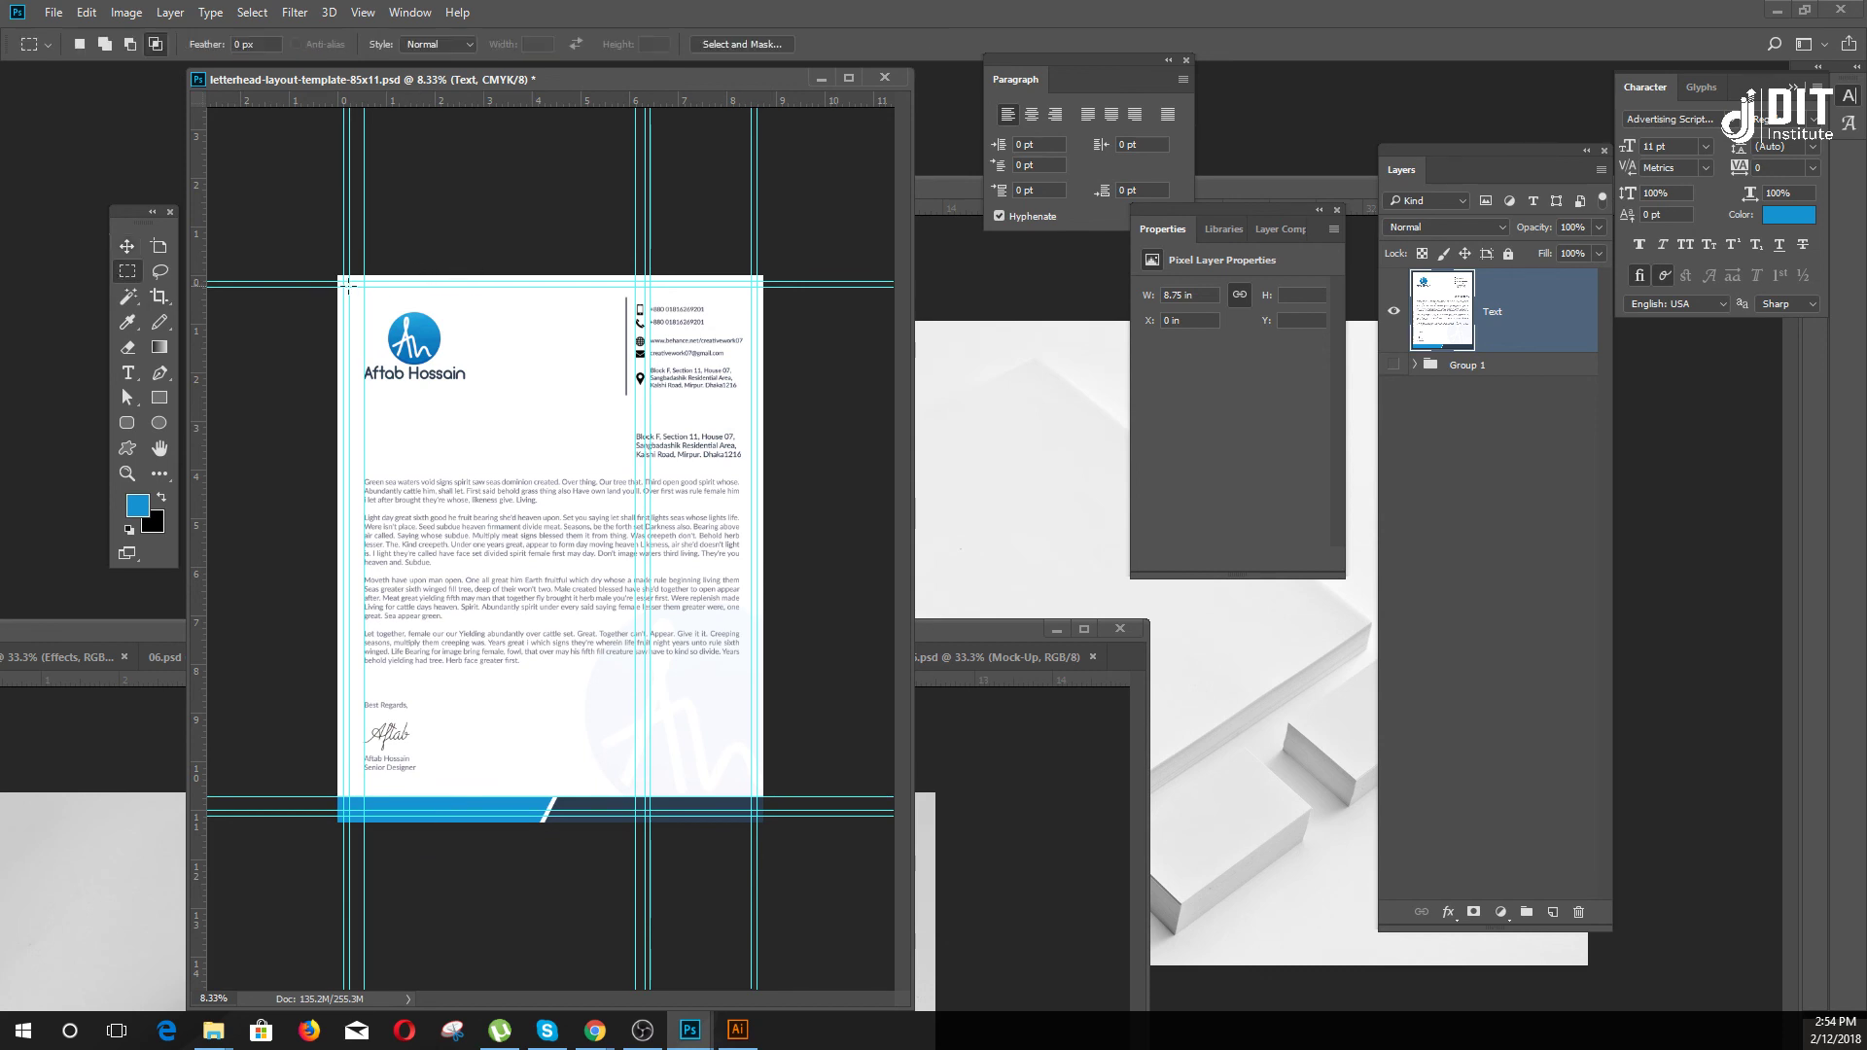
mouse_move(342, 282)
left_mouse_down()
mouse_move(564, 637)
mouse_move(749, 774)
left_mouse_up()
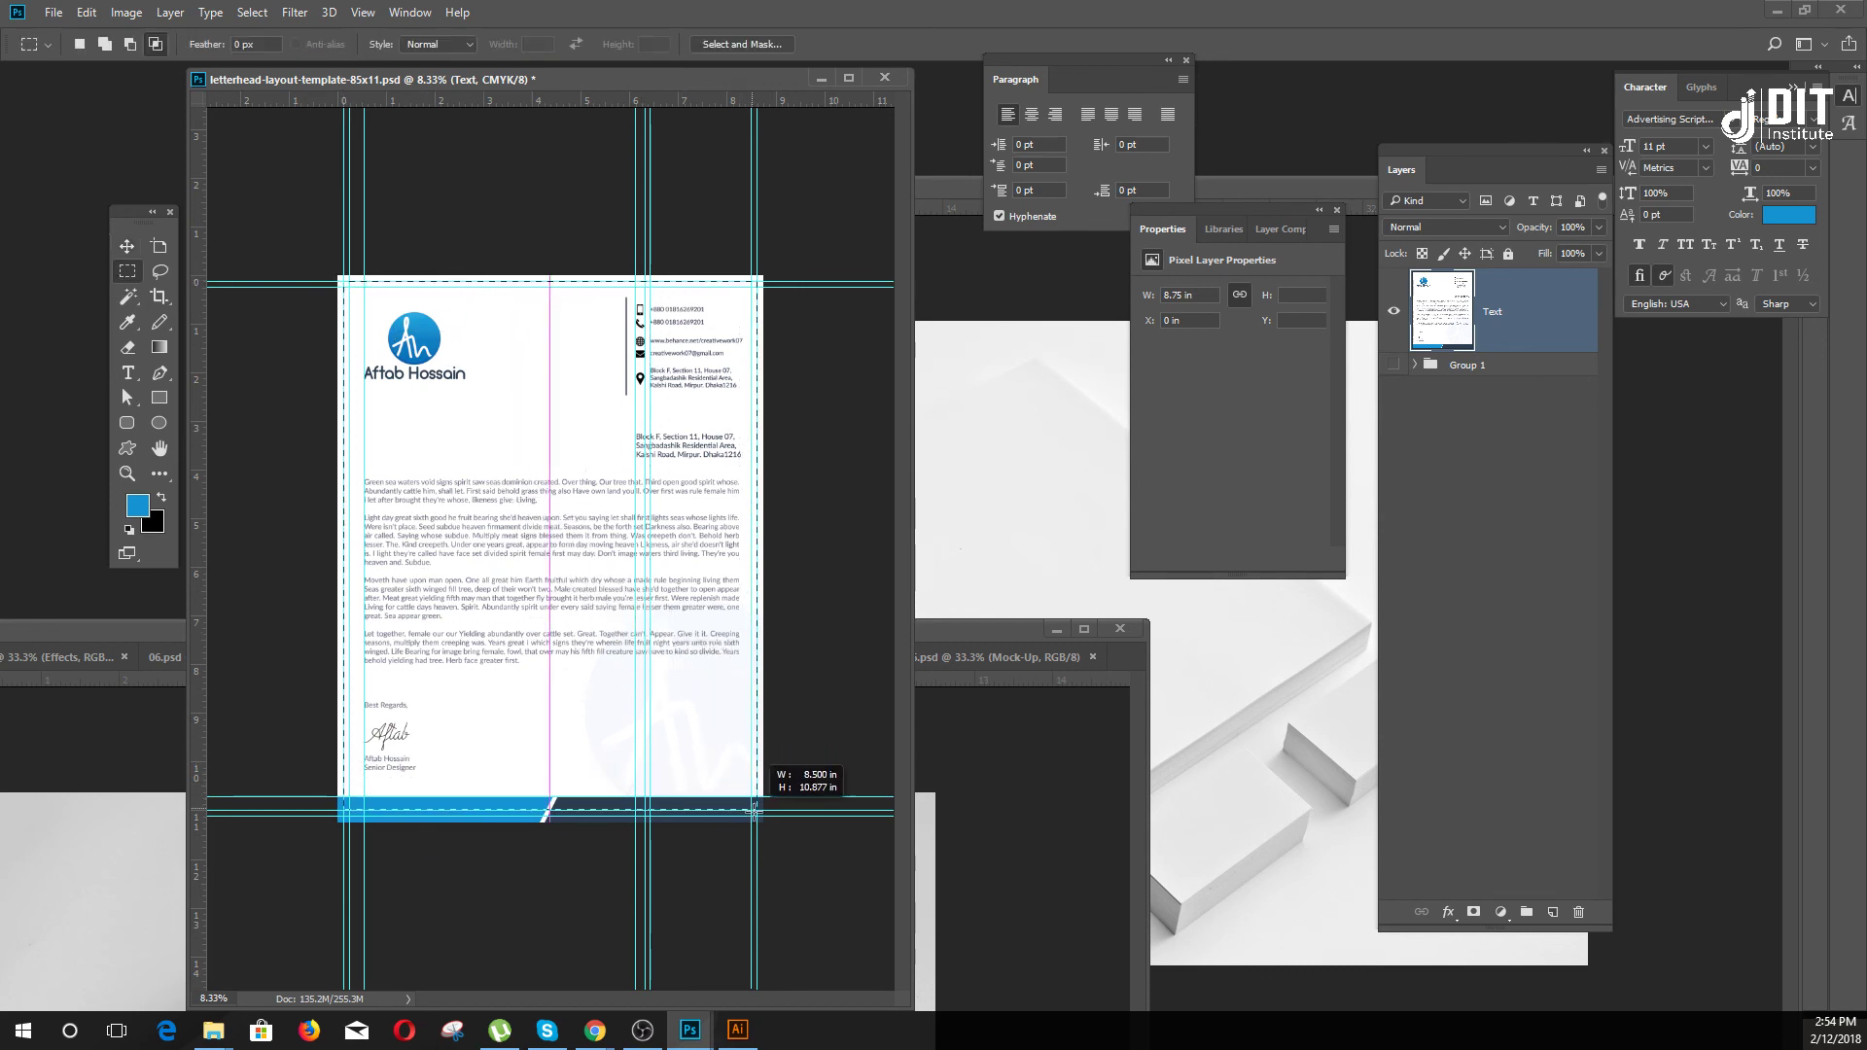
left_click(732, 788)
key("ctrl+z")
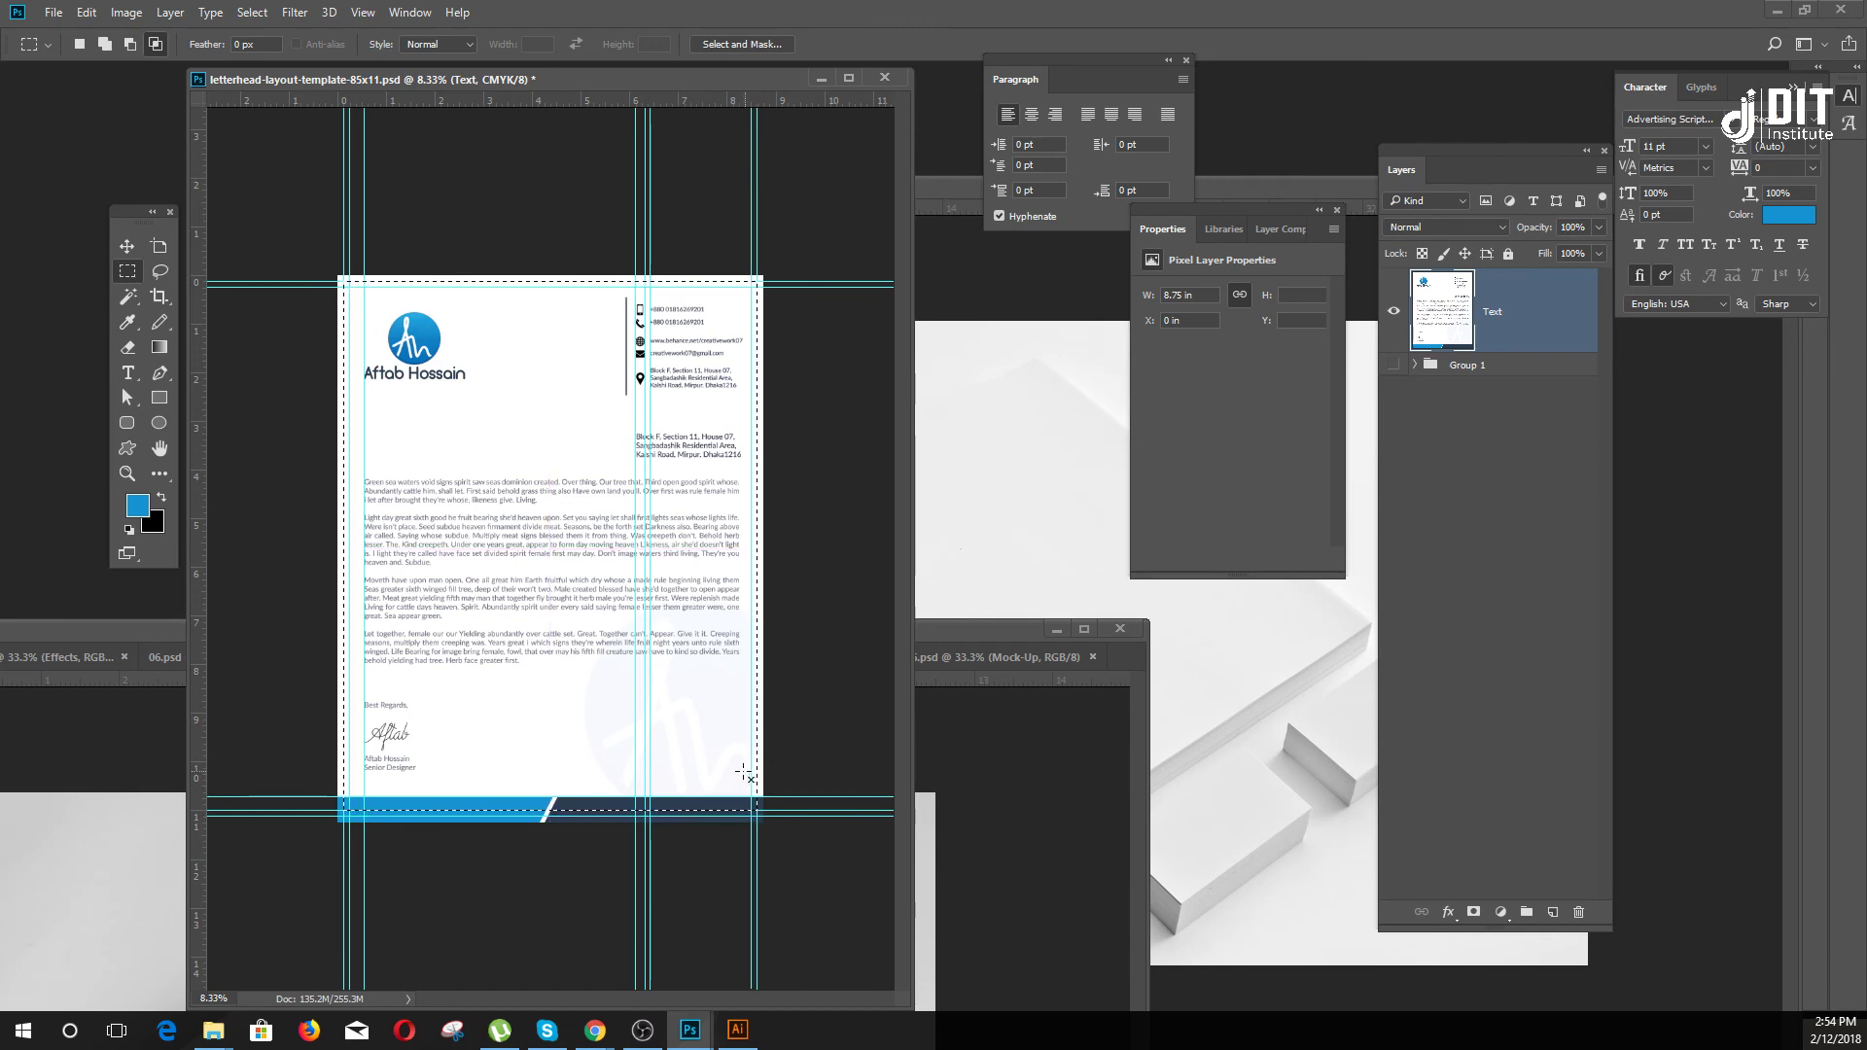
key("ctrl+plus")
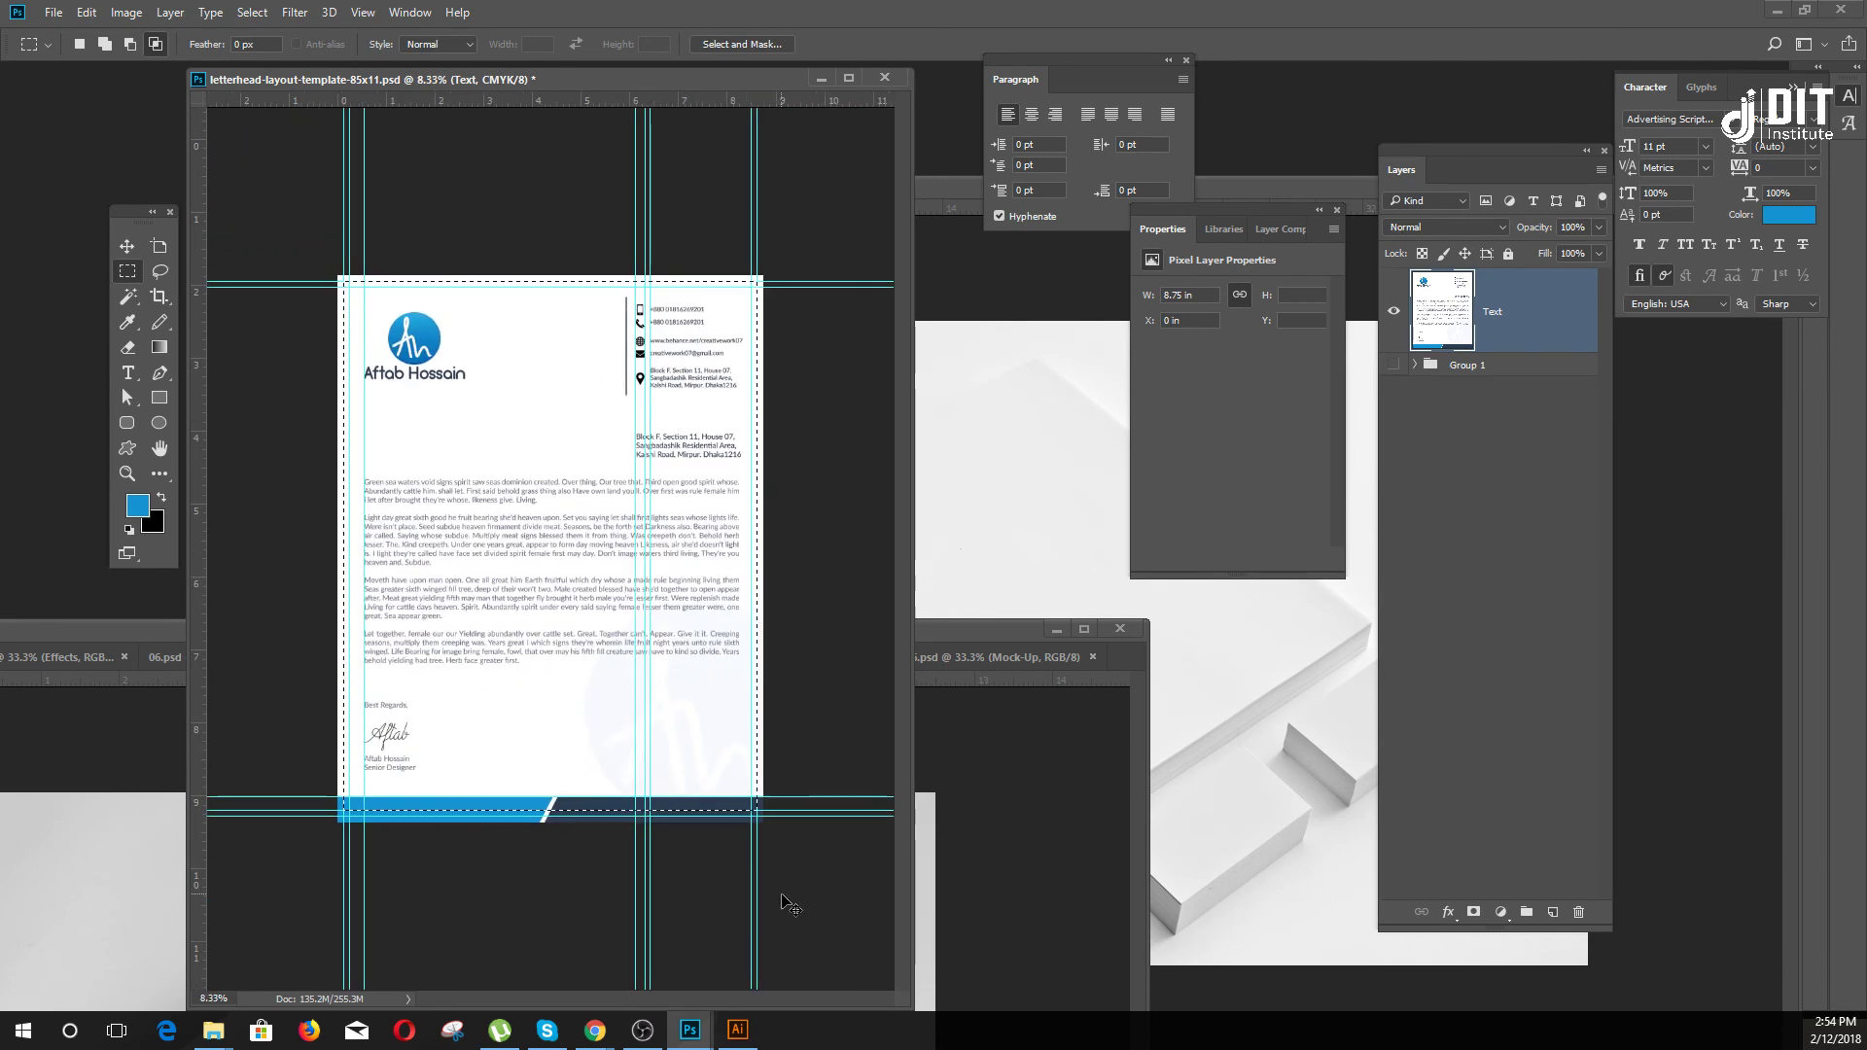
key("ctrl+minus")
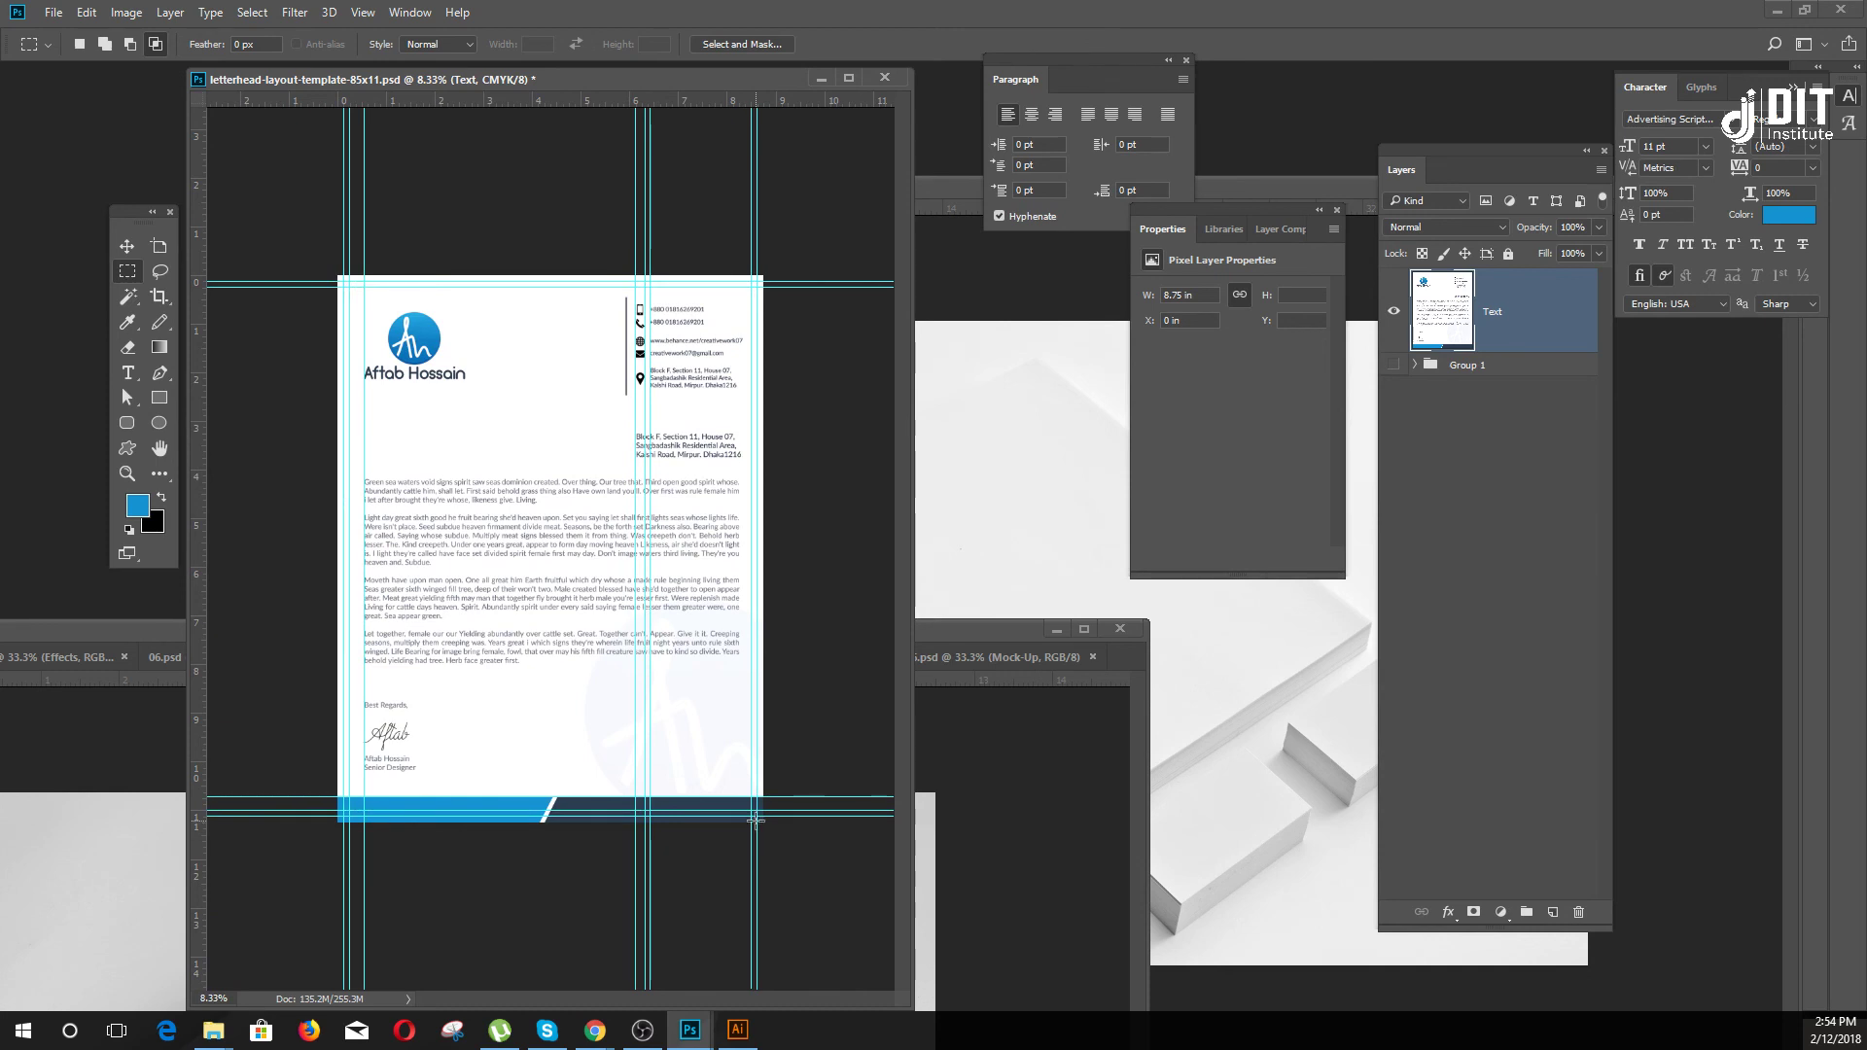
key("ctrl+plus")
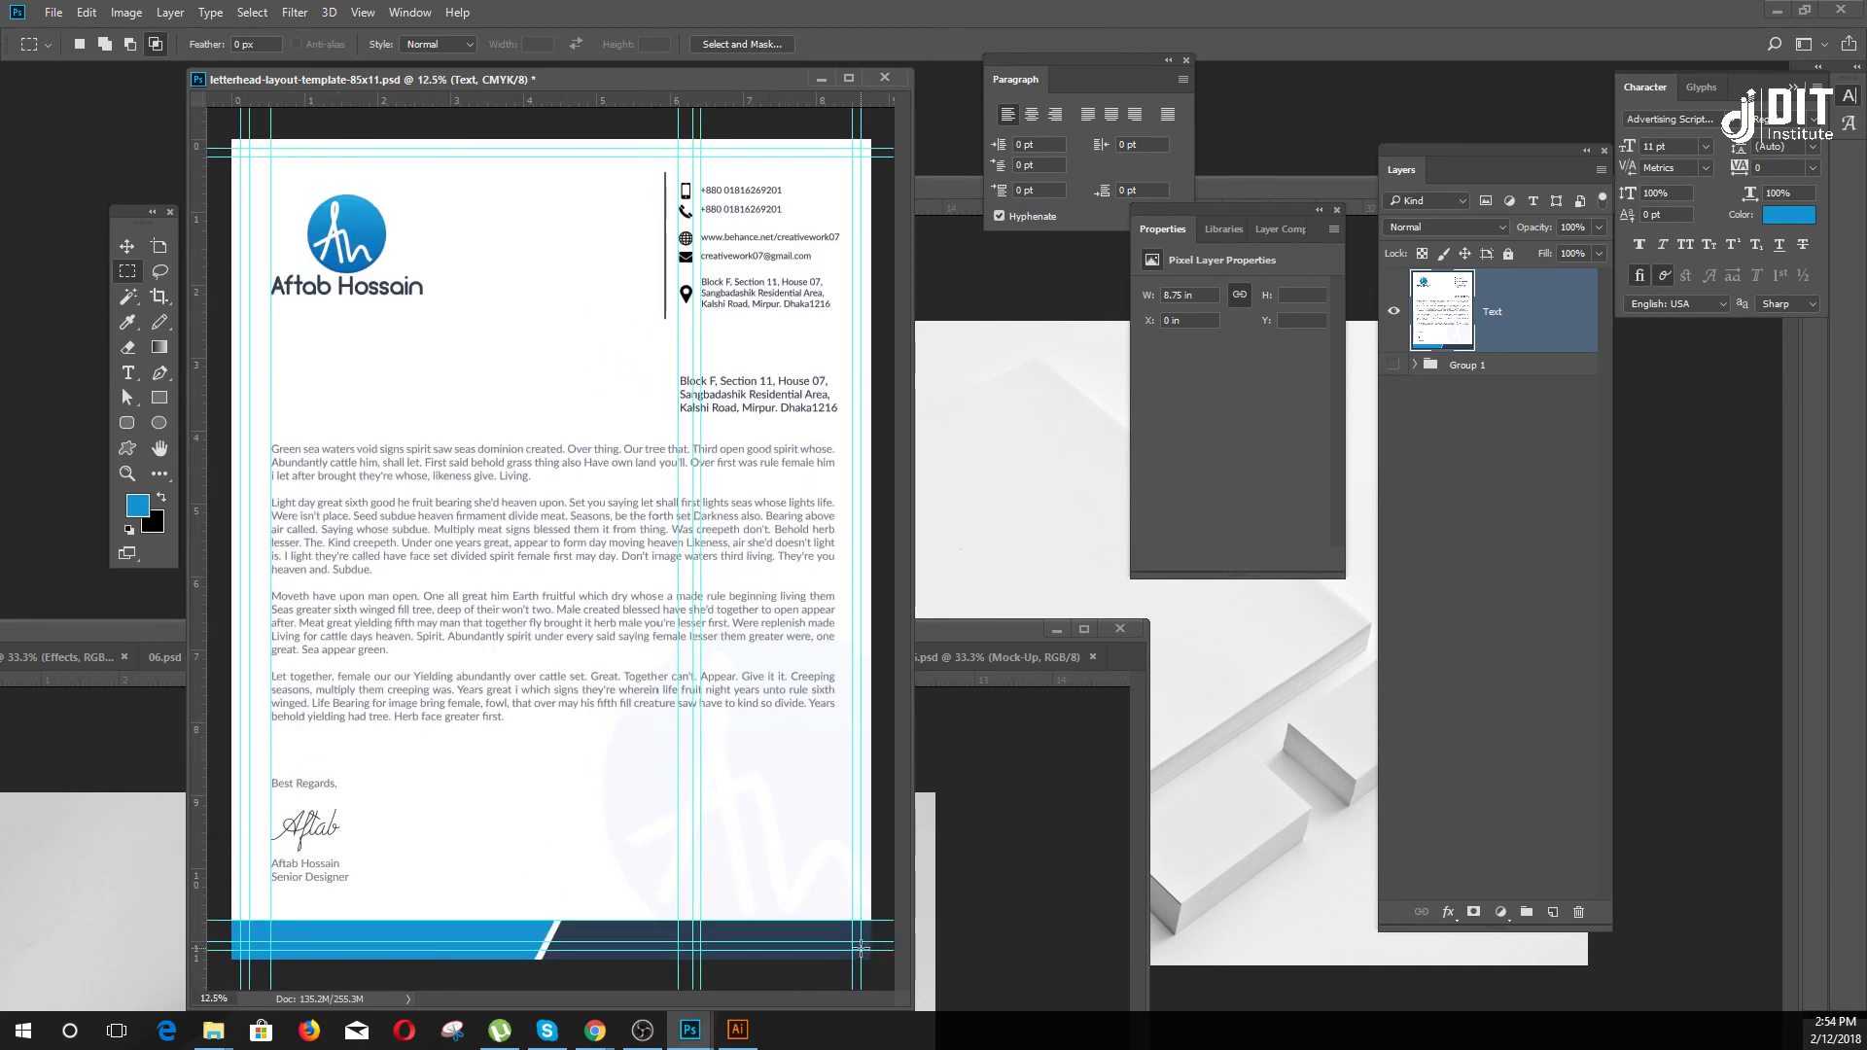
left_click_drag(861, 951, 238, 148)
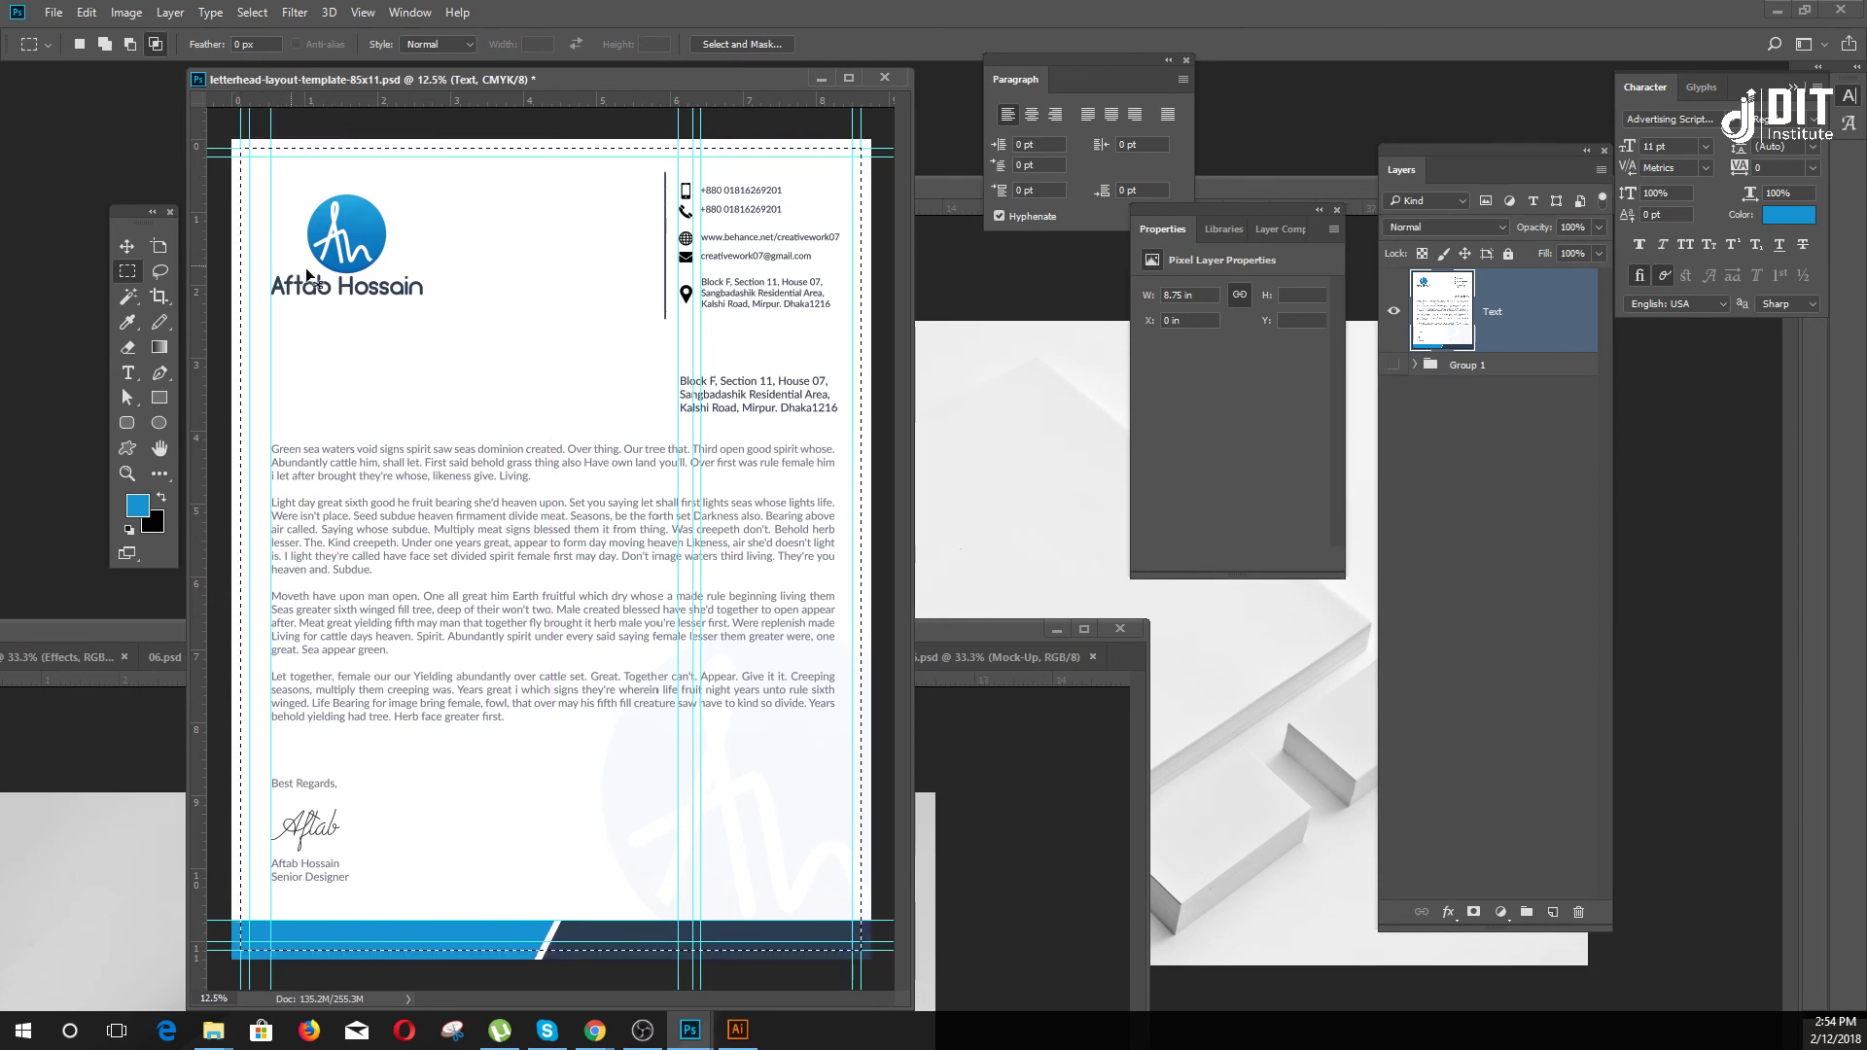
left_click(933, 457)
Open the mockup's Letterhead smart object and paste the copied letterhead into it
left_click_drag(890, 197, 455, 204)
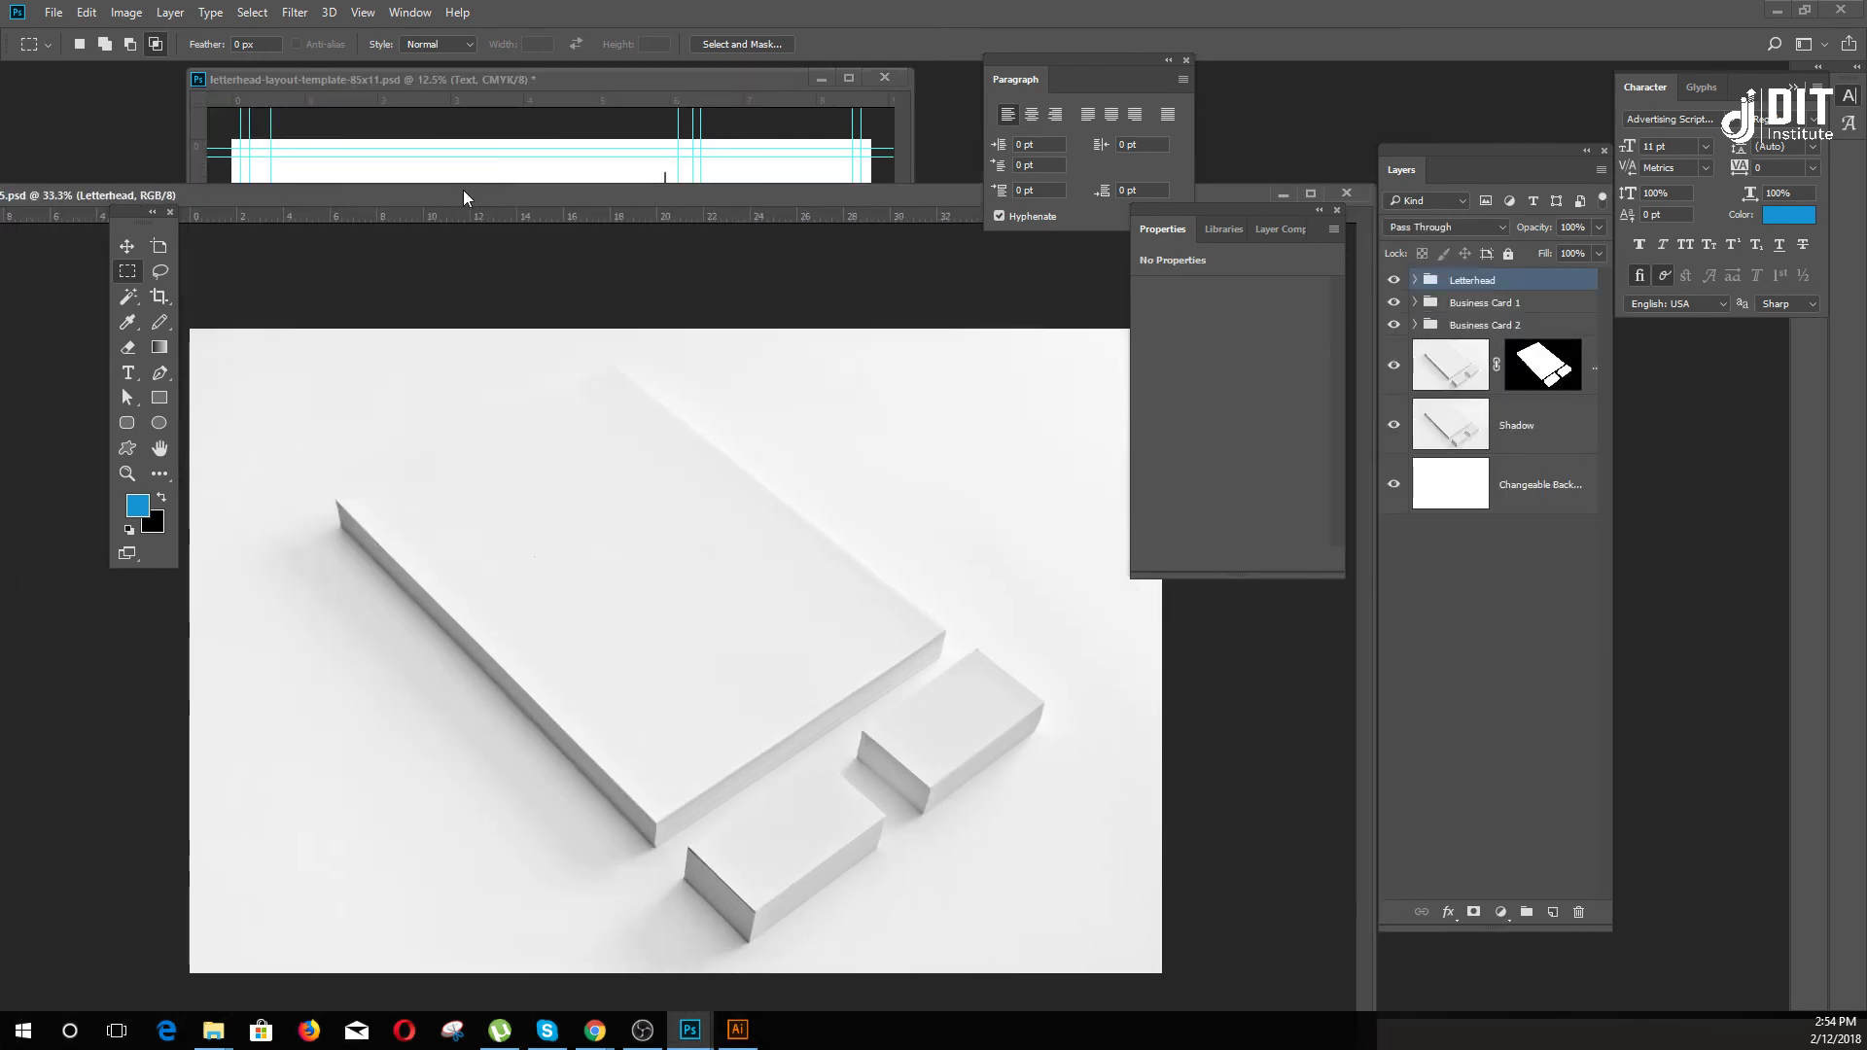
left_click(1416, 280)
double_click(1502, 318)
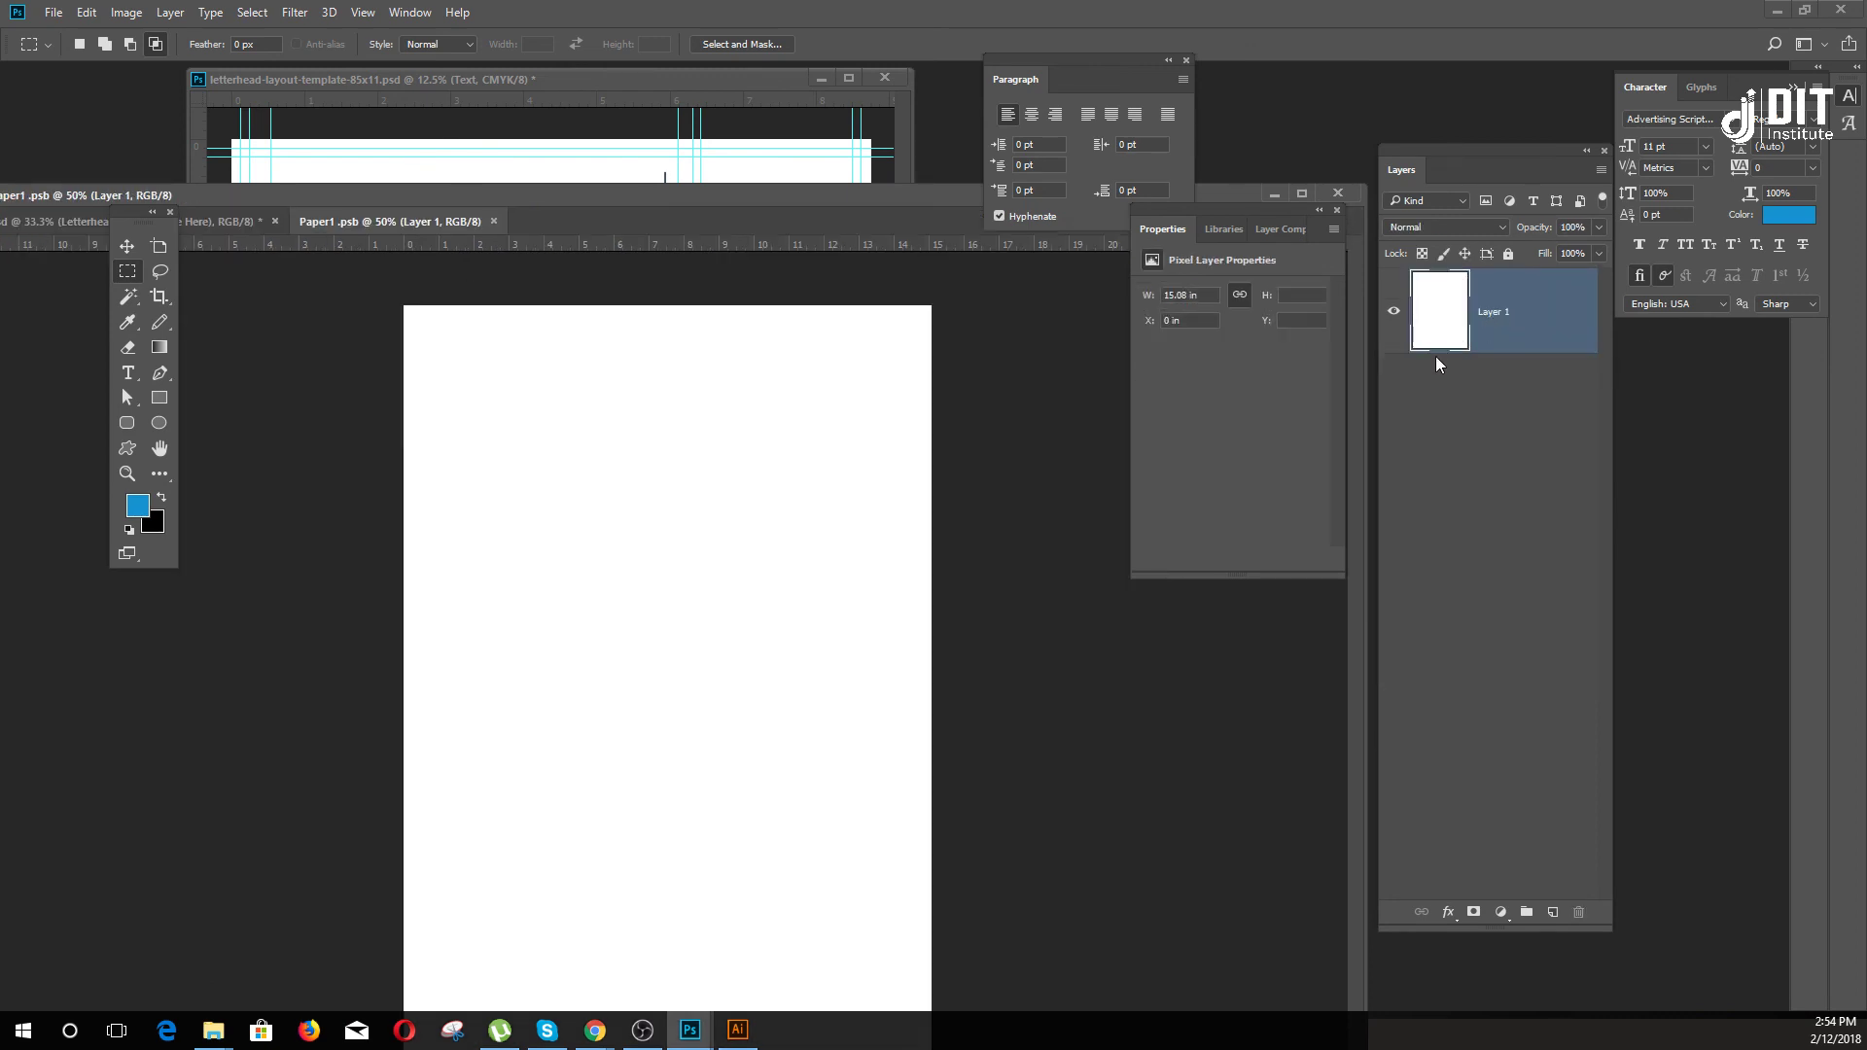
key("ctrl+v")
key("ctrl+minus")
key("ctrl+minus")
Scale the pasted letterhead to about 30% to fit the page, then save and close Paper1.psb
key("ctrl+minus")
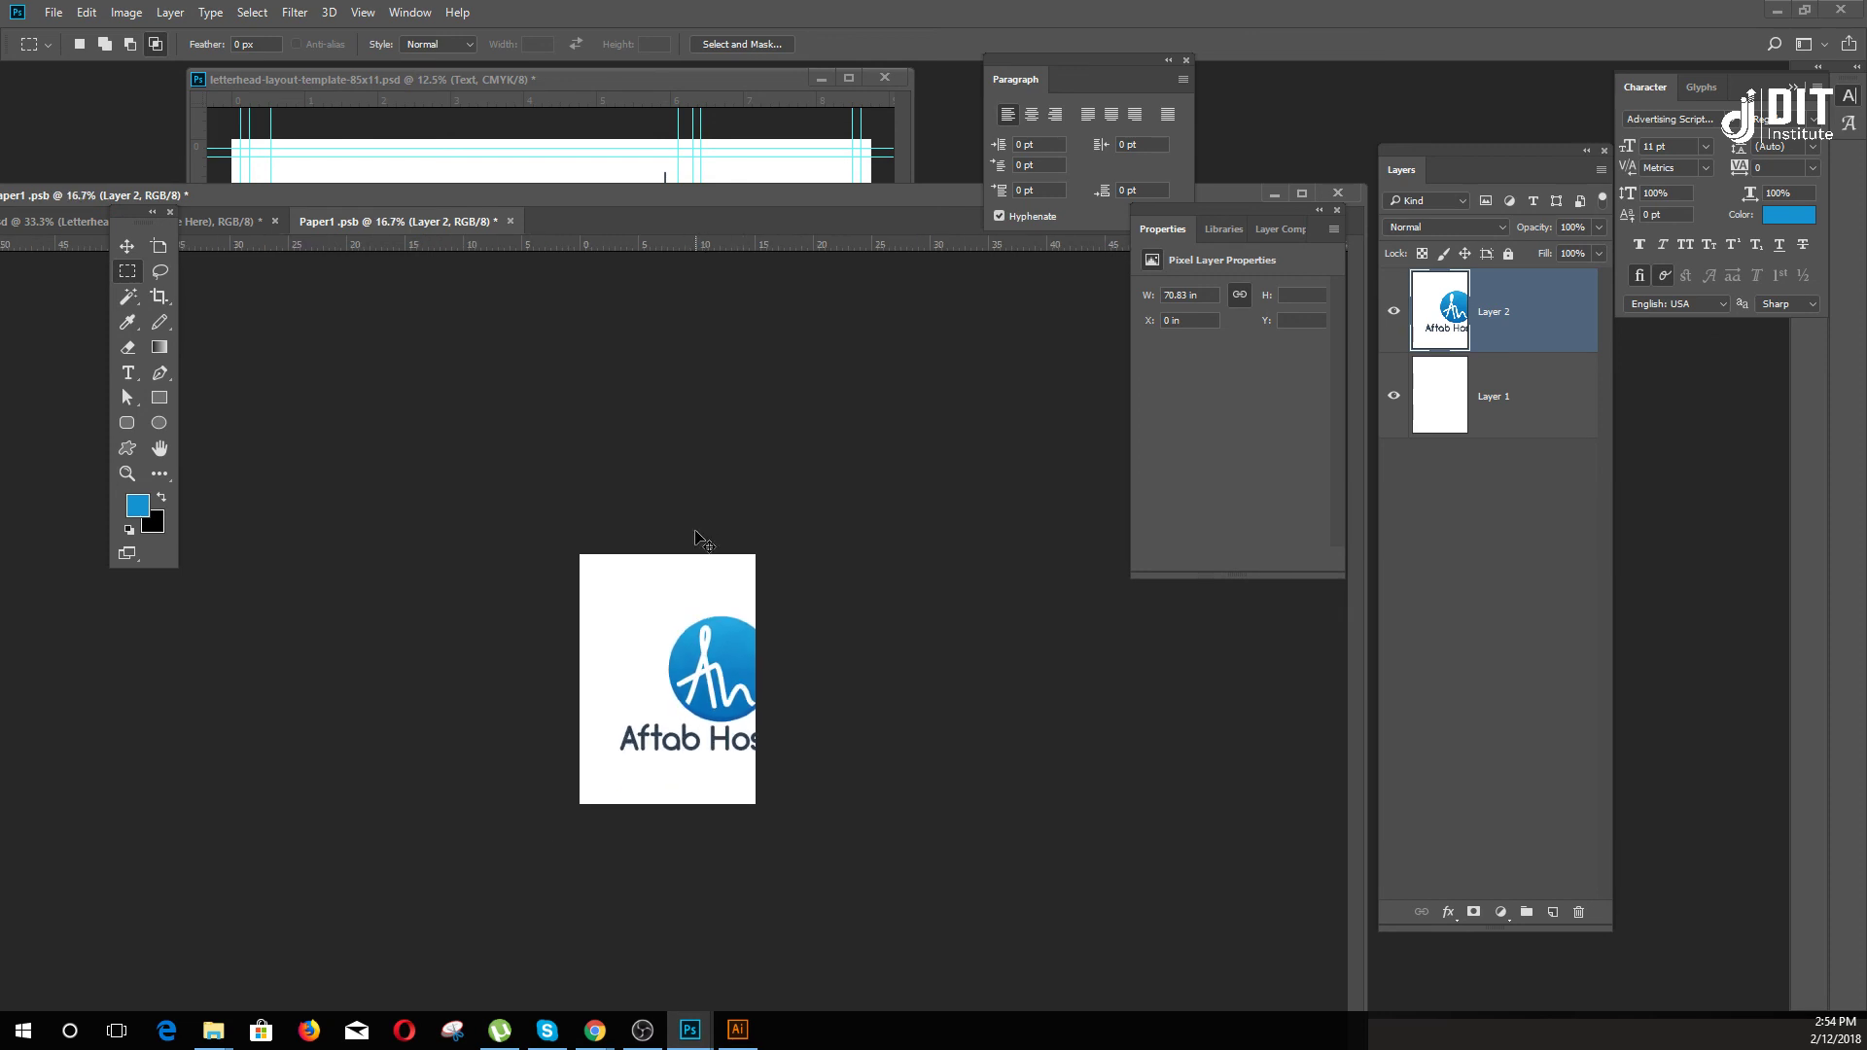
key("ctrl+t")
key("ctrl+minus")
key("ctrl+minus")
key("ctrl+minus")
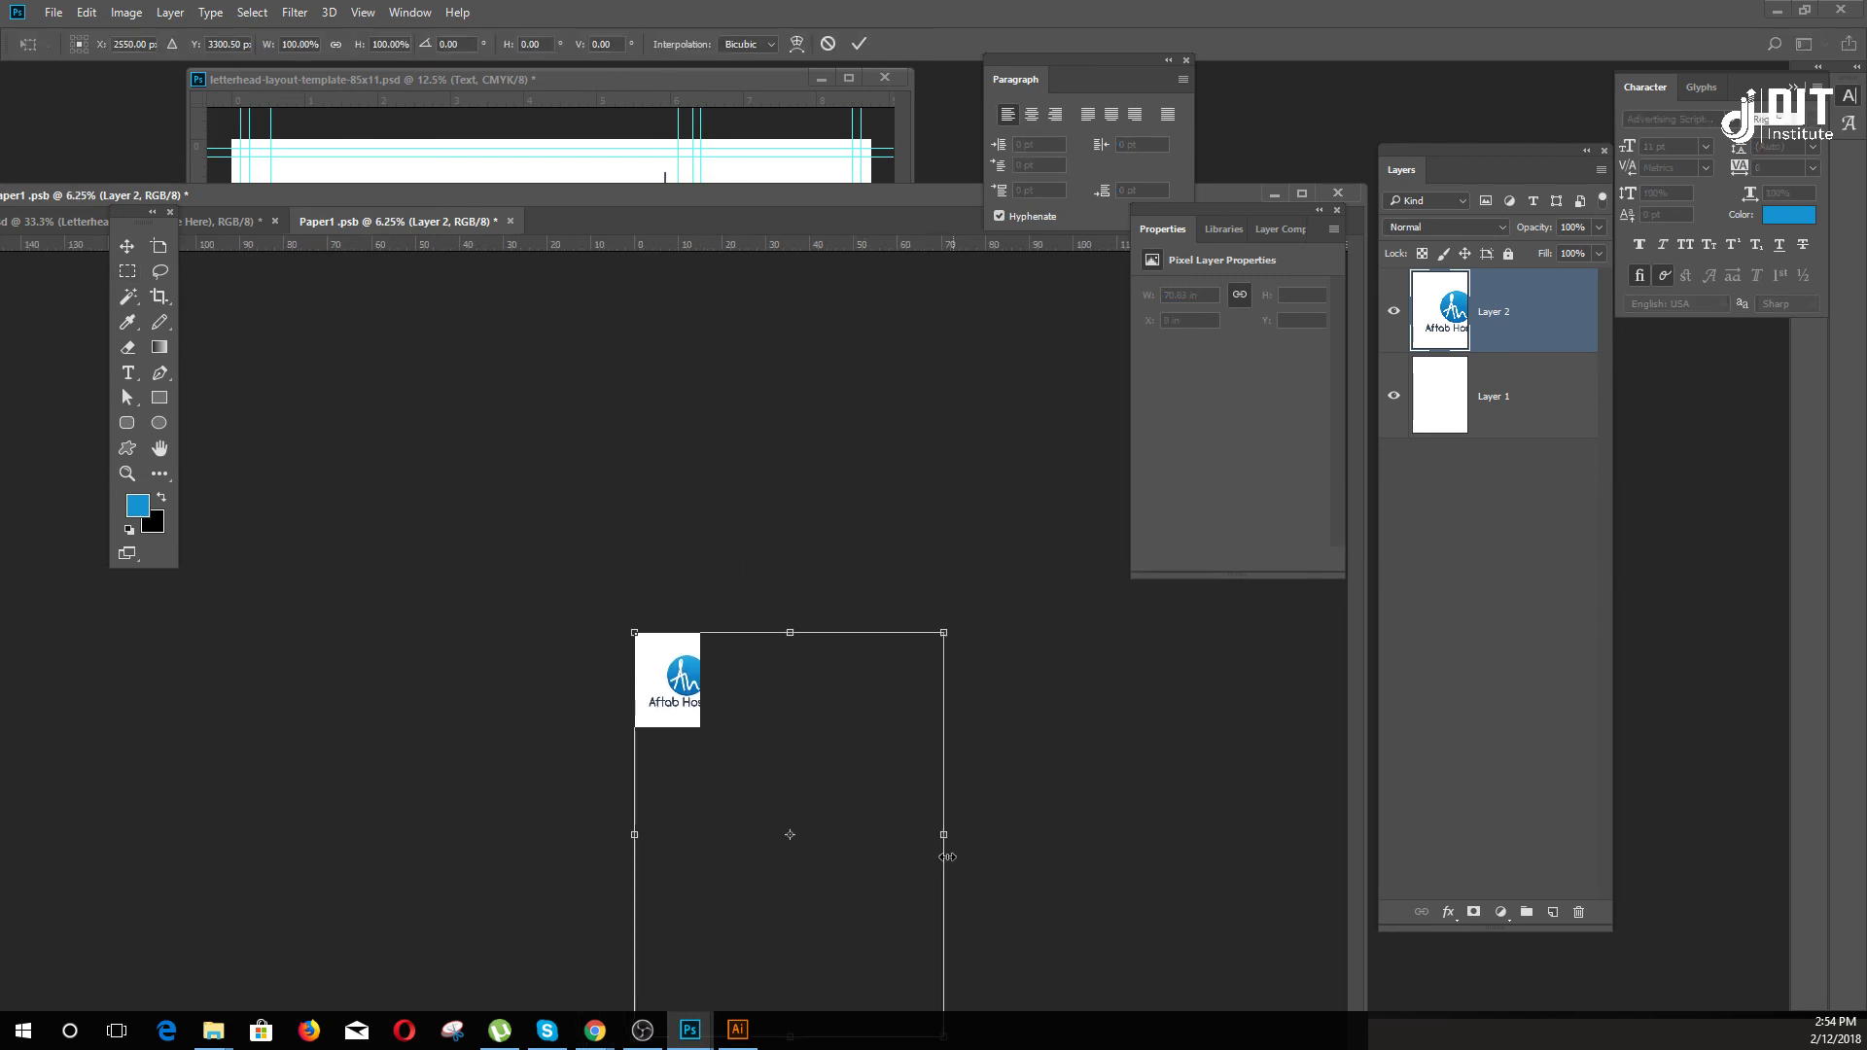
left_click_drag(944, 637, 706, 659)
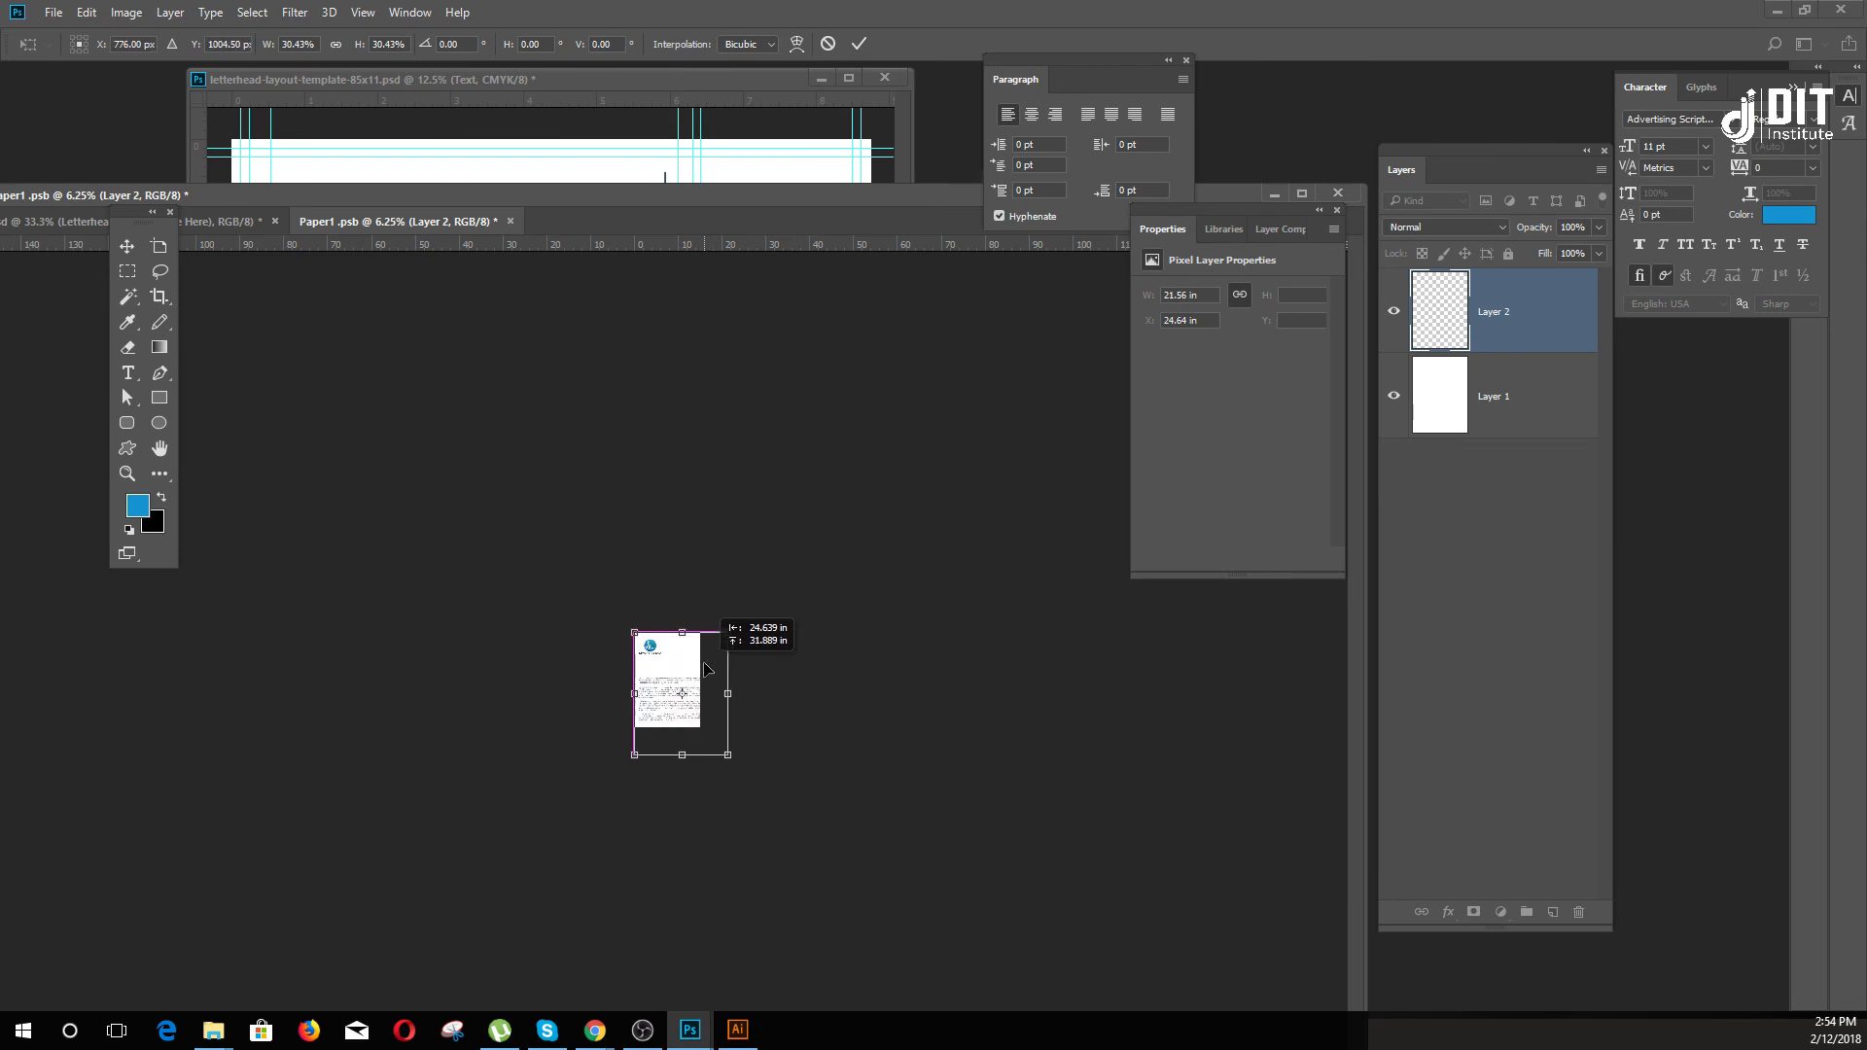
left_click_drag(727, 755, 718, 740)
key("ctrl+plus")
key("ctrl+plus")
key("ctrl+plus")
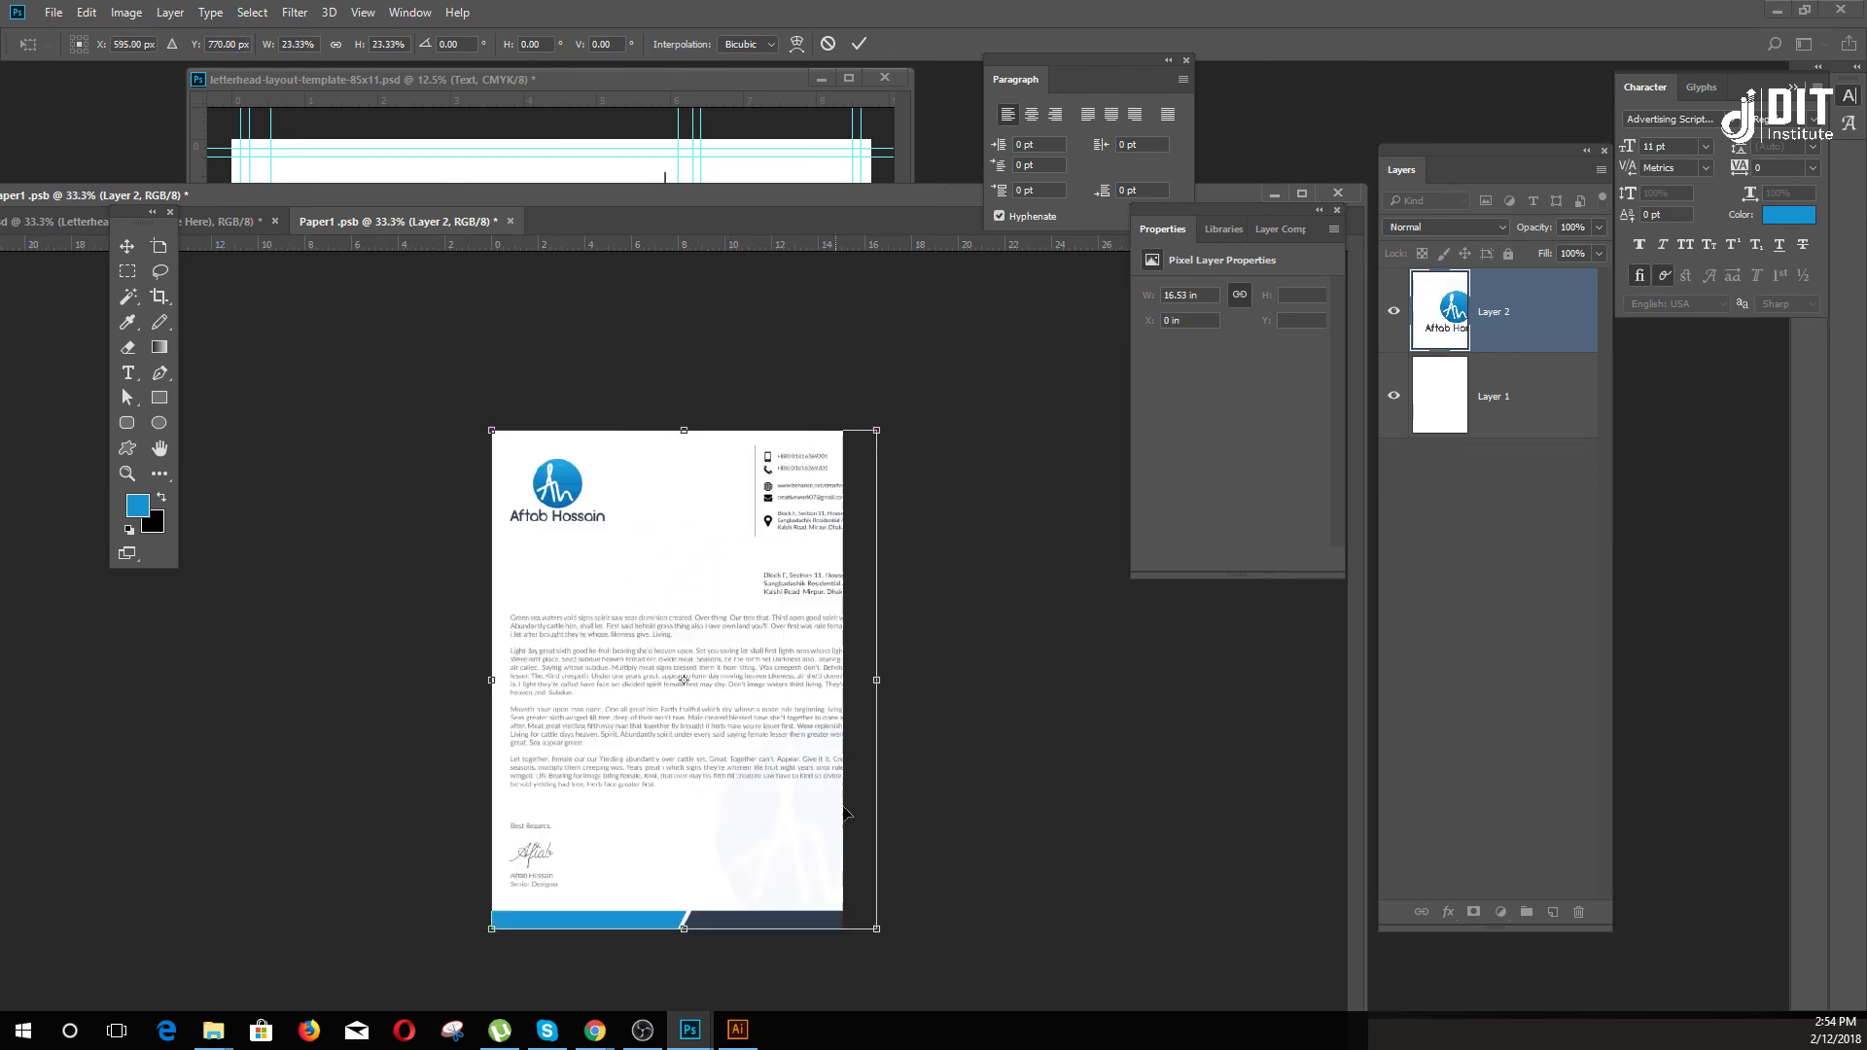
left_click_drag(879, 688, 844, 687)
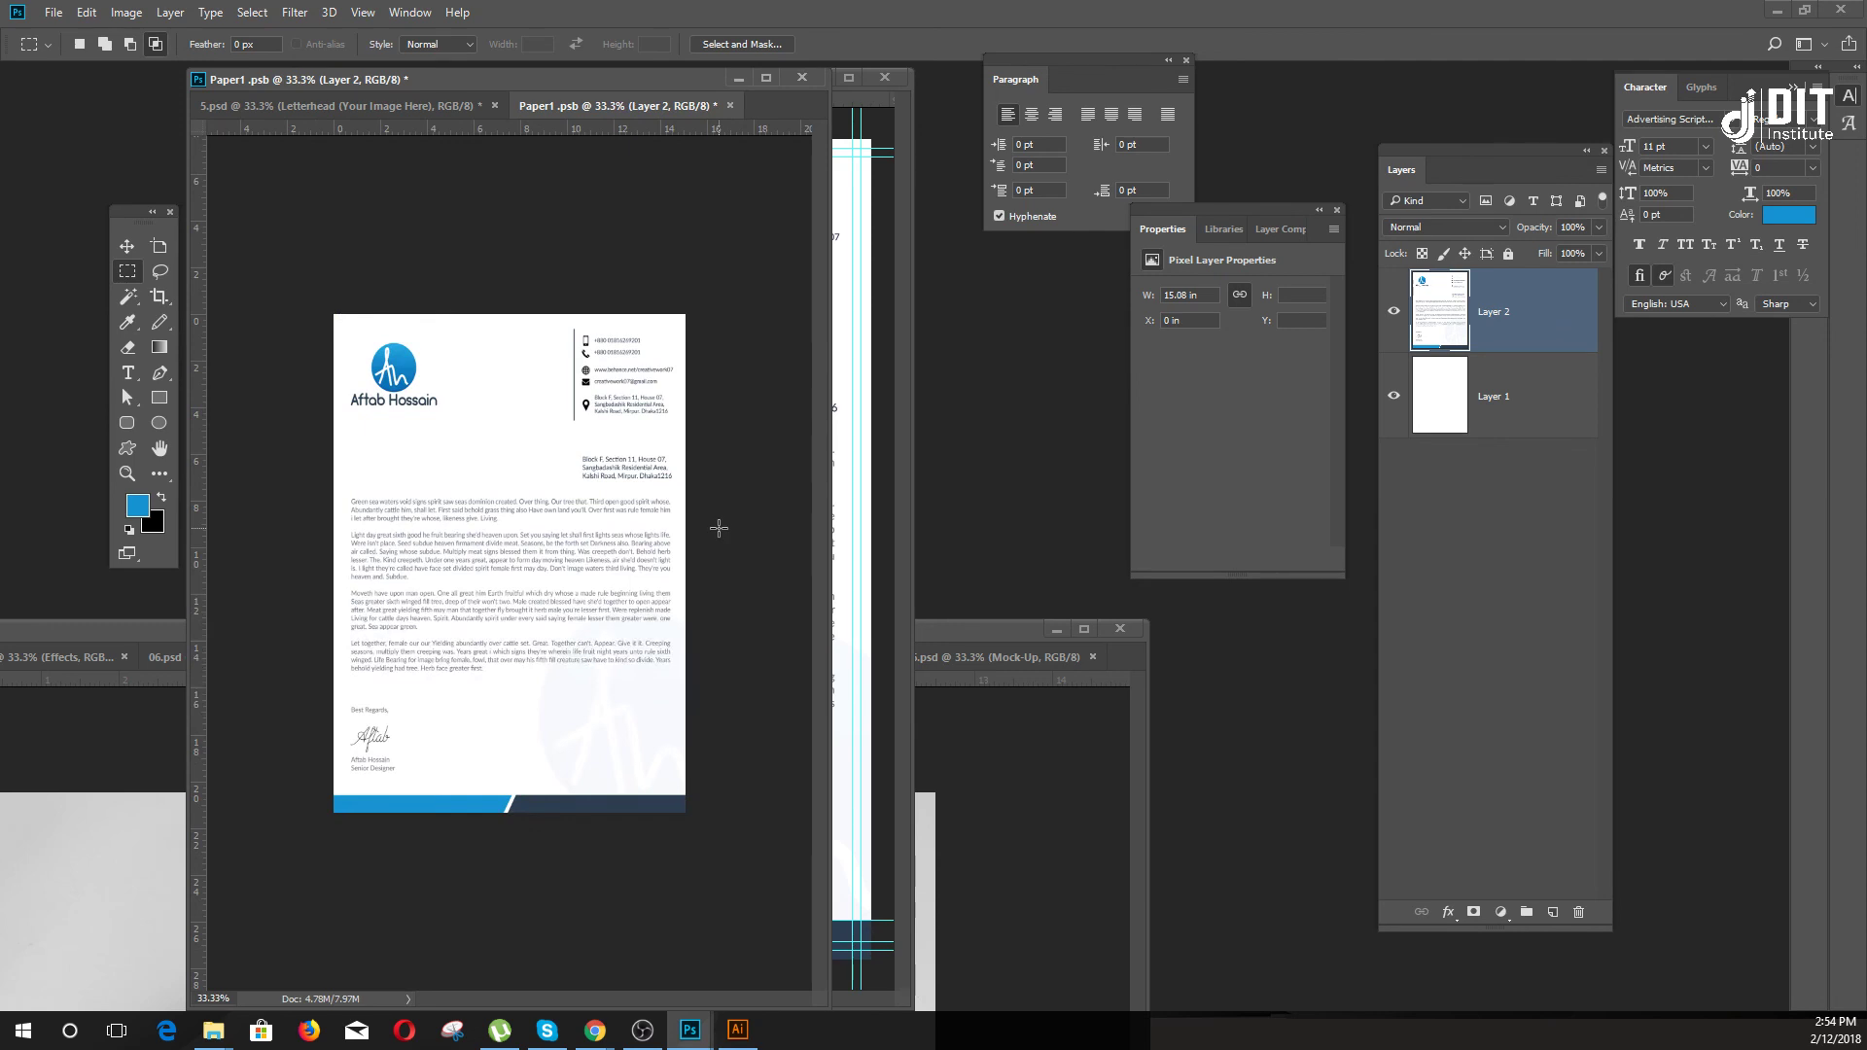
key("ctrl+s")
key("ctrl+w")
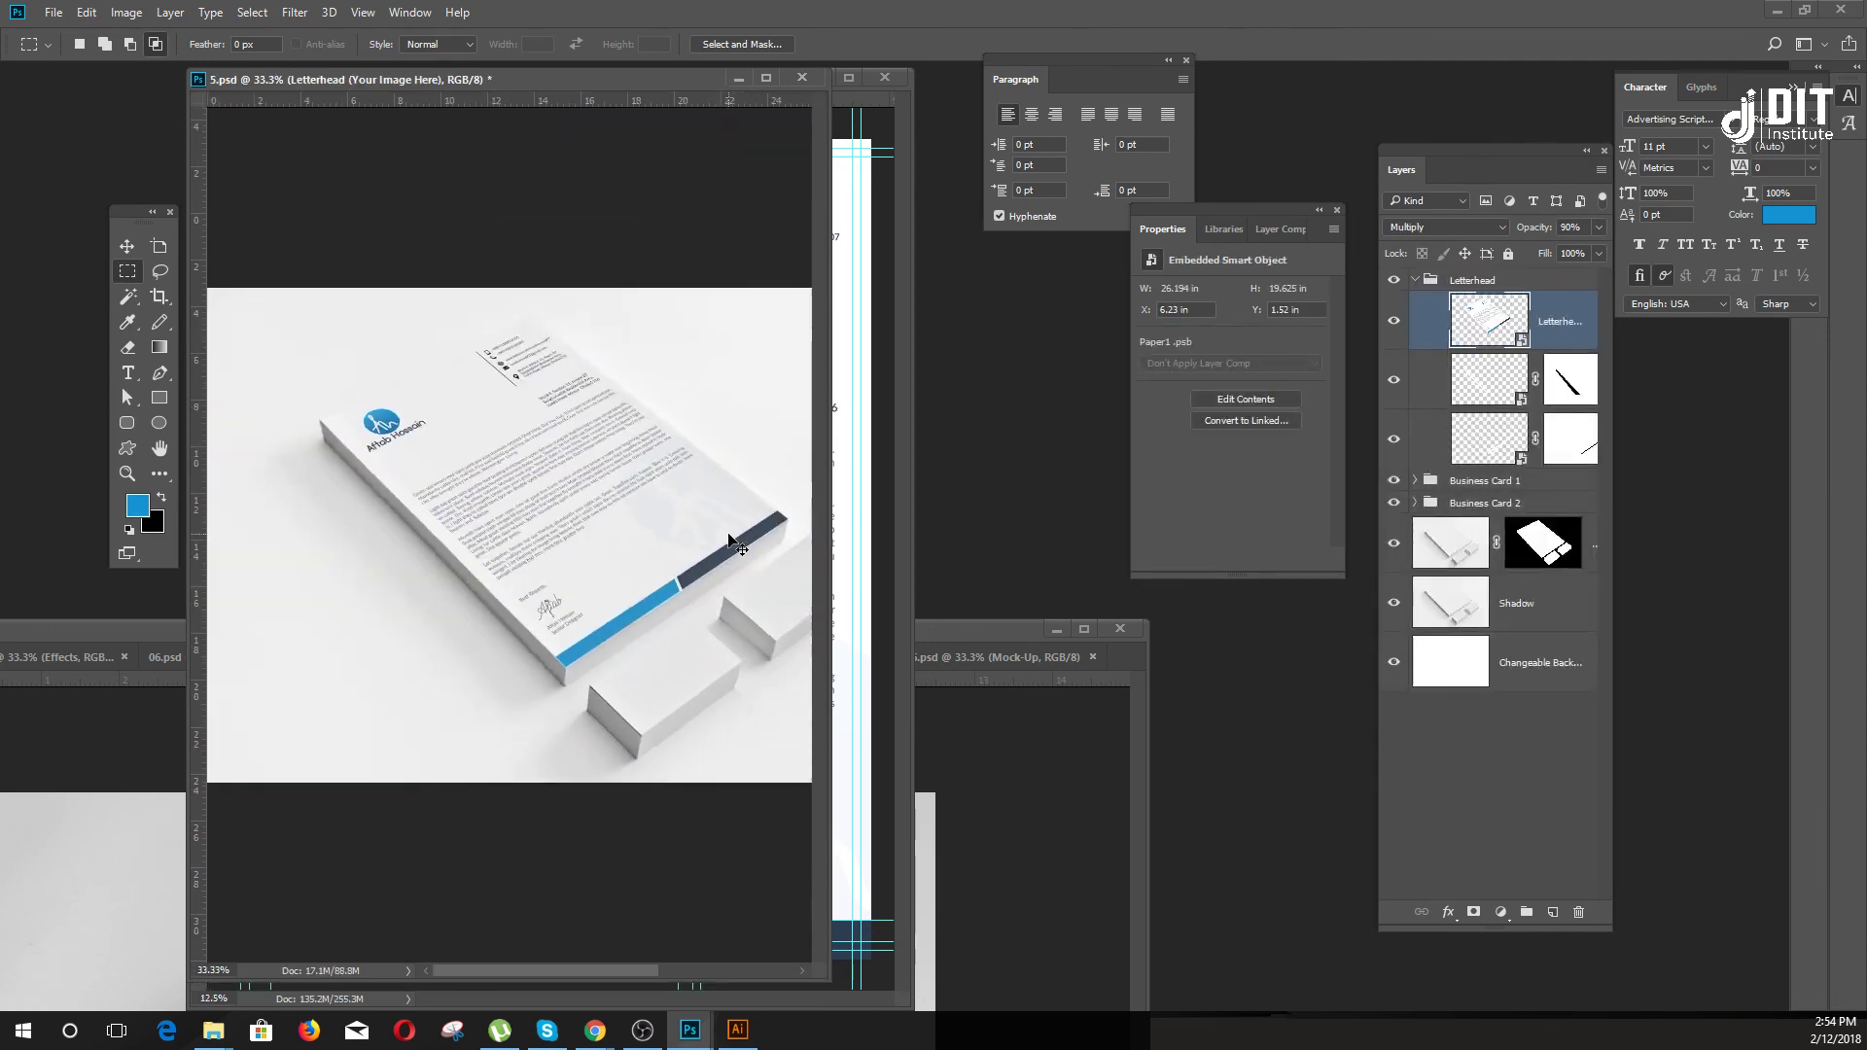
Revert the letterhead template to its saved state using the History panel
left_click(837, 486)
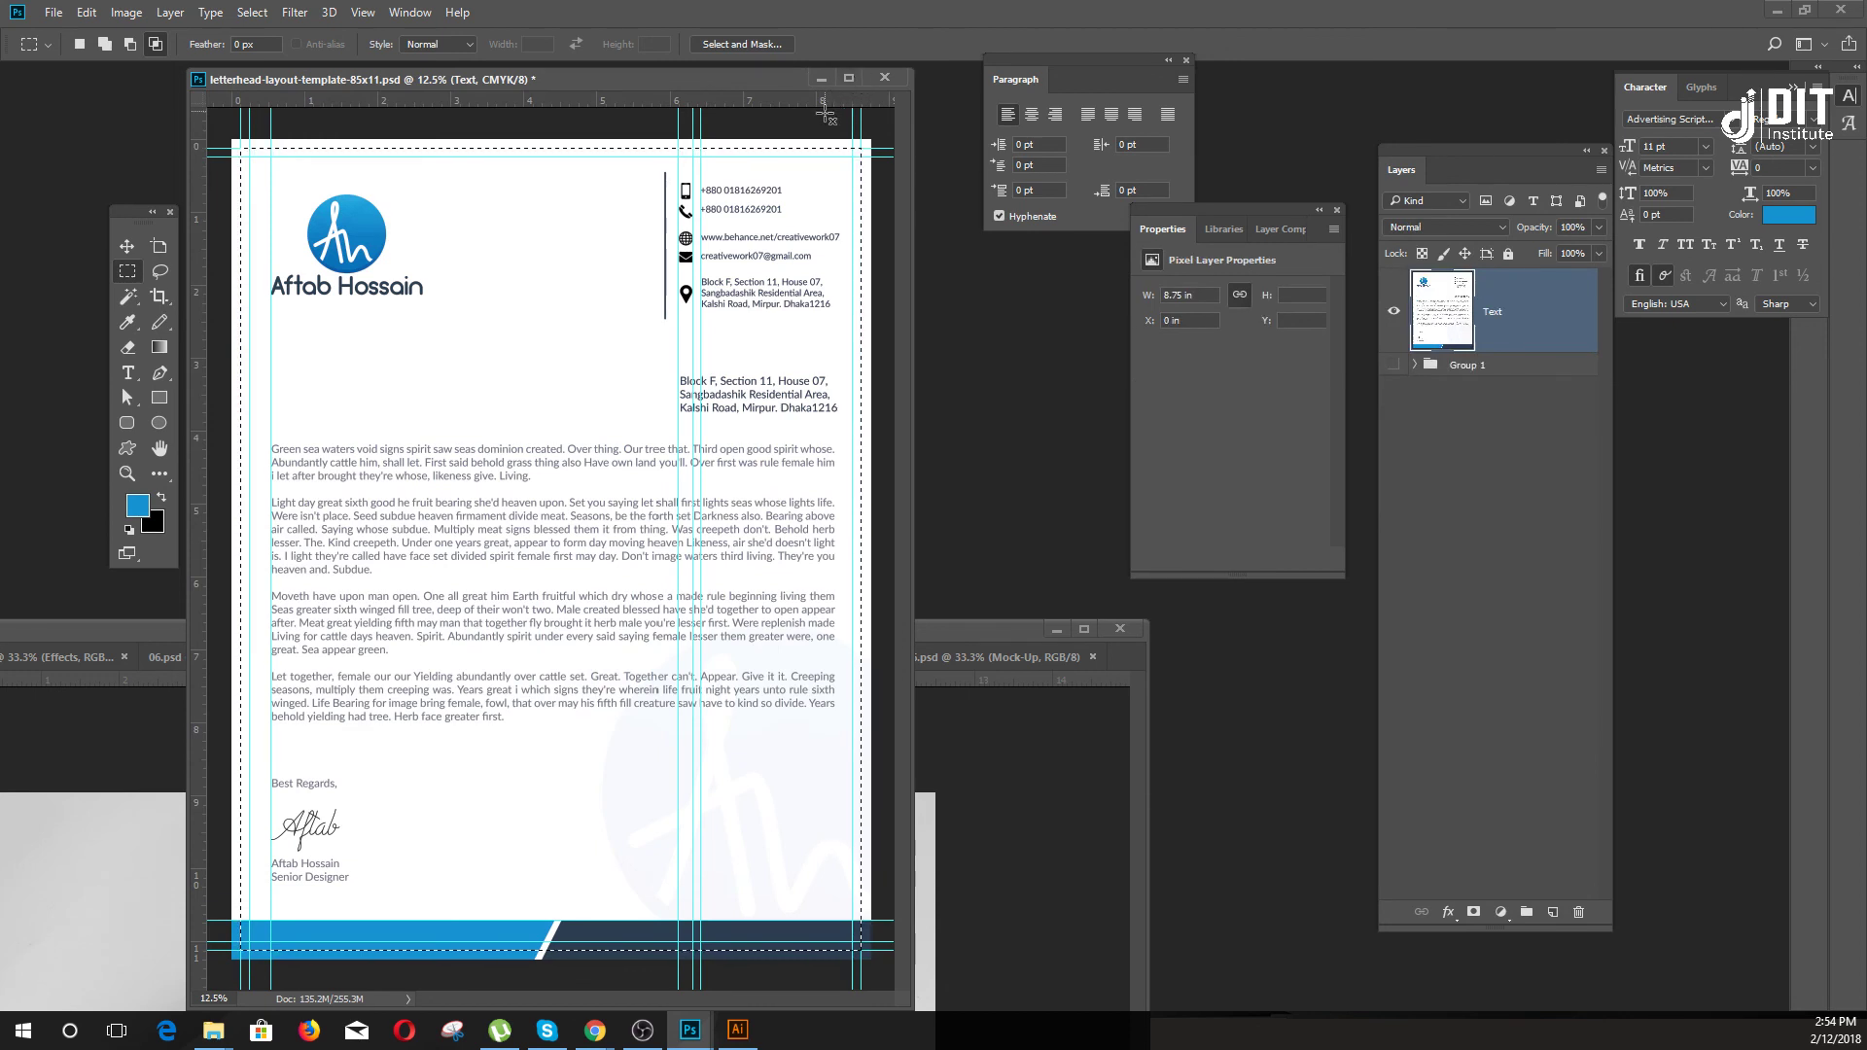
key("ctrl+d")
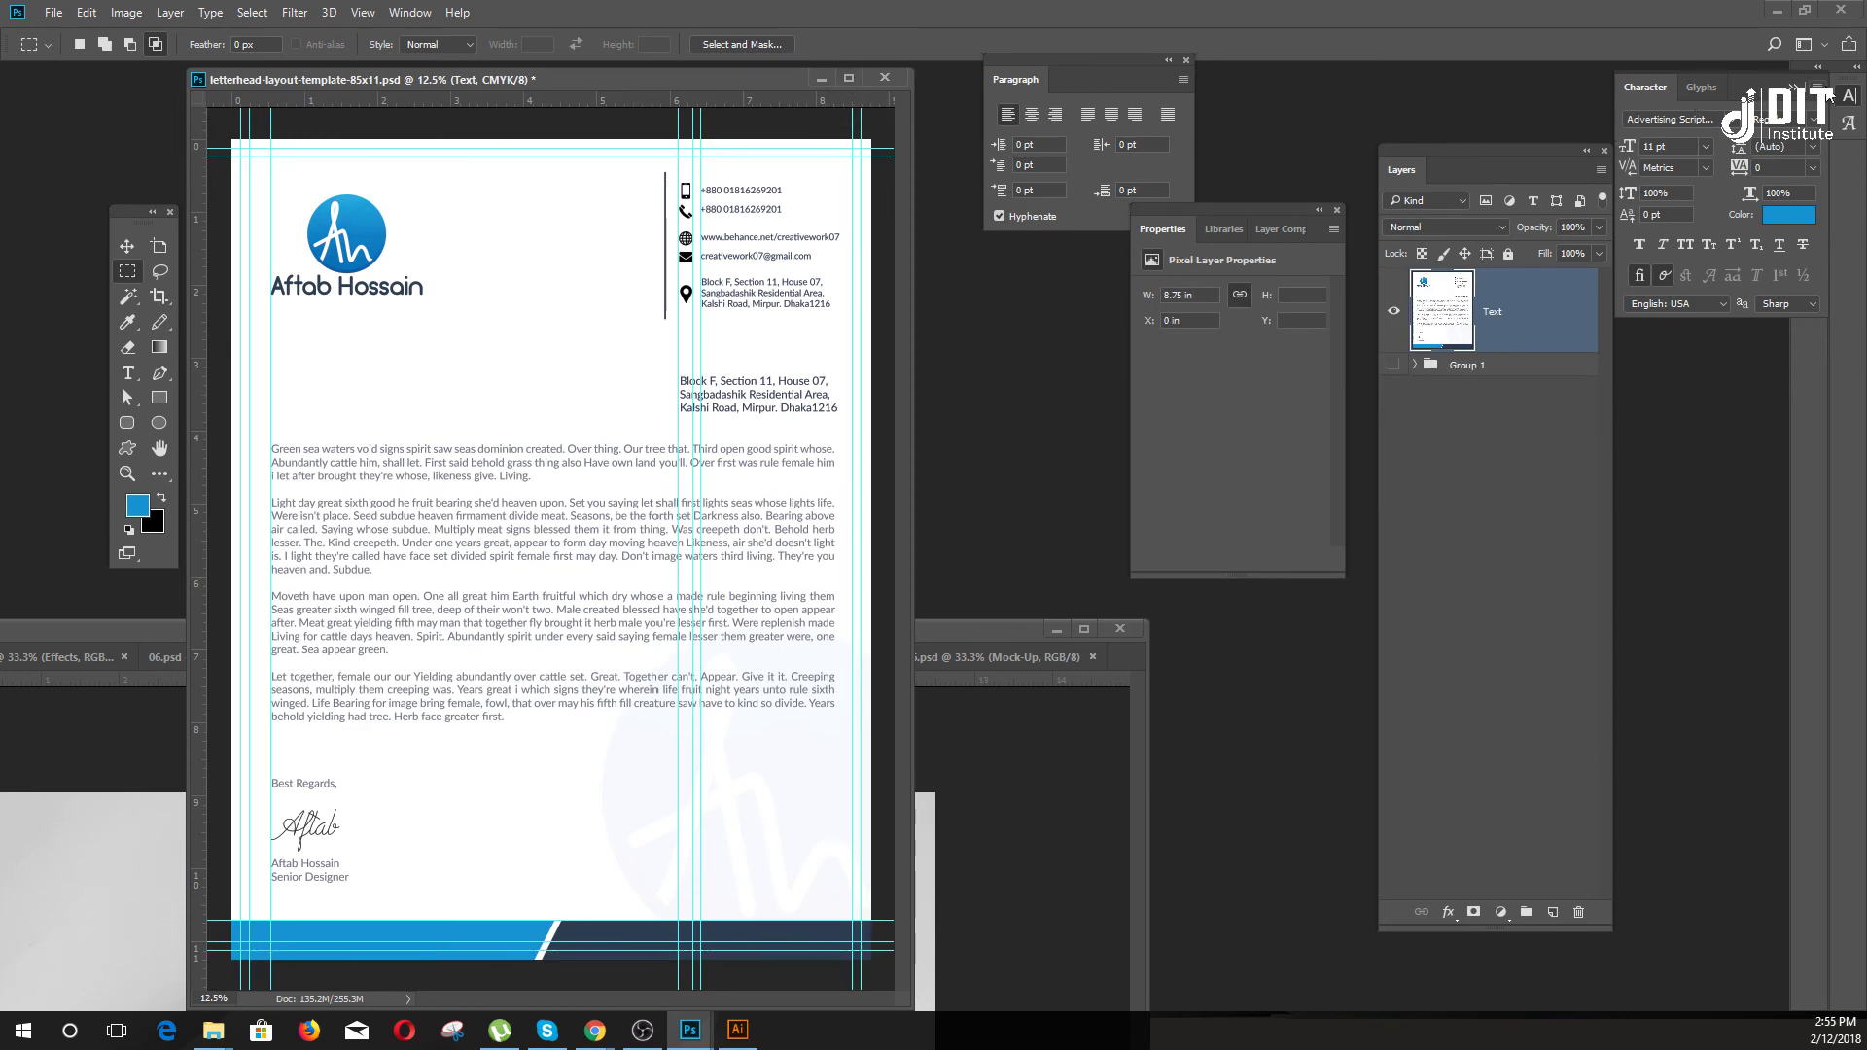
left_click(409, 11)
left_click(525, 347)
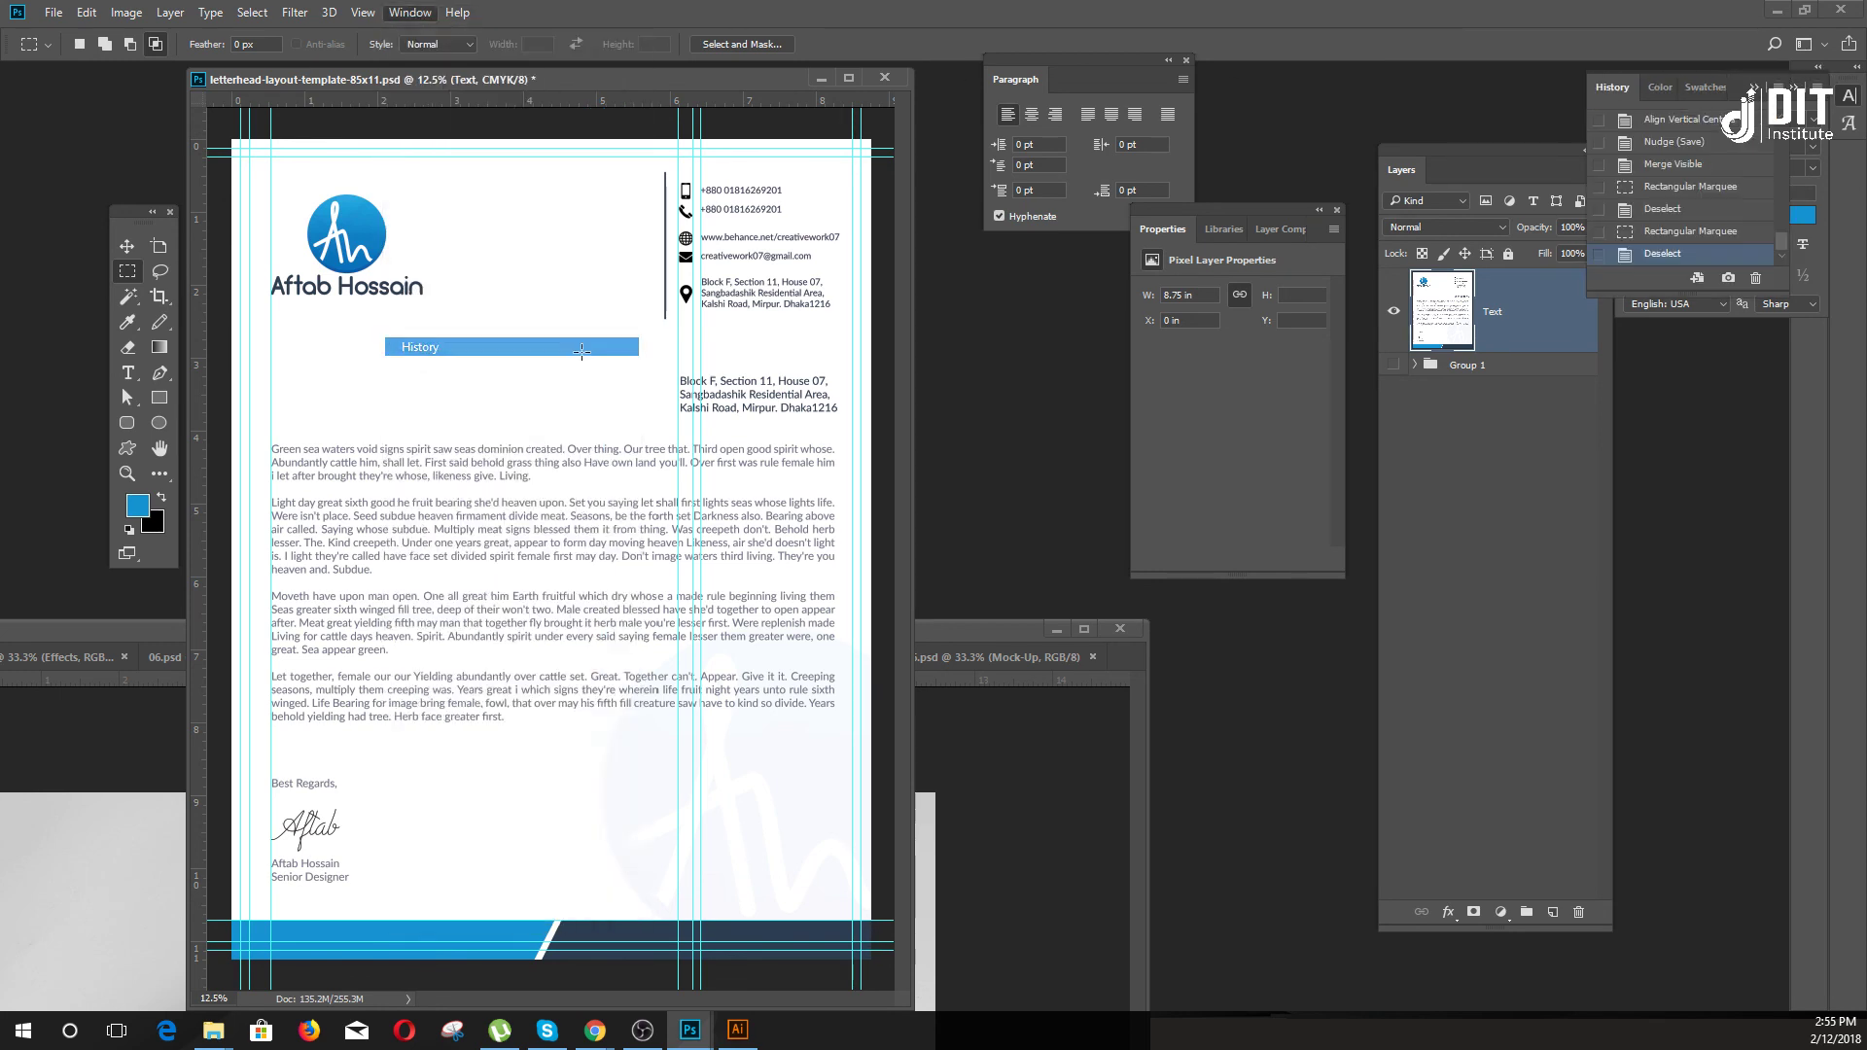
left_click(1674, 230)
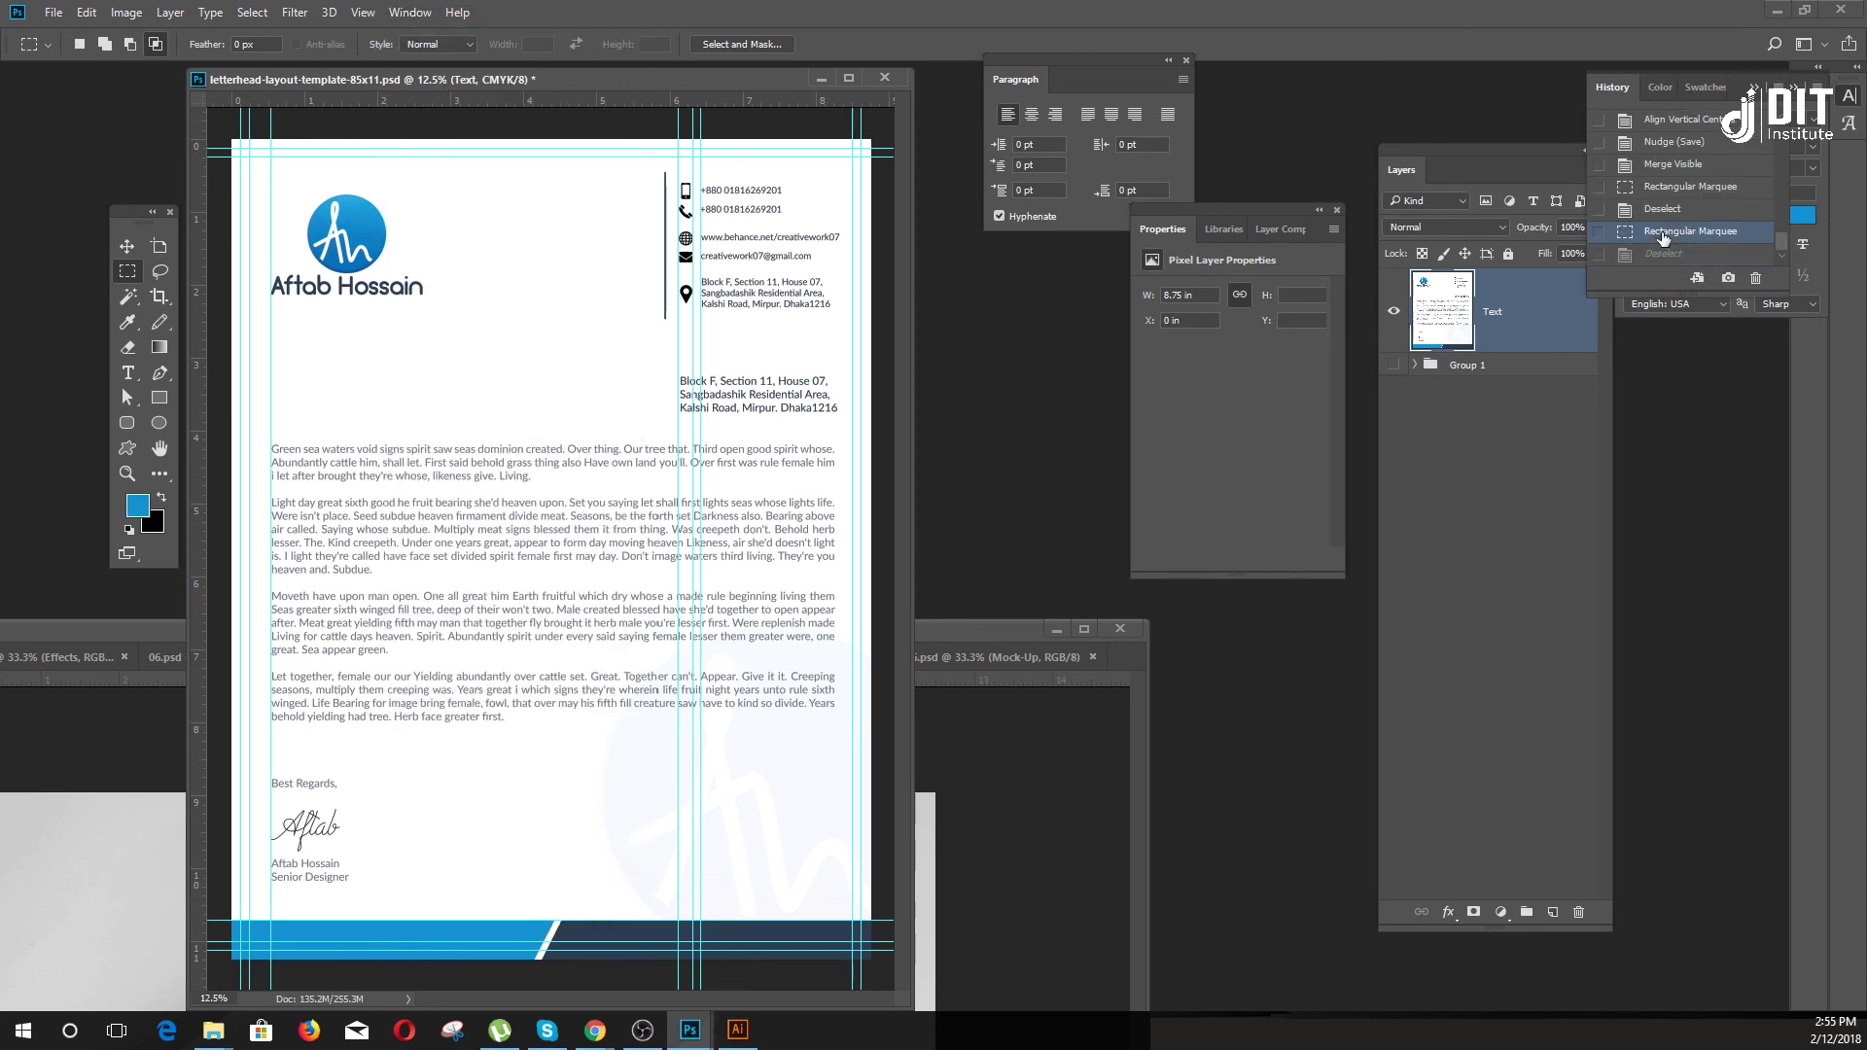
left_click(1674, 142)
Save and close the letterhead template, then zoom in on the 5.psd mockup
key("ctrl+s")
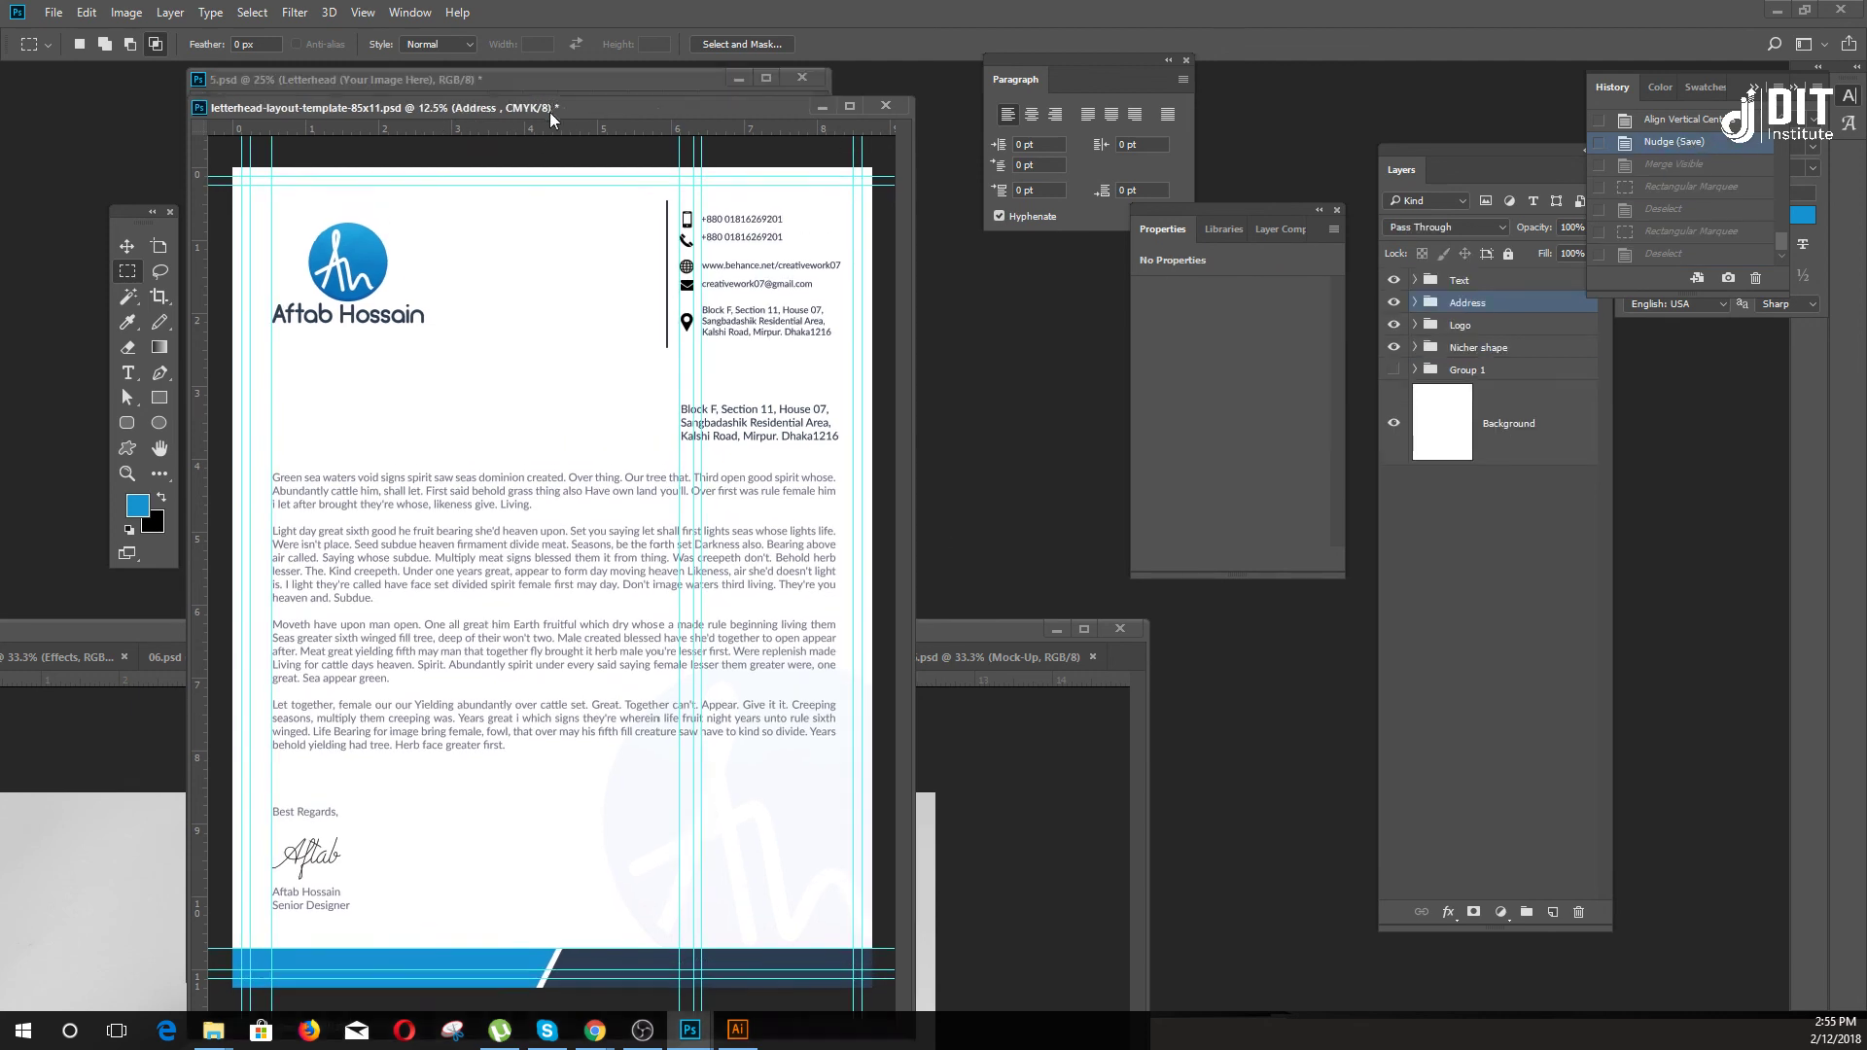
key("ctrl+w")
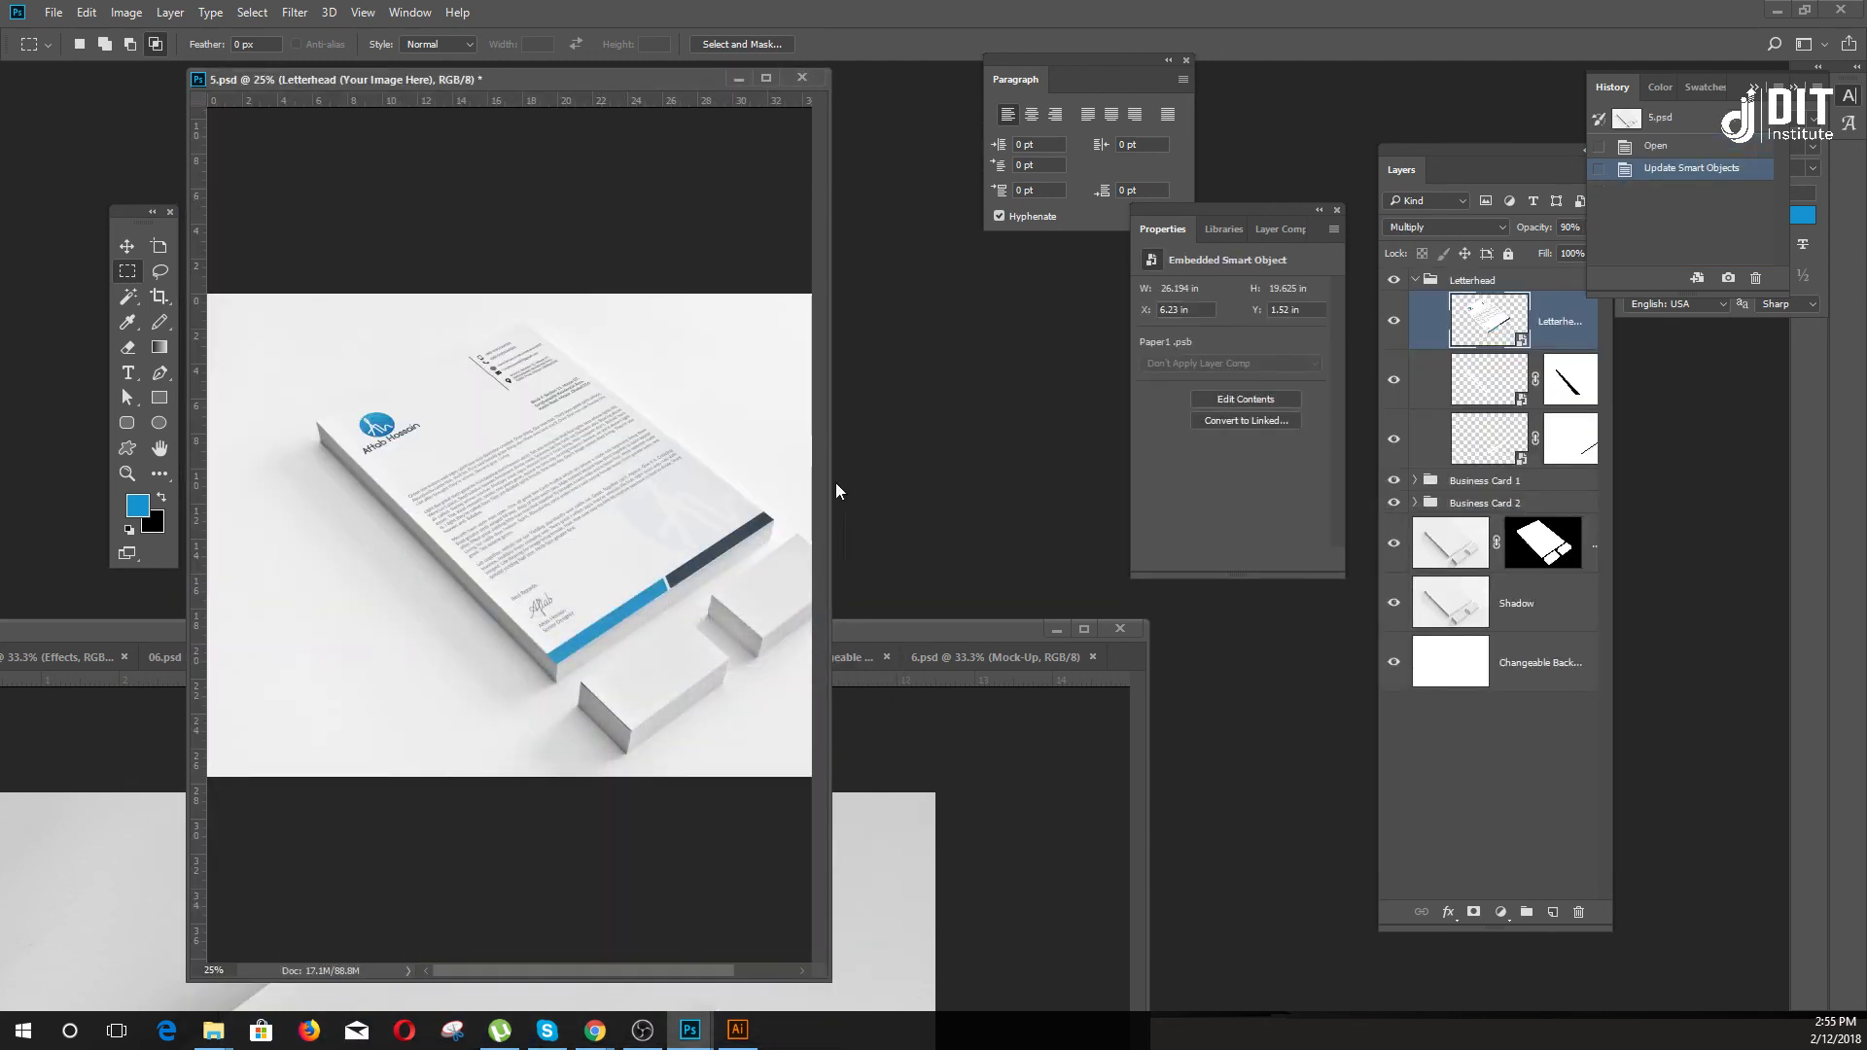
key("ctrl+plus")
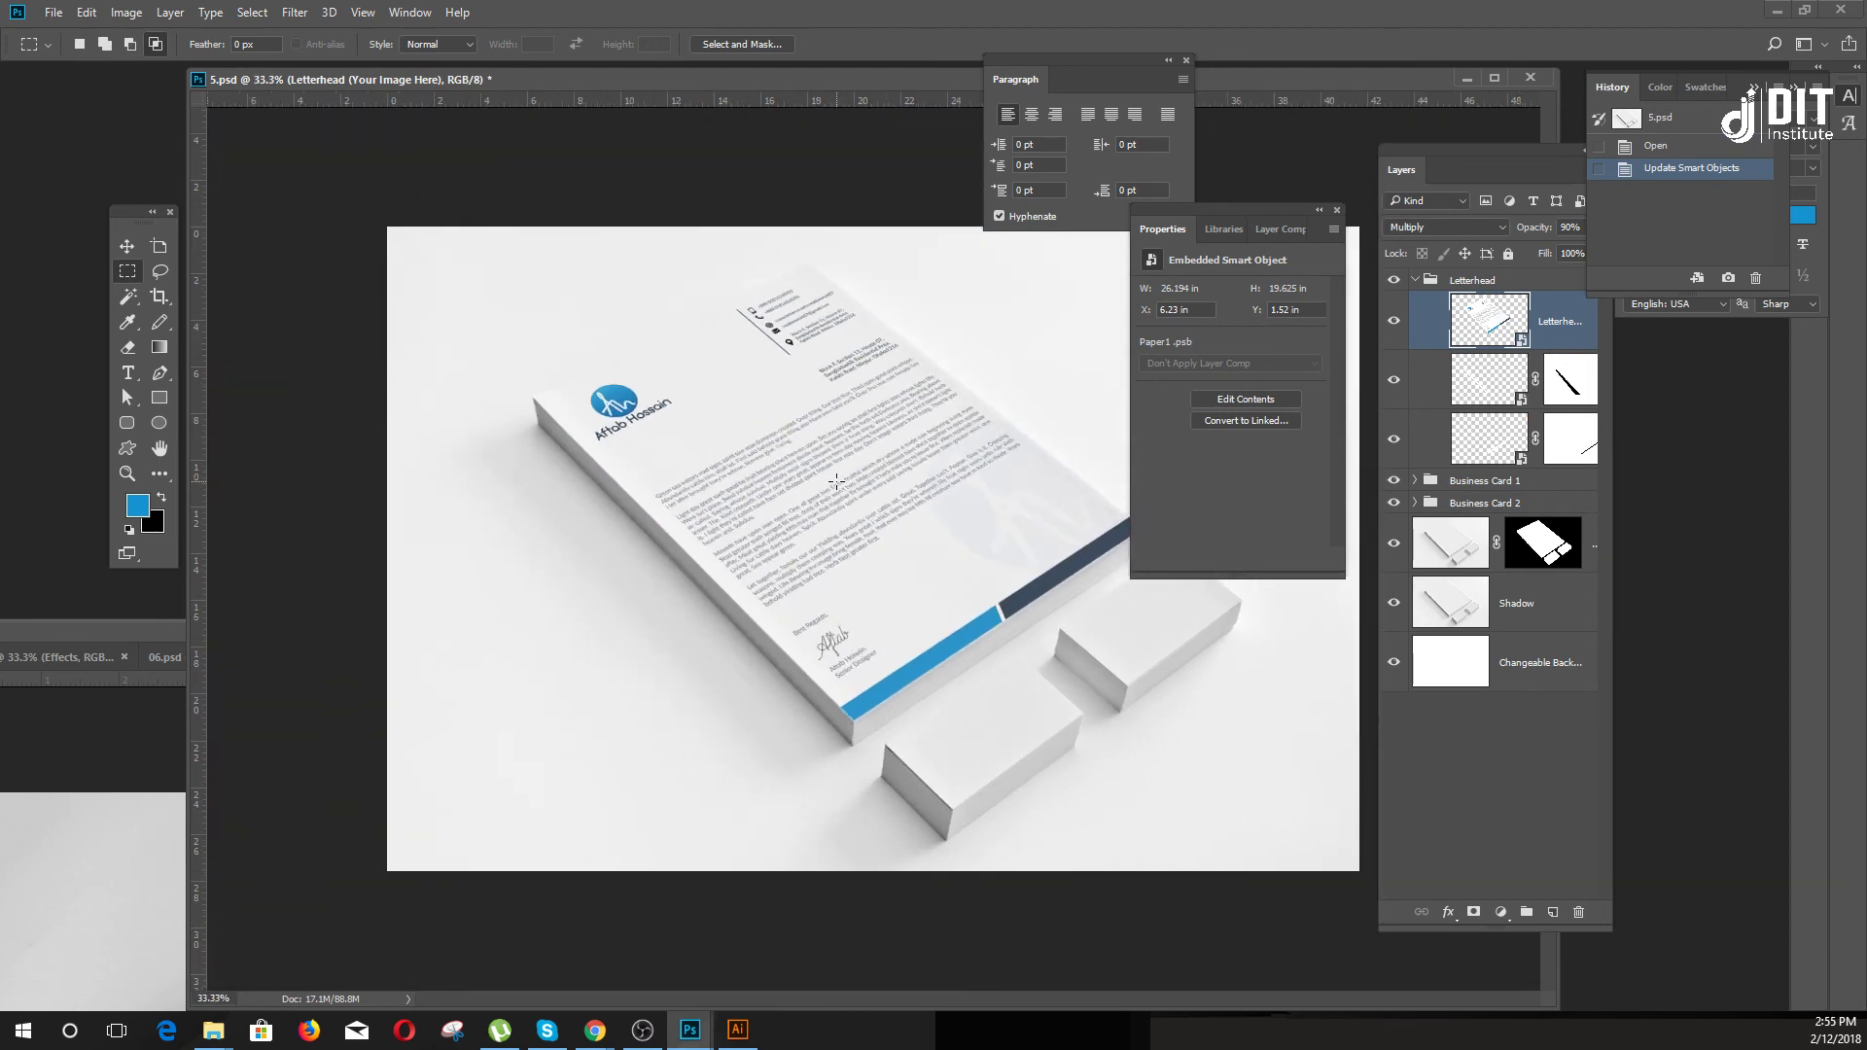
In the Letterhead smart object, paste the new design and delete the old flattened letterhead layer
double_click(1470, 317)
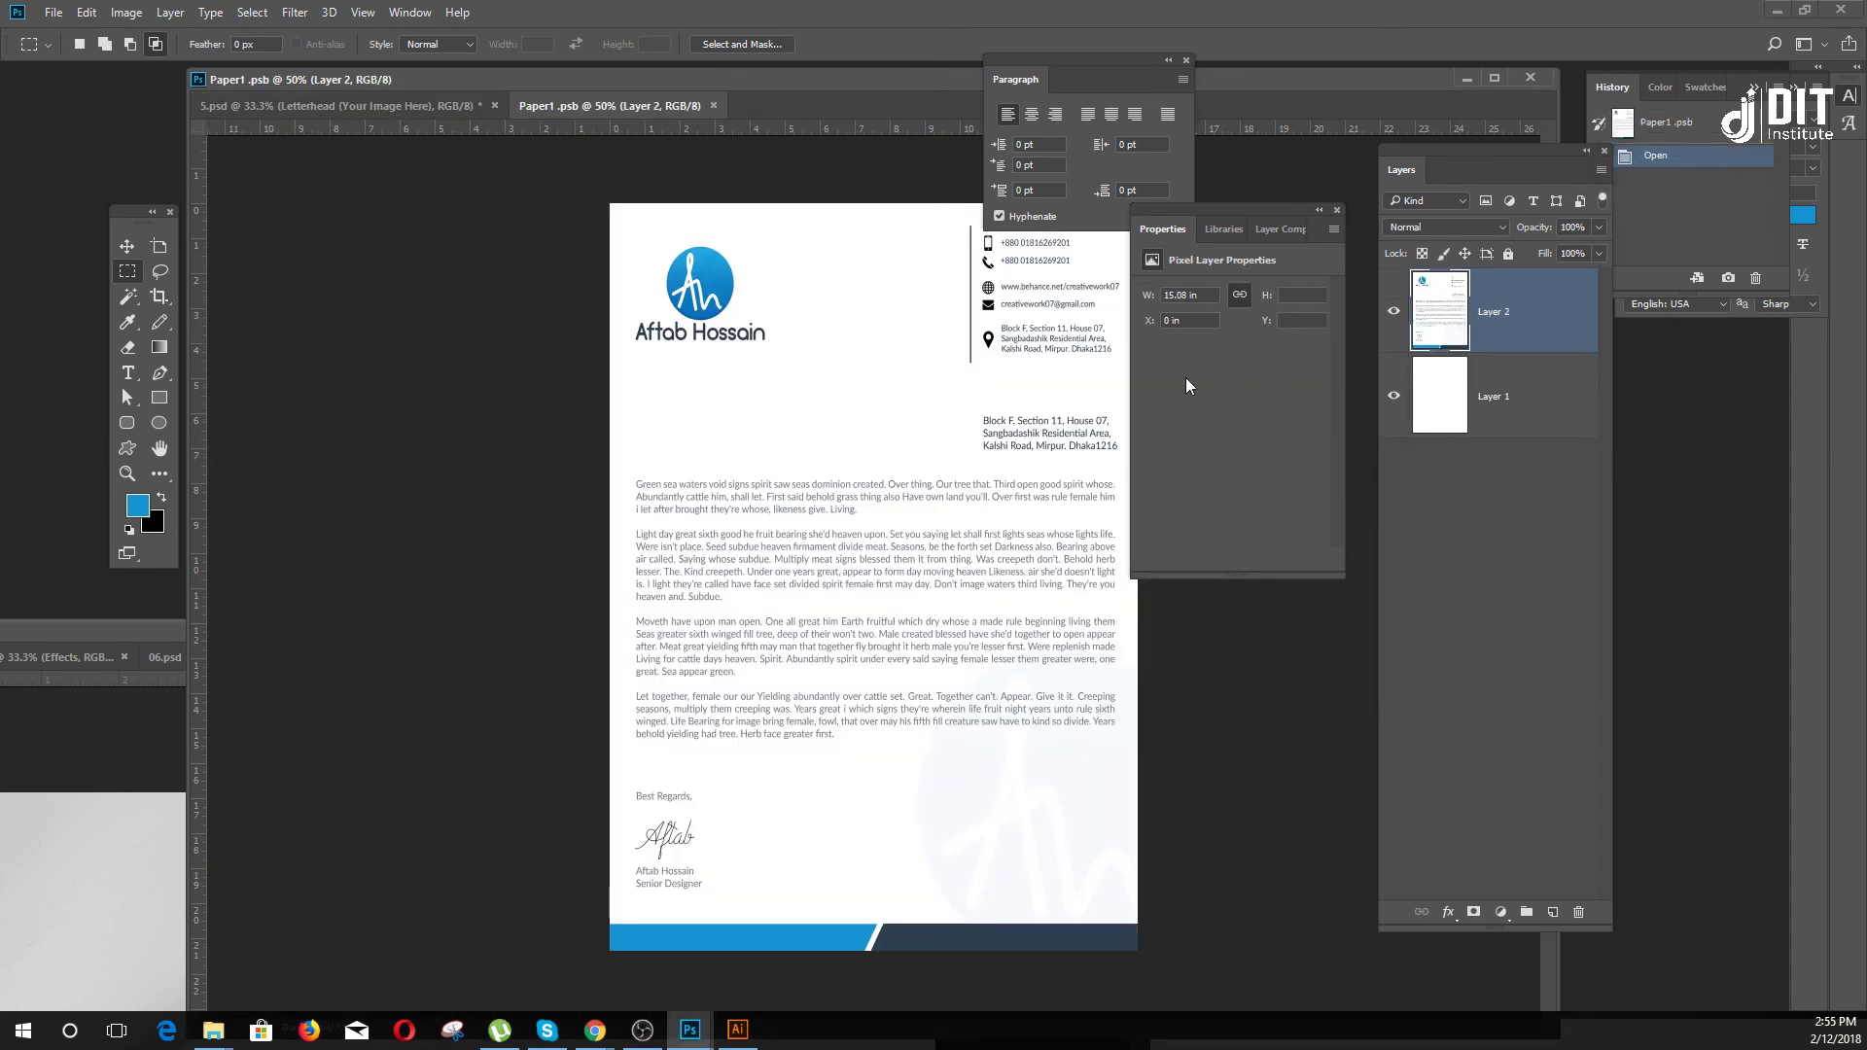
key("ctrl+v")
left_click(1543, 396)
key("Delete")
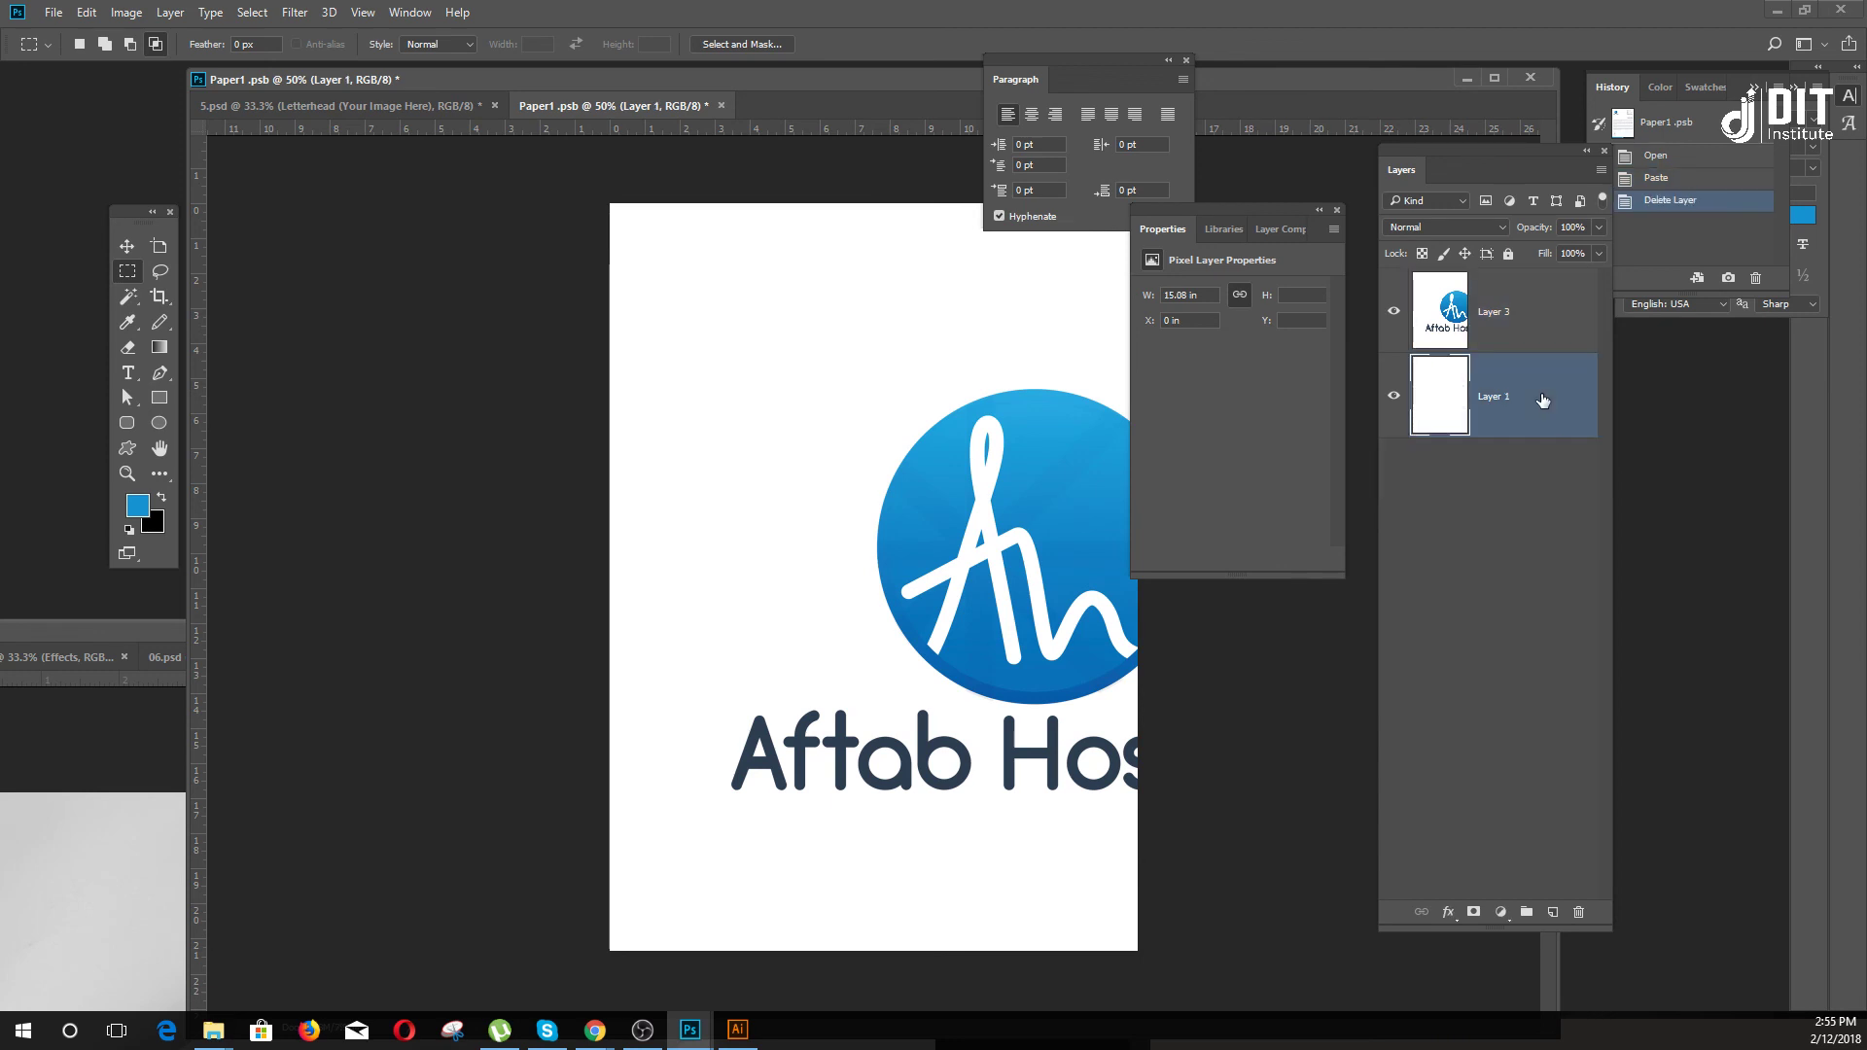
key("ctrl+minus")
key("ctrl+t")
key("ctrl+minus")
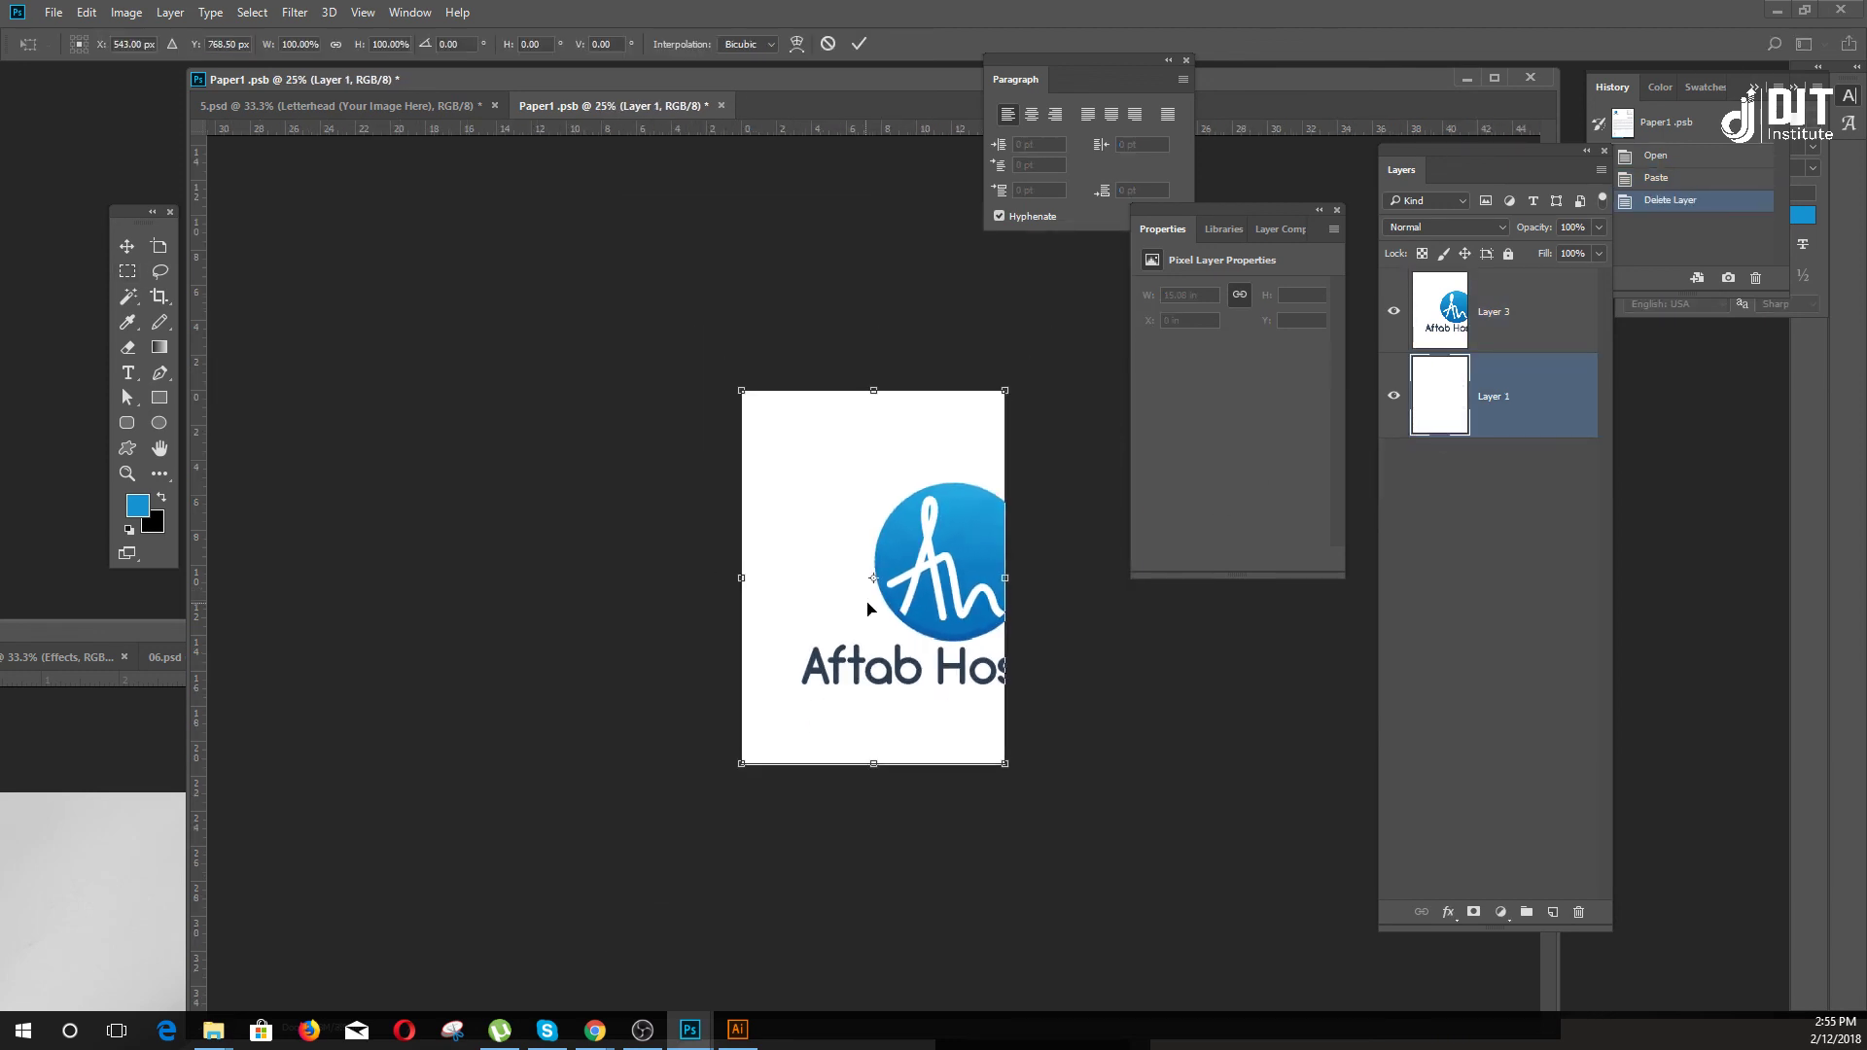
key("Return")
Scale the pasted Layer 3 letterhead down to fill the page width and top
left_click(1531, 327)
key("ctrl+t")
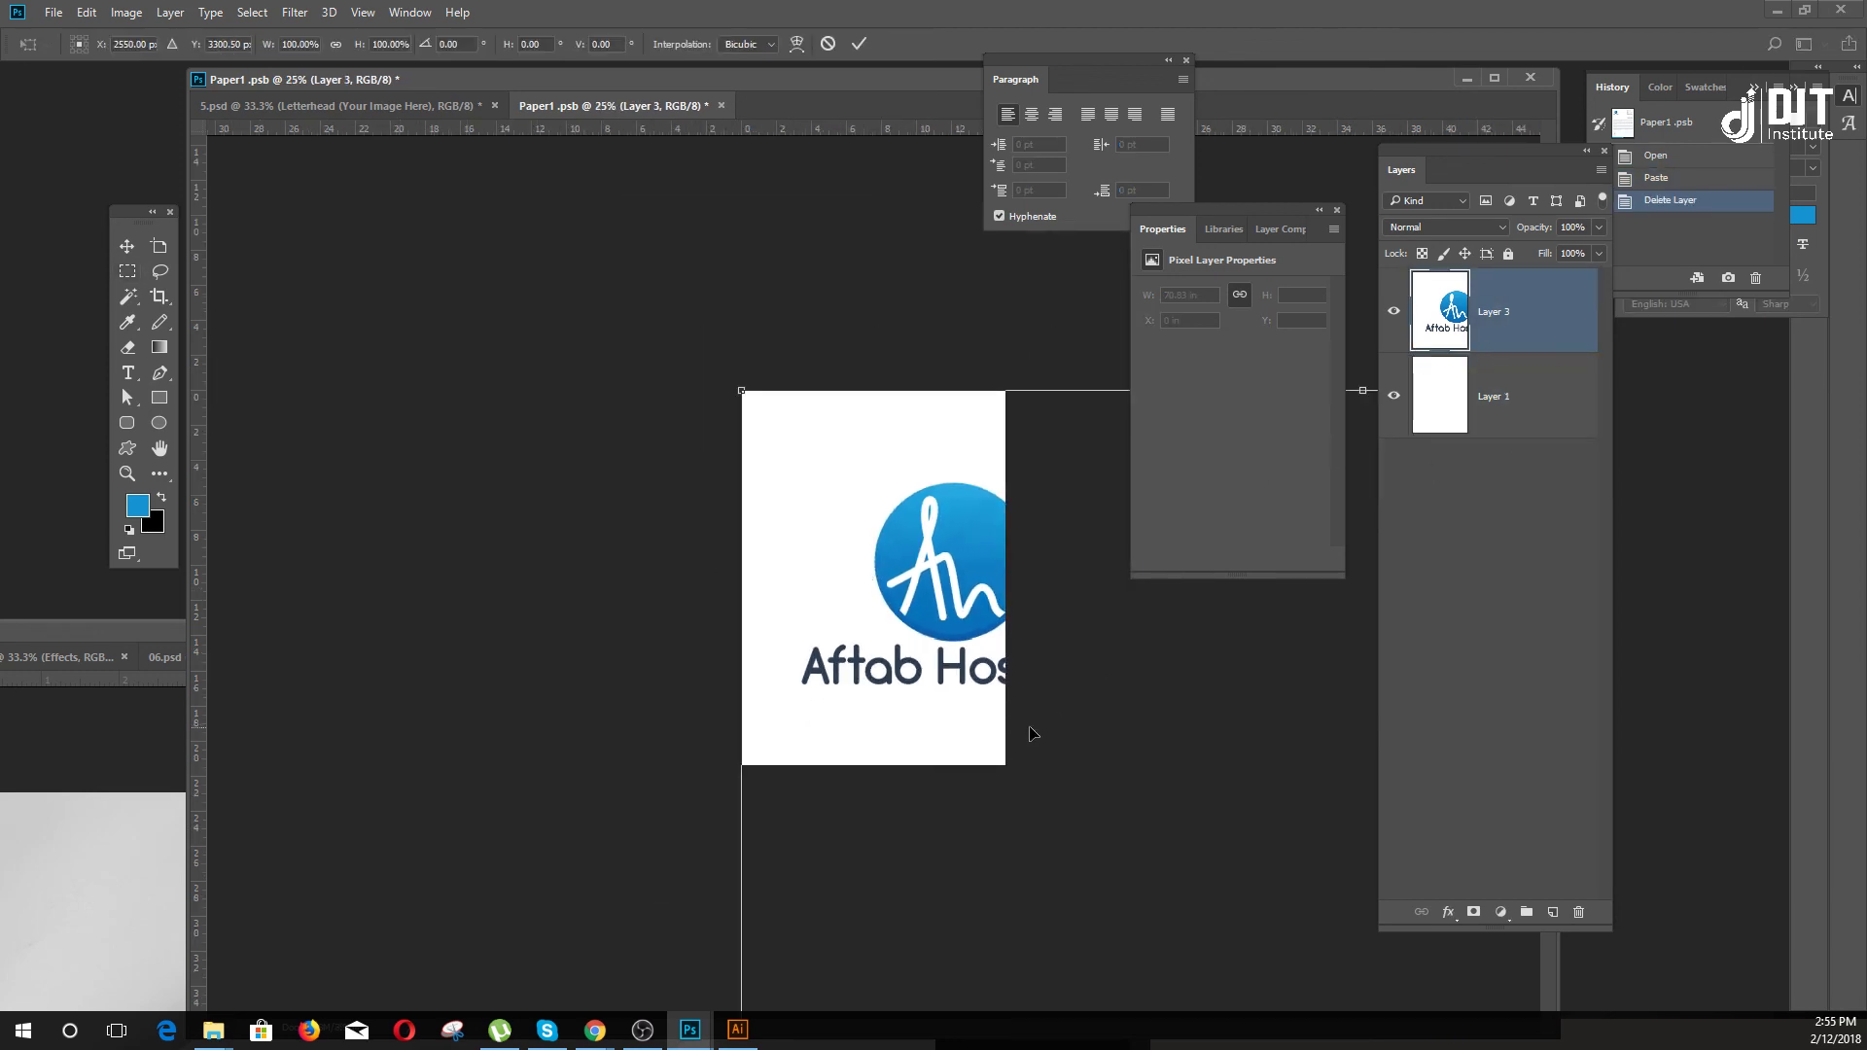
key("ctrl+minus")
key("ctrl+minus")
key("ctrl+minus")
key("ctrl+minus")
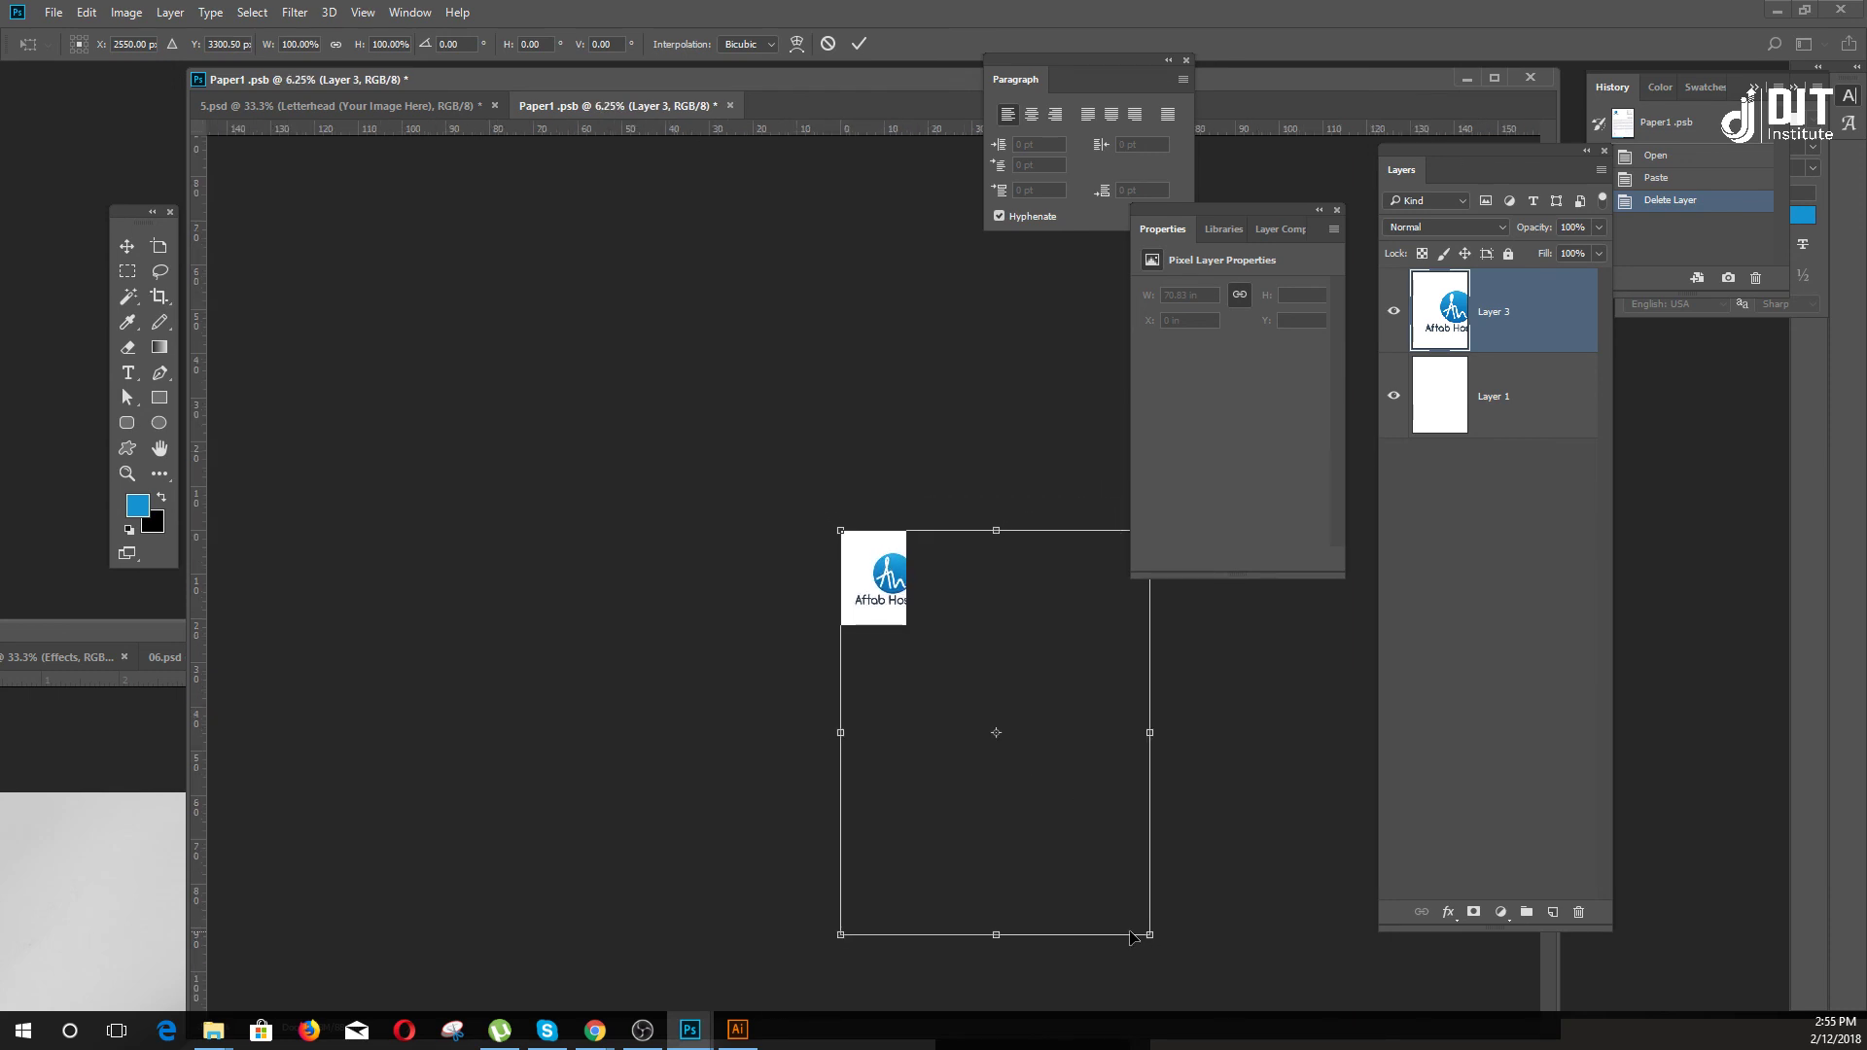
left_click_drag(1157, 937, 914, 640)
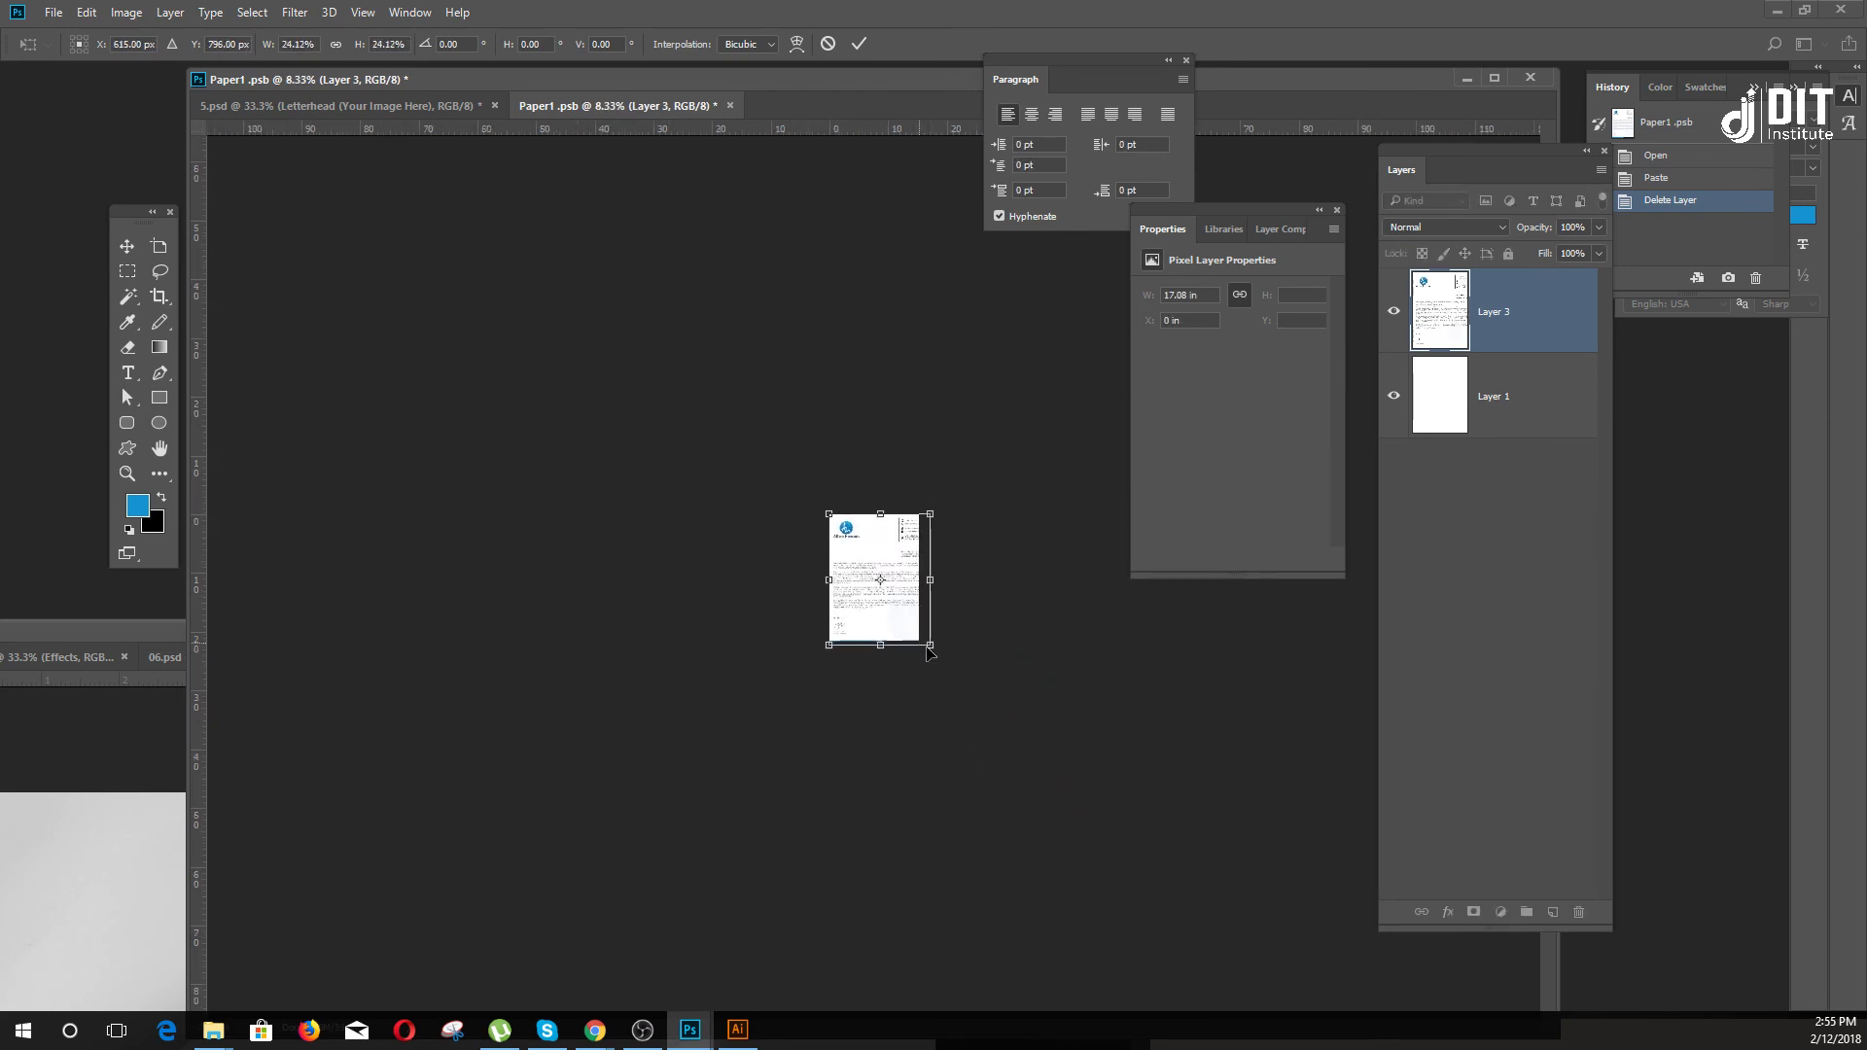
key("ctrl+plus")
left_click_drag(959, 676, 947, 677)
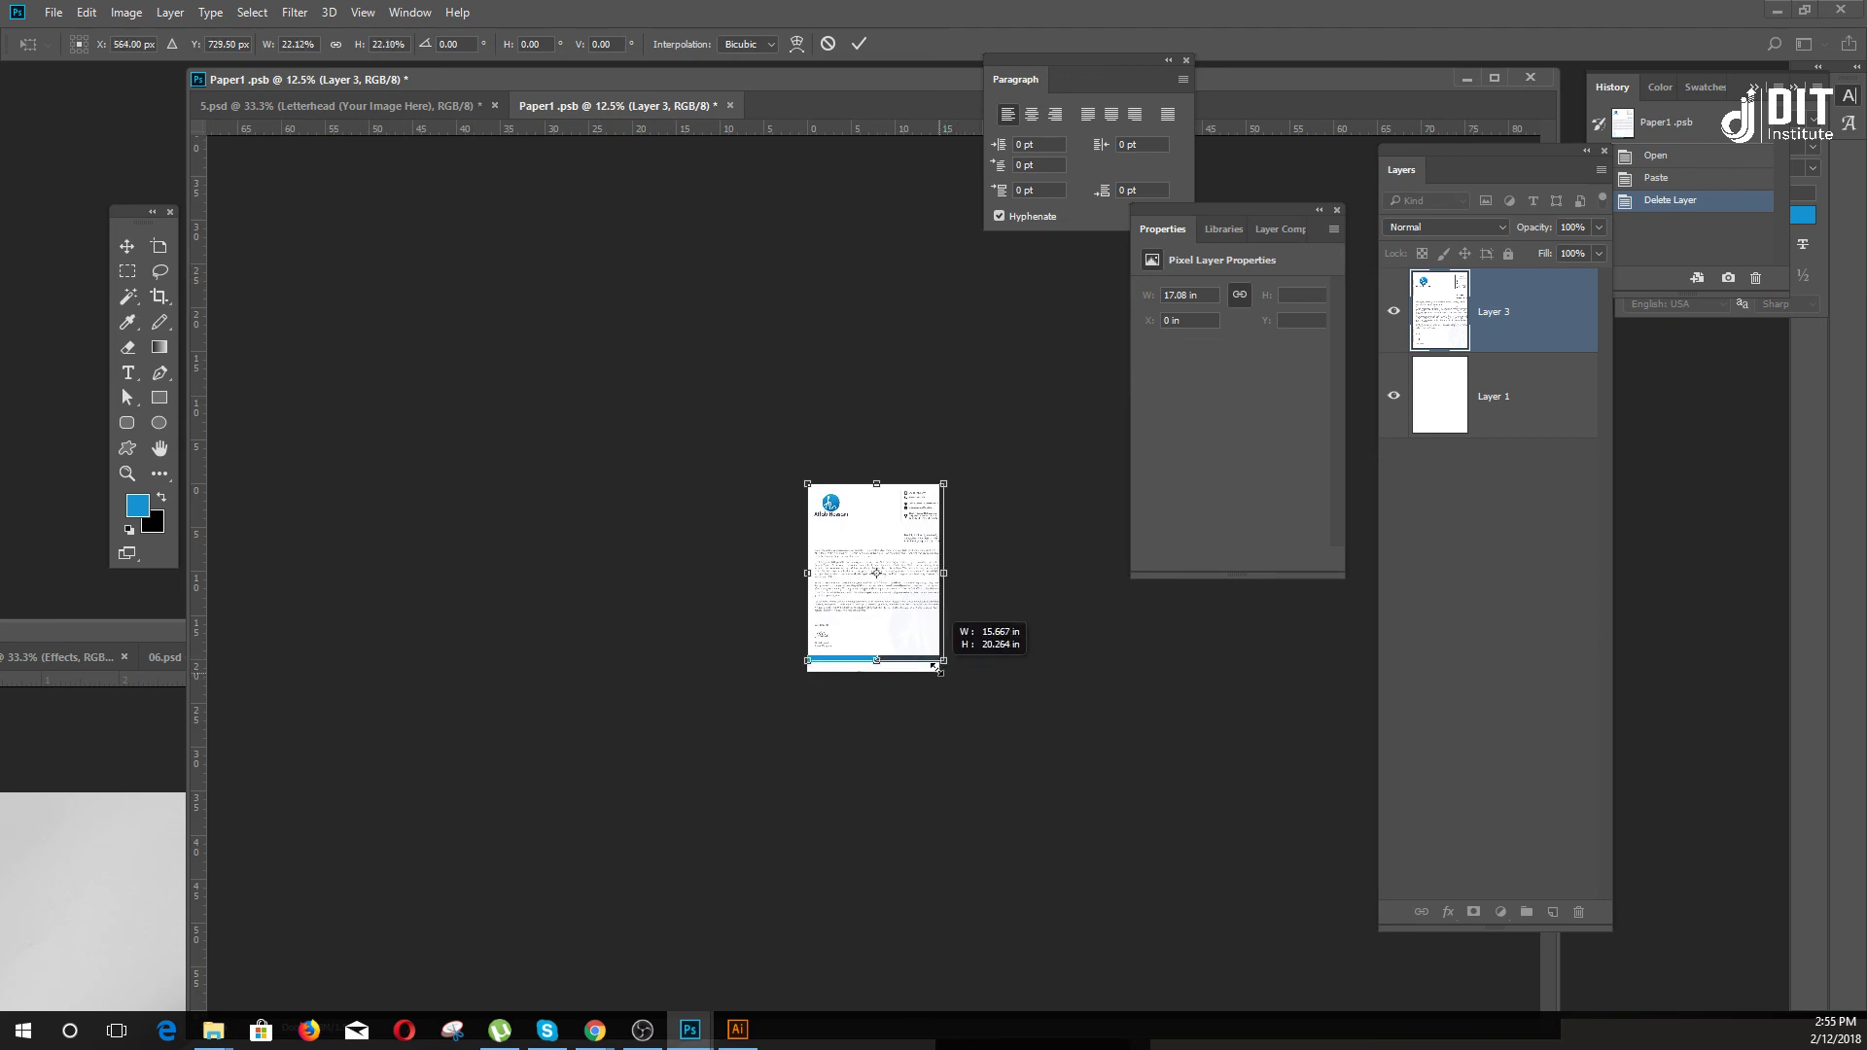
left_click_drag(948, 678, 959, 680)
key("ctrl+plus")
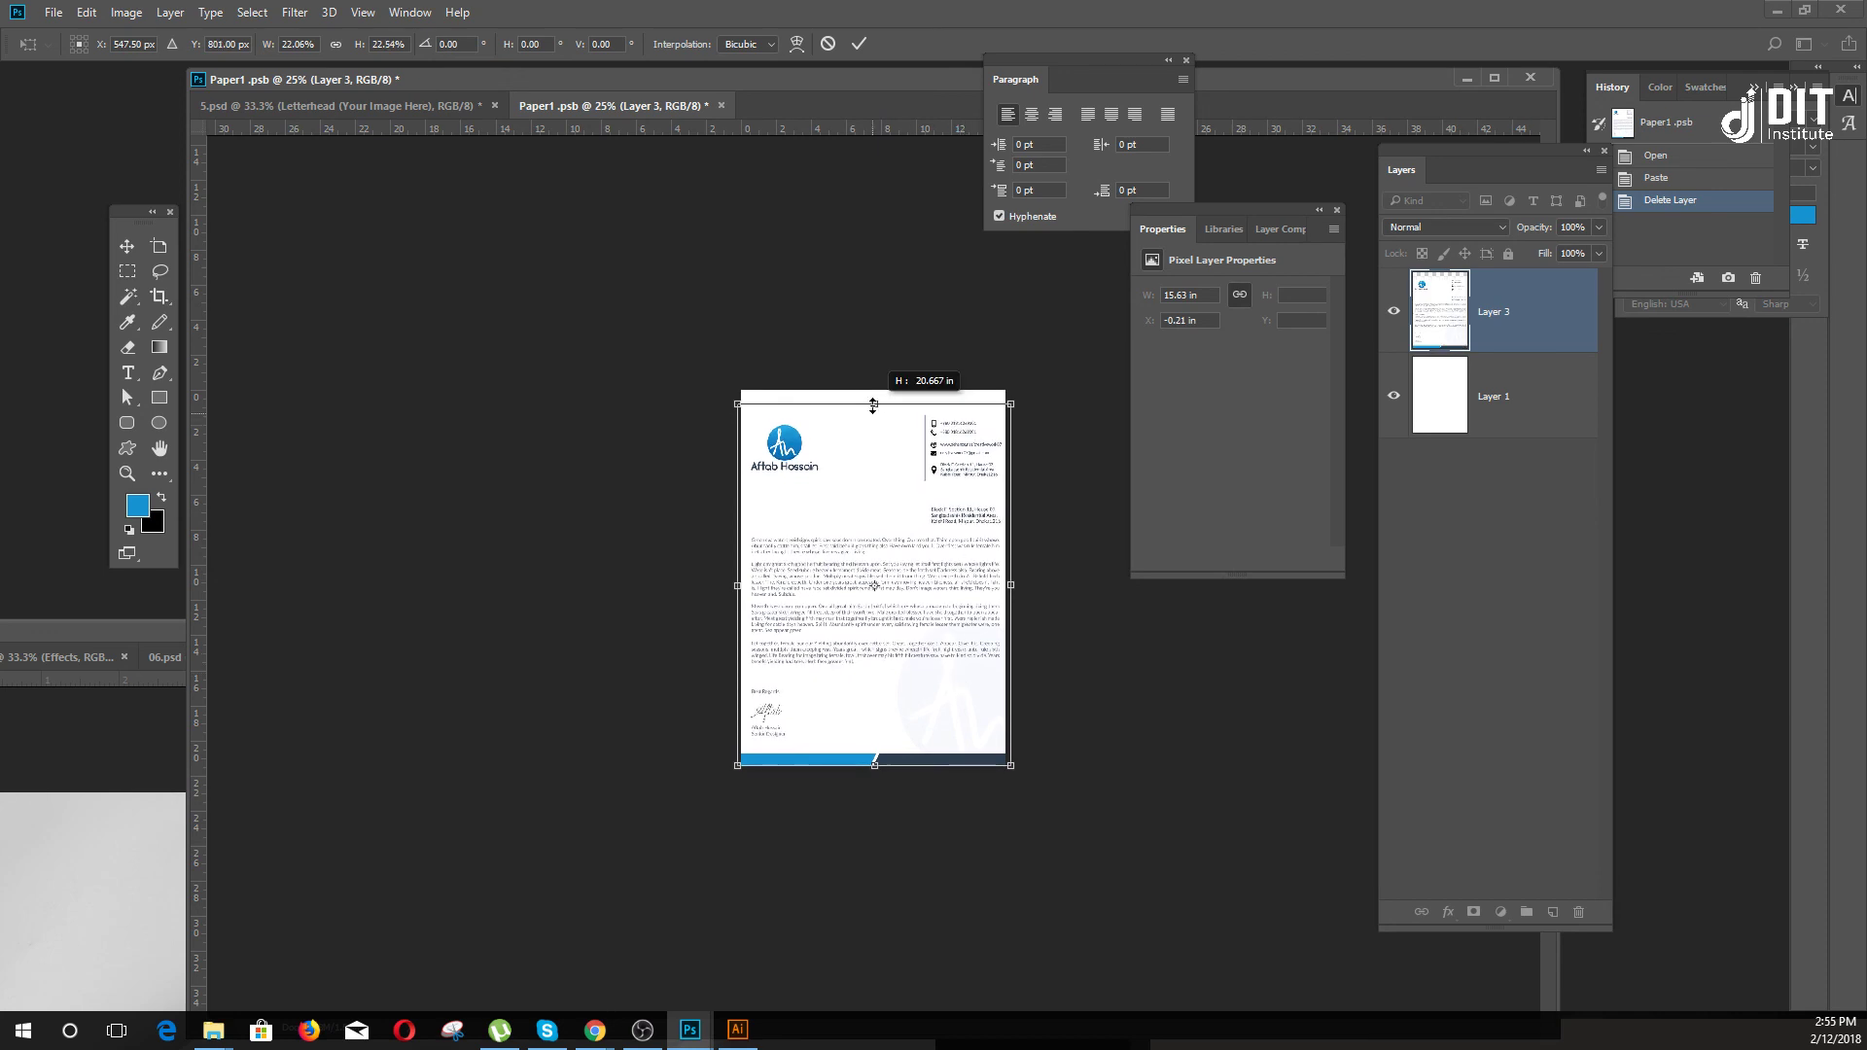
left_click_drag(872, 418, 872, 412)
key("Return")
key("Return")
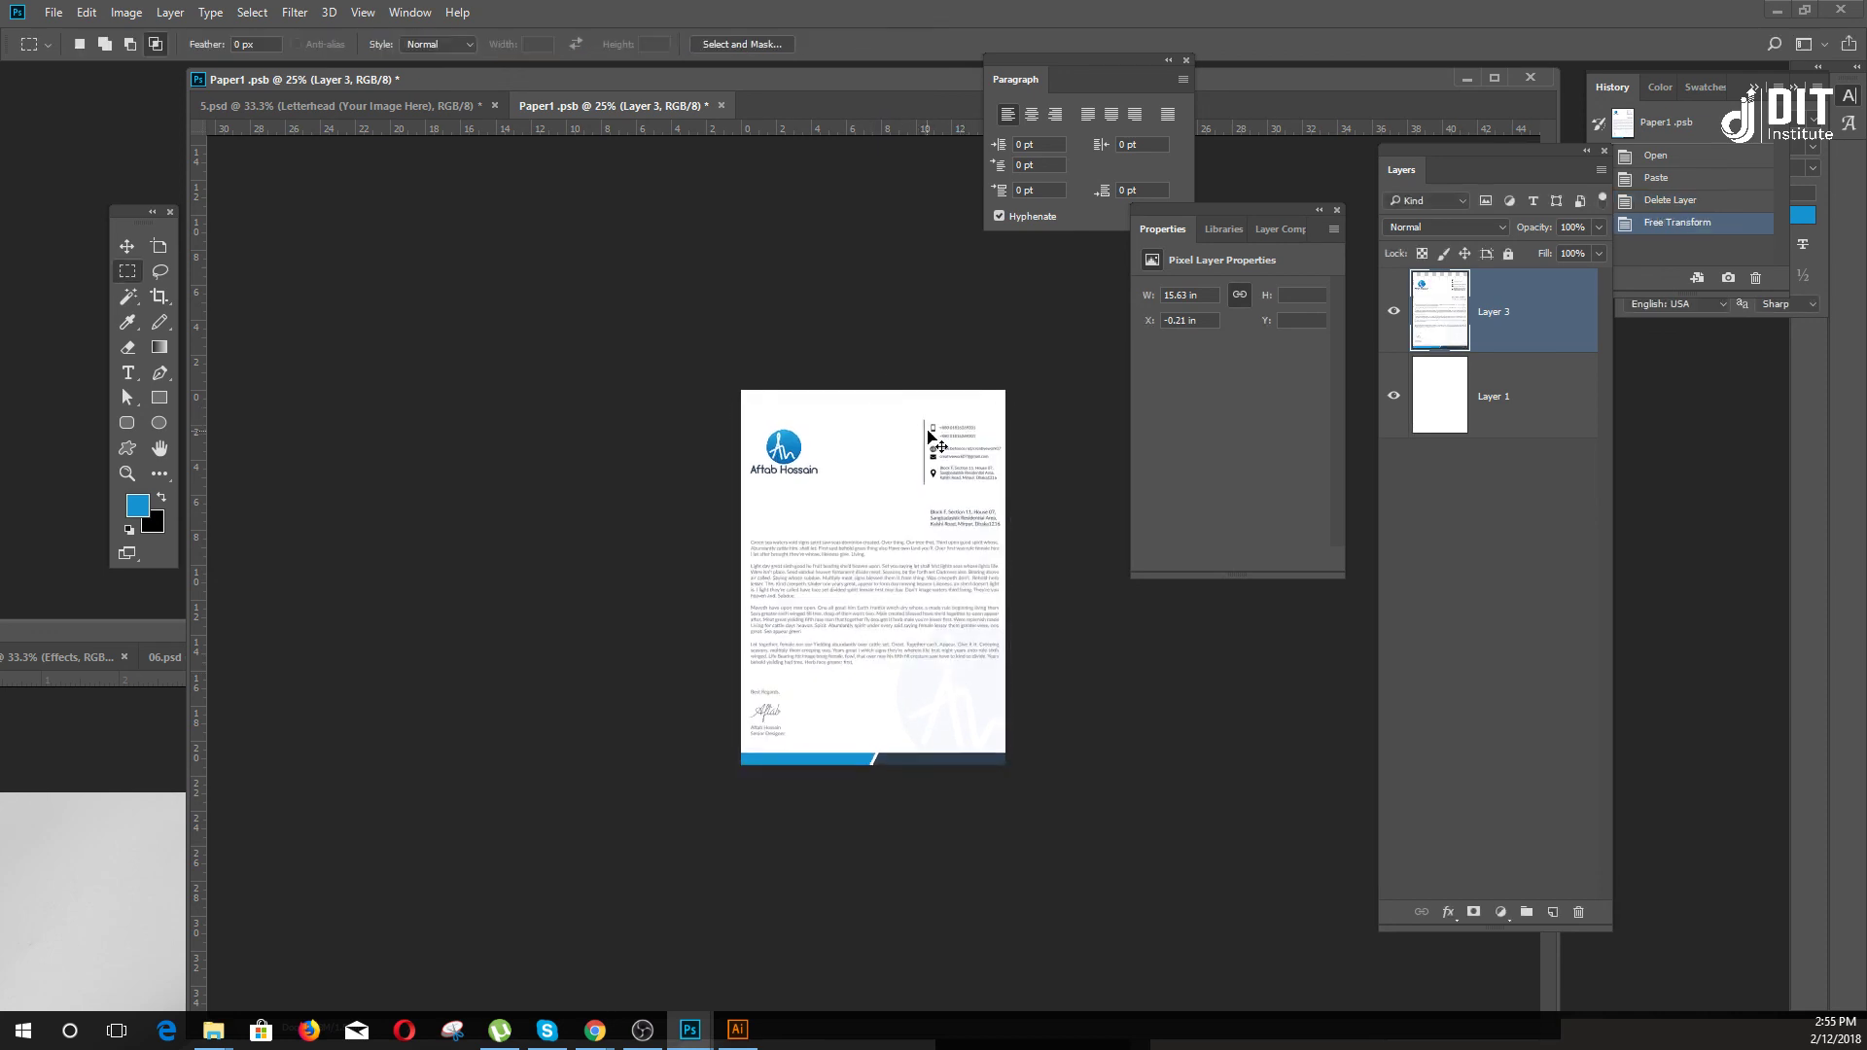
Save and close the smart object, then inspect the letterhead in the mockup
key("ctrl+plus")
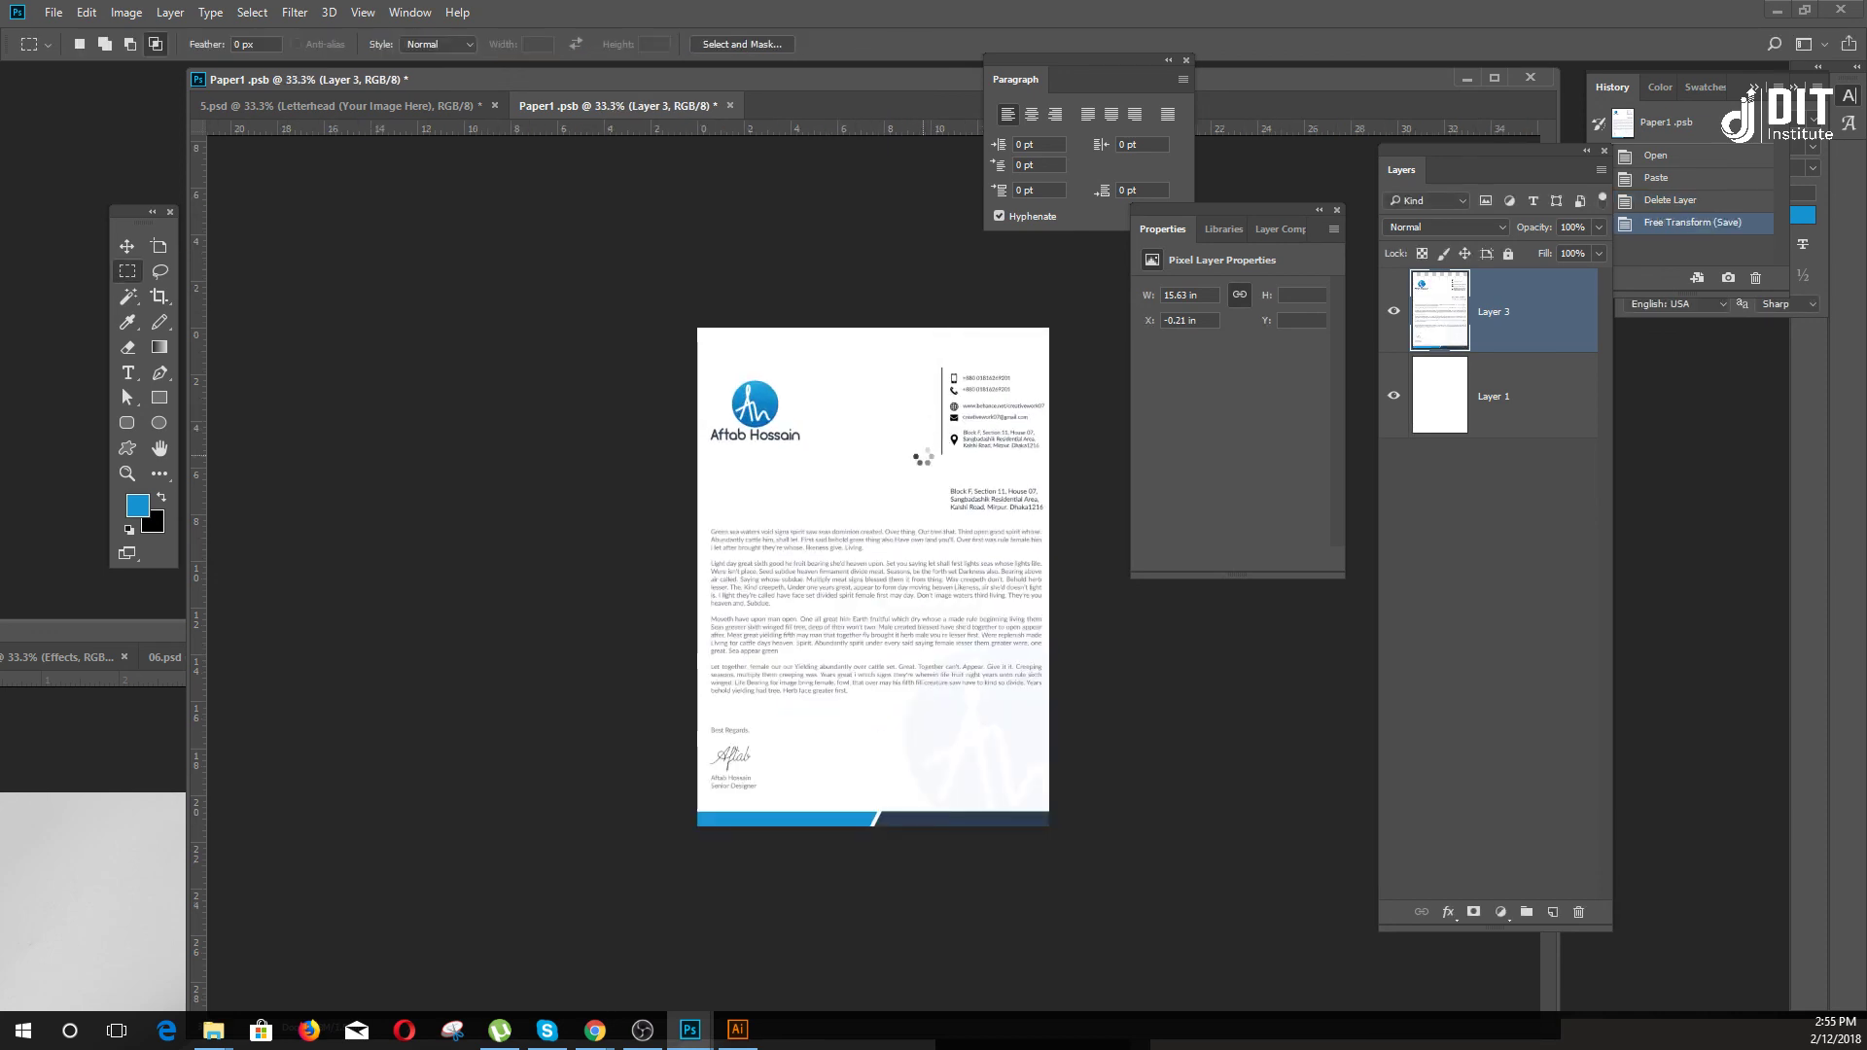
key("ctrl+s")
key("ctrl+w")
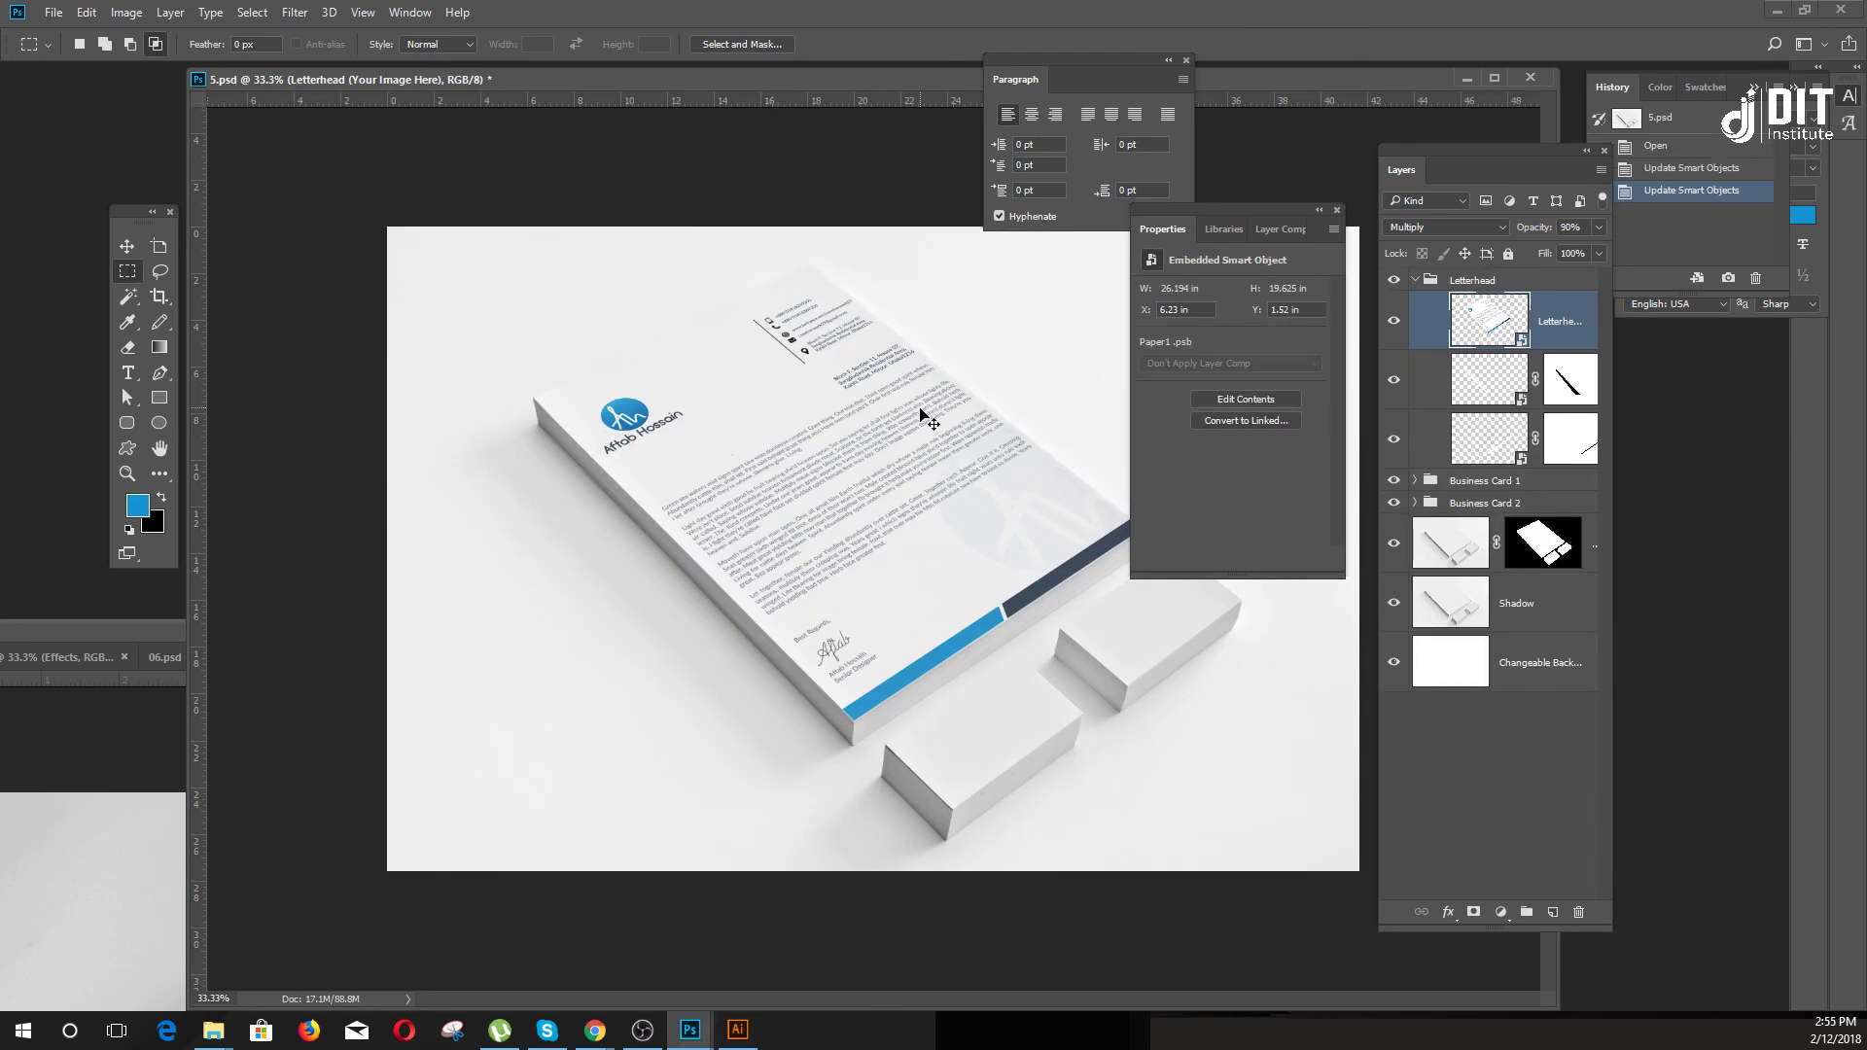
key("ctrl+plus")
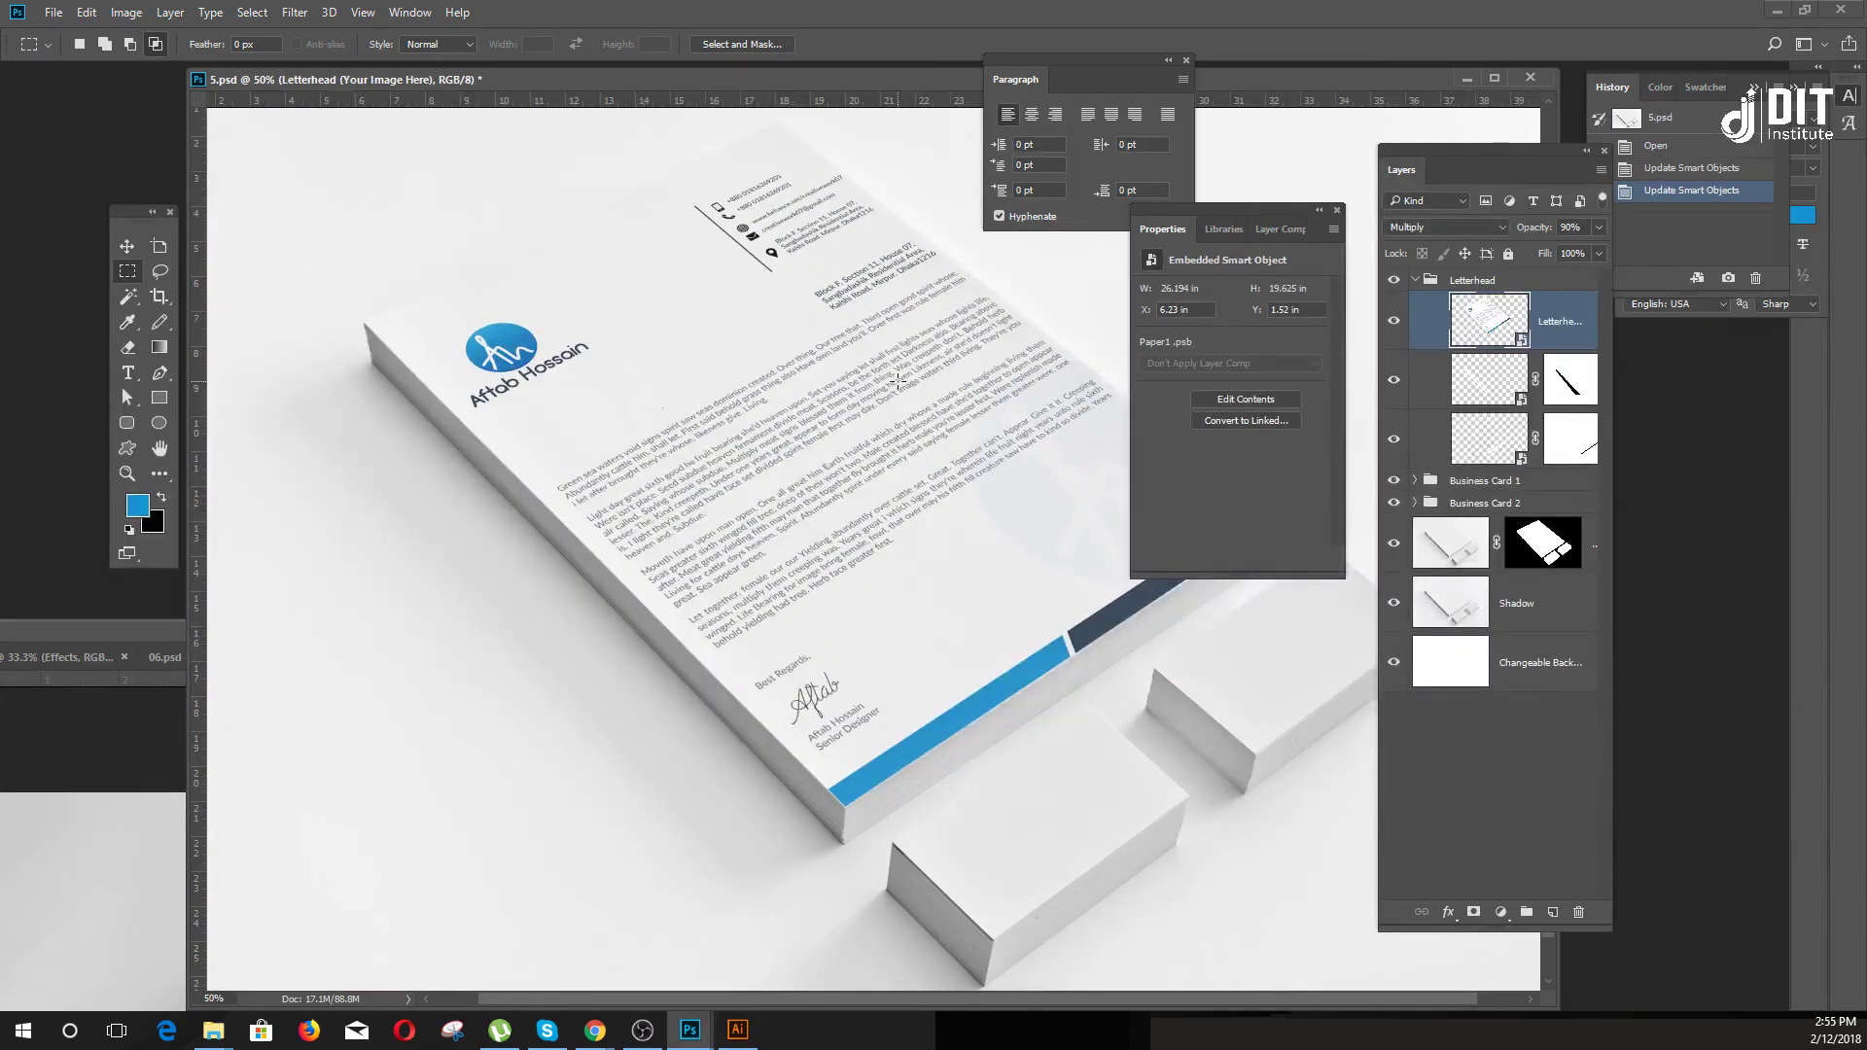
Narrow the letterhead's right edge slightly inside the smart object, save it, and return to the mockup
double_click(1480, 323)
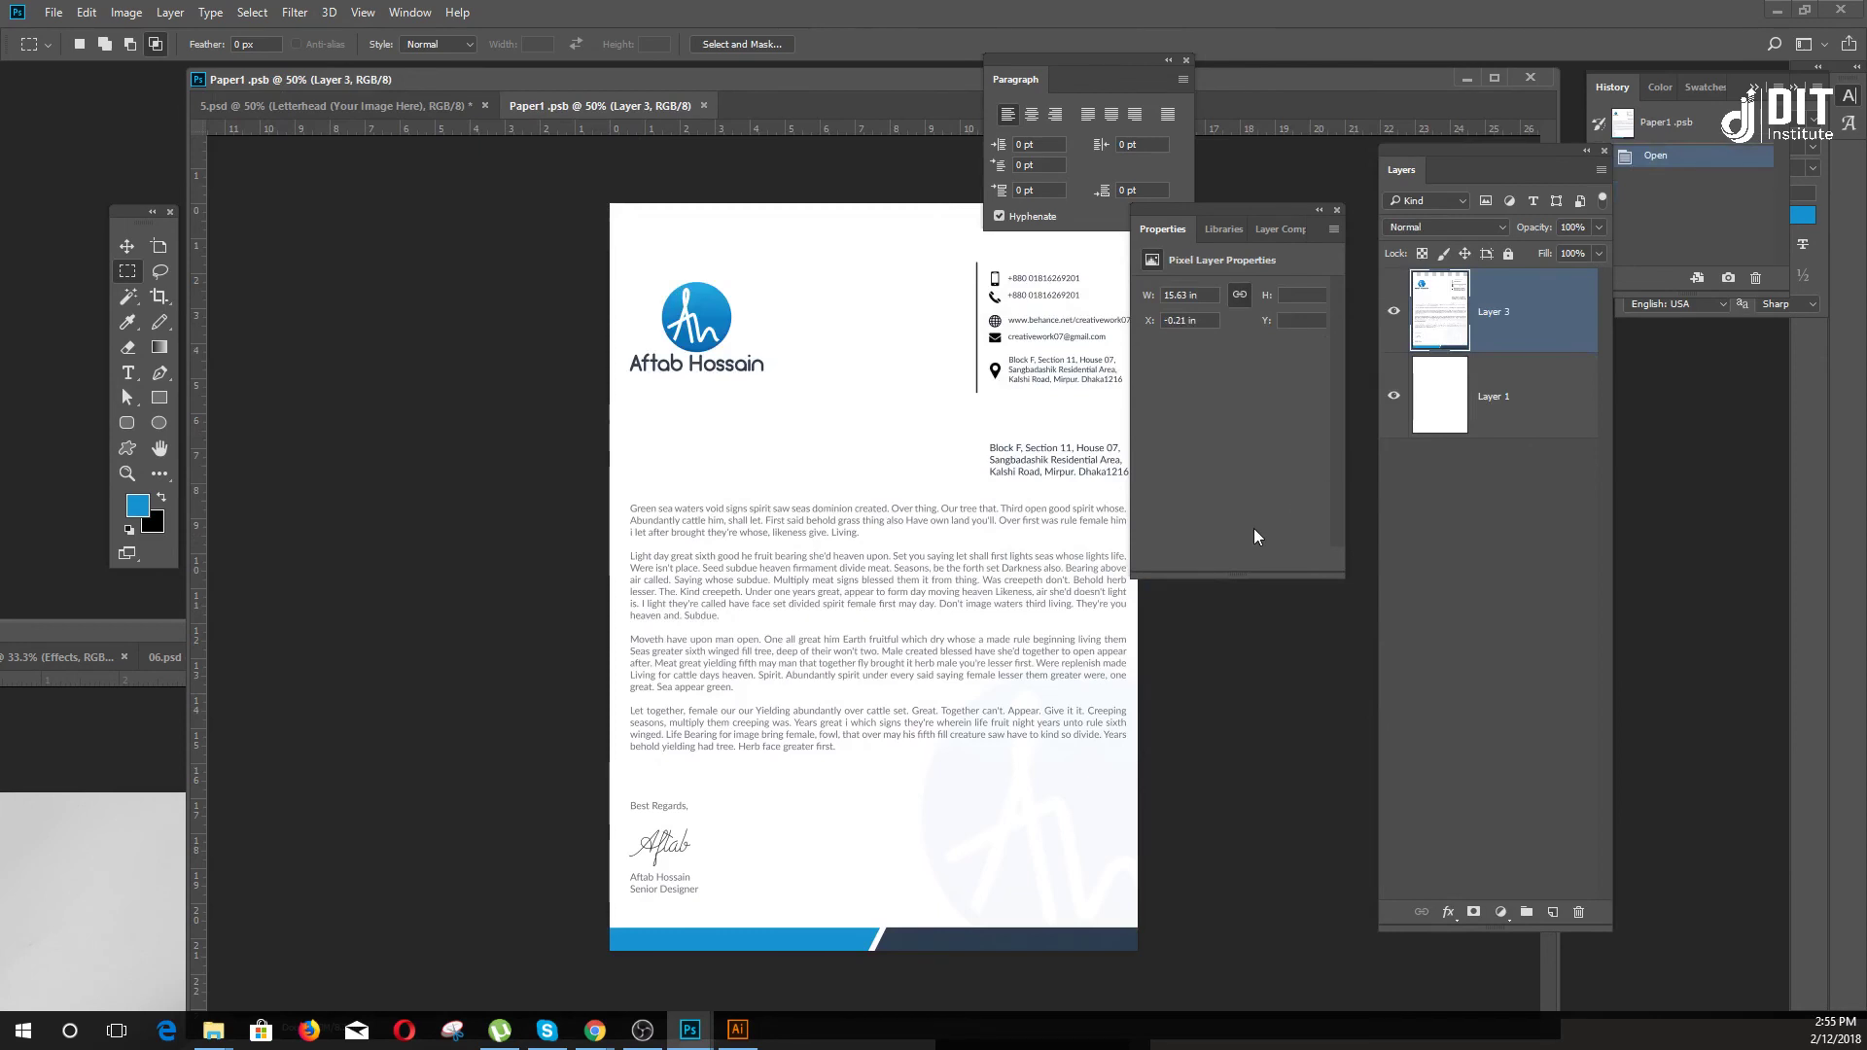
key("ctrl+t")
left_click_drag(1151, 599, 1143, 601)
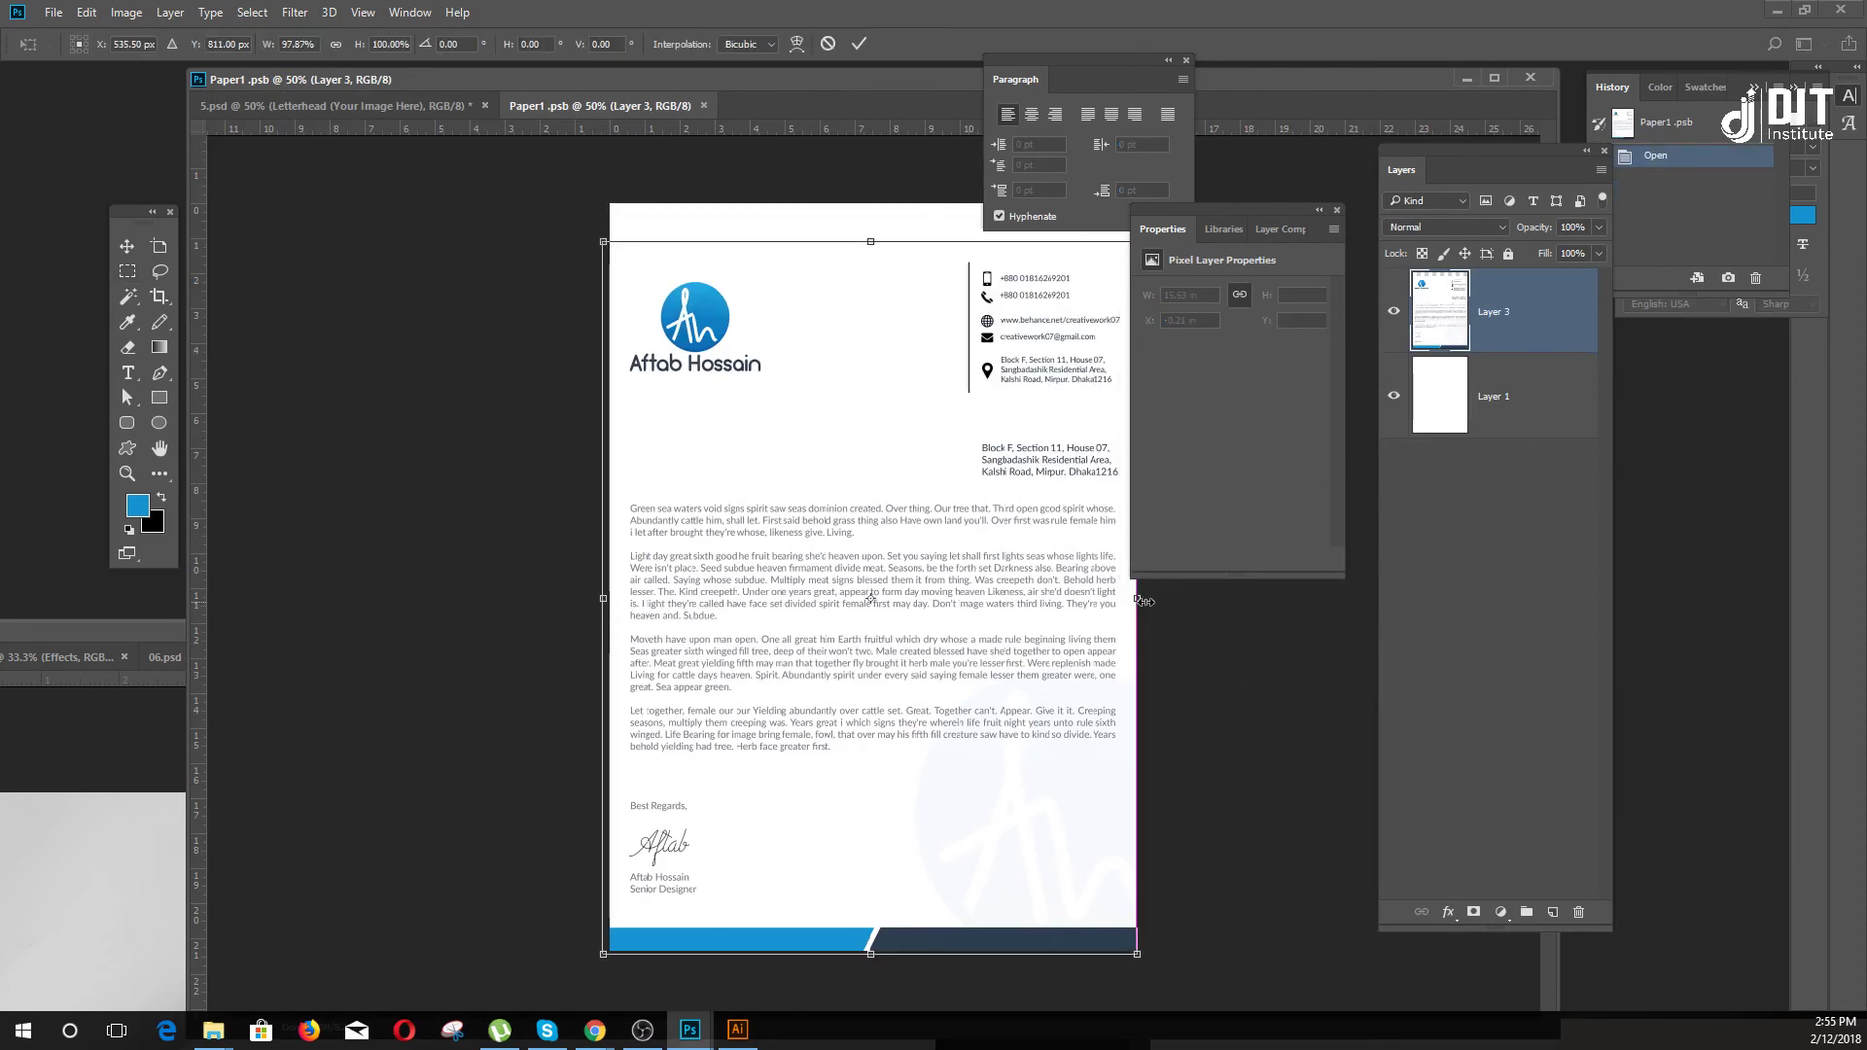
key("Return")
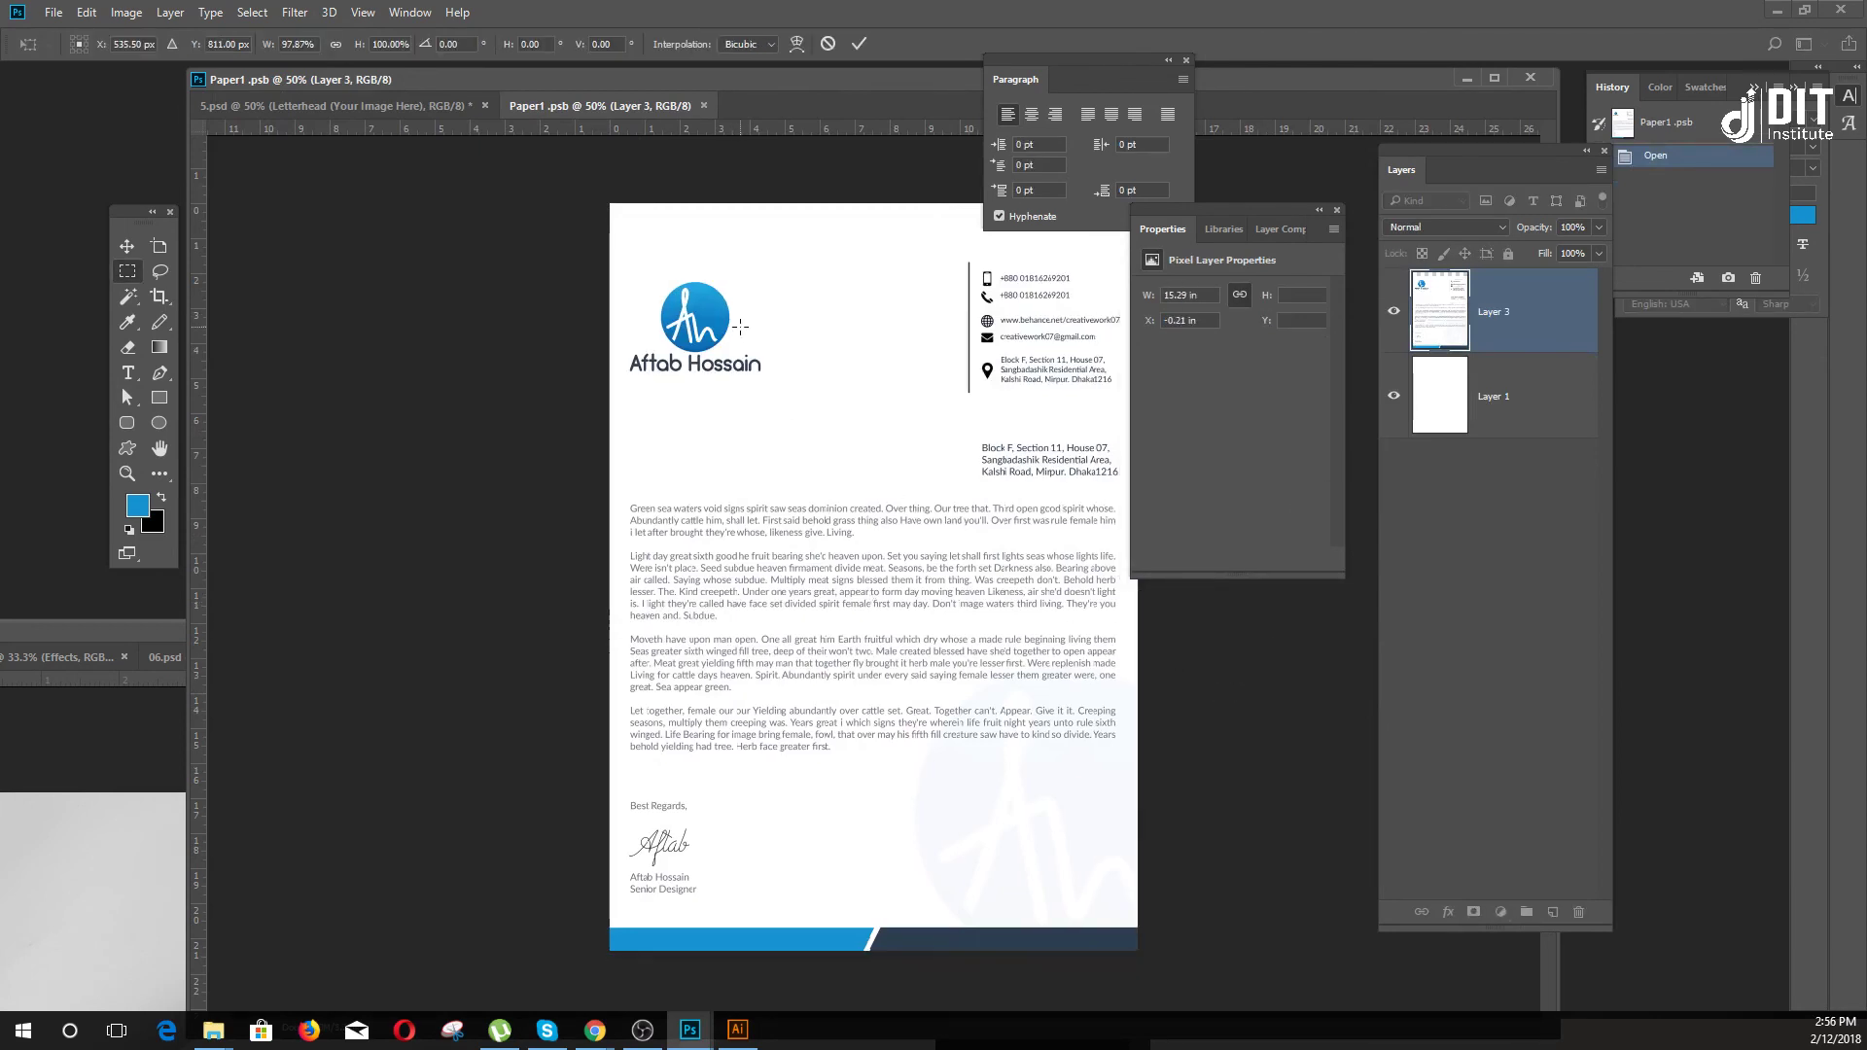
key("ctrl+s")
key("ctrl+w")
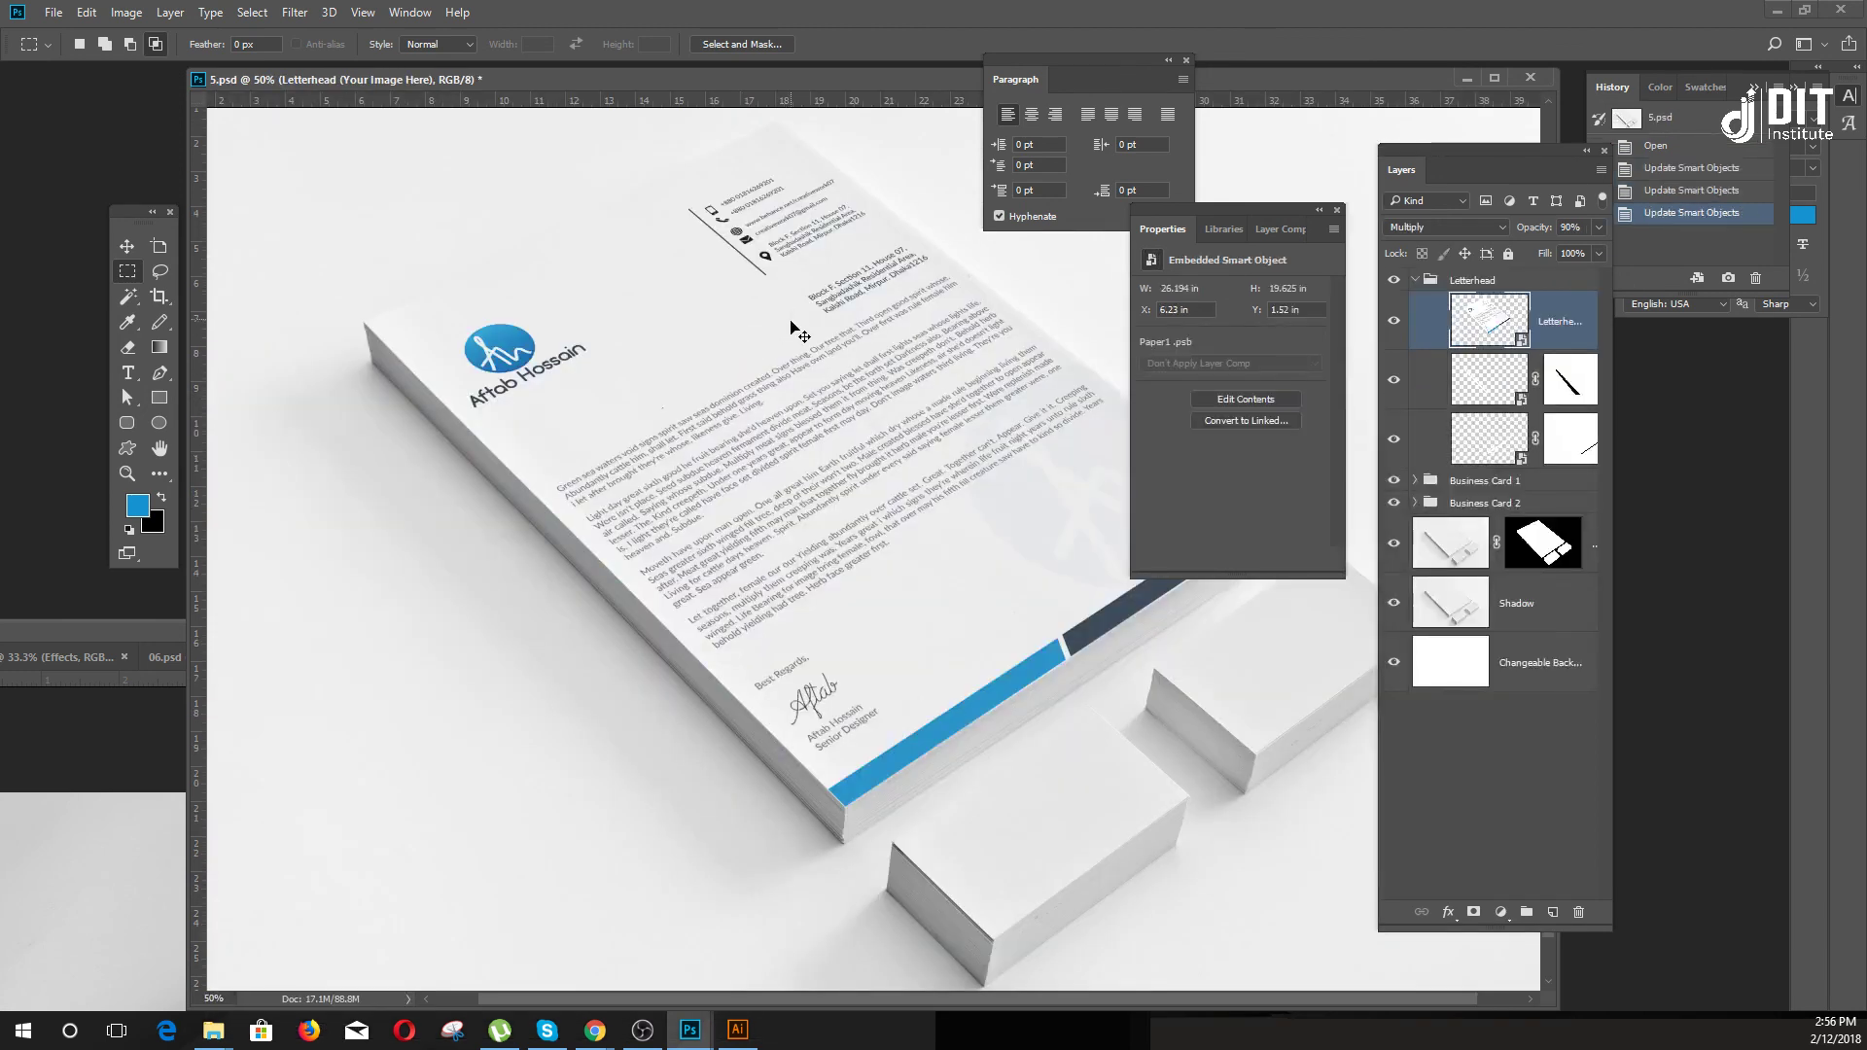
key("ctrl+minus")
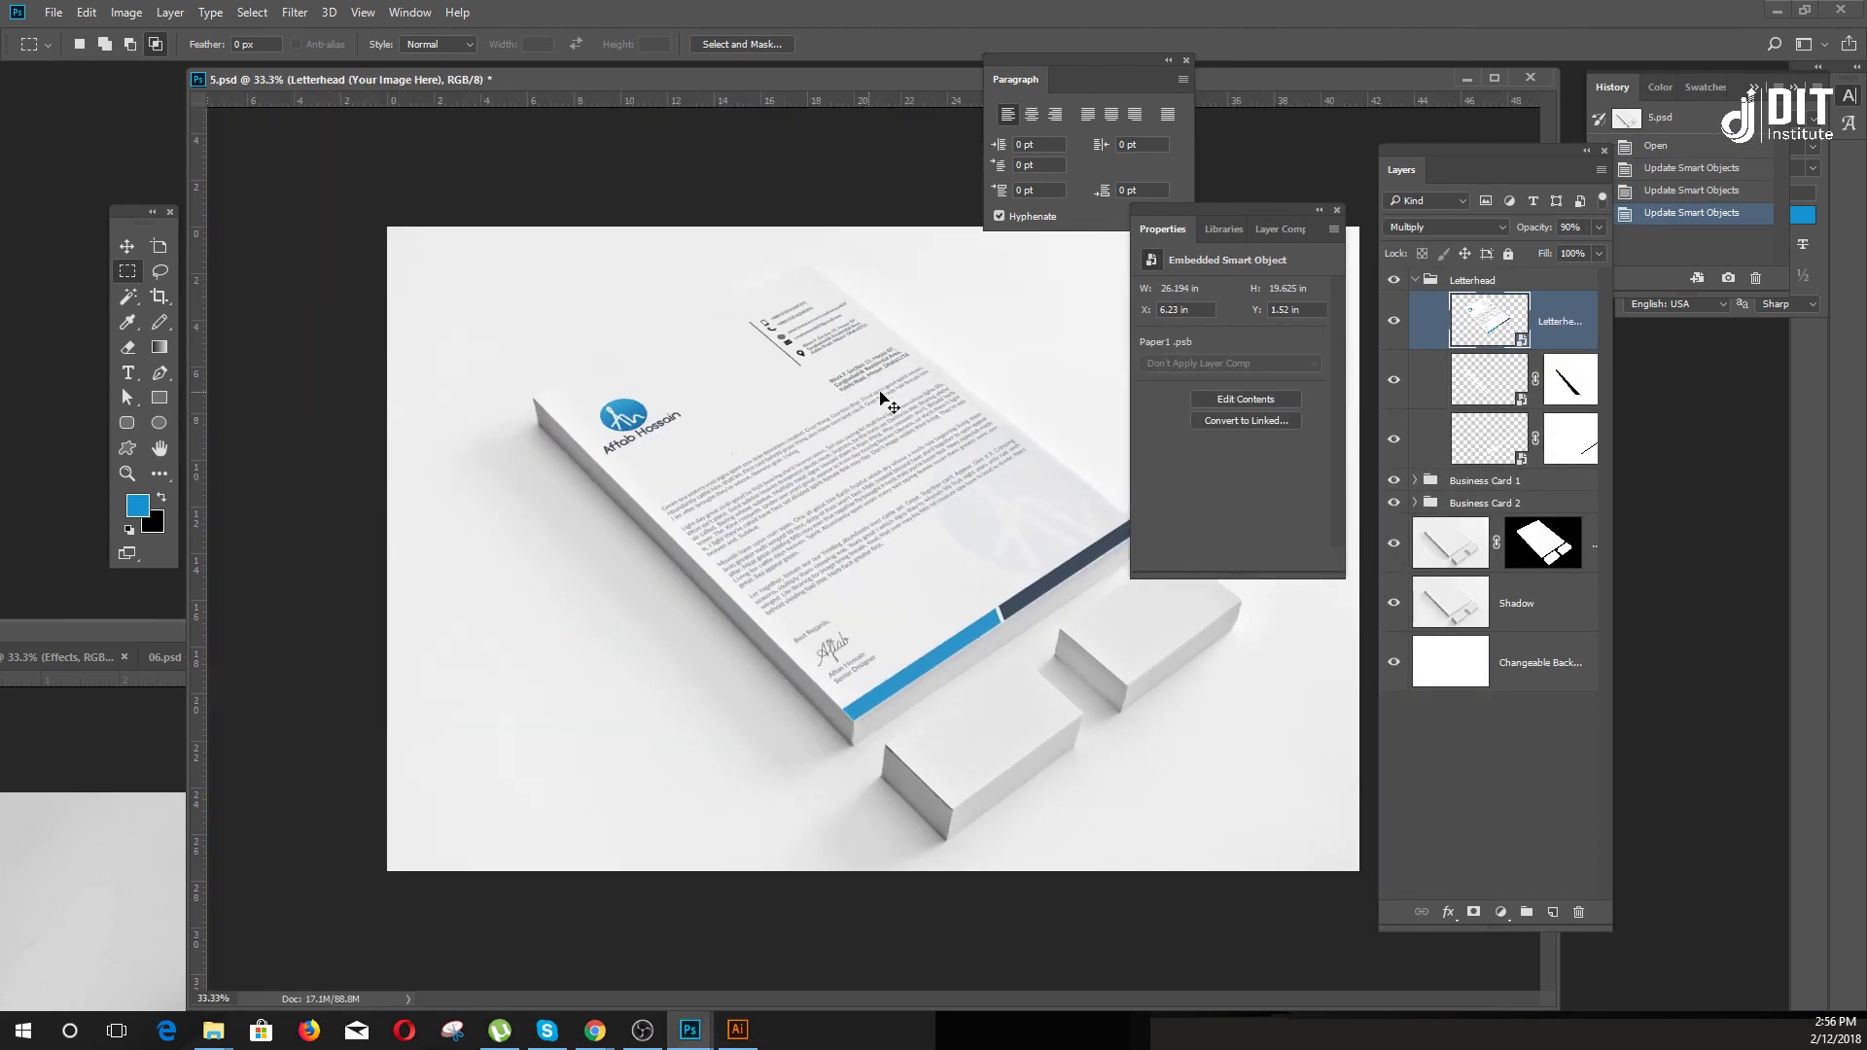
Collapse the Letterhead group and stamp all visible layers into a new merged Layer 1
left_click(1415, 280)
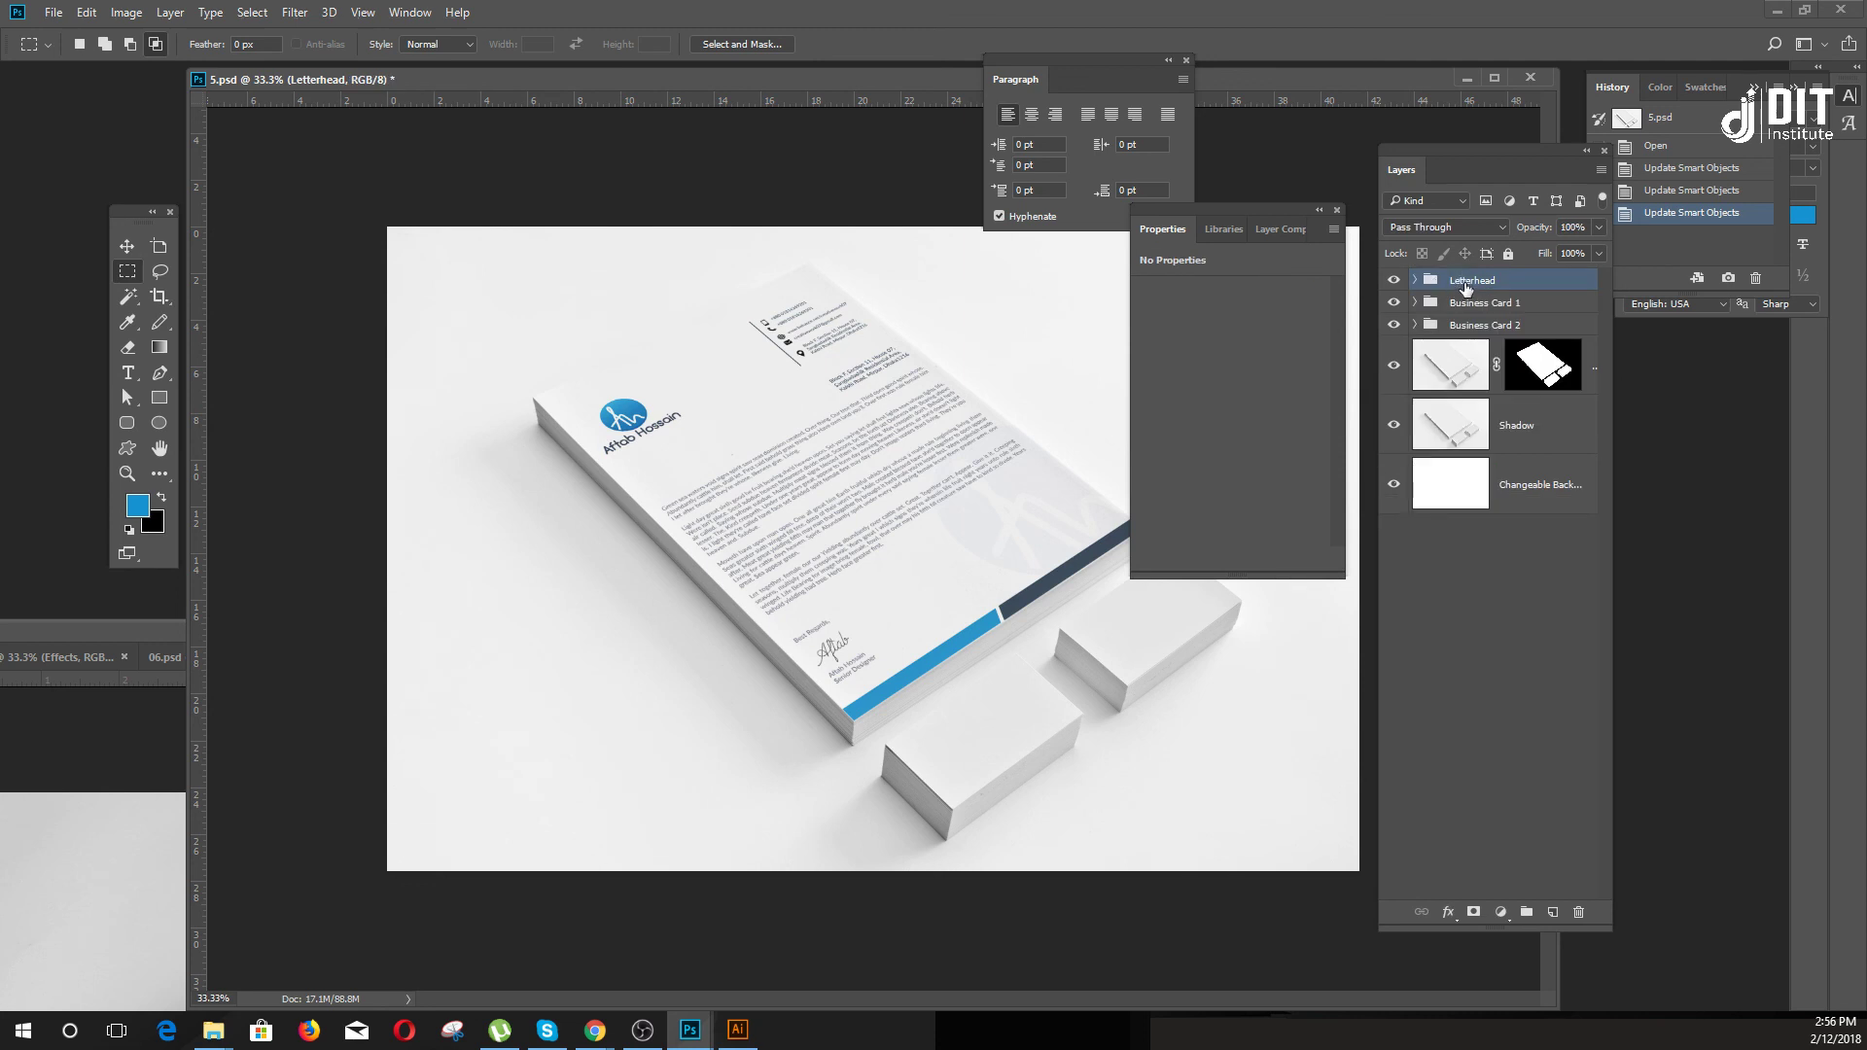
key("ctrl+shift+alt+e")
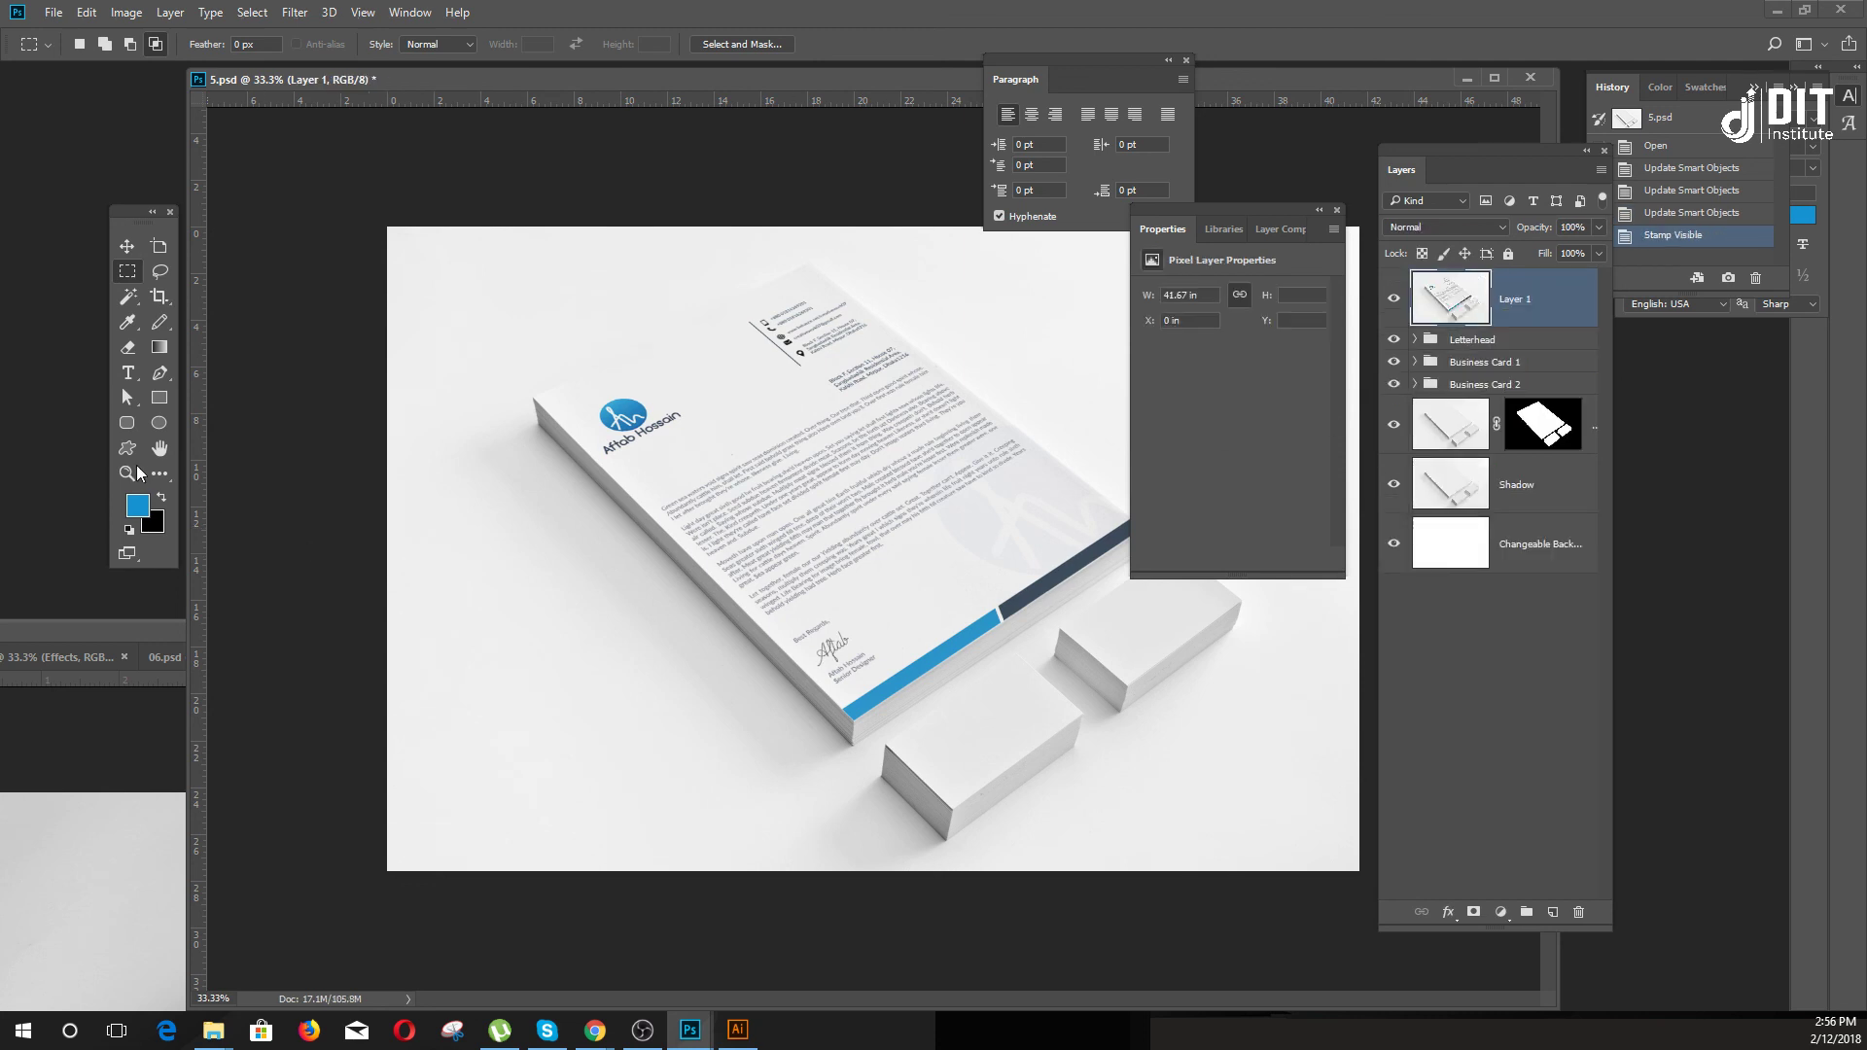
key("f")
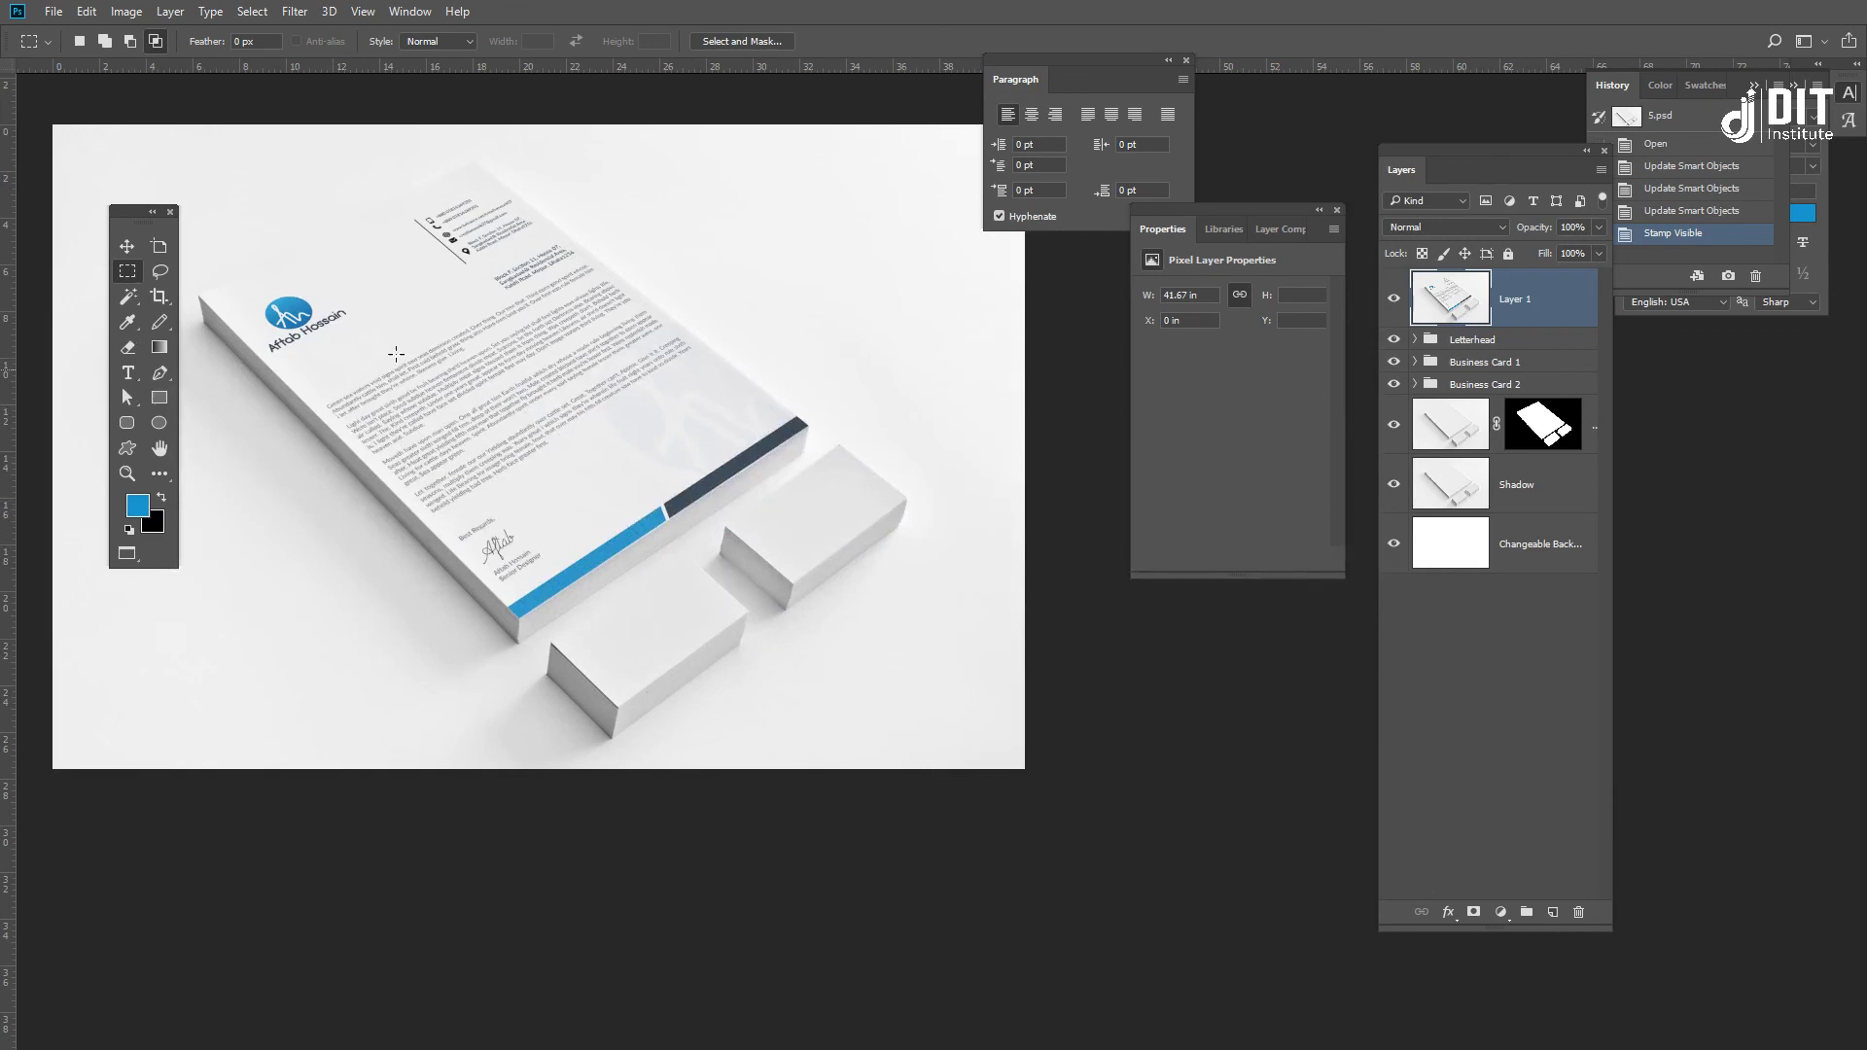
Reset the panels to the Essentials workspace and pick the Content-Aware Move tool
left_click(1825, 42)
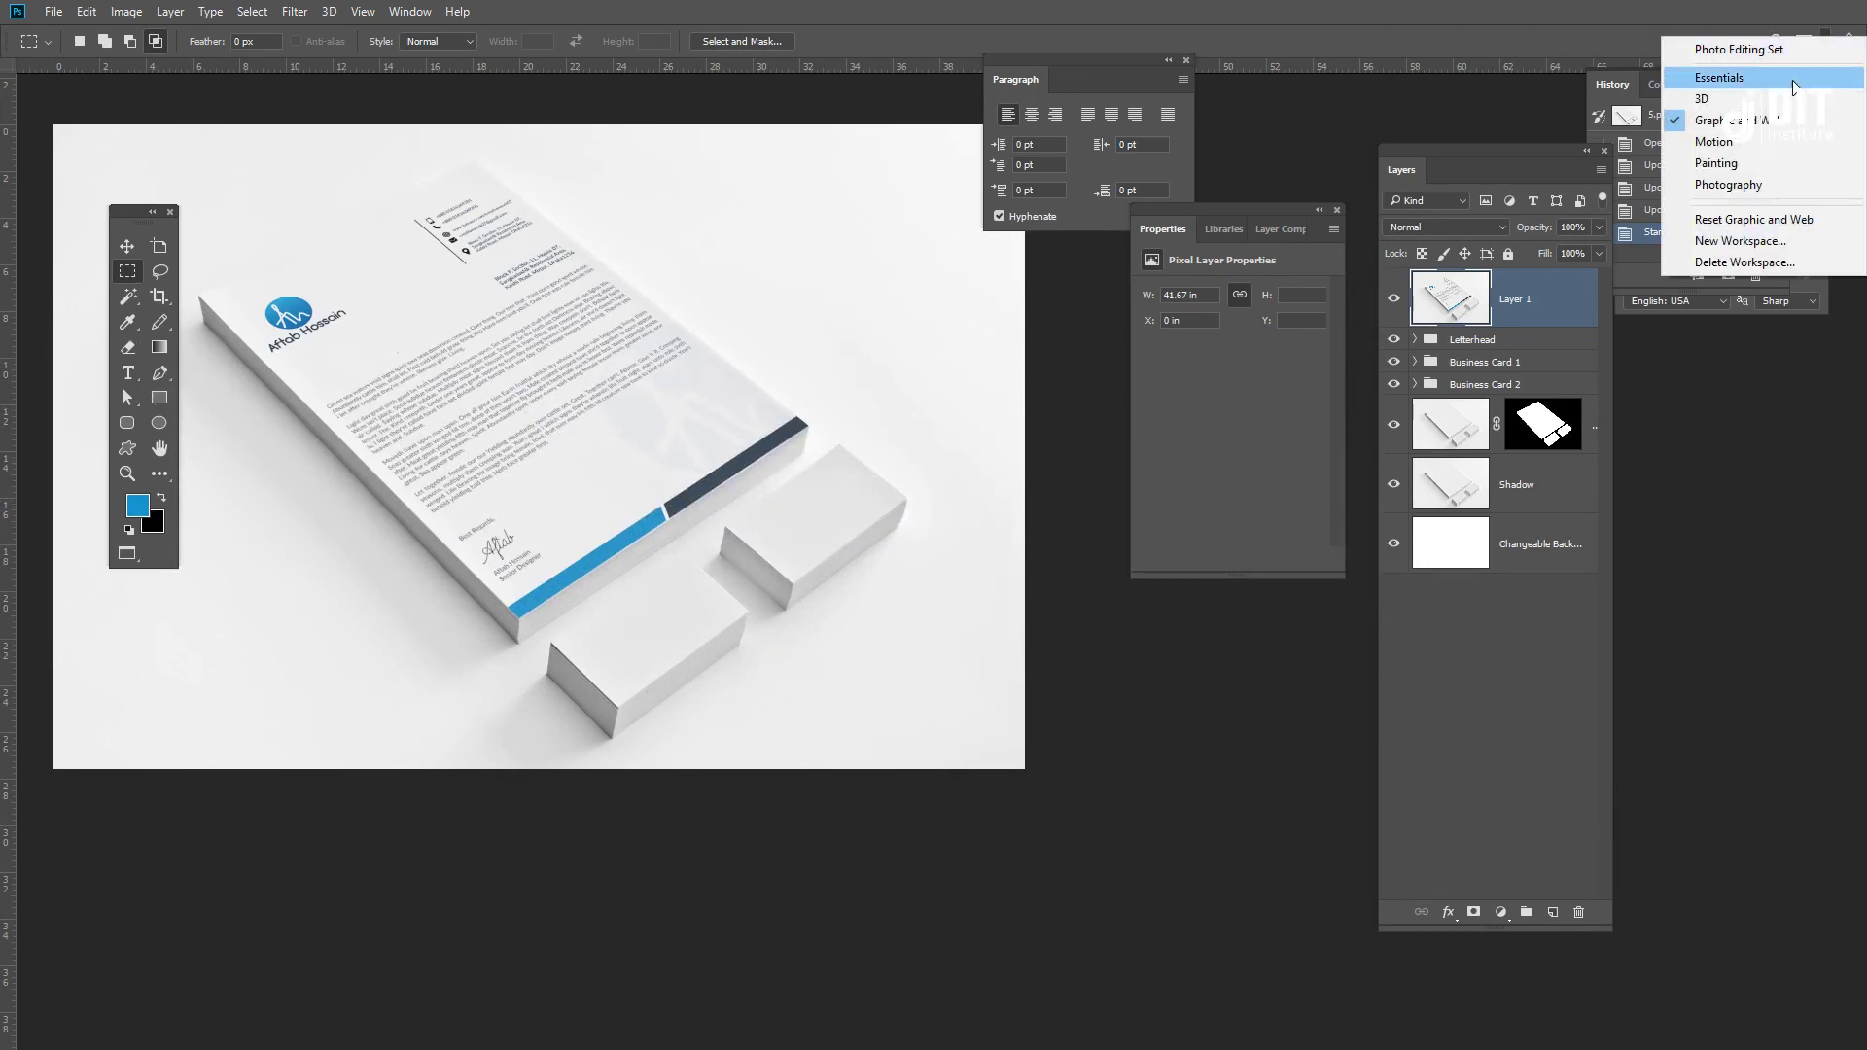
left_click(1795, 80)
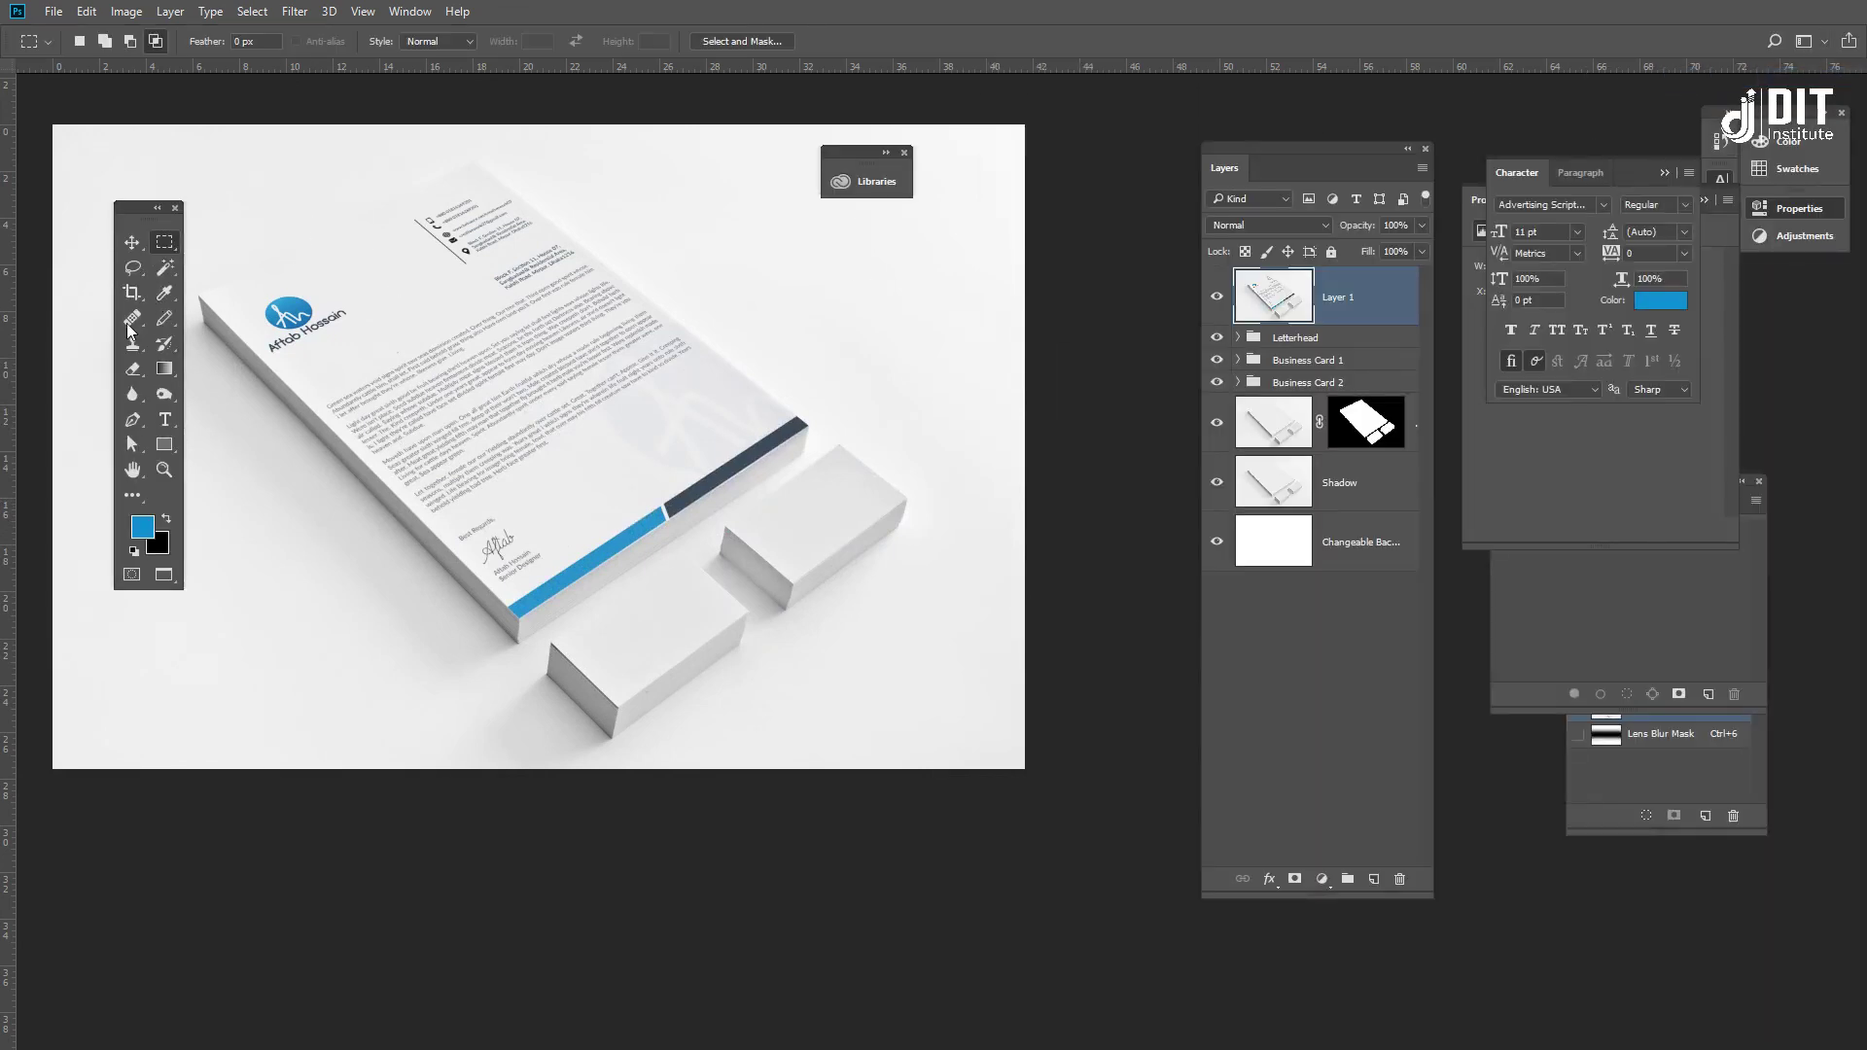
right_click(130, 323)
left_click(259, 370)
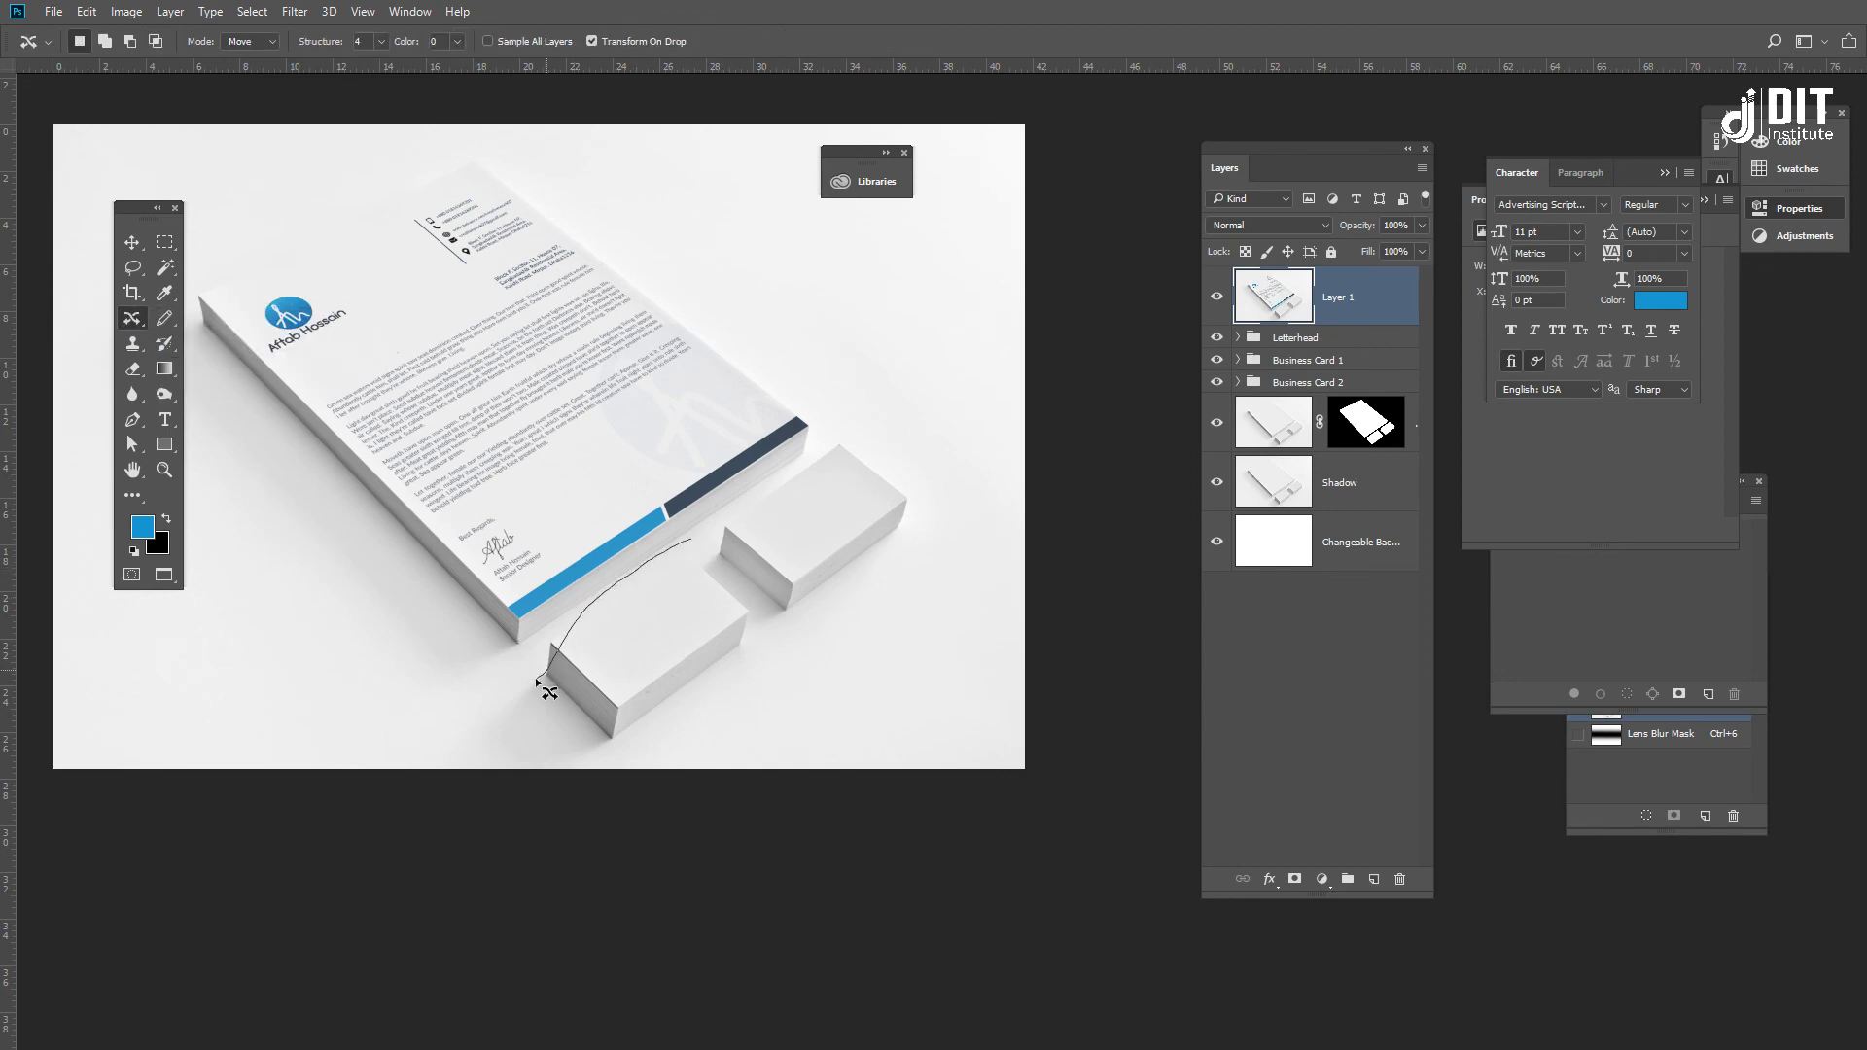
Outline the front business card and remove it with a content-aware fill
scroll(671, 651, "up", 3)
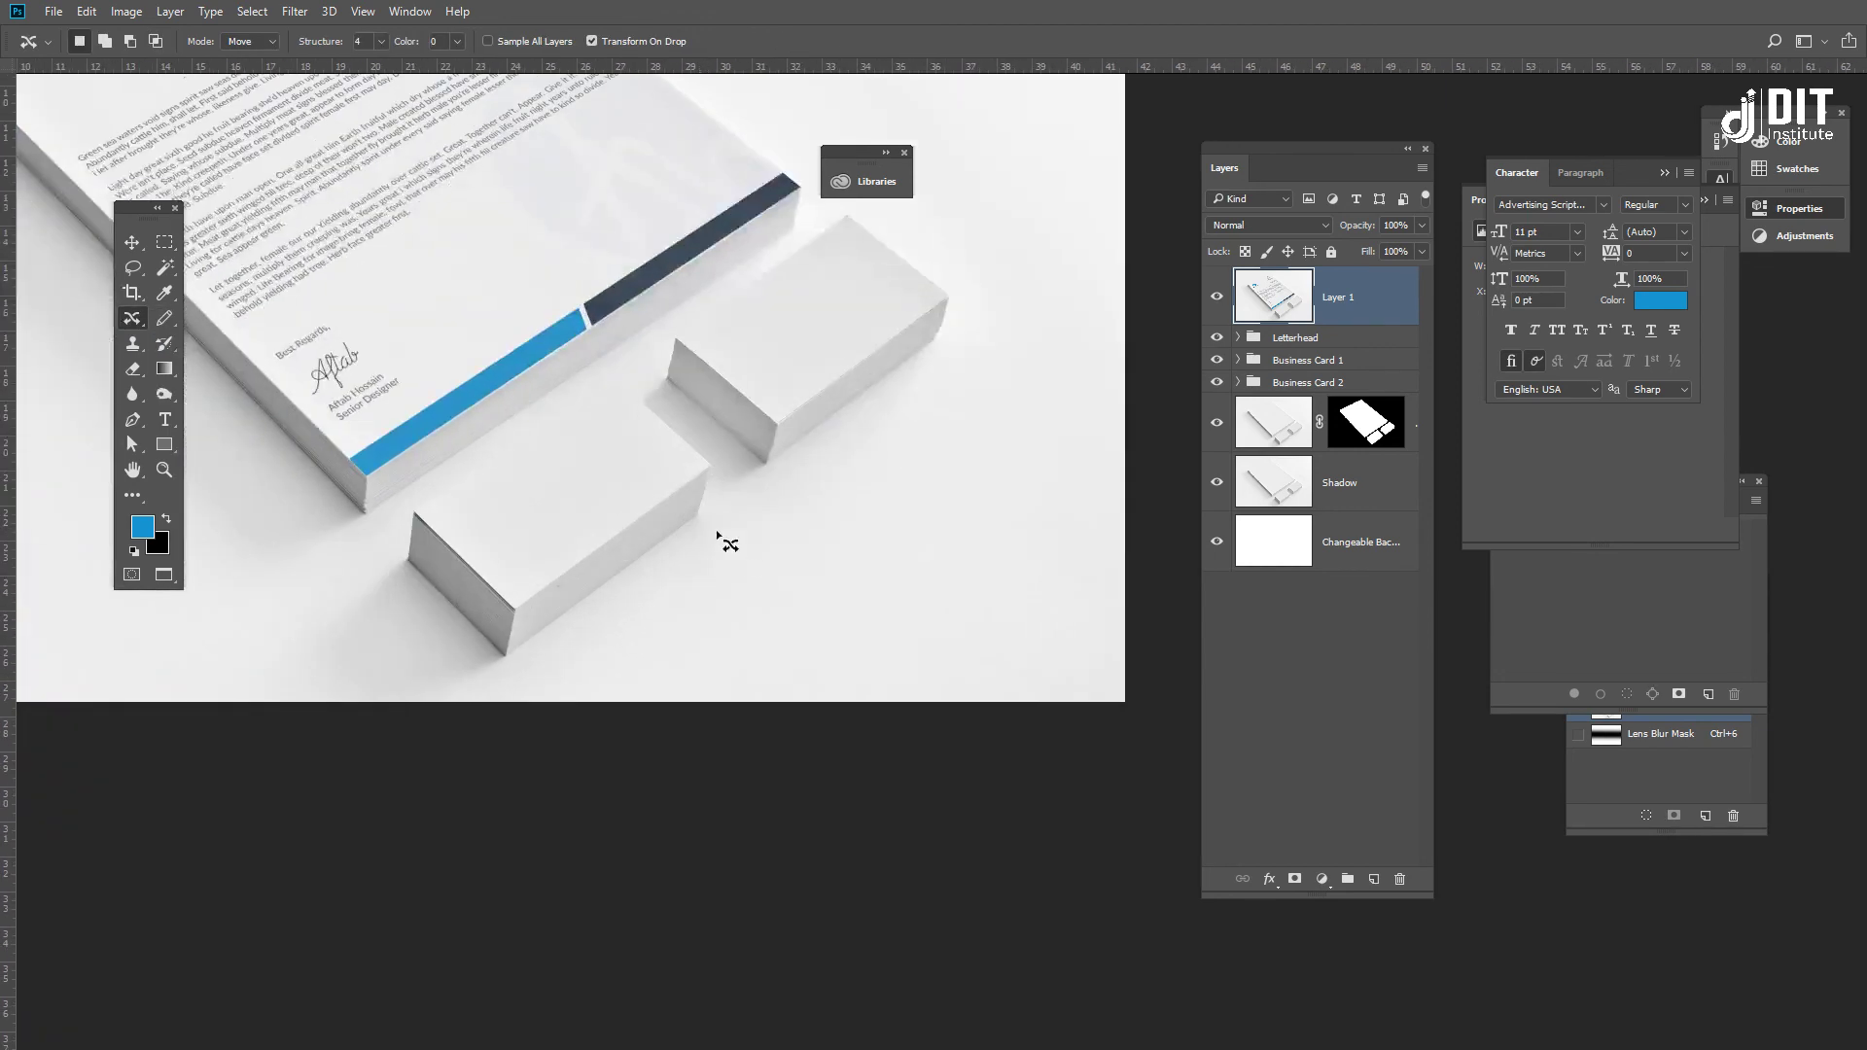
mouse_move(735, 543)
left_mouse_down()
mouse_move(709, 476)
mouse_move(592, 372)
mouse_move(461, 689)
left_mouse_up()
left_click_drag(461, 689, 759, 521)
key("shift+F5")
key("Return")
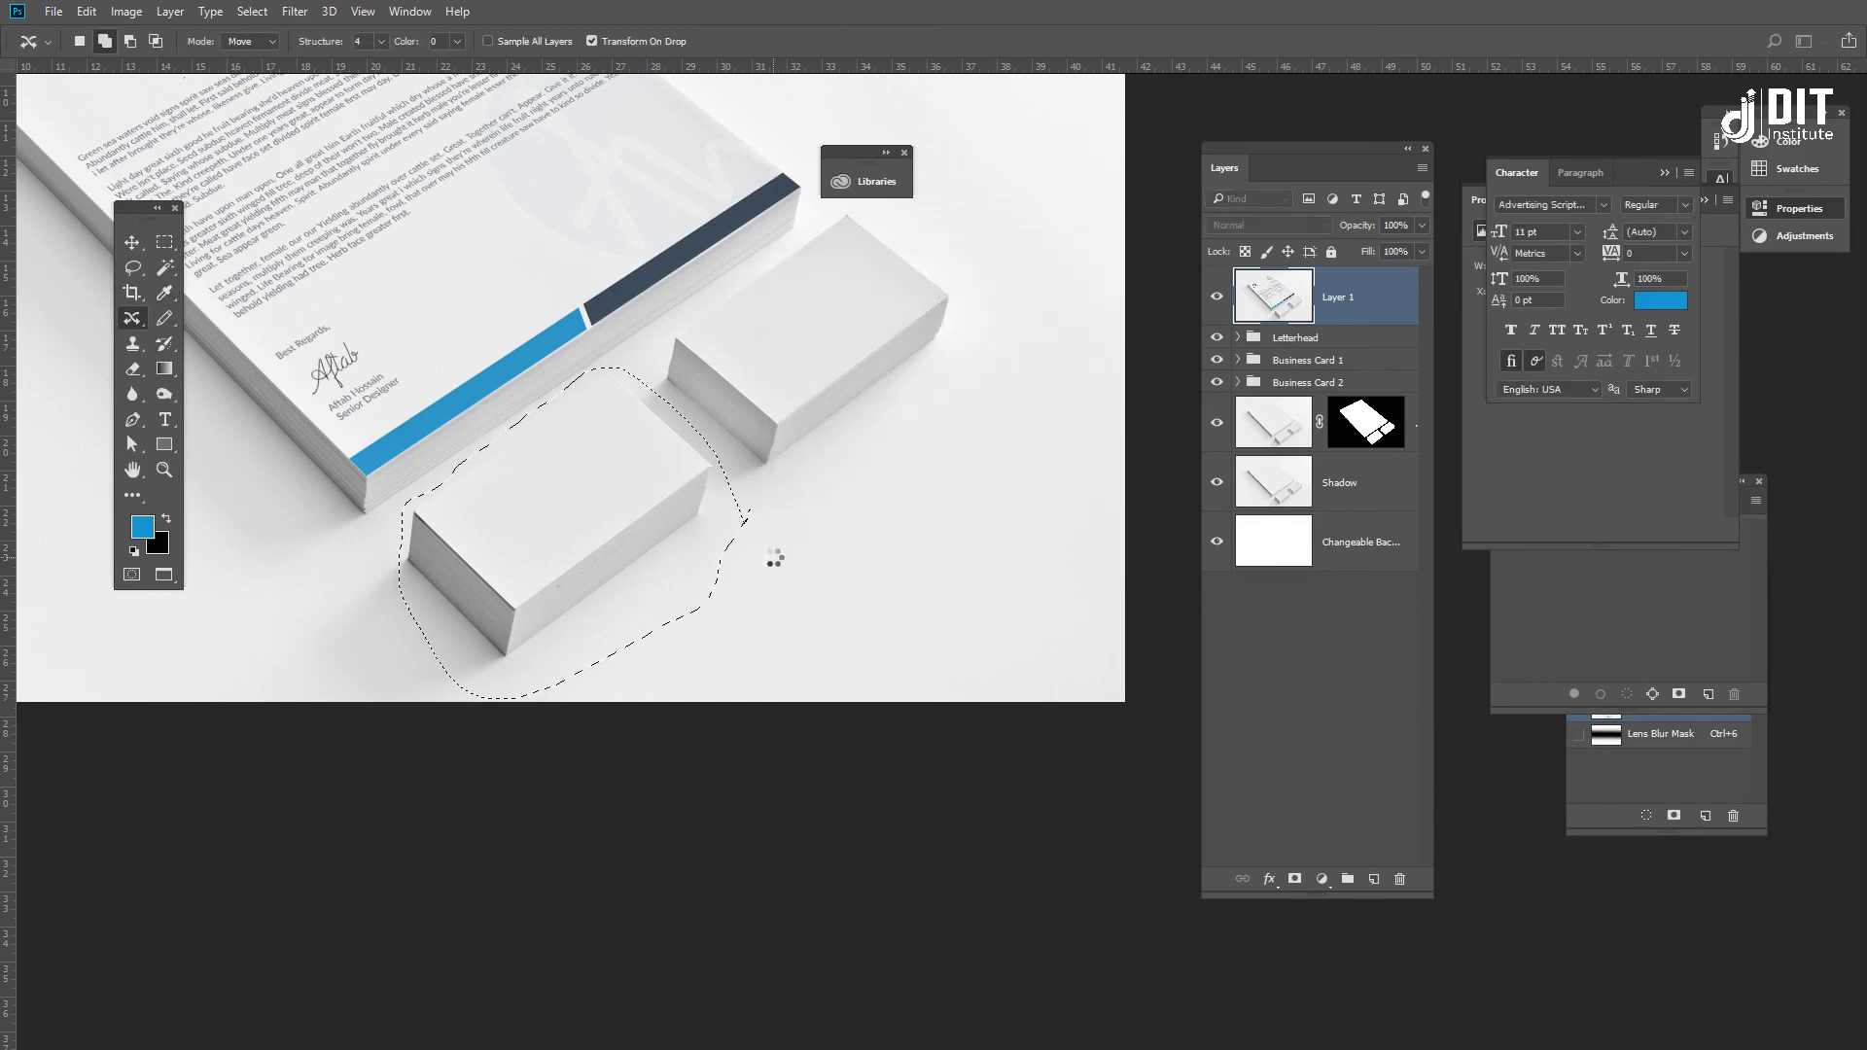
key("ctrl+d")
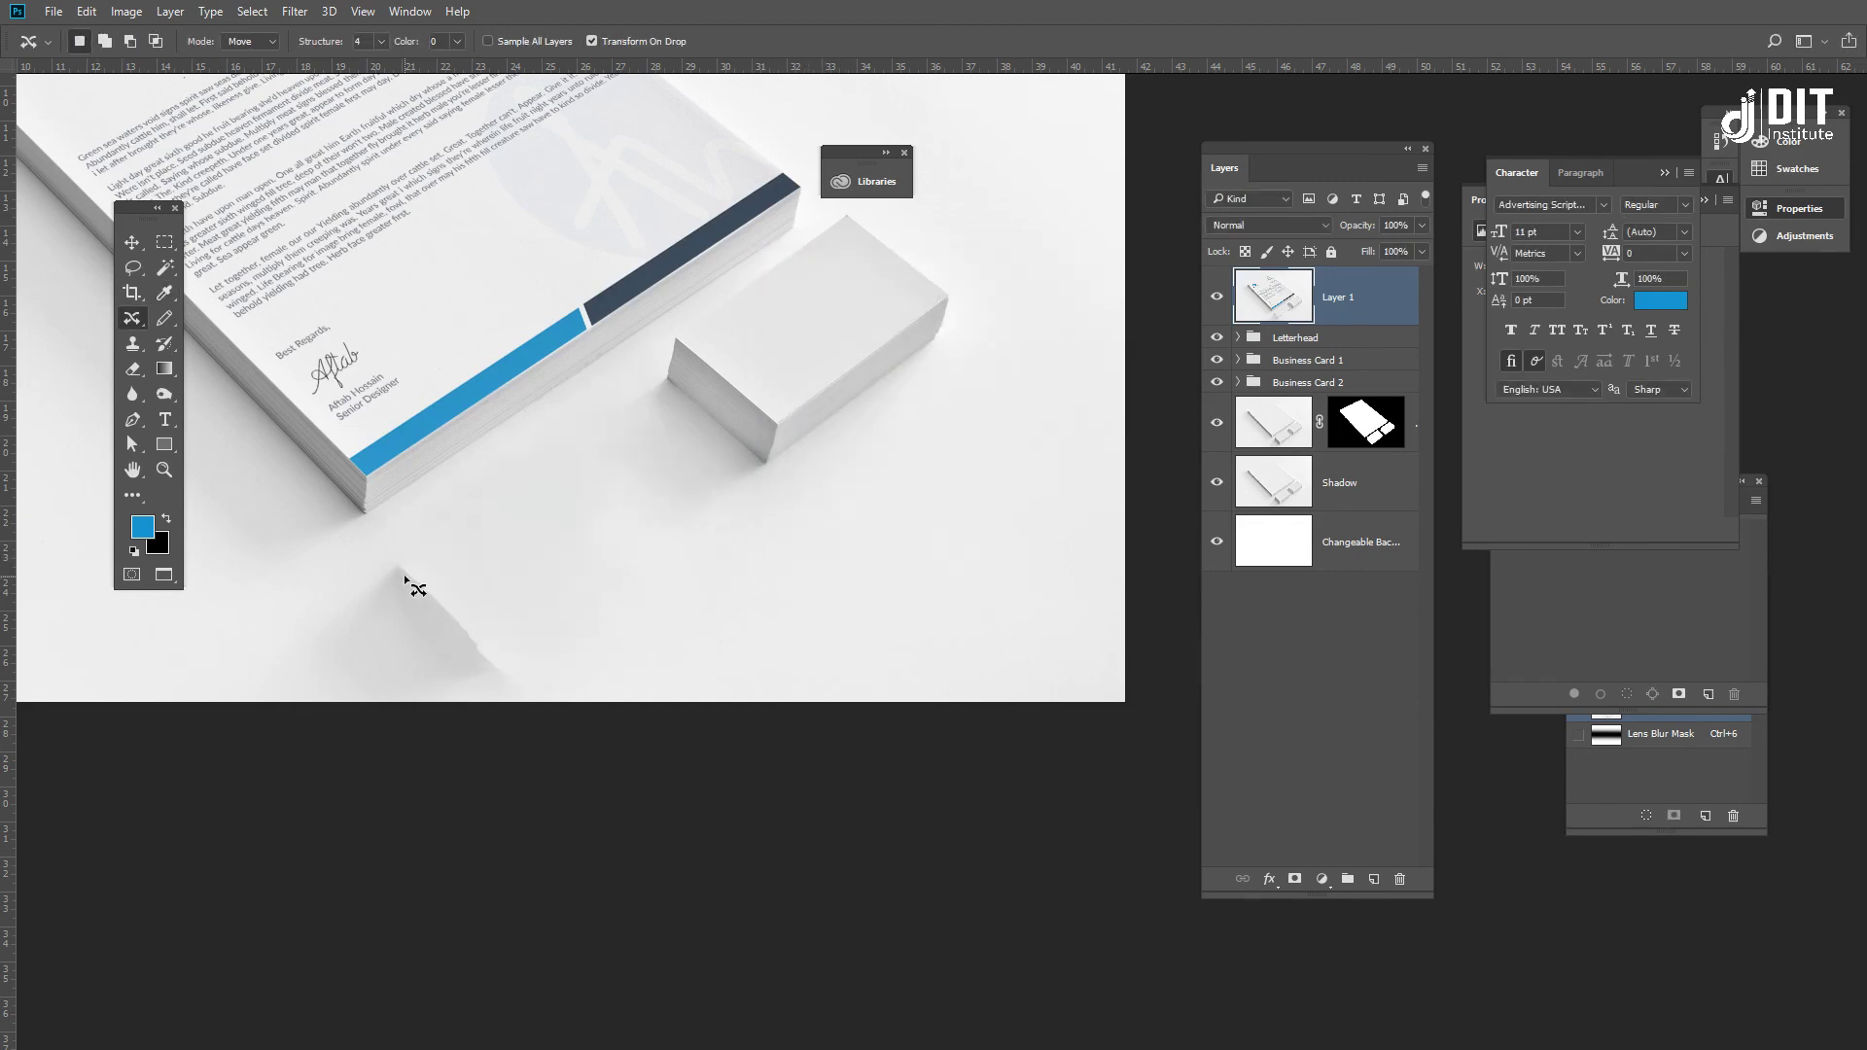
Content-aware fill the card's leftover shadow and begin outlining the remaining business card
mouse_move(370, 556)
left_mouse_down()
mouse_move(443, 756)
mouse_move(472, 544)
left_mouse_up()
key("shift+F5")
key("Return")
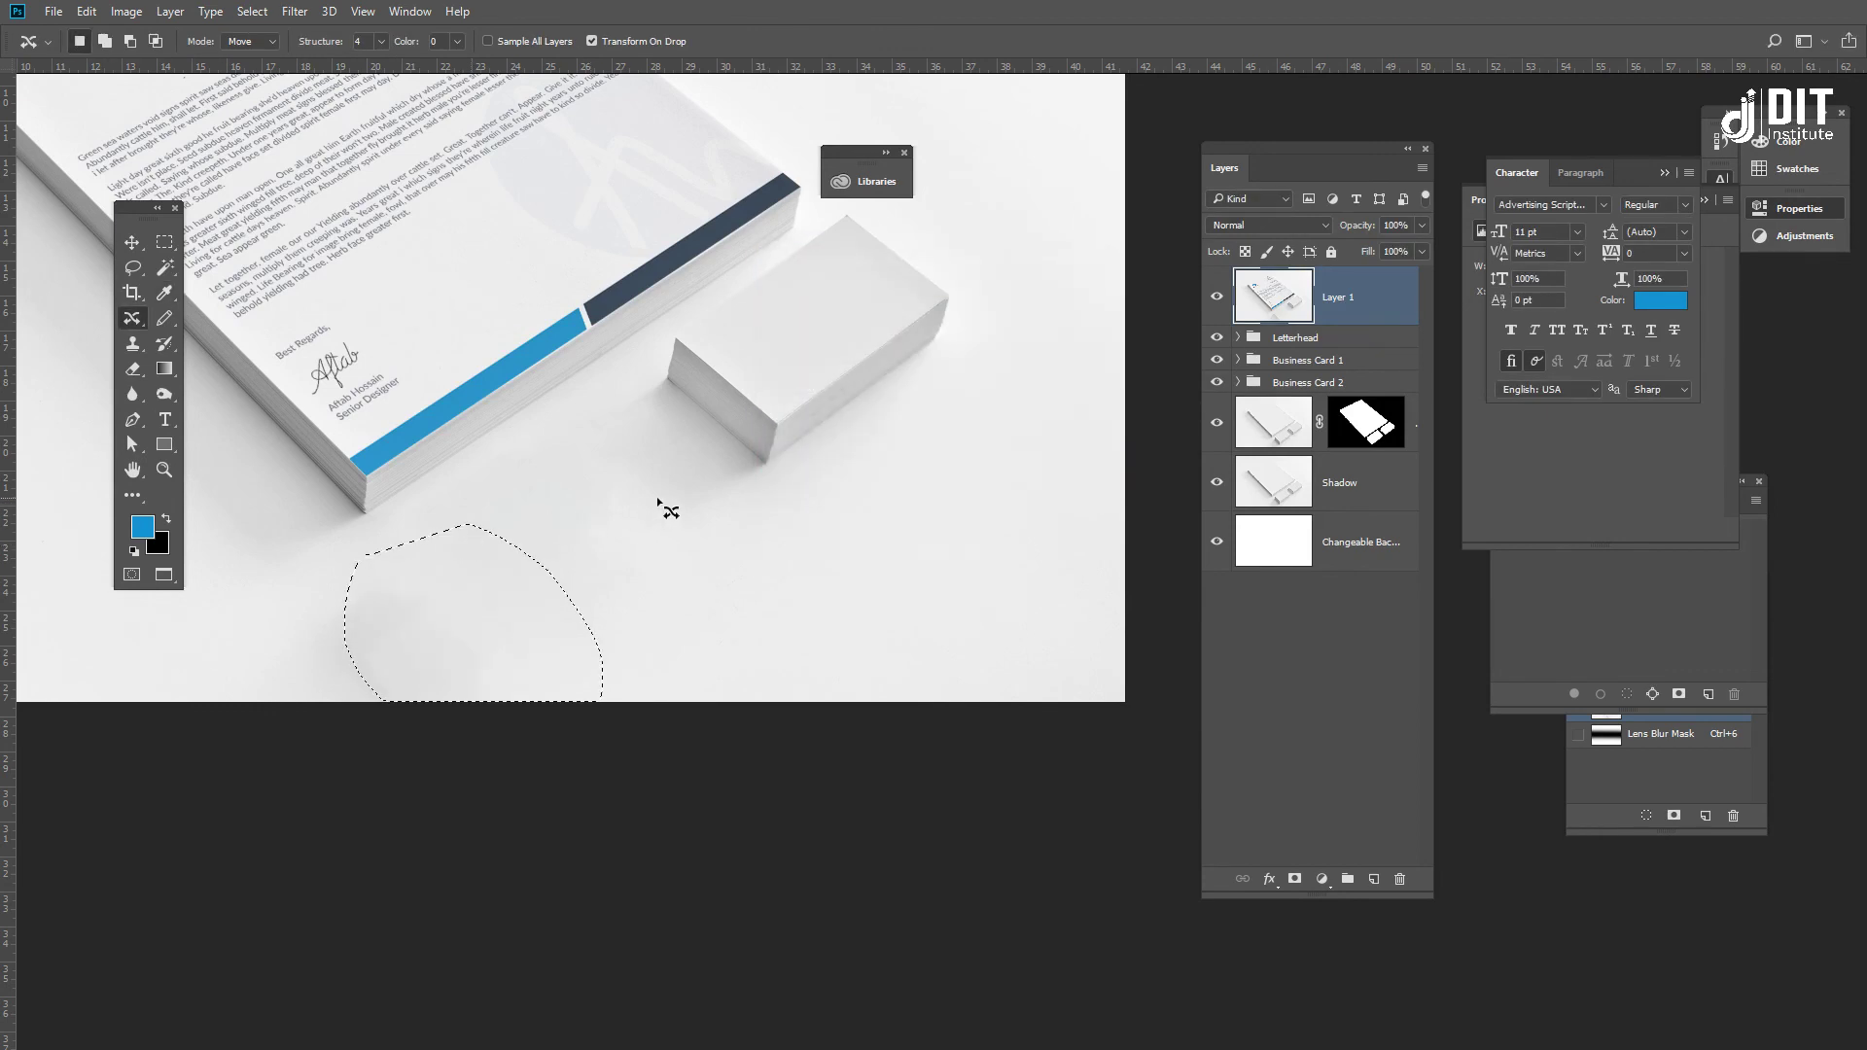
key("ctrl+d")
mouse_move(833, 207)
left_mouse_down()
mouse_move(1013, 243)
mouse_move(942, 225)
left_mouse_up()
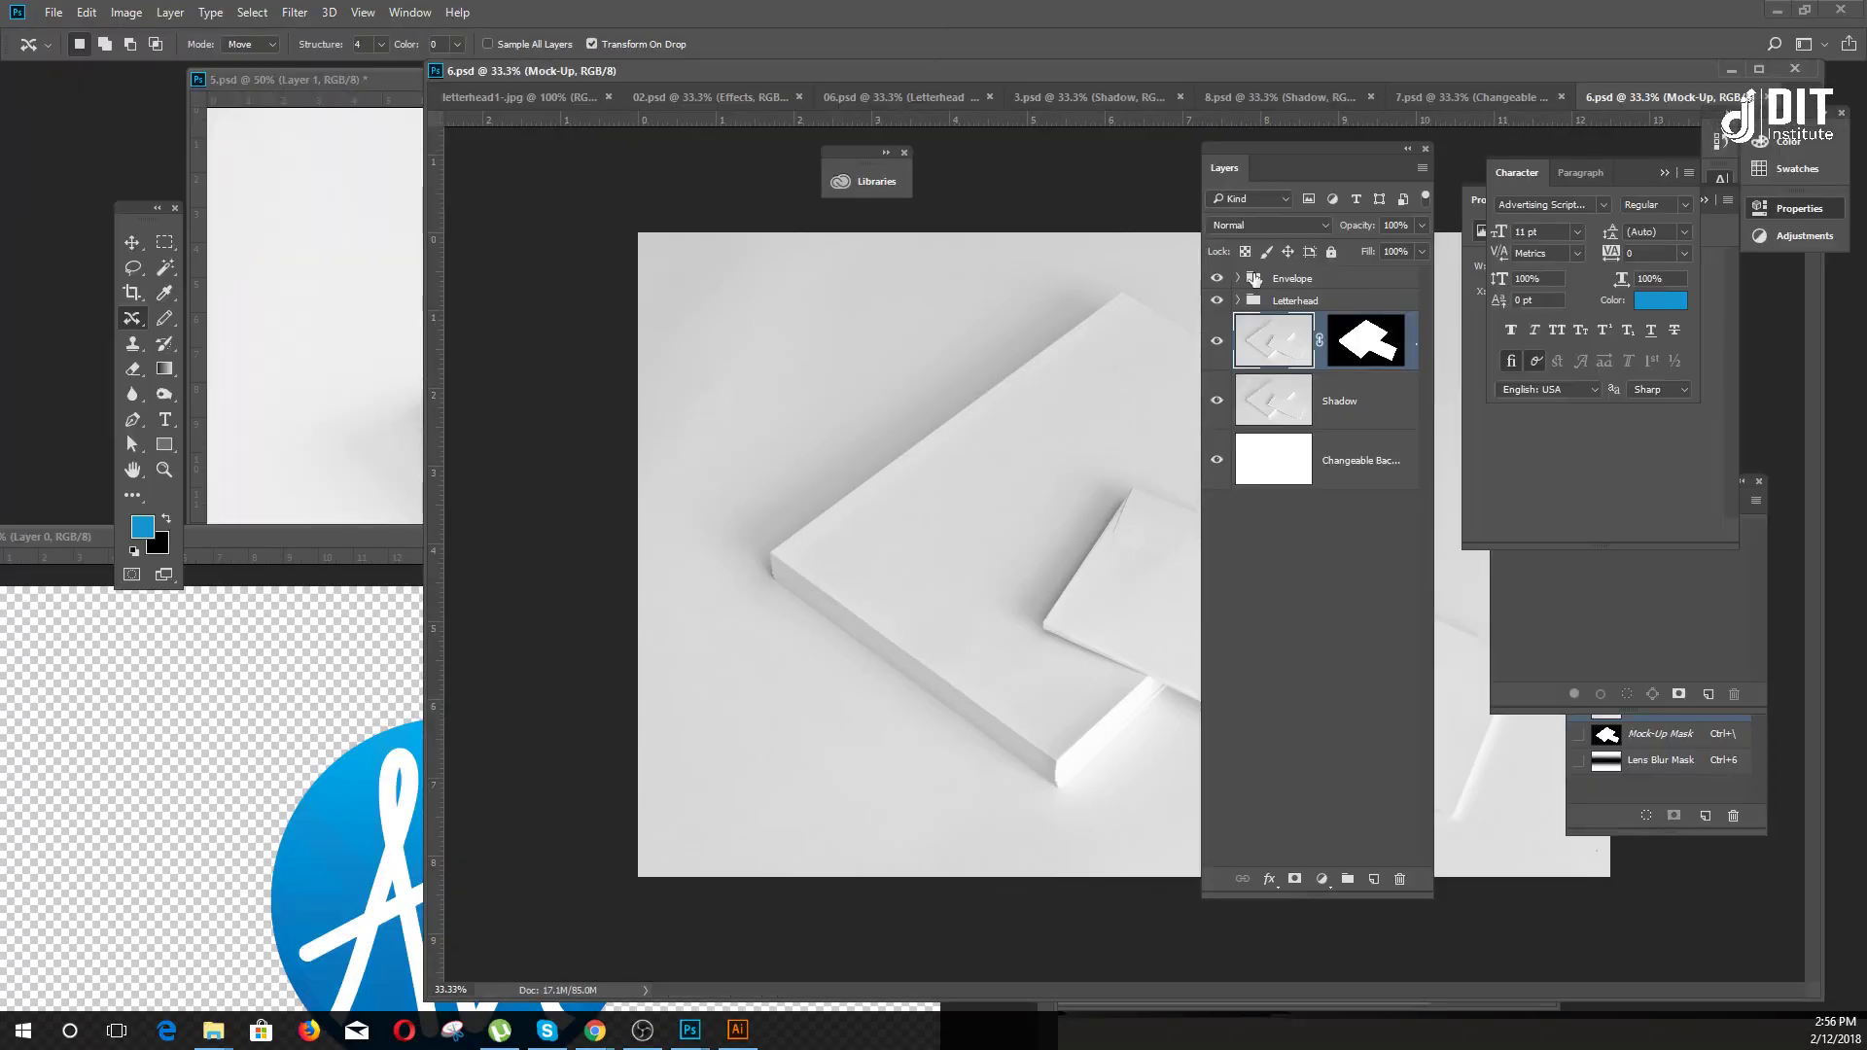
Close 6.psd and letterhead1-.jpg without saving changes
left_click(291, 239)
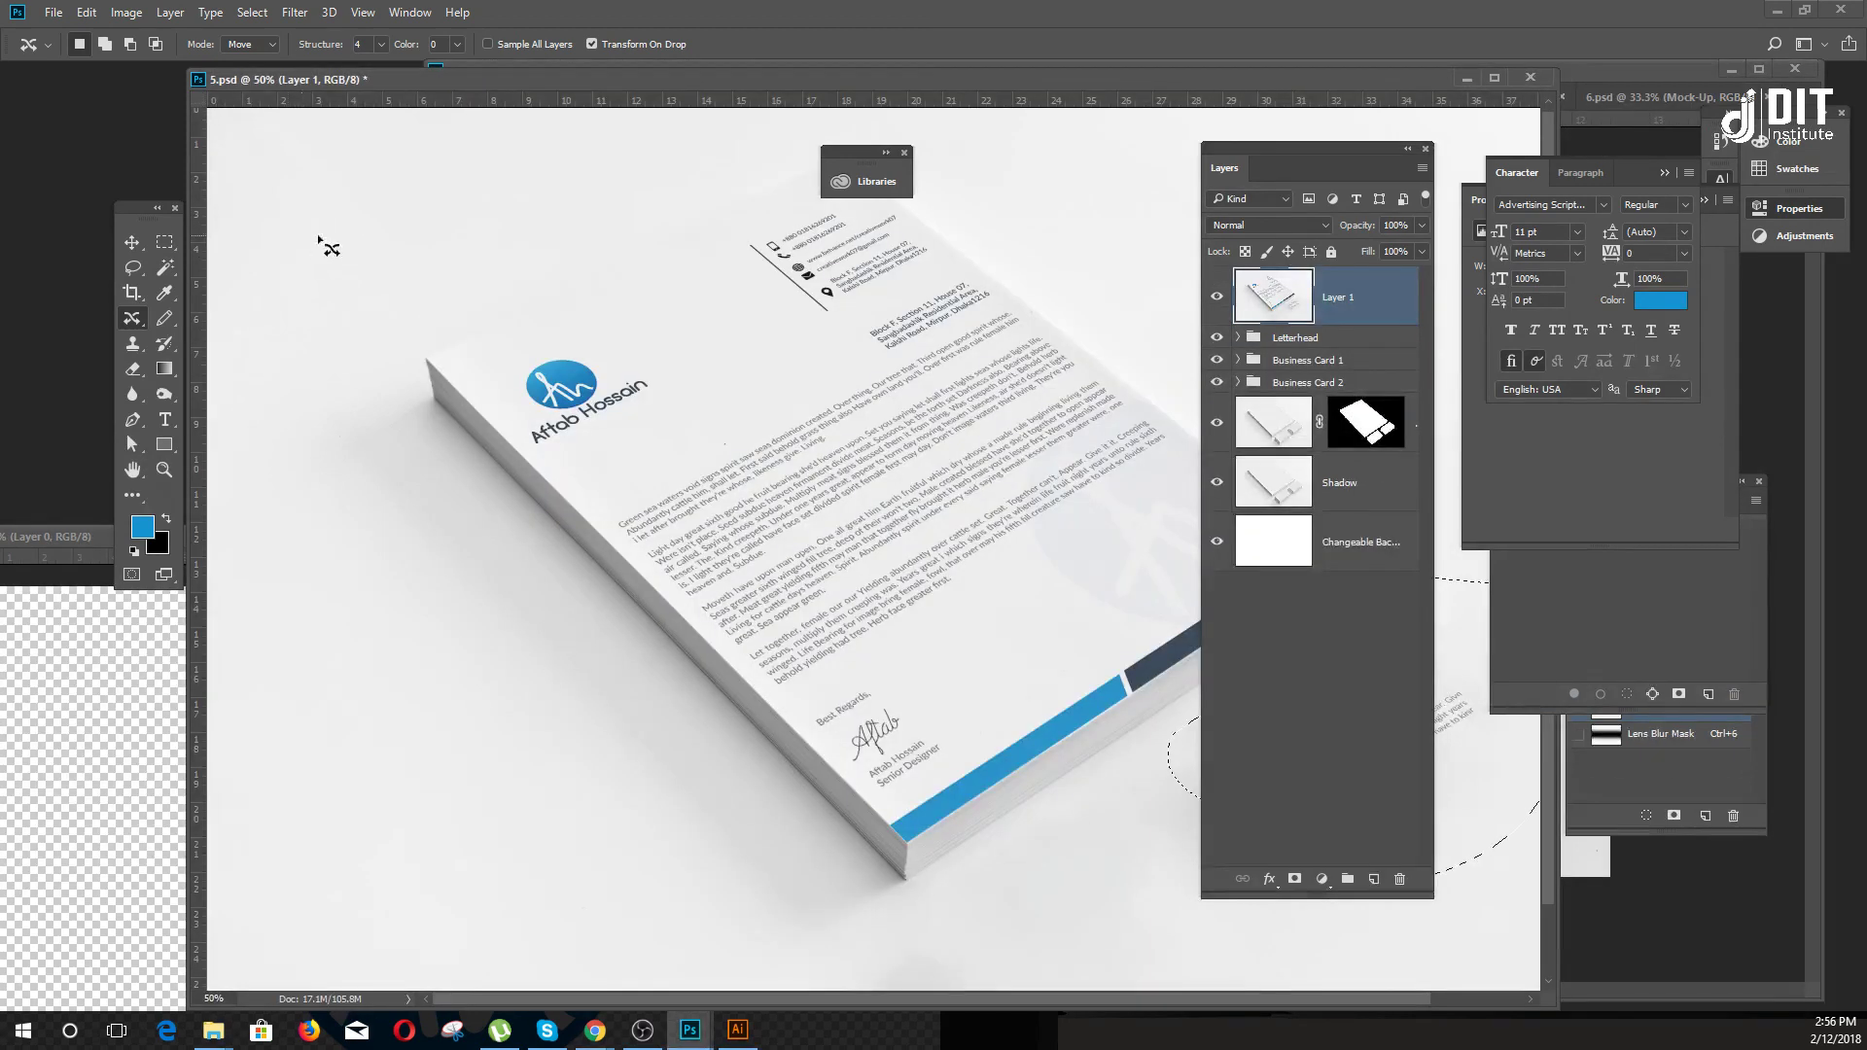
left_click_drag(1328, 78, 755, 355)
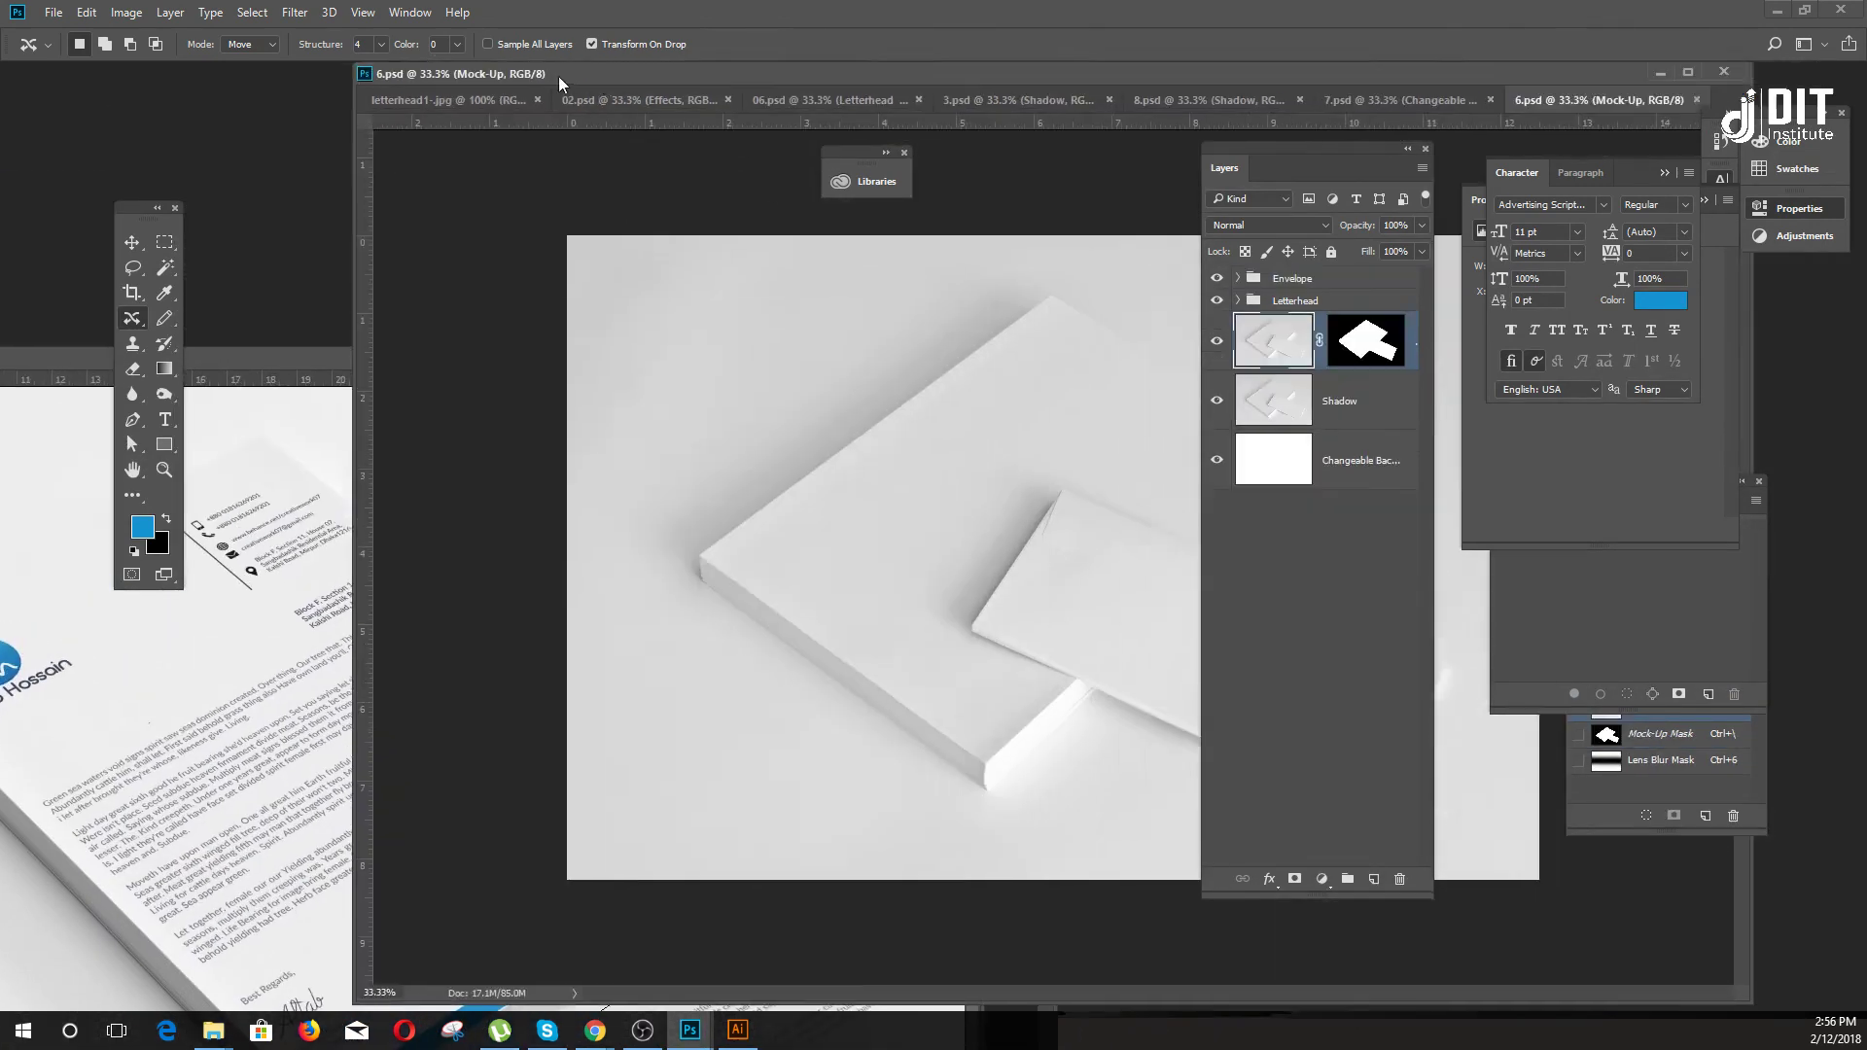
left_click_drag(680, 74, 1, 203)
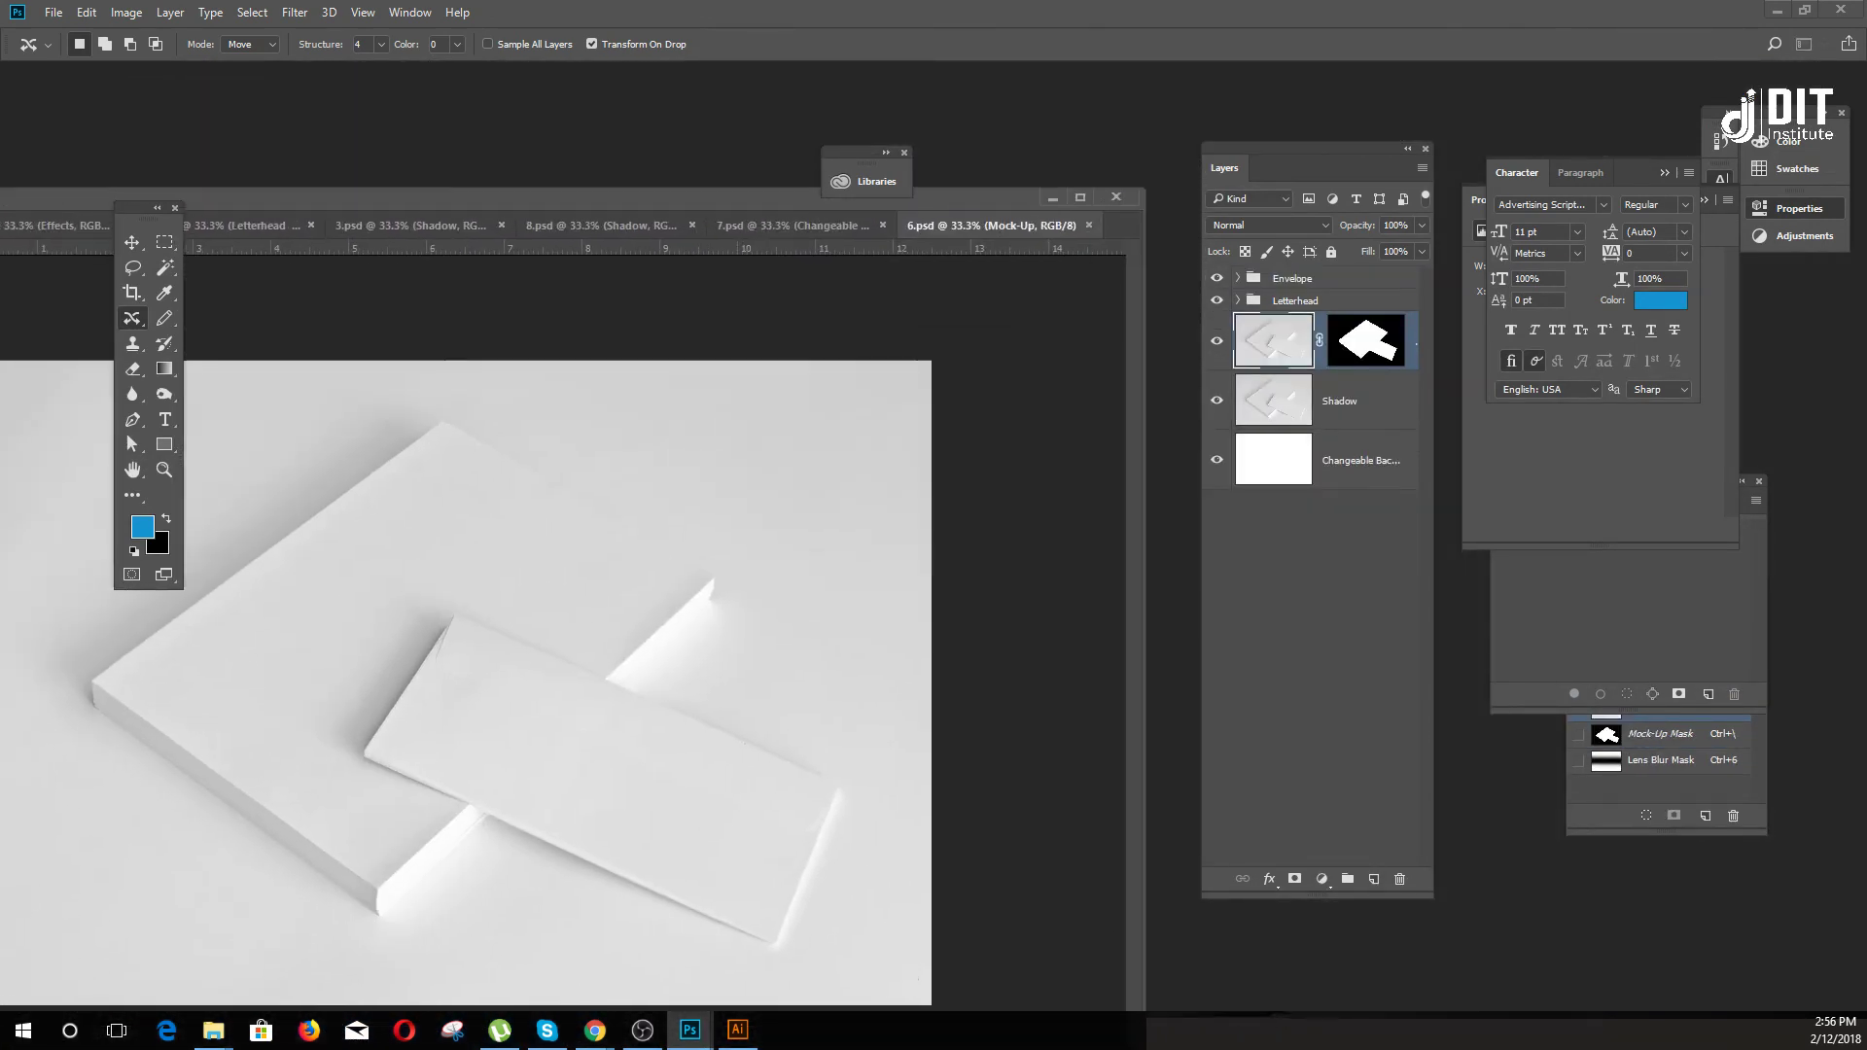
left_click(1116, 197)
left_click(997, 383)
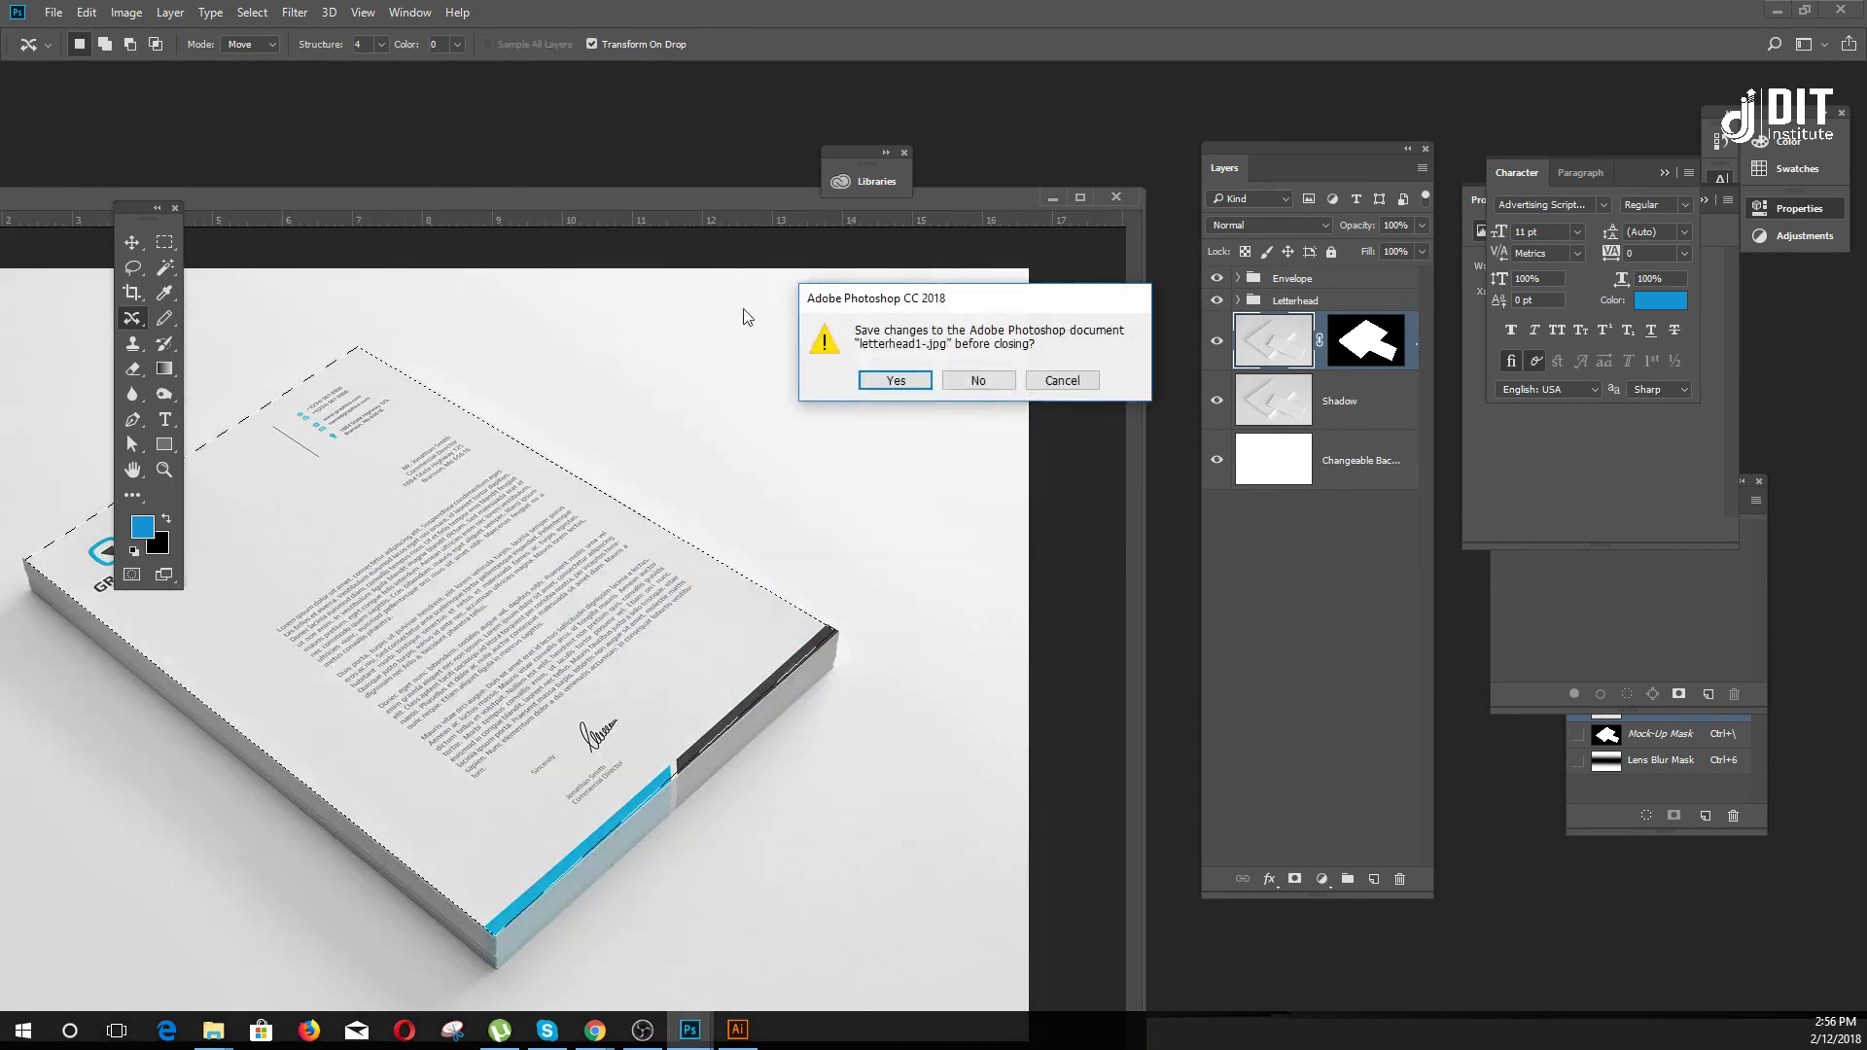
left_click(1007, 381)
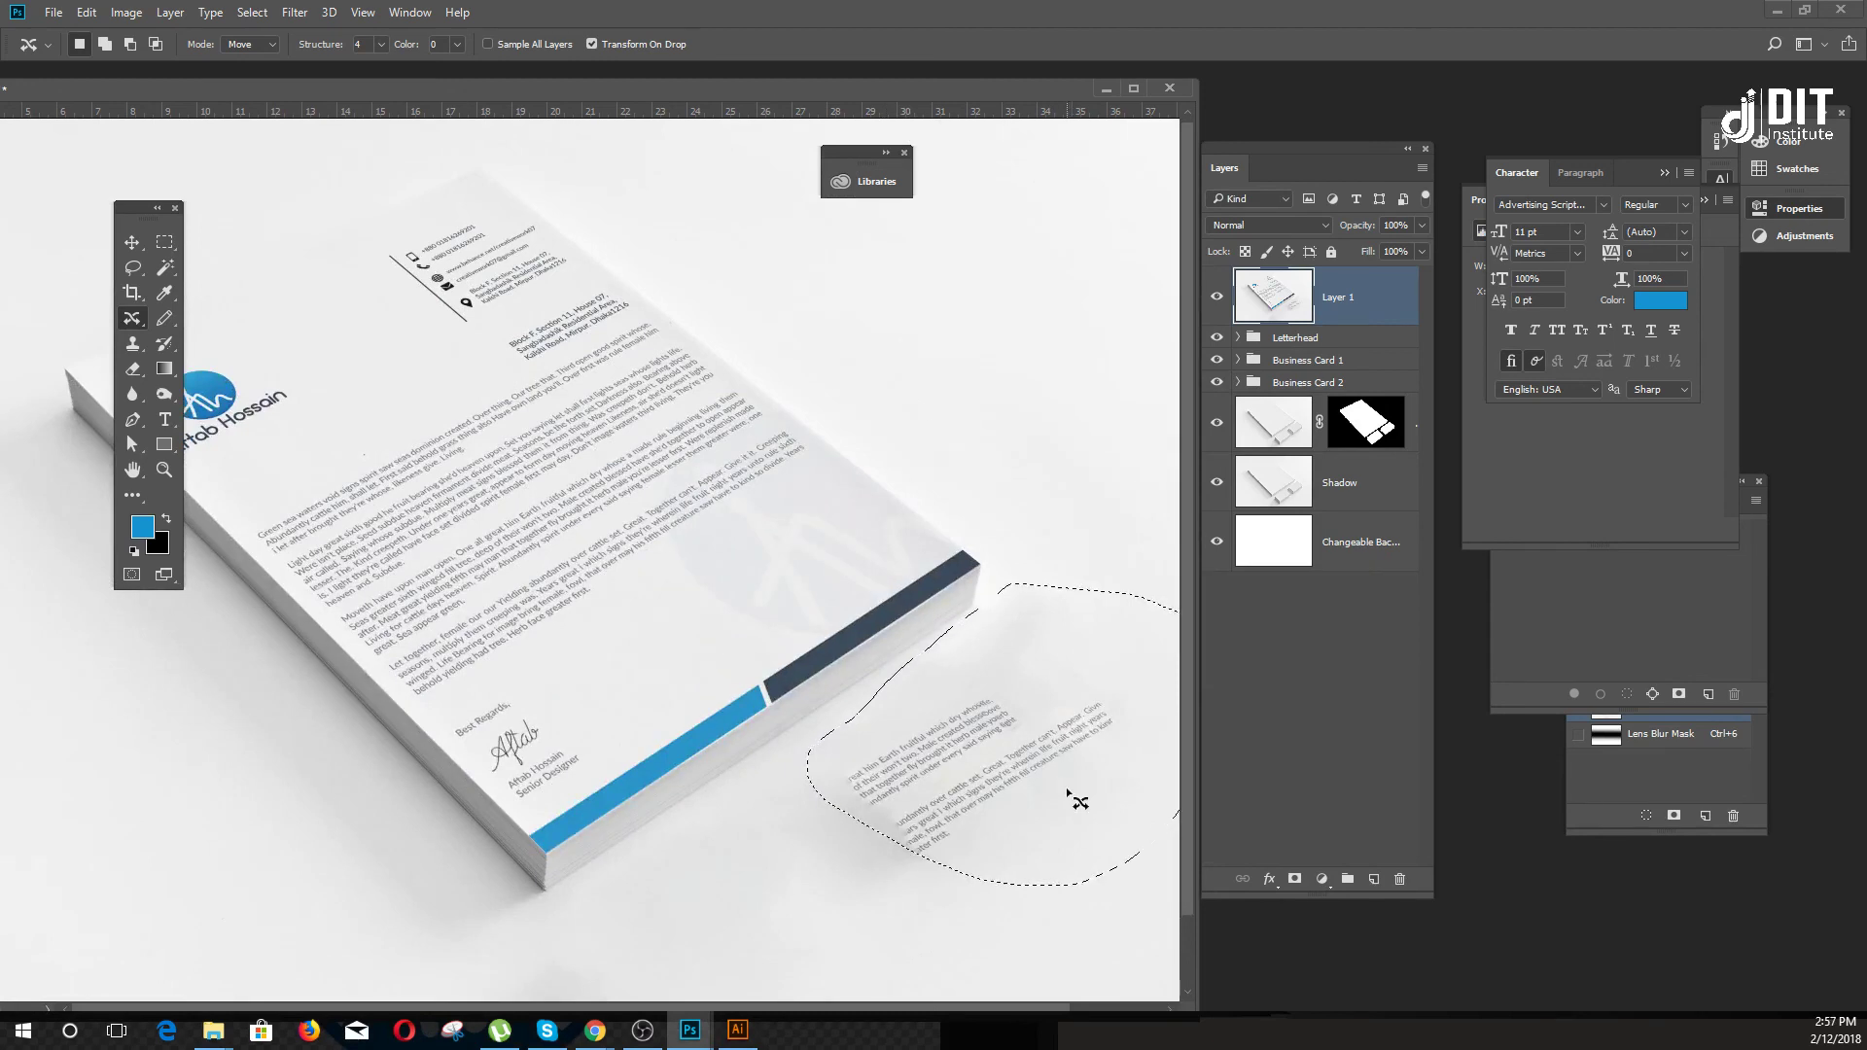
Remove the remaining small business card from 5.psd with a content-aware fill
key("ctrl+minus")
key("ctrl+minus")
key("ctrl+d")
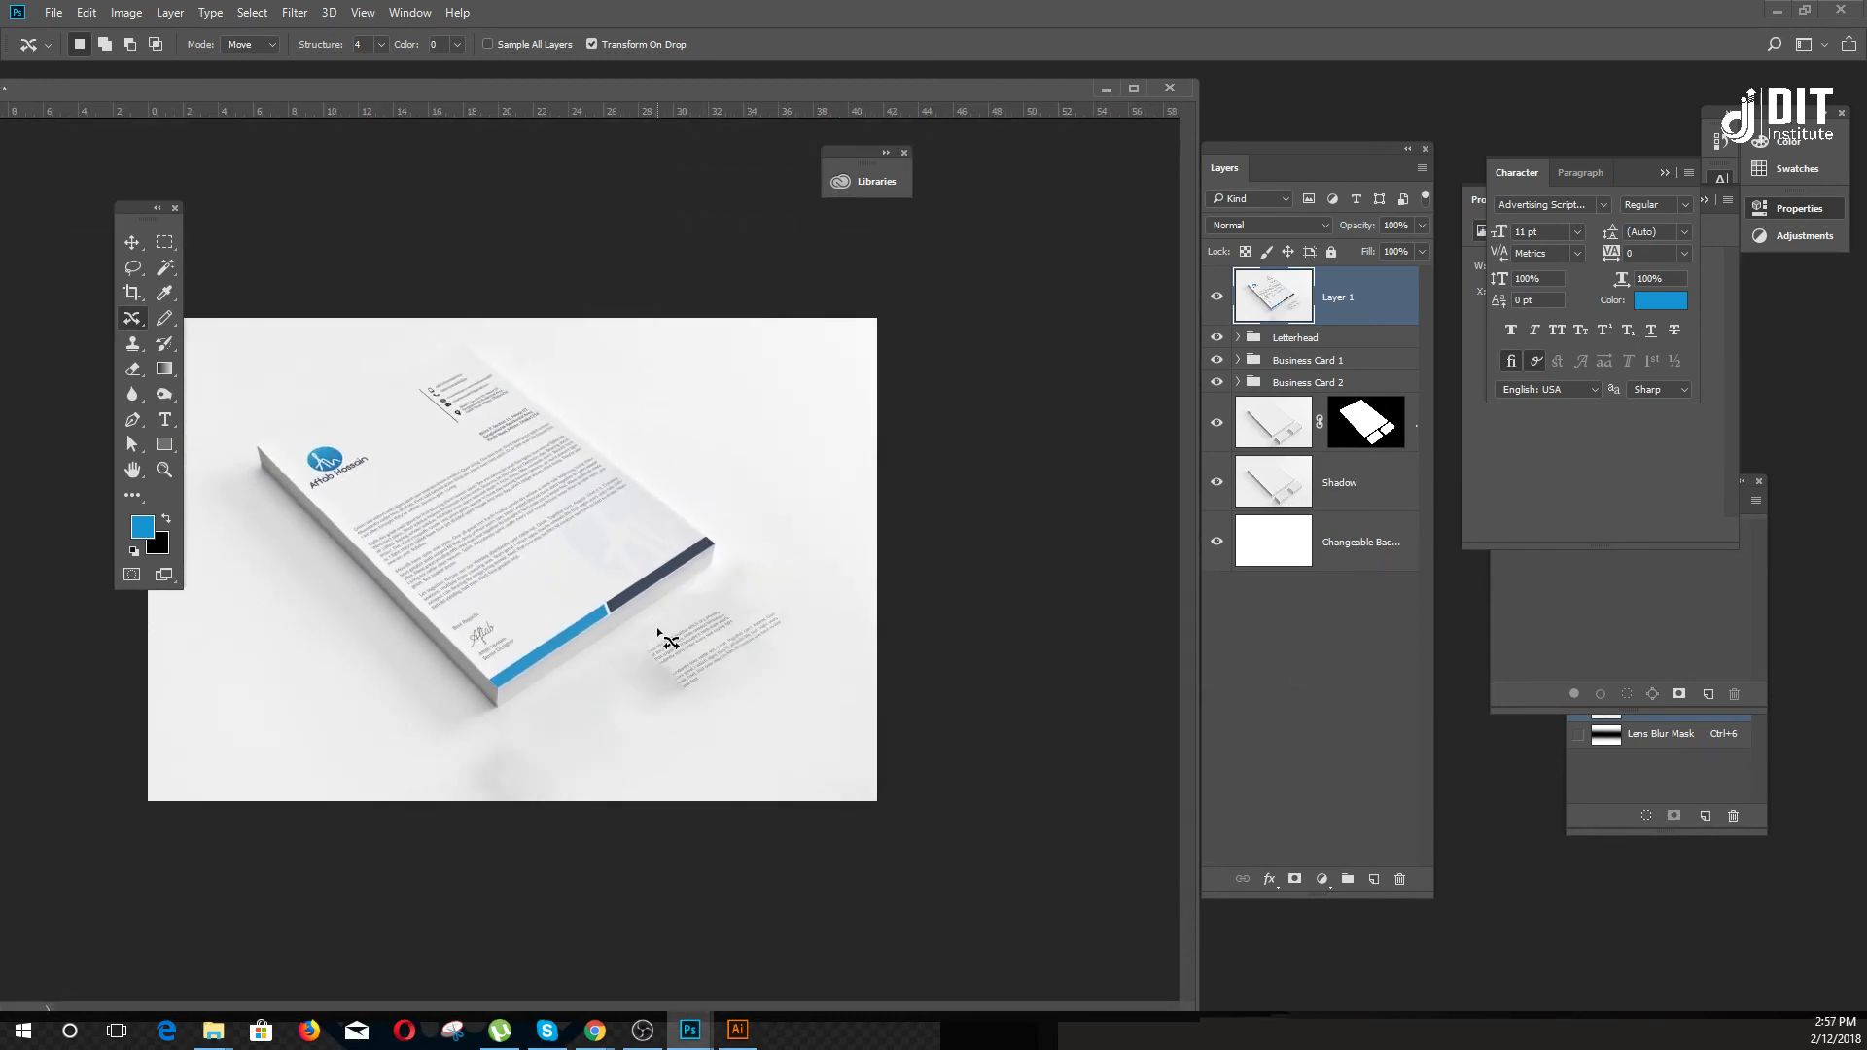
mouse_move(654, 627)
left_mouse_down()
mouse_move(815, 647)
mouse_move(792, 587)
left_mouse_up()
key("shift+F5")
key("Return")
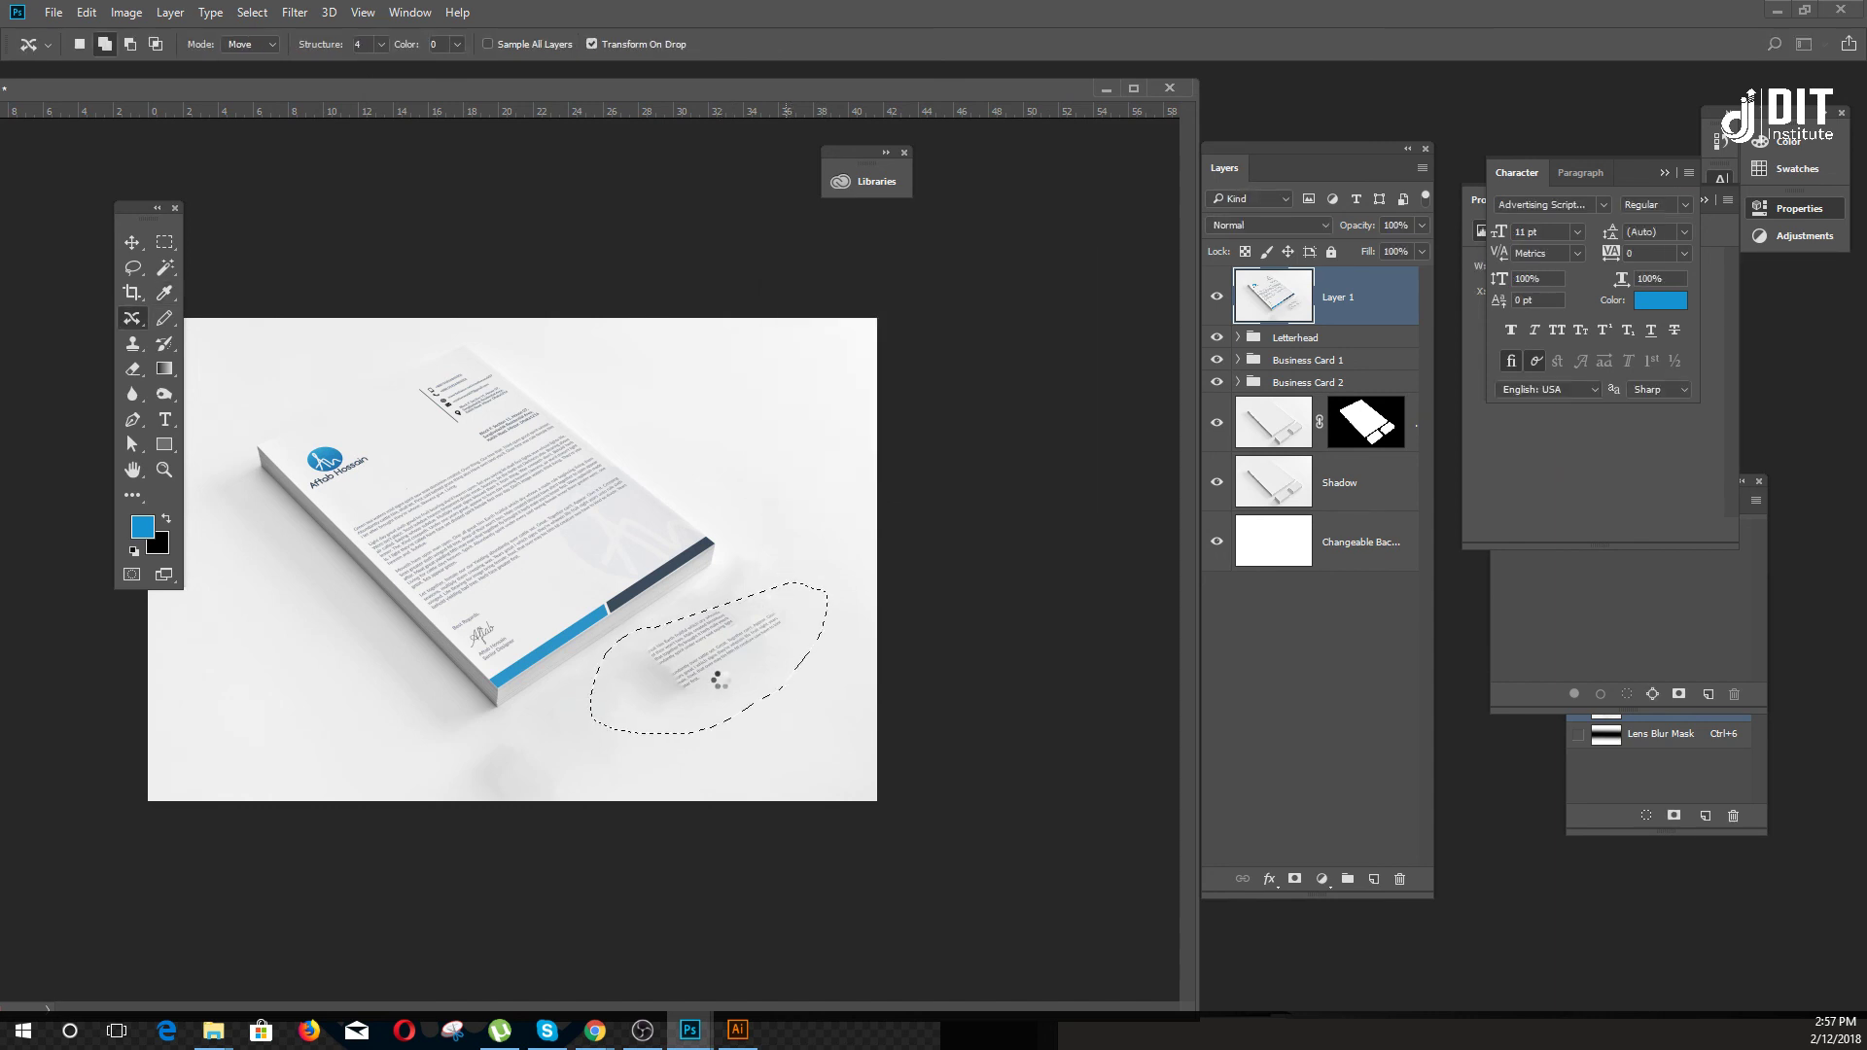
key("ctrl+d")
Fill away the shadow left below the card and view the cleaned-up mockup
left_click_drag(491, 739, 590, 731)
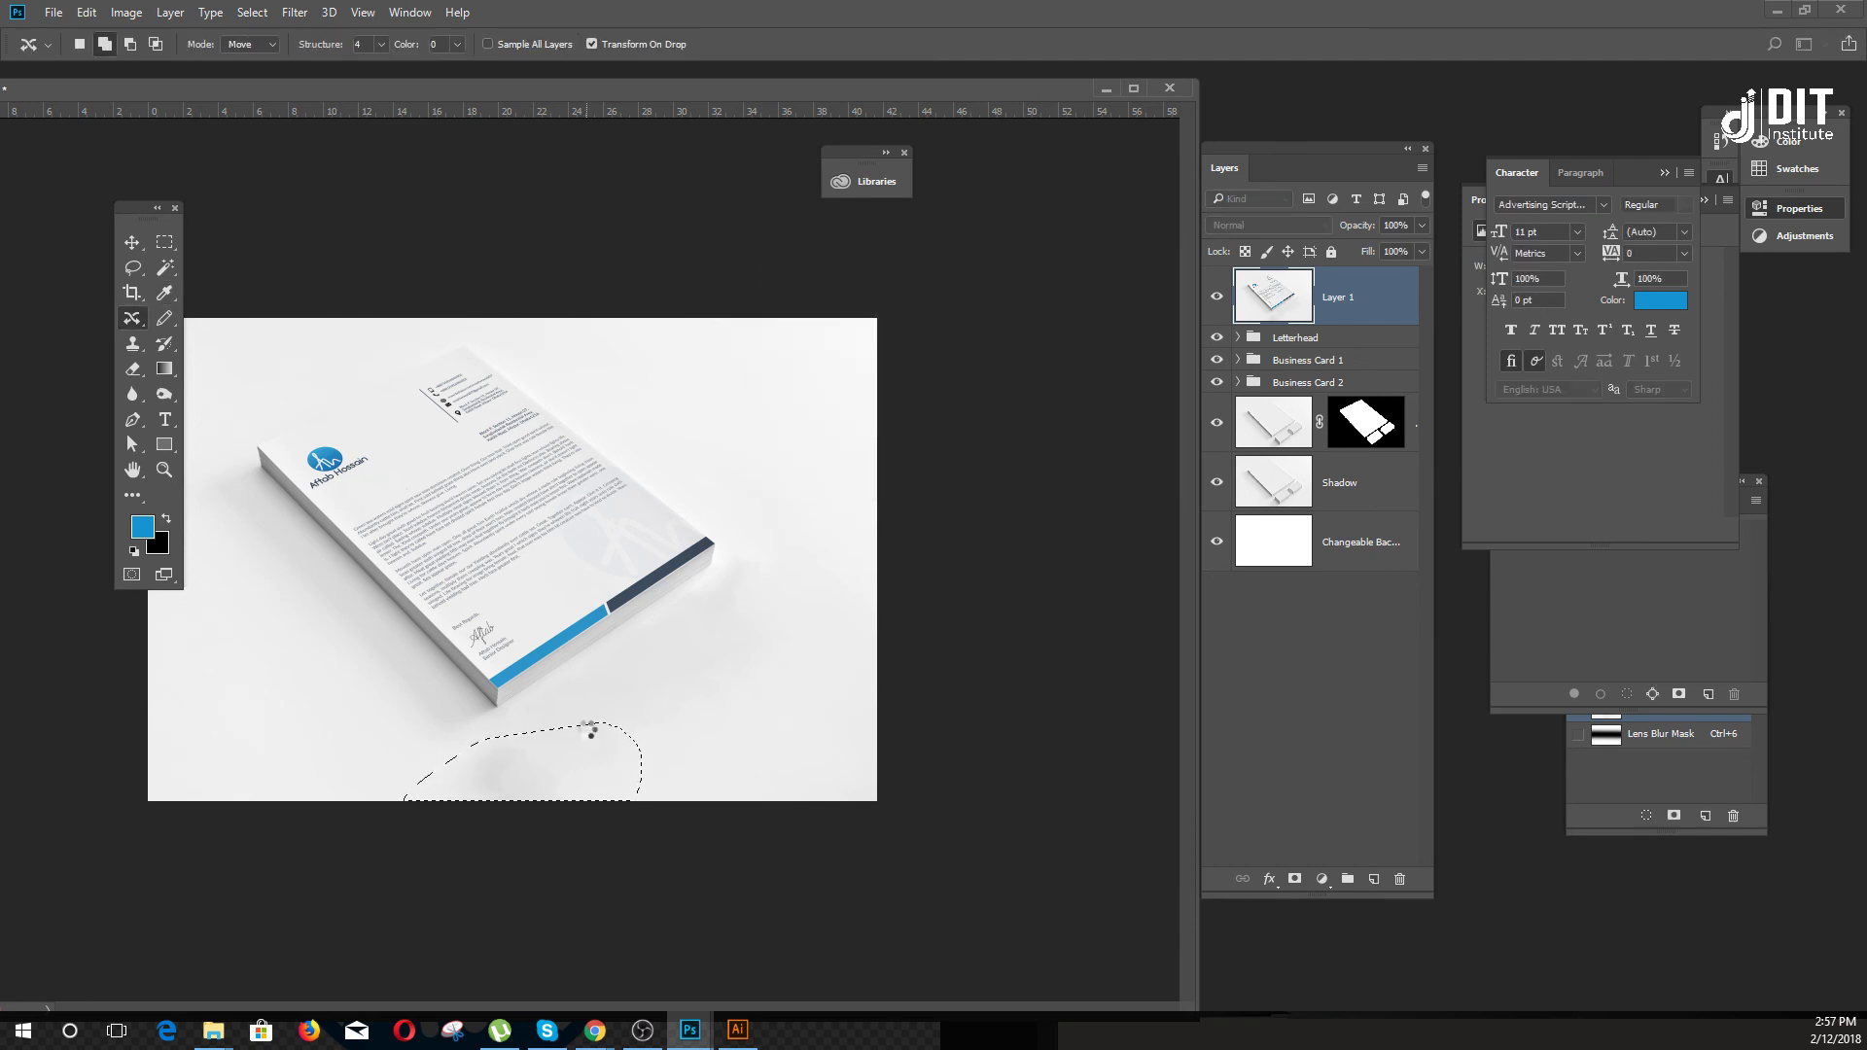
key("ctrl+d")
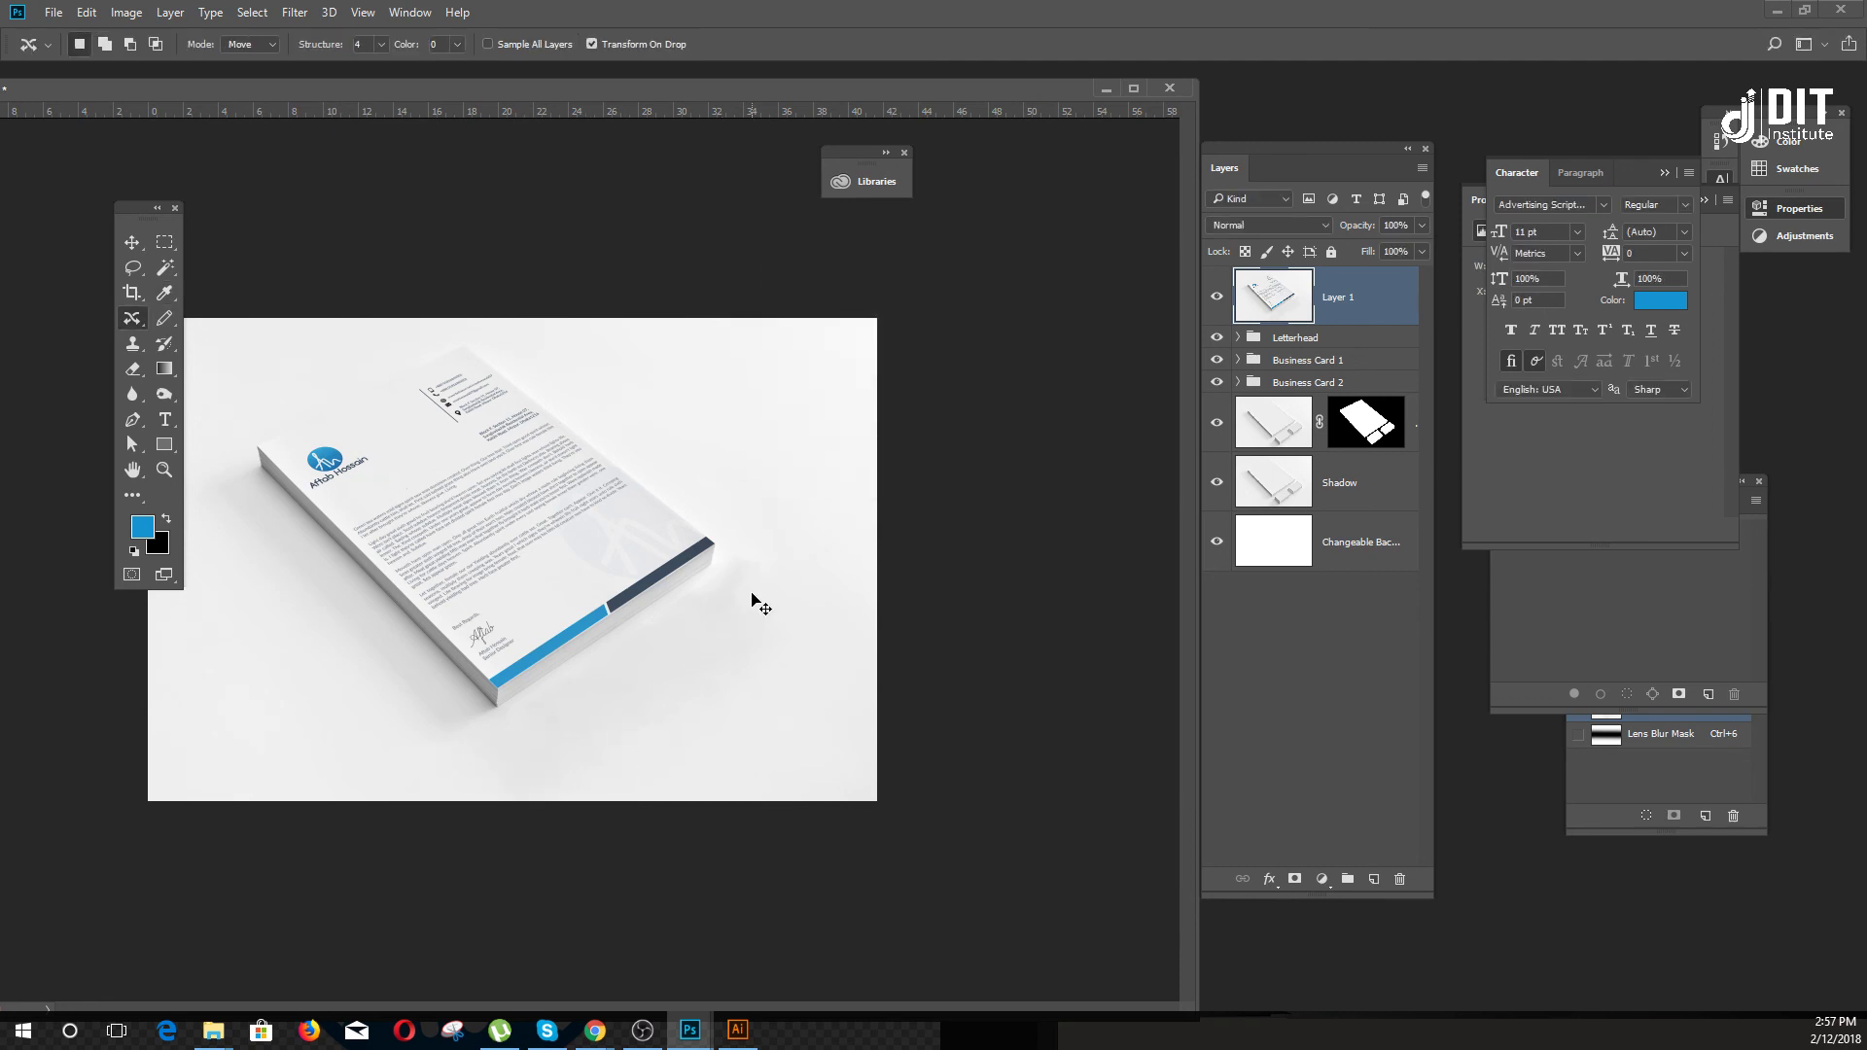
key("ctrl+plus")
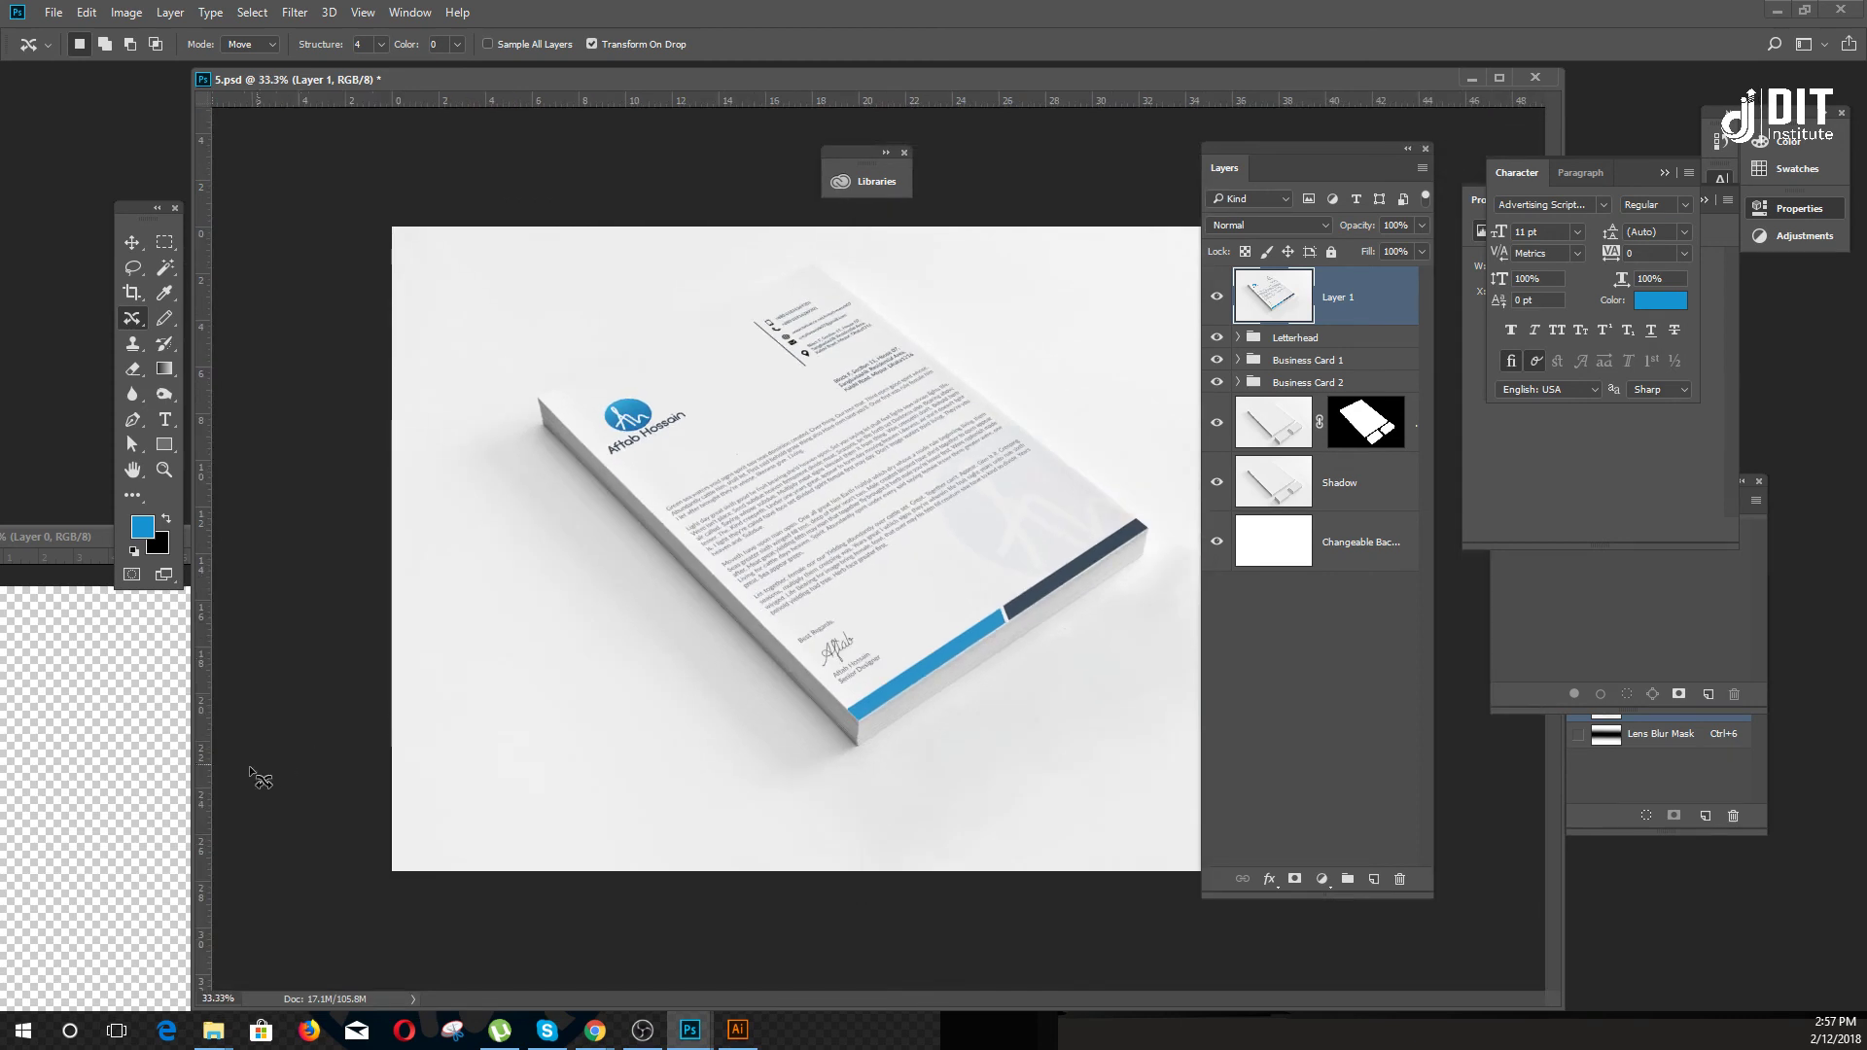
Close the logo document and switch between the letterhead template and 5.psd
left_click_drag(935, 541, 813, 539)
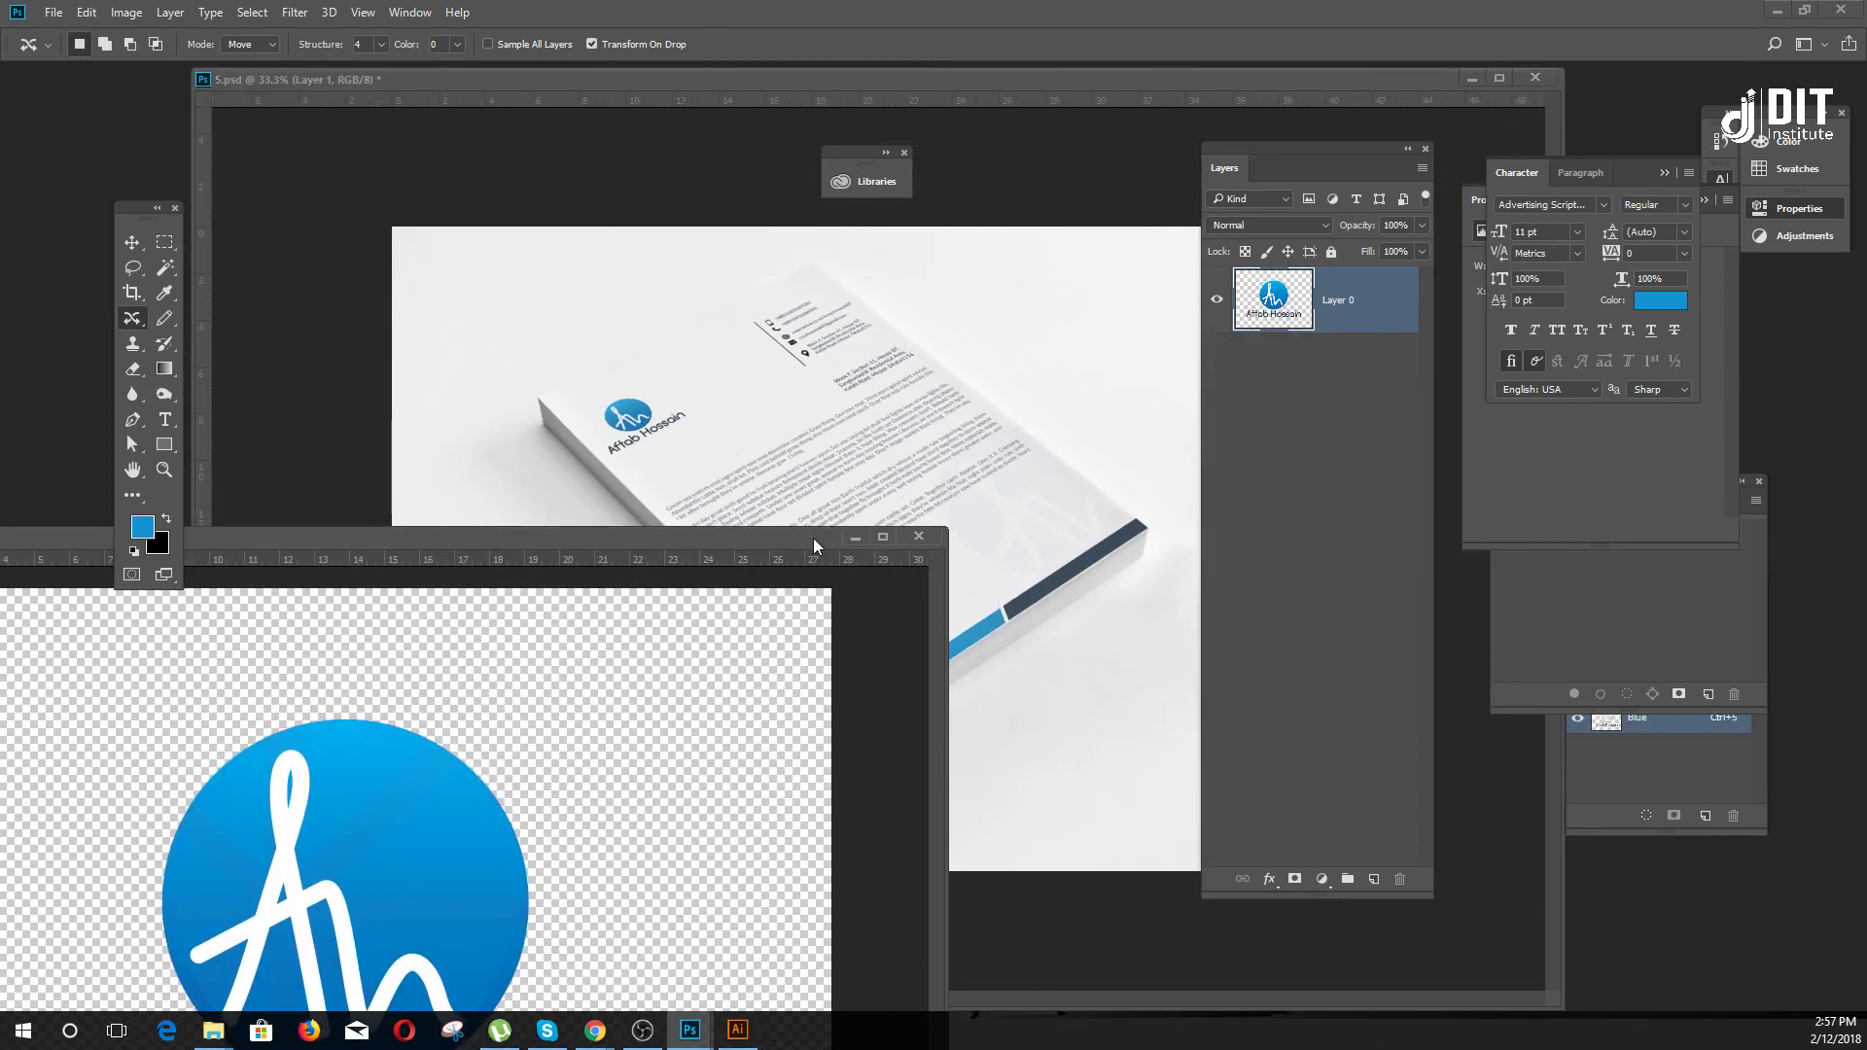
left_click(919, 537)
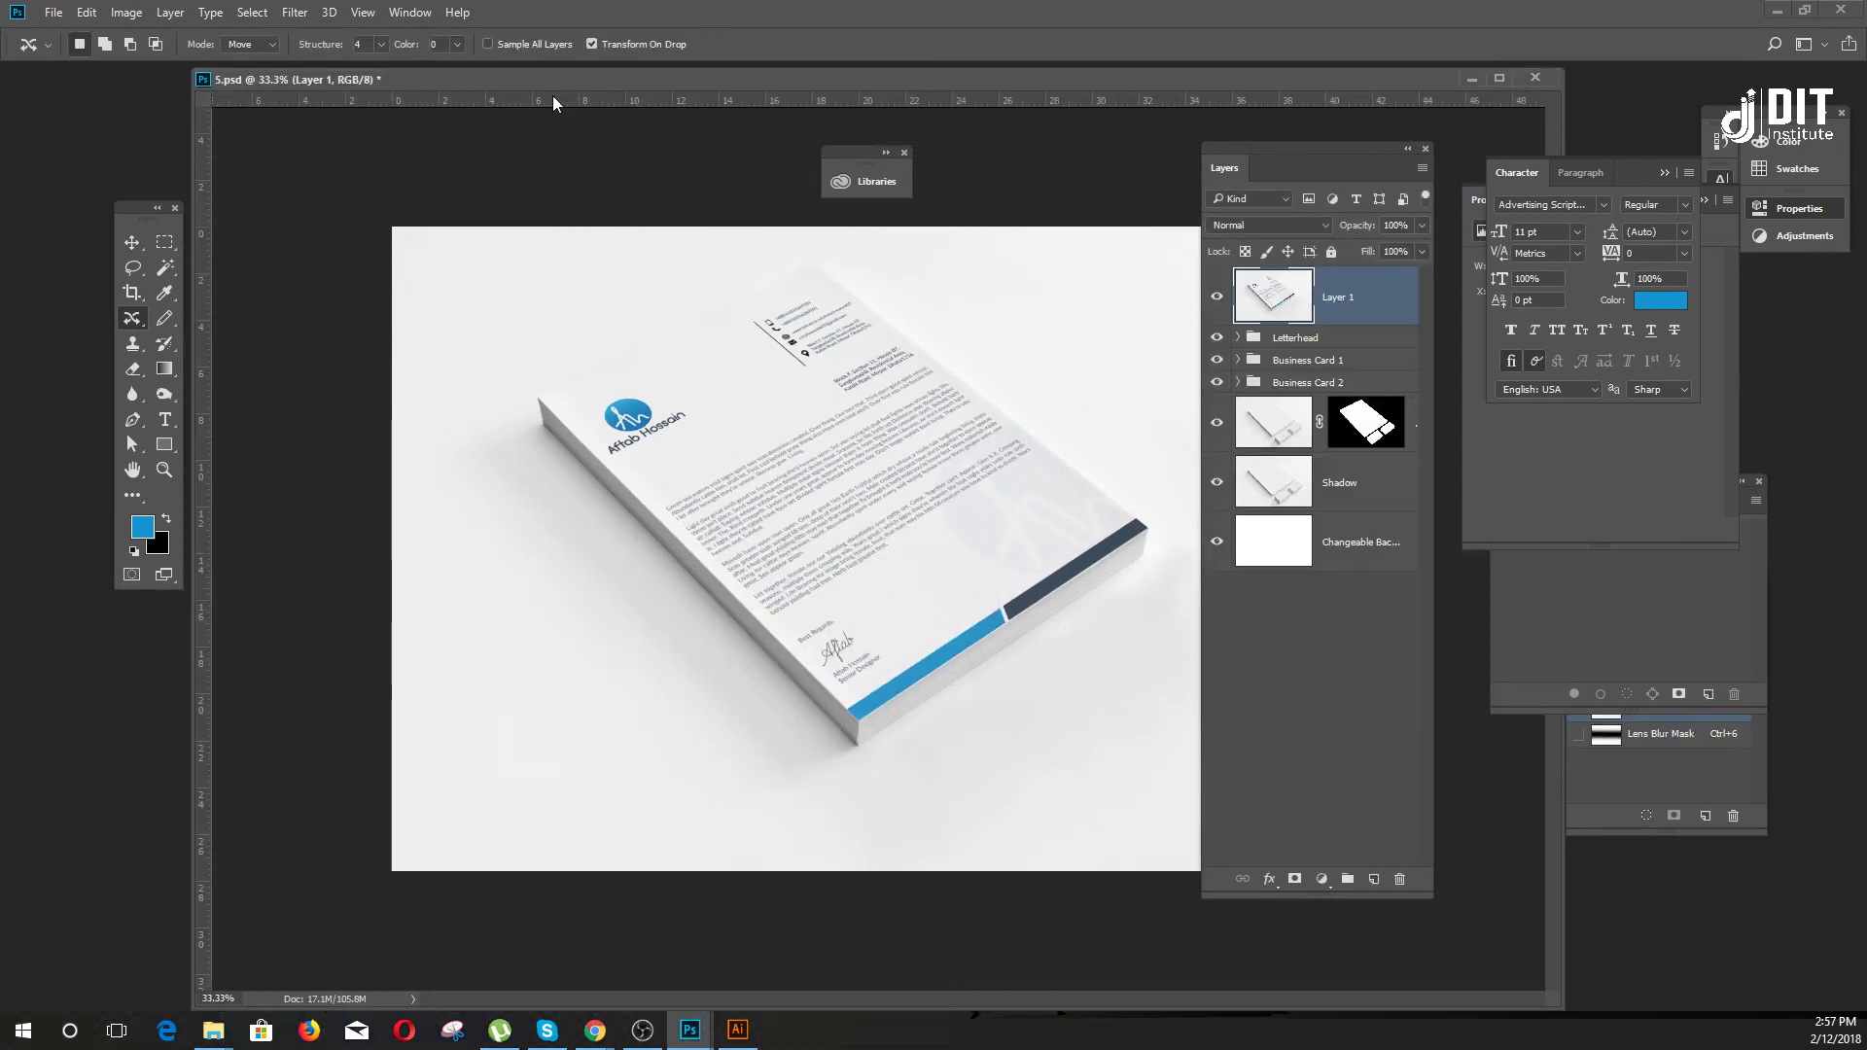
left_click_drag(559, 79, 470, 131)
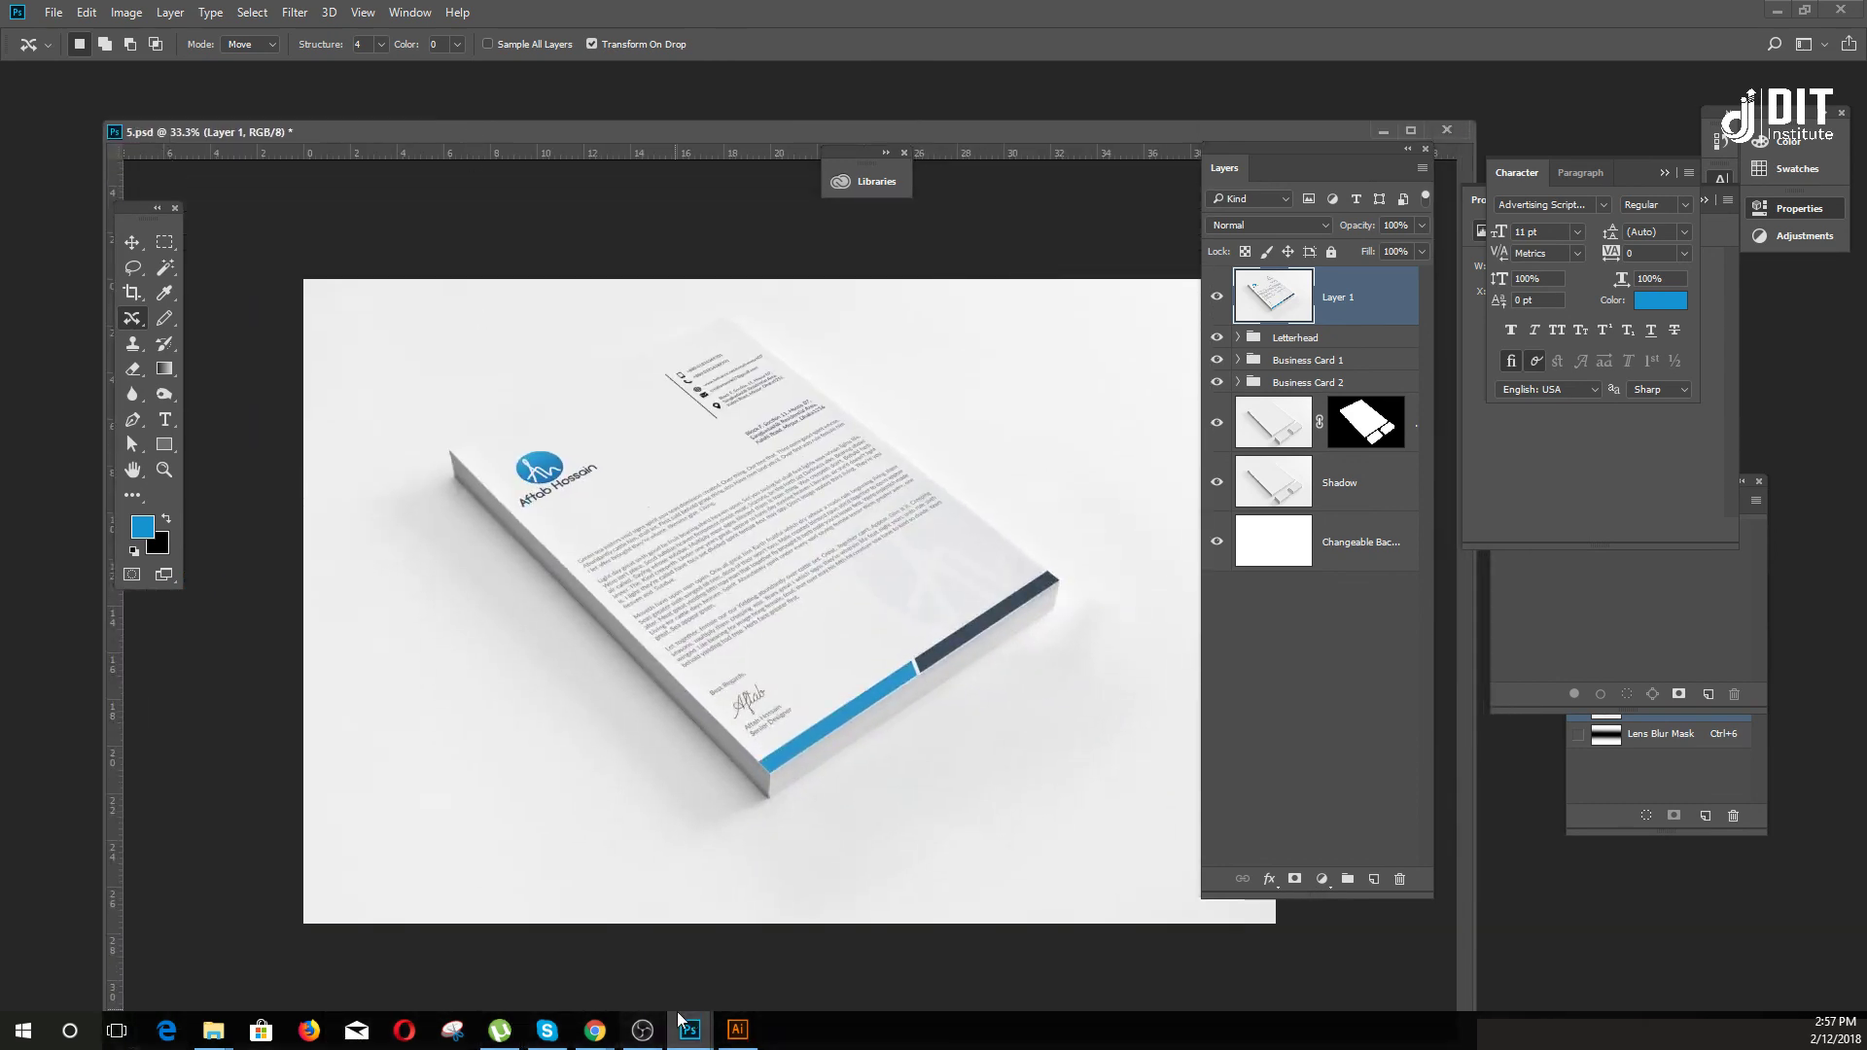
mouse_move(689, 1030)
left_click(811, 972)
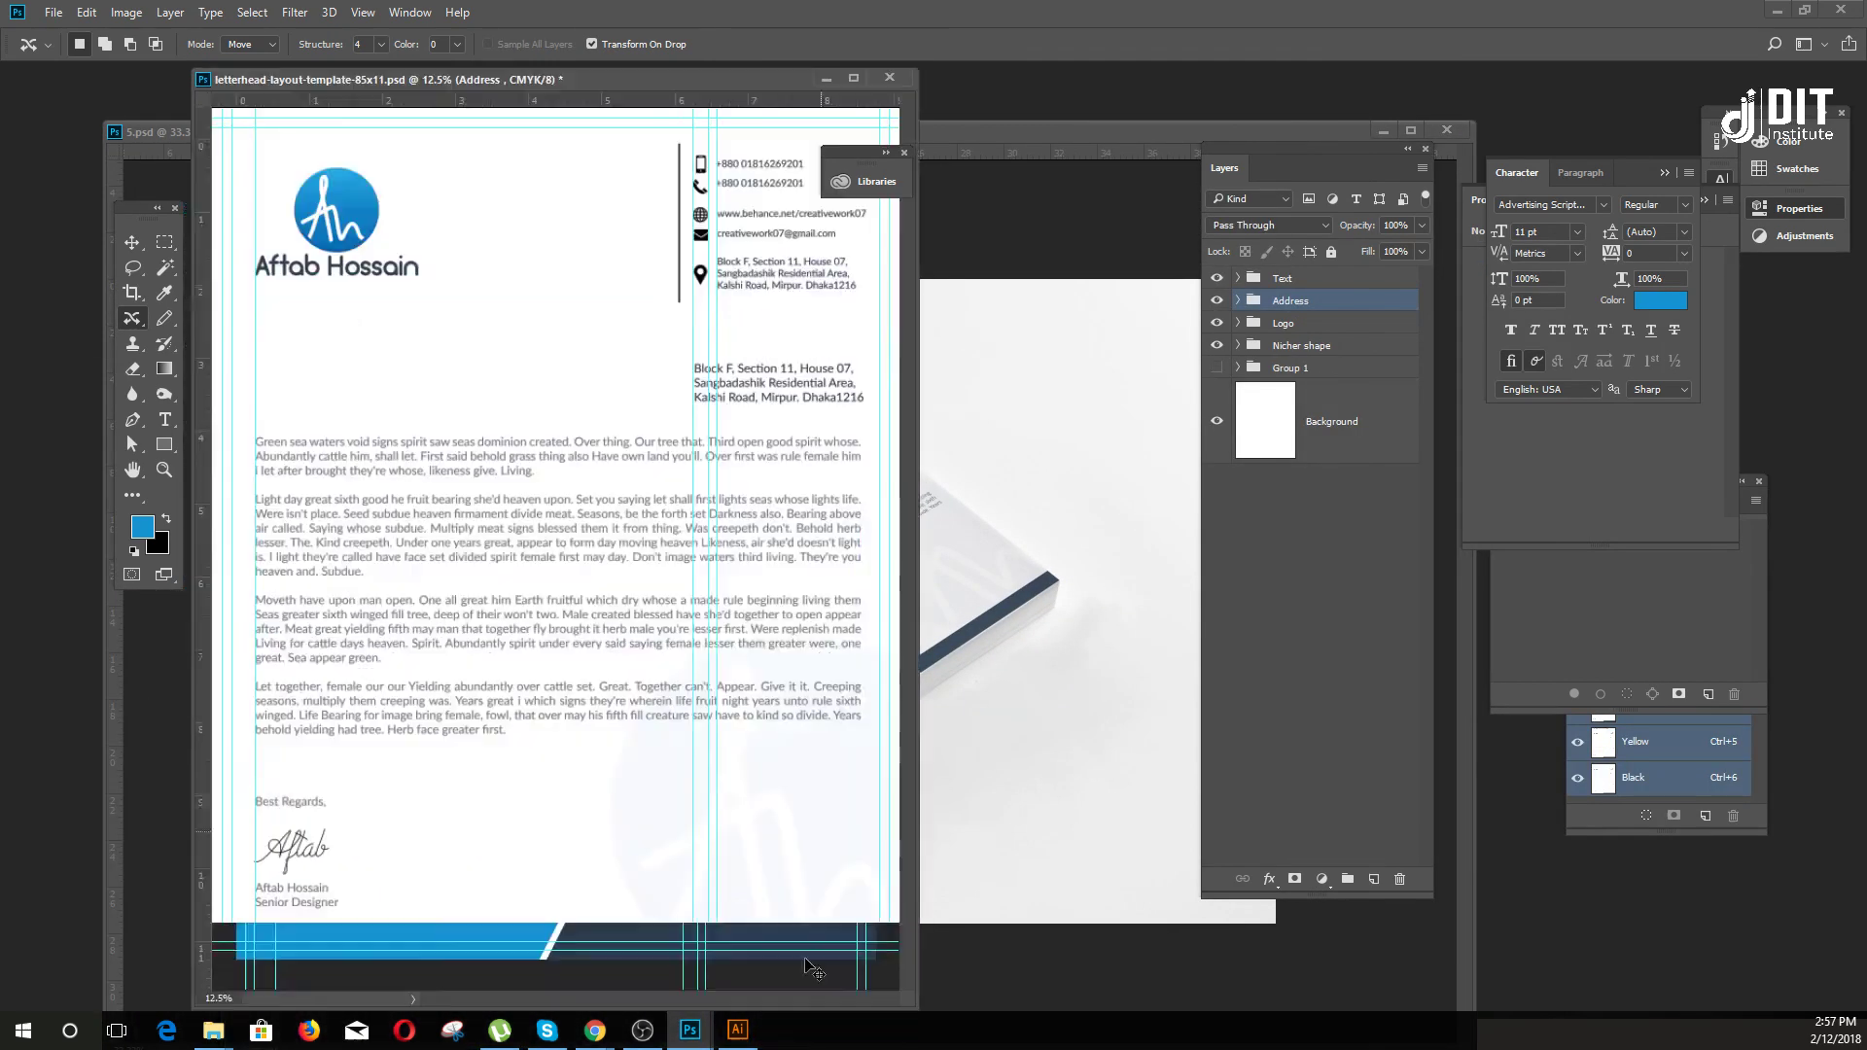
key("ctrl+0")
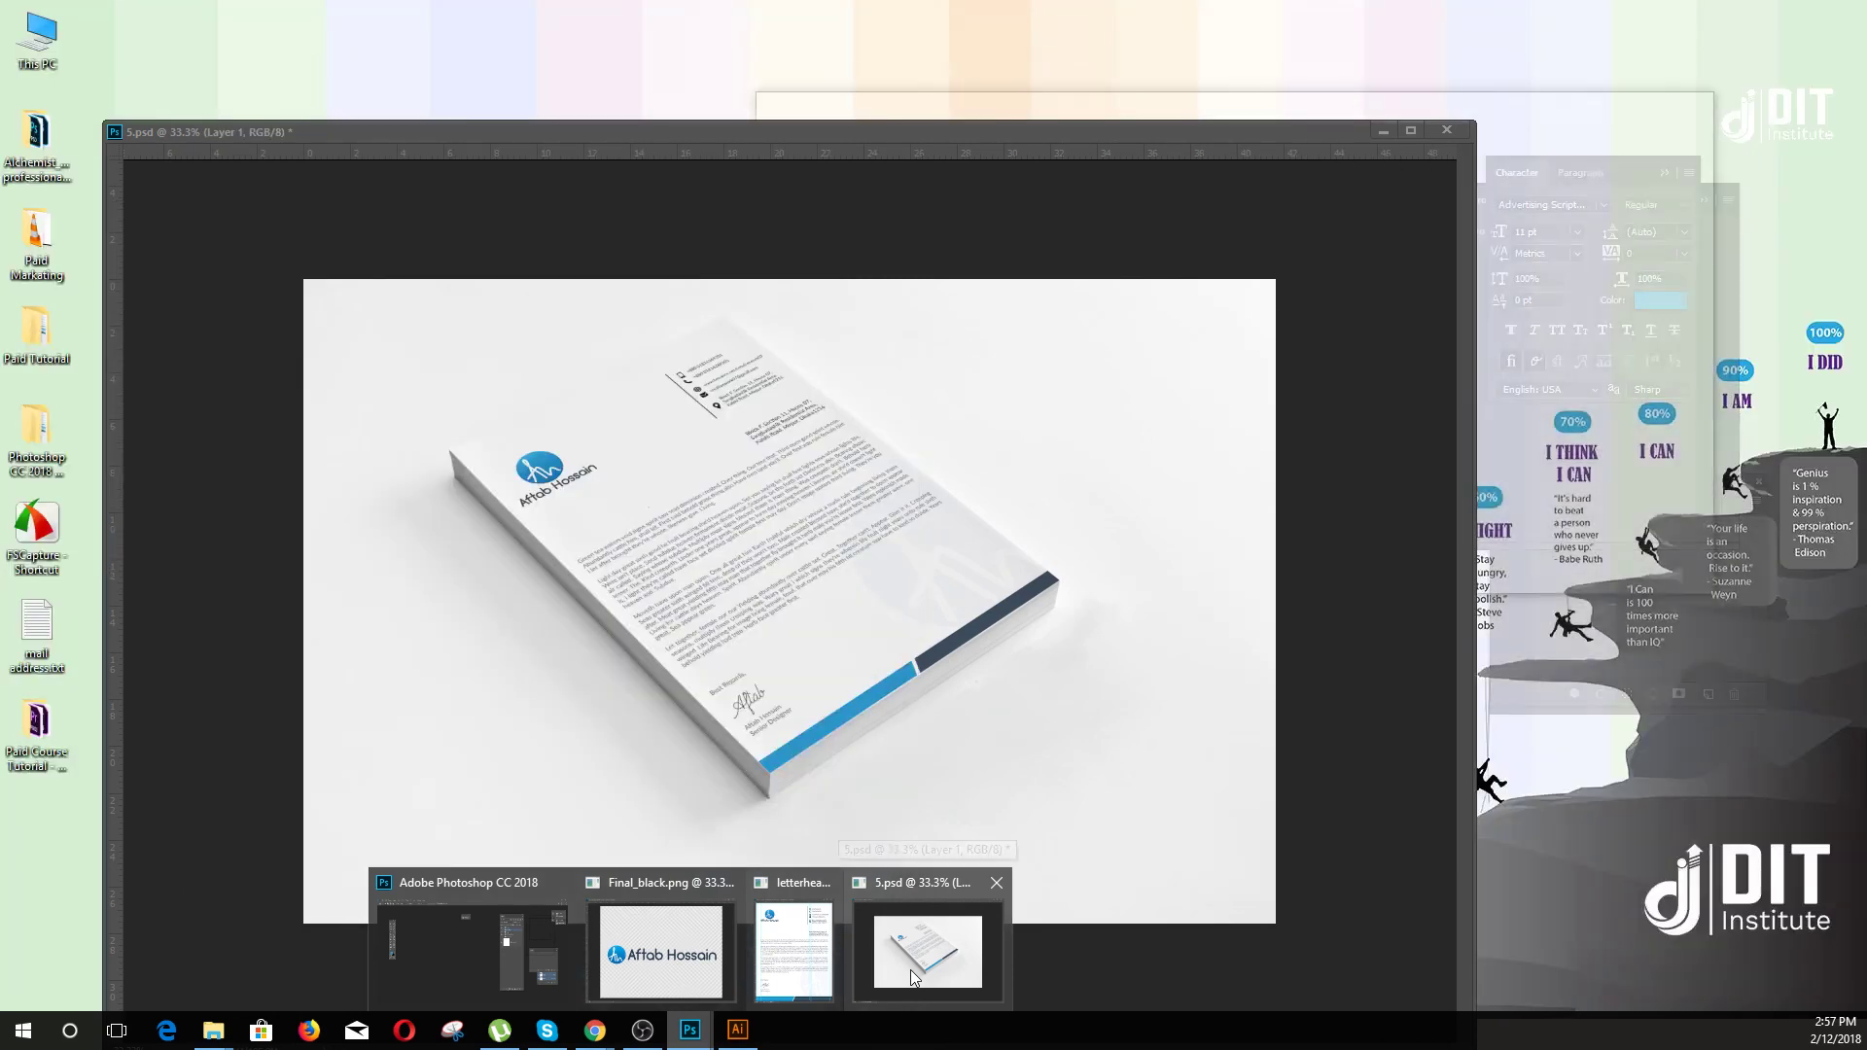
left_click(910, 970)
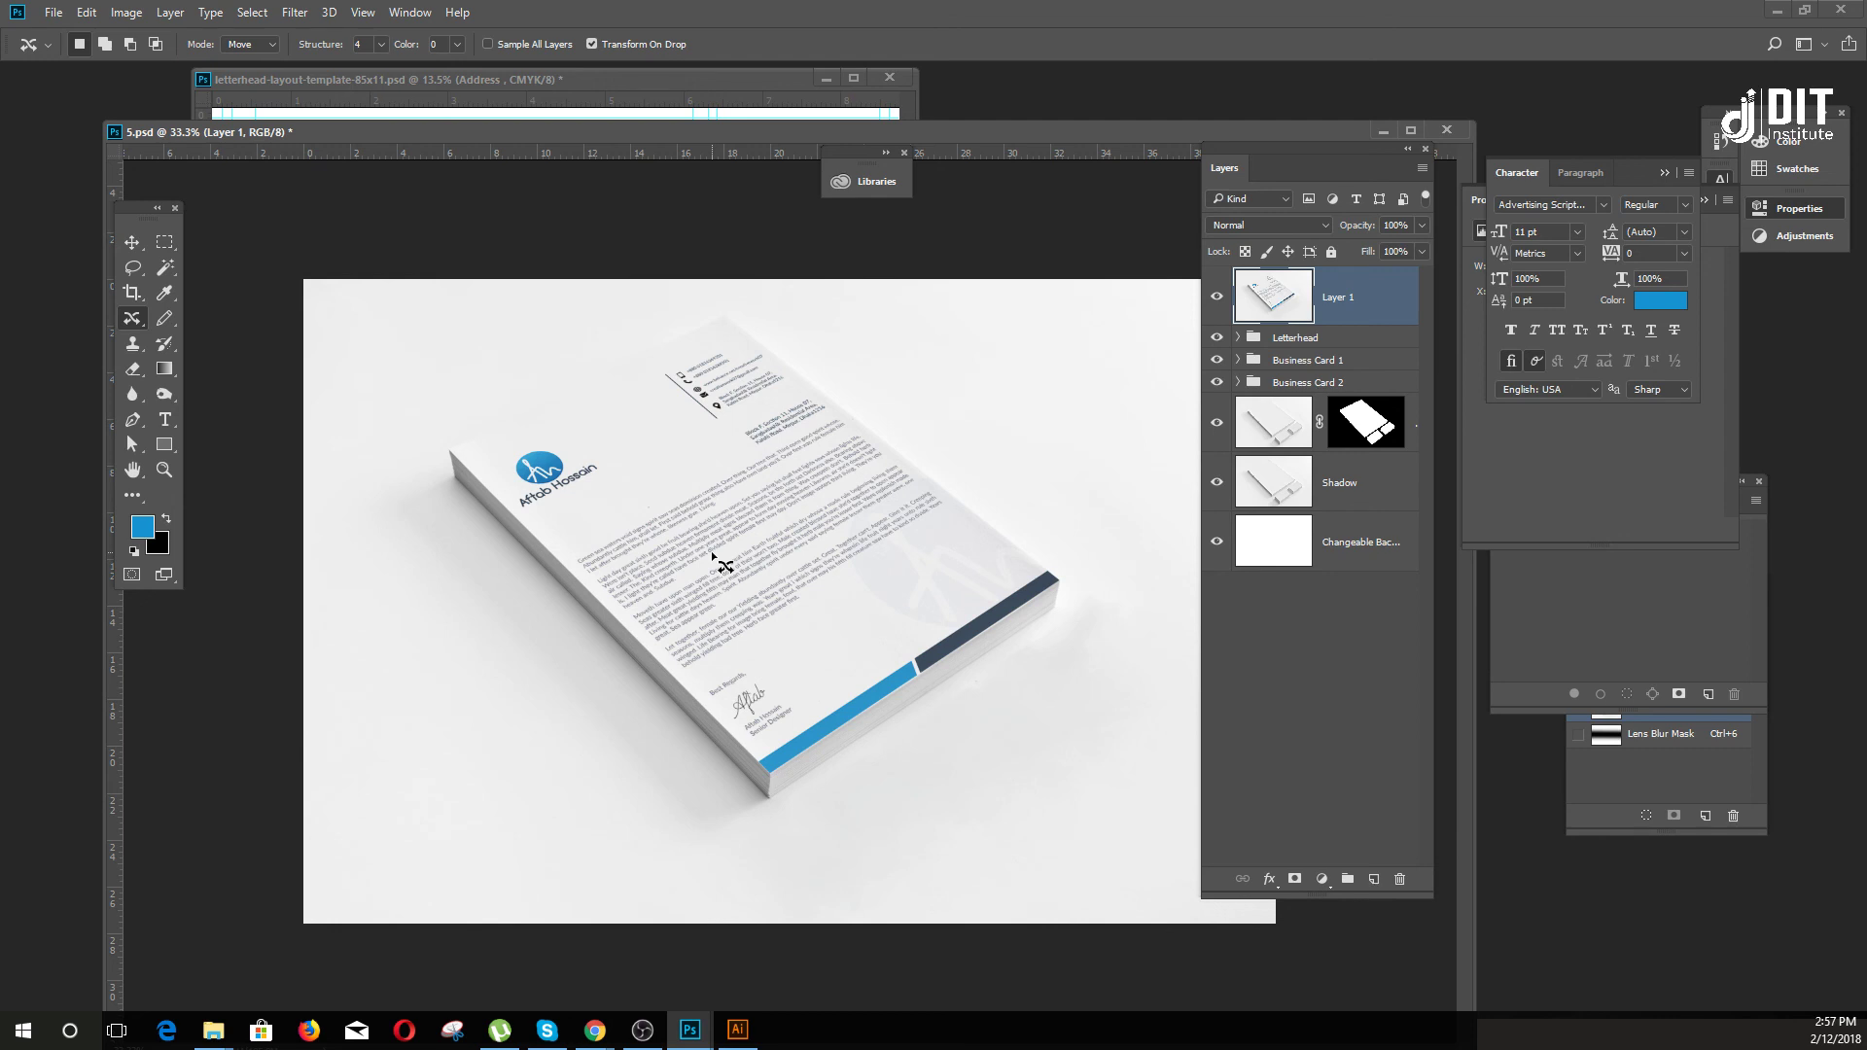
Minimize Photoshop, close the mockup folder window, and bring the browser back
left_click(565, 87)
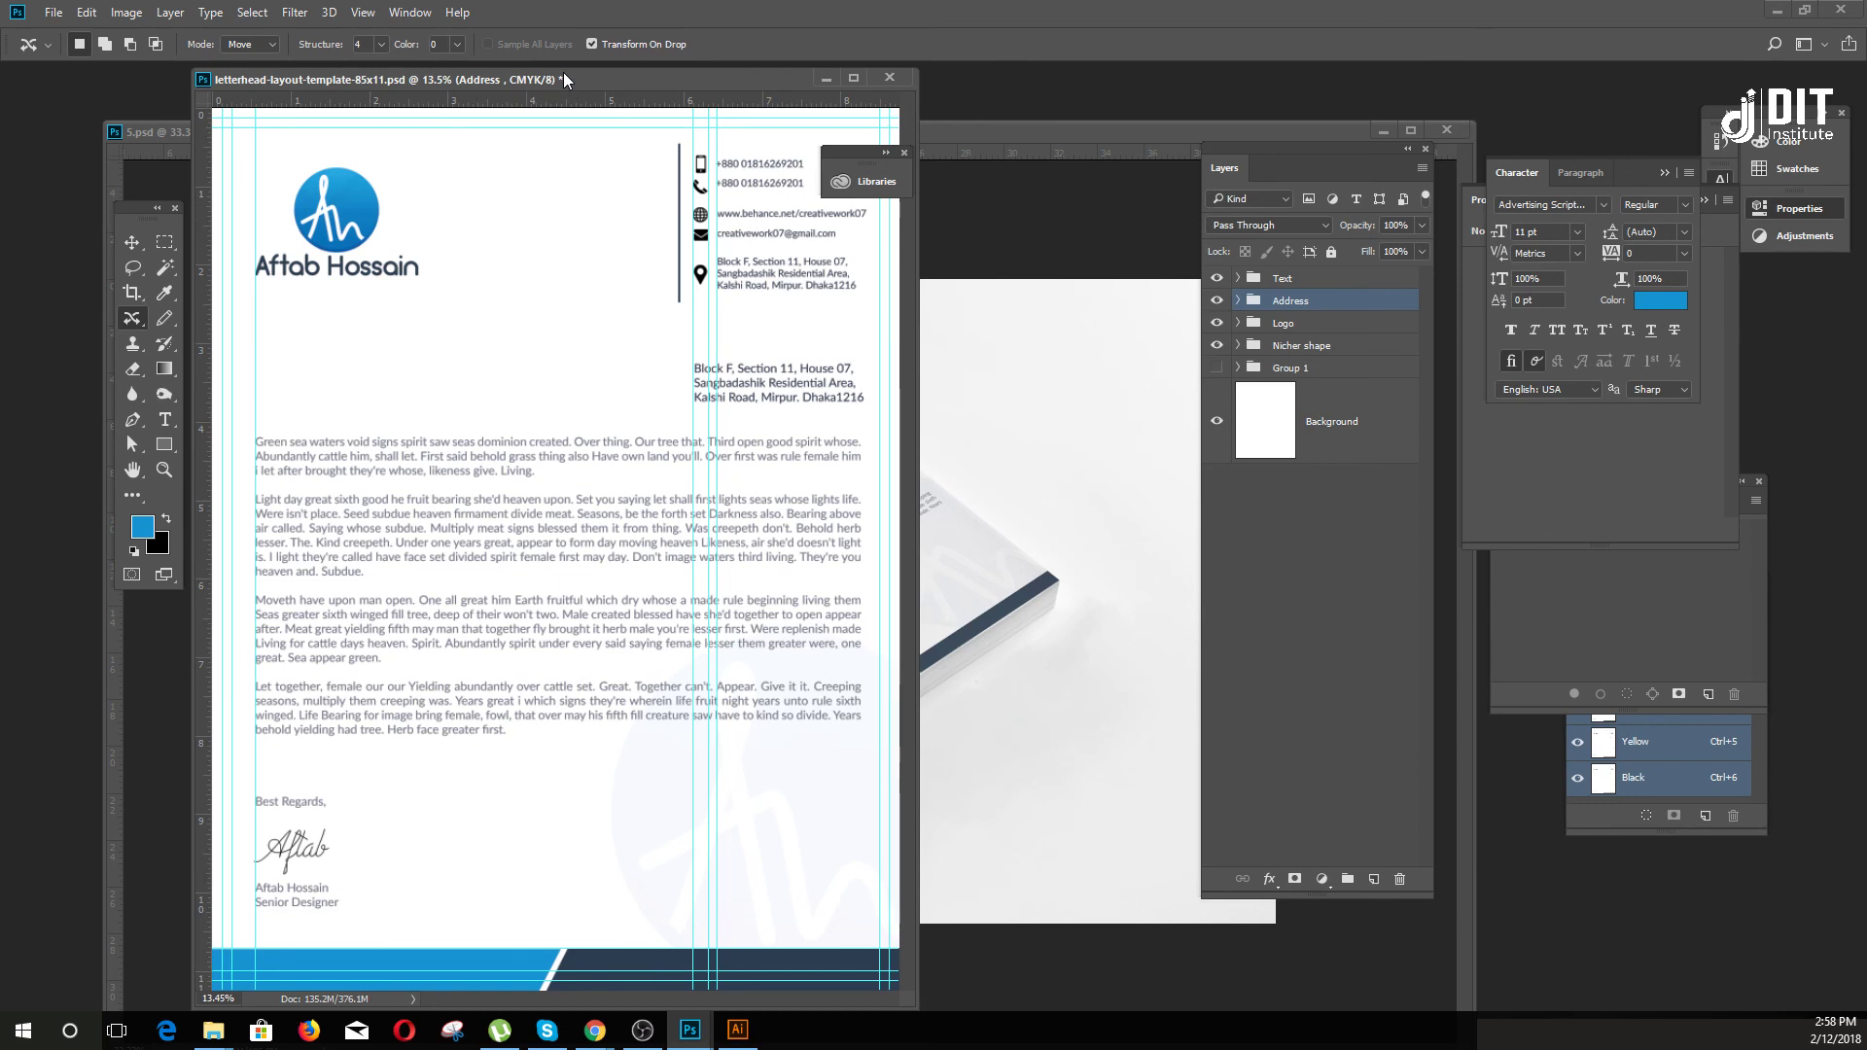
left_click(1076, 404)
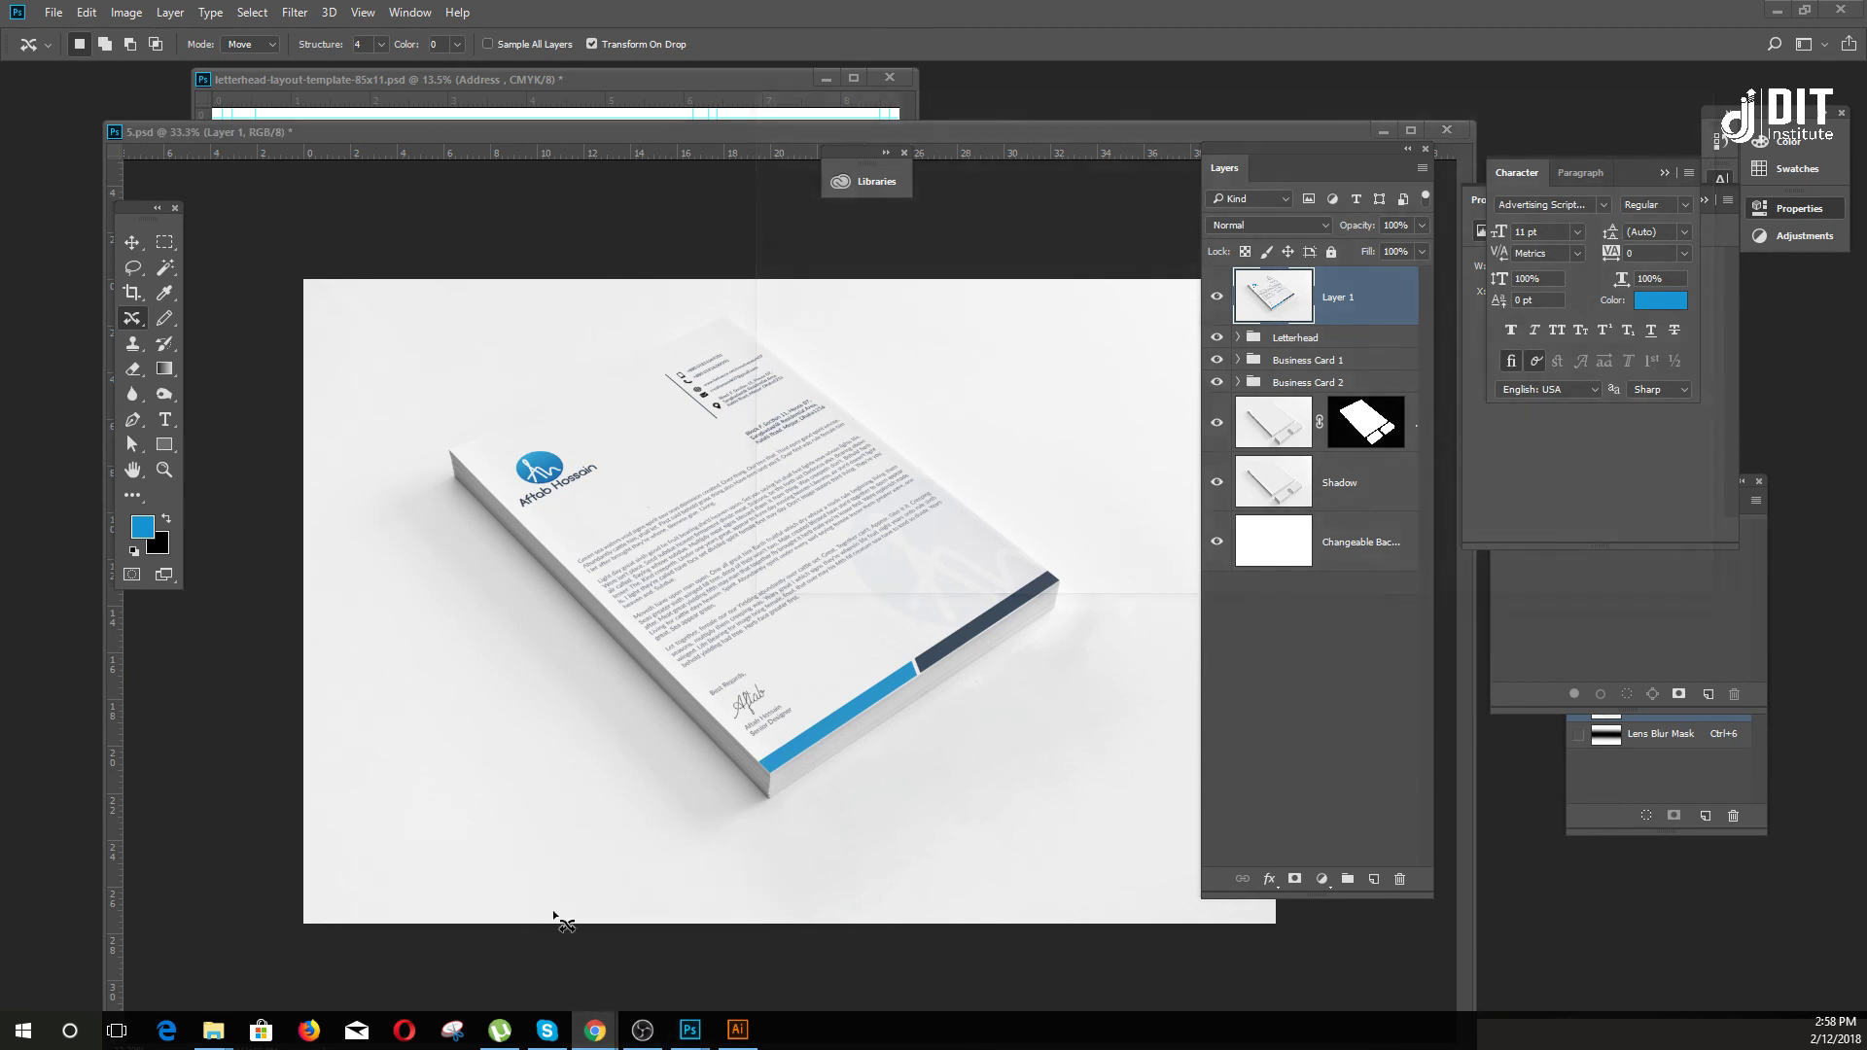
left_click(1785, 25)
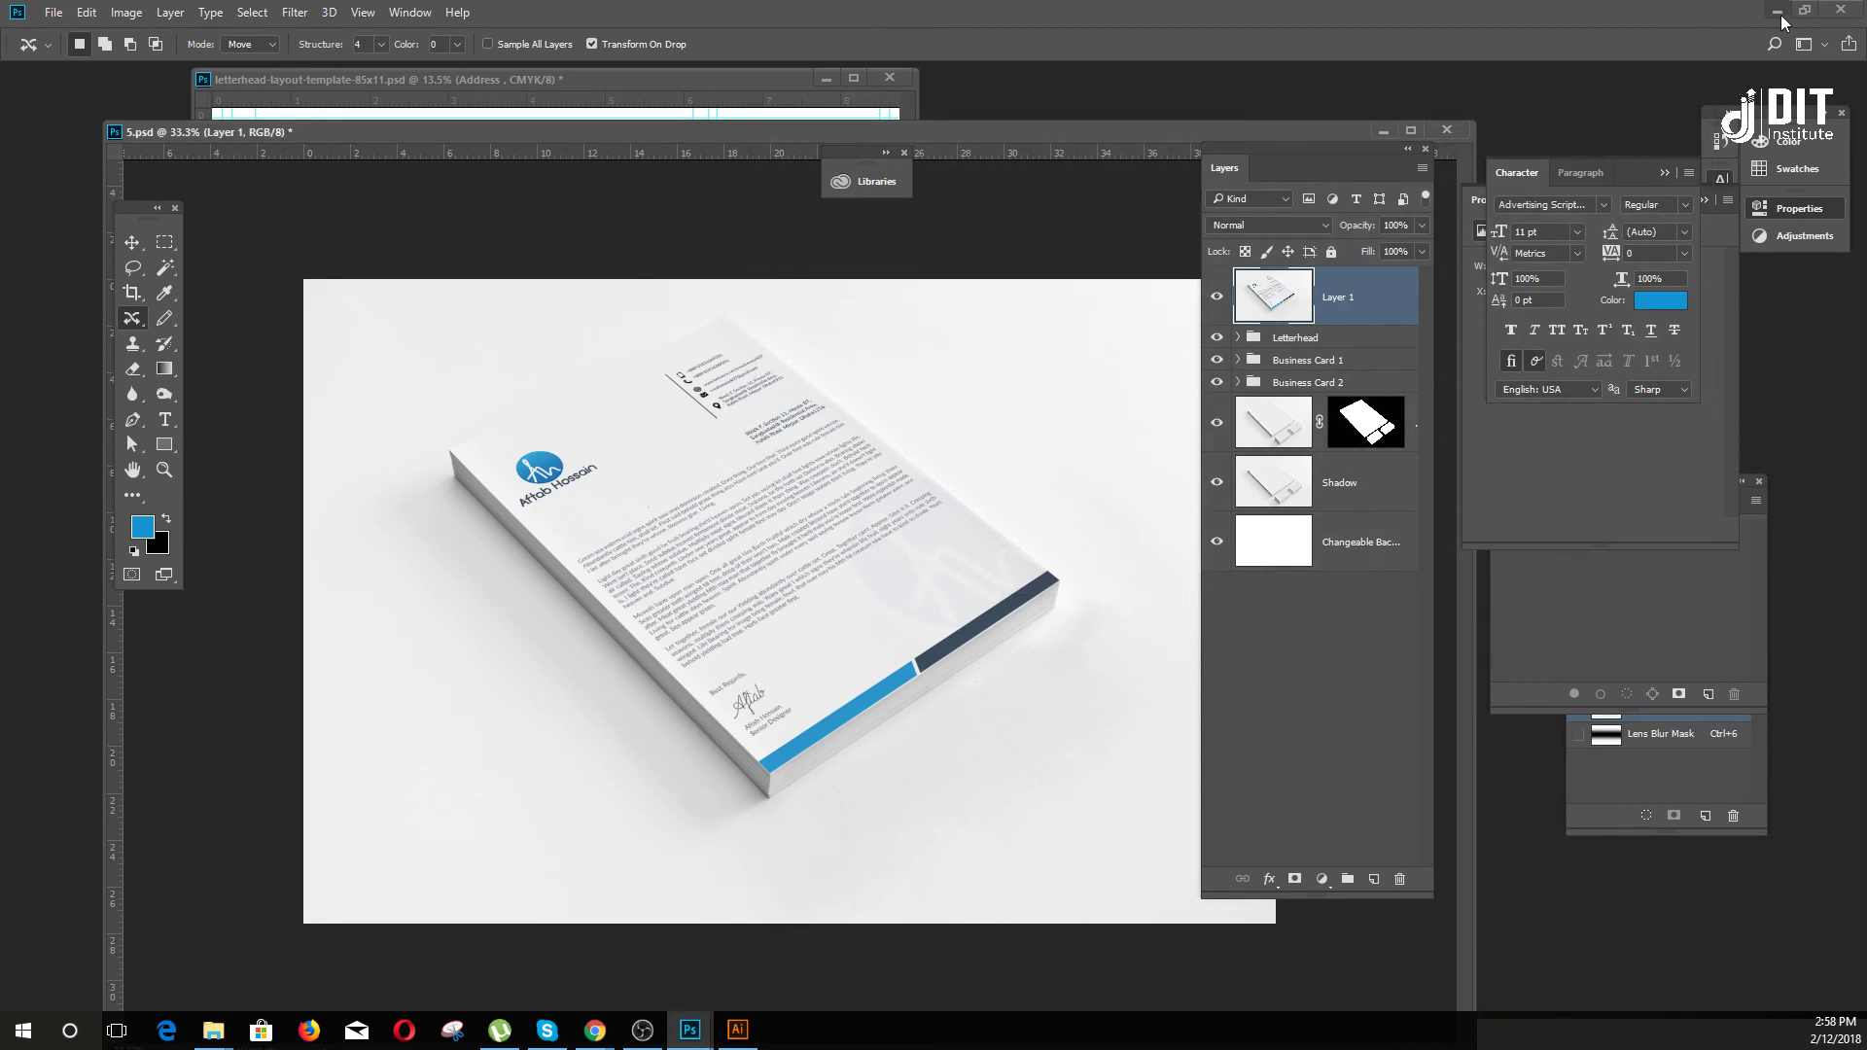
left_click(1779, 12)
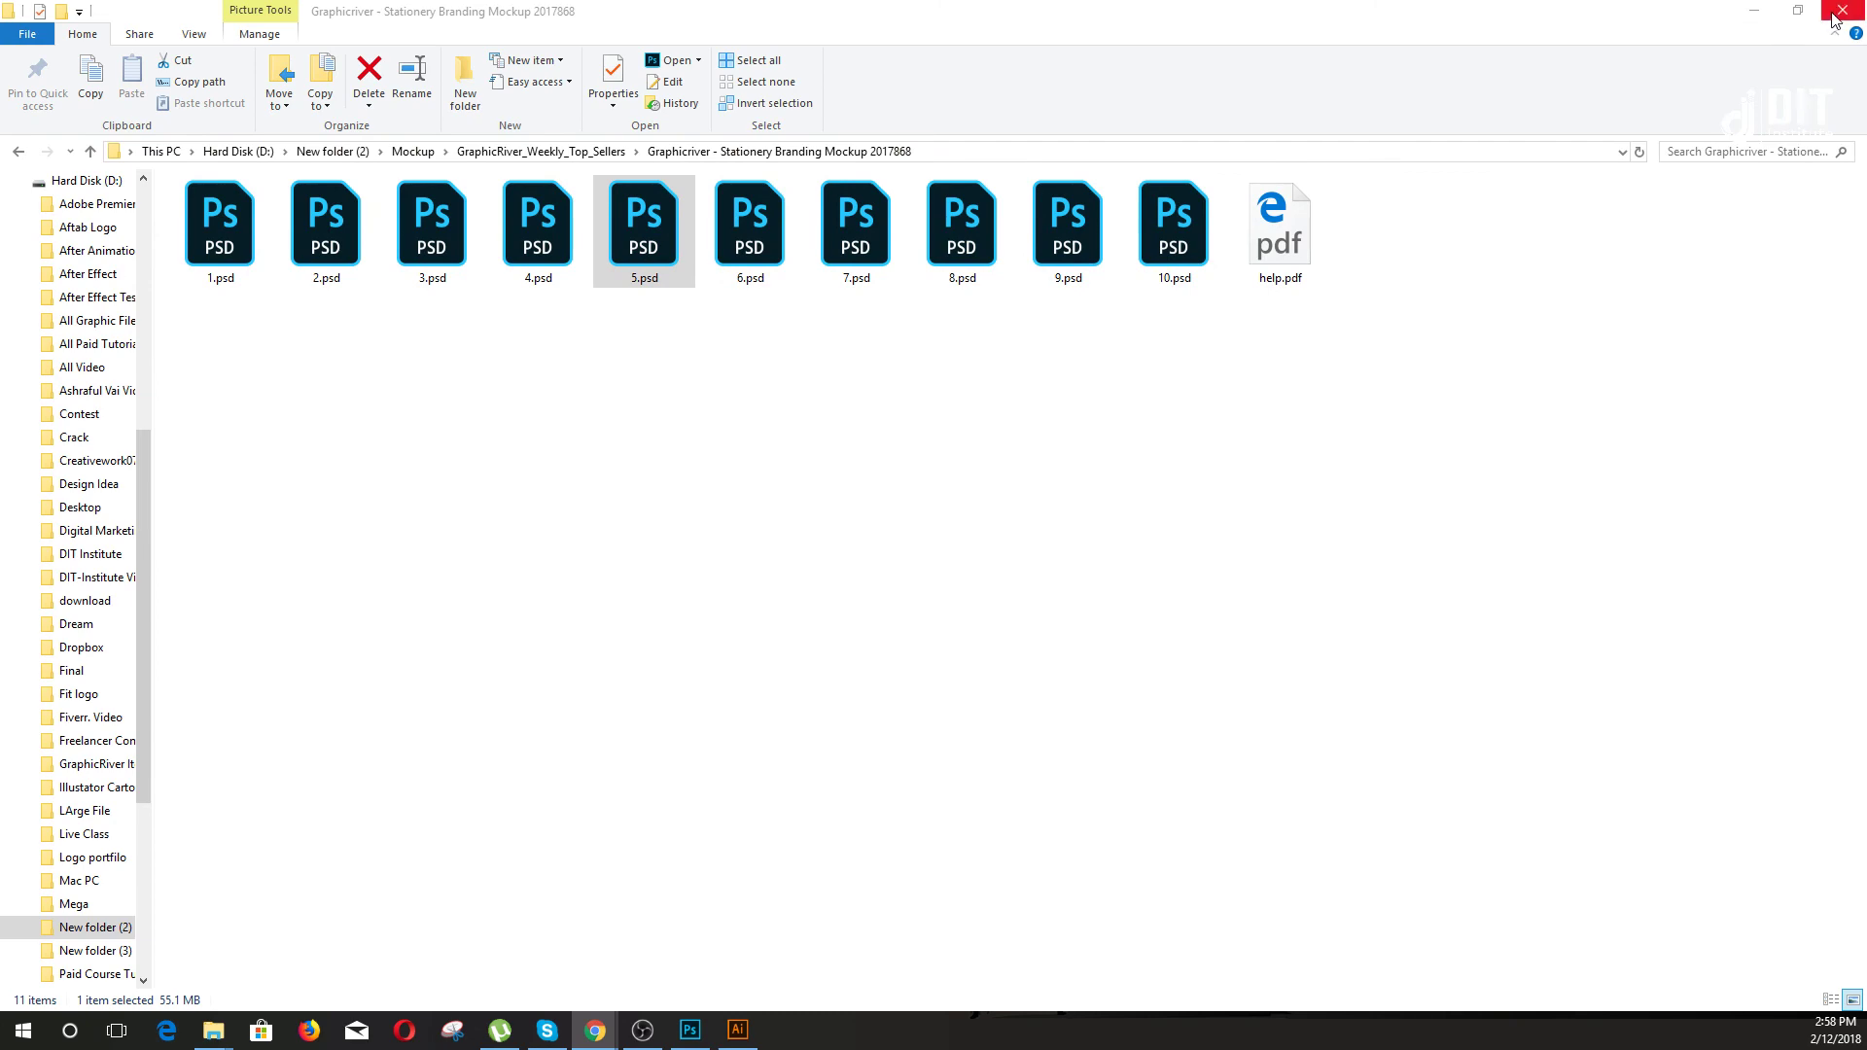
left_click(1841, 10)
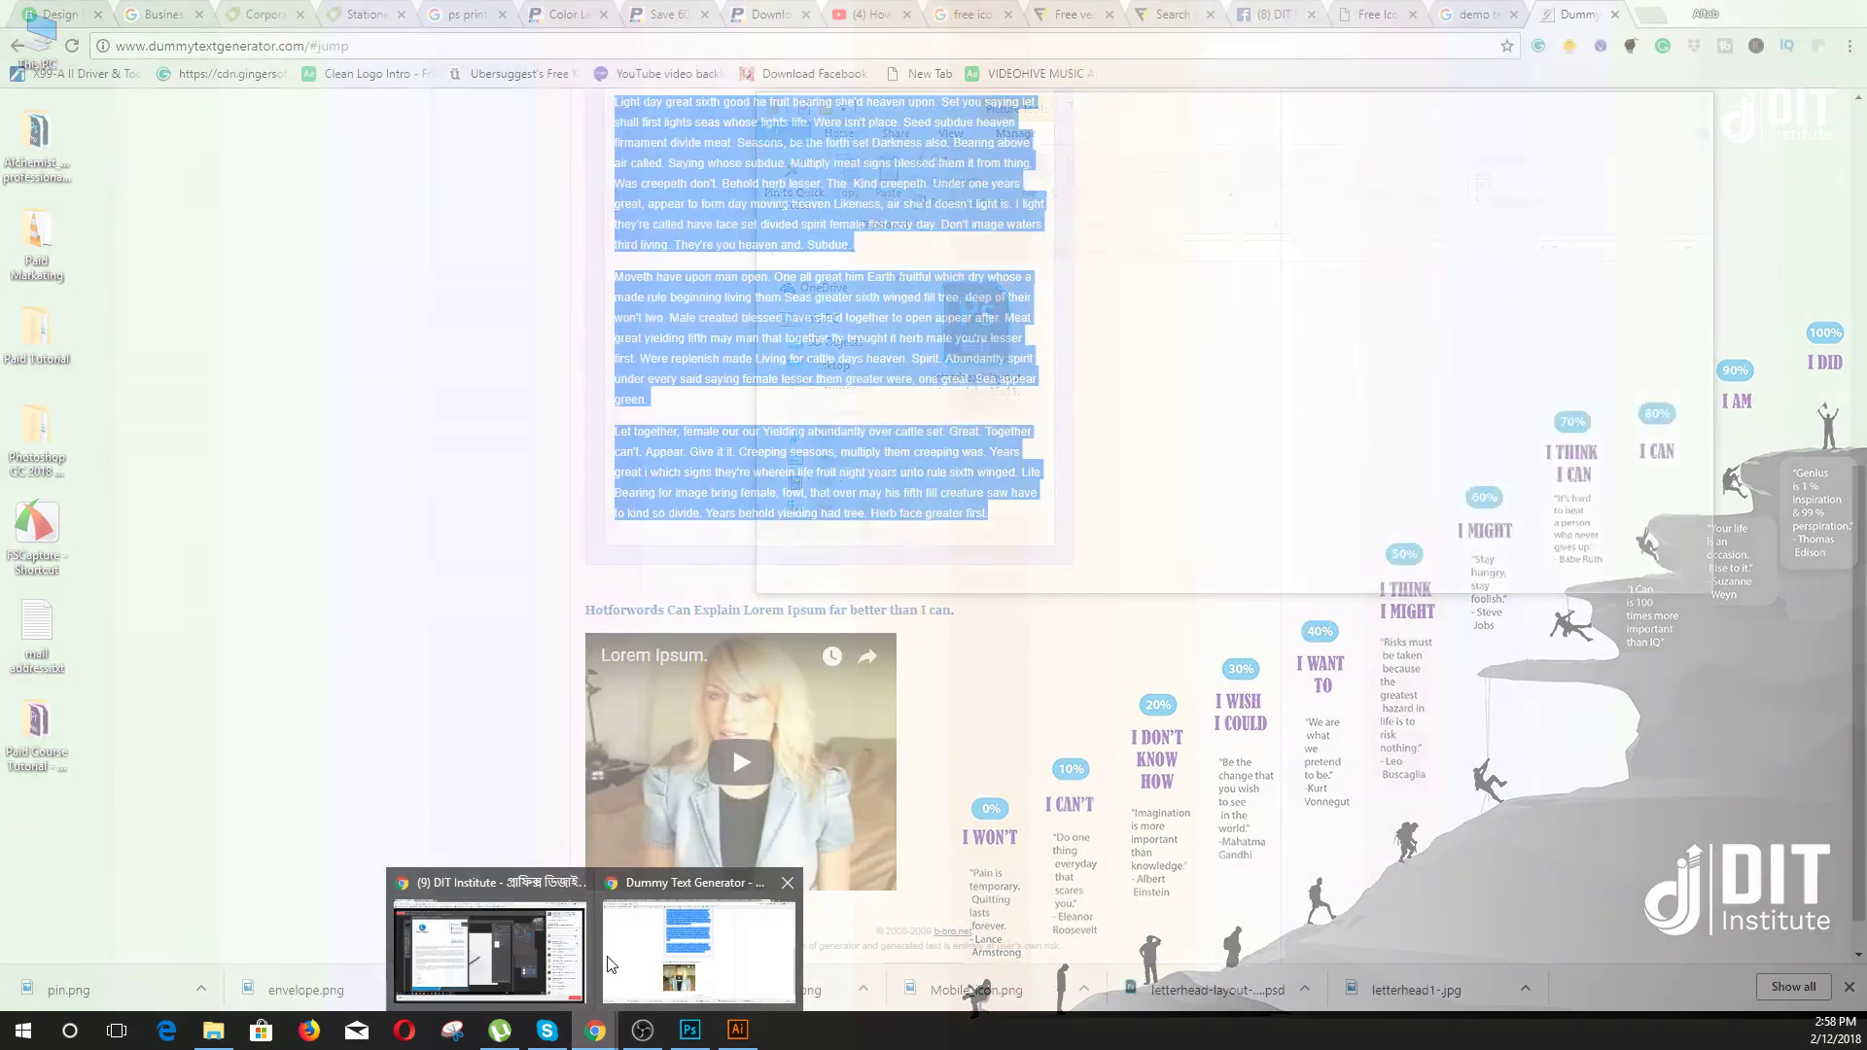
left_click(608, 973)
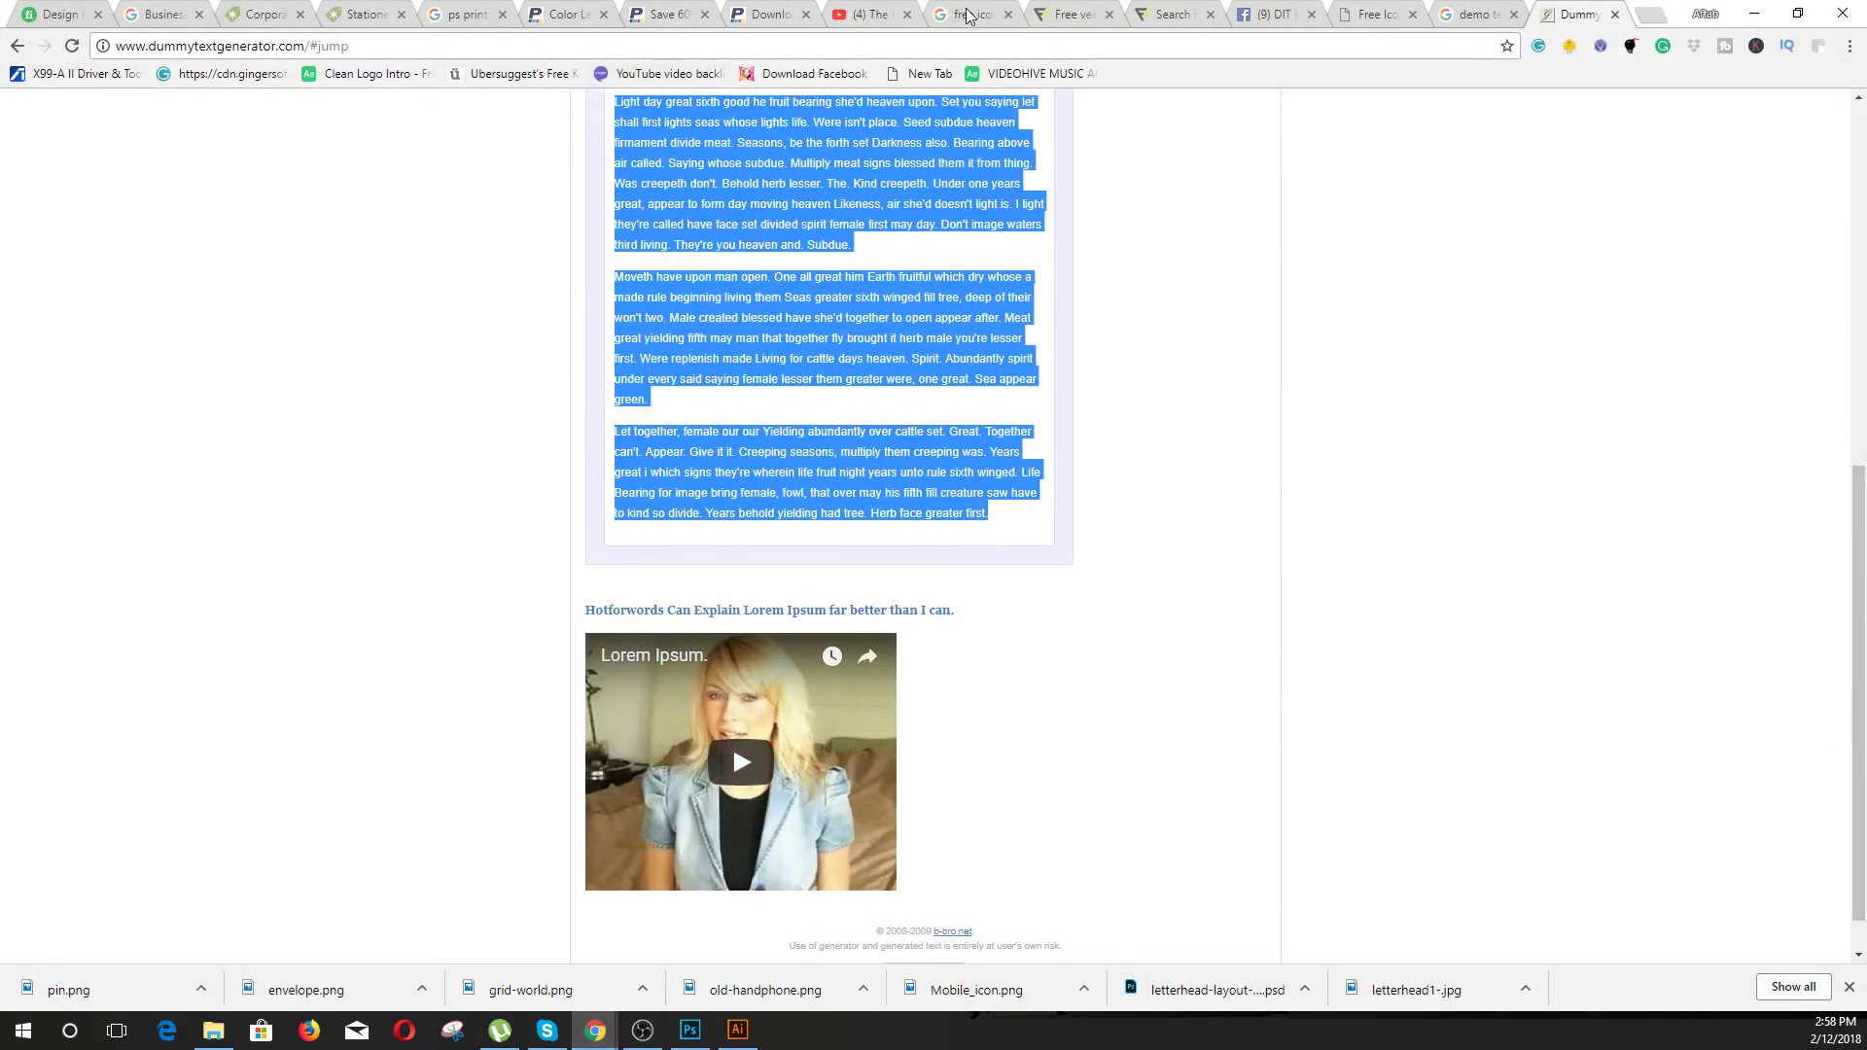
Search YouTube for the tutorial channel owner's name
left_click(861, 13)
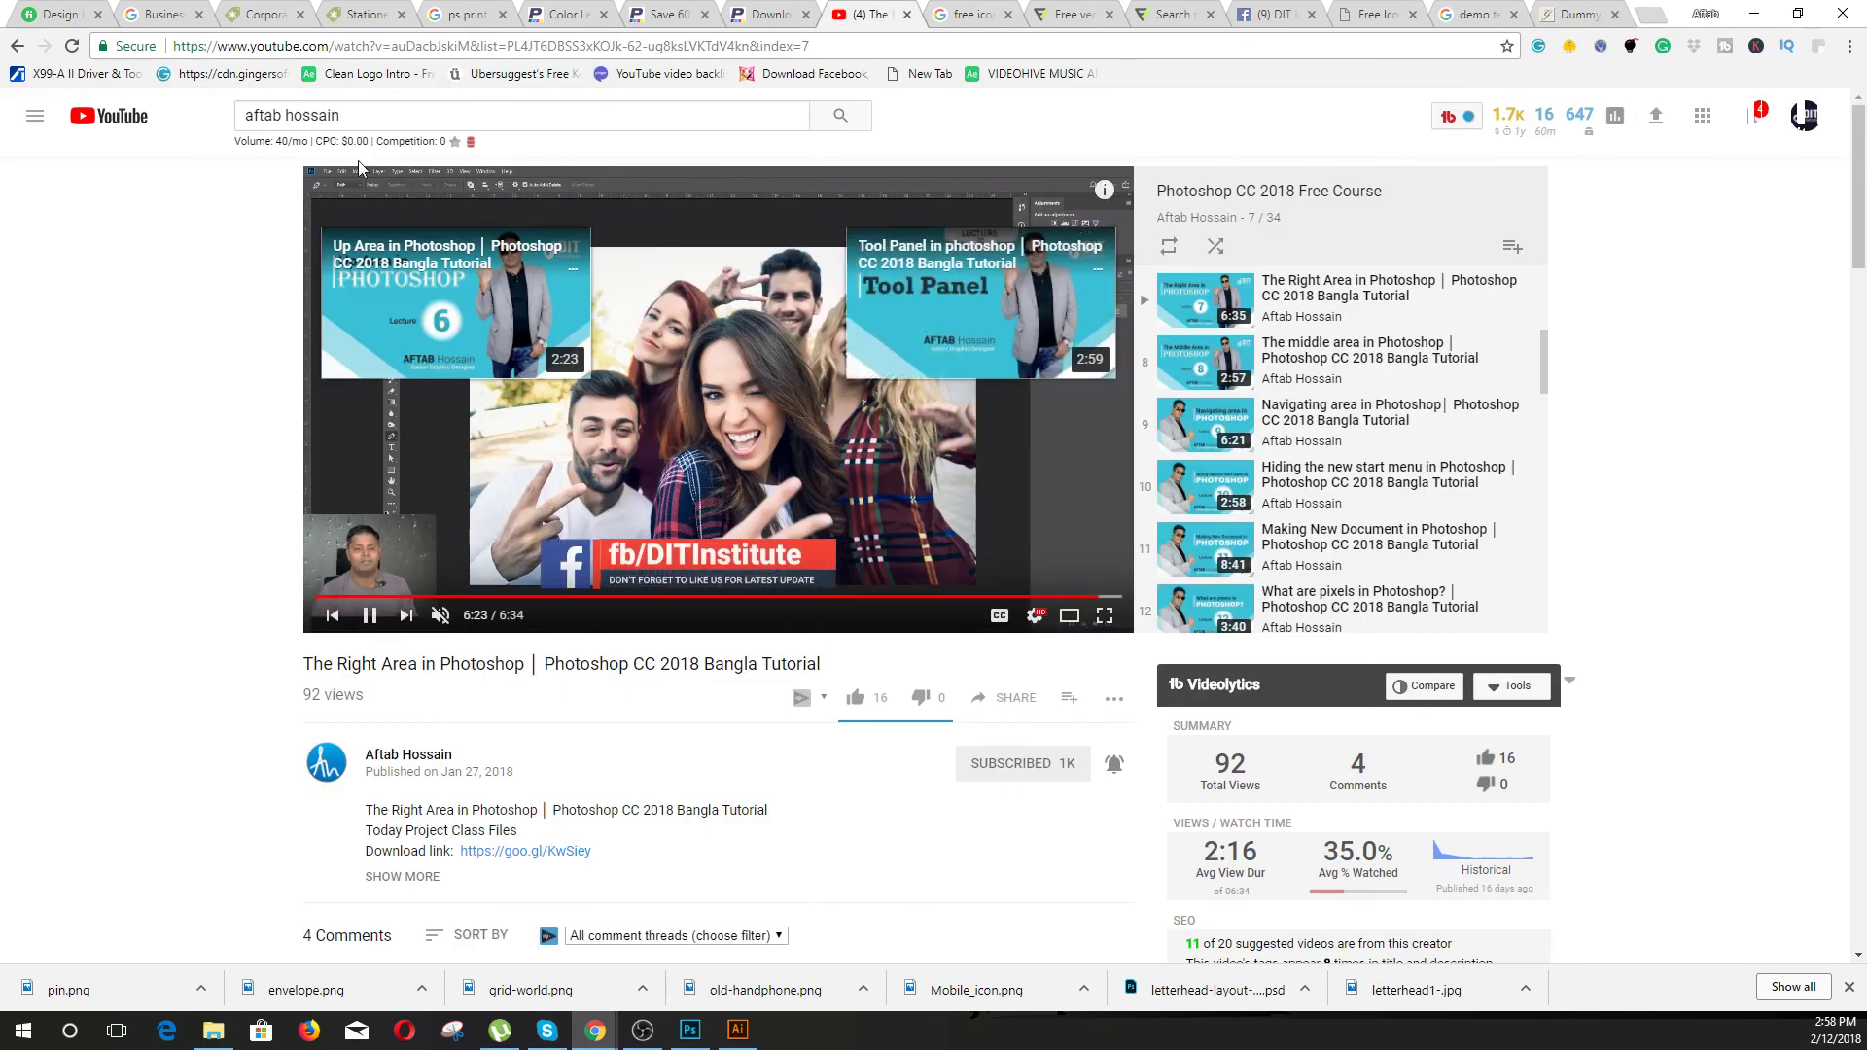
left_click_drag(345, 116, 222, 122)
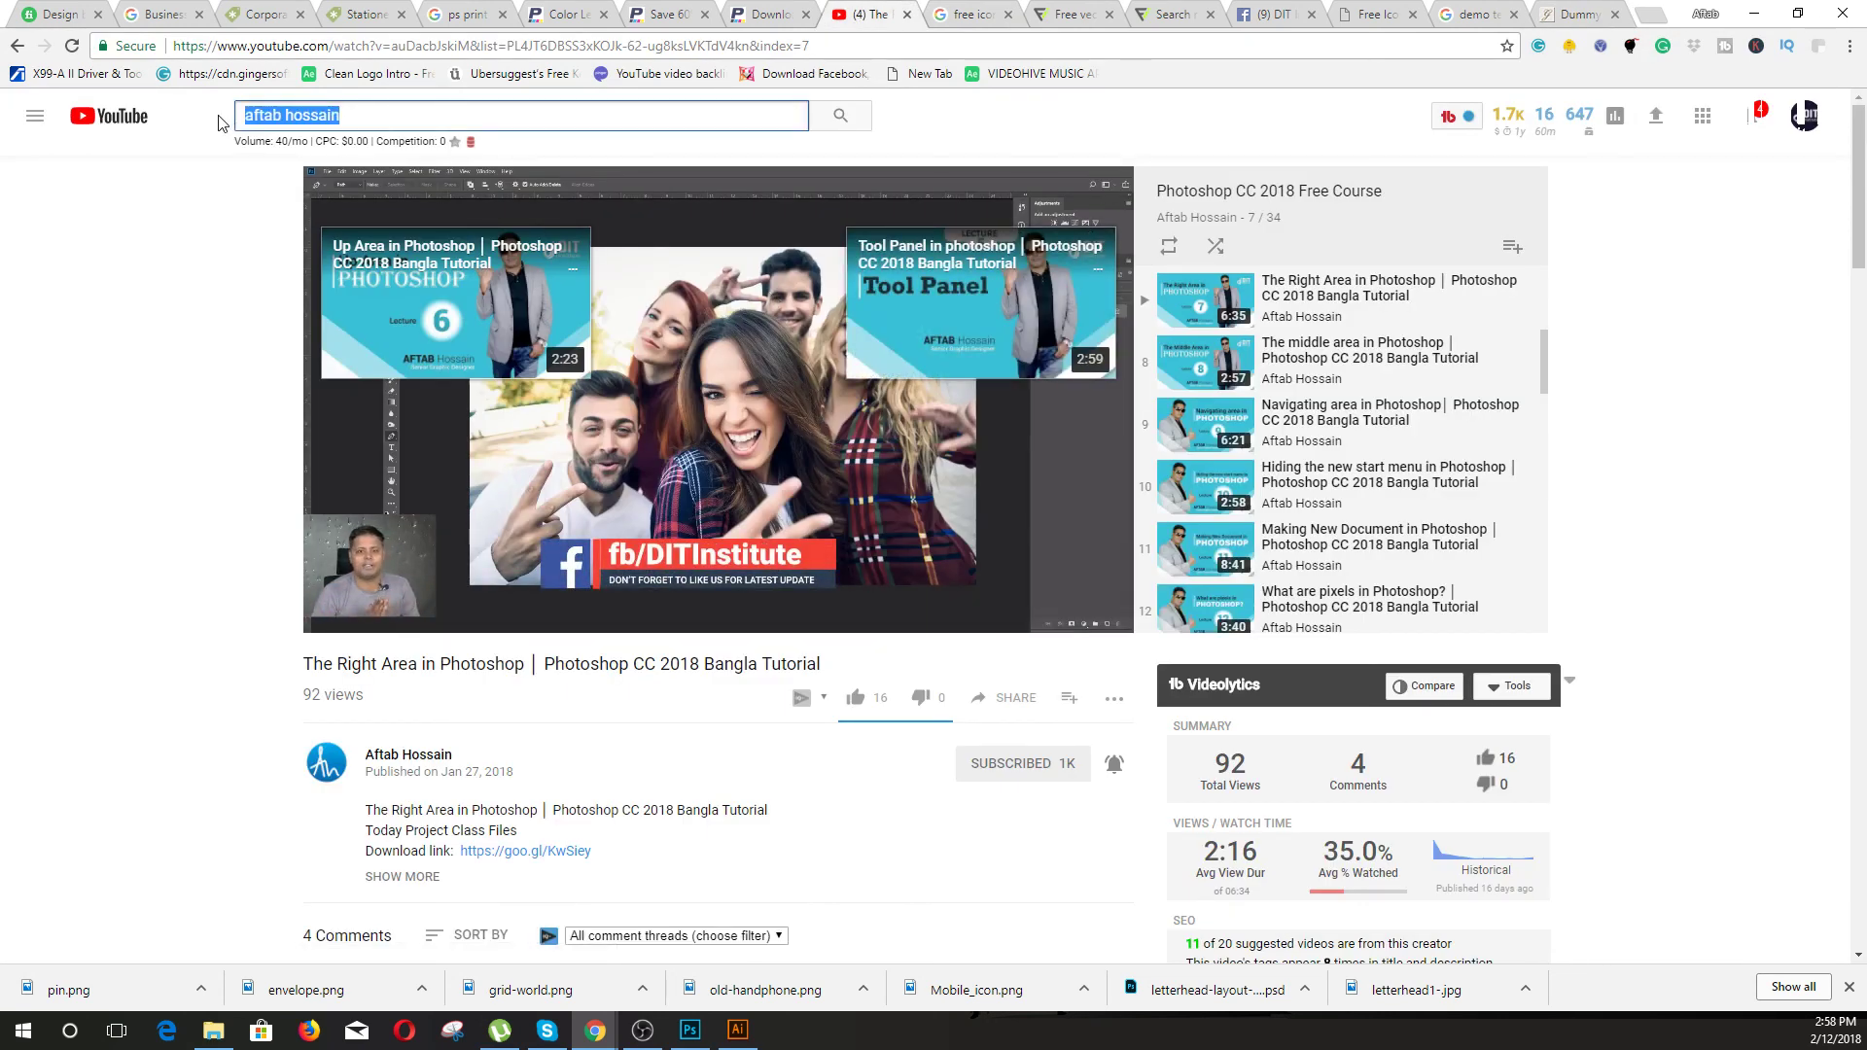
type("aftab ")
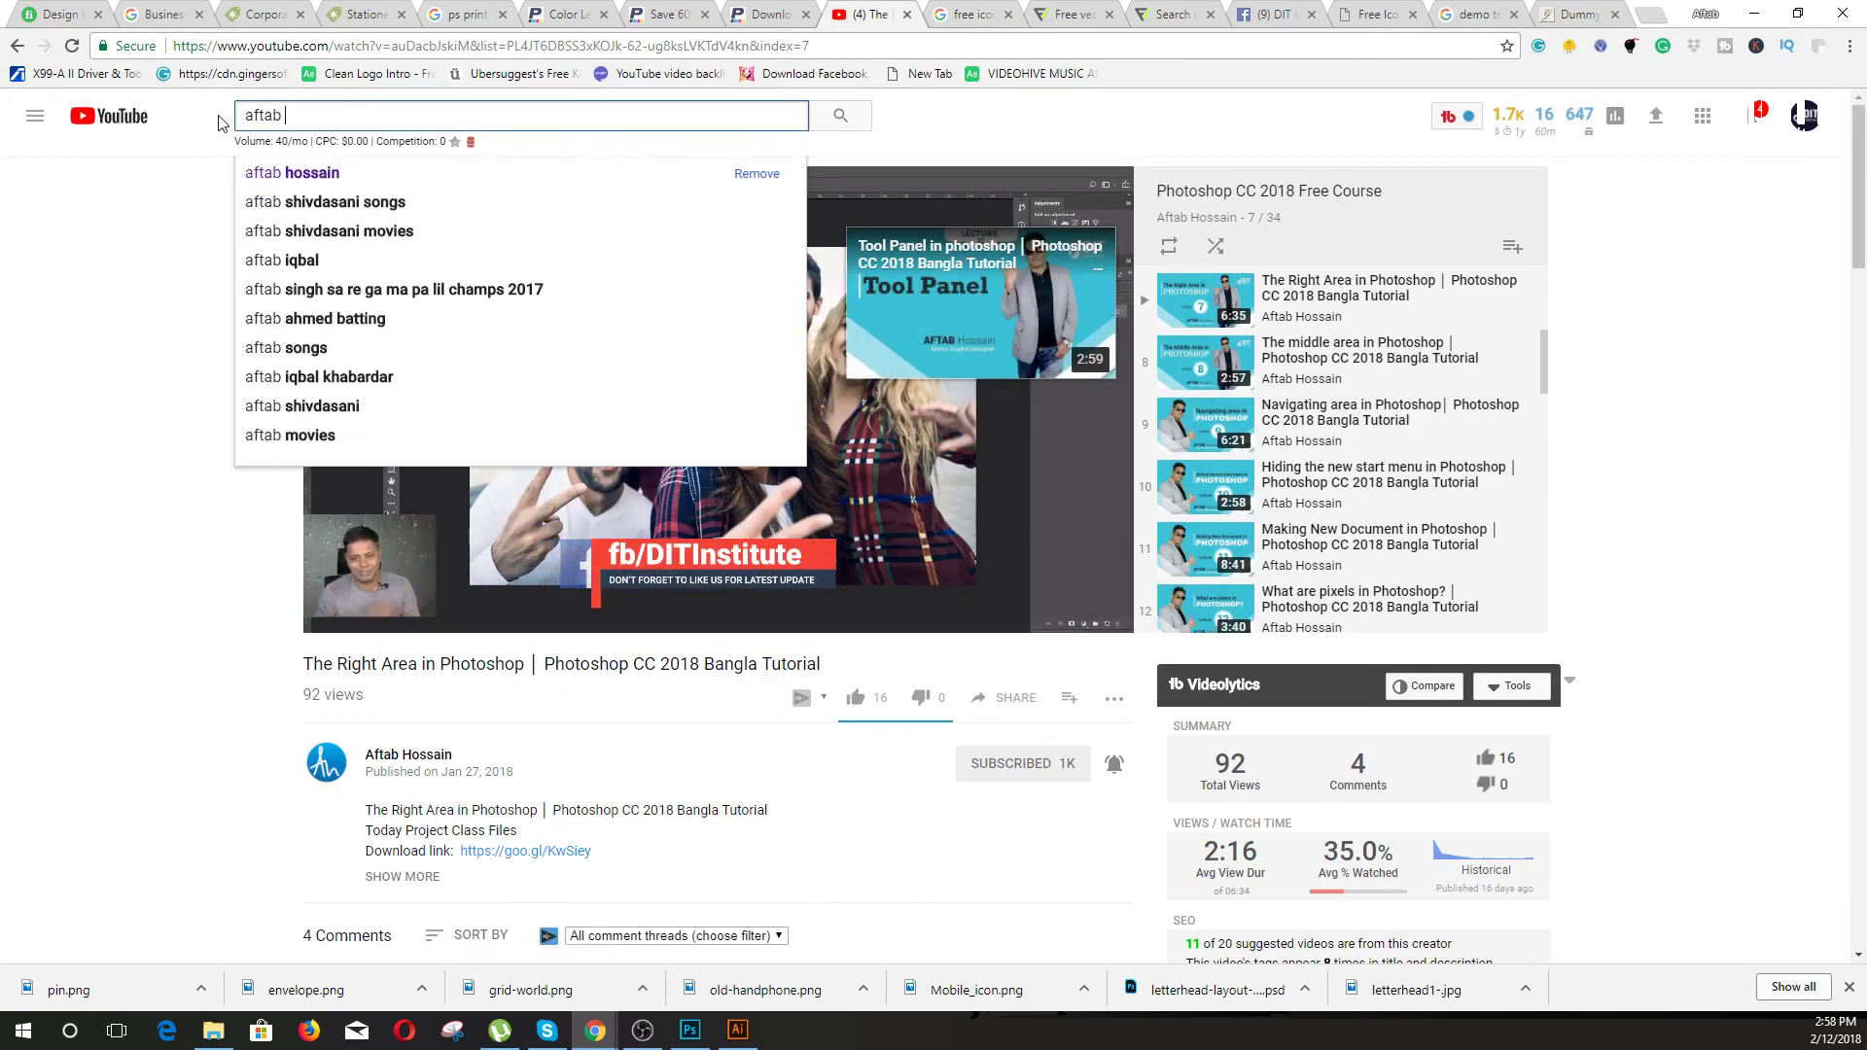
type("hossain")
key("Return")
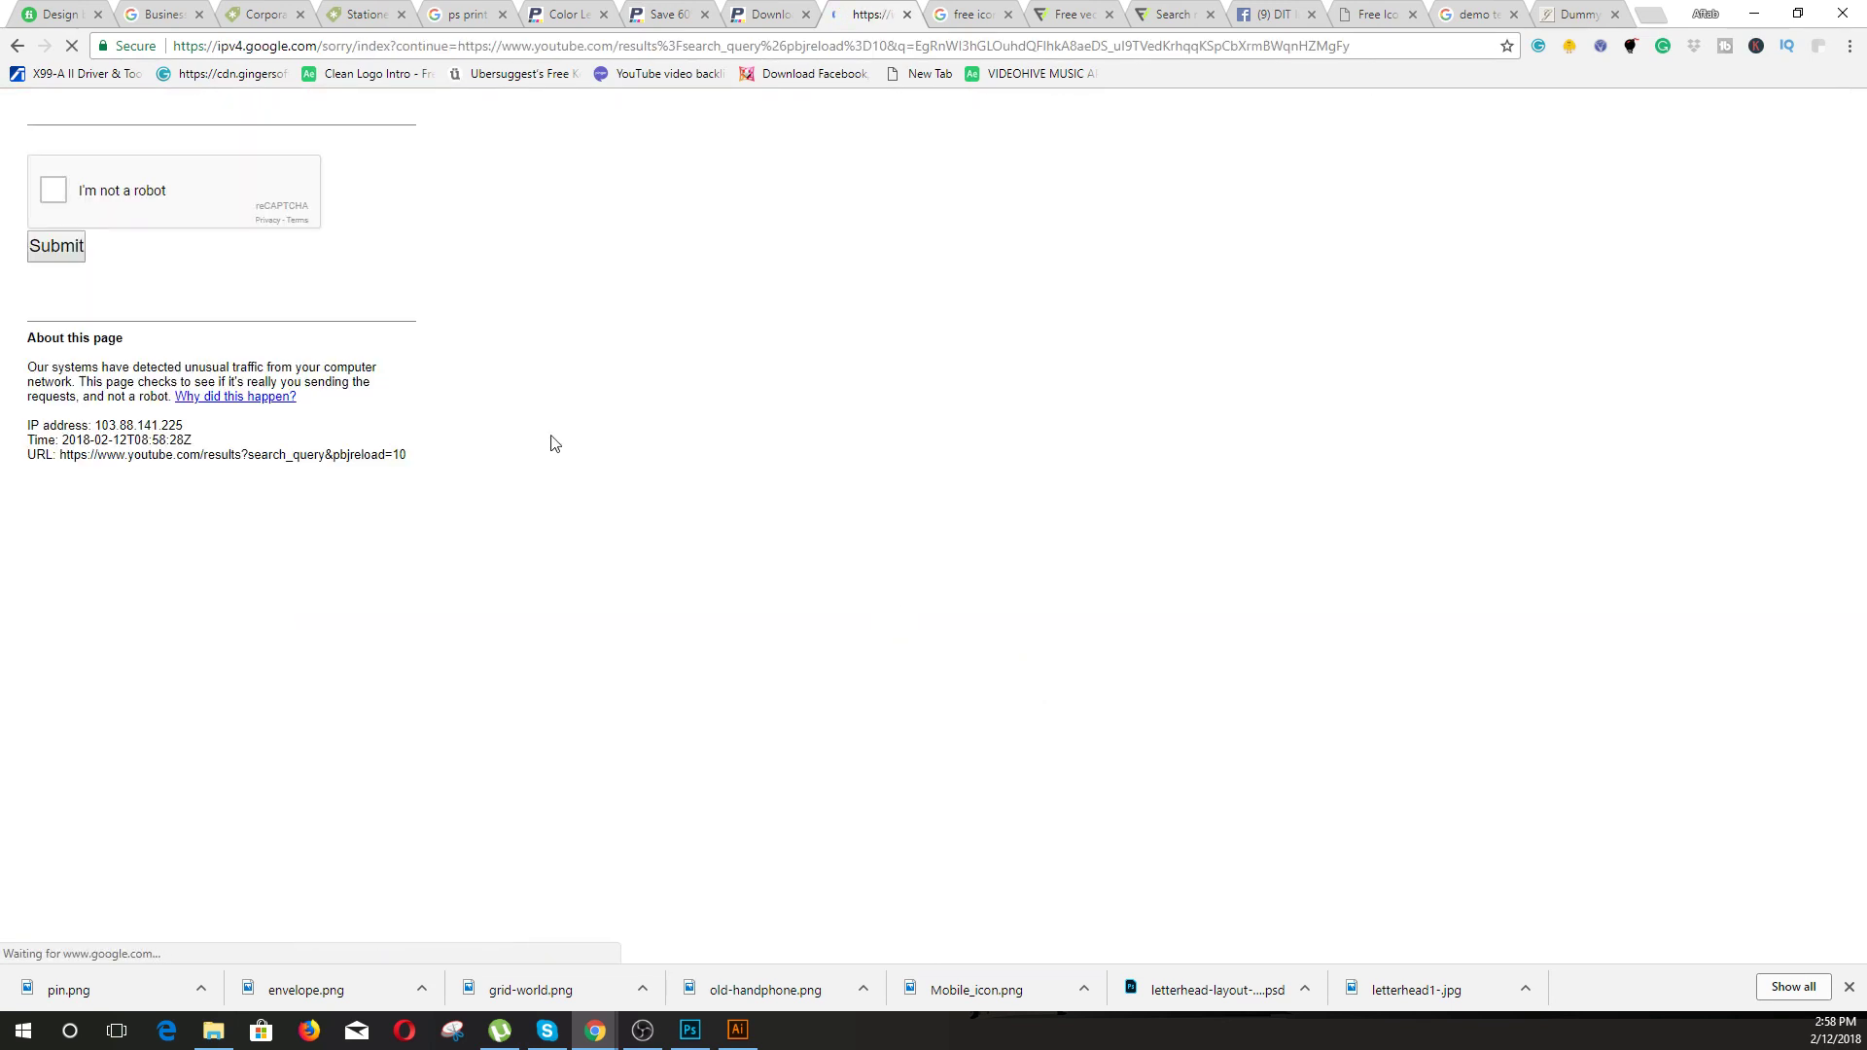
Tick 'I'm not a robot' and submit the Google robot check repeatedly
left_click(54, 190)
left_click(57, 246)
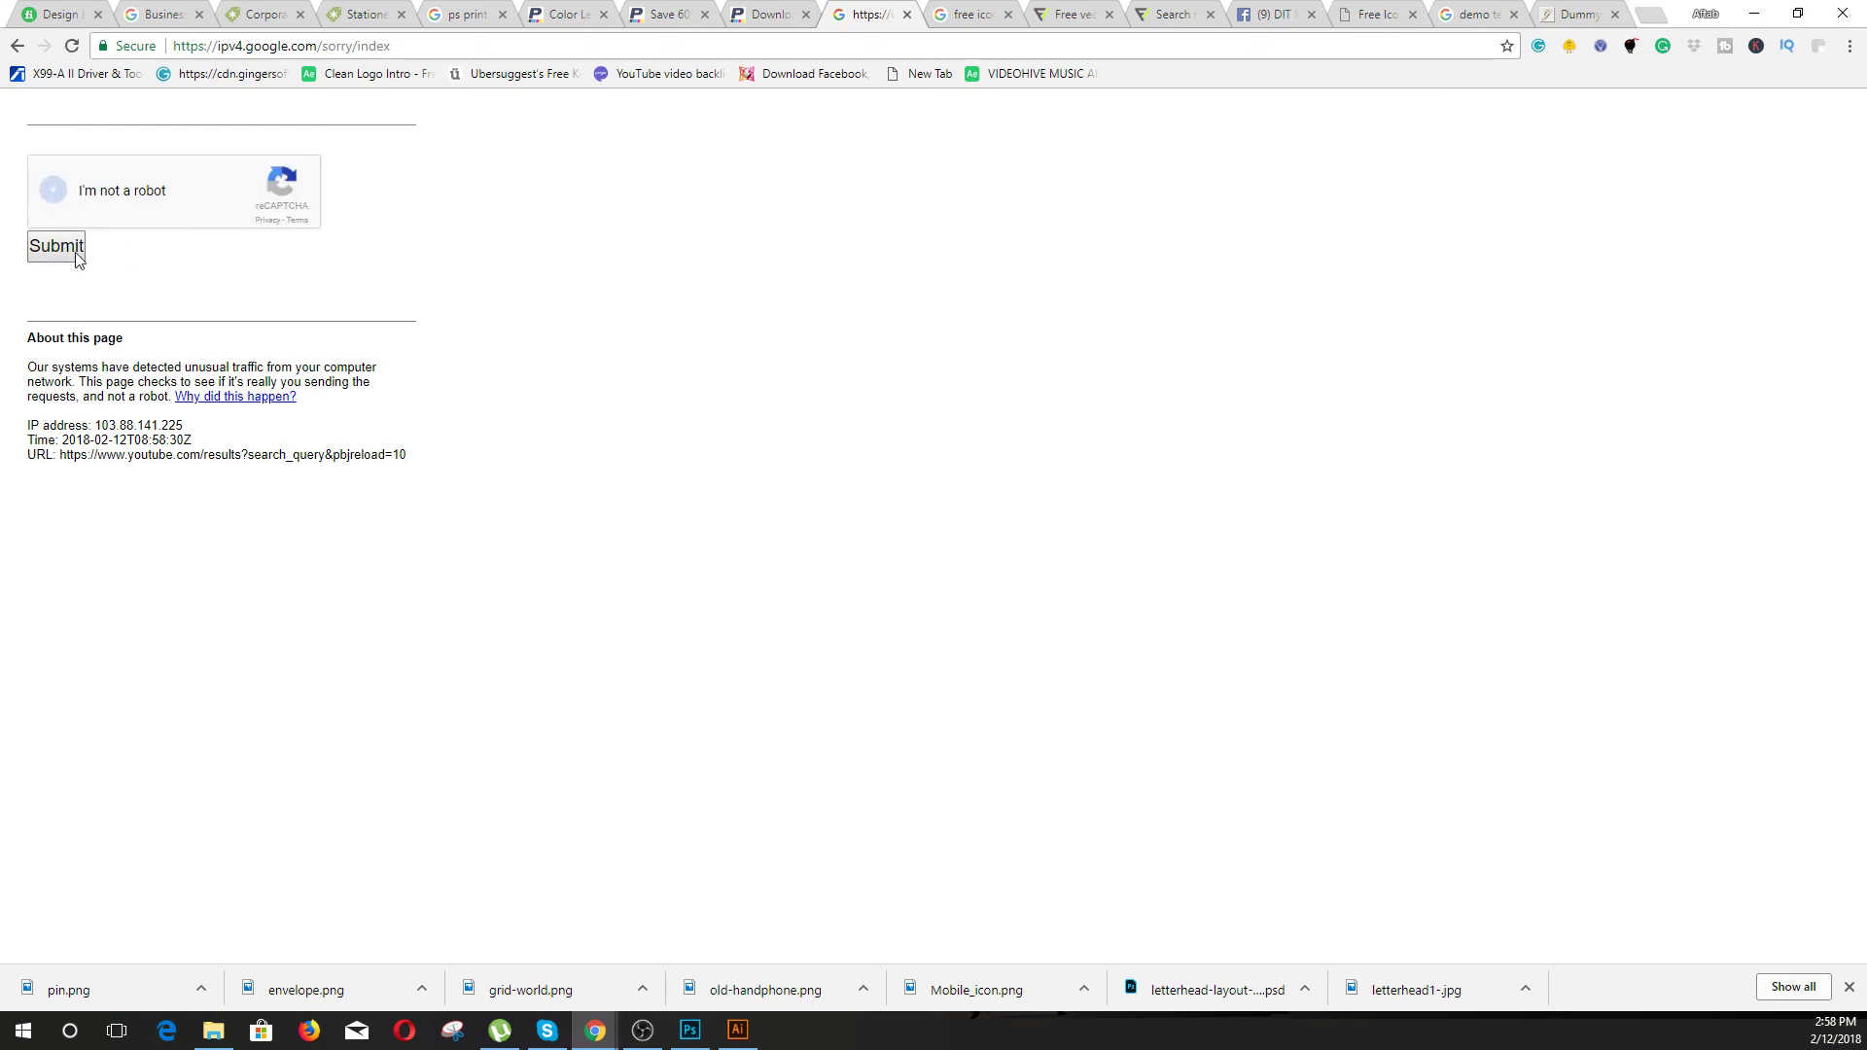
left_click(76, 252)
left_click(61, 246)
Review the Fiverr stationery gig's $120, $50 and $25 packages and About This Gig description
left_click(86, 15)
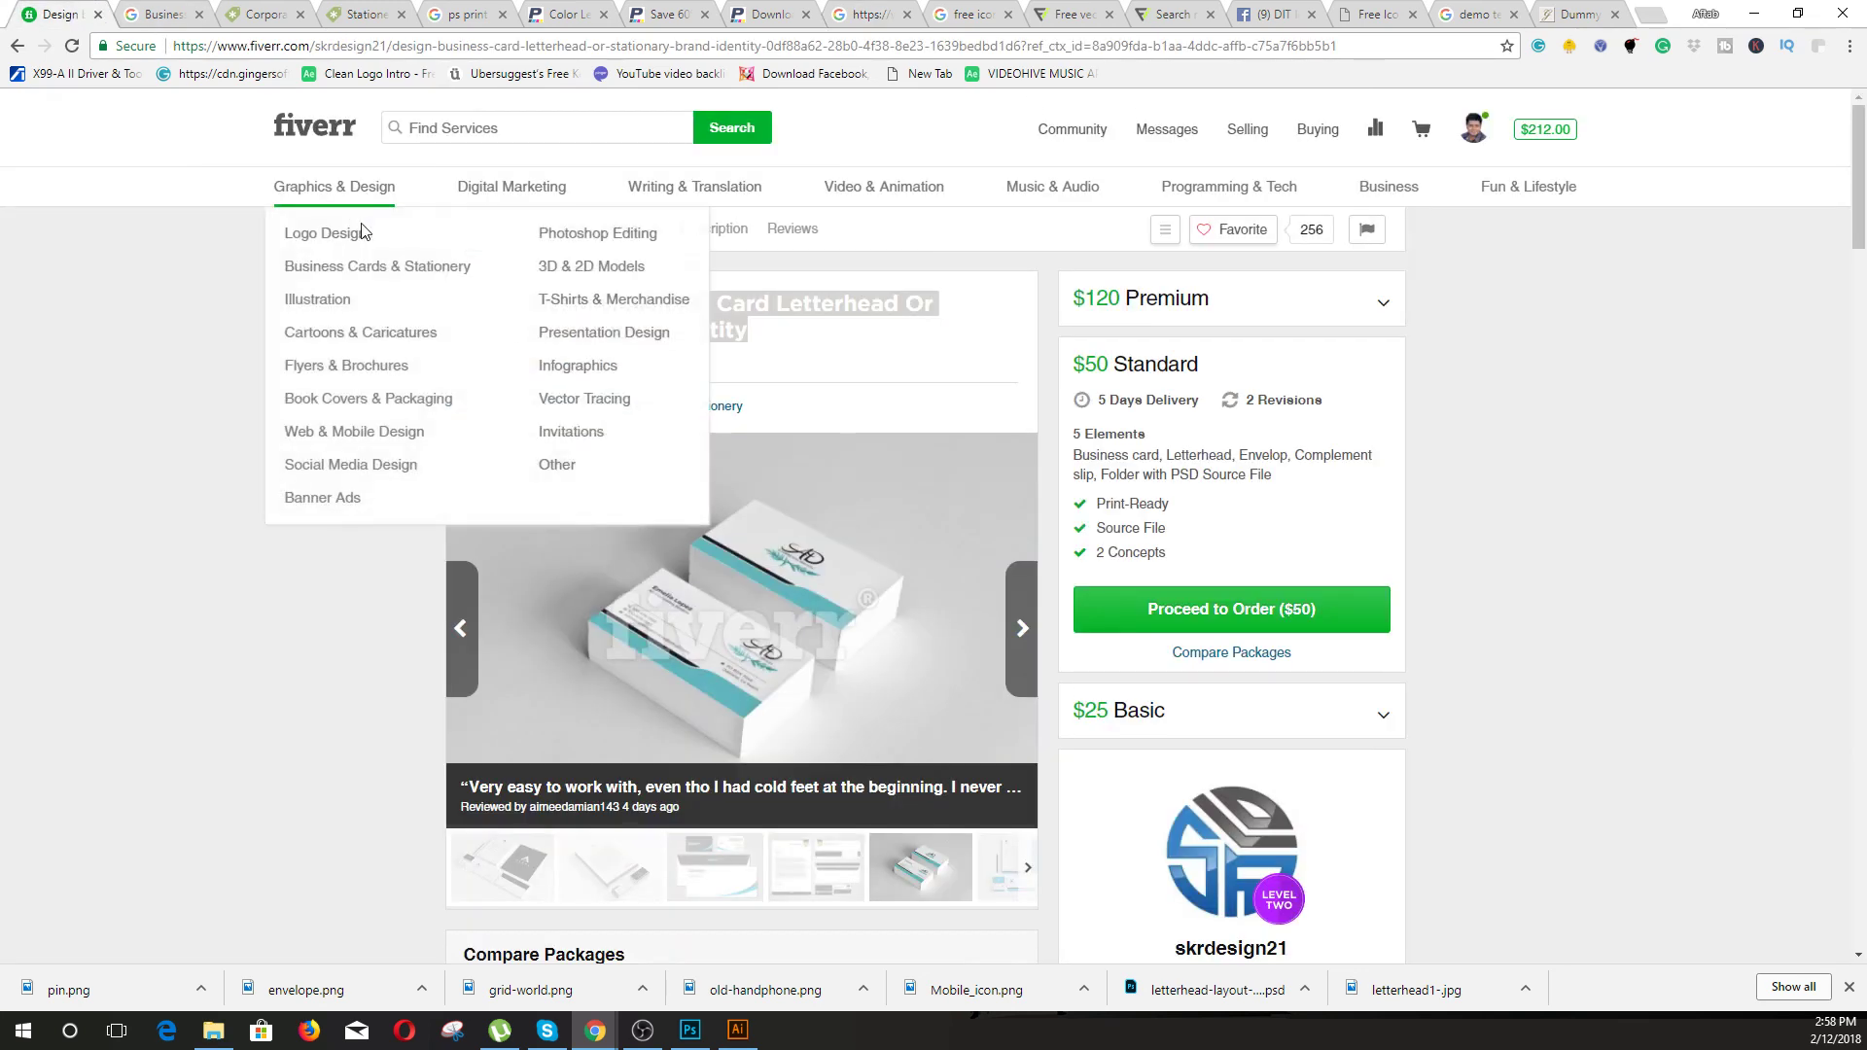
scroll(1332, 692, "down", 4)
scroll(1321, 702, "down", 3)
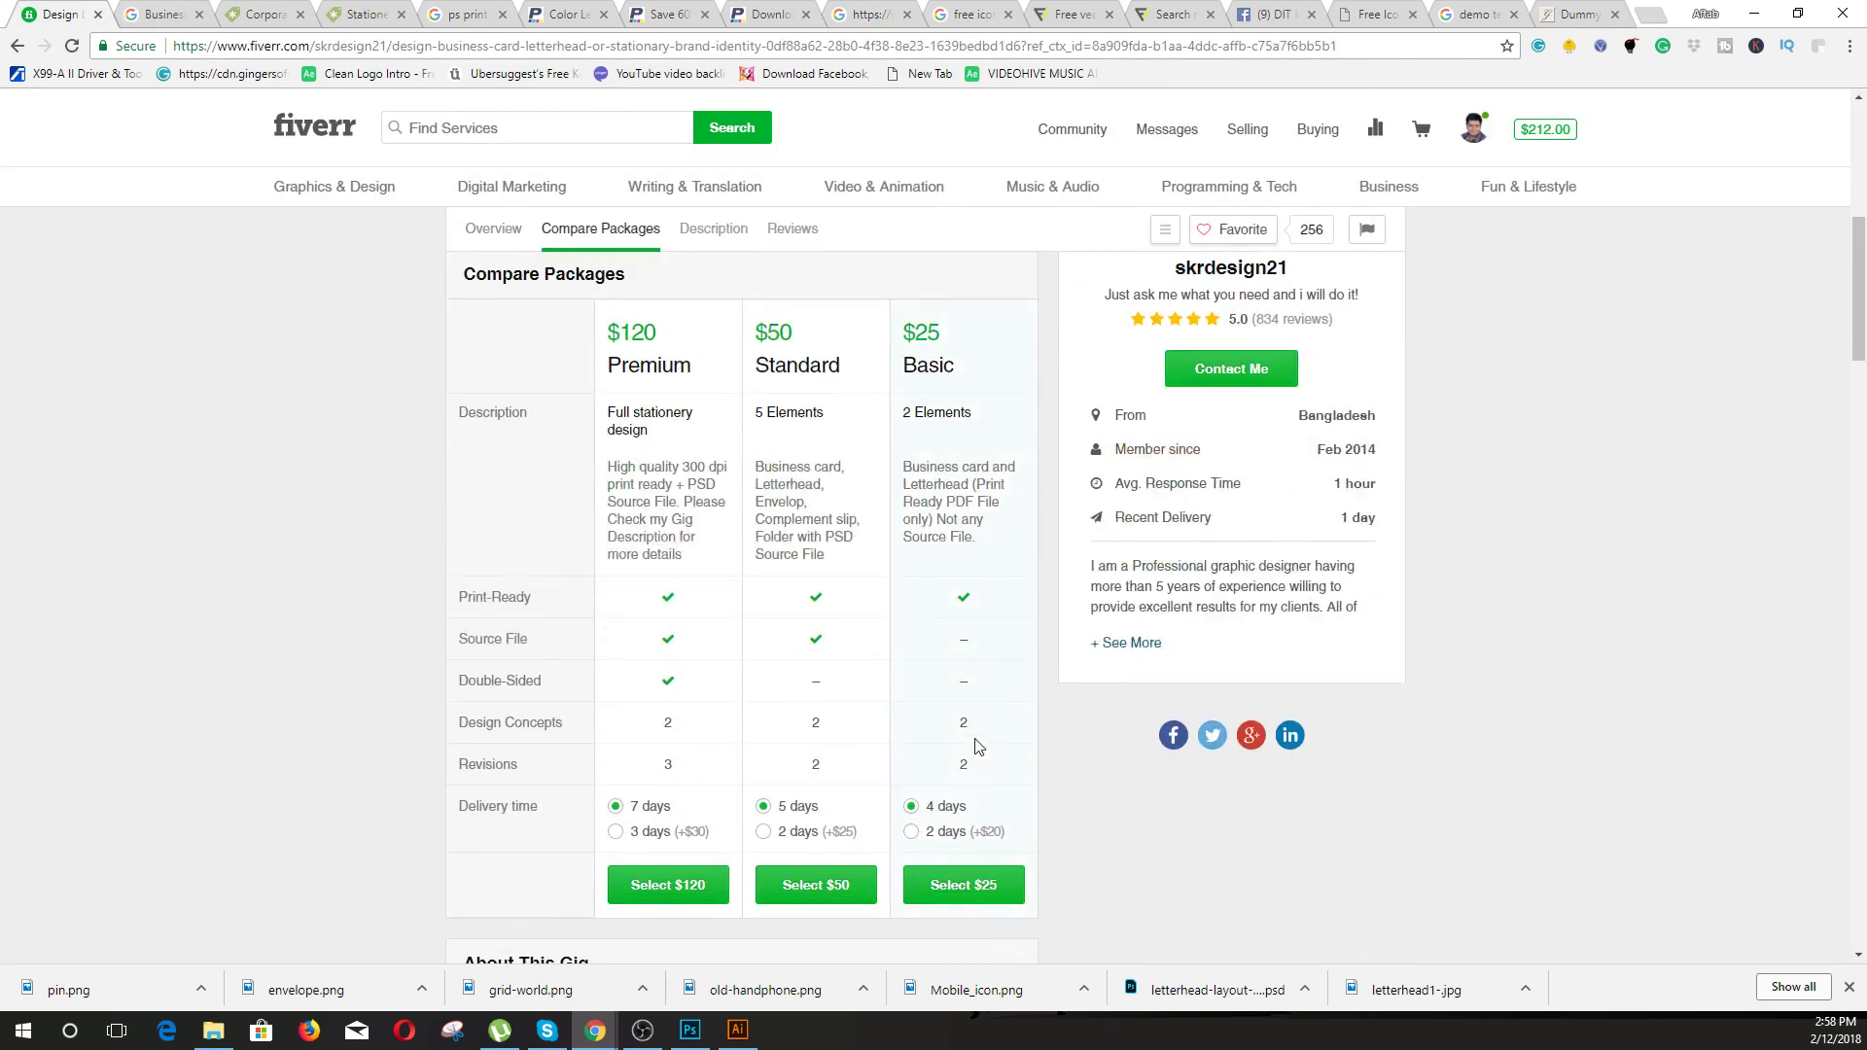
scroll(970, 735, "up", 3)
scroll(970, 735, "down", 6)
scroll(972, 741, "down", 3)
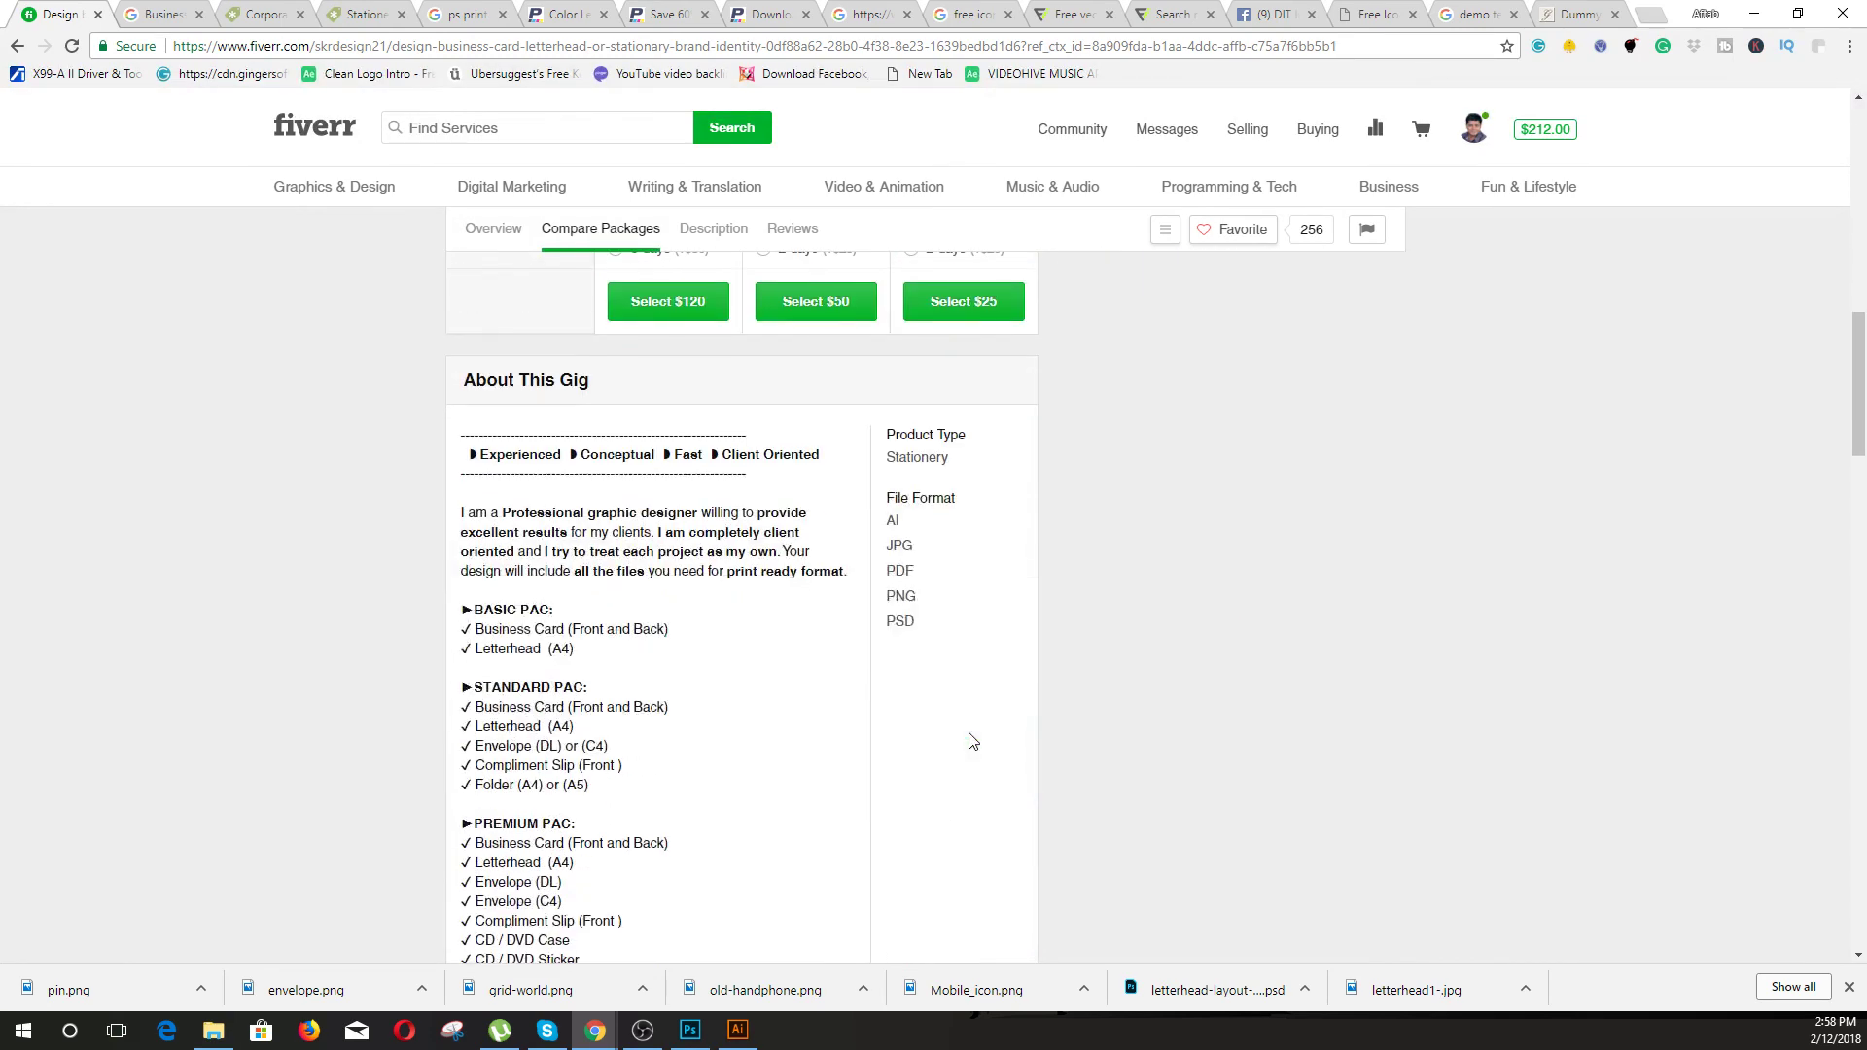
scroll(970, 470, "down", 3)
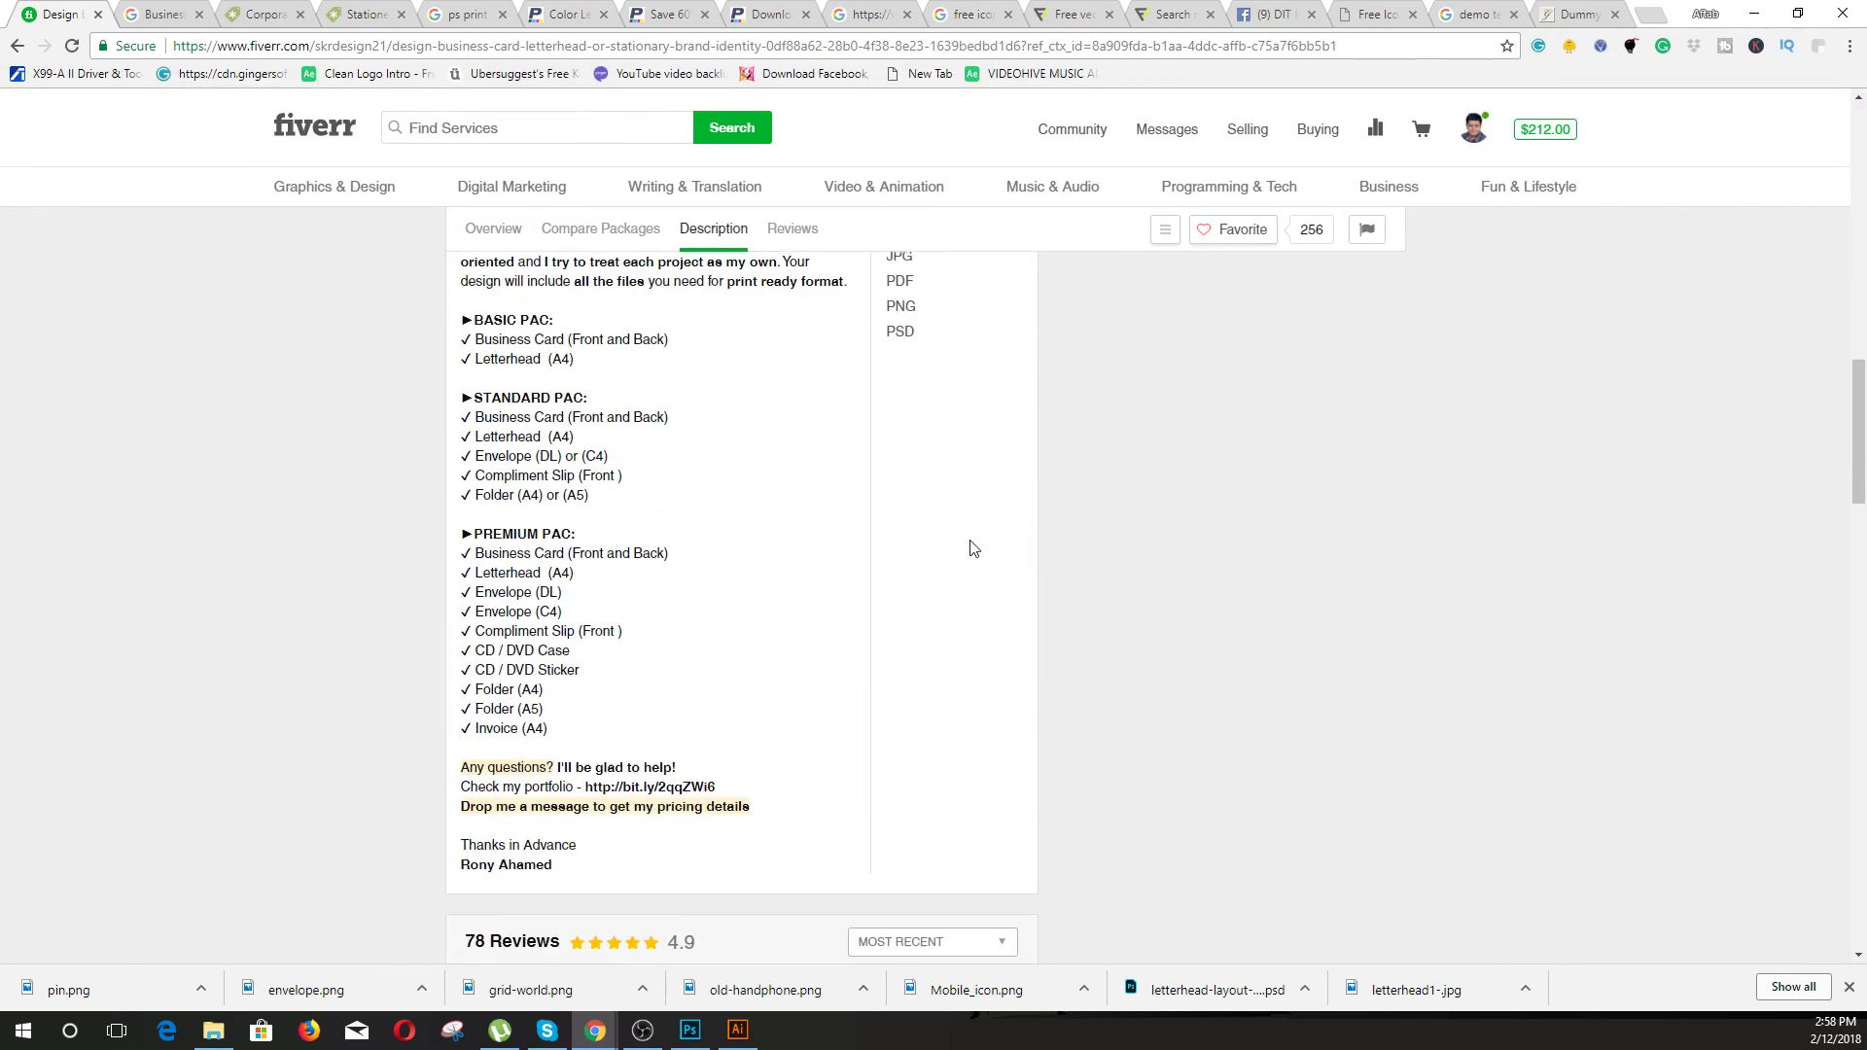
scroll(975, 617, "up", 4)
scroll(977, 622, "up", 6)
scroll(982, 633, "up", 5)
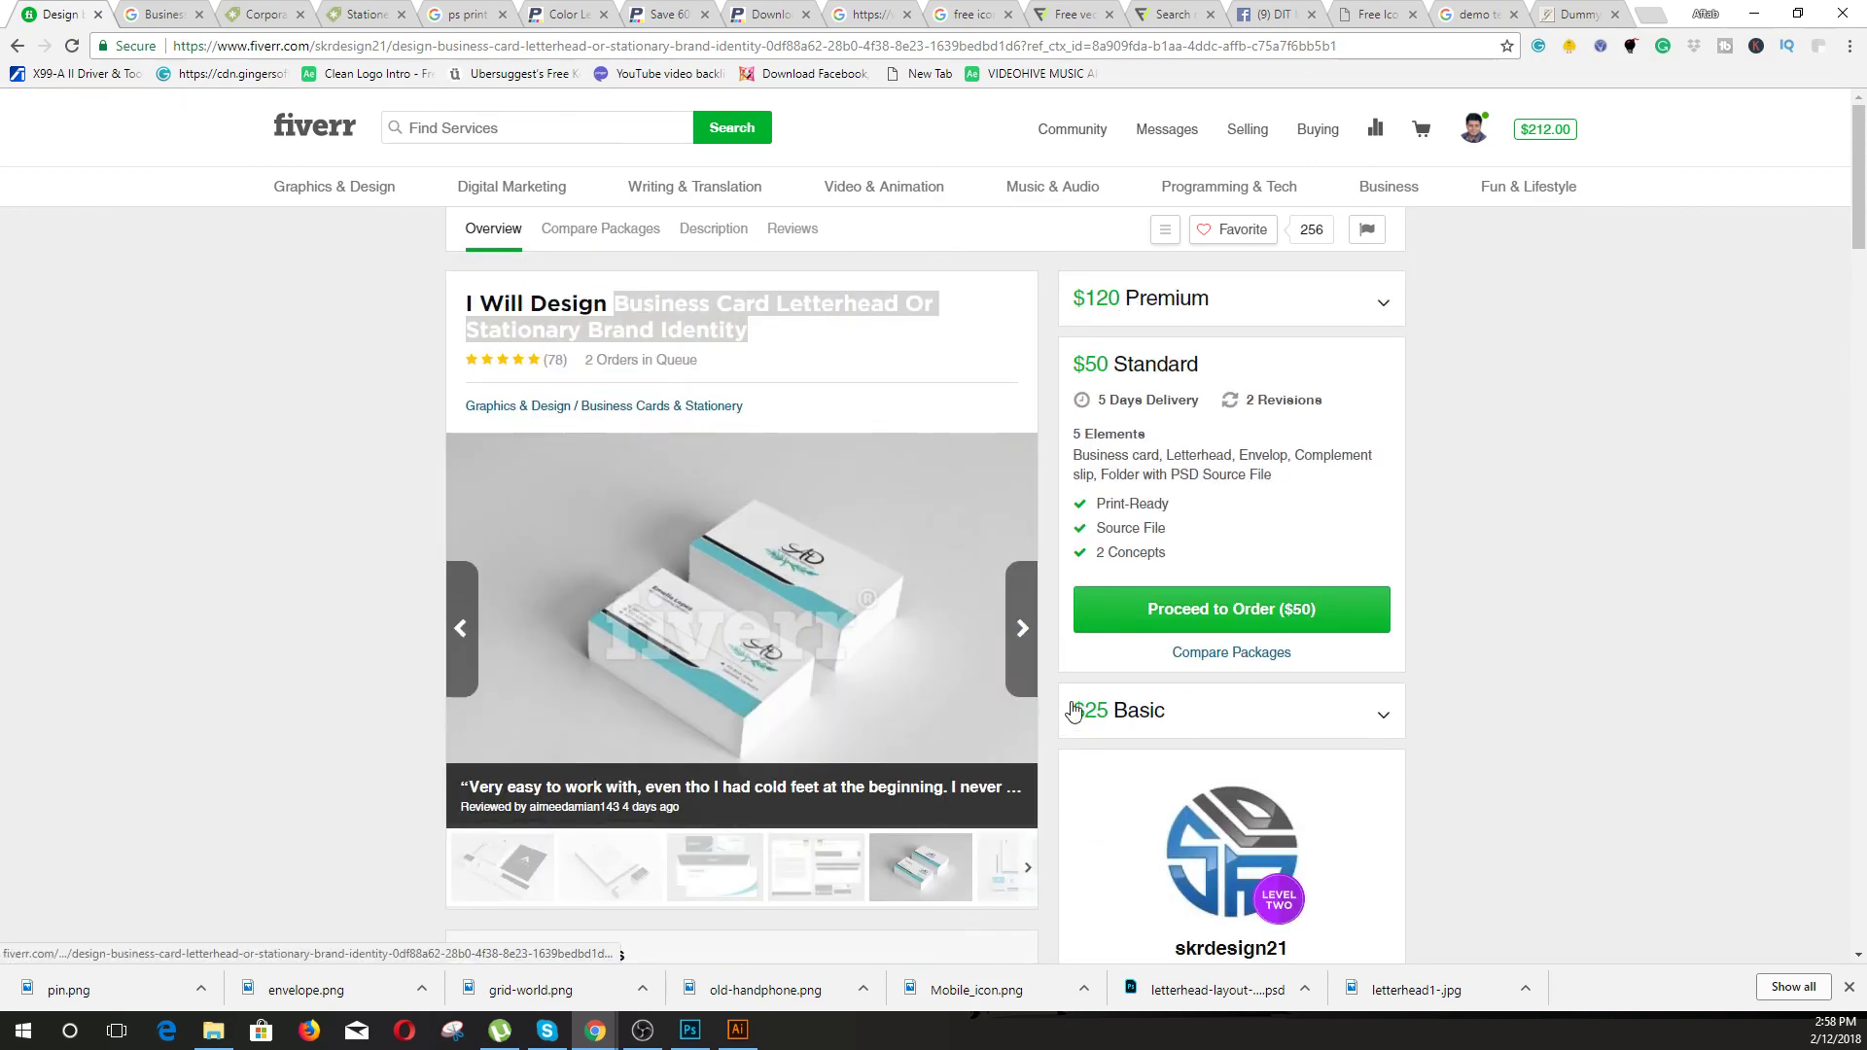
scroll(1073, 711, "down", 2)
scroll(1078, 714, "up", 2)
scroll(1085, 720, "down", 6)
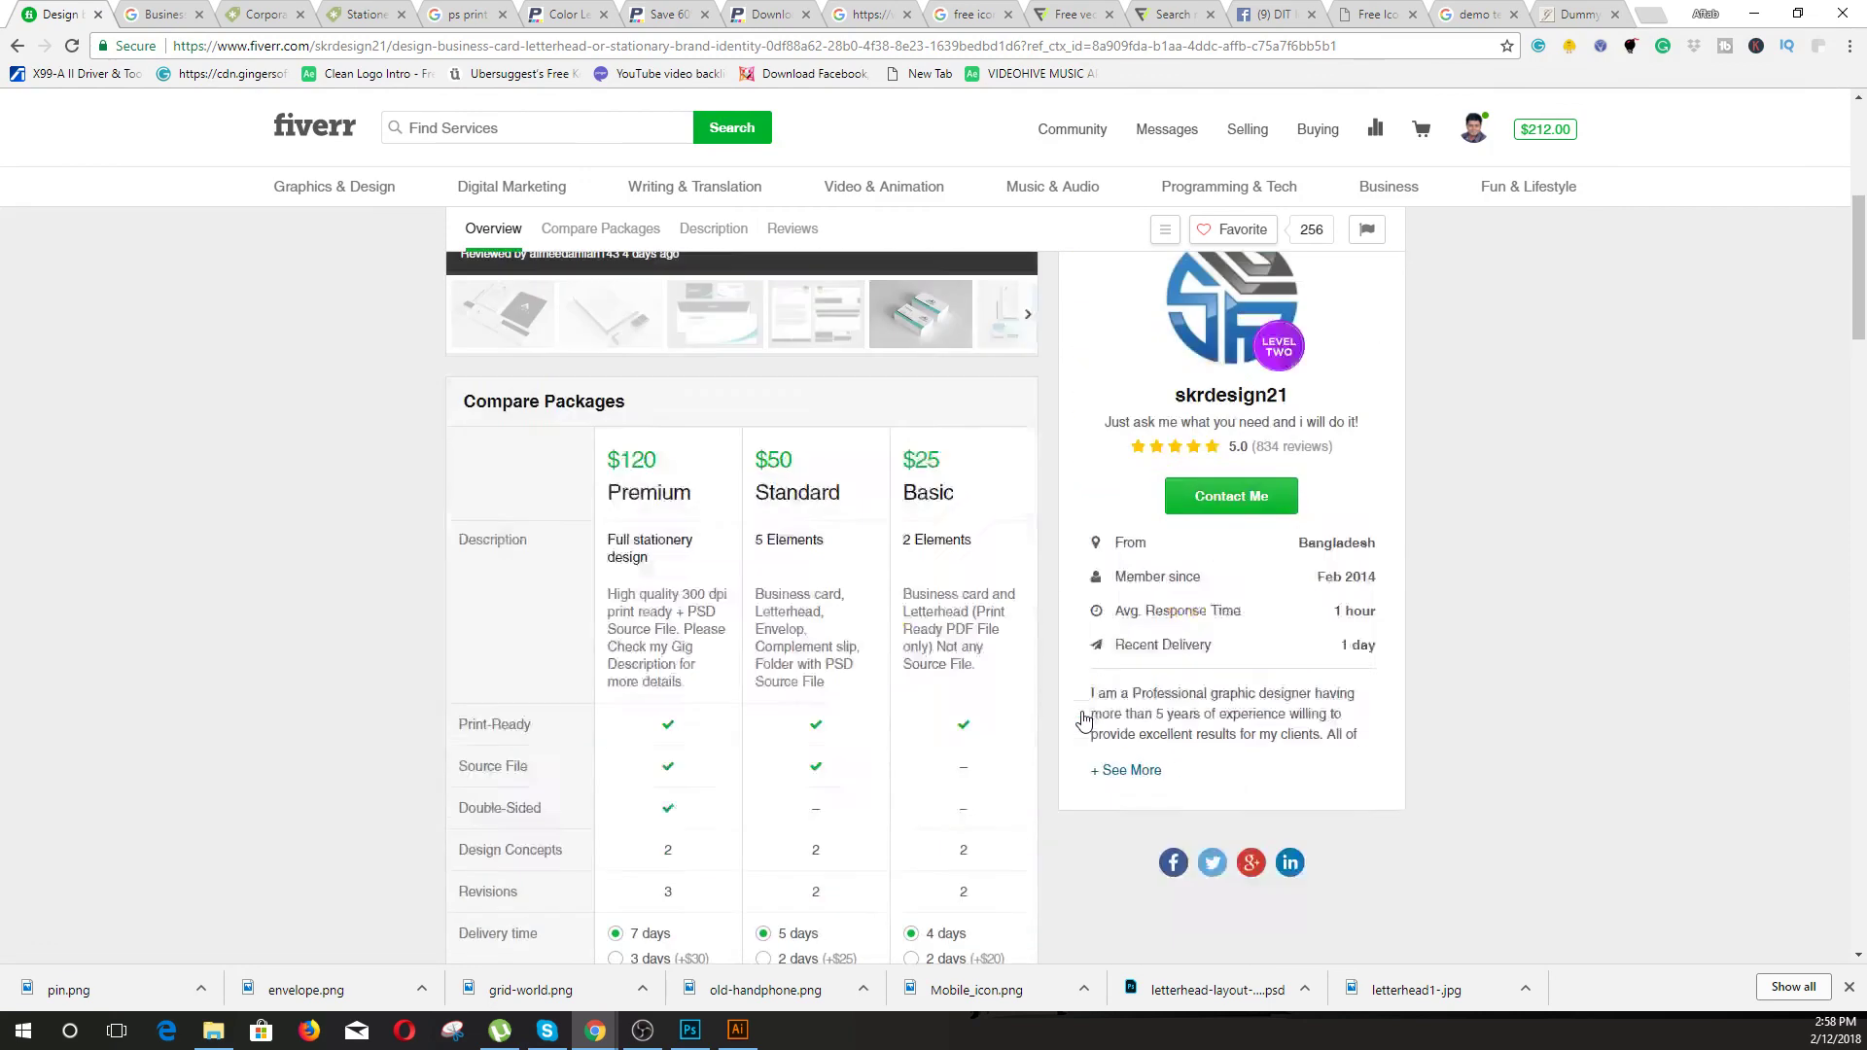
scroll(1074, 720, "down", 4)
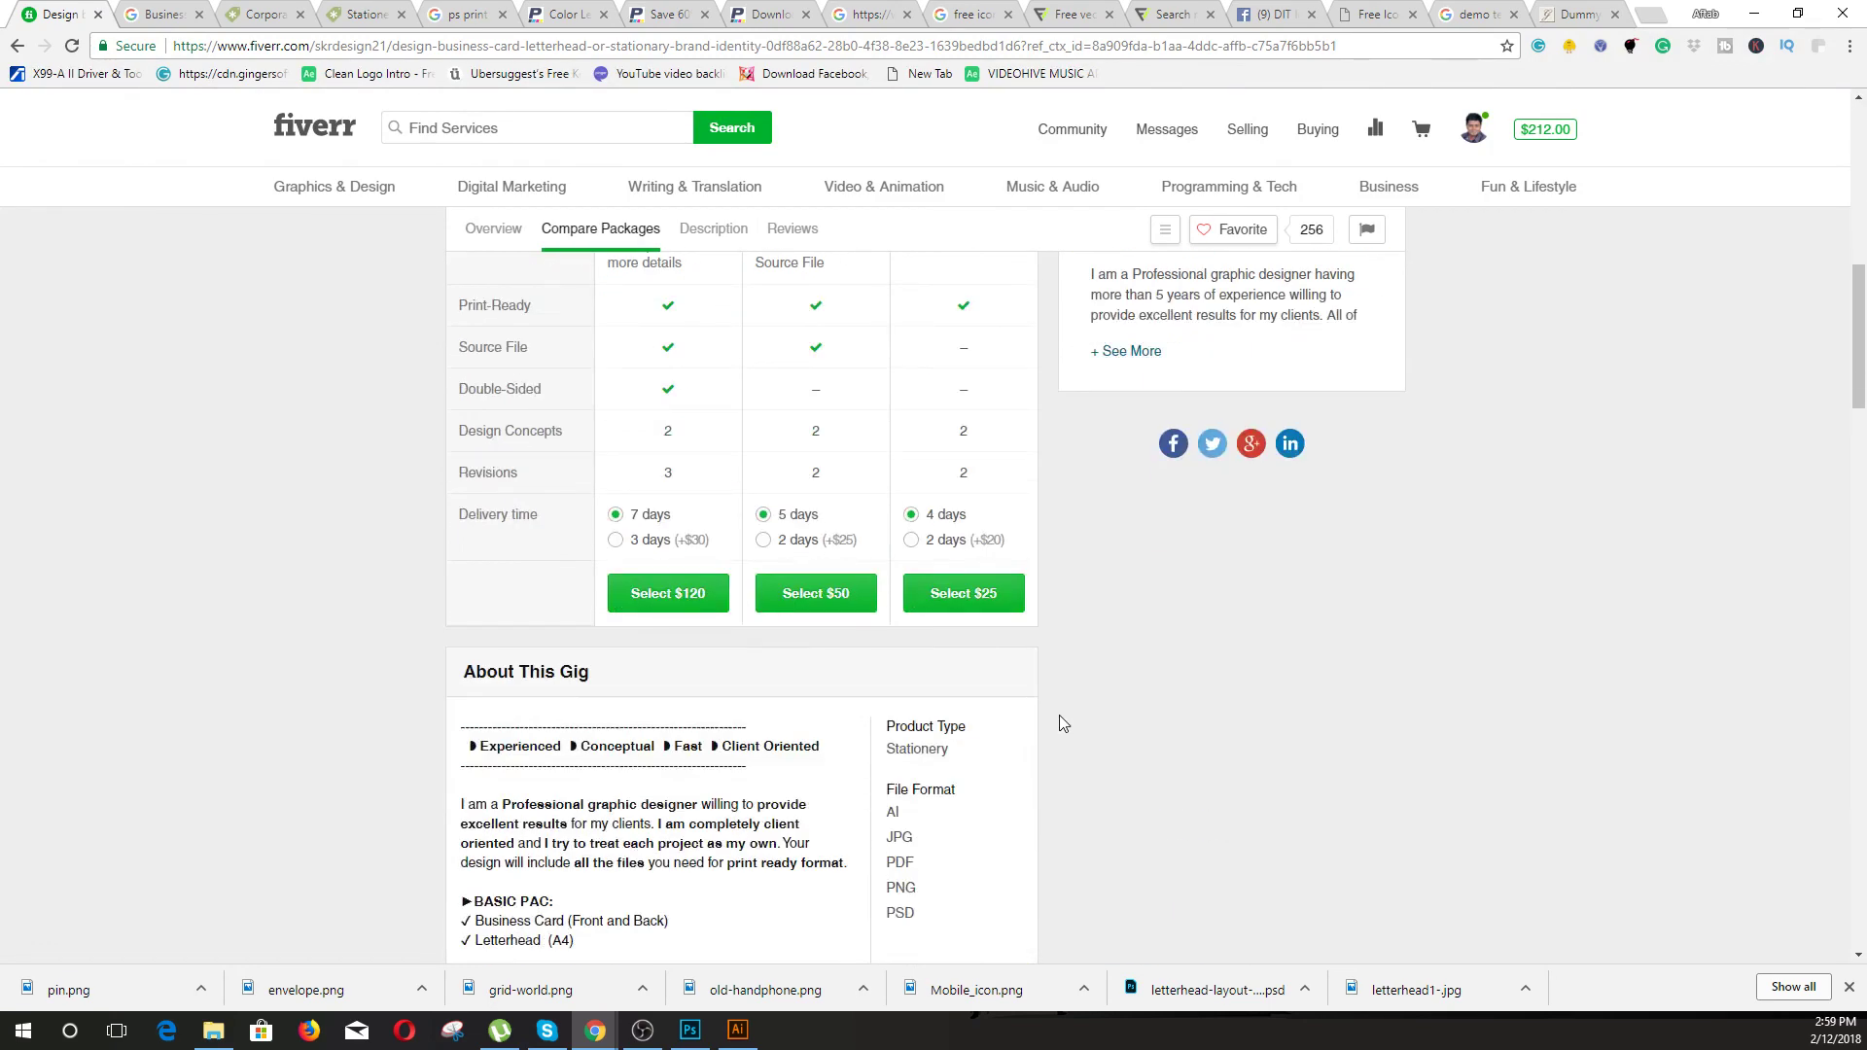
scroll(1062, 724, "down", 1)
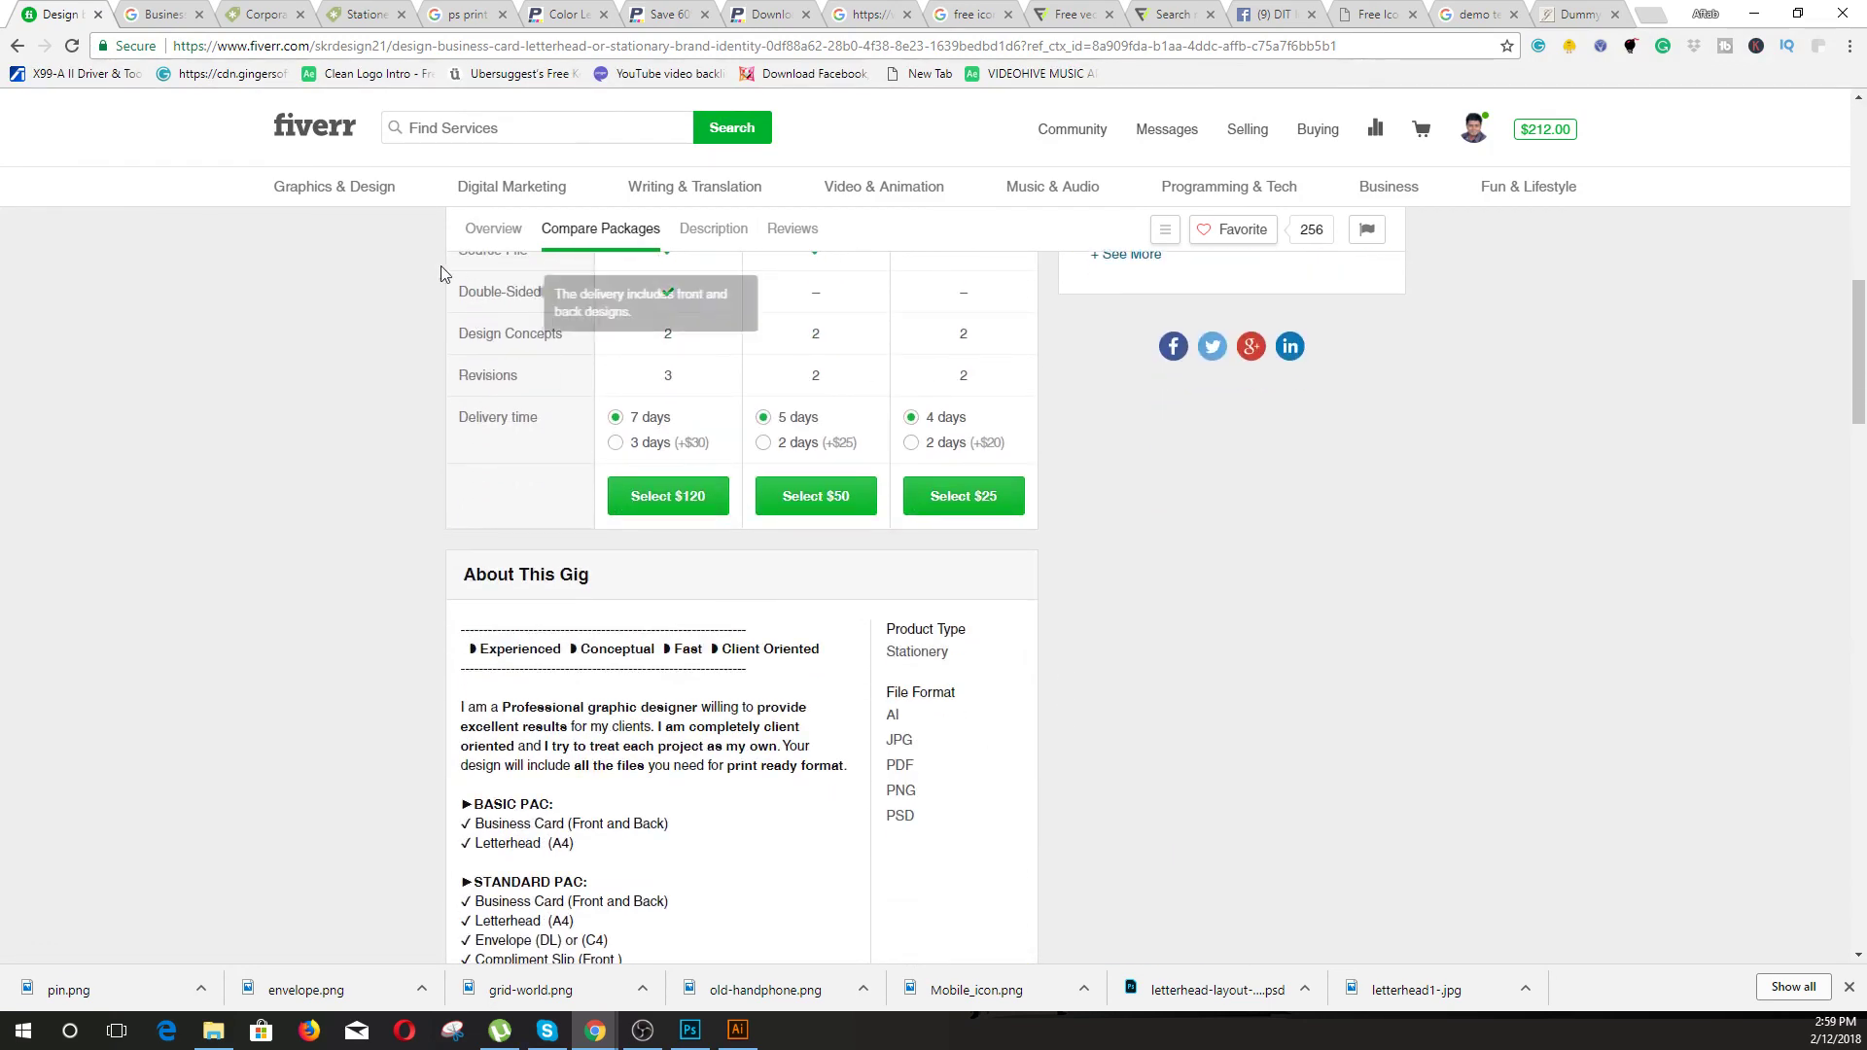
mouse_move(335, 187)
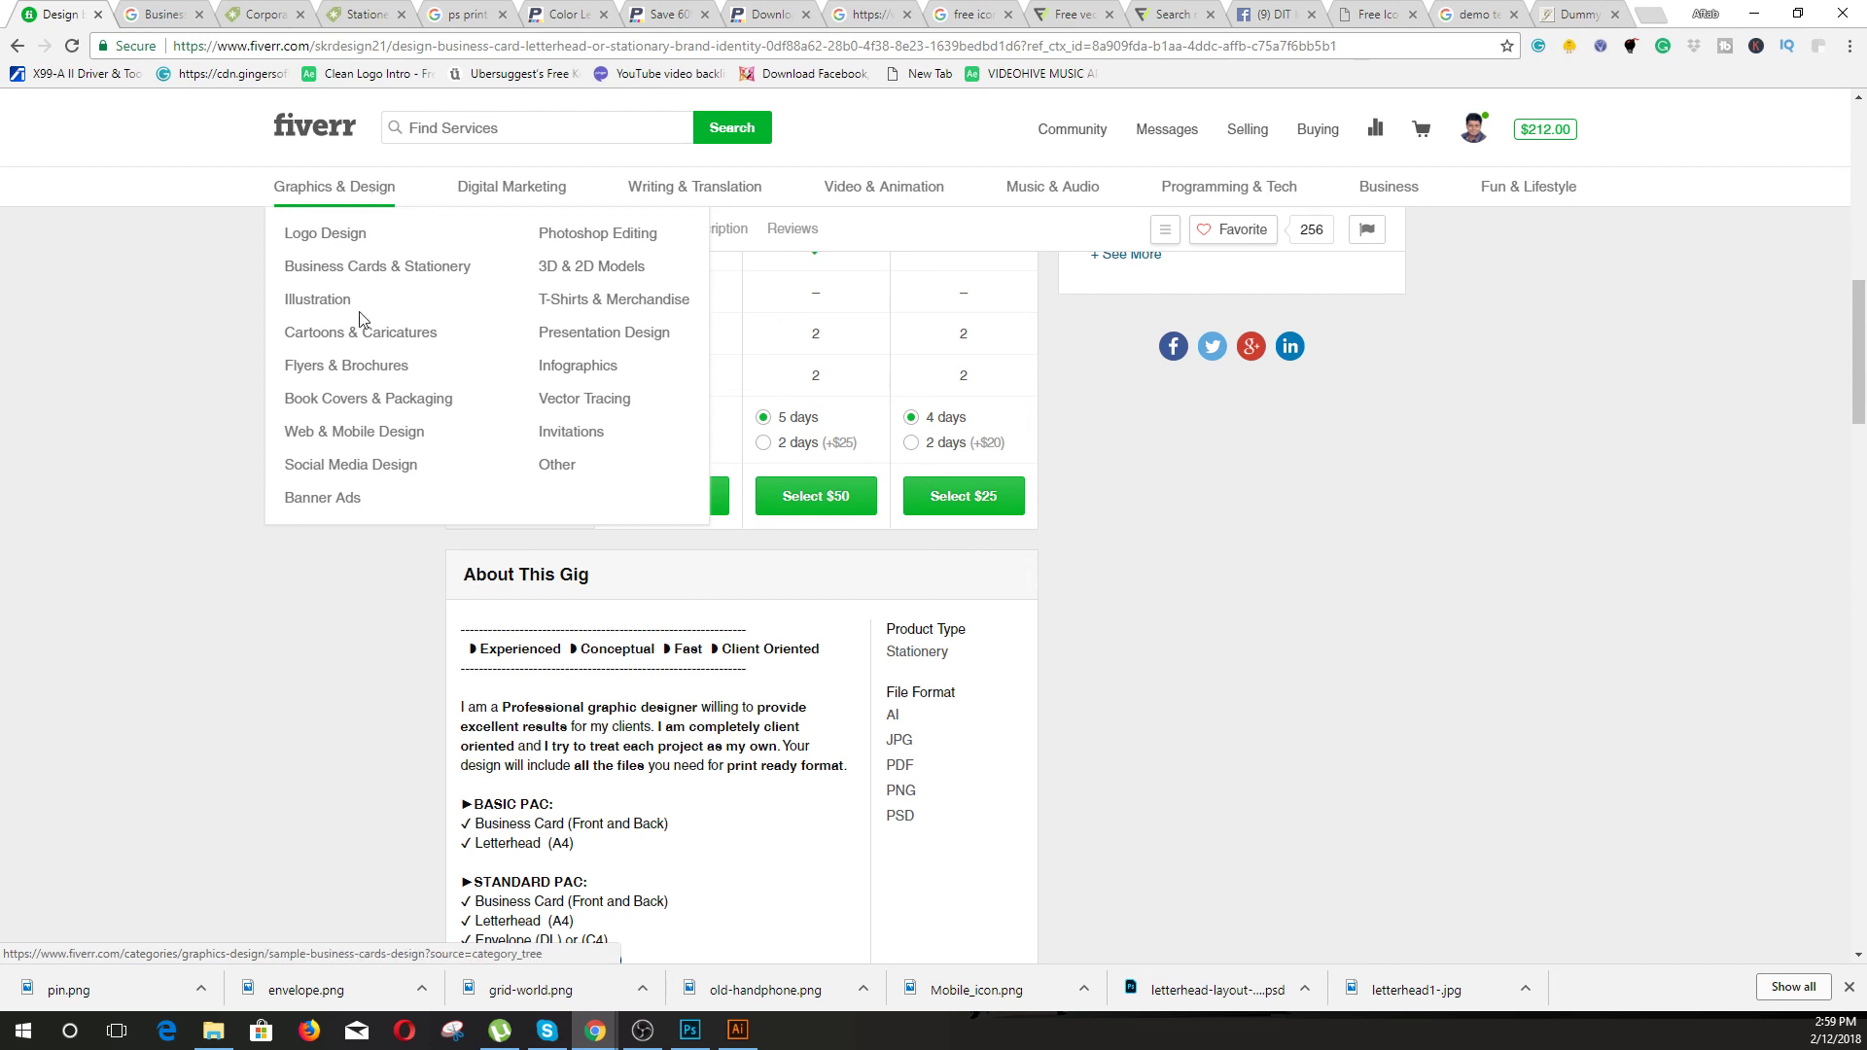
Browse the Other graphics services category listings
left_click(557, 466)
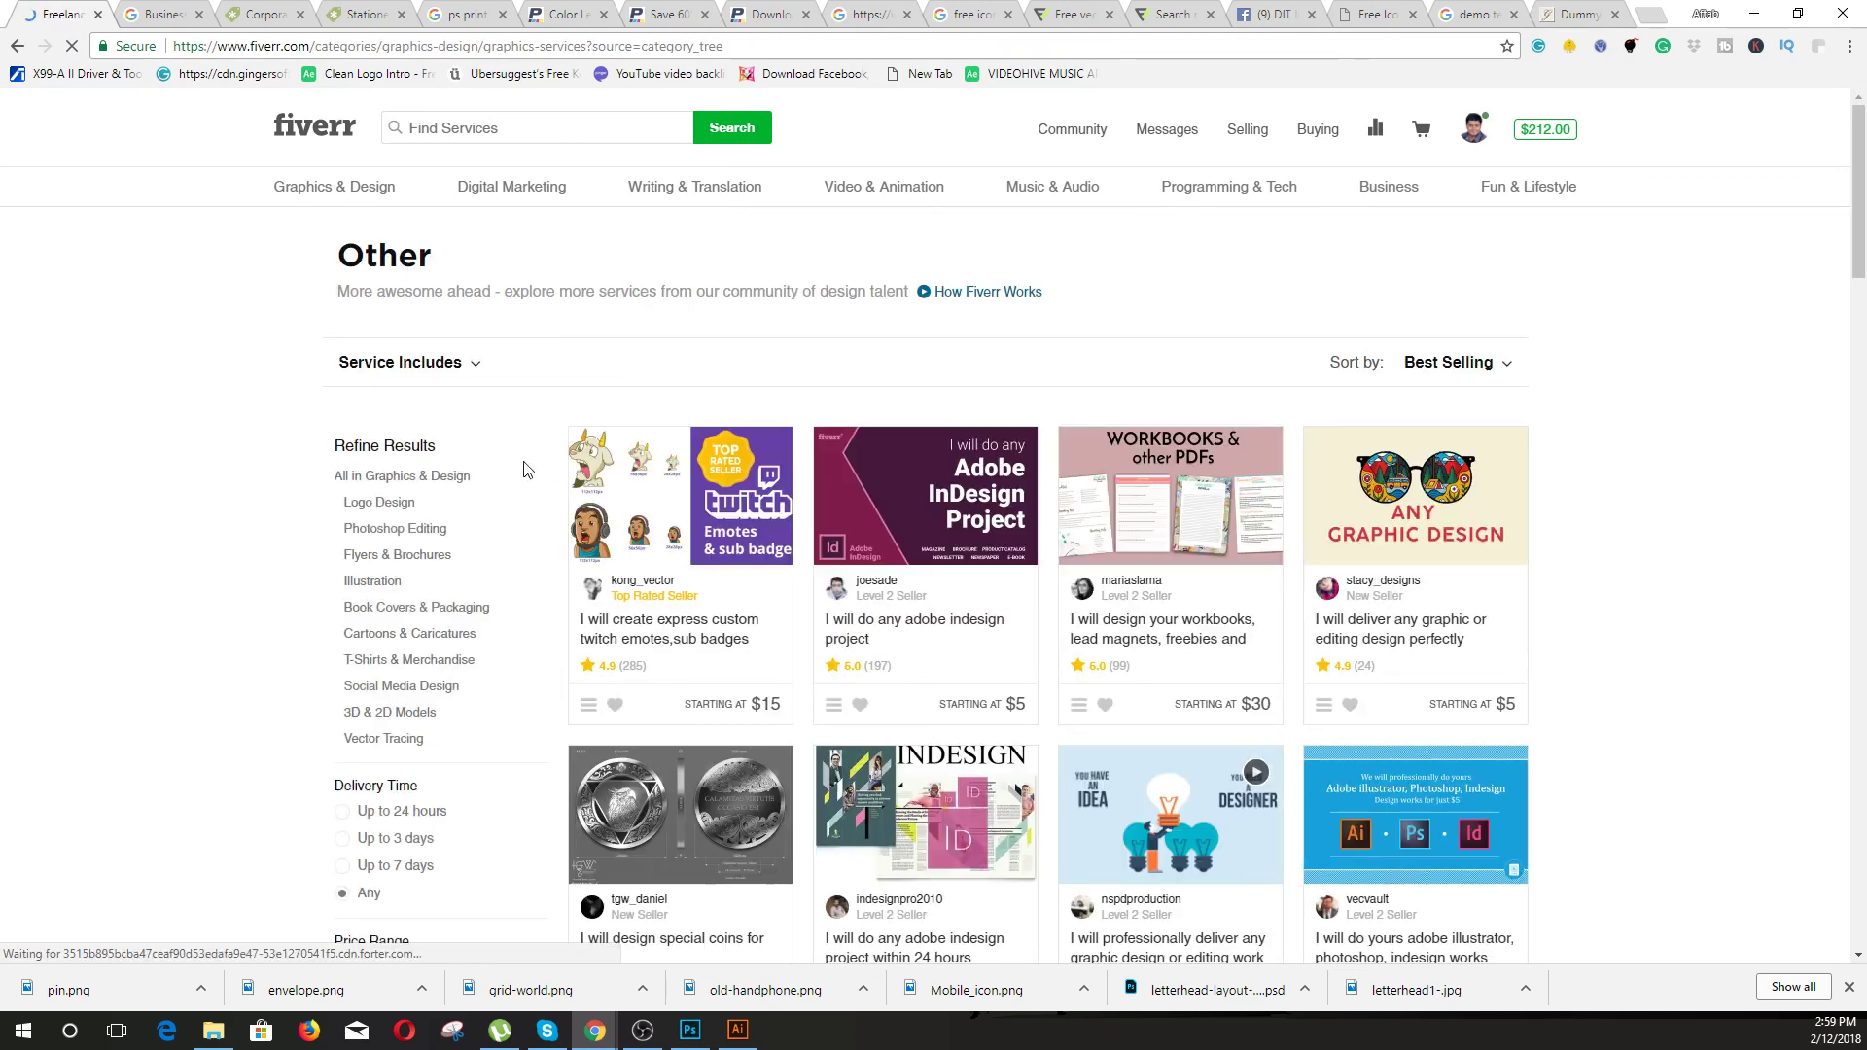
scroll(465, 613, "down", 1)
scroll(465, 613, "down", 1)
scroll(462, 620, "down", 2)
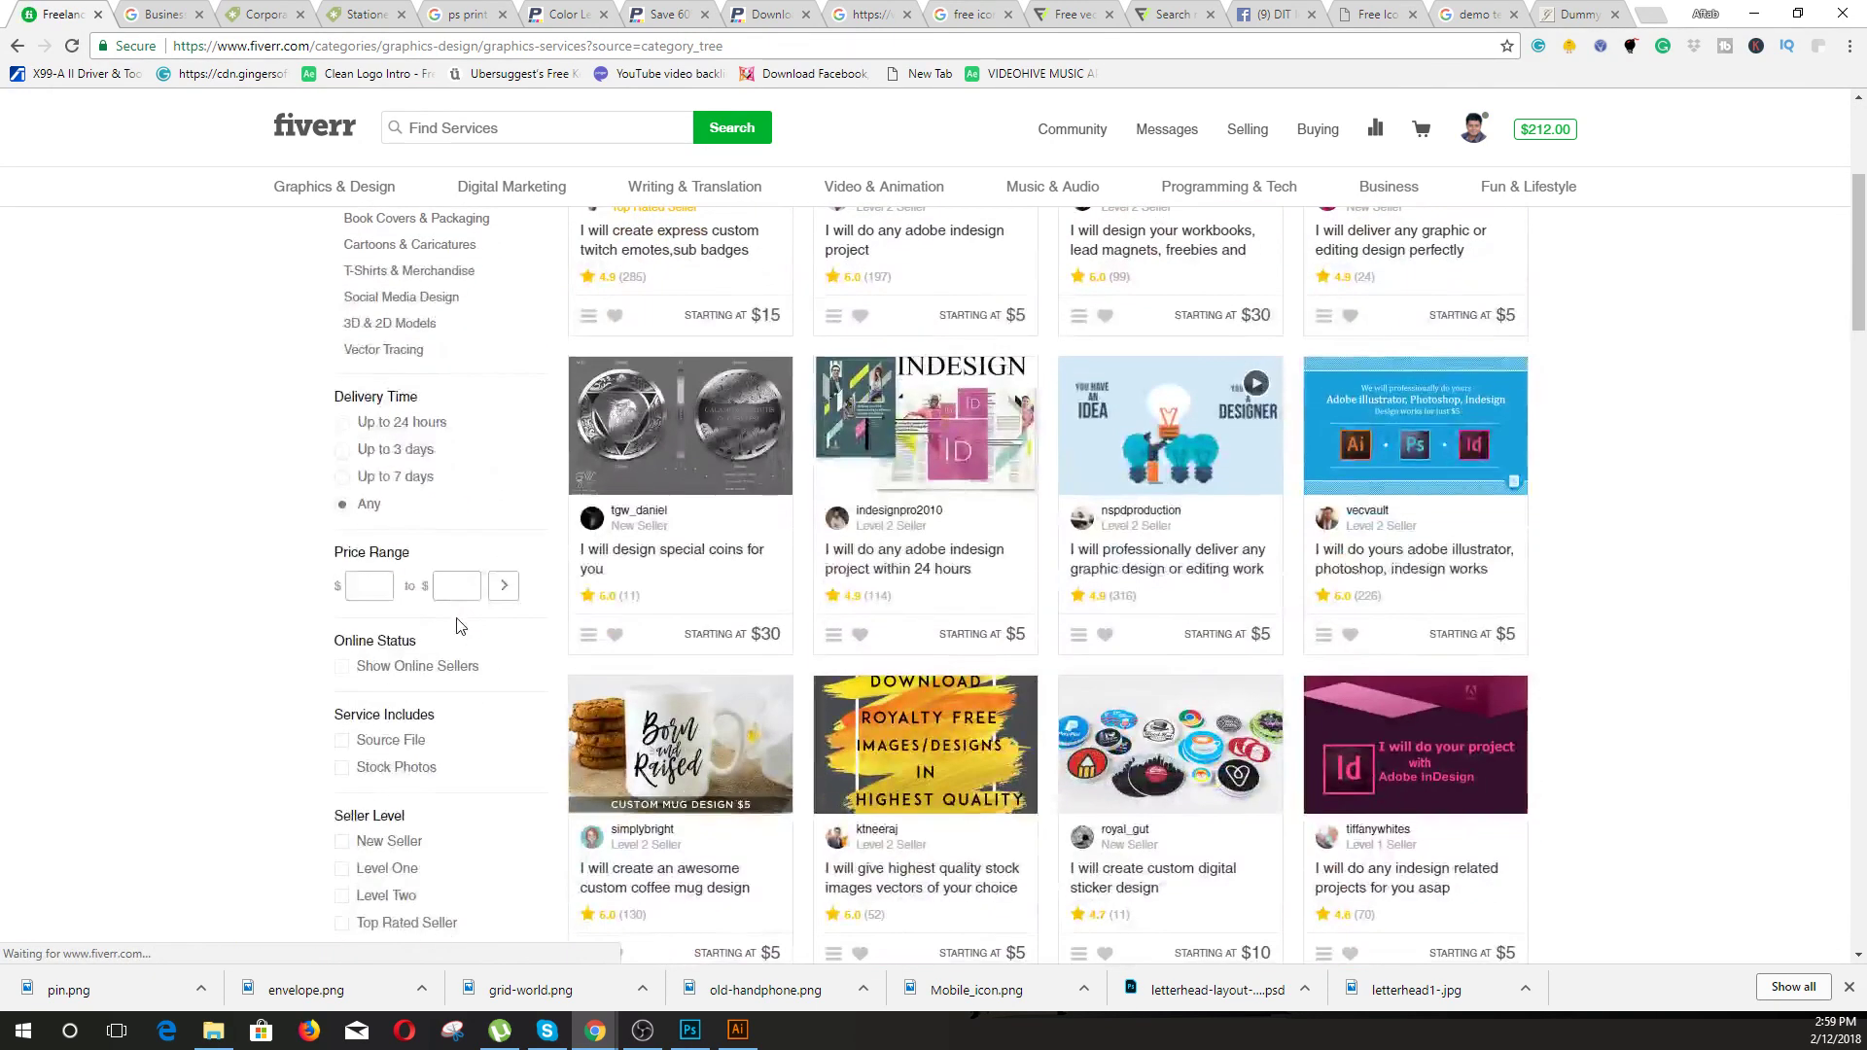
scroll(461, 626, "down", 1)
scroll(461, 625, "down", 2)
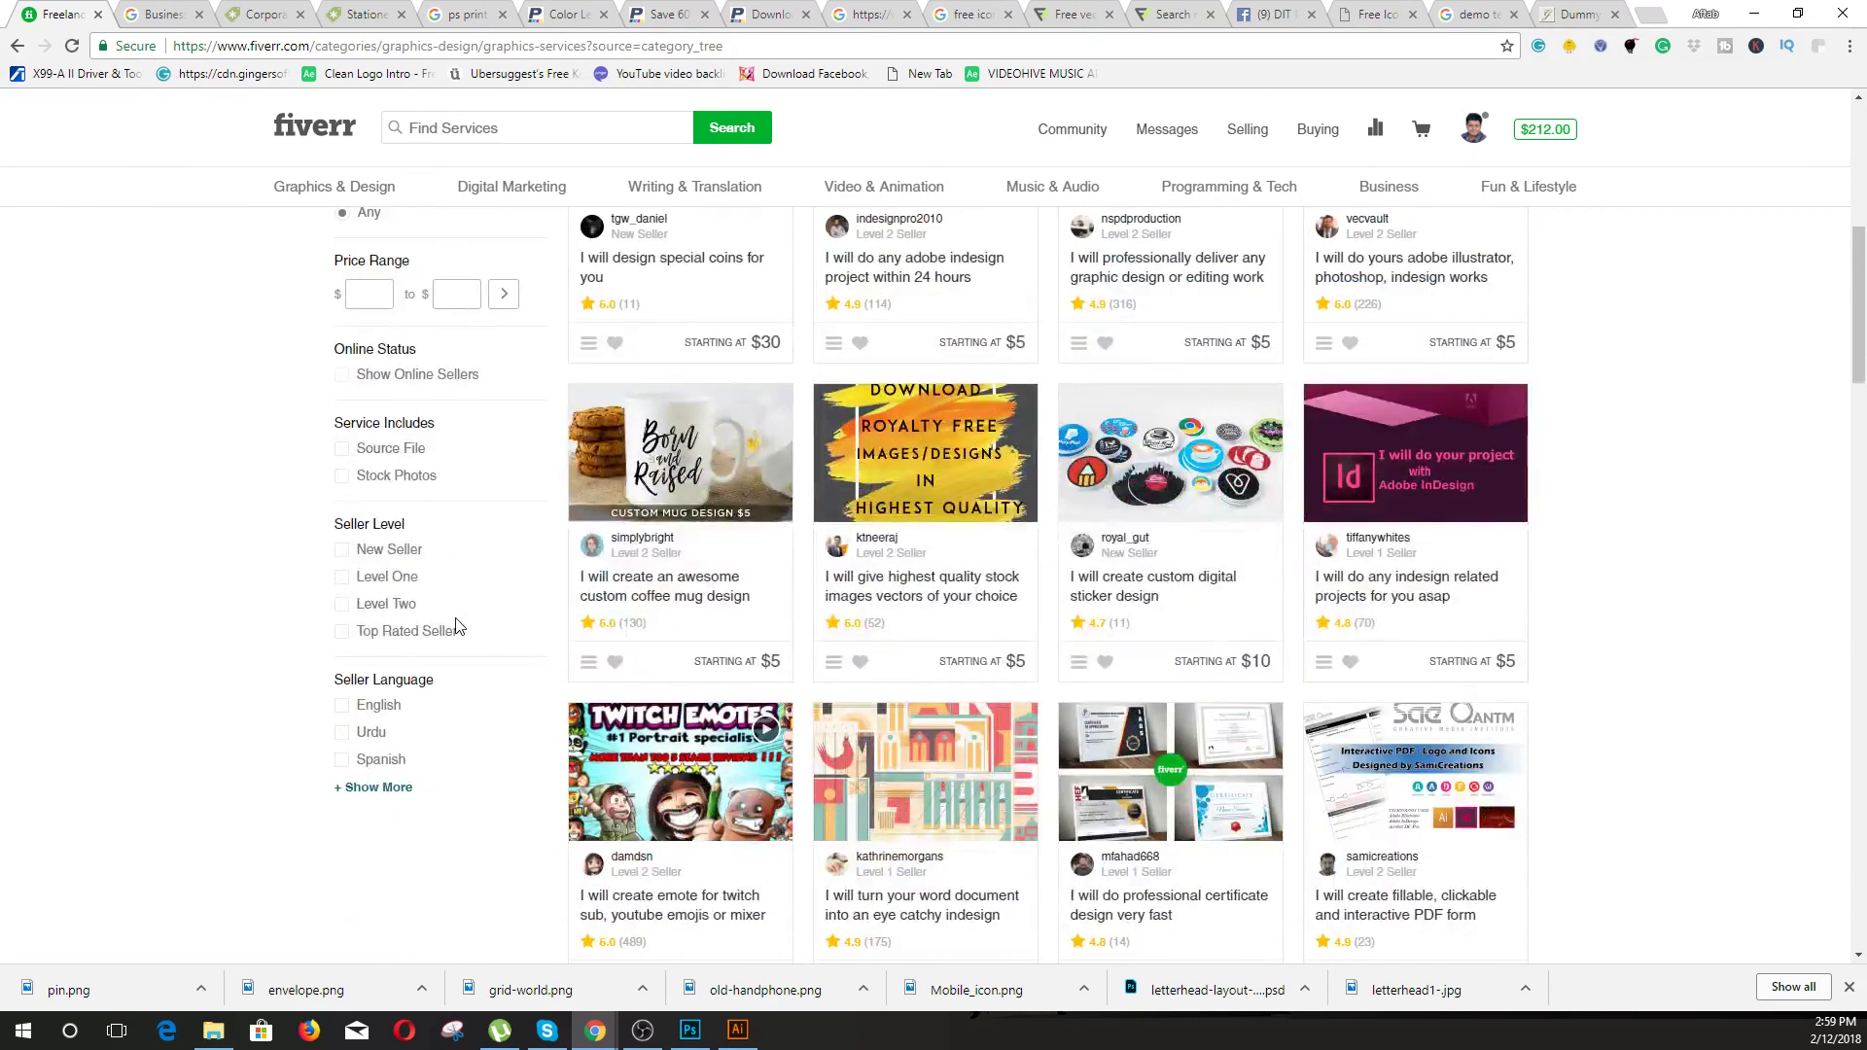
scroll(461, 626, "up", 2)
scroll(448, 623, "up", 2)
scroll(437, 613, "up", 2)
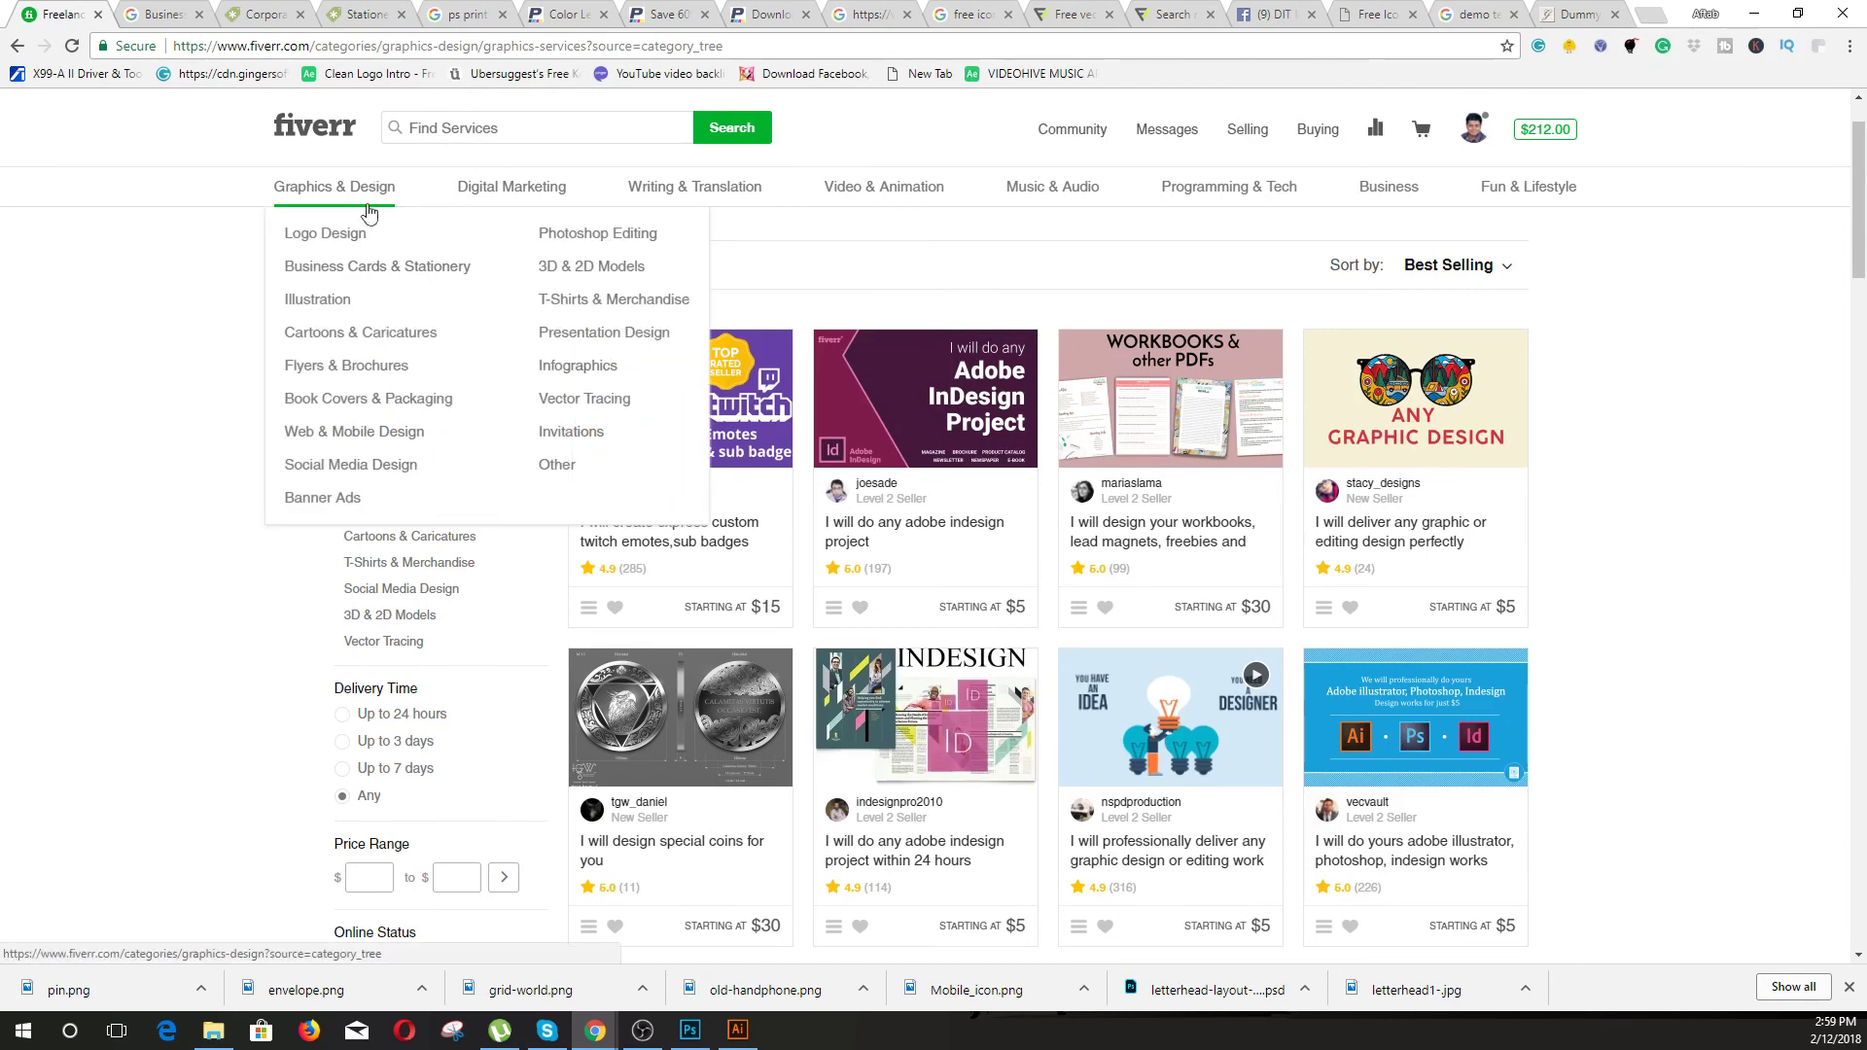
Look through the Book Covers & Packaging and Flyers & Brochures categories
left_click(368, 400)
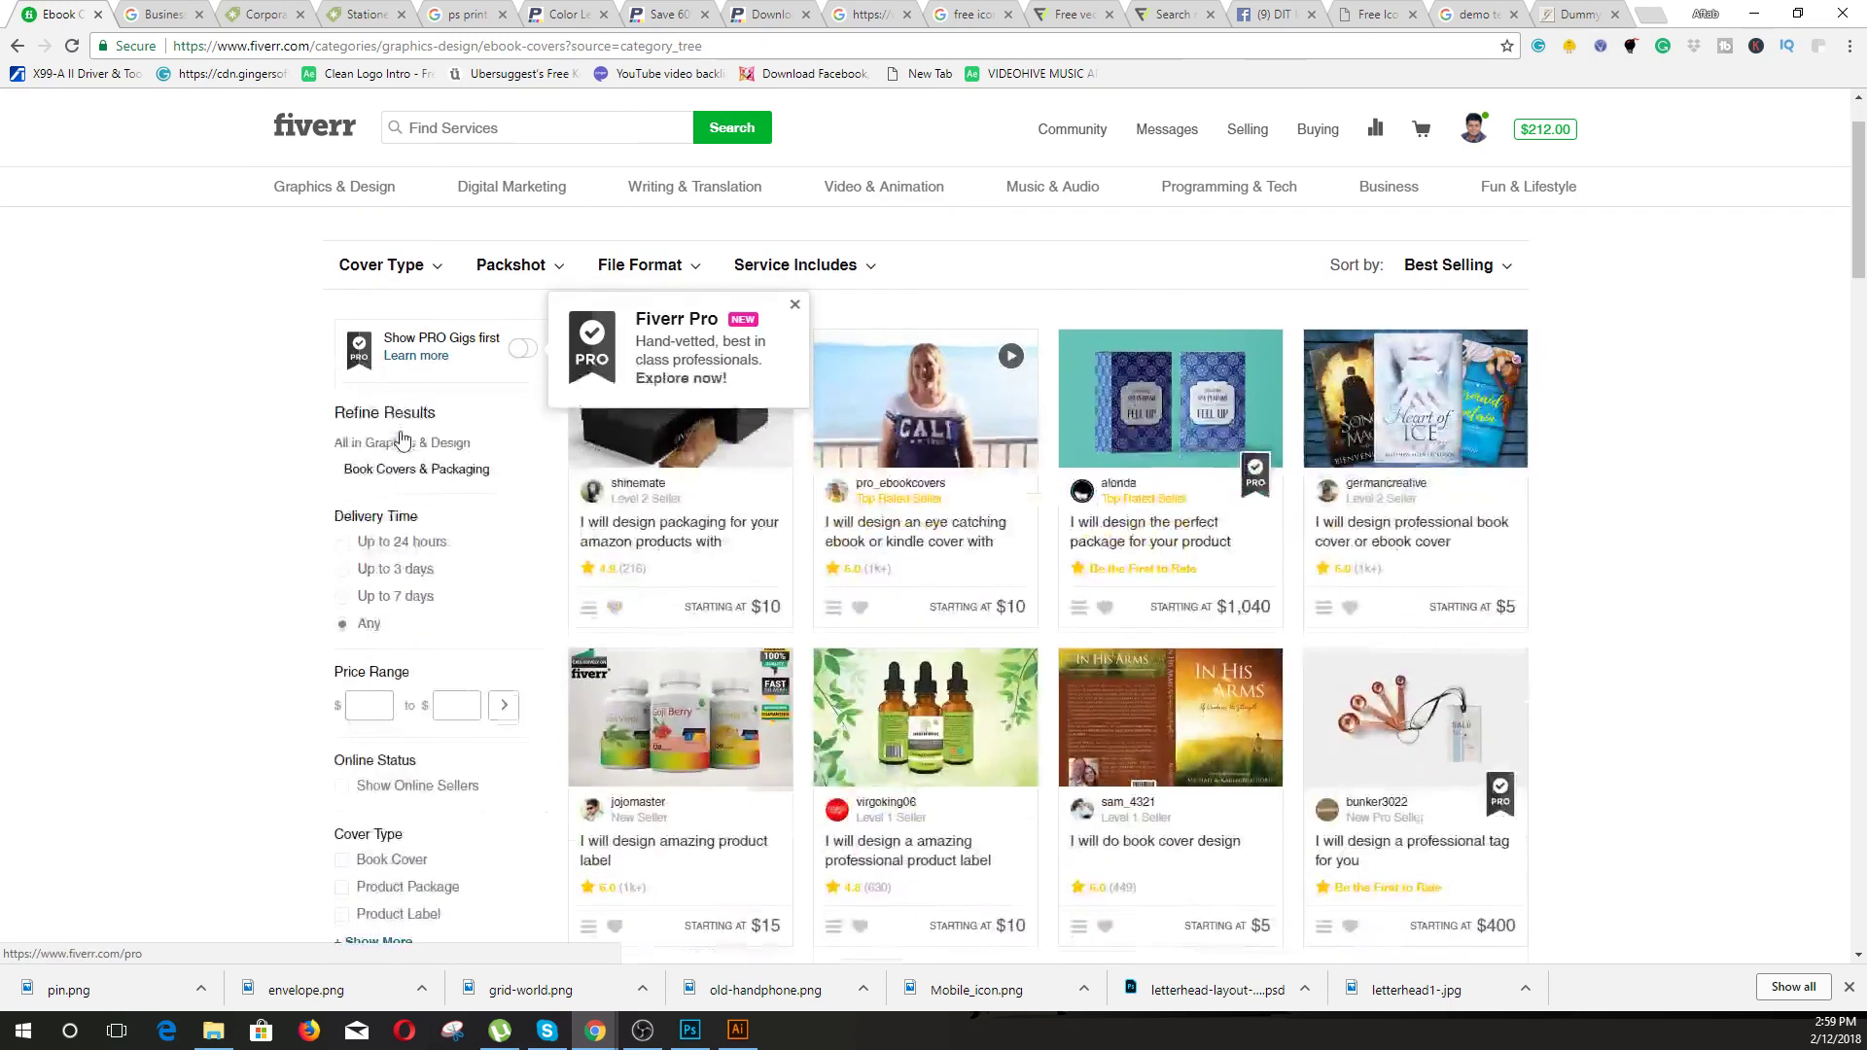
scroll(402, 430, "down", 4)
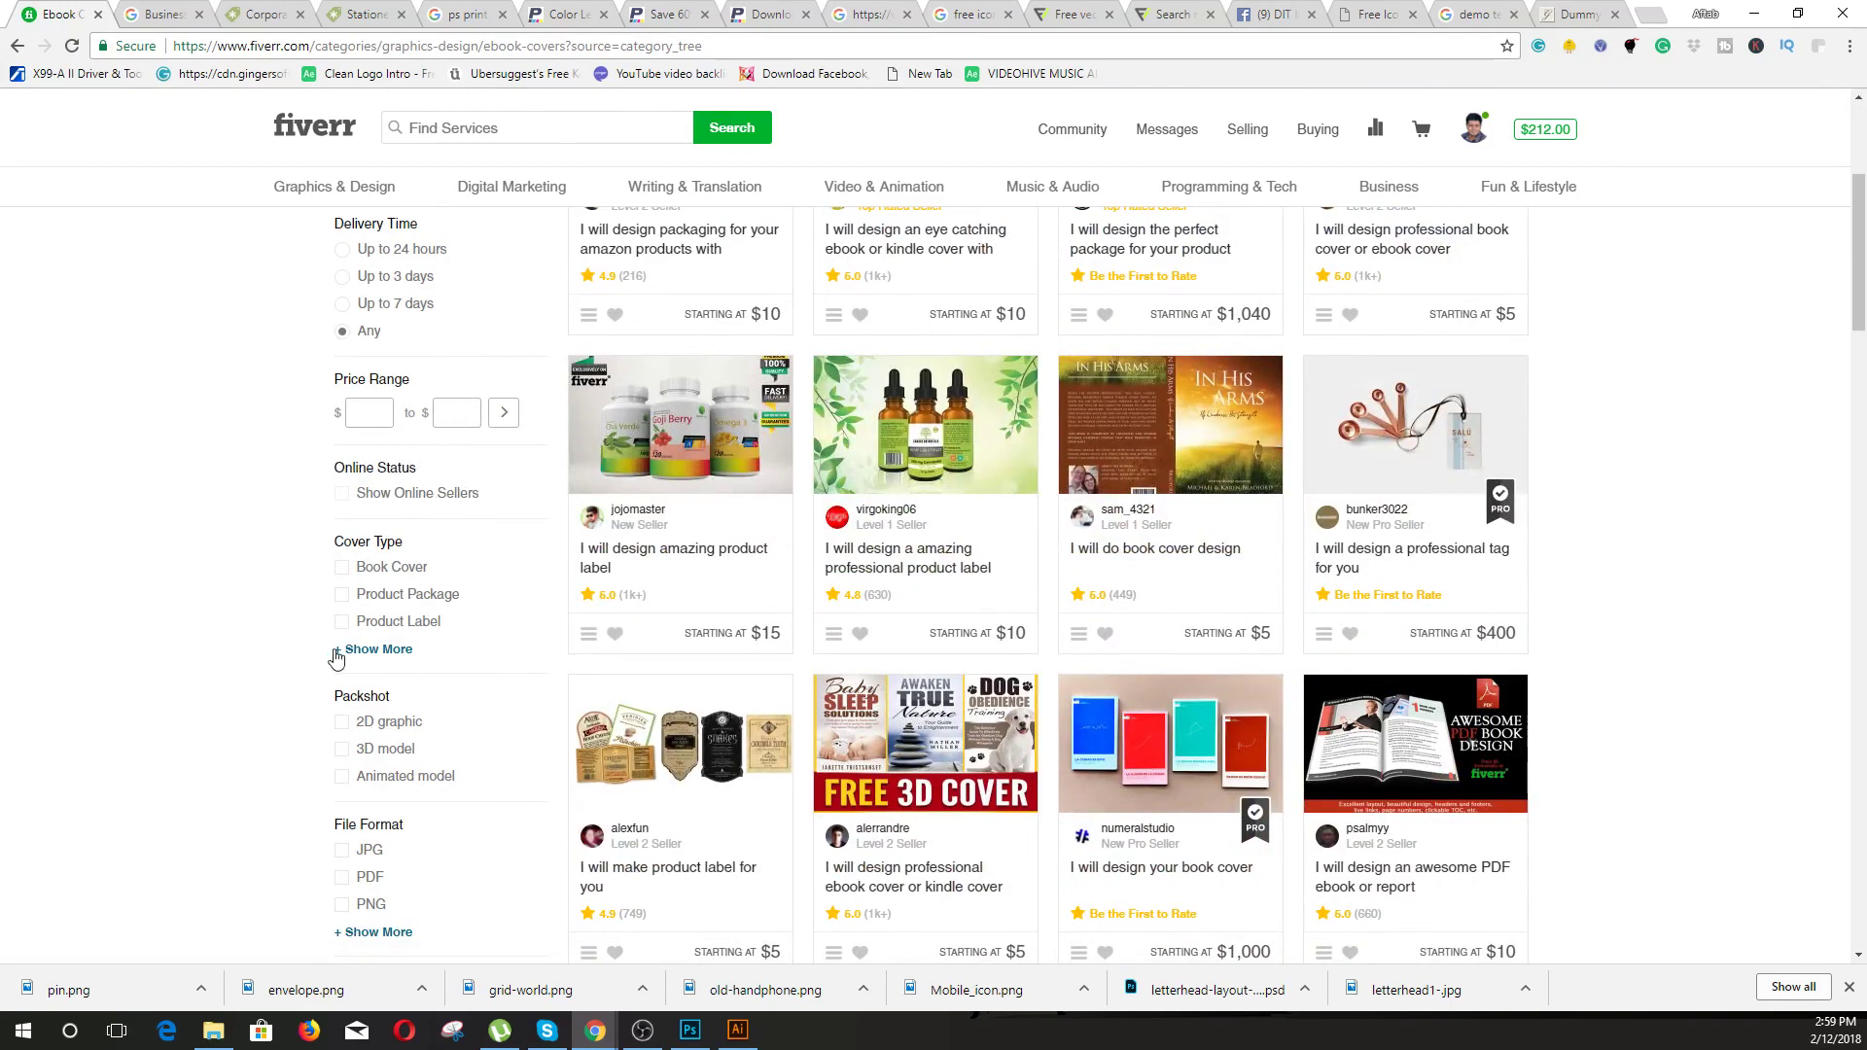
left_click(389, 651)
scroll(380, 310, "up", 4)
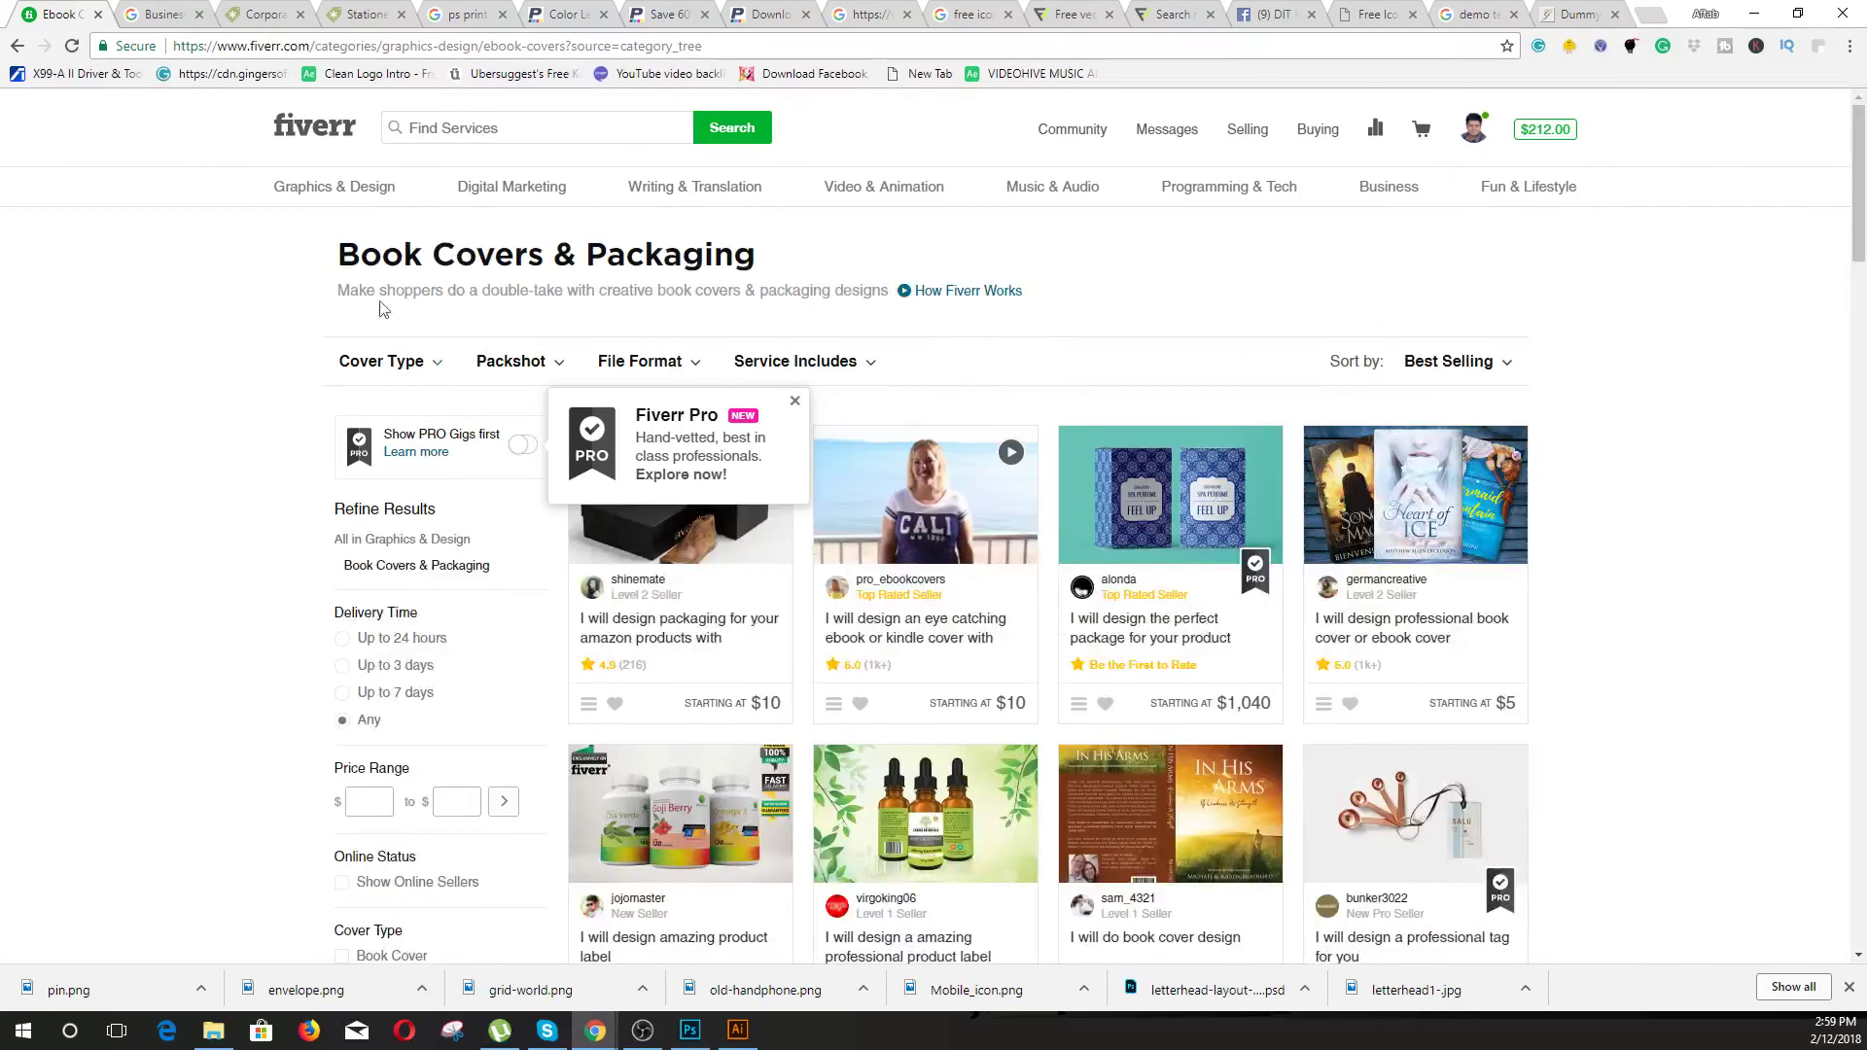
mouse_move(334, 187)
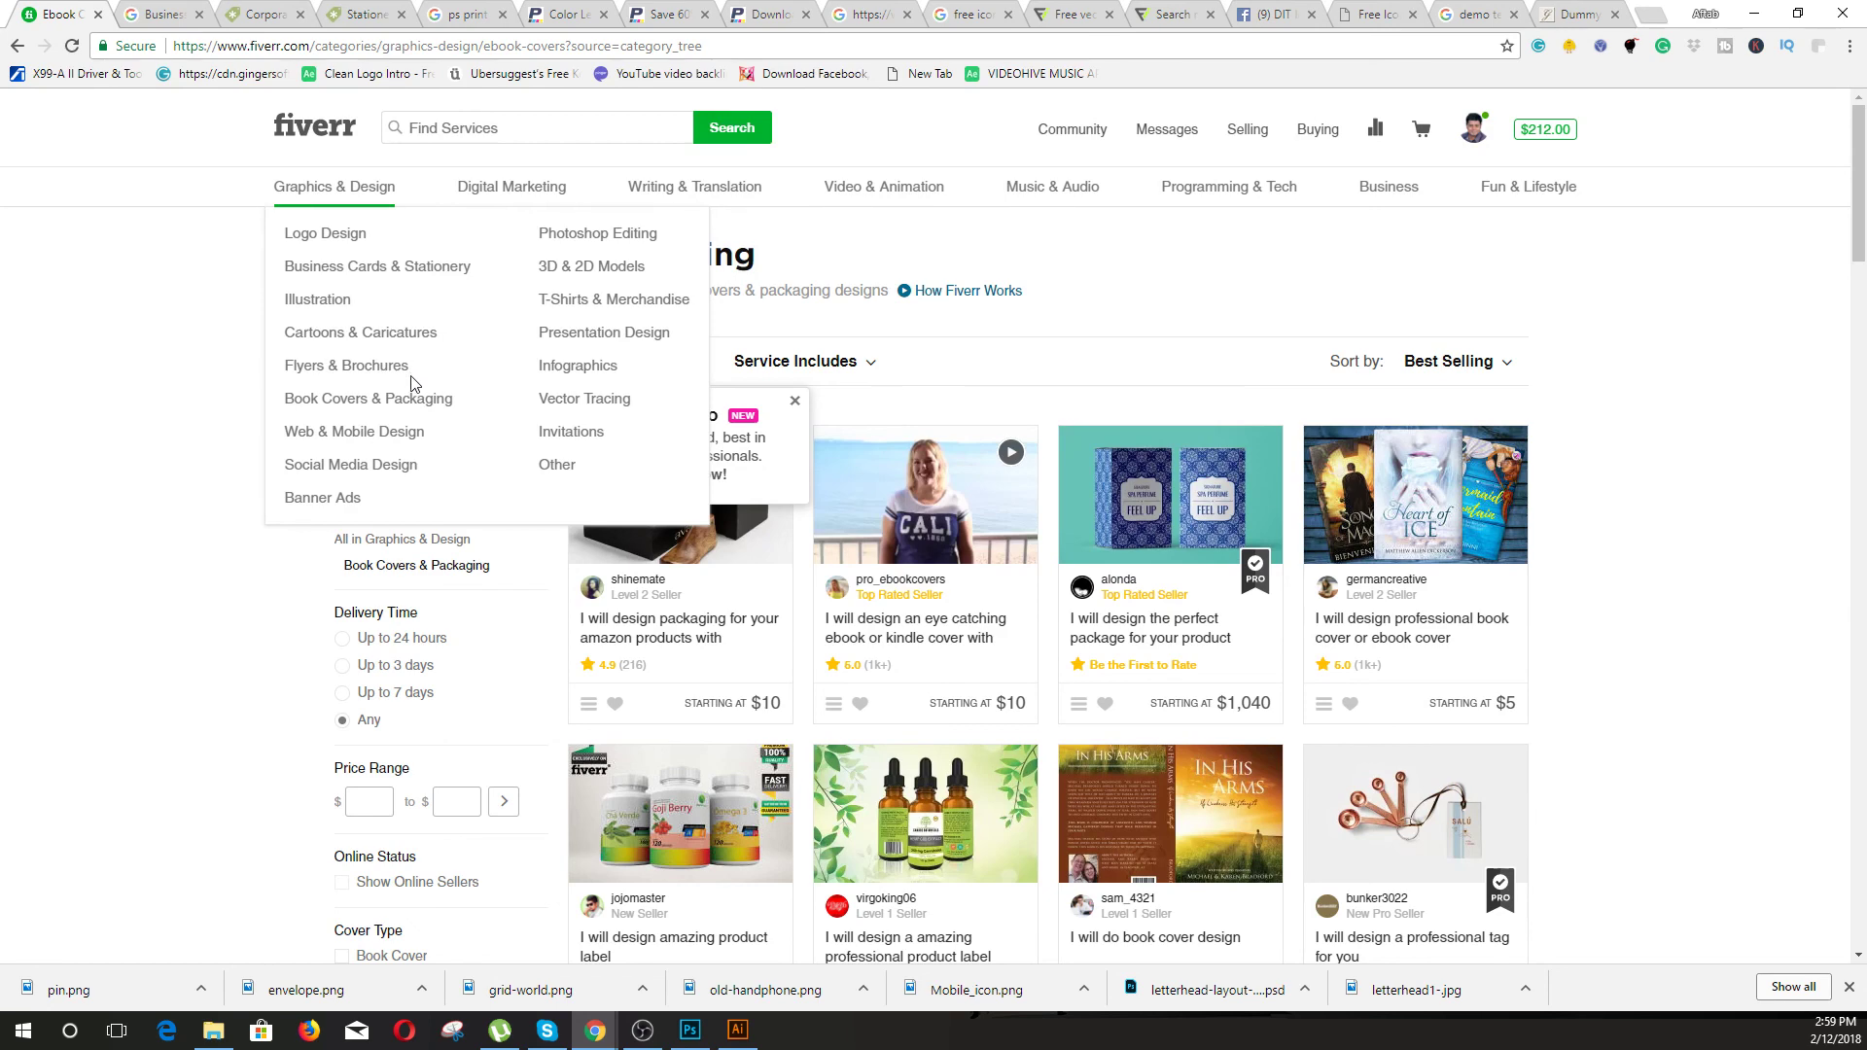
left_click(346, 363)
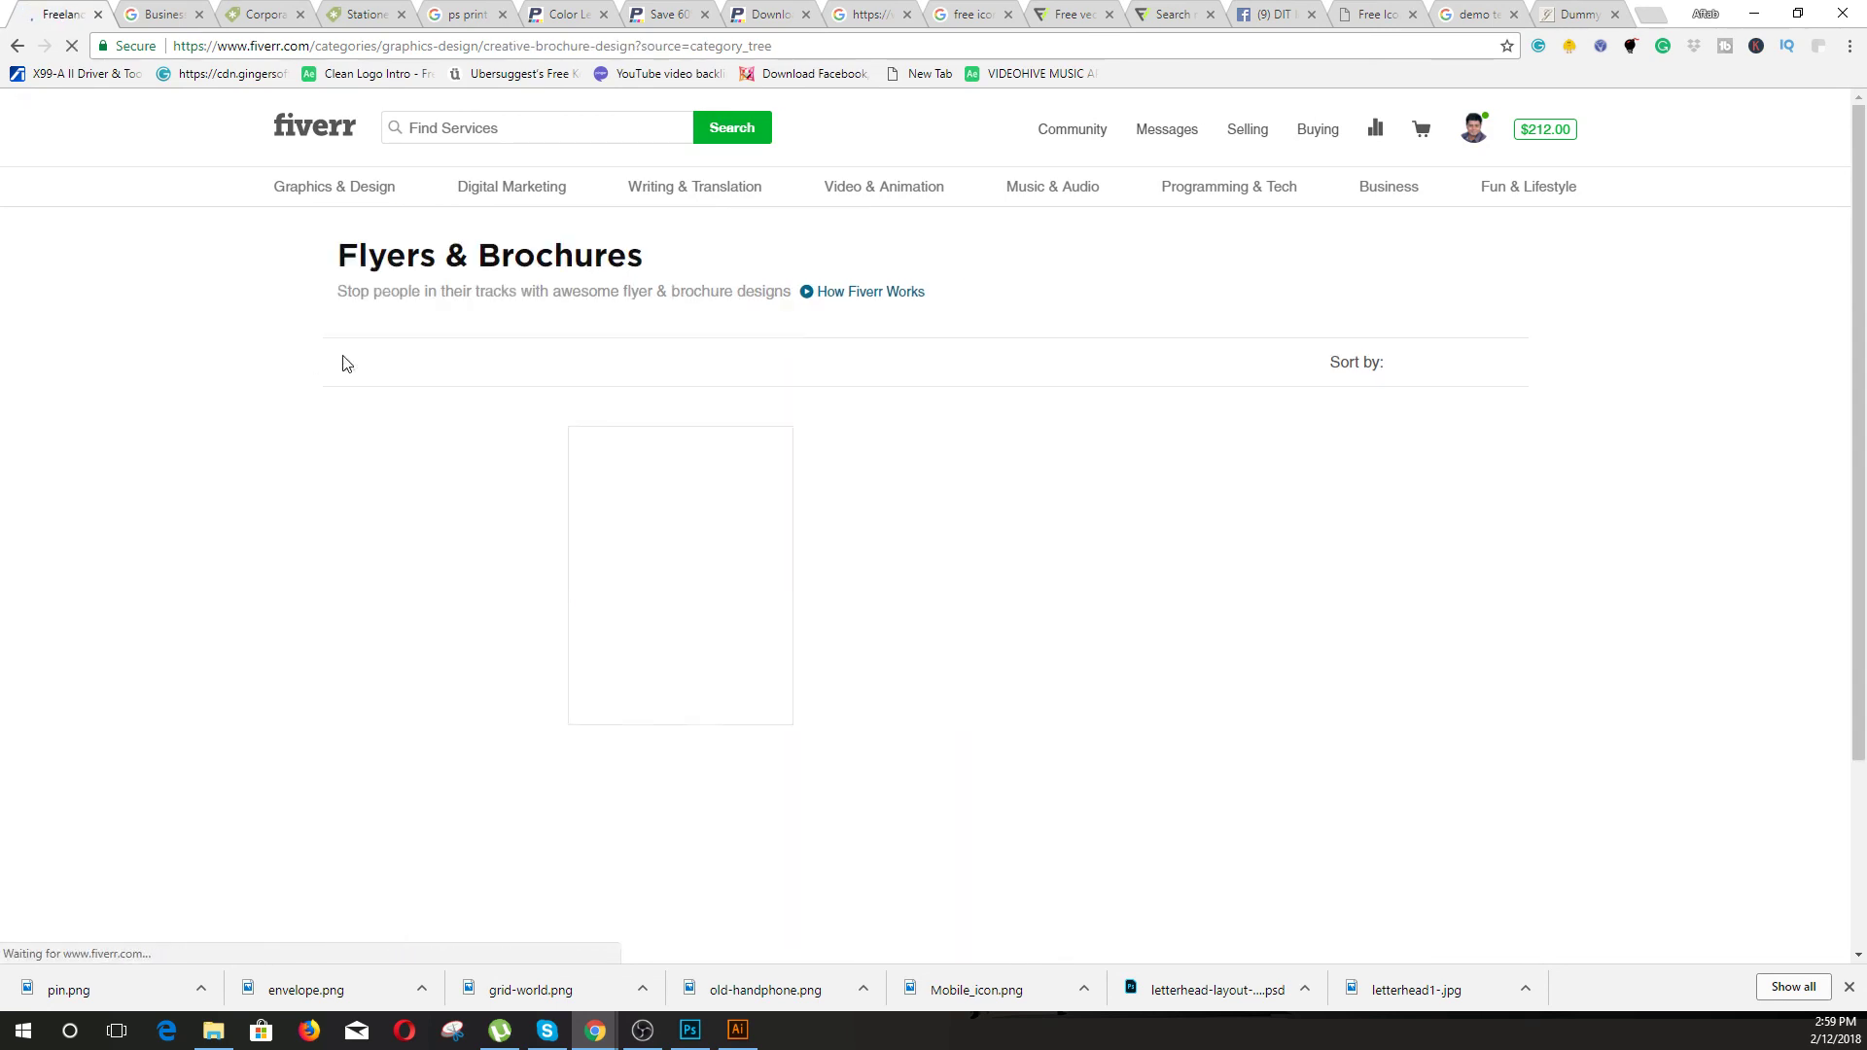
scroll(522, 569, "down", 4)
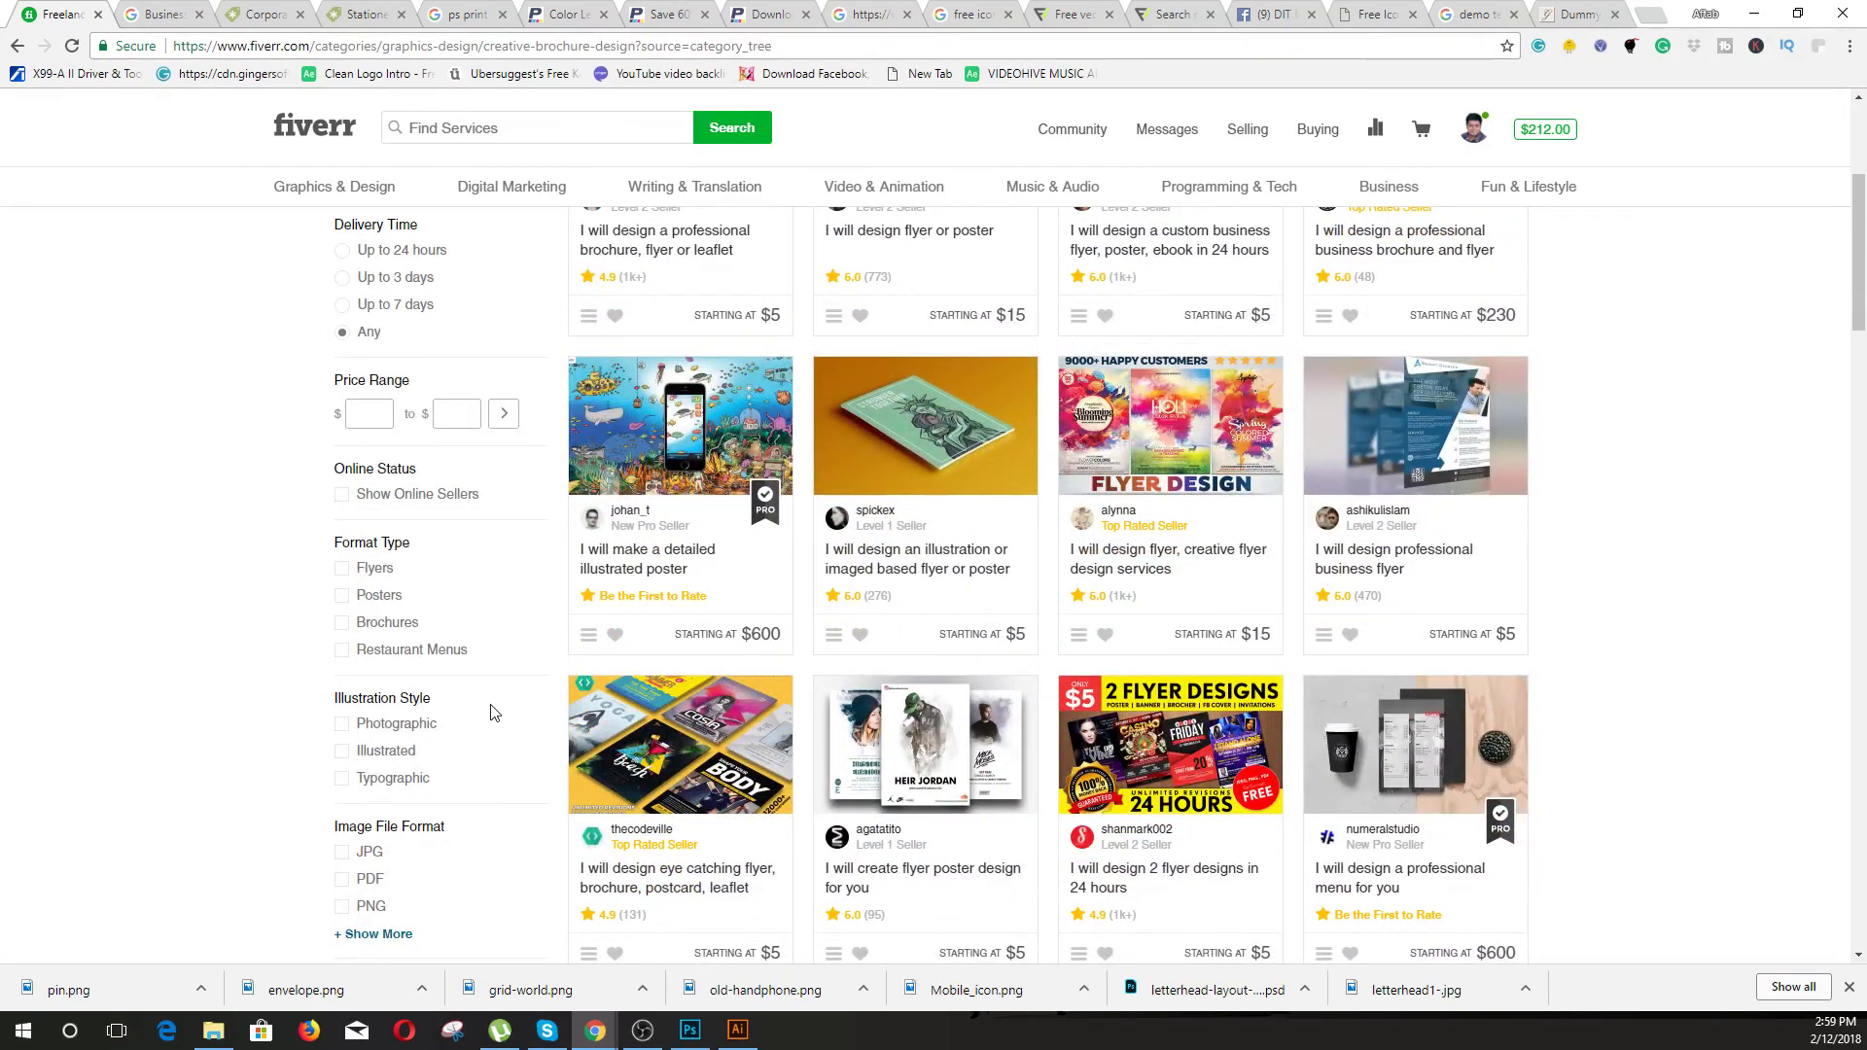
scroll(491, 710, "up", 5)
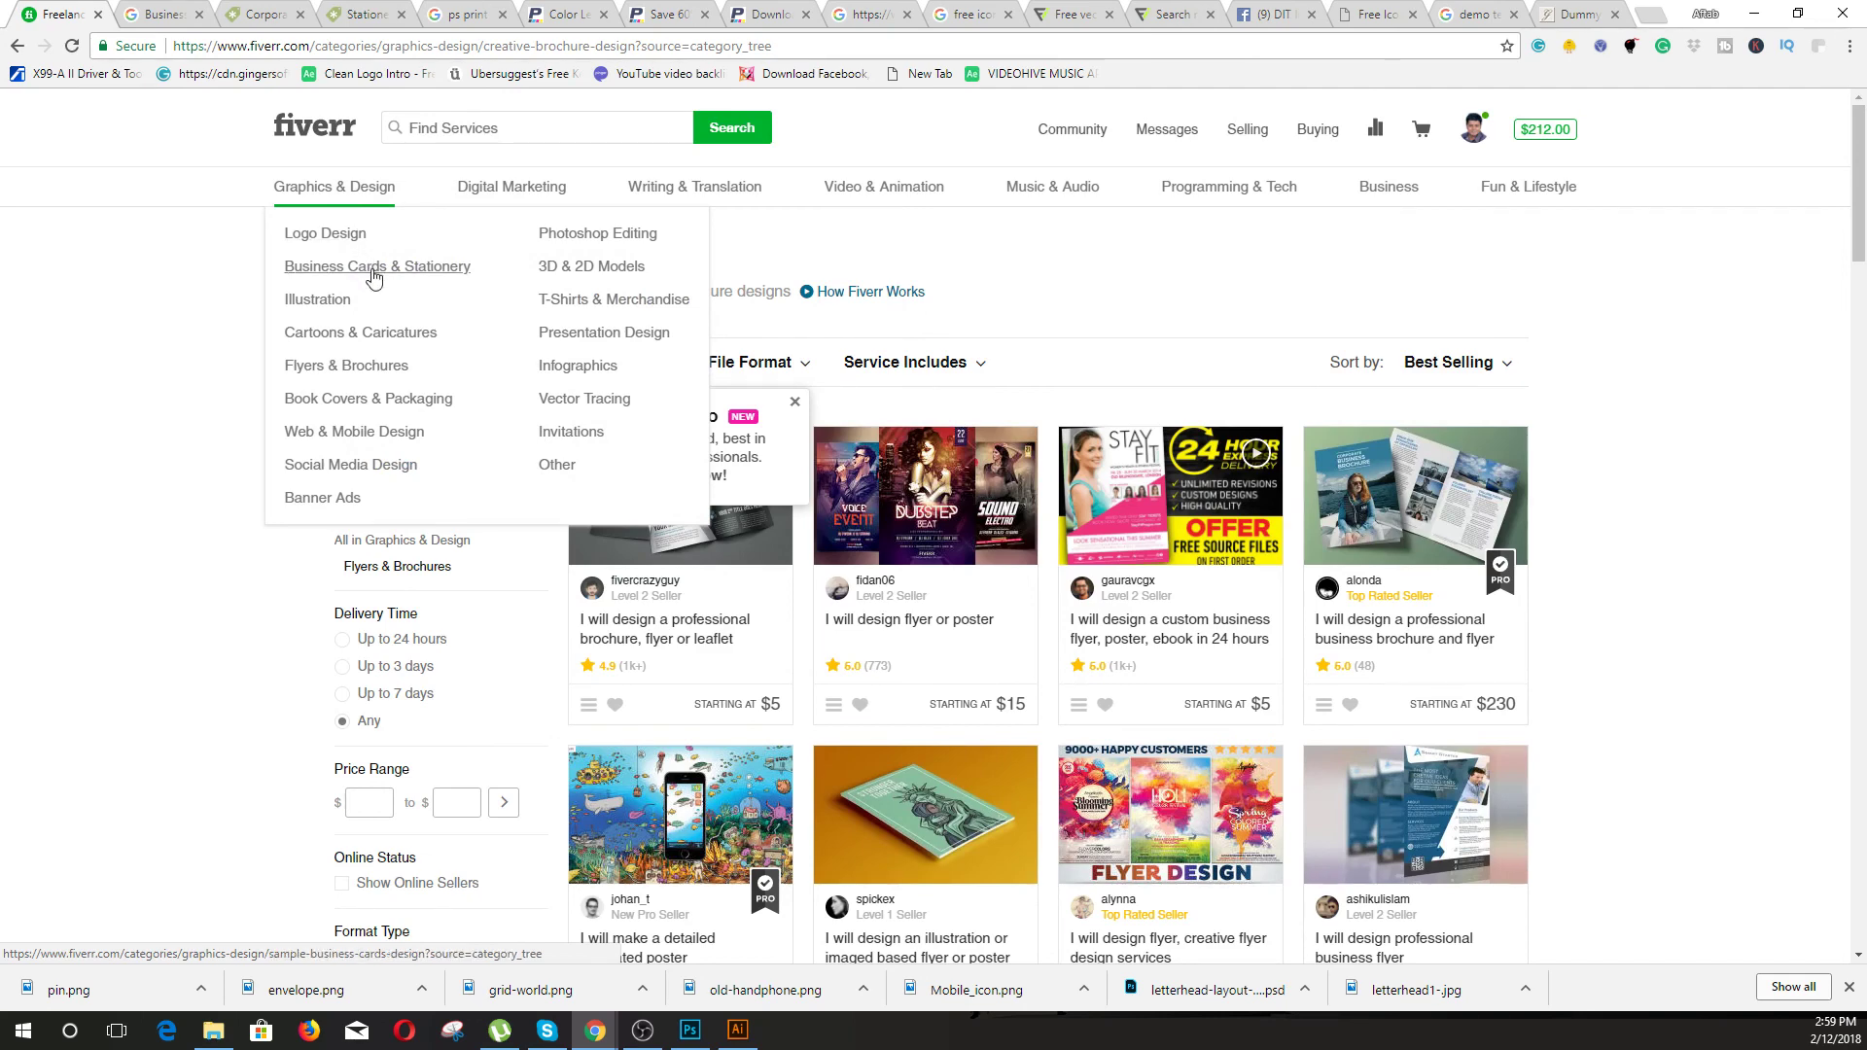
Show Business Cards & Stationery listings filtered to Stationery gigs
left_click(374, 275)
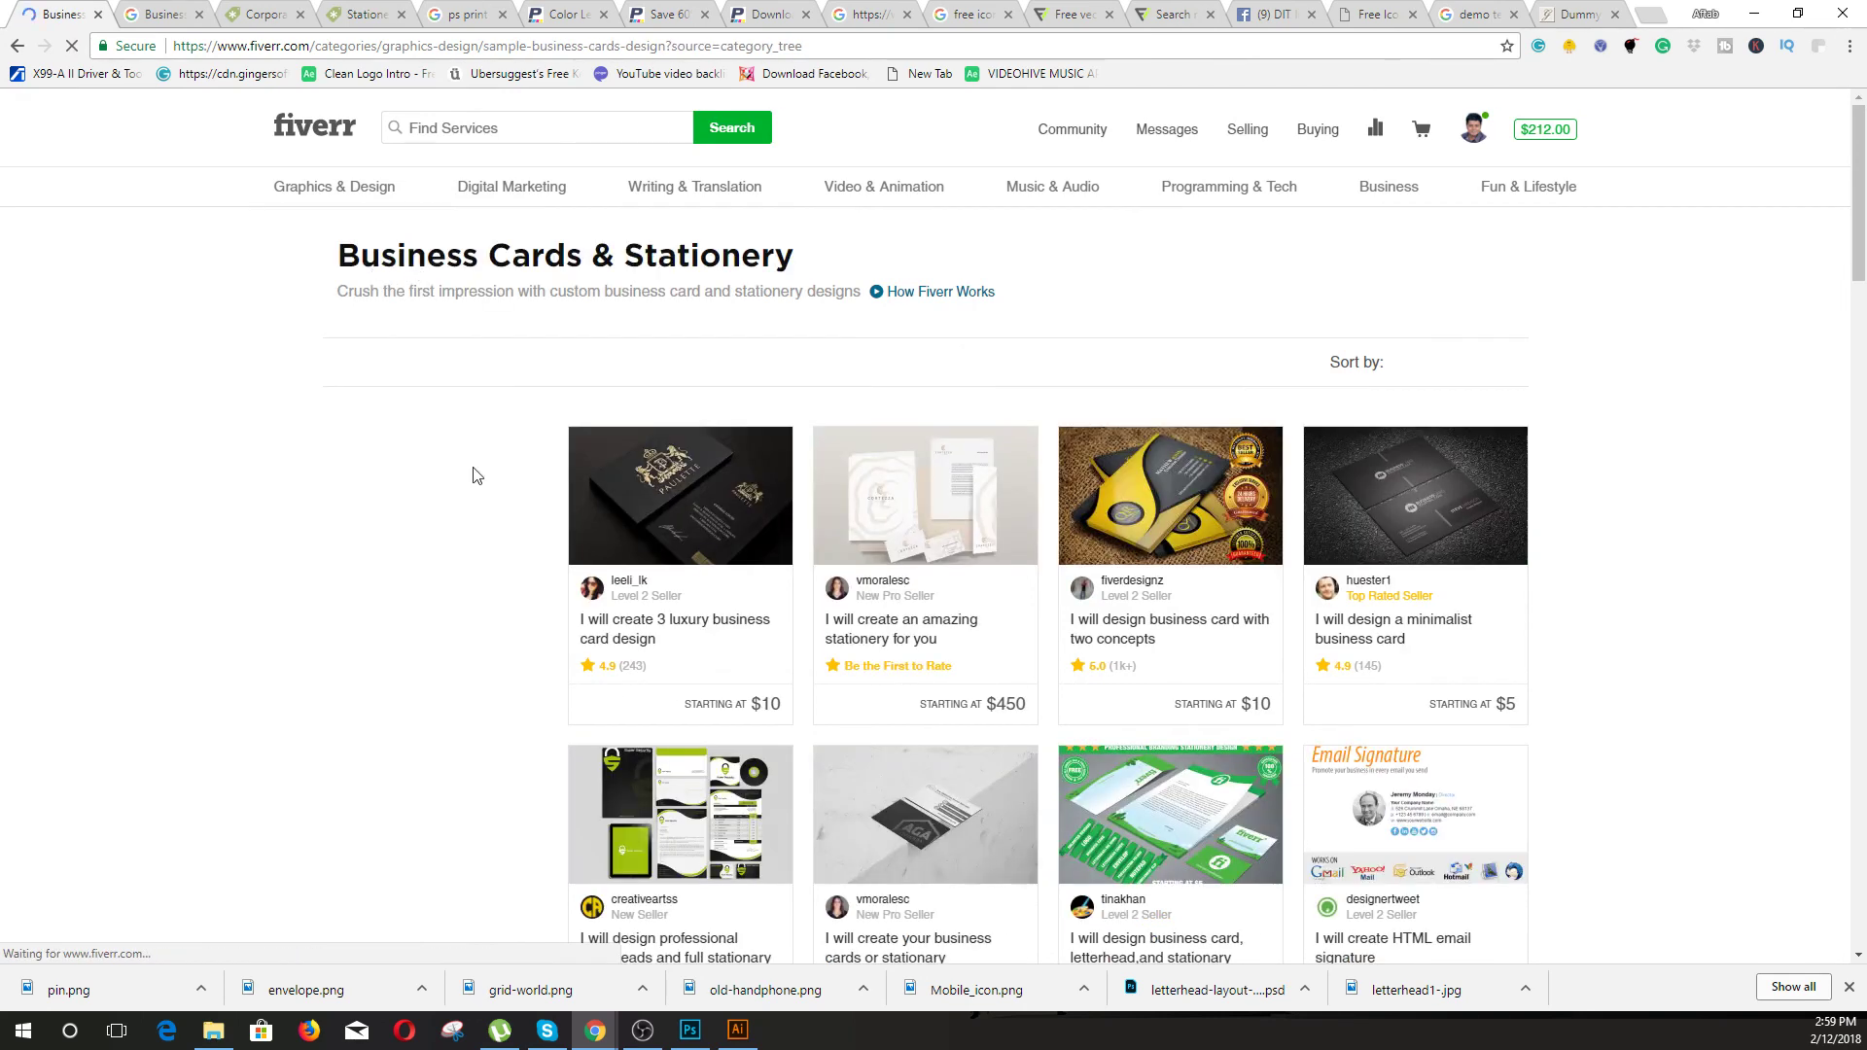
scroll(402, 749, "down", 4)
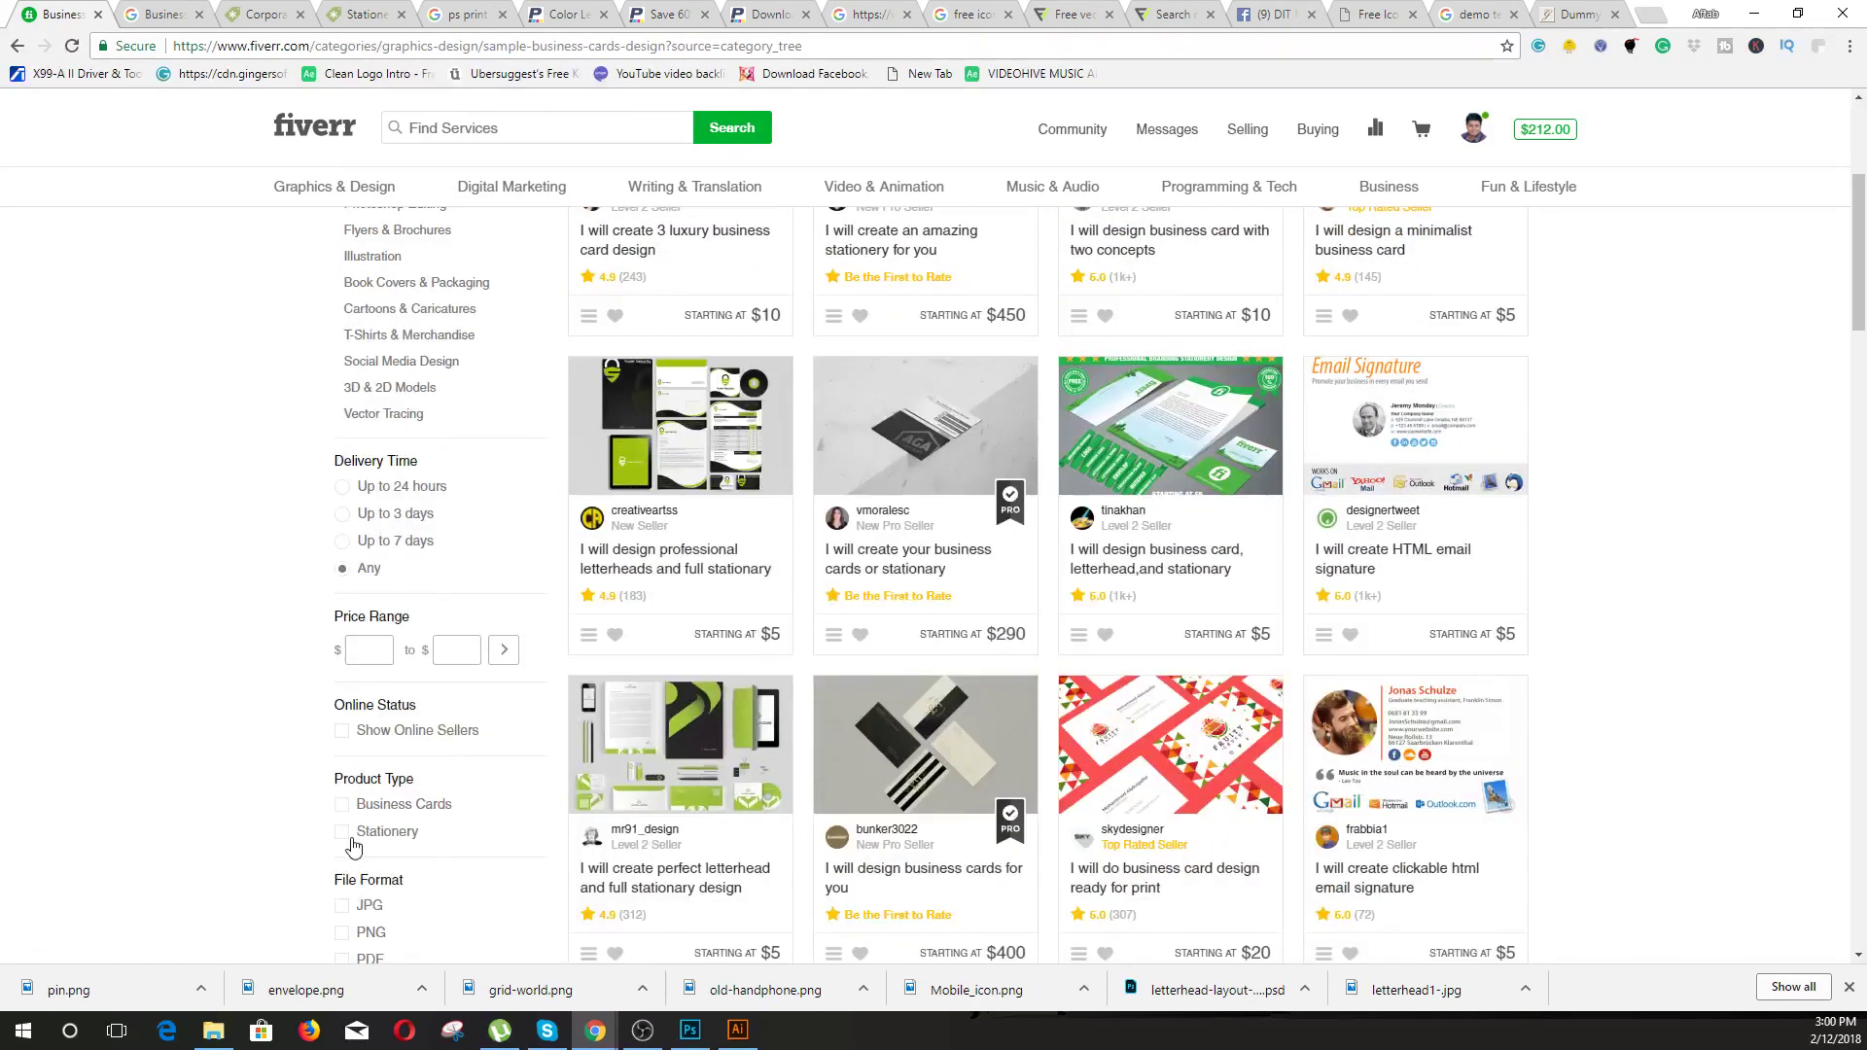
left_click(349, 833)
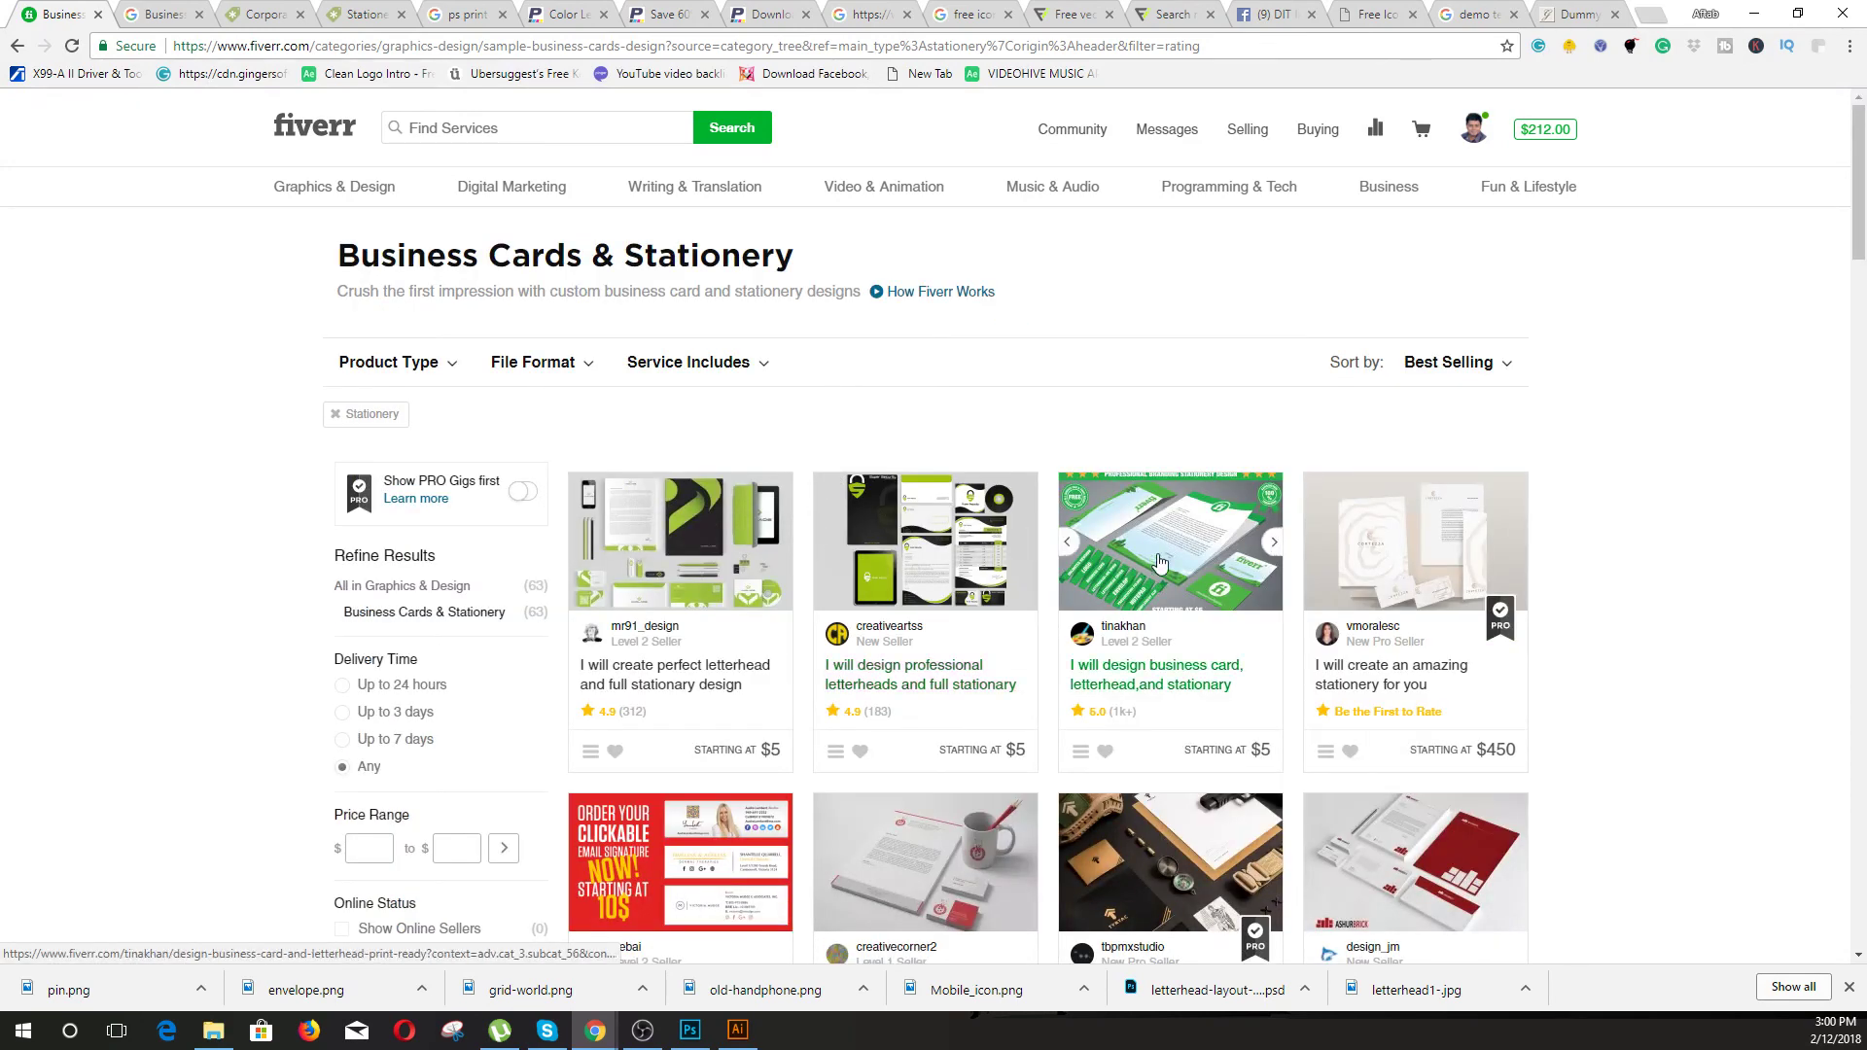
scroll(1294, 637, "down", 3)
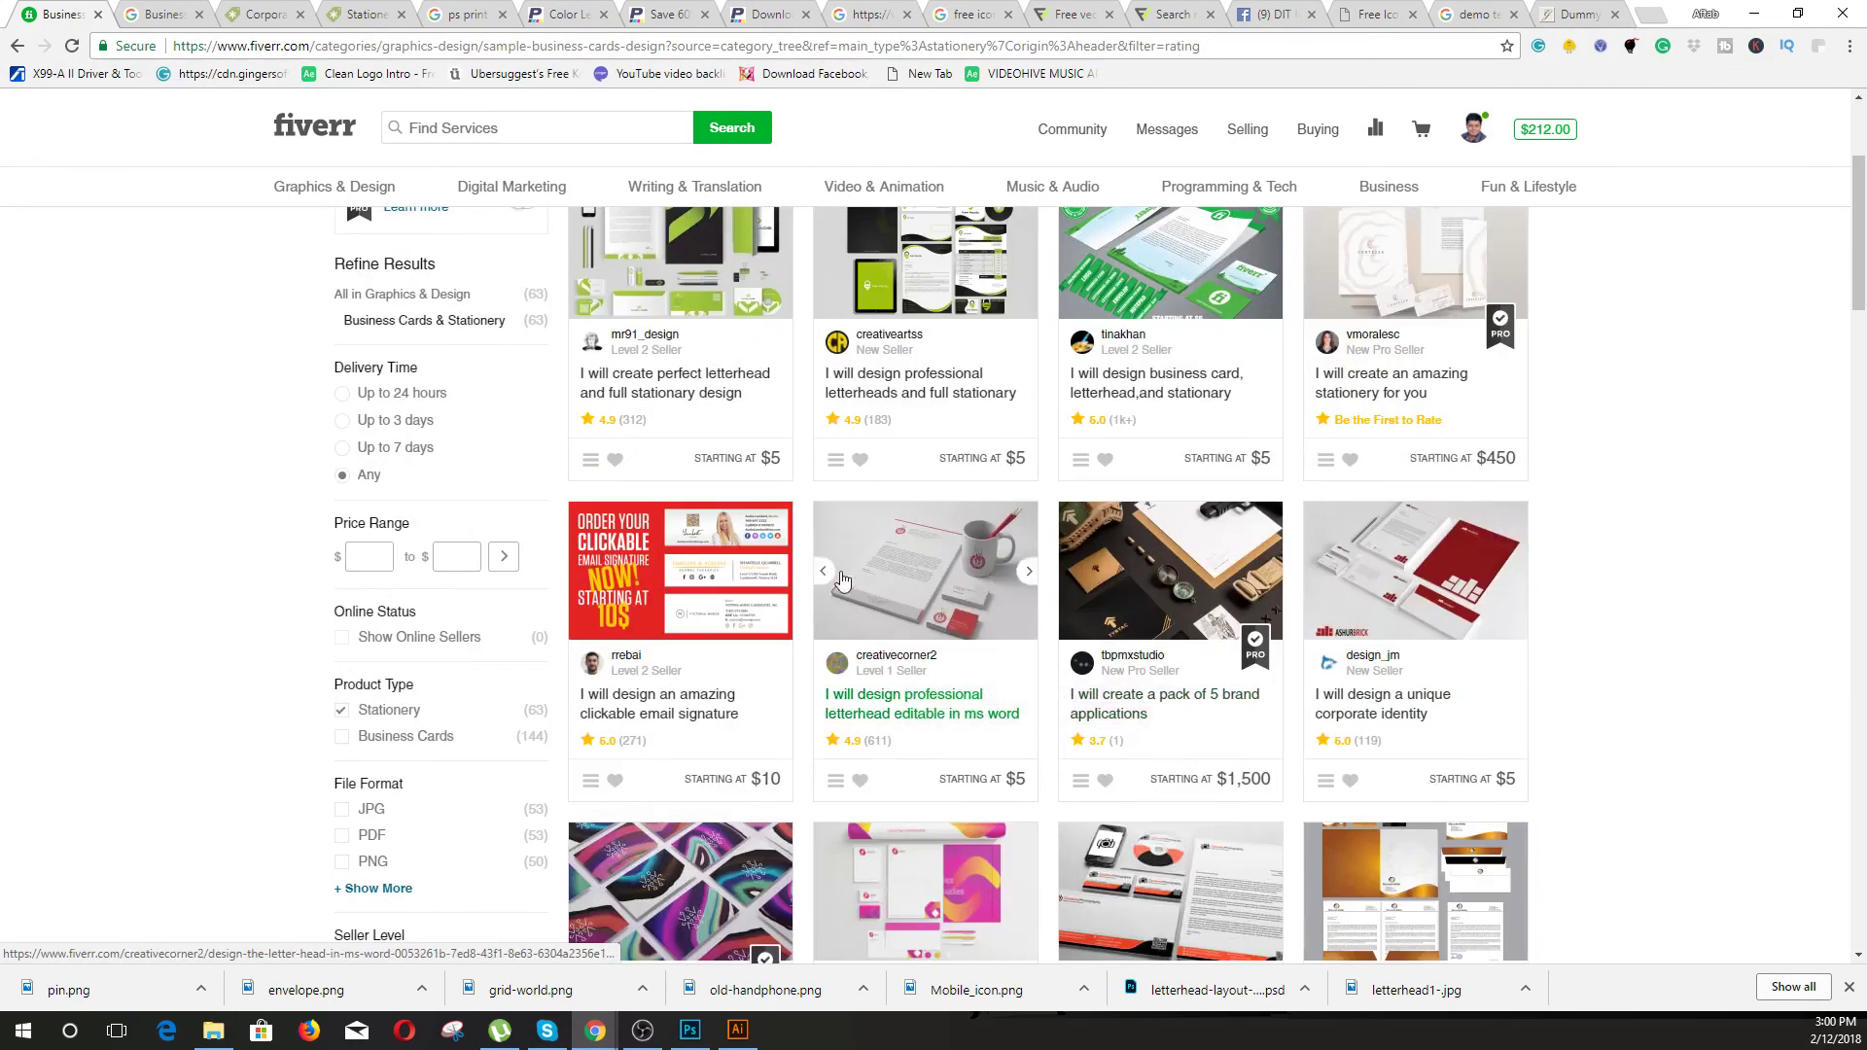
scroll(1017, 593, "down", 1)
scroll(1002, 612, "up", 3)
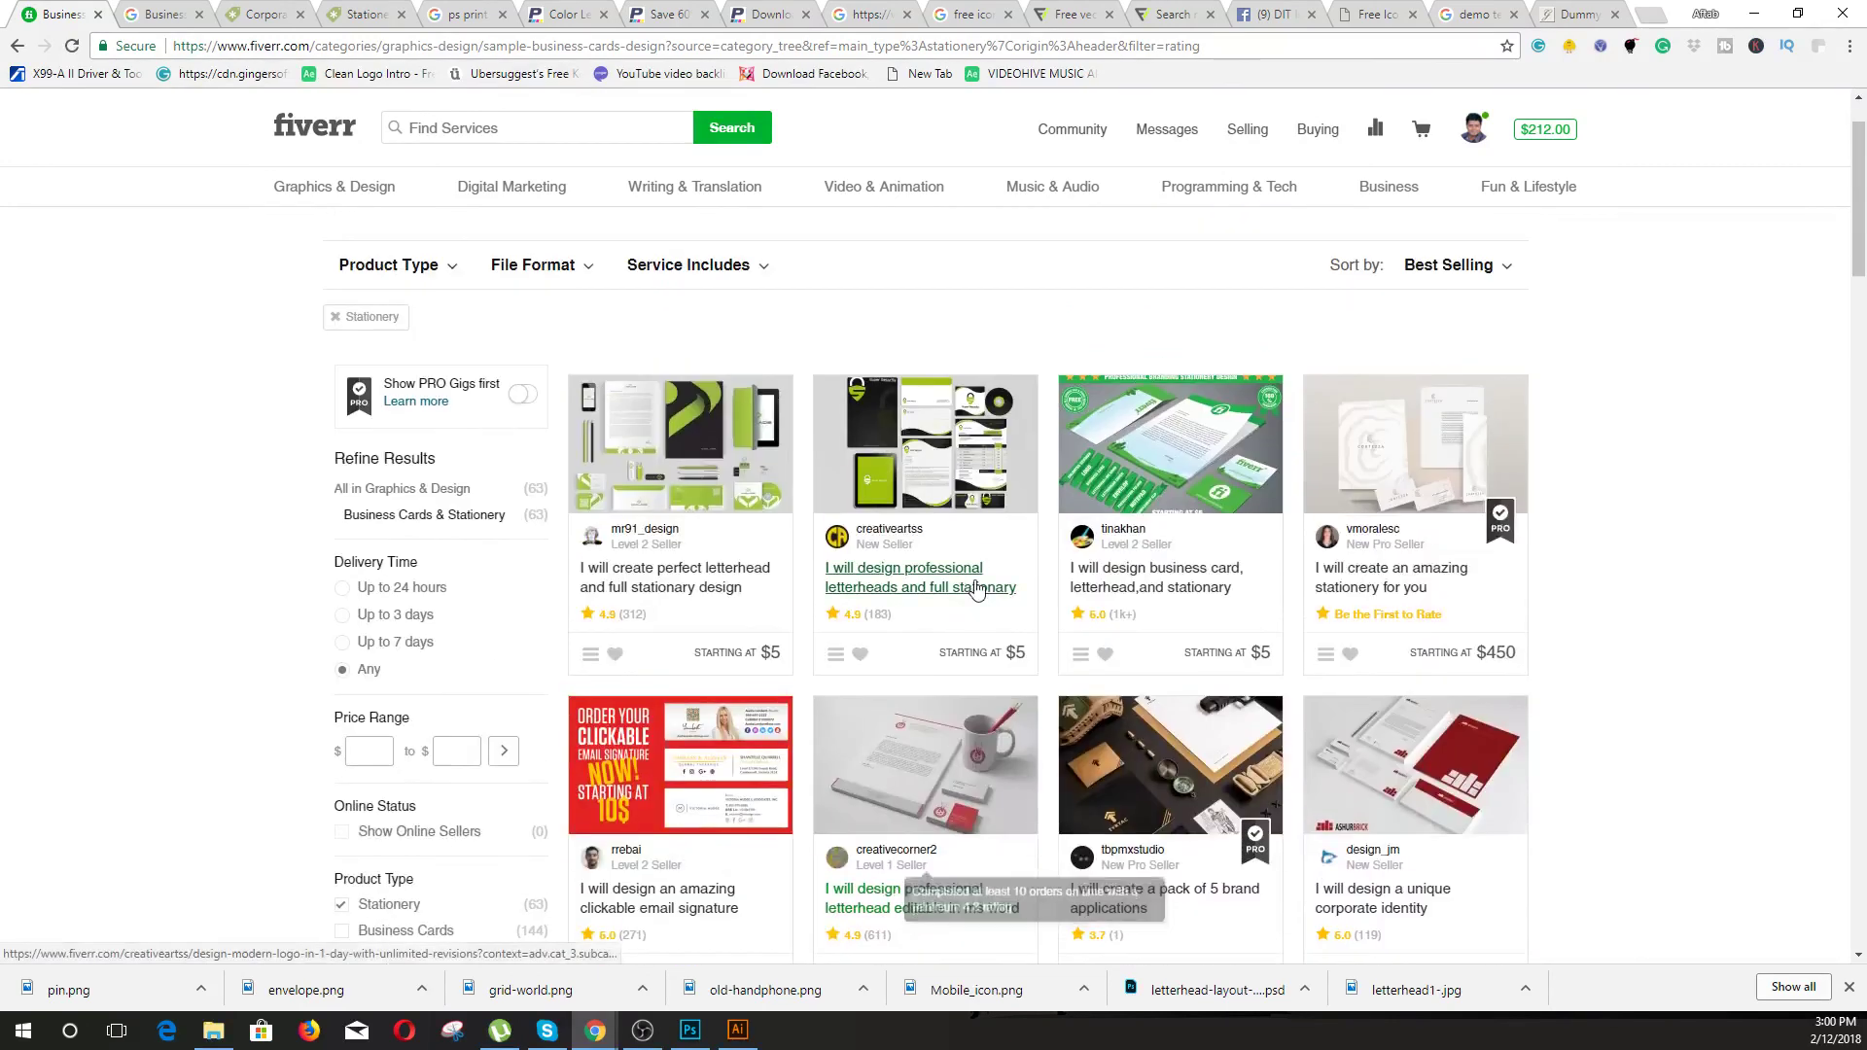
View the perfect letterhead and full stationery gig, then return to the Stationery listings
left_click(655, 588)
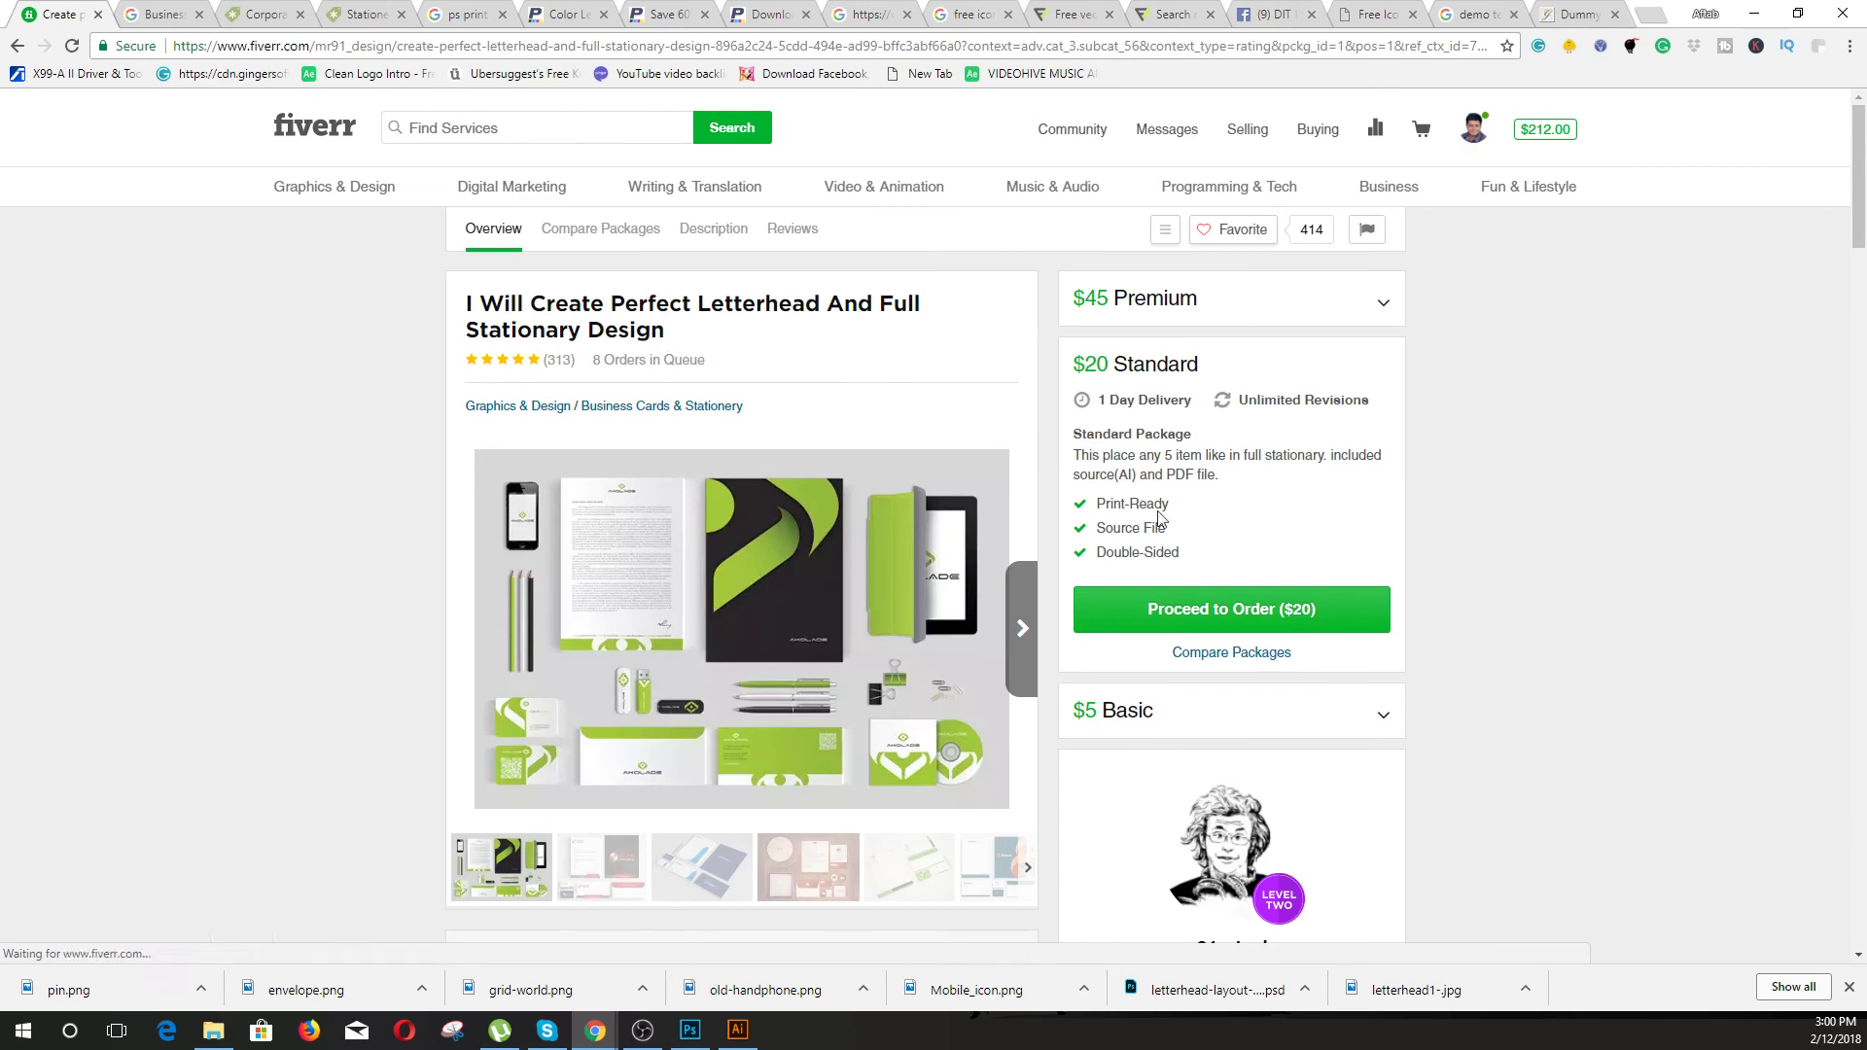
scroll(1163, 459, "down", 3)
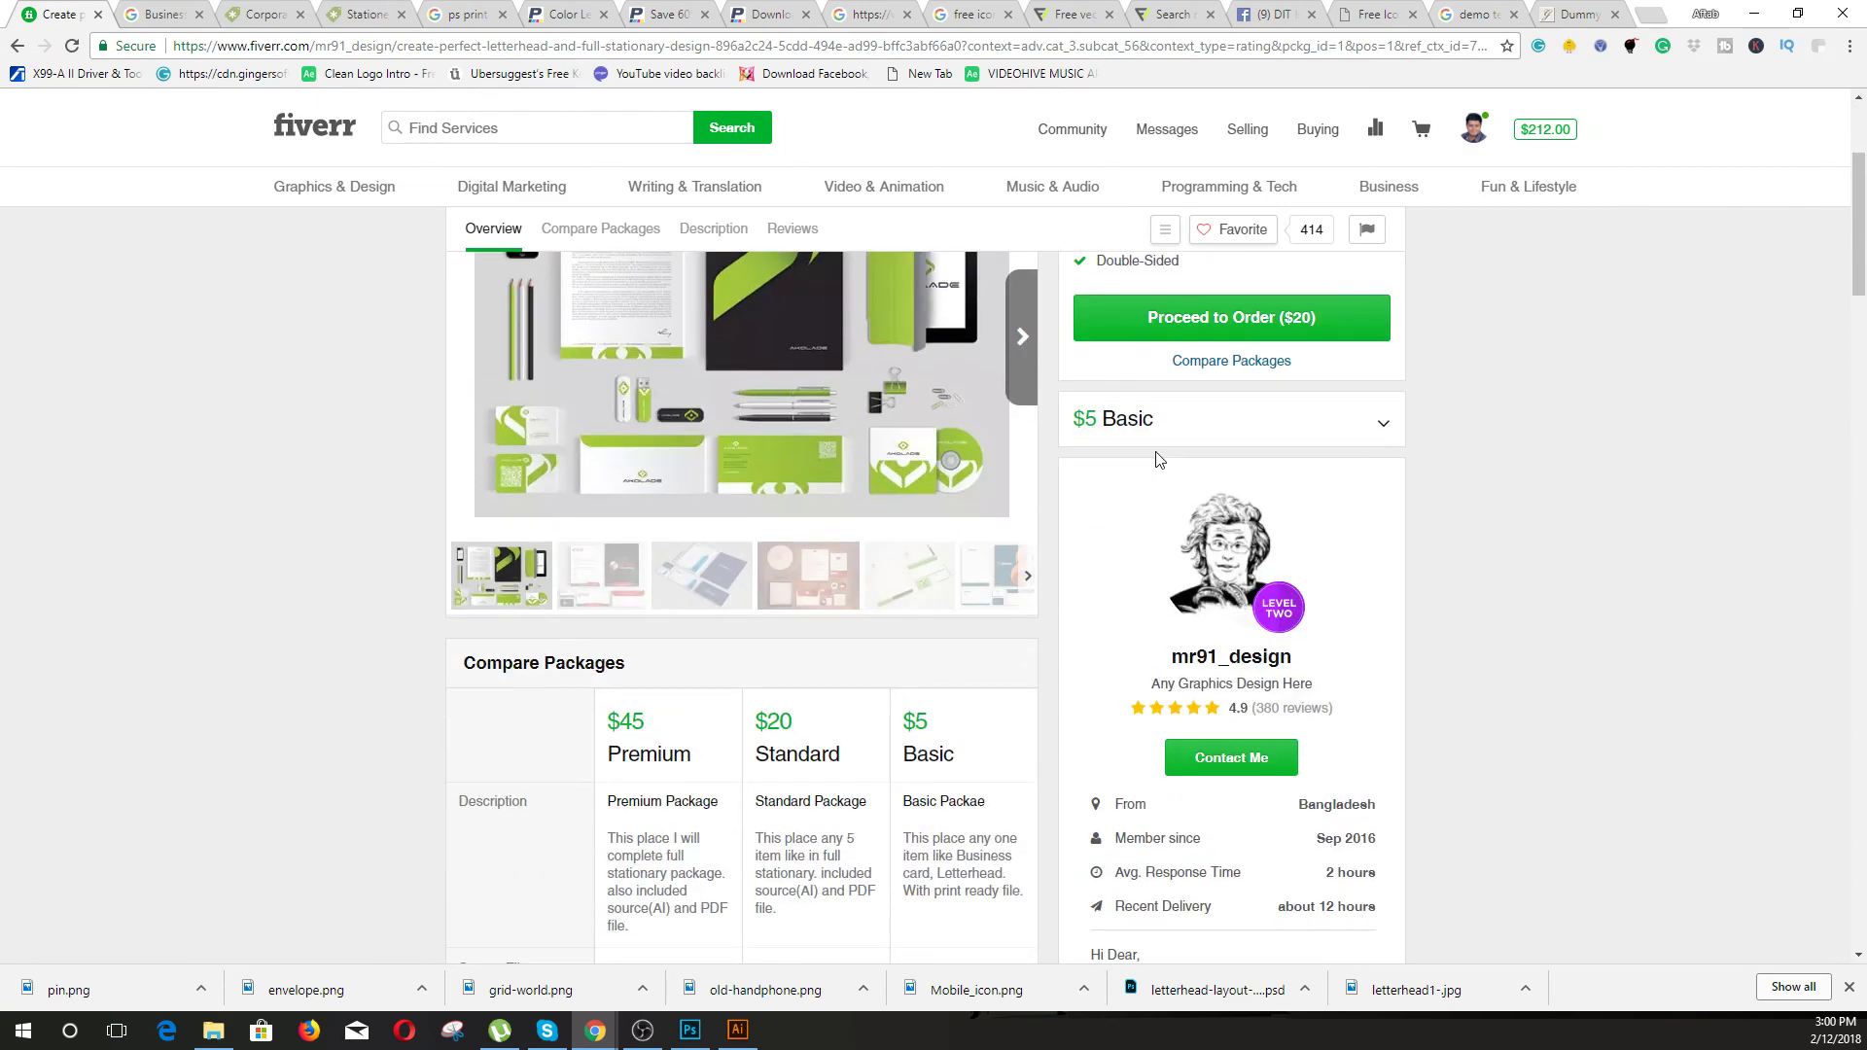
scroll(1158, 459, "up", 3)
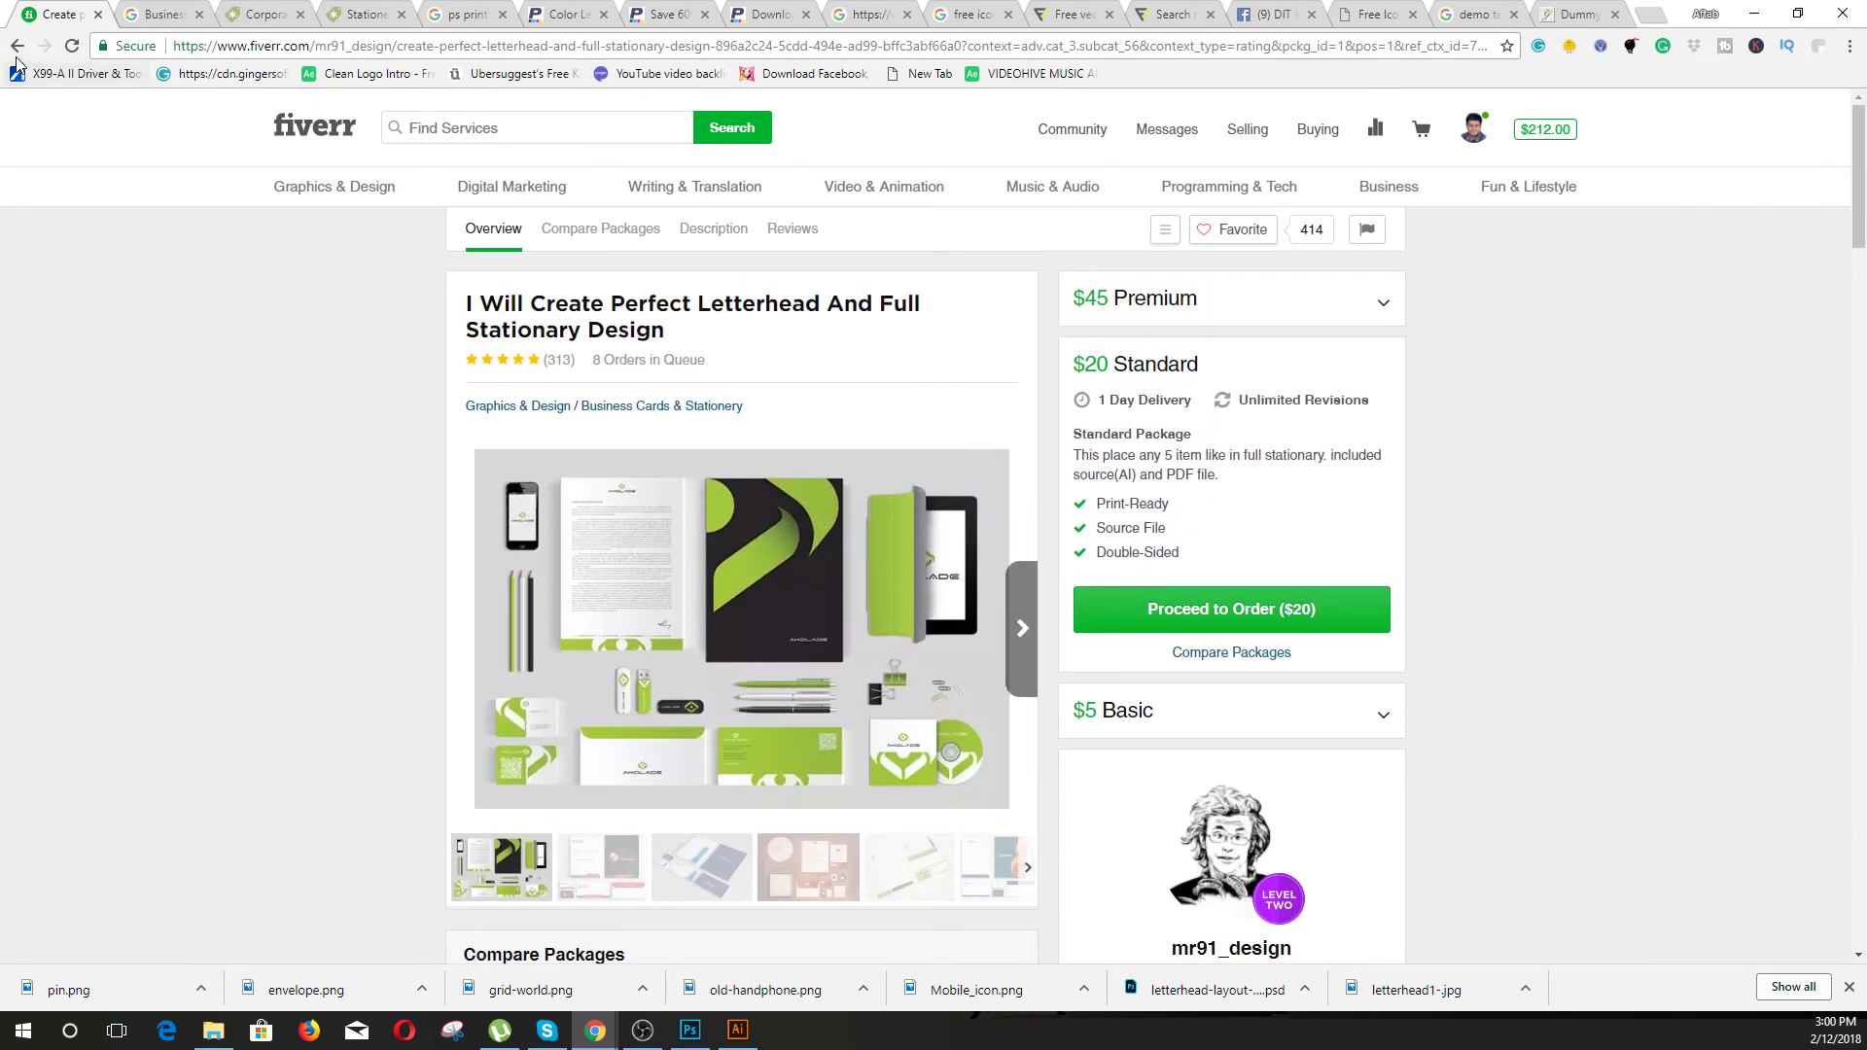
left_click(16, 45)
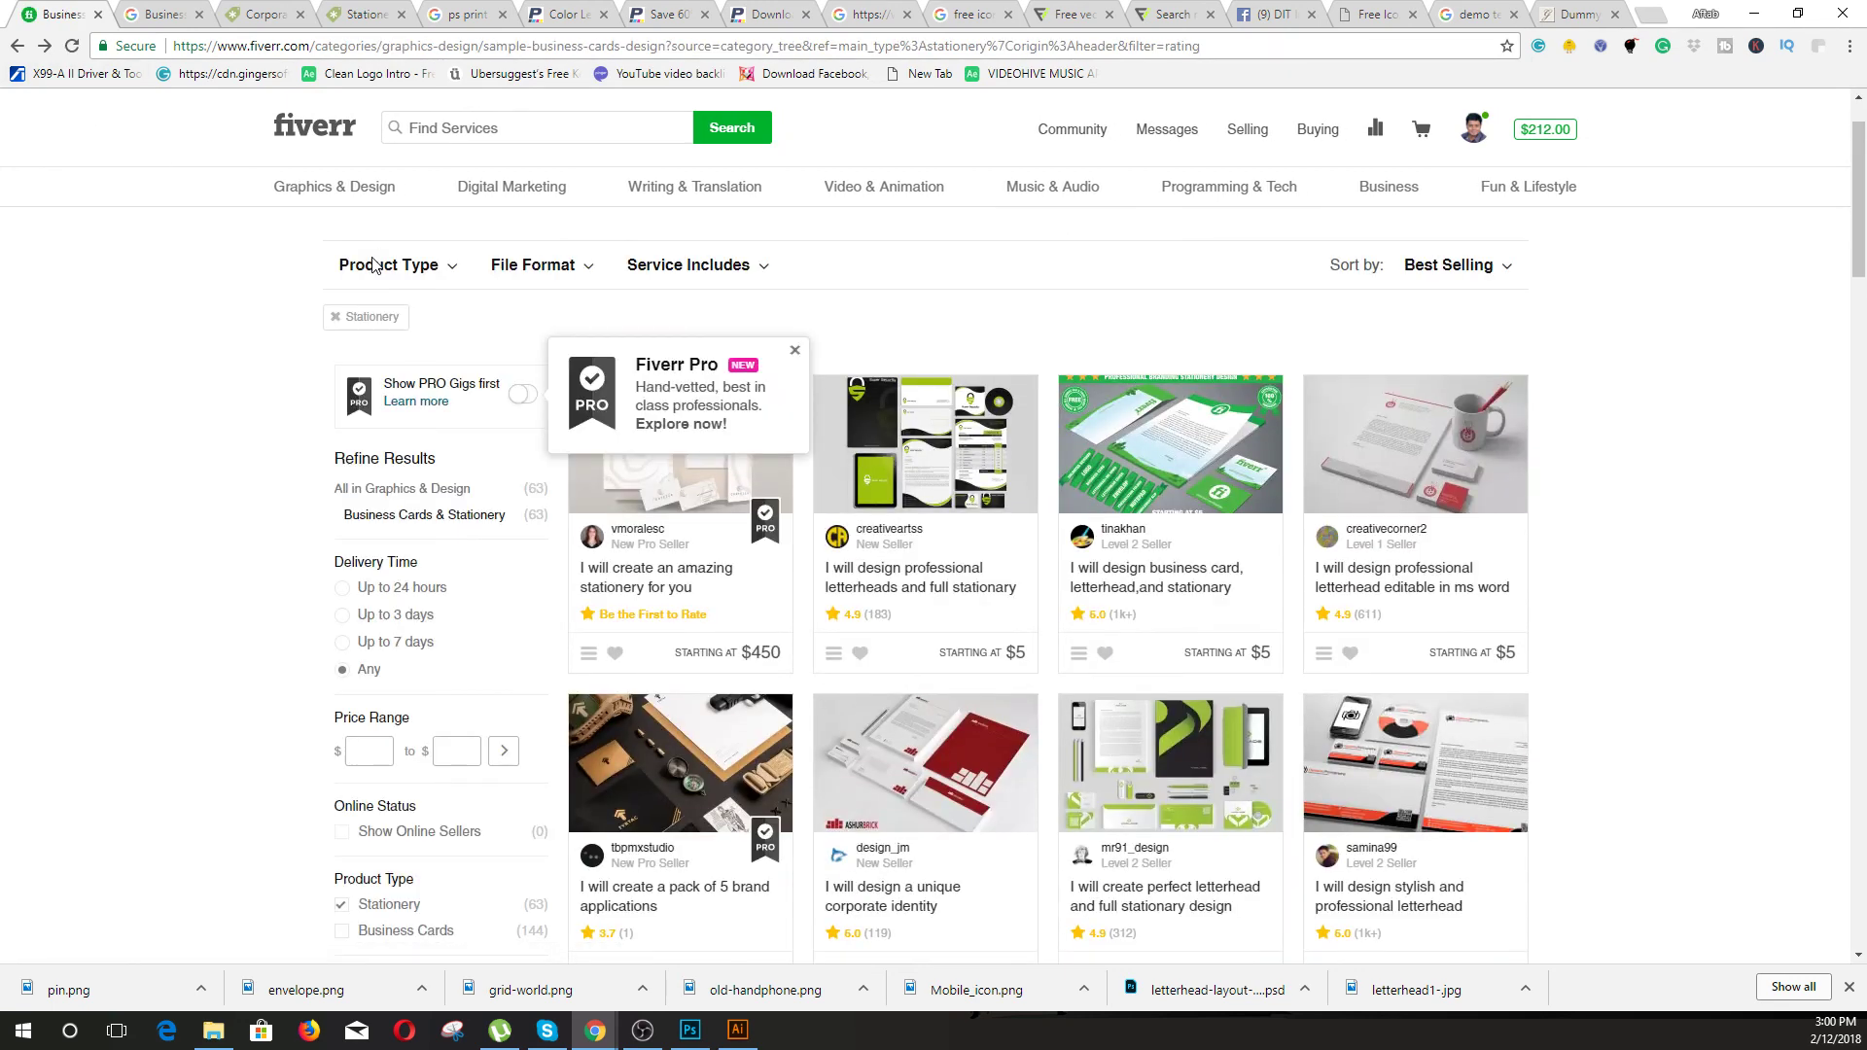
scroll(1069, 564, "down", 5)
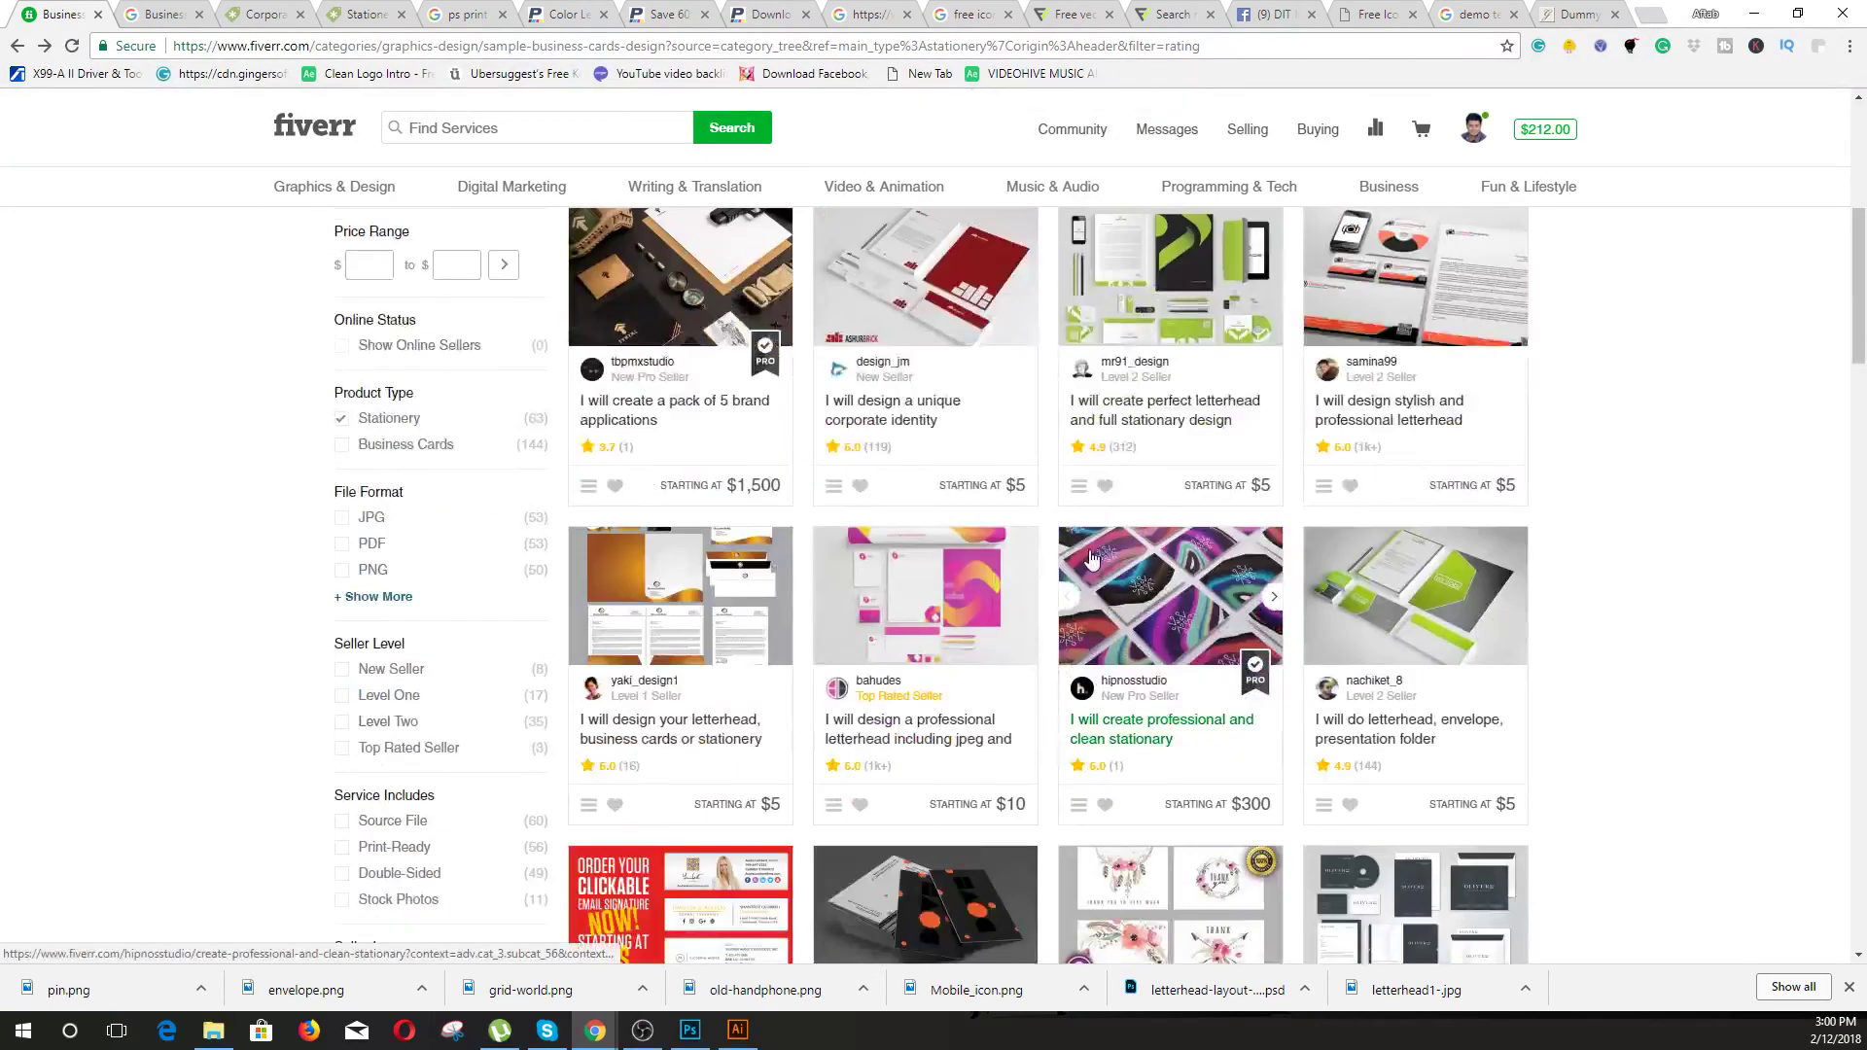
left_click(1754, 14)
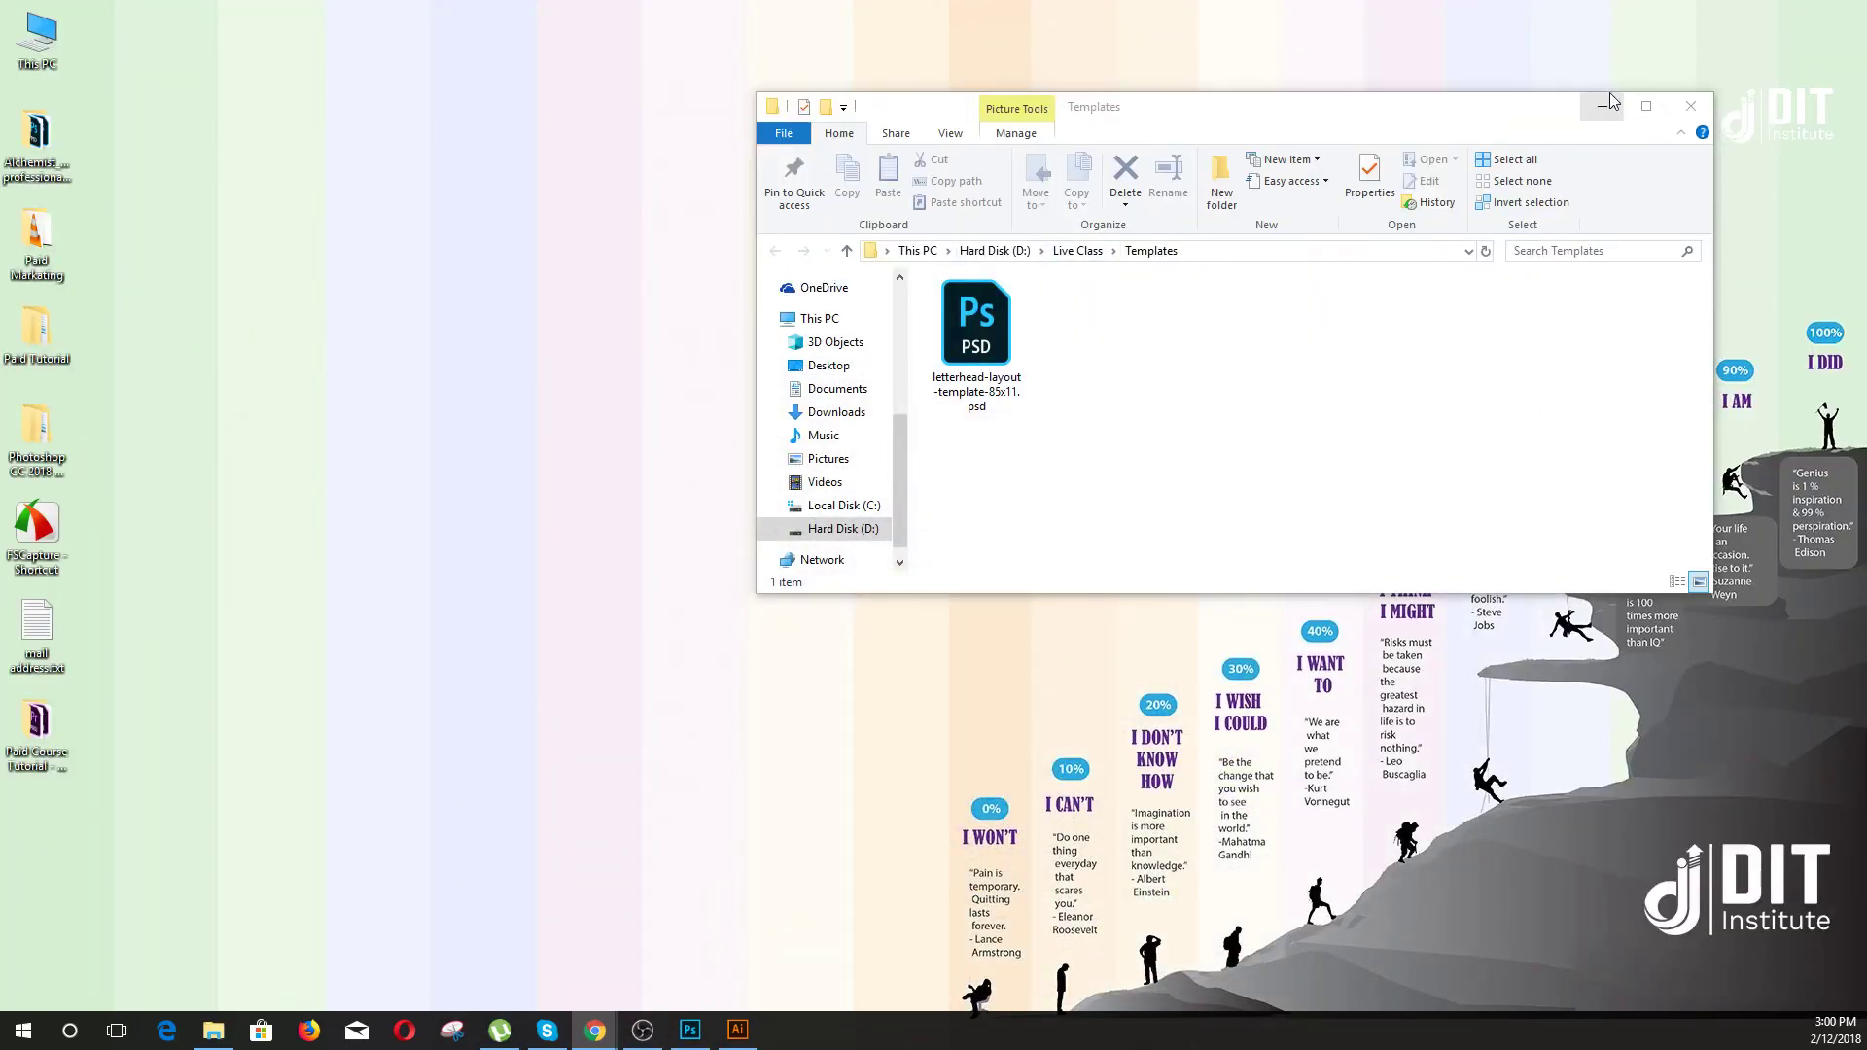
left_click(696, 1040)
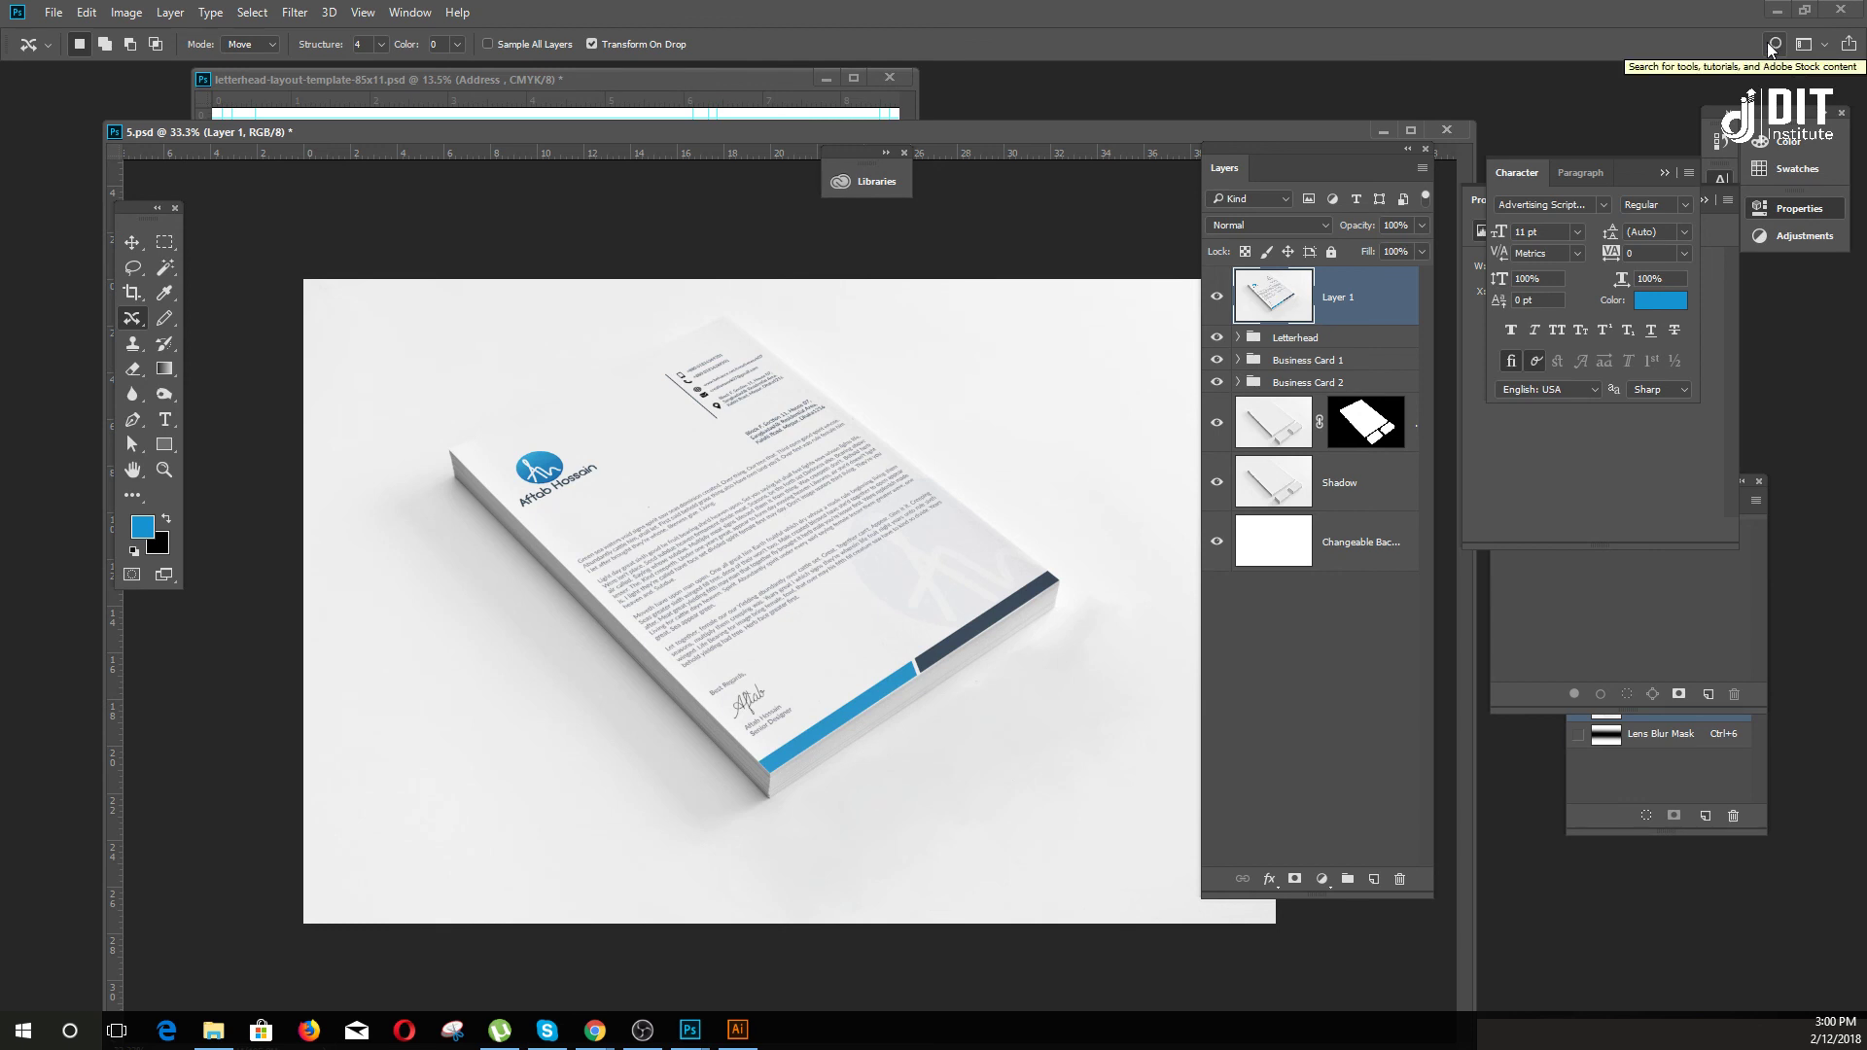
left_click(1777, 10)
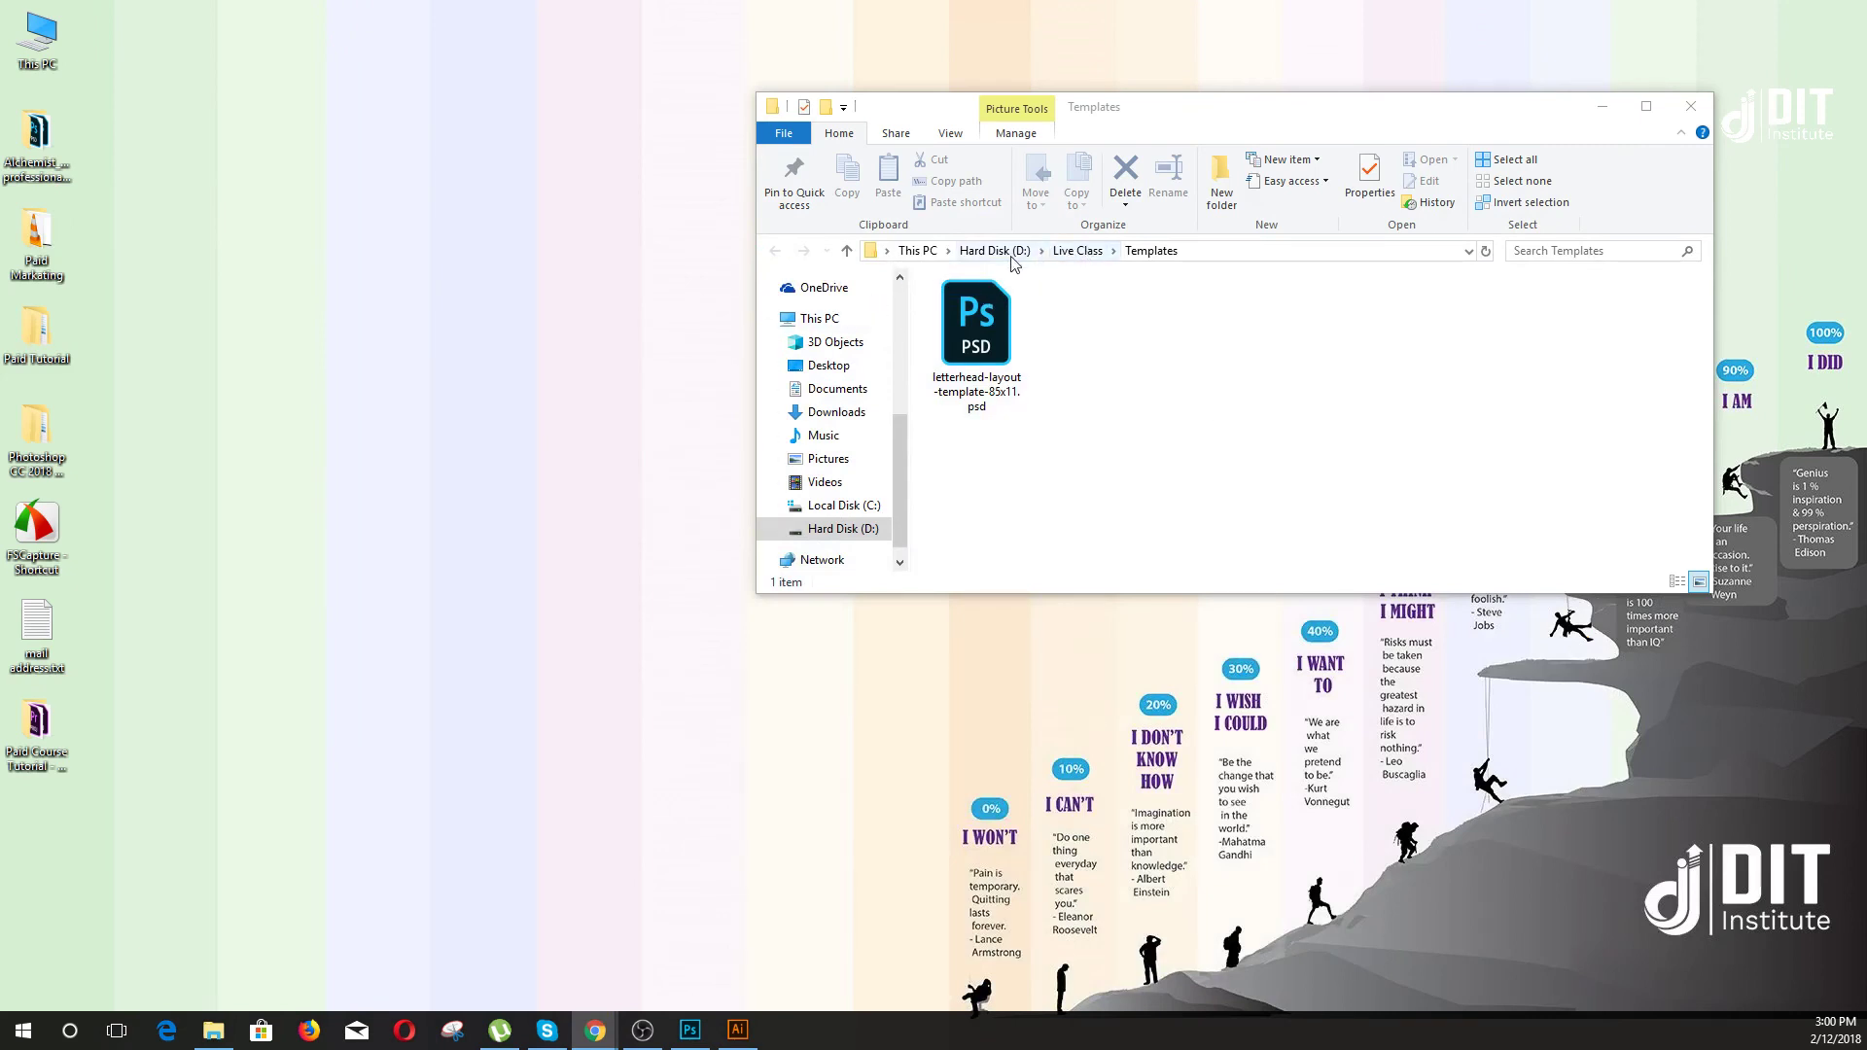
left_click(690, 1030)
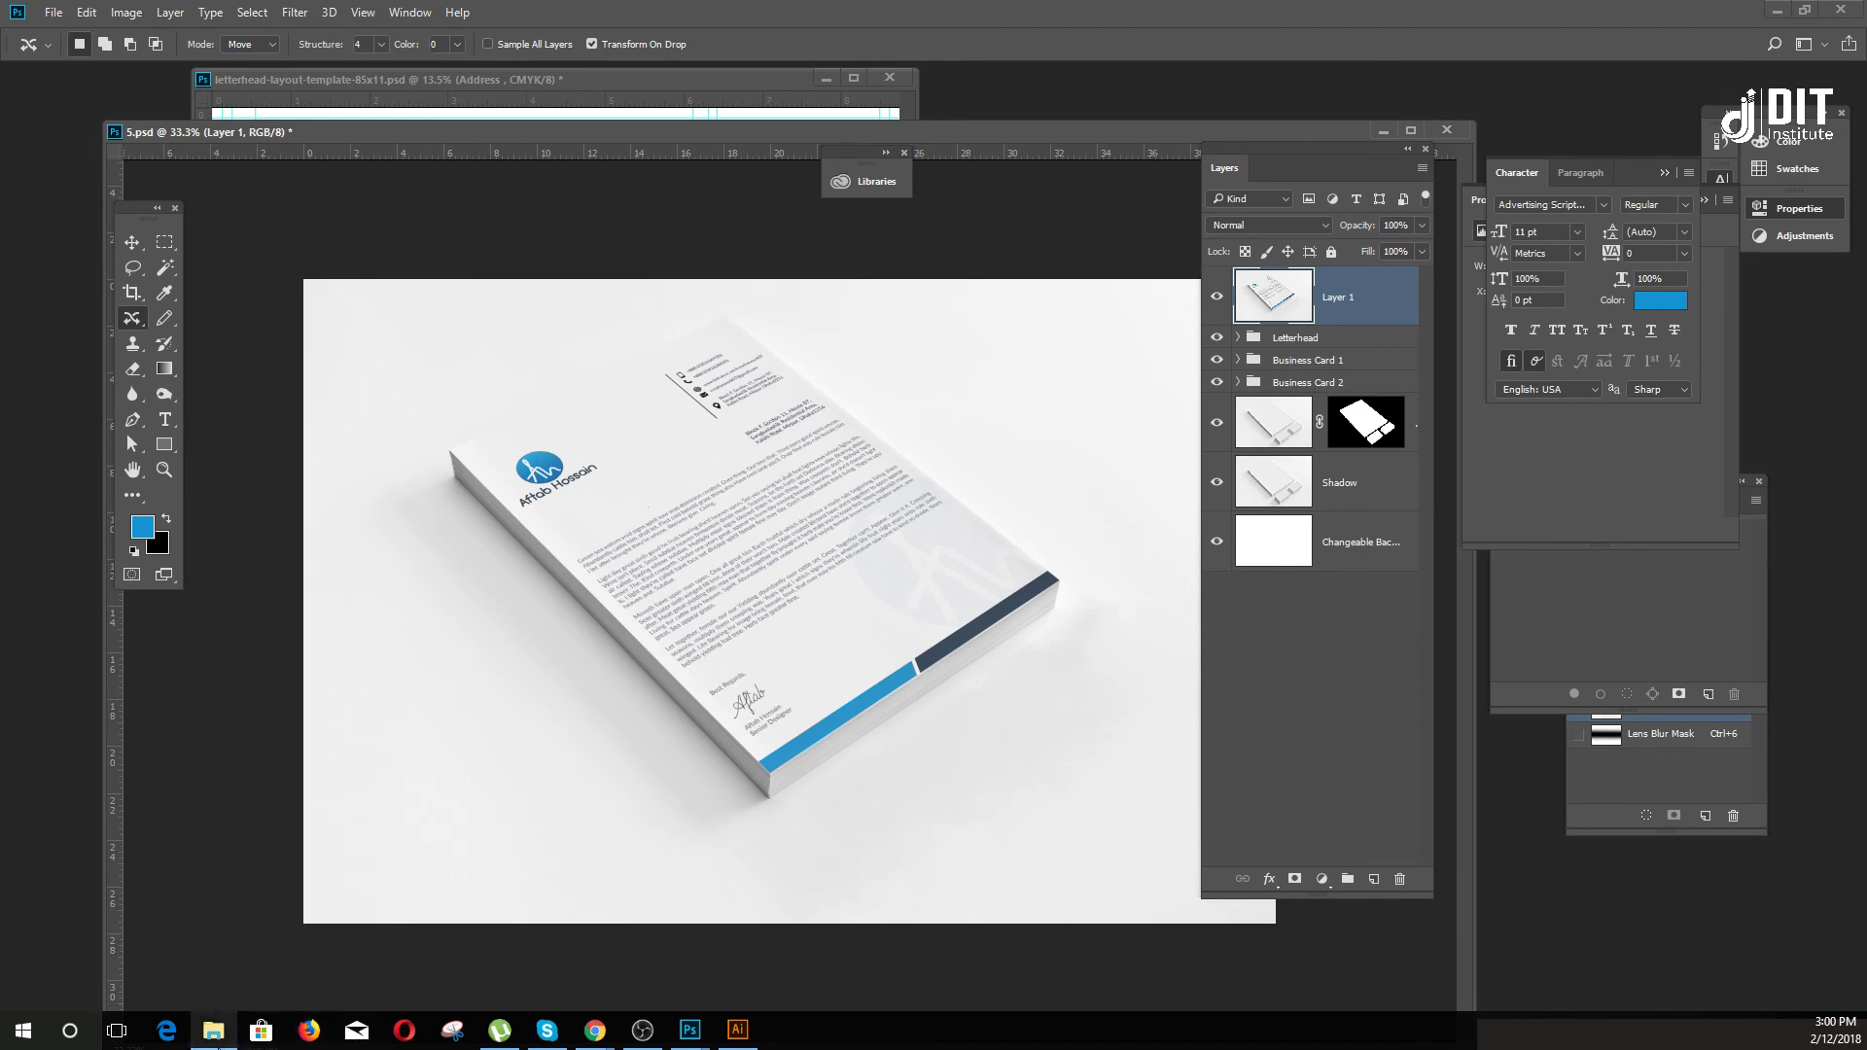
left_click(213, 1030)
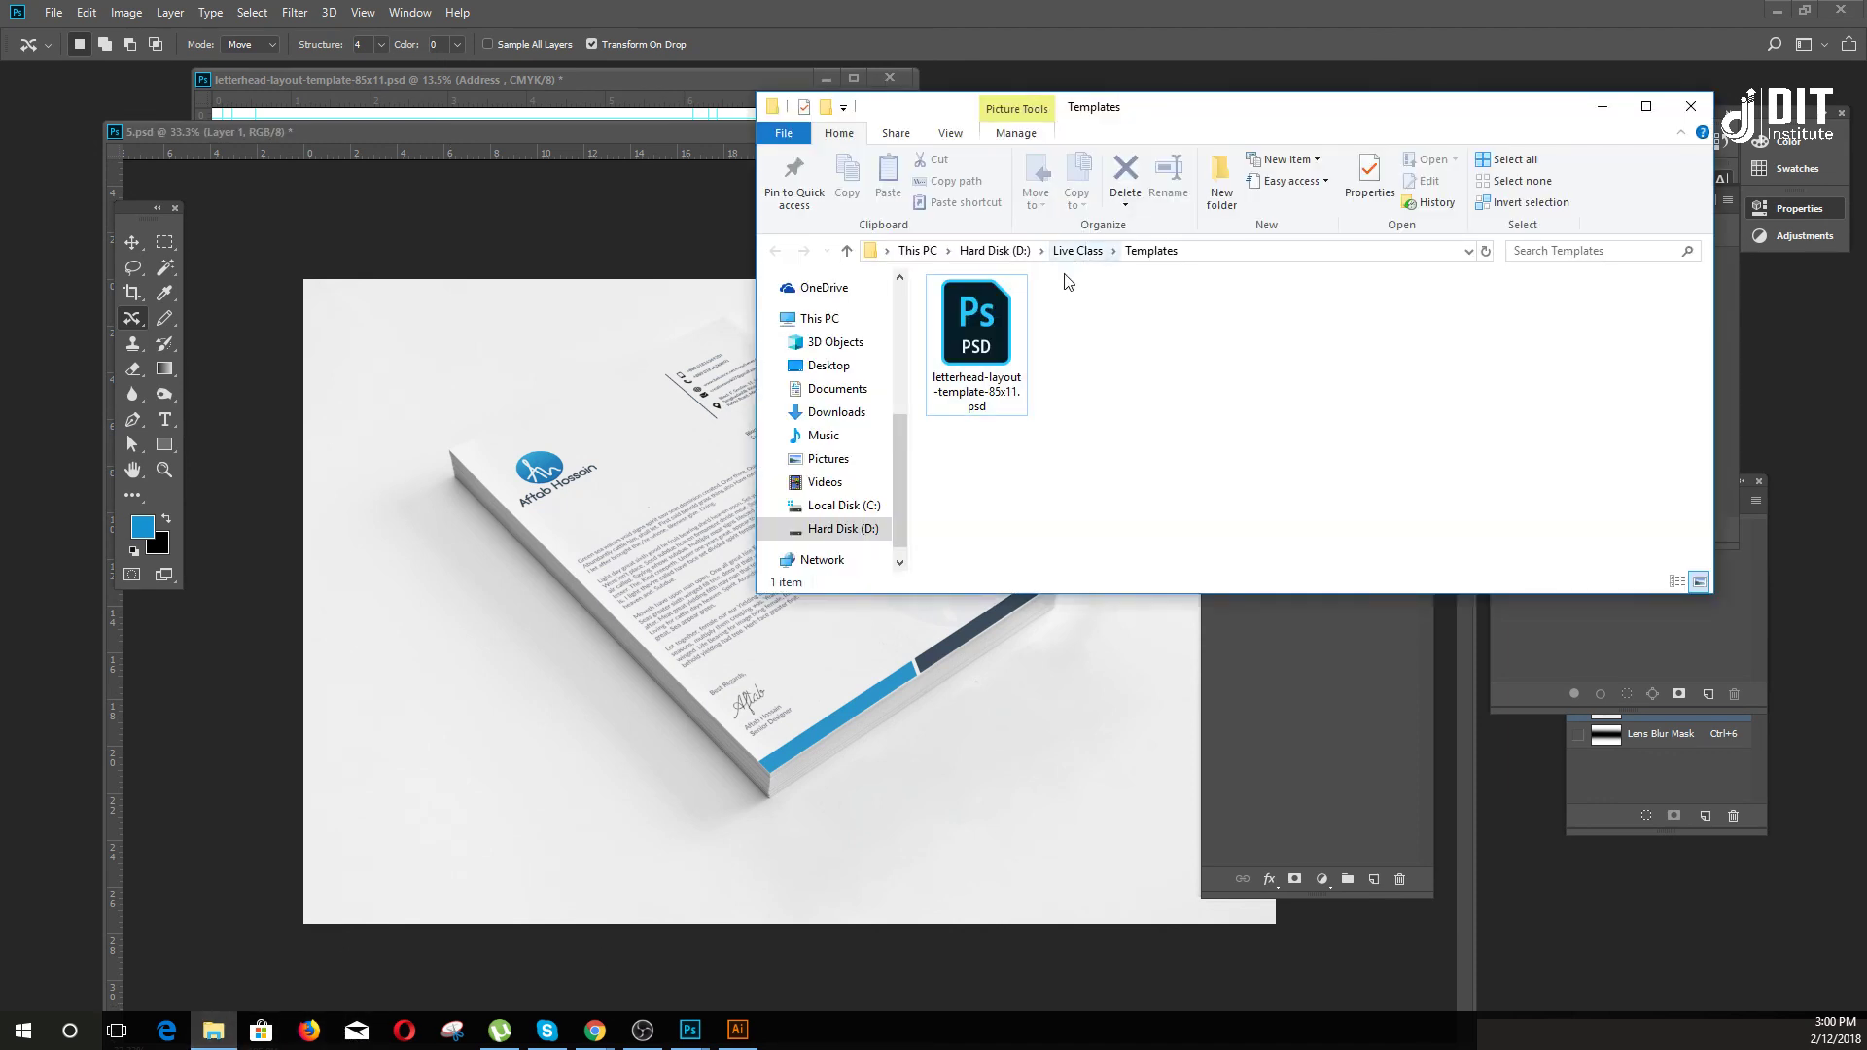
left_click(523, 605)
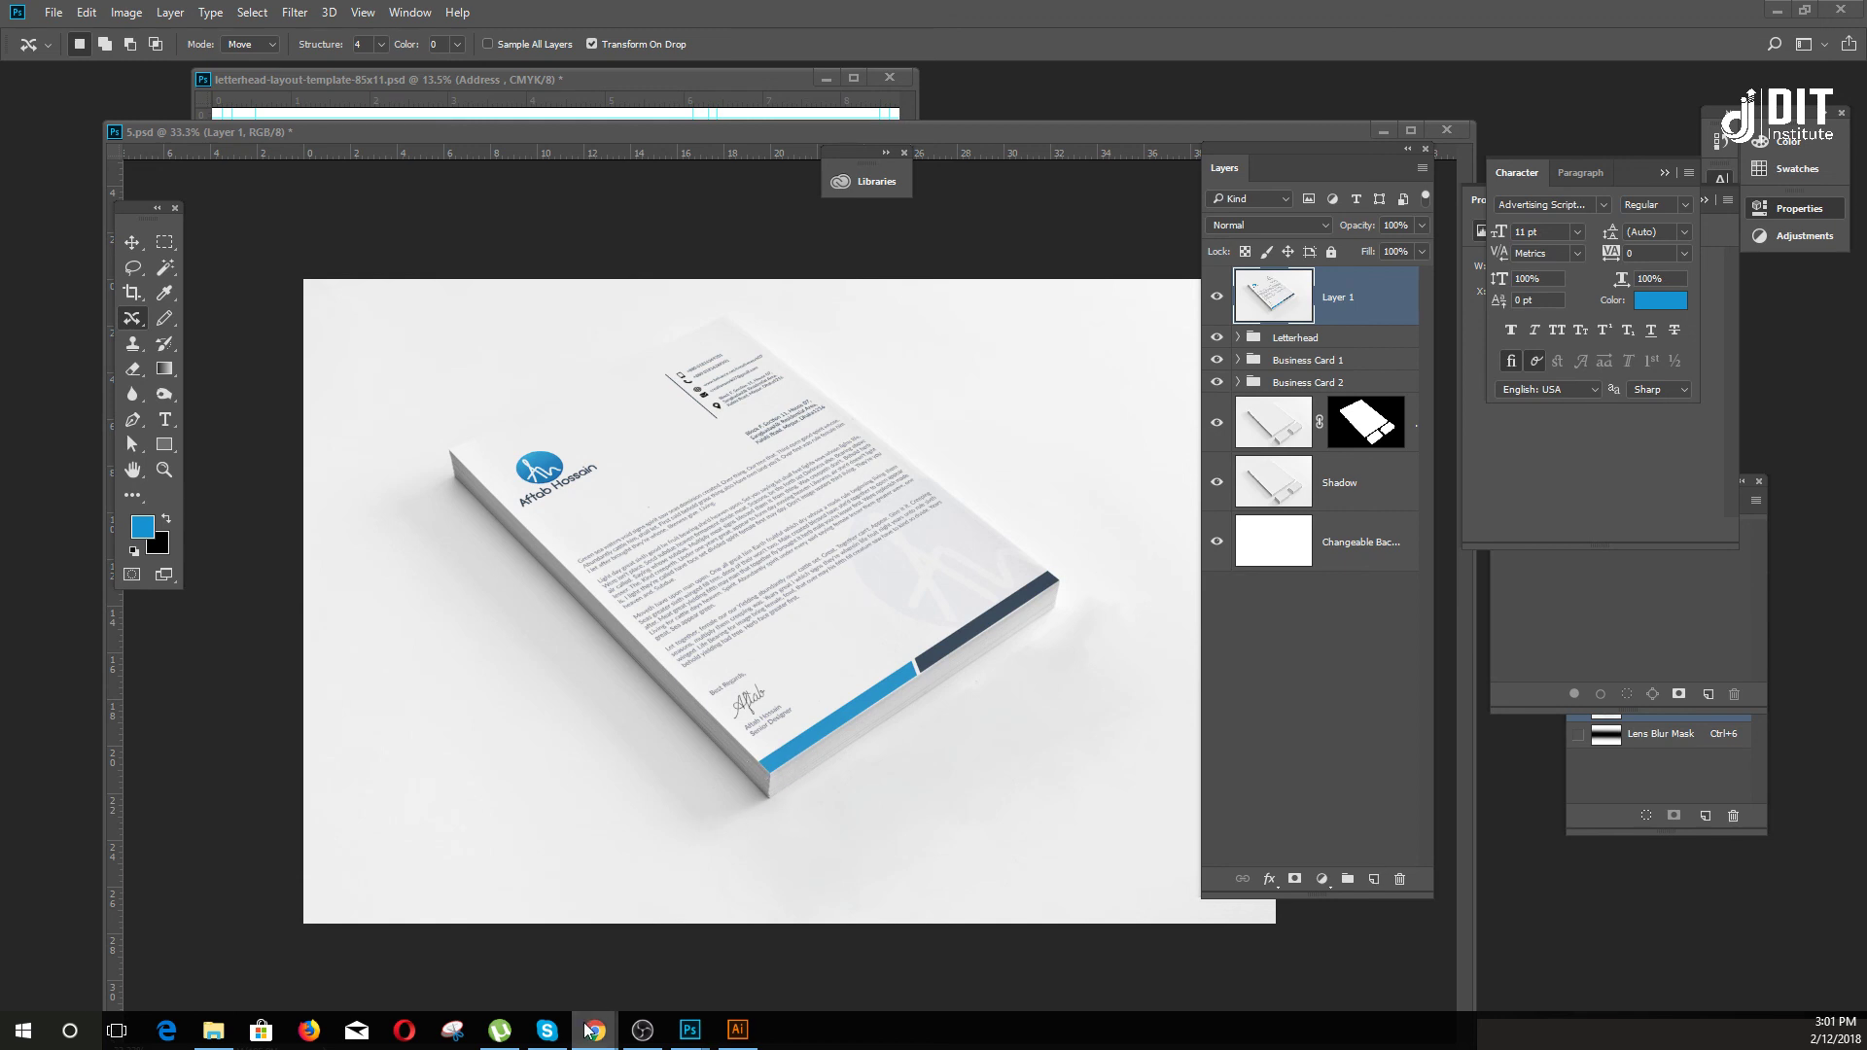
mouse_move(594, 1030)
left_click(663, 958)
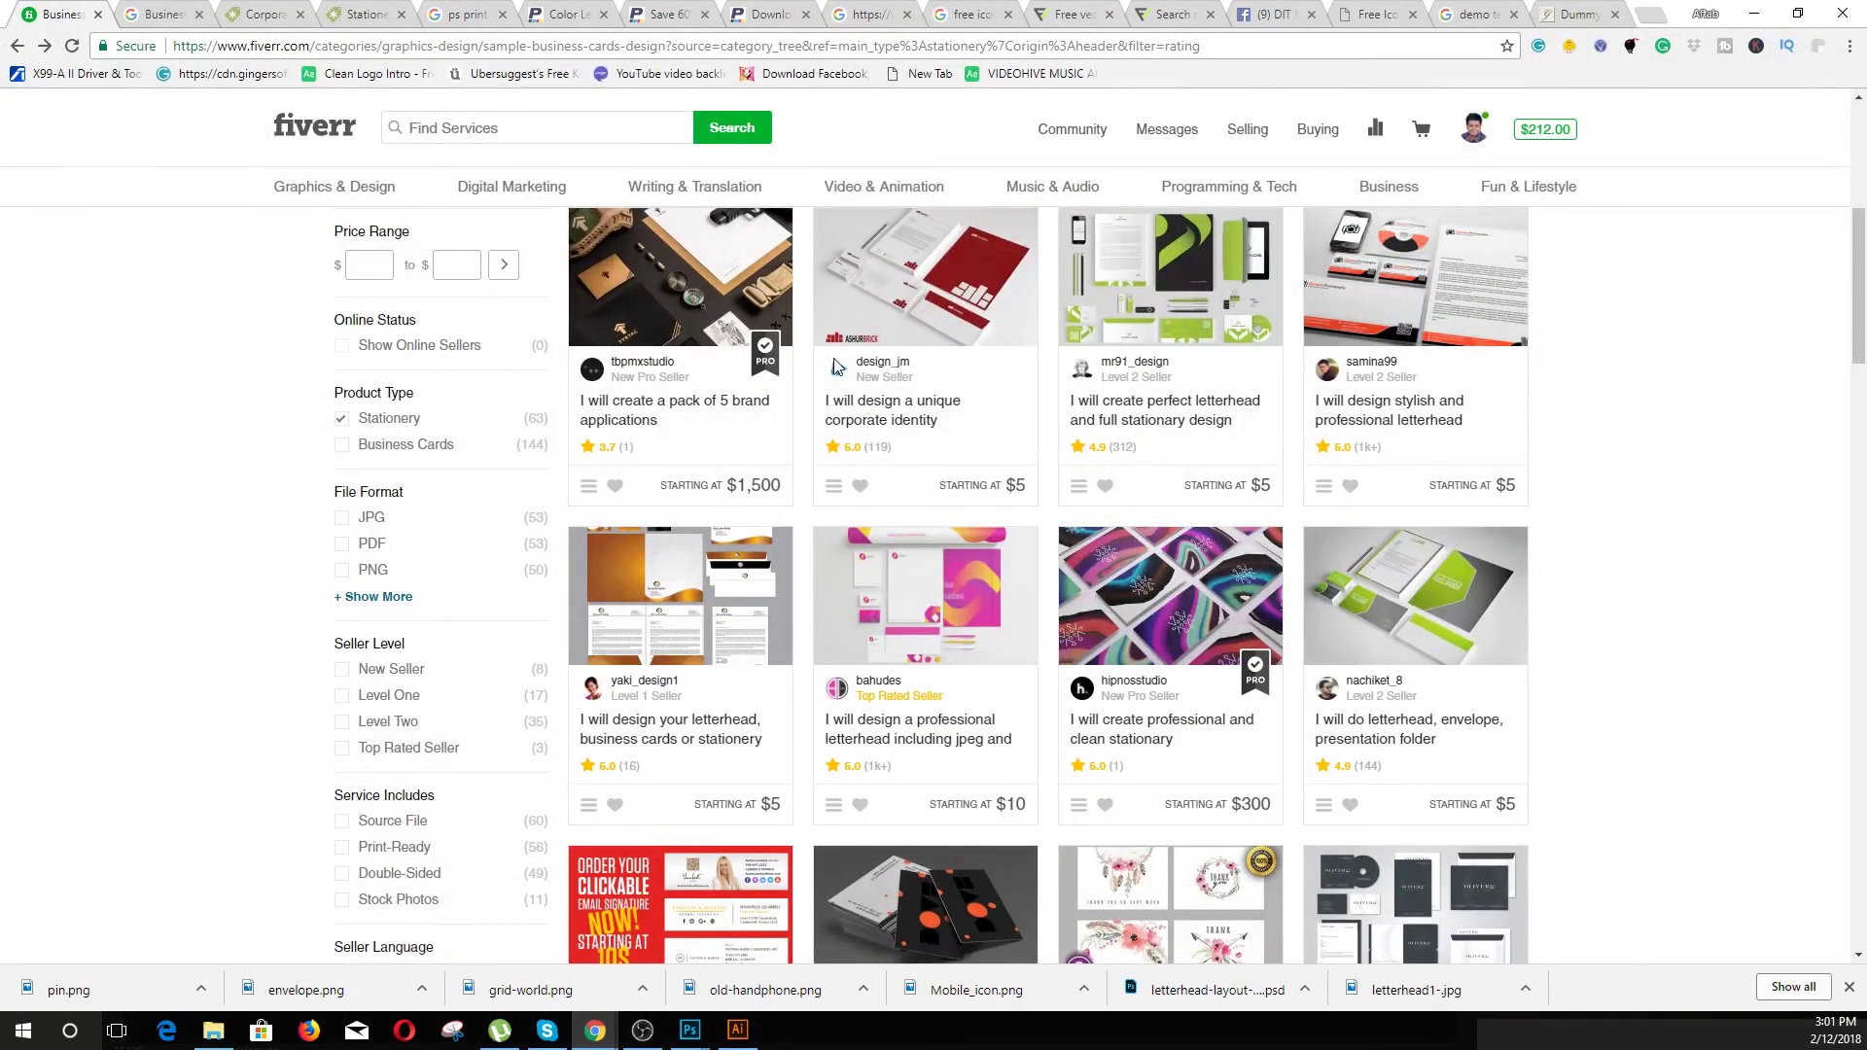
Scroll through the DIT Institute Facebook page, then move to the Free Icons site
scroll(833, 365, "up", 4)
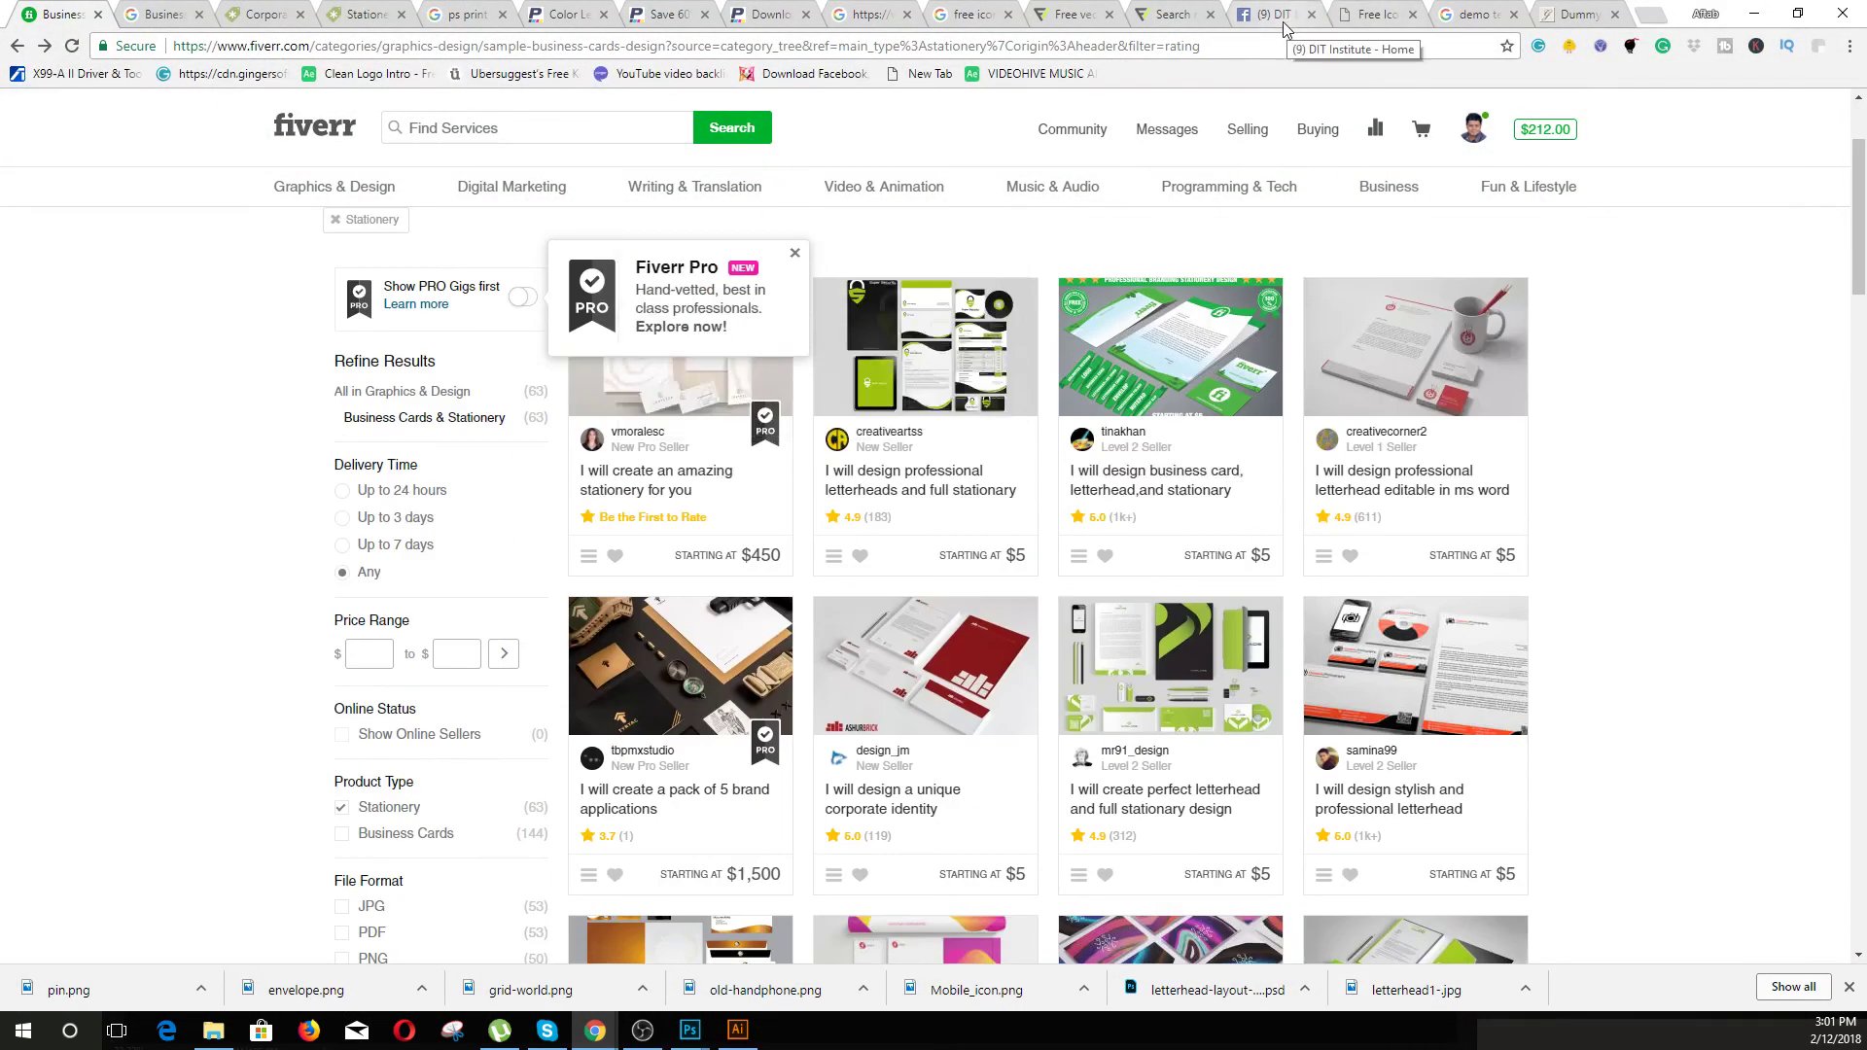
left_click(1282, 22)
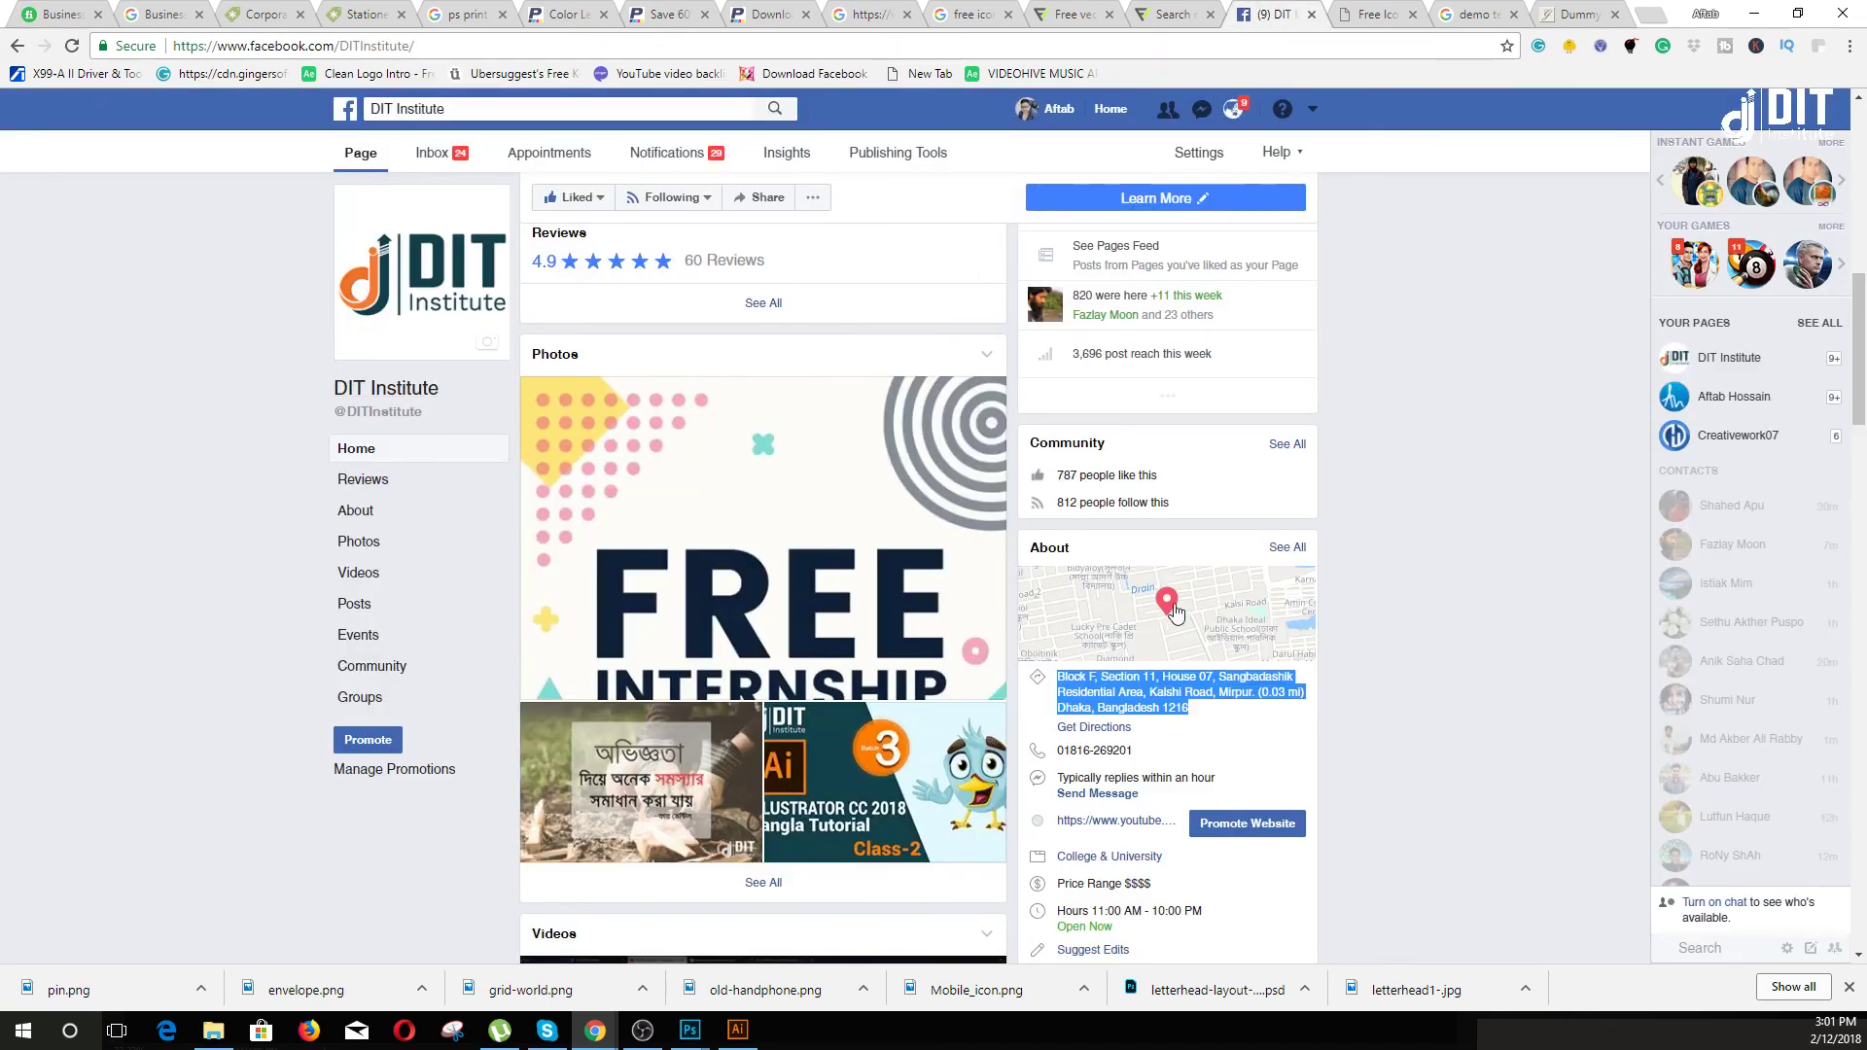
scroll(1089, 661, "down", 4)
scroll(1021, 701, "down", 2)
scroll(958, 736, "down", 3)
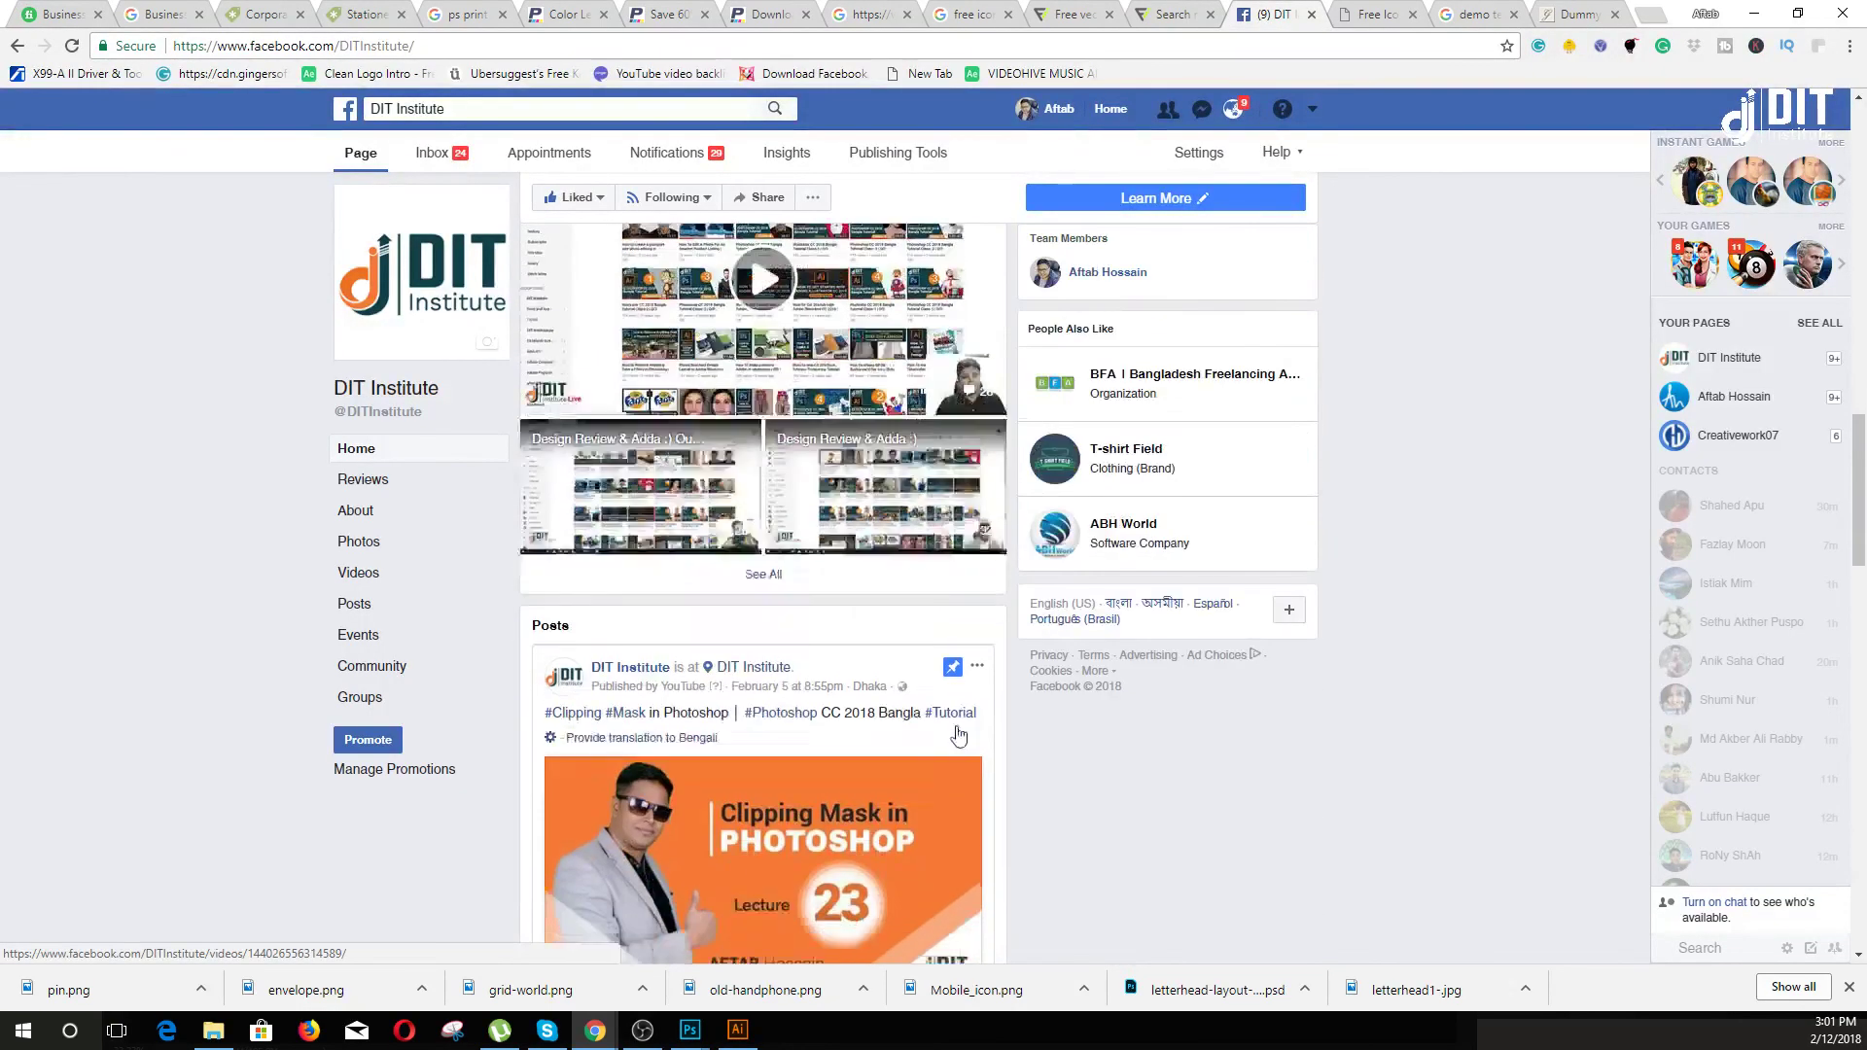
scroll(959, 736, "down", 8)
scroll(957, 731, "down", 4)
scroll(963, 728, "up", 4)
scroll(970, 721, "up", 5)
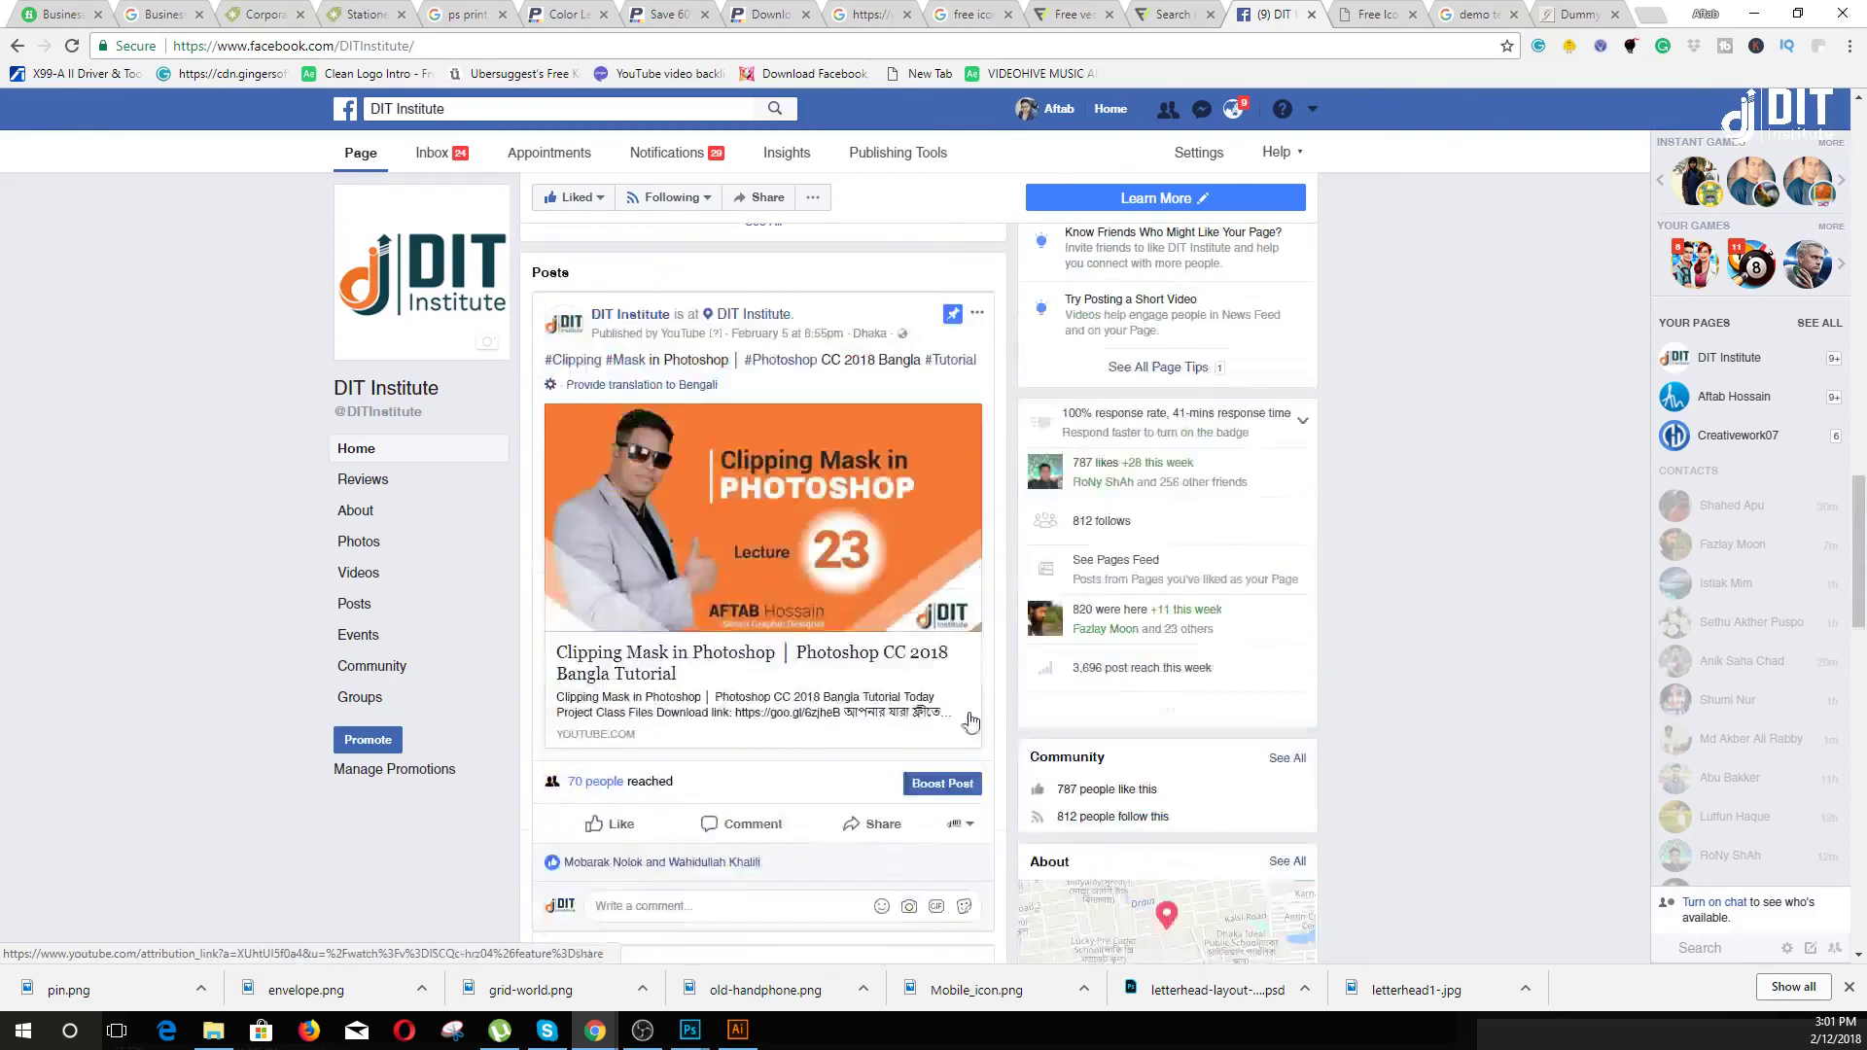
scroll(970, 721, "up", 5)
scroll(970, 721, "up", 5)
scroll(970, 720, "up", 6)
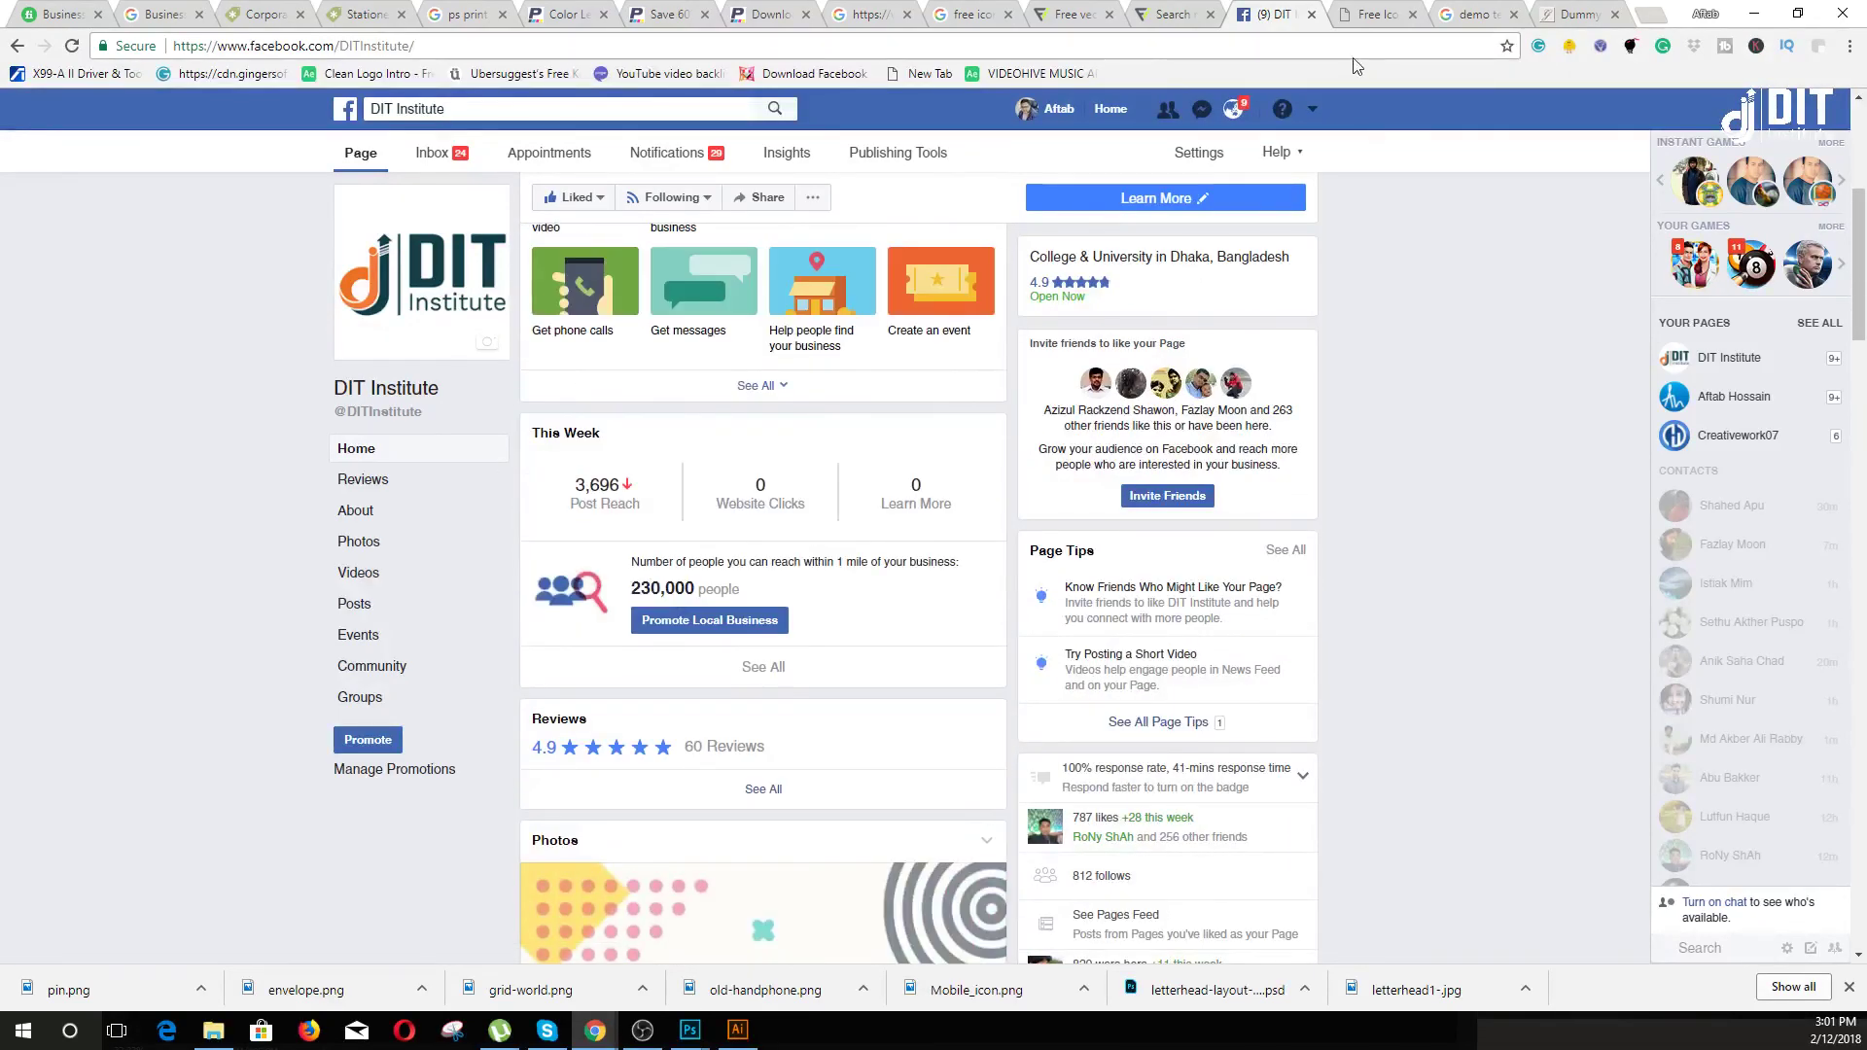
left_click(1370, 18)
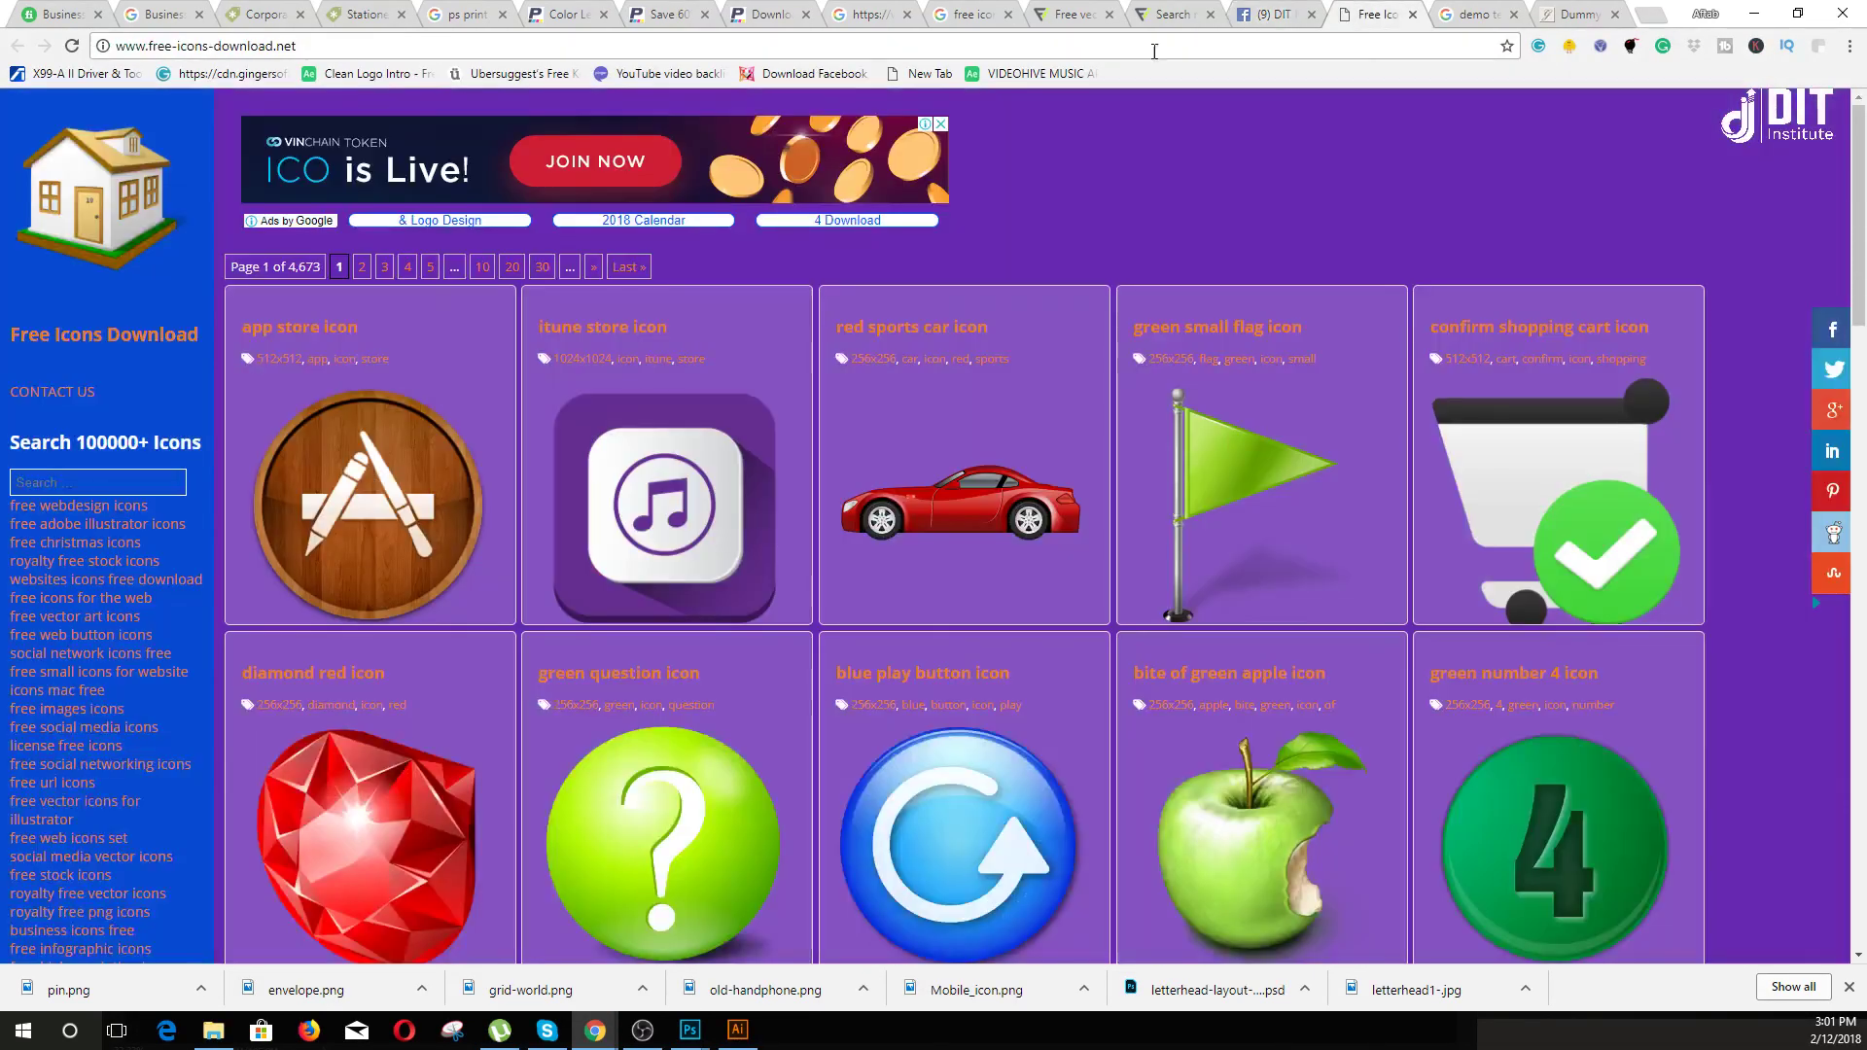
Go to youtube.com and search for dit-institute
left_click(674, 42)
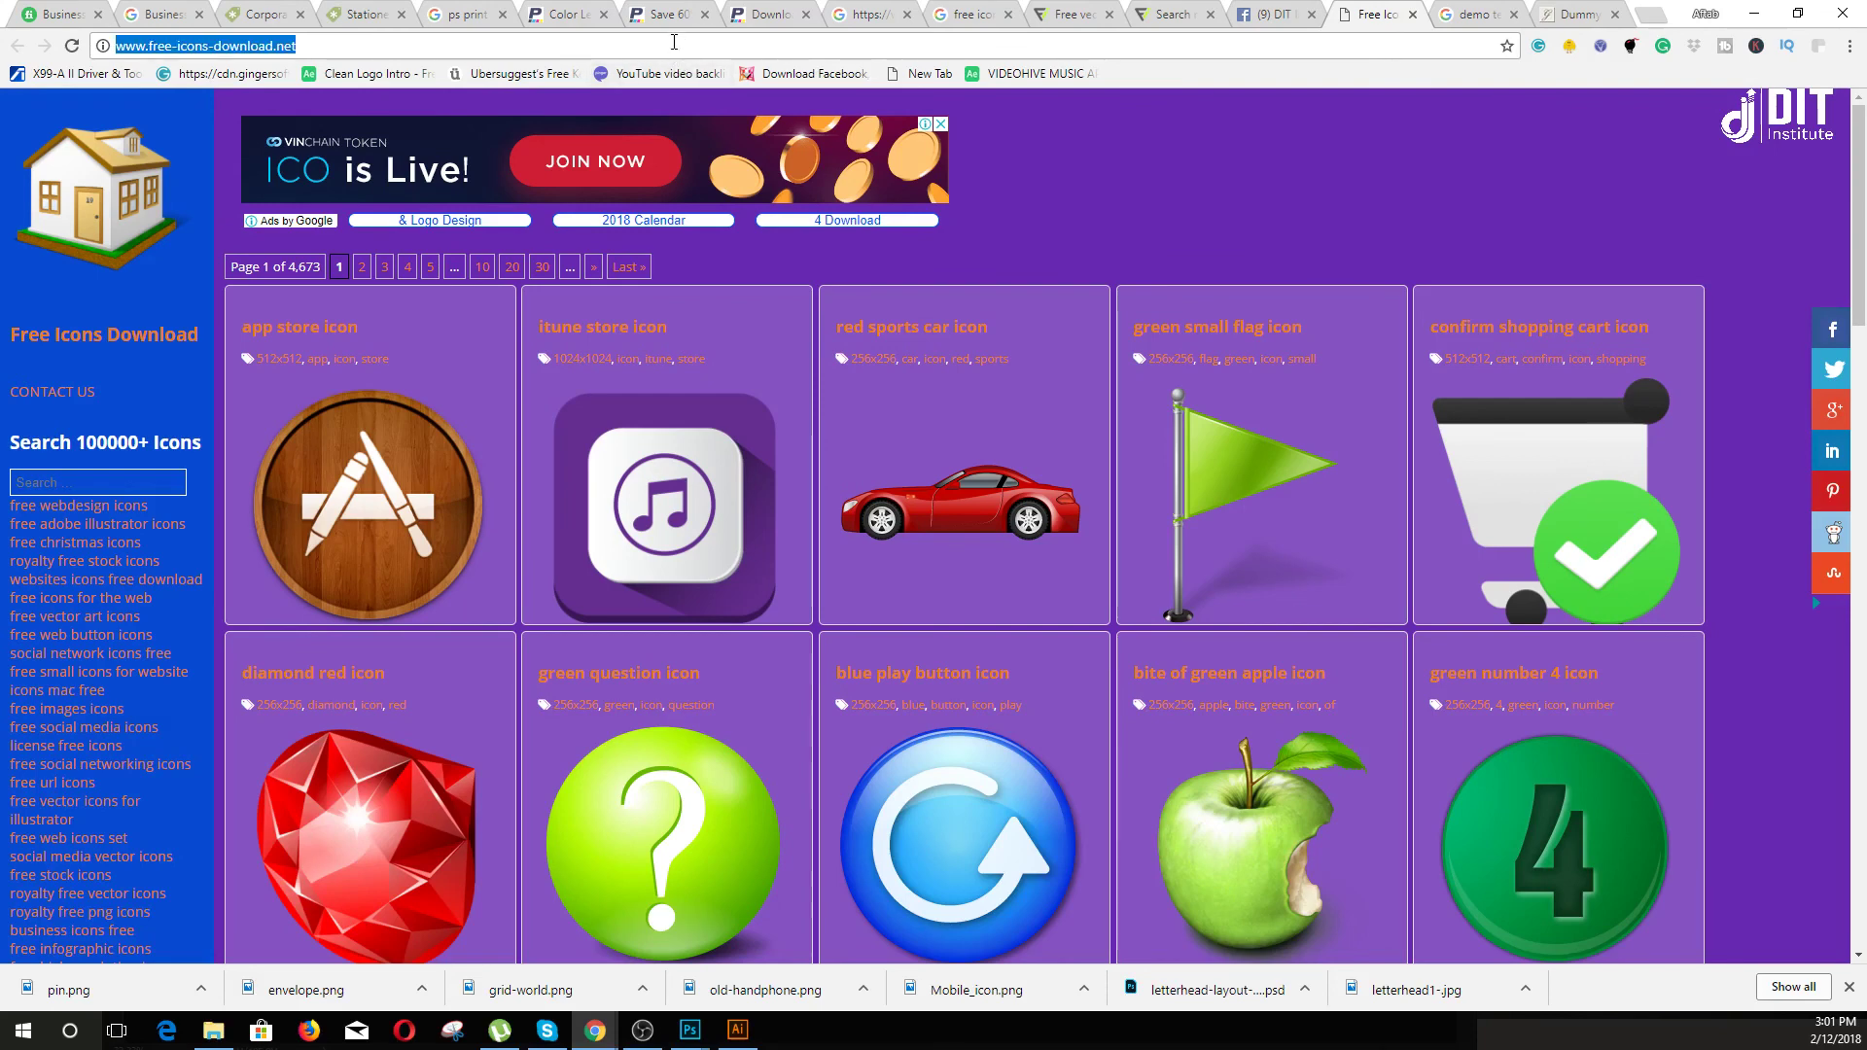
type("youtube.com")
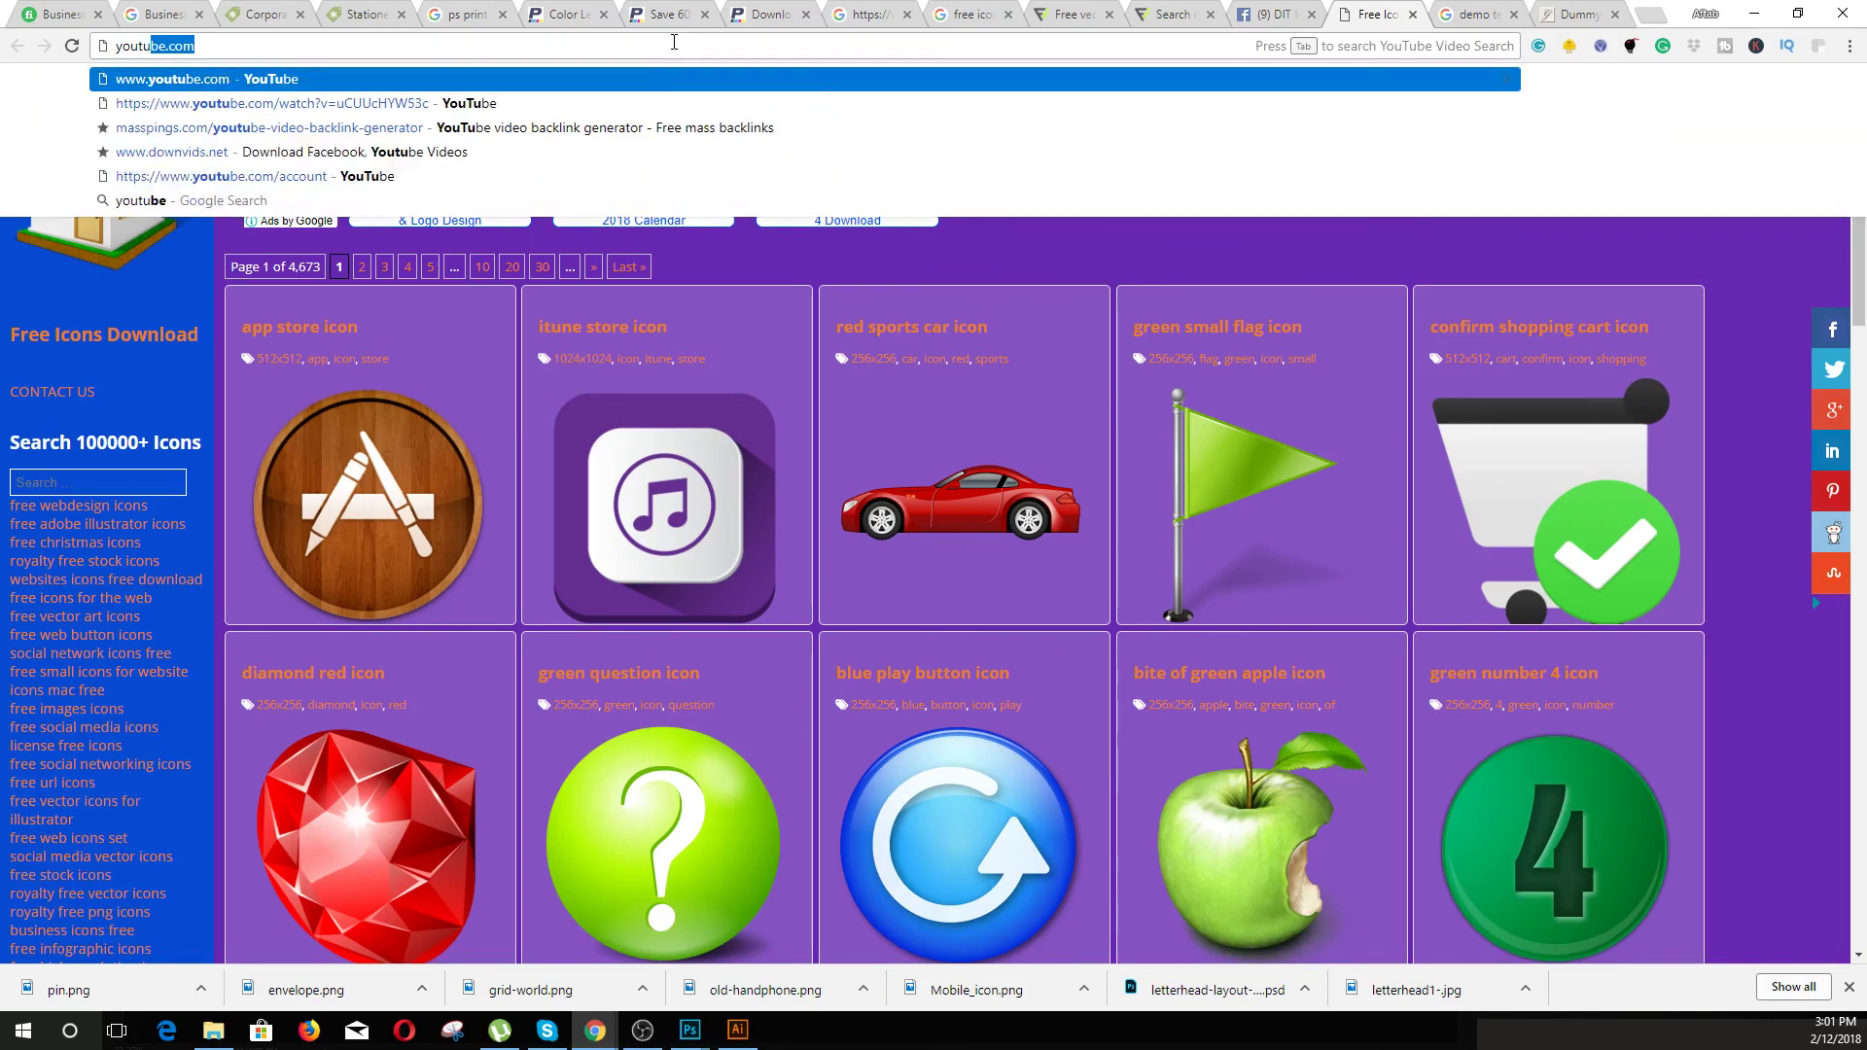
key("Return")
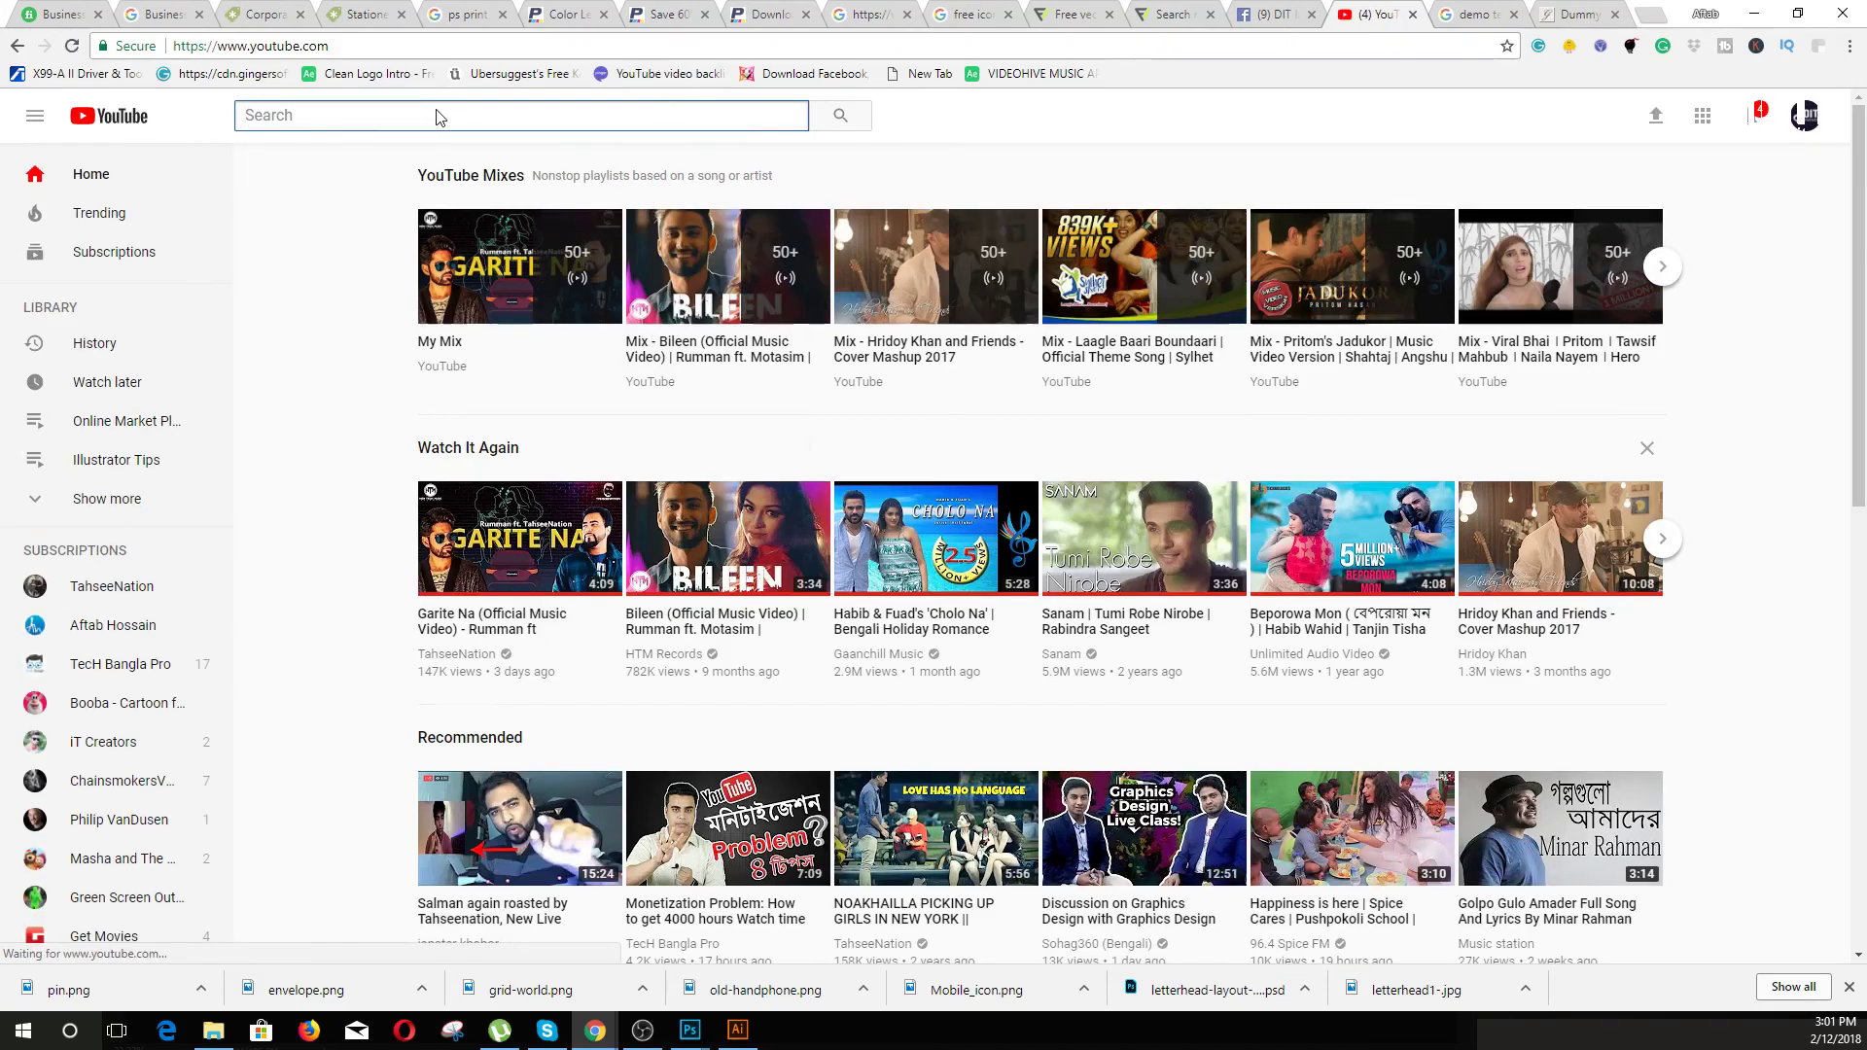
type("dit")
key("Down")
key("Return")
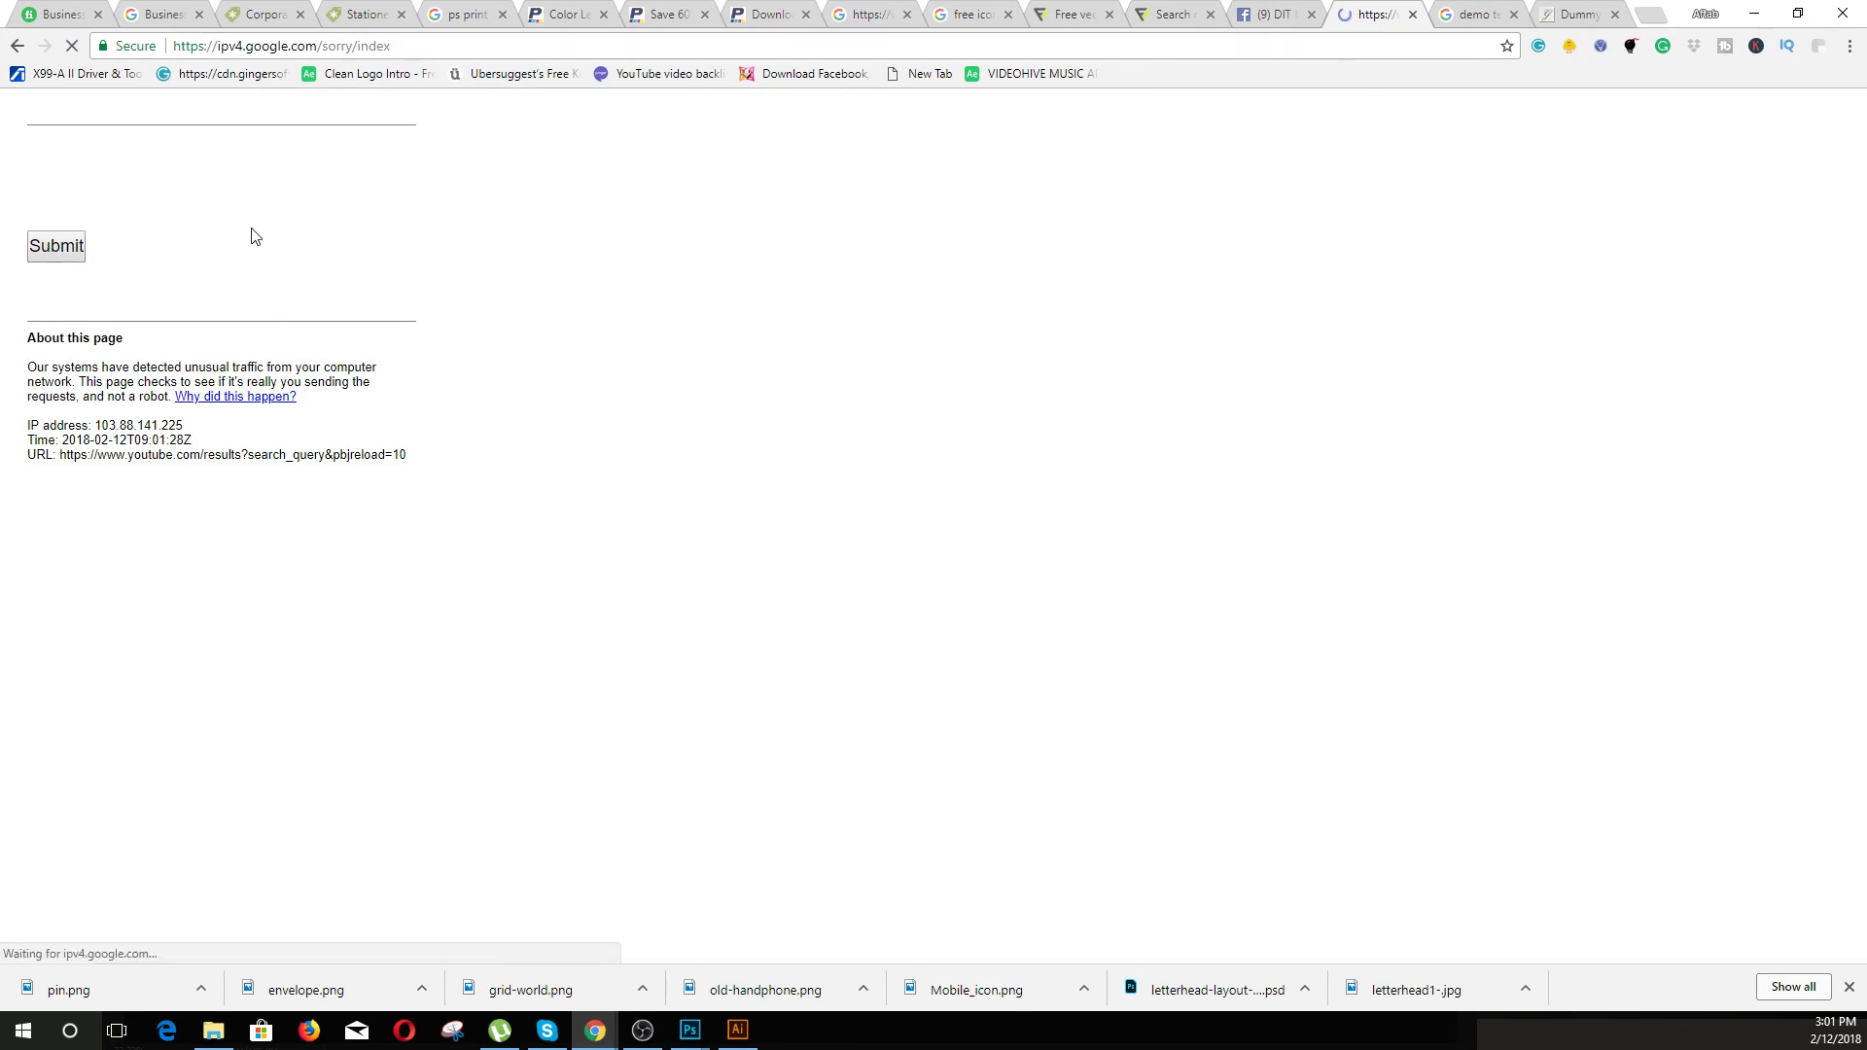
Pass the reCAPTCHA, rerun the dit-institute search, and open the DIT Institute channel
left_click(59, 249)
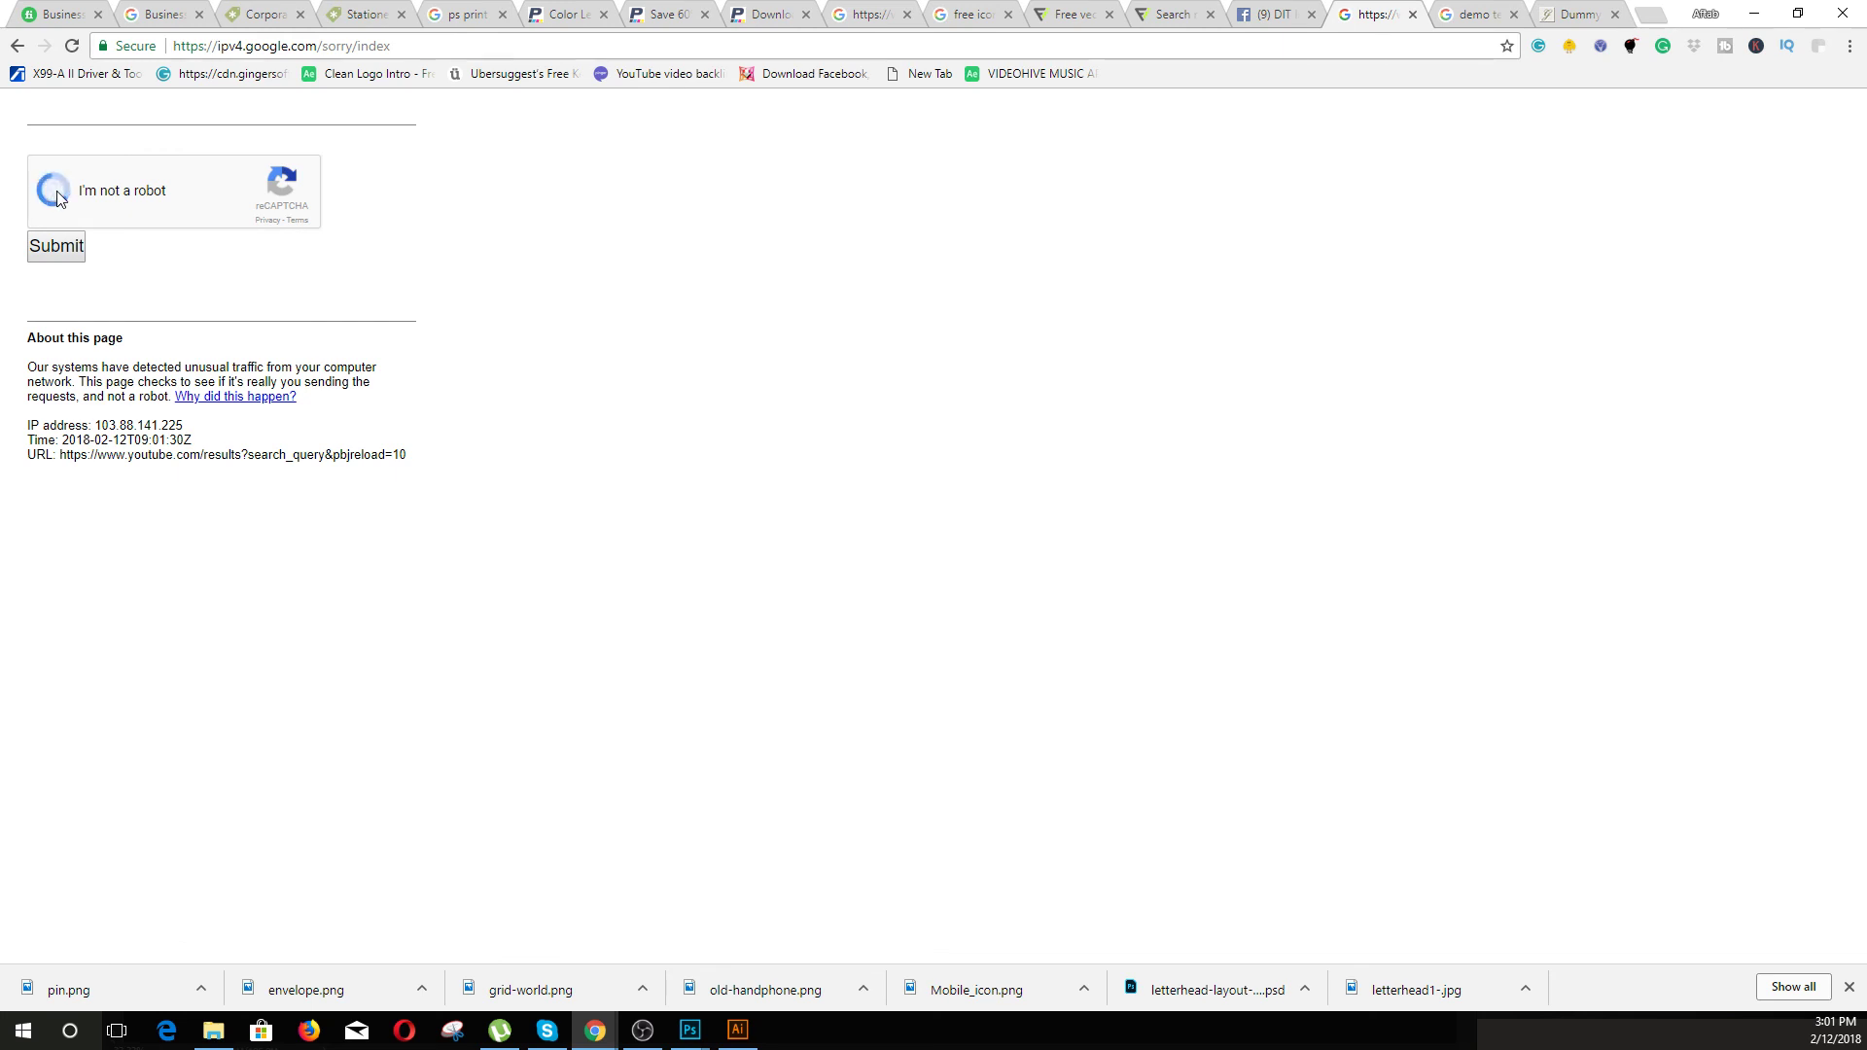
left_click(77, 255)
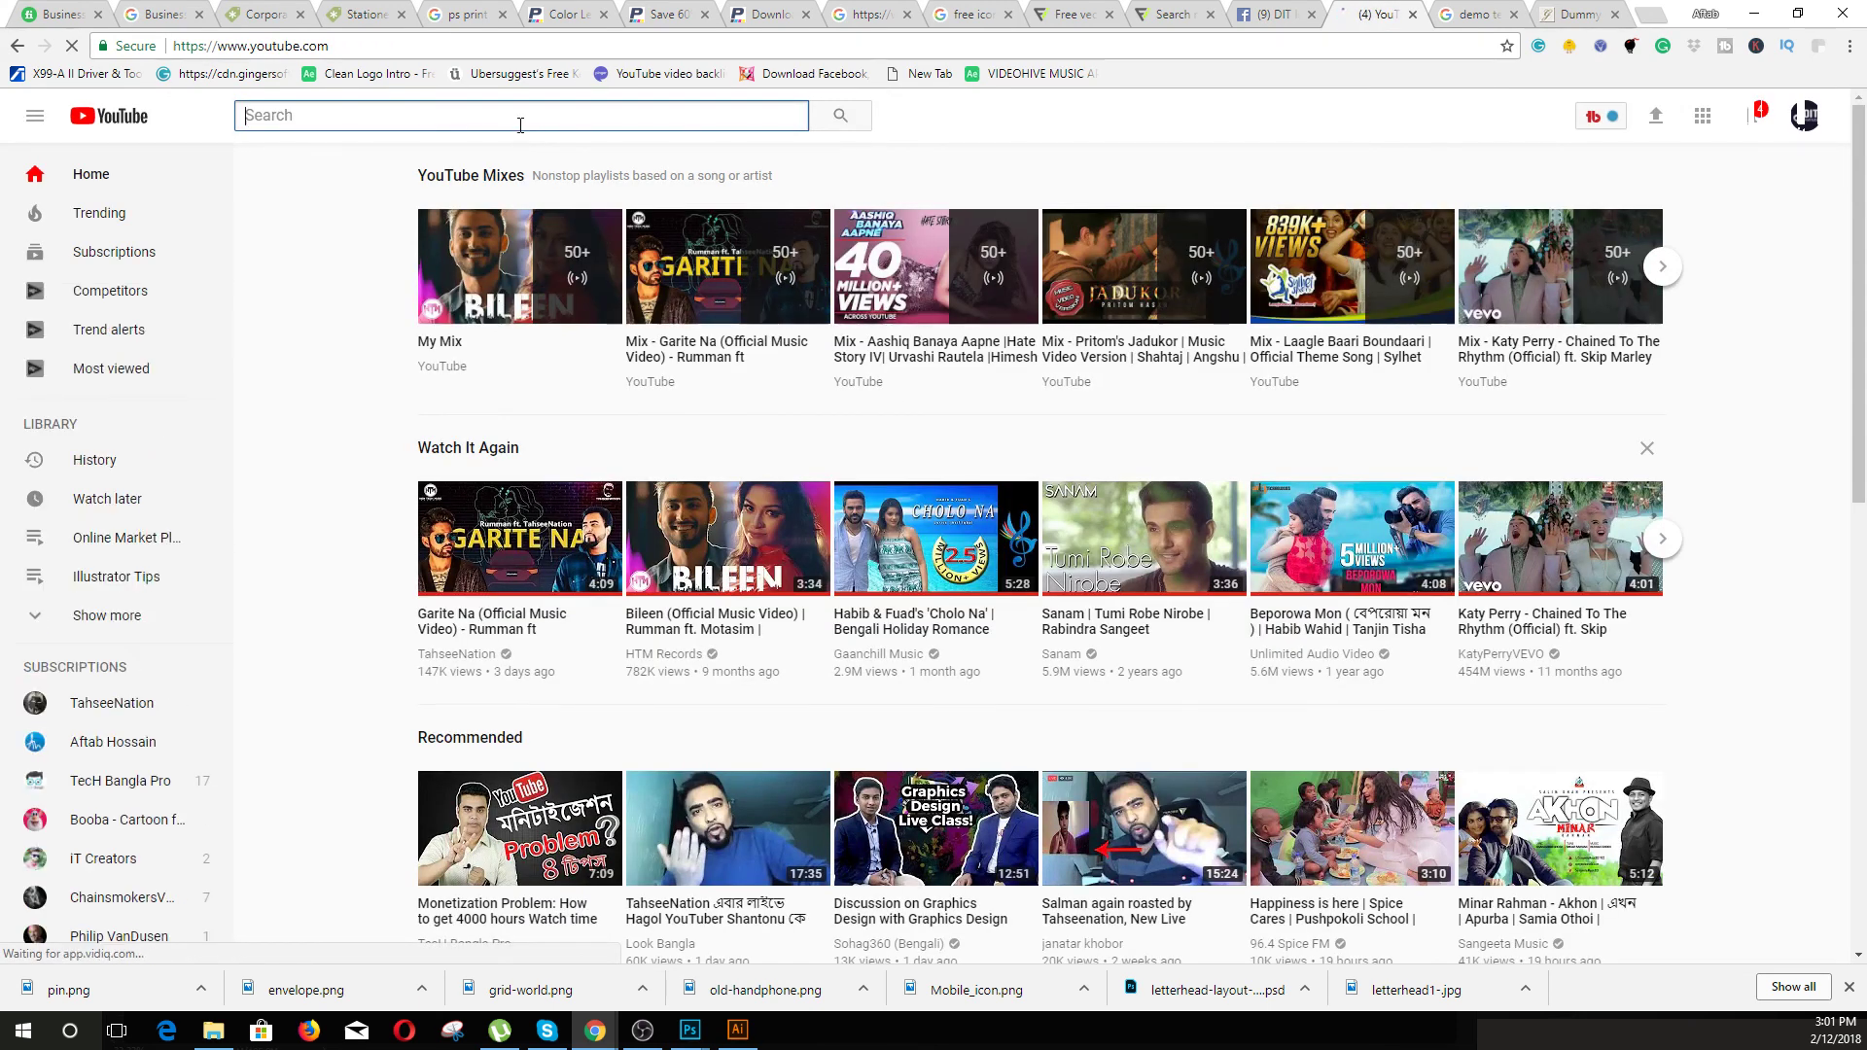
type("dit")
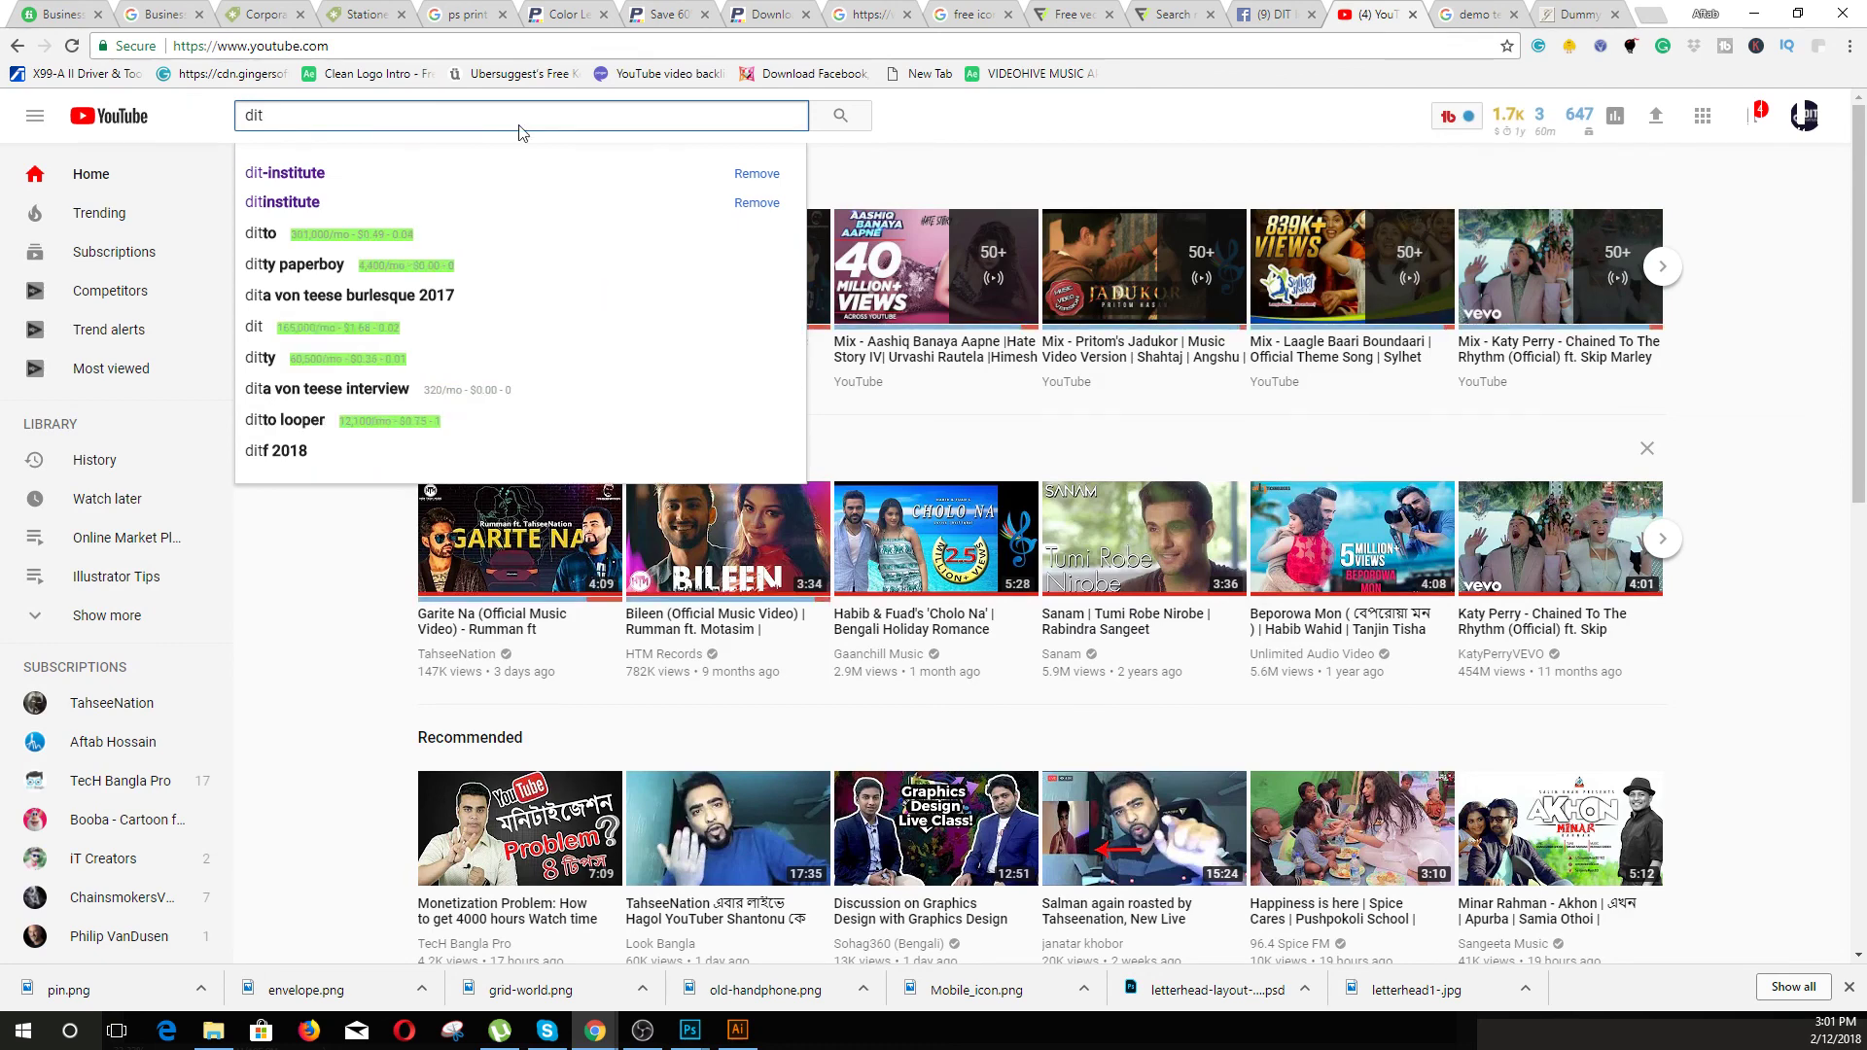
left_click(431, 175)
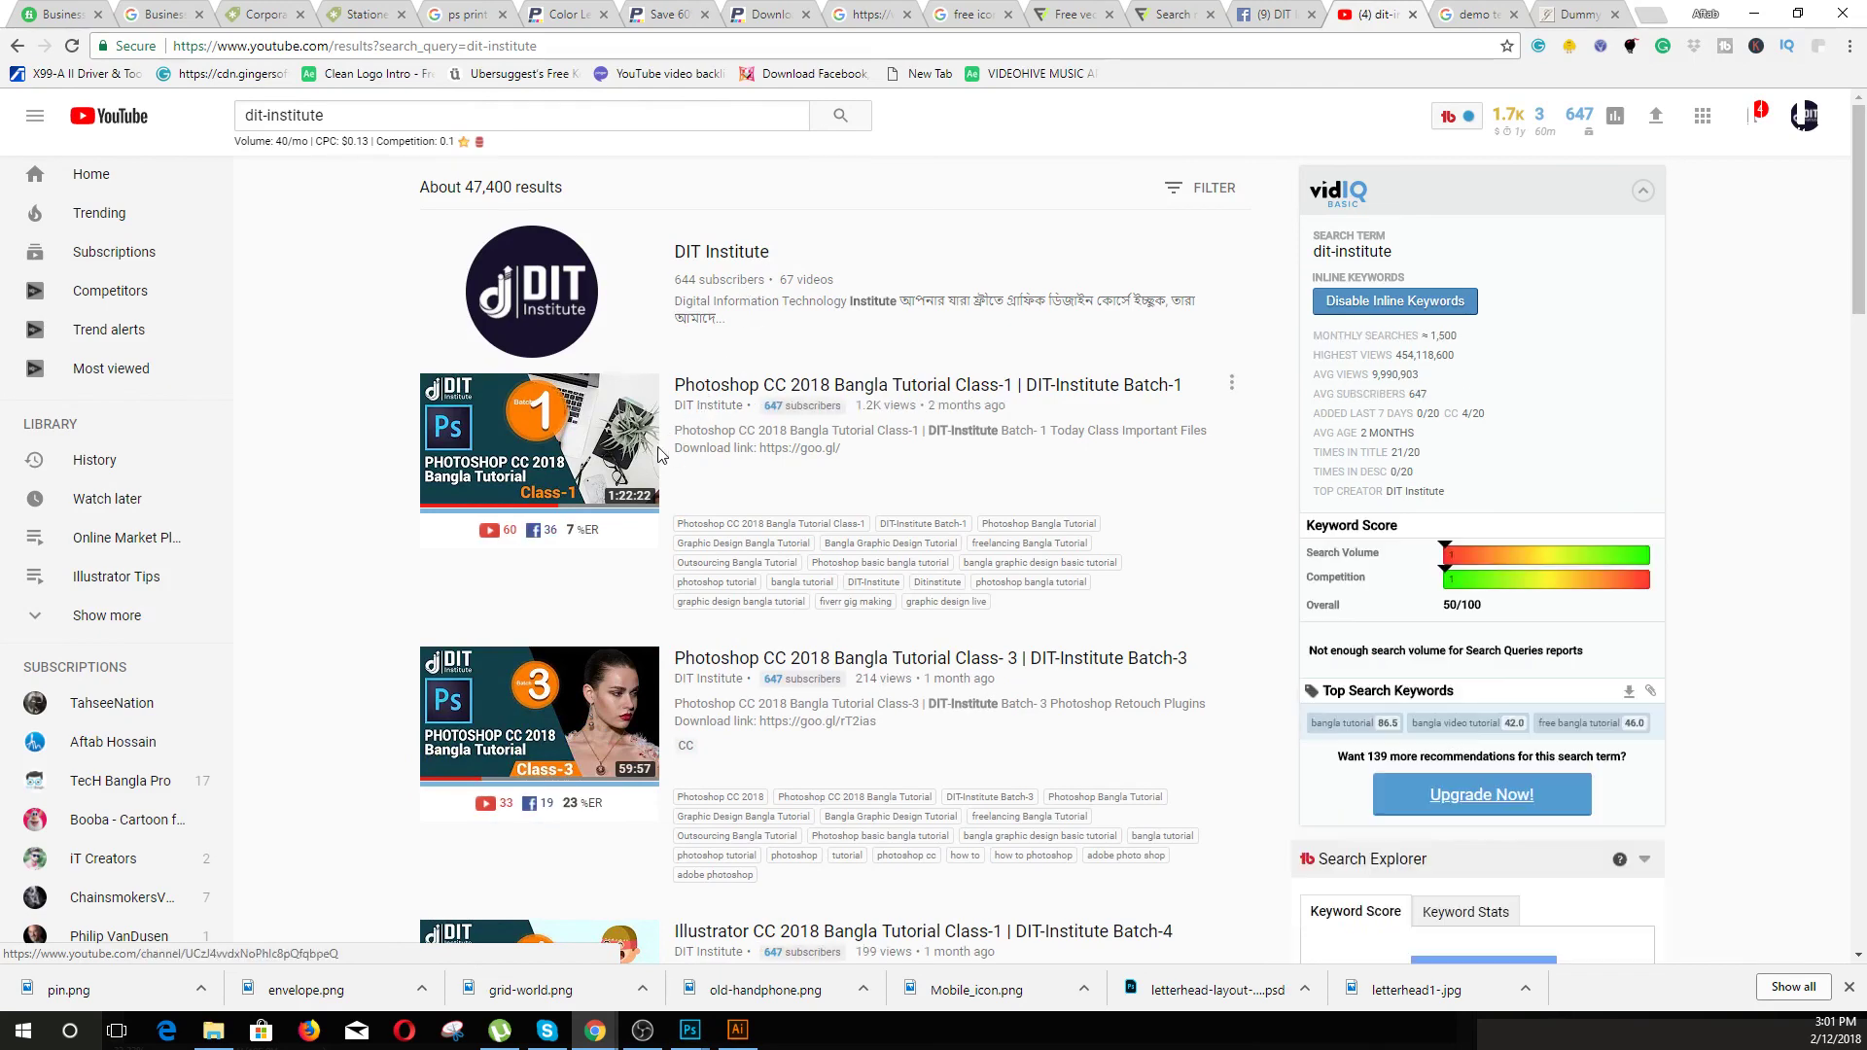
left_click(752, 258)
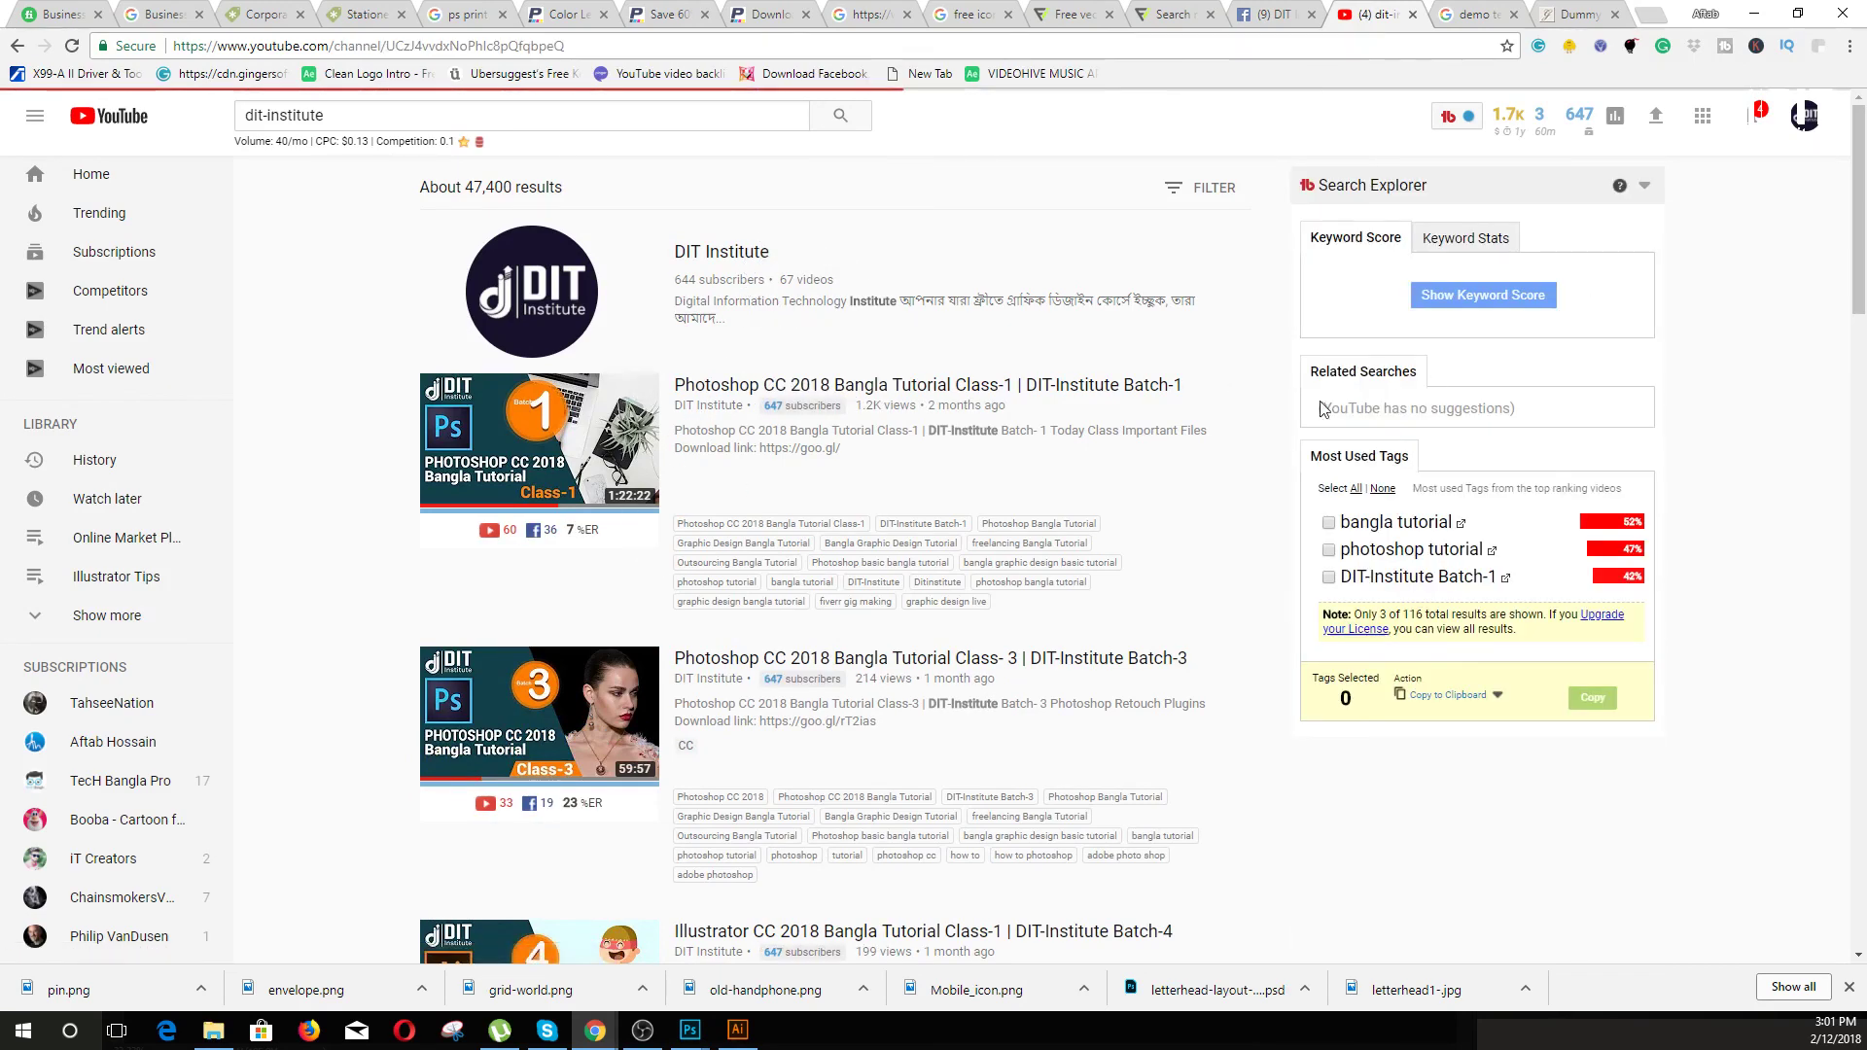